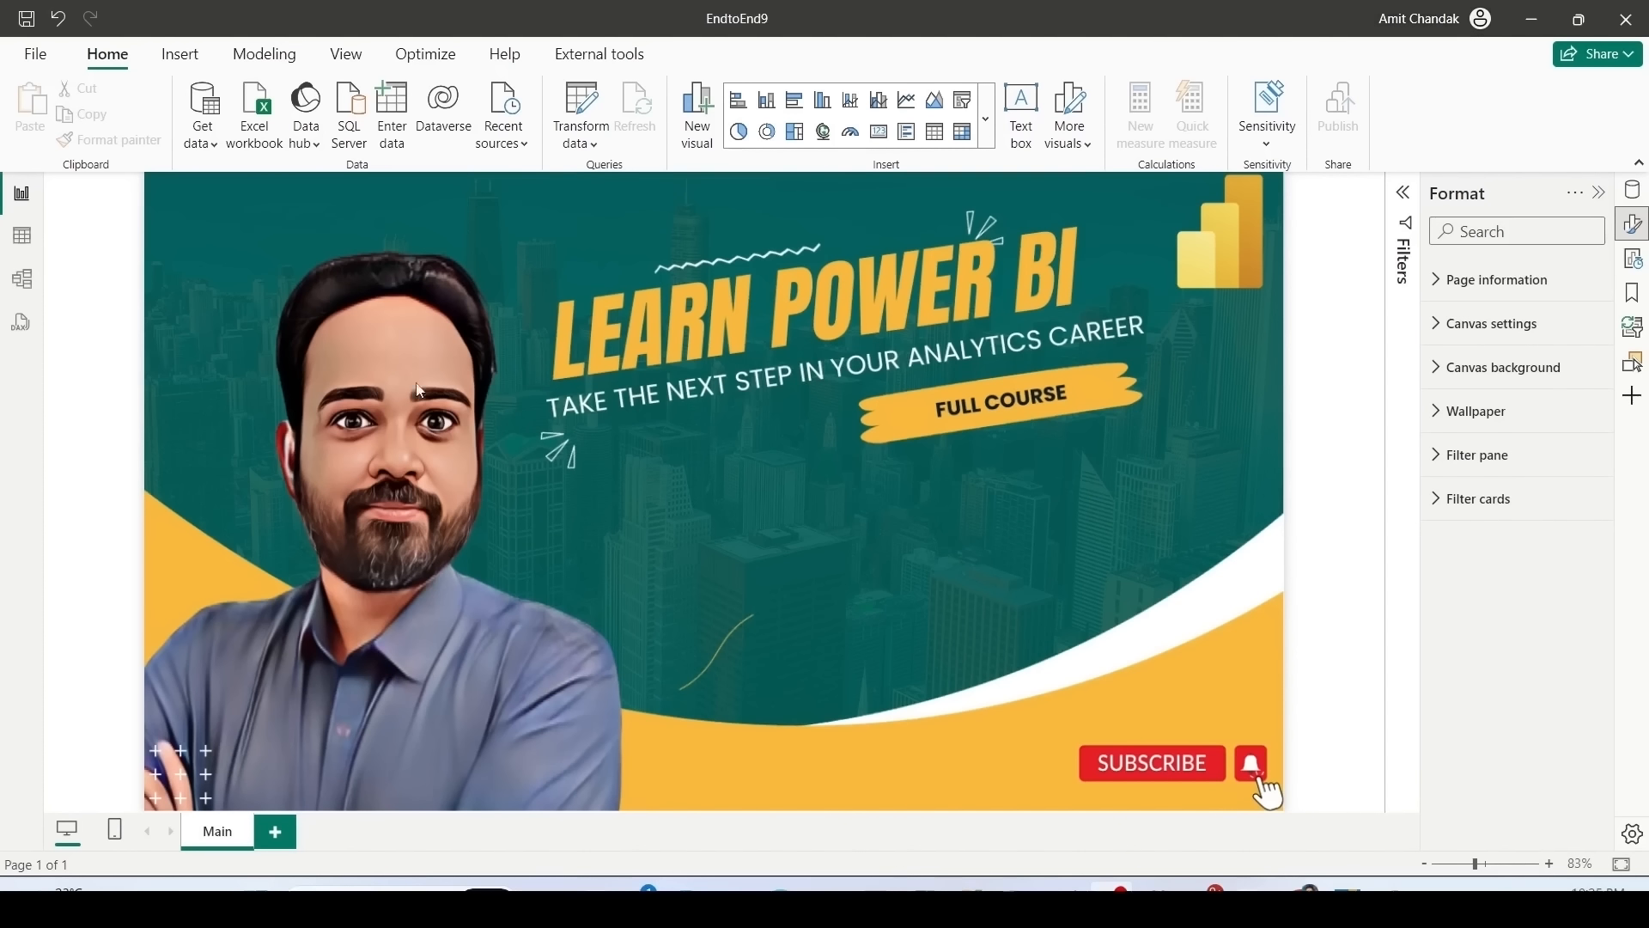
{"action": "left_click", "coordinate": [585, 142]}
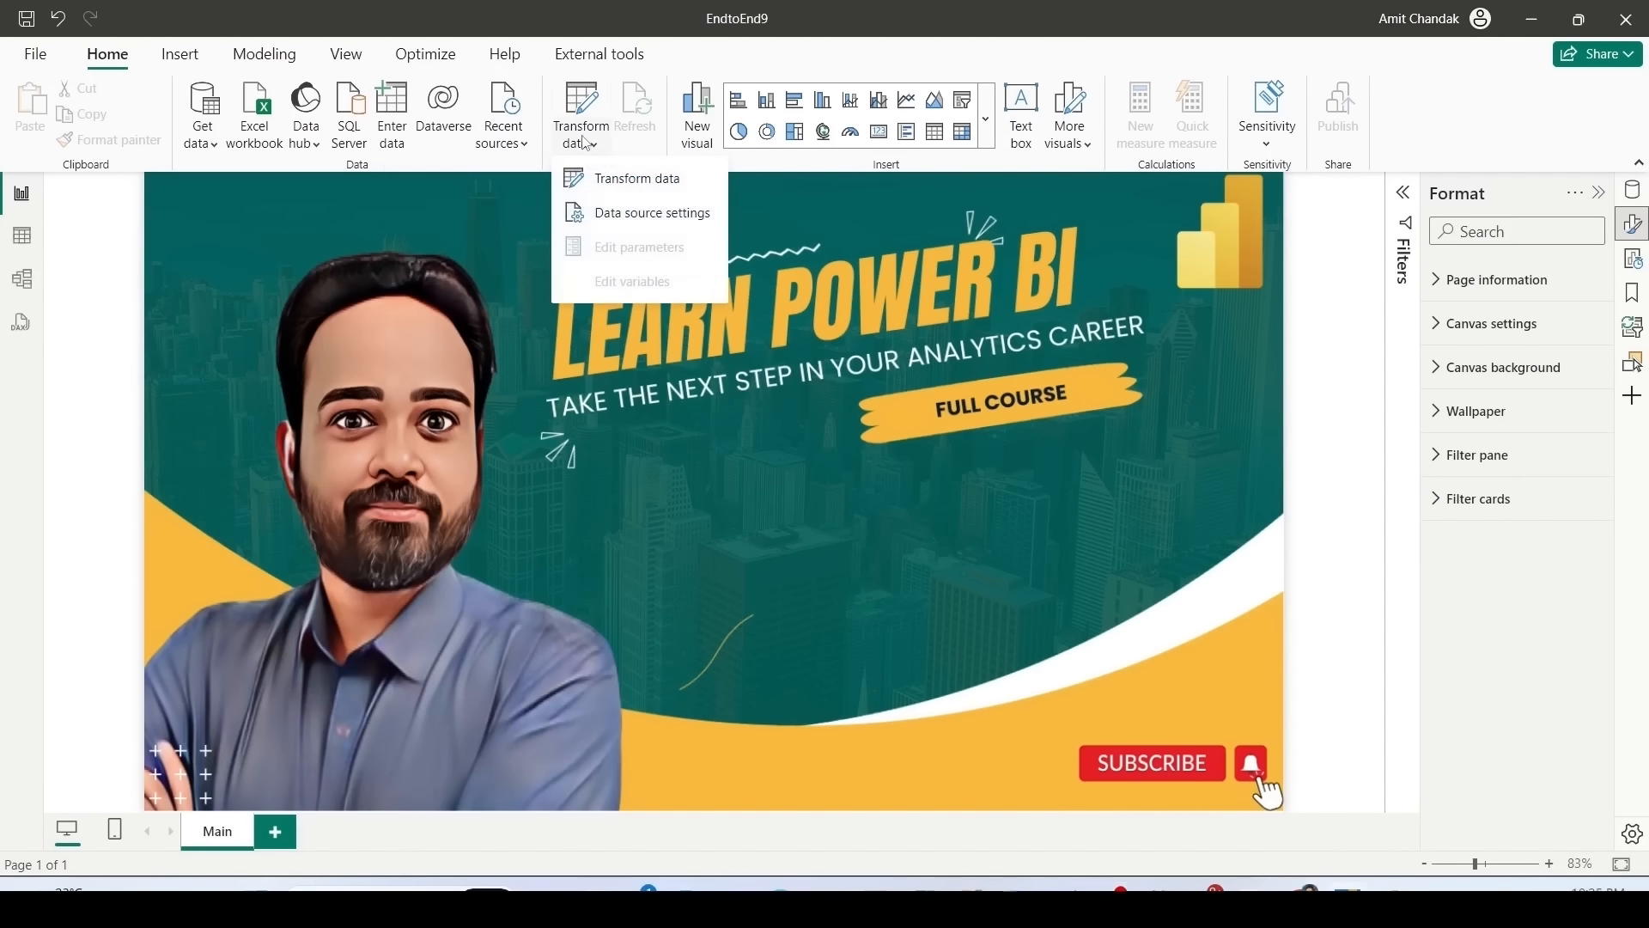
{"action": "mouse_move", "coordinate": [548, 159]}
{"action": "left_mouse_down"}
{"action": "mouse_move", "coordinate": [651, 195]}
{"action": "mouse_move", "coordinate": [729, 195]}
{"action": "left_mouse_up"}
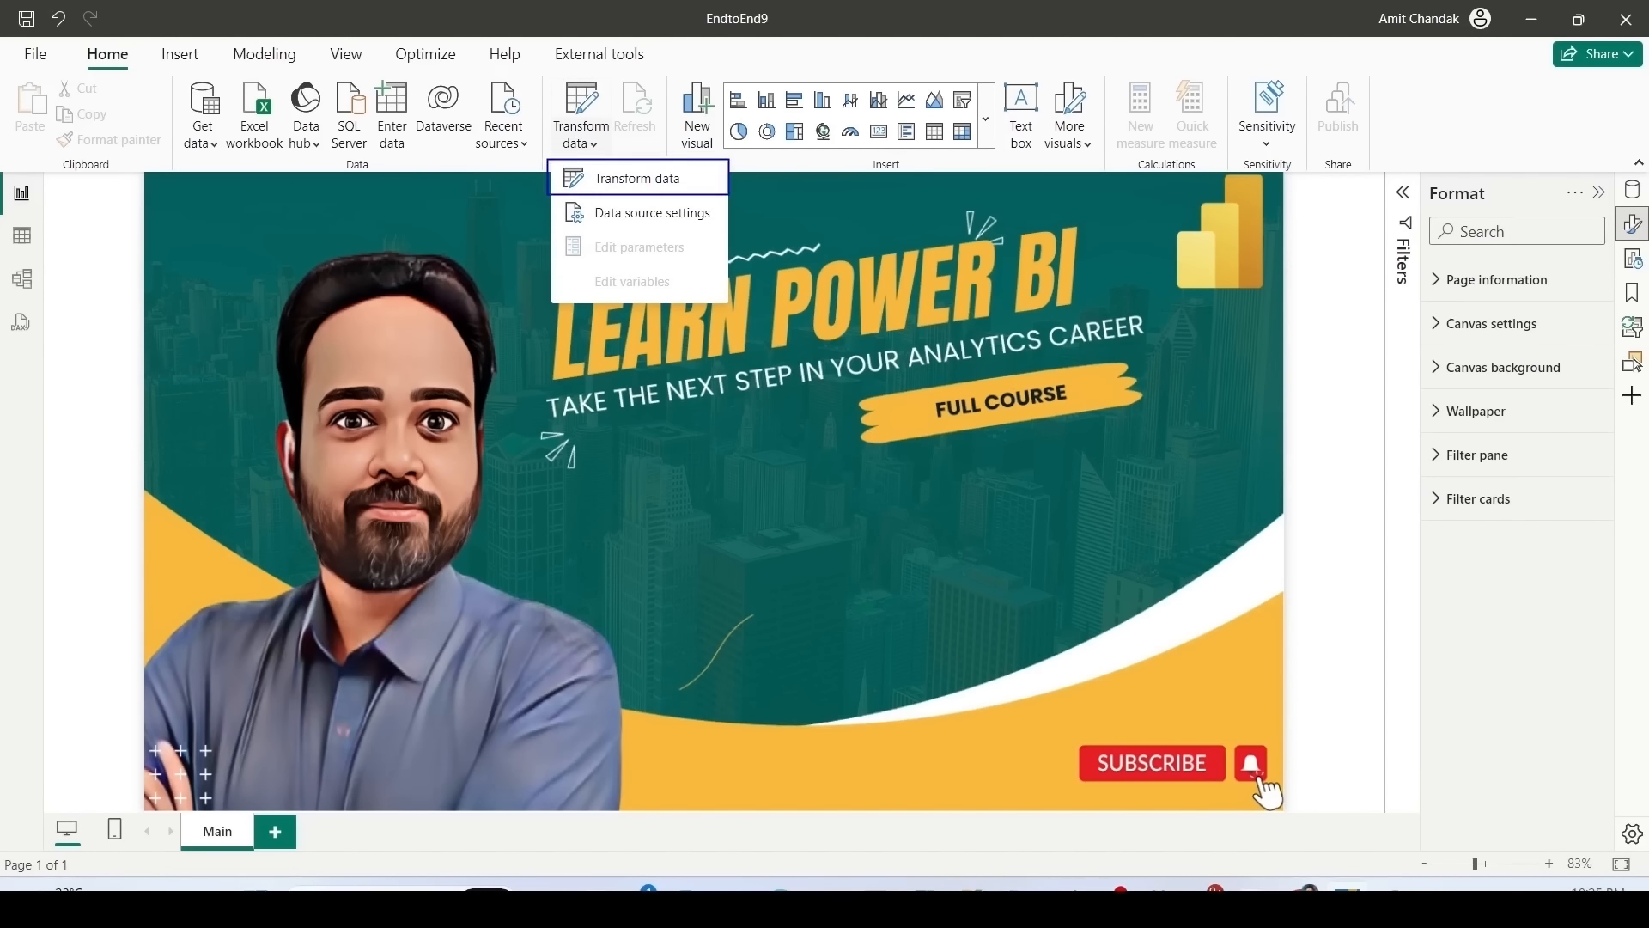
{"action": "left_click", "coordinate": [407, 229]}
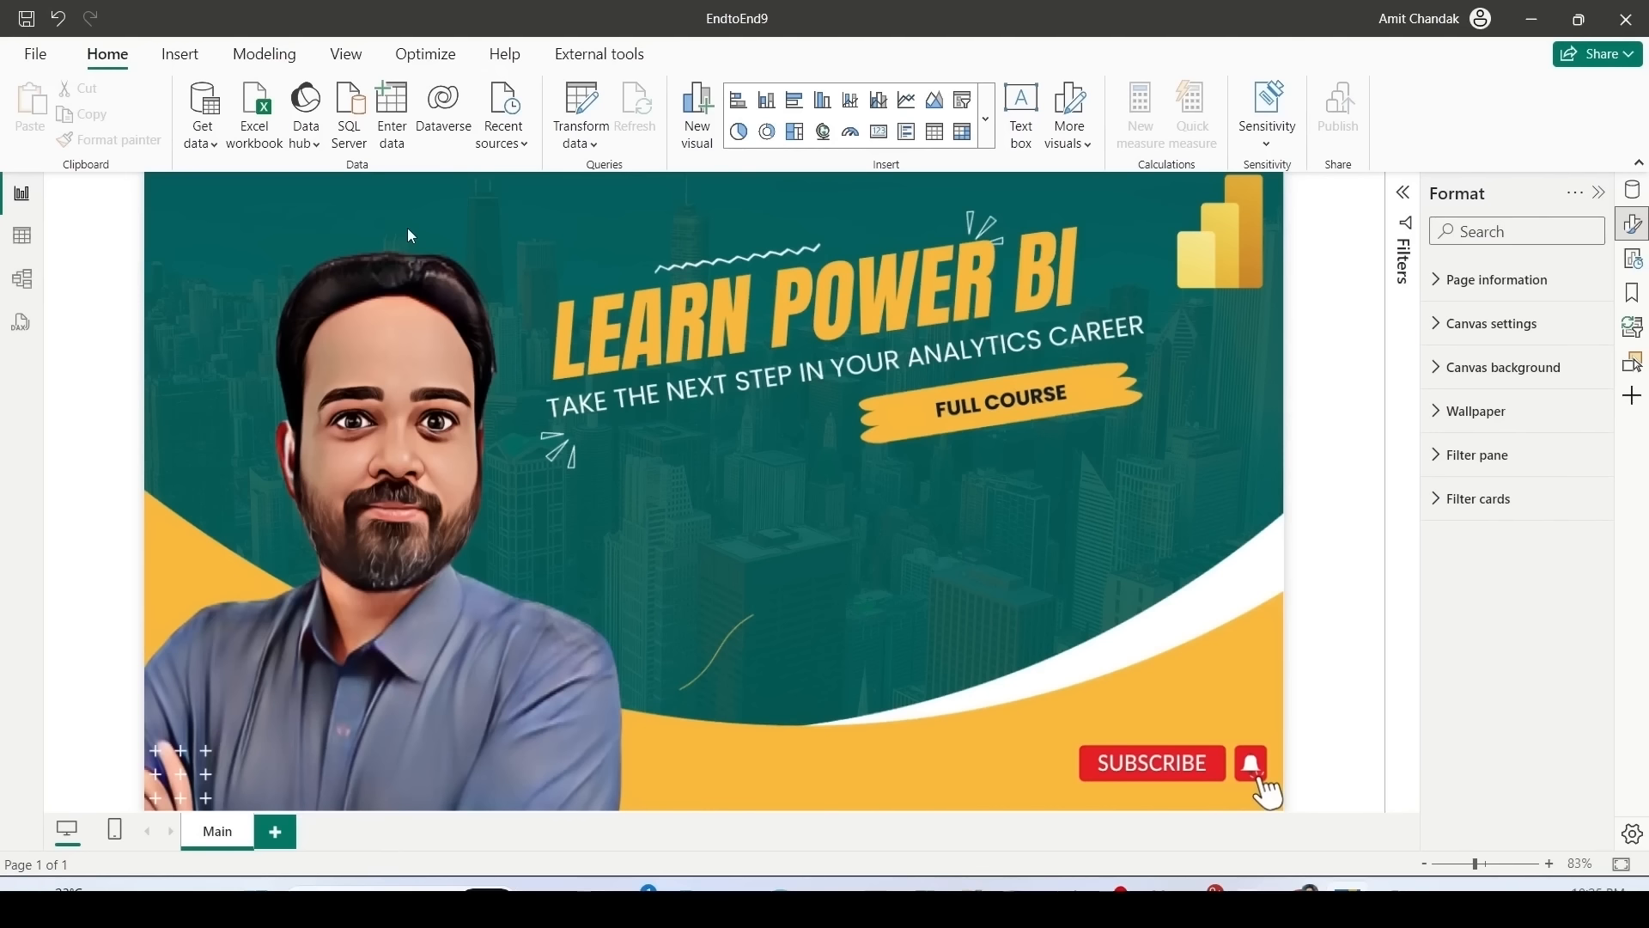
Step: Switch to the browser, copy the raw file link of PivotData.xlsx from its GitHub page, and return to Power BI Desktop
{"action": "key", "text": "alt"}
{"action": "key", "text": "alt"}
{"action": "key", "text": "alt+Tab"}
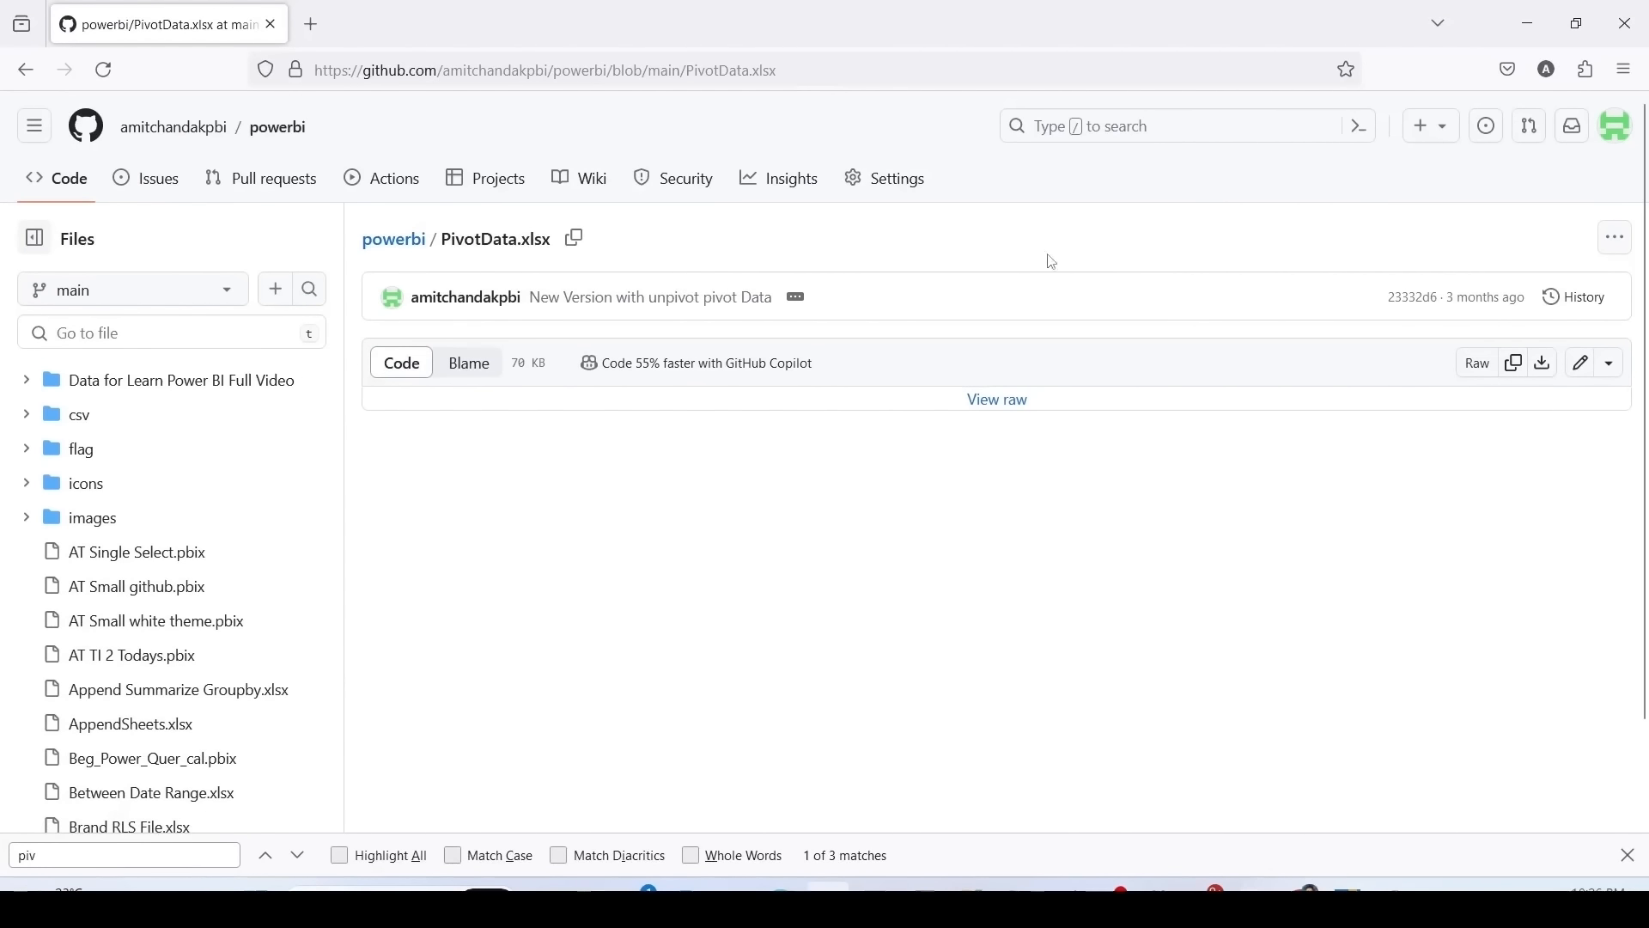
{"action": "right_click", "coordinate": [1473, 373]}
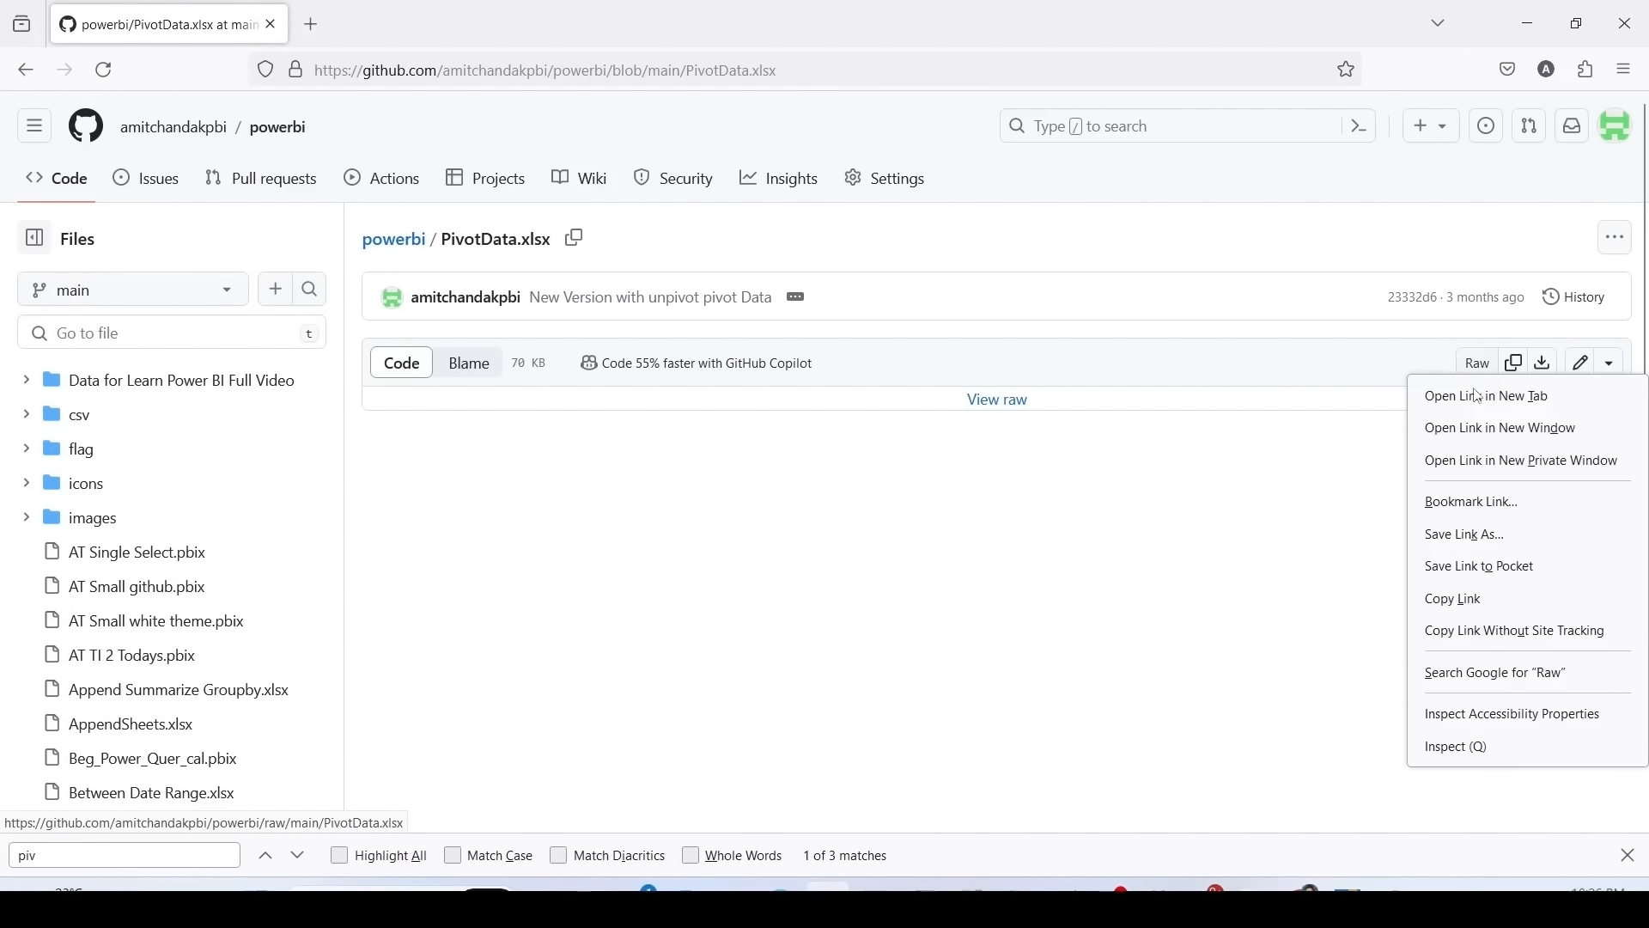
{"action": "left_click", "coordinate": [1453, 601]}
{"action": "key", "text": "alt+Tab"}
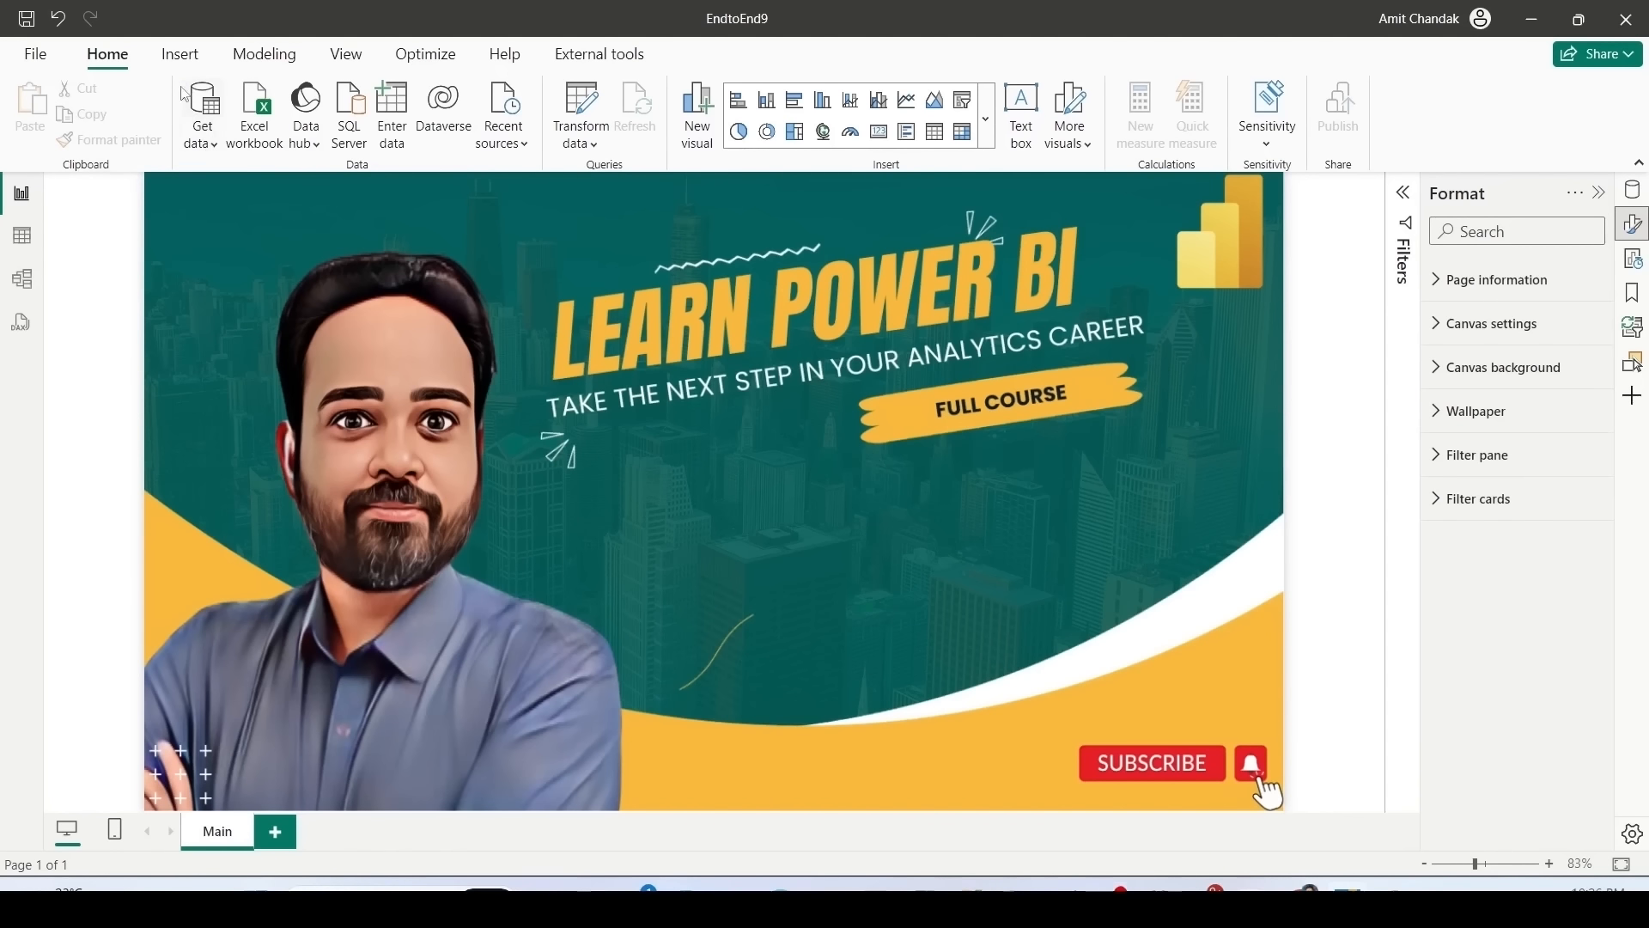
Step: Connect to a web data source using the copied raw PivotData.xlsx link
{"action": "left_click", "coordinate": [202, 129]}
{"action": "left_click", "coordinate": [249, 451]}
{"action": "key", "text": "ctrl+v"}
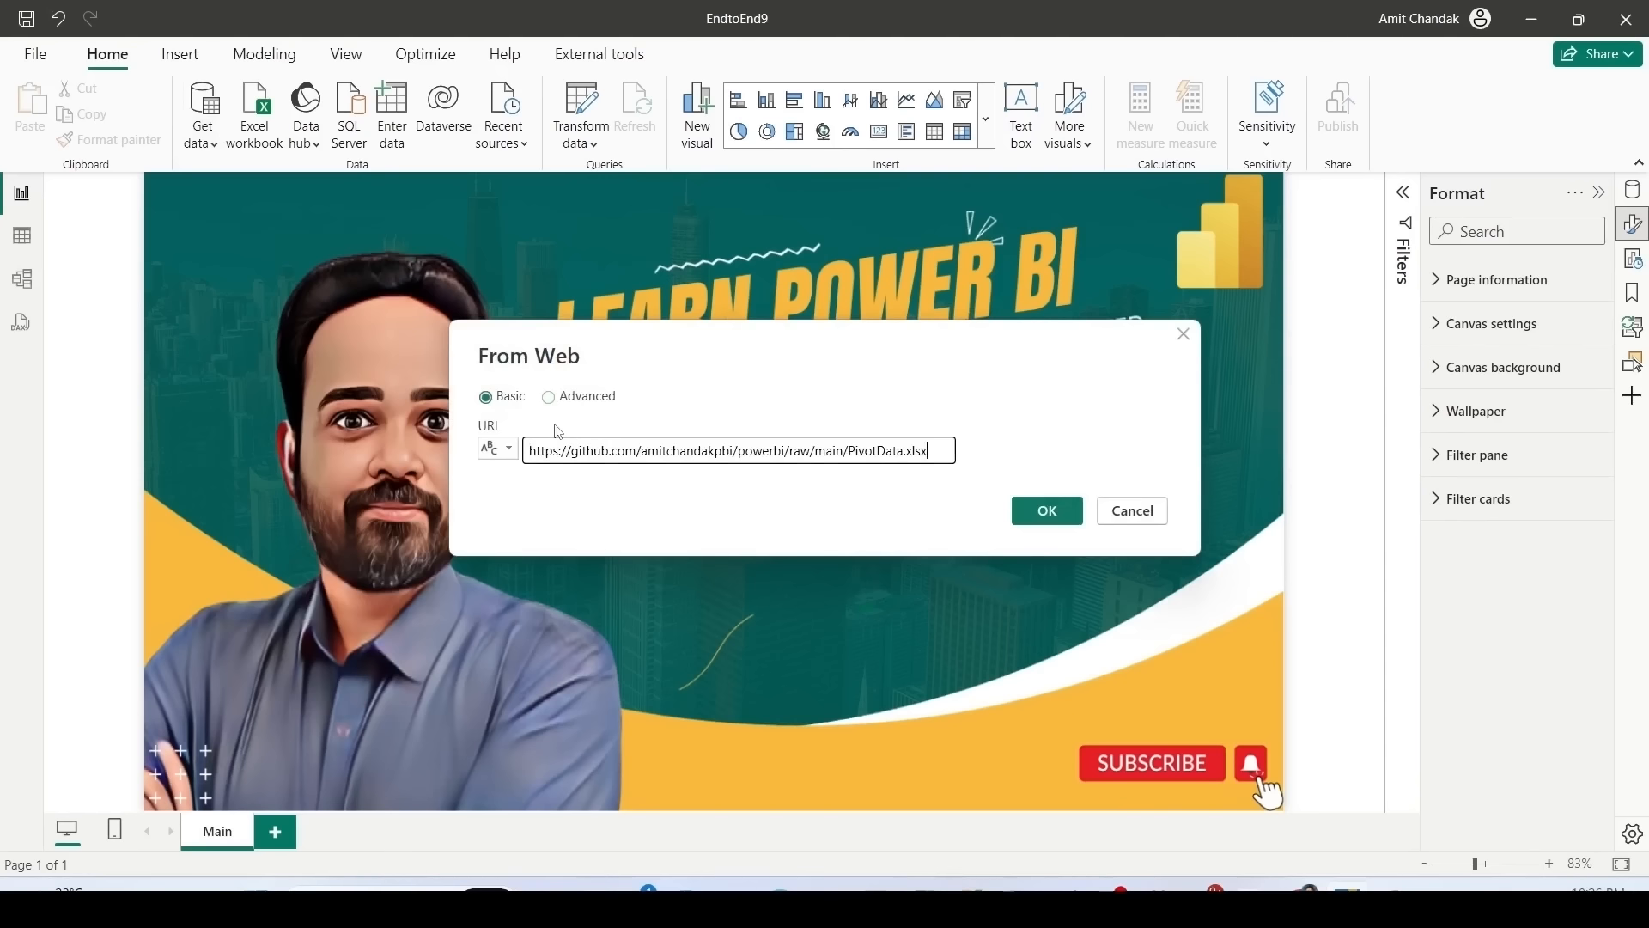
{"action": "left_click", "coordinate": [1047, 510]}
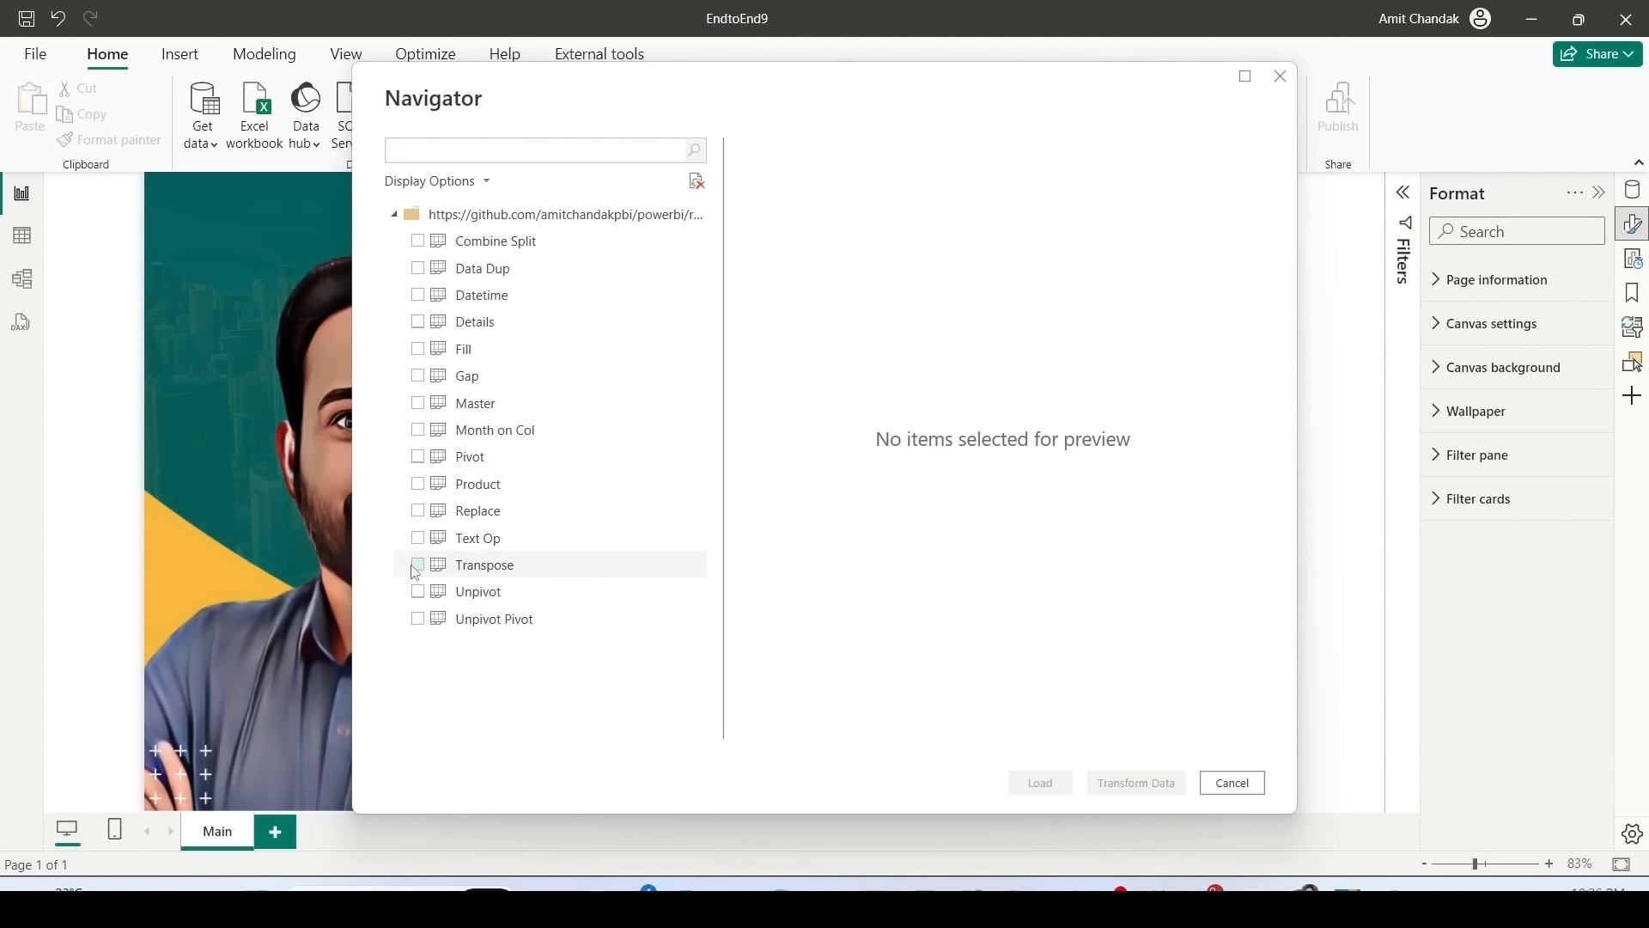
Step: Select every sheet from Combine Split through Unpivot for transformation and open them in a maximized Power Query Editor
{"action": "left_click", "coordinate": [418, 459]}
{"action": "left_click", "coordinate": [418, 484]}
{"action": "left_click", "coordinate": [418, 510]}
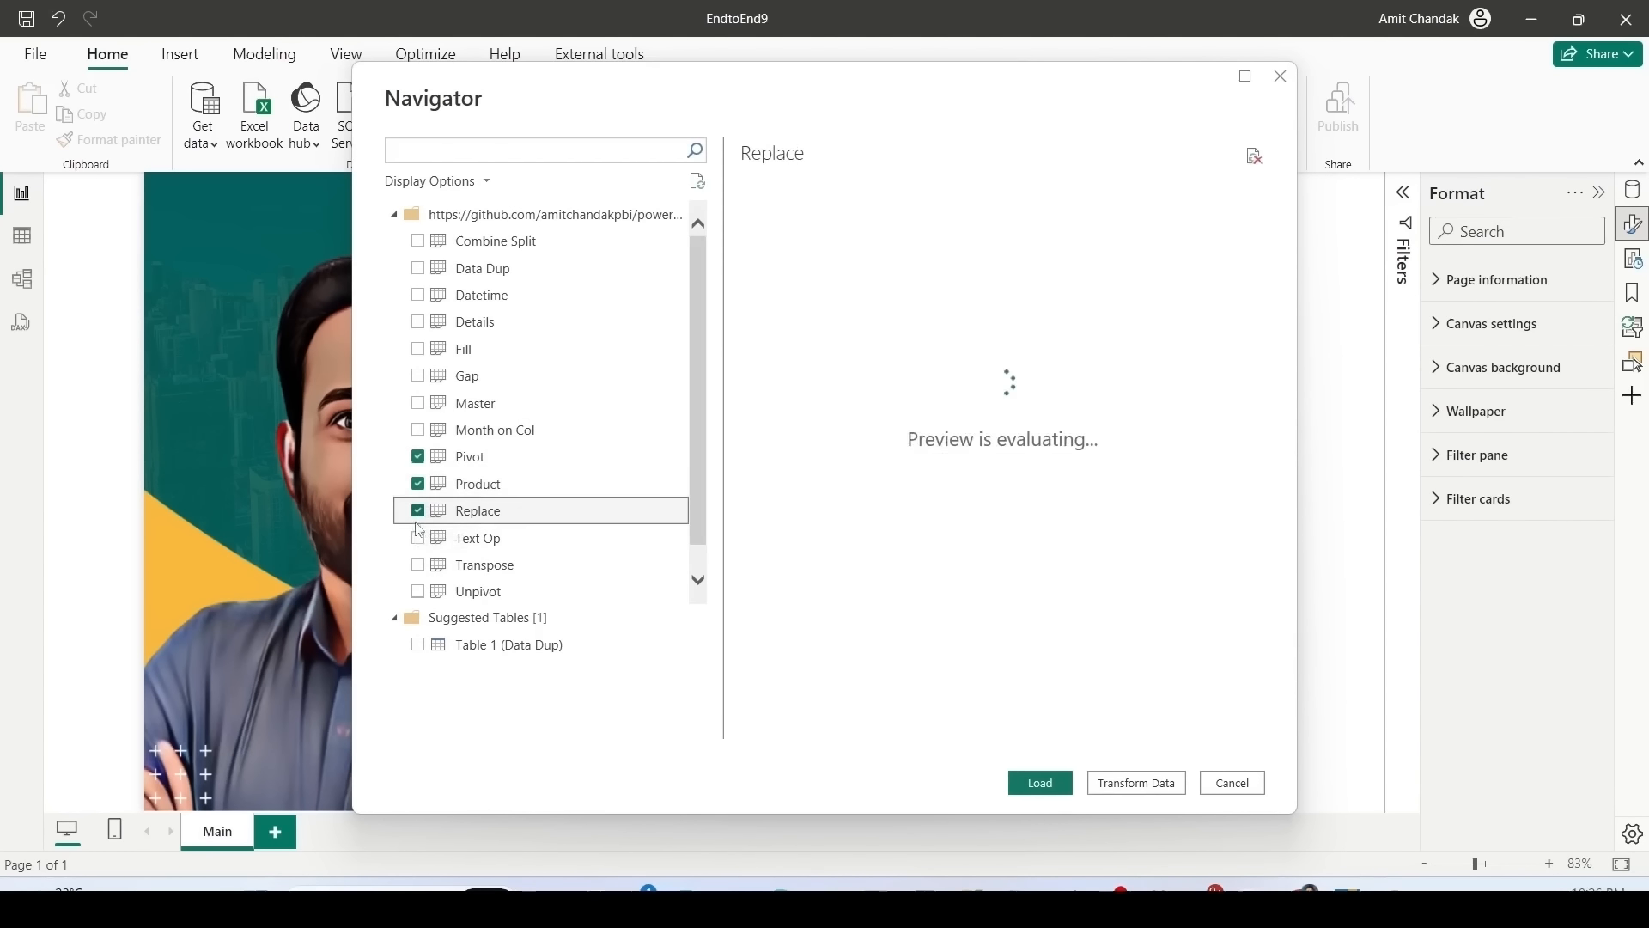
{"action": "left_click", "coordinate": [418, 539]}
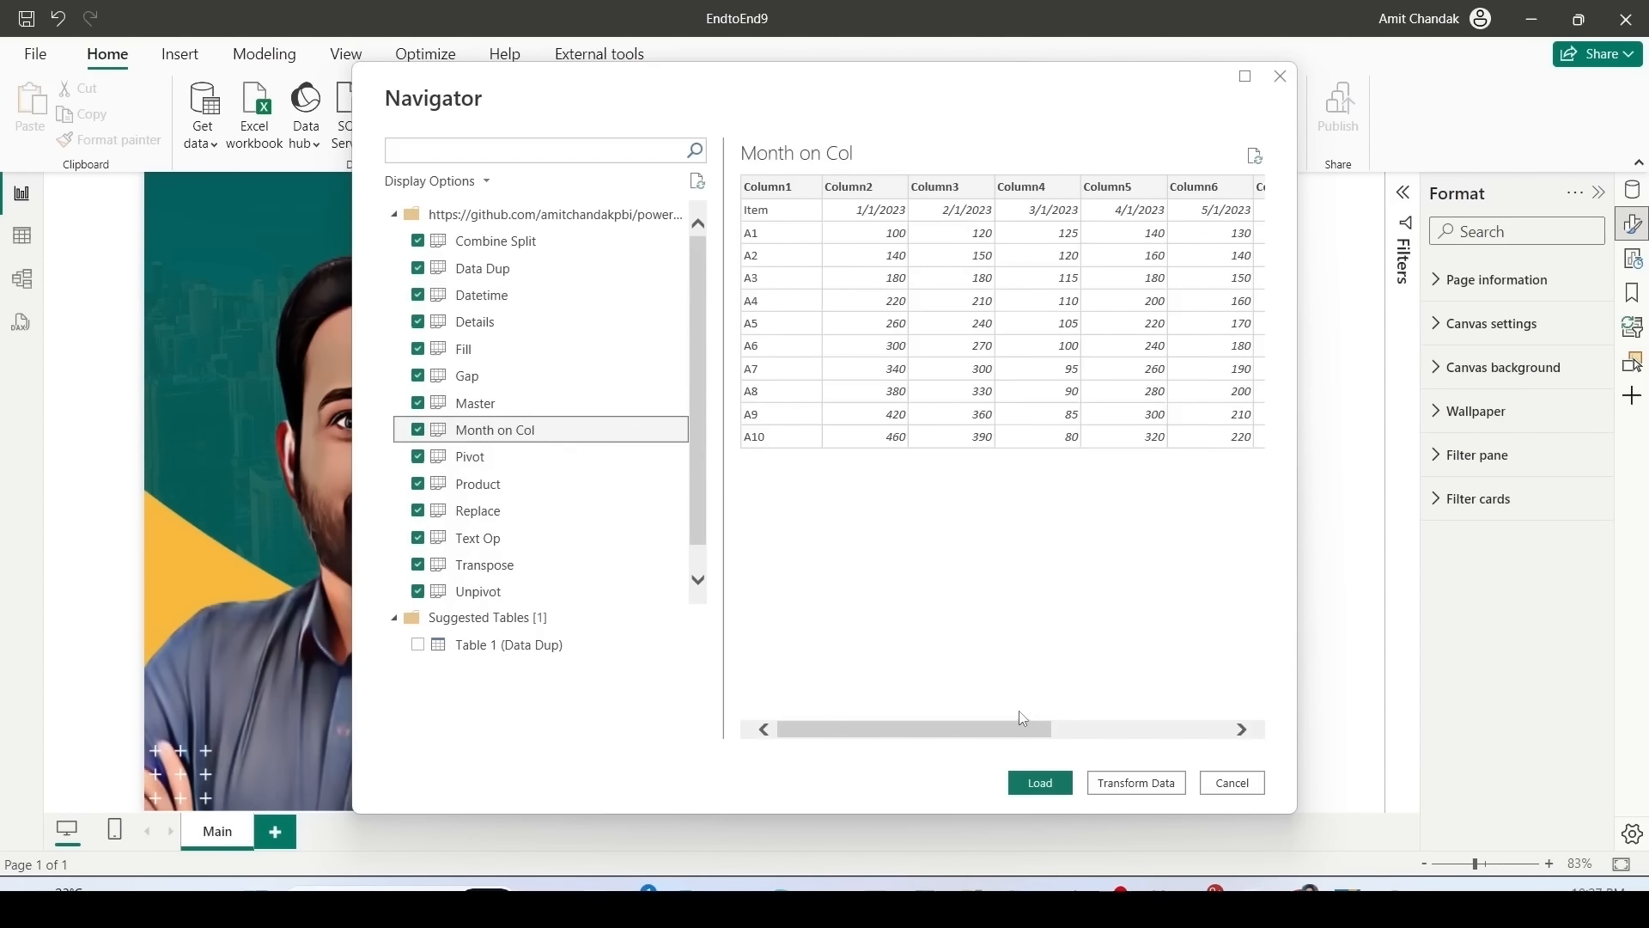
{"action": "key", "text": "e"}
{"action": "mouse_move", "coordinate": [1001, 759]}
{"action": "left_mouse_down"}
{"action": "mouse_move", "coordinate": [1086, 809]}
{"action": "mouse_move", "coordinate": [1192, 807]}
{"action": "left_mouse_up"}
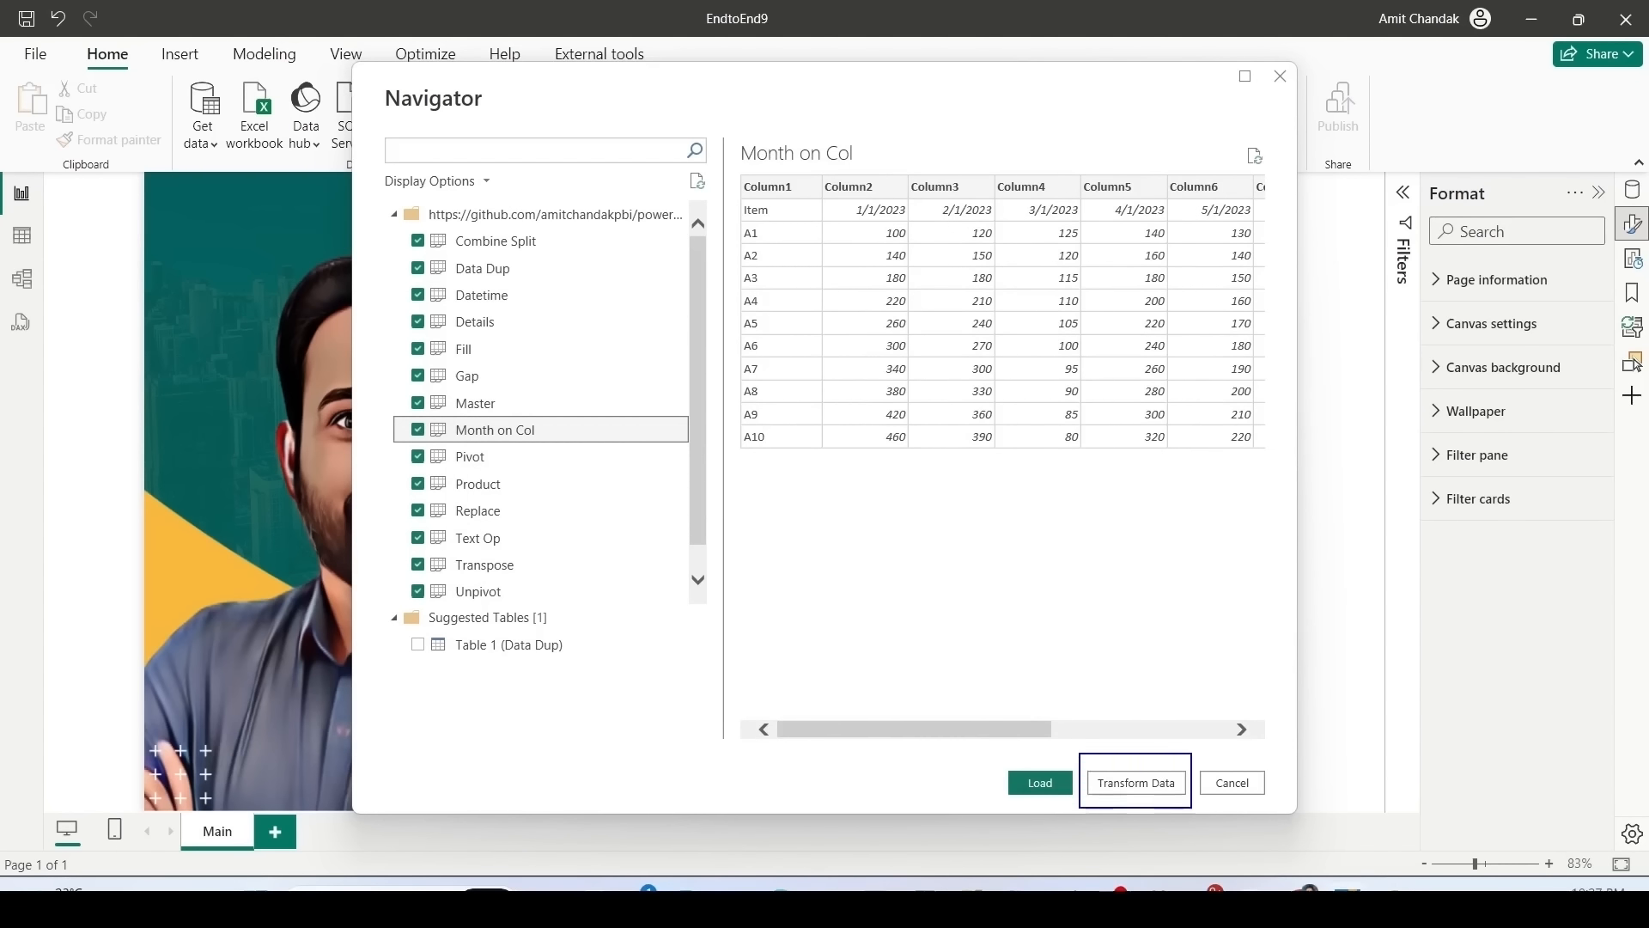
{"action": "left_click", "coordinate": [1147, 786]}
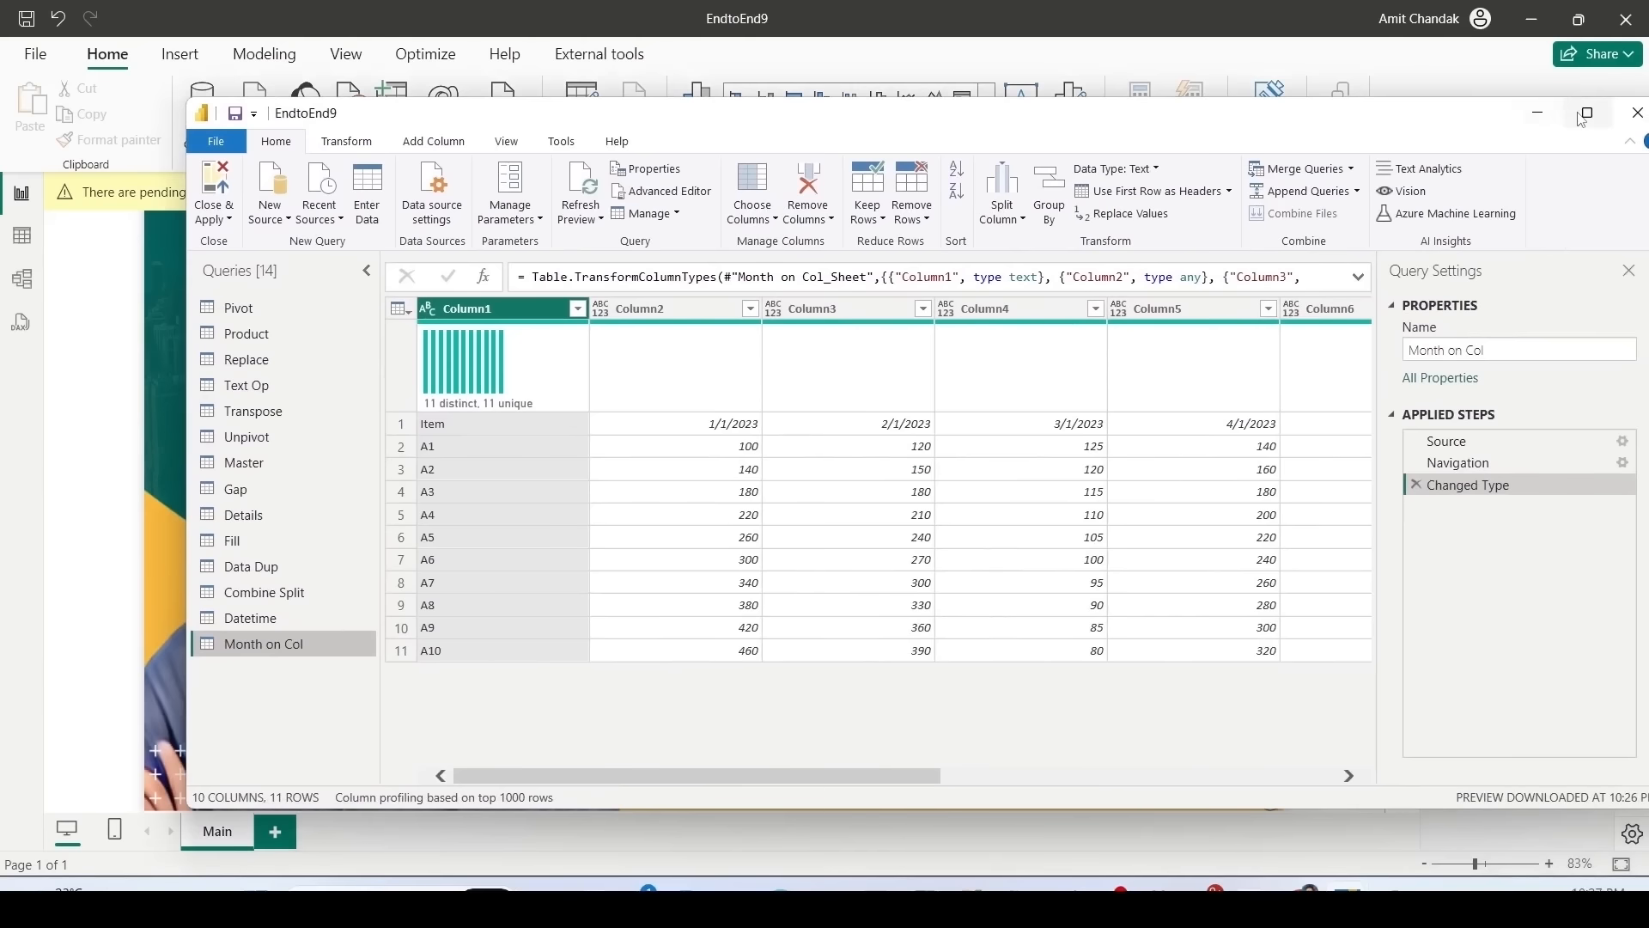
{"action": "left_click", "coordinate": [1584, 114]}
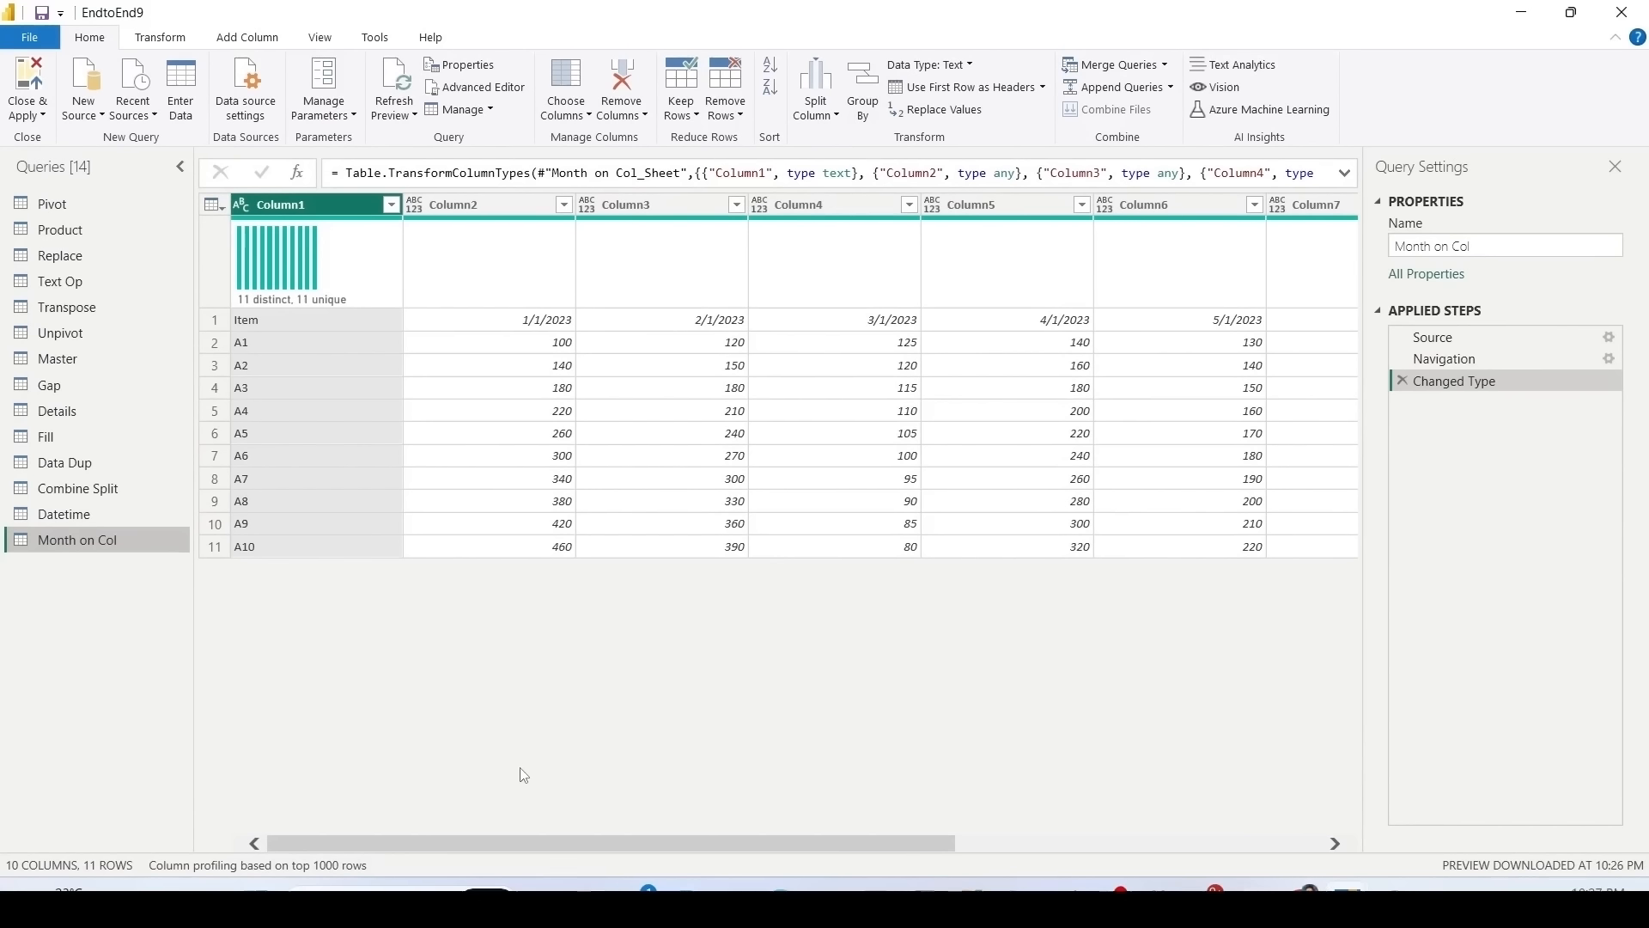
Step: Open the Pivot query and review the available commands for applying changes, transforming data, adding columns and adjusting the data preview
{"action": "left_click", "coordinate": [70, 209]}
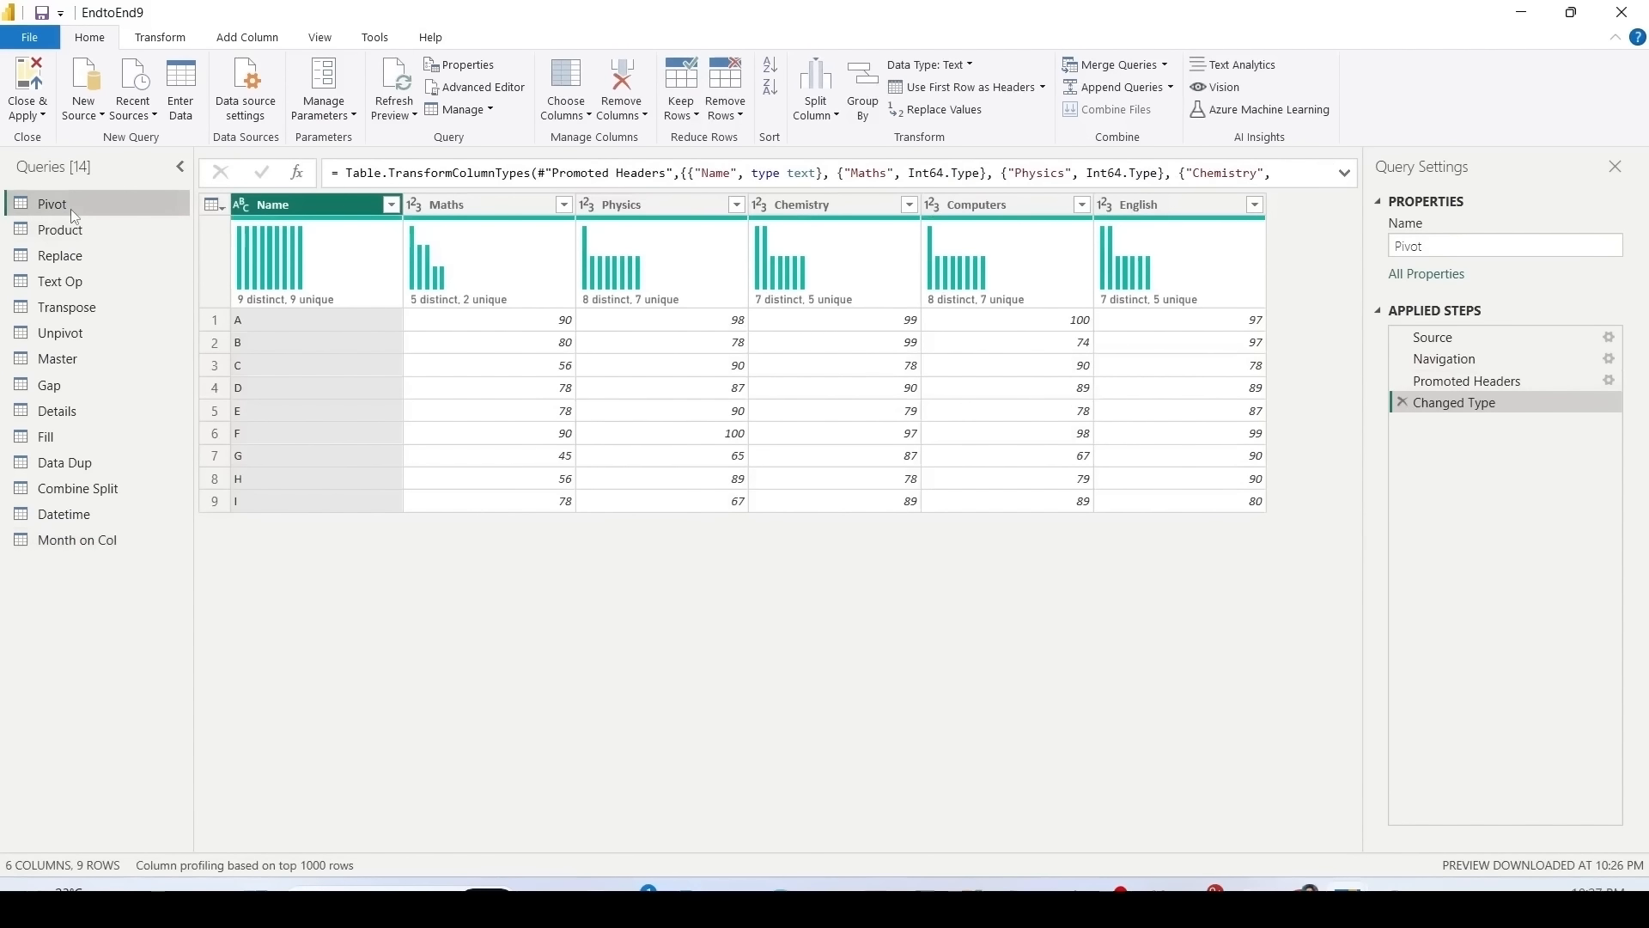
{"action": "left_click", "coordinate": [43, 115]}
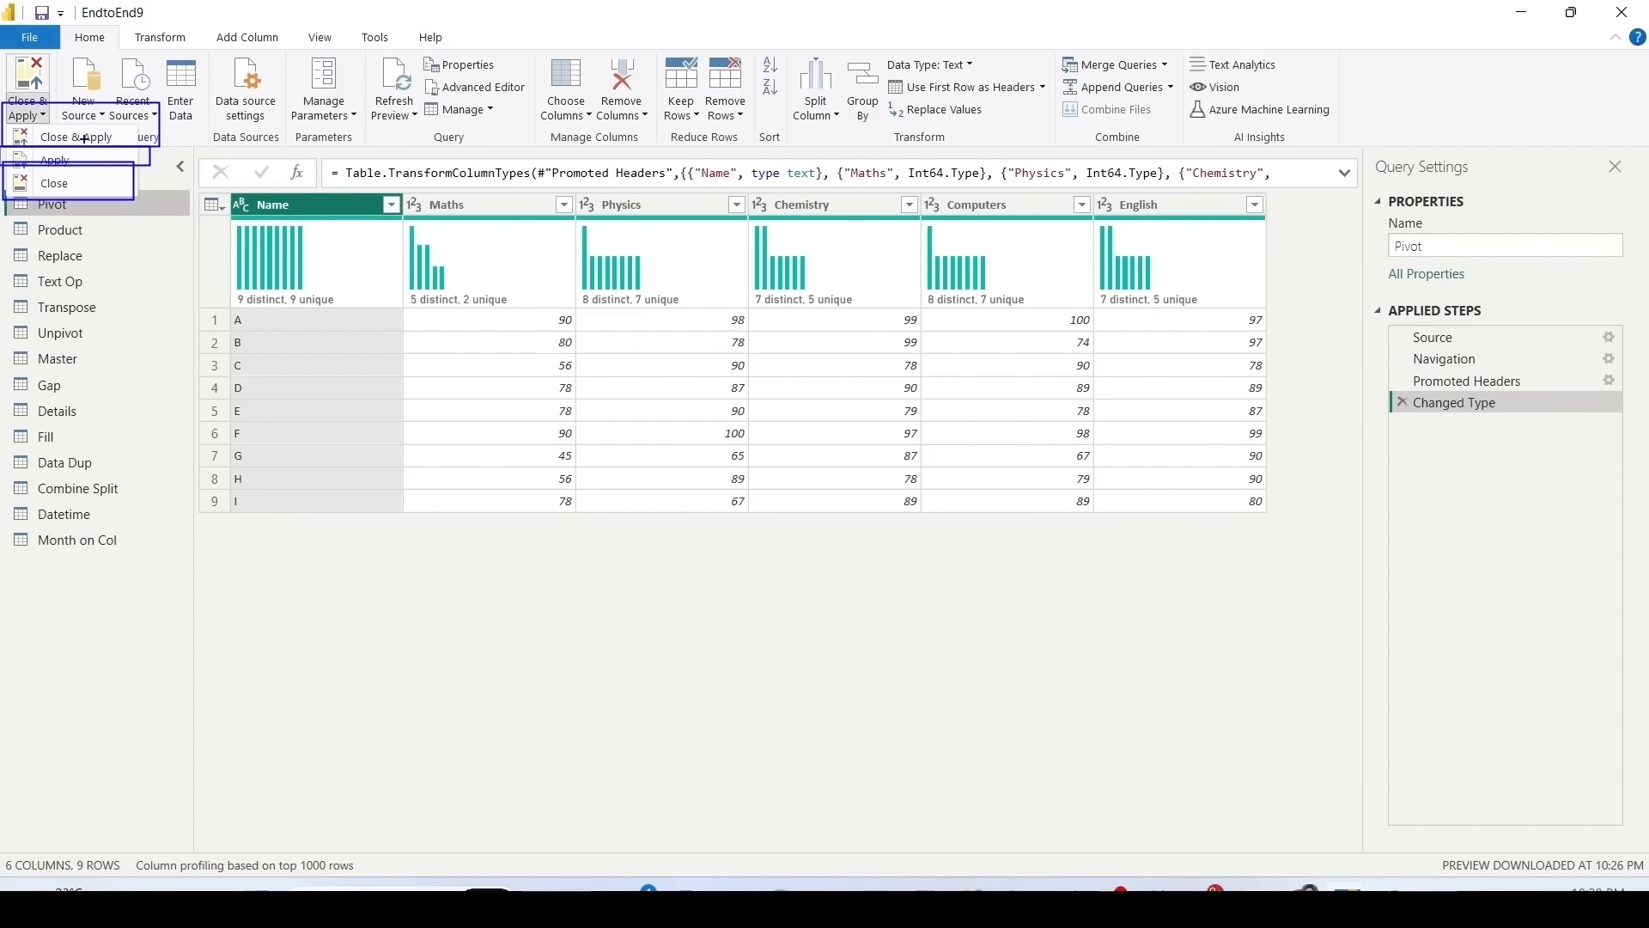
{"action": "key", "text": "Escape"}
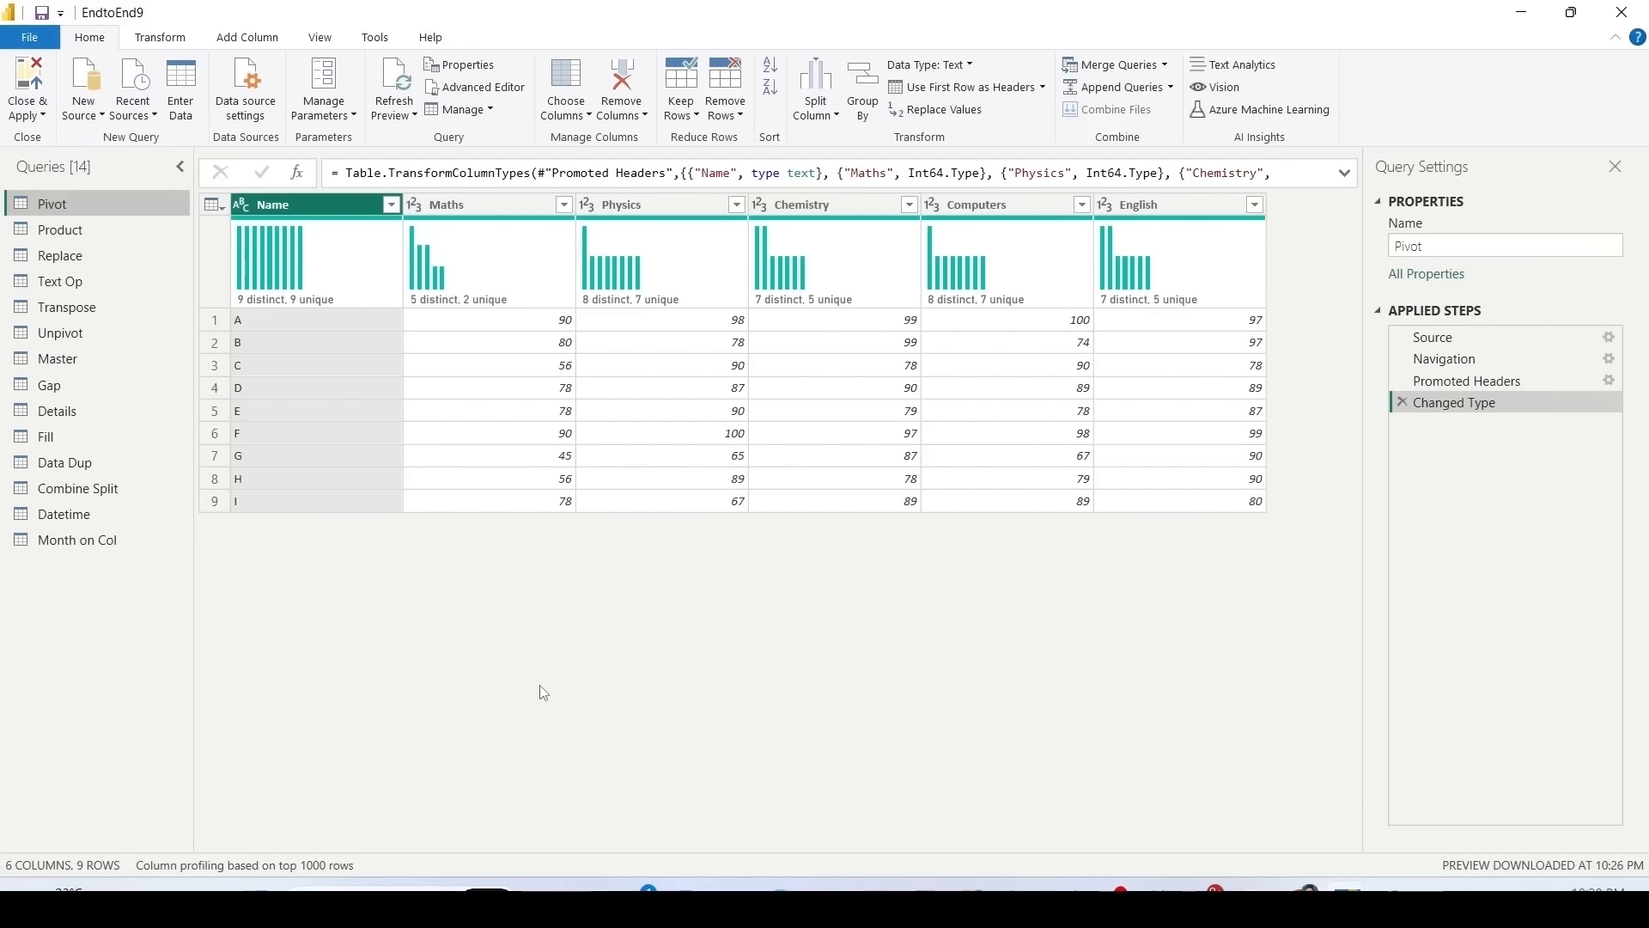
{"action": "mouse_move", "coordinate": [66, 42]}
{"action": "left_mouse_down"}
{"action": "mouse_move", "coordinate": [184, 102]}
{"action": "mouse_move", "coordinate": [1092, 176]}
{"action": "mouse_move", "coordinate": [1377, 160]}
{"action": "left_mouse_up"}
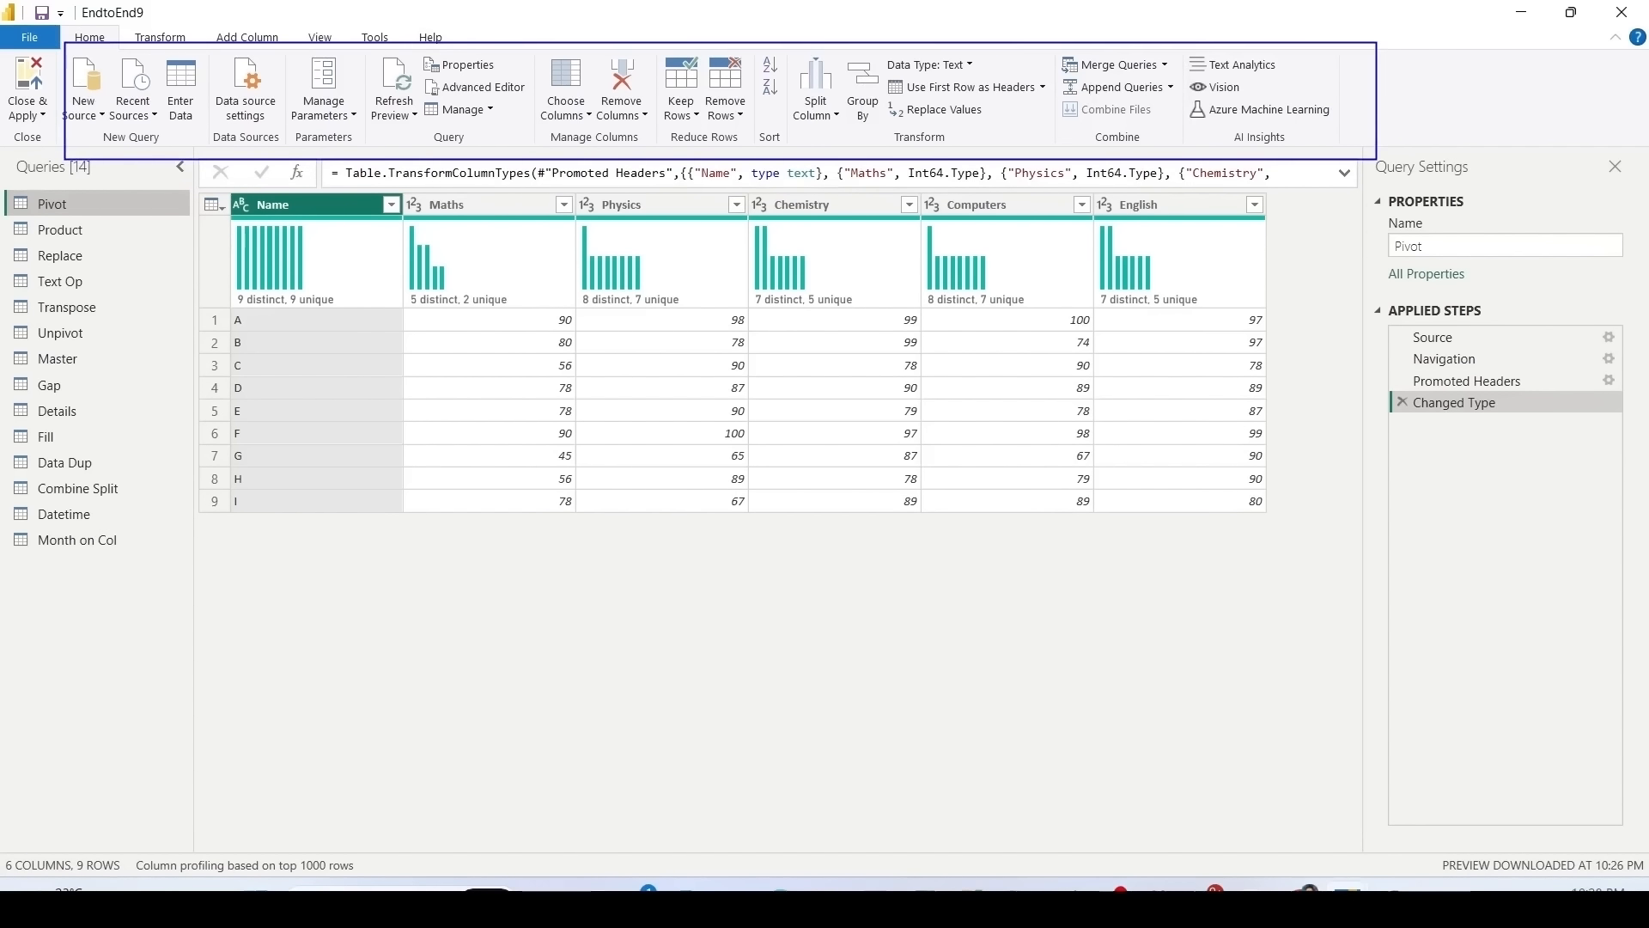
{"action": "left_click", "coordinate": [157, 45]}
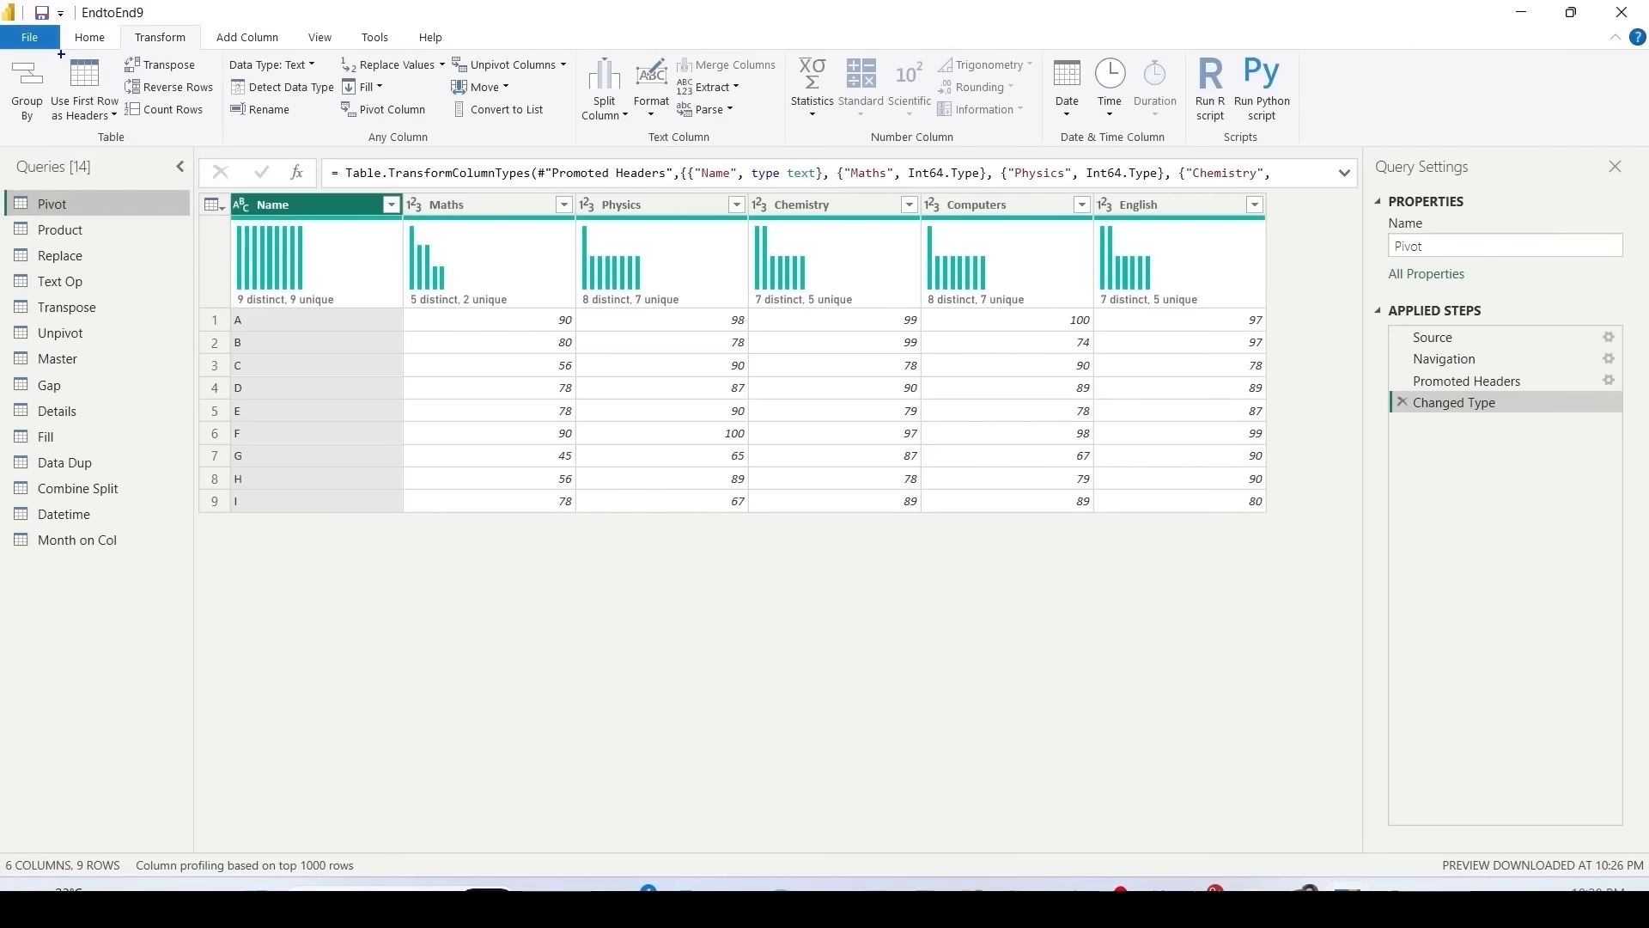
{"action": "left_click", "coordinate": [274, 45]}
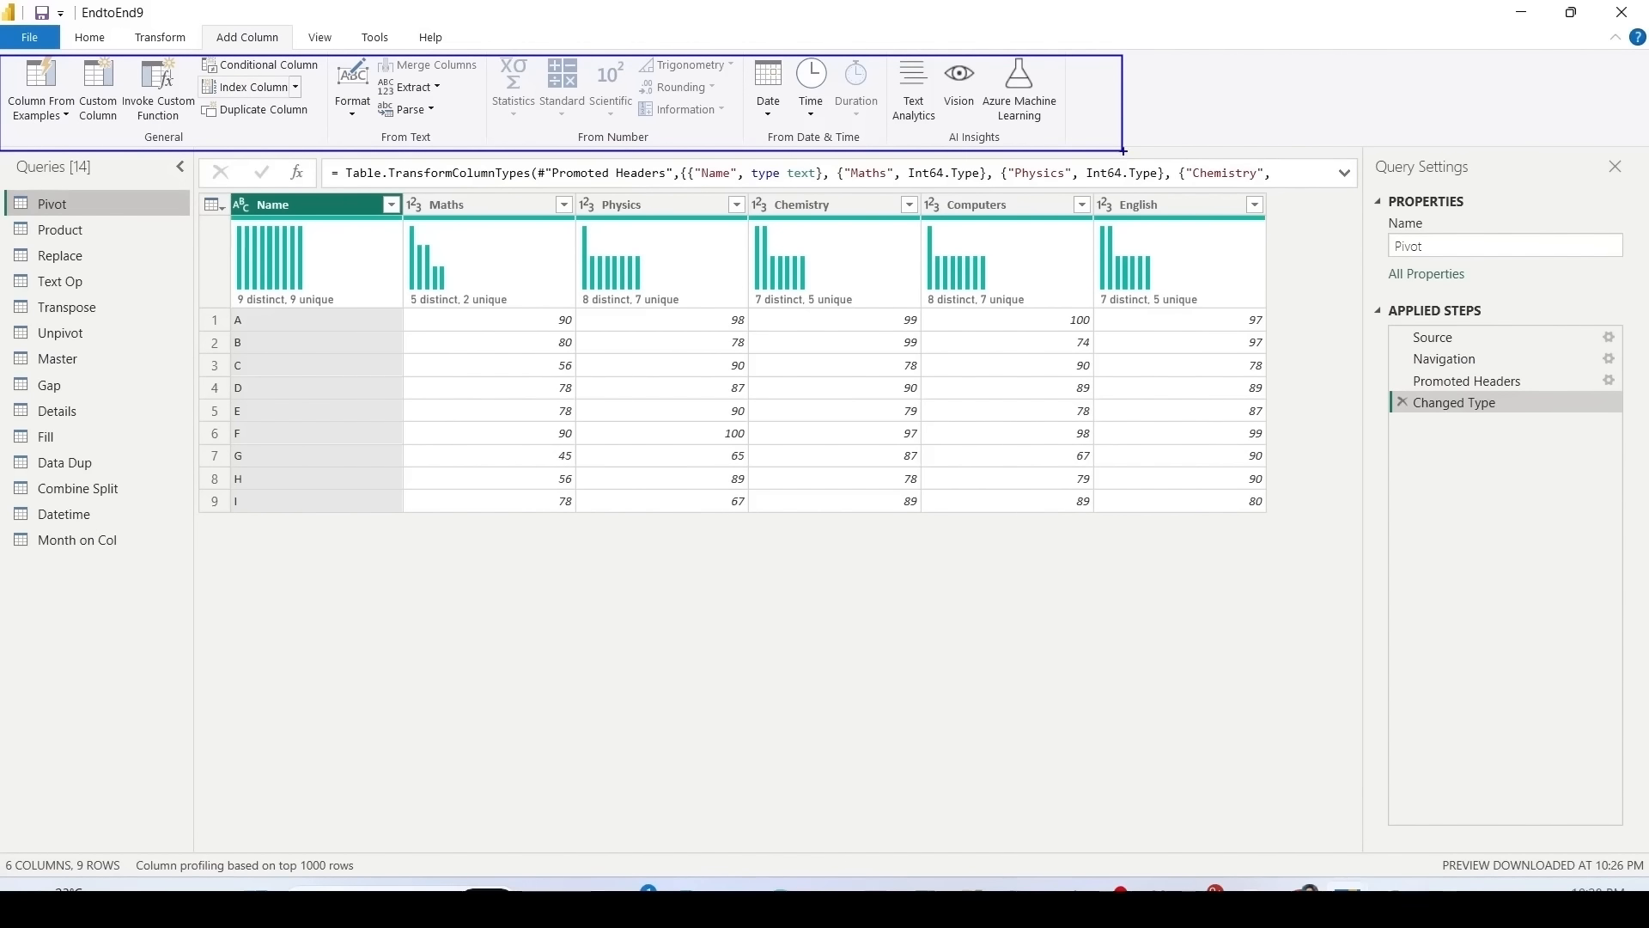
{"action": "left_click", "coordinate": [314, 39]}
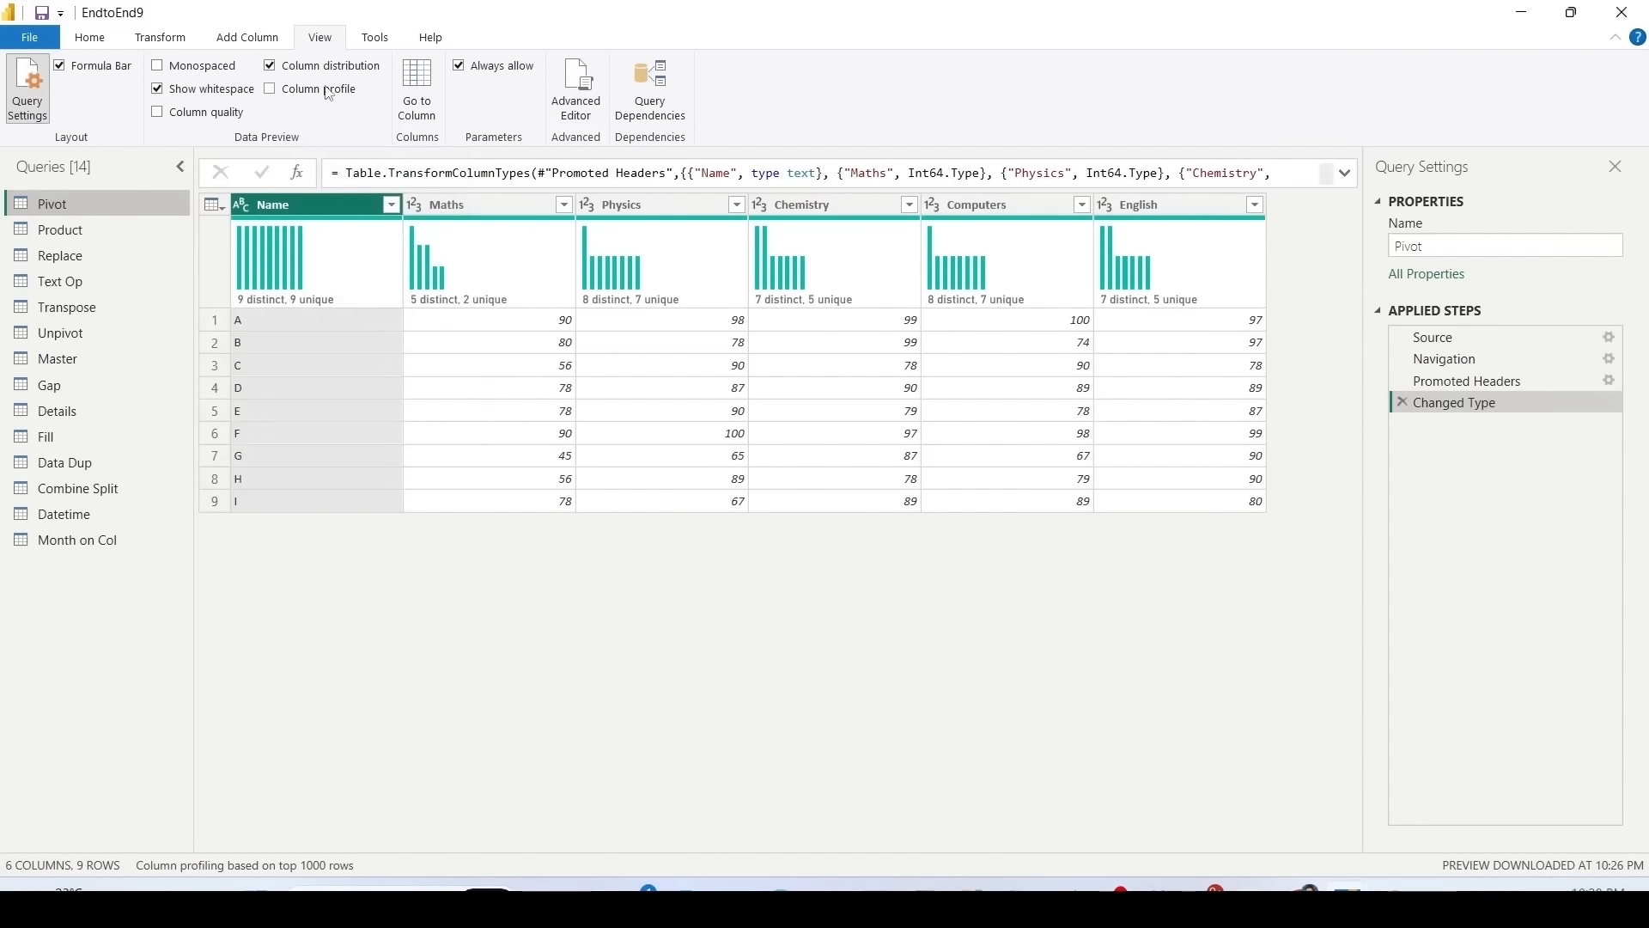
Step: Examine the repeated and single-occurrence values in the Pivot query's Maths column against its distinct and unique distribution
{"action": "mouse_move", "coordinate": [389, 297]}
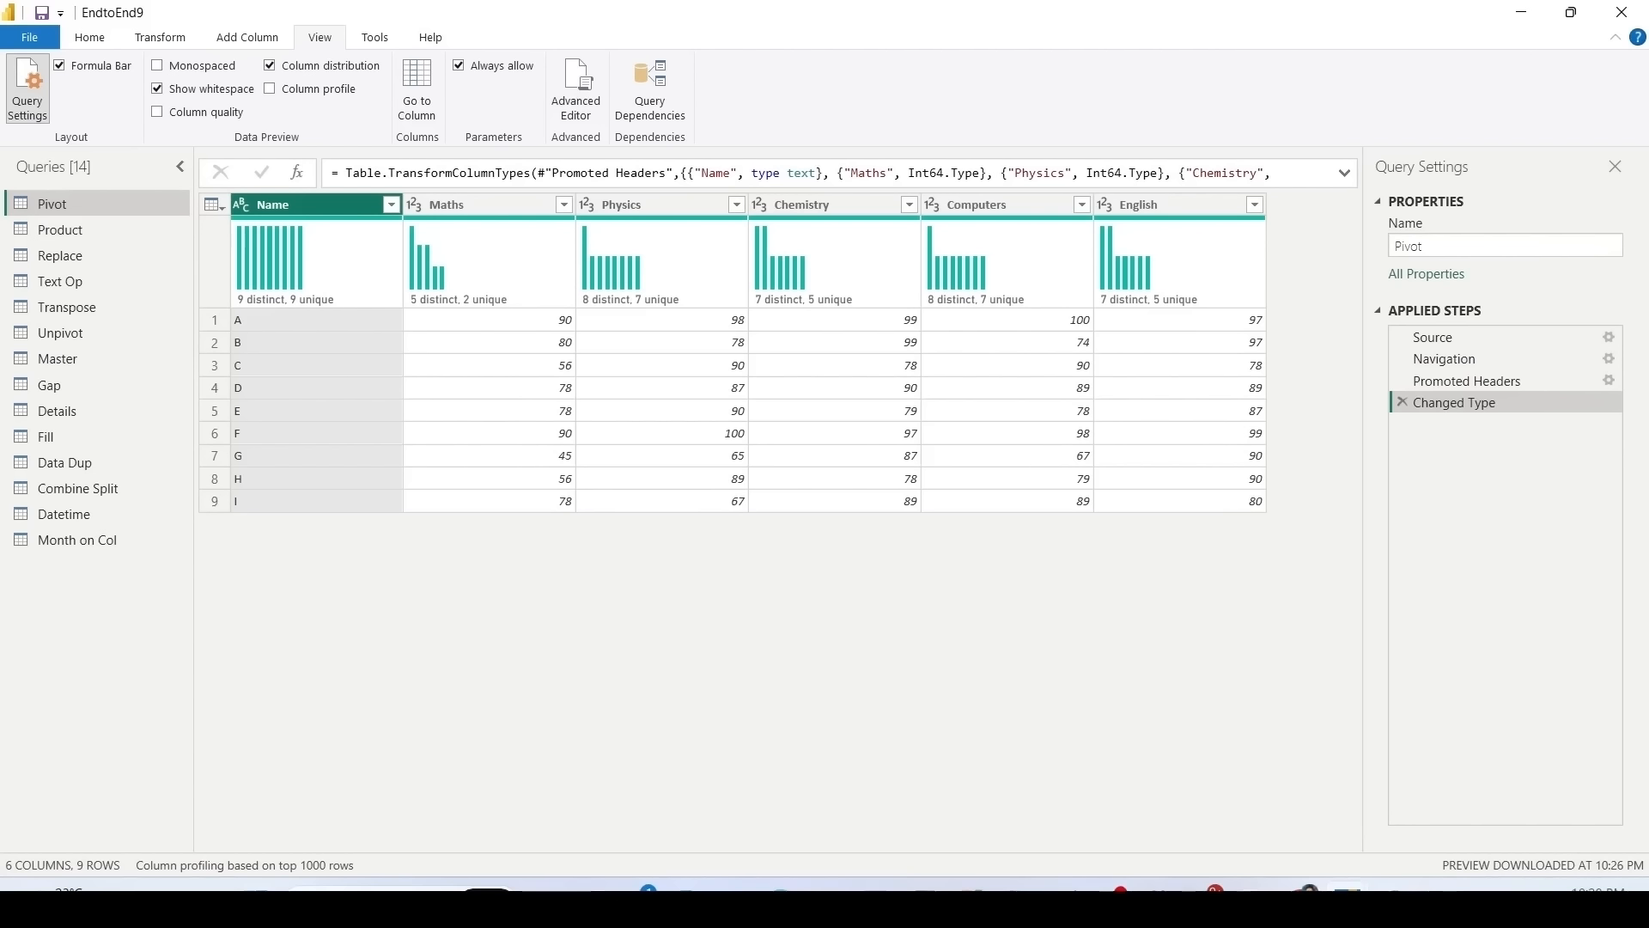
{"action": "left_click_drag", "start_coordinate": [414, 298], "coordinate": [578, 515]}
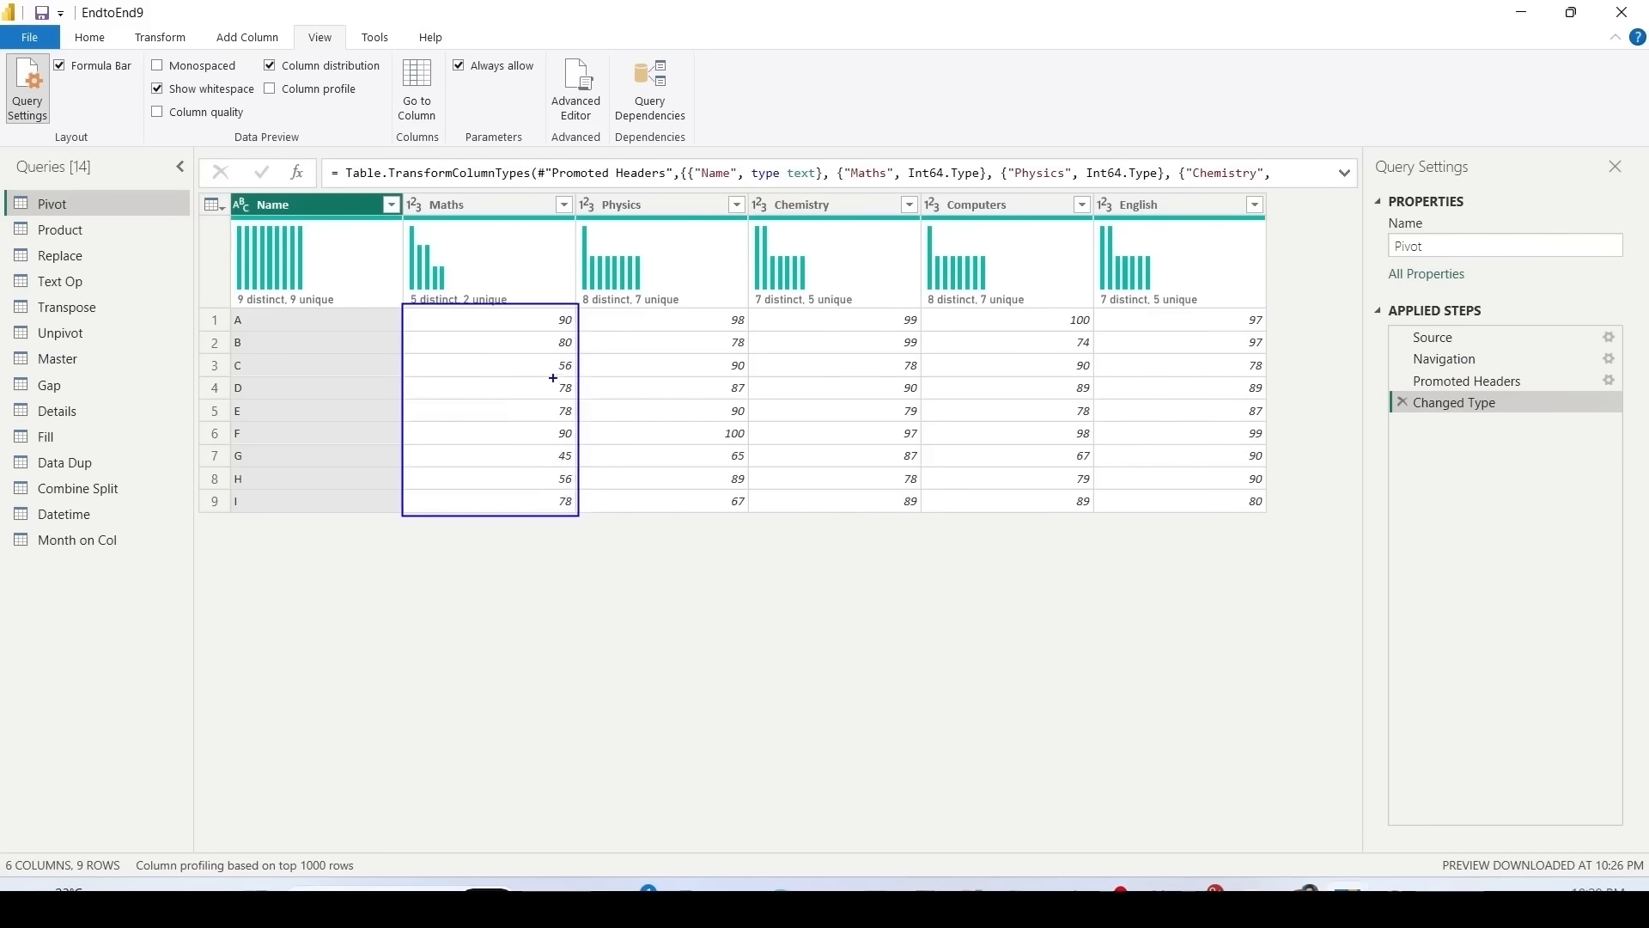
{"action": "left_click_drag", "start_coordinate": [553, 377], "coordinate": [578, 419]}
{"action": "mouse_move", "coordinate": [547, 489]}
{"action": "left_mouse_down"}
{"action": "mouse_move", "coordinate": [572, 514]}
{"action": "mouse_move", "coordinate": [571, 489]}
{"action": "left_mouse_up"}
{"action": "left_click_drag", "start_coordinate": [550, 351], "coordinate": [578, 377]}
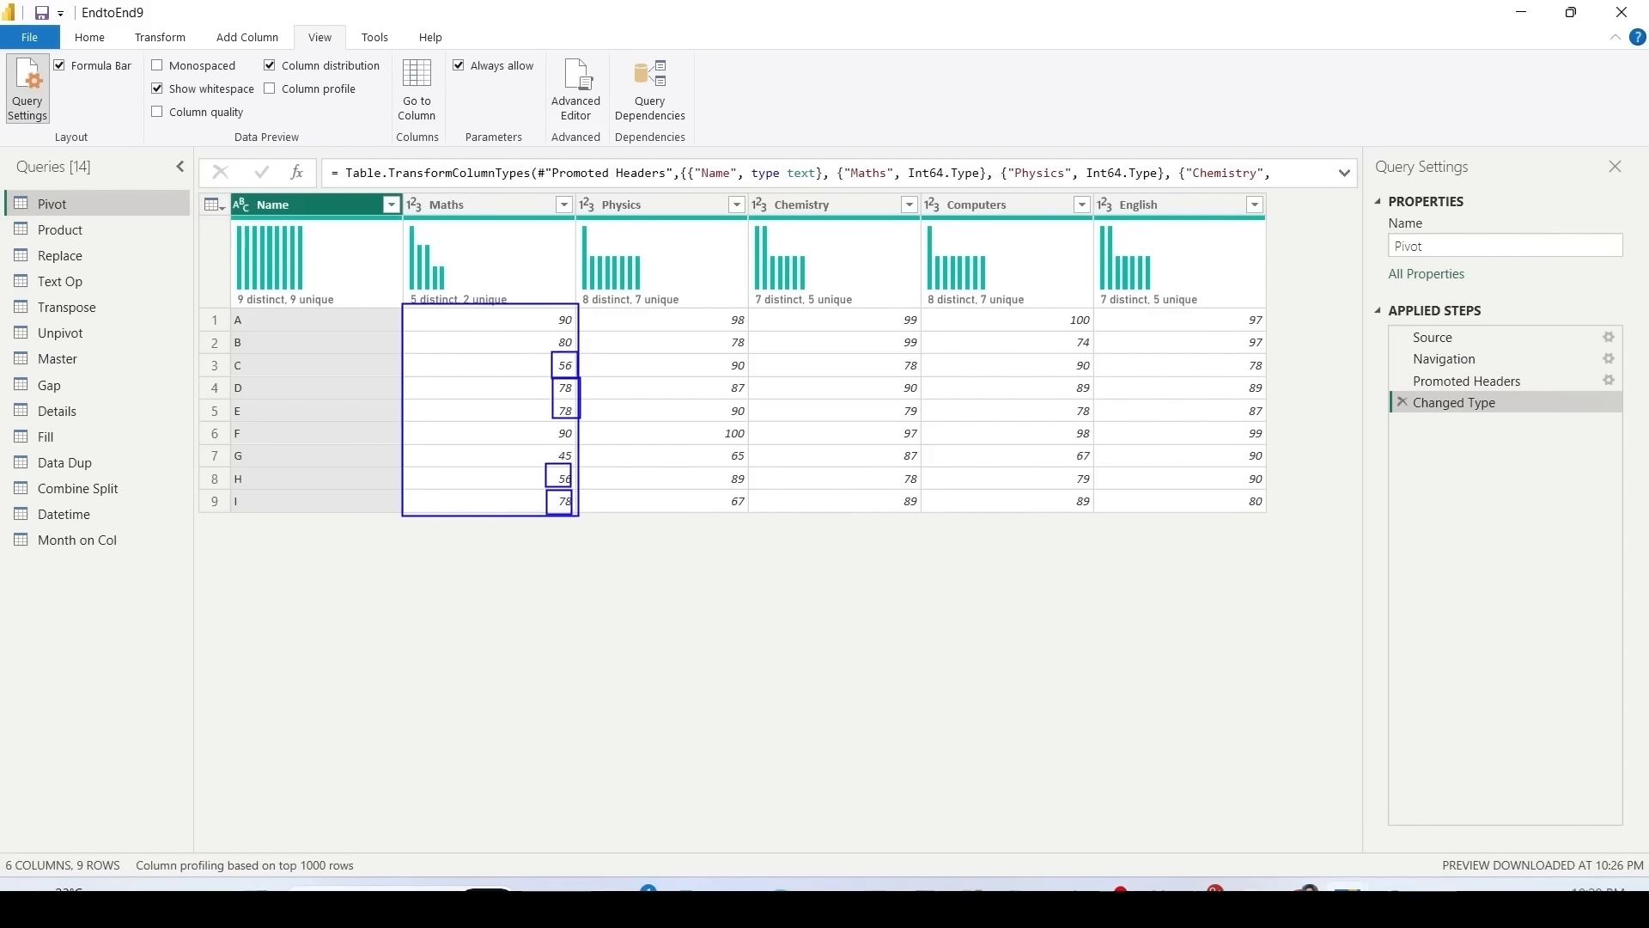
{"action": "left_click_drag", "start_coordinate": [550, 306], "coordinate": [576, 334]}
{"action": "left_click_drag", "start_coordinate": [554, 430], "coordinate": [576, 445]}
{"action": "left_click_drag", "start_coordinate": [522, 342], "coordinate": [551, 339]}
{"action": "left_click_drag", "start_coordinate": [531, 455], "coordinate": [545, 454]}
{"action": "key", "text": "Escape"}
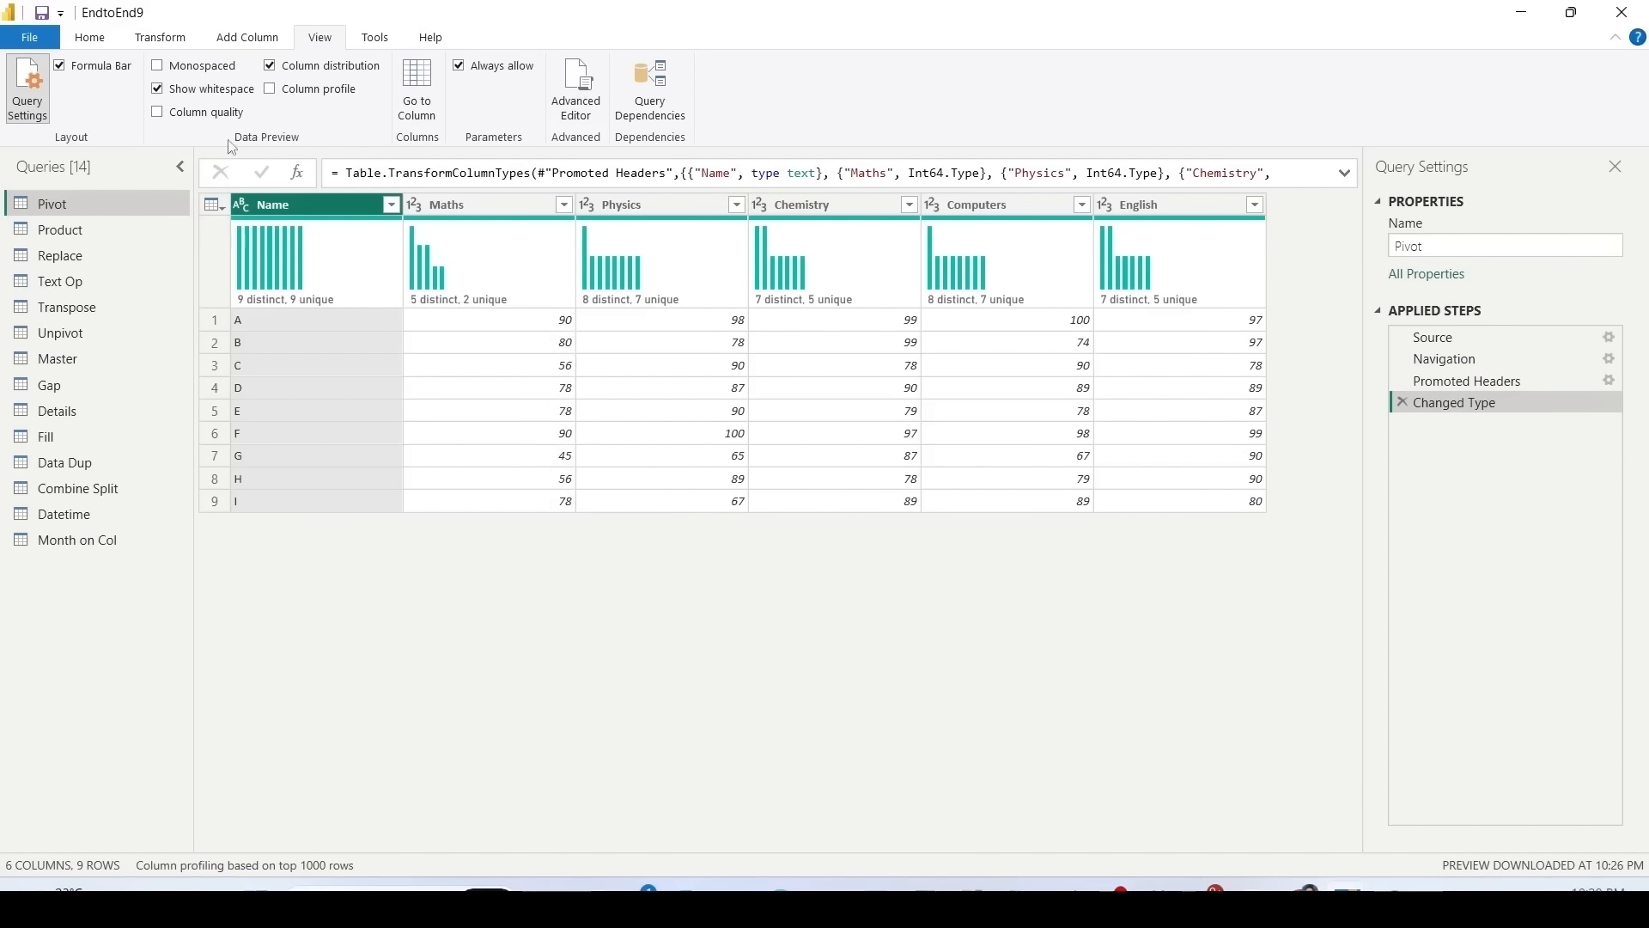
Step: Turn on column quality and column profile, and check the share of empty values in the Gap query's Column2
{"action": "left_click", "coordinate": [157, 112]}
{"action": "mouse_move", "coordinate": [273, 272]}
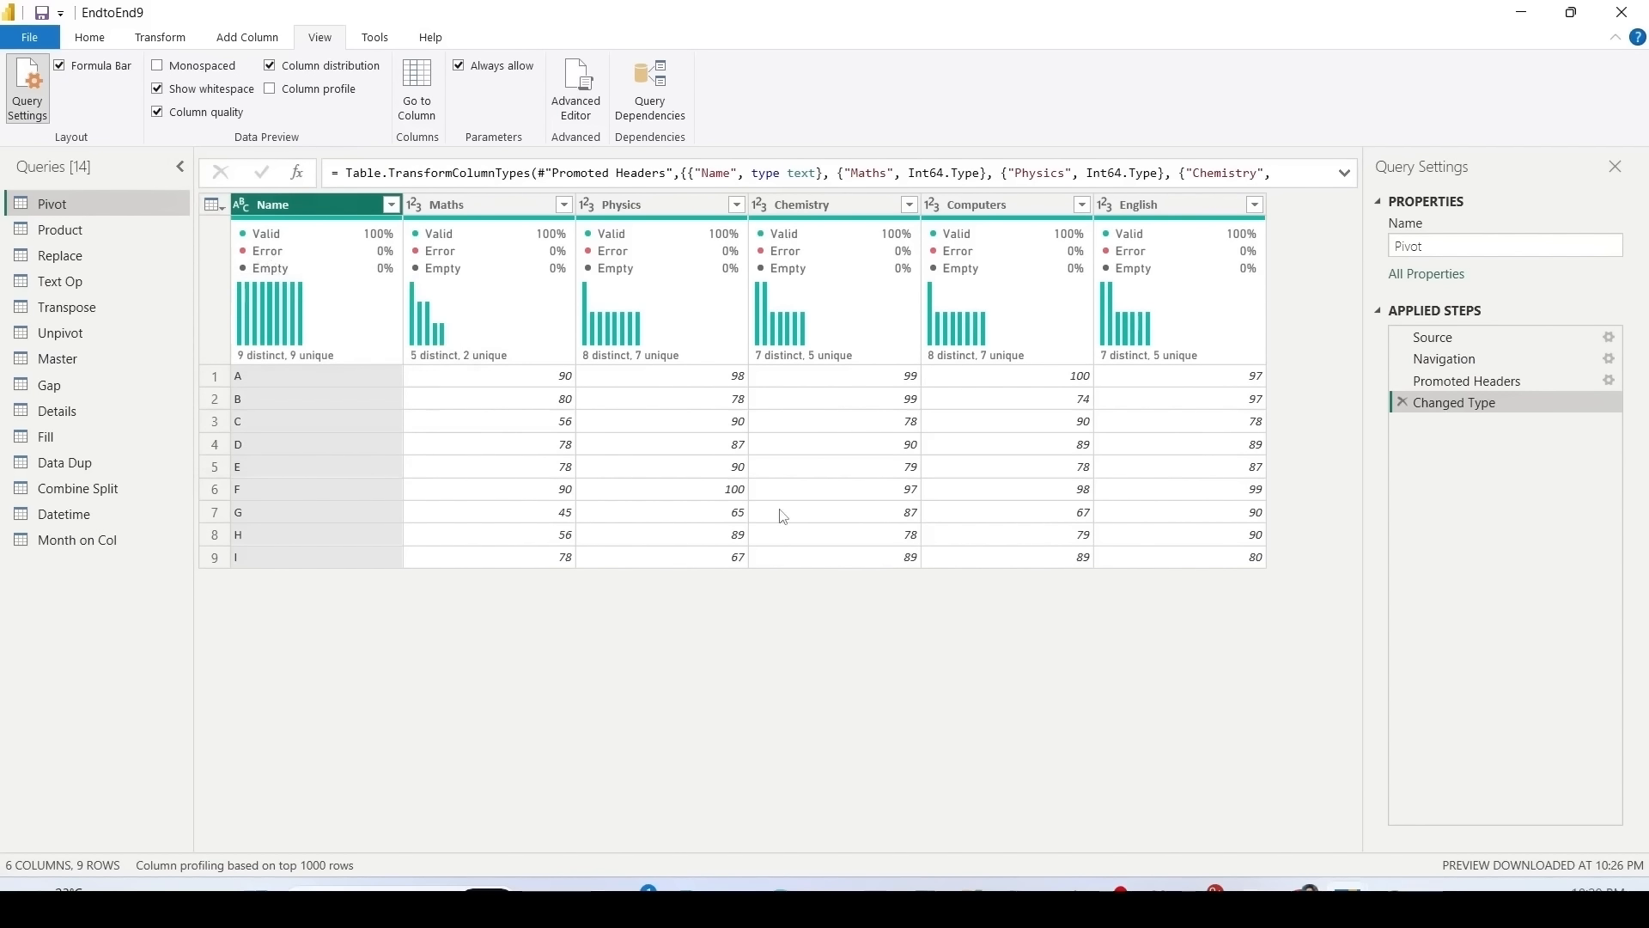
{"action": "left_click", "coordinate": [80, 381]}
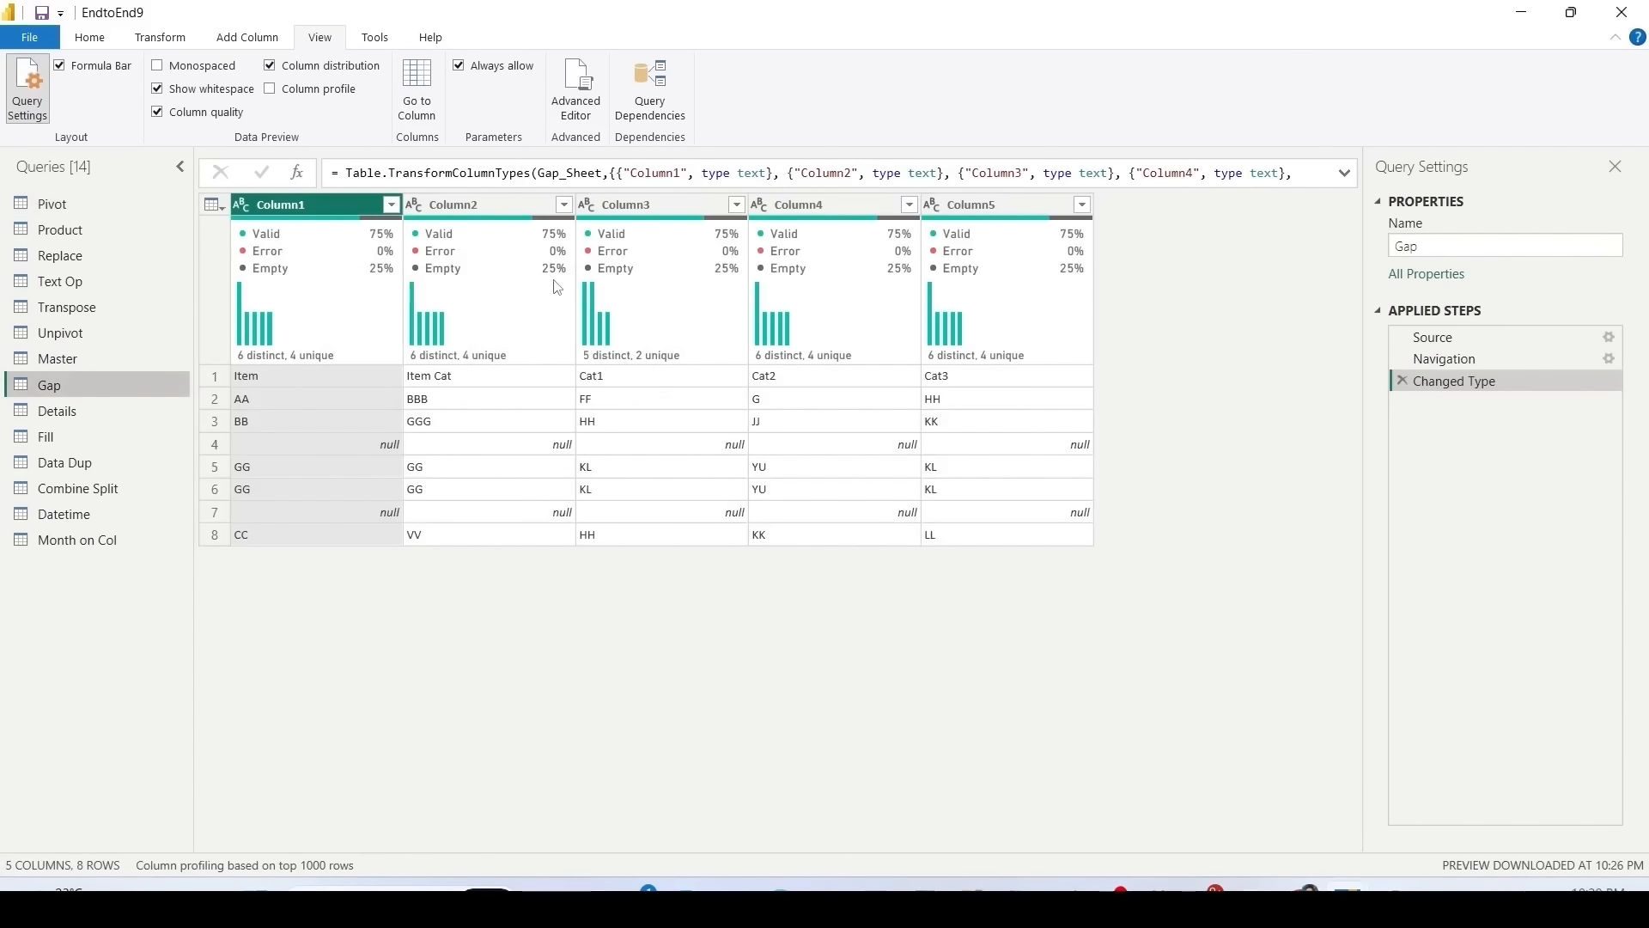
{"action": "left_click_drag", "start_coordinate": [403, 259], "coordinate": [575, 279]}
{"action": "left_click_drag", "start_coordinate": [399, 193], "coordinate": [575, 546]}
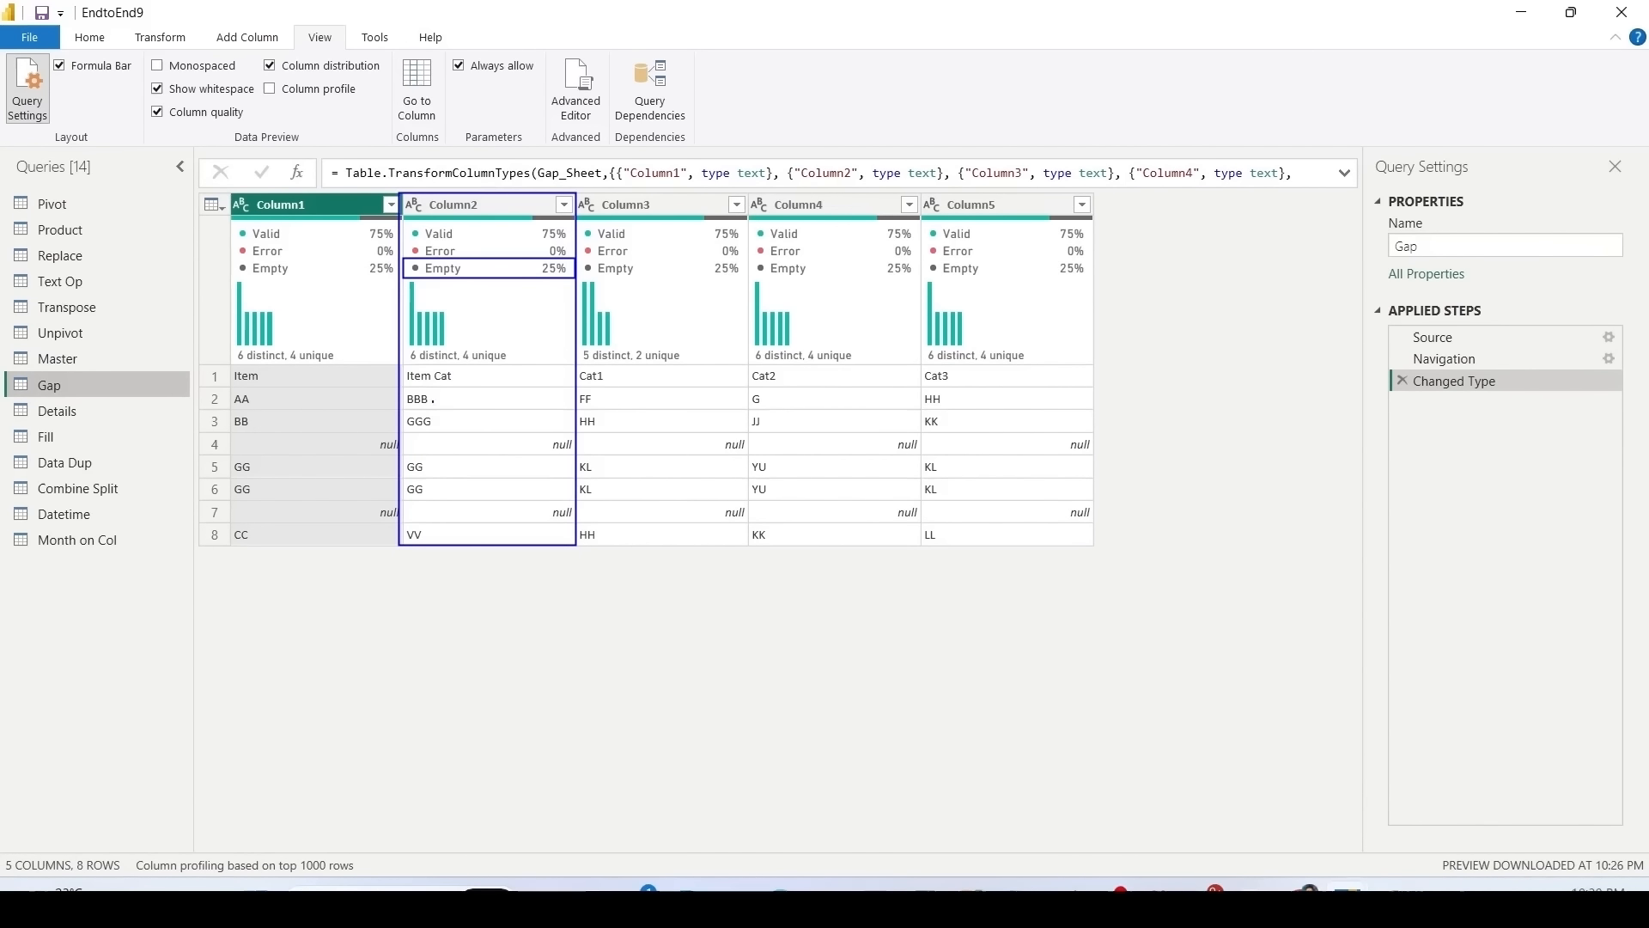
{"action": "key", "text": "Escape"}
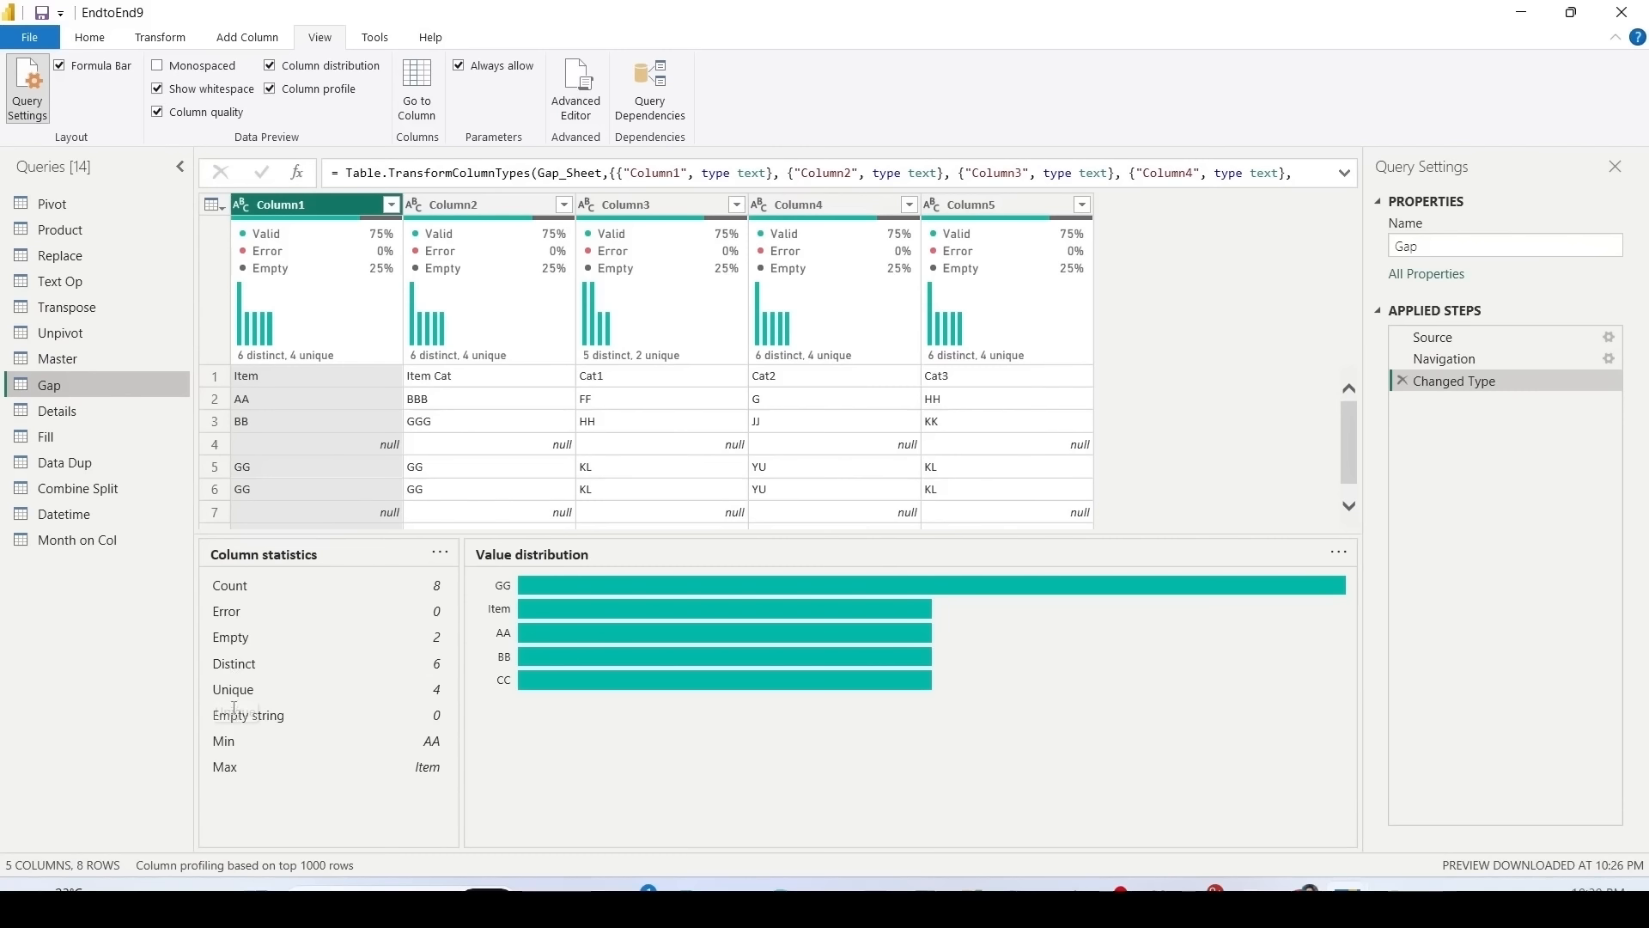
Step: View the Product query, and examine the column statistics and value distribution of Cat ID in the Details query
{"action": "left_click", "coordinate": [55, 230]}
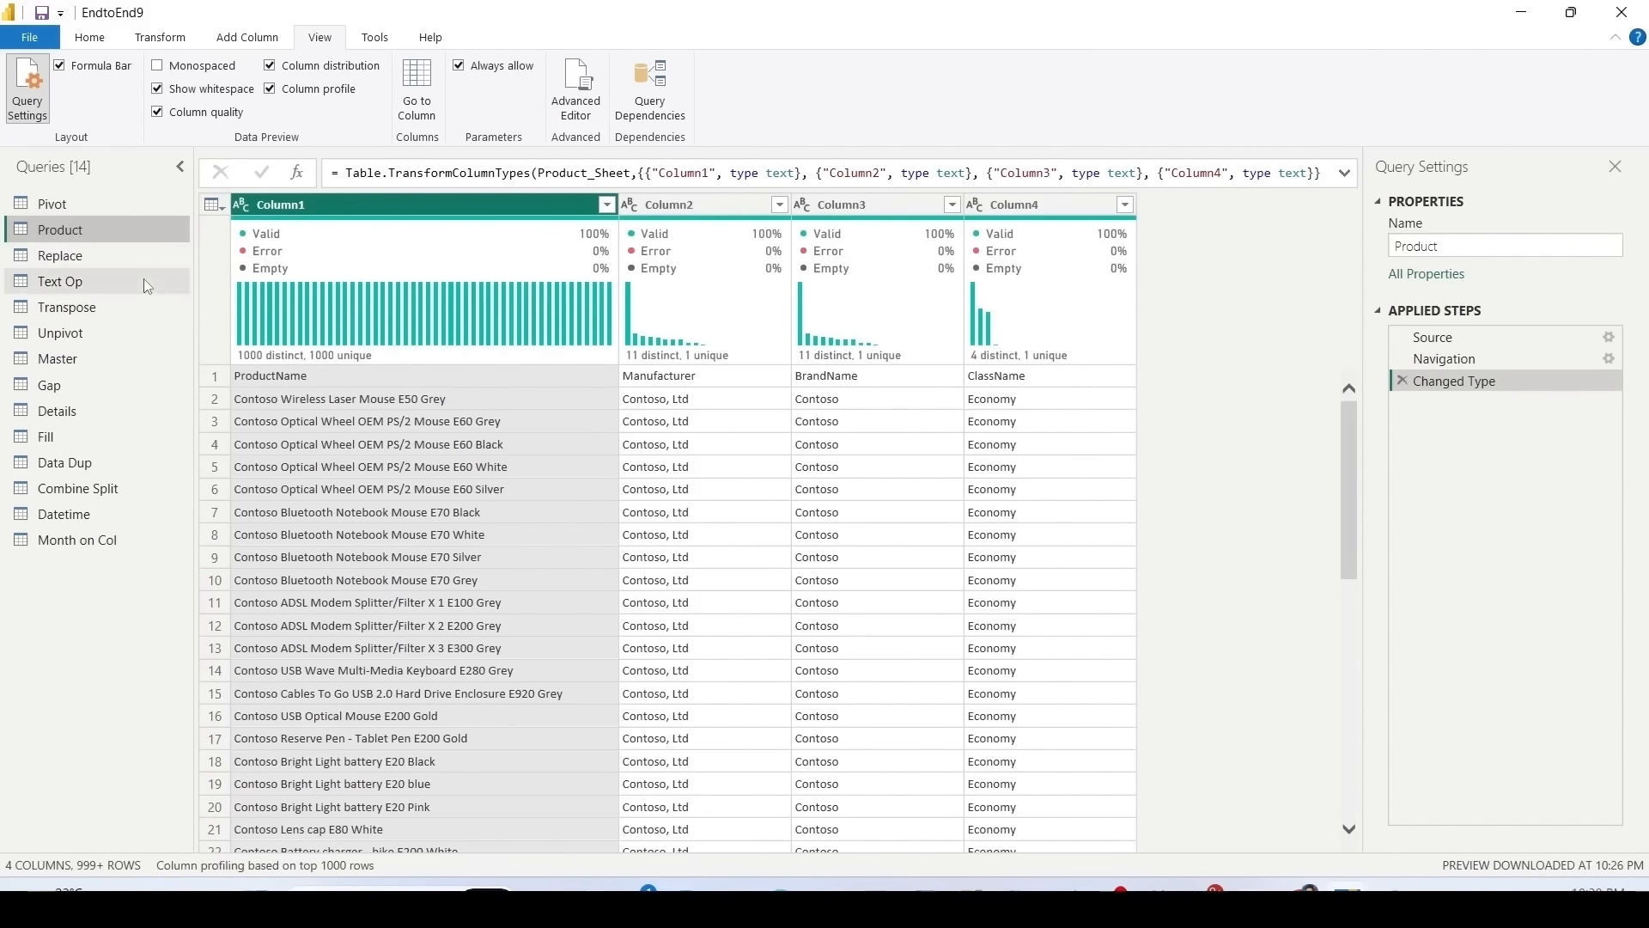
{"action": "left_click", "coordinate": [72, 415]}
{"action": "left_click", "coordinate": [494, 209]}
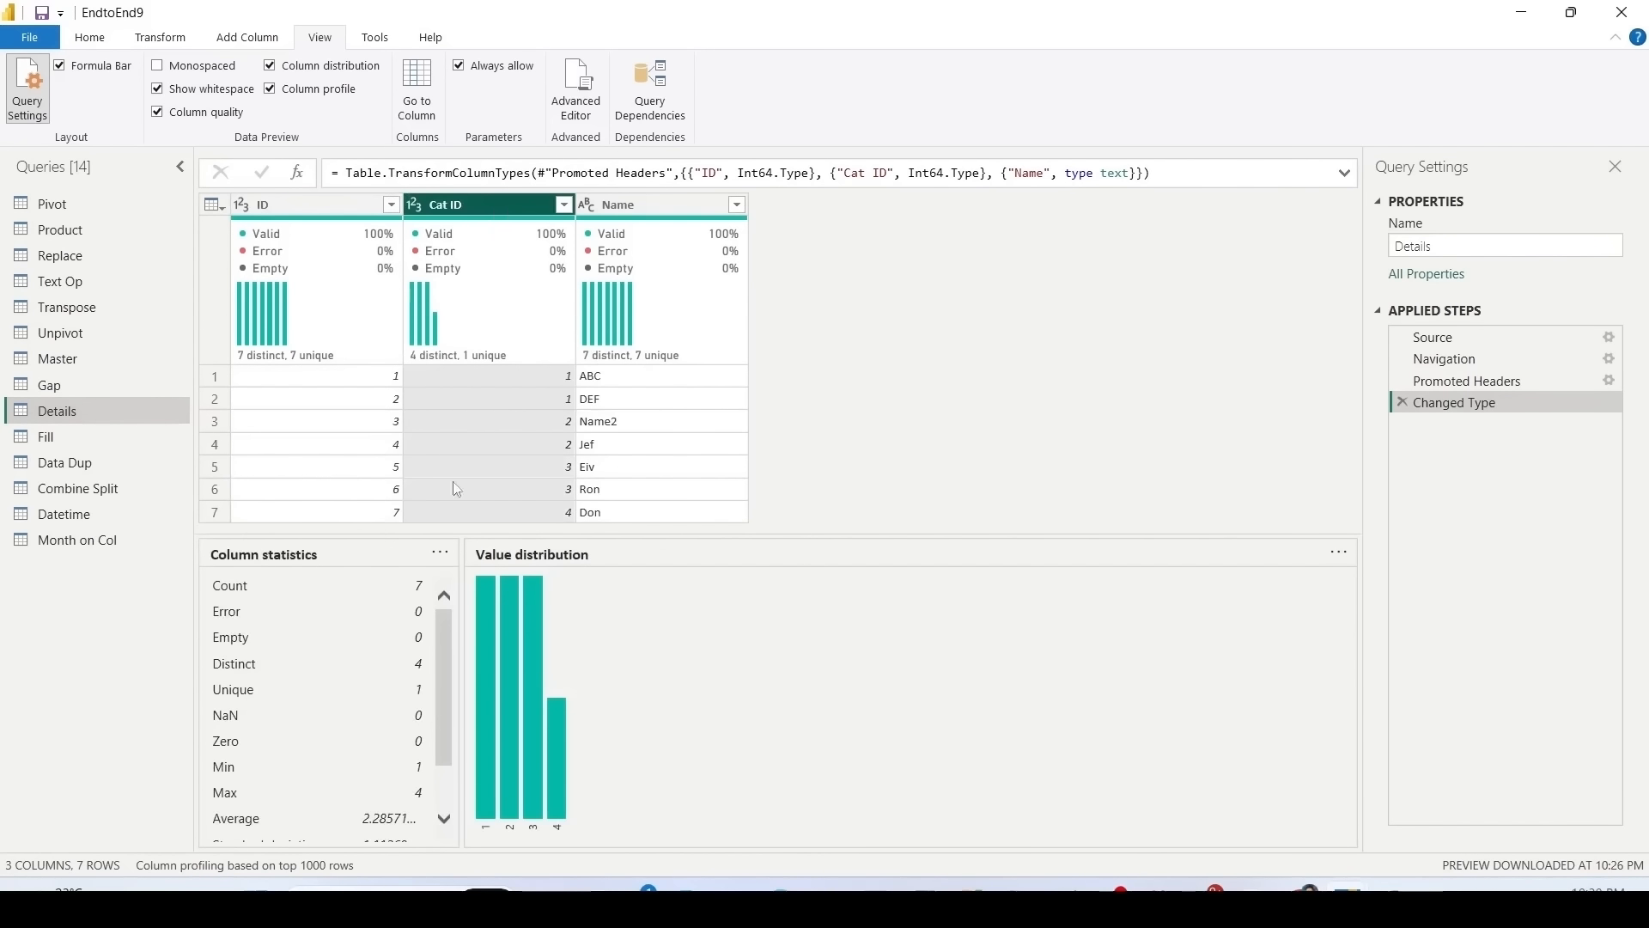
{"action": "scroll", "coordinate": [266, 665], "scroll_direction": "down", "scroll_amount": 2}
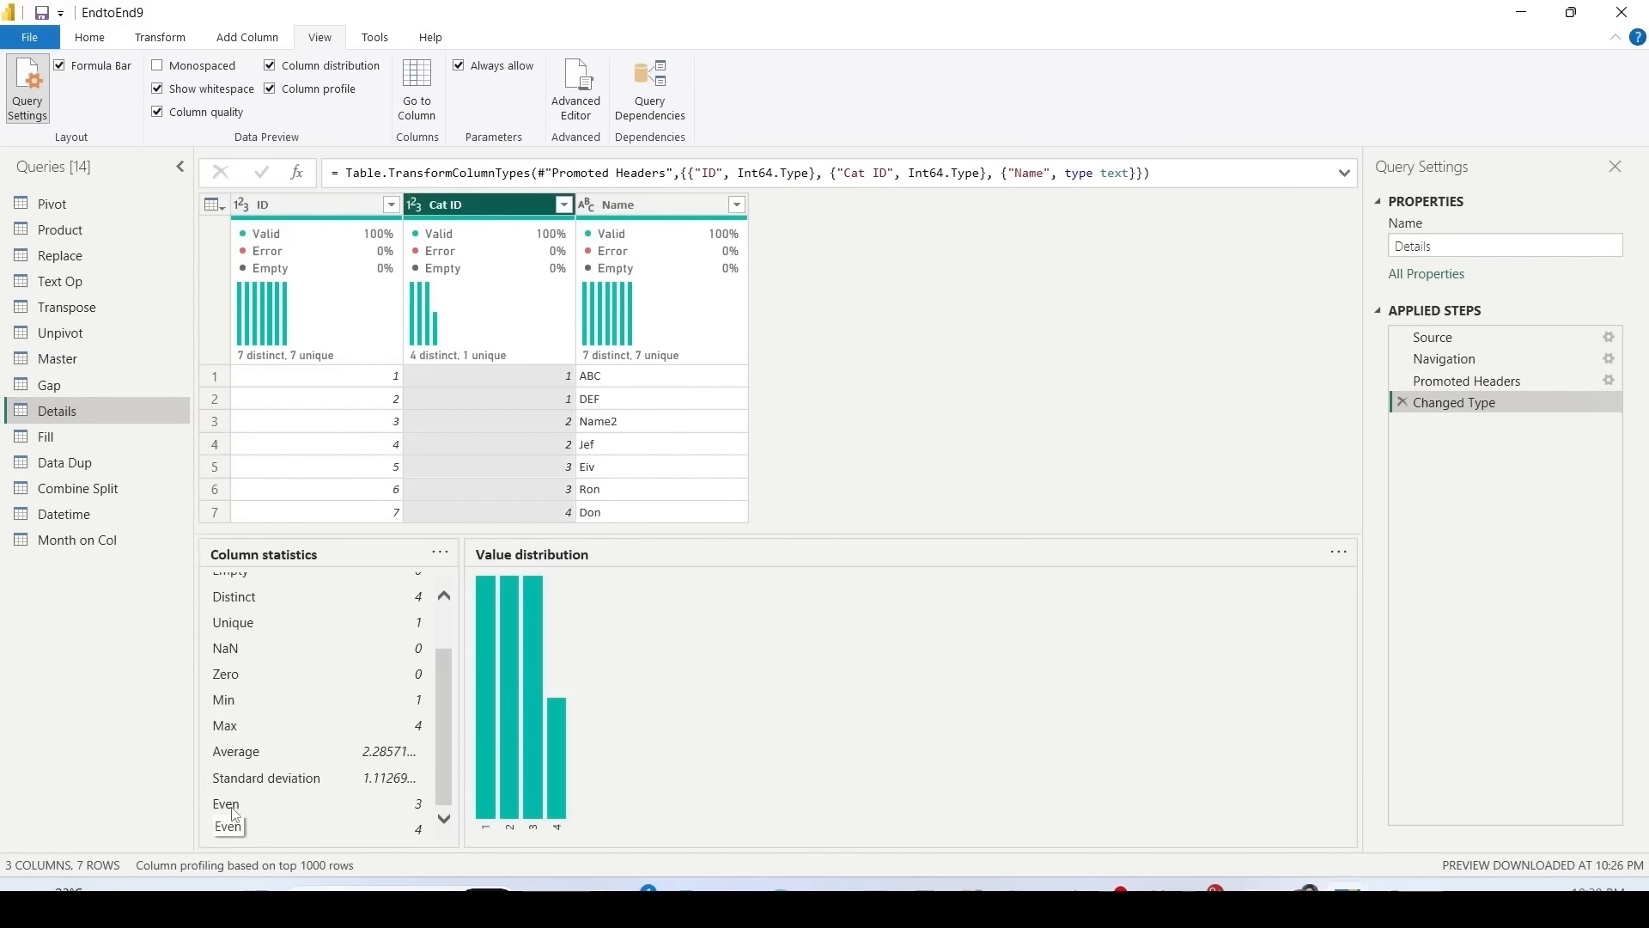
{"action": "scroll", "coordinate": [277, 736], "scroll_direction": "up", "scroll_amount": 1}
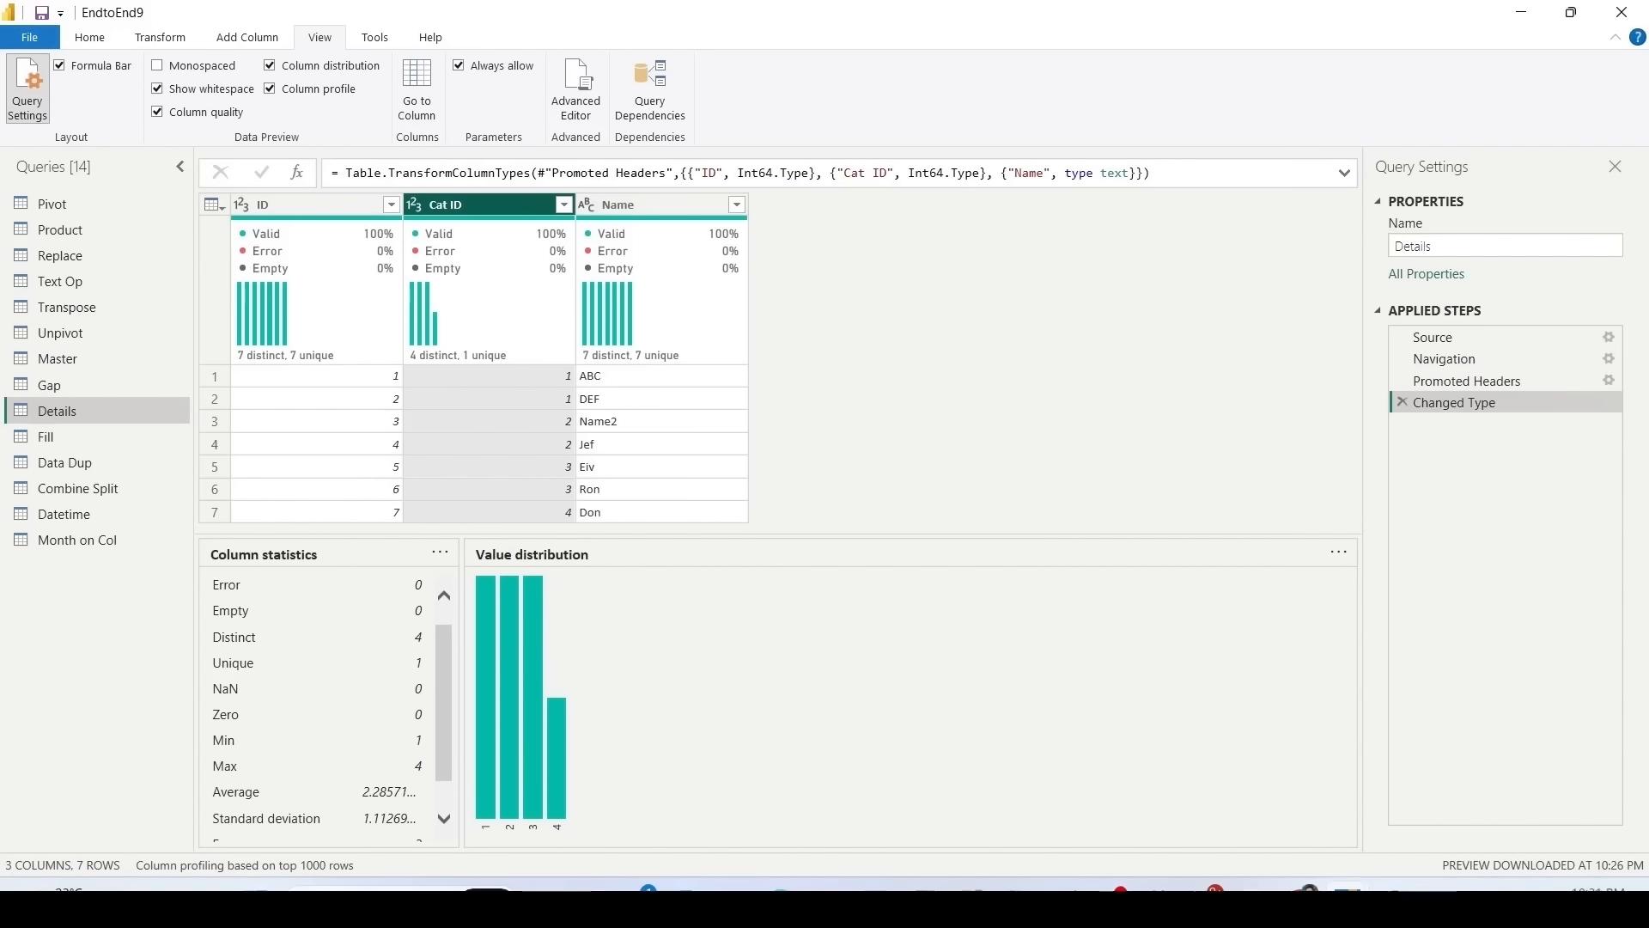
Step: Review the column distribution, profile and quality options, and inspect the Maths column's quality summary in the Fill query
{"action": "left_click_drag", "start_coordinate": [256, 78], "coordinate": [378, 100]}
{"action": "left_click_drag", "start_coordinate": [142, 104], "coordinate": [258, 122]}
{"action": "left_click_drag", "start_coordinate": [261, 55], "coordinate": [393, 77]}
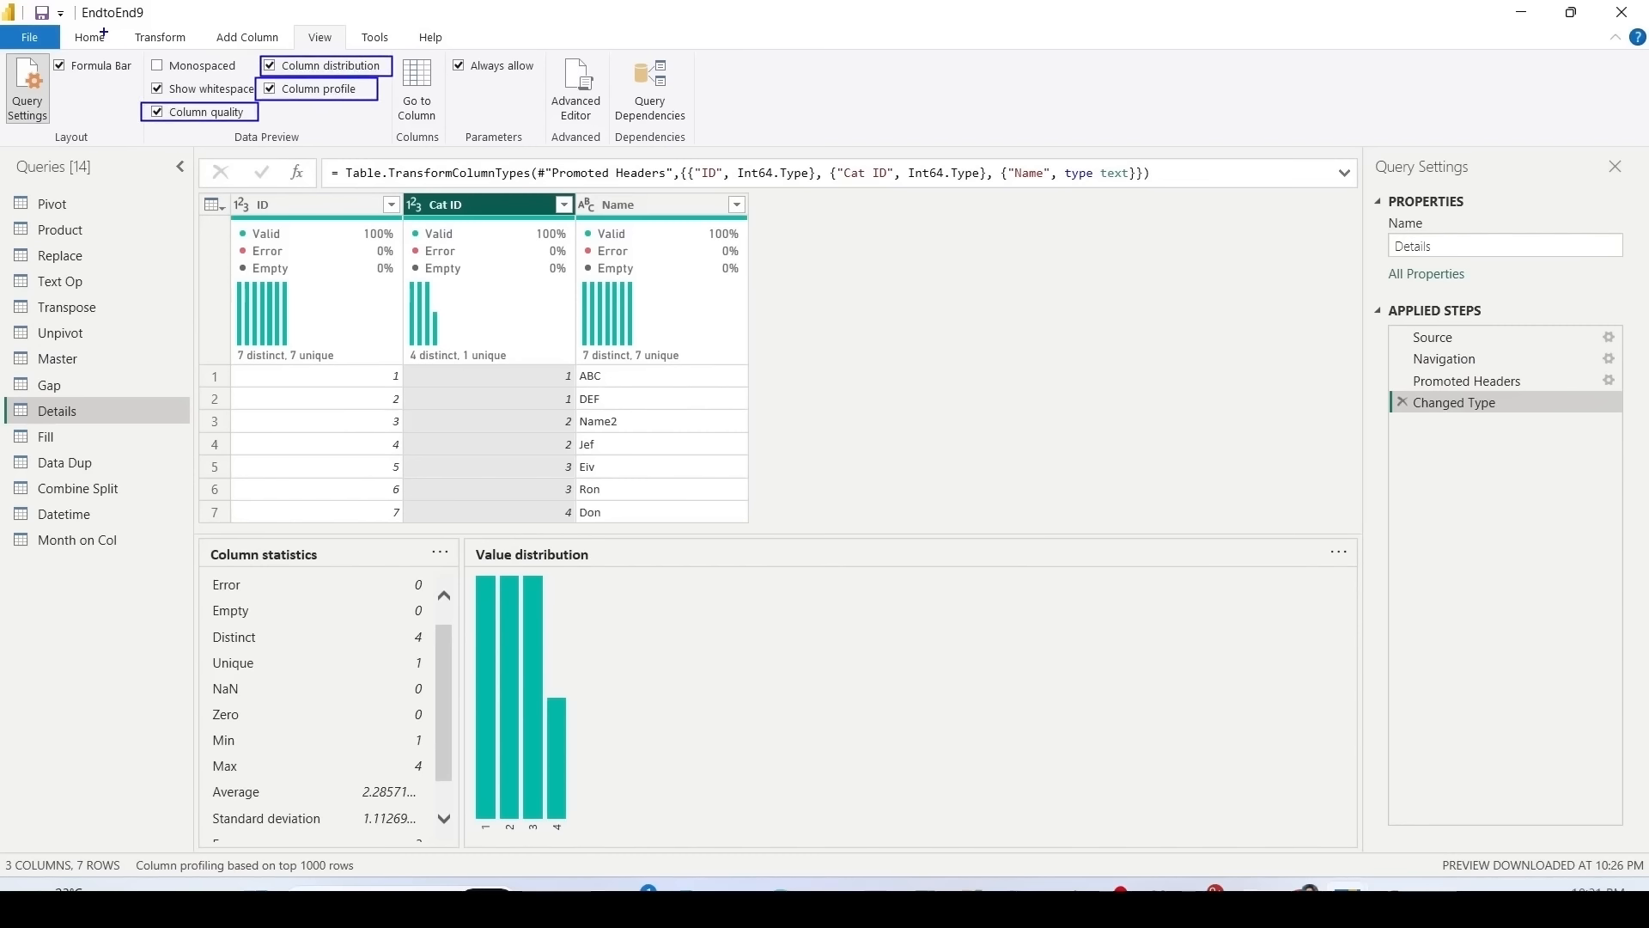
{"action": "left_click_drag", "start_coordinate": [20, 7], "coordinate": [288, 136]}
{"action": "left_click_drag", "start_coordinate": [288, 135], "coordinate": [865, 184]}
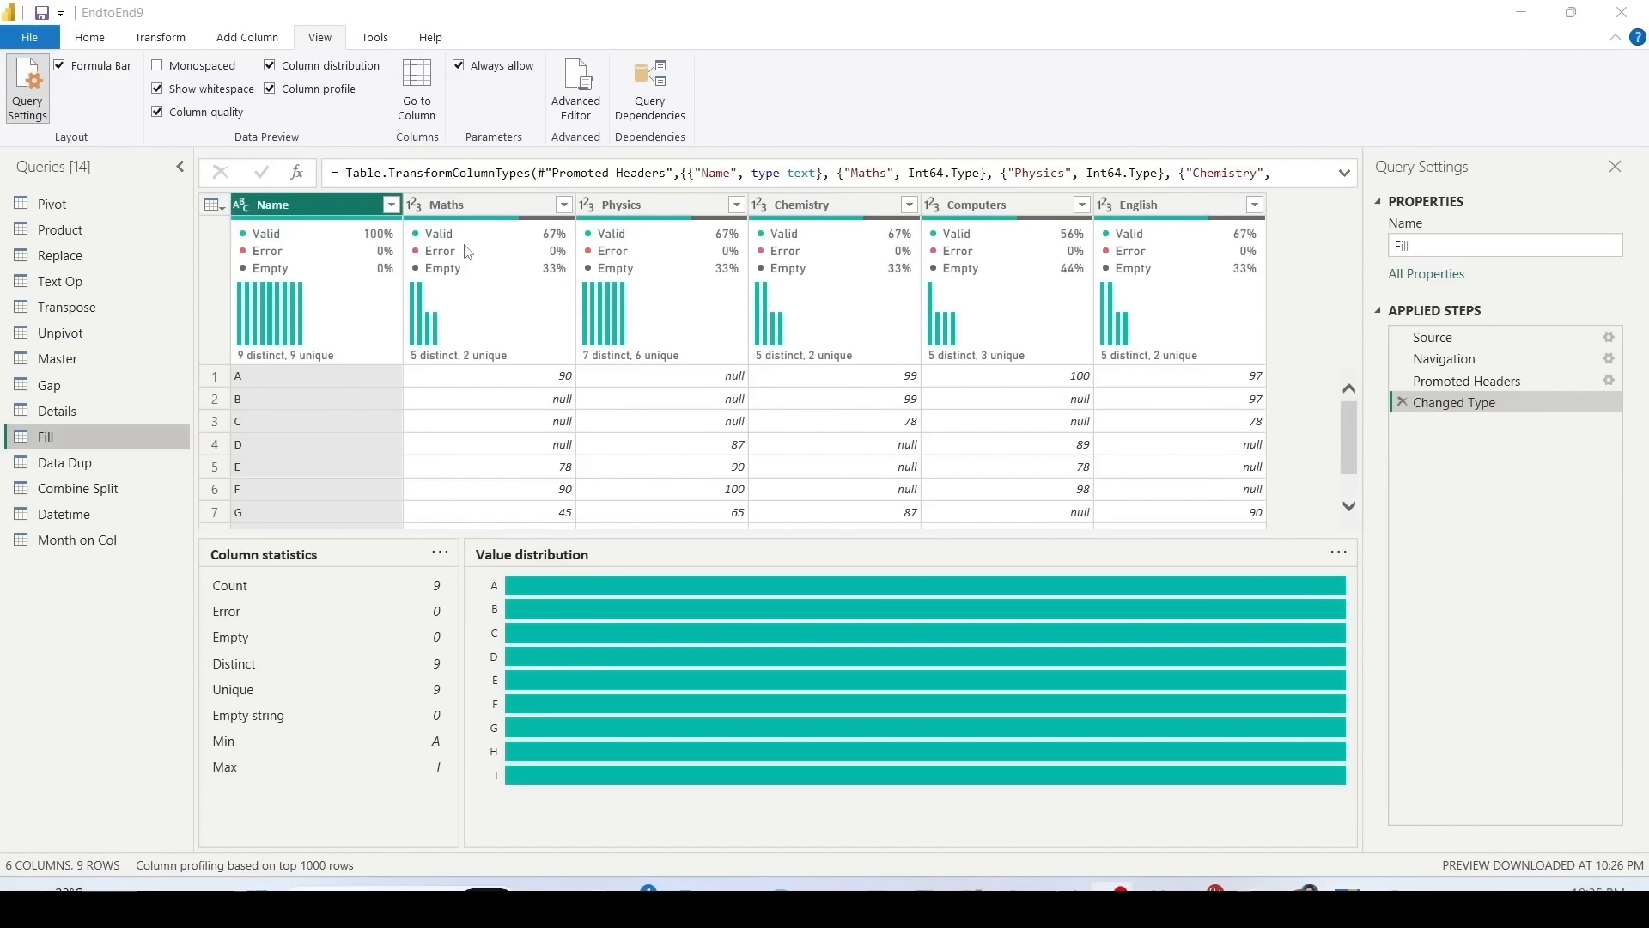
{"action": "mouse_move", "coordinate": [440, 274]}
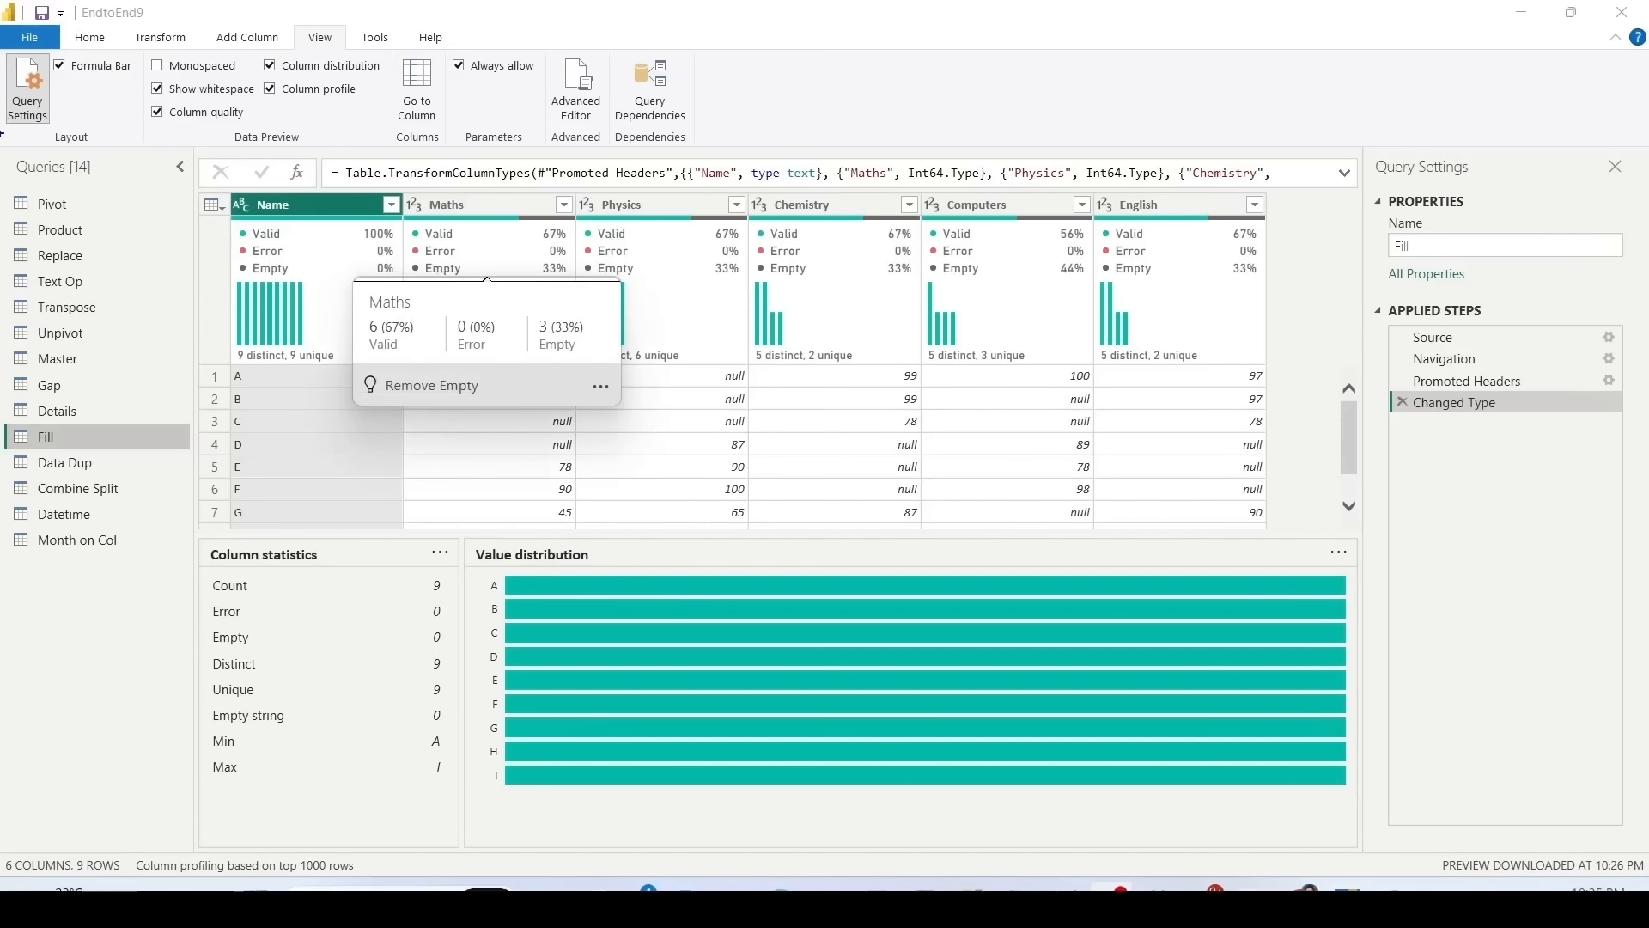
Step: Review the Fill query's data at each applied step: Source, Navigation, Promoted Headers and Changed Type
{"action": "mouse_move", "coordinate": [2, 142]}
{"action": "left_mouse_down"}
{"action": "mouse_move", "coordinate": [206, 541]}
{"action": "mouse_move", "coordinate": [192, 646]}
{"action": "left_mouse_up"}
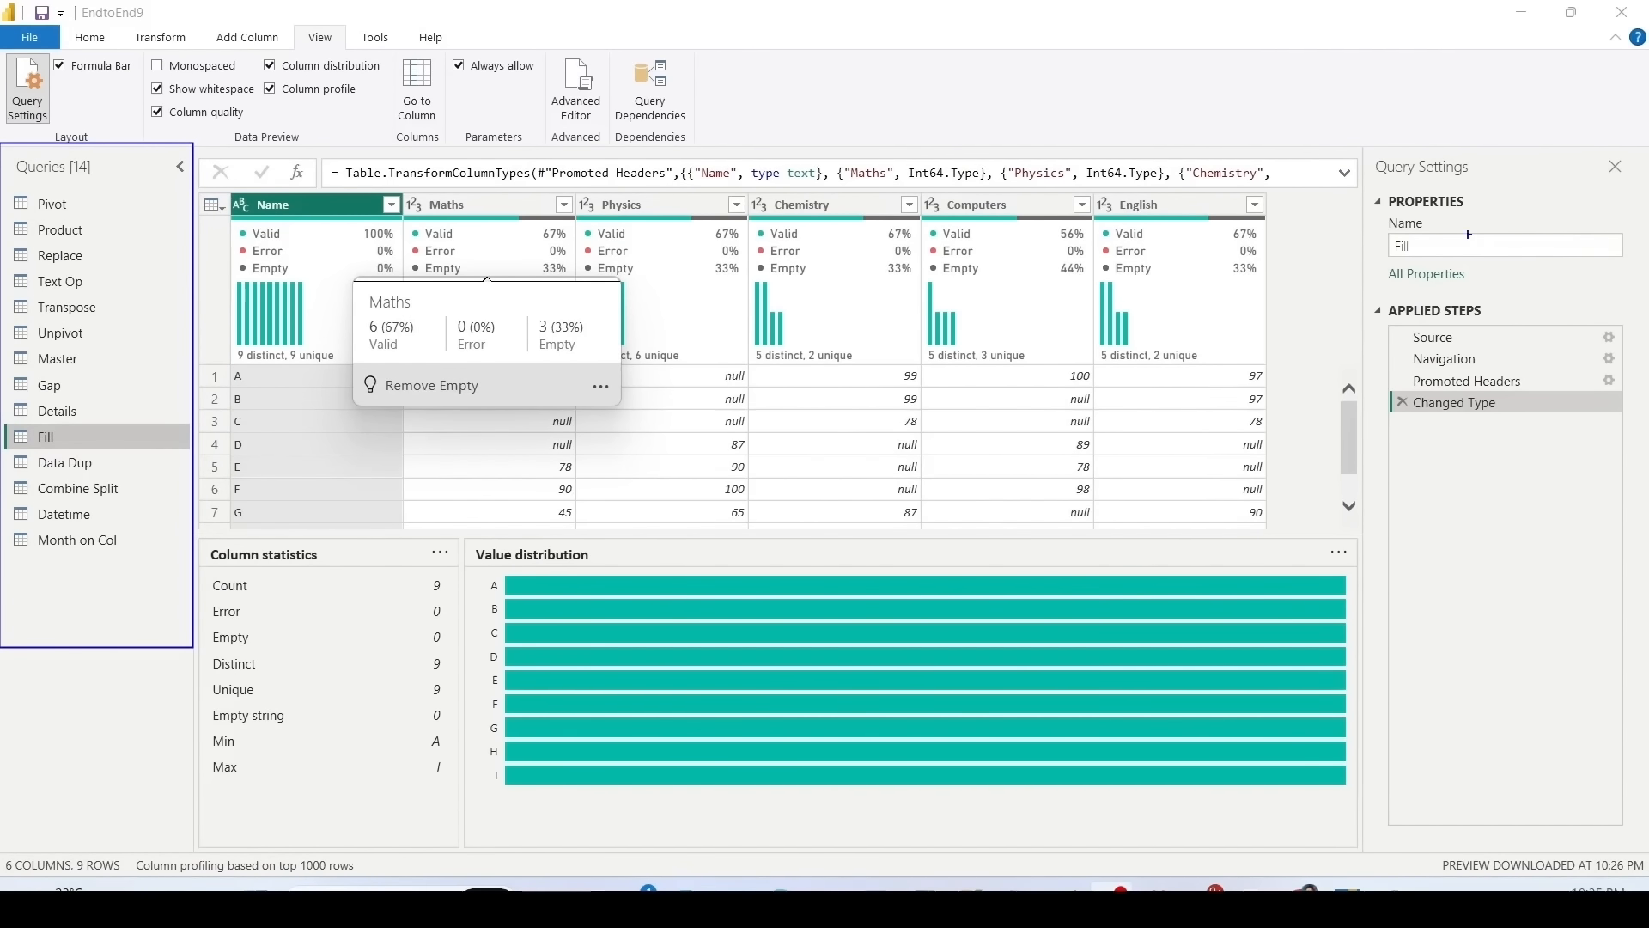
{"action": "mouse_move", "coordinate": [1368, 138]}
{"action": "left_mouse_down"}
{"action": "mouse_move", "coordinate": [1646, 621]}
{"action": "mouse_move", "coordinate": [1647, 662]}
{"action": "left_mouse_up"}
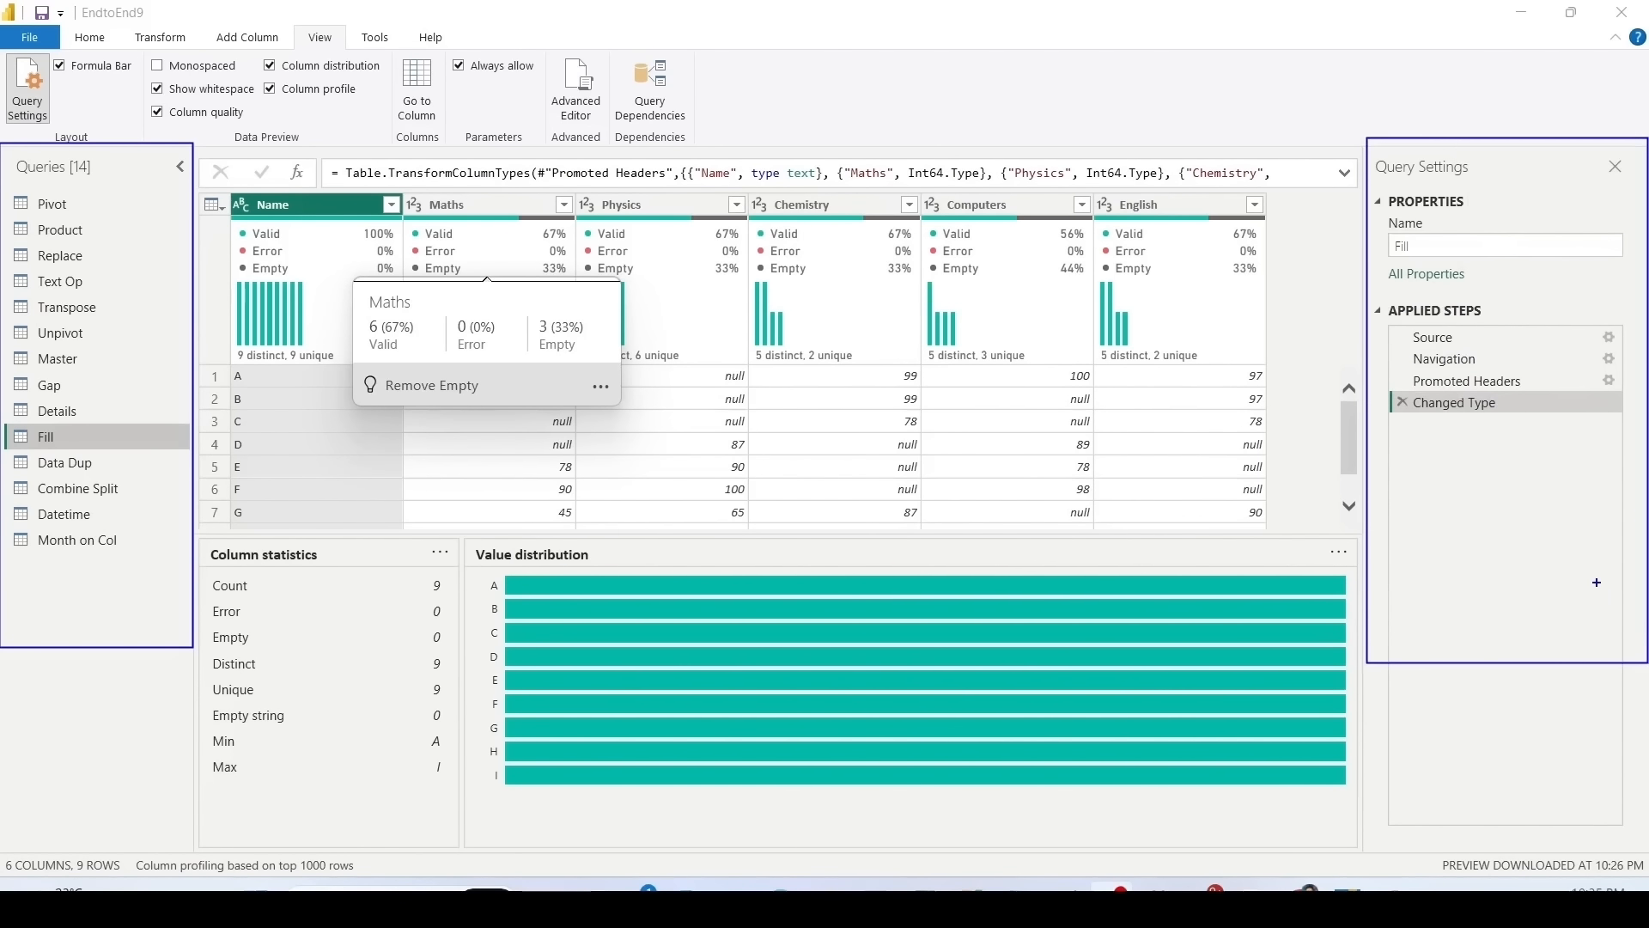
{"action": "key", "text": "Escape"}
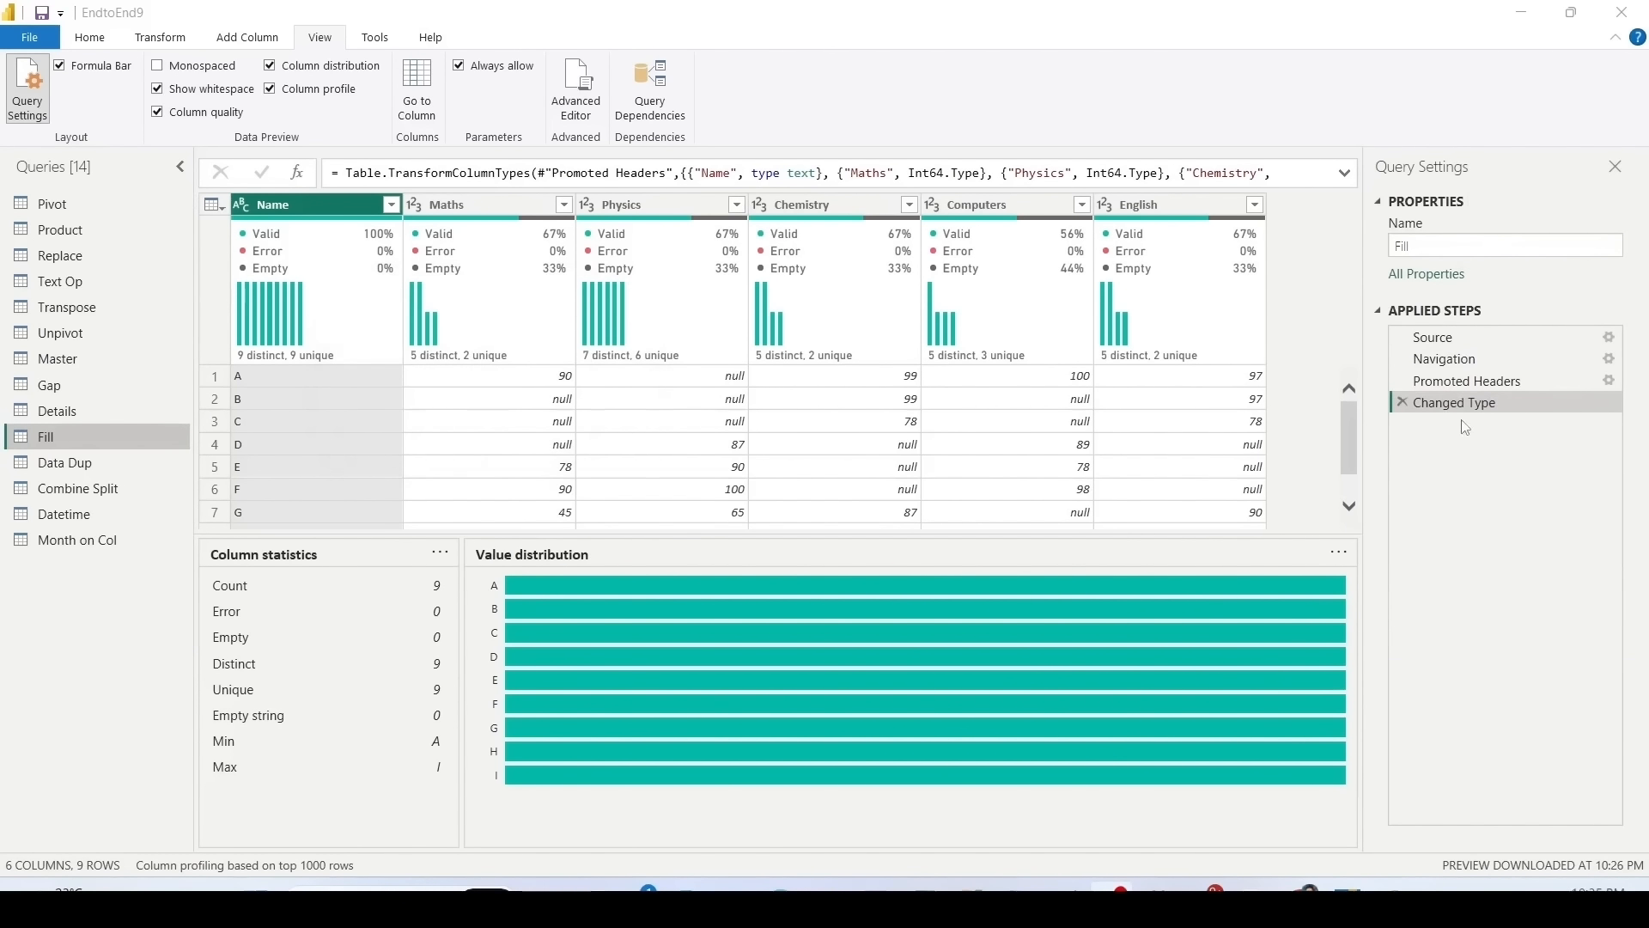
{"action": "left_click", "coordinate": [1443, 339]}
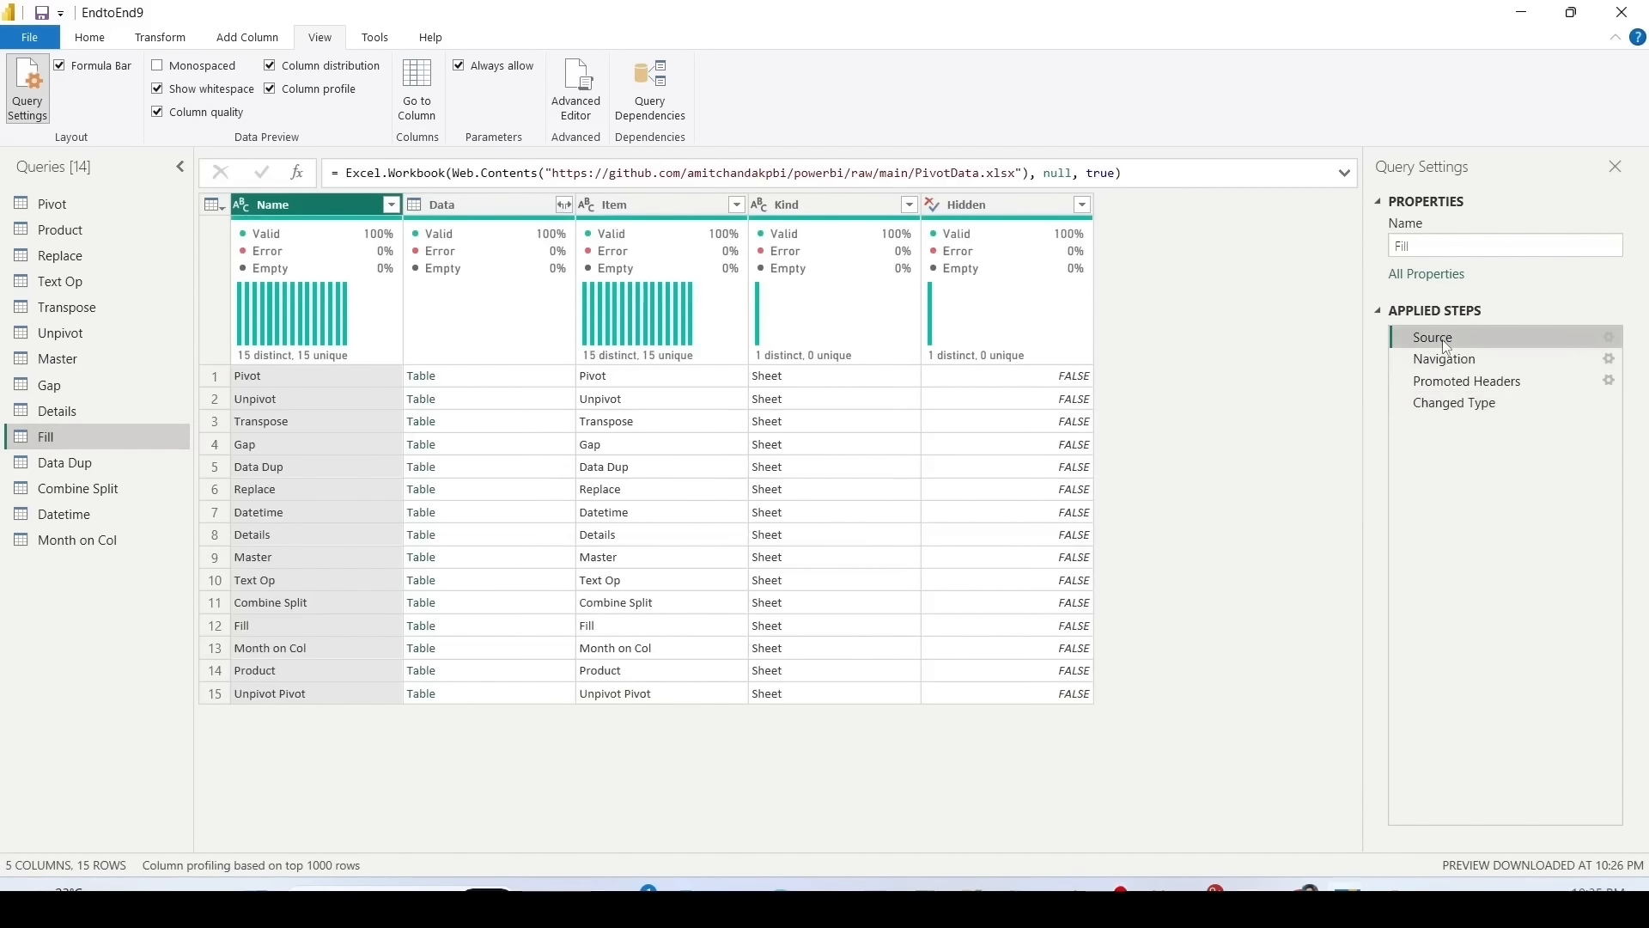
{"action": "left_click", "coordinate": [1446, 360]}
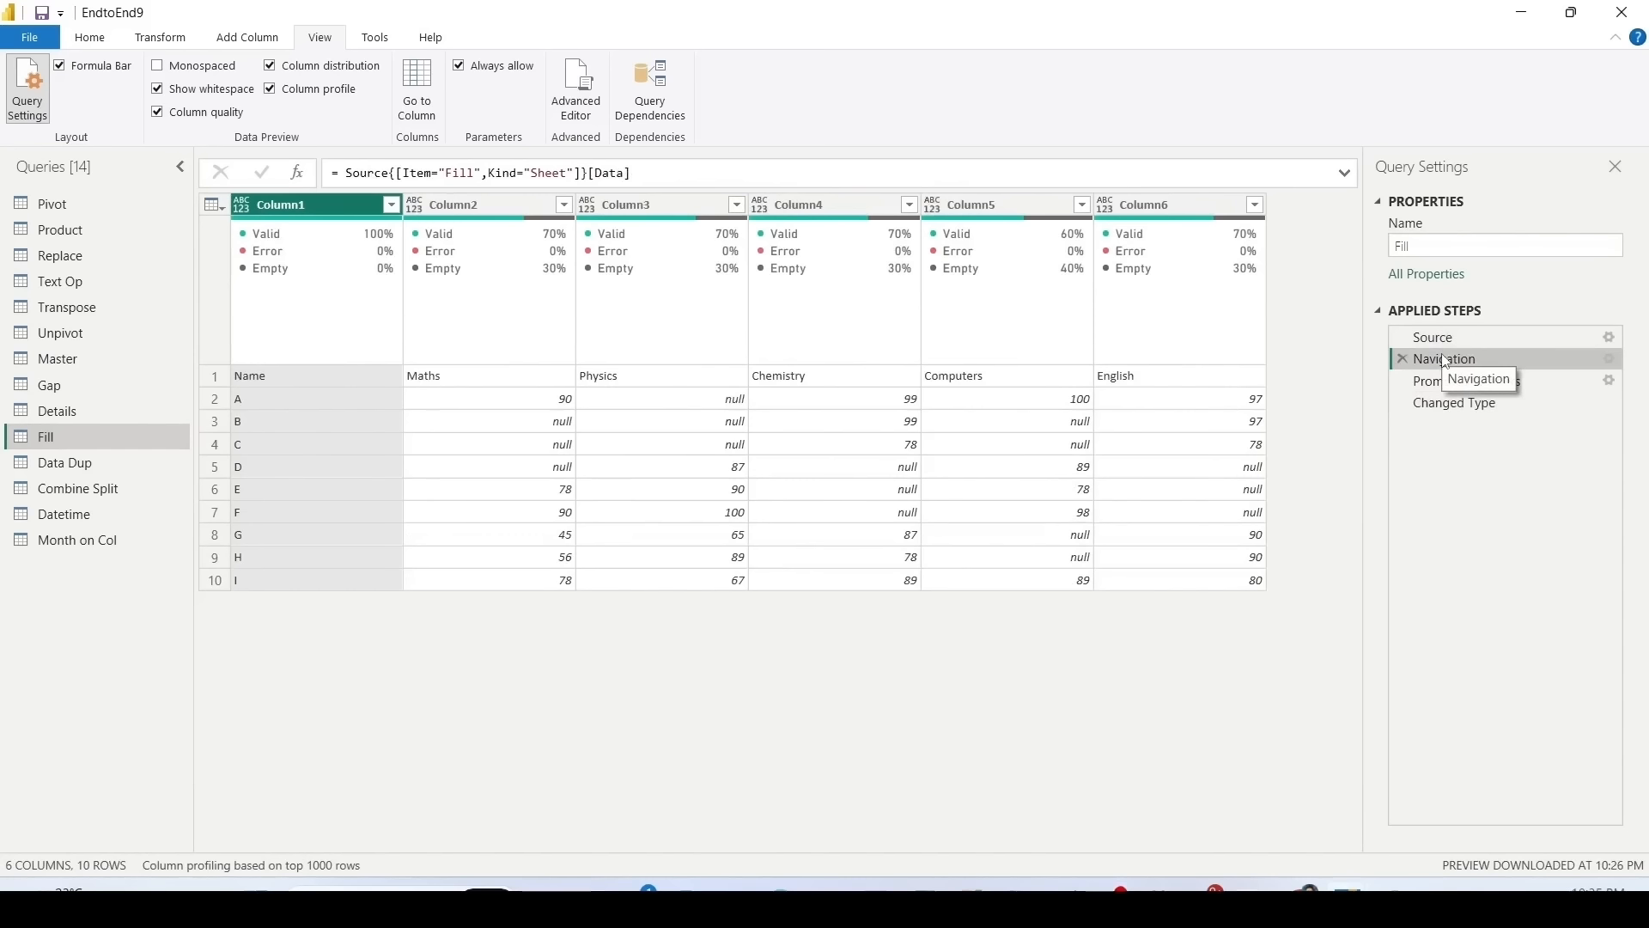
{"action": "left_click", "coordinate": [1448, 385]}
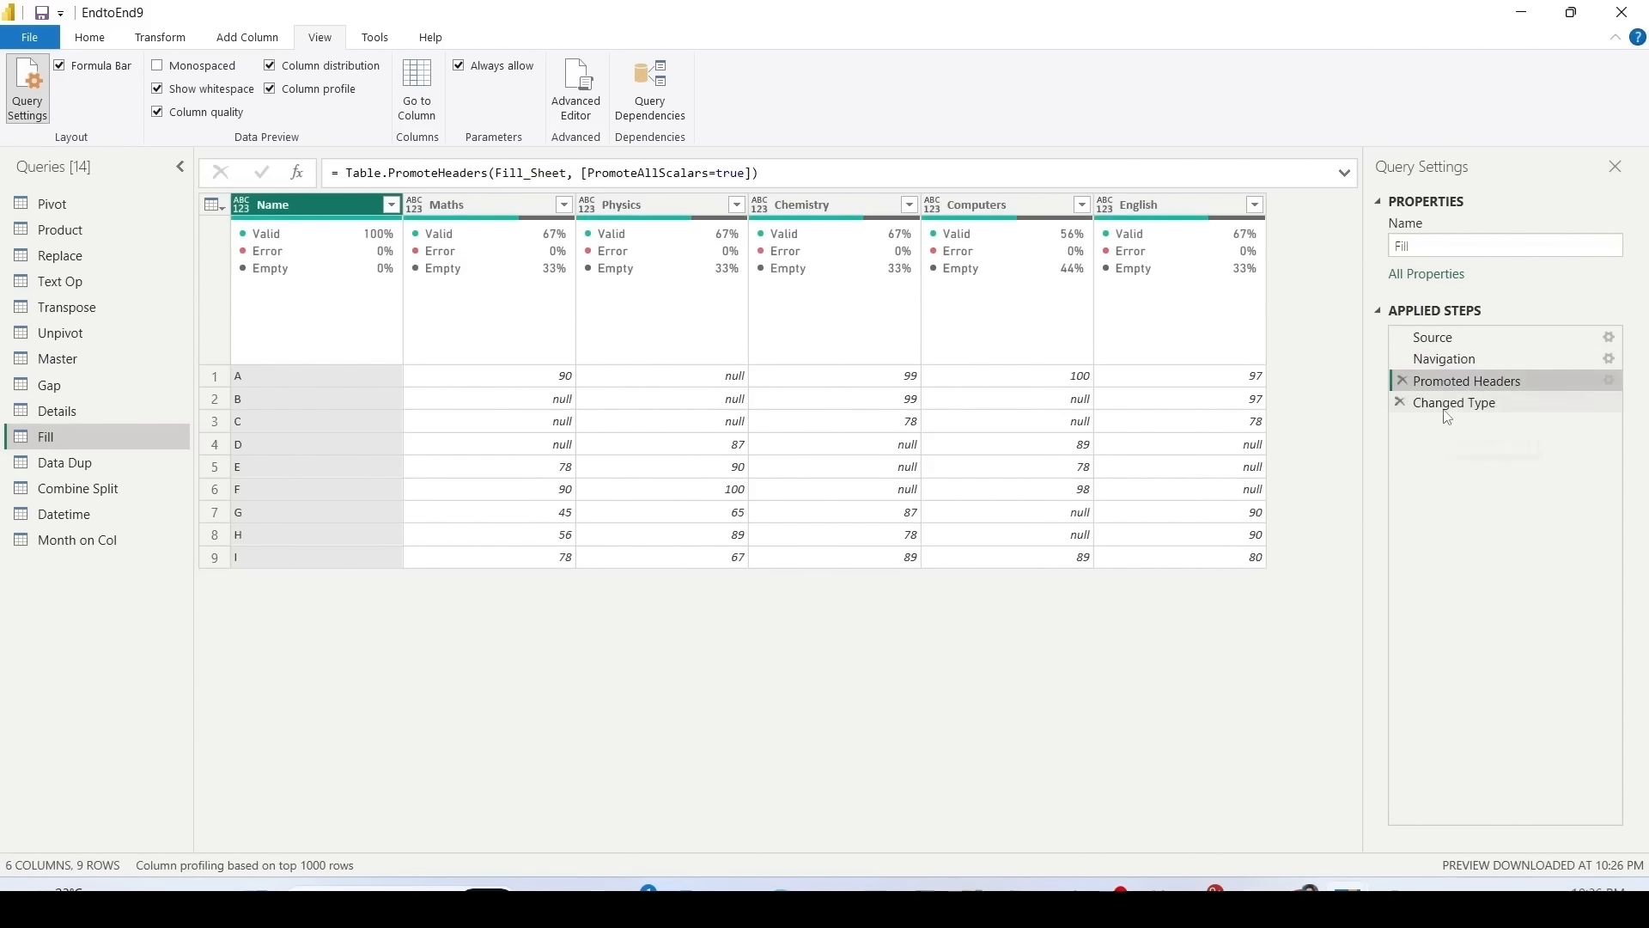
{"action": "left_click", "coordinate": [1448, 416]}
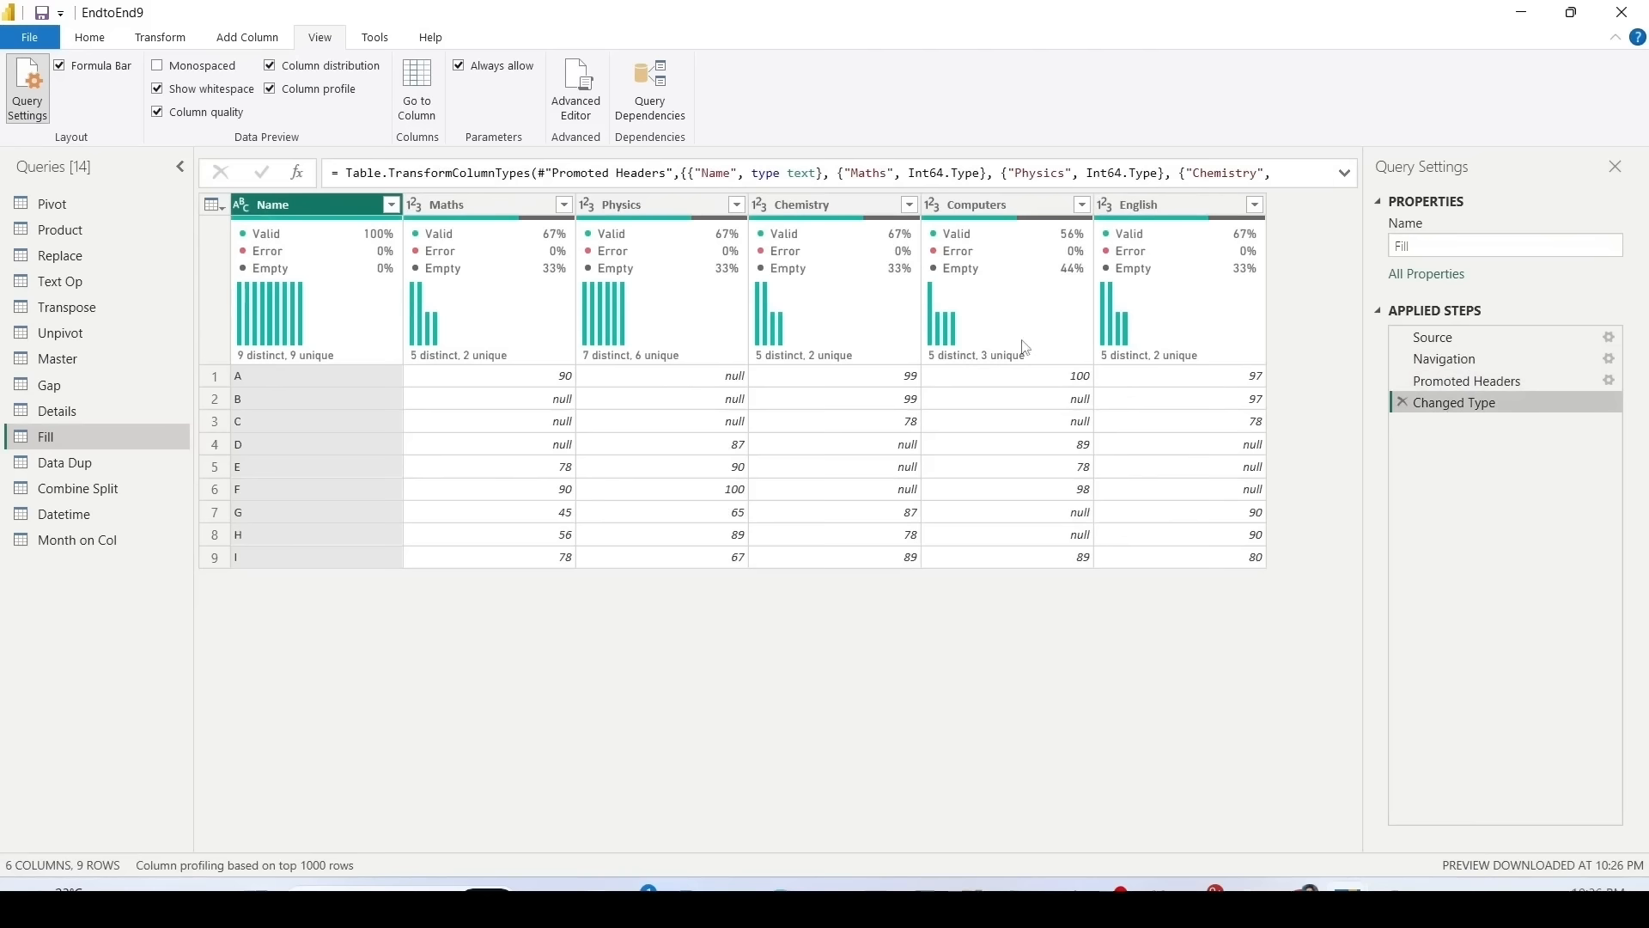
Step: Review the Transform commands for the Fill query, and view the Pivot query with its data preview options
{"action": "left_click", "coordinate": [161, 39]}
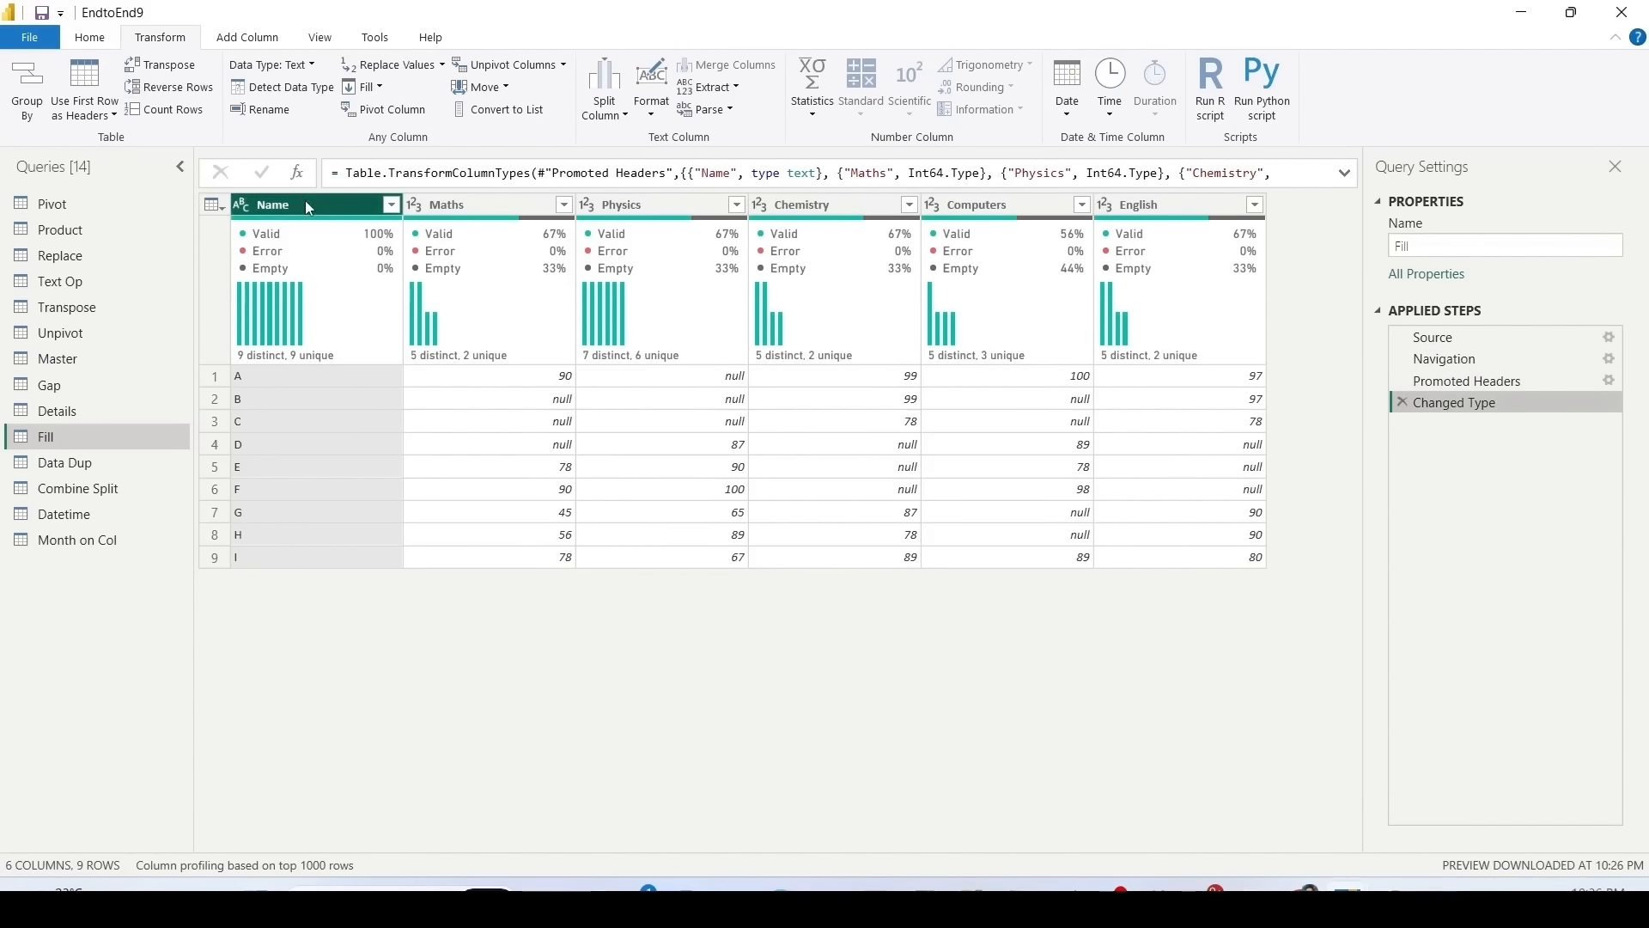
{"action": "mouse_move", "coordinate": [714, 345]}
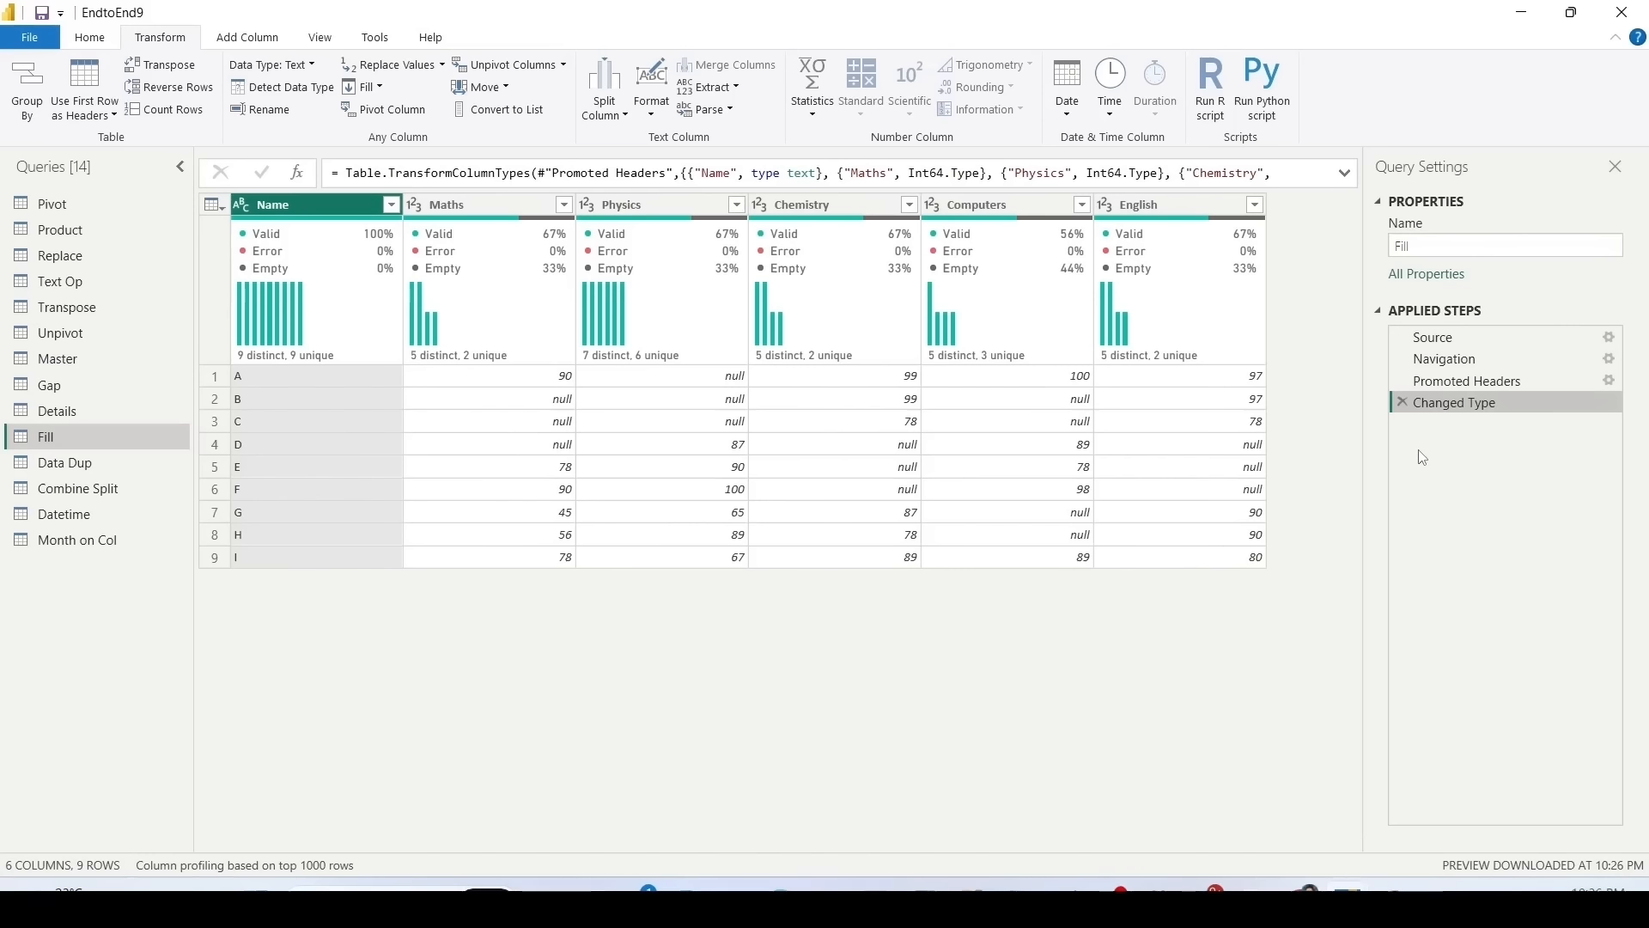
{"action": "left_click", "coordinate": [321, 38]}
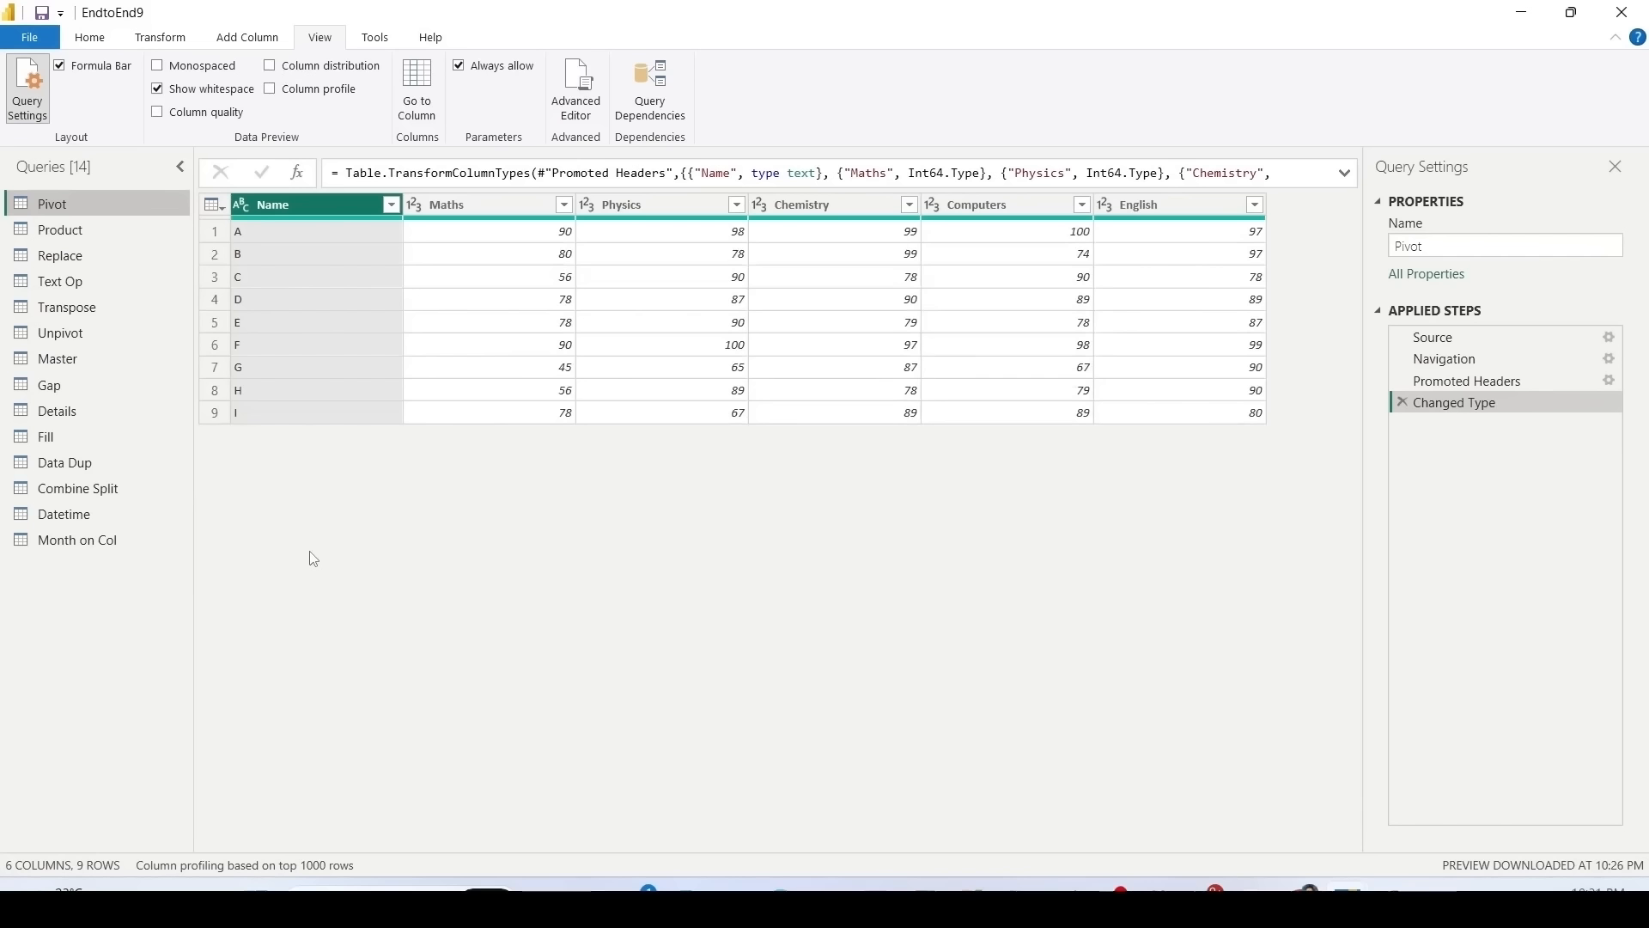
{"action": "left_click_drag", "start_coordinate": [4, 191], "coordinate": [163, 214]}
Step: Review the unpivot options for the Pivot query, first with Name selected and again with Maths through English selected
{"action": "left_click", "coordinate": [165, 40]}
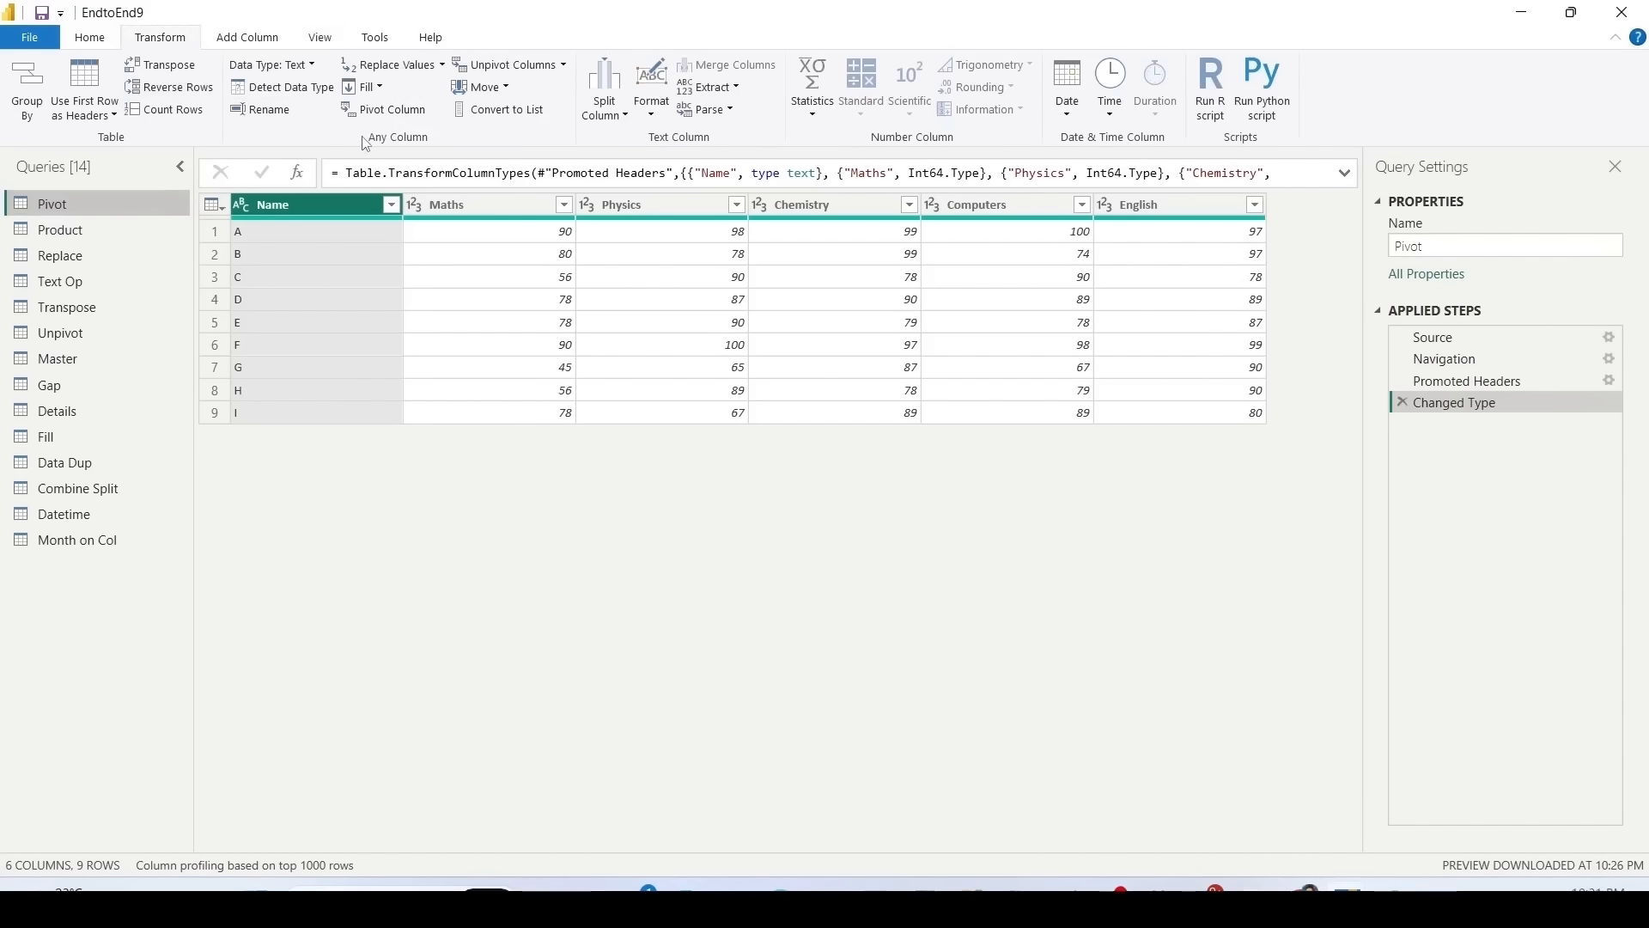
{"action": "left_click", "coordinate": [564, 66]}
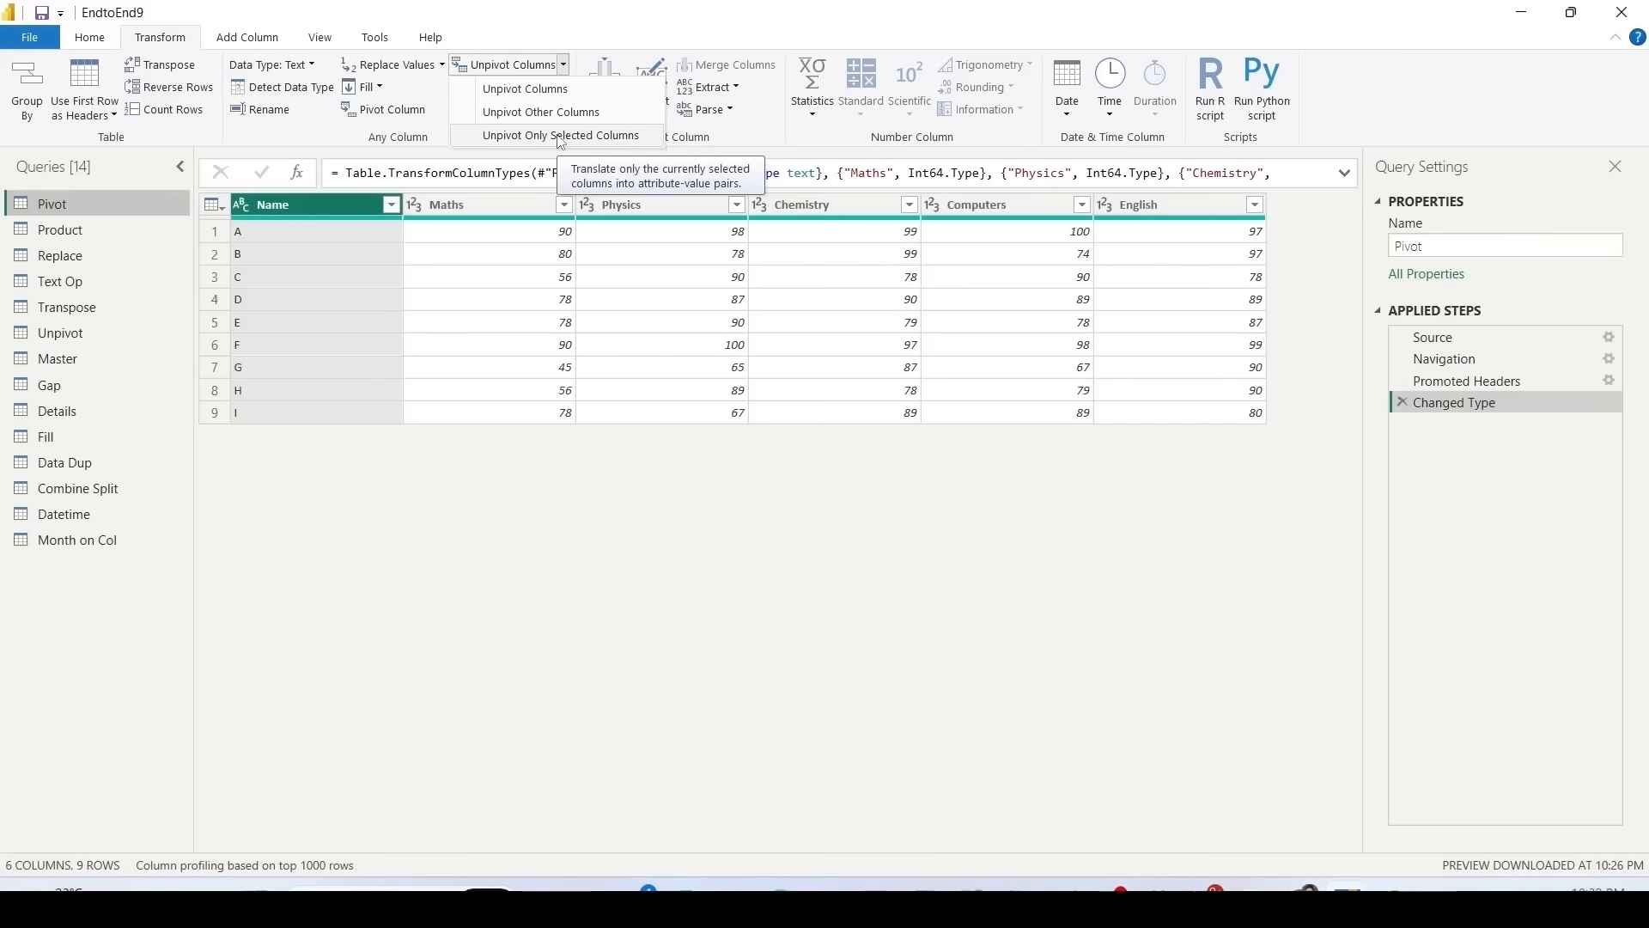
{"action": "key", "text": "Escape"}
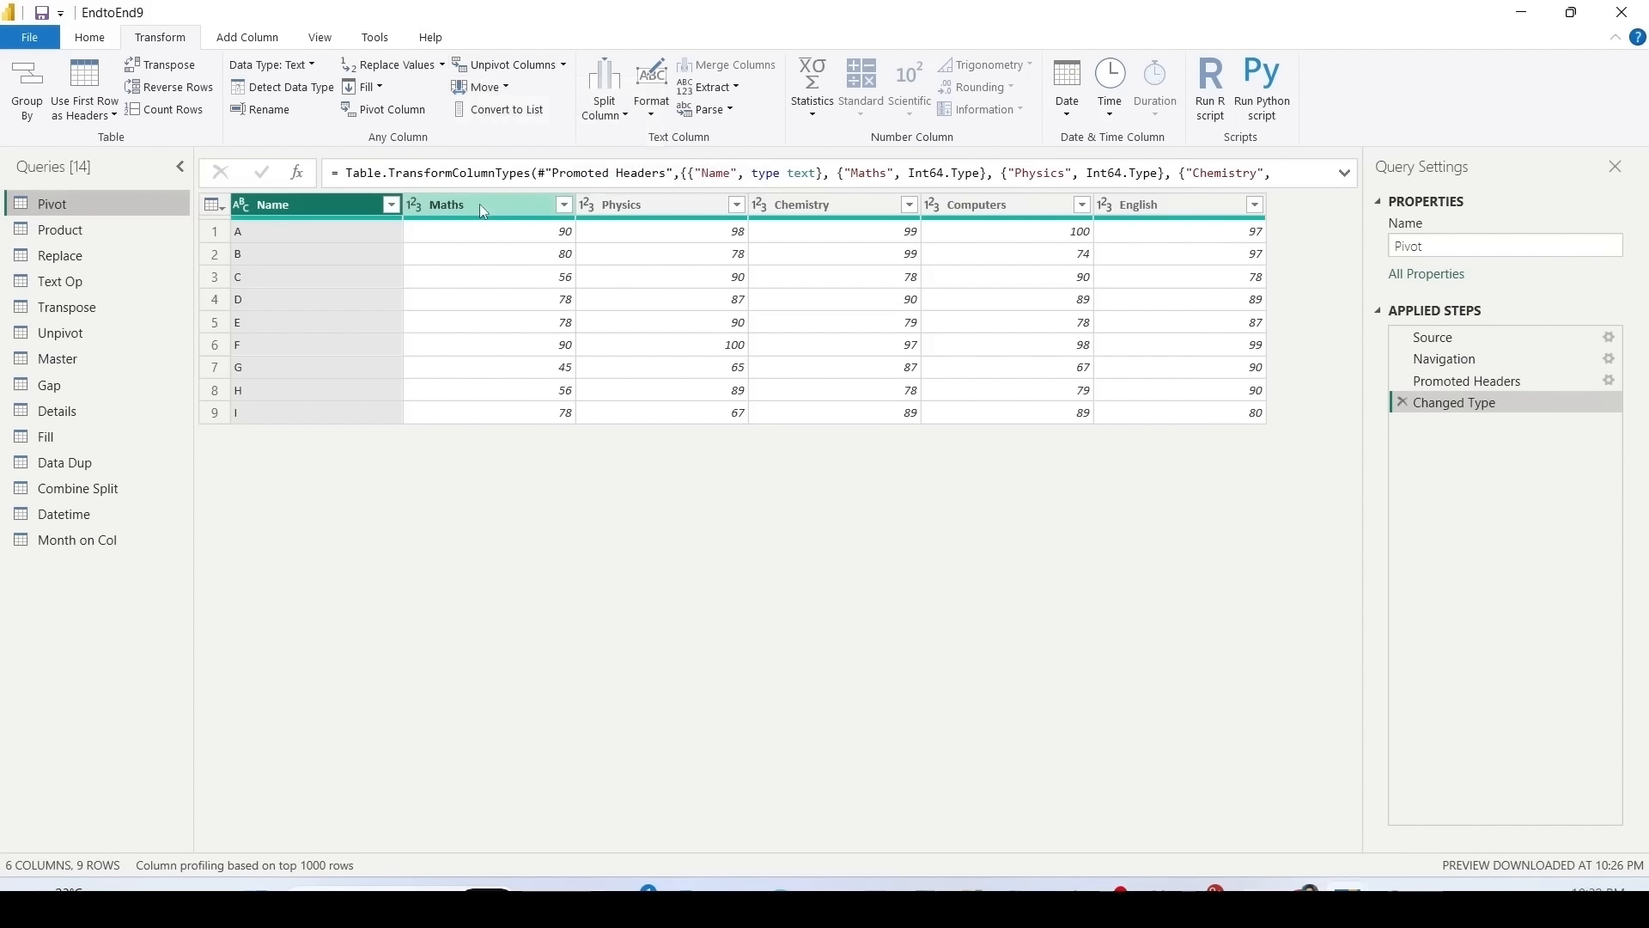
{"action": "left_click", "coordinate": [1162, 202], "text": "ctrl"}
{"action": "left_click", "coordinate": [481, 204], "text": "shift"}
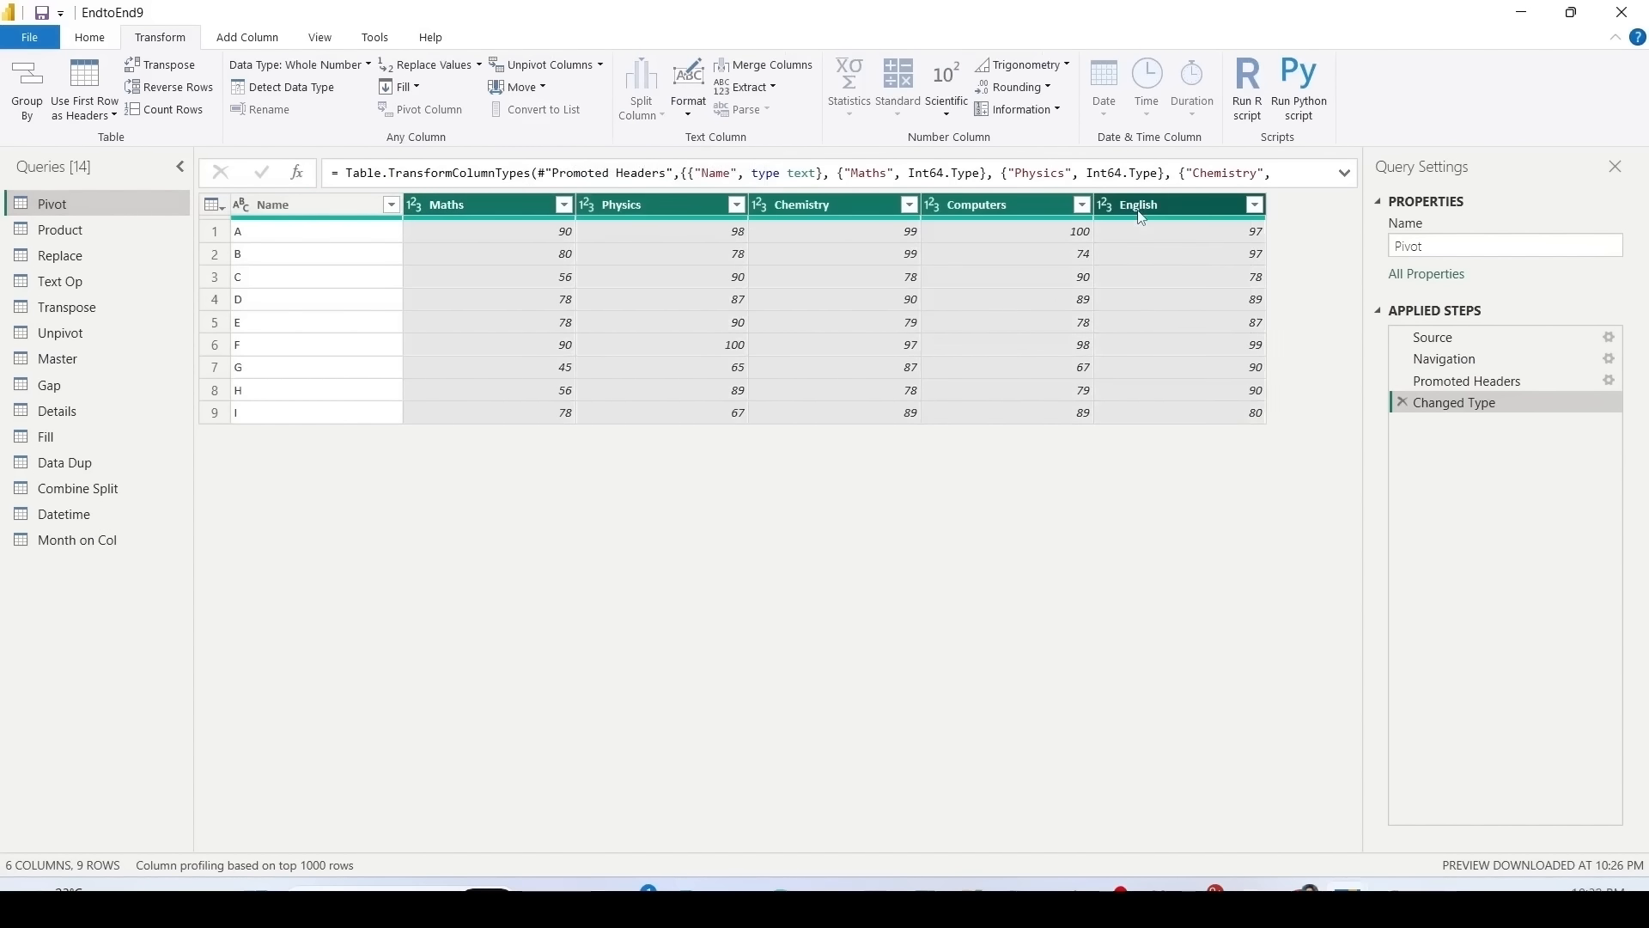
{"action": "left_click", "coordinate": [600, 65]}
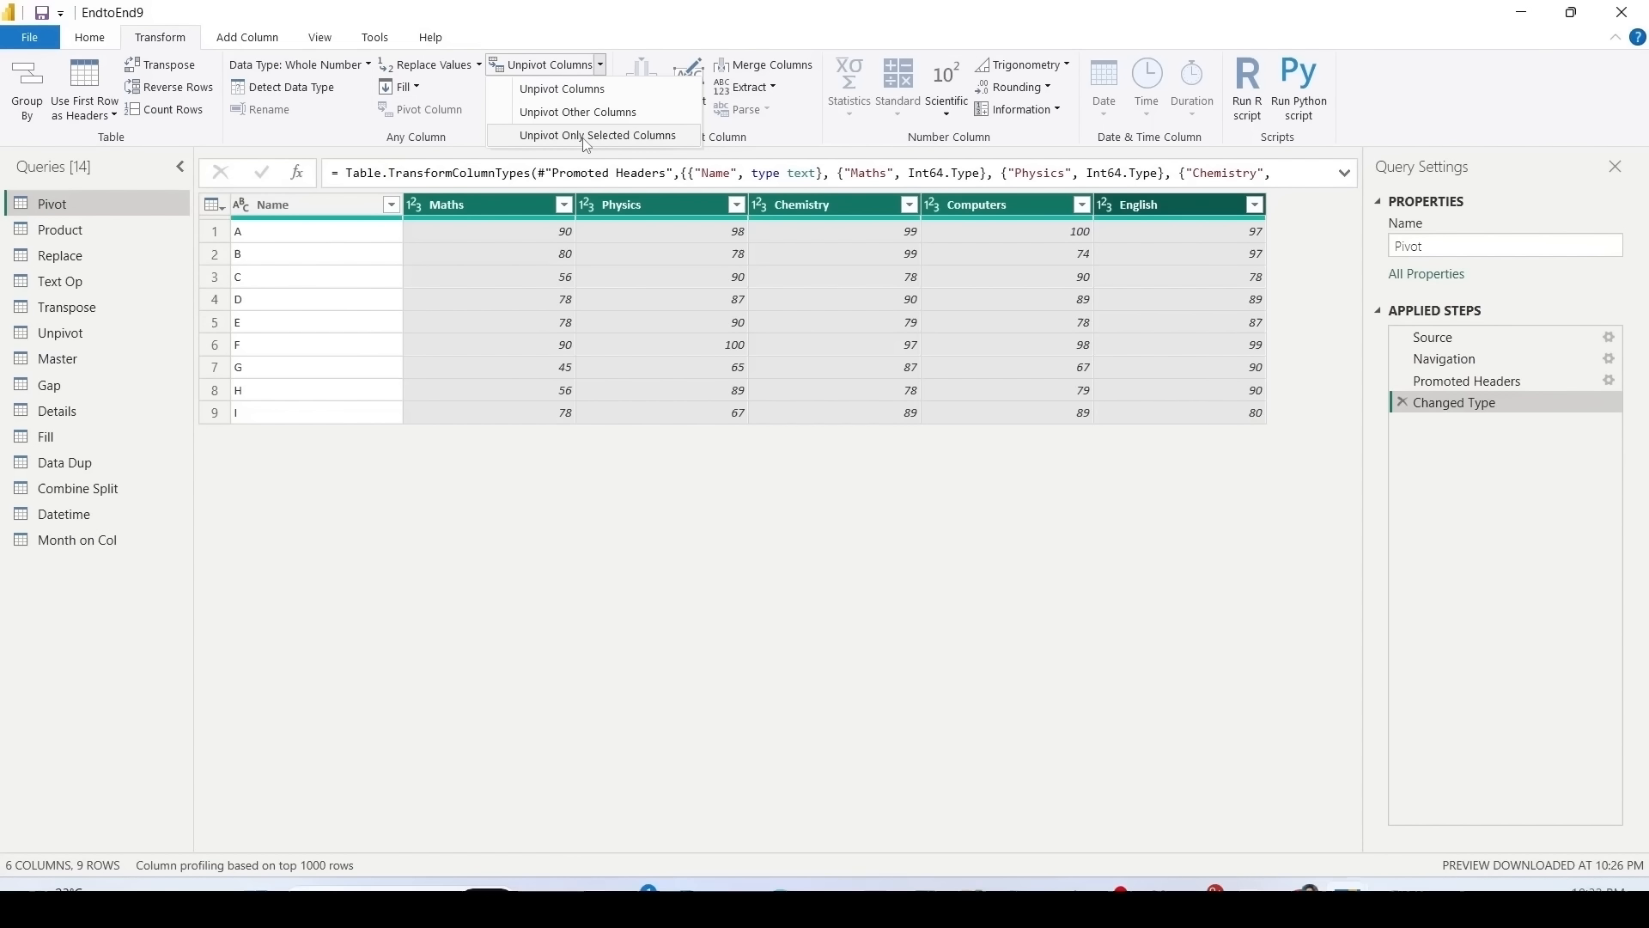
Step: Unpivot all columns of the Pivot query other than Name, and review the resulting columns and applied step
{"action": "left_click", "coordinate": [309, 205]}
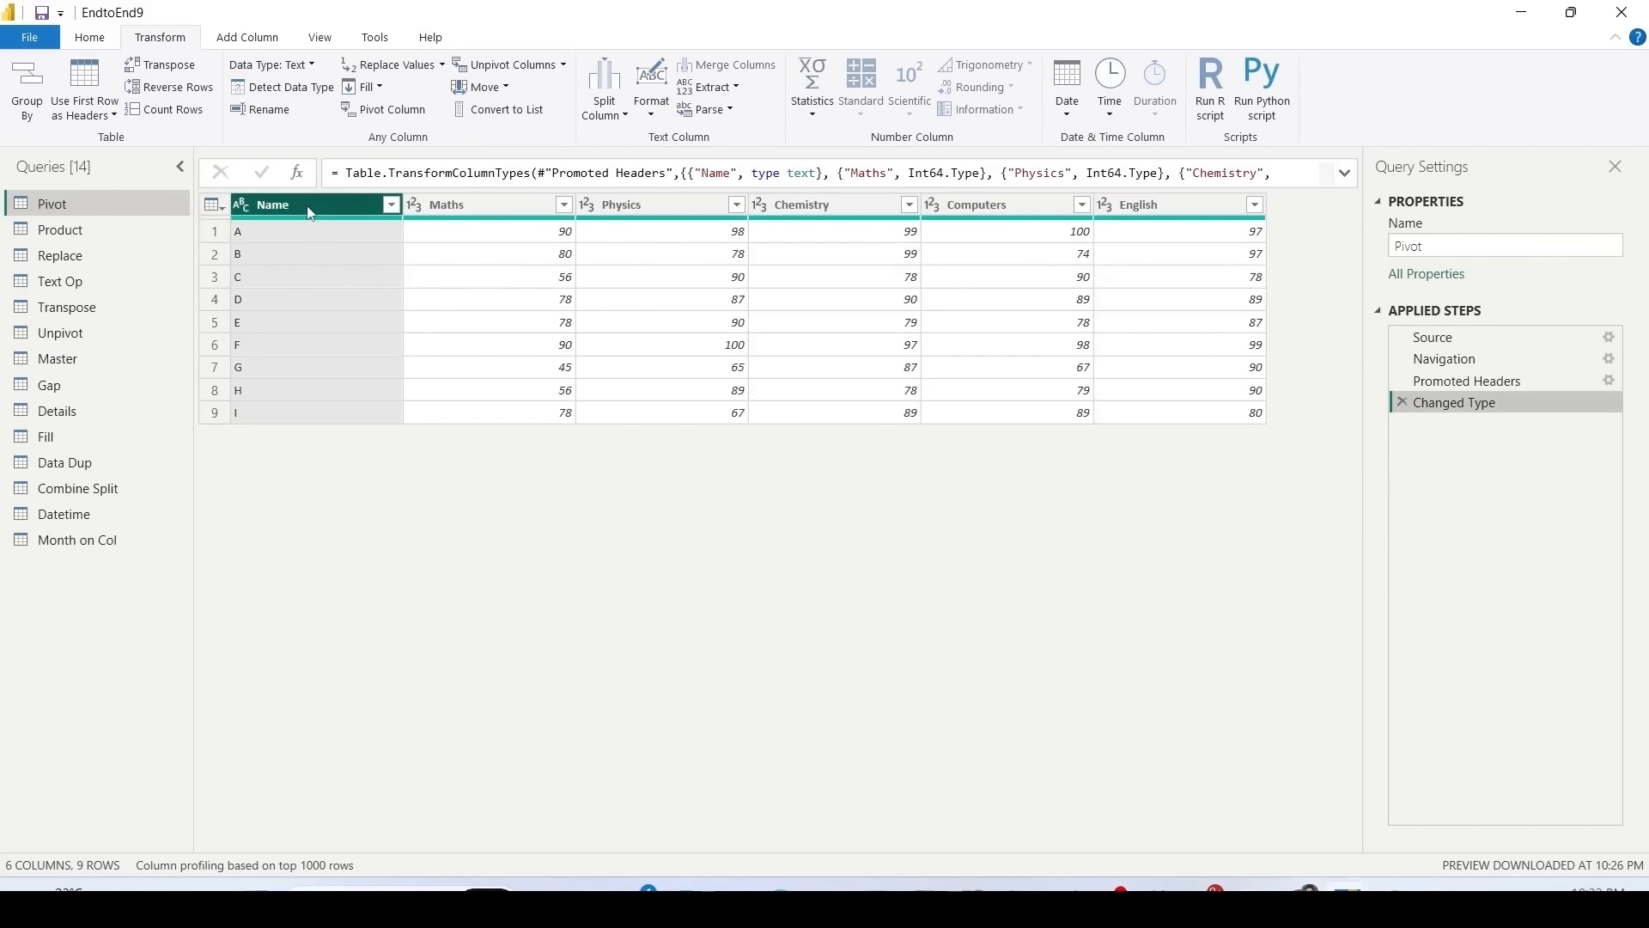
{"action": "left_click", "coordinate": [565, 67]}
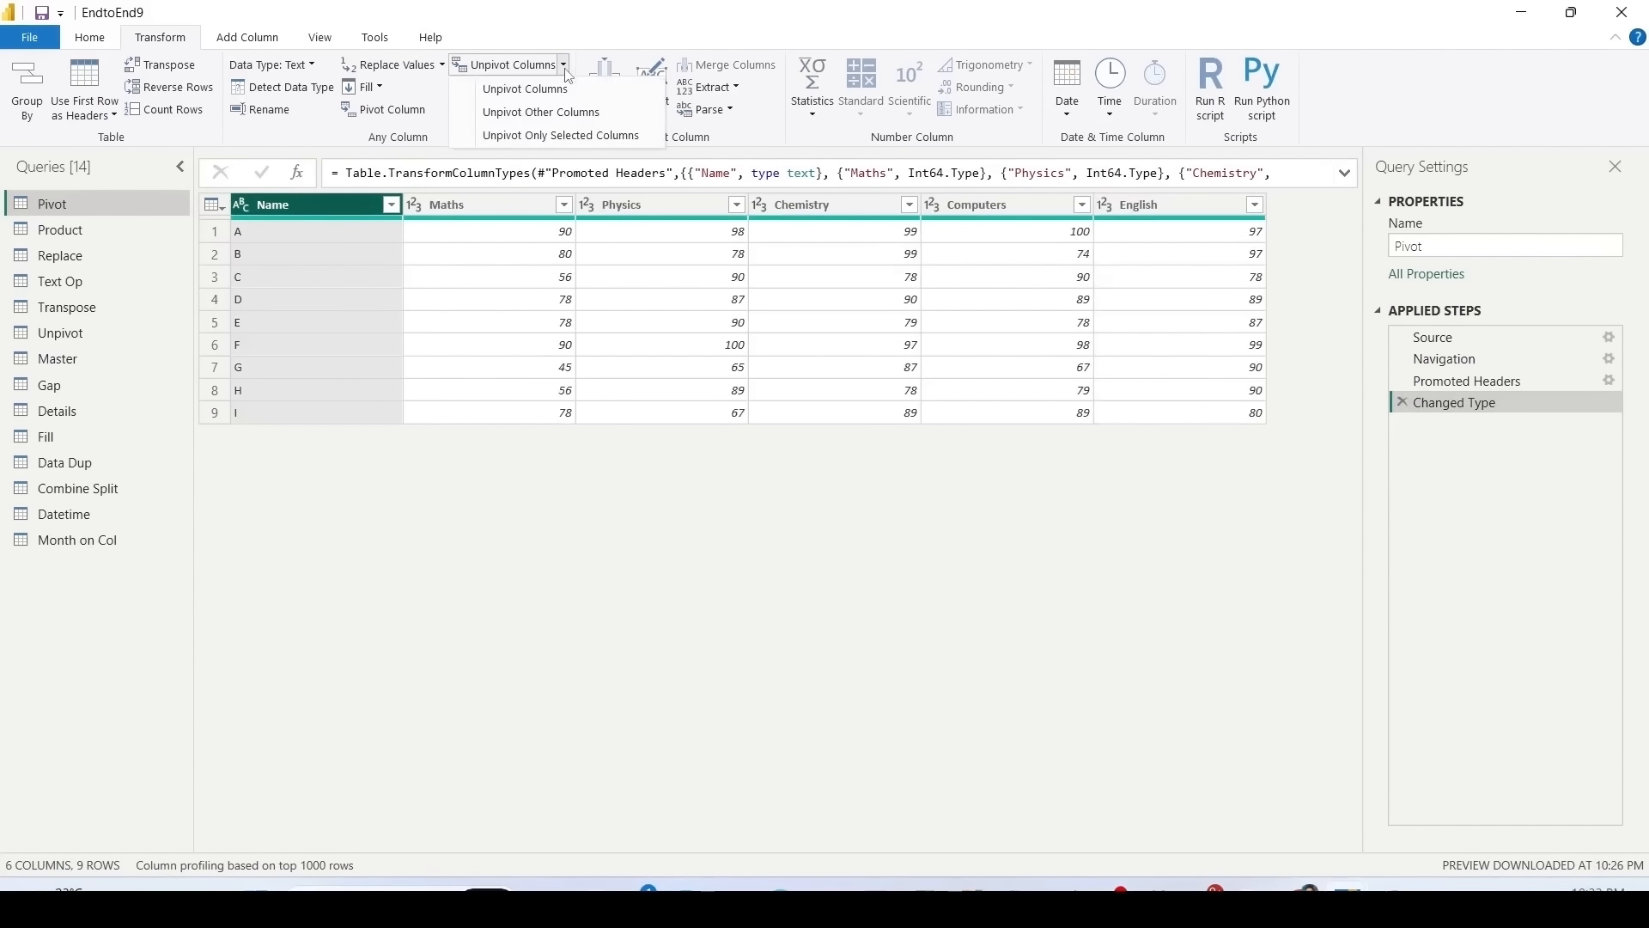
{"action": "left_click", "coordinate": [569, 114]}
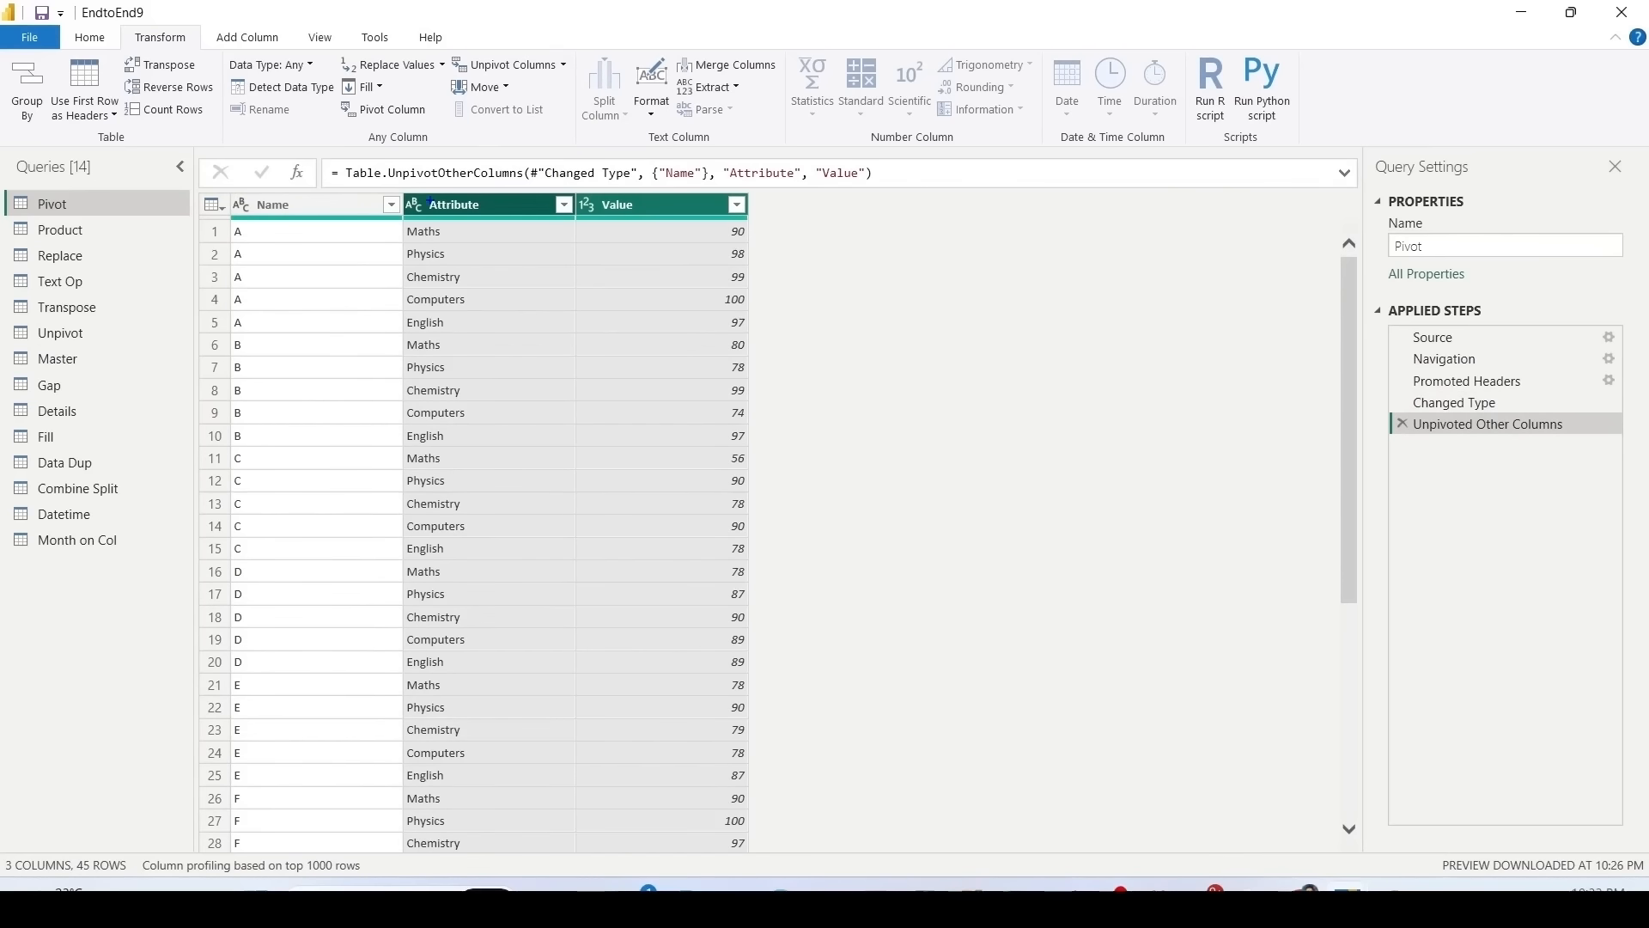
{"action": "left_click_drag", "start_coordinate": [409, 190], "coordinate": [593, 470]}
{"action": "mouse_move", "coordinate": [580, 187]}
{"action": "left_mouse_down"}
{"action": "mouse_move", "coordinate": [721, 372]}
{"action": "mouse_move", "coordinate": [749, 495]}
{"action": "left_mouse_up"}
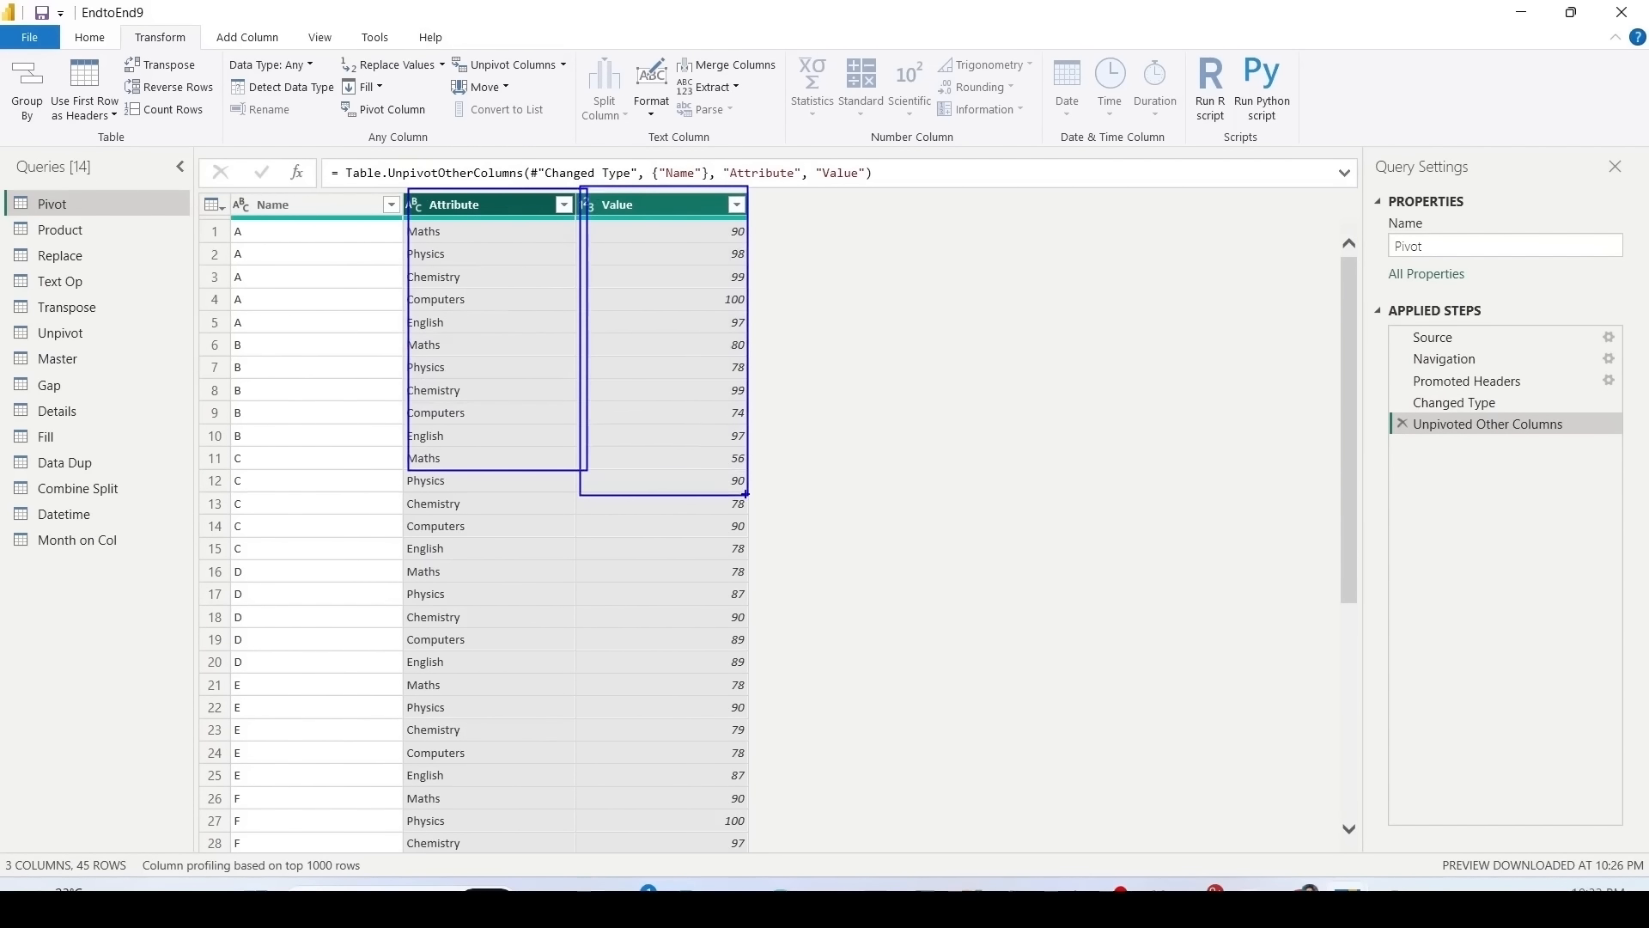
{"action": "key", "text": "Escape"}
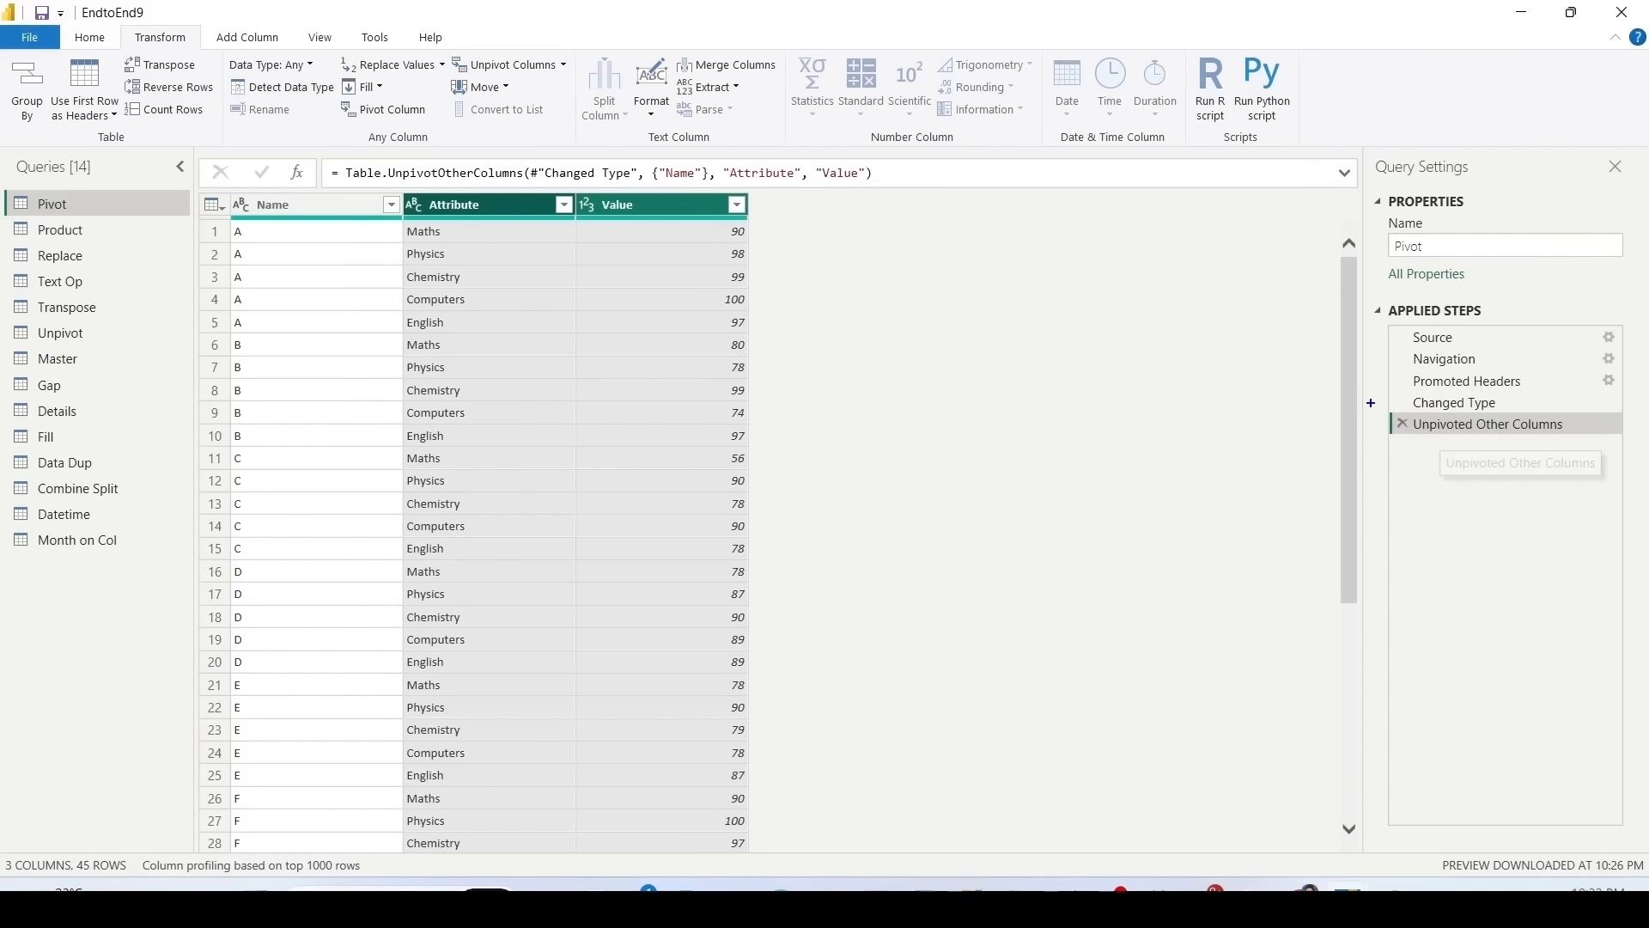
{"action": "left_click_drag", "start_coordinate": [1375, 404], "coordinate": [1515, 435]}
{"action": "key", "text": "Escape"}
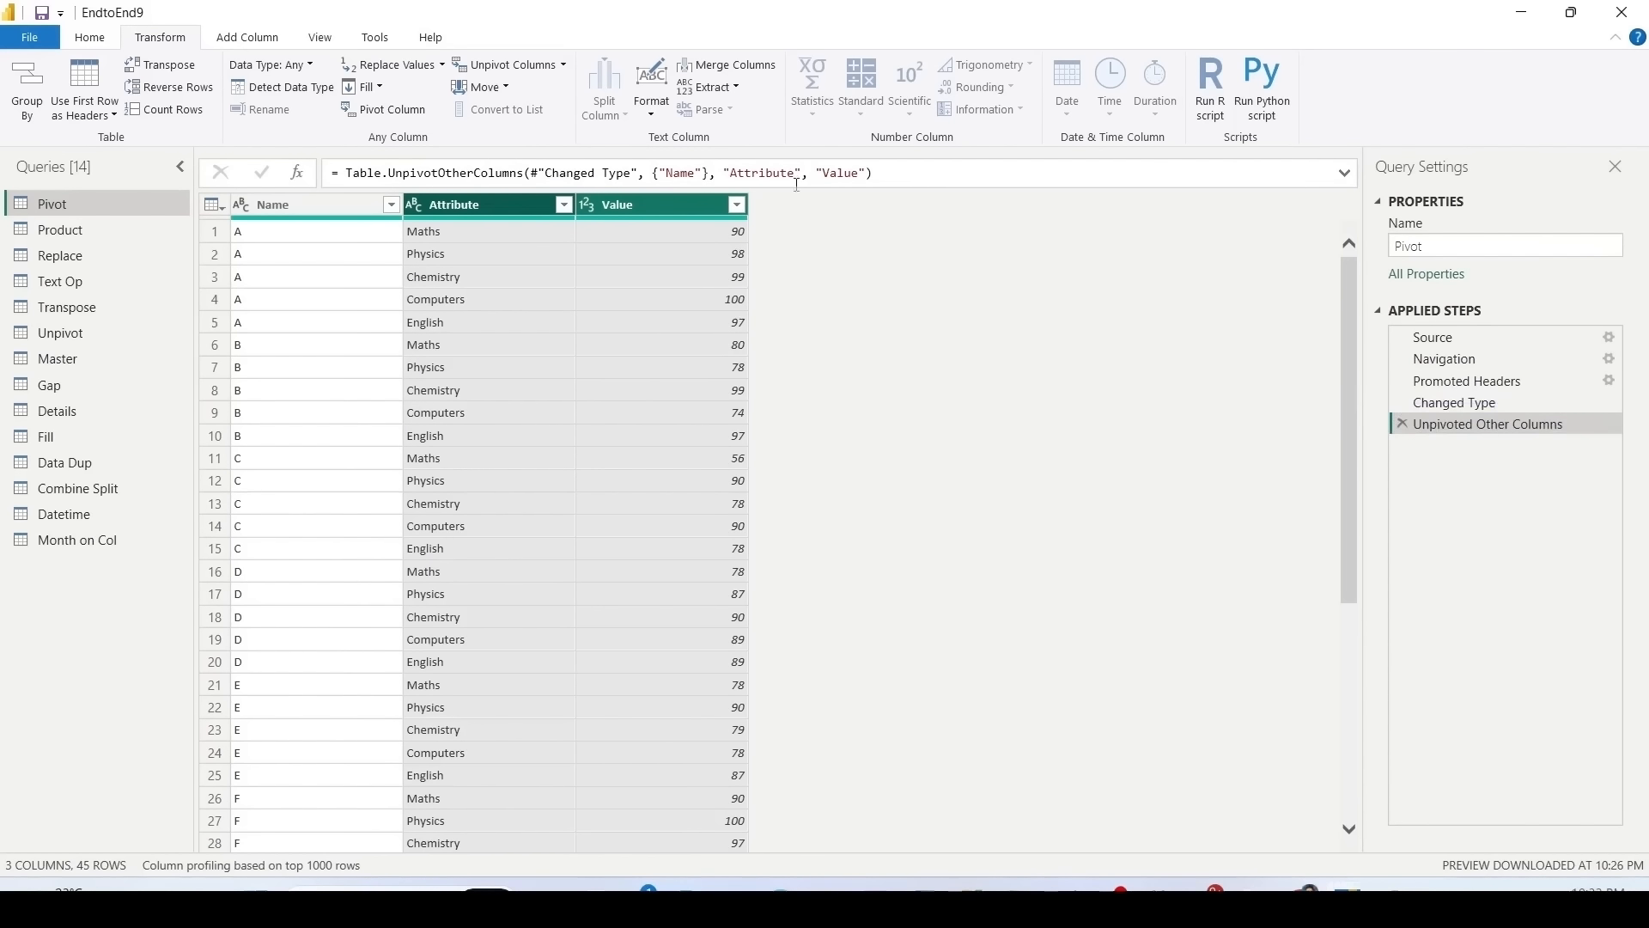
Step: Rename the unpivoted columns by replacing Attribute with Subject and Value with Marks in the step's formula
{"action": "double_click", "coordinate": [754, 175]}
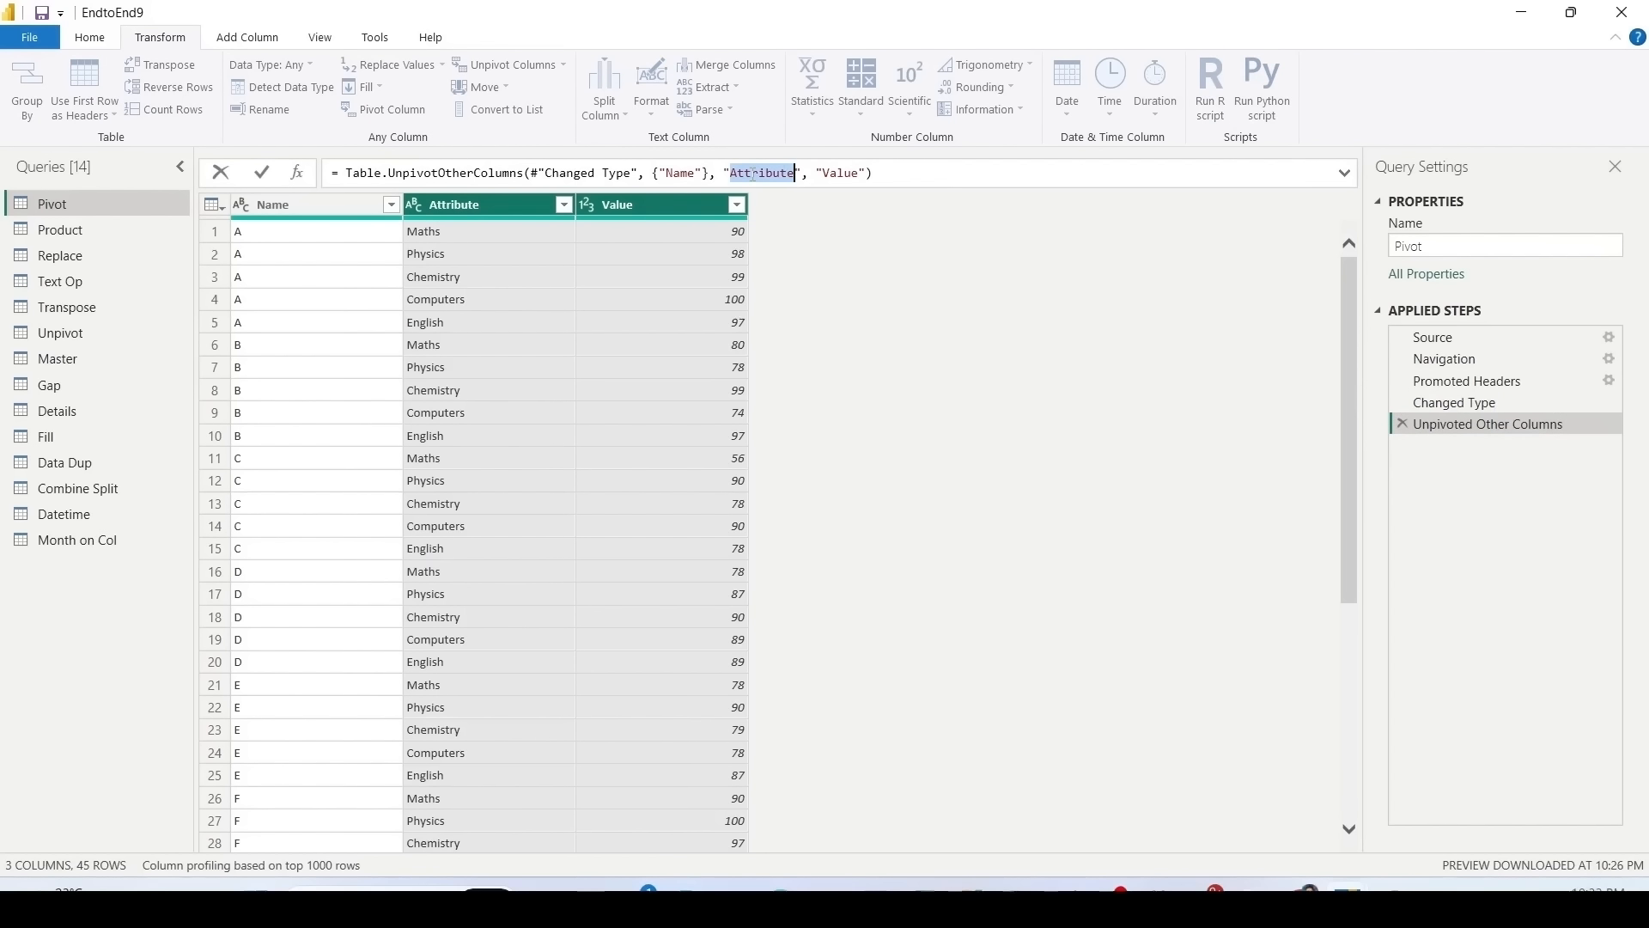
{"action": "type", "text": "Subject"}
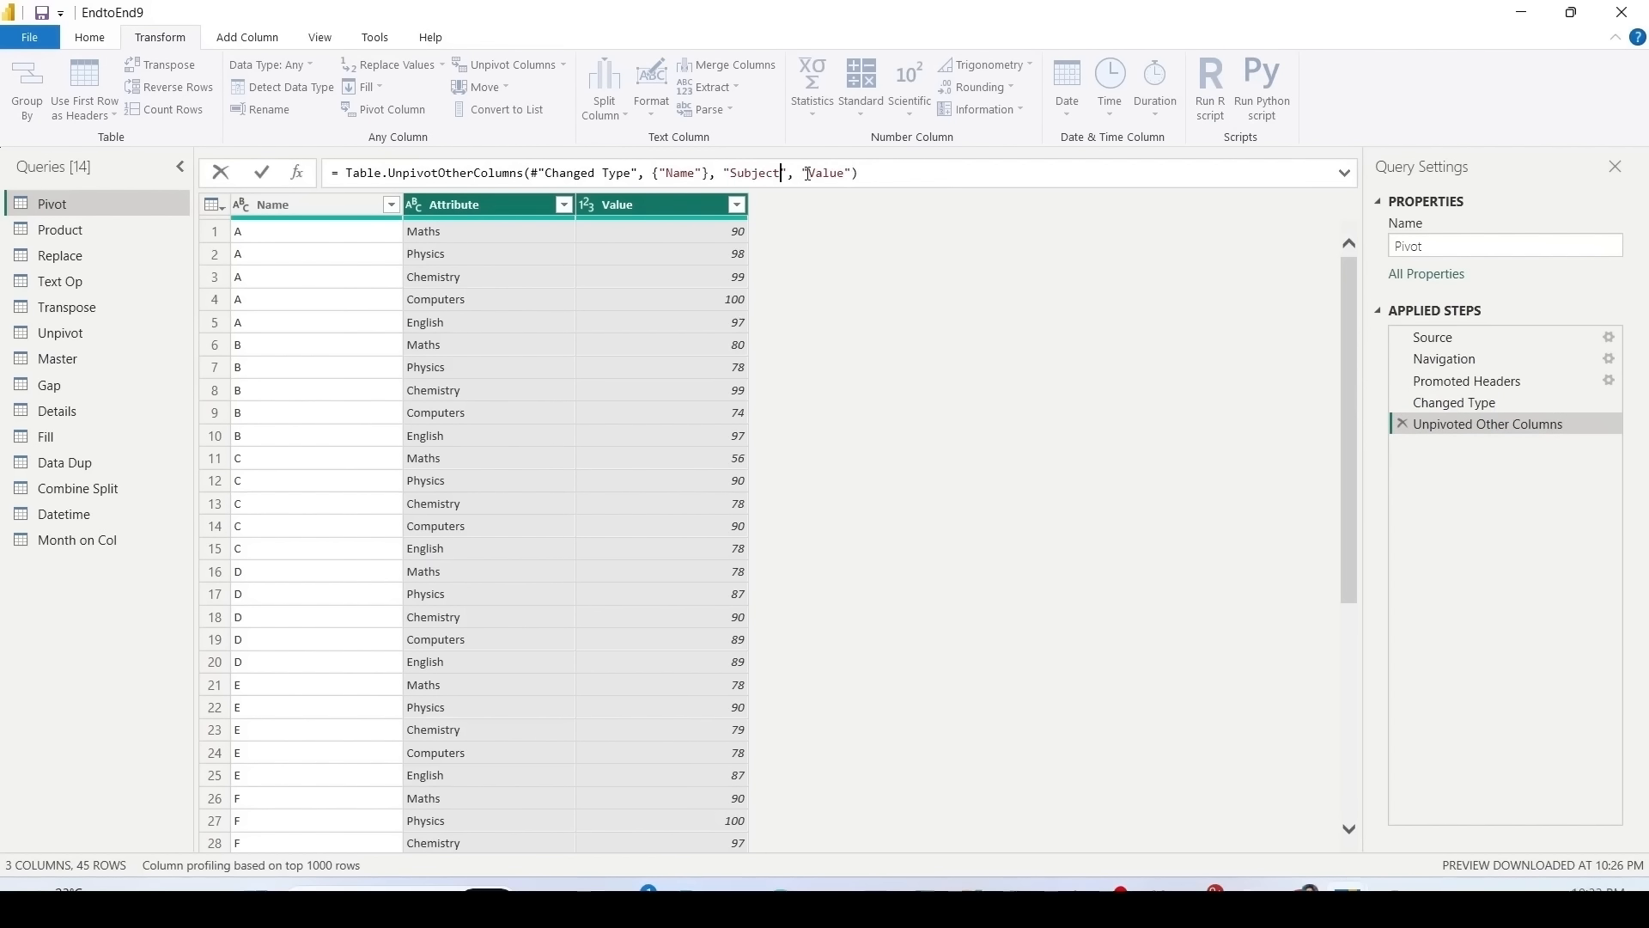
{"action": "double_click", "coordinate": [823, 175]}
{"action": "type", "text": "Marks"}
{"action": "key", "text": "Return"}
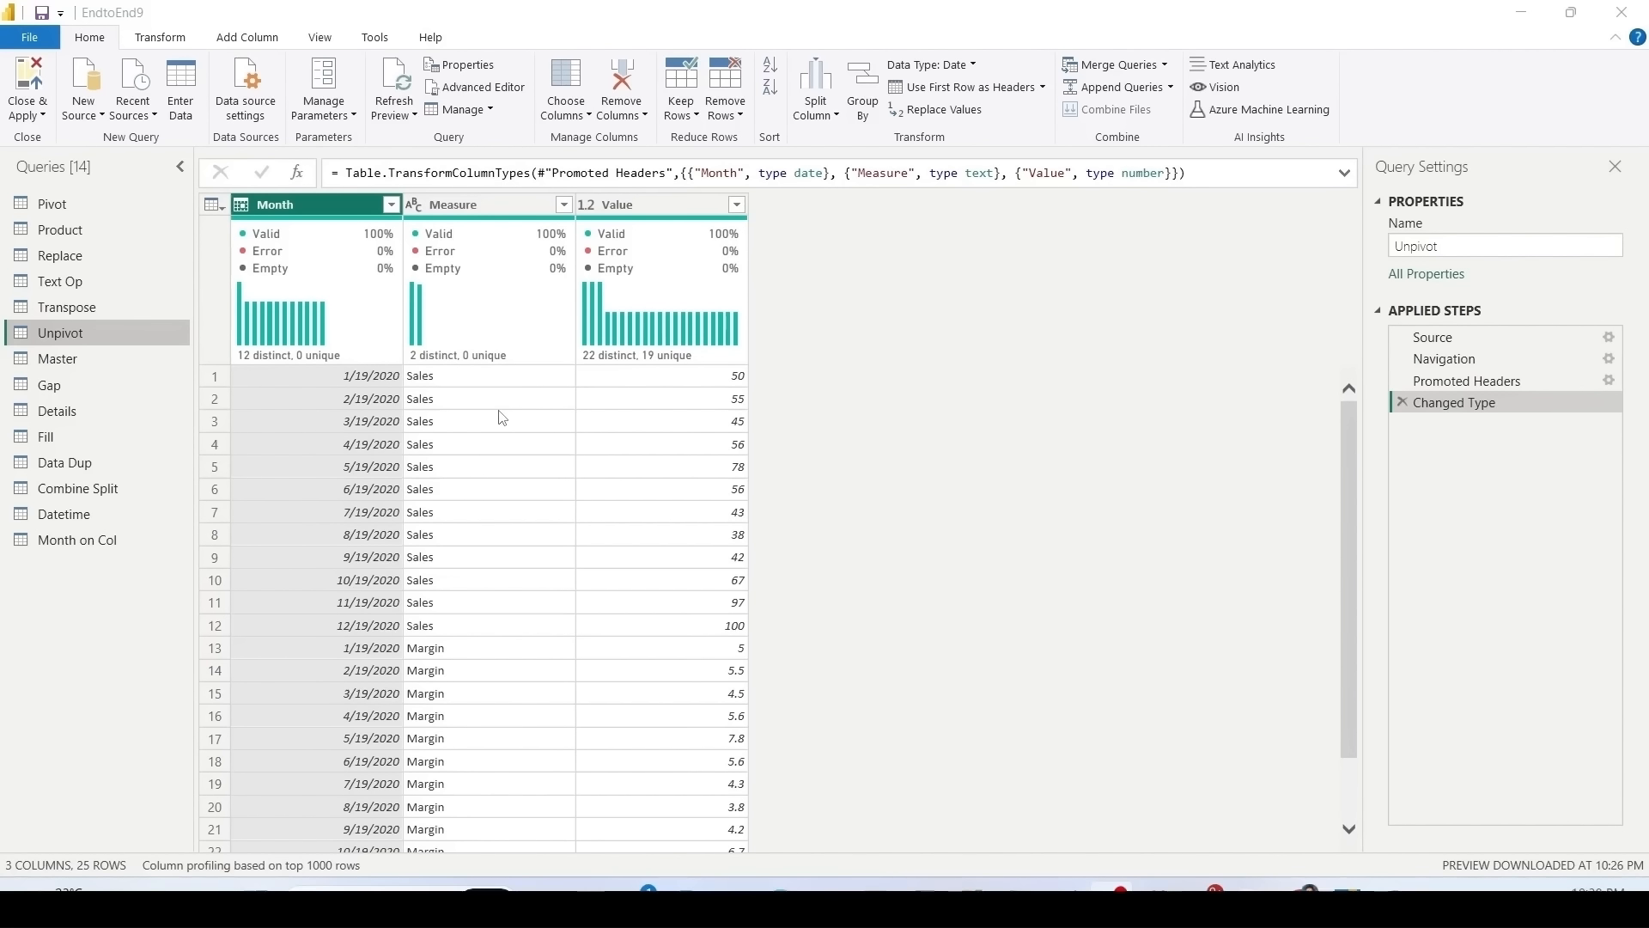
Step: Pivot the Unpivot query's Measure column with Value as the values column and the aggregate function set to Don't Aggregate
{"action": "left_click_drag", "start_coordinate": [400, 367], "coordinate": [767, 390]}
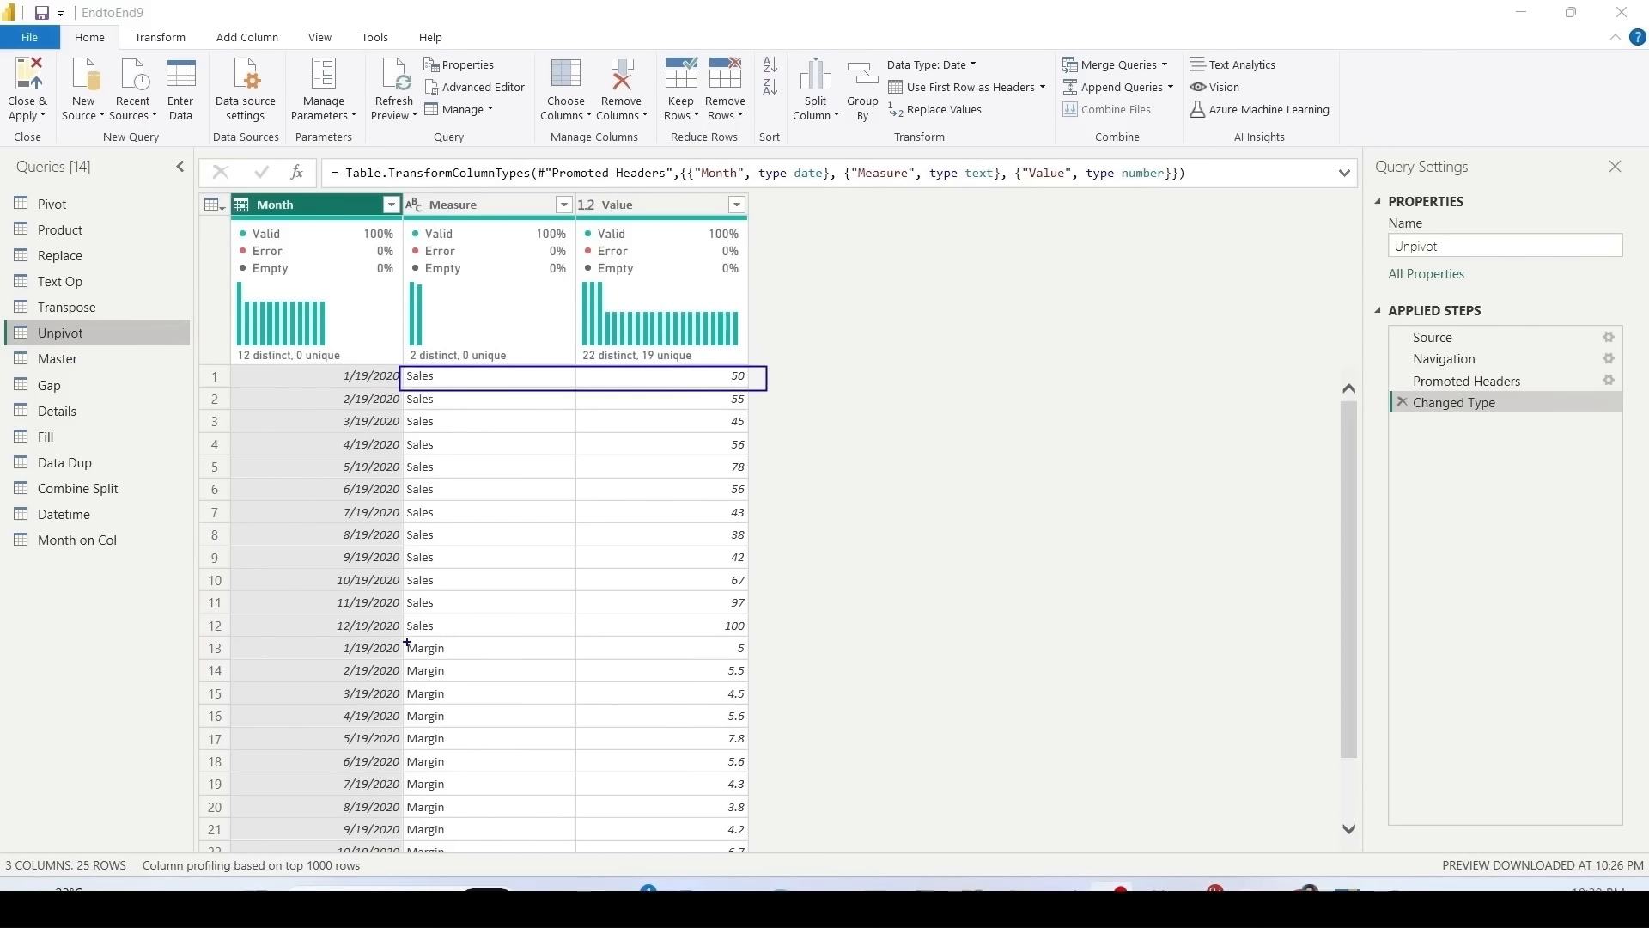
{"action": "left_click_drag", "start_coordinate": [407, 641], "coordinate": [755, 661]}
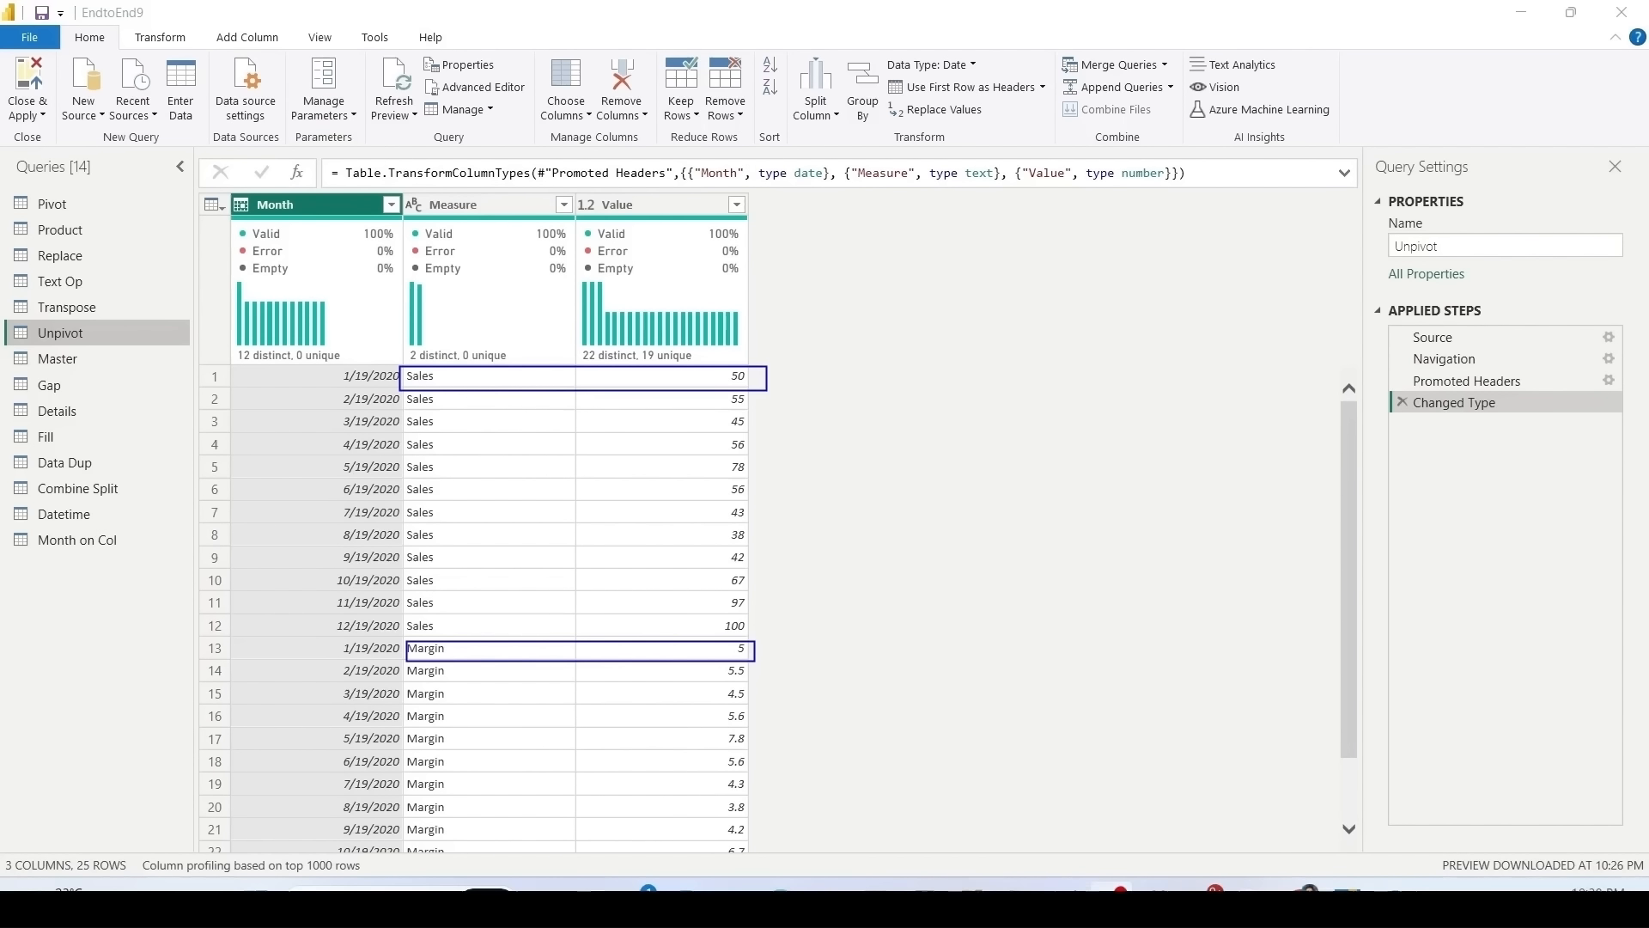
{"action": "key", "text": "Escape"}
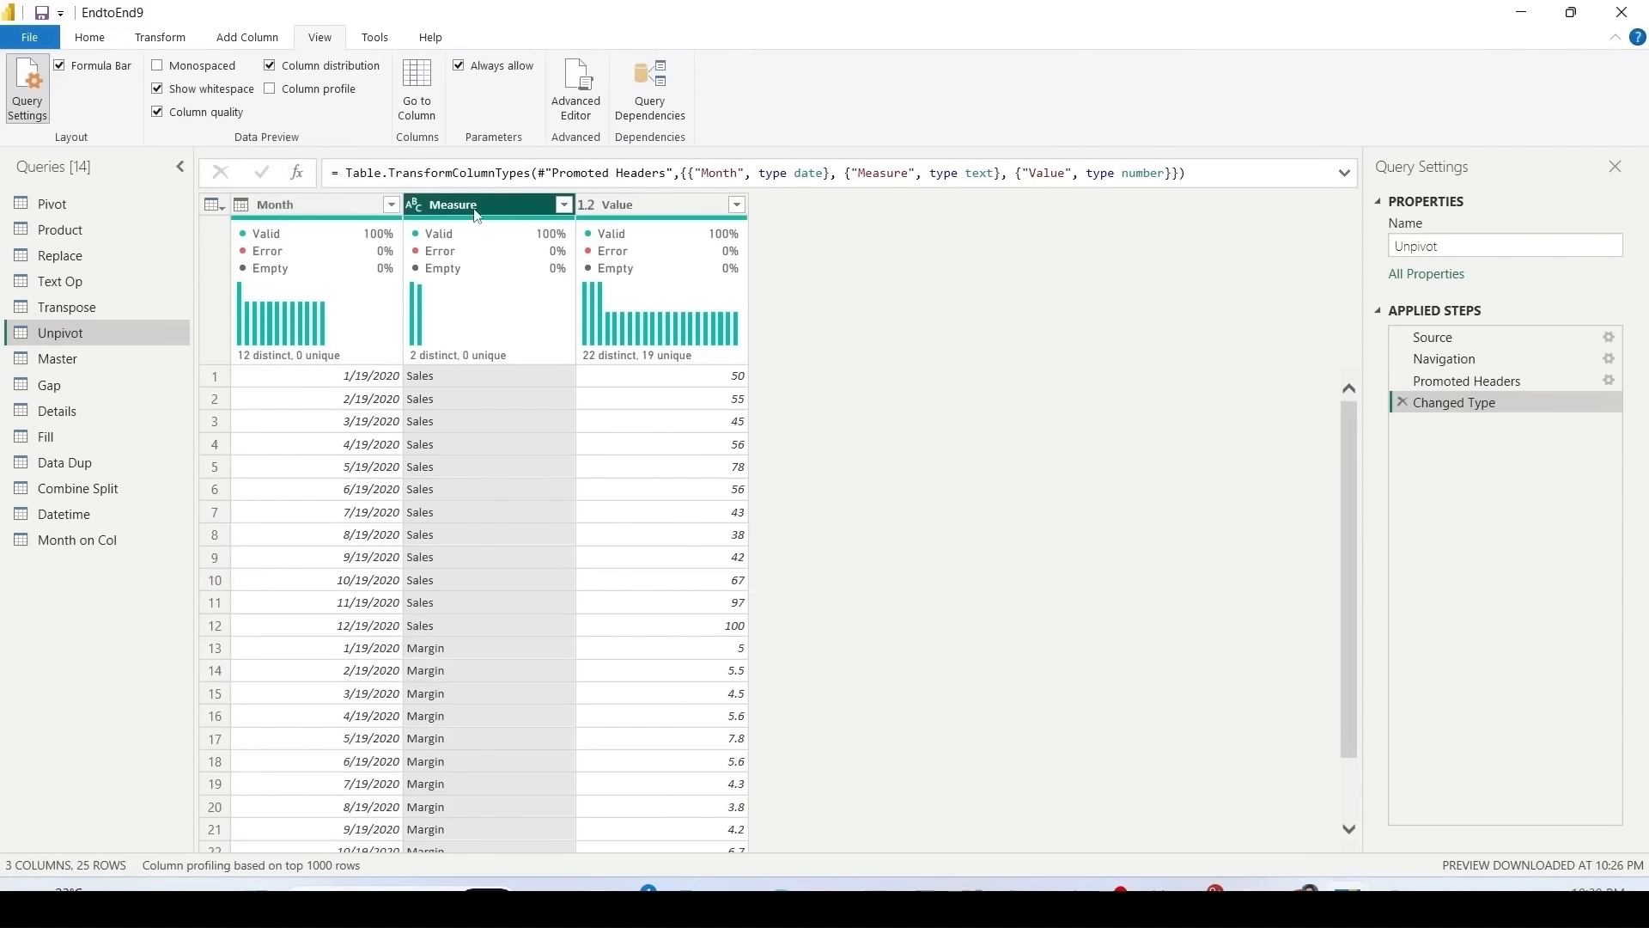
{"action": "left_click", "coordinate": [623, 206], "text": "ctrl"}
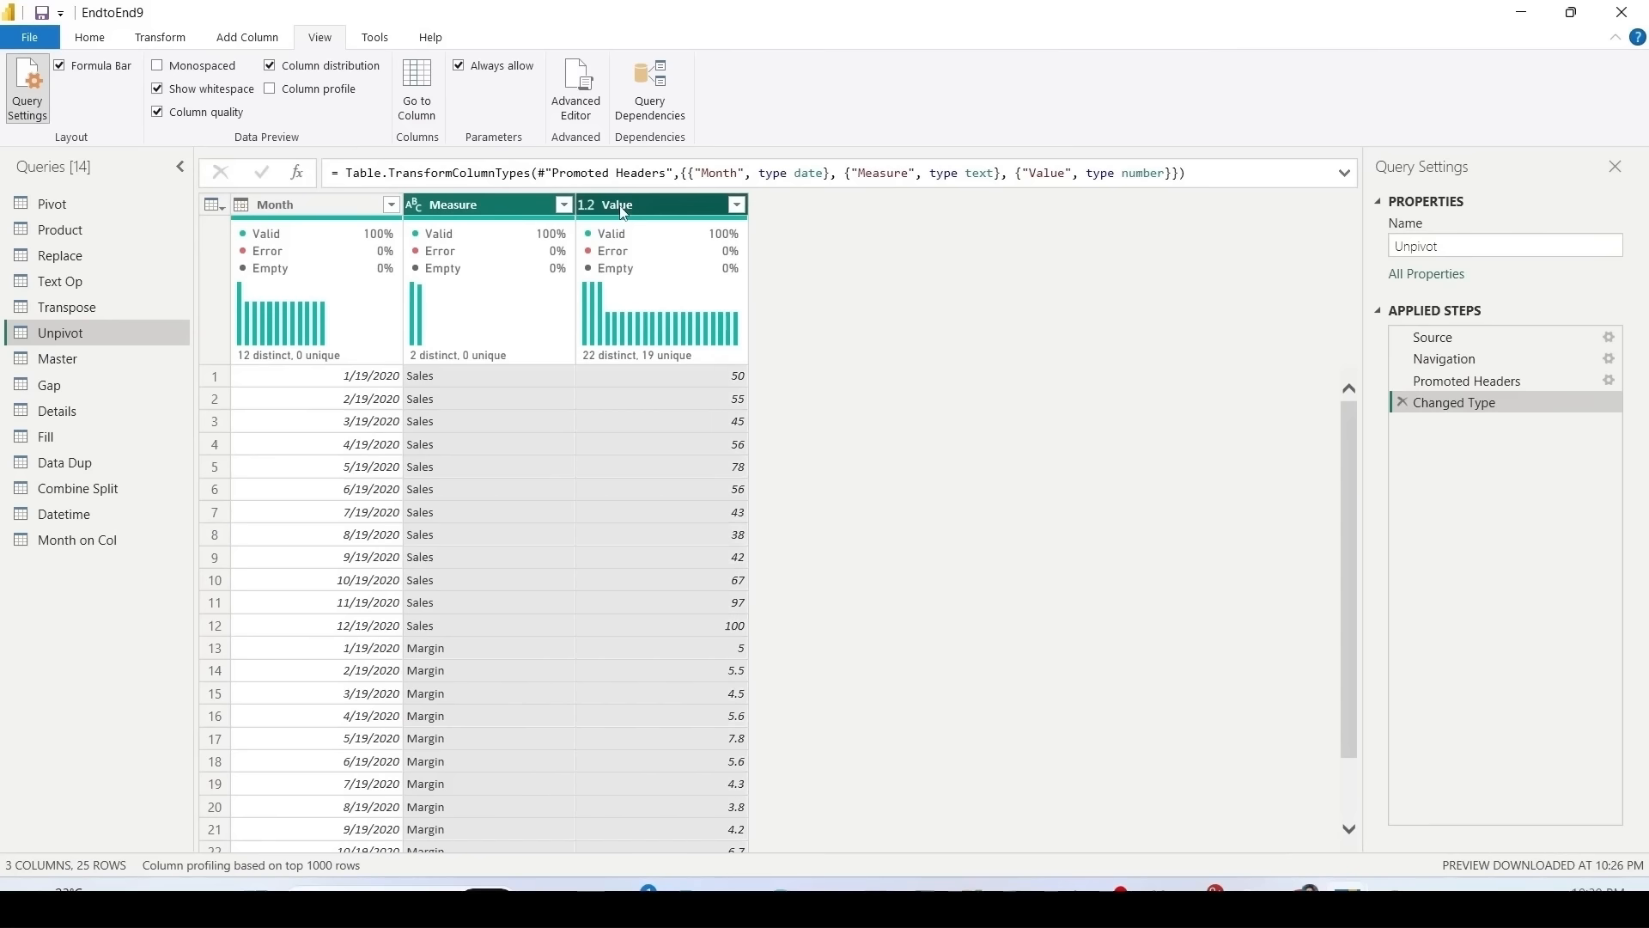
{"action": "left_click", "coordinate": [152, 43]}
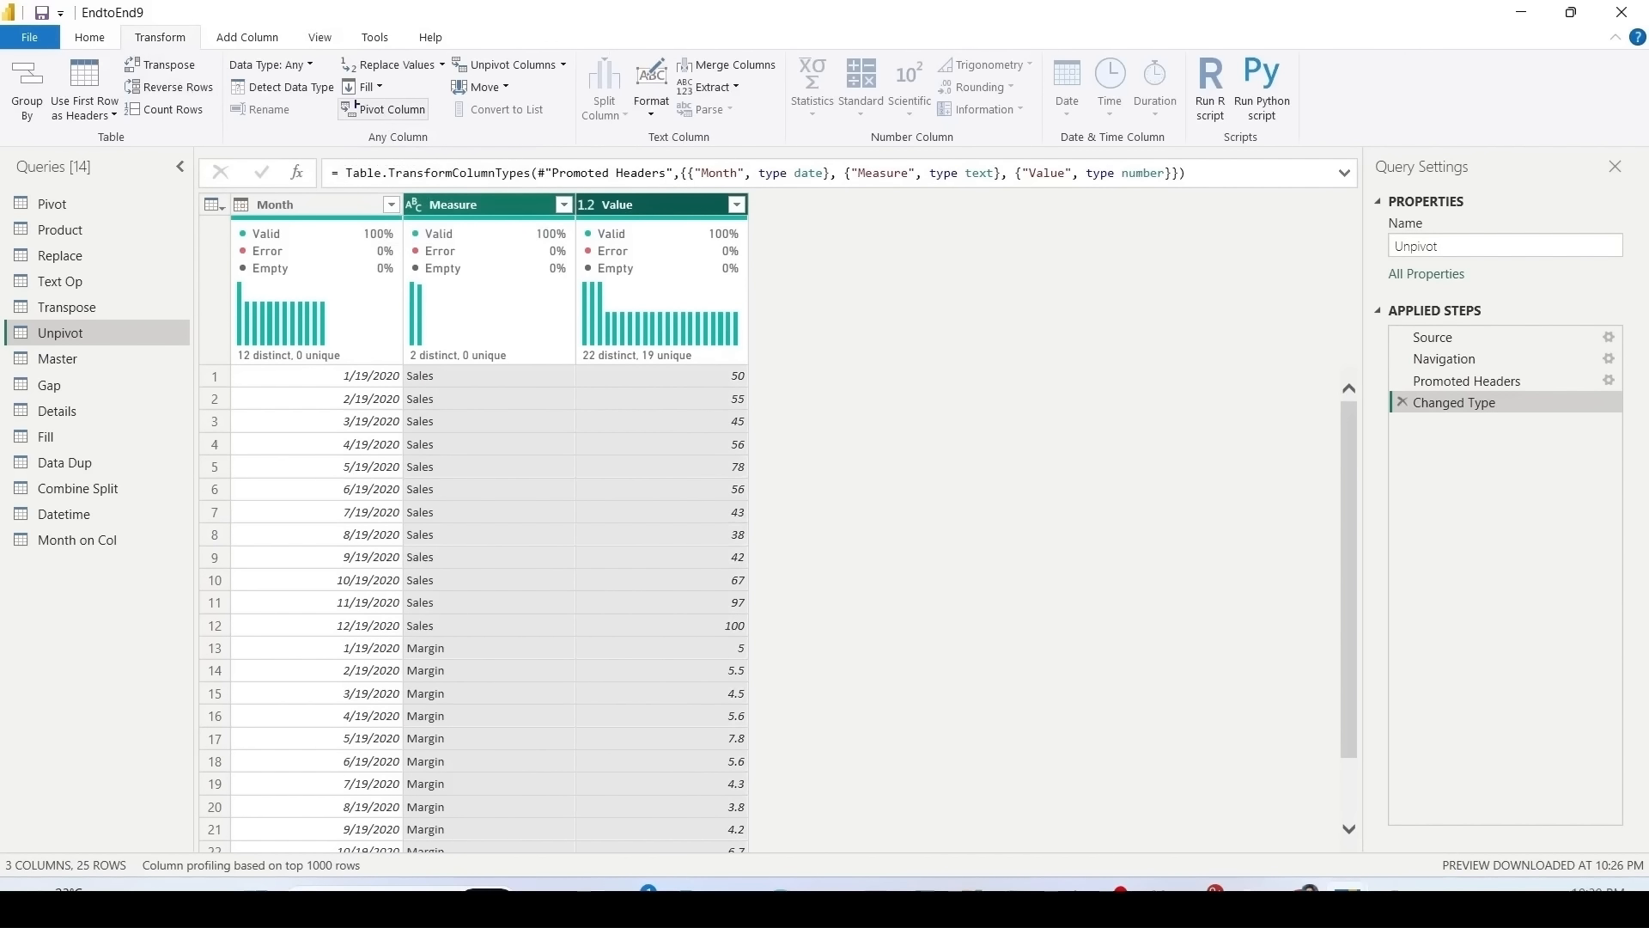
{"action": "left_click", "coordinate": [386, 110]}
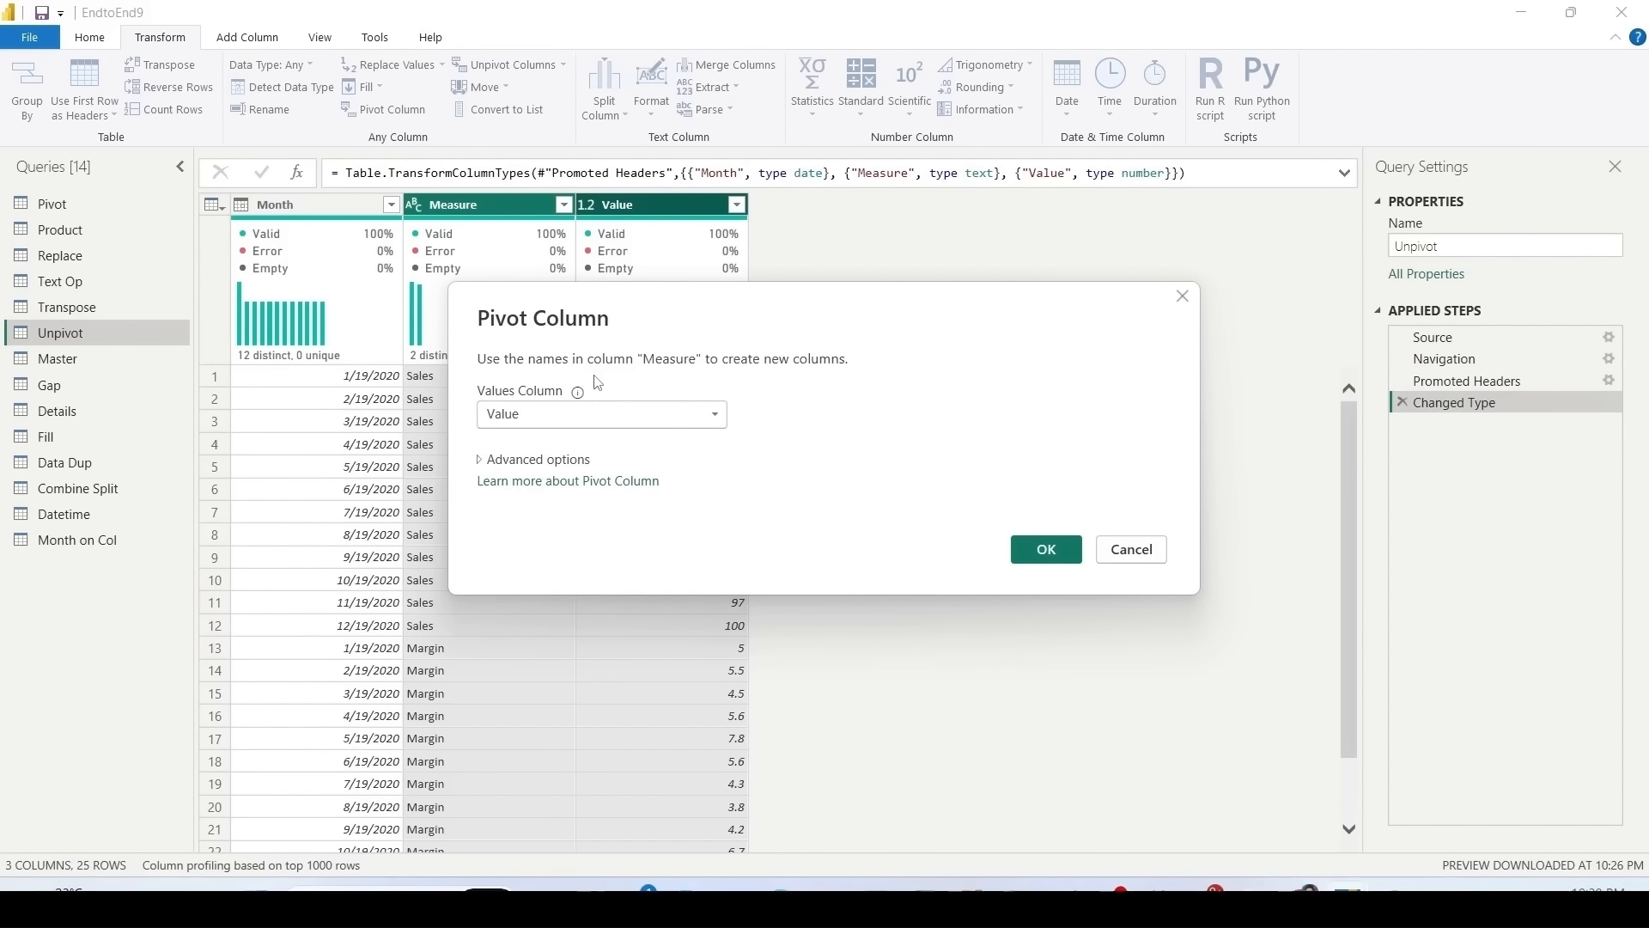
{"action": "left_click", "coordinate": [480, 461]}
{"action": "left_click", "coordinate": [602, 510]}
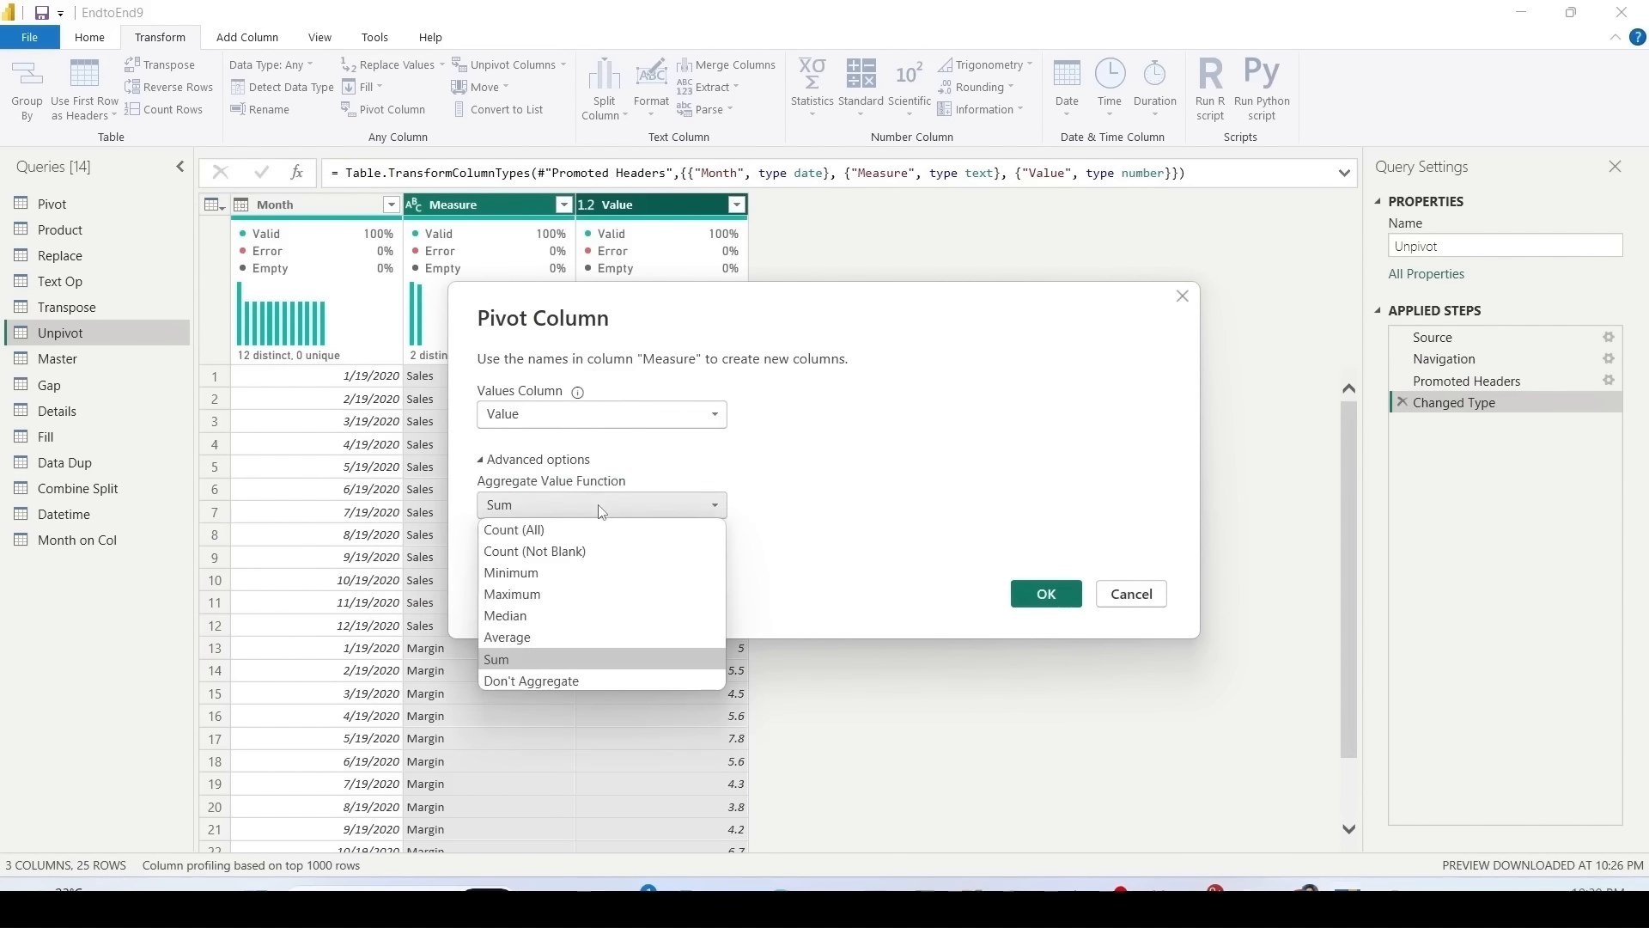
{"action": "left_click", "coordinate": [558, 680]}
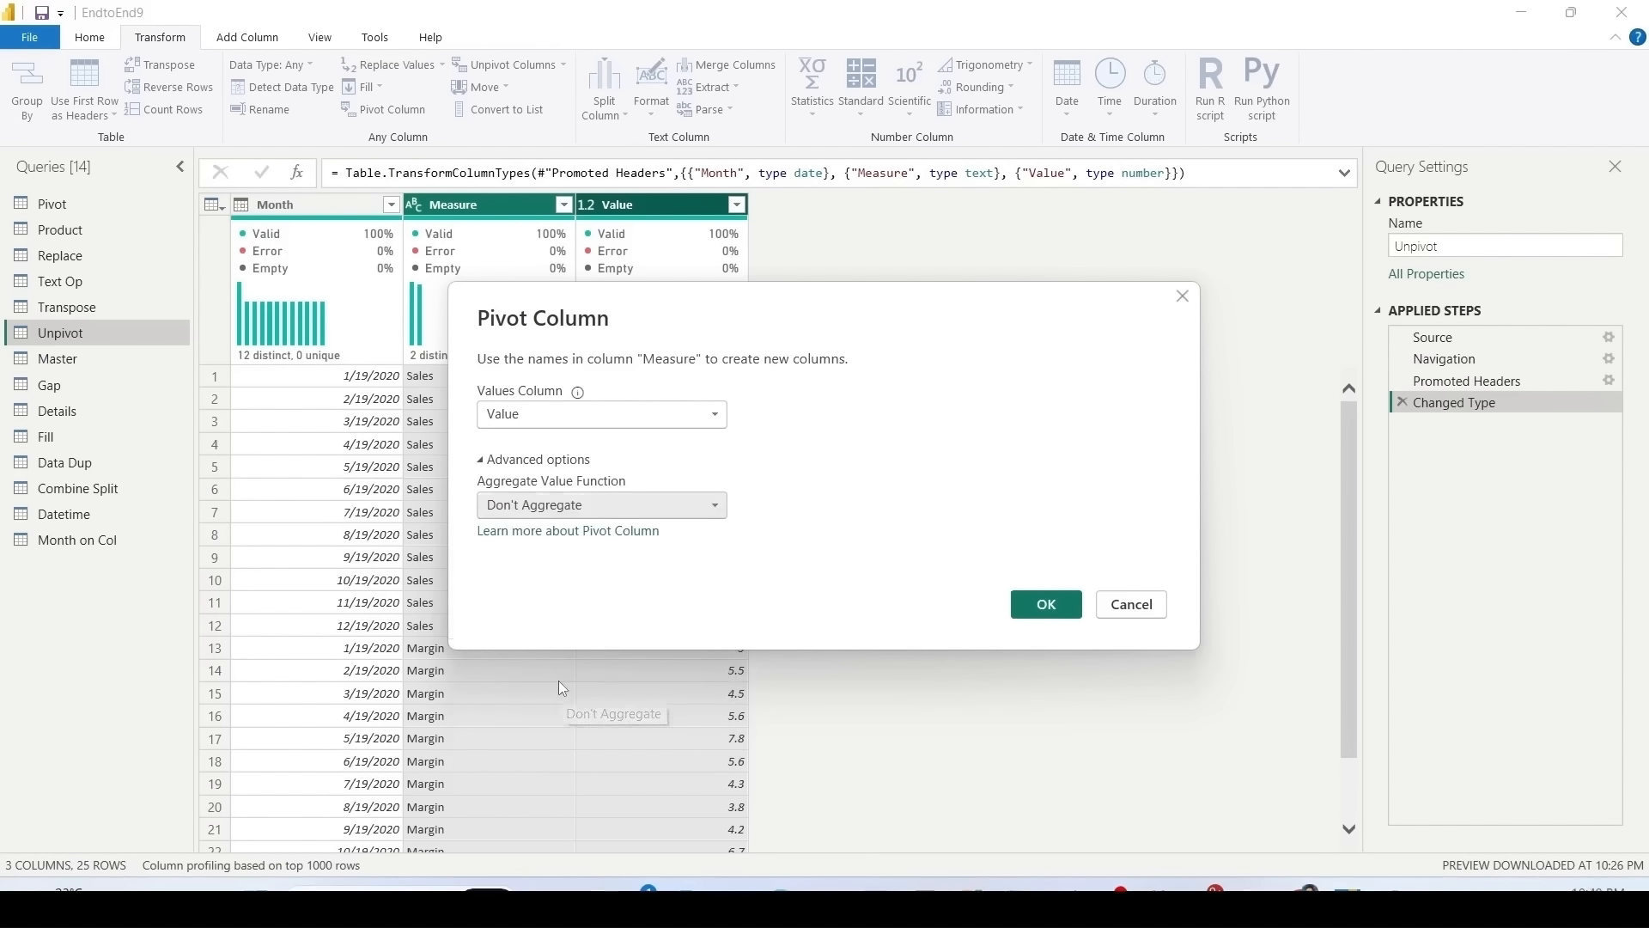
{"action": "left_click", "coordinate": [1061, 601]}
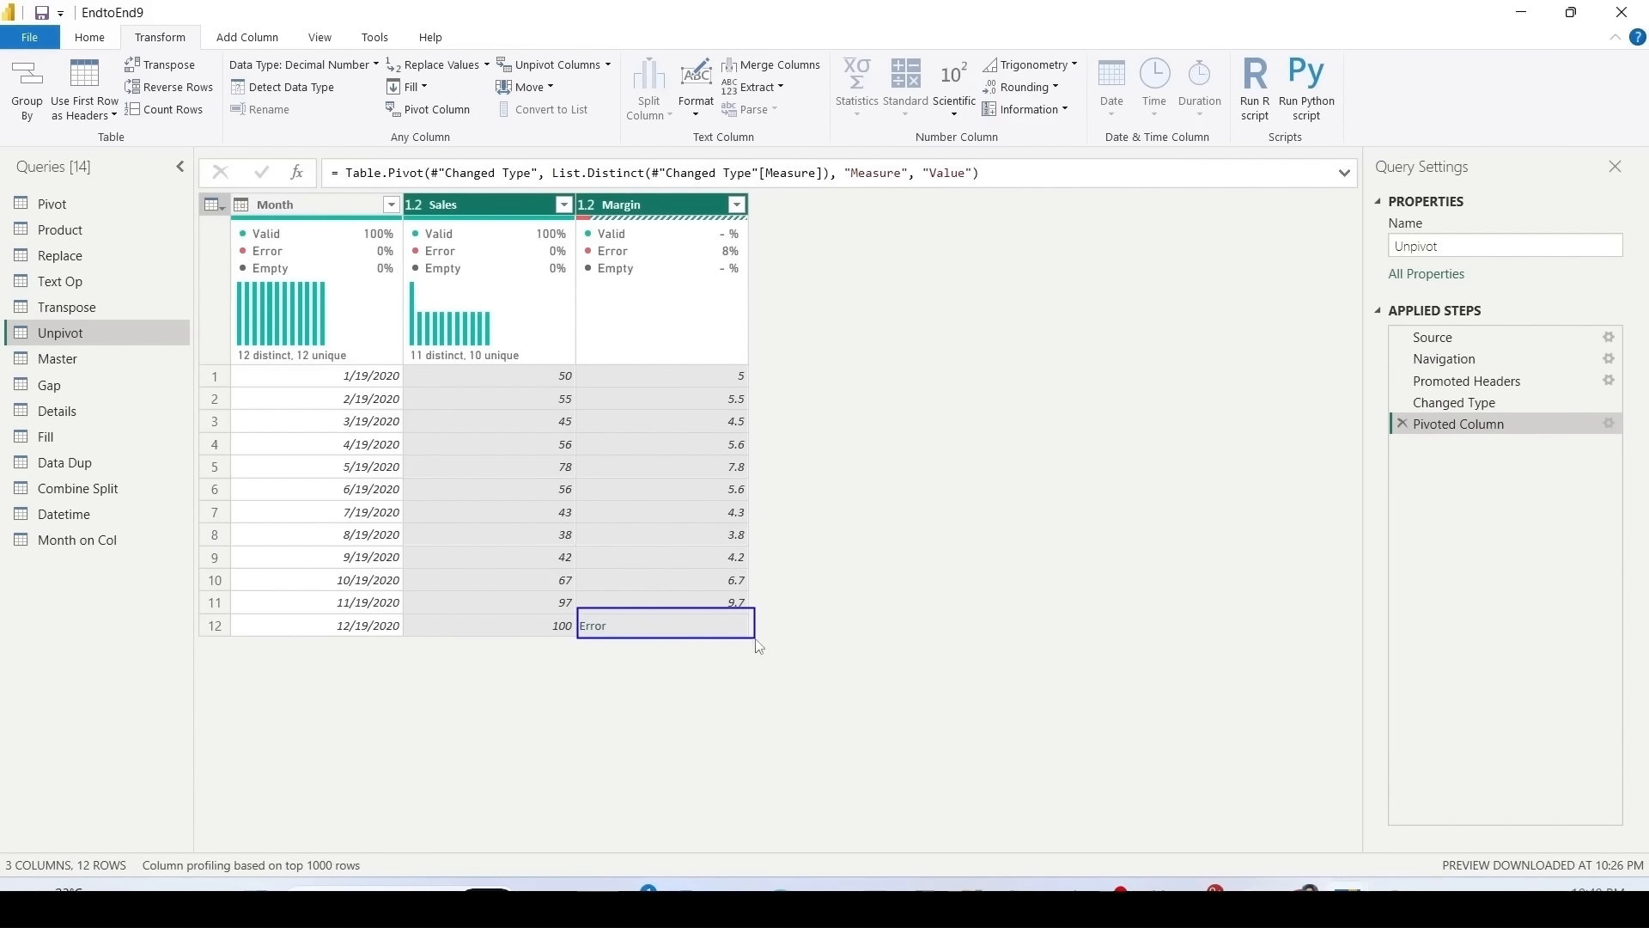
Step: Inspect the error in the Margin column and change the Pivoted Column step's aggregate value function to Sum
{"action": "left_click", "coordinate": [731, 630]}
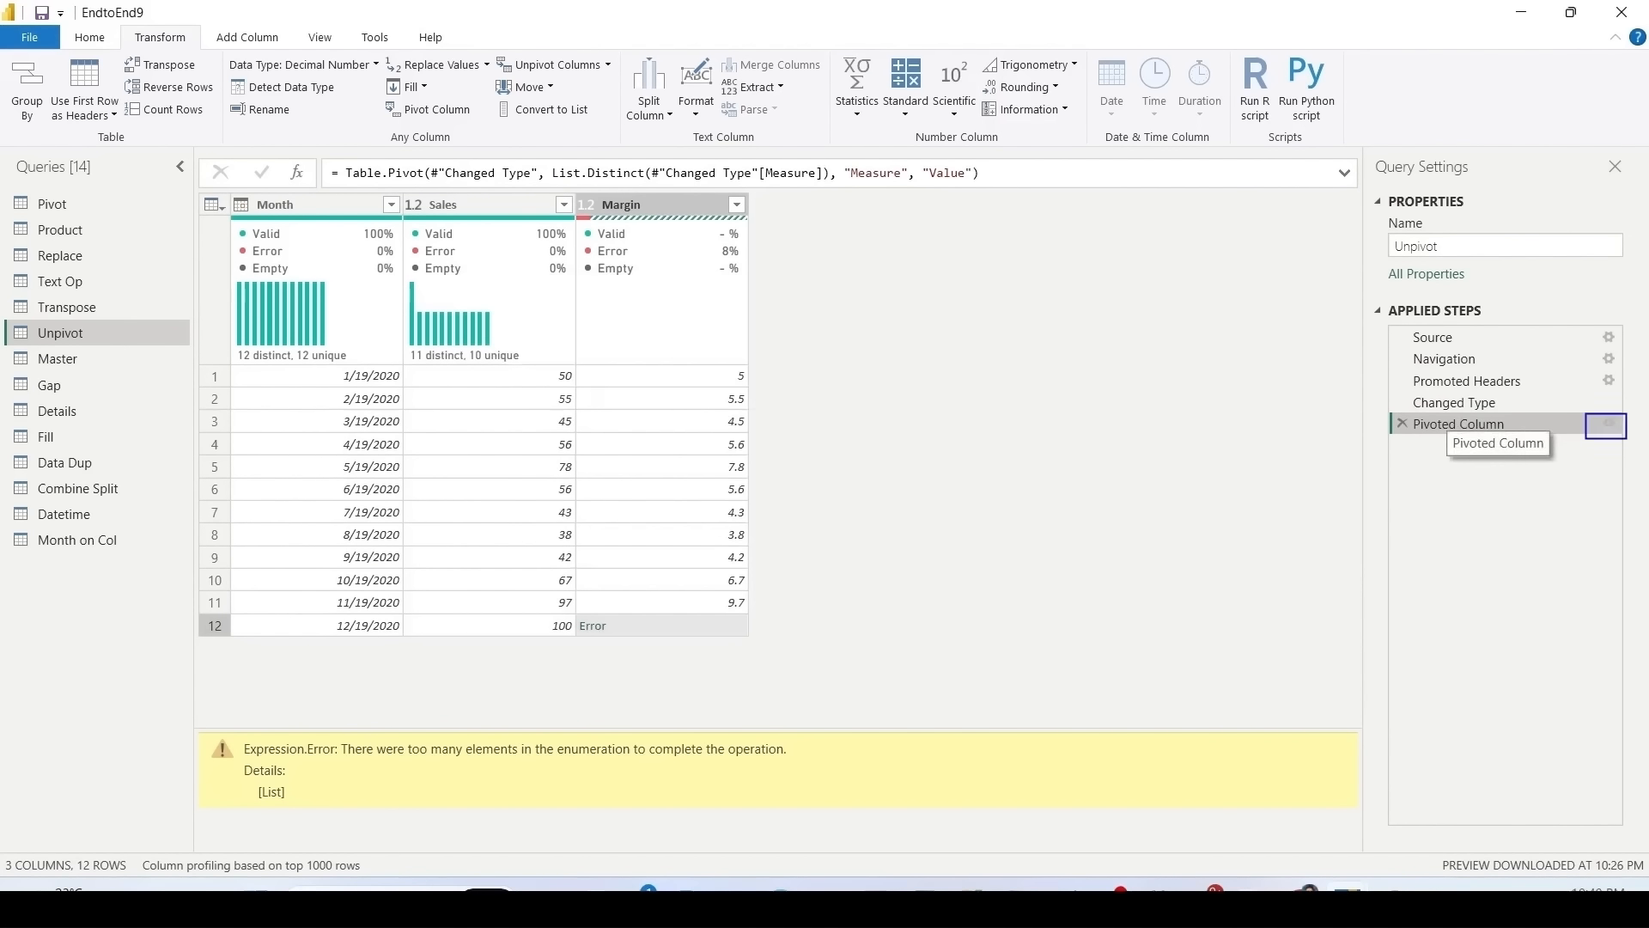
{"action": "left_click", "coordinate": [1611, 423]}
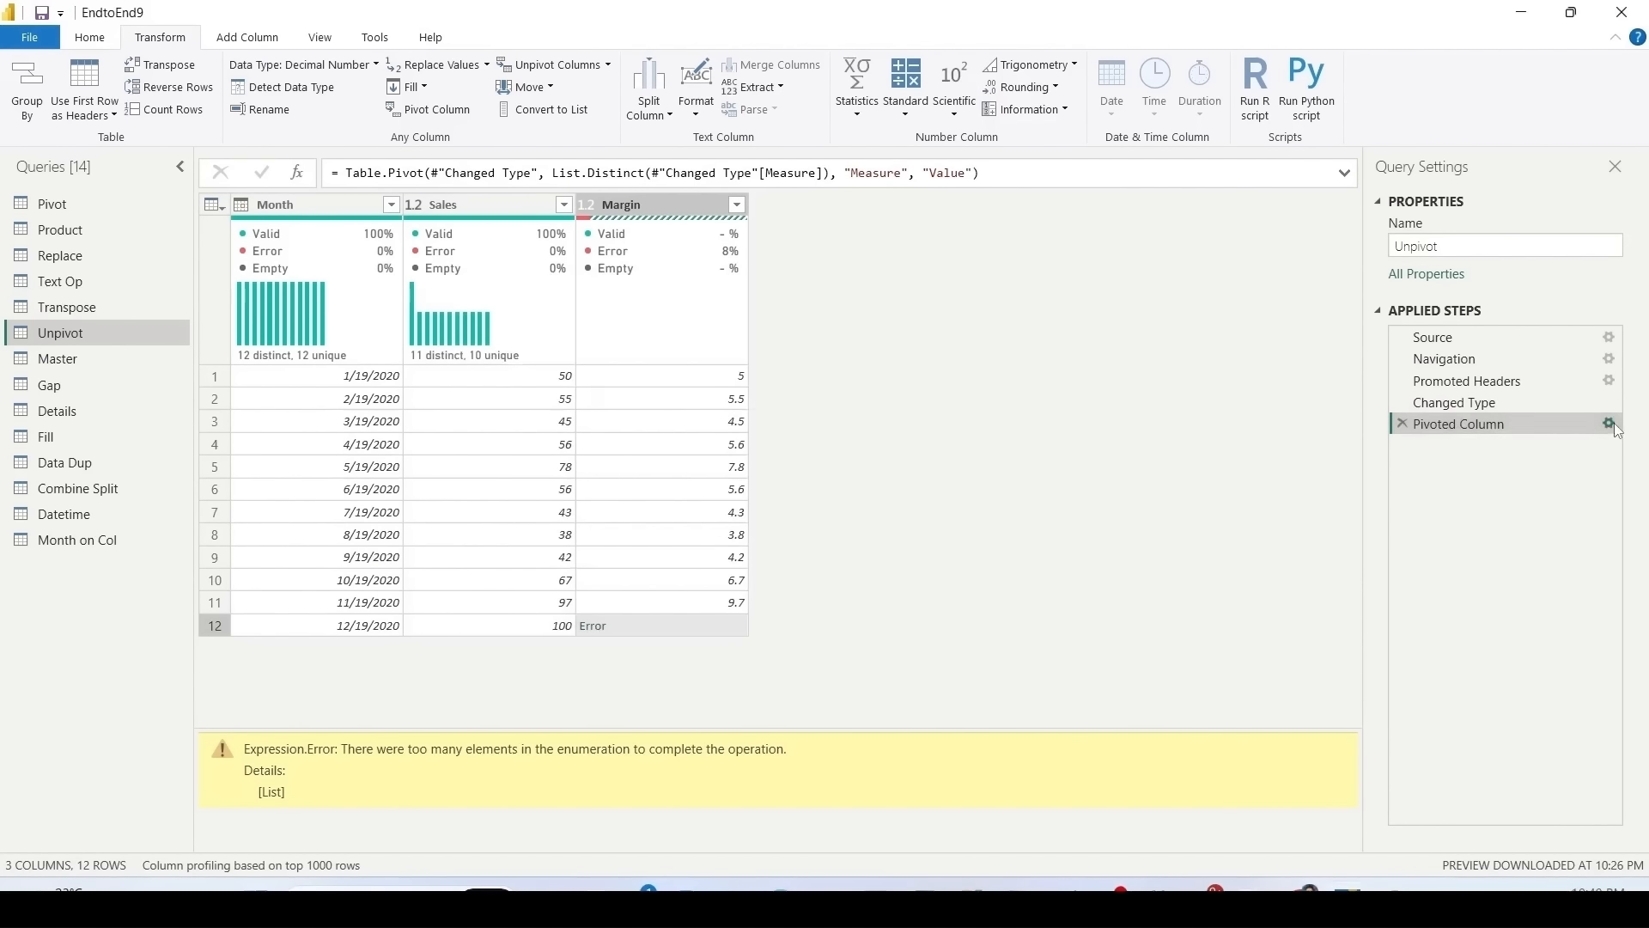
{"action": "left_click", "coordinate": [481, 461]}
{"action": "left_click", "coordinate": [491, 507]}
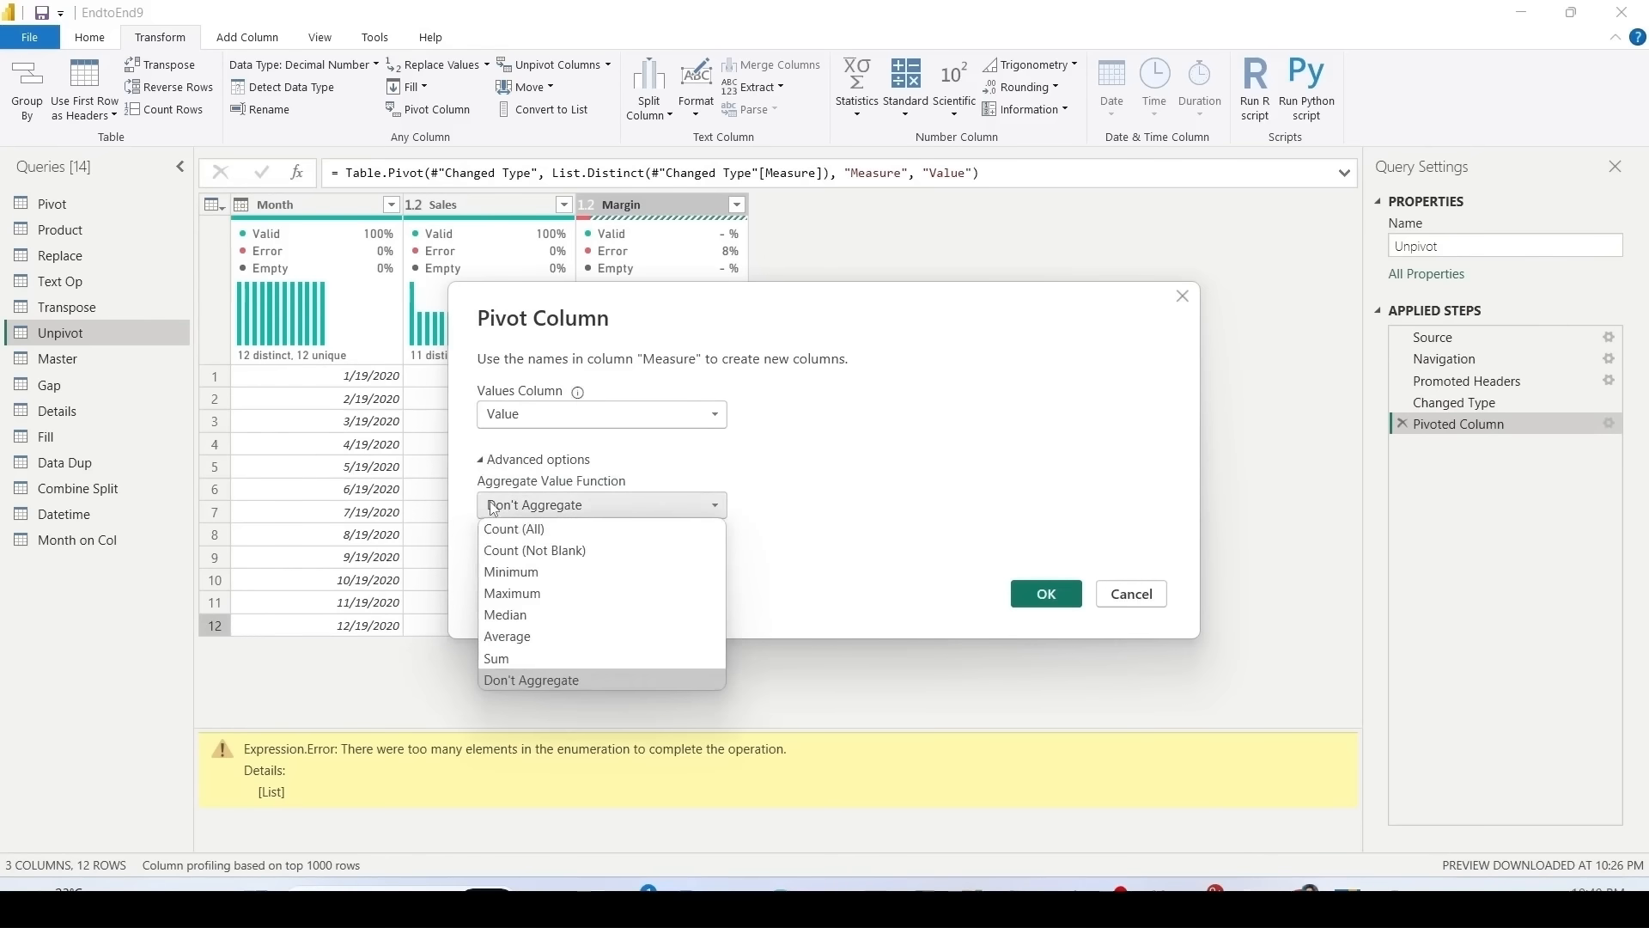
{"action": "left_click", "coordinate": [500, 659]}
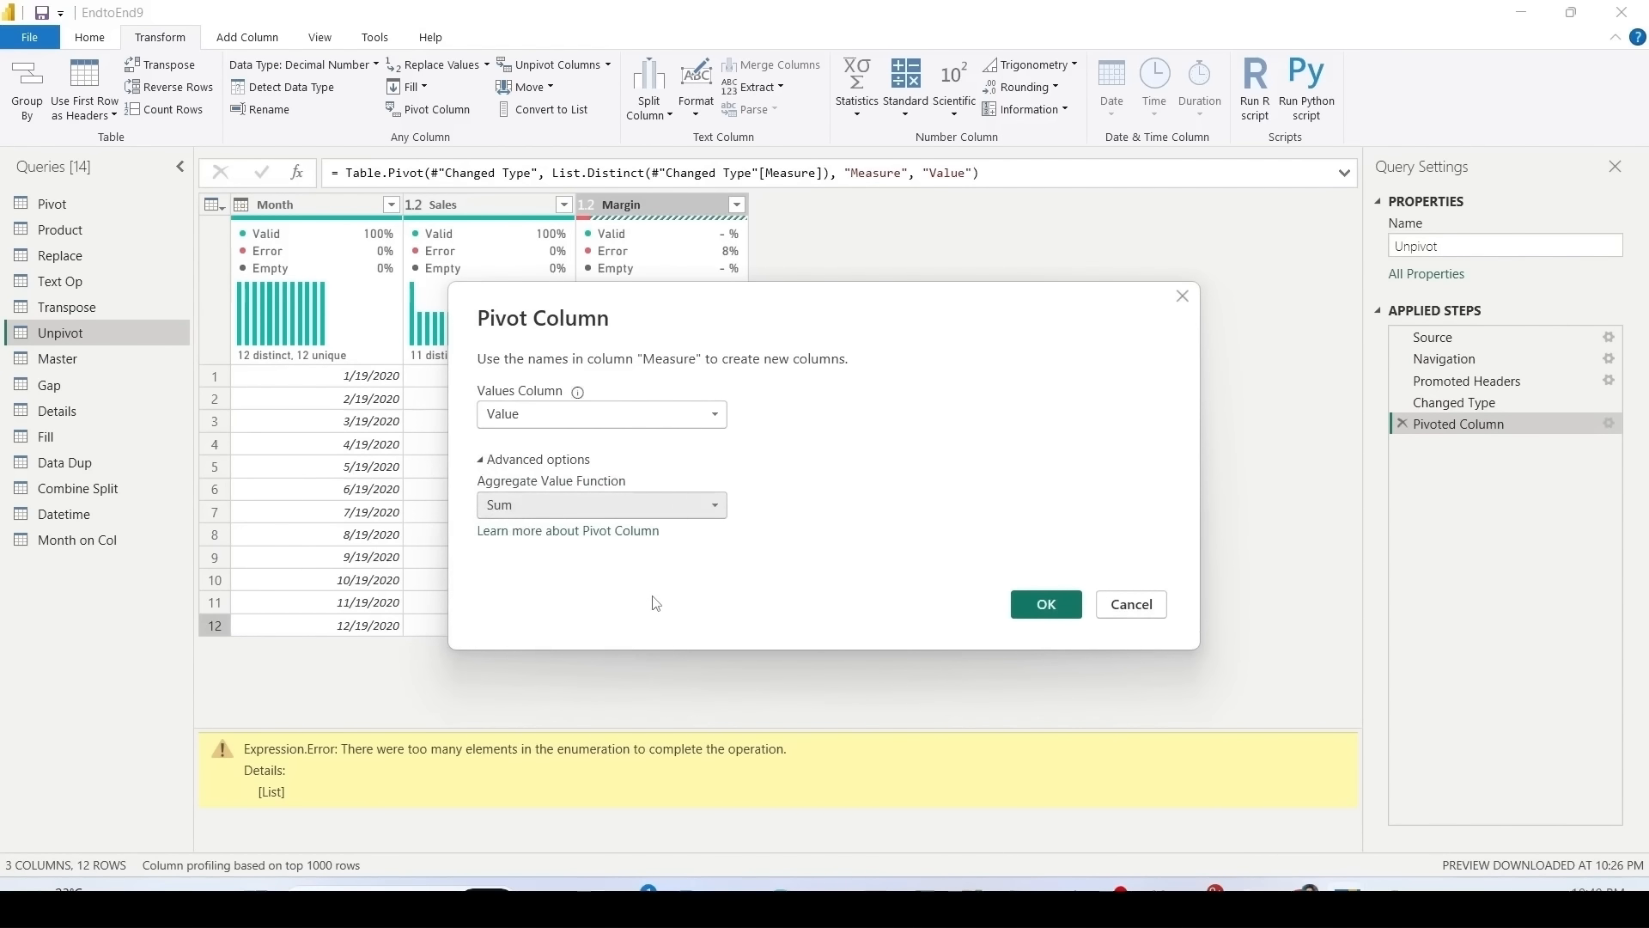
{"action": "left_click", "coordinate": [1057, 604]}
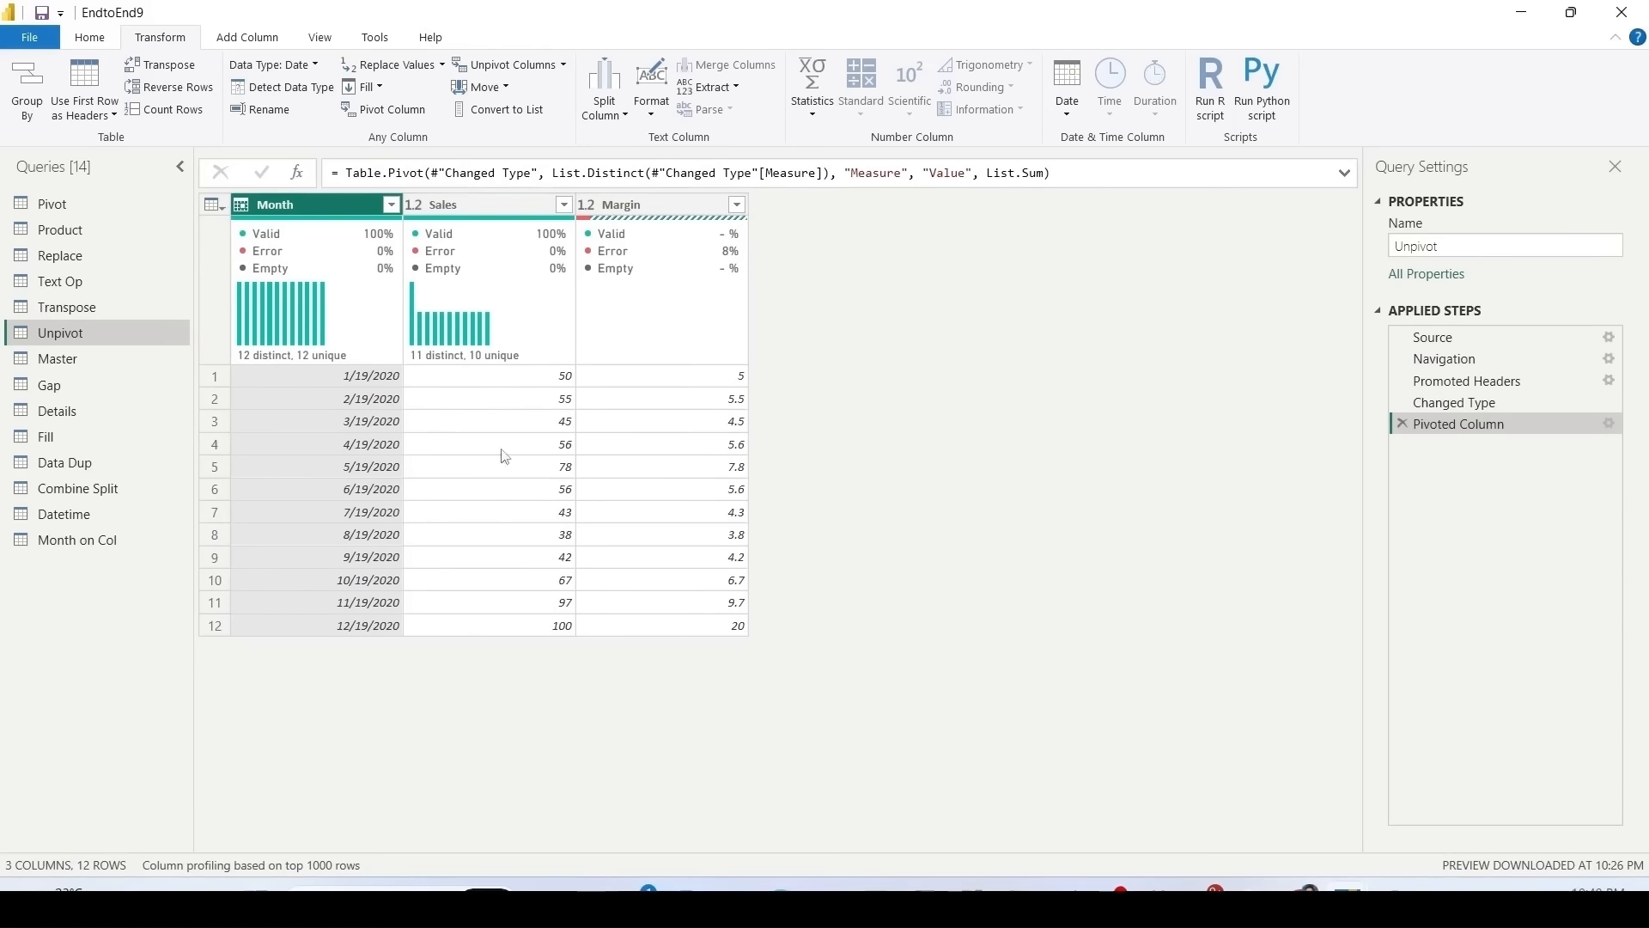
Step: Promote the first row of the Gap query to column headers and review the applied steps this adds
{"action": "left_click", "coordinate": [89, 39]}
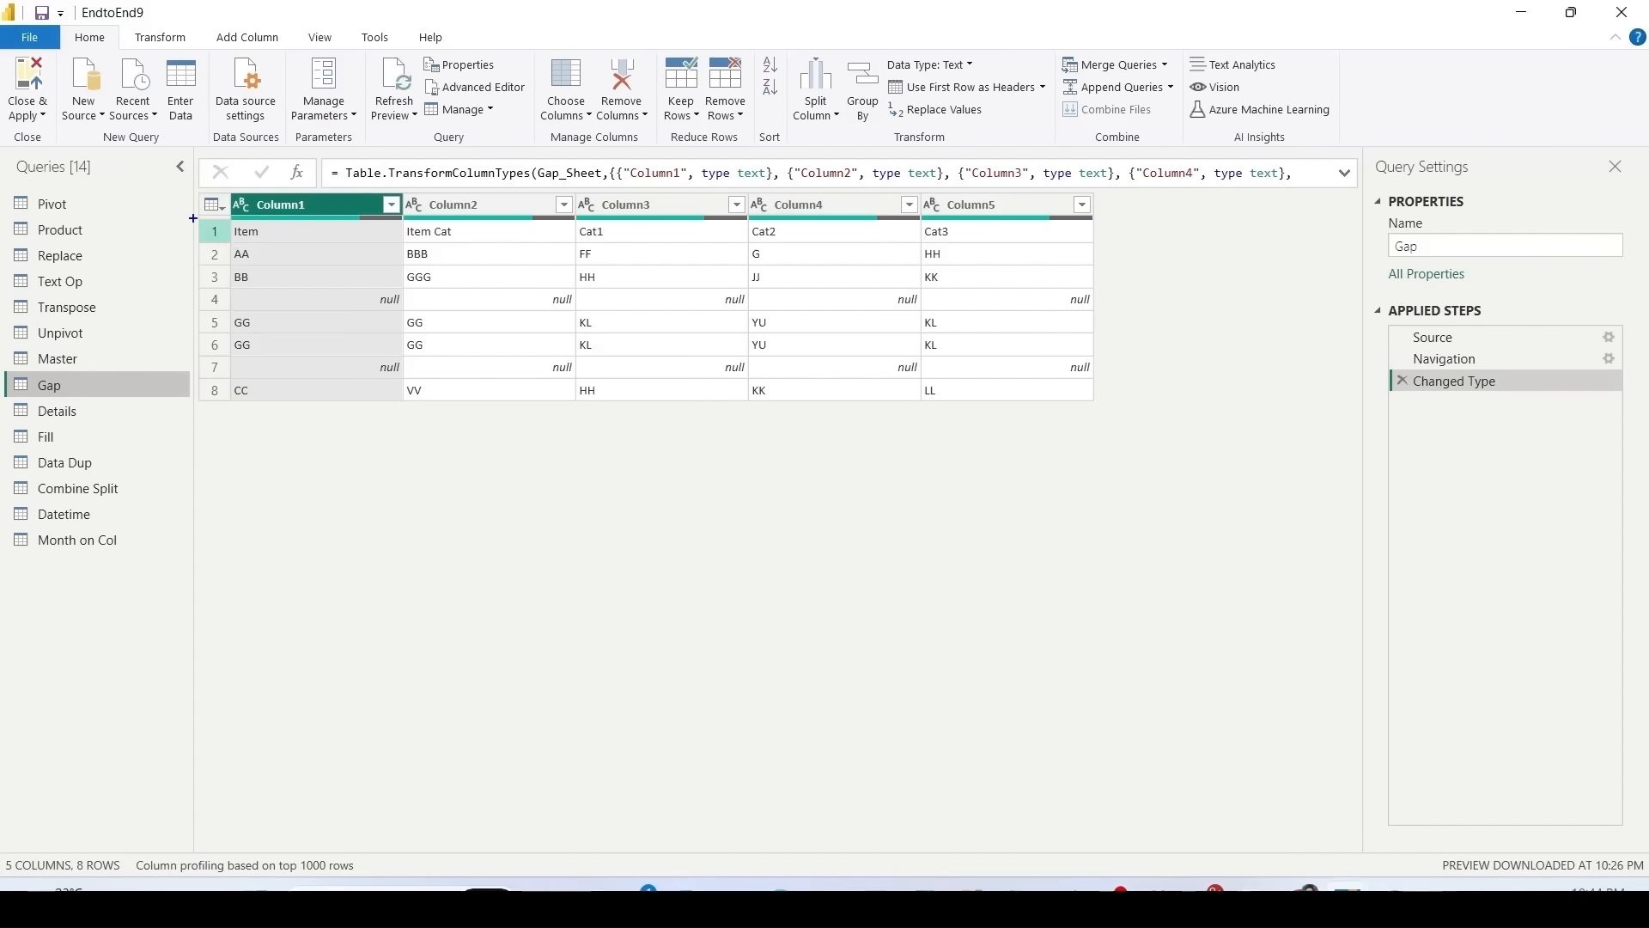
{"action": "mouse_move", "coordinate": [204, 220]}
{"action": "left_mouse_down"}
{"action": "mouse_move", "coordinate": [963, 258]}
{"action": "mouse_move", "coordinate": [1083, 245]}
{"action": "left_mouse_up"}
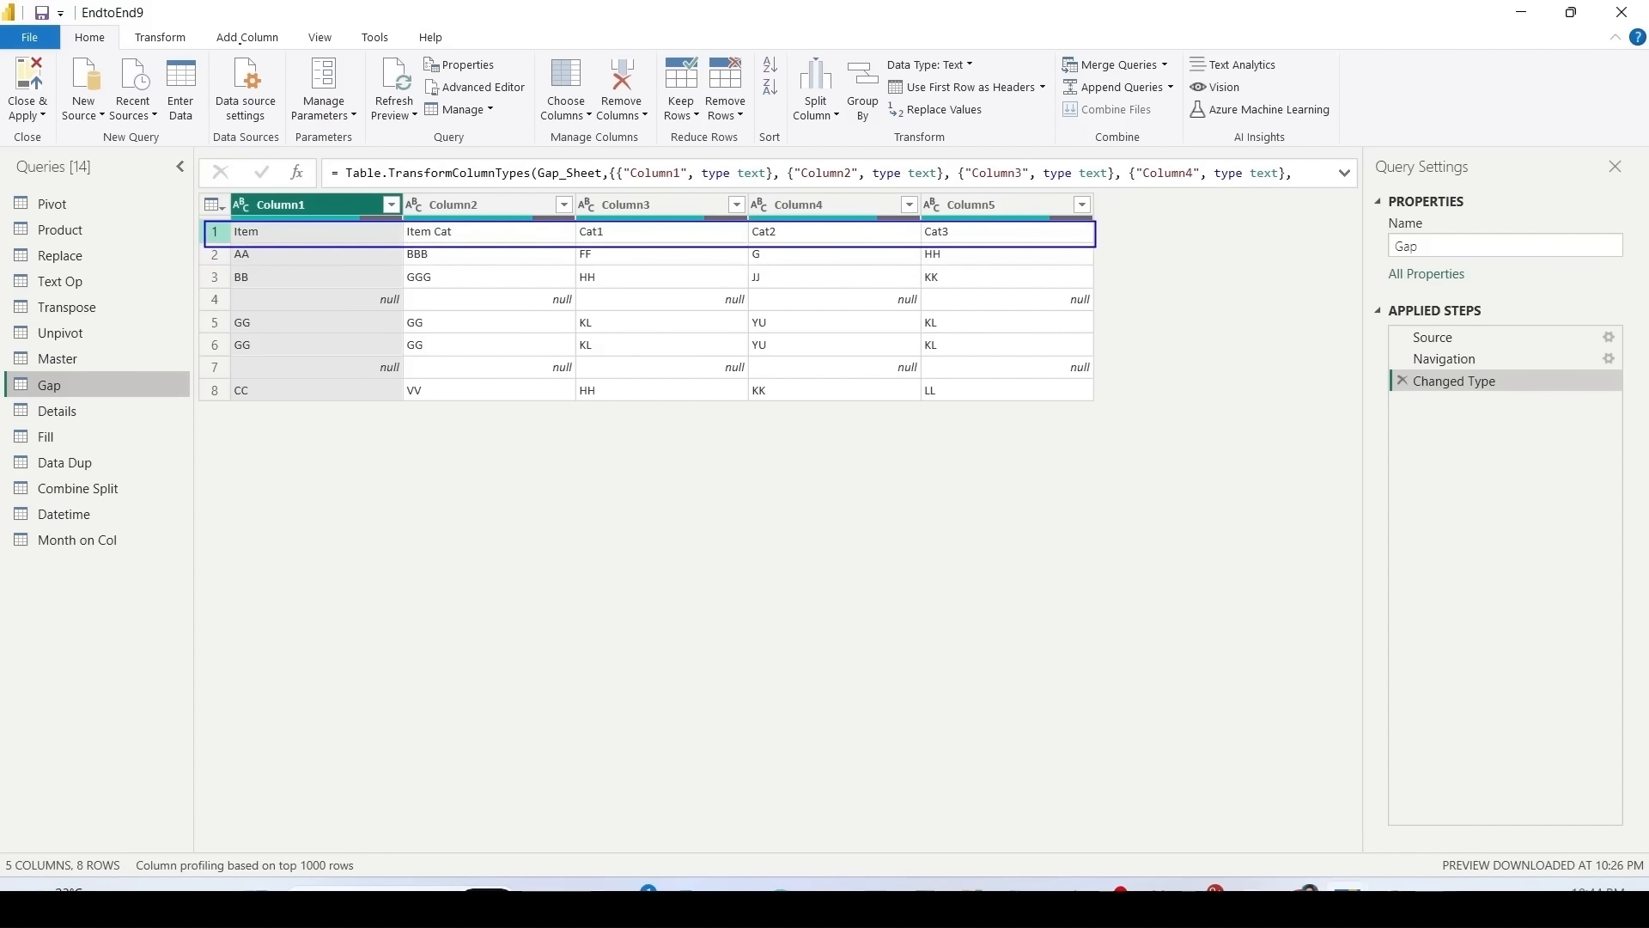
{"action": "left_click_drag", "start_coordinate": [68, 24], "coordinate": [119, 52]}
{"action": "mouse_move", "coordinate": [885, 74]}
{"action": "left_mouse_down"}
{"action": "mouse_move", "coordinate": [938, 98]}
{"action": "mouse_move", "coordinate": [1048, 102]}
{"action": "left_mouse_up"}
{"action": "key", "text": "Escape"}
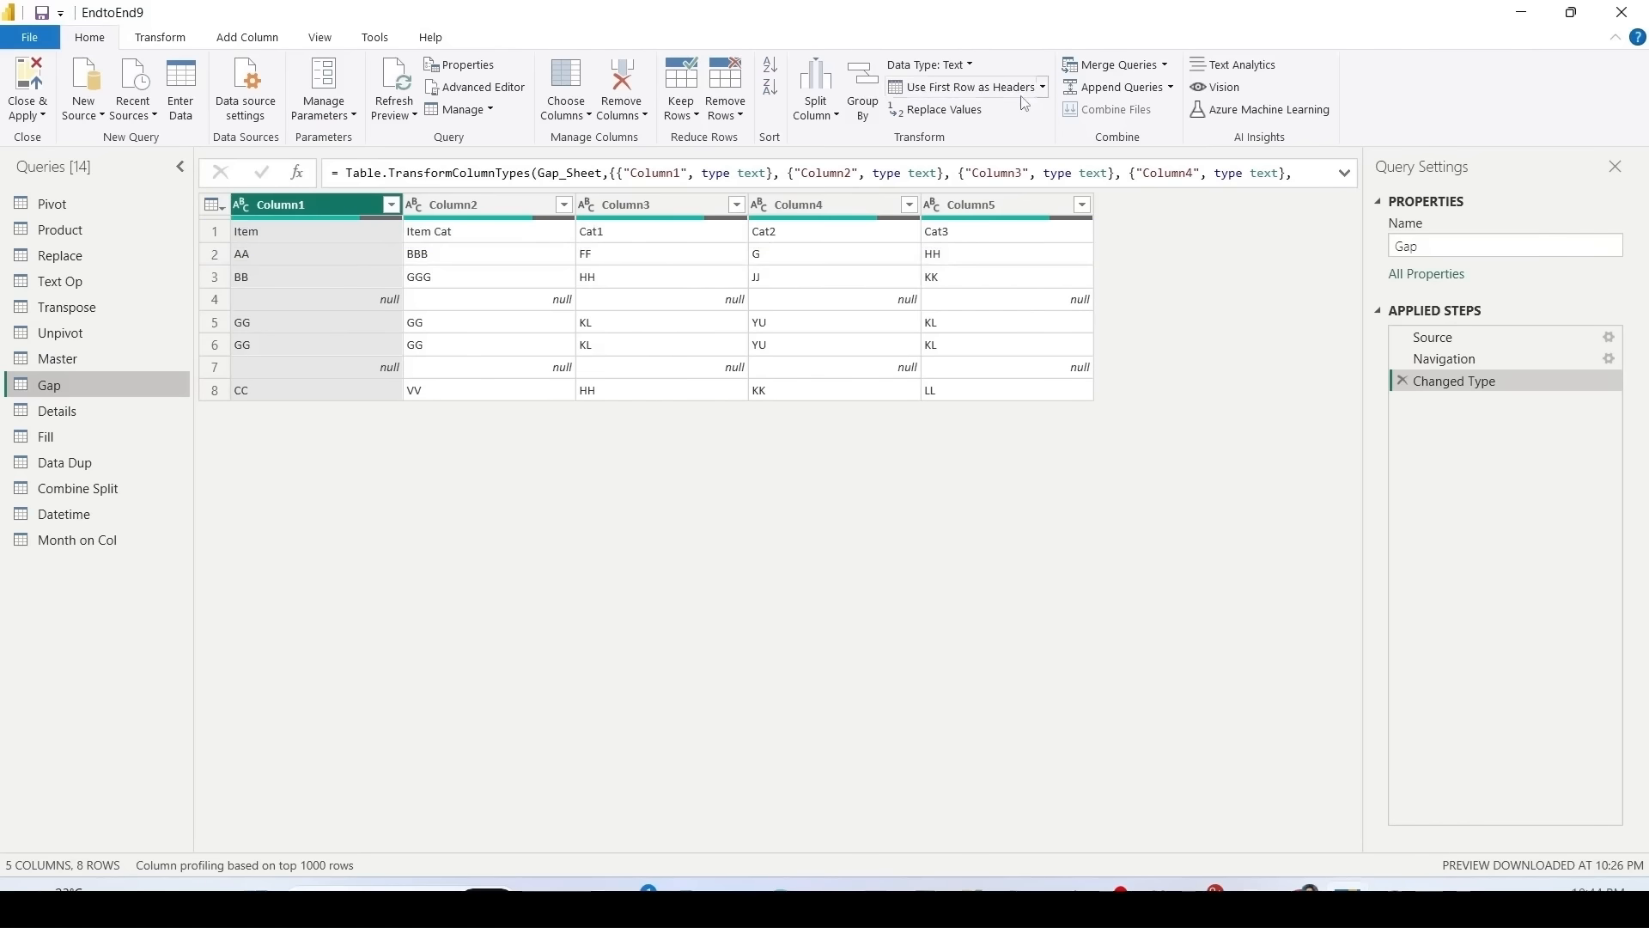
{"action": "left_click", "coordinate": [962, 86]}
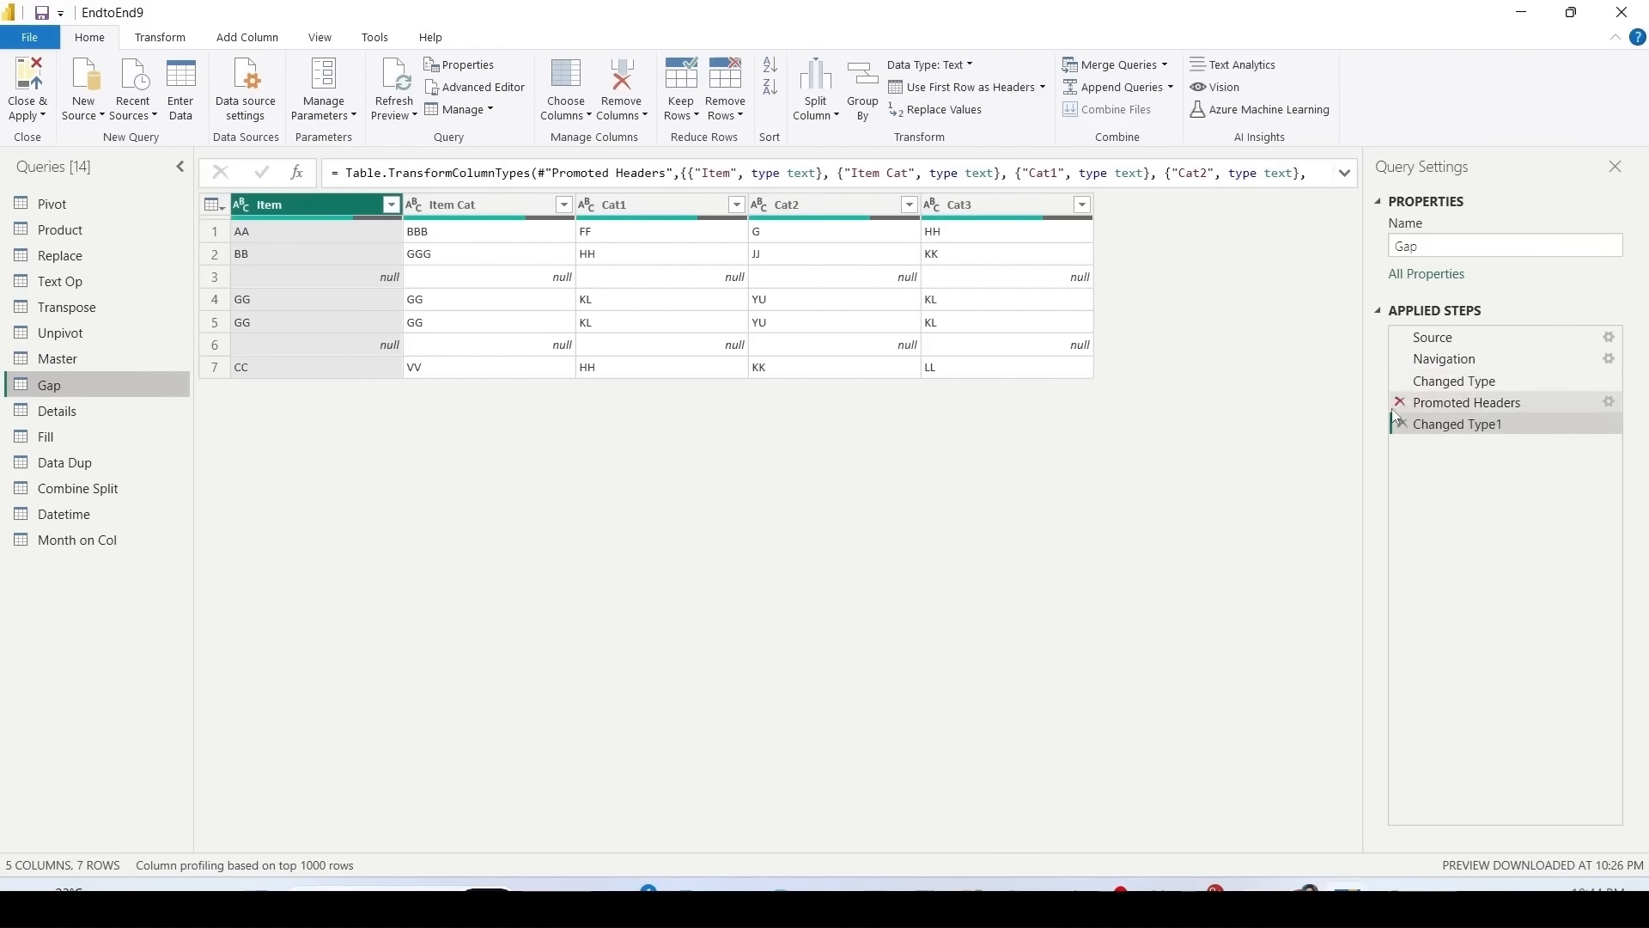
{"action": "left_click_drag", "start_coordinate": [1392, 388], "coordinate": [1632, 443]}
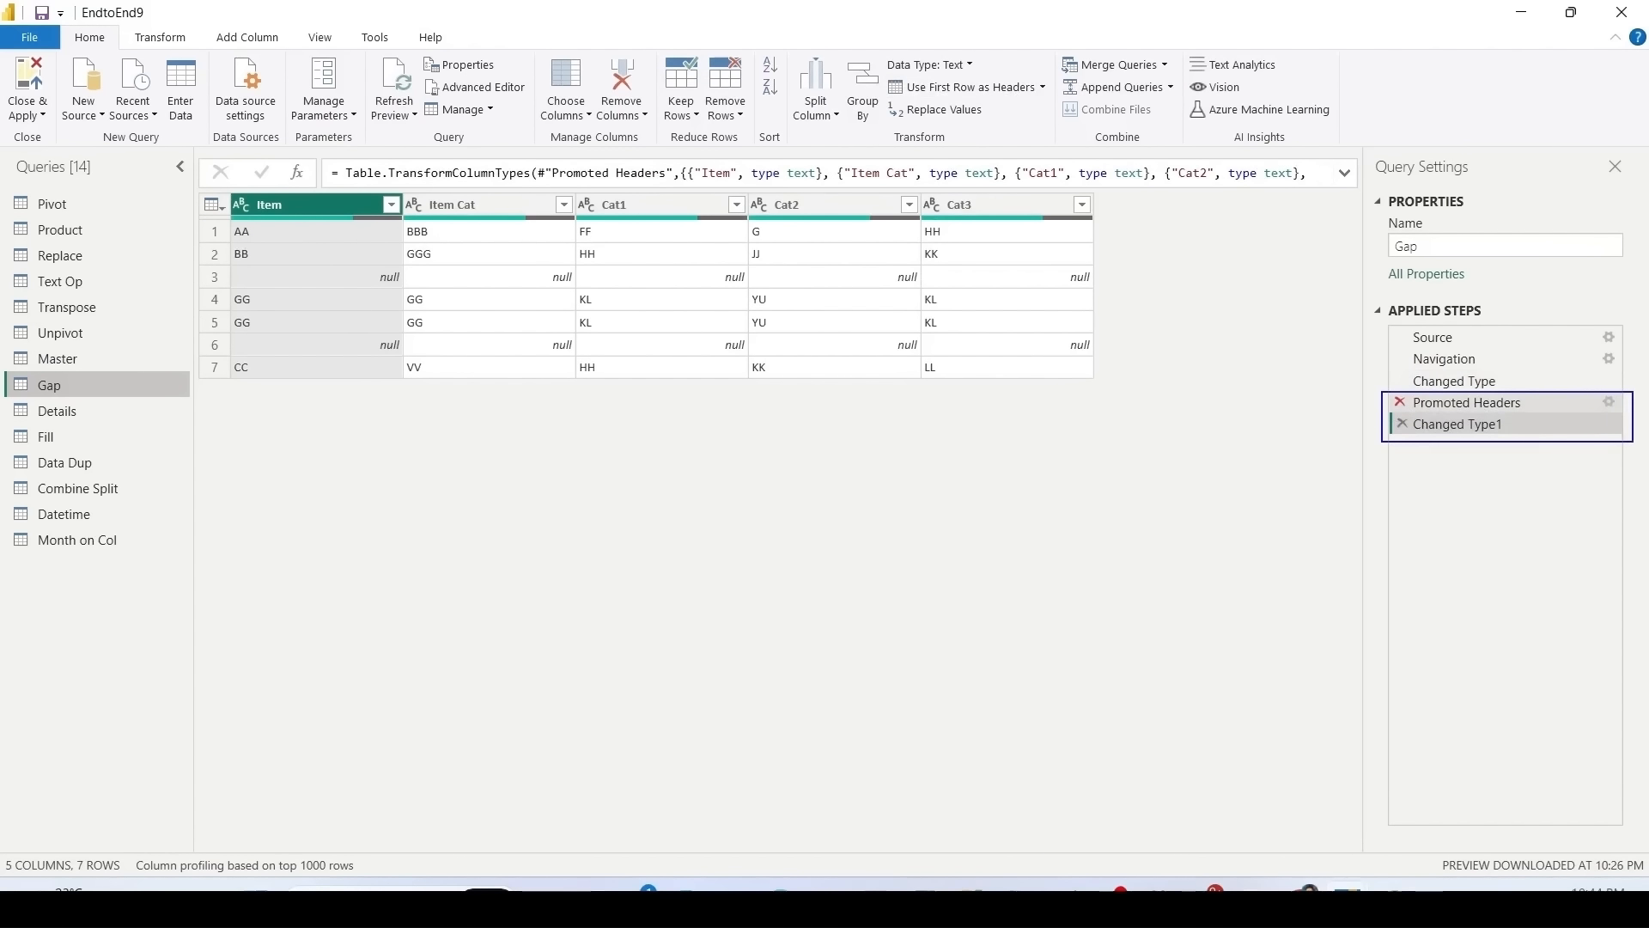
{"action": "key", "text": "Escape"}
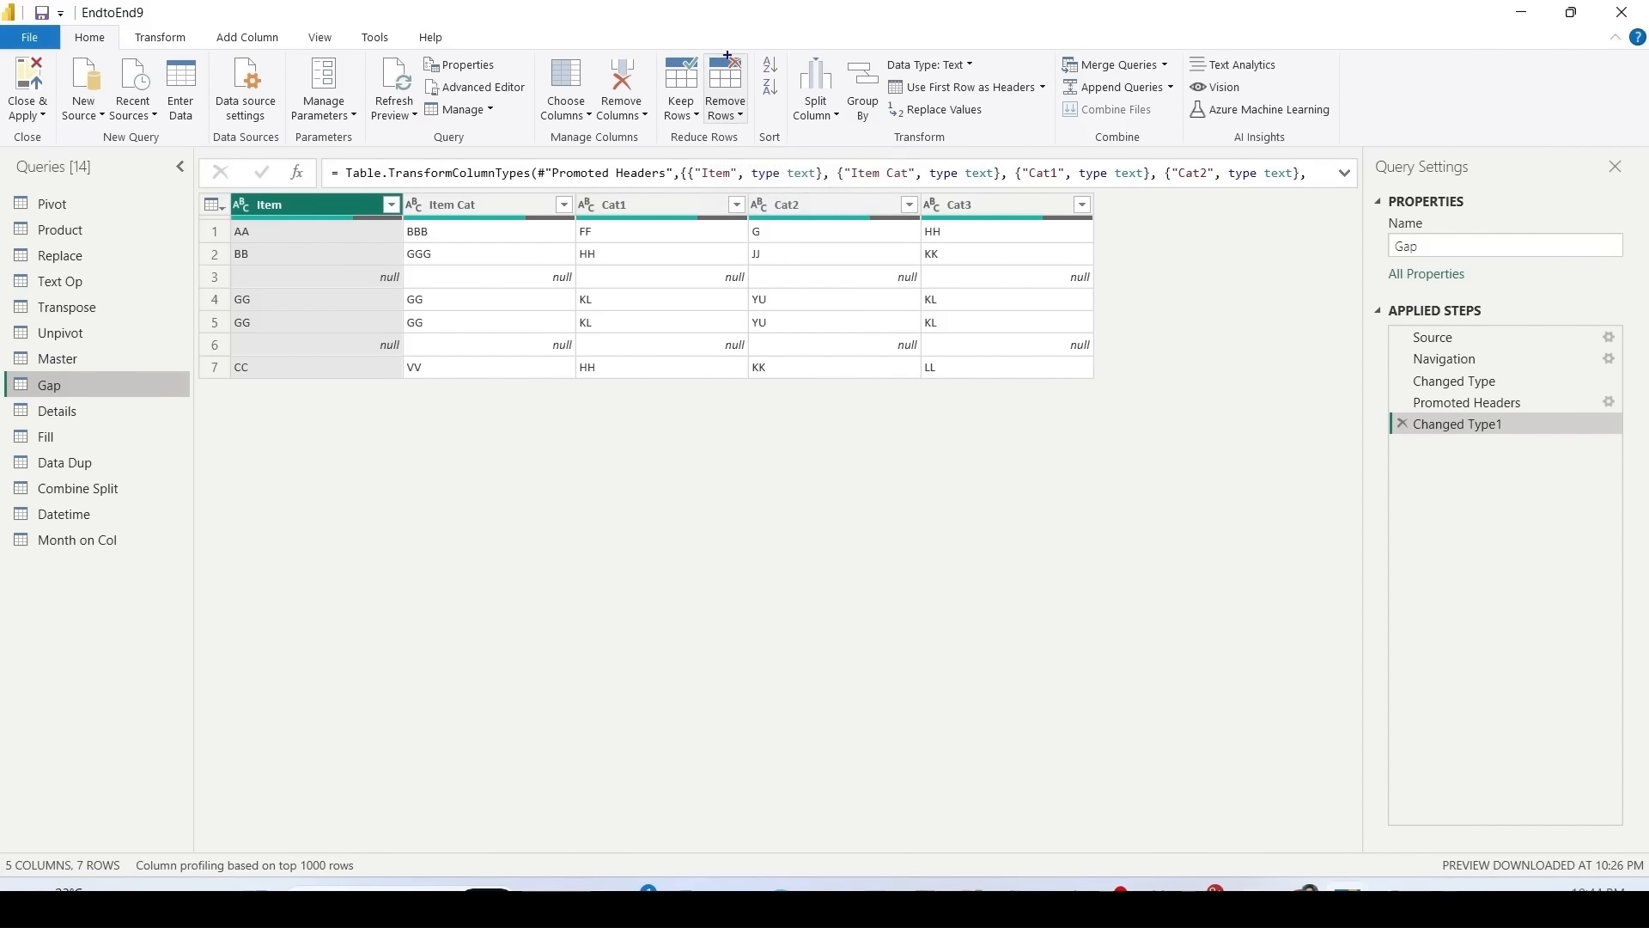
Step: Remove the blank rows from the Gap query
{"action": "left_click_drag", "start_coordinate": [704, 49], "coordinate": [762, 132]}
{"action": "left_click_drag", "start_coordinate": [649, 51], "coordinate": [702, 132]}
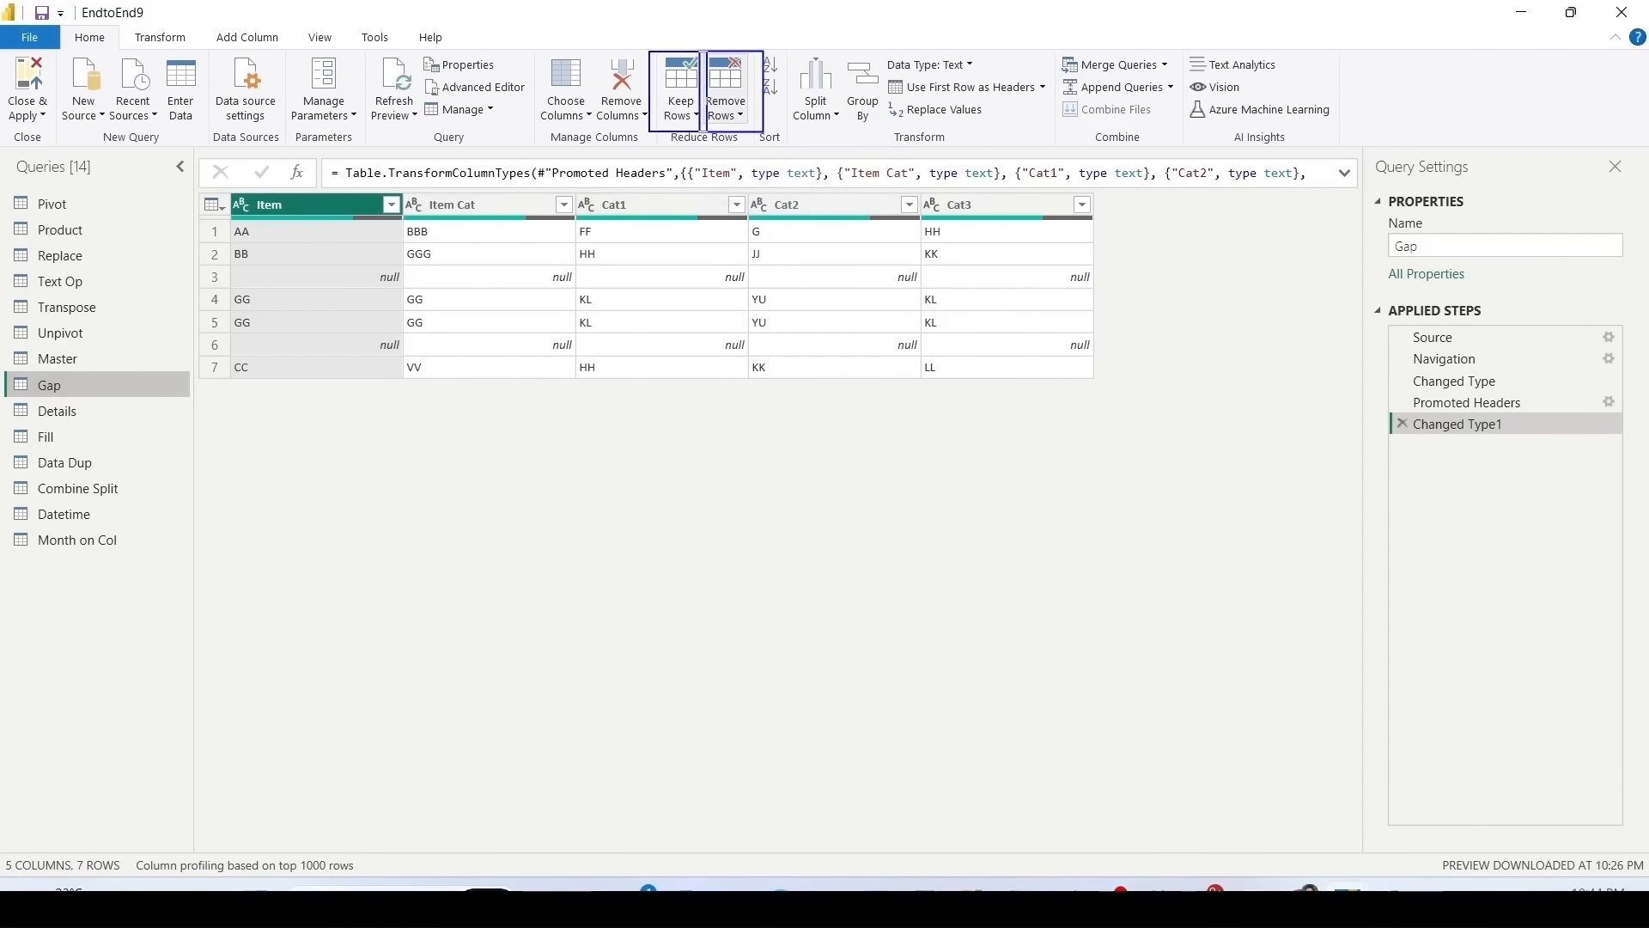
{"action": "left_click", "coordinate": [728, 114]}
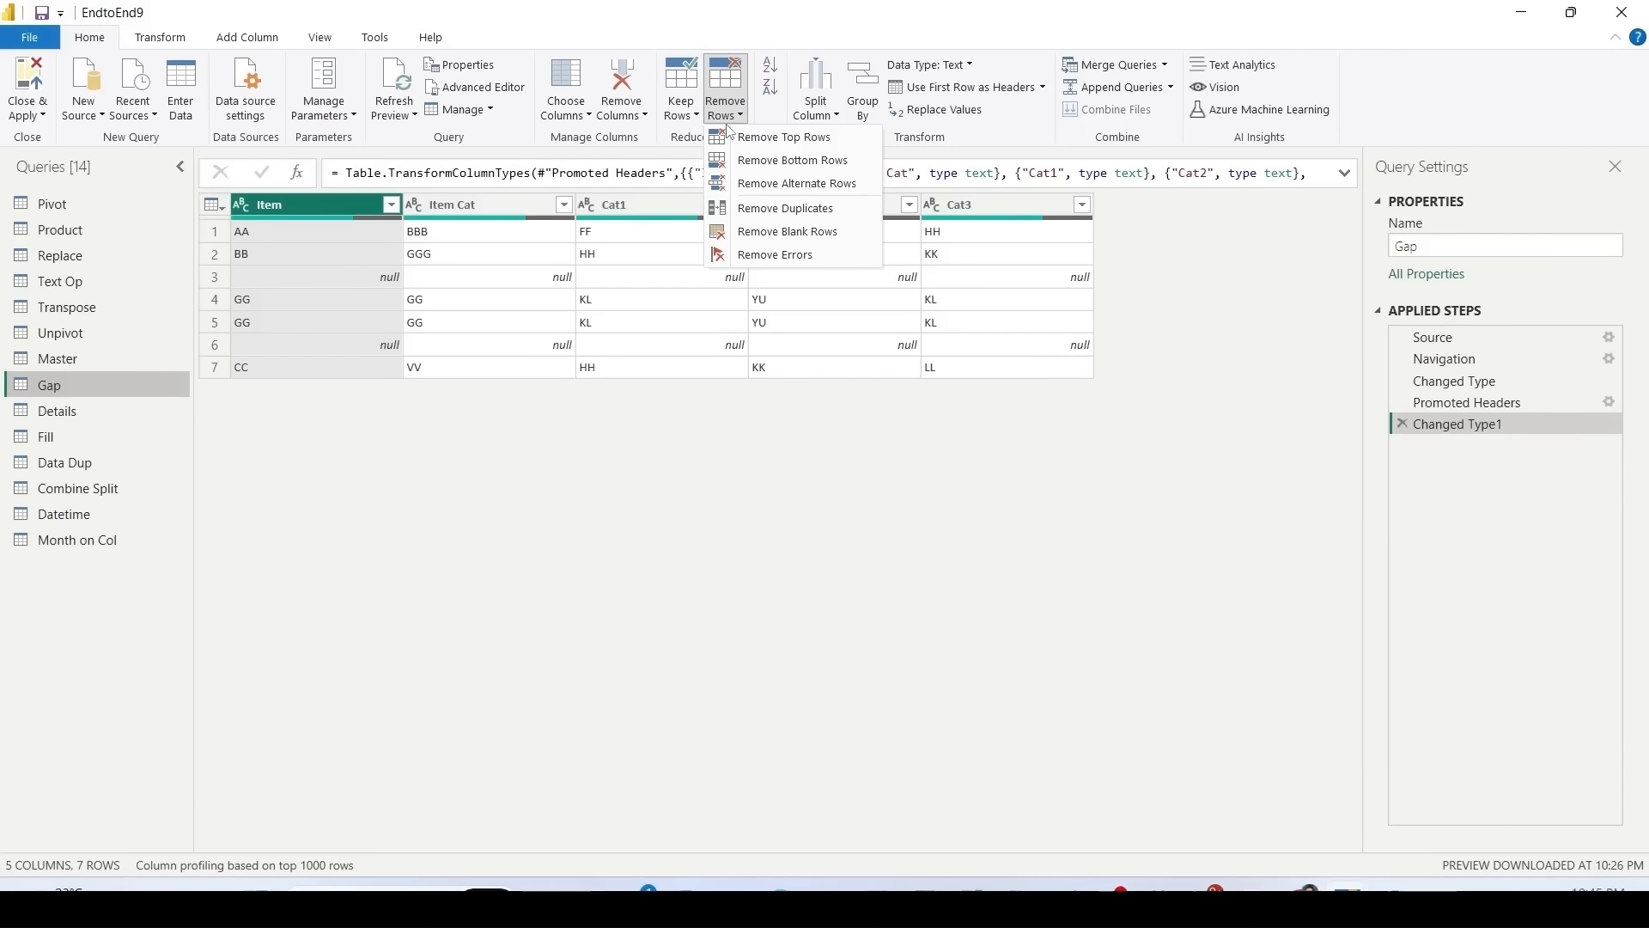
{"action": "left_click", "coordinate": [769, 233]}
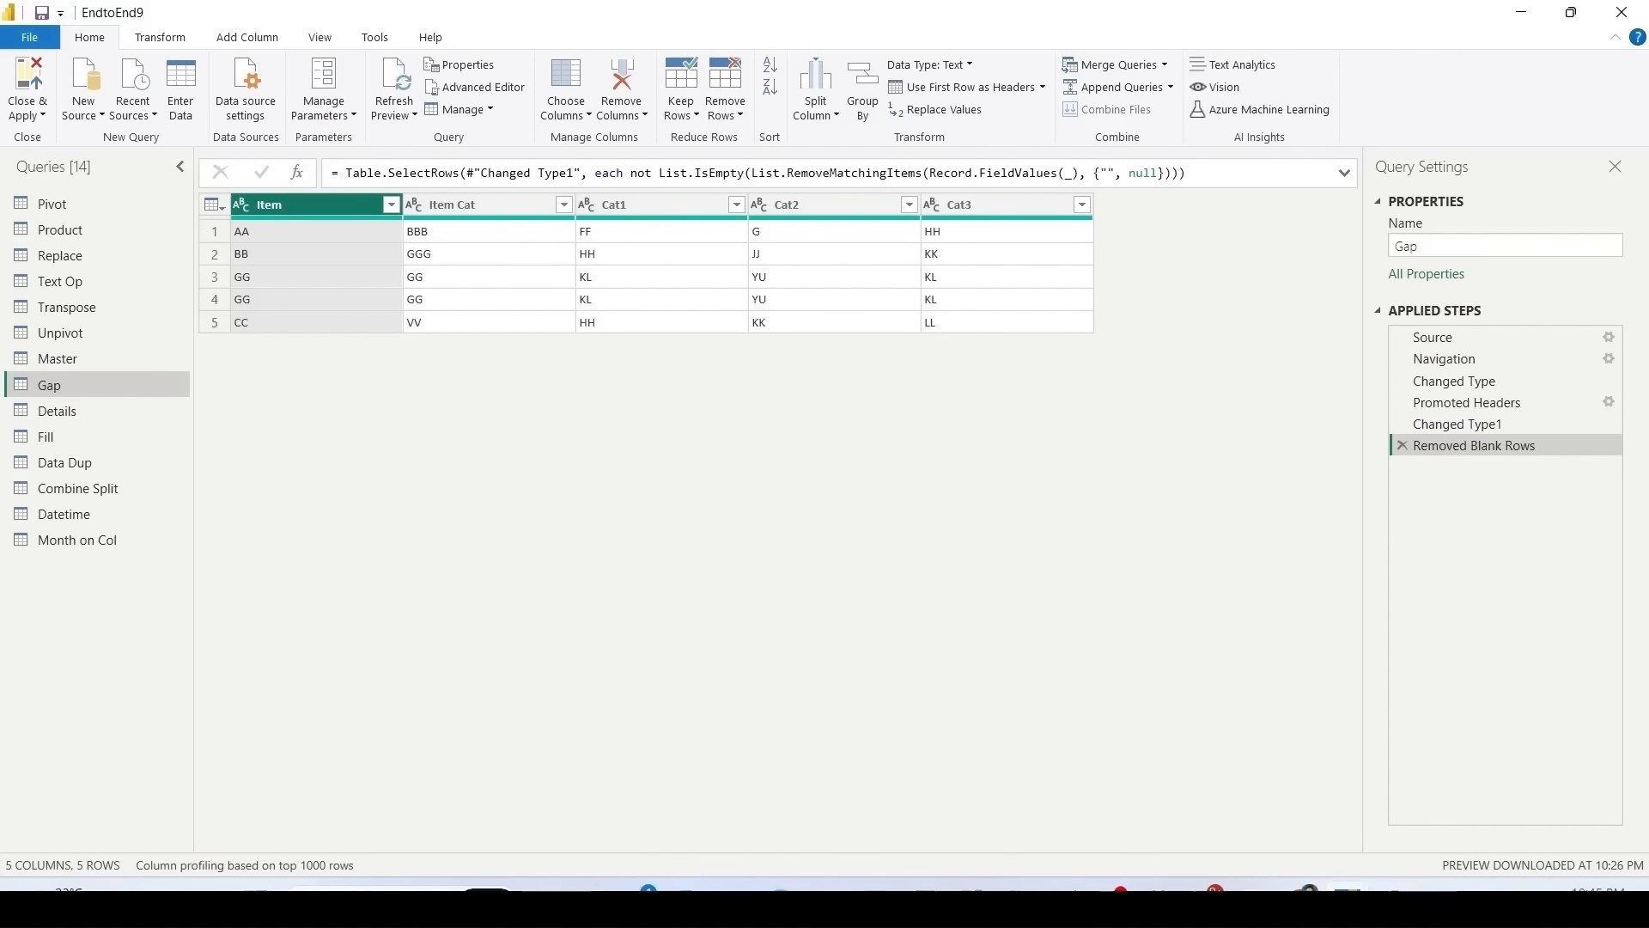
Step: Remove duplicate rows from the Gap query, comparing the entire table rather than a single column
{"action": "left_click_drag", "start_coordinate": [221, 263], "coordinate": [1097, 311]}
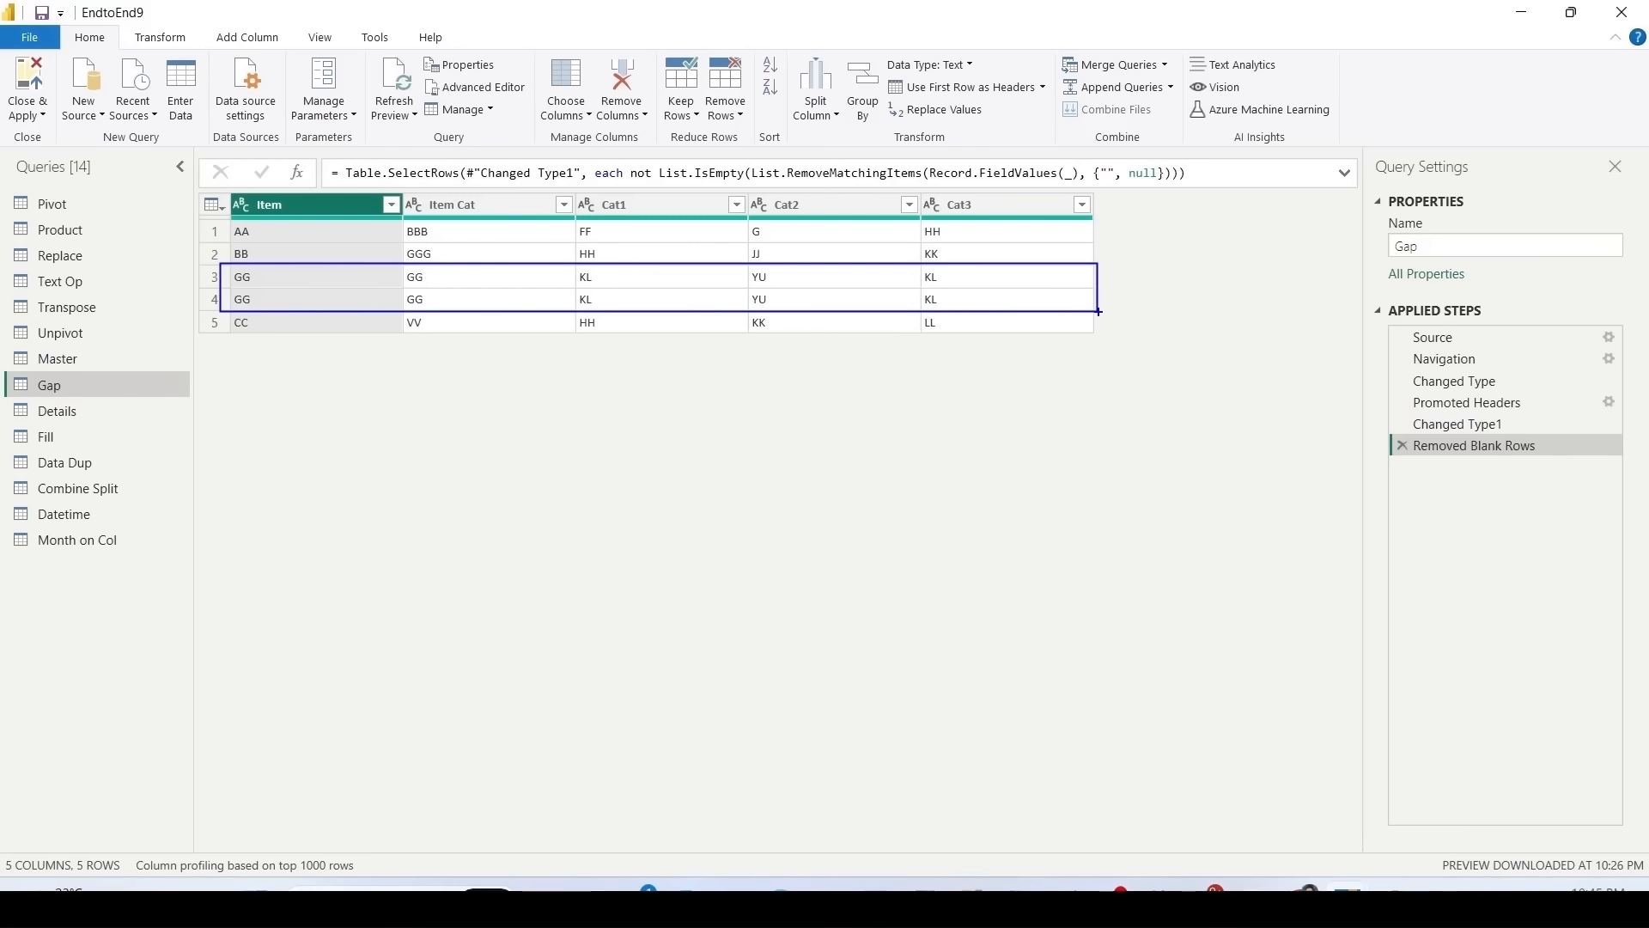
{"action": "key", "text": "Escape"}
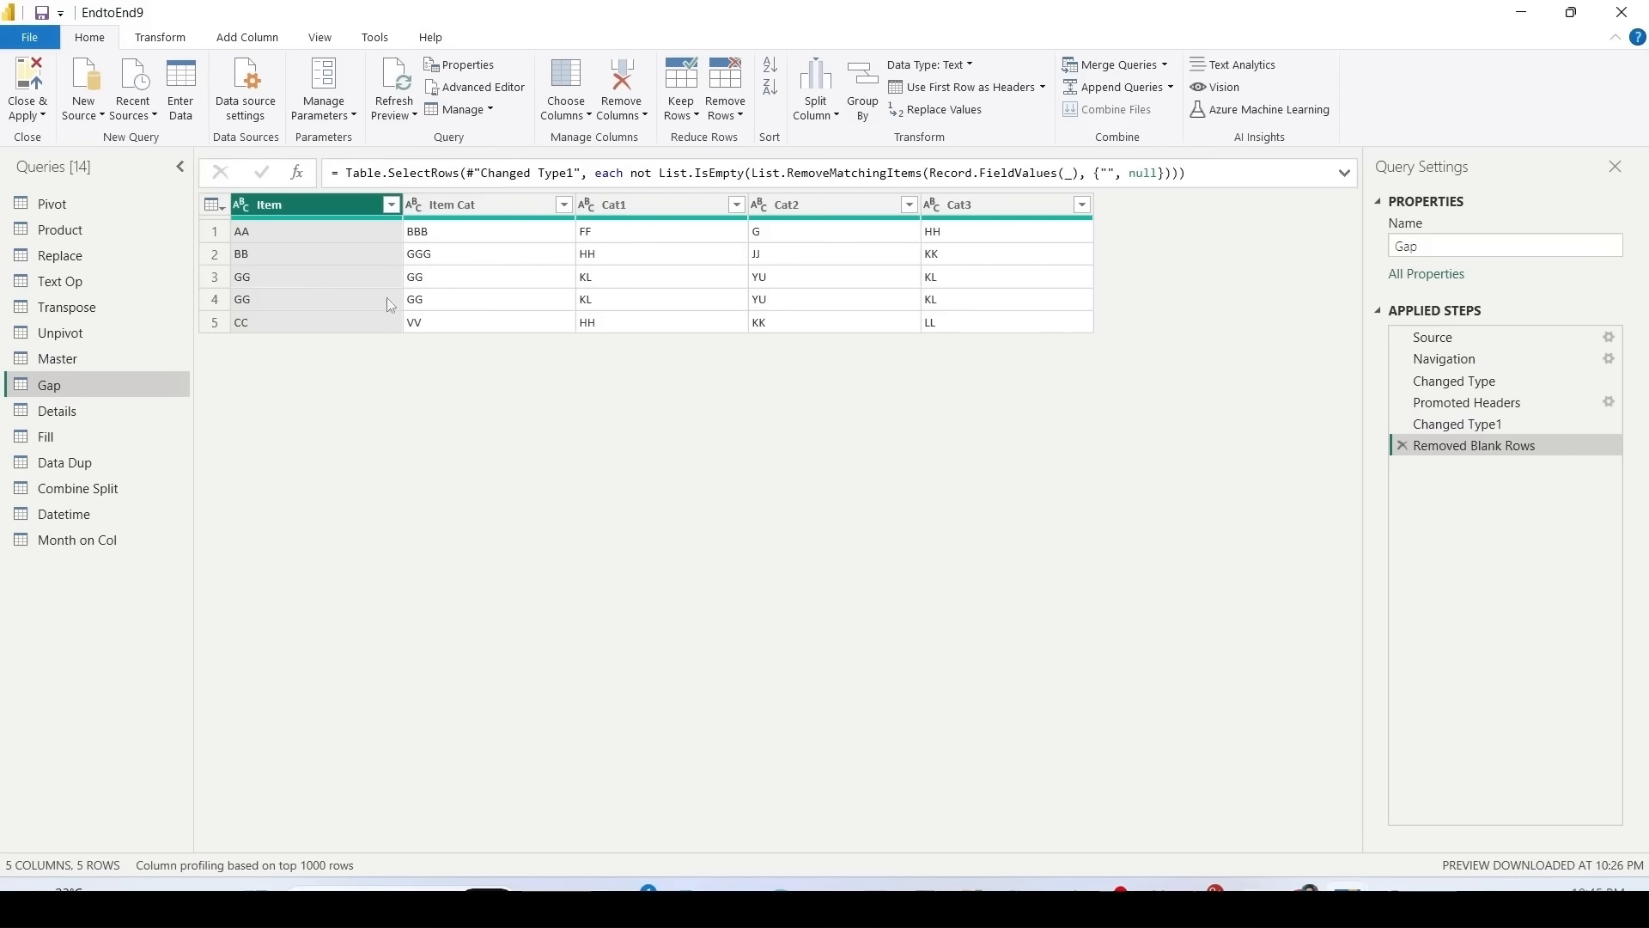
{"action": "left_click", "coordinate": [212, 206]}
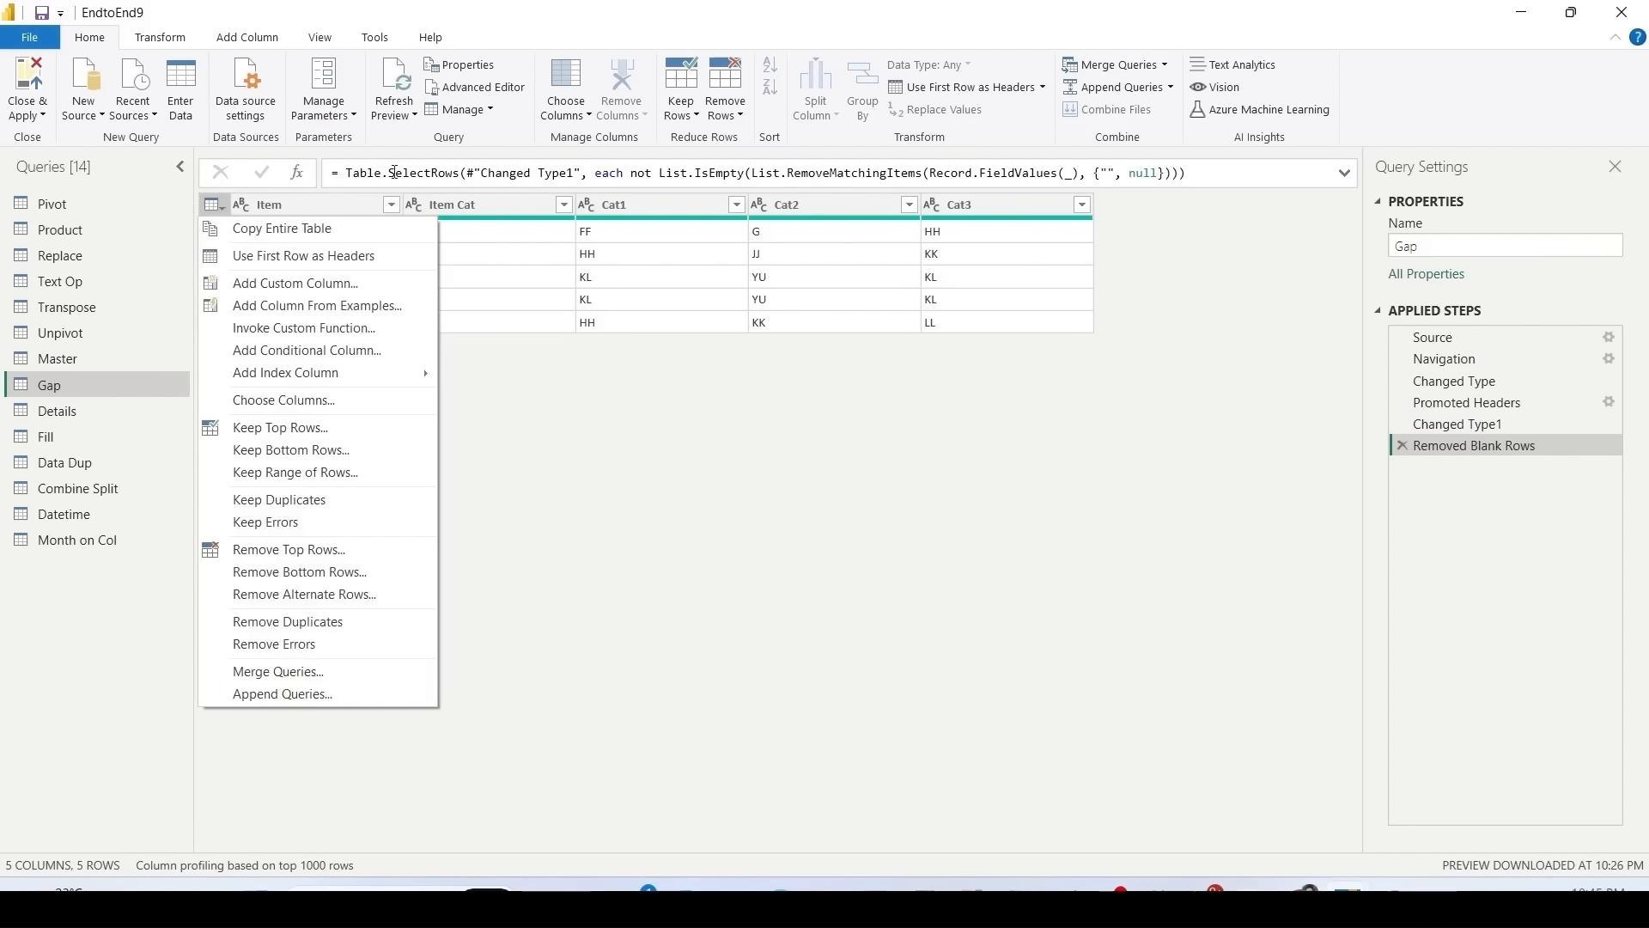
{"action": "left_click", "coordinate": [728, 111]}
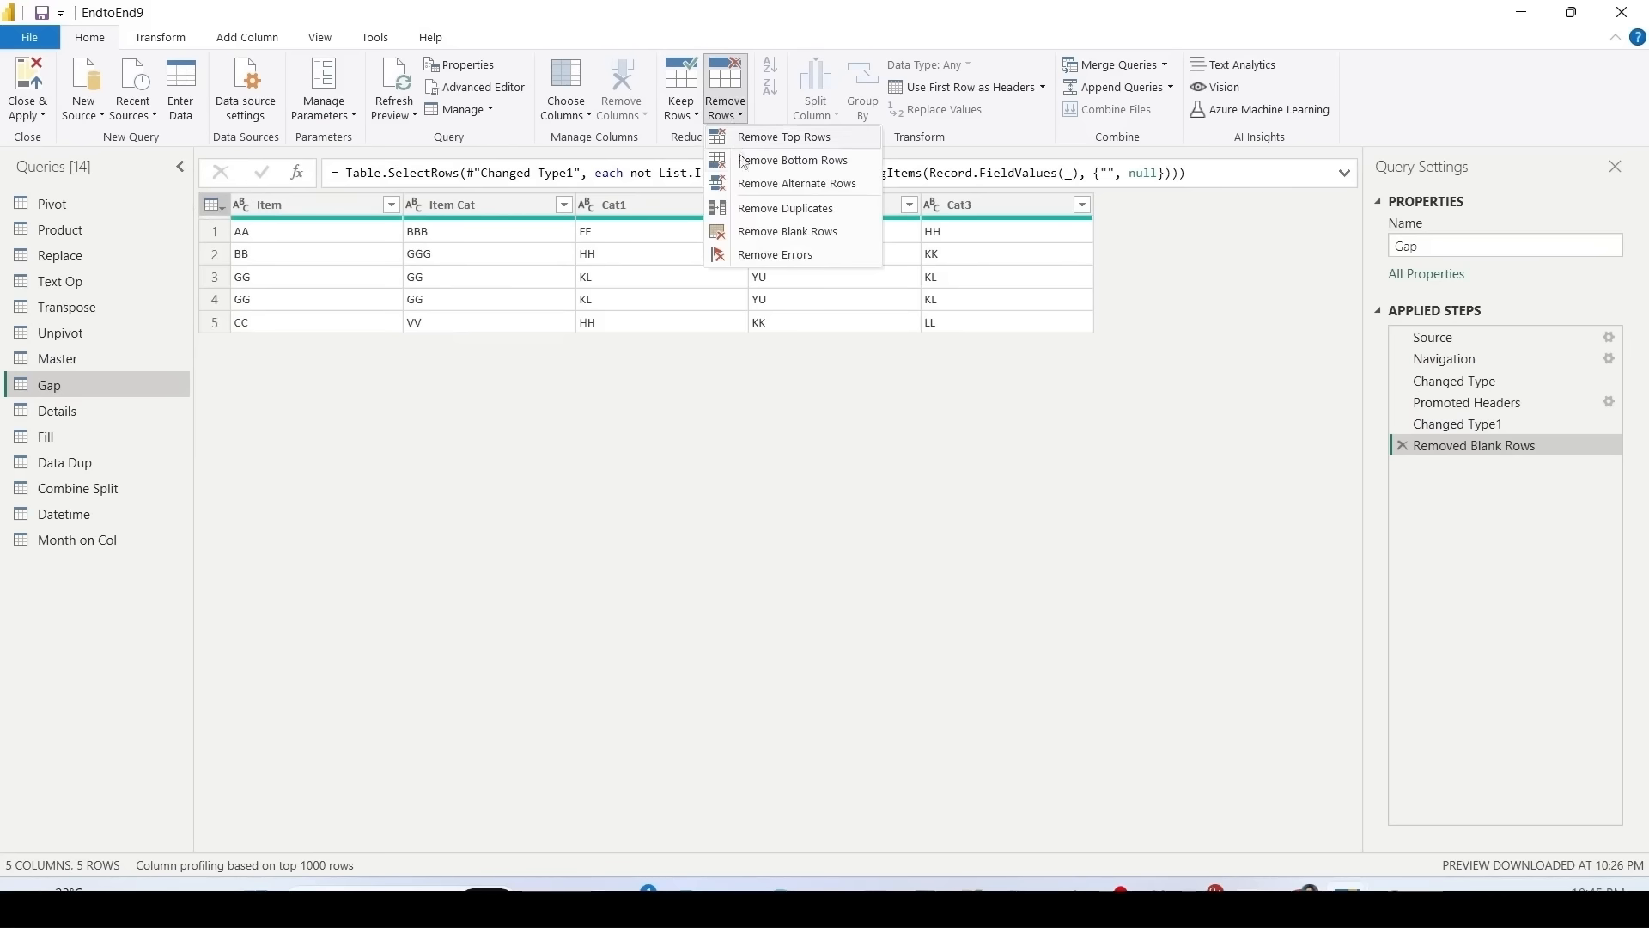
{"action": "left_click", "coordinate": [772, 207]}
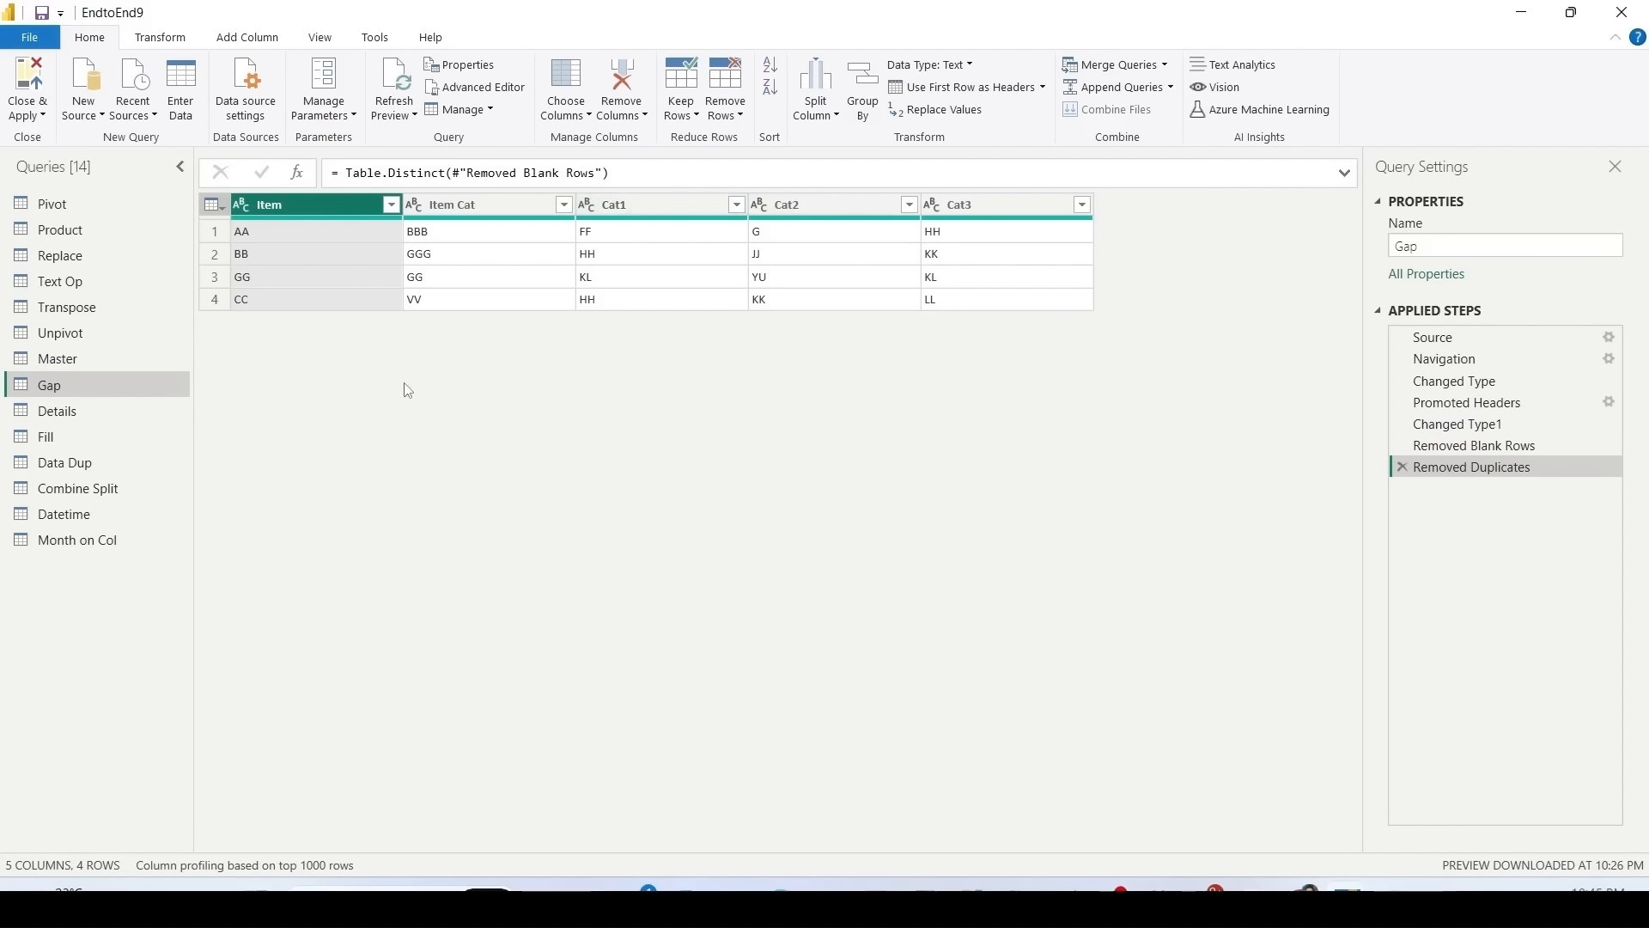
Step: In the Fill query, try removing duplicates based on the Maths column, and delete the resulting applied step
{"action": "left_click", "coordinate": [53, 436]}
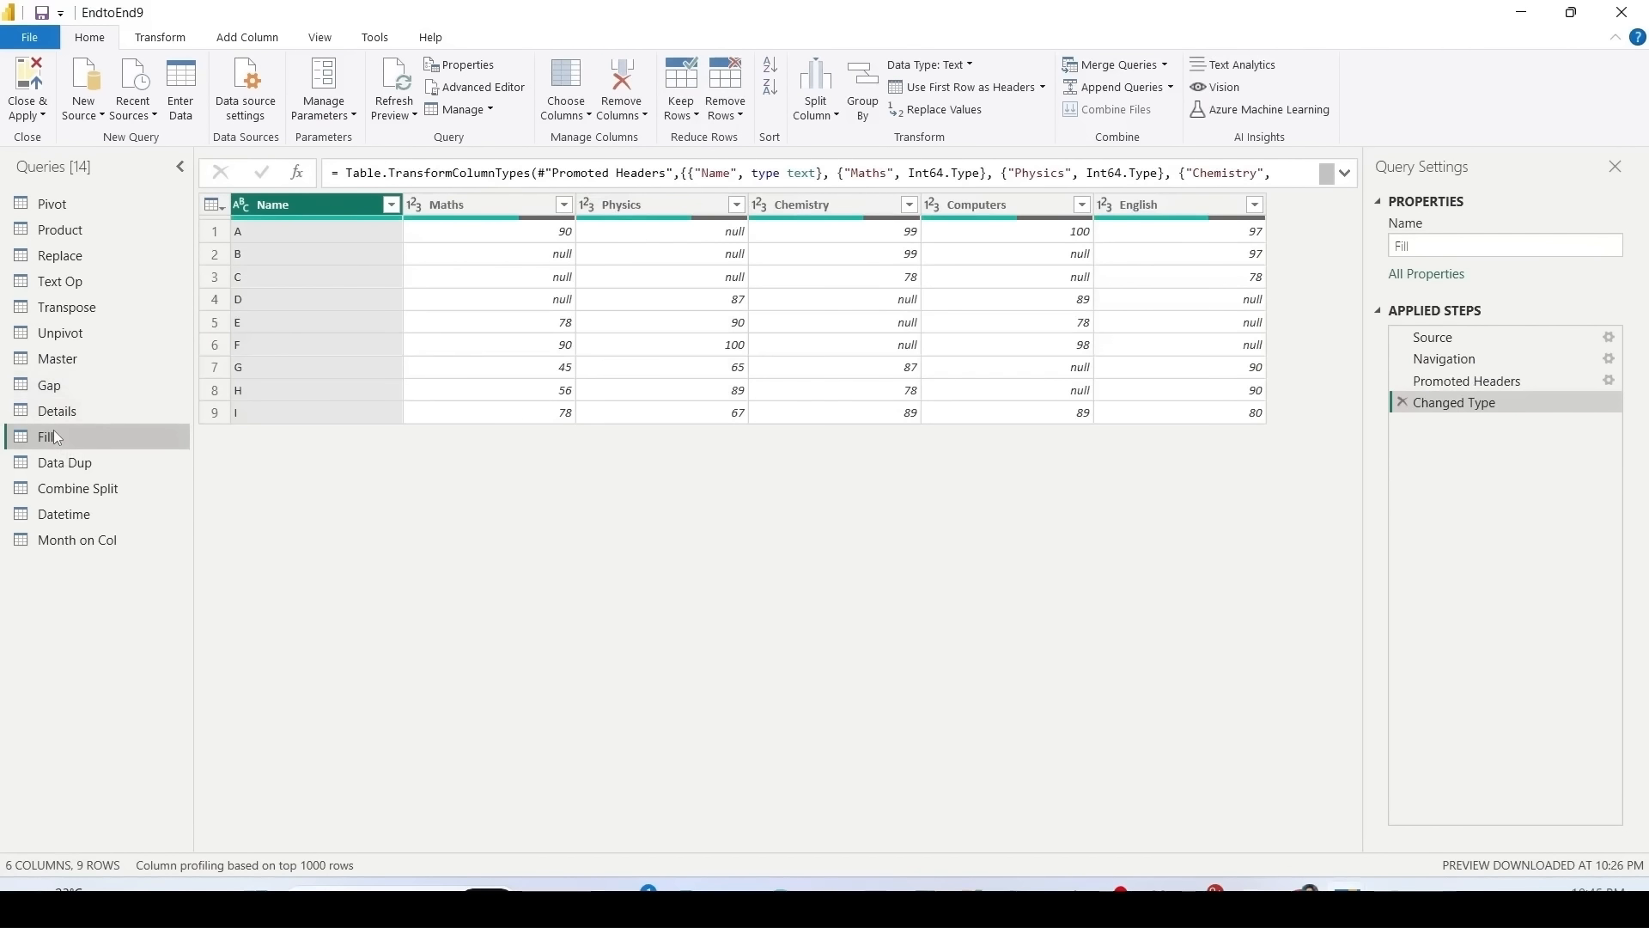
{"action": "left_click", "coordinate": [523, 204]}
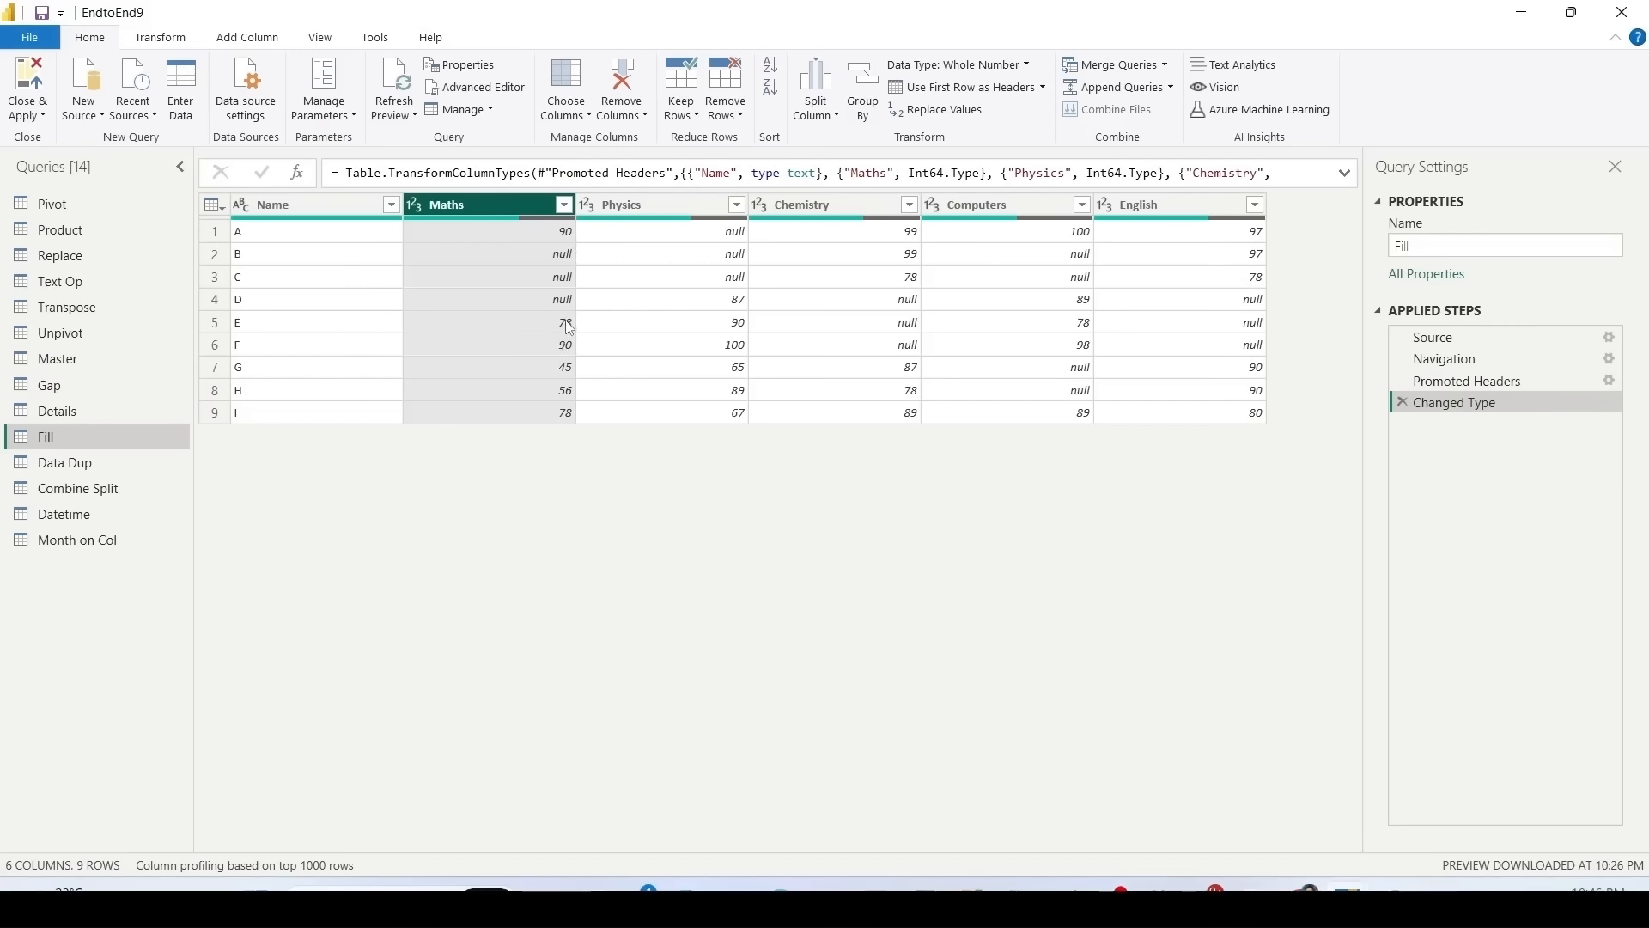
{"action": "left_click", "coordinate": [720, 121]}
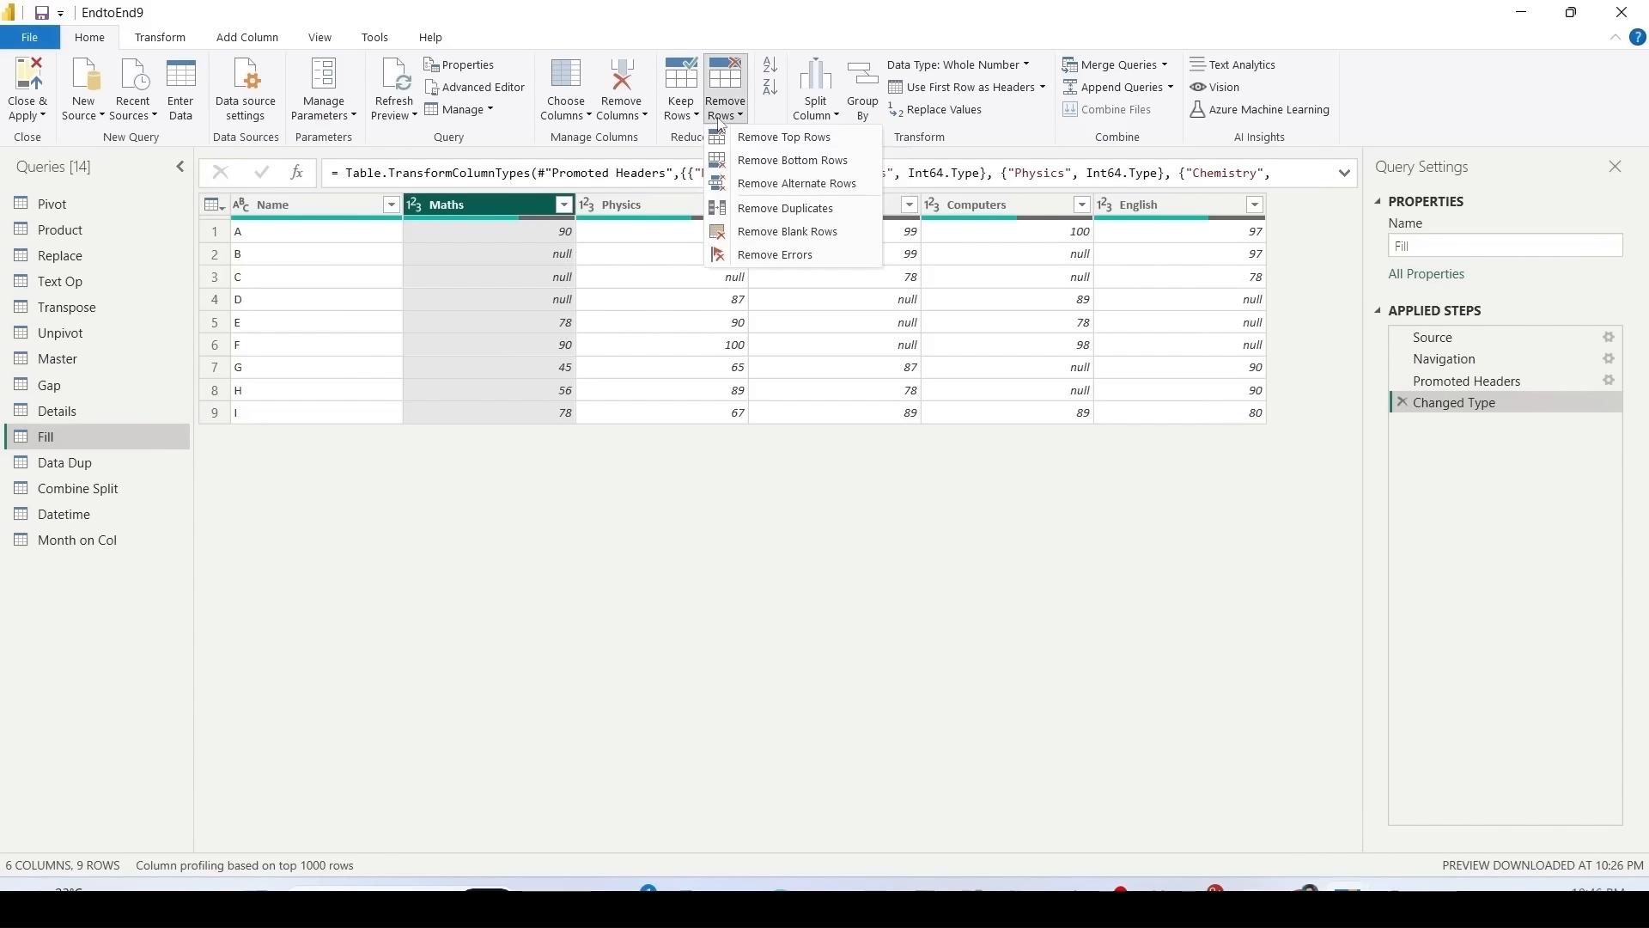
{"action": "left_click", "coordinate": [741, 215]}
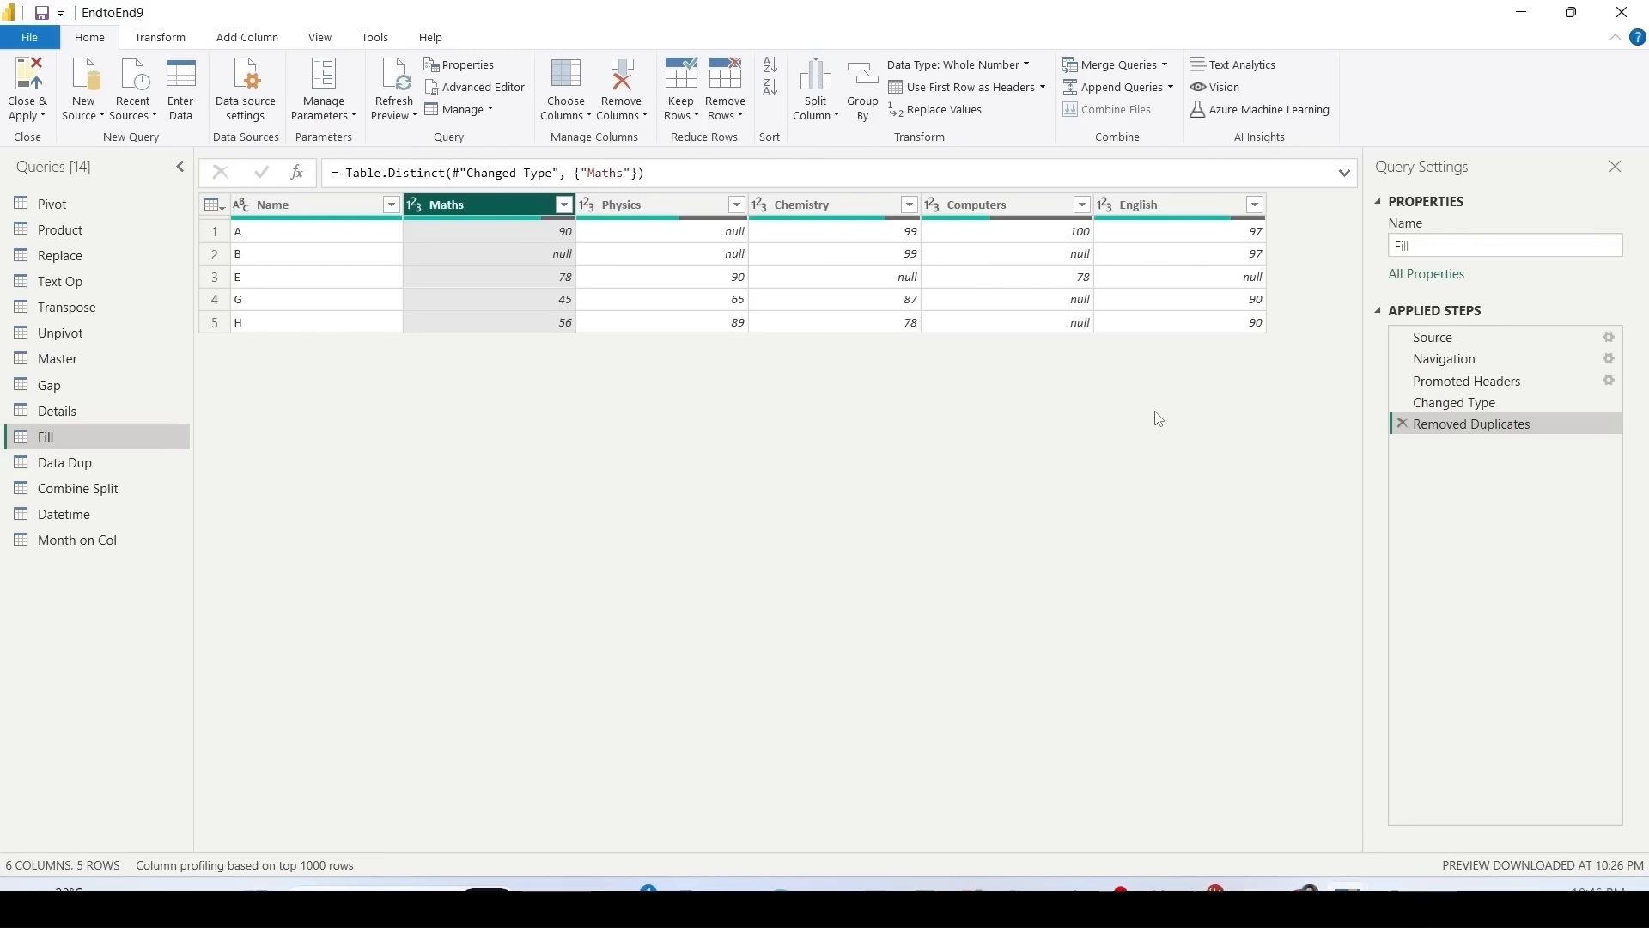
{"action": "left_click", "coordinate": [1404, 425]}
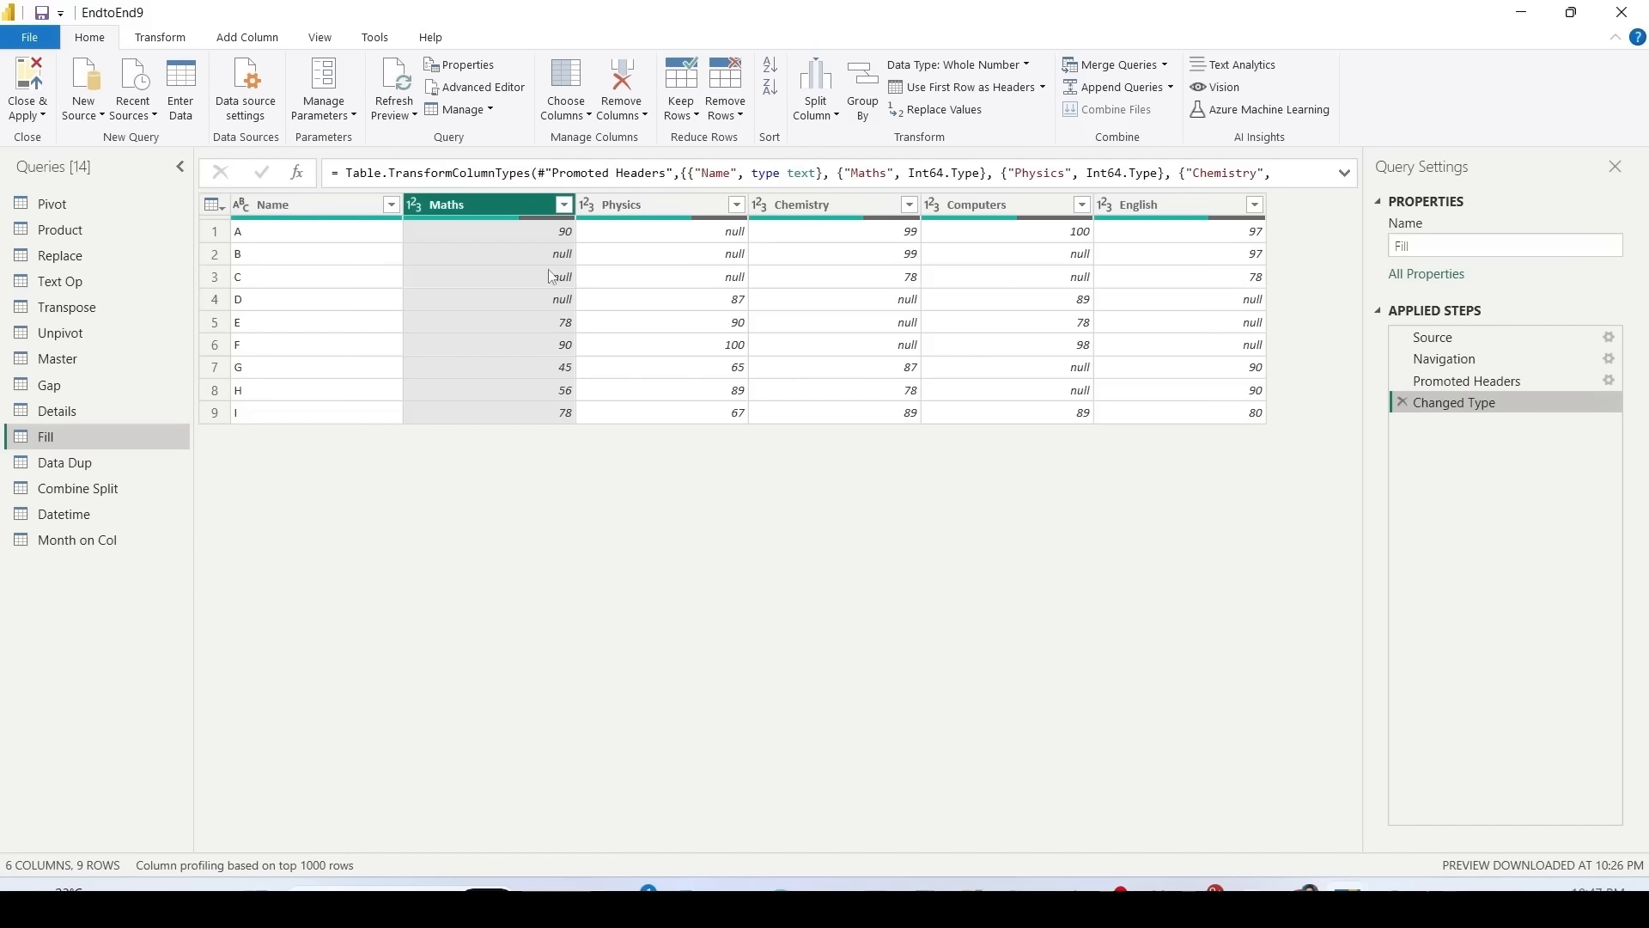
Step: Fill the null values in the Fill query's Maths column downward
{"action": "left_click", "coordinate": [161, 40]}
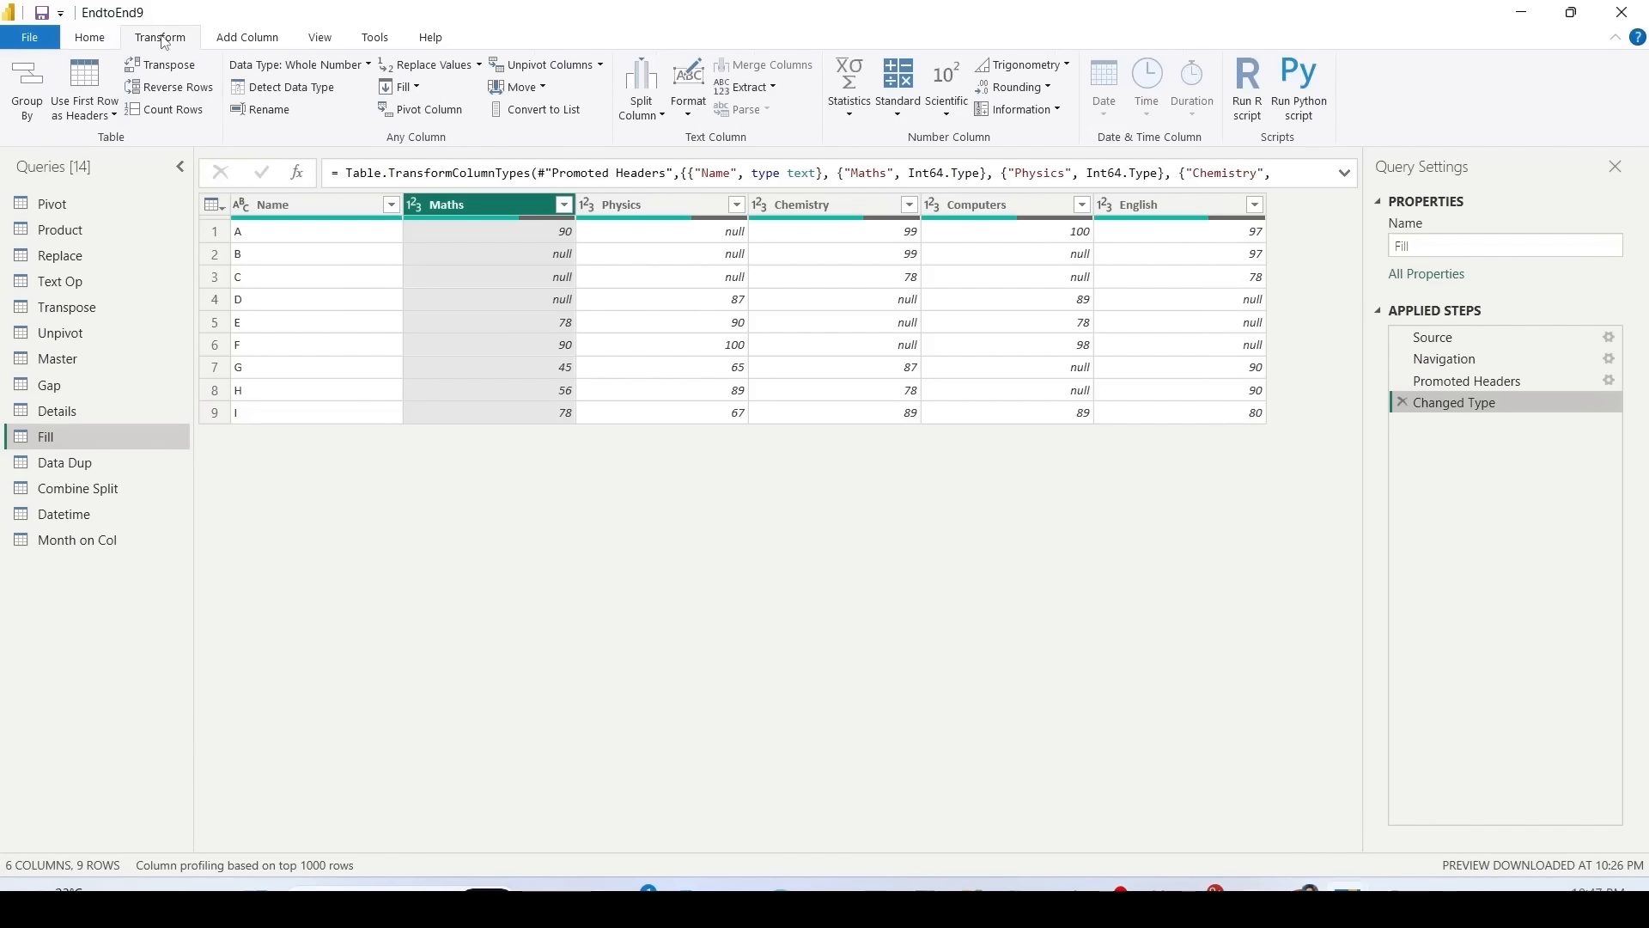
{"action": "left_click", "coordinate": [417, 88]}
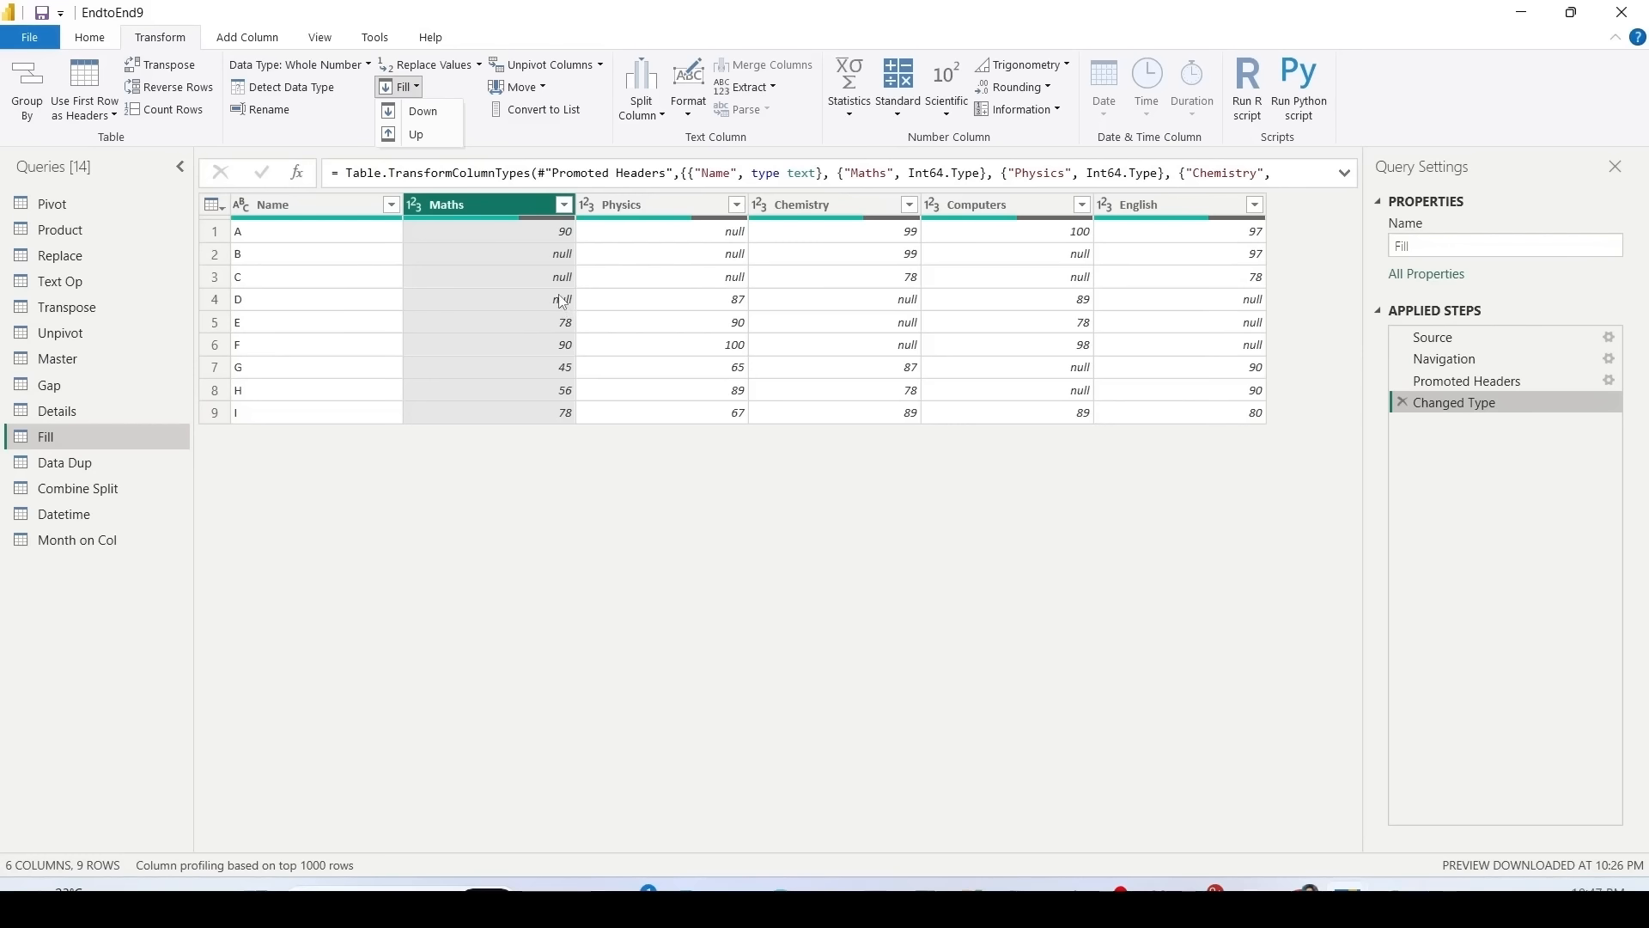
{"action": "left_click", "coordinate": [417, 404]}
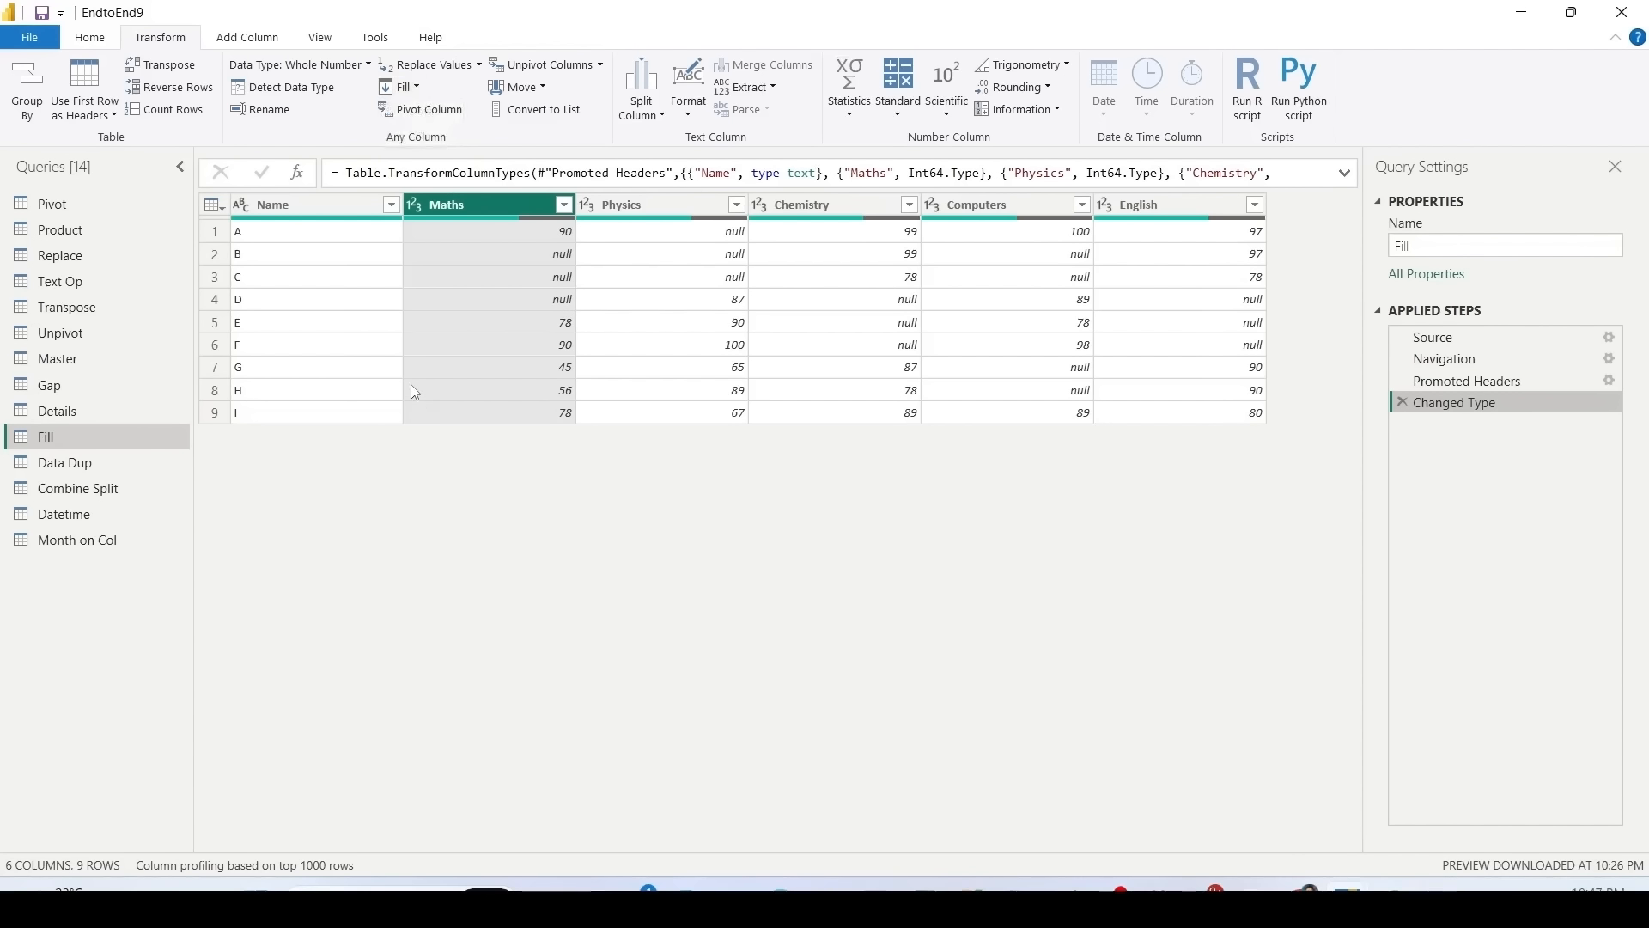
{"action": "left_click", "coordinate": [400, 86]}
{"action": "left_click", "coordinate": [402, 111]}
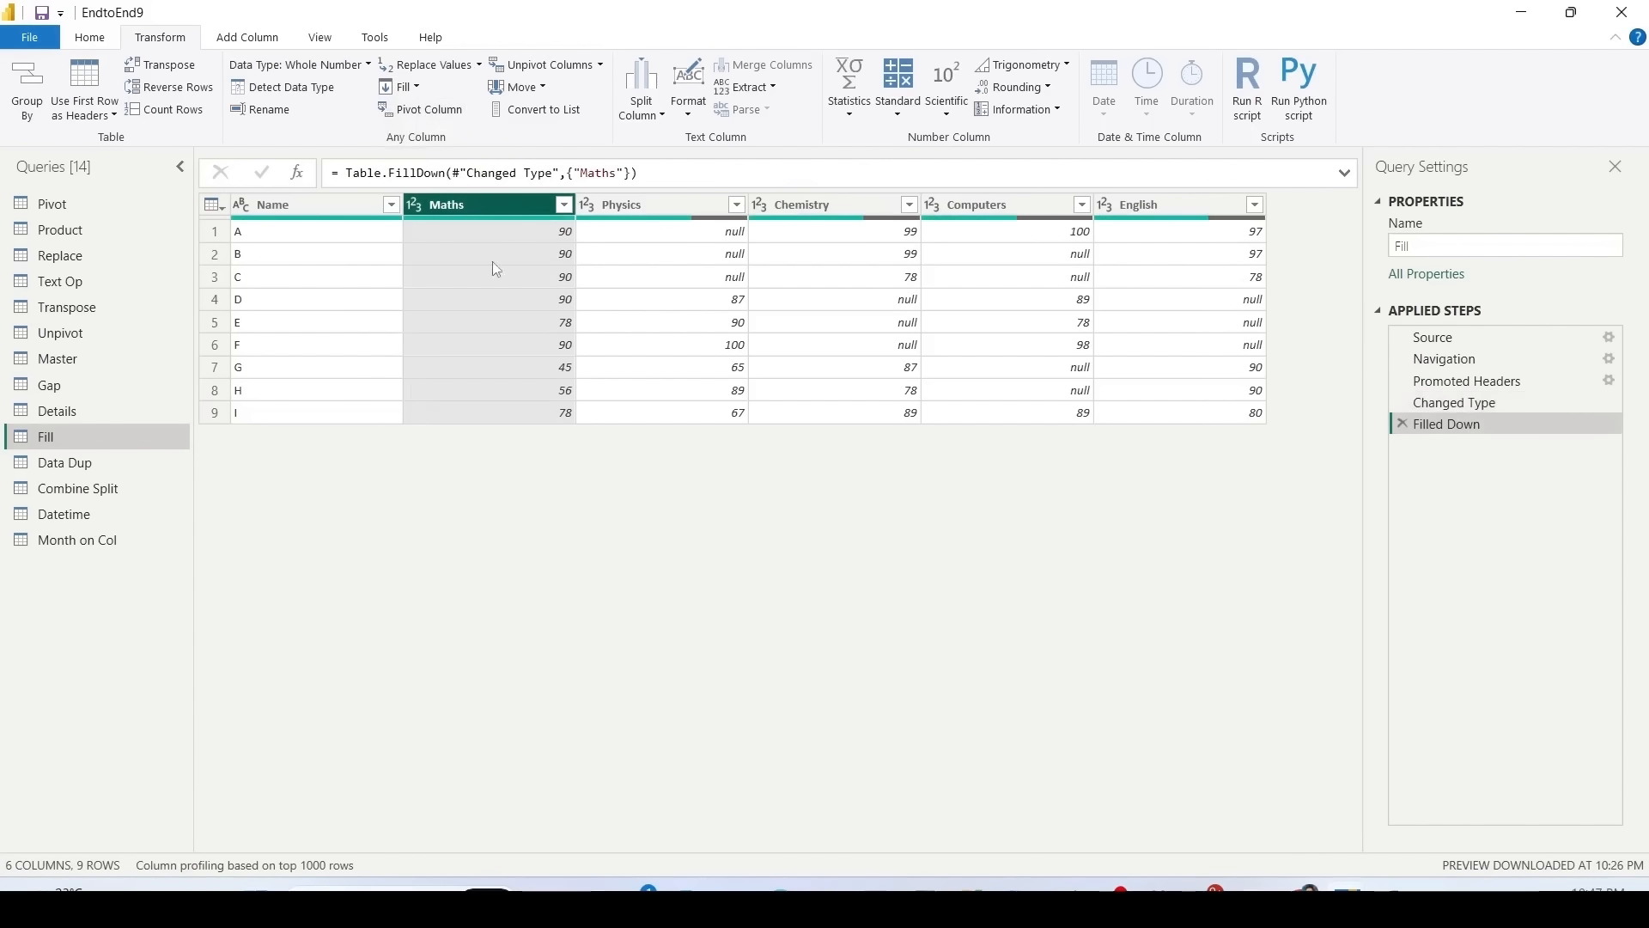
Step: Fill the null values in the Fill query's Physics column upward
{"action": "left_click", "coordinate": [683, 334]}
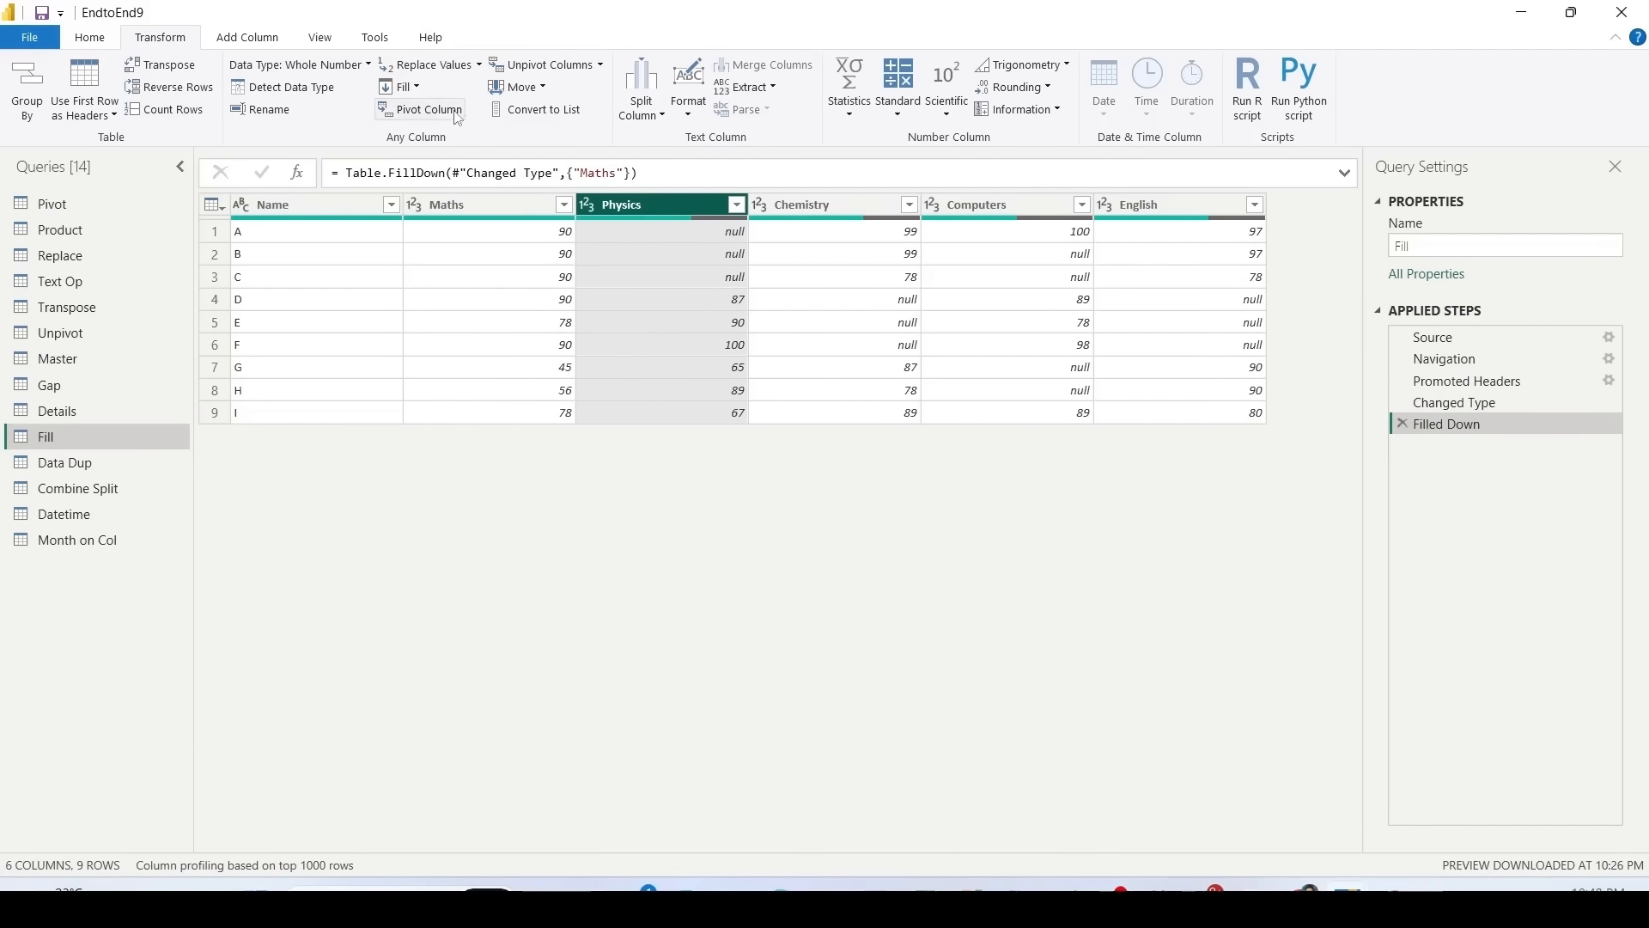
{"action": "left_click", "coordinate": [402, 87]}
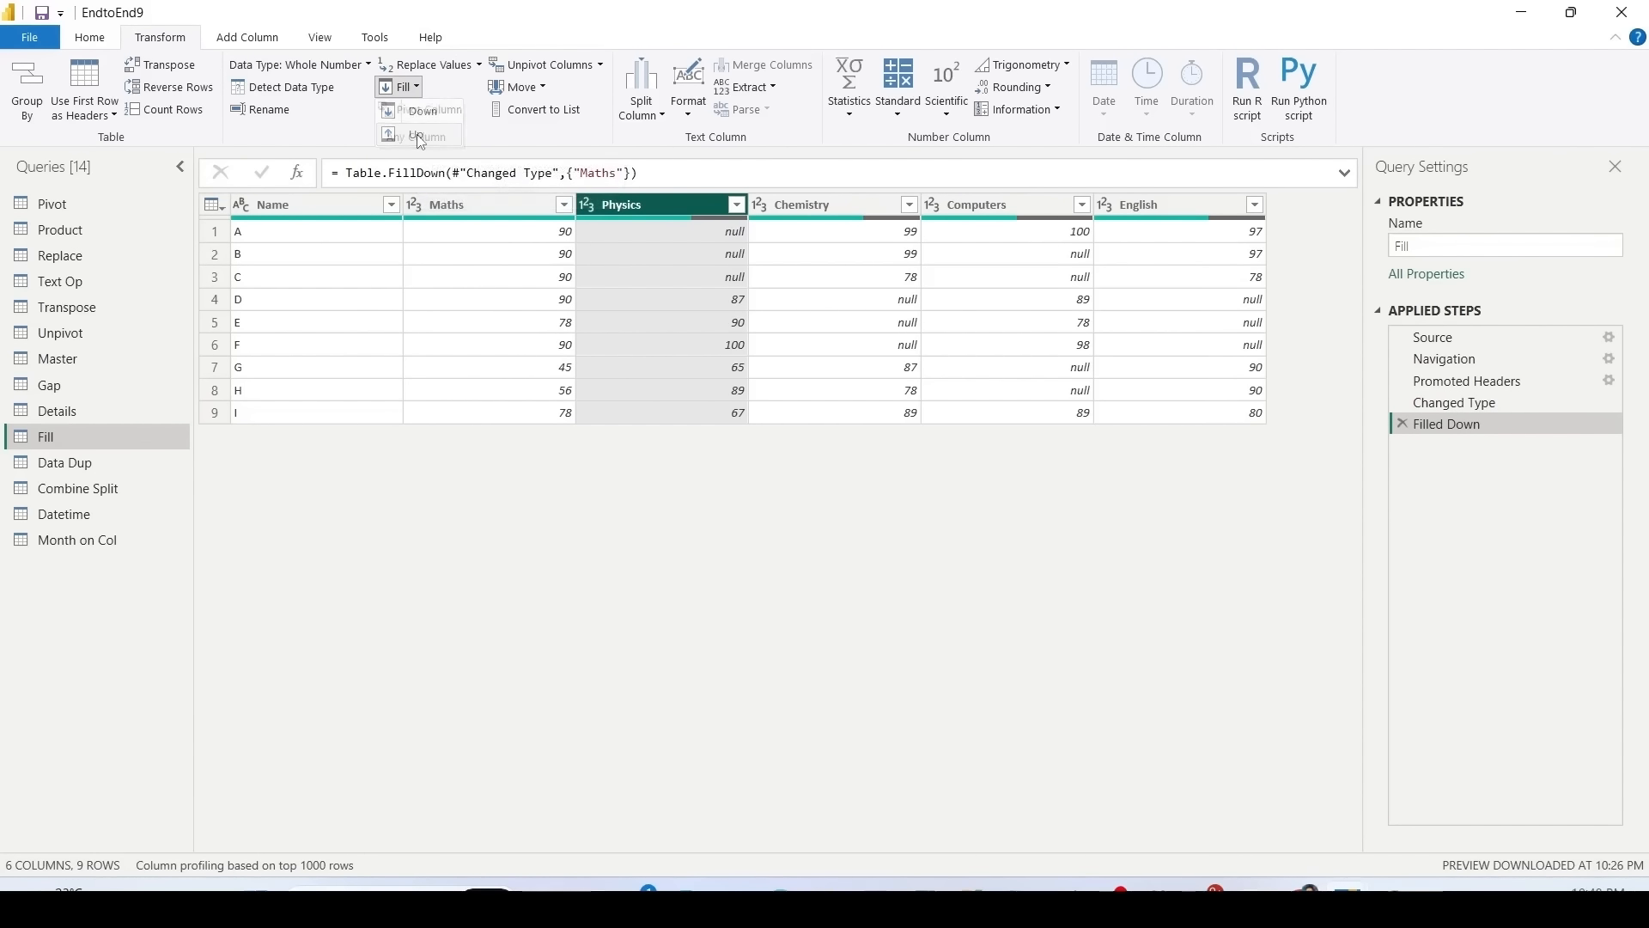
{"action": "left_click", "coordinate": [420, 137]}
{"action": "left_click_drag", "start_coordinate": [822, 204], "coordinate": [930, 436]}
{"action": "mouse_move", "coordinate": [988, 205]}
{"action": "left_mouse_down"}
{"action": "mouse_move", "coordinate": [1080, 436]}
{"action": "mouse_move", "coordinate": [1117, 442]}
{"action": "left_mouse_up"}
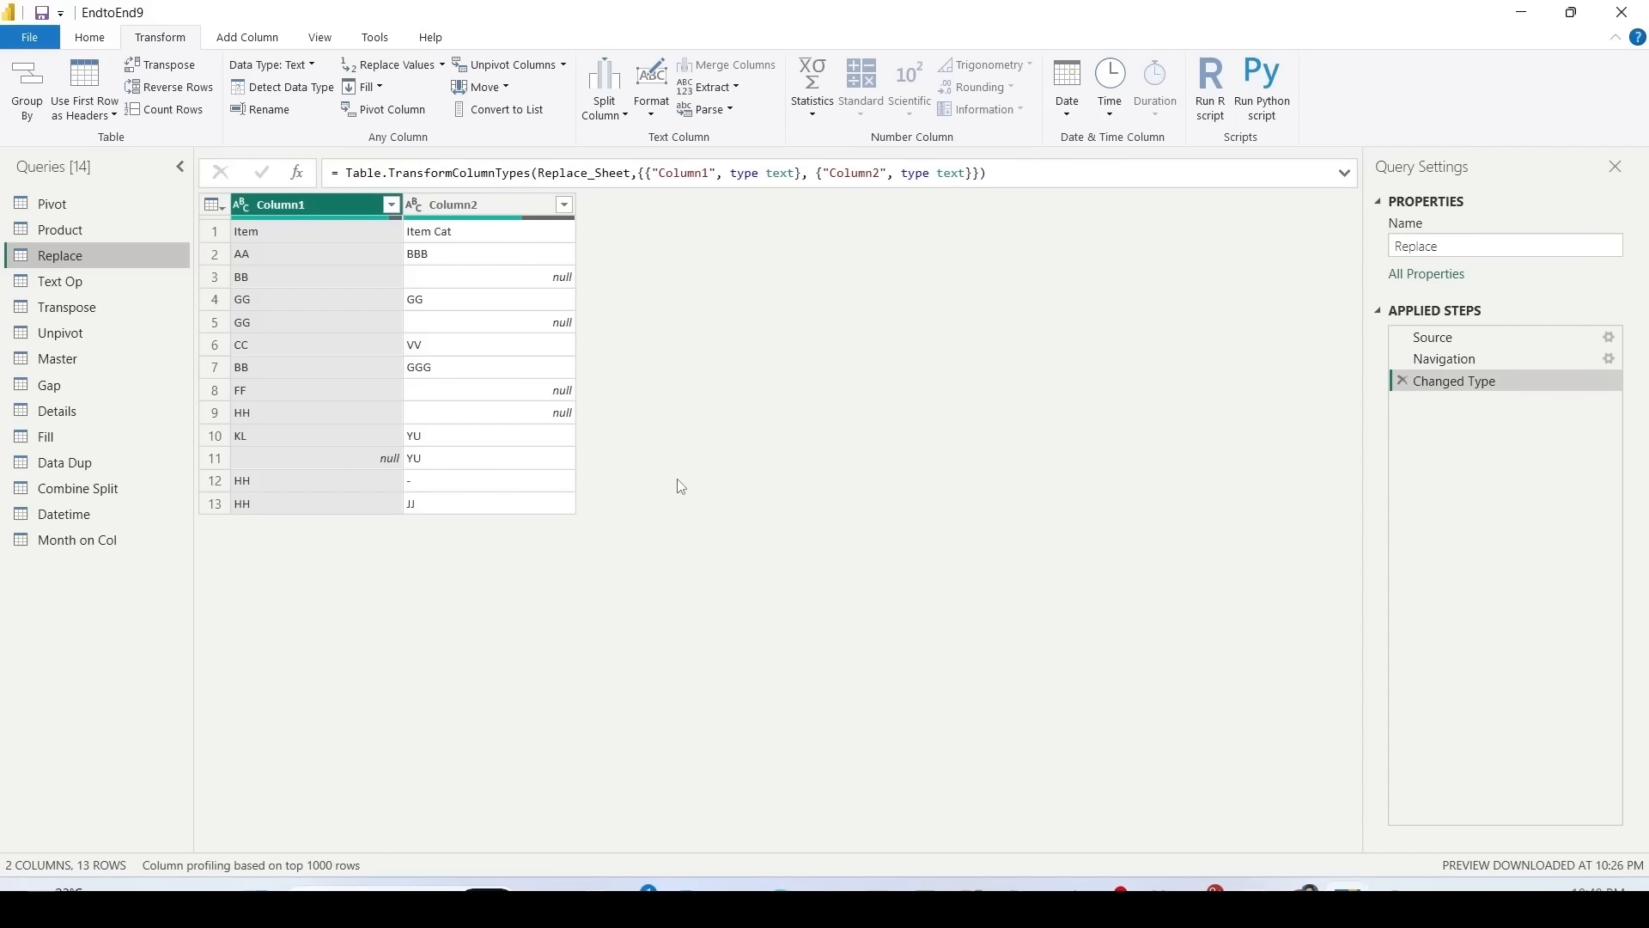
Step: Promote the first row of the Replace query to column headers
{"action": "left_click", "coordinate": [213, 207]}
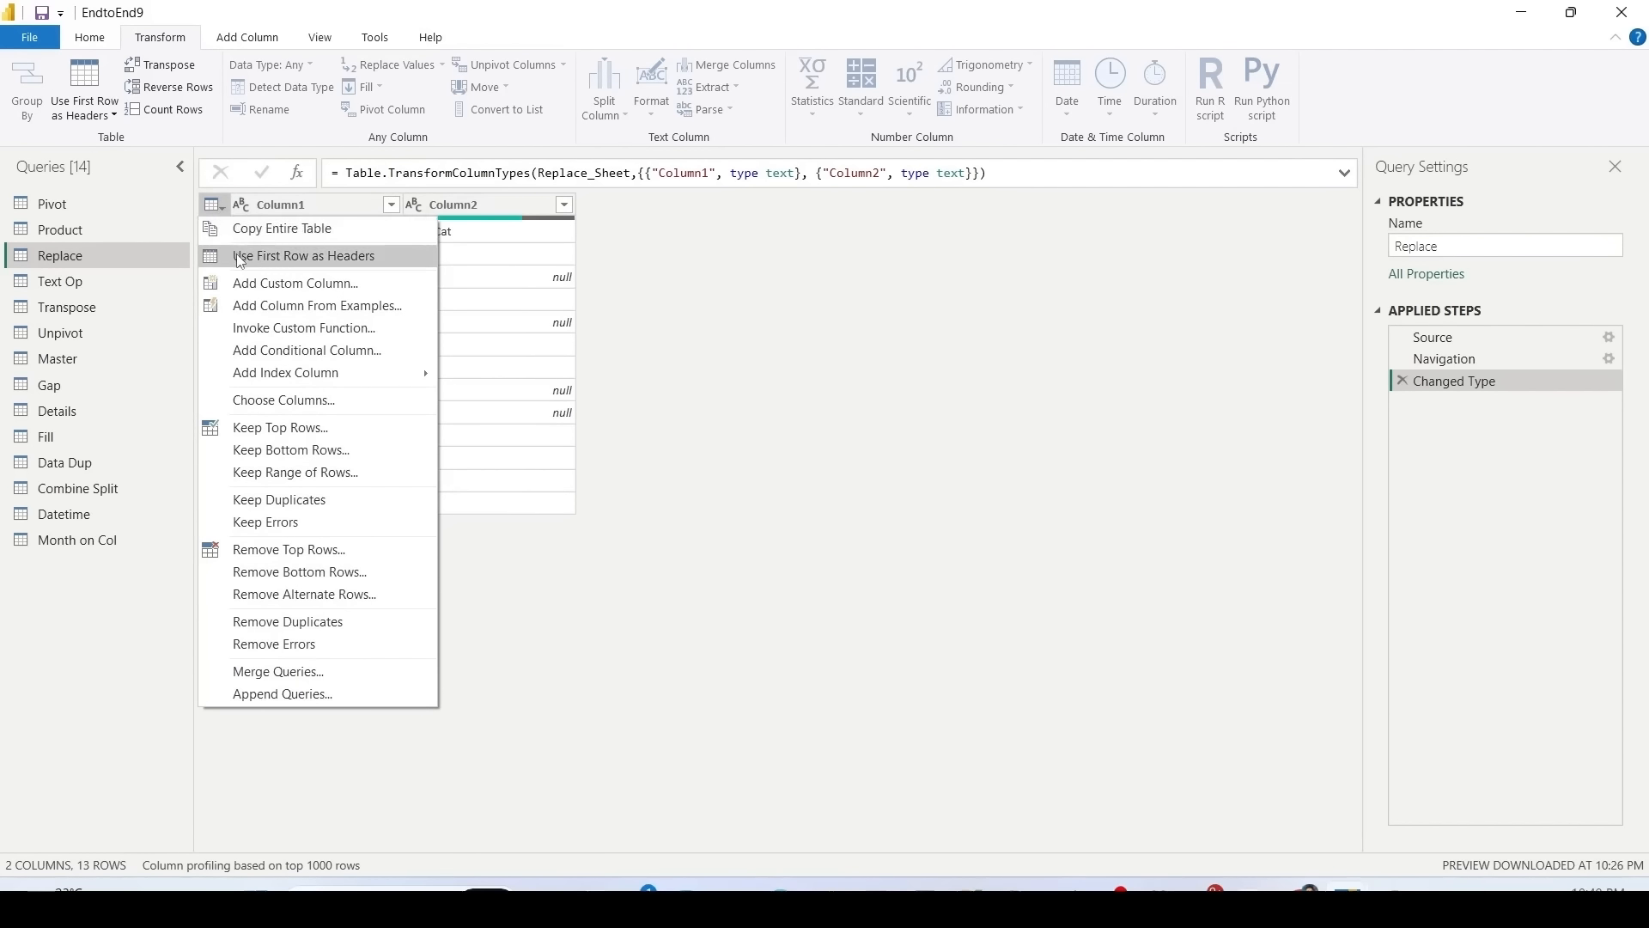
{"action": "key", "text": "ctrl+2"}
{"action": "left_click_drag", "start_coordinate": [197, 246], "coordinate": [437, 268]}
{"action": "key", "text": "Escape"}
{"action": "left_click", "coordinate": [253, 255]}
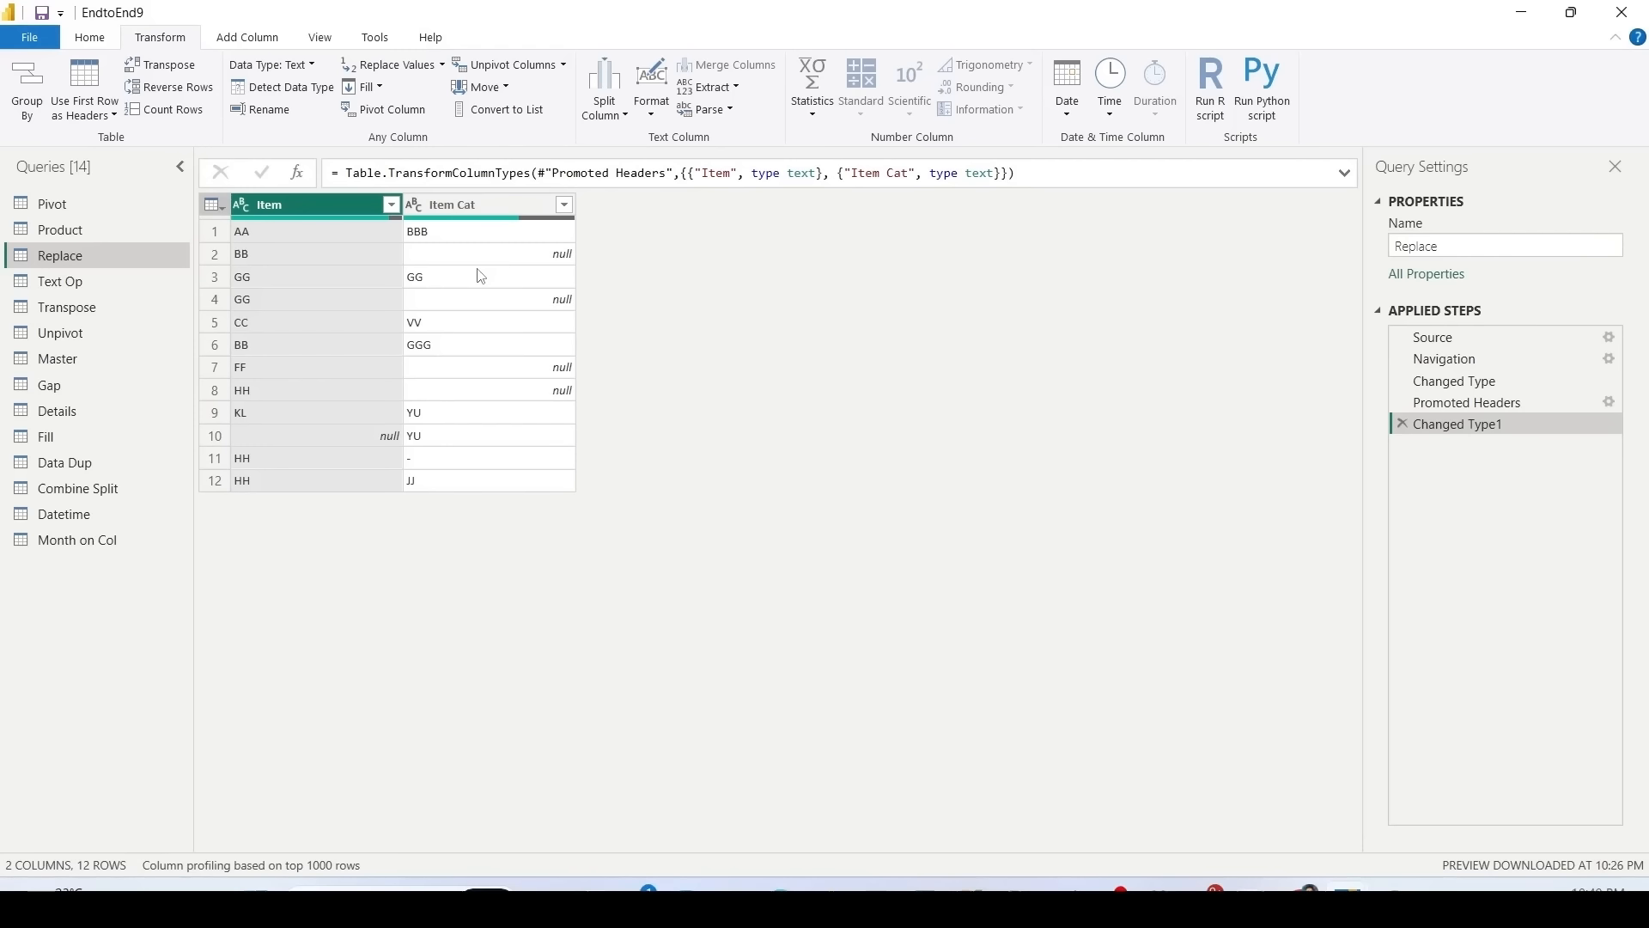
{"action": "left_click", "coordinate": [391, 206]}
{"action": "right_click", "coordinate": [343, 210]}
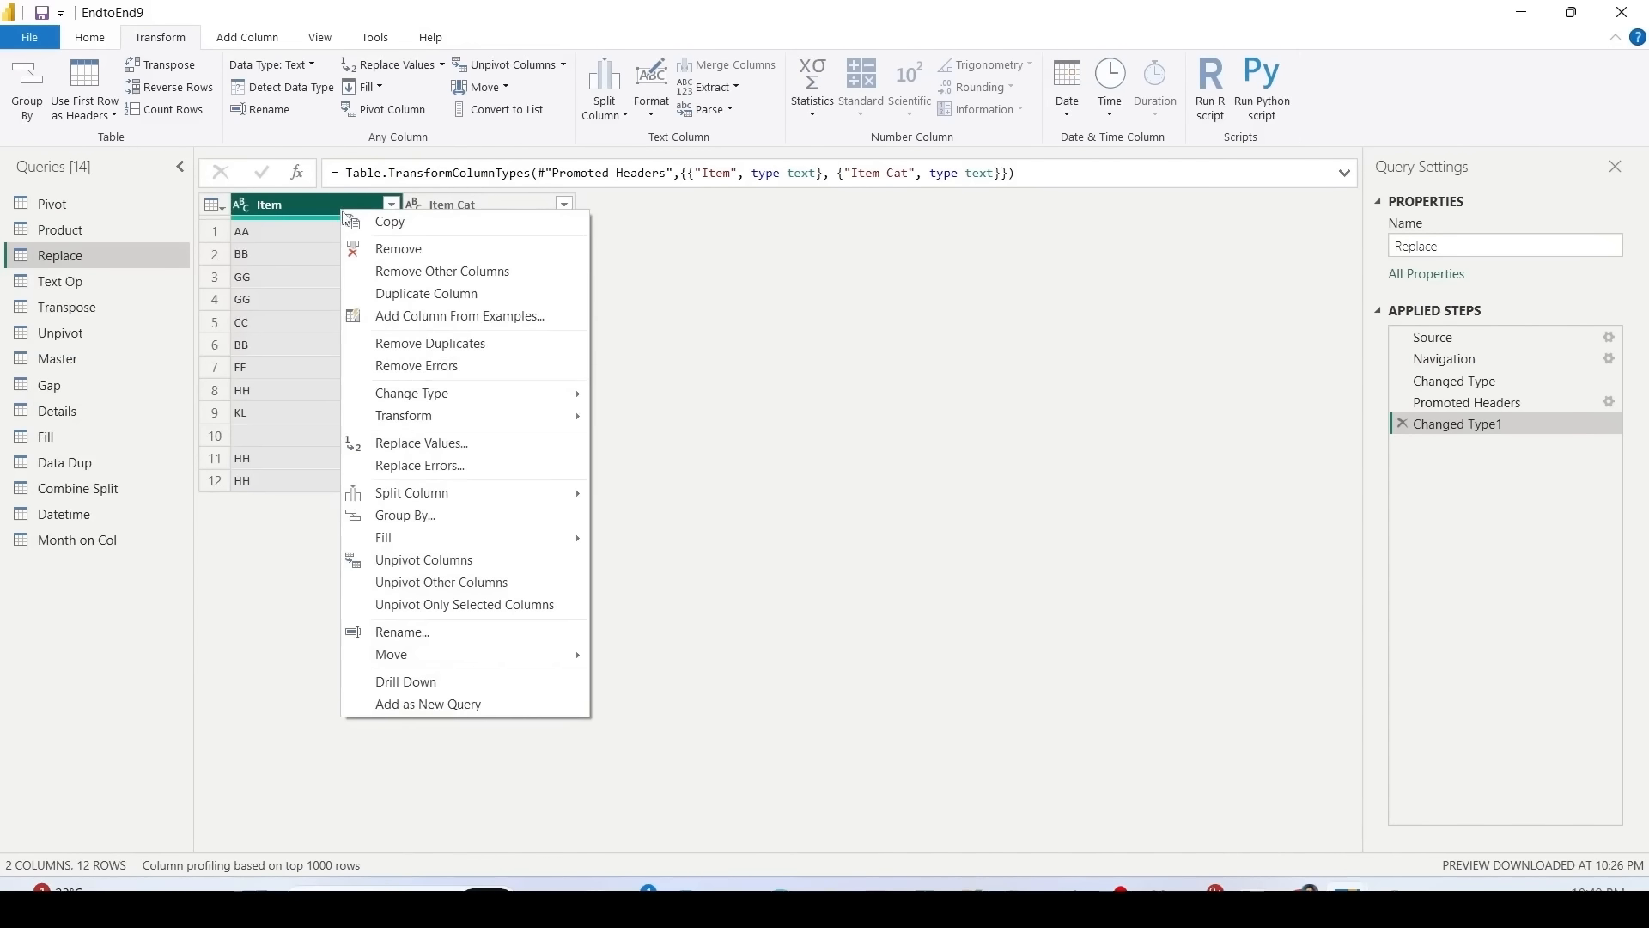
{"action": "left_click", "coordinate": [404, 443]}
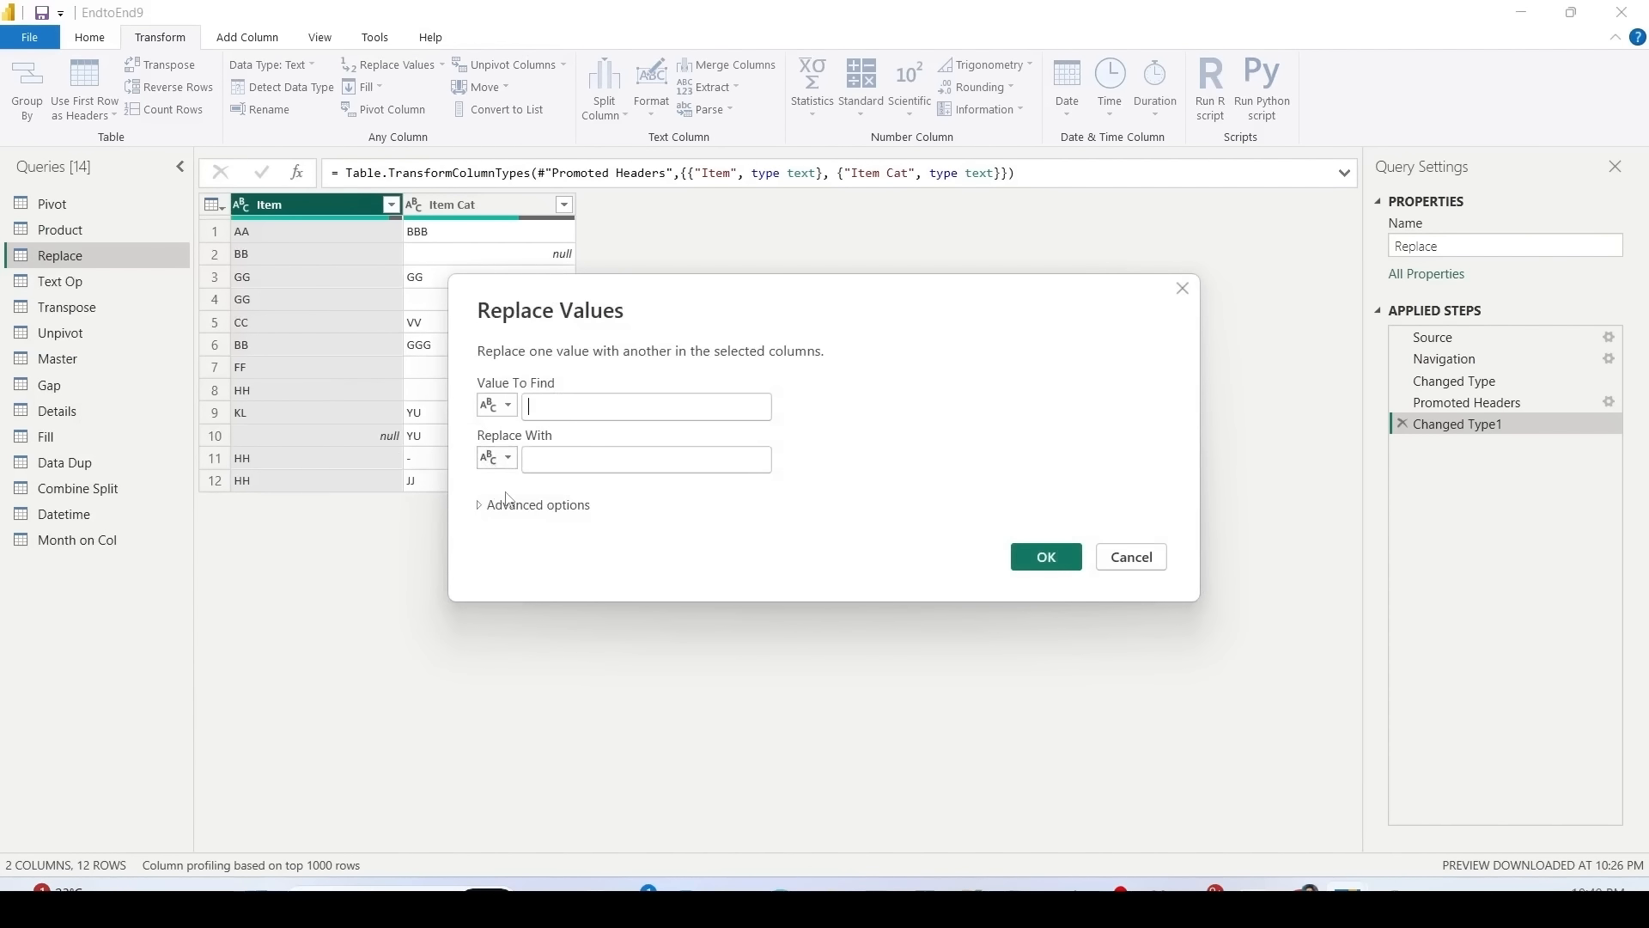
{"action": "left_click", "coordinate": [1142, 563]}
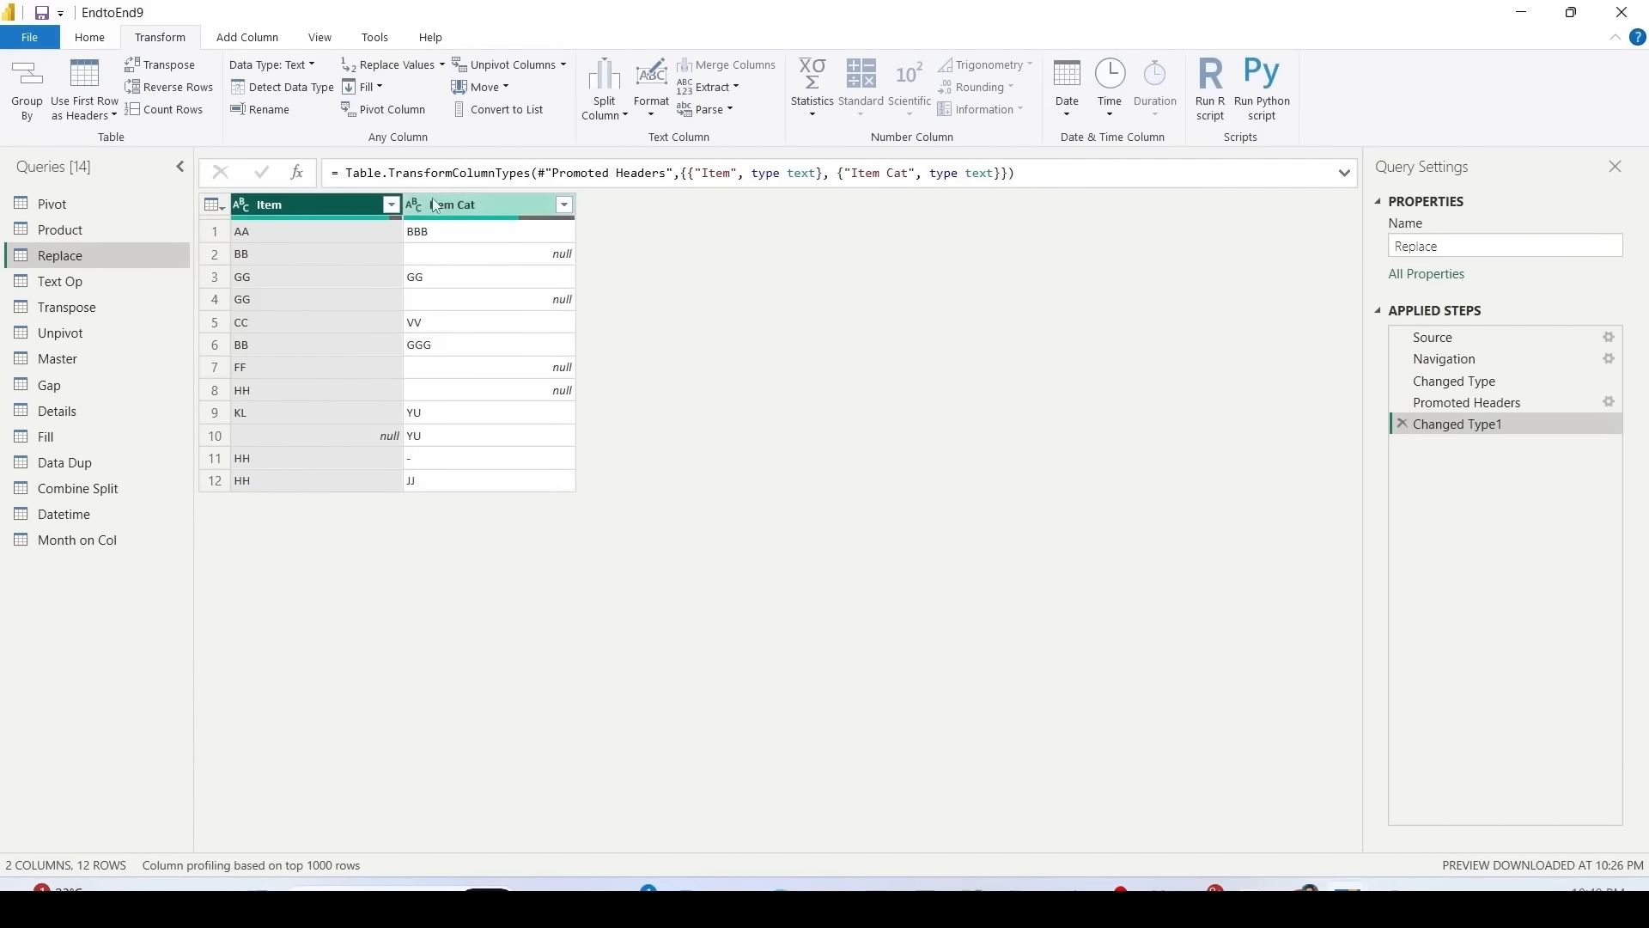
Step: Replace the value GG with ABC in both the Item and Item Cat columns of the Replace query
{"action": "left_click", "coordinate": [477, 206], "text": "ctrl"}
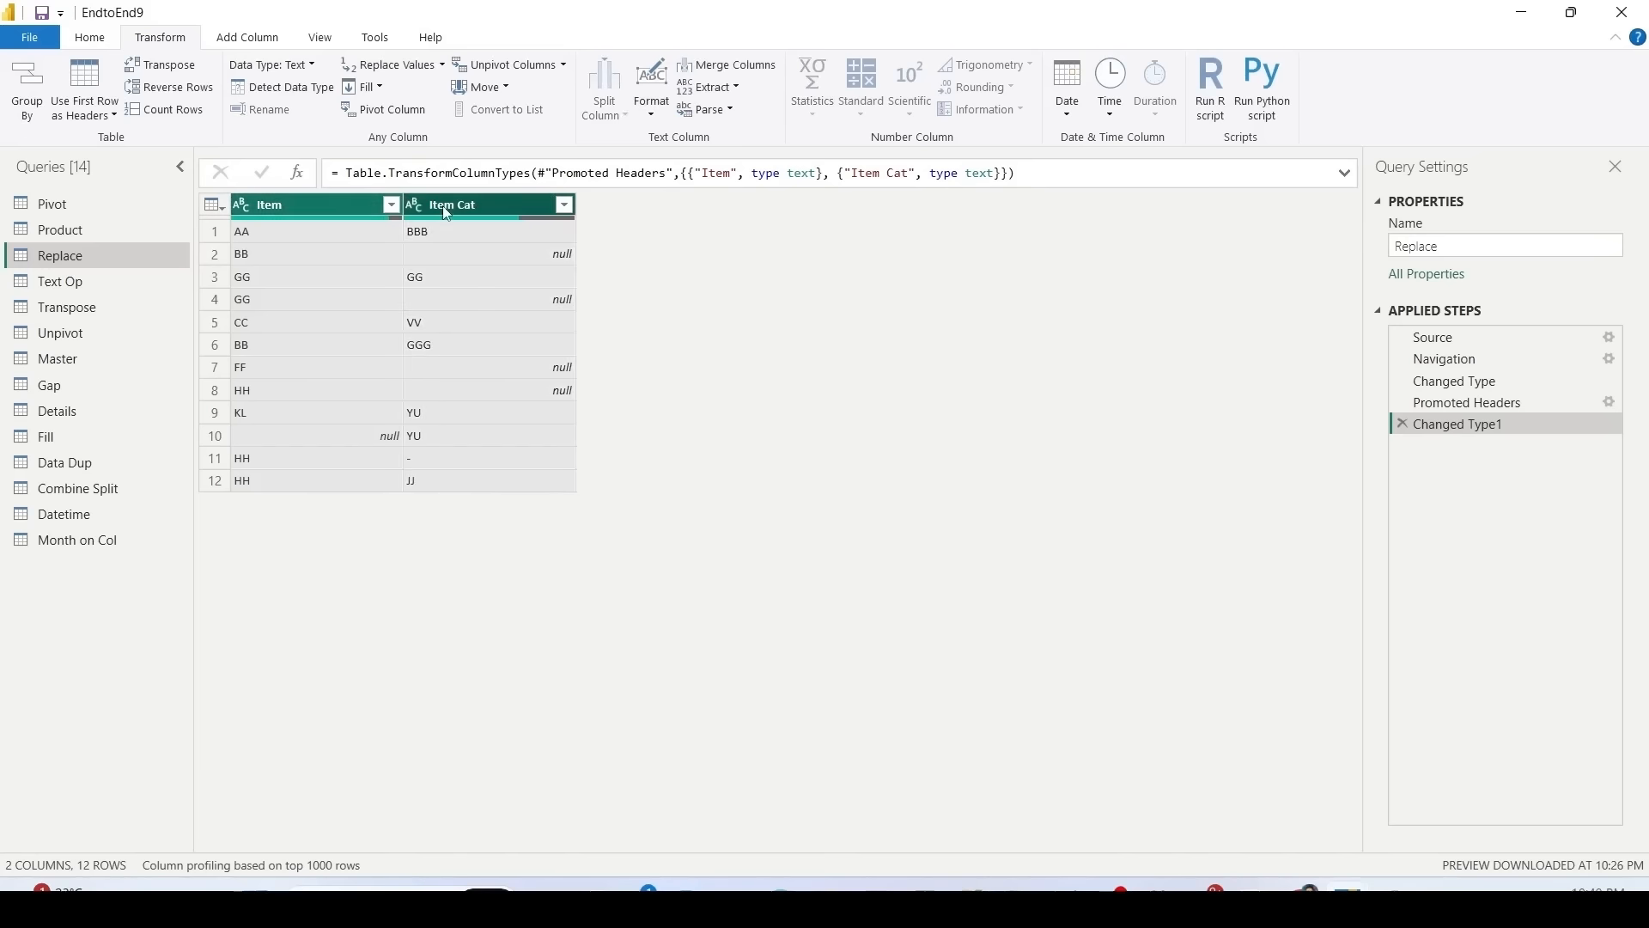
{"action": "left_click", "coordinate": [435, 72]}
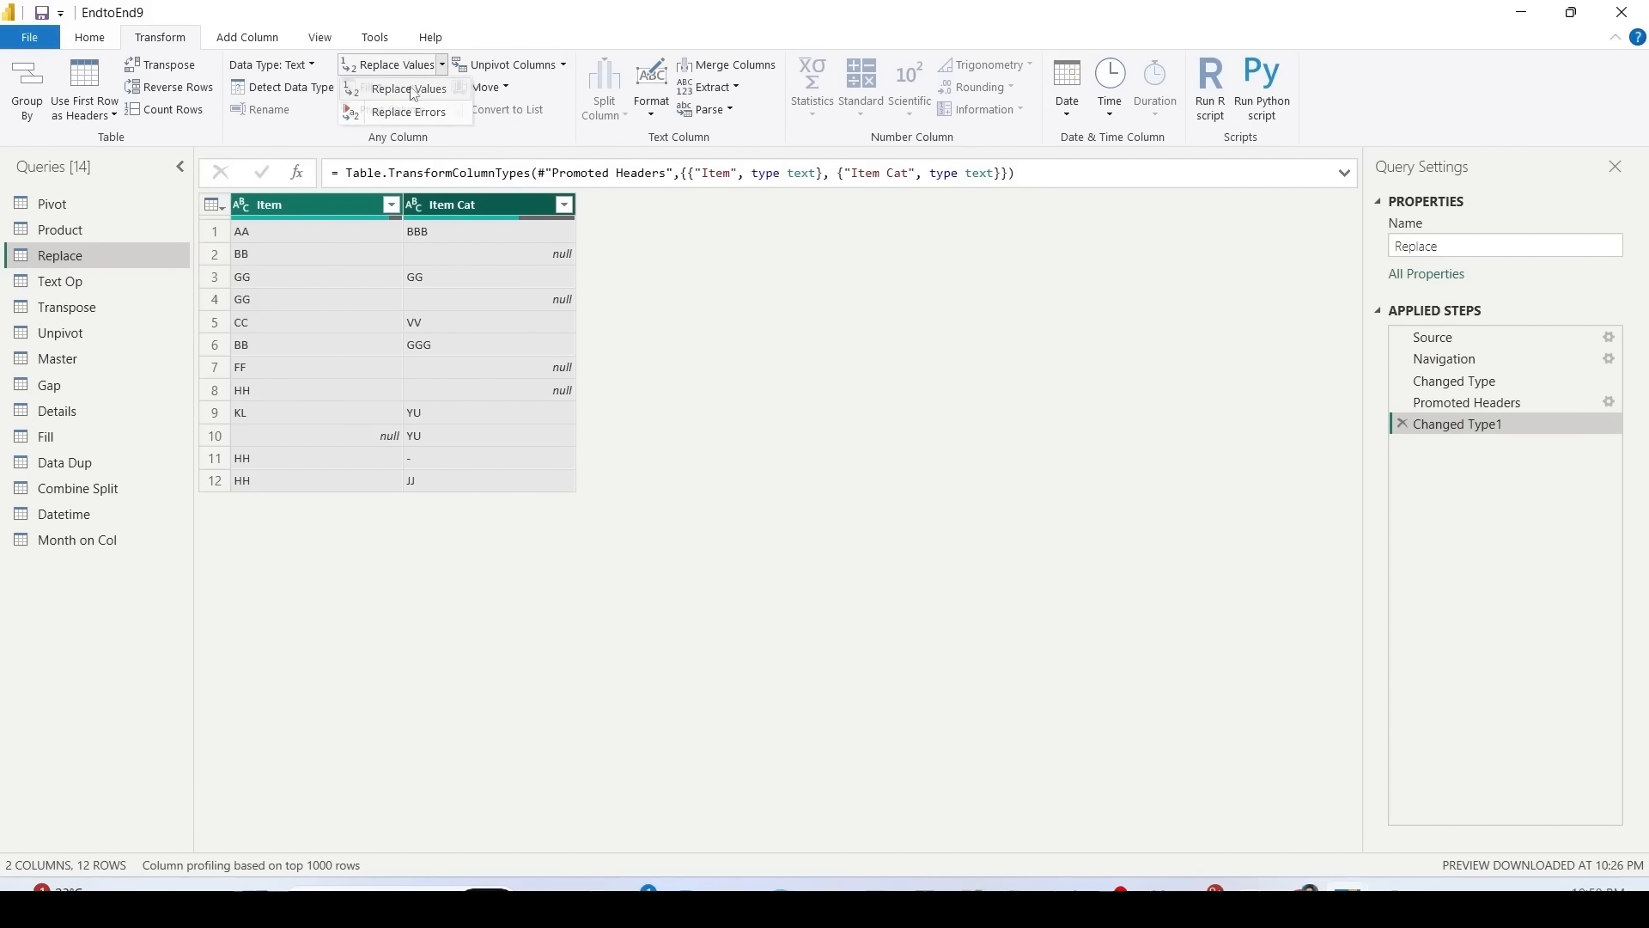
{"action": "left_click", "coordinate": [436, 91]}
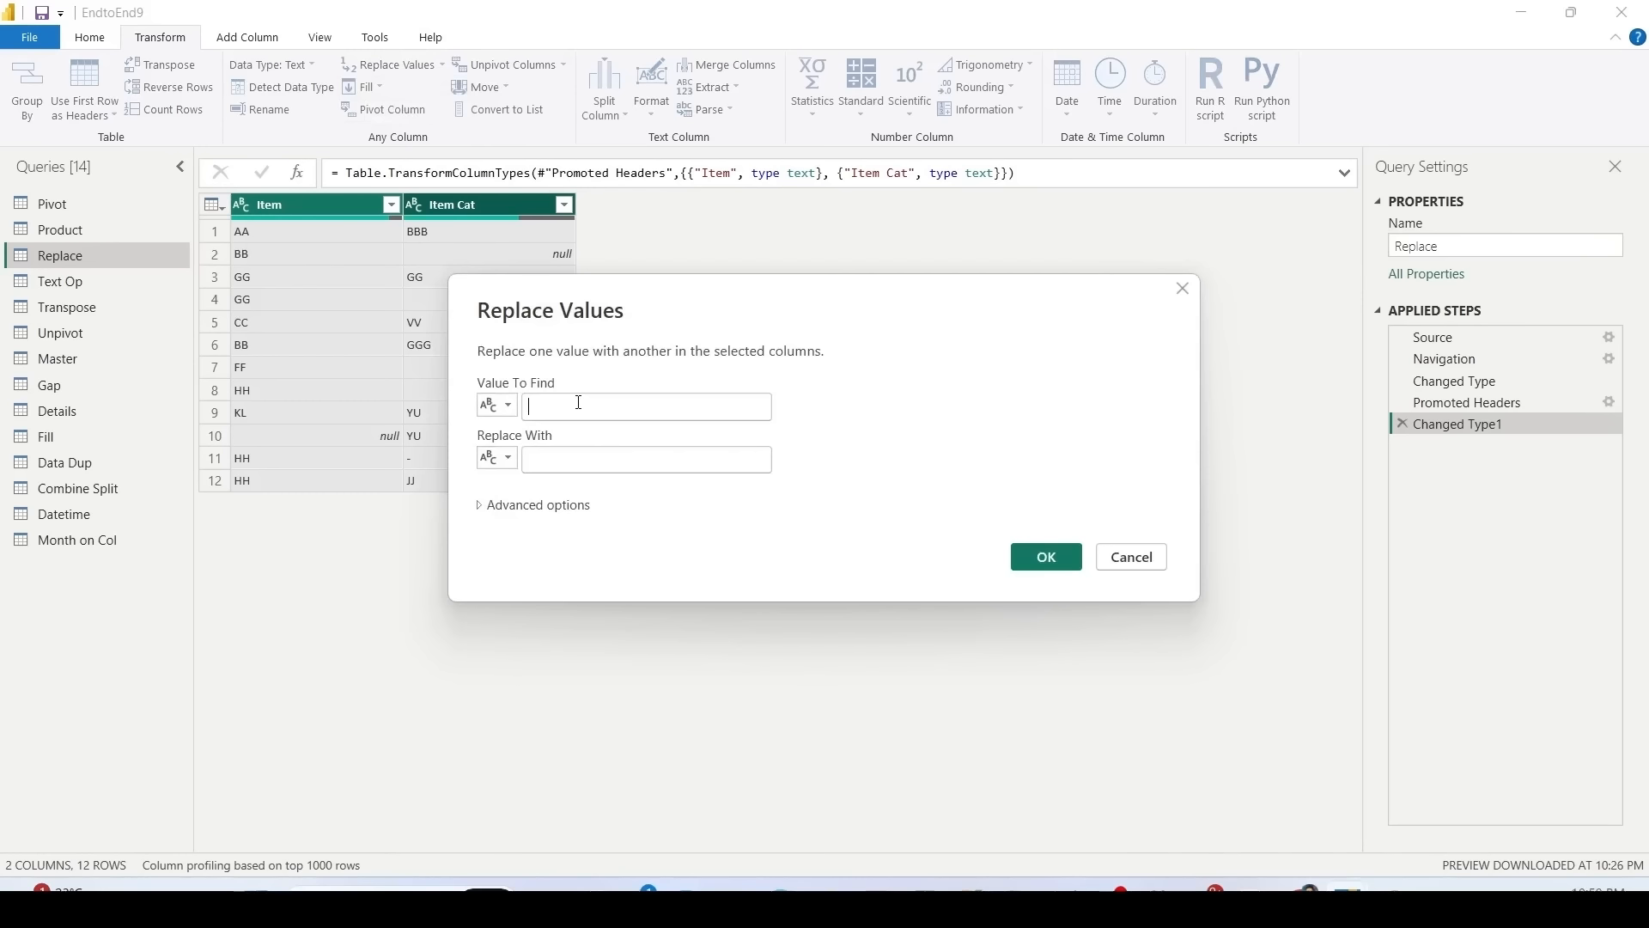
{"action": "type", "text": "GG"}
{"action": "left_click", "coordinate": [561, 455]}
{"action": "type", "text": "ABC"}
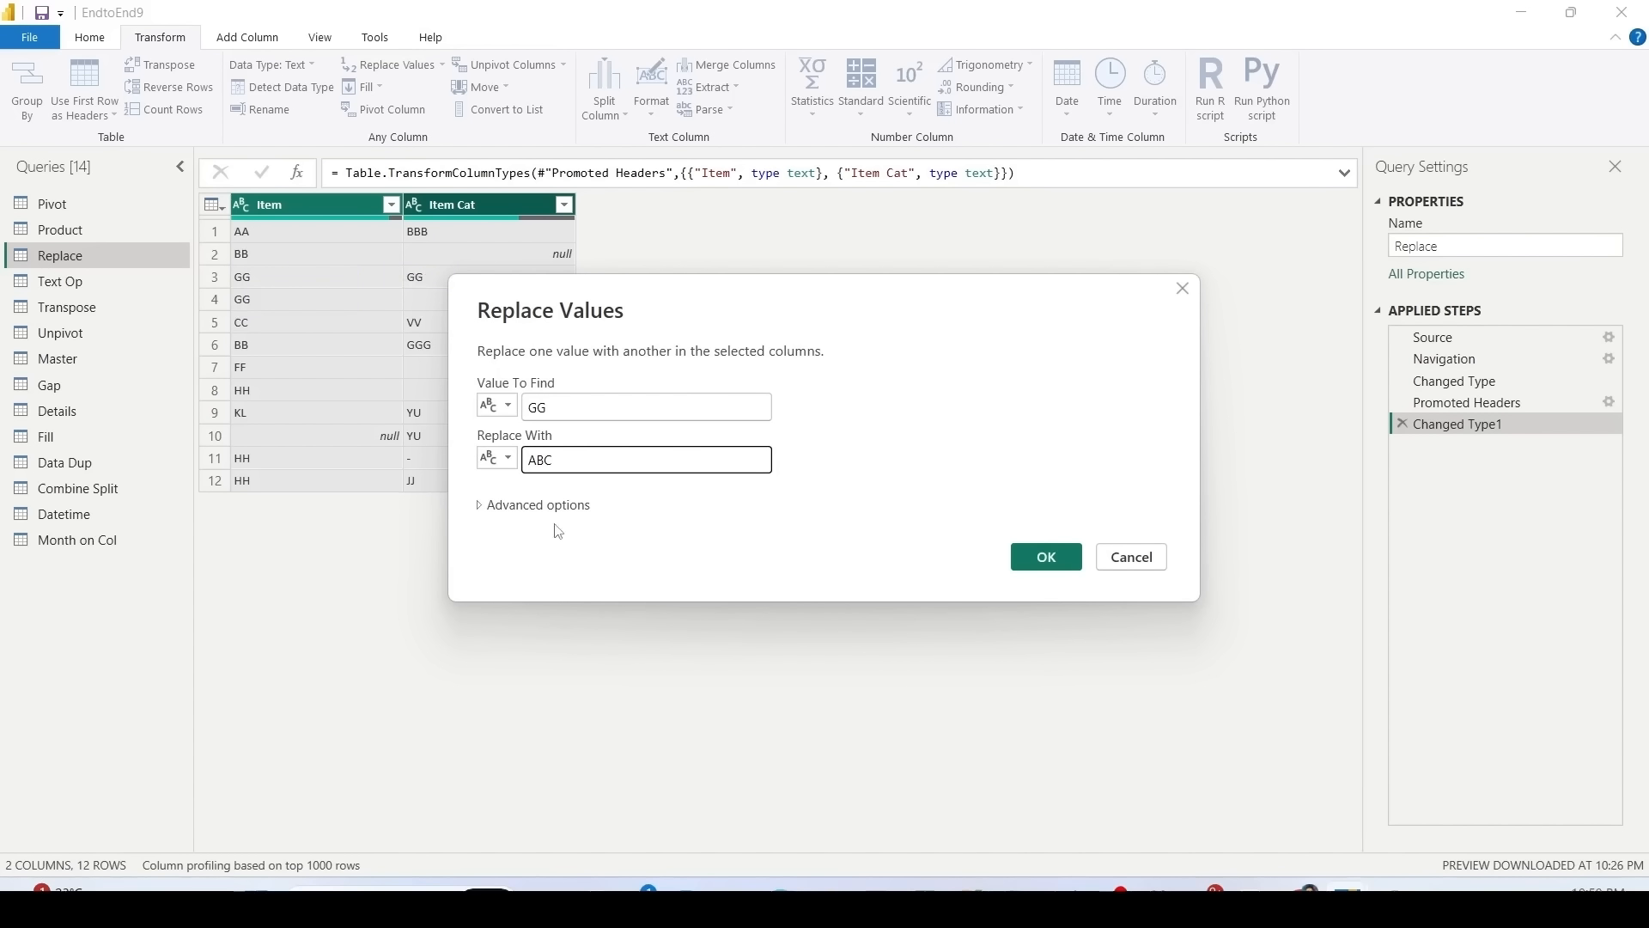
{"action": "left_click", "coordinate": [485, 506]}
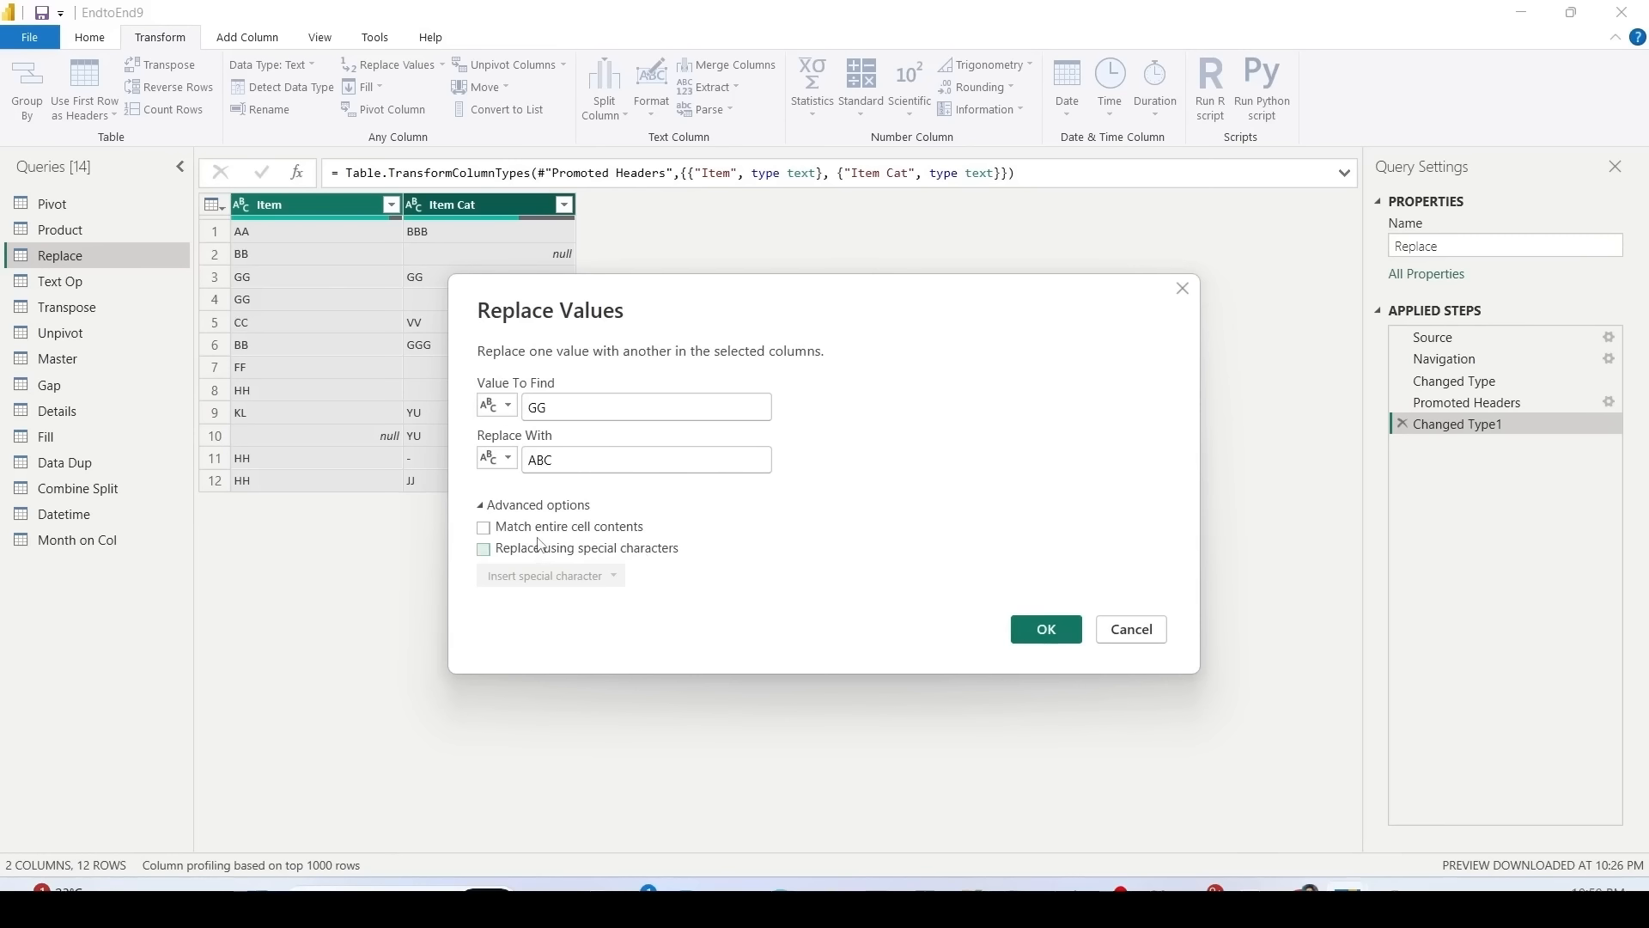
{"action": "left_click", "coordinate": [1034, 633]}
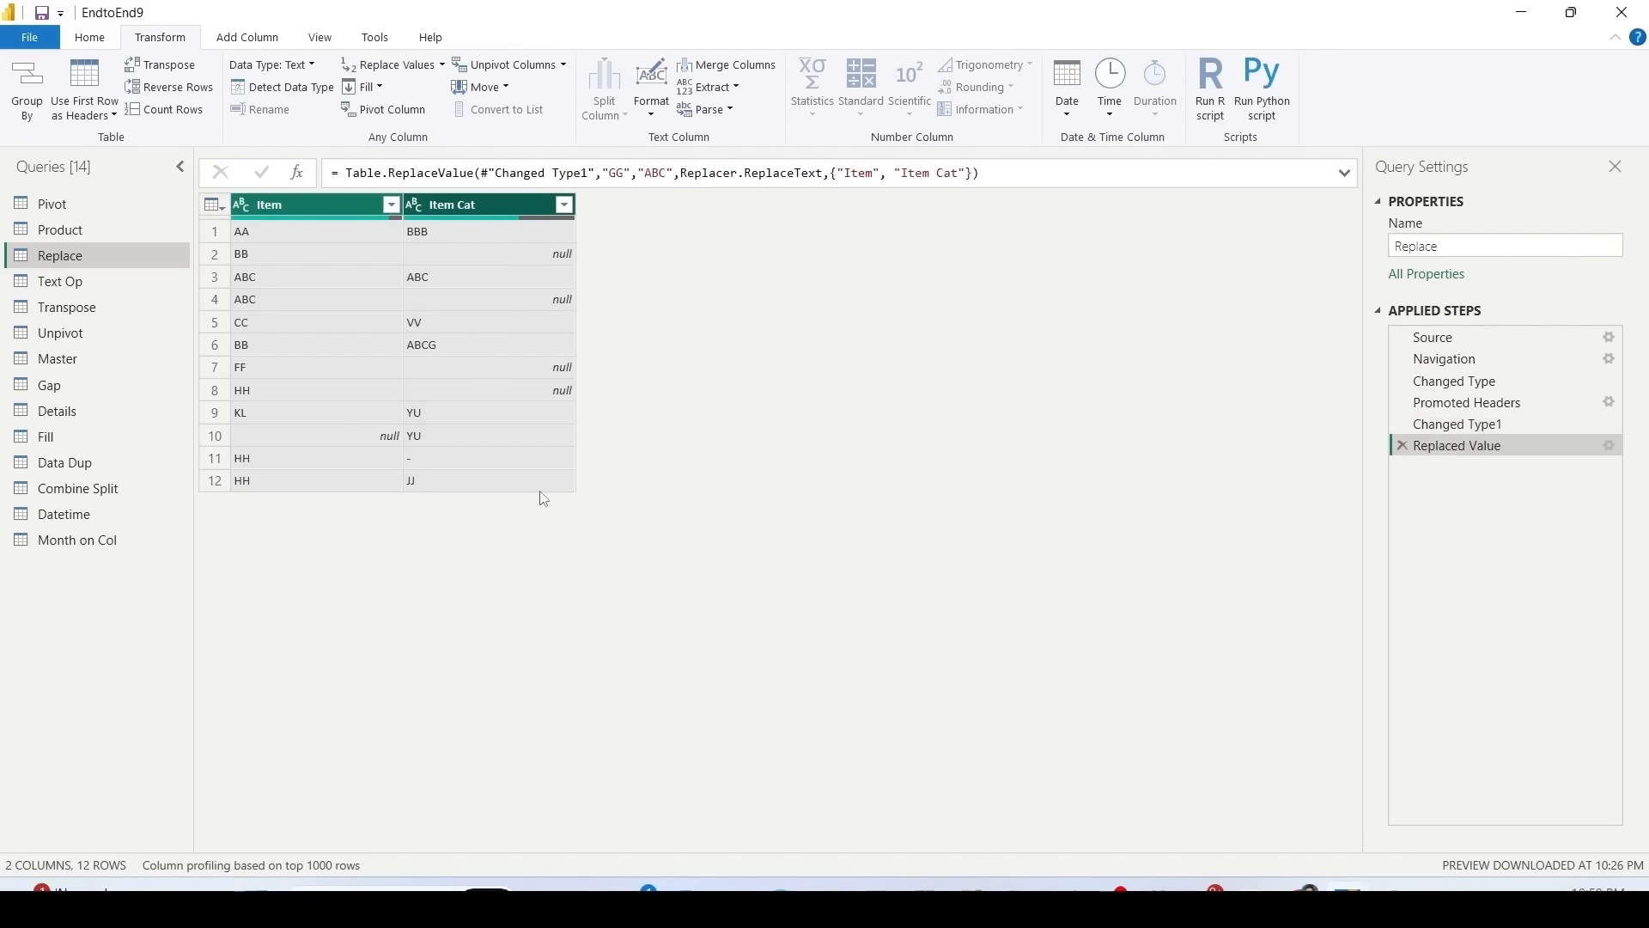
Step: Compare the Replace query's table before and after the GG replacement by viewing the two applied steps
{"action": "left_click", "coordinate": [437, 346]}
{"action": "left_click", "coordinate": [1460, 424]}
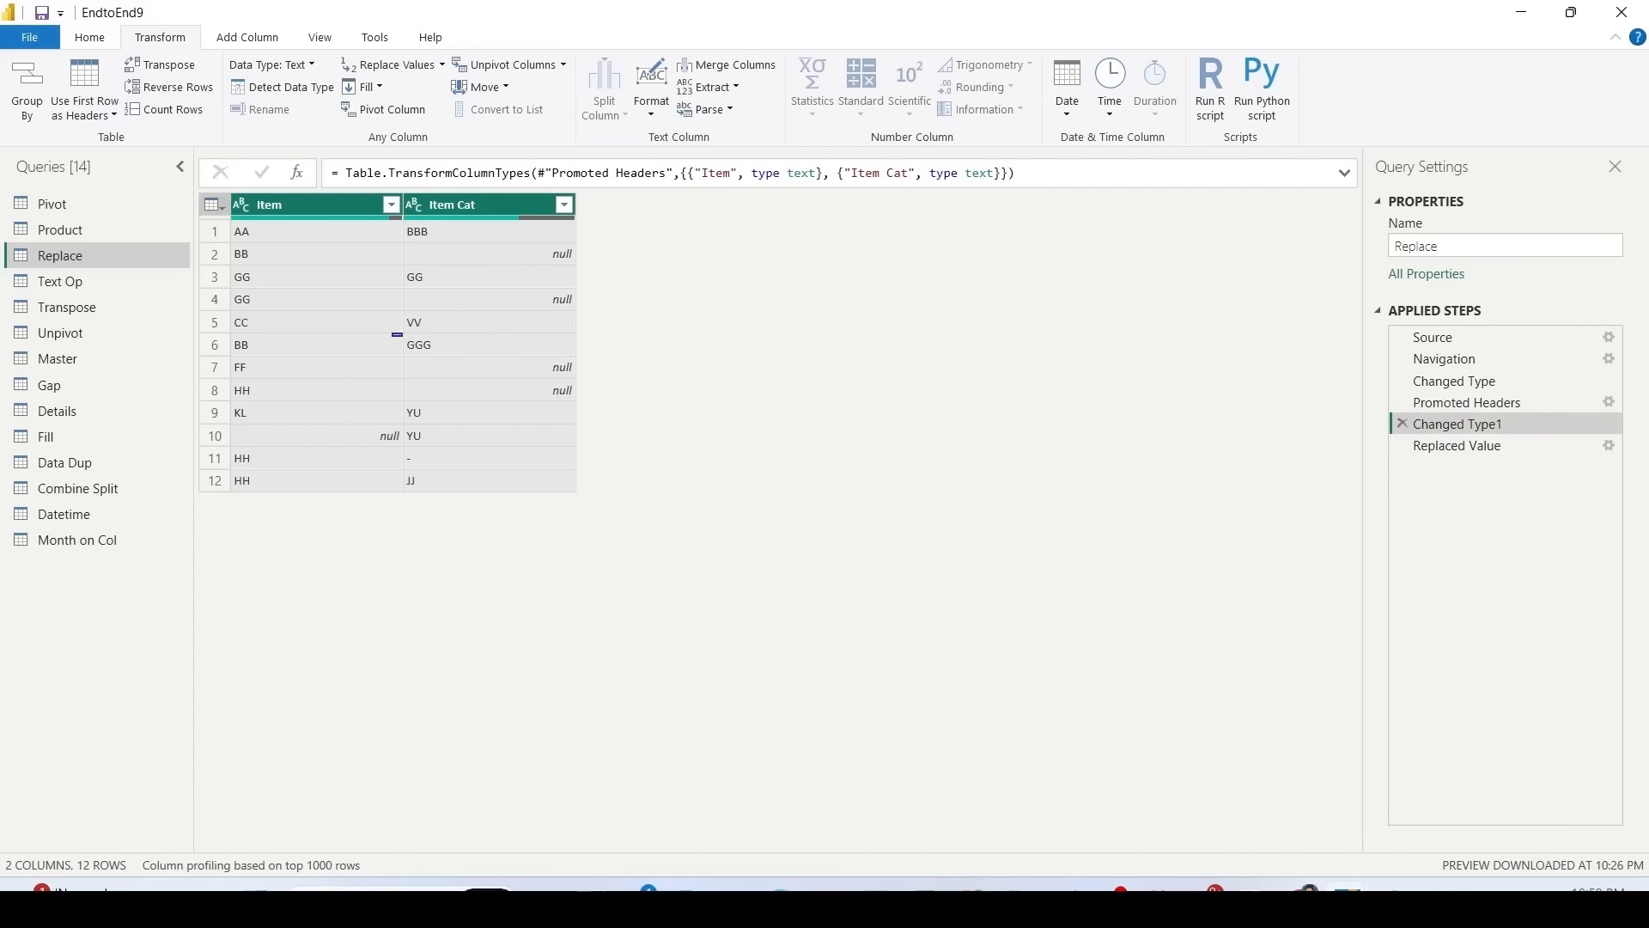
{"action": "left_click_drag", "start_coordinate": [394, 333], "coordinate": [460, 350]}
{"action": "key", "text": "Escape"}
{"action": "left_click", "coordinate": [1451, 446]}
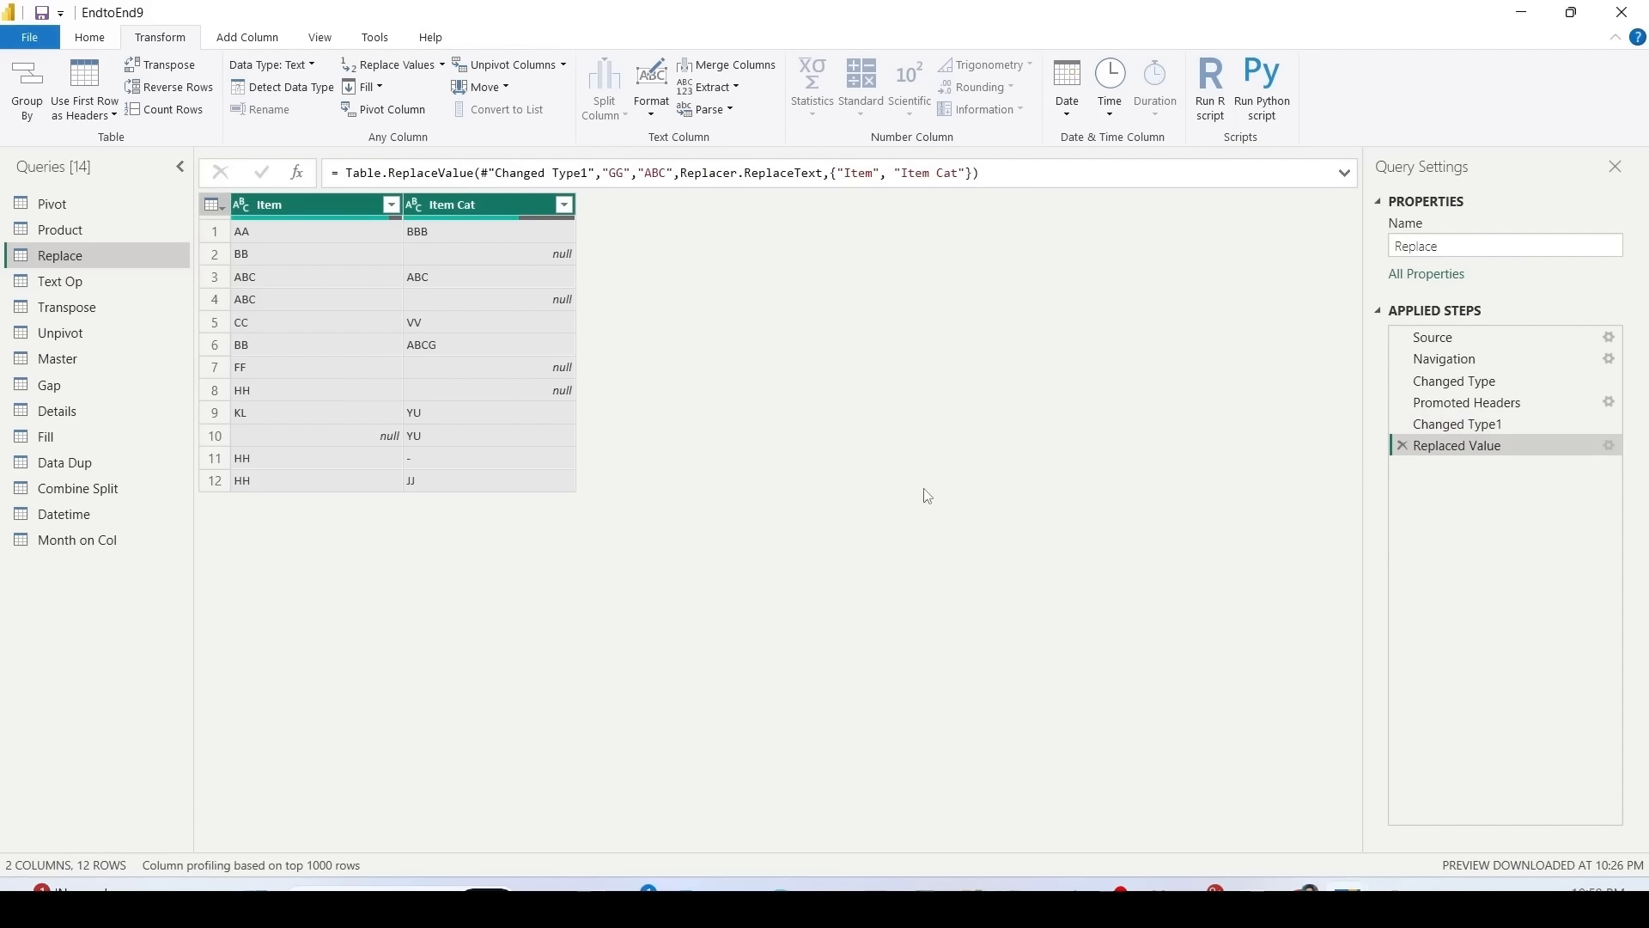
Step: Replace the null values with NA in both the Item and Item Cat columns of the Replace query
{"action": "left_click", "coordinate": [273, 210]}
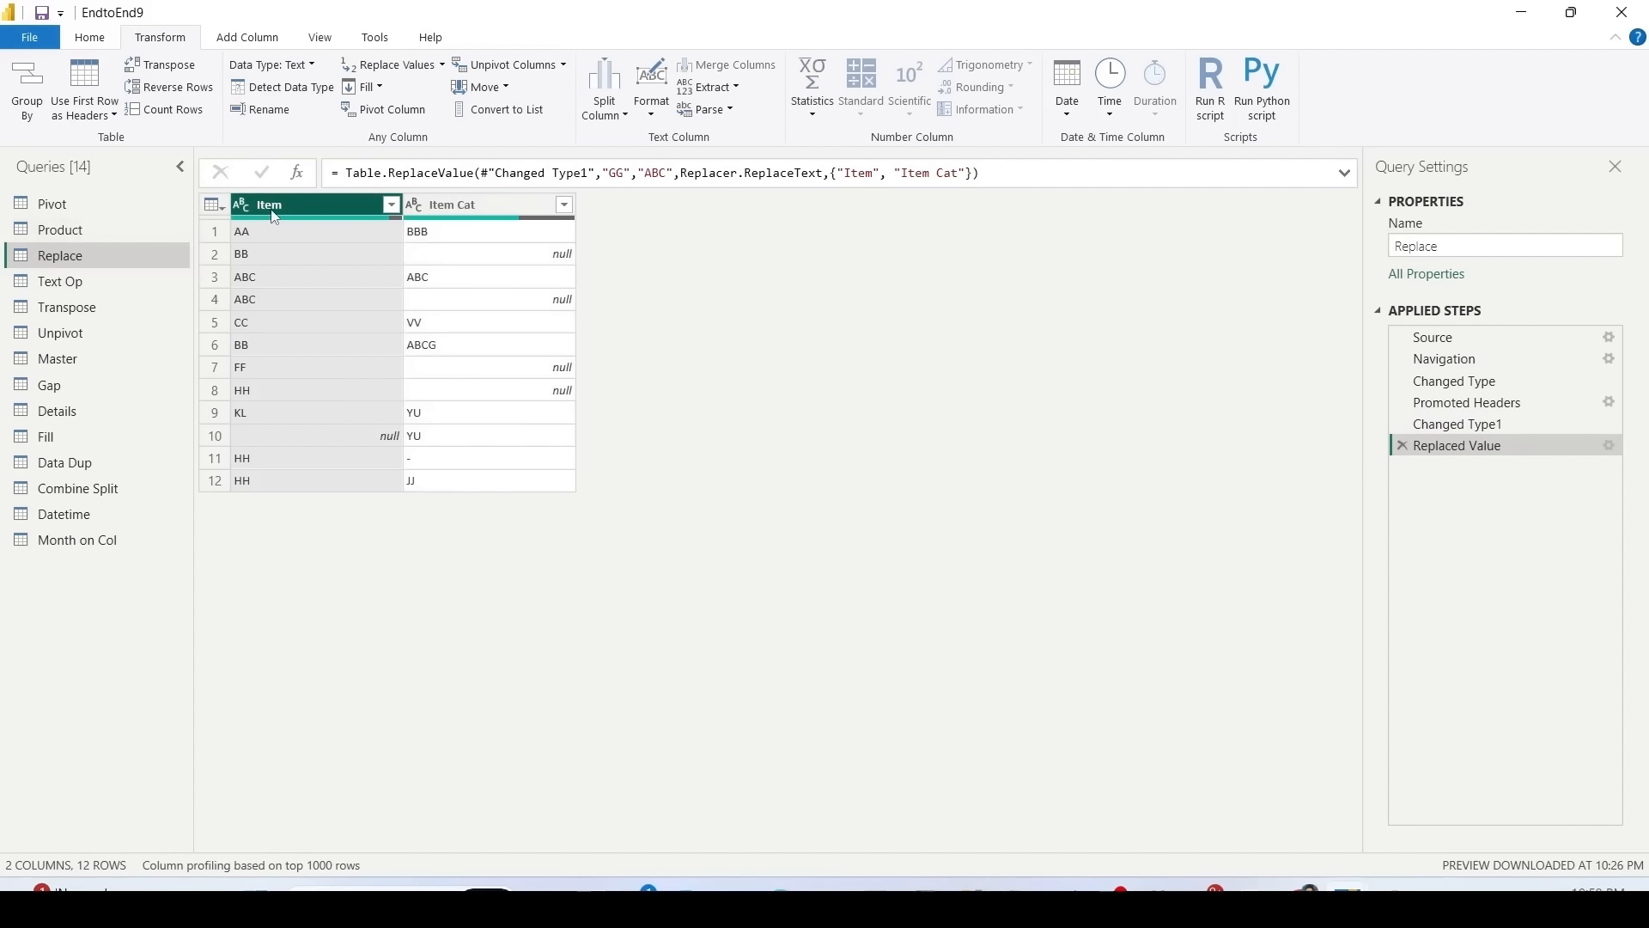
{"action": "left_click", "coordinate": [486, 216], "text": "ctrl"}
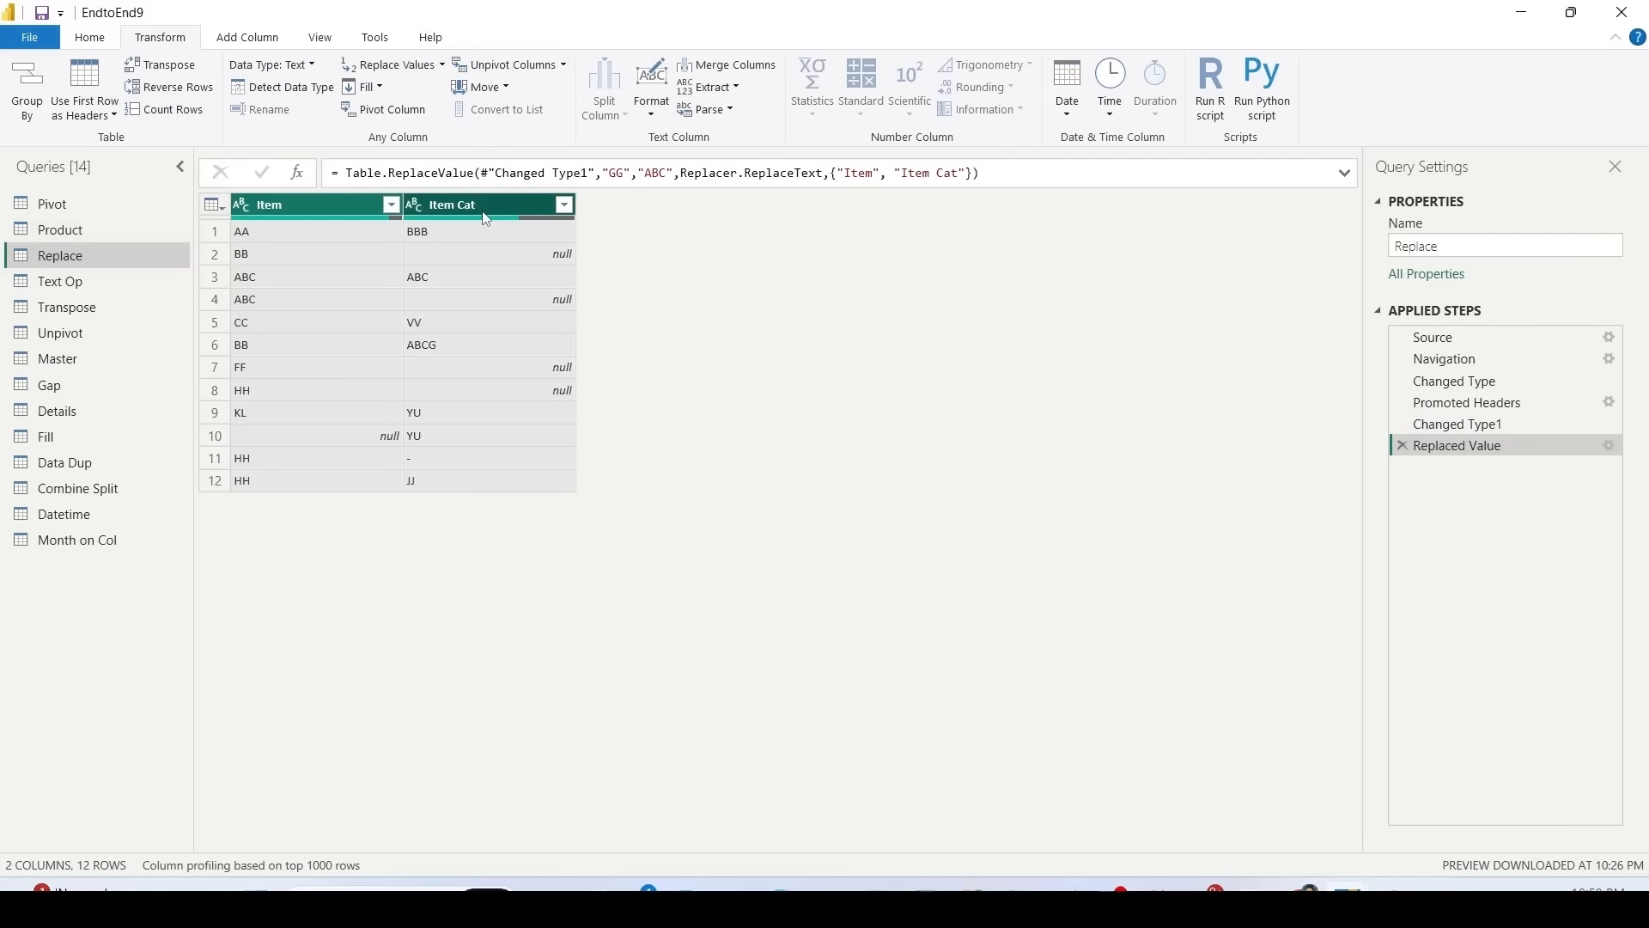
{"action": "left_click", "coordinate": [408, 68]}
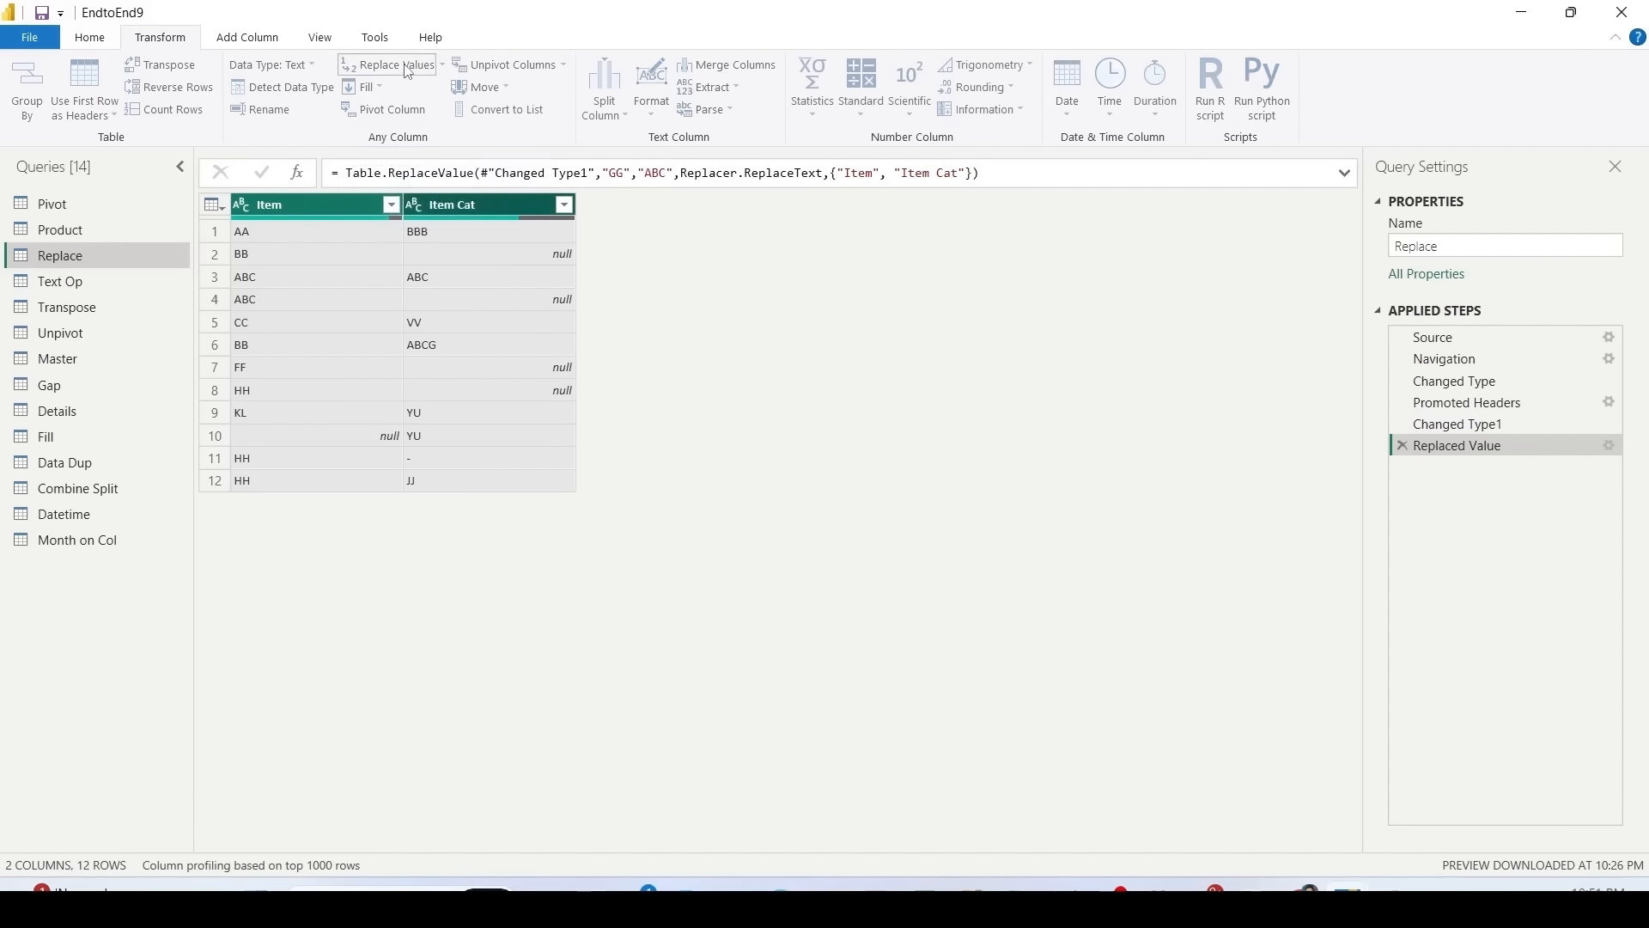
{"action": "type", "text": "null"}
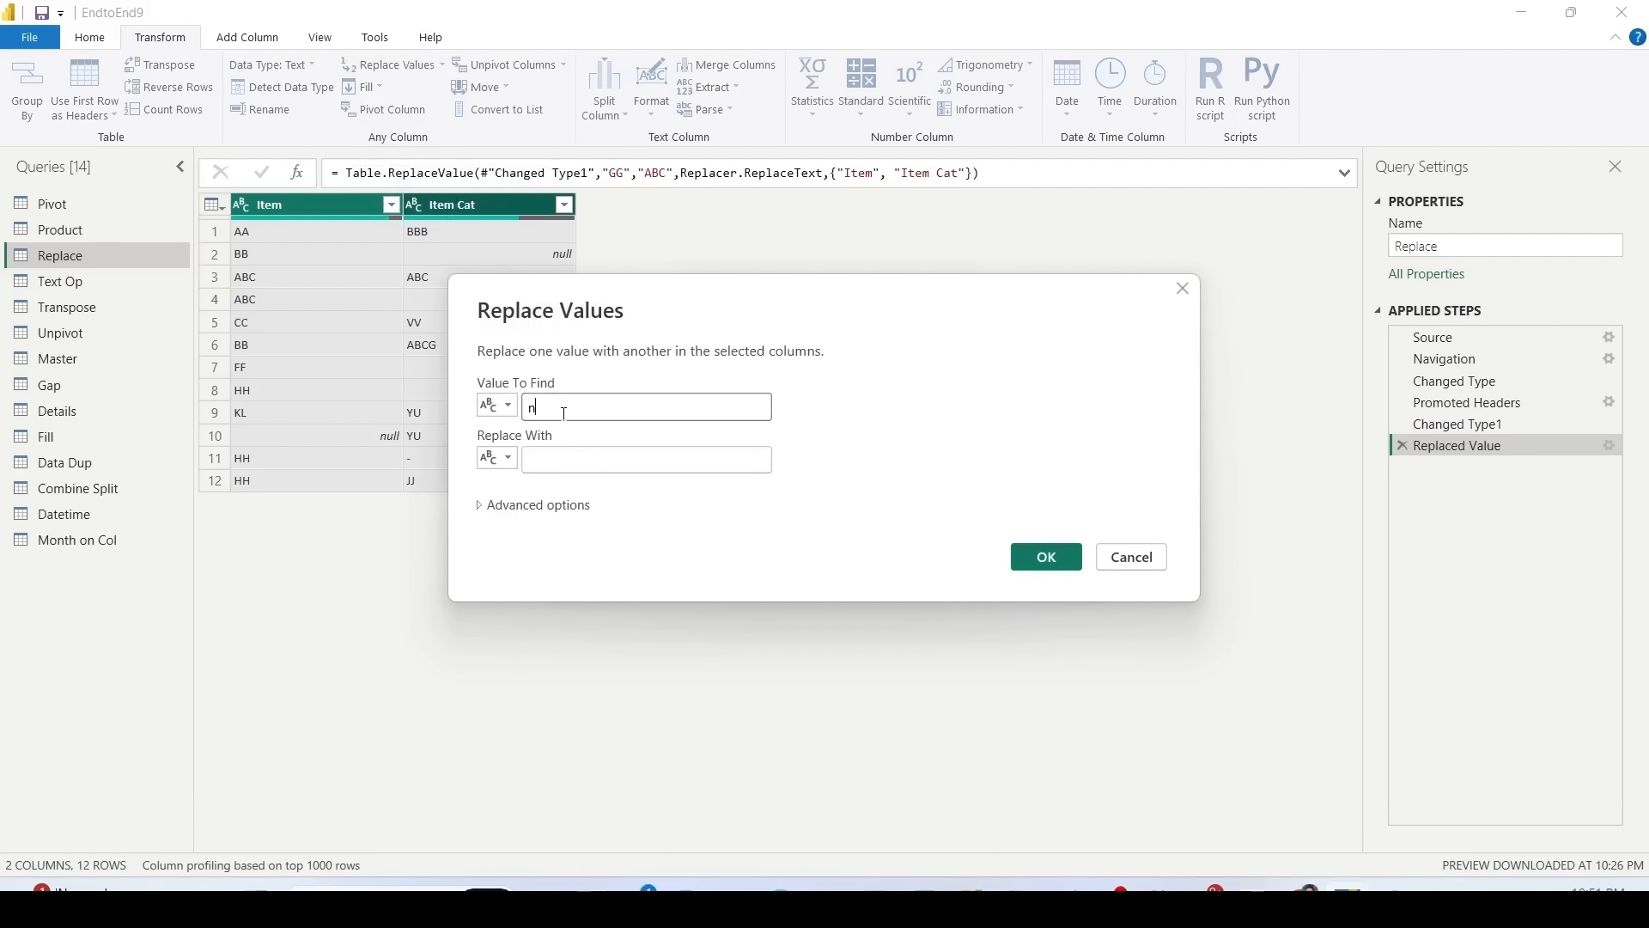
{"action": "key", "text": "Tab"}
{"action": "key", "text": "Tab"}
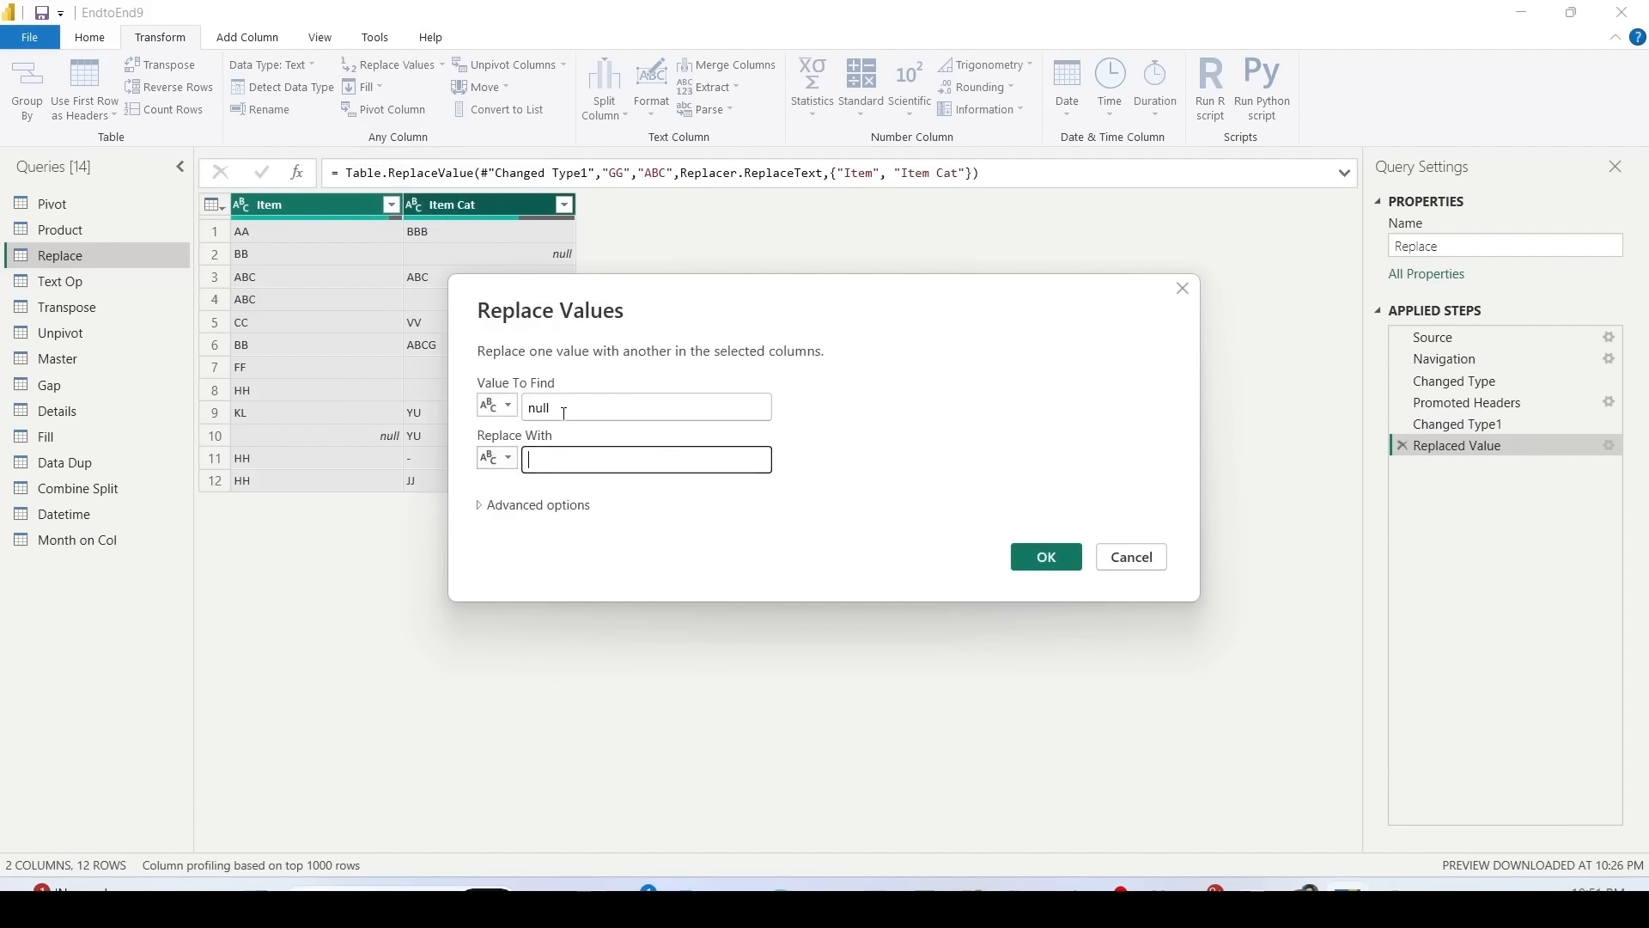
{"action": "type", "text": "NA"}
{"action": "left_click", "coordinate": [1032, 570]}
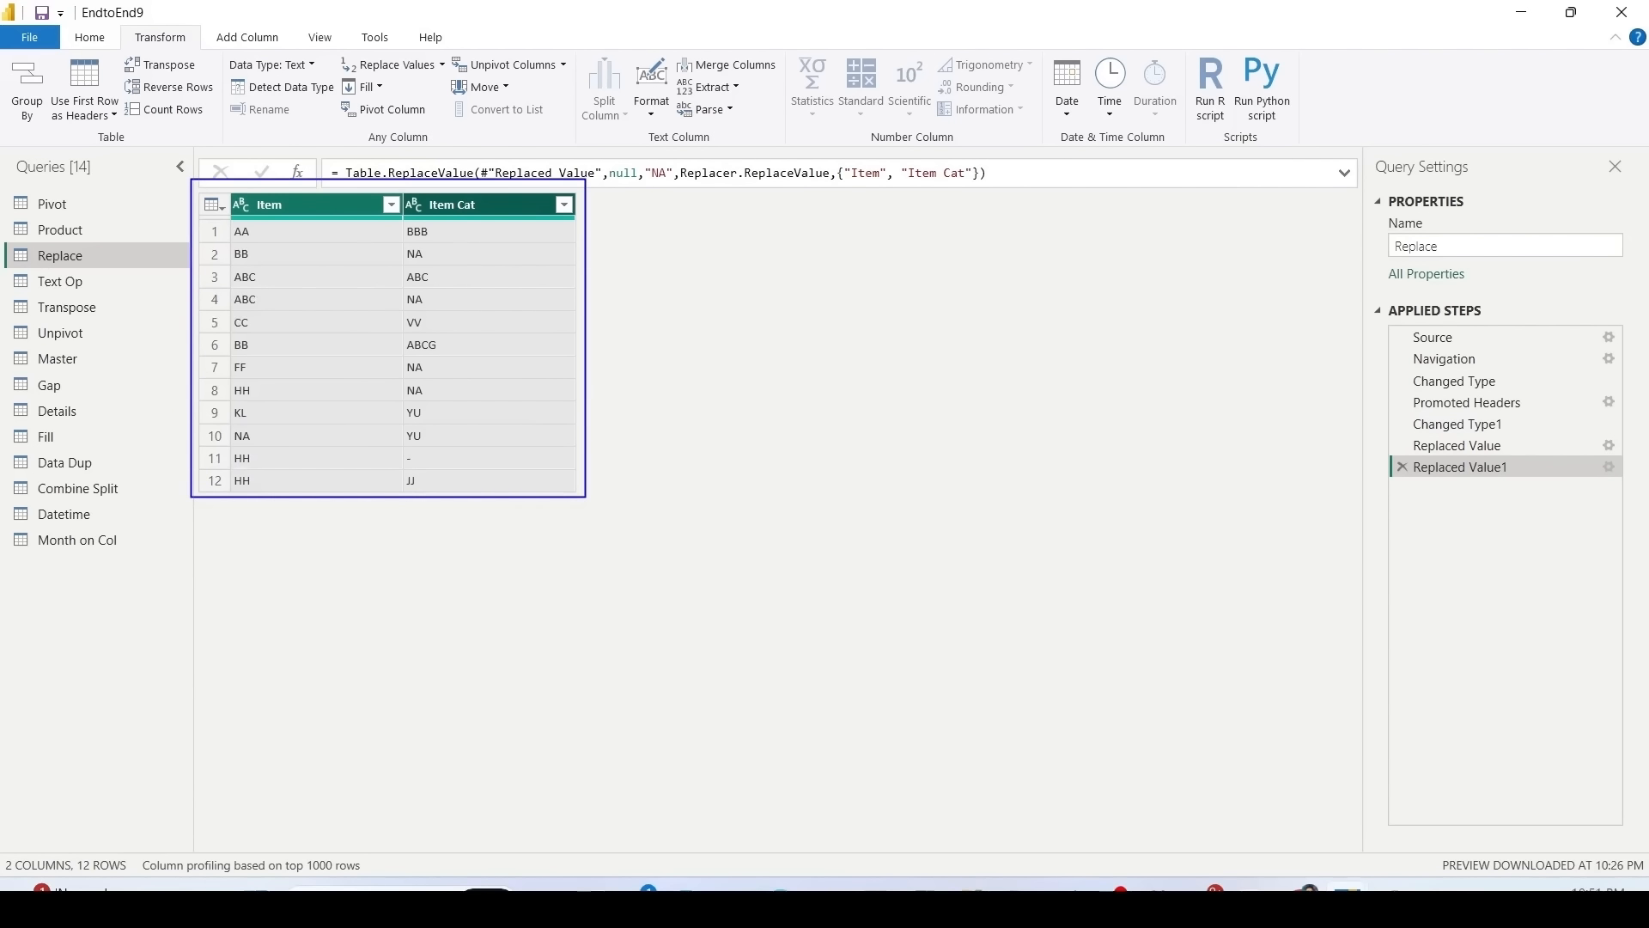
Step: Try enclosing null in quotation marks in the formula of the step that replaces null with NA
{"action": "left_click", "coordinate": [609, 172]}
{"action": "type", "text": "\""}
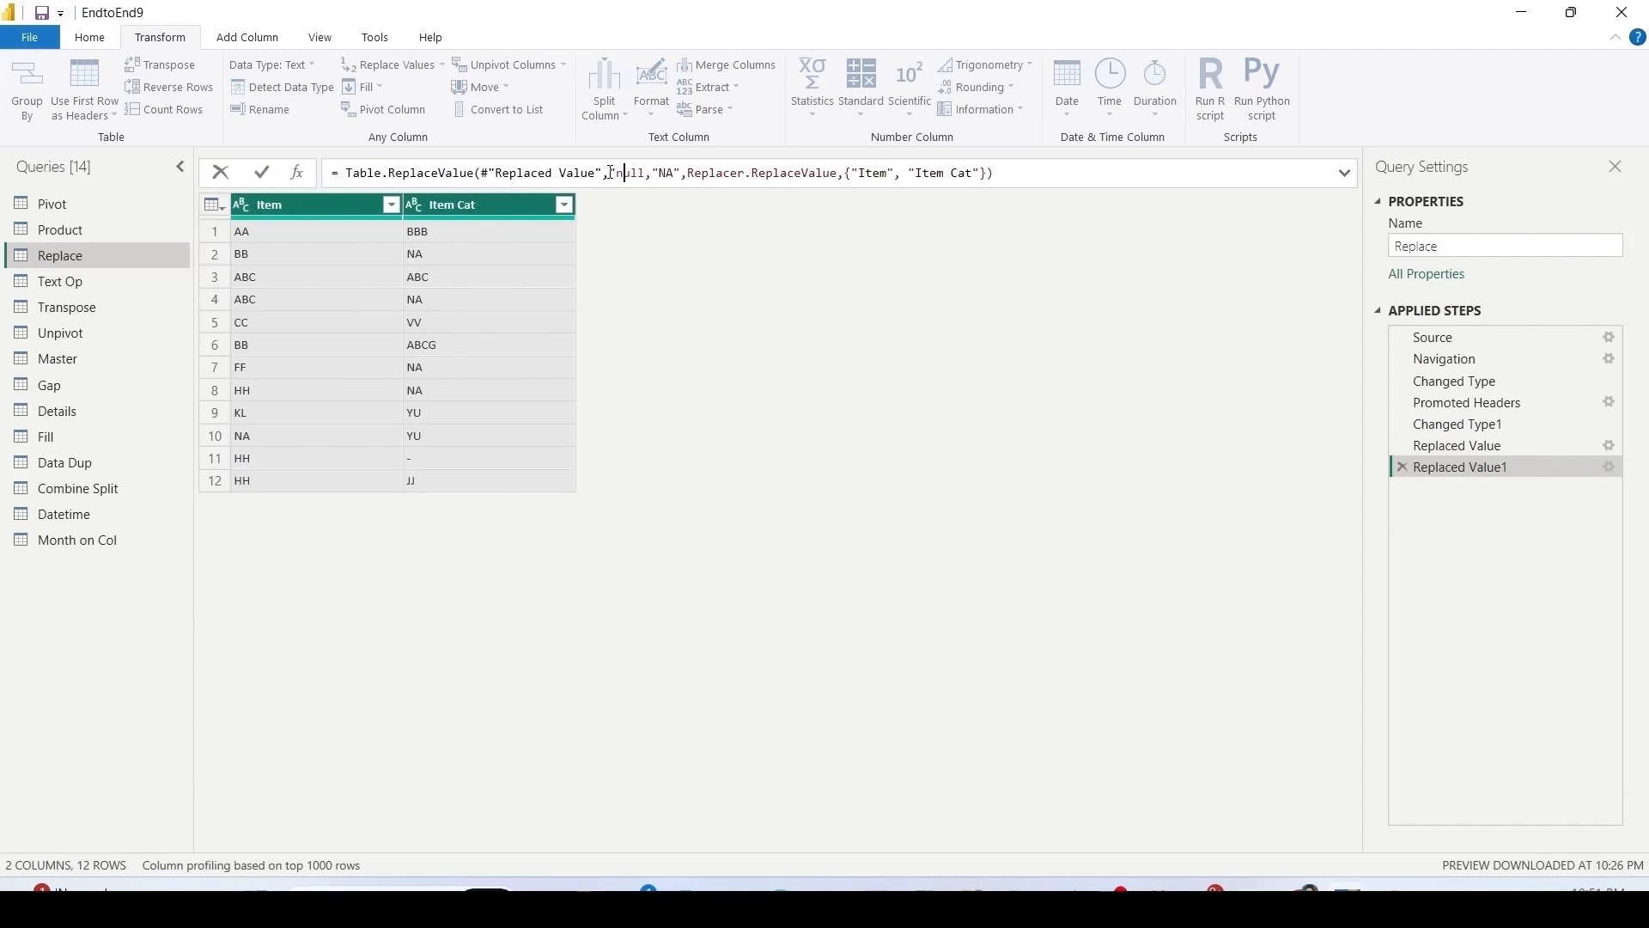
{"action": "left_click", "coordinate": [646, 172]}
{"action": "type", "text": "\""}
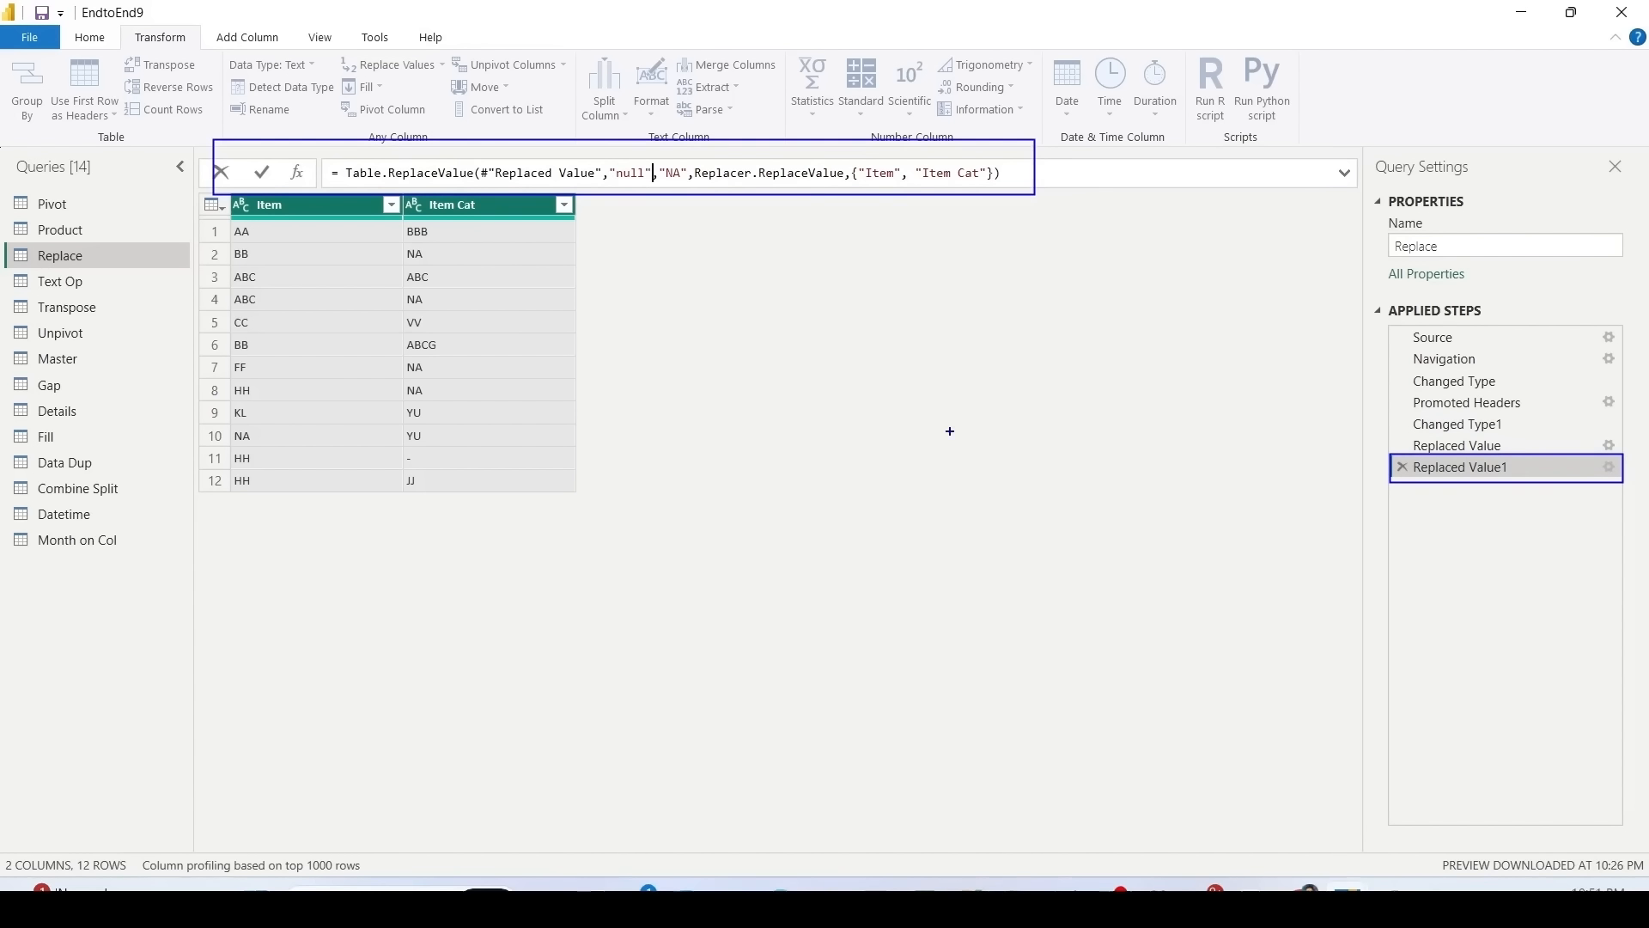
{"action": "key", "text": "Return"}
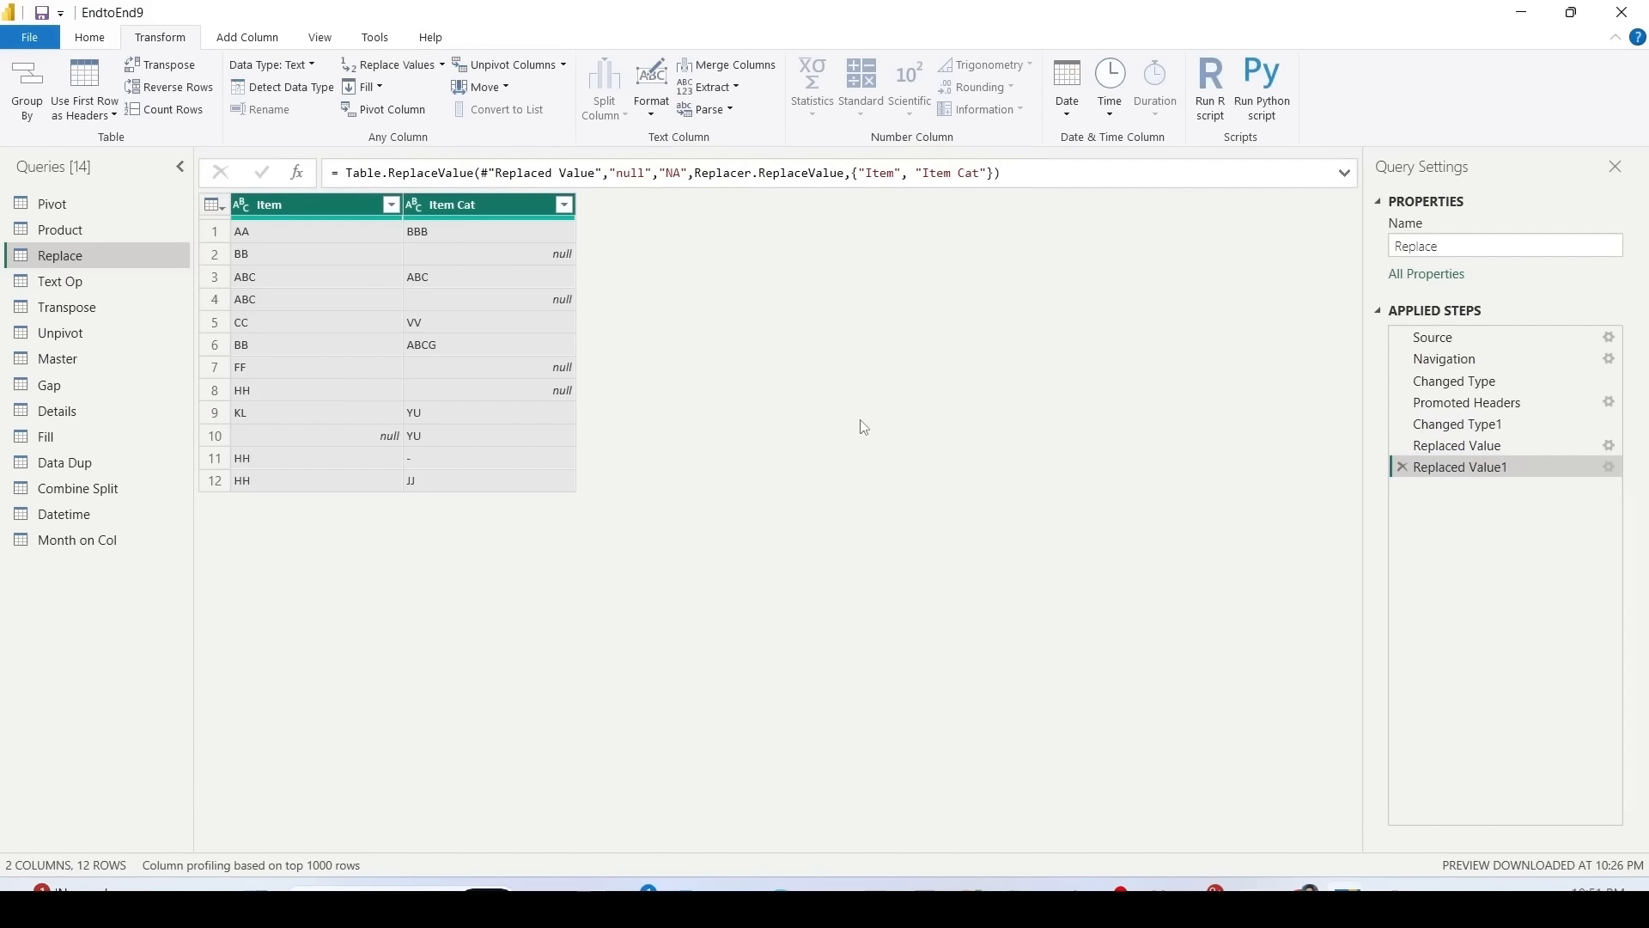
Step: Remove the quotation marks around null in the formula of the step that replaces null with NA
{"action": "left_click", "coordinate": [648, 172]}
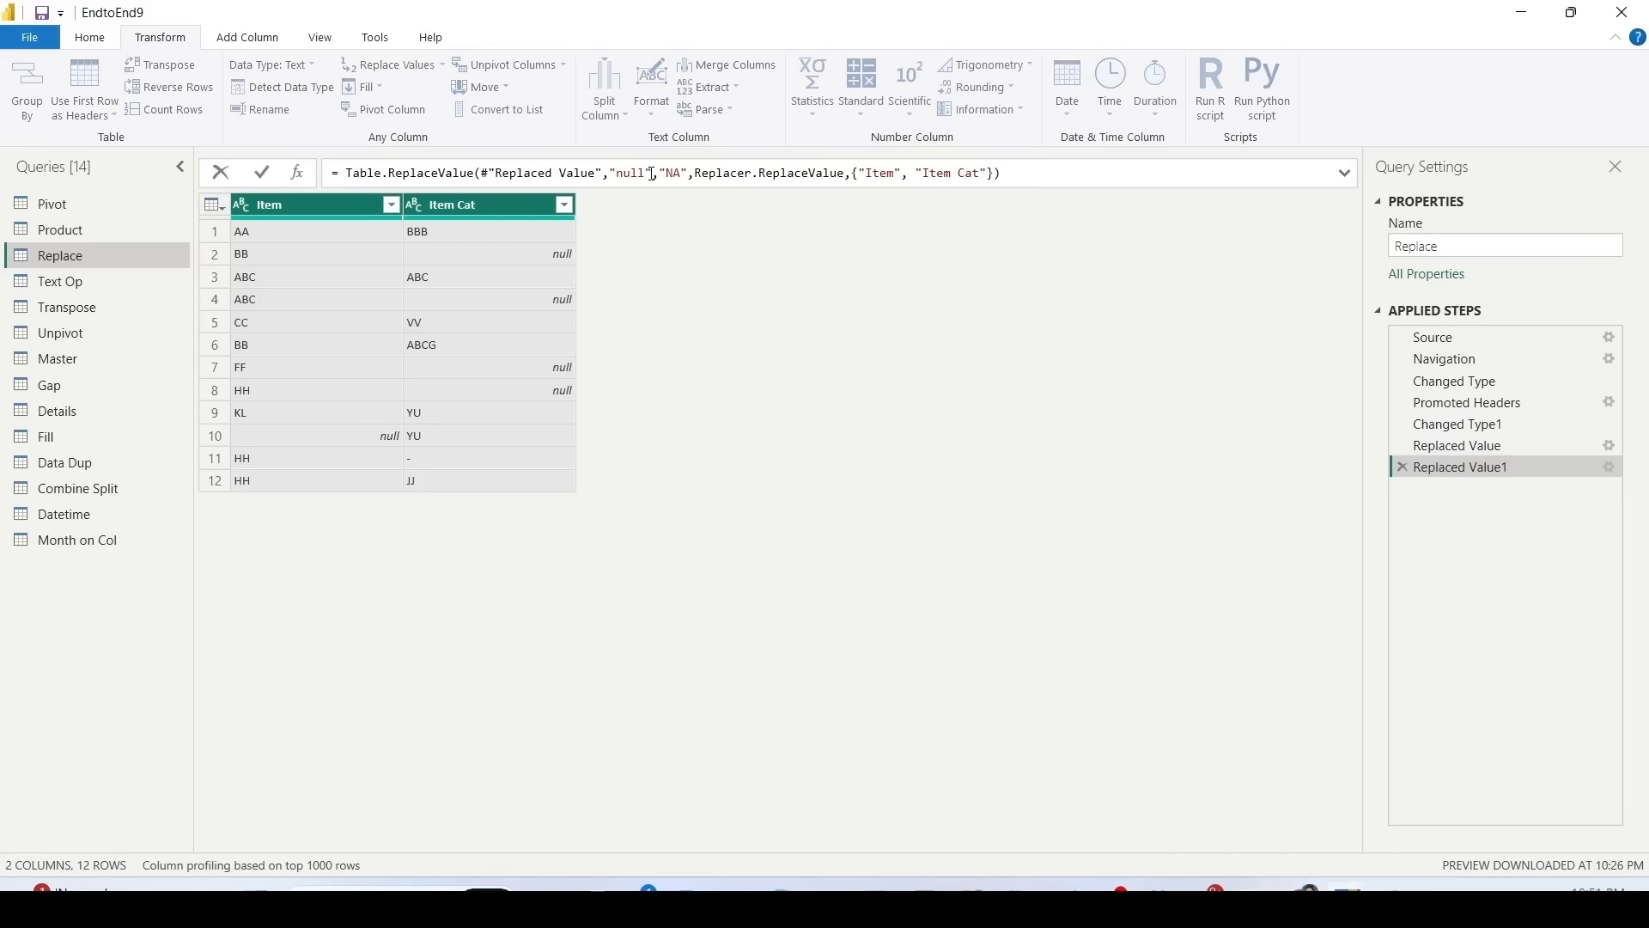
{"action": "key", "text": "Delete"}
{"action": "key", "text": "Left"}
{"action": "key", "text": "Left"}
{"action": "key", "text": "Left"}
{"action": "key", "text": "Left"}
{"action": "key", "text": "BackSpace"}
{"action": "key", "text": "Return"}
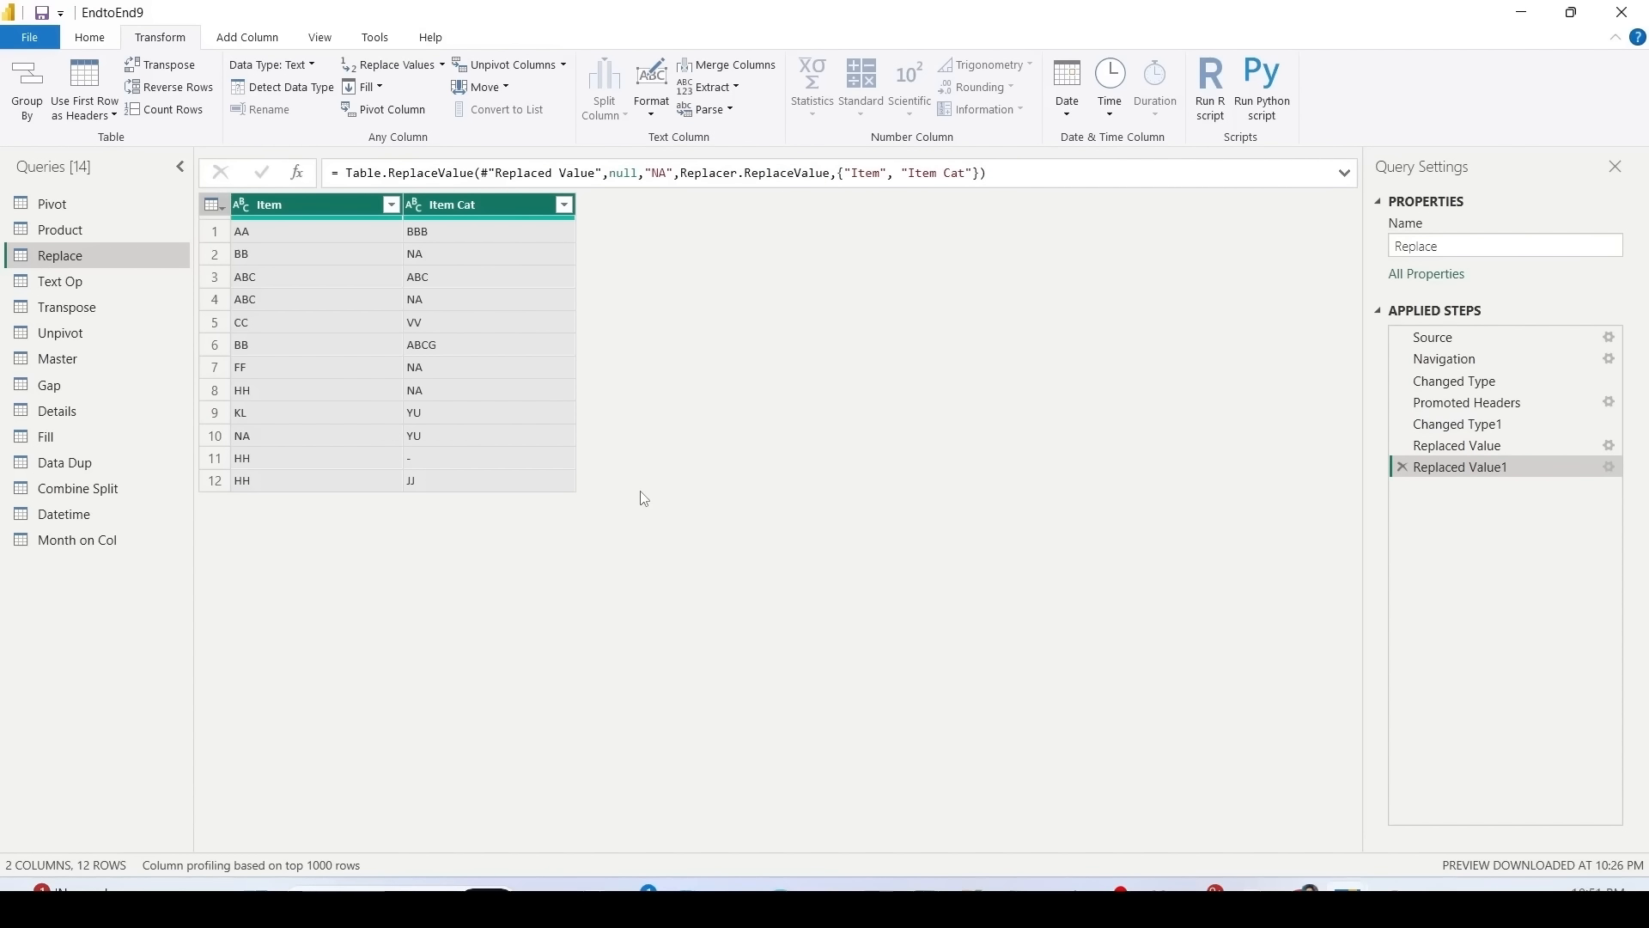
Step: Replace the hyphen value in the Item Cat column with null
{"action": "left_click", "coordinate": [416, 462]}
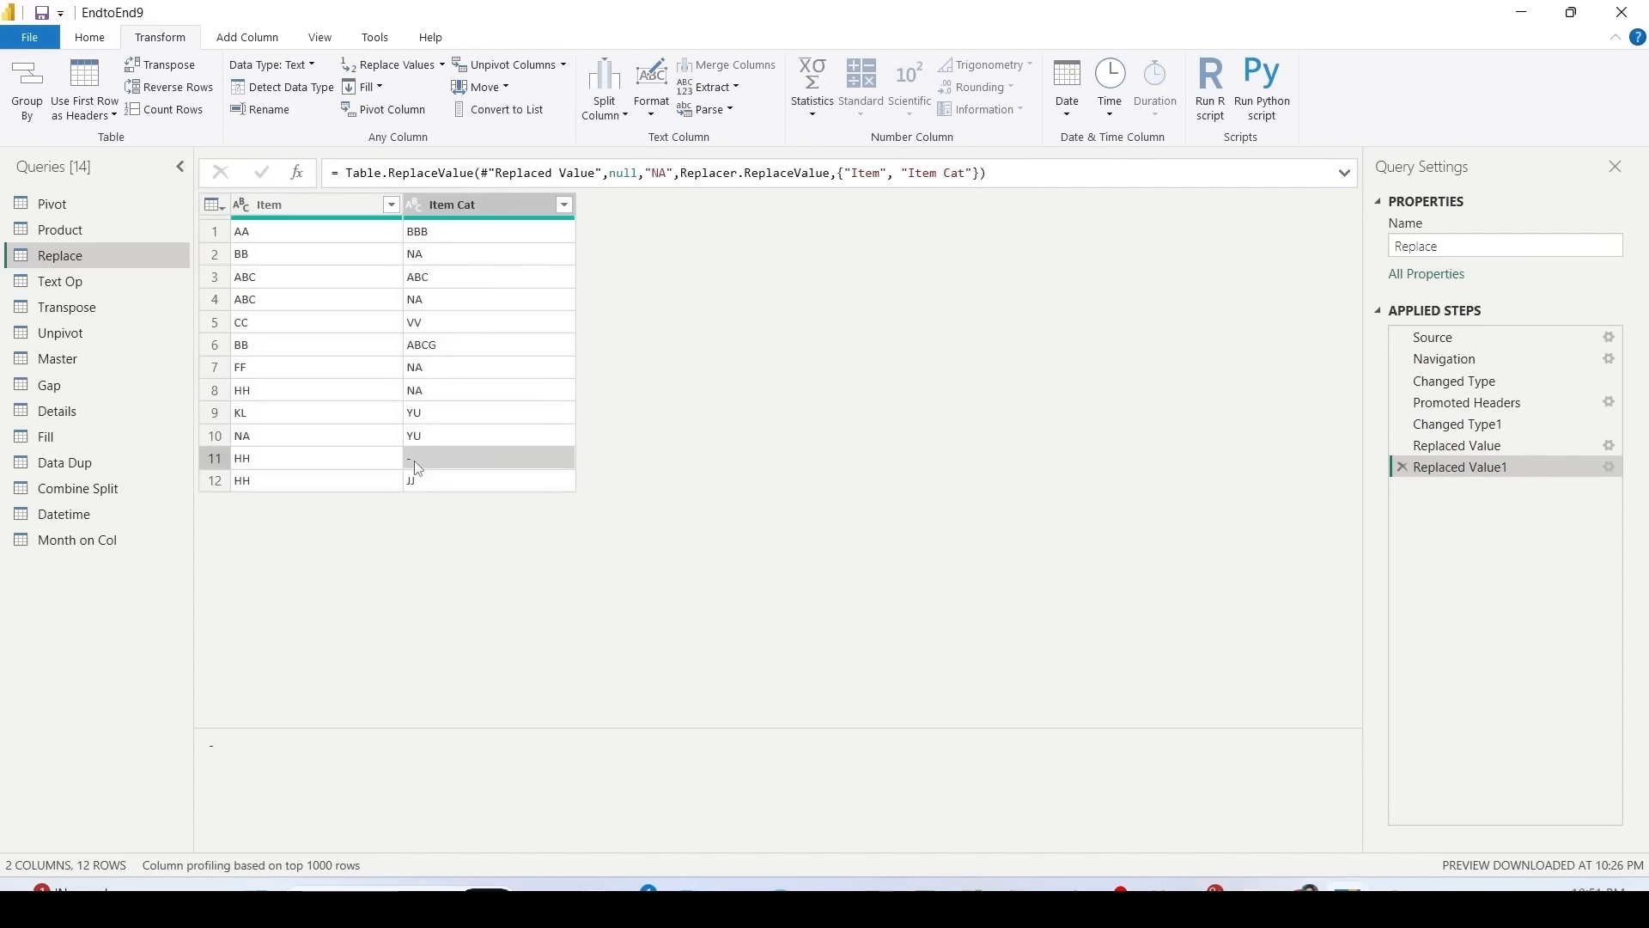
{"action": "right_click", "coordinate": [418, 468]}
{"action": "left_click", "coordinate": [464, 522]}
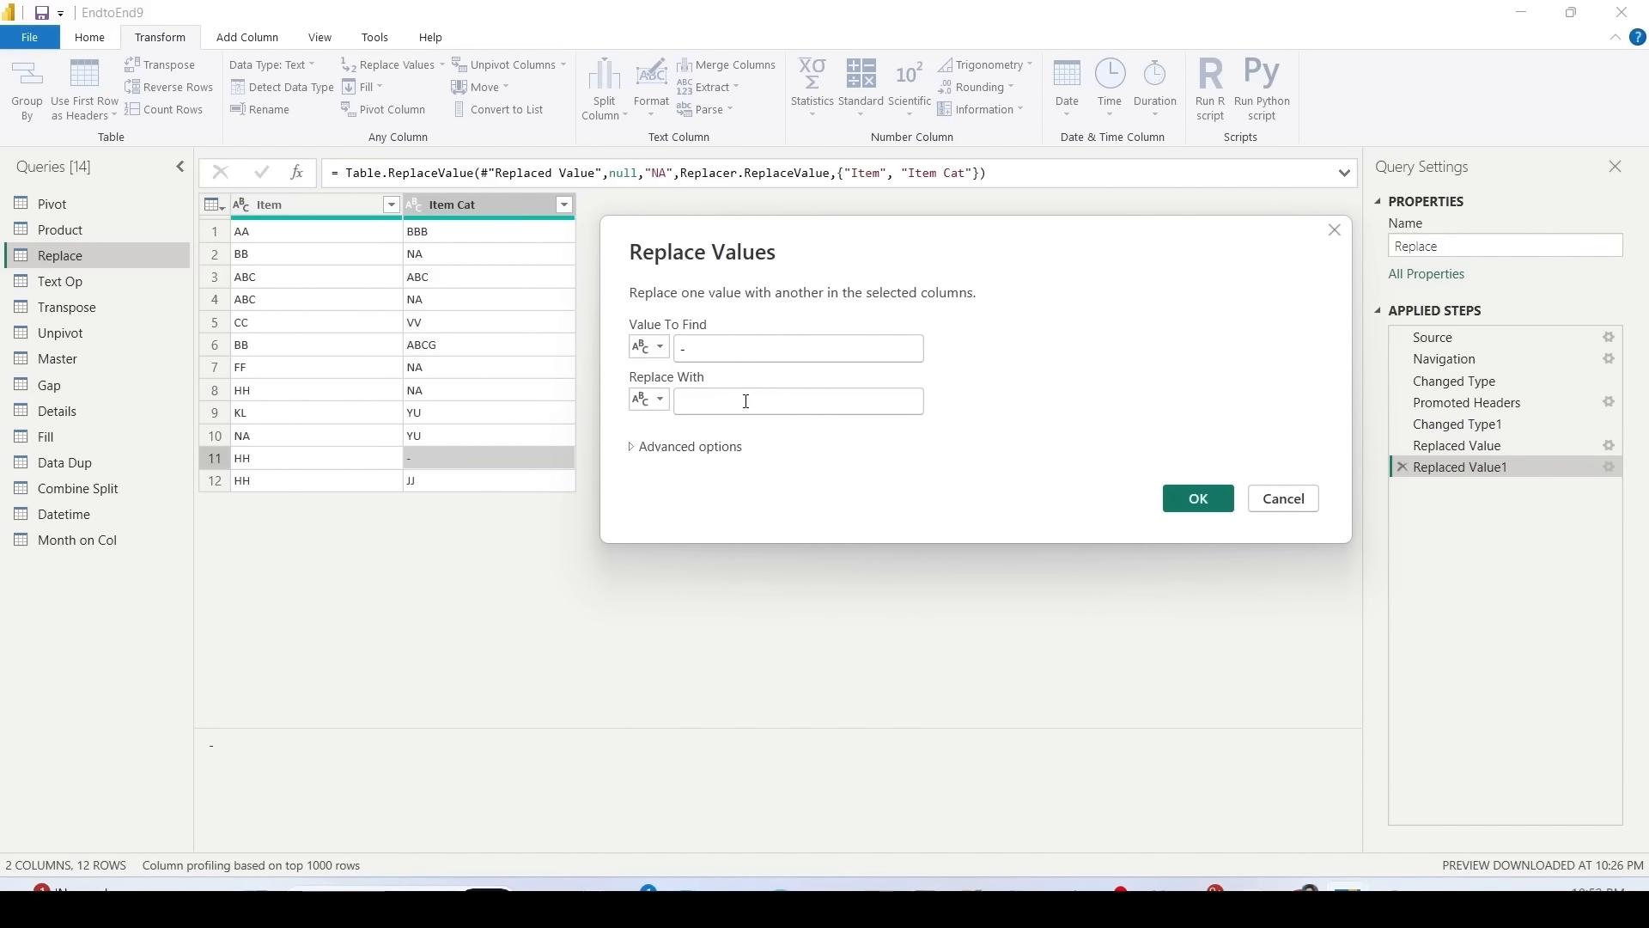
{"action": "type", "text": "null"}
{"action": "left_click", "coordinate": [1194, 499]}
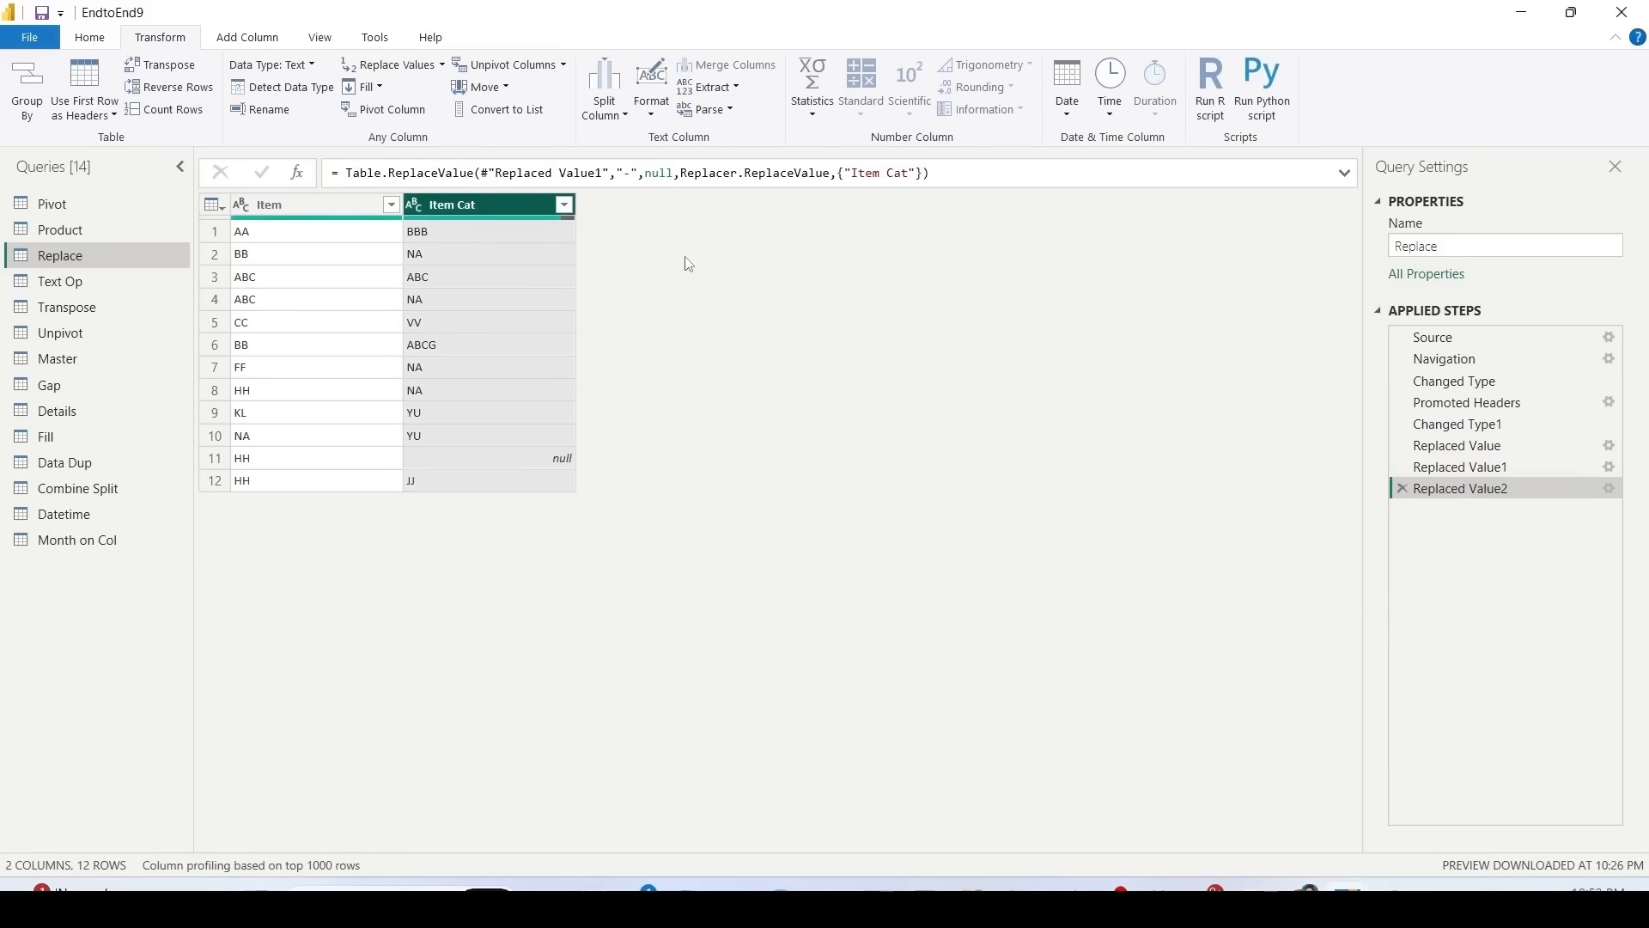
Step: Examine the formulas of the applied steps that replace the hyphen with null and GG with ABC
{"action": "mouse_move", "coordinate": [322, 155]}
{"action": "left_mouse_down"}
{"action": "mouse_move", "coordinate": [673, 194]}
{"action": "mouse_move", "coordinate": [968, 182]}
{"action": "left_mouse_up"}
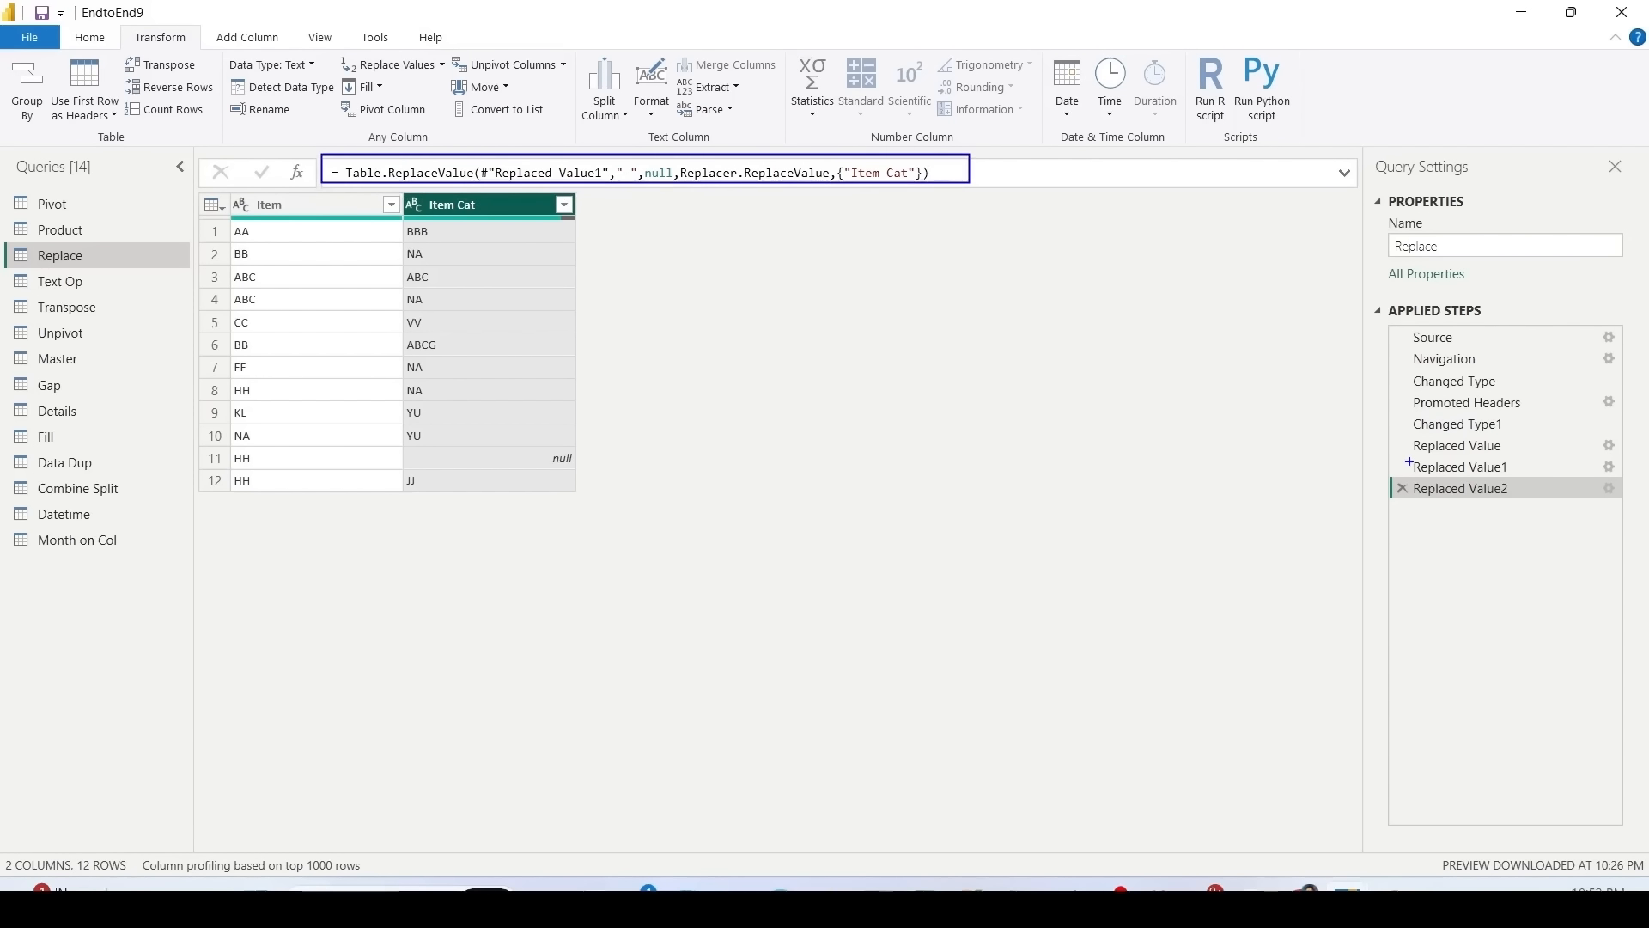
{"action": "left_click_drag", "start_coordinate": [1401, 459], "coordinate": [1544, 477]}
{"action": "mouse_move", "coordinate": [613, 162]}
{"action": "left_mouse_down"}
{"action": "mouse_move", "coordinate": [677, 192]}
{"action": "mouse_move", "coordinate": [966, 190]}
{"action": "left_mouse_up"}
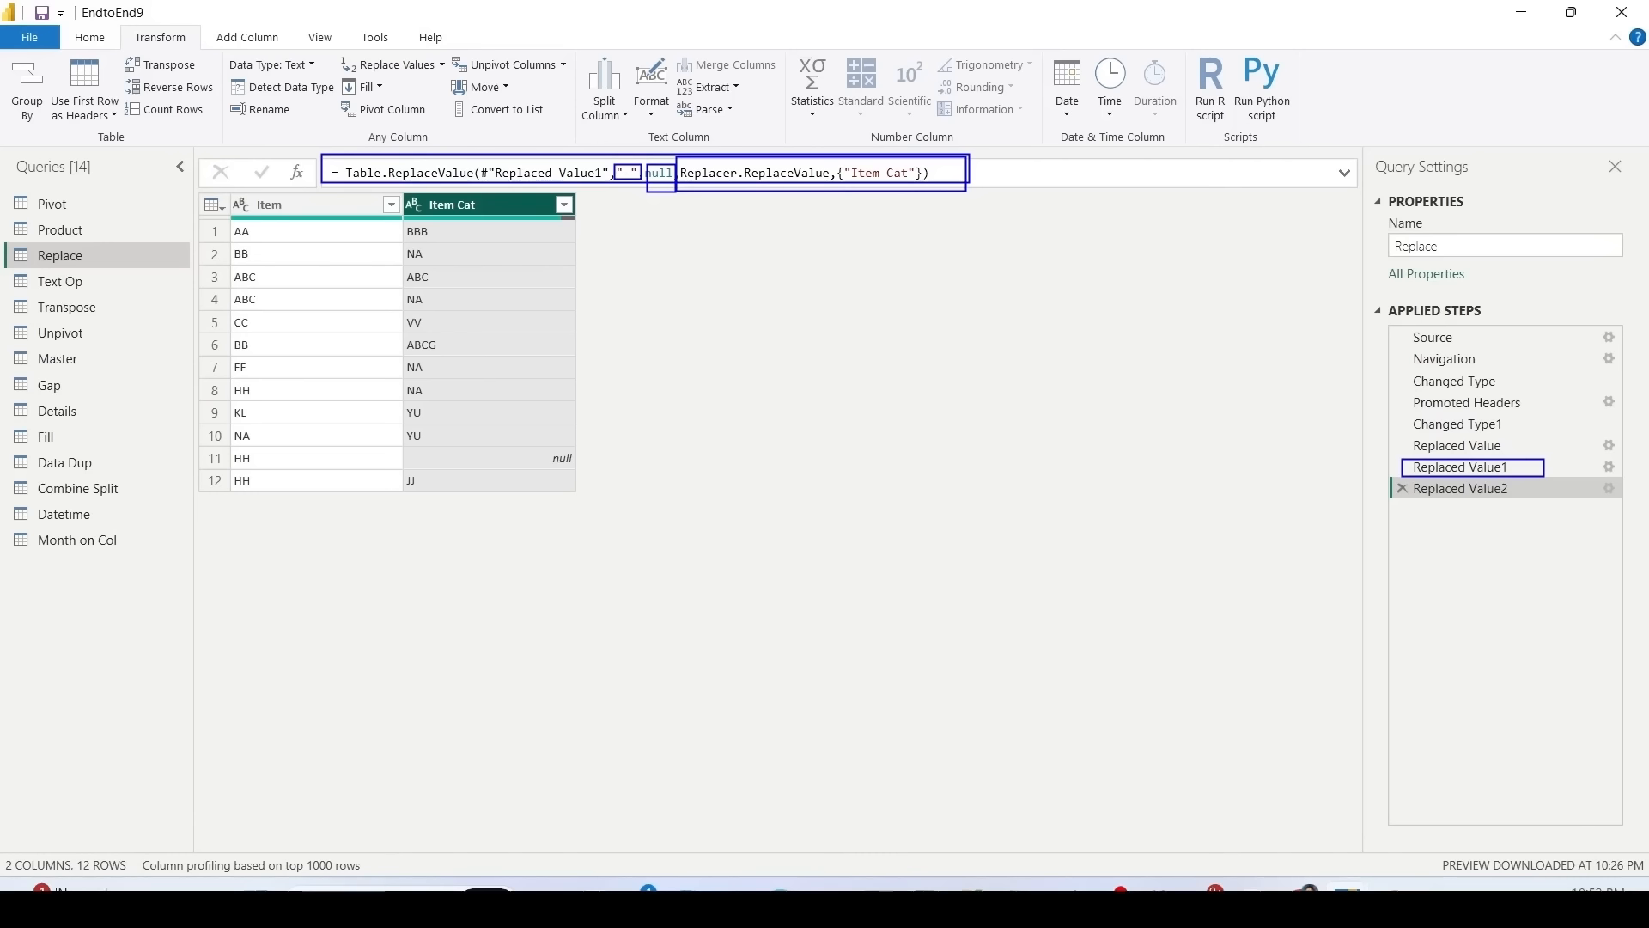
{"action": "left_click", "coordinate": [1443, 446]}
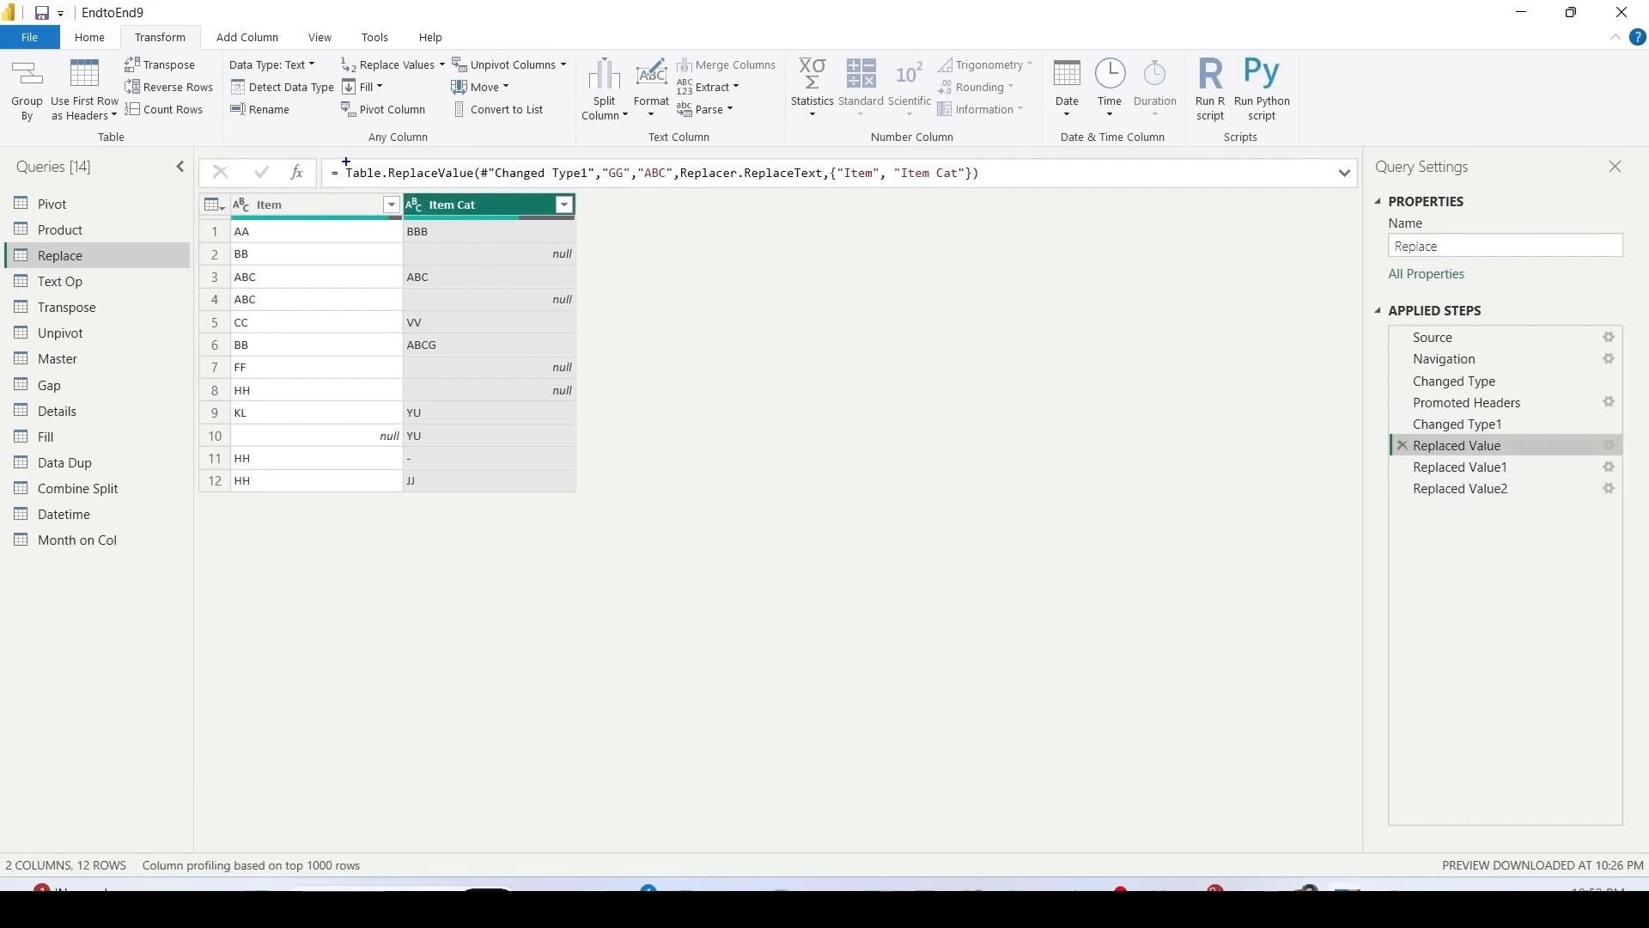
{"action": "mouse_move", "coordinate": [325, 156]}
{"action": "left_mouse_down"}
{"action": "mouse_move", "coordinate": [829, 204]}
{"action": "mouse_move", "coordinate": [984, 189]}
{"action": "left_mouse_up"}
{"action": "key", "text": "Escape"}
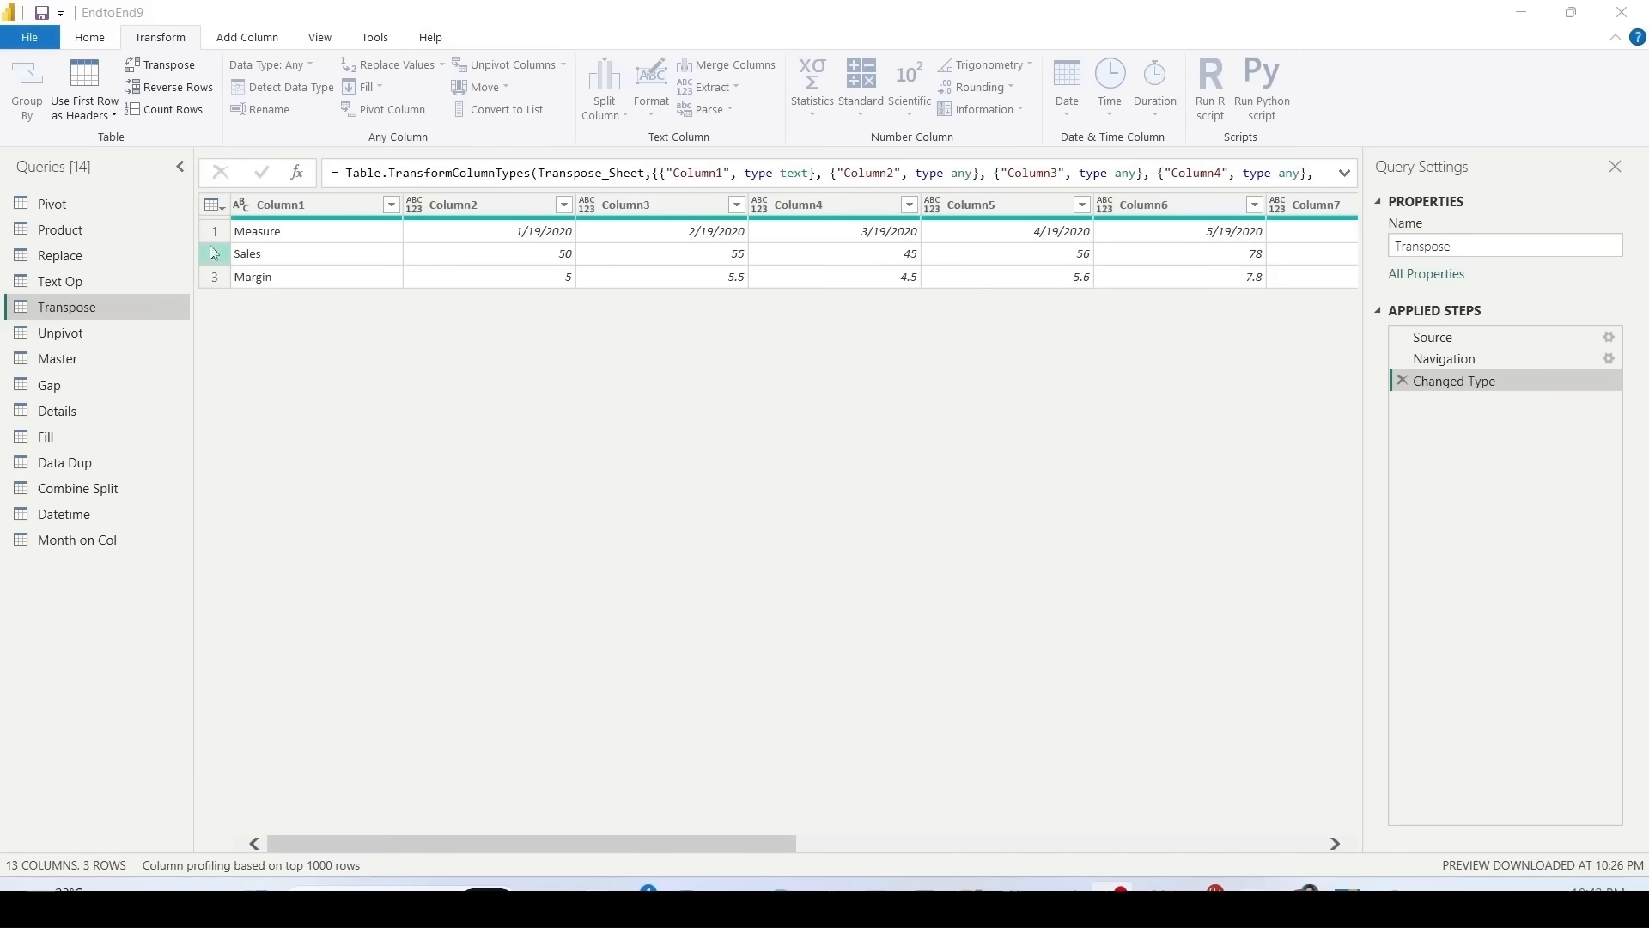
Step: Transpose the table of the Transpose query so its rows become columns
{"action": "left_click", "coordinate": [208, 206]}
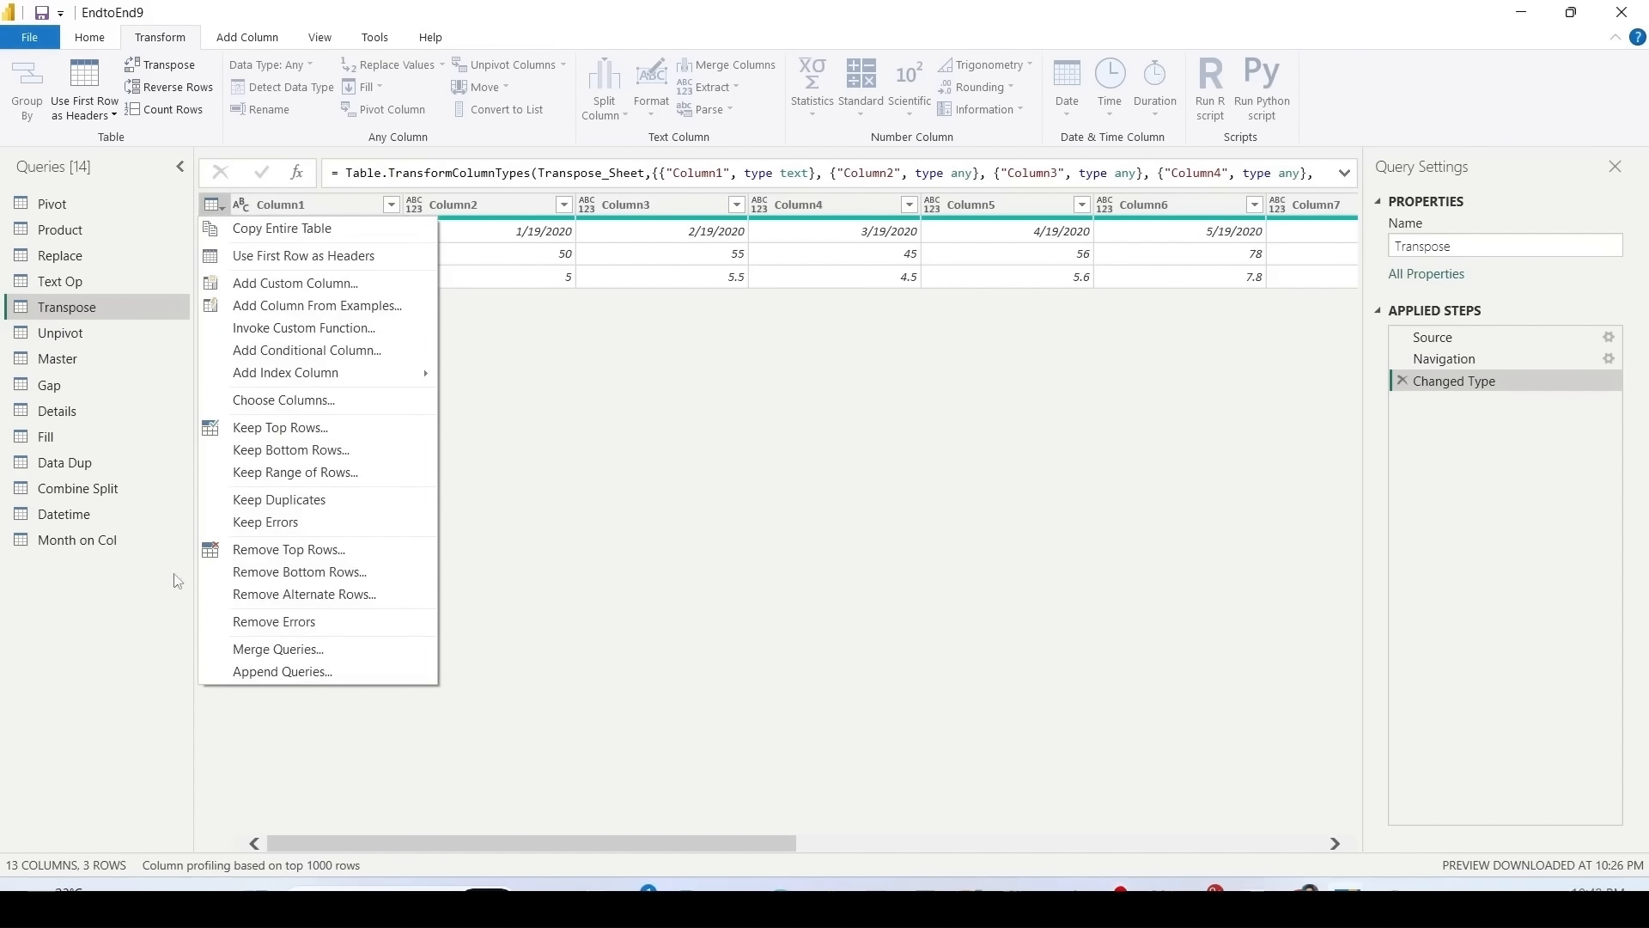
{"action": "left_click", "coordinate": [123, 708]}
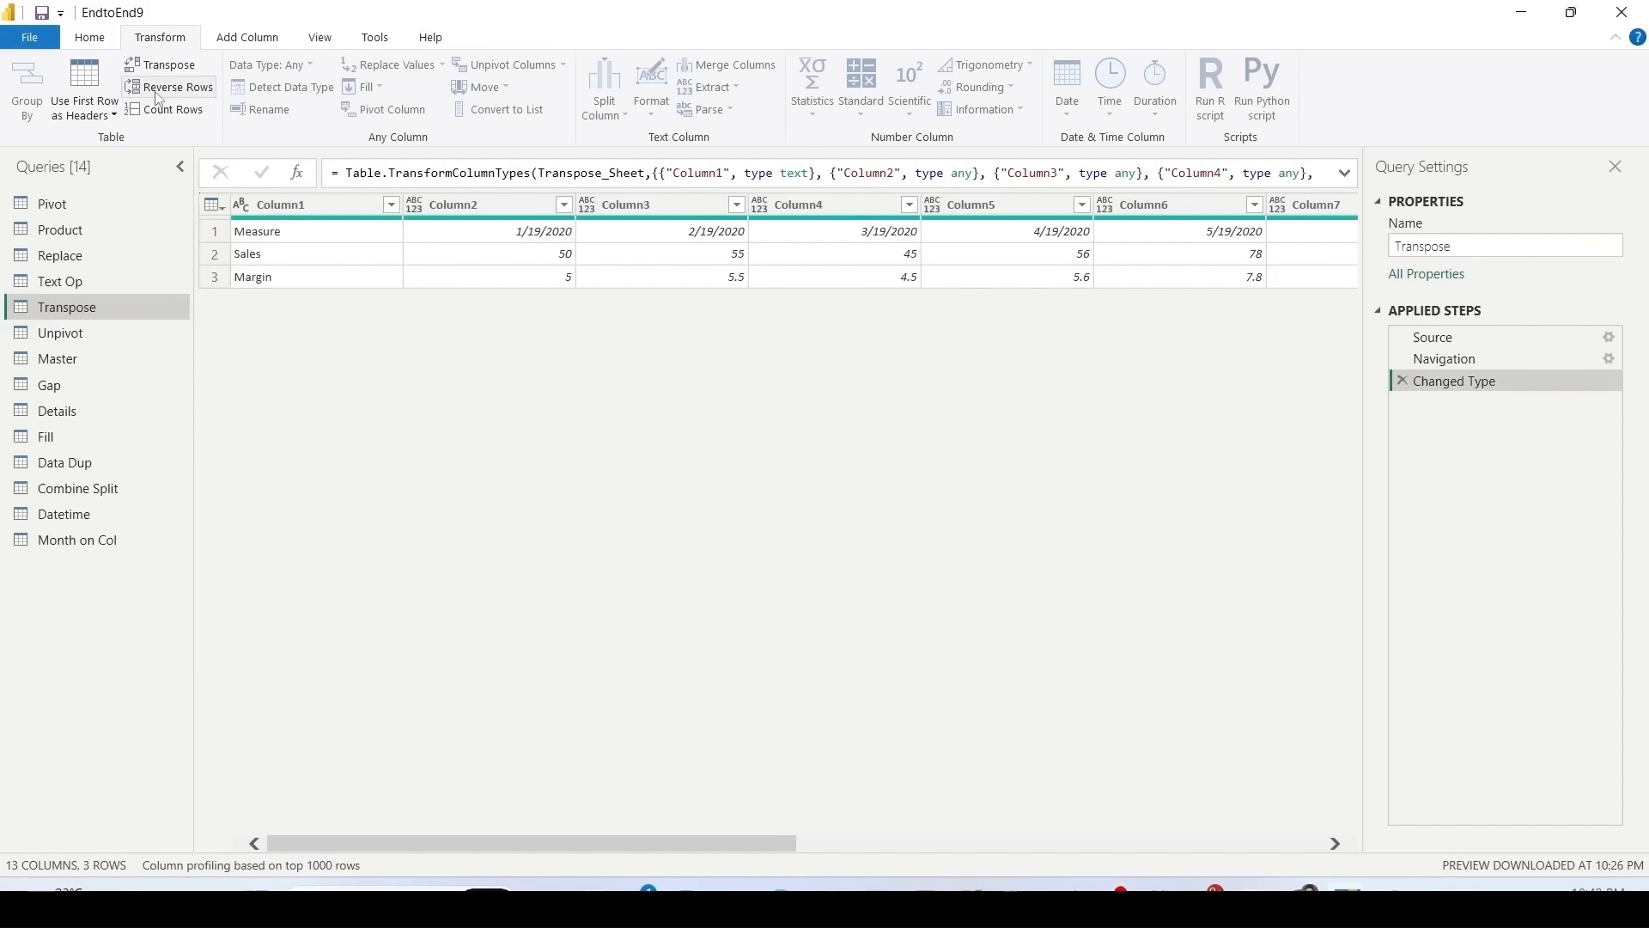
{"action": "key", "text": "ctrl+2"}
{"action": "left_click_drag", "start_coordinate": [126, 24], "coordinate": [192, 49]}
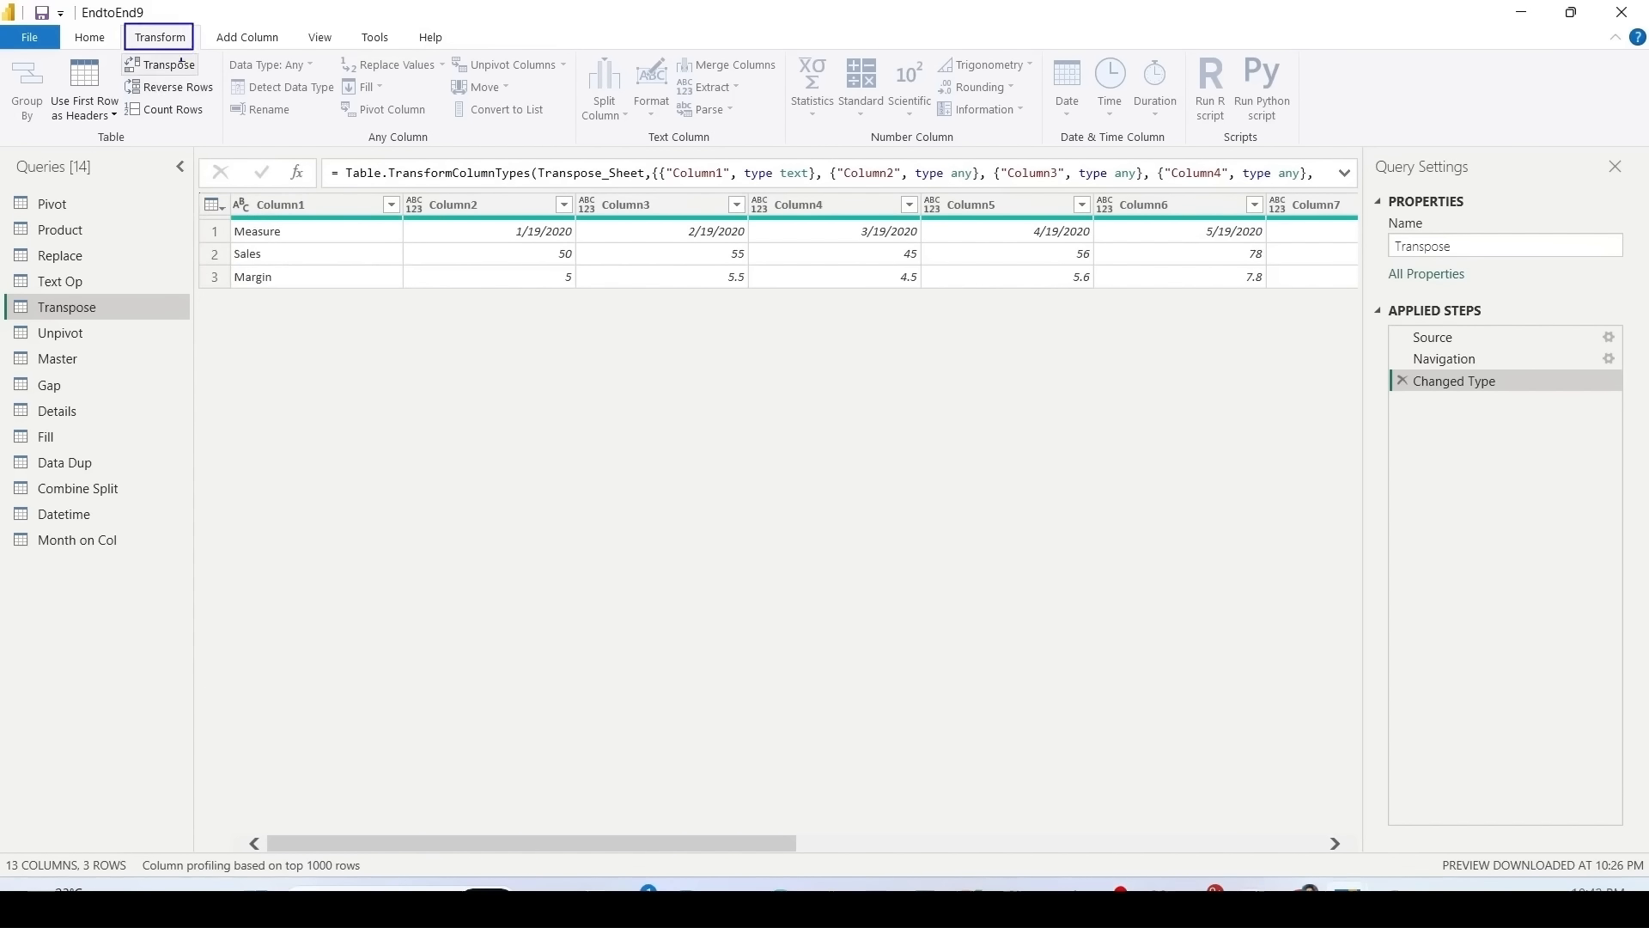
{"action": "left_click", "coordinate": [169, 67]}
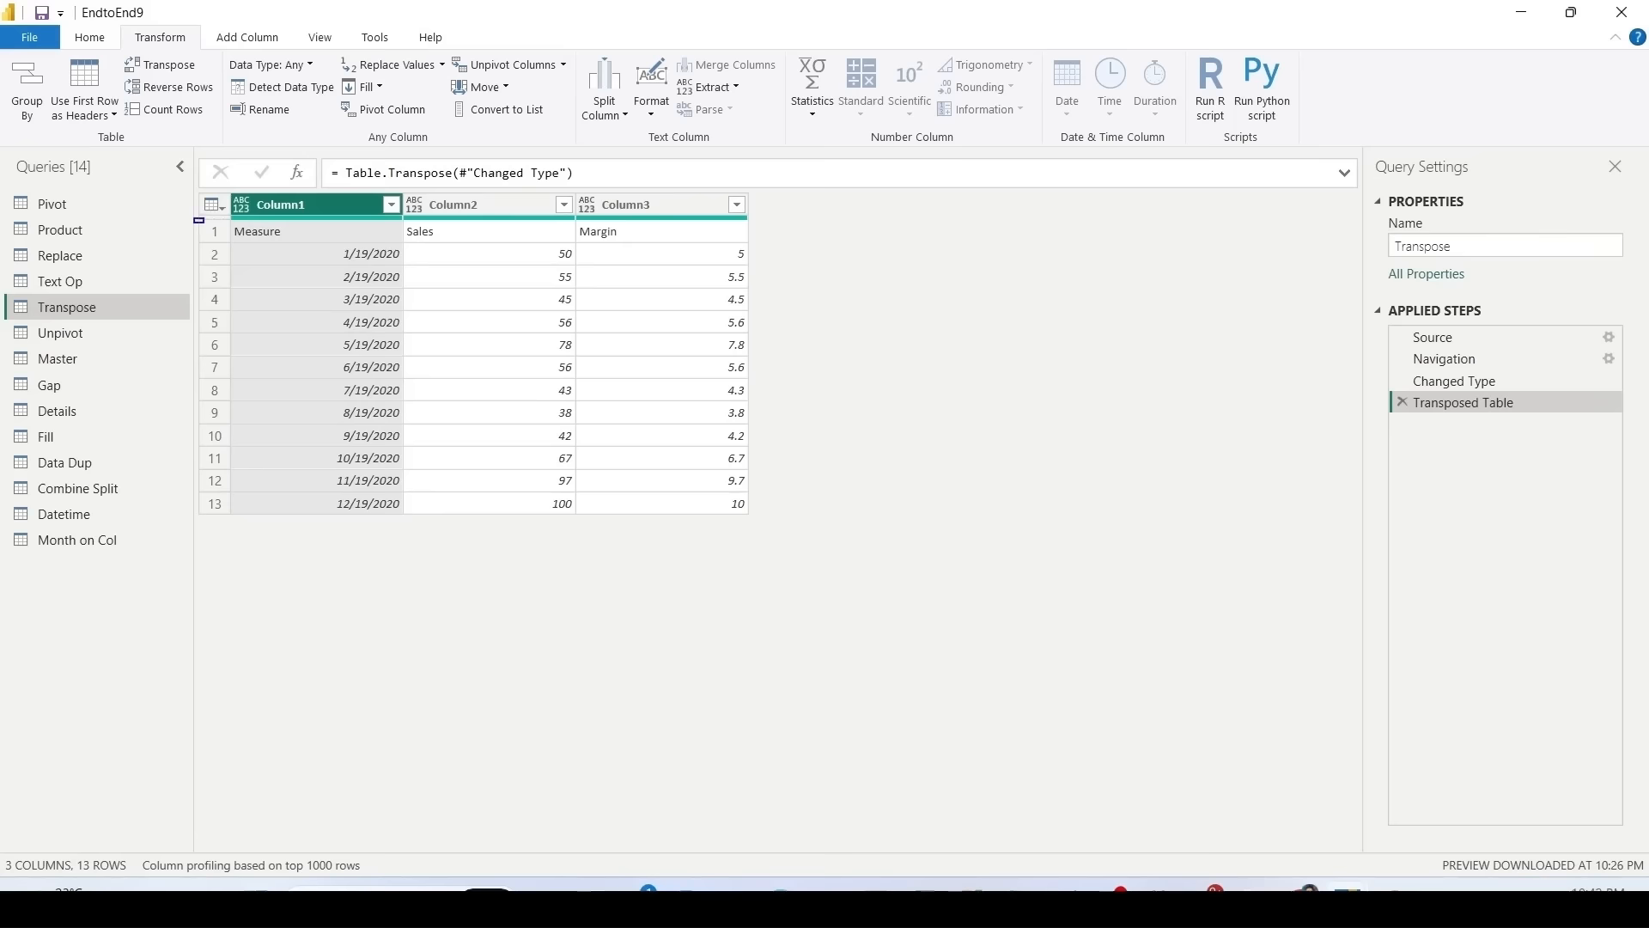
Step: Promote the first row of the Transpose query to column headers
{"action": "left_click_drag", "start_coordinate": [194, 217], "coordinate": [741, 247]}
{"action": "left_click", "coordinate": [94, 47]}
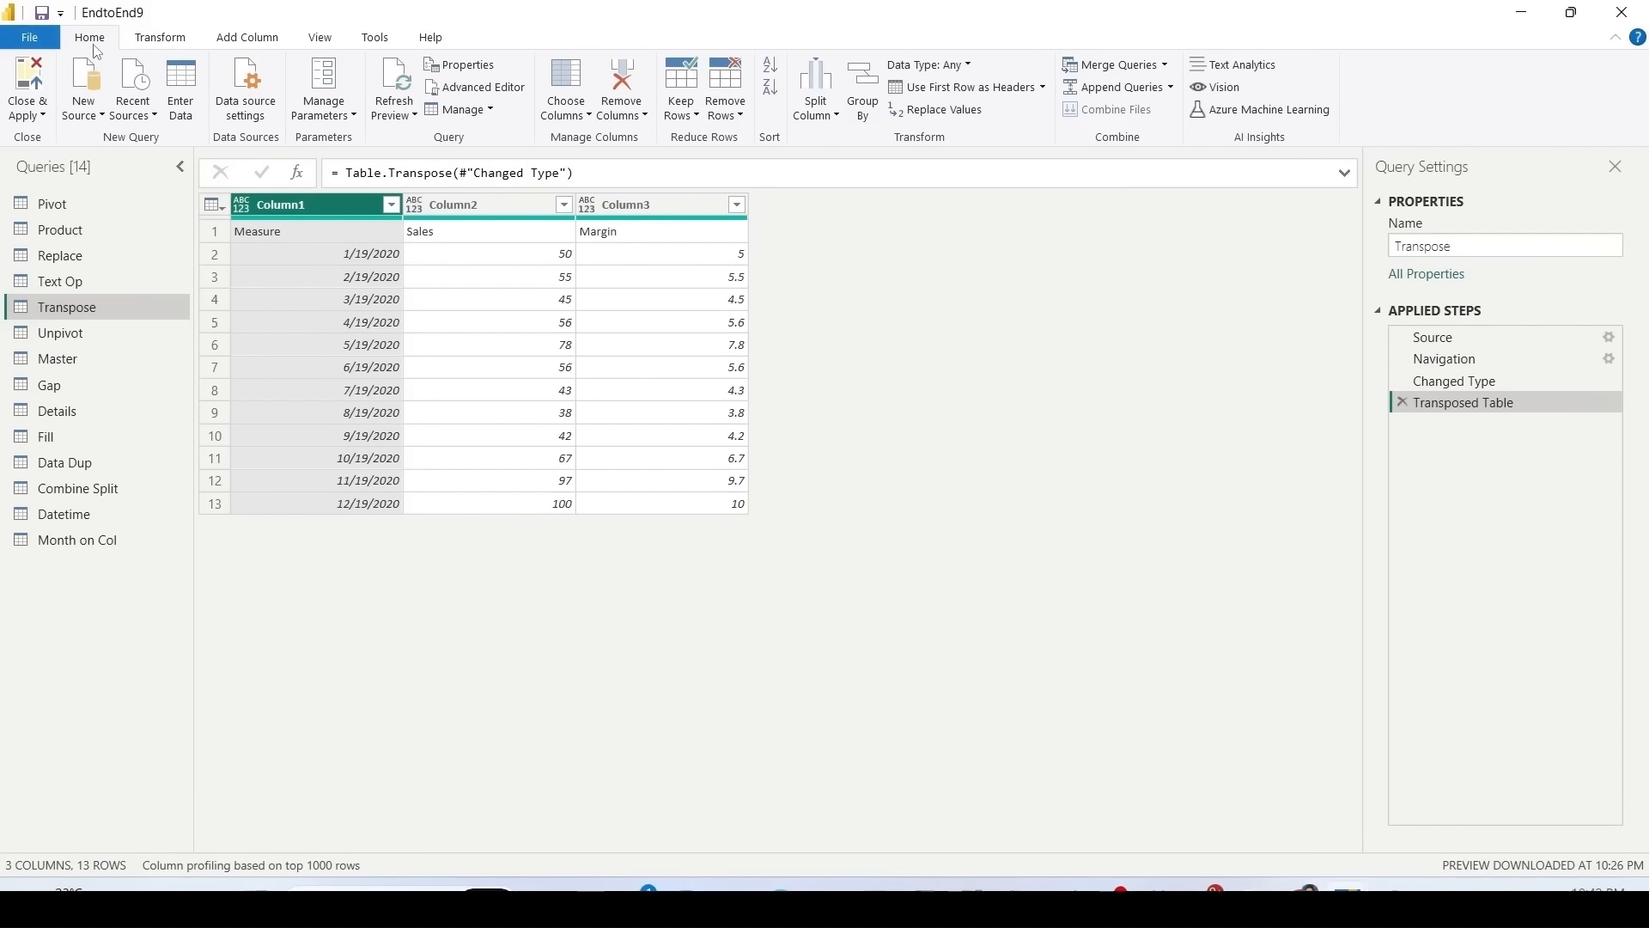
{"action": "left_click_drag", "start_coordinate": [880, 76], "coordinate": [1056, 101]}
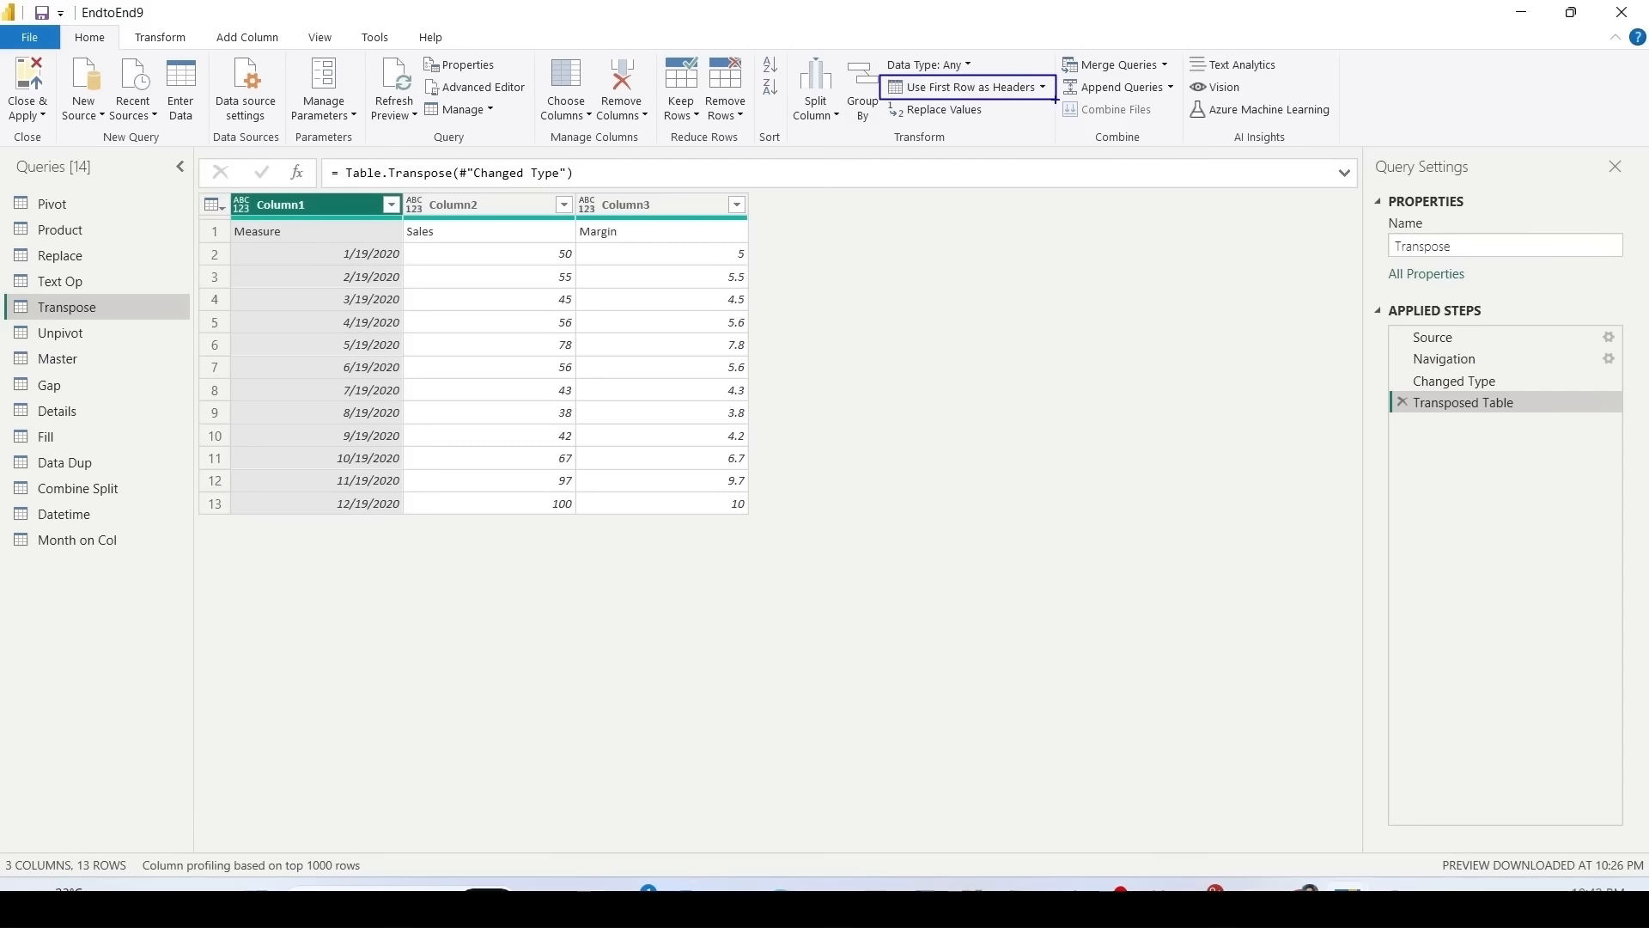
{"action": "left_click", "coordinate": [1043, 90]}
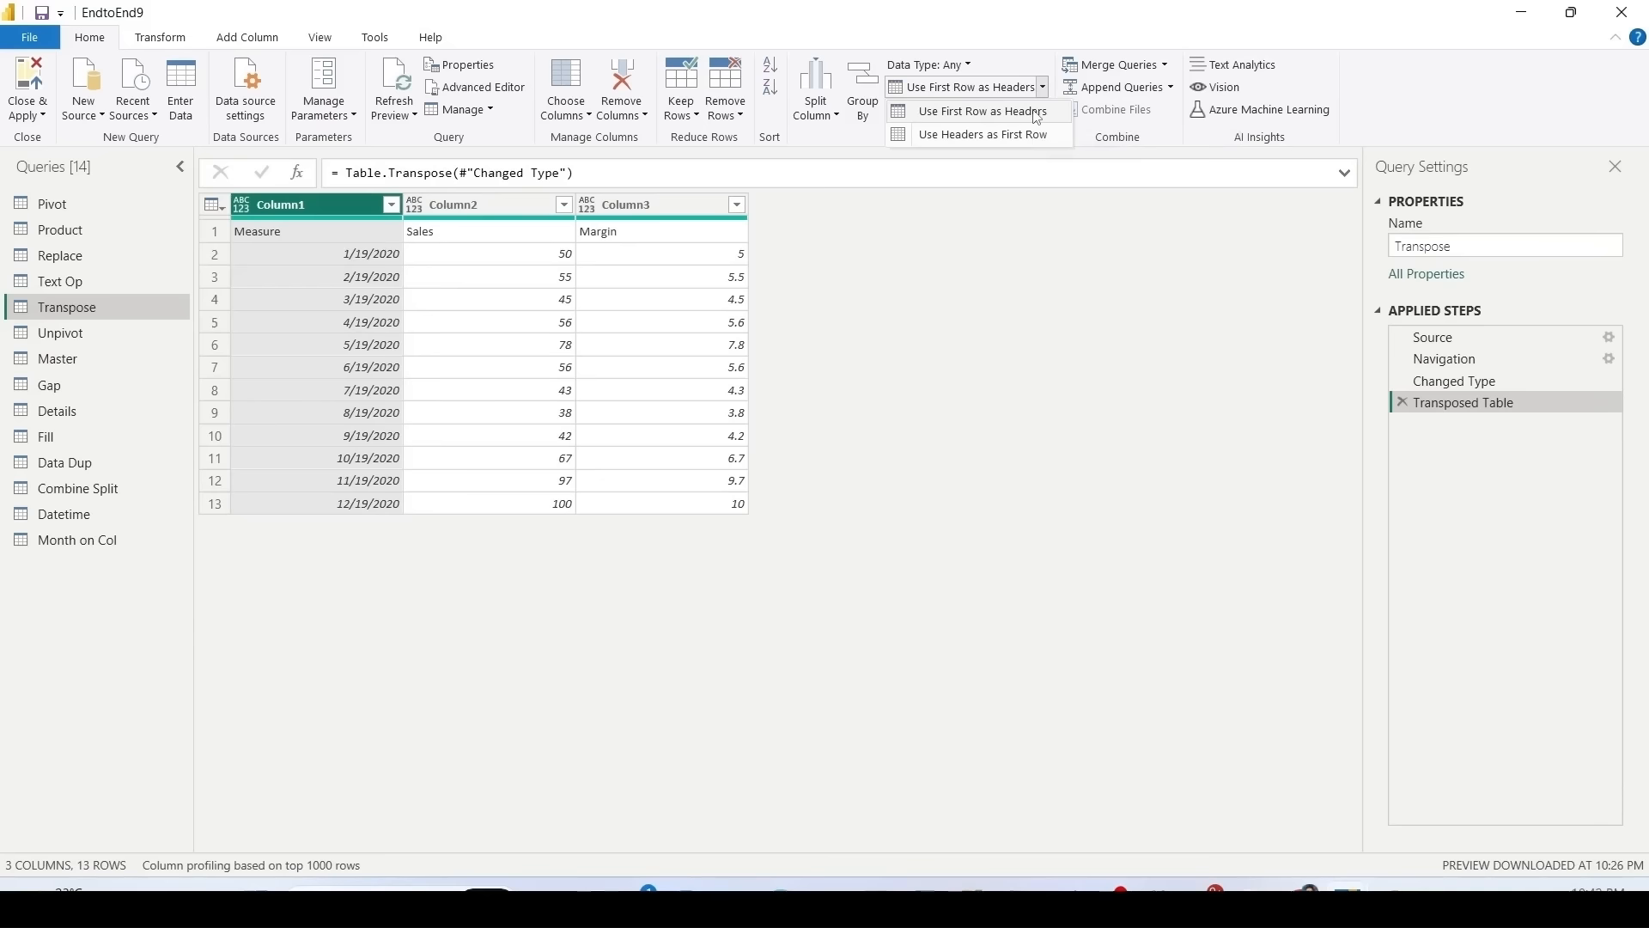
{"action": "left_click", "coordinate": [1038, 114]}
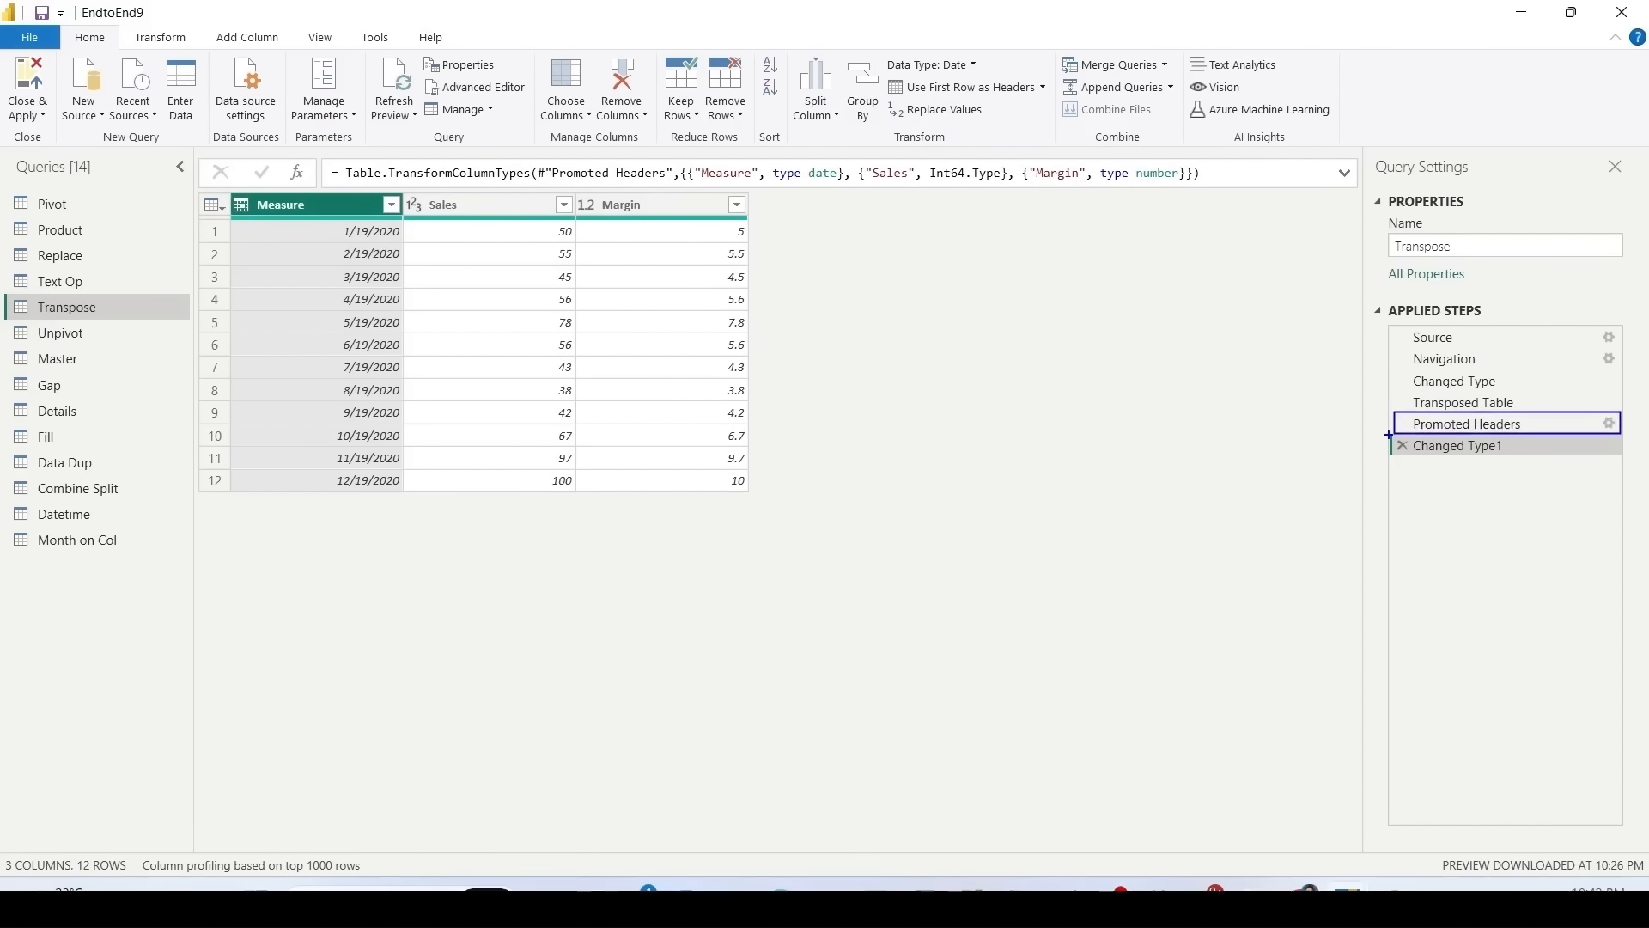
{"action": "left_click_drag", "start_coordinate": [1389, 433], "coordinate": [1625, 458]}
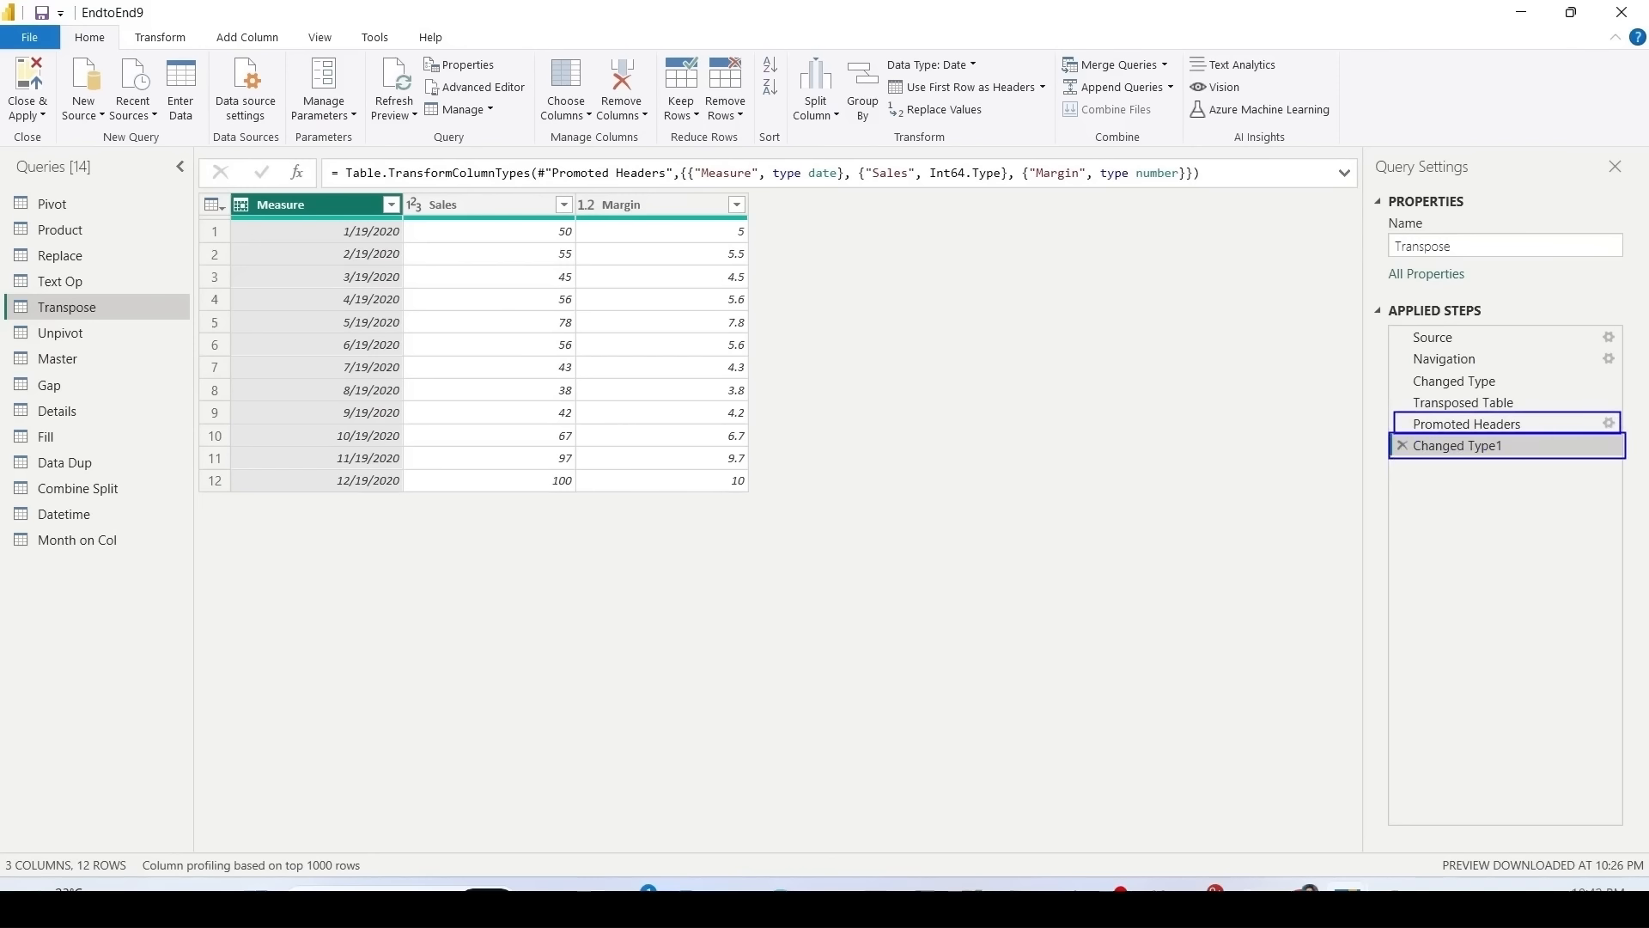
{"action": "mouse_move", "coordinate": [679, 157]}
{"action": "left_mouse_down"}
{"action": "mouse_move", "coordinate": [855, 188]}
{"action": "mouse_move", "coordinate": [1213, 189]}
{"action": "left_mouse_up"}
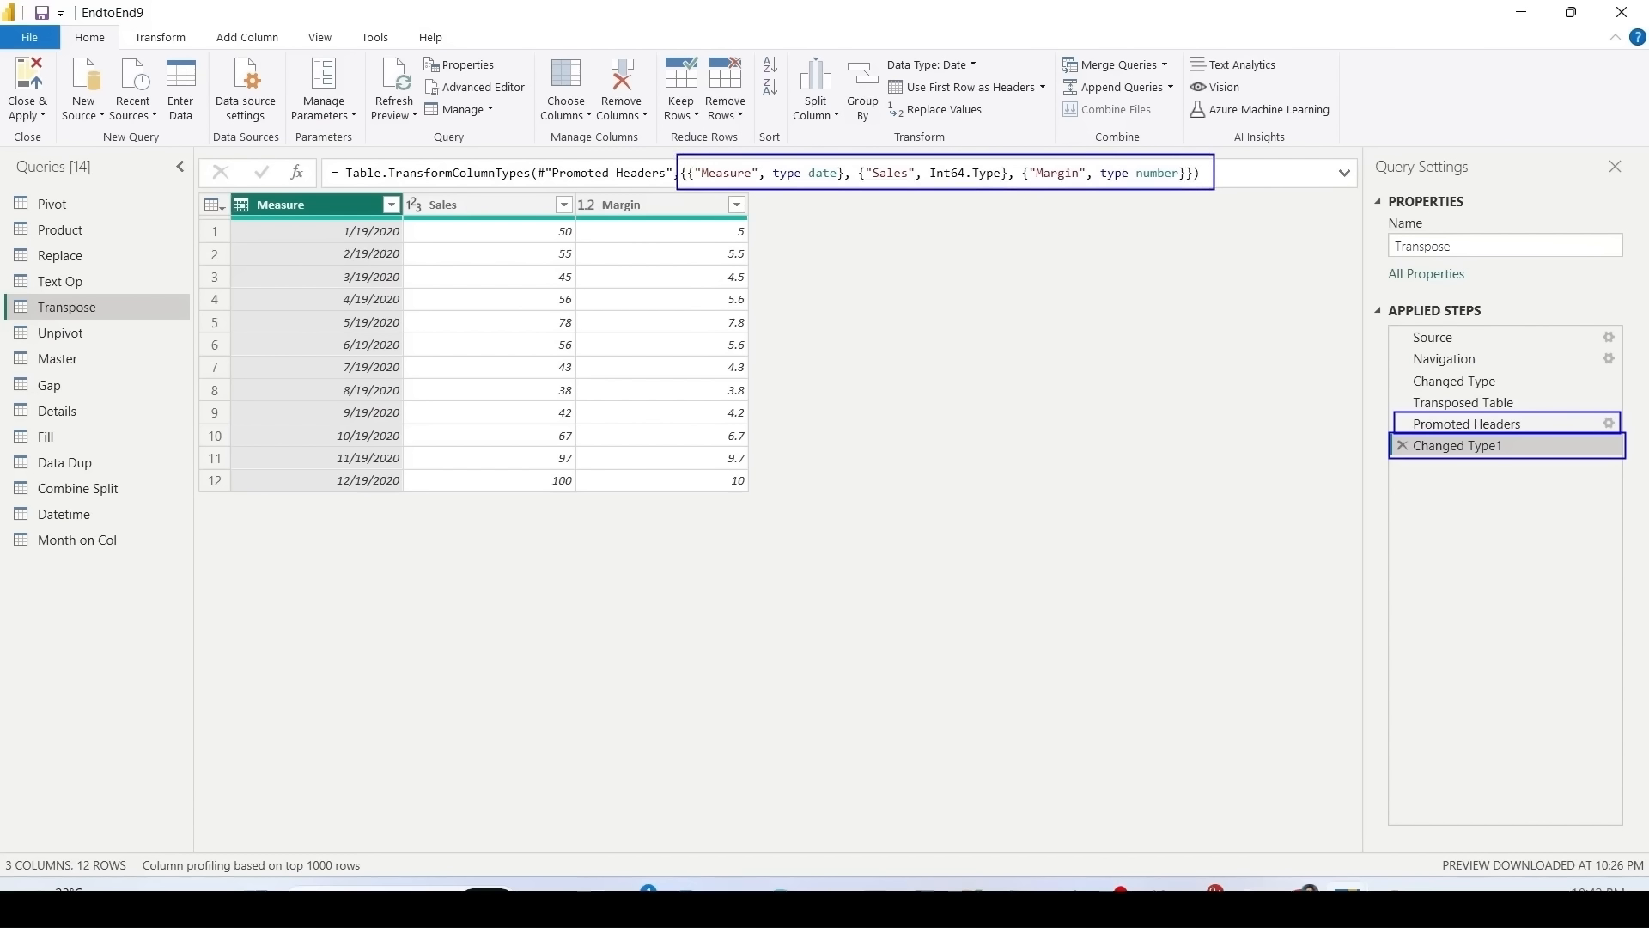
{"action": "key", "text": "Escape"}
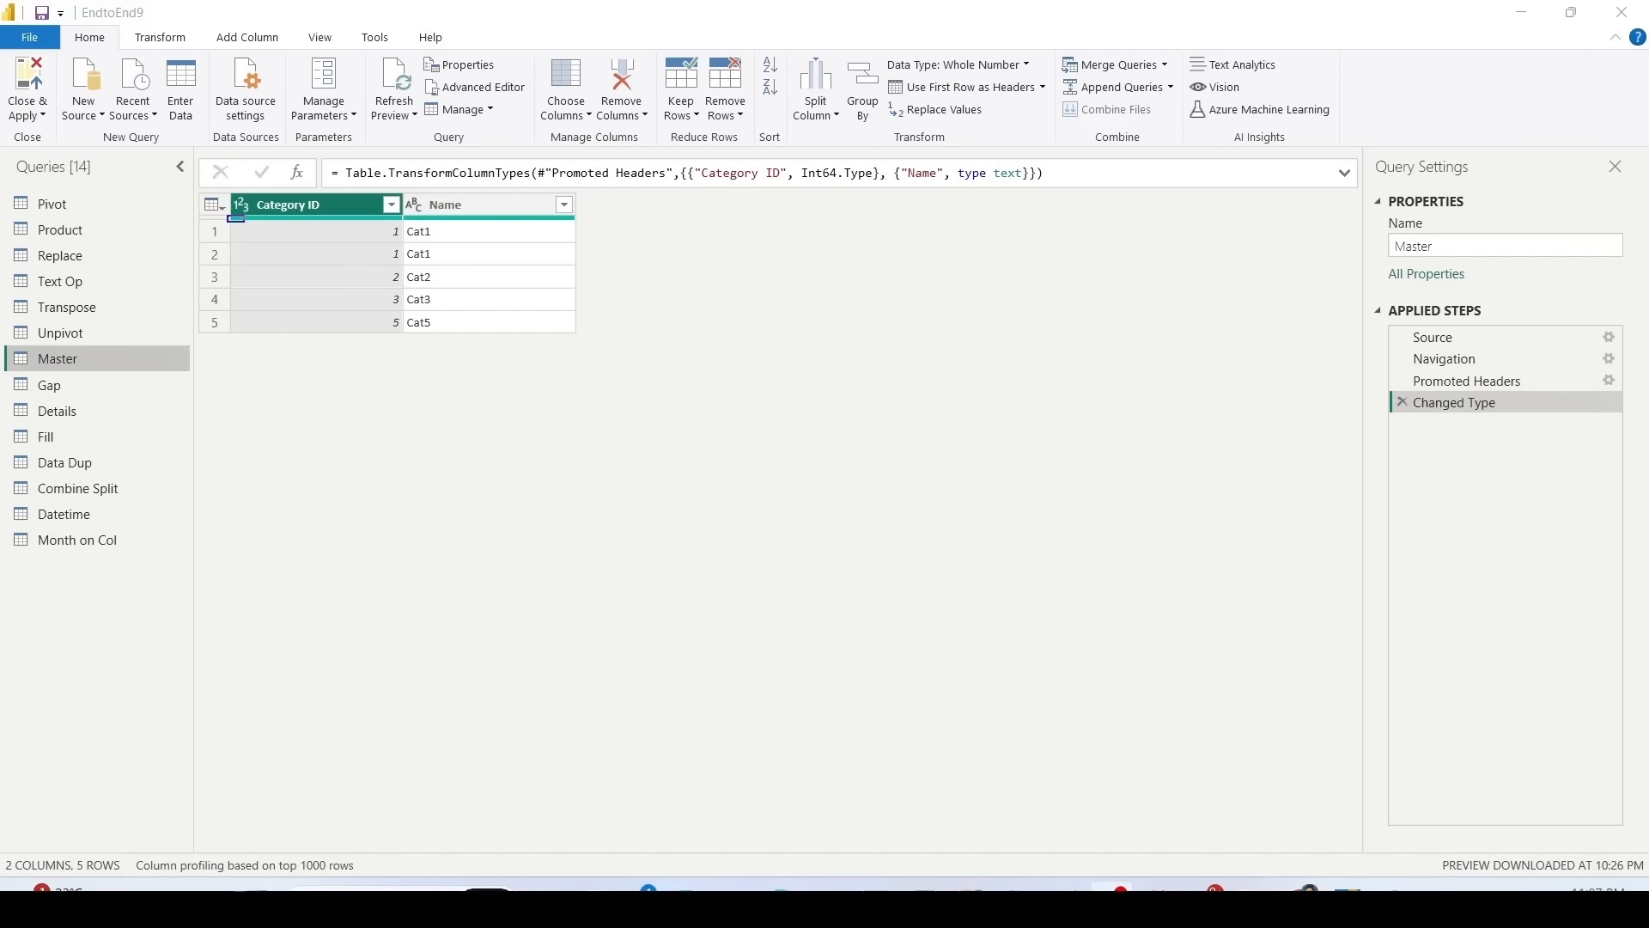
Step: Compare the Category ID values of the Master query with the Cat ID values of the Details query
{"action": "left_click_drag", "start_coordinate": [226, 216], "coordinate": [577, 267]}
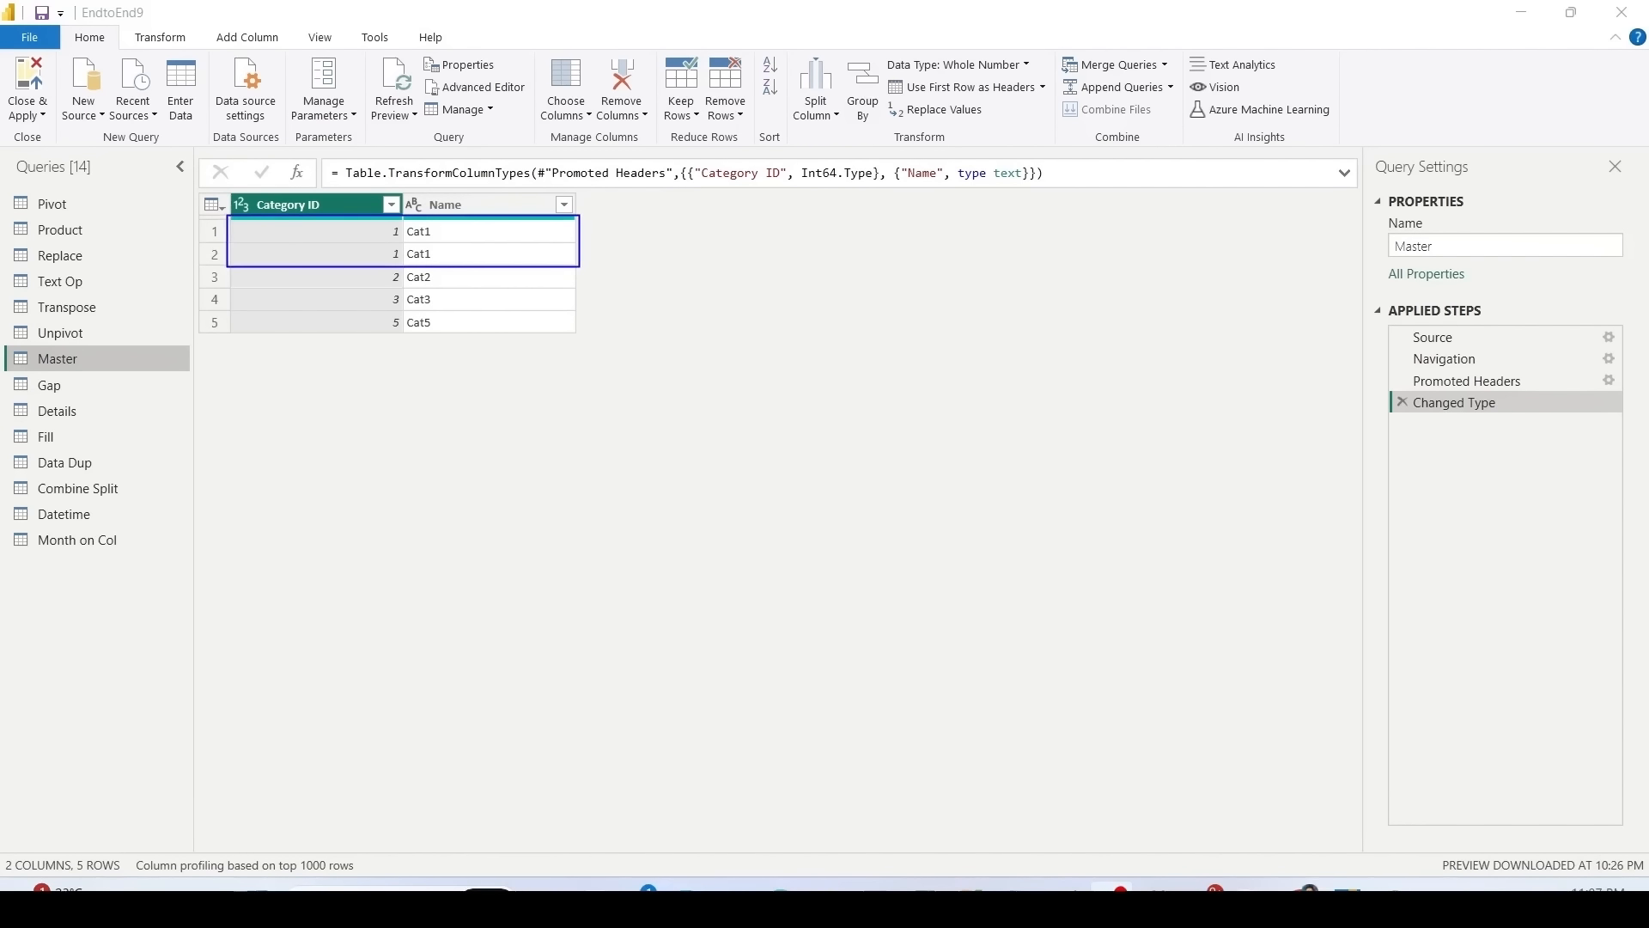
{"action": "left_click_drag", "start_coordinate": [229, 187], "coordinate": [402, 337]}
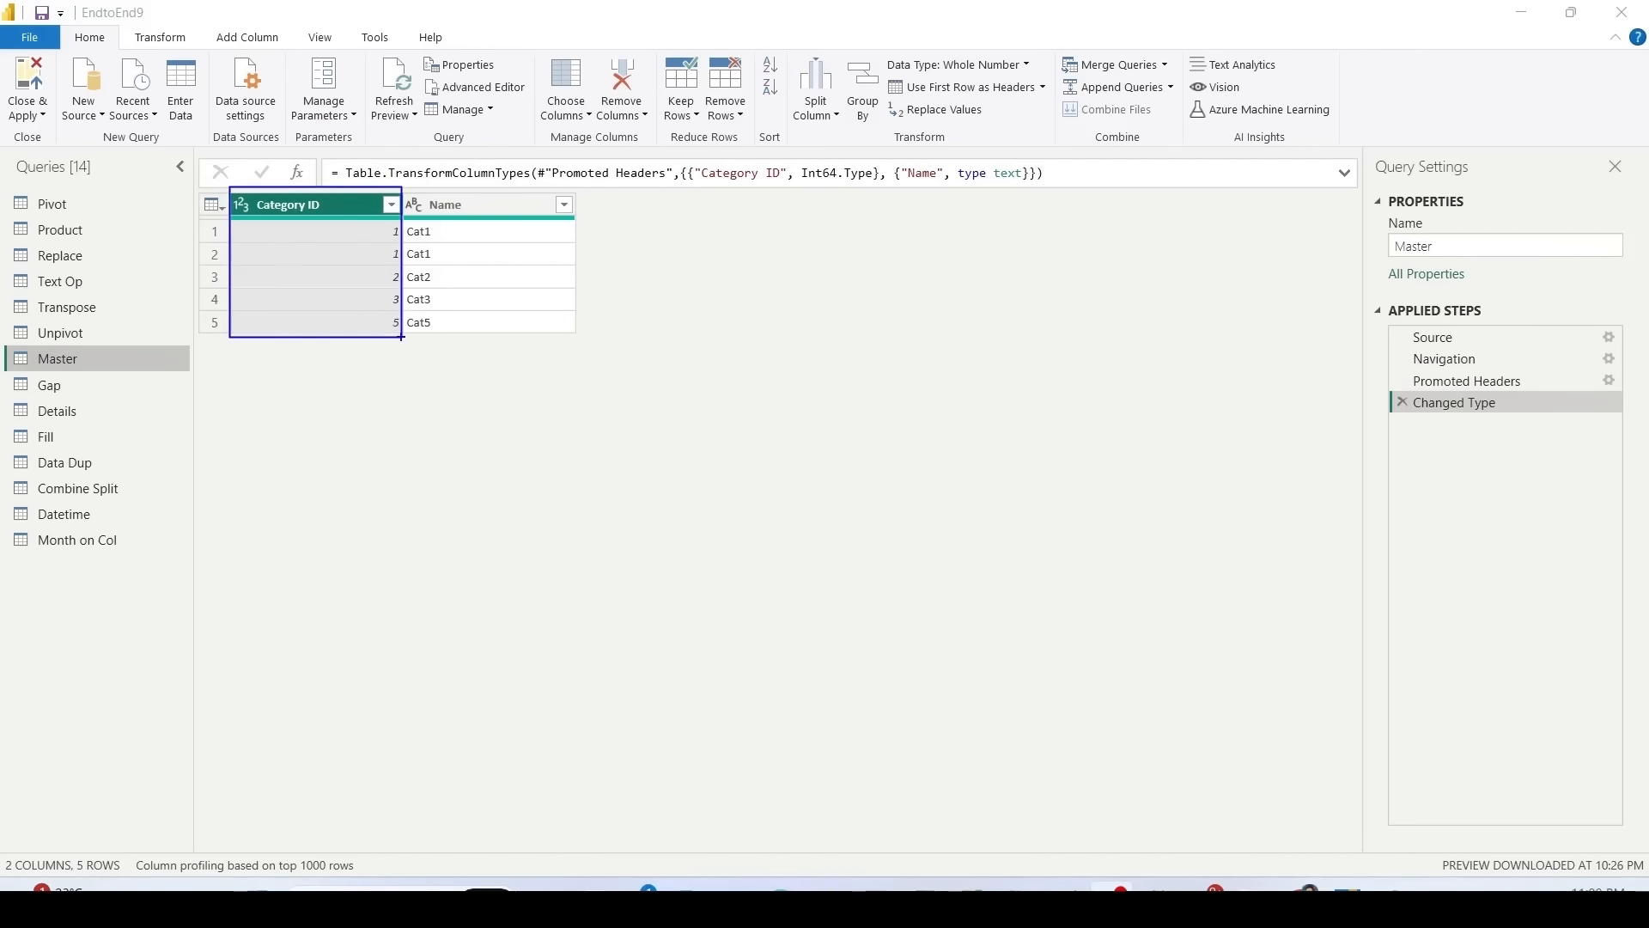
{"action": "left_click", "coordinate": [75, 411]}
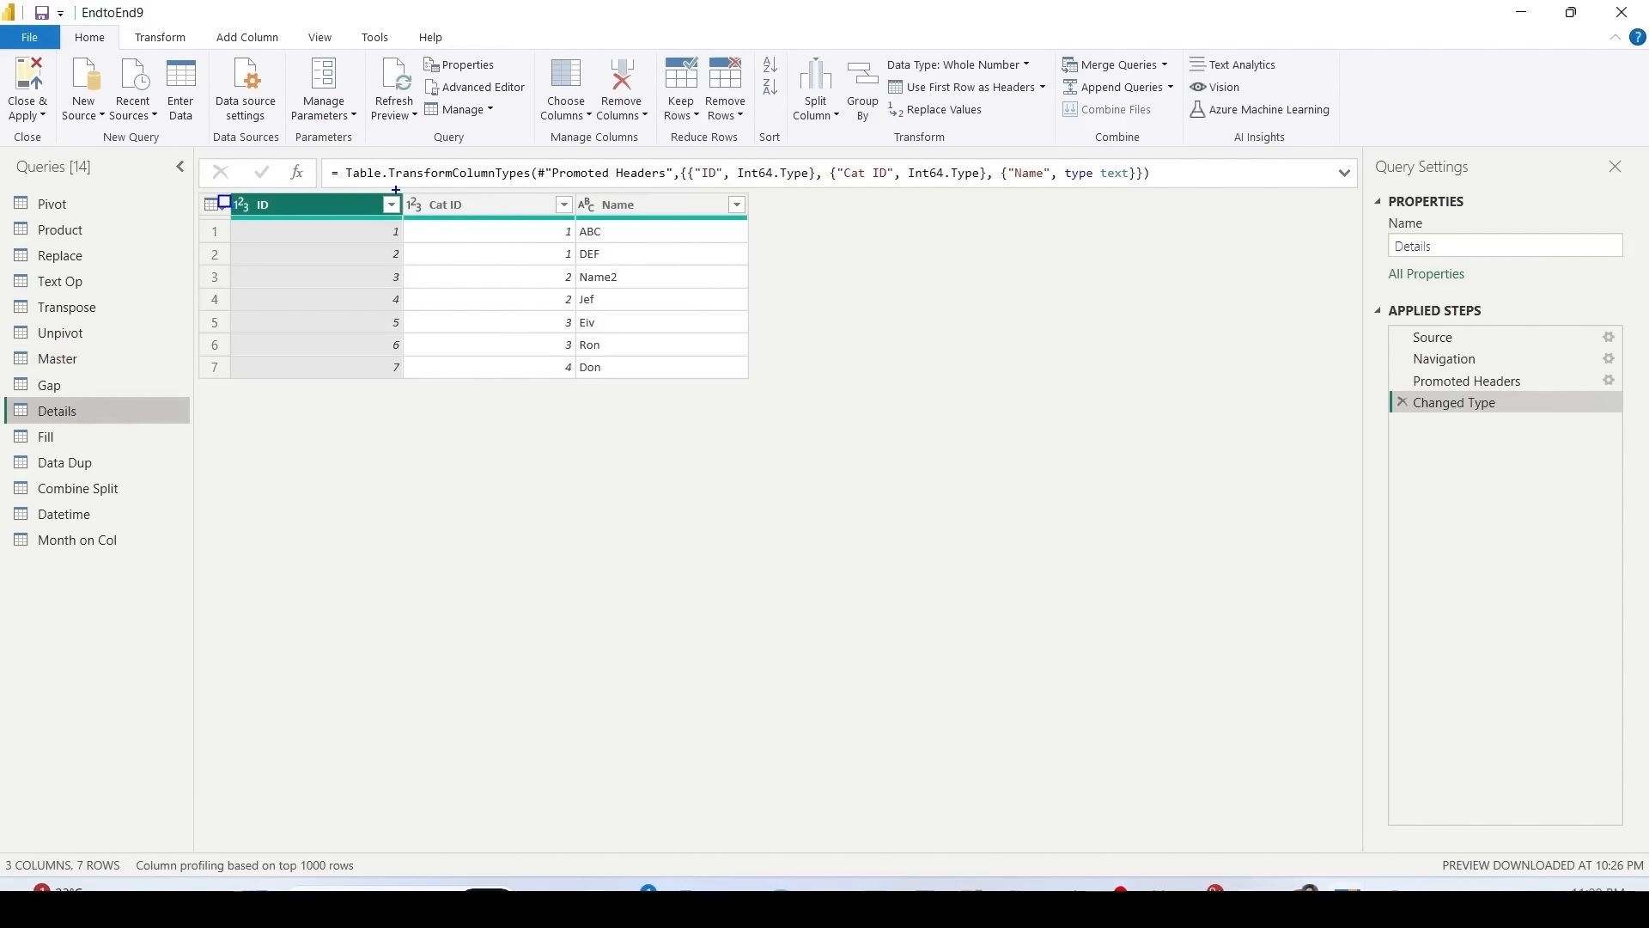
{"action": "left_click_drag", "start_coordinate": [395, 190], "coordinate": [576, 378]}
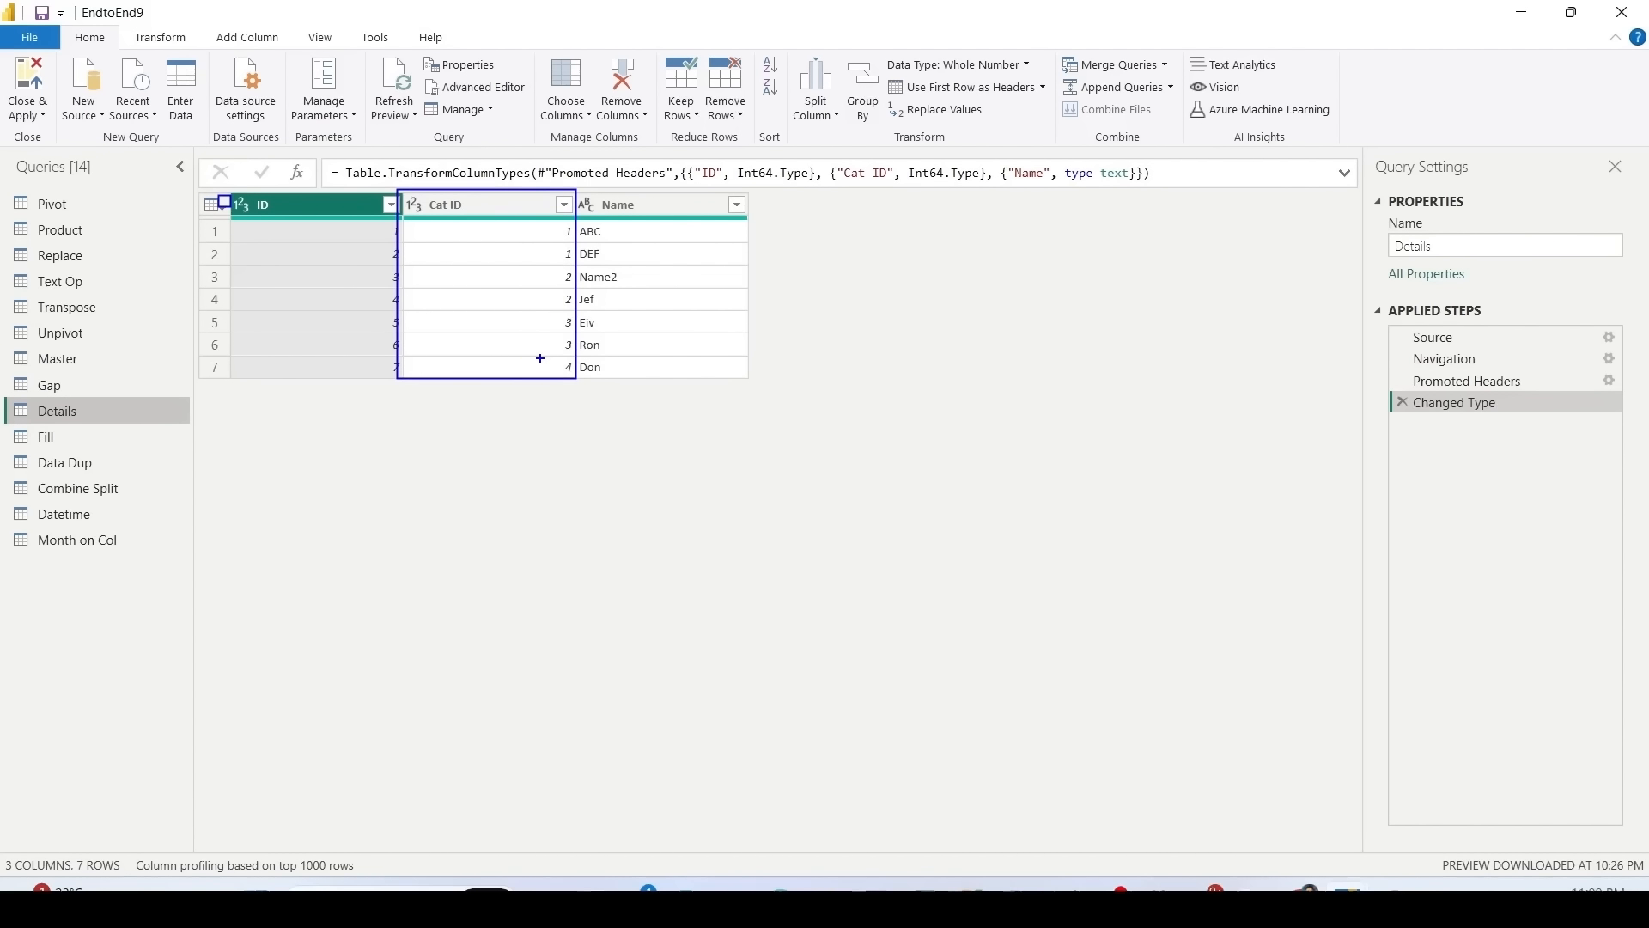
{"action": "key", "text": "Escape"}
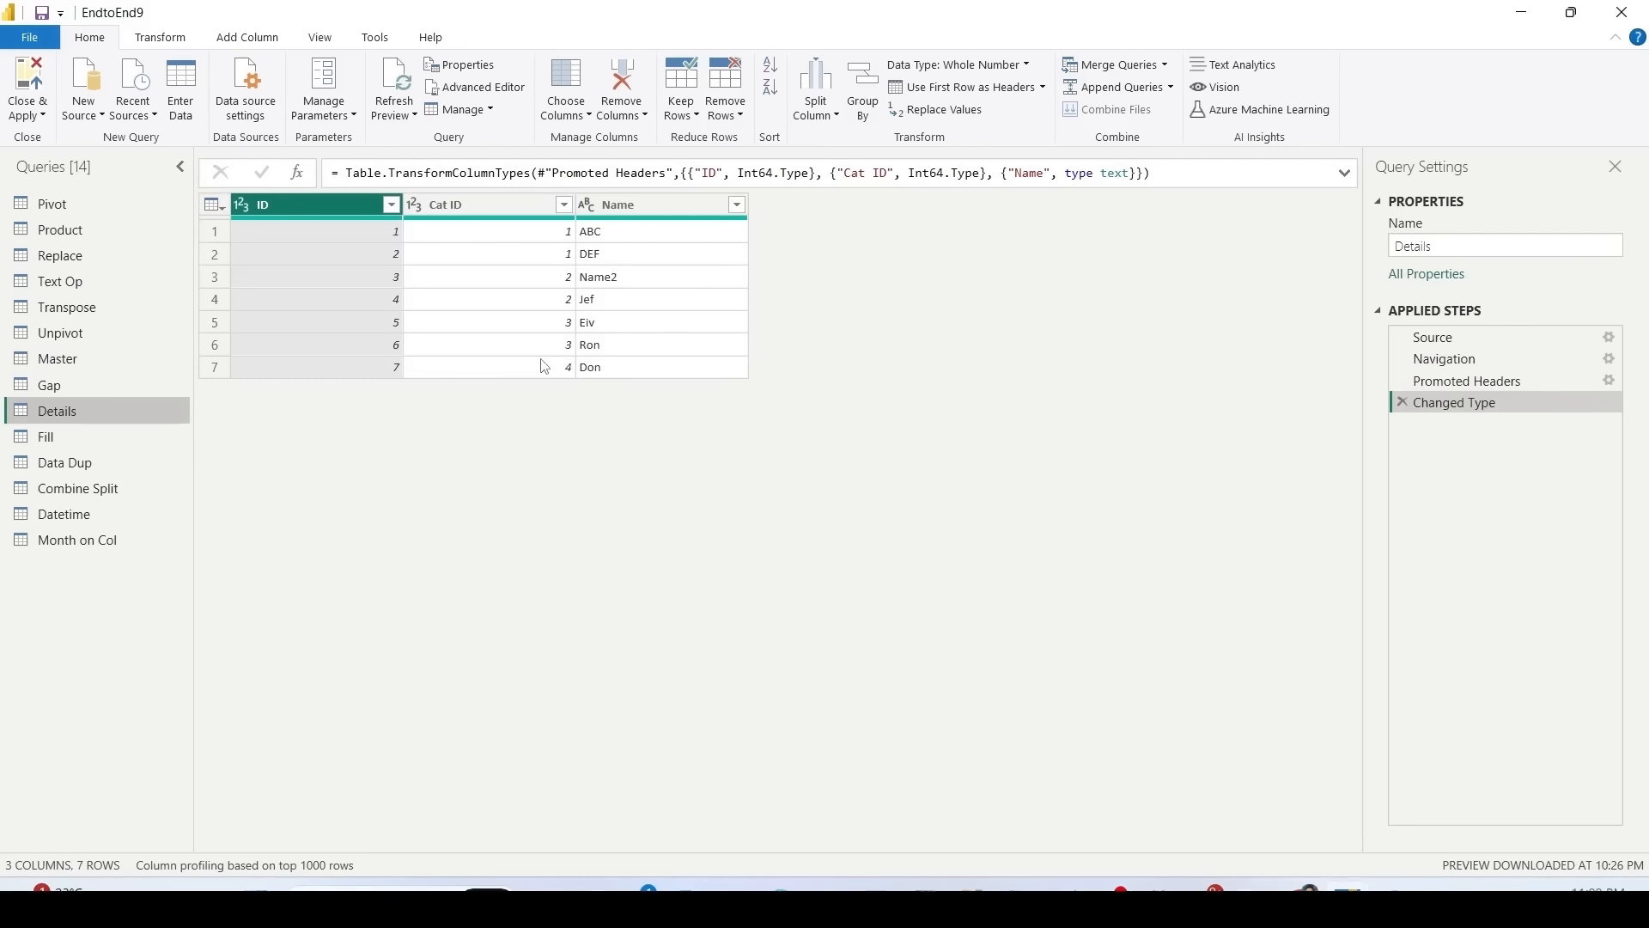
{"action": "left_click_drag", "start_coordinate": [242, 214], "coordinate": [756, 266]}
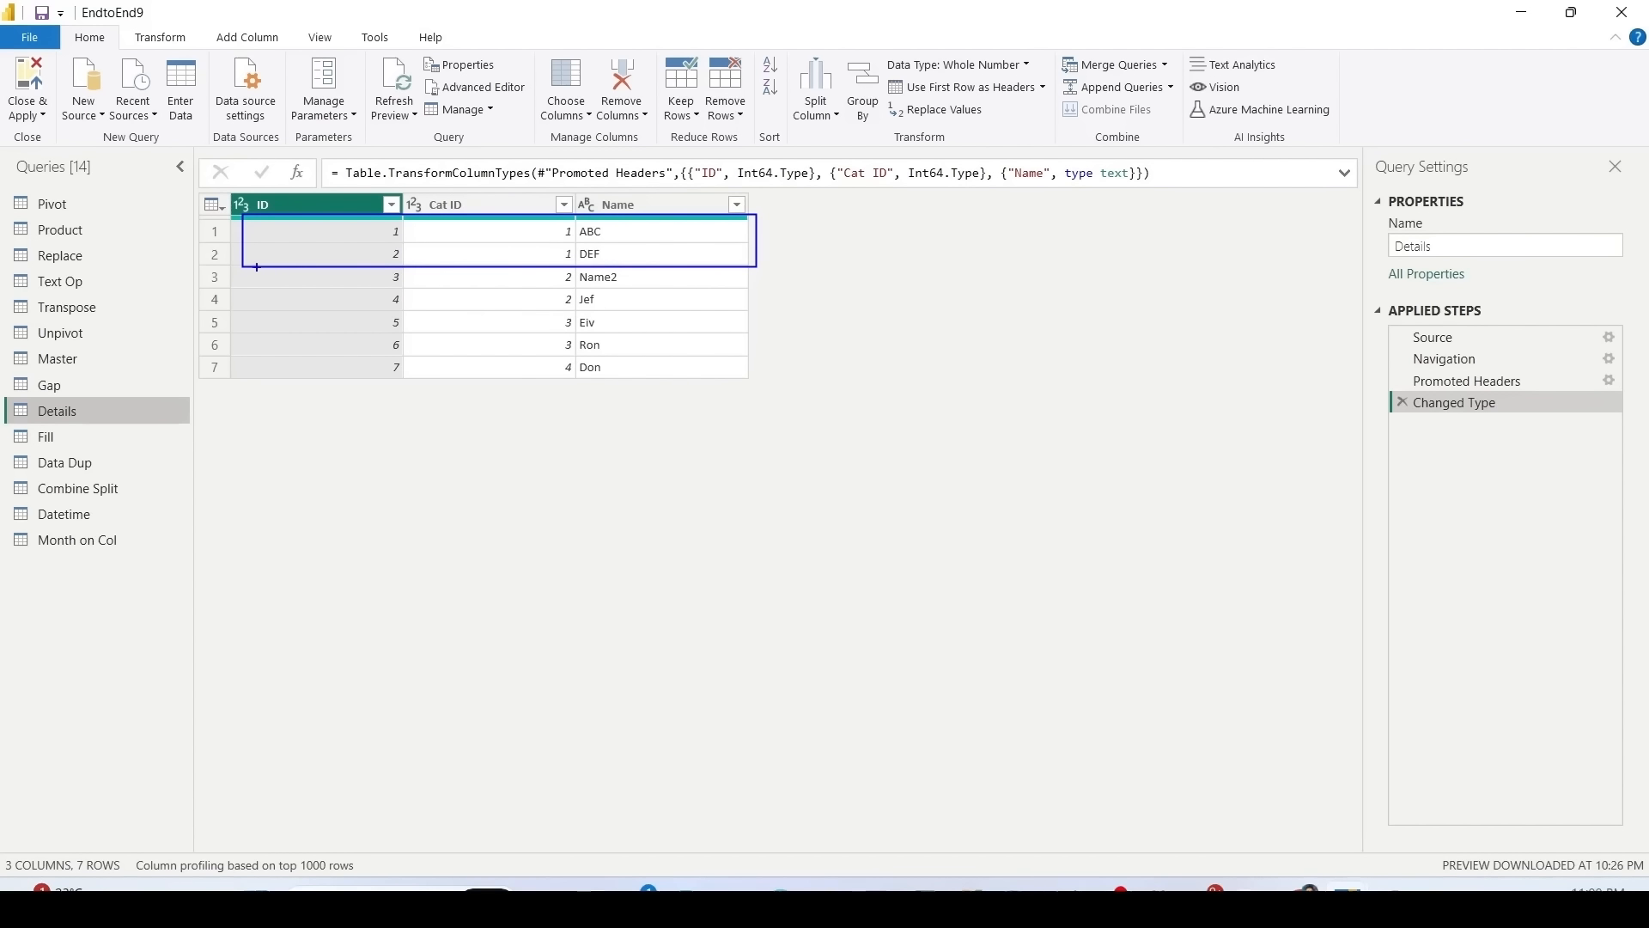
{"action": "mouse_move", "coordinate": [256, 267]}
{"action": "left_mouse_down"}
{"action": "mouse_move", "coordinate": [301, 292]}
{"action": "mouse_move", "coordinate": [759, 312]}
{"action": "left_mouse_up"}
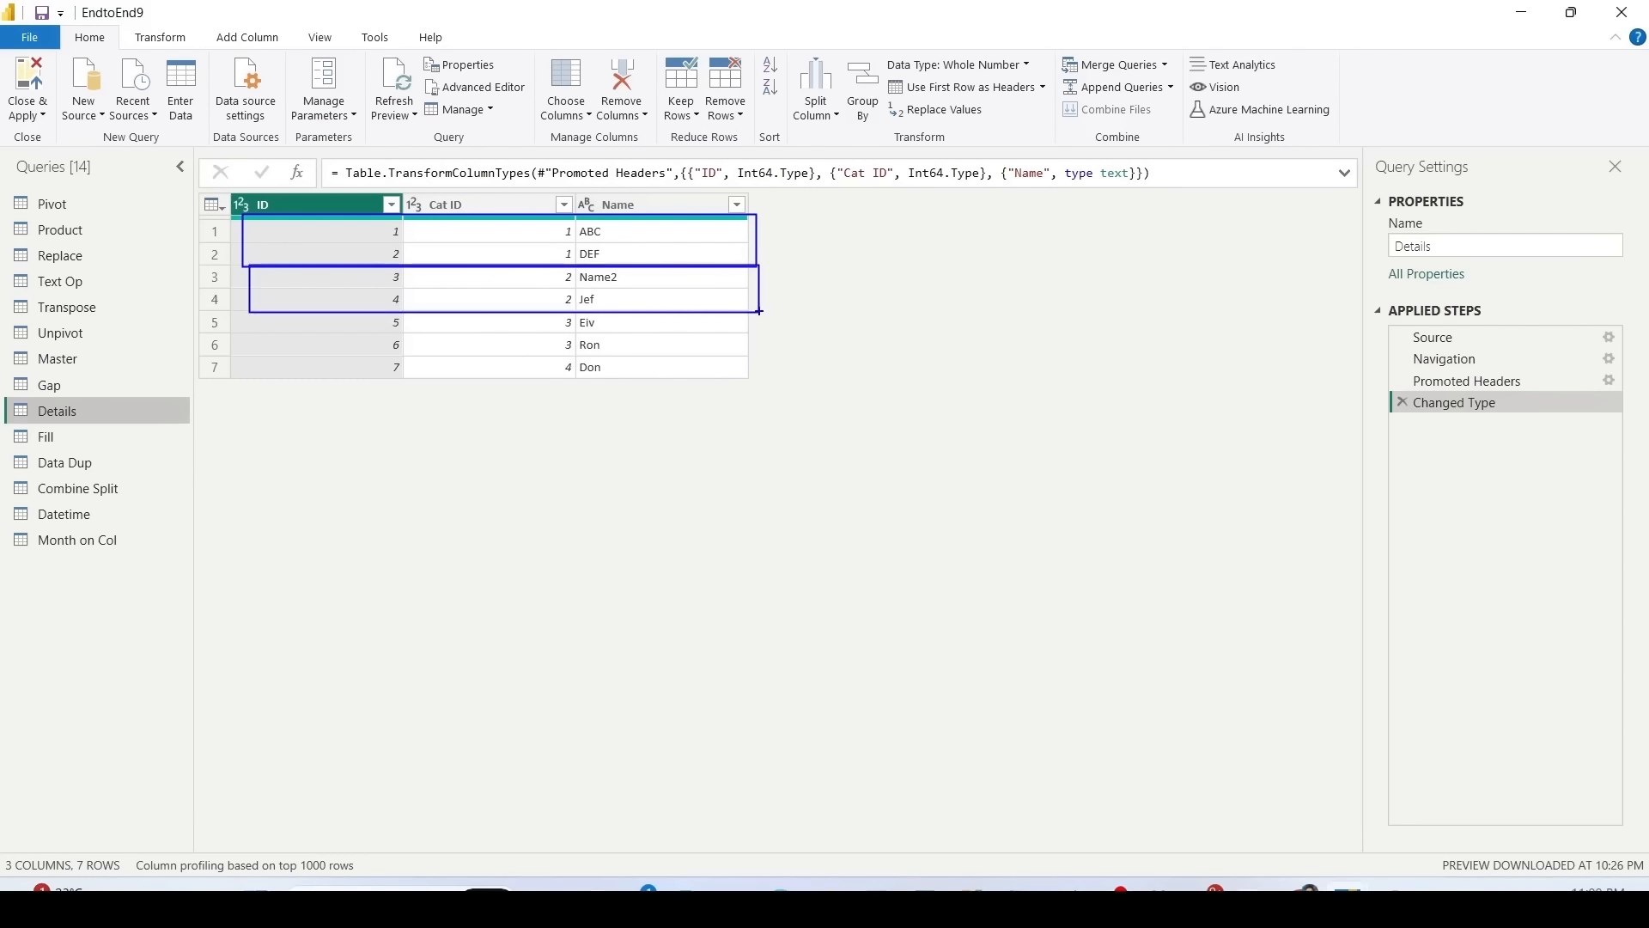
{"action": "key", "text": "Escape"}
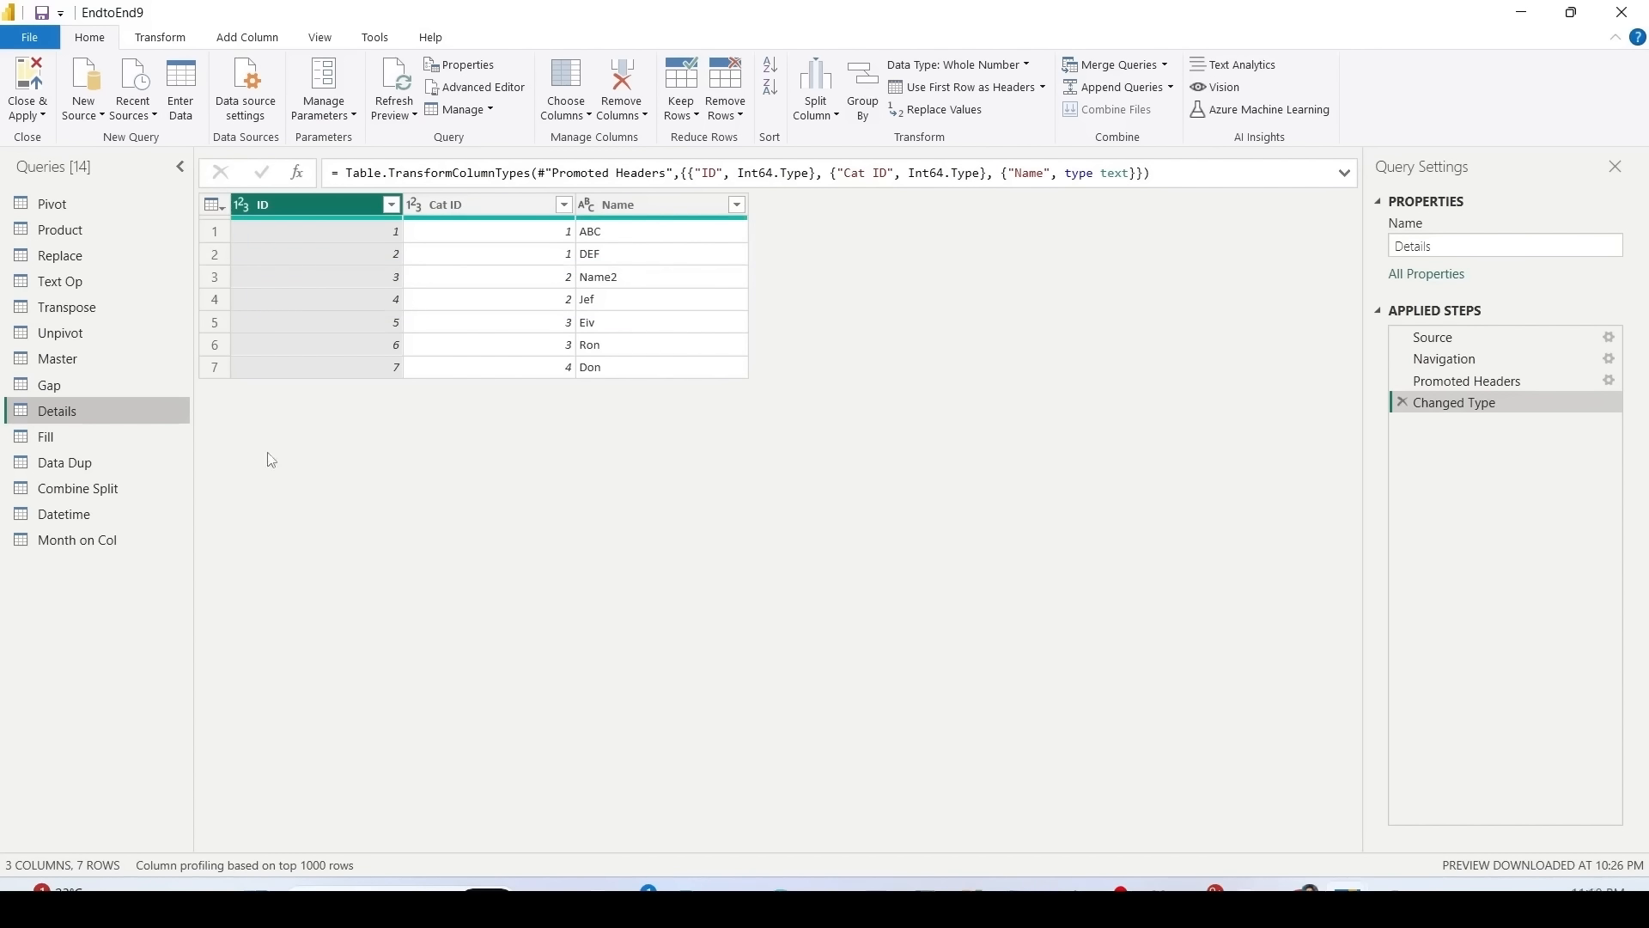
Step: Set up a merge of Master with Details as a new query, matching Category ID to Cat ID
{"action": "left_click", "coordinate": [66, 365]}
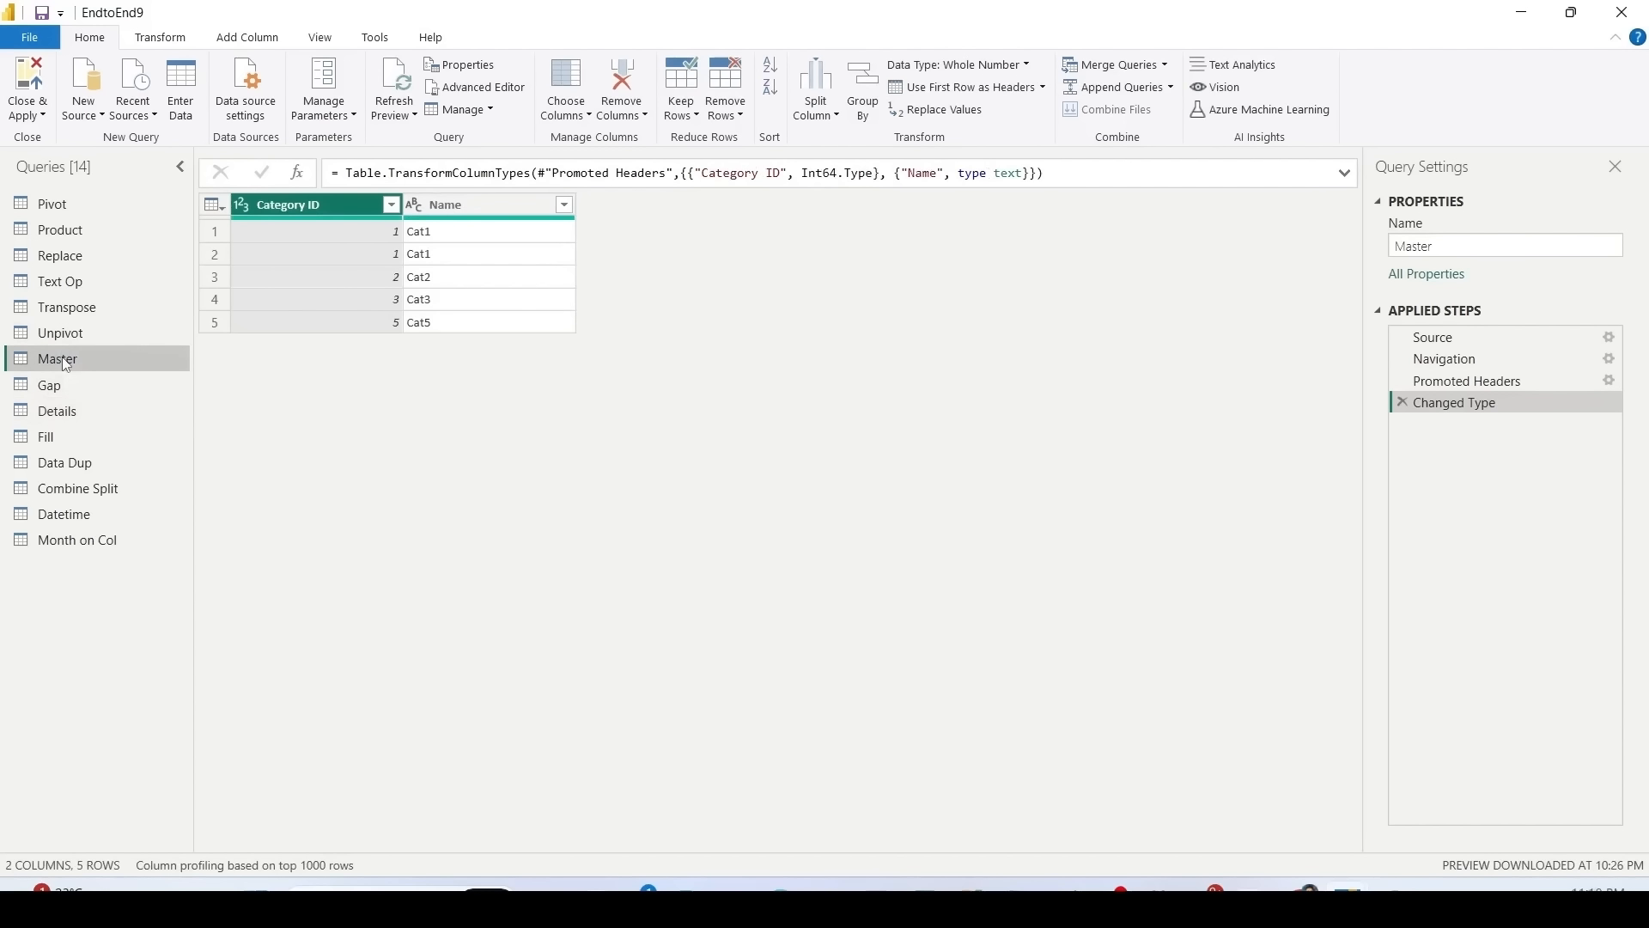
{"action": "left_click_drag", "start_coordinate": [59, 22], "coordinate": [1252, 179]}
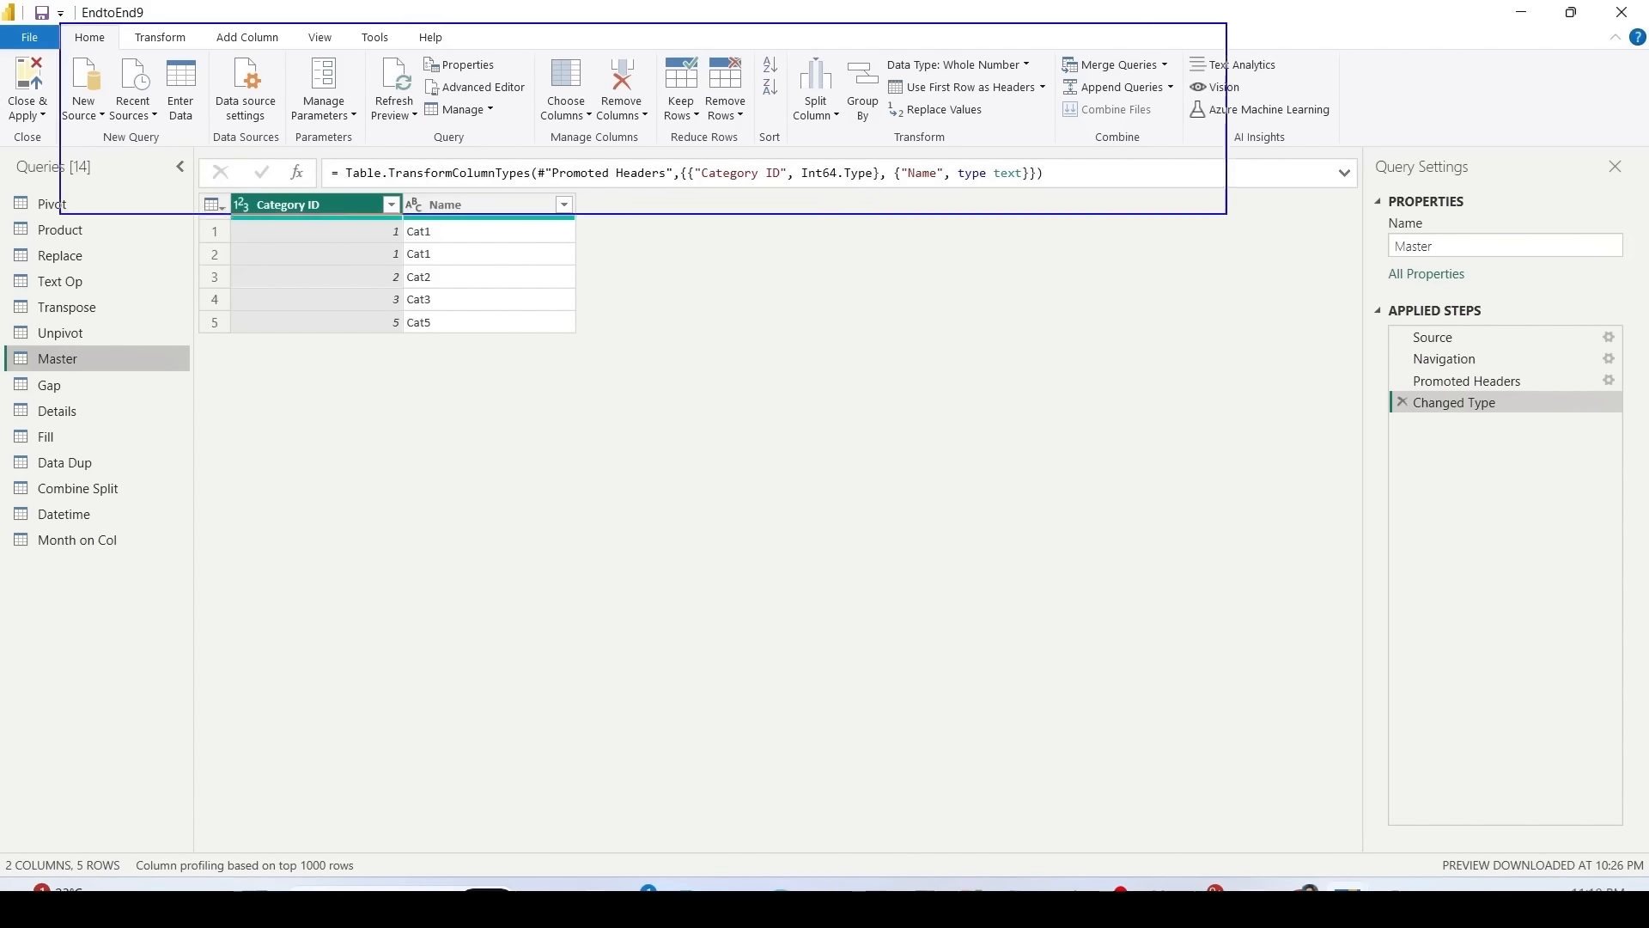
{"action": "left_click_drag", "start_coordinate": [1053, 50], "coordinate": [1177, 76]}
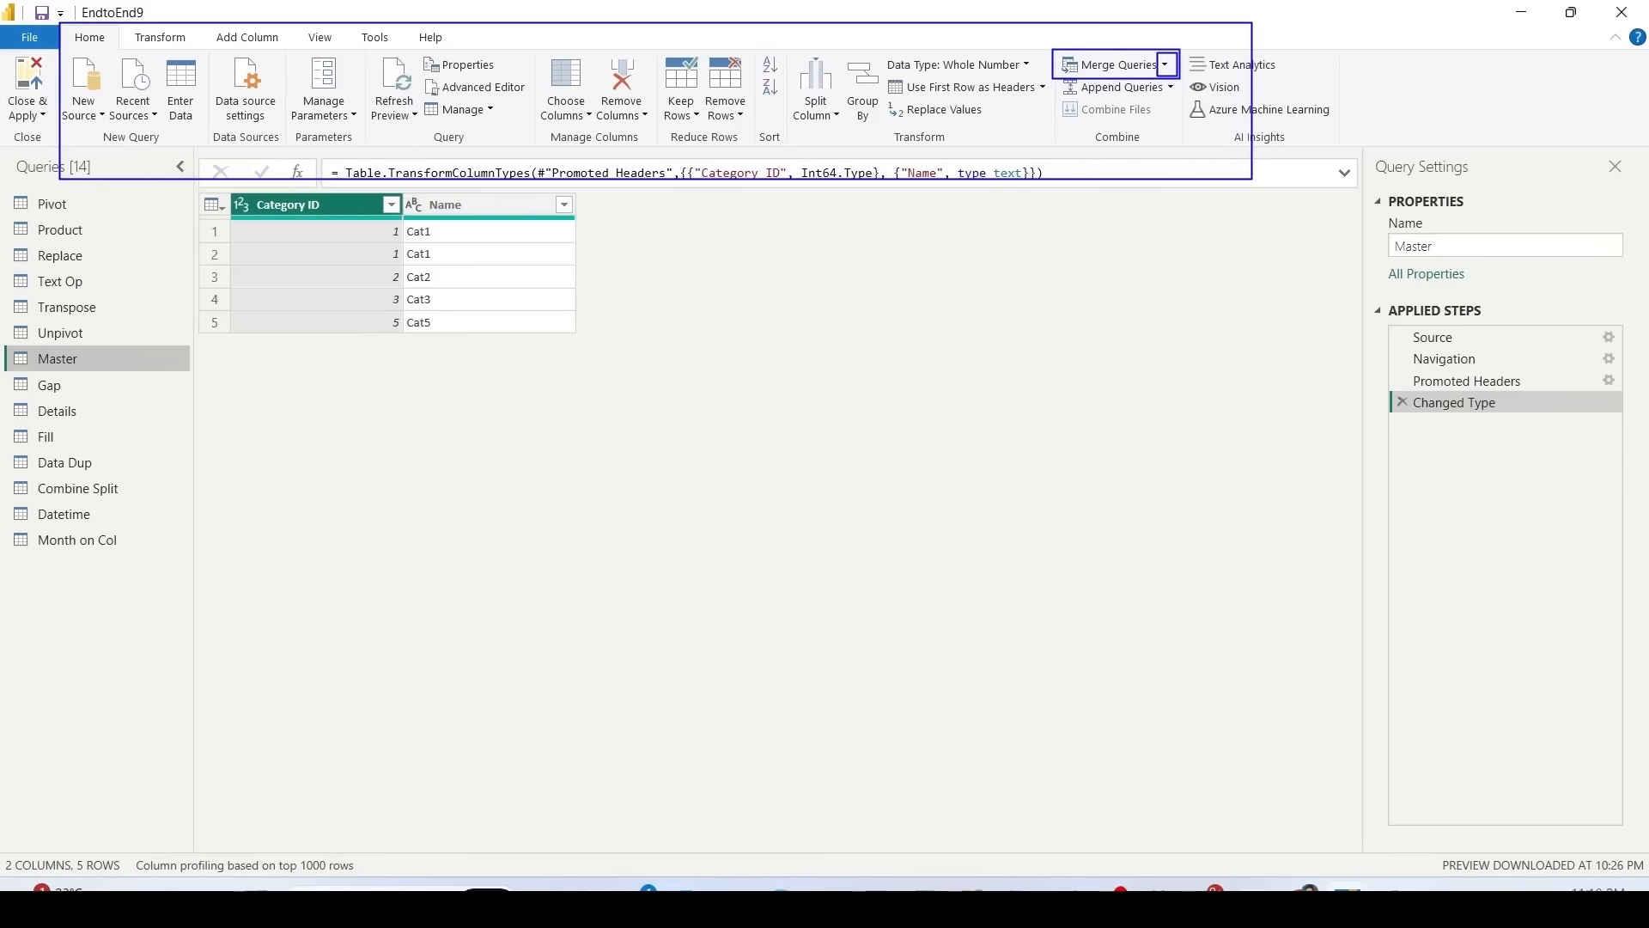
{"action": "left_click", "coordinate": [1164, 64]}
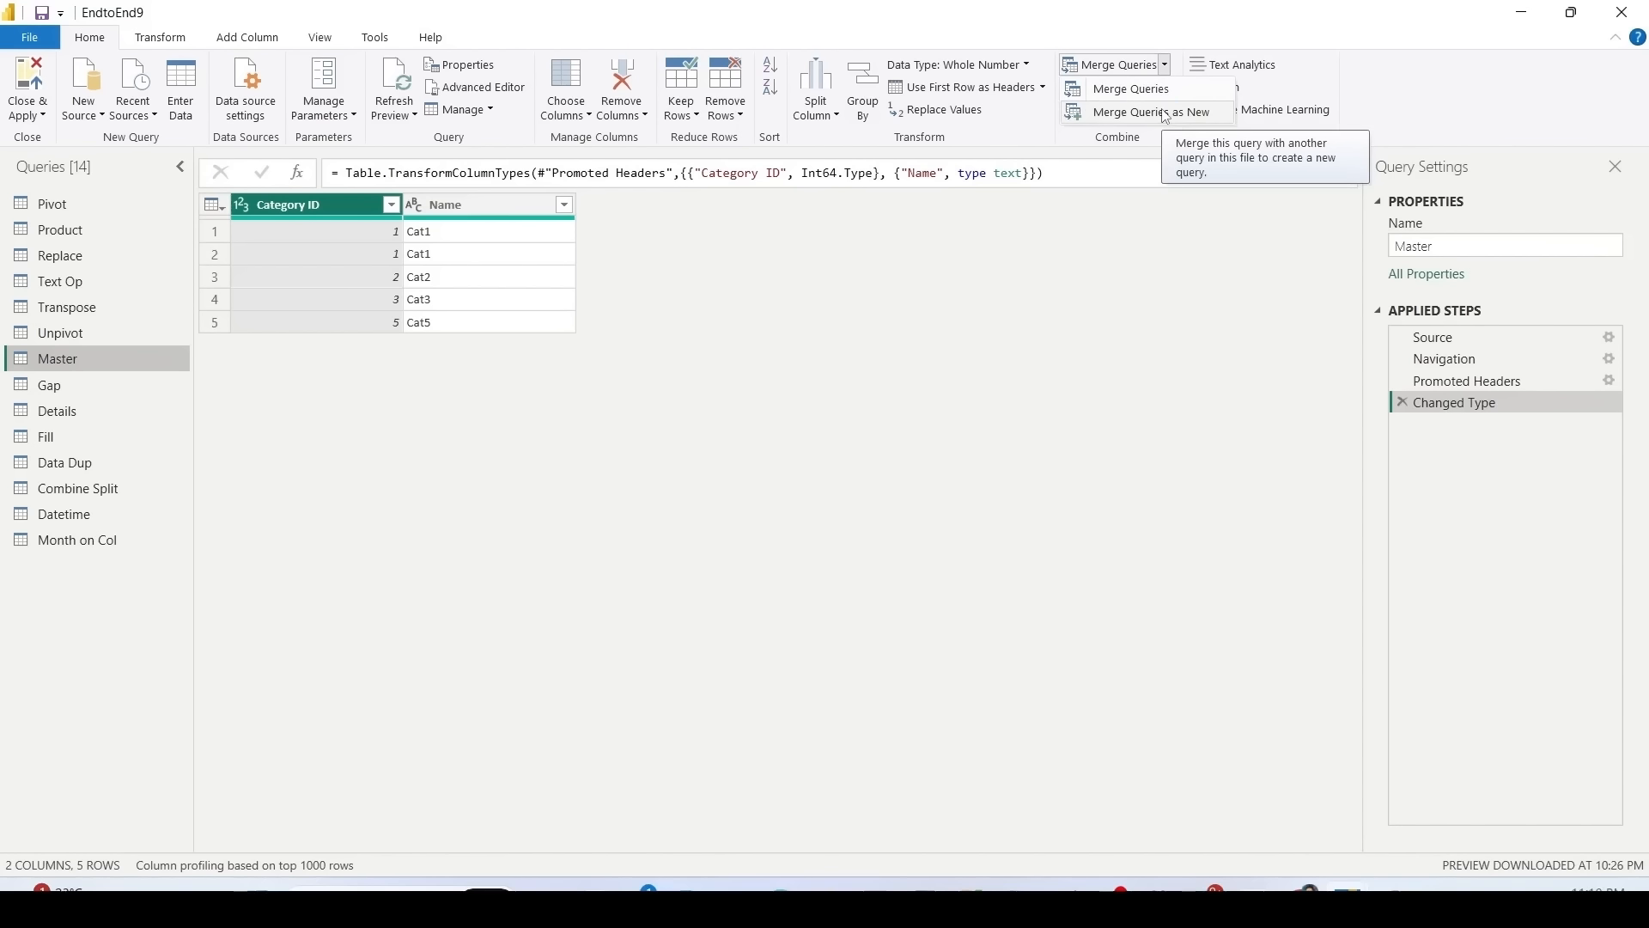
{"action": "left_click", "coordinate": [1166, 113]}
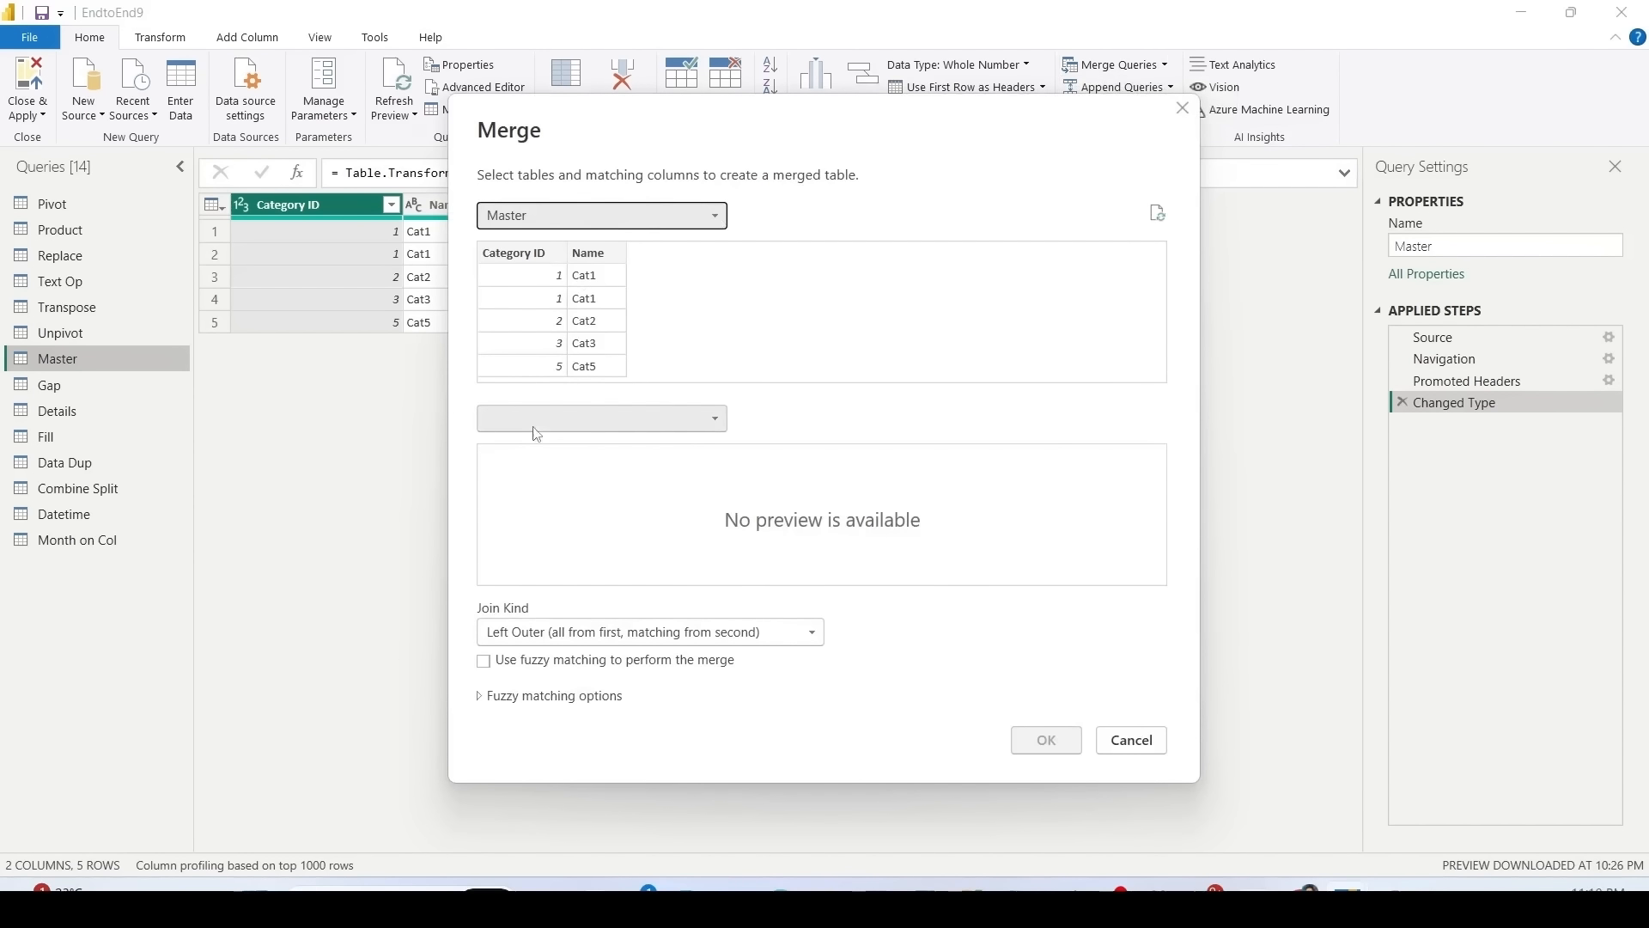
{"action": "left_click", "coordinate": [534, 427]}
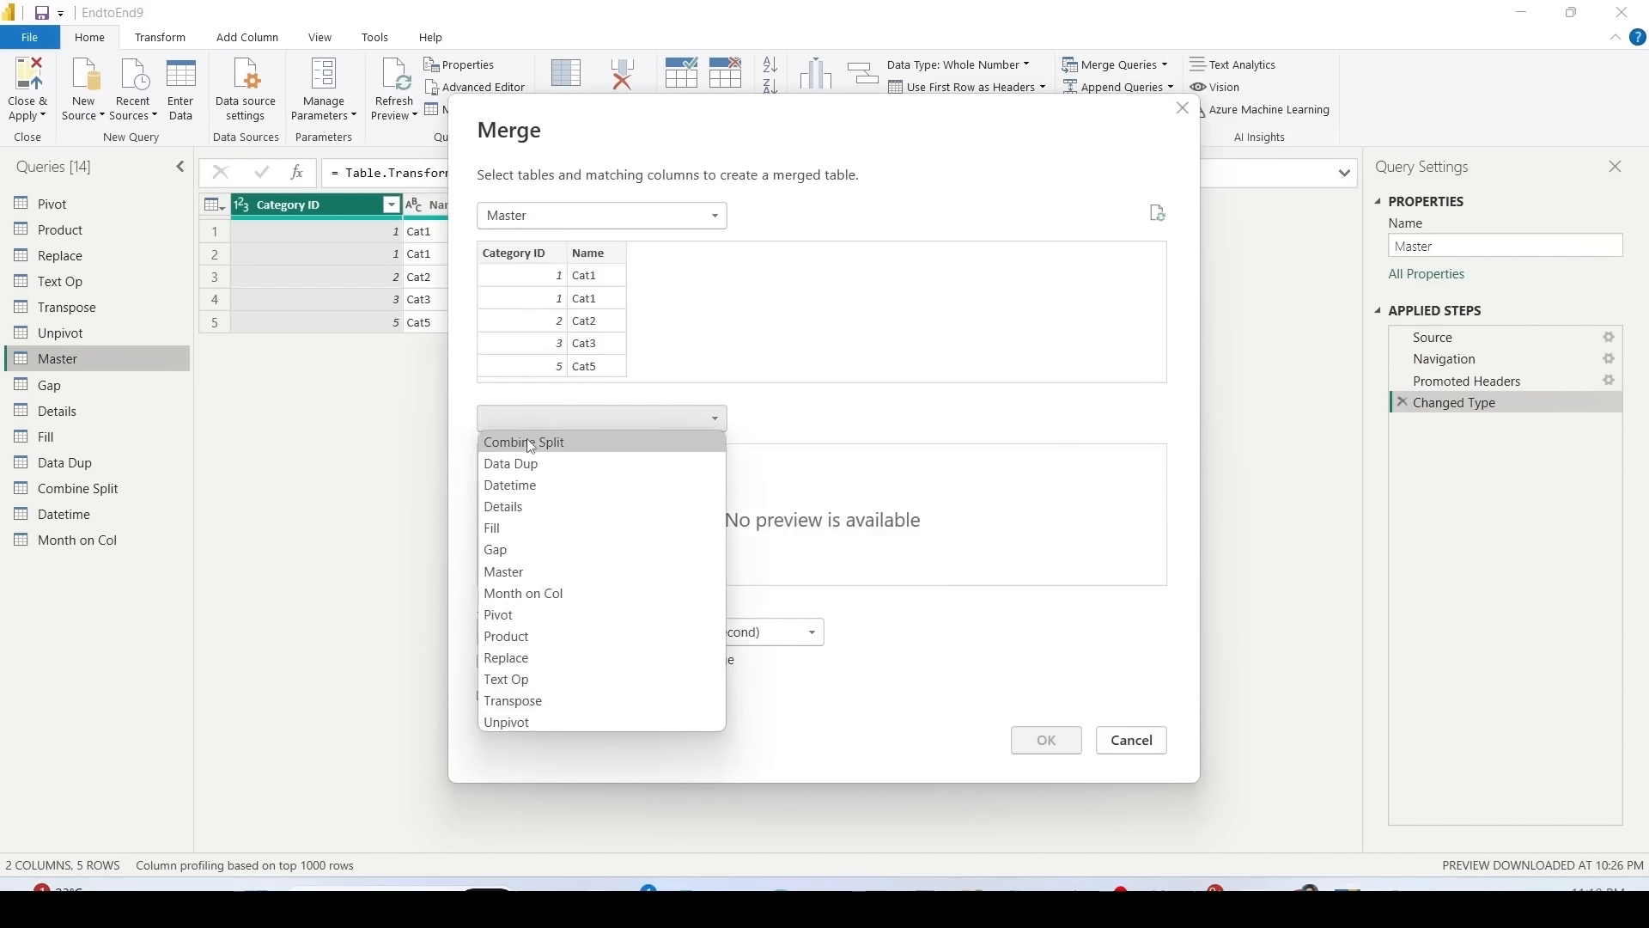
{"action": "left_click", "coordinate": [506, 506]}
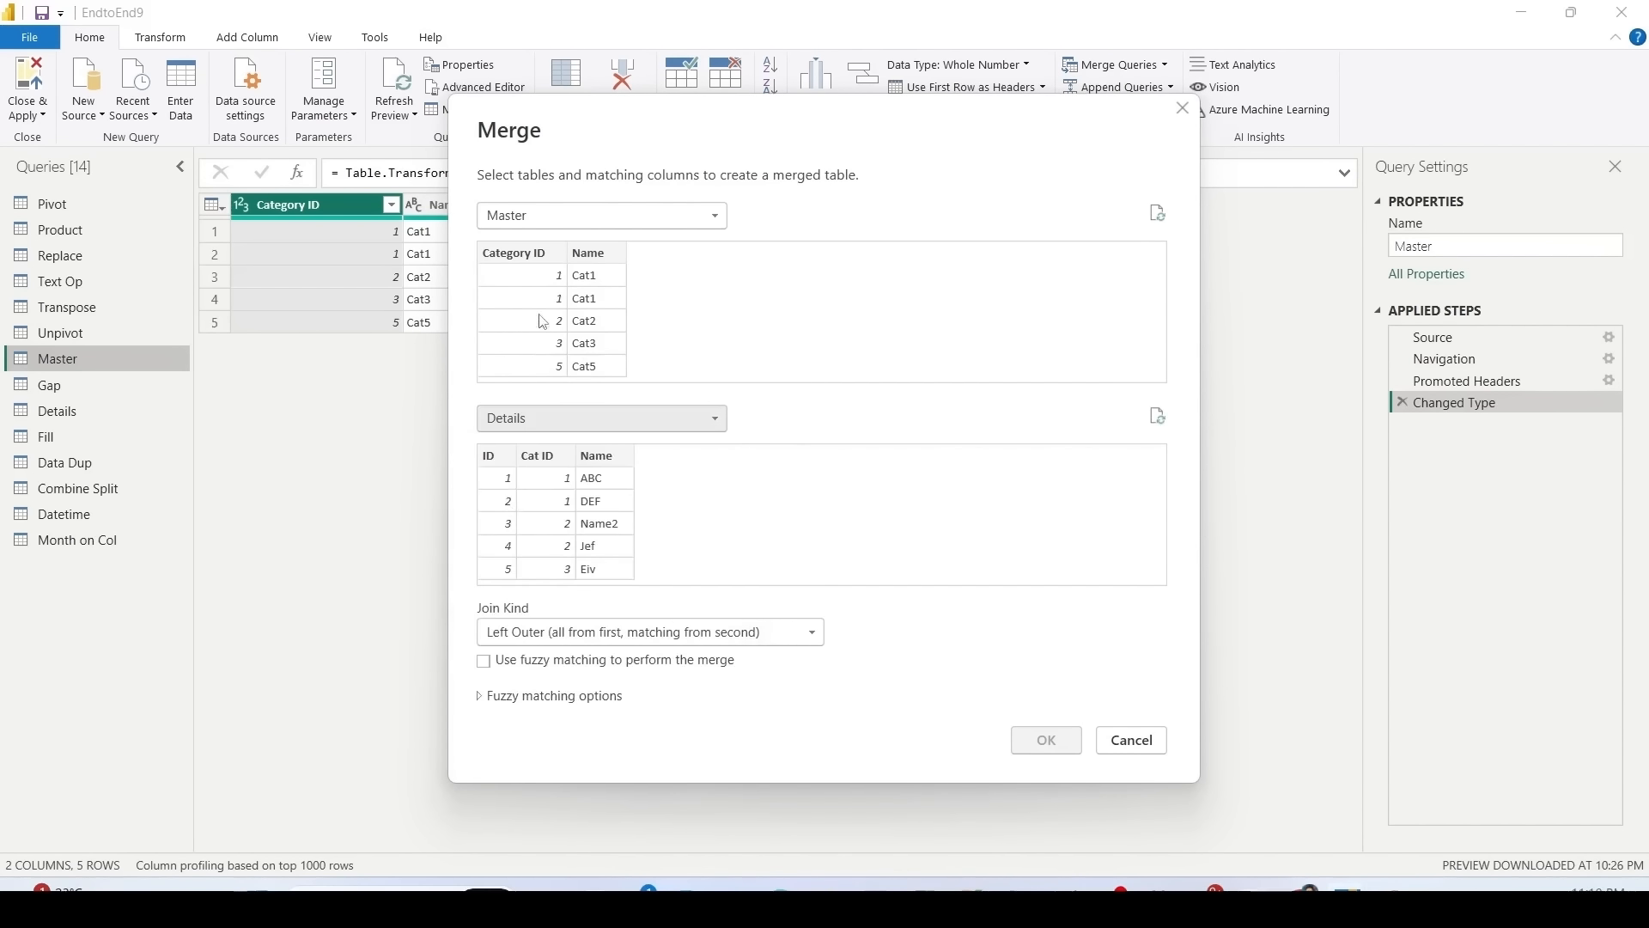
{"action": "left_click", "coordinate": [525, 254]}
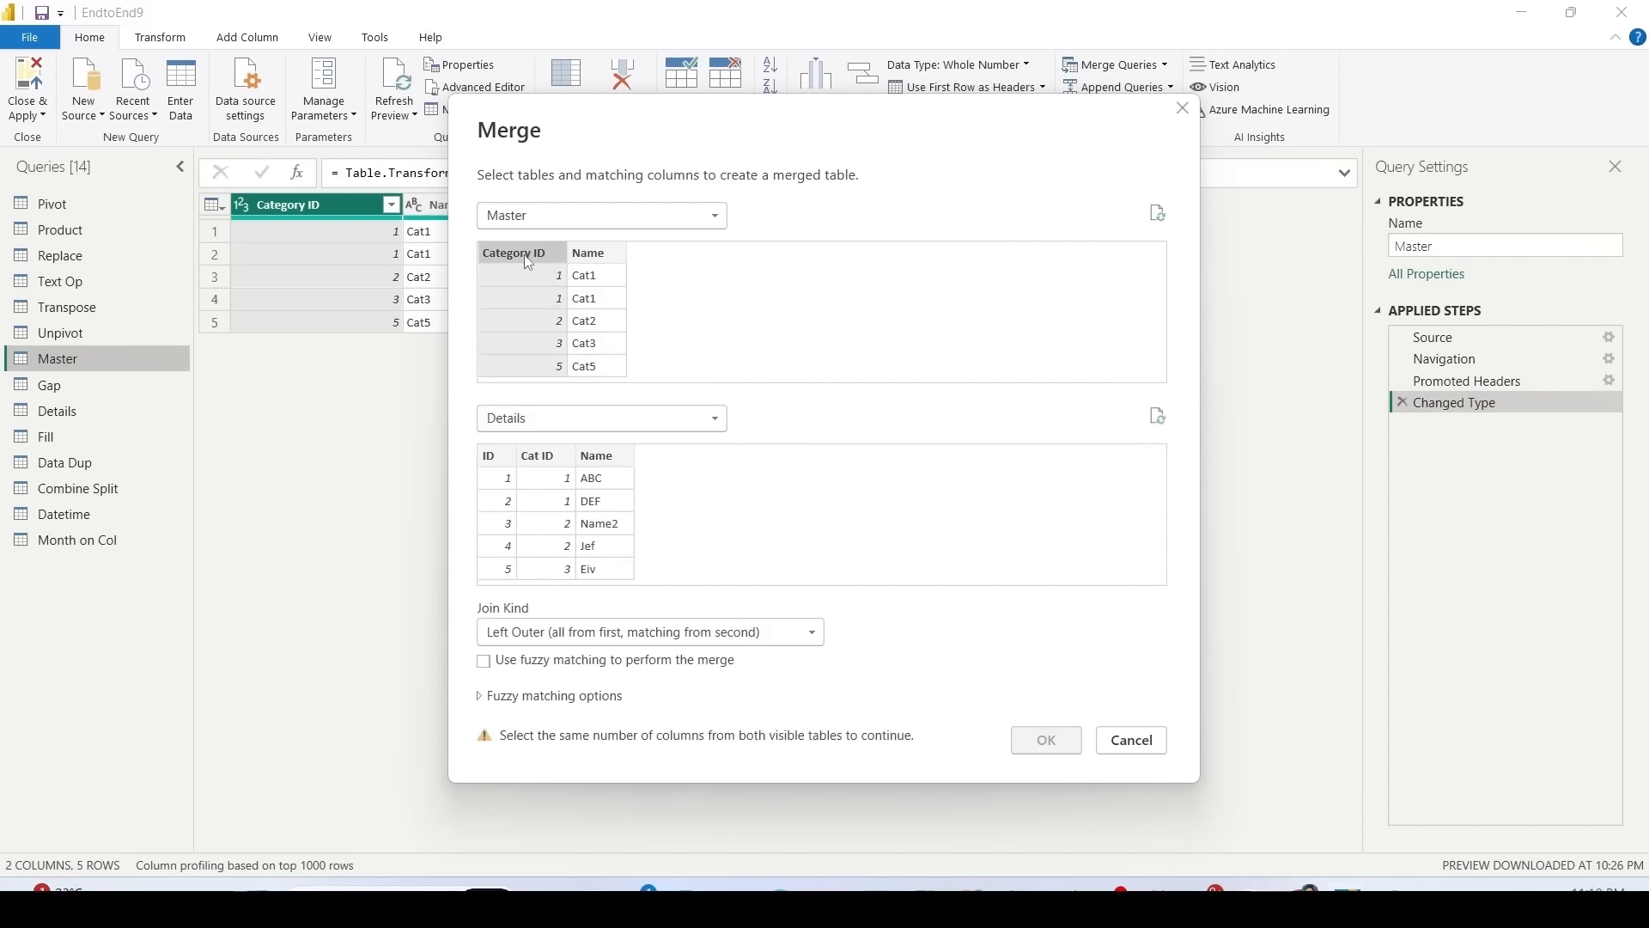
{"action": "left_click", "coordinate": [536, 458]}
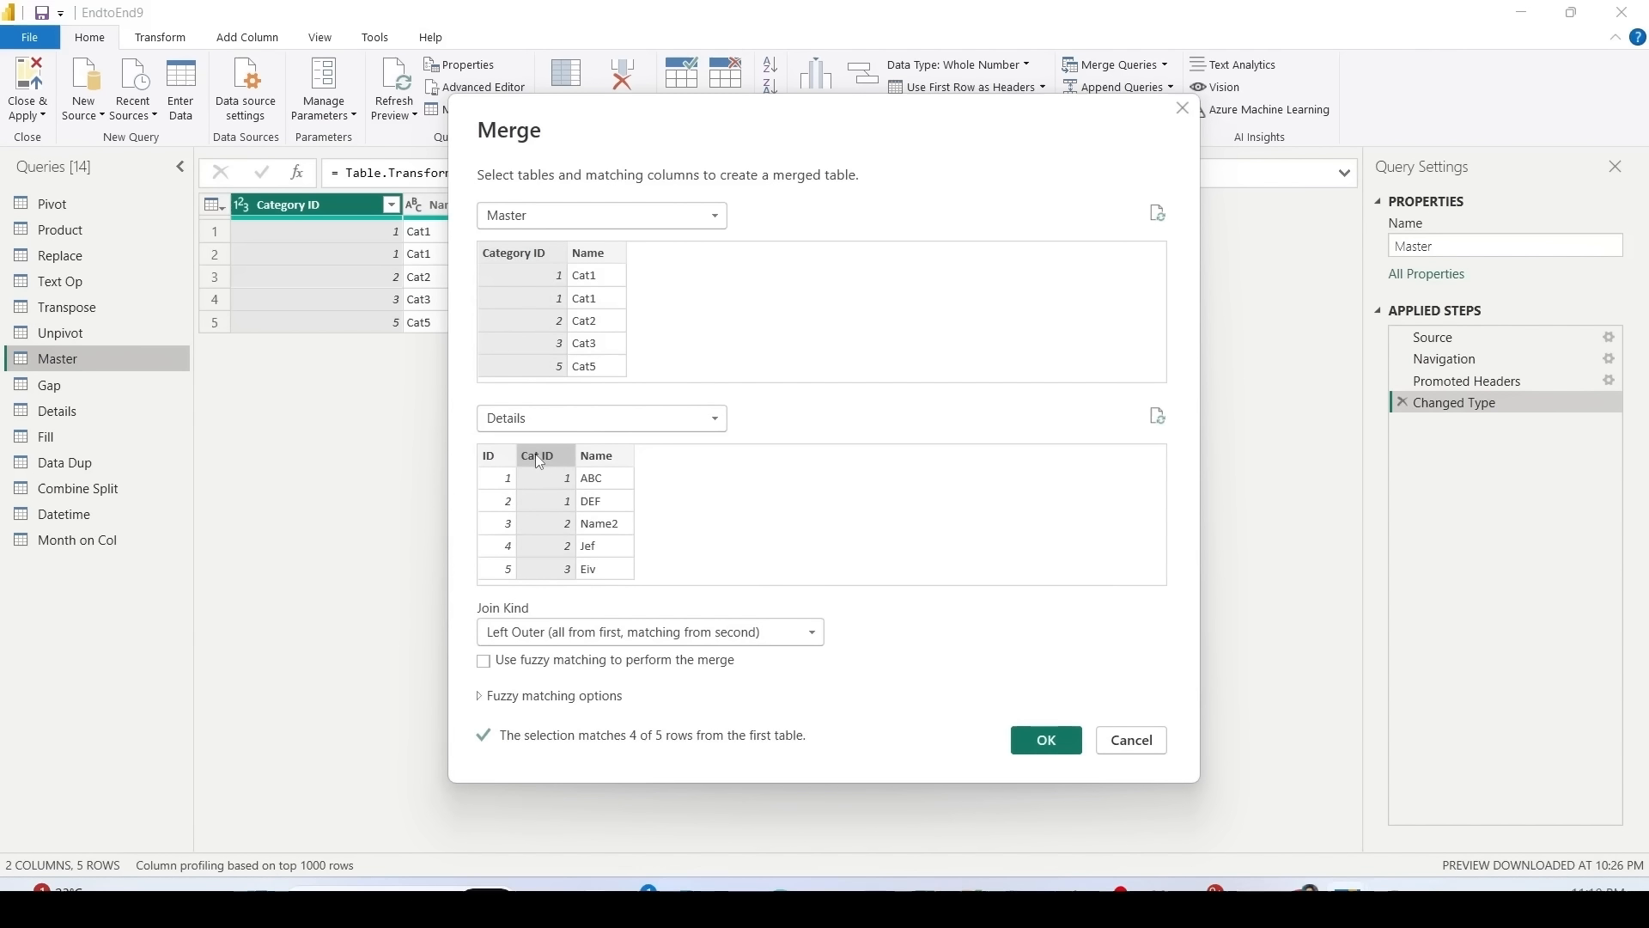
Step: Try adding the Name columns of Master and Details as a second pair of matching columns
{"action": "left_click", "coordinate": [591, 255], "text": "ctrl"}
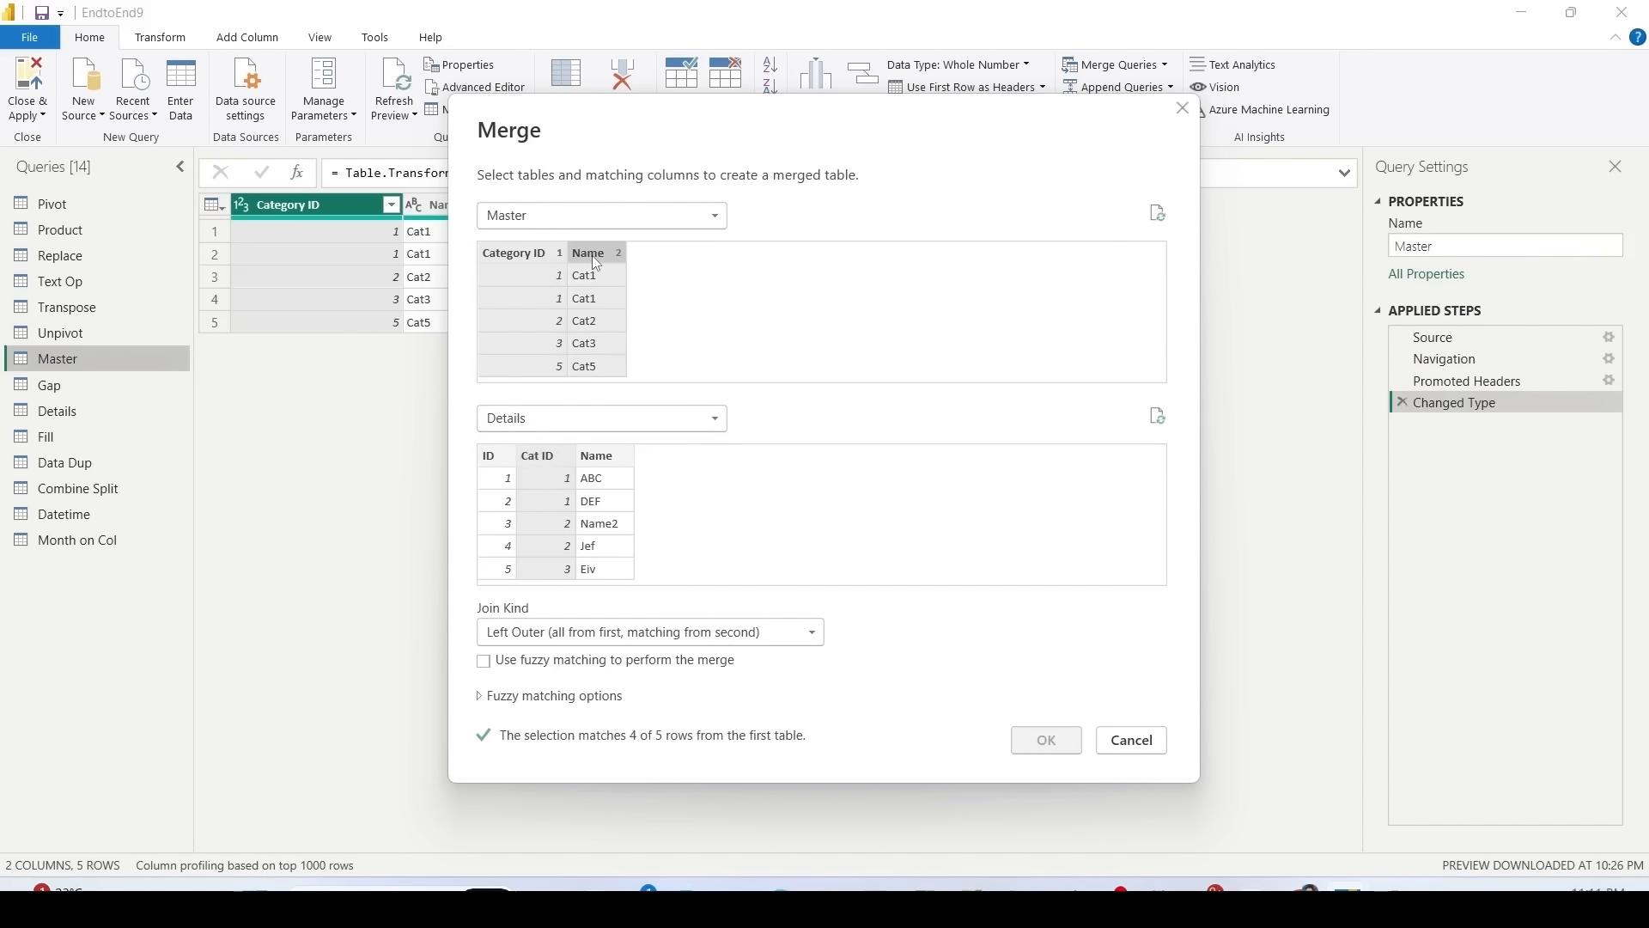
{"action": "left_click", "coordinate": [607, 459], "text": "ctrl"}
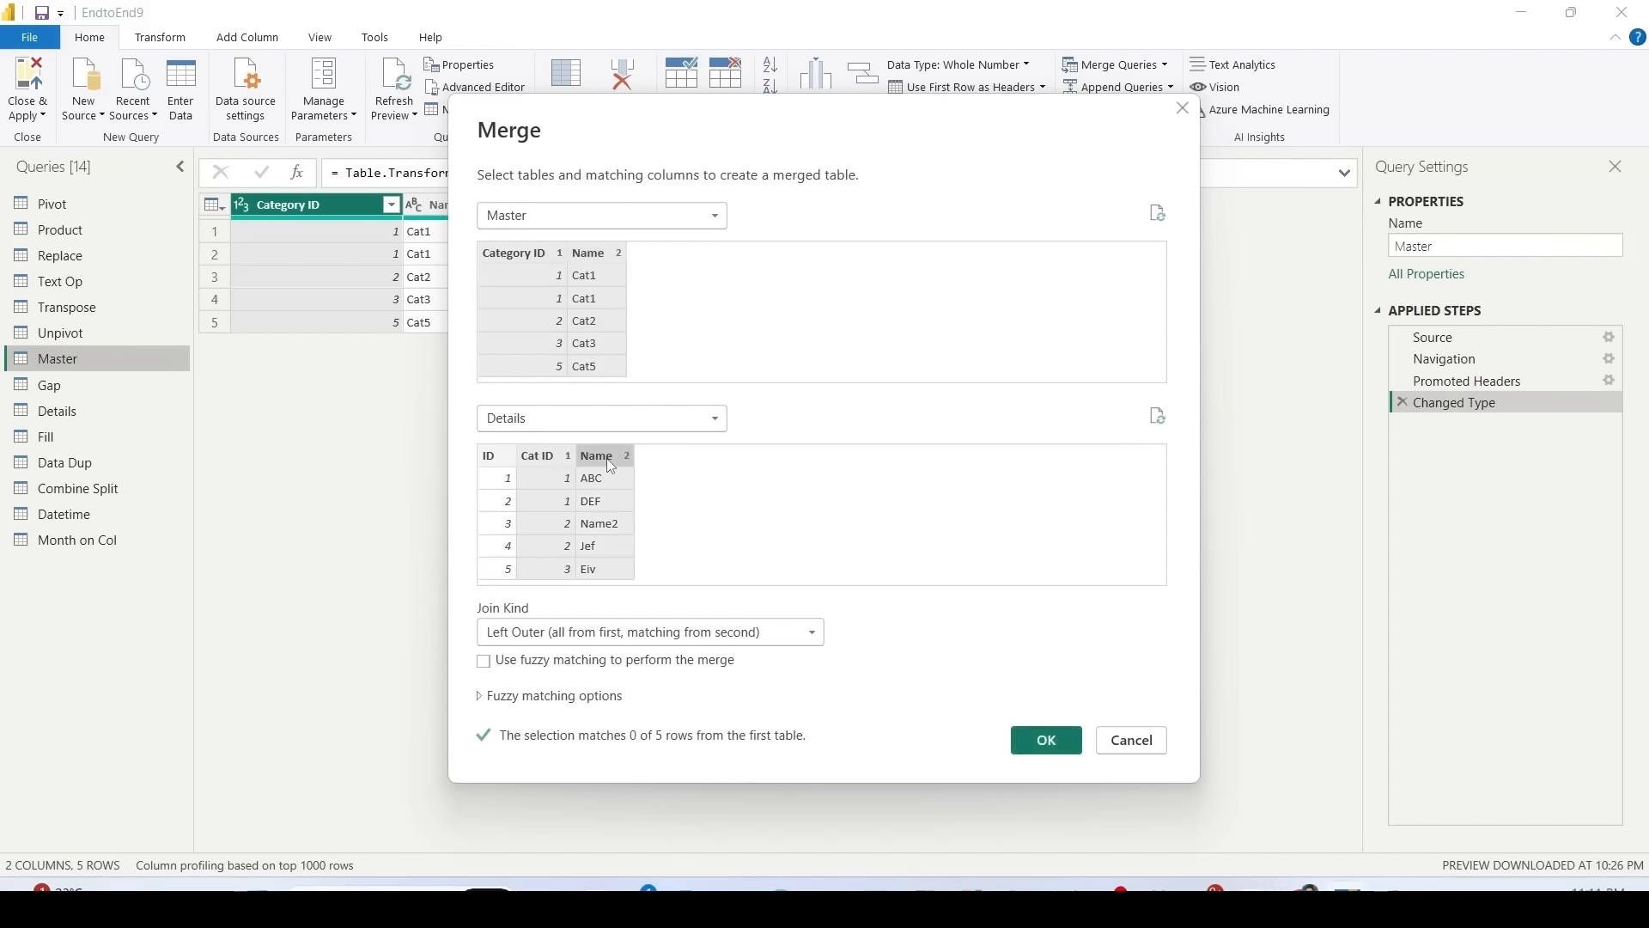
{"action": "left_click", "coordinate": [607, 457], "text": "ctrl"}
{"action": "left_click", "coordinate": [609, 290], "text": "ctrl"}
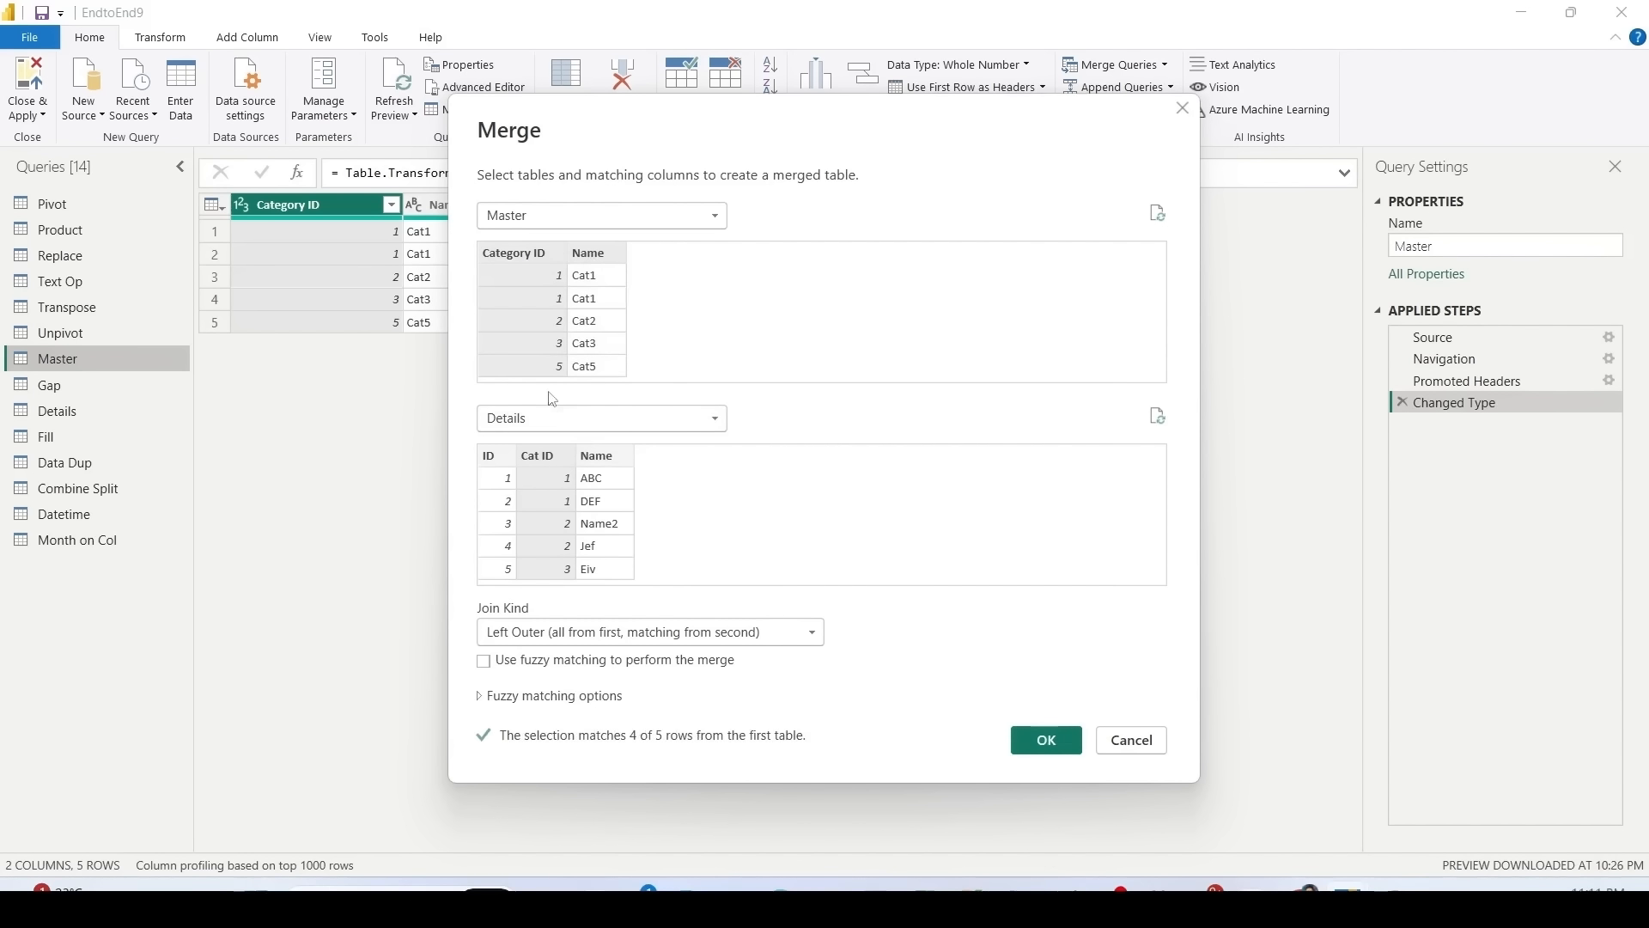
Step: Set the join kind to Inner (only matching rows) and create the merged query
{"action": "left_click", "coordinate": [561, 634]}
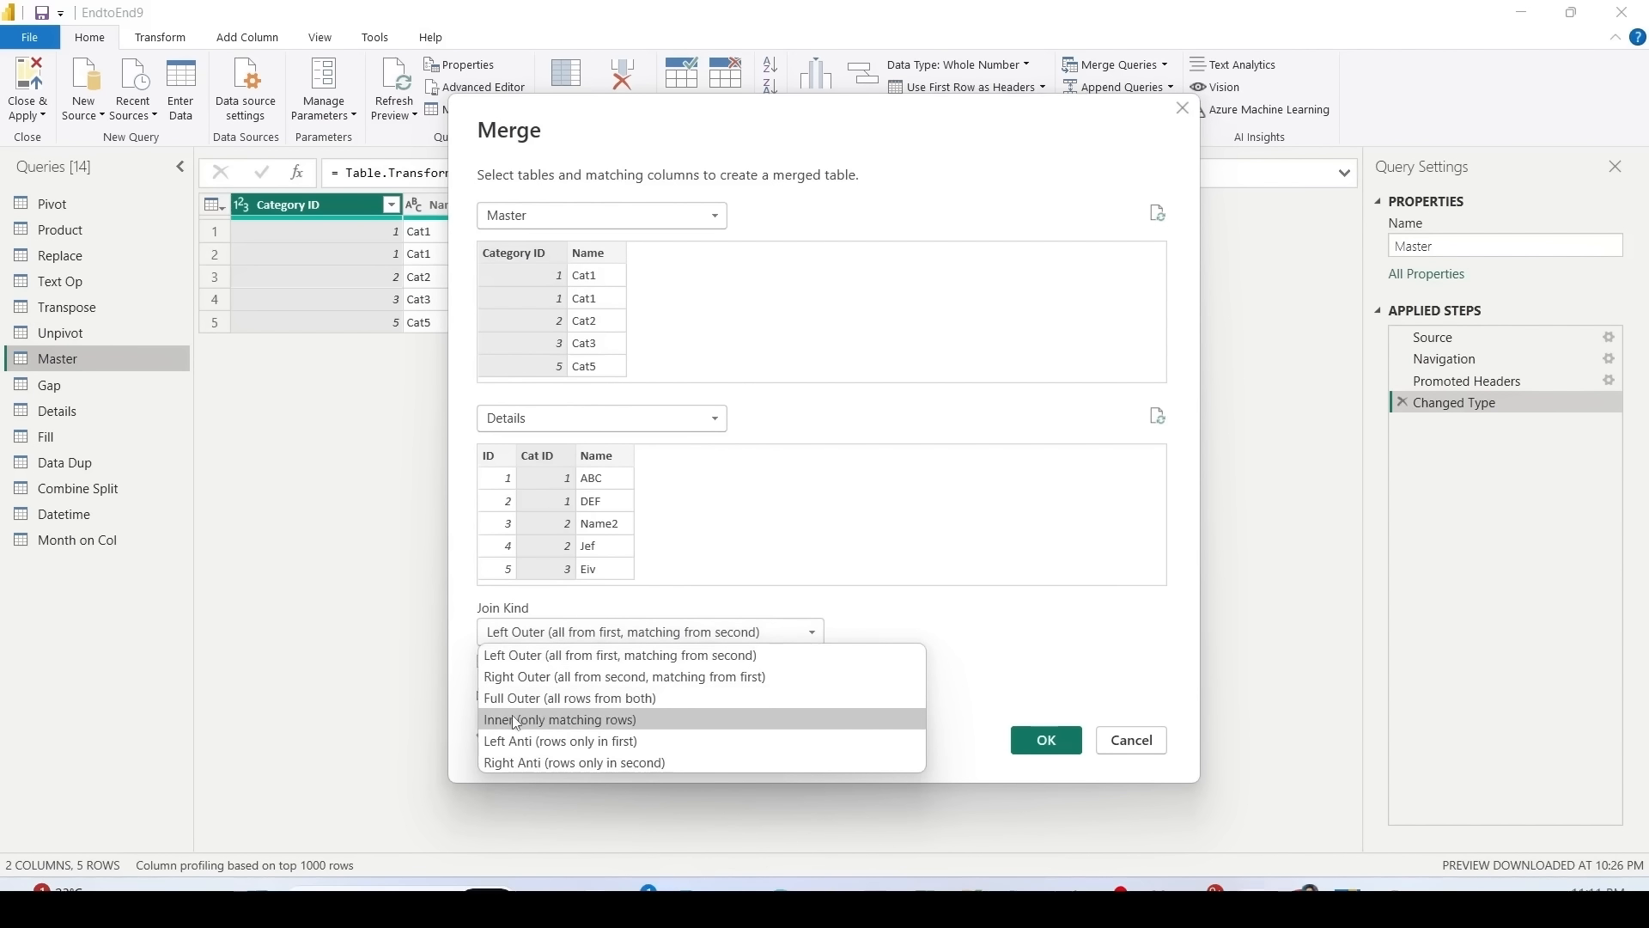
{"action": "left_click", "coordinate": [516, 720]}
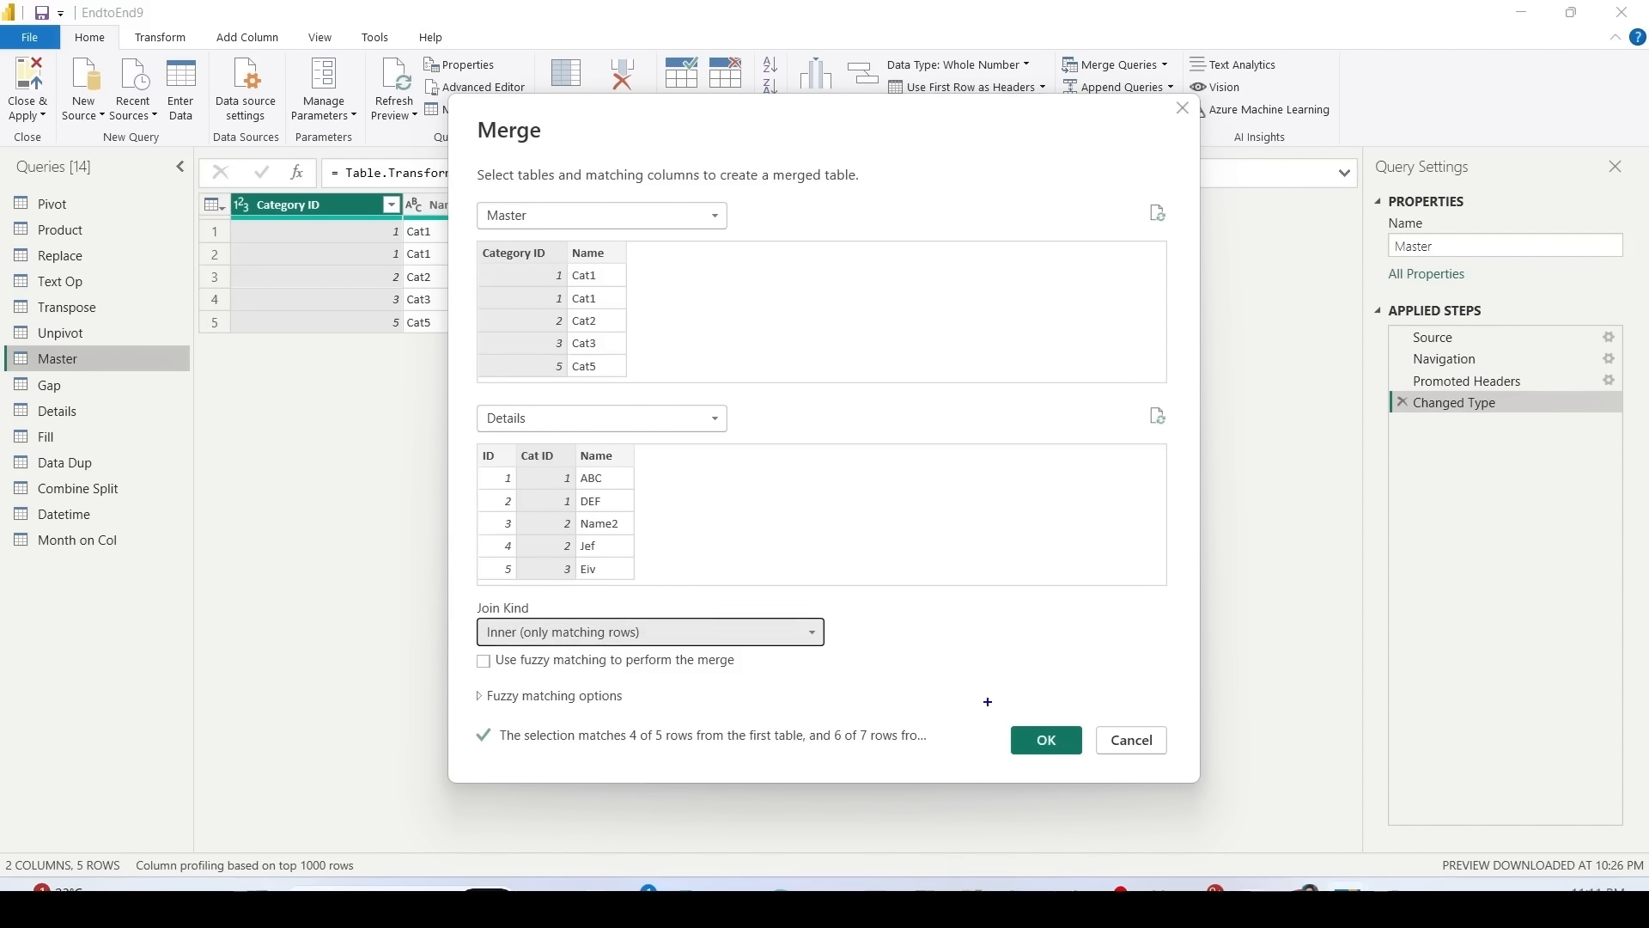
{"action": "left_click_drag", "start_coordinate": [1001, 722], "coordinate": [1093, 769]}
{"action": "mouse_move", "coordinate": [448, 715]}
{"action": "left_mouse_down"}
{"action": "mouse_move", "coordinate": [805, 770]}
{"action": "mouse_move", "coordinate": [950, 759]}
{"action": "left_mouse_up"}
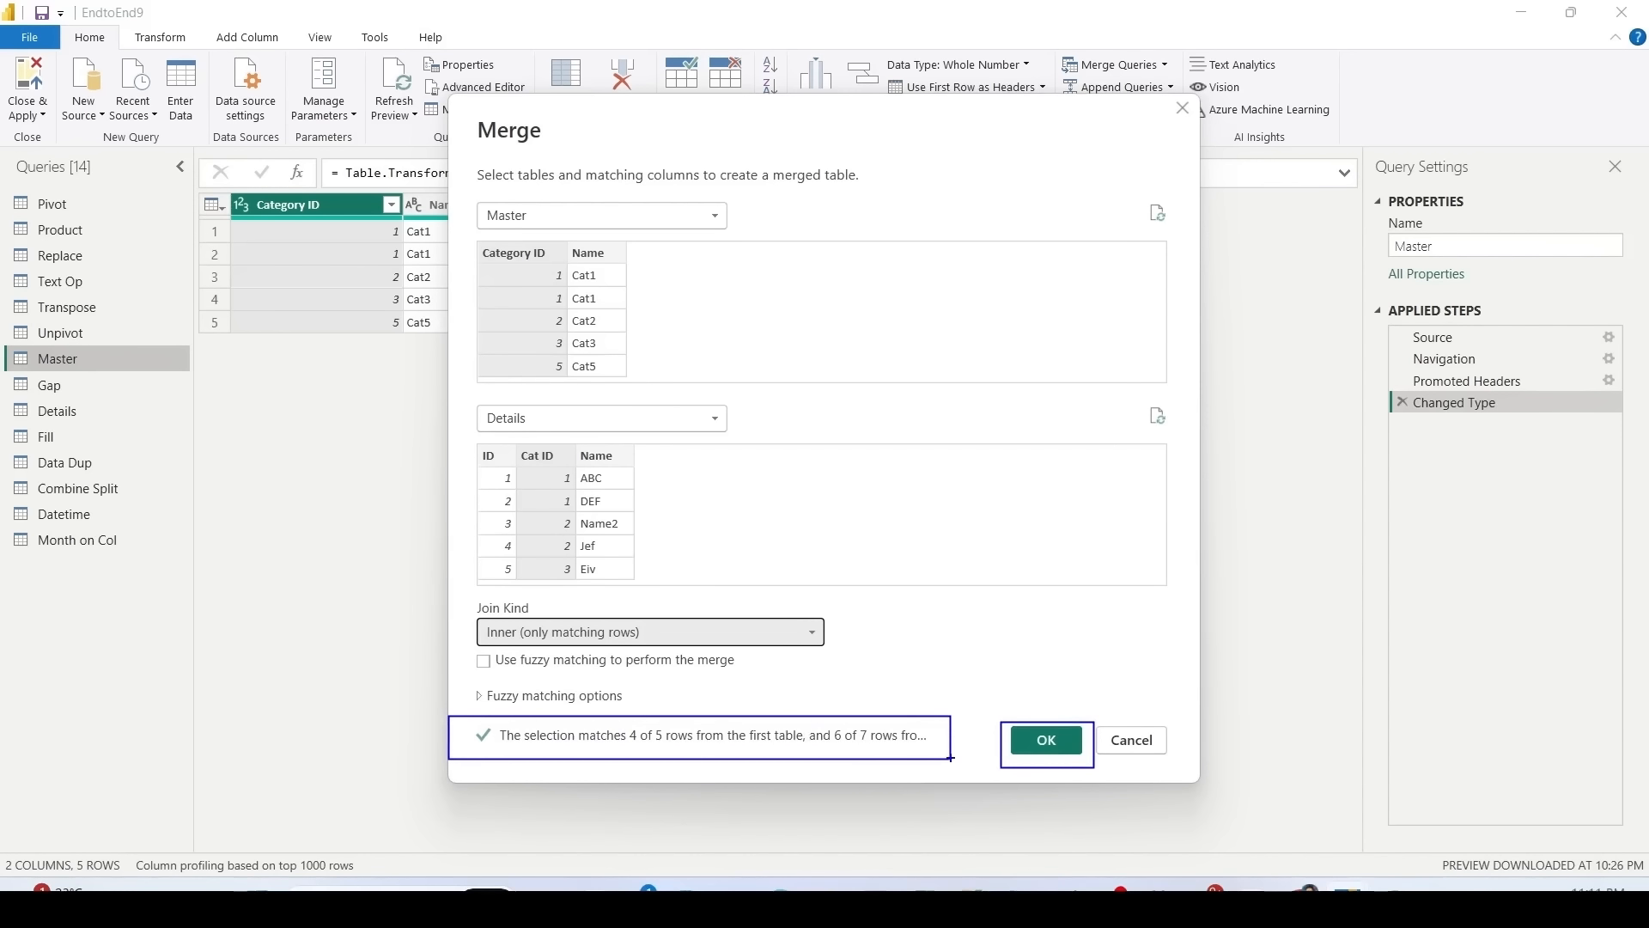
{"action": "left_click", "coordinate": [1046, 740]}
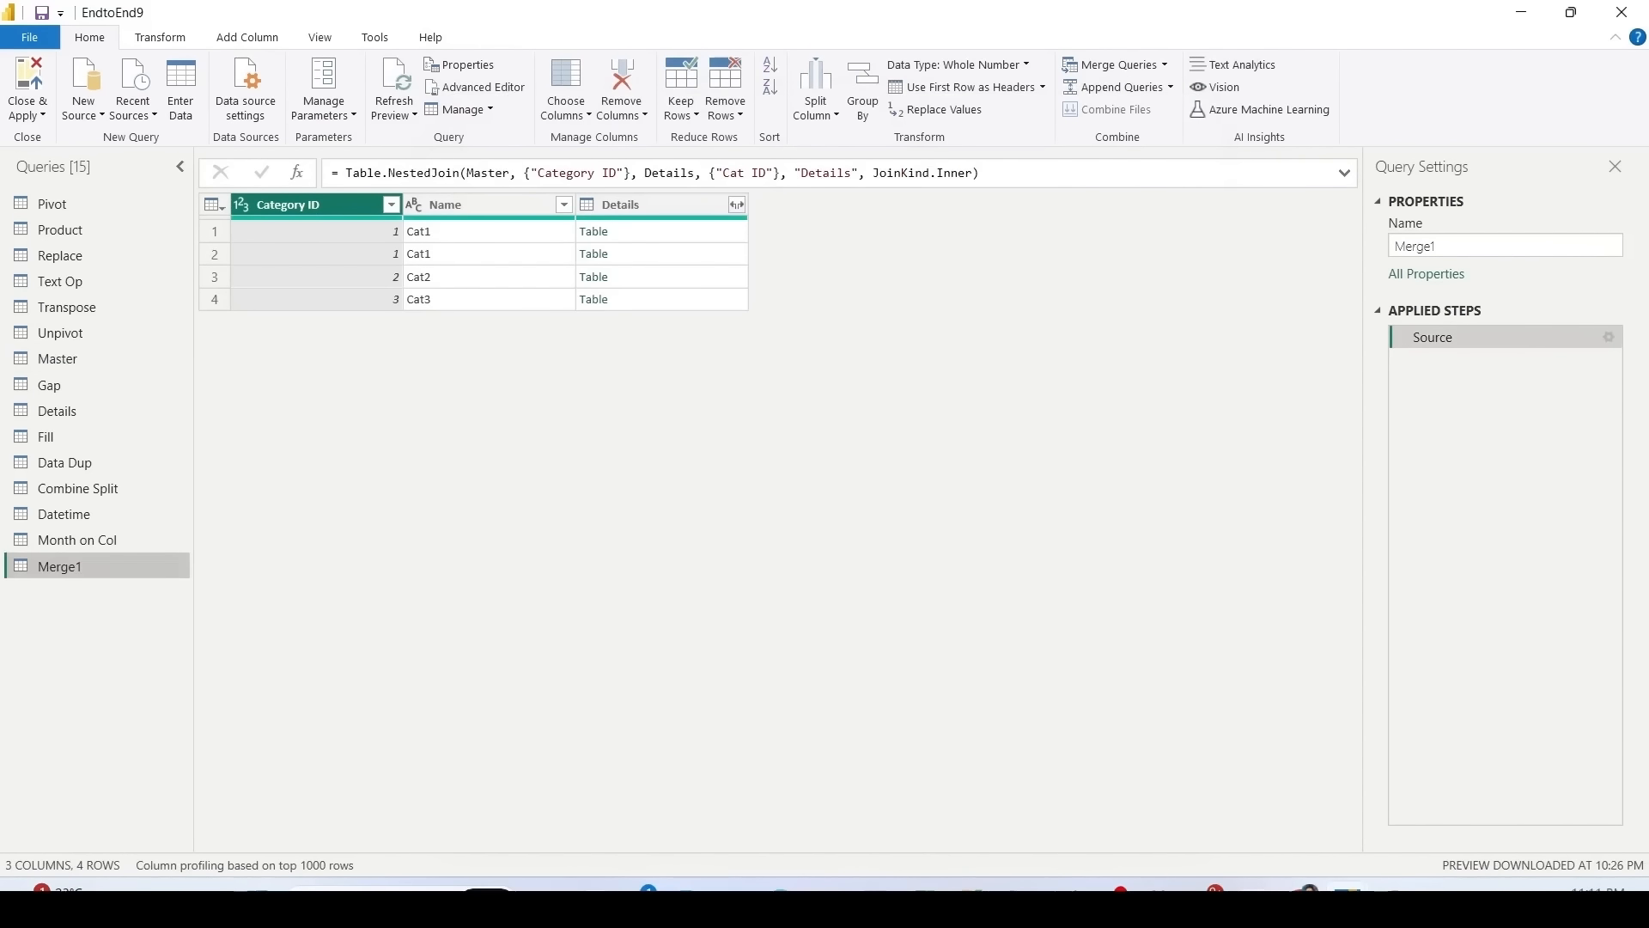
Step: Expand the Details column of the inner-join merge into ID, Cat ID and Name, without the original column name as prefix
{"action": "mouse_move", "coordinate": [230, 193]}
{"action": "left_mouse_down"}
{"action": "mouse_move", "coordinate": [402, 258]}
{"action": "mouse_move", "coordinate": [752, 315]}
{"action": "left_mouse_up"}
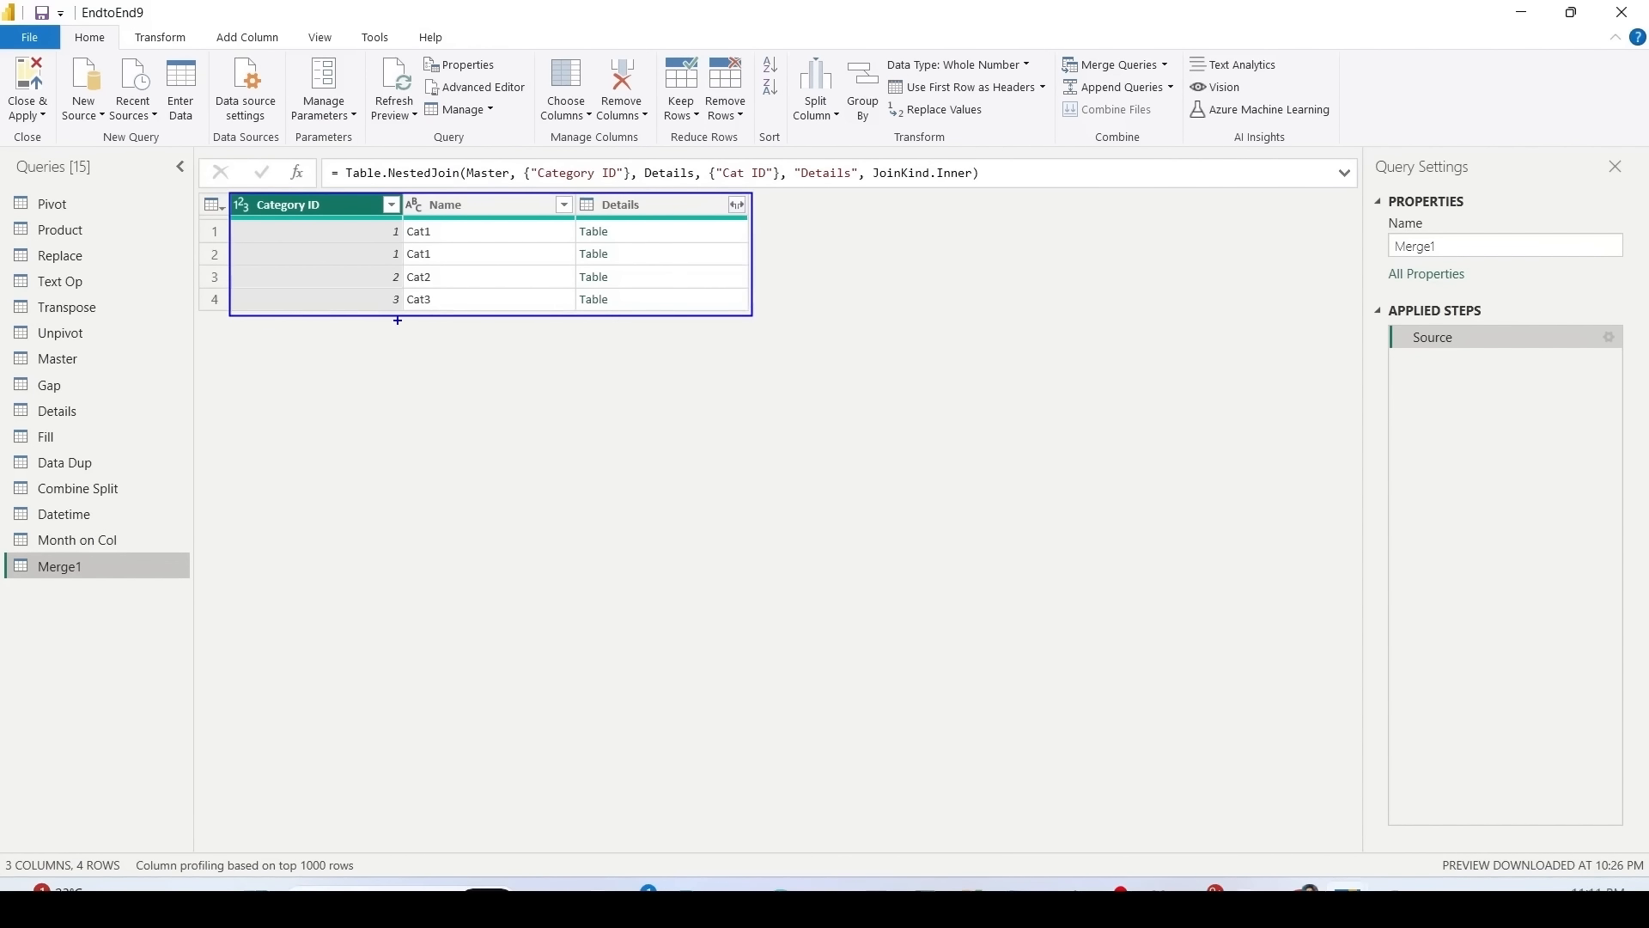
{"action": "left_click", "coordinate": [737, 206]}
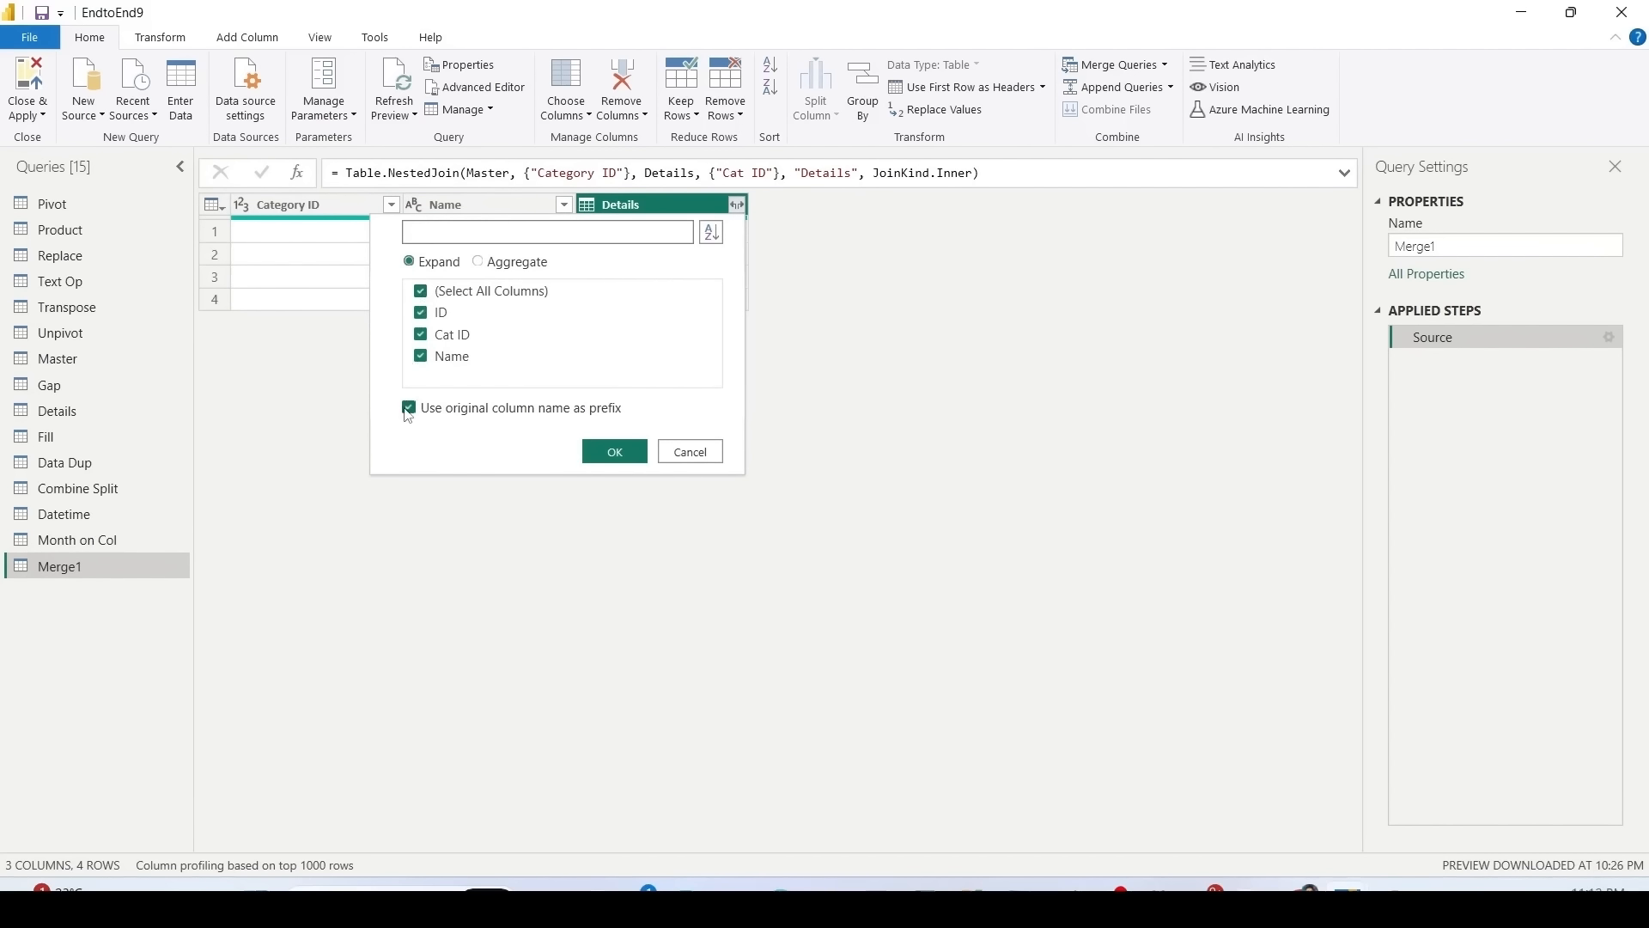
{"action": "key", "text": "ctrl+2"}
{"action": "left_click_drag", "start_coordinate": [396, 387], "coordinate": [664, 429]}
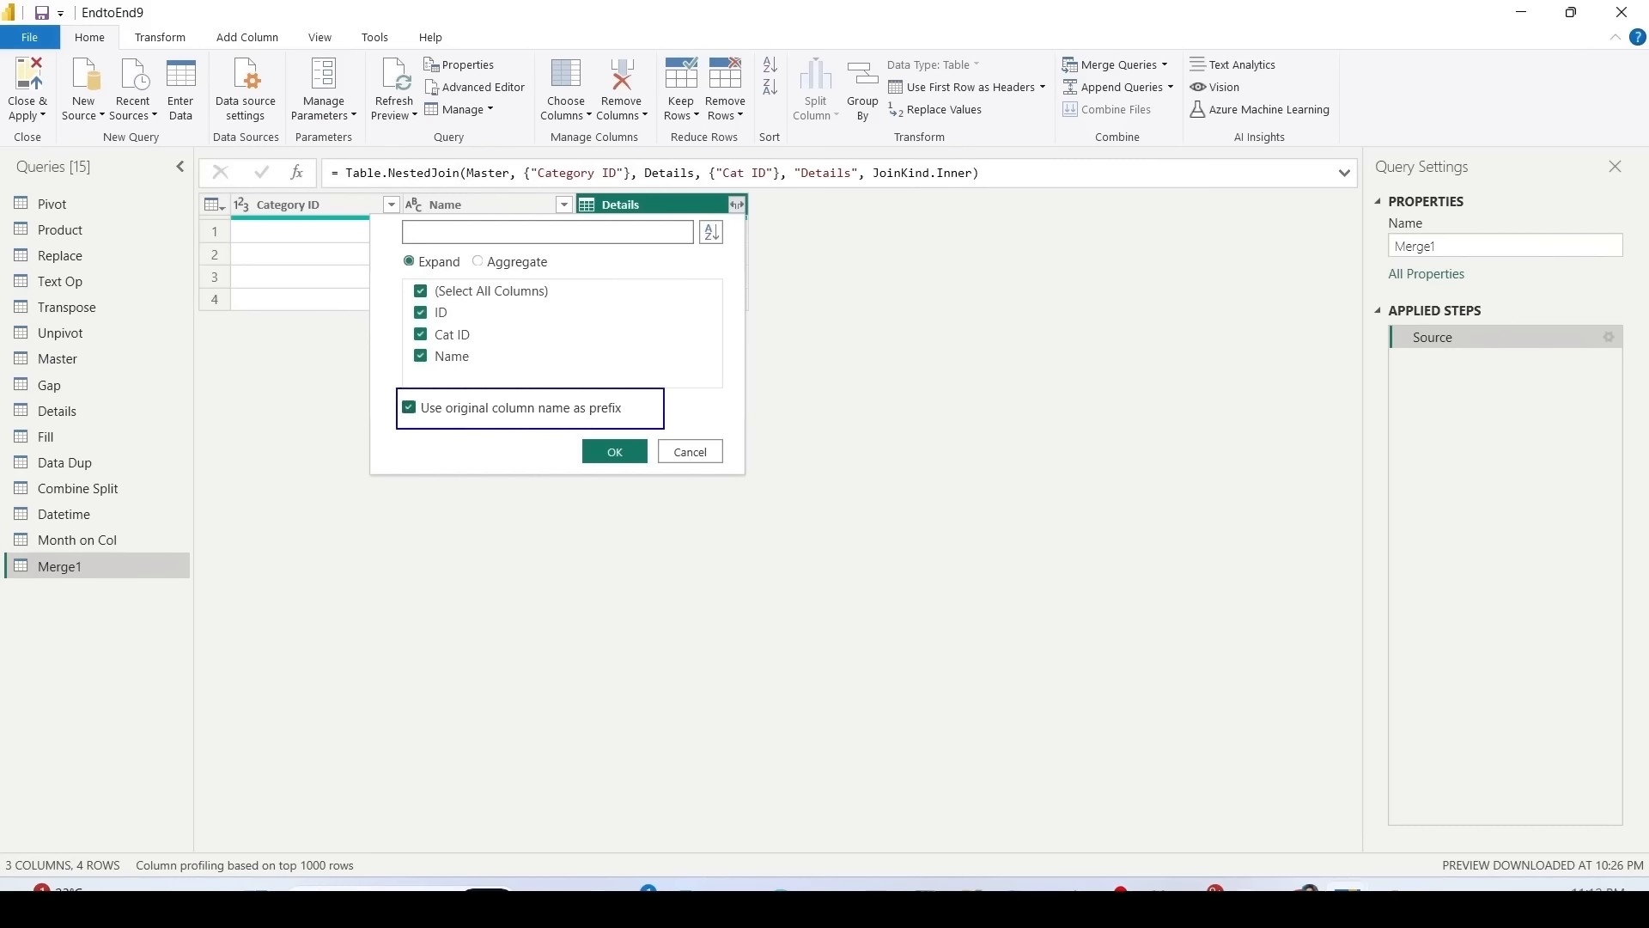
{"action": "key", "text": "Escape"}
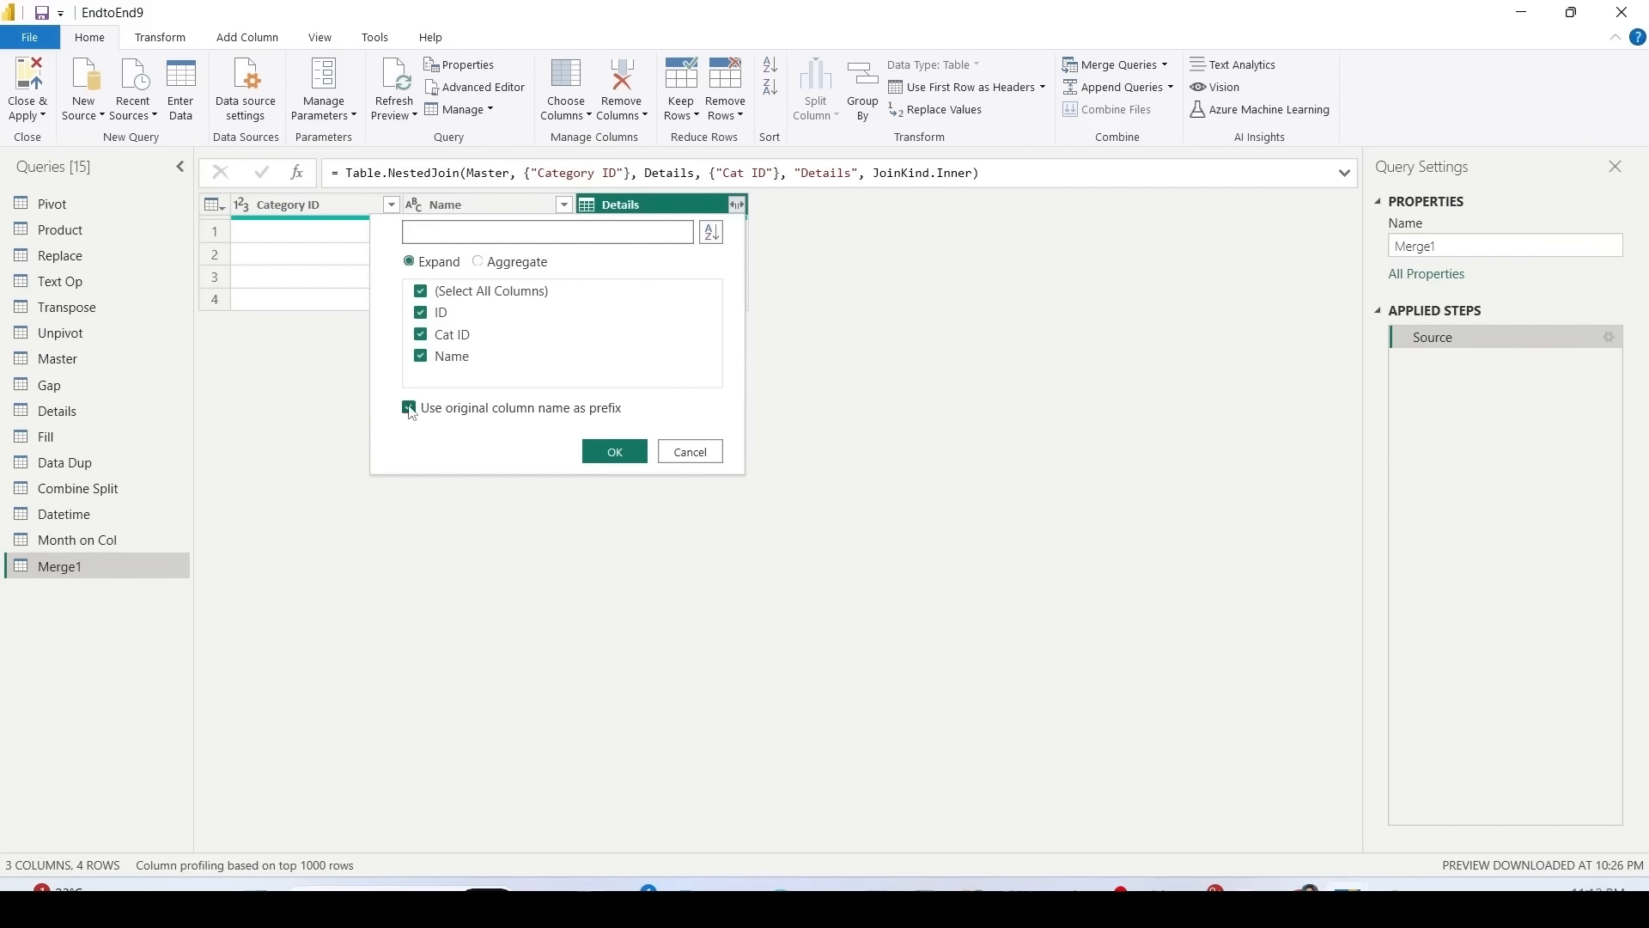
{"action": "left_click", "coordinate": [409, 408]}
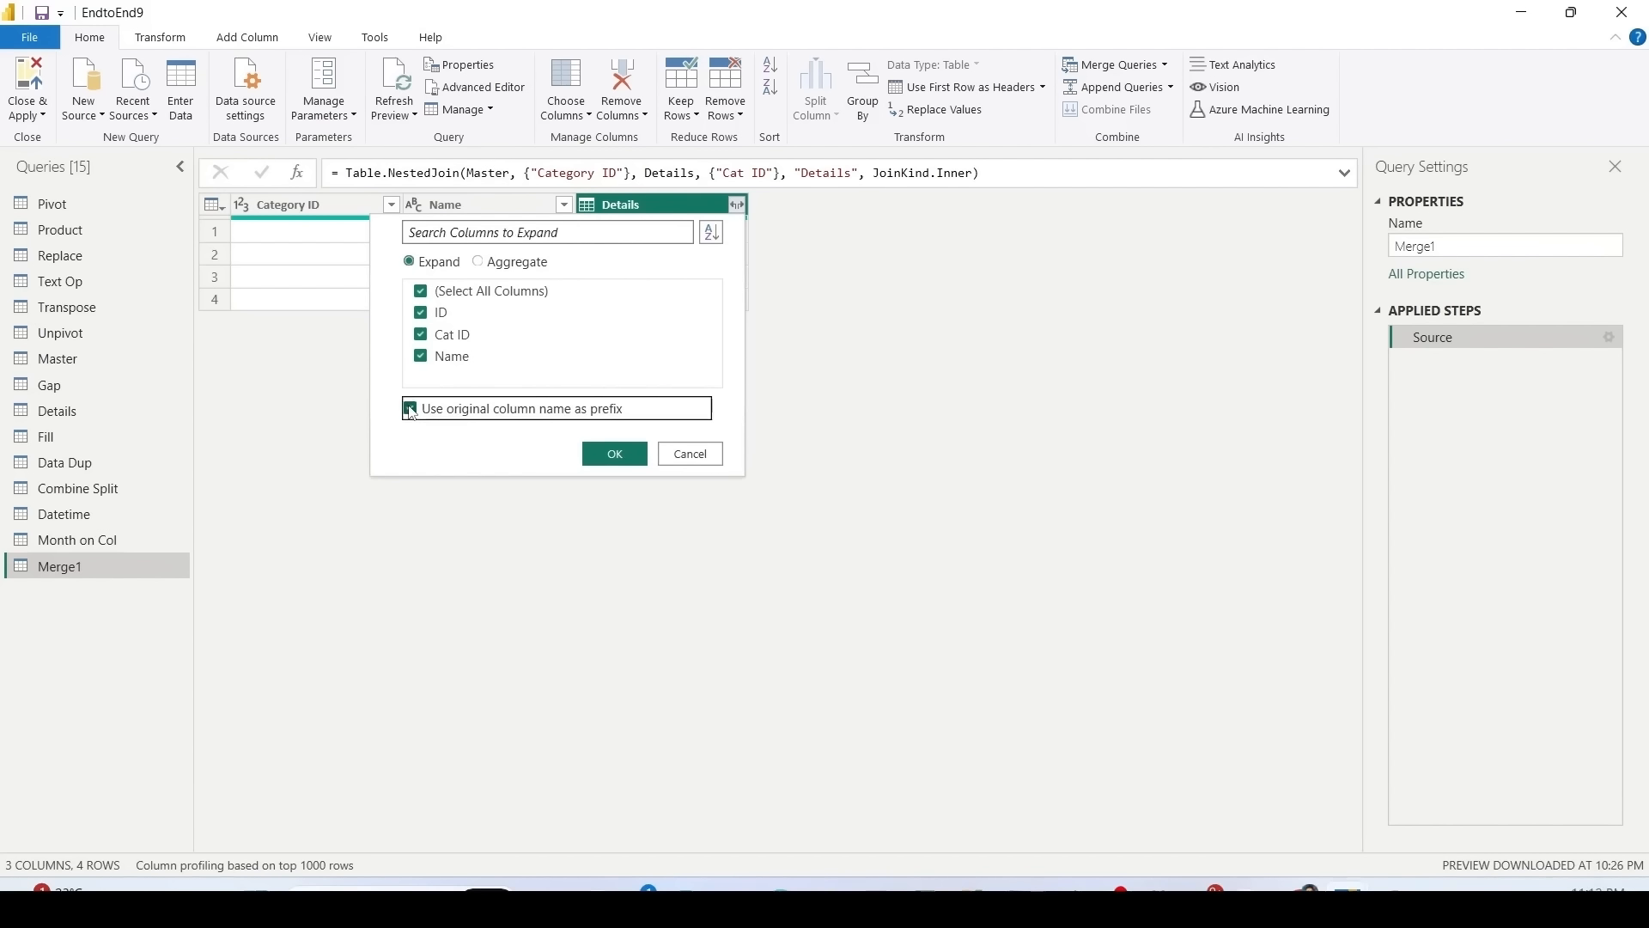
{"action": "left_click", "coordinate": [615, 453]}
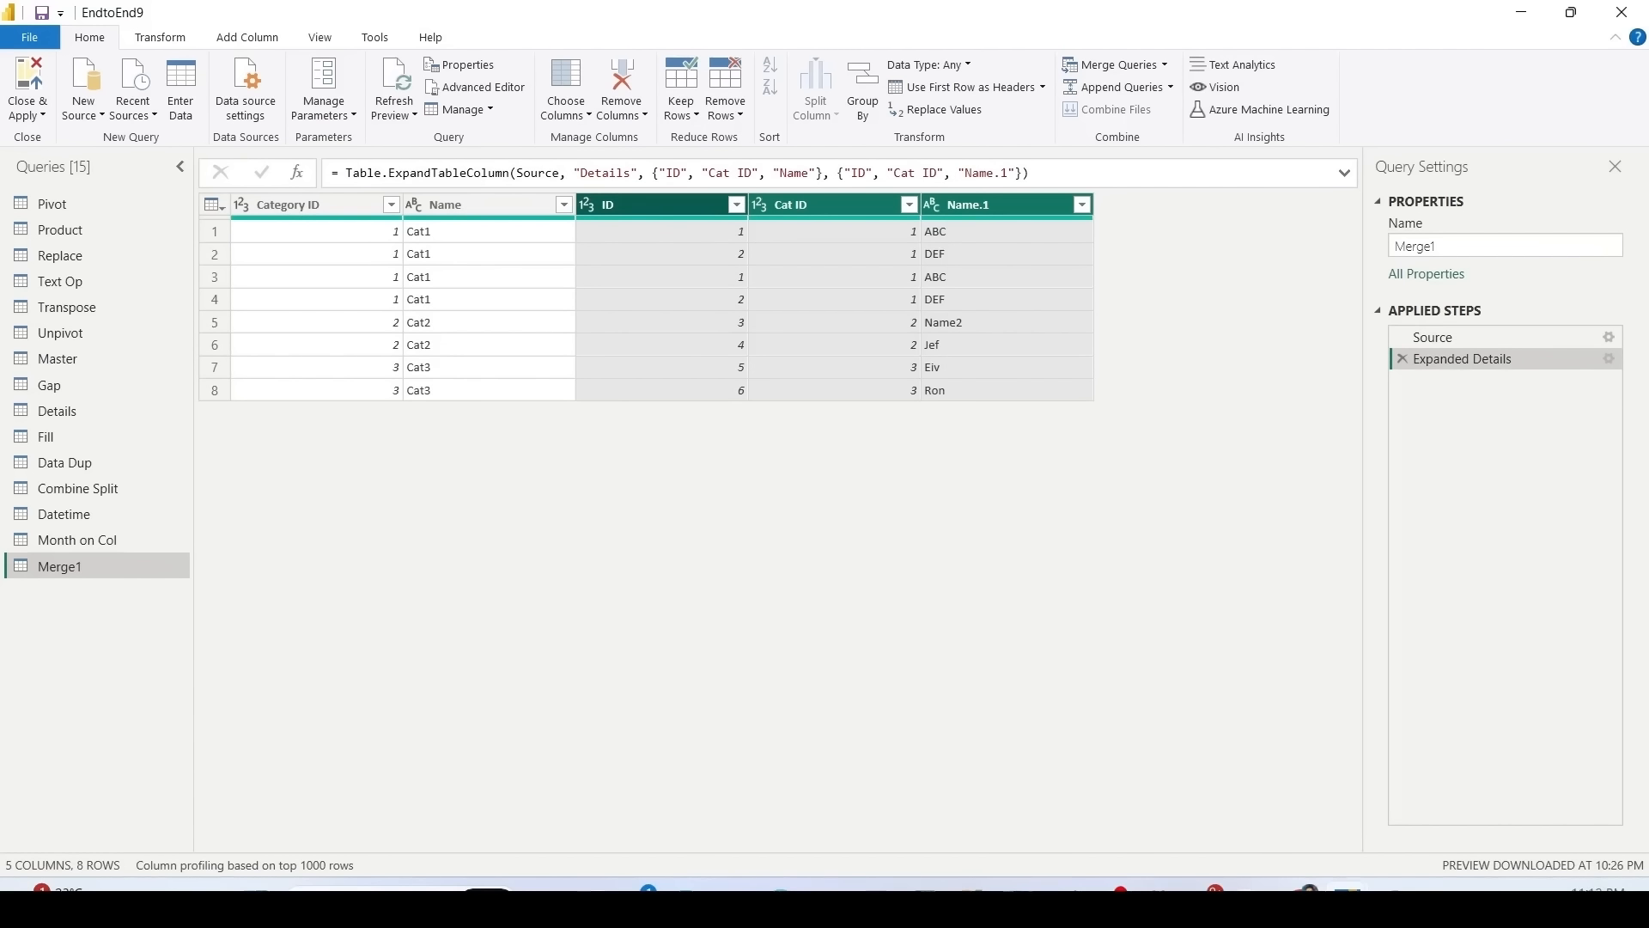
Step: Rename the merged query as Inner Join
{"action": "mouse_move", "coordinate": [229, 216]}
{"action": "left_mouse_down"}
{"action": "mouse_move", "coordinate": [394, 283]}
{"action": "mouse_move", "coordinate": [1102, 314]}
{"action": "left_mouse_up"}
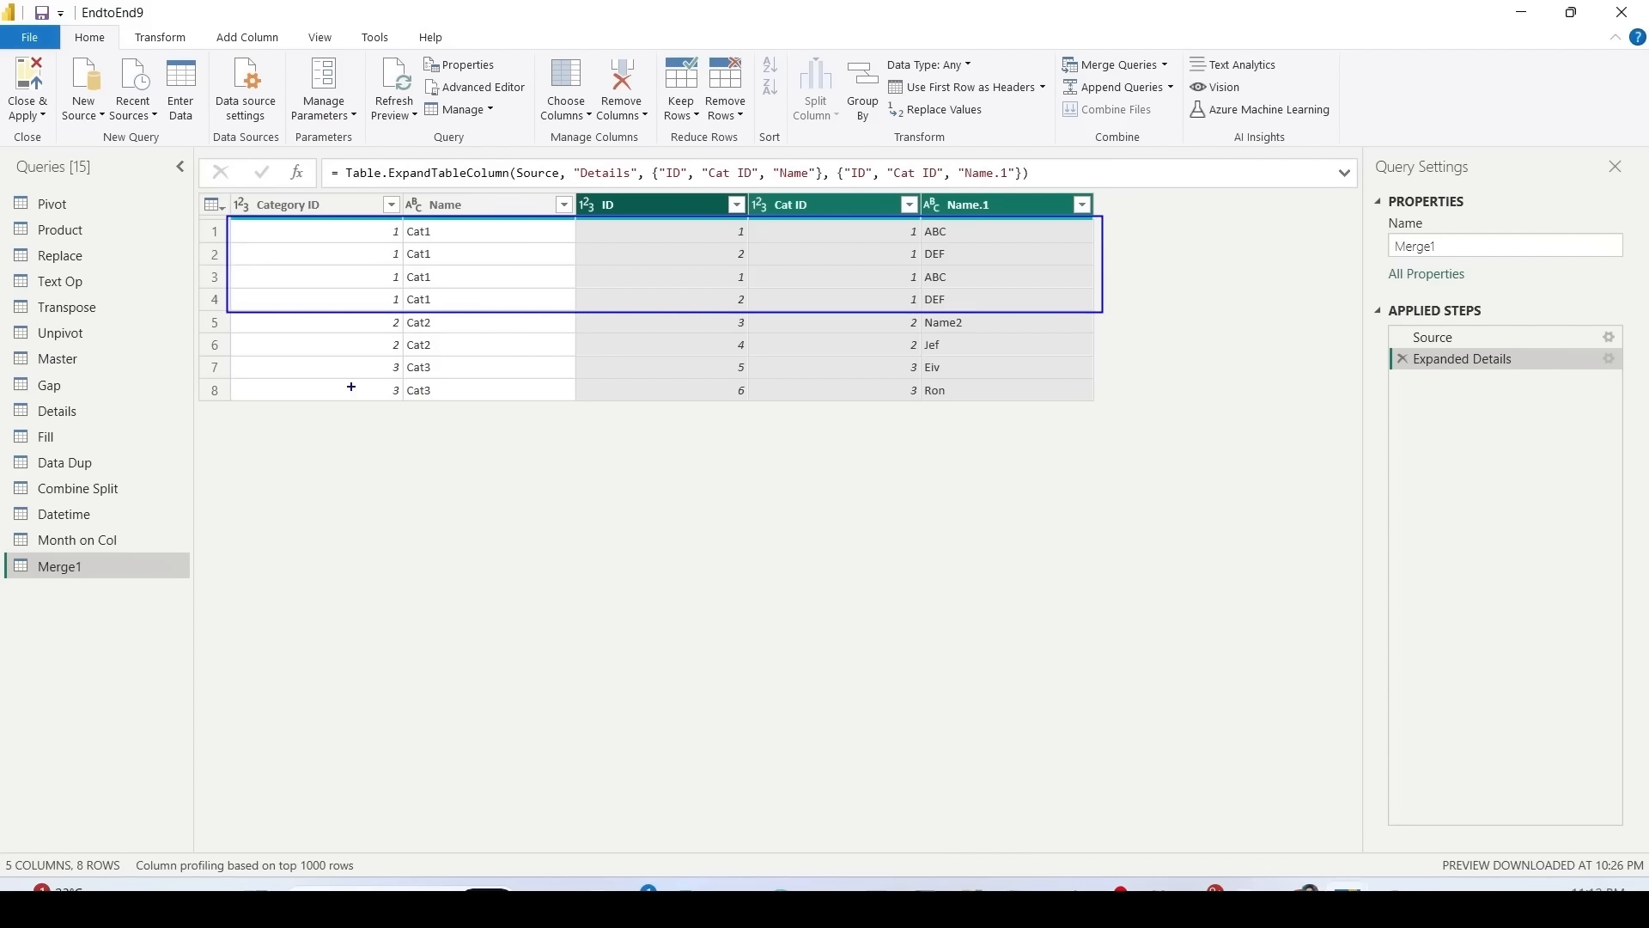
{"action": "key", "text": "Escape"}
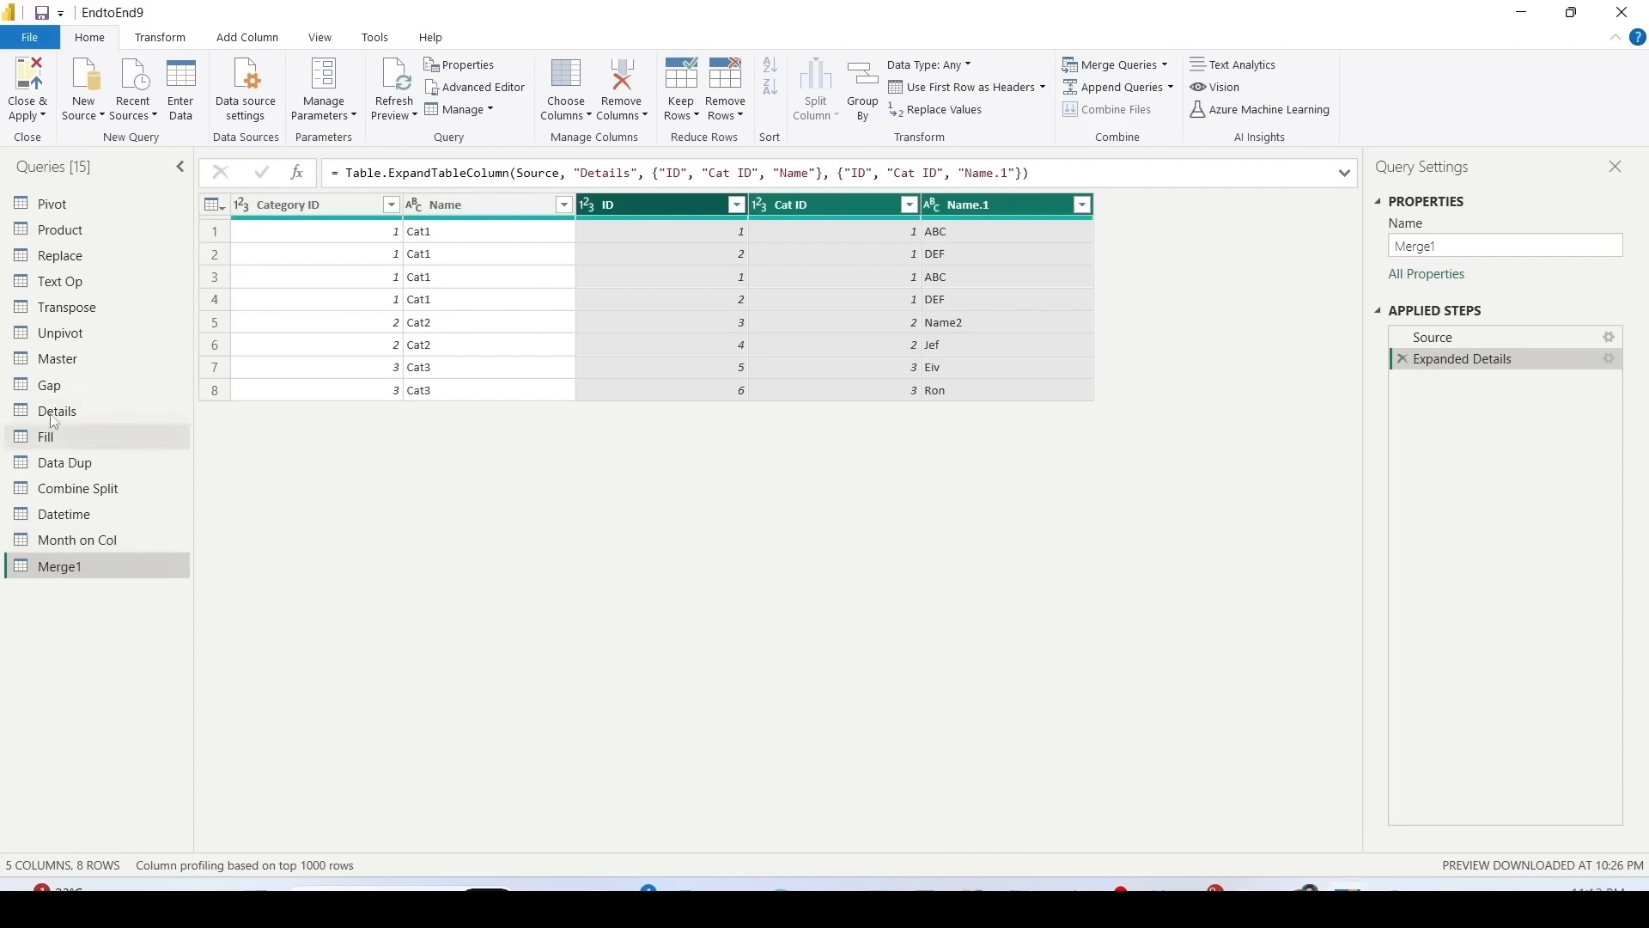
{"action": "double_click", "coordinate": [80, 570]}
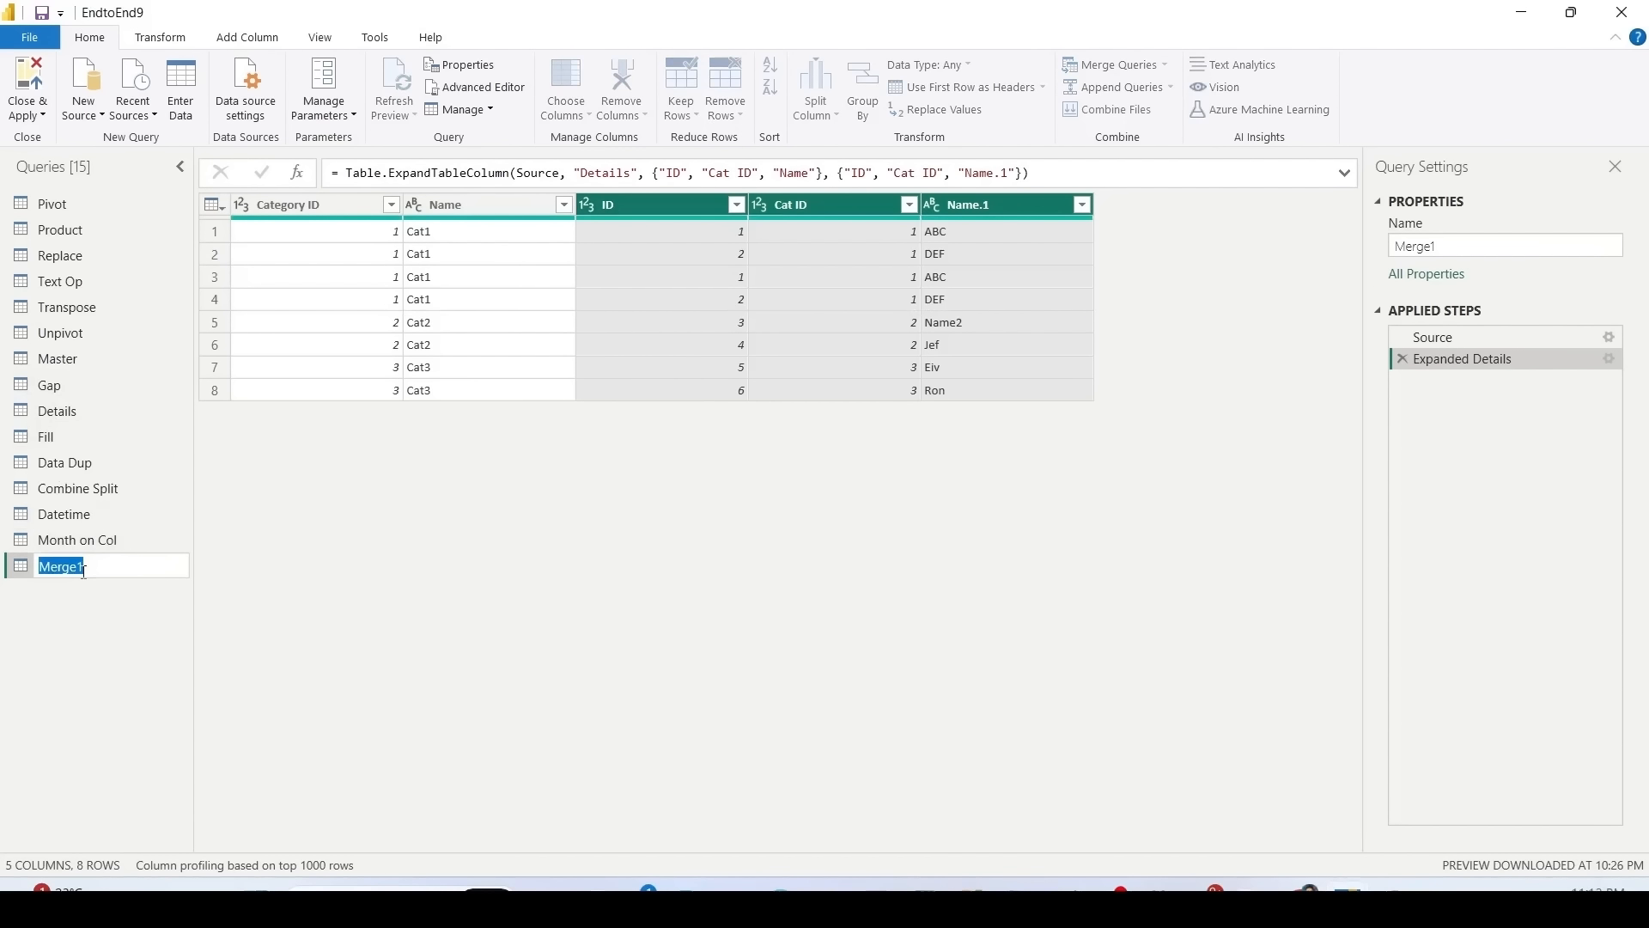
{"action": "type", "text": "Inner Join"}
{"action": "key", "text": "Return"}
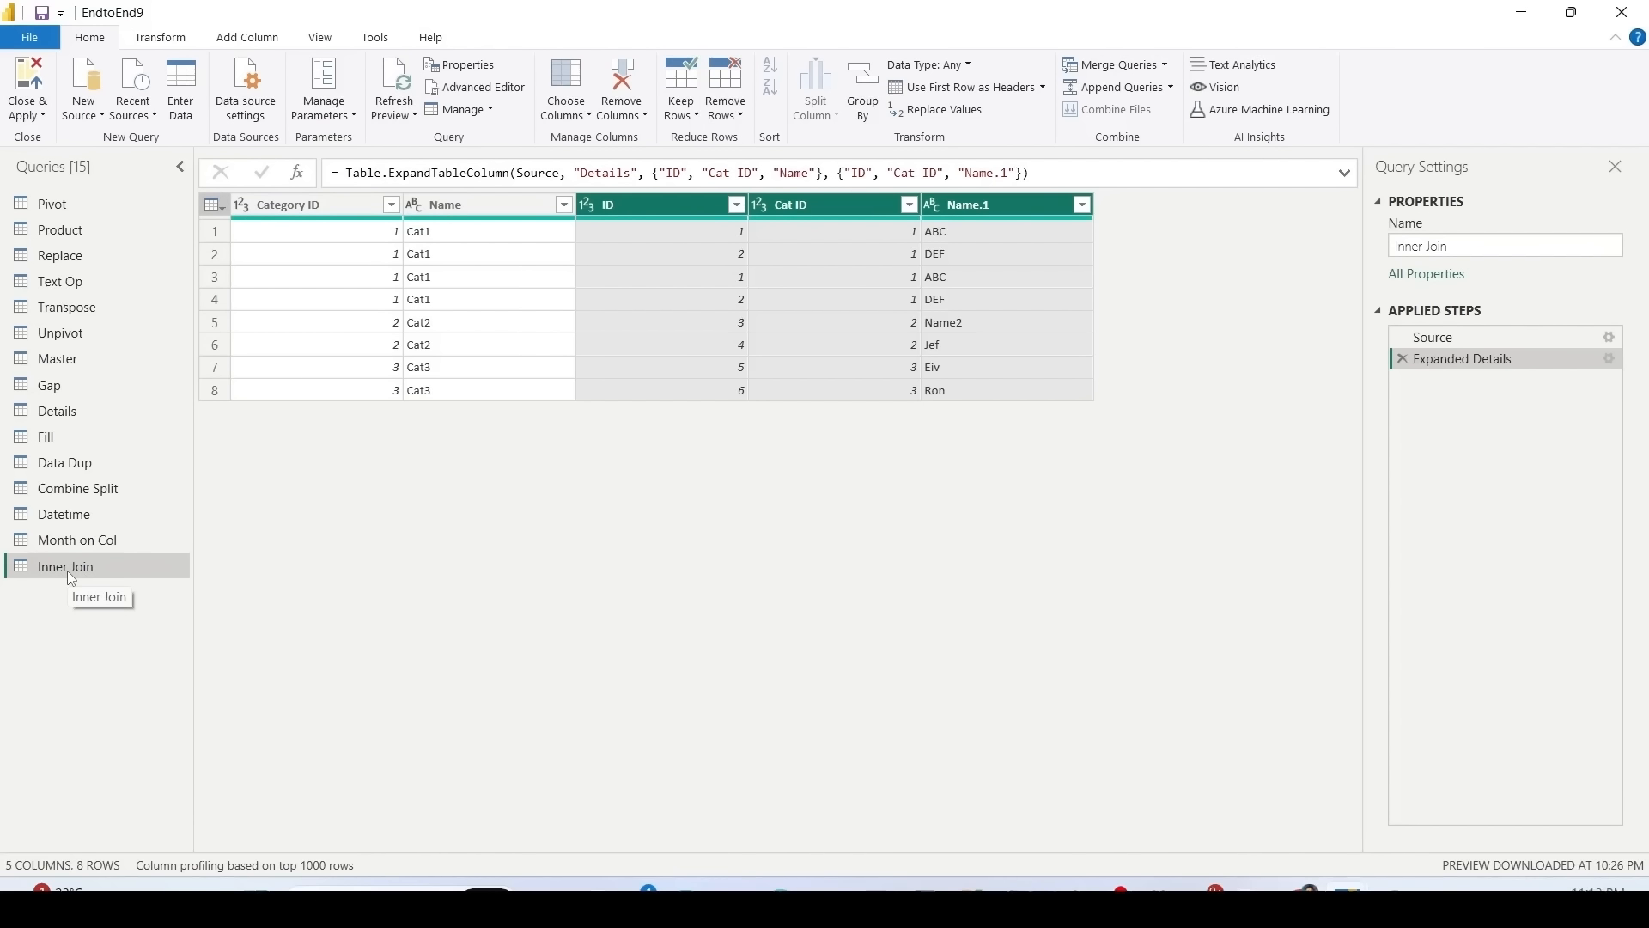
Step: Merge Master with Details as a new query, matching Category ID to Cat ID with a Left Outer join
{"action": "left_click", "coordinate": [57, 366]}
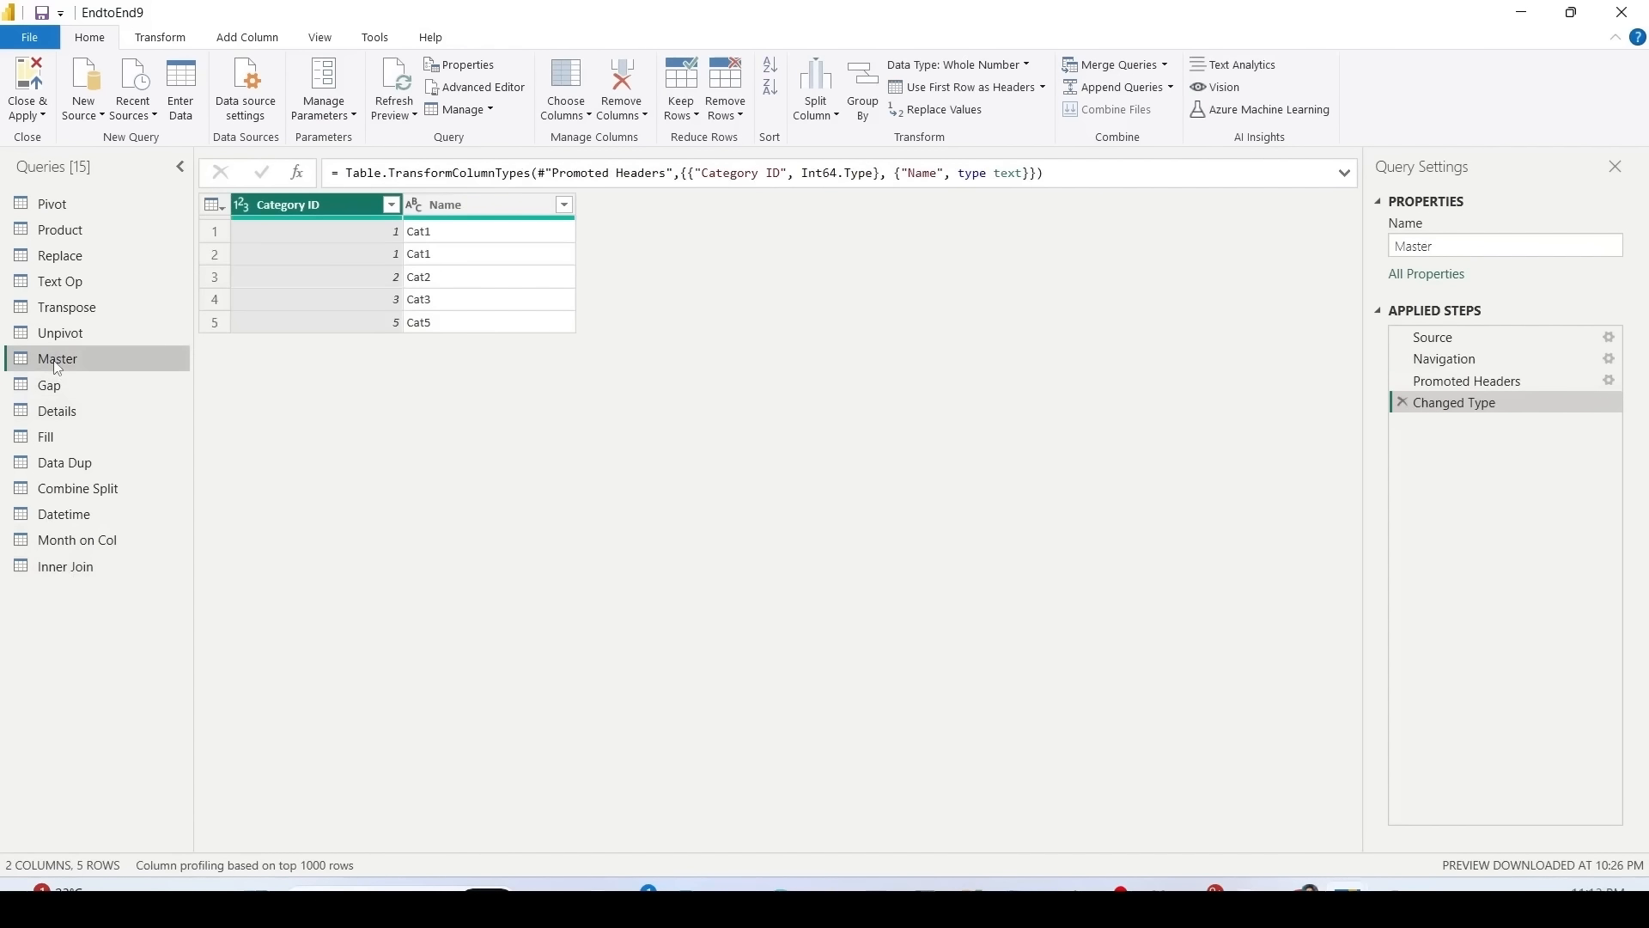
{"action": "left_click", "coordinate": [1166, 66]}
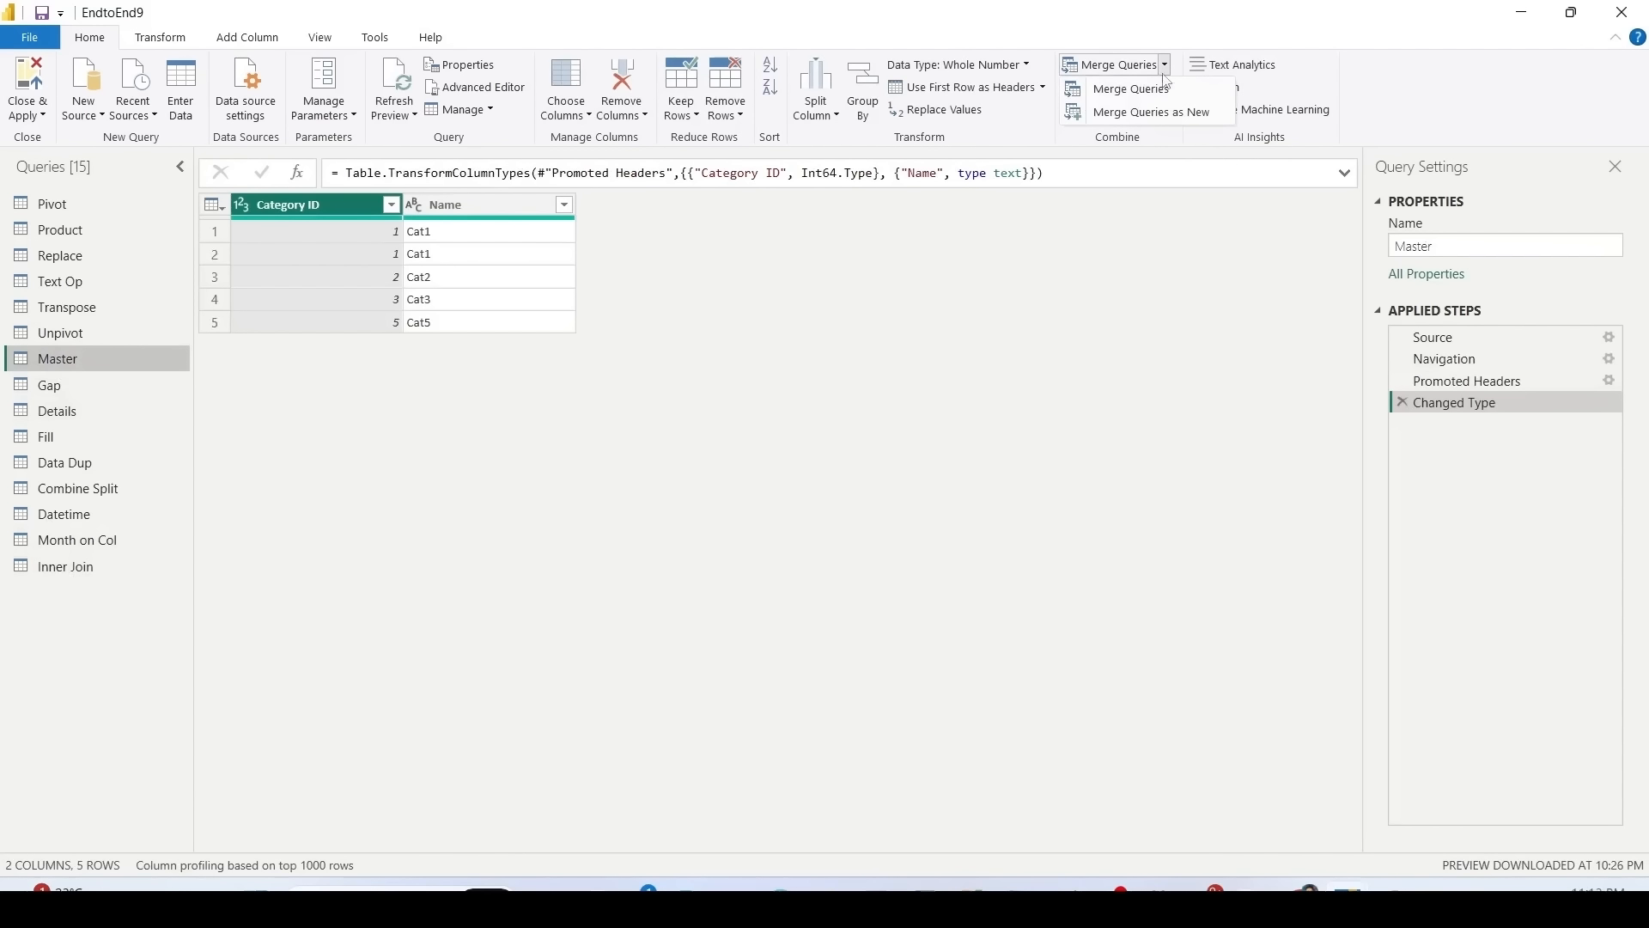
{"action": "left_click", "coordinate": [1151, 89]}
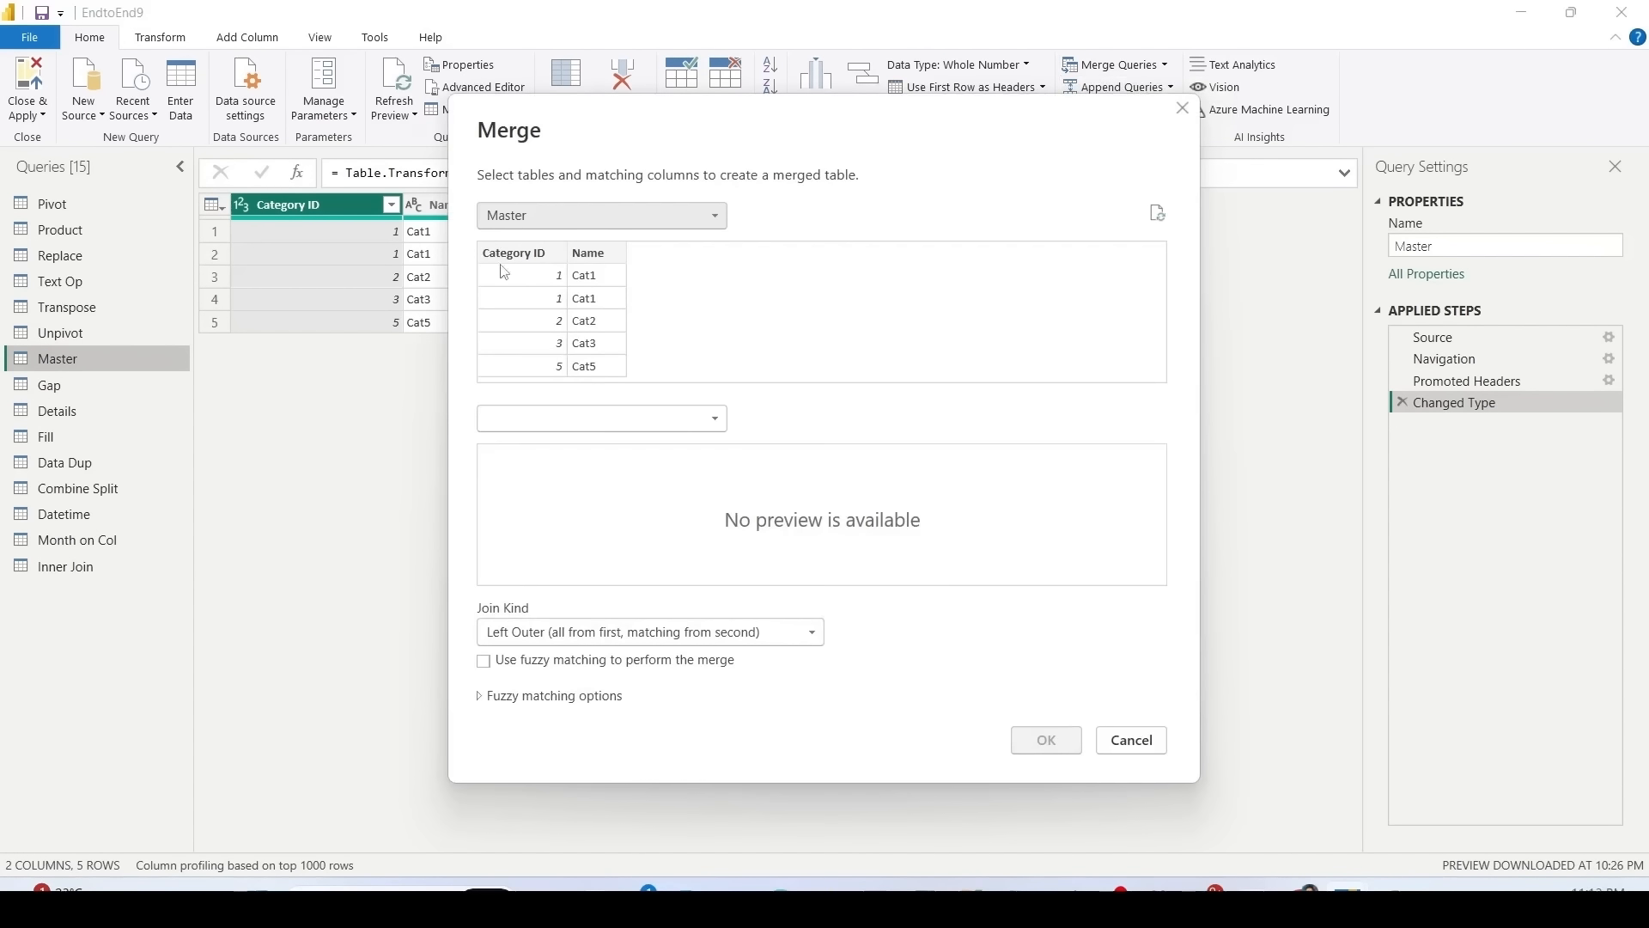
{"action": "left_click", "coordinate": [518, 407]}
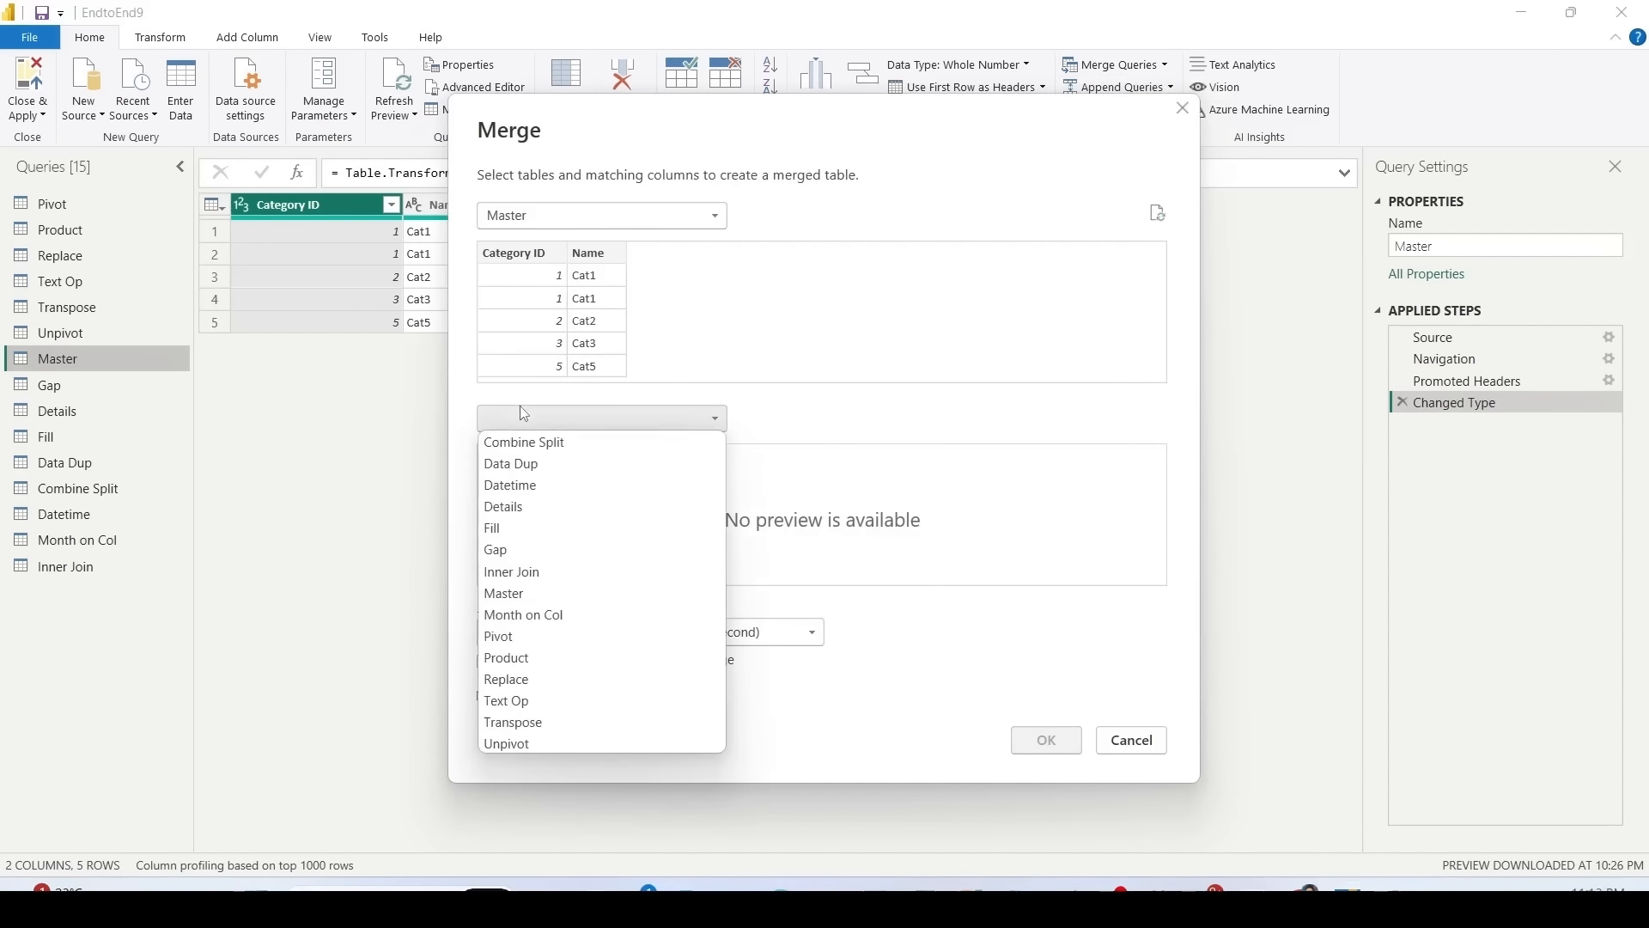
{"action": "left_click", "coordinate": [519, 506]}
{"action": "left_click", "coordinate": [517, 256]}
{"action": "left_click", "coordinate": [539, 457]}
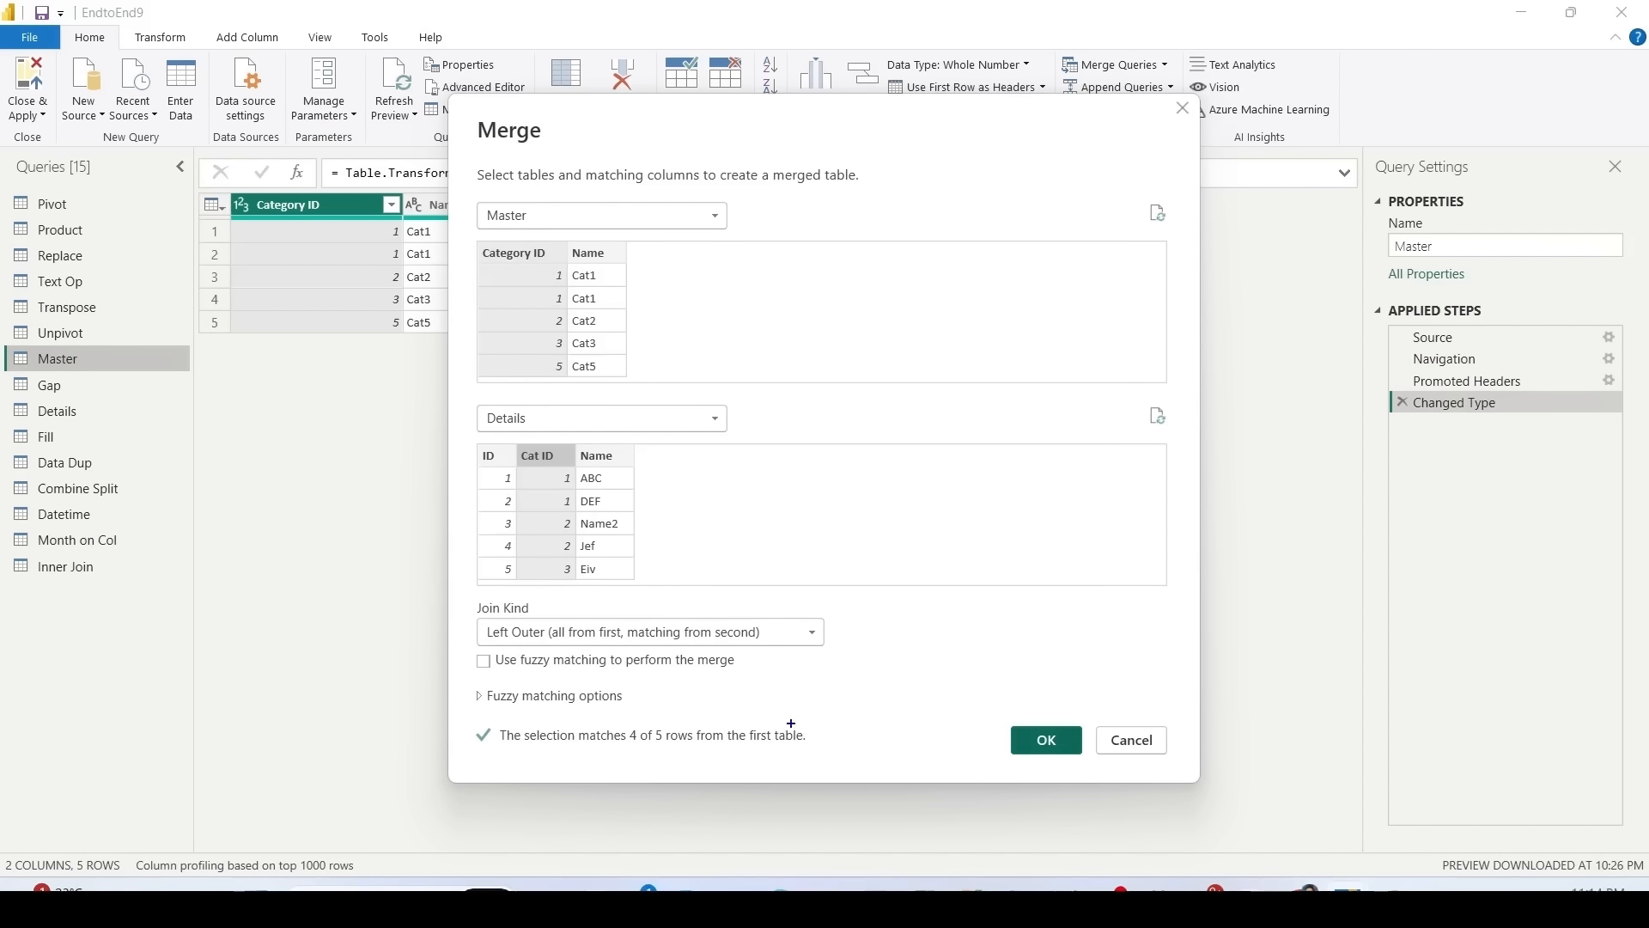
{"action": "mouse_move", "coordinate": [1006, 710]}
{"action": "left_mouse_down"}
{"action": "mouse_move", "coordinate": [1008, 729]}
{"action": "mouse_move", "coordinate": [1072, 762]}
{"action": "mouse_move", "coordinate": [1087, 713]}
{"action": "mouse_move", "coordinate": [1007, 711]}
{"action": "left_mouse_up"}
{"action": "left_click", "coordinate": [1063, 752]}
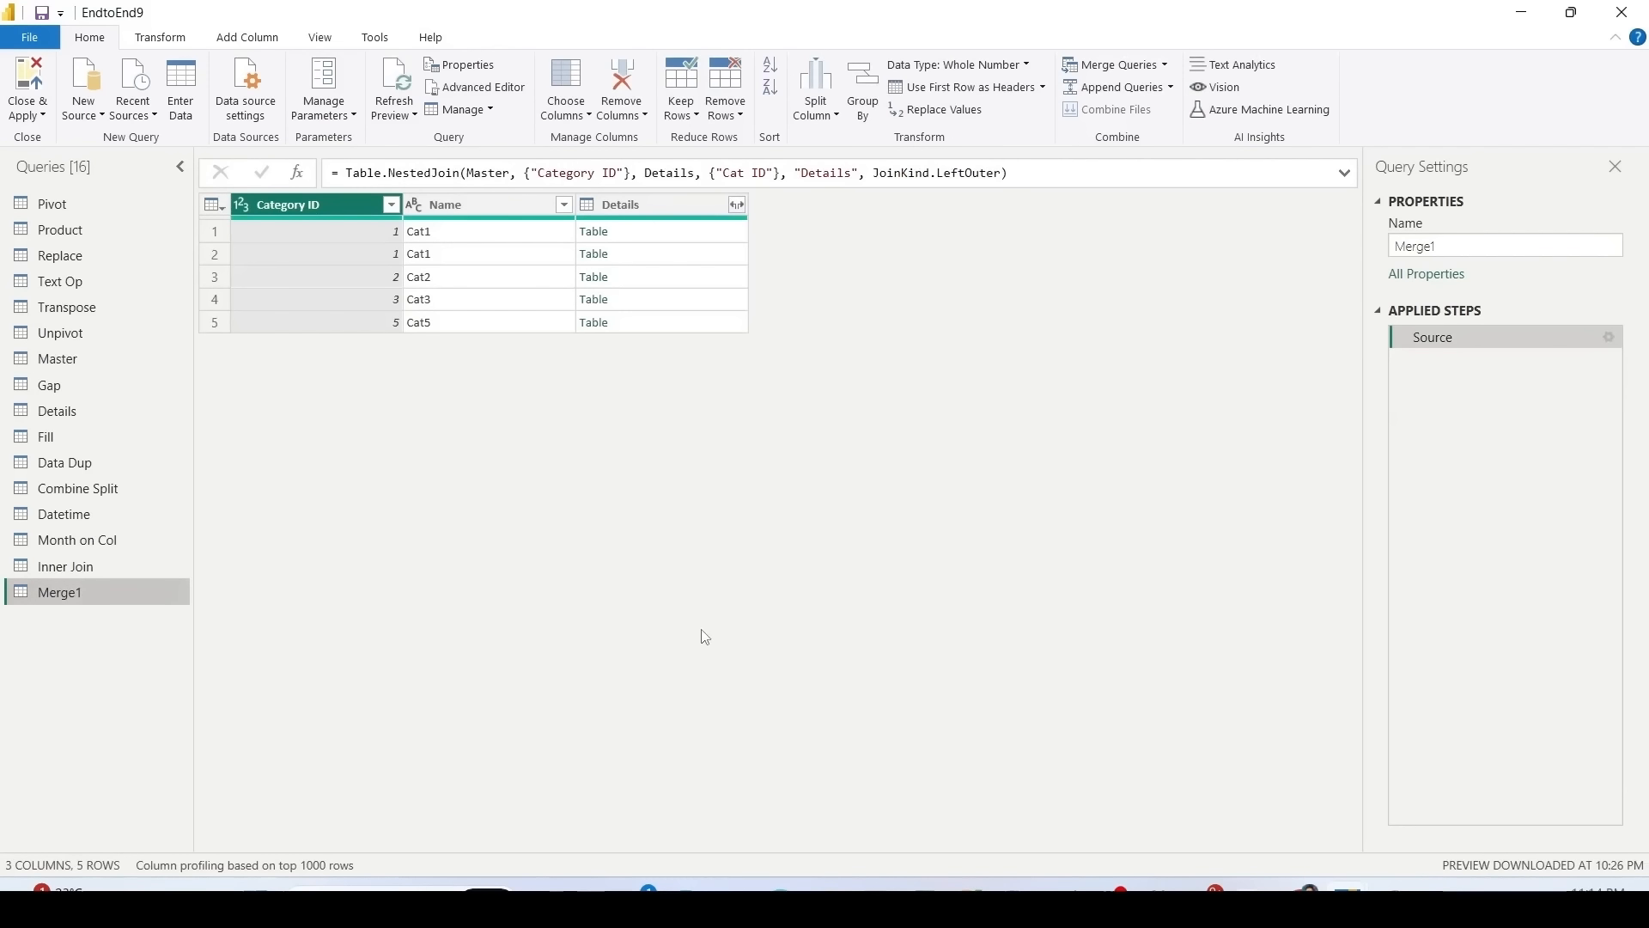
Step: Expand the left outer merge's Details column into ID, Cat ID and Name, without the original column name as prefix
{"action": "left_click", "coordinate": [737, 206]}
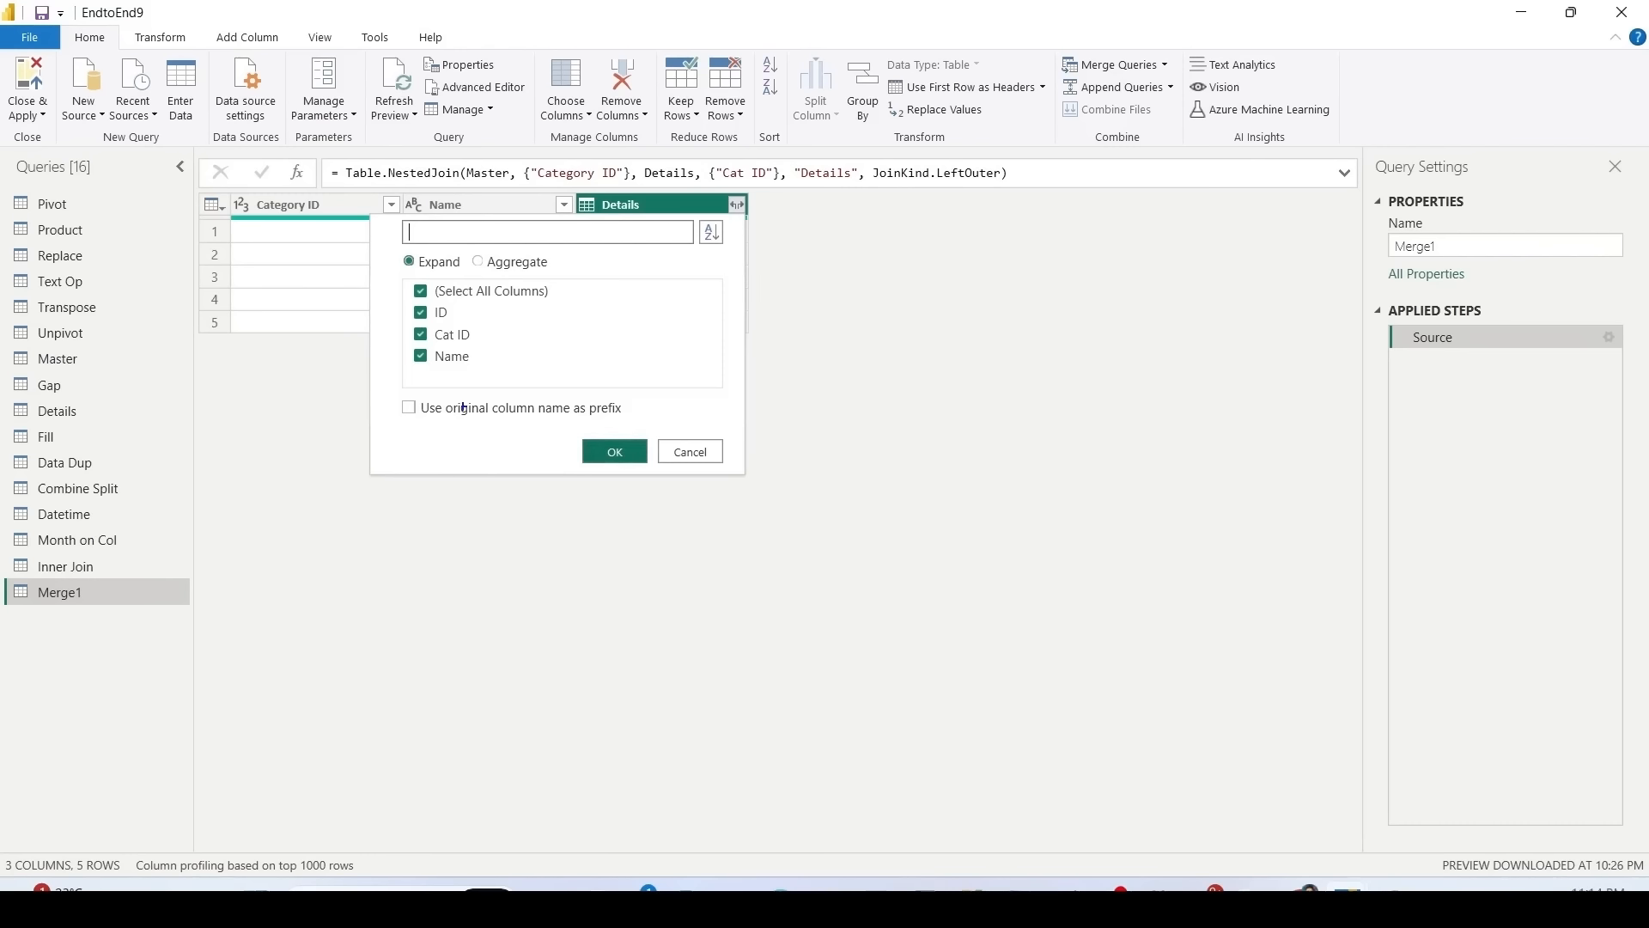
{"action": "left_click_drag", "start_coordinate": [380, 388], "coordinate": [639, 418]}
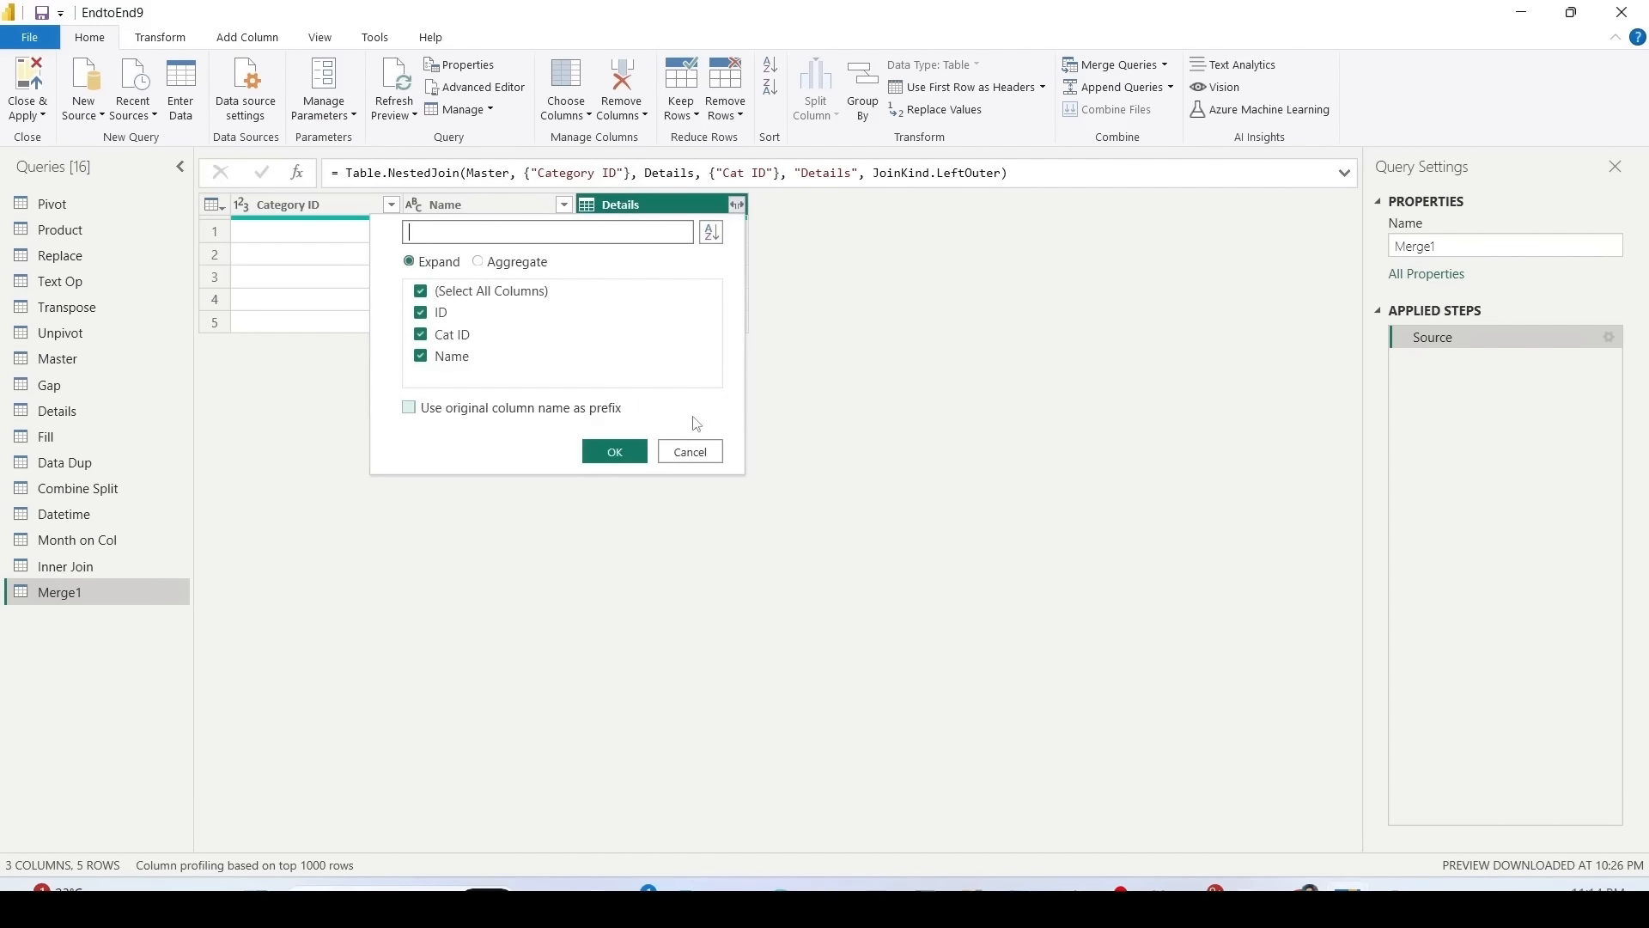
{"action": "left_click", "coordinate": [614, 451]}
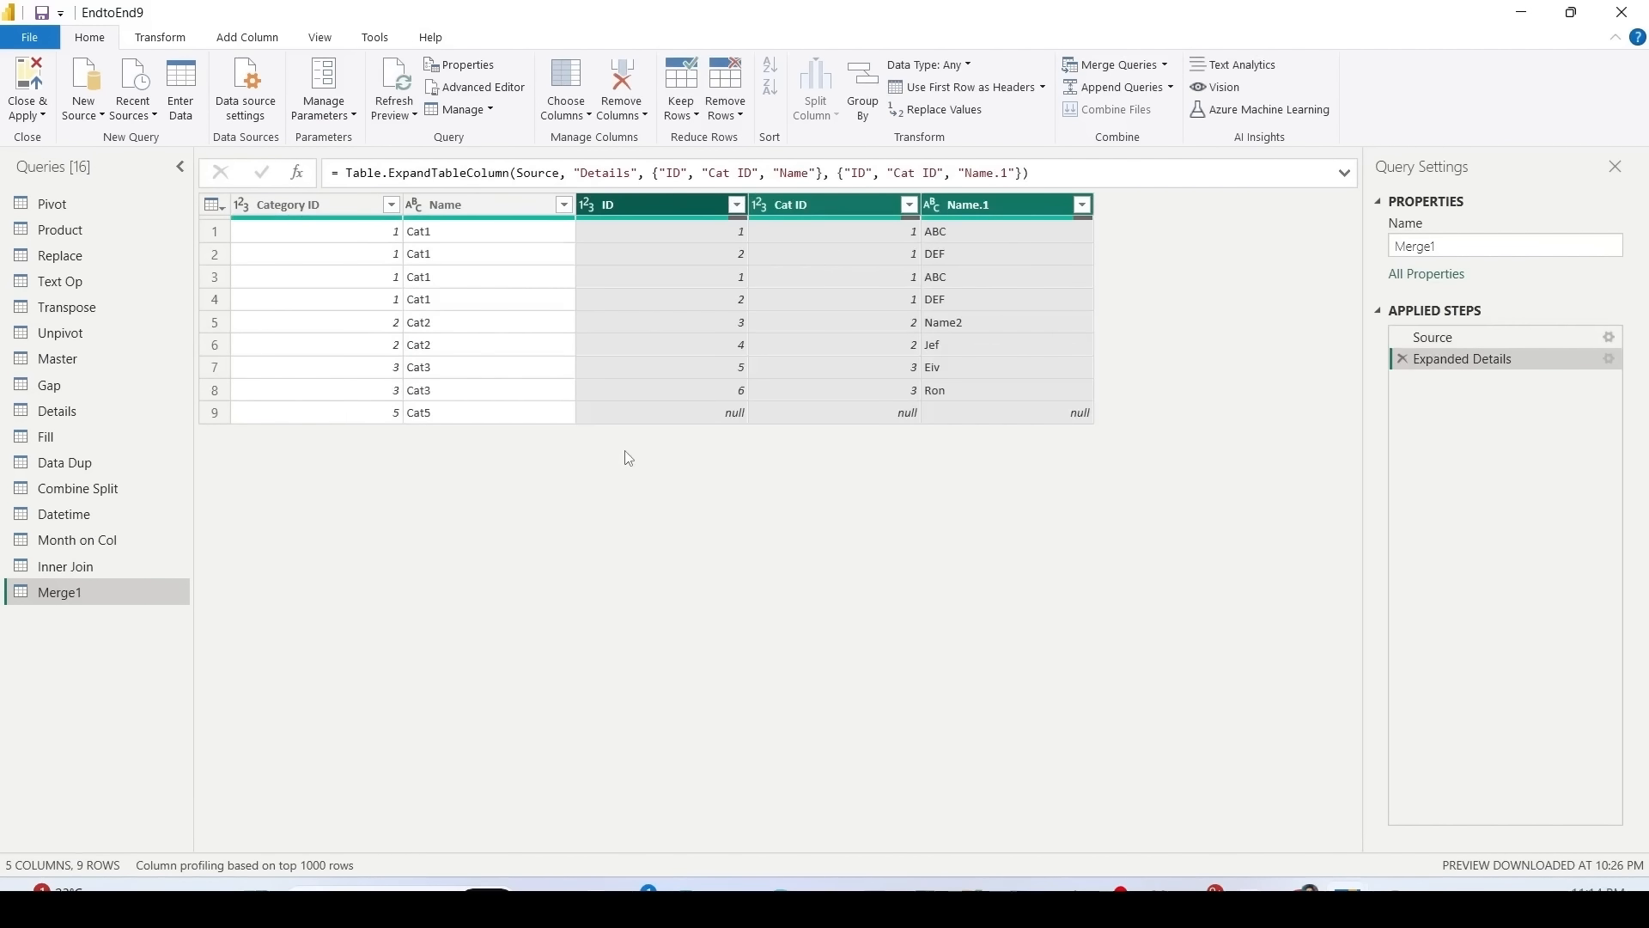
{"action": "mouse_move", "coordinate": [231, 400]}
{"action": "left_mouse_down"}
{"action": "mouse_move", "coordinate": [322, 423]}
{"action": "mouse_move", "coordinate": [1097, 422]}
{"action": "left_mouse_up"}
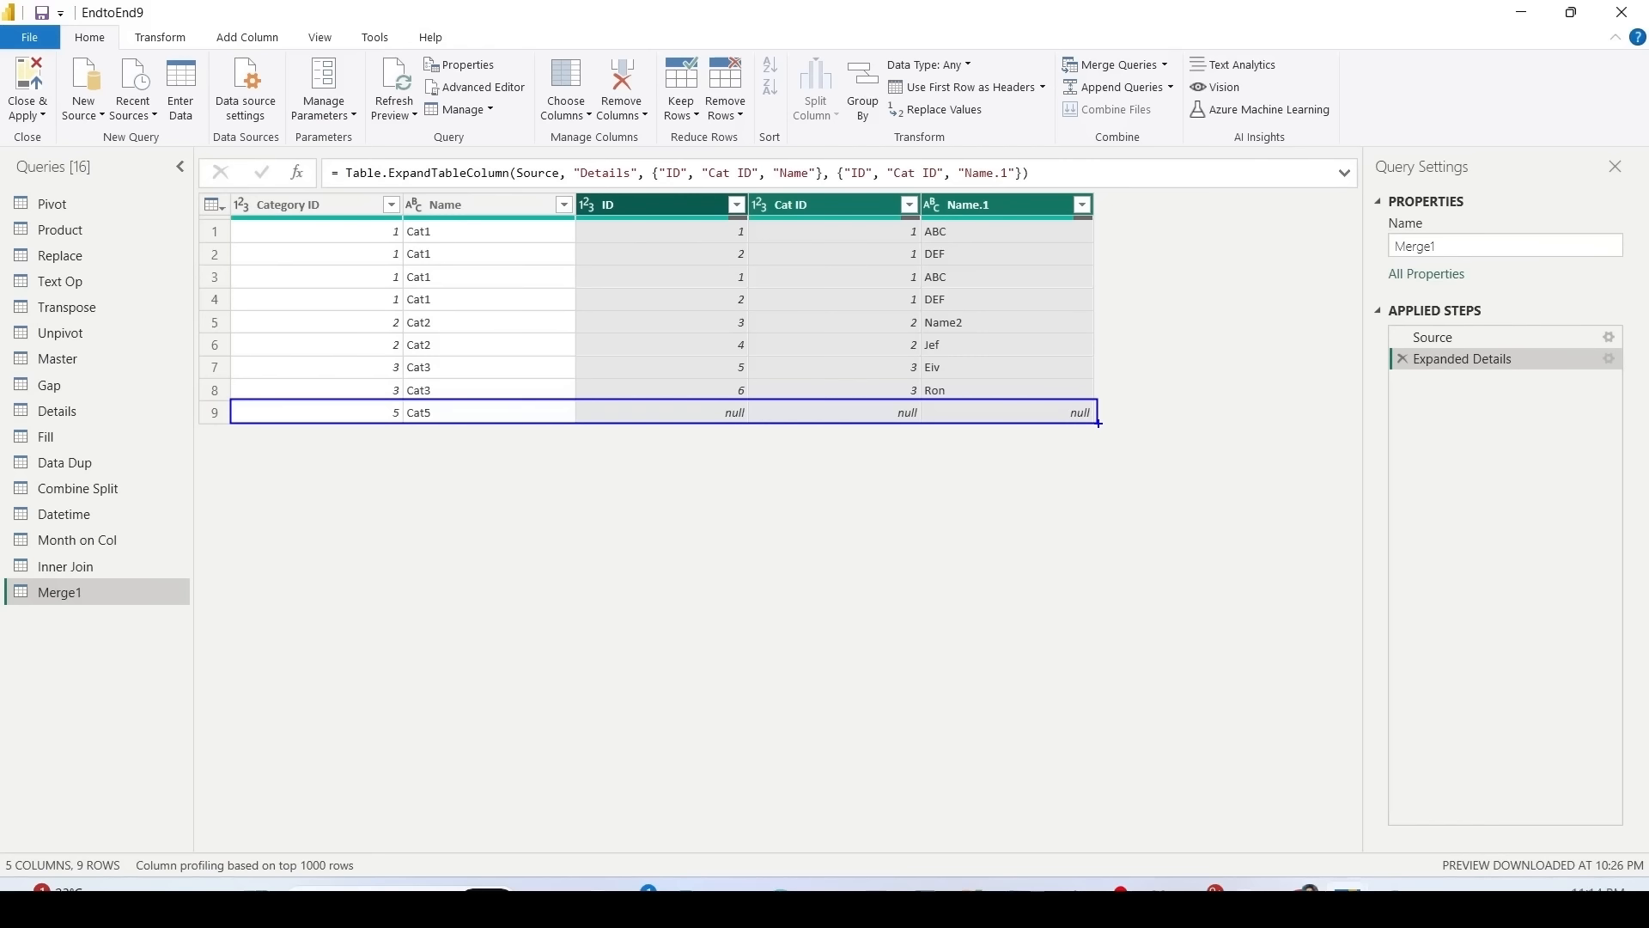
{"action": "key", "text": "Escape"}
Step: Rename the left outer merge query as Left Join
{"action": "left_click", "coordinate": [96, 589]}
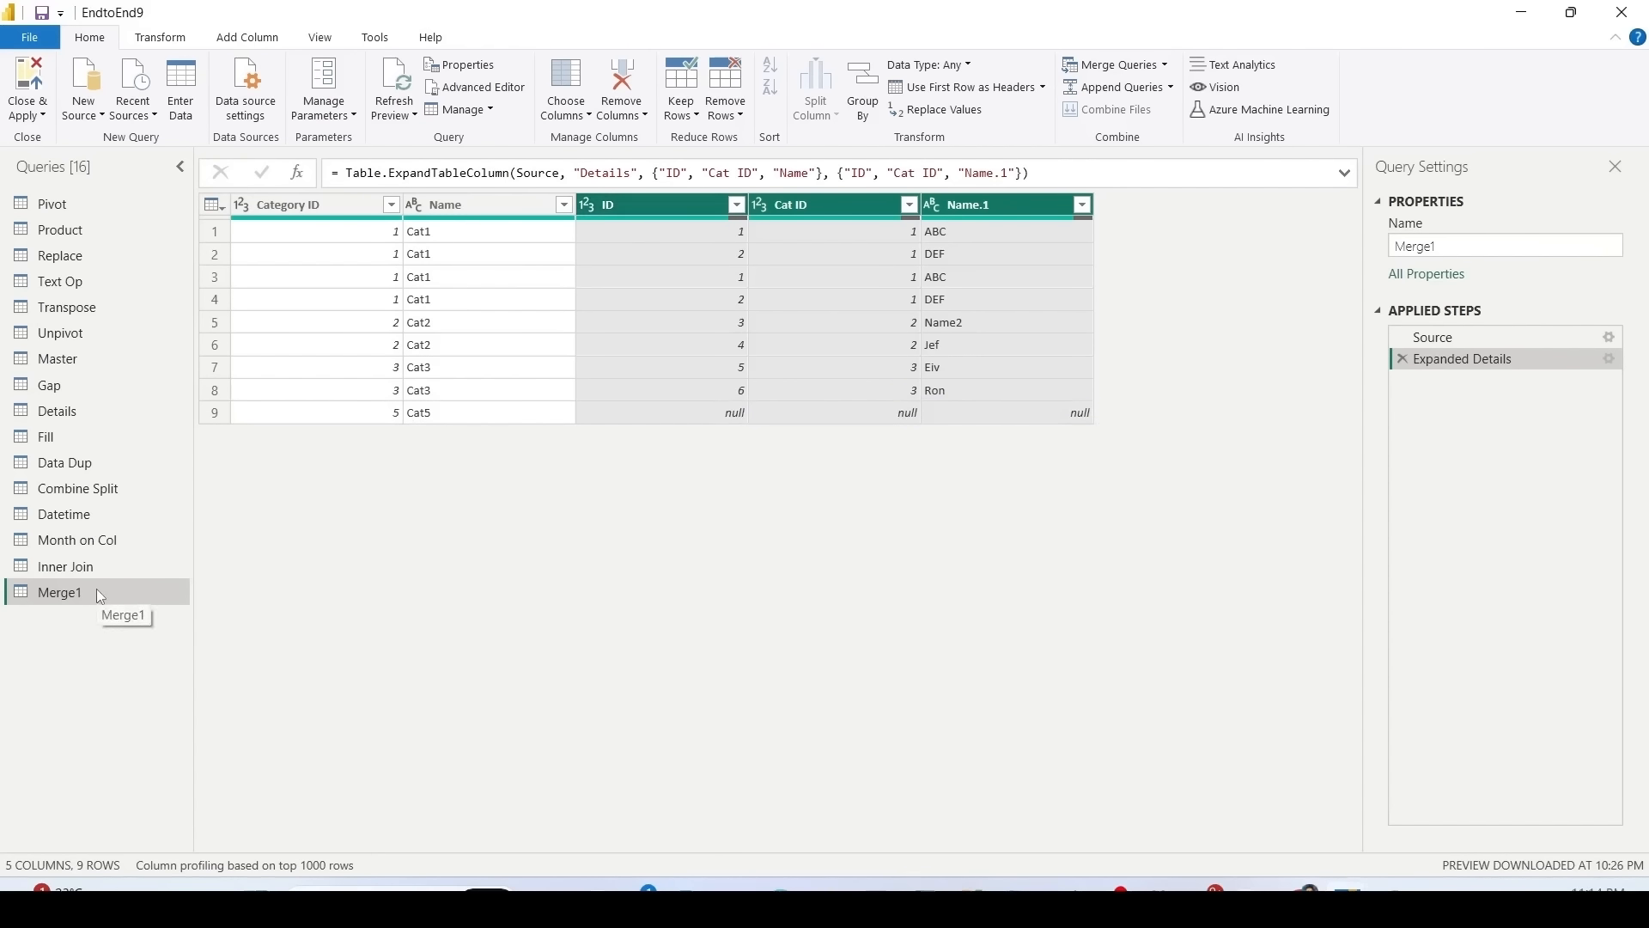
{"action": "right_click", "coordinate": [97, 590]}
{"action": "left_click", "coordinate": [120, 589]}
{"action": "type", "text": "Left "}
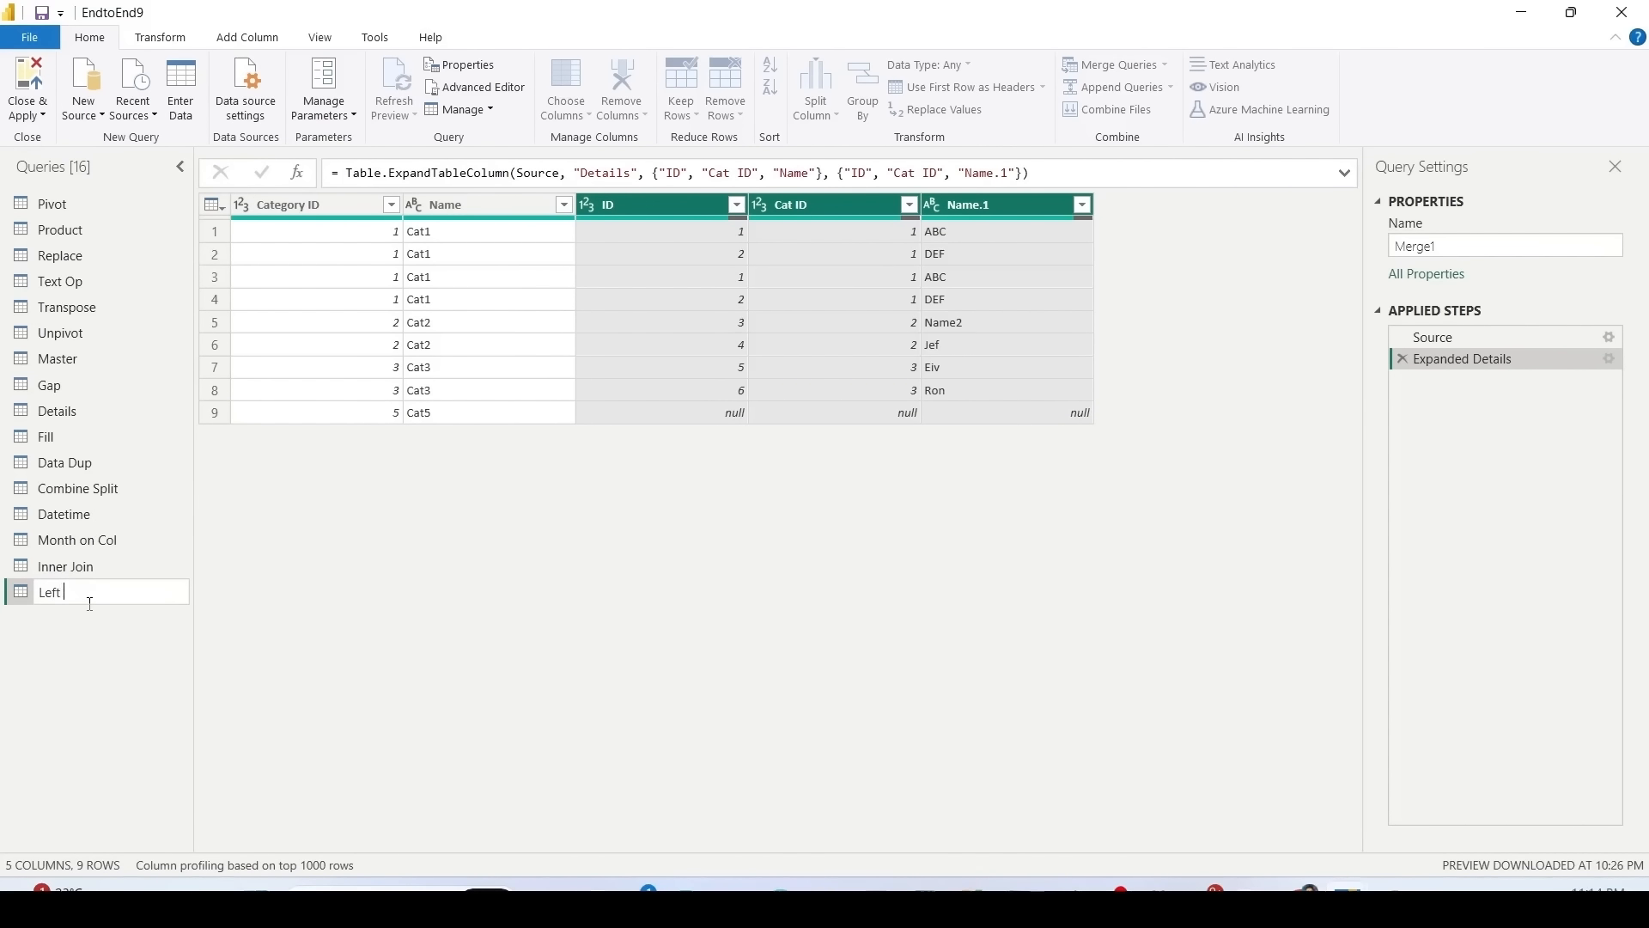
{"action": "type", "text": "Join"}
{"action": "key", "text": "Return"}
Step: Merge Master with Details as a new query, matching Category ID to Cat ID with a Right Outer join
{"action": "left_click", "coordinate": [57, 357]}
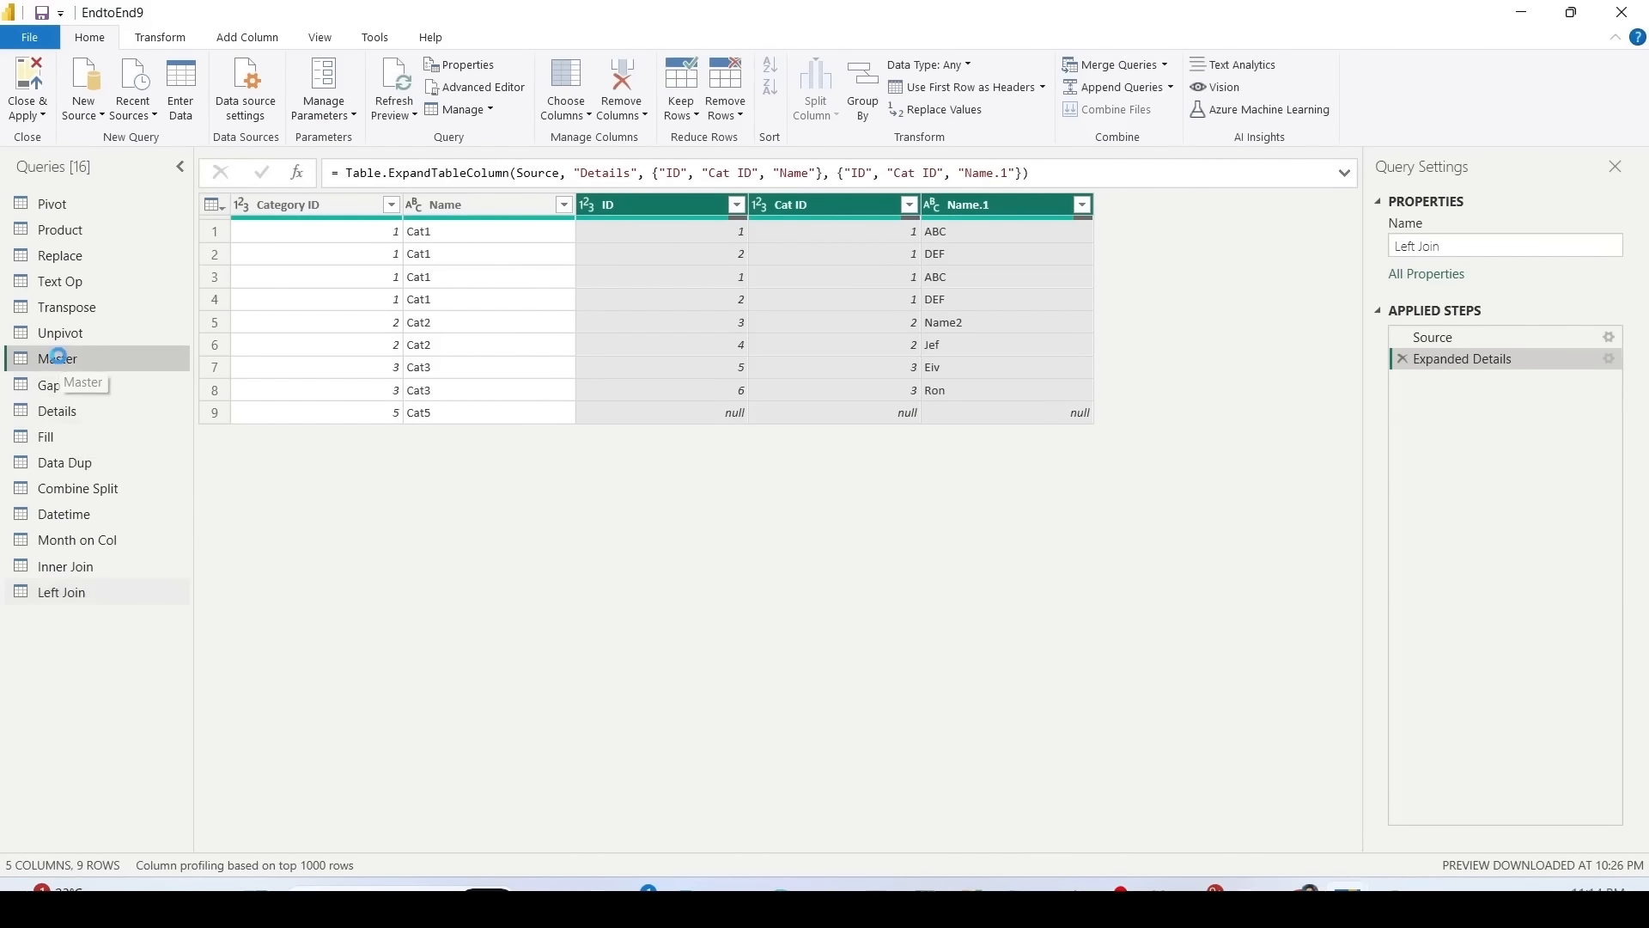
{"action": "left_click", "coordinate": [1165, 66]}
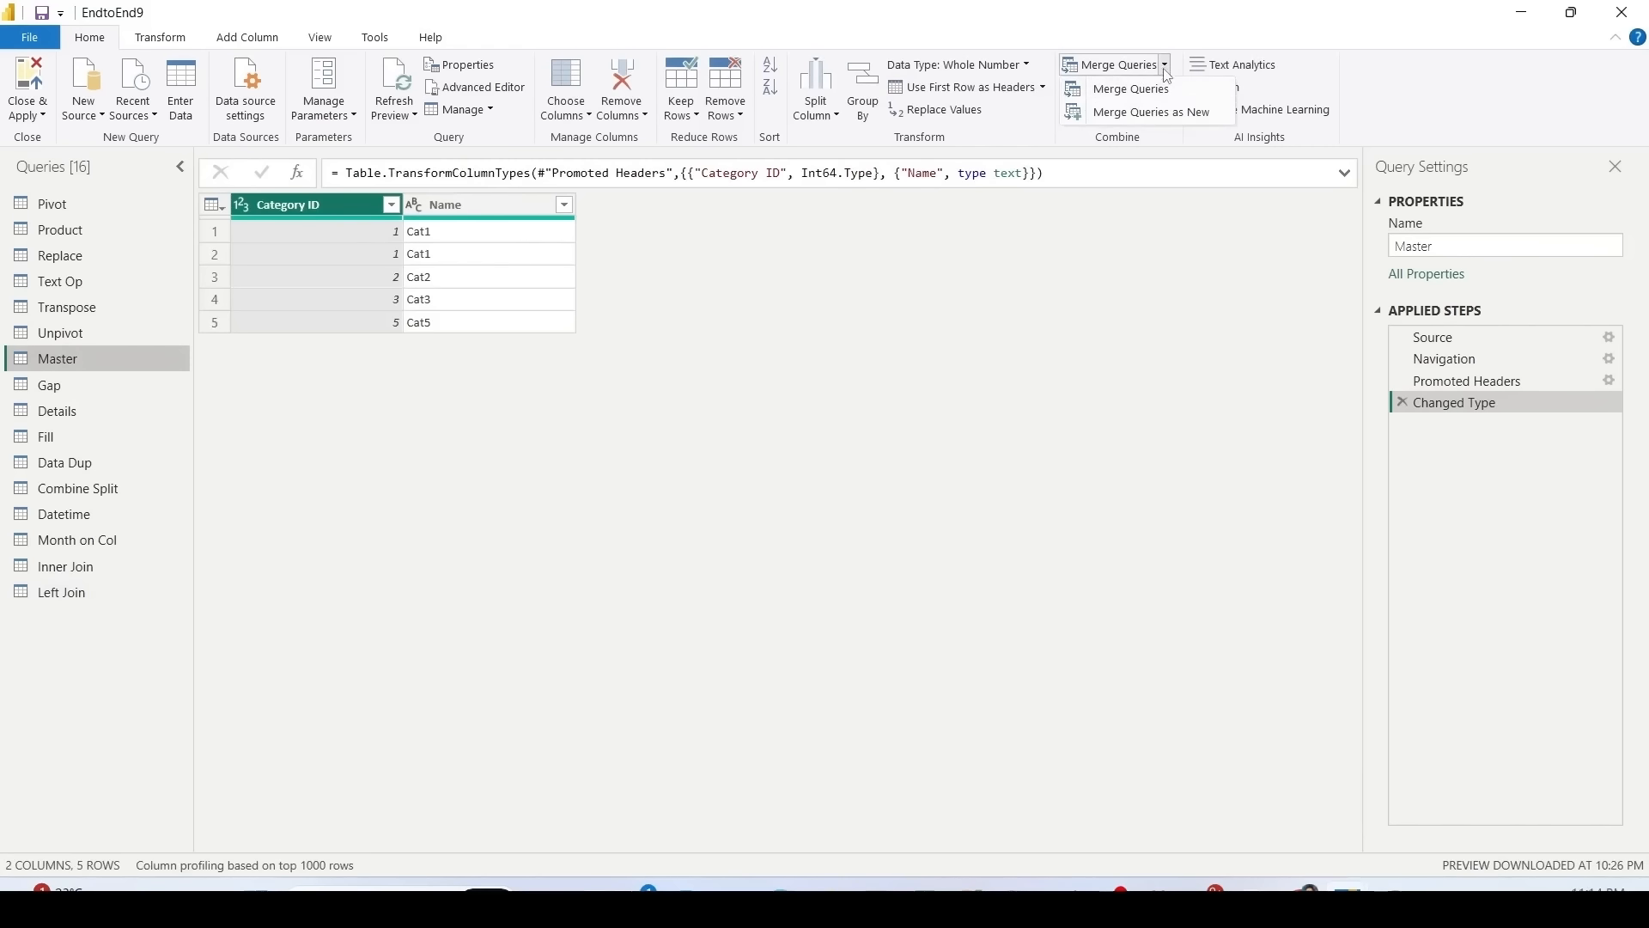
{"action": "left_click", "coordinate": [1156, 113]}
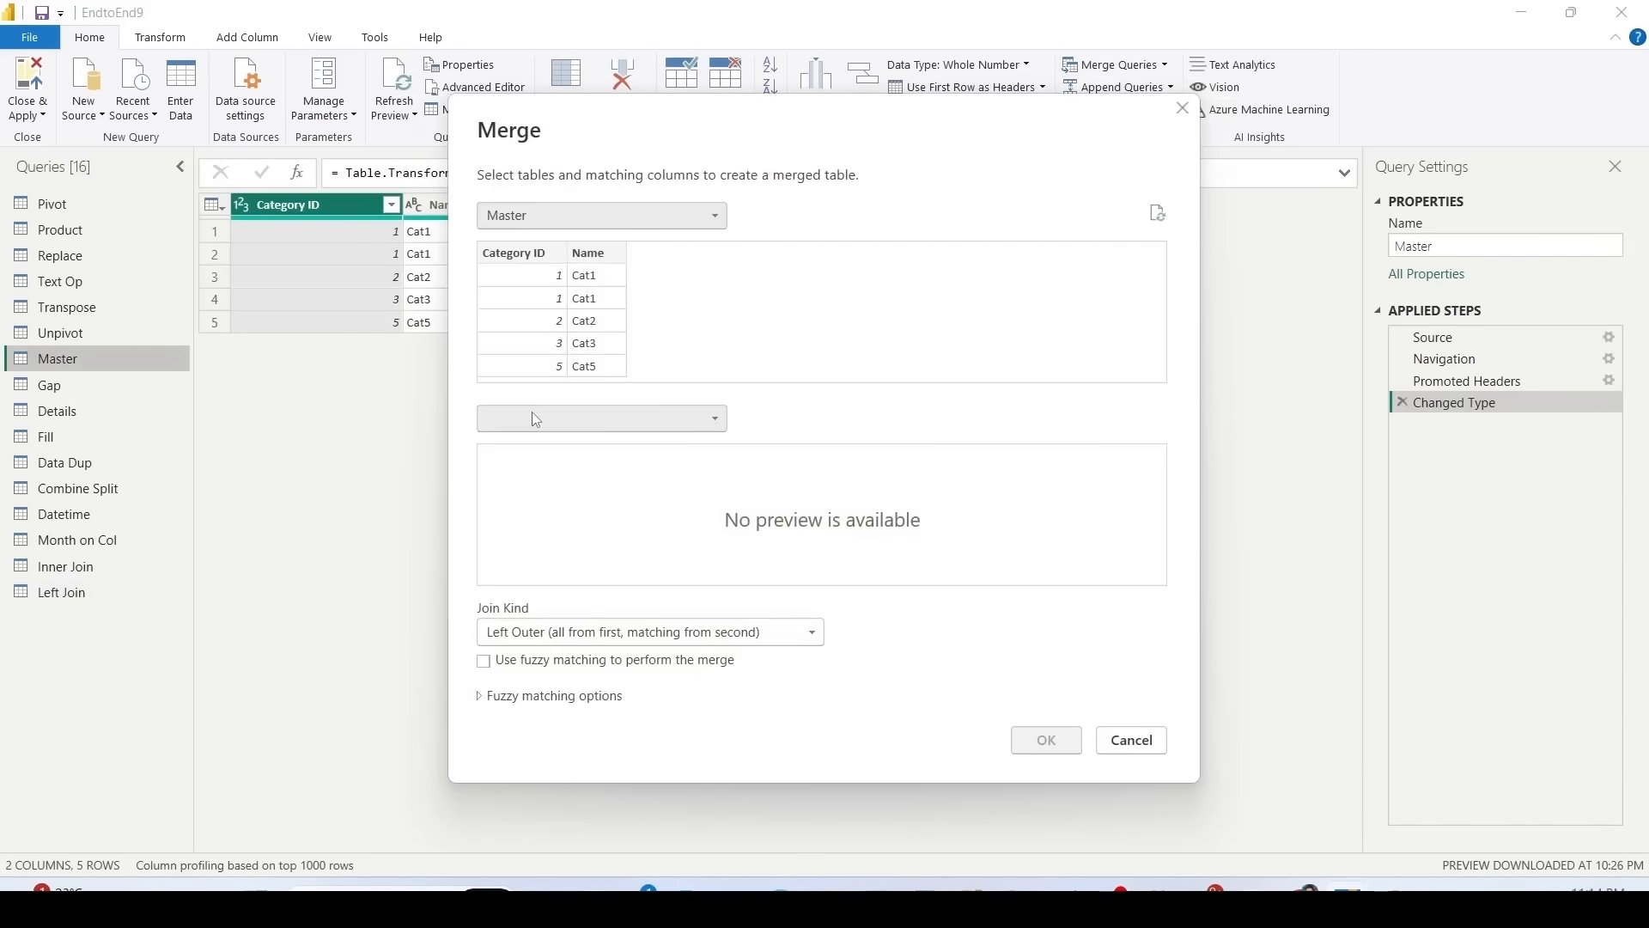
{"action": "left_click", "coordinate": [535, 418]}
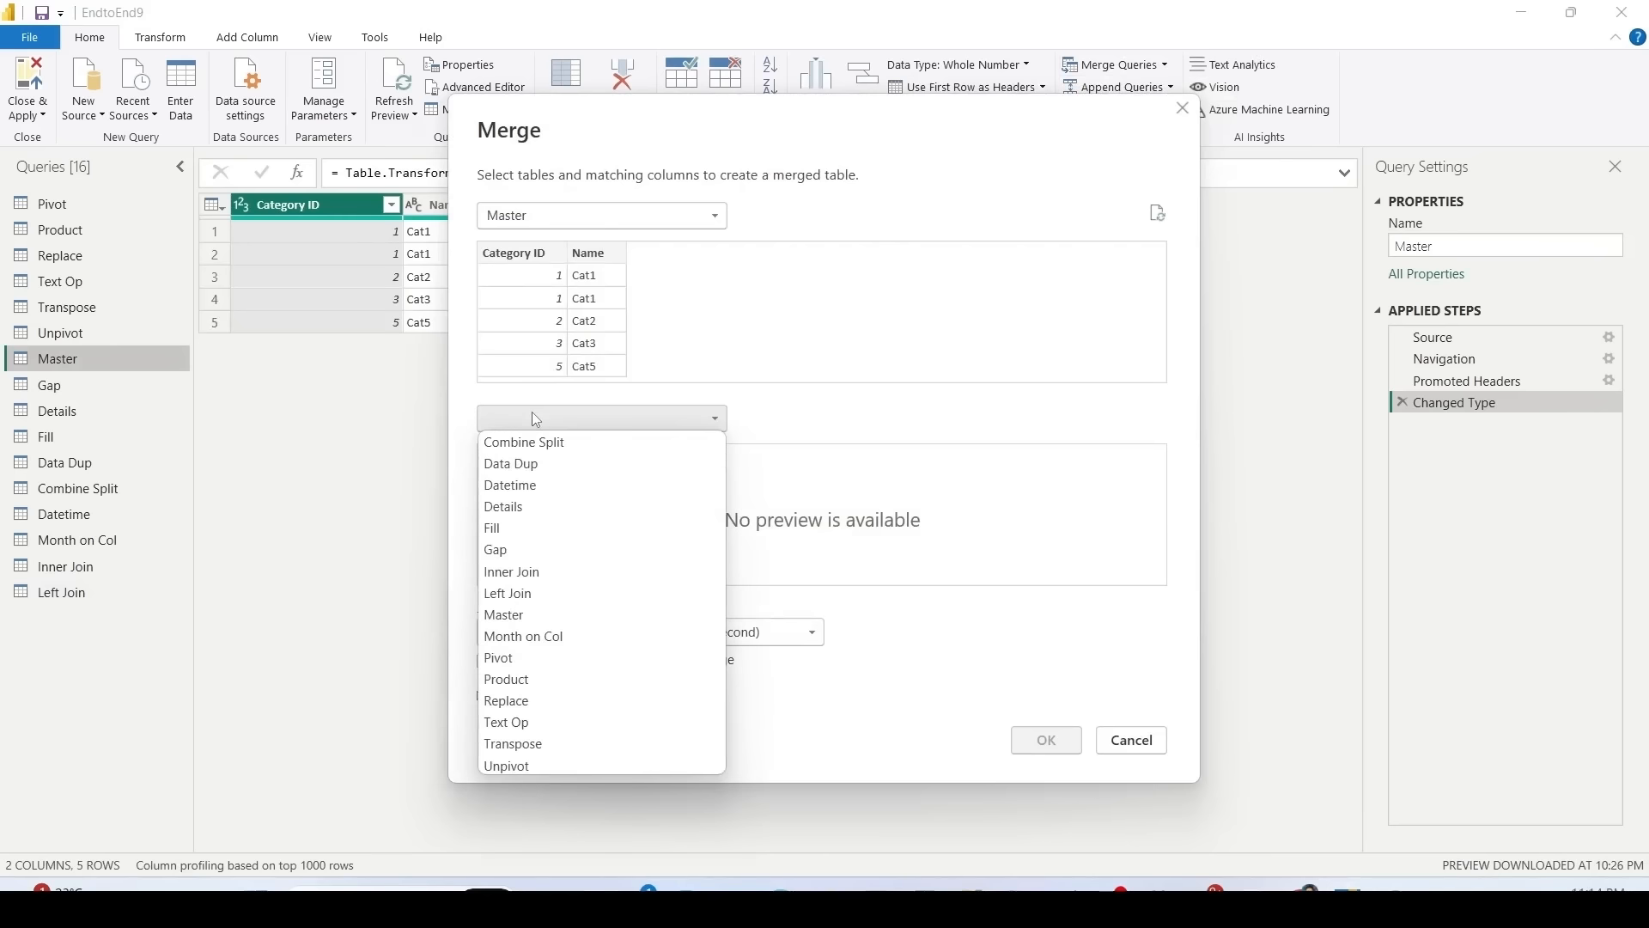
{"action": "left_click", "coordinate": [528, 507]}
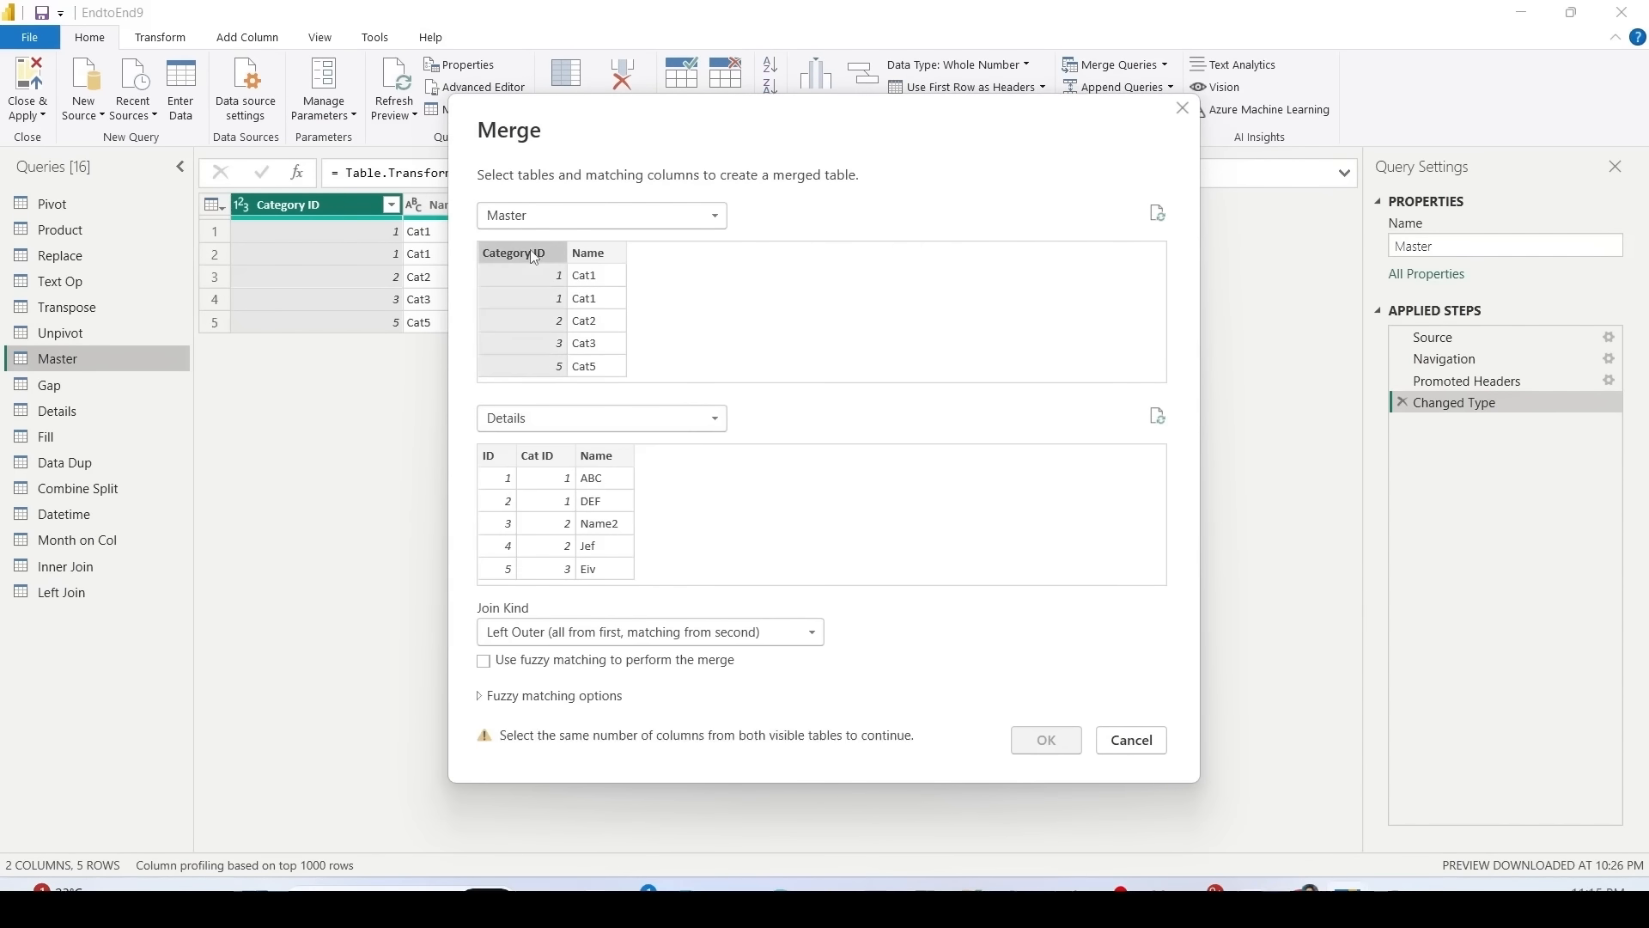
{"action": "left_click", "coordinate": [544, 448]}
{"action": "left_click", "coordinate": [547, 633]}
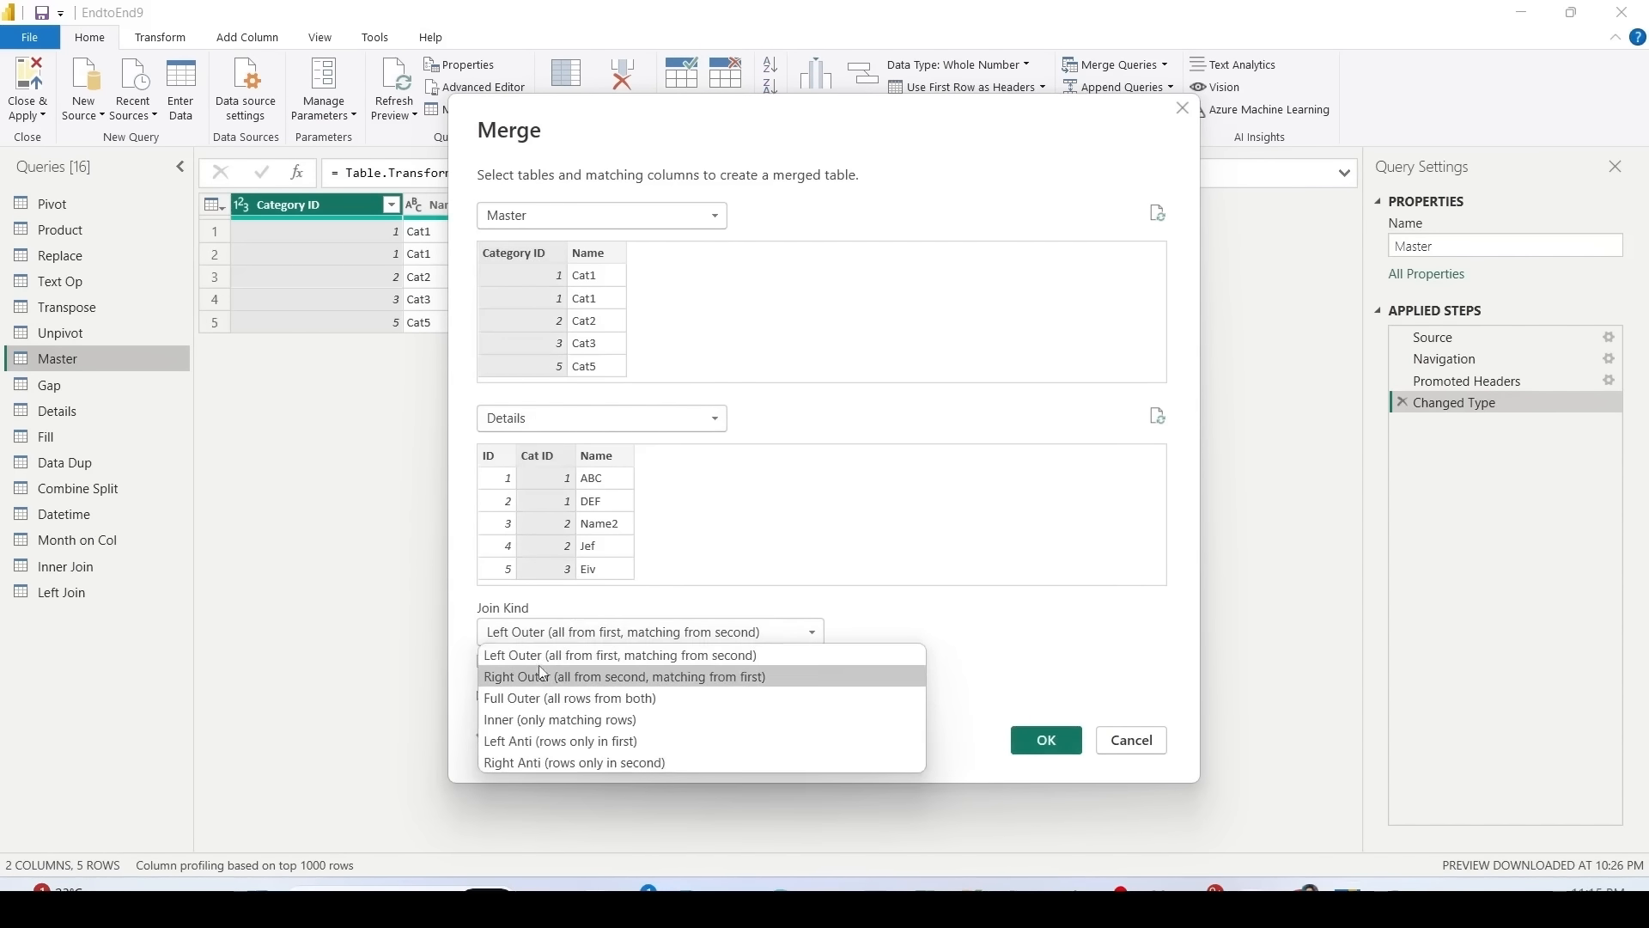
{"action": "left_click", "coordinate": [543, 677]}
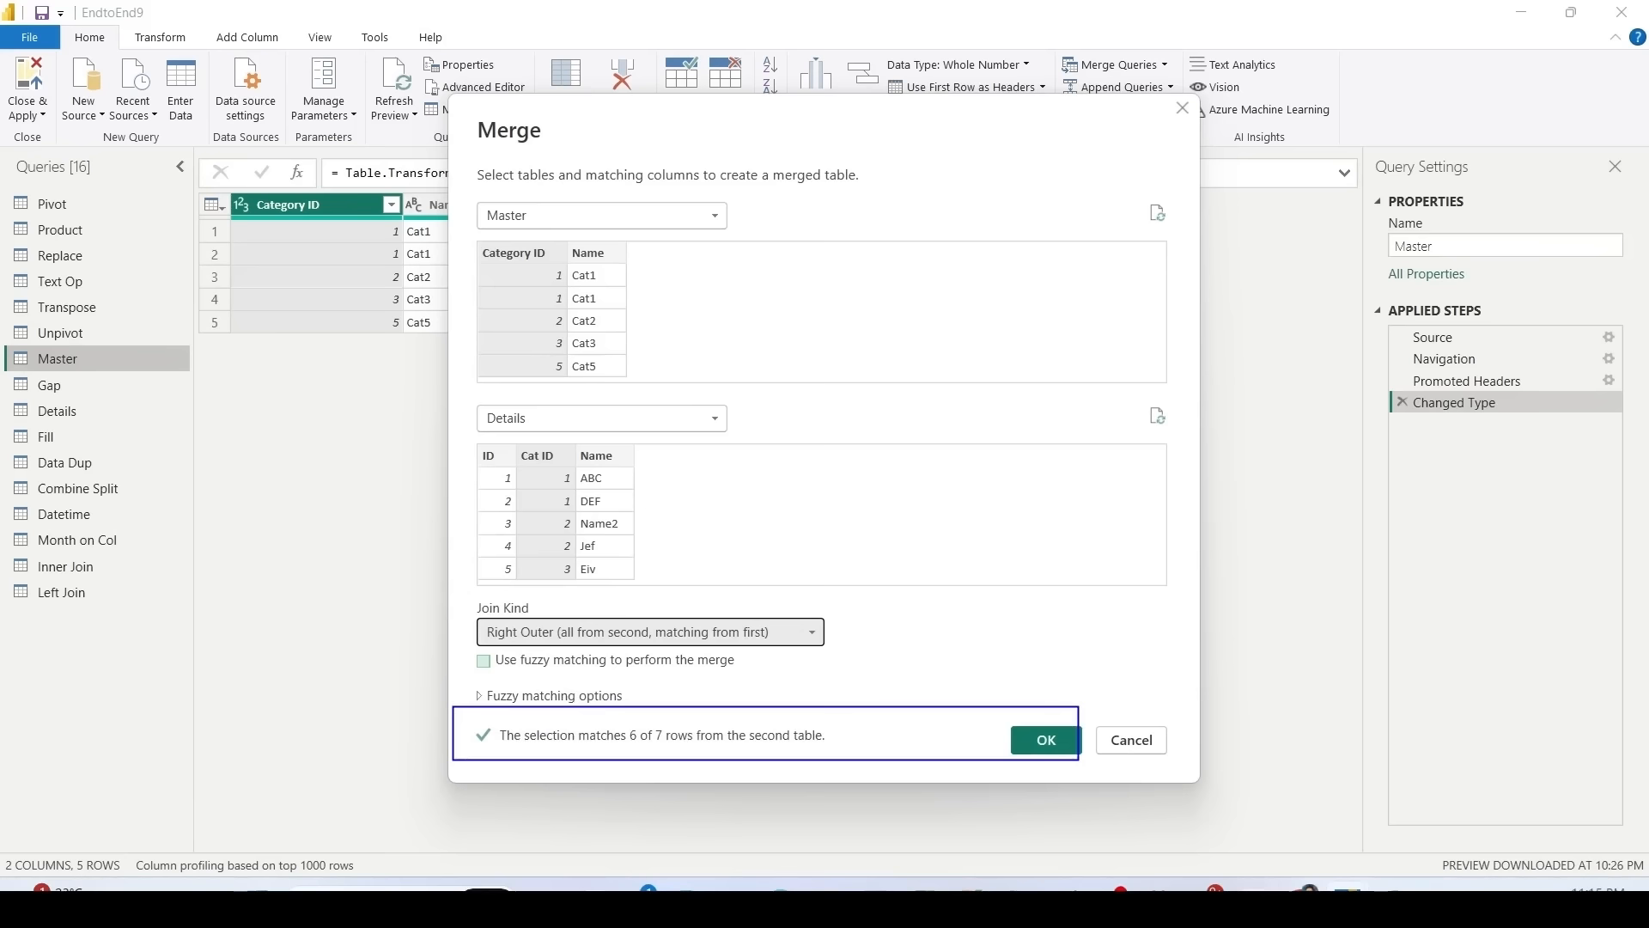
{"action": "left_click", "coordinate": [1045, 740]}
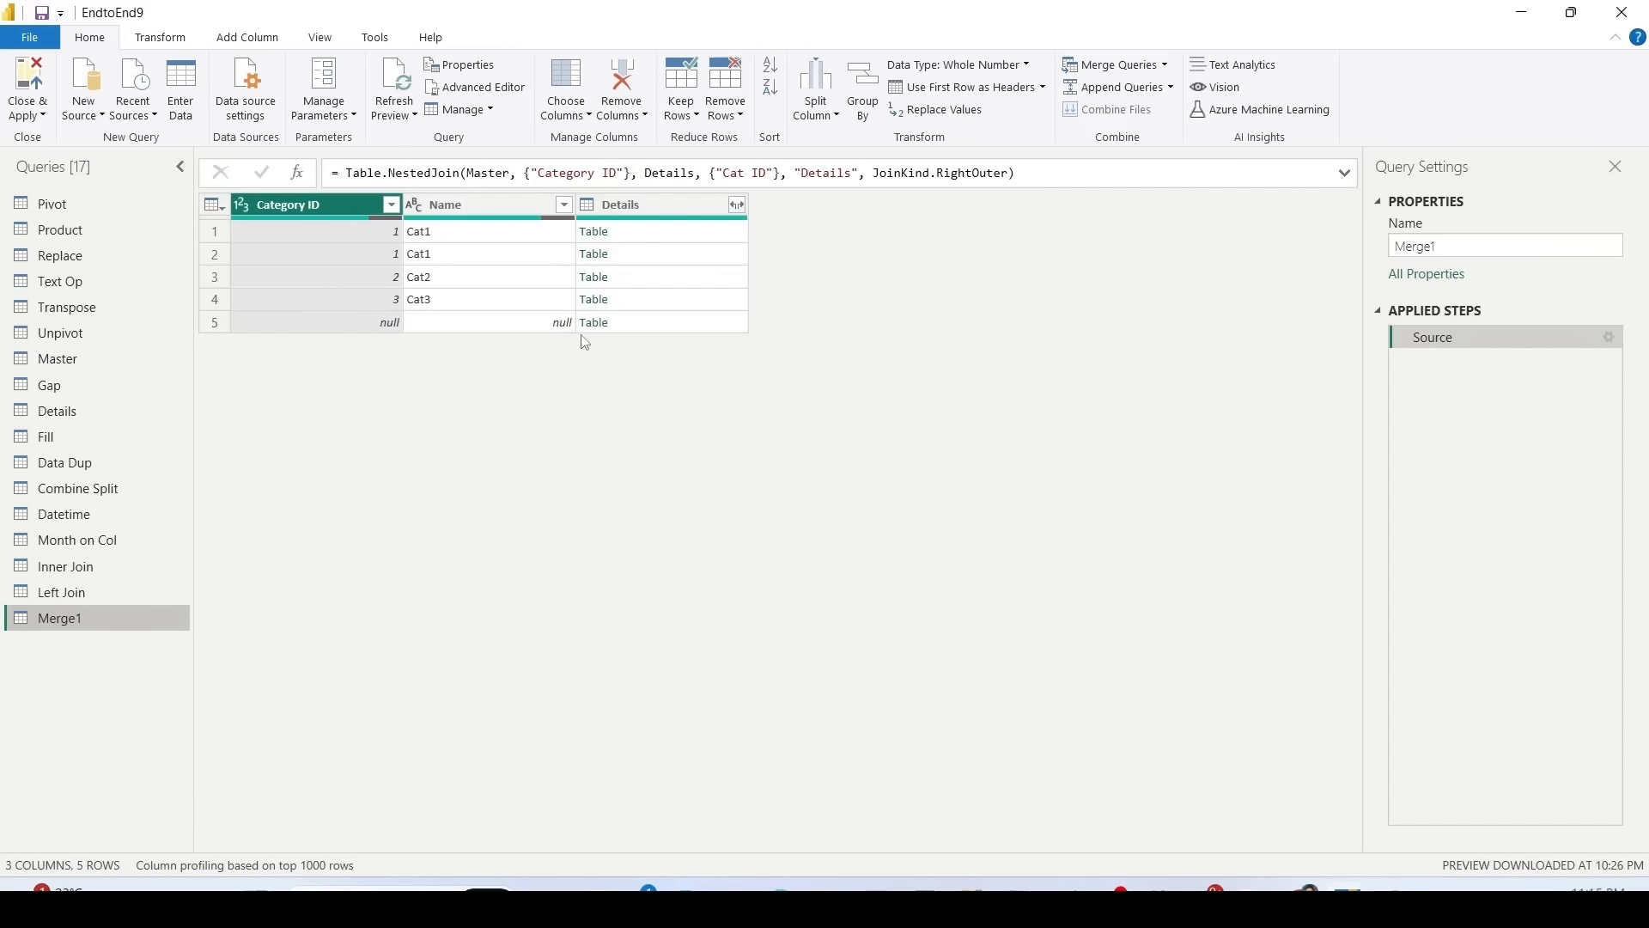
Step: Expand the right outer merge's Details column into ID, Cat ID and Name, without the original column name as prefix
{"action": "left_click", "coordinate": [737, 205]}
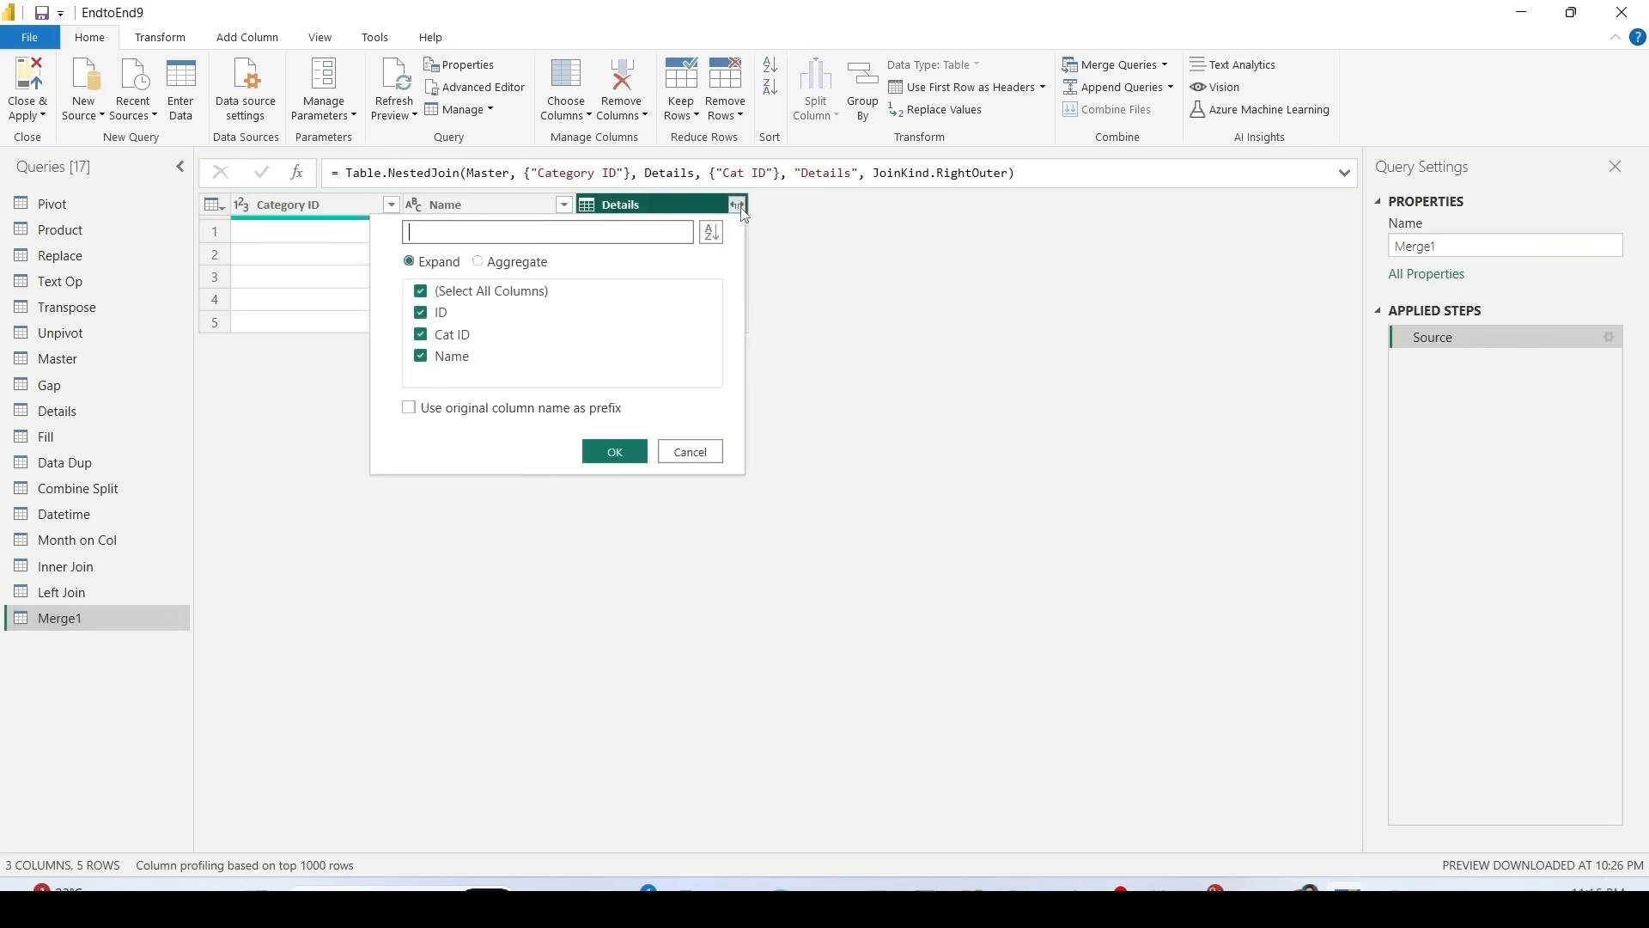
{"action": "left_click", "coordinate": [612, 454]}
{"action": "left_click_drag", "start_coordinate": [231, 401], "coordinate": [1105, 422]}
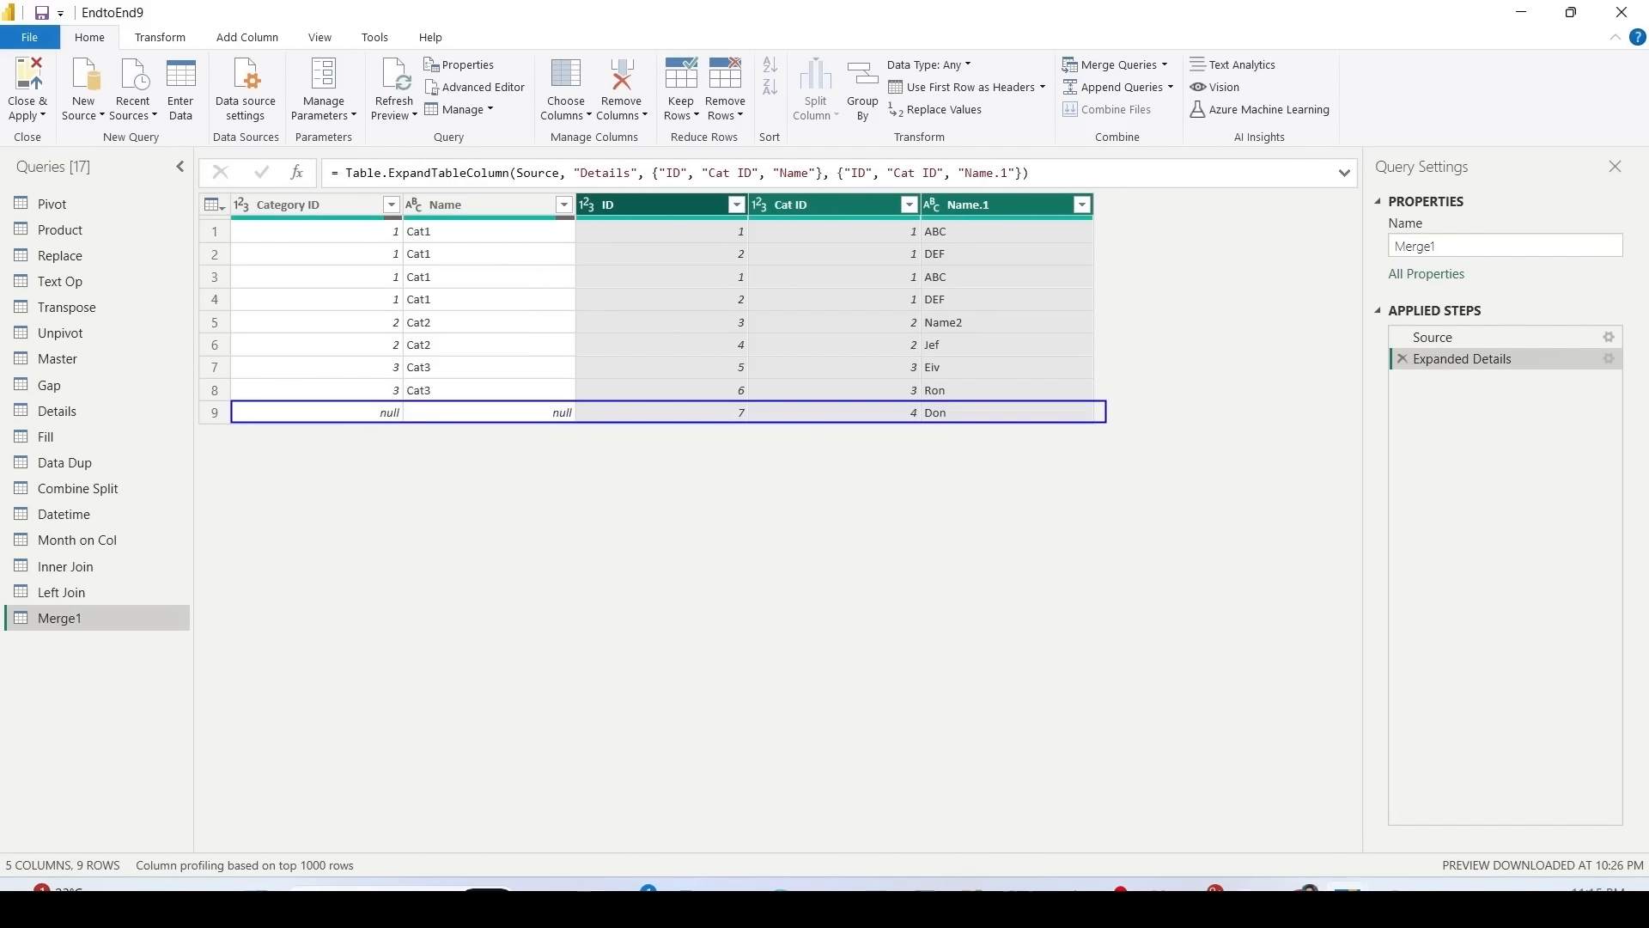
Step: Rename the right outer merge query as Right Join
{"action": "double_click", "coordinate": [88, 619]}
{"action": "type", "text": "Righ"}
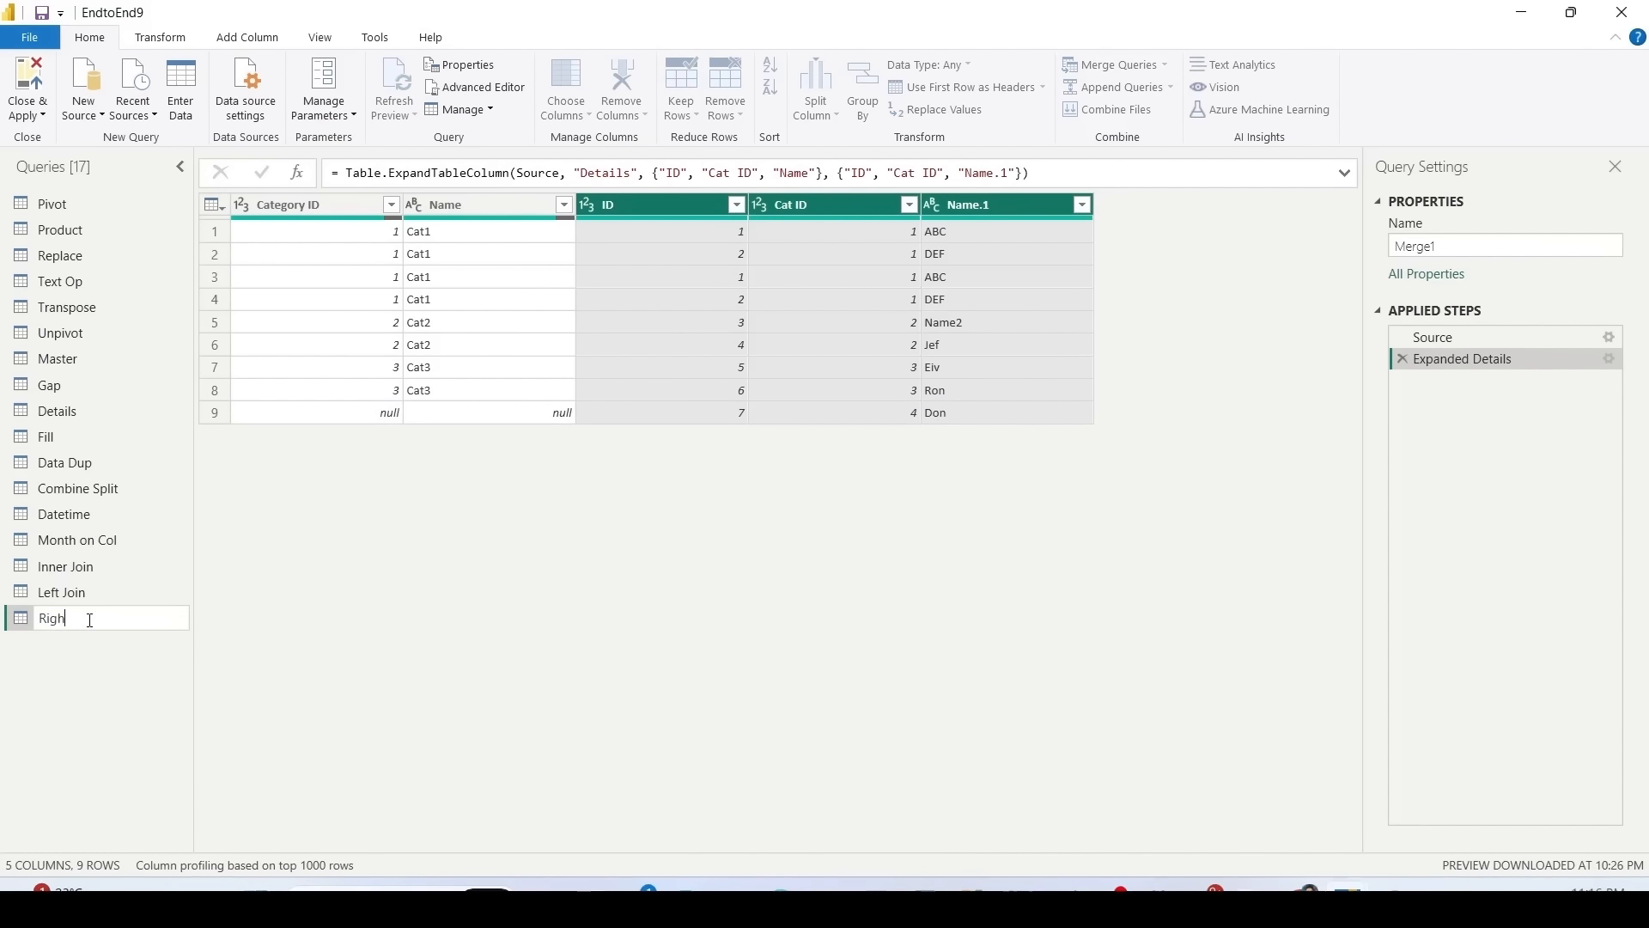
{"action": "type", "text": "t Join"}
Step: Merge Master with Details as a new query, matching Category ID to Cat ID with a Full Outer join
{"action": "left_click", "coordinate": [60, 359]}
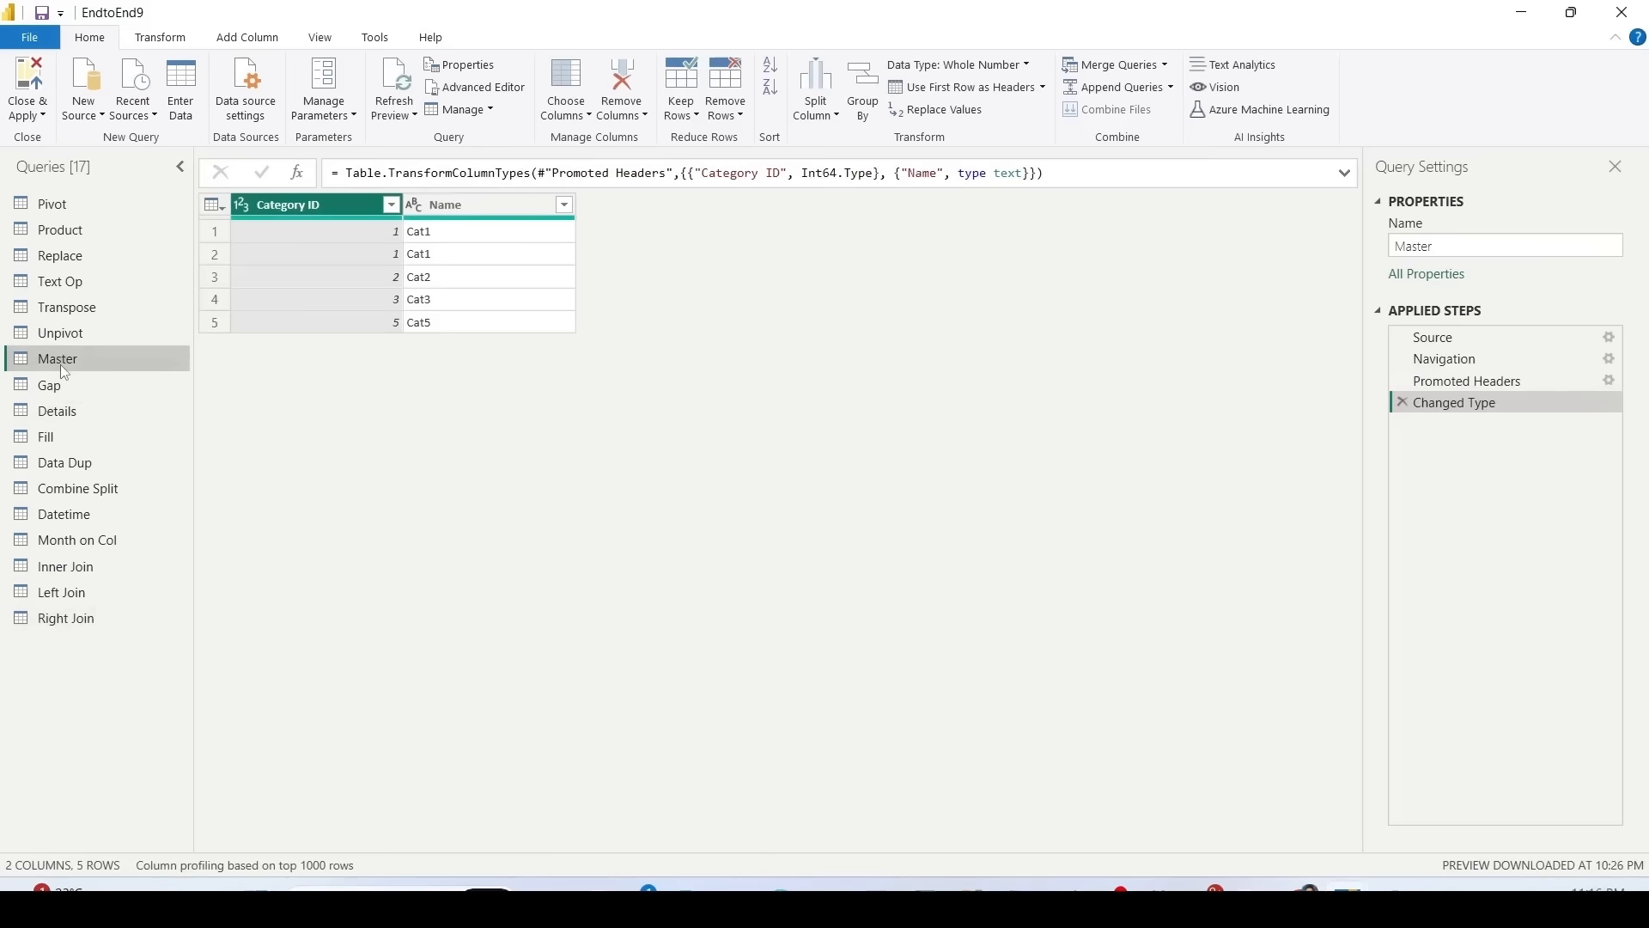
{"action": "left_click", "coordinate": [1165, 64]}
{"action": "left_click", "coordinate": [1117, 111]}
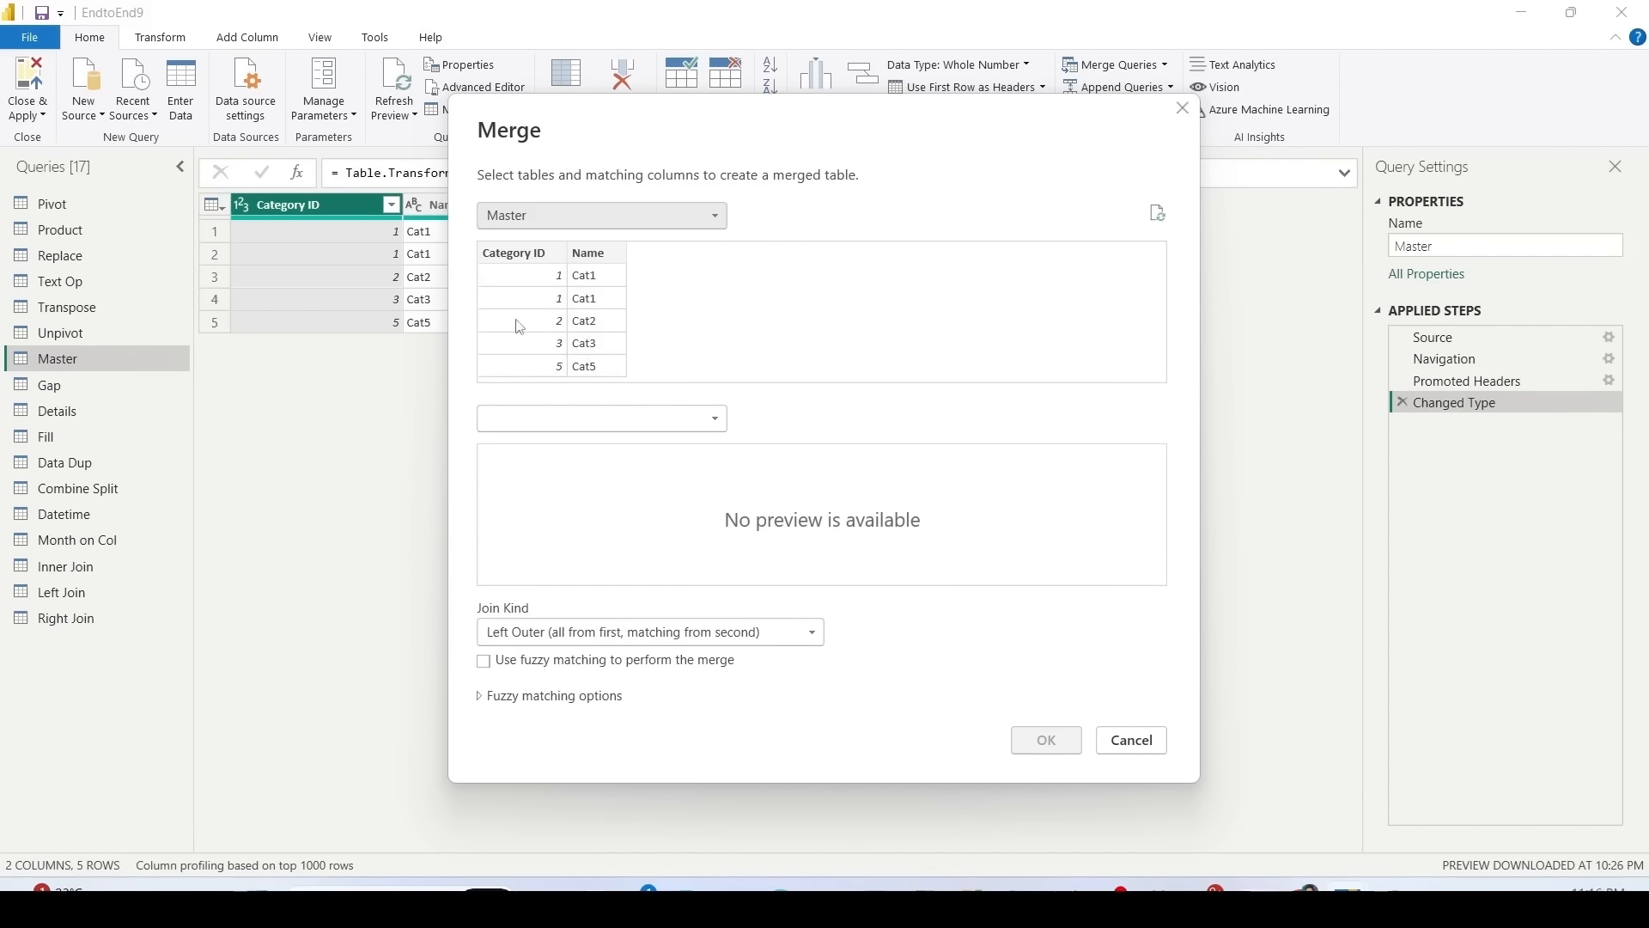
{"action": "left_click", "coordinate": [522, 419]}
{"action": "left_click", "coordinate": [522, 501]}
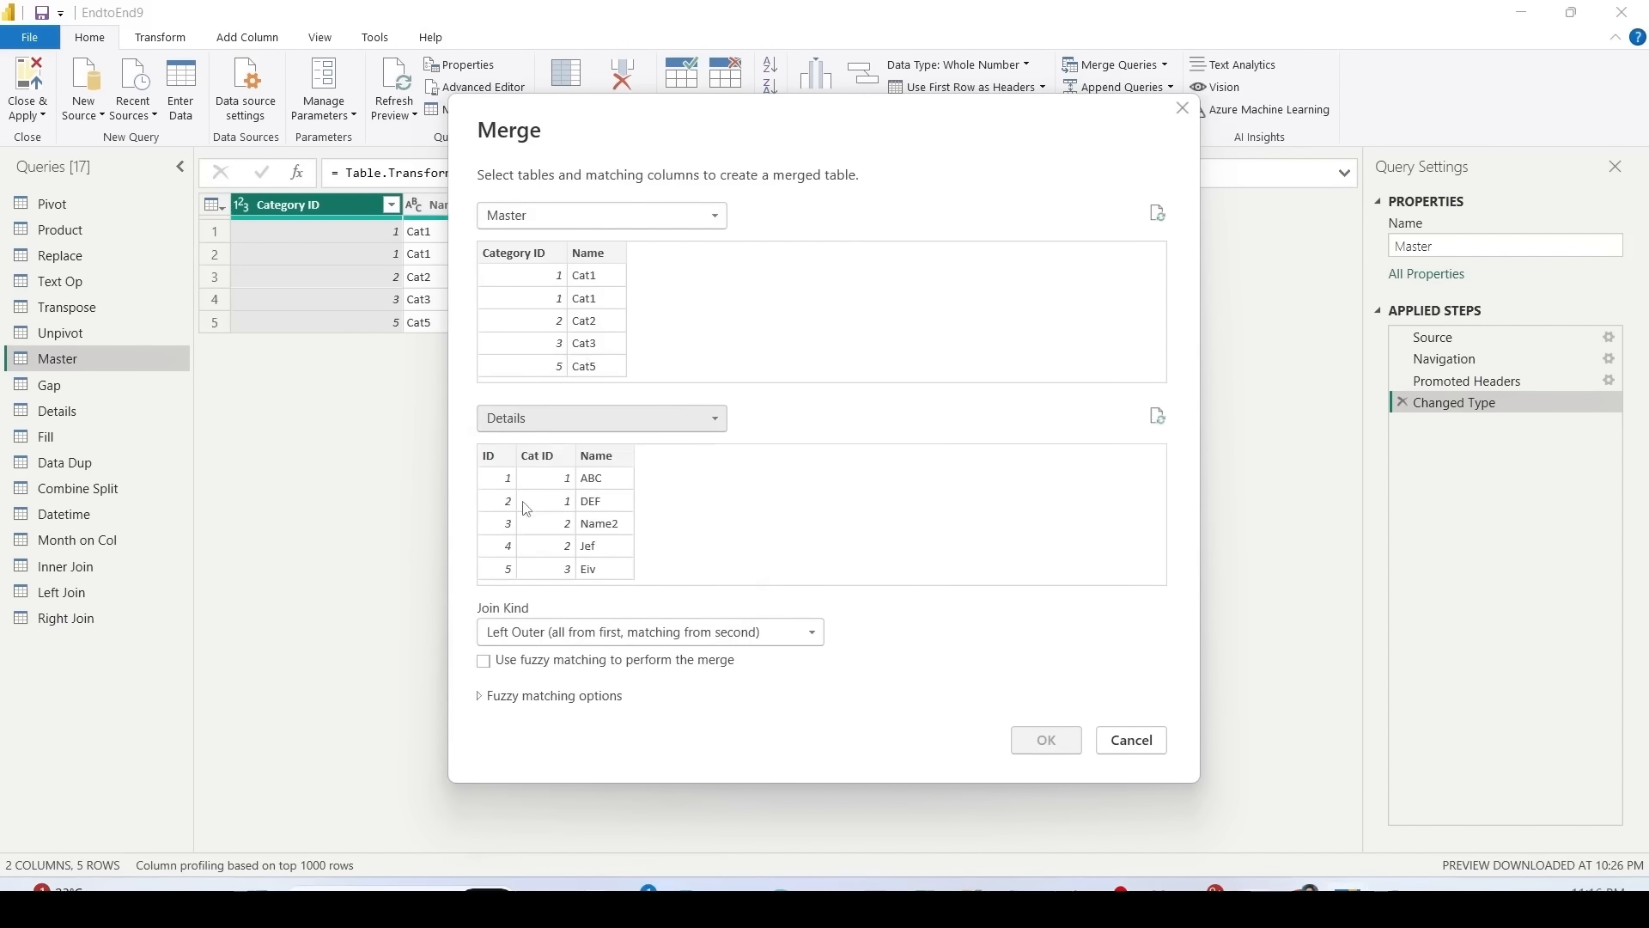
{"action": "left_click", "coordinate": [533, 260]}
{"action": "left_click", "coordinate": [541, 456]}
{"action": "left_click", "coordinate": [549, 632]}
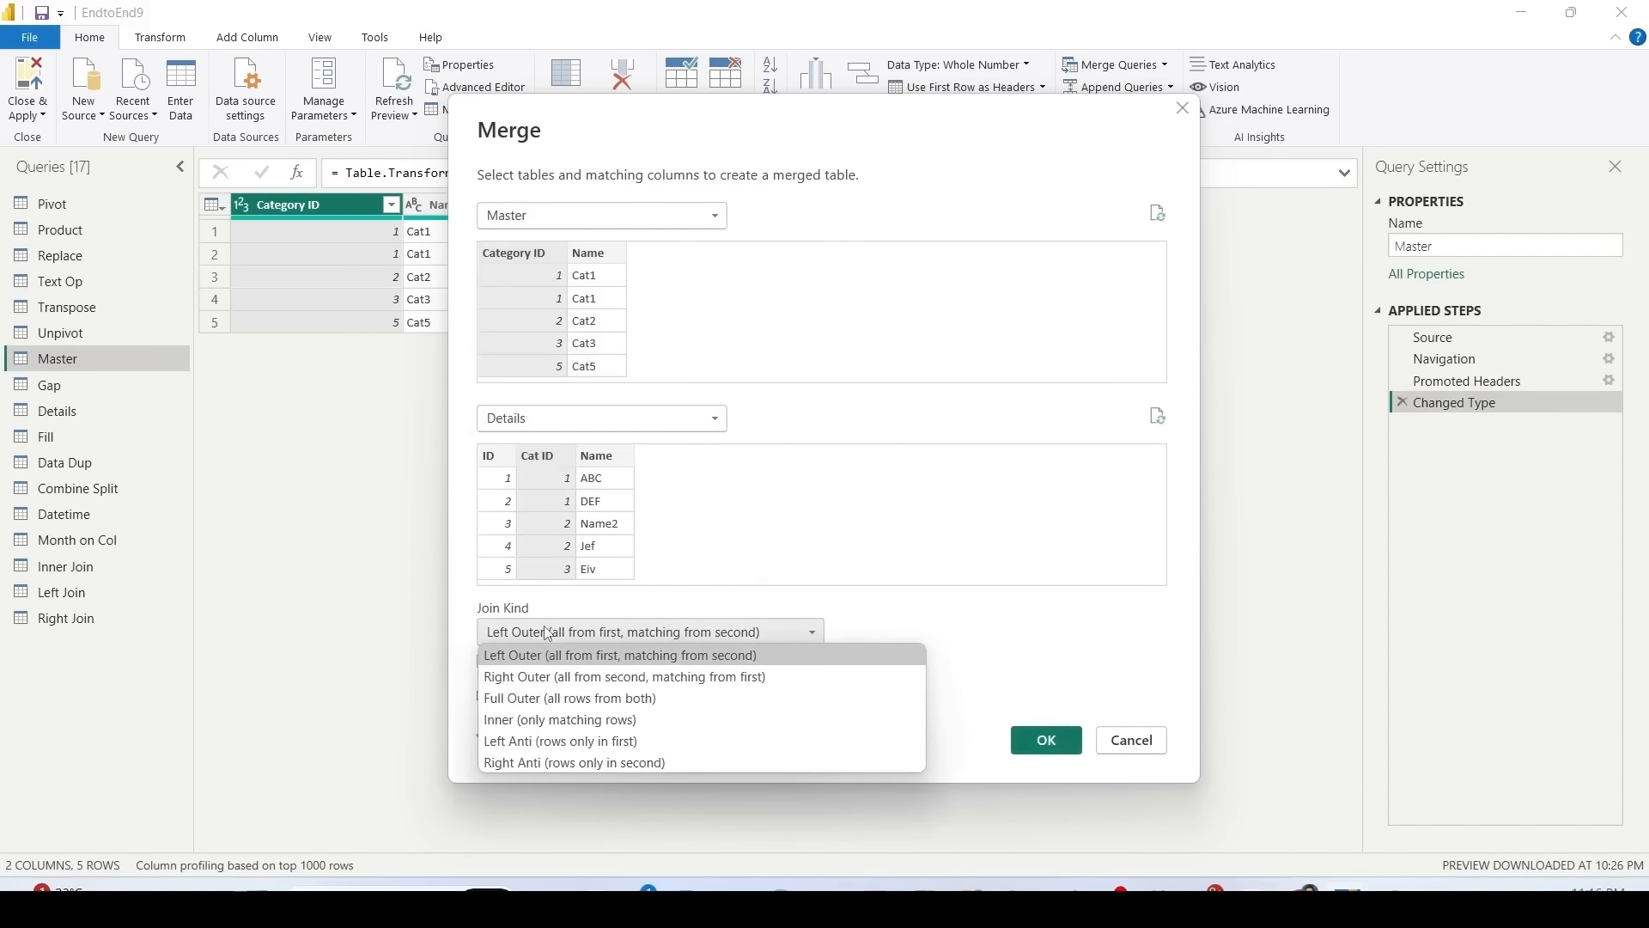
{"action": "left_click", "coordinate": [529, 698]}
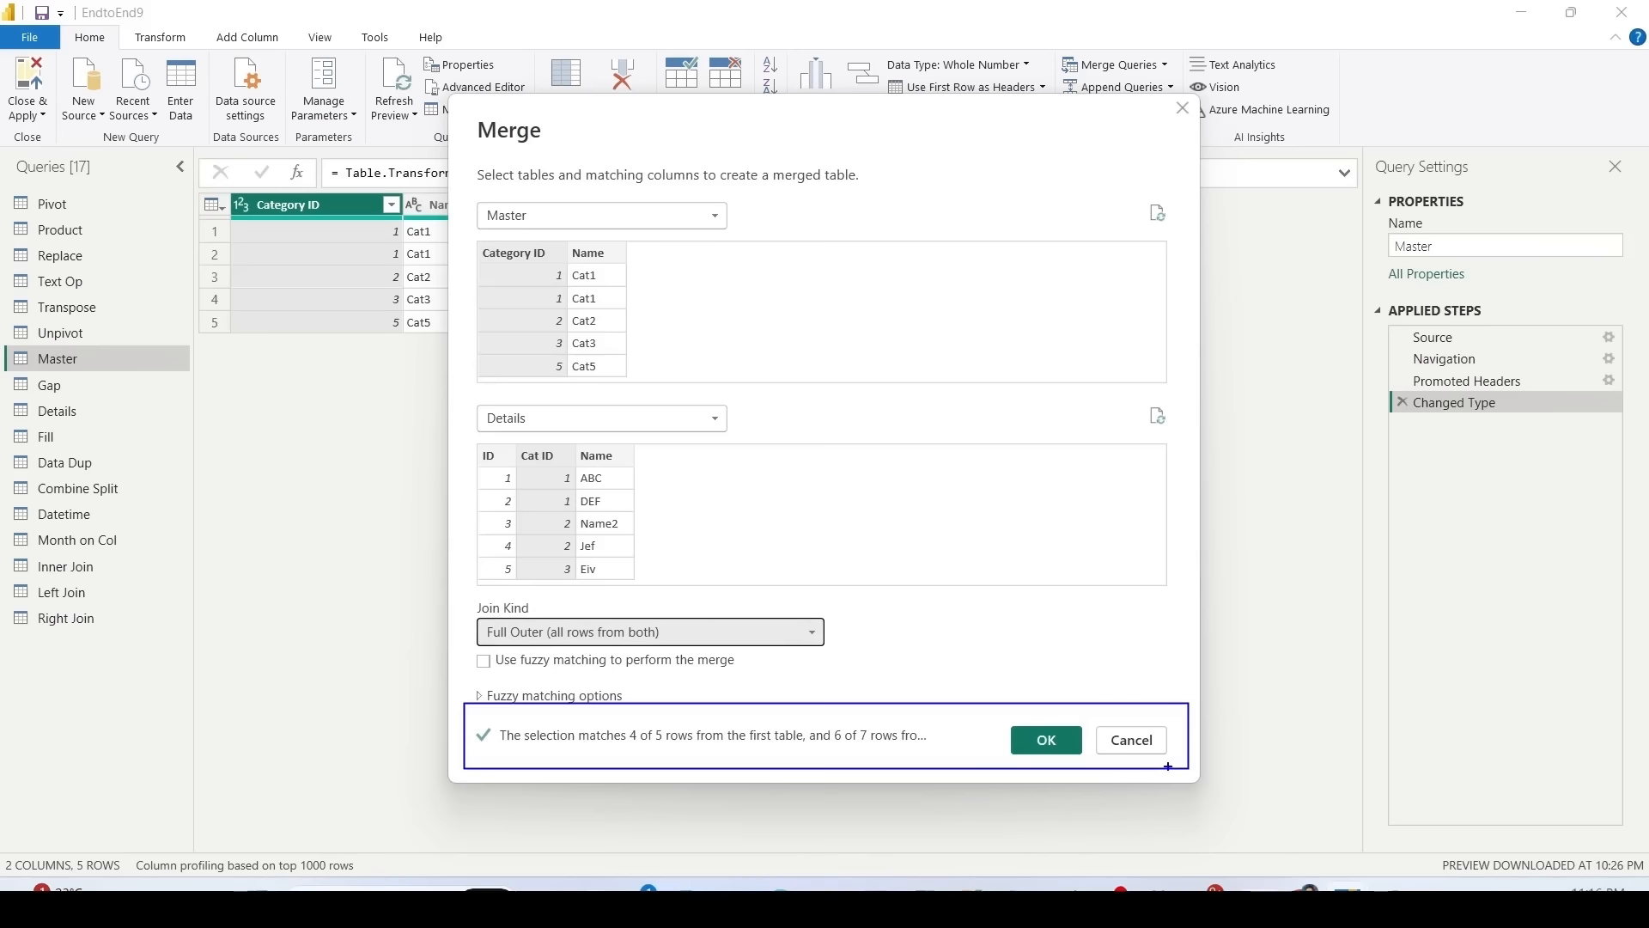
{"action": "left_click", "coordinate": [1050, 740]}
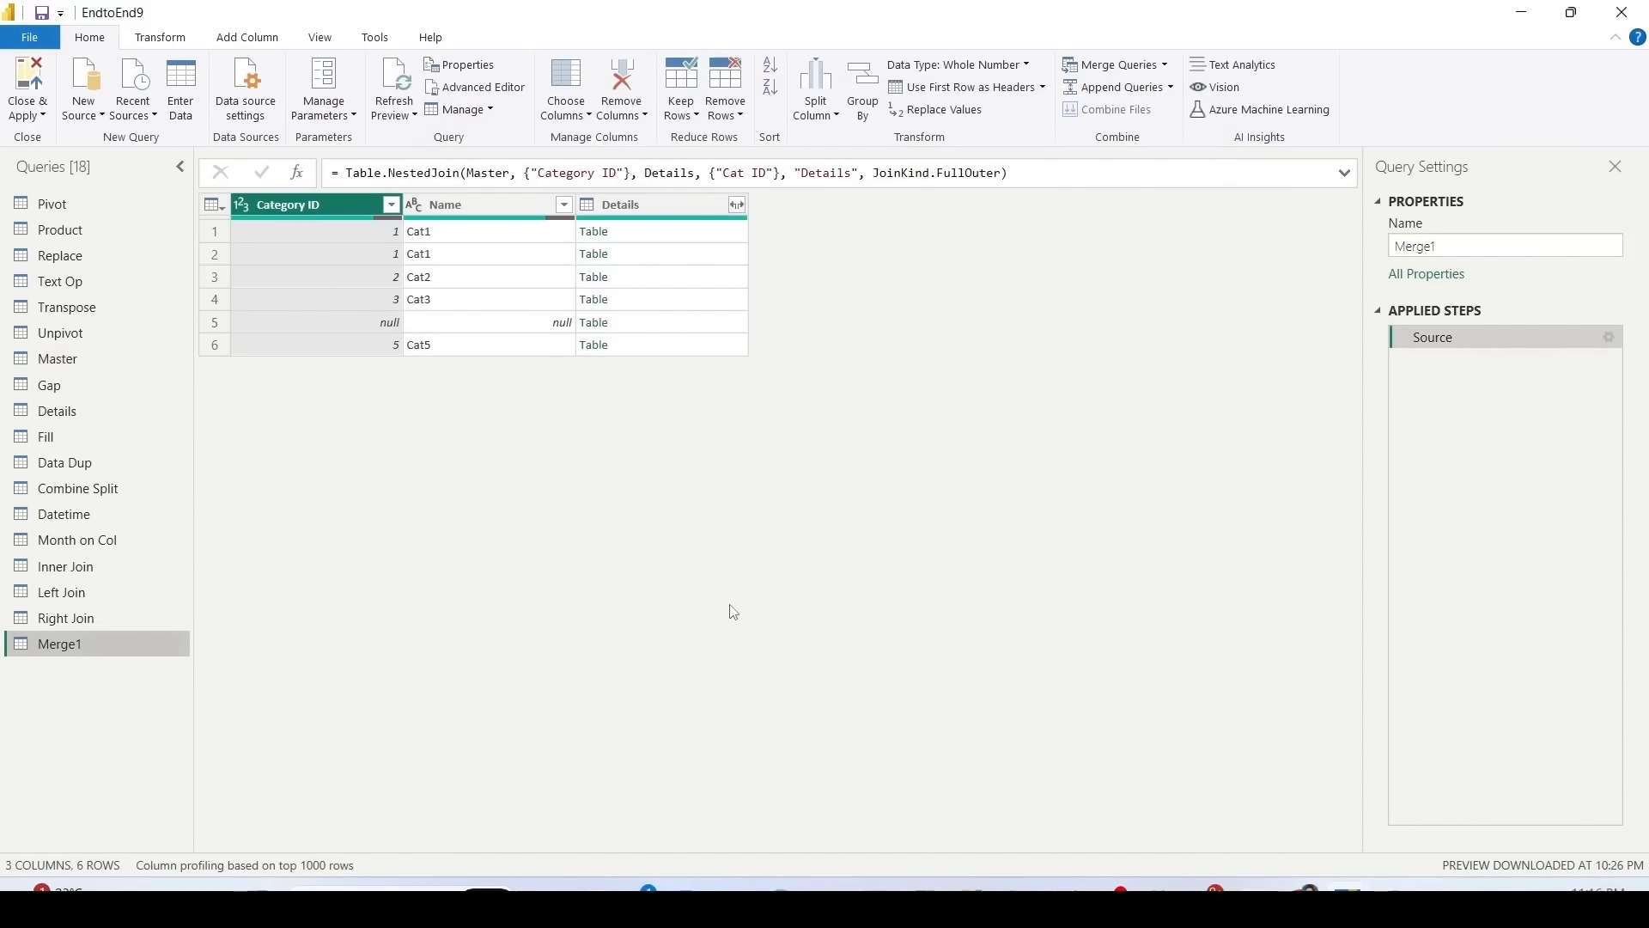
Step: Expand the full outer merge's Details column into unprefixed ID, Cat ID and Name columns, and rename the query as Full Join
{"action": "left_click", "coordinate": [737, 204]}
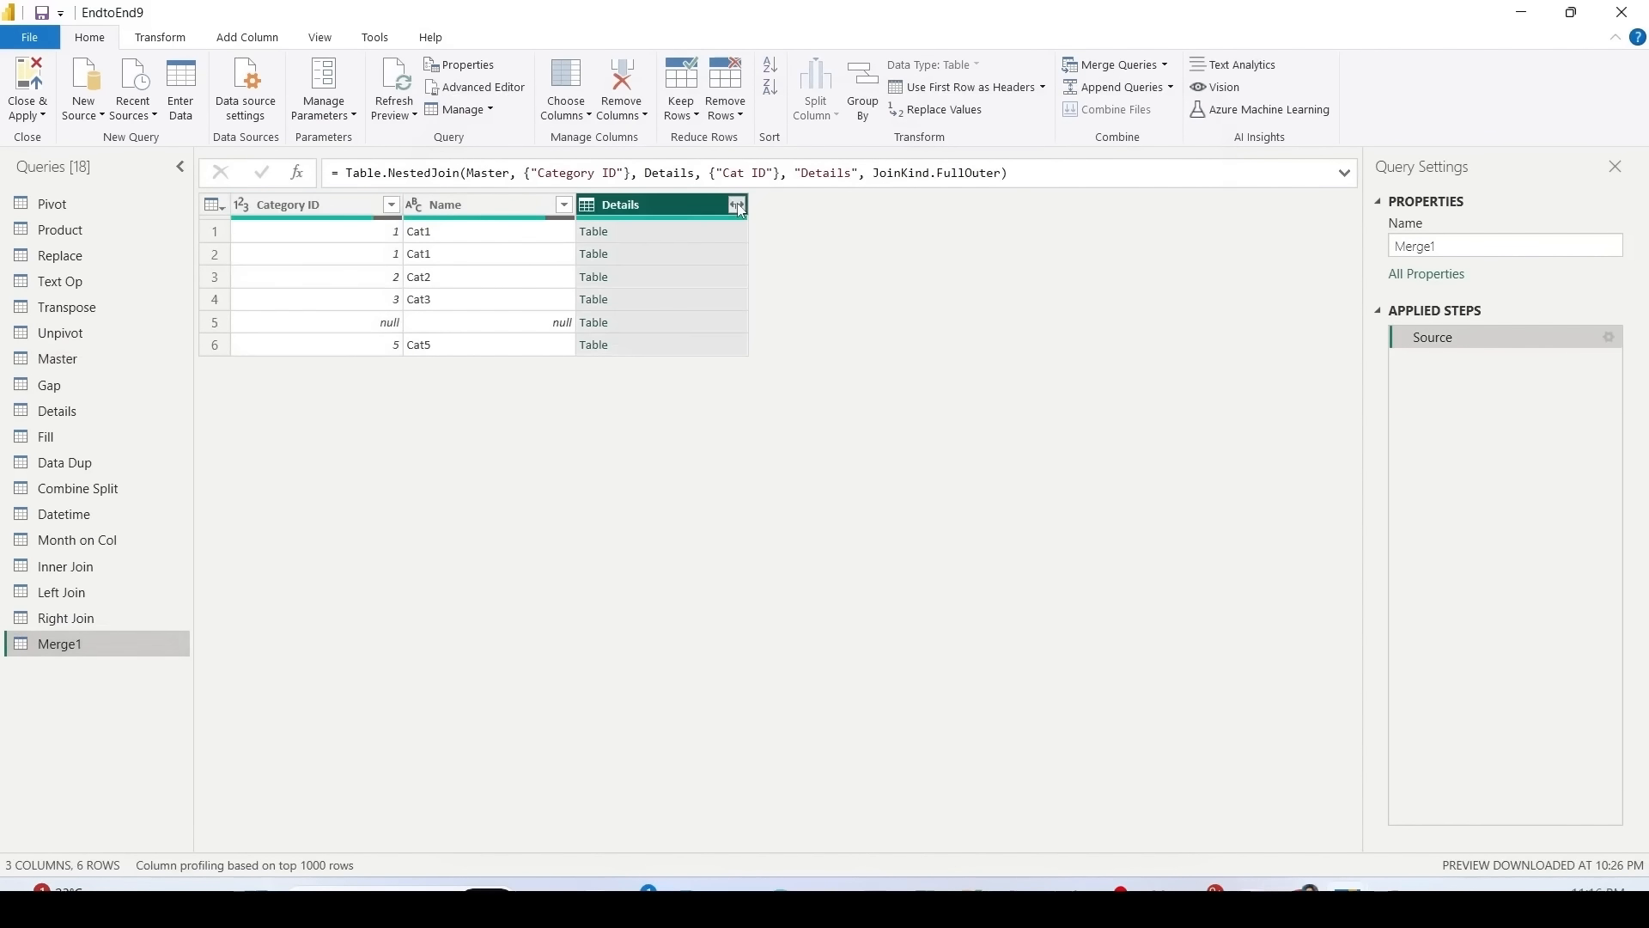
{"action": "left_click", "coordinate": [615, 451]}
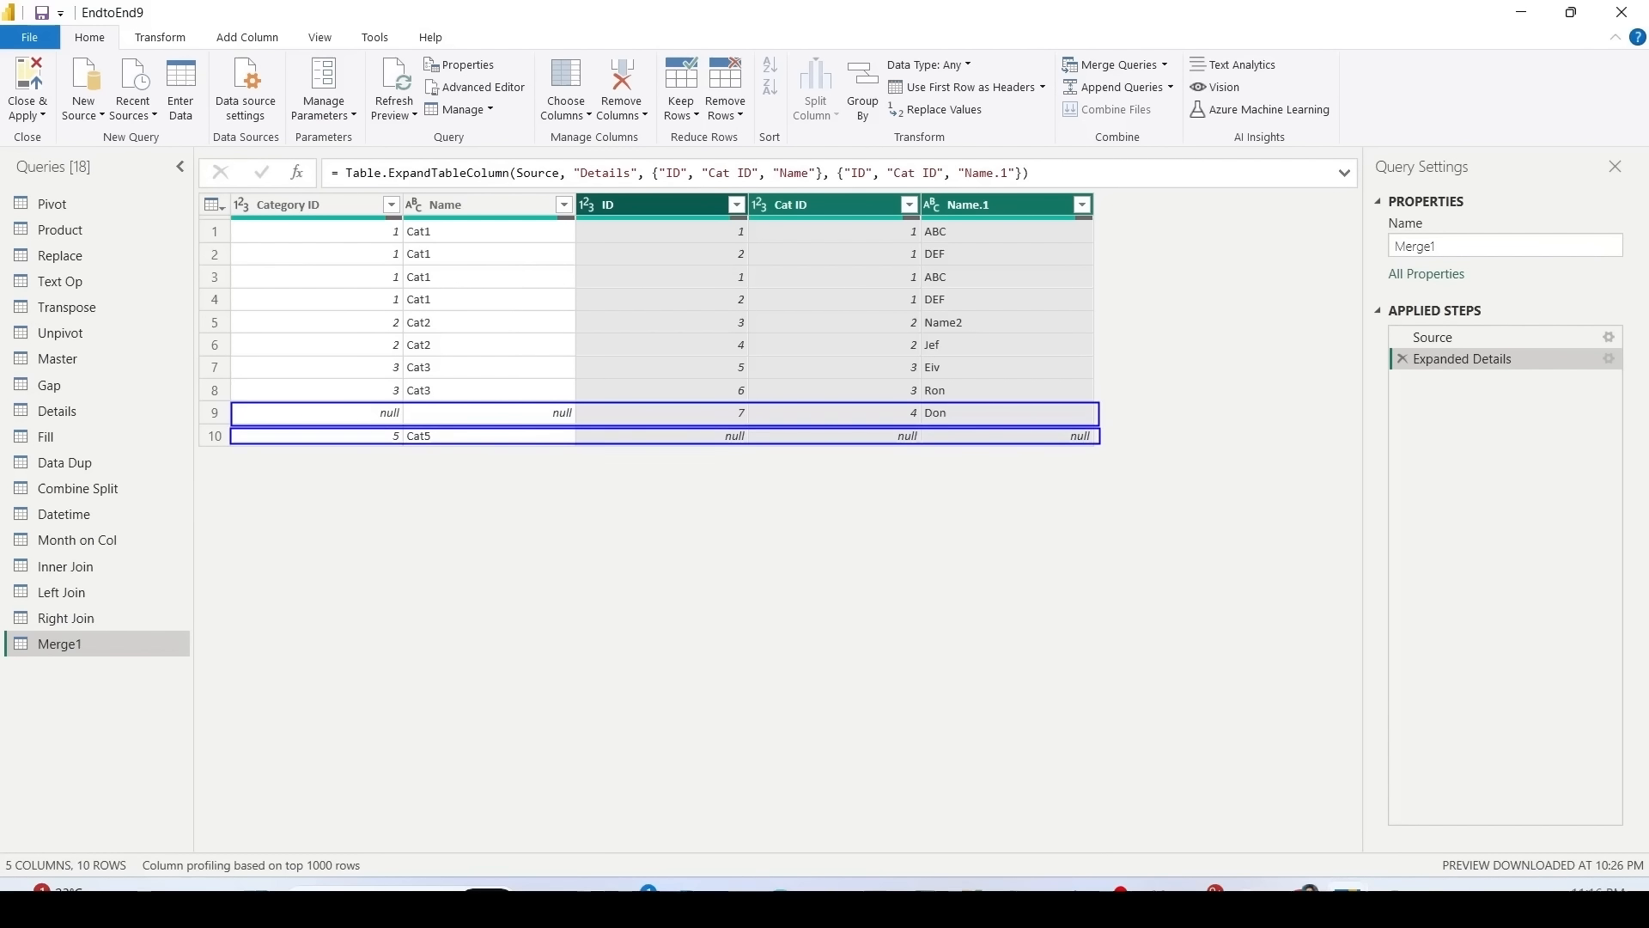
{"action": "double_click", "coordinate": [60, 643]}
{"action": "type", "text": "Full Join"}
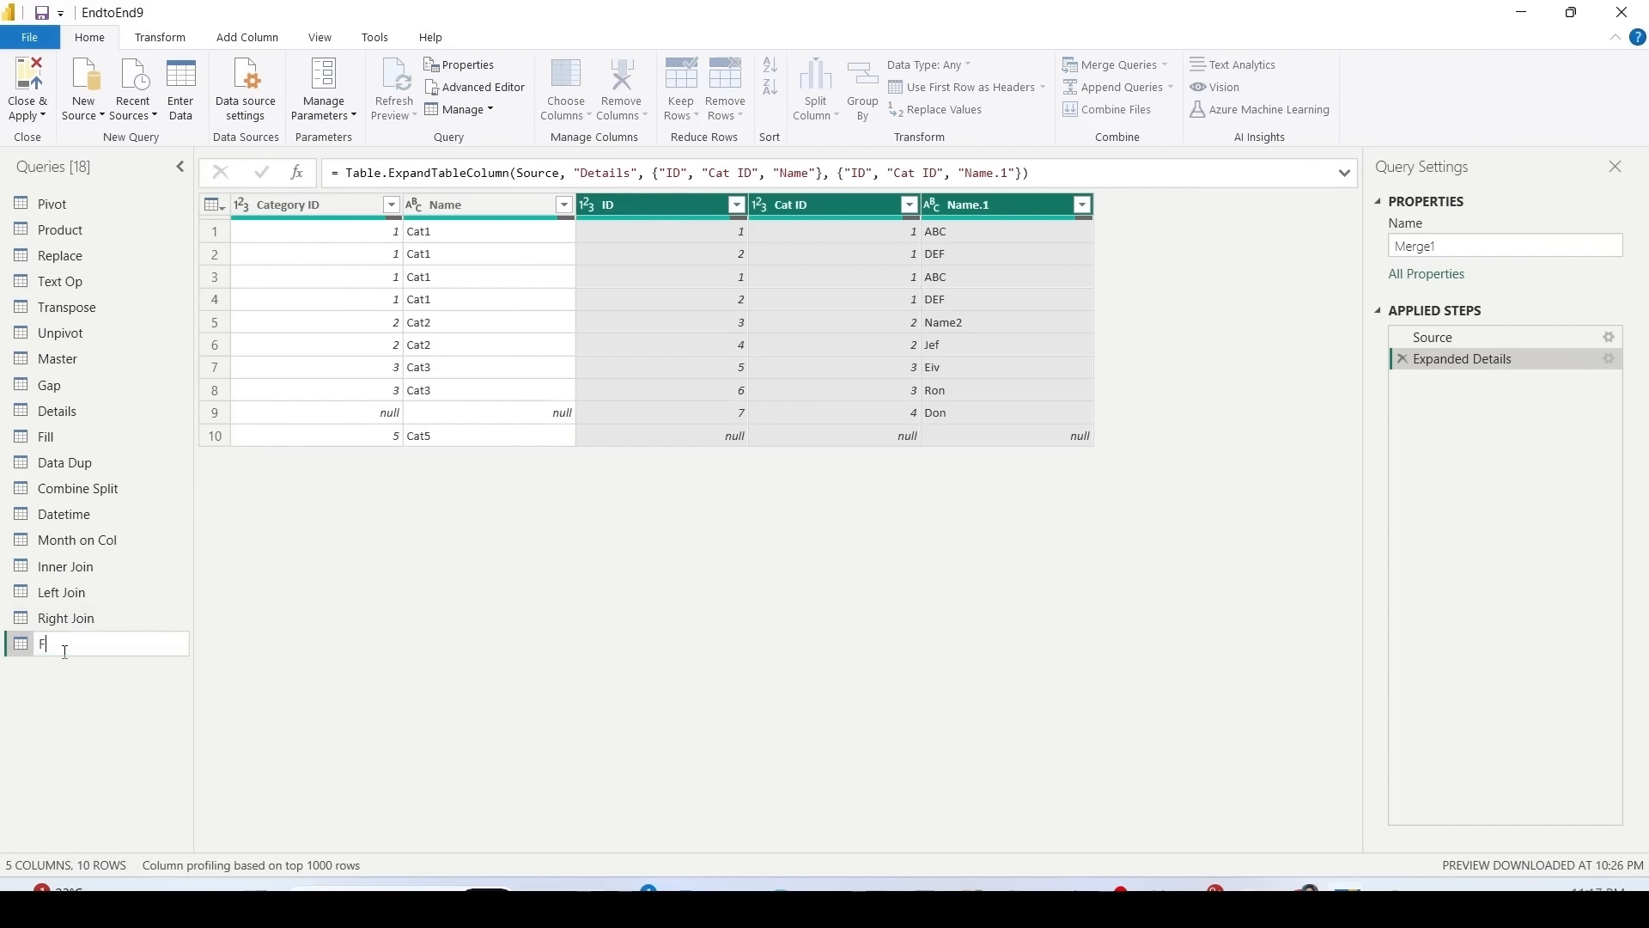
{"action": "key", "text": "Return"}
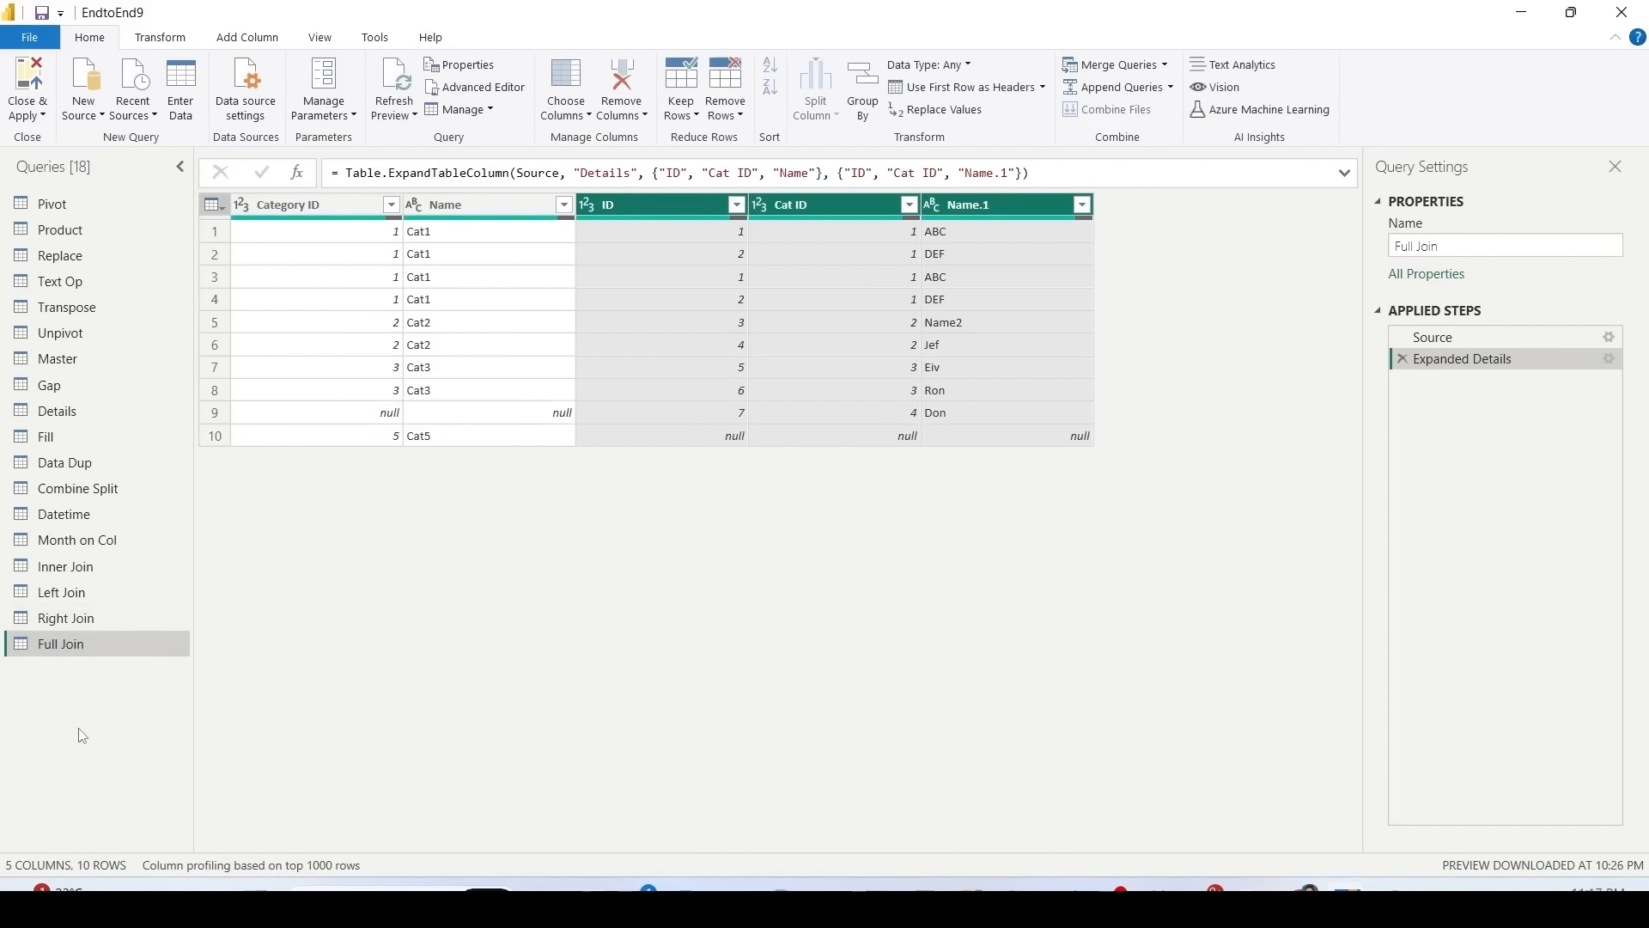
Step: Merge Master with Details as a new query, matching Category ID to Cat ID with a Left Anti join
{"action": "left_click", "coordinate": [34, 357]}
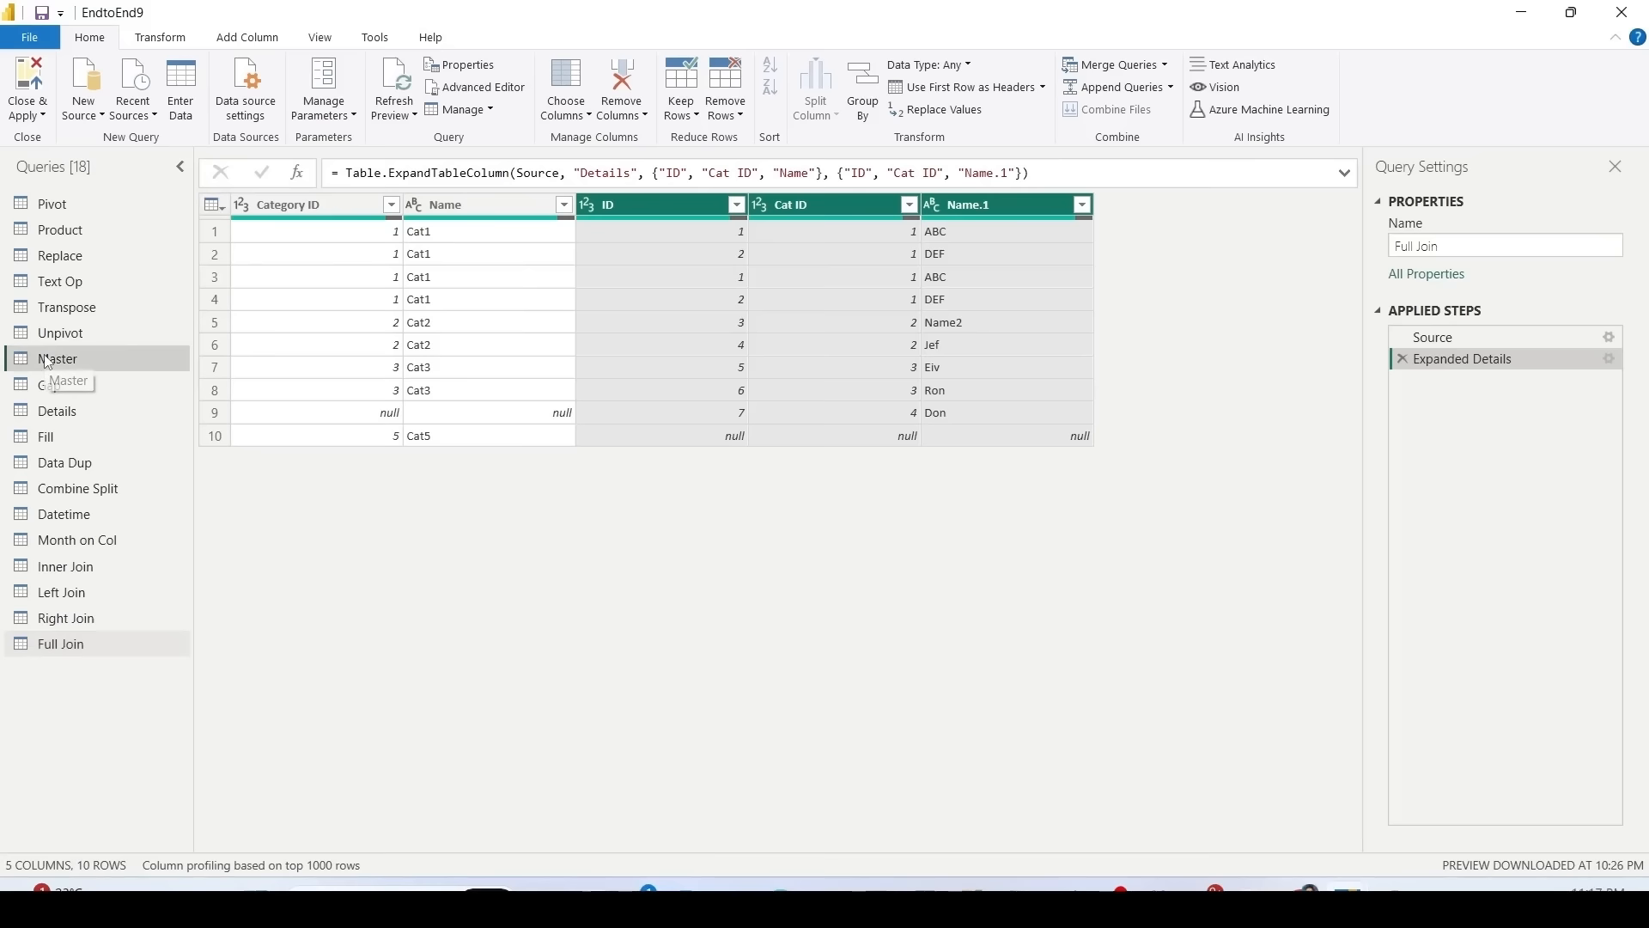
{"action": "left_click", "coordinate": [1165, 65]}
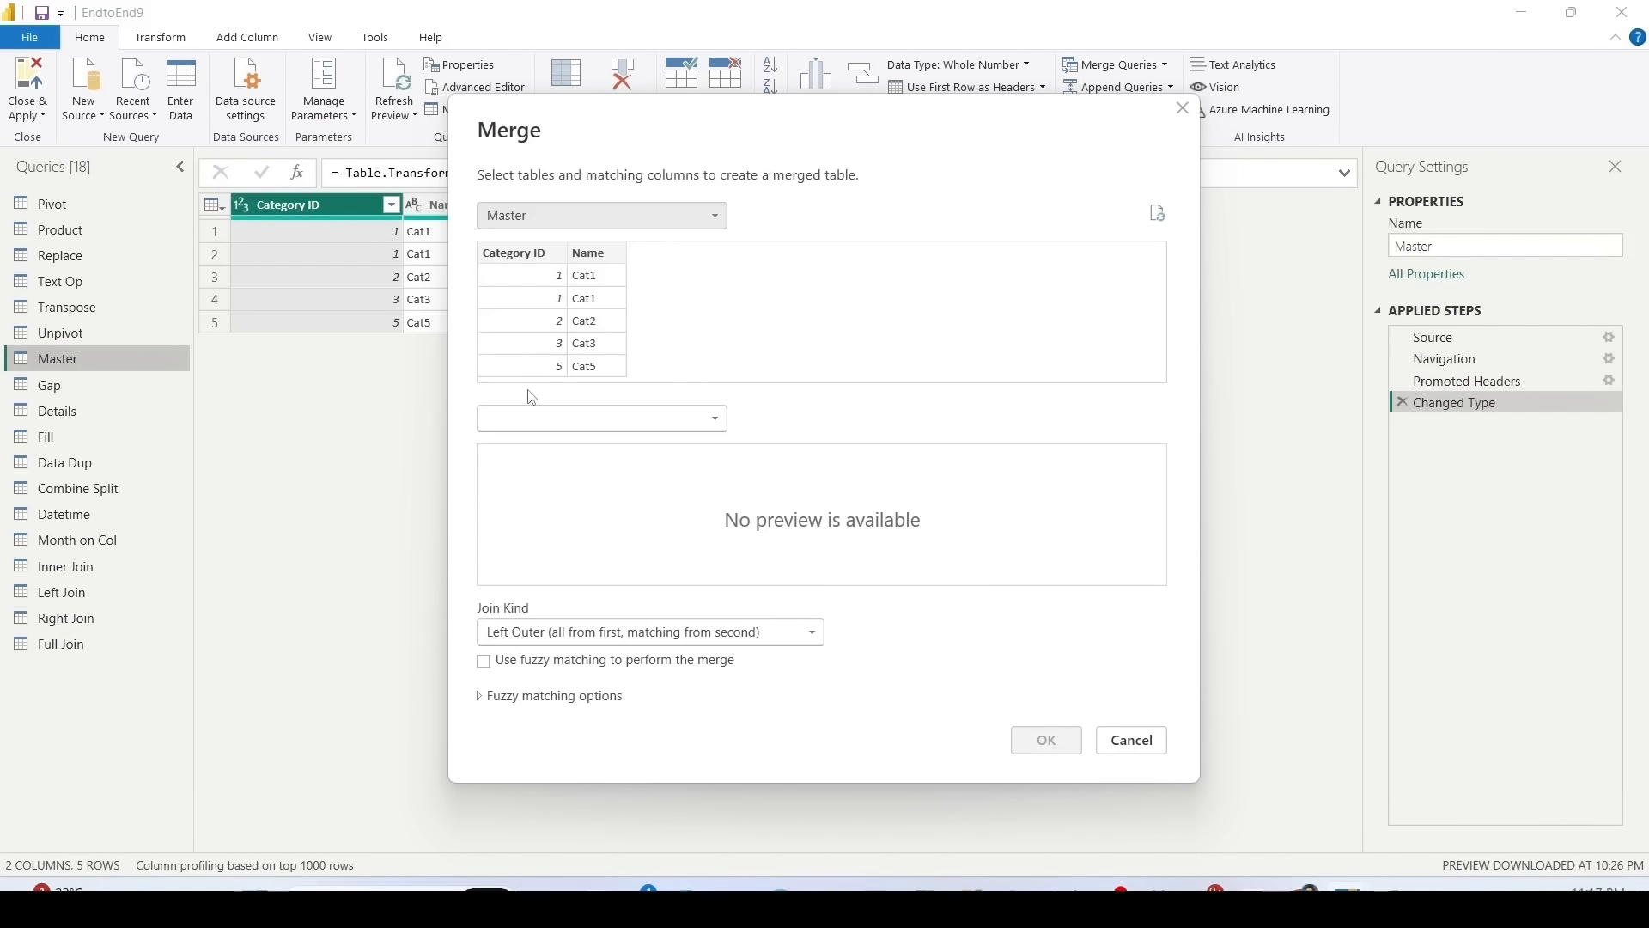
{"action": "left_click", "coordinate": [532, 419]}
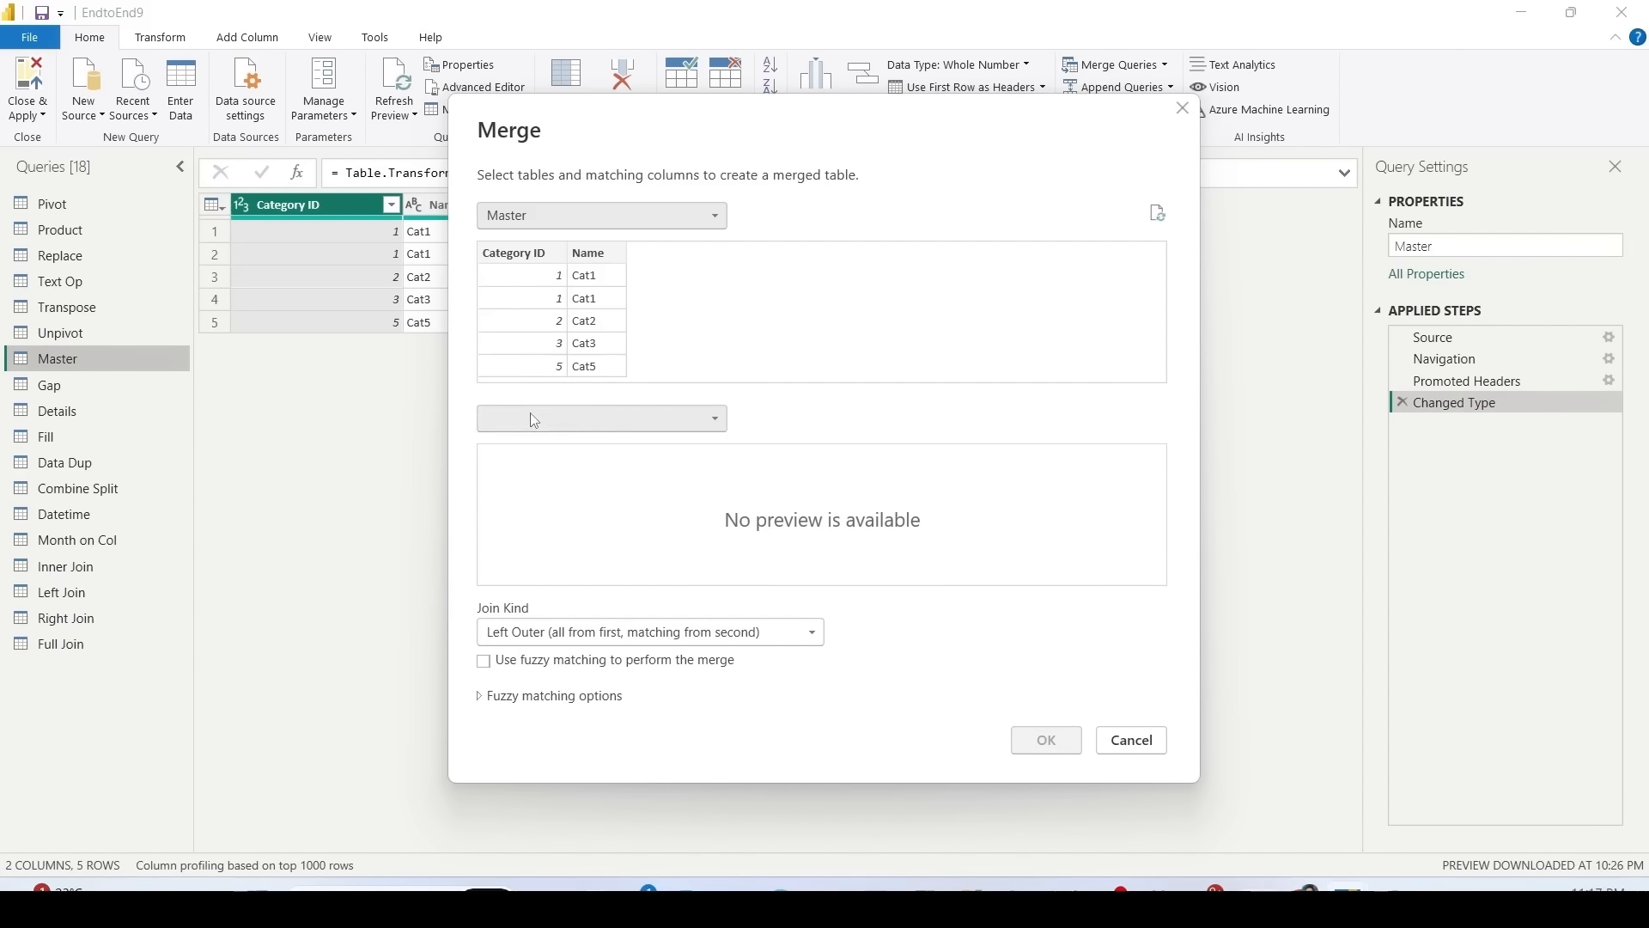
{"action": "left_click", "coordinate": [520, 503]}
{"action": "left_click", "coordinate": [520, 253]}
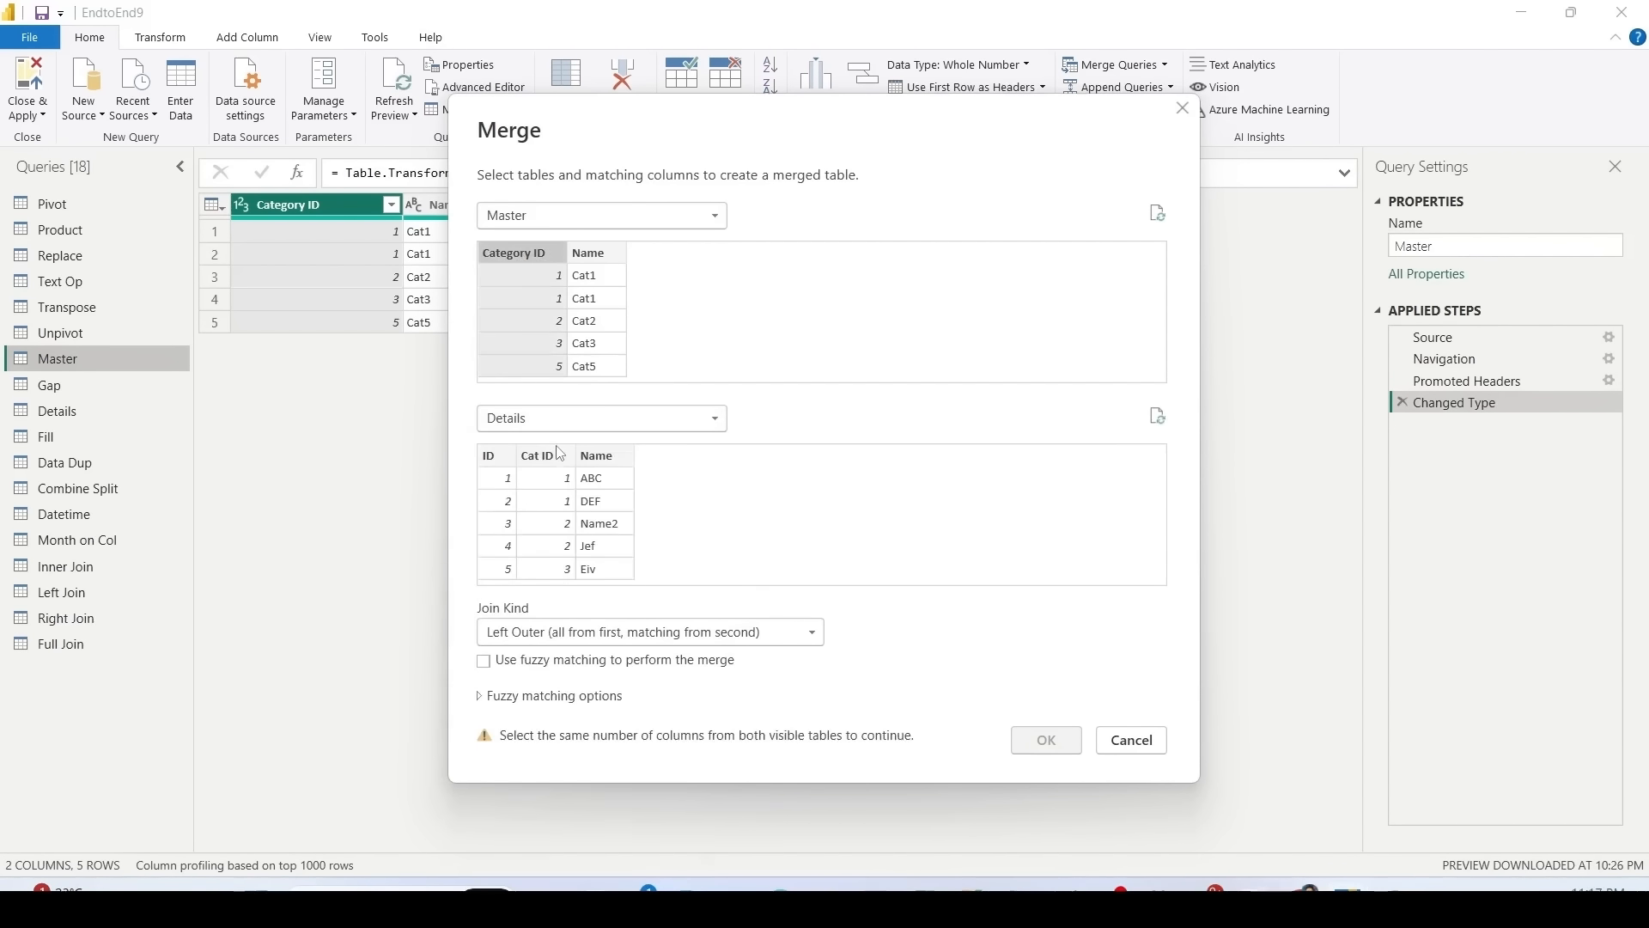
{"action": "left_click", "coordinate": [558, 455]}
{"action": "left_click", "coordinate": [574, 634]}
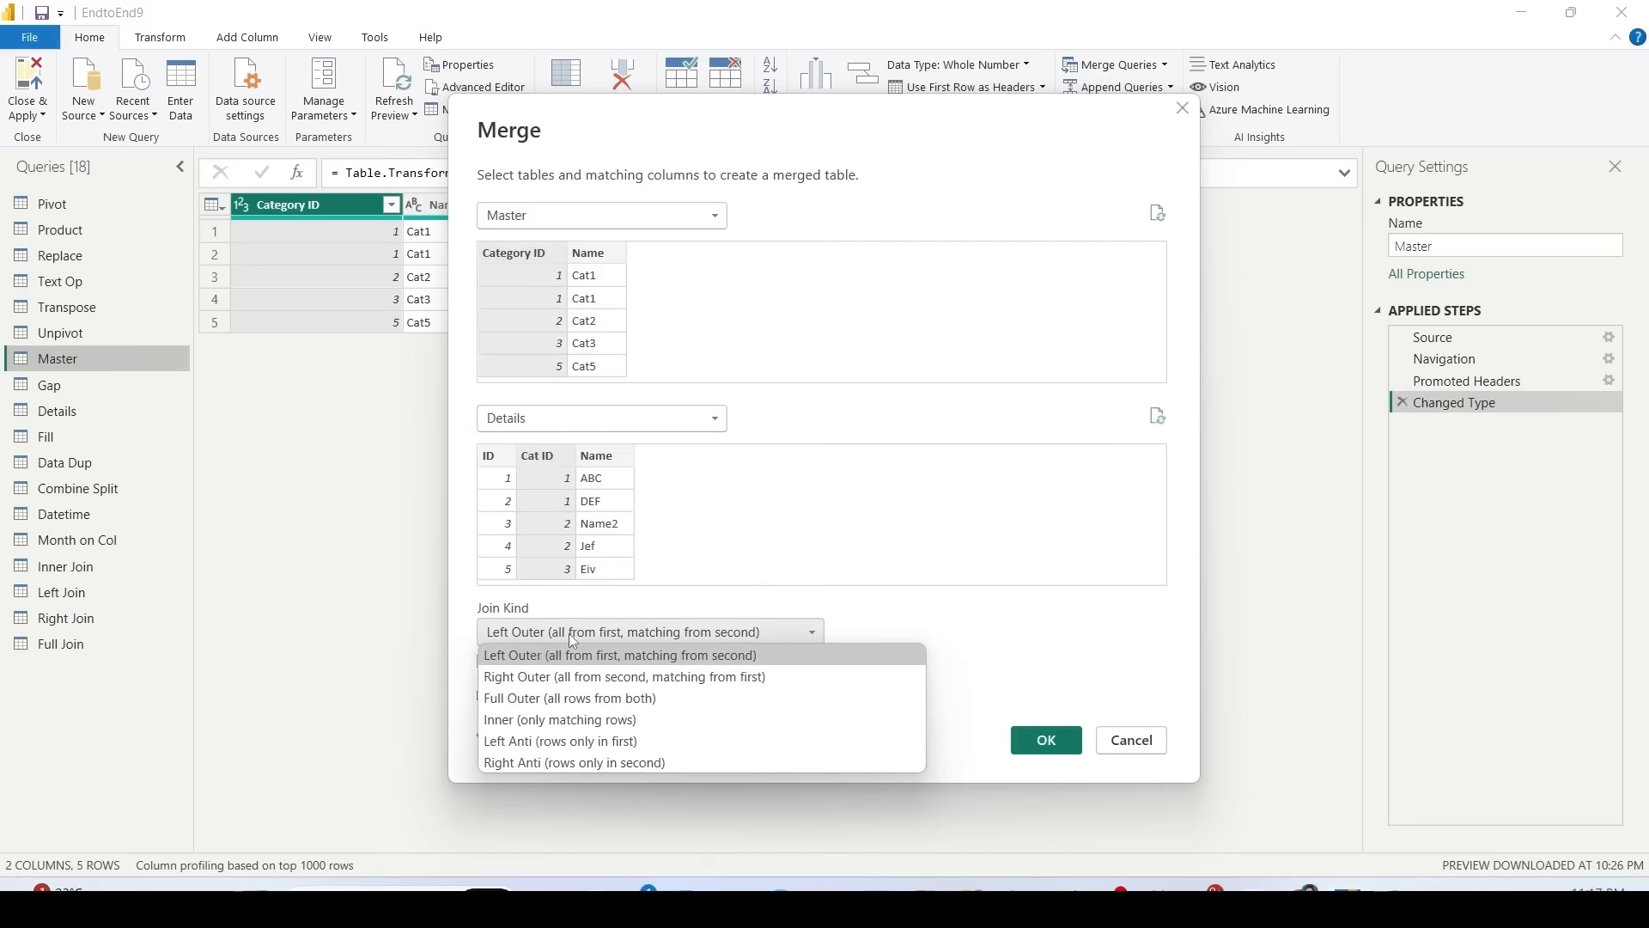
{"action": "left_click", "coordinate": [546, 743]}
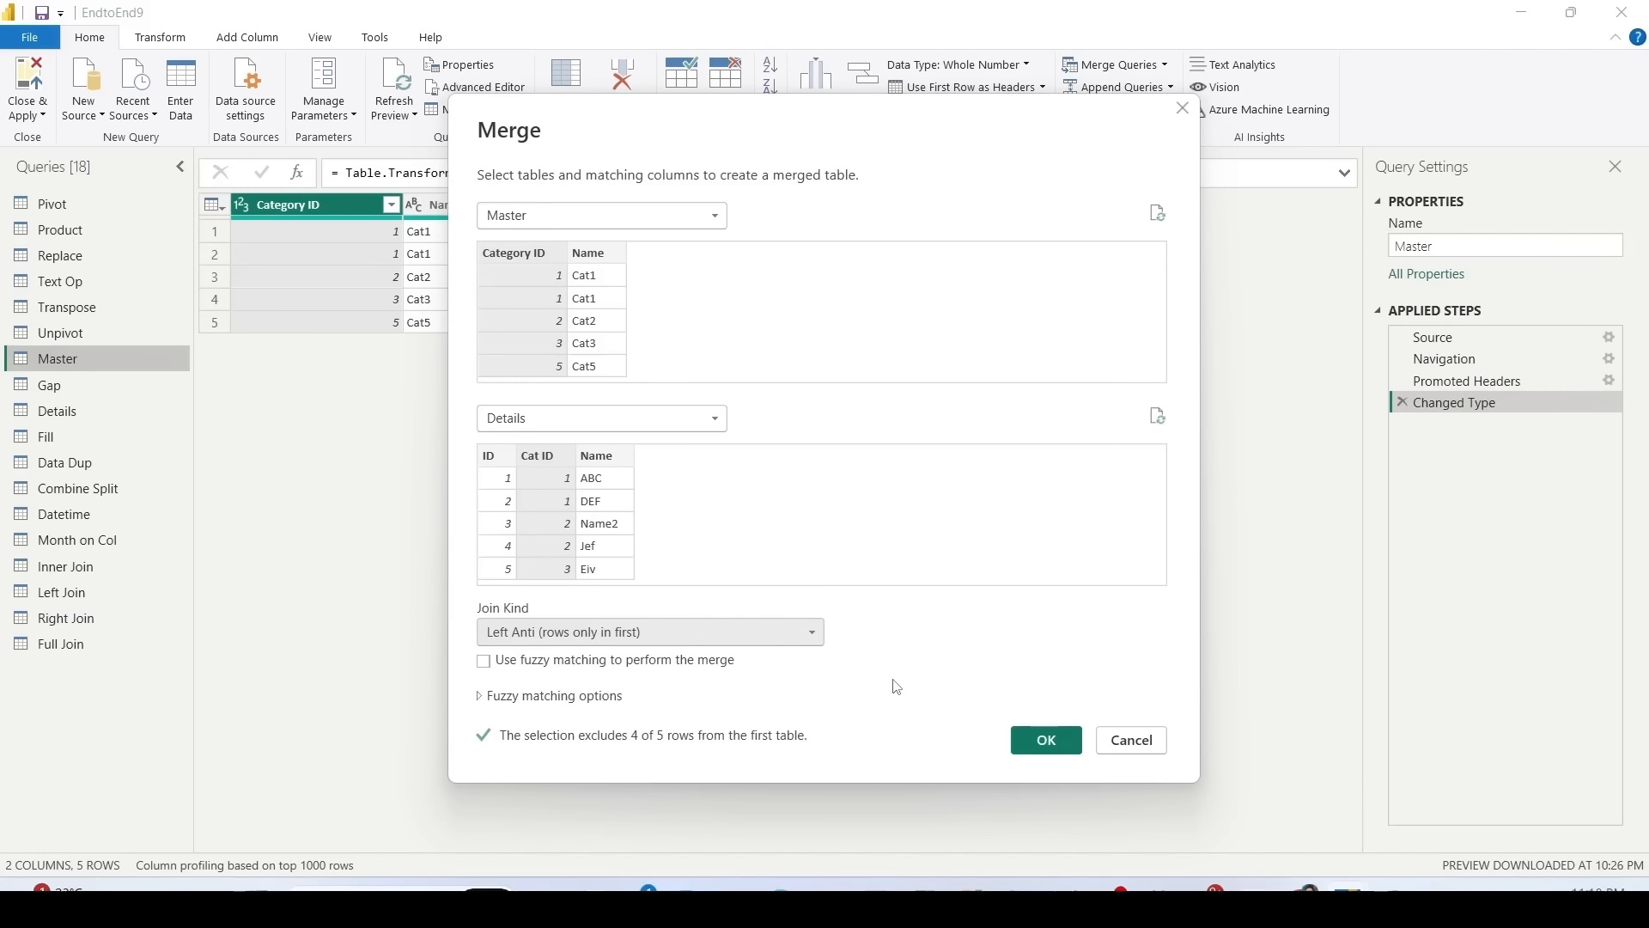
{"action": "left_click", "coordinate": [1043, 741]}
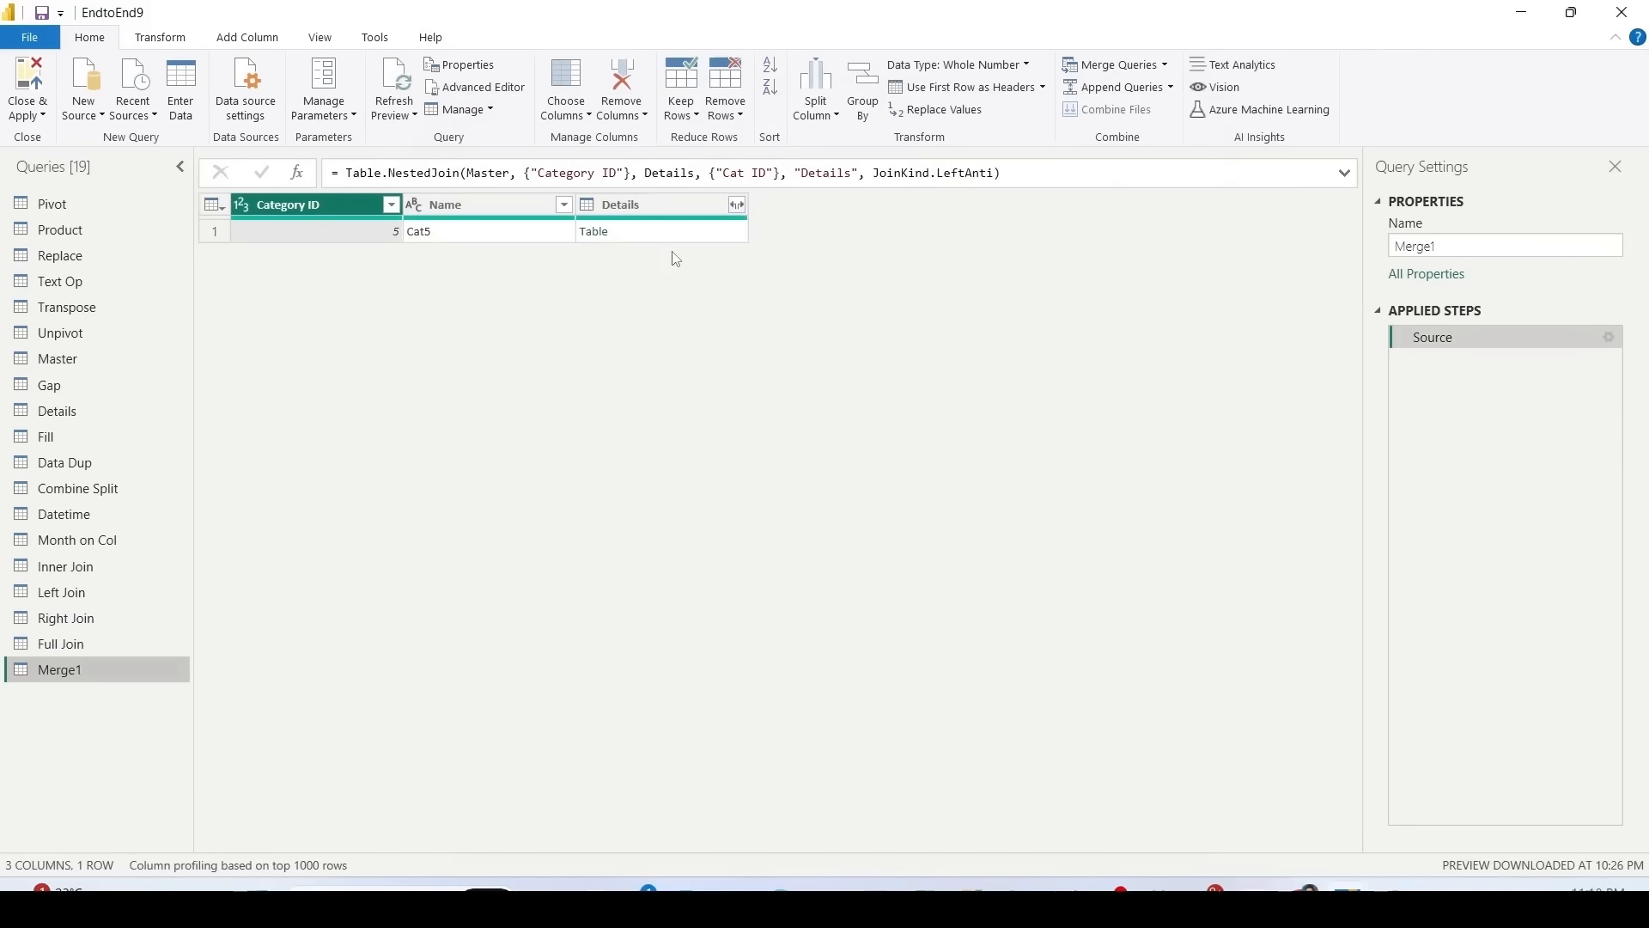
Step: Expand the left anti merge's Details column into unprefixed ID, Cat ID and Name columns, and rename the query as Left Anti
{"action": "left_click", "coordinate": [738, 206]}
{"action": "left_click", "coordinate": [631, 453]}
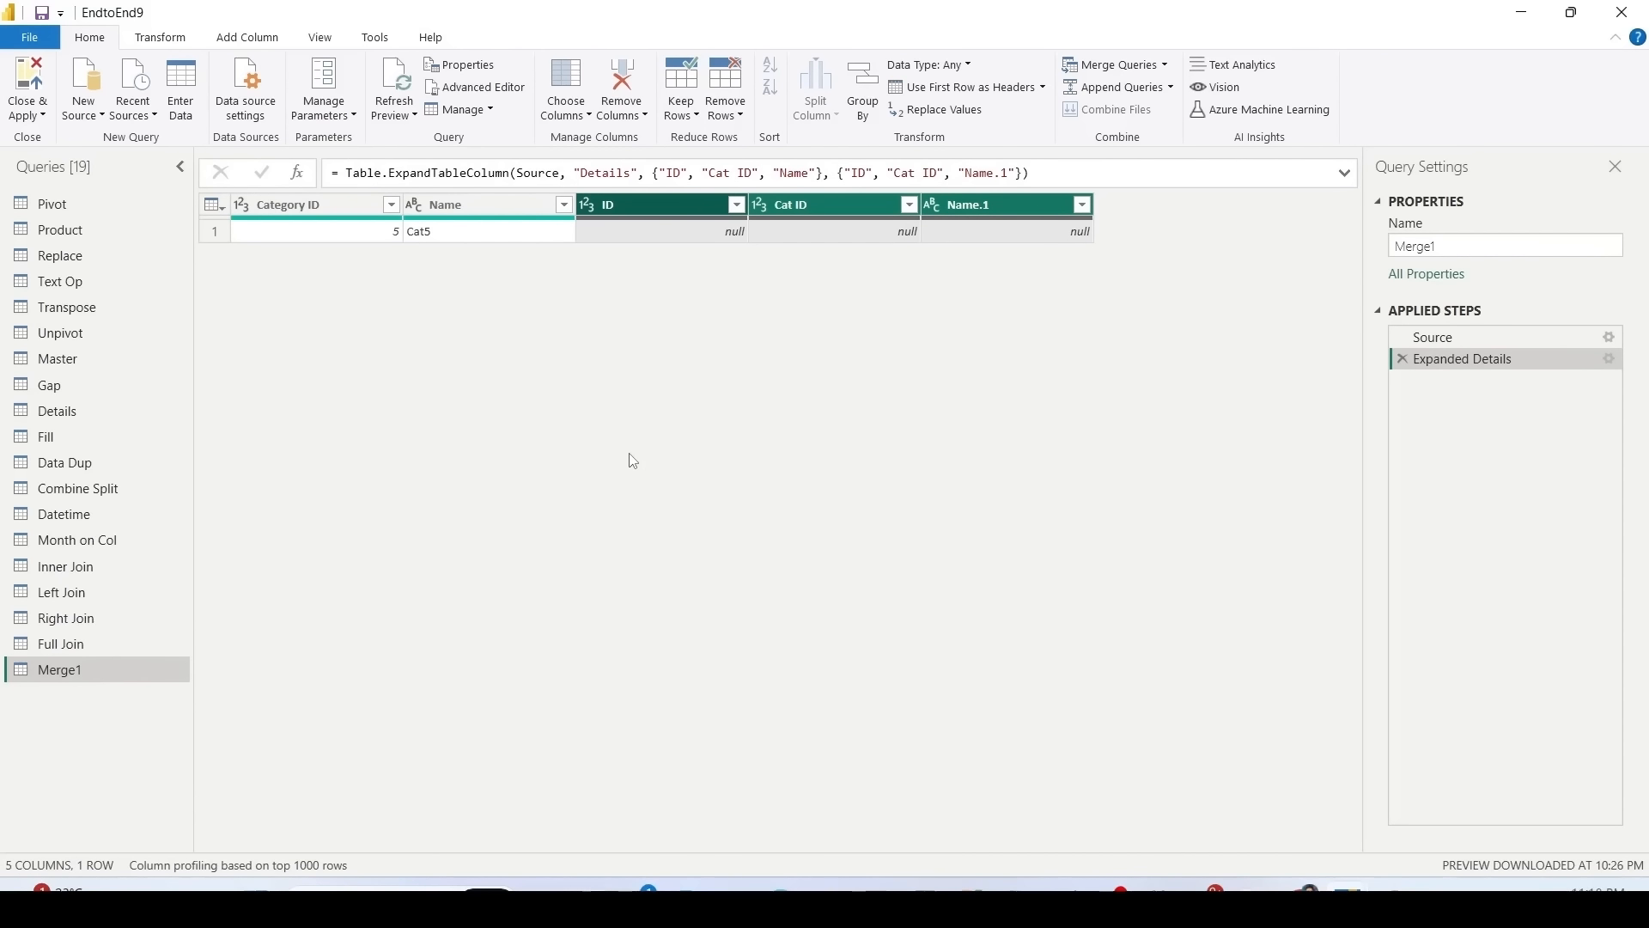
{"action": "double_click", "coordinate": [68, 671]}
{"action": "type", "text": "Left Anti"}
{"action": "key", "text": "Return"}
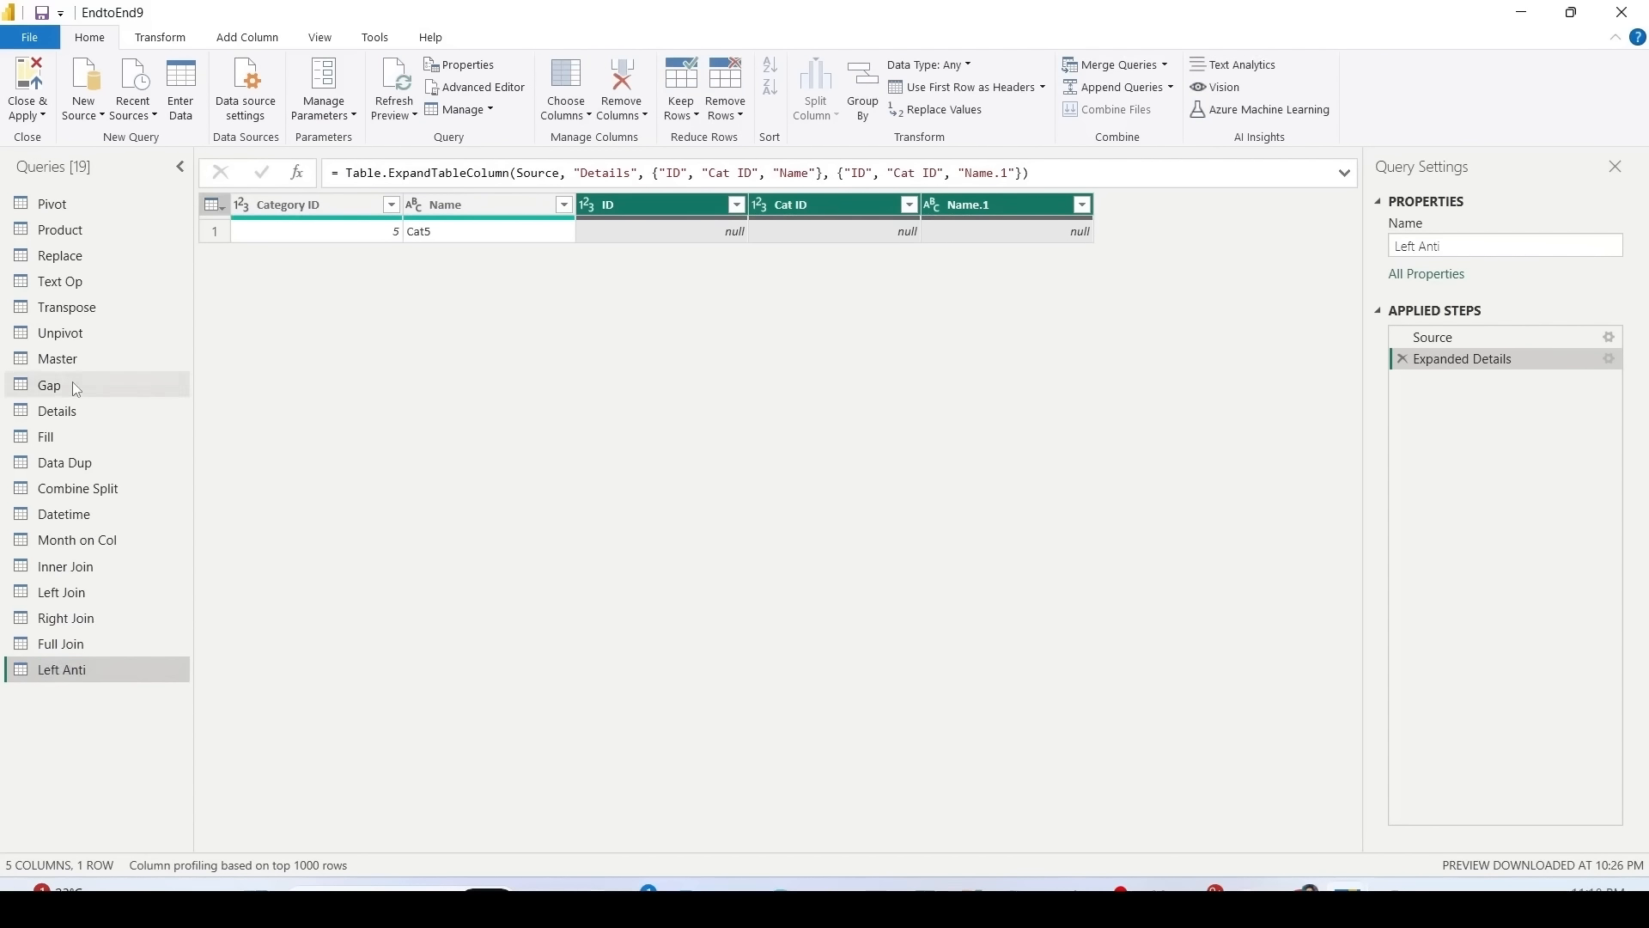
Step: Merge Master with Details as a new query, matching Category ID to Cat ID with a Right Anti join
{"action": "left_click", "coordinate": [61, 367]}
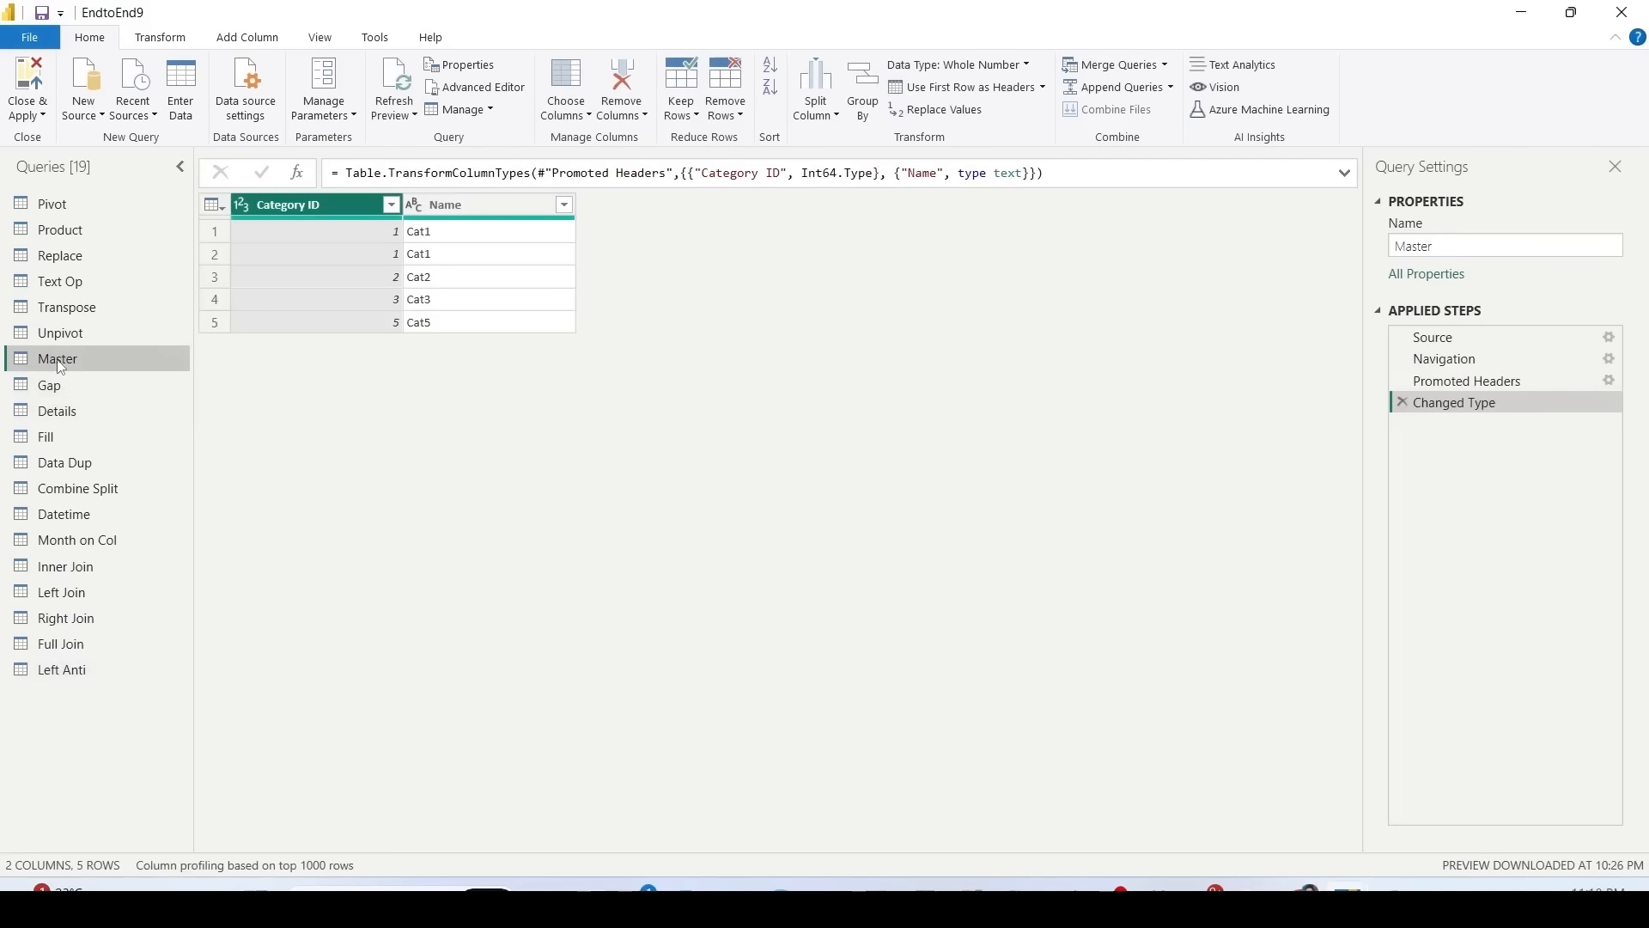
{"action": "left_click", "coordinate": [1166, 67]}
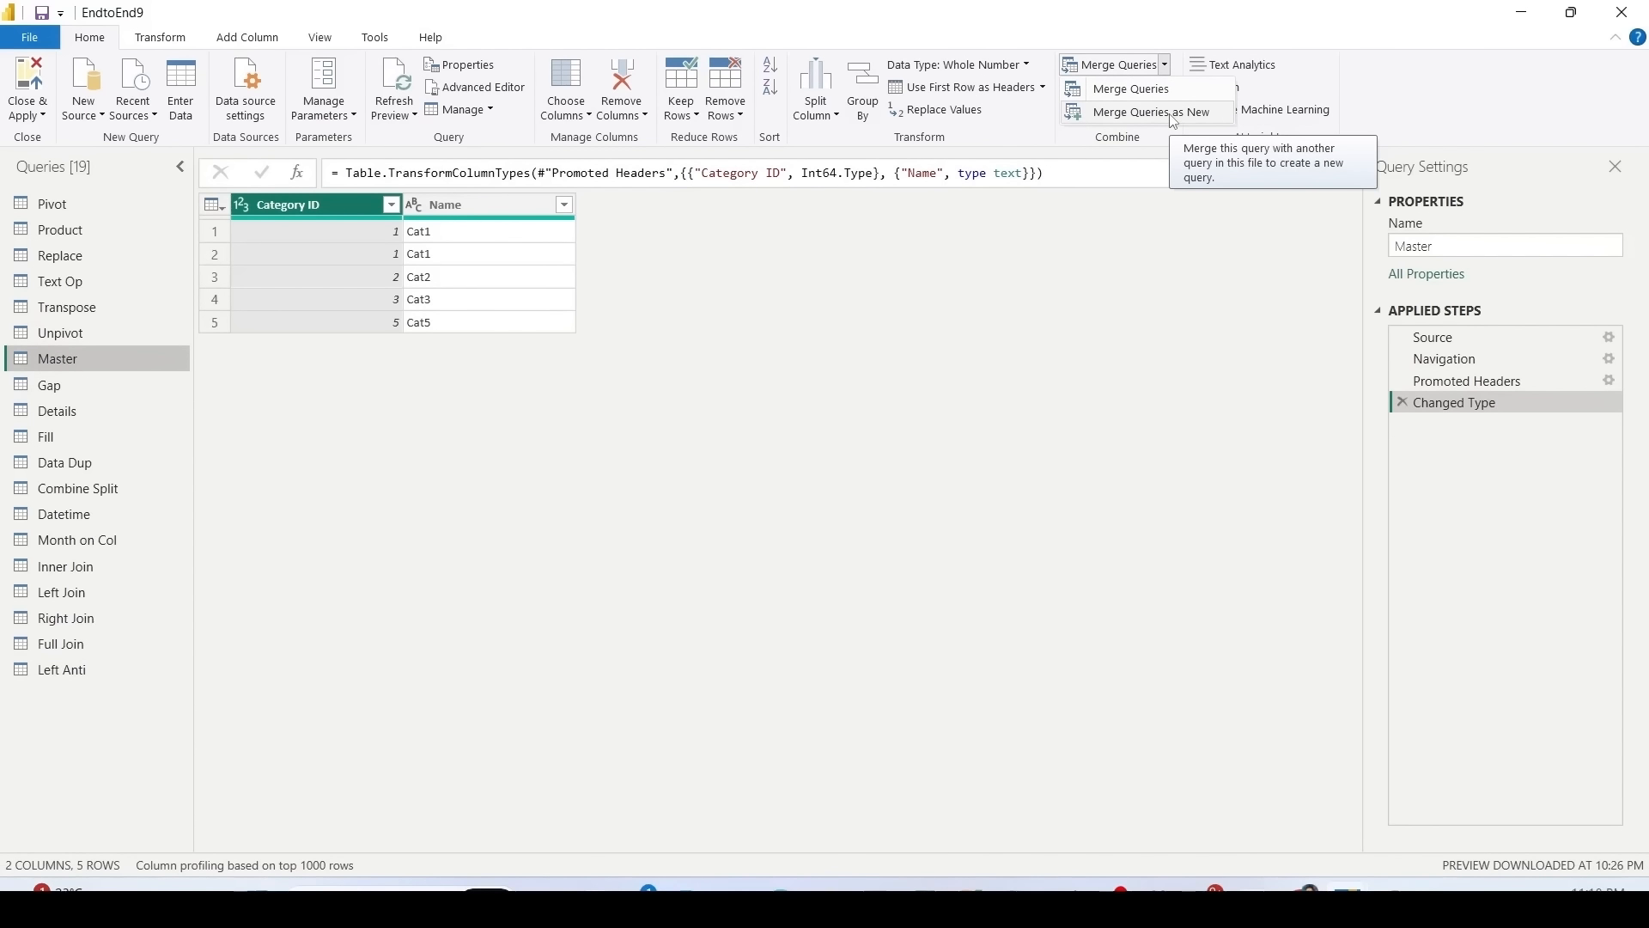
{"action": "left_click", "coordinate": [1169, 113]}
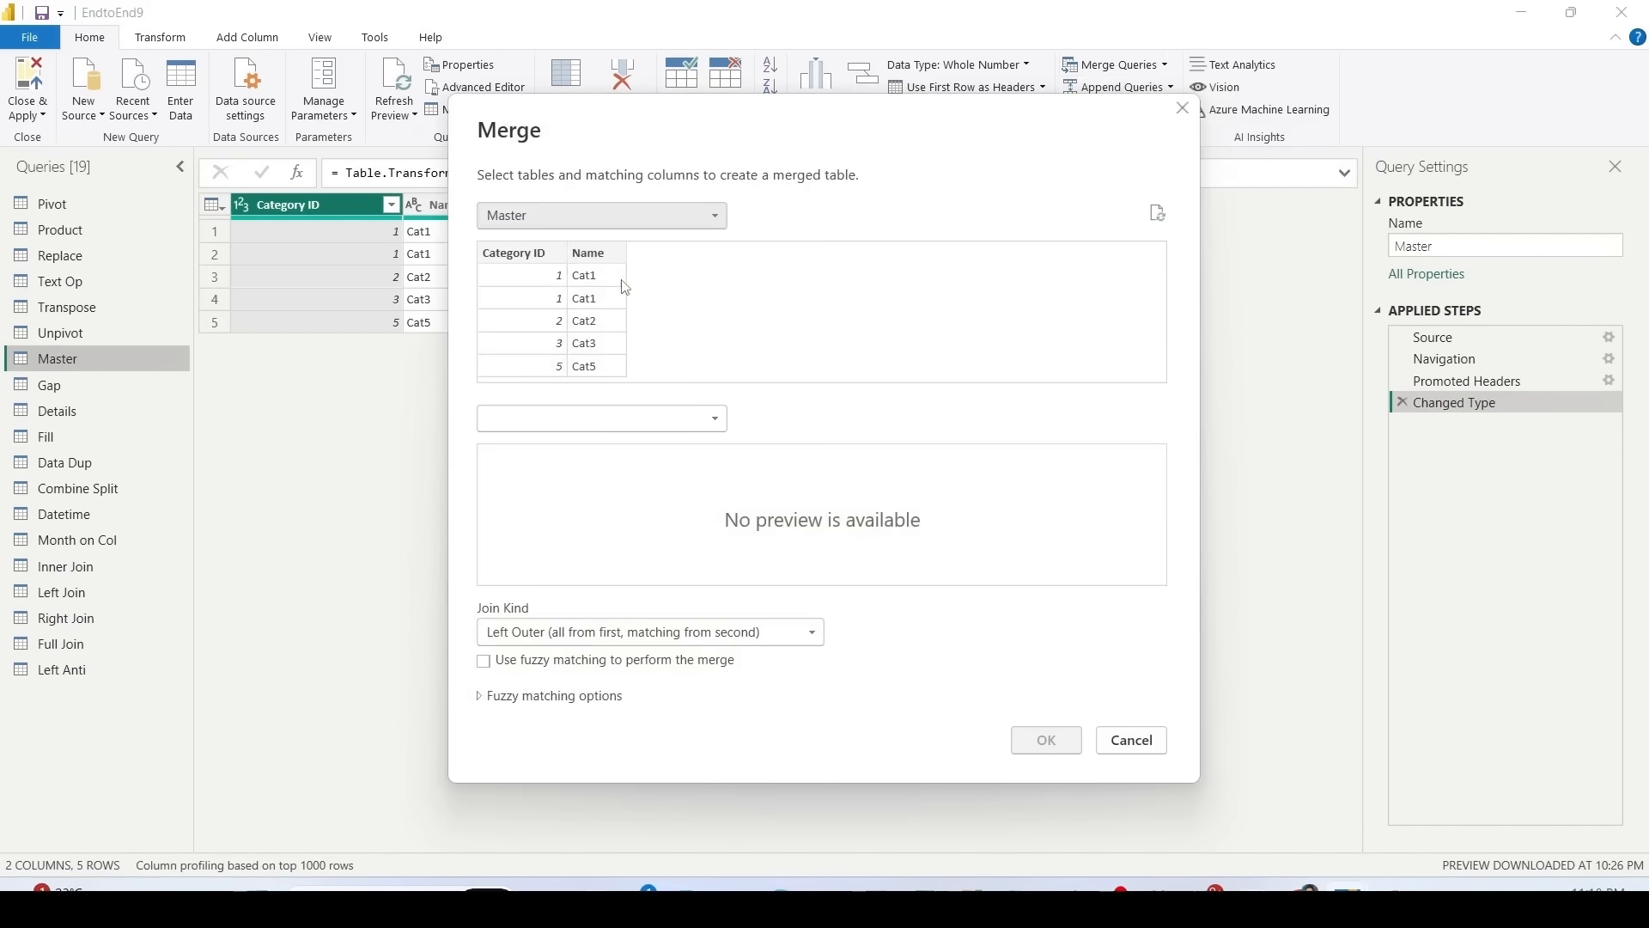
{"action": "left_click", "coordinate": [577, 421]}
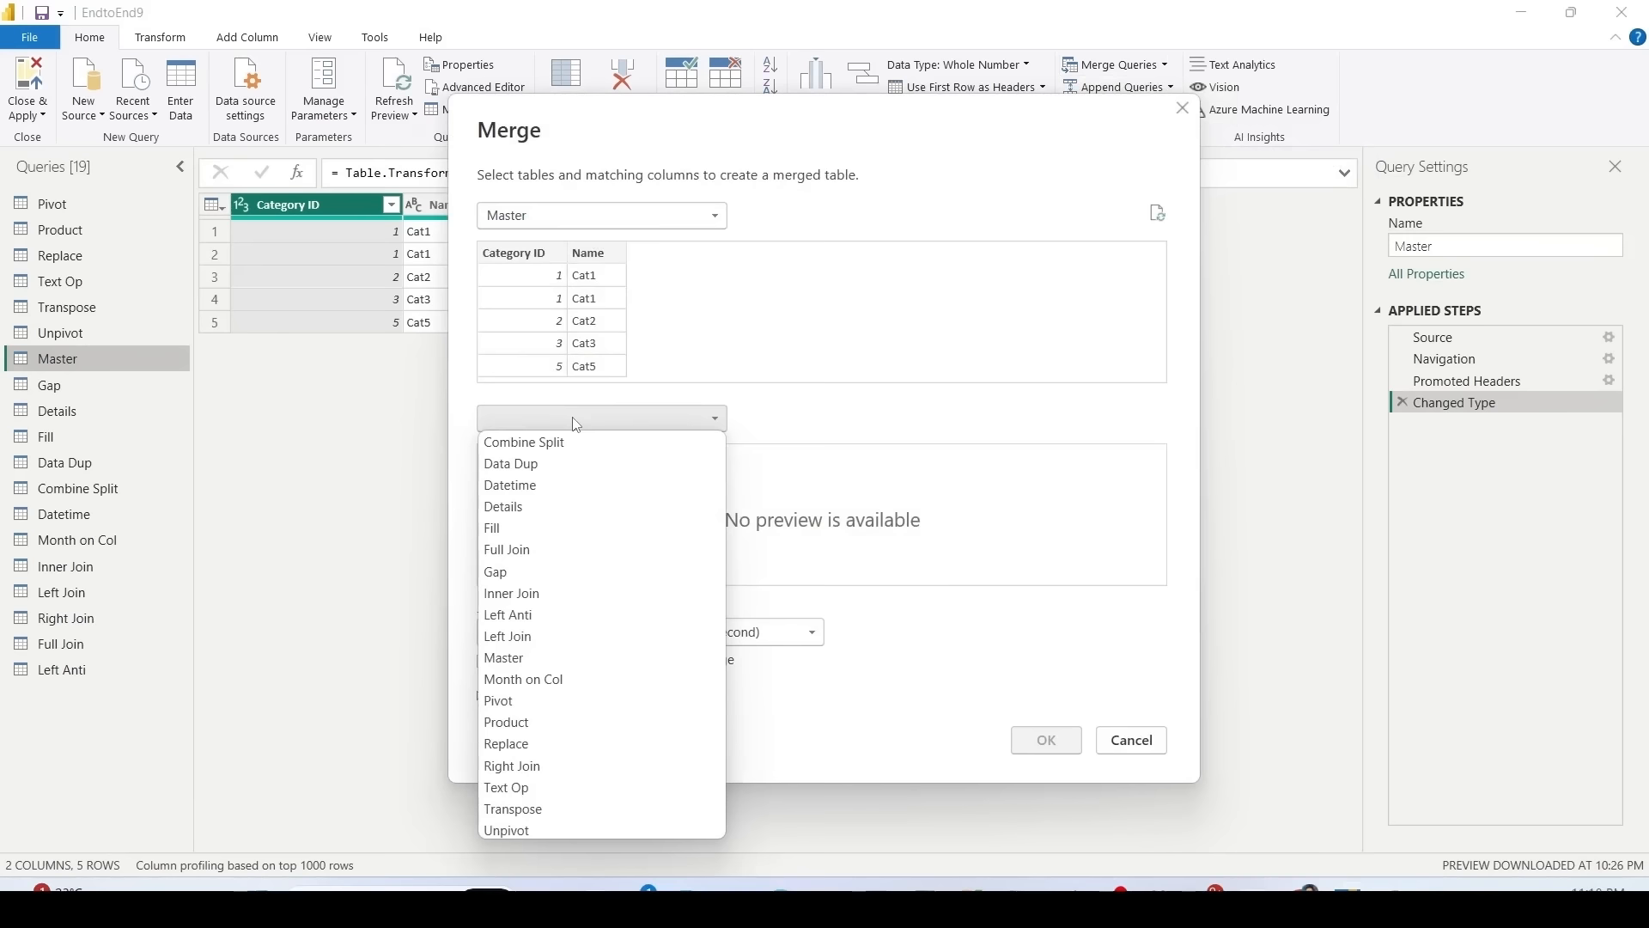
{"action": "left_click", "coordinate": [521, 505]}
{"action": "left_click", "coordinate": [520, 265]}
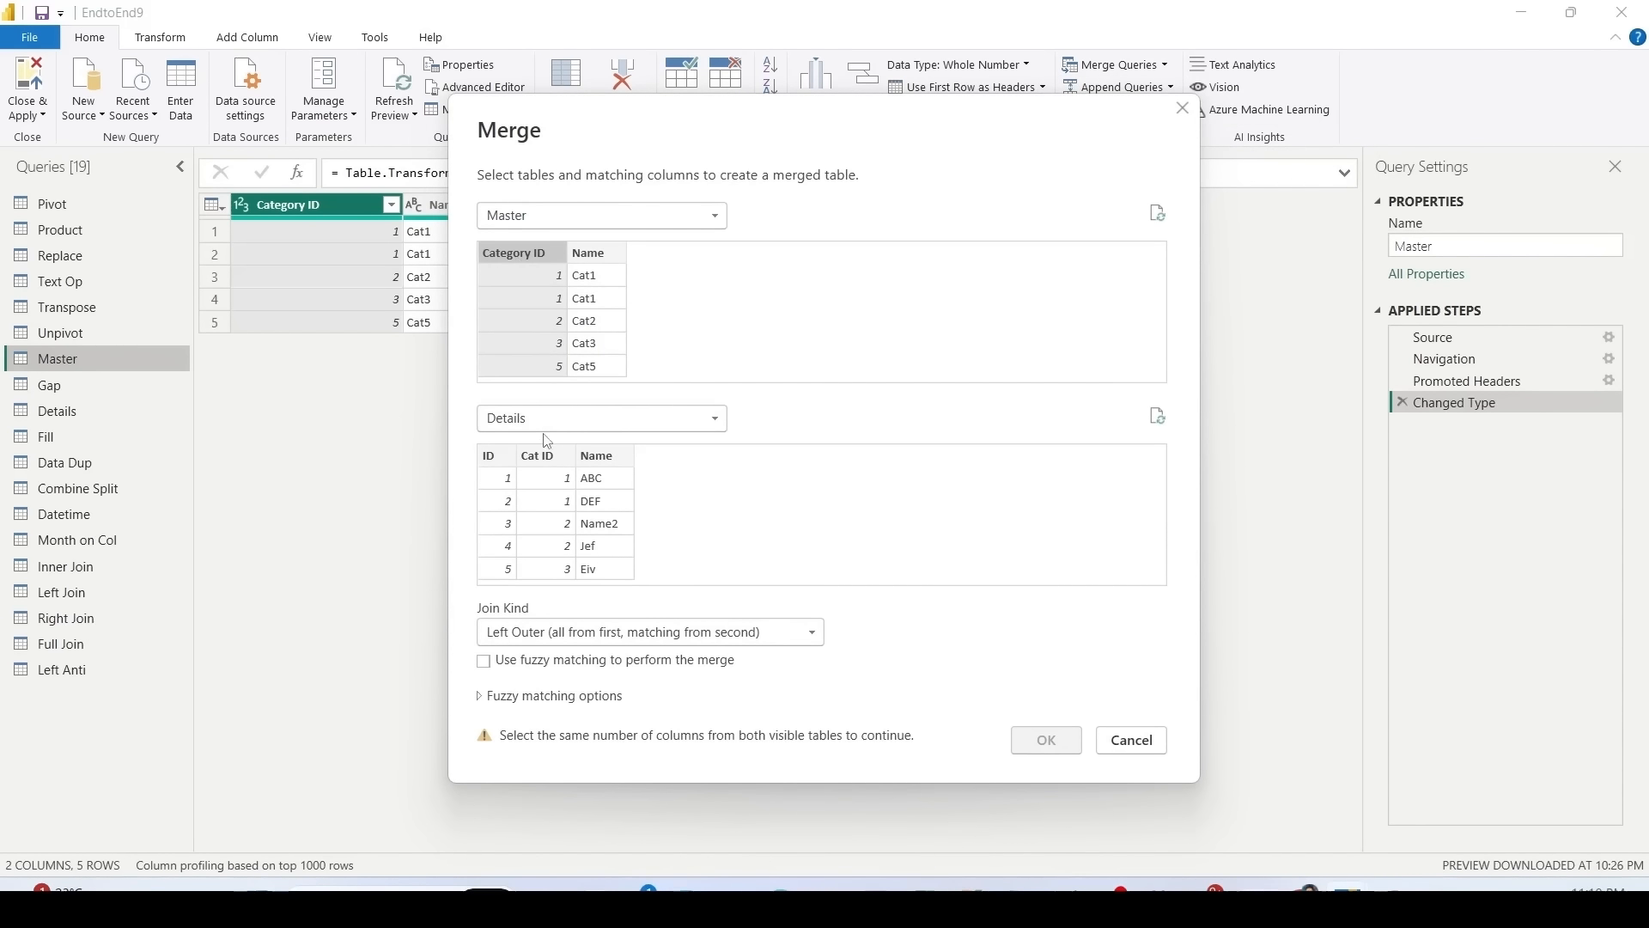
{"action": "left_click", "coordinate": [547, 456]}
{"action": "left_click", "coordinate": [560, 640]}
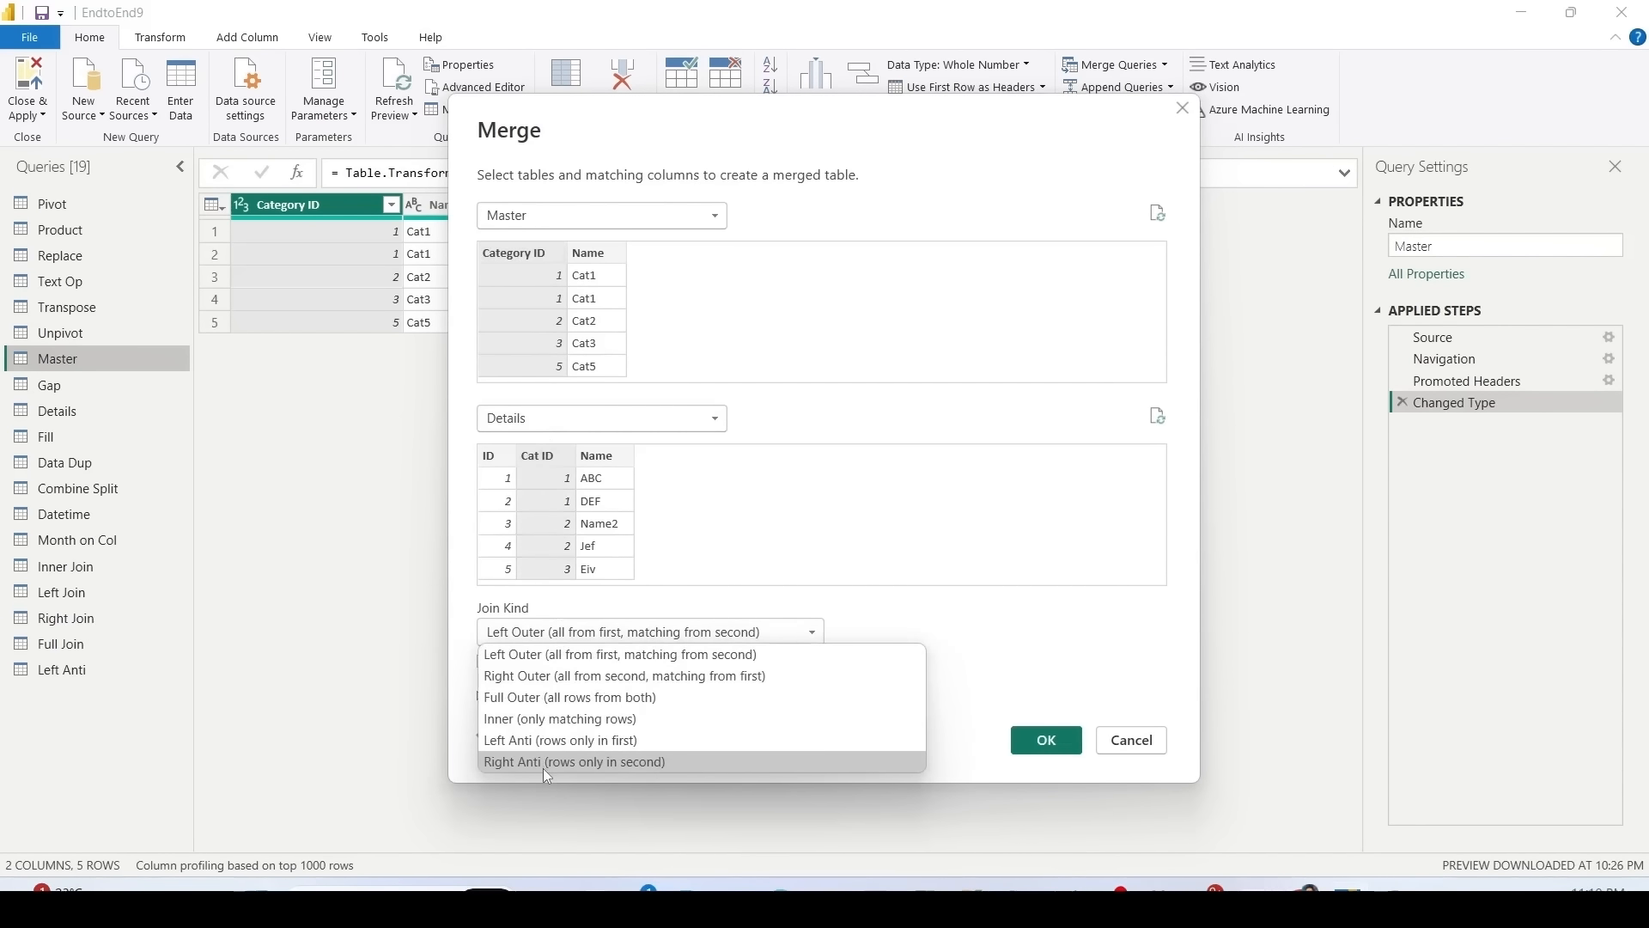
{"action": "left_click", "coordinate": [543, 767]}
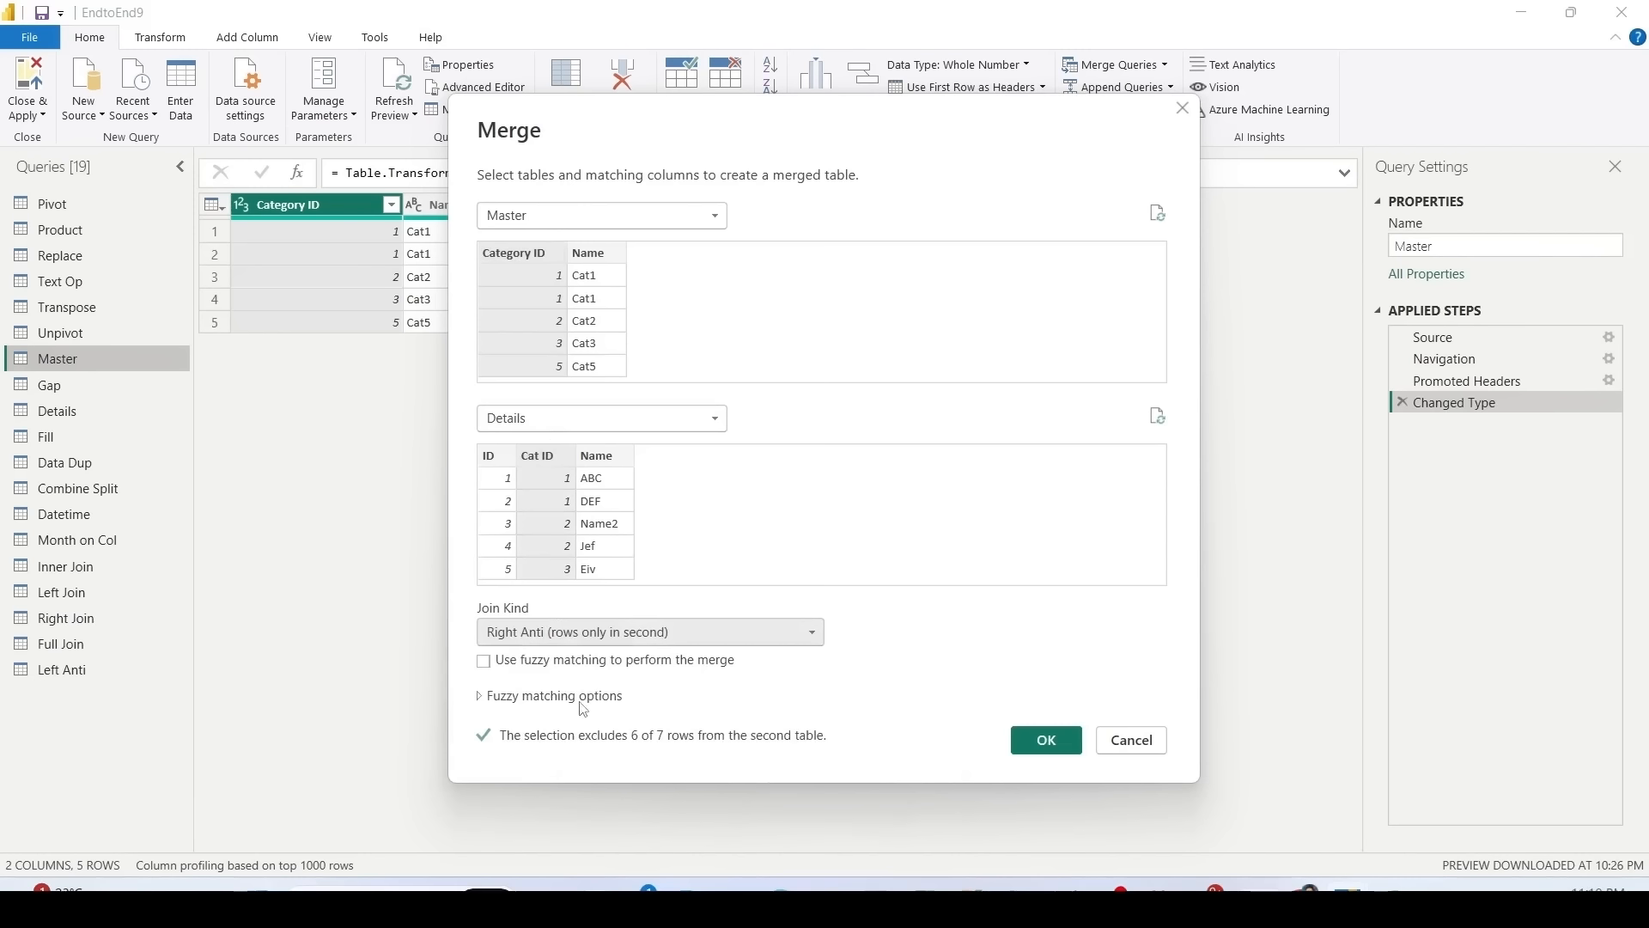
{"action": "key", "text": "ctrl+2"}
{"action": "mouse_move", "coordinate": [462, 425]}
{"action": "left_mouse_down"}
{"action": "mouse_move", "coordinate": [653, 606]}
{"action": "mouse_move", "coordinate": [683, 591]}
{"action": "left_mouse_up"}
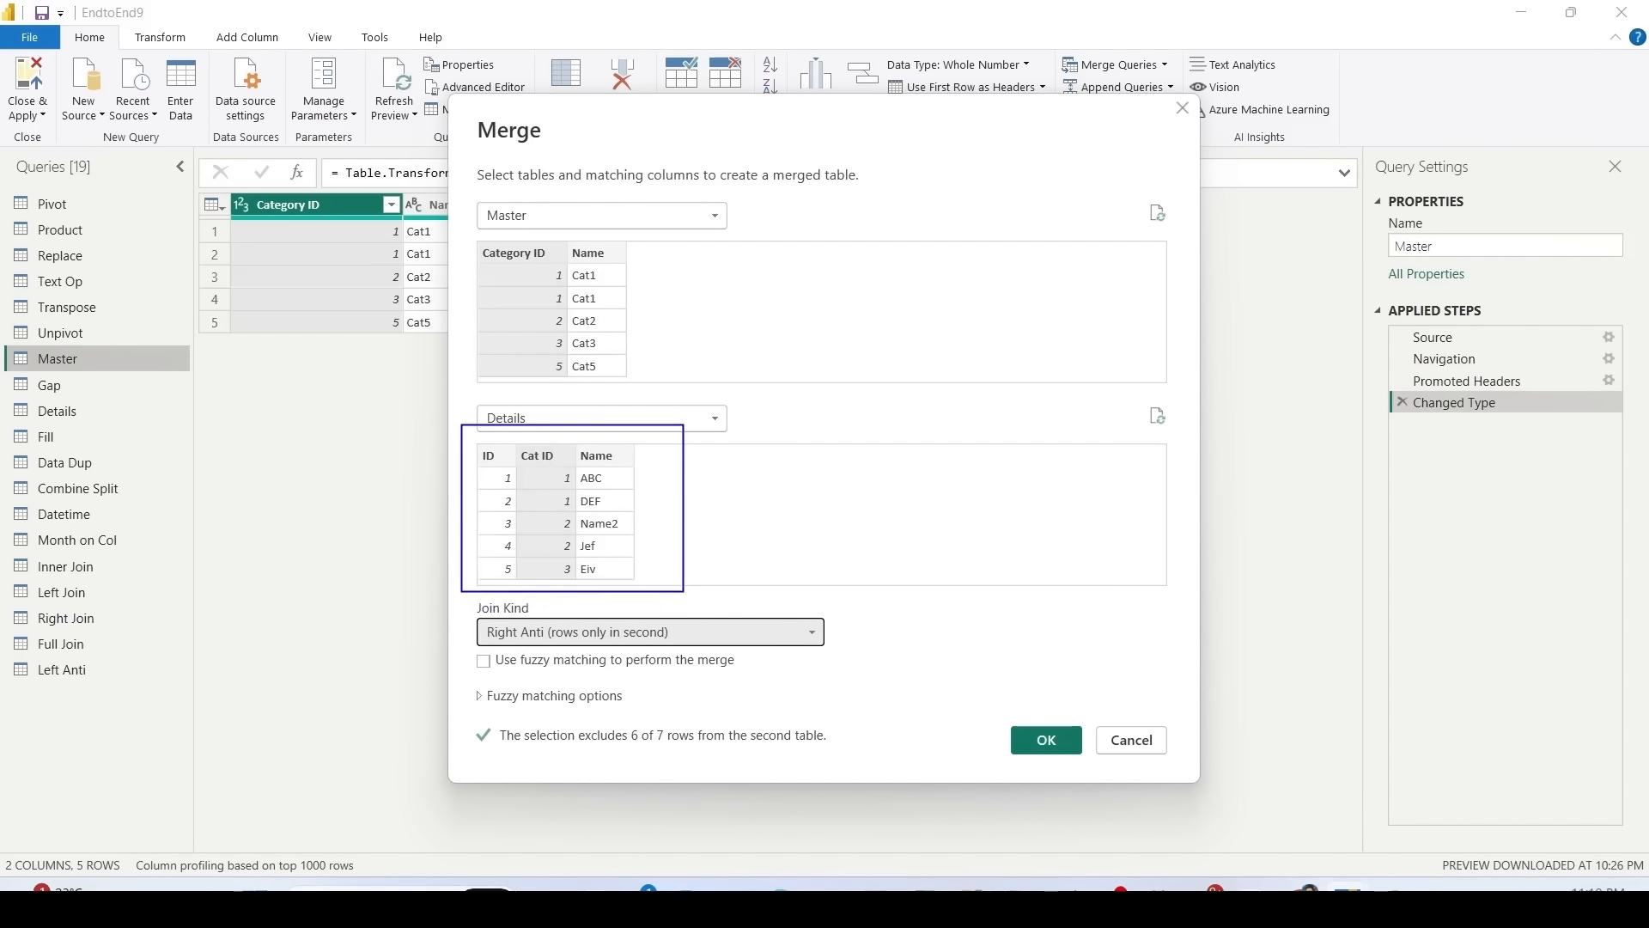
{"action": "left_click_drag", "start_coordinate": [465, 229], "coordinate": [660, 377]}
{"action": "key", "text": "Escape"}
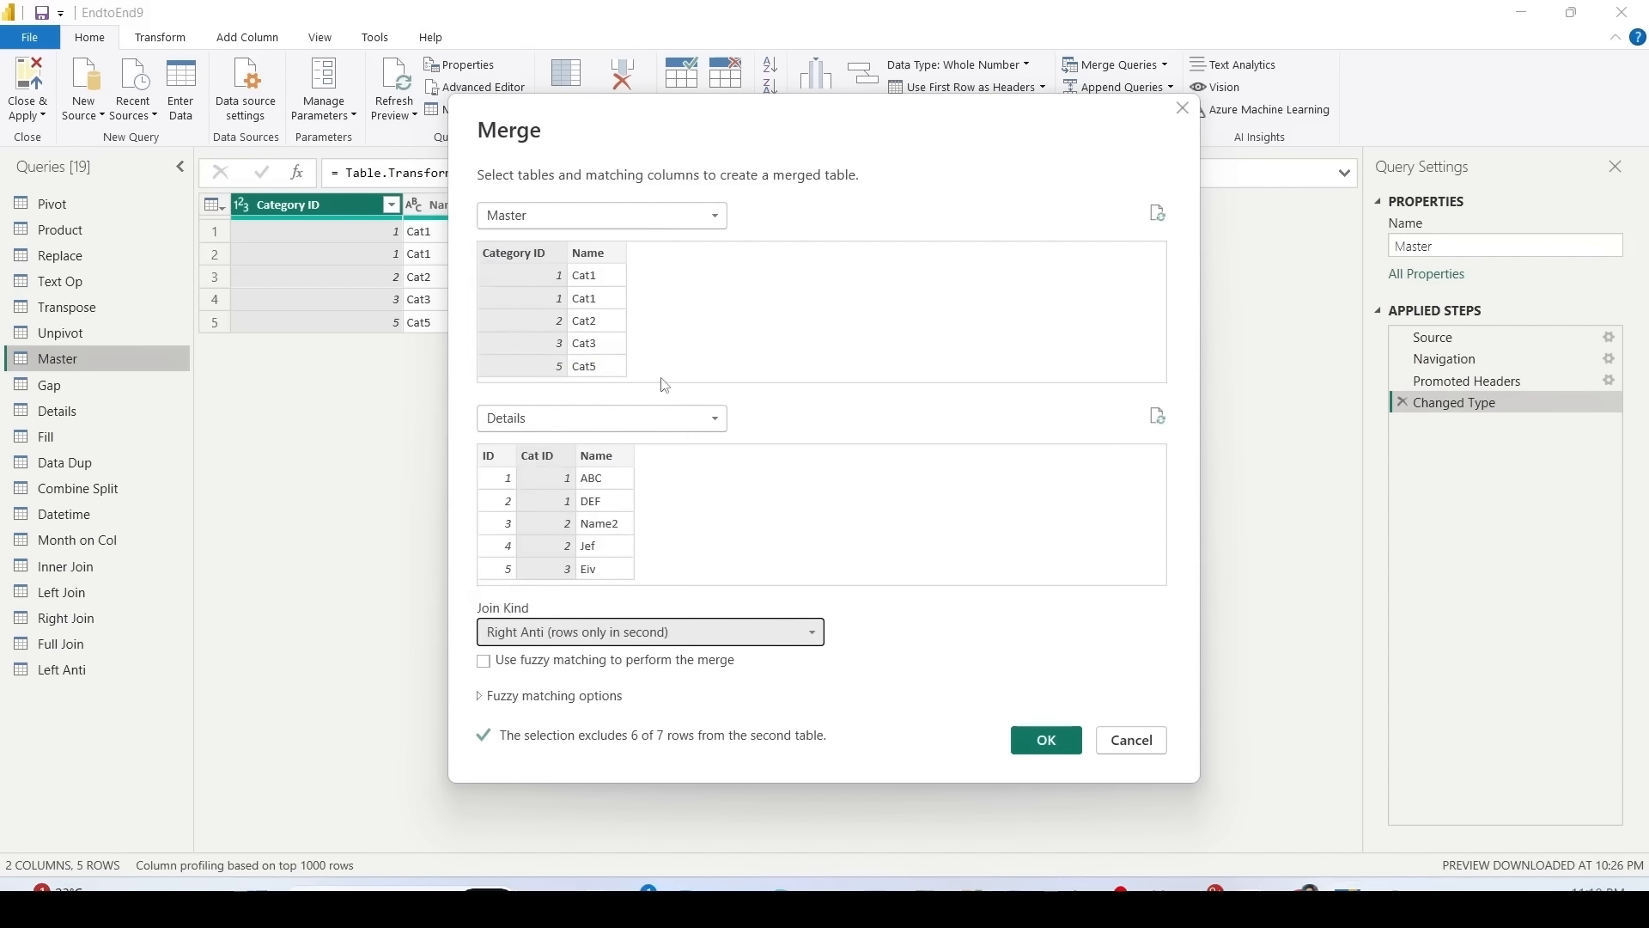
{"action": "left_click", "coordinate": [1045, 739]}
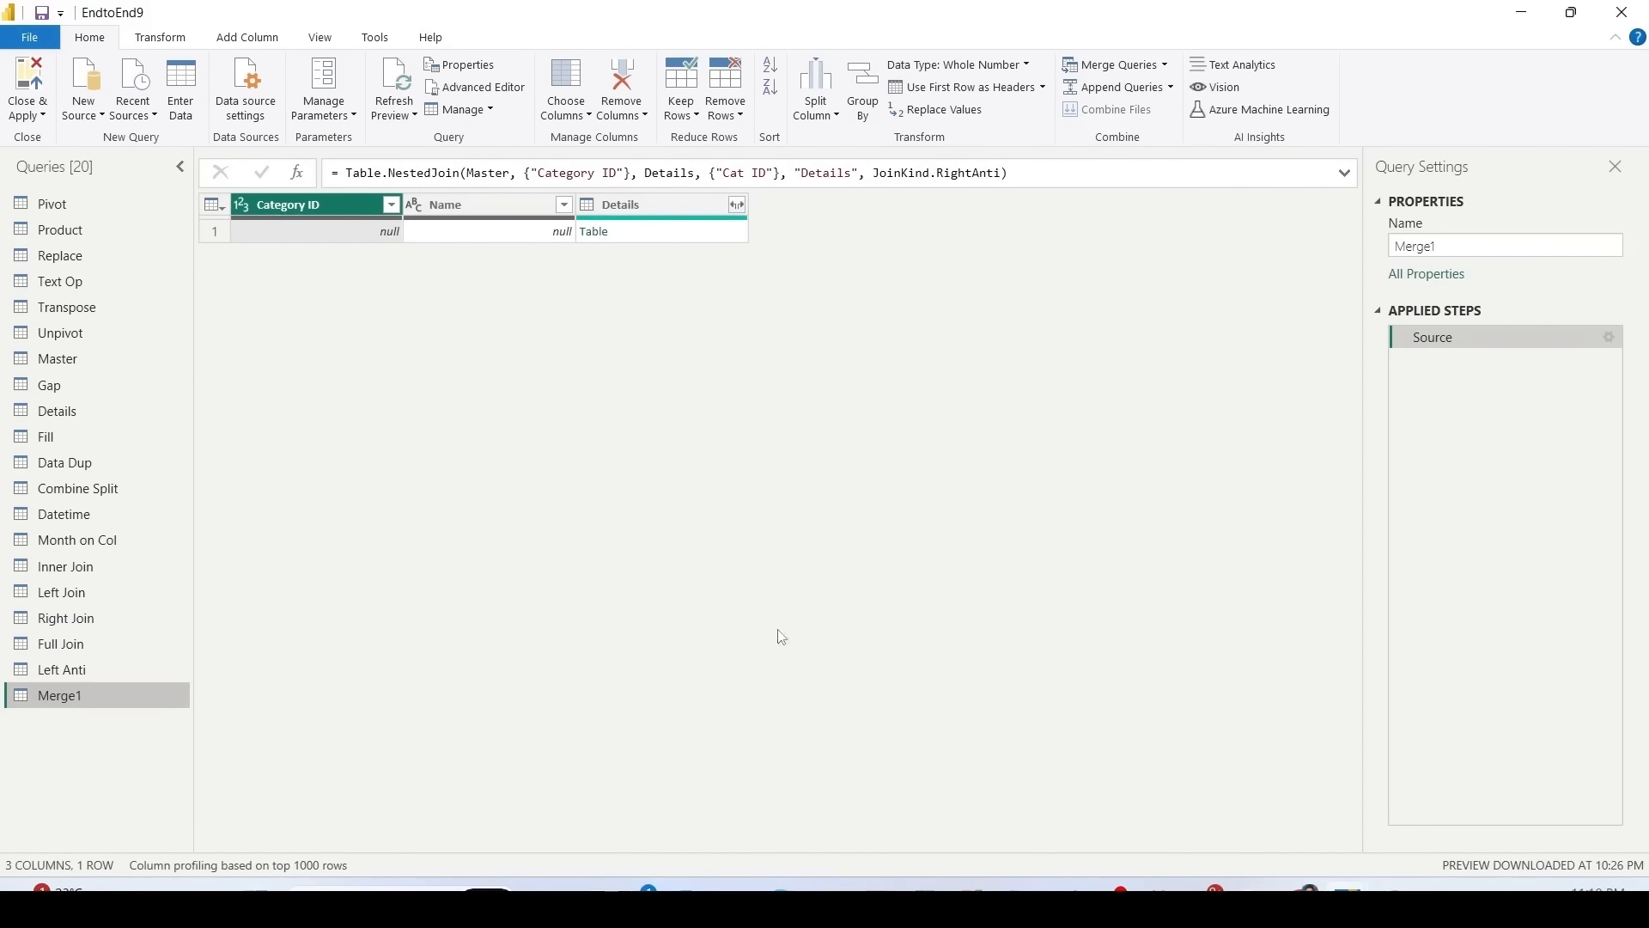
Step: Expand the right anti merge's Details column into unprefixed ID, Cat ID and Name columns, and rename the query as Right Anti
{"action": "left_click", "coordinate": [737, 205]}
{"action": "left_click", "coordinate": [614, 452]}
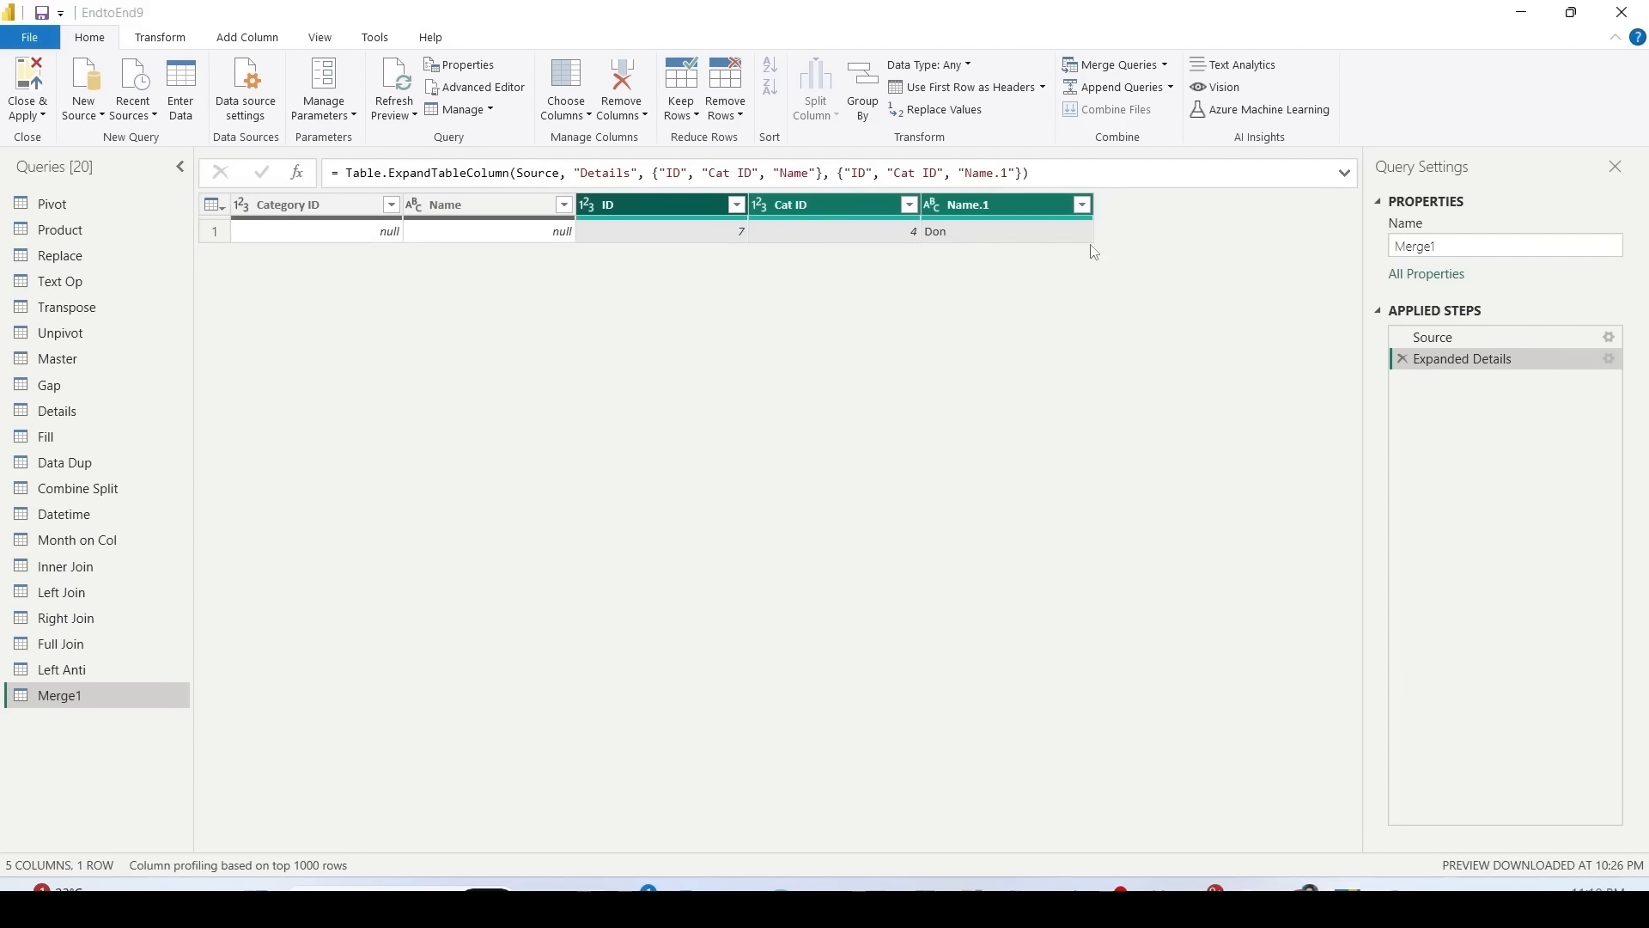
{"action": "double_click", "coordinate": [64, 694]}
{"action": "type", "text": "Right Anti"}
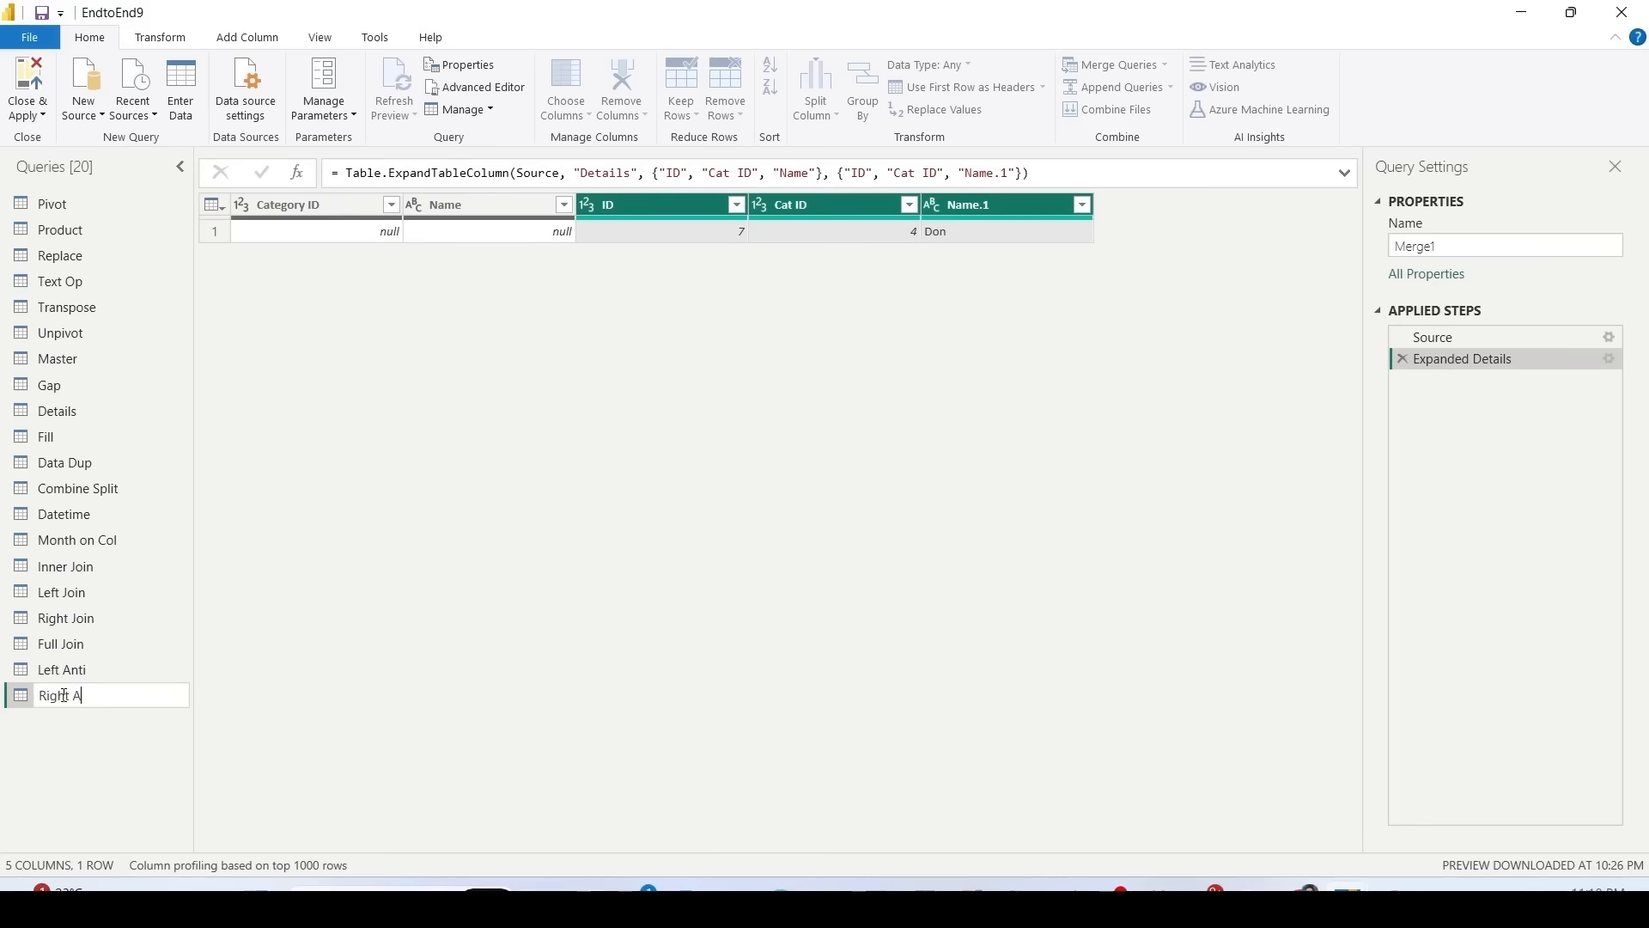
{"action": "key", "text": "Return"}
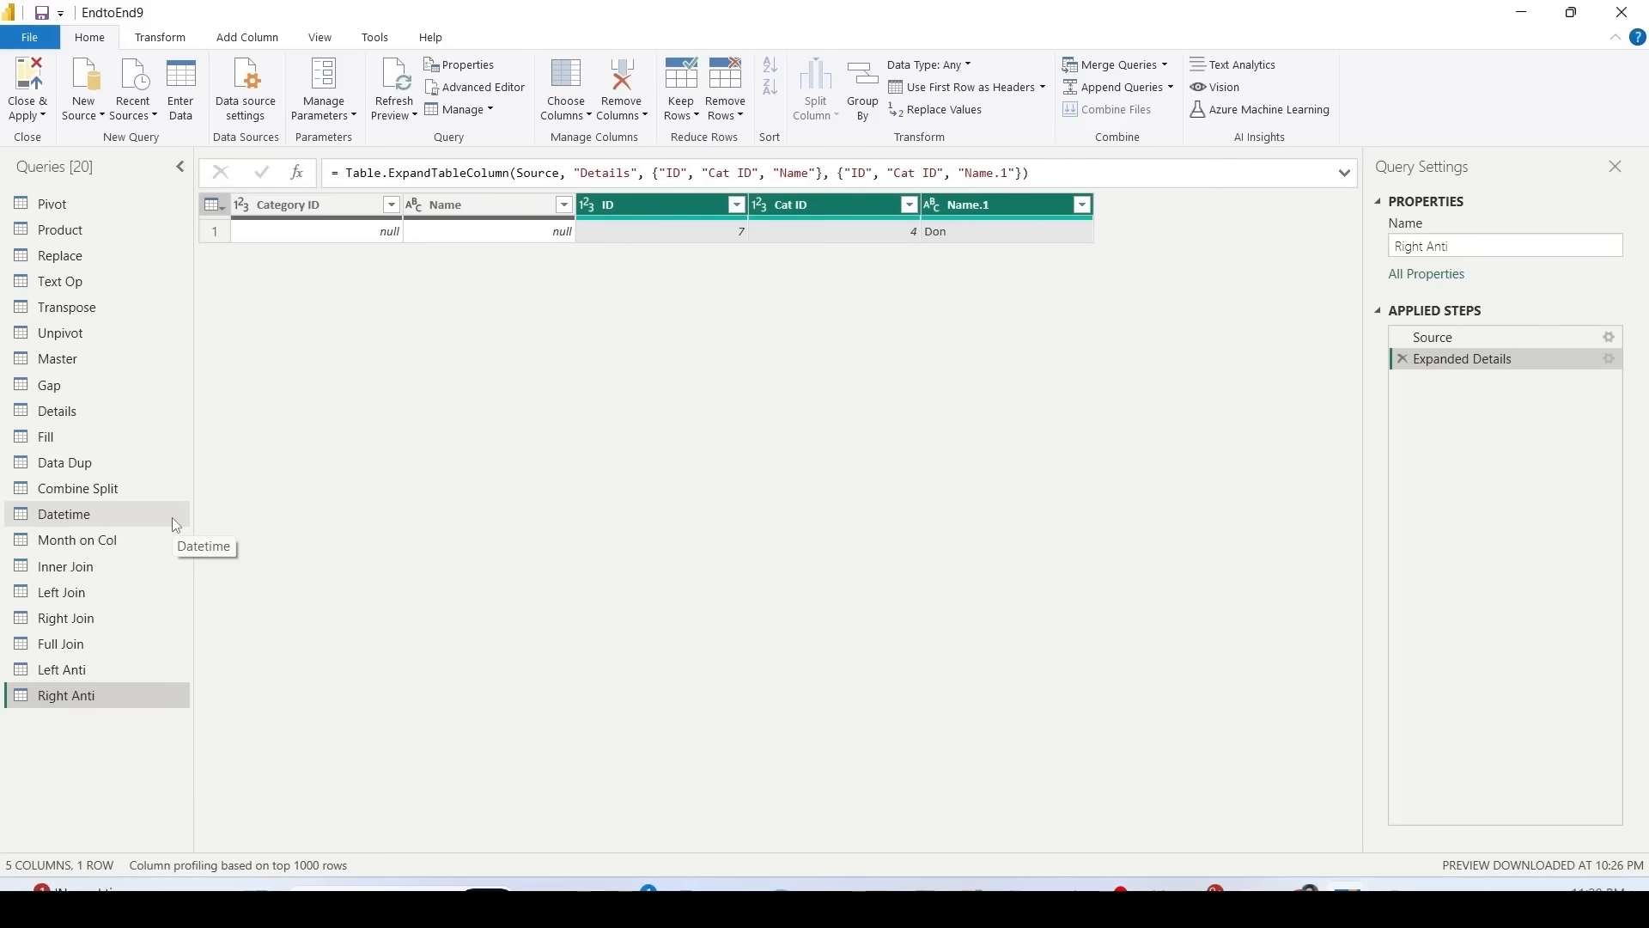
Step: Duplicate the Details query
{"action": "left_click", "coordinate": [57, 417]}
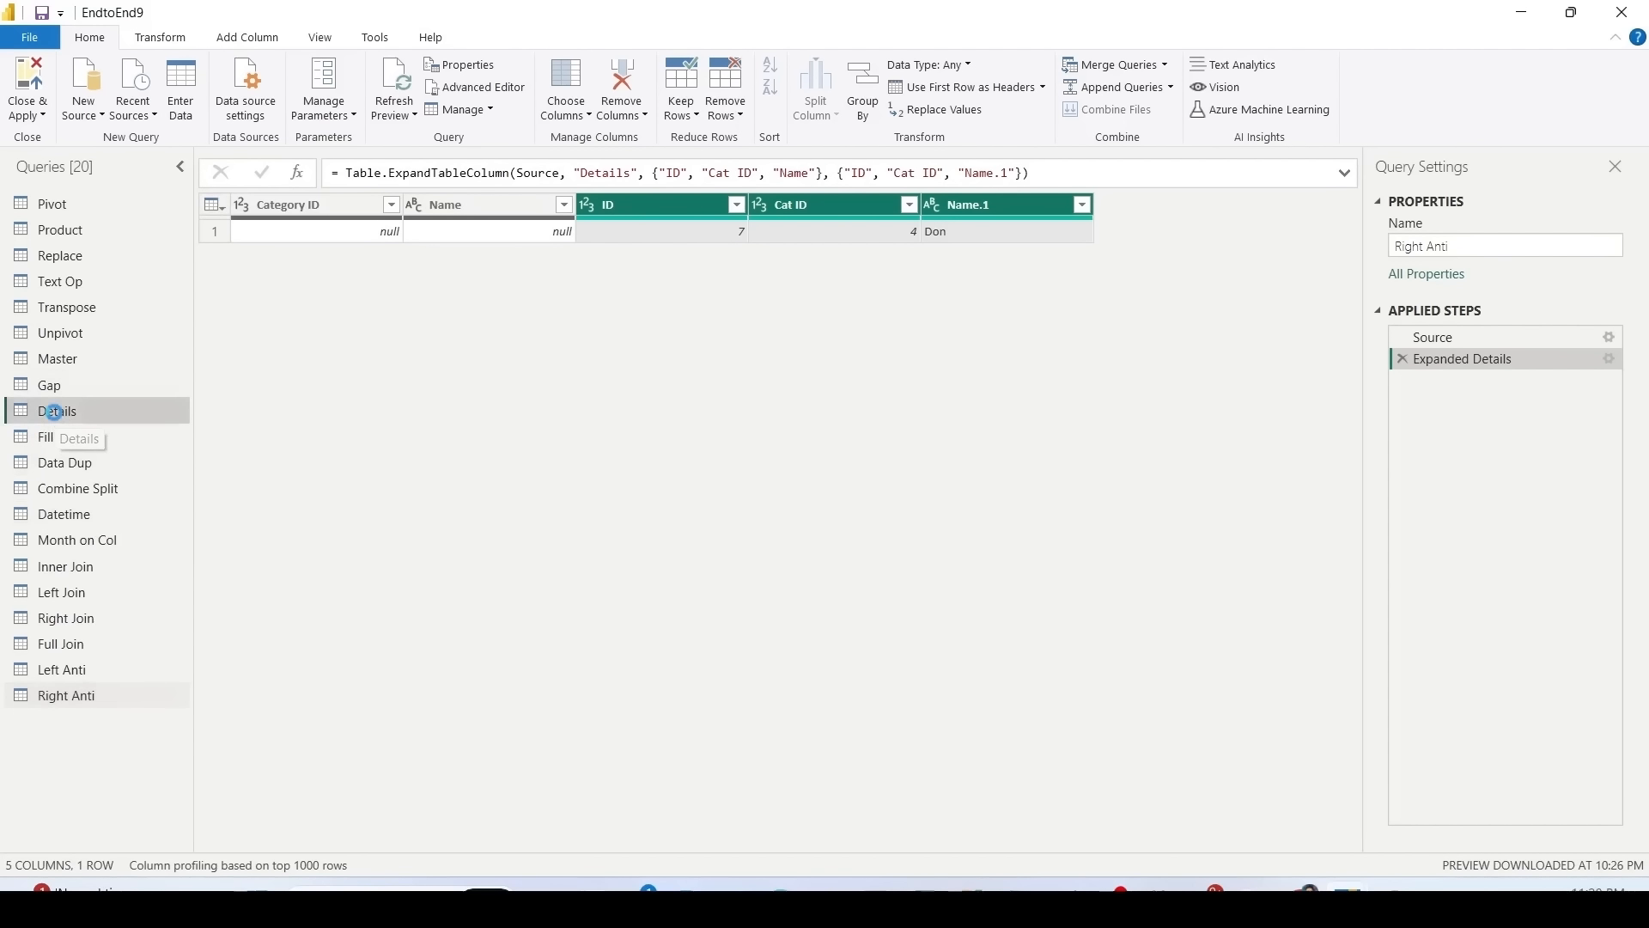
{"action": "right_click", "coordinate": [56, 417]}
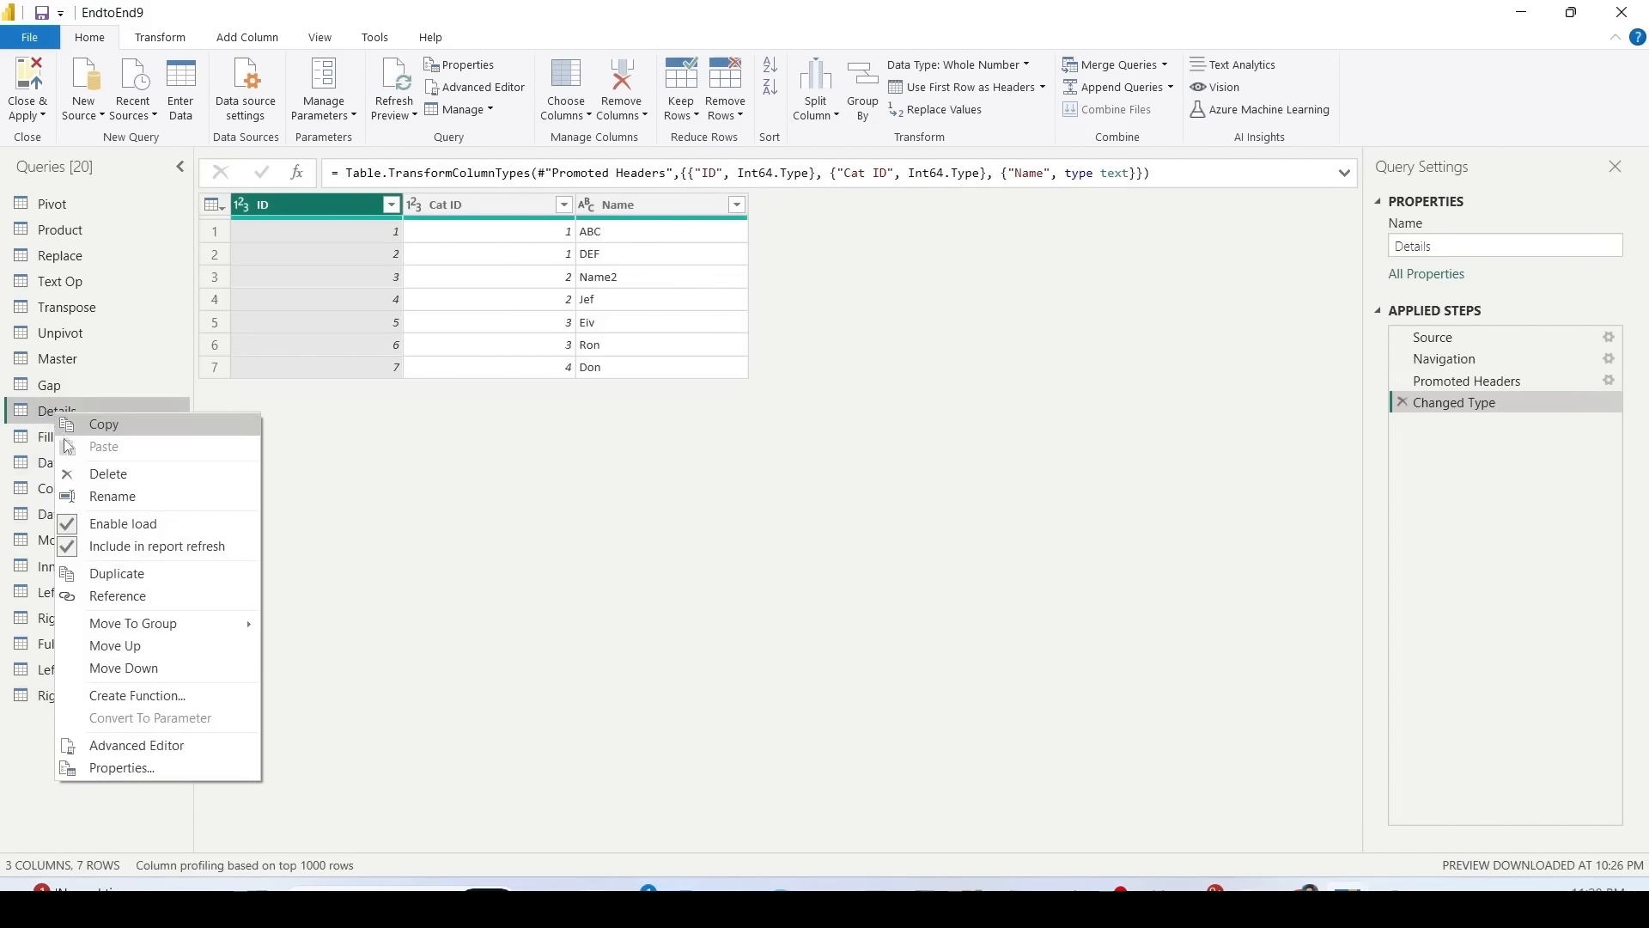
{"action": "left_click", "coordinate": [96, 582]}
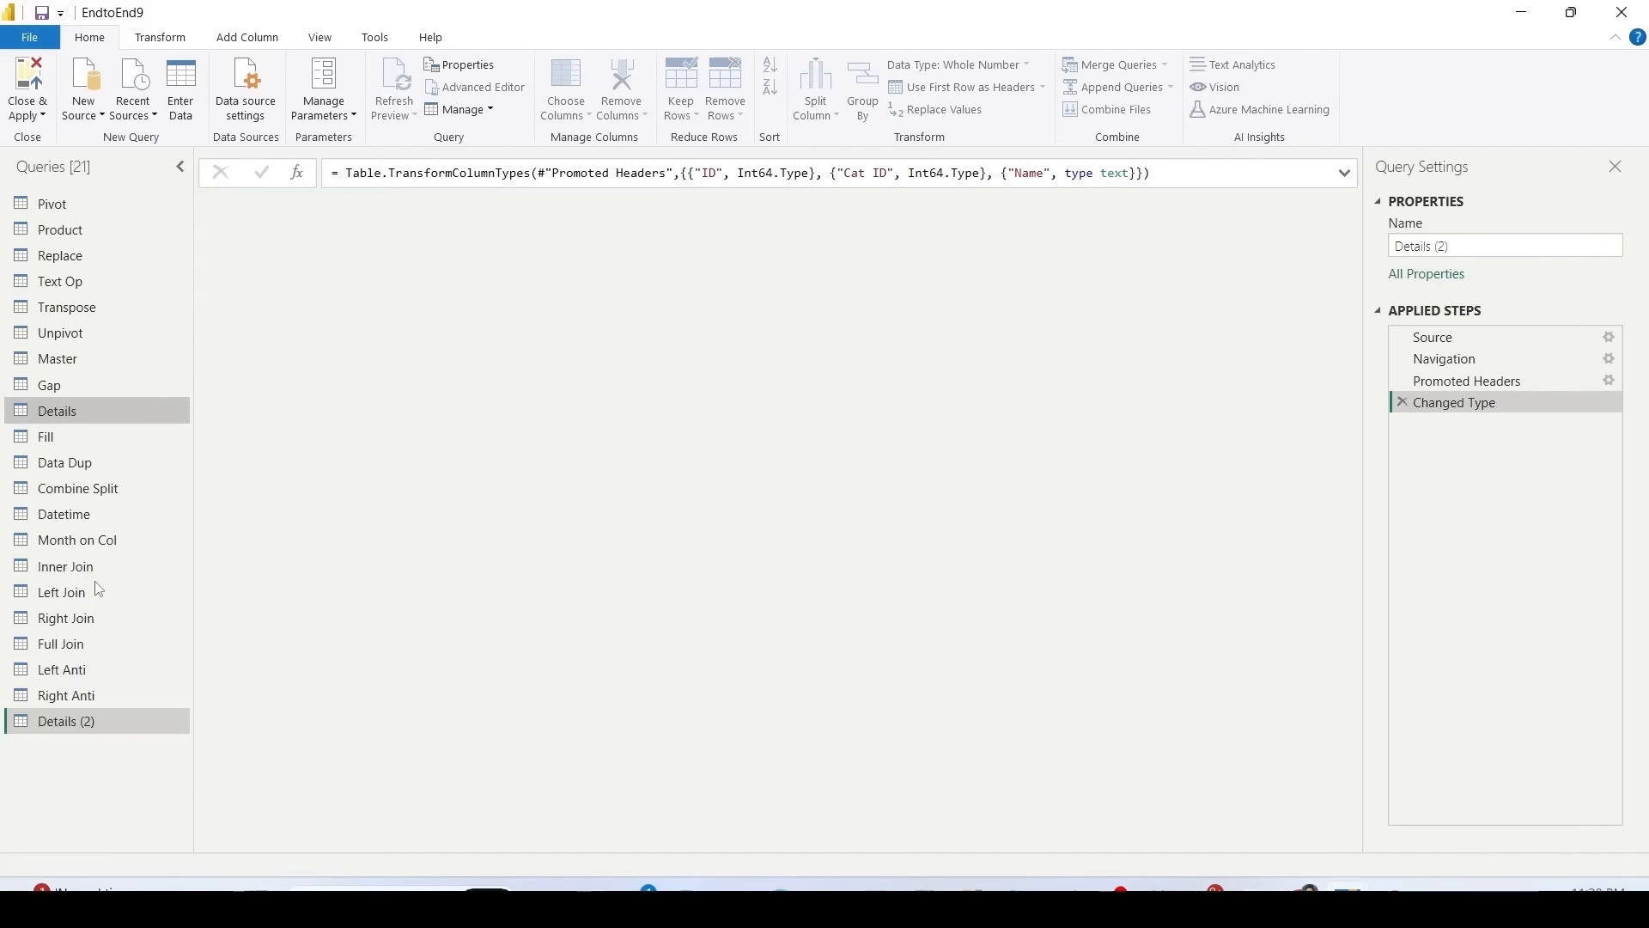
Step: Rename the duplicated Details query as Details2
{"action": "double_click", "coordinate": [84, 720]}
{"action": "left_click", "coordinate": [110, 722]}
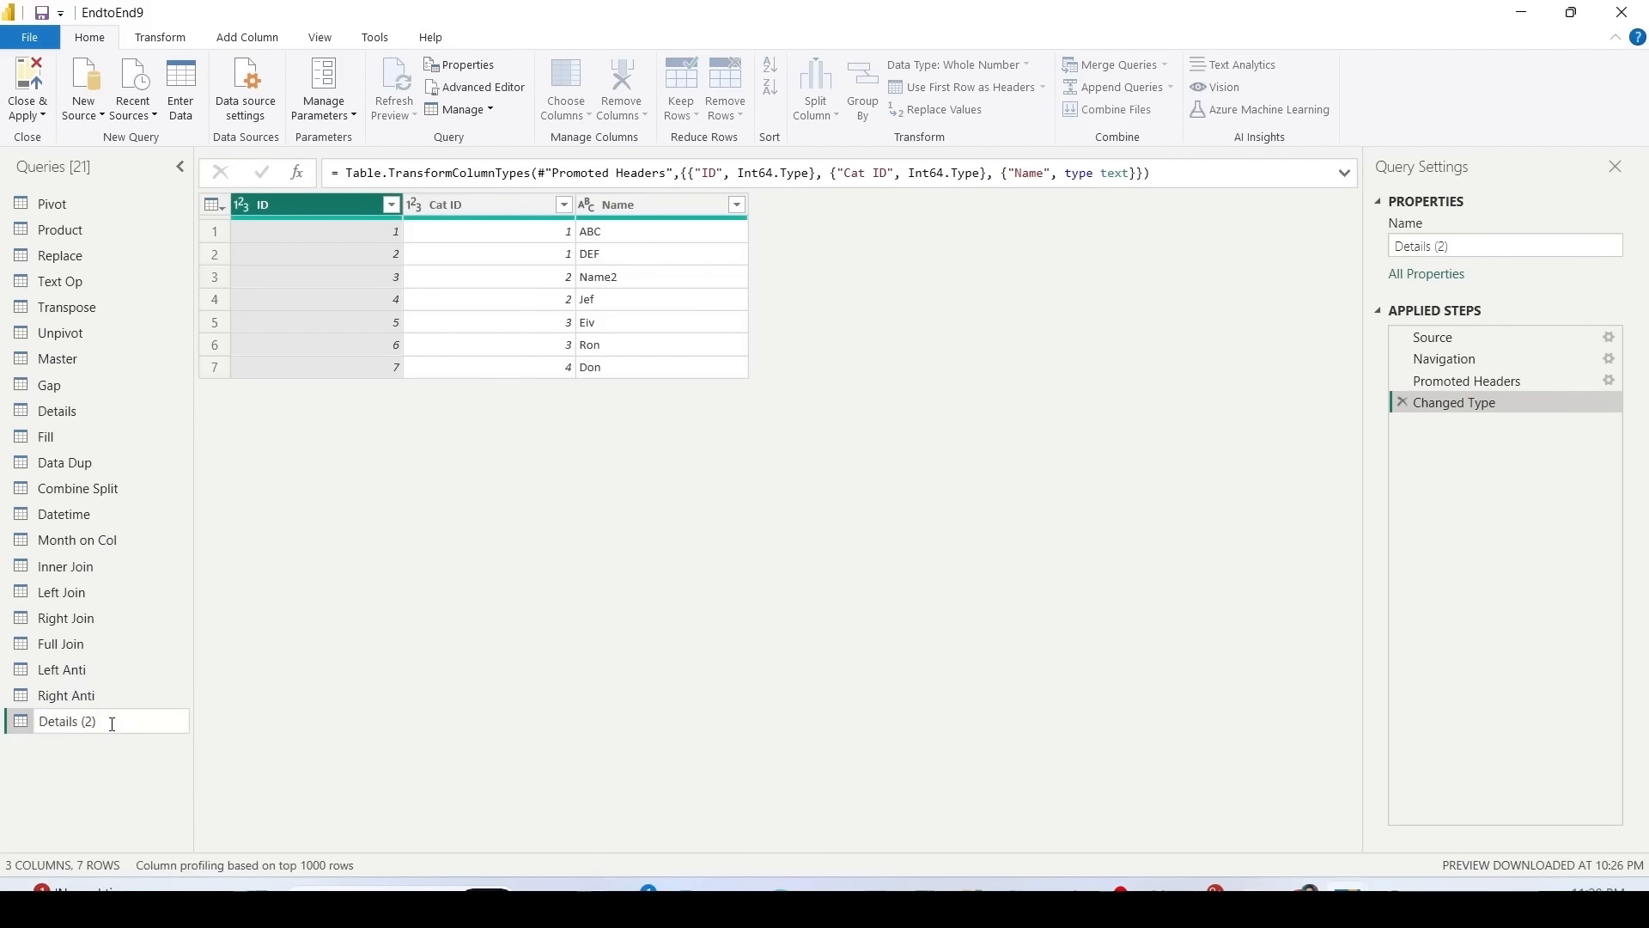
{"action": "key", "text": "BackSpace"}
{"action": "key", "text": "BackSpace"}
{"action": "key", "text": "BackSpace"}
{"action": "key", "text": "BackSpace"}
{"action": "type", "text": "2"}
{"action": "key", "text": "Return"}
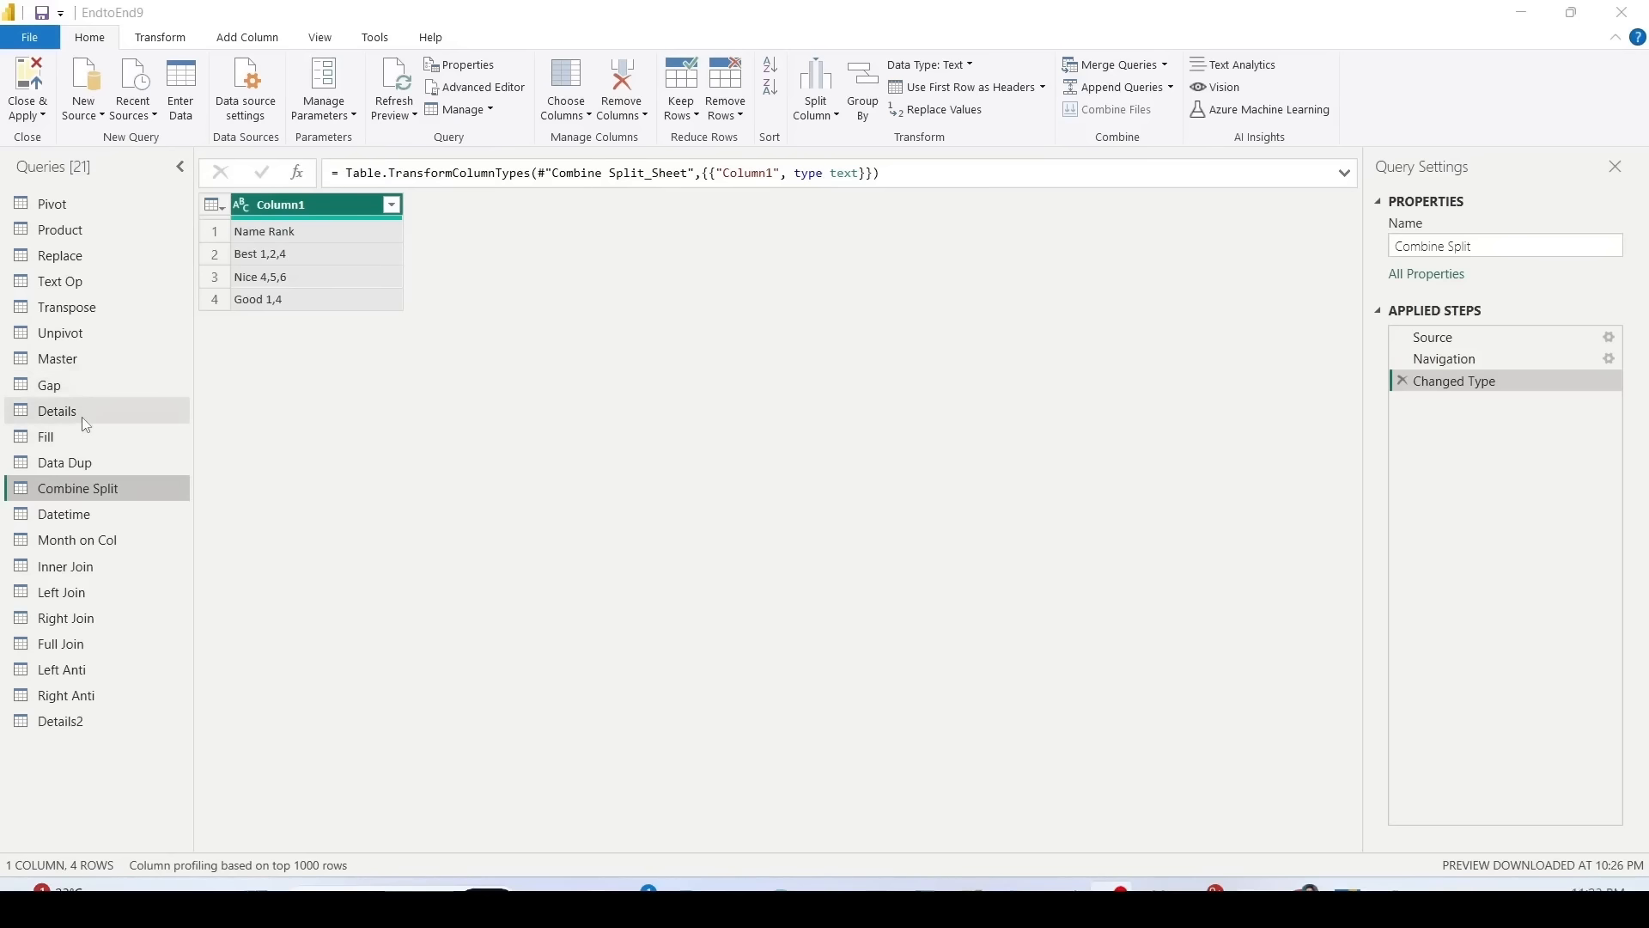
Step: Duplicate the Name column in the Details2 query and rename the copy as Name2
{"action": "left_click", "coordinate": [82, 417]}
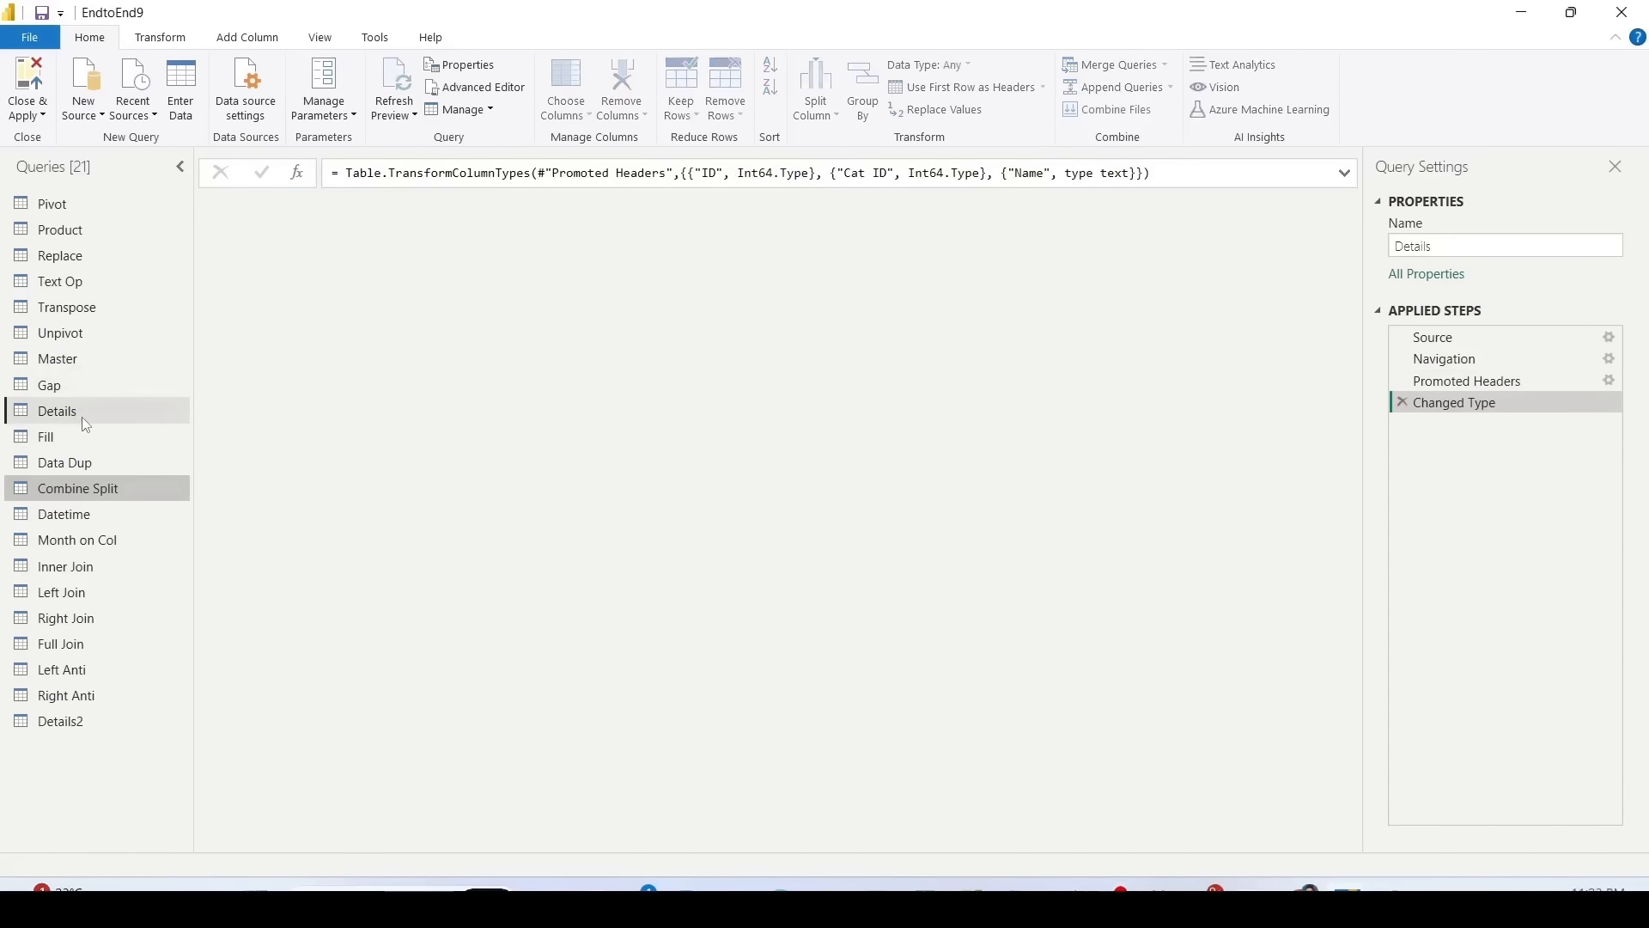
{"action": "left_click", "coordinate": [115, 716]}
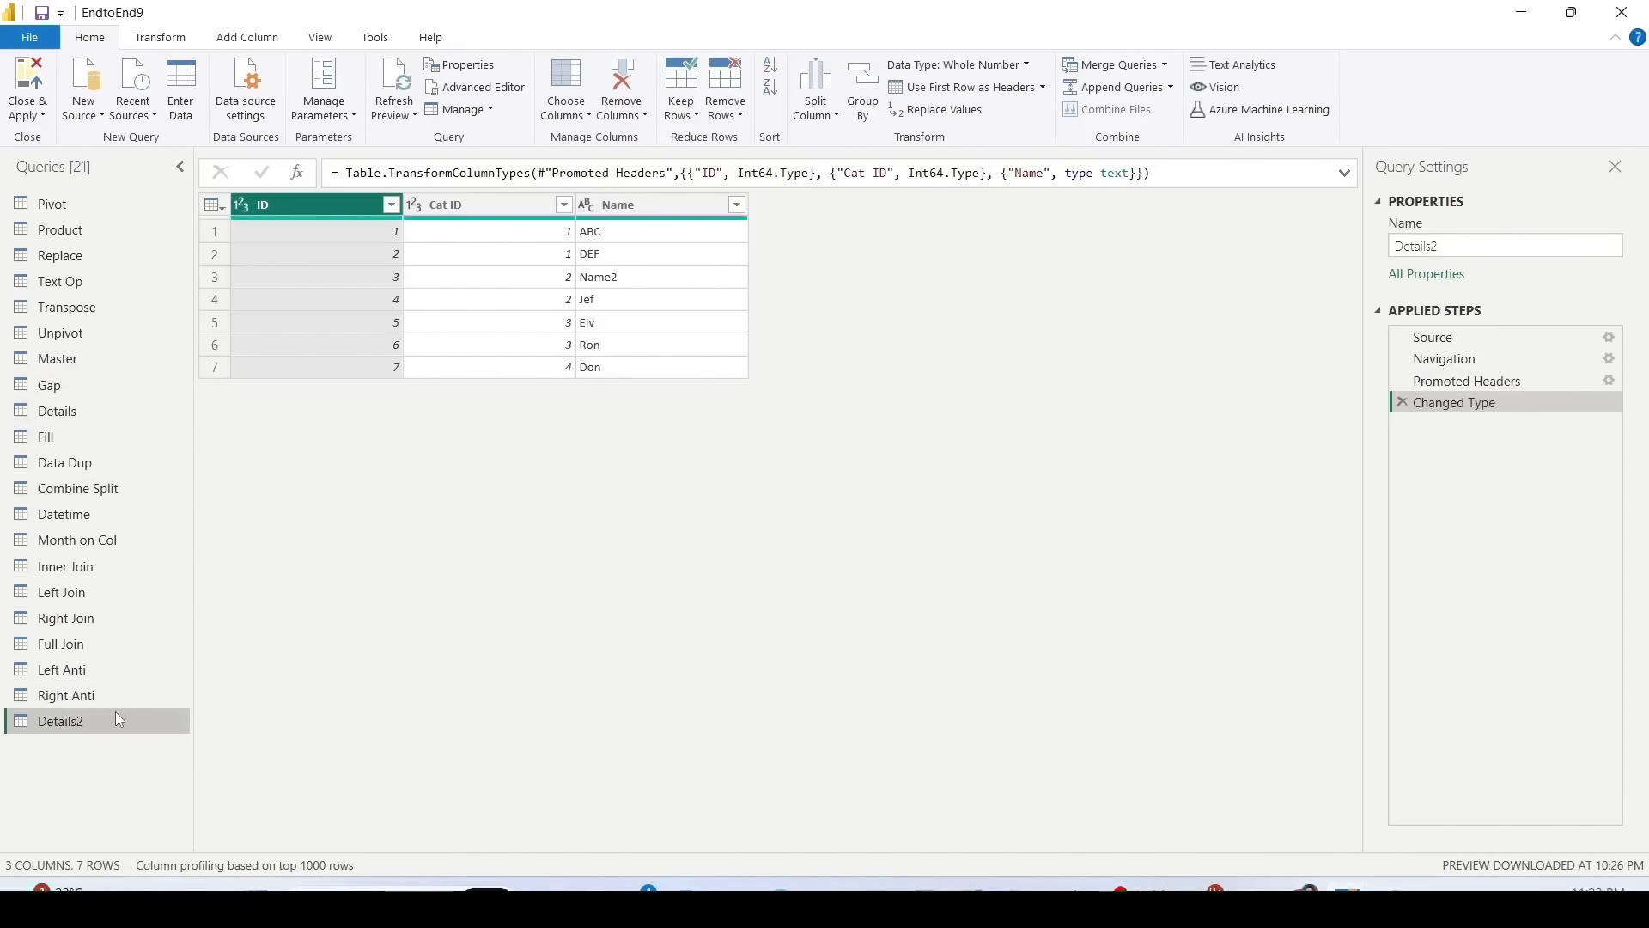
{"action": "left_click", "coordinate": [617, 206]}
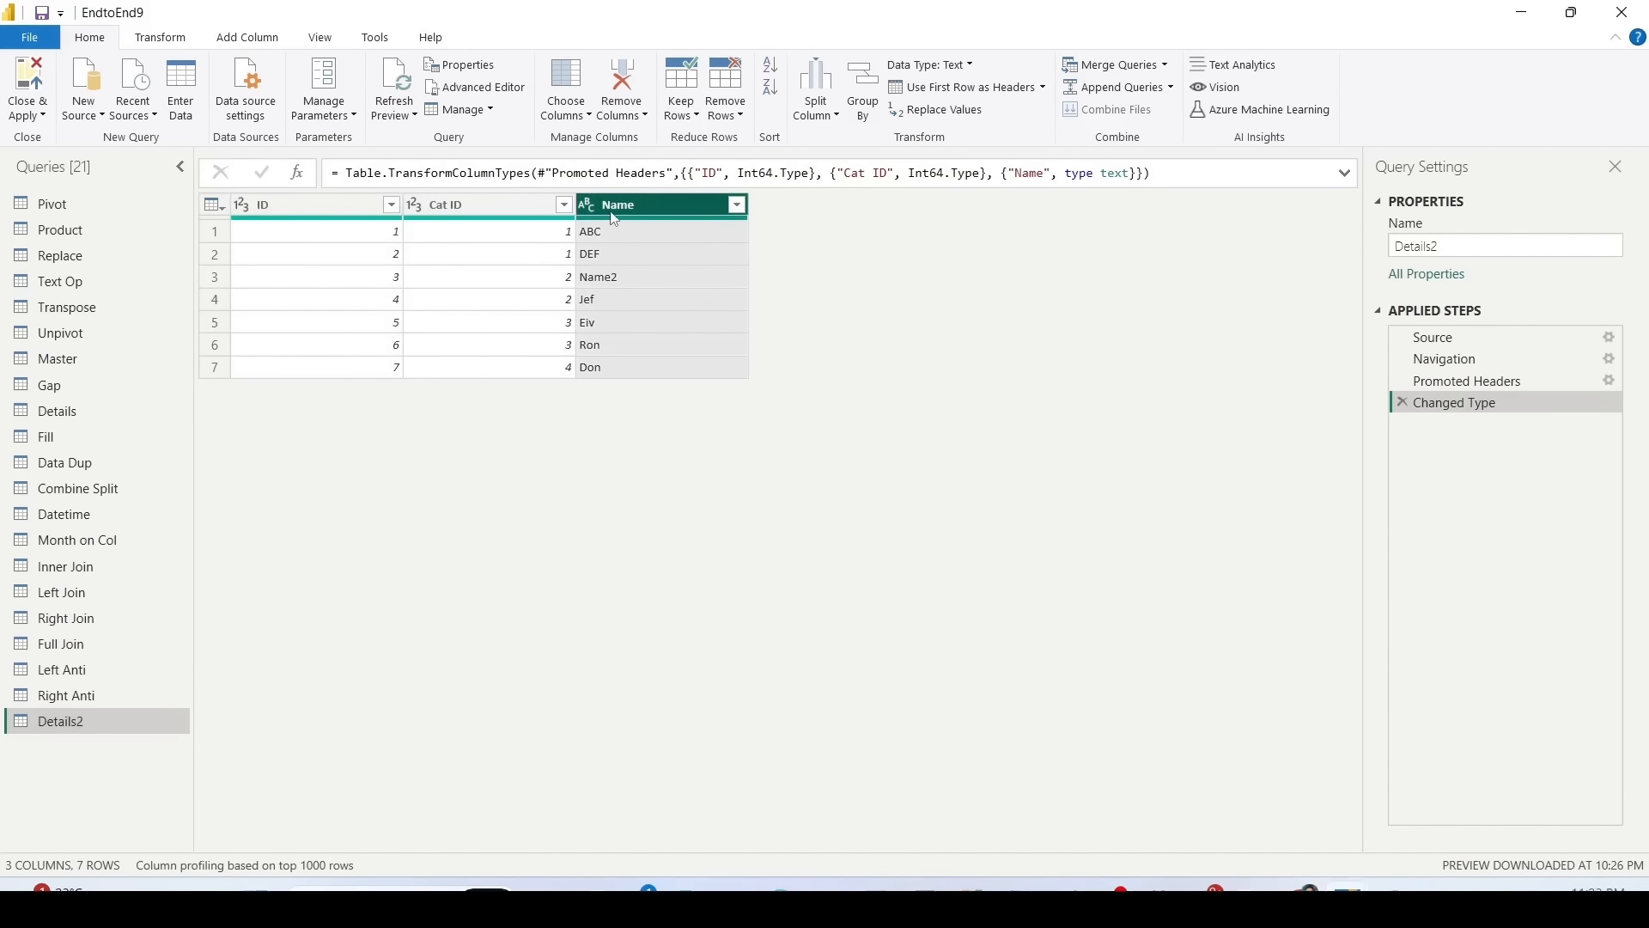
{"action": "right_click", "coordinate": [615, 214]}
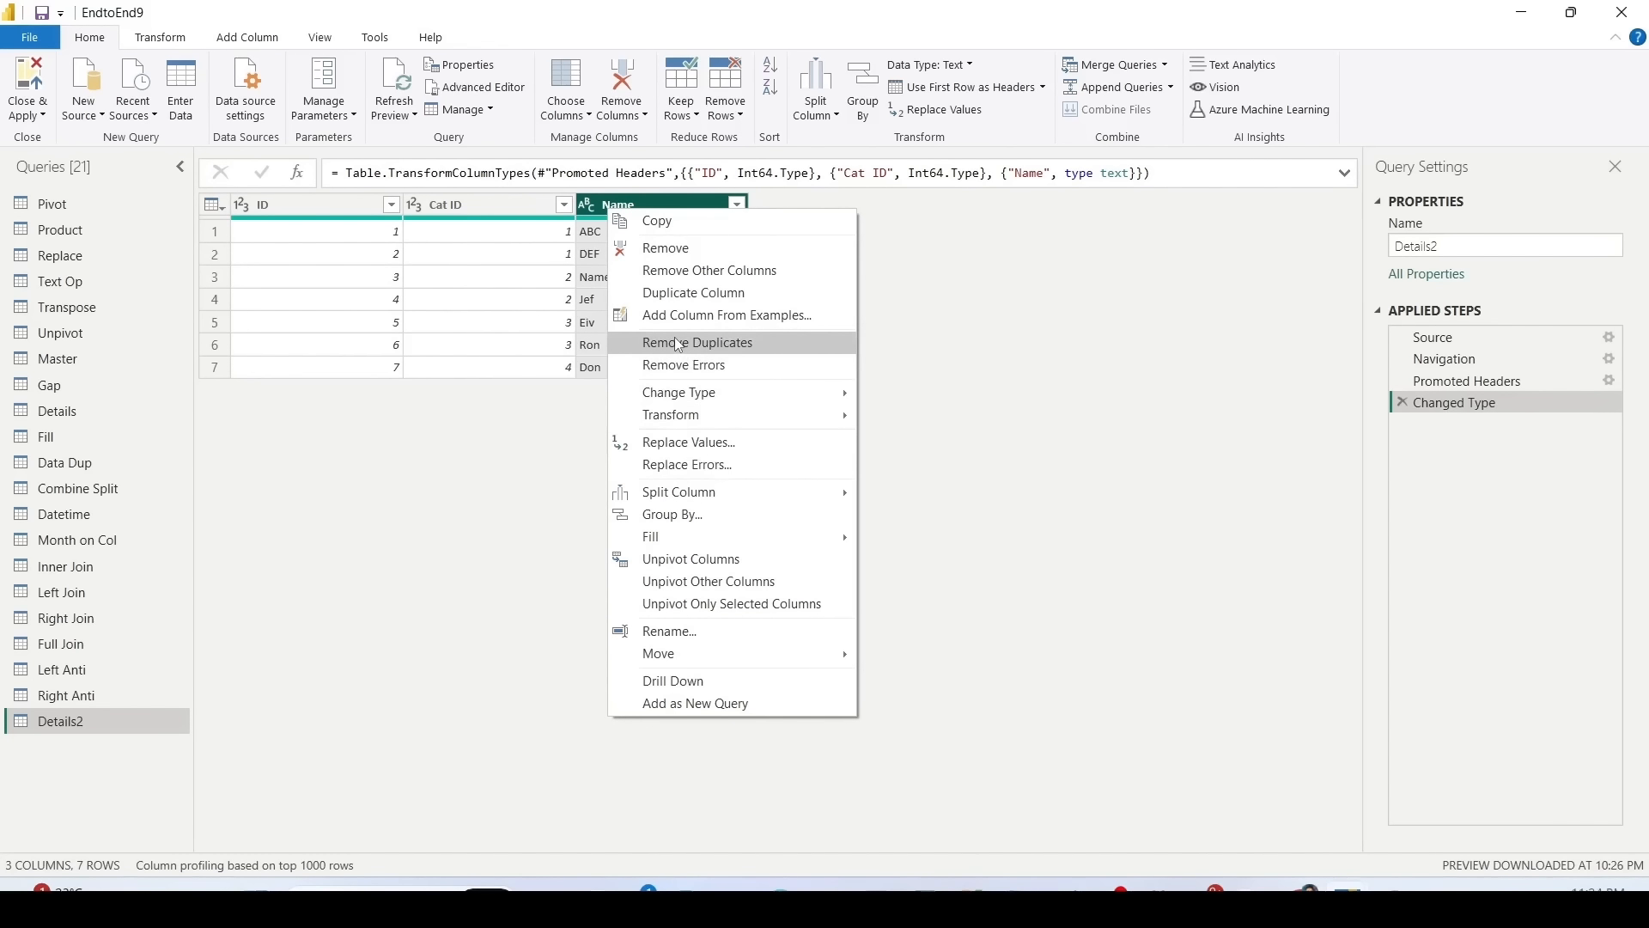
{"action": "left_click", "coordinate": [678, 295]}
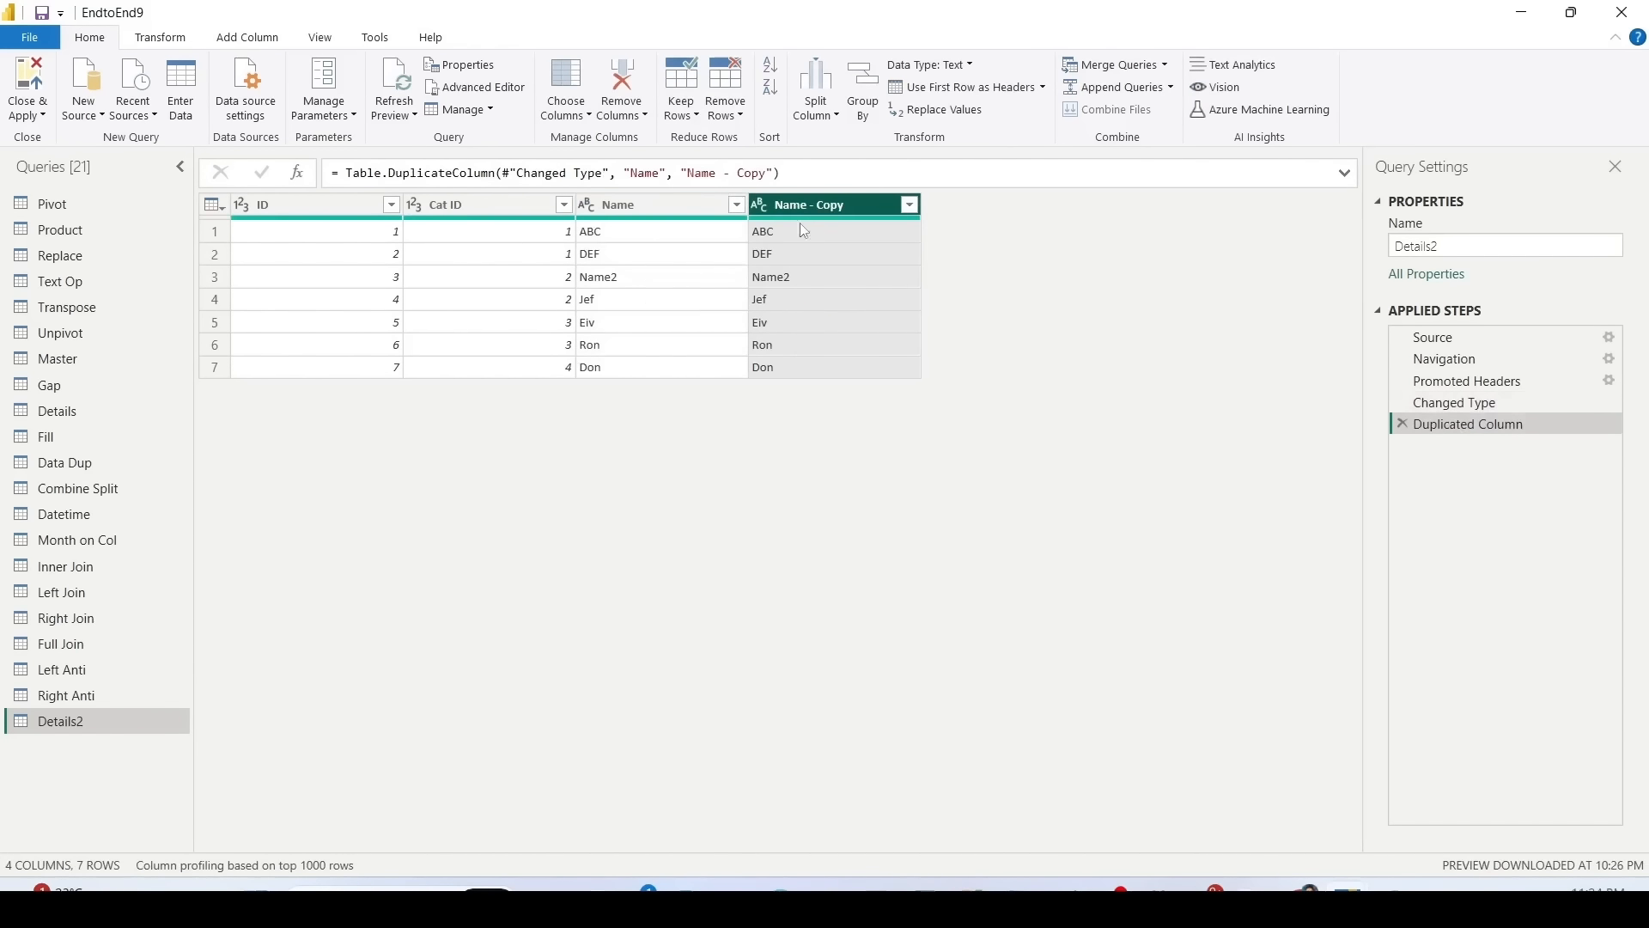
{"action": "double_click", "coordinate": [825, 204]}
{"action": "left_click_drag", "start_coordinate": [809, 204], "coordinate": [868, 204]}
{"action": "type", "text": "2"}
{"action": "left_click", "coordinate": [1095, 273]}
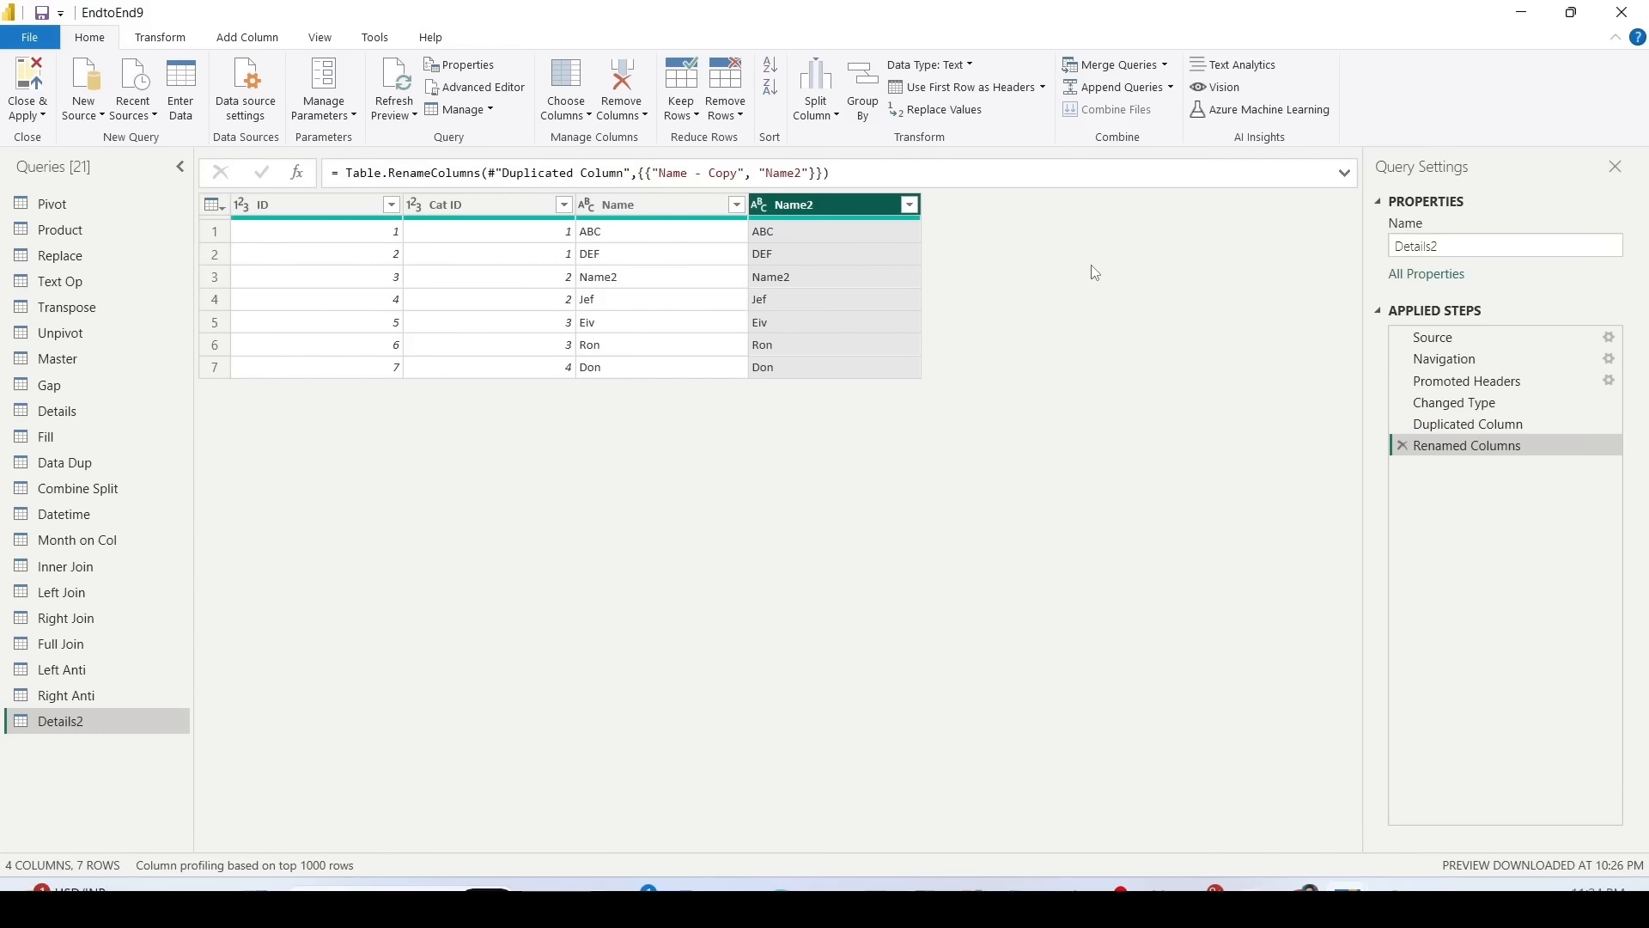
Step: Append Details and Details2 as a new query, using the two-table option with Details as the first table
{"action": "left_click", "coordinate": [51, 412]}
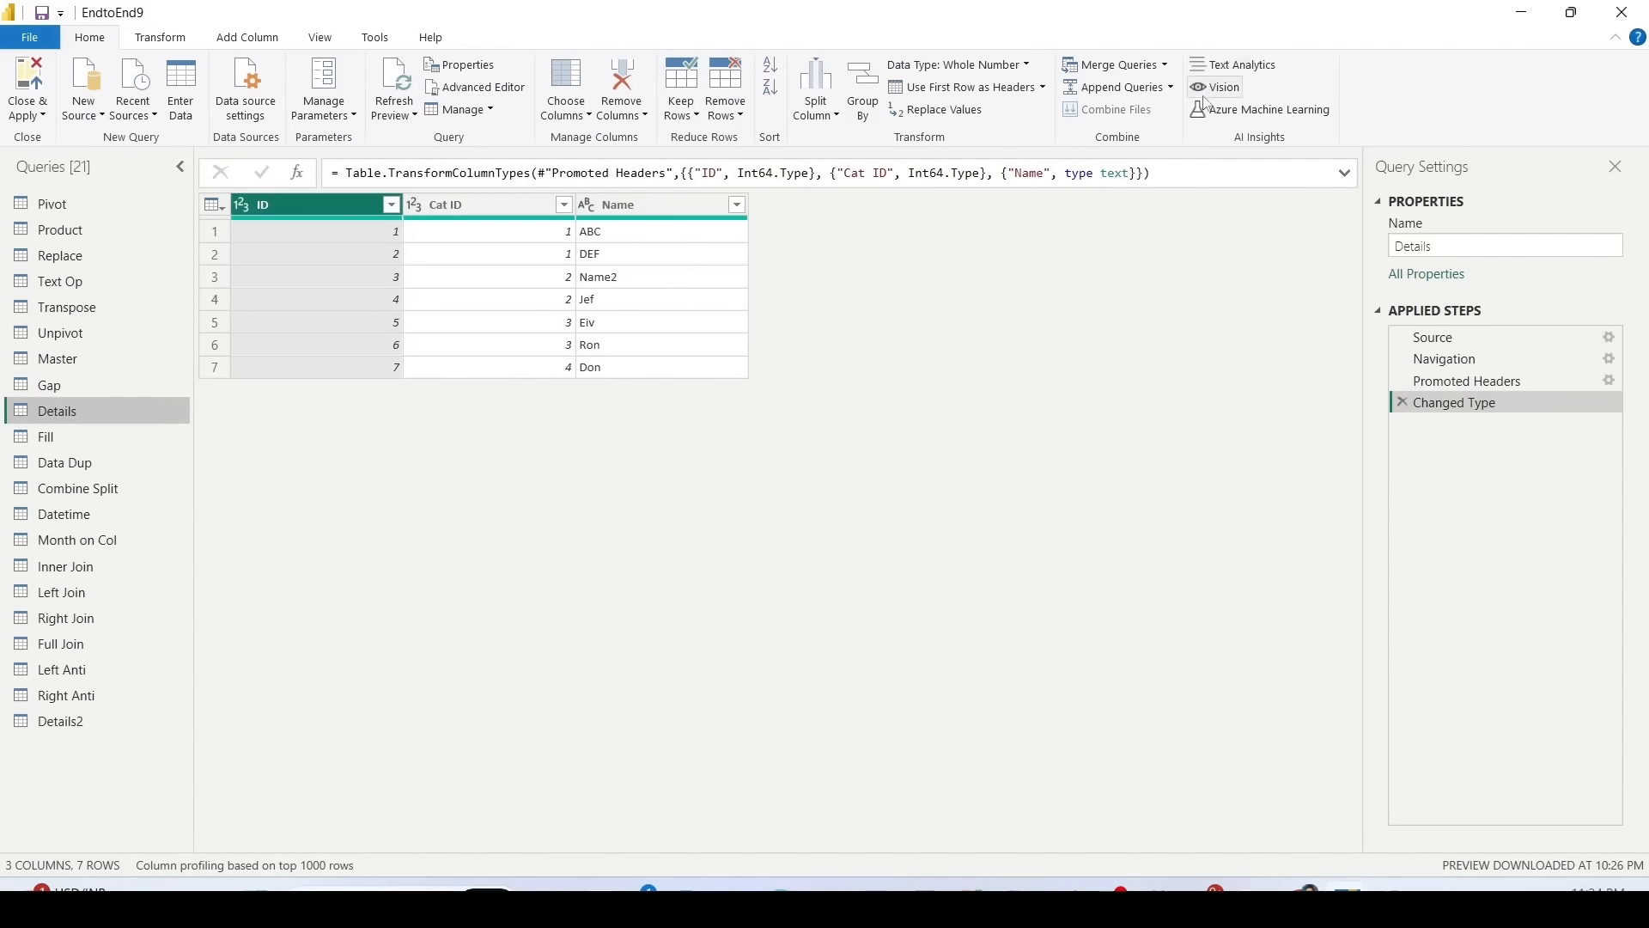
{"action": "left_click", "coordinate": [1170, 89]}
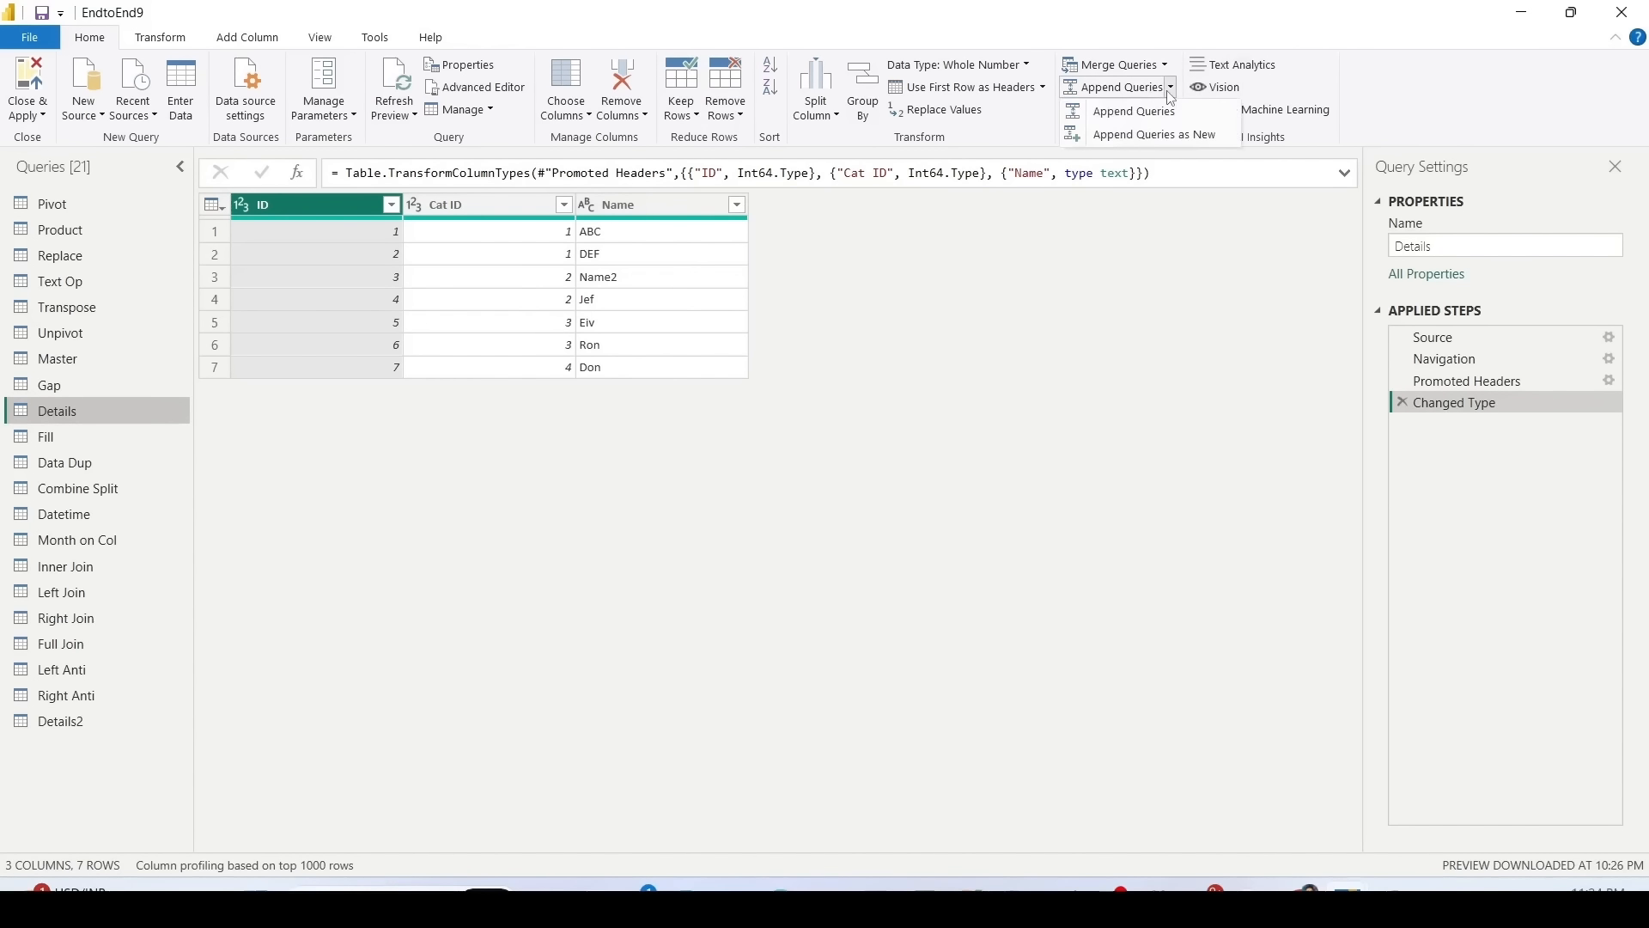
{"action": "left_click_drag", "start_coordinate": [1057, 100], "coordinate": [1261, 121]}
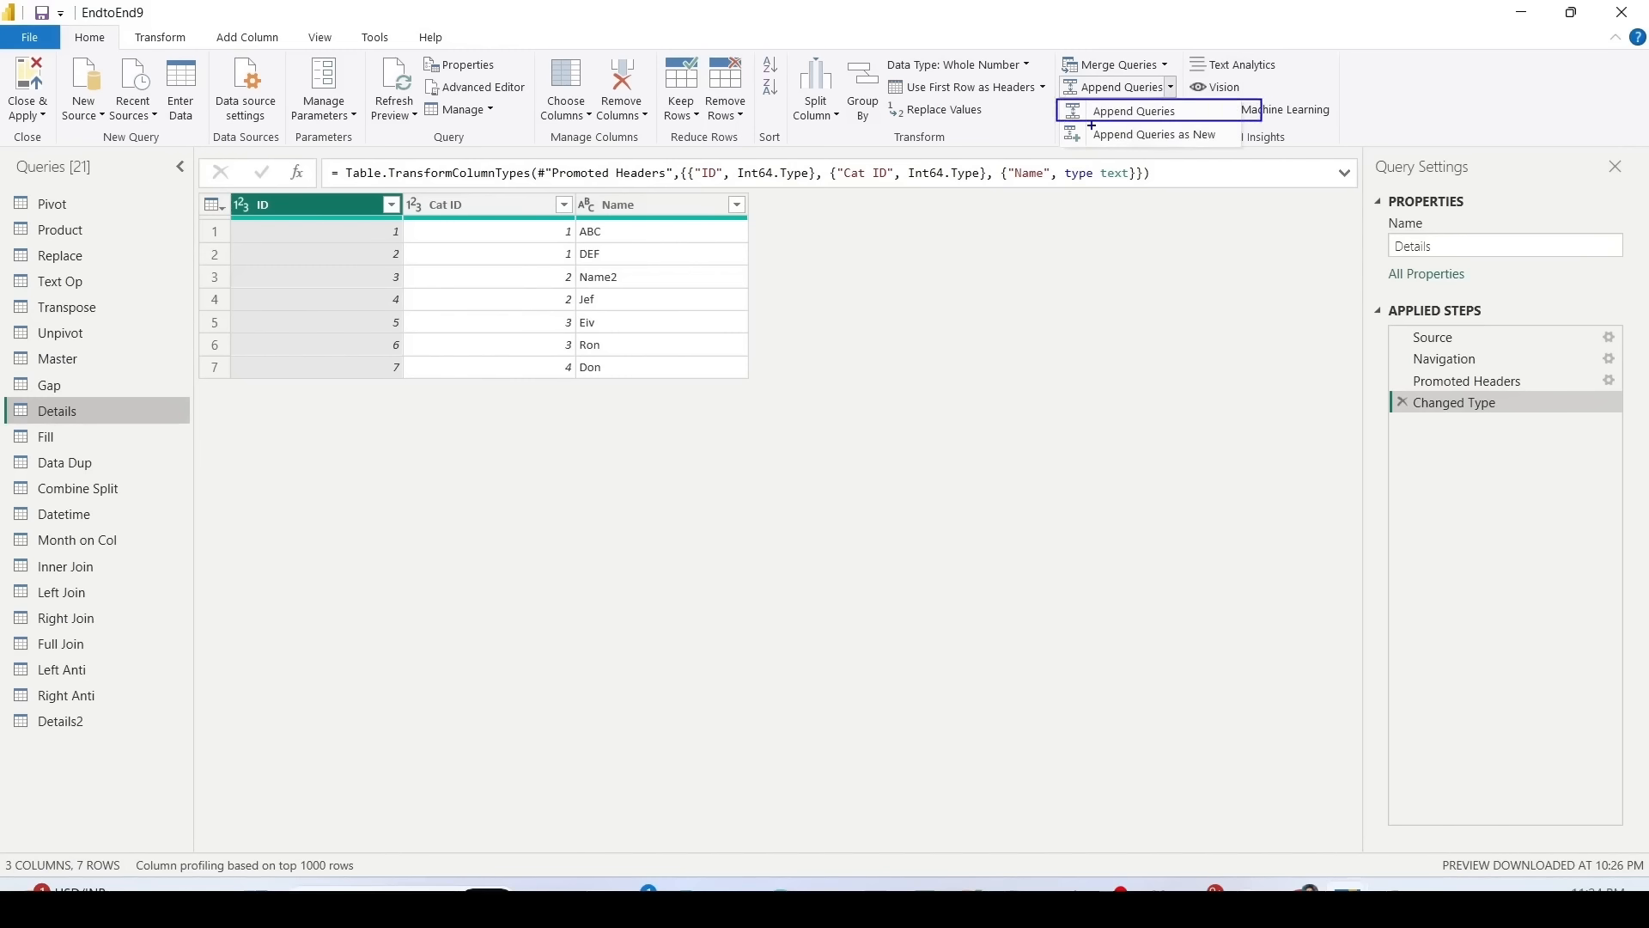
{"action": "left_click_drag", "start_coordinate": [1059, 122], "coordinate": [1243, 145]}
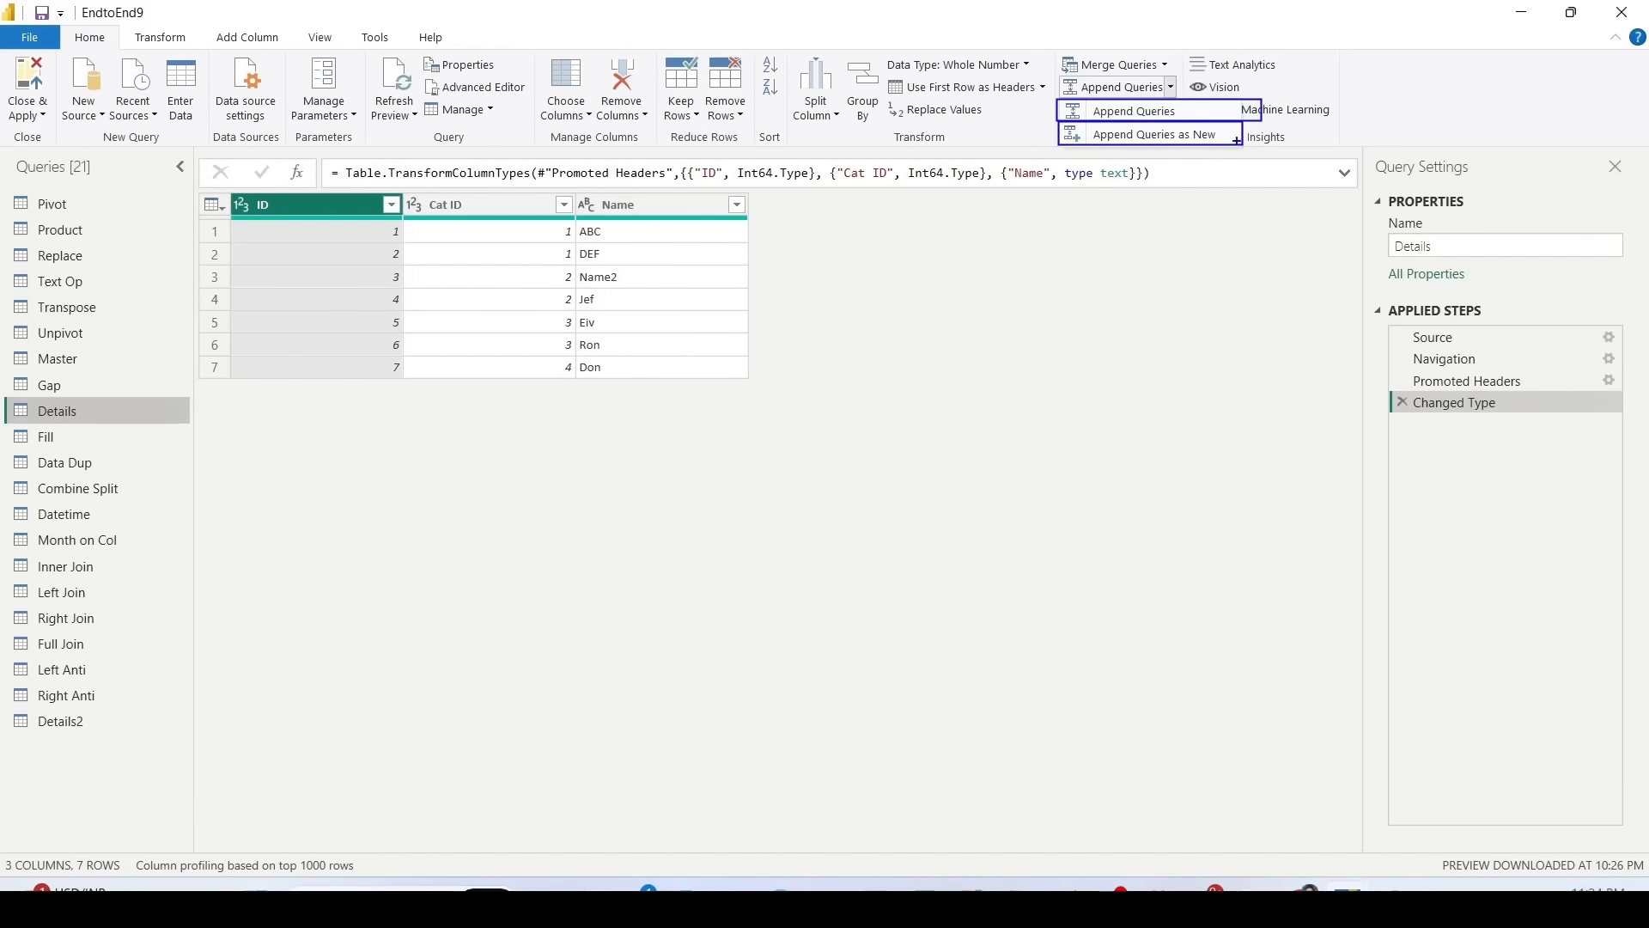
{"action": "key", "text": "Escape"}
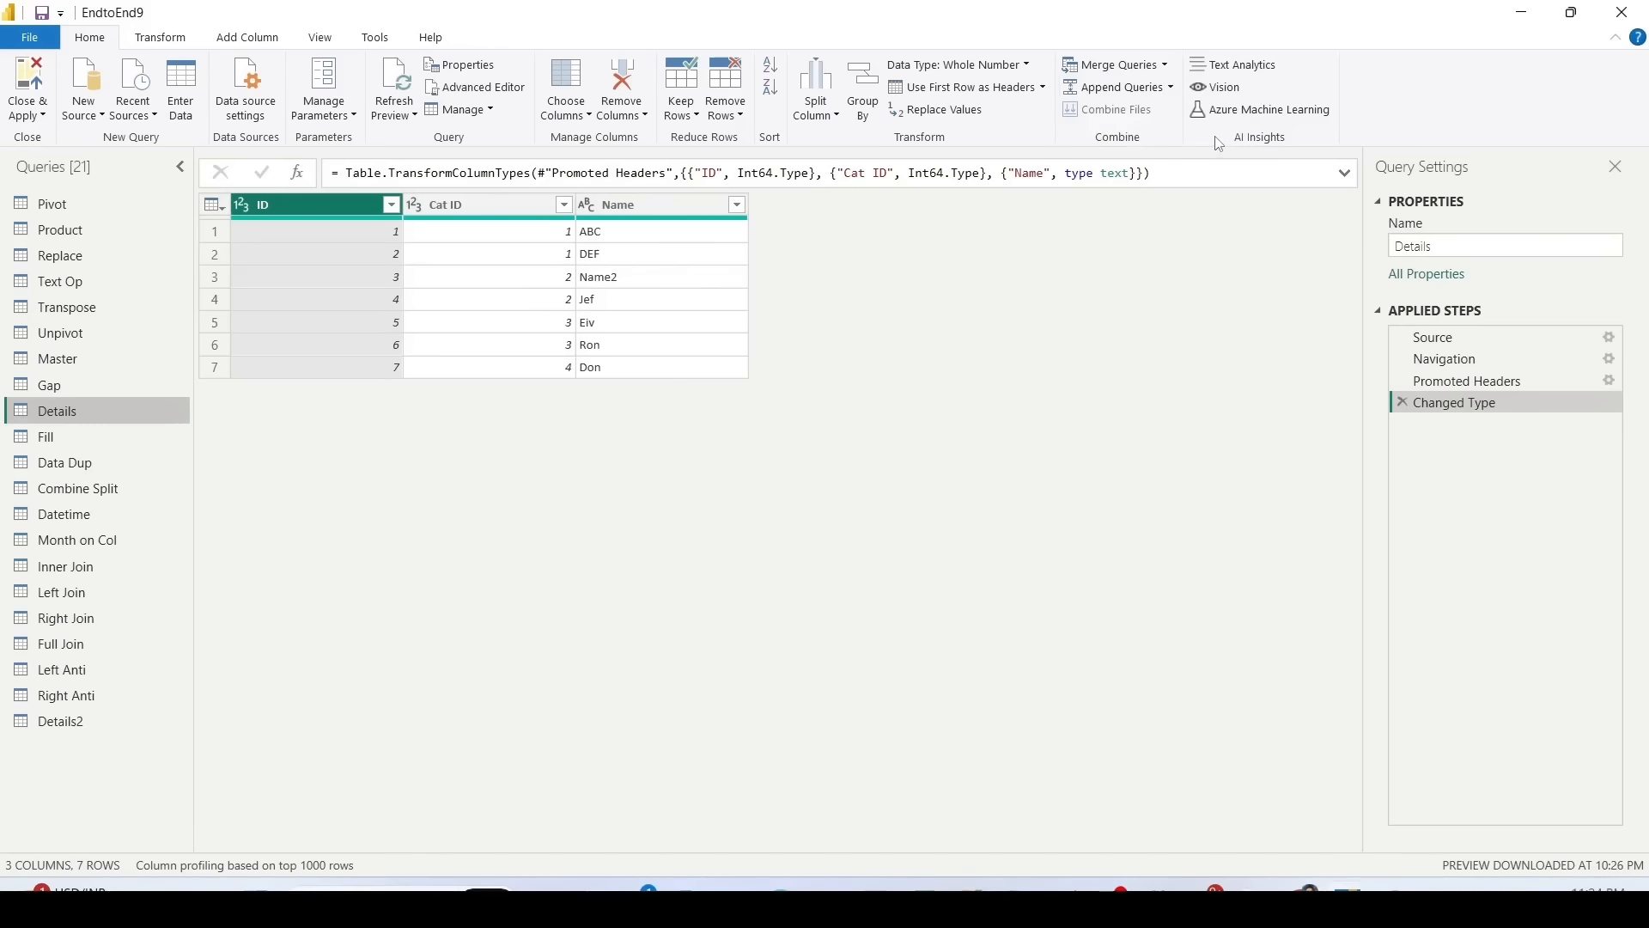
{"action": "left_click", "coordinate": [1170, 88]}
{"action": "left_click", "coordinate": [1169, 137]}
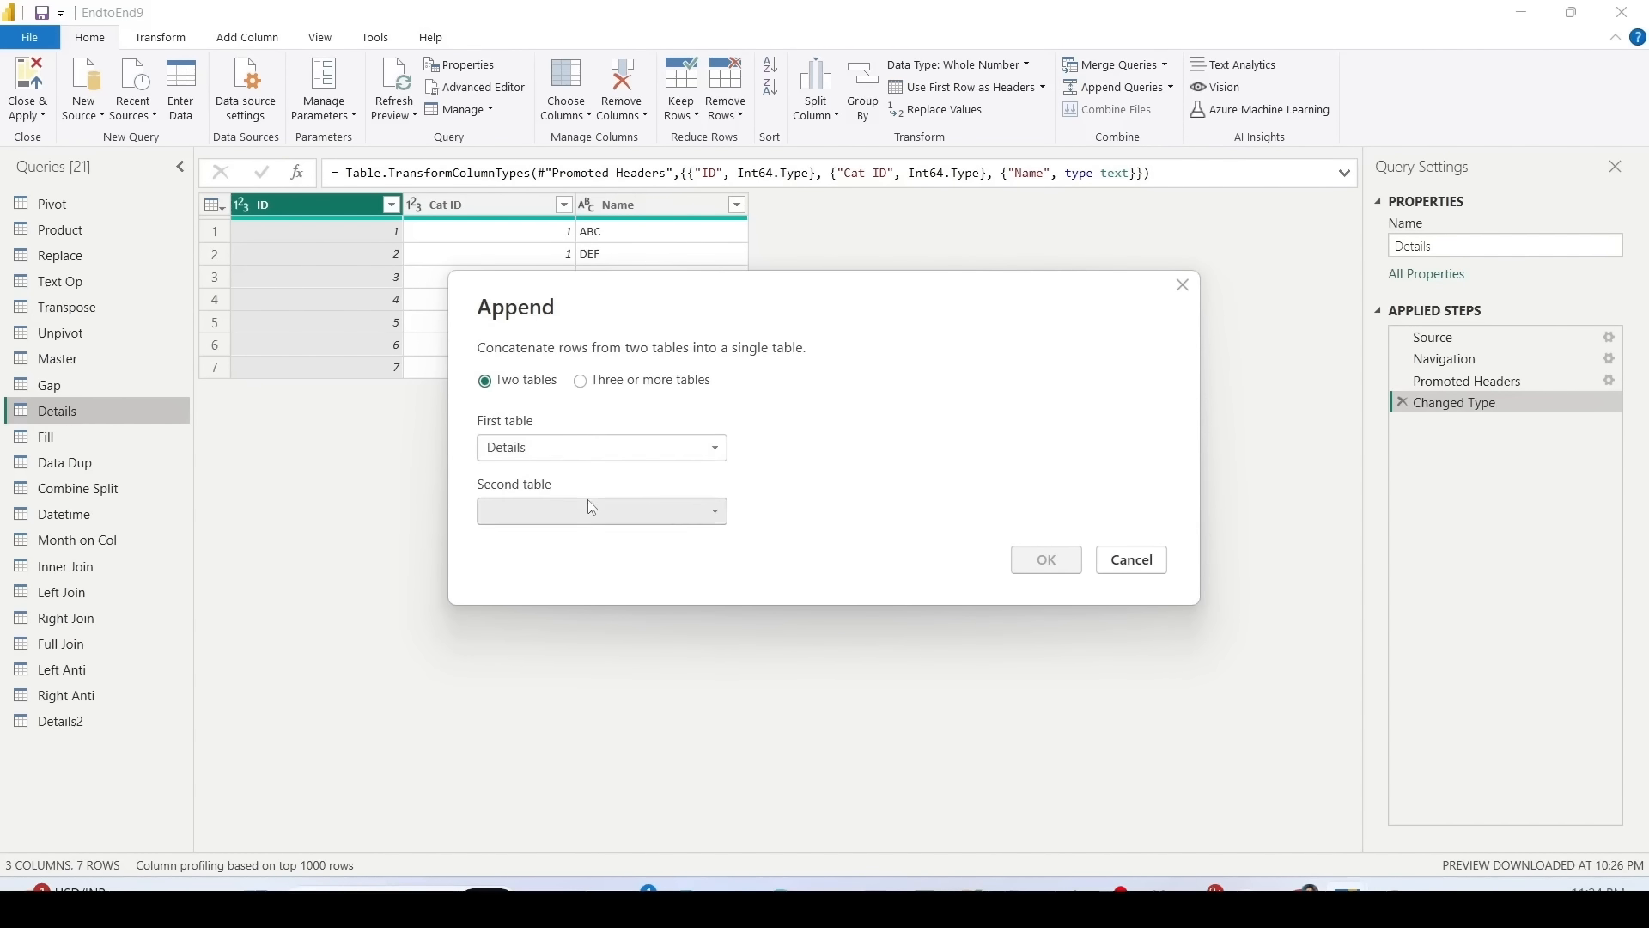
{"action": "left_click", "coordinate": [582, 381]}
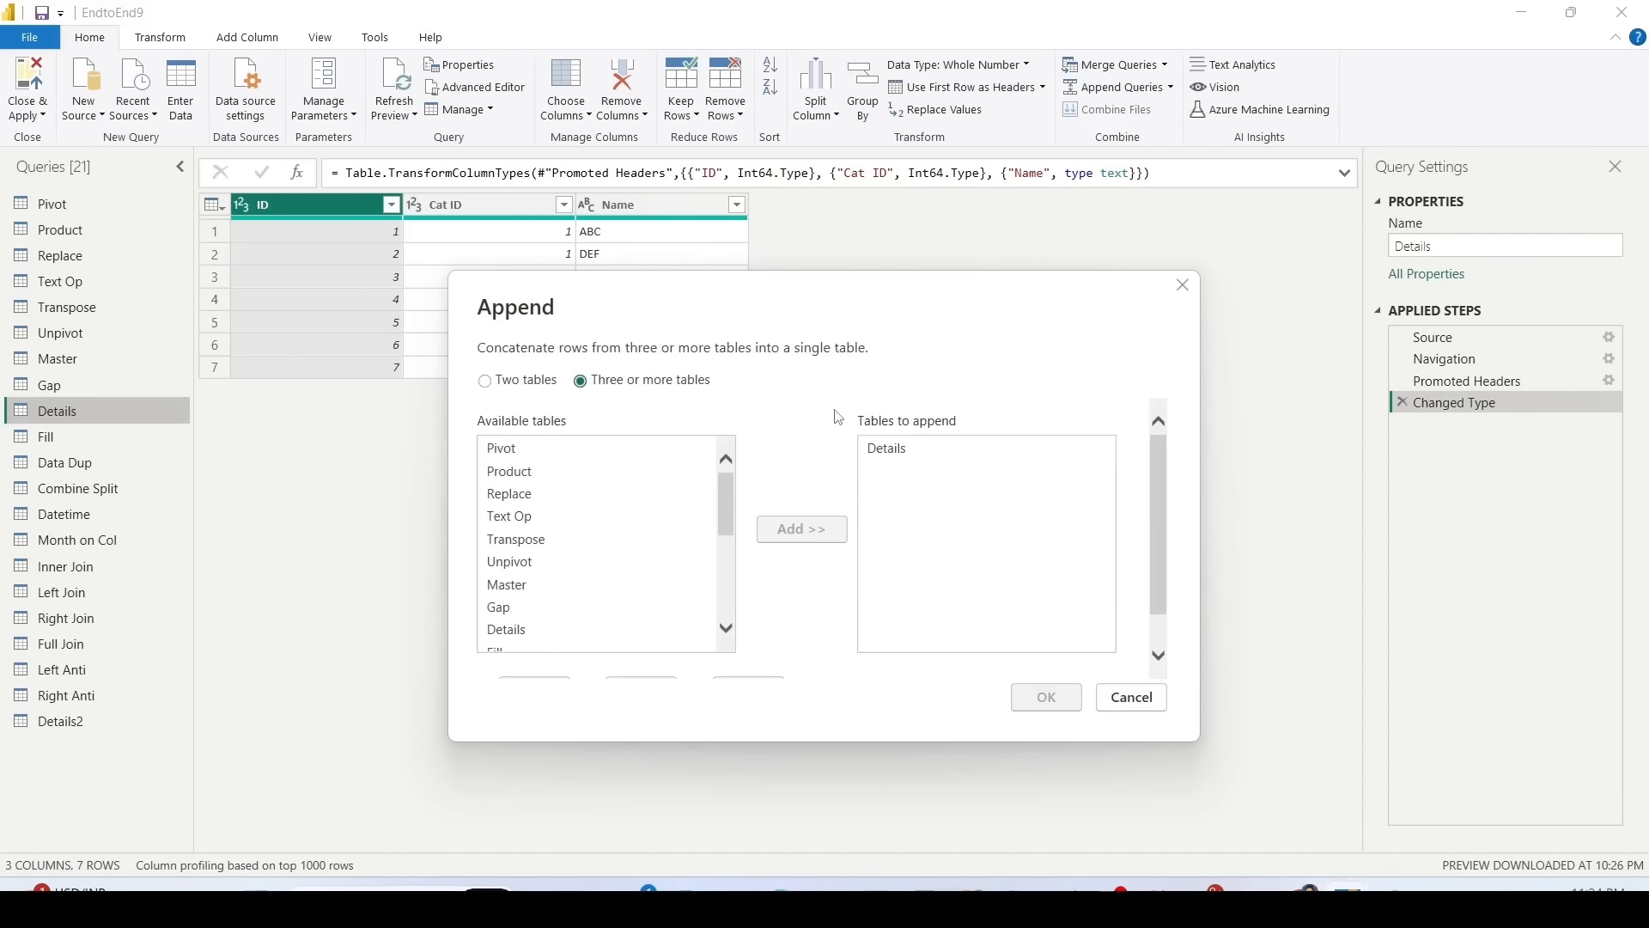
{"action": "left_click", "coordinate": [487, 384]}
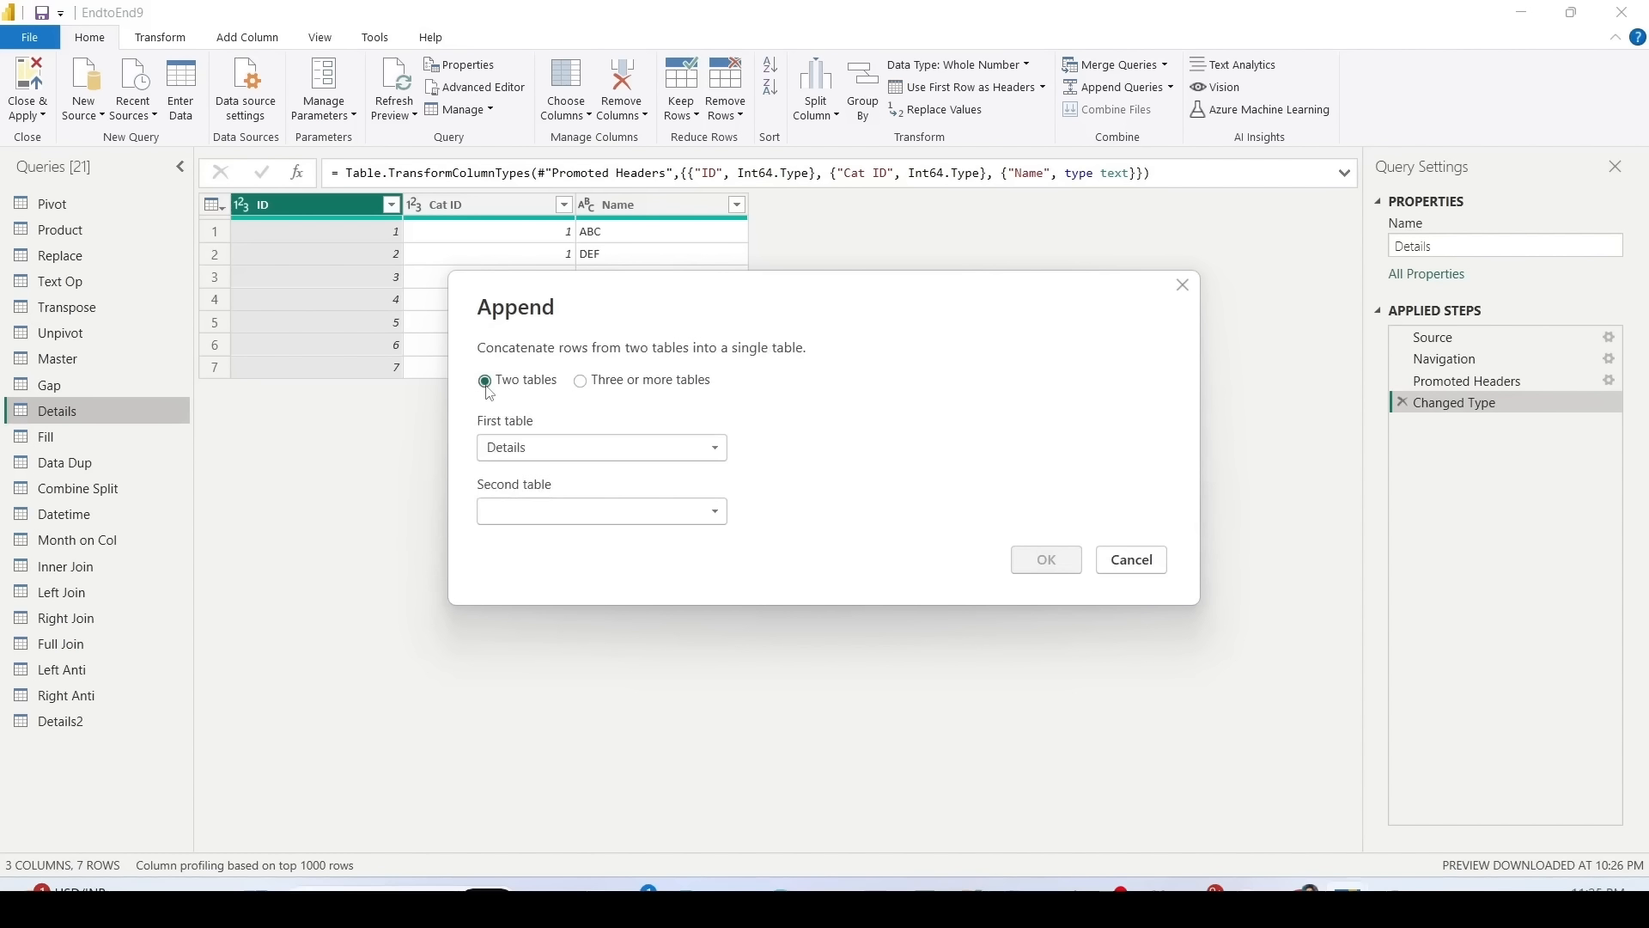
{"action": "left_click", "coordinate": [557, 511]}
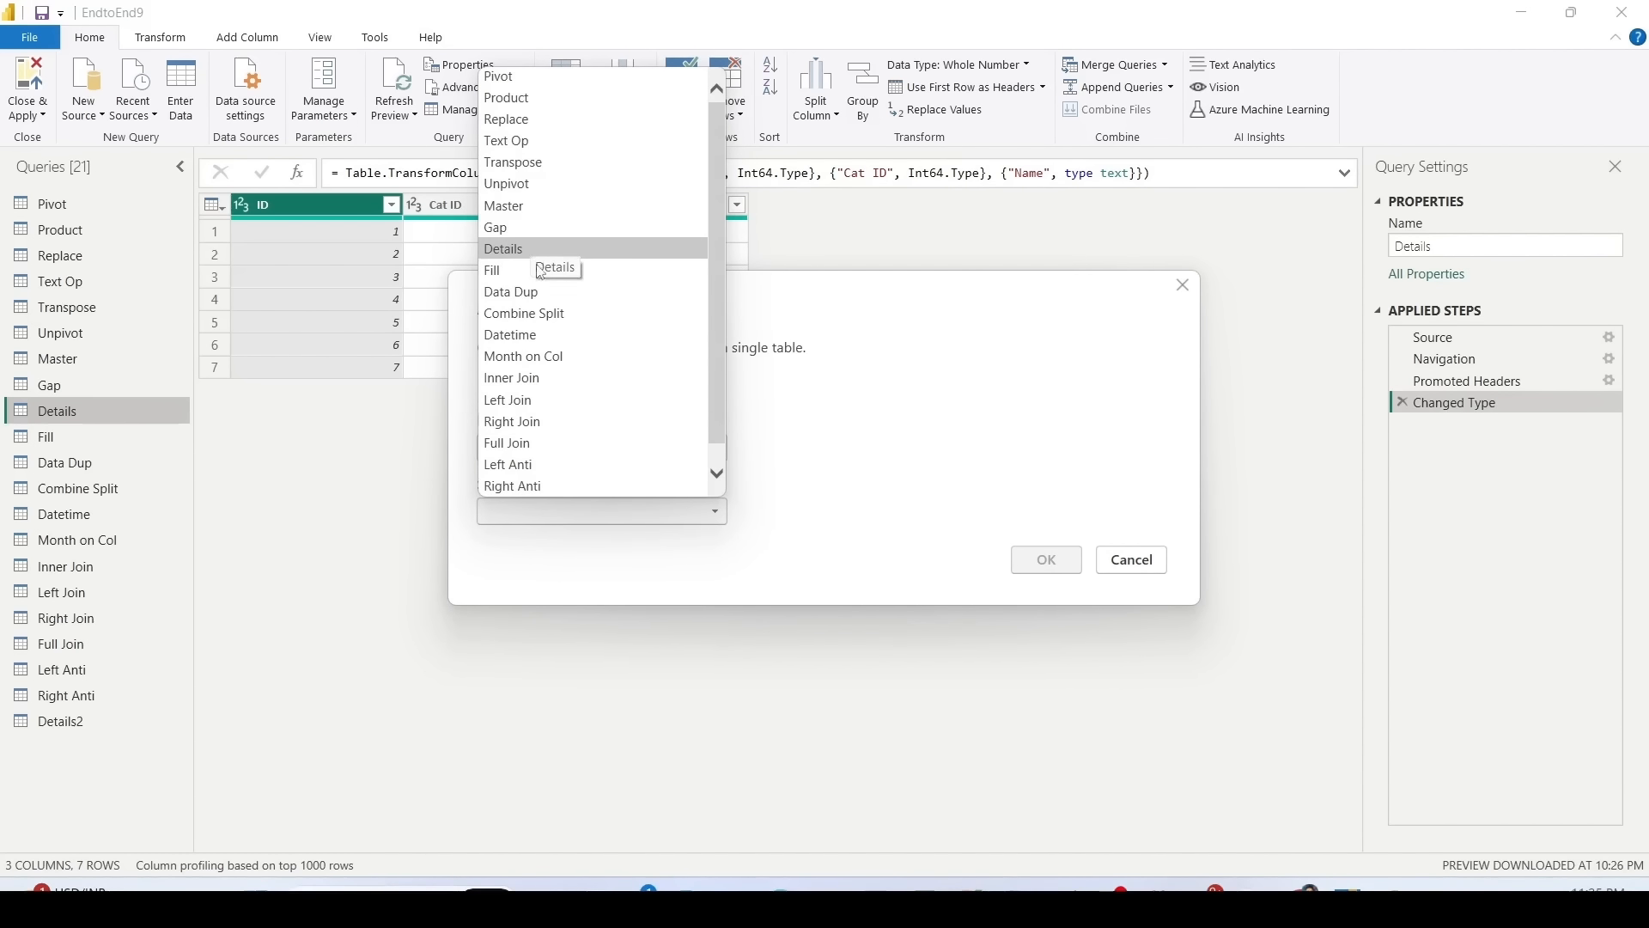
{"action": "scroll", "coordinate": [536, 484], "scroll_direction": "down", "scroll_amount": 1}
{"action": "left_click", "coordinate": [536, 485]}
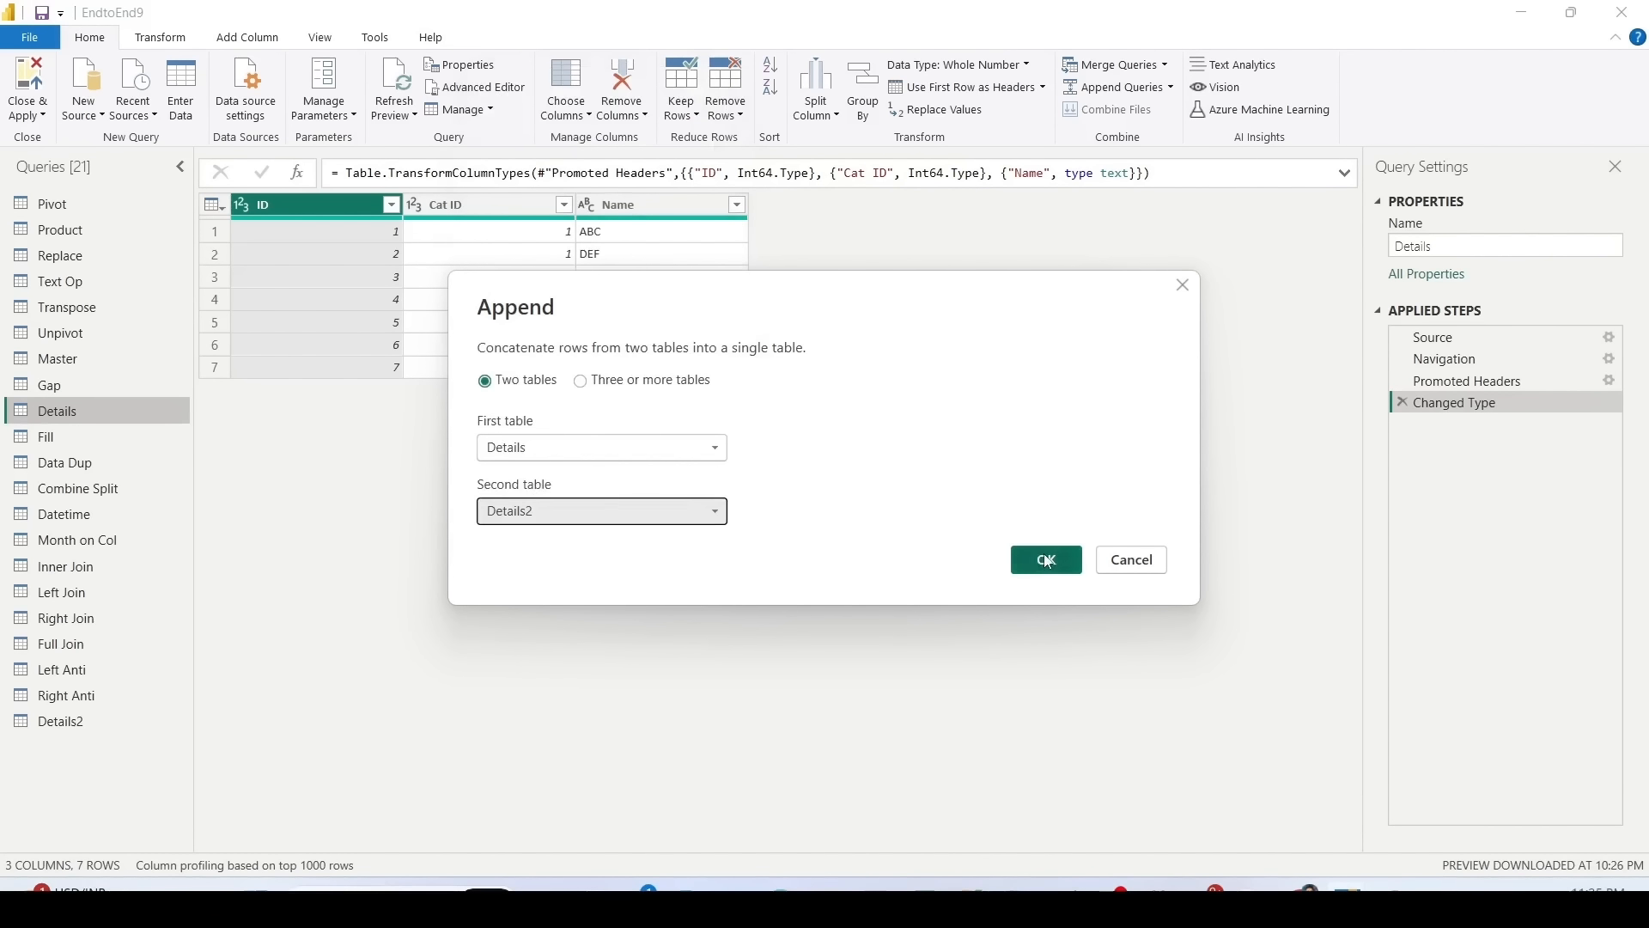
{"action": "left_click_drag", "start_coordinate": [978, 529], "coordinate": [1084, 578]}
{"action": "left_click", "coordinate": [1065, 562]}
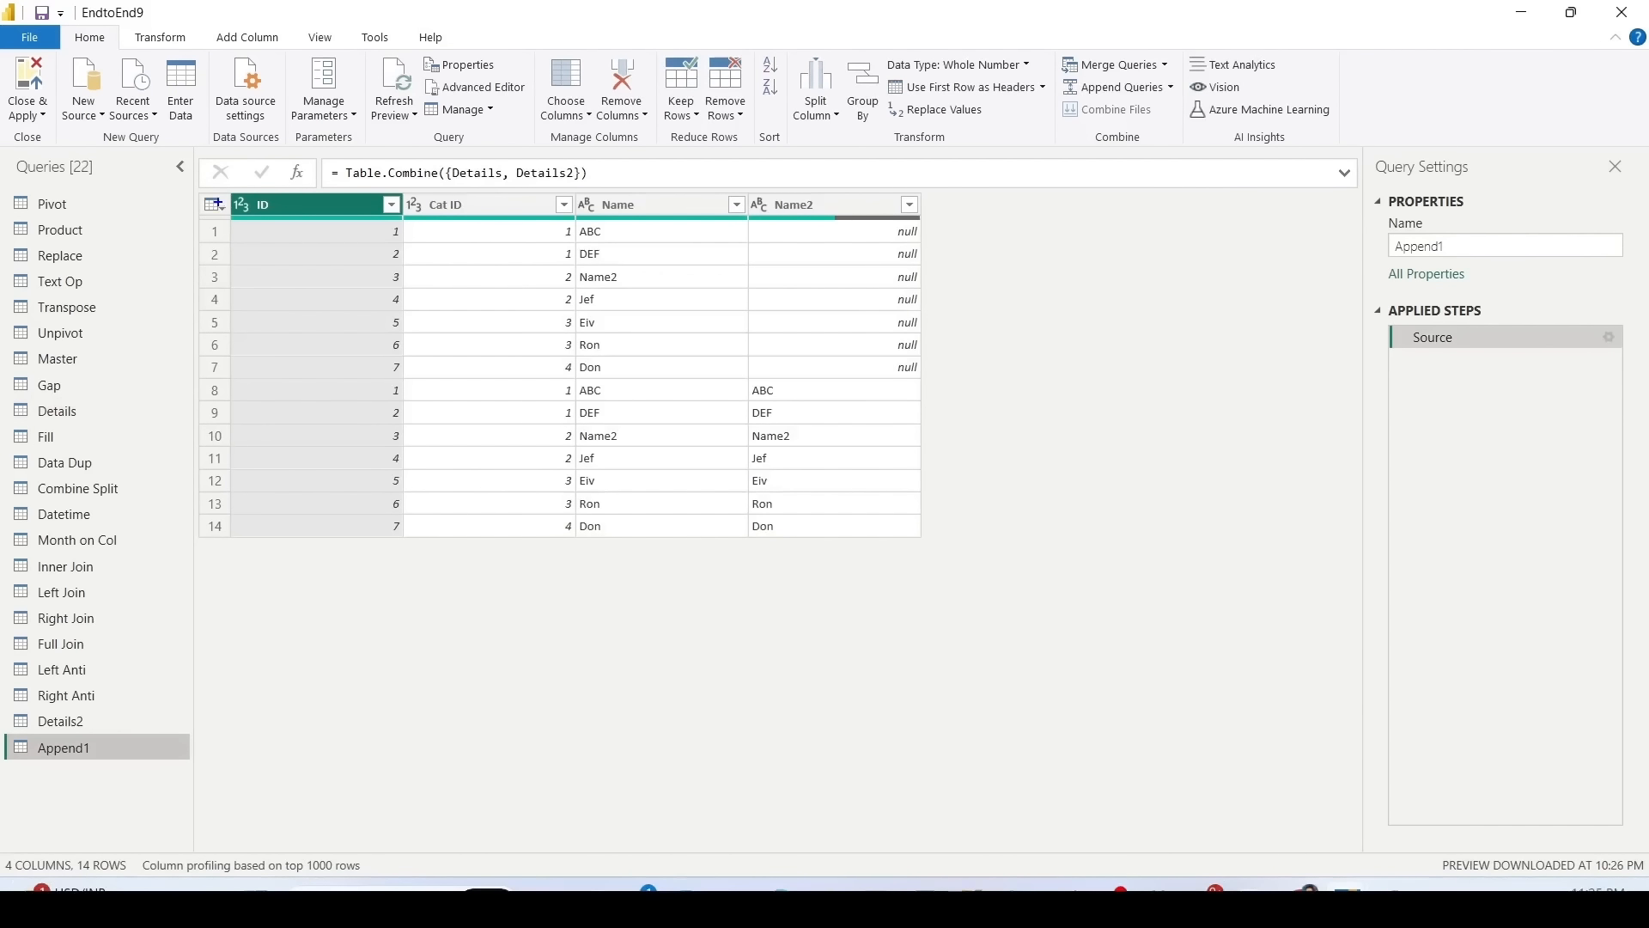
{"action": "left_click_drag", "start_coordinate": [196, 191], "coordinate": [921, 535]}
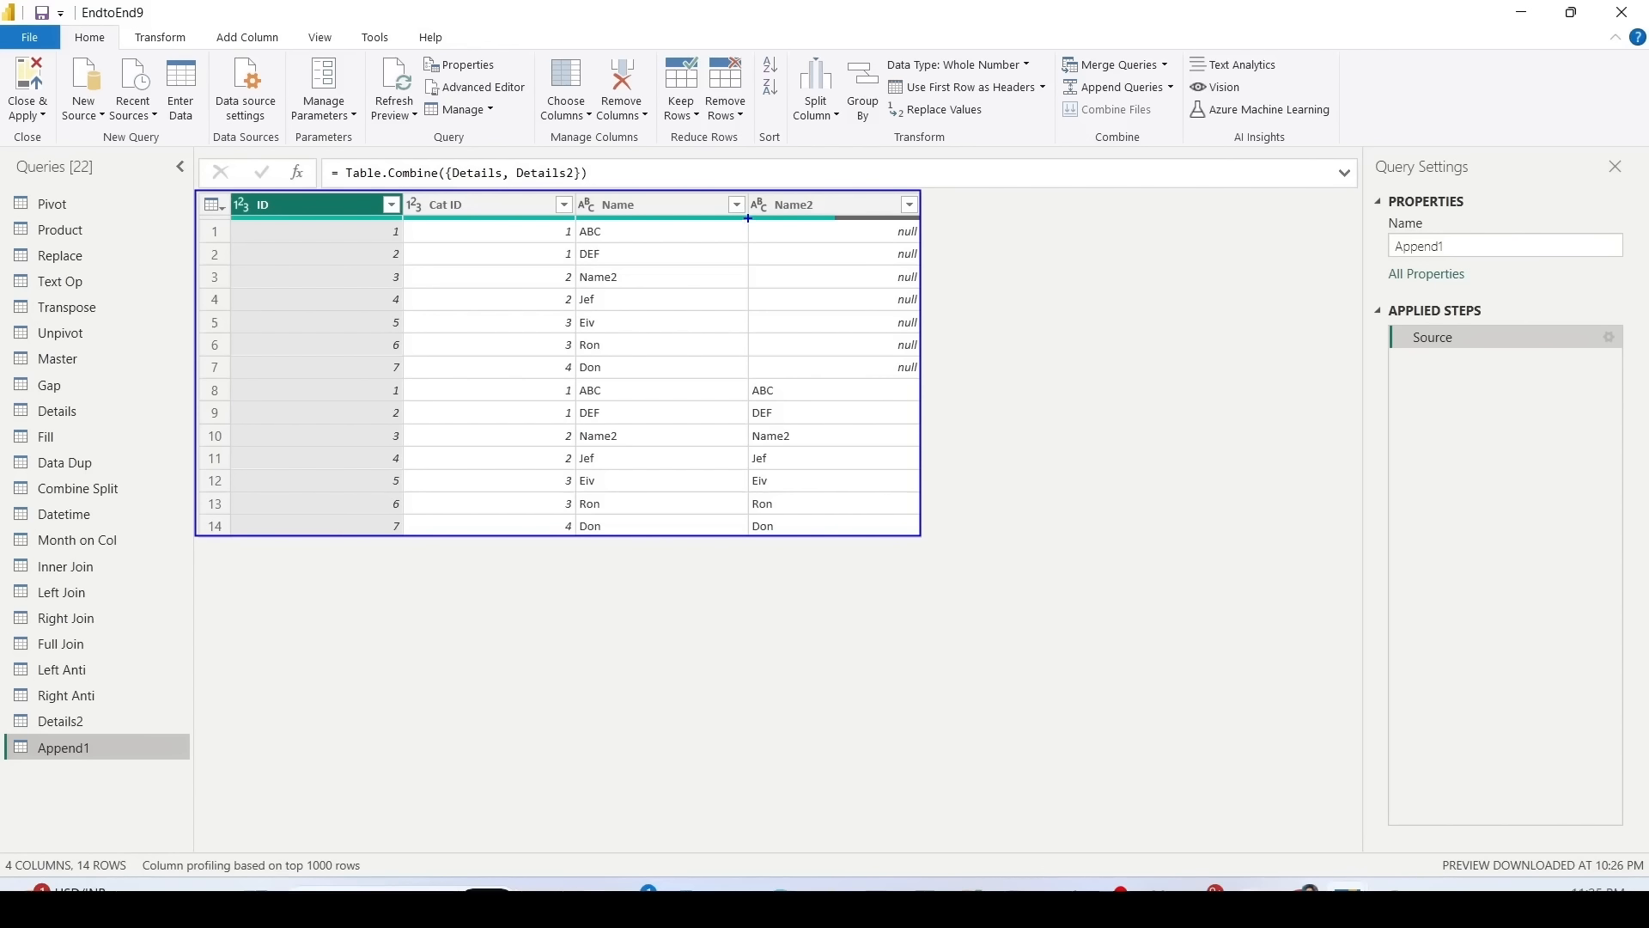
{"action": "mouse_move", "coordinate": [748, 221]}
{"action": "left_mouse_down"}
{"action": "mouse_move", "coordinate": [876, 376]}
{"action": "mouse_move", "coordinate": [922, 378]}
{"action": "left_mouse_up"}
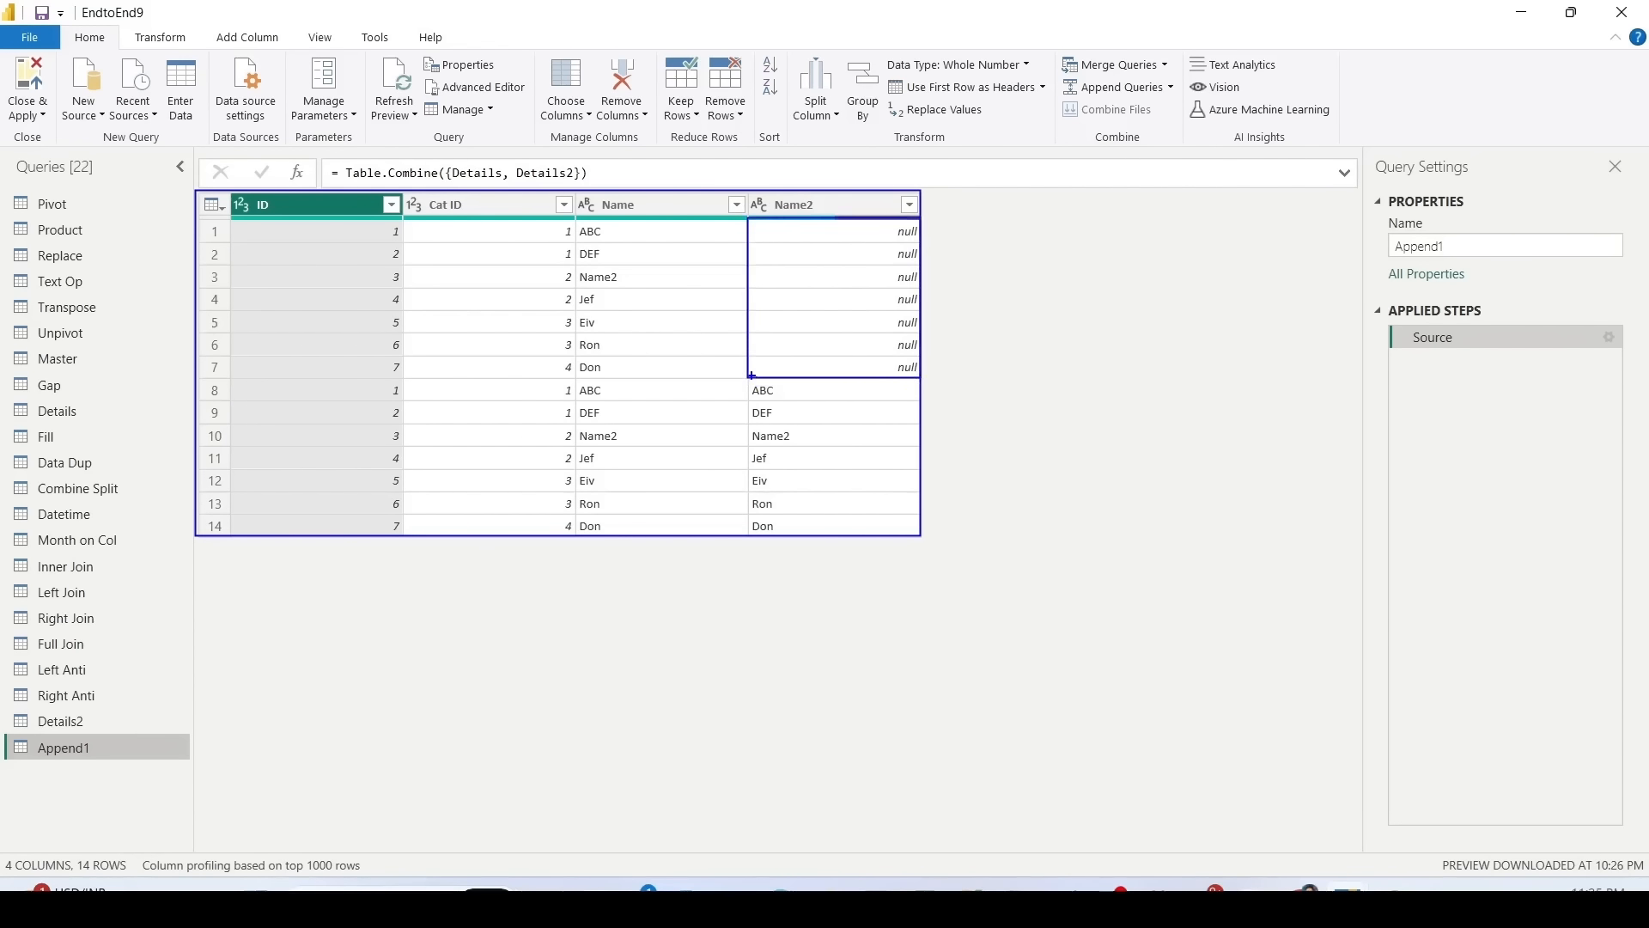
{"action": "mouse_move", "coordinate": [749, 376]}
{"action": "left_mouse_down"}
{"action": "mouse_move", "coordinate": [873, 537]}
{"action": "mouse_move", "coordinate": [919, 537]}
{"action": "left_mouse_up"}
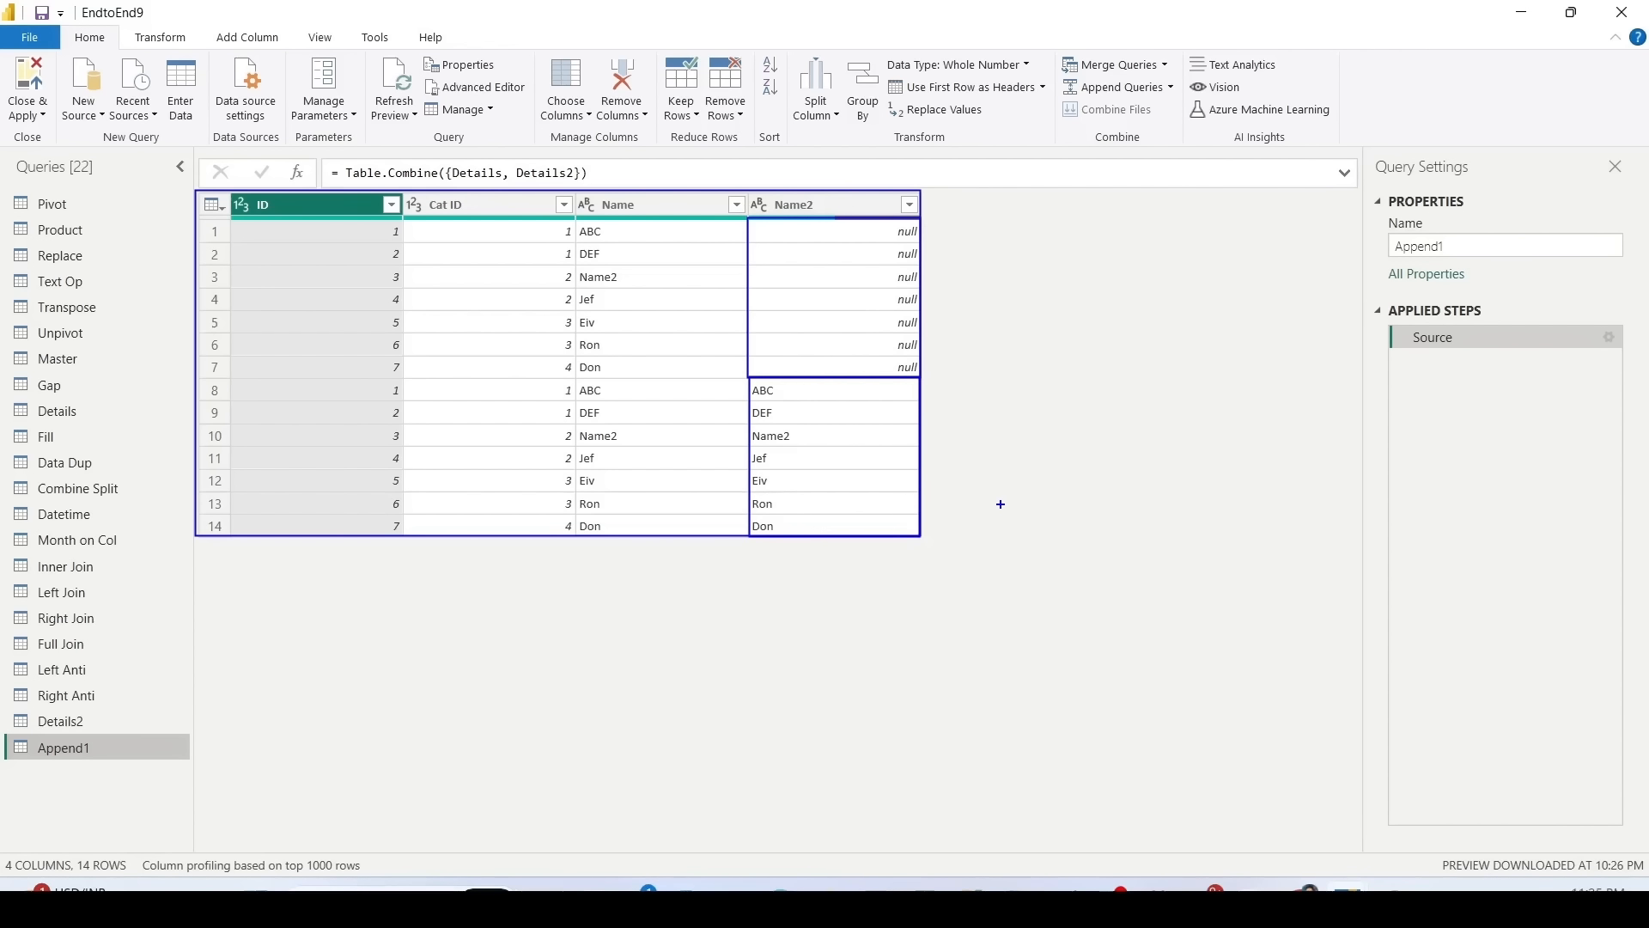
{"action": "key", "text": "Escape"}
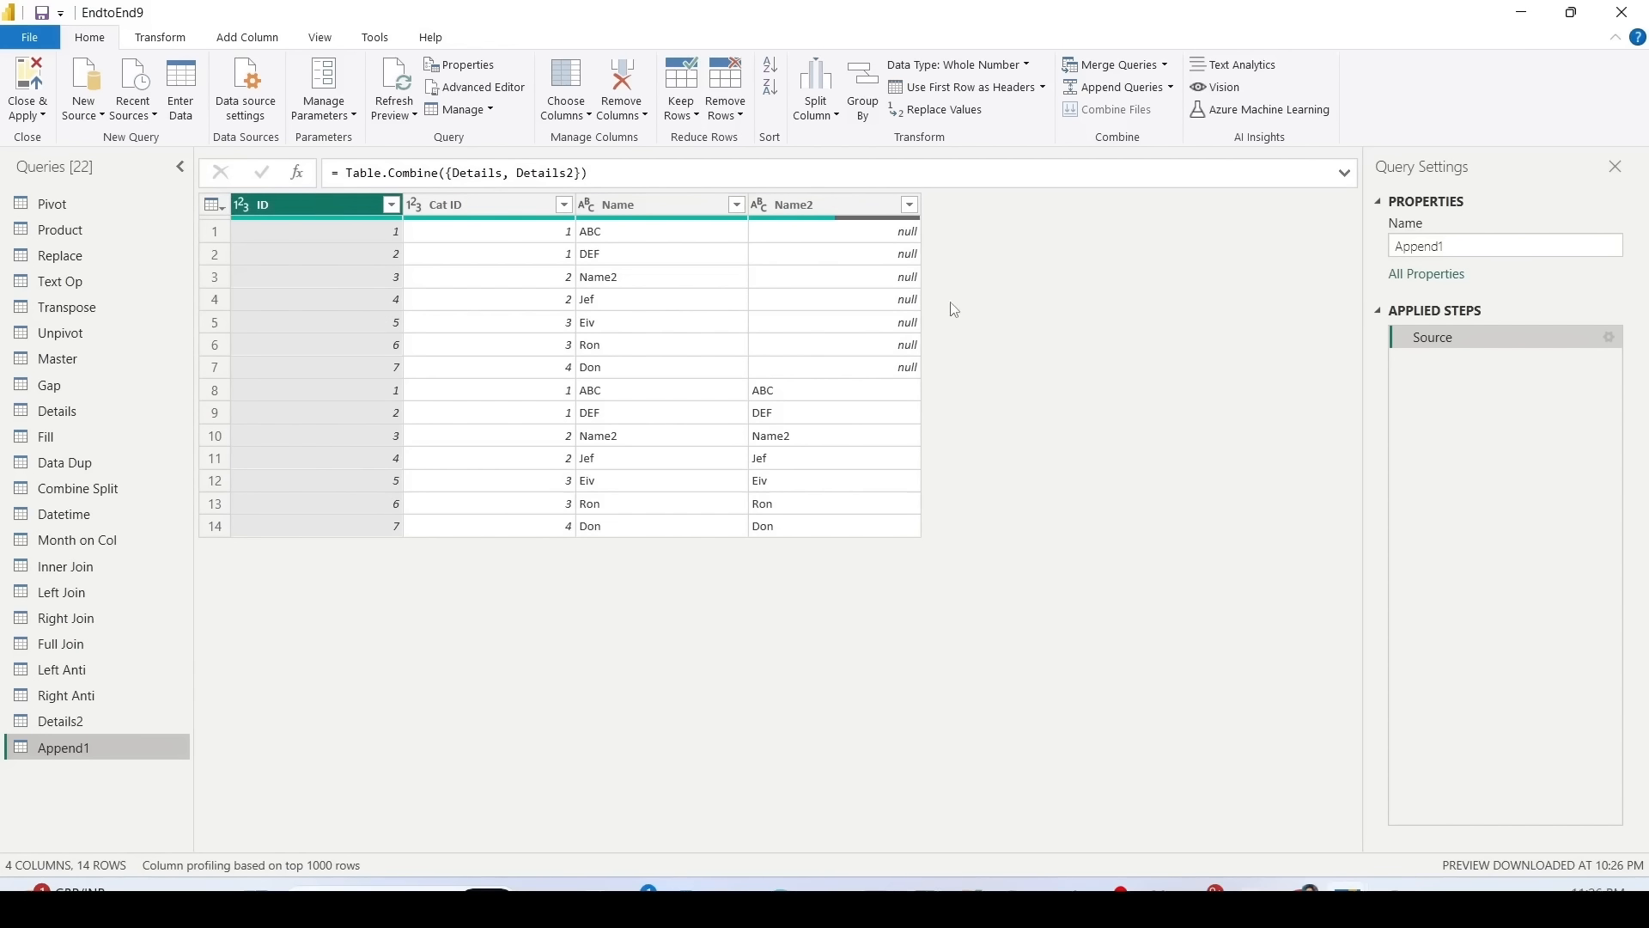
Step: Remove duplicate rows from the appended query based on the ID column
{"action": "left_click", "coordinate": [351, 208]}
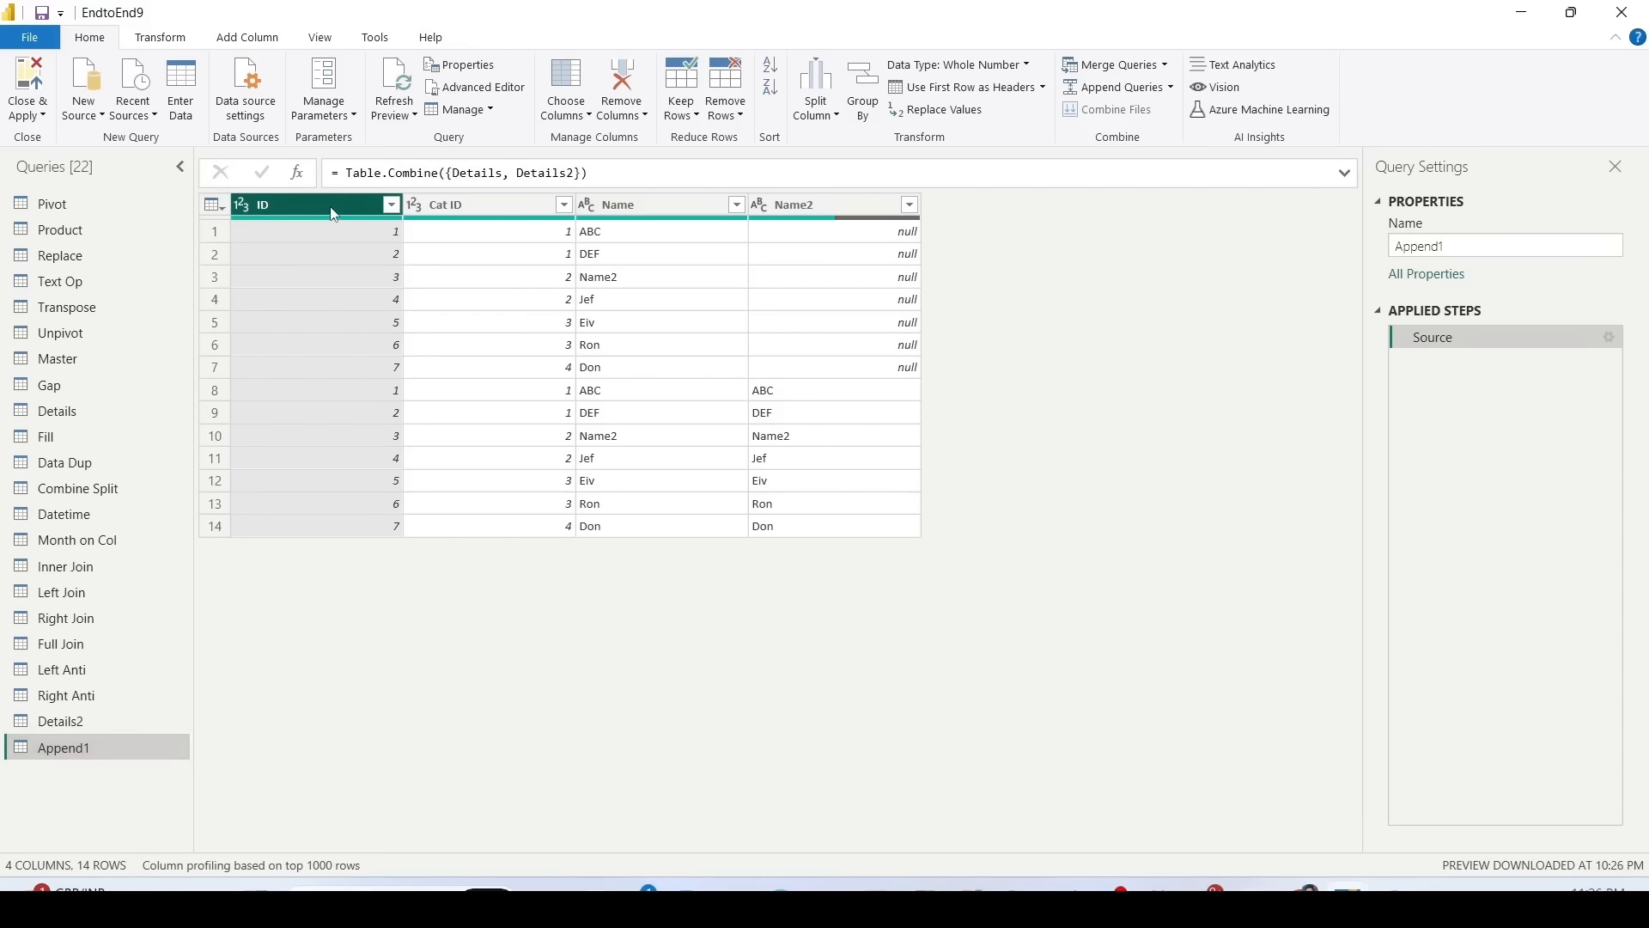
{"action": "left_click", "coordinate": [732, 126]}
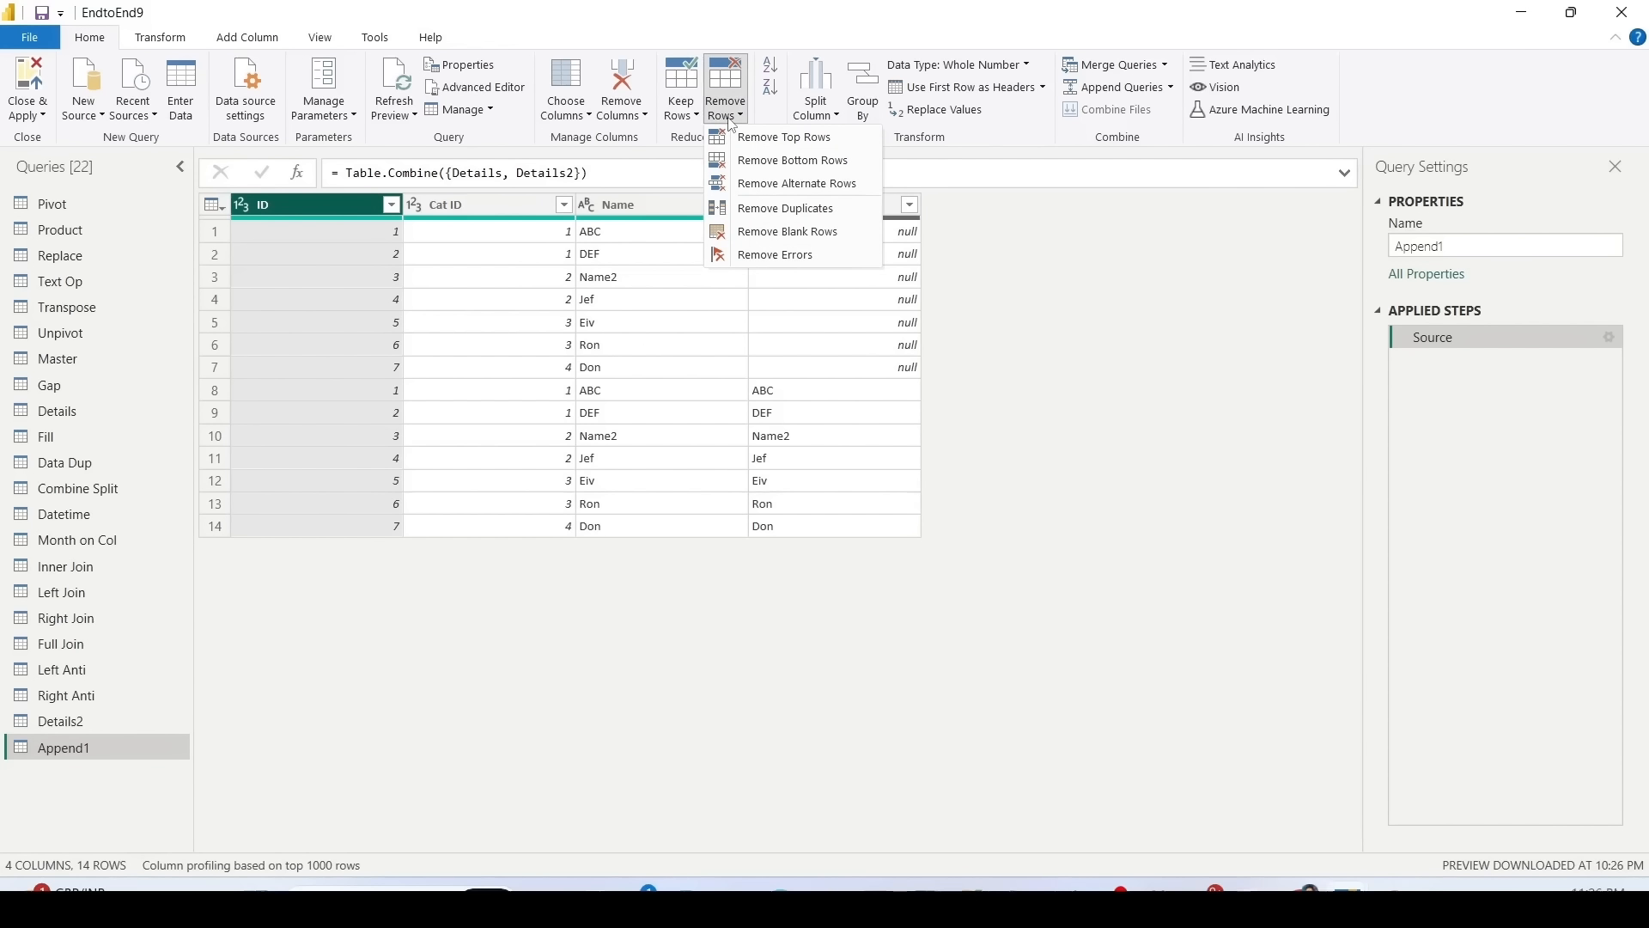
{"action": "left_click", "coordinate": [756, 208]}
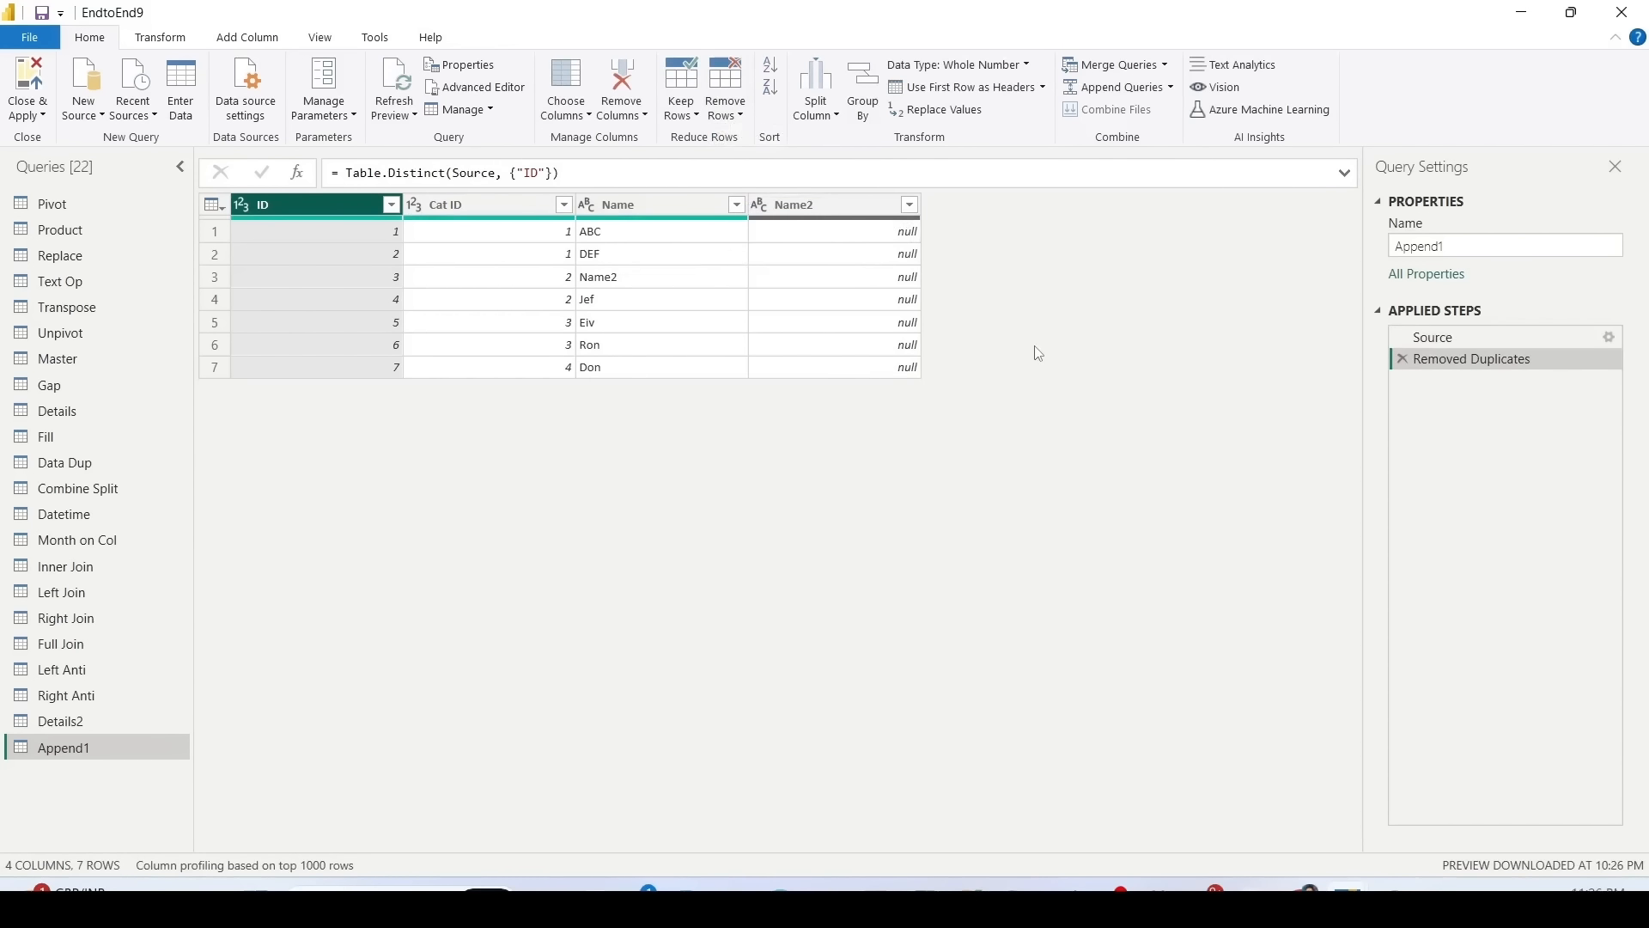
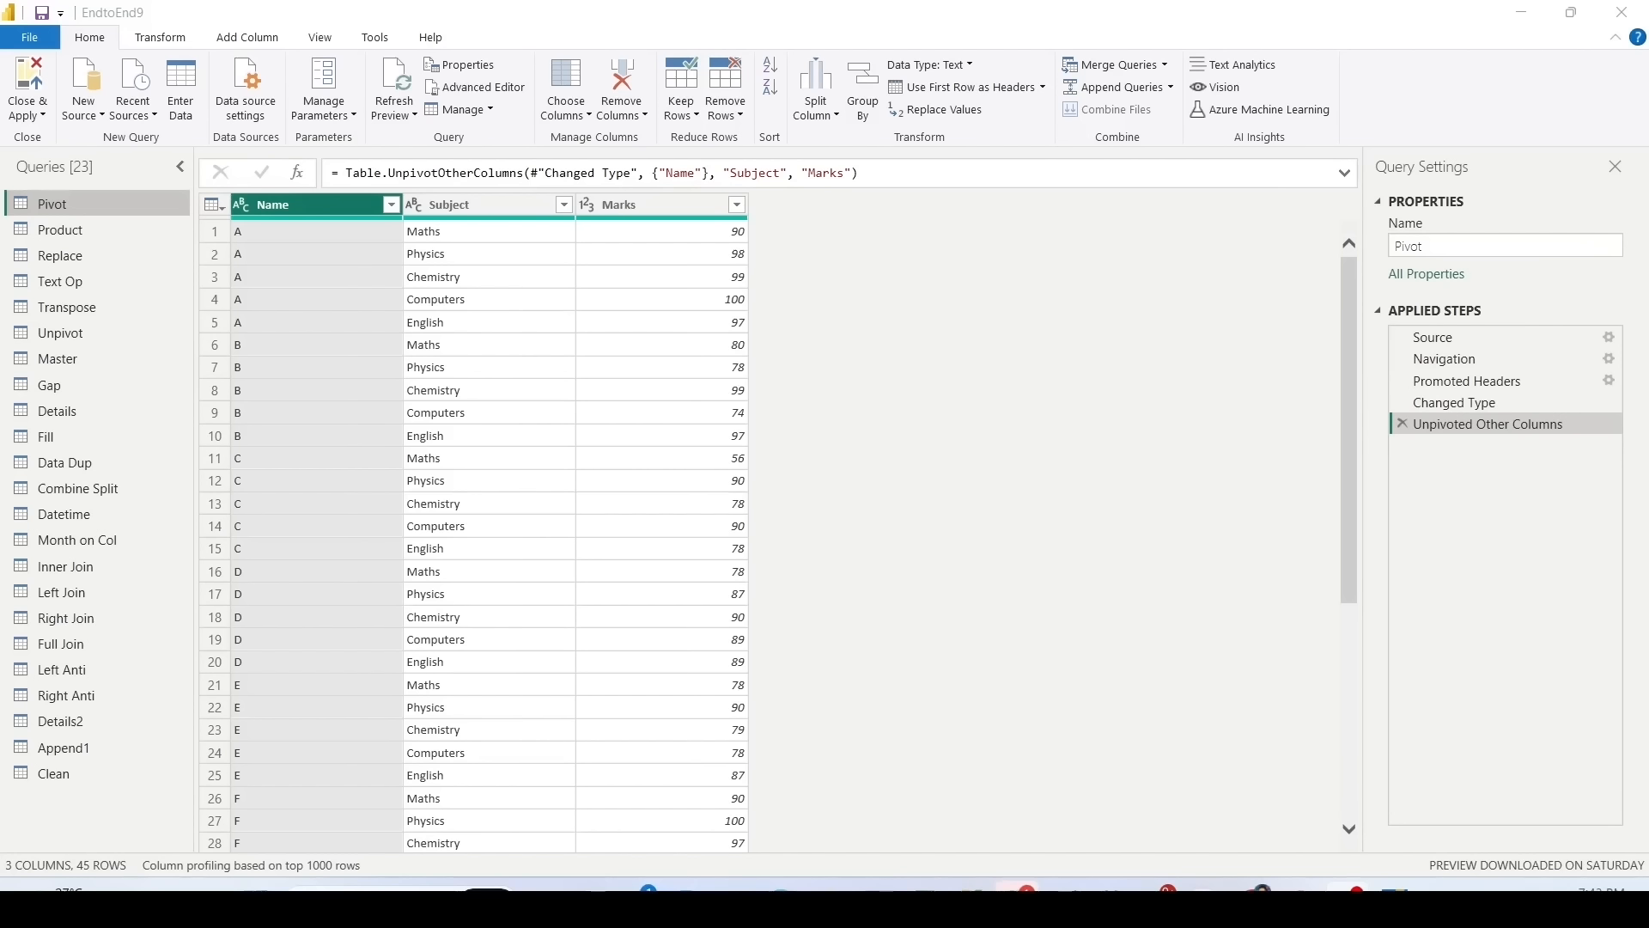
Step: Switch to the browser, copy the raw file link of Sales Data Used in Video.xlsx on GitHub, and return to Power Query Editor
{"action": "key", "text": "alt+Tab"}
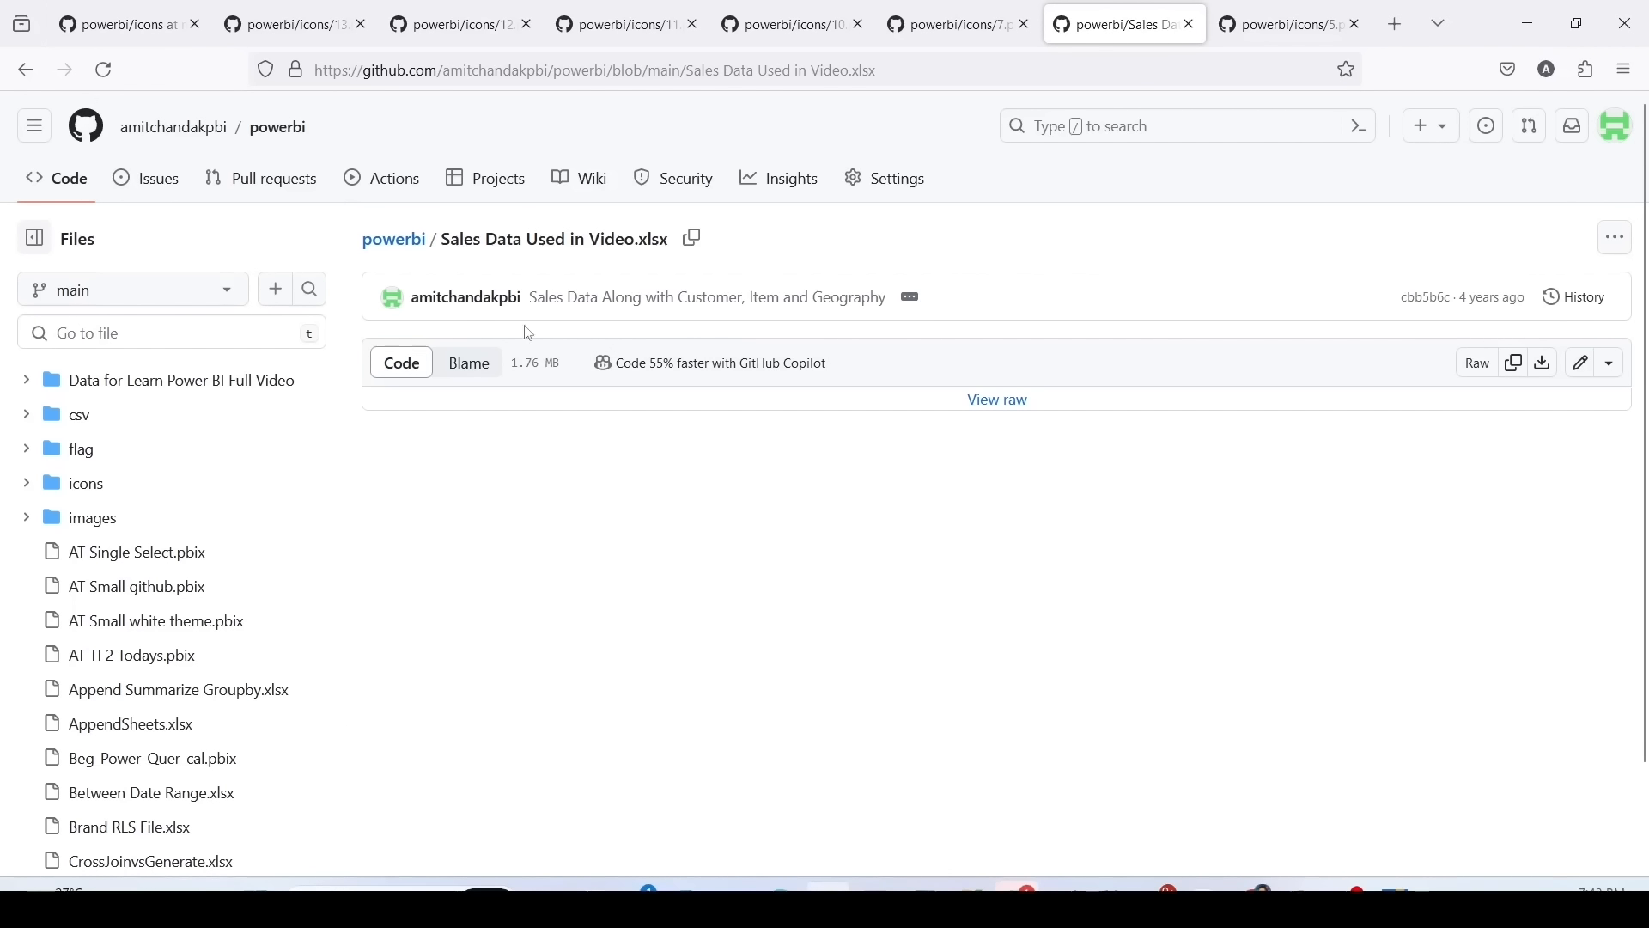
{"action": "right_click", "coordinate": [1475, 379]}
{"action": "left_click", "coordinate": [1473, 601]}
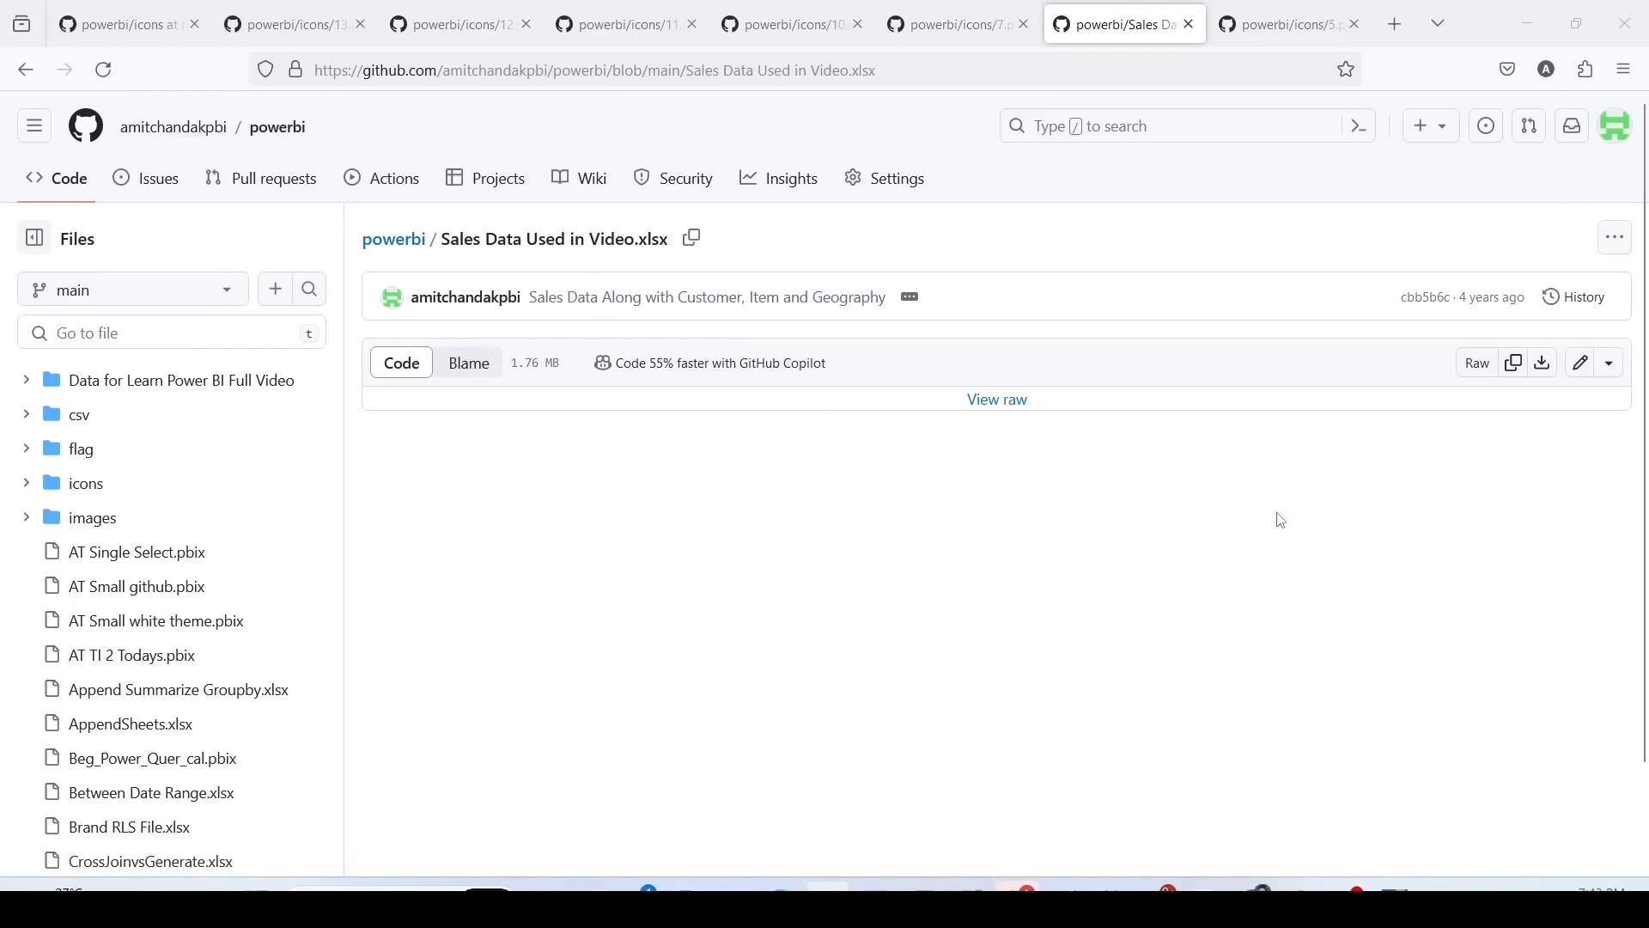
{"action": "key", "text": "alt+Tab"}
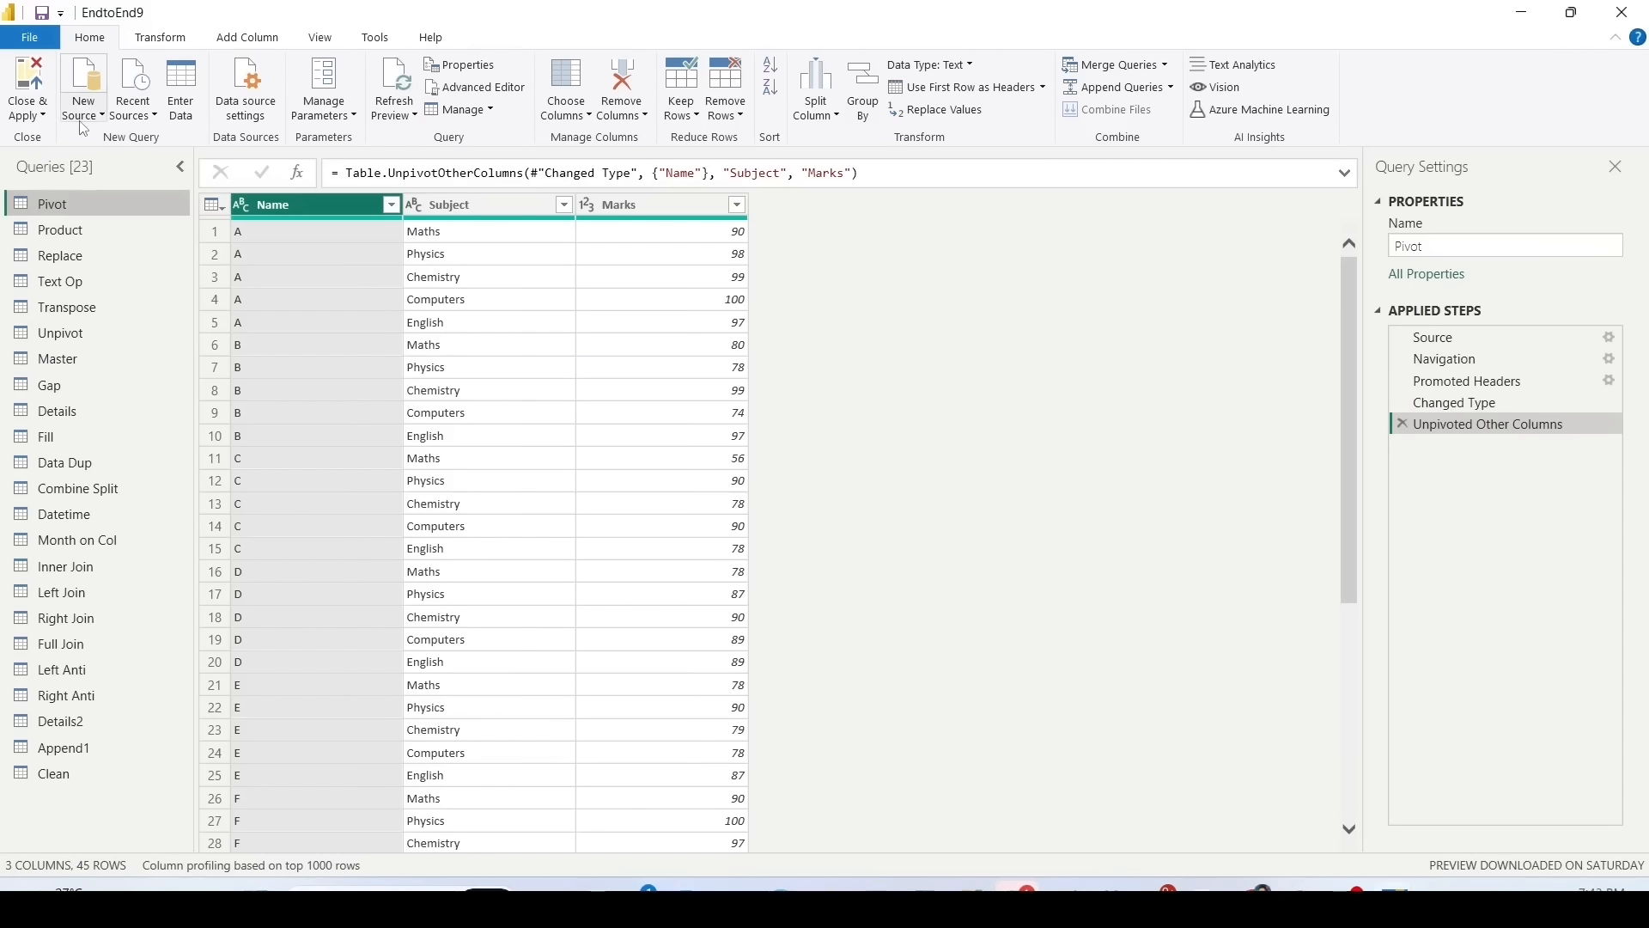
{"action": "key", "text": "ctrl+2"}
{"action": "mouse_move", "coordinate": [54, 47]}
{"action": "left_mouse_down"}
{"action": "mouse_move", "coordinate": [99, 88]}
{"action": "mouse_move", "coordinate": [114, 139]}
{"action": "left_mouse_up"}
{"action": "key", "text": "Escape"}
Step: Add a basic web source using the copied GitHub file link and load its Sales table as a query
{"action": "left_click", "coordinate": [97, 113]}
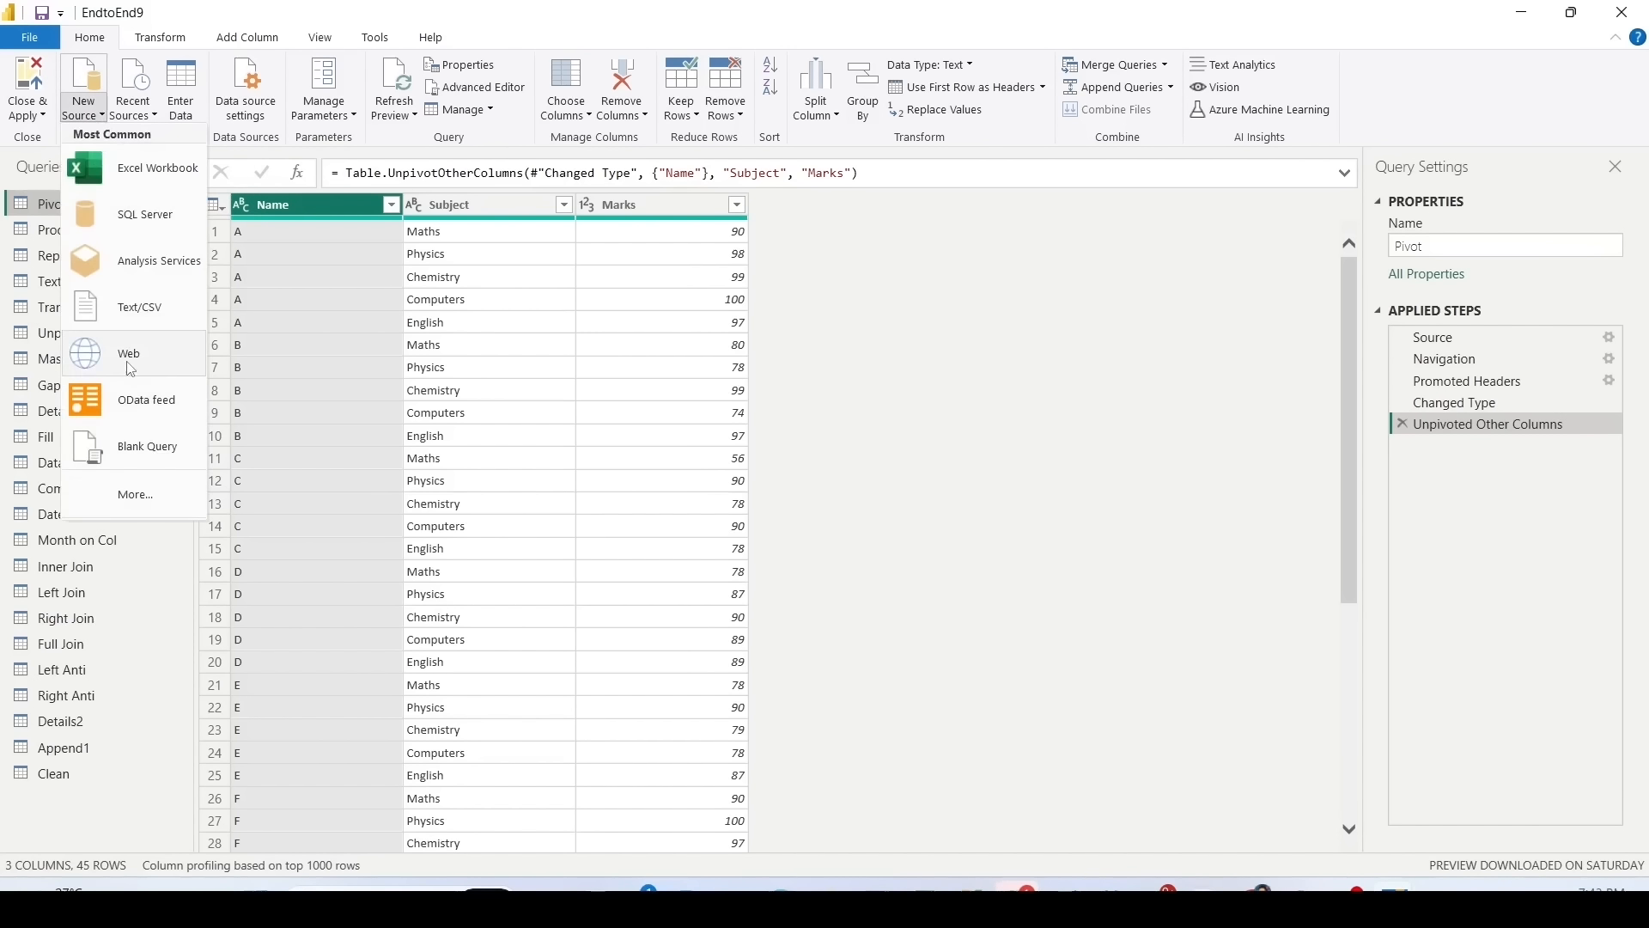
{"action": "key", "text": "Escape"}
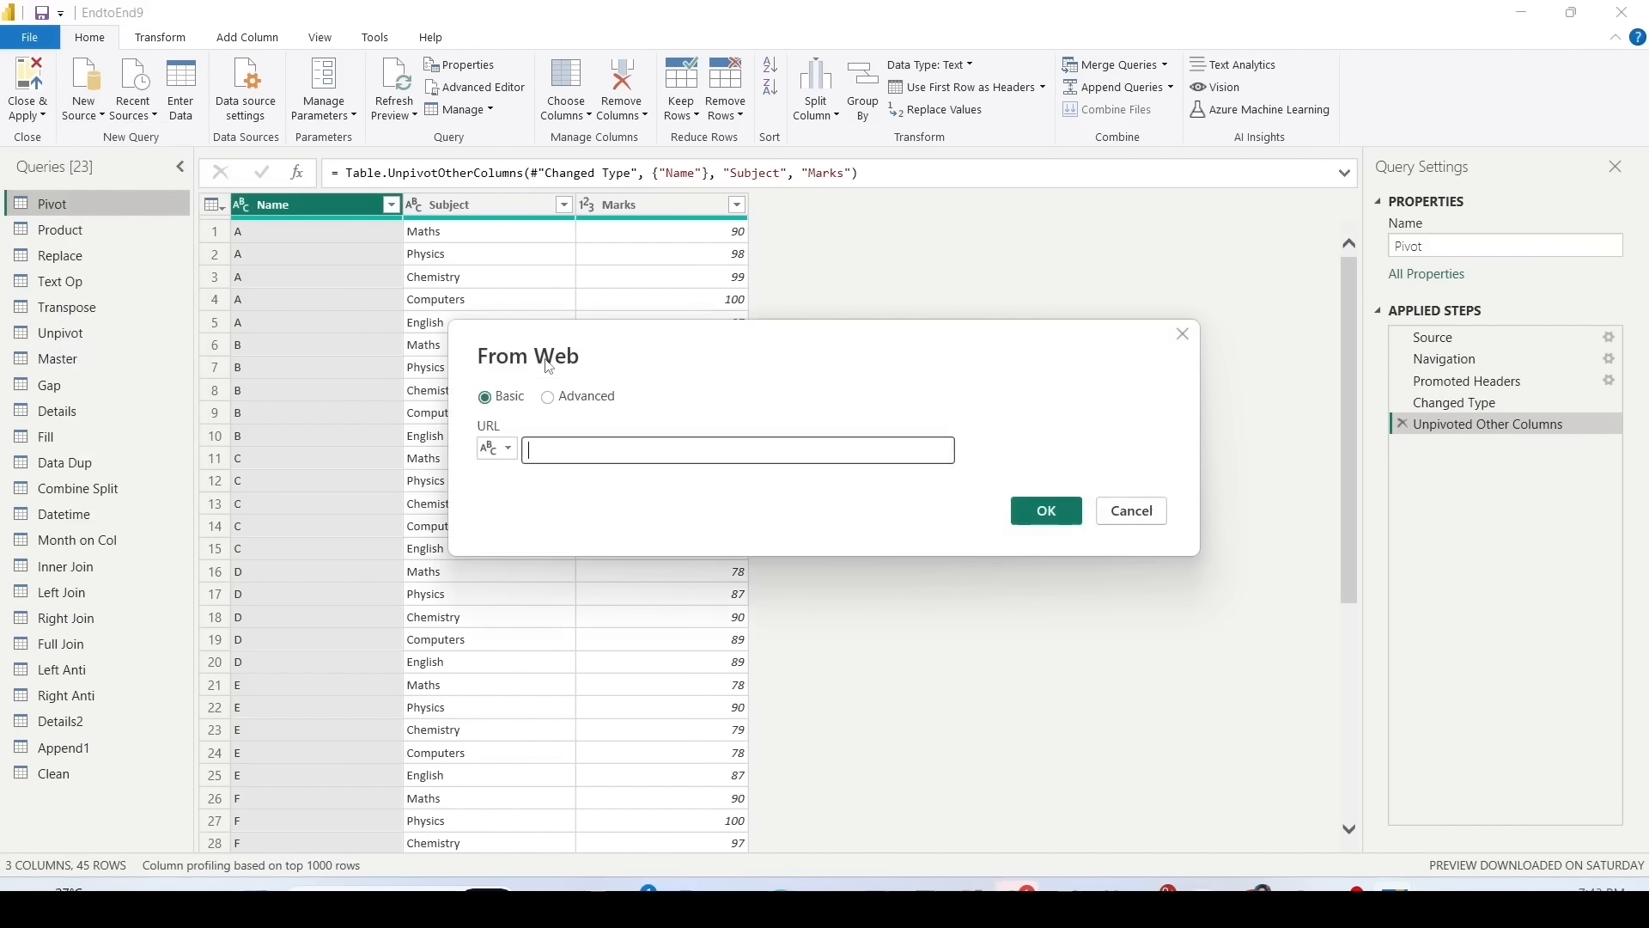
{"action": "key", "text": "ctrl+v"}
{"action": "left_click", "coordinate": [1047, 512]}
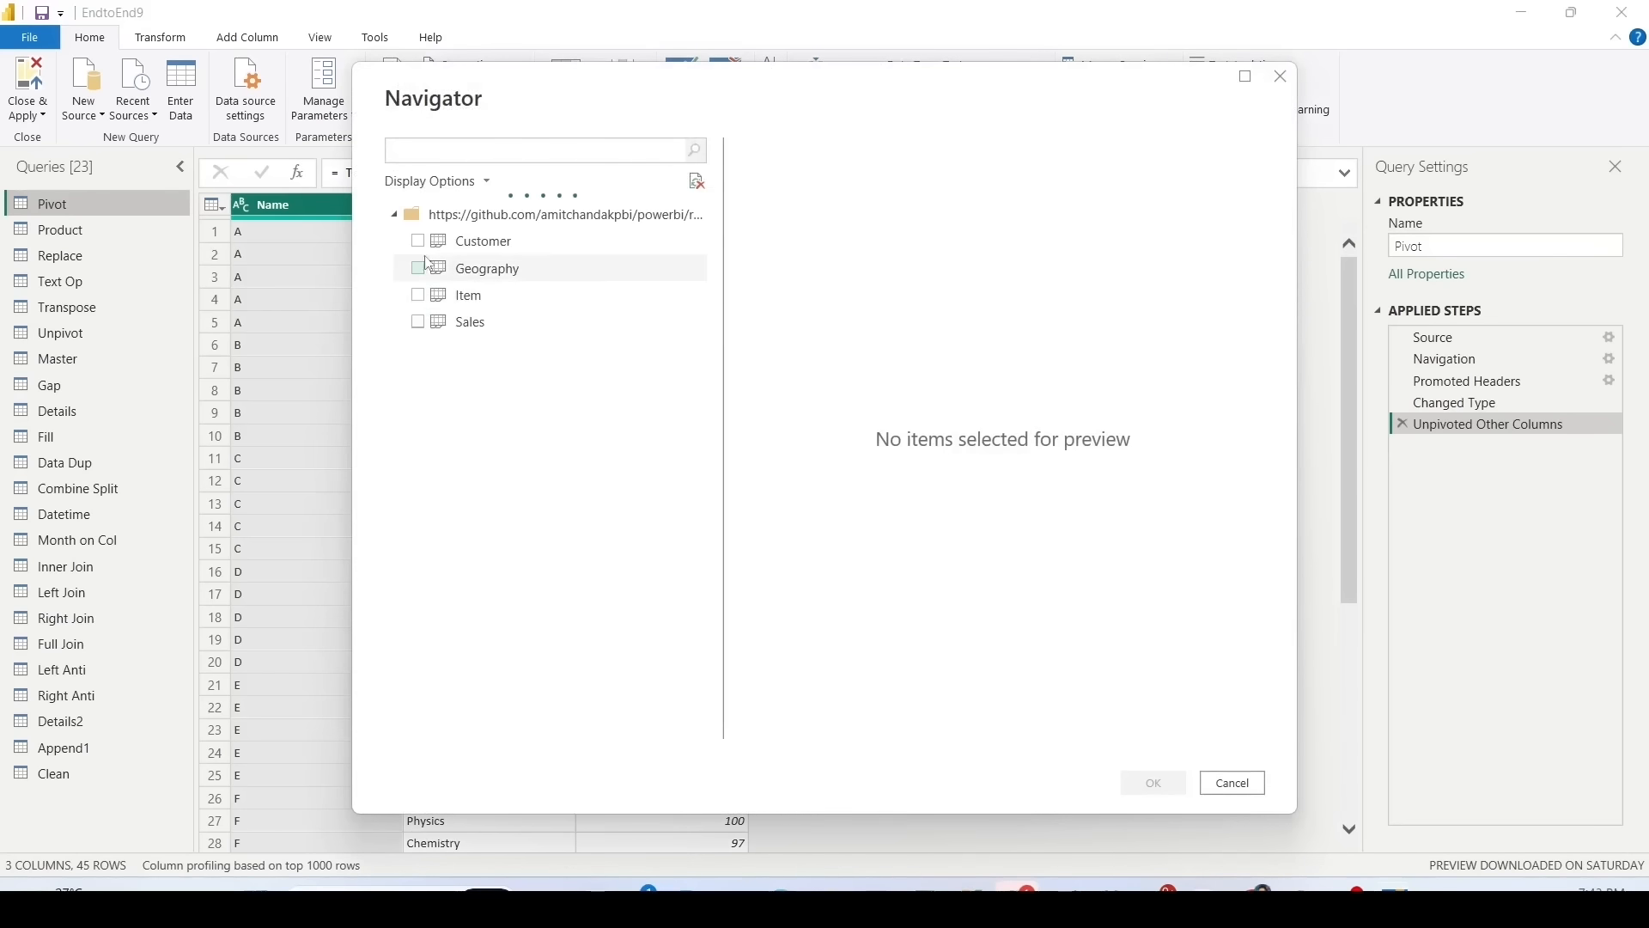
{"action": "left_click", "coordinate": [418, 322]}
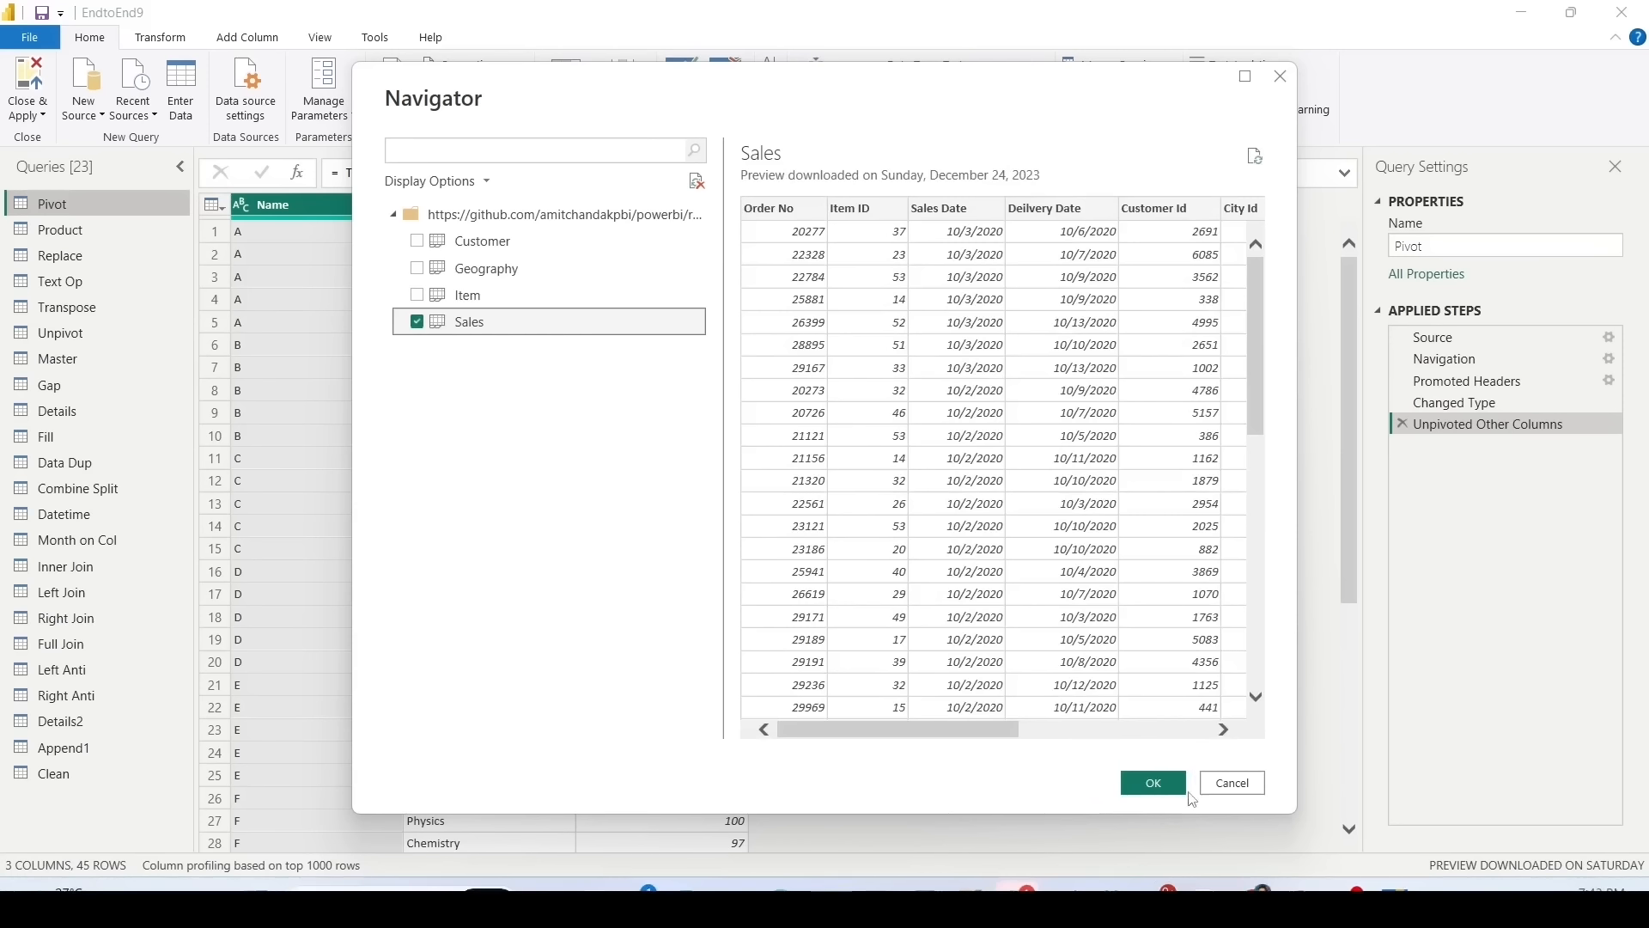
{"action": "left_click", "coordinate": [1168, 789]}
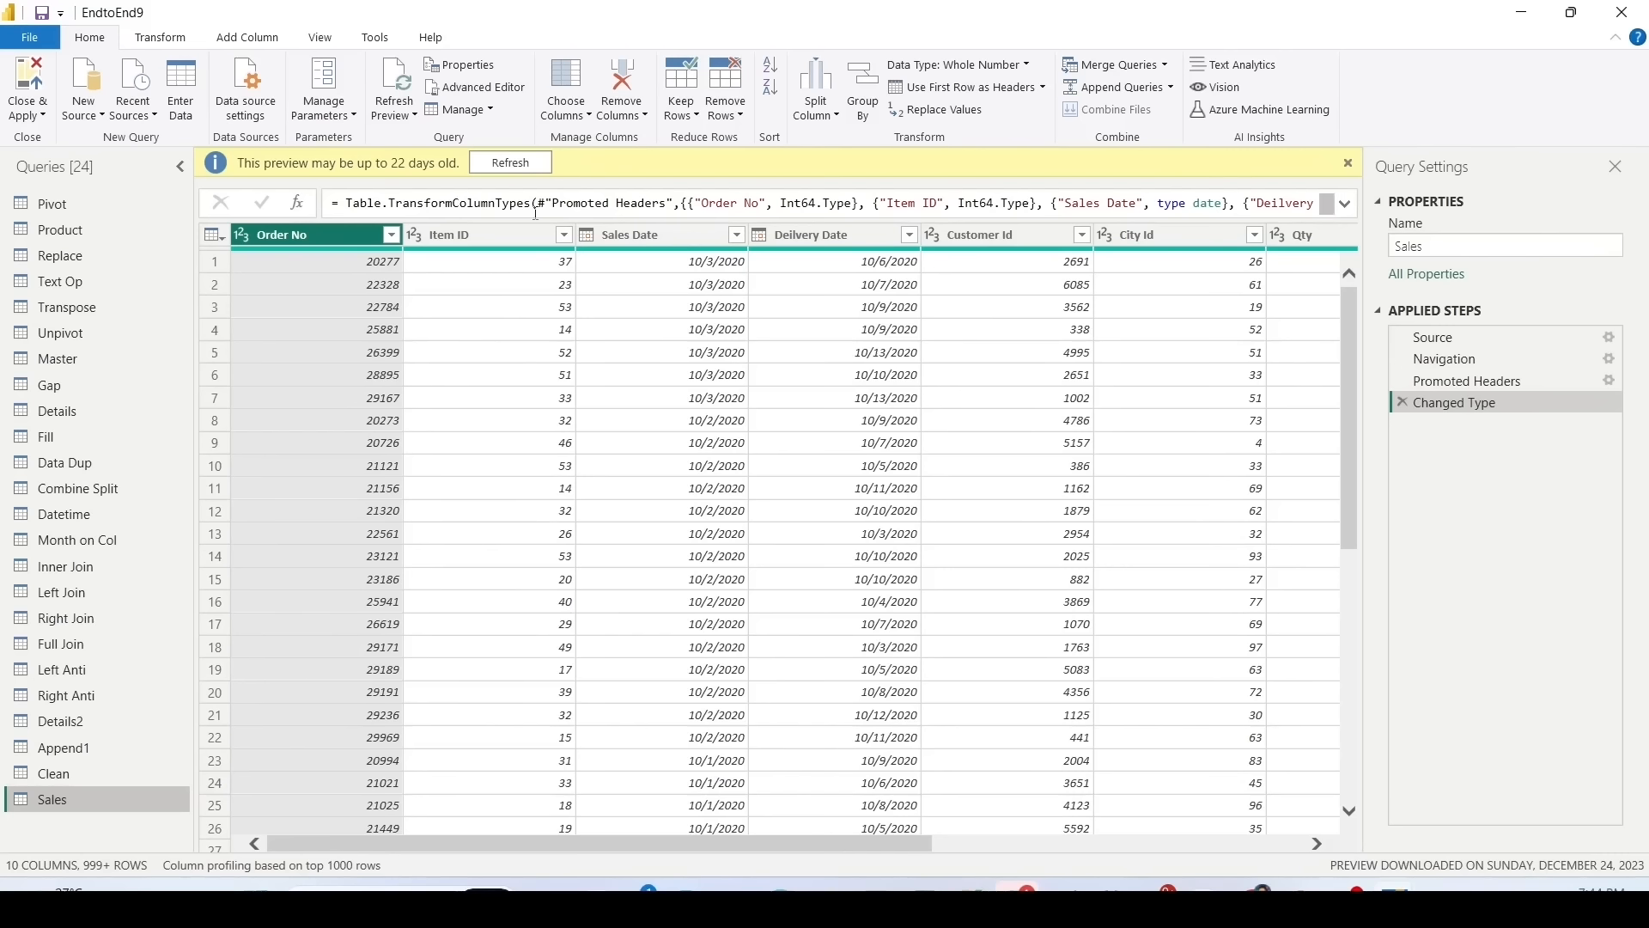
Step: Refresh the Sales query preview and add an index column that starts from 1
{"action": "left_click", "coordinate": [512, 163]}
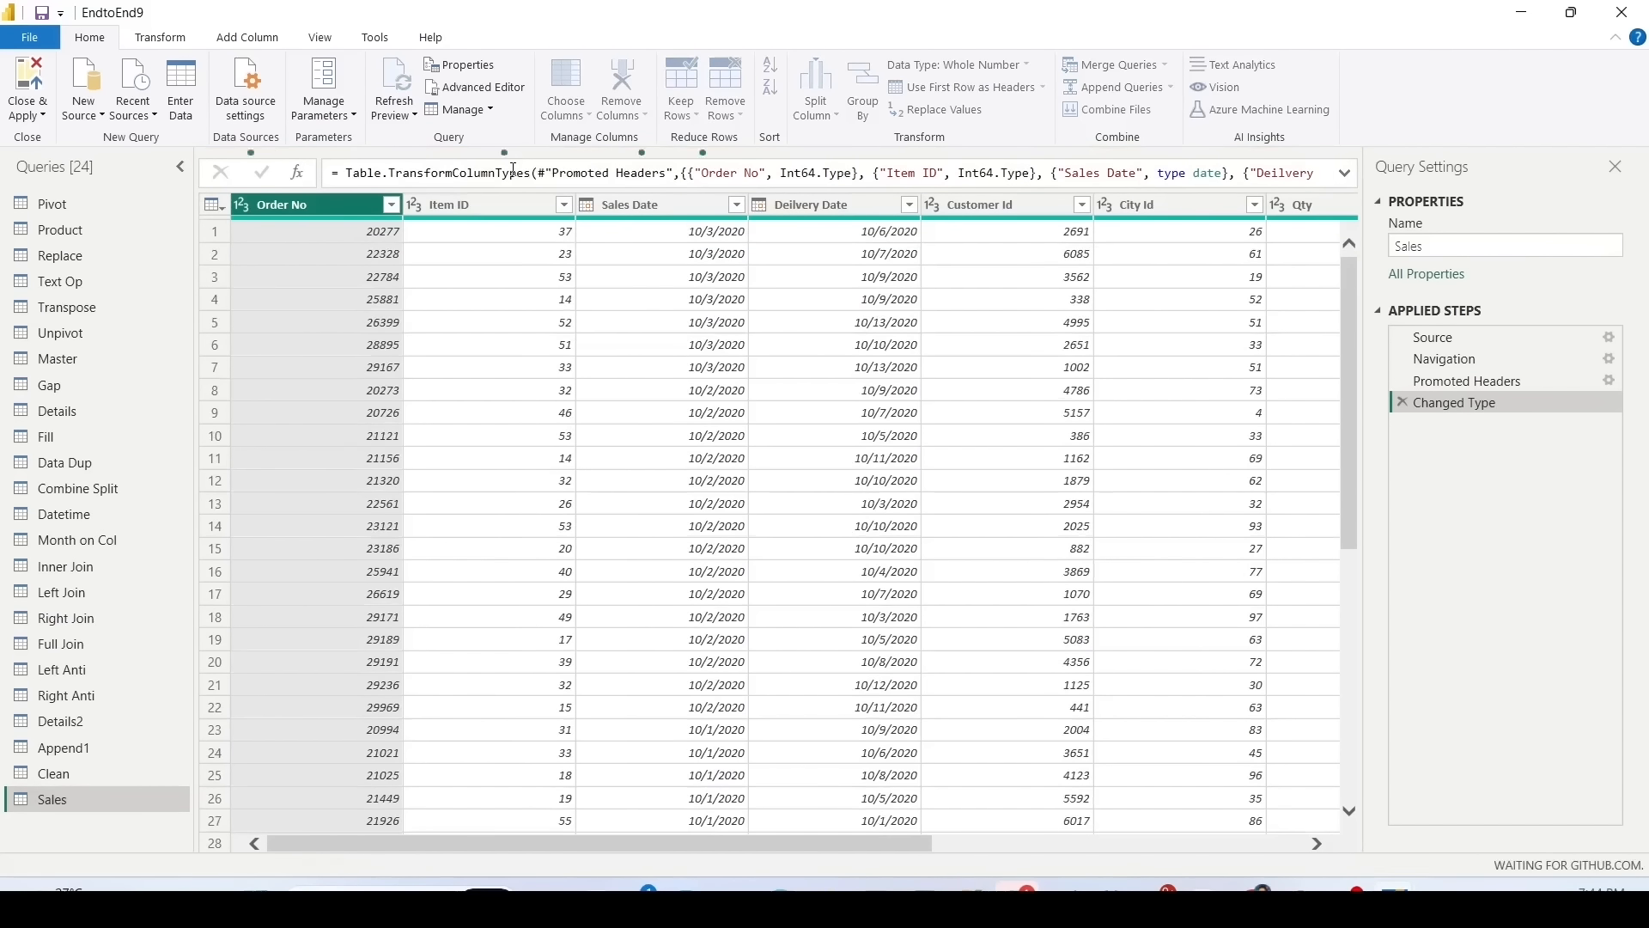
{"action": "left_click_drag", "start_coordinate": [823, 852], "coordinate": [1256, 848]}
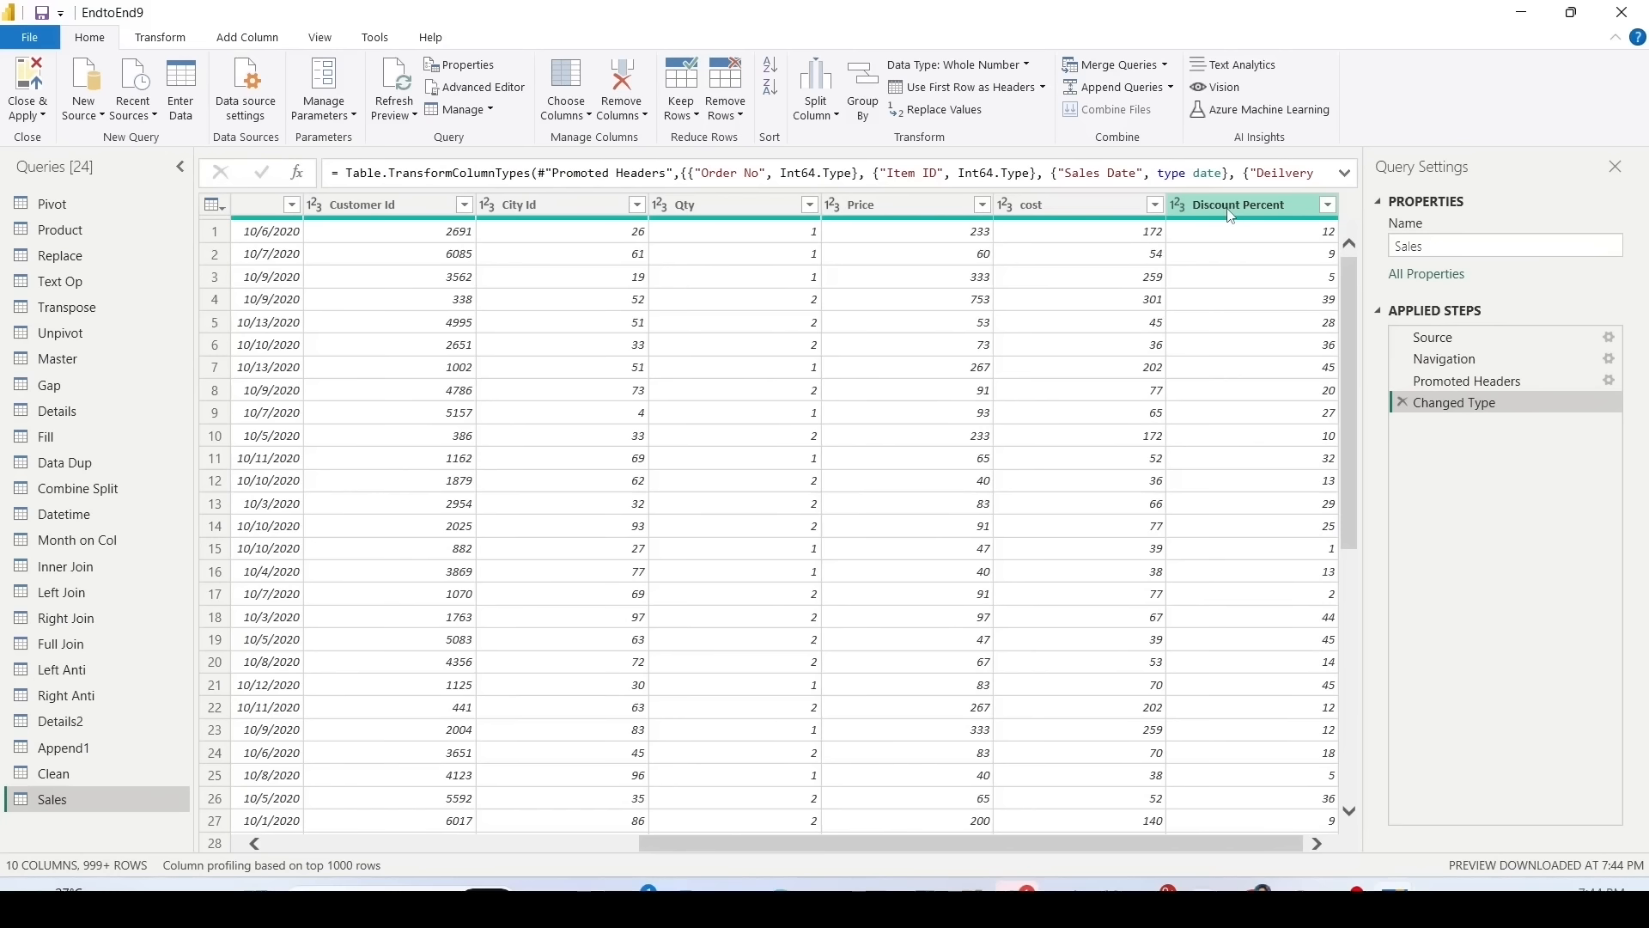
{"action": "left_click", "coordinate": [248, 37]}
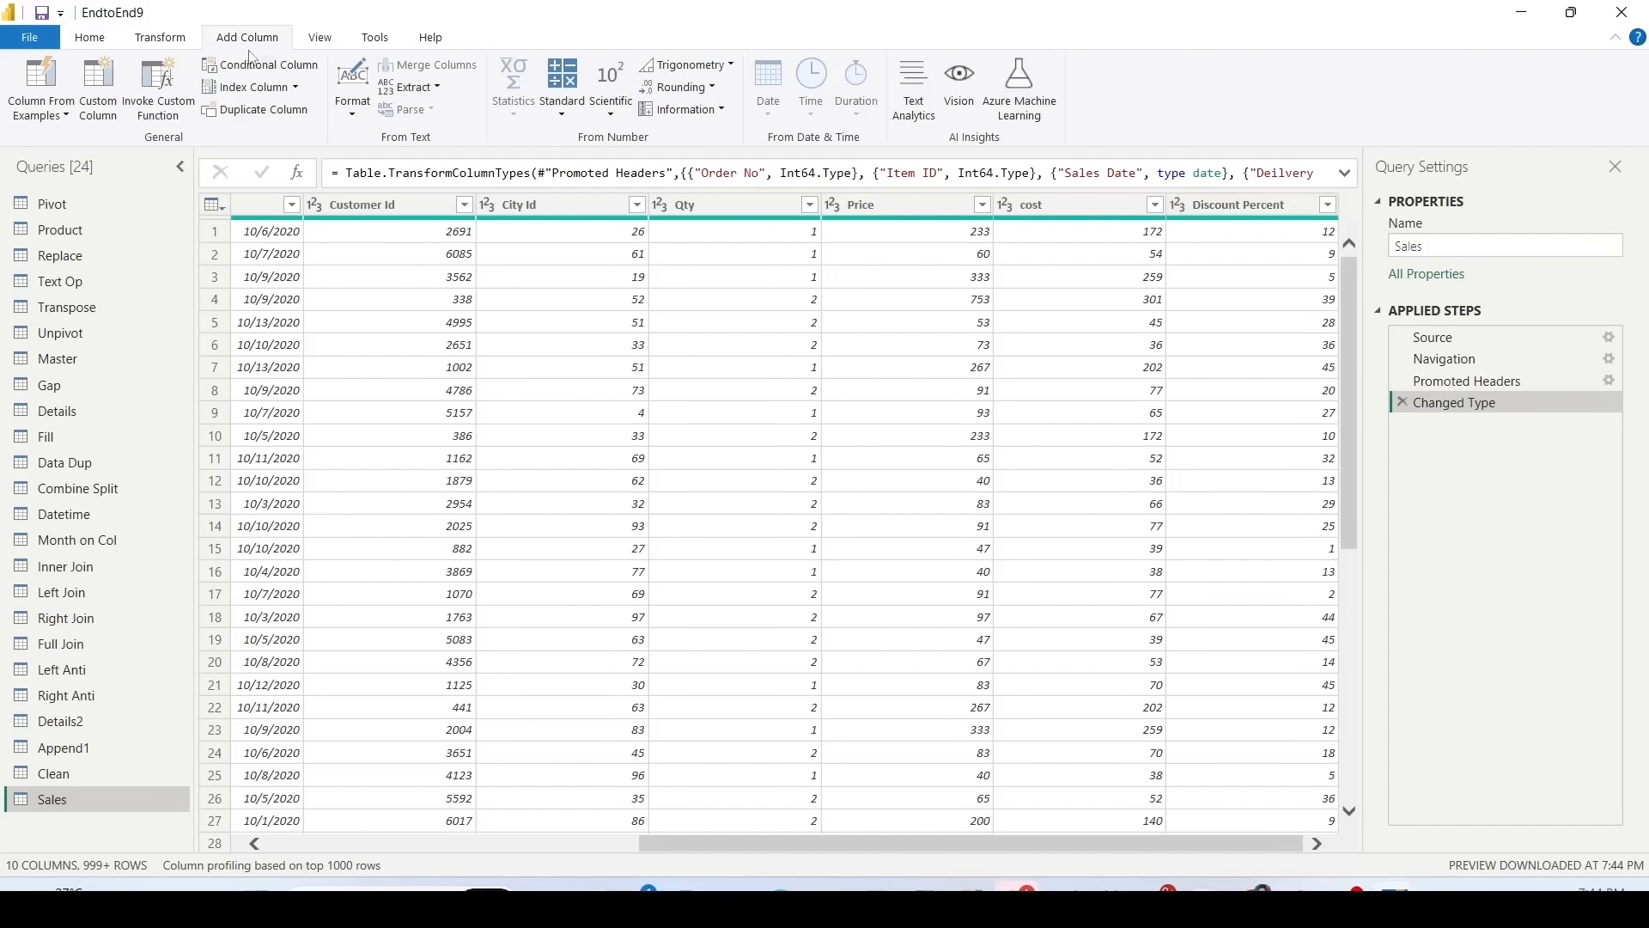
{"action": "left_click", "coordinate": [68, 121]}
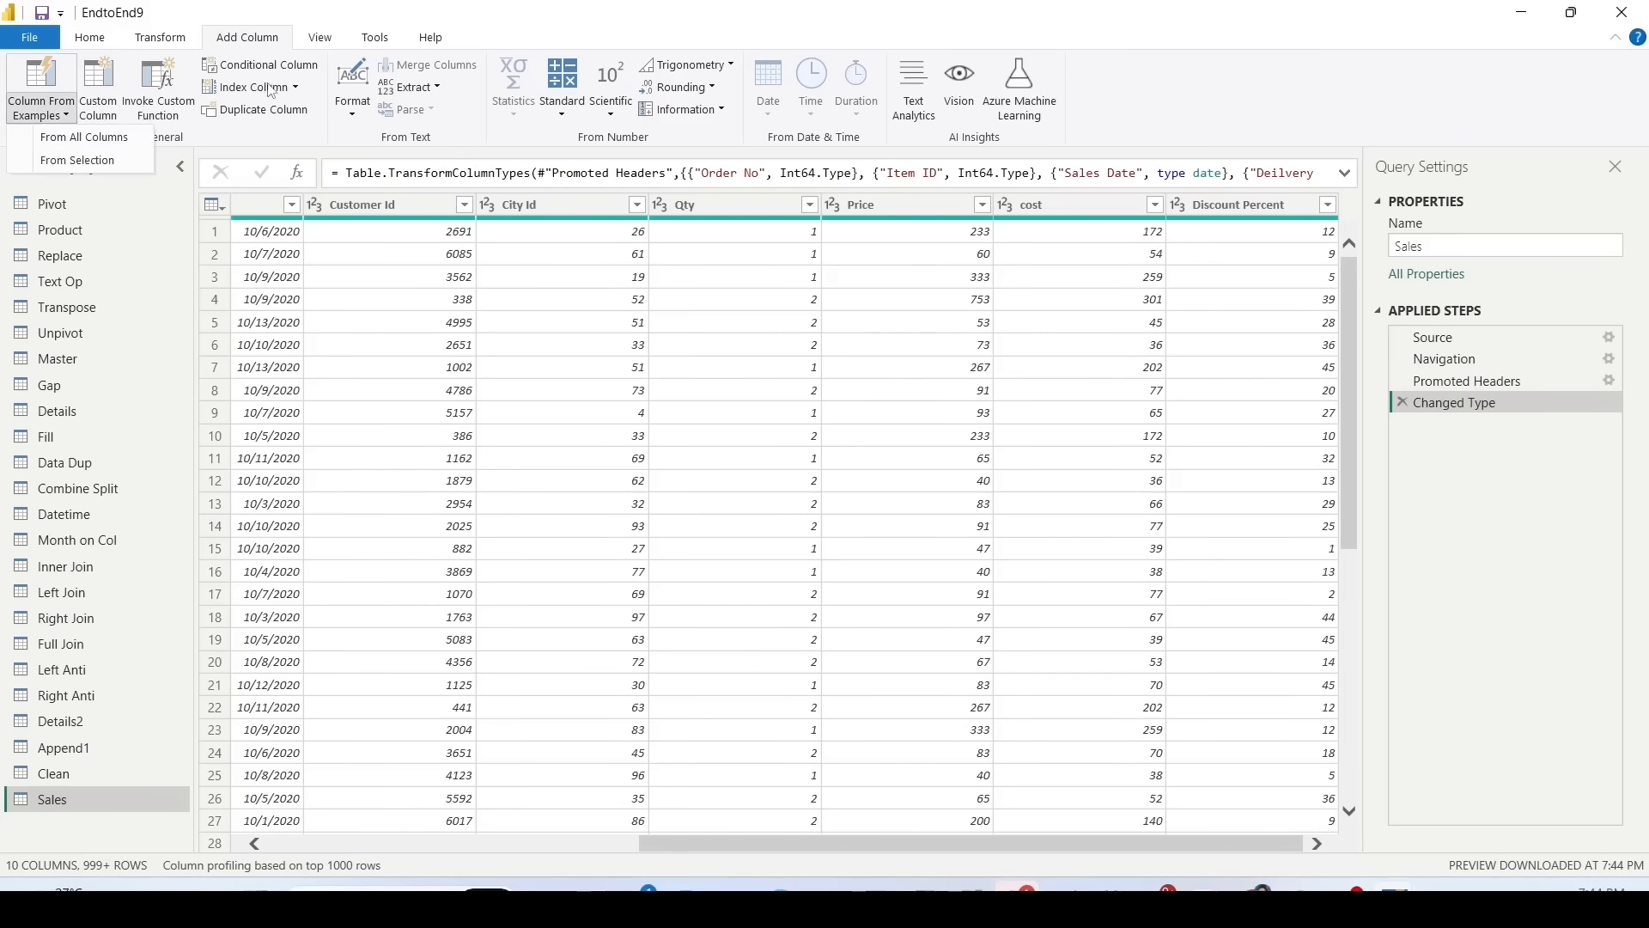
{"action": "left_click", "coordinate": [296, 89]}
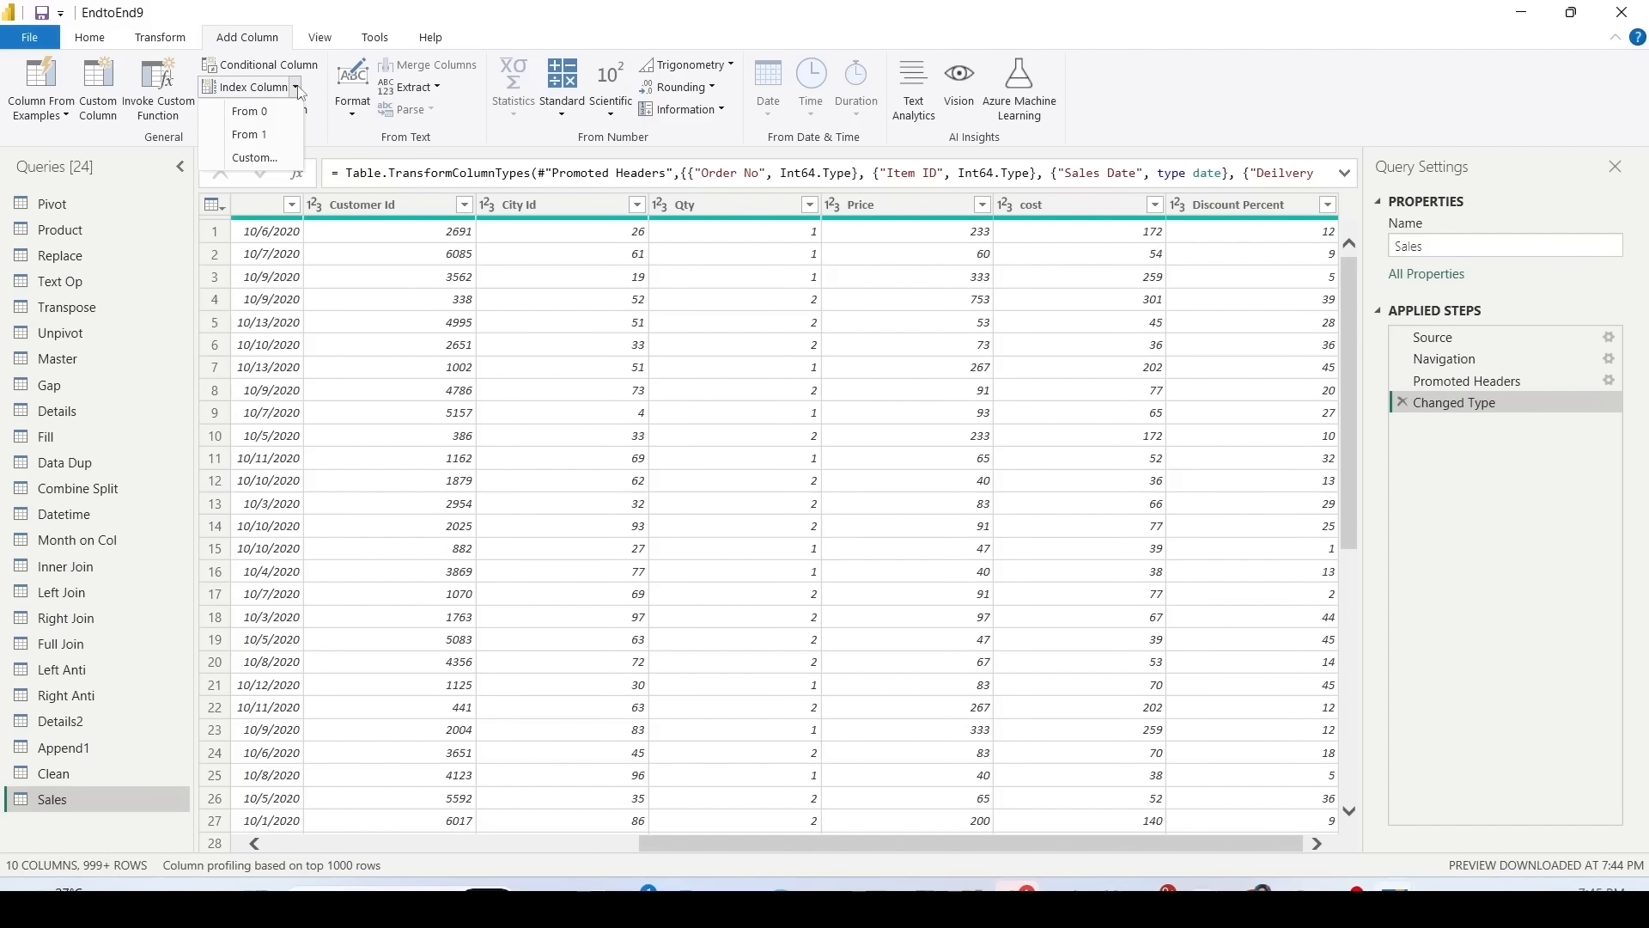
{"action": "left_click", "coordinate": [252, 136]}
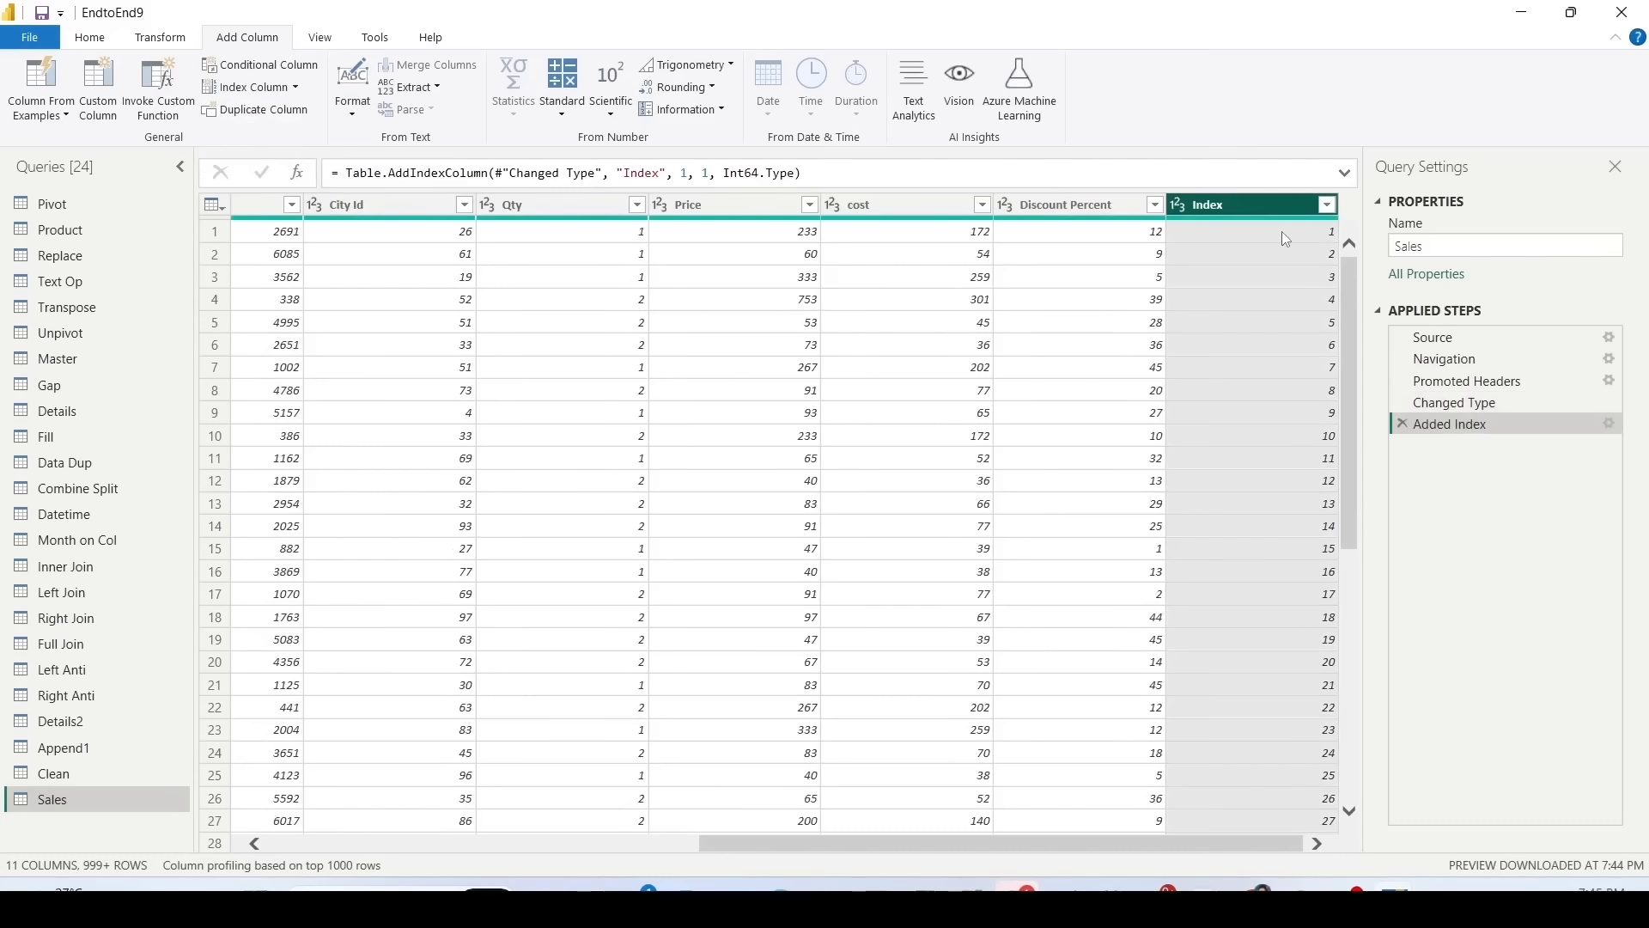
Step: Edit the index column's formula to use an increment of 2 and a starting value of 3
{"action": "left_click", "coordinate": [687, 173]}
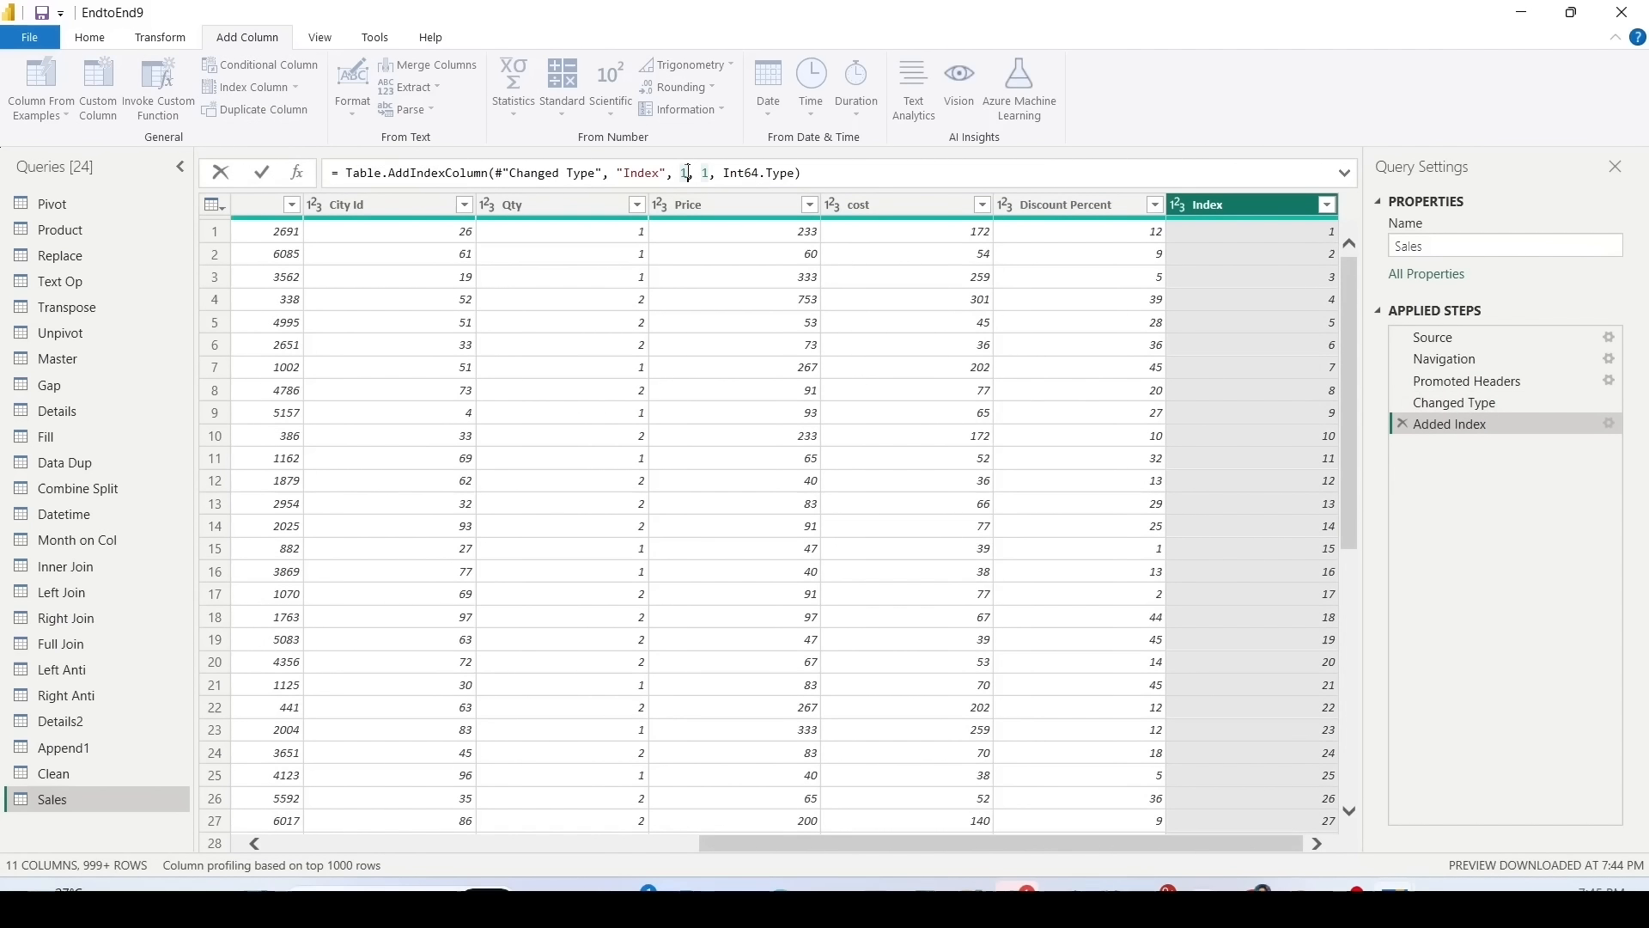
{"action": "double_click", "coordinate": [706, 172]}
{"action": "double_click", "coordinate": [707, 173]}
{"action": "type", "text": "2"}
{"action": "key", "text": "Return"}
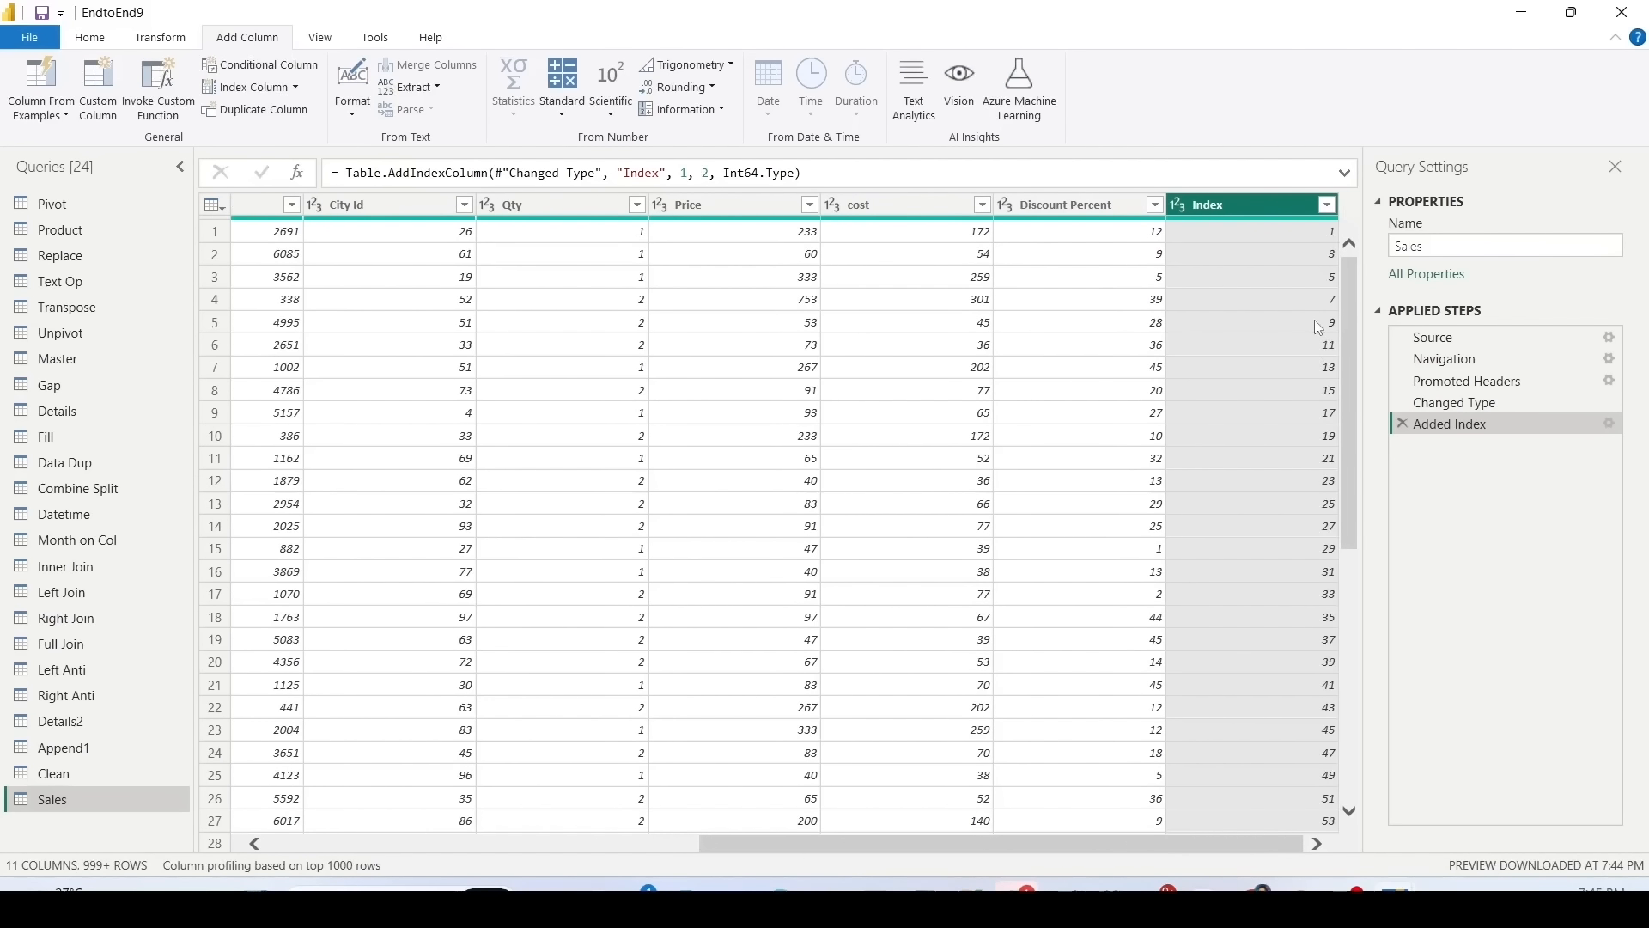
{"action": "double_click", "coordinate": [687, 175]}
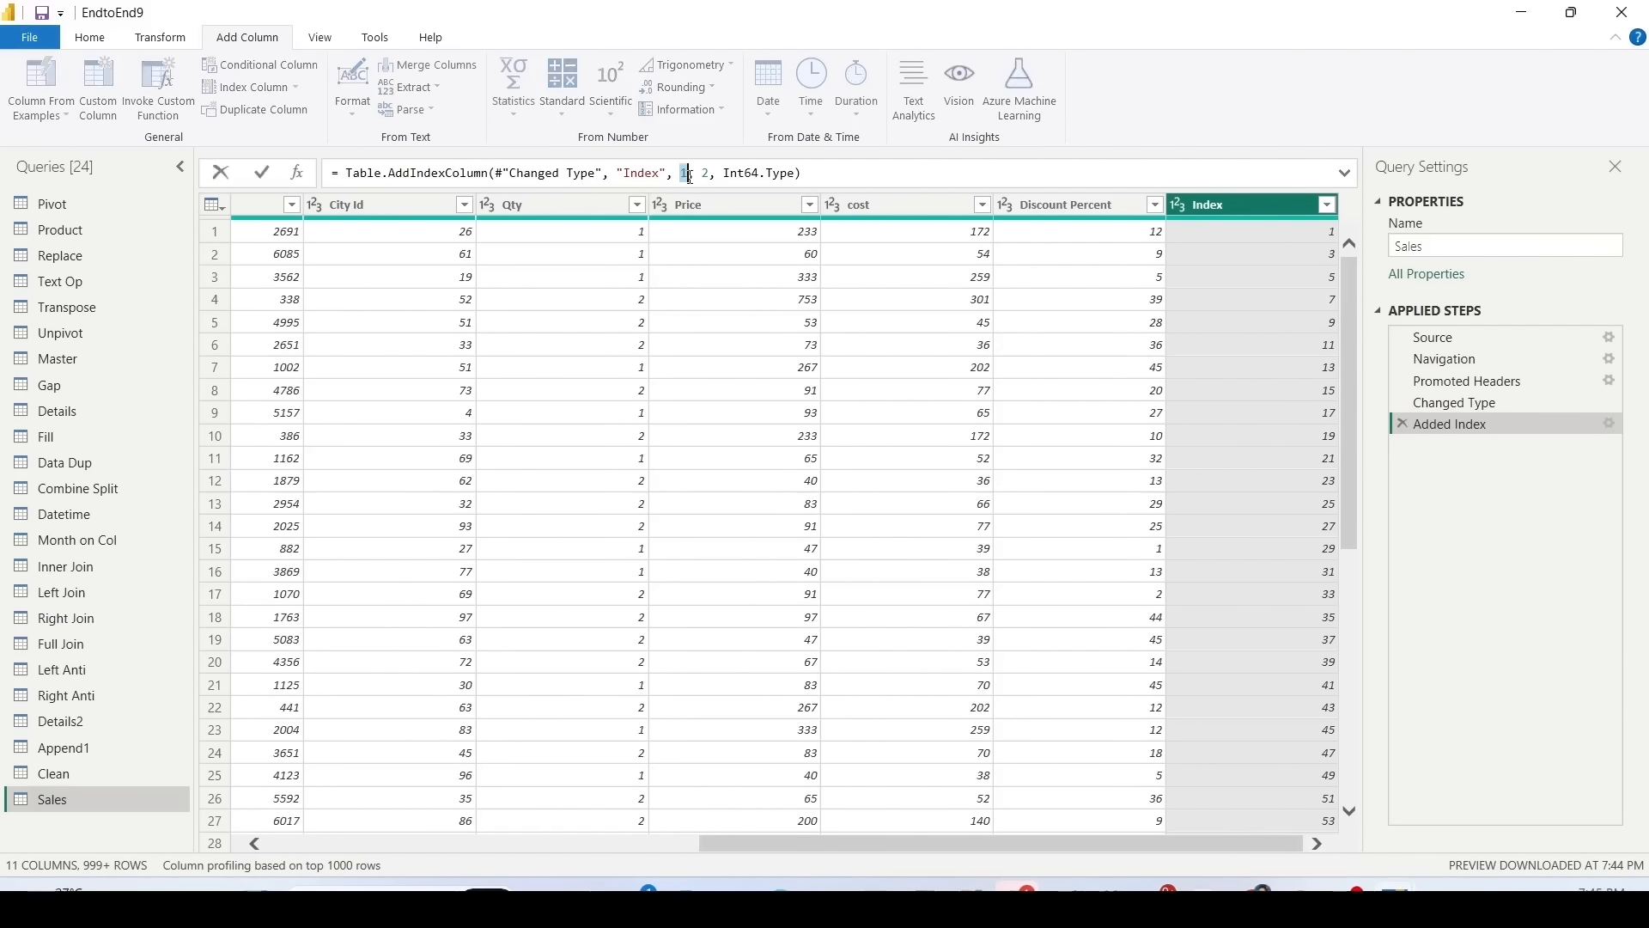
{"action": "type", "text": "3"}
{"action": "key", "text": "Return"}
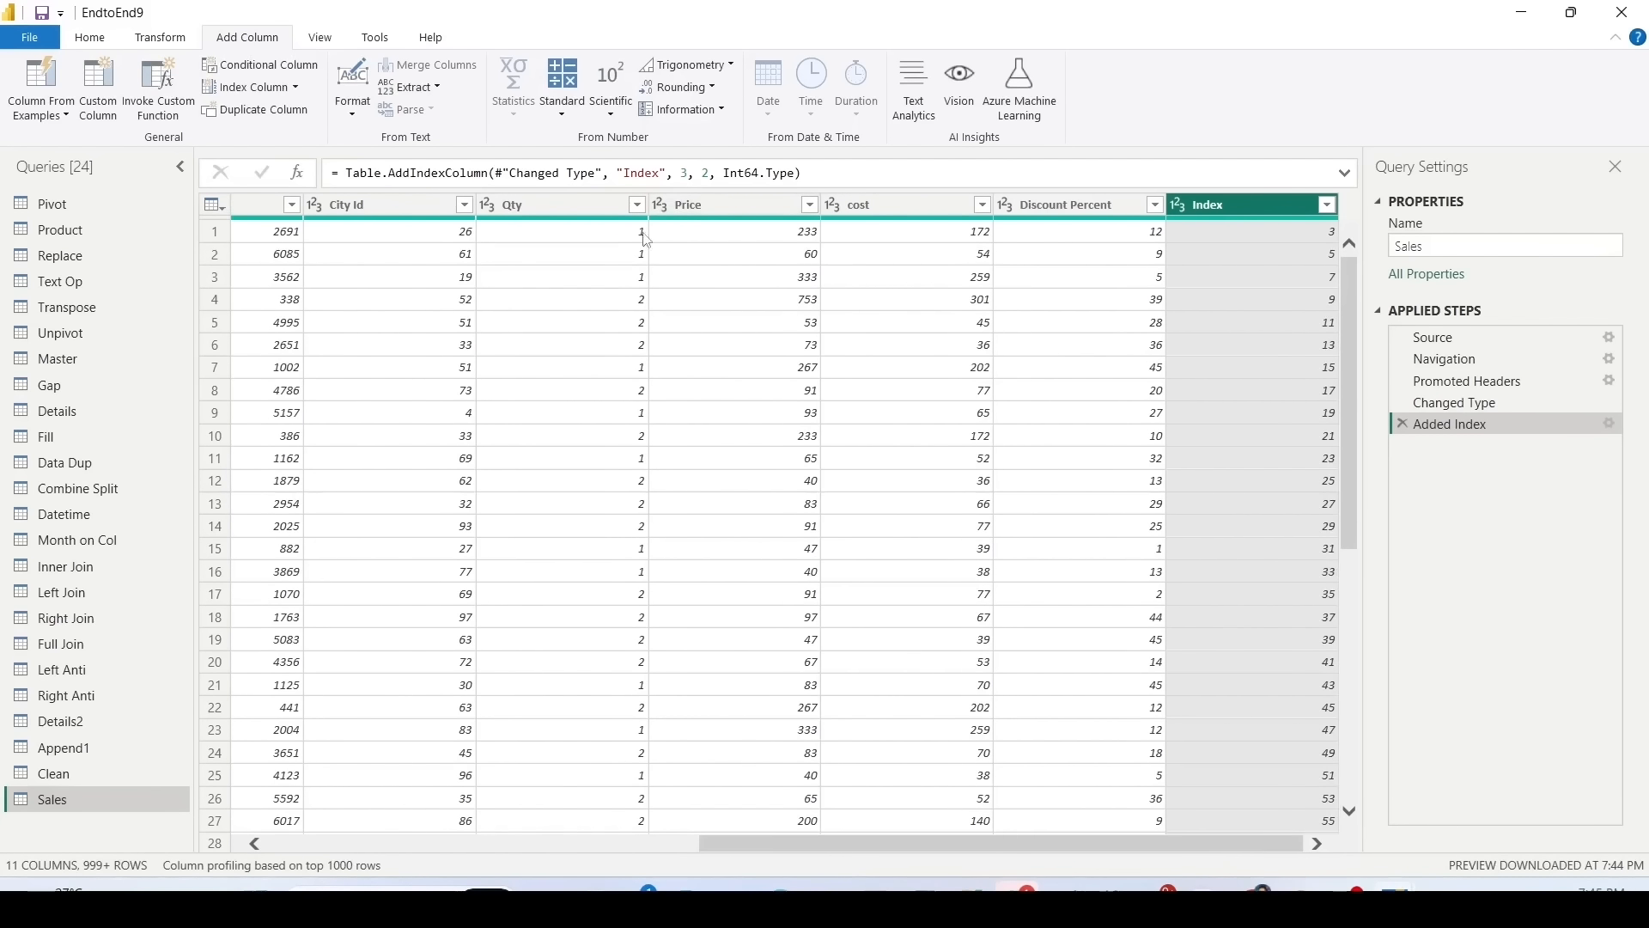
Step: Set both the starting value and the increment in the index column's formula back to 1
{"action": "double_click", "coordinate": [685, 173]}
{"action": "type", "text": "1"}
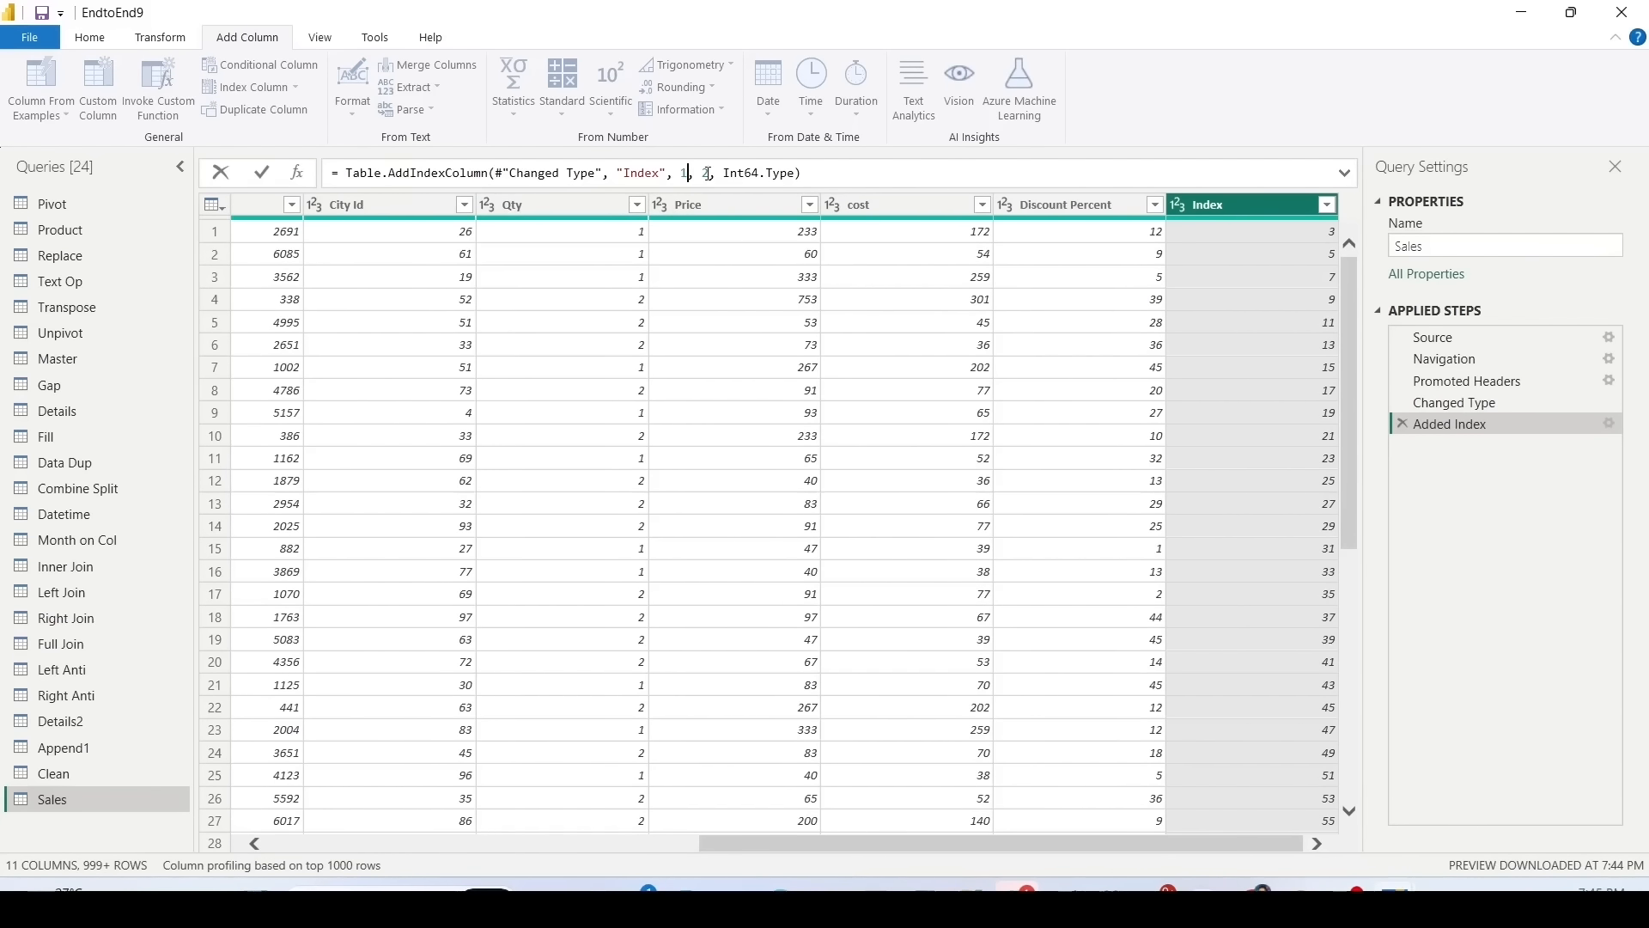
{"action": "double_click", "coordinate": [706, 172]}
{"action": "type", "text": "1"}
{"action": "key", "text": "Return"}
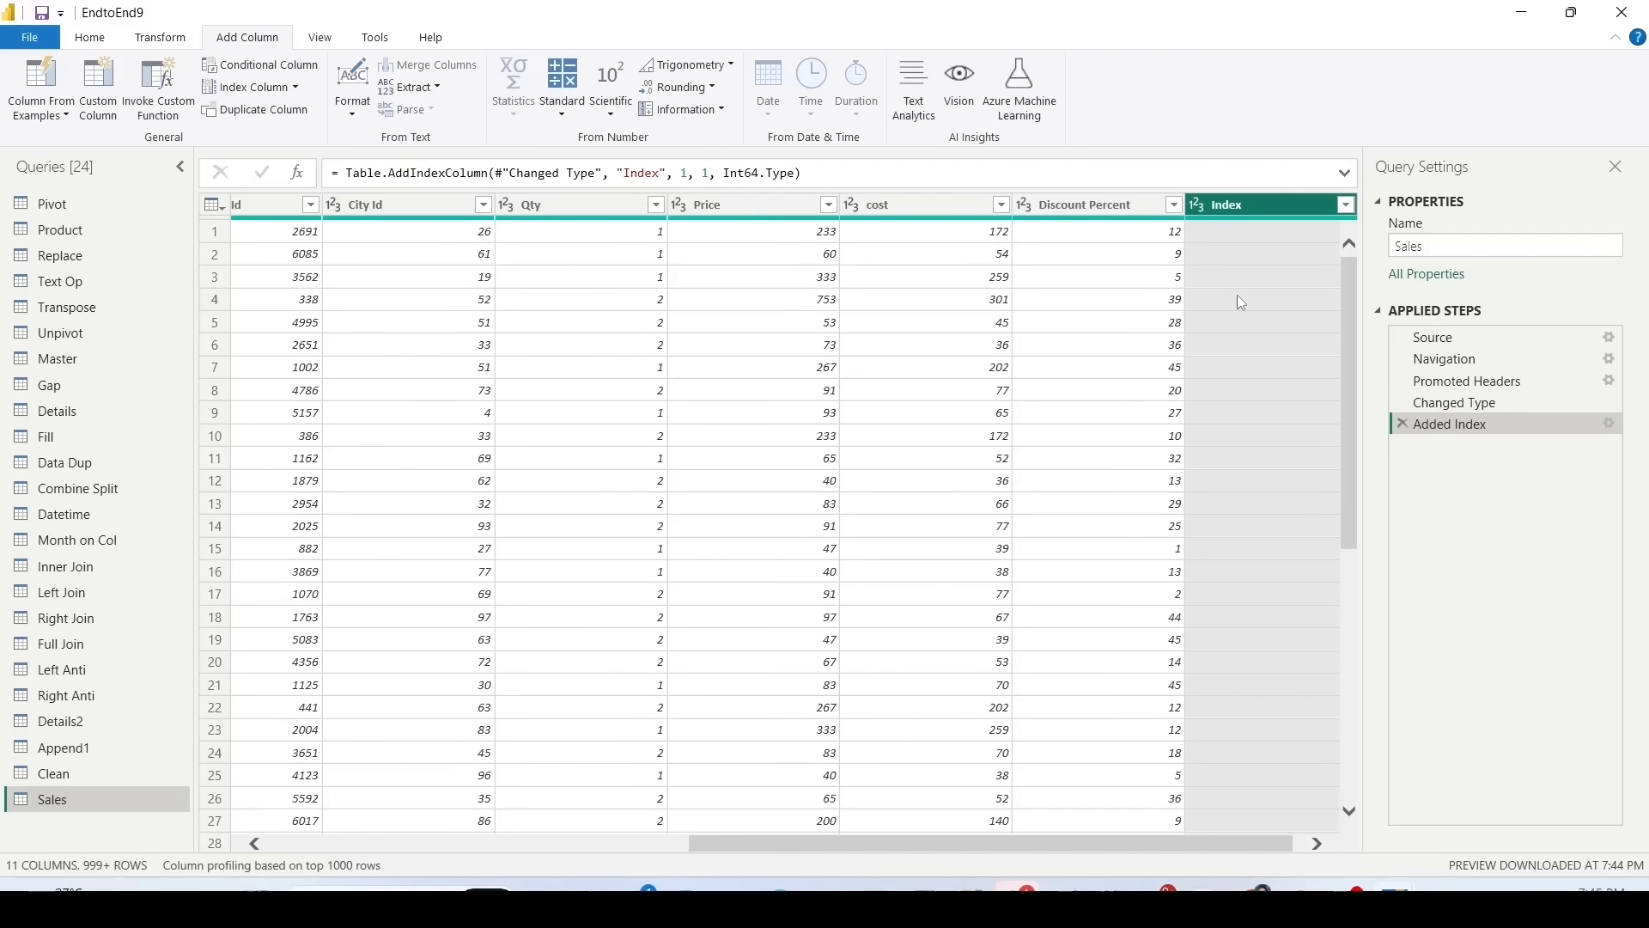
Step: Add a custom column named Gross to the Sales query with the formula [Qty]*[Price]
{"action": "left_click", "coordinate": [100, 120]}
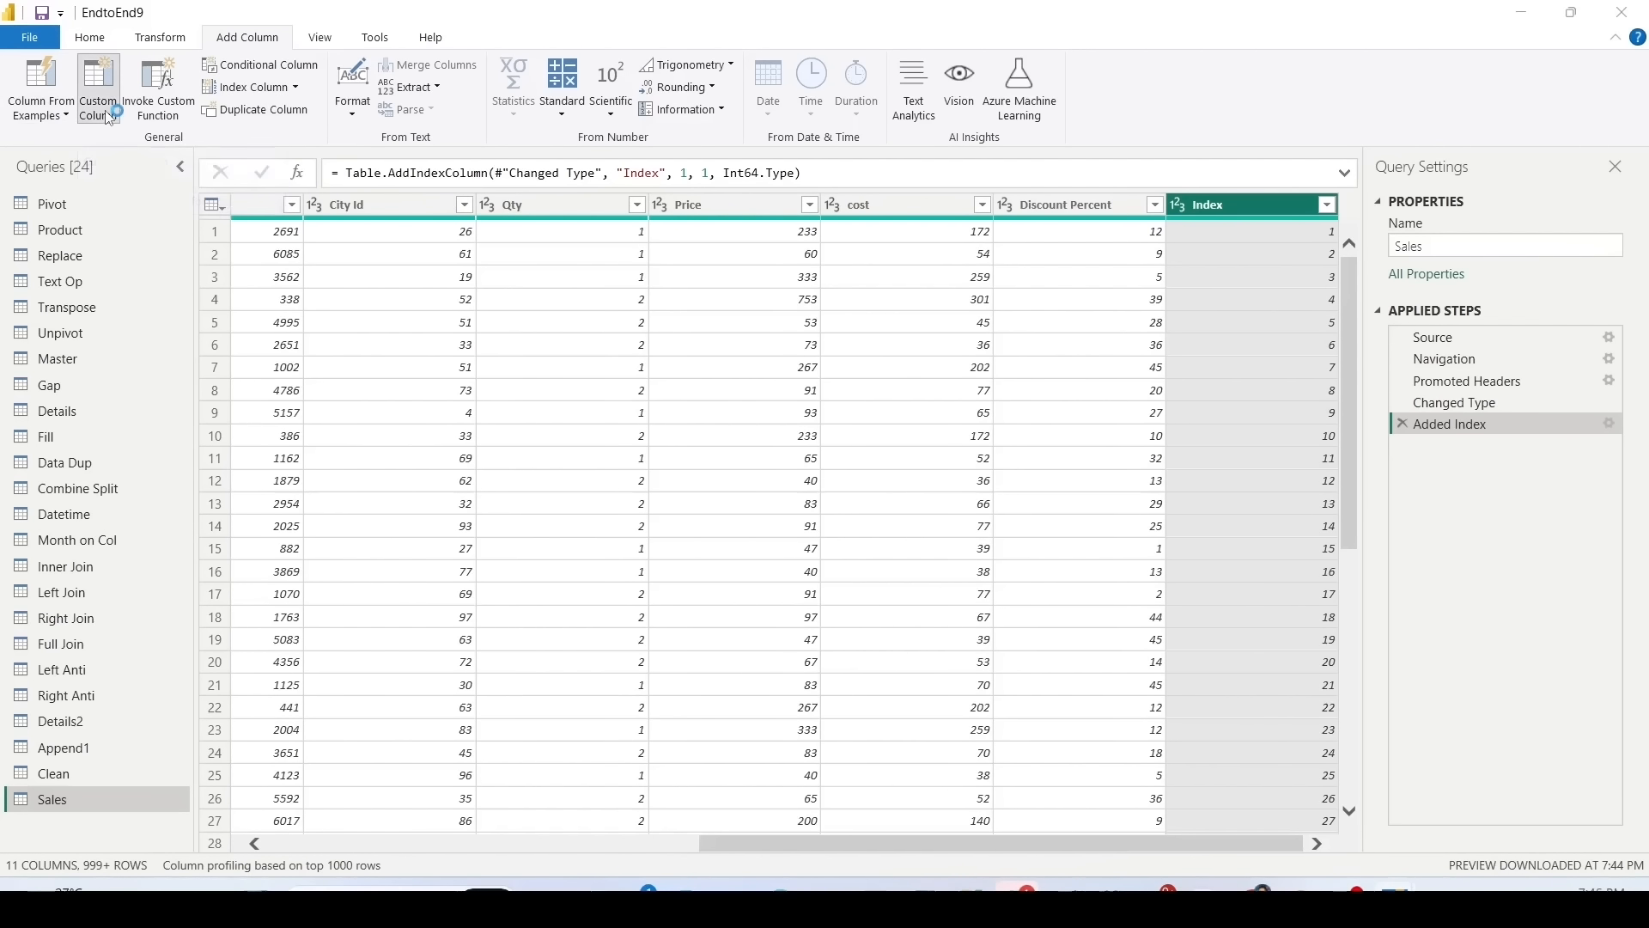
{"action": "type", "text": "Gross"}
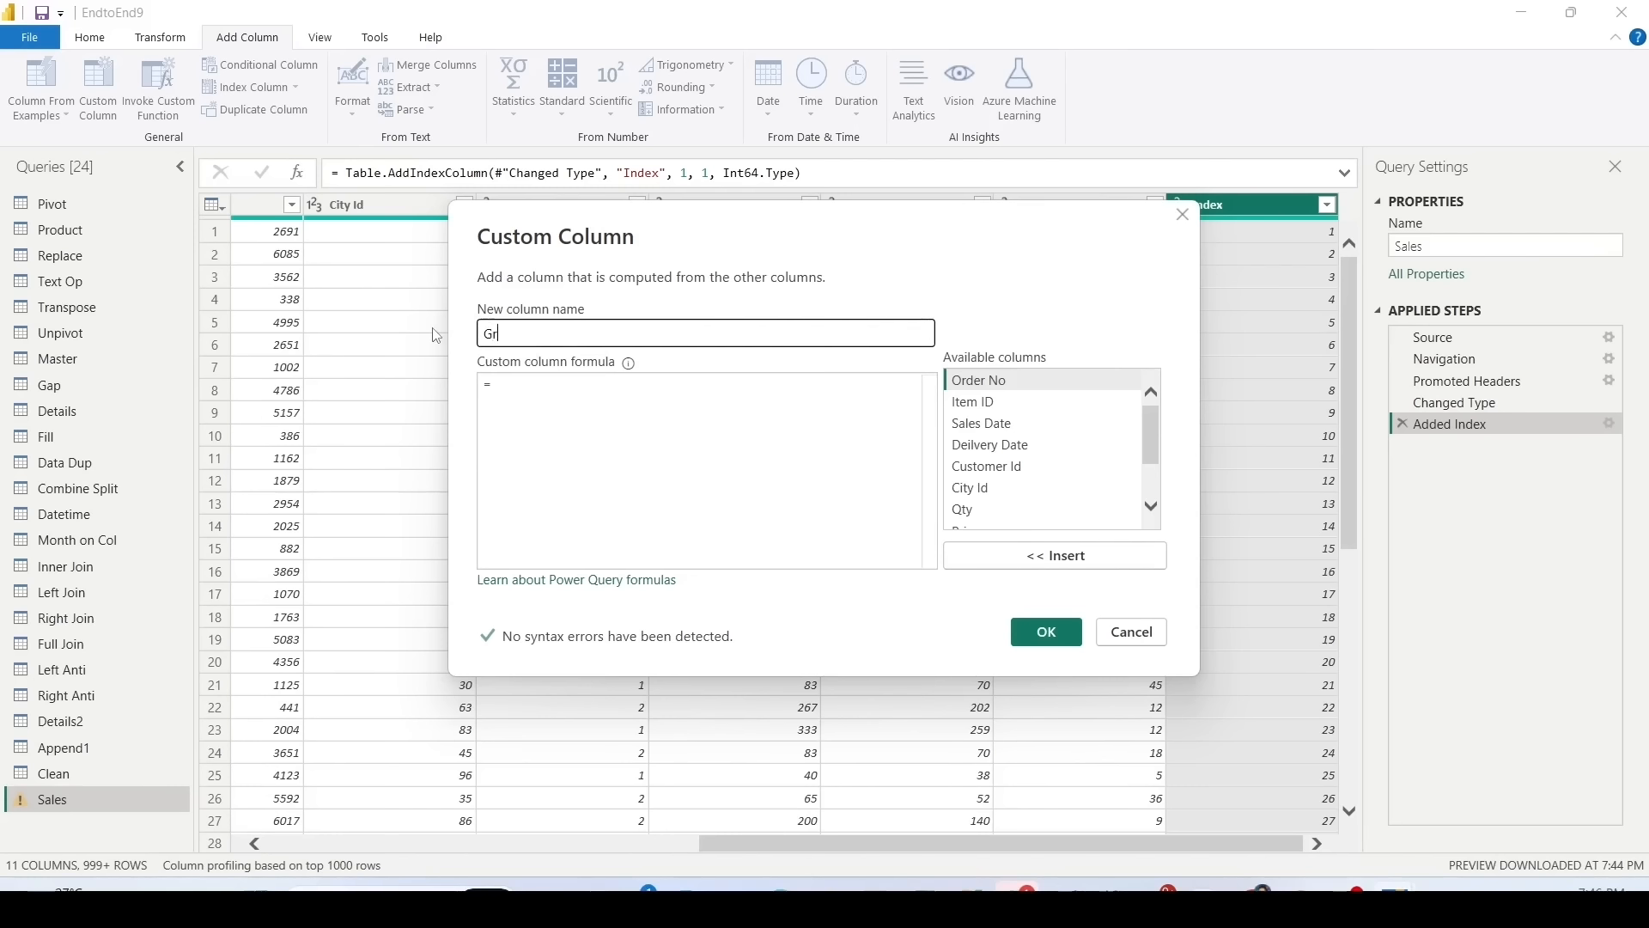
{"action": "left_click", "coordinate": [553, 395]}
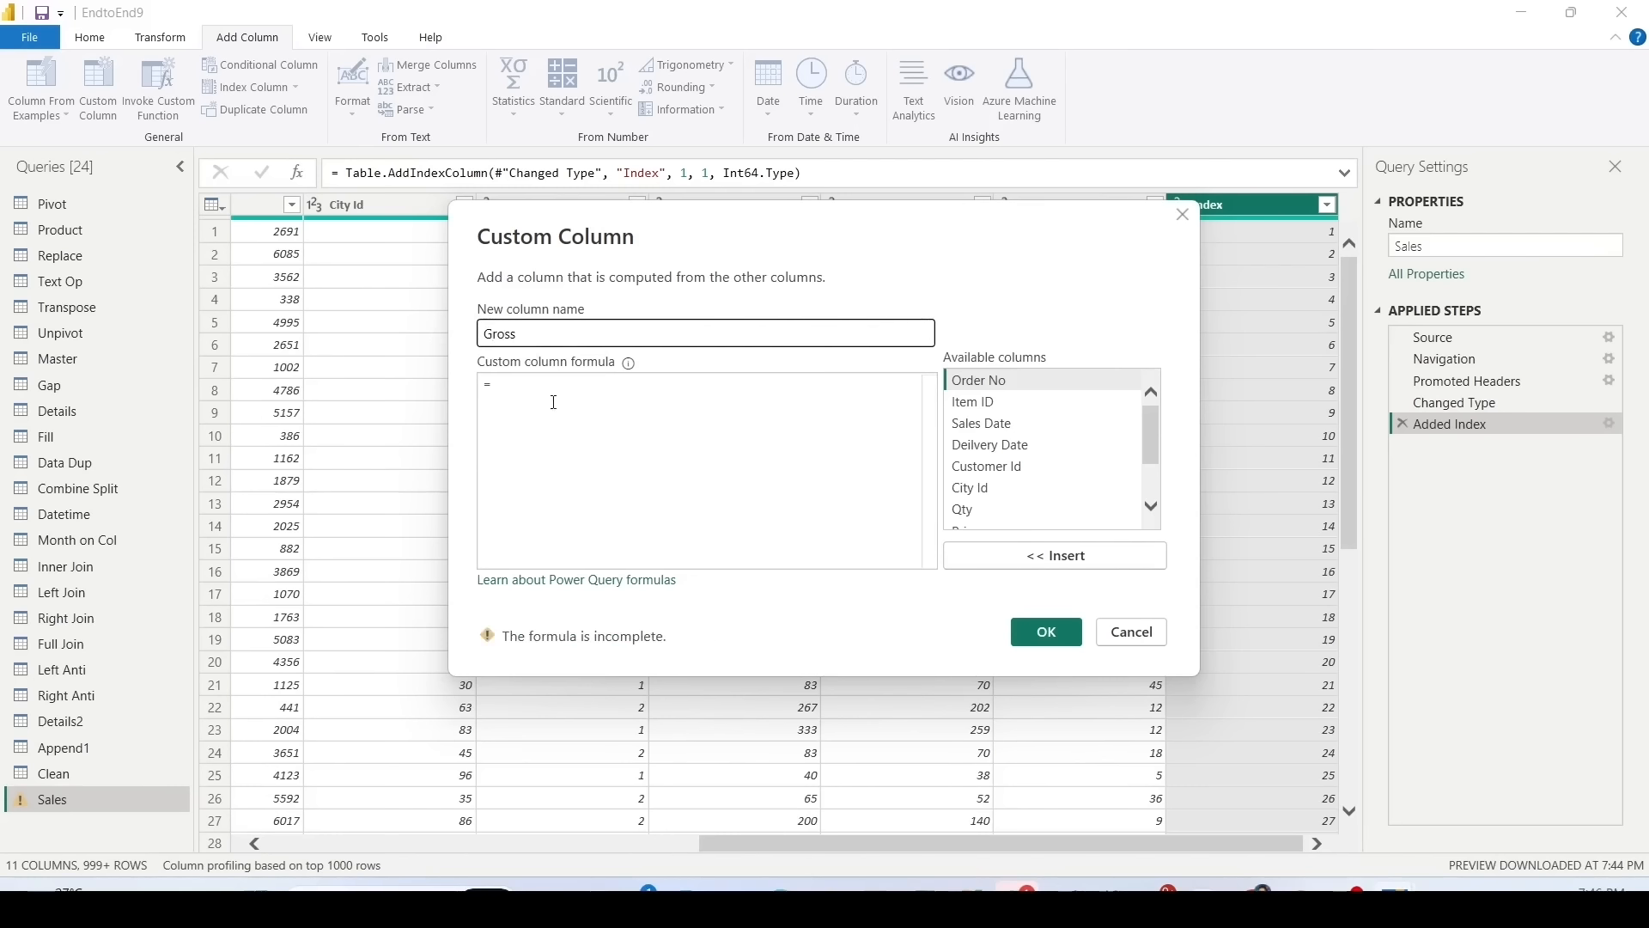
{"action": "double_click", "coordinate": [983, 511]}
{"action": "type", "text": "*[Price]"}
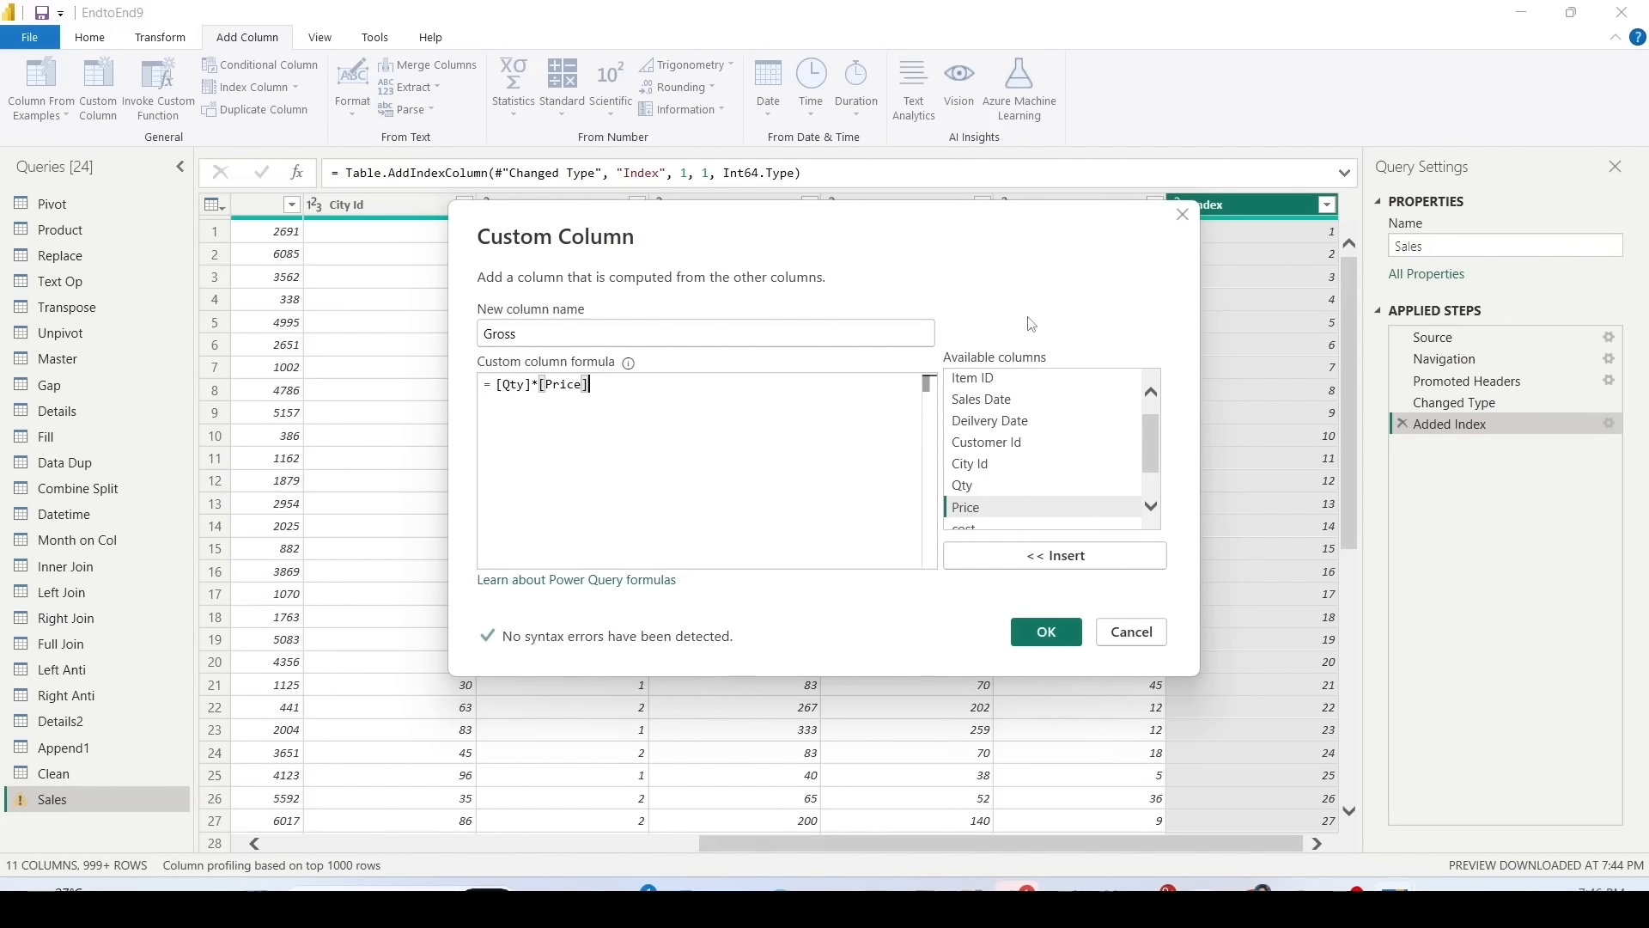
{"action": "left_click", "coordinate": [1049, 632]}
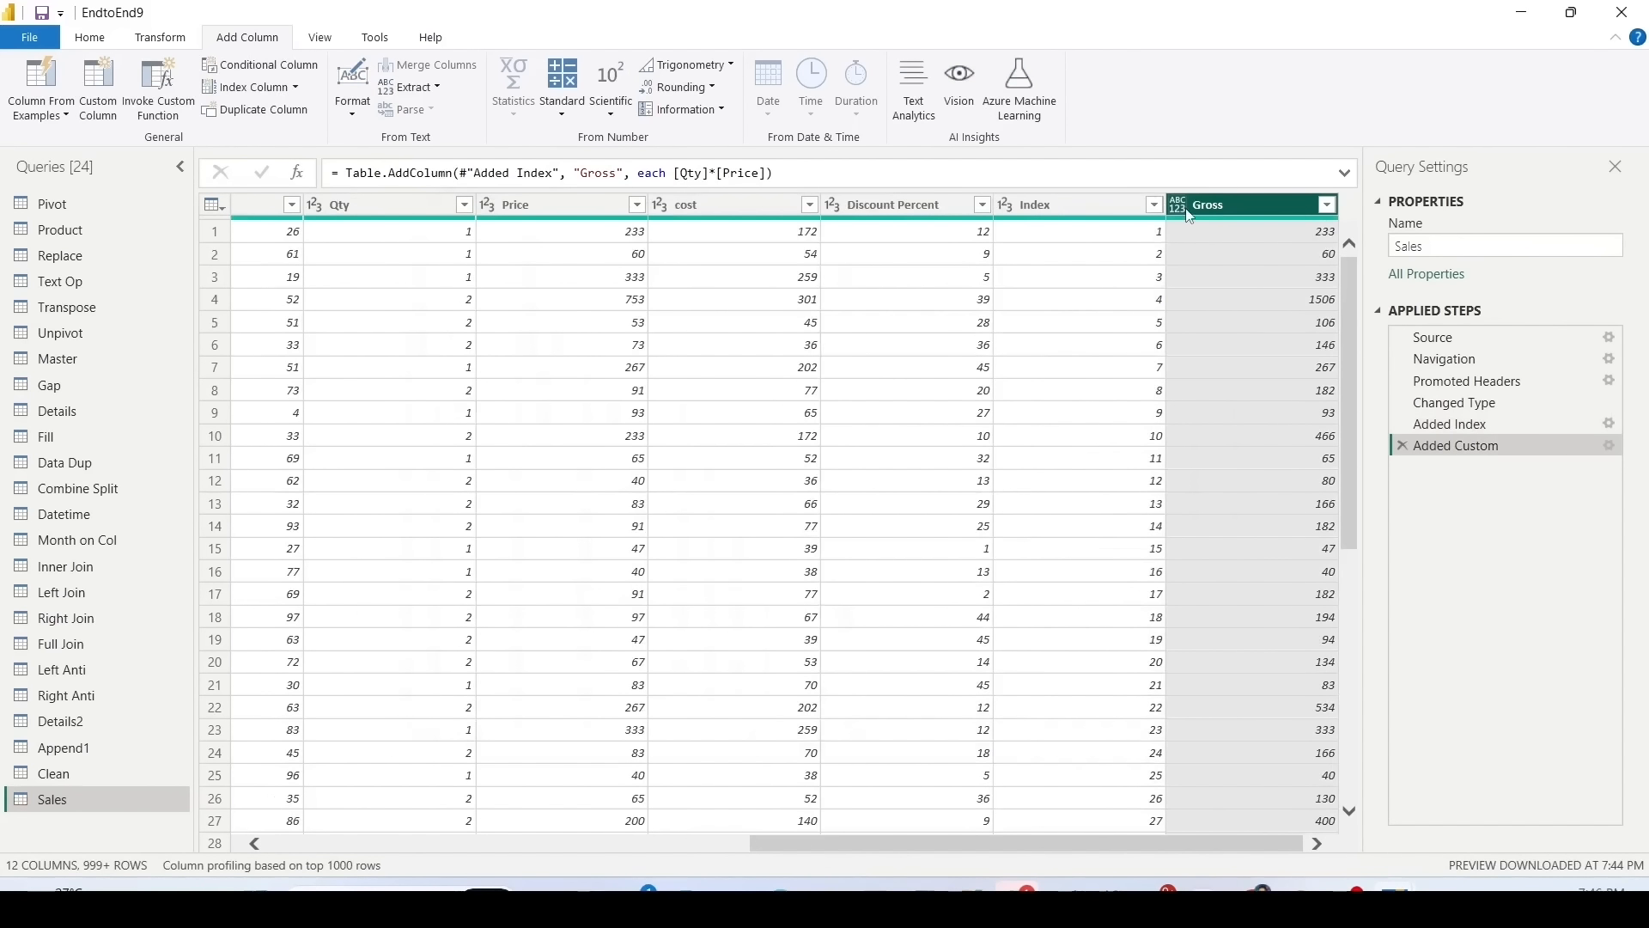
Step: Give the Gross column a decimal number type by adding "type number" as the last argument of its Table.AddColumn formula
{"action": "left_click", "coordinate": [1063, 218]}
{"action": "left_click", "coordinate": [773, 176]}
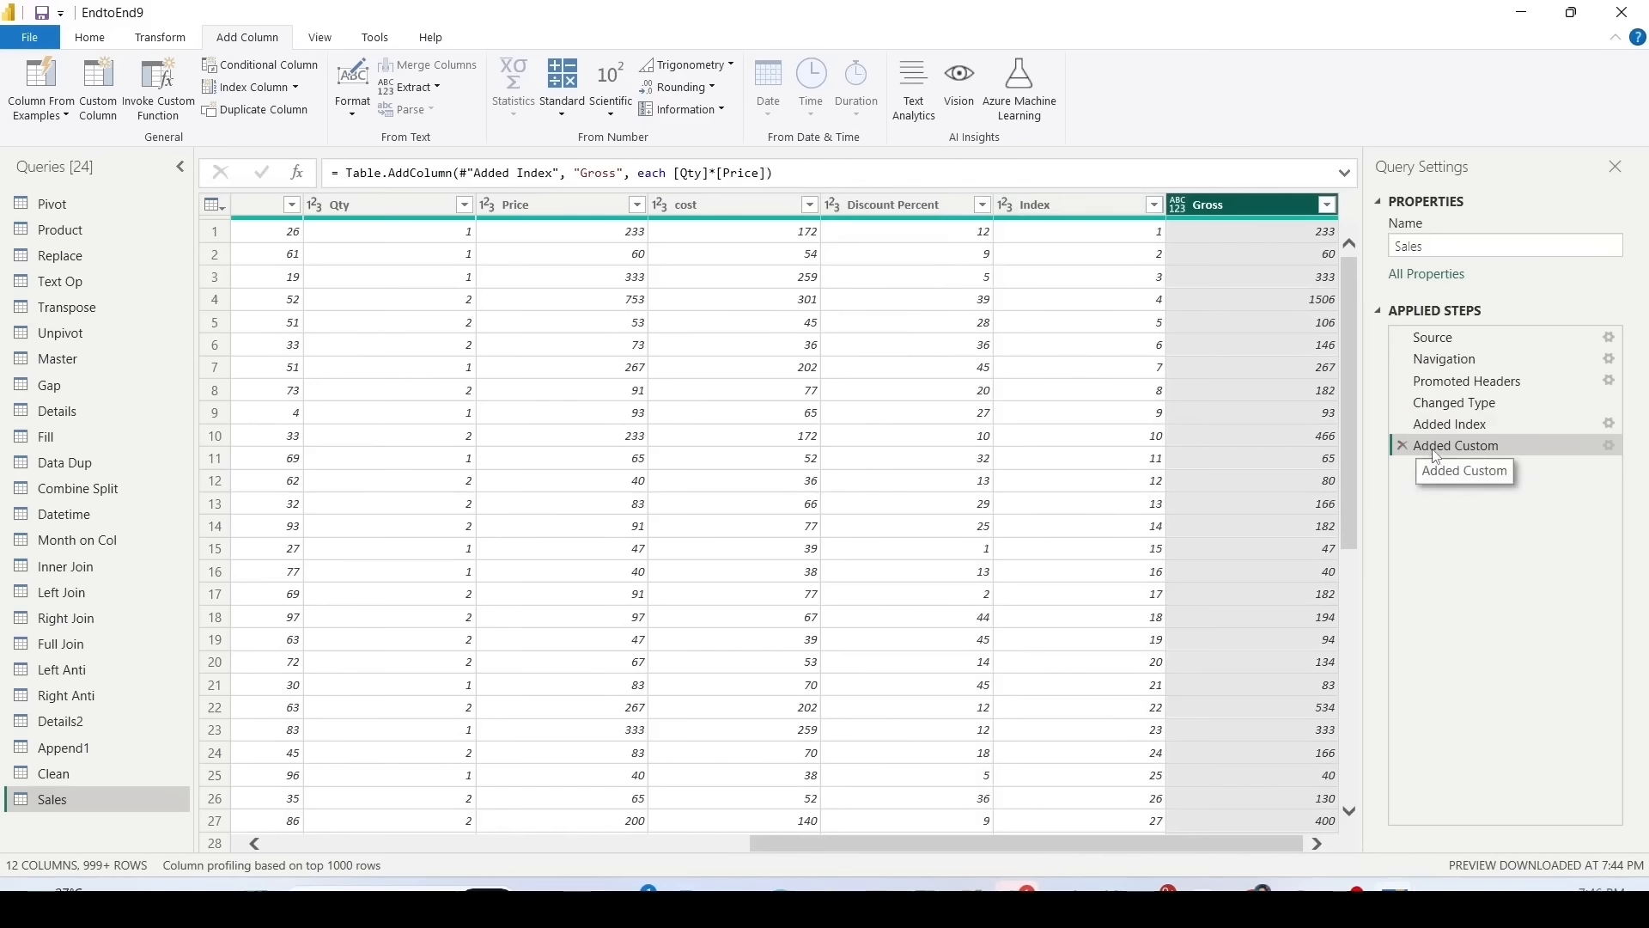
{"action": "left_click", "coordinate": [769, 178]}
{"action": "type", "text": ", t"}
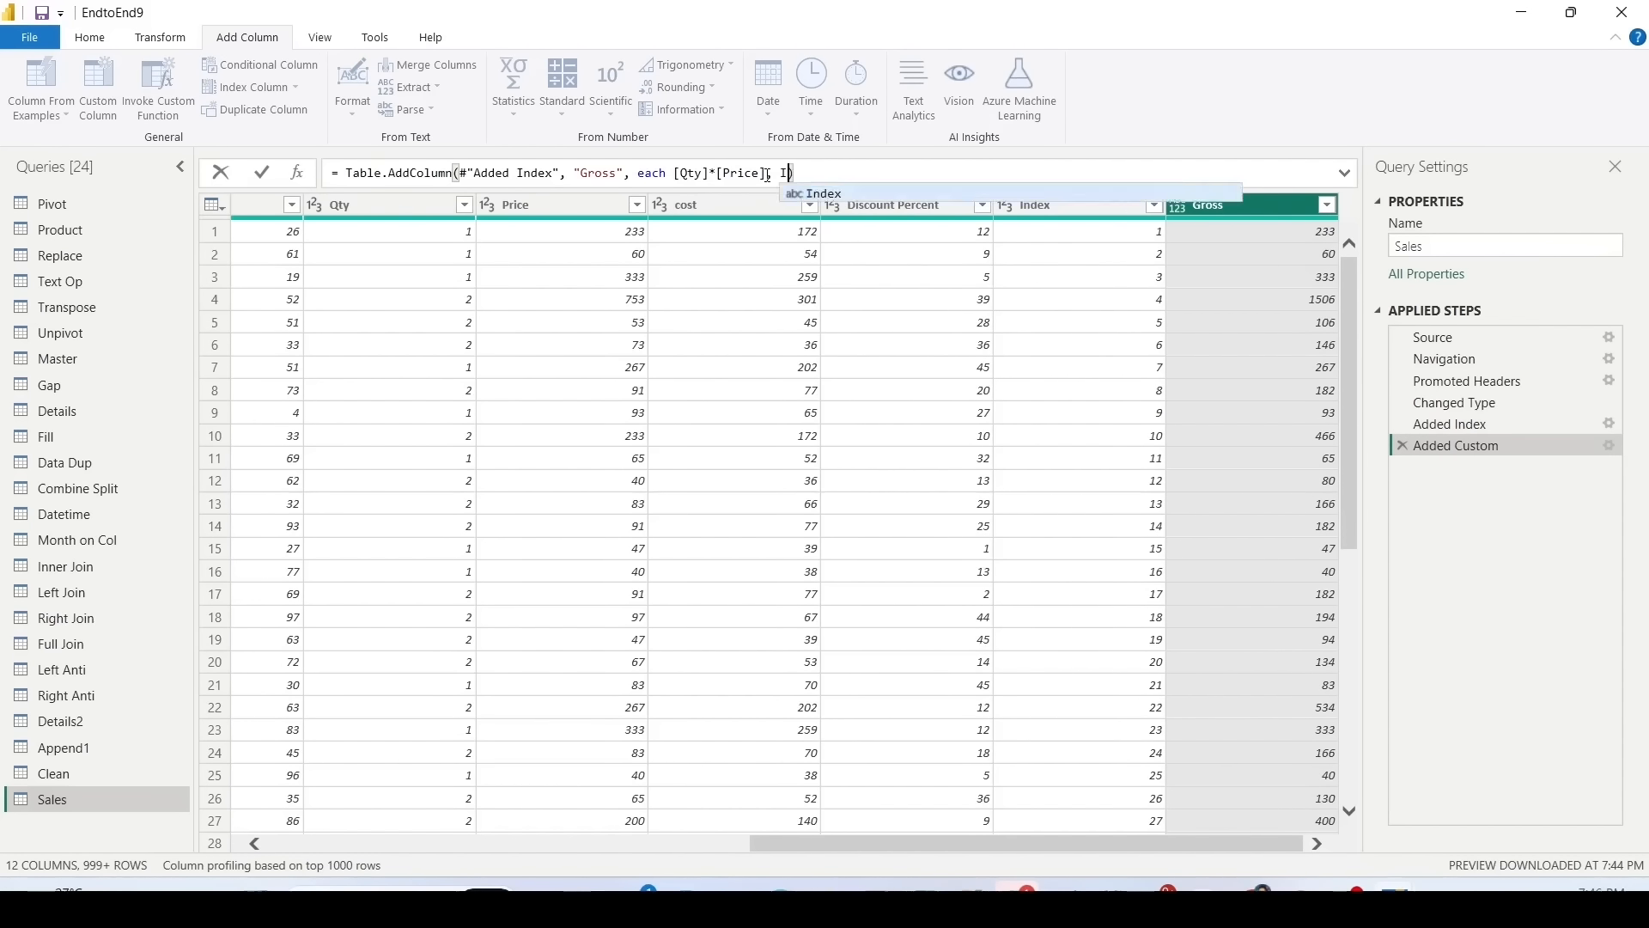
{"action": "key", "text": "BackSpace"}
{"action": "type", "text": "type"}
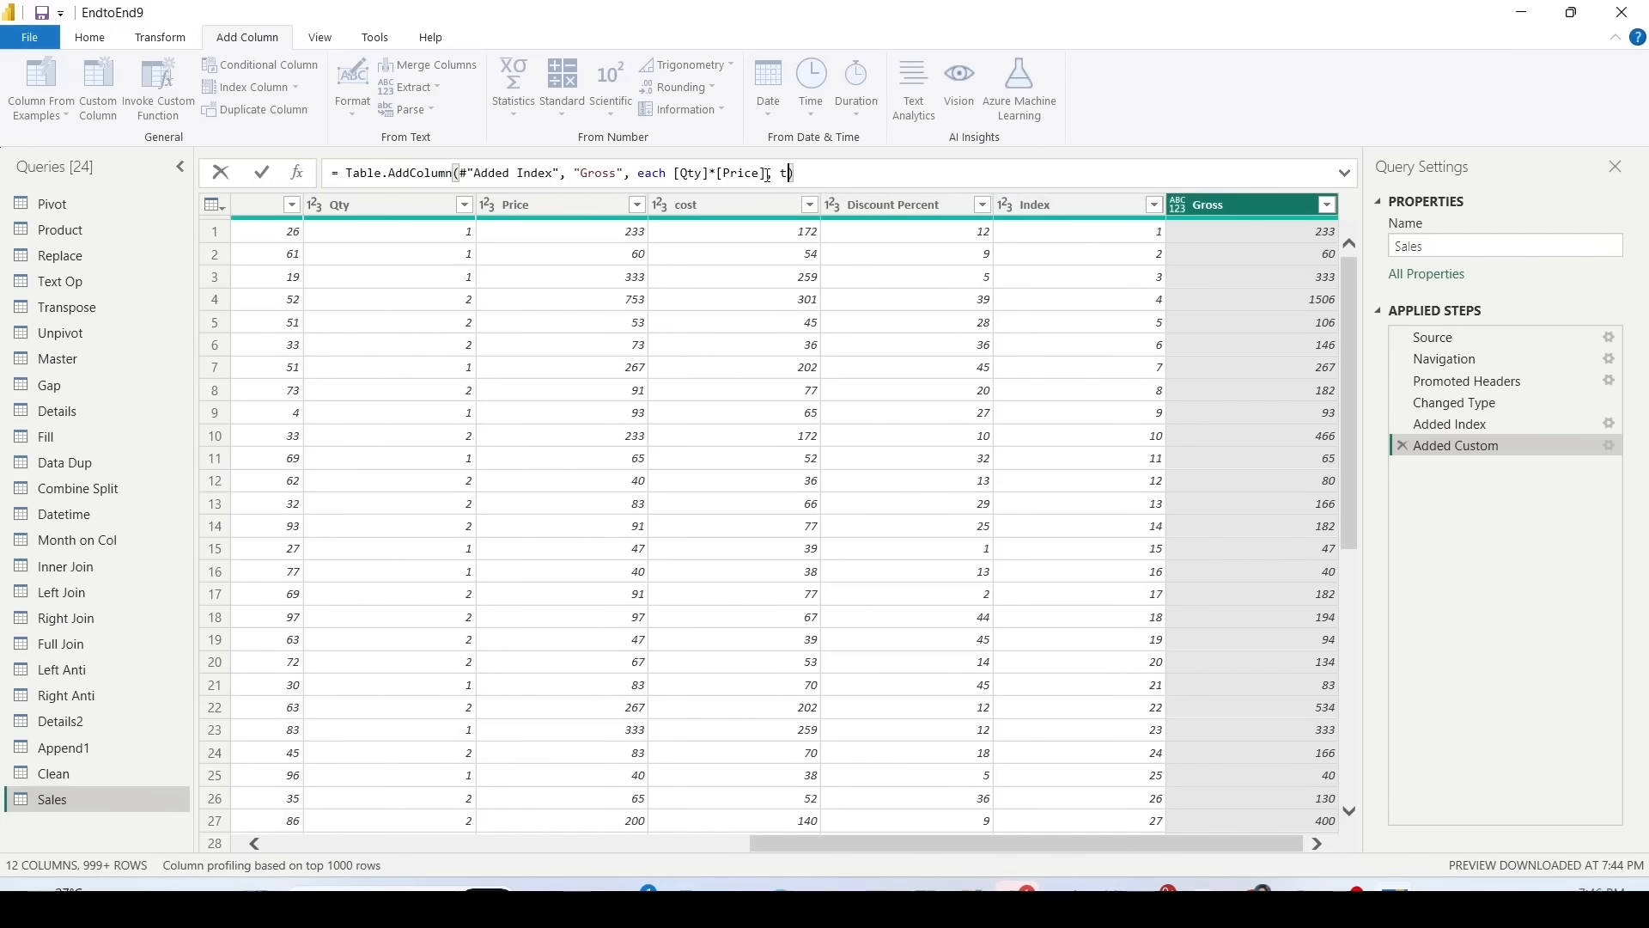
{"action": "type", "text": "number"}
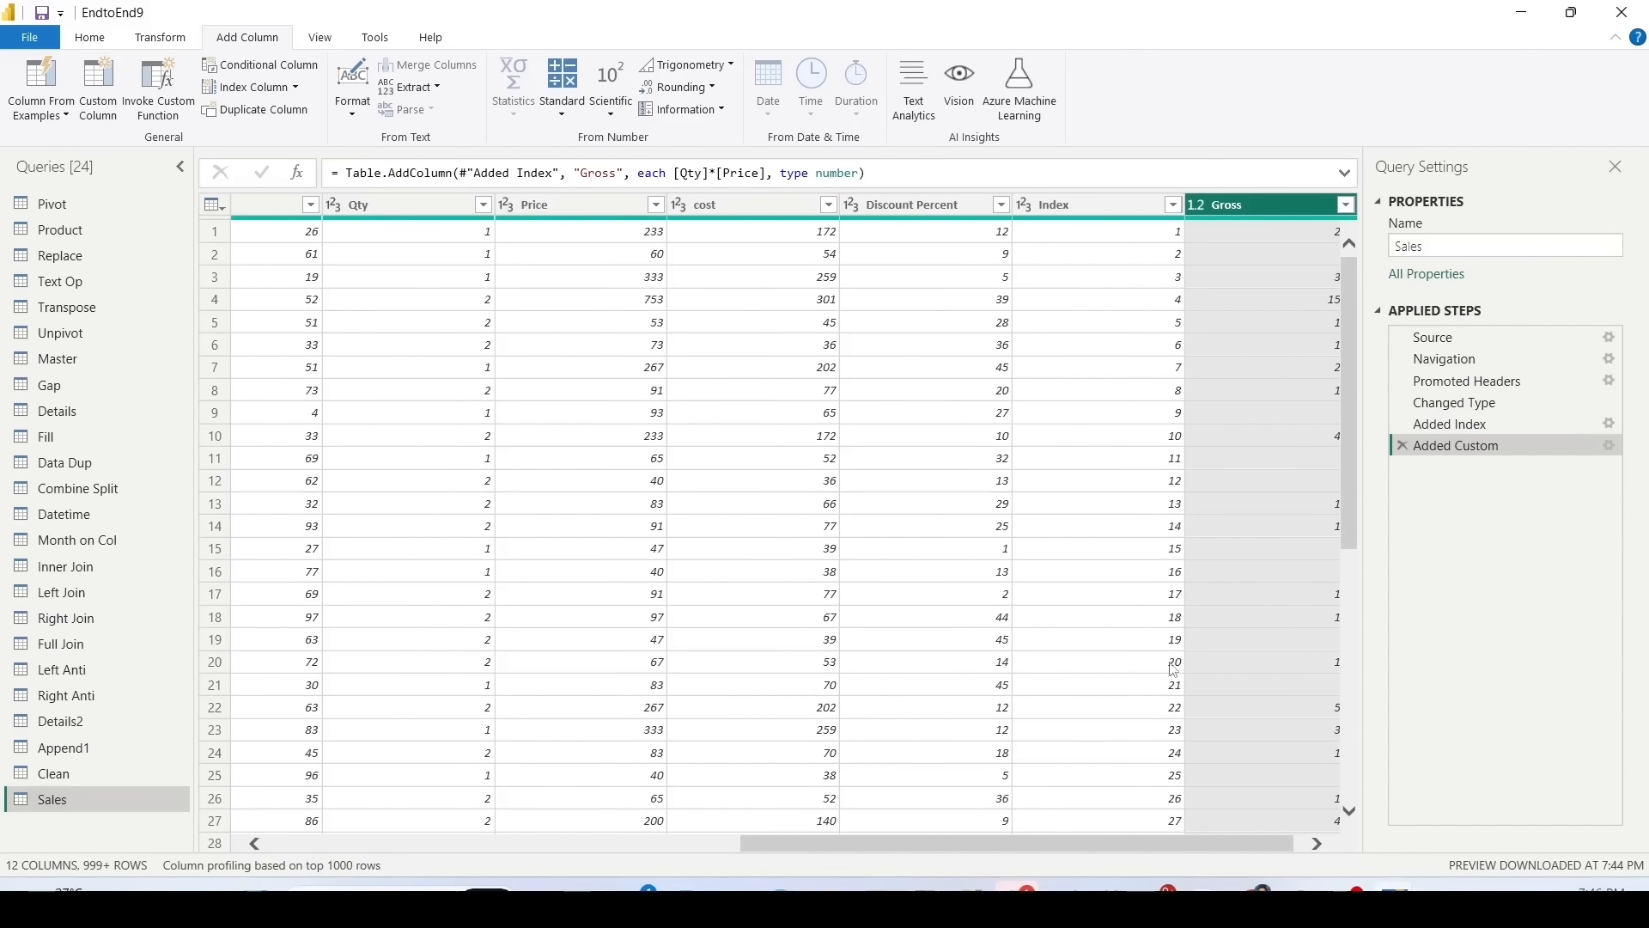
{"action": "left_click_drag", "start_coordinate": [1184, 845], "coordinate": [1194, 850]}
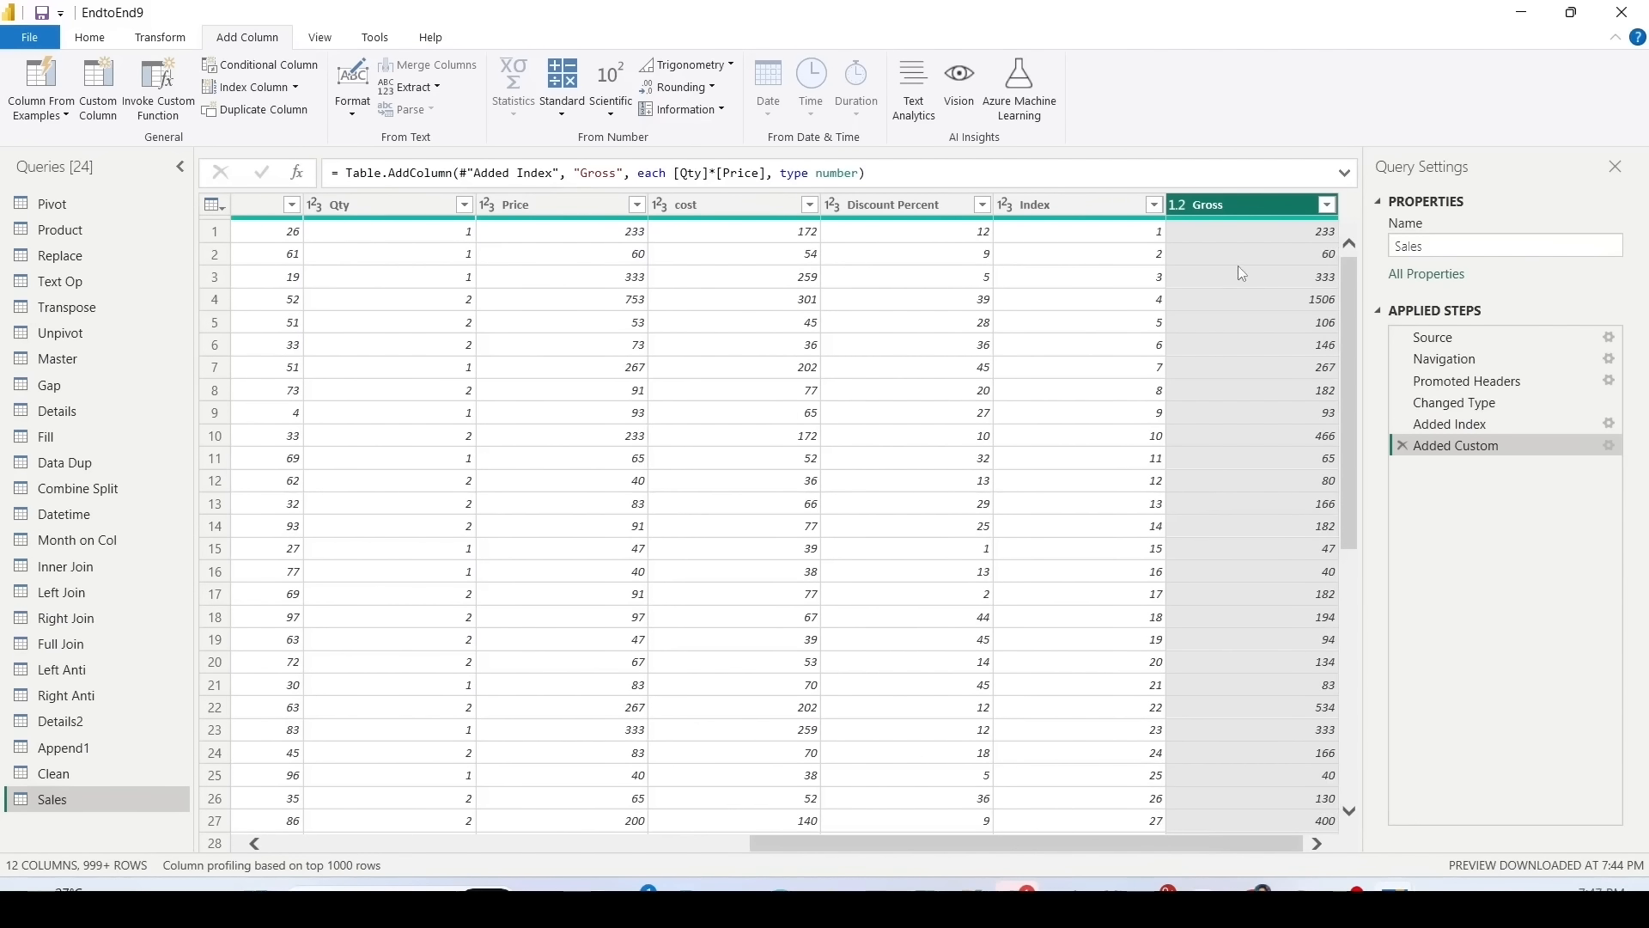
{"action": "left_click", "coordinate": [1178, 208]}
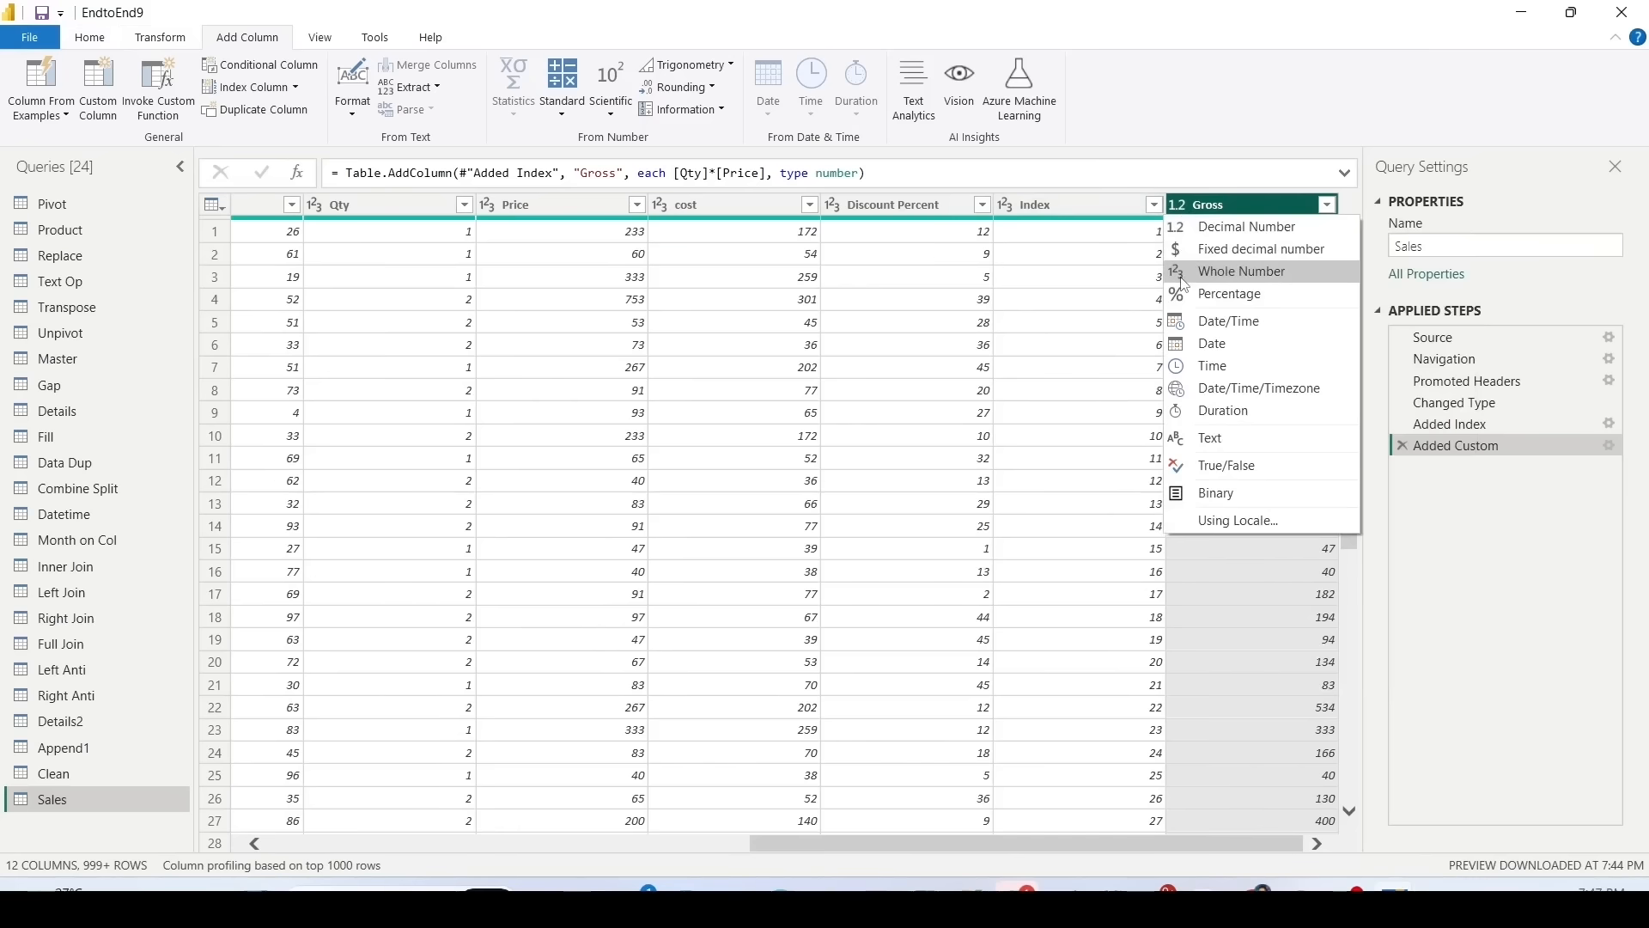
{"action": "left_click", "coordinate": [1234, 135]}
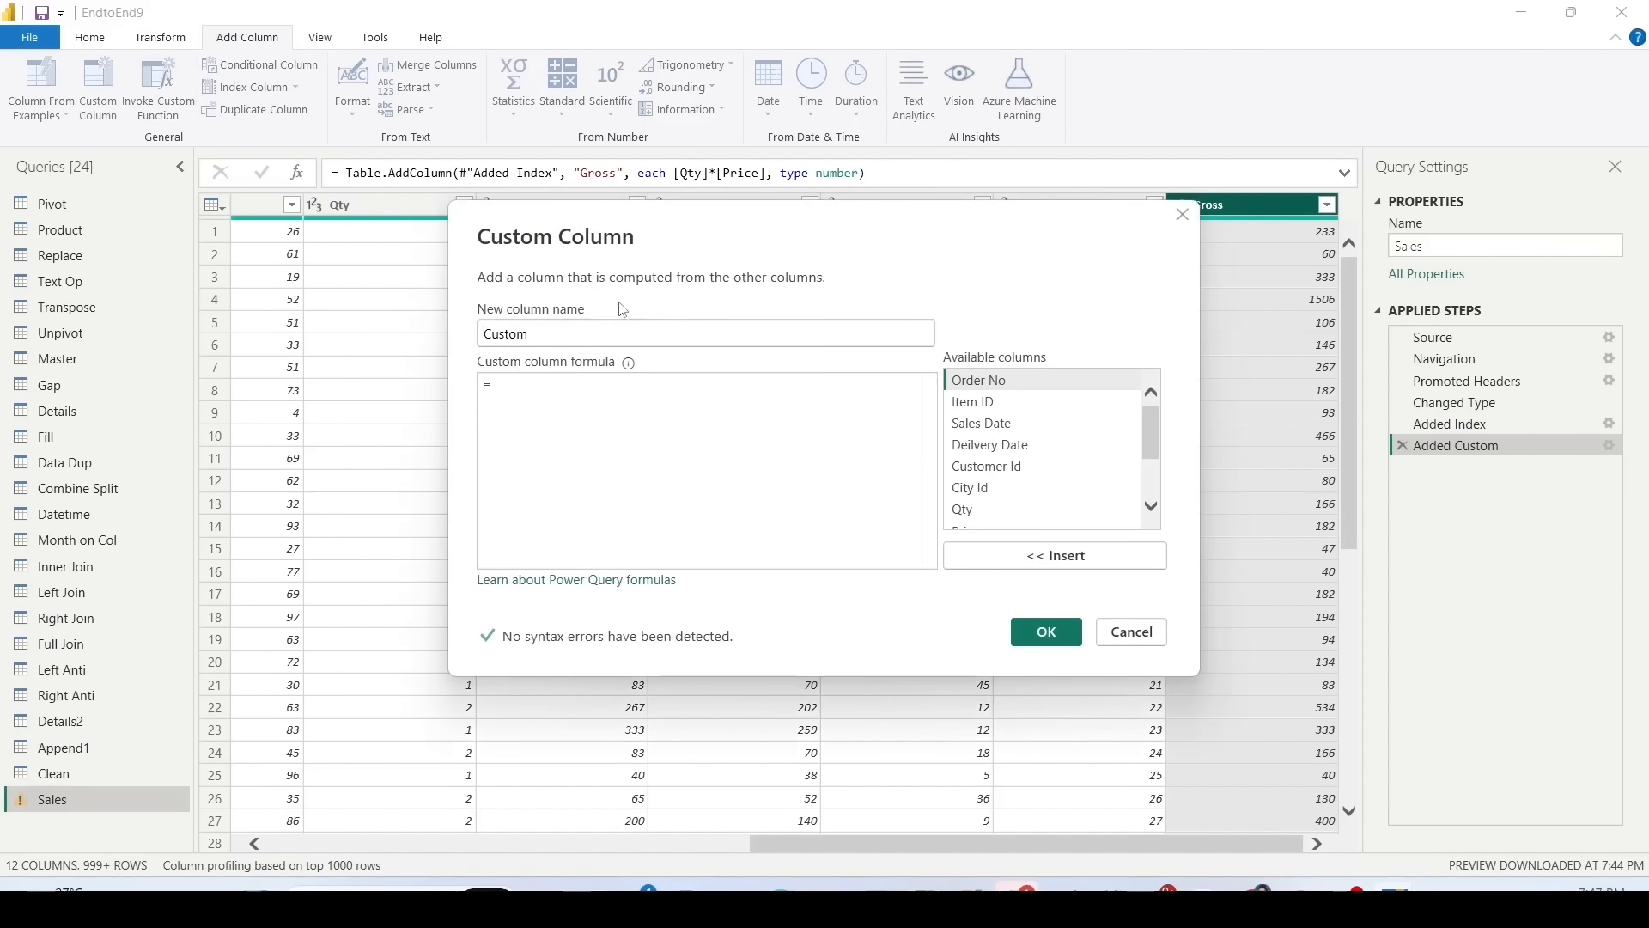
Step: Add a custom column named COGS to the Sales query with the formula [Qty]*[cost]
{"action": "type", "text": "COGS"}
{"action": "left_click", "coordinate": [526, 407]}
{"action": "scroll", "coordinate": [1005, 490], "scroll_direction": "down", "scroll_amount": 1}
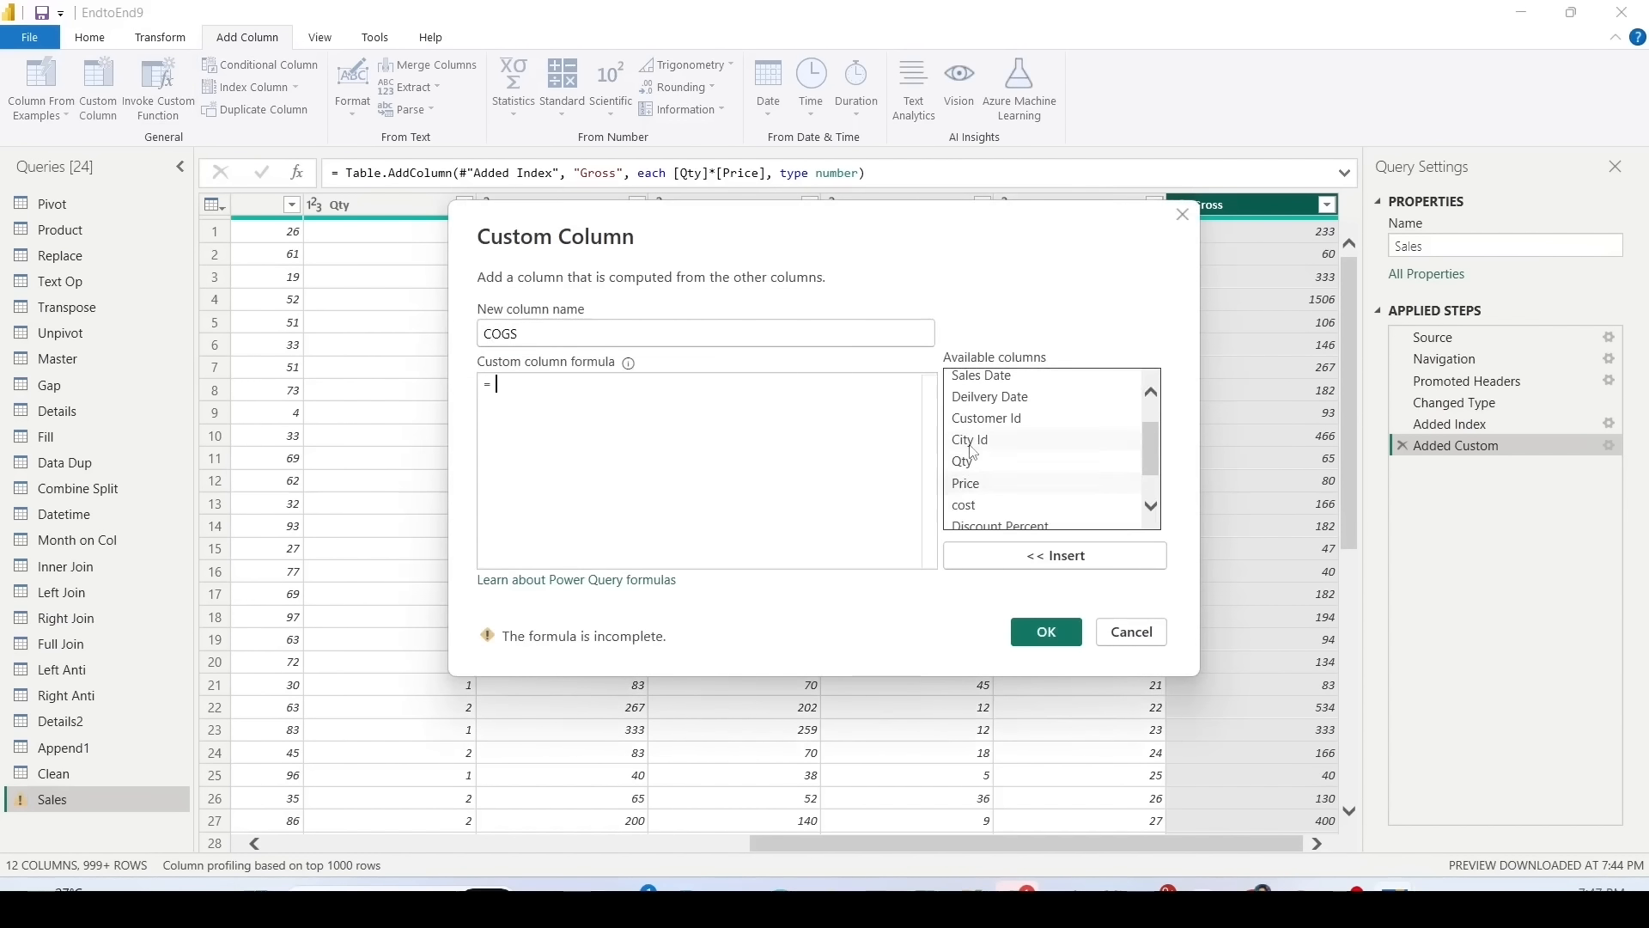
{"action": "double_click", "coordinate": [968, 461]}
{"action": "key", "text": "Return"}
Step: Try changing the COGS column's type to Decimal Number as a separate applied step, and delete that step
{"action": "left_click", "coordinate": [1196, 205]}
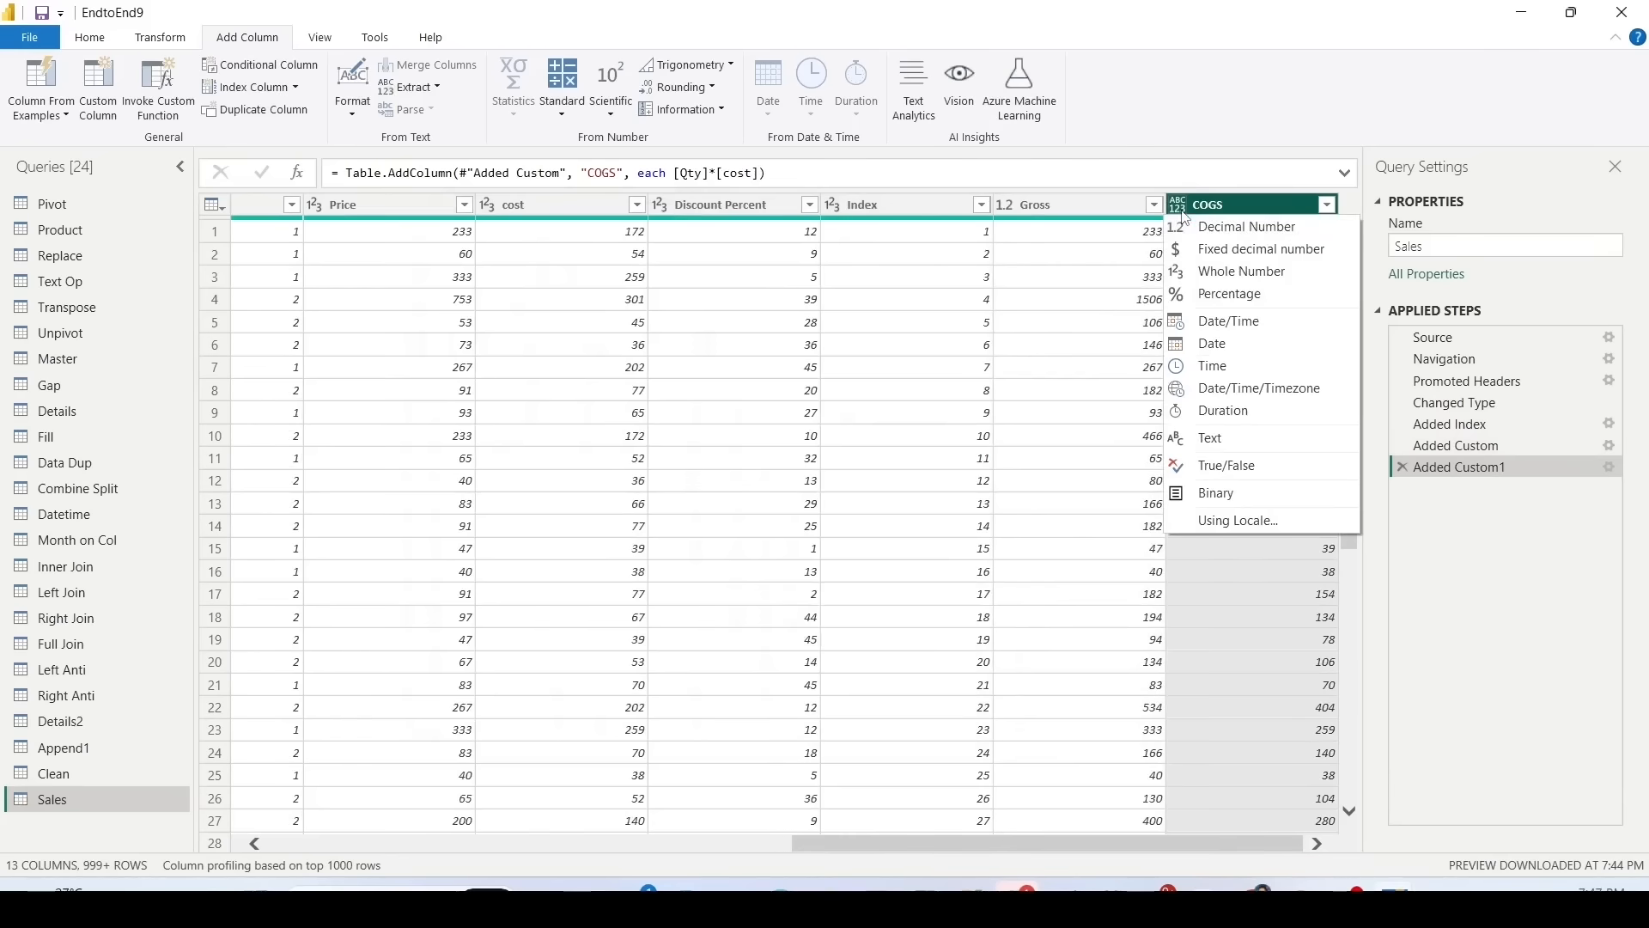
{"action": "left_click", "coordinate": [1194, 228]}
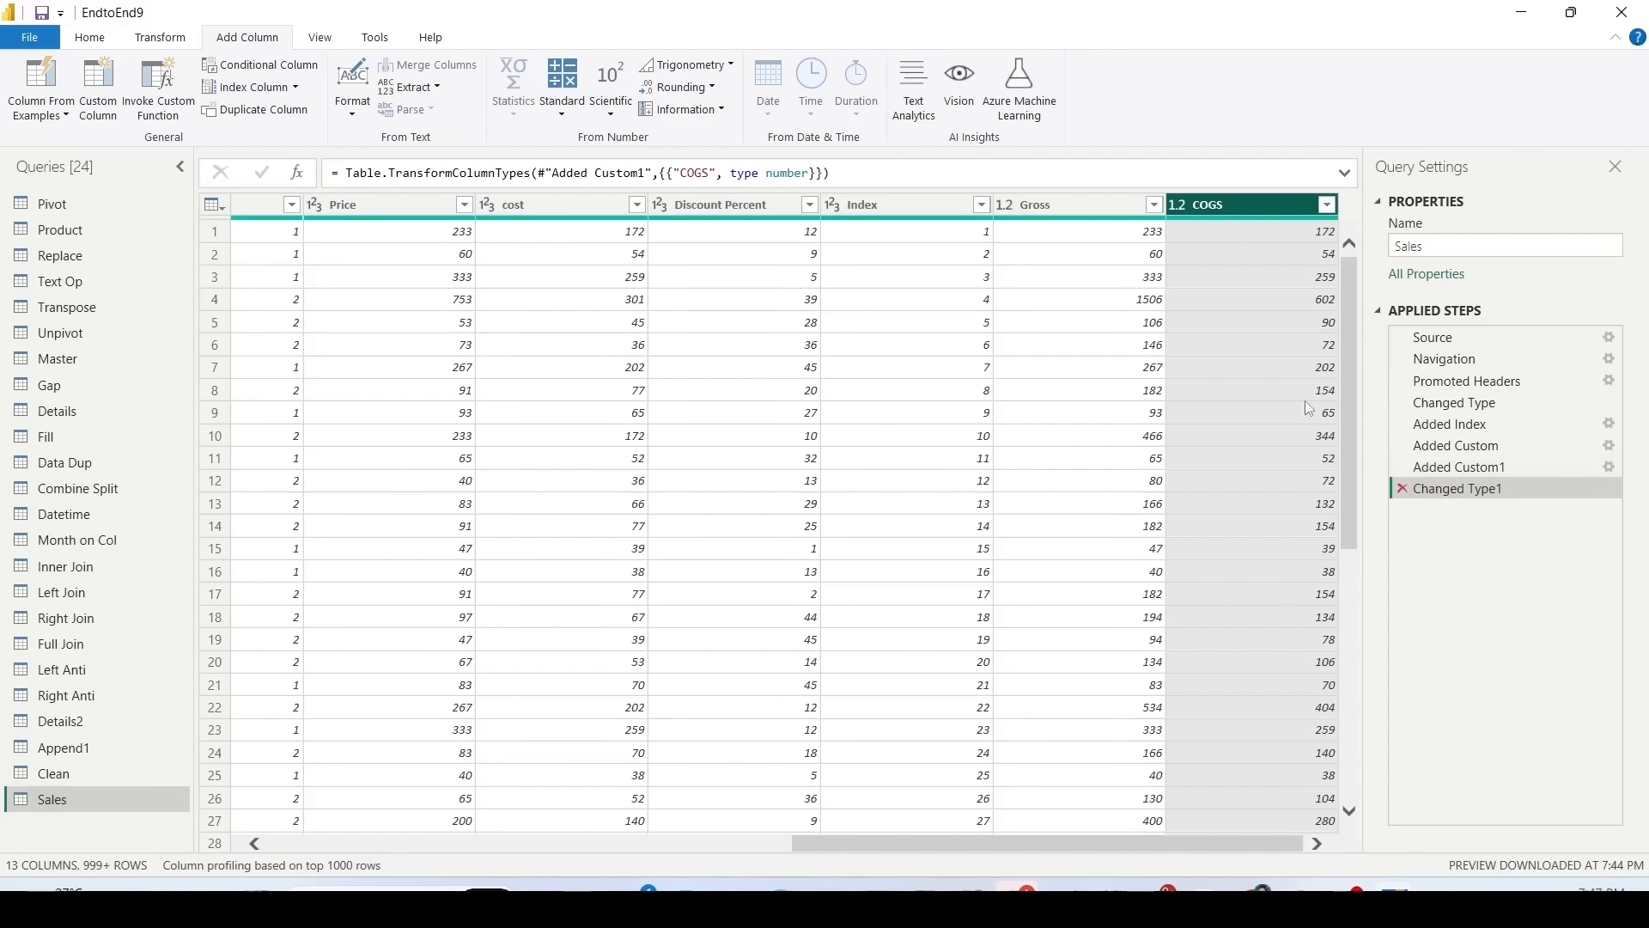
{"action": "left_click_drag", "start_coordinate": [730, 174], "coordinate": [809, 180]}
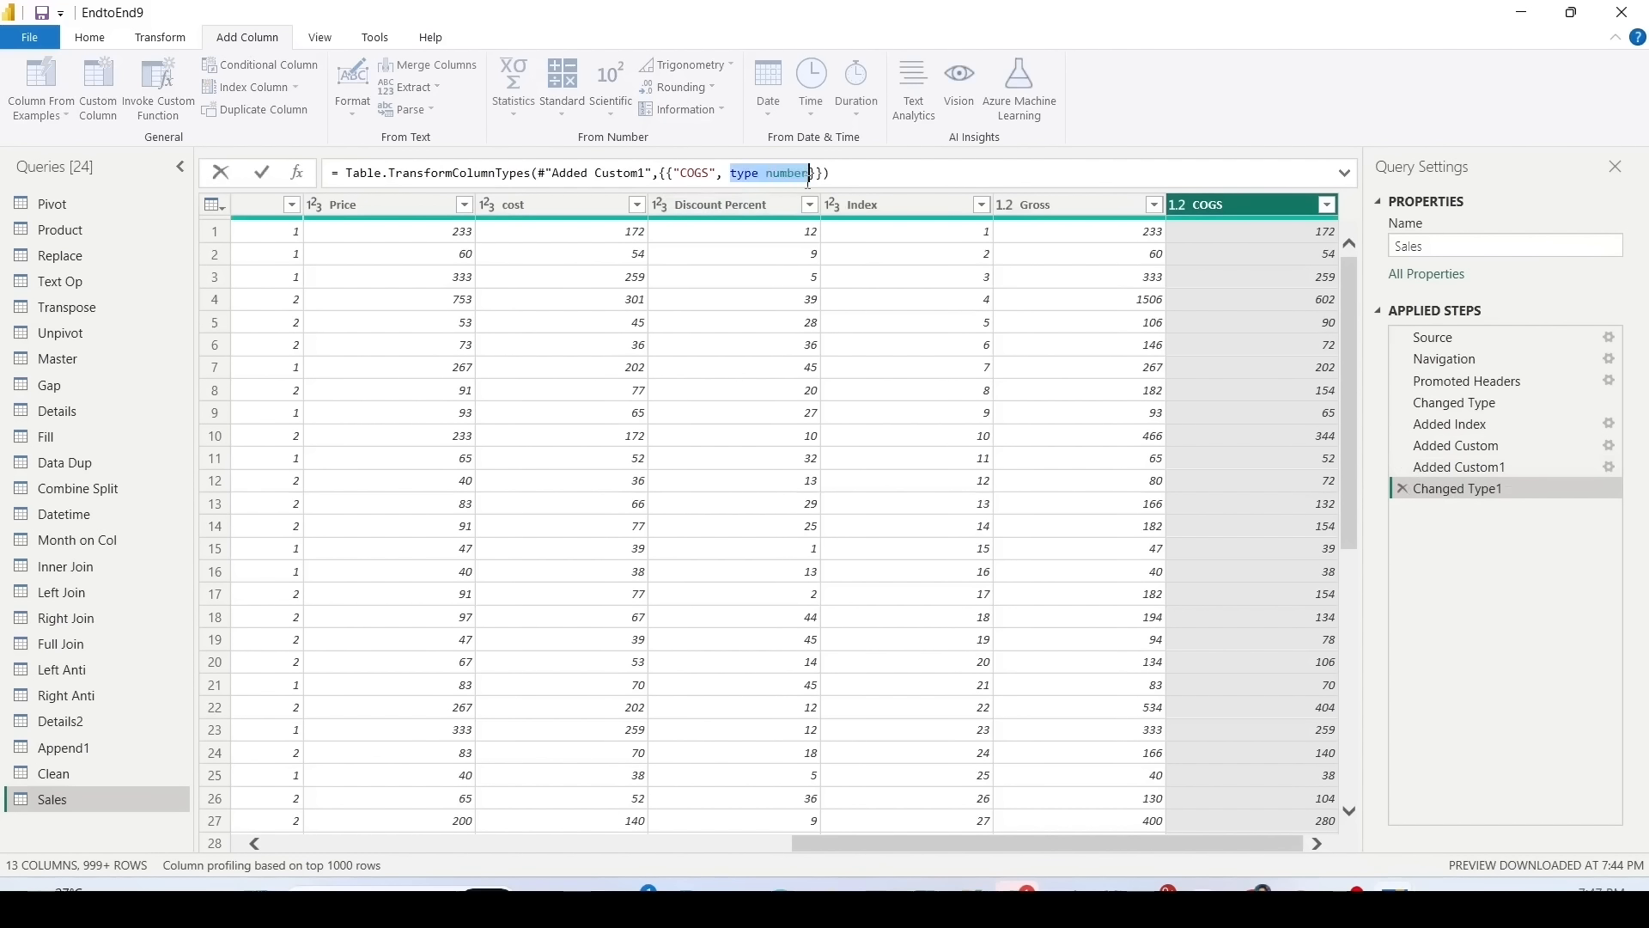
{"action": "left_click", "coordinate": [1399, 490]}
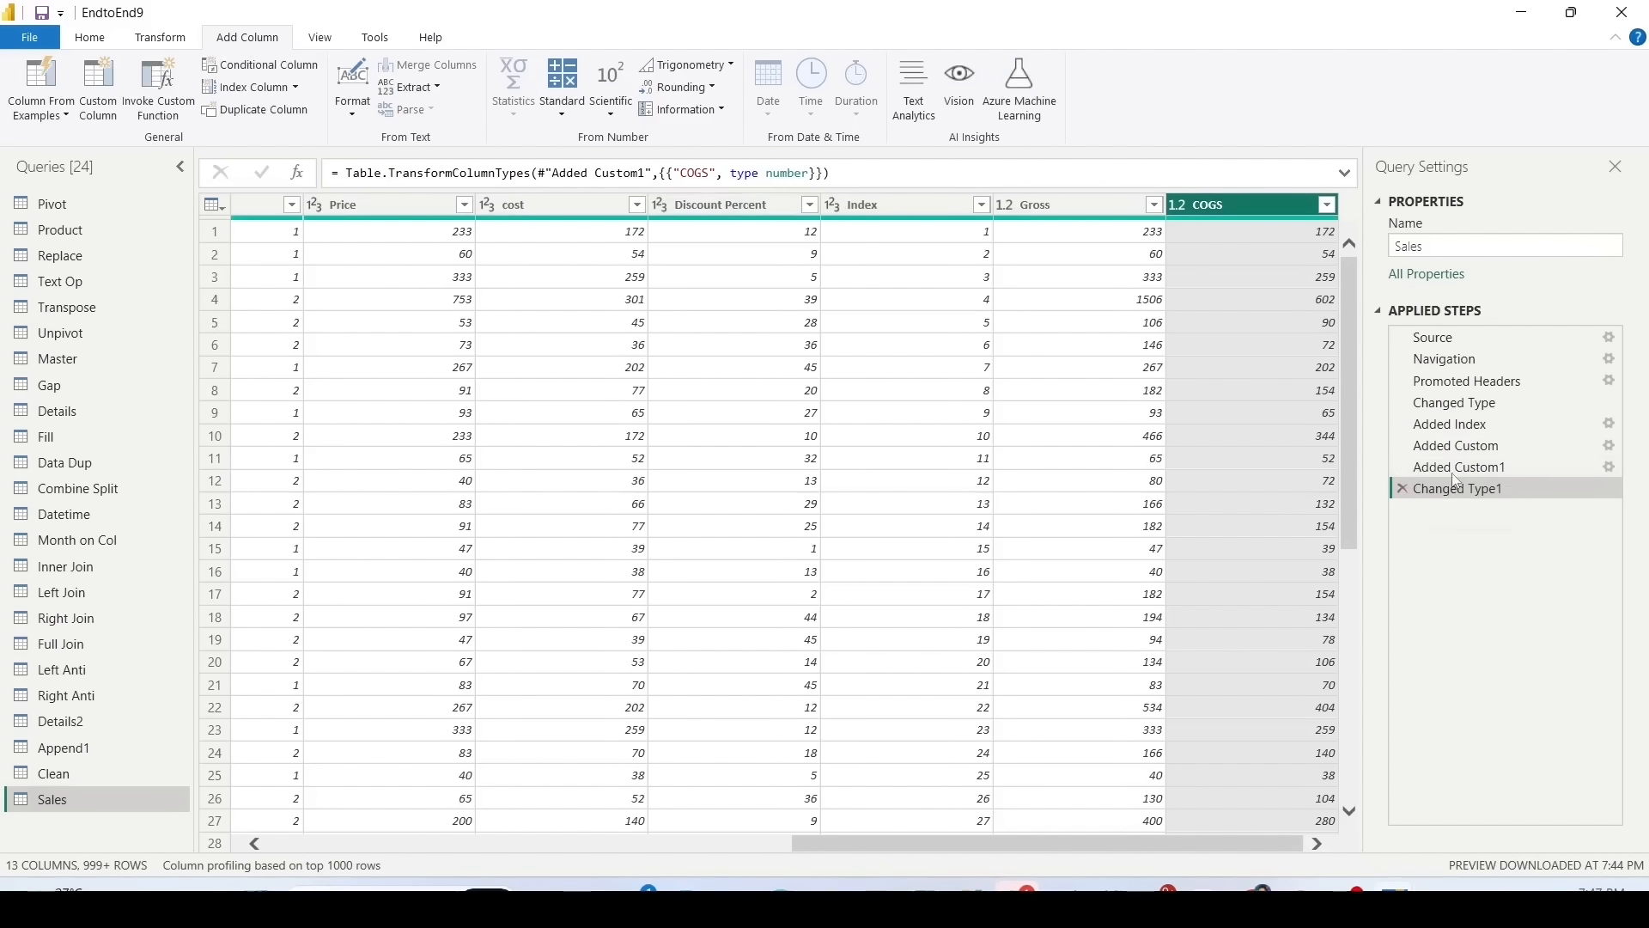
{"action": "left_click", "coordinate": [1402, 489]}
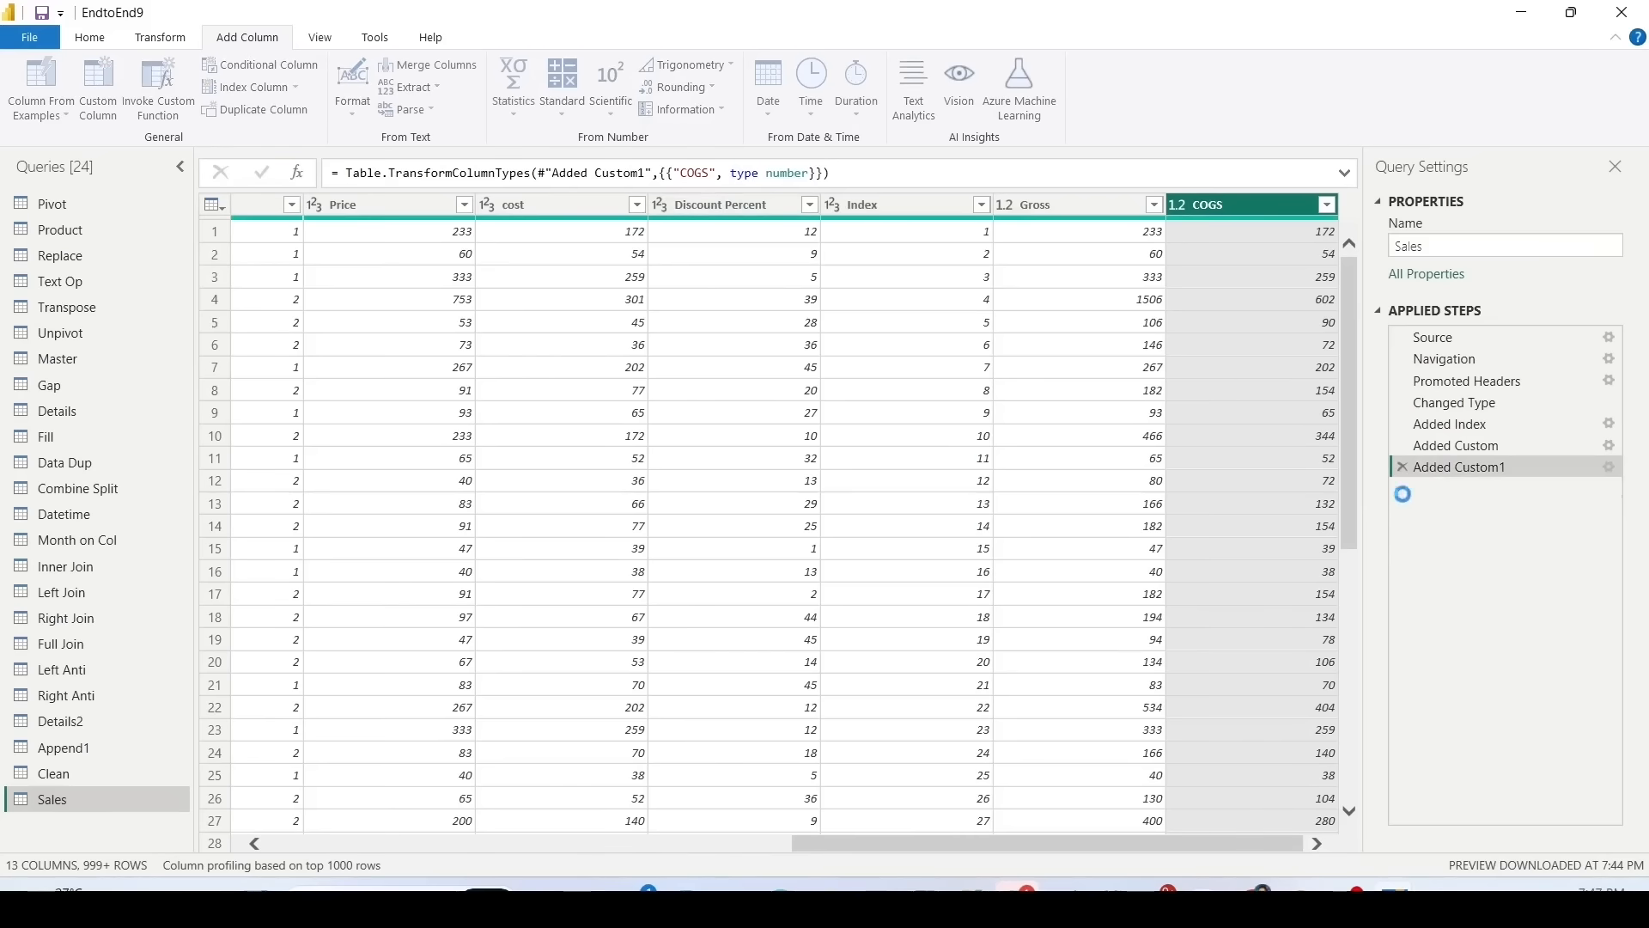
Step: Set the COGS column's type within its own Table.AddColumn formula by adding "type number" as the last argument
{"action": "left_click", "coordinate": [762, 173]}
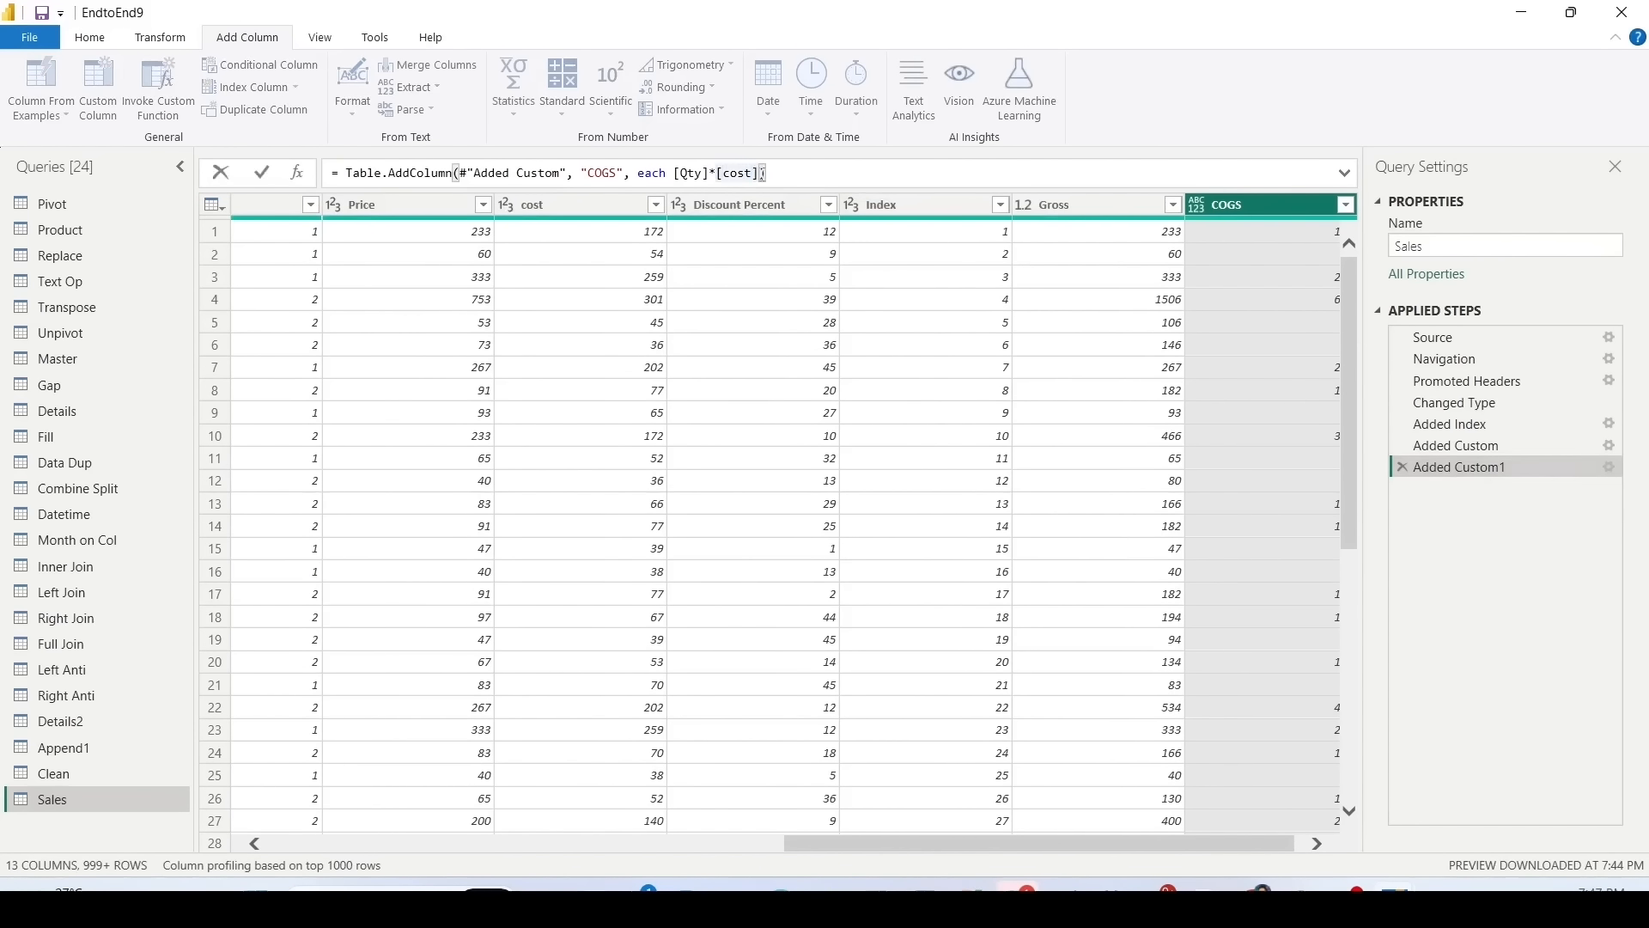
{"action": "type", "text": ",type number"}
{"action": "key", "text": "Return"}
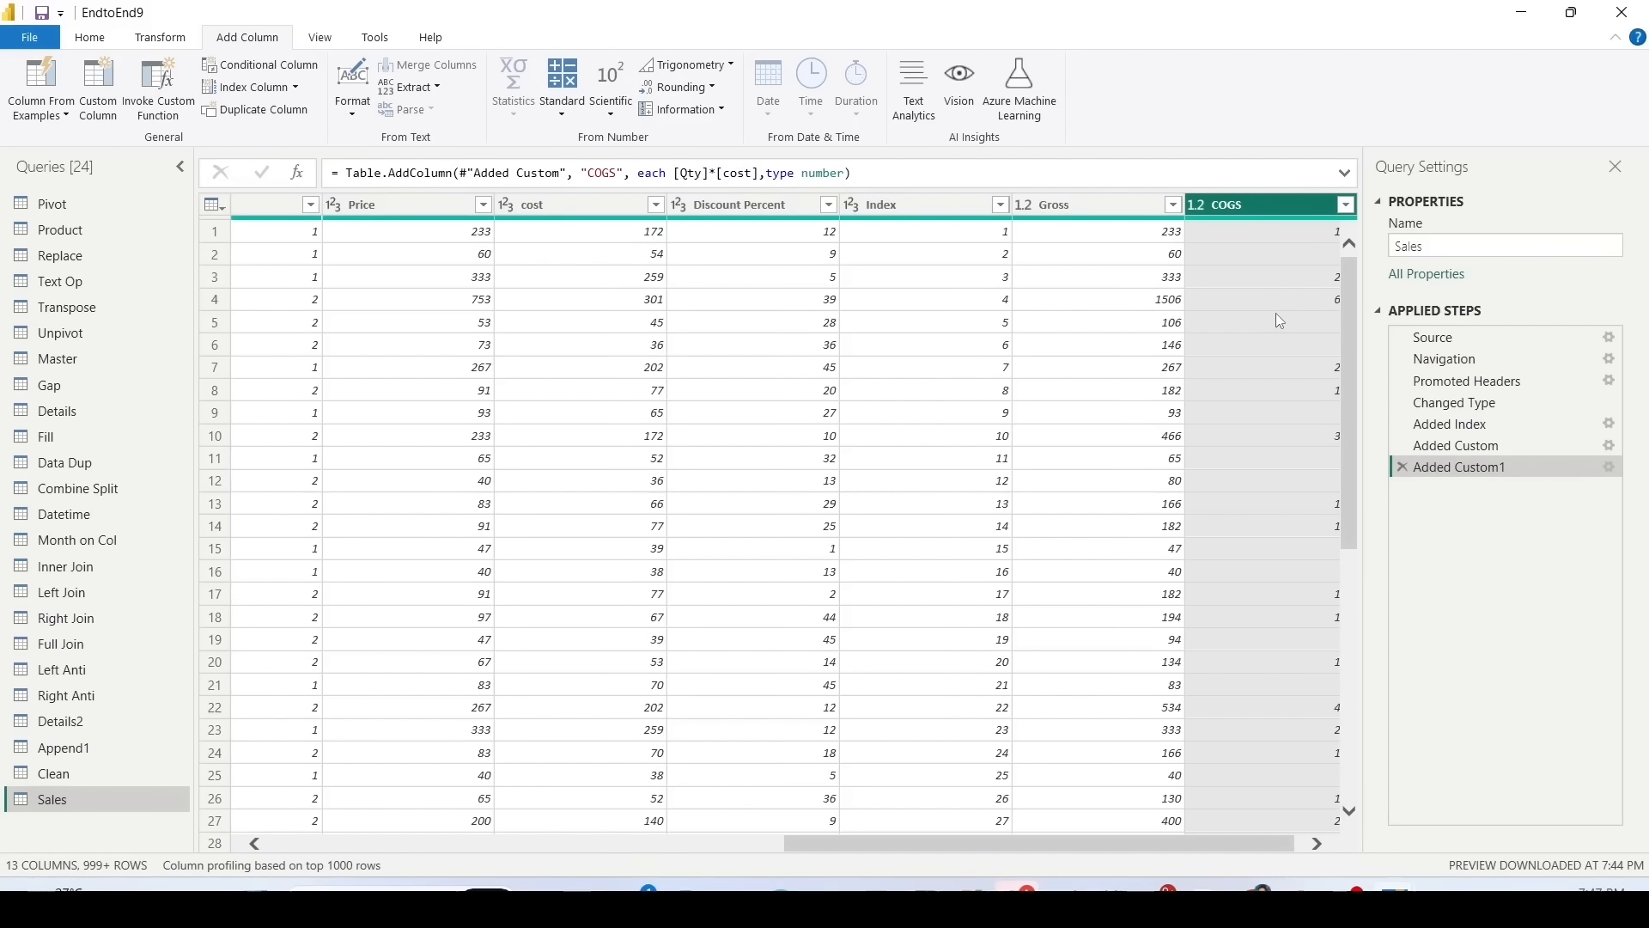
Step: Add a custom column named Discount Amount to the Sales query with the formula [Gross]*[Discount Percent]/100
{"action": "left_click", "coordinate": [98, 86]}
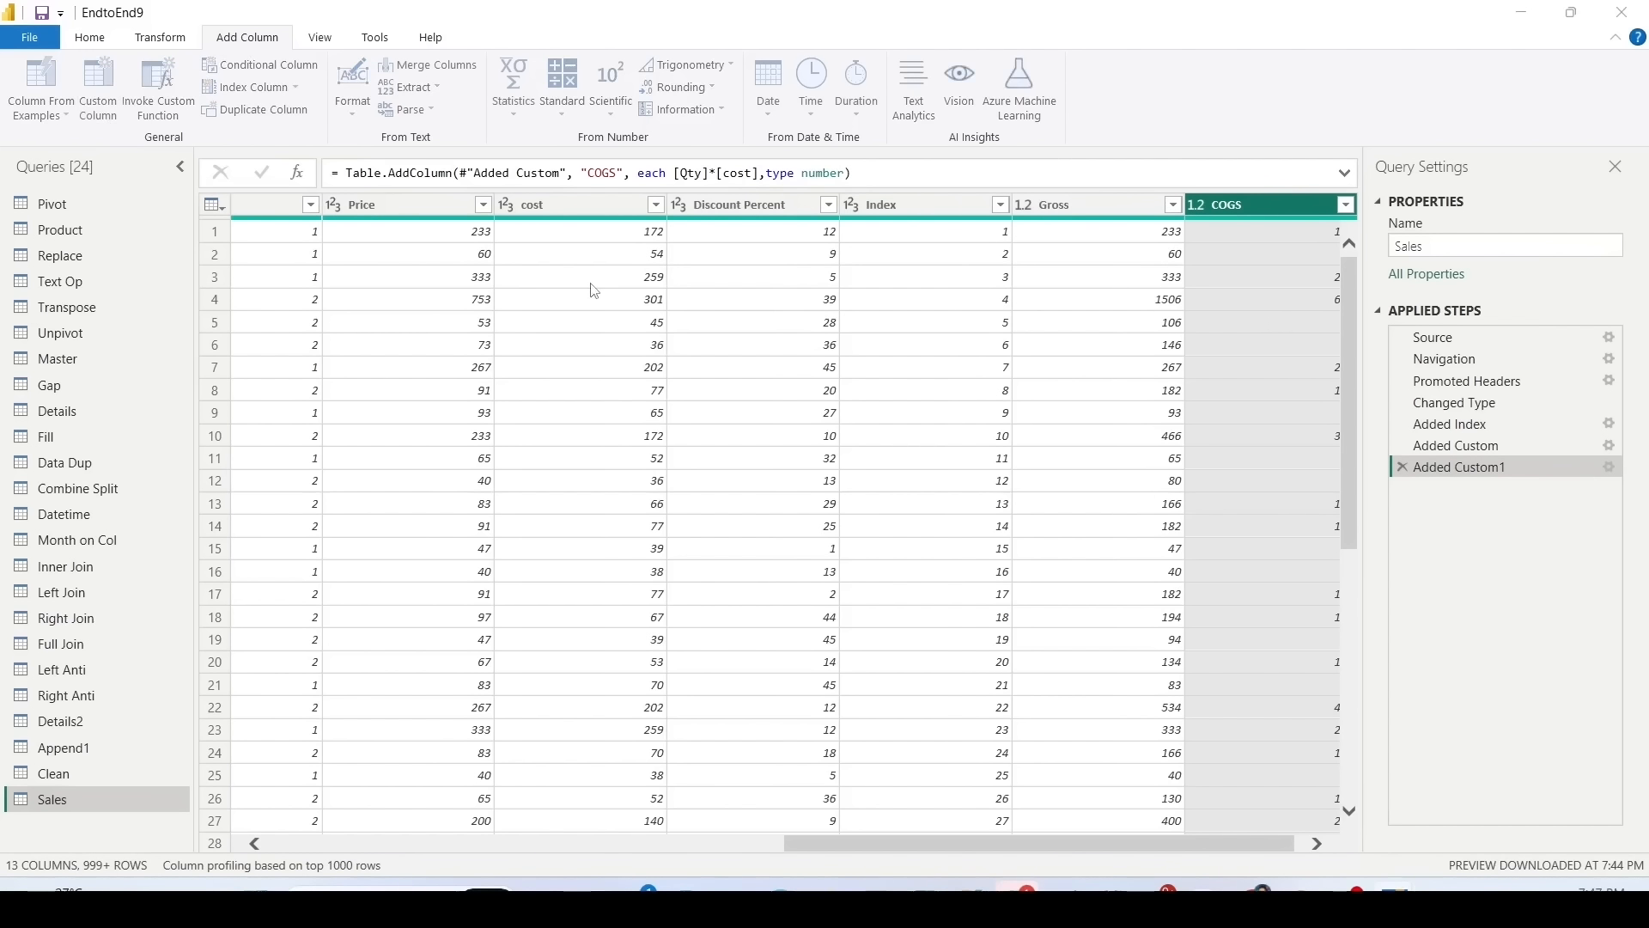
{"action": "type", "text": "Discount Amount"}
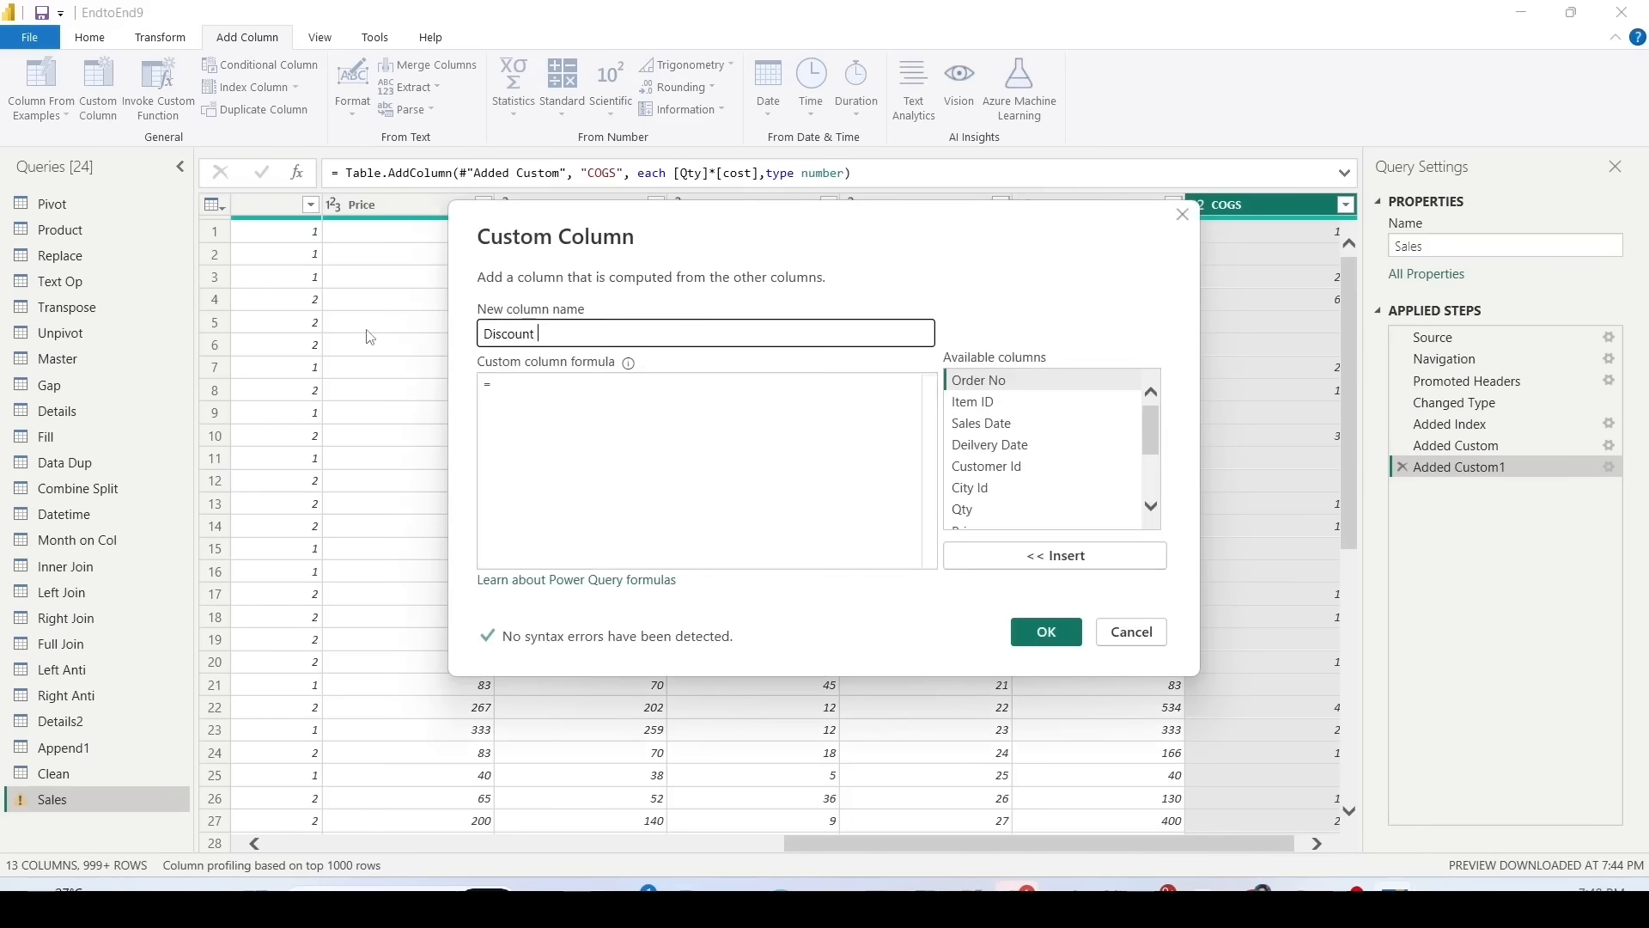
{"action": "left_click", "coordinate": [566, 389]}
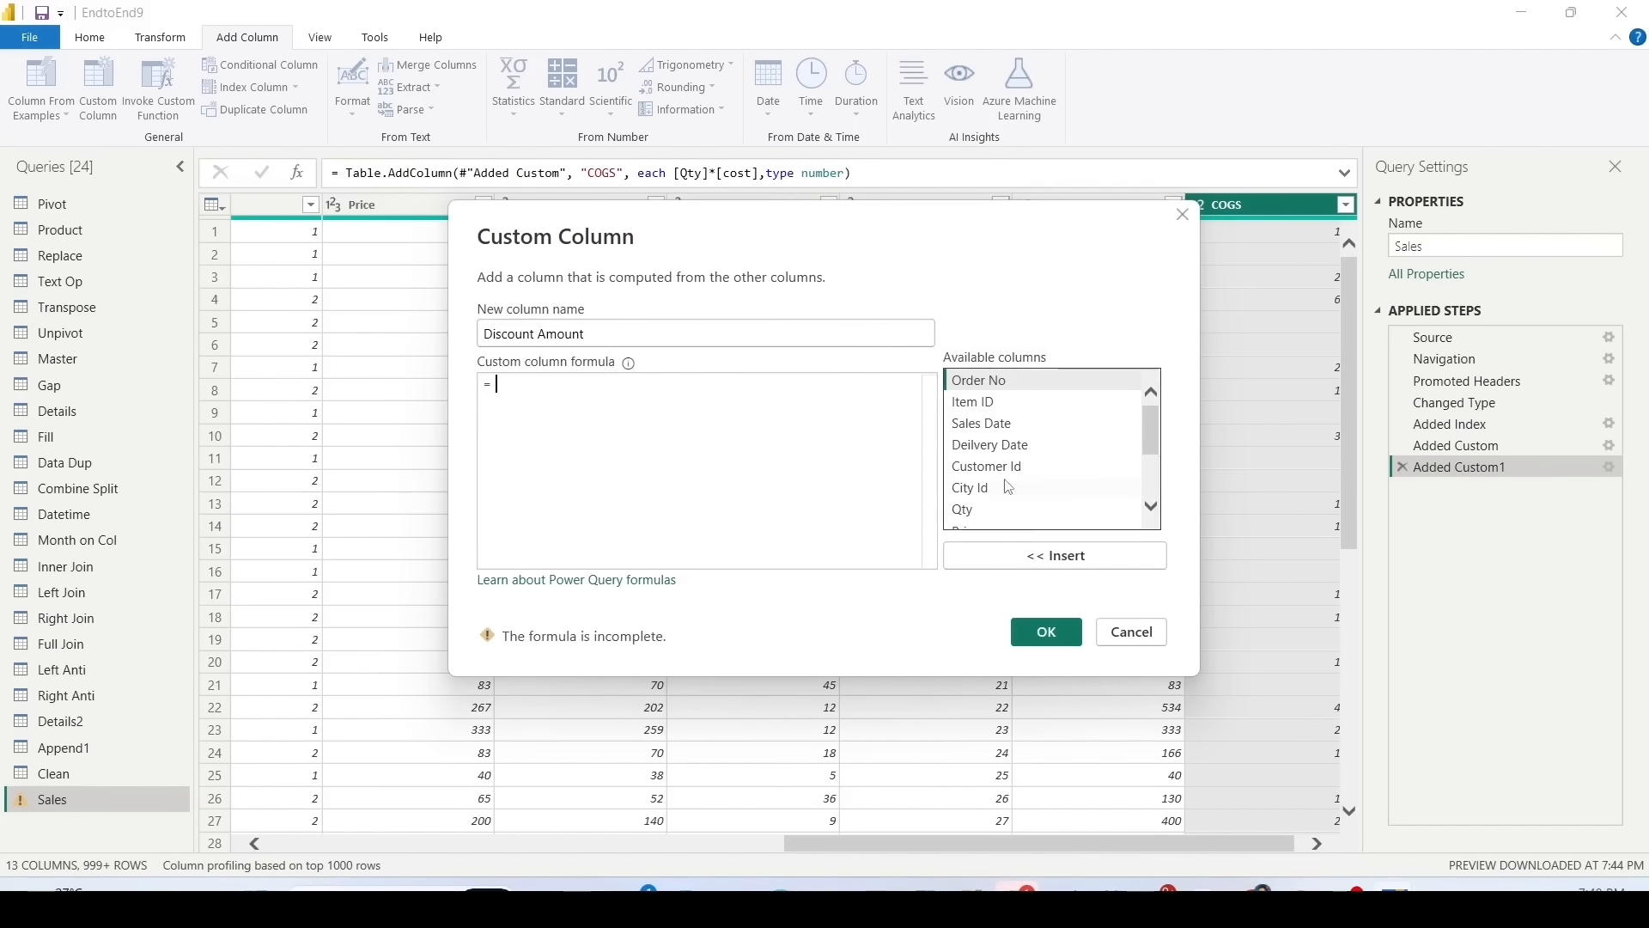
{"action": "scroll", "coordinate": [1065, 491], "scroll_direction": "down", "scroll_amount": 1}
{"action": "scroll", "coordinate": [1031, 502], "scroll_direction": "down", "scroll_amount": 1}
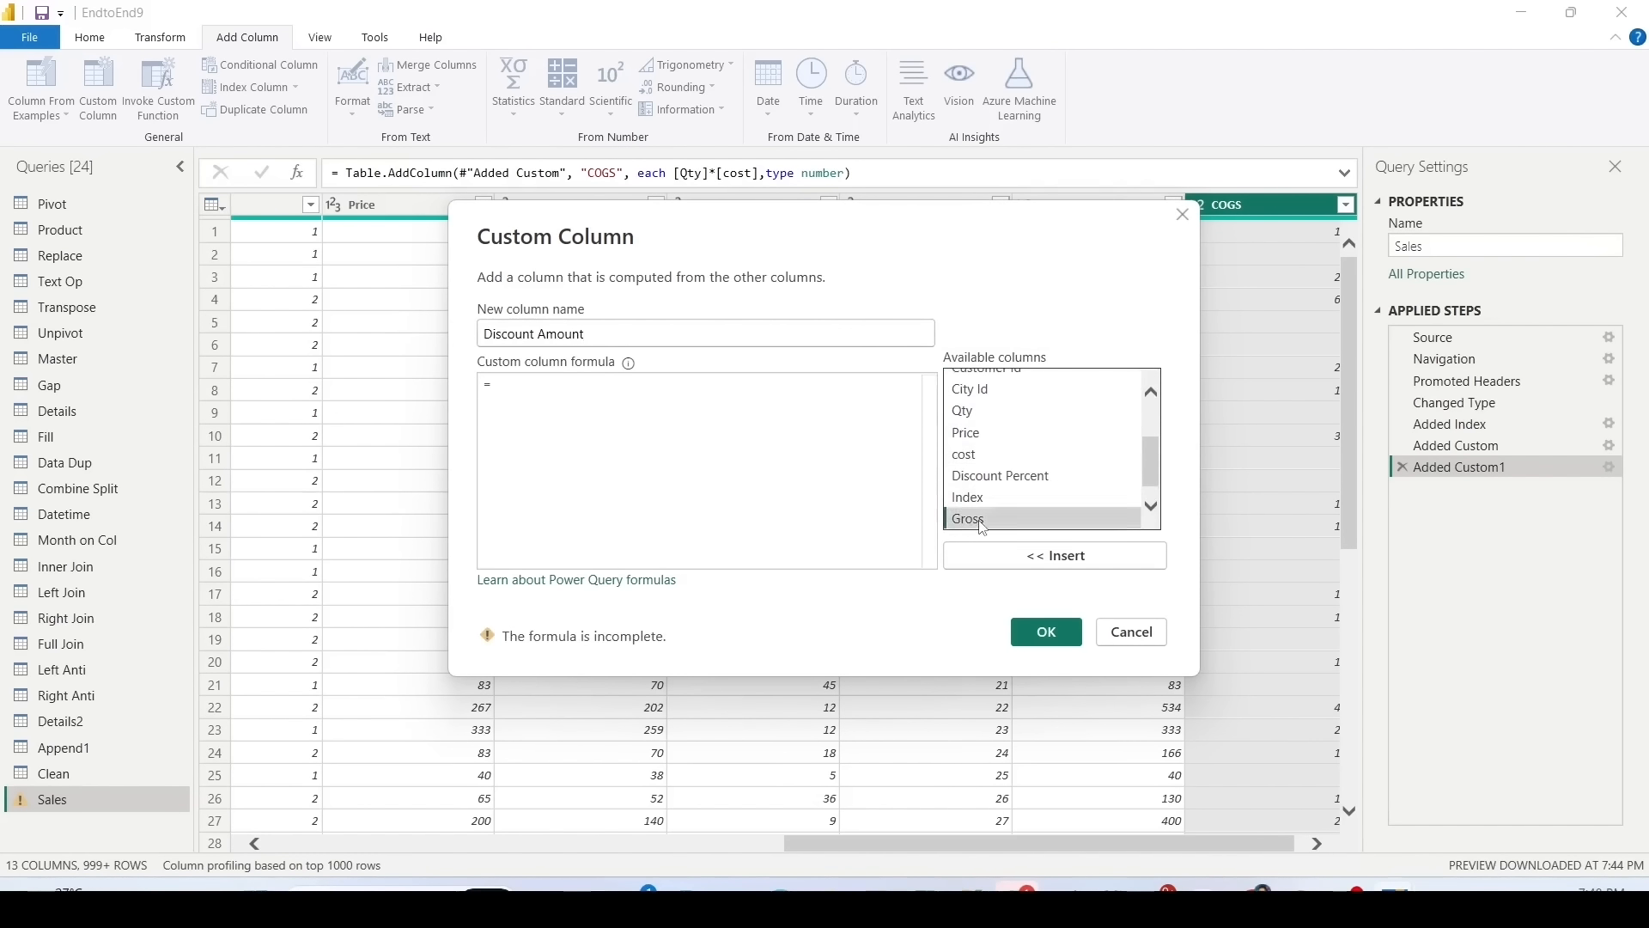
{"action": "double_click", "coordinate": [979, 518]}
{"action": "type", "text": "*"}
{"action": "double_click", "coordinate": [1010, 477]}
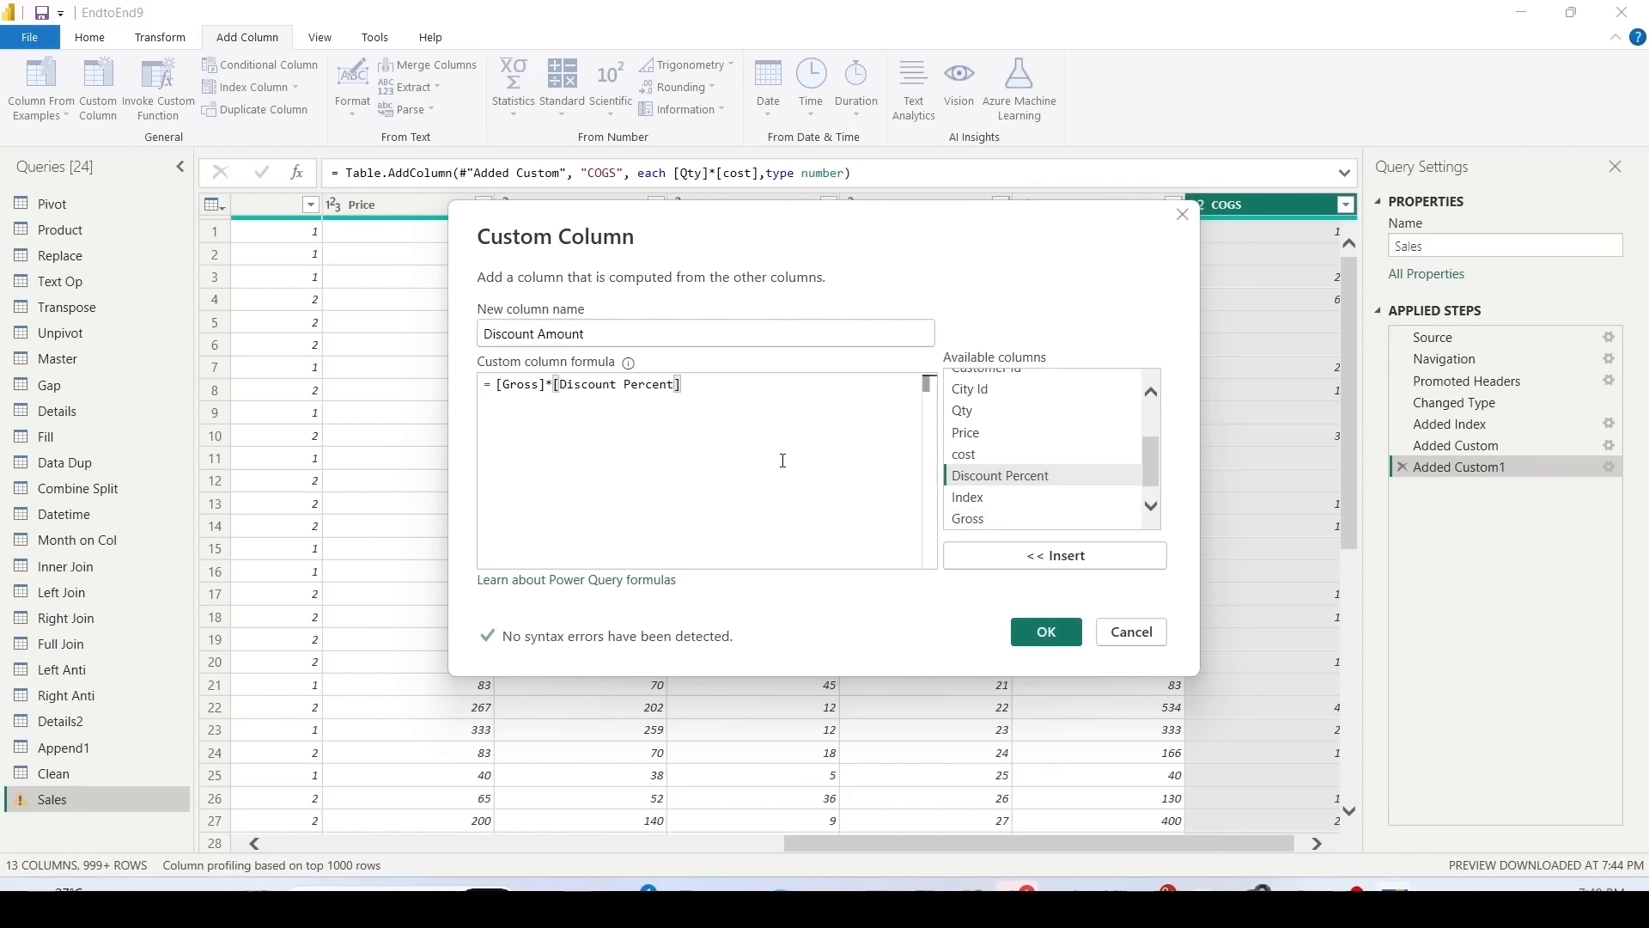
{"action": "type", "text": "/100"}
{"action": "left_click", "coordinate": [1042, 631]}
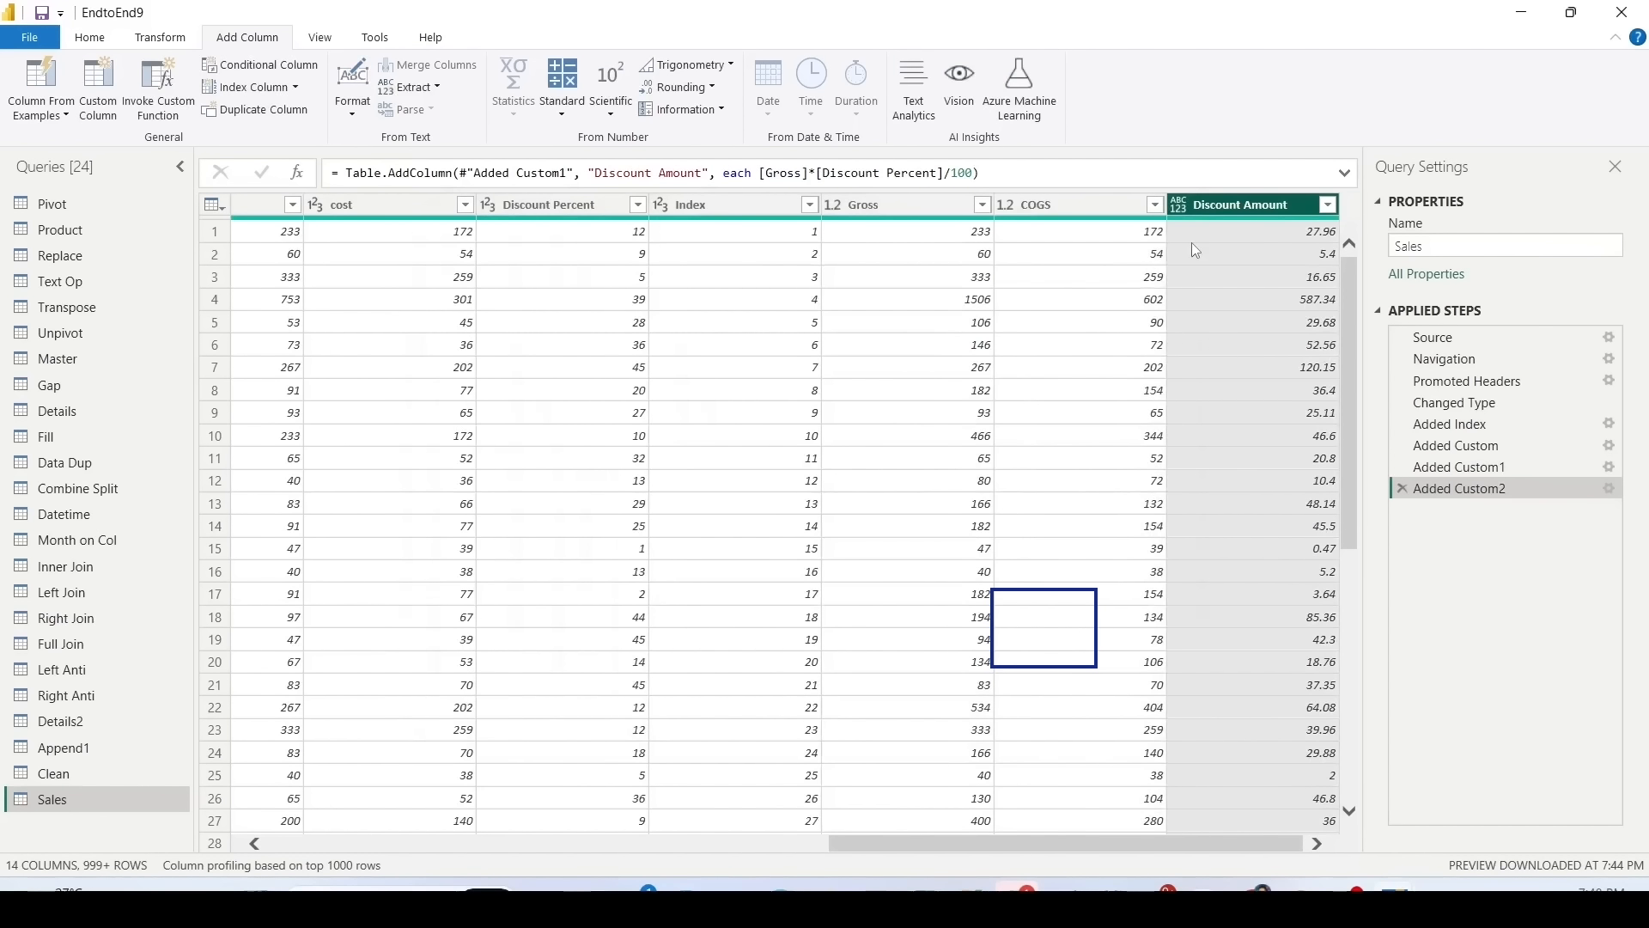
Step: Set the Discount Amount column's type within its Table.AddColumn formula by adding "type number" as the last argument
{"action": "left_click", "coordinate": [976, 174]}
{"action": "type", "text": "type number"}
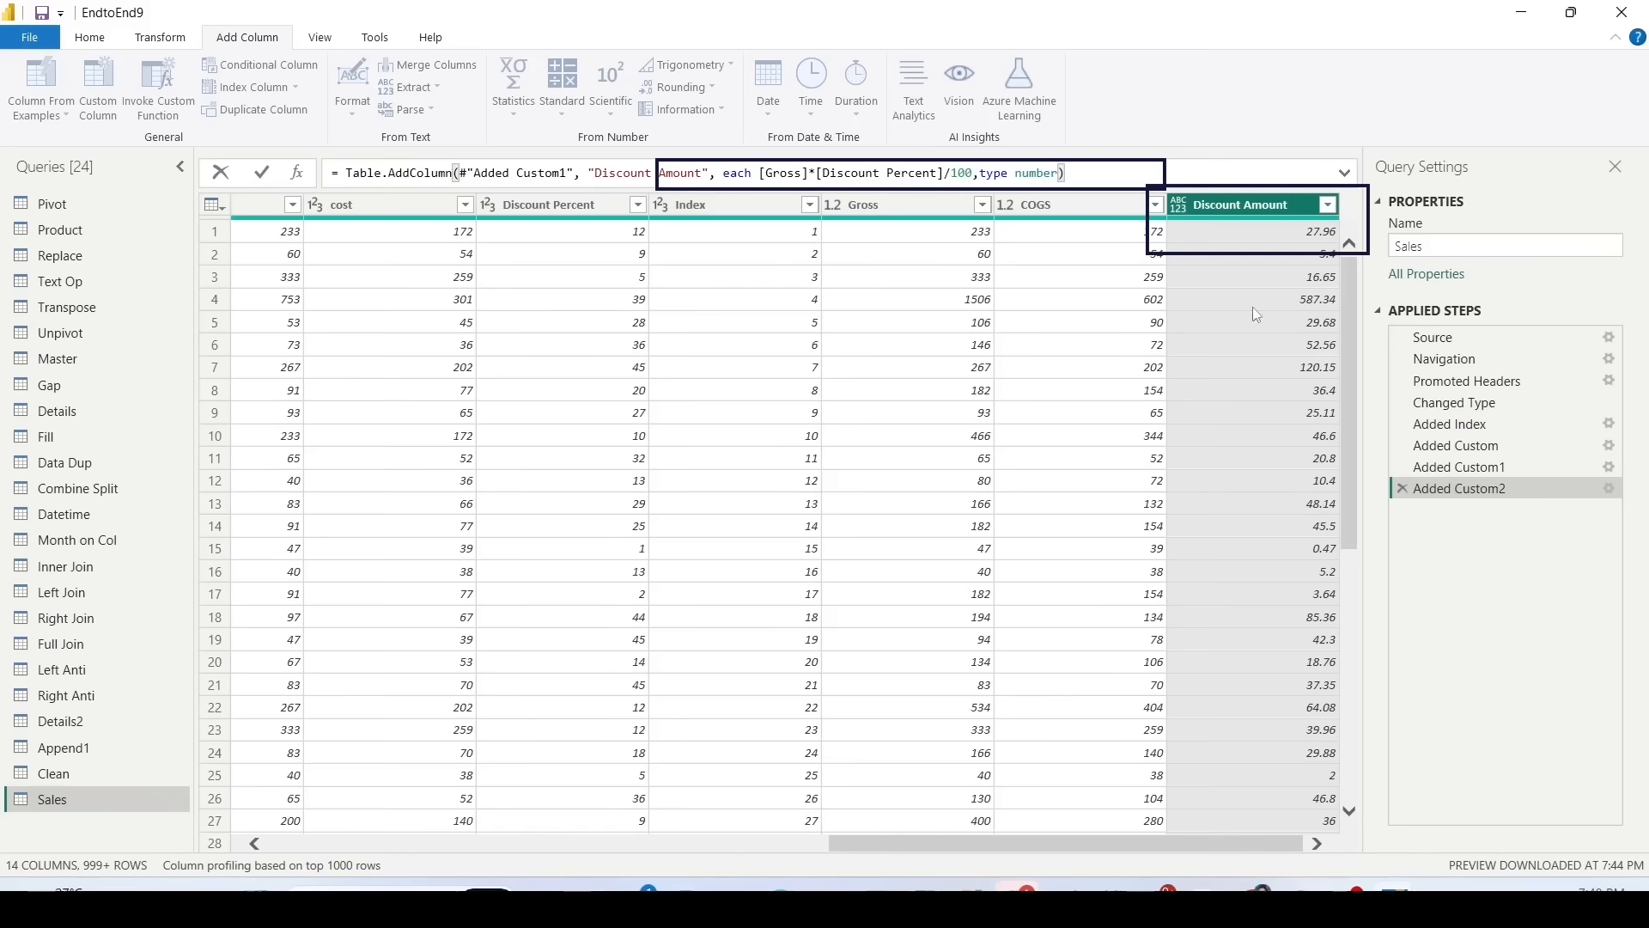
{"action": "key", "text": "Return"}
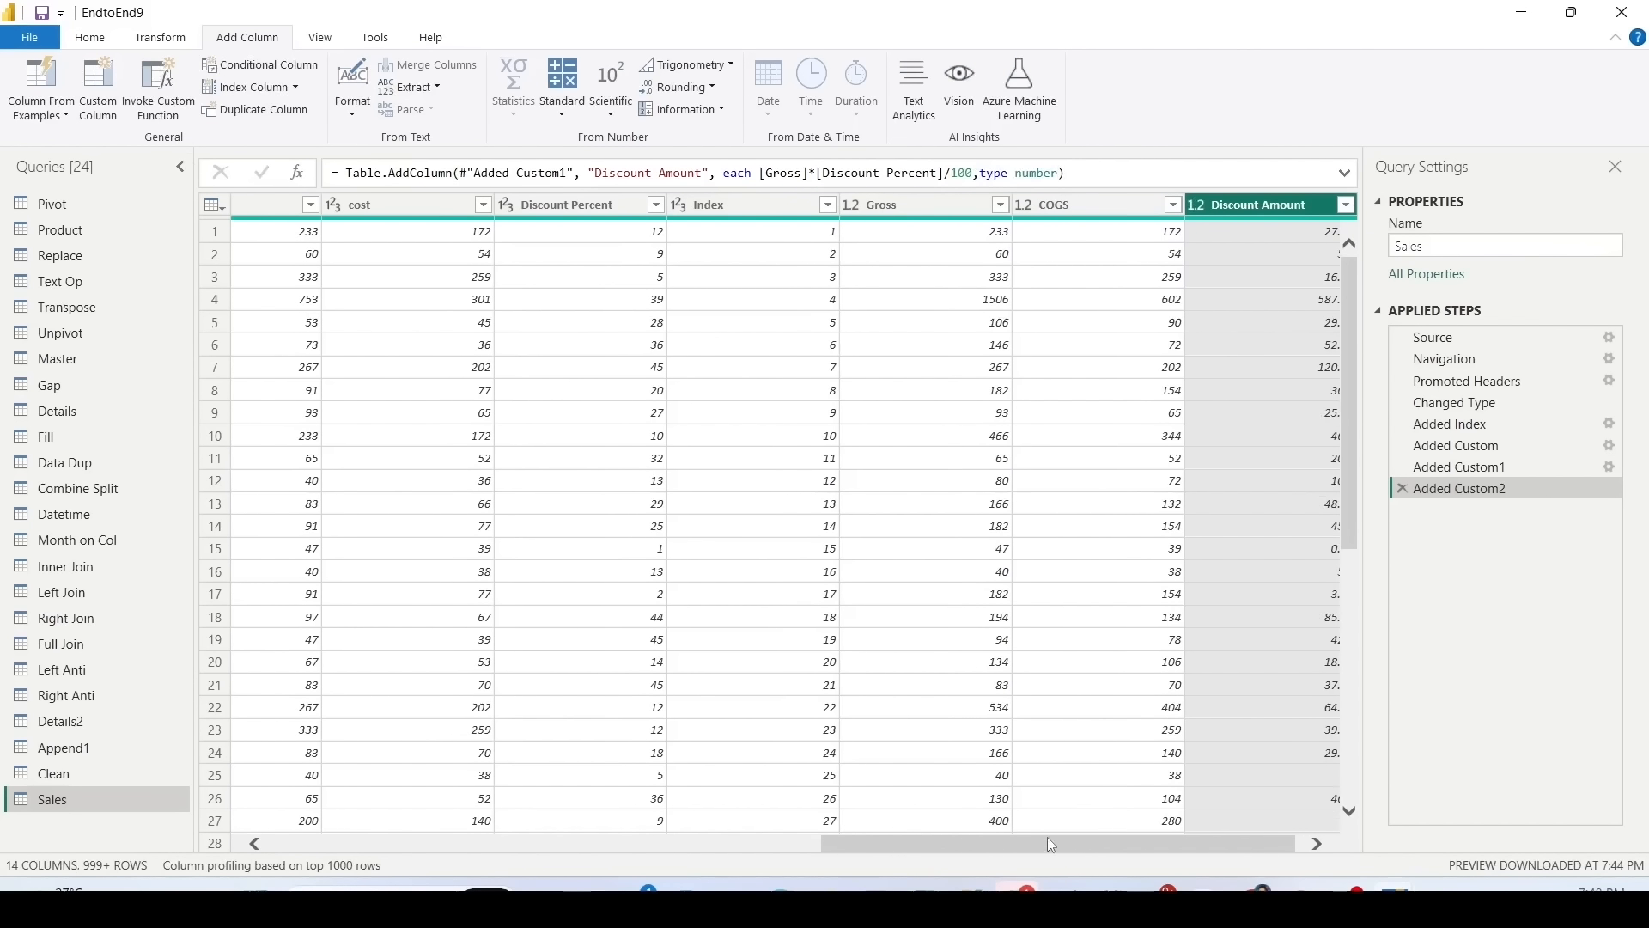
Step: Begin a conditional column in the Sales query whose If clause tests Sales Date with the "is before" operator
{"action": "left_click_drag", "start_coordinate": [1052, 846], "coordinate": [421, 618]}
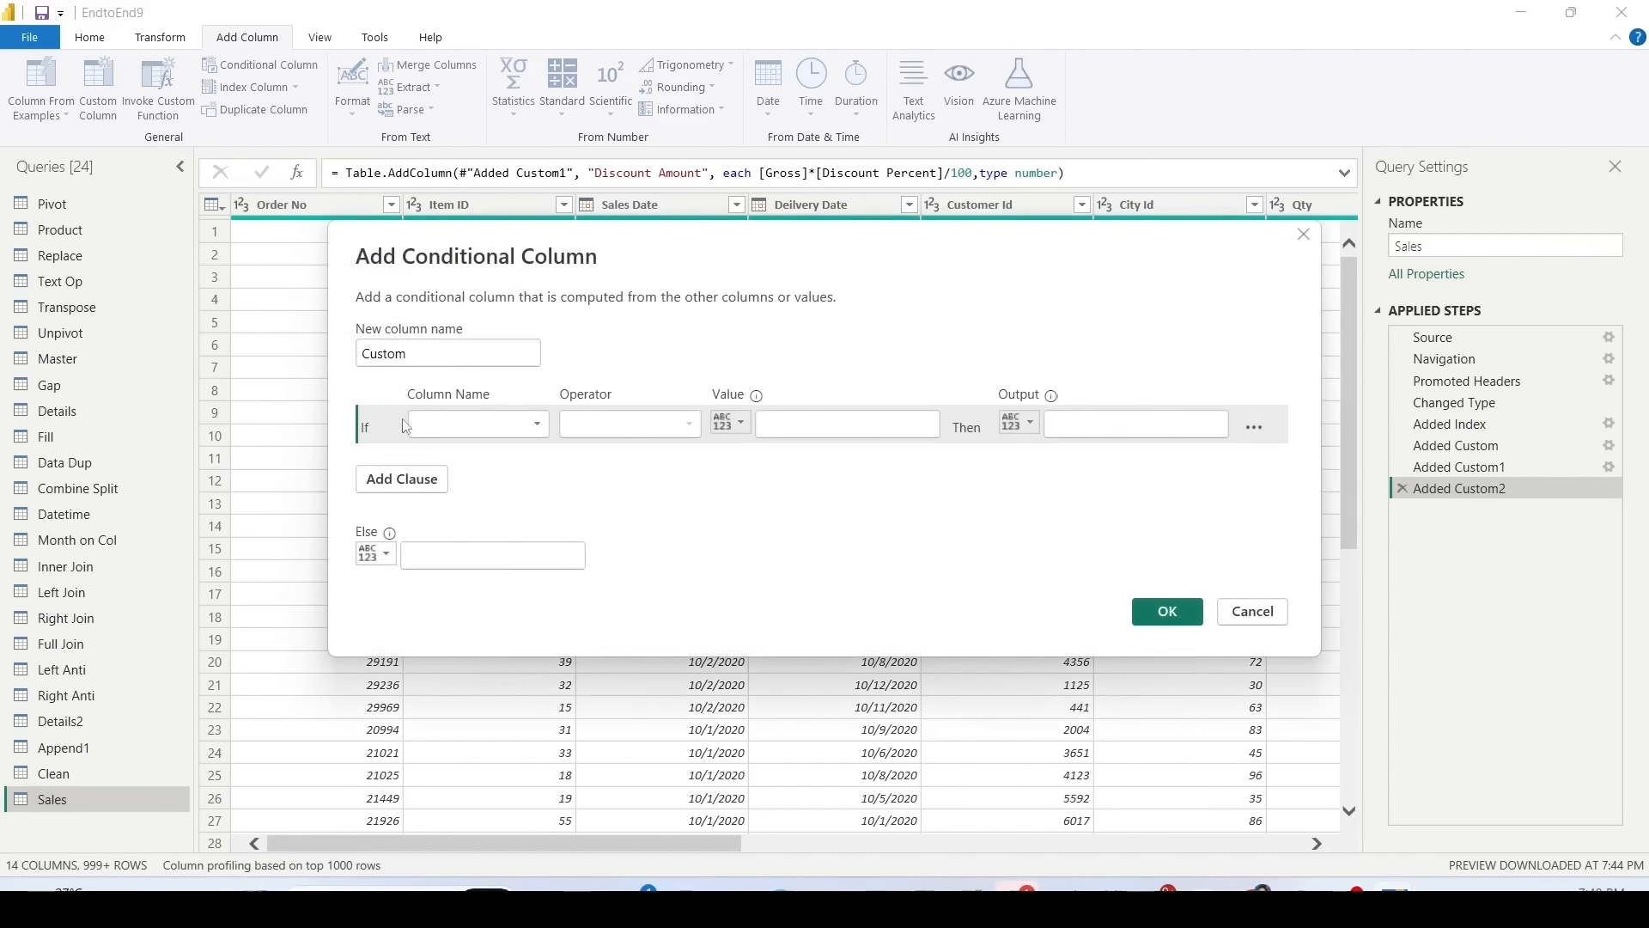
{"action": "left_click", "coordinate": [471, 425]}
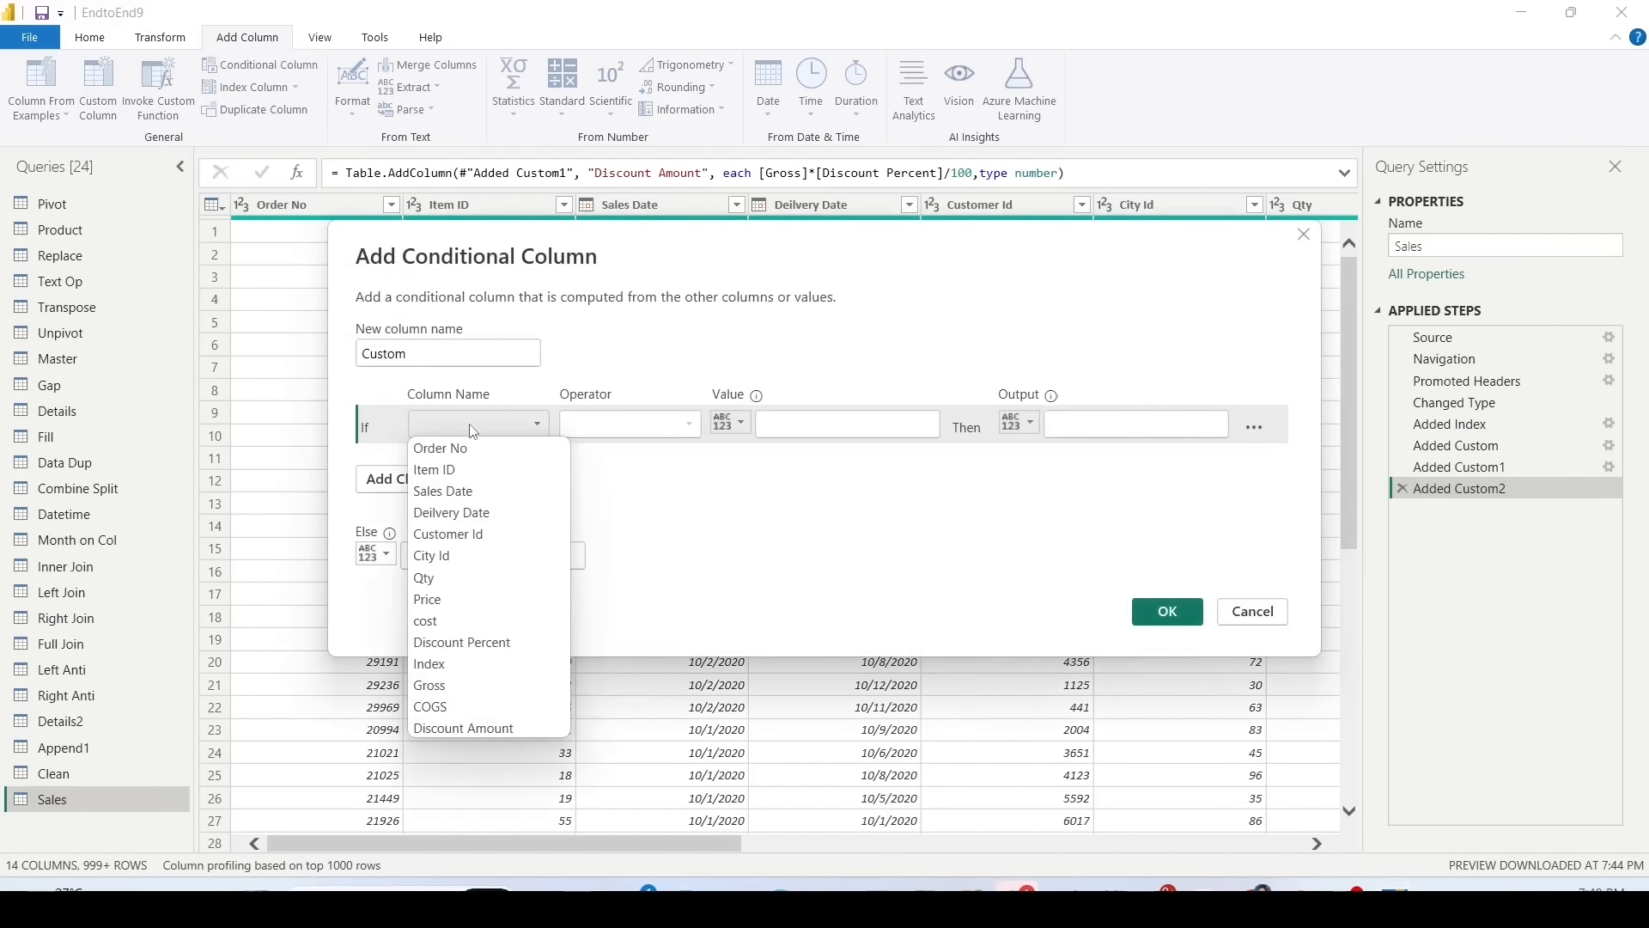
{"action": "left_click", "coordinate": [471, 490]}
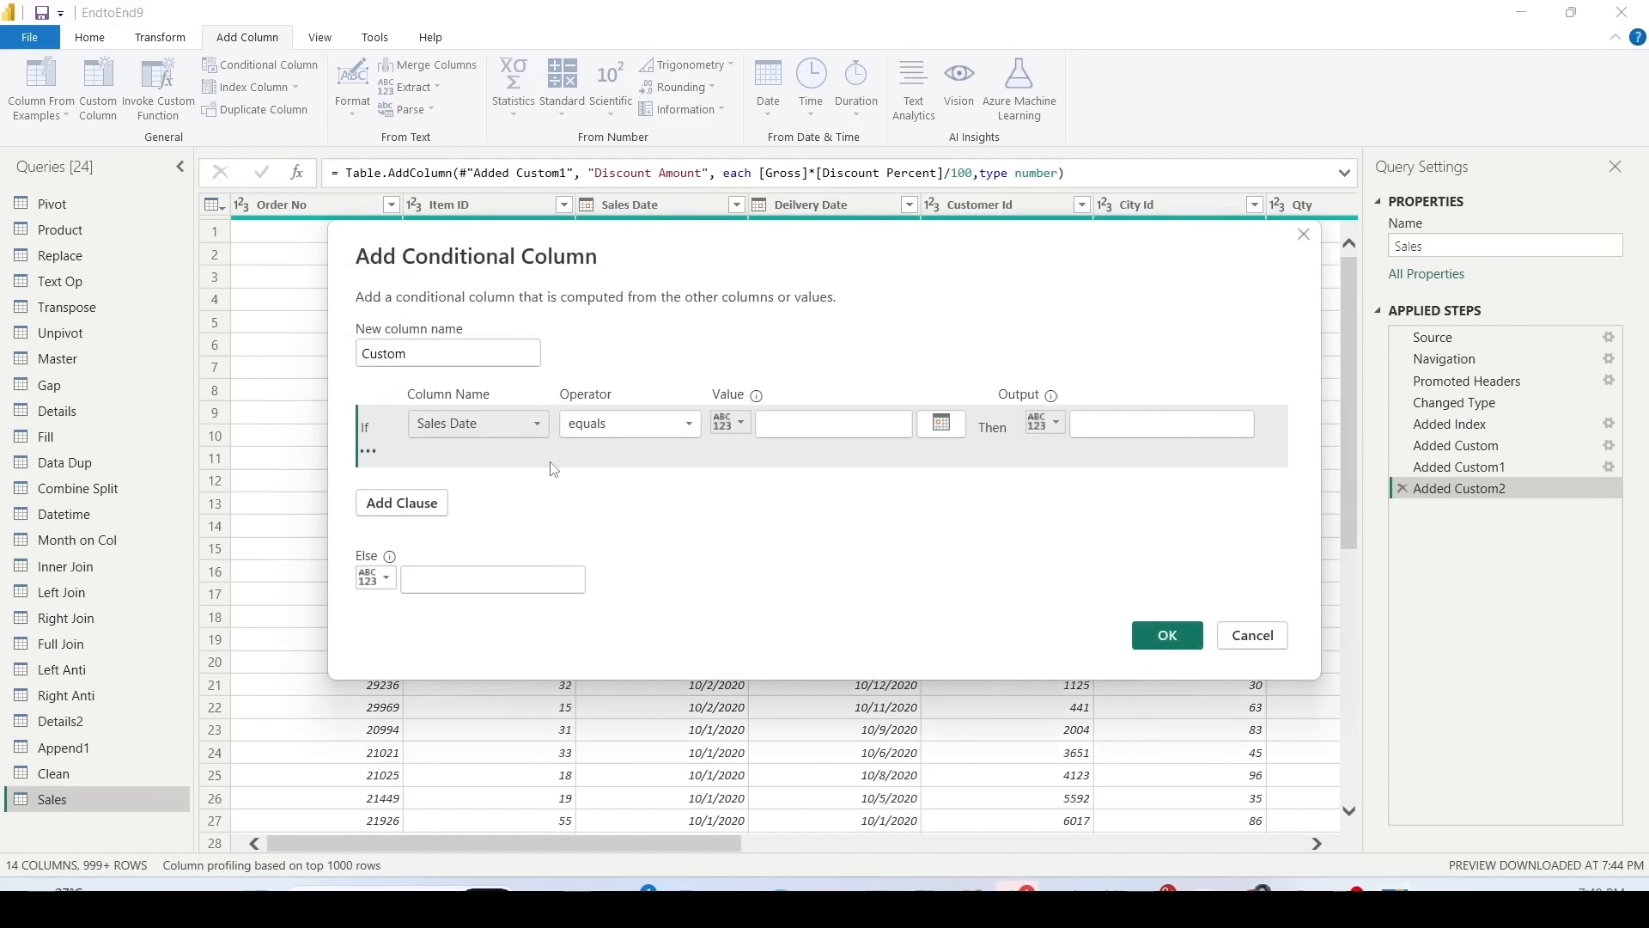
{"action": "left_click", "coordinate": [646, 430]}
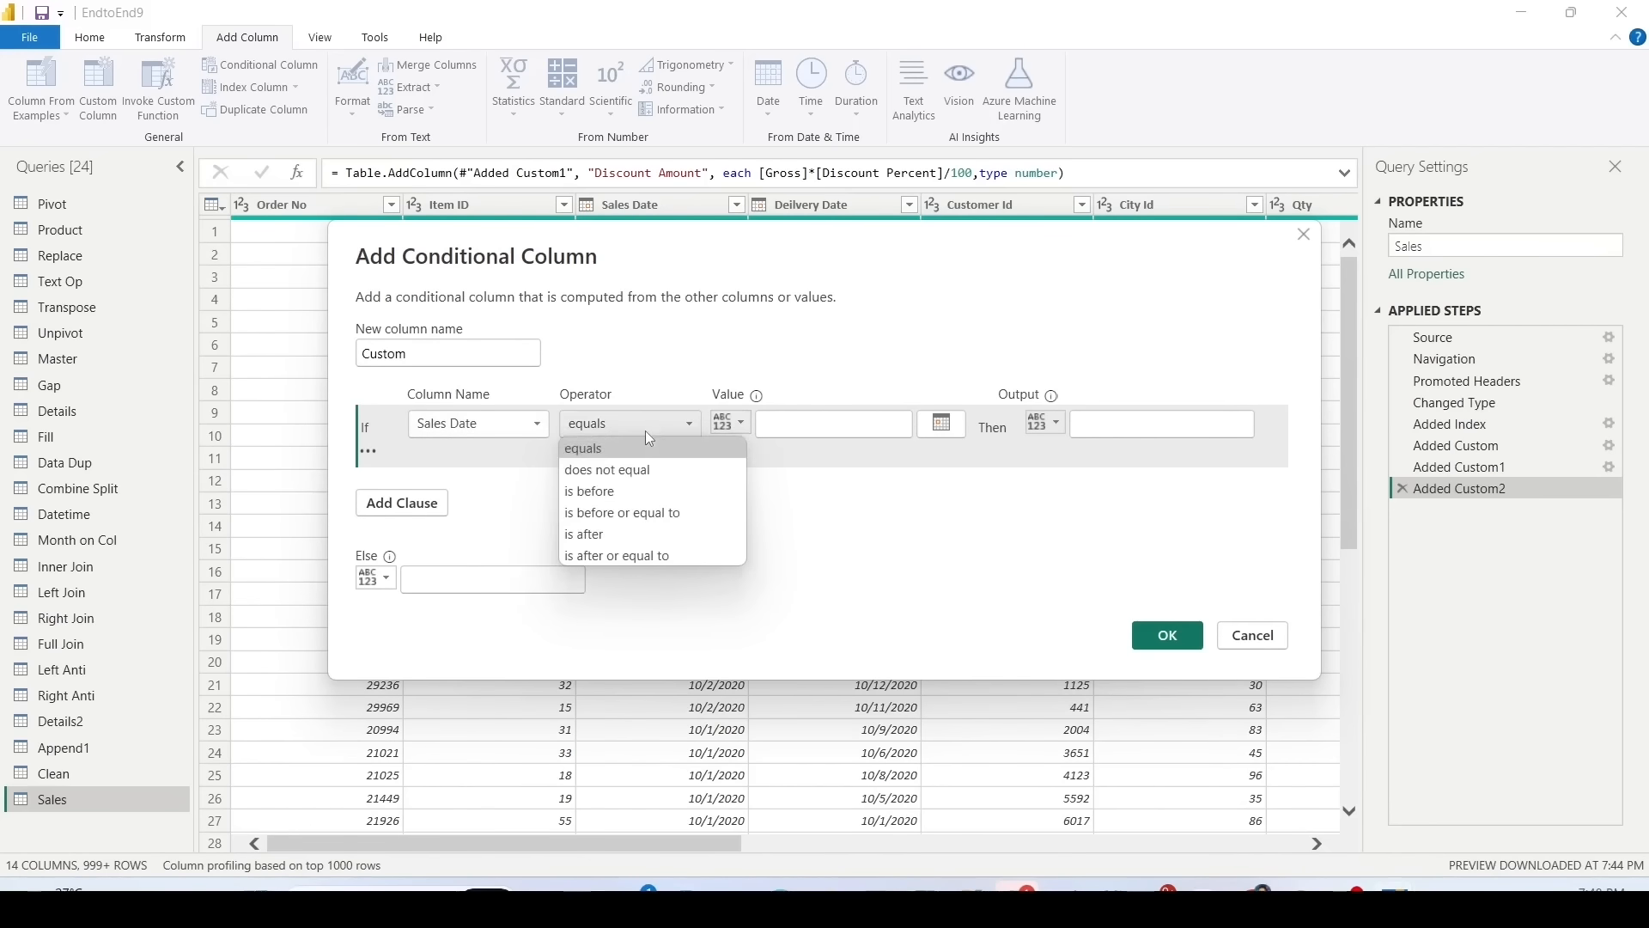
{"action": "left_click", "coordinate": [614, 491]}
Step: Pick 1/1/2019 from the calendar as the comparison date of the Sales Date condition
{"action": "left_click", "coordinate": [941, 423]}
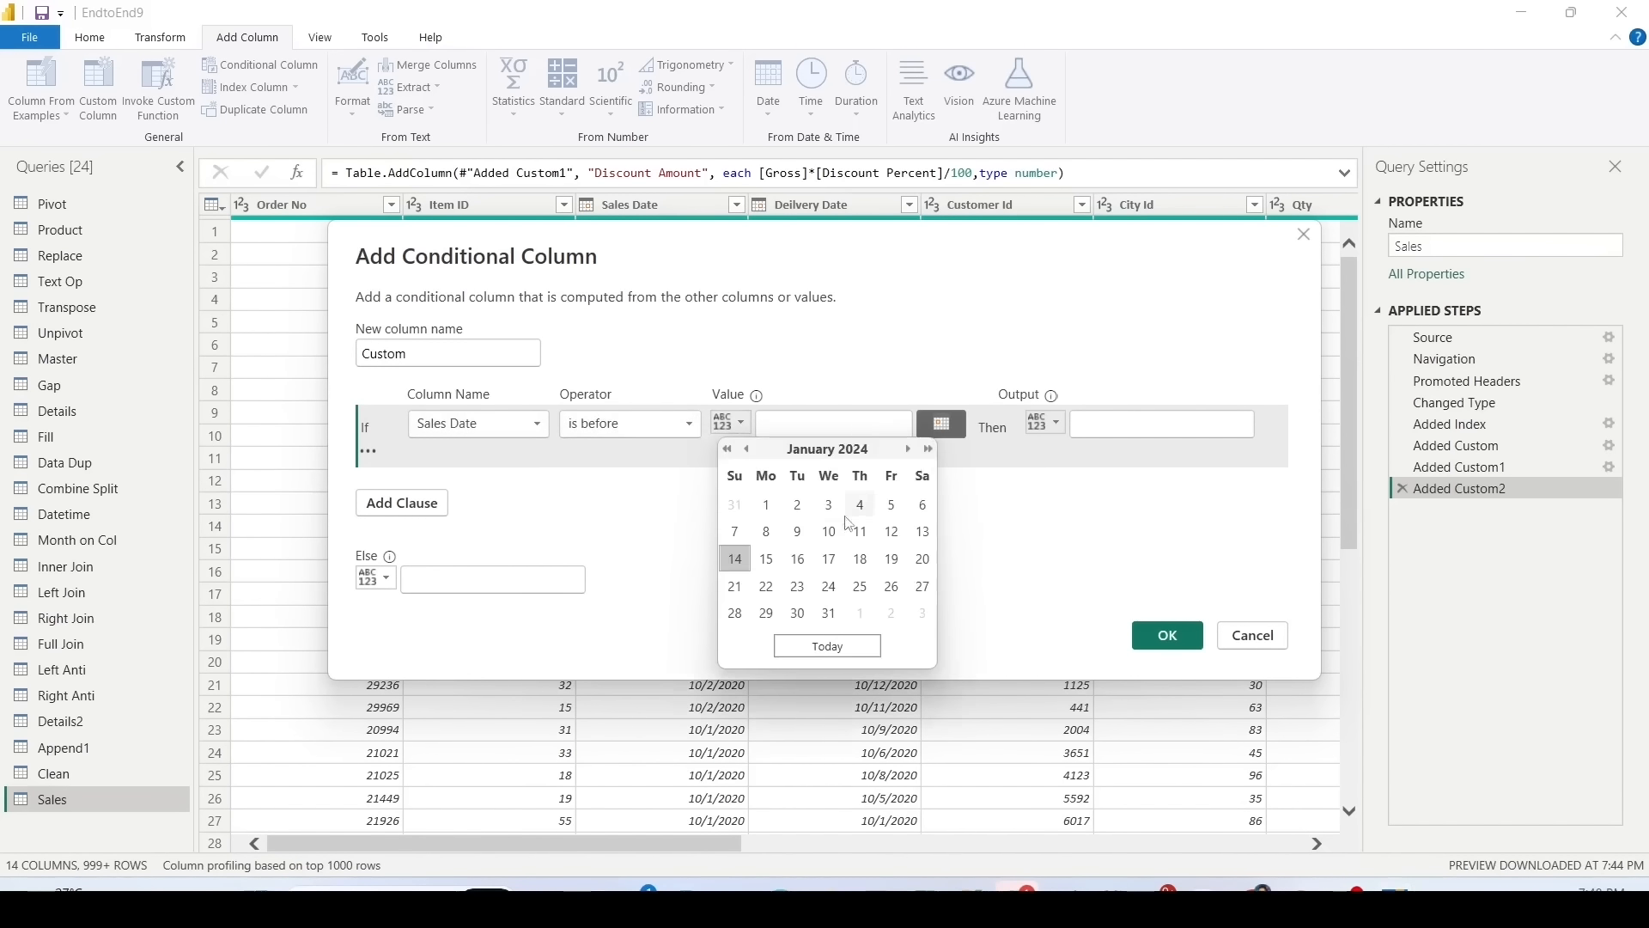
{"action": "left_click", "coordinate": [747, 448]}
{"action": "left_click", "coordinate": [747, 448]}
{"action": "left_click", "coordinate": [747, 448]}
{"action": "left_click", "coordinate": [747, 448]}
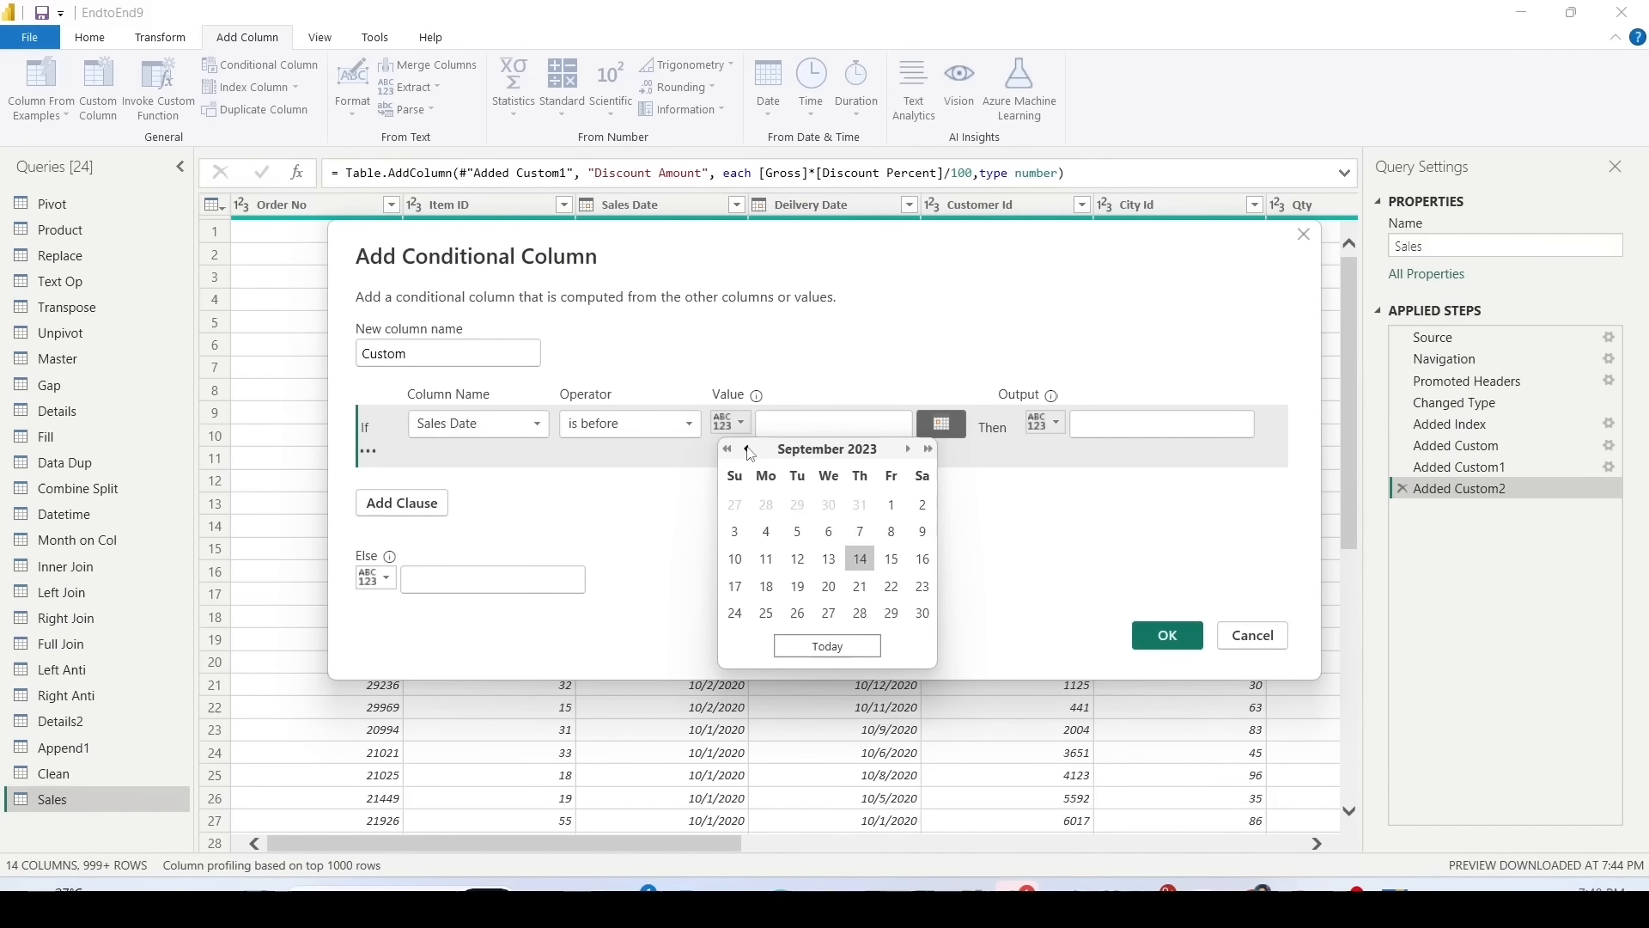
{"action": "left_click", "coordinate": [747, 449]}
{"action": "left_click", "coordinate": [747, 448]}
{"action": "left_click", "coordinate": [747, 448]}
{"action": "left_click", "coordinate": [748, 448]}
{"action": "left_click", "coordinate": [747, 448]}
{"action": "left_click", "coordinate": [747, 448]}
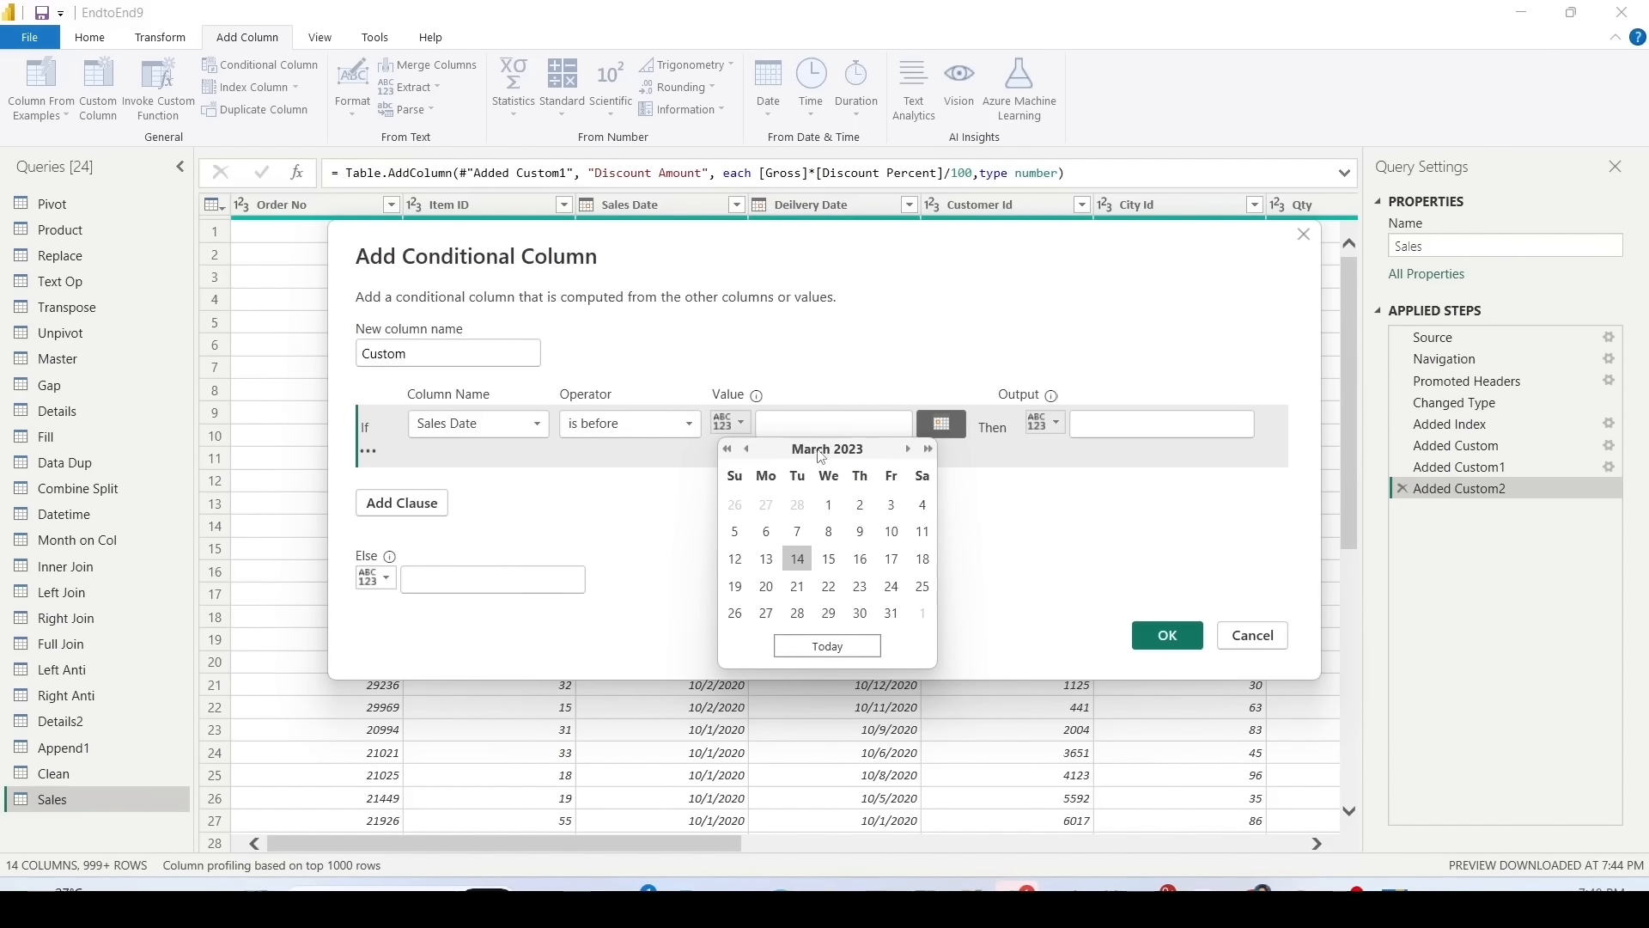
{"action": "left_click", "coordinate": [728, 448]}
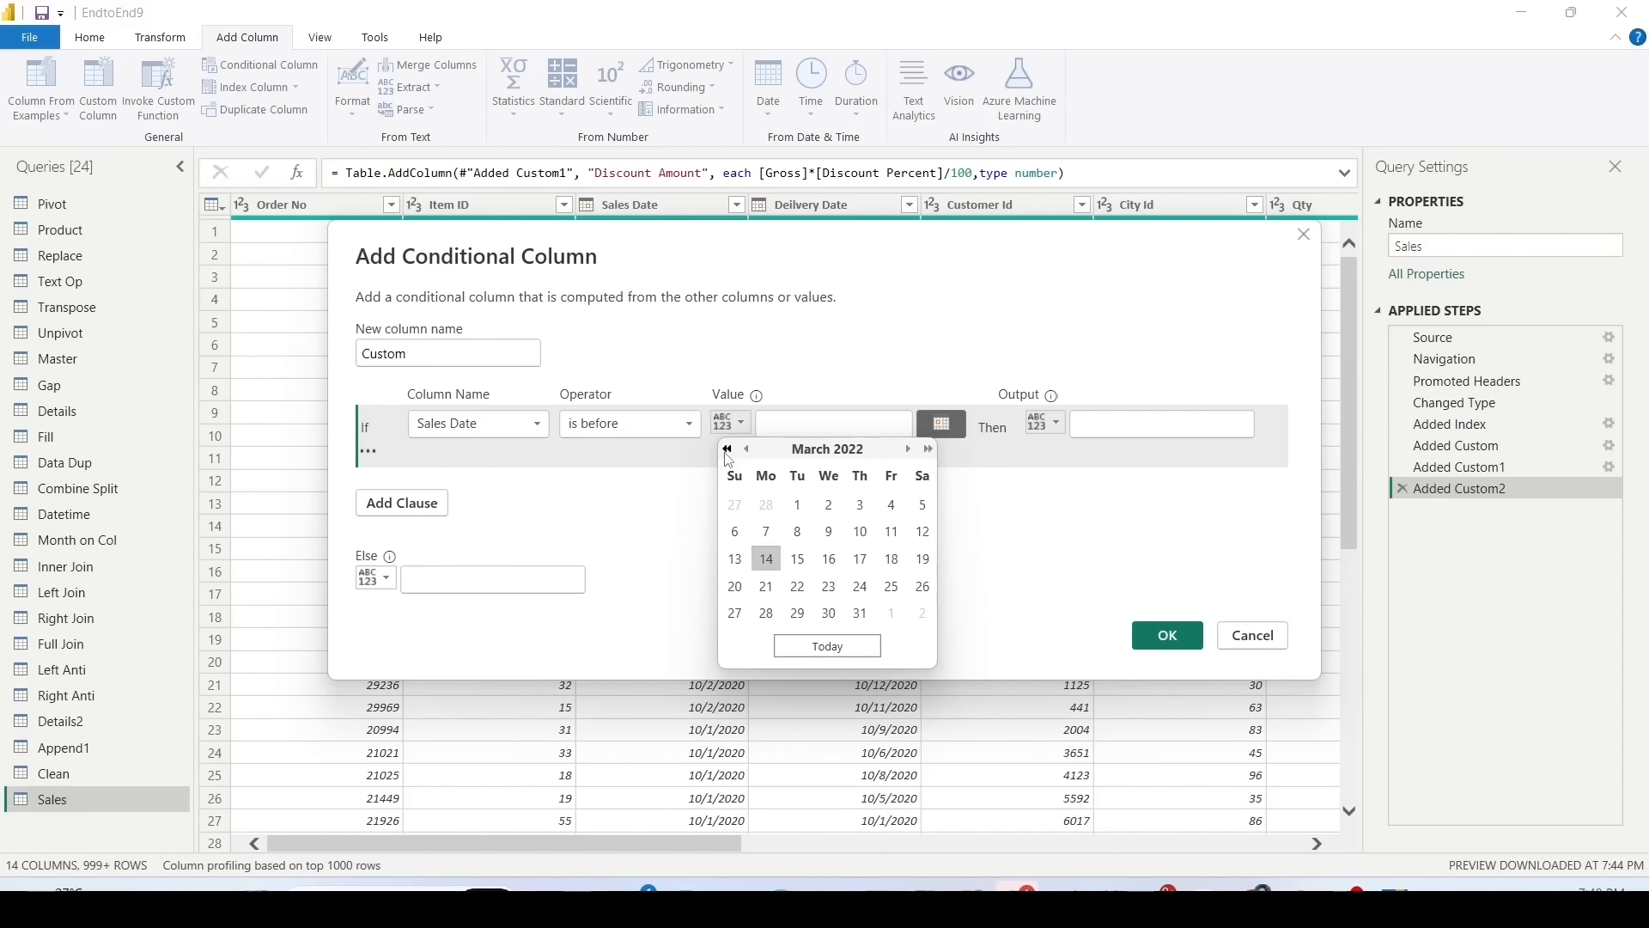
{"action": "left_click", "coordinate": [727, 448]}
{"action": "left_click", "coordinate": [727, 449]}
{"action": "left_click", "coordinate": [728, 448]}
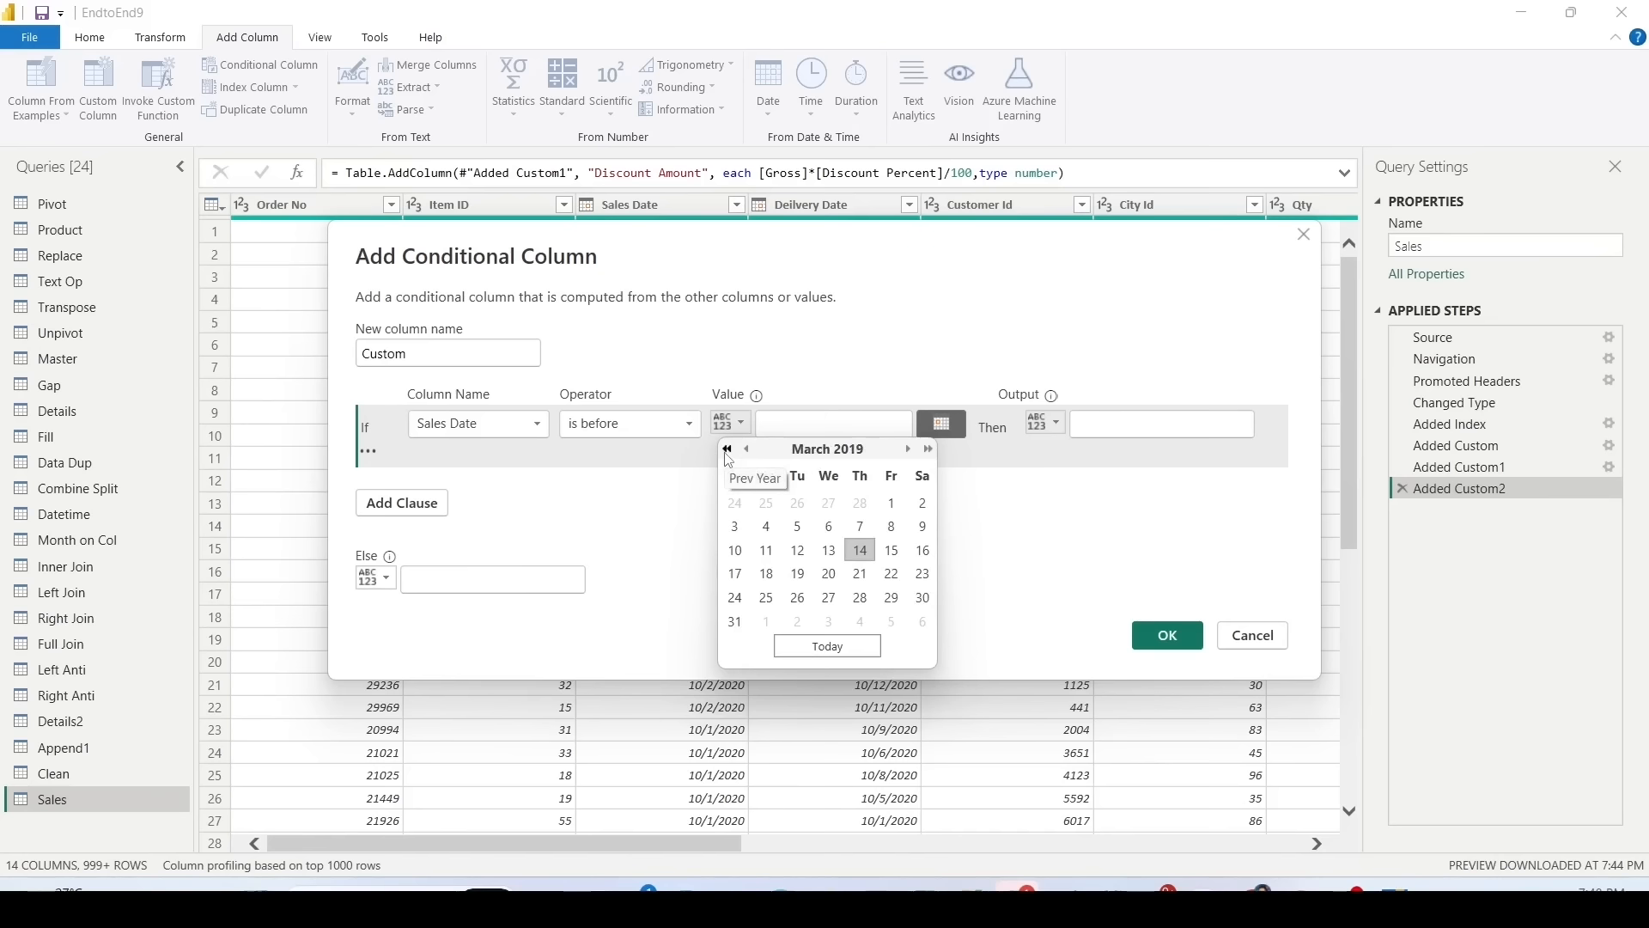
{"action": "left_click", "coordinate": [747, 449]}
{"action": "left_click", "coordinate": [747, 448]}
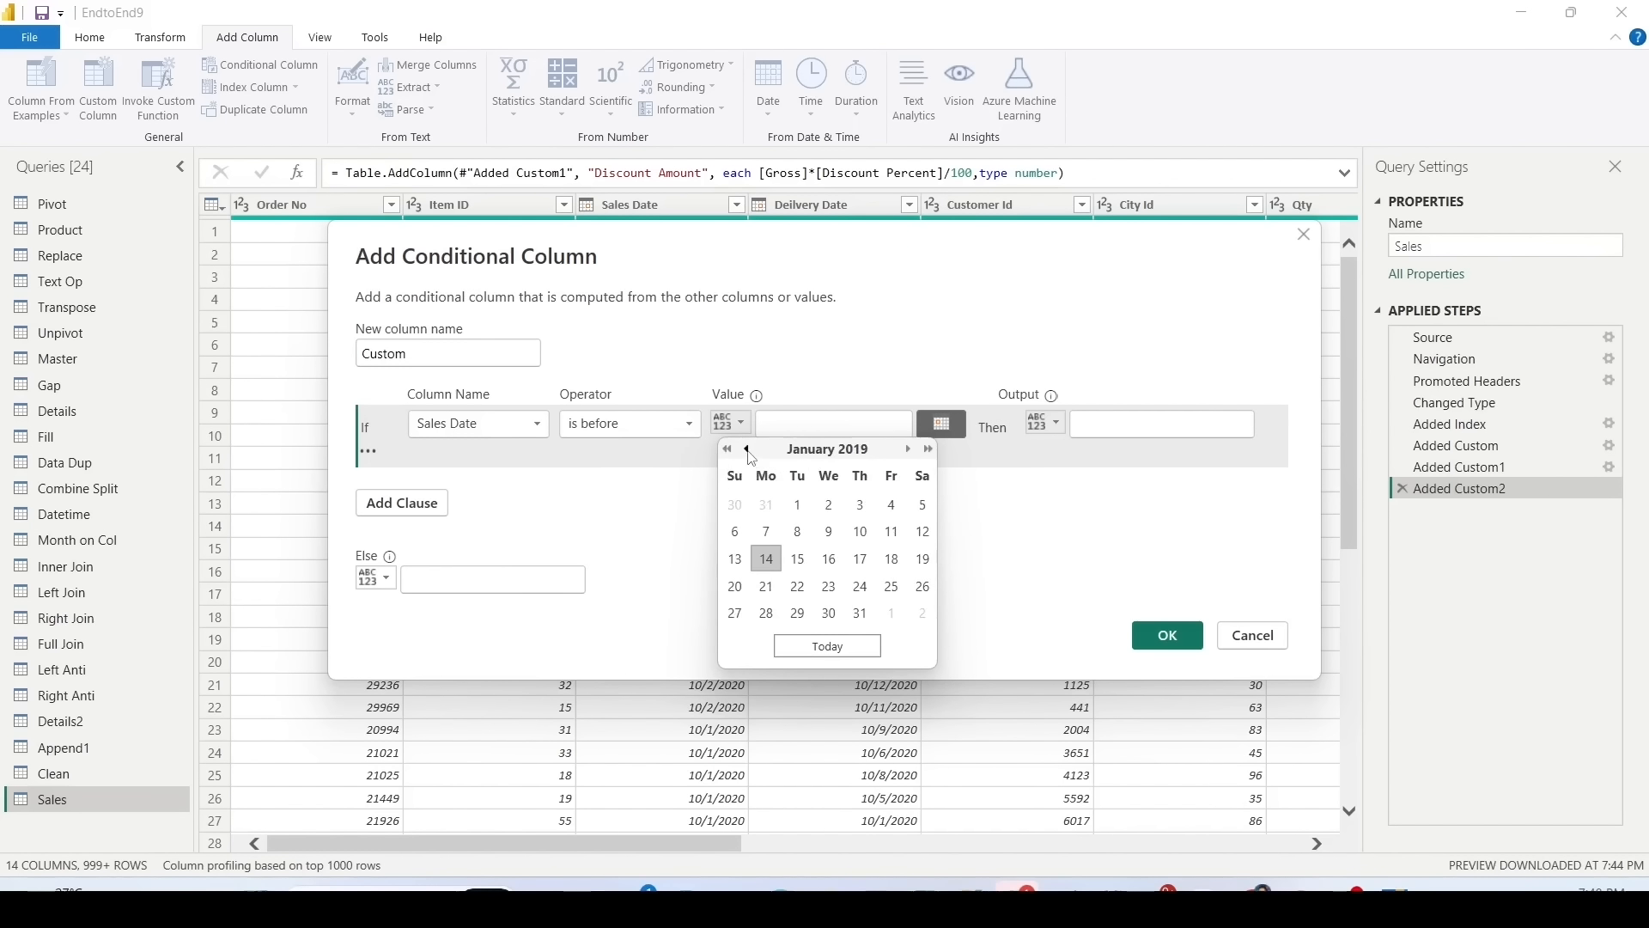
{"action": "left_click", "coordinate": [799, 508]}
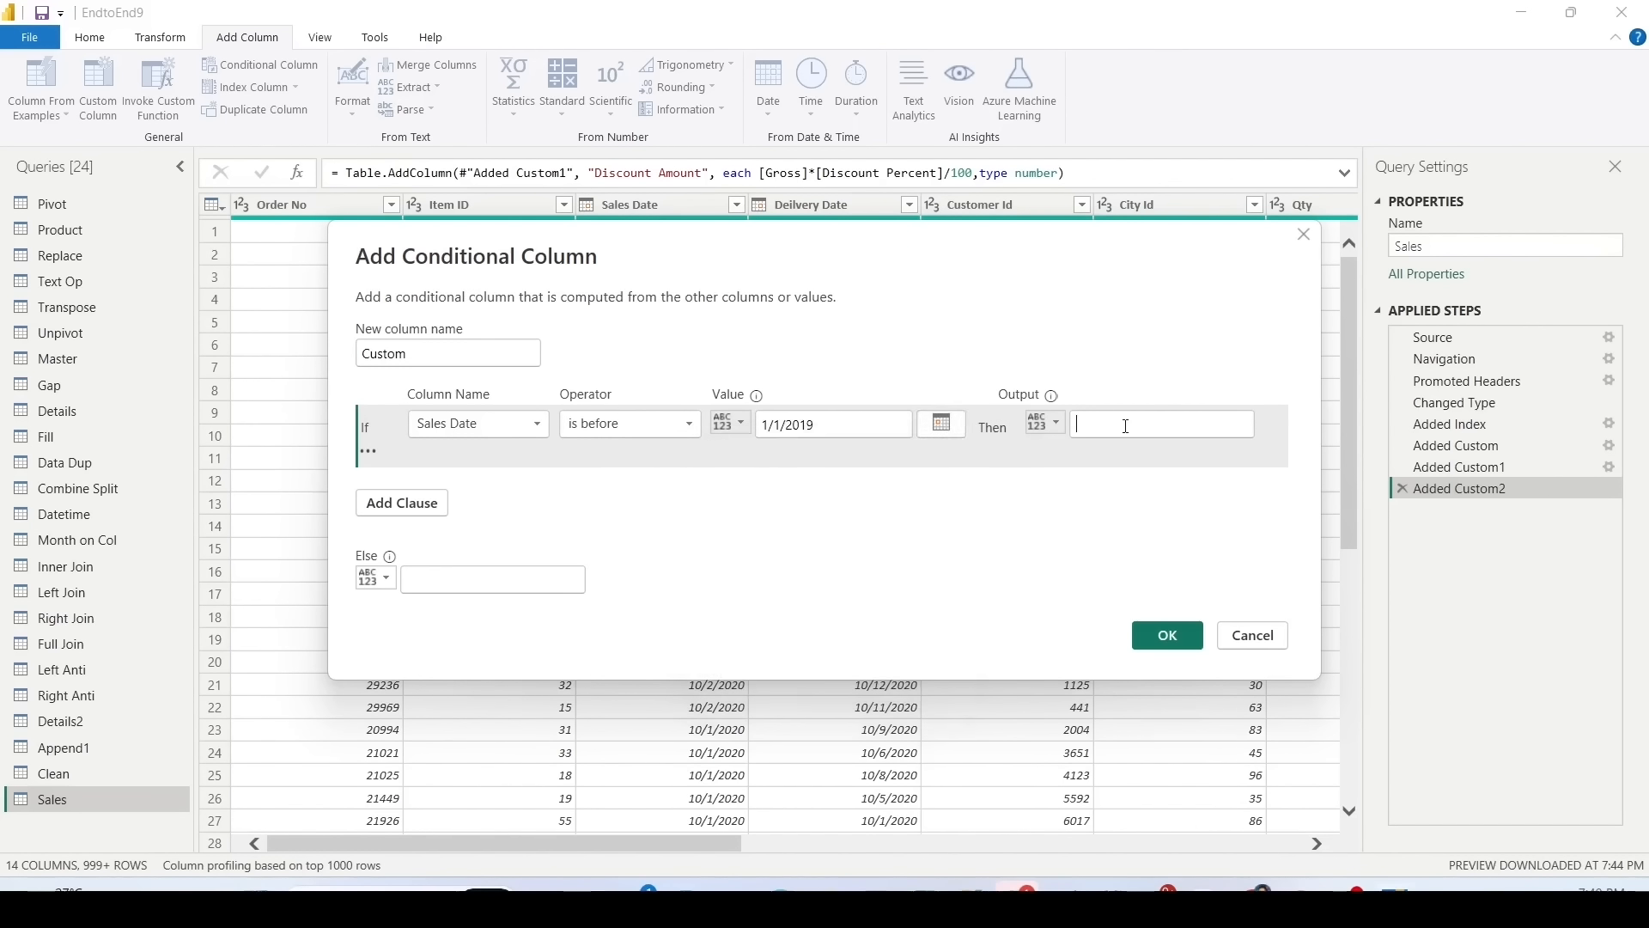
Step: Make the conditional column output 1 when the condition holds and 0 otherwise, and create it
{"action": "type", "text": "1"}
{"action": "left_click", "coordinate": [472, 578]}
{"action": "type", "text": "0"}
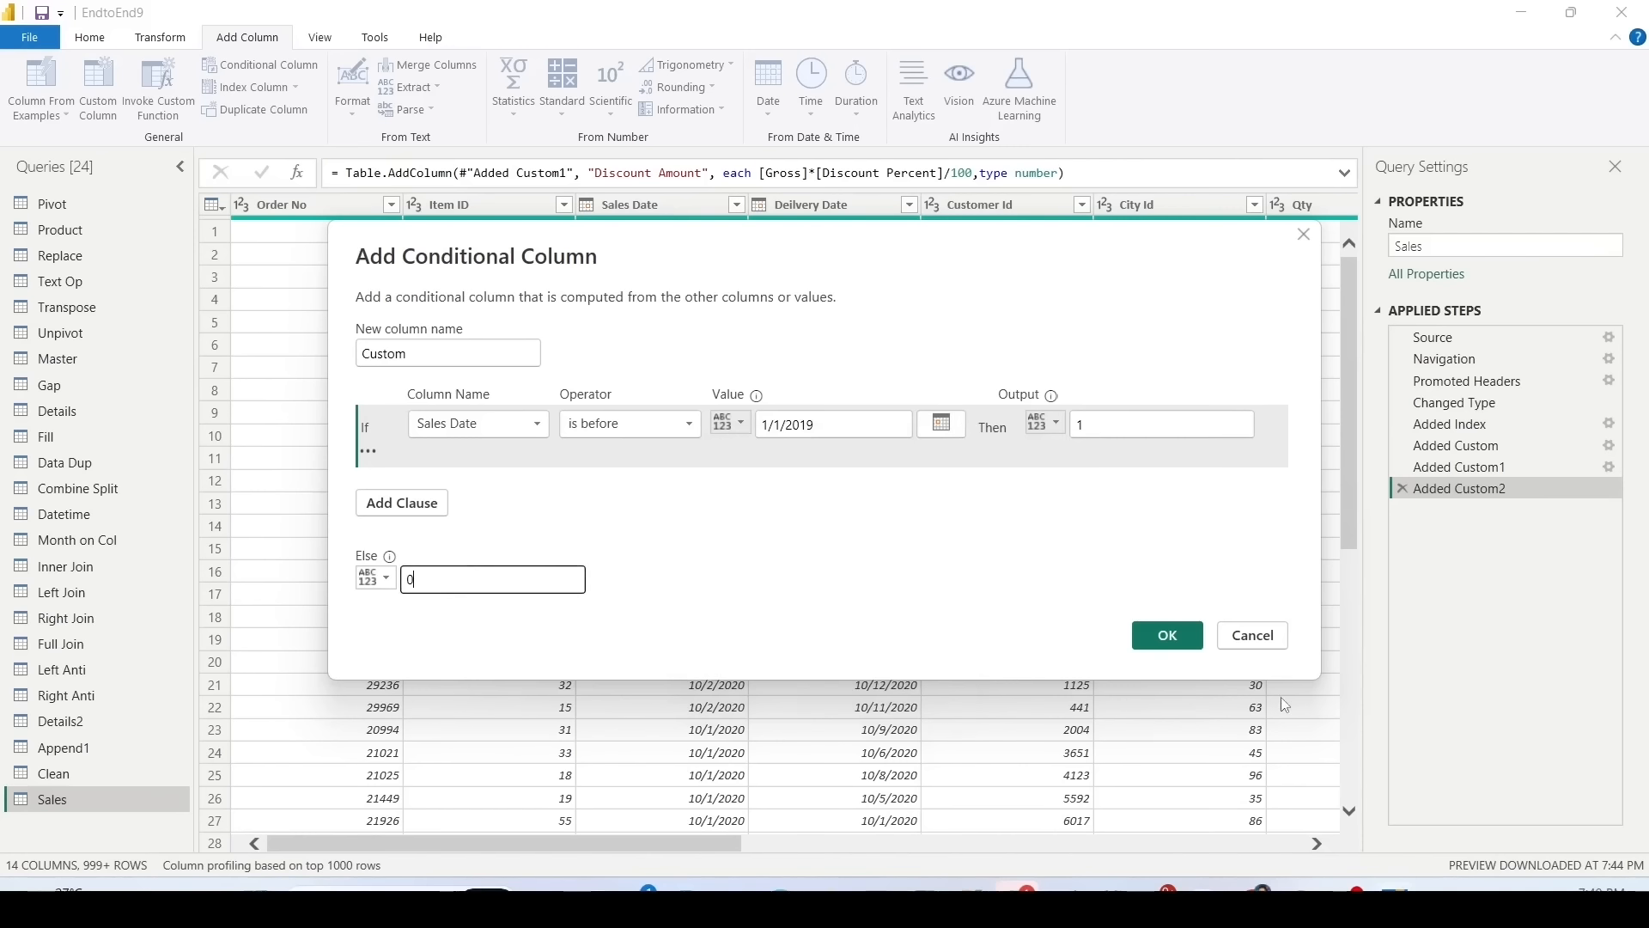
{"action": "left_click", "coordinate": [1168, 637]}
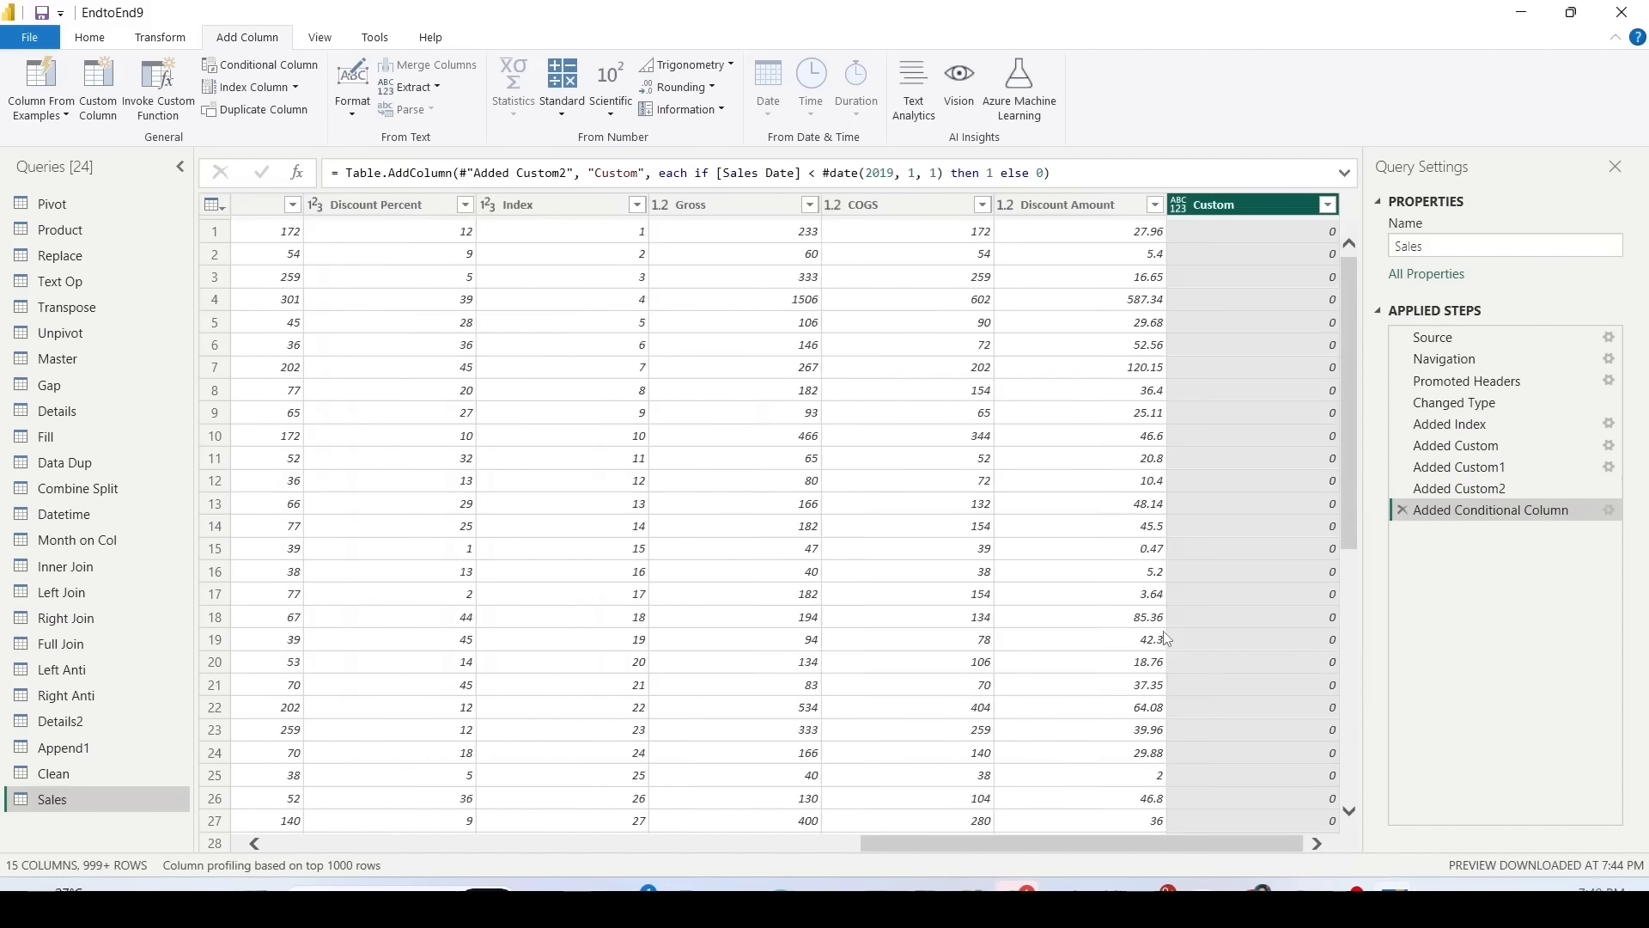
Step: Load the complete list of distinct values in the Custom column's filter without filtering, and look through the column's rows
{"action": "left_click", "coordinate": [1328, 205]}
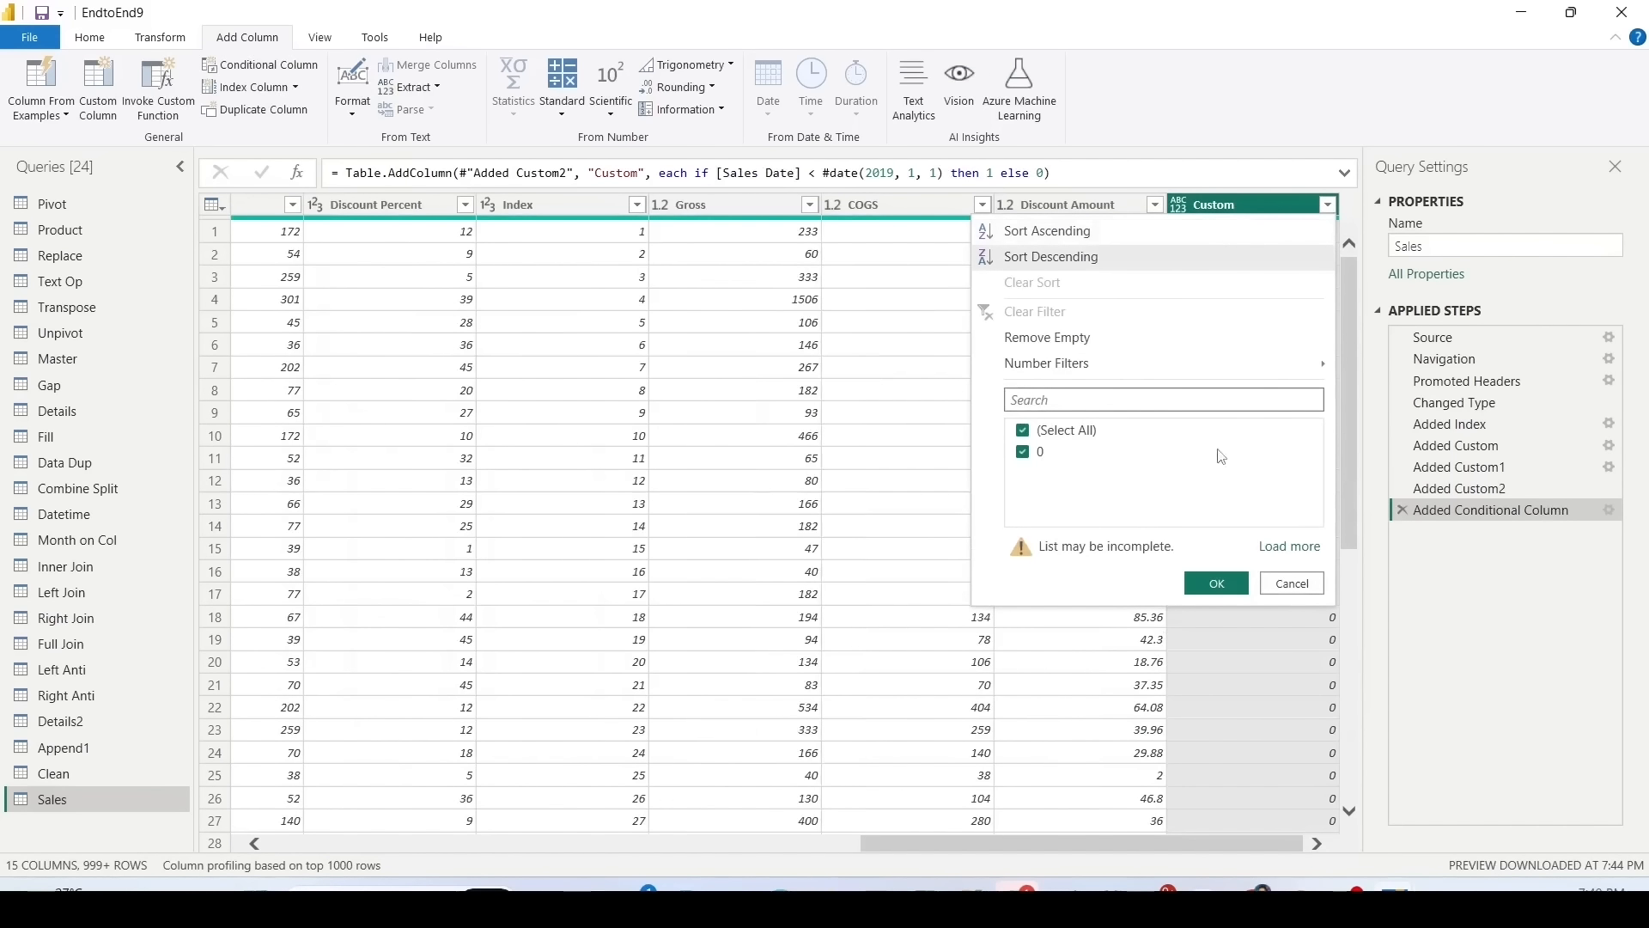
{"action": "left_click", "coordinate": [1273, 546]}
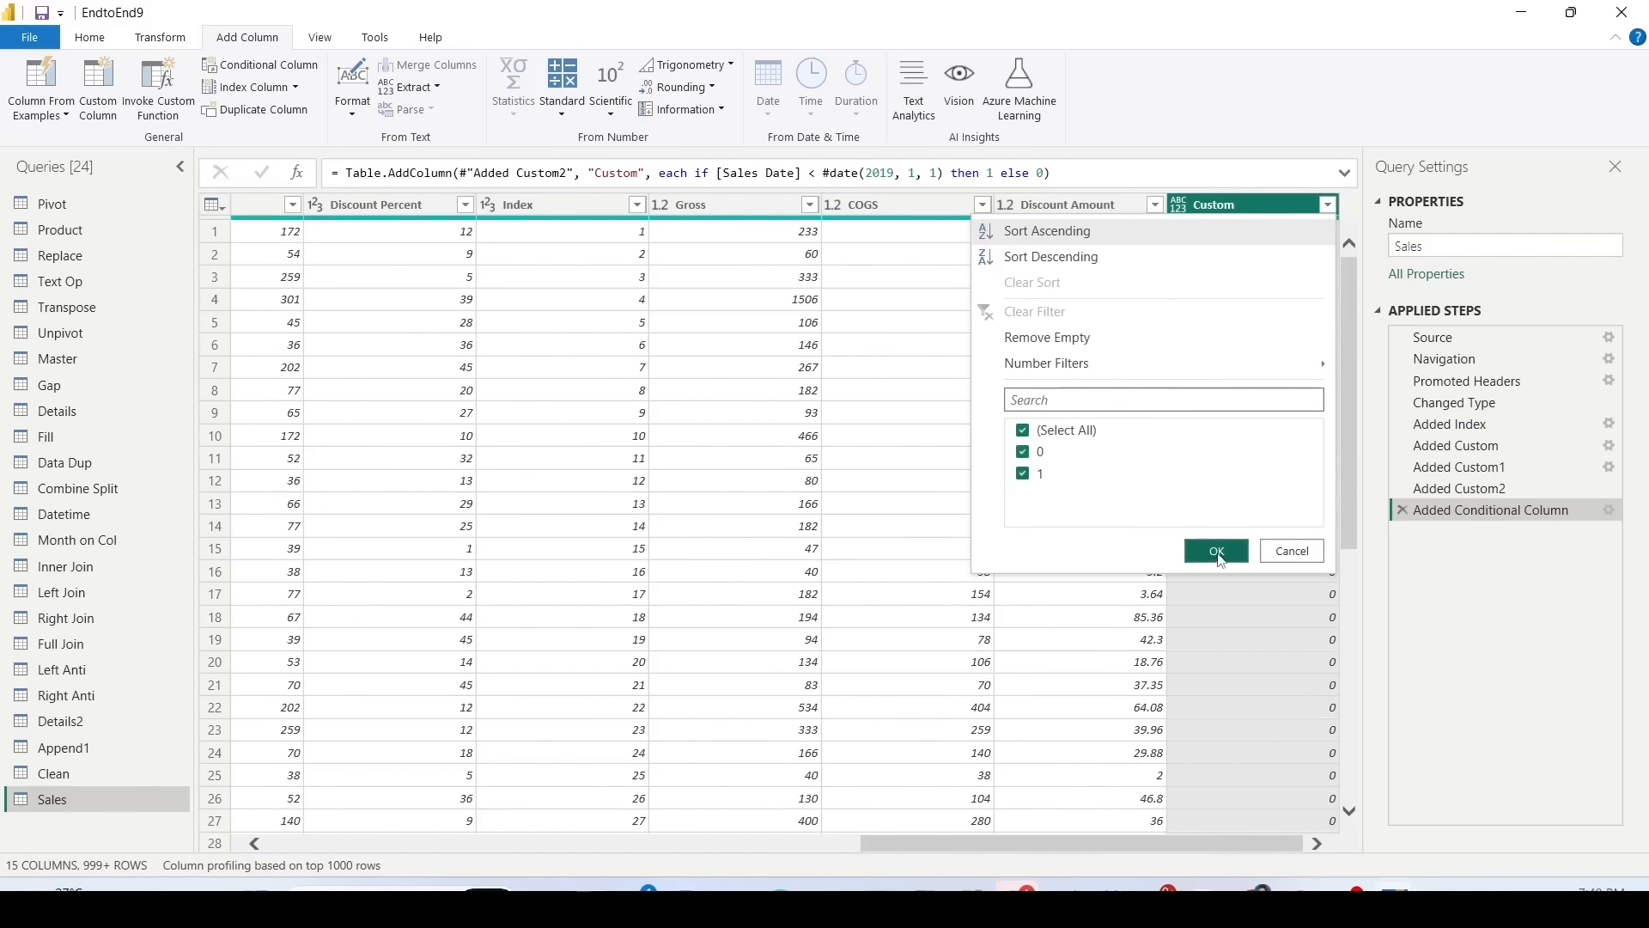
{"action": "left_click", "coordinate": [1309, 551]}
{"action": "scroll", "coordinate": [1312, 380], "scroll_direction": "down", "scroll_amount": 8}
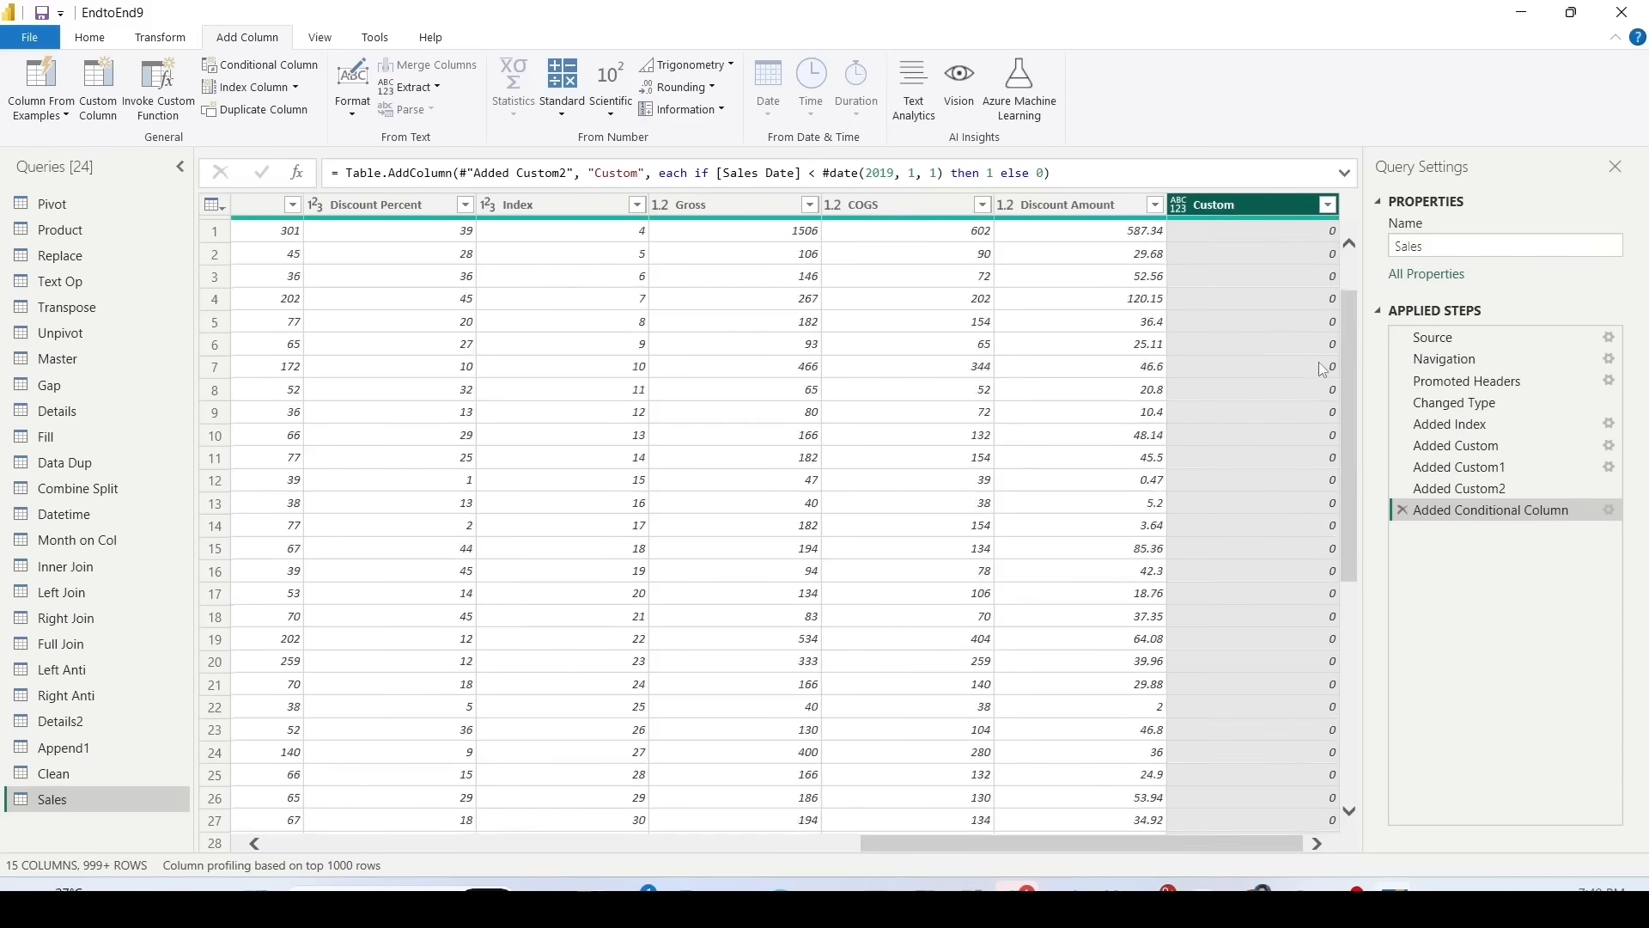
{"action": "scroll", "coordinate": [1316, 379], "scroll_direction": "down", "scroll_amount": 20}
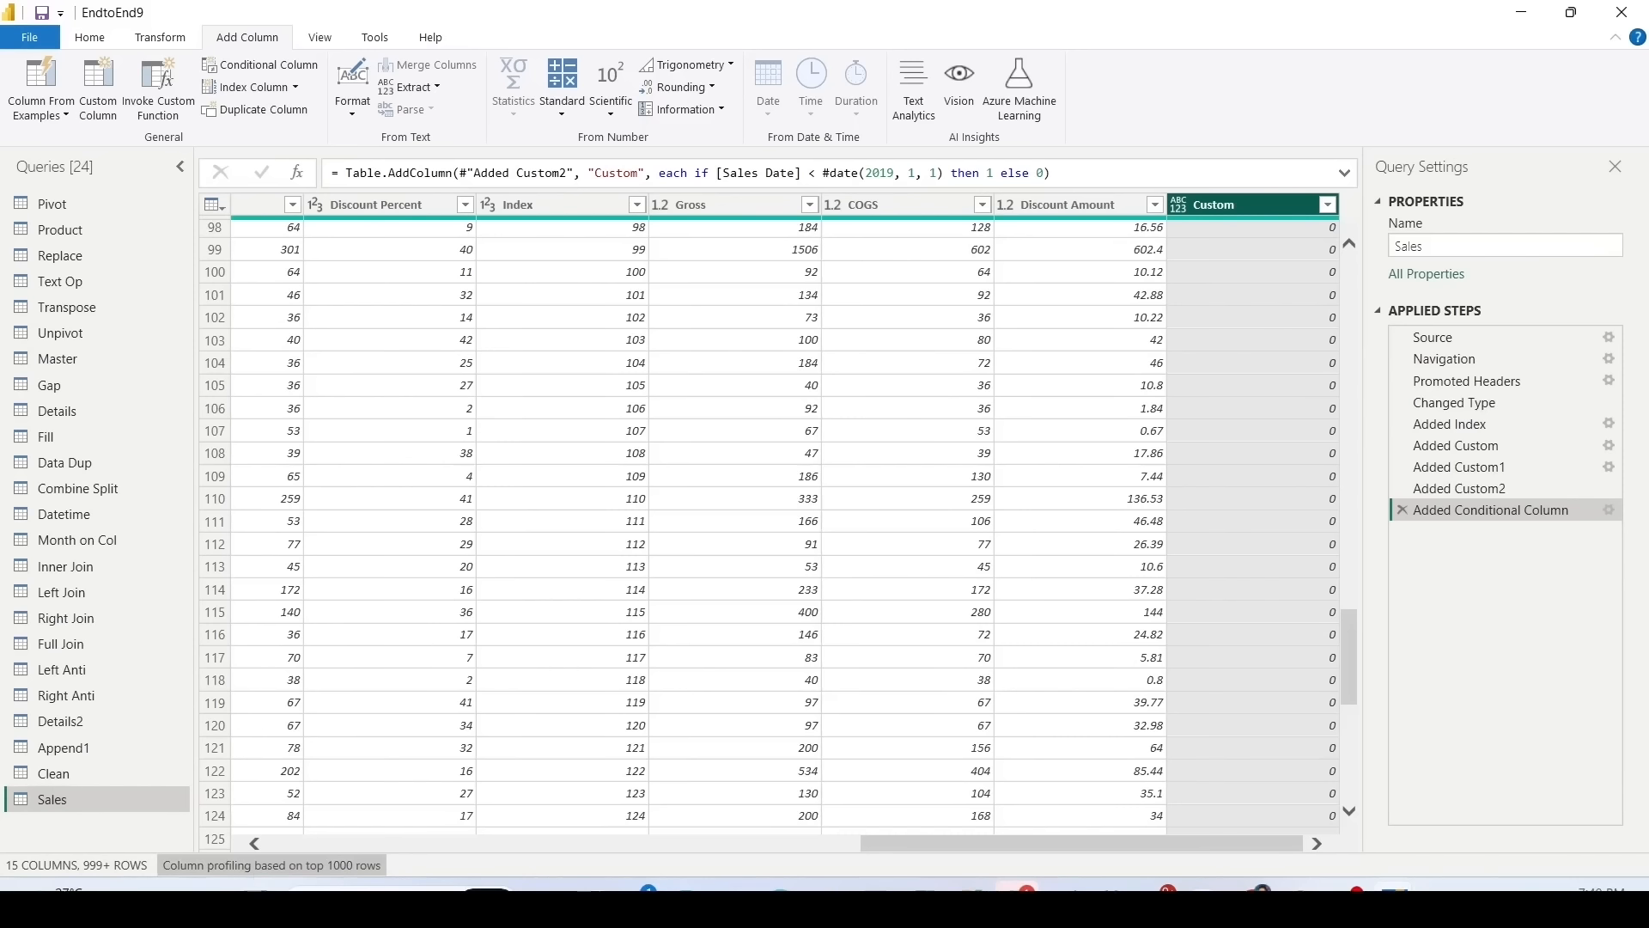
{"action": "left_click_drag", "start_coordinate": [137, 849], "coordinate": [407, 880]}
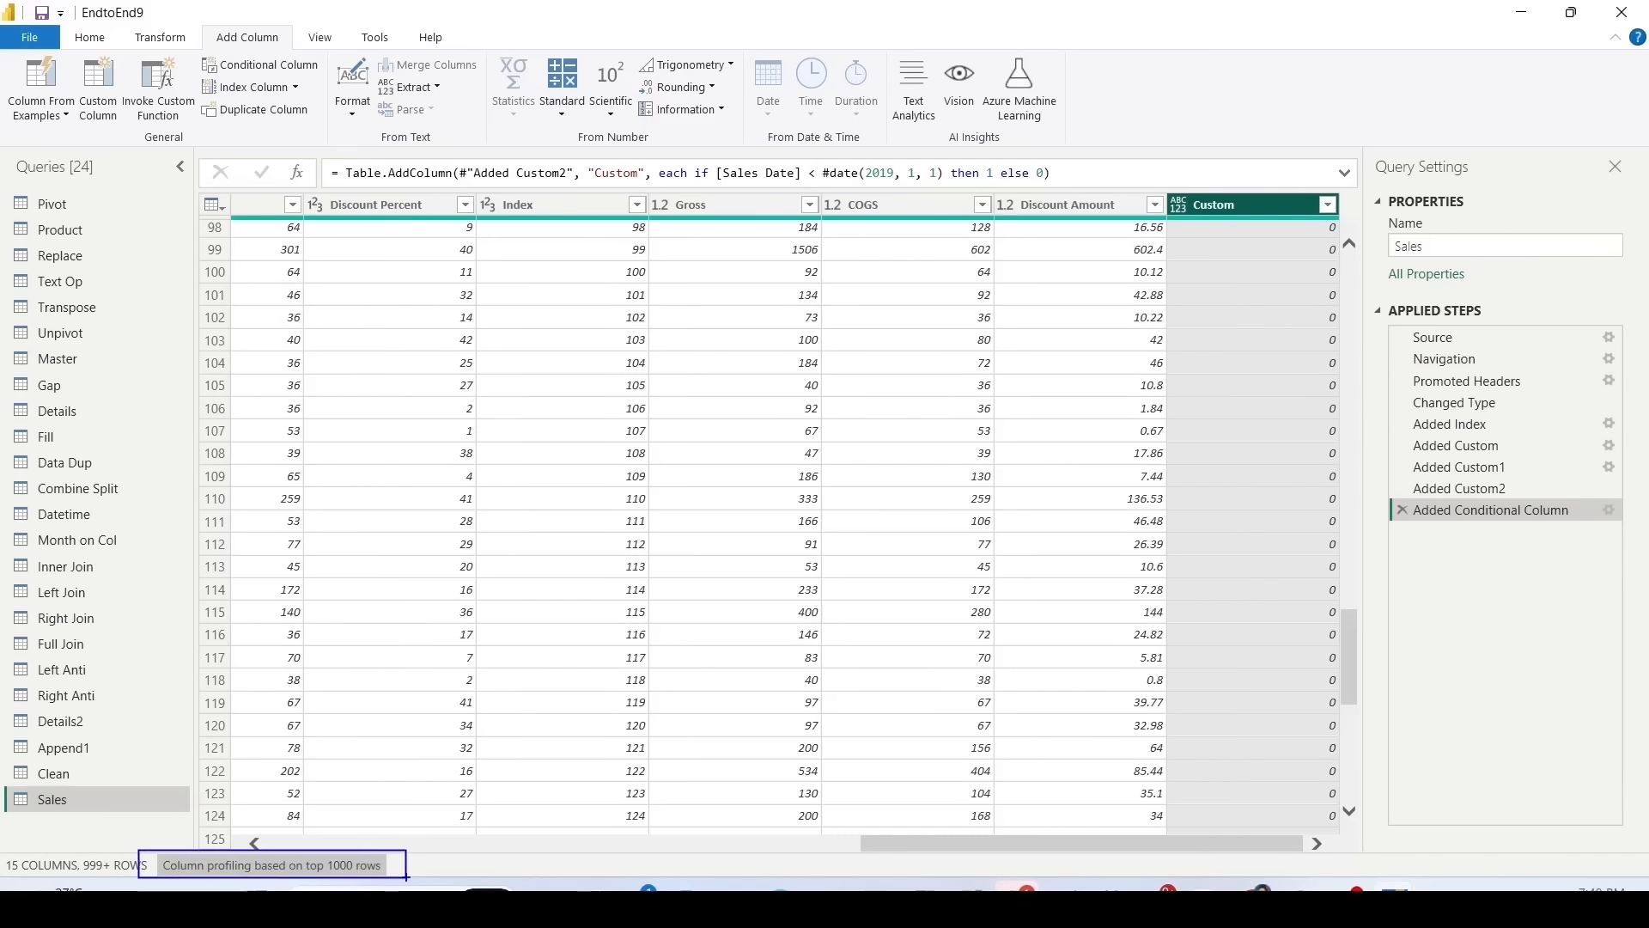
{"action": "key", "text": "Escape"}
{"action": "left_click", "coordinate": [280, 864]}
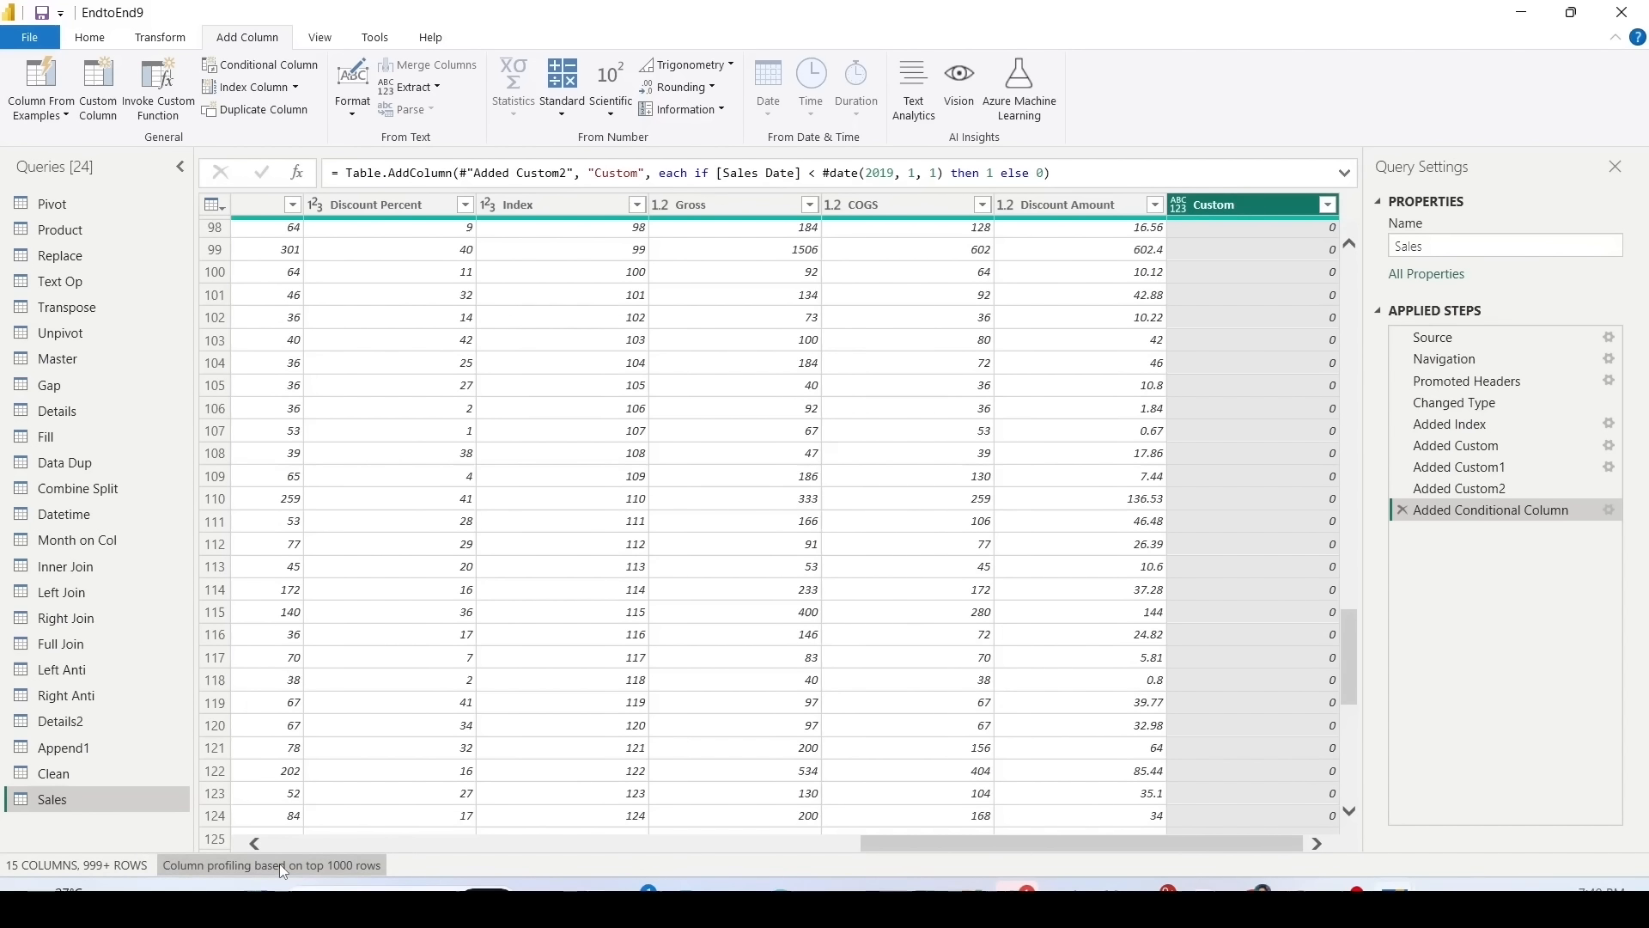
{"action": "left_click", "coordinate": [275, 863]}
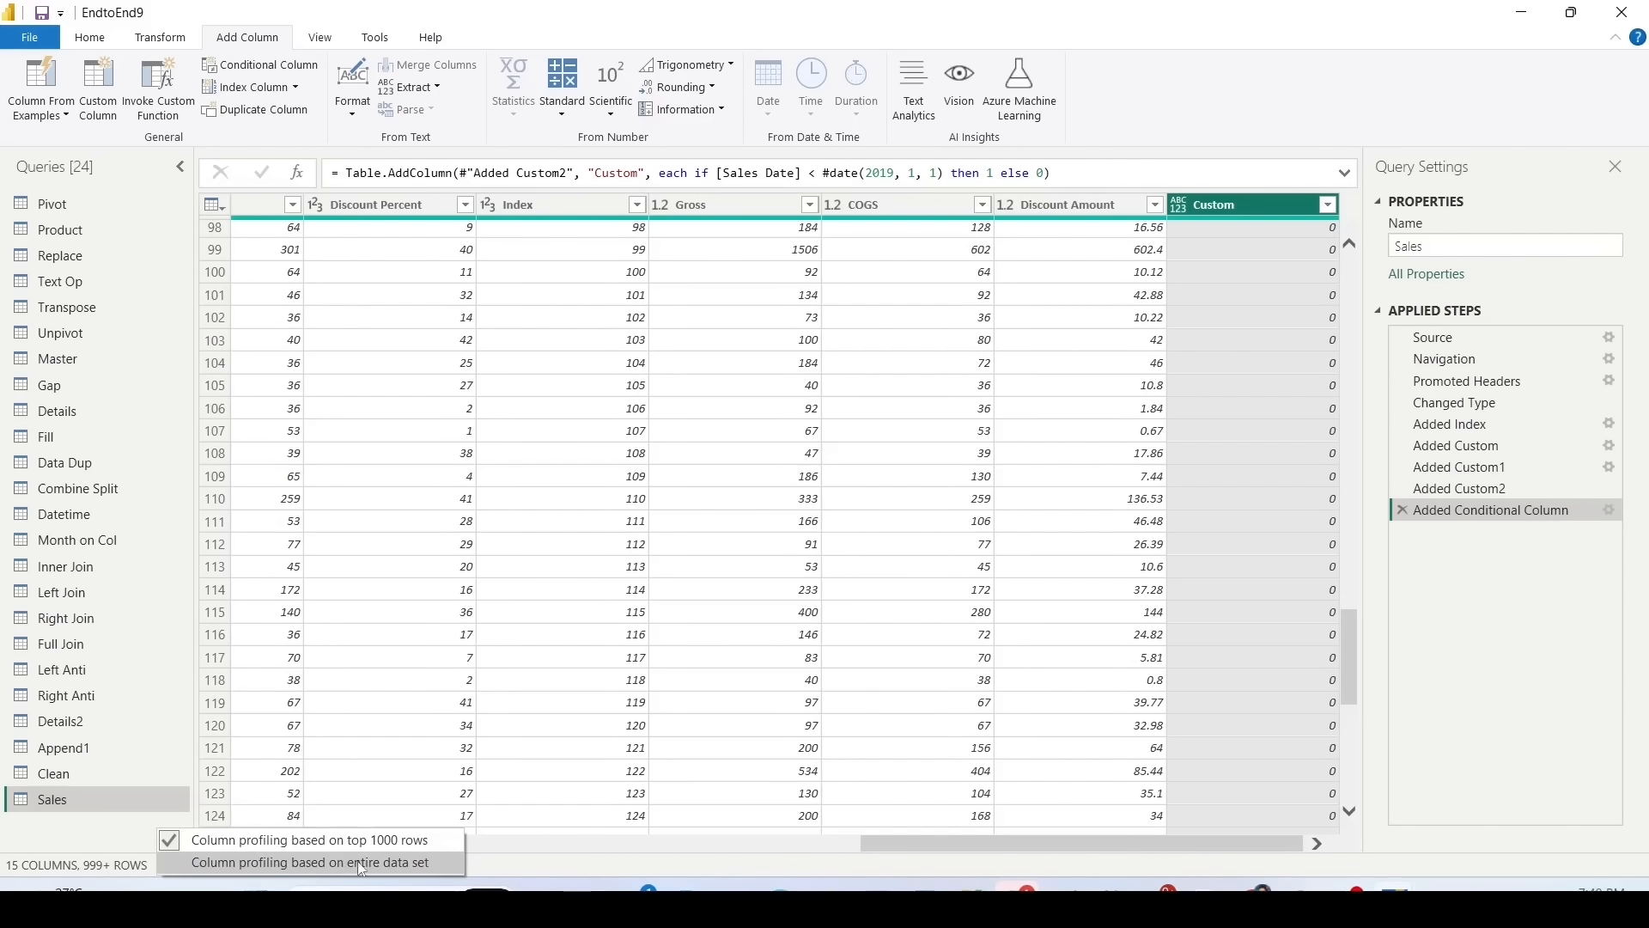
{"action": "left_click", "coordinate": [492, 864]}
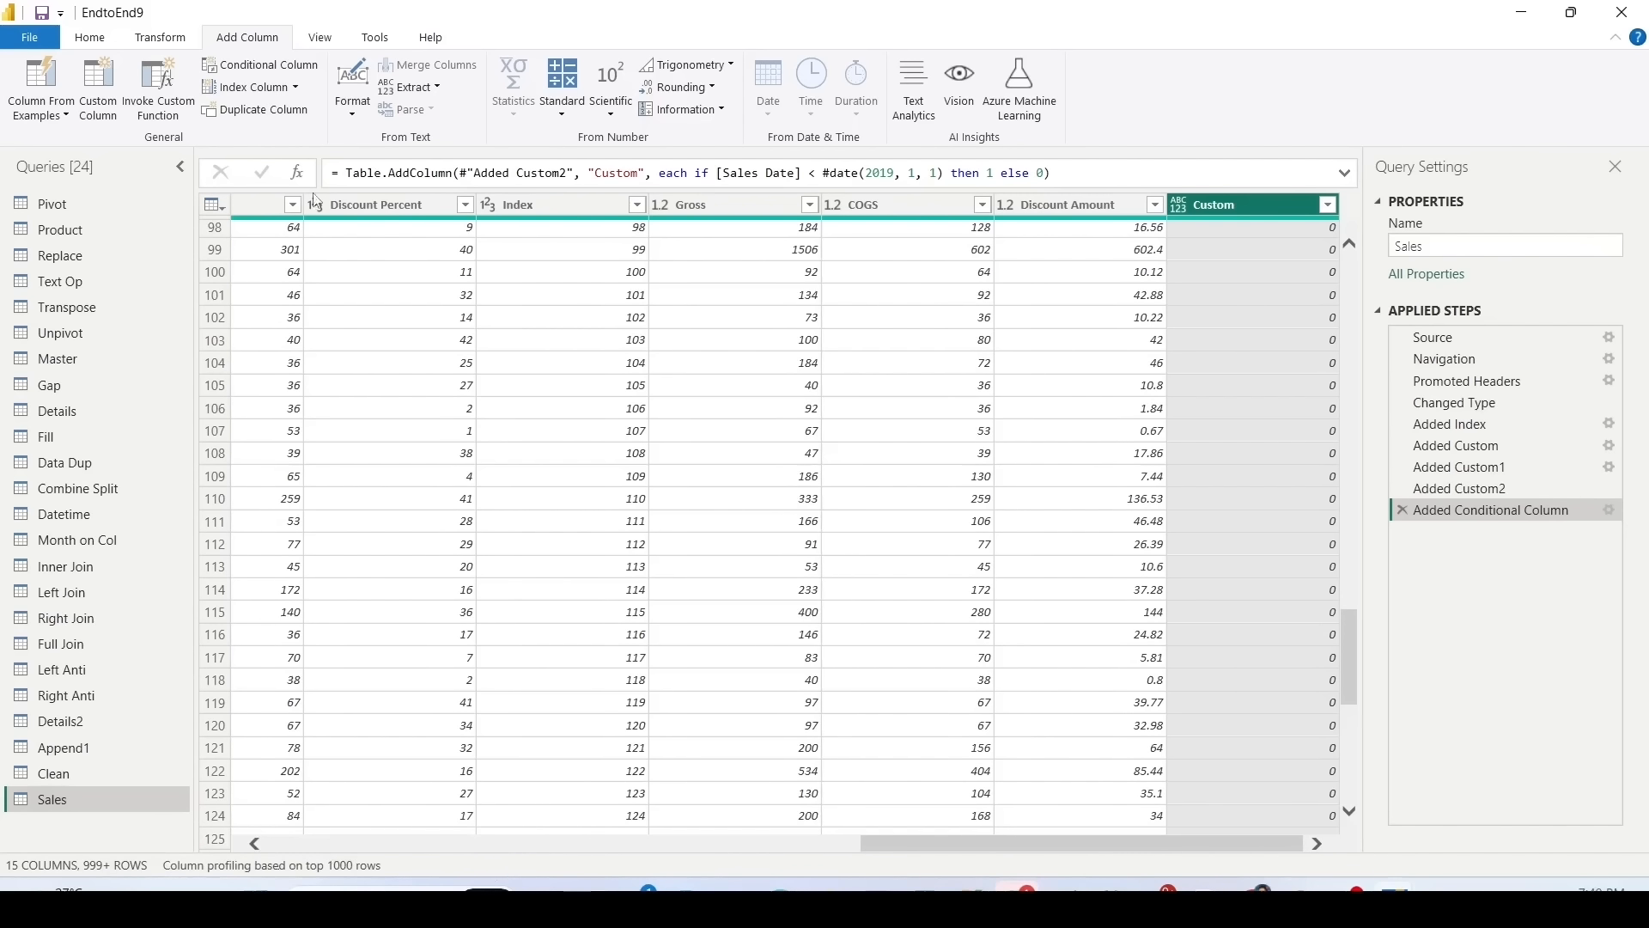
{"action": "left_click", "coordinate": [322, 41]}
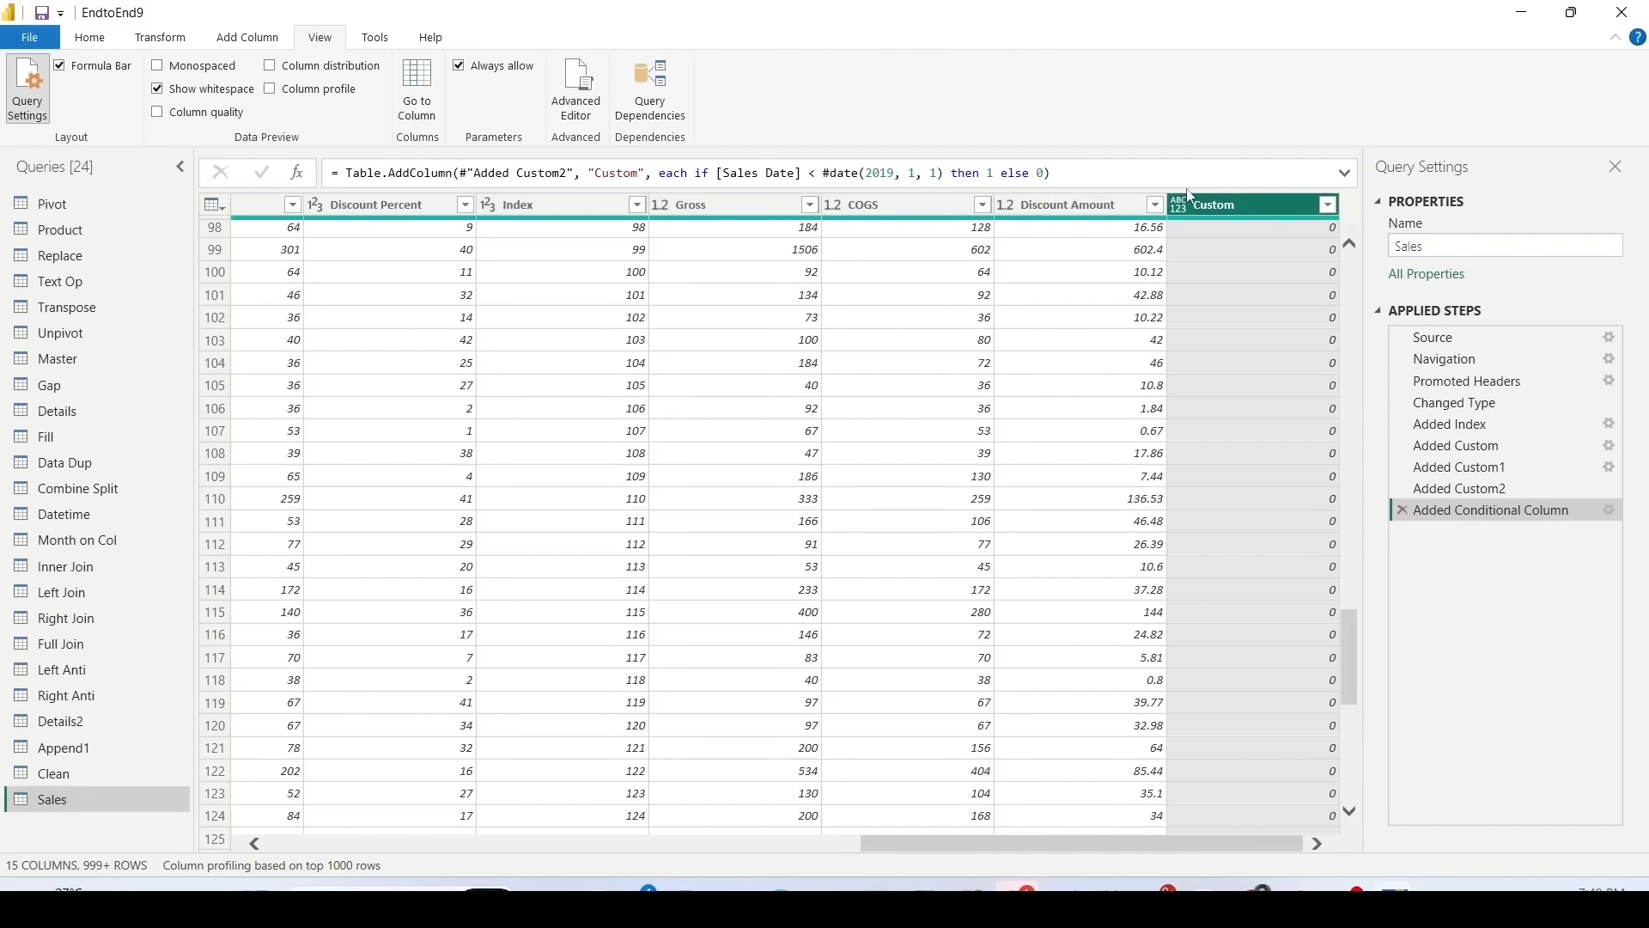
Step: Add a custom column named Test to the Sales query with the formula if [Qty] =1 then "One" else "Many"
{"action": "left_click", "coordinate": [247, 37]}
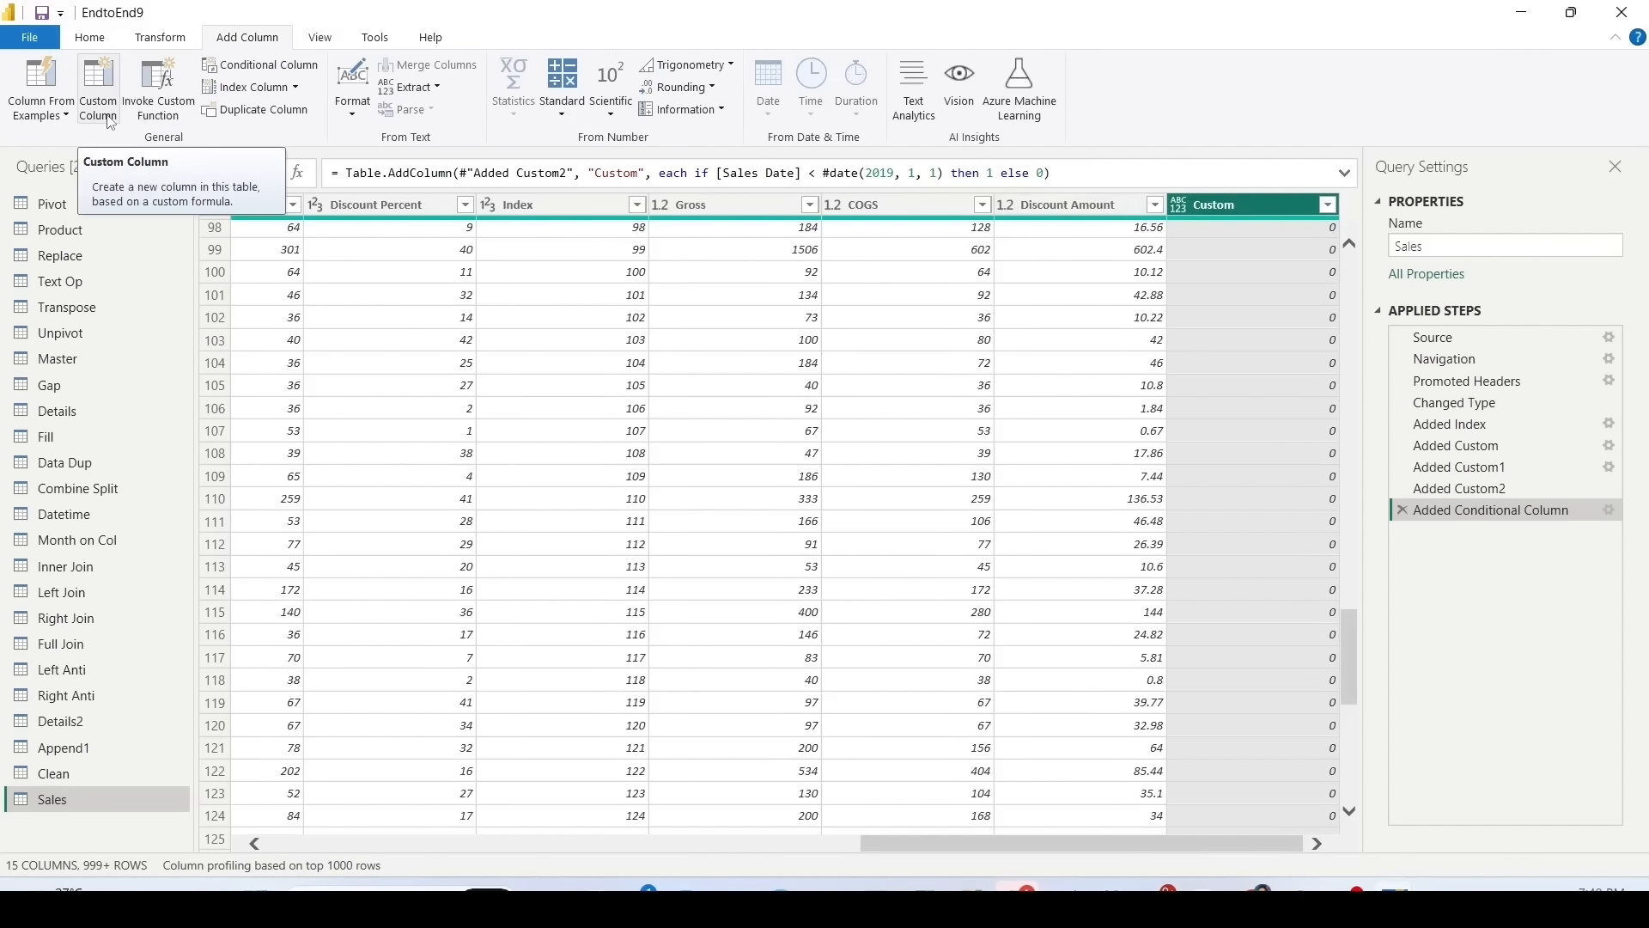
{"action": "left_click", "coordinate": [109, 121]}
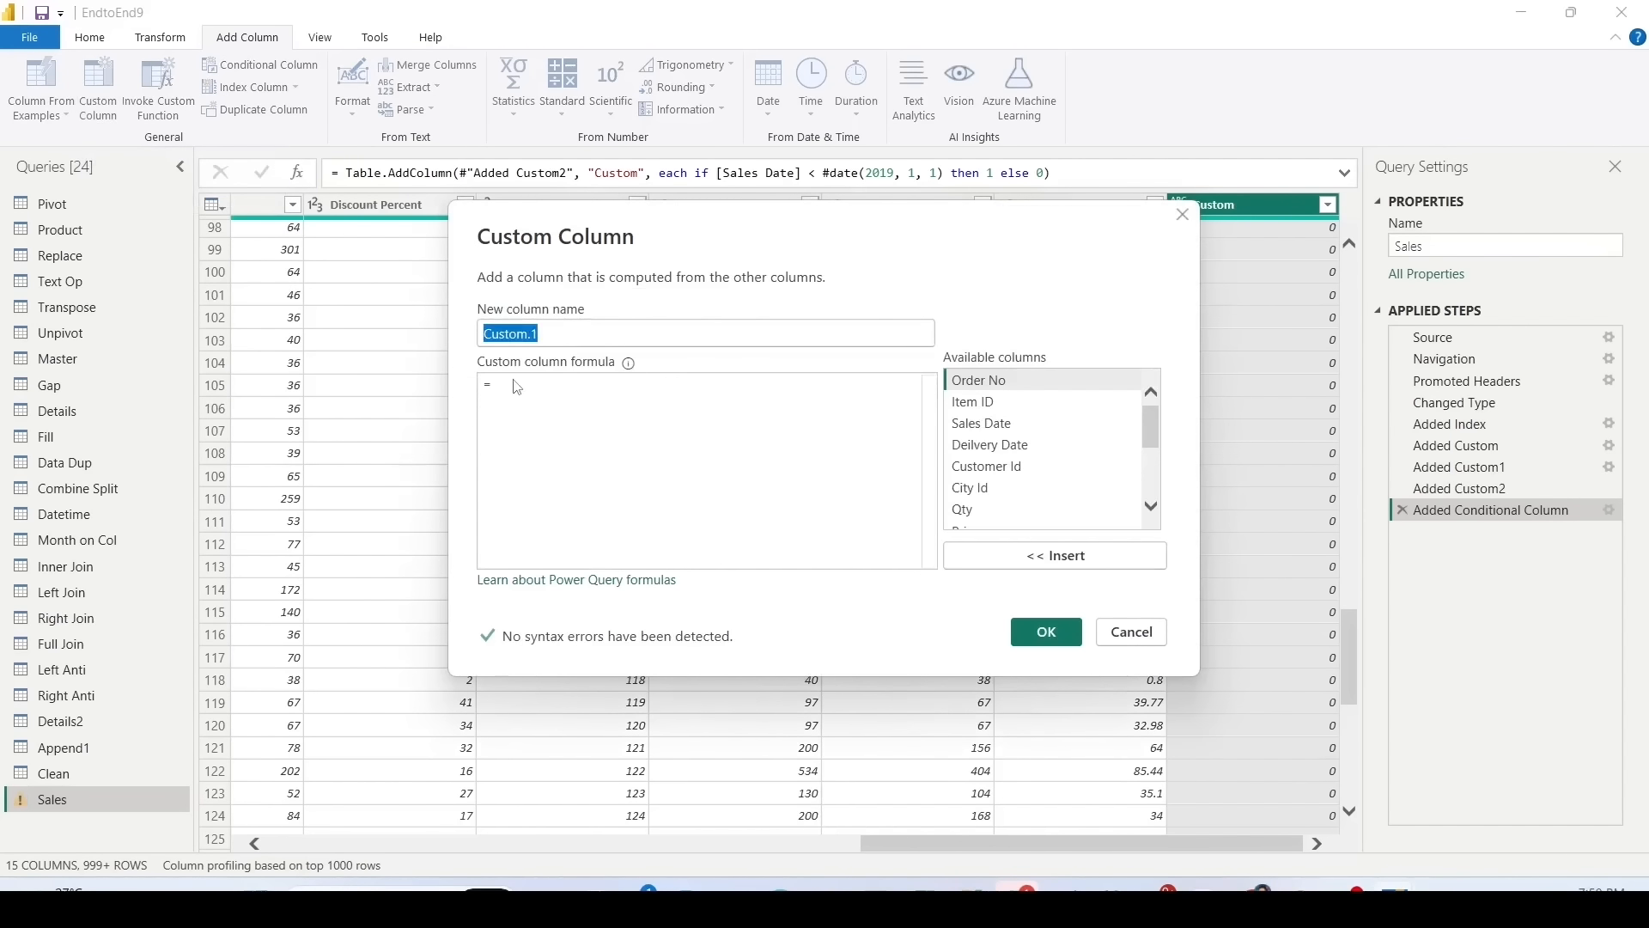
{"action": "type", "text": "Test"}
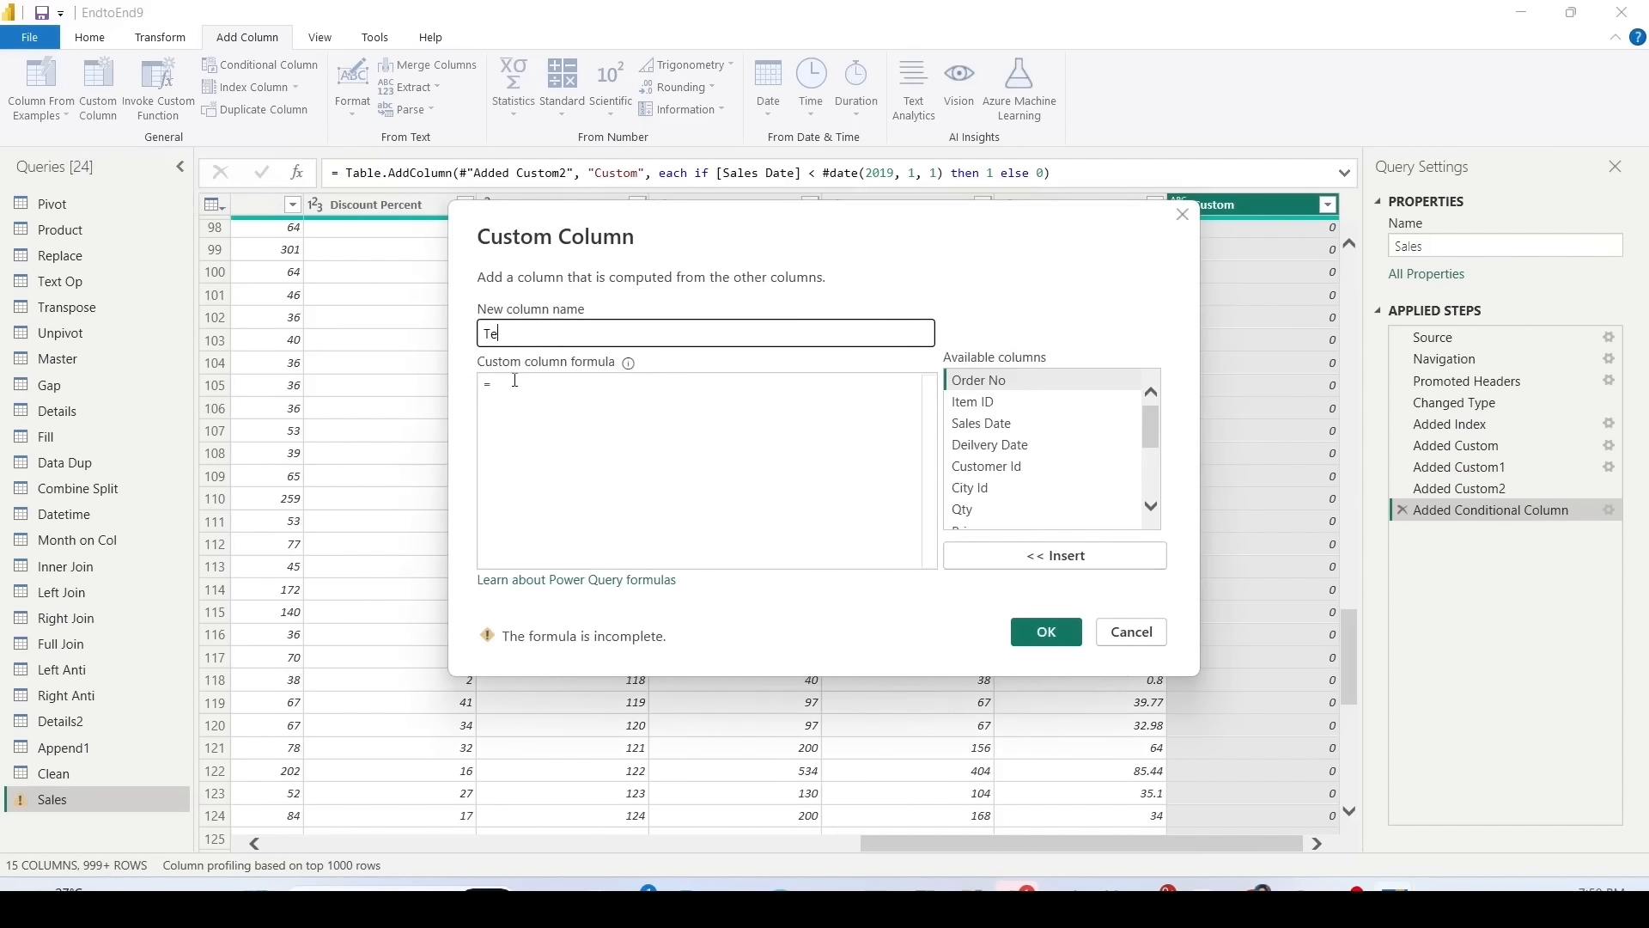
{"action": "left_click", "coordinate": [585, 389]}
{"action": "type", "text": "if [Qty] =1"}
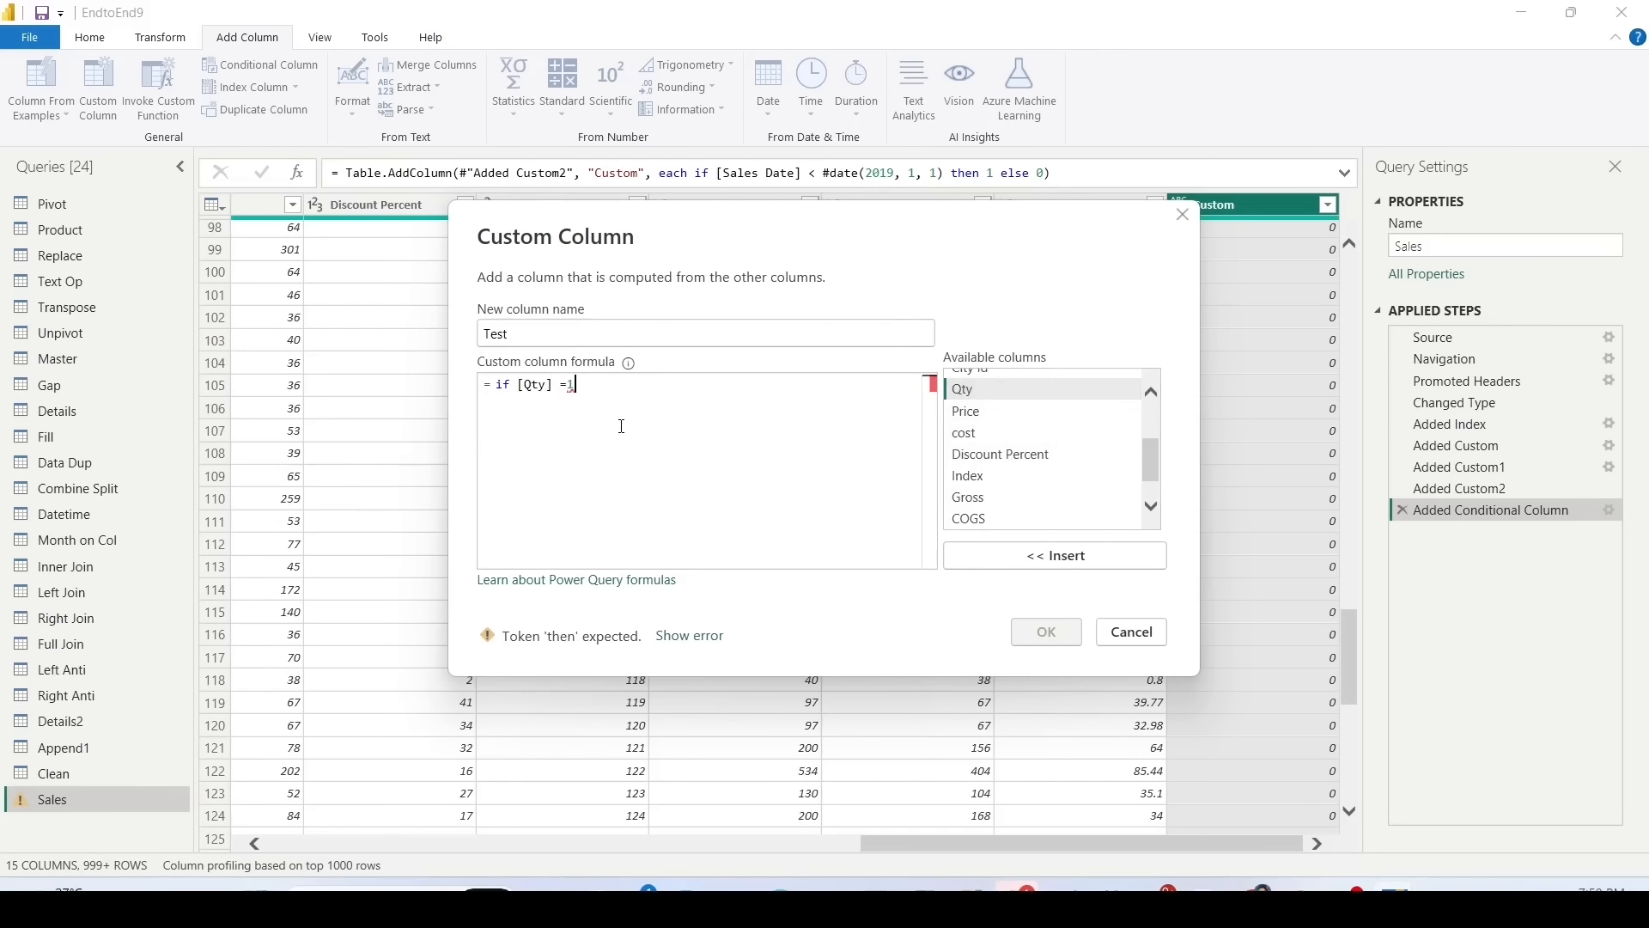
{"action": "type", "text": " then \"0"}
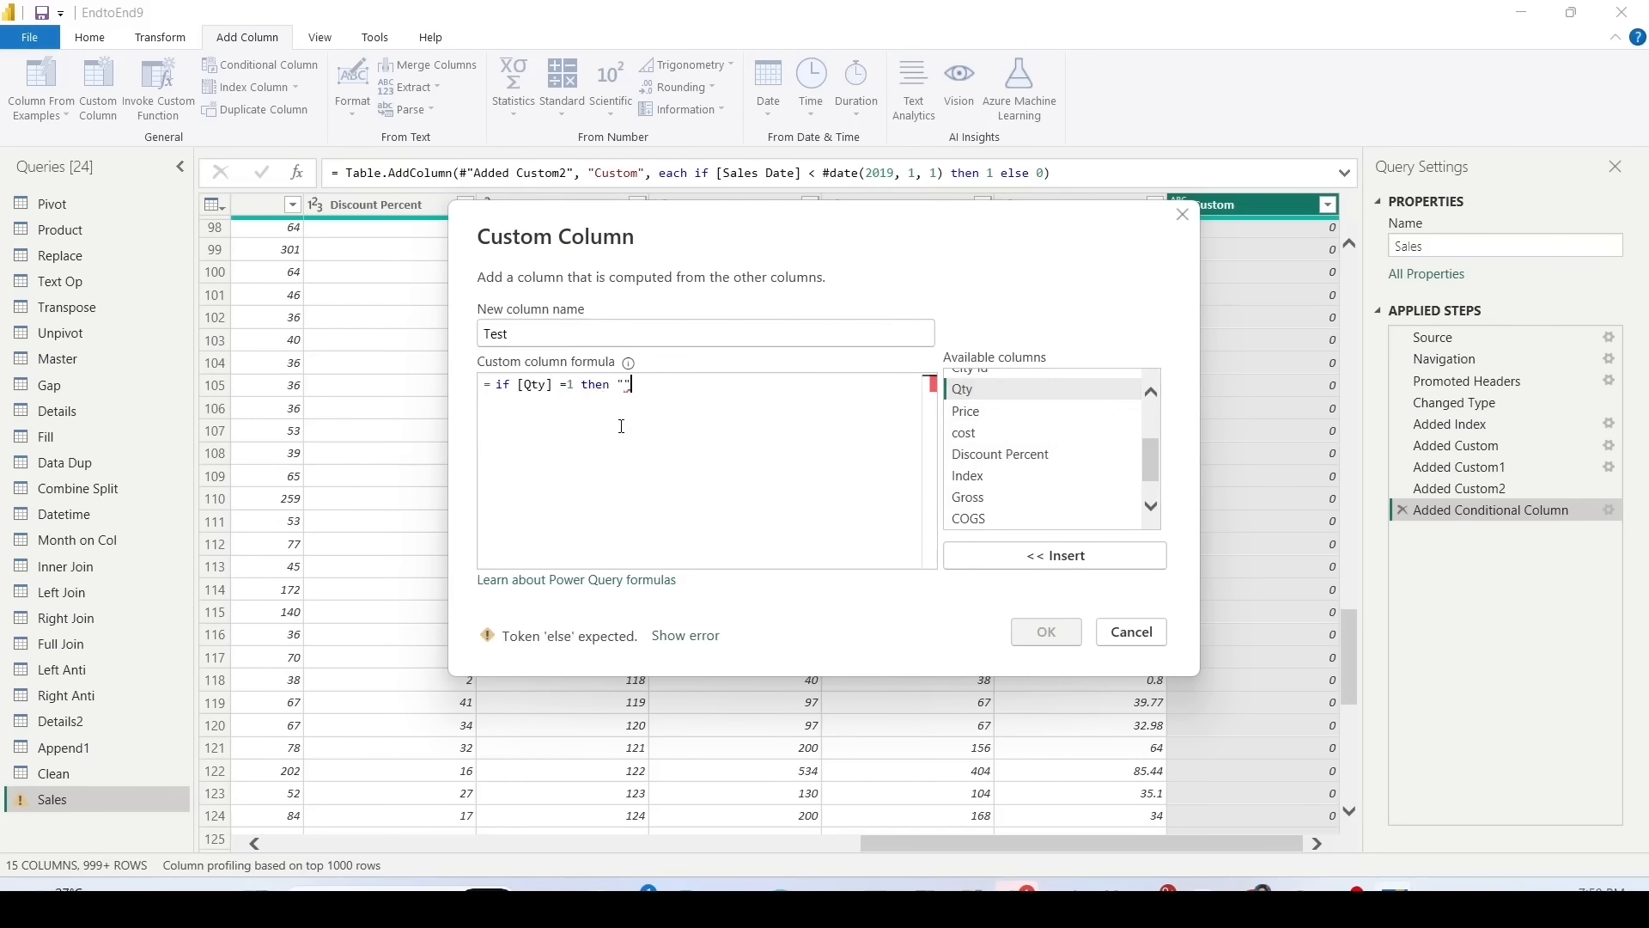
{"action": "type", "text": "ne\" else \"Many"}
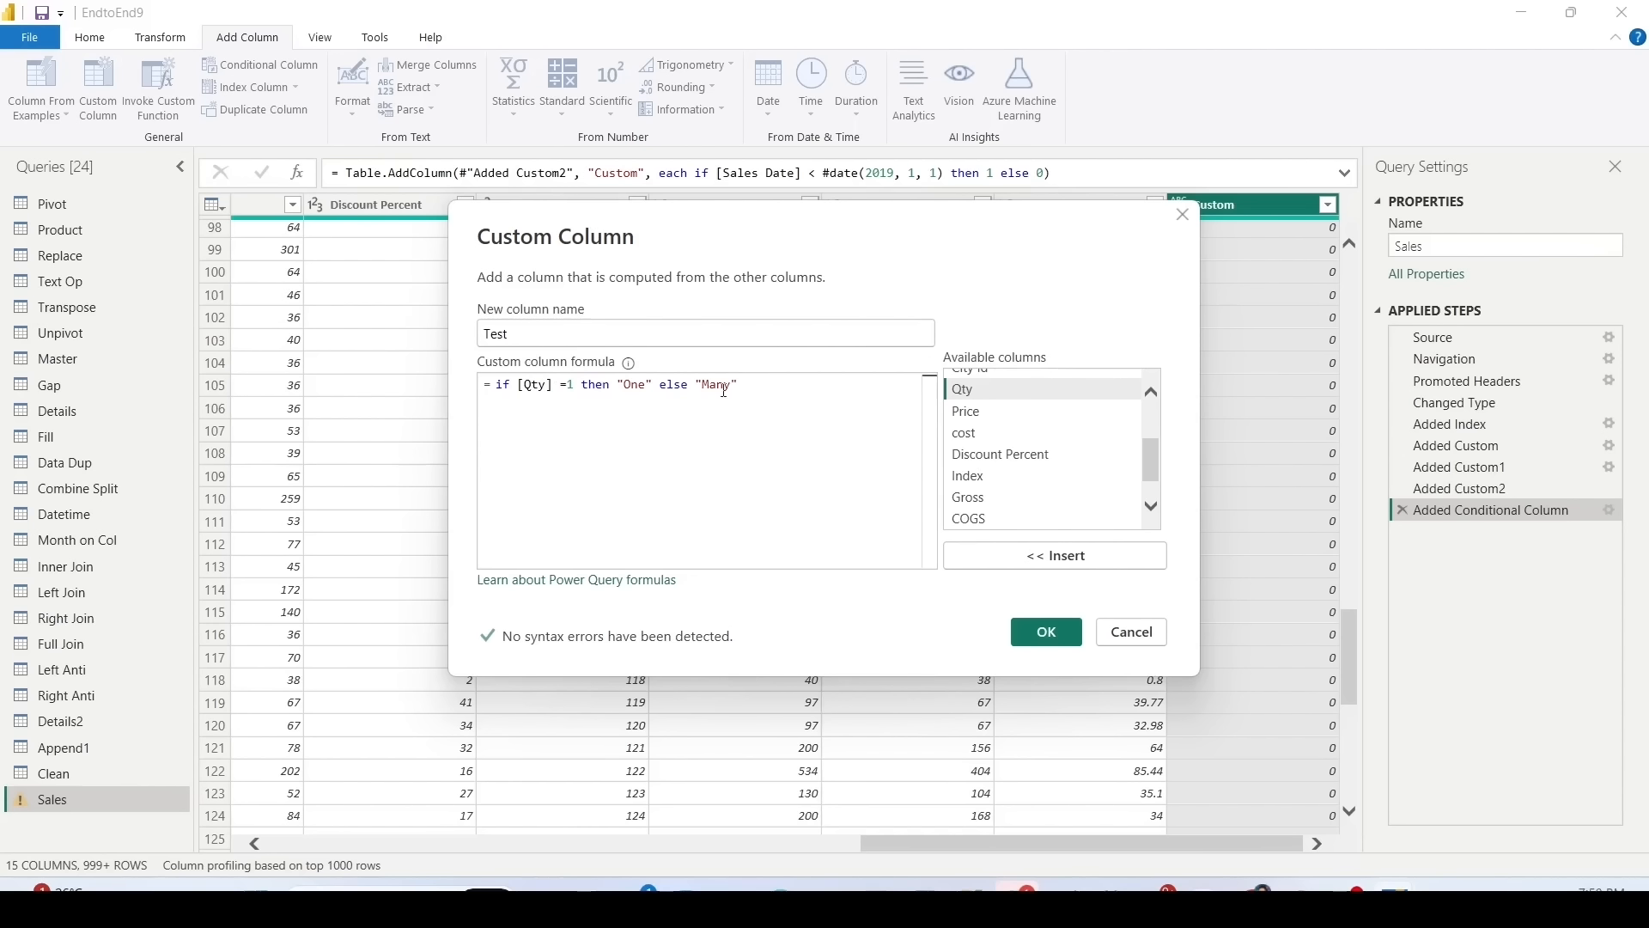
{"action": "left_click", "coordinate": [1046, 633]}
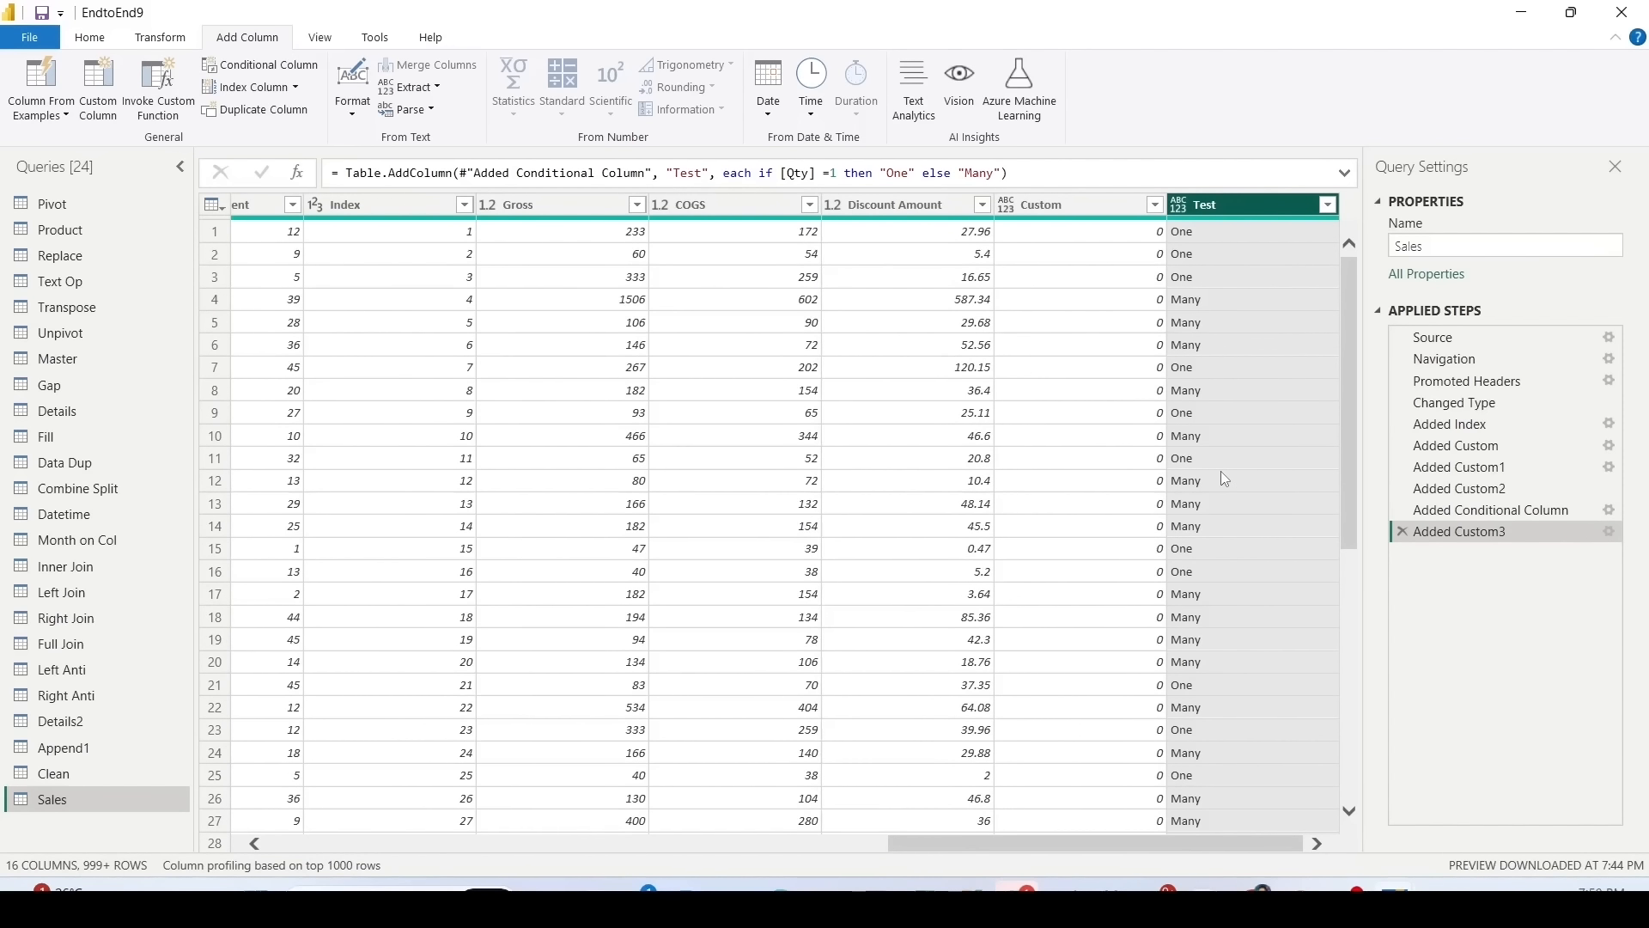
Step: Add a column that extracts the text length of the Test column
{"action": "left_click", "coordinate": [437, 89]}
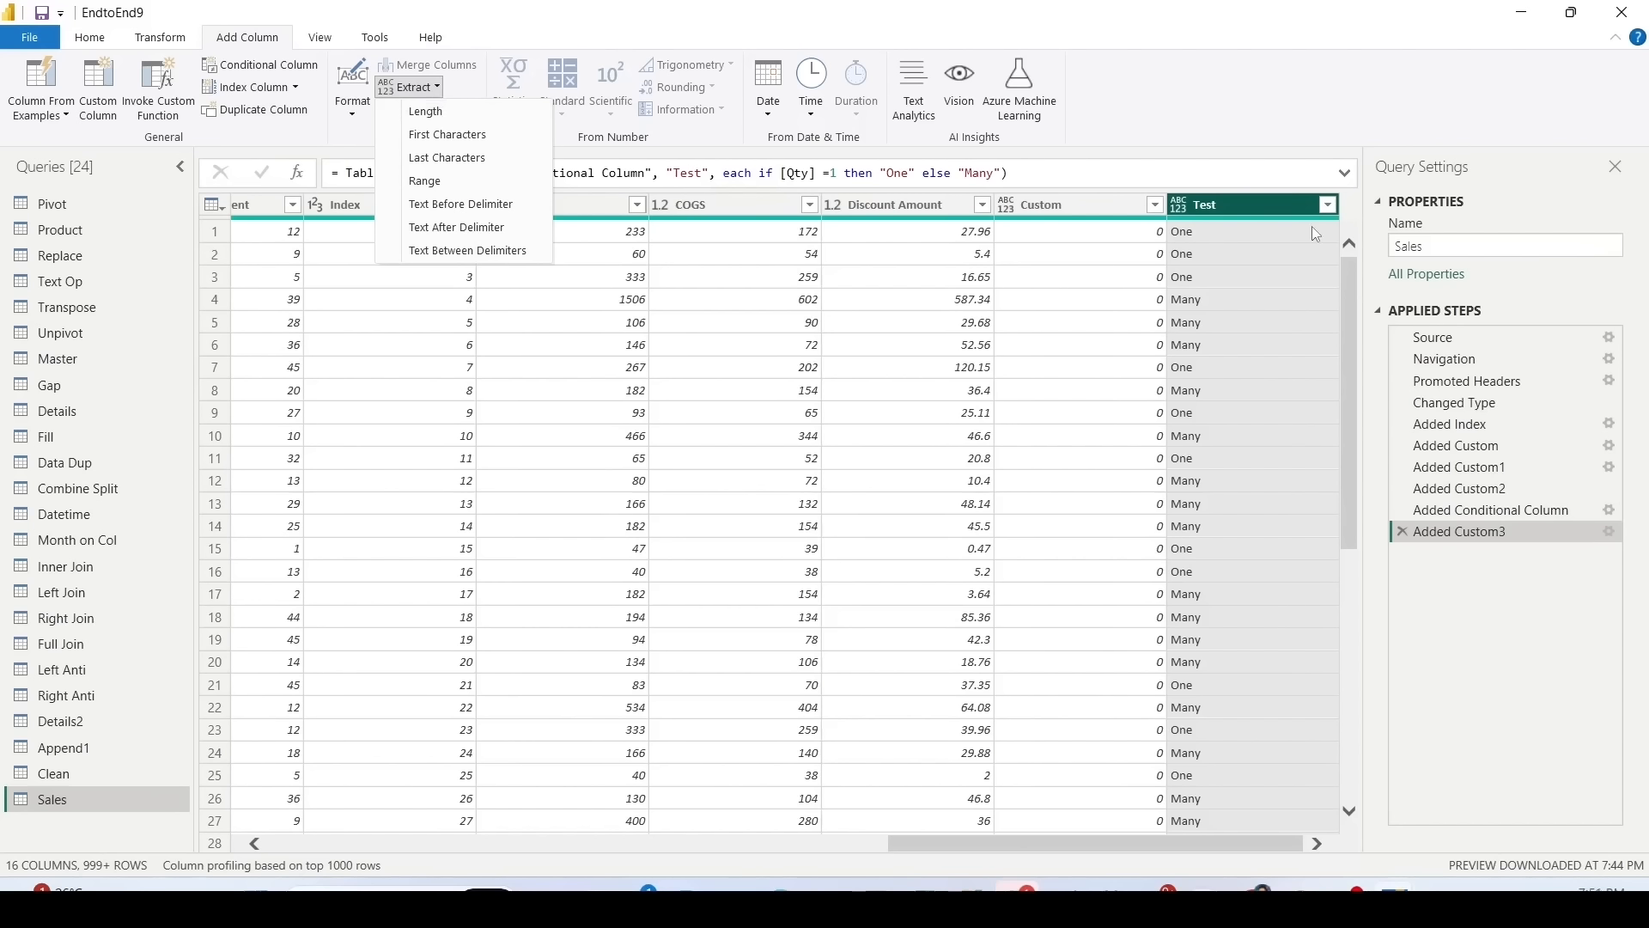
{"action": "left_click", "coordinate": [429, 121]}
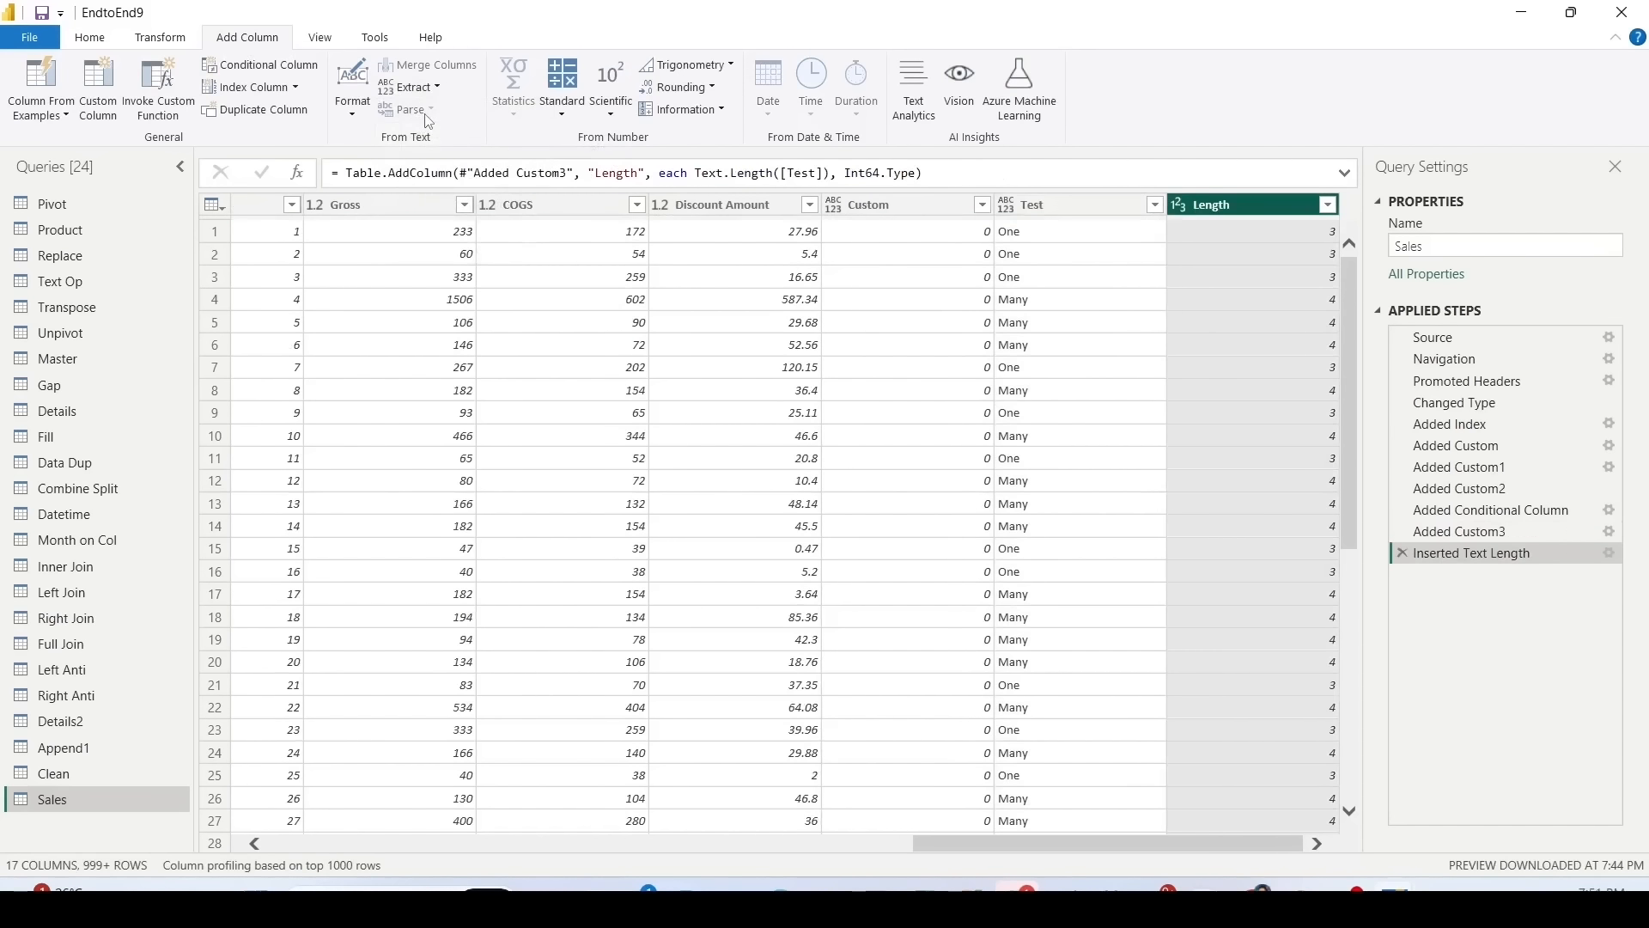
Step: Add a new column containing the Test column's text in lowercase
{"action": "left_click", "coordinate": [1063, 206]}
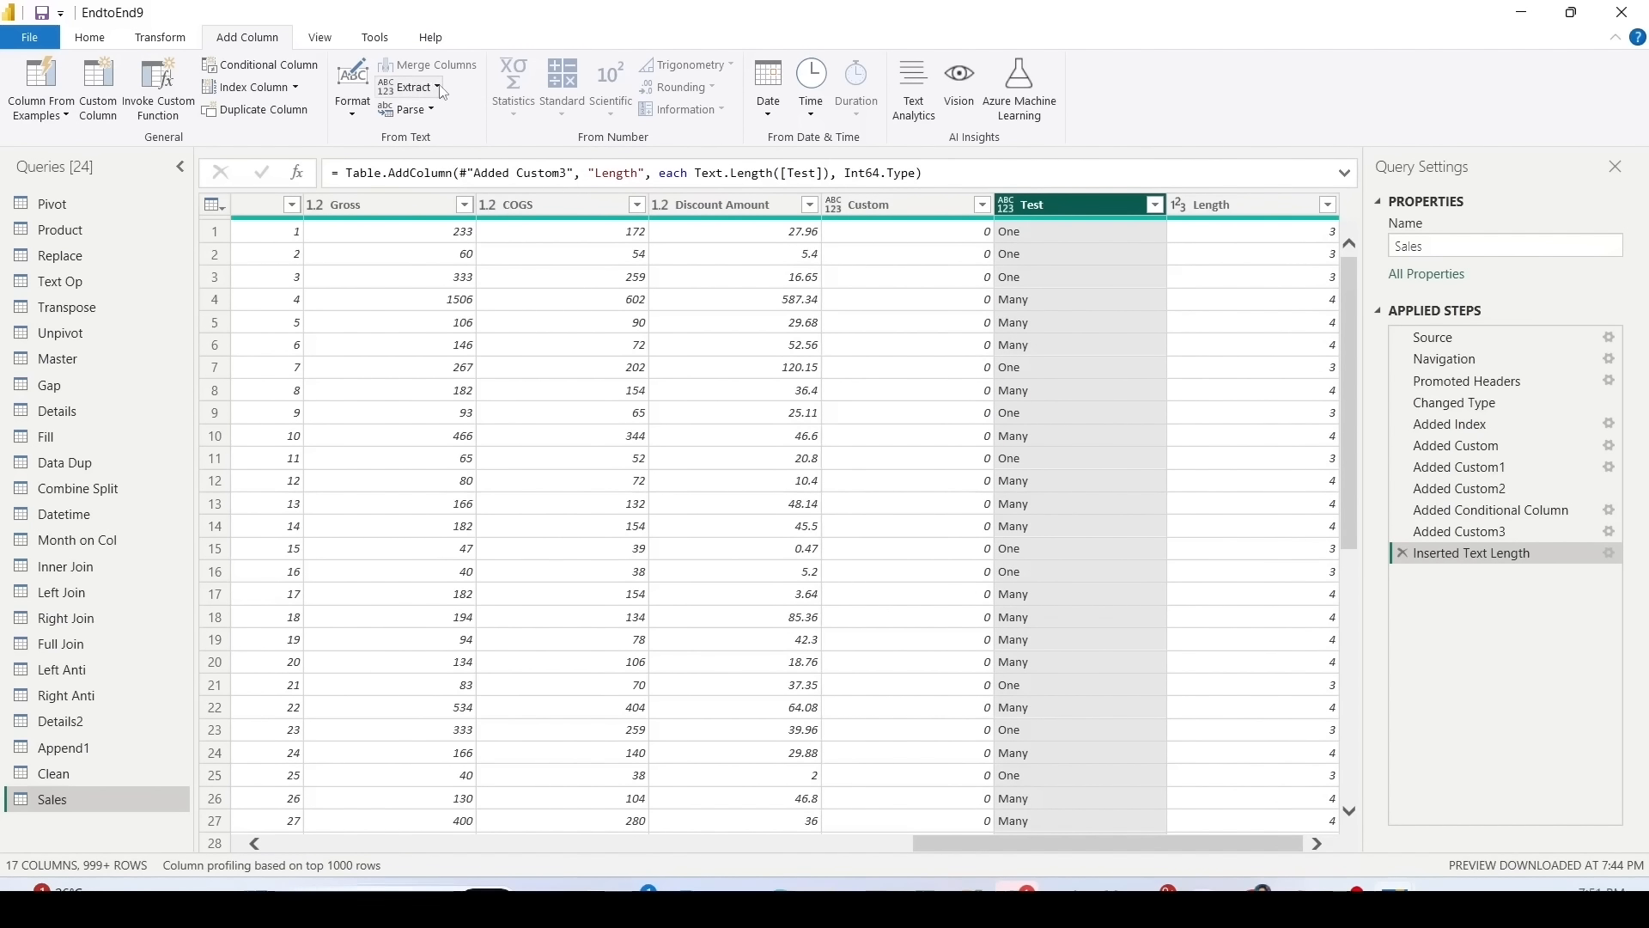
{"action": "left_click", "coordinate": [410, 87]}
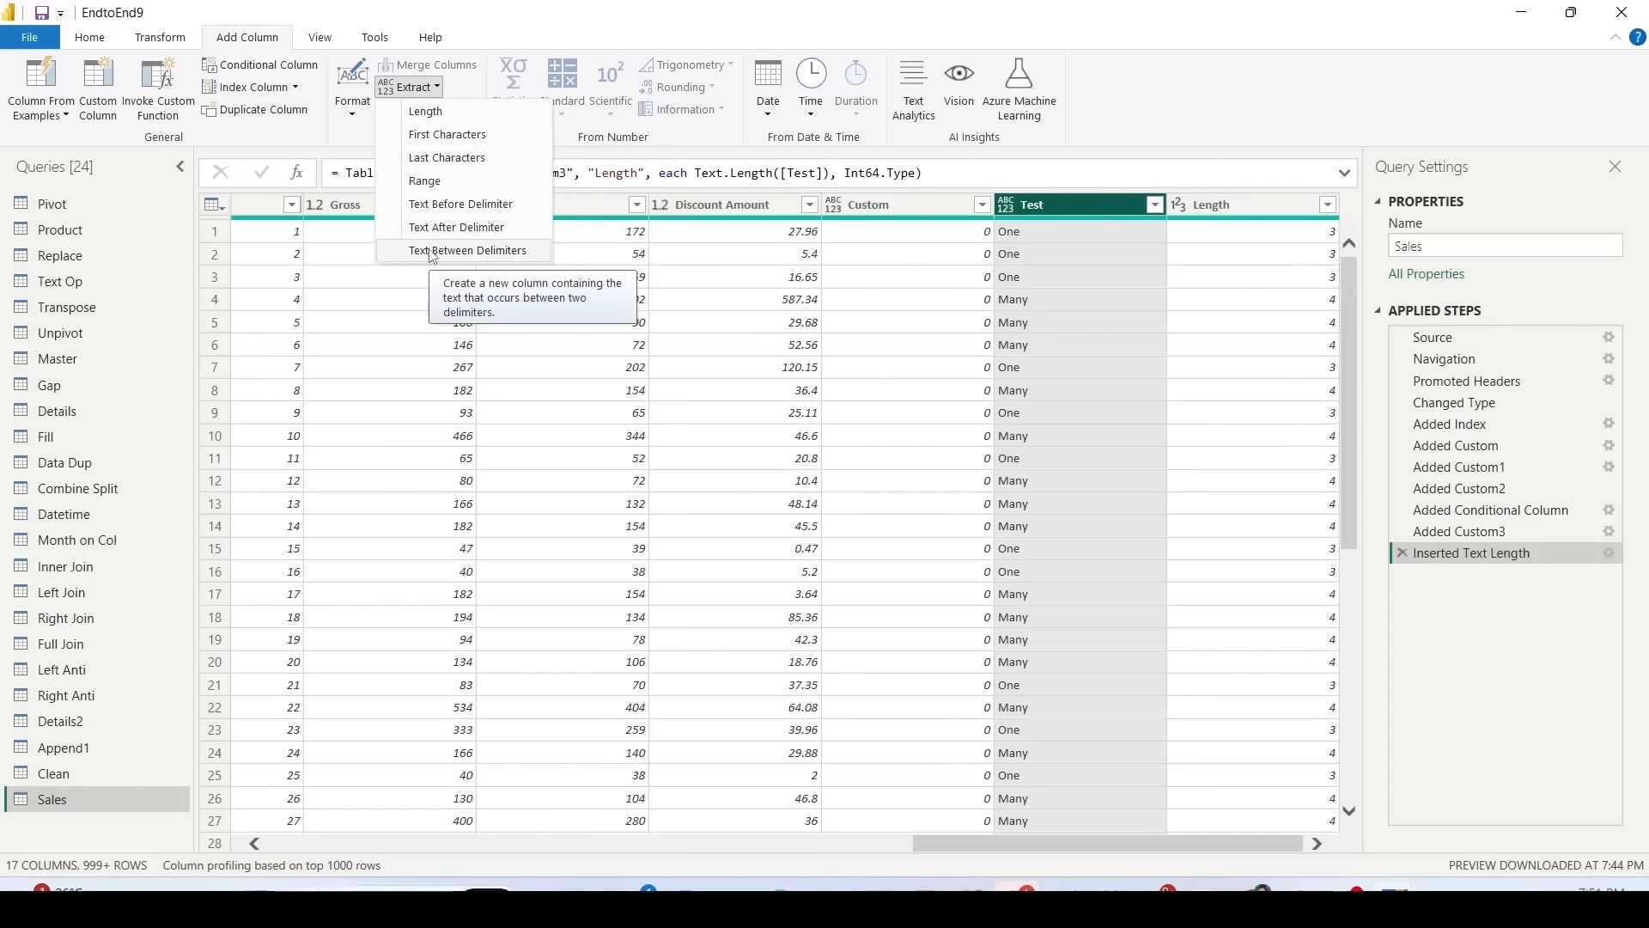
{"action": "left_click", "coordinate": [1107, 140]}
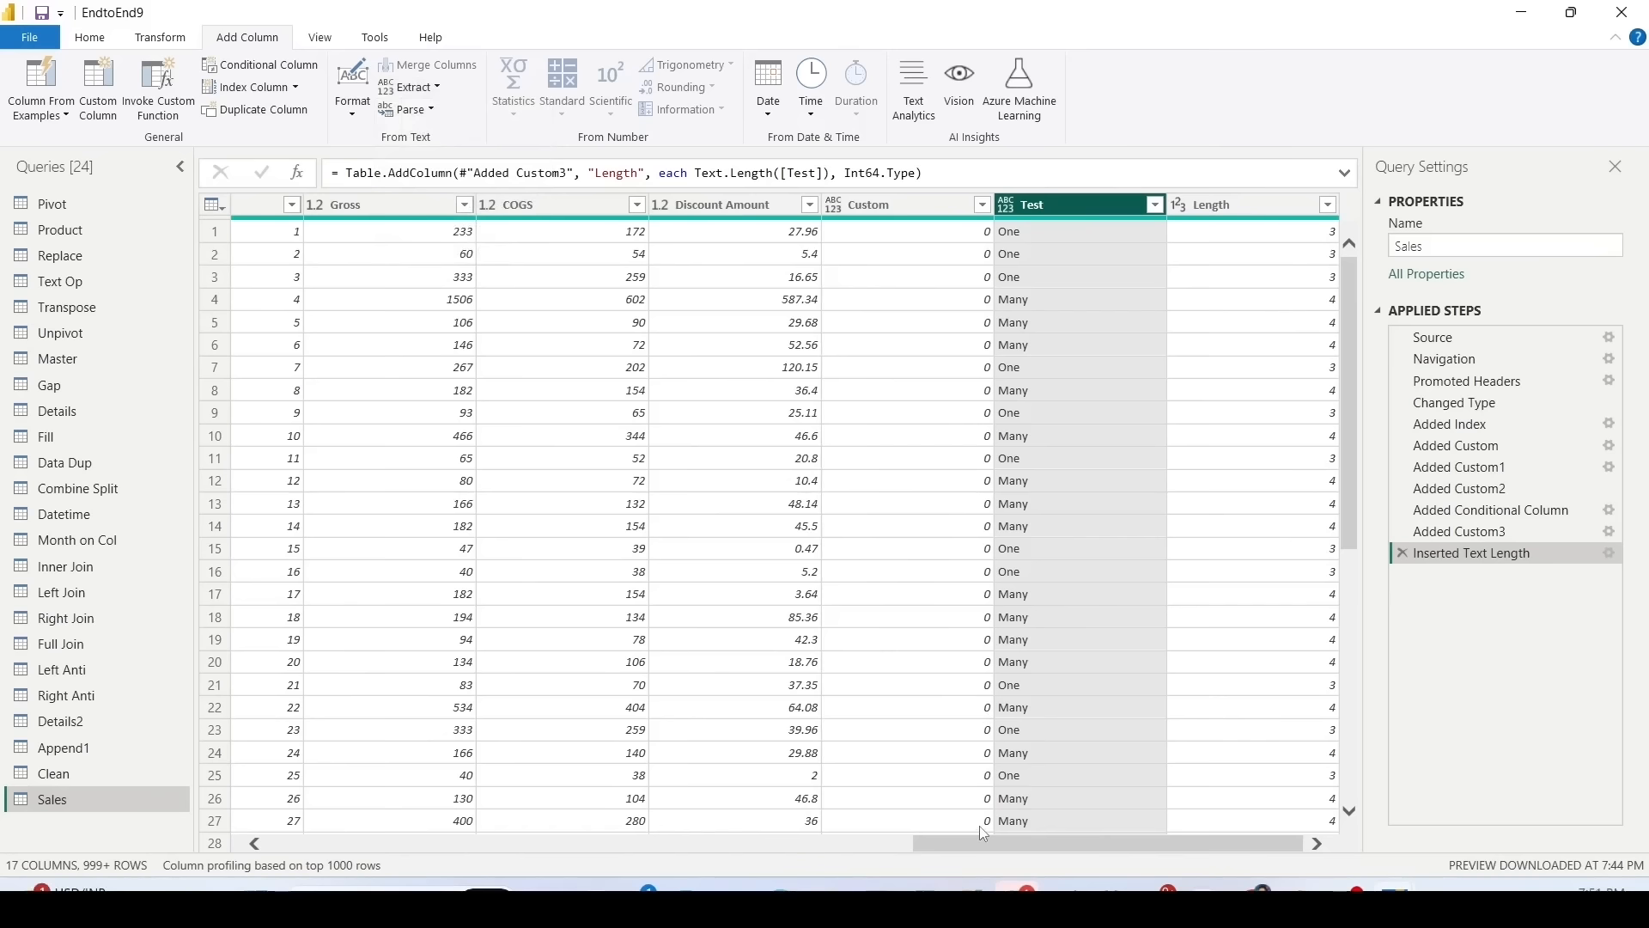
{"action": "mouse_move", "coordinate": [990, 848]}
{"action": "left_mouse_down"}
{"action": "mouse_move", "coordinate": [938, 853]}
{"action": "mouse_move", "coordinate": [992, 852]}
{"action": "left_mouse_up"}
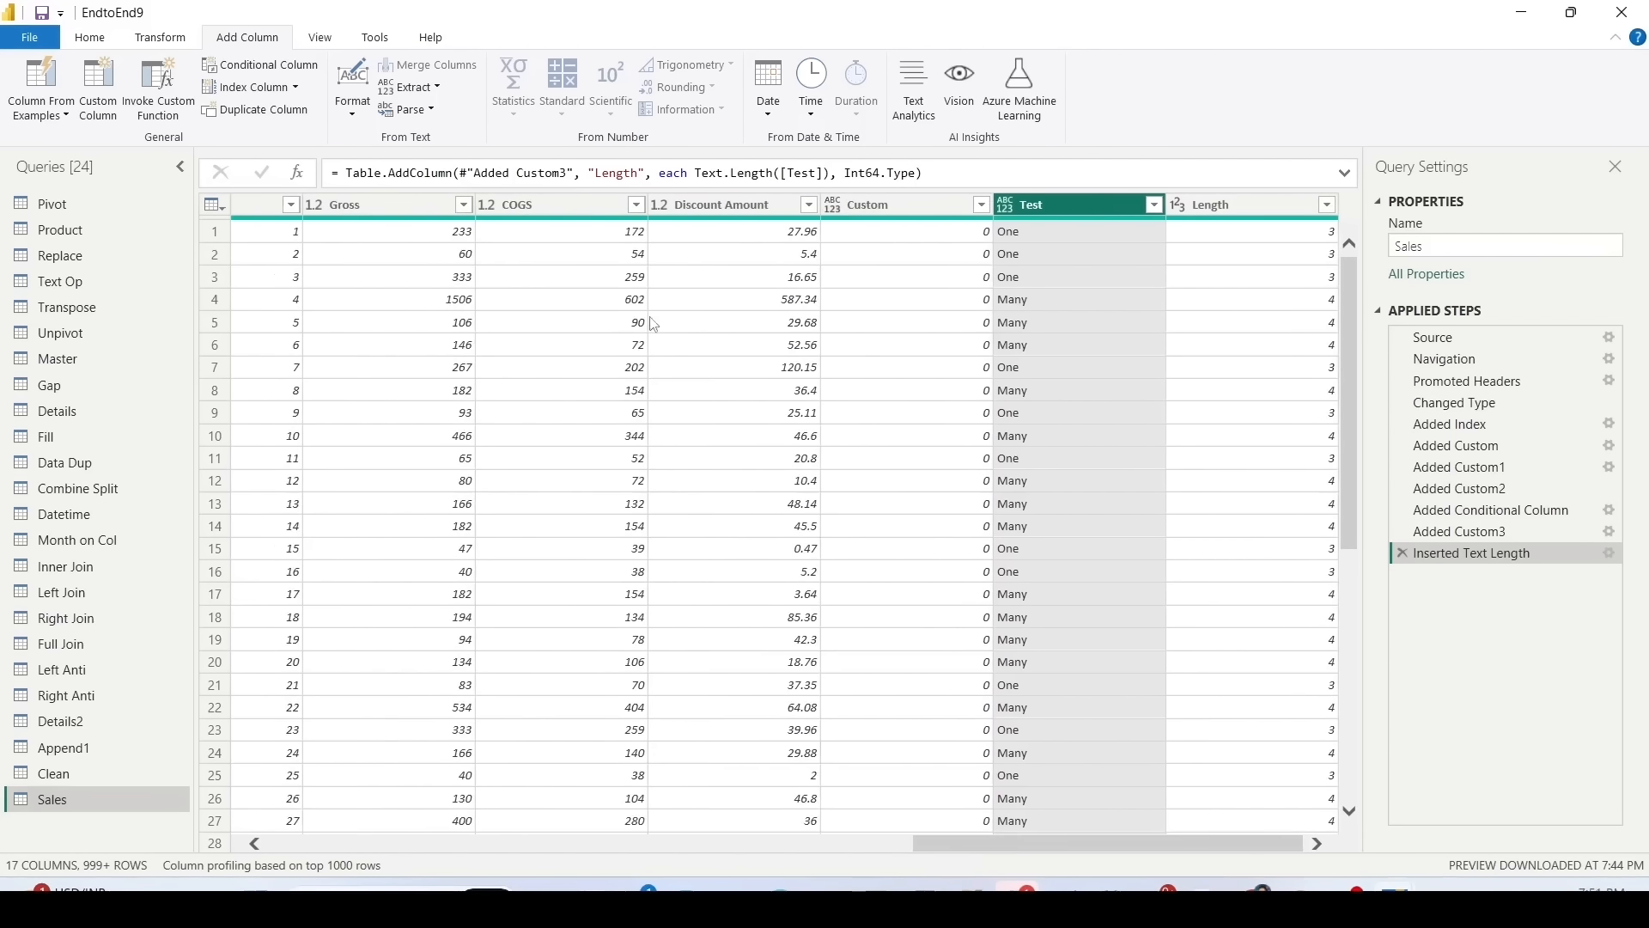
{"action": "left_click", "coordinate": [433, 110]}
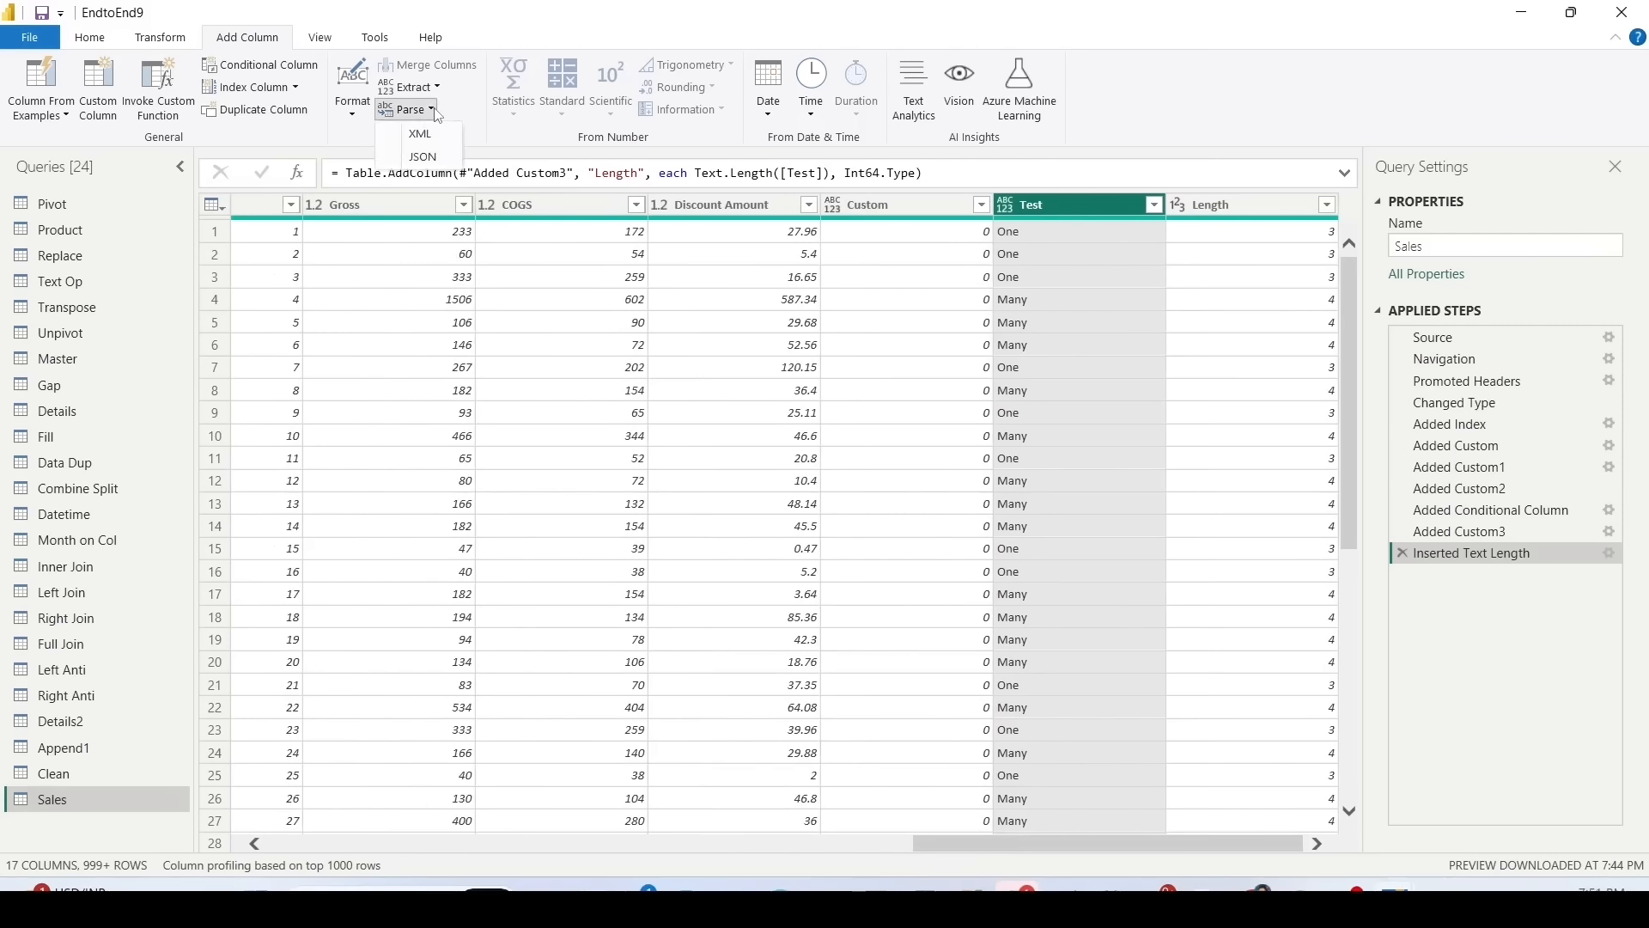
{"action": "left_click", "coordinate": [355, 141]}
{"action": "left_click", "coordinate": [351, 123]}
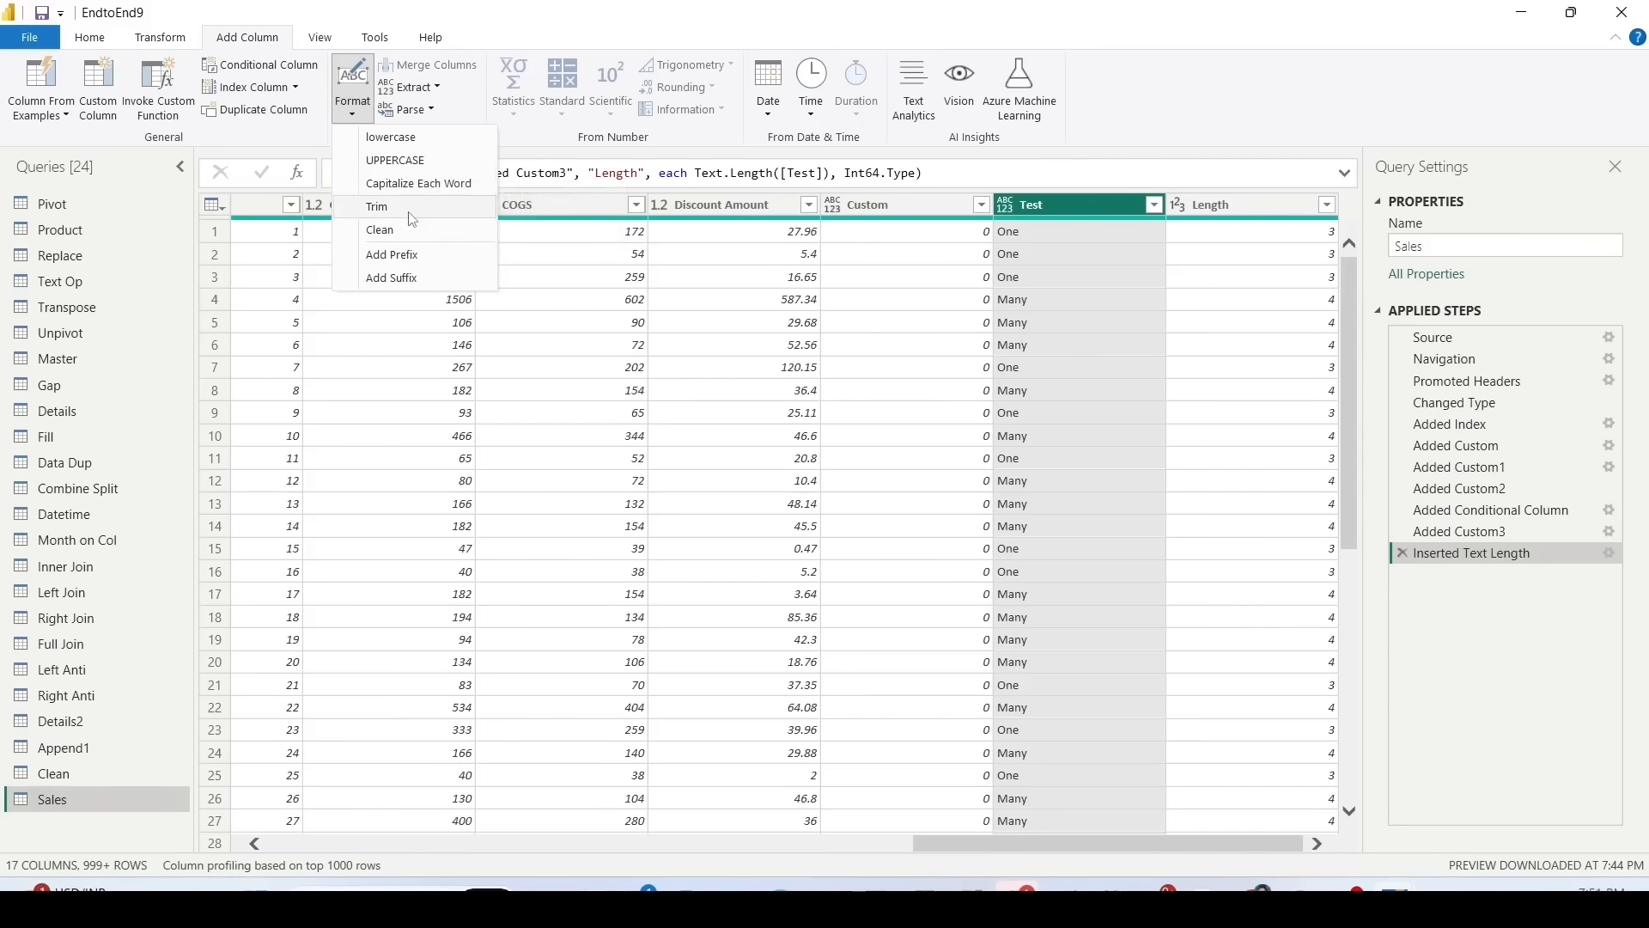
{"action": "left_click", "coordinate": [412, 140]}
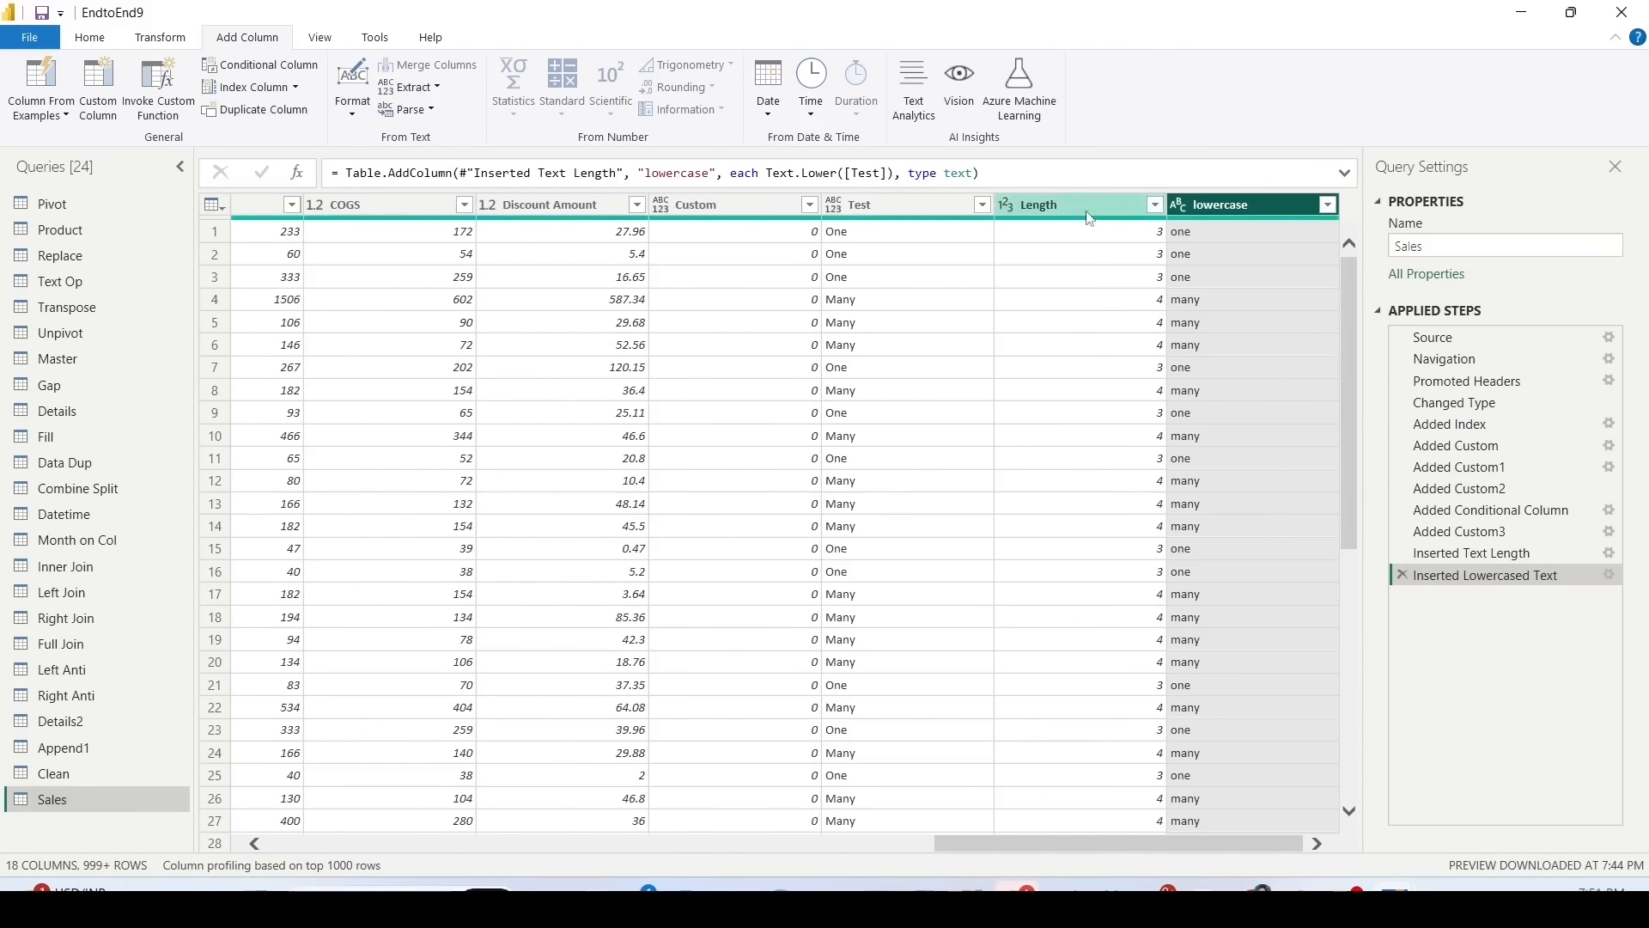
{"action": "left_click", "coordinate": [849, 206]}
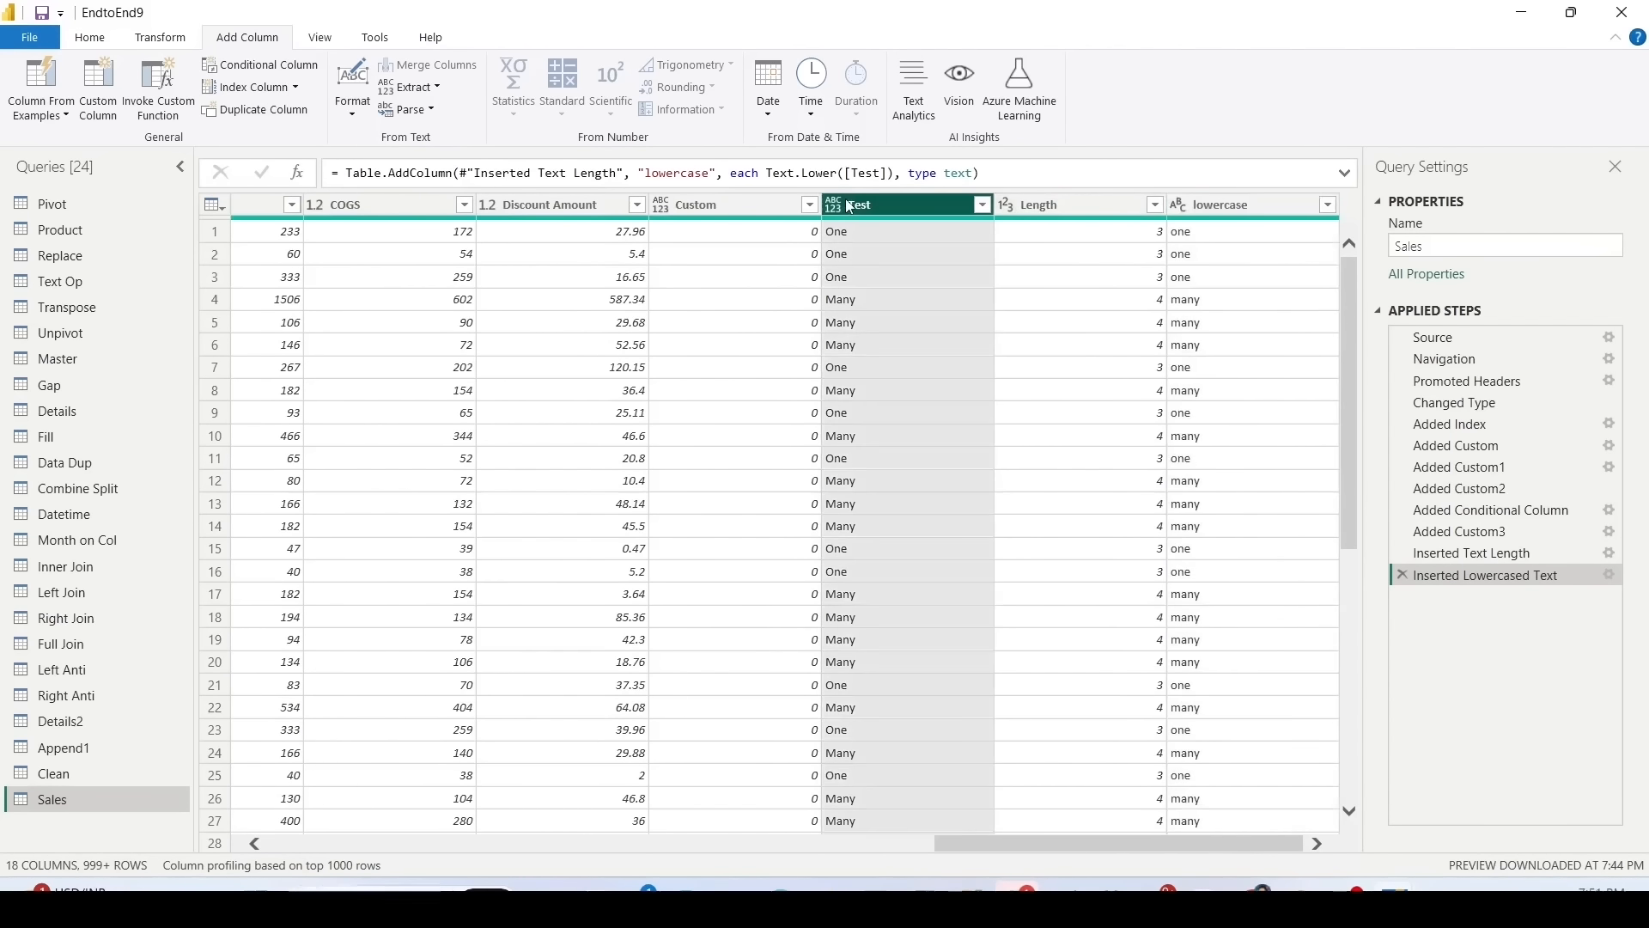
{"action": "left_click", "coordinate": [1206, 210]}
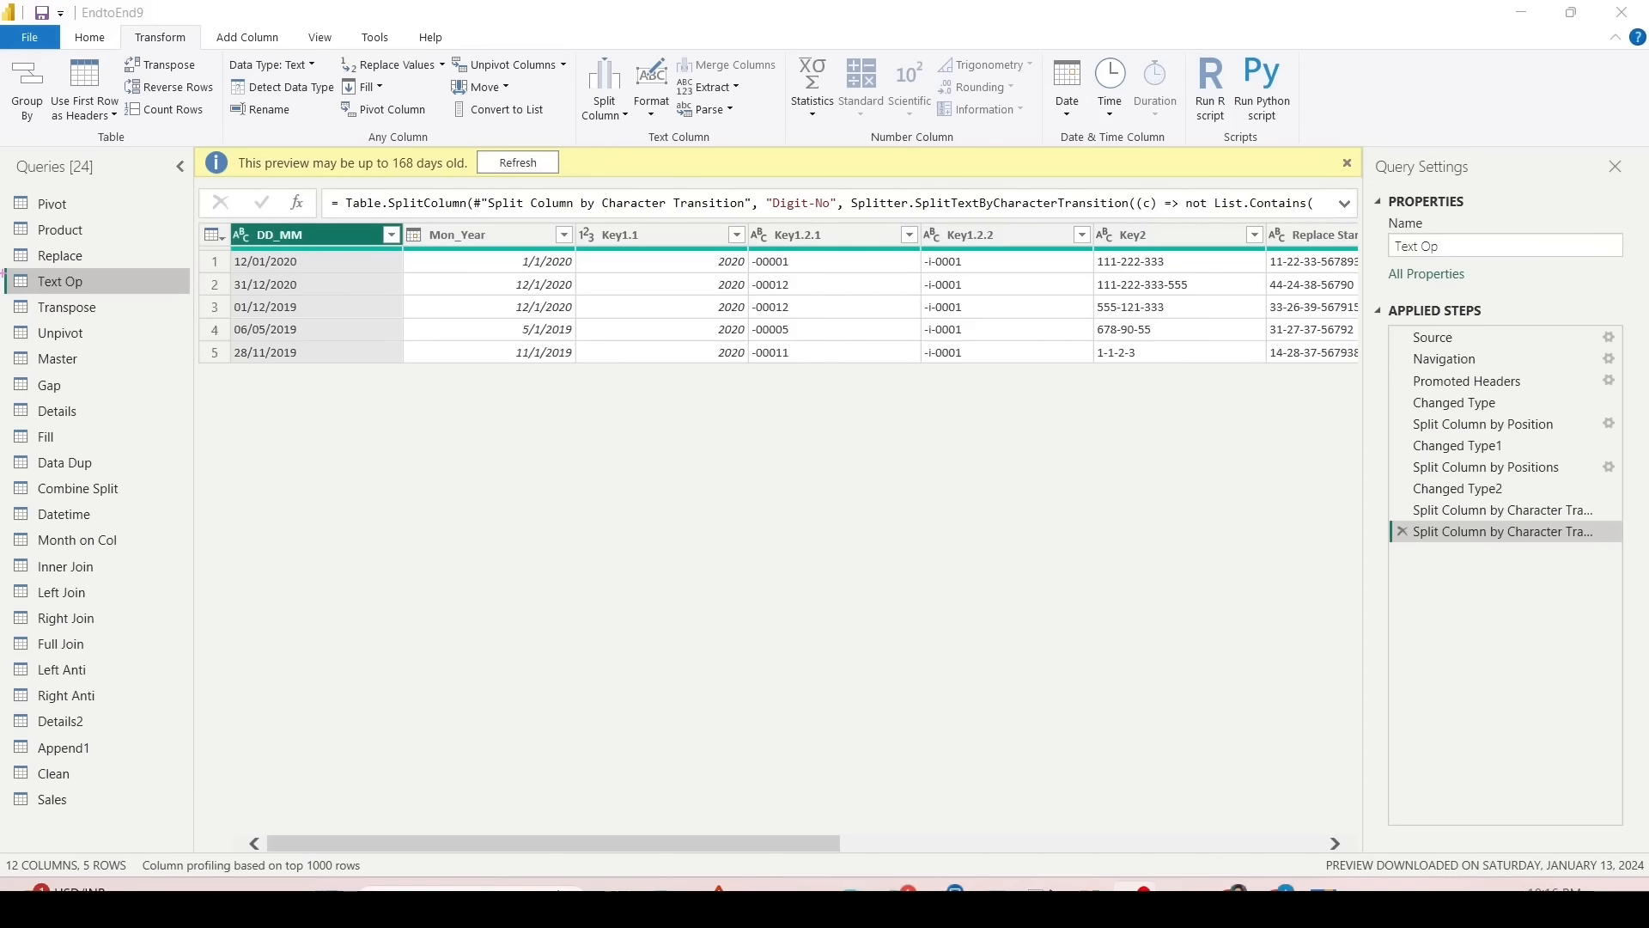
Step: Start a new column from examples based on the Key2 column of the Text Op query
{"action": "left_click_drag", "start_coordinate": [4, 272], "coordinate": [141, 292]}
{"action": "key", "text": "Escape"}
{"action": "left_click_drag", "start_coordinate": [401, 843], "coordinate": [547, 843]}
{"action": "left_click", "coordinate": [905, 230]}
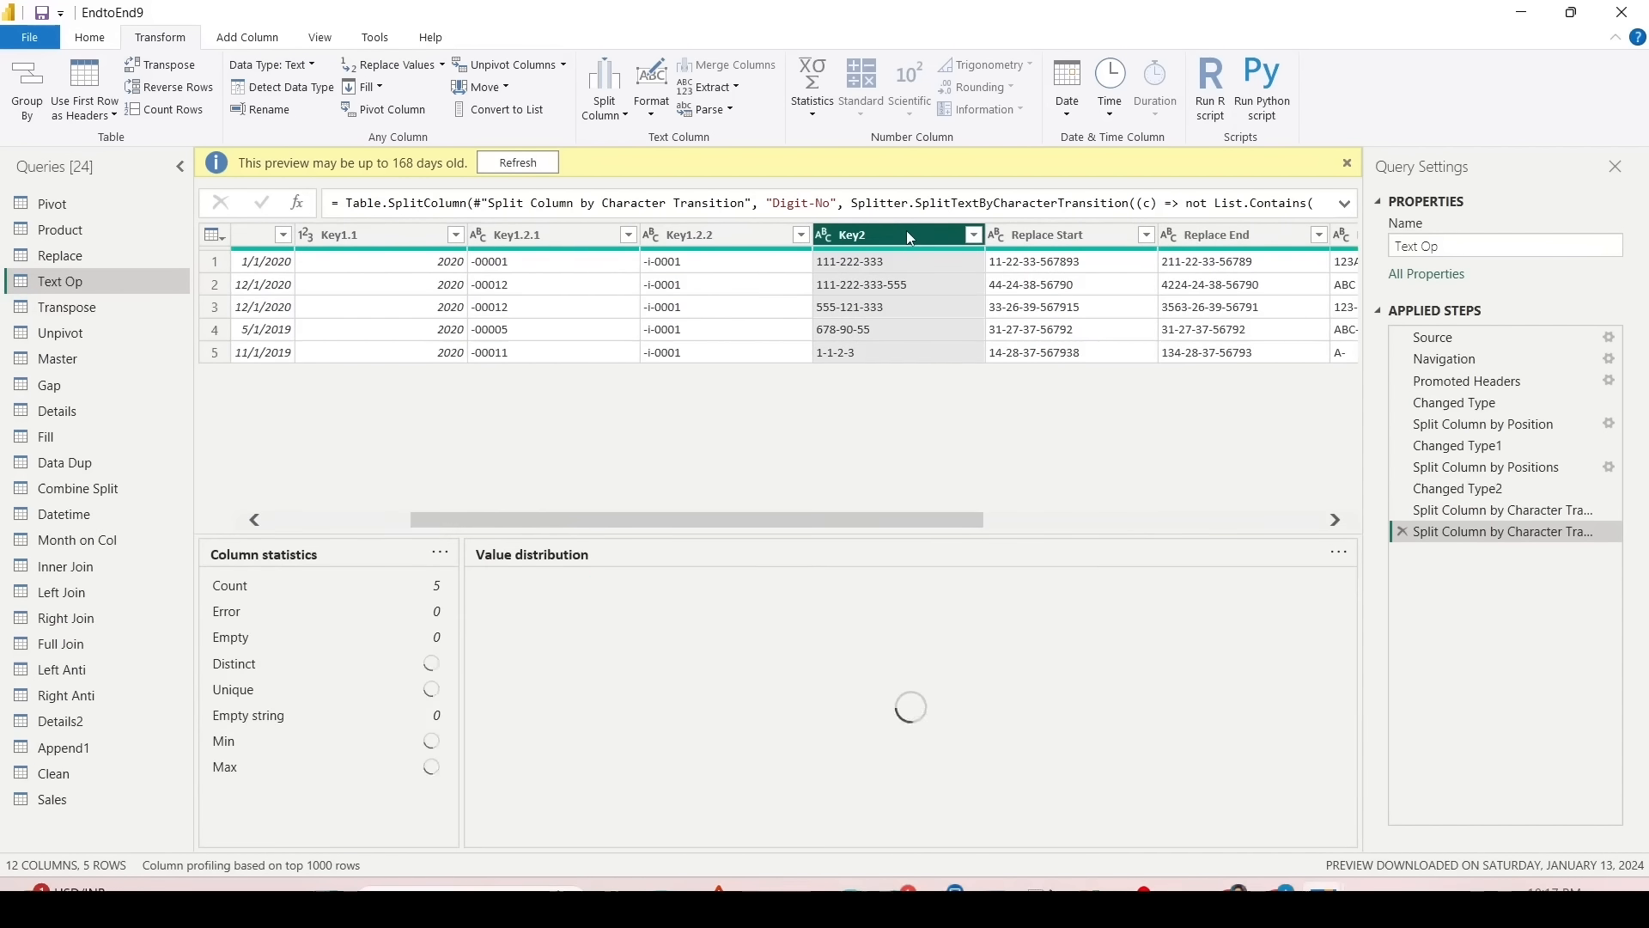
{"action": "right_click", "coordinate": [909, 237]}
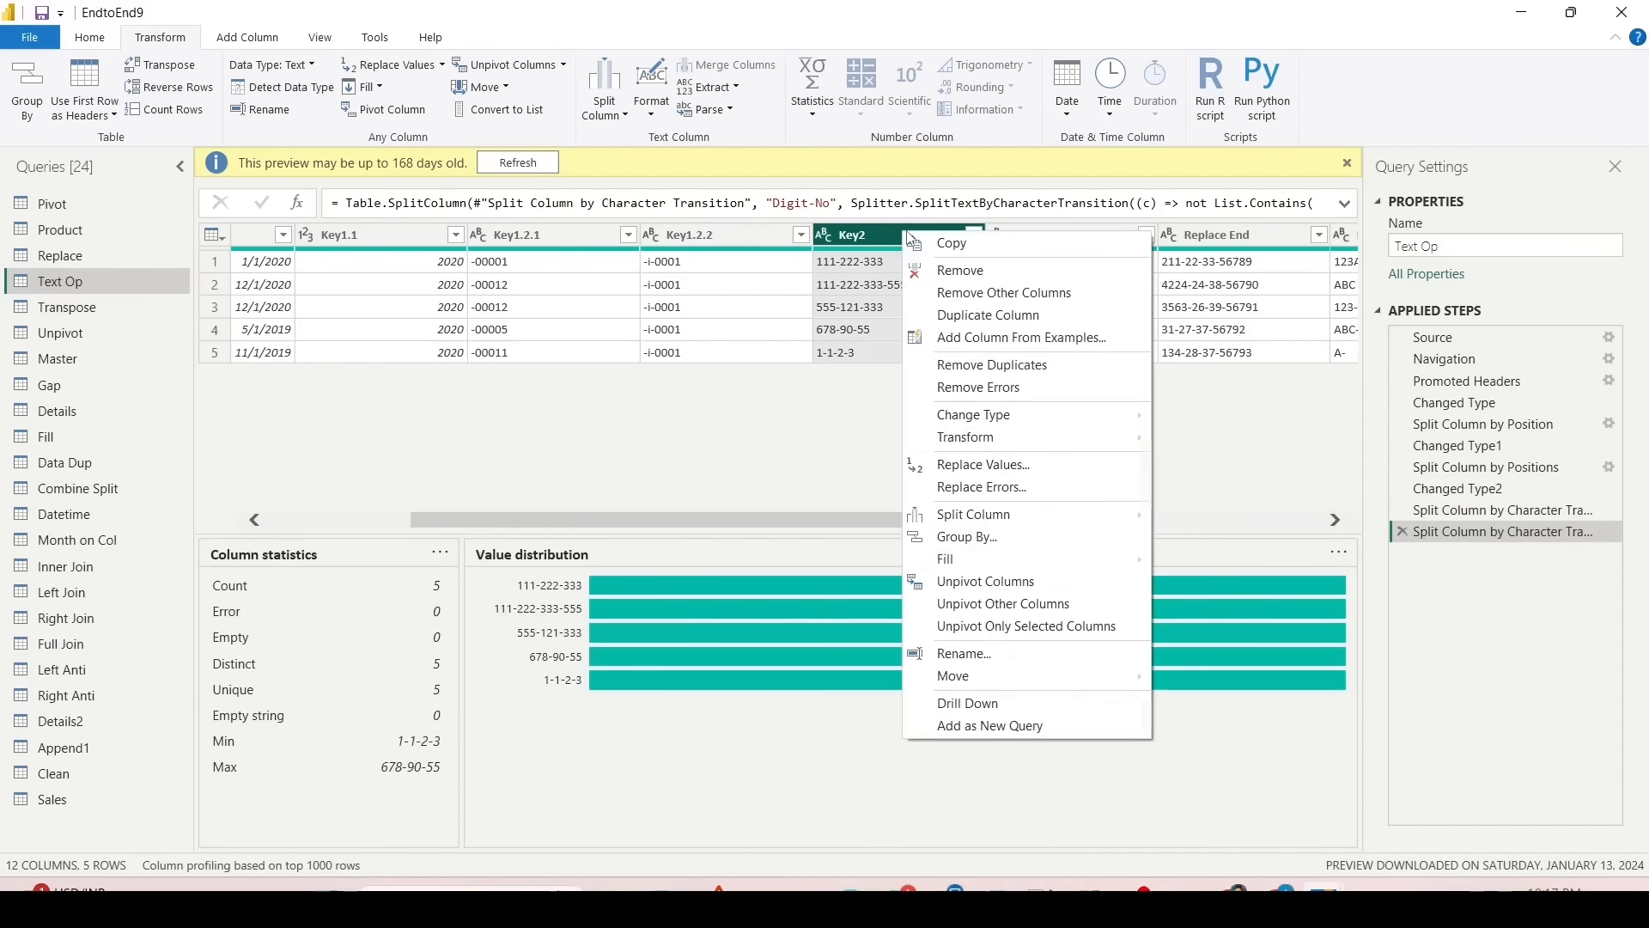
{"action": "left_click", "coordinate": [951, 344]}
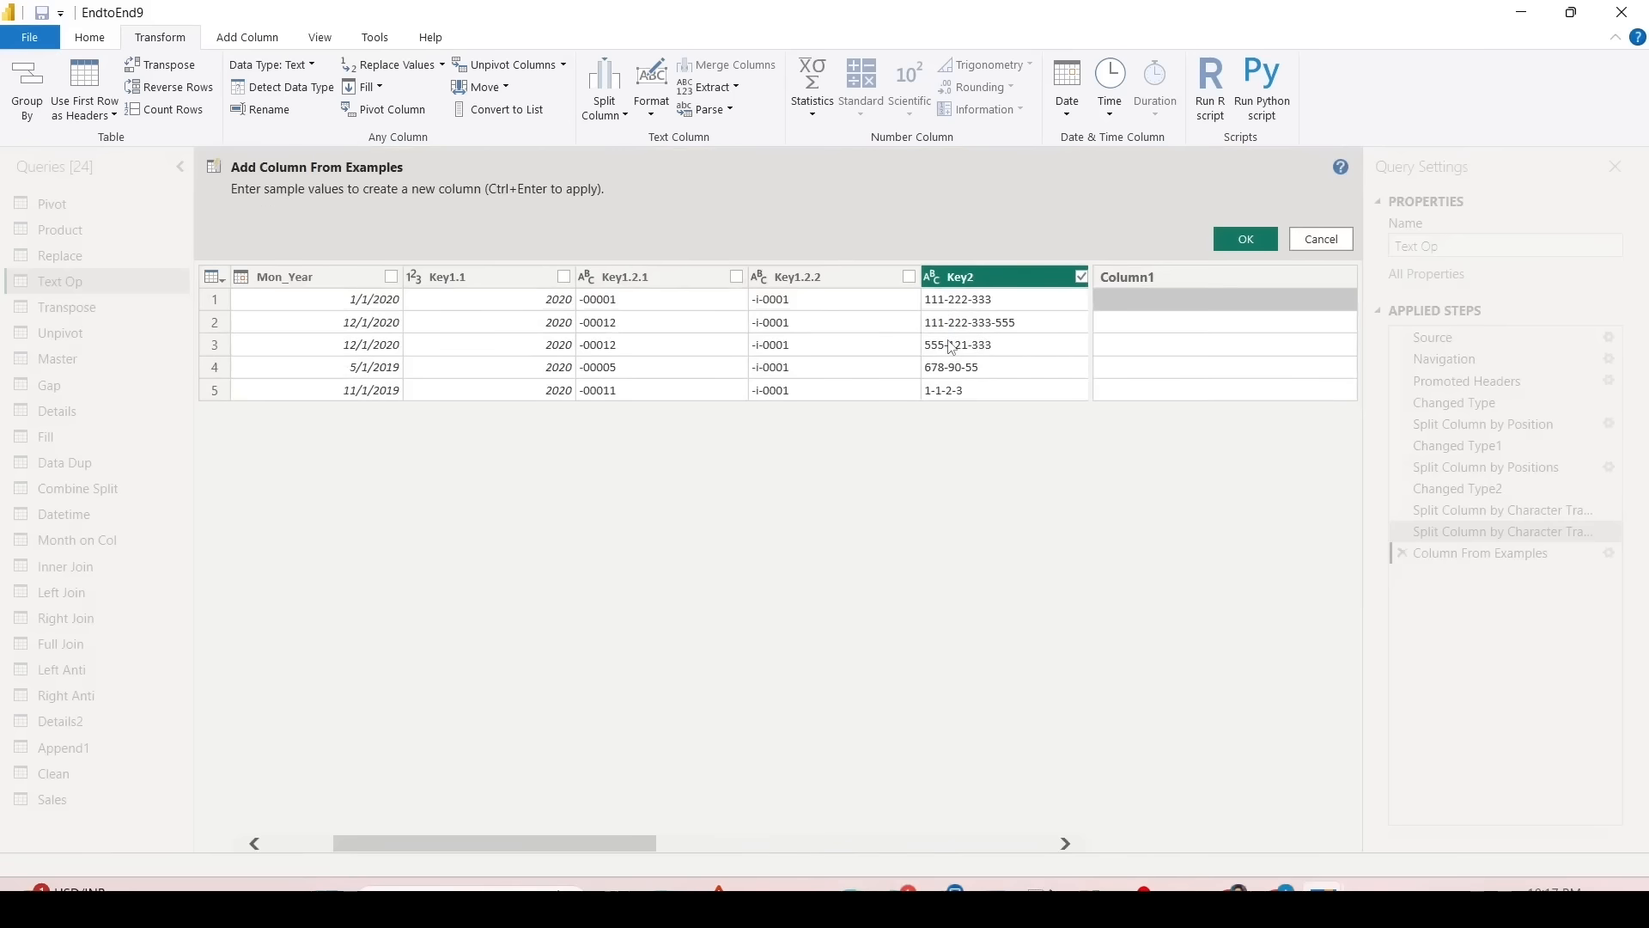
Step: Try 111 as the first-row sample value for the column from examples
{"action": "left_click", "coordinate": [1130, 314]}
{"action": "type", "text": "111"}
{"action": "key", "text": "Return"}
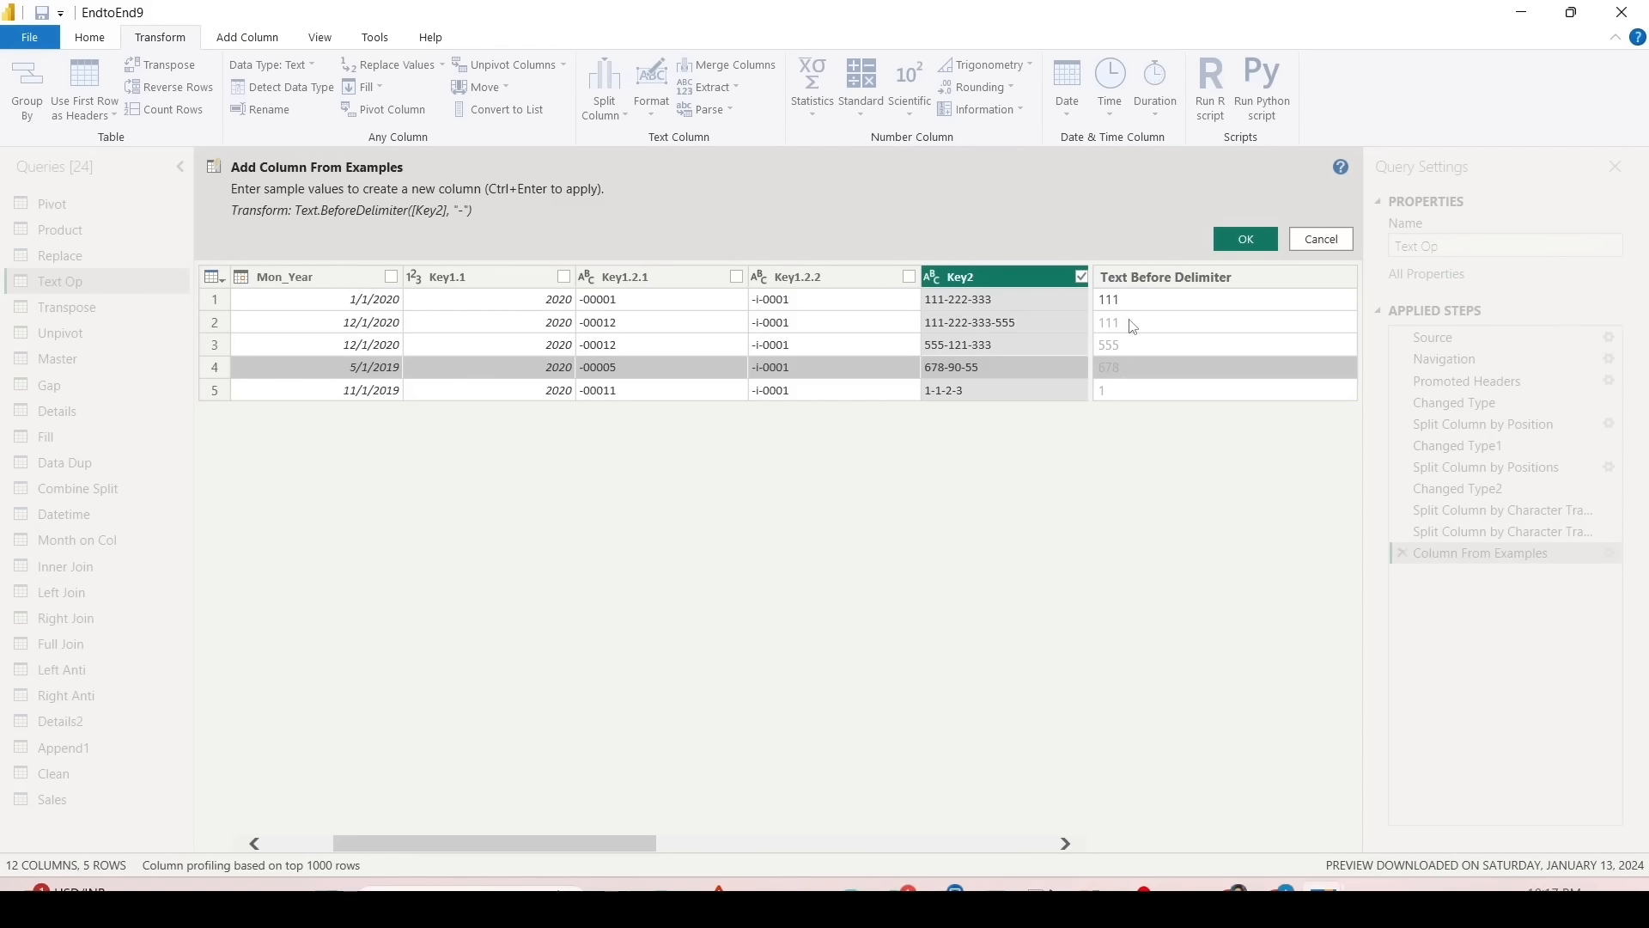
{"action": "left_click_drag", "start_coordinate": [1092, 261], "coordinate": [1265, 292]}
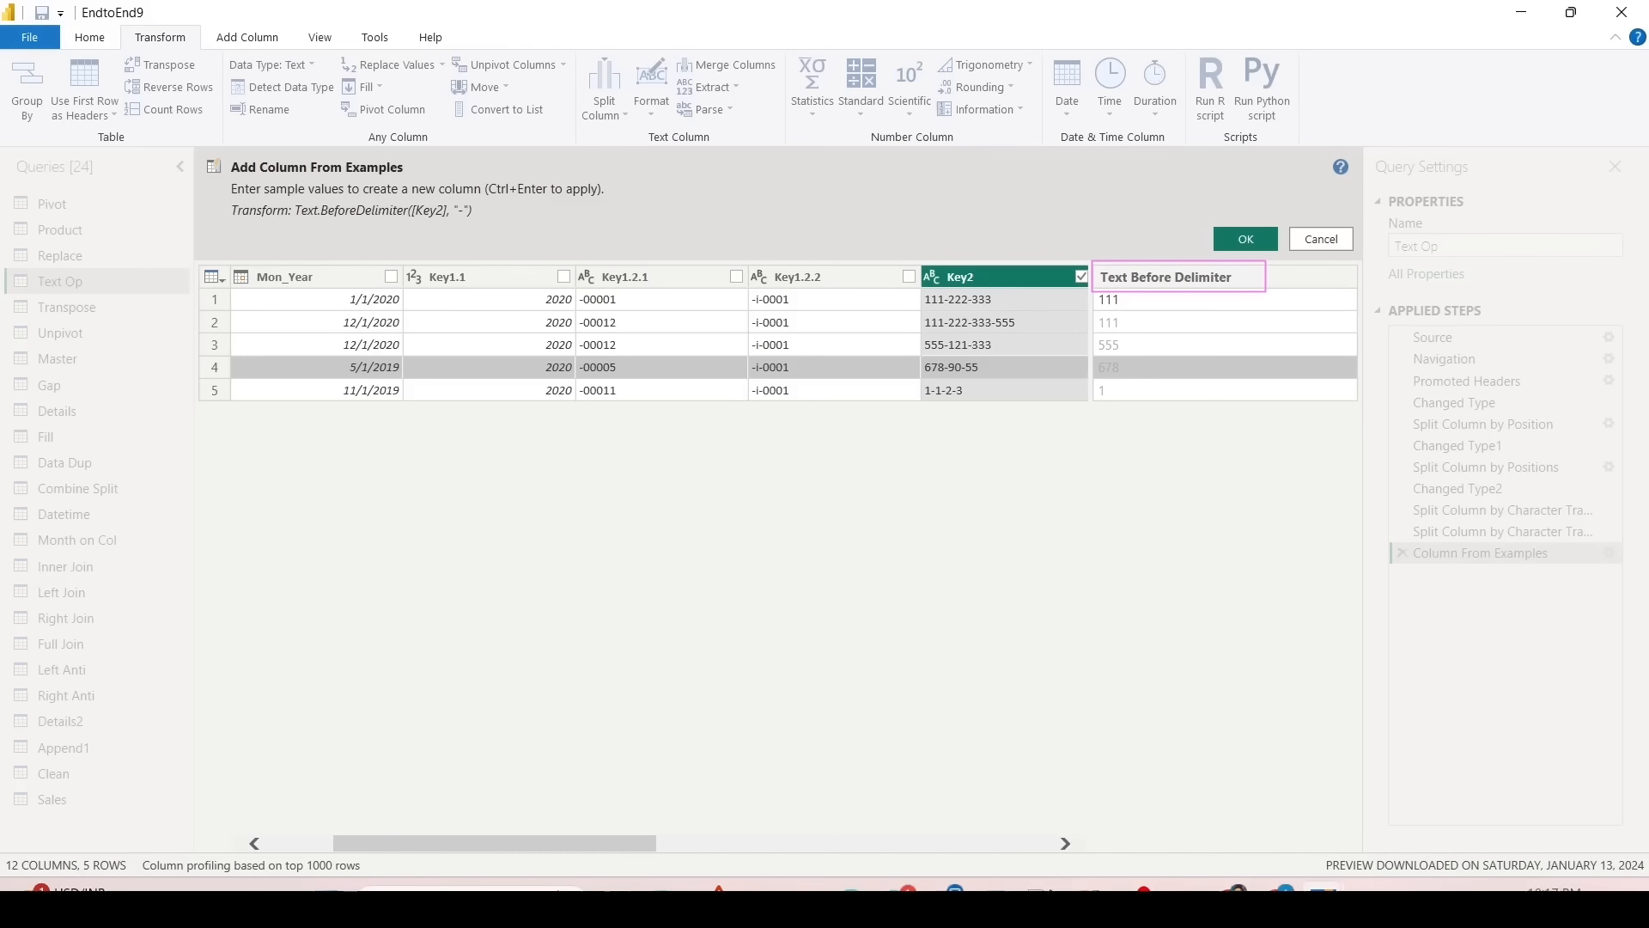
Step: Try 333 as the first-row sample value for the column from examples
{"action": "left_click", "coordinate": [1120, 302]}
{"action": "type", "text": "333"}
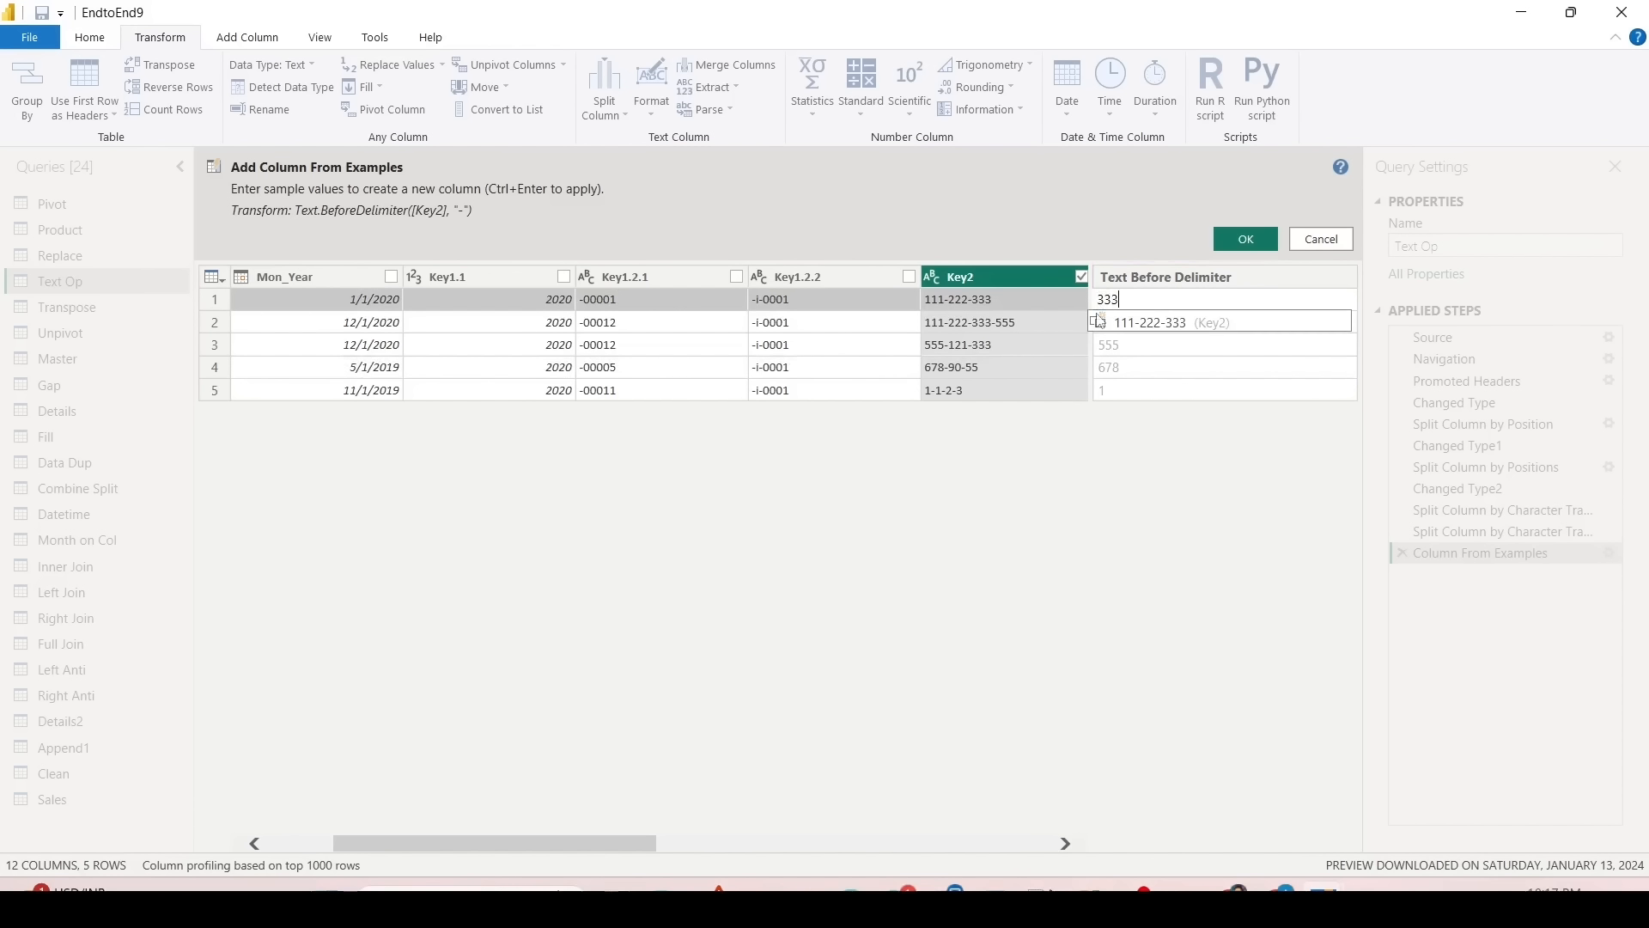
{"action": "left_click", "coordinate": [1142, 467]}
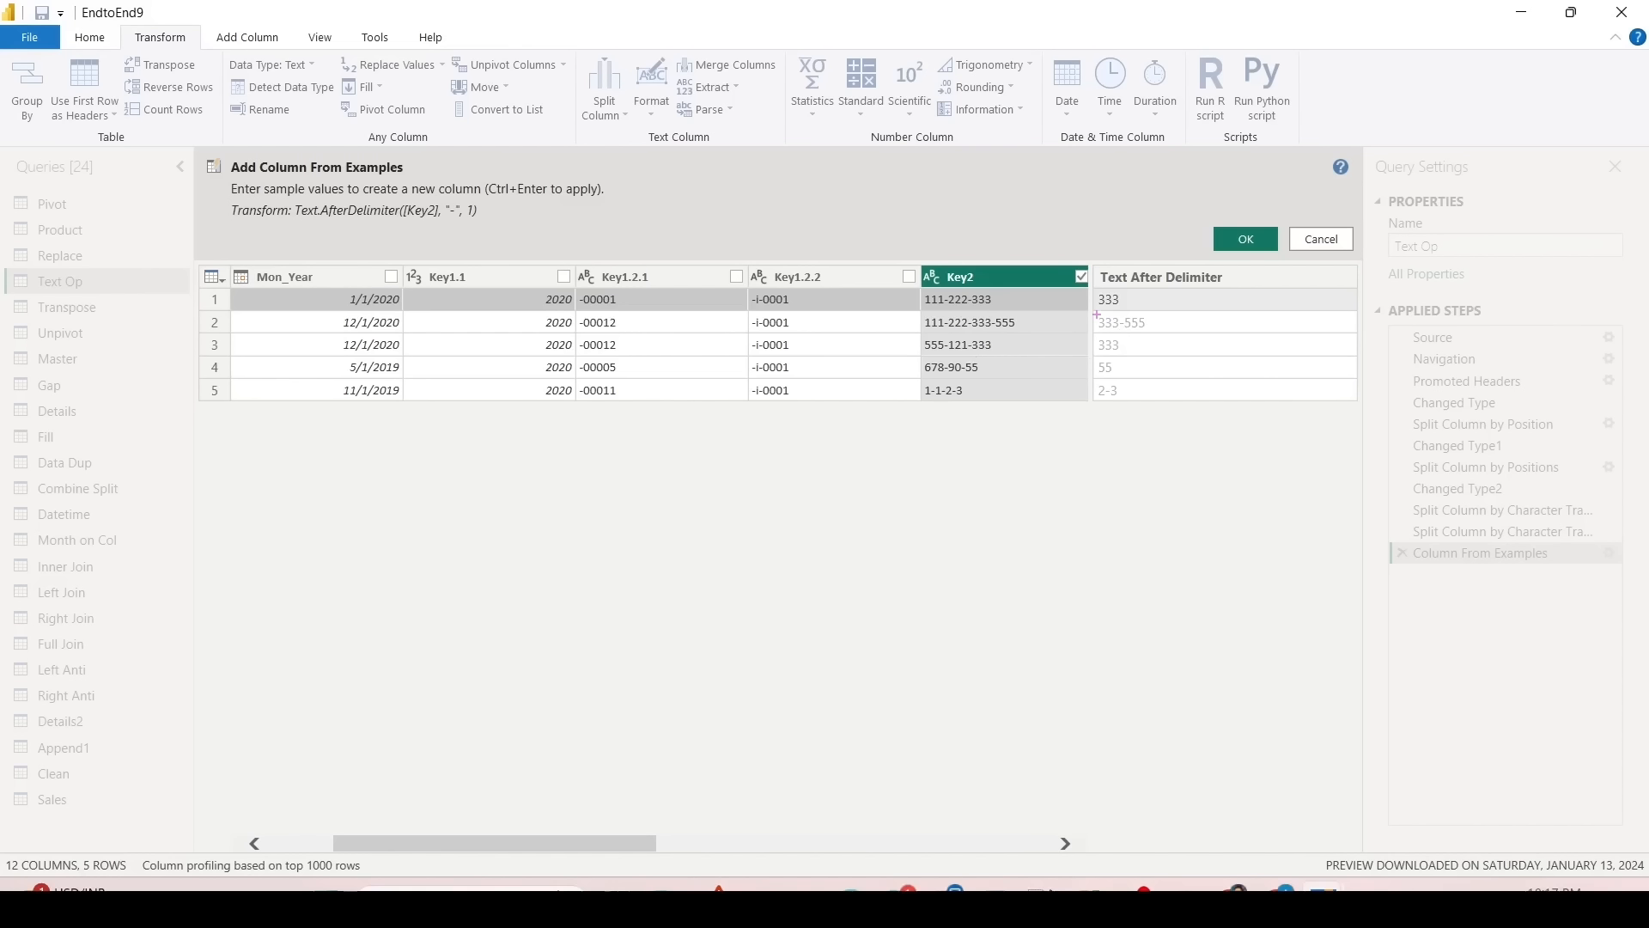
{"action": "left_click", "coordinate": [1125, 324]}
Step: Set the first-row sample value to 222 and create the column from examples
{"action": "left_click", "coordinate": [1142, 307]}
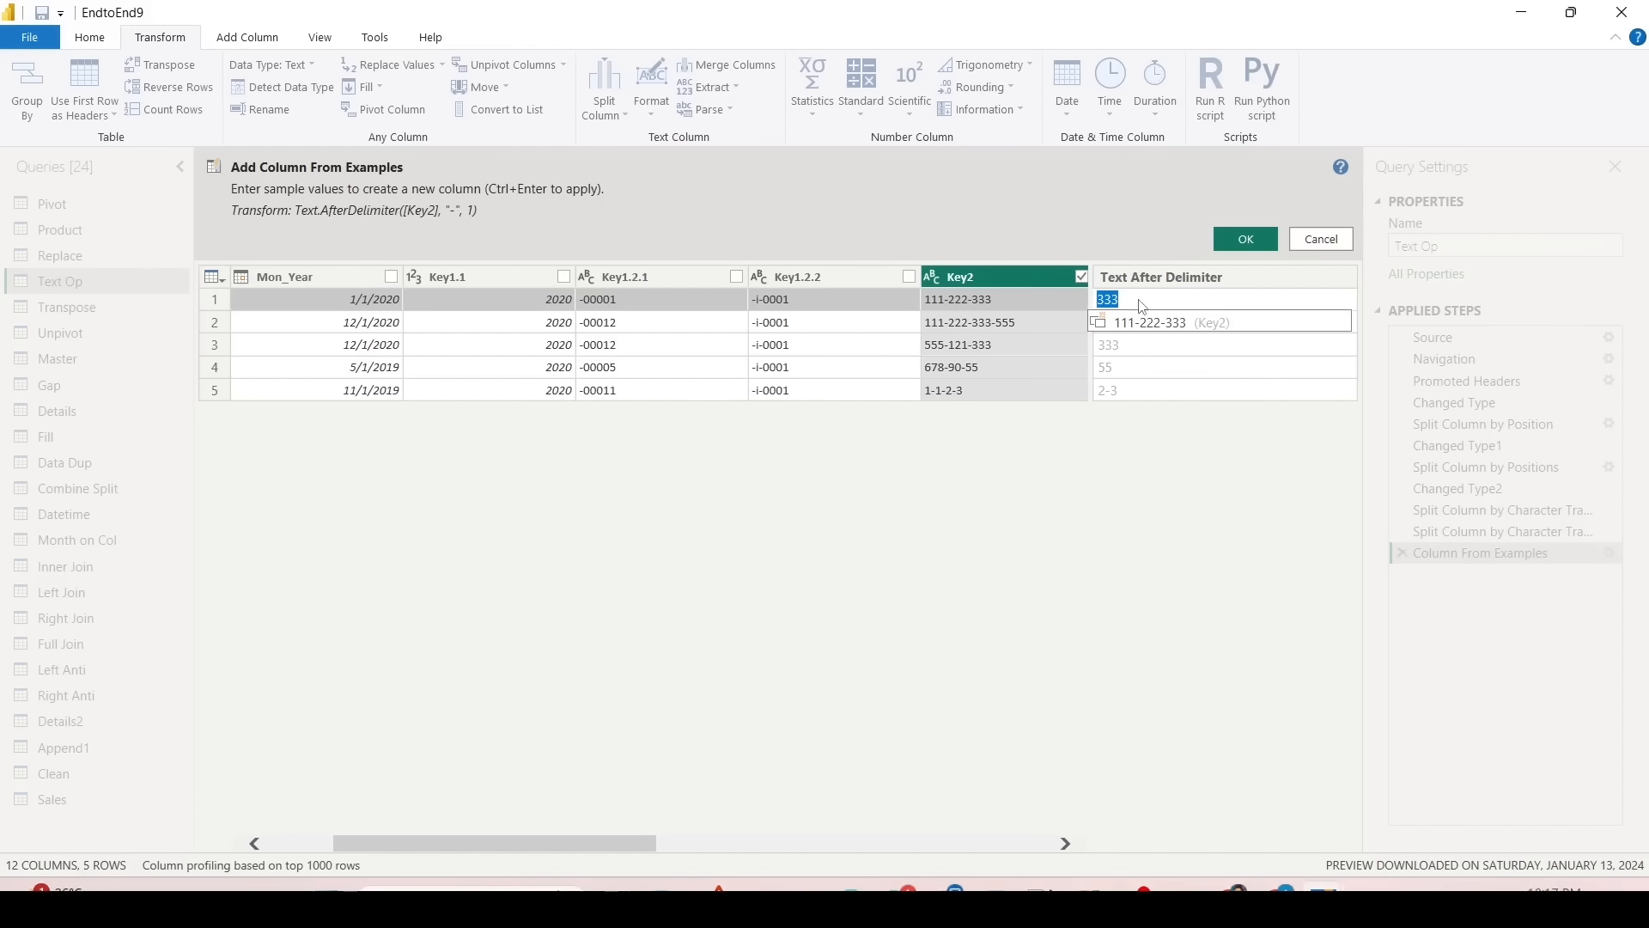
{"action": "type", "text": "222"}
{"action": "key", "text": "Return"}
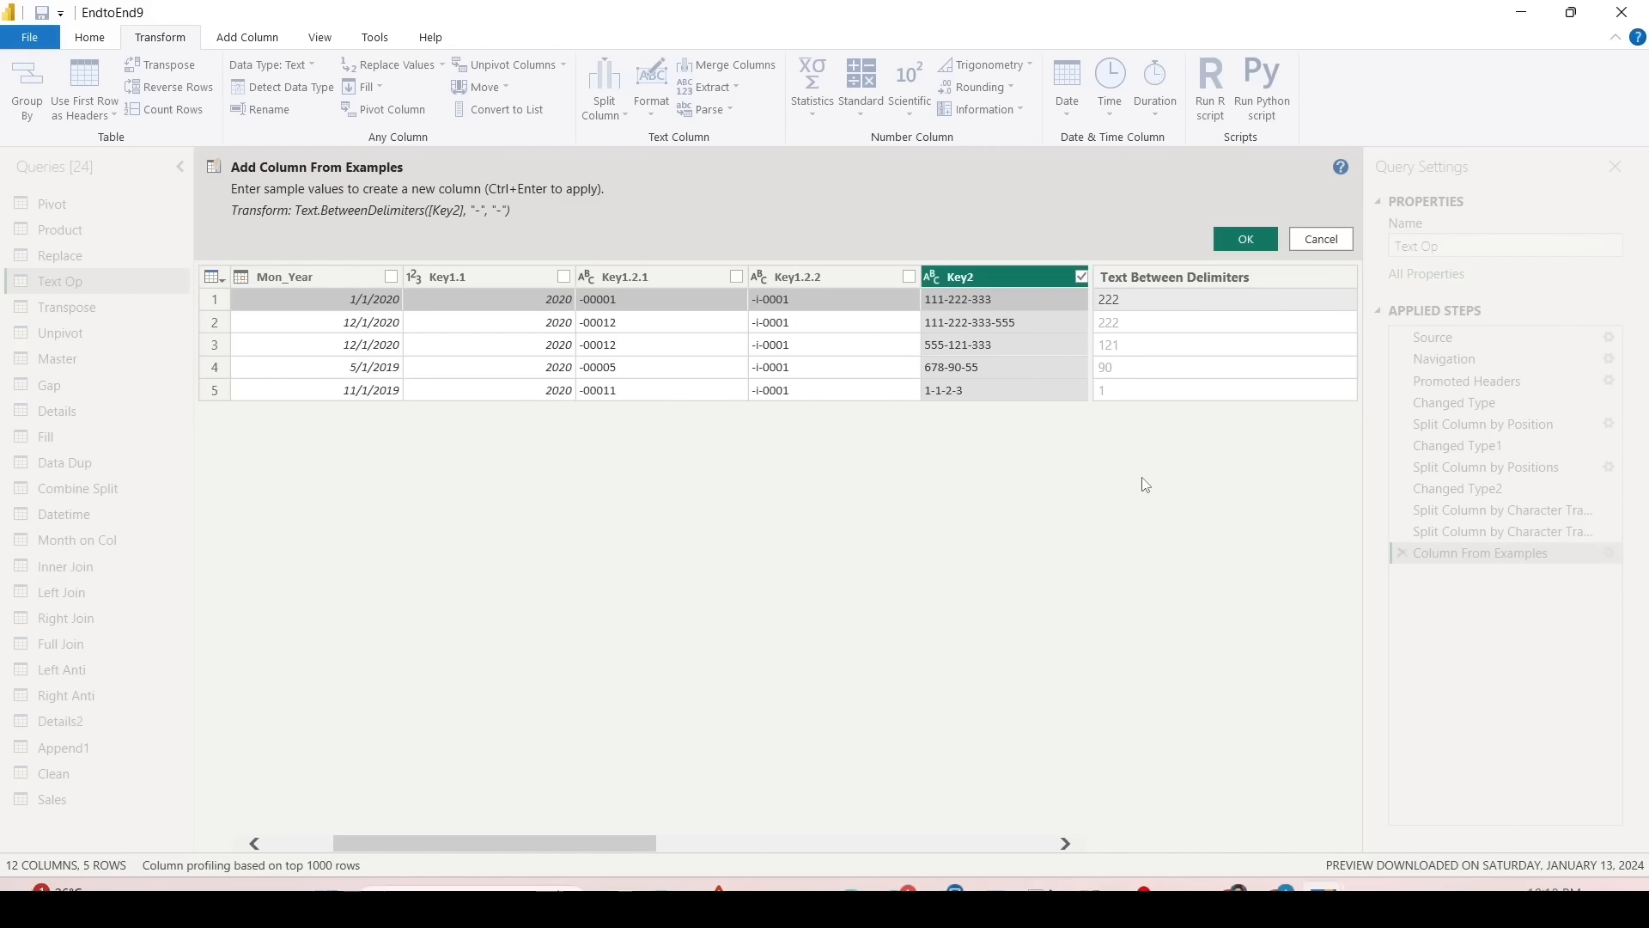
{"action": "key", "text": "ctrl+2"}
{"action": "mouse_move", "coordinate": [1094, 333]}
{"action": "left_mouse_down"}
{"action": "mouse_move", "coordinate": [1141, 351]}
{"action": "mouse_move", "coordinate": [1103, 320]}
{"action": "mouse_move", "coordinate": [1150, 328]}
{"action": "mouse_move", "coordinate": [1140, 376]}
{"action": "left_mouse_up"}
{"action": "left_click_drag", "start_coordinate": [1087, 379], "coordinate": [1152, 405]}
{"action": "key", "text": "Escape"}
{"action": "left_click", "coordinate": [1244, 240]}
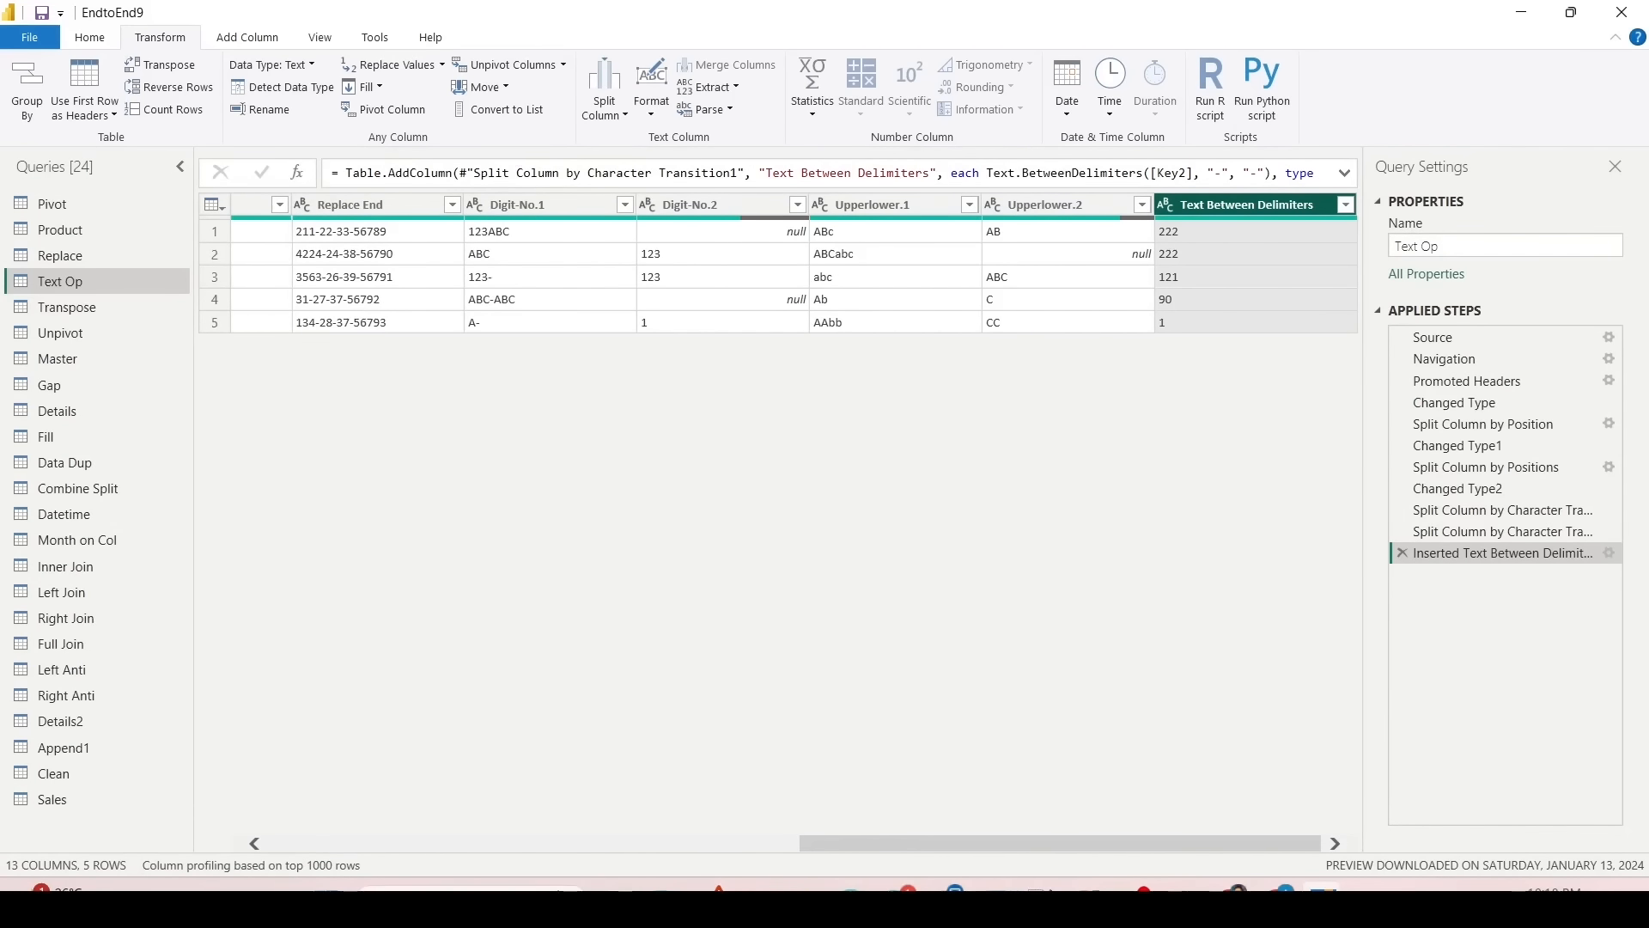
{"action": "left_click_drag", "start_coordinate": [1165, 184], "coordinate": [1298, 189]}
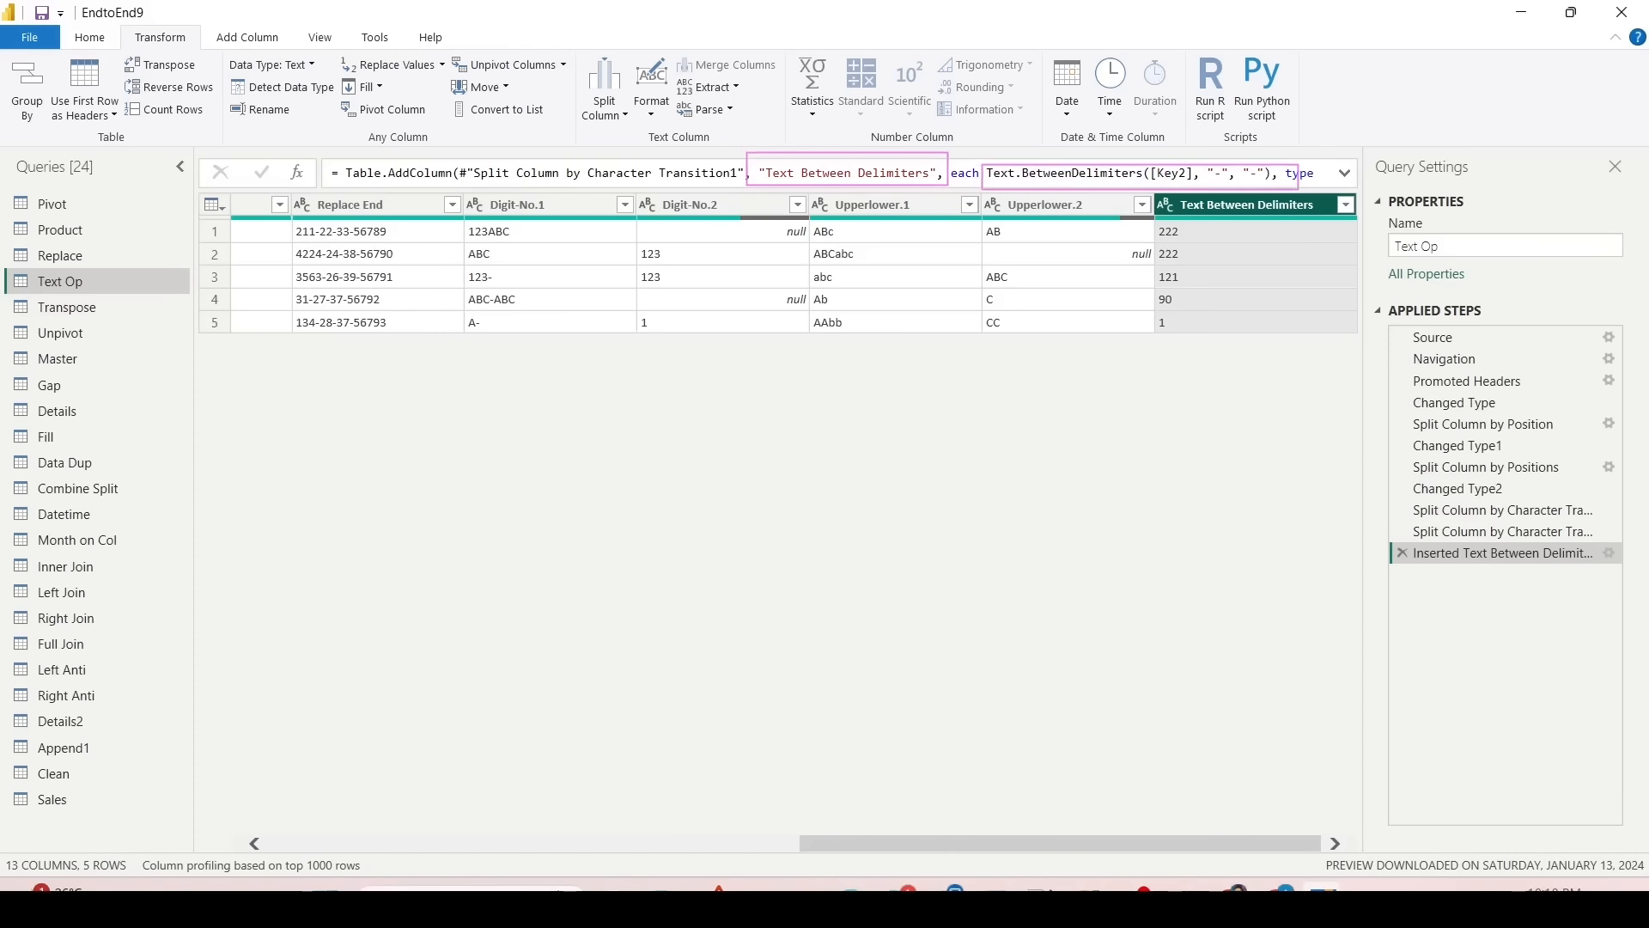
{"action": "key", "text": "Escape"}
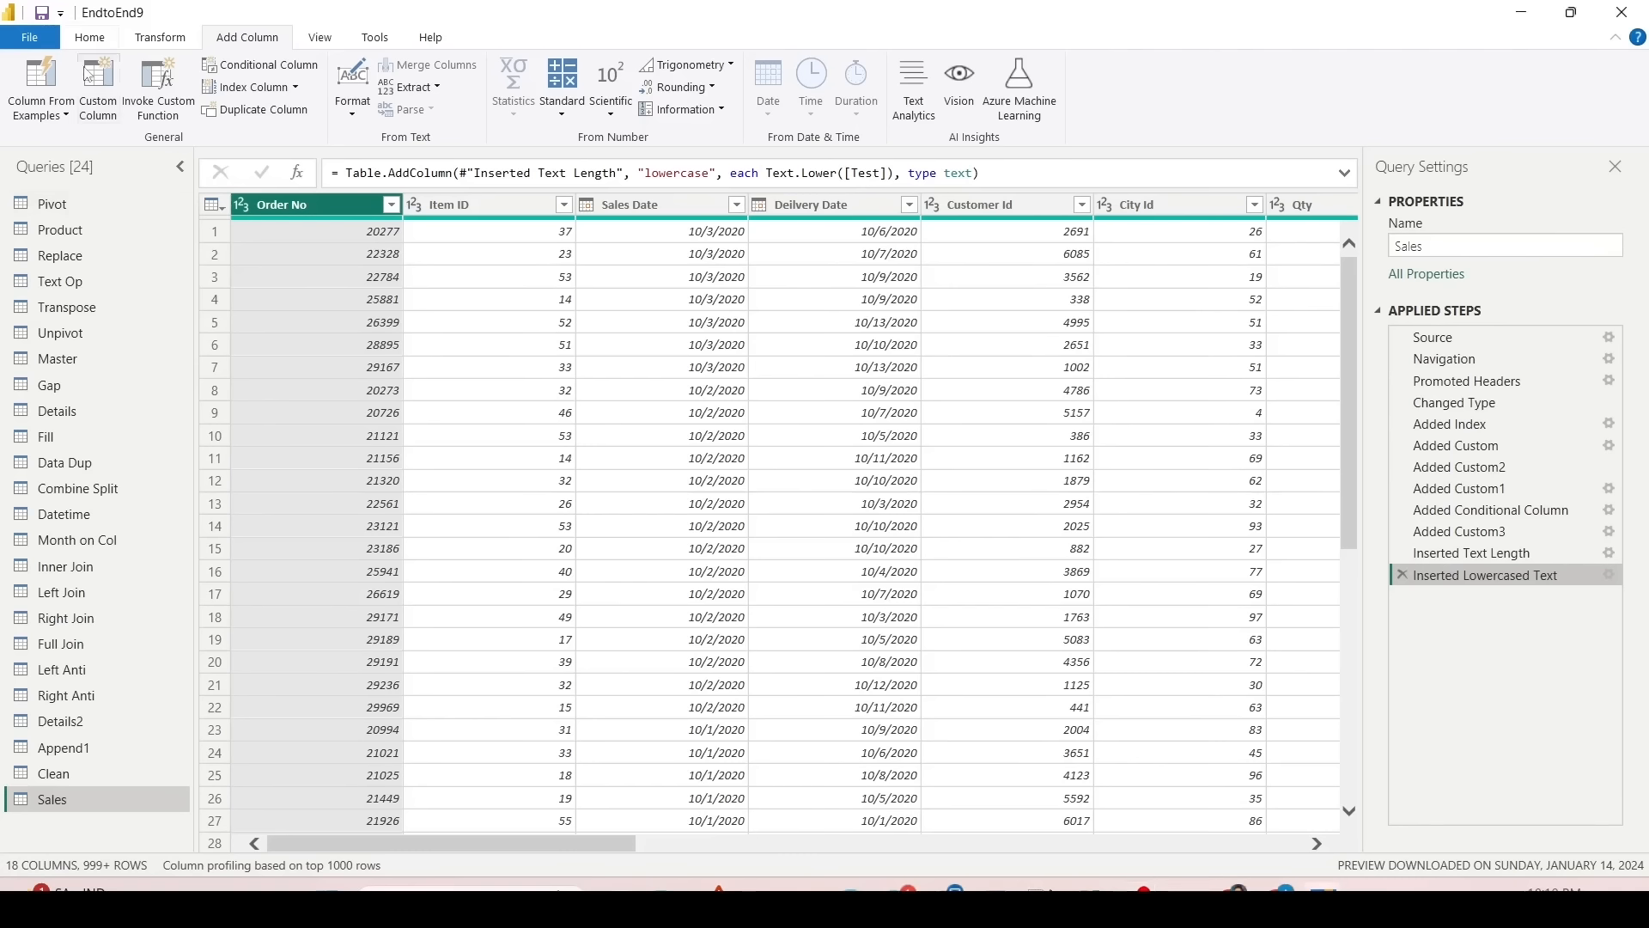
{"action": "left_click", "coordinate": [89, 38]}
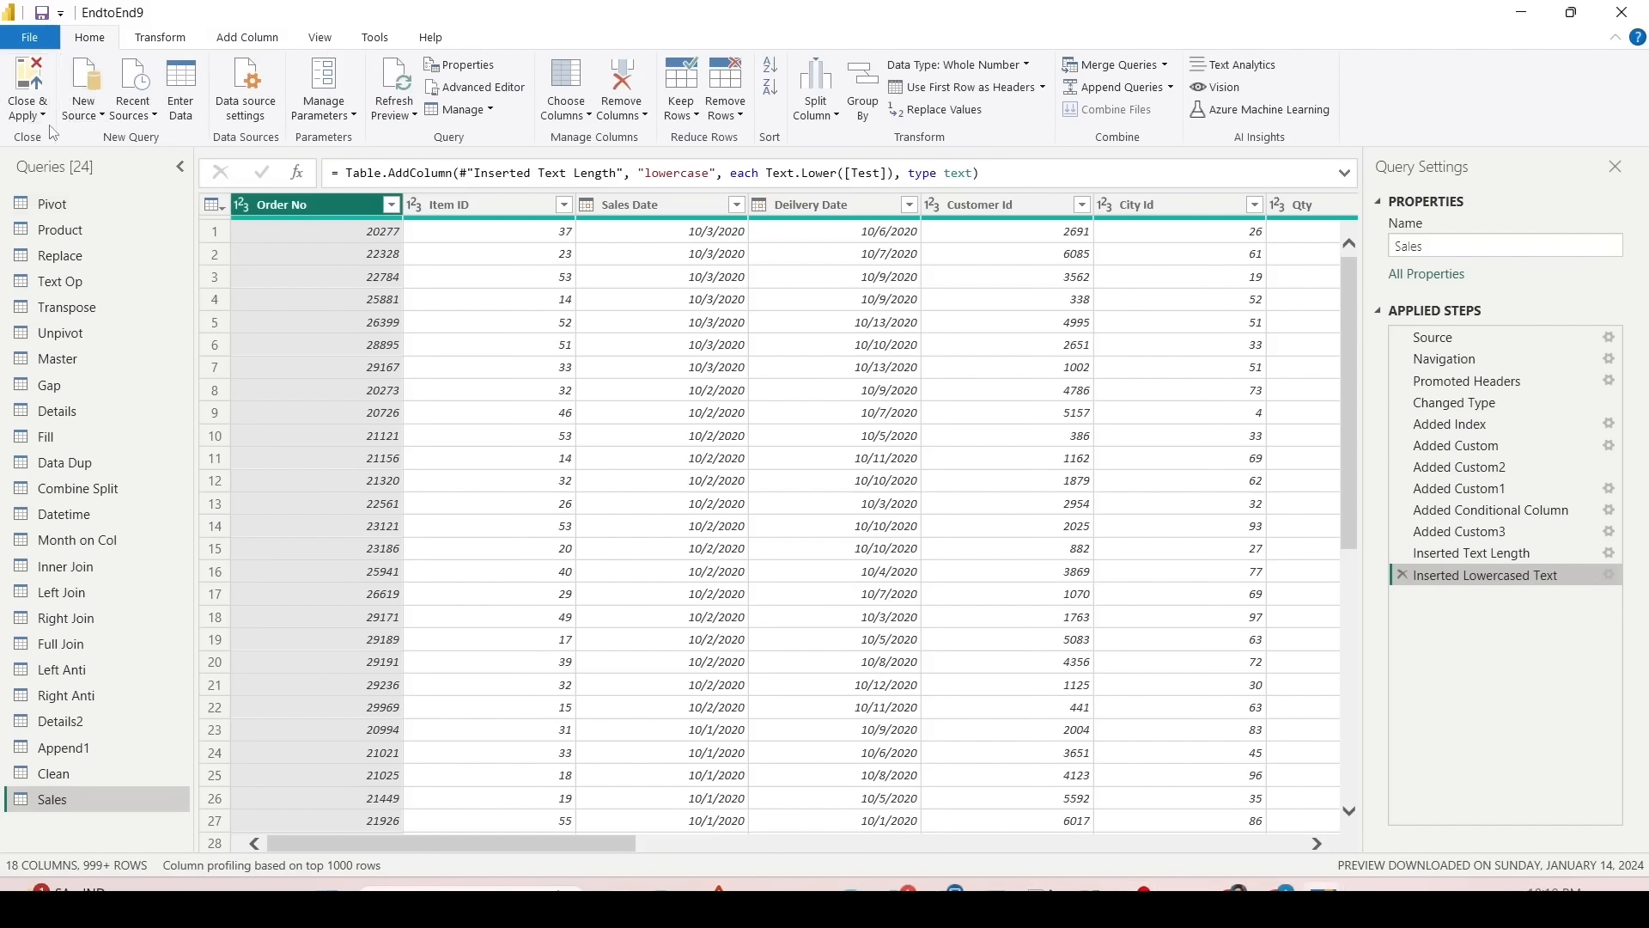
{"action": "left_click", "coordinate": [44, 117]}
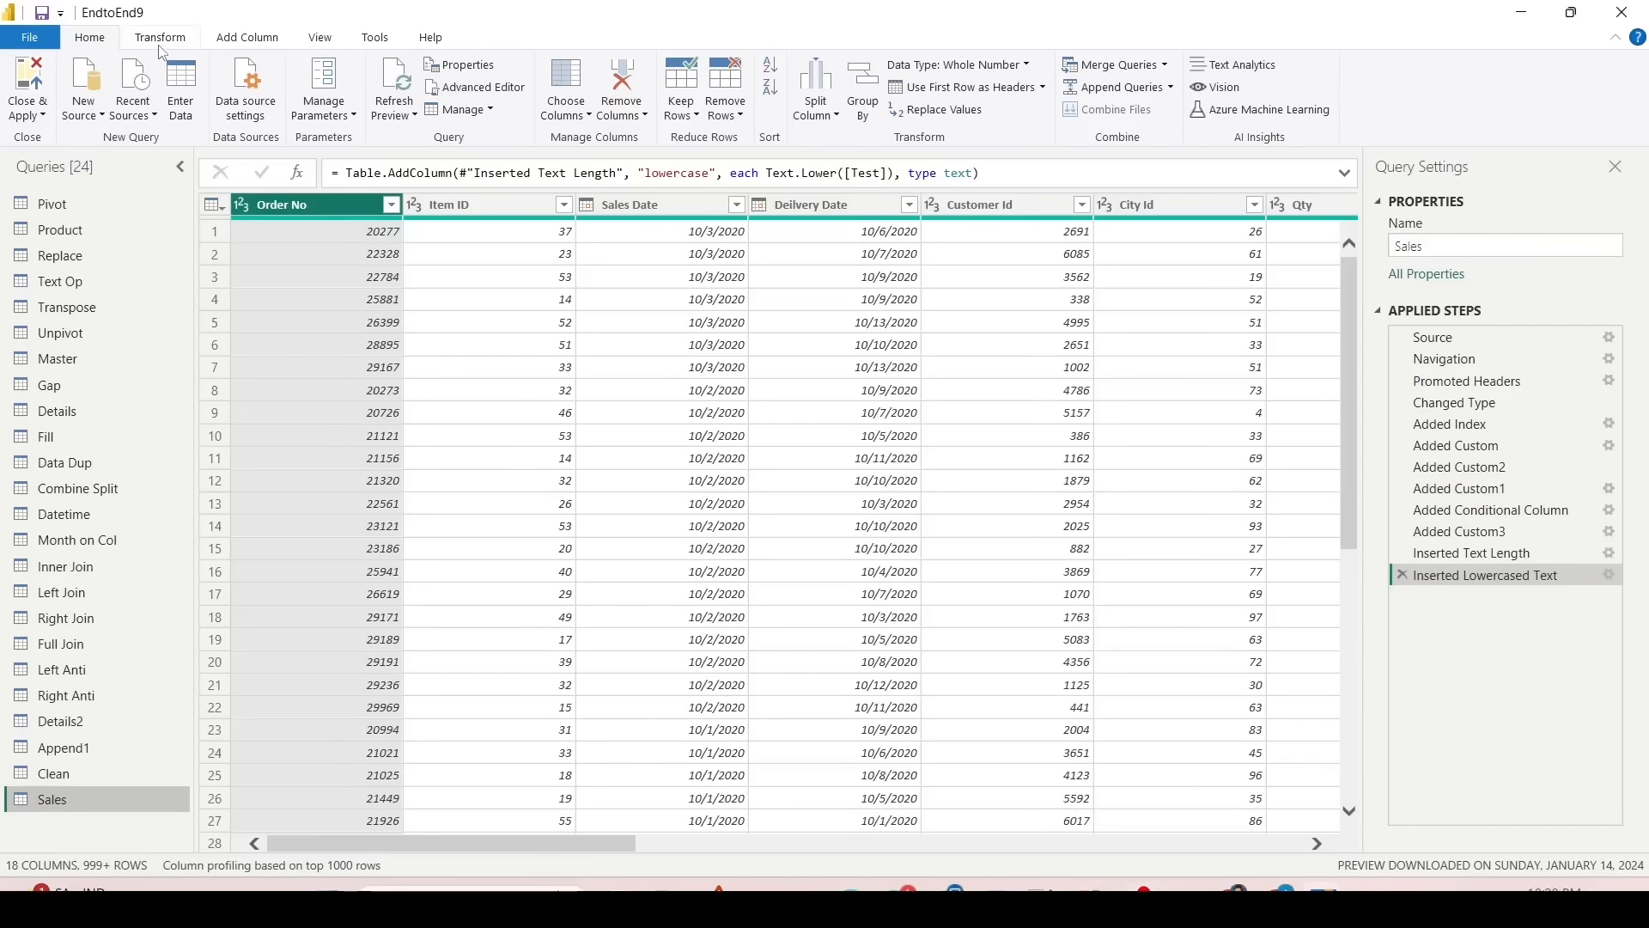
Step: Start an advanced Group By on the Sales query and set City Id as the grouping column
{"action": "left_click", "coordinate": [161, 39]}
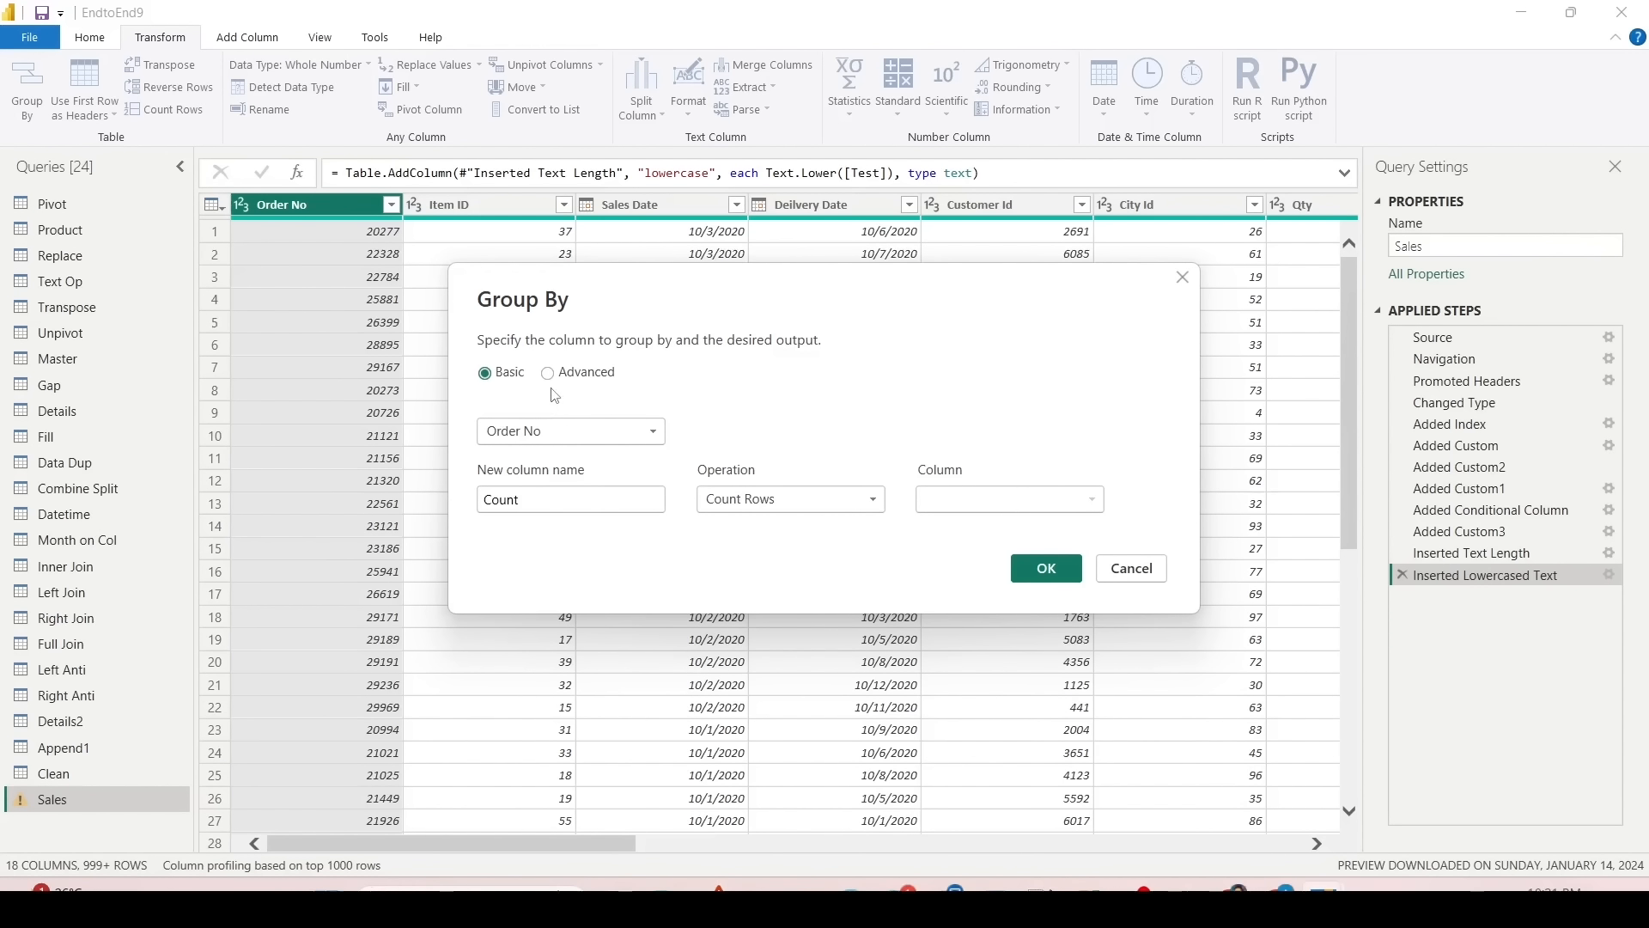
{"action": "key", "text": "ctrl+2"}
{"action": "mouse_move", "coordinate": [470, 405]}
{"action": "left_mouse_down"}
{"action": "mouse_move", "coordinate": [718, 473]}
{"action": "mouse_move", "coordinate": [738, 450]}
{"action": "left_mouse_up"}
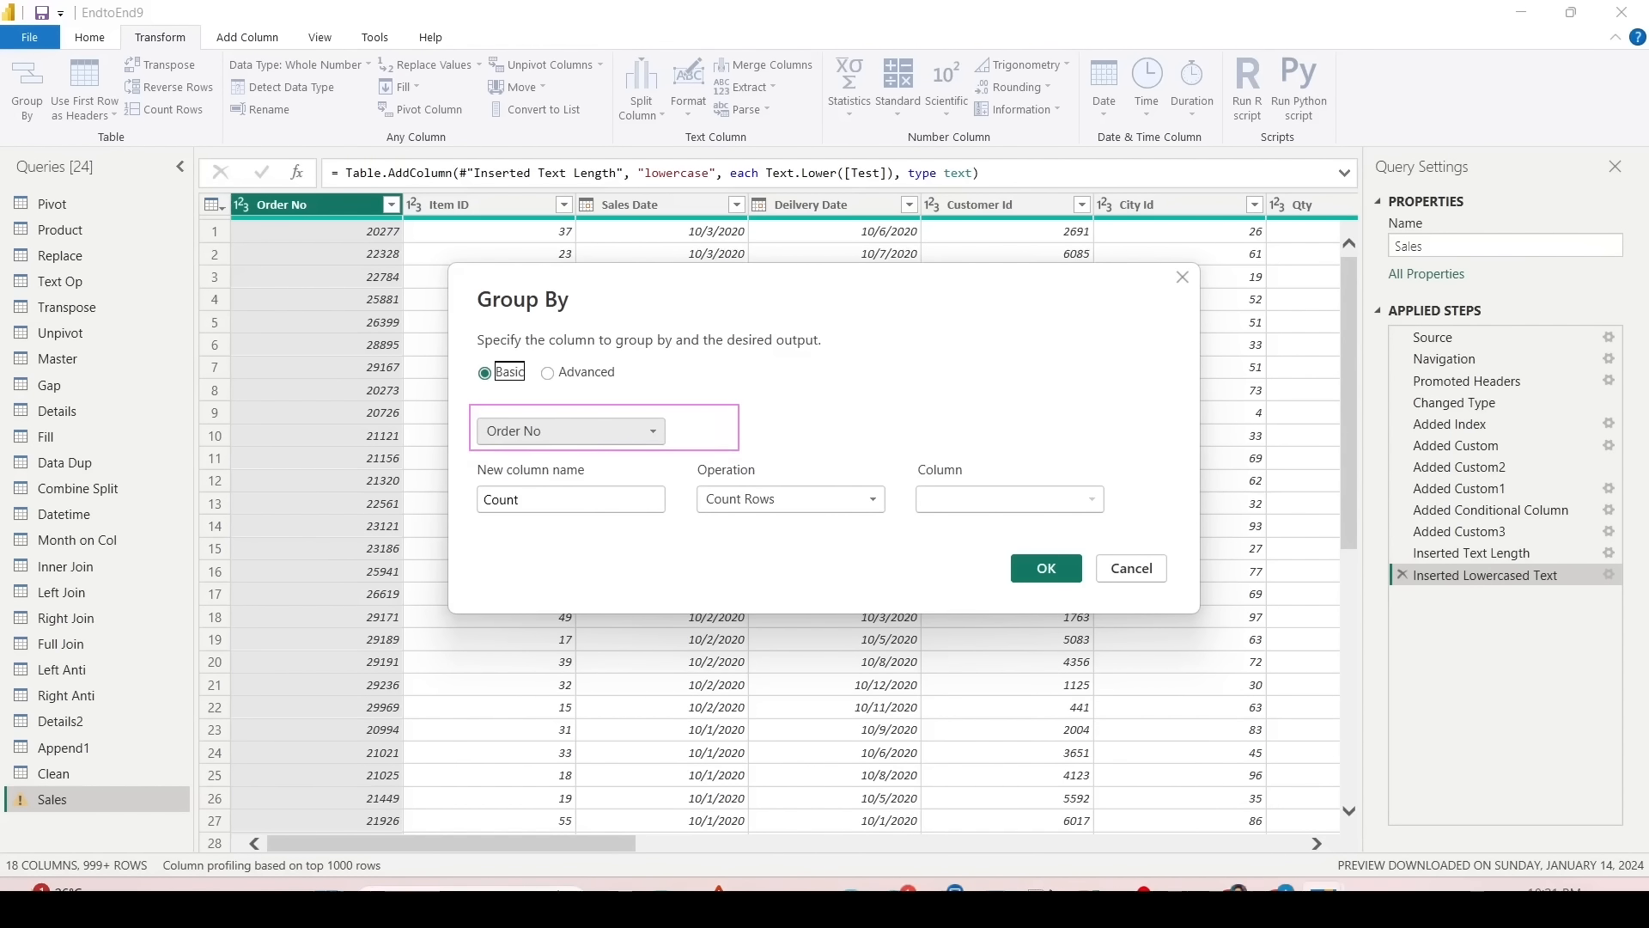
{"action": "left_click_drag", "start_coordinate": [456, 469], "coordinate": [1140, 522]}
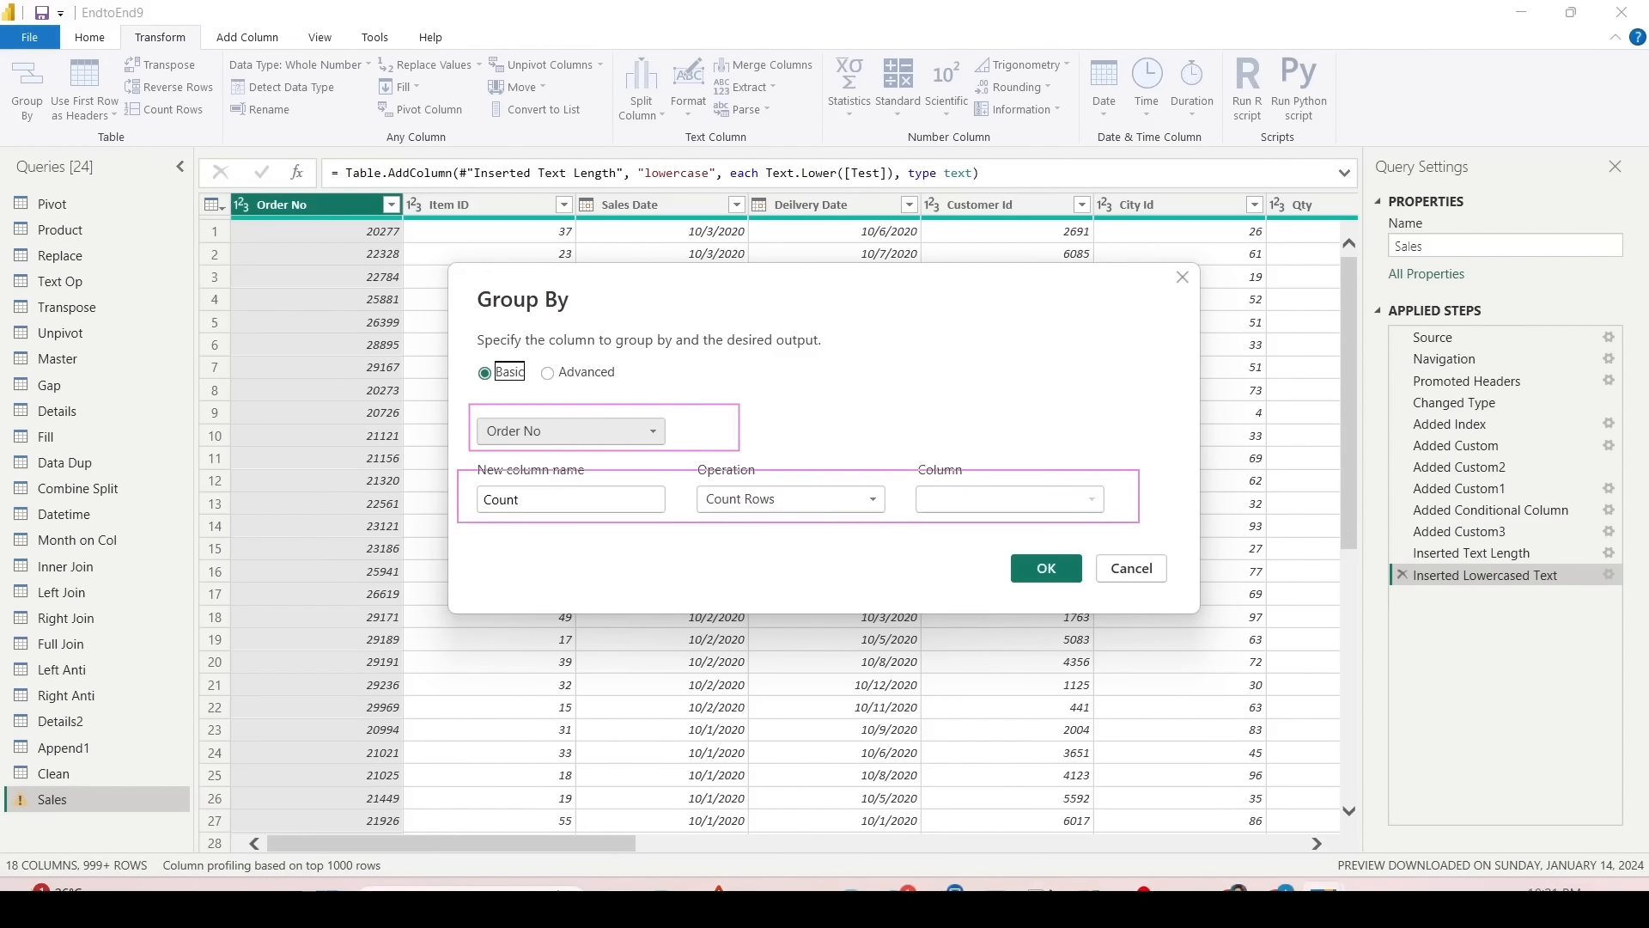
{"action": "key", "text": "Escape"}
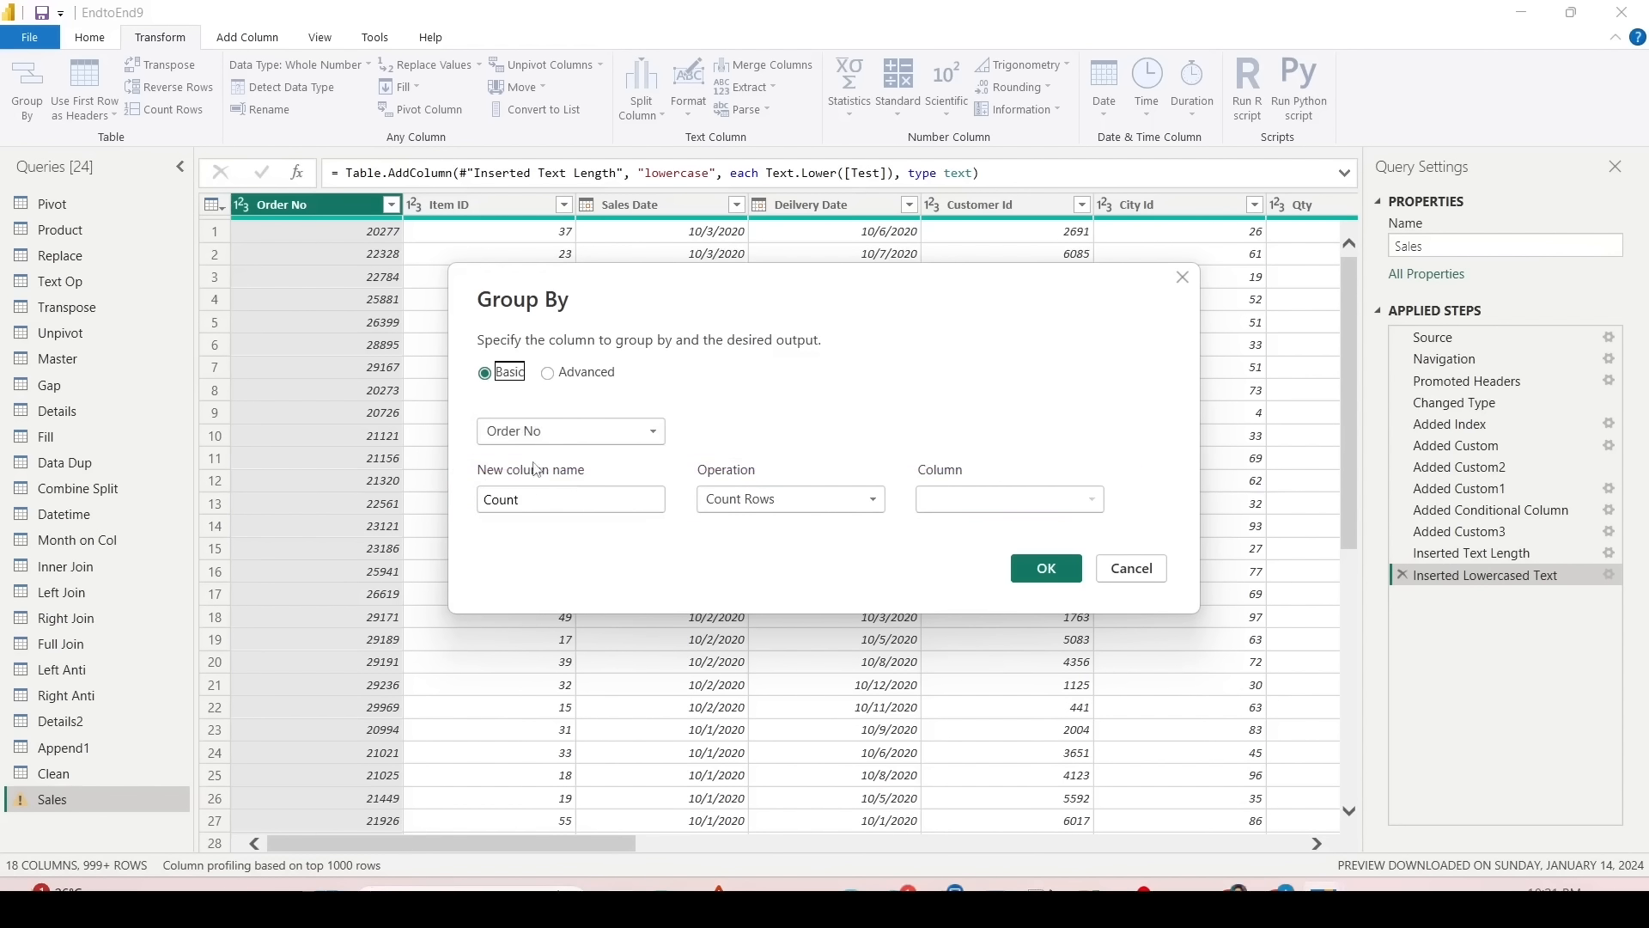
{"action": "left_click", "coordinate": [549, 375]}
{"action": "left_click", "coordinate": [558, 435]}
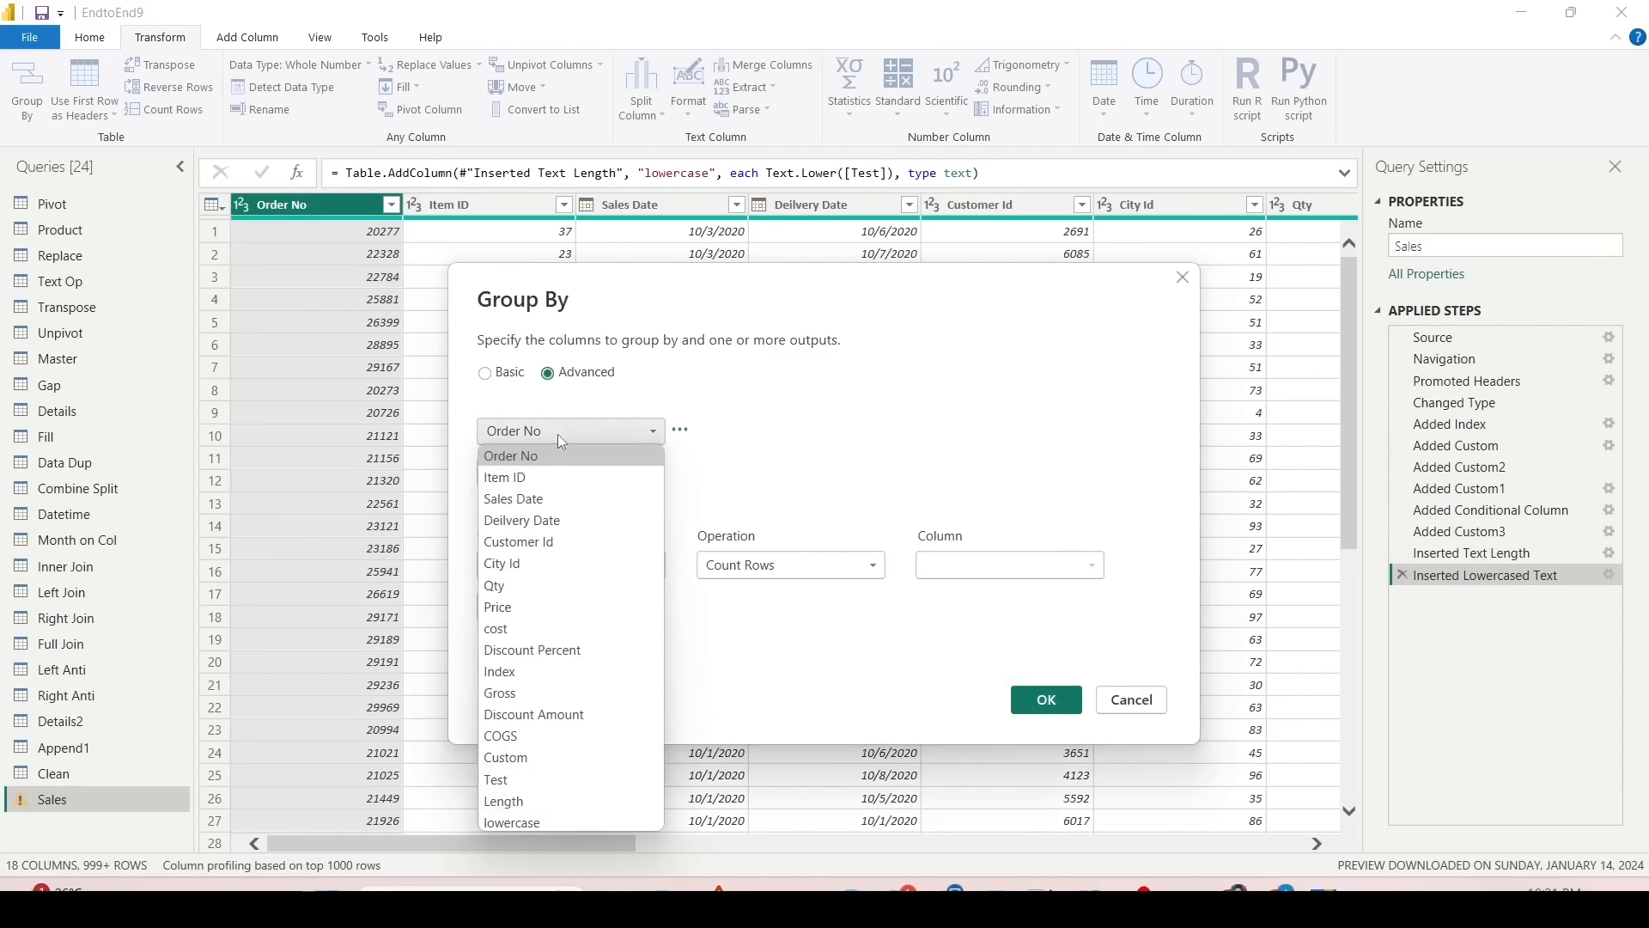
{"action": "left_click", "coordinate": [558, 434]}
{"action": "left_click", "coordinate": [561, 439]}
{"action": "left_click", "coordinate": [529, 564]}
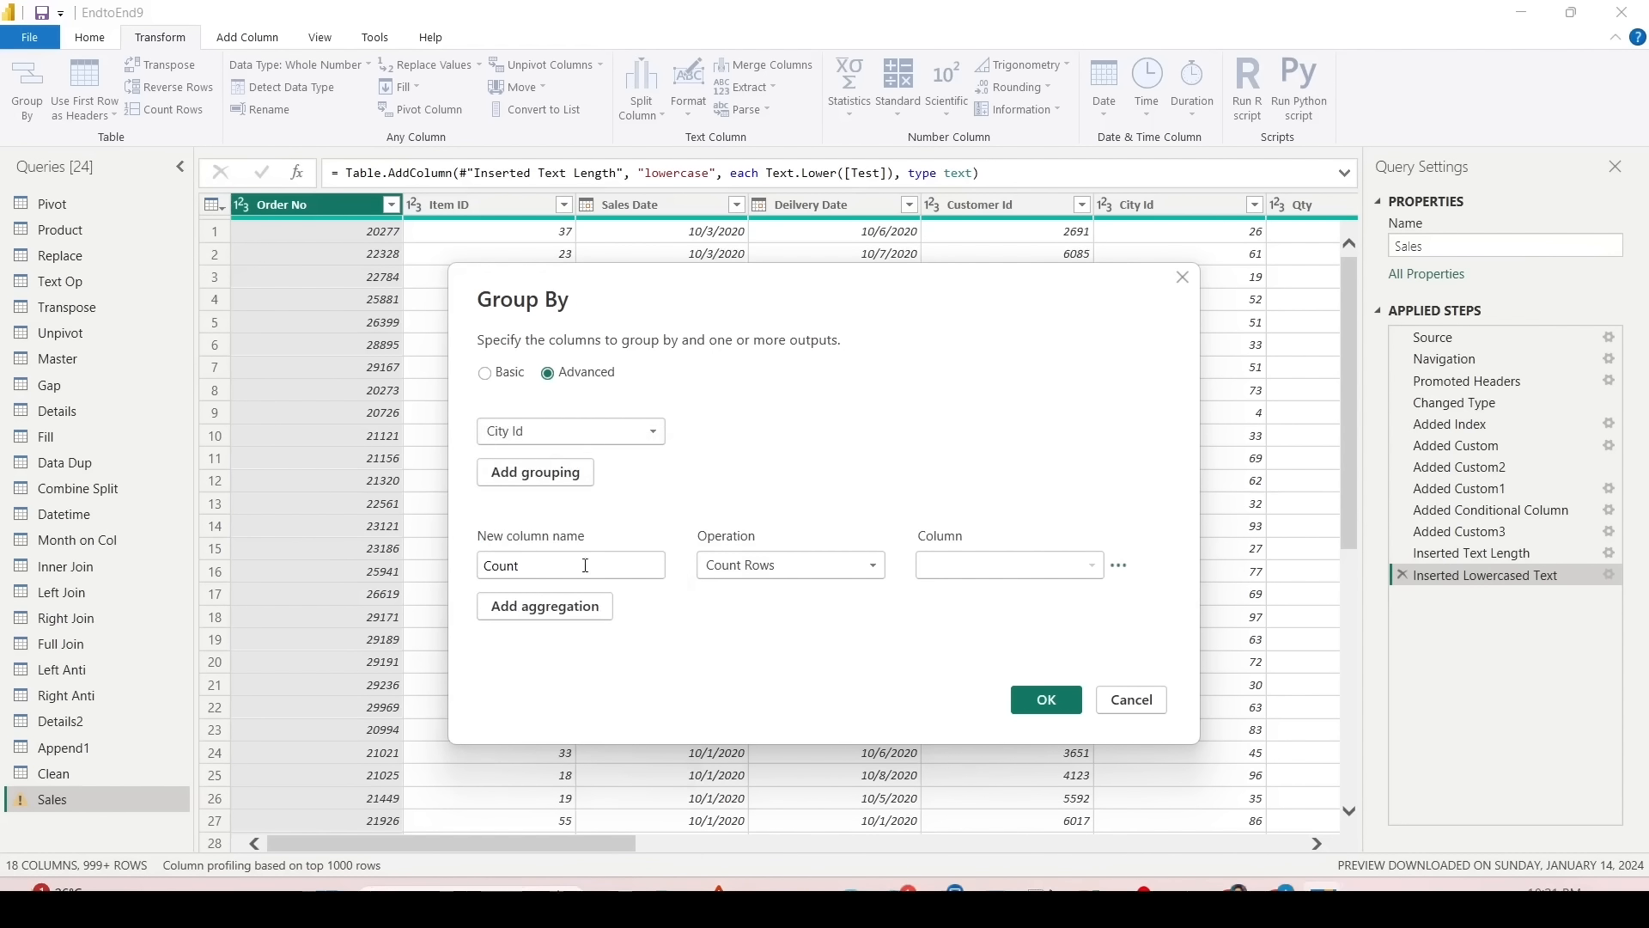
Step: Define the aggregation as the Sum of the Qty column and name the new column Sum Qty
{"action": "left_click", "coordinate": [735, 567]}
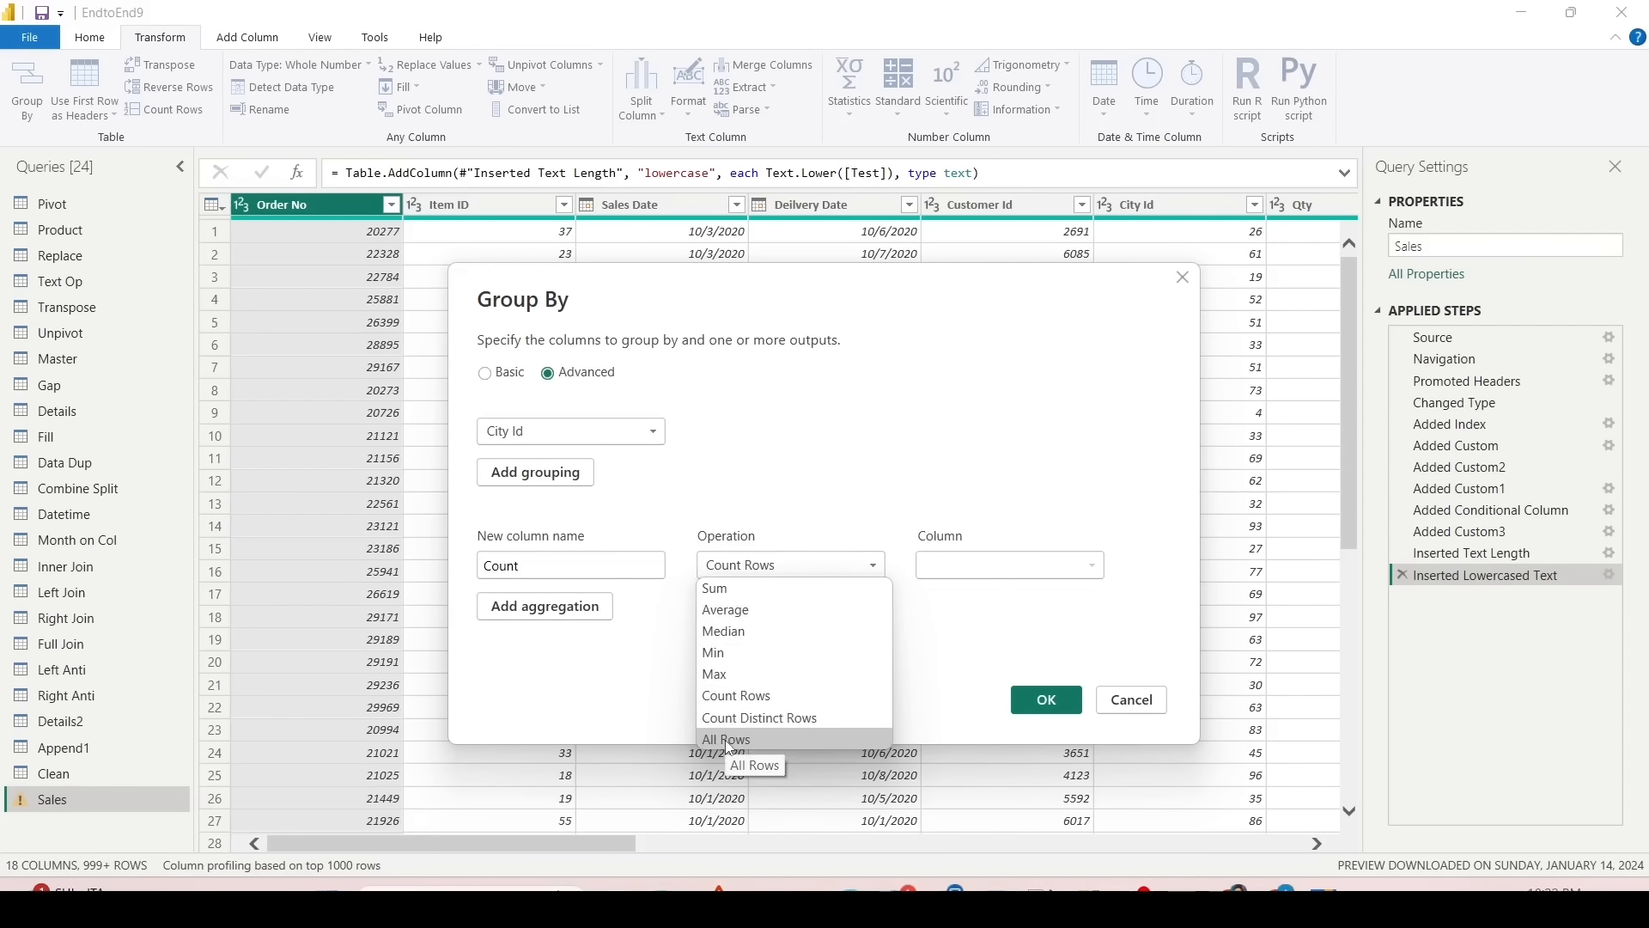
{"action": "left_click", "coordinate": [755, 459]}
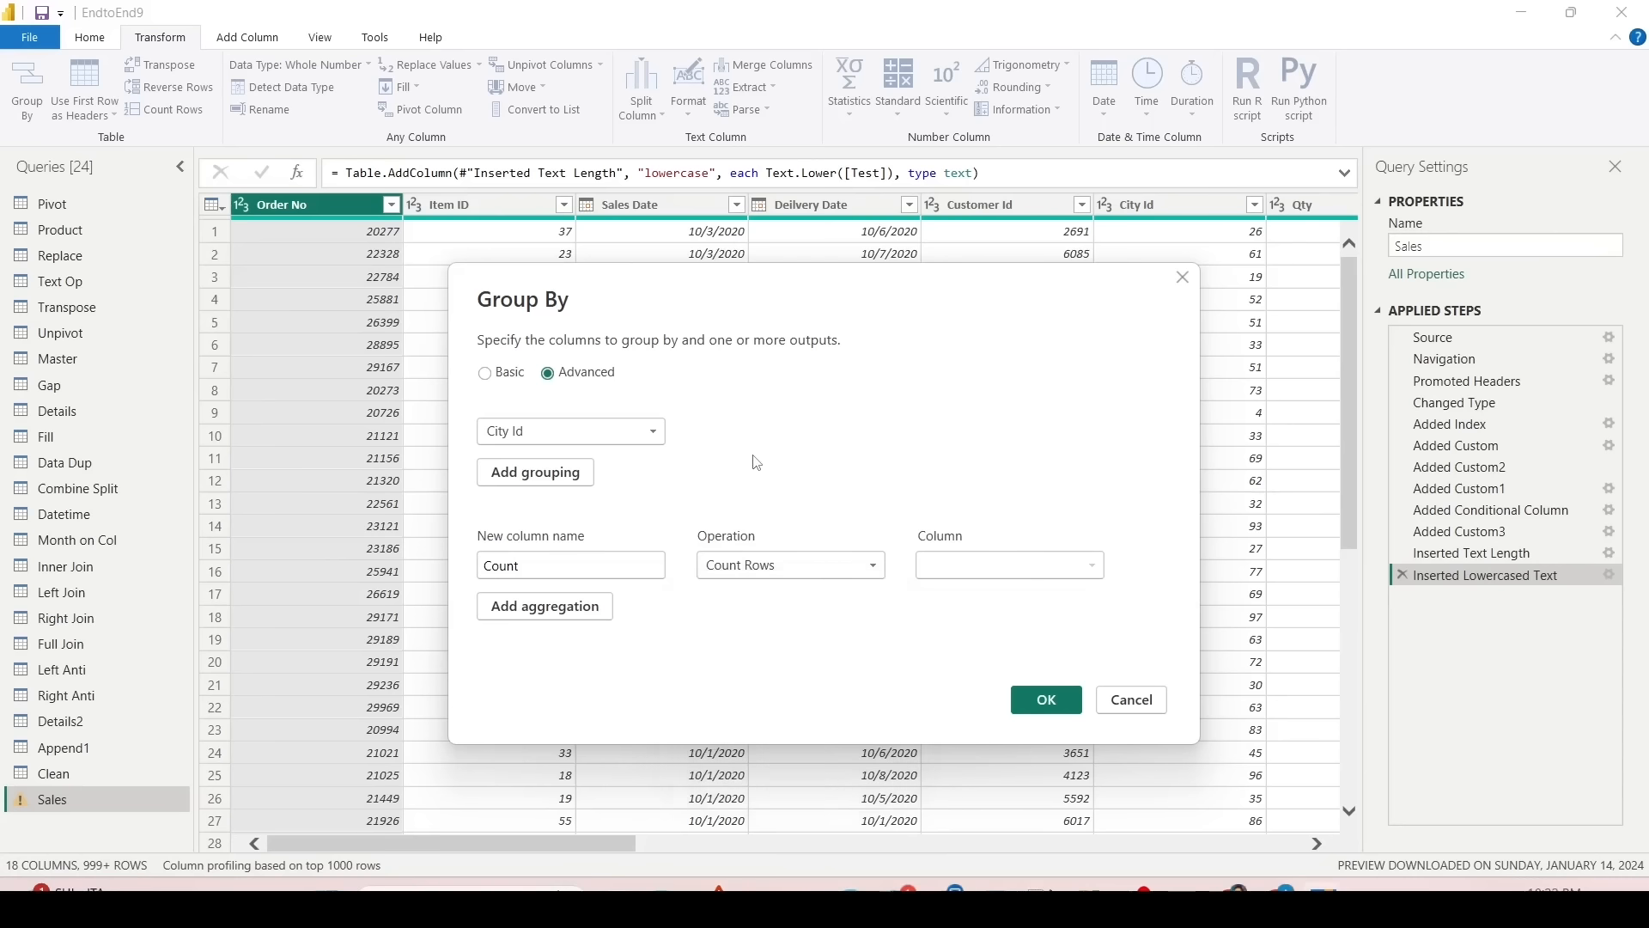
{"action": "left_click", "coordinate": [721, 563]}
{"action": "left_click", "coordinate": [726, 593]}
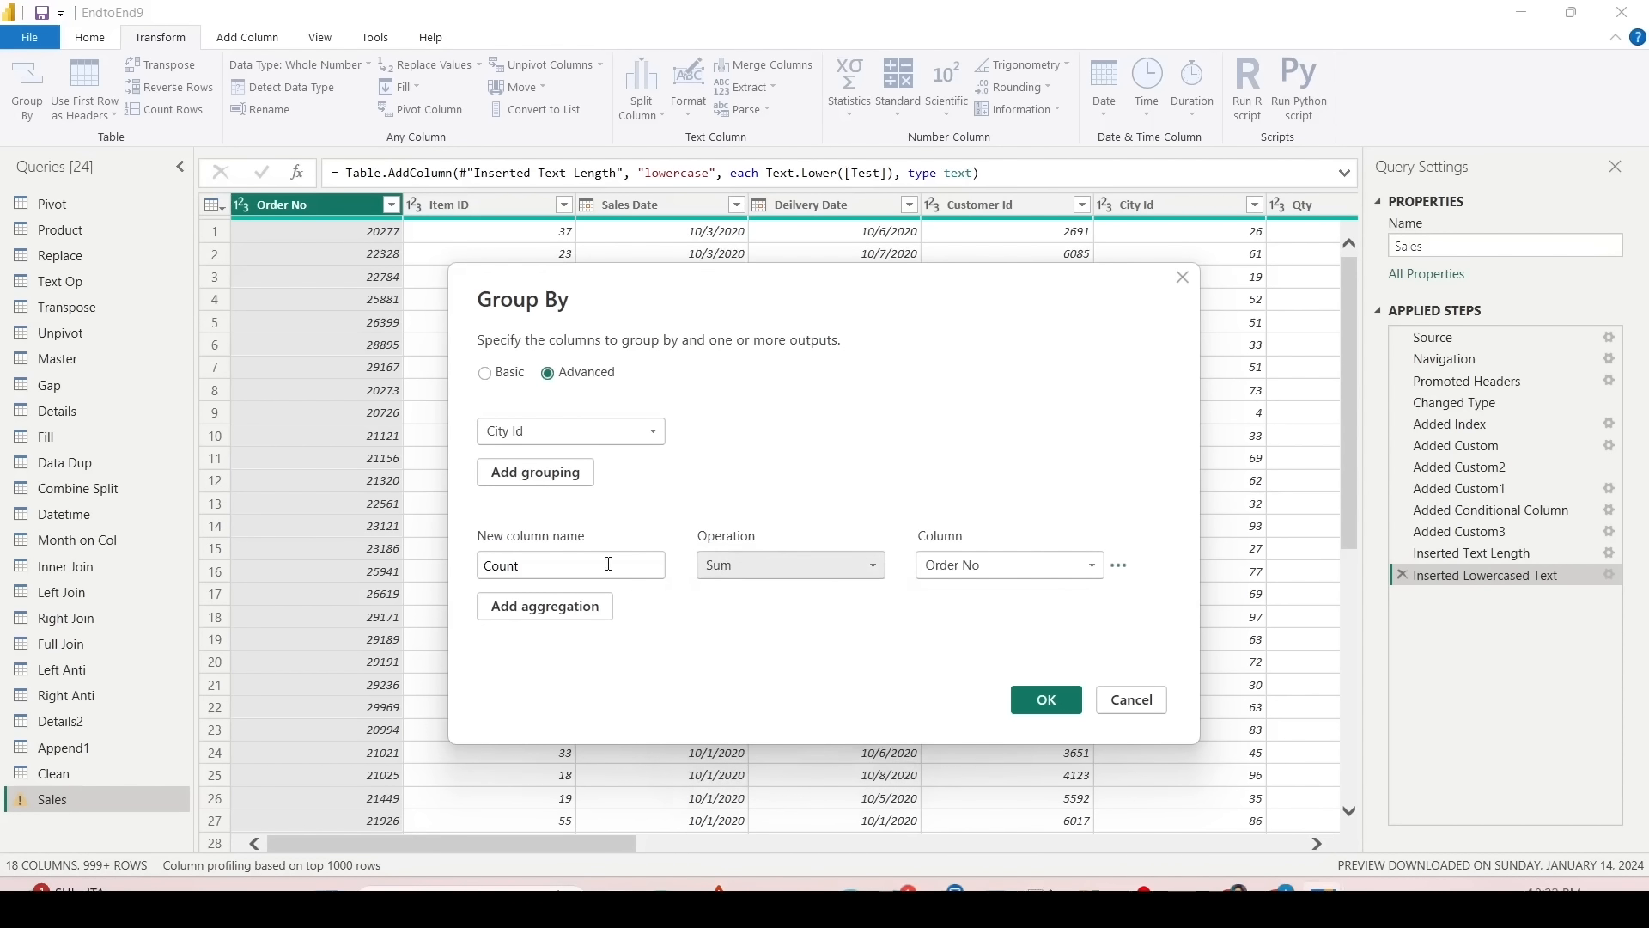
{"action": "left_click", "coordinate": [1022, 565]}
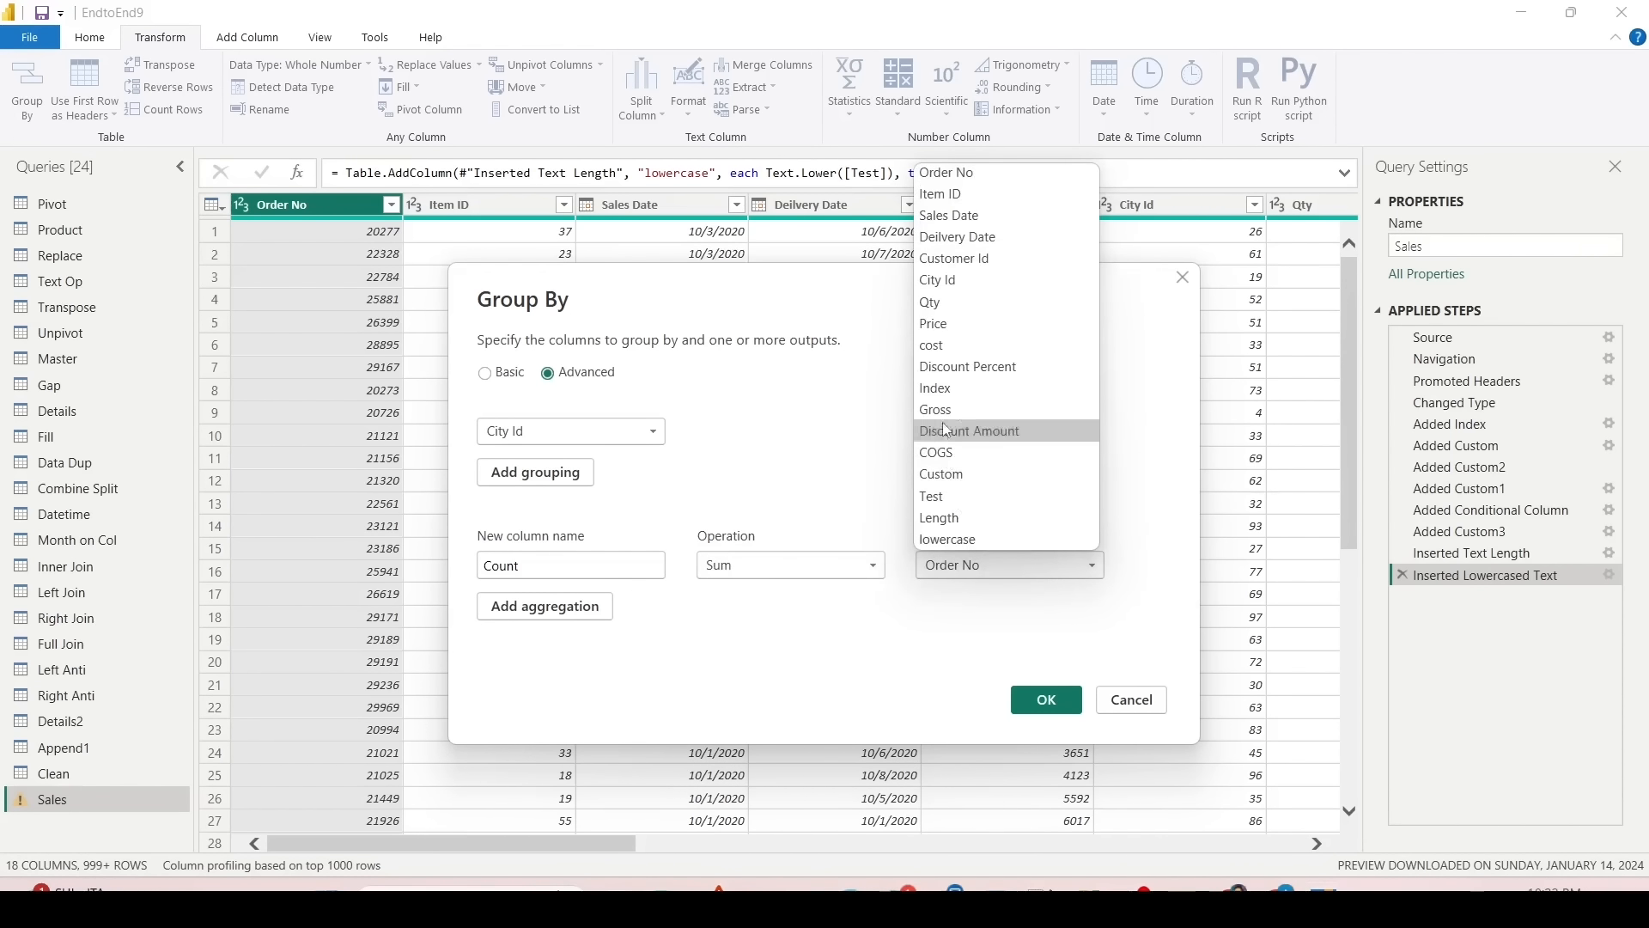
{"action": "left_click", "coordinate": [945, 302]}
{"action": "left_click_drag", "start_coordinate": [525, 565], "coordinate": [458, 564]}
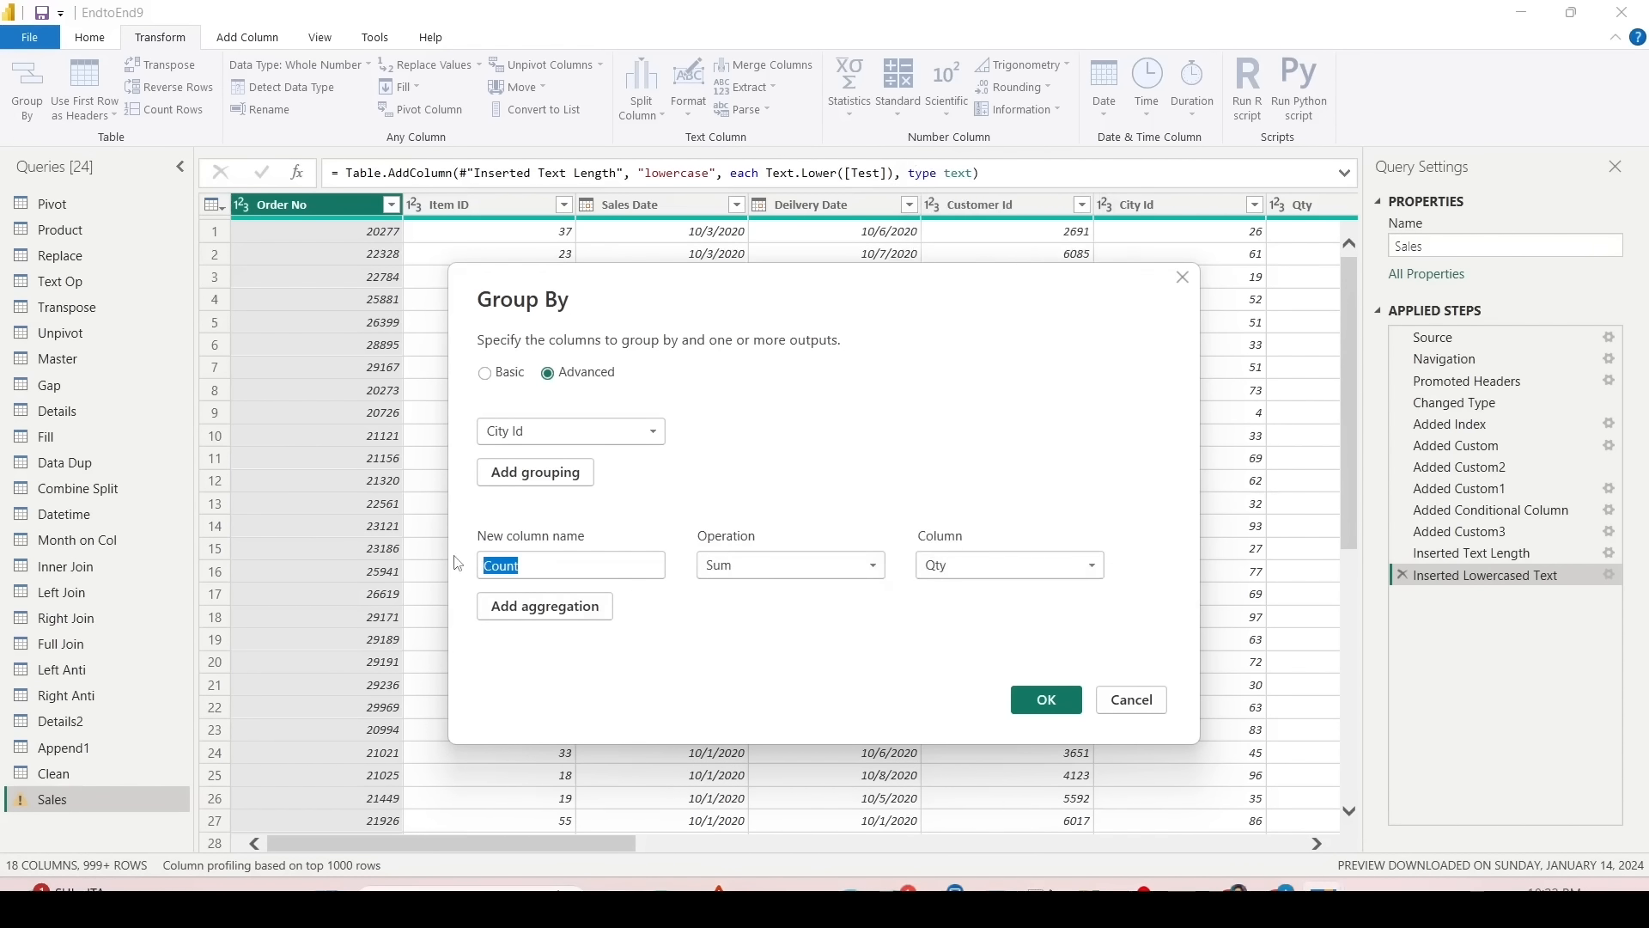
{"action": "type", "text": "Sum Qty"}
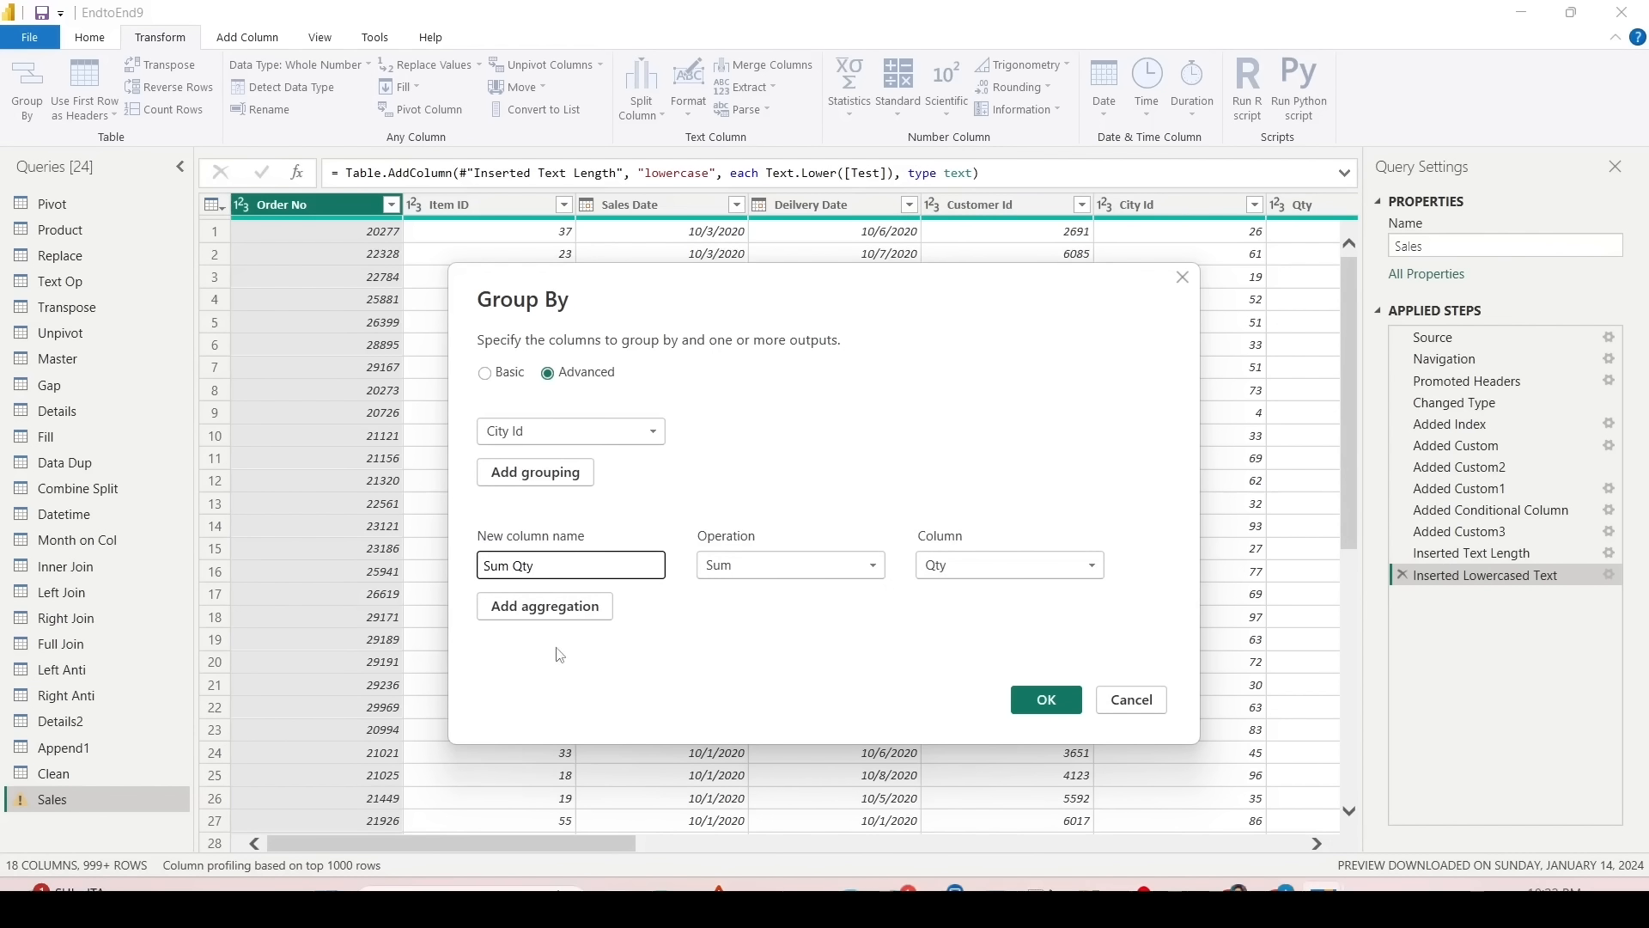
Step: Add a second aggregation named Avg Price that takes the Average of the Price column, and apply the grouping
{"action": "left_click", "coordinate": [544, 606]}
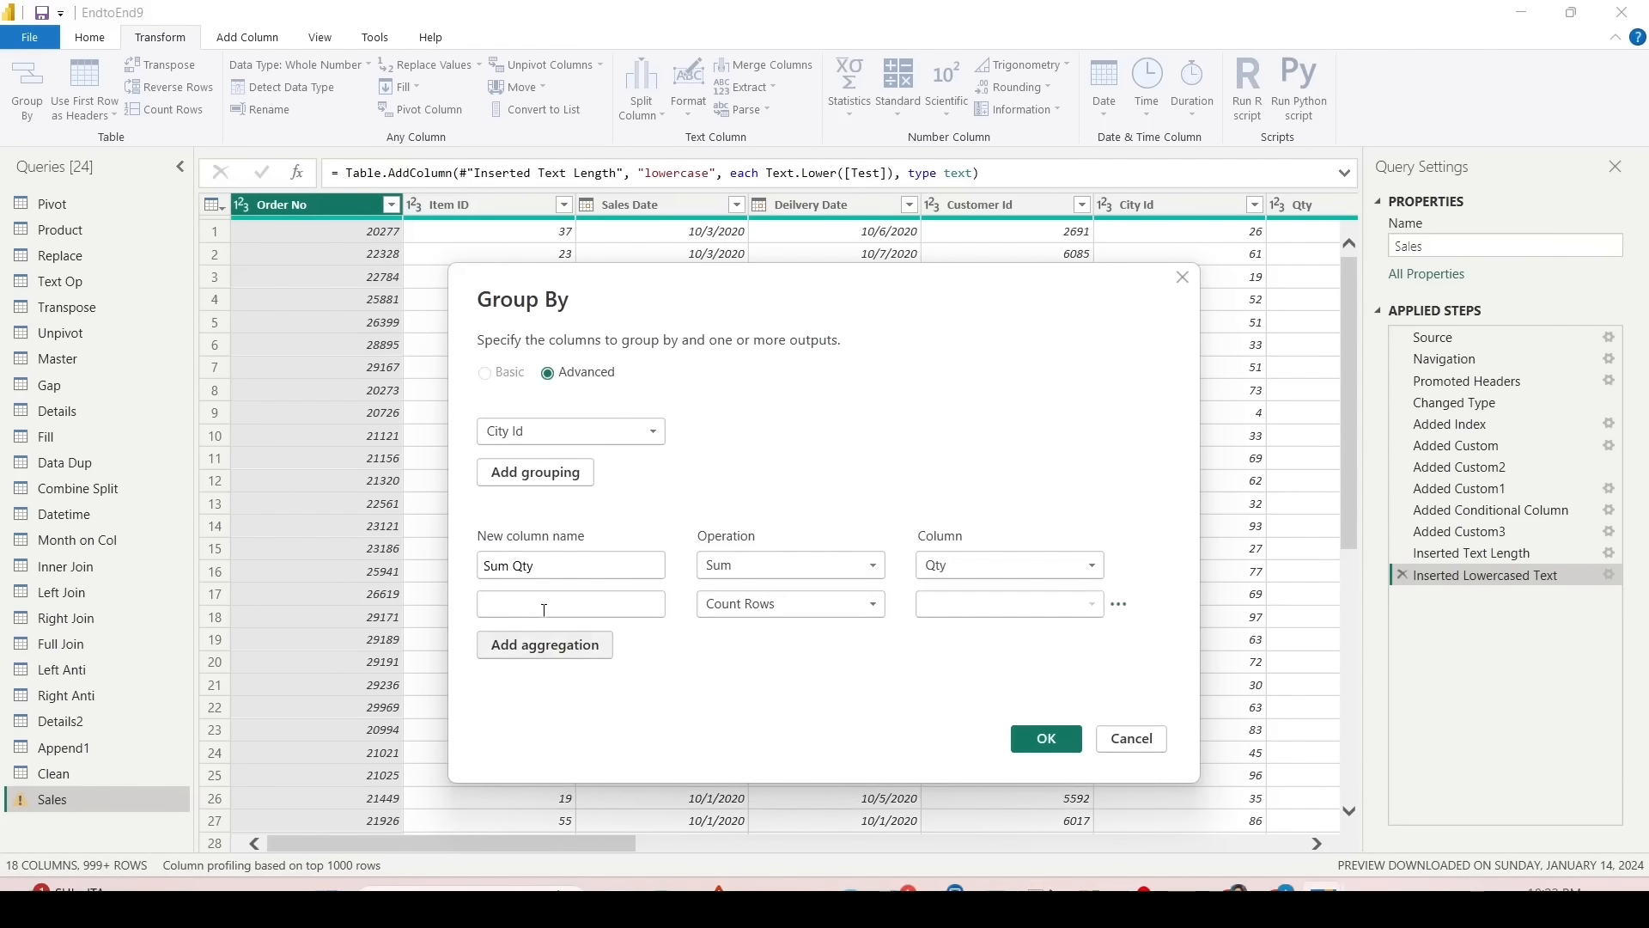
{"action": "left_click", "coordinate": [545, 609]}
{"action": "type", "text": "Avg "}
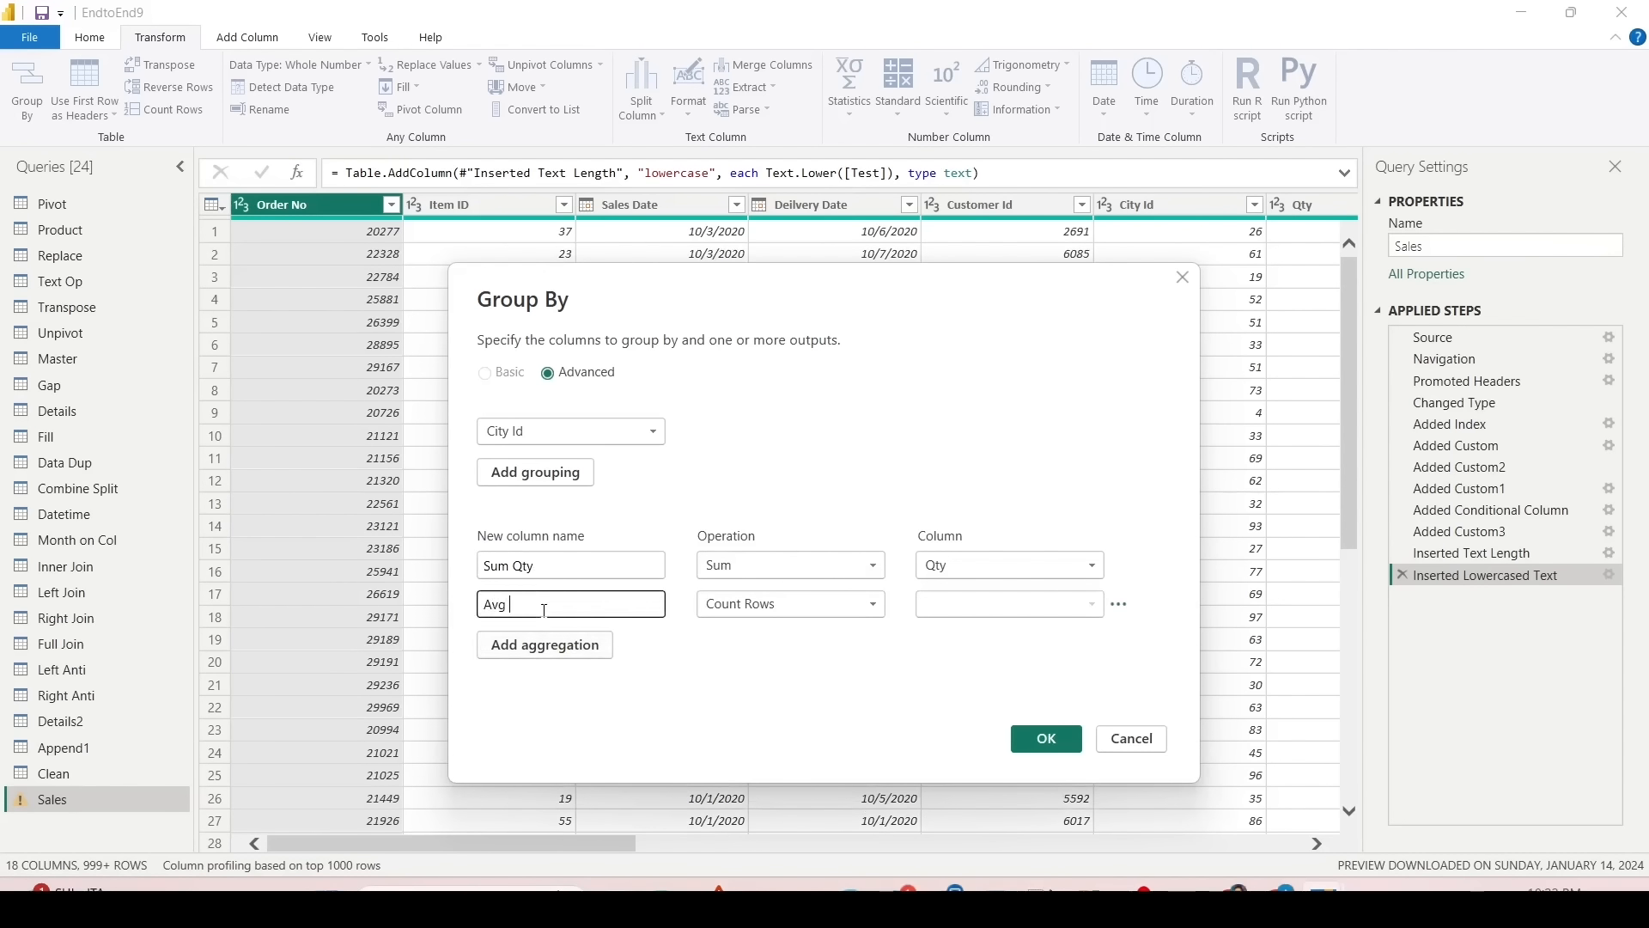
{"action": "type", "text": "Price"}
{"action": "left_click", "coordinate": [773, 604]}
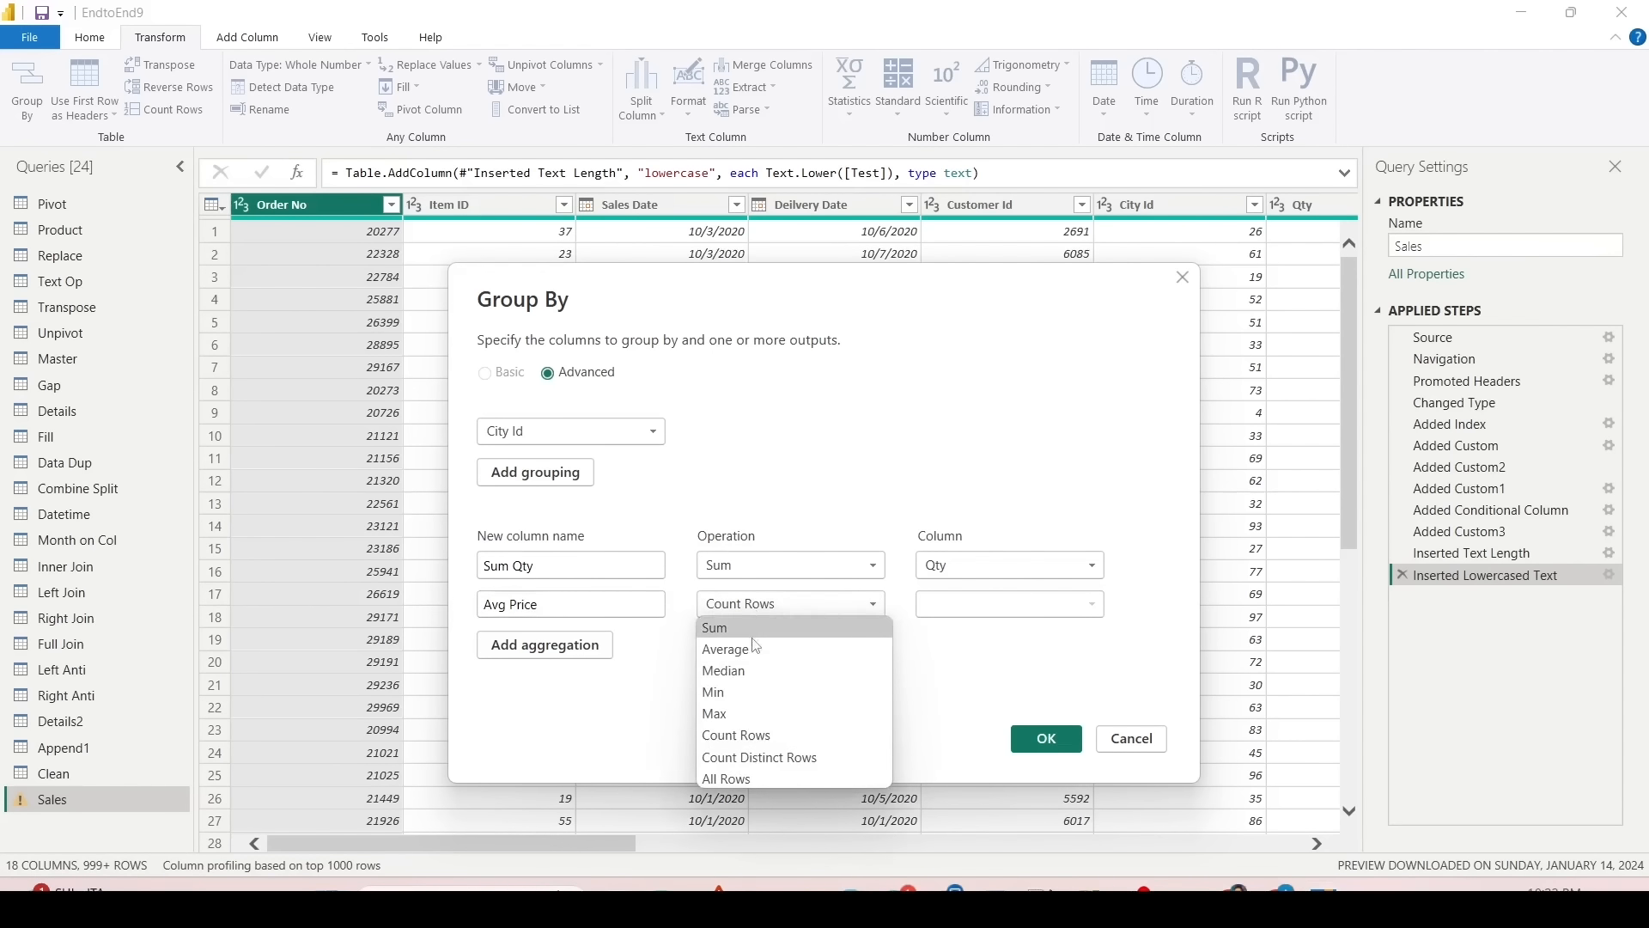
{"action": "left_click", "coordinate": [726, 649]}
{"action": "left_click", "coordinate": [981, 606]}
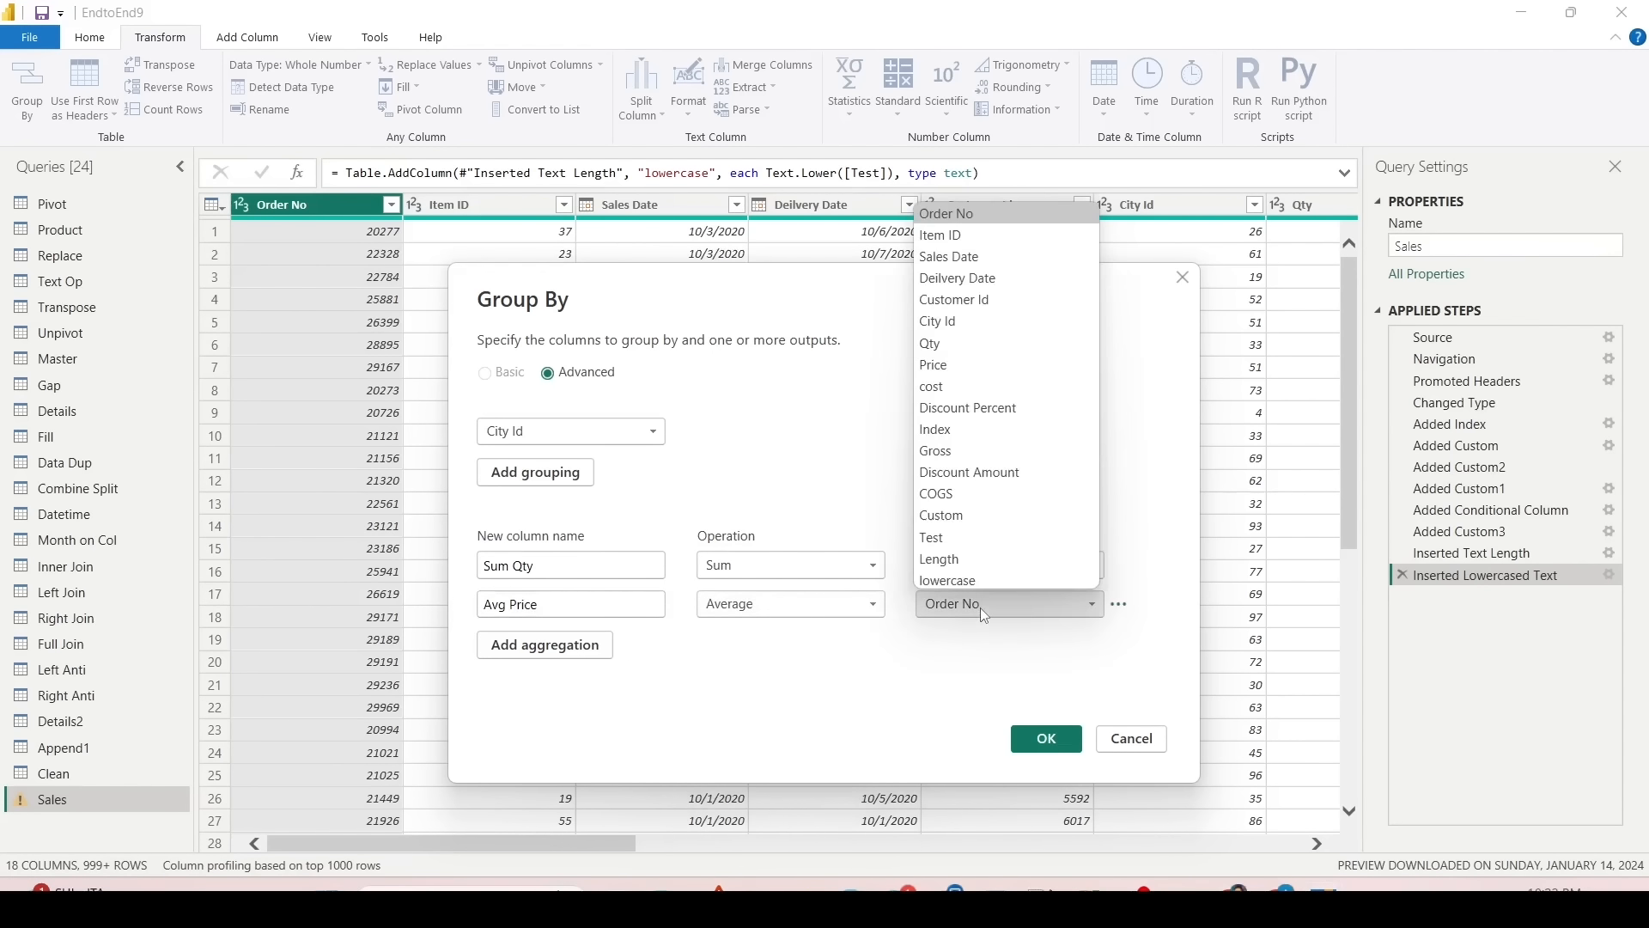
{"action": "left_click", "coordinate": [944, 362]}
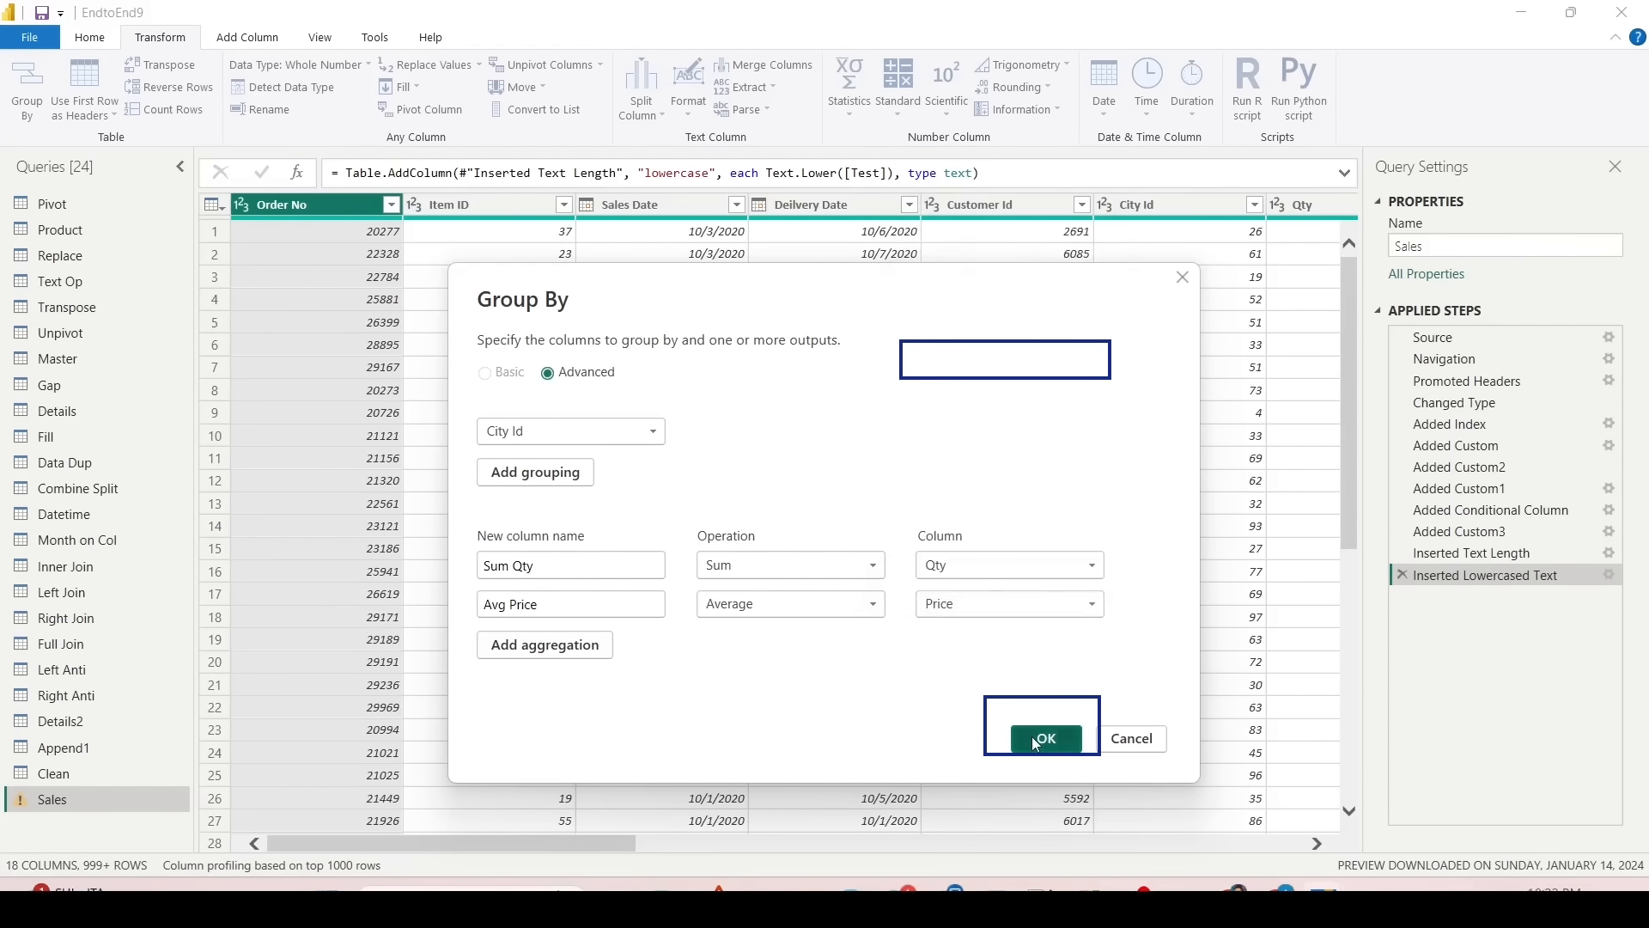
{"action": "left_click", "coordinate": [1046, 739]}
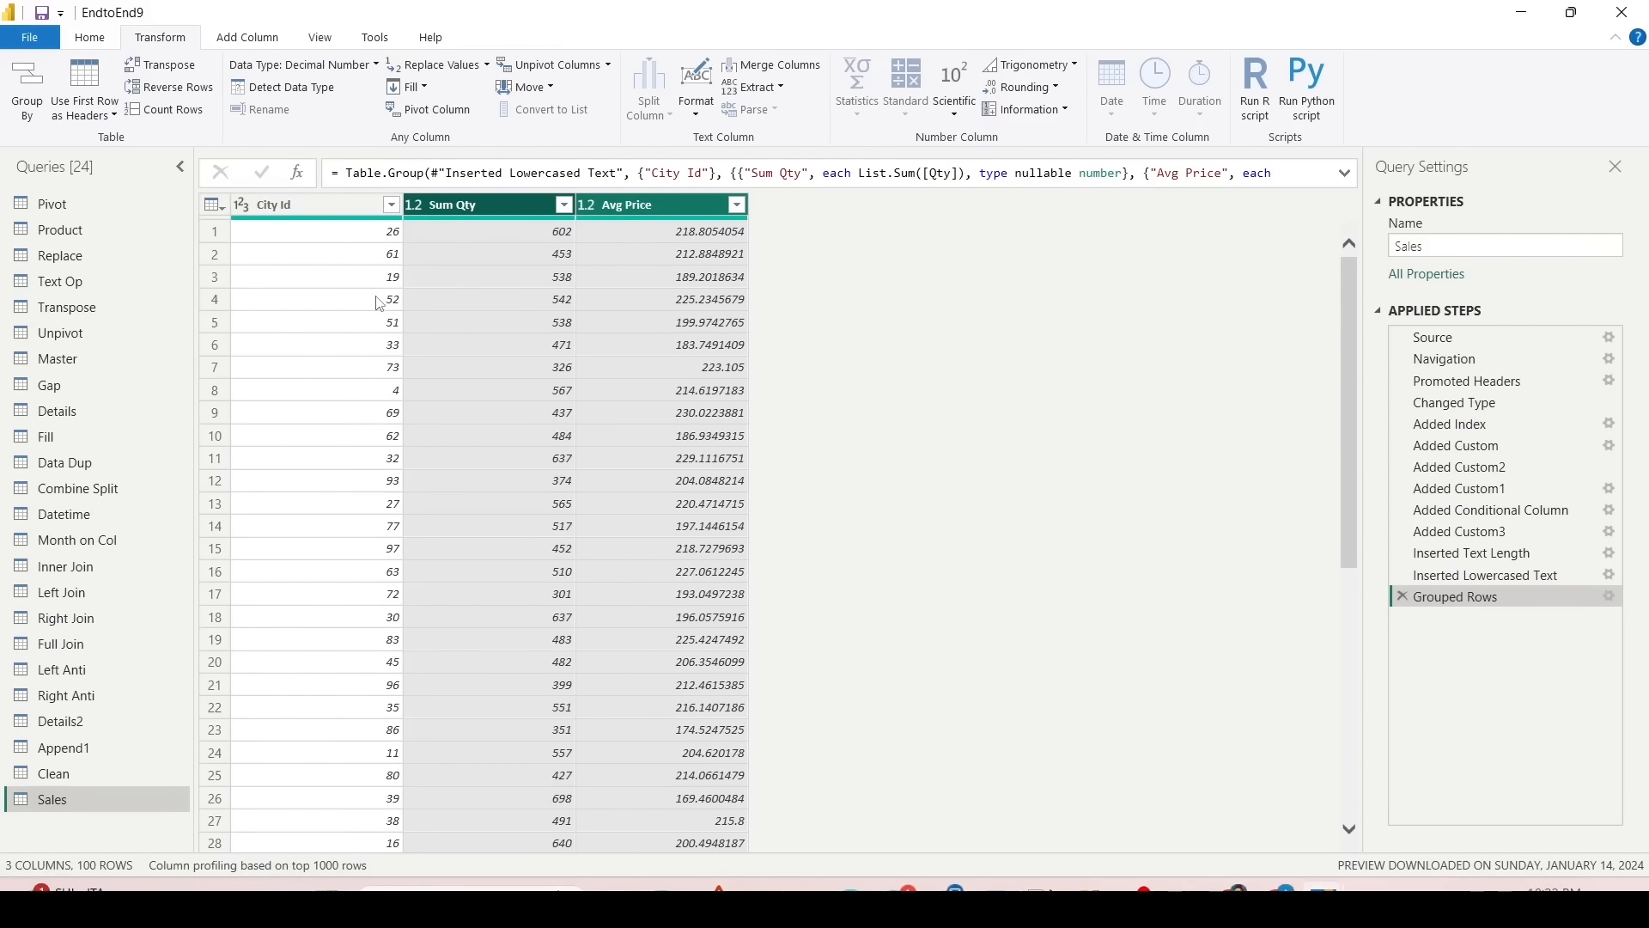
Step: Examine the grouped columns and the full Table.Group formula in the expanded formula bar
{"action": "mouse_move", "coordinate": [233, 191]}
{"action": "left_mouse_down"}
{"action": "mouse_move", "coordinate": [555, 237]}
{"action": "mouse_move", "coordinate": [728, 216]}
{"action": "left_mouse_up"}
{"action": "left_click_drag", "start_coordinate": [587, 194], "coordinate": [796, 227]}
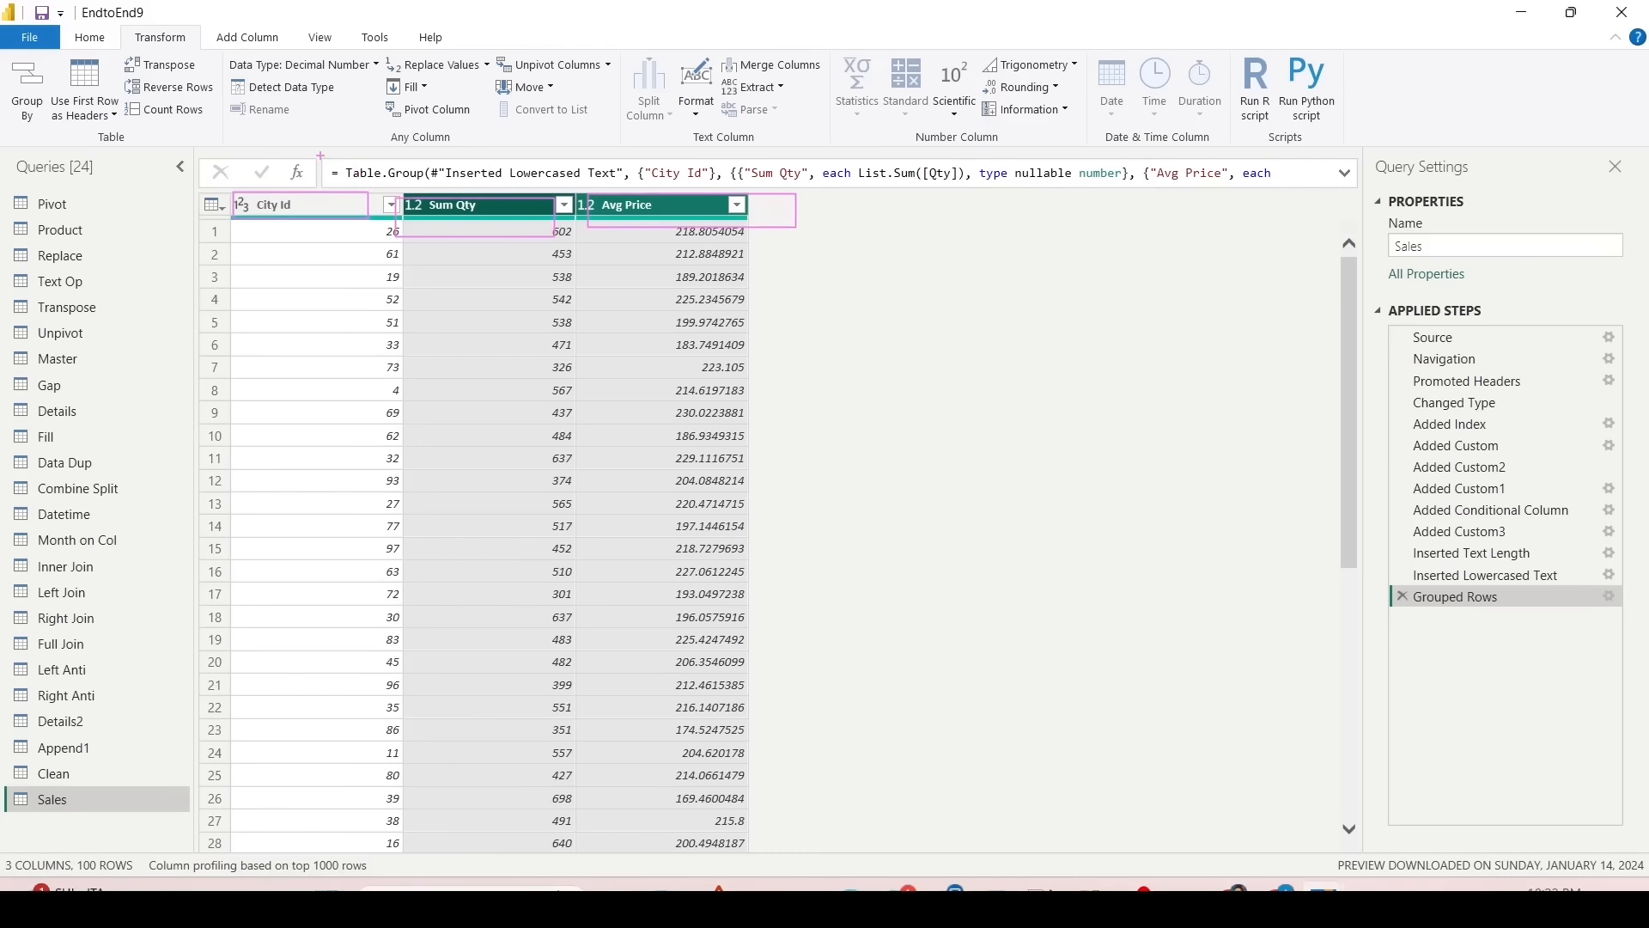
{"action": "mouse_move", "coordinate": [325, 150]}
{"action": "left_mouse_down"}
{"action": "mouse_move", "coordinate": [662, 193]}
{"action": "mouse_move", "coordinate": [1299, 192]}
{"action": "left_mouse_up"}
{"action": "key", "text": "Escape"}
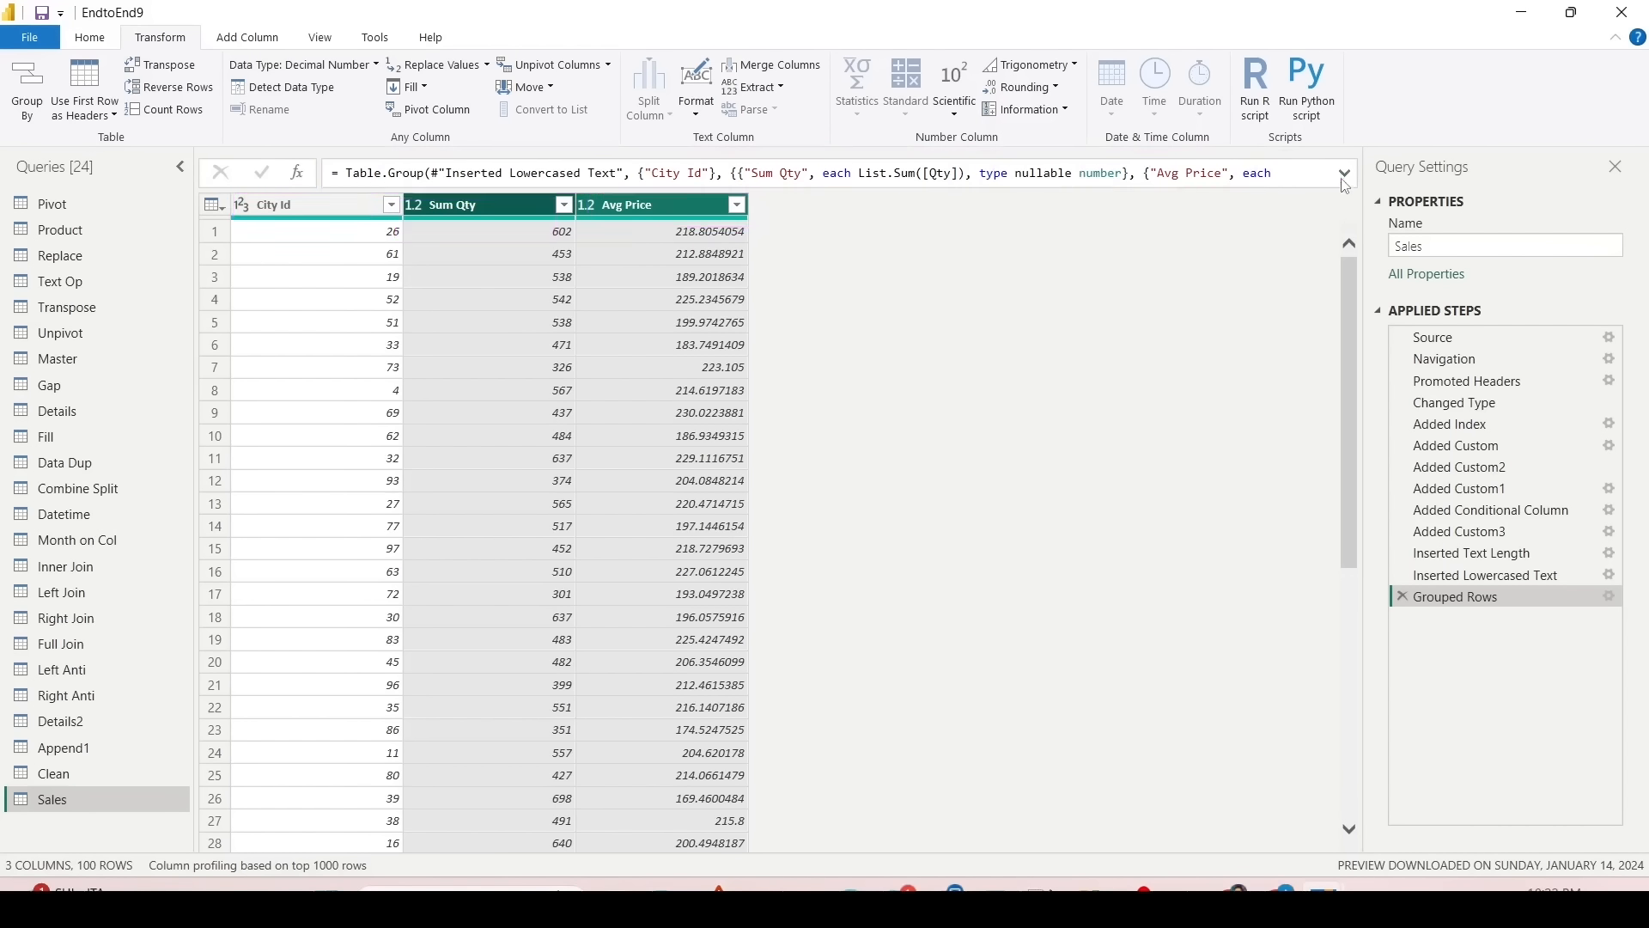
{"action": "left_click", "coordinate": [1344, 173]}
{"action": "left_click", "coordinate": [788, 214]}
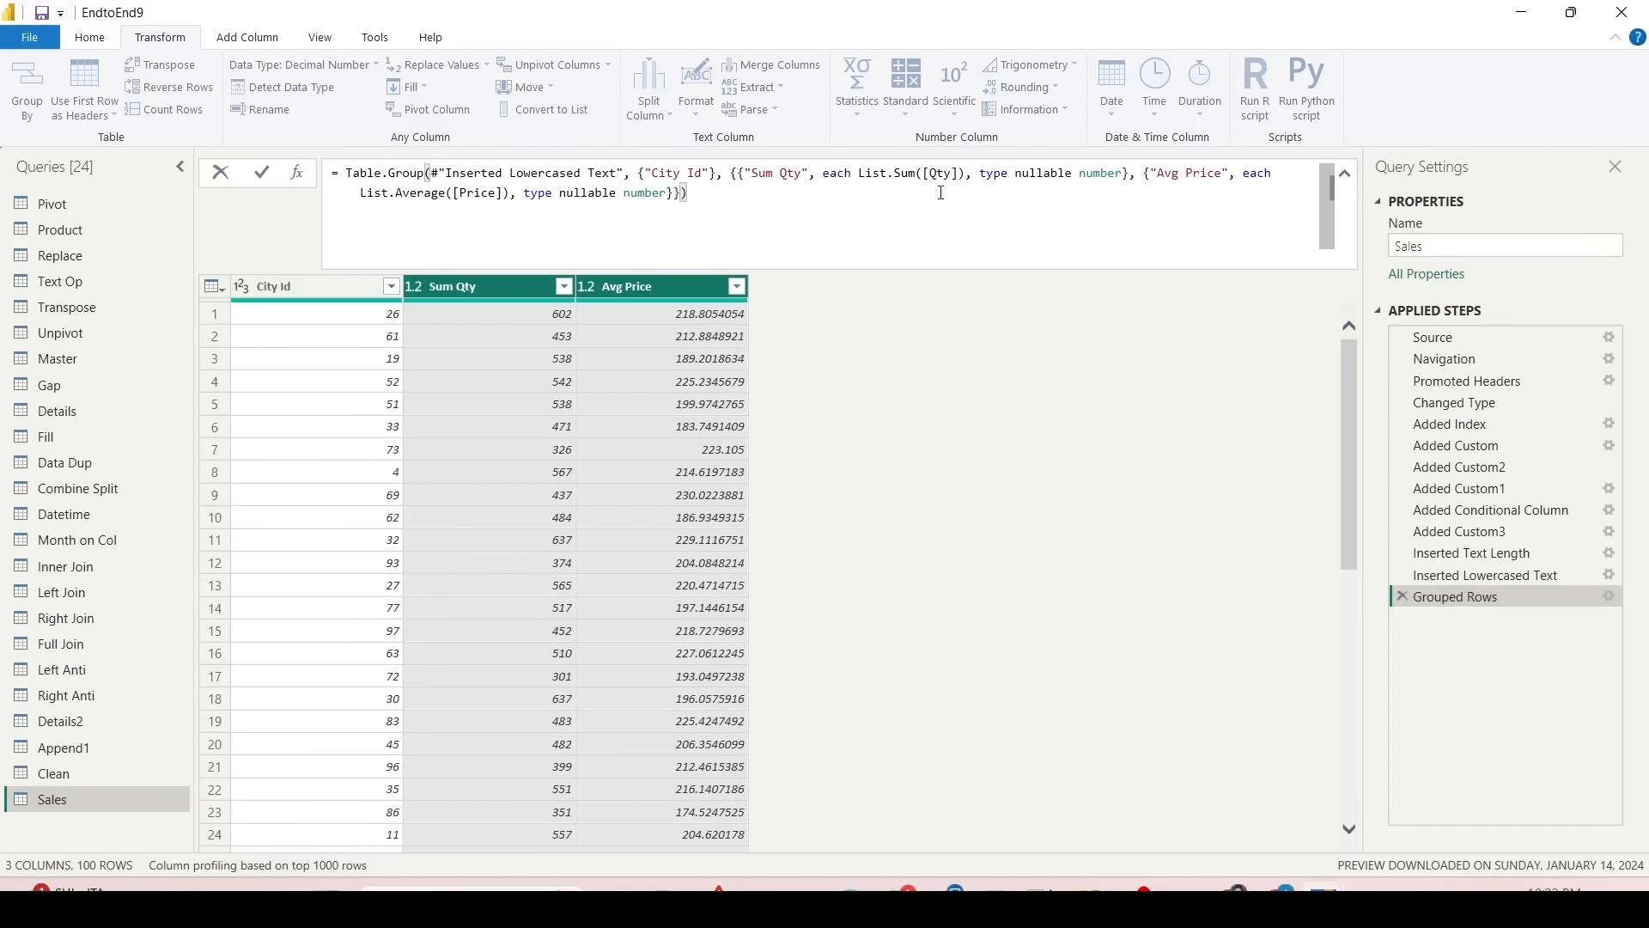
{"action": "left_click", "coordinate": [994, 361]}
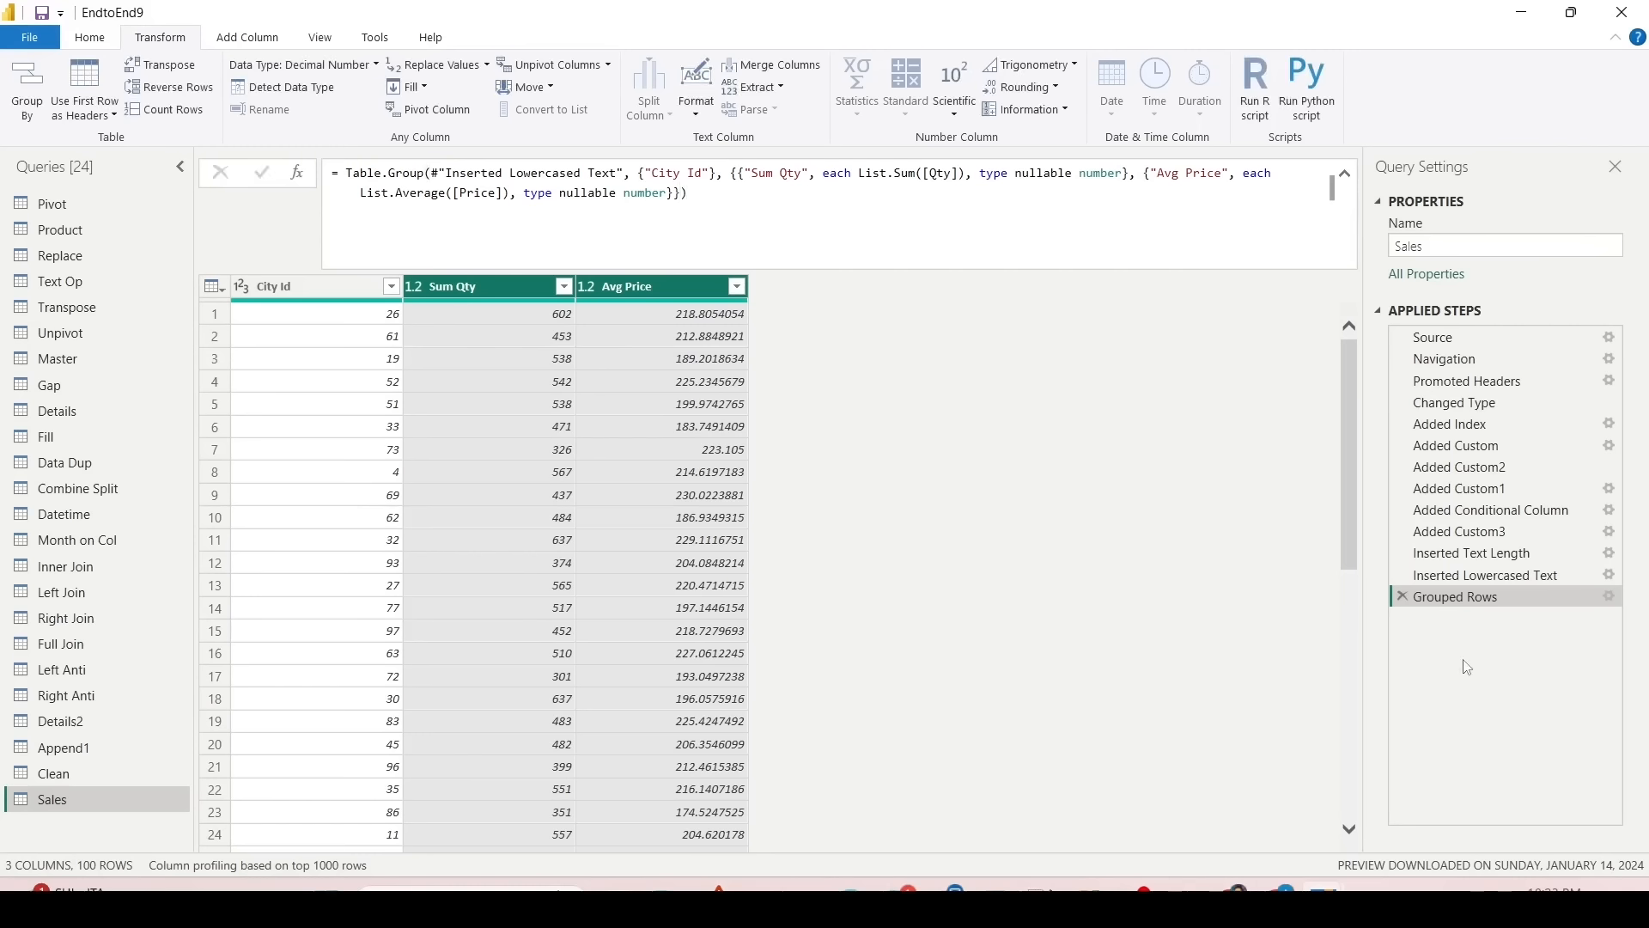
Step: Edit the Grouped Rows step to add Item ID as a second grouping column
{"action": "left_click", "coordinate": [1611, 597]}
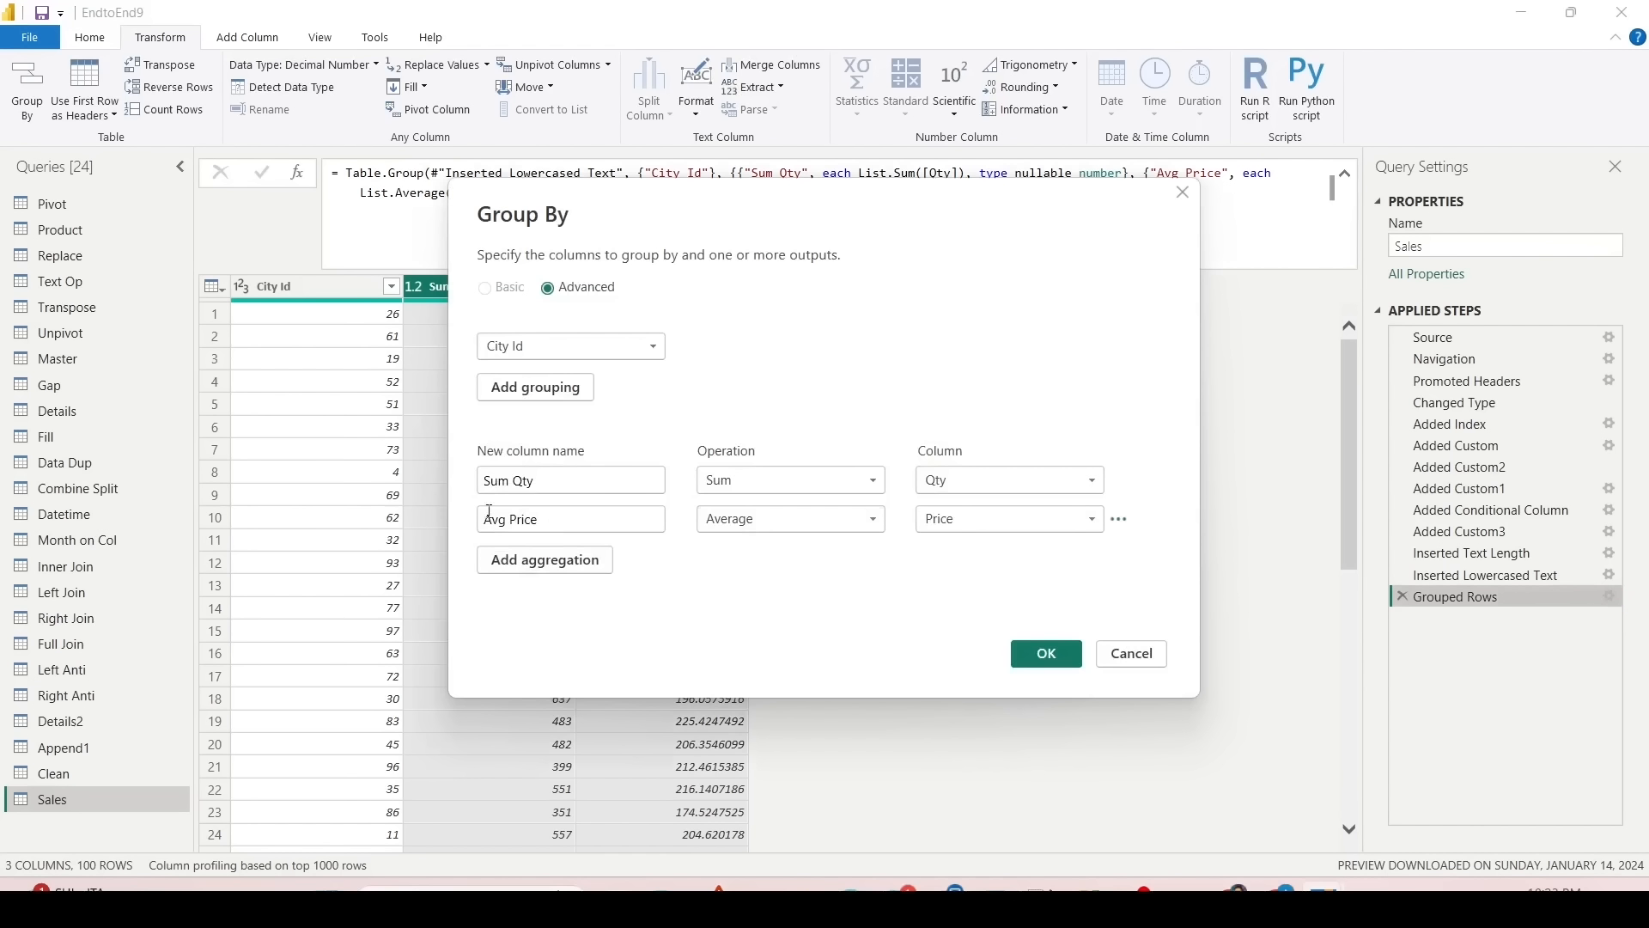
{"action": "left_click", "coordinate": [513, 392]}
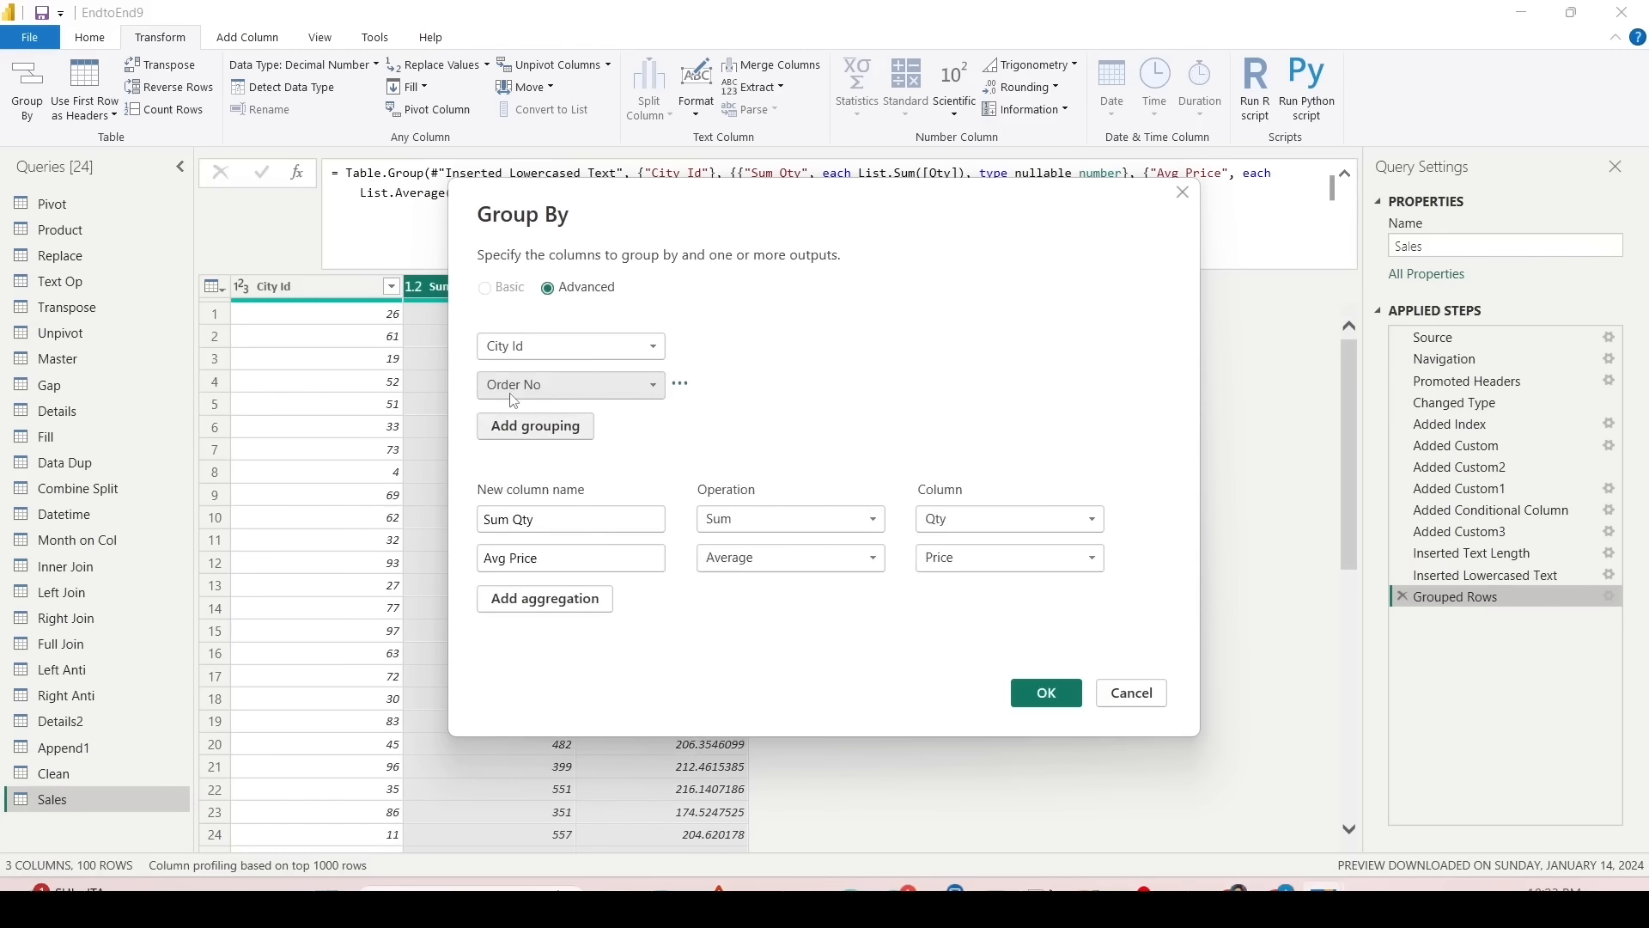
{"action": "left_click", "coordinate": [568, 383]}
{"action": "left_click", "coordinate": [539, 439]}
{"action": "left_click", "coordinate": [1045, 696]}
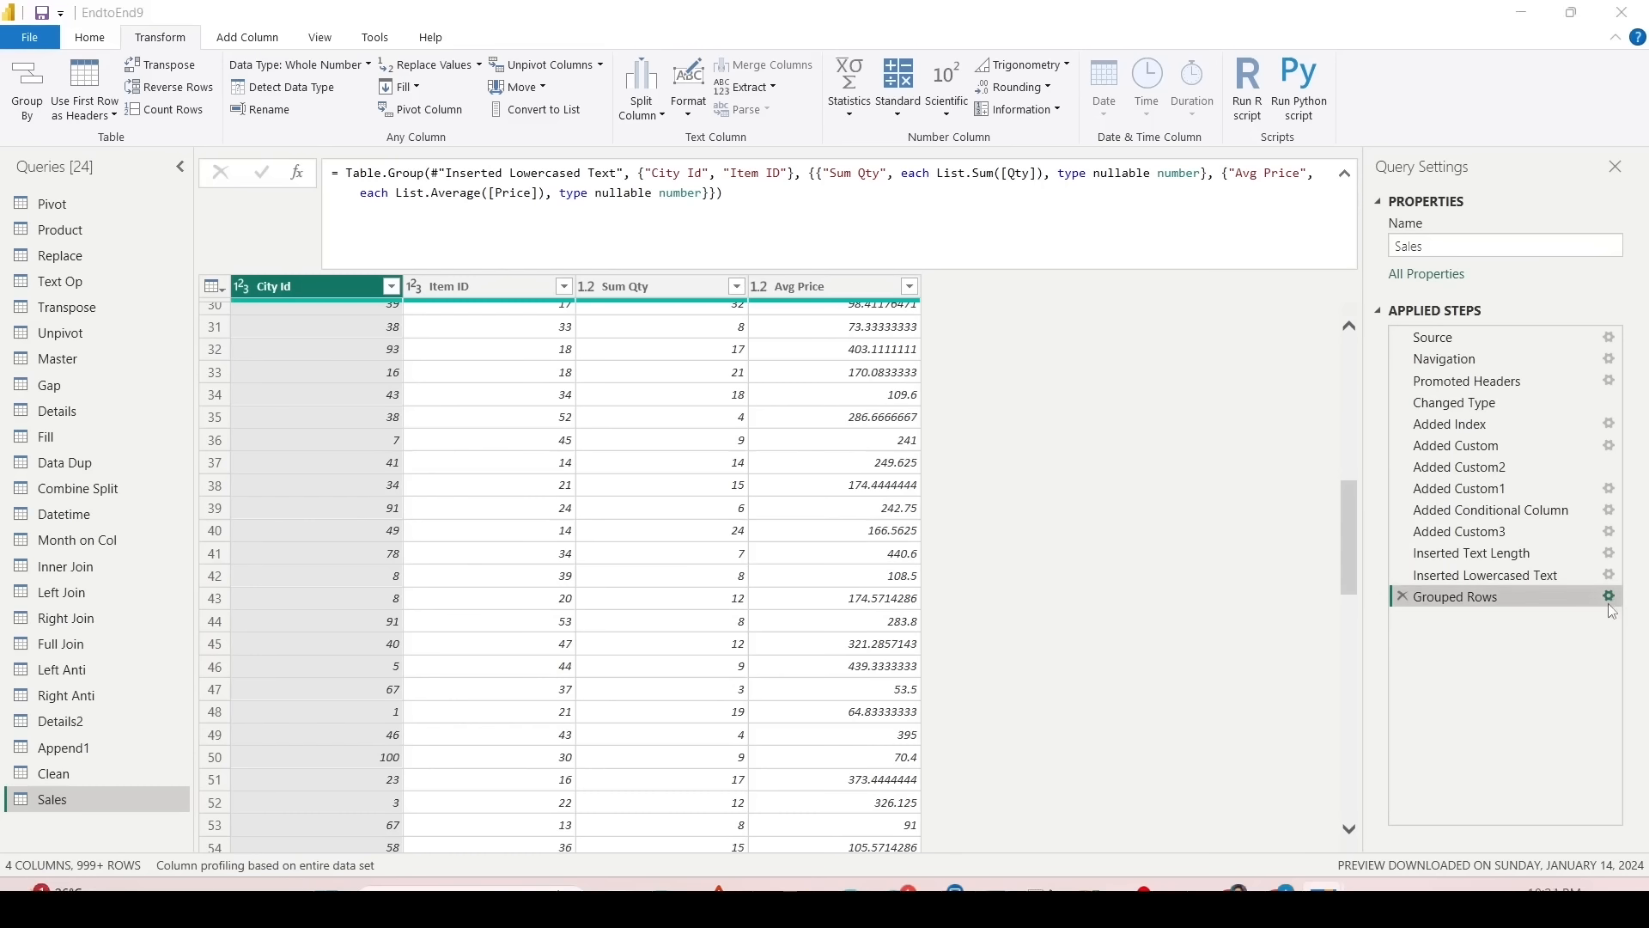
Step: Reopen the Grouped Rows settings and delete the Avg Price aggregation
{"action": "left_click", "coordinate": [1611, 597]}
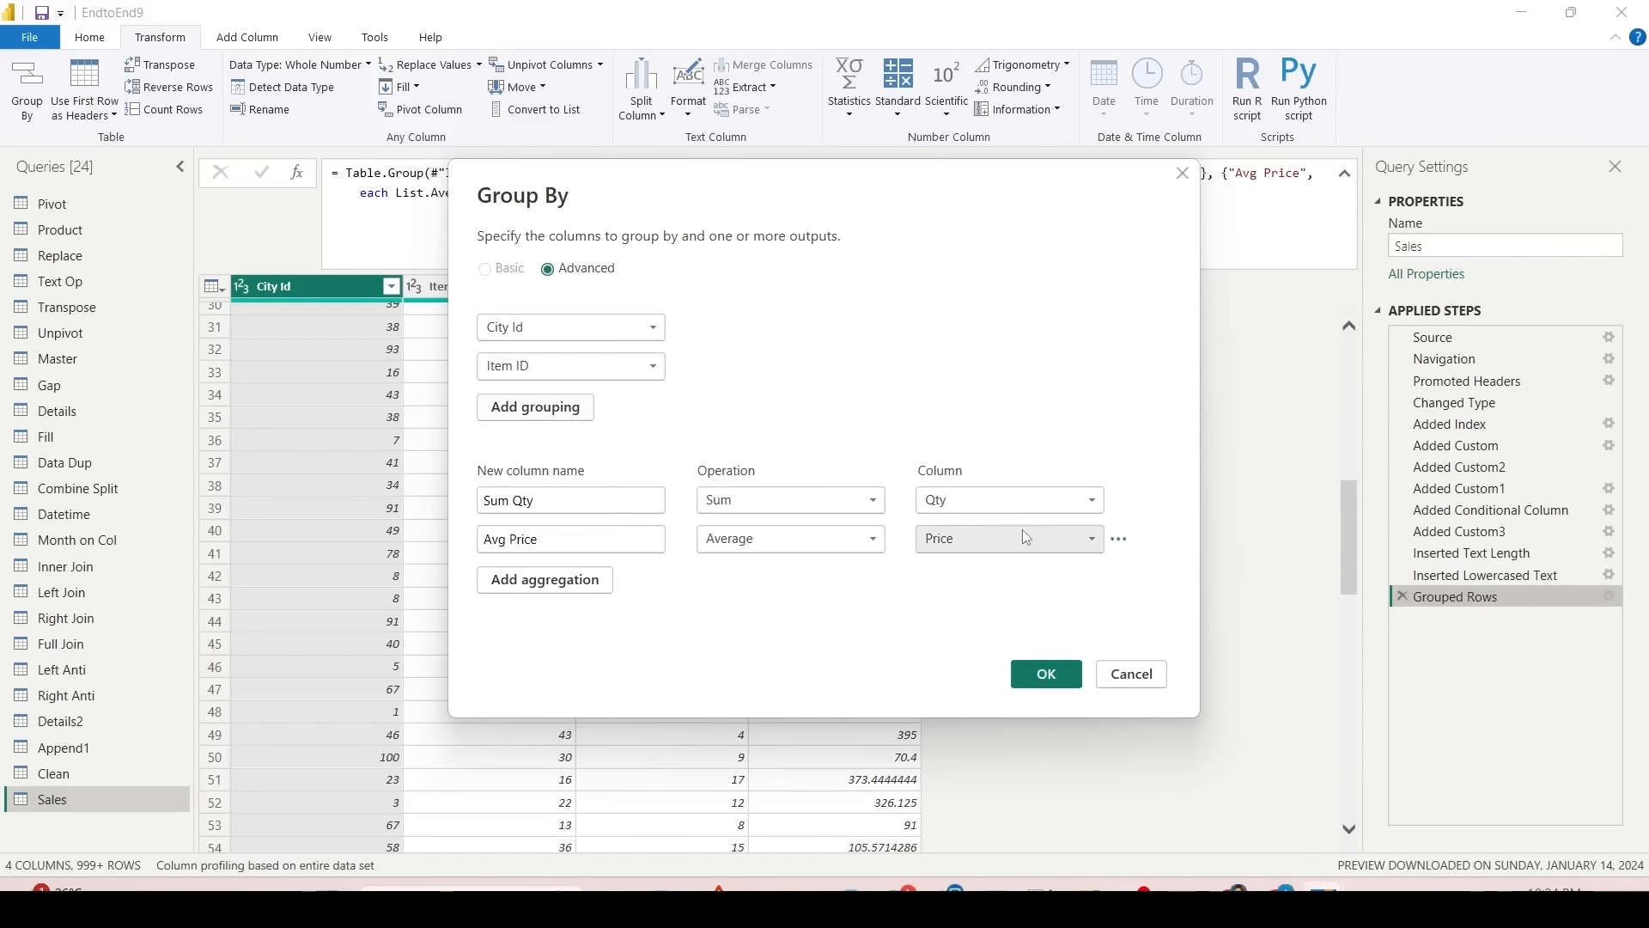
{"action": "left_click", "coordinate": [1119, 539]}
{"action": "left_click", "coordinate": [1137, 560]}
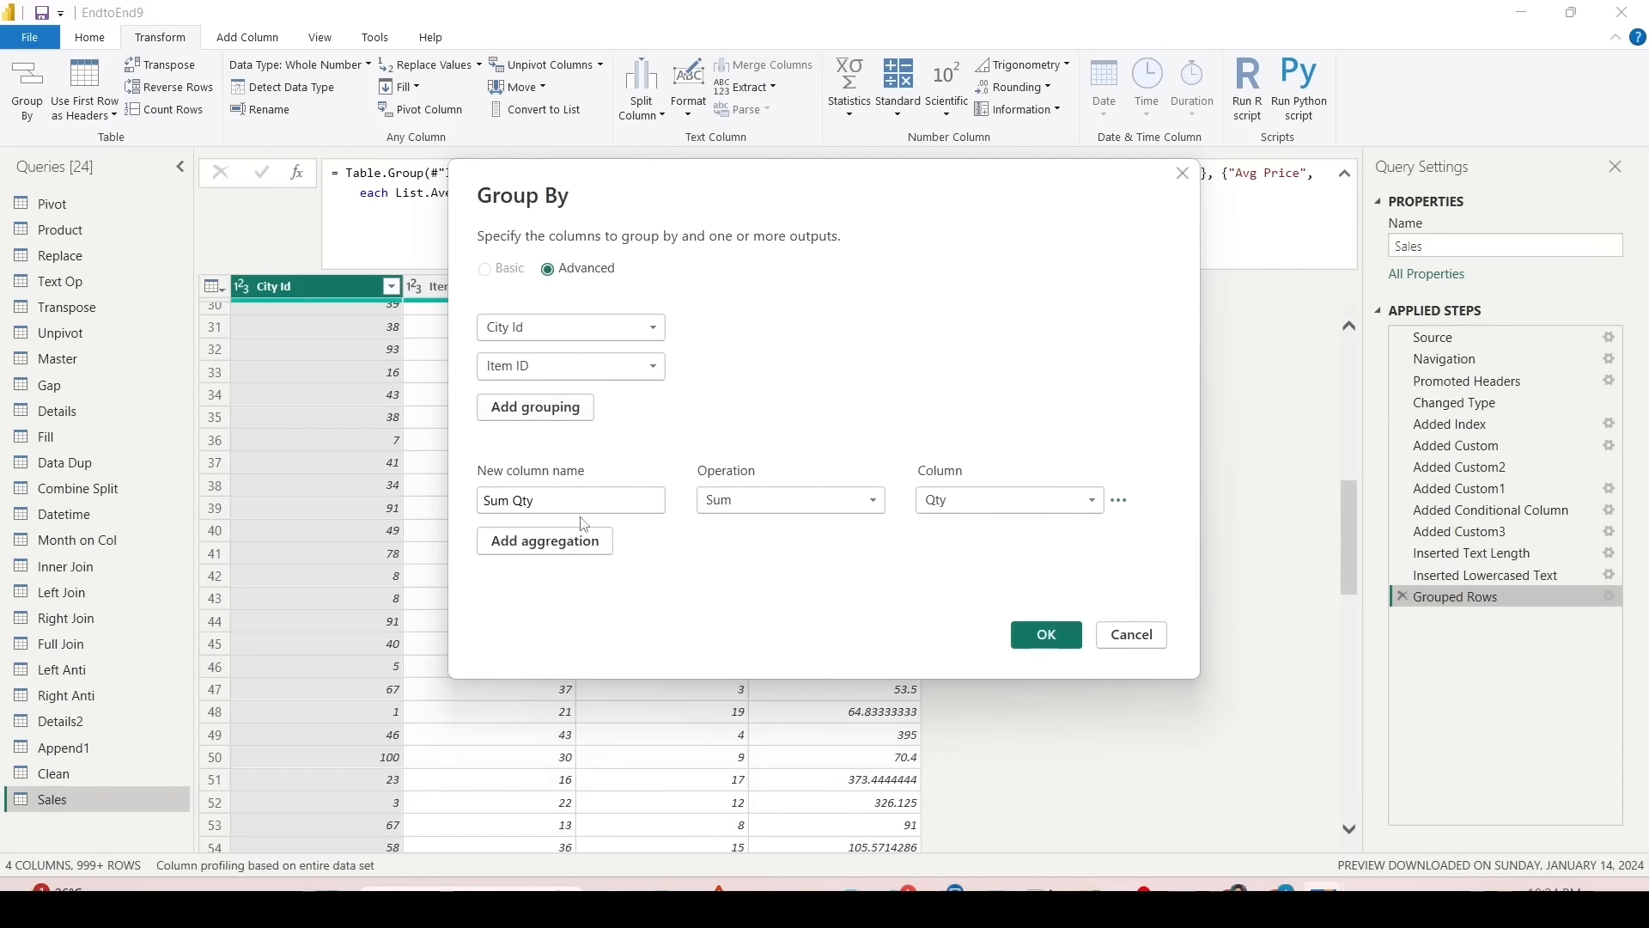
Step: Change the remaining aggregation to All Rows, name its column AllRow, and apply the grouping
{"action": "left_click_drag", "start_coordinate": [557, 503], "coordinate": [378, 507]}
{"action": "left_click", "coordinate": [772, 501]}
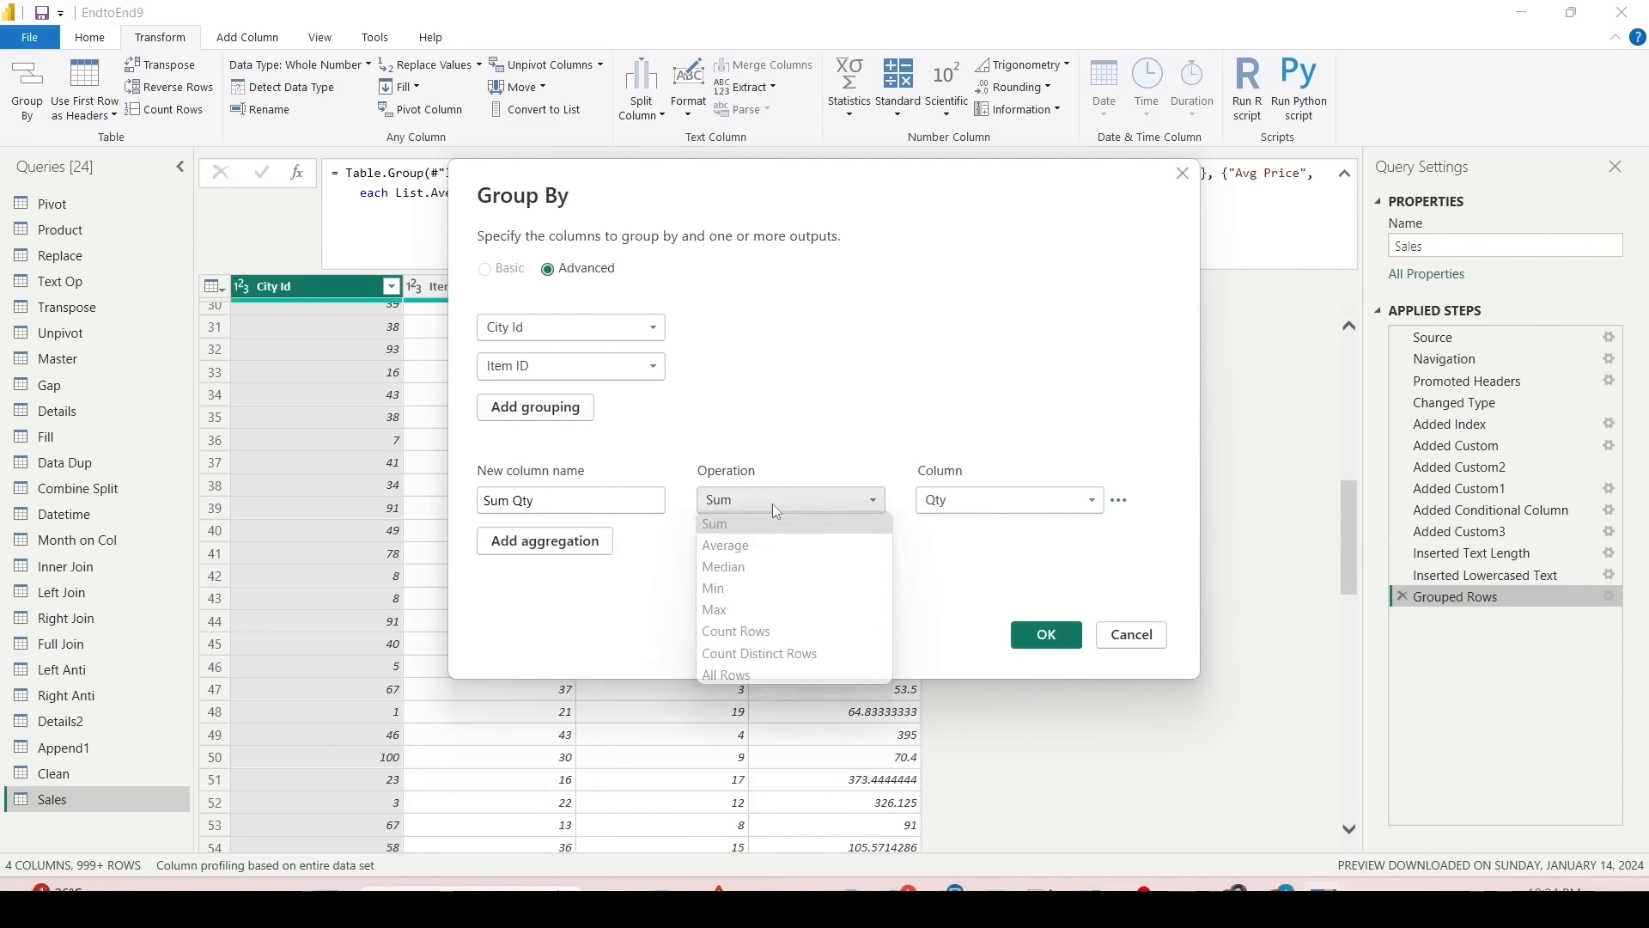
{"action": "left_click", "coordinate": [750, 674]}
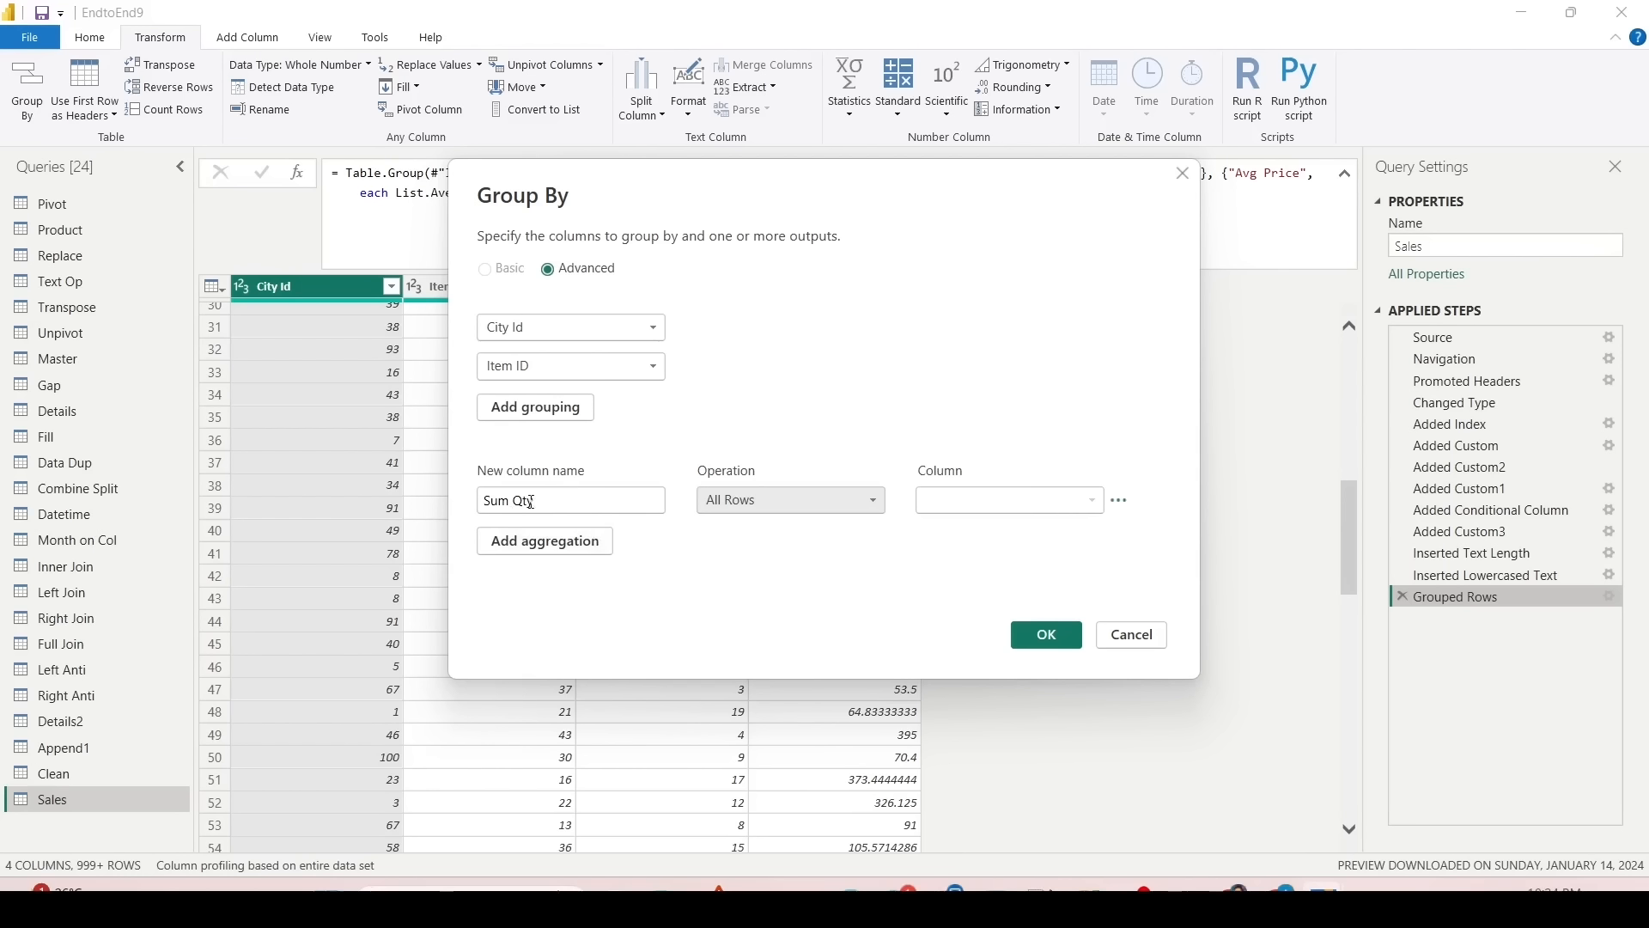
{"action": "left_click_drag", "start_coordinate": [538, 501], "coordinate": [390, 502]}
{"action": "type", "text": "AllRow"}
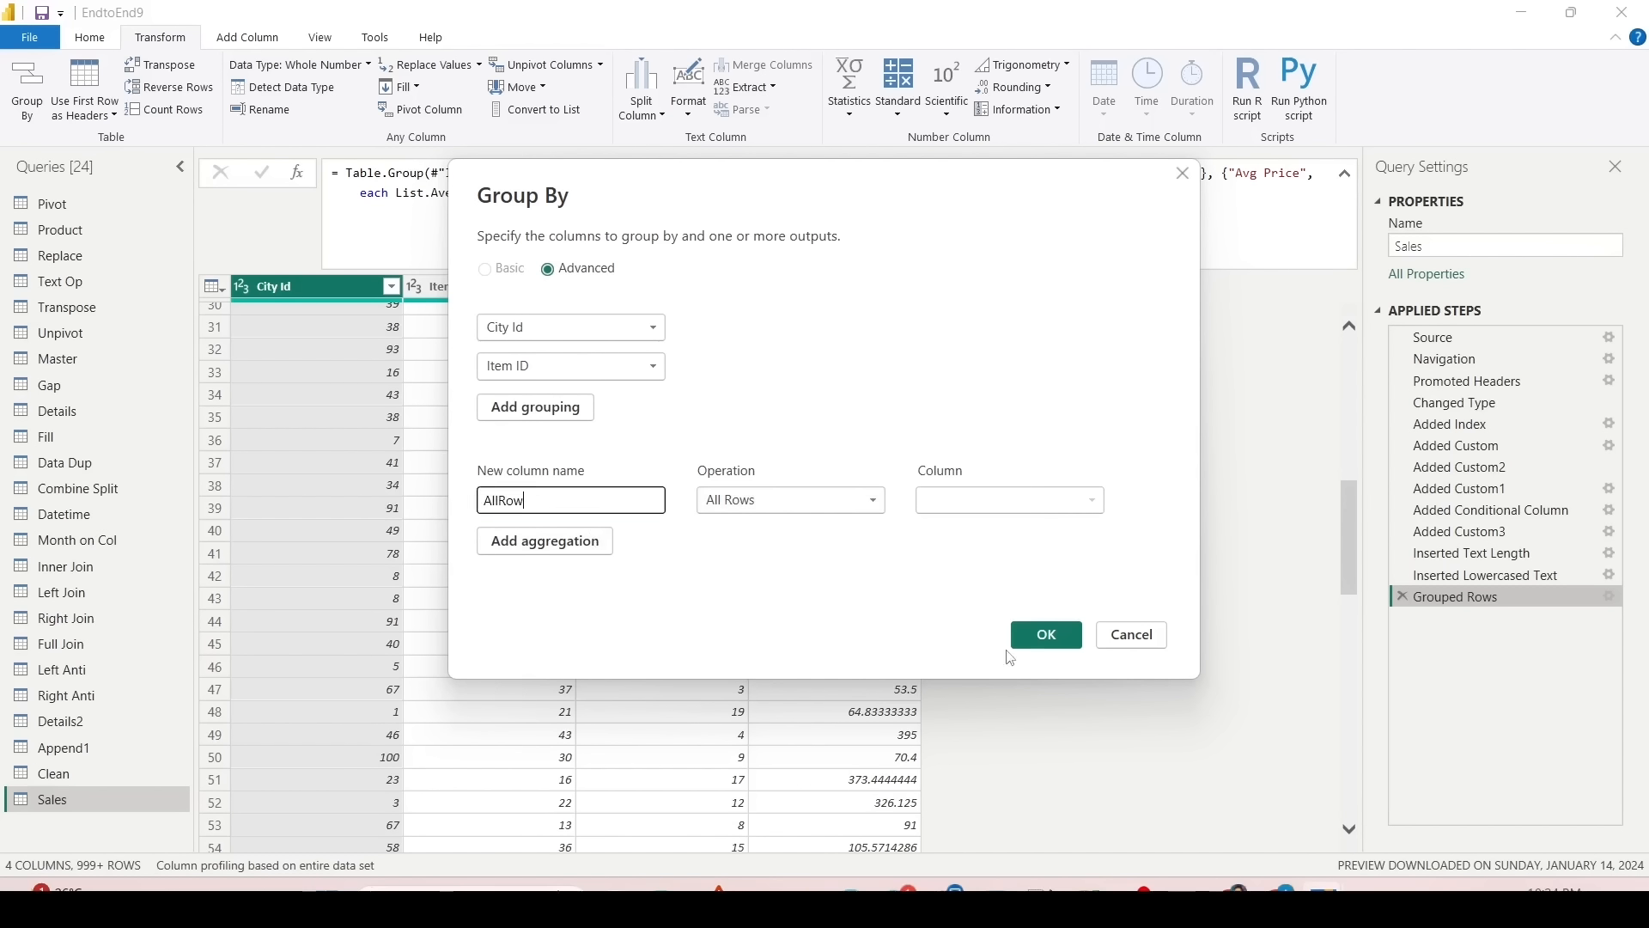
{"action": "left_click", "coordinate": [1041, 640]}
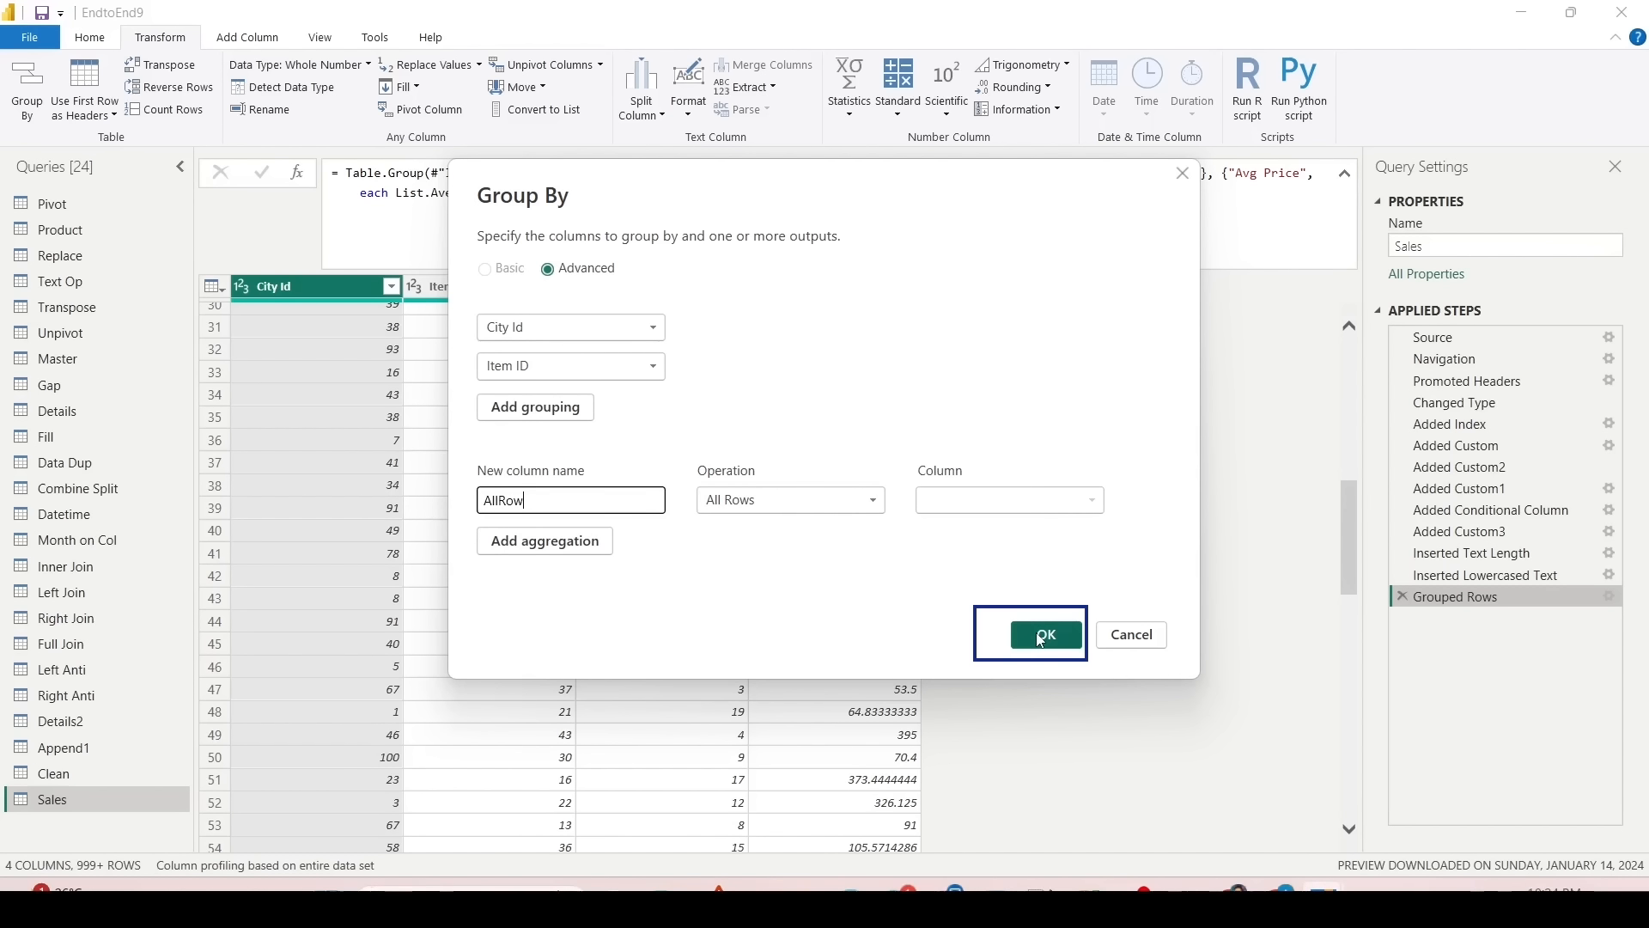
{"action": "left_click", "coordinate": [1041, 635]}
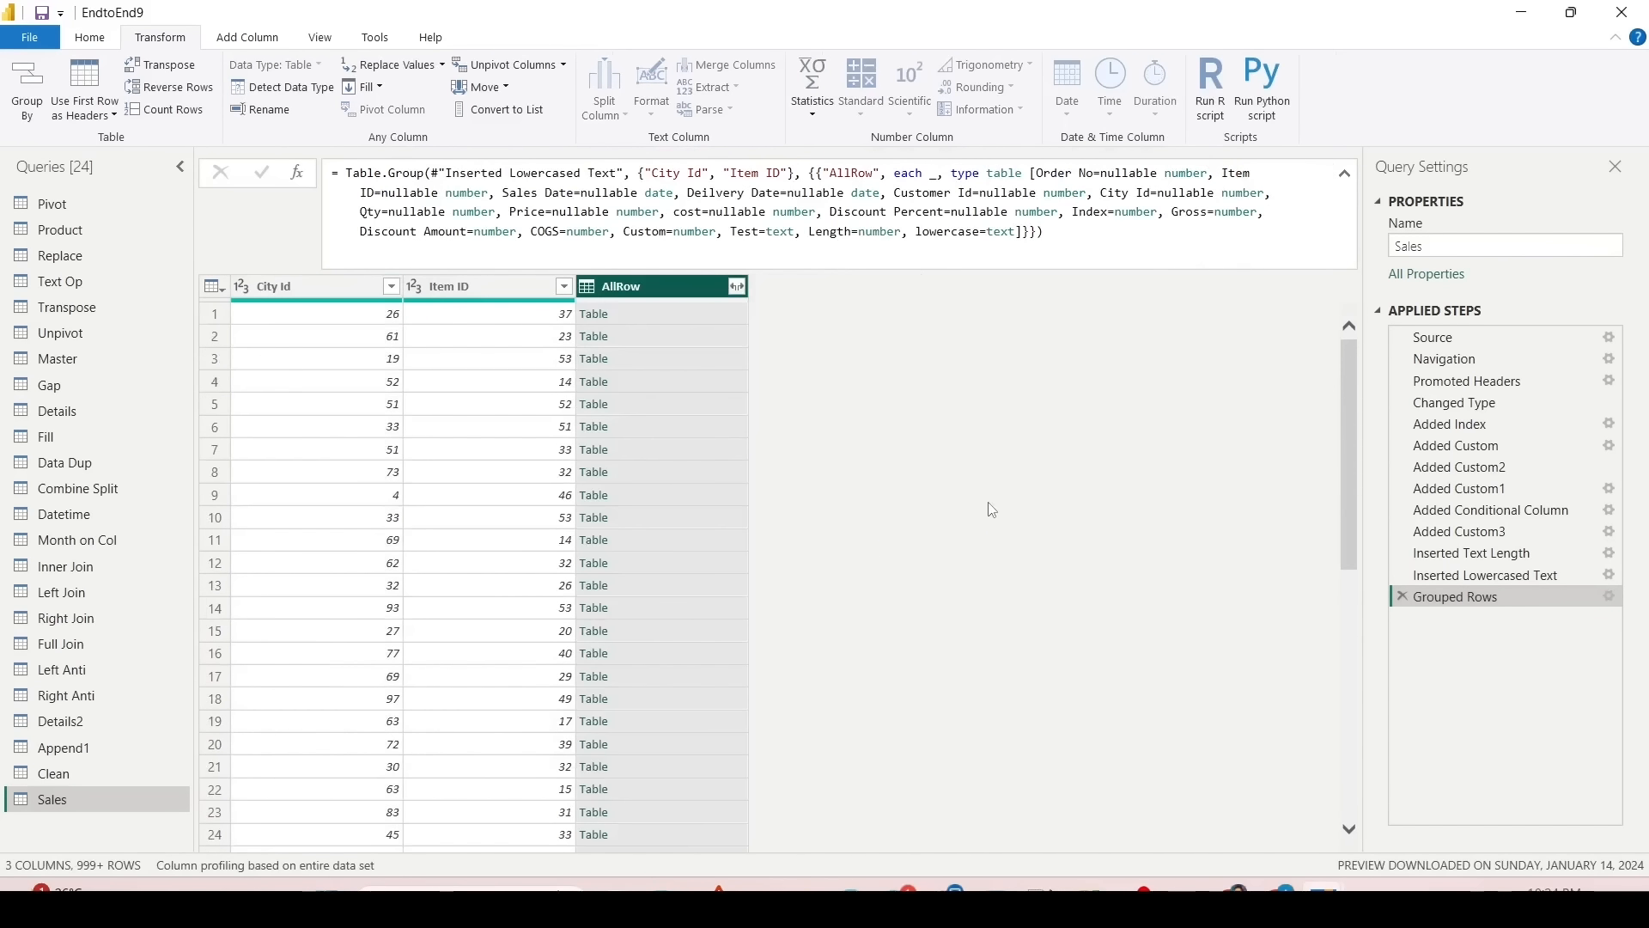
Step: Preview the nested table in the first row of the AllRow column
{"action": "left_click", "coordinate": [656, 316]}
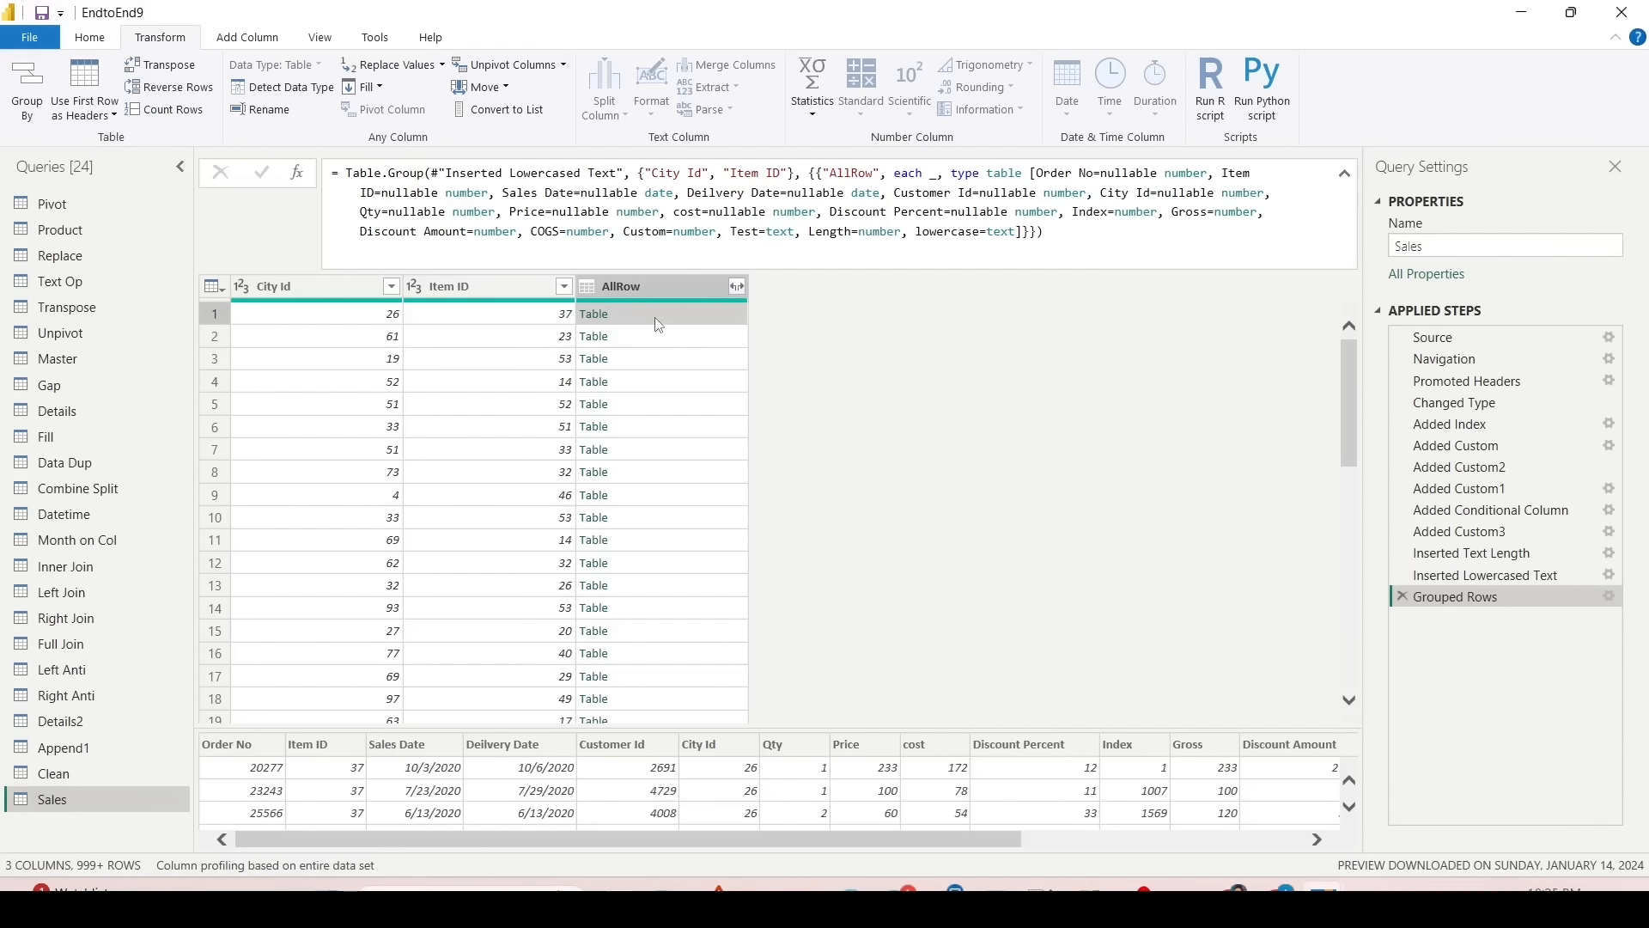
Step: Review the expand options for the nested AllRow column and close them without expanding
{"action": "left_click", "coordinate": [736, 286]}
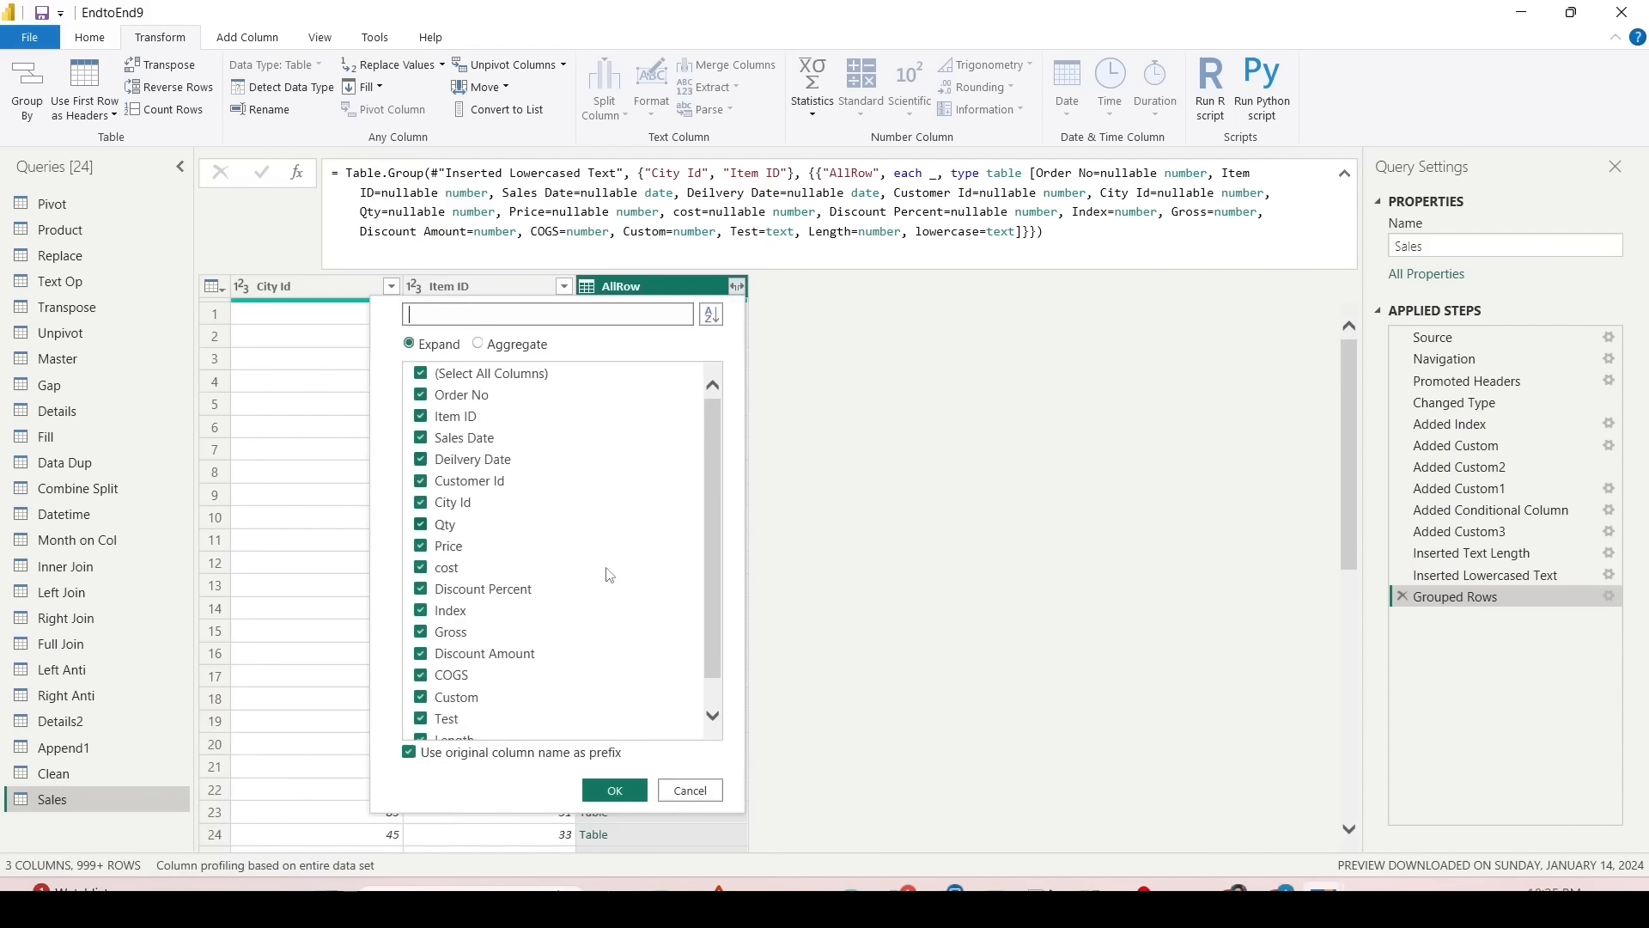
{"action": "left_click", "coordinate": [675, 794]}
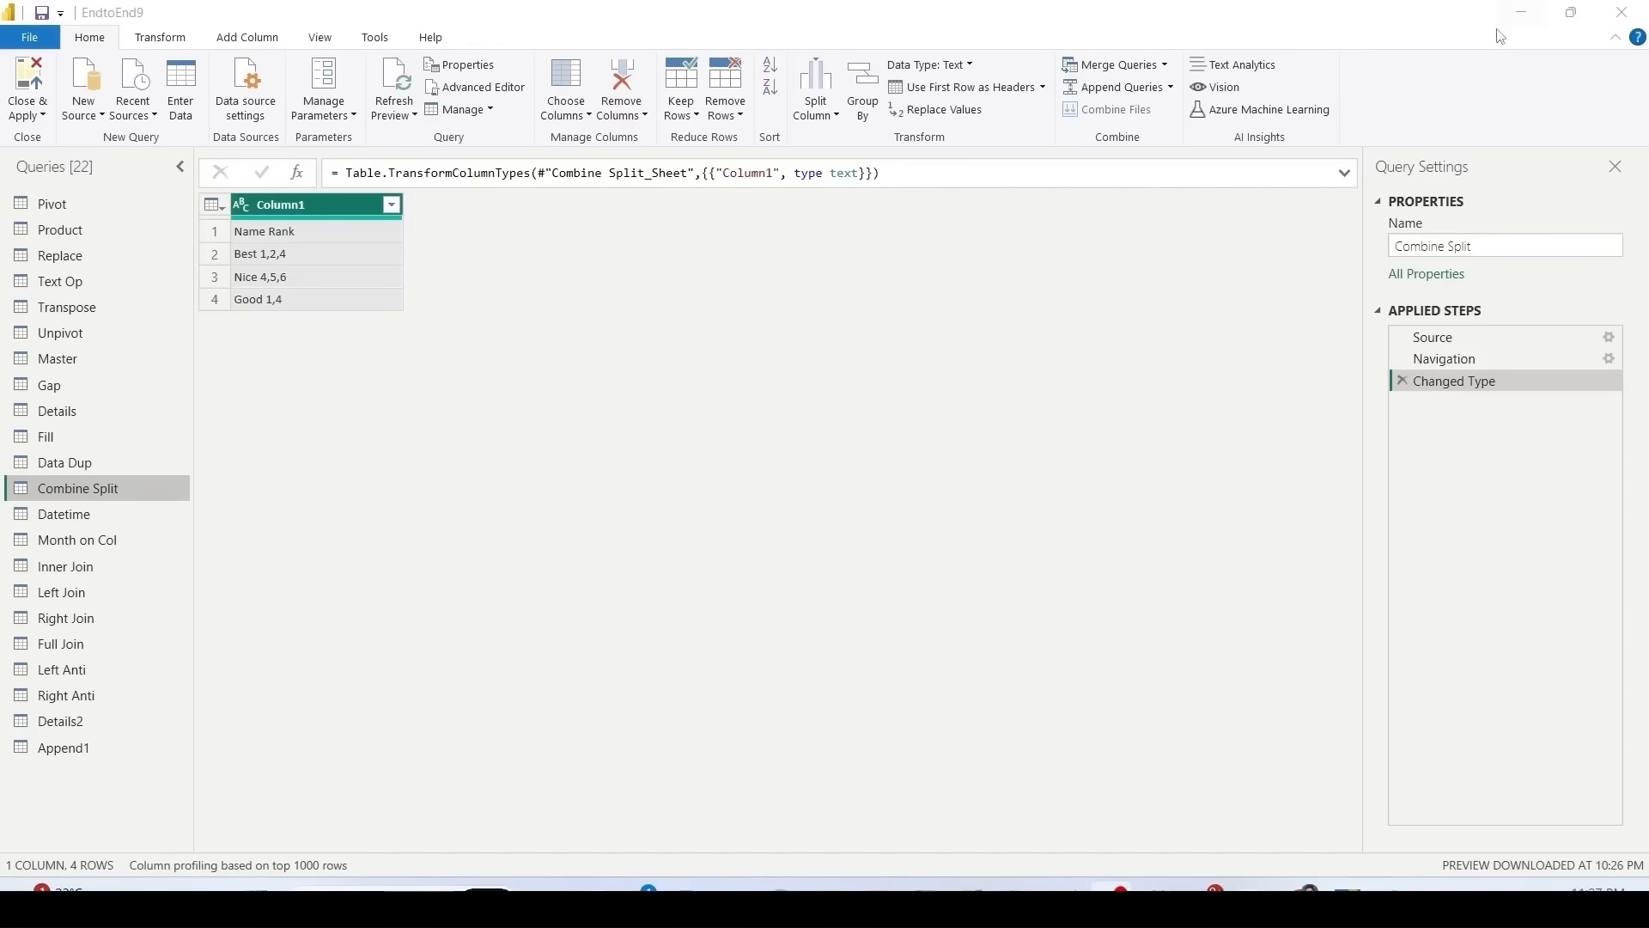
Step: In the Combine Split query, split Column1 by the space delimiter at each occurrence into 2 columns
{"action": "left_click", "coordinate": [838, 121]}
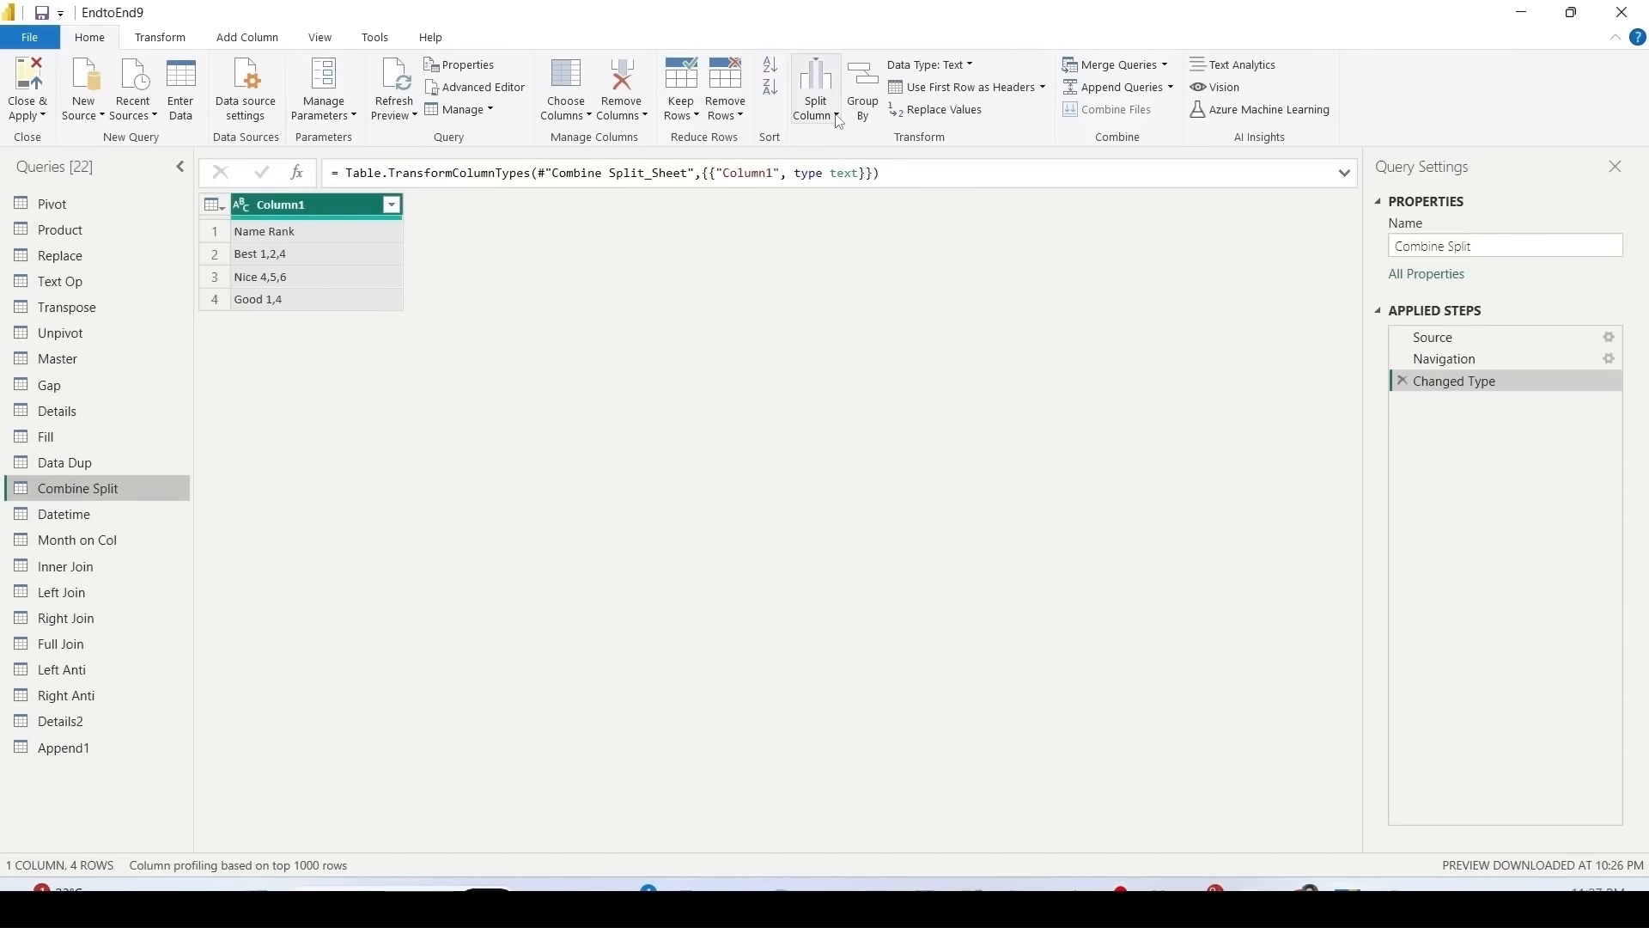
{"action": "left_click", "coordinate": [839, 120]}
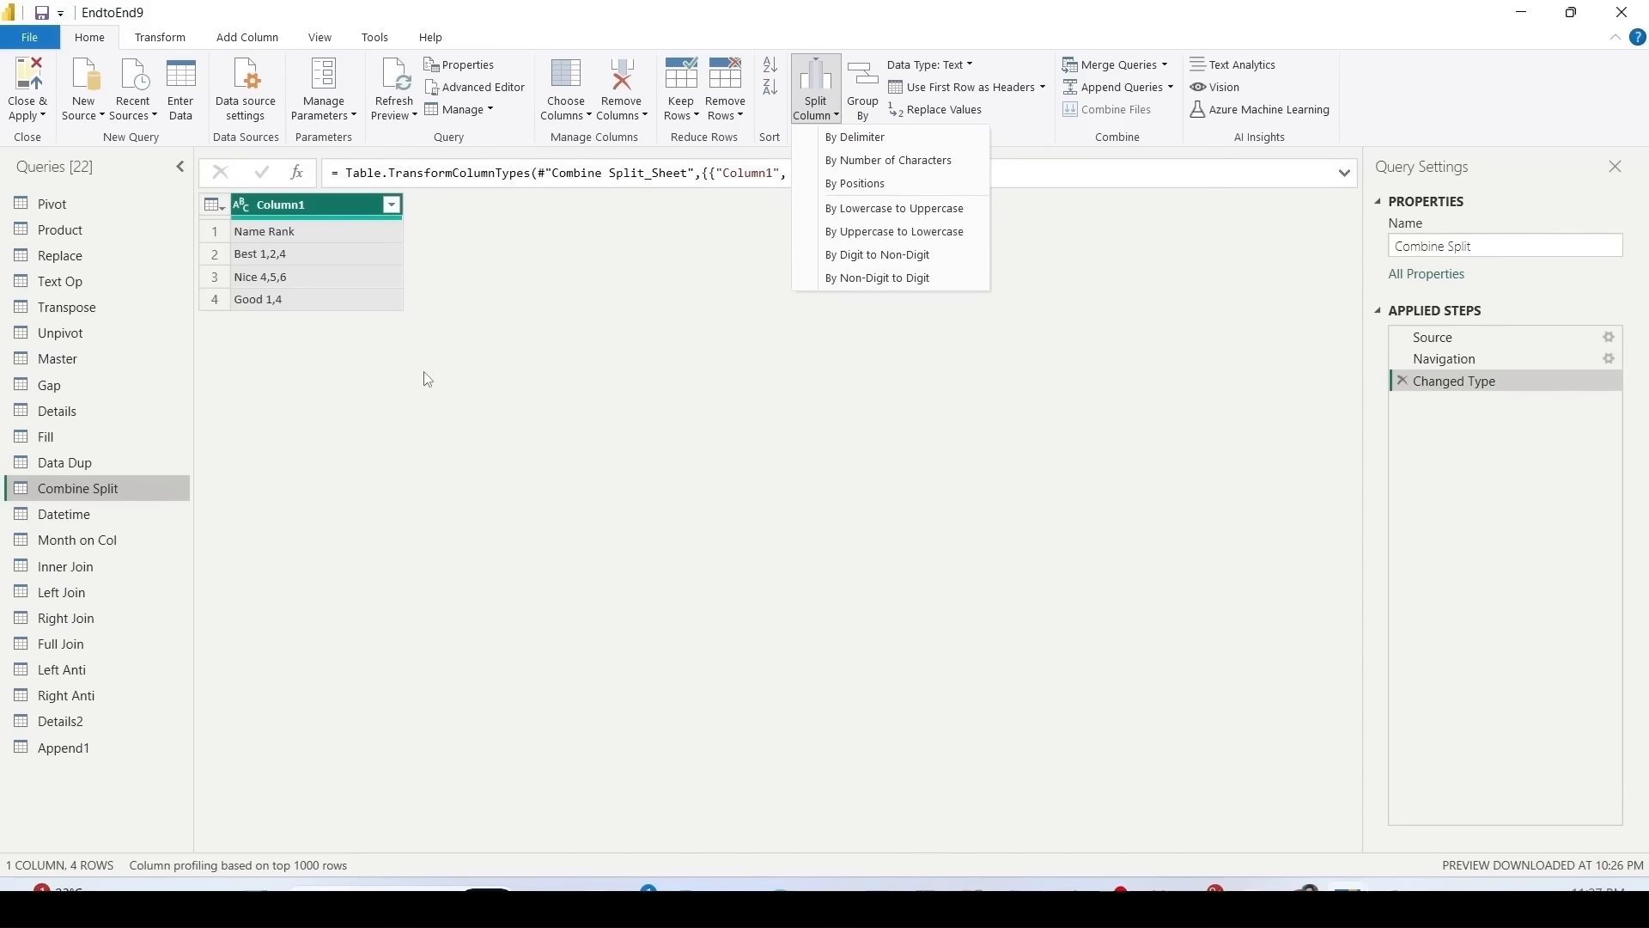
{"action": "left_click", "coordinate": [304, 206]}
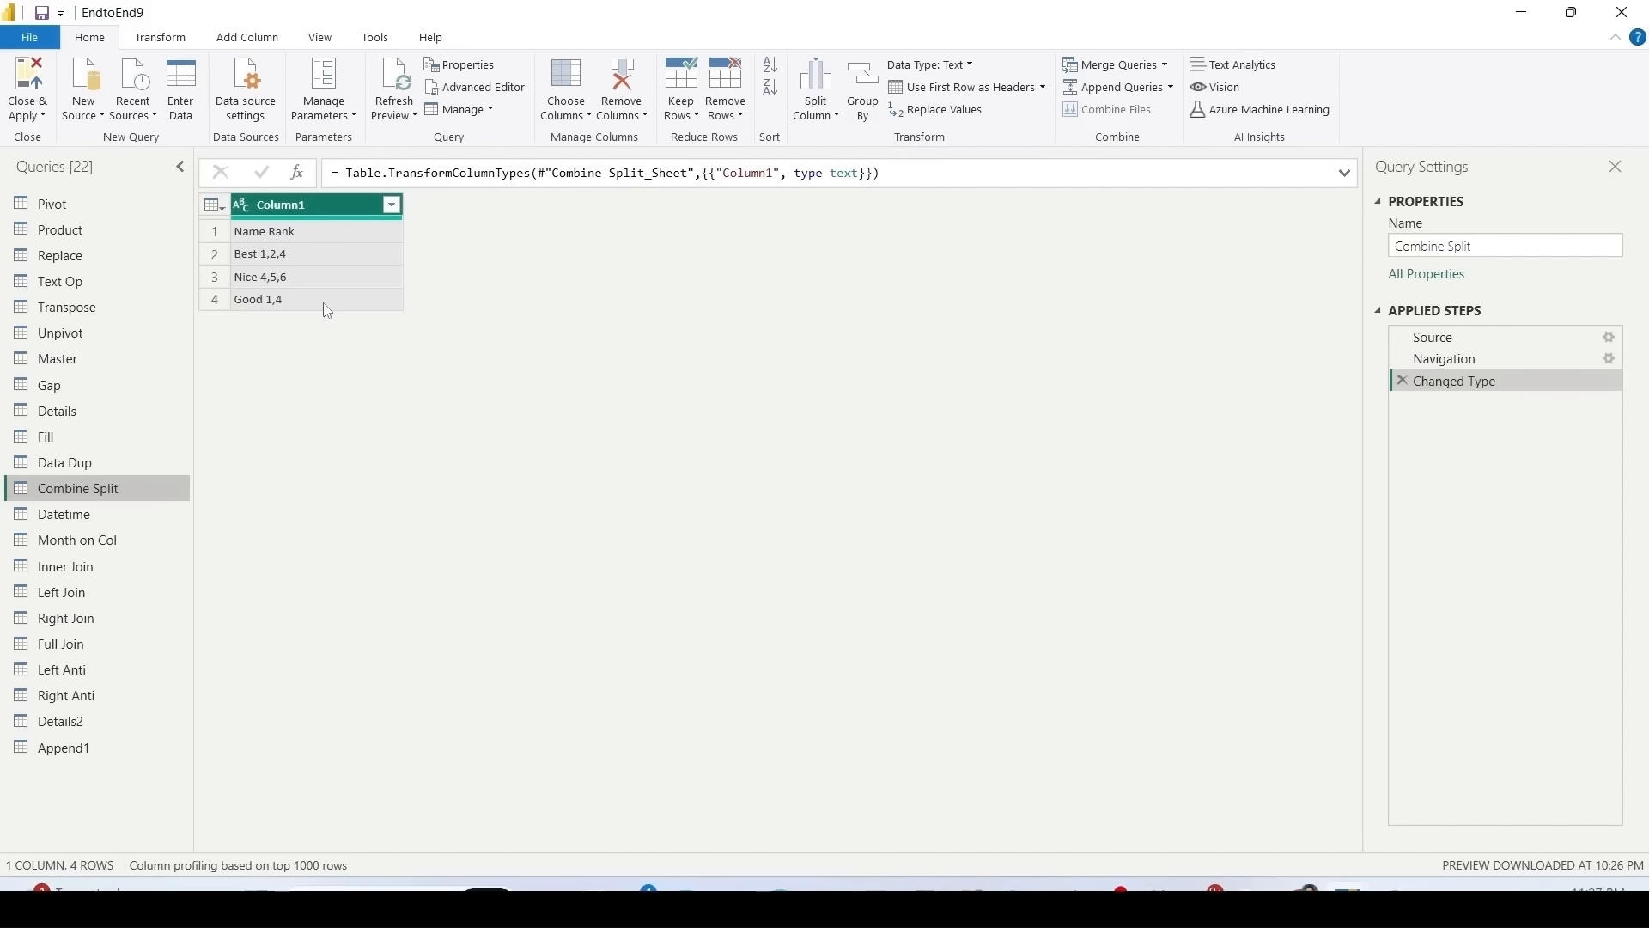
{"action": "left_click", "coordinate": [827, 125]}
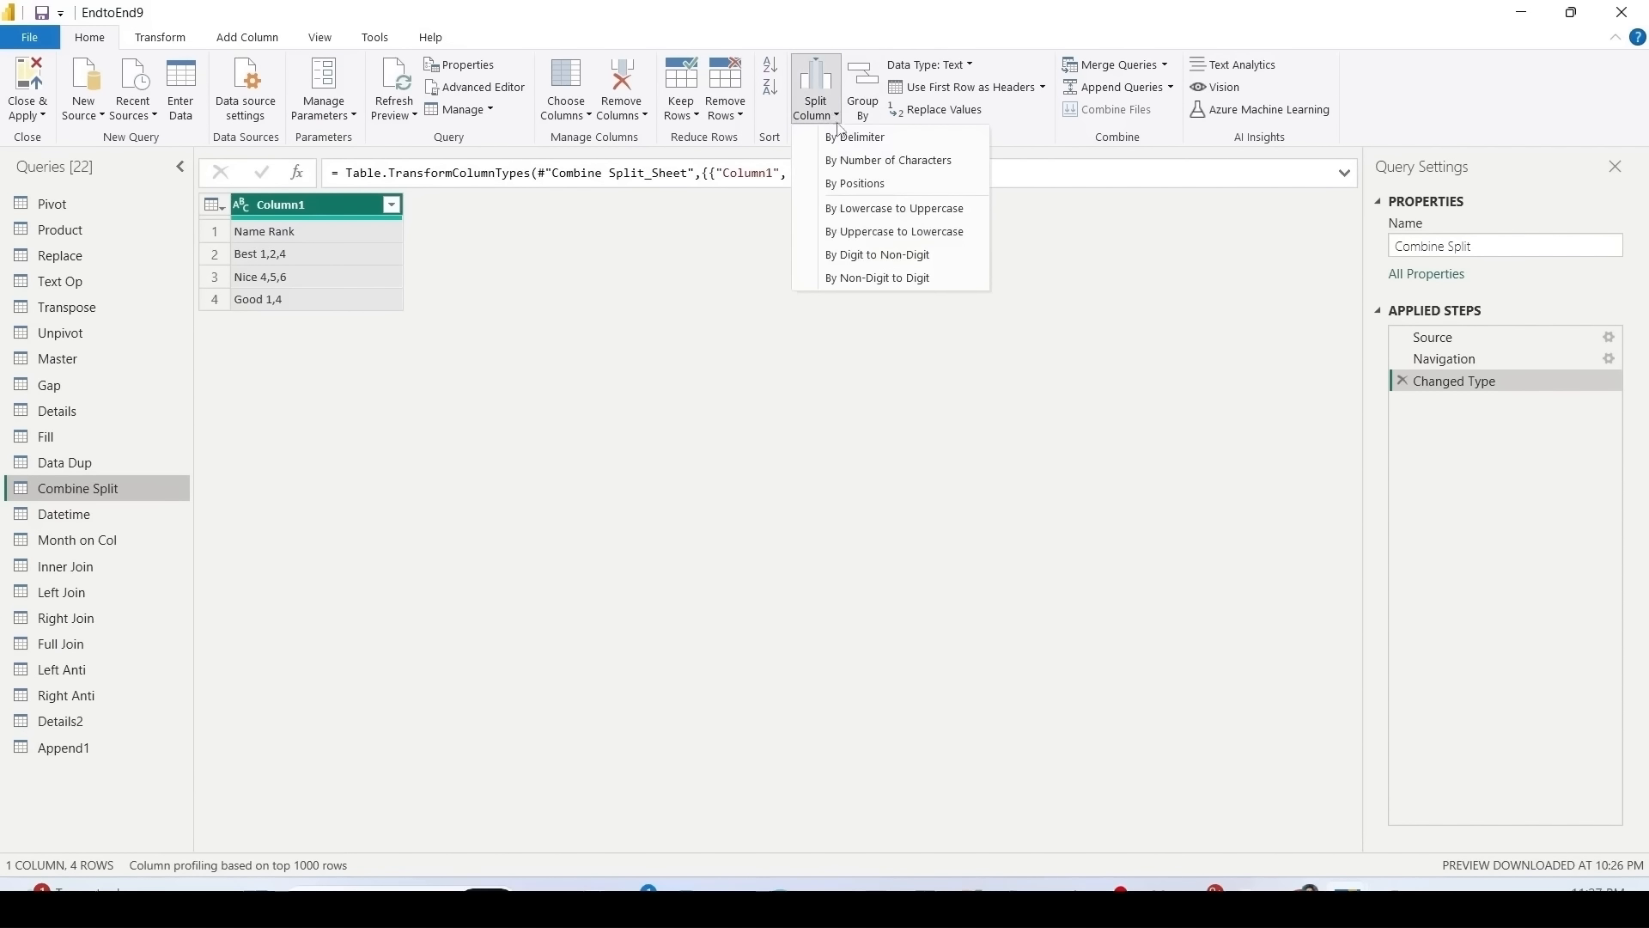
{"action": "left_click", "coordinate": [844, 139]}
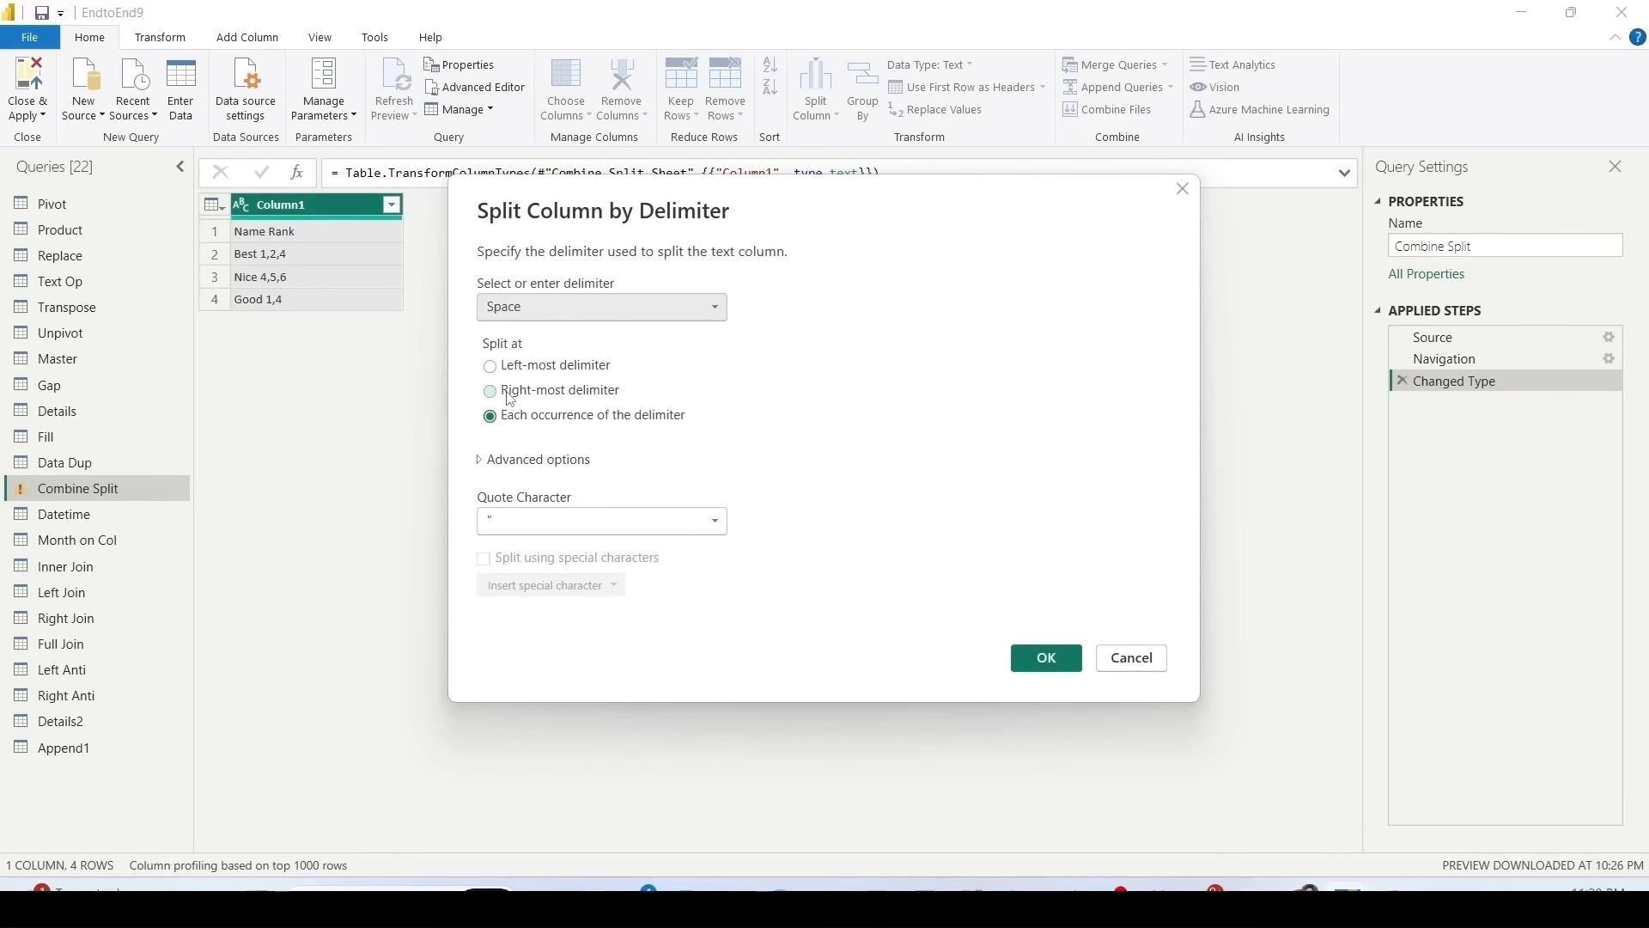
{"action": "left_click", "coordinate": [486, 459]}
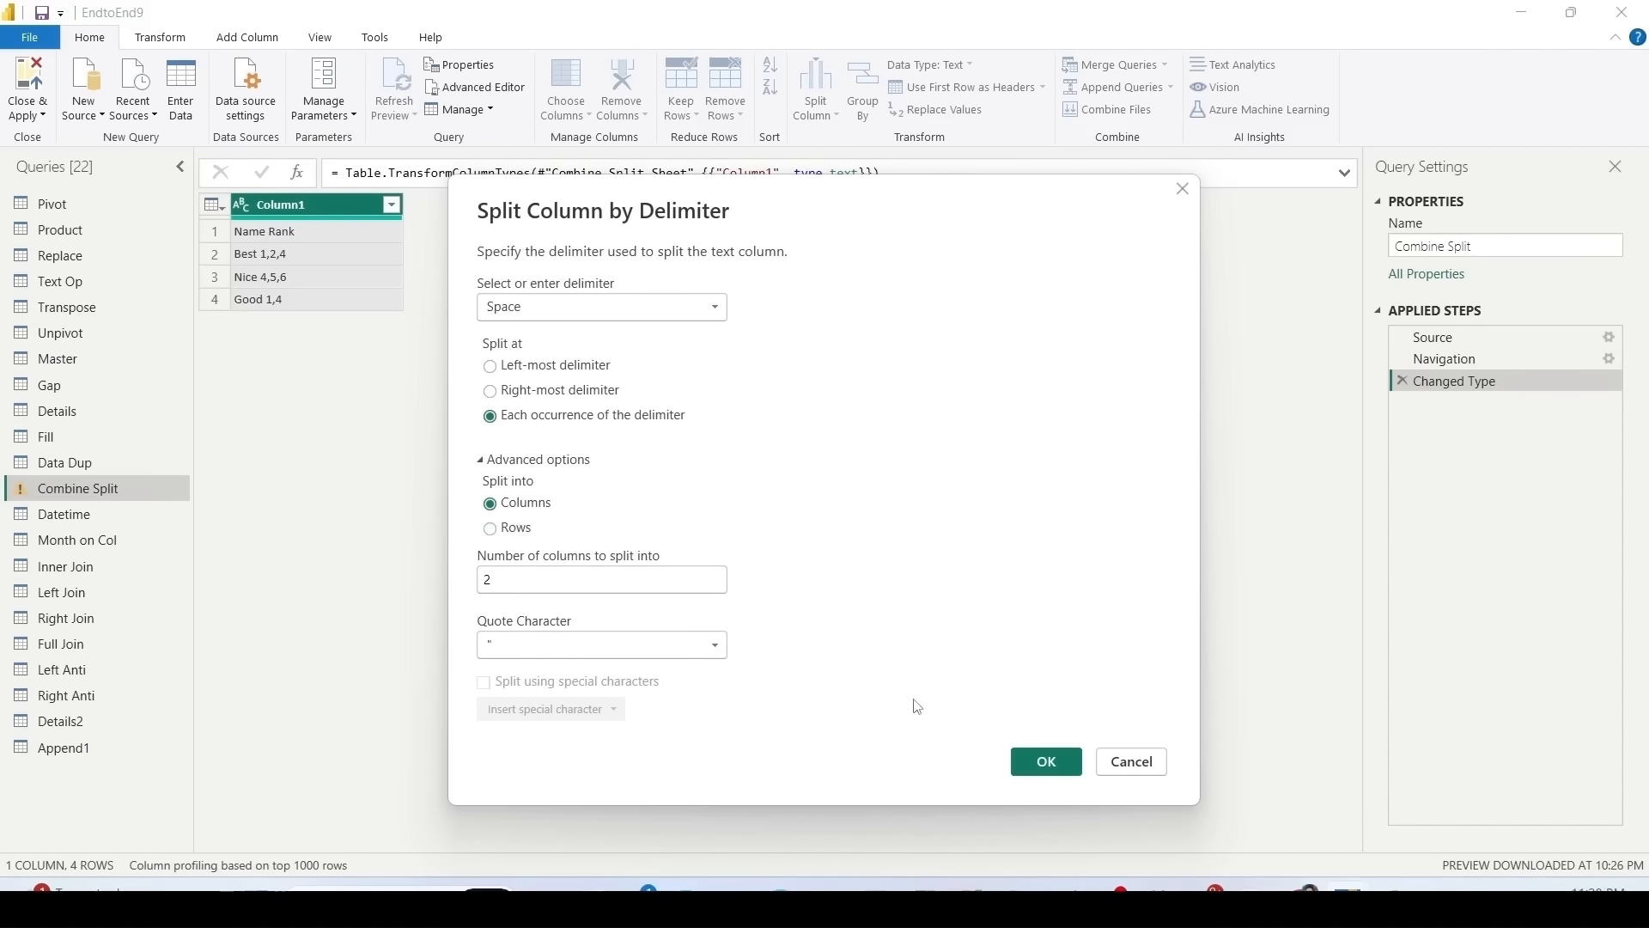
{"action": "left_click", "coordinate": [1036, 764]}
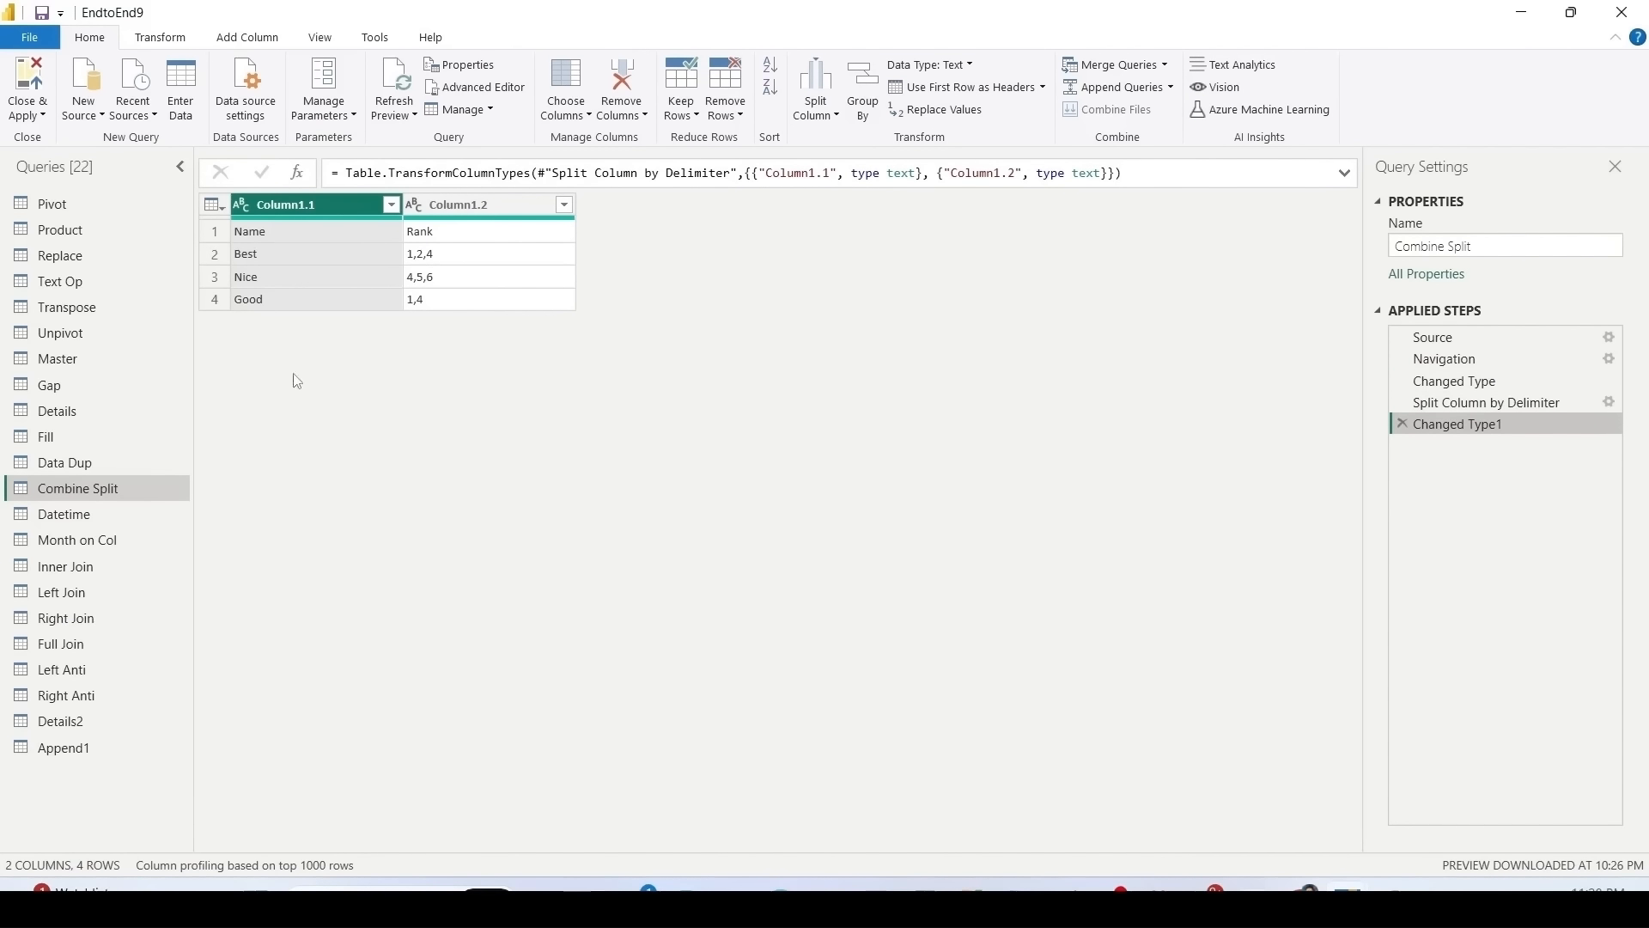
Step: Promote the first row to headers and edit the resulting type-change formula so Rank is "type text" instead of a whole number
{"action": "left_click", "coordinate": [959, 94]}
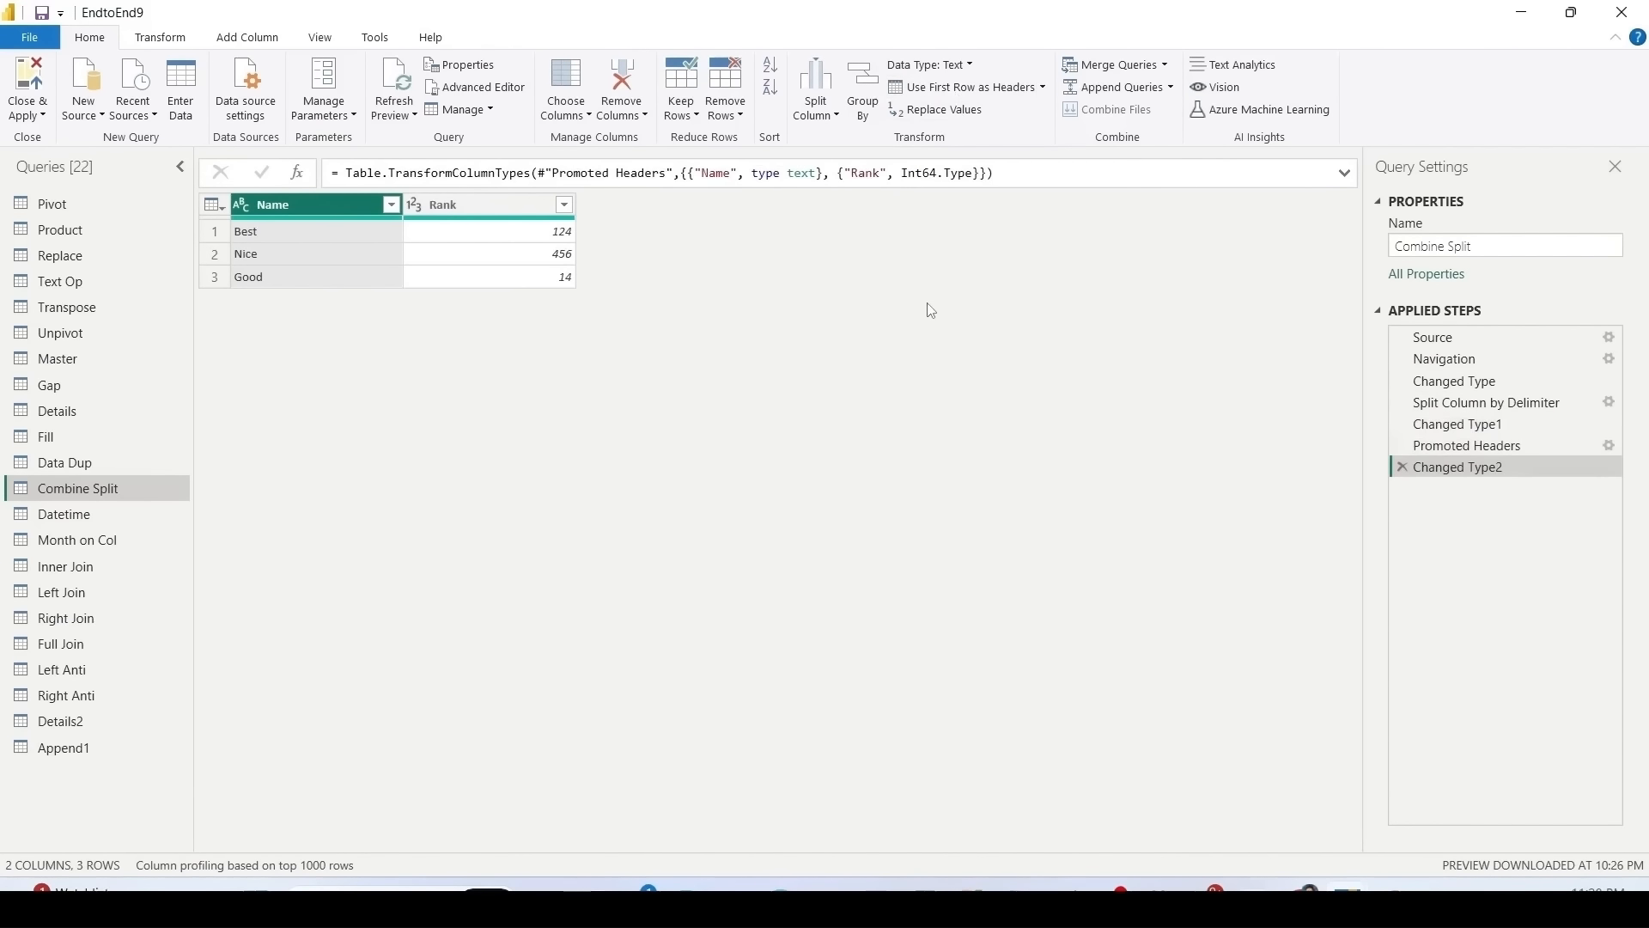
{"action": "mouse_move", "coordinate": [1383, 454]}
{"action": "left_mouse_down"}
{"action": "mouse_move", "coordinate": [1536, 486]}
{"action": "mouse_move", "coordinate": [1617, 479]}
{"action": "left_mouse_up"}
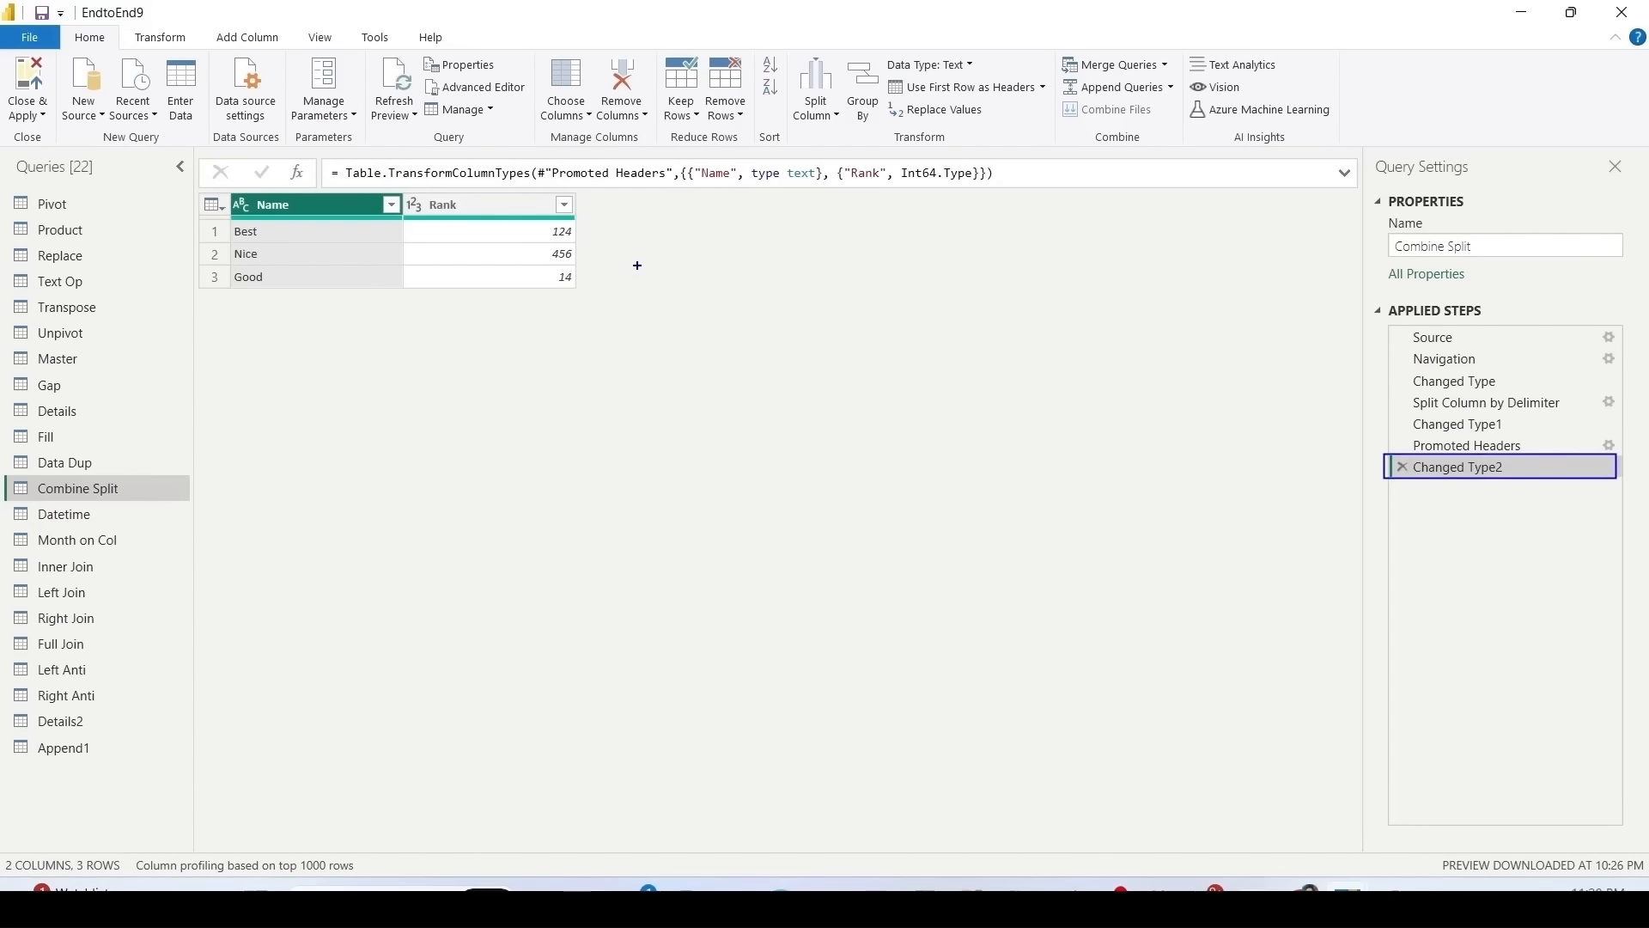
{"action": "key", "text": "Escape"}
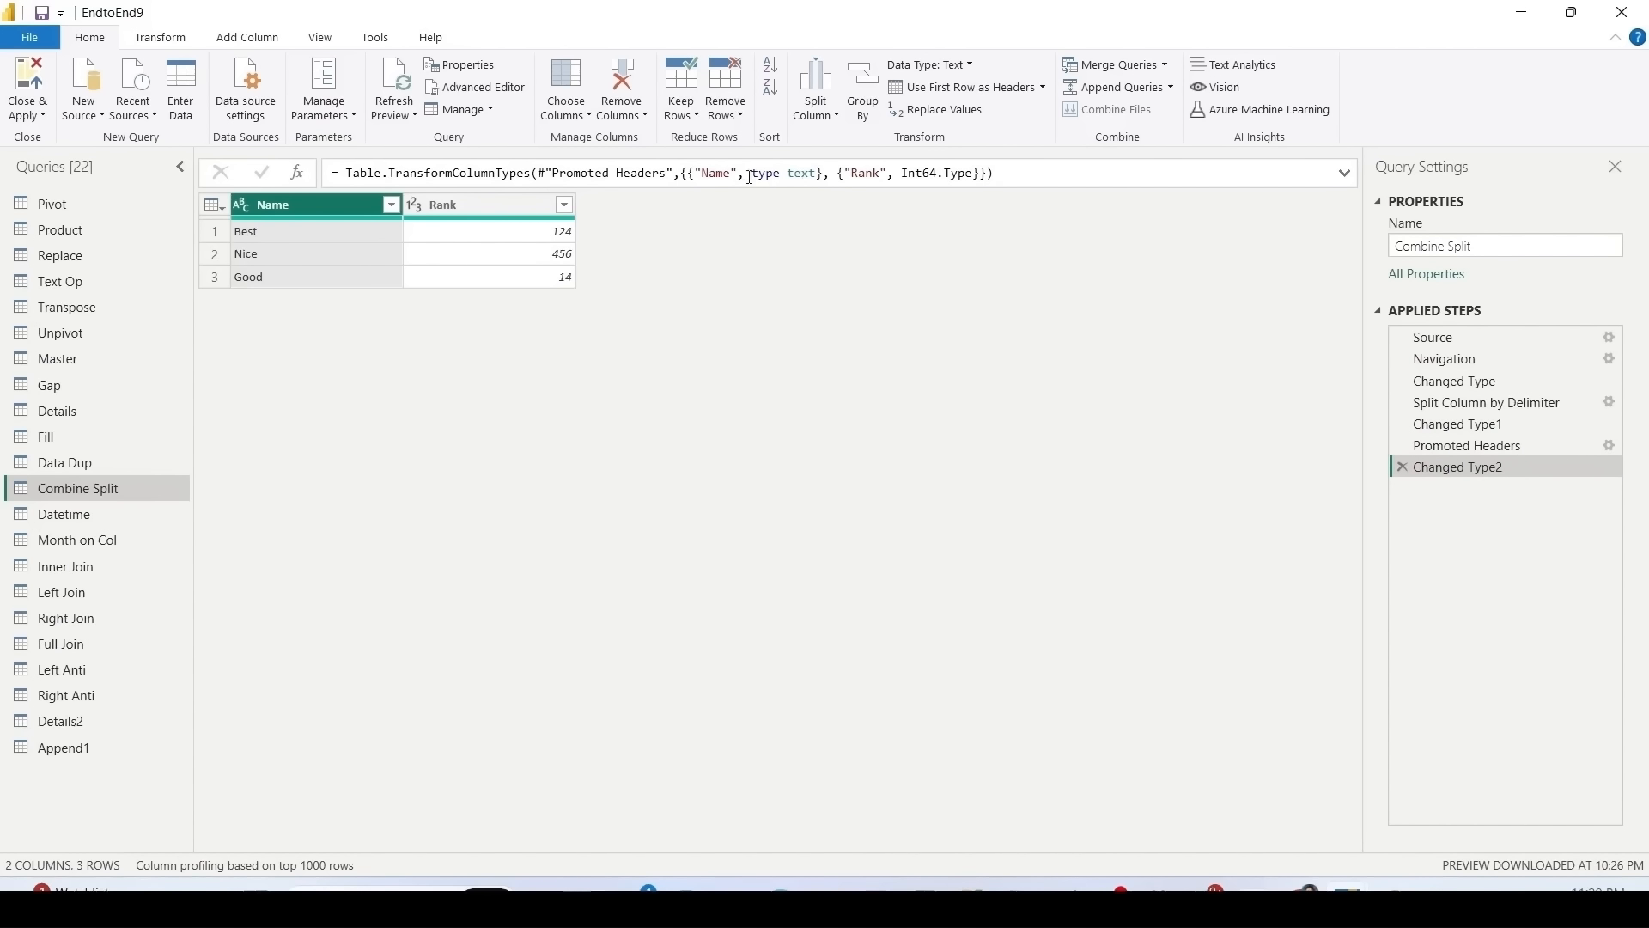
{"action": "left_click_drag", "start_coordinate": [753, 172], "coordinate": [975, 171]}
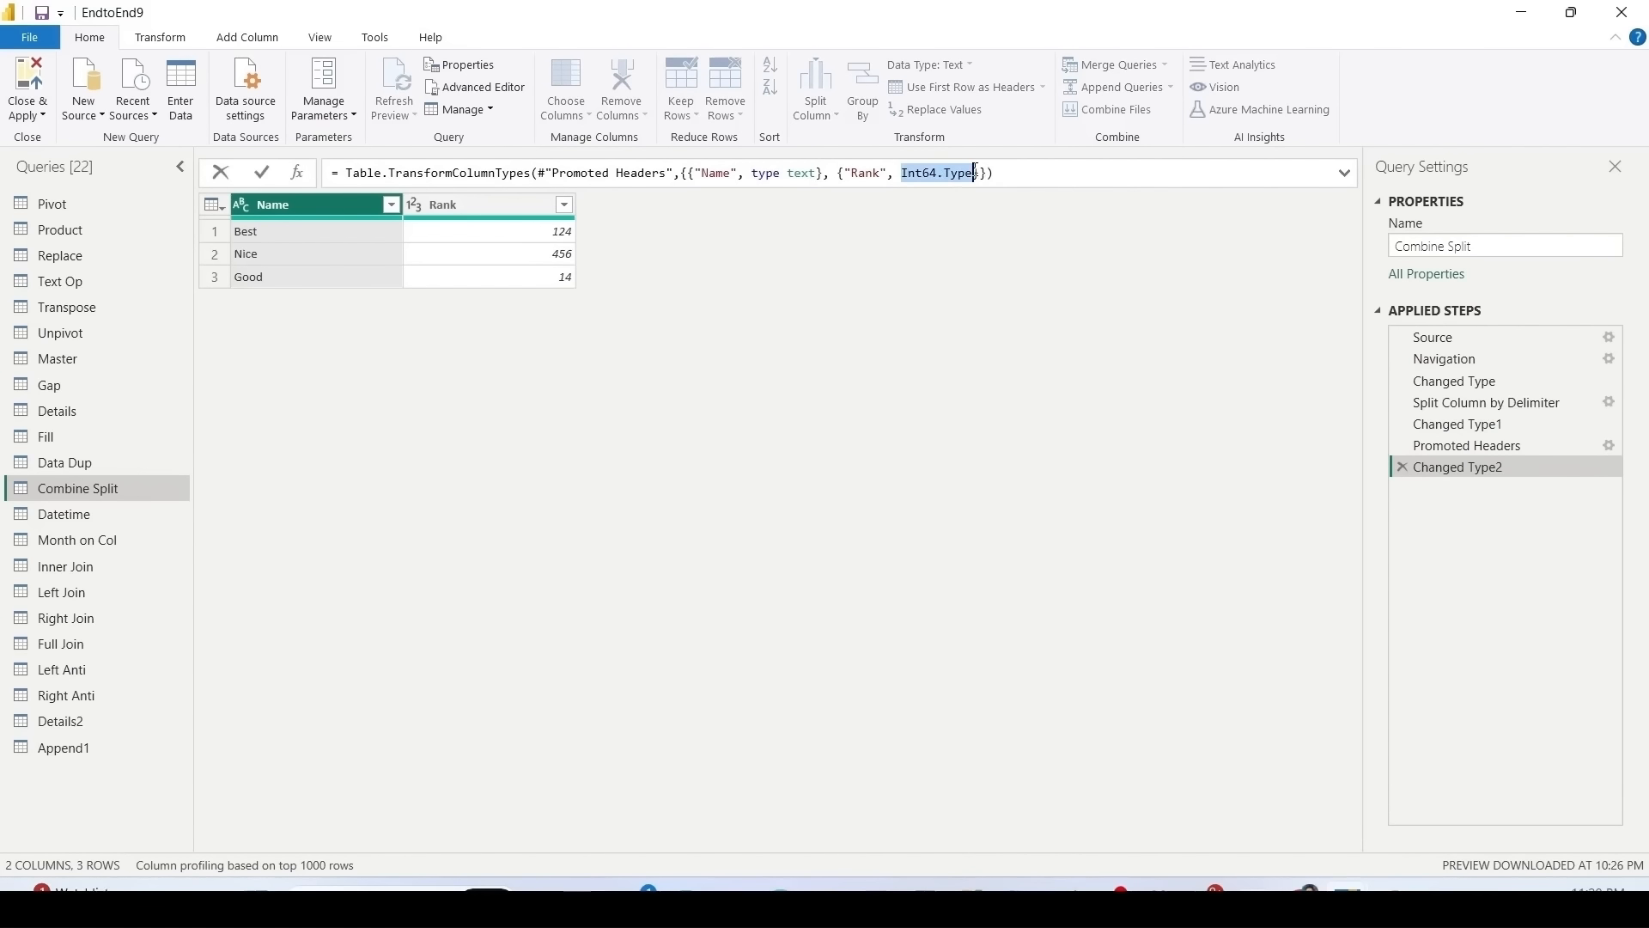
{"action": "type", "text": "type text"}
{"action": "key", "text": "Return"}
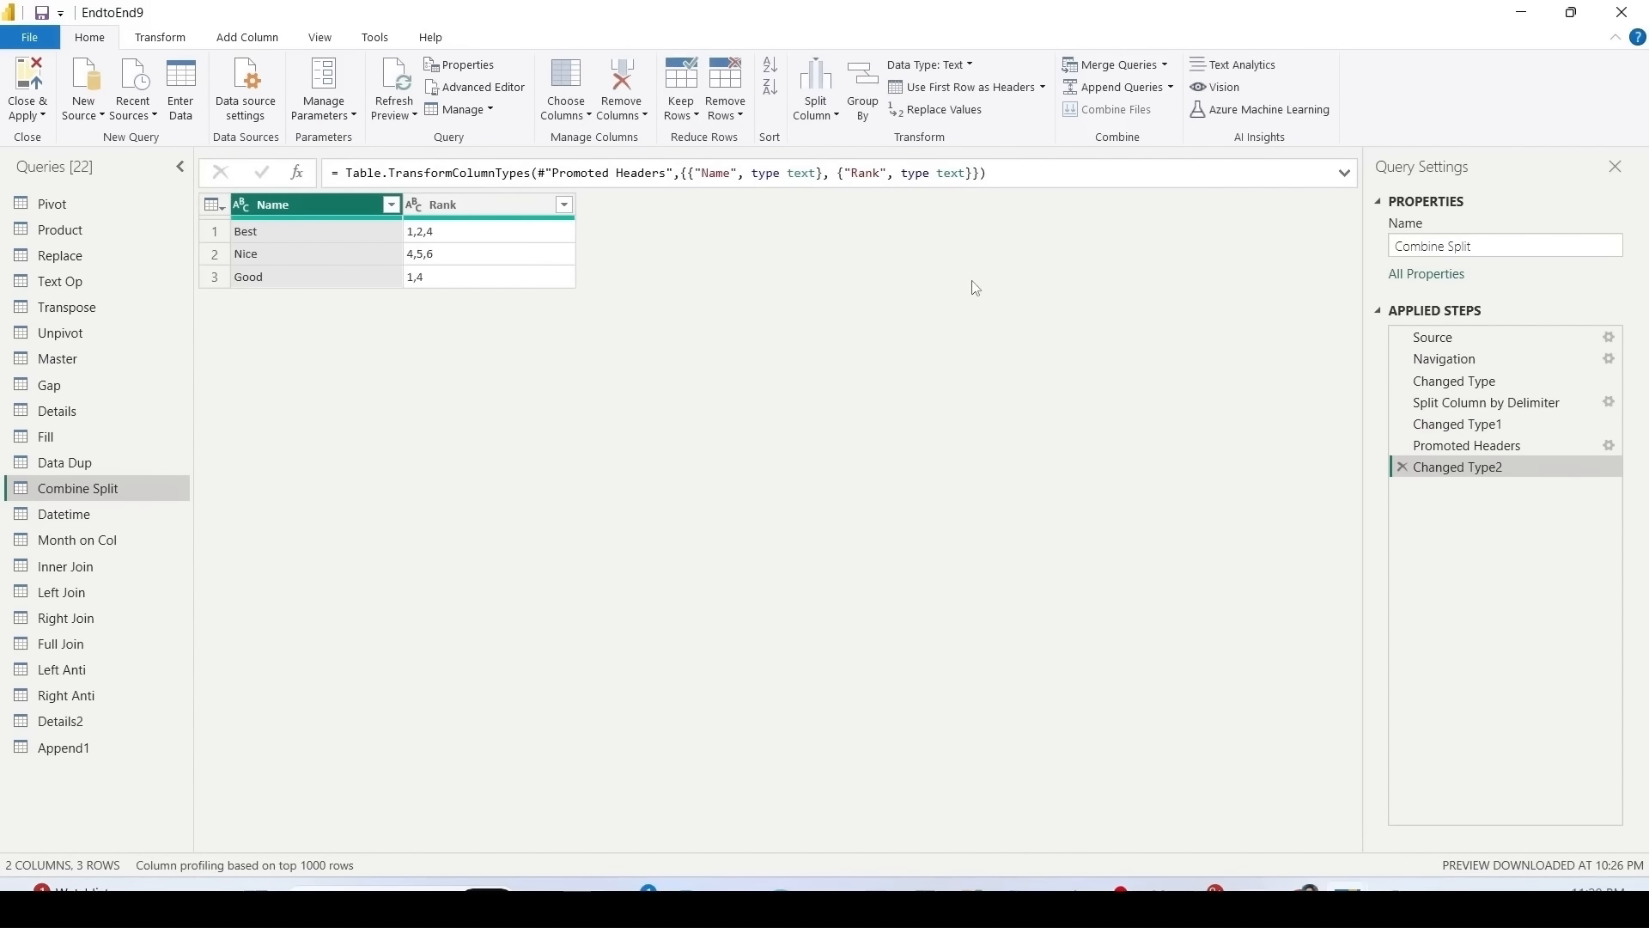
Step: Split the Rank column by comma at each occurrence into rows
{"action": "left_click", "coordinate": [471, 205]}
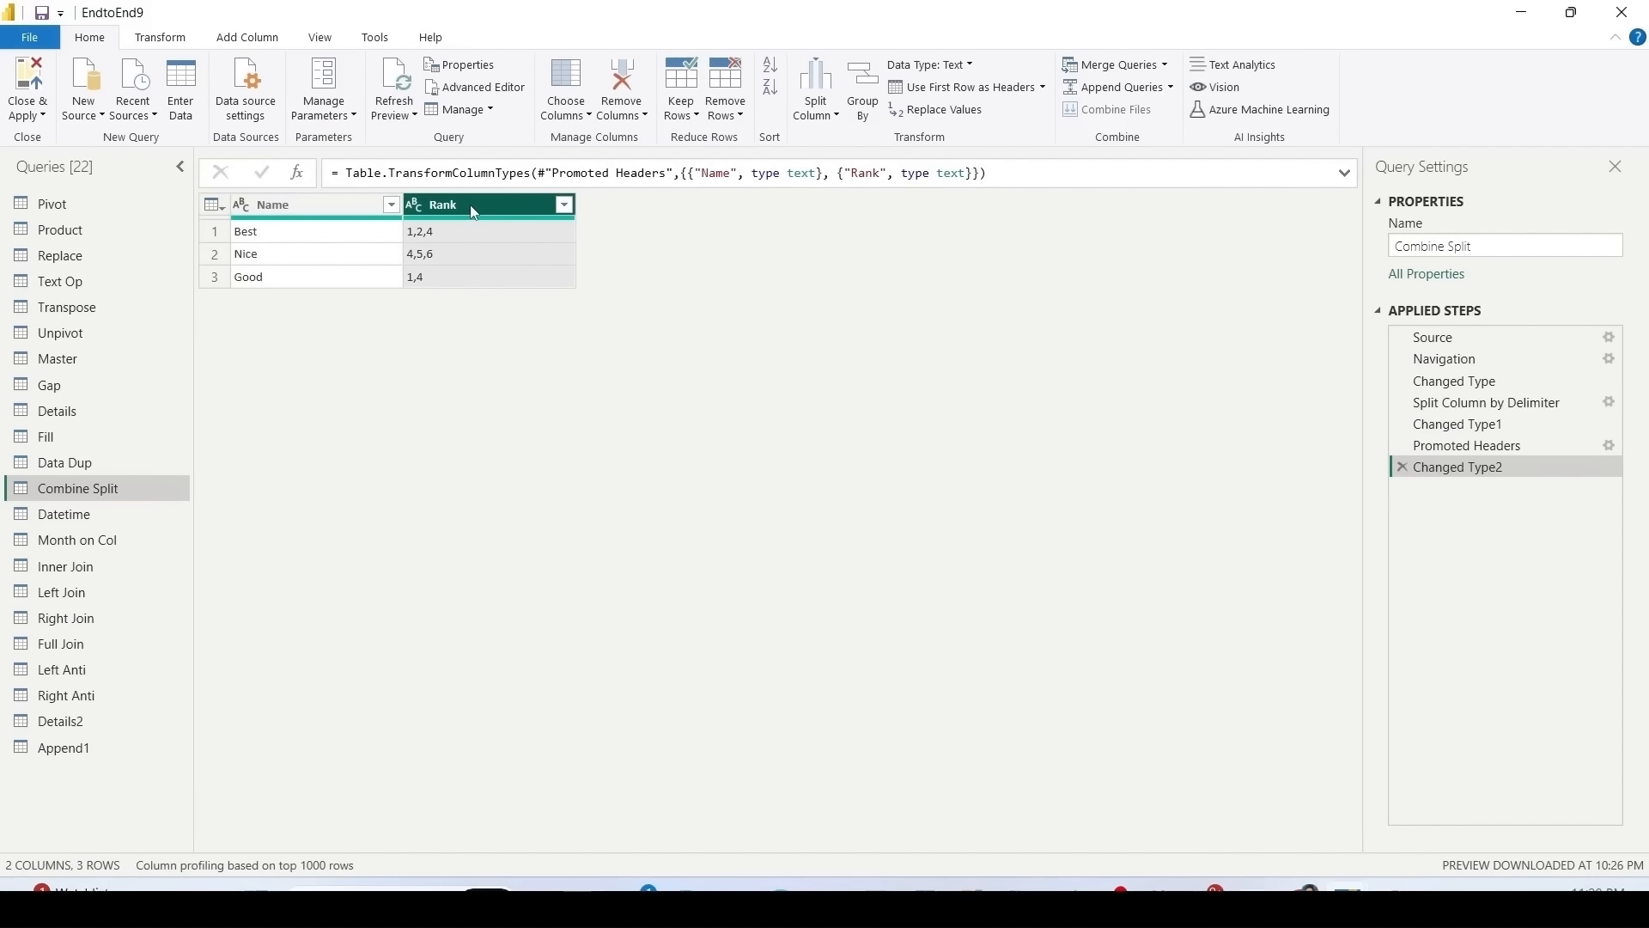
{"action": "left_click", "coordinate": [818, 121]}
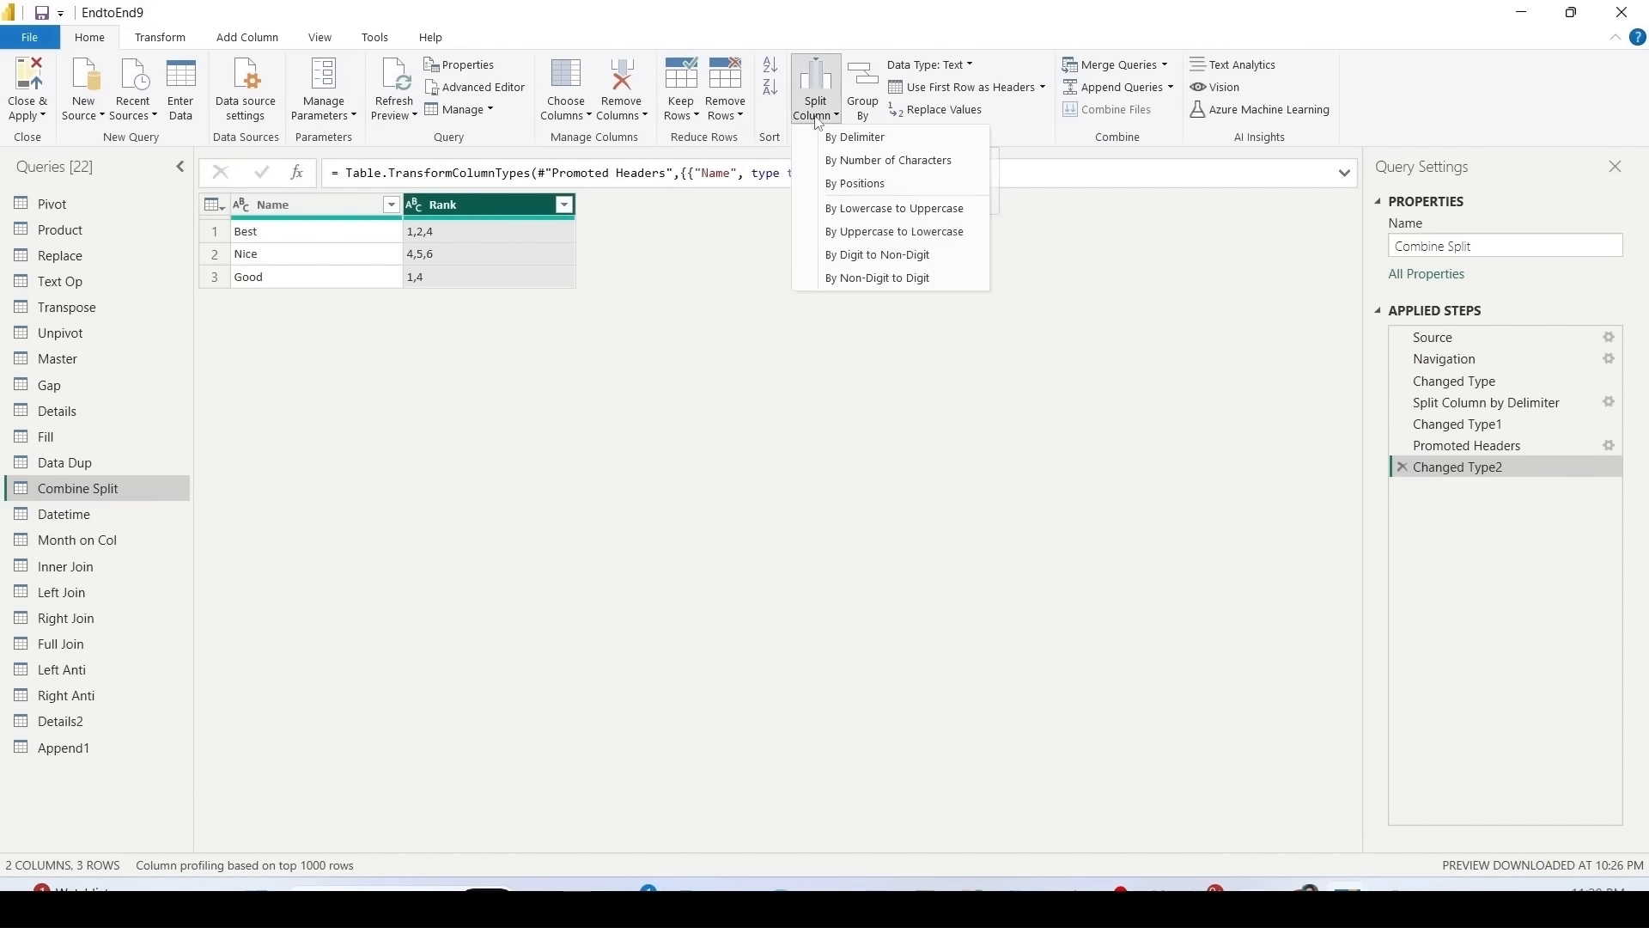
{"action": "left_click", "coordinate": [838, 135]}
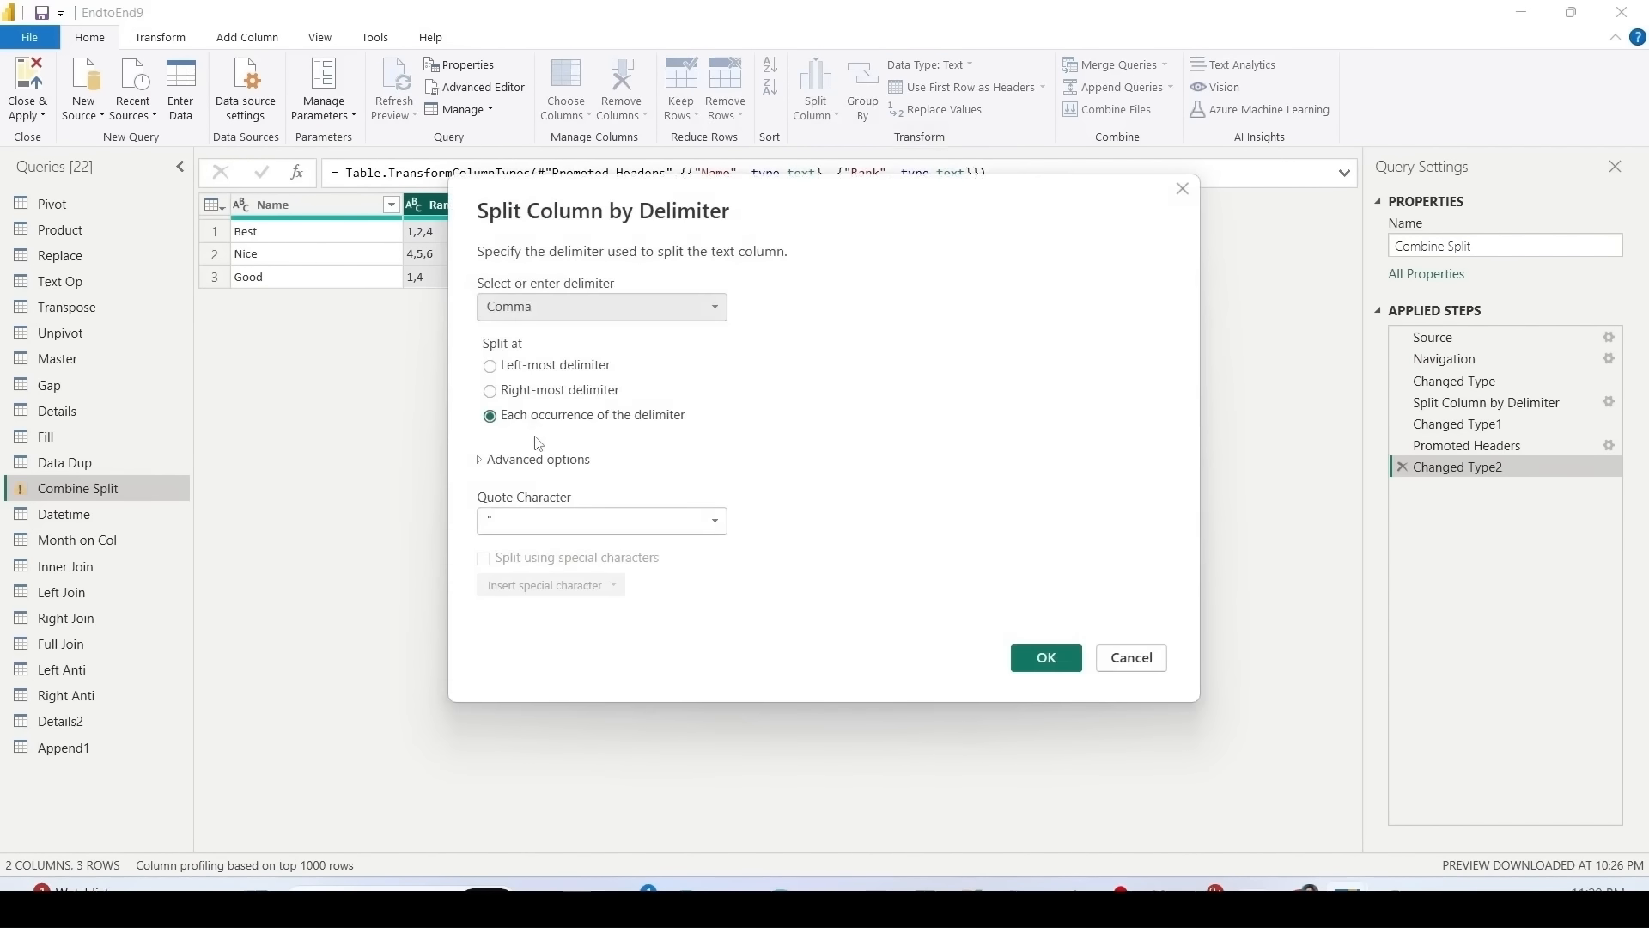
{"action": "left_click", "coordinate": [484, 463]}
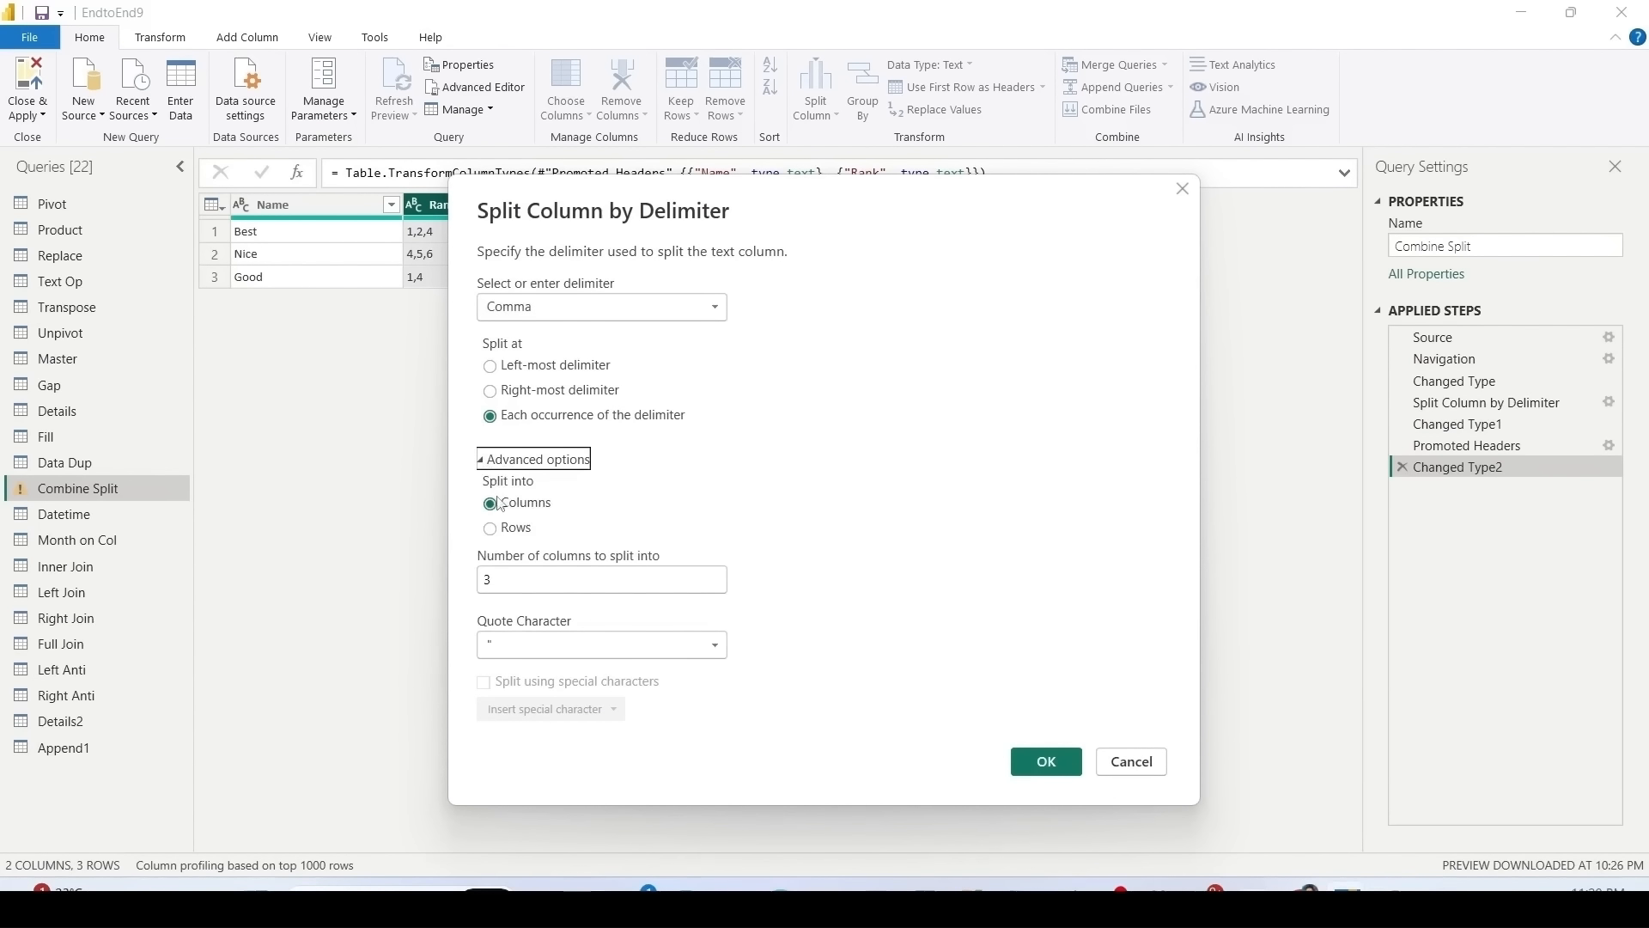
{"action": "left_click", "coordinate": [491, 528]}
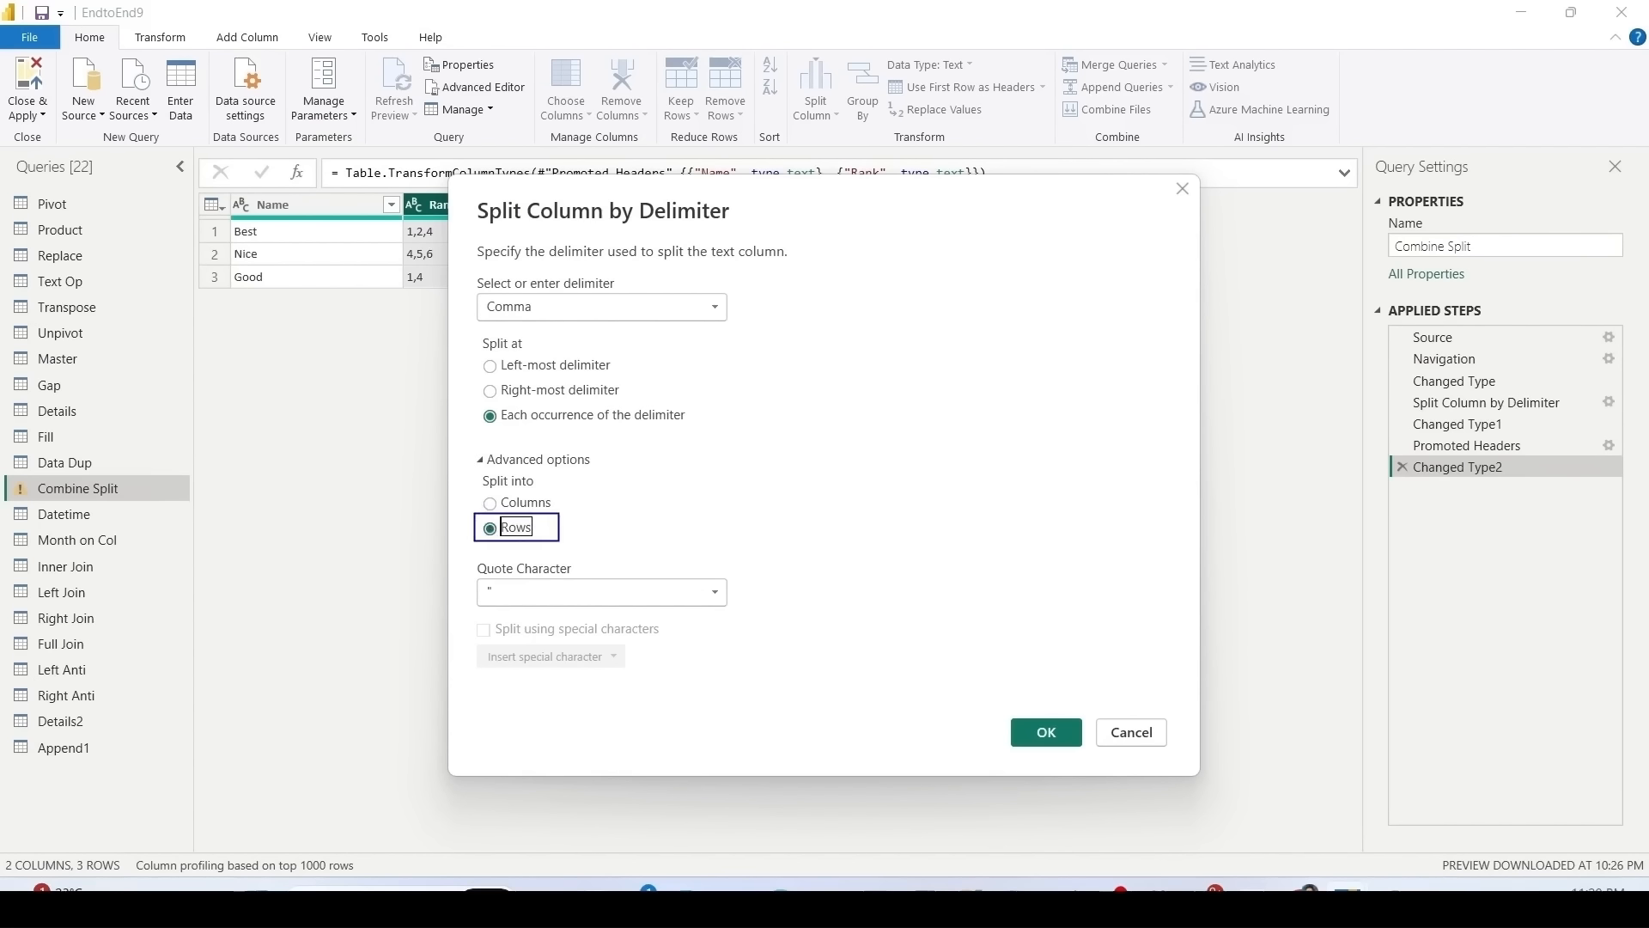
{"action": "left_click", "coordinate": [1046, 732]}
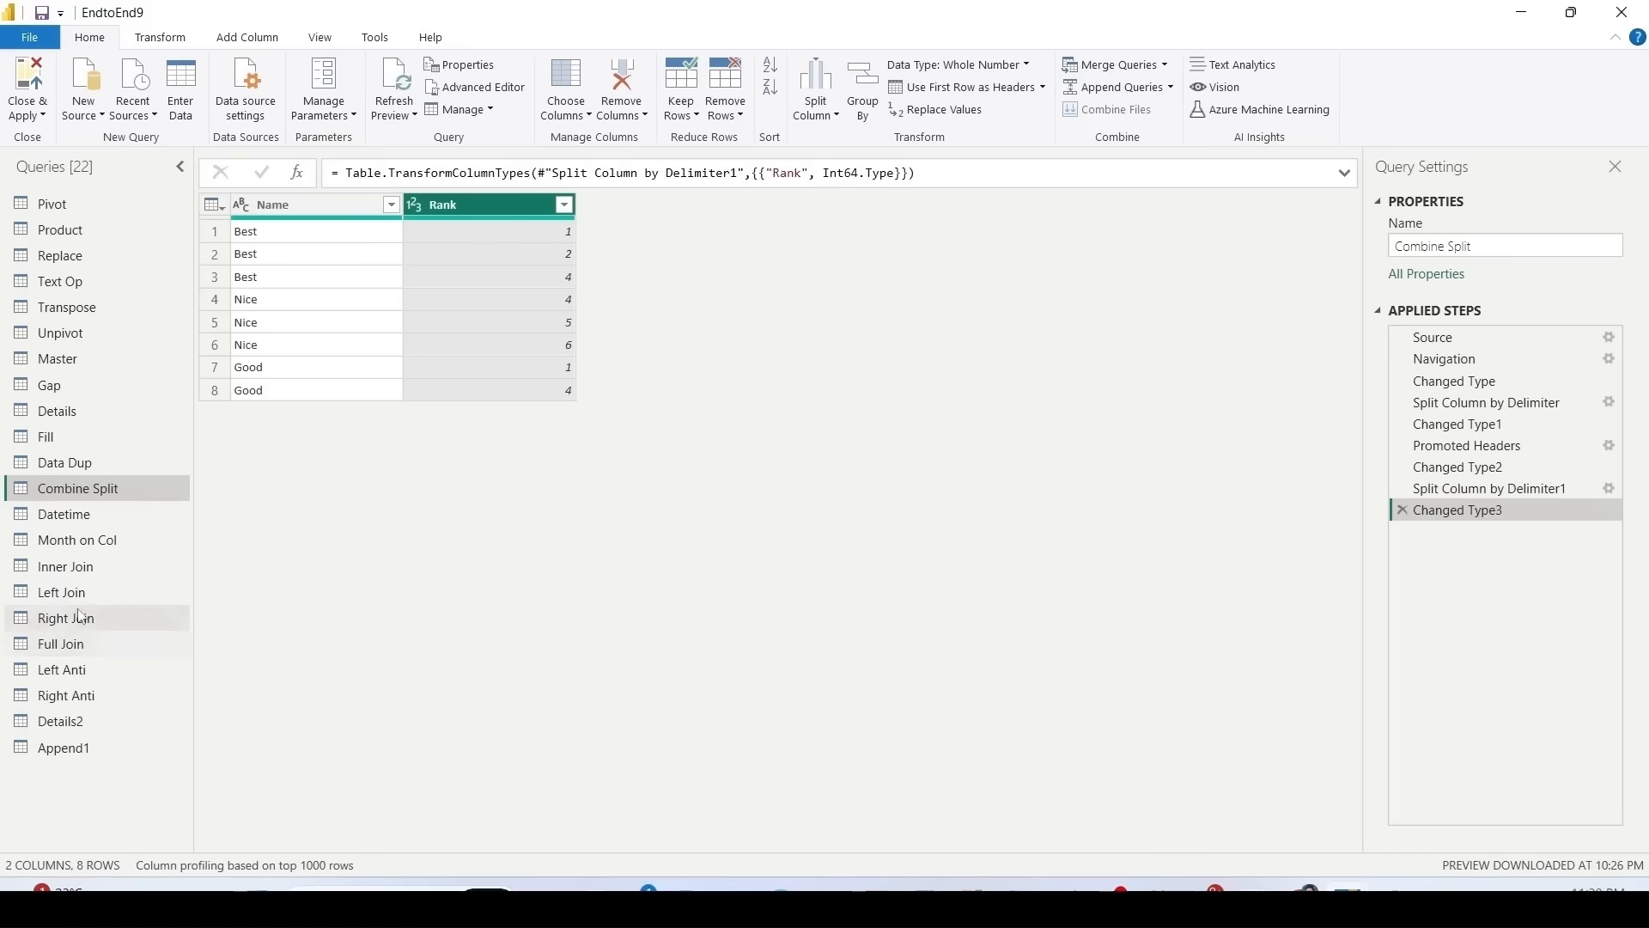
Step: In the Text Op query, split Key1 by 4 characters, once as far left as possible, into columns
{"action": "left_click", "coordinate": [48, 283]}
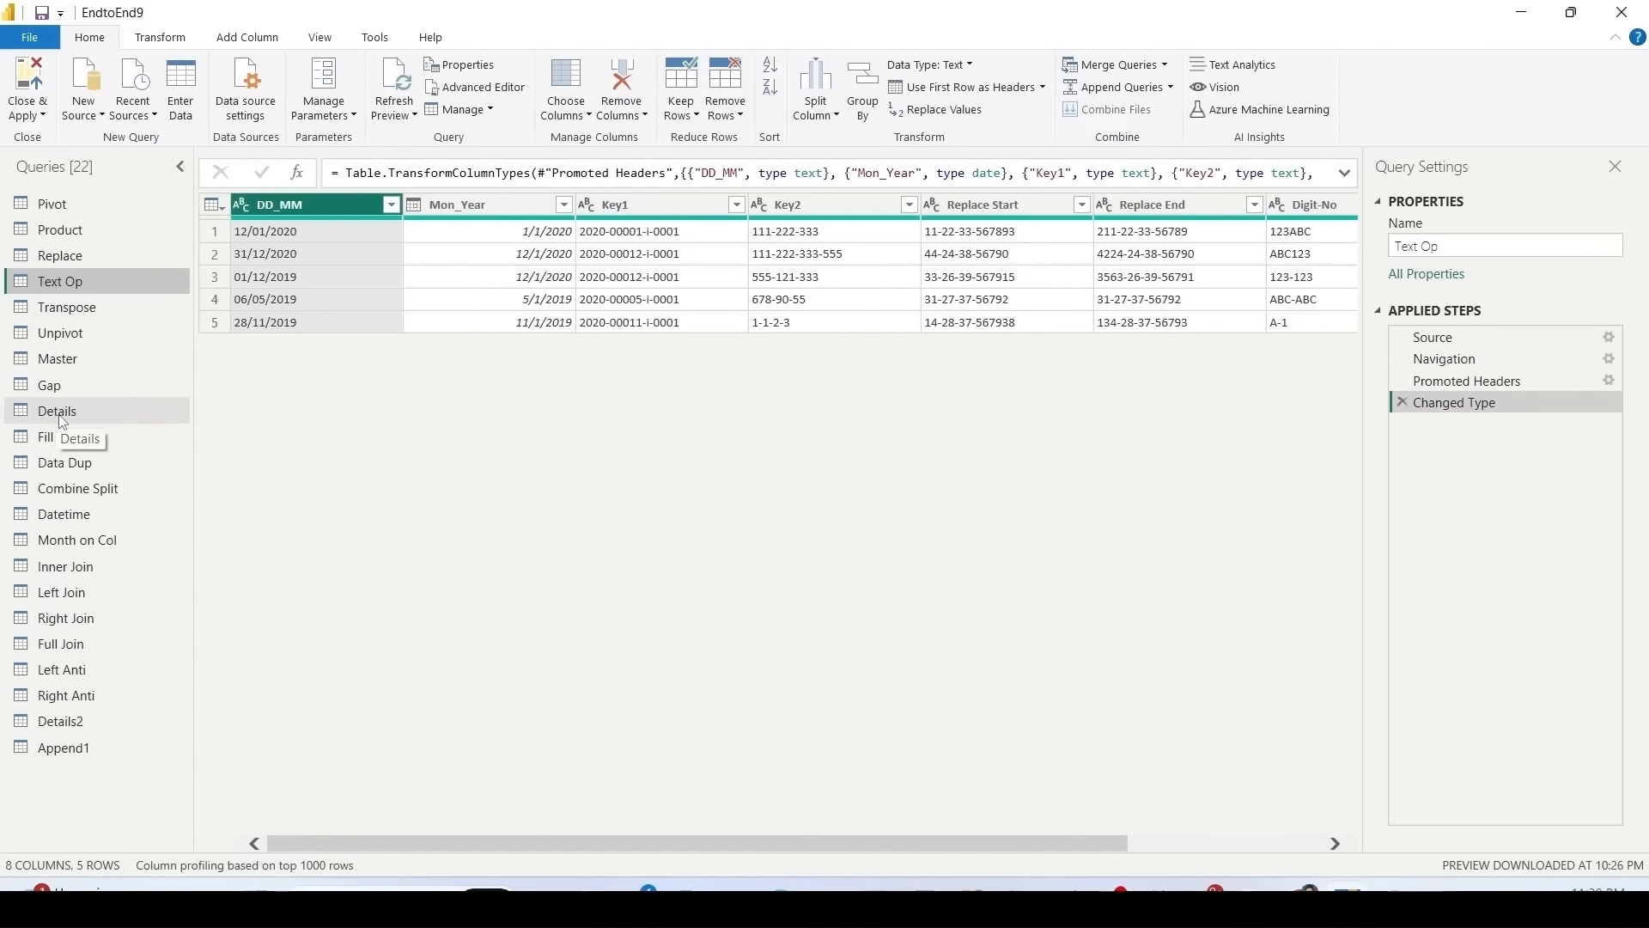
{"action": "left_click", "coordinate": [631, 209]}
{"action": "left_click", "coordinate": [831, 120]}
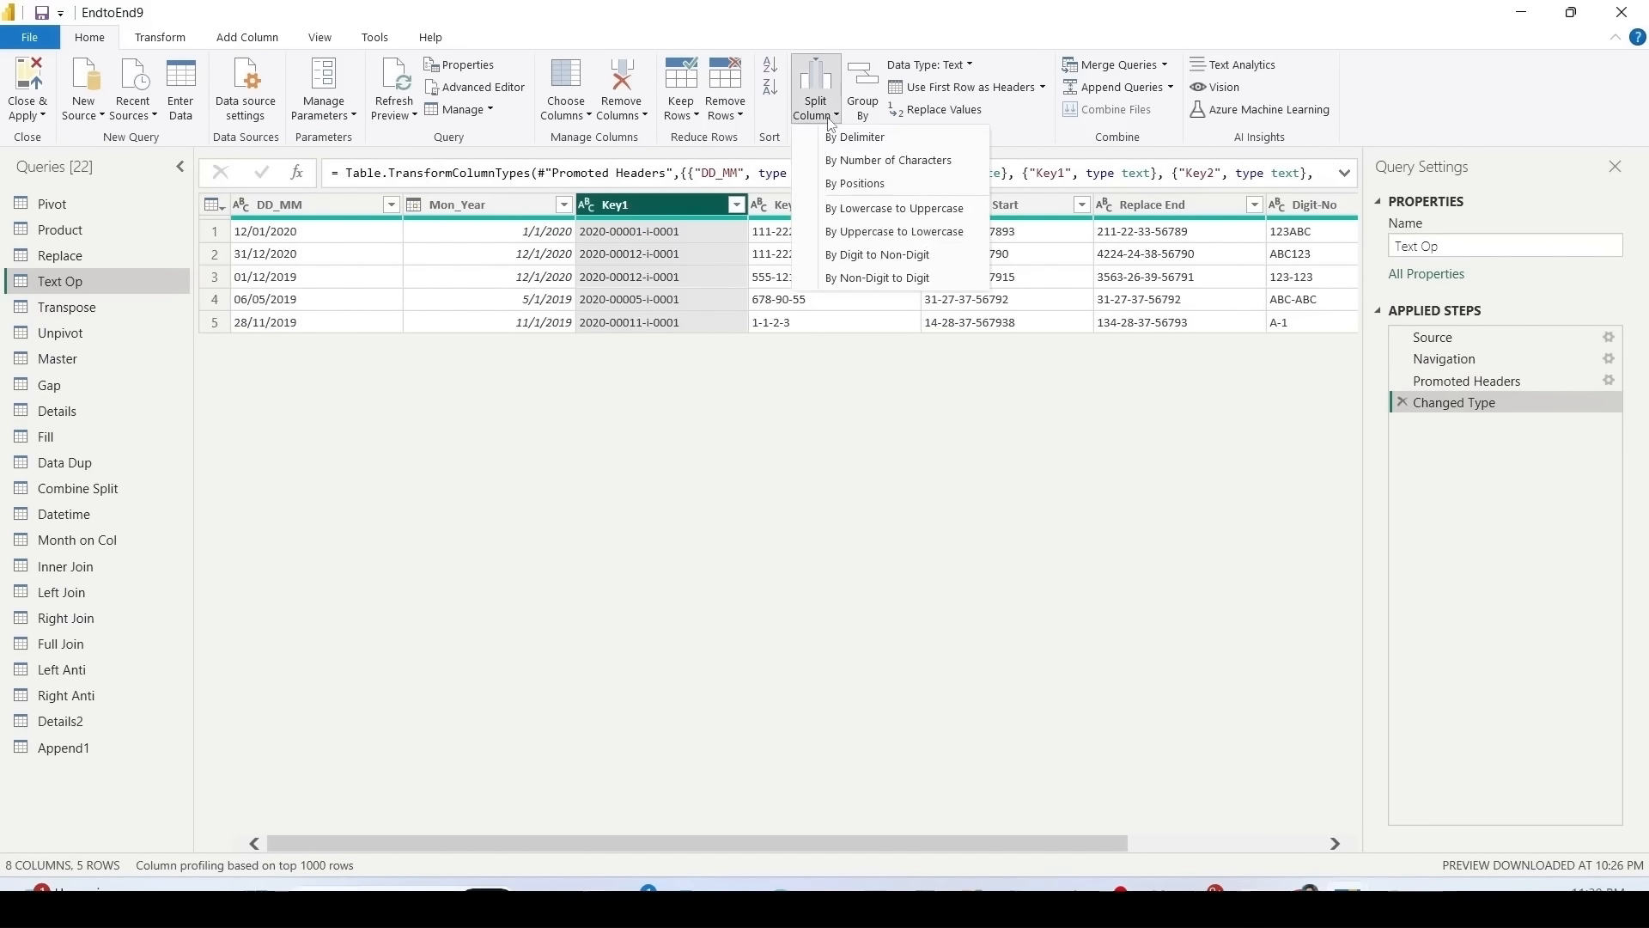
{"action": "left_click", "coordinate": [844, 163]}
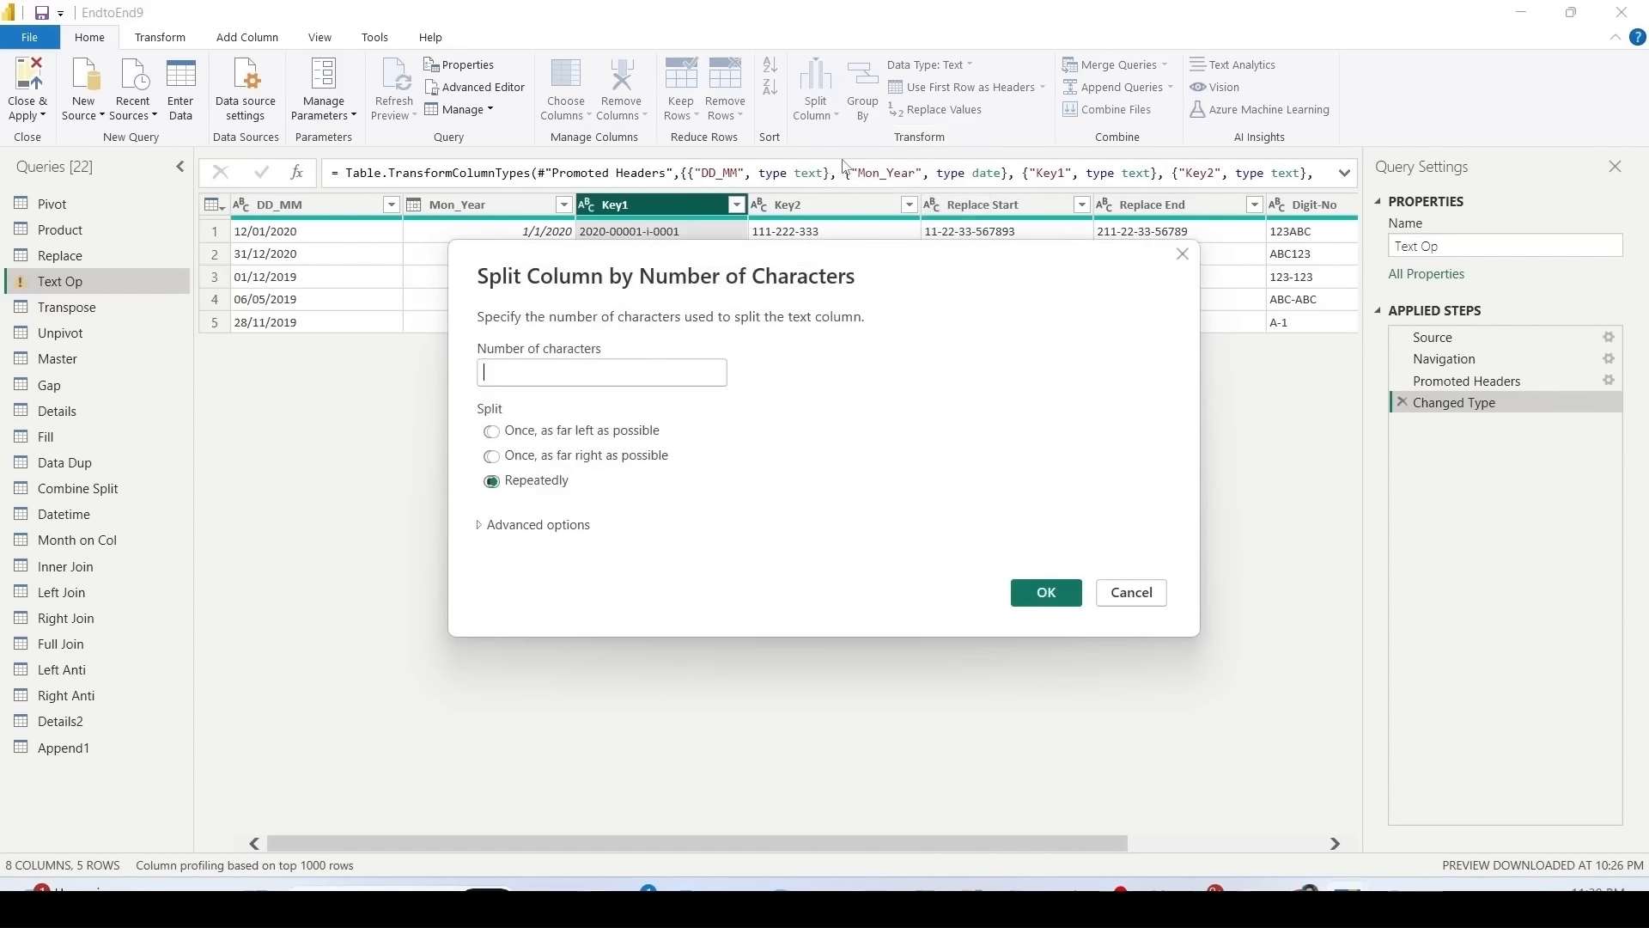
{"action": "left_click", "coordinate": [496, 438]}
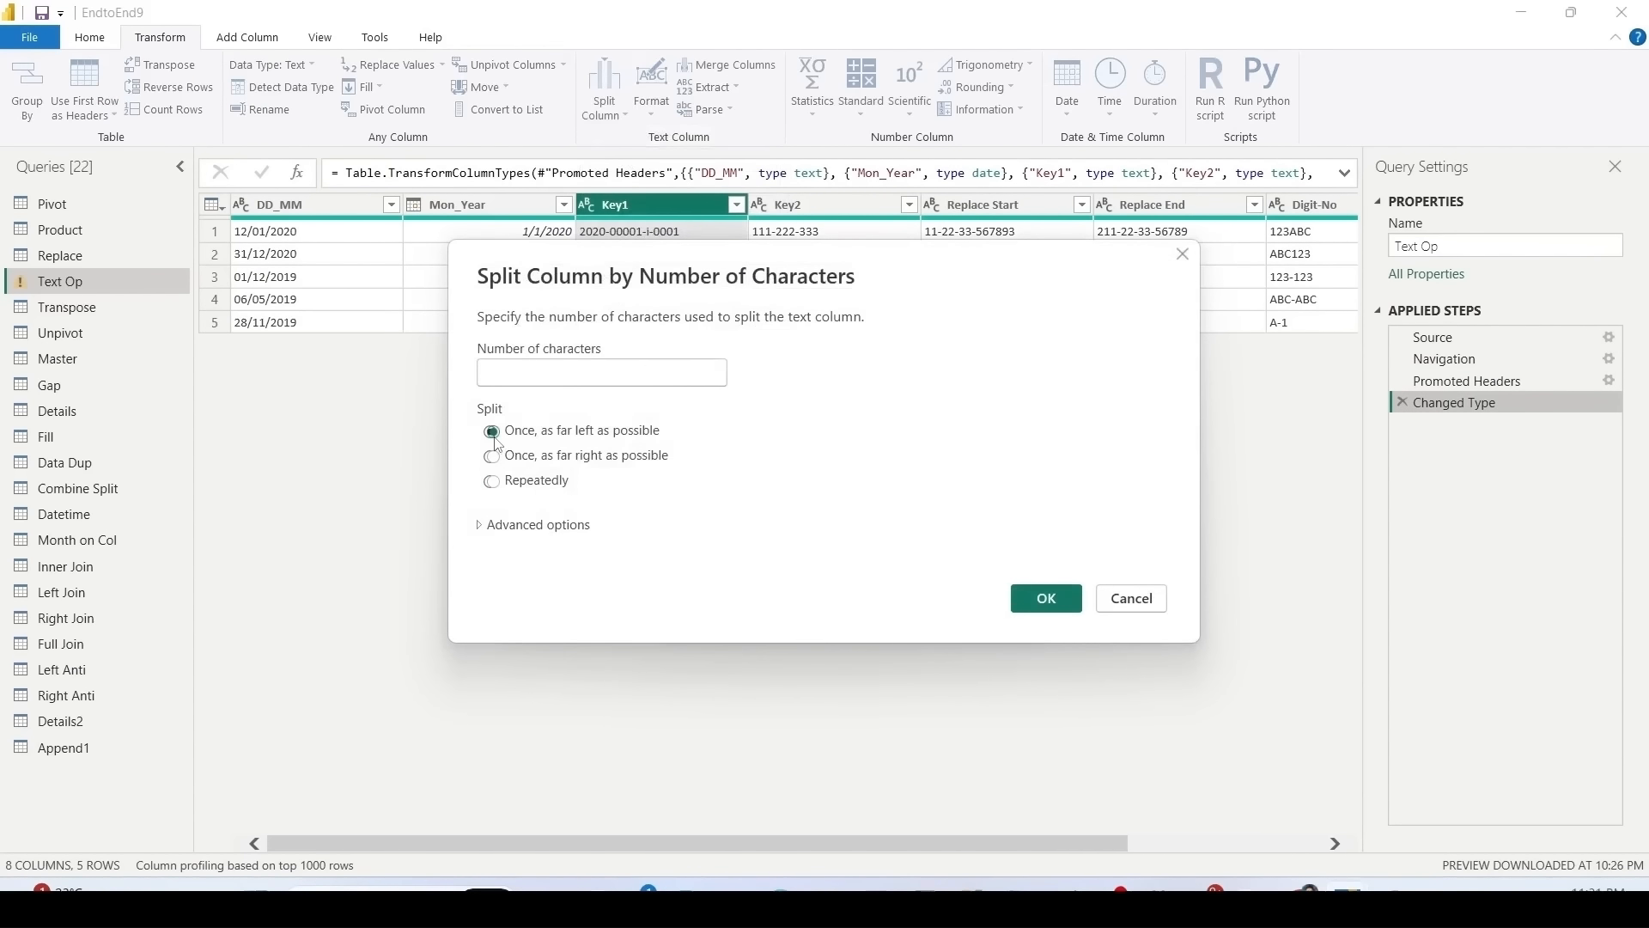
{"action": "left_click", "coordinate": [515, 377]}
{"action": "type", "text": "4"}
{"action": "left_click", "coordinate": [484, 525]}
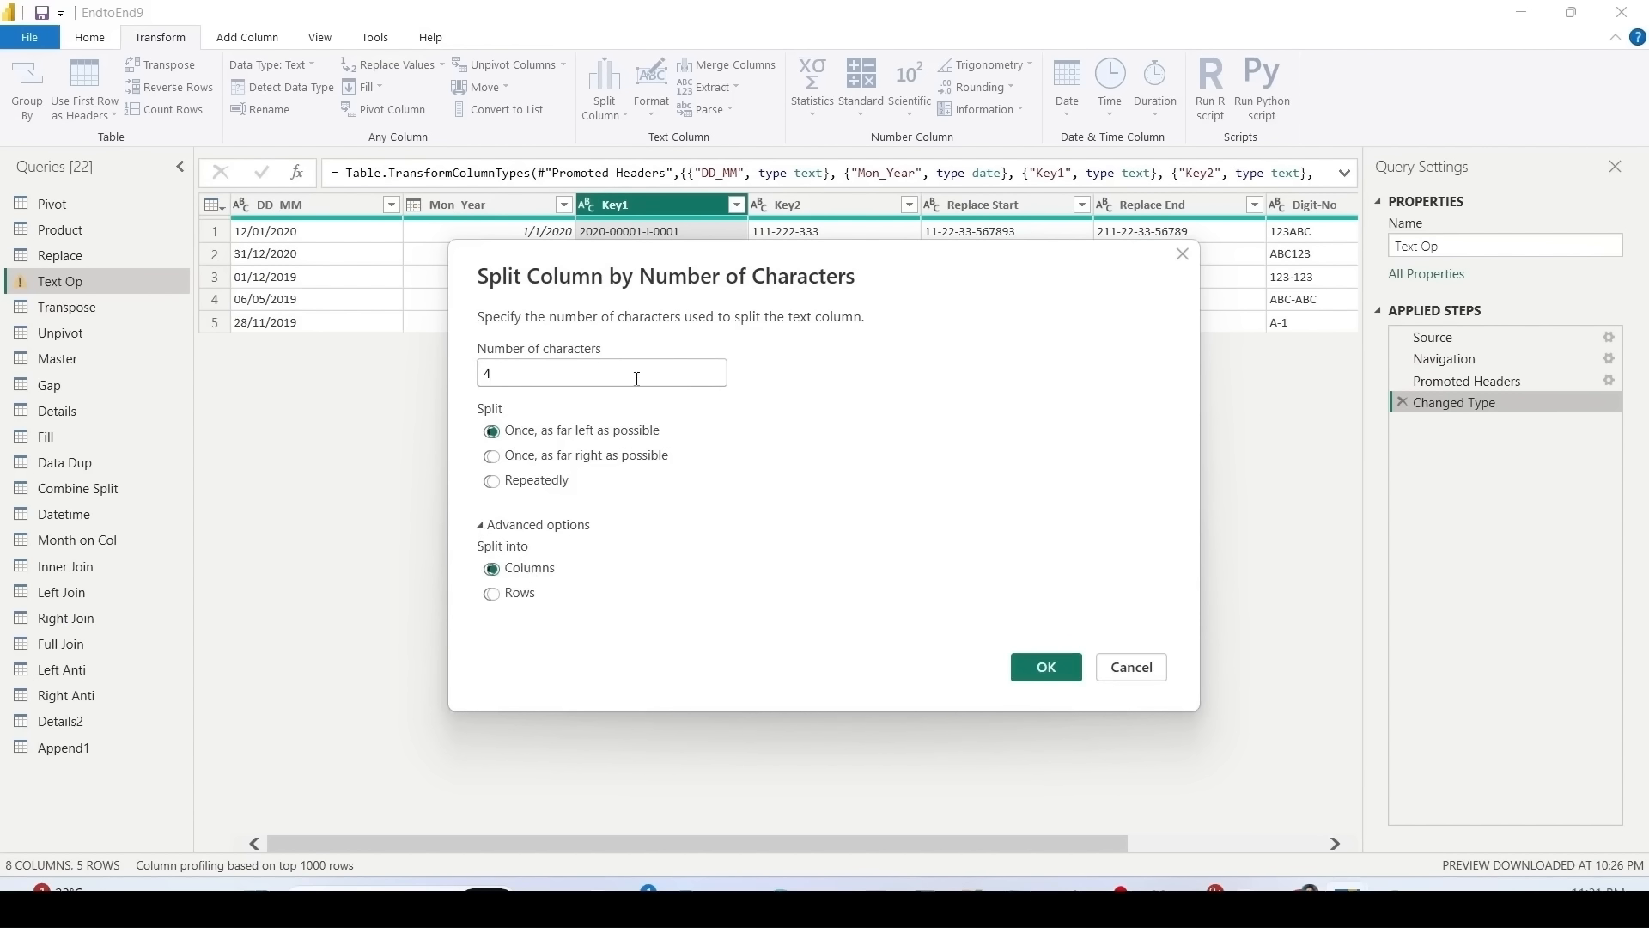
{"action": "left_click", "coordinate": [493, 482]}
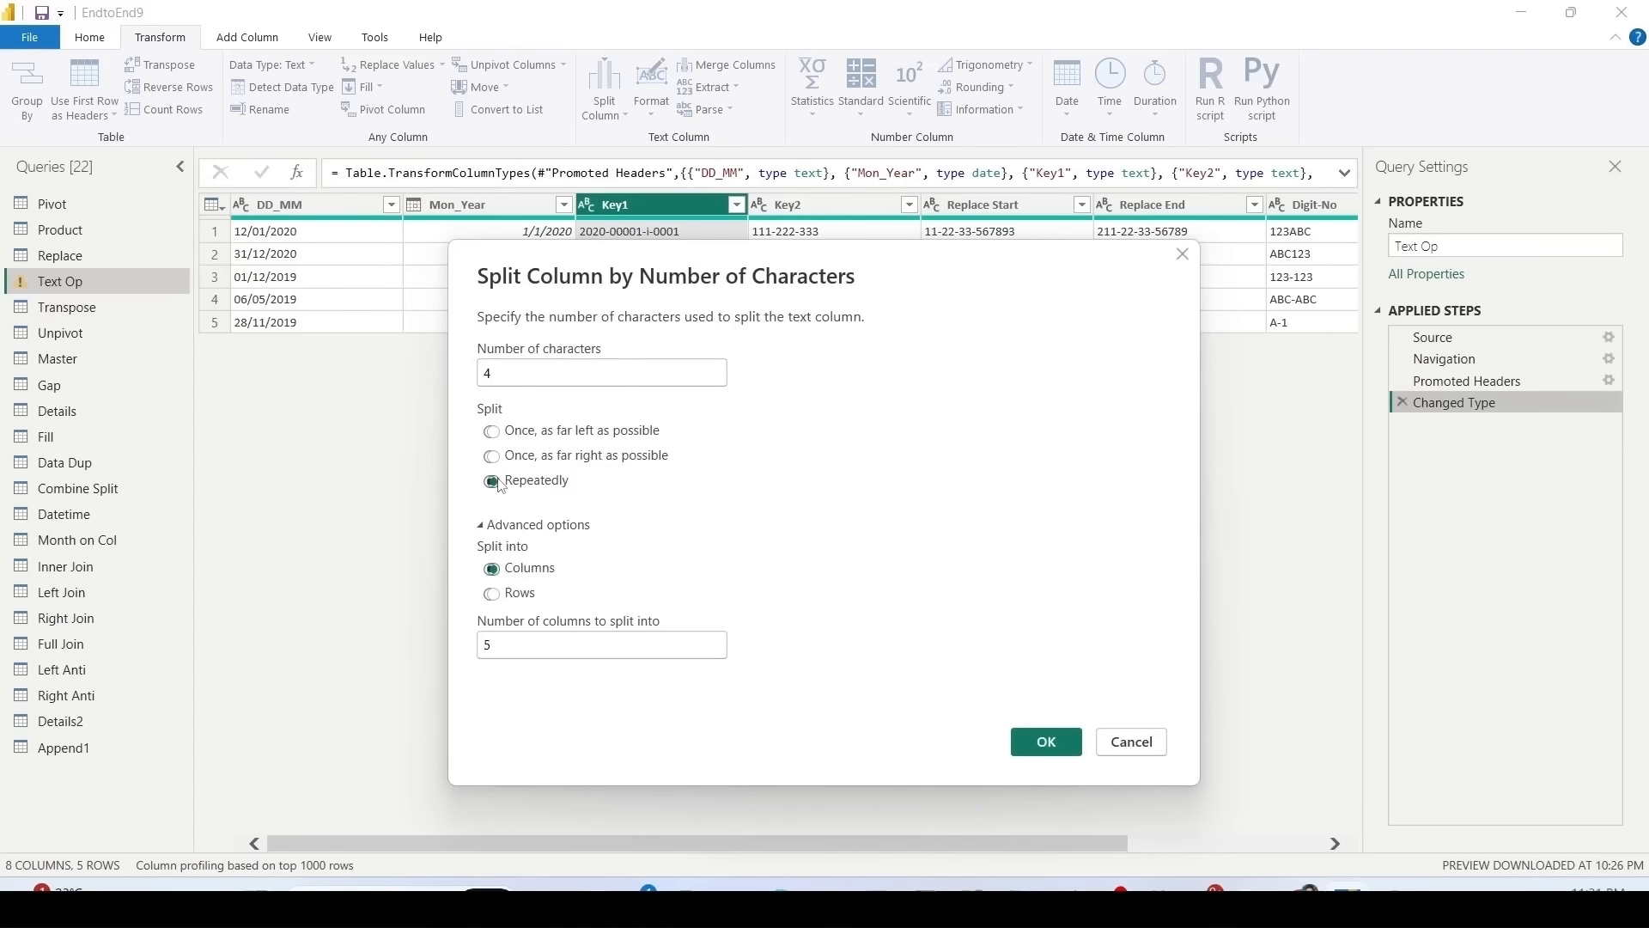
{"action": "left_click", "coordinate": [494, 433]}
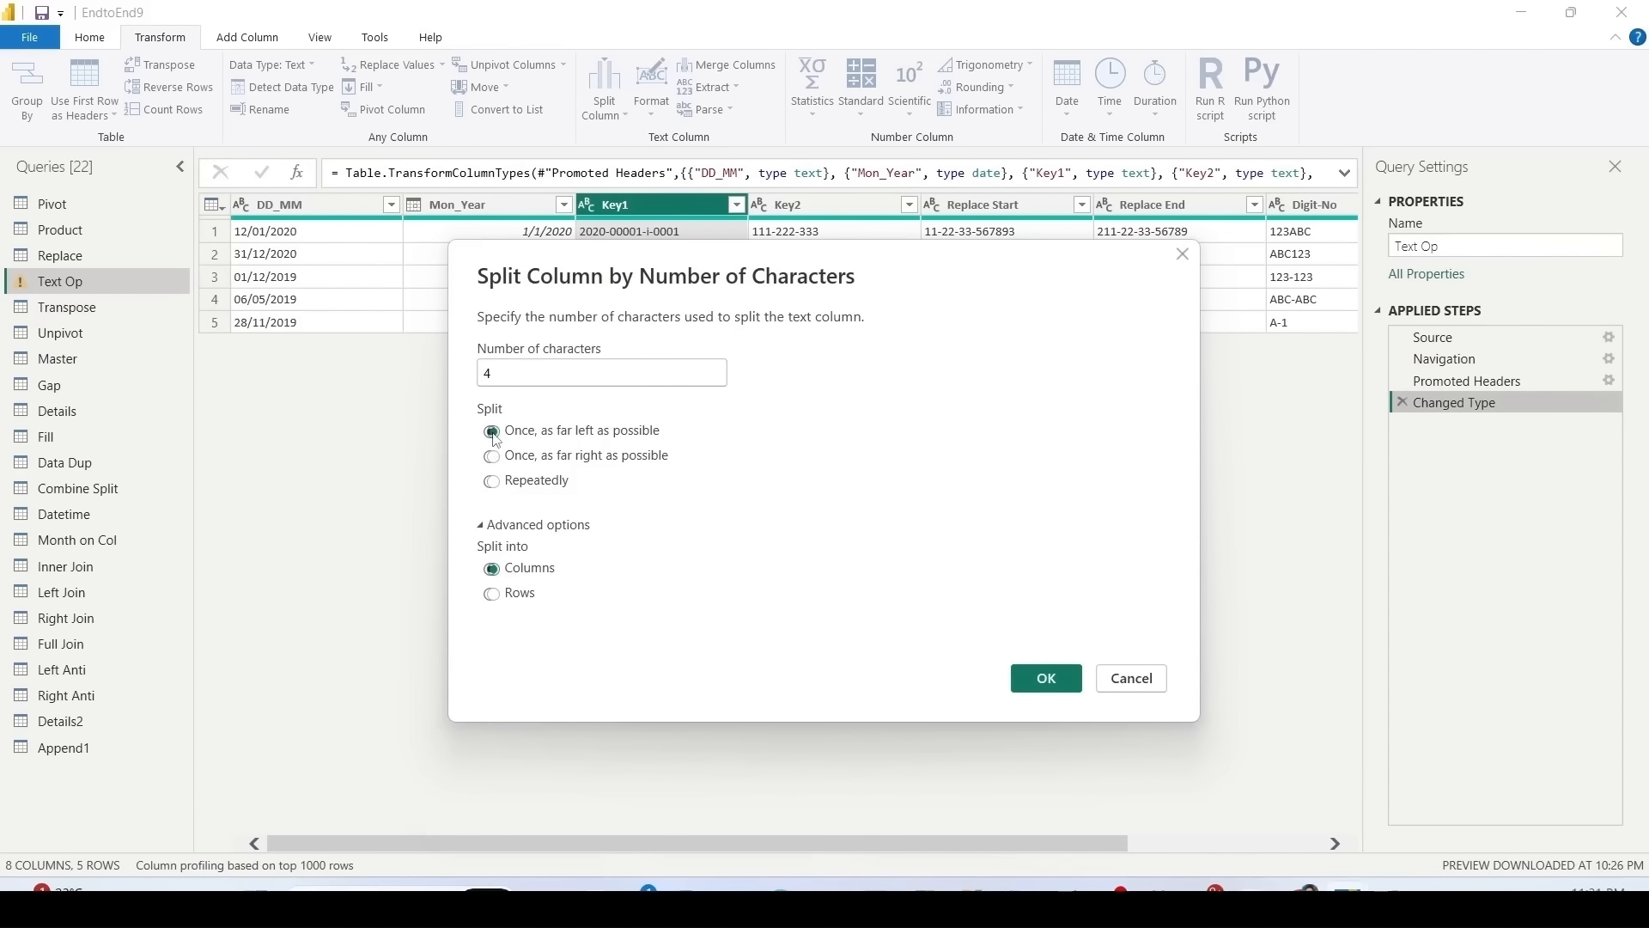
{"action": "left_click", "coordinate": [1035, 681]}
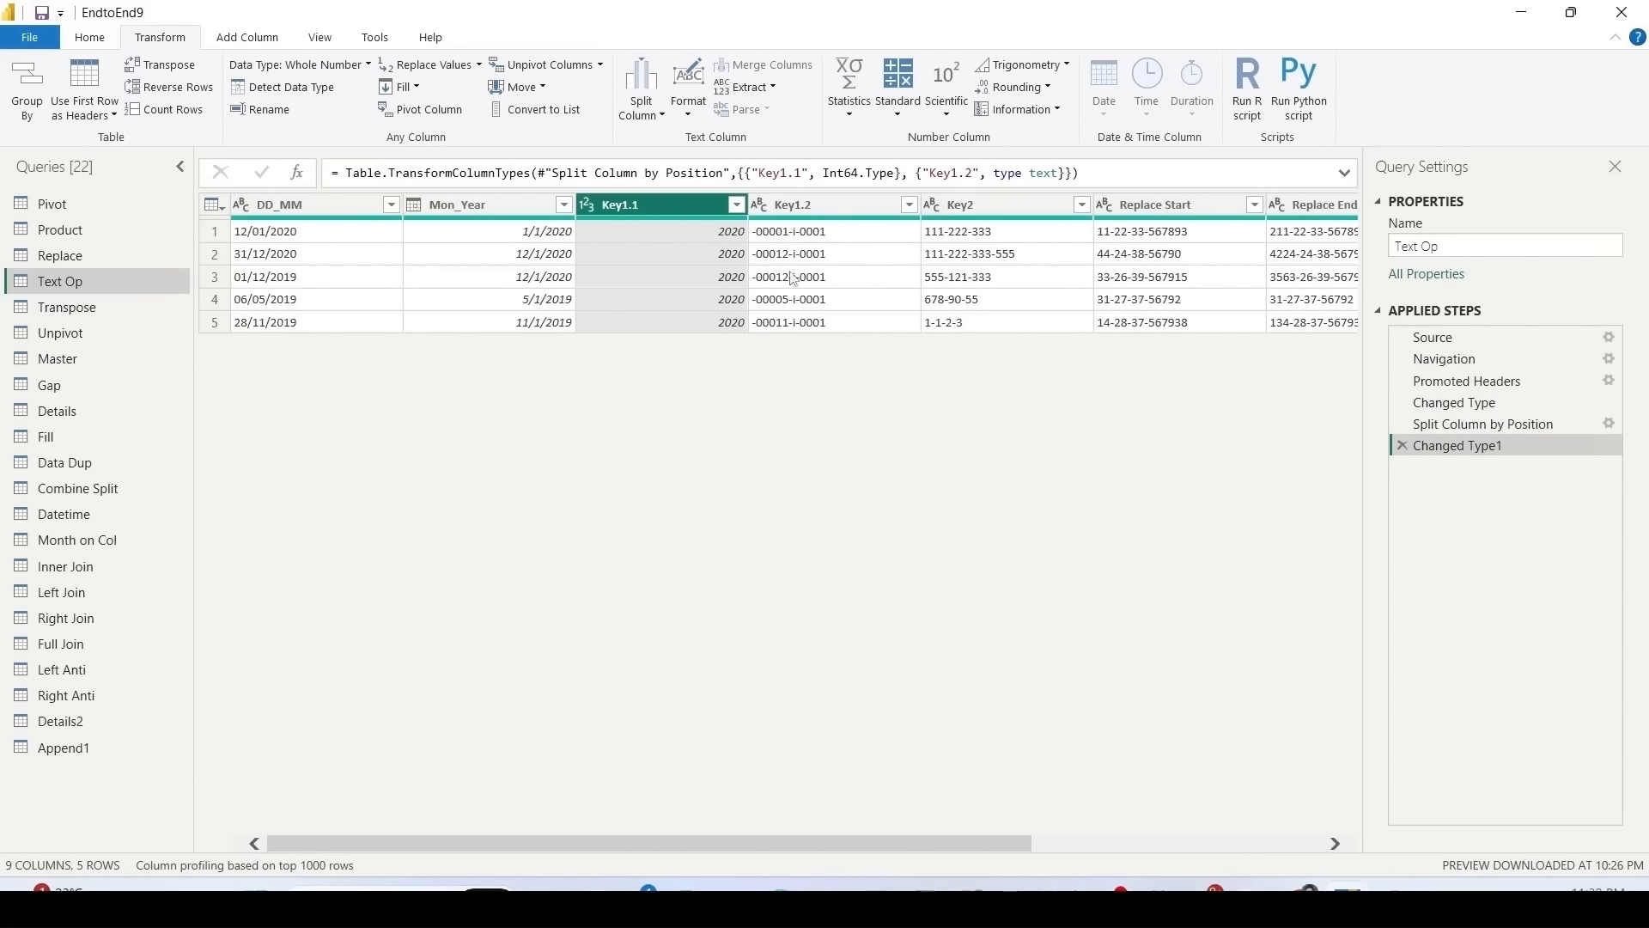
Step: Split the Key1.2 column by positions 0, 6 into columns
{"action": "left_click", "coordinate": [642, 102]}
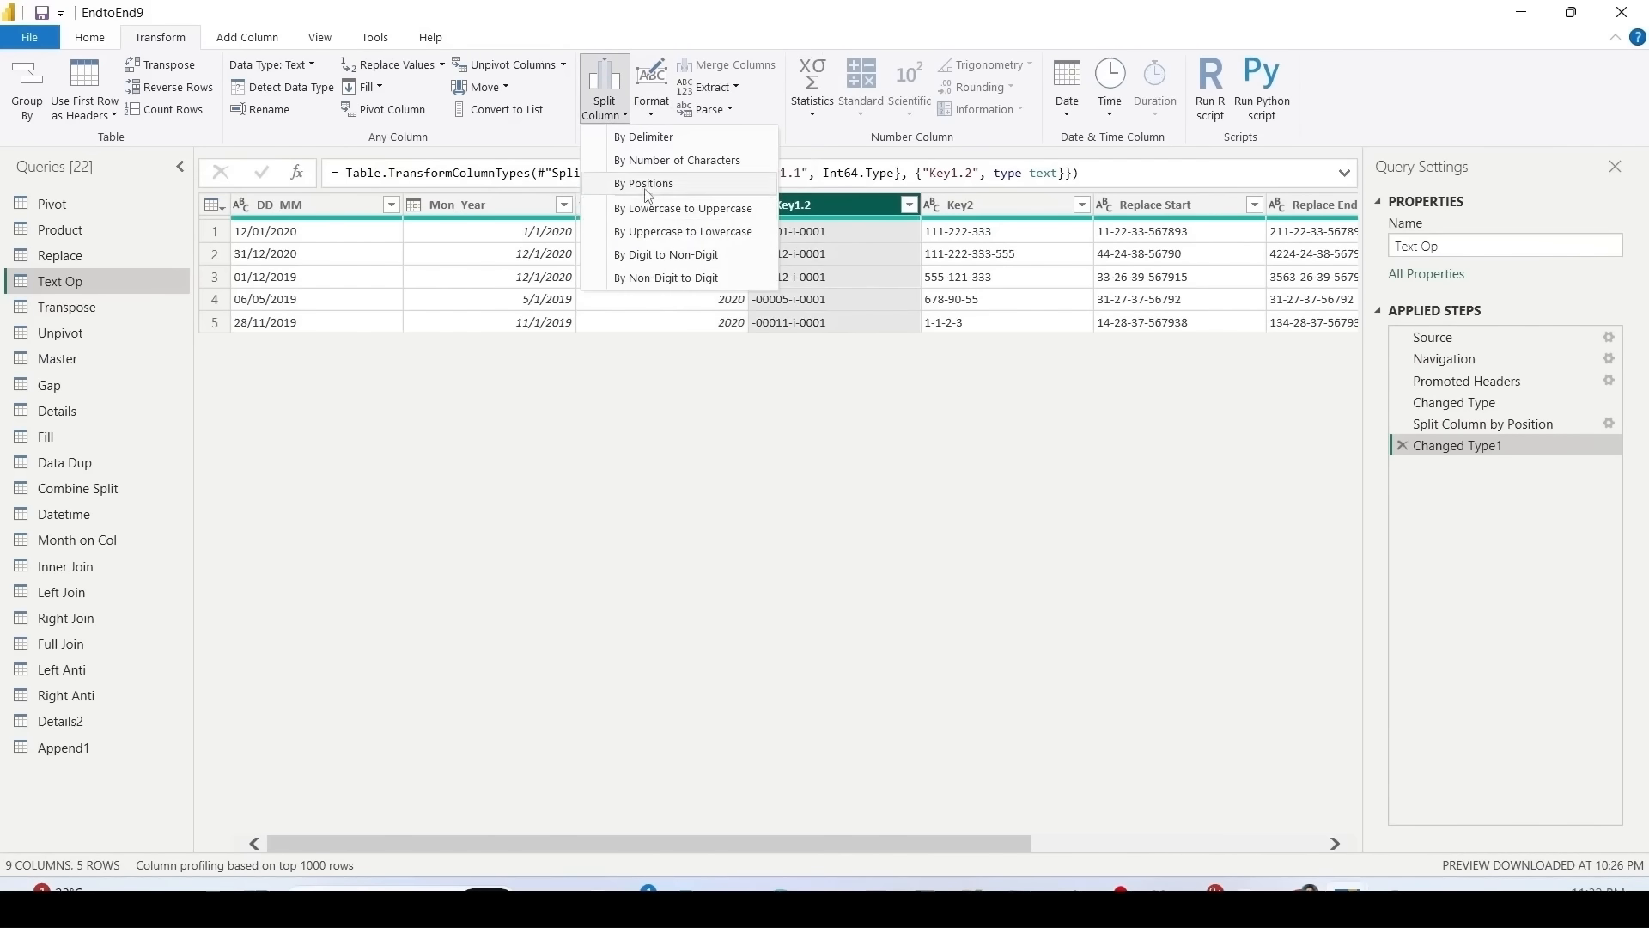
{"action": "left_click", "coordinate": [644, 183]}
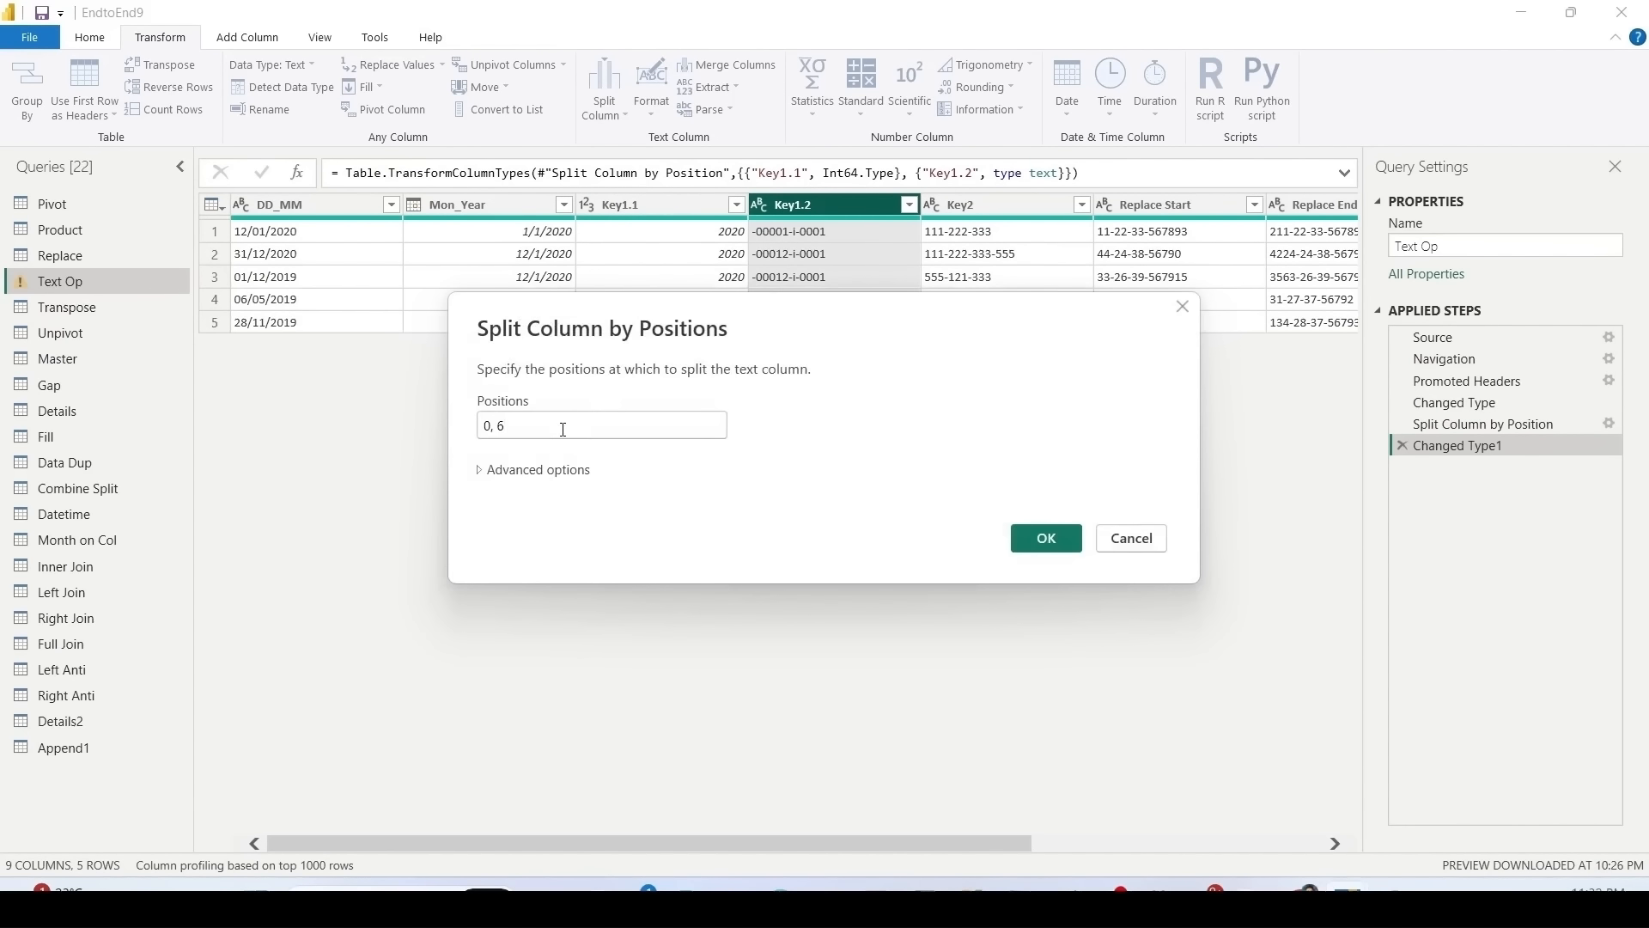
{"action": "left_click", "coordinate": [482, 470]}
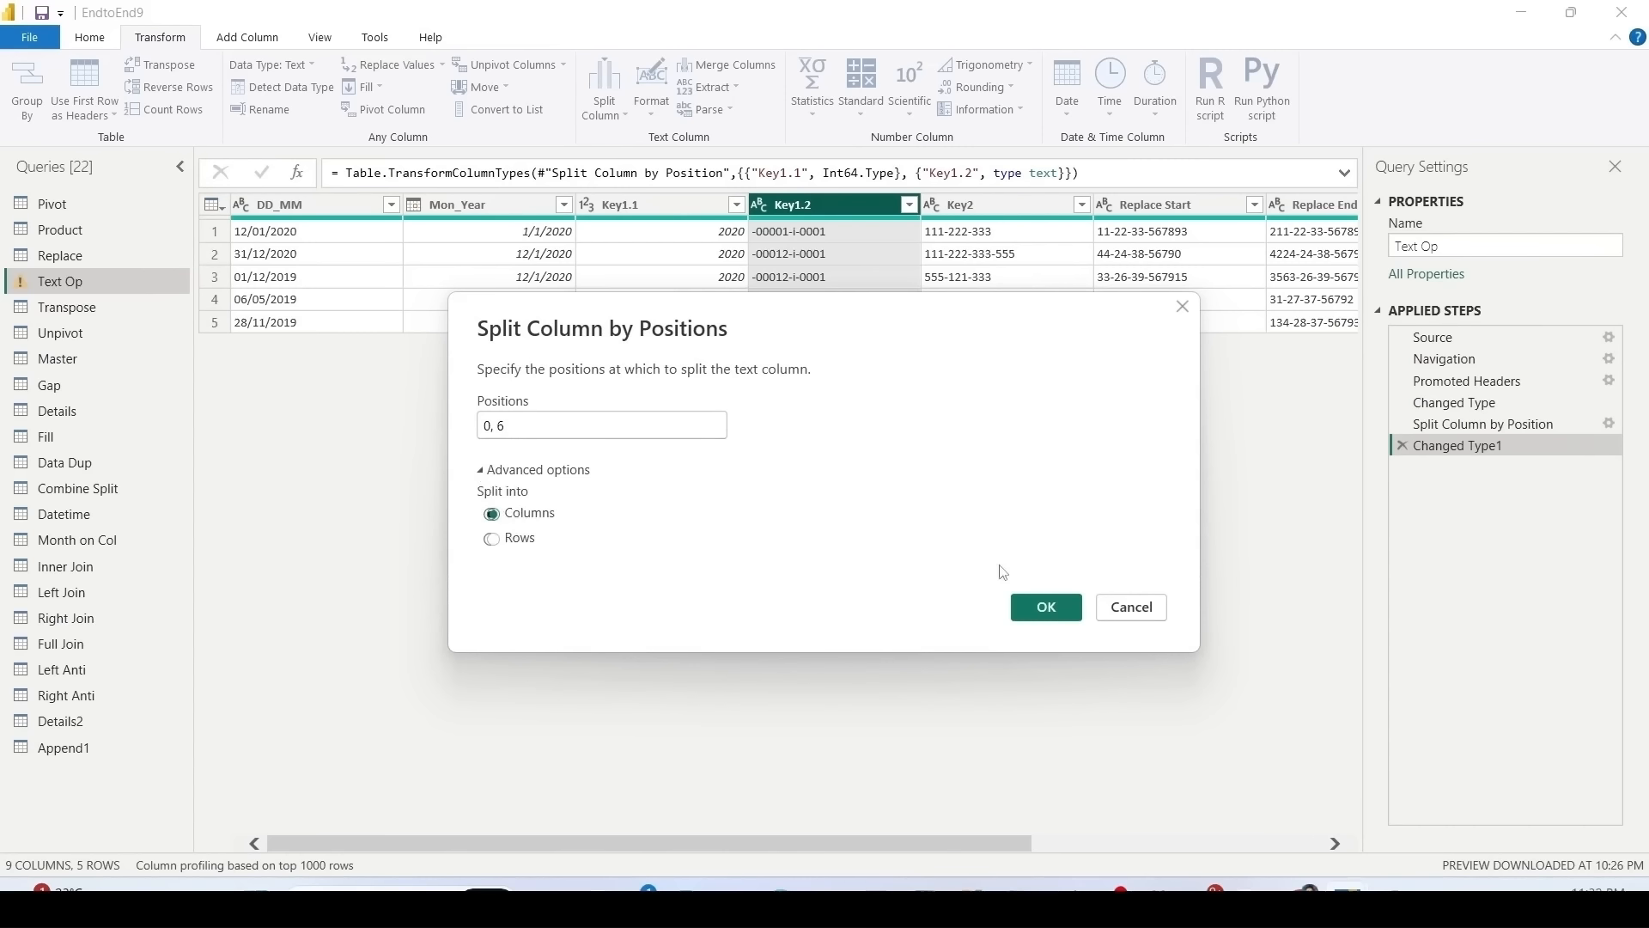
{"action": "left_click", "coordinate": [1045, 609]}
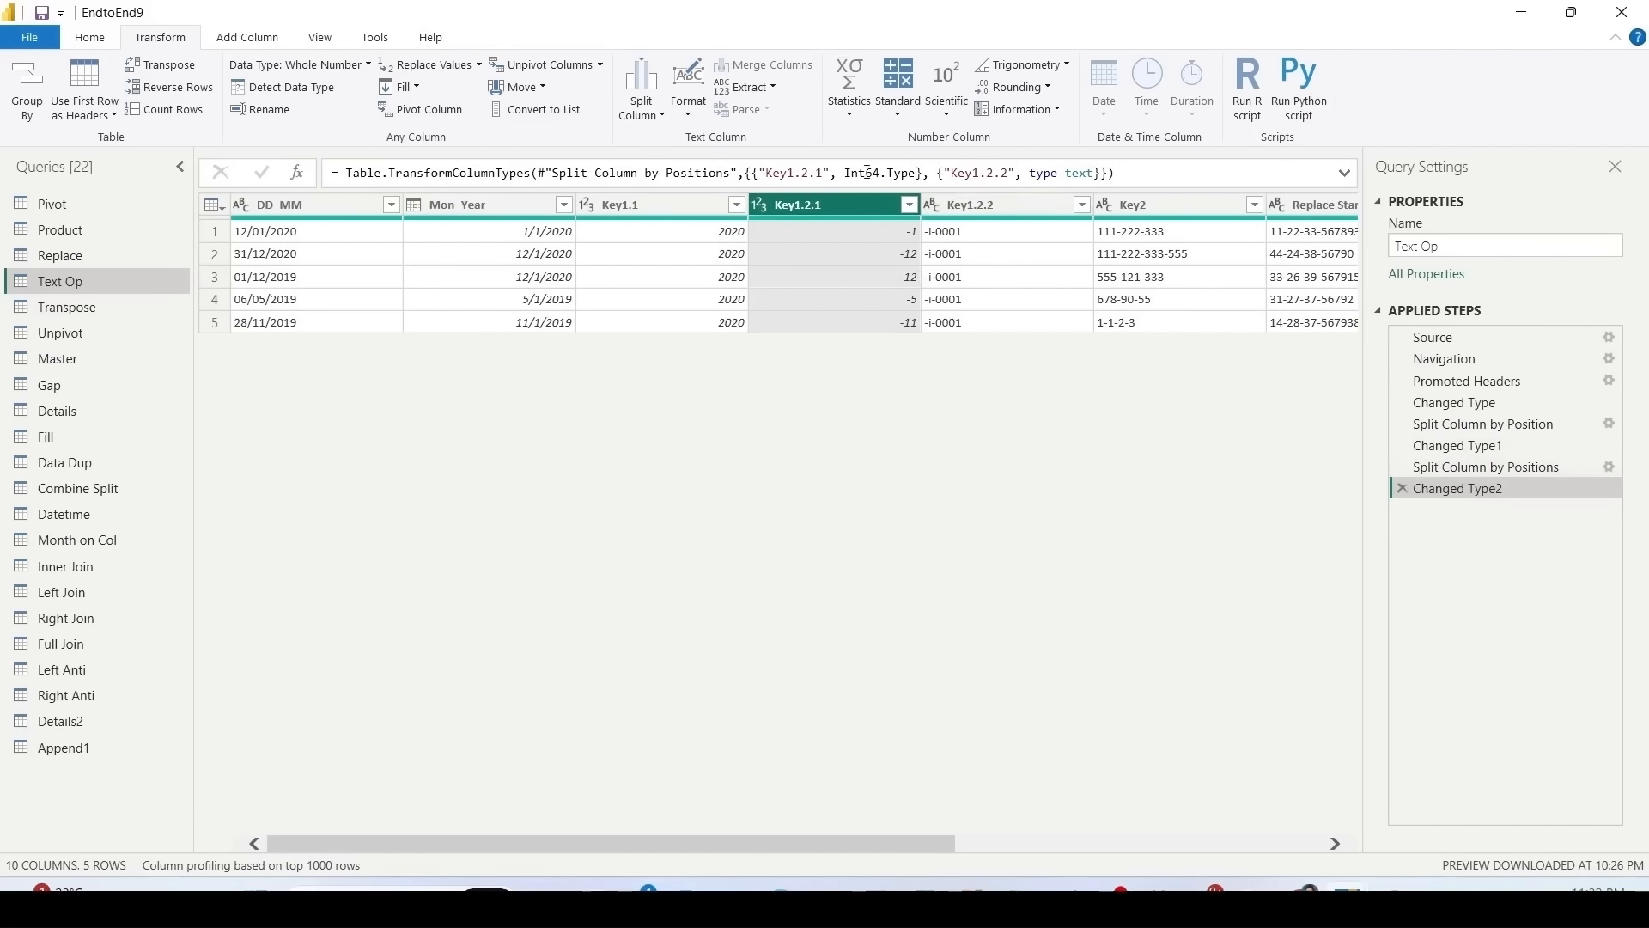
Step: Edit the type-change formula so that the Key1.2.1 column uses "type text"
{"action": "left_click_drag", "start_coordinate": [846, 172], "coordinate": [924, 173]}
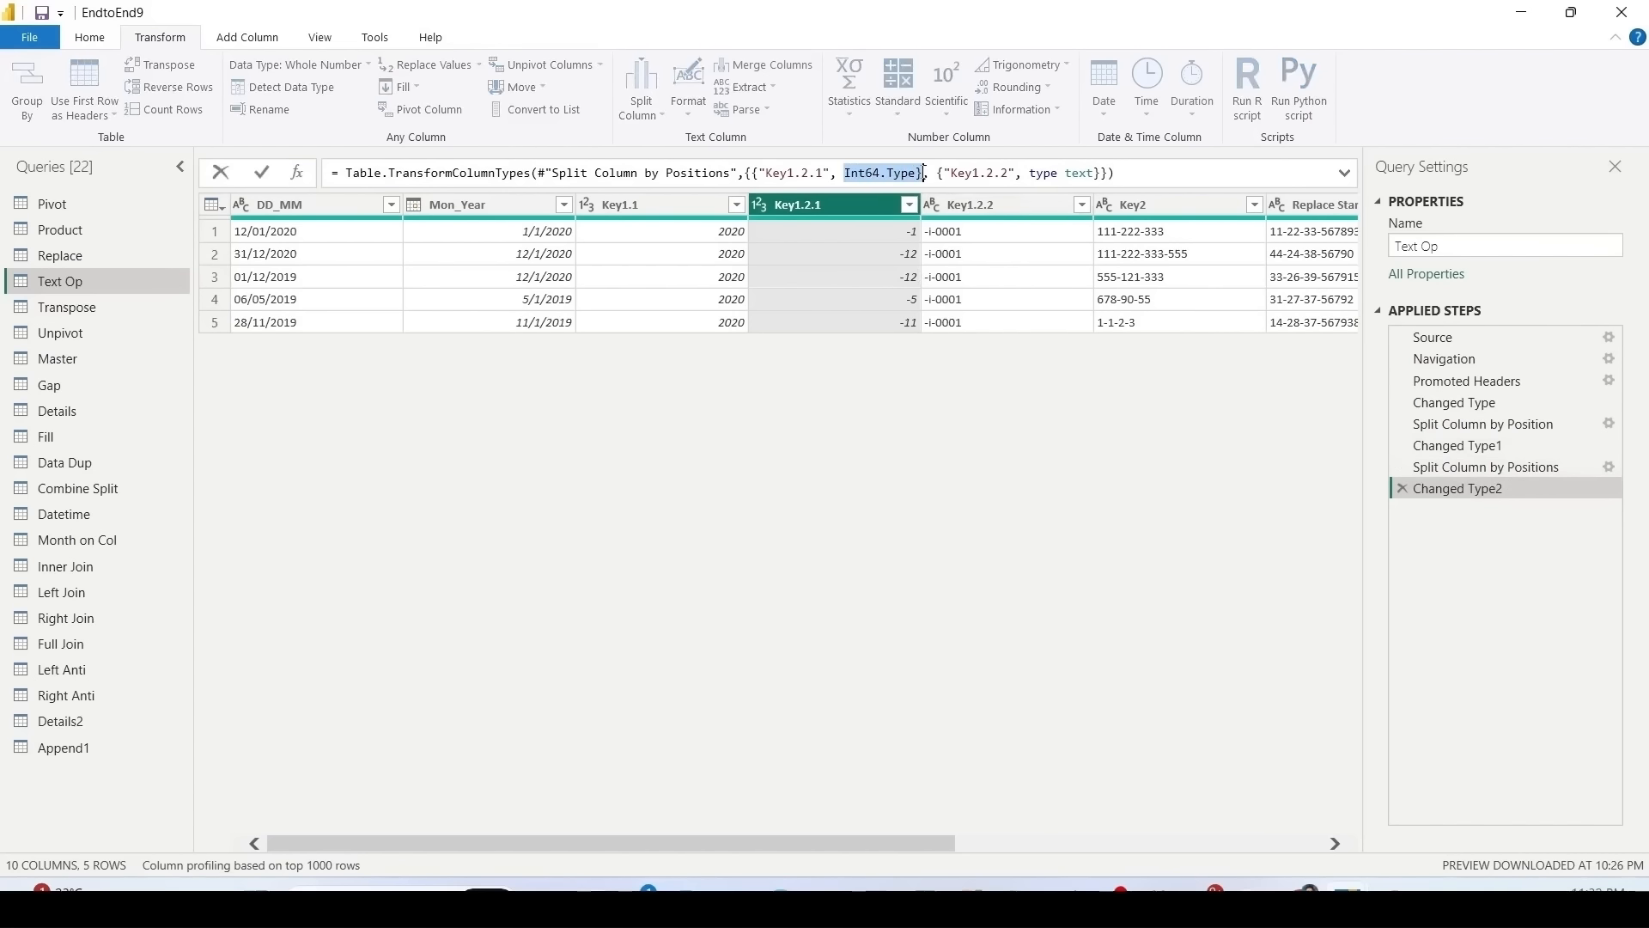
{"action": "left_click_drag", "start_coordinate": [1028, 172], "coordinate": [1091, 173]}
{"action": "type", "text": "type text"}
{"action": "key", "text": "Return"}
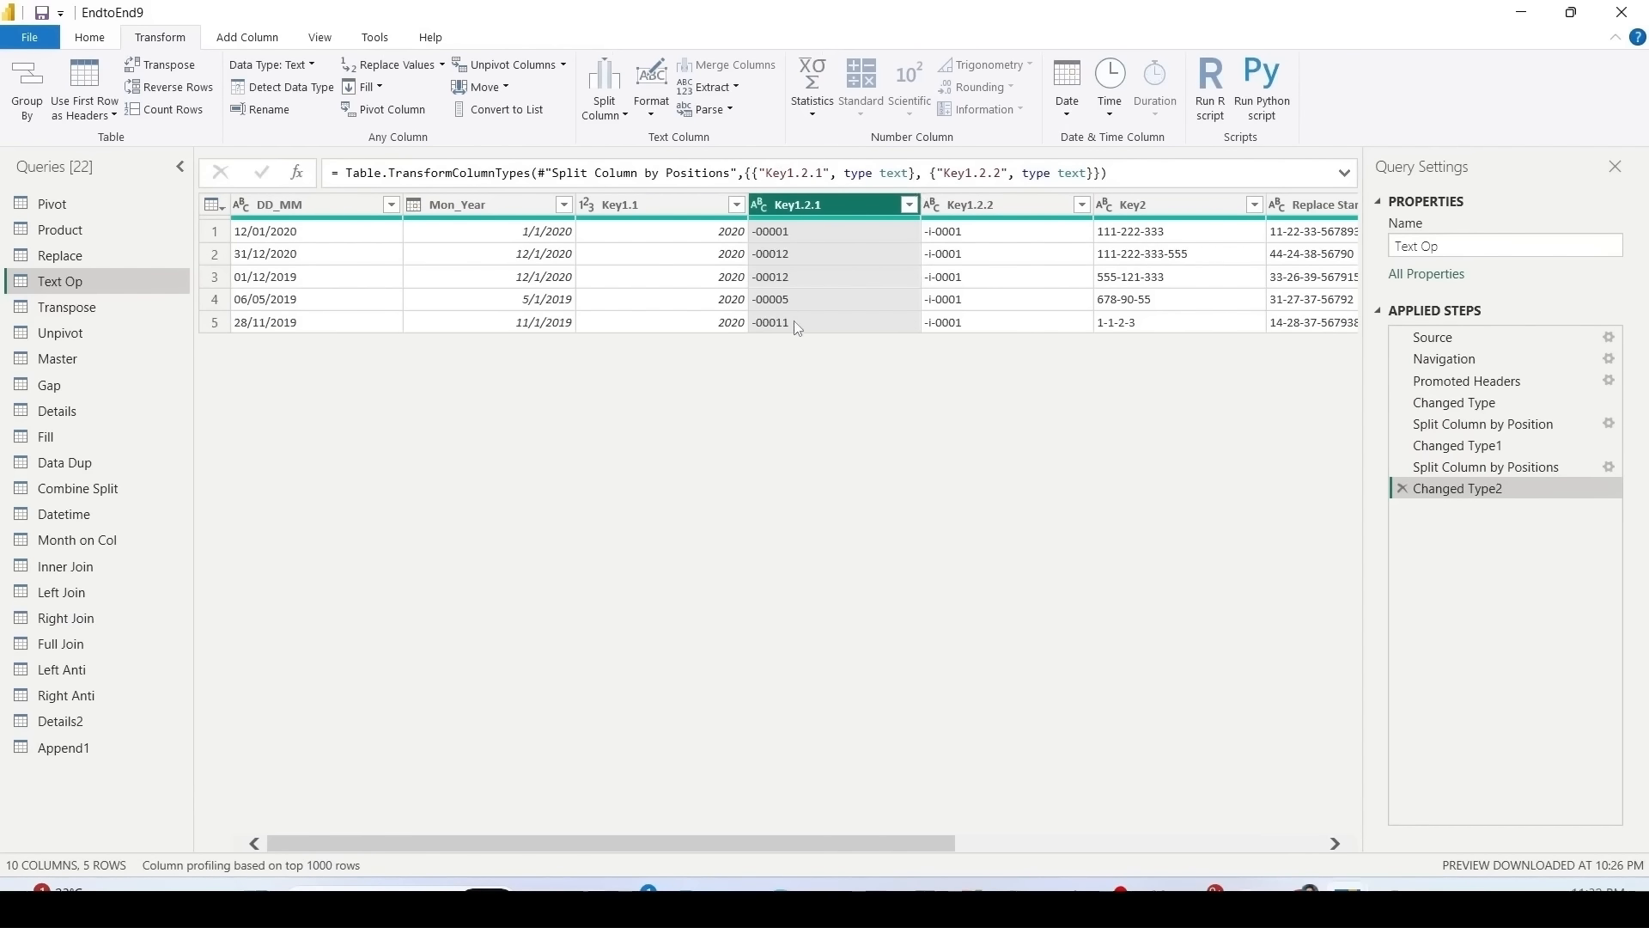
Step: Split the Upperlower column at each lowercase-to-uppercase transition
{"action": "left_click_drag", "start_coordinate": [814, 836], "coordinate": [1249, 860]}
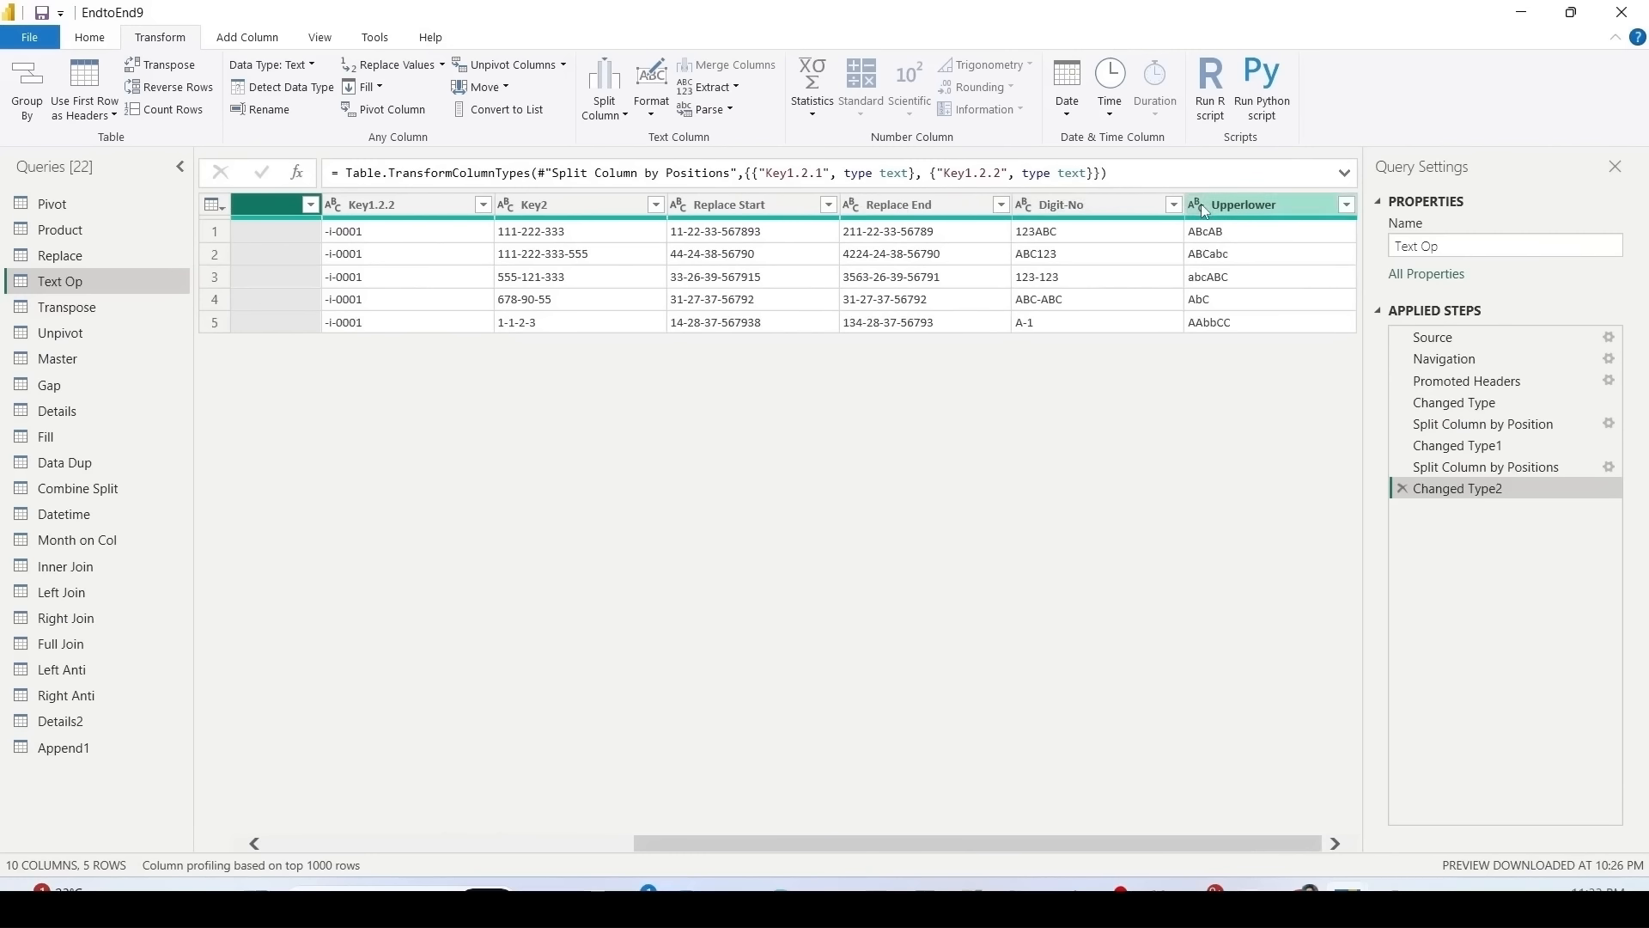
{"action": "left_click", "coordinate": [1247, 213]}
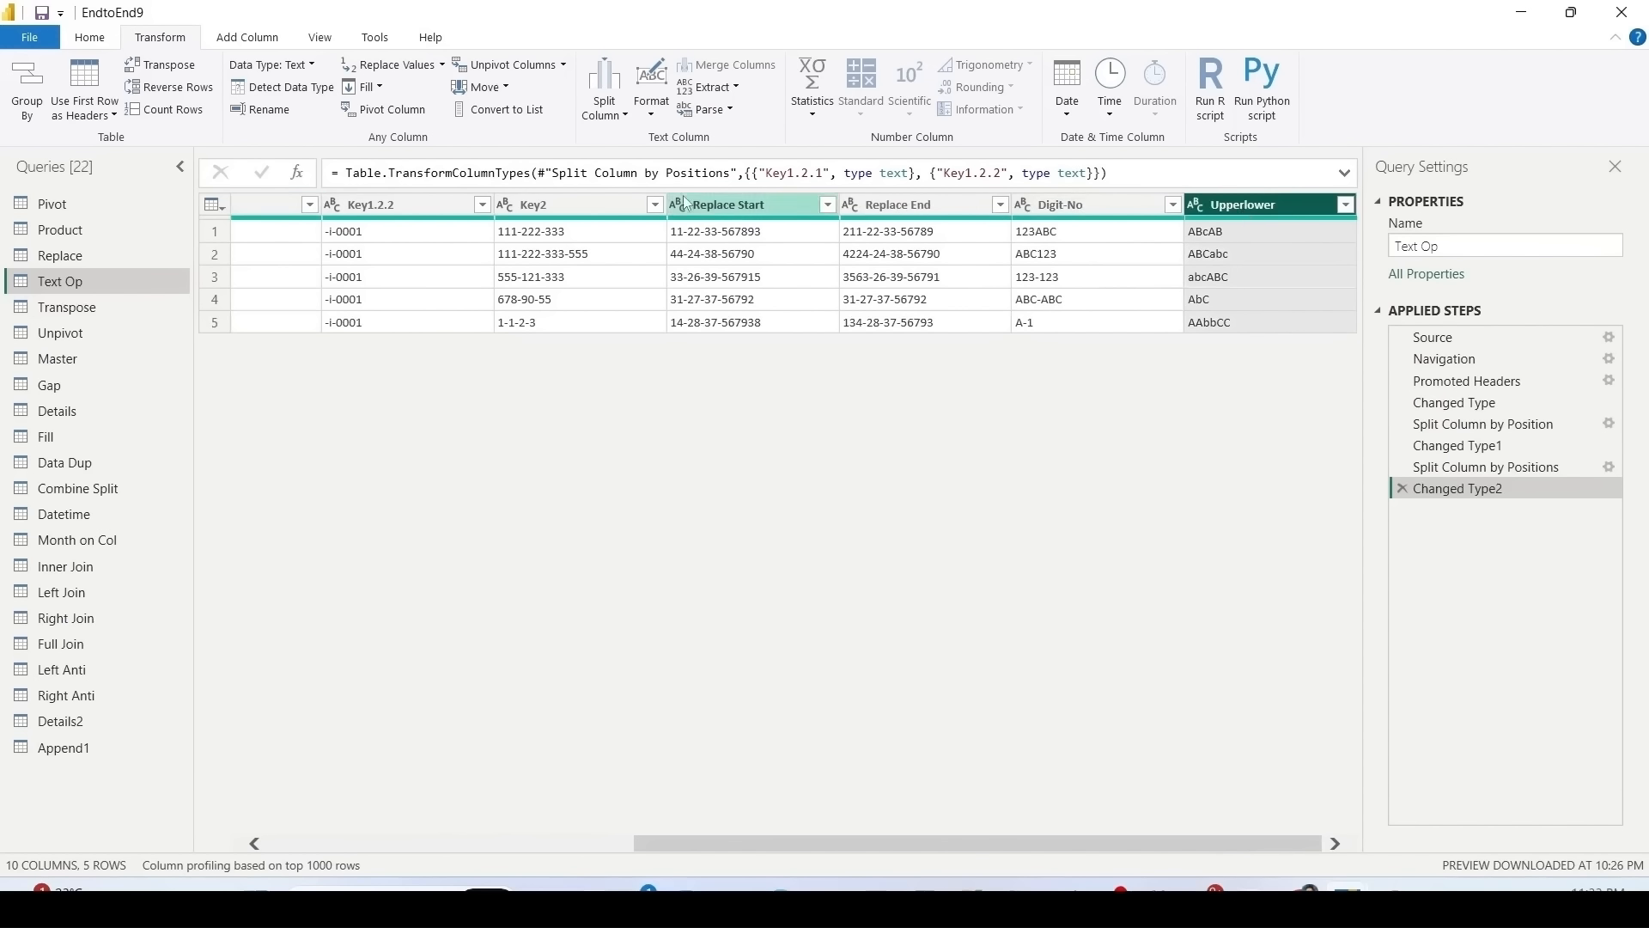
{"action": "left_click", "coordinate": [606, 98]}
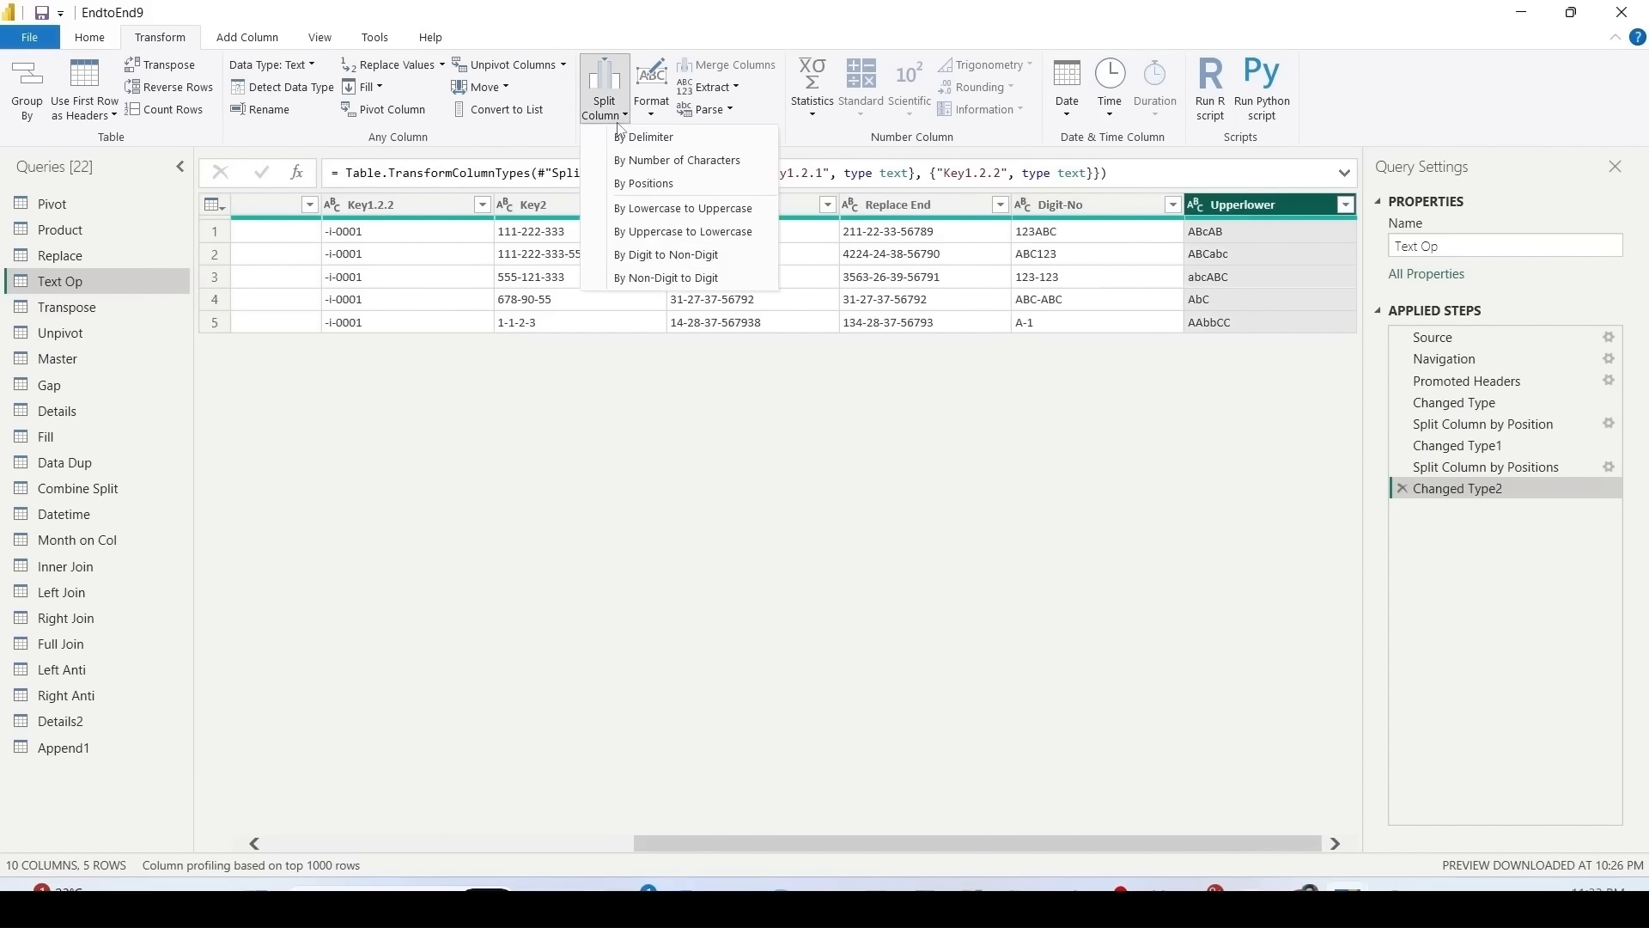
{"action": "left_click", "coordinate": [640, 210]}
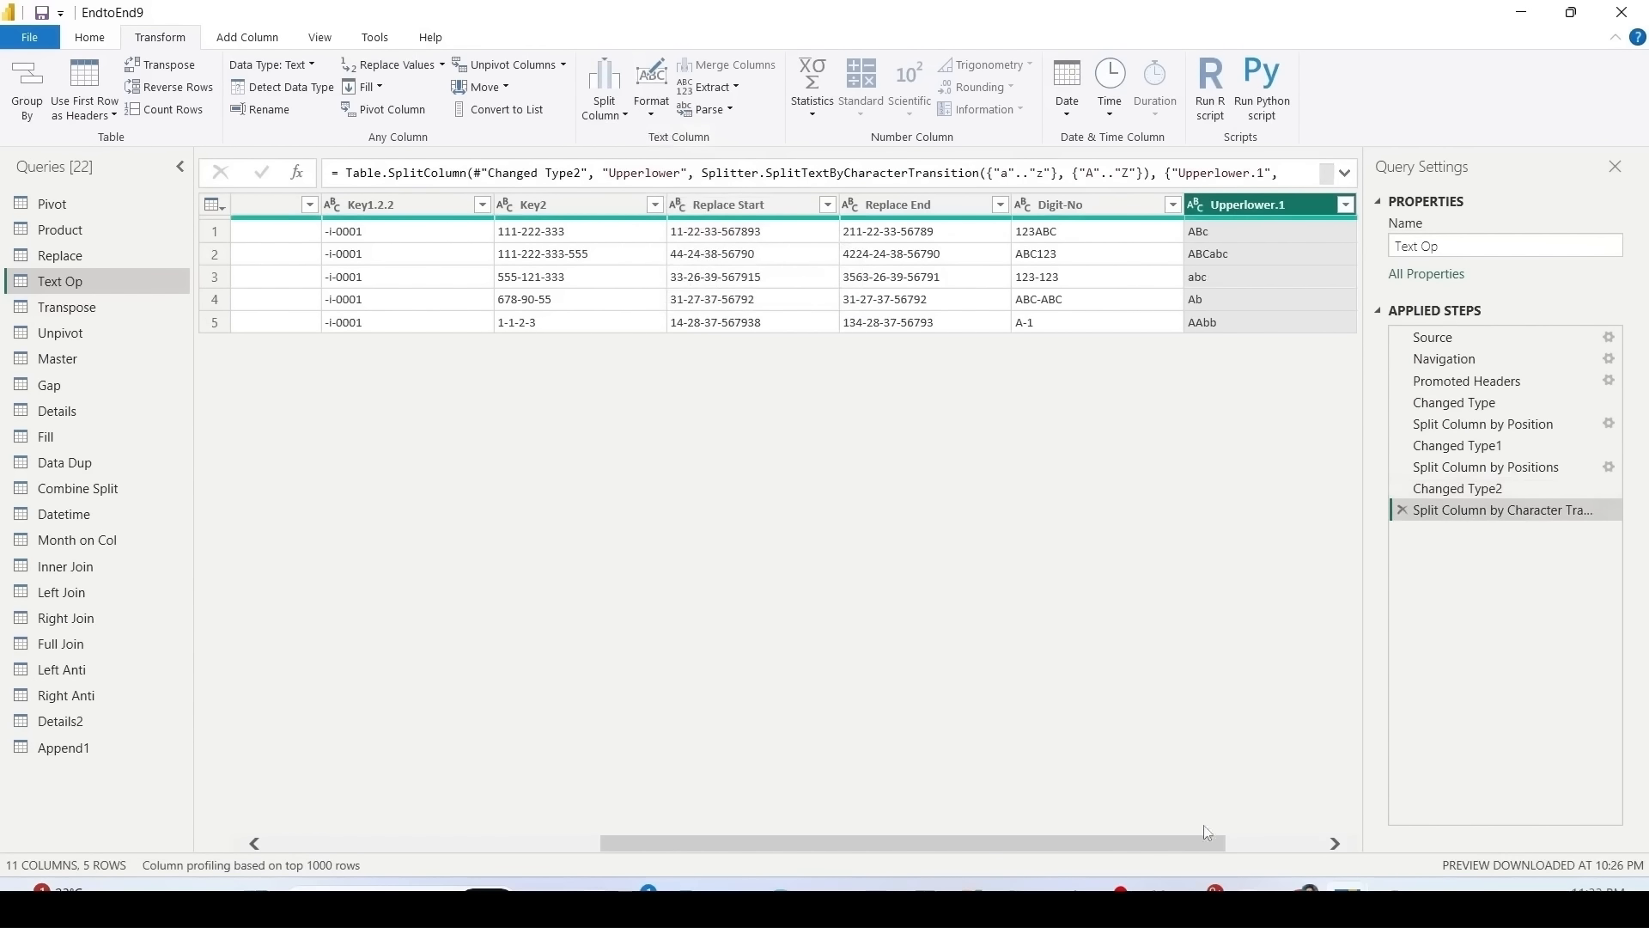
{"action": "left_click_drag", "start_coordinate": [1158, 839], "coordinate": [1255, 842]}
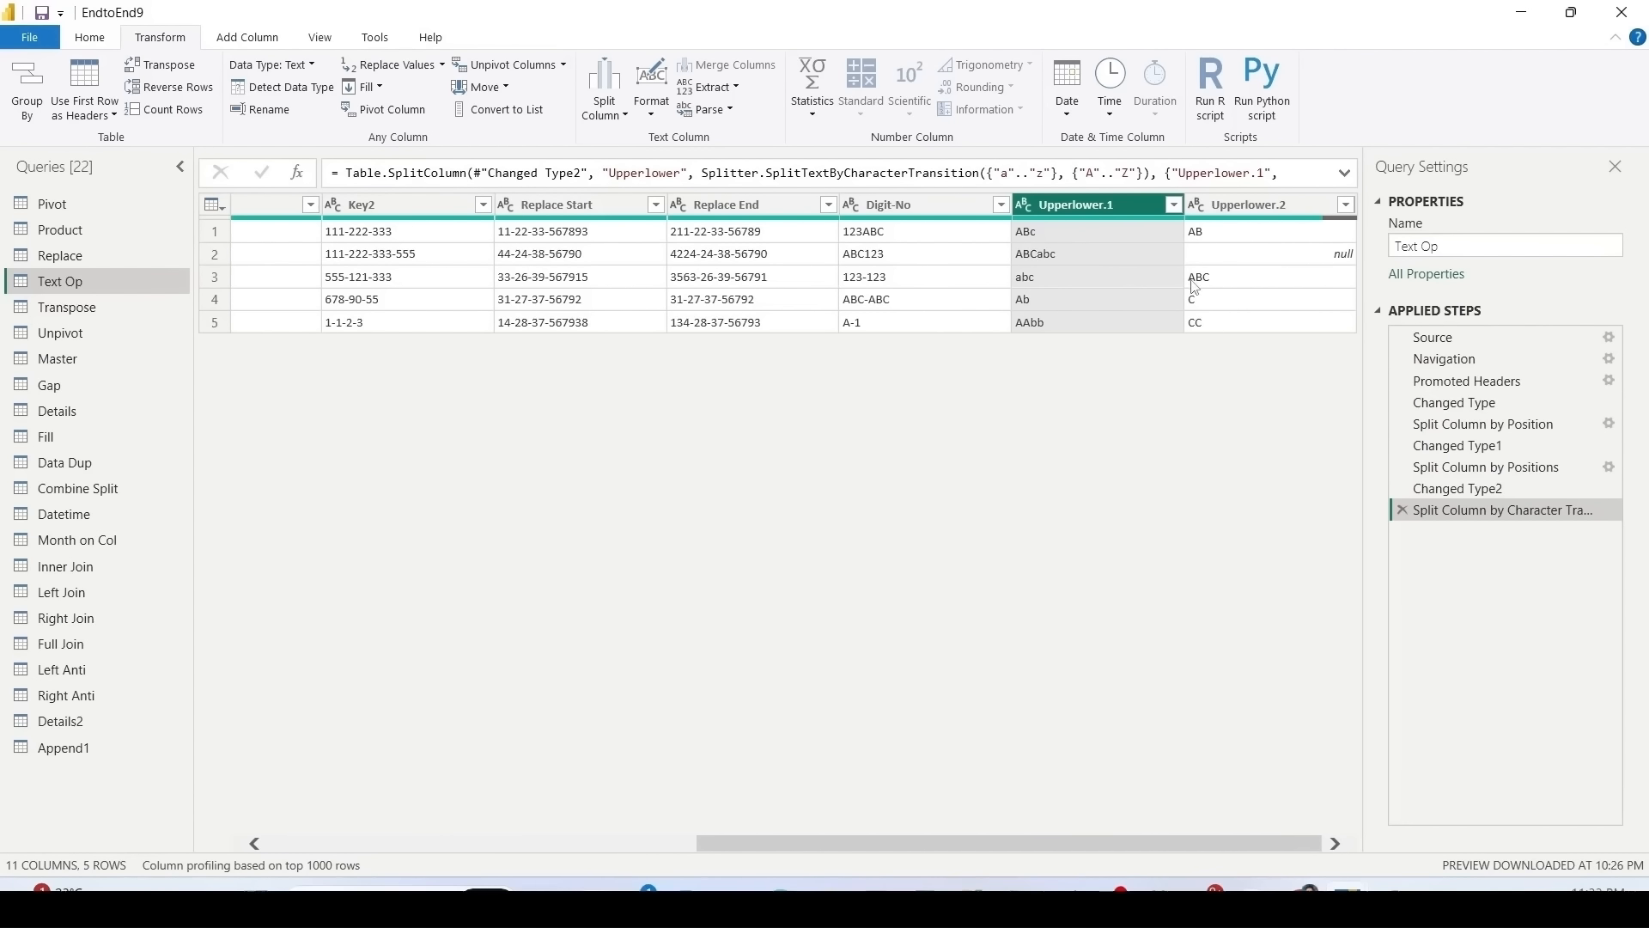
Step: Split the Digit-No column at each non-digit-to-digit transition
{"action": "left_click", "coordinate": [902, 214]}
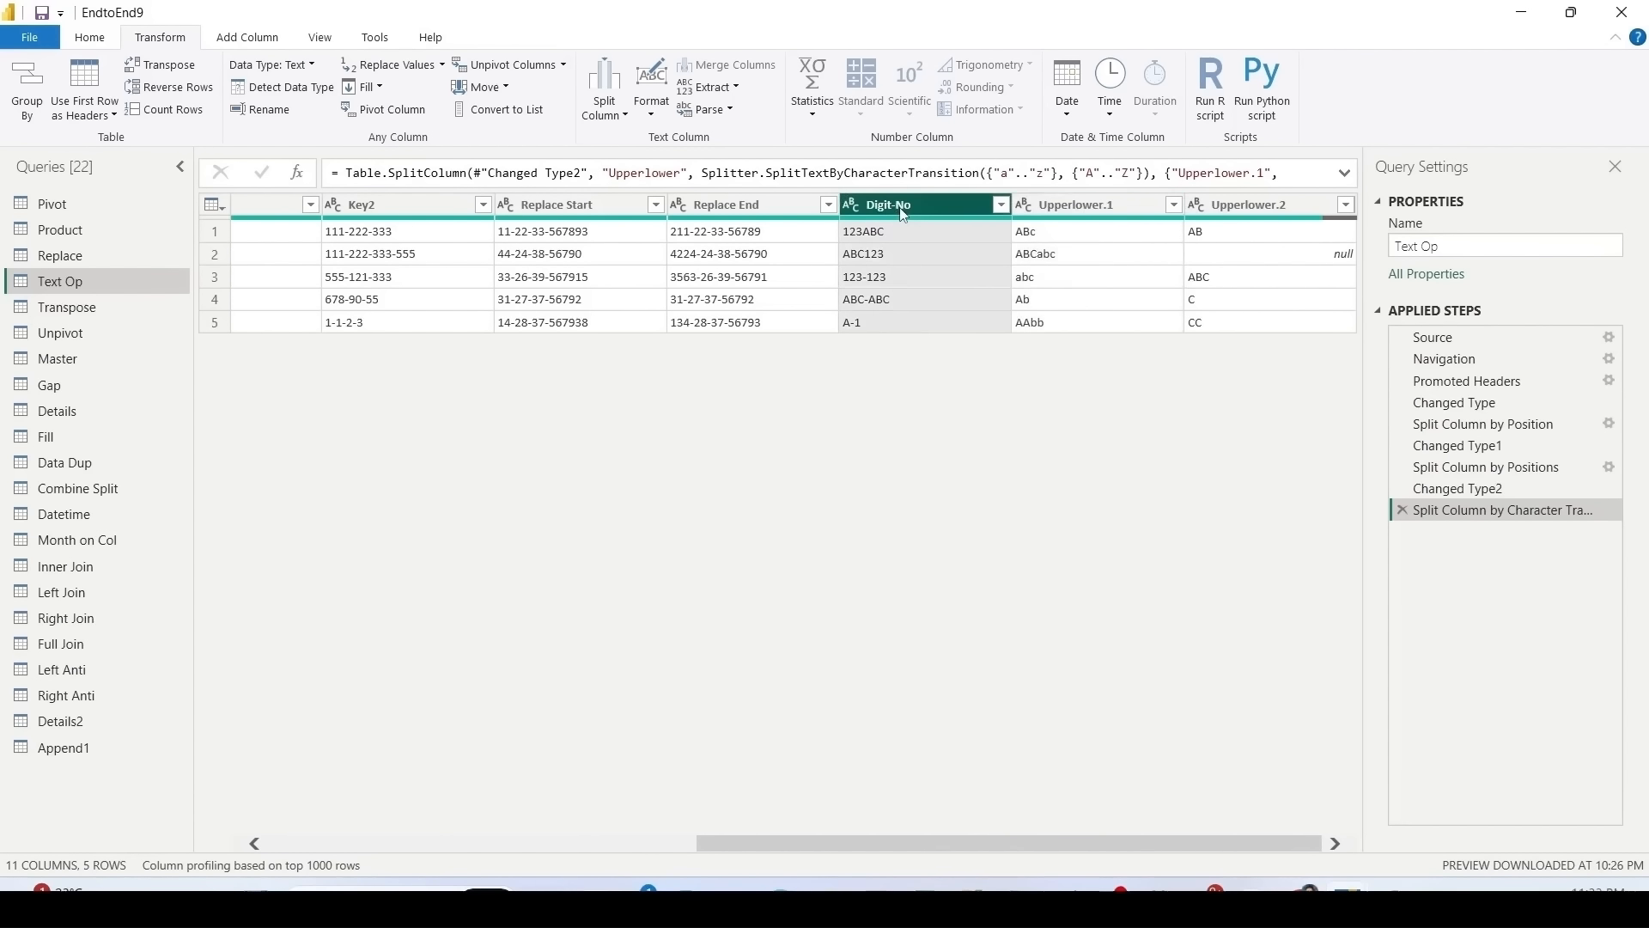
{"action": "left_click", "coordinate": [605, 101]}
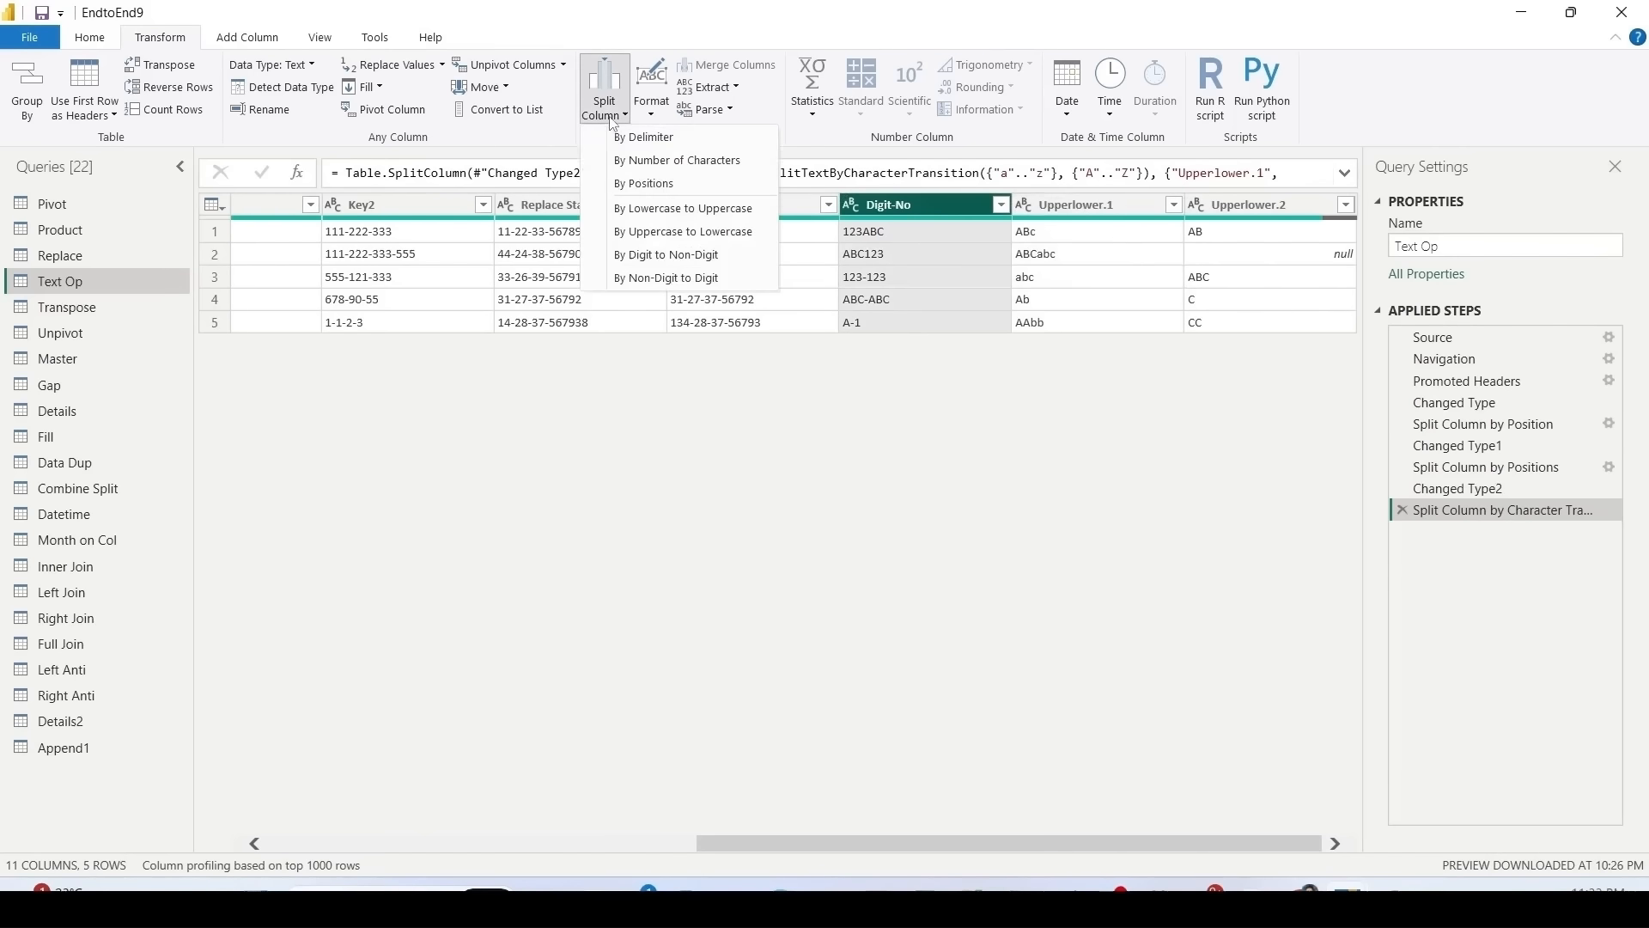
{"action": "left_click", "coordinate": [692, 279]}
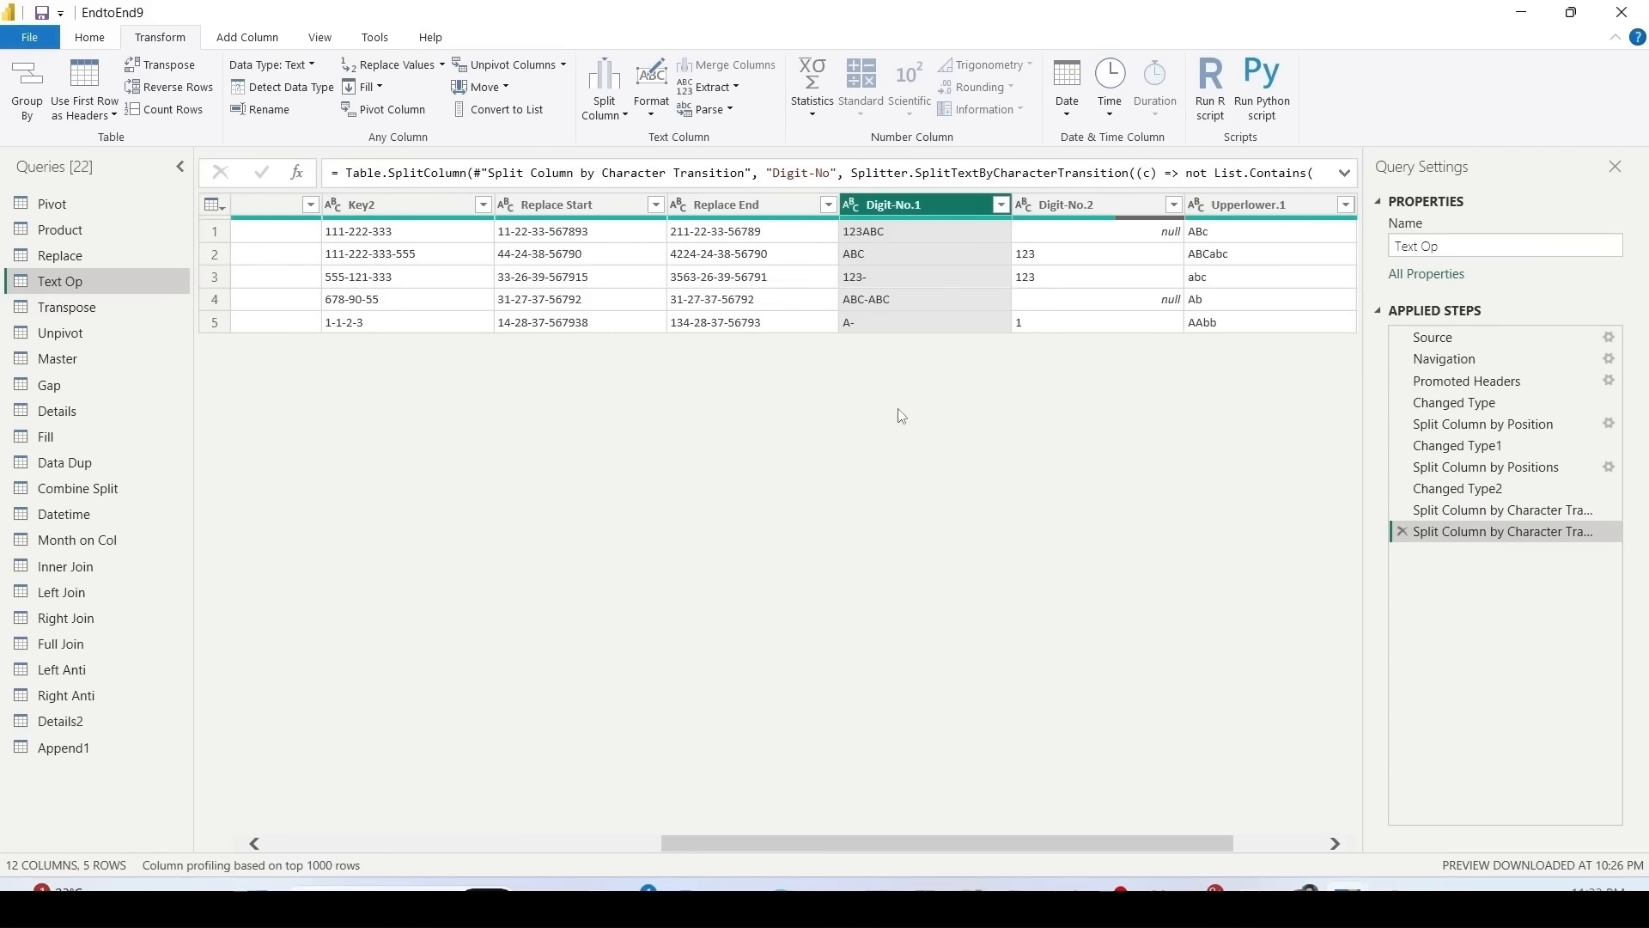
Step: In the Data Dup query, convert the text in Column2 to lowercase
{"action": "left_click", "coordinate": [652, 114]}
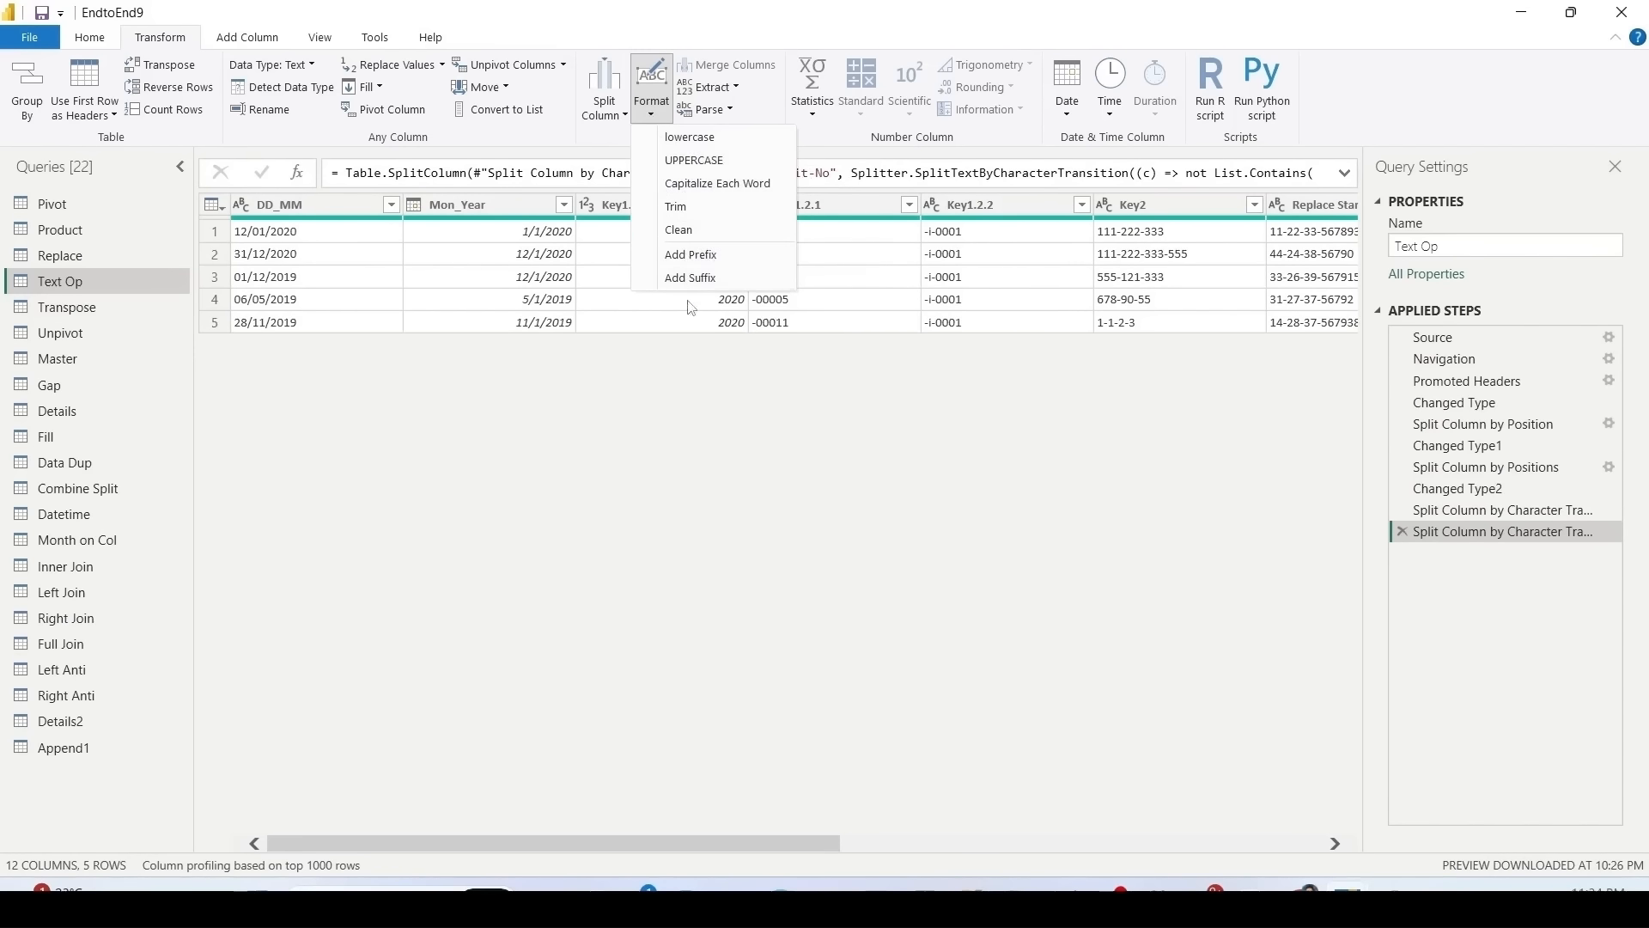
{"action": "left_click", "coordinate": [668, 405]}
{"action": "left_click", "coordinate": [65, 462]}
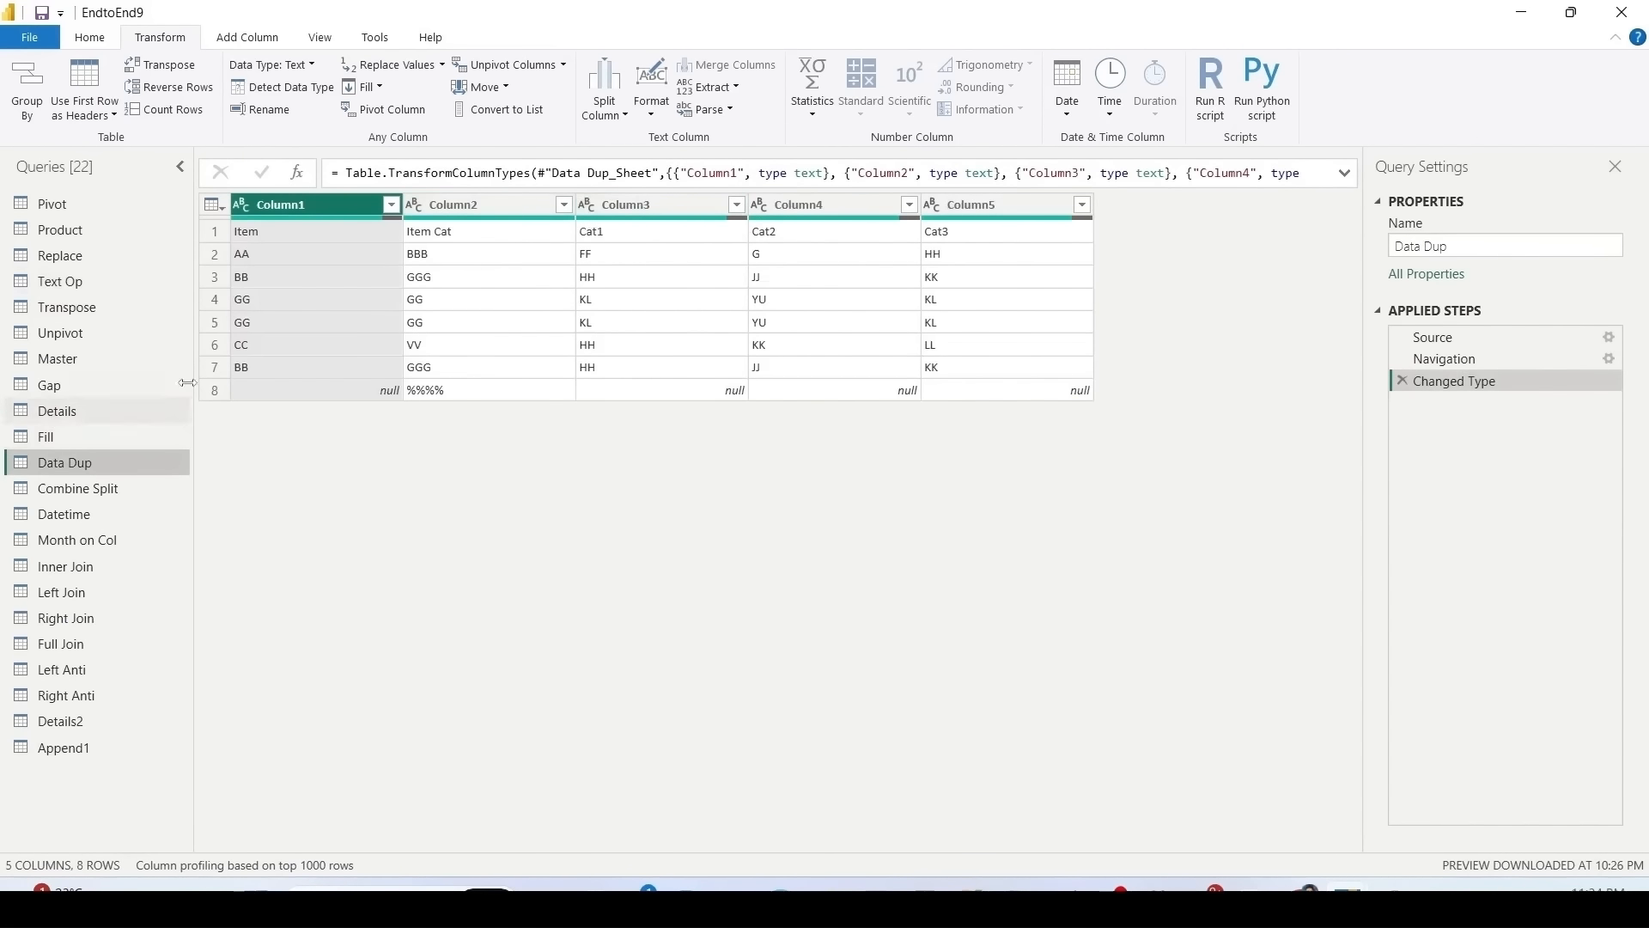
{"action": "left_click", "coordinate": [487, 203]}
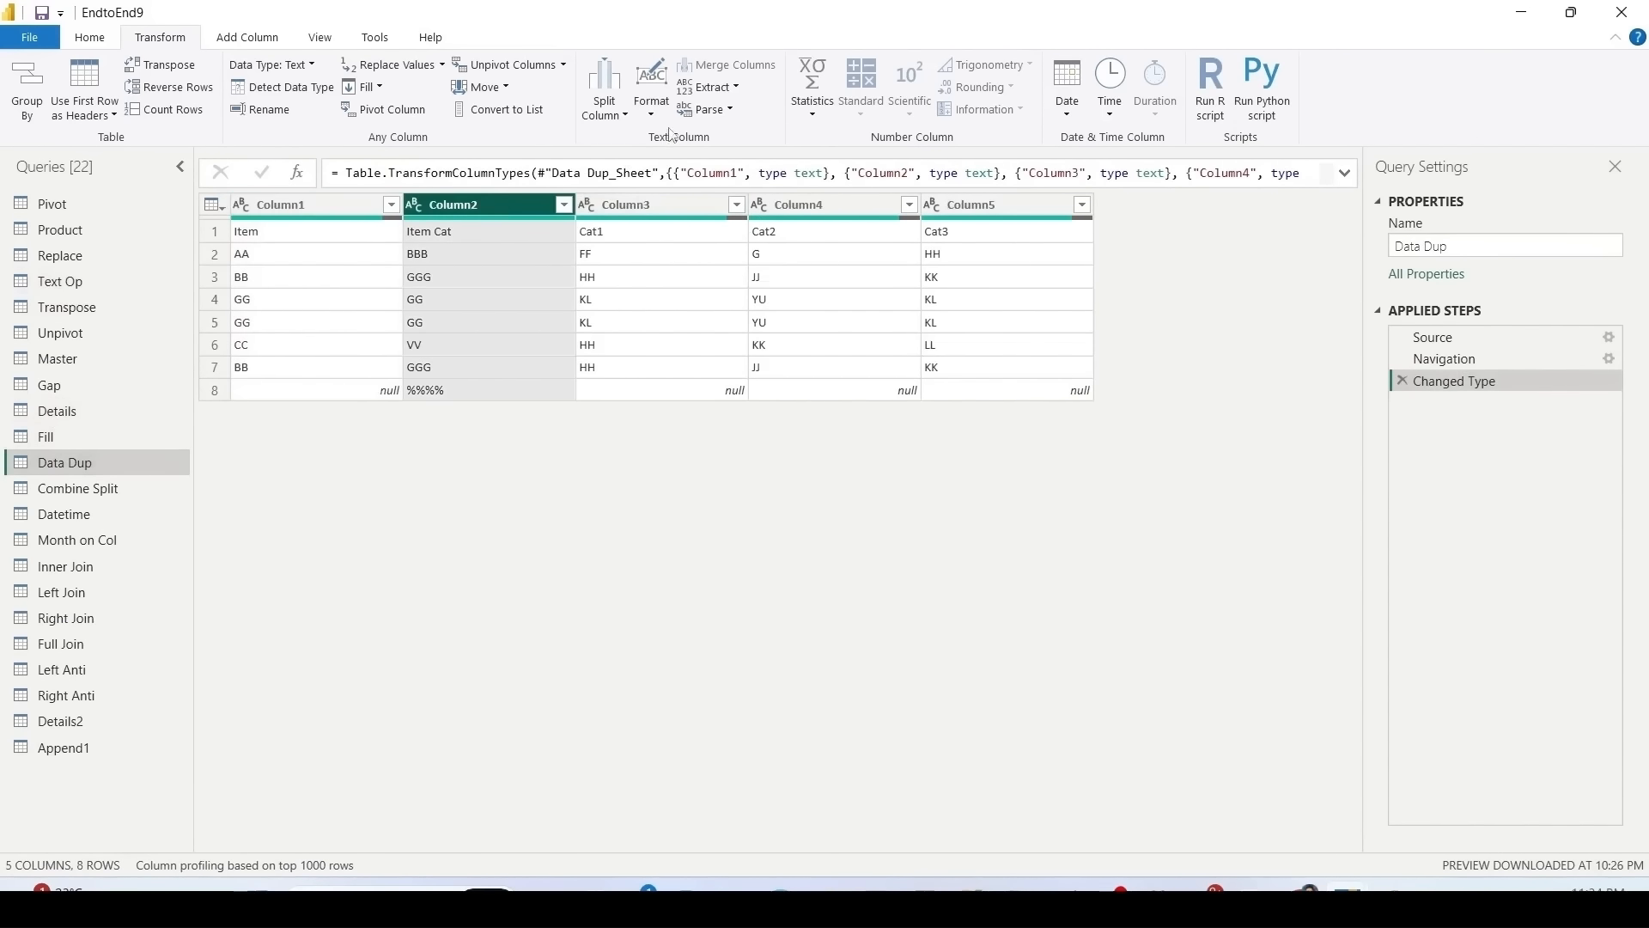
{"action": "left_click", "coordinate": [618, 115]}
{"action": "left_click", "coordinate": [749, 106]}
{"action": "left_click", "coordinate": [651, 111]}
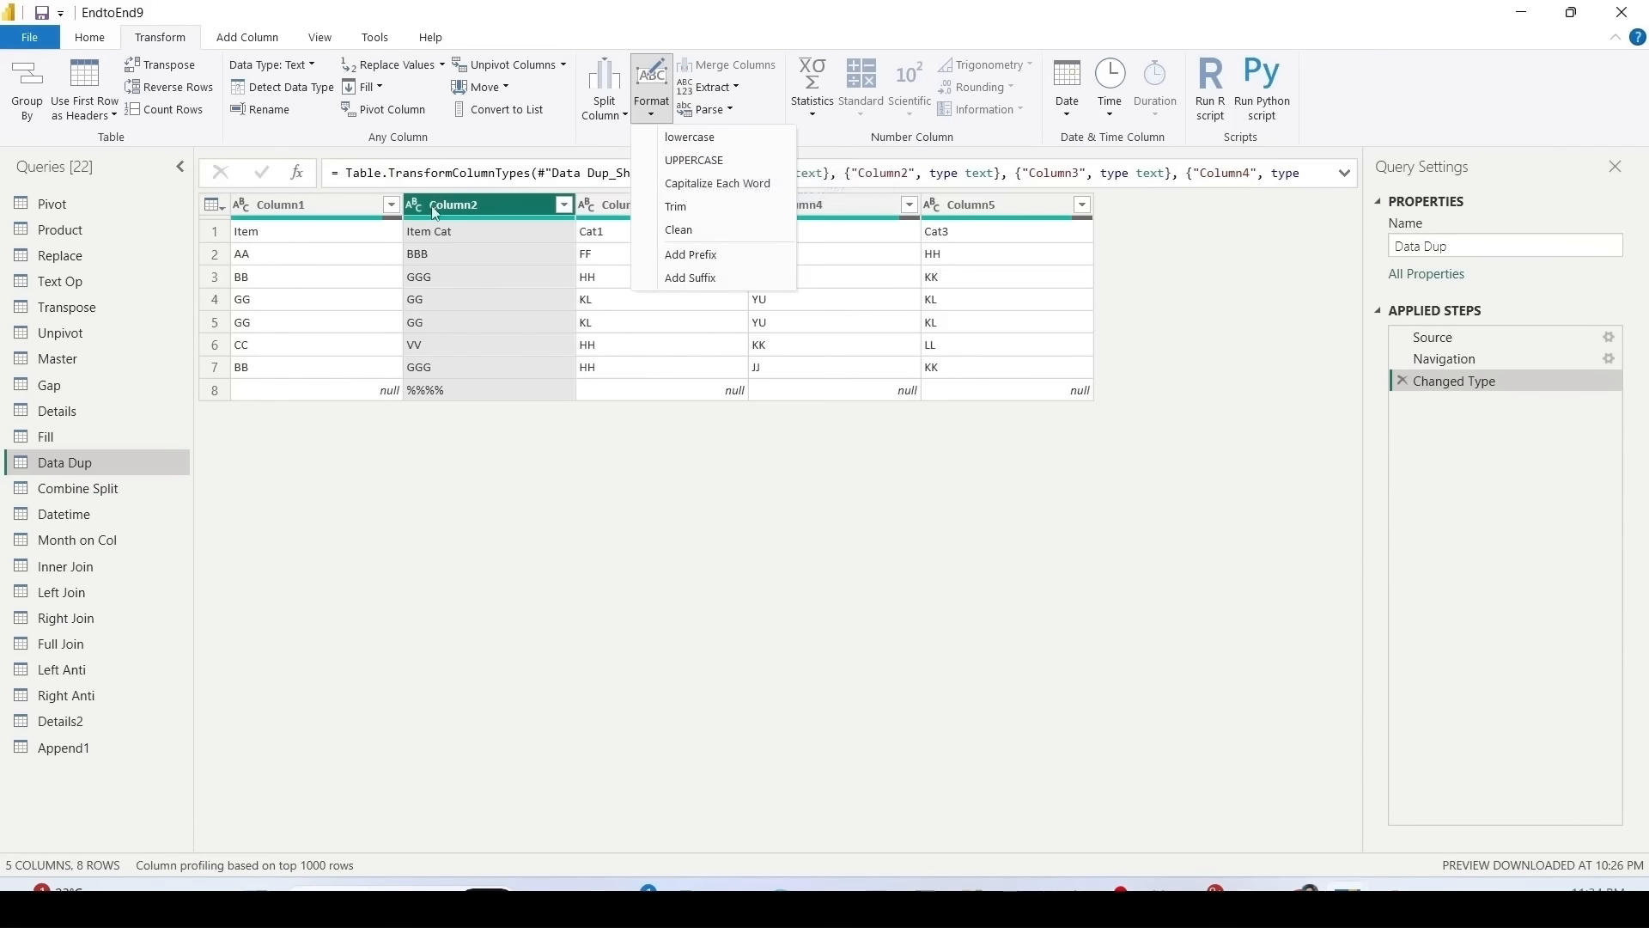
{"action": "left_click", "coordinate": [691, 138]}
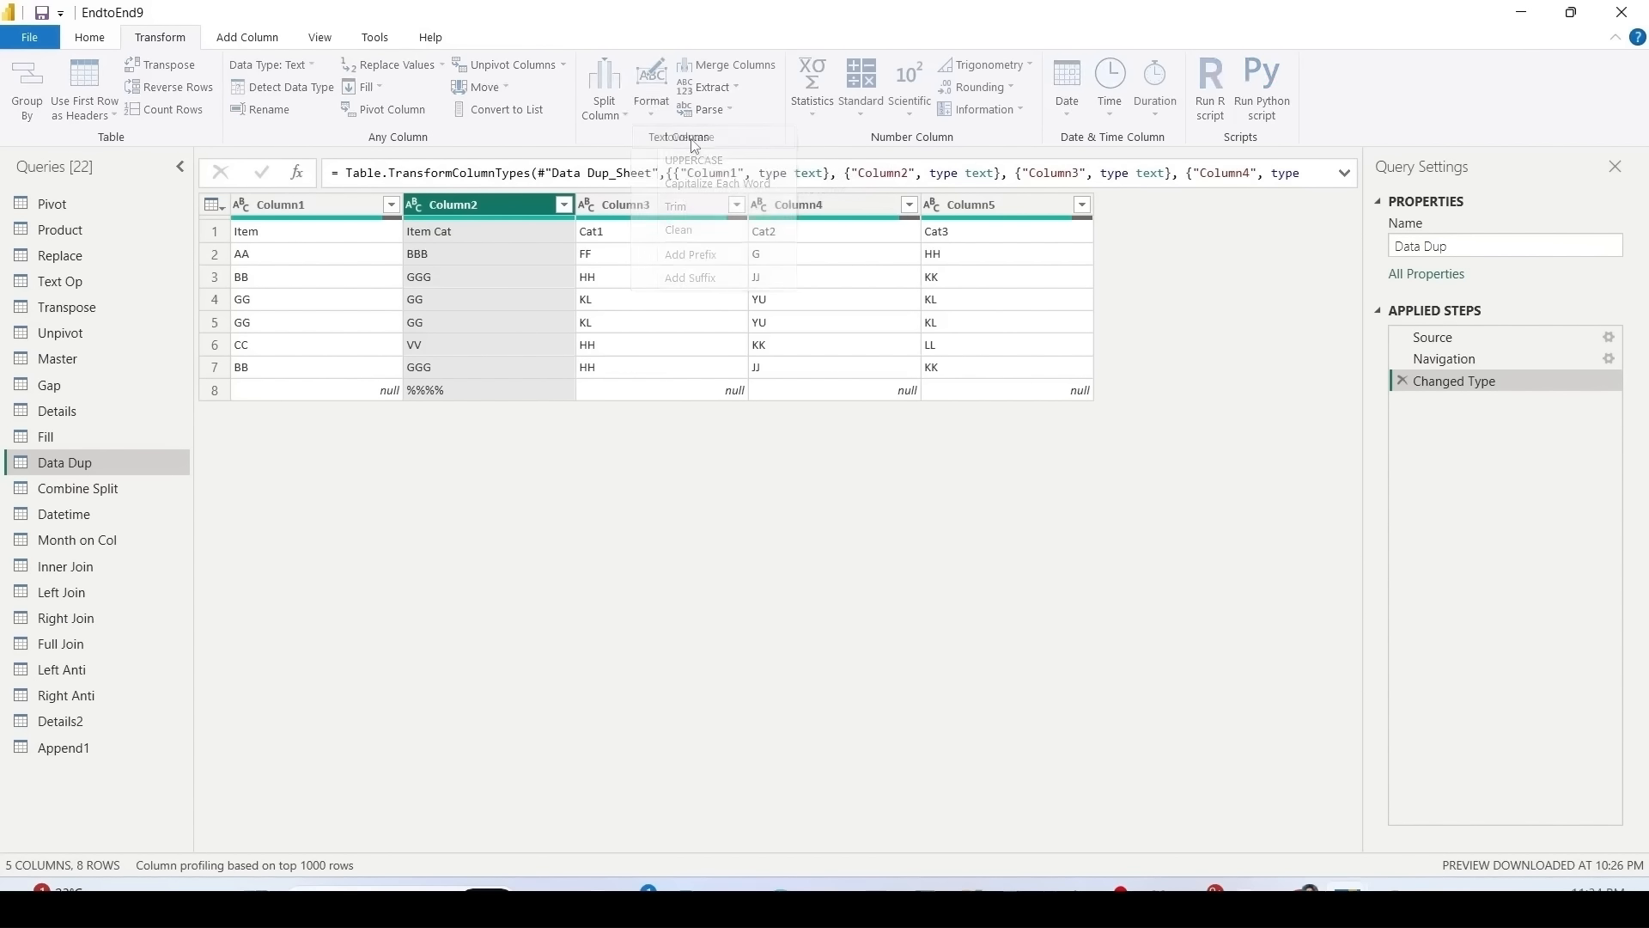
Step: Capitalize each word in Column3 of the Data Dup query
{"action": "left_click", "coordinate": [323, 215]}
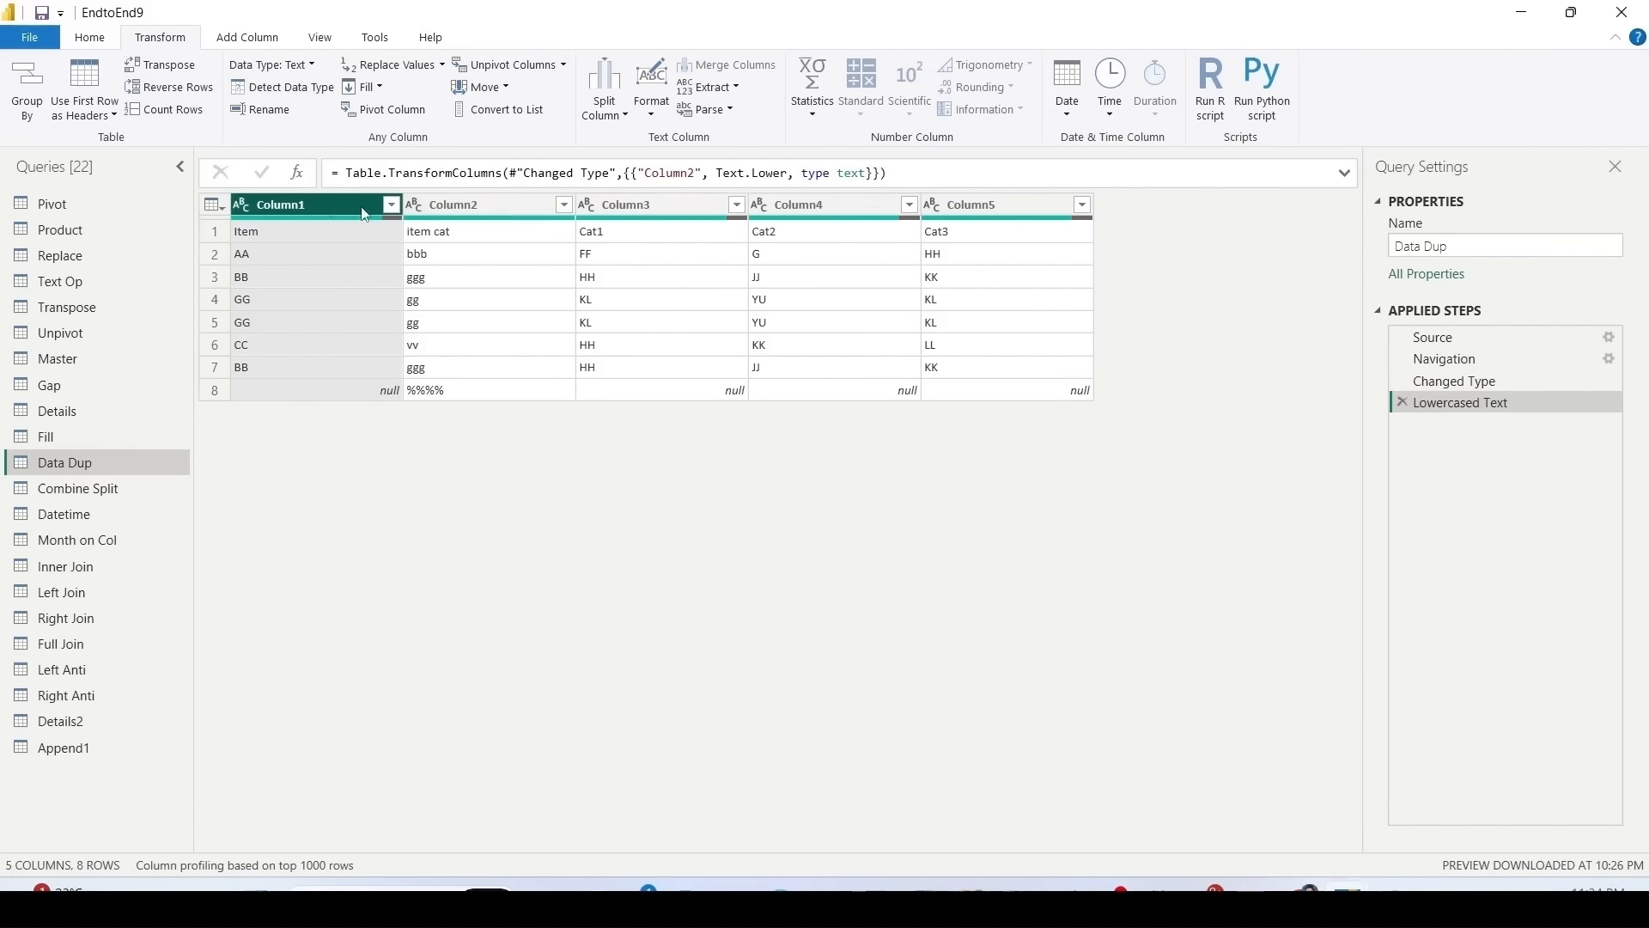
{"action": "left_click", "coordinate": [635, 211]}
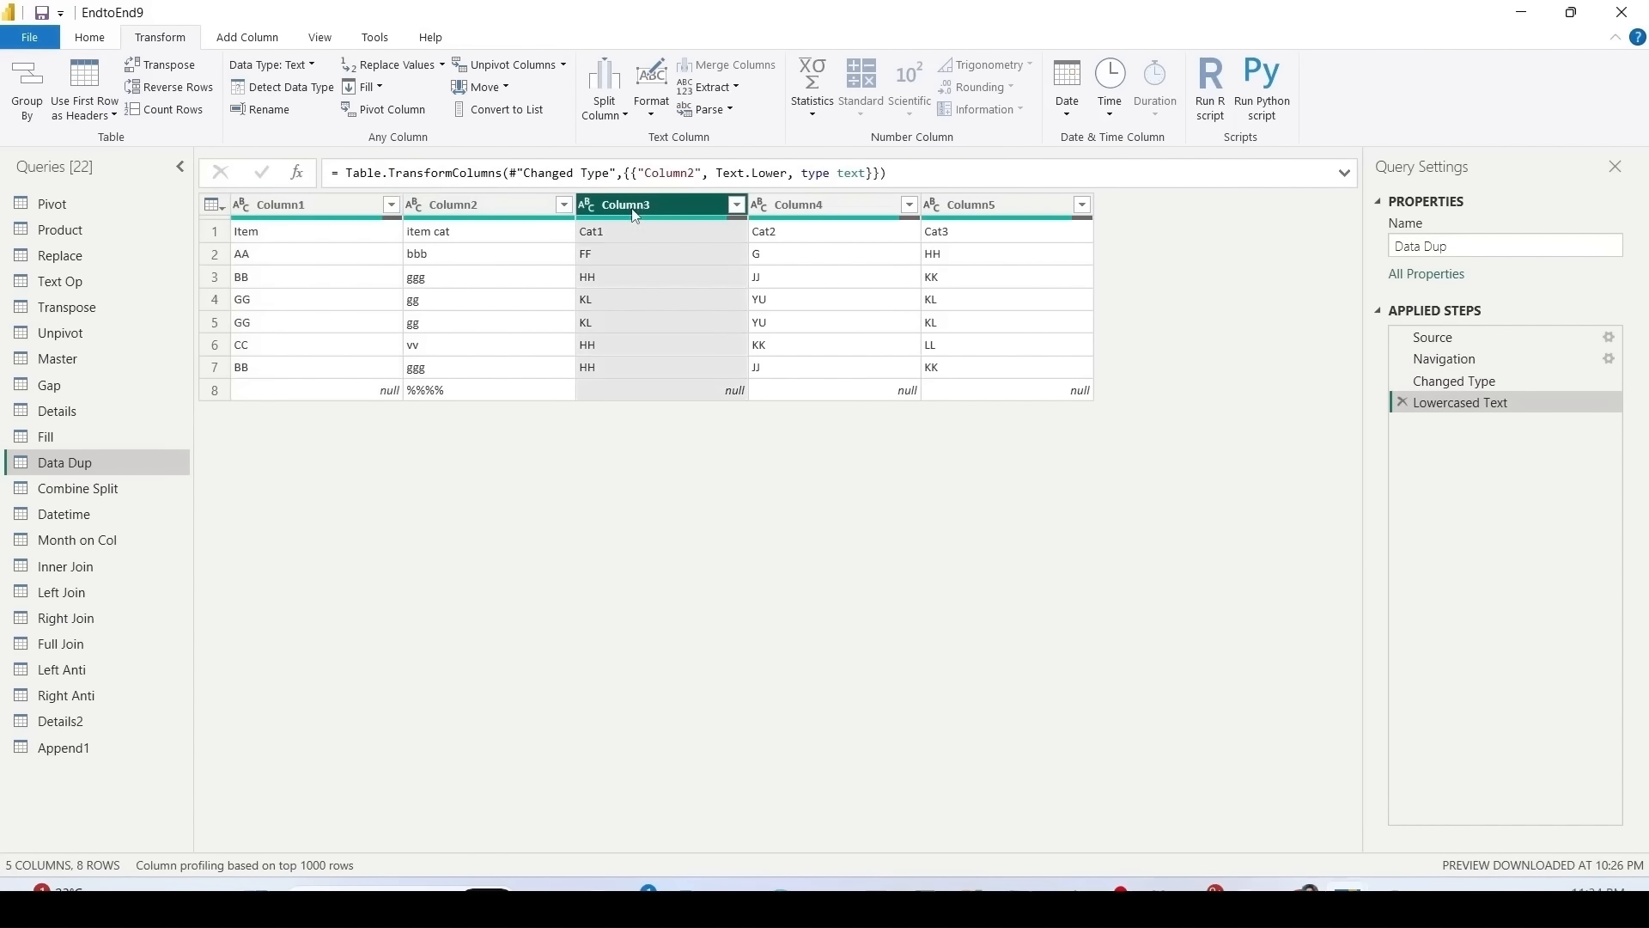
{"action": "left_click", "coordinate": [605, 111]}
{"action": "left_click", "coordinate": [651, 99]}
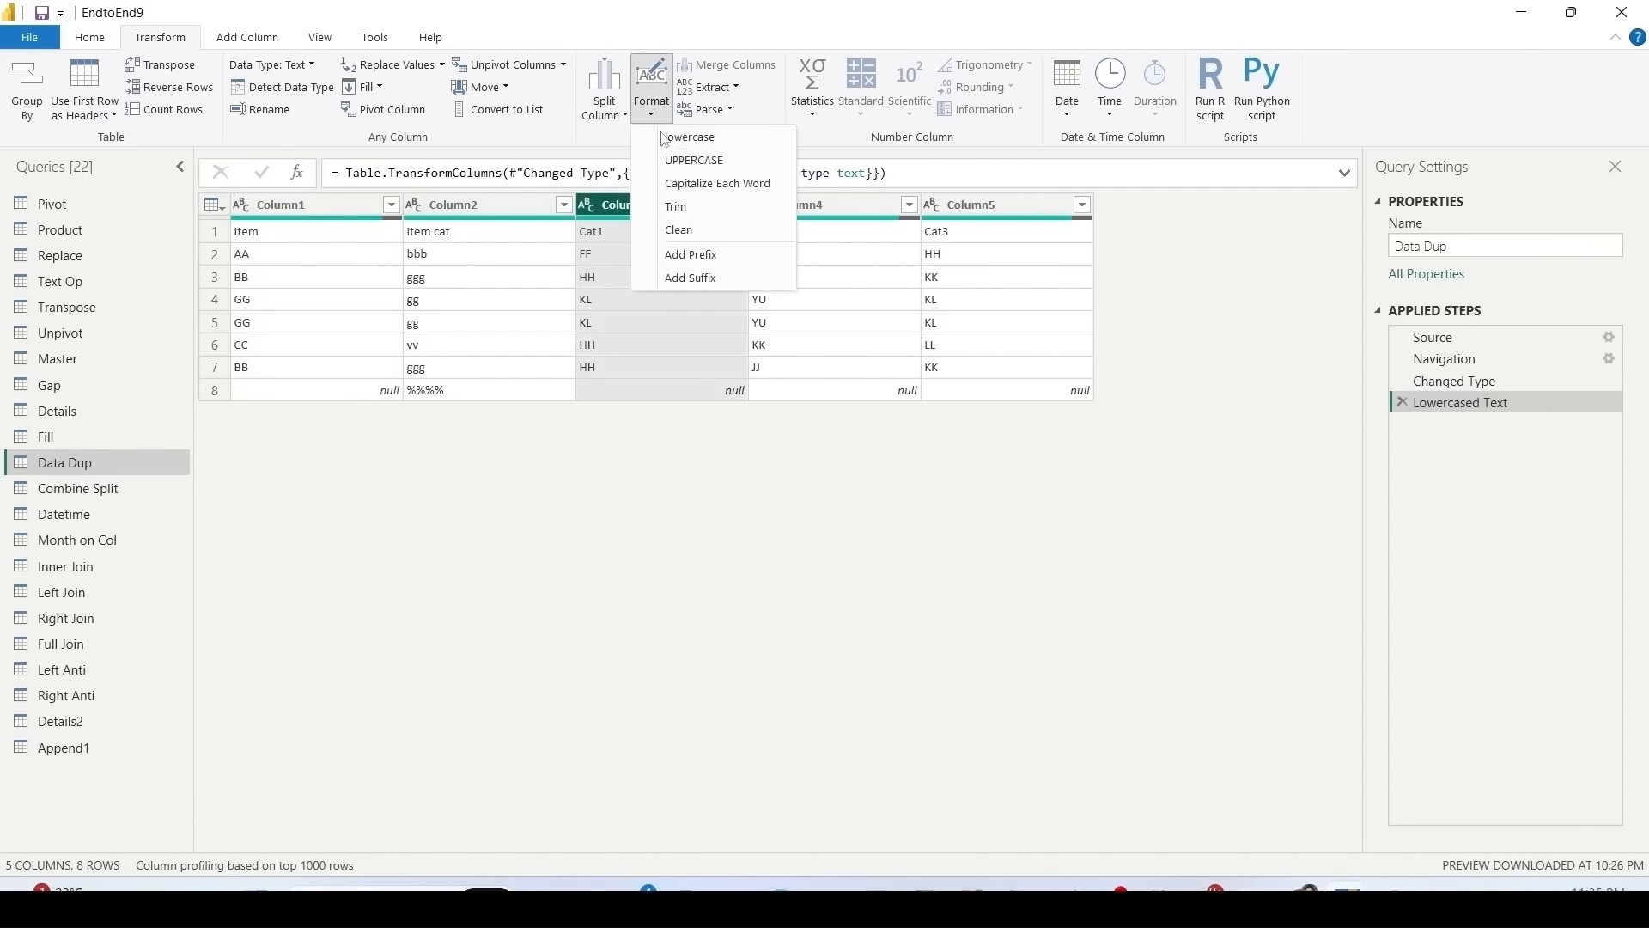
{"action": "left_click", "coordinate": [685, 183]}
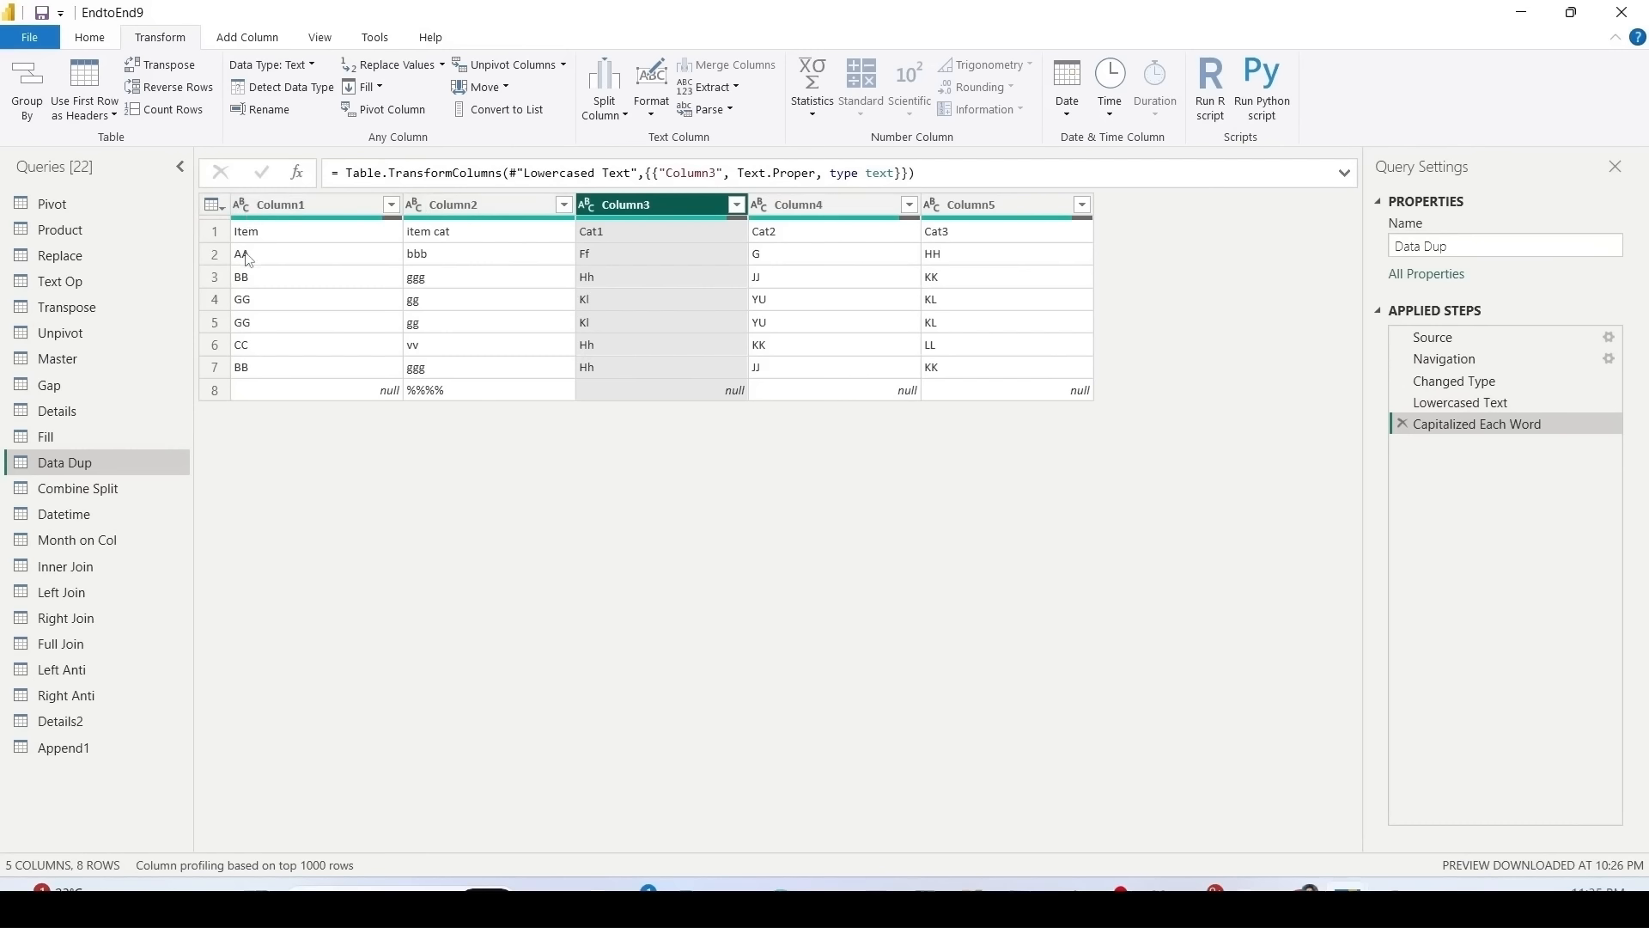
Step: Convert the text in Column1 to uppercase and promote the first row to headers
{"action": "left_click", "coordinate": [284, 206]}
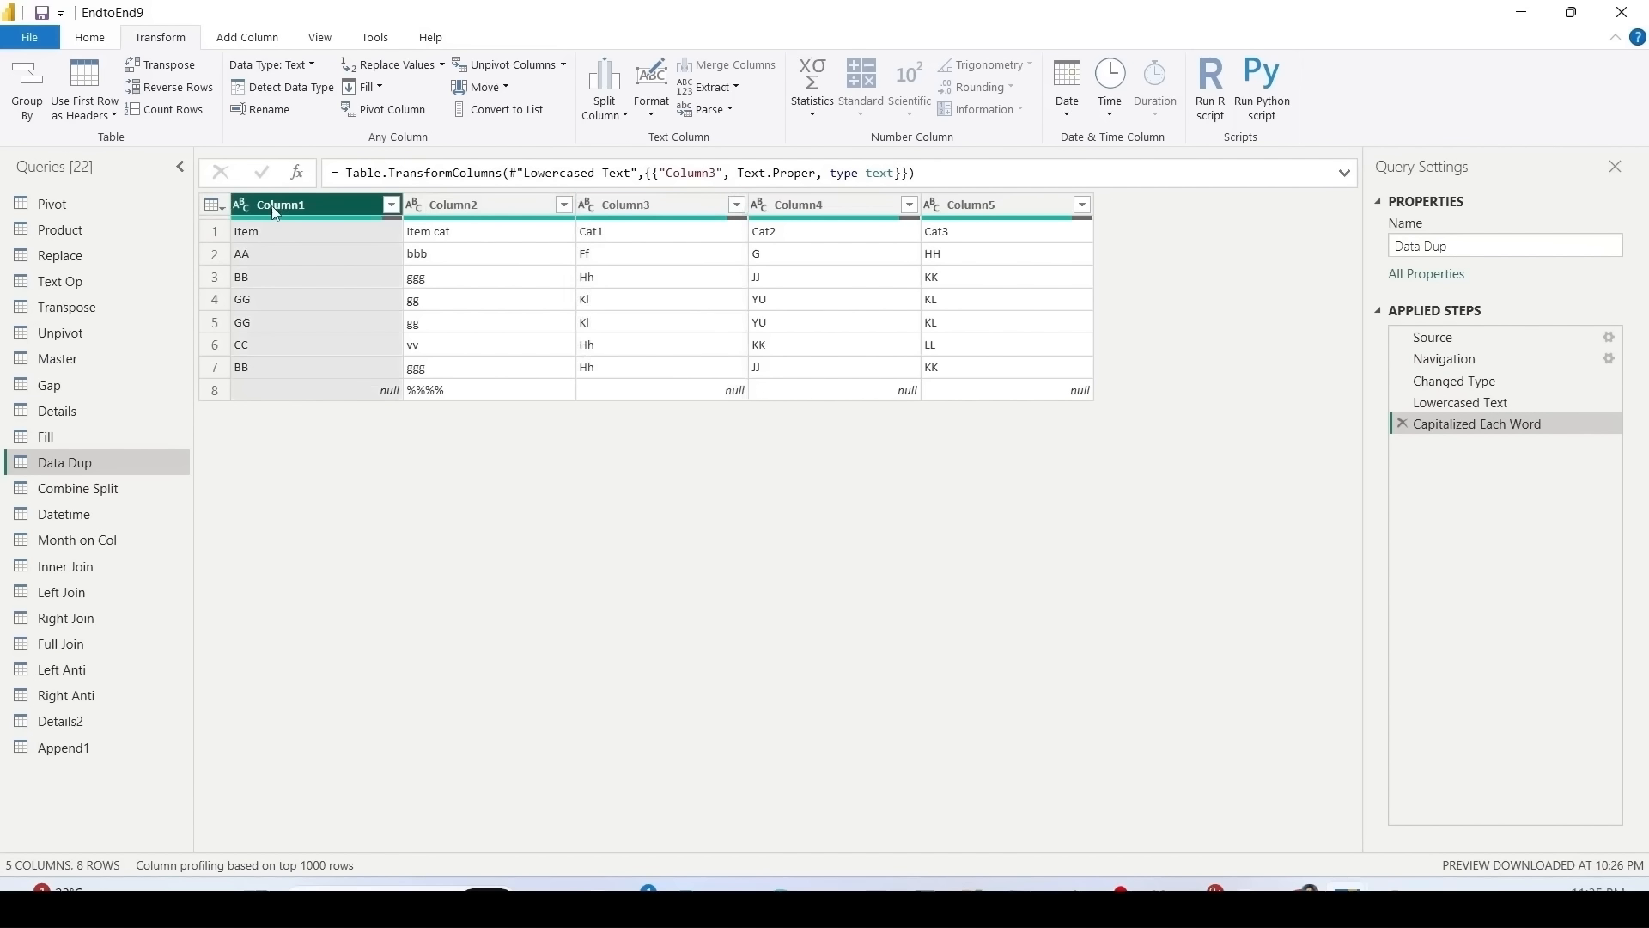
{"action": "left_click", "coordinate": [651, 116]}
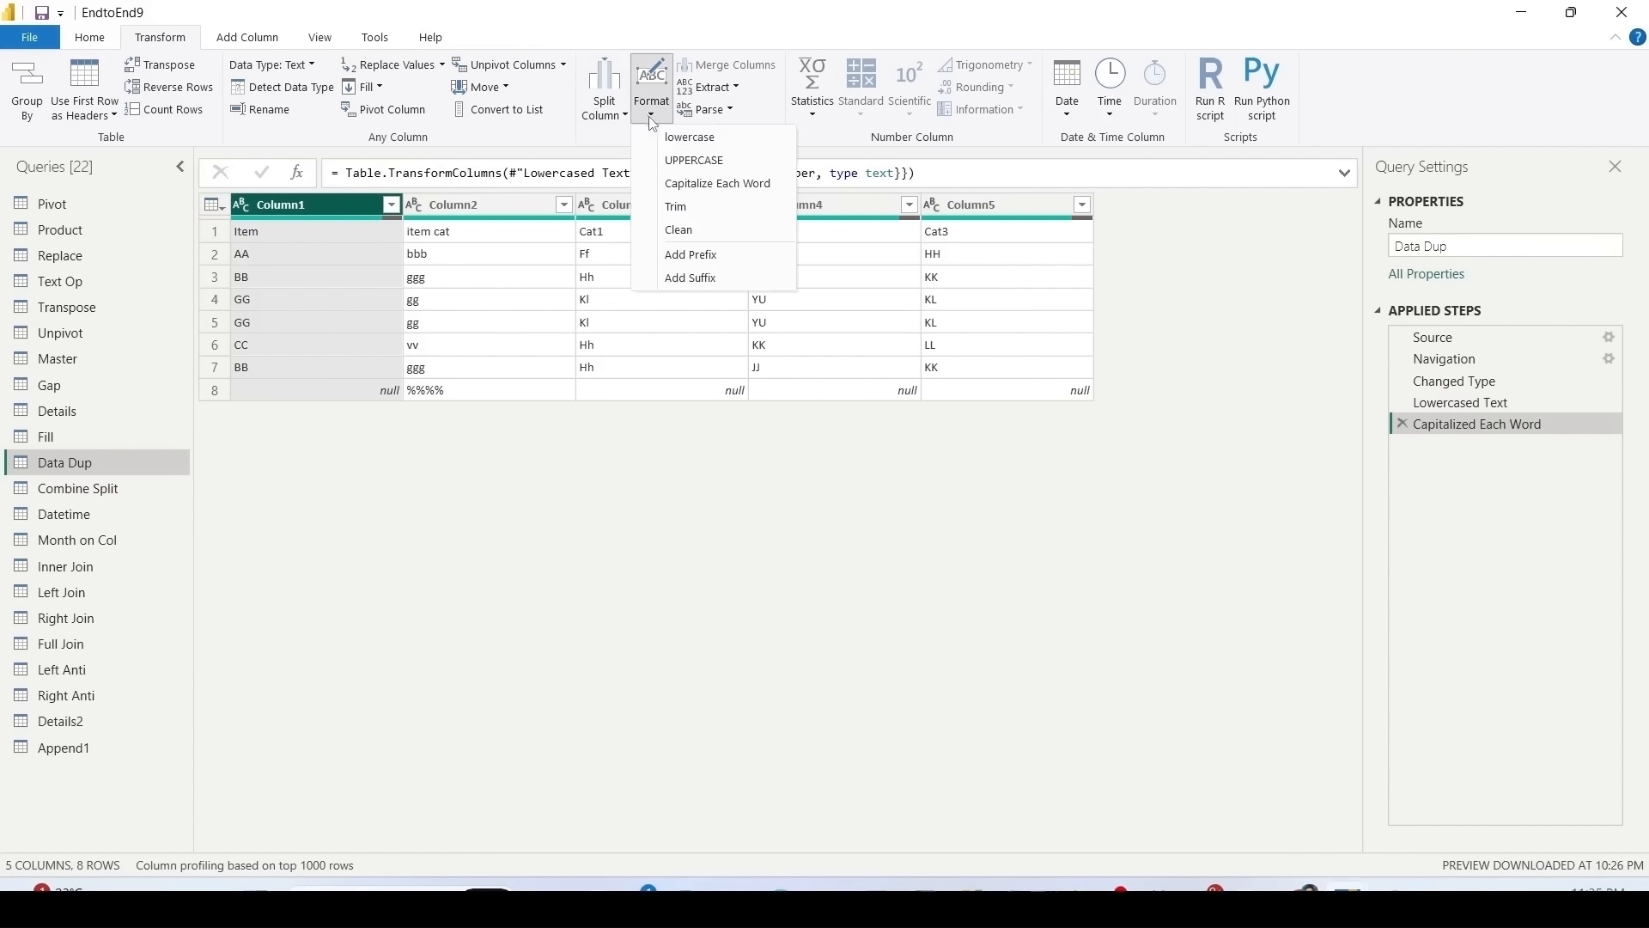
{"action": "left_click", "coordinate": [678, 161]}
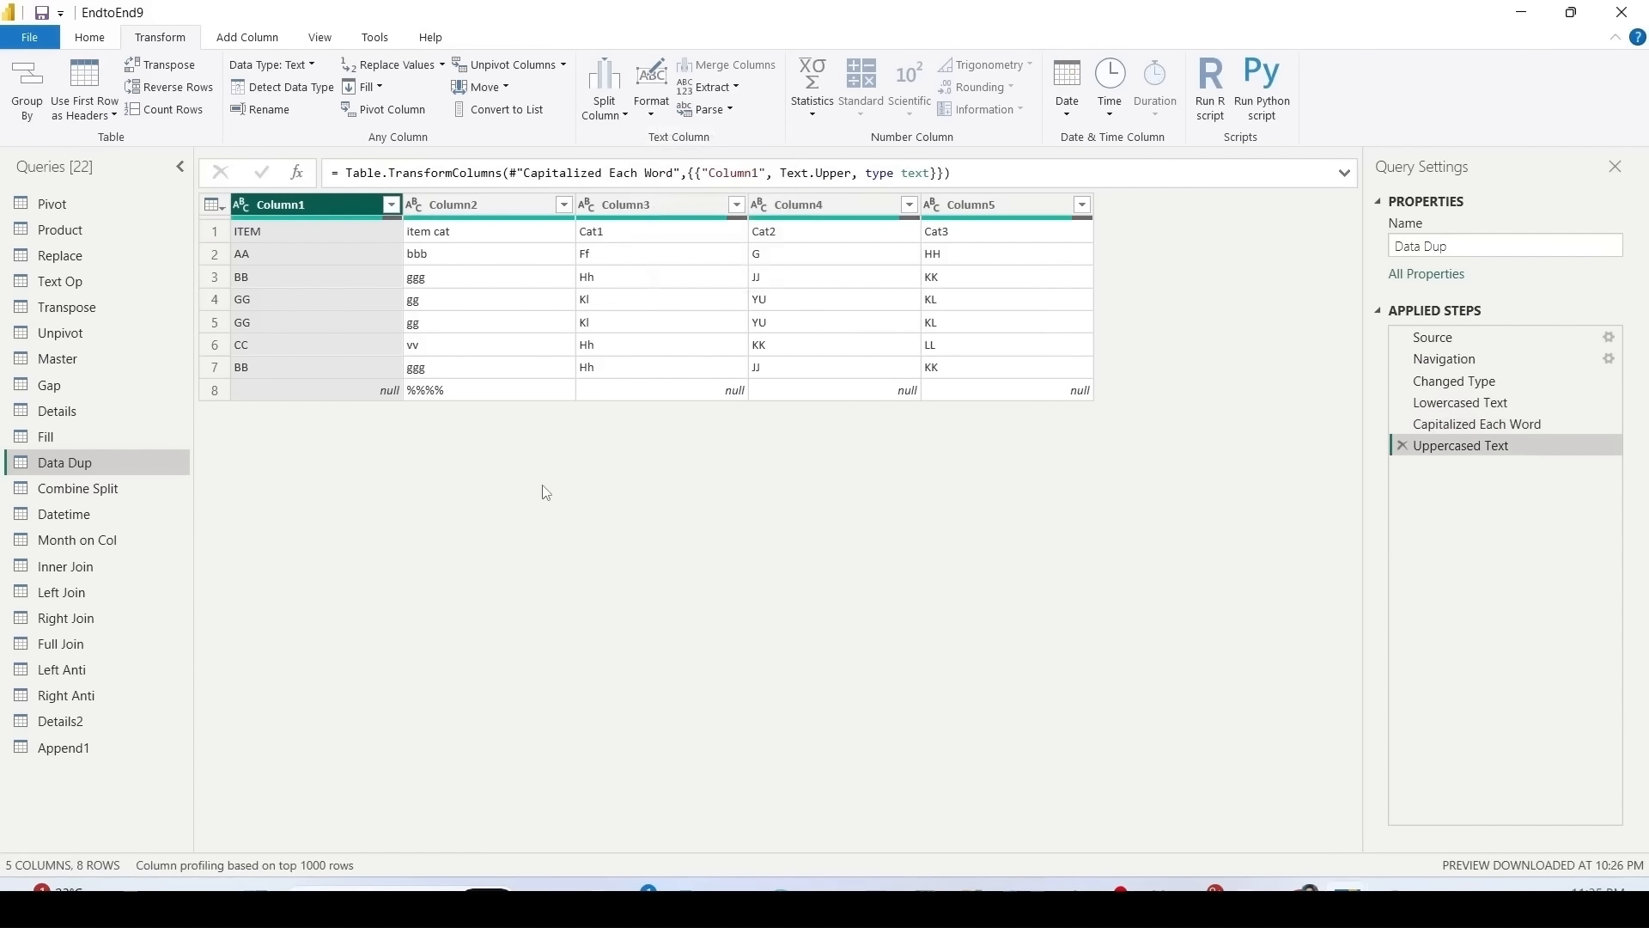
{"action": "left_click", "coordinate": [91, 38]}
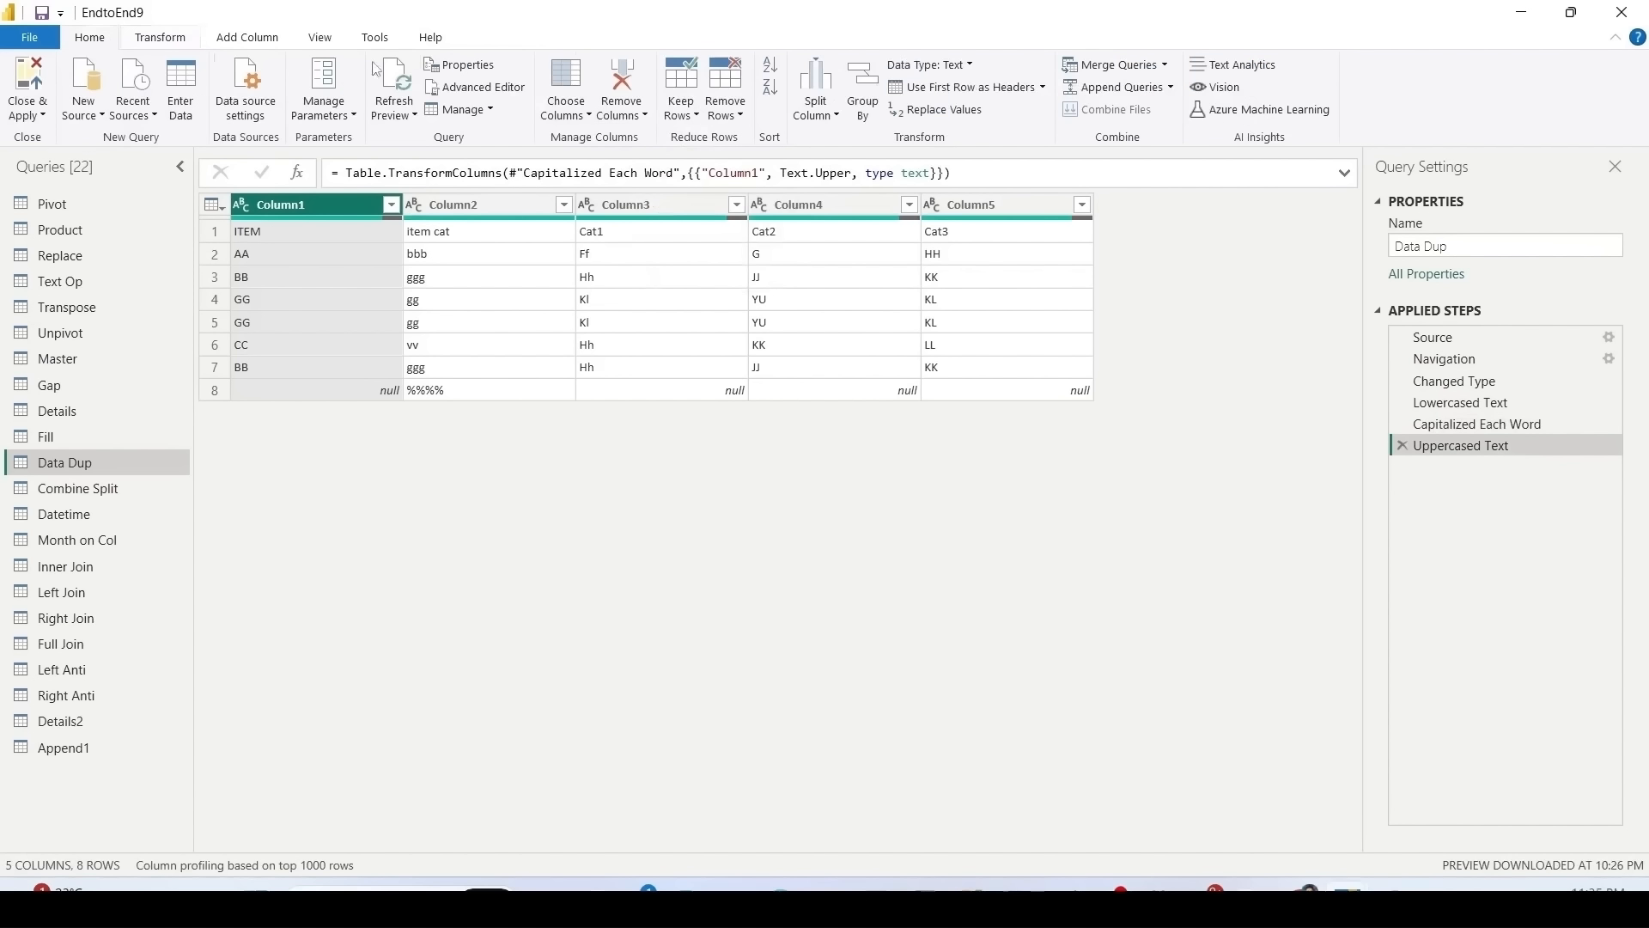
{"action": "left_click", "coordinate": [958, 86]}
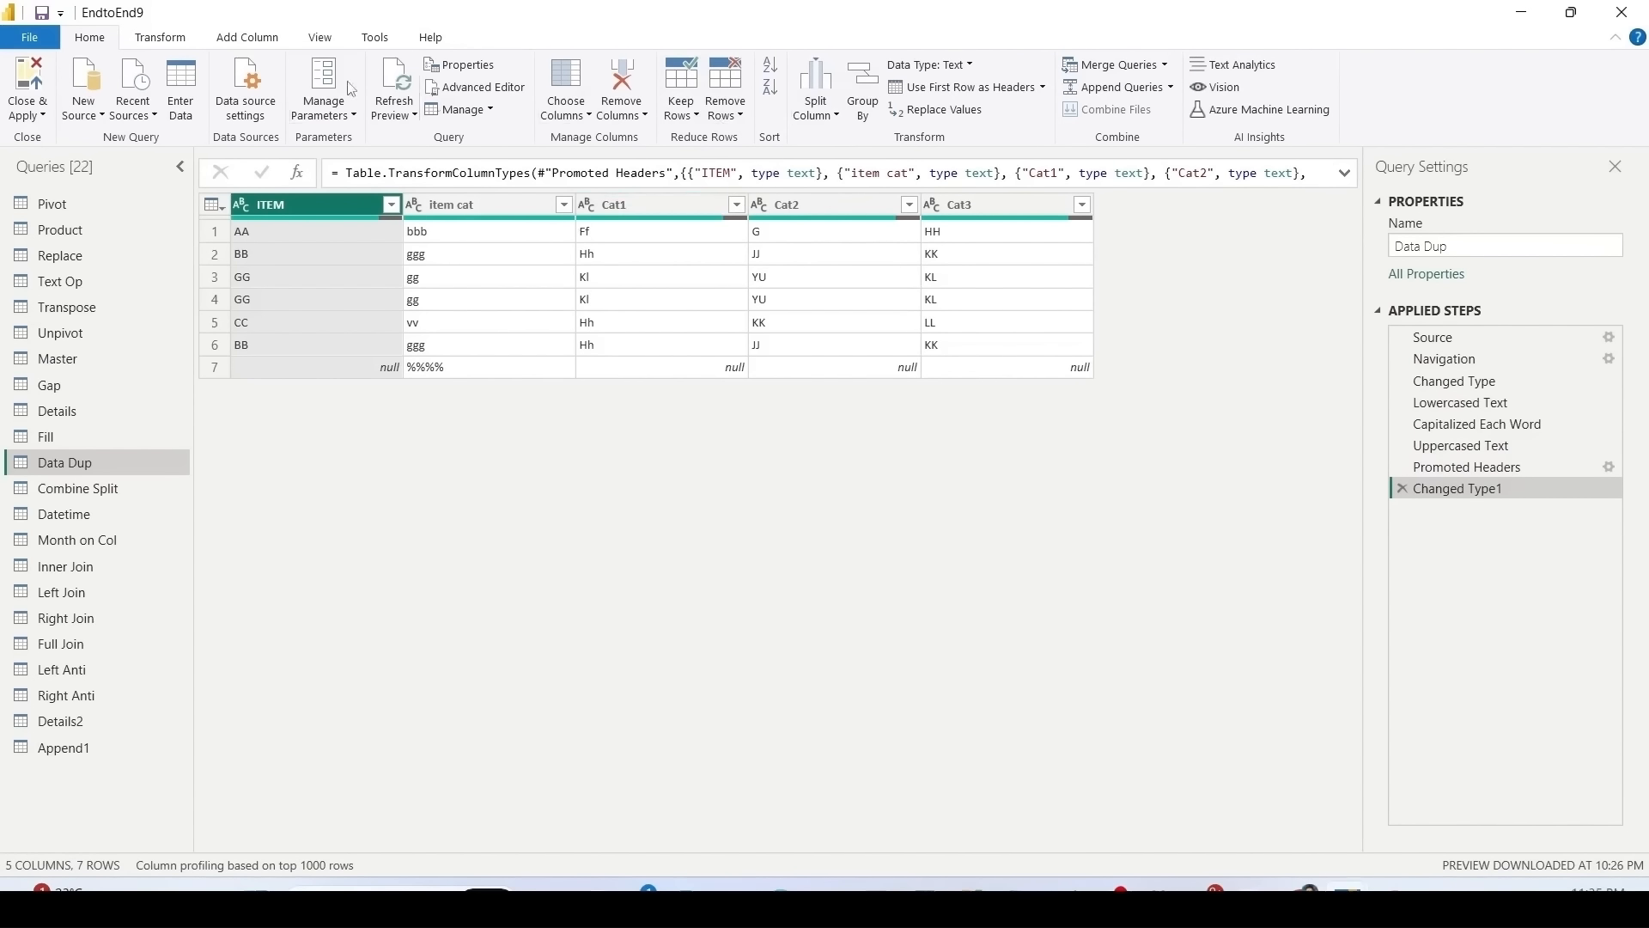
Step: Add the prefix "-" to every value in the ITEM column
{"action": "left_click", "coordinate": [159, 37]}
{"action": "left_click", "coordinate": [651, 101]}
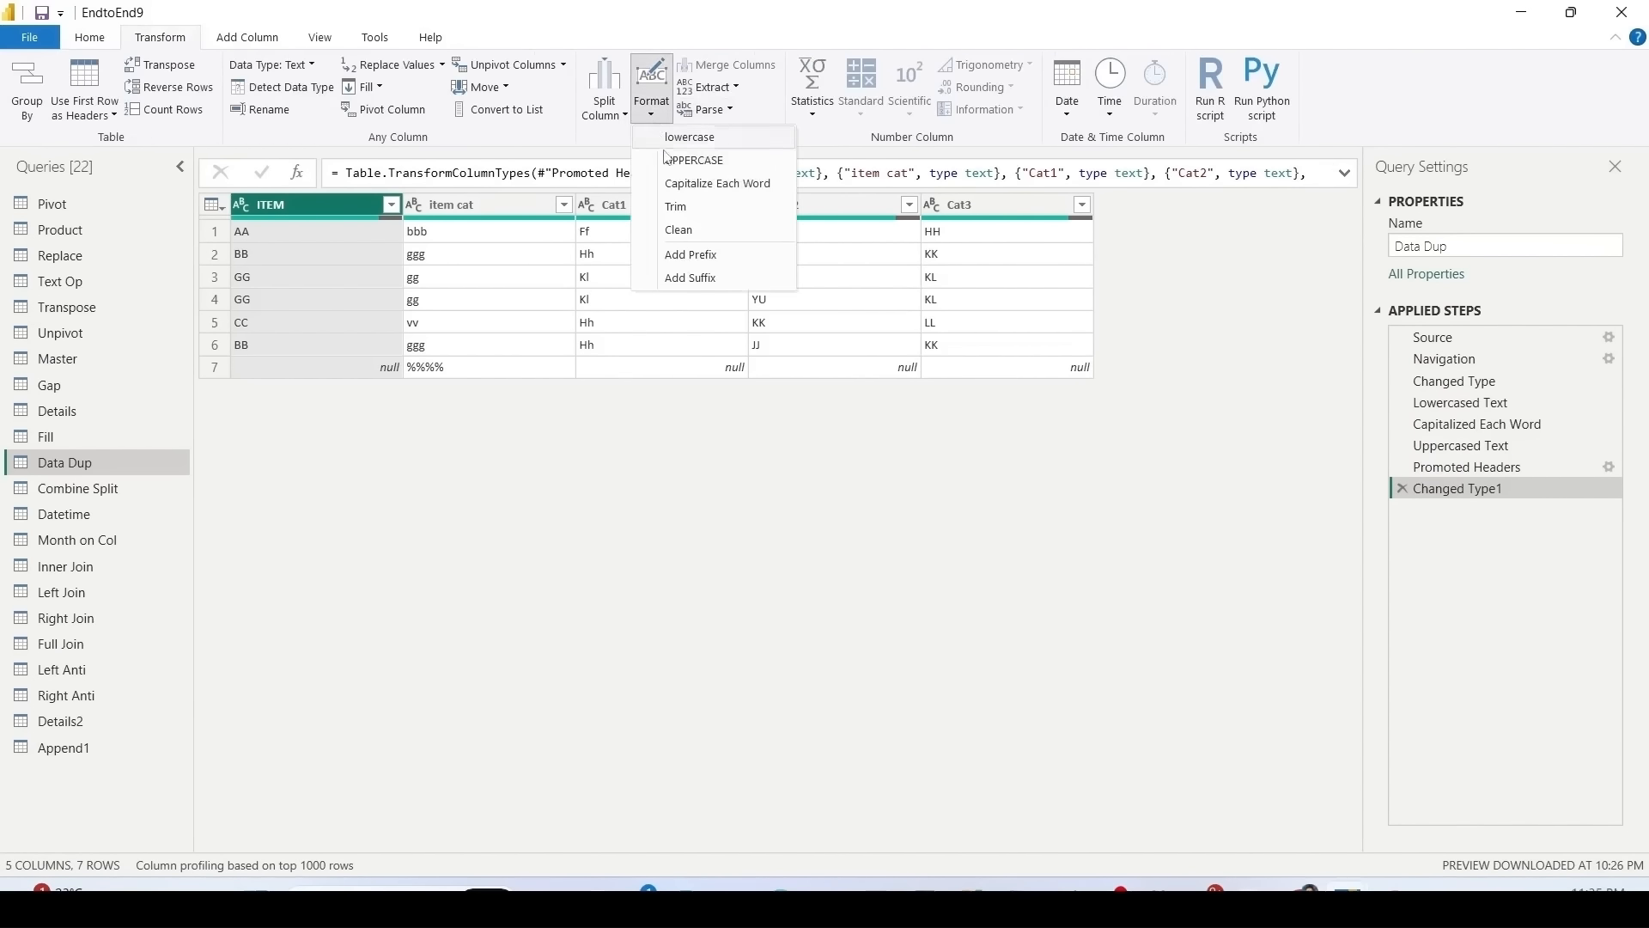
{"action": "left_click", "coordinate": [691, 255]}
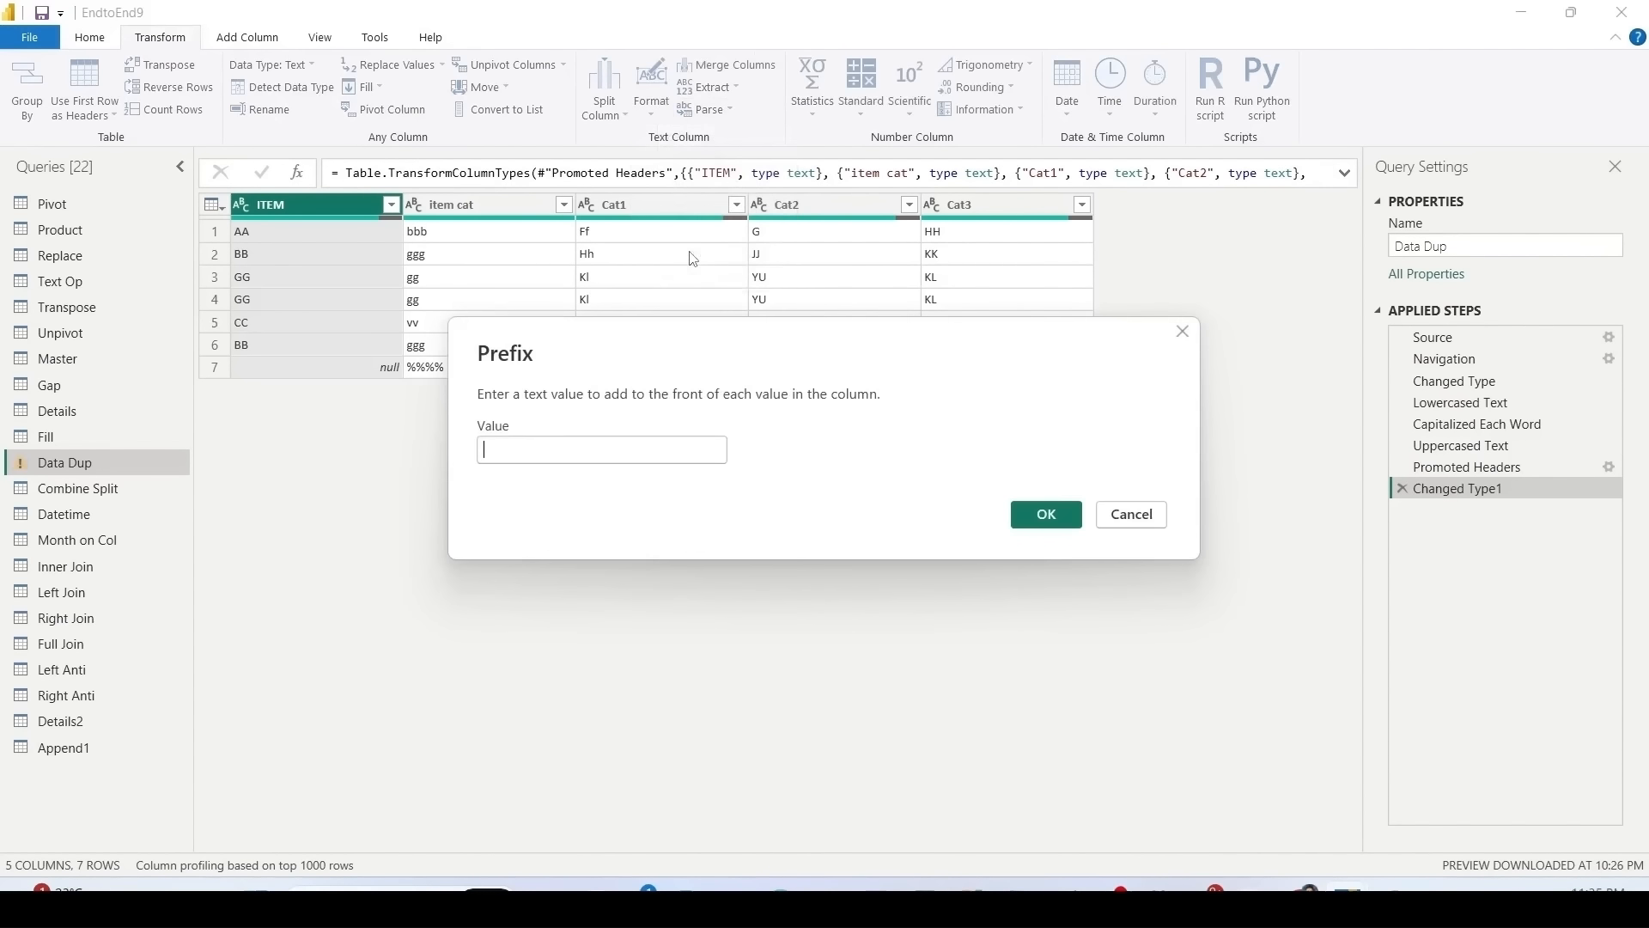
{"action": "left_click", "coordinate": [565, 442]}
{"action": "type", "text": "-"}
{"action": "key", "text": "Return"}
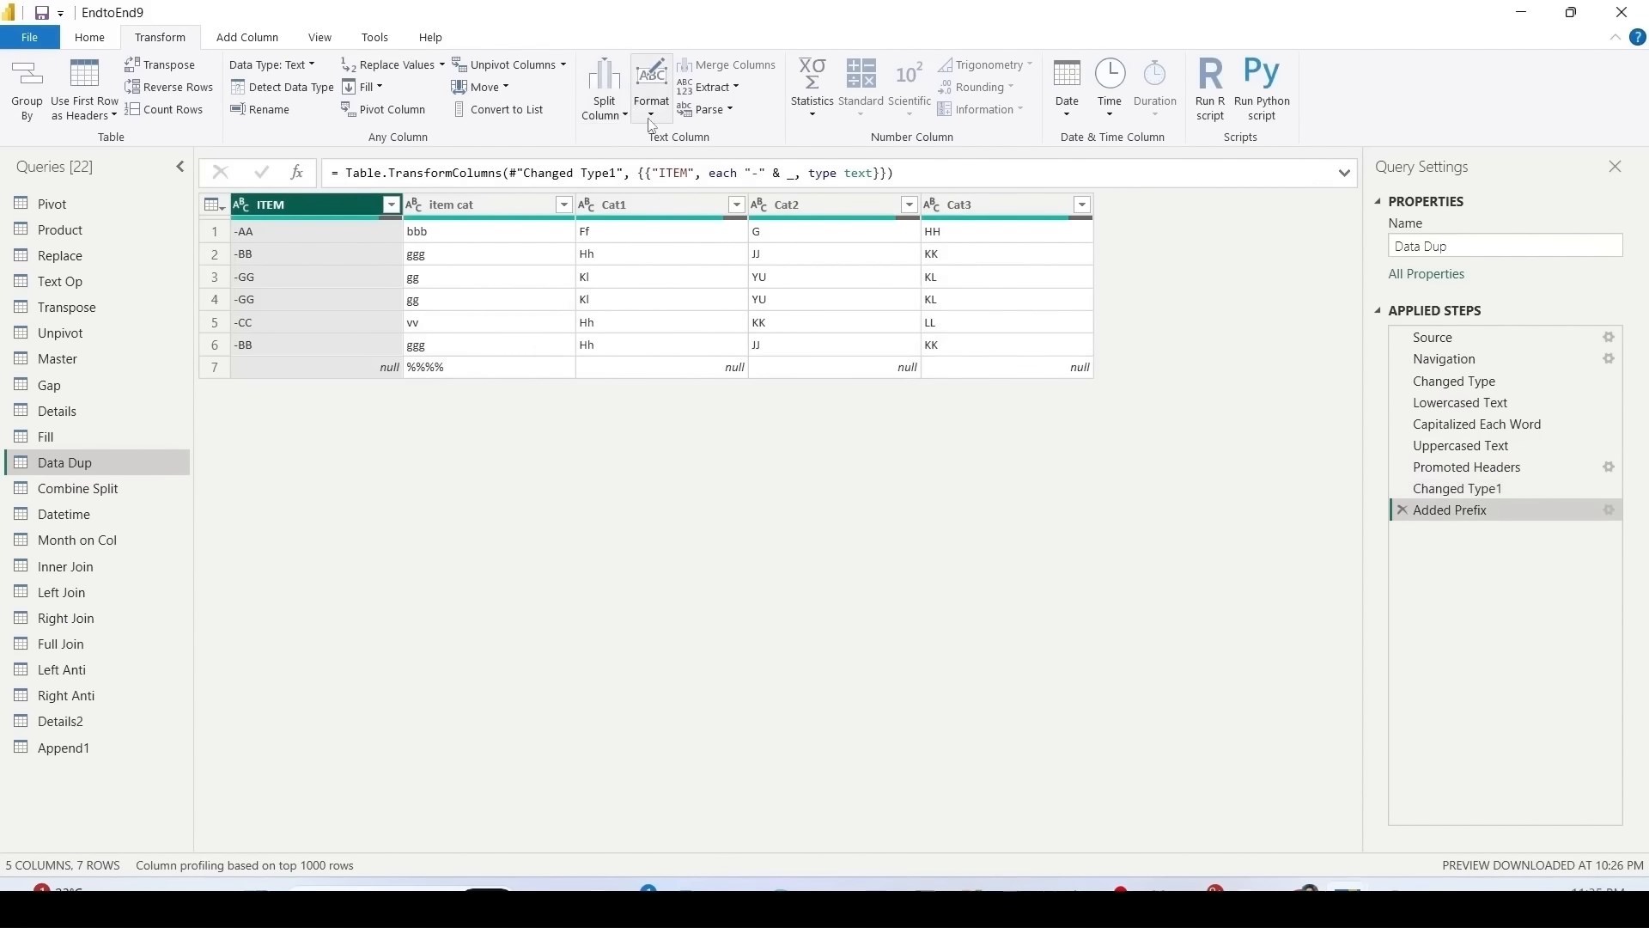
Step: Add the suffix "@" to every value in the ITEM column
{"action": "left_click", "coordinate": [652, 124]}
{"action": "left_click", "coordinate": [681, 296]}
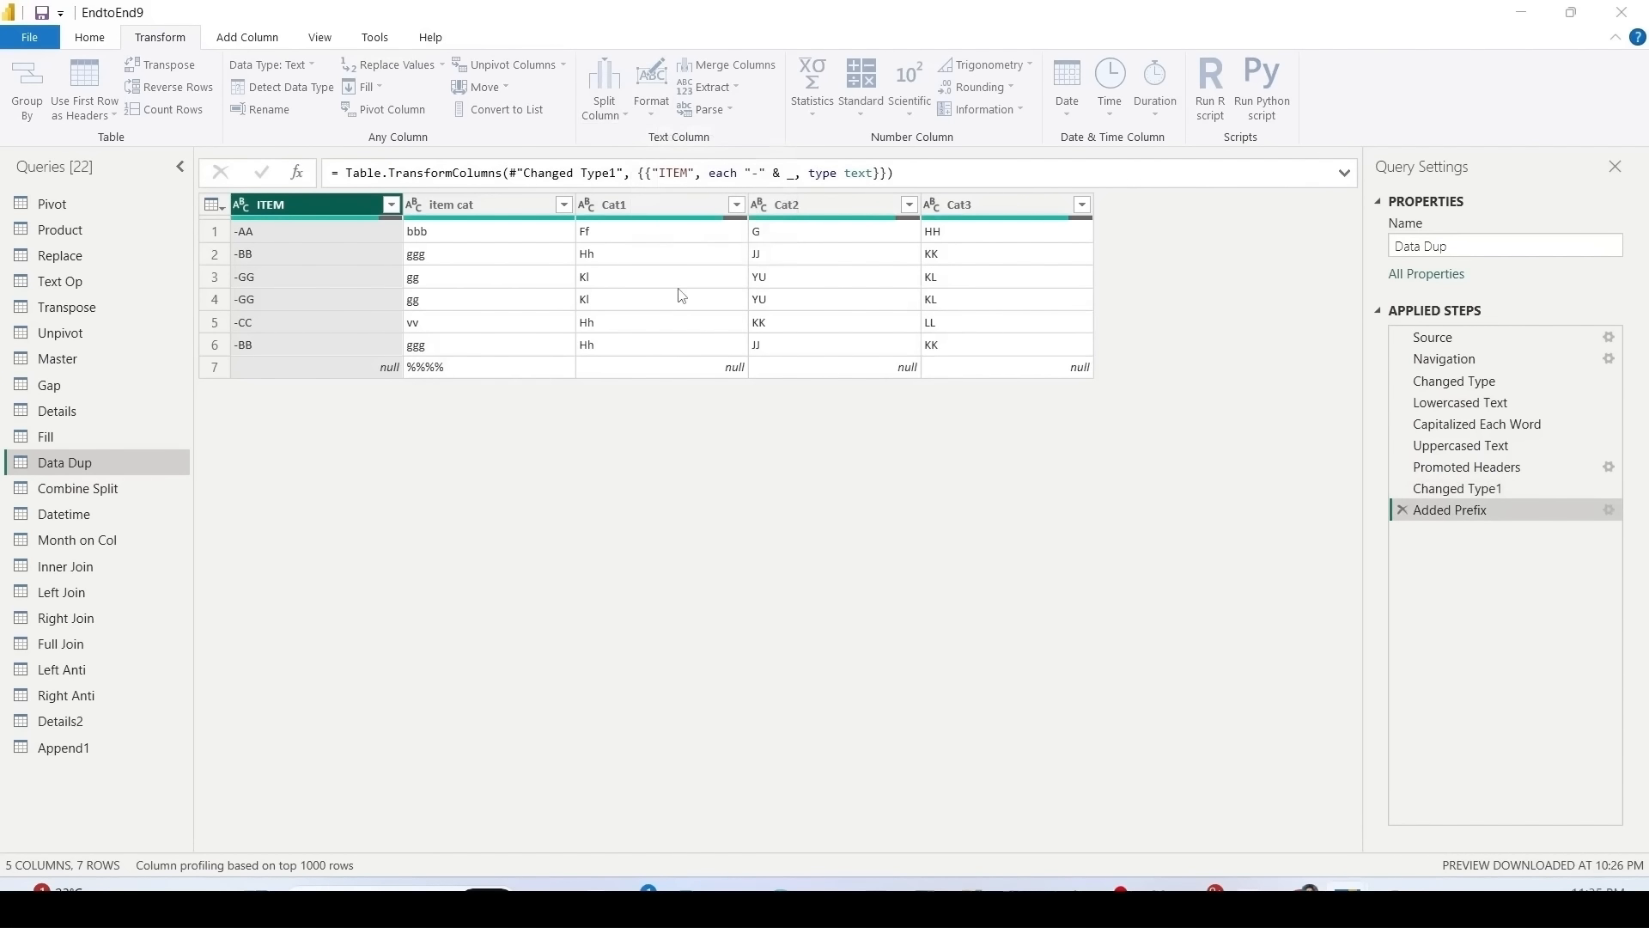
{"action": "left_click", "coordinate": [633, 439]}
{"action": "type", "text": "@"}
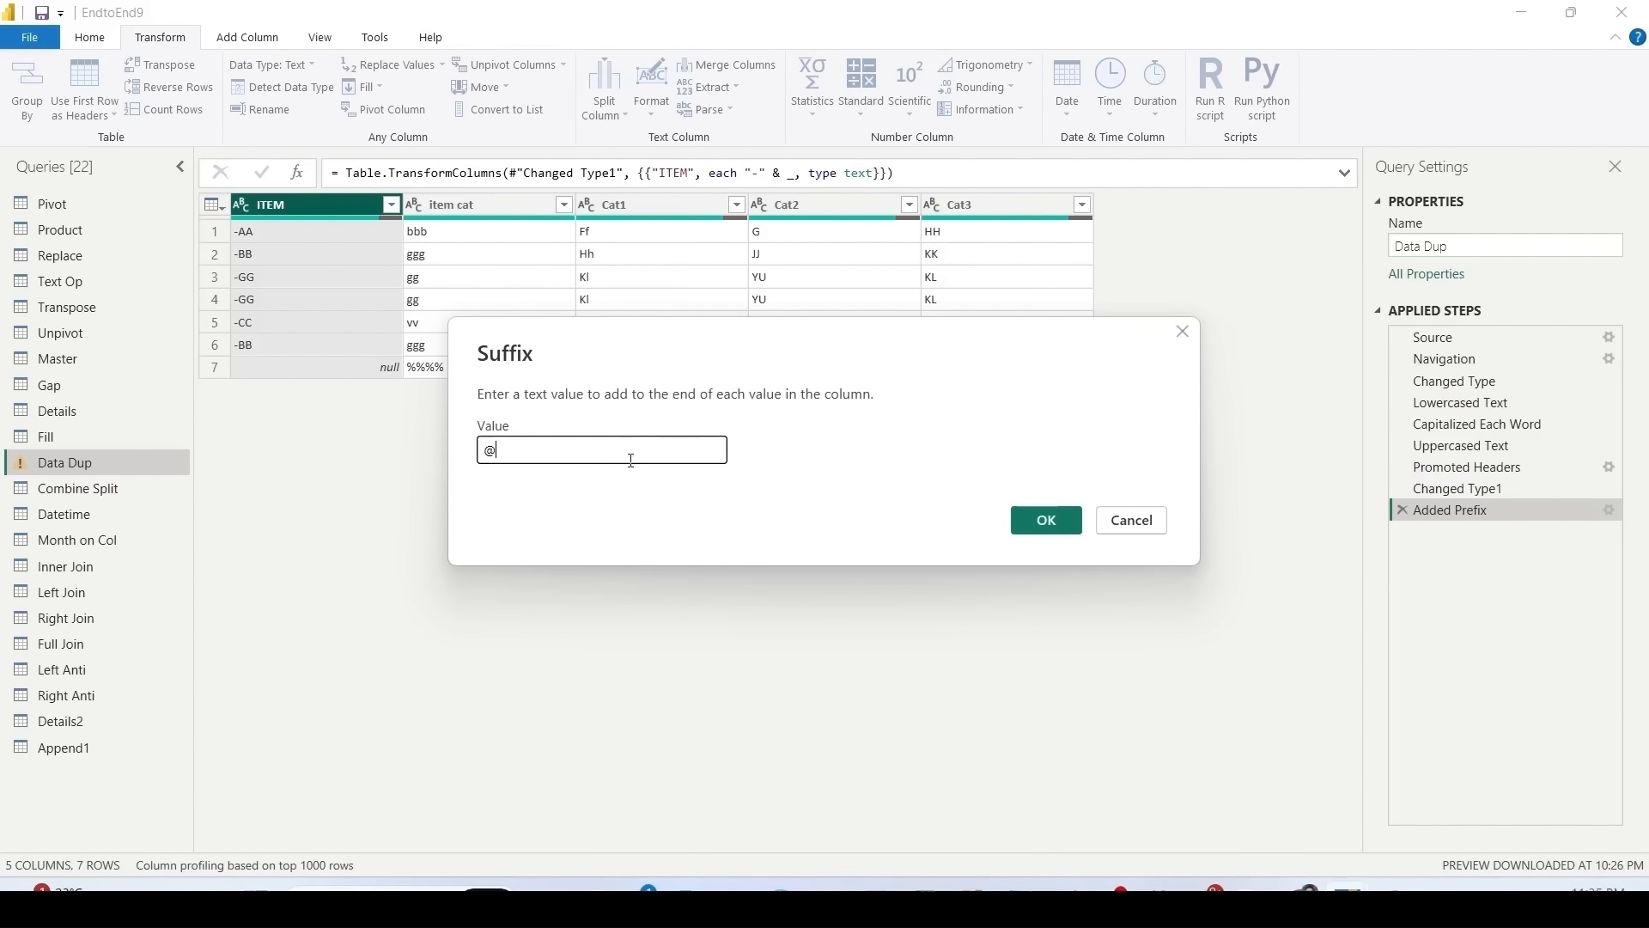
{"action": "left_click", "coordinate": [1031, 520]}
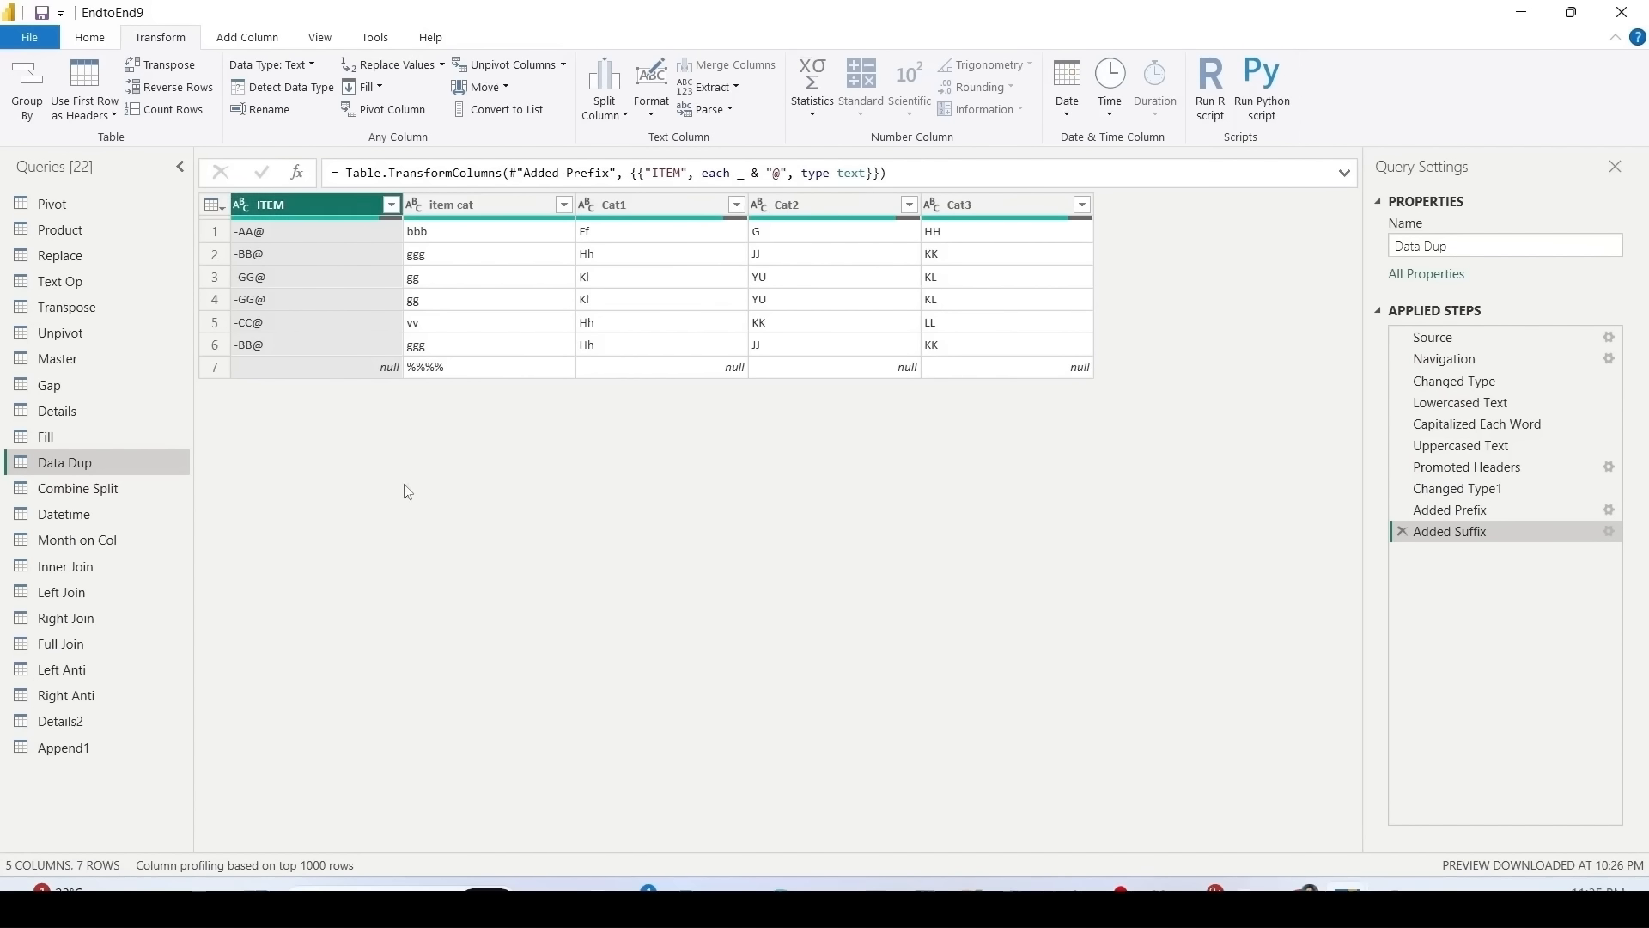
Step: Start a new manually entered table and open the first cell of Column1 for editing
{"action": "left_click", "coordinate": [94, 43]}
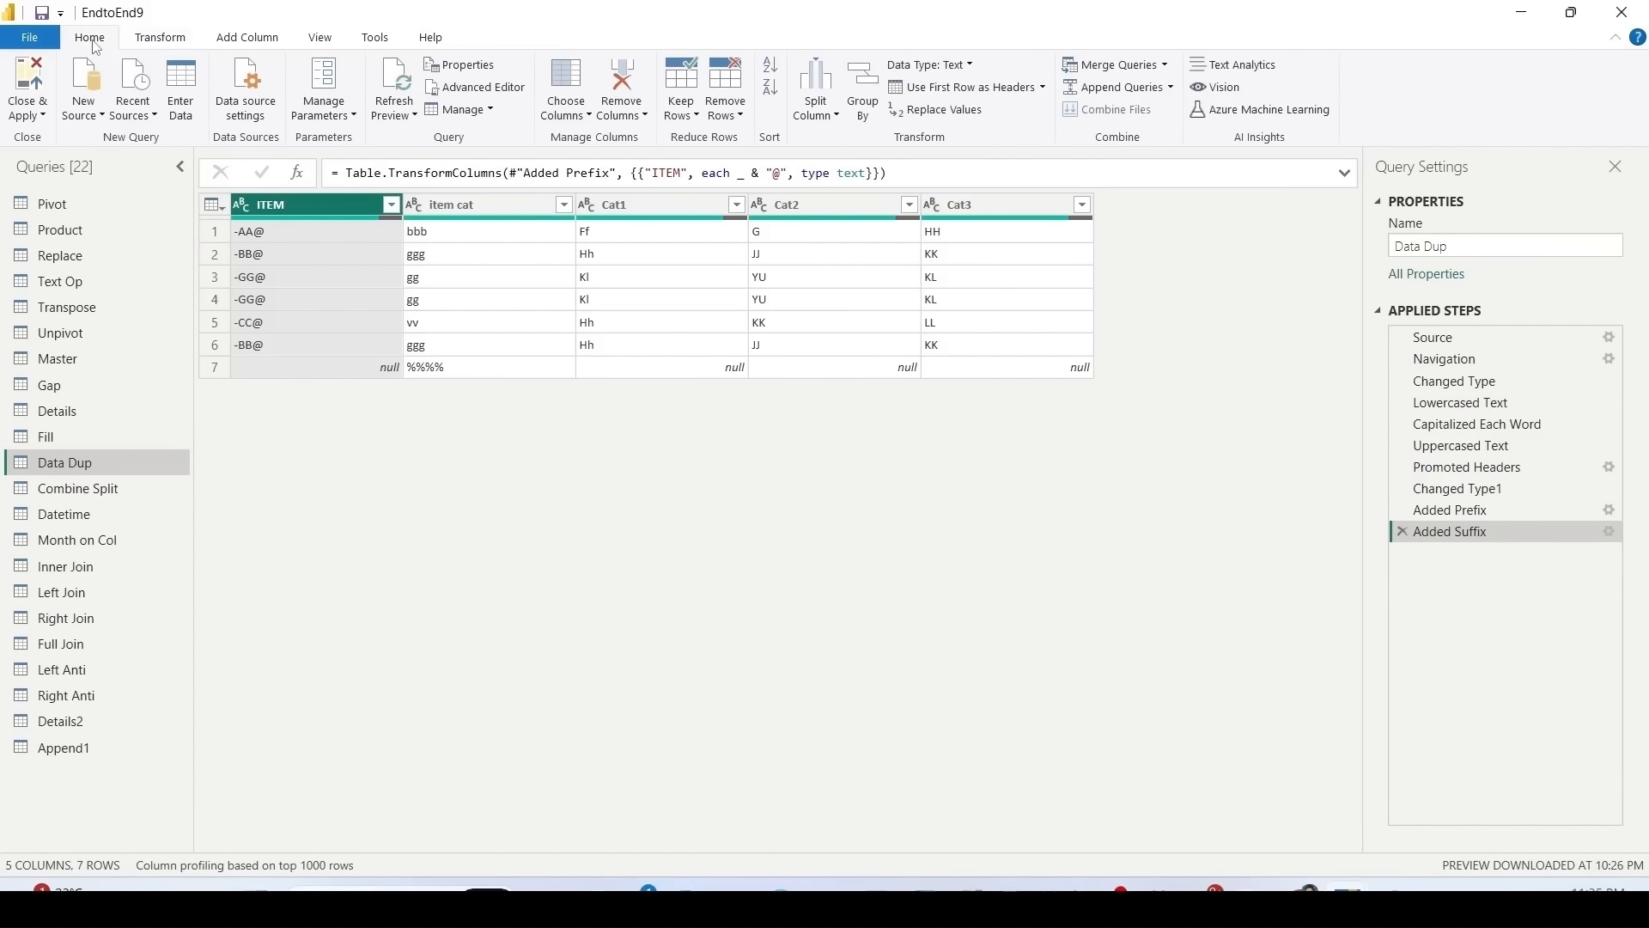
{"action": "left_click", "coordinate": [180, 90]}
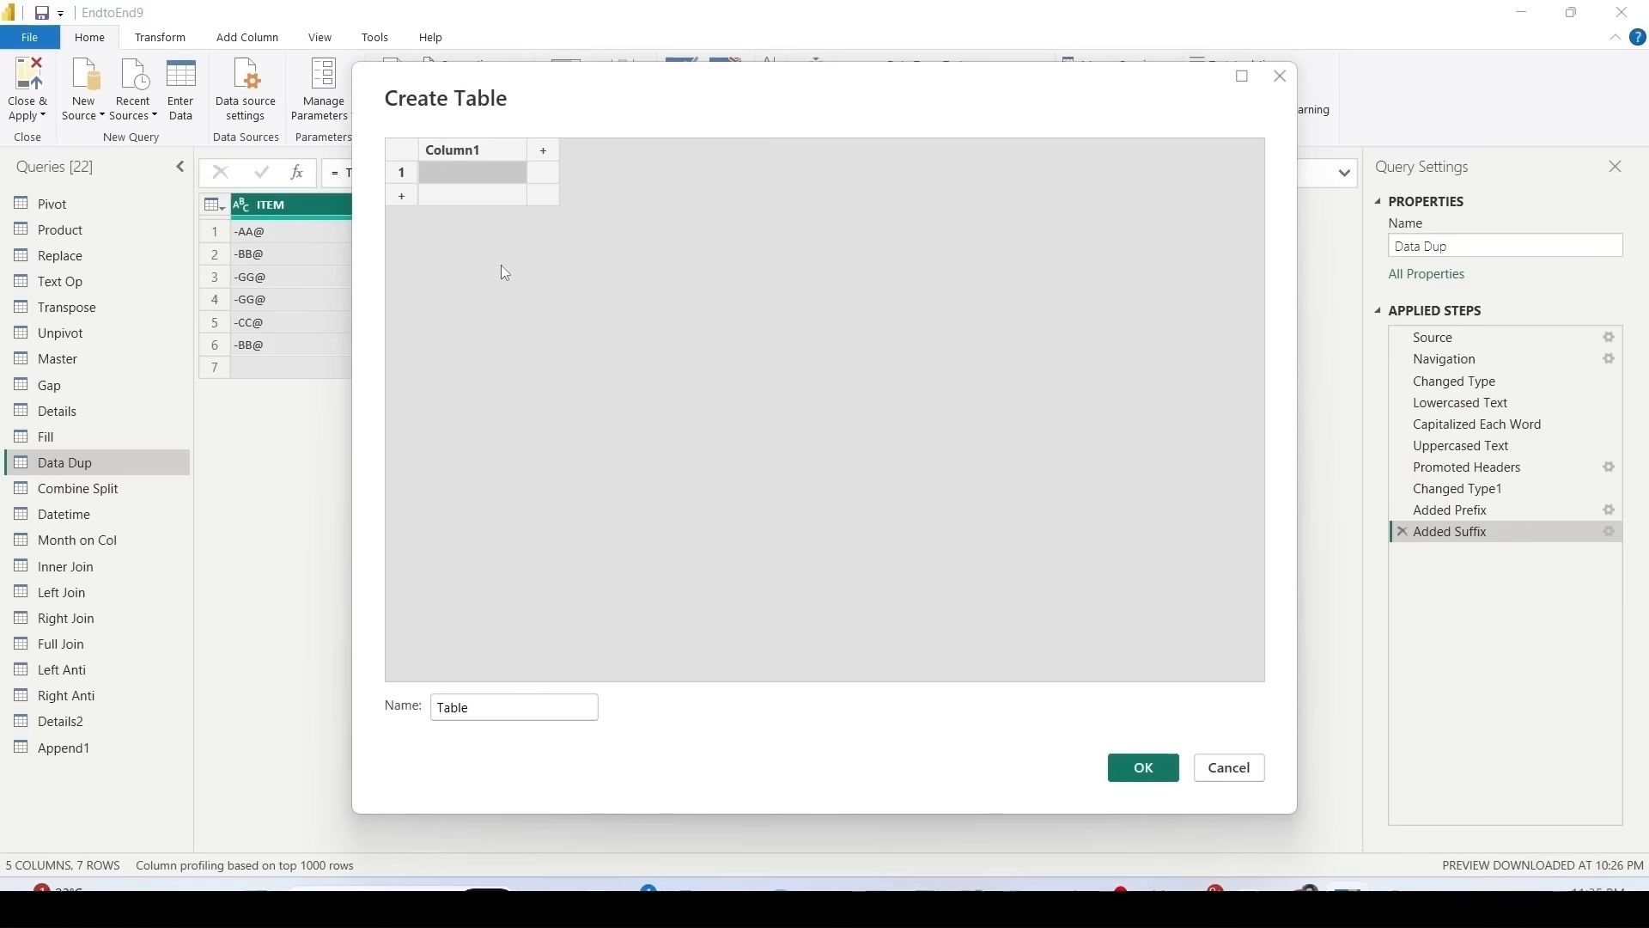
{"action": "double_click", "coordinate": [463, 177]}
{"action": "type", "text": "A c bb"}
{"action": "key", "text": "BackSpace"}
{"action": "key", "text": "BackSpace"}
{"action": "key", "text": "BackSpace"}
{"action": "key", "text": "BackSpace"}
{"action": "key", "text": "BackSpace"}
{"action": "key", "text": "BackSpace"}
{"action": "key", "text": "BackSpace"}
{"action": "key", "text": "BackSpace"}
{"action": "type", "text": "DFG"}
{"action": "key", "text": "BackSpace"}
{"action": "key", "text": "BackSpace"}
{"action": "key", "text": "BackSpace"}
Step: Fill Column1 of the new table with four rows: A, A with leading spaces, VBB with leading spaces, and BN
{"action": "type", "text": "A"}
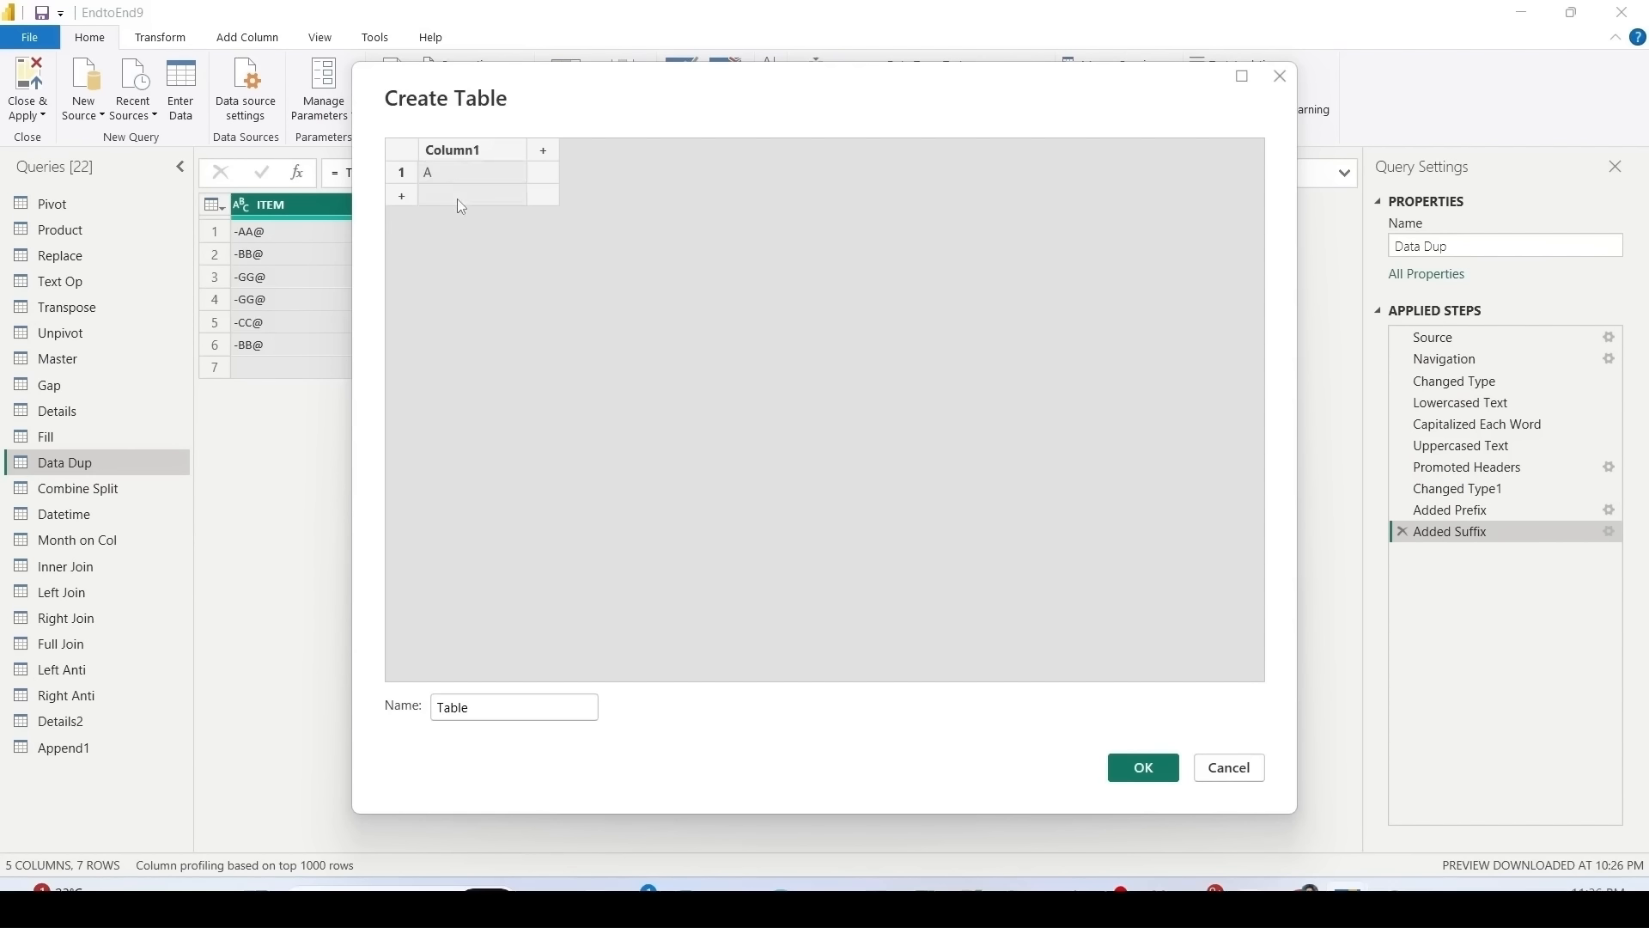
{"action": "key", "text": "Return"}
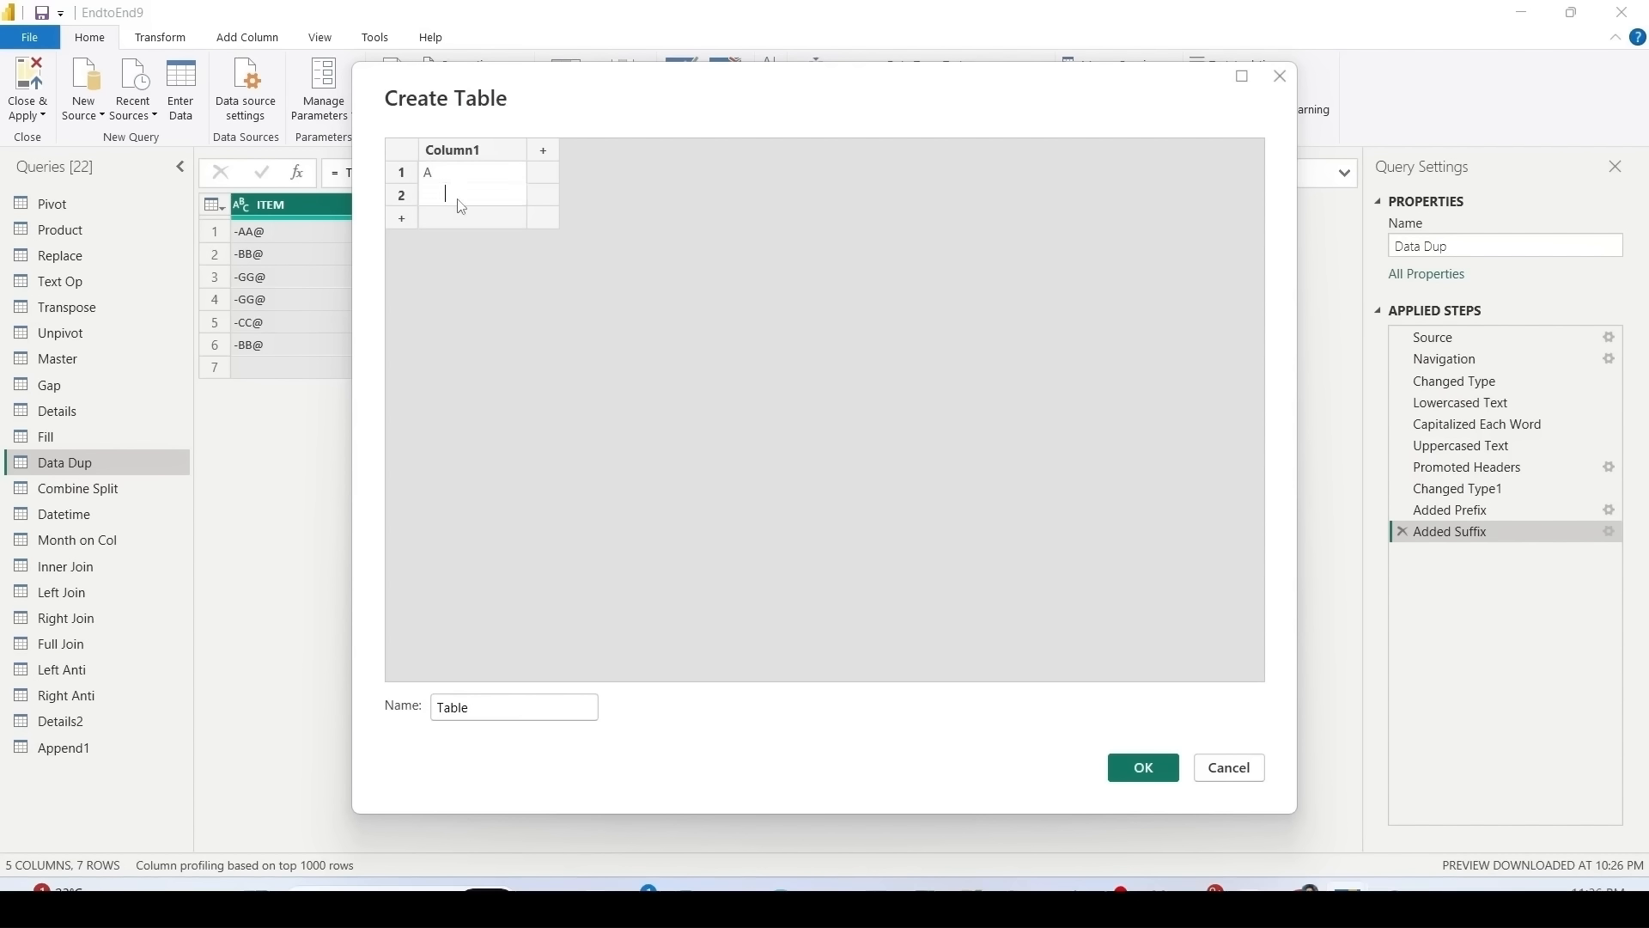
{"action": "left_click", "coordinate": [454, 220]}
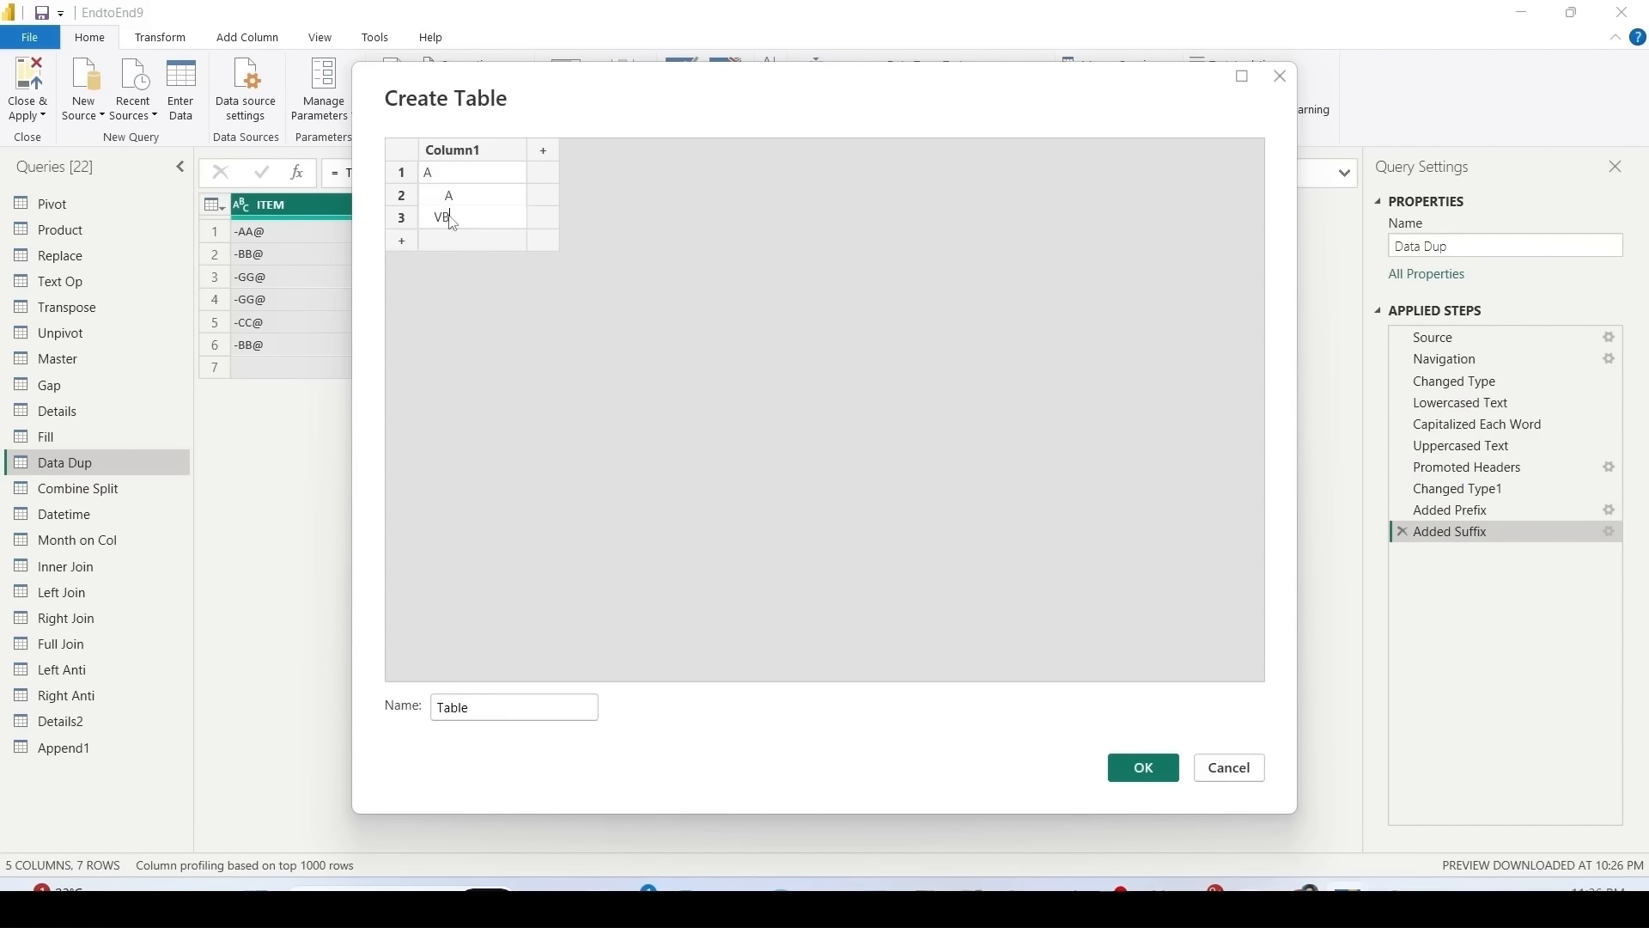
{"action": "type", "text": "VBB"}
{"action": "left_click", "coordinate": [448, 239]}
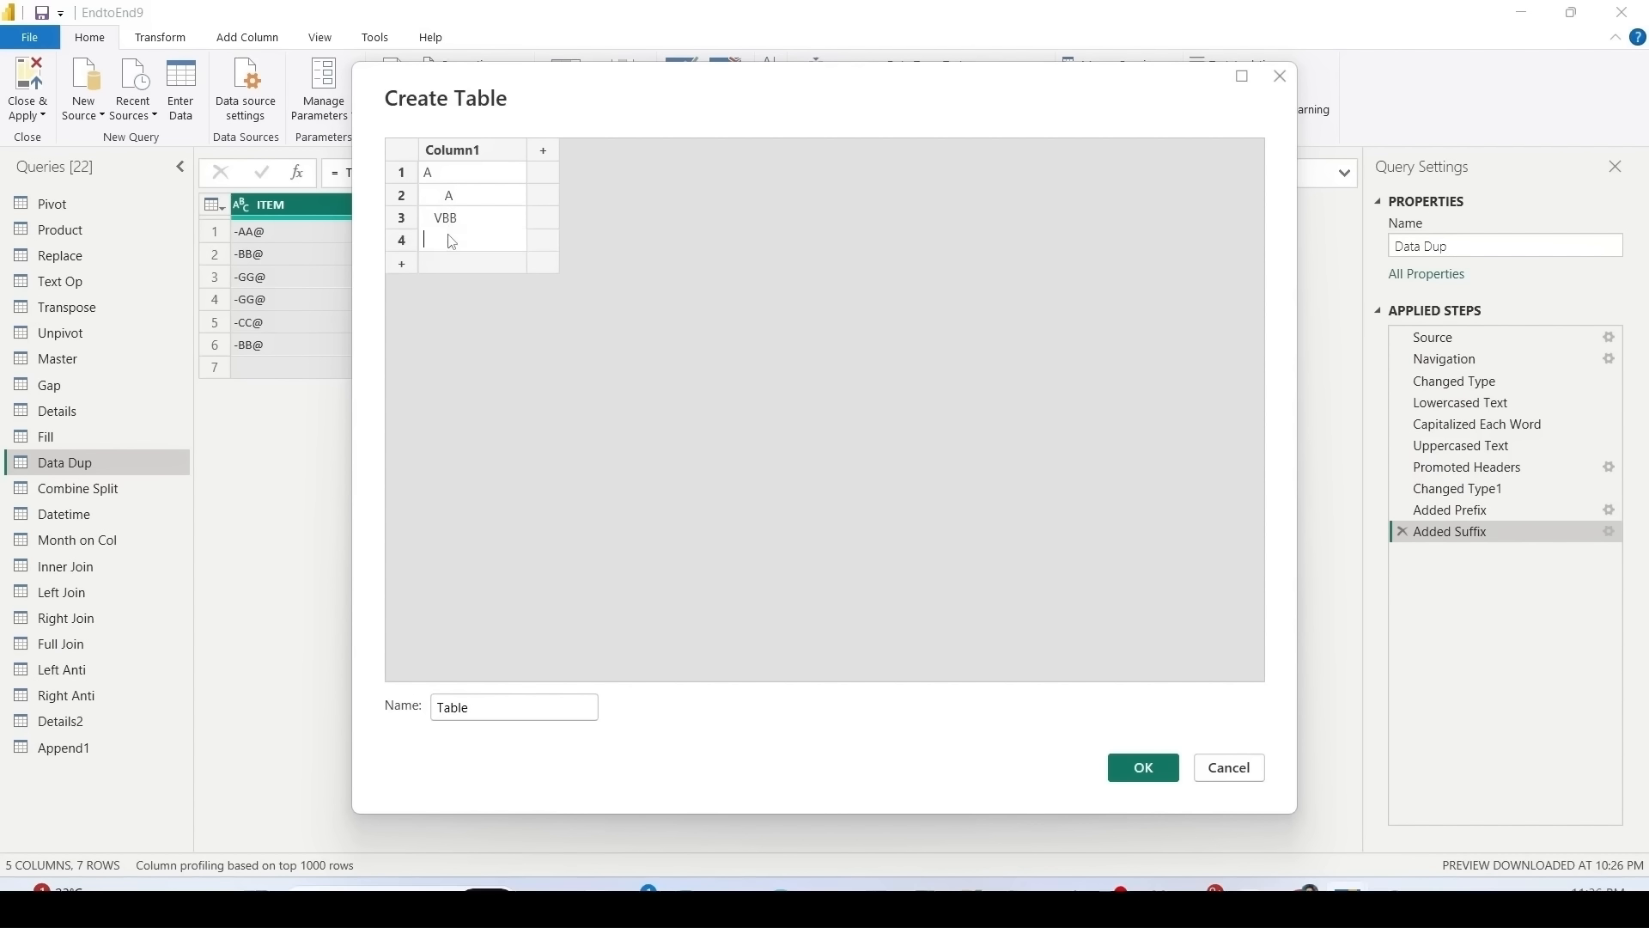
{"action": "type", "text": "BN"}
Step: Name the new table Clean and create it as a query
{"action": "left_click", "coordinate": [475, 700]}
{"action": "double_click", "coordinate": [452, 707]}
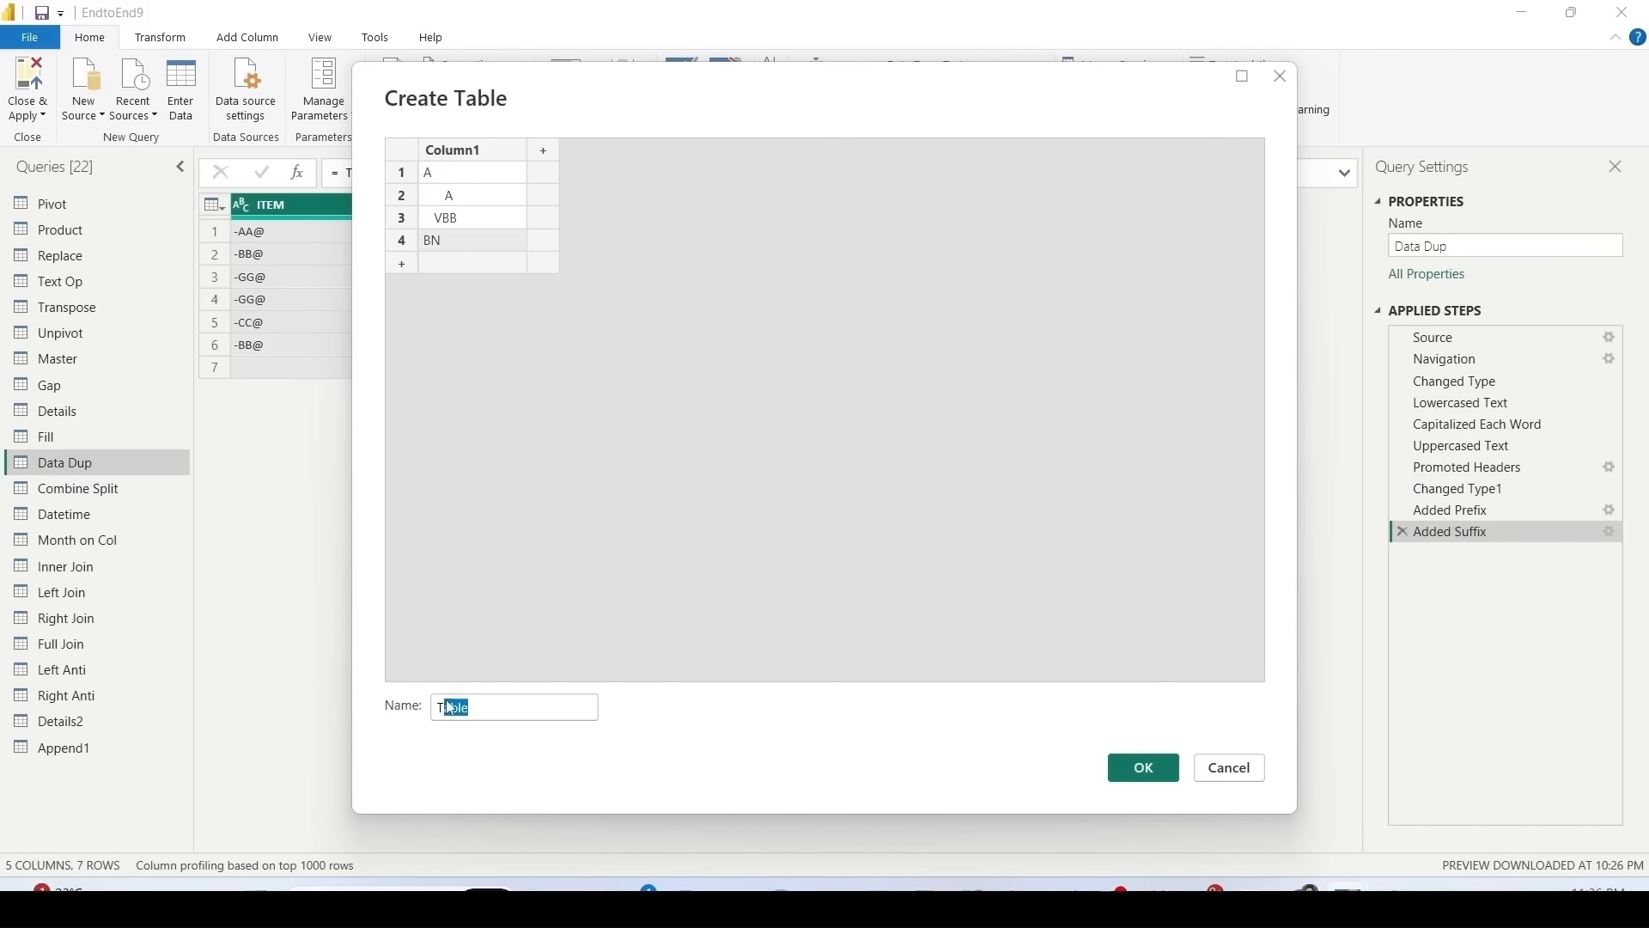
{"action": "type", "text": "Clean"}
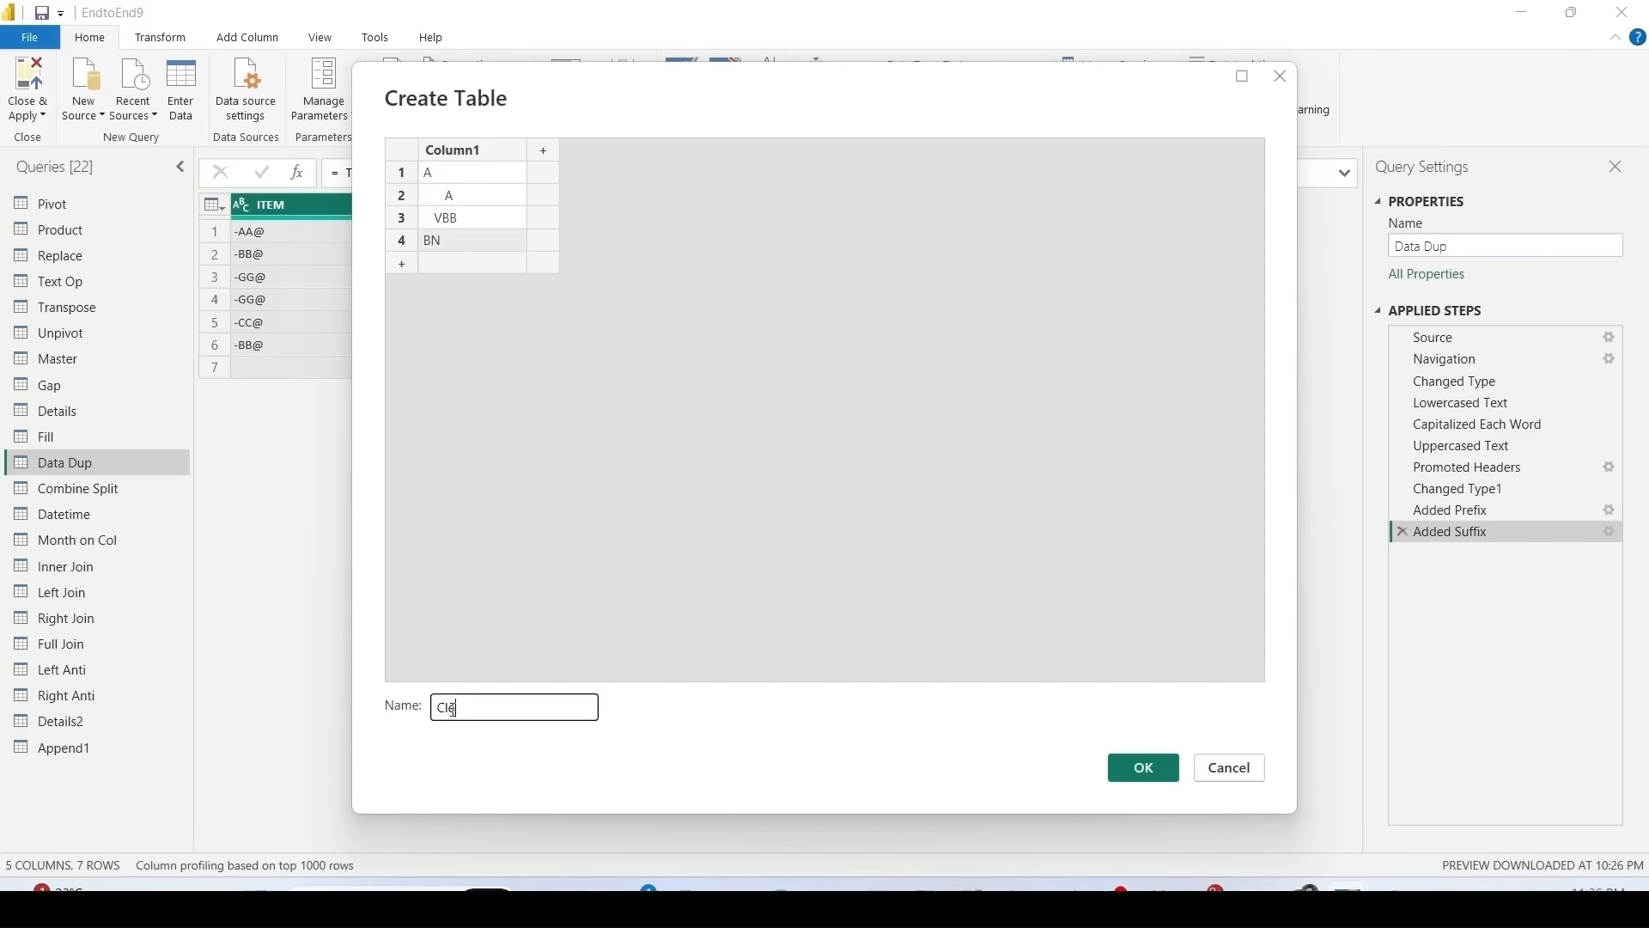
{"action": "key", "text": "Return"}
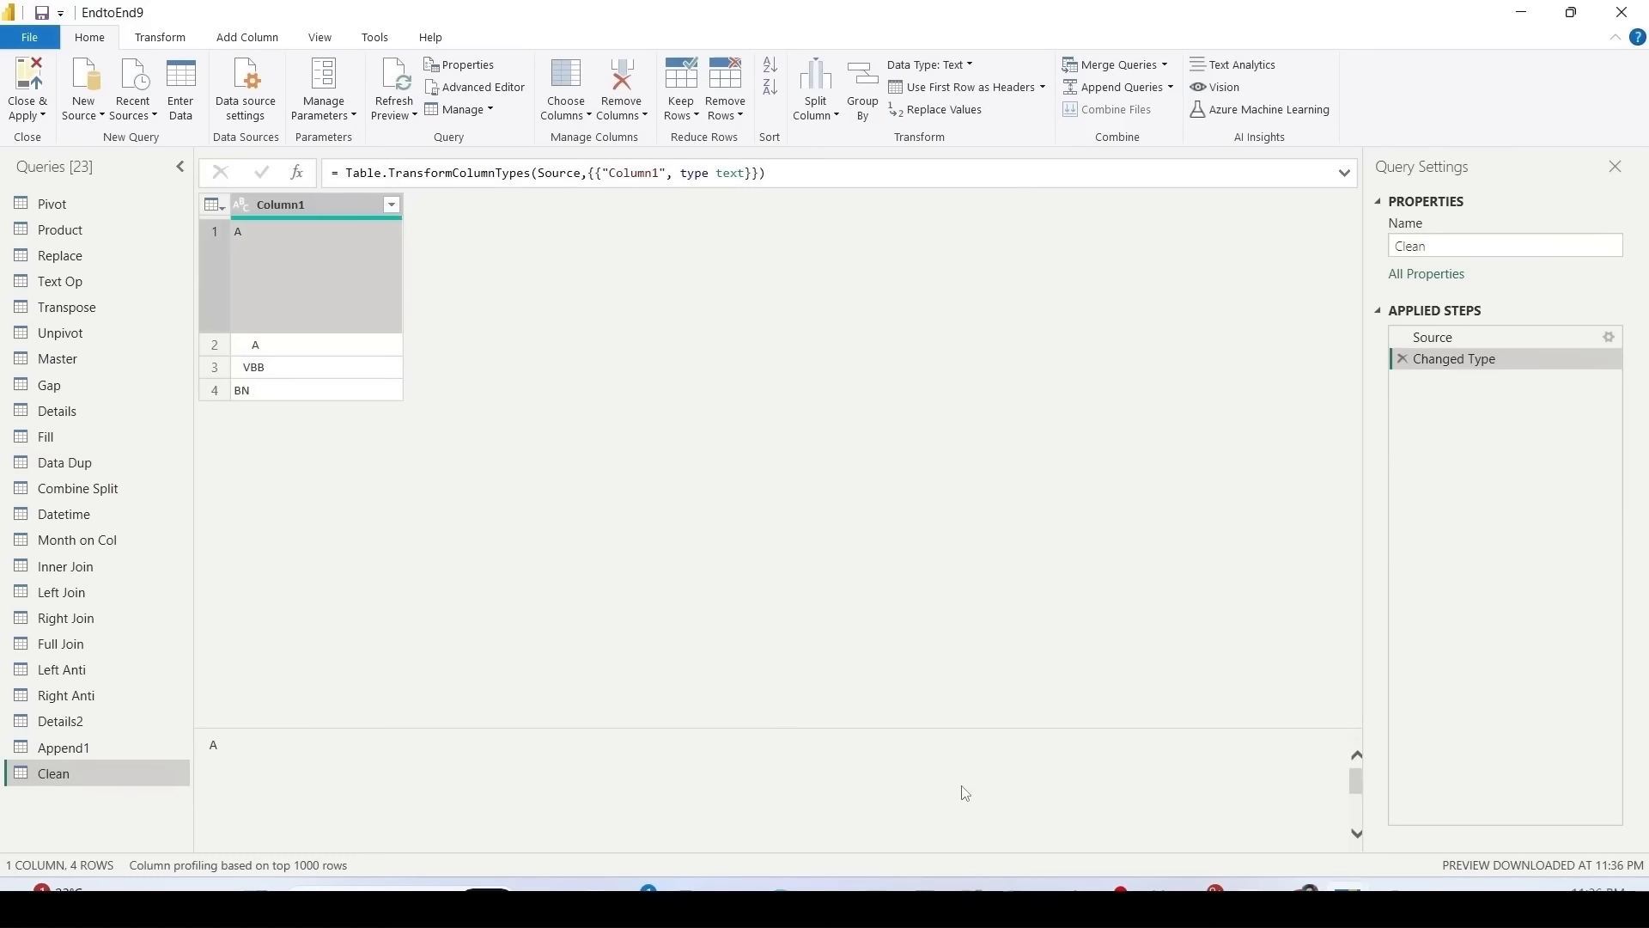
Step: Apply the Clean text format to Column1 of the Clean query to remove non-printable characters
{"action": "left_click", "coordinate": [288, 350]}
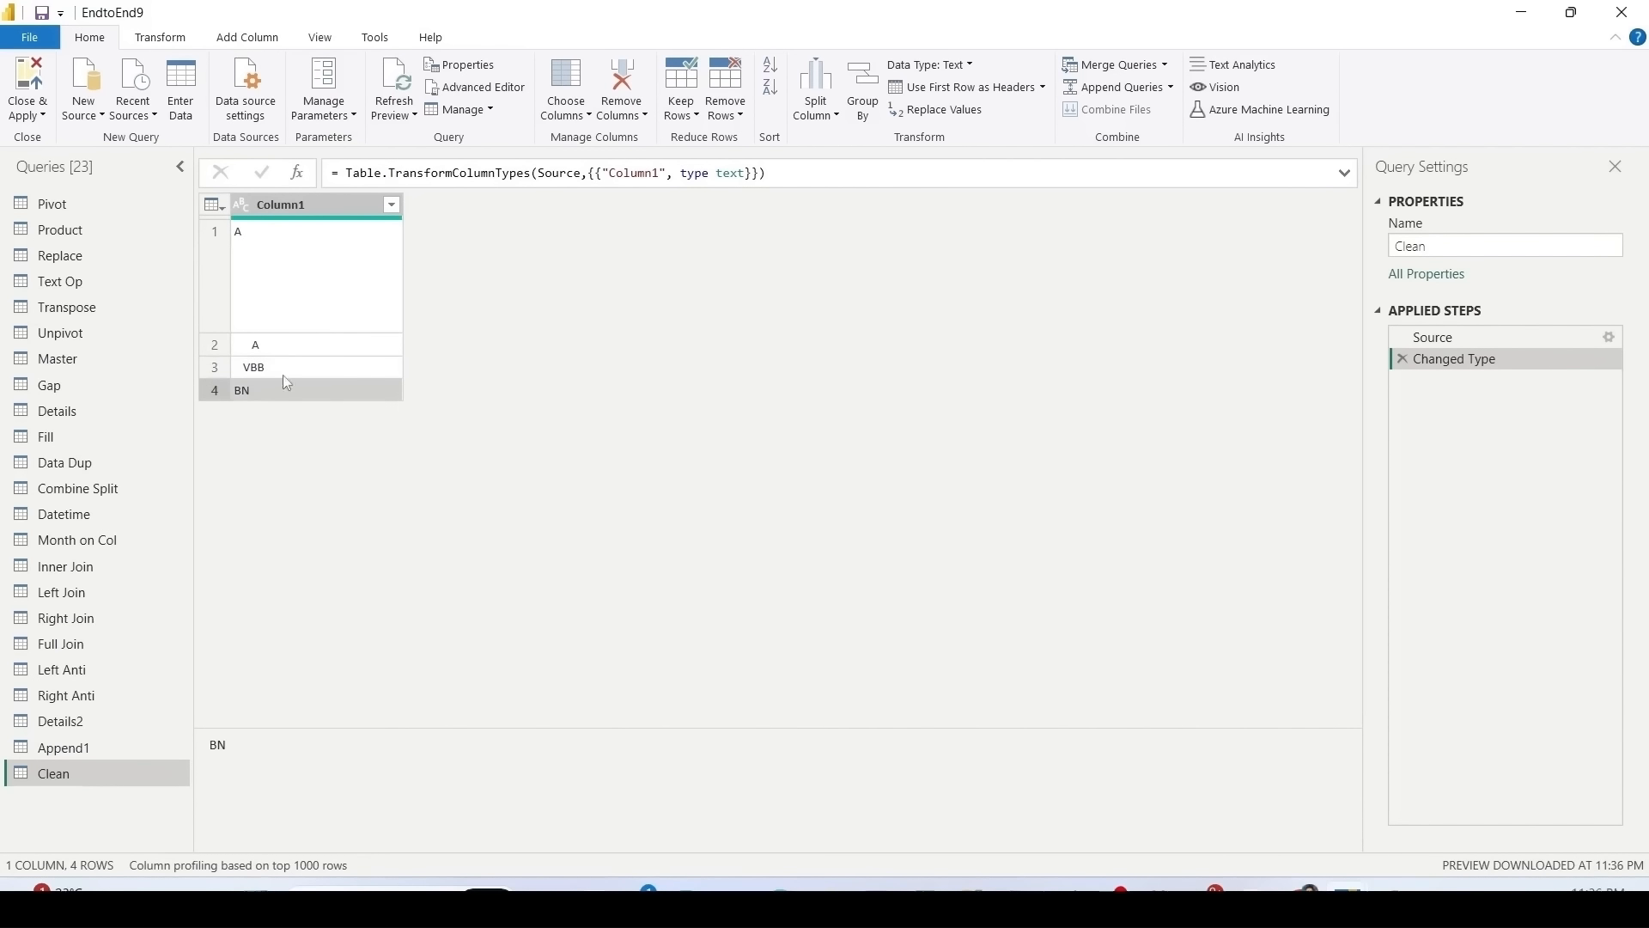
{"action": "left_click", "coordinate": [299, 301]}
{"action": "left_click", "coordinate": [301, 202]}
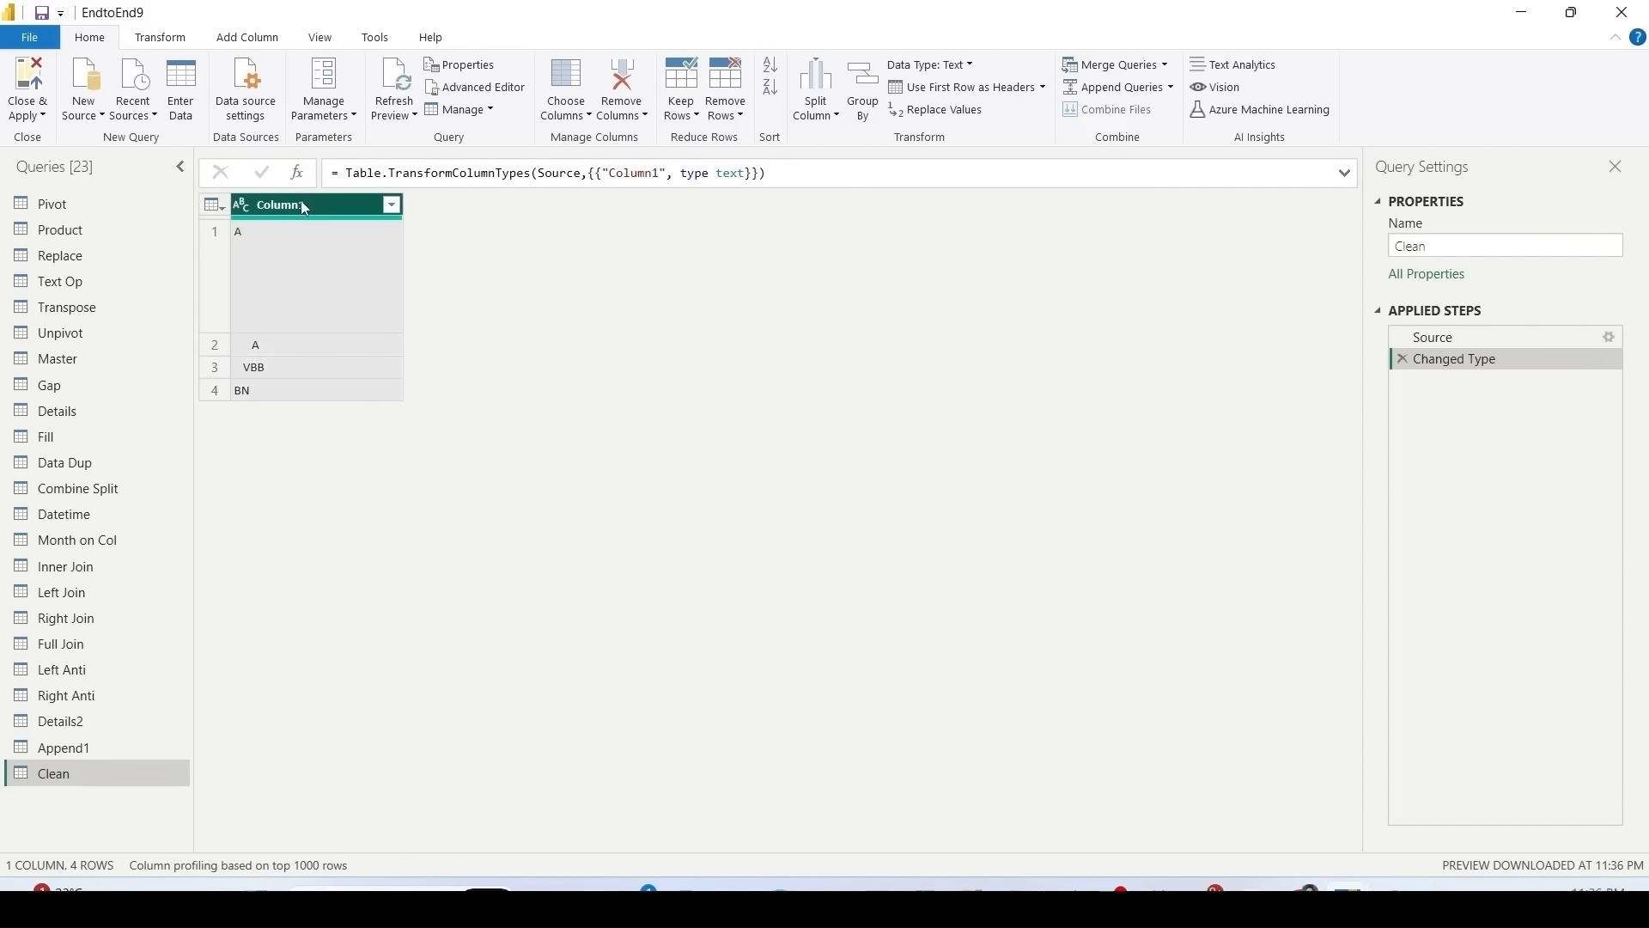
{"action": "left_click", "coordinate": [172, 38]}
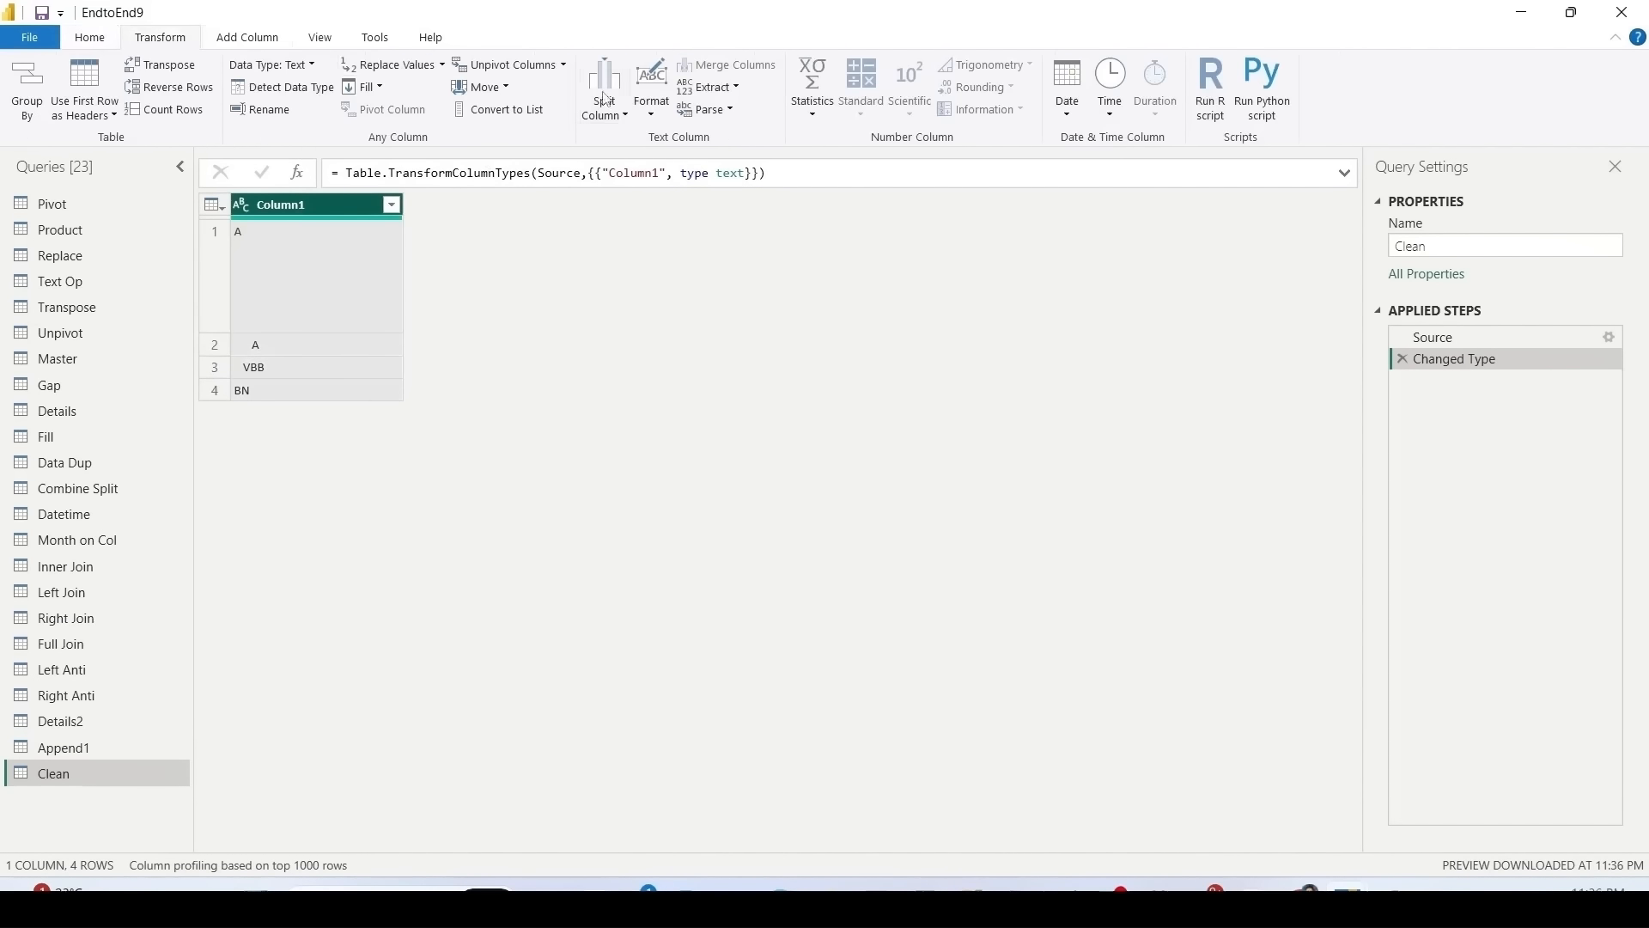
{"action": "left_click", "coordinate": [655, 122]}
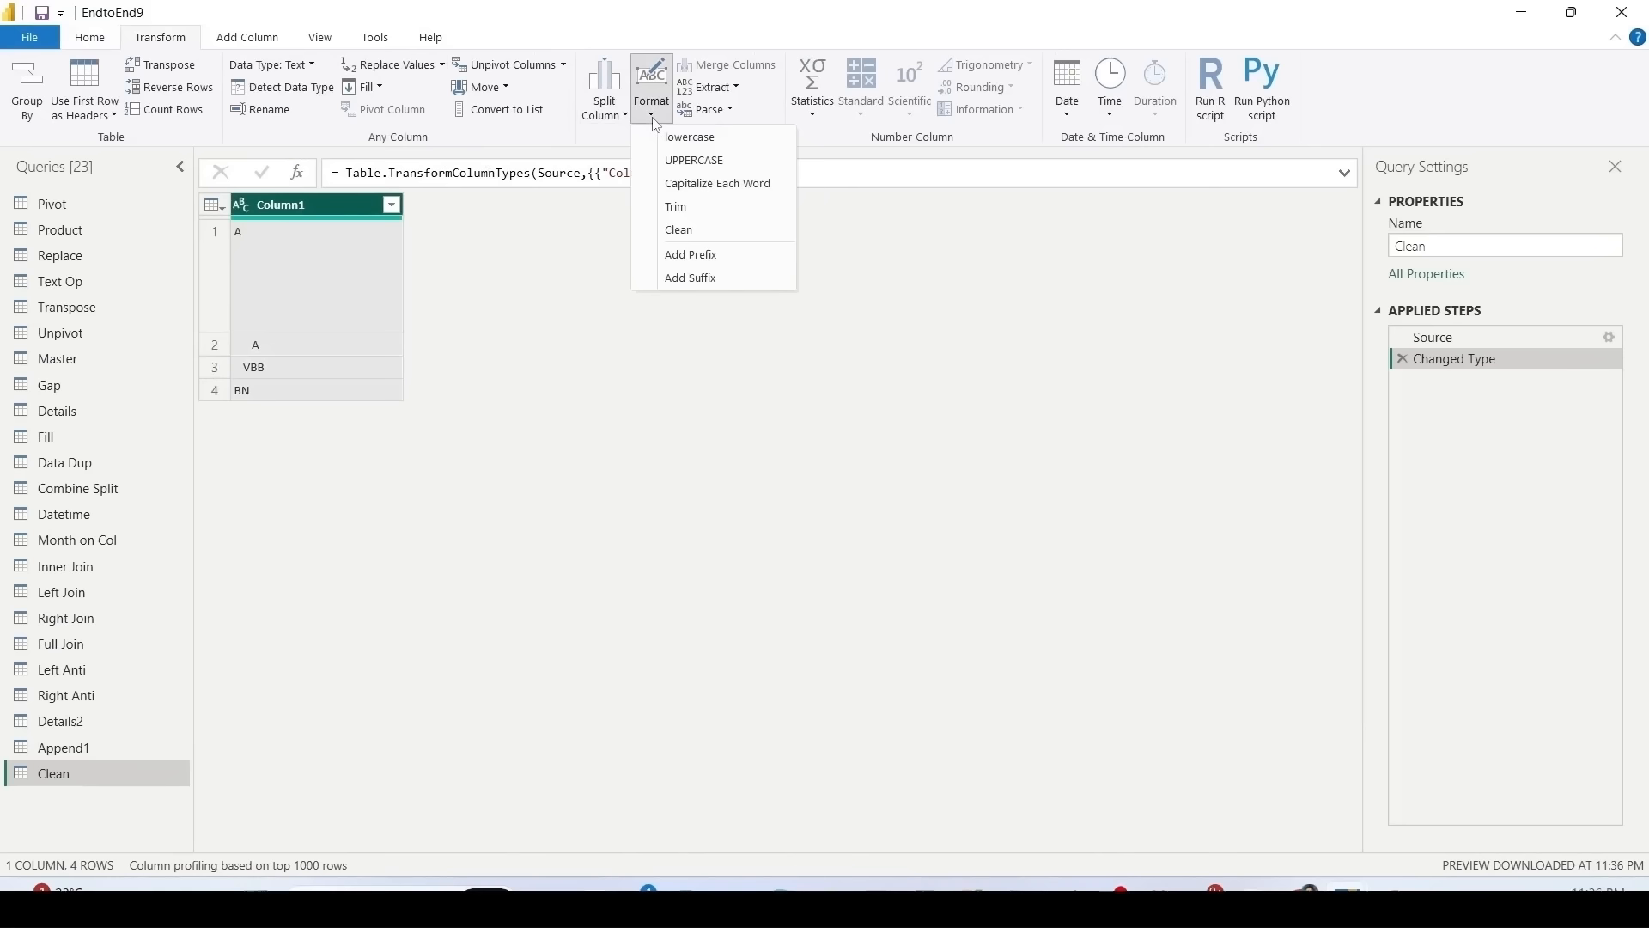
{"action": "left_click", "coordinate": [679, 230]}
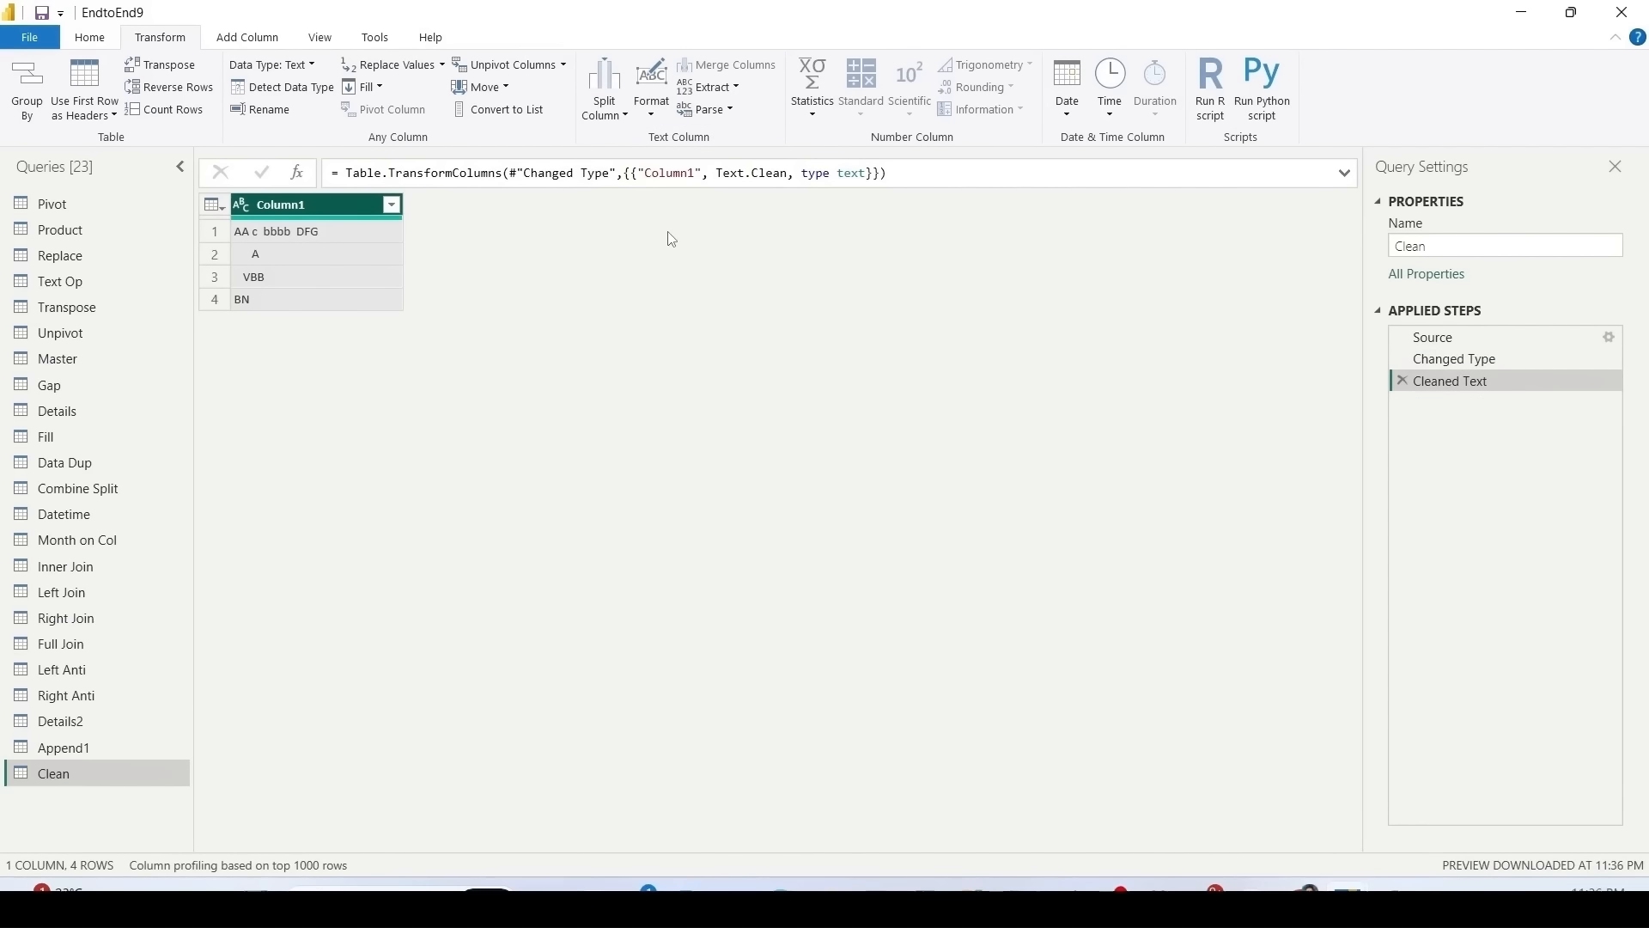
Step: Check the BN and VBB values for leftover spaces and trim the text in Column1
{"action": "left_click", "coordinate": [287, 302]}
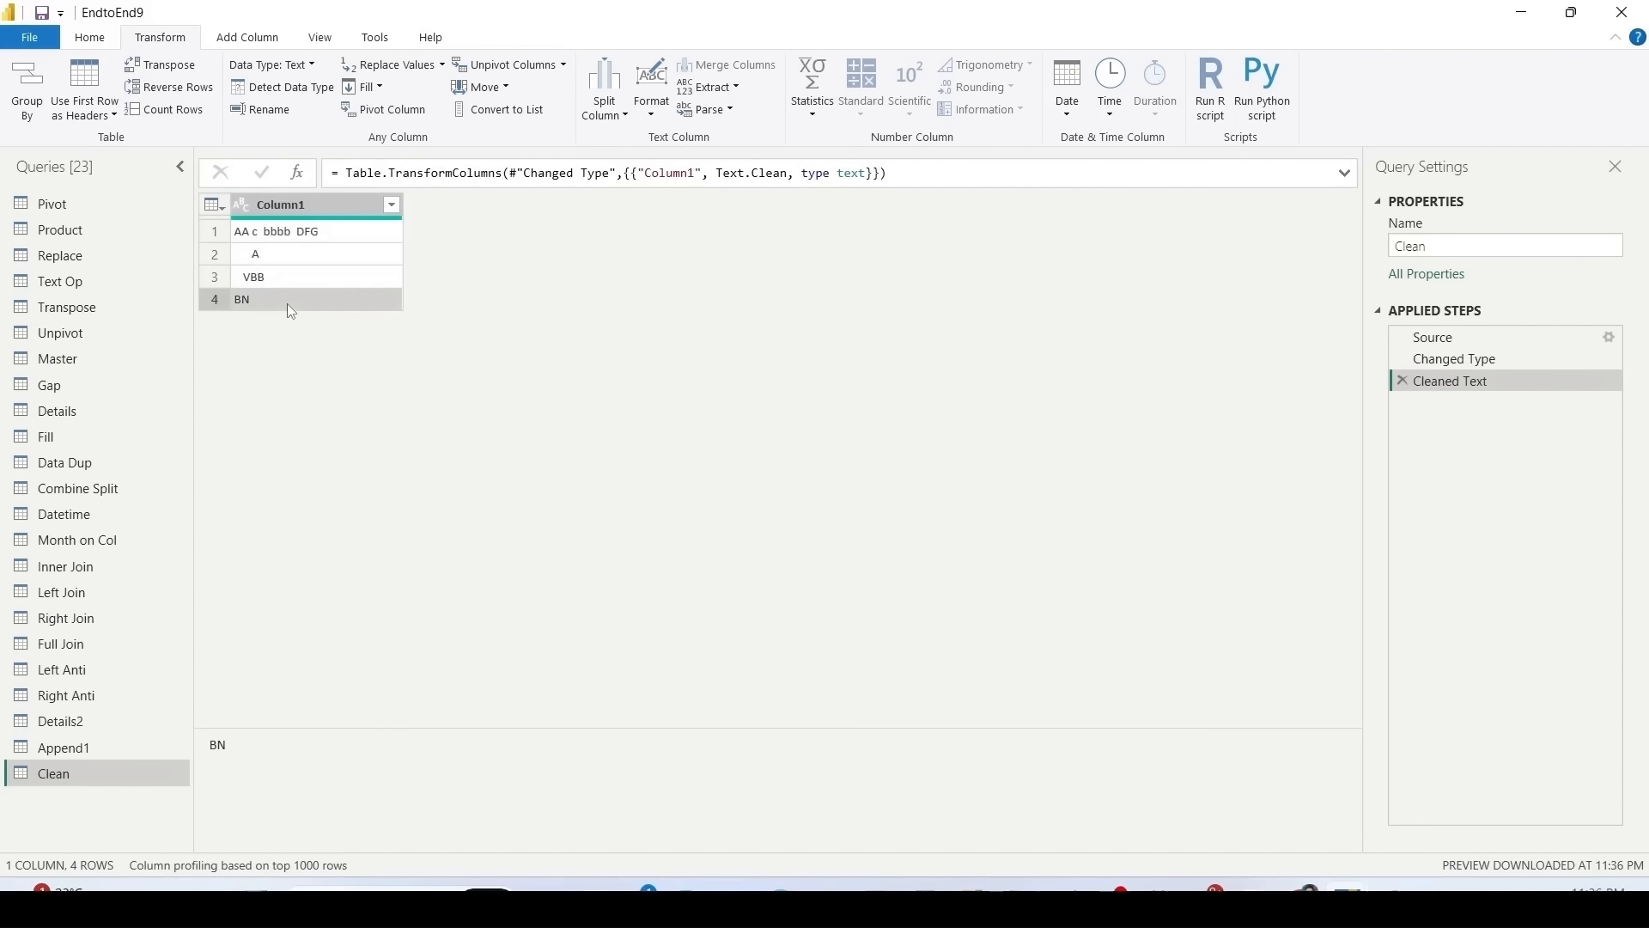
{"action": "mouse_move", "coordinate": [217, 744]}
{"action": "left_mouse_down"}
{"action": "mouse_move", "coordinate": [247, 744]}
{"action": "mouse_move", "coordinate": [219, 746]}
{"action": "left_mouse_up"}
{"action": "left_click", "coordinate": [266, 273]}
{"action": "left_click", "coordinate": [338, 541]}
{"action": "left_click", "coordinate": [296, 204]}
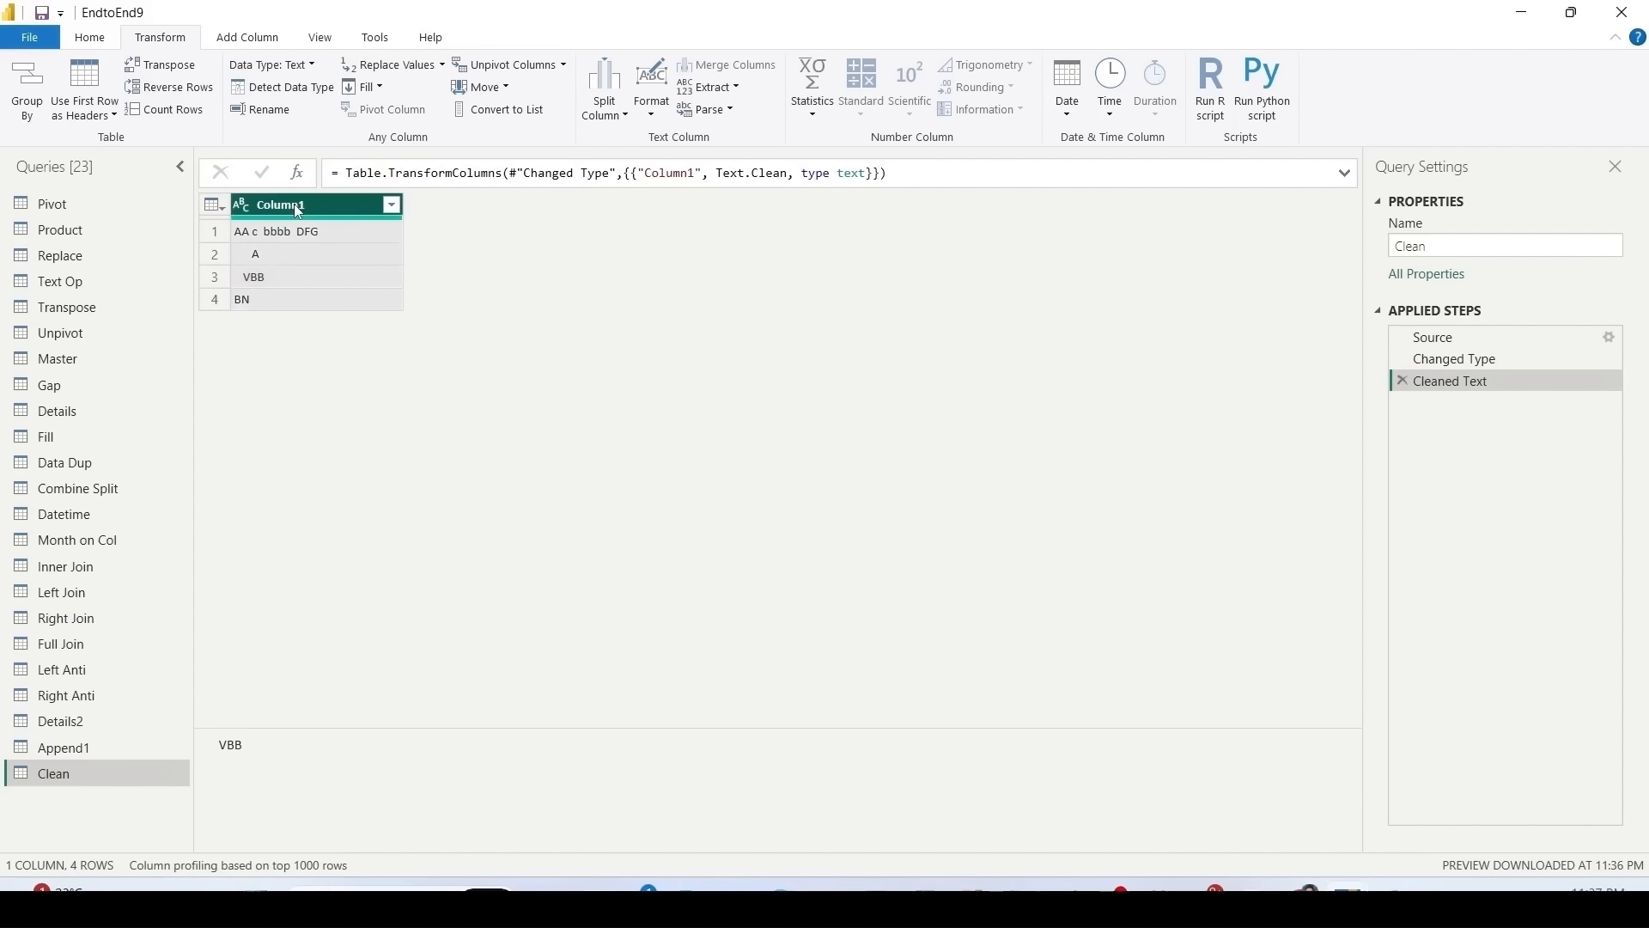
{"action": "left_click", "coordinate": [651, 96]}
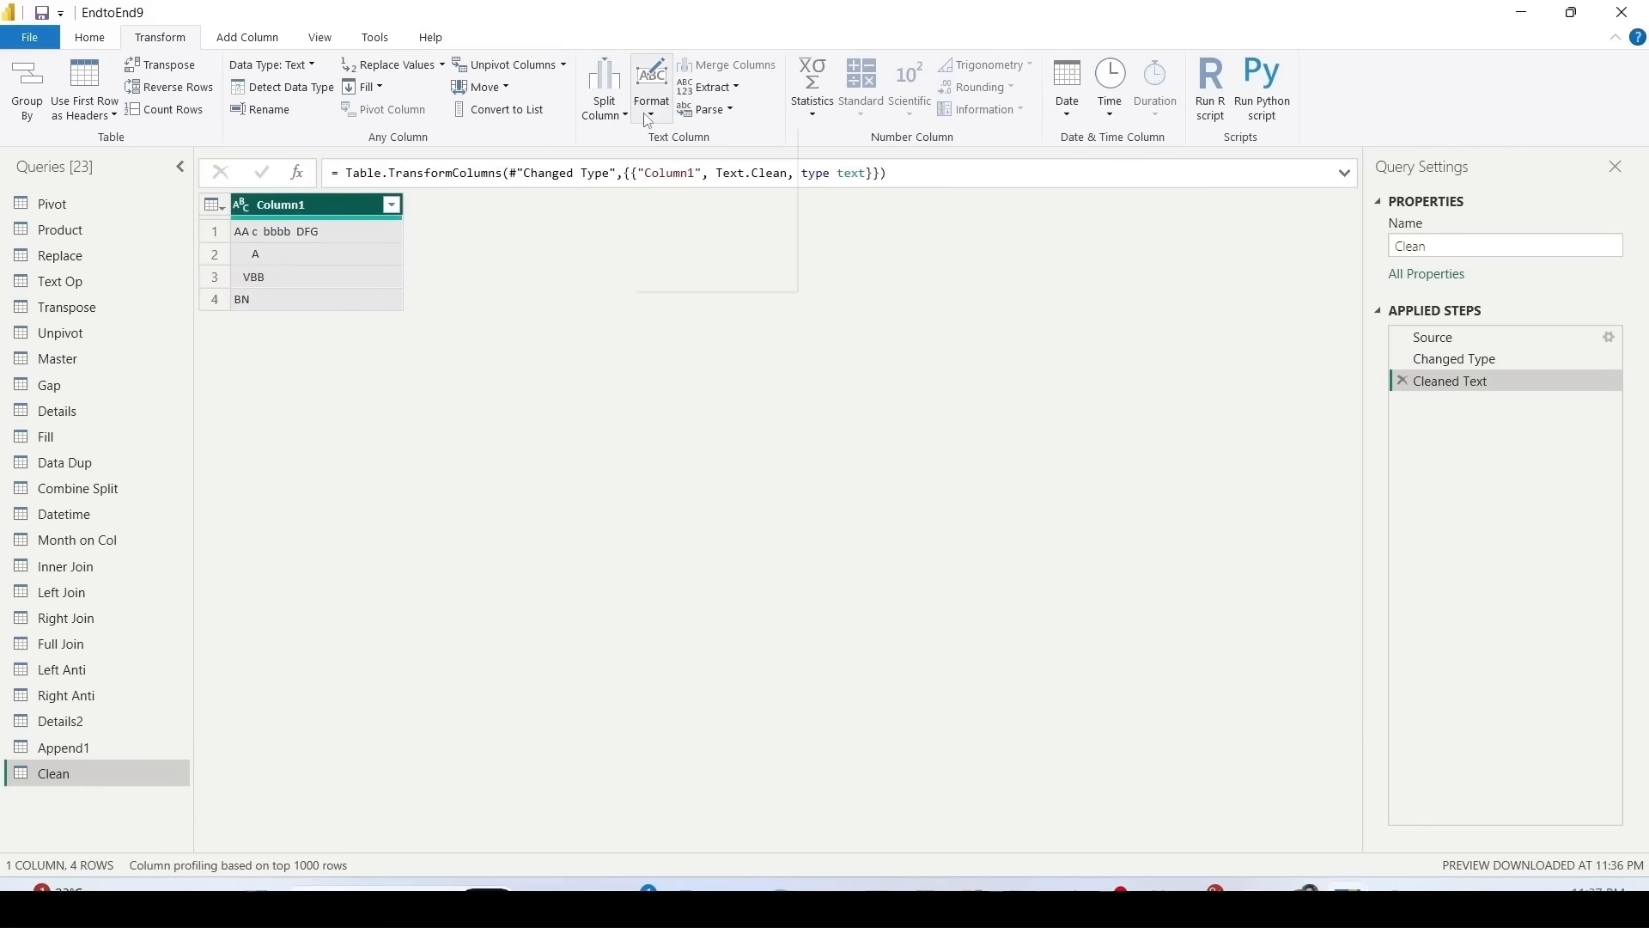
{"action": "left_click", "coordinate": [662, 209]}
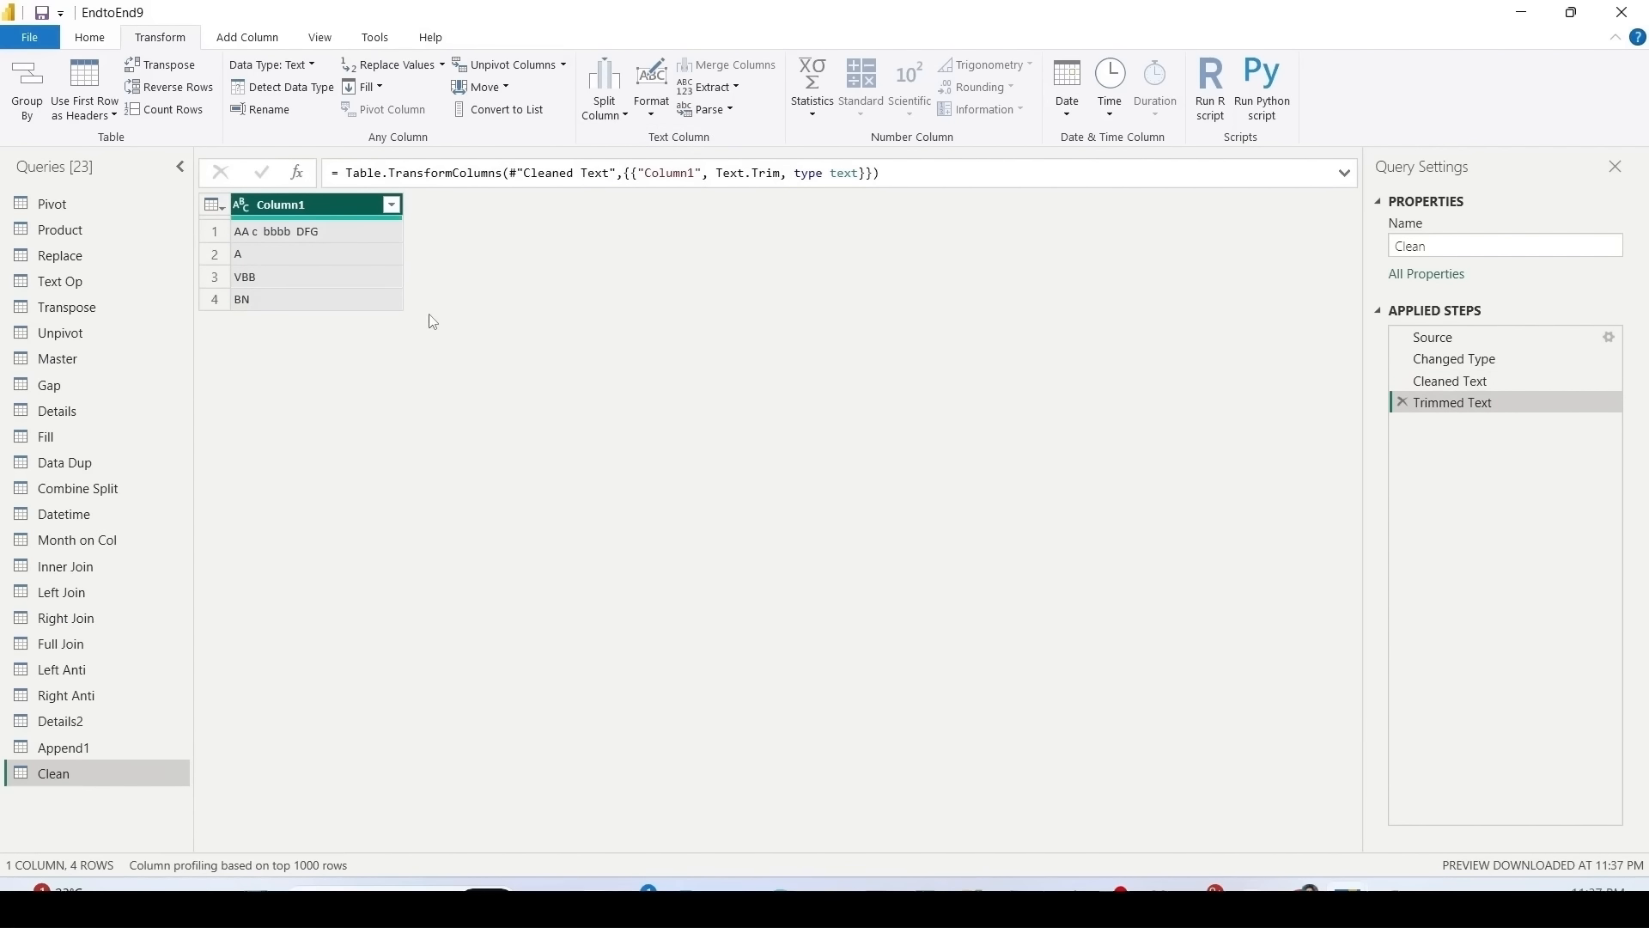
Step: Examine the trimmed BN and VBB values in Column1 for remaining spaces
{"action": "left_click", "coordinate": [339, 301]}
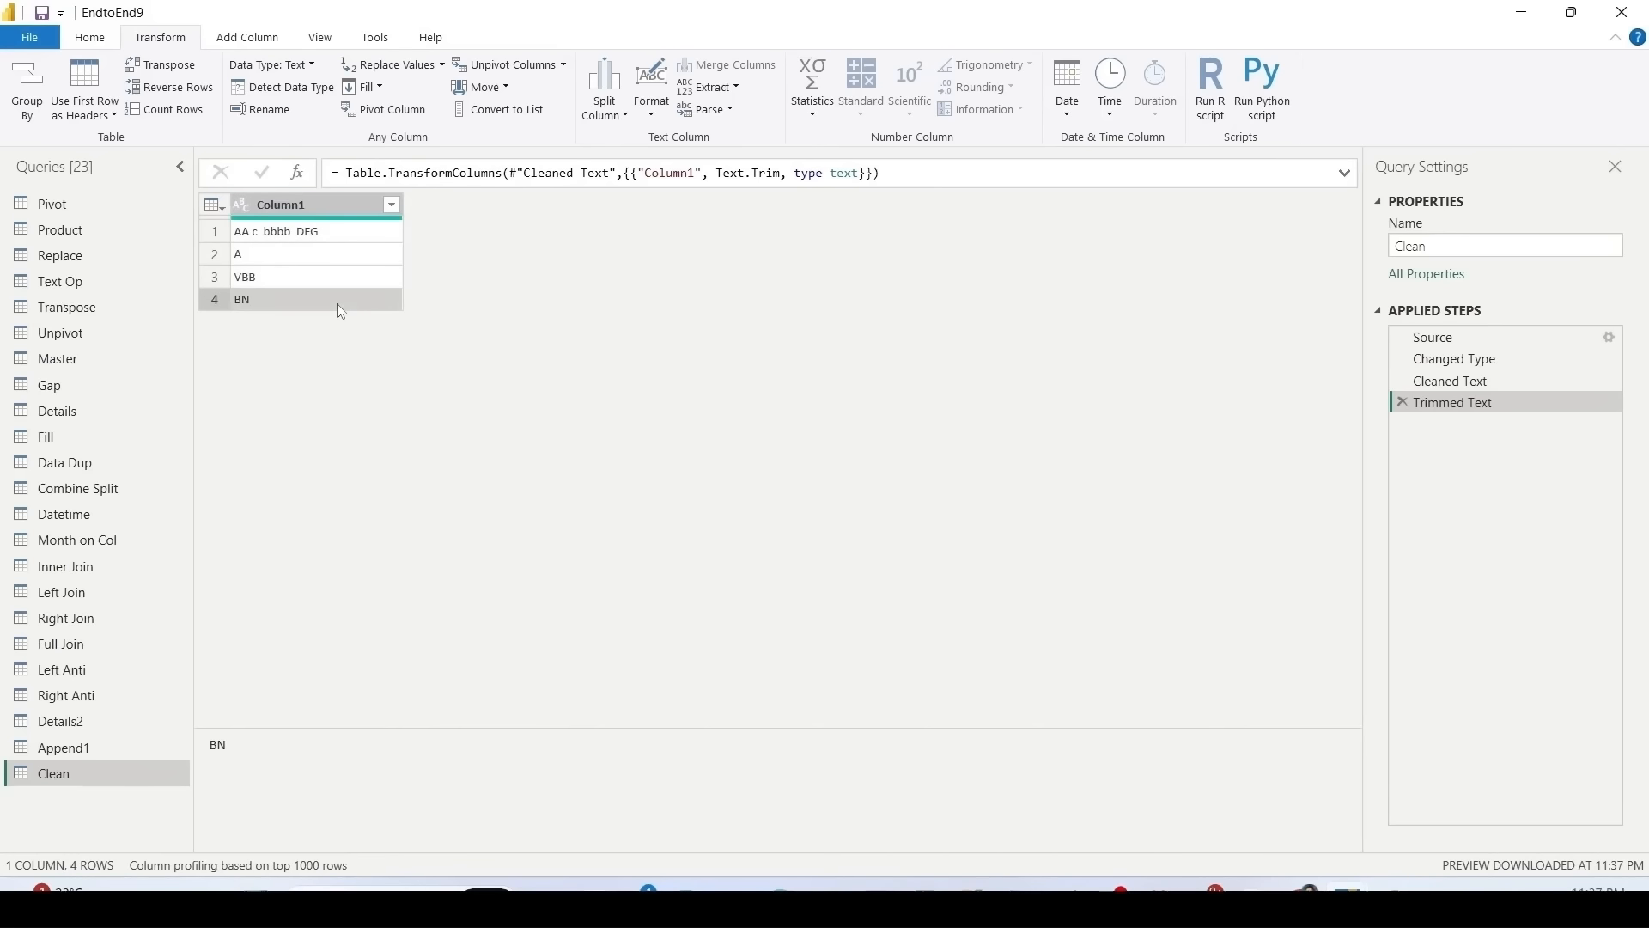
{"action": "double_click", "coordinate": [214, 745]}
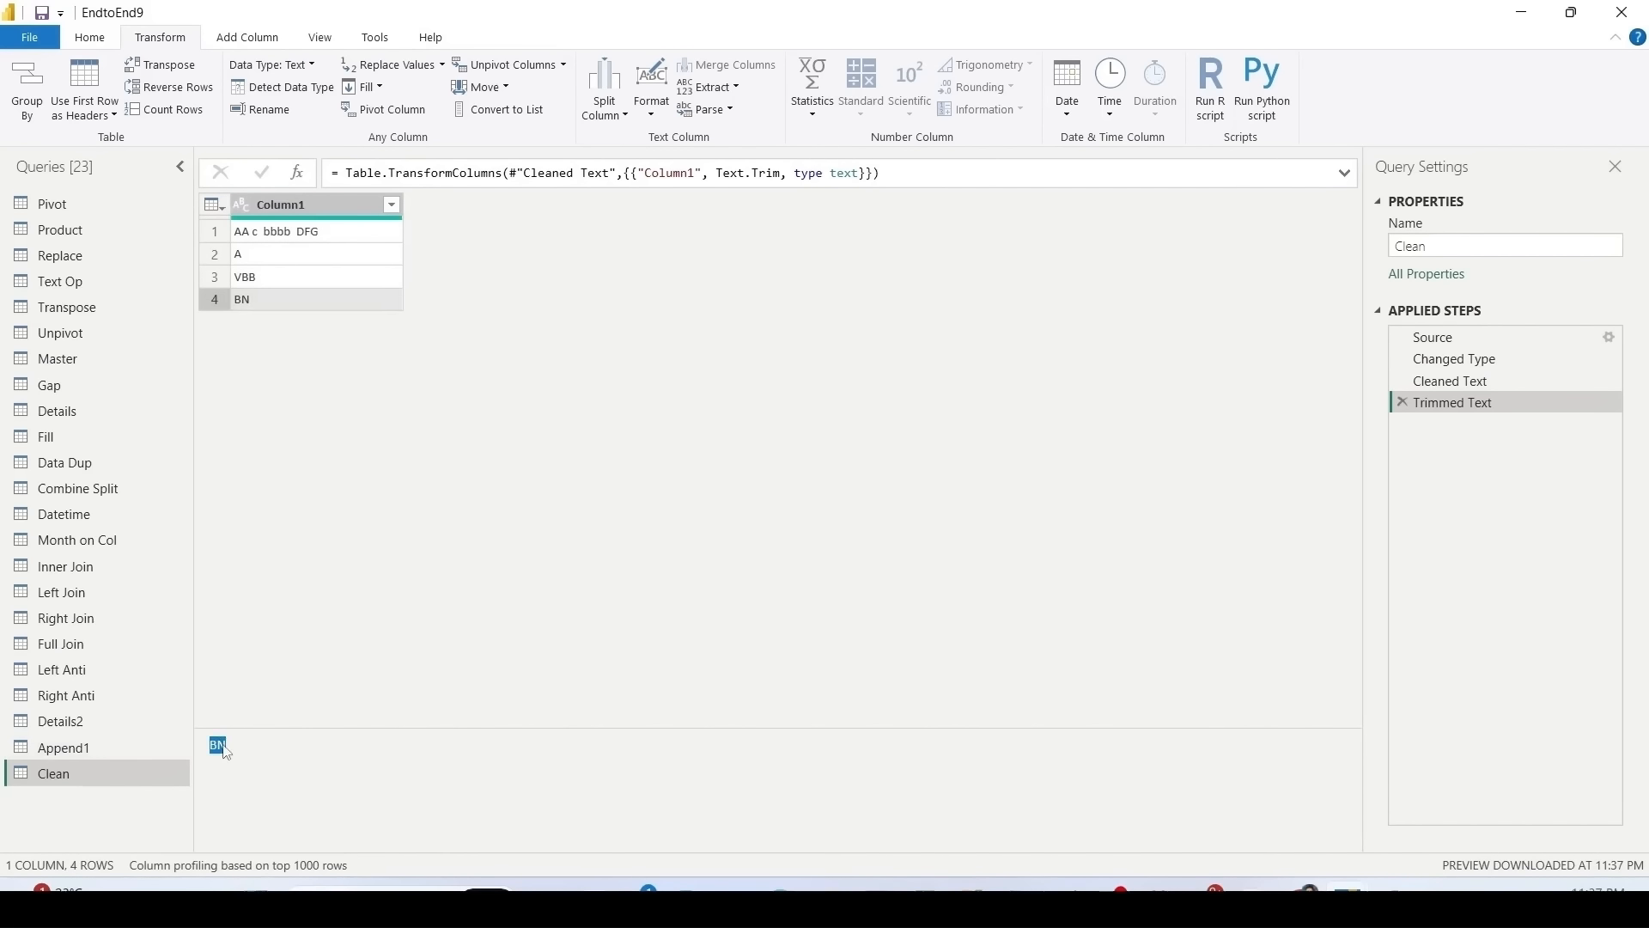
{"action": "left_click", "coordinate": [260, 284]}
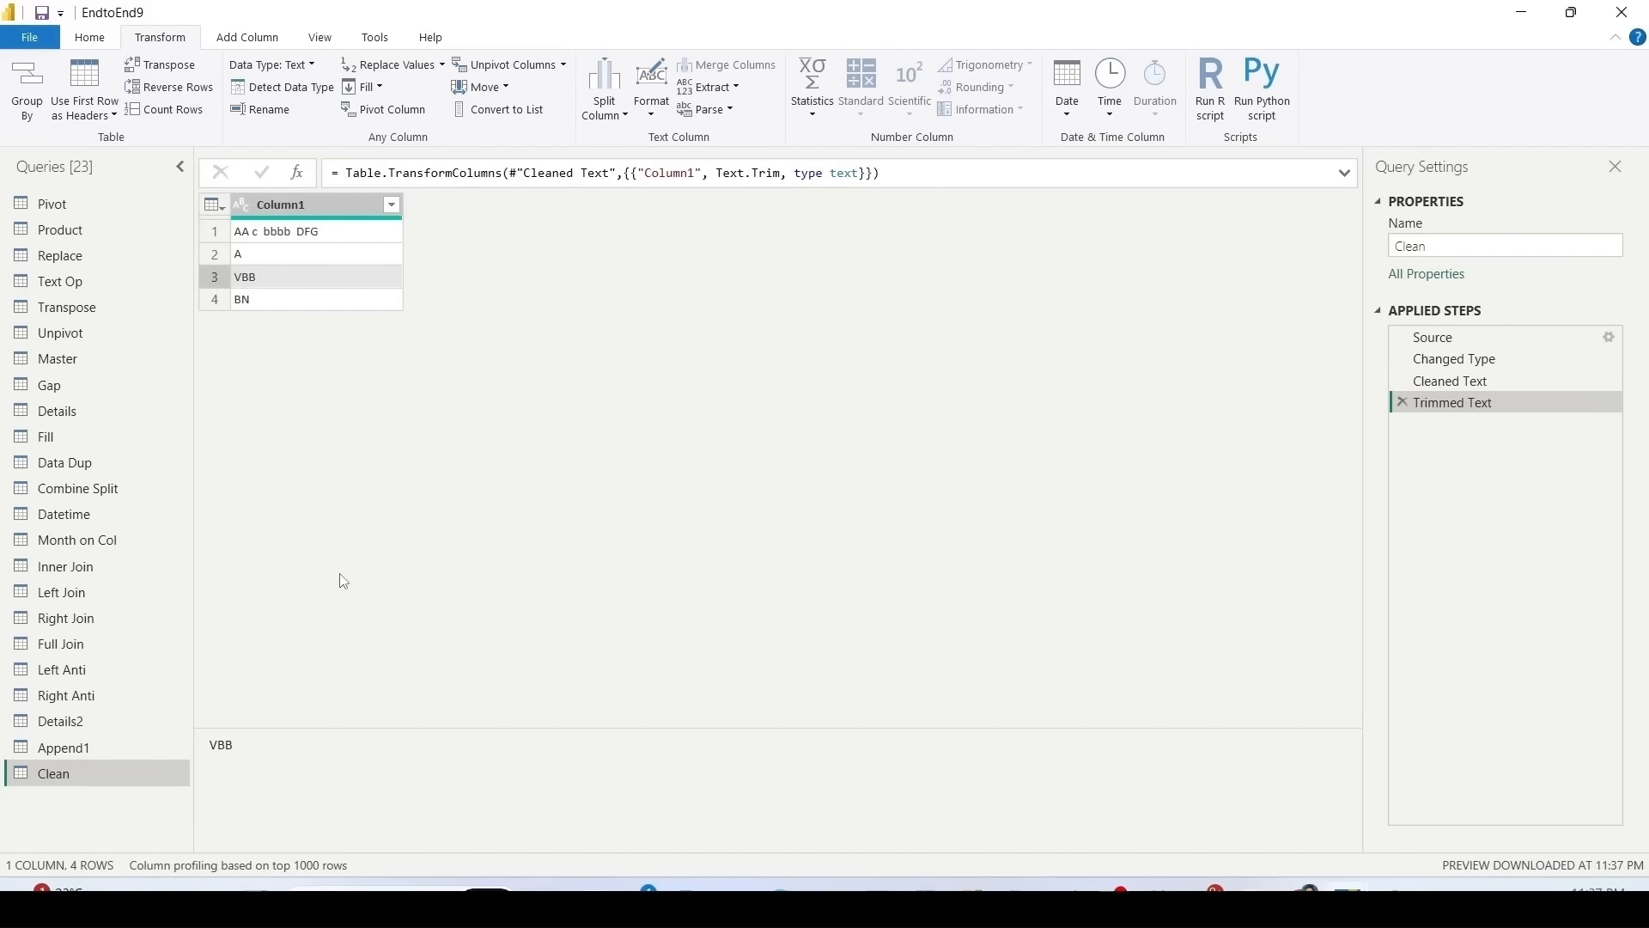
Step: Extract only the time from the Datetime column of the Datetime query, and delete that applied step
{"action": "left_click", "coordinate": [1080, 118]}
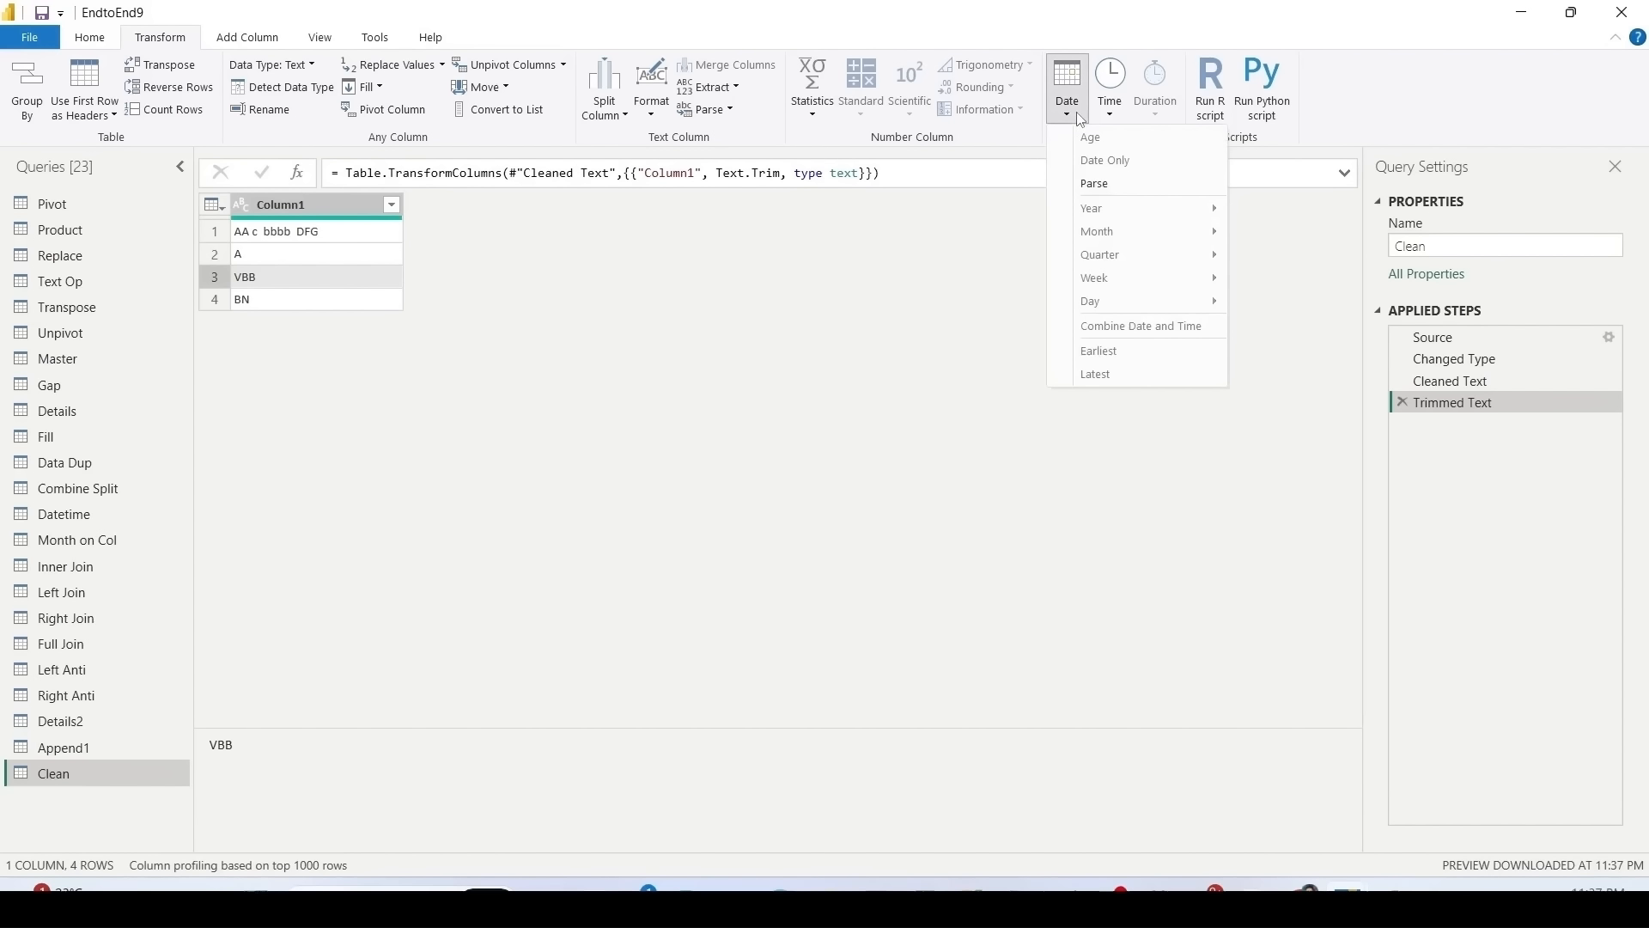
{"action": "left_click", "coordinate": [951, 245]}
{"action": "left_click", "coordinate": [68, 514]}
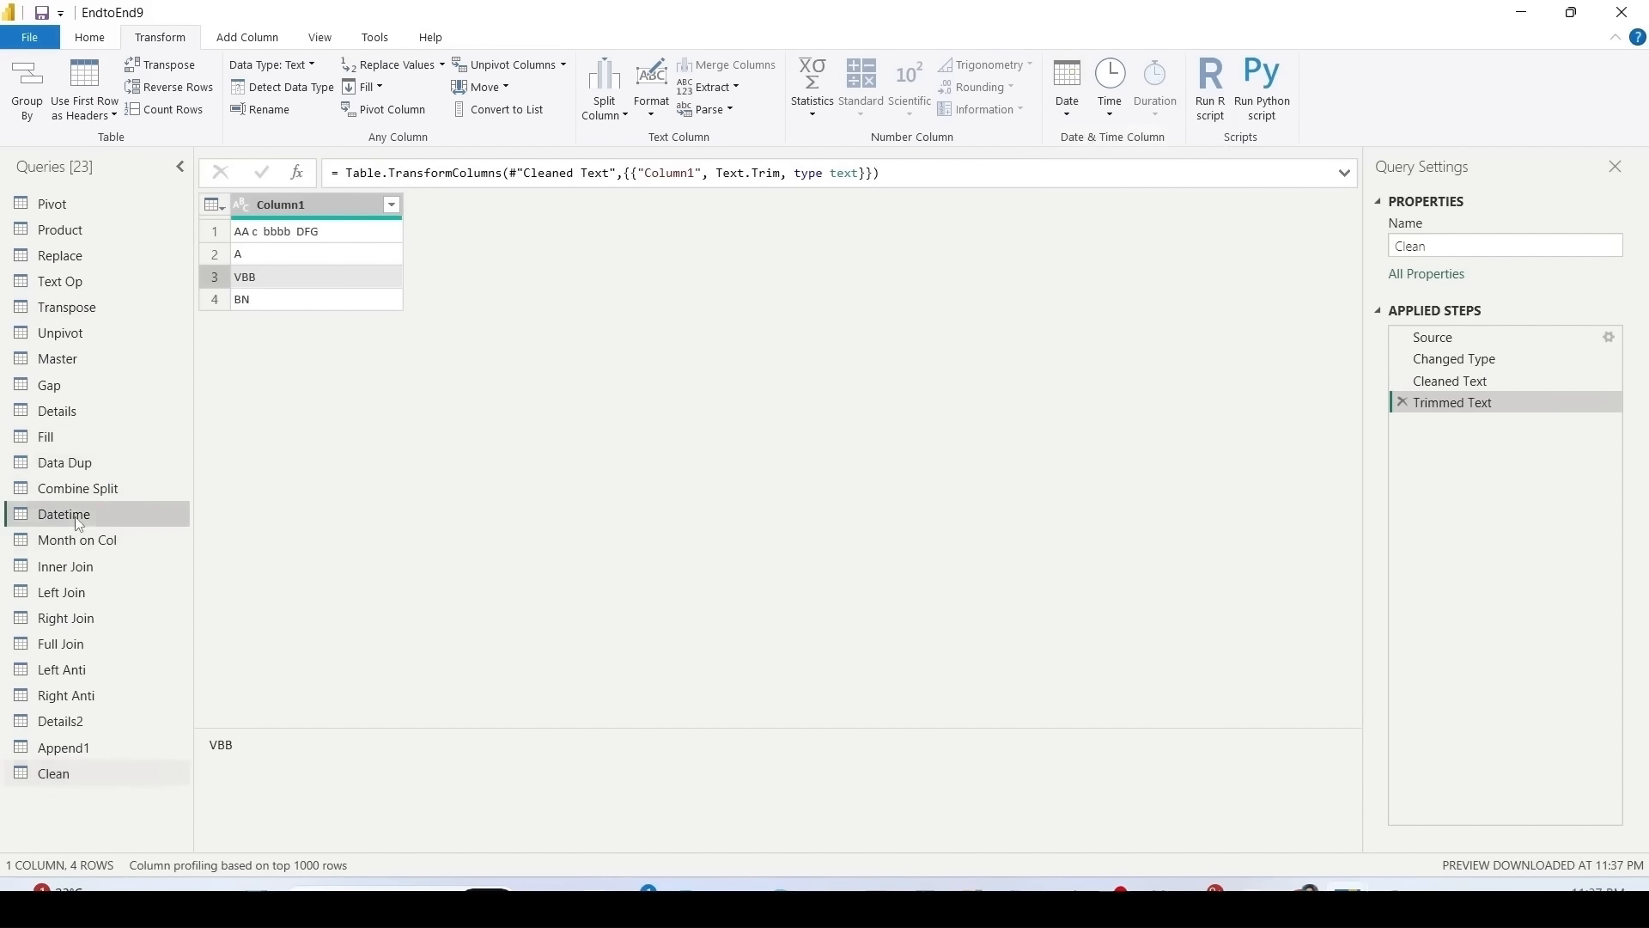
{"action": "left_click", "coordinate": [1118, 116]}
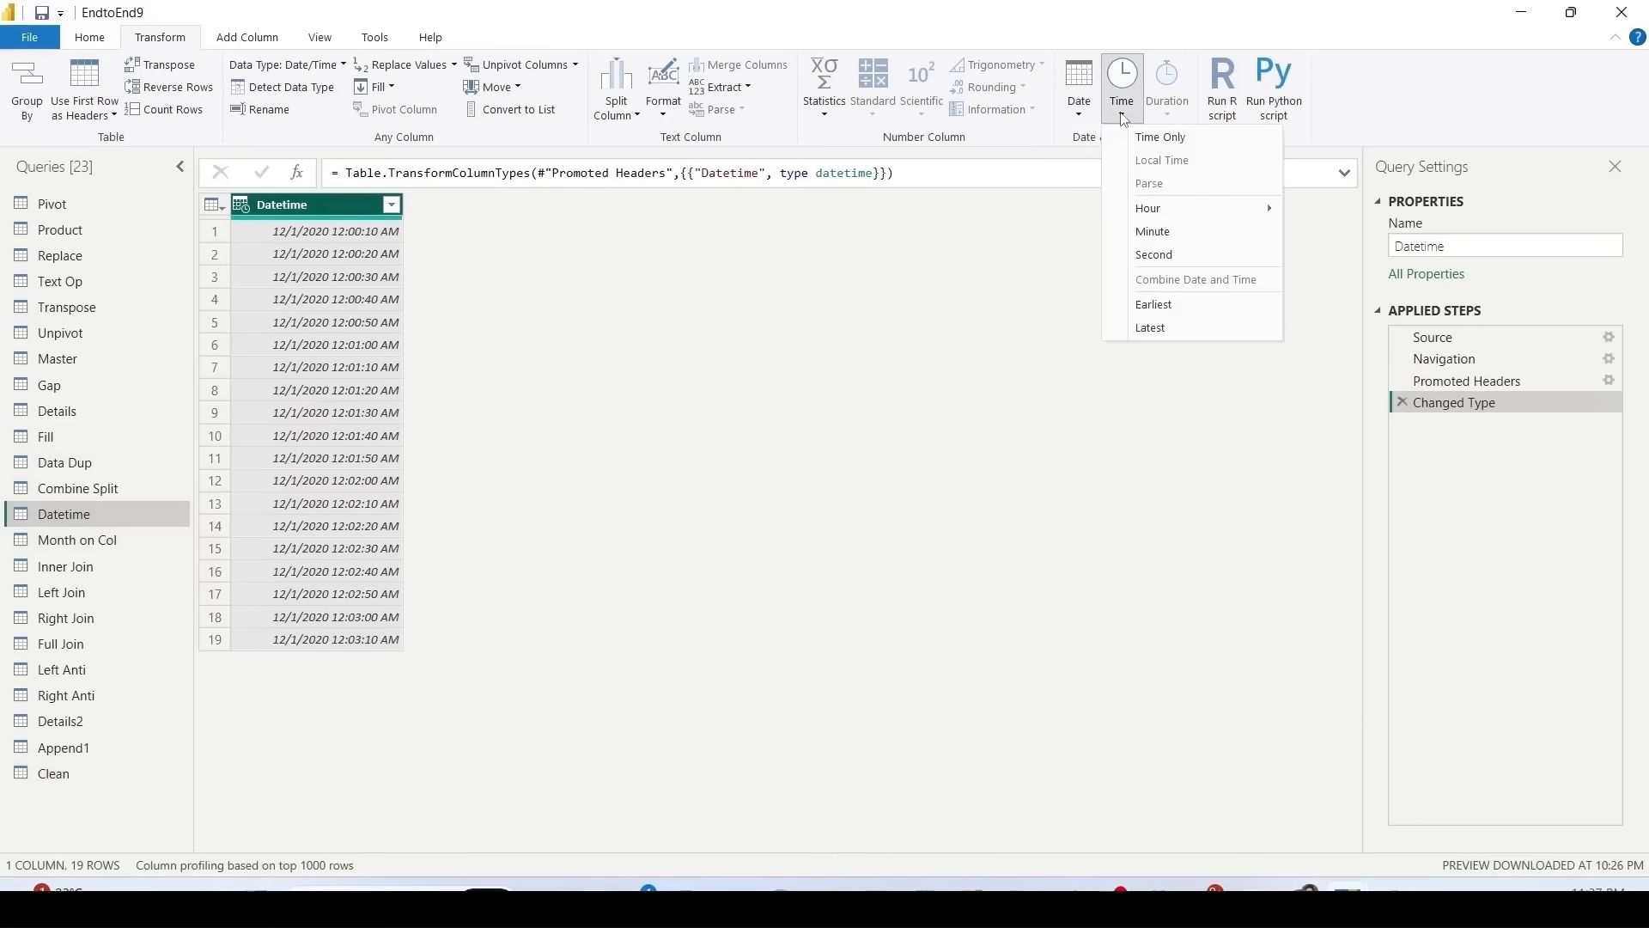
{"action": "left_click", "coordinate": [1168, 139]}
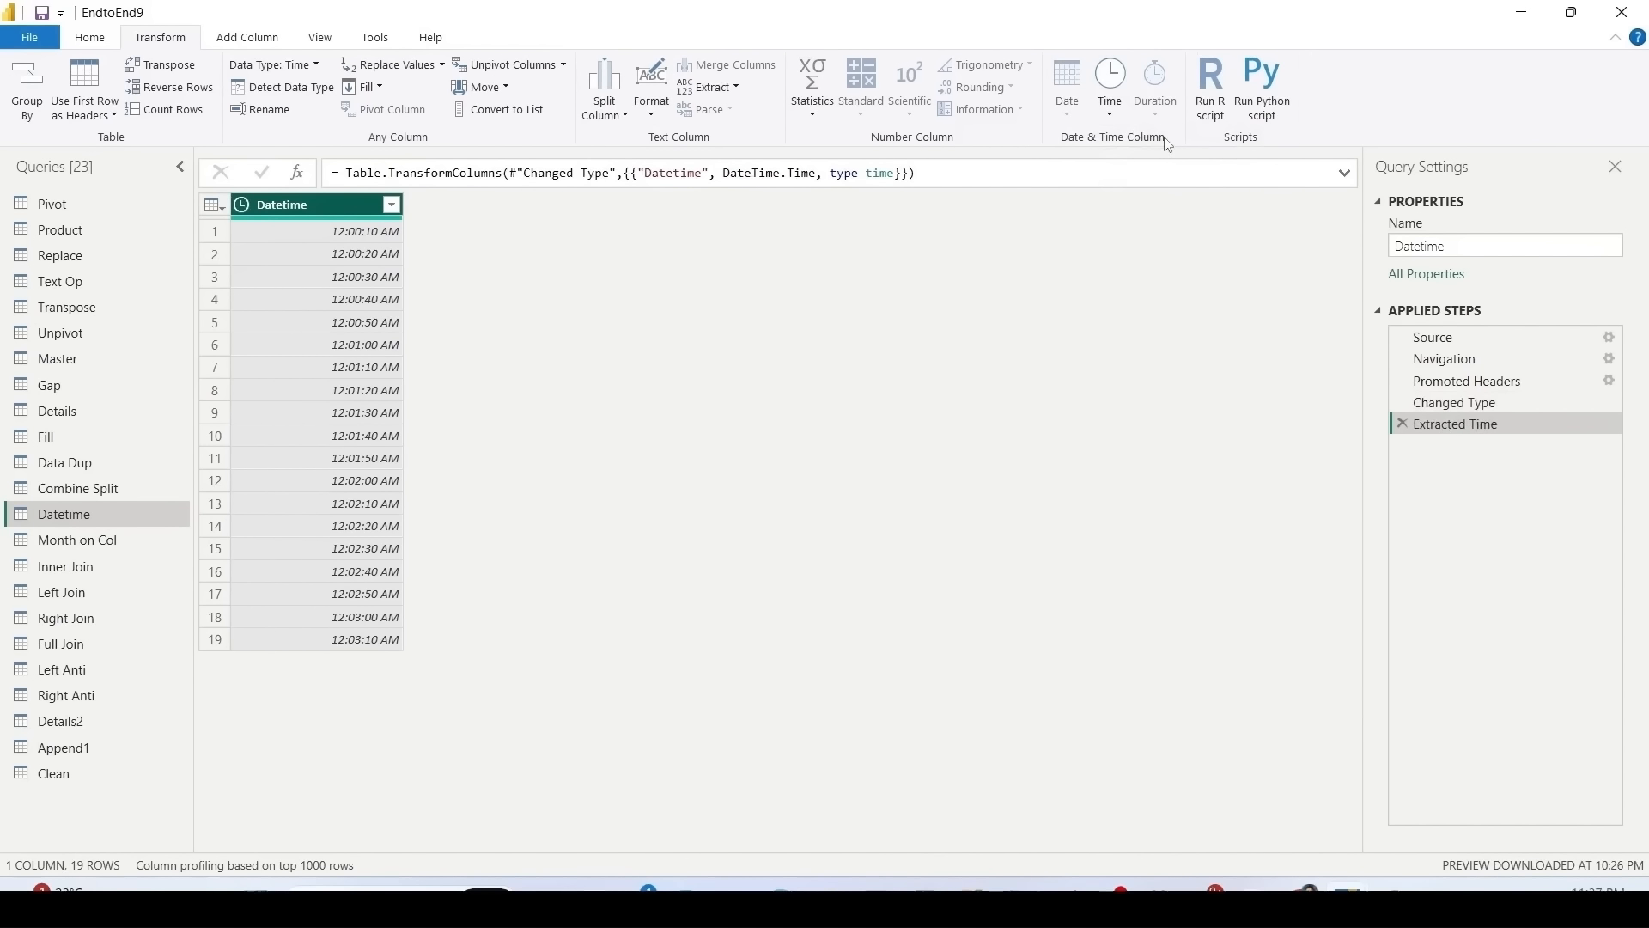
{"action": "left_click", "coordinate": [1402, 424]}
Step: Extract only the date from the Datetime column, and delete that applied step
{"action": "left_click", "coordinate": [1091, 119]}
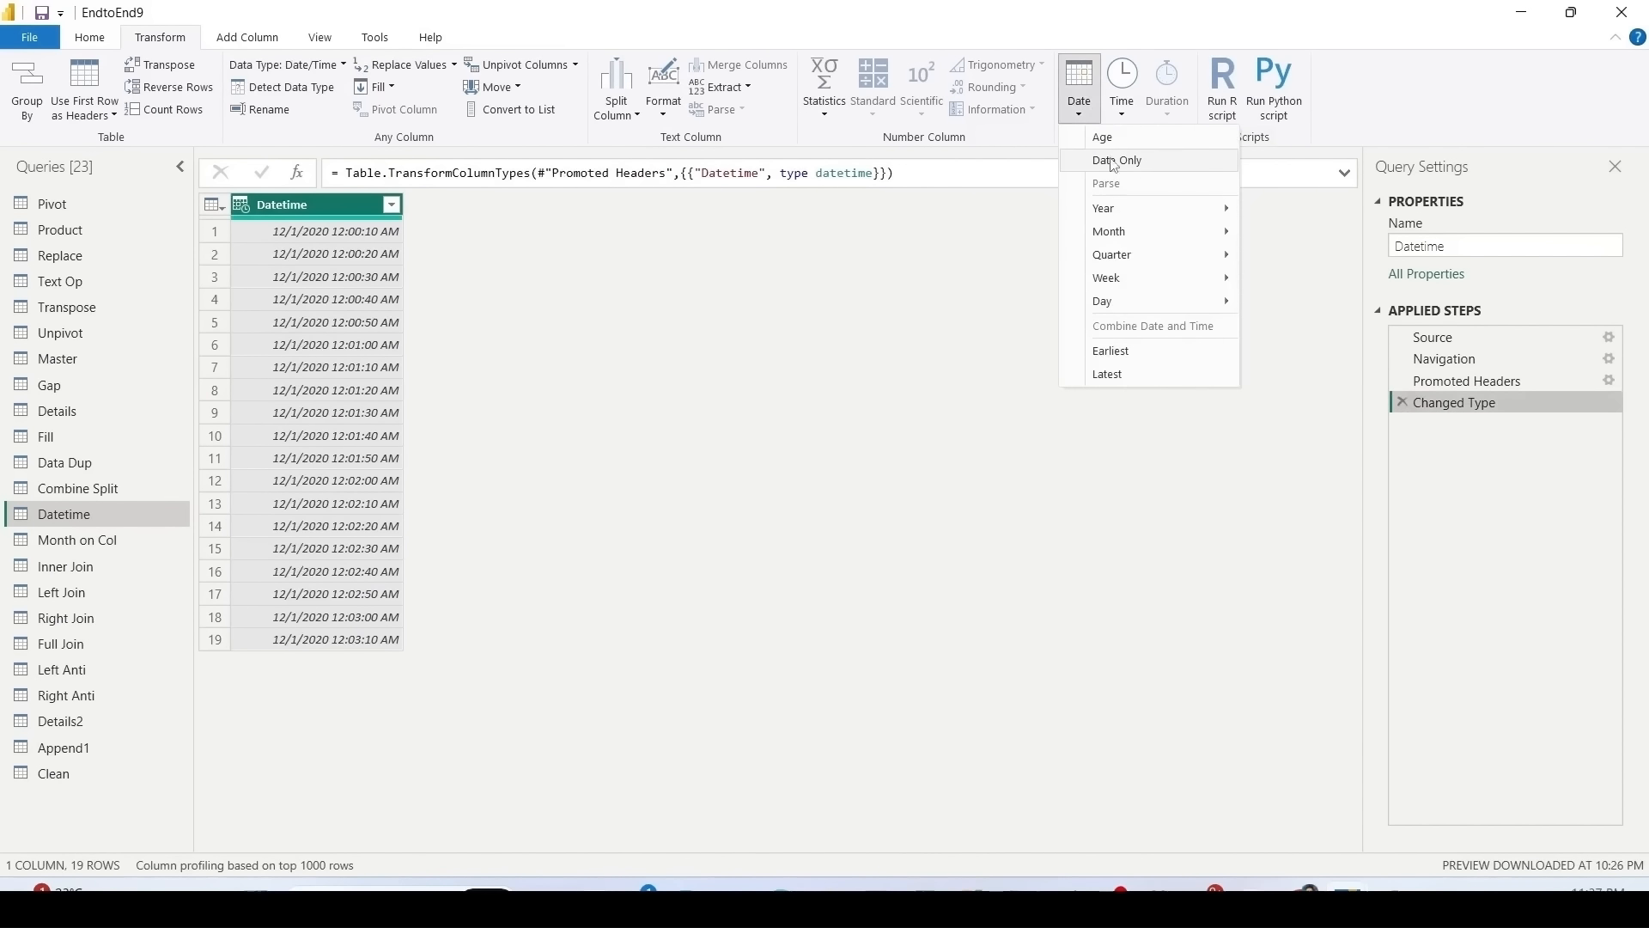
{"action": "left_click", "coordinate": [1111, 162]}
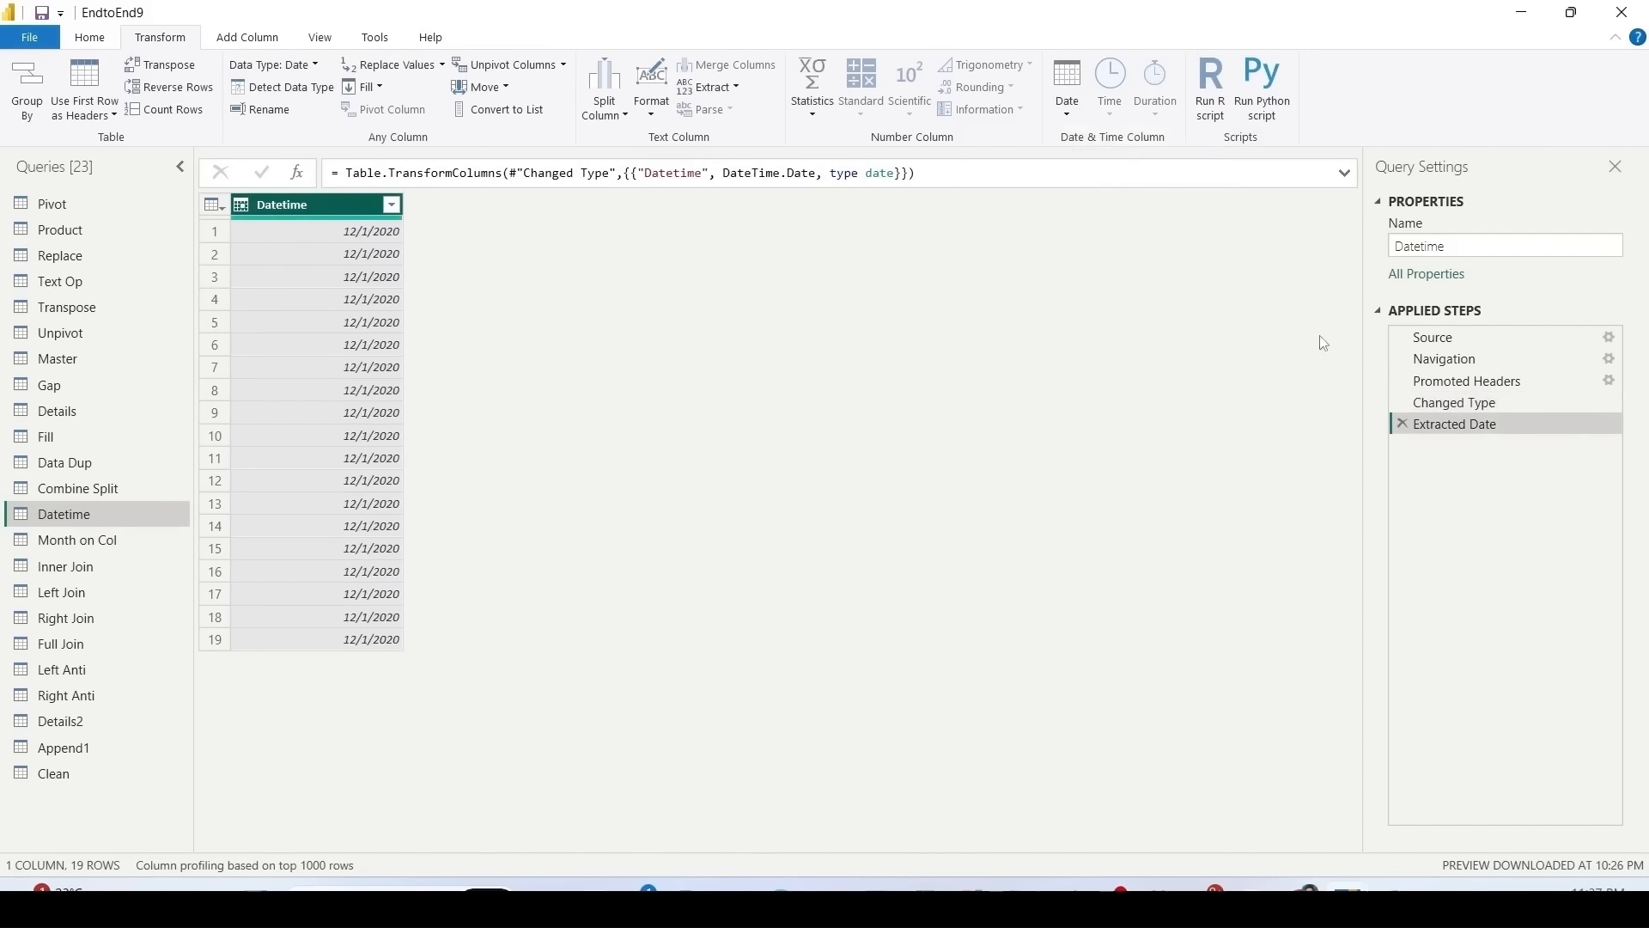
{"action": "left_click", "coordinate": [1402, 424]}
Step: Extract the year from the Datetime column, and delete that applied step
{"action": "left_click", "coordinate": [1080, 116]}
{"action": "mouse_move", "coordinate": [1119, 218]}
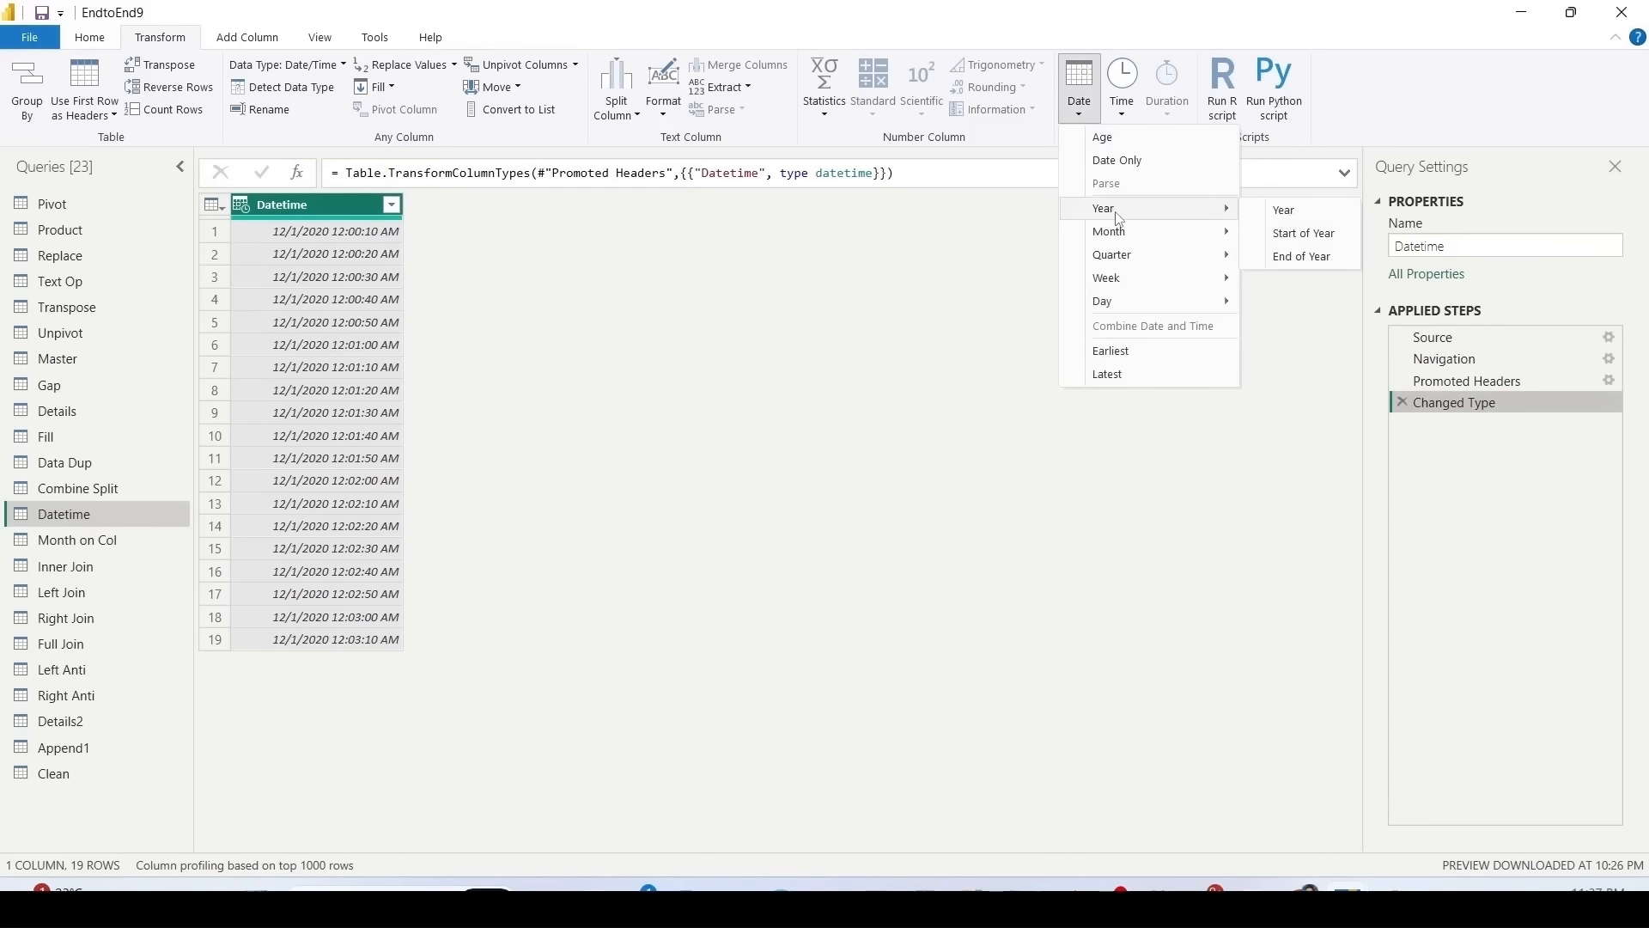
{"action": "left_click", "coordinate": [1276, 212]}
{"action": "left_click", "coordinate": [1402, 423]}
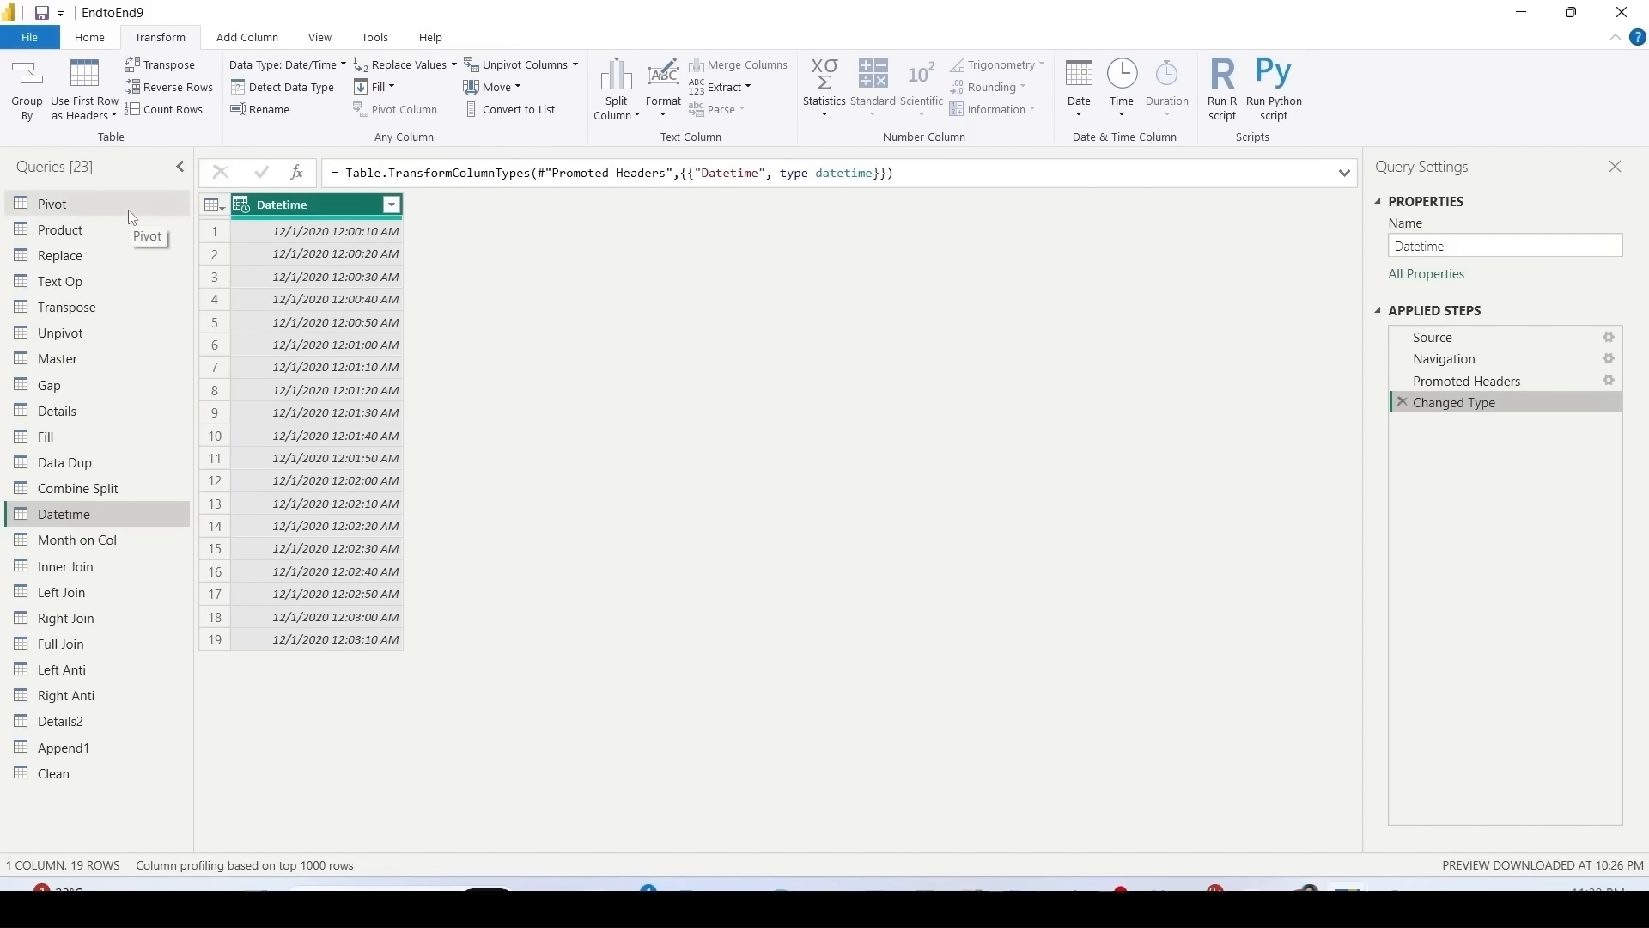
Step: Apply all query changes to the EndtoEnd9 report and close the Power Query Editor
{"action": "left_click", "coordinate": [85, 43]}
{"action": "left_click", "coordinate": [29, 110]}
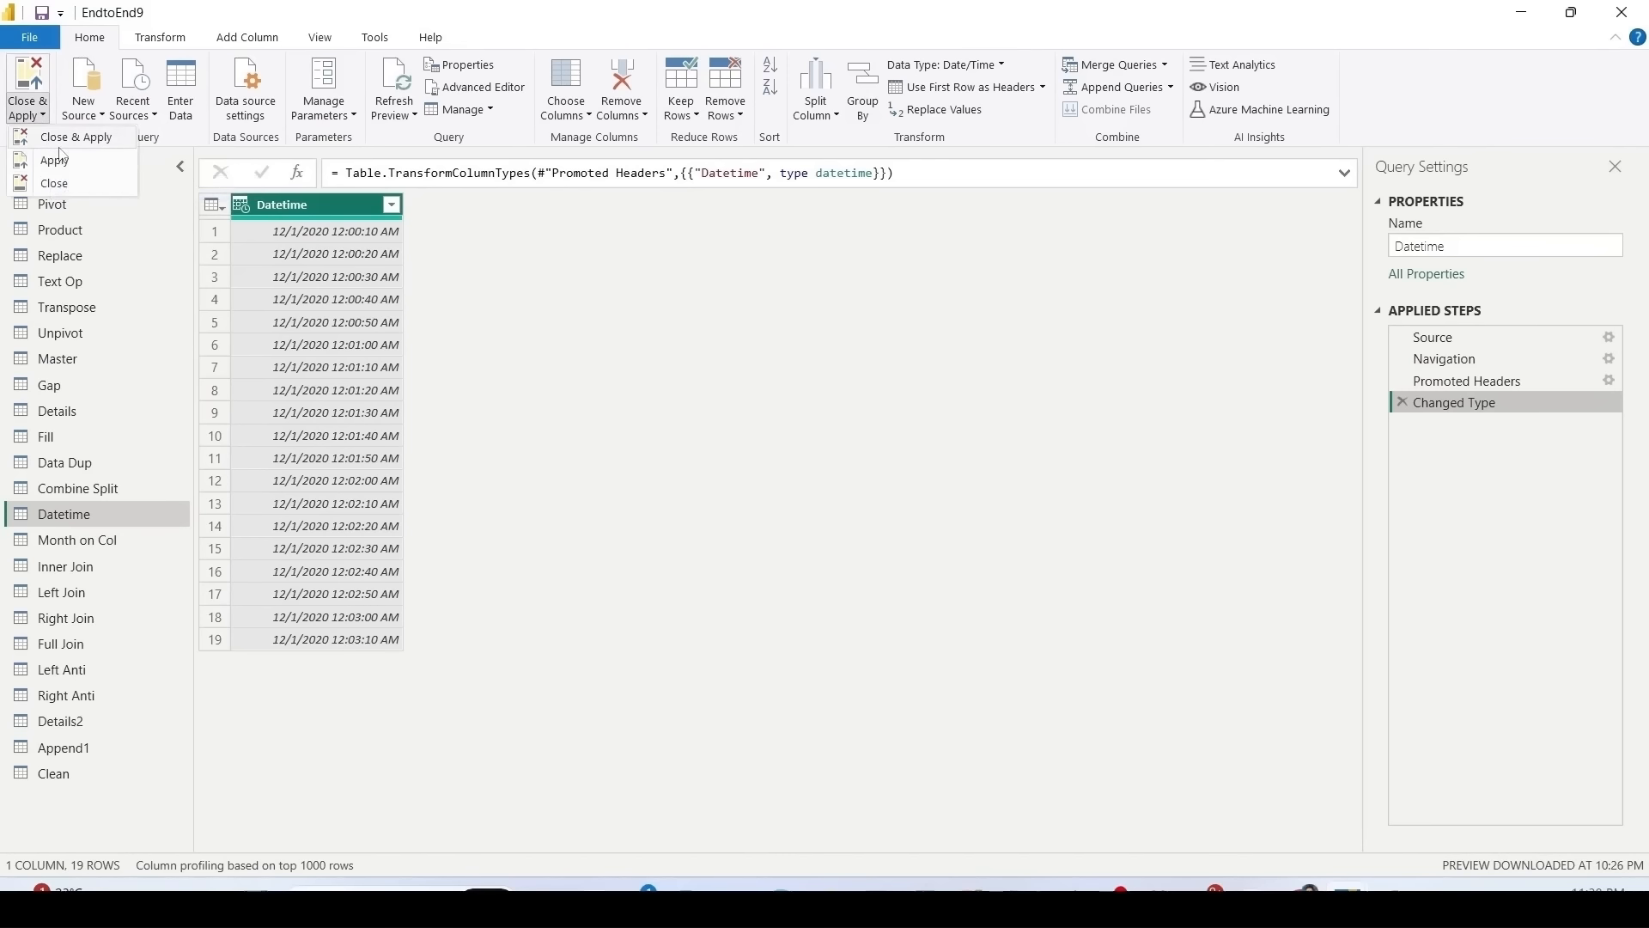
{"action": "left_click", "coordinate": [60, 140]}
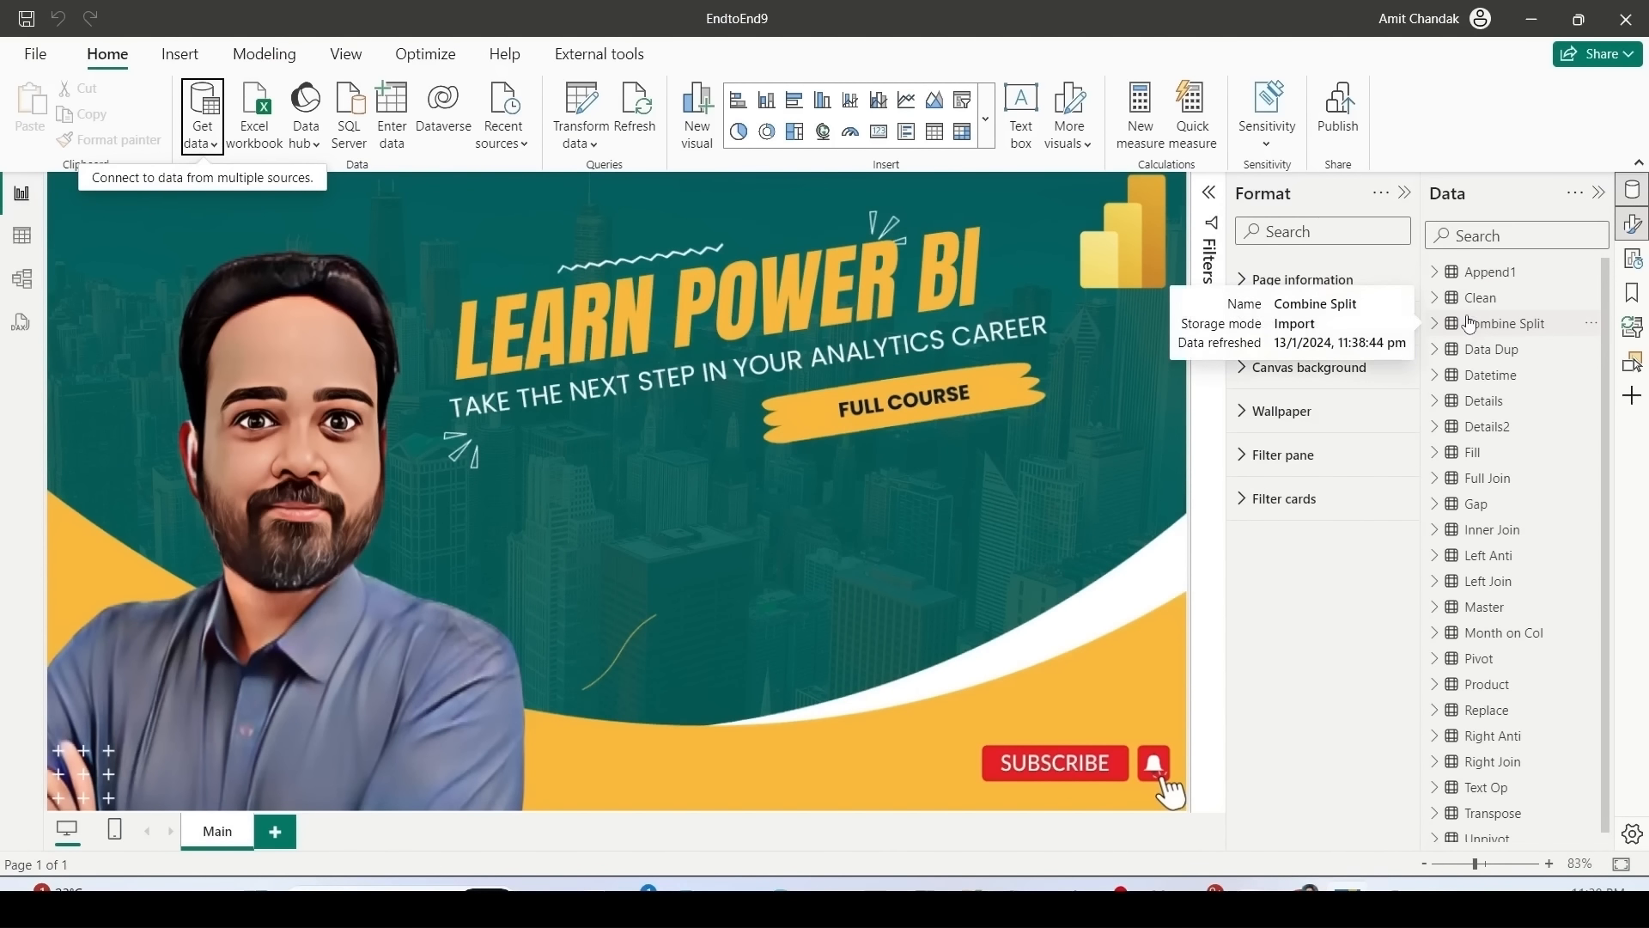
Step: Examine the rows of the loaded Pivot and Unpivot tables in Table view
{"action": "left_click", "coordinate": [33, 248]}
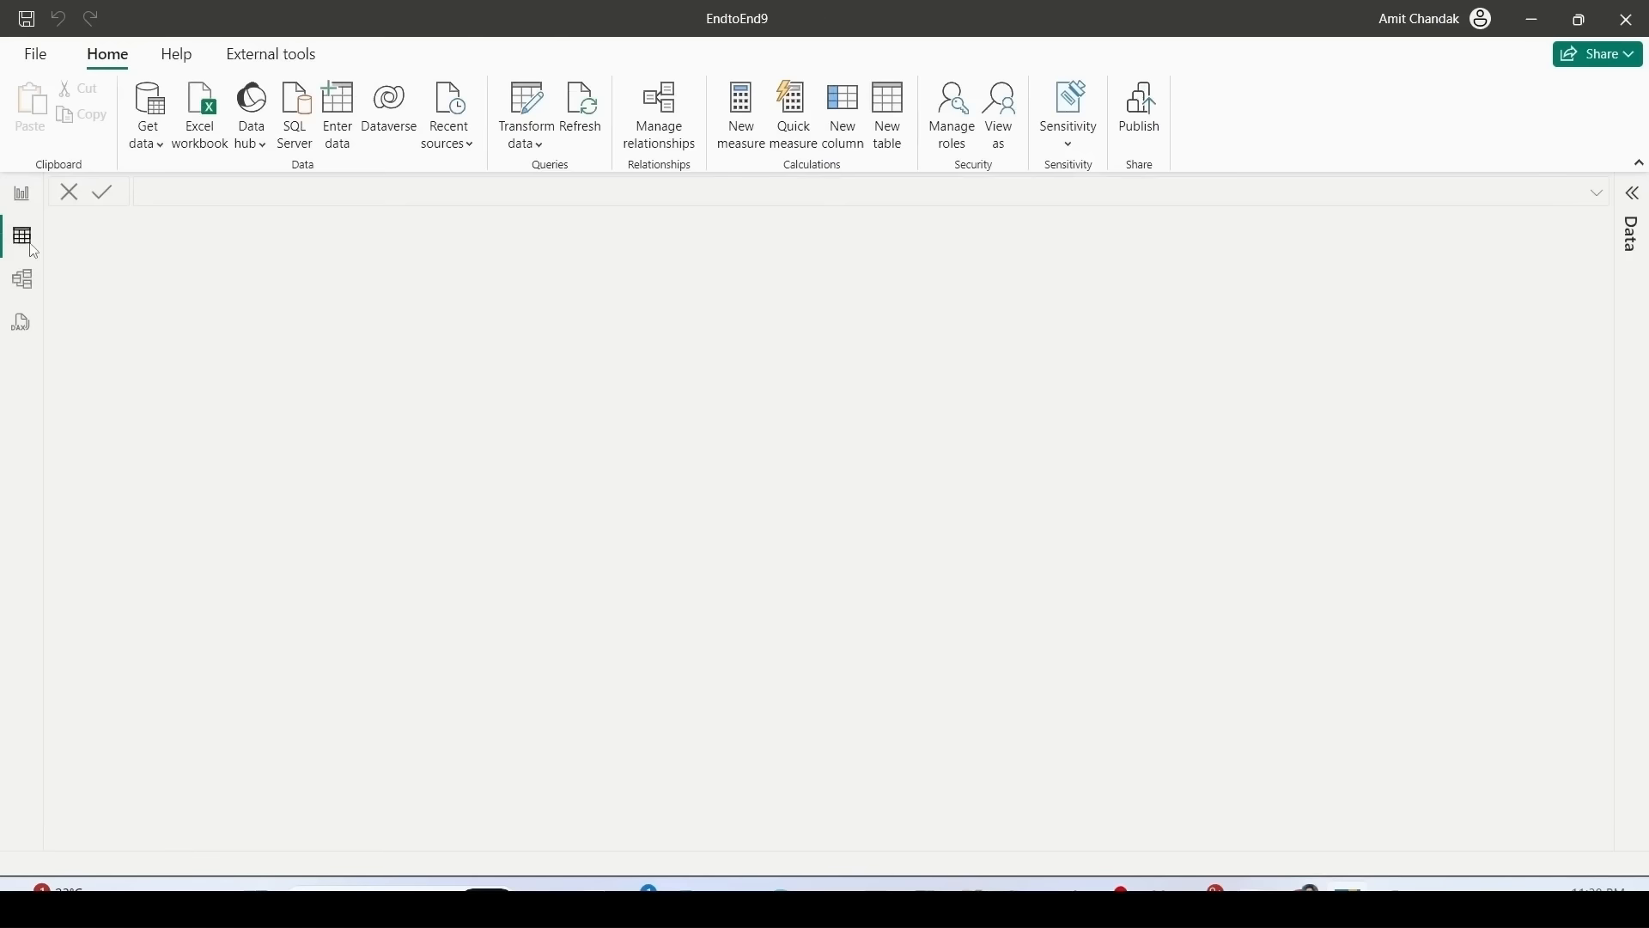
{"action": "left_click", "coordinate": [1629, 197]}
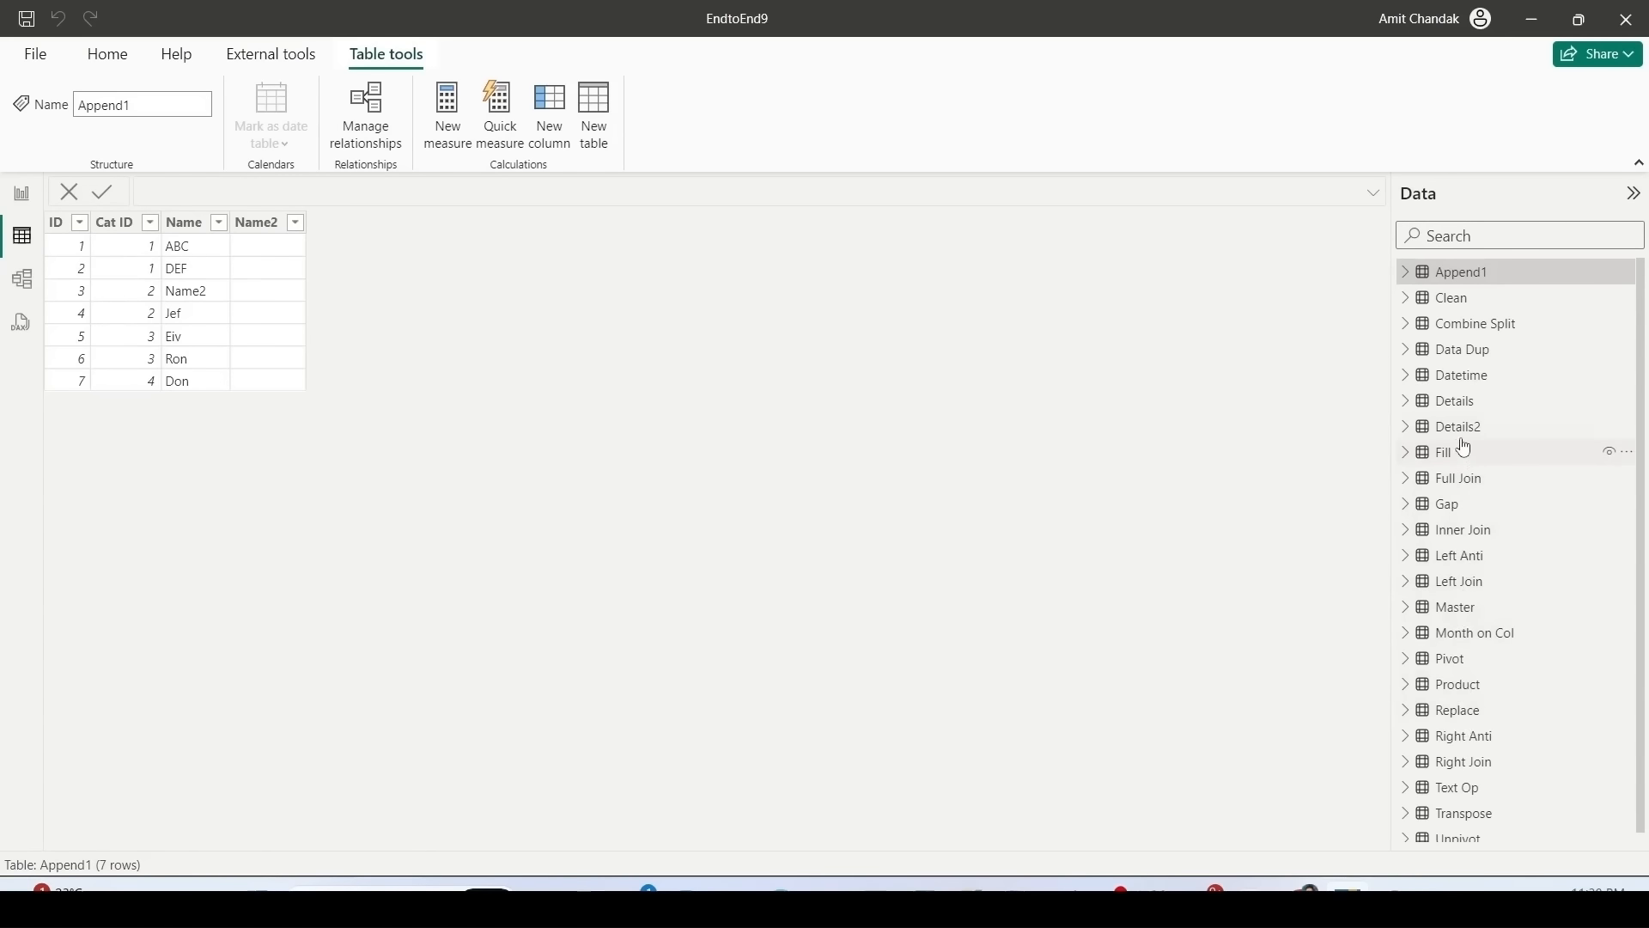
{"action": "scroll", "coordinate": [1459, 414], "scroll_direction": "down", "scroll_amount": 1}
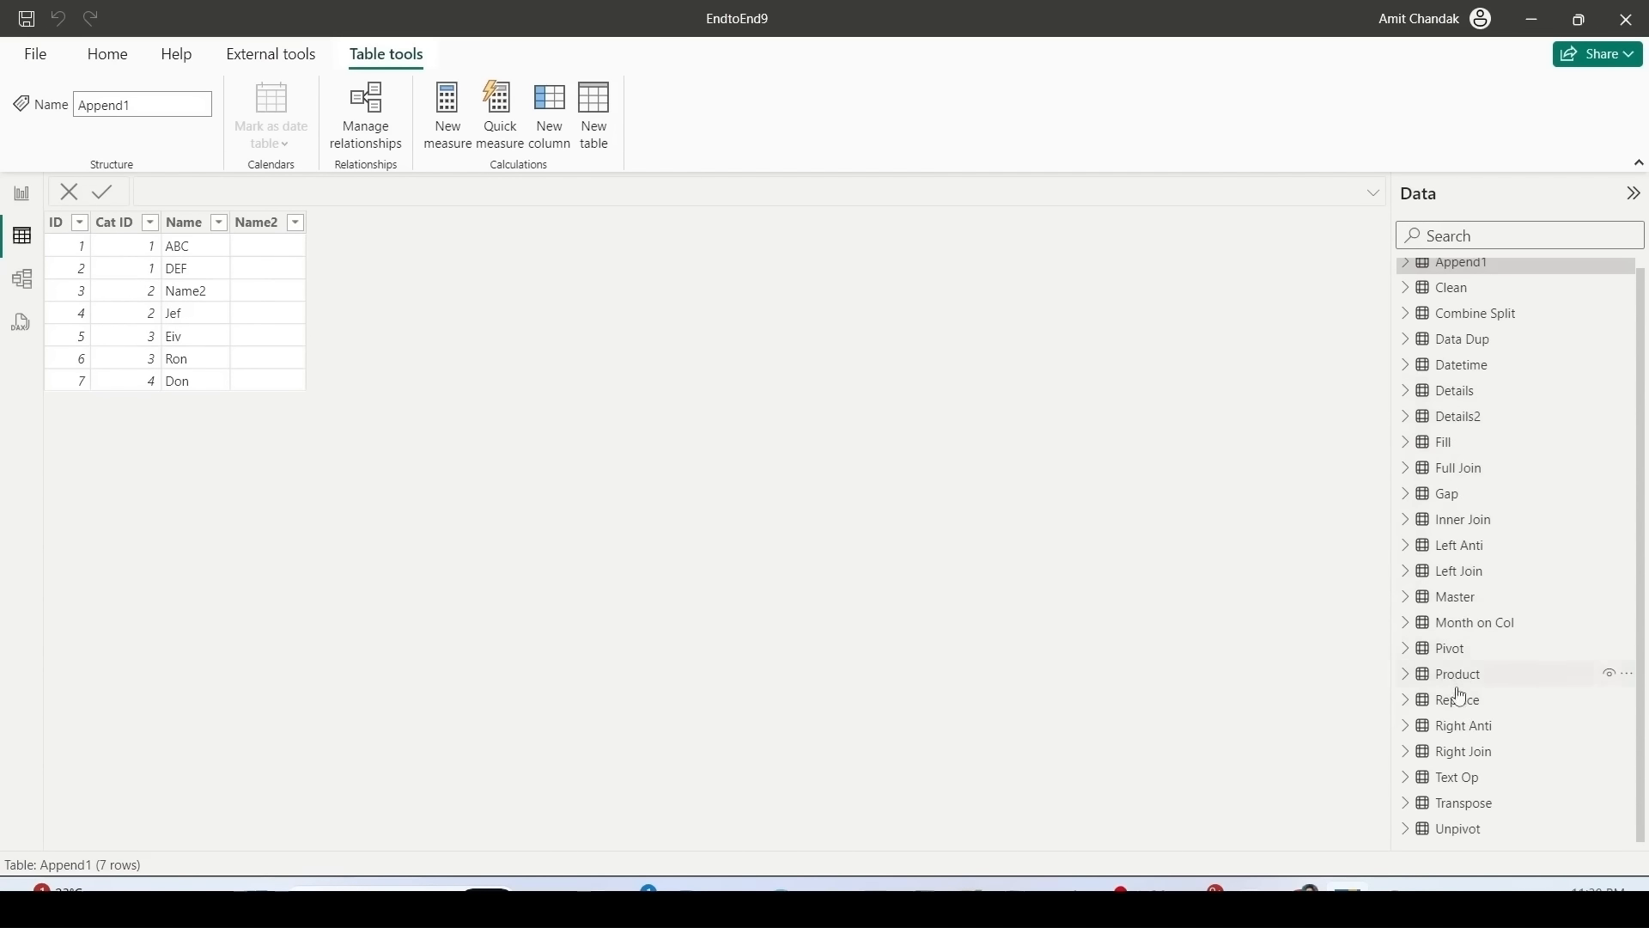
{"action": "left_click", "coordinate": [1460, 652]}
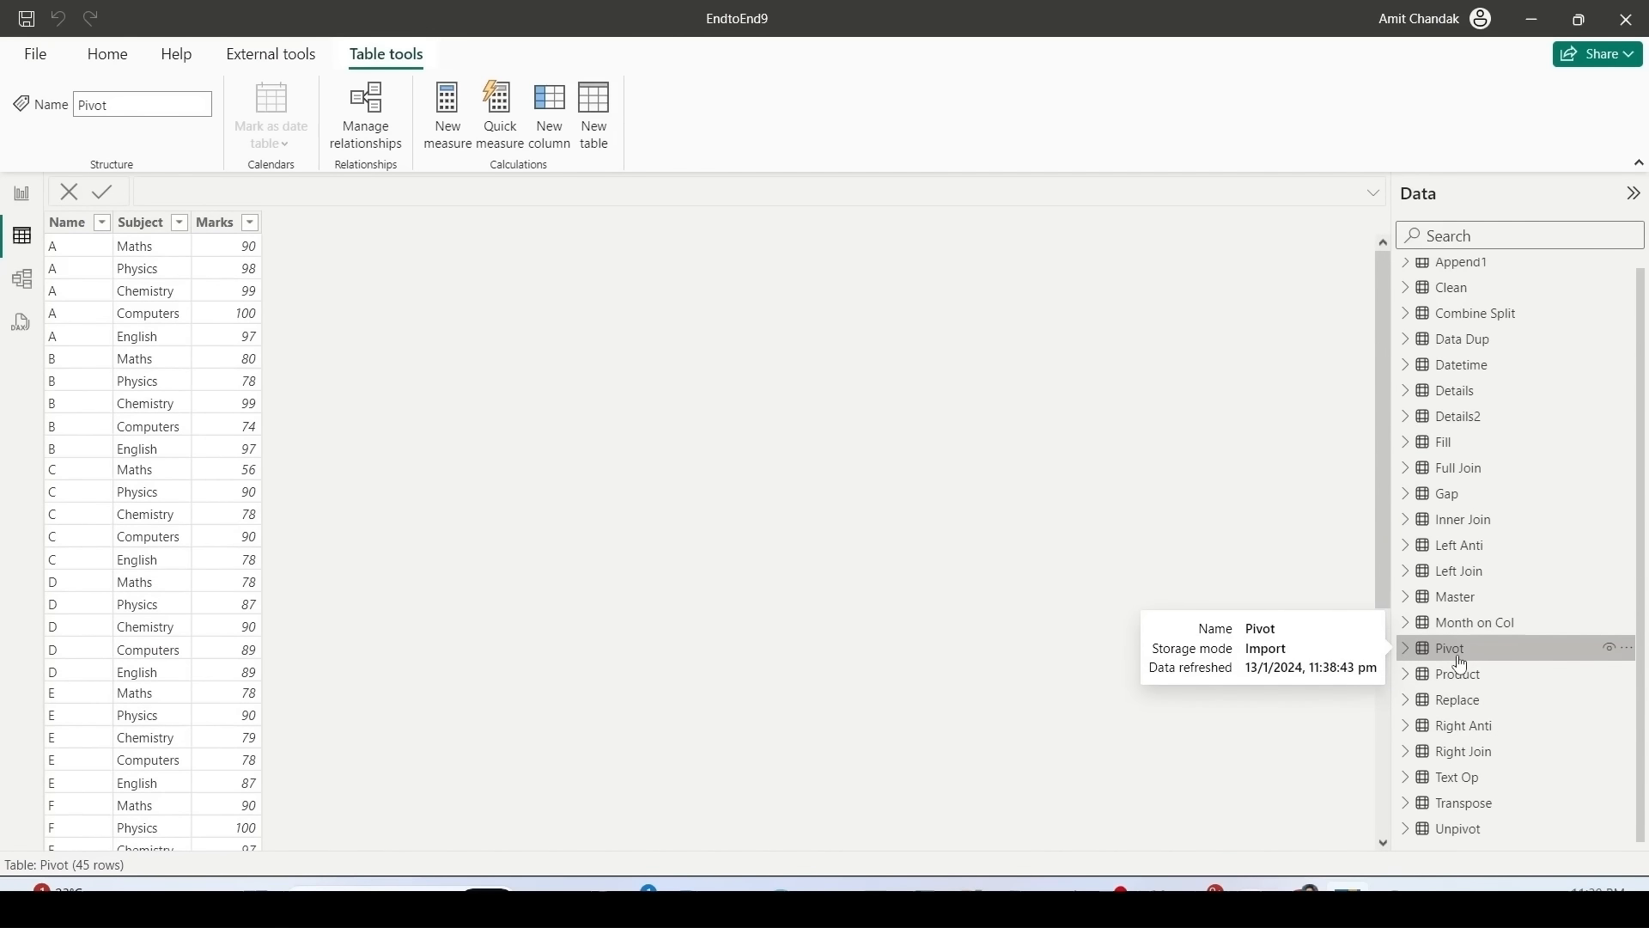
{"action": "left_click", "coordinate": [1458, 827]}
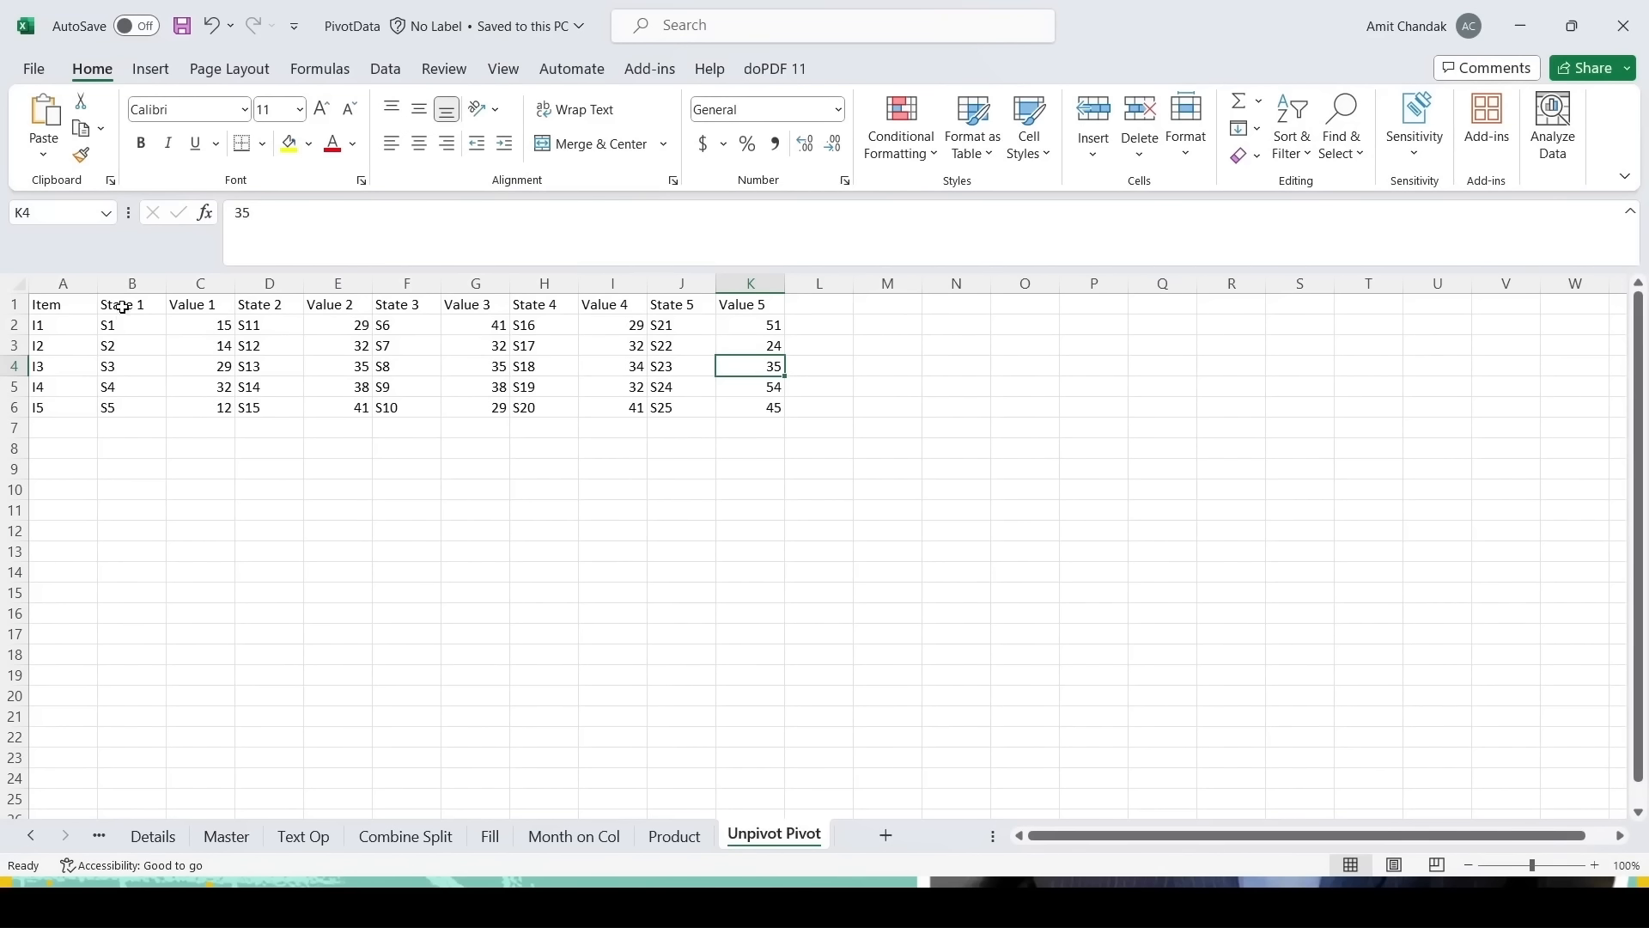
Step: Examine the Item column and the first three State and Value column pairs on the Unpivot Pivot sheet in Excel
{"action": "left_click_drag", "start_coordinate": [45, 306], "coordinate": [68, 407]}
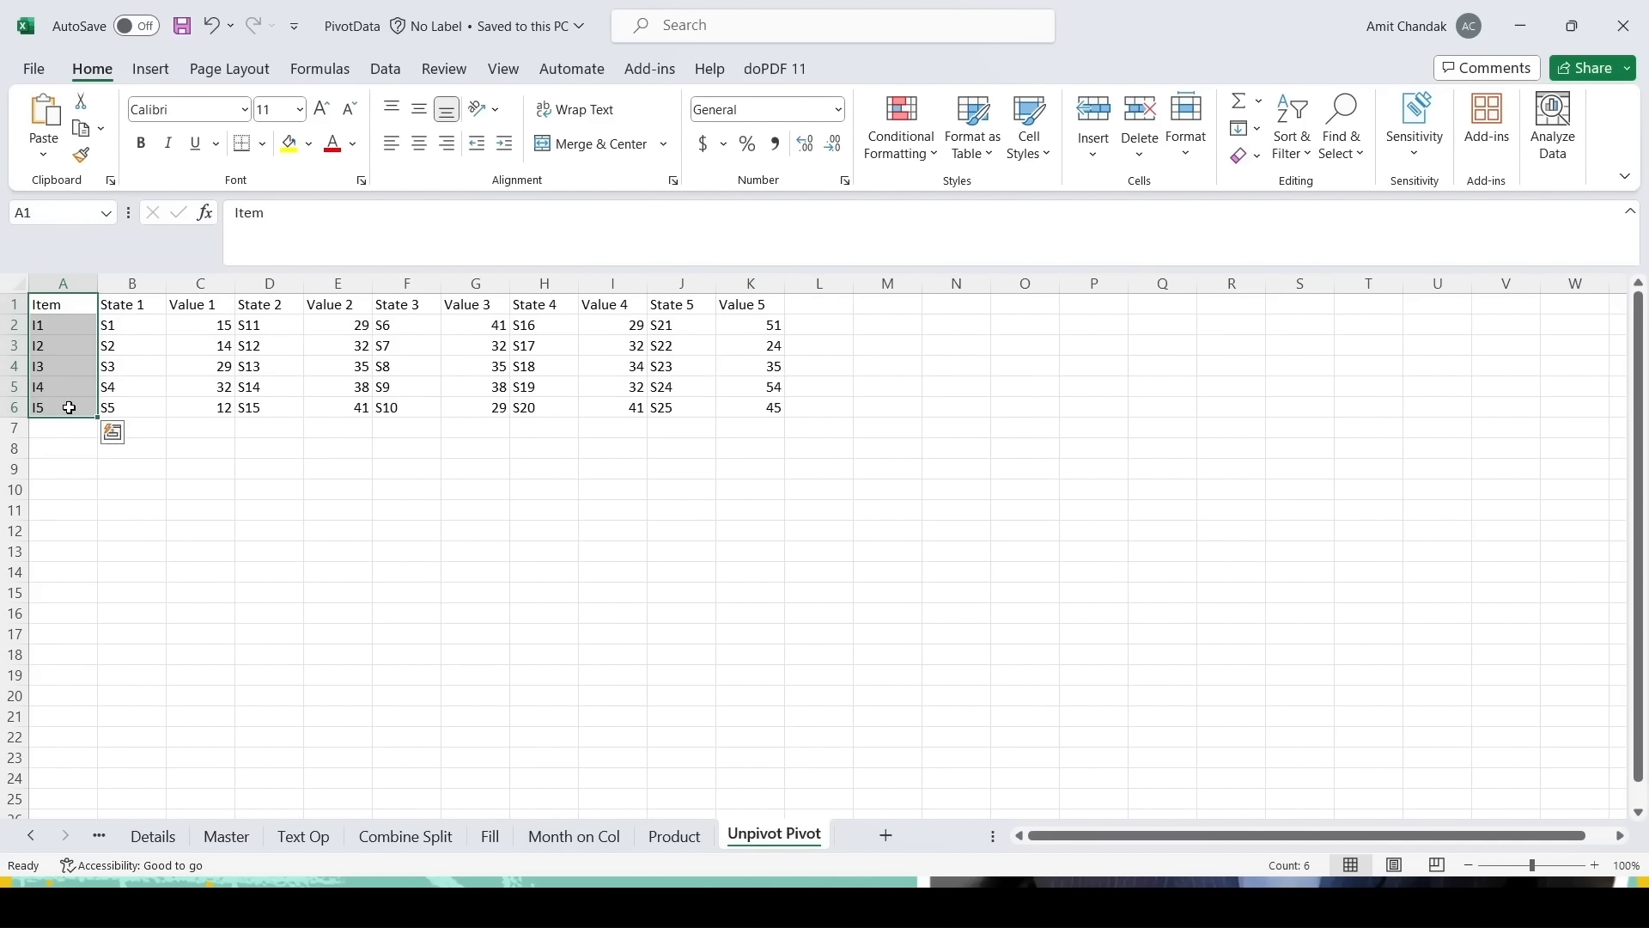
{"action": "left_click_drag", "start_coordinate": [103, 304], "coordinate": [193, 400]}
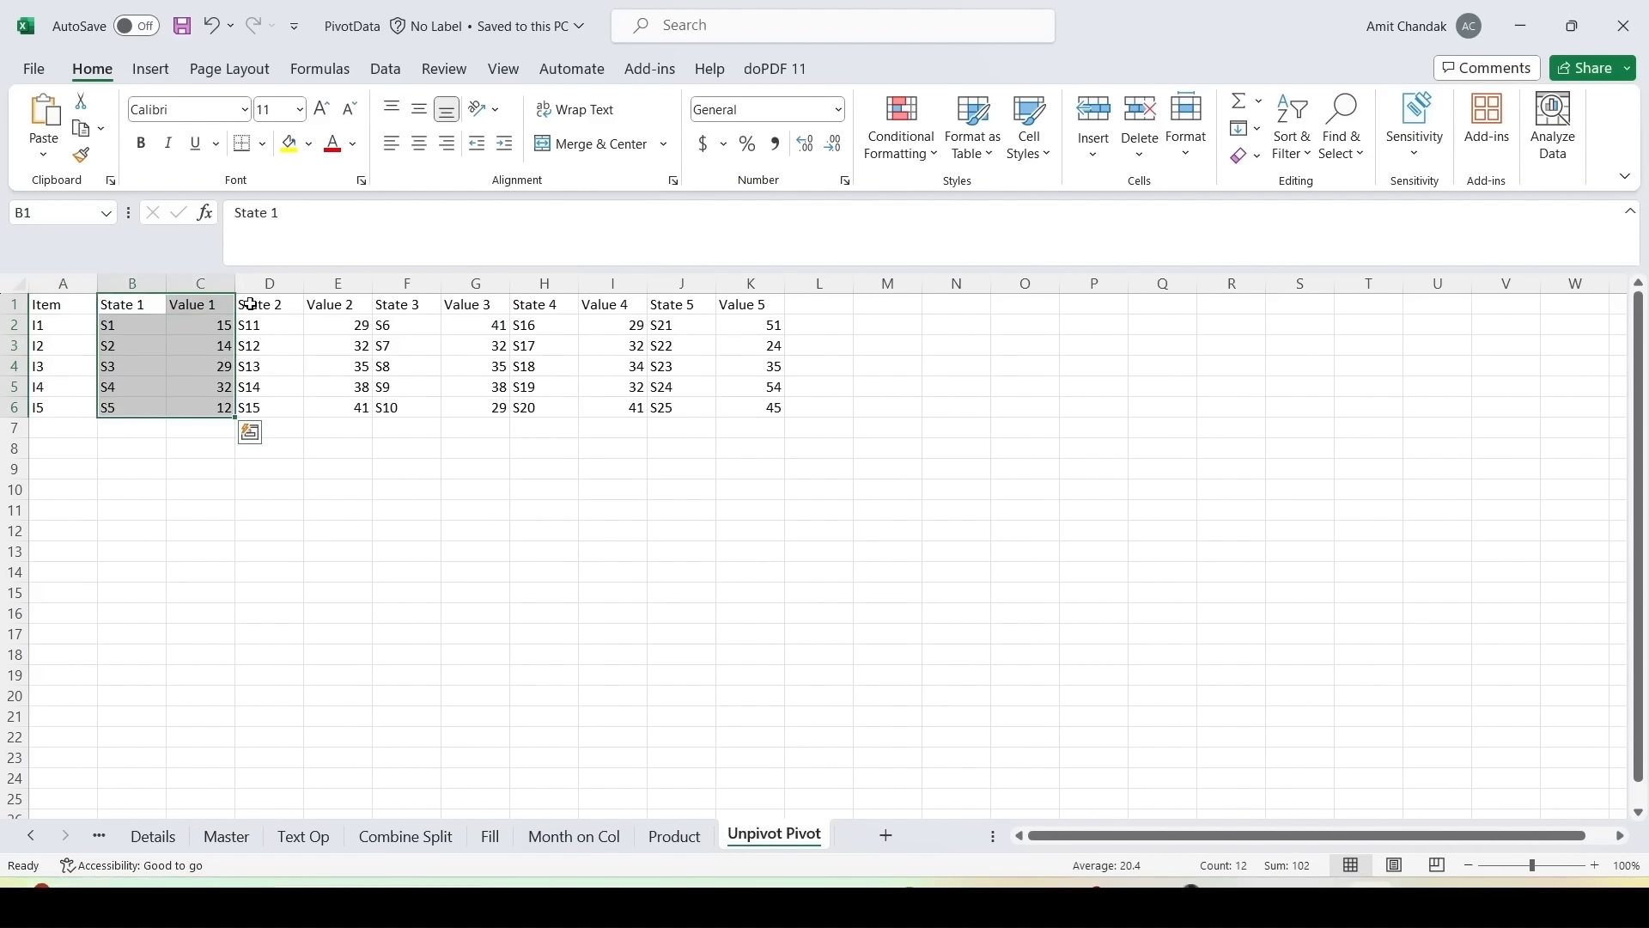
{"action": "left_click_drag", "start_coordinate": [249, 305], "coordinate": [341, 415]}
{"action": "left_click_drag", "start_coordinate": [391, 306], "coordinate": [463, 416]}
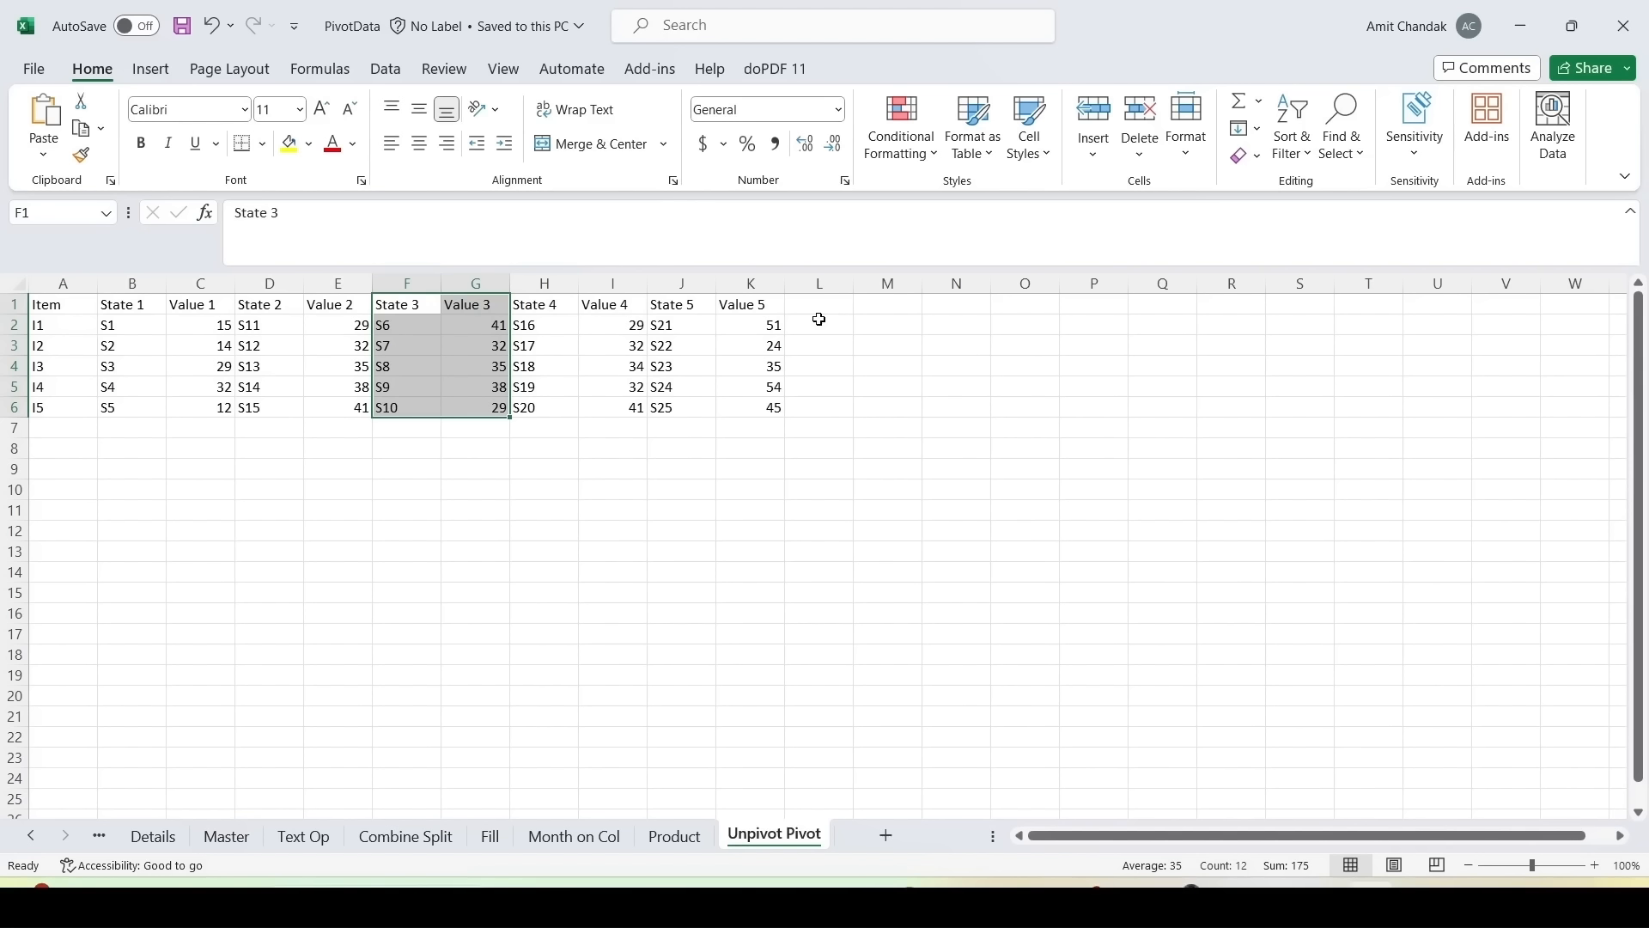
{"action": "left_click", "coordinate": [819, 321]}
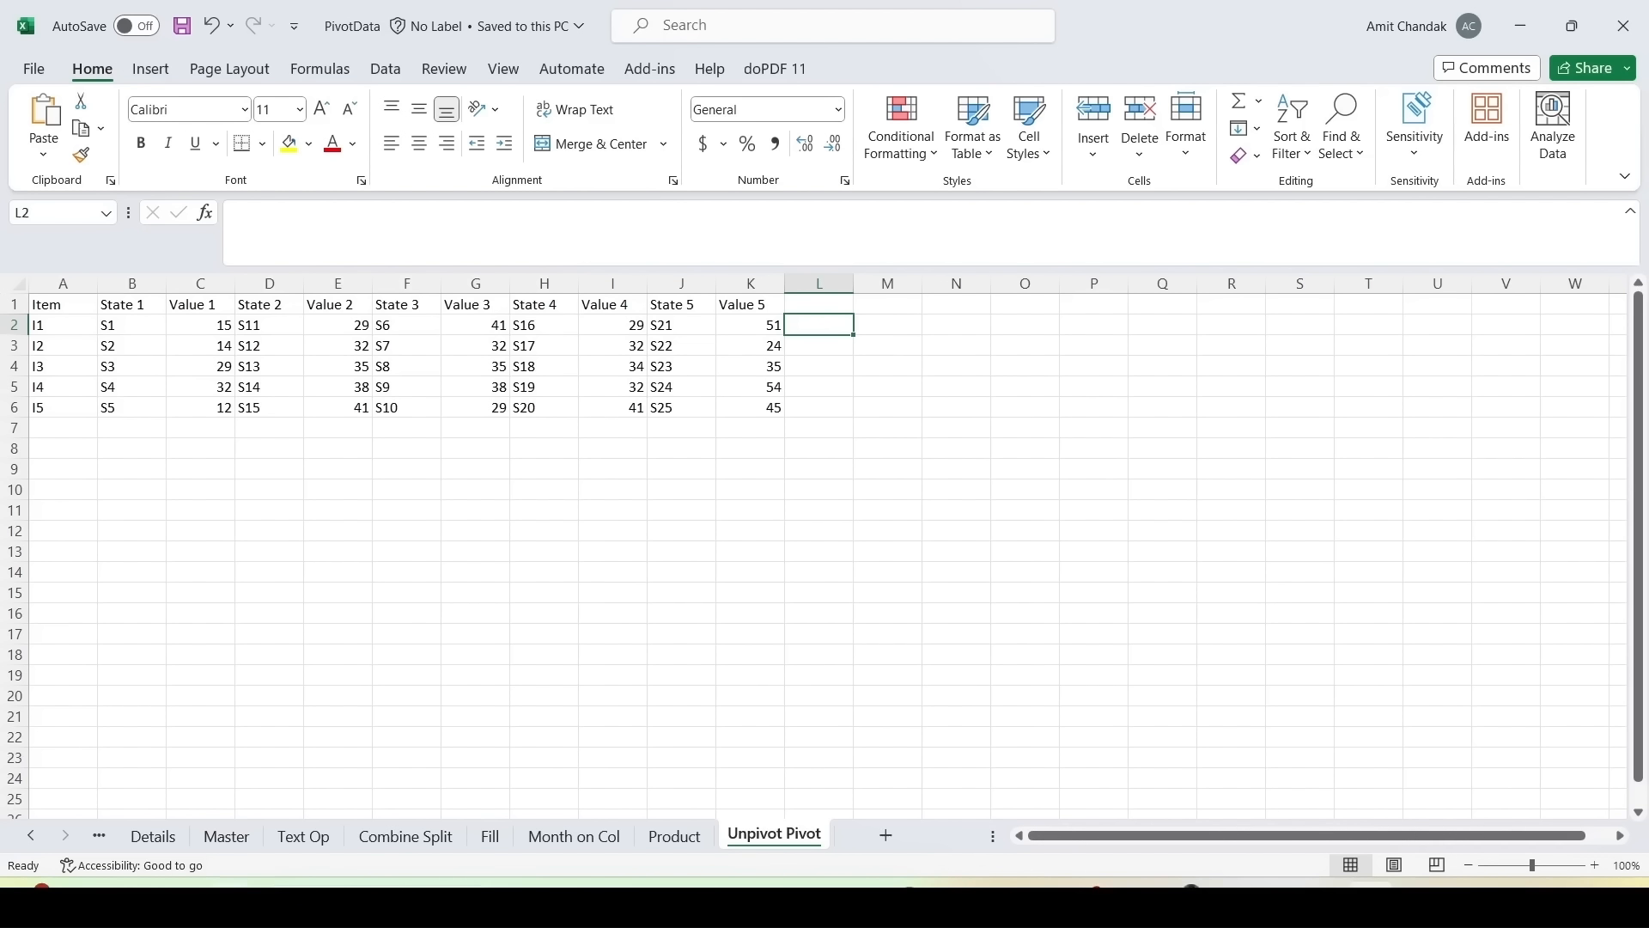
Step: Switch to Power BI Desktop and connect a blank report to the PivotData.xlsx Excel workbook in the Data folder
{"action": "left_click", "coordinate": [1324, 900]}
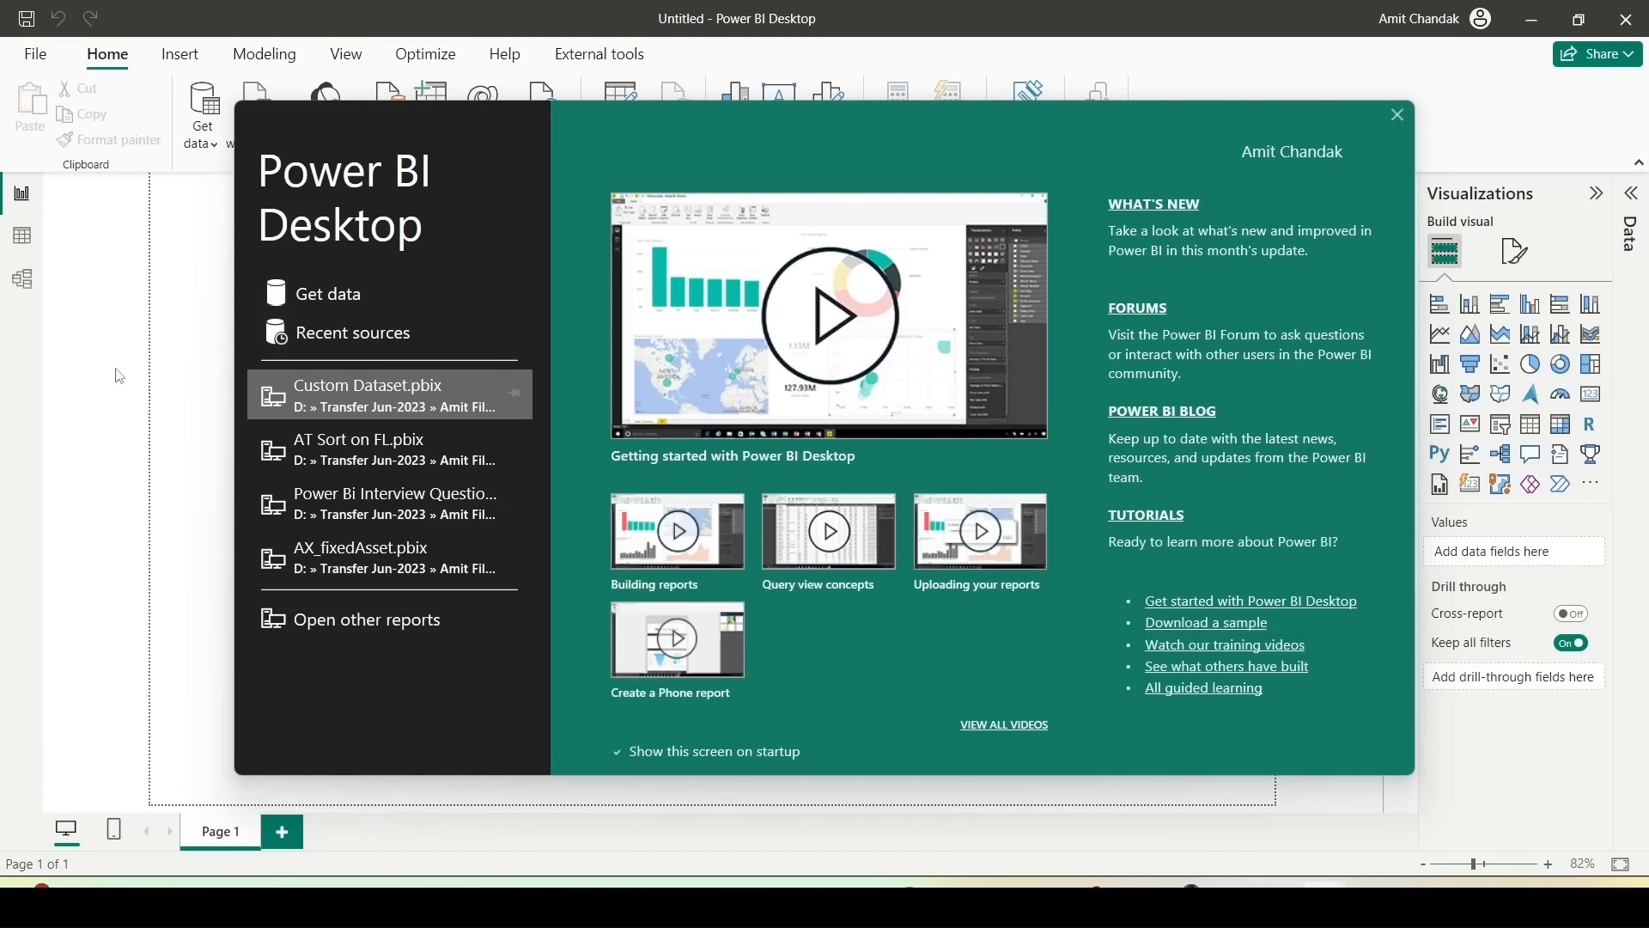
{"action": "left_click", "coordinate": [339, 295]}
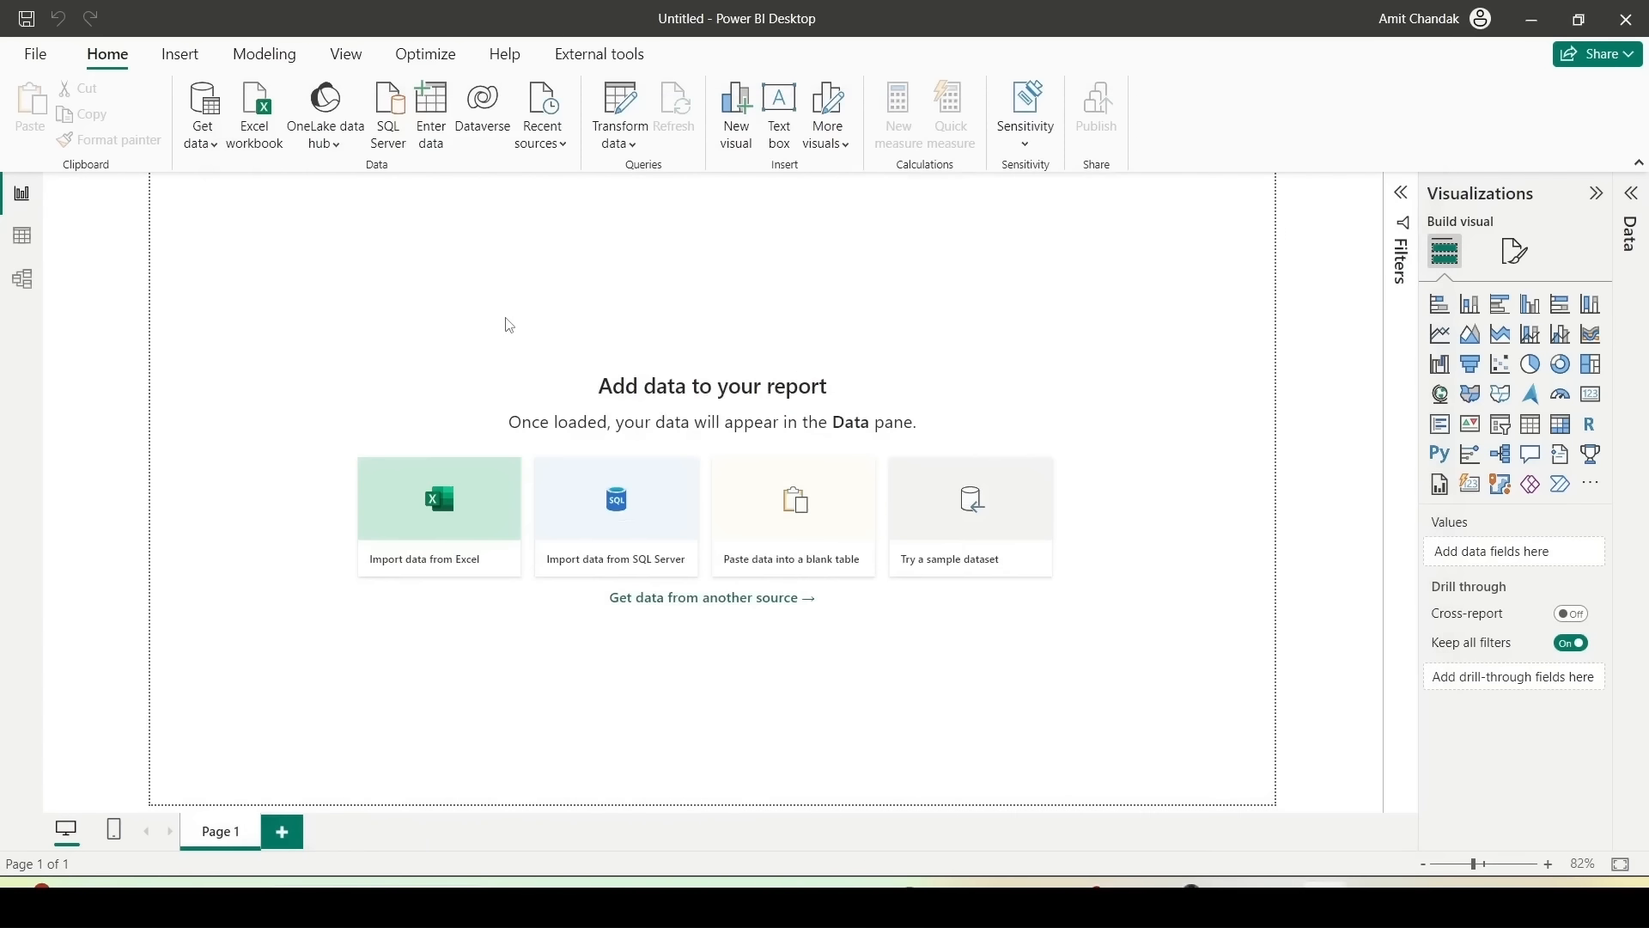
{"action": "left_click", "coordinate": [759, 206]}
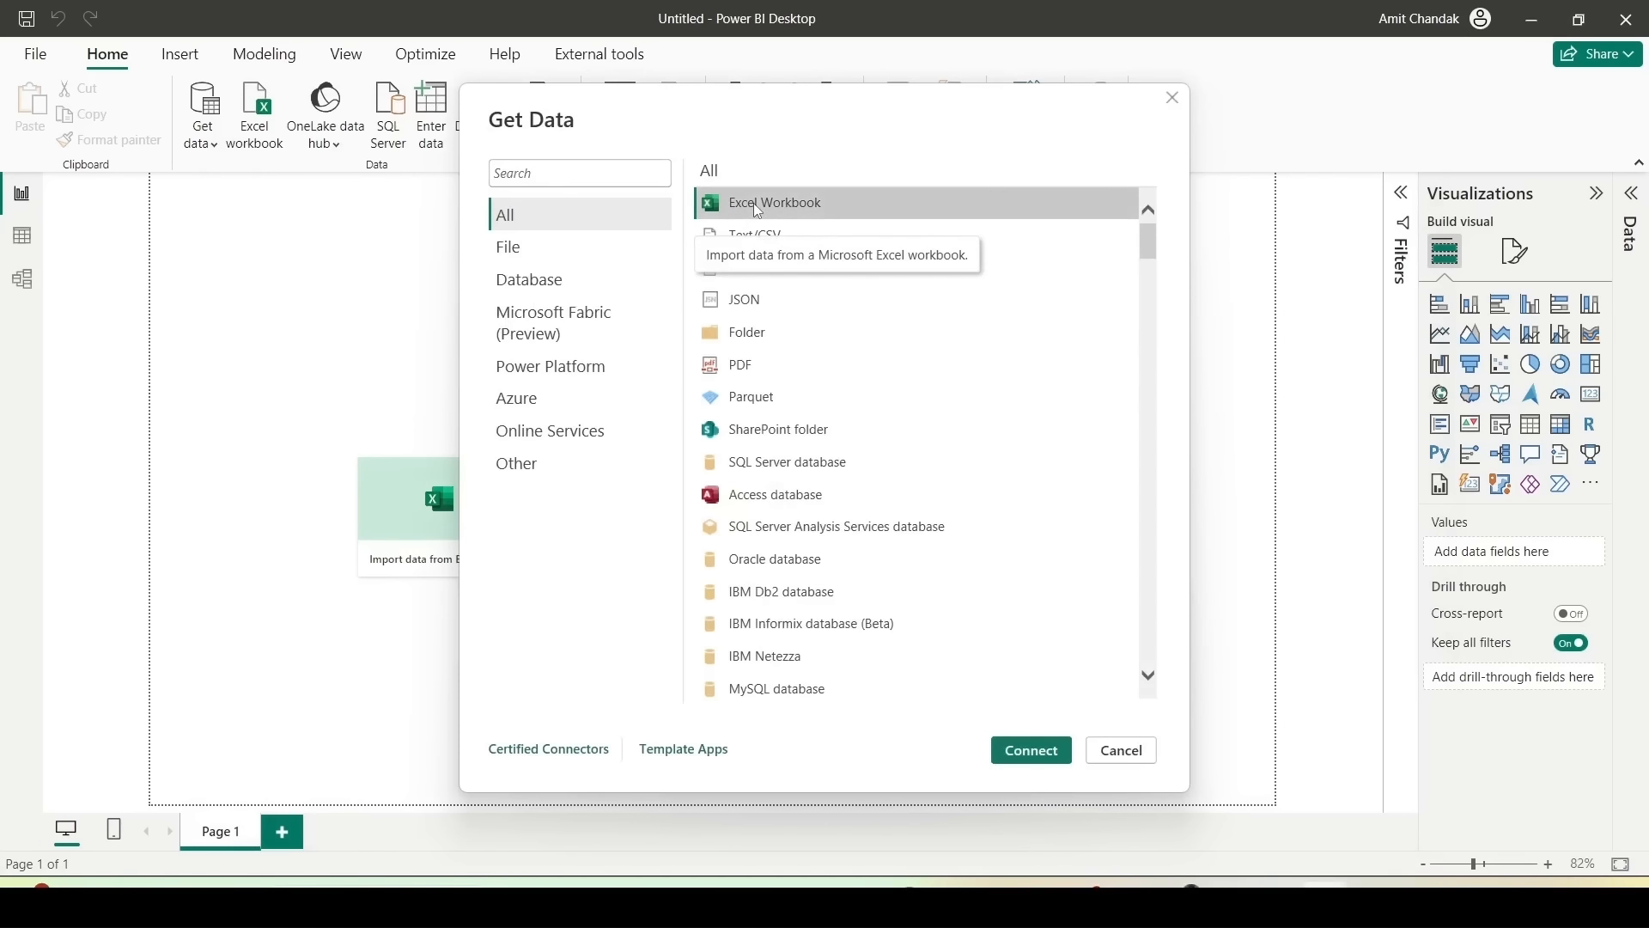
{"action": "left_click", "coordinate": [1035, 751]}
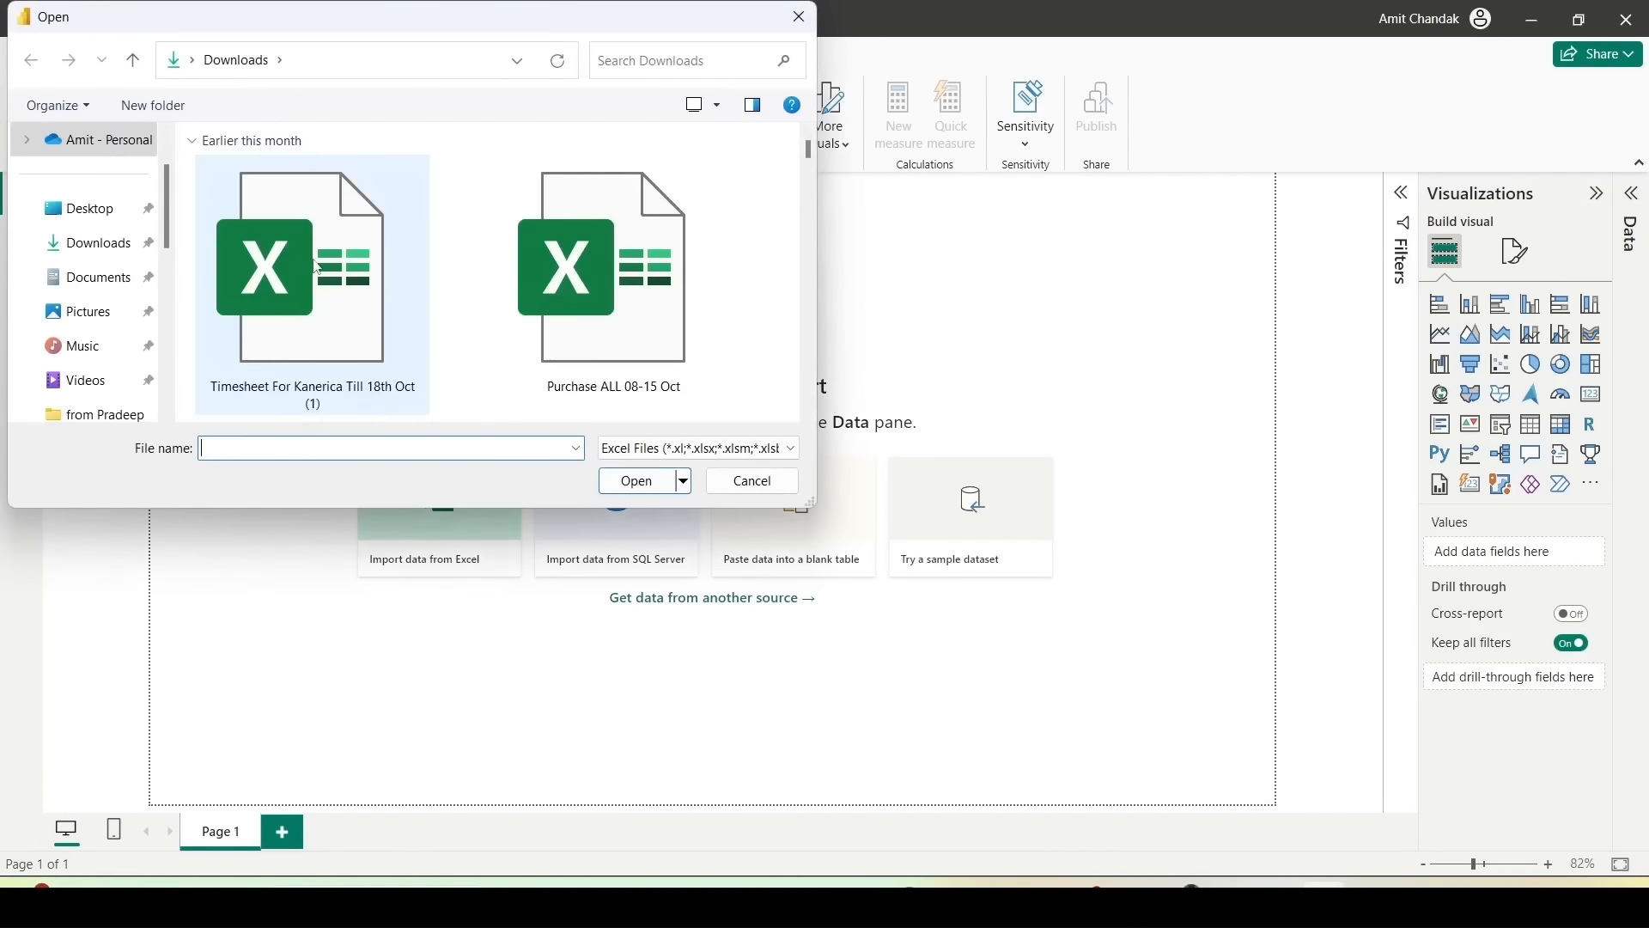
{"action": "scroll", "coordinate": [92, 404], "scroll_direction": "down", "scroll_amount": 2}
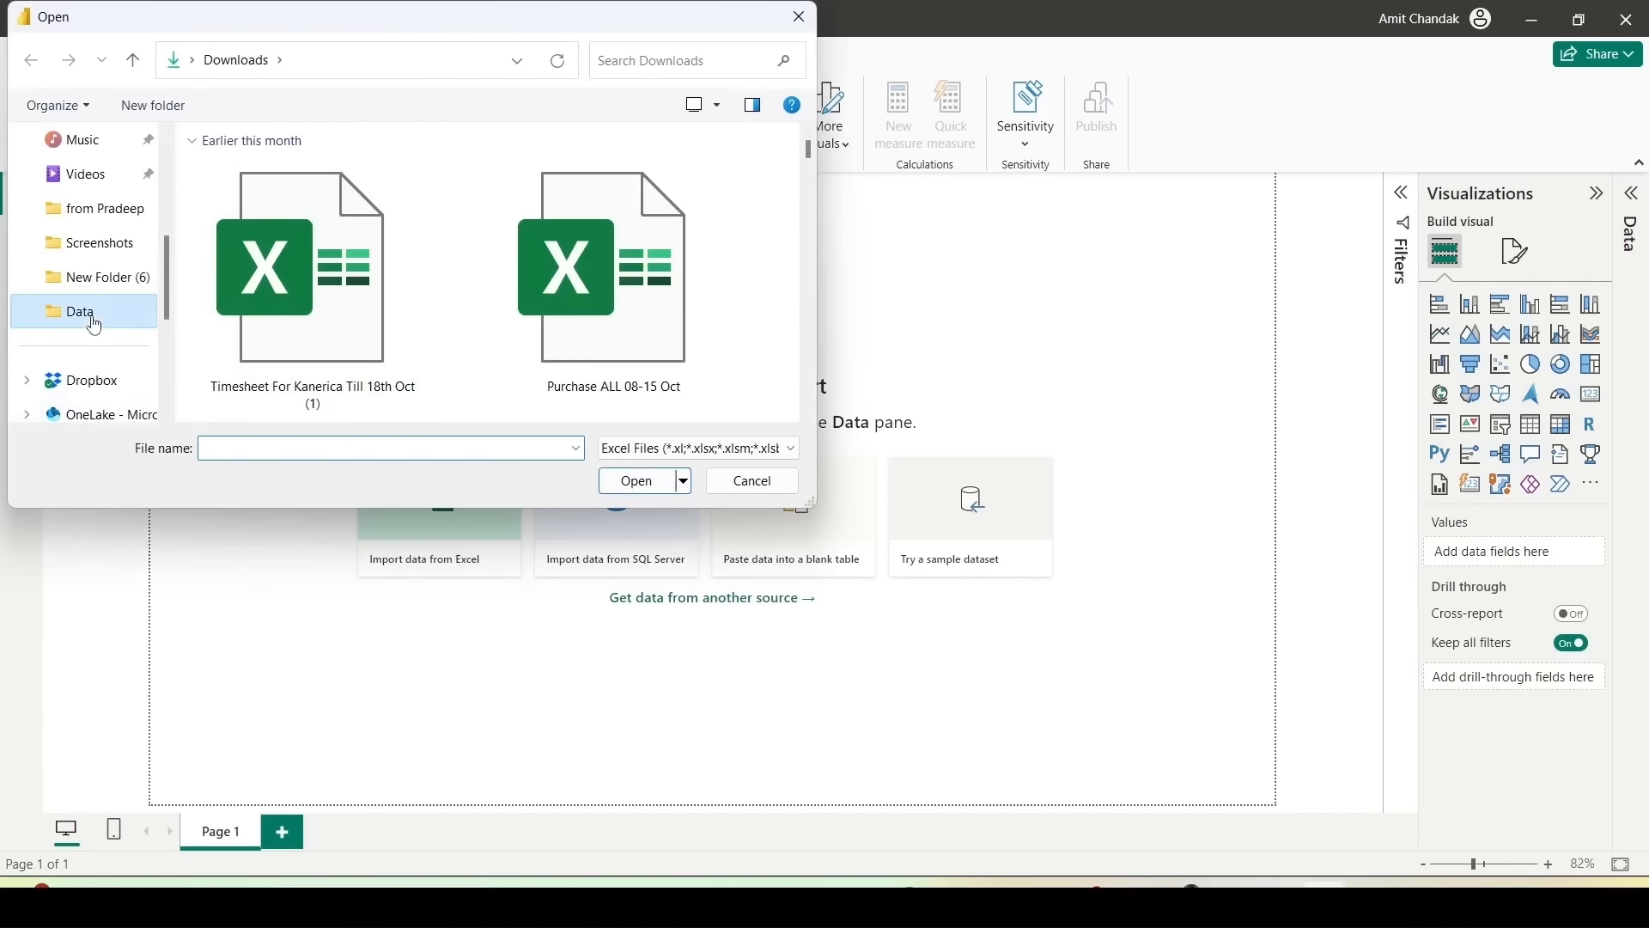
{"action": "left_click", "coordinate": [90, 316]}
{"action": "left_click", "coordinate": [258, 172]}
{"action": "left_click", "coordinate": [639, 483]}
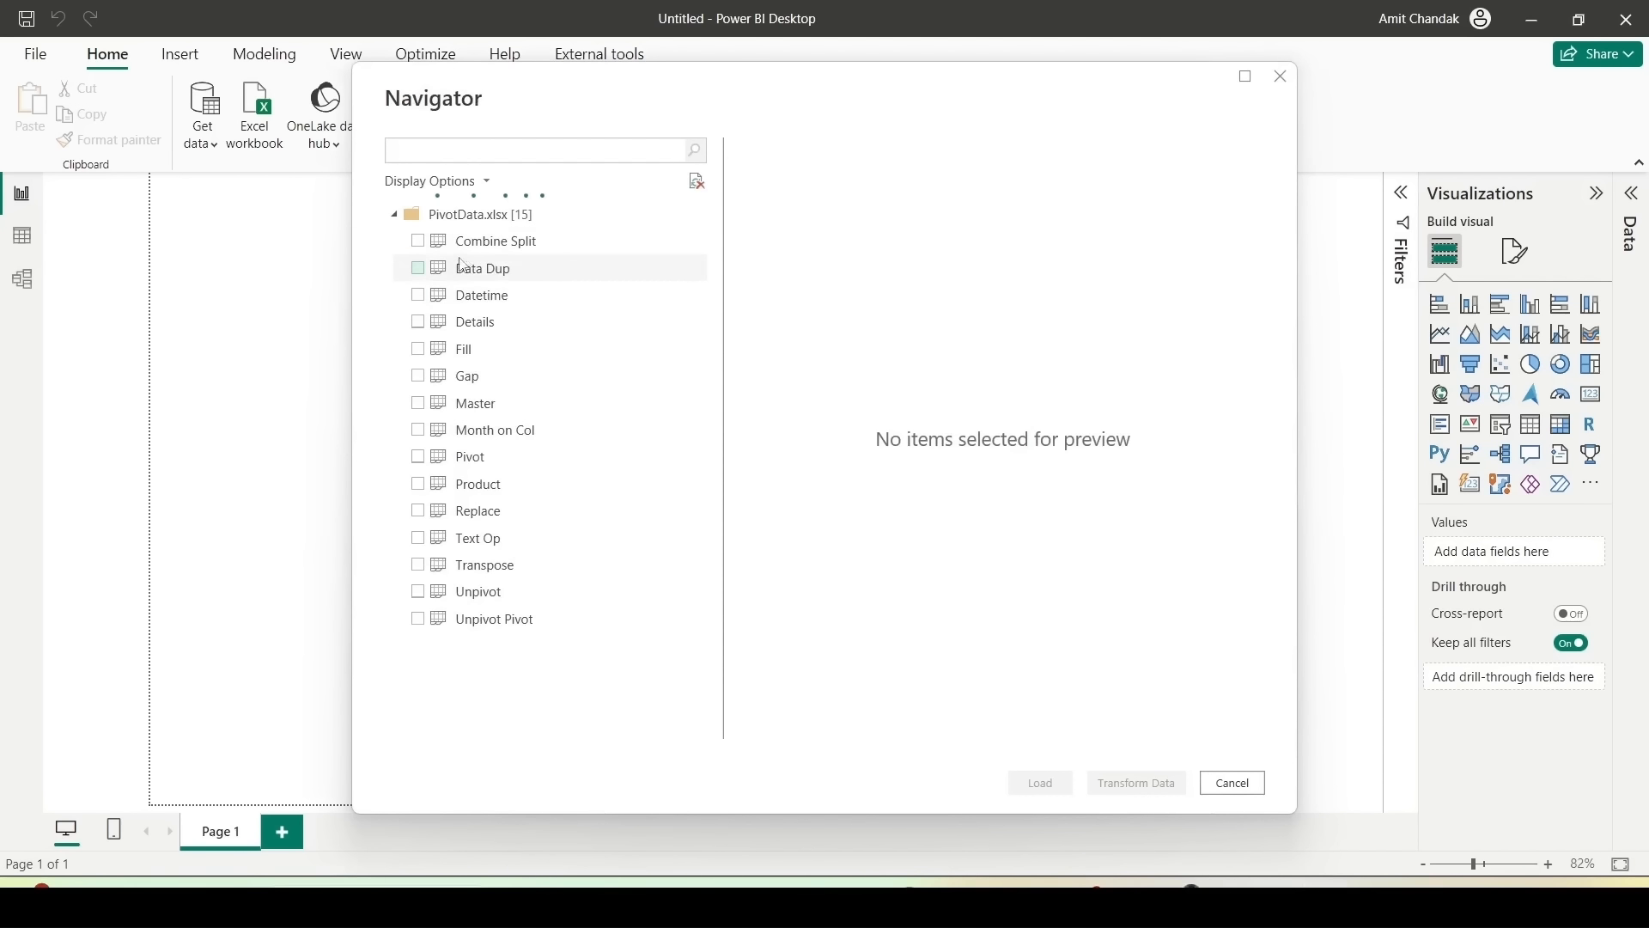
Step: Select the Unpivot Pivot sheet, open it for transformation in Power Query Editor, and maximize the editor window
{"action": "left_click", "coordinate": [419, 626]}
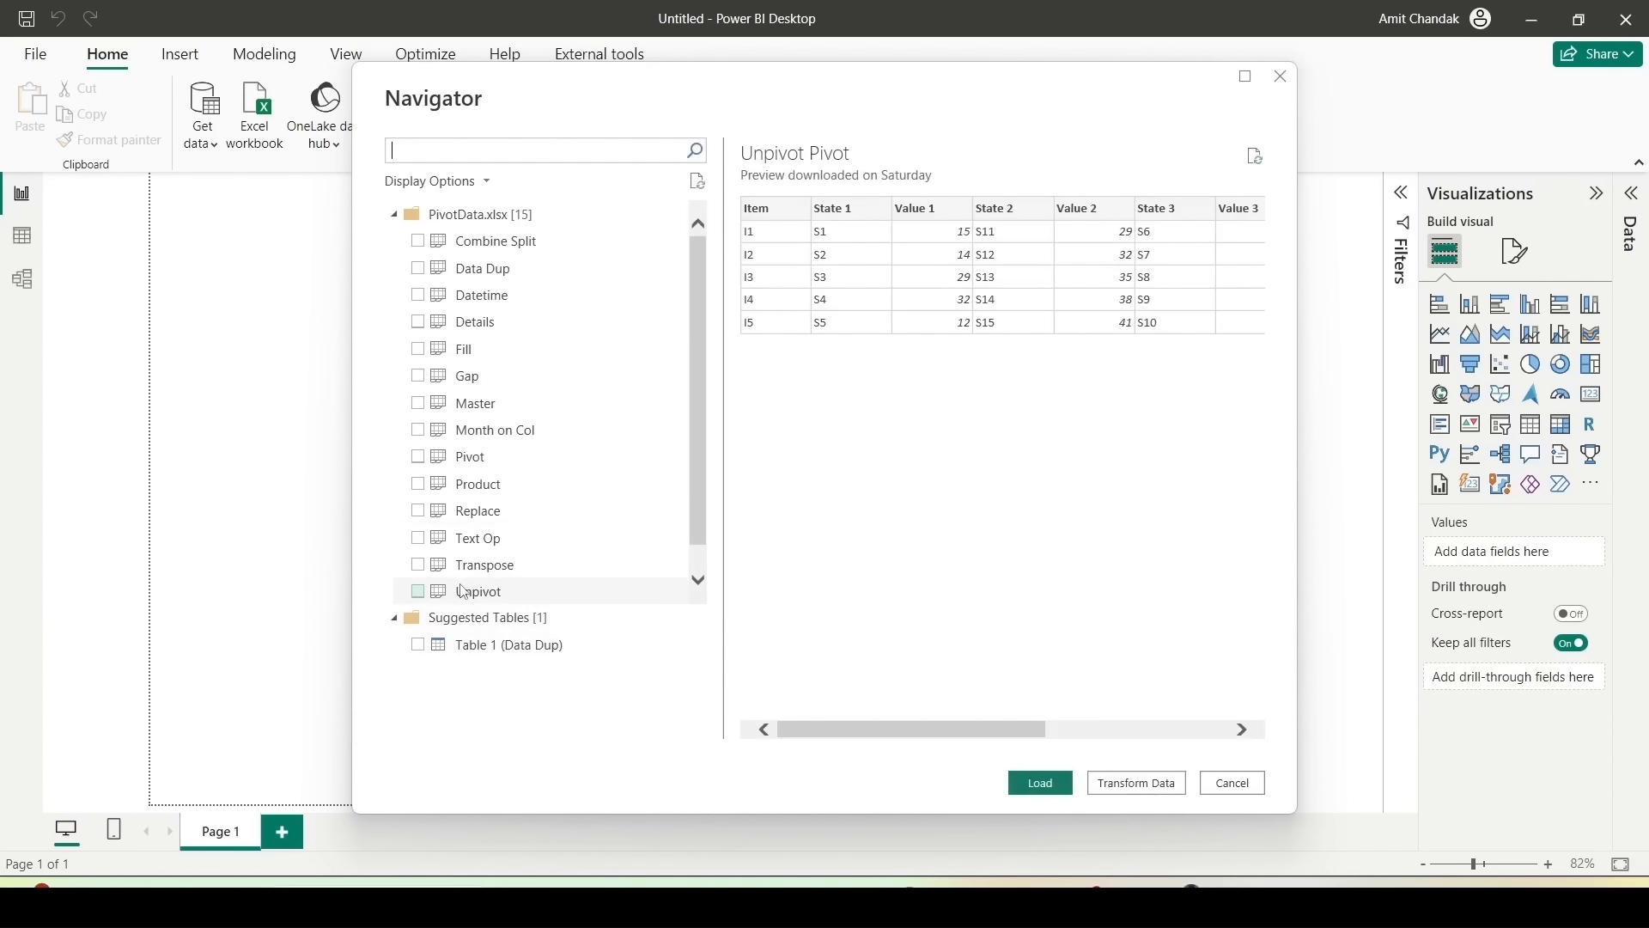
{"action": "scroll", "coordinate": [583, 407], "scroll_direction": "down", "scroll_amount": 1}
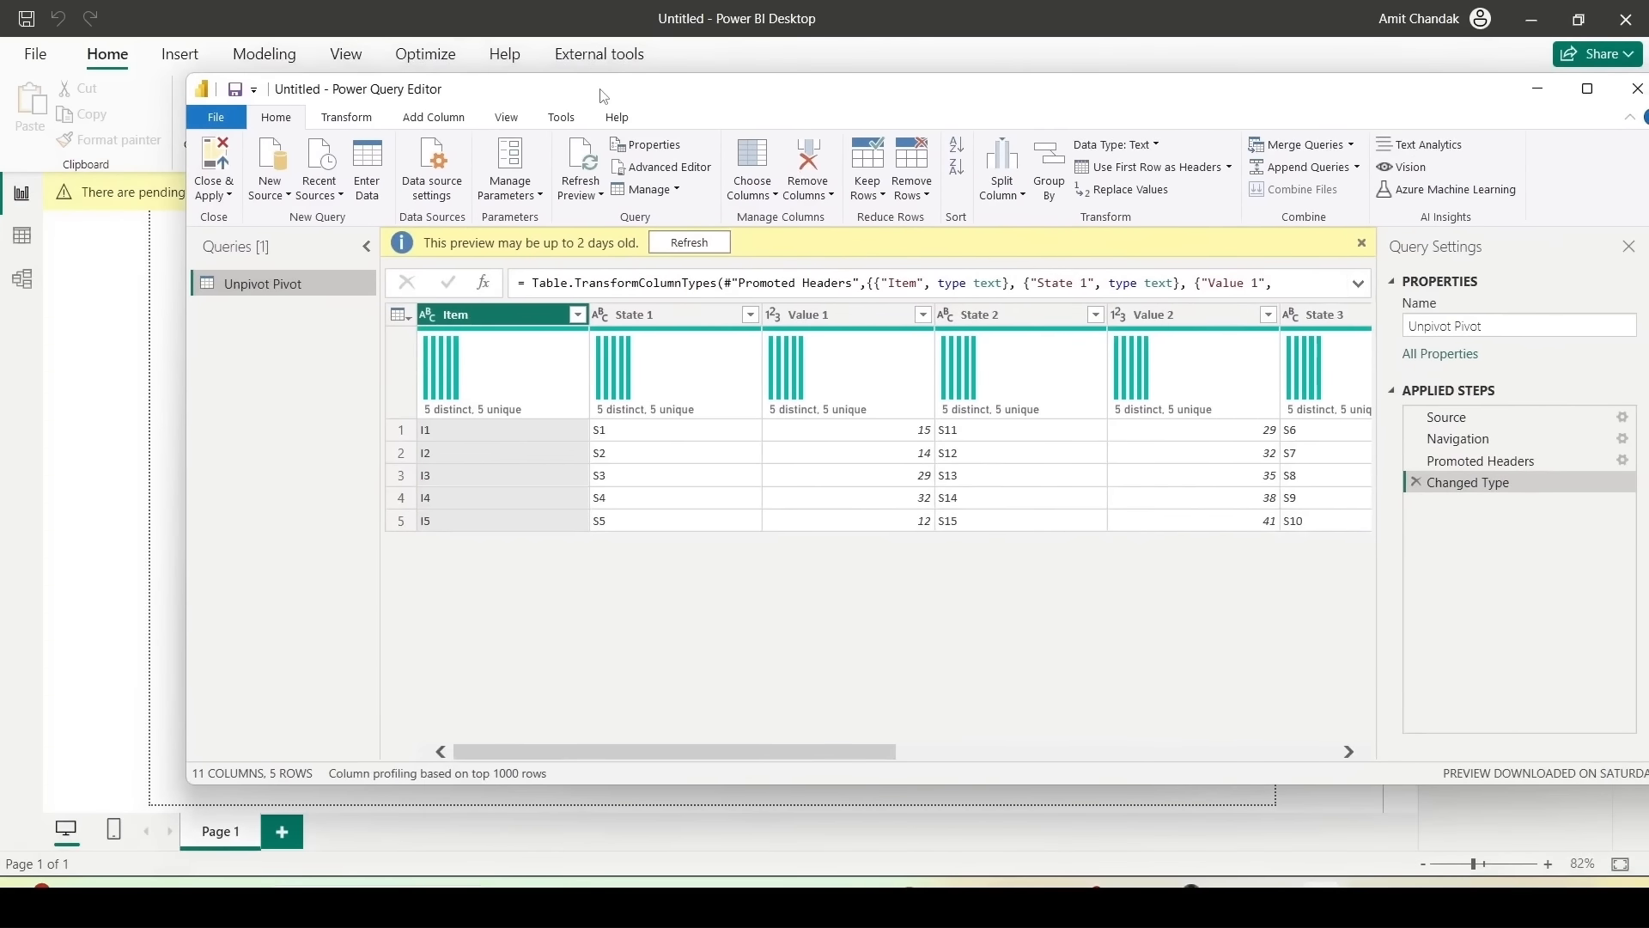
{"action": "double_click", "coordinate": [604, 95]}
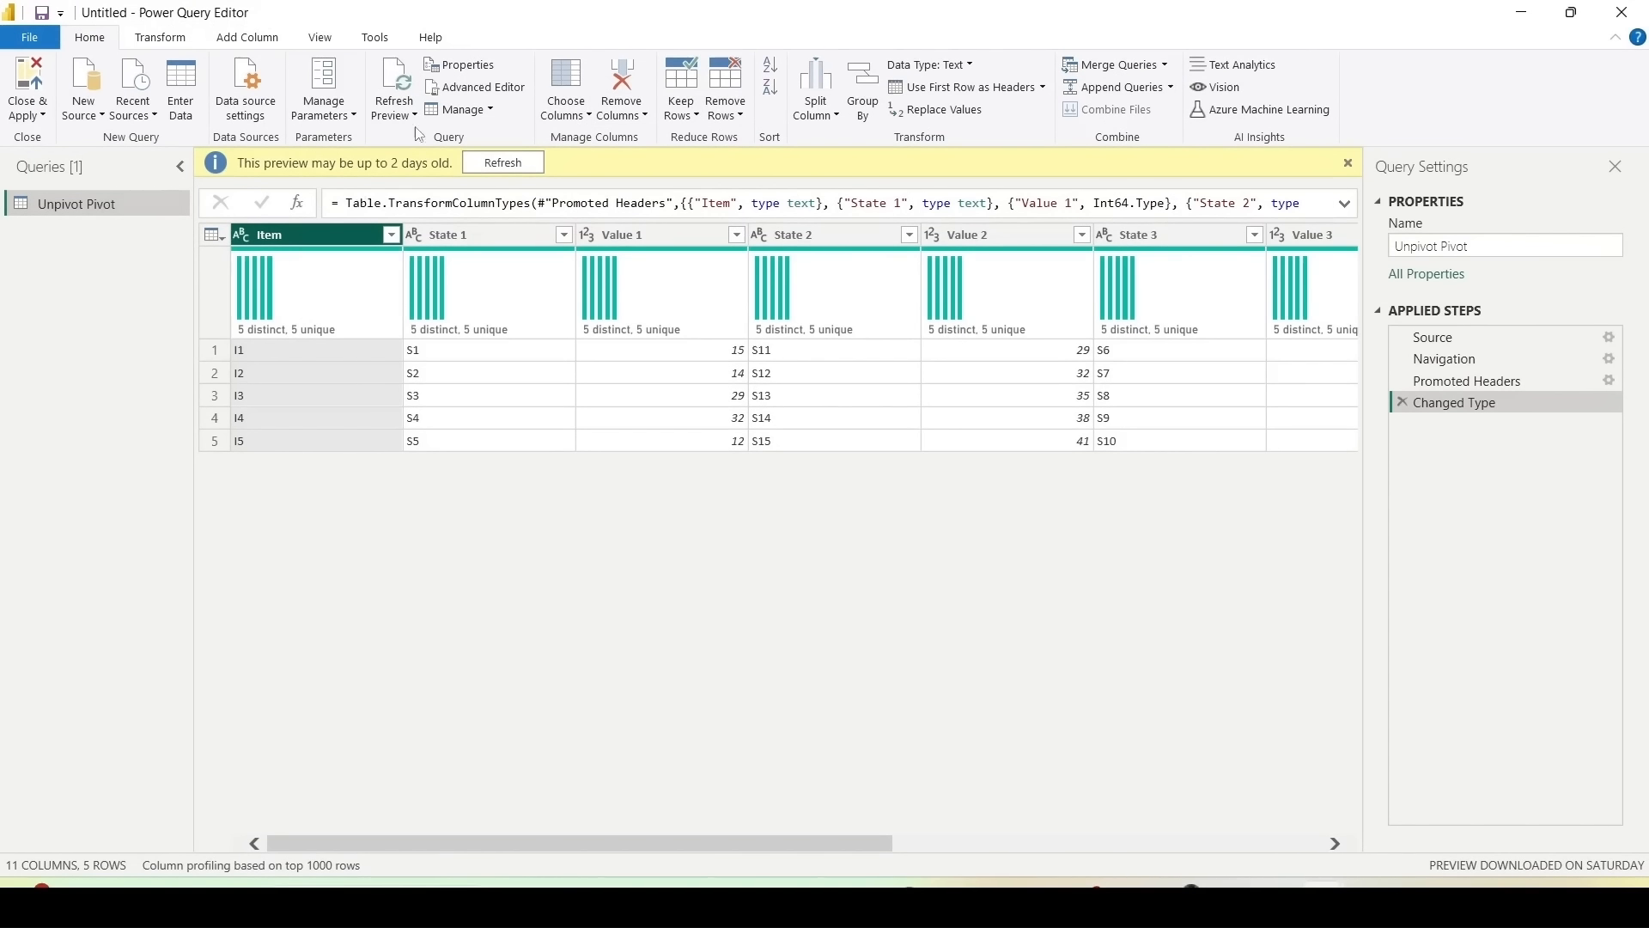
Step: Unpivot all columns other than Item in the Unpivot Pivot query
{"action": "left_click", "coordinate": [151, 42]}
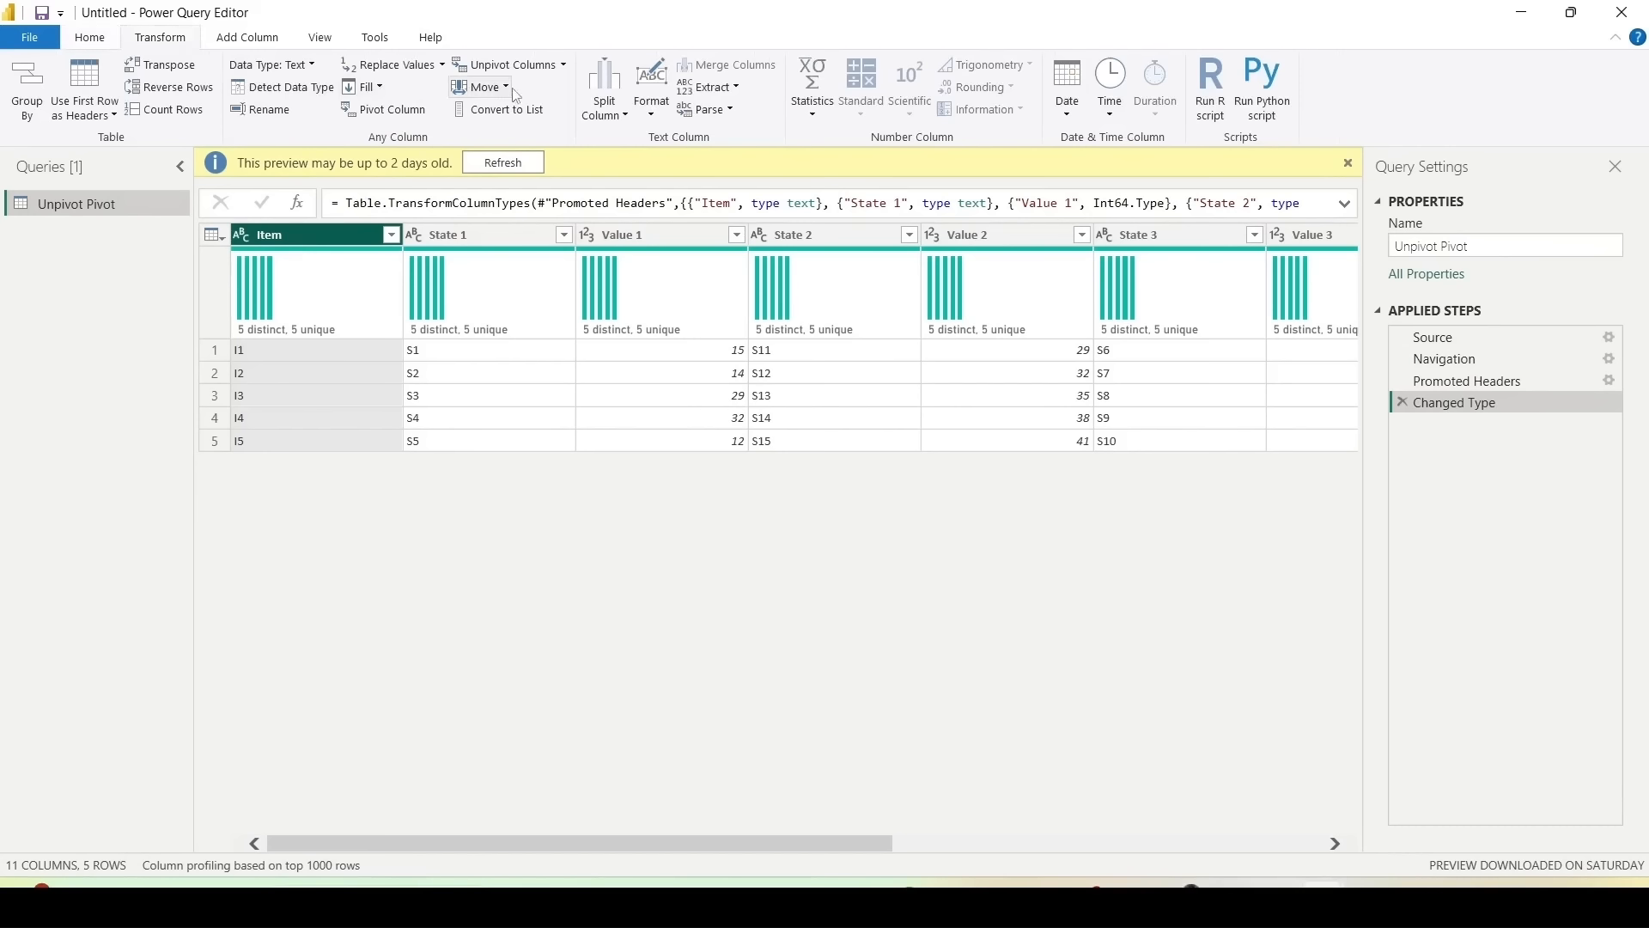
{"action": "left_click", "coordinate": [564, 66]}
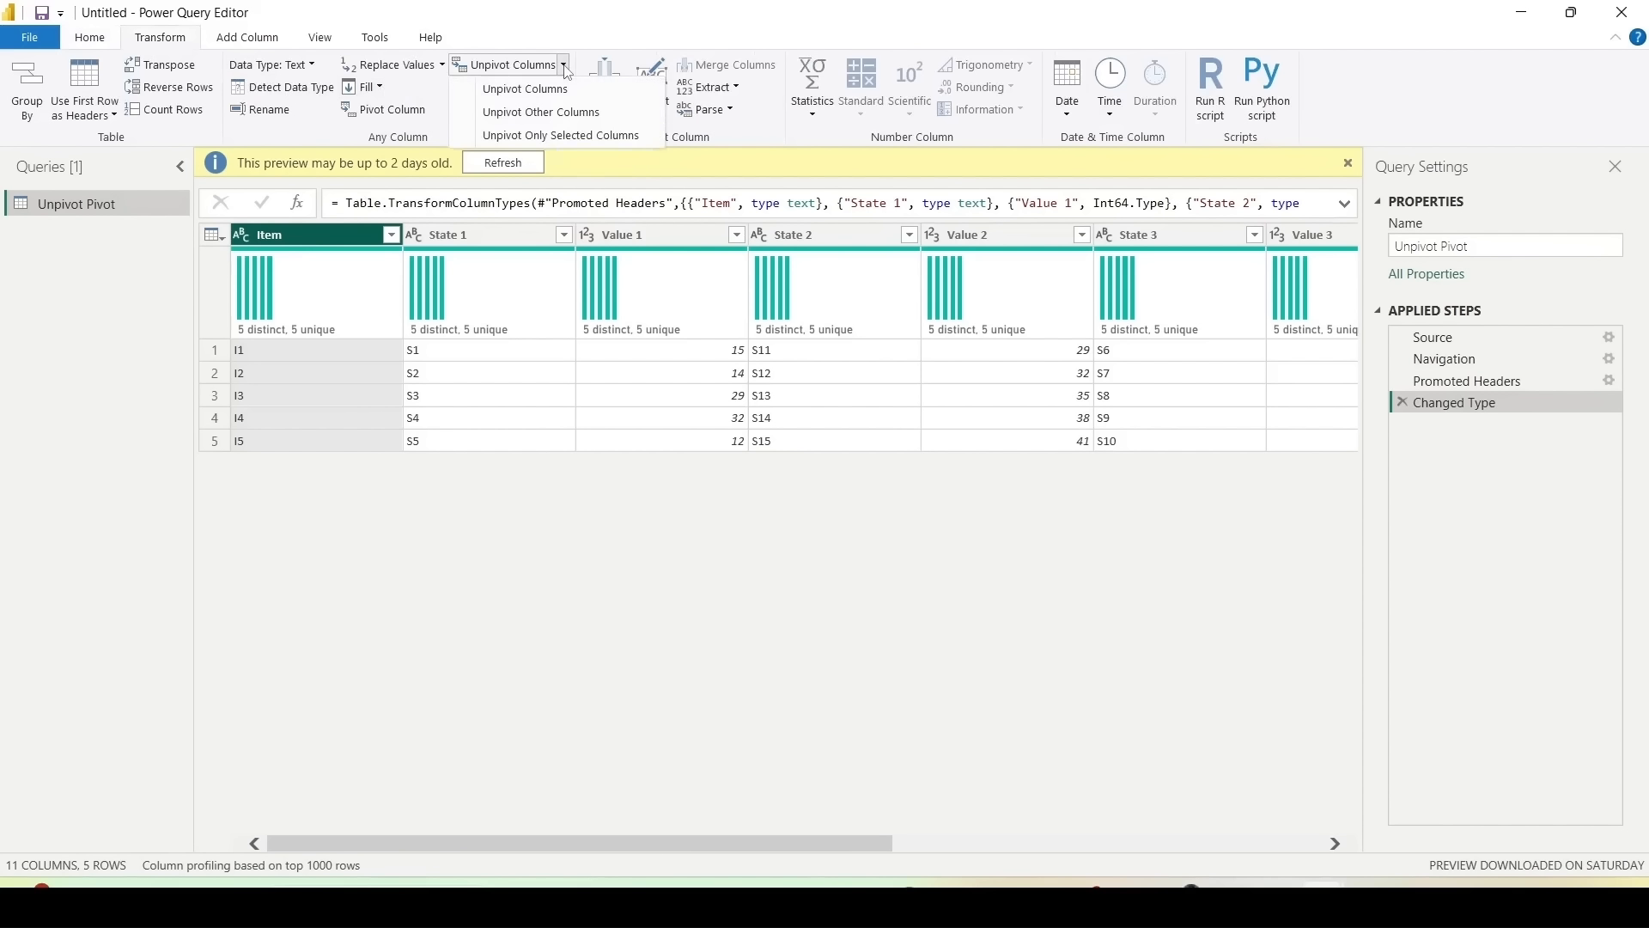
{"action": "left_click", "coordinate": [555, 114]}
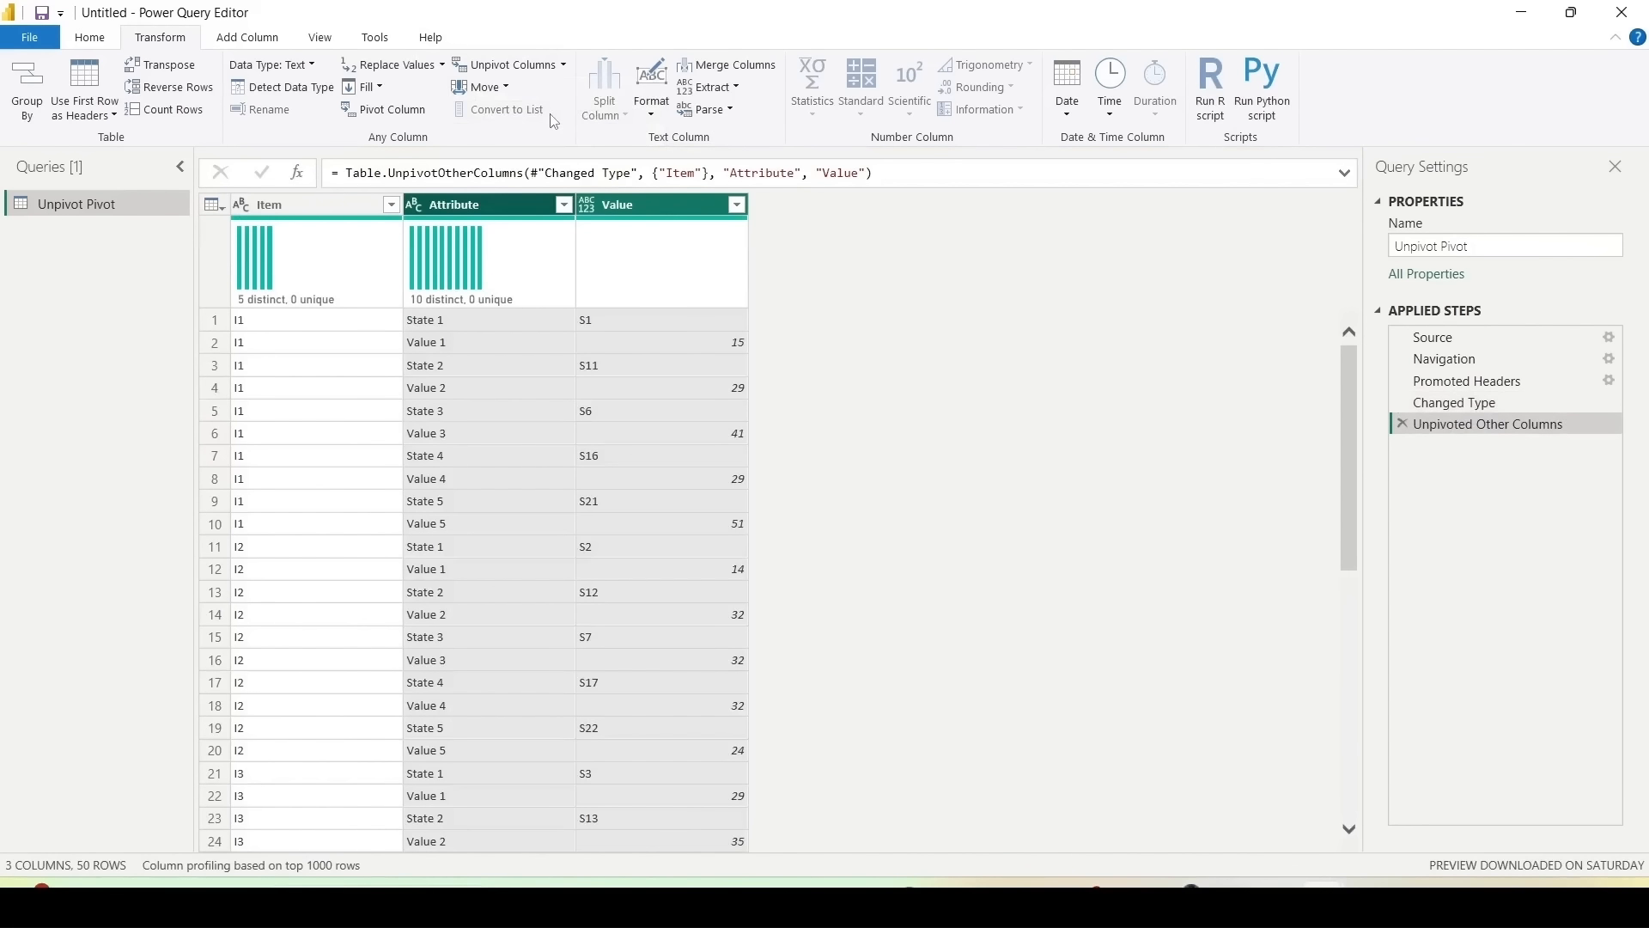
Step: Split the Attribute column into columns at the left-most space delimiter
{"action": "mouse_move", "coordinate": [434, 305]}
{"action": "left_click", "coordinate": [447, 215]}
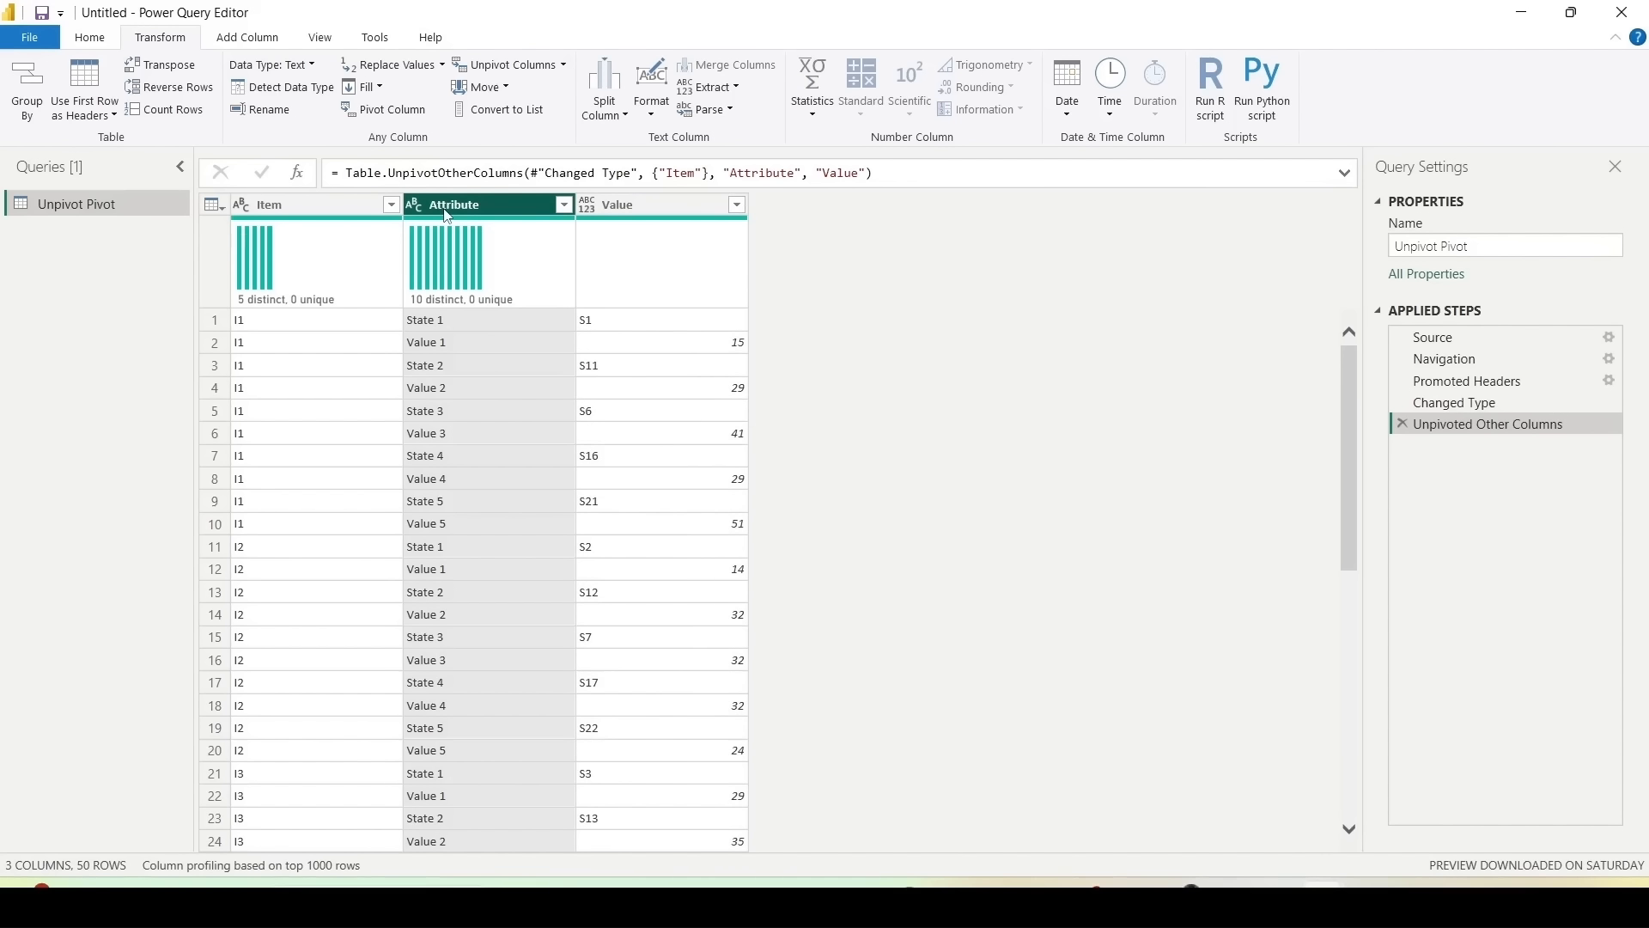
{"action": "left_click", "coordinate": [606, 111]}
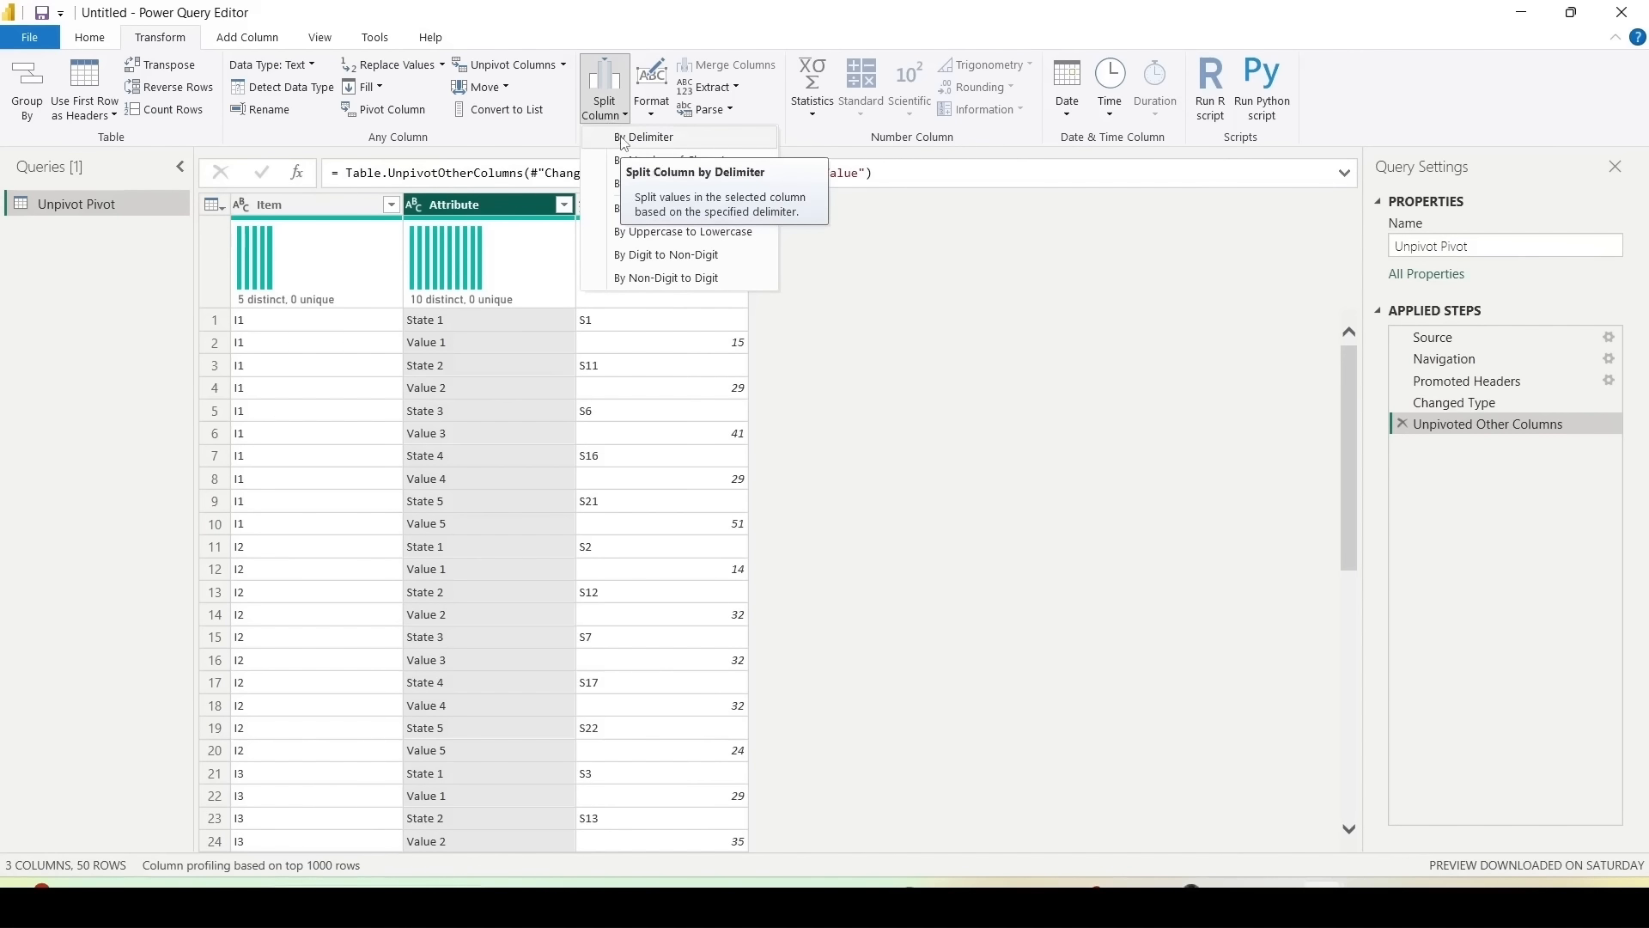
{"action": "left_click", "coordinate": [624, 140]}
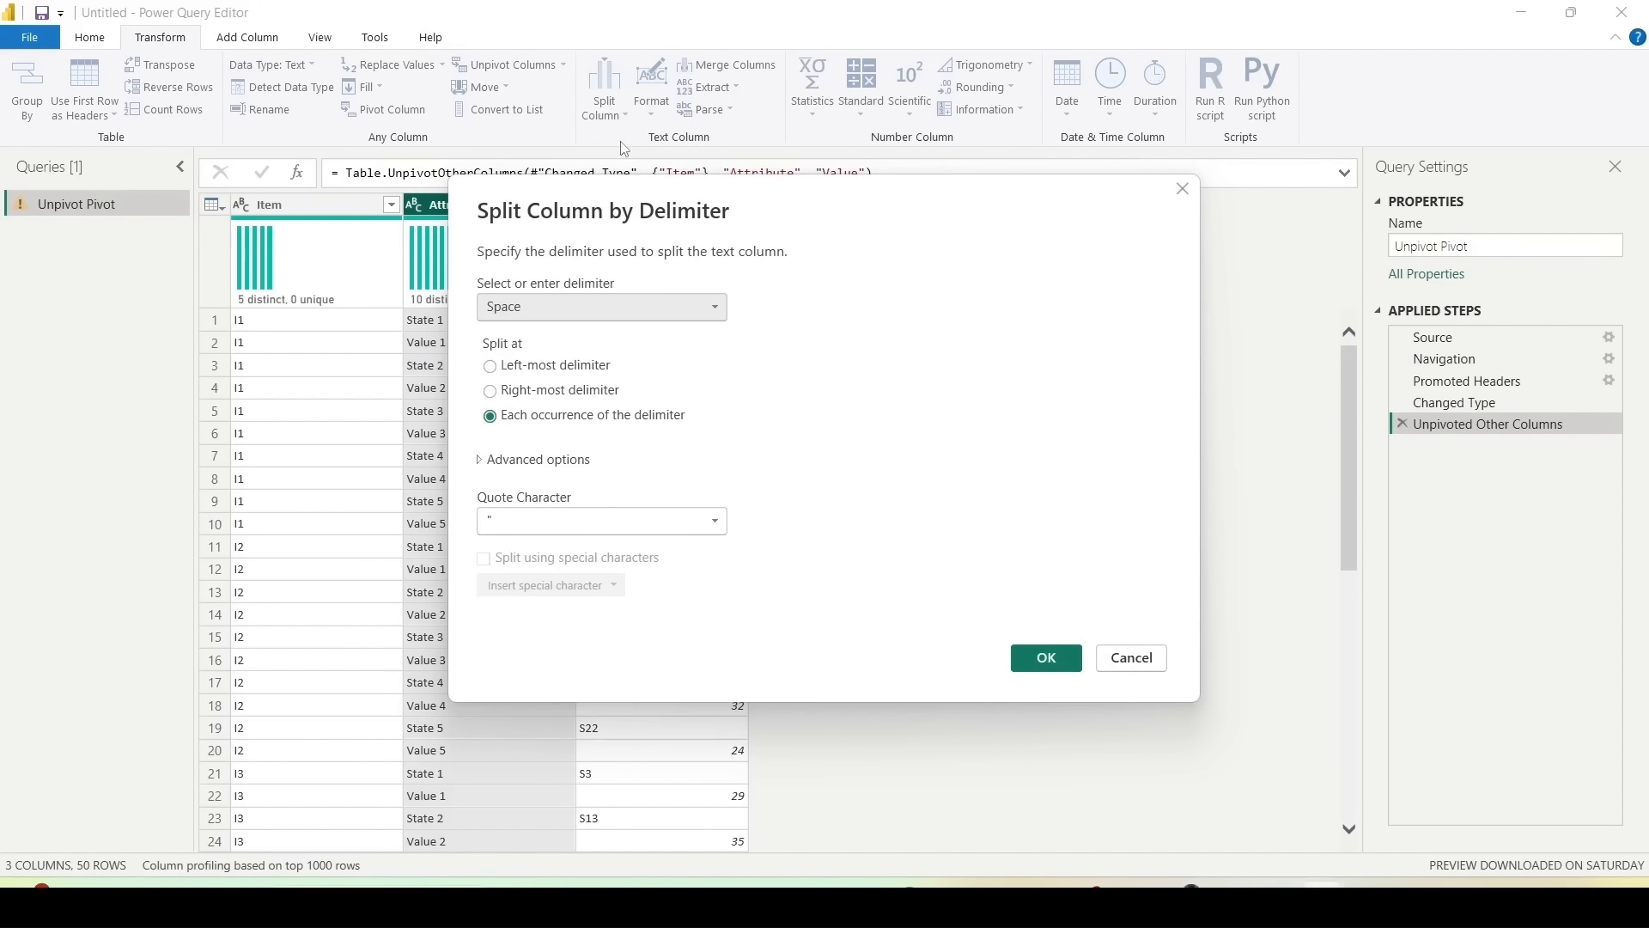
{"action": "left_click_drag", "start_coordinate": [635, 210], "coordinate": [862, 137]}
{"action": "left_click", "coordinate": [701, 395]}
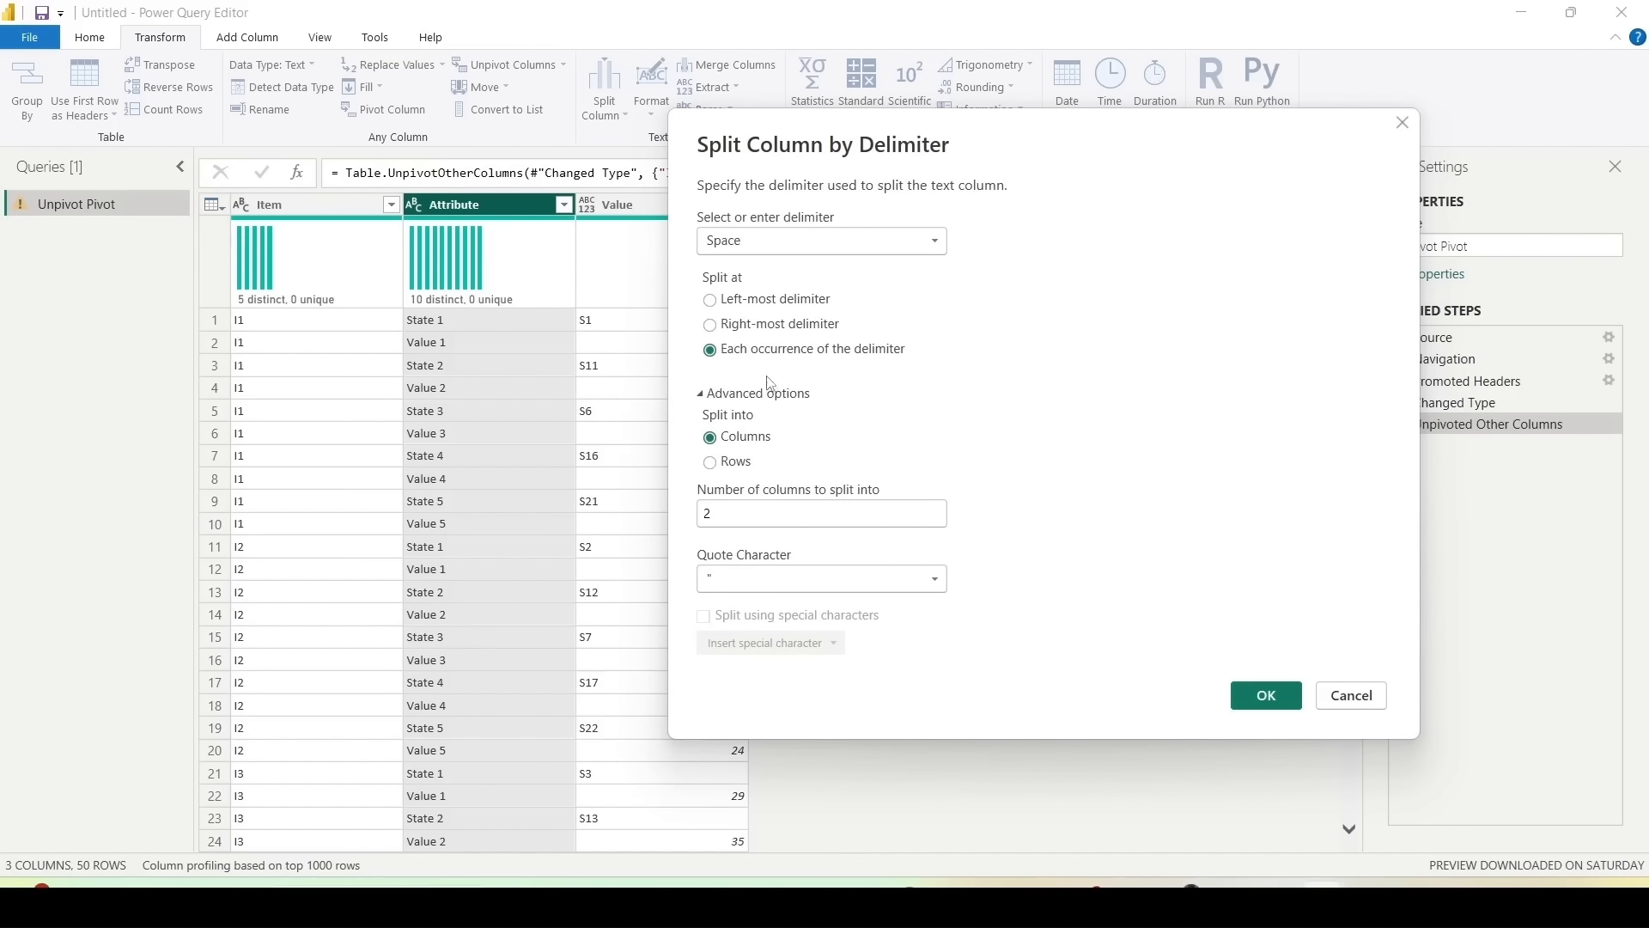
{"action": "left_click", "coordinate": [710, 307]}
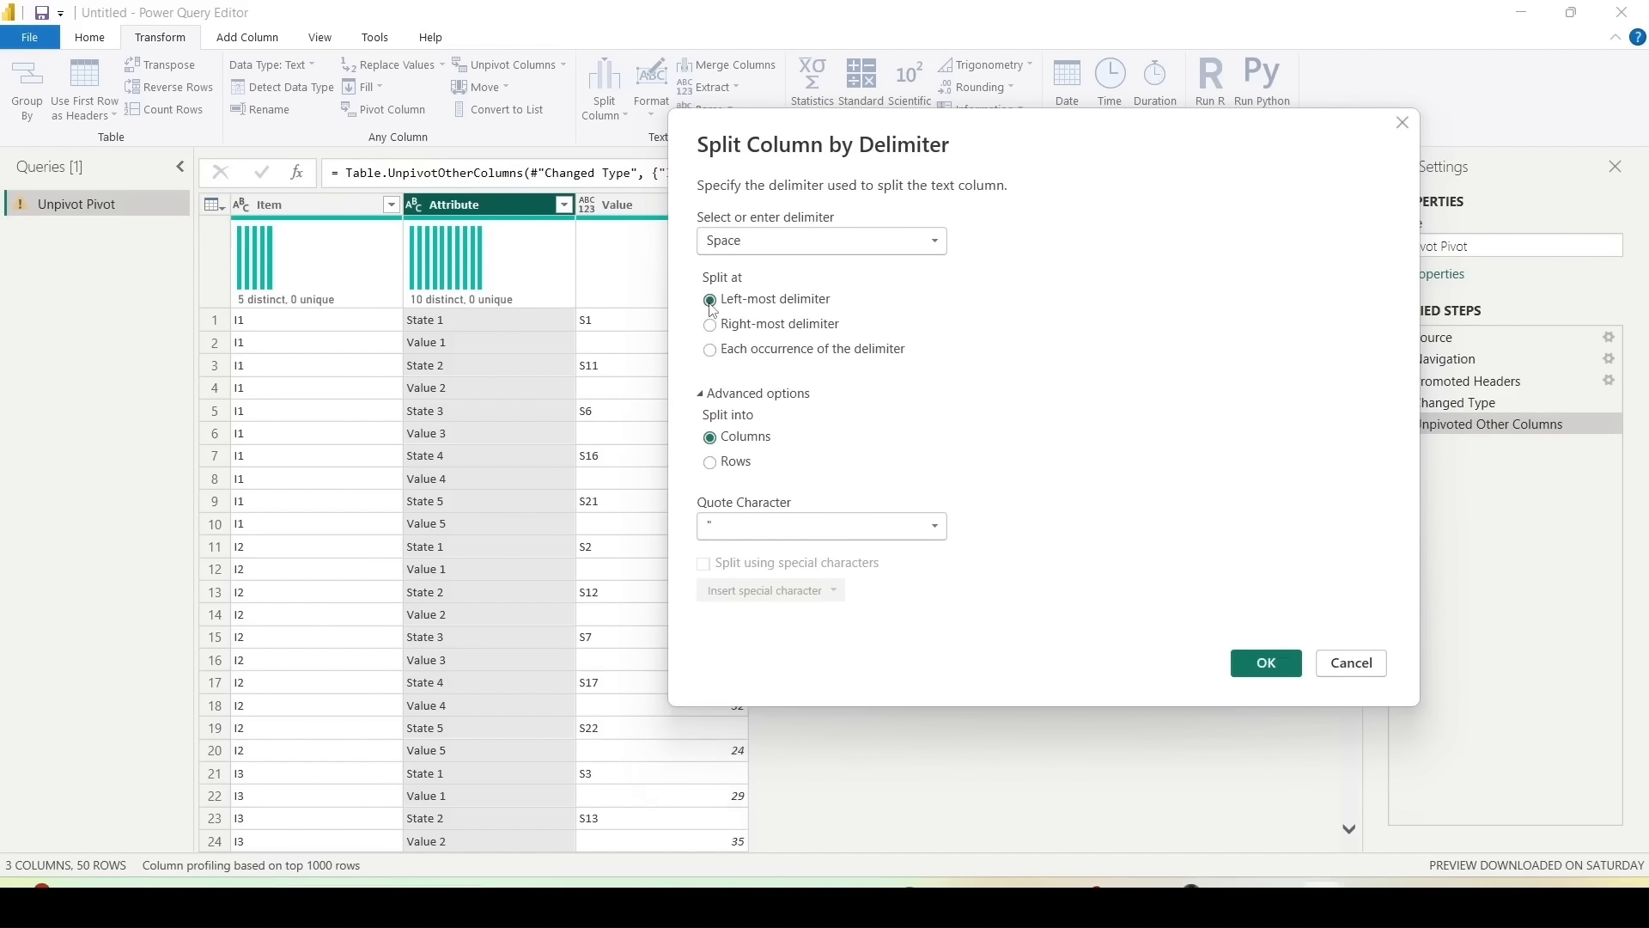
{"action": "left_click", "coordinate": [1261, 669]}
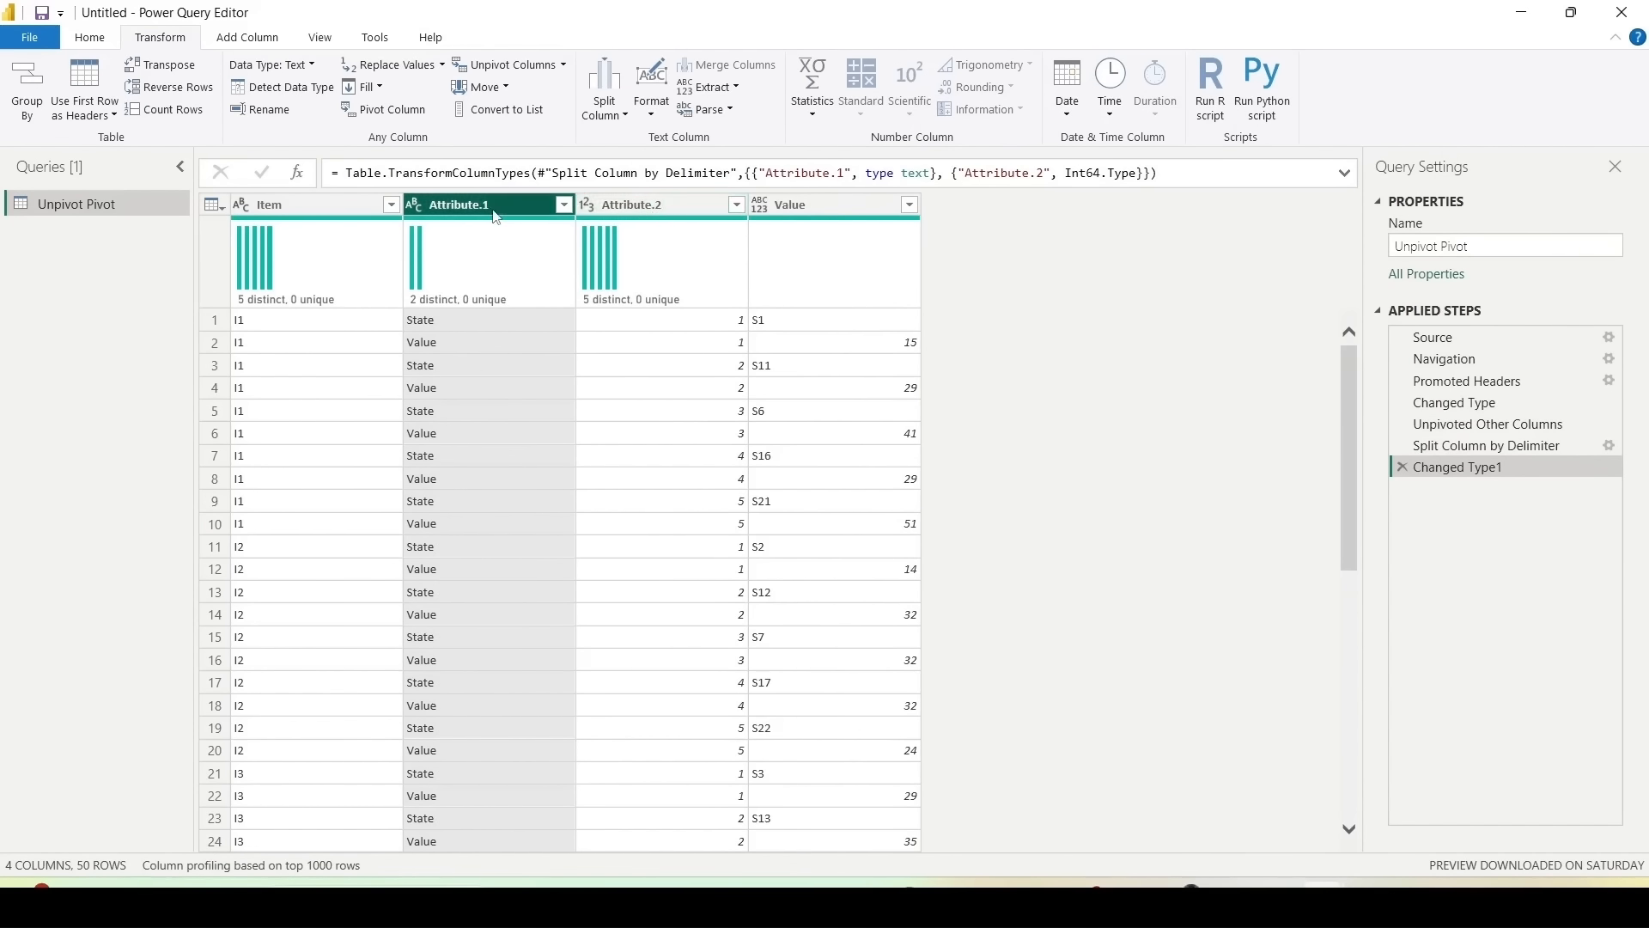
Step: Pivot the Attribute.1 column using Value as the values column and Count (All) as the aggregate function
{"action": "left_click", "coordinate": [813, 203], "text": "ctrl"}
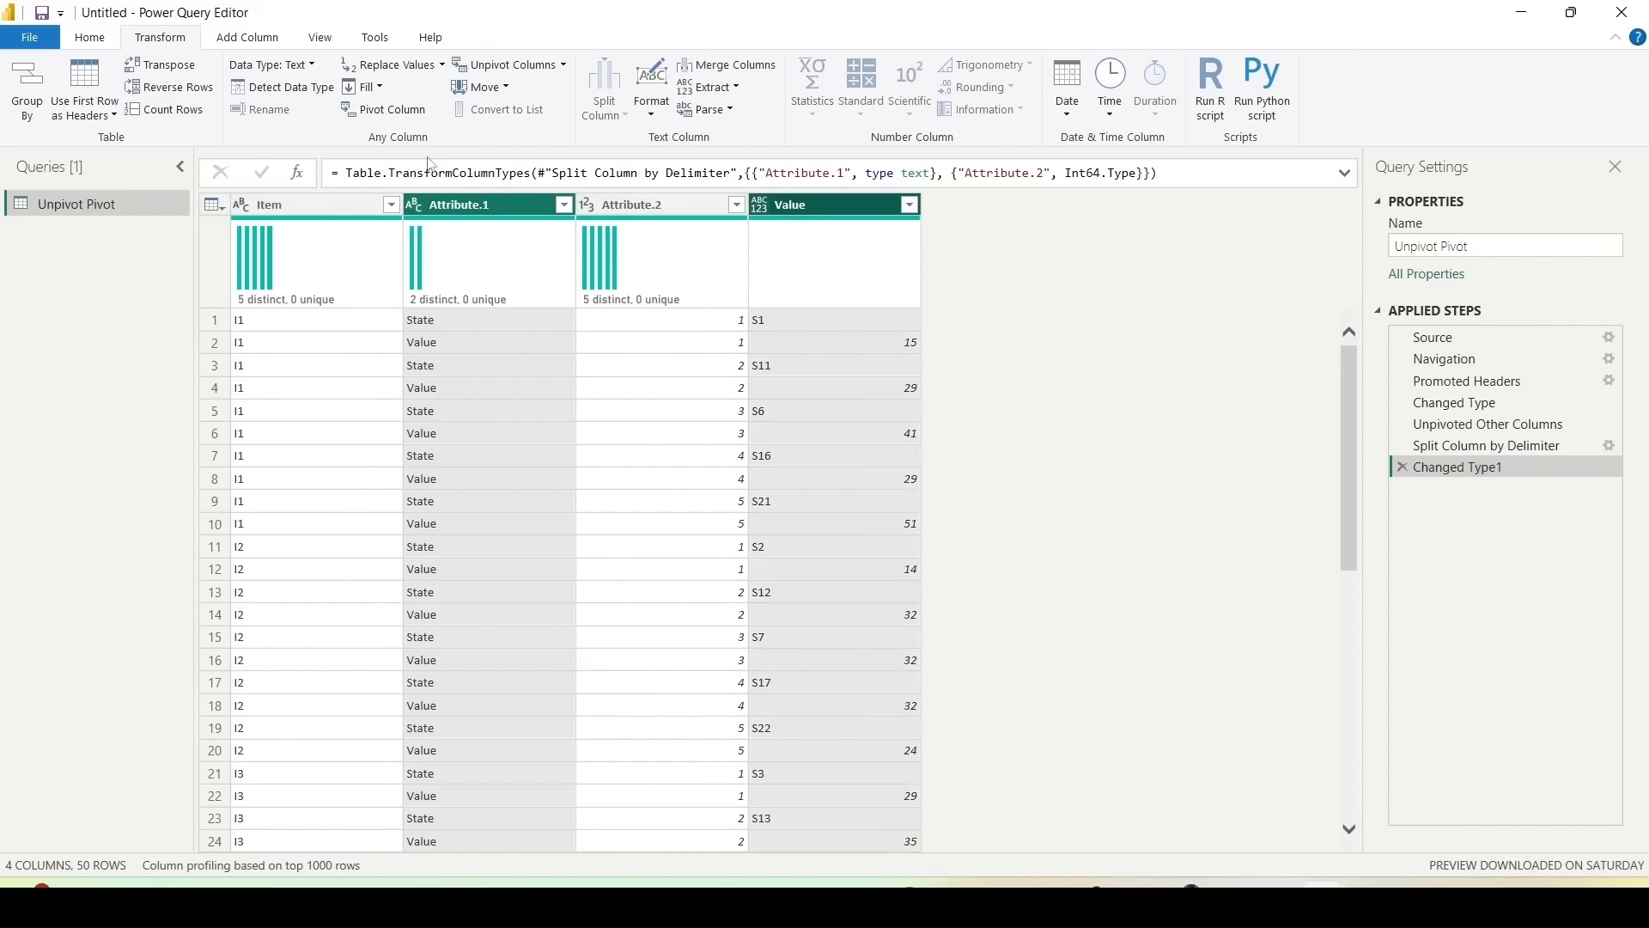
{"action": "left_click", "coordinate": [402, 118]}
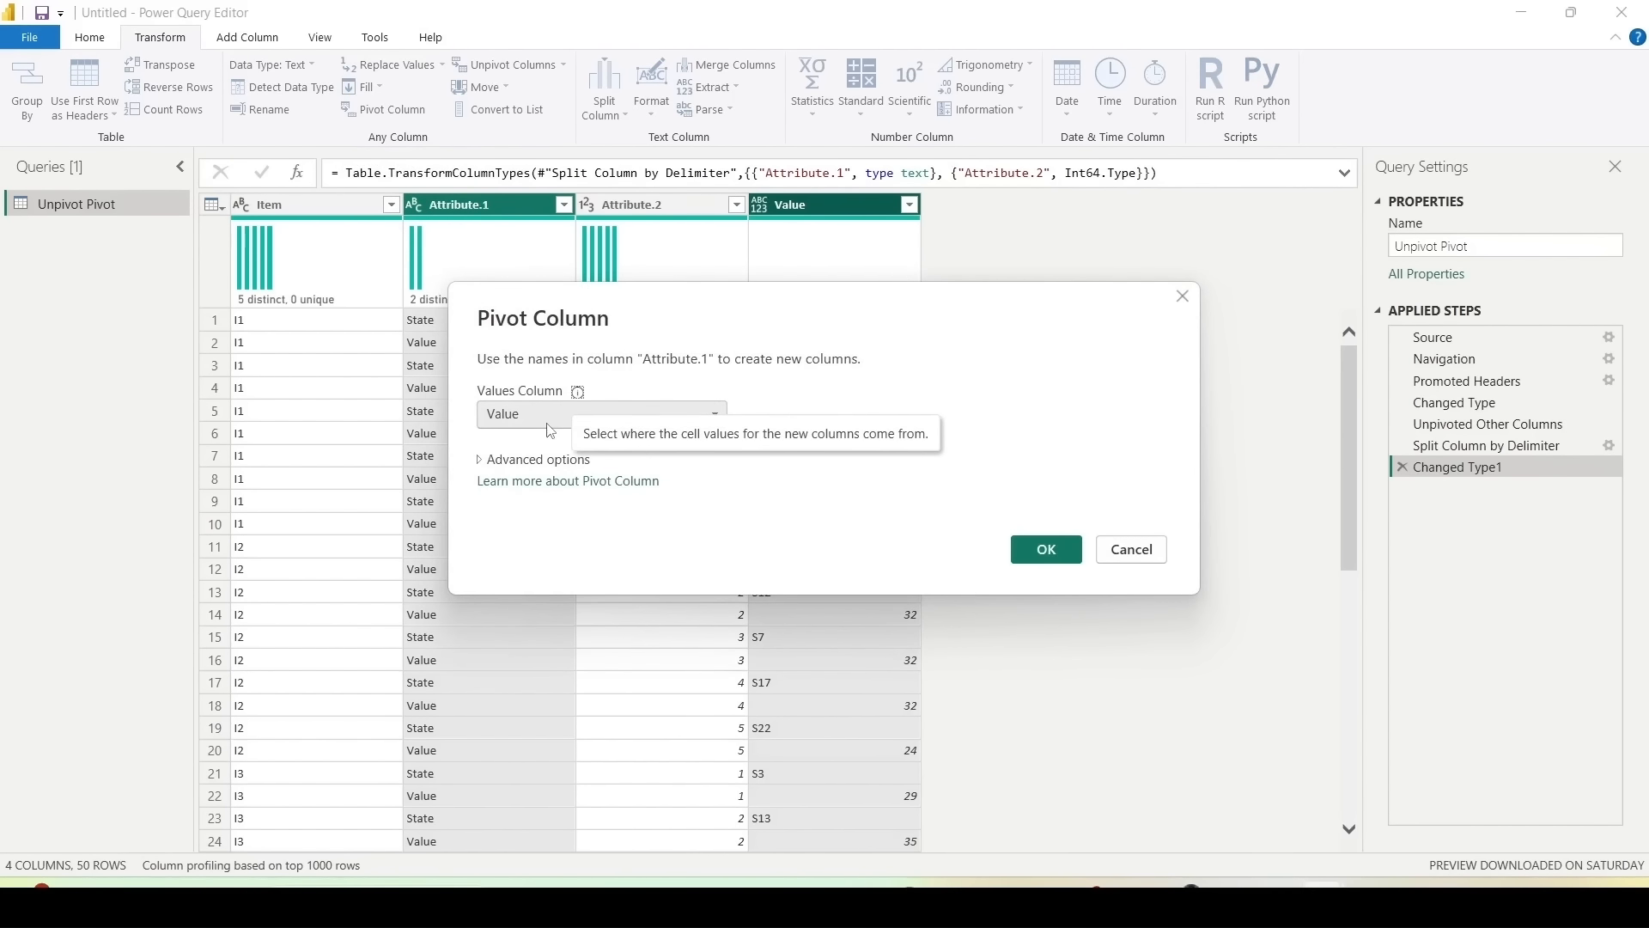
{"action": "left_click", "coordinate": [481, 465]}
{"action": "left_click", "coordinate": [572, 506]}
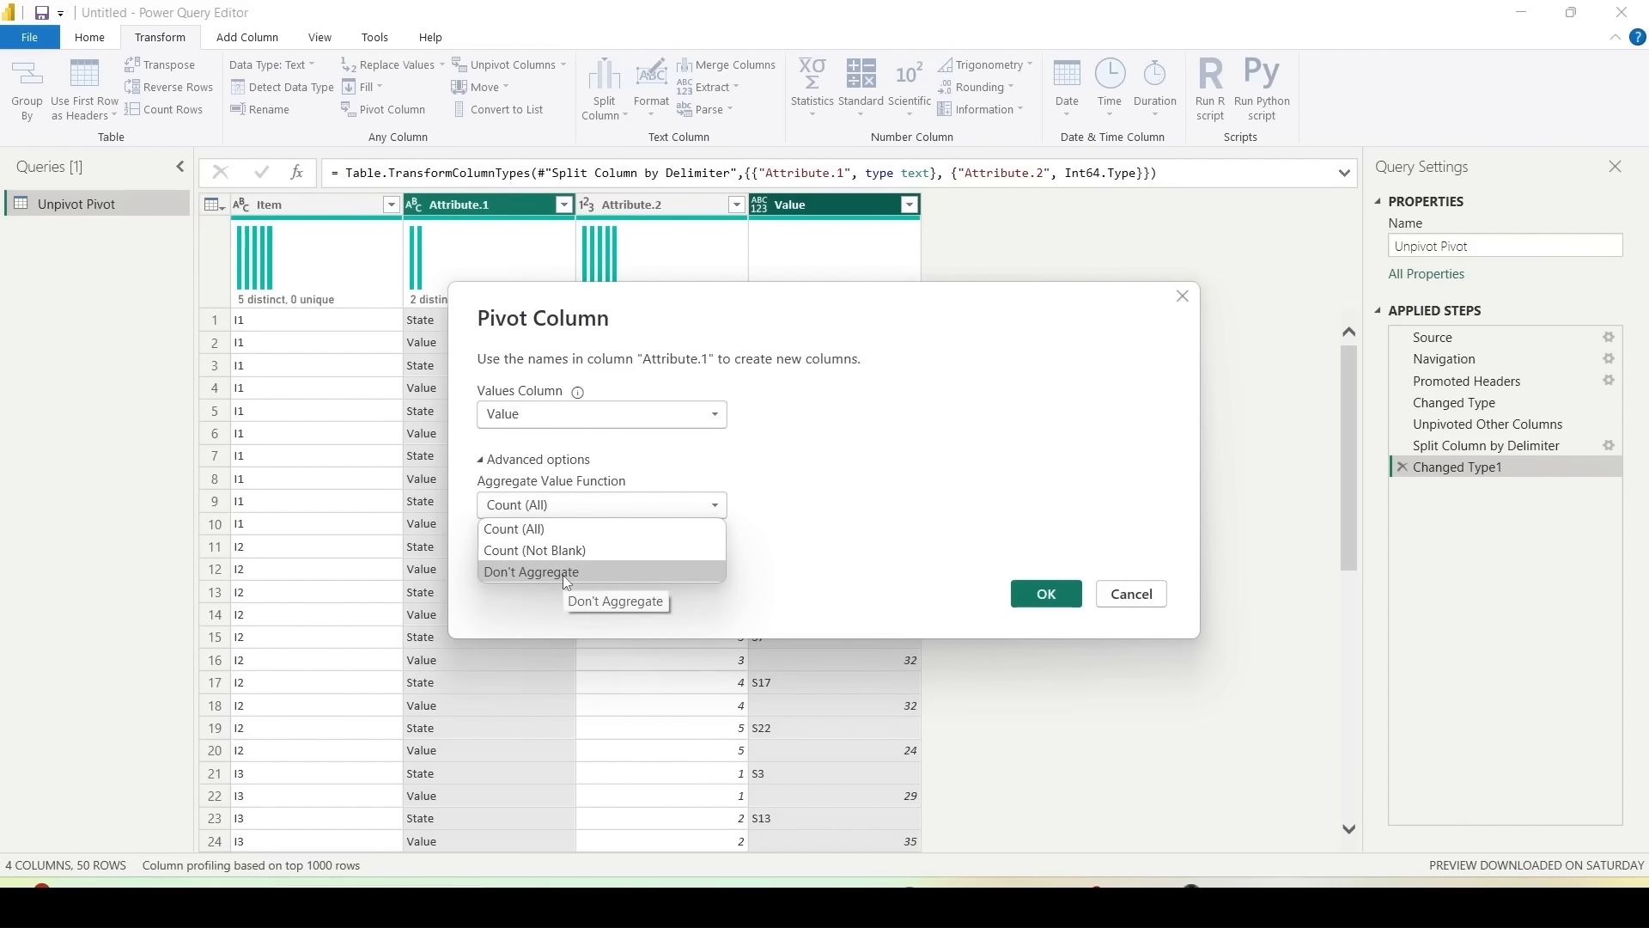
{"action": "left_click", "coordinate": [564, 574]}
{"action": "left_click", "coordinate": [593, 507]}
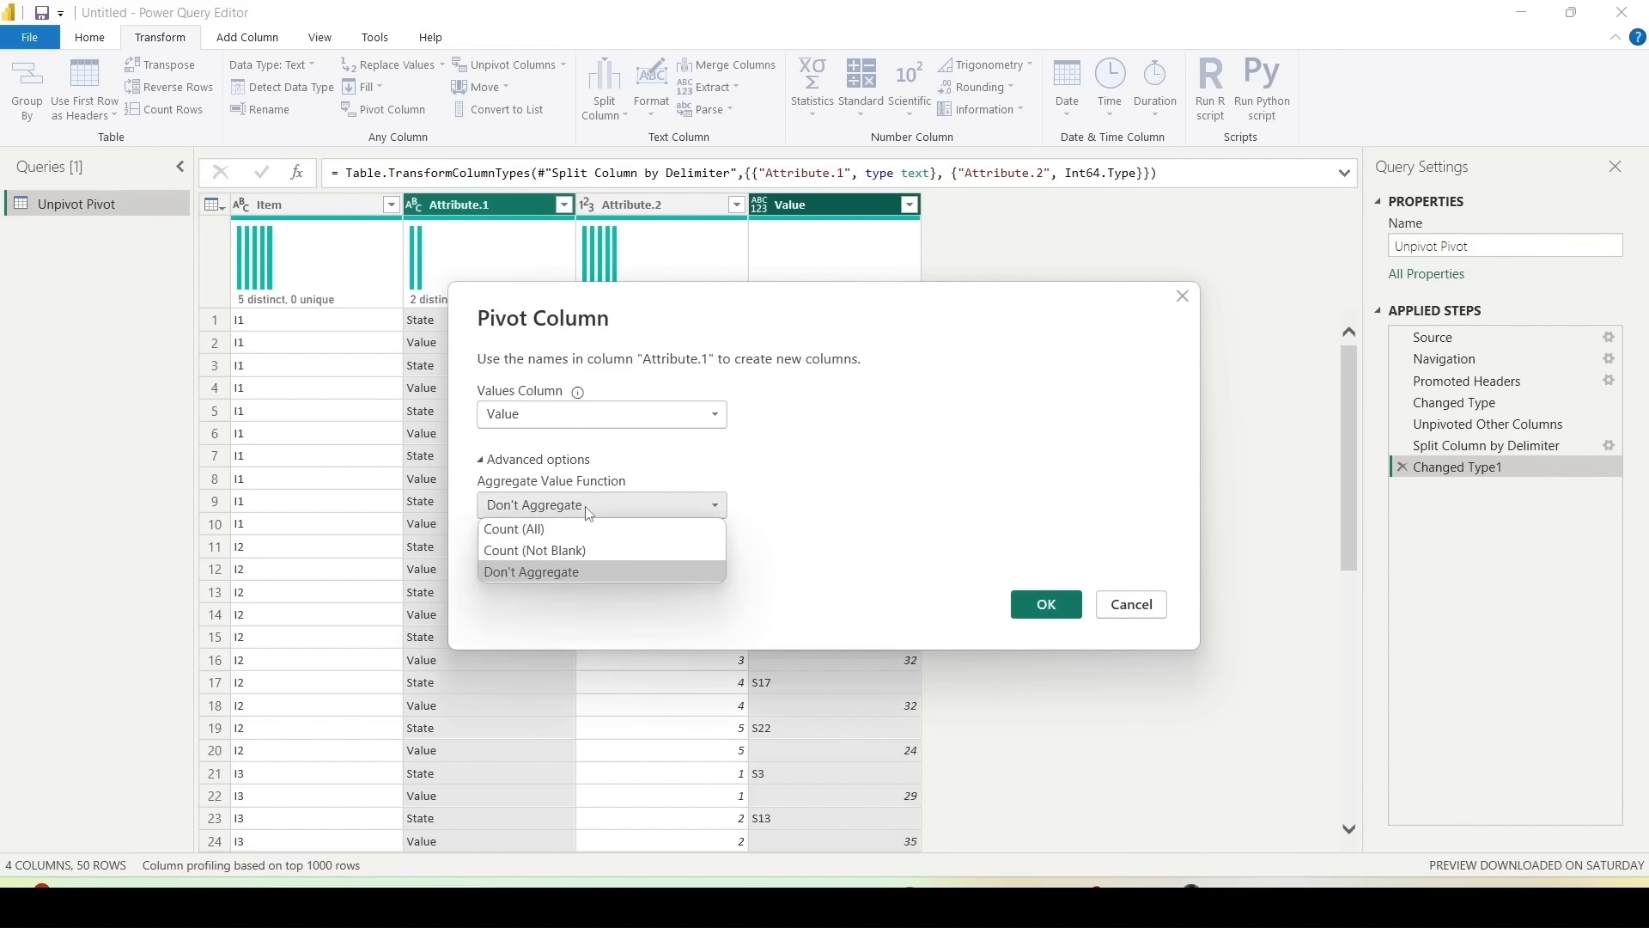
{"action": "left_click", "coordinate": [564, 533]}
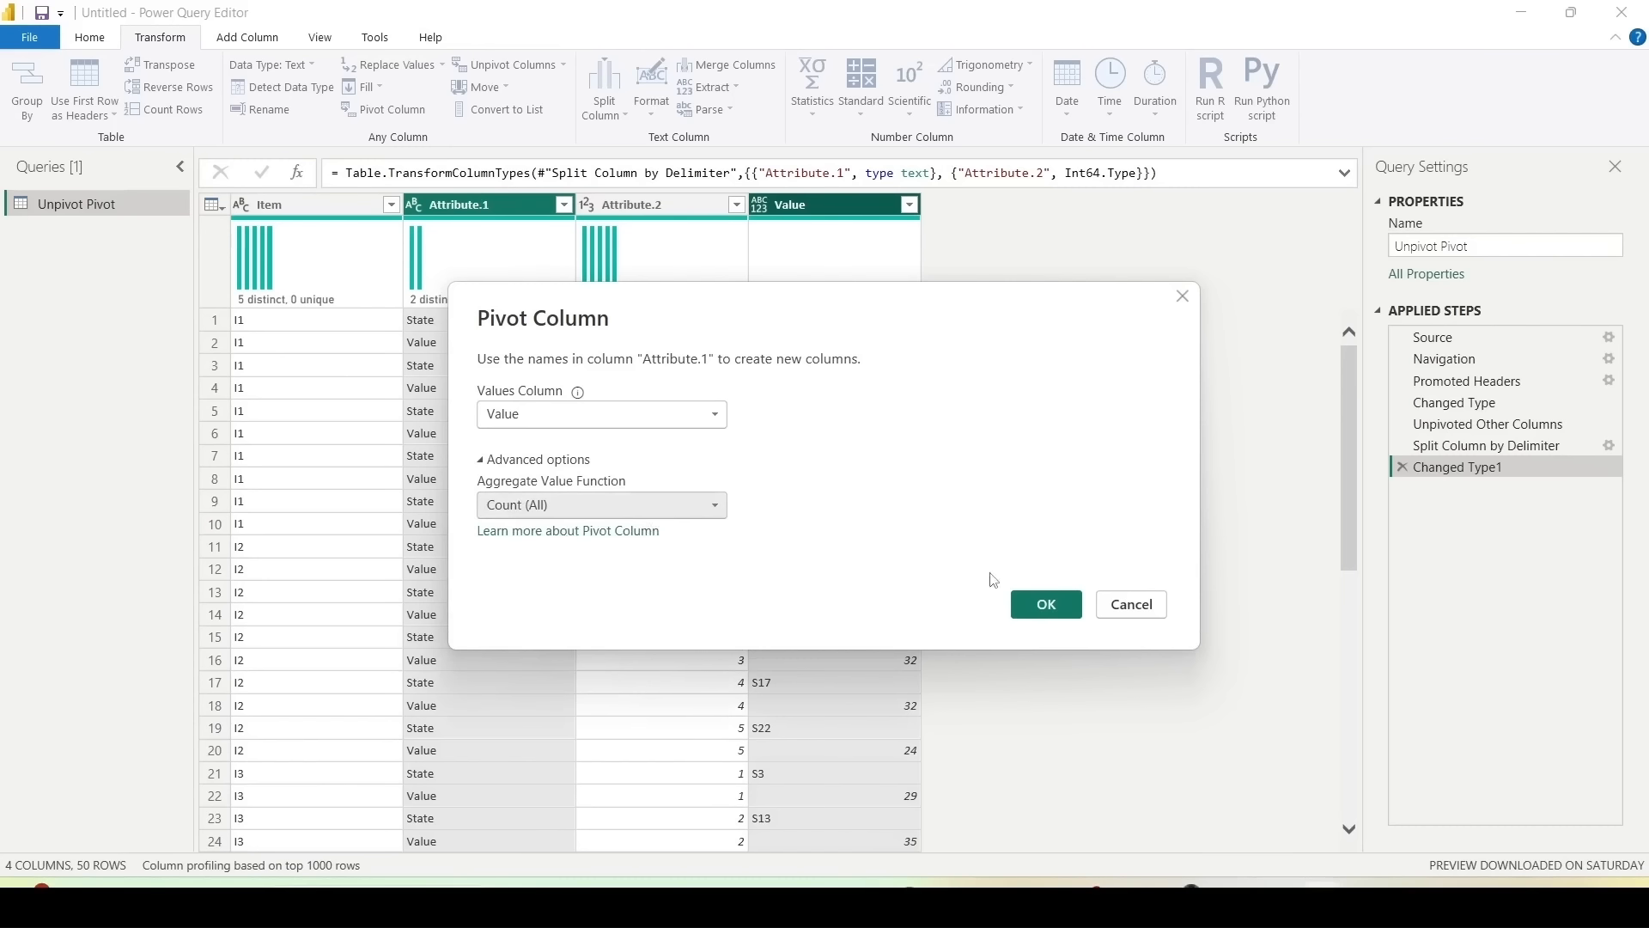
{"action": "left_click", "coordinate": [1047, 602]}
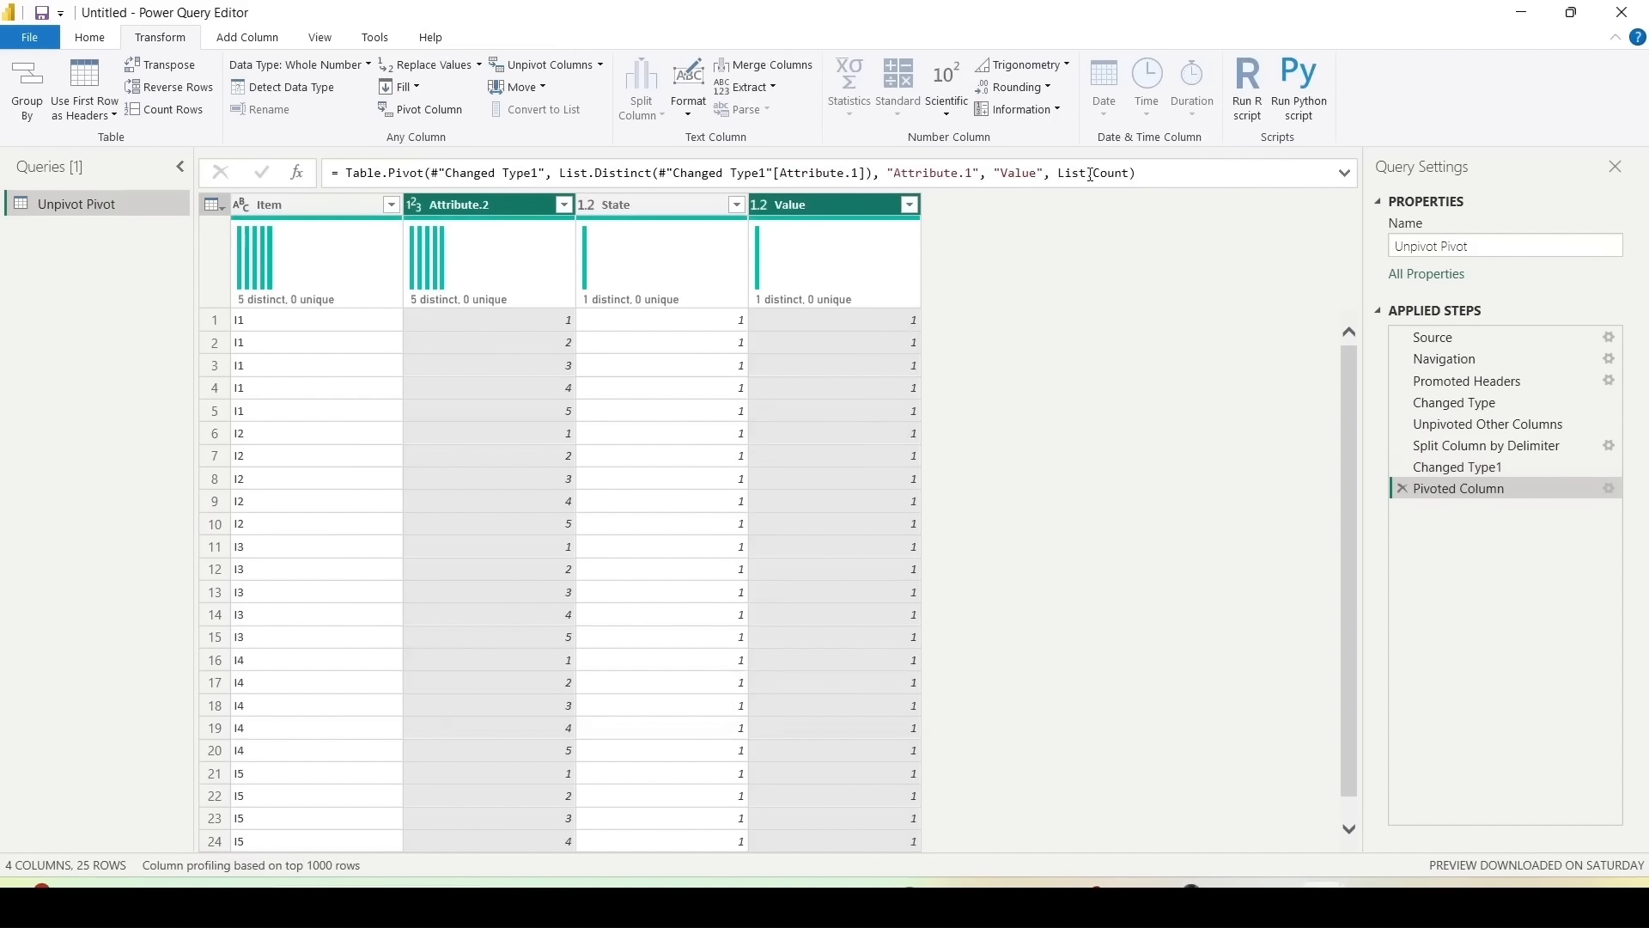
Step: Change the aggregation function in the Pivoted Column step's formula to List.Max
{"action": "left_click", "coordinate": [1092, 174]}
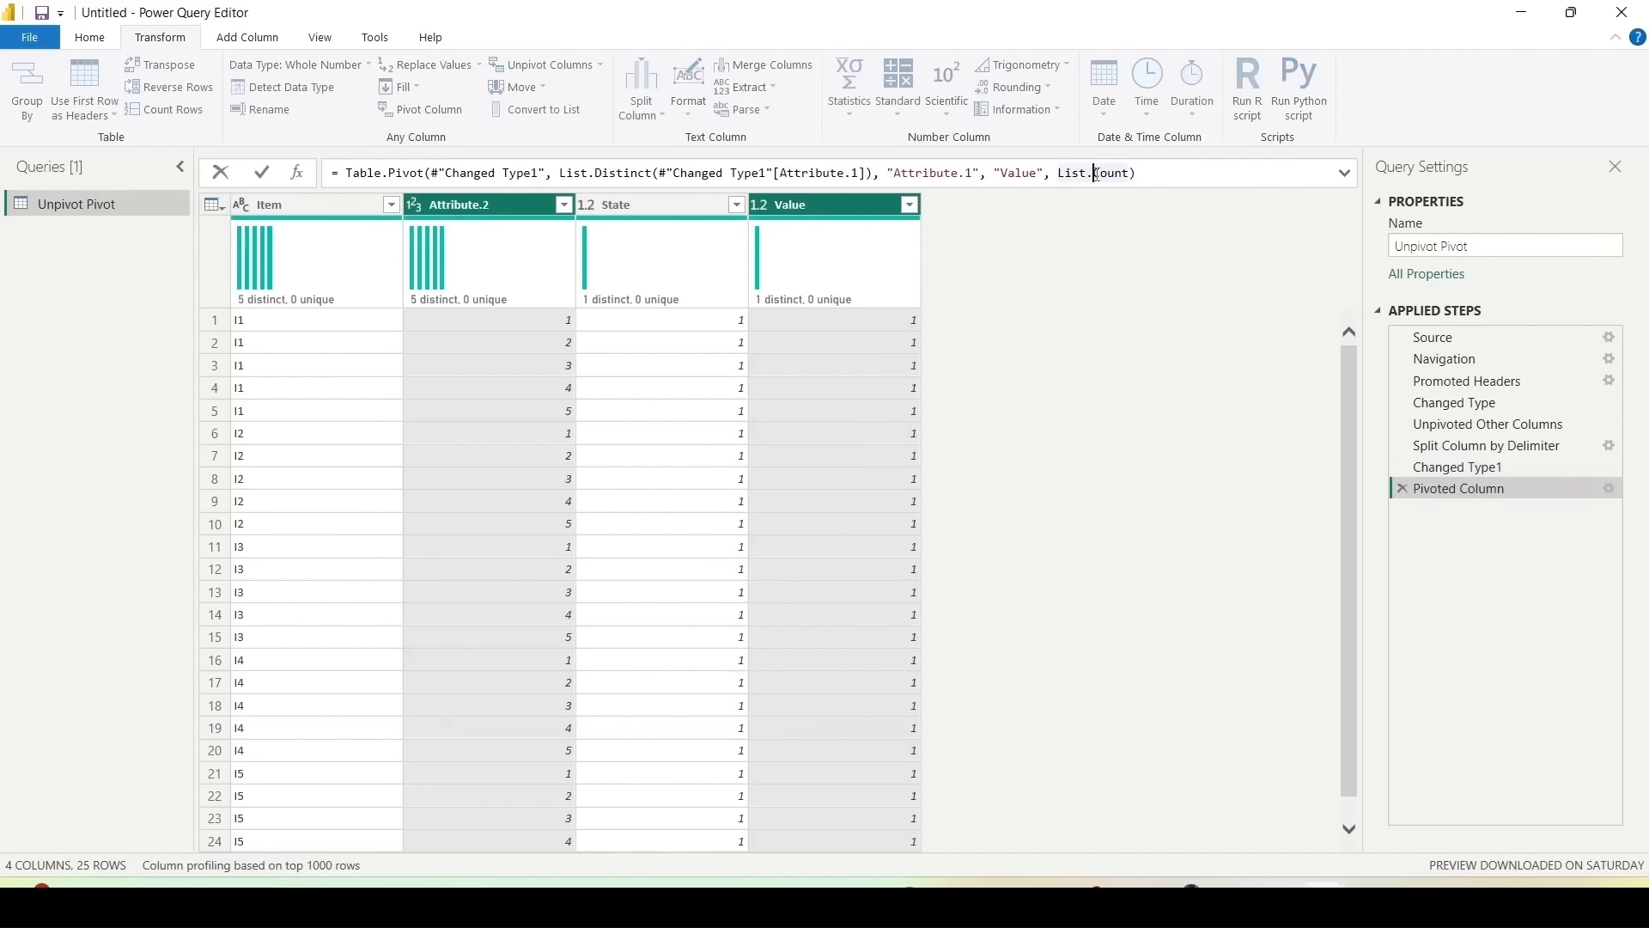
{"action": "double_click", "coordinate": [1097, 175]}
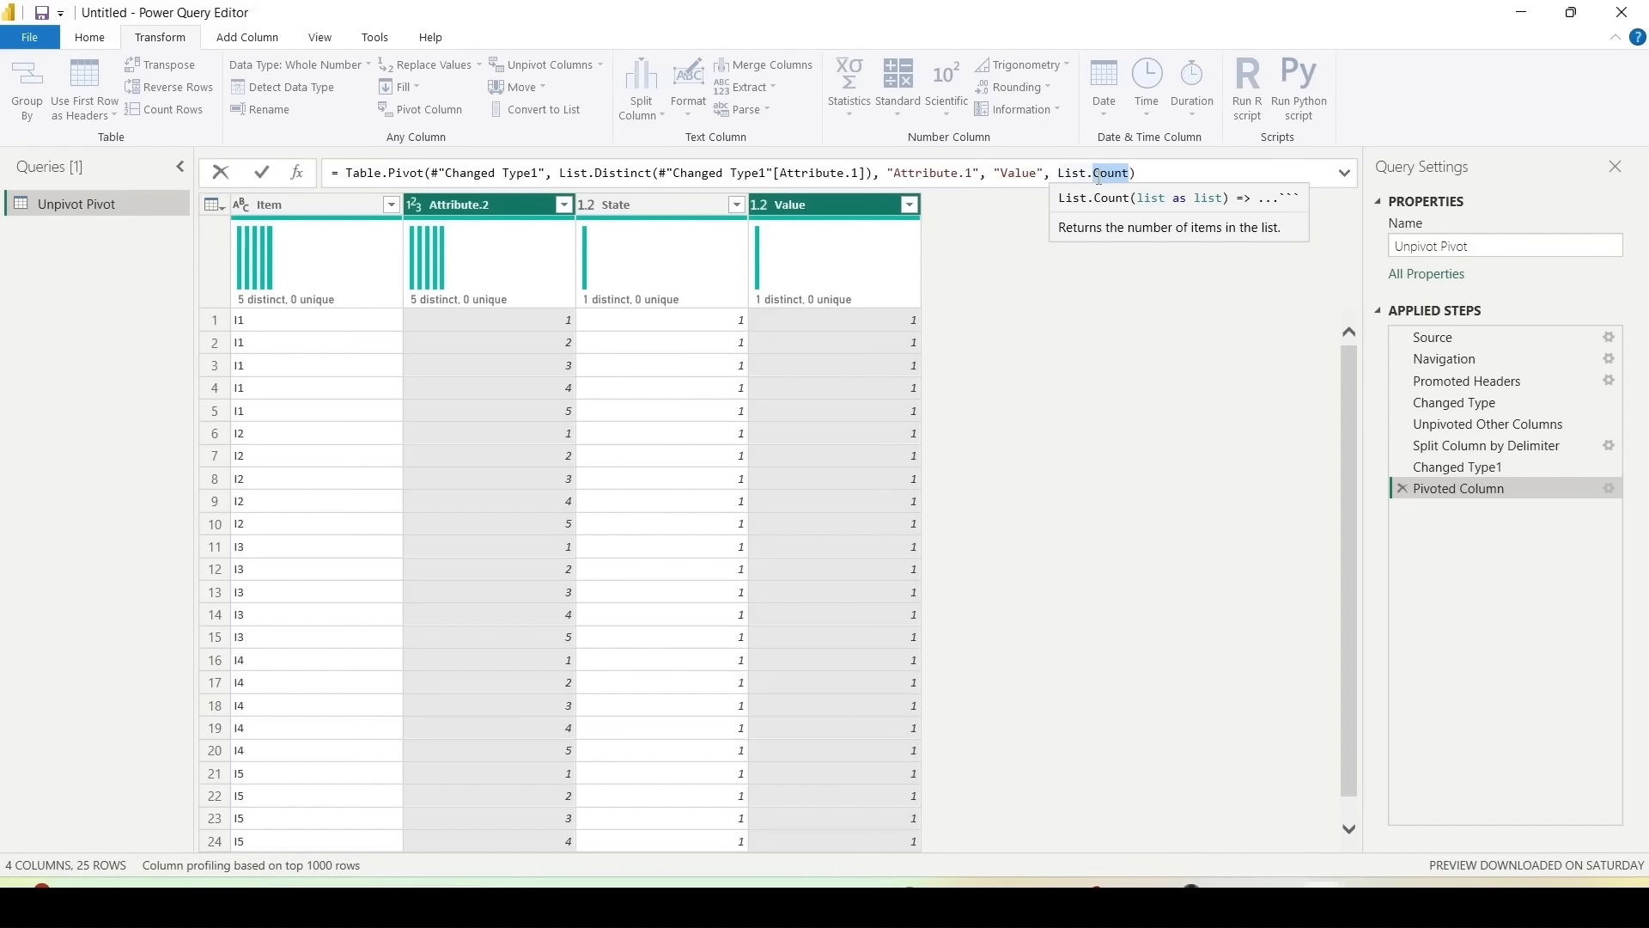
{"action": "type", "text": "MA"}
{"action": "key", "text": "BackSpace"}
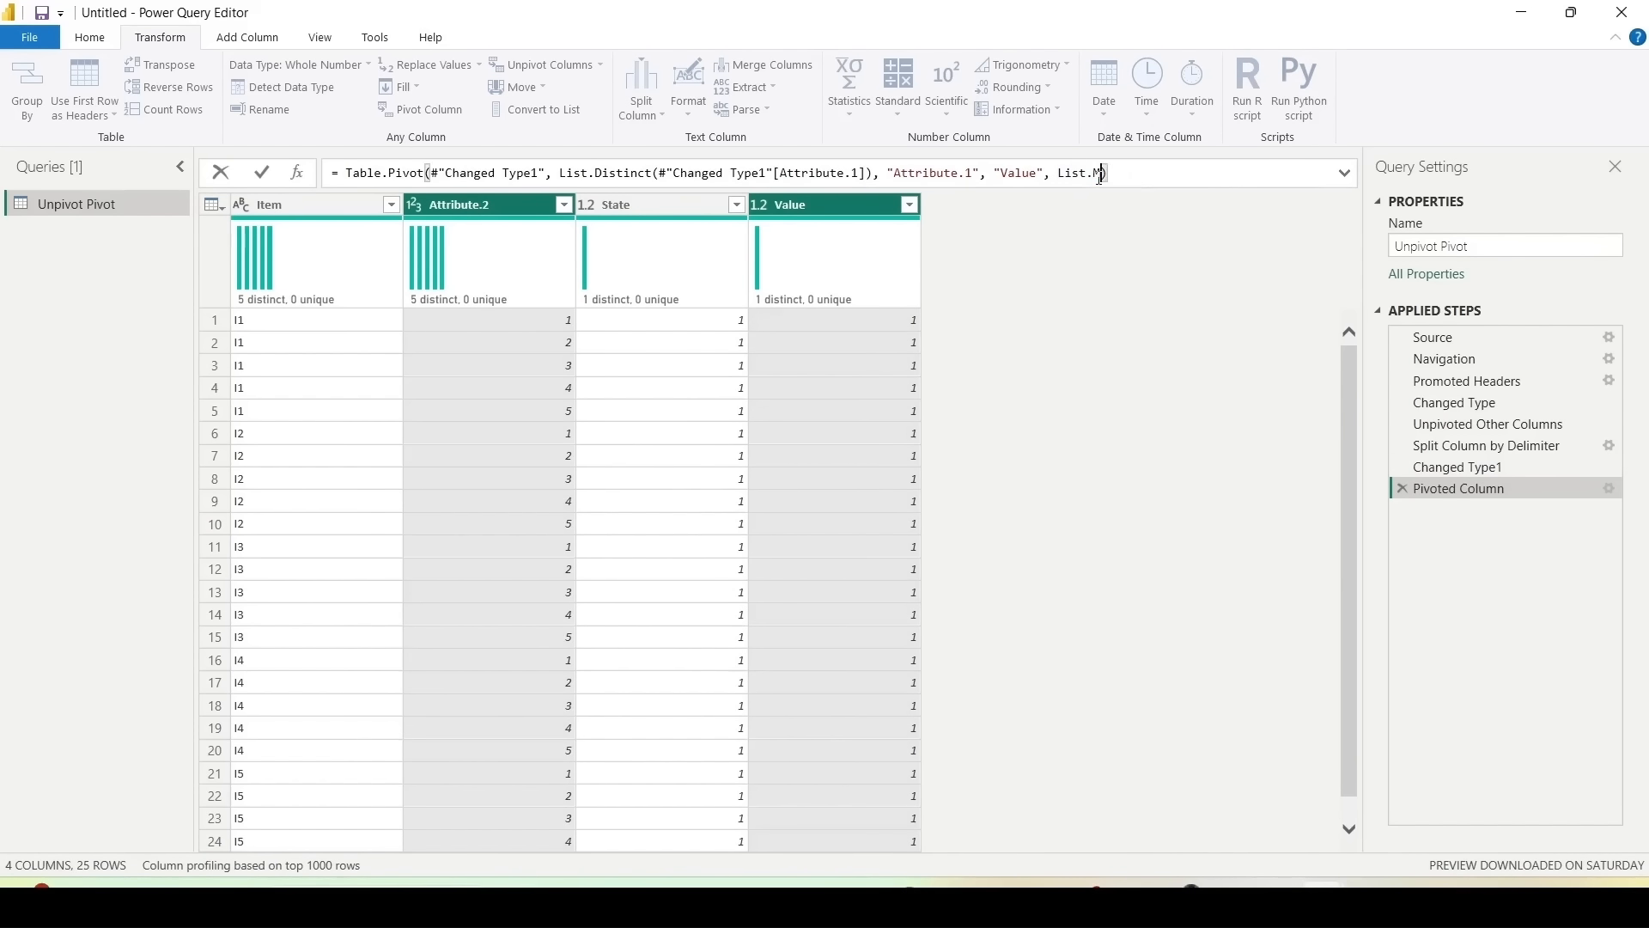
{"action": "type", "text": "ax"}
{"action": "key", "text": "Return"}
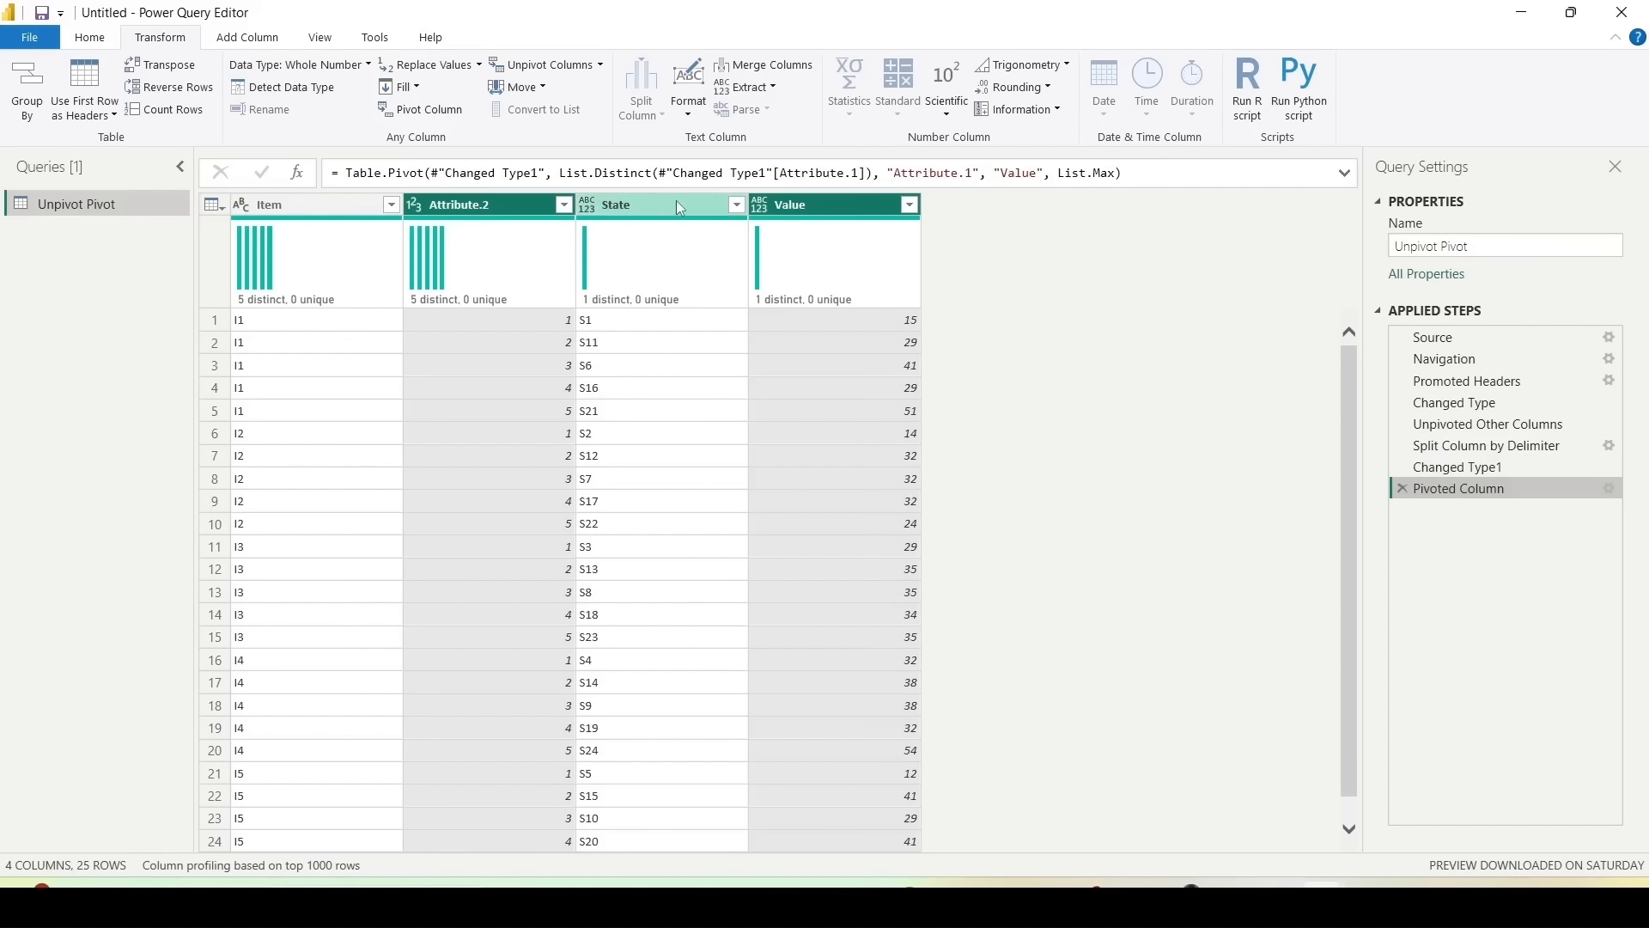
Step: Rename the Attribute.2 column as Type
{"action": "left_click", "coordinate": [450, 211]}
{"action": "double_click", "coordinate": [450, 210]}
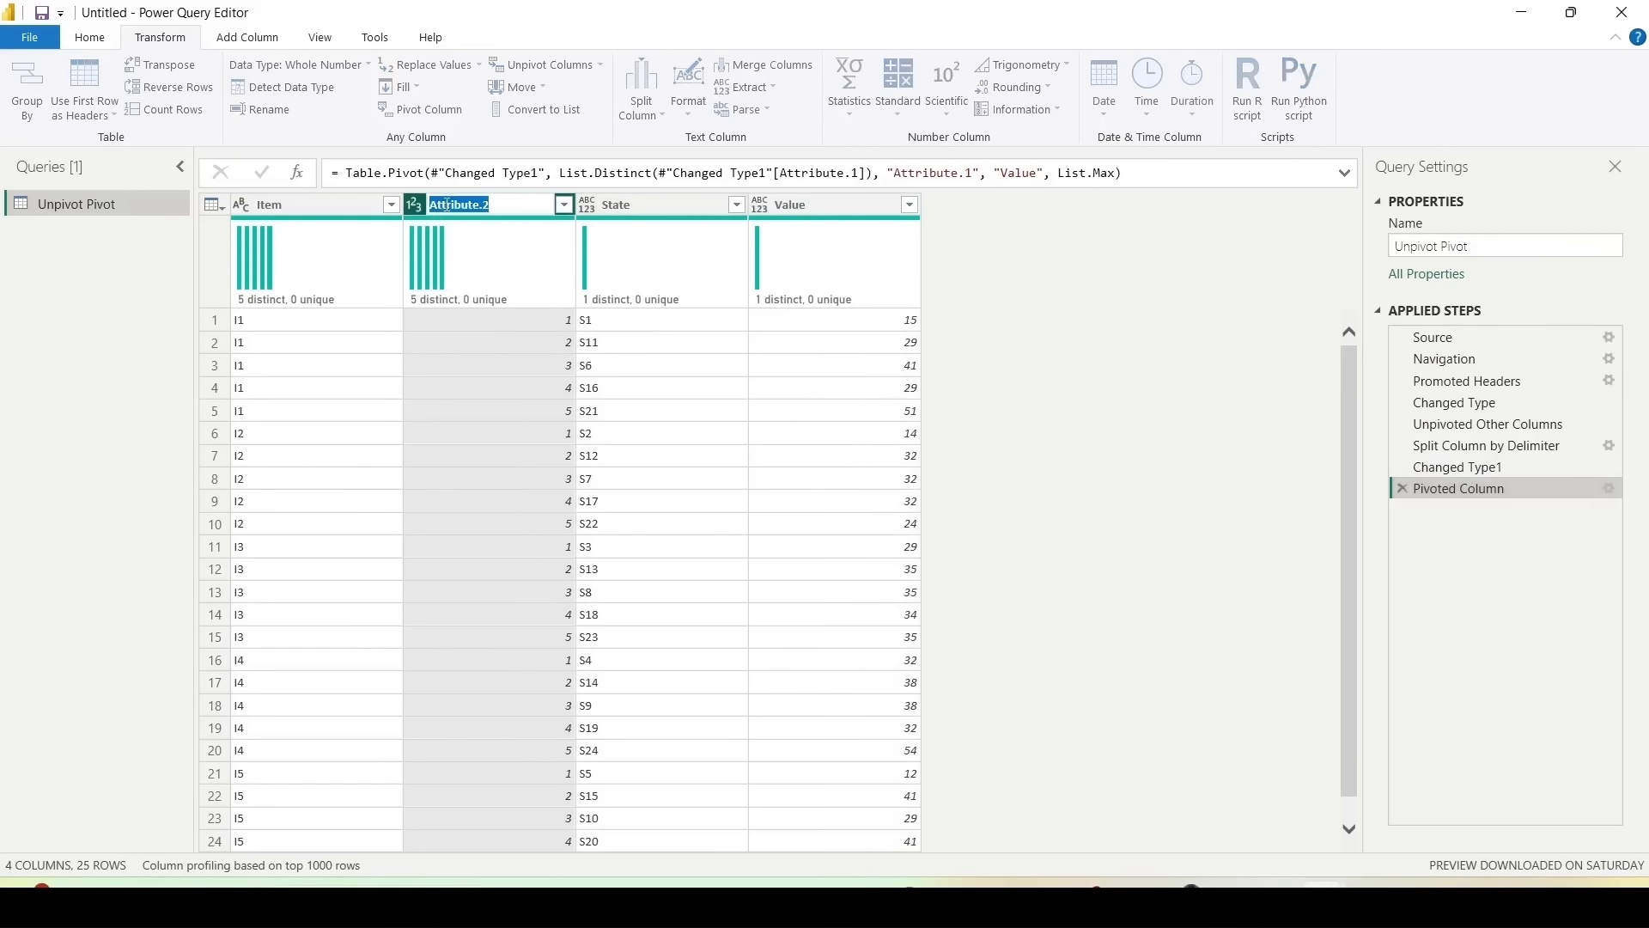
{"action": "left_click", "coordinate": [447, 207]}
{"action": "key", "text": "Return"}
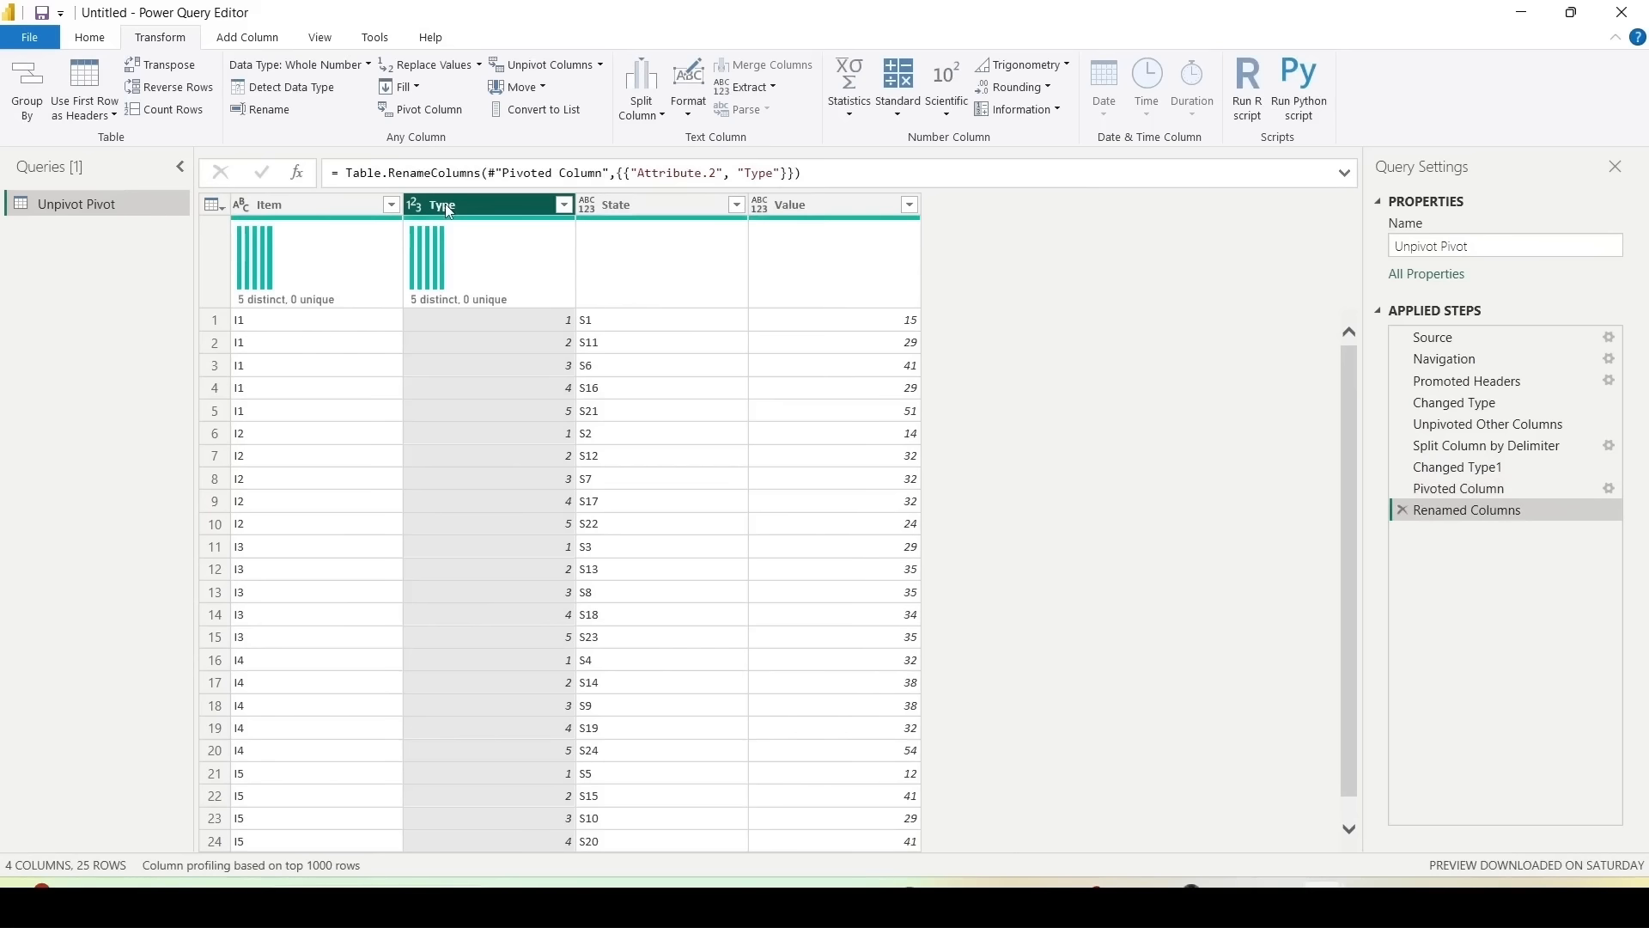
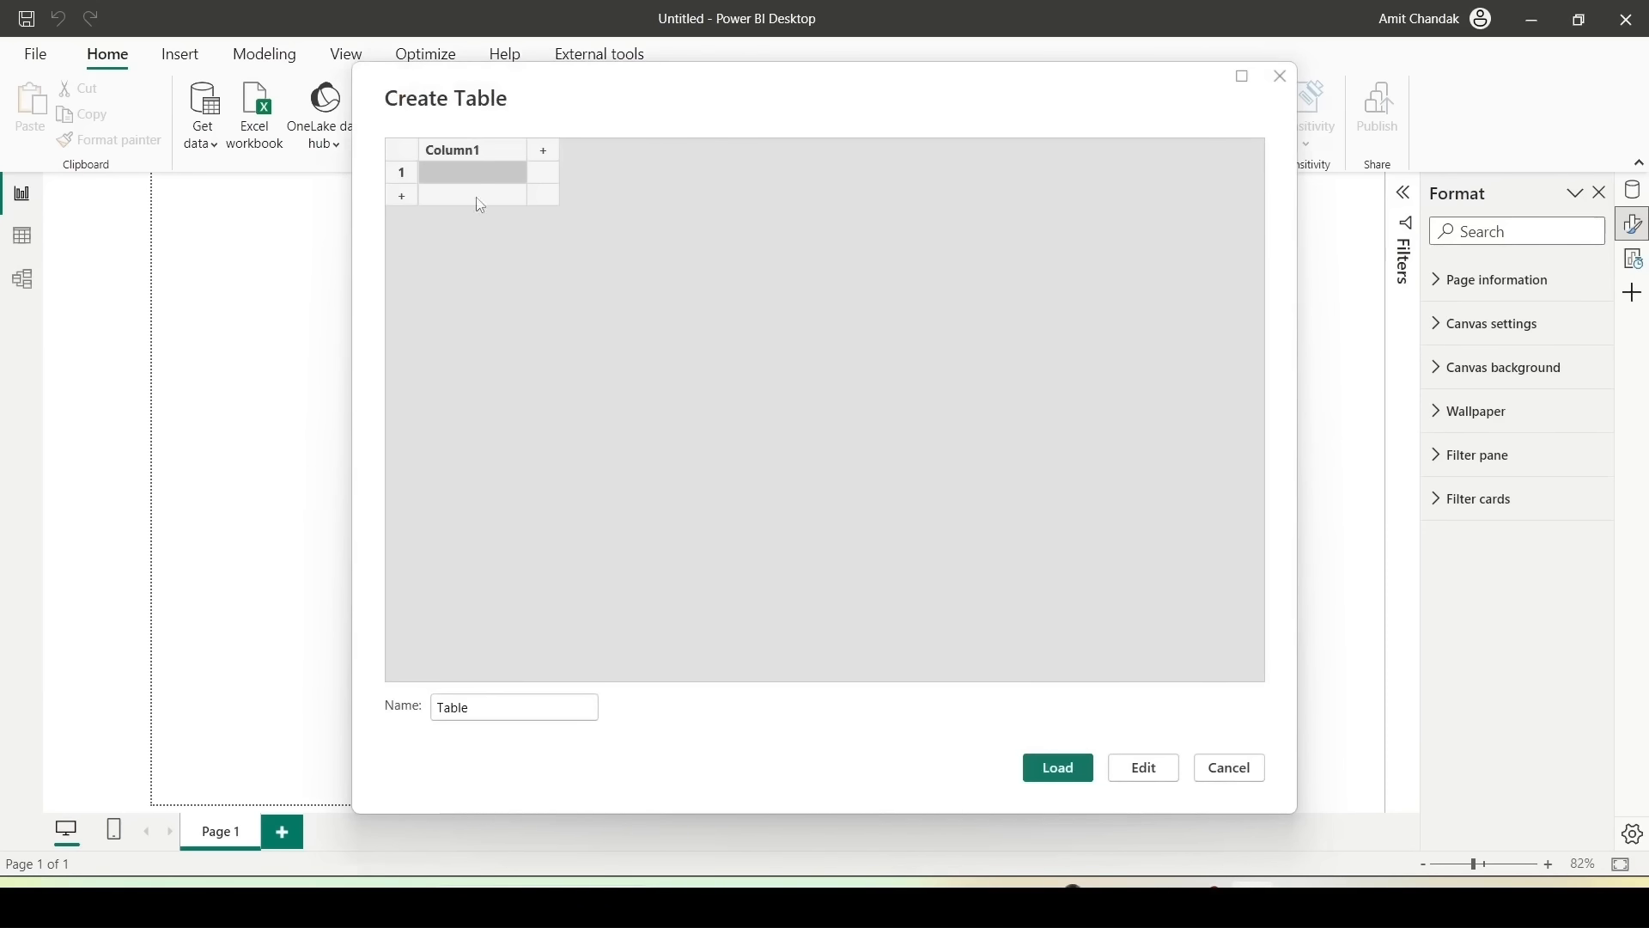
Step: Rename the new table's first column as No and enter 1, 2, 3 and 4 in its rows
{"action": "left_click", "coordinate": [460, 160]}
{"action": "double_click", "coordinate": [461, 160]}
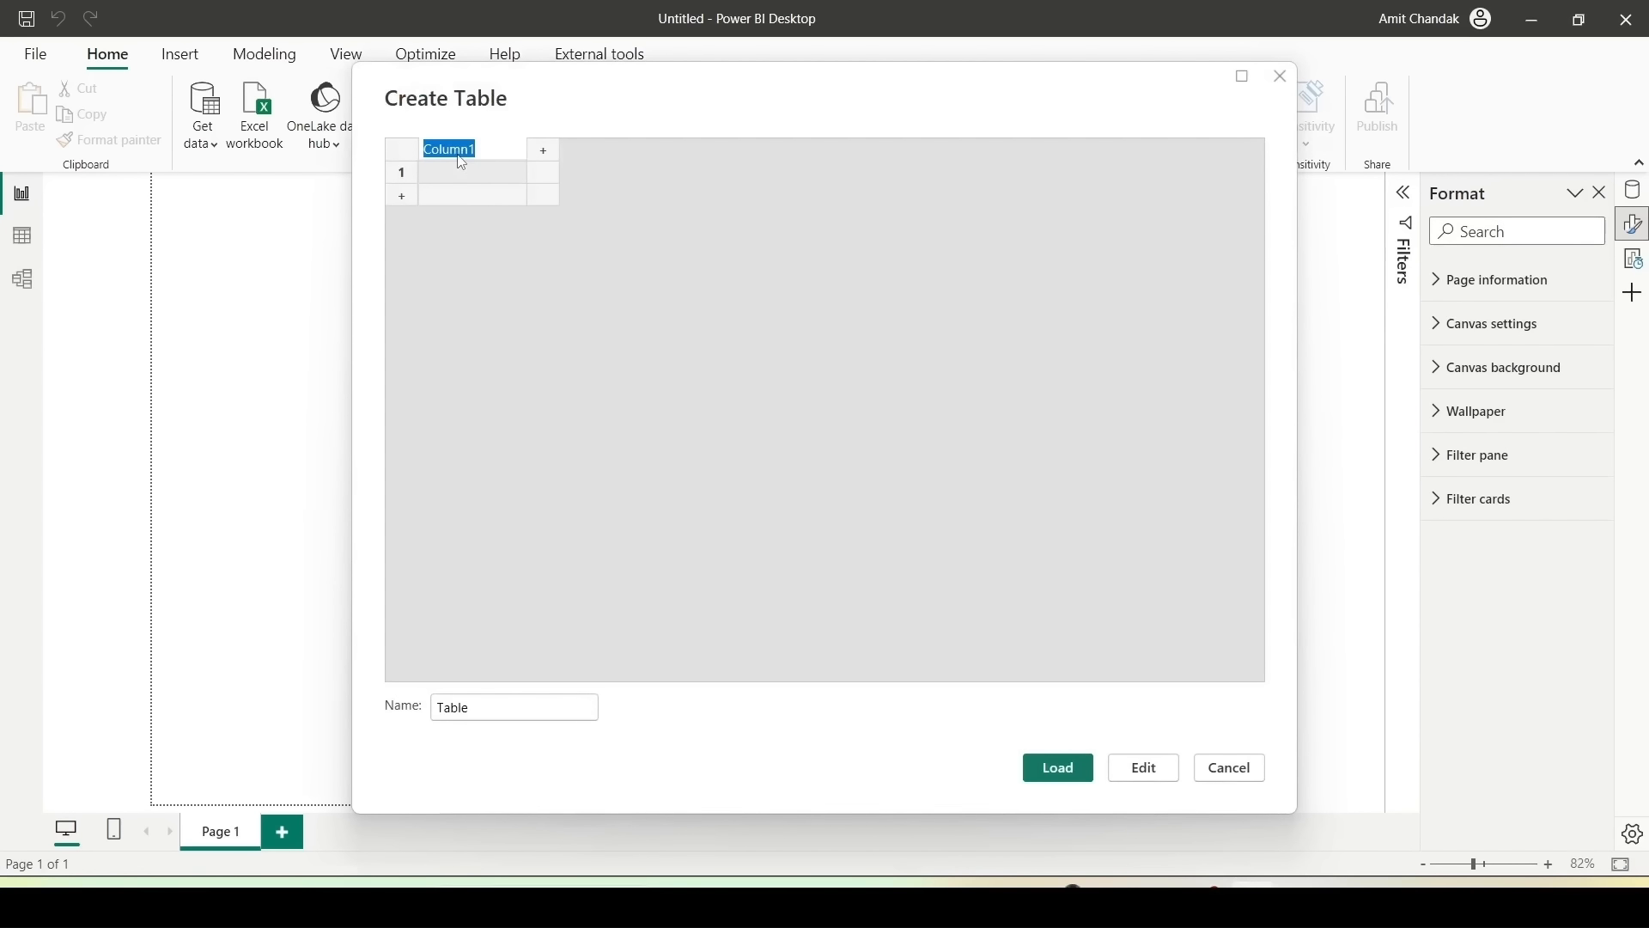
{"action": "type", "text": "No"}
{"action": "left_click", "coordinate": [459, 188]}
{"action": "left_click", "coordinate": [458, 188]}
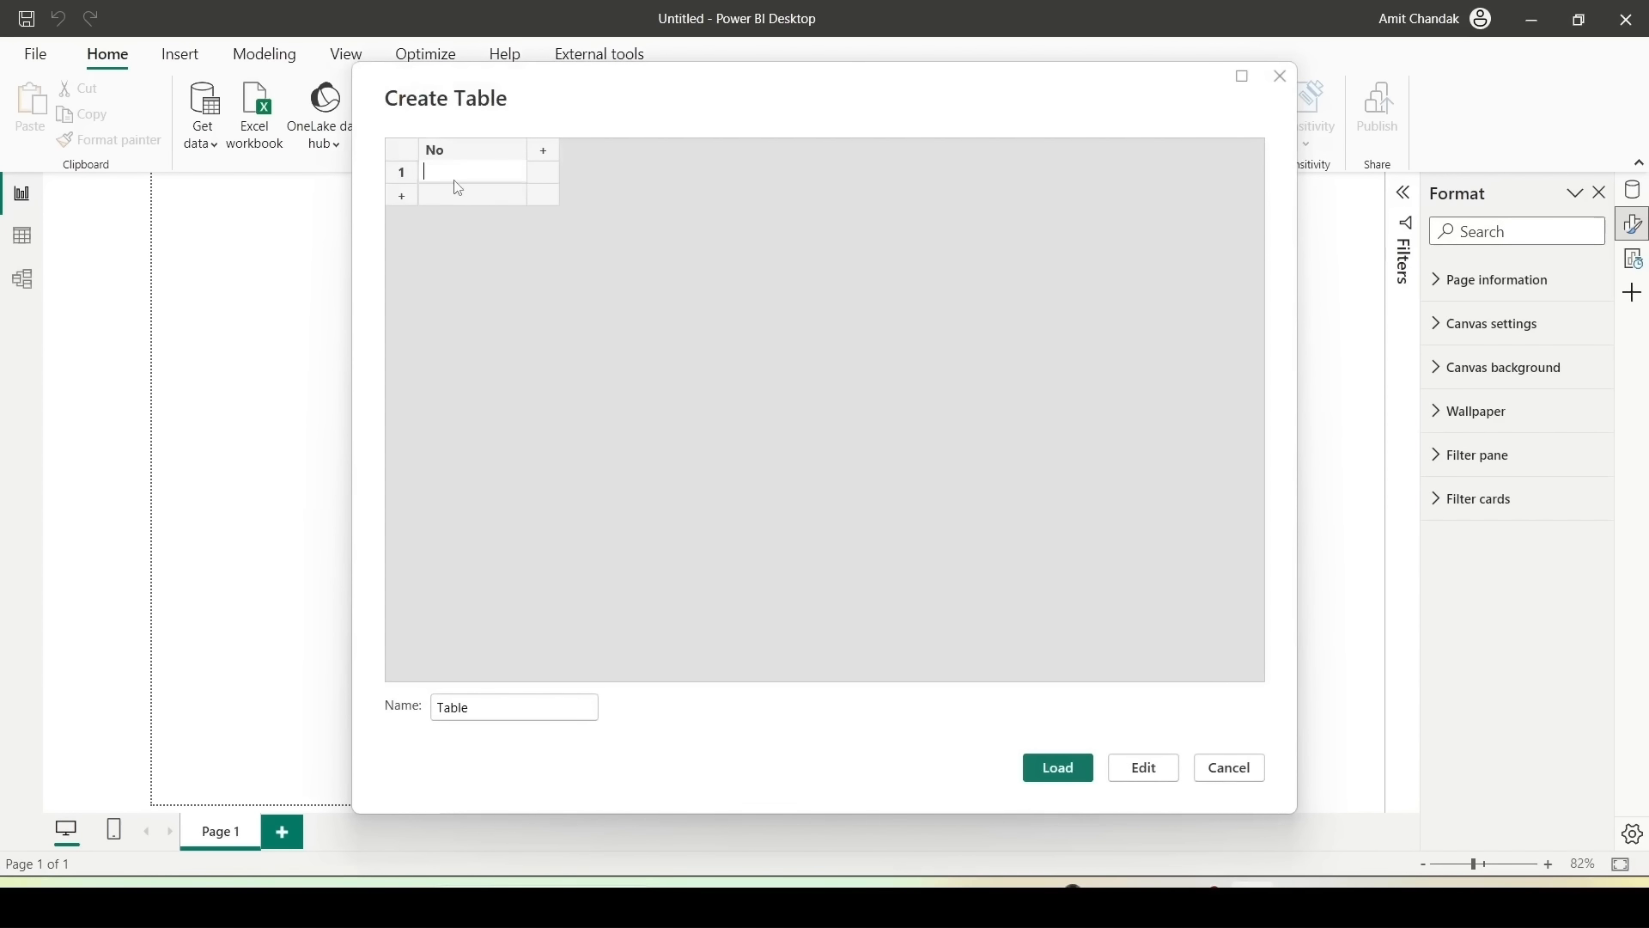
{"action": "type", "text": "1"}
{"action": "left_click", "coordinate": [445, 203]}
{"action": "left_click", "coordinate": [443, 194]}
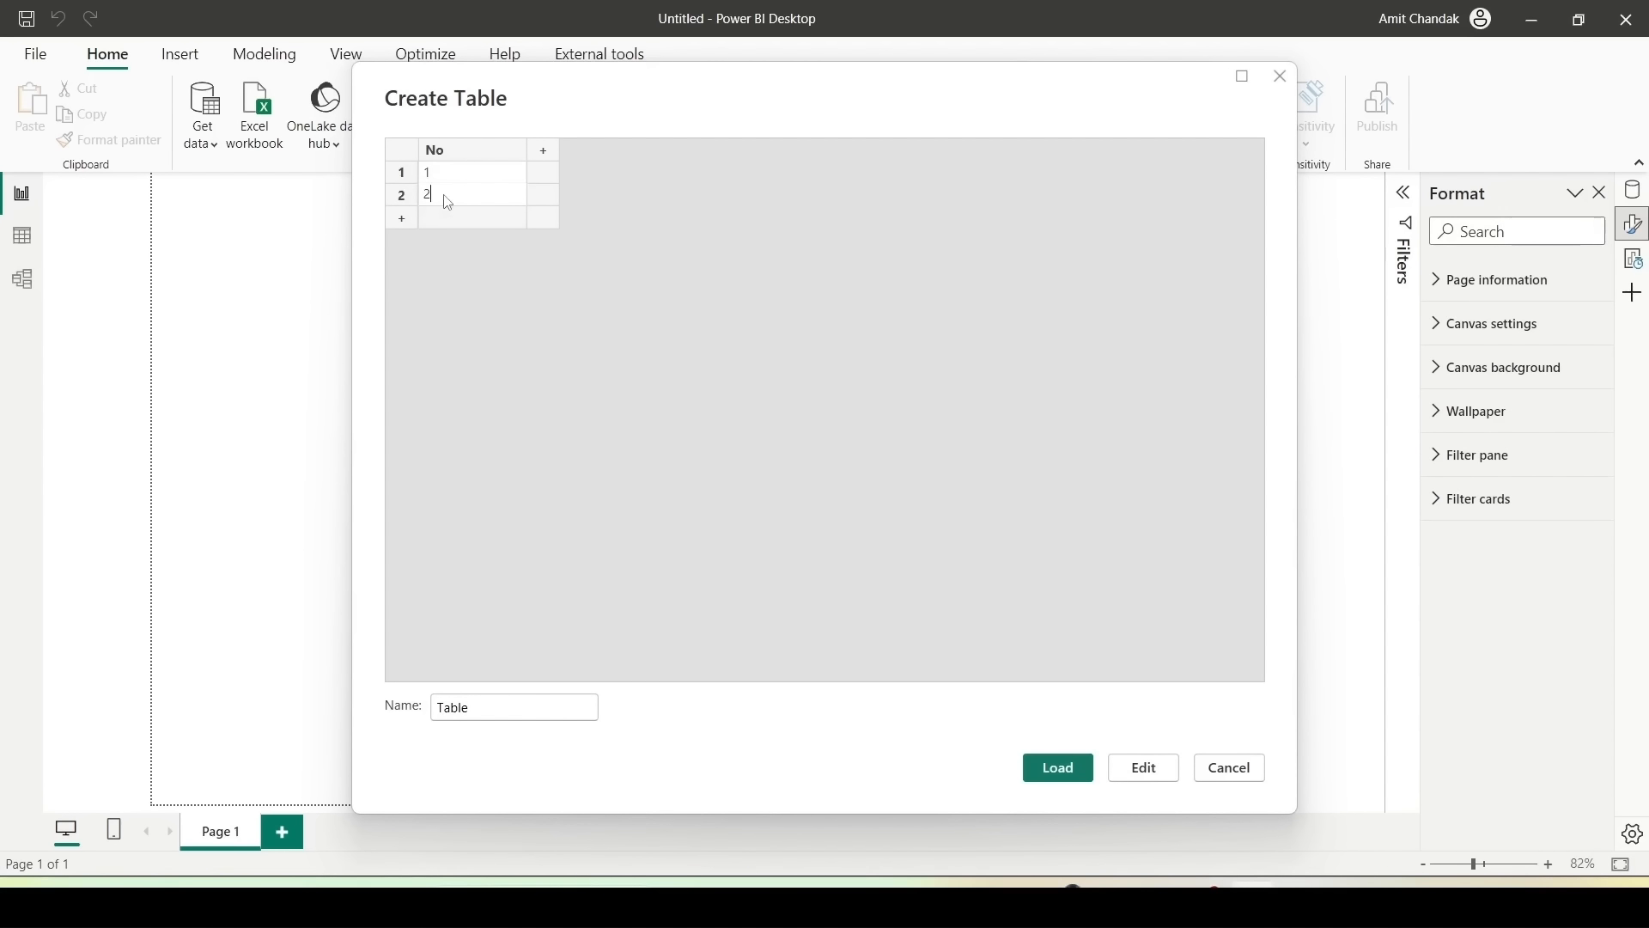
{"action": "left_click", "coordinate": [450, 219]}
{"action": "type", "text": "3"}
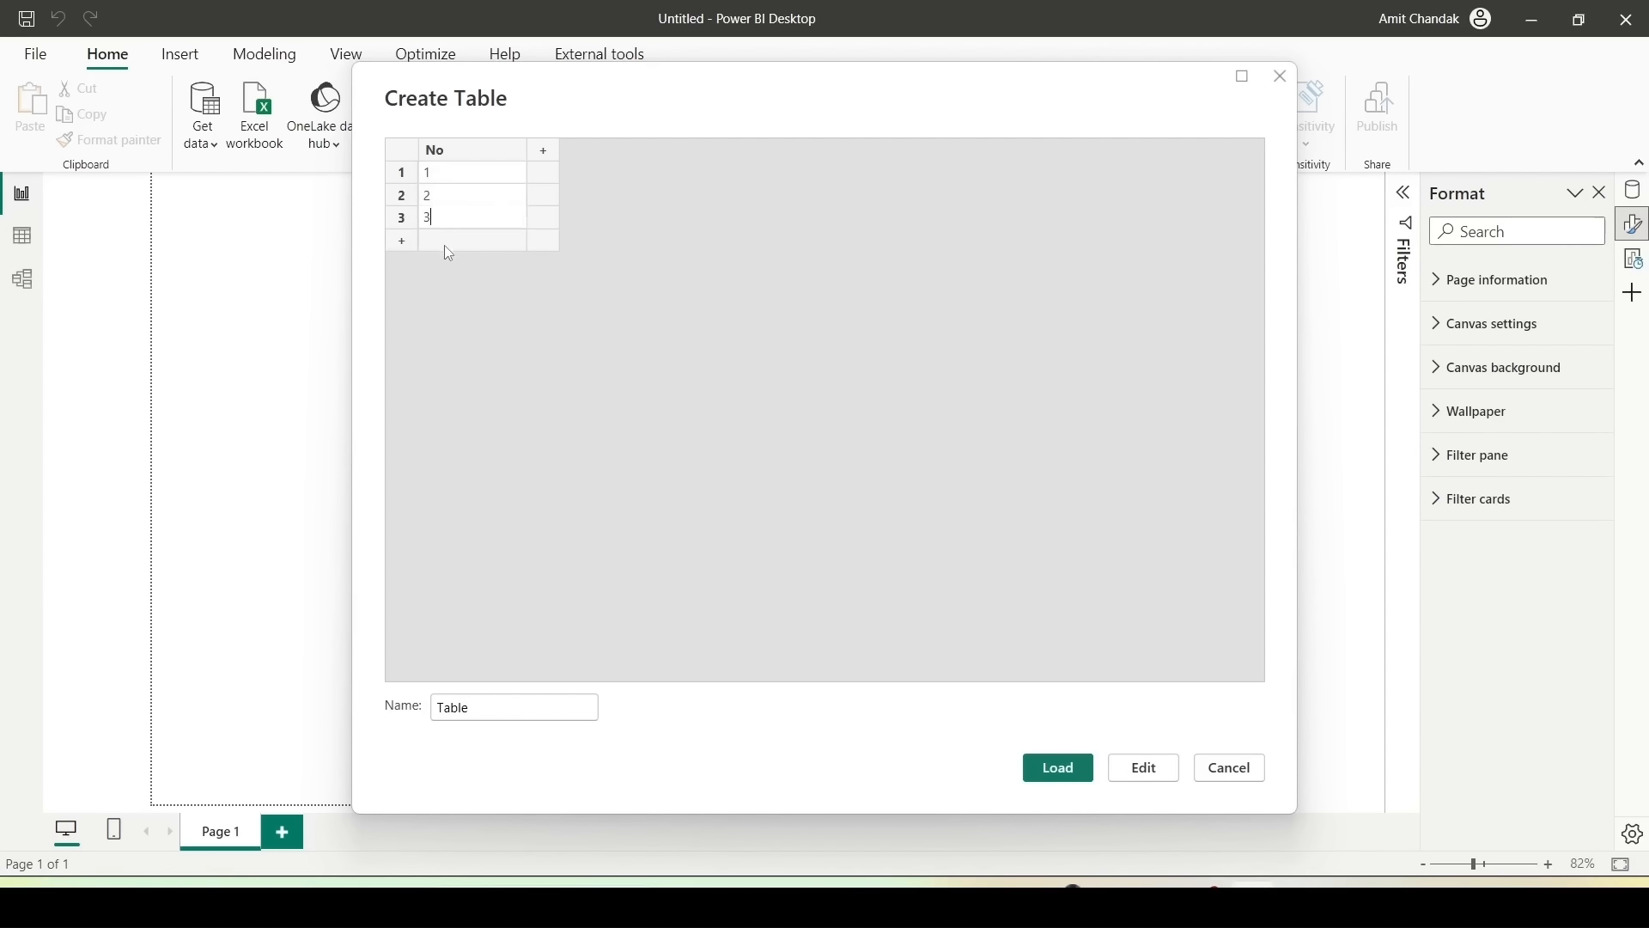
{"action": "left_click", "coordinate": [444, 241]}
{"action": "type", "text": "4"}
Step: Name the manually entered table D1 and load it into the model
{"action": "left_click_drag", "start_coordinate": [483, 710], "coordinate": [388, 711]}
{"action": "type", "text": "D1"}
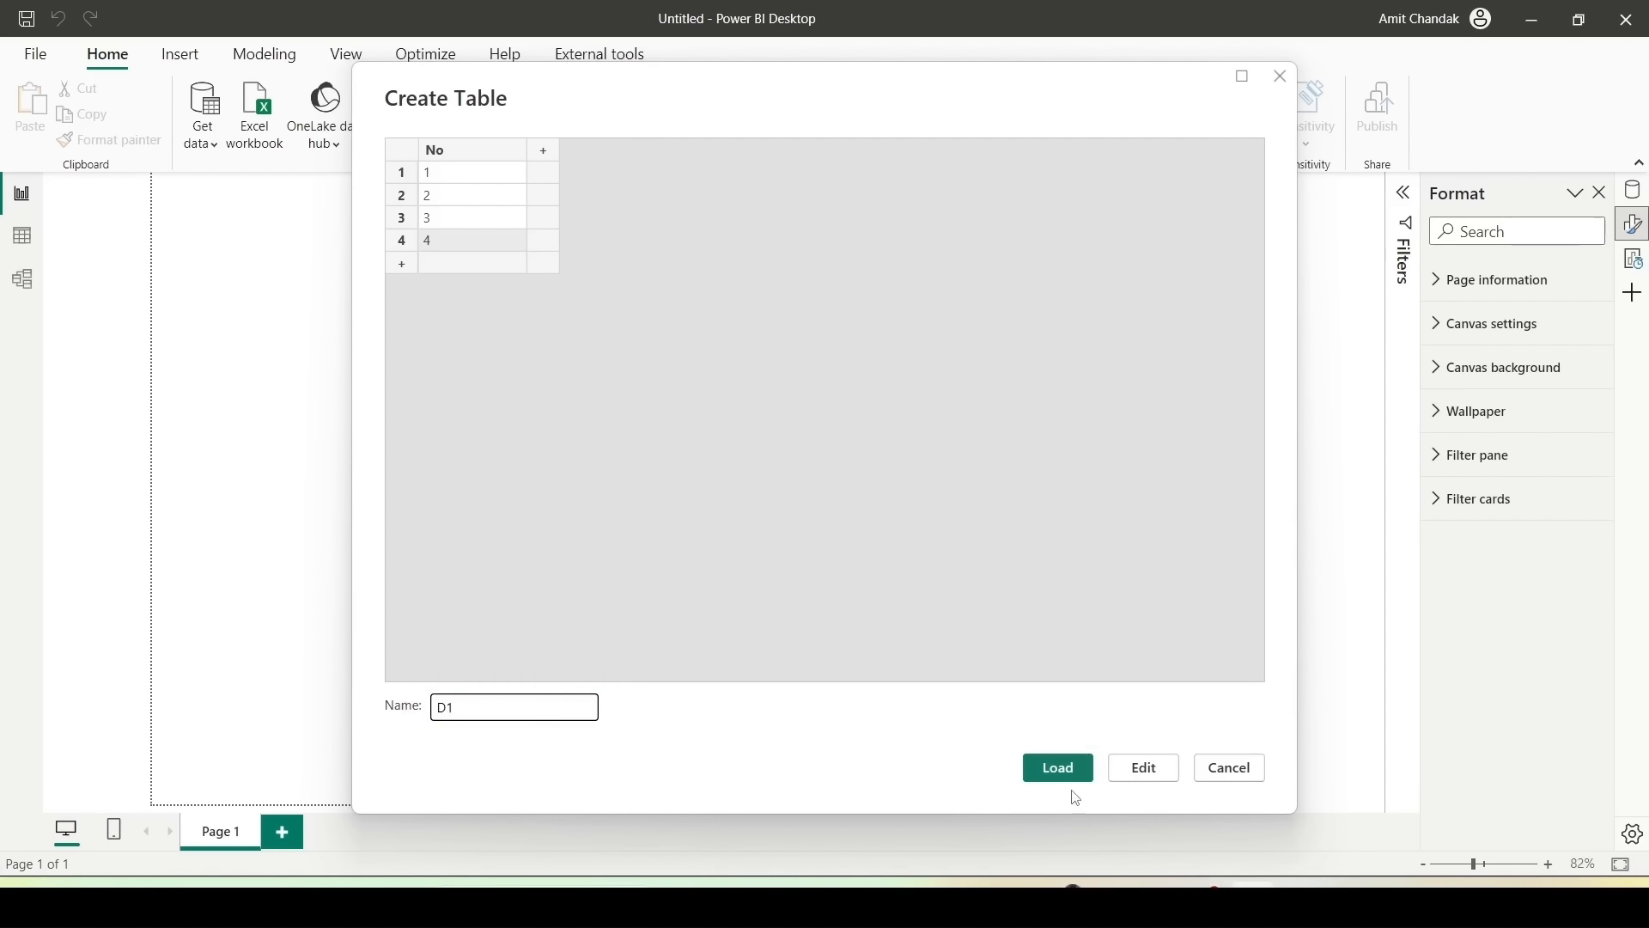
{"action": "left_click", "coordinate": [1060, 767]}
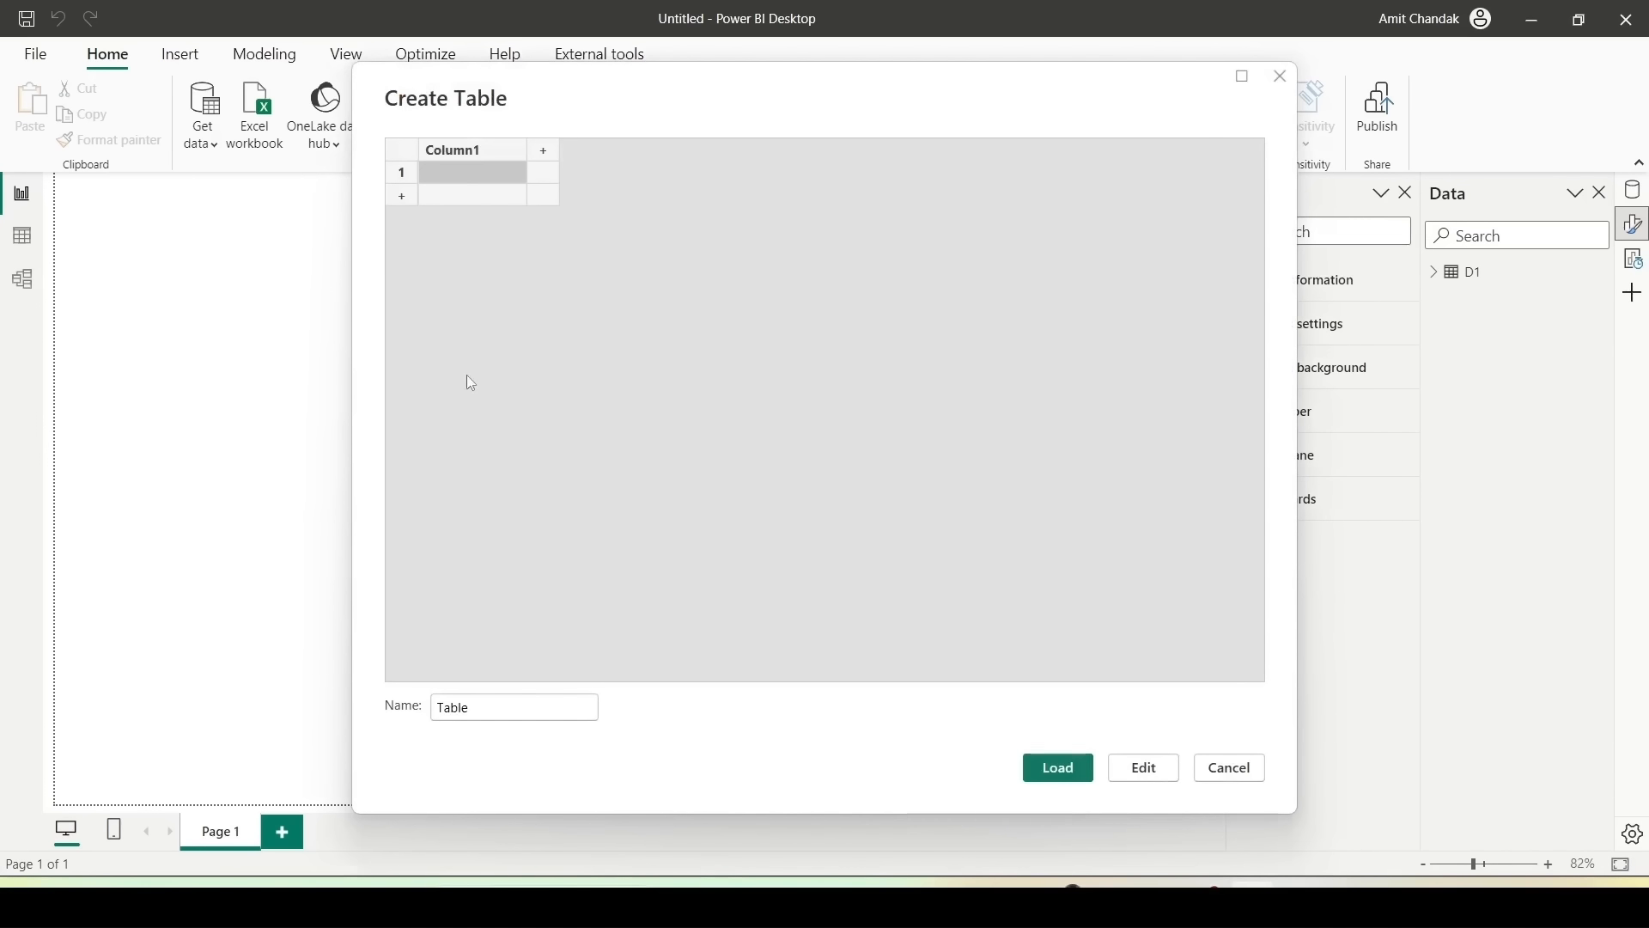
Step: In a second manually entered table, rename the column as Value and enter A, B and C in its rows
{"action": "left_click", "coordinate": [481, 152]}
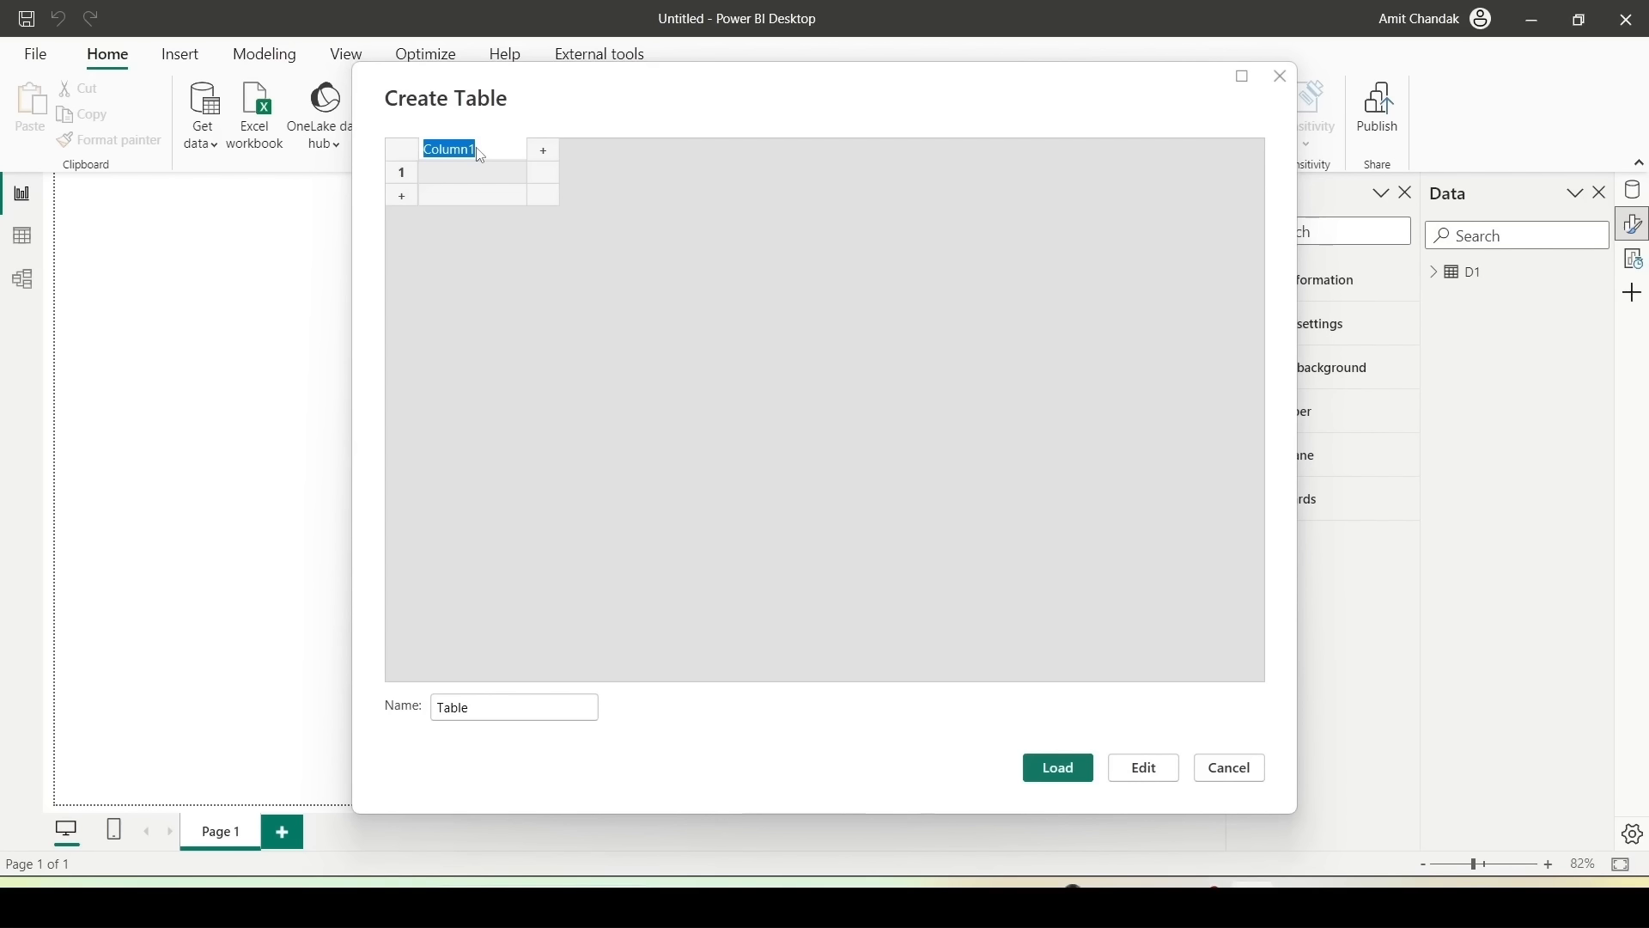
{"action": "type", "text": "Value"}
{"action": "left_click", "coordinate": [445, 178]}
{"action": "type", "text": "A"}
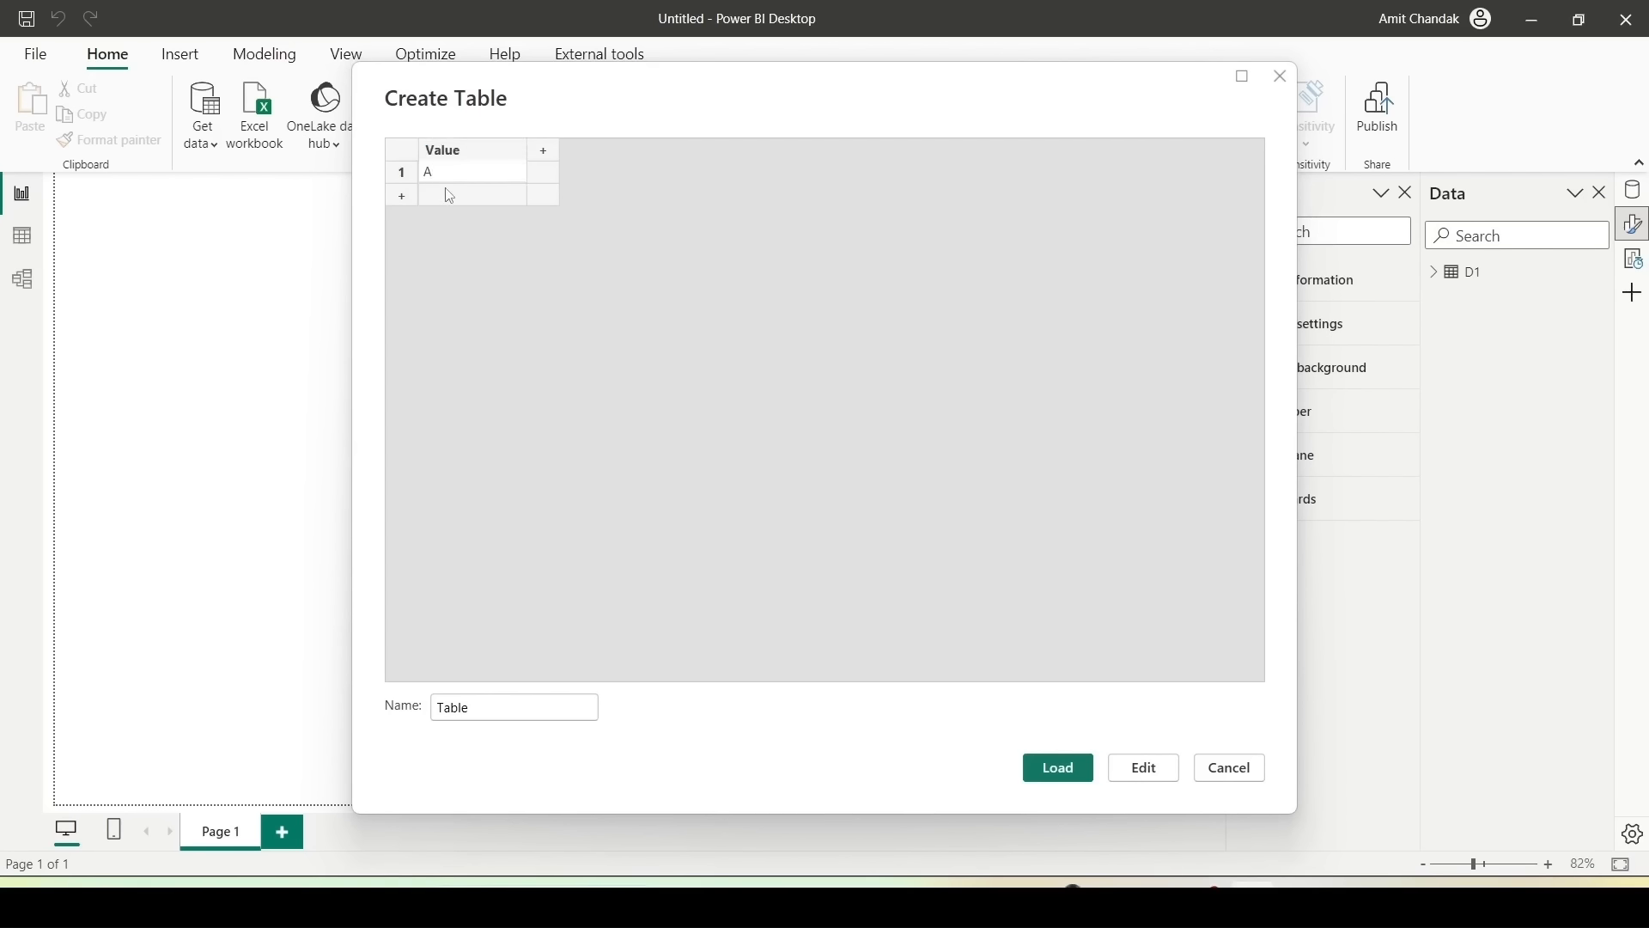
{"action": "left_click", "coordinate": [446, 194]}
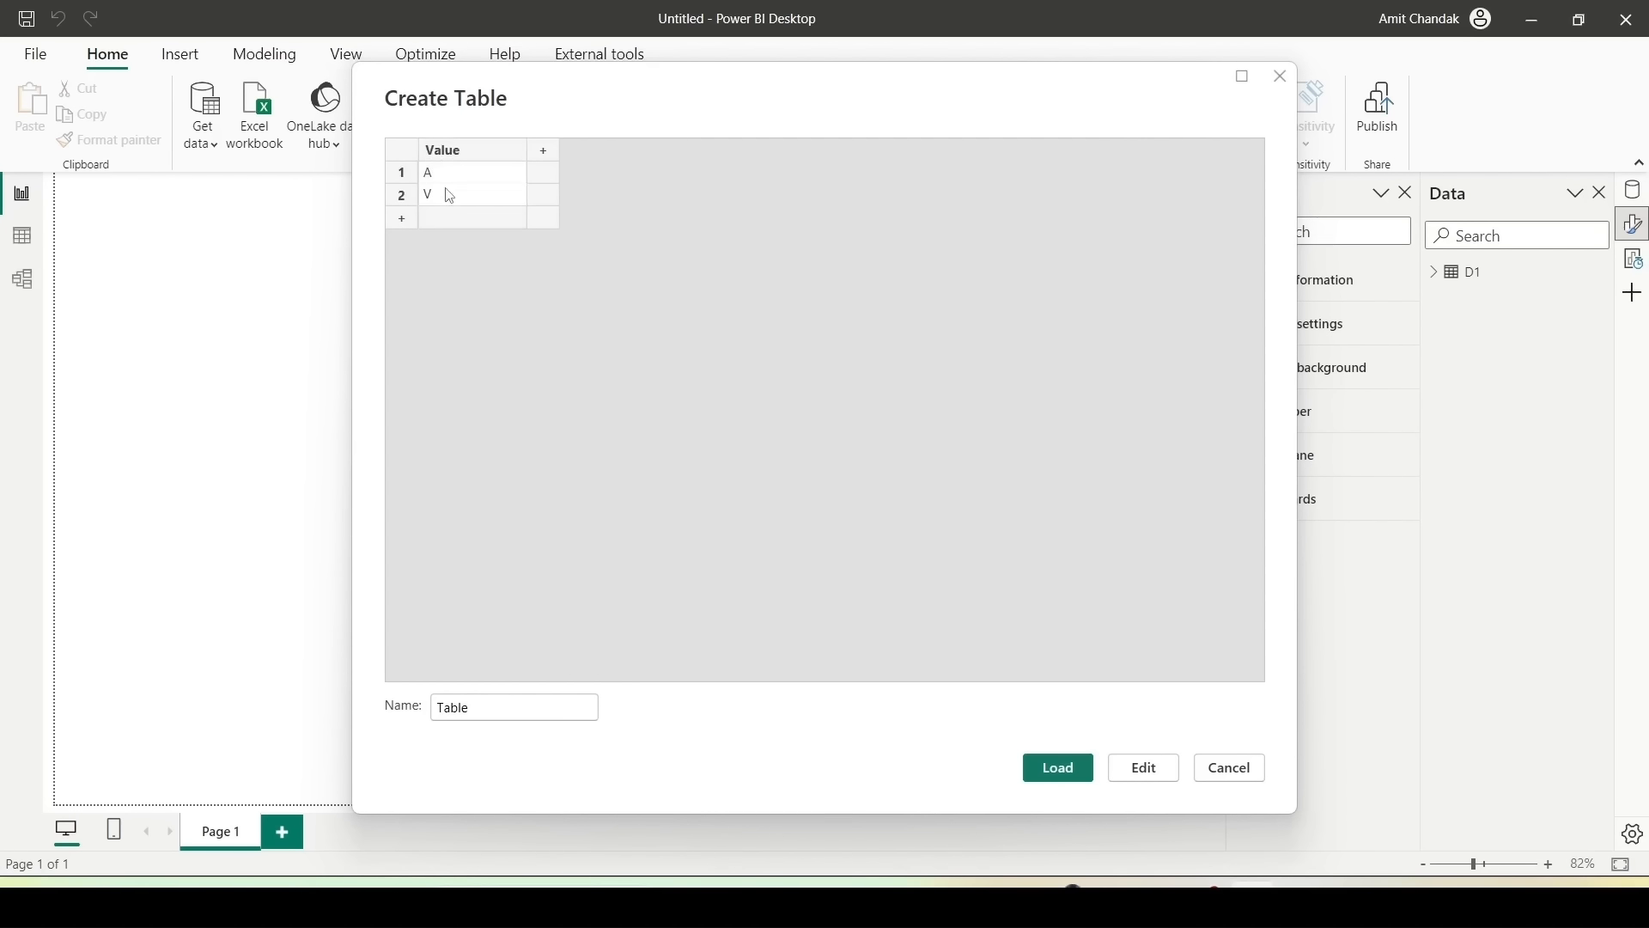
{"action": "left_click", "coordinate": [444, 219]}
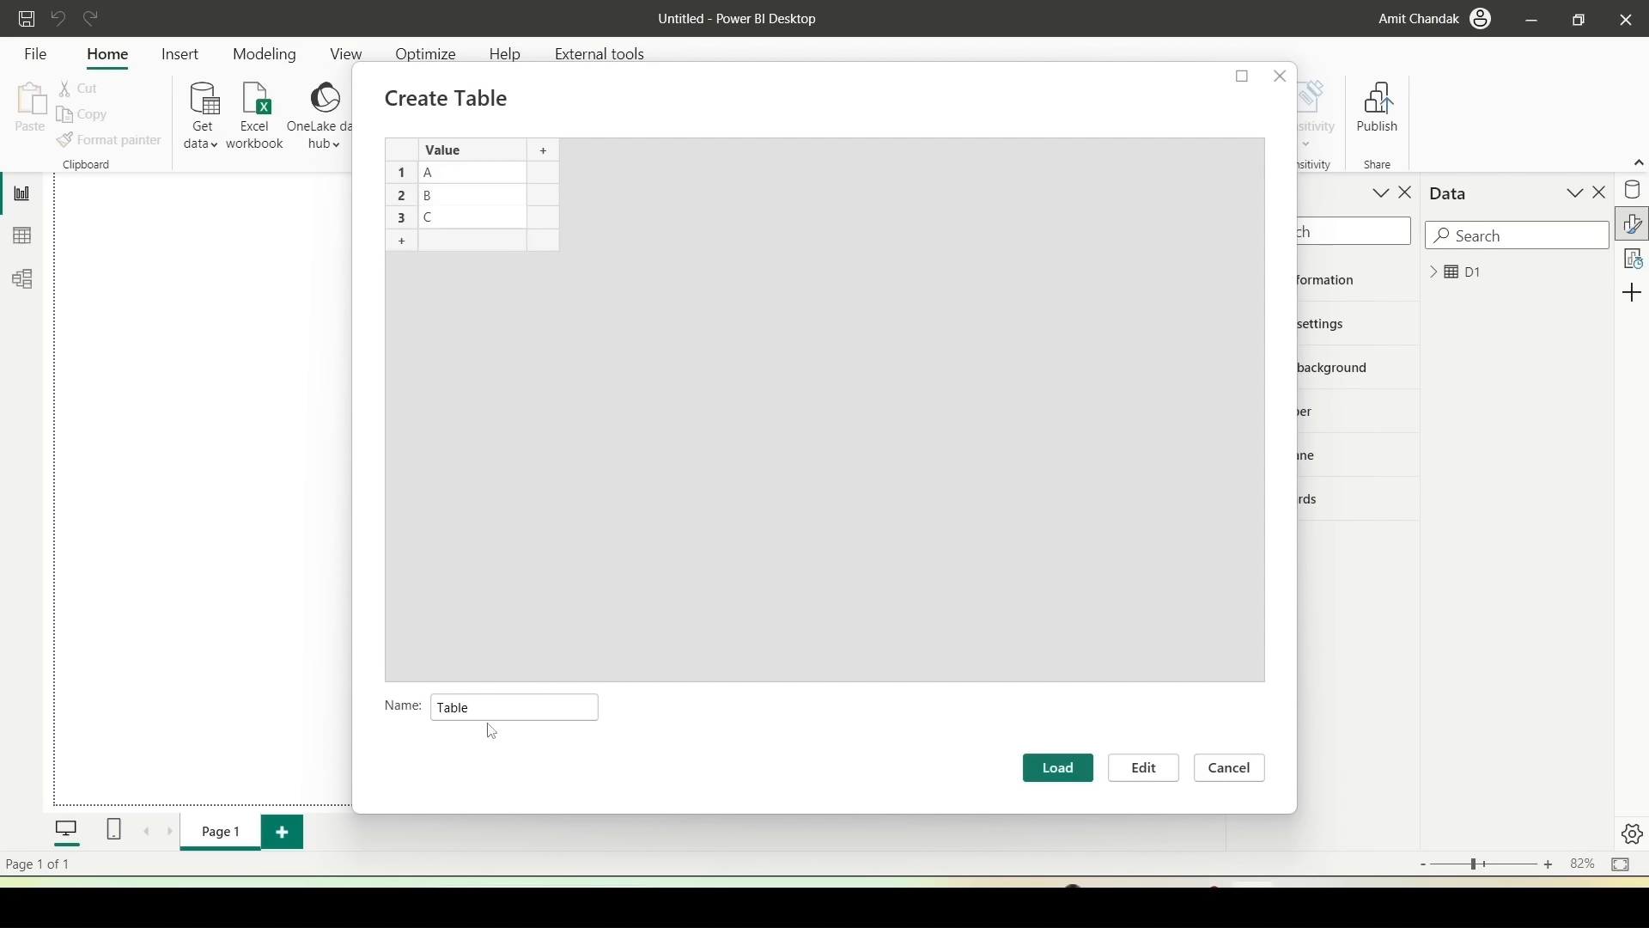
Step: Name the second table D2 and load it into the model
{"action": "left_click", "coordinate": [382, 710]}
{"action": "type", "text": "D1"}
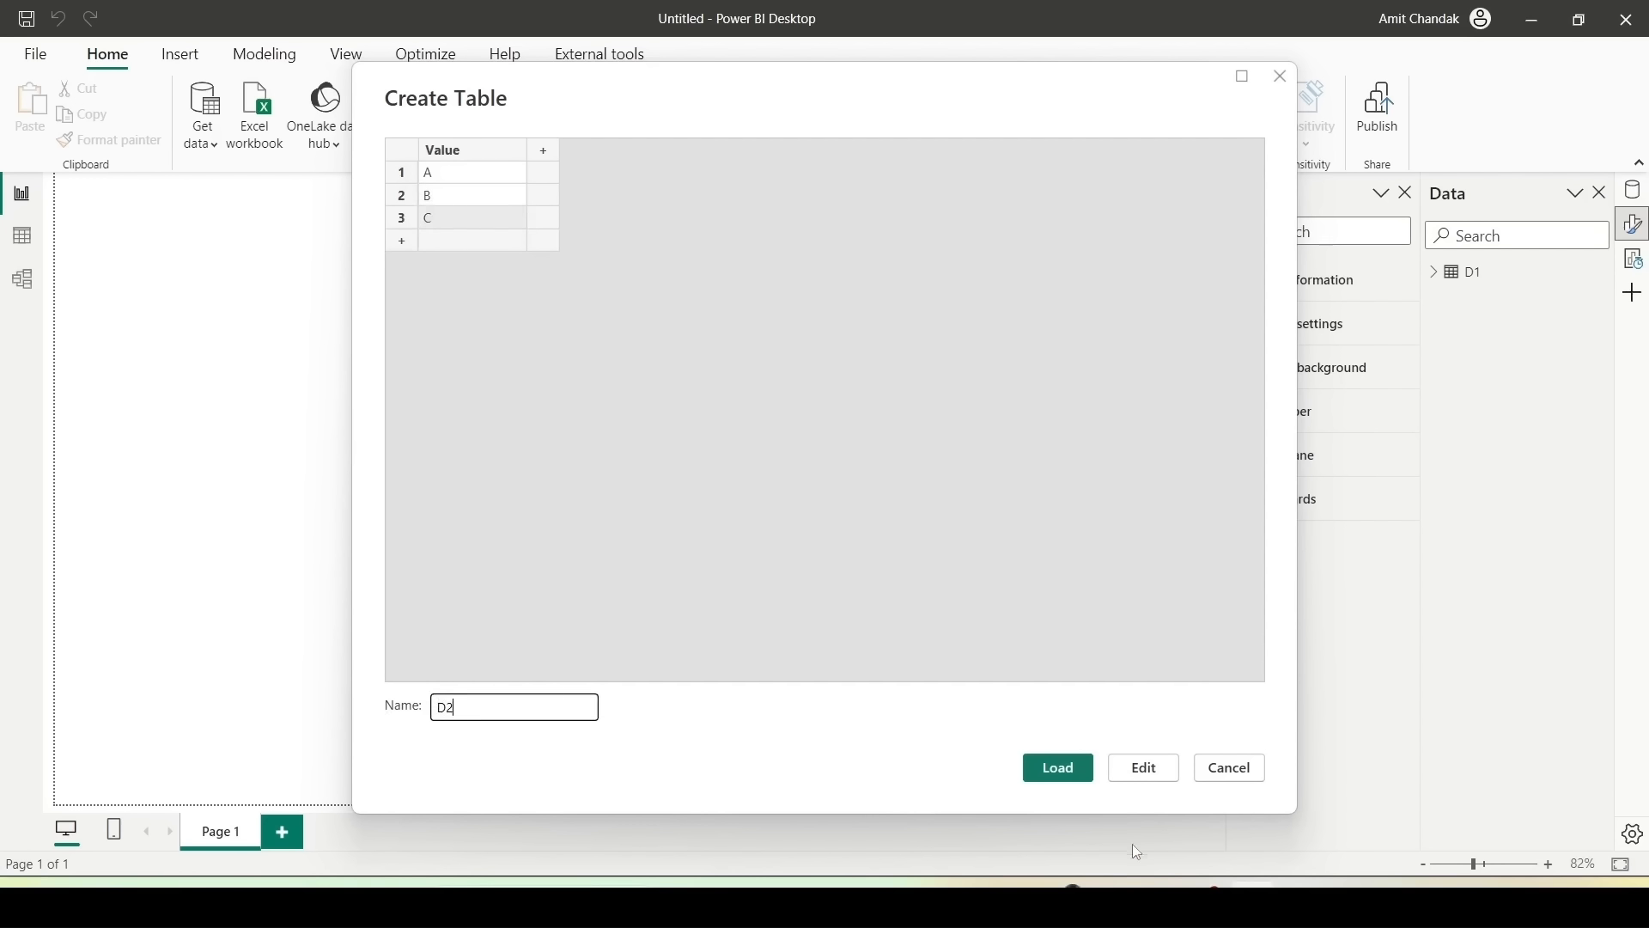
{"action": "left_click", "coordinate": [1074, 769]}
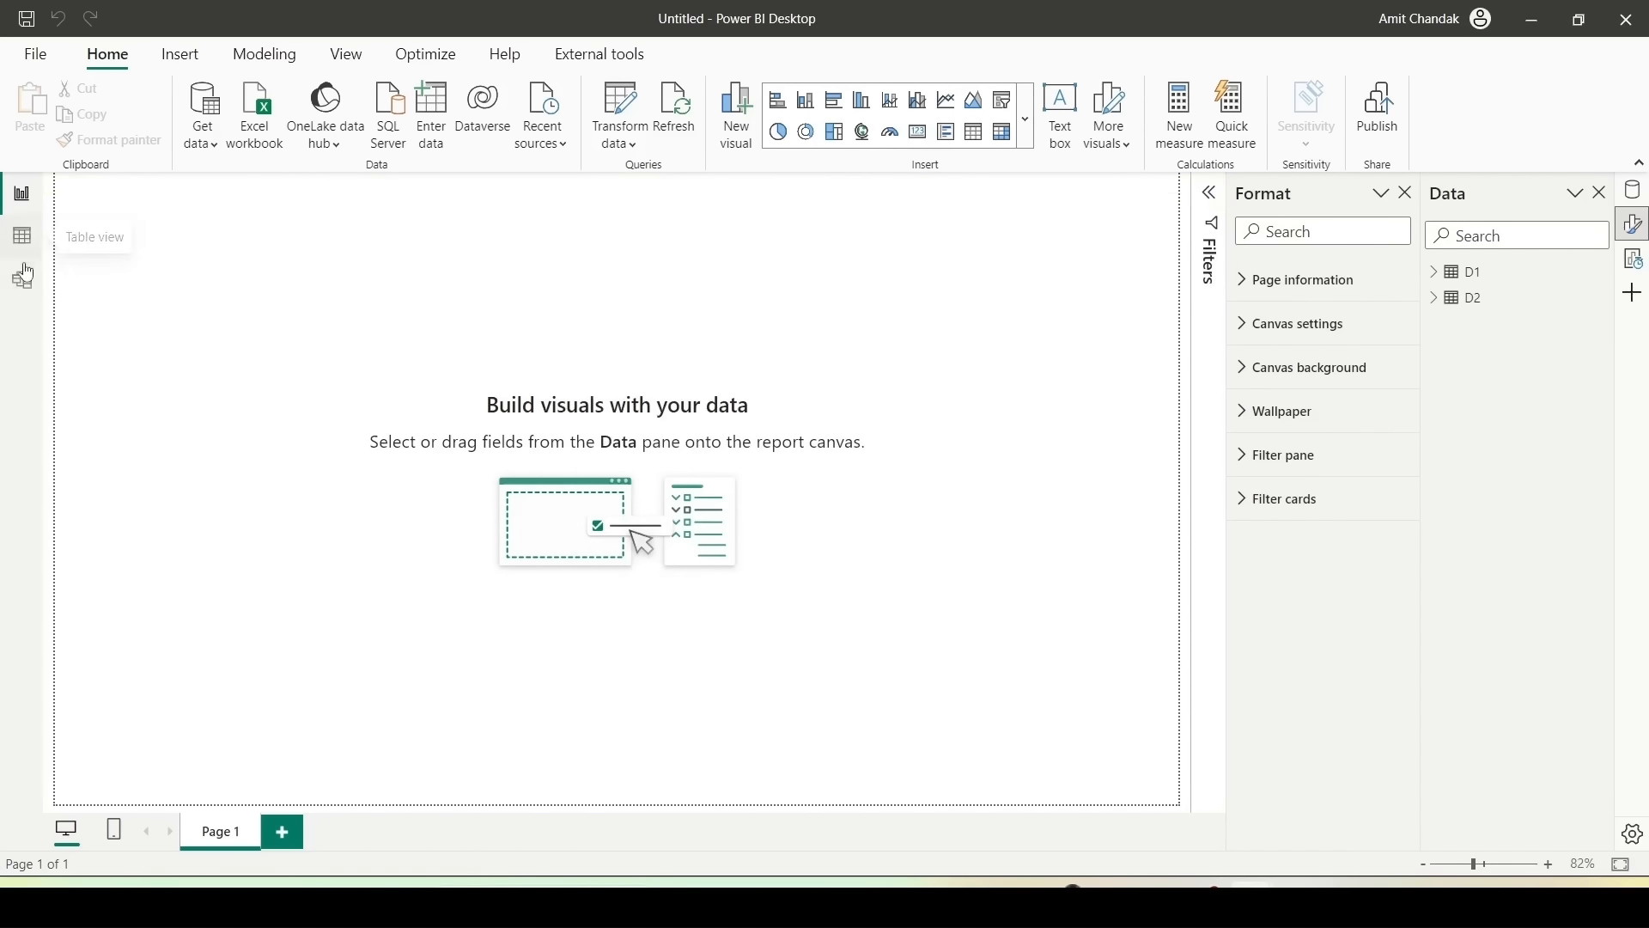
Step: Examine the rows of tables D1 and D2 in Table view
{"action": "left_click", "coordinate": [22, 236]}
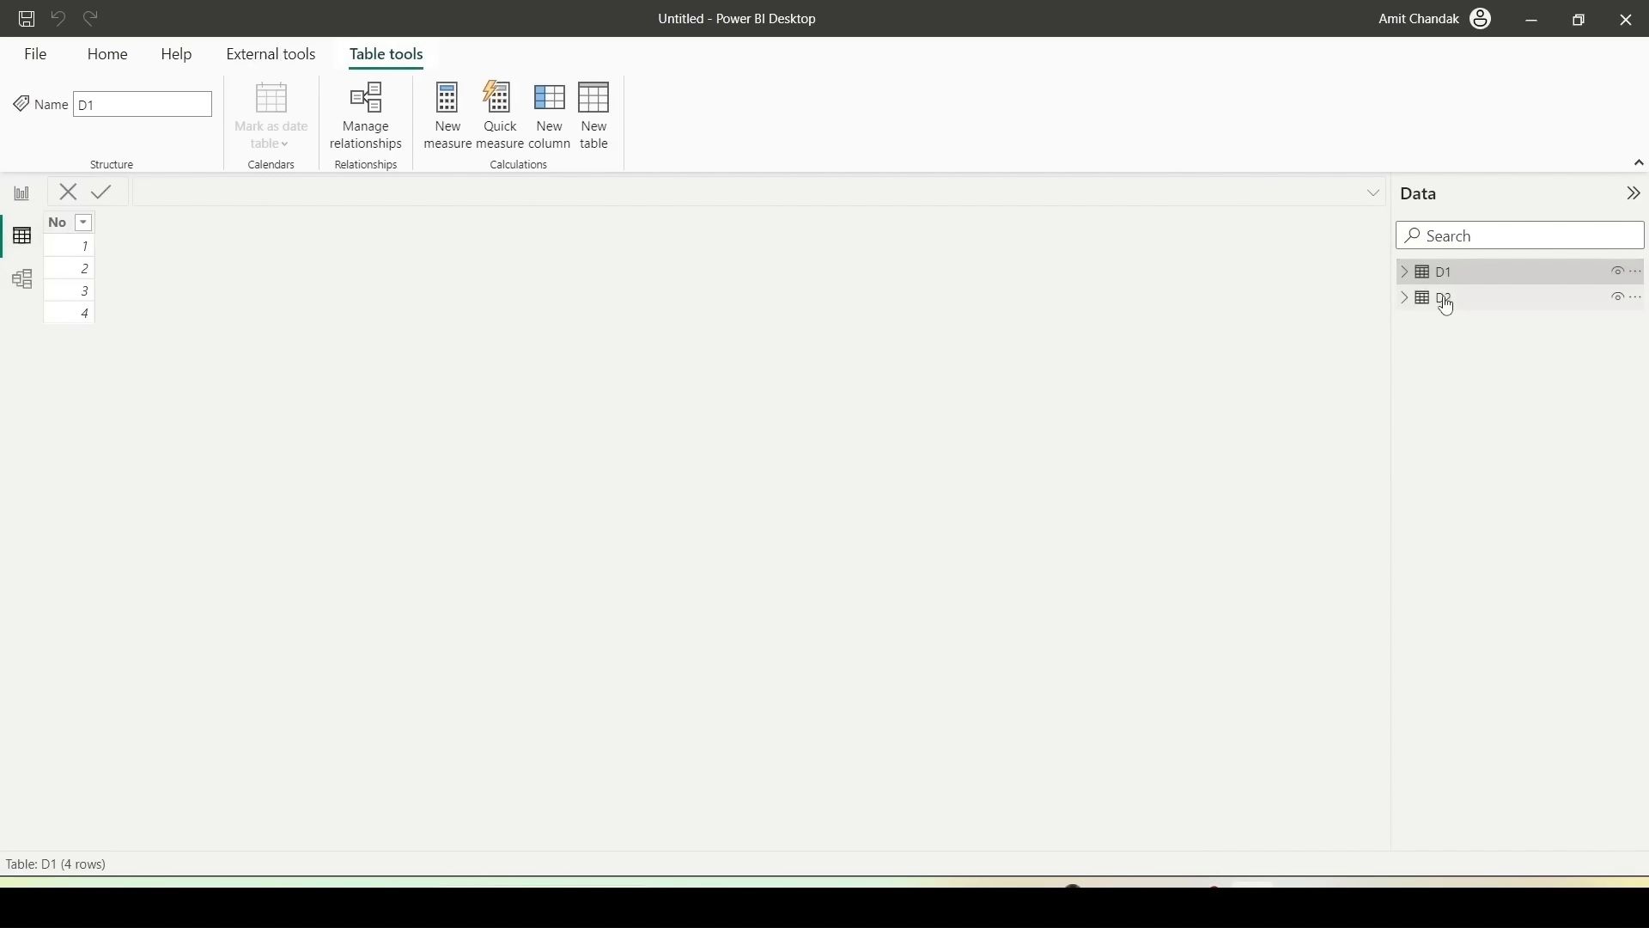
{"action": "left_click", "coordinate": [1442, 300]}
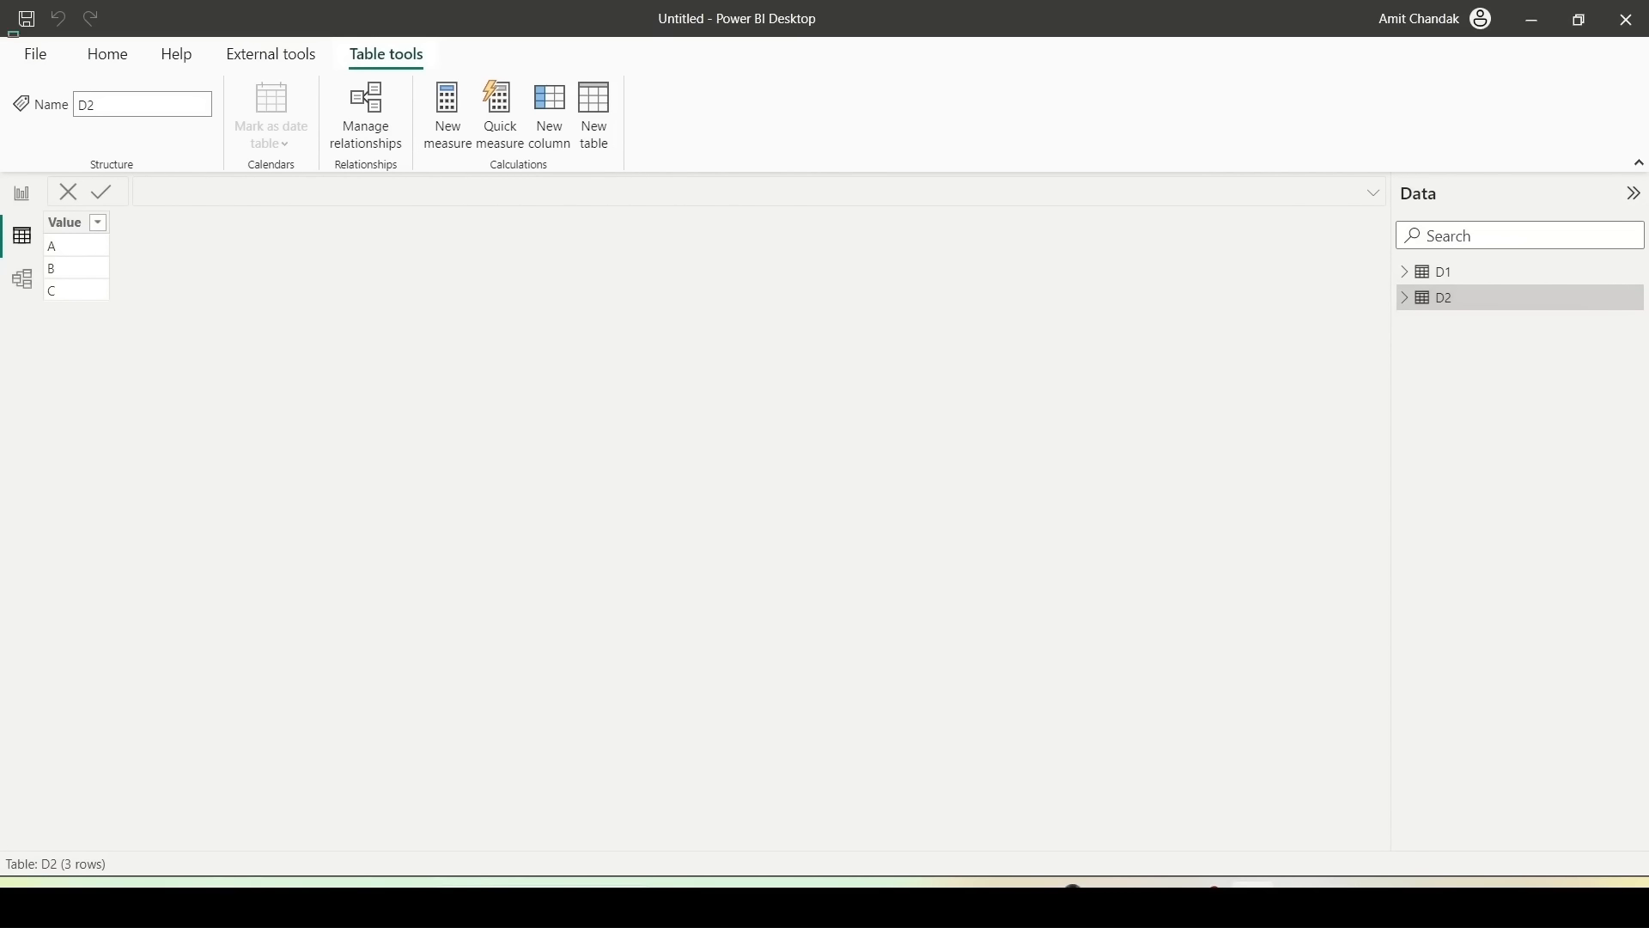
{"action": "left_click_drag", "start_coordinate": [9, 32], "coordinate": [748, 183]}
{"action": "mouse_move", "coordinate": [347, 67]}
{"action": "left_mouse_down"}
{"action": "mouse_move", "coordinate": [516, 67]}
{"action": "mouse_move", "coordinate": [607, 159]}
{"action": "mouse_move", "coordinate": [638, 163]}
{"action": "left_mouse_up"}
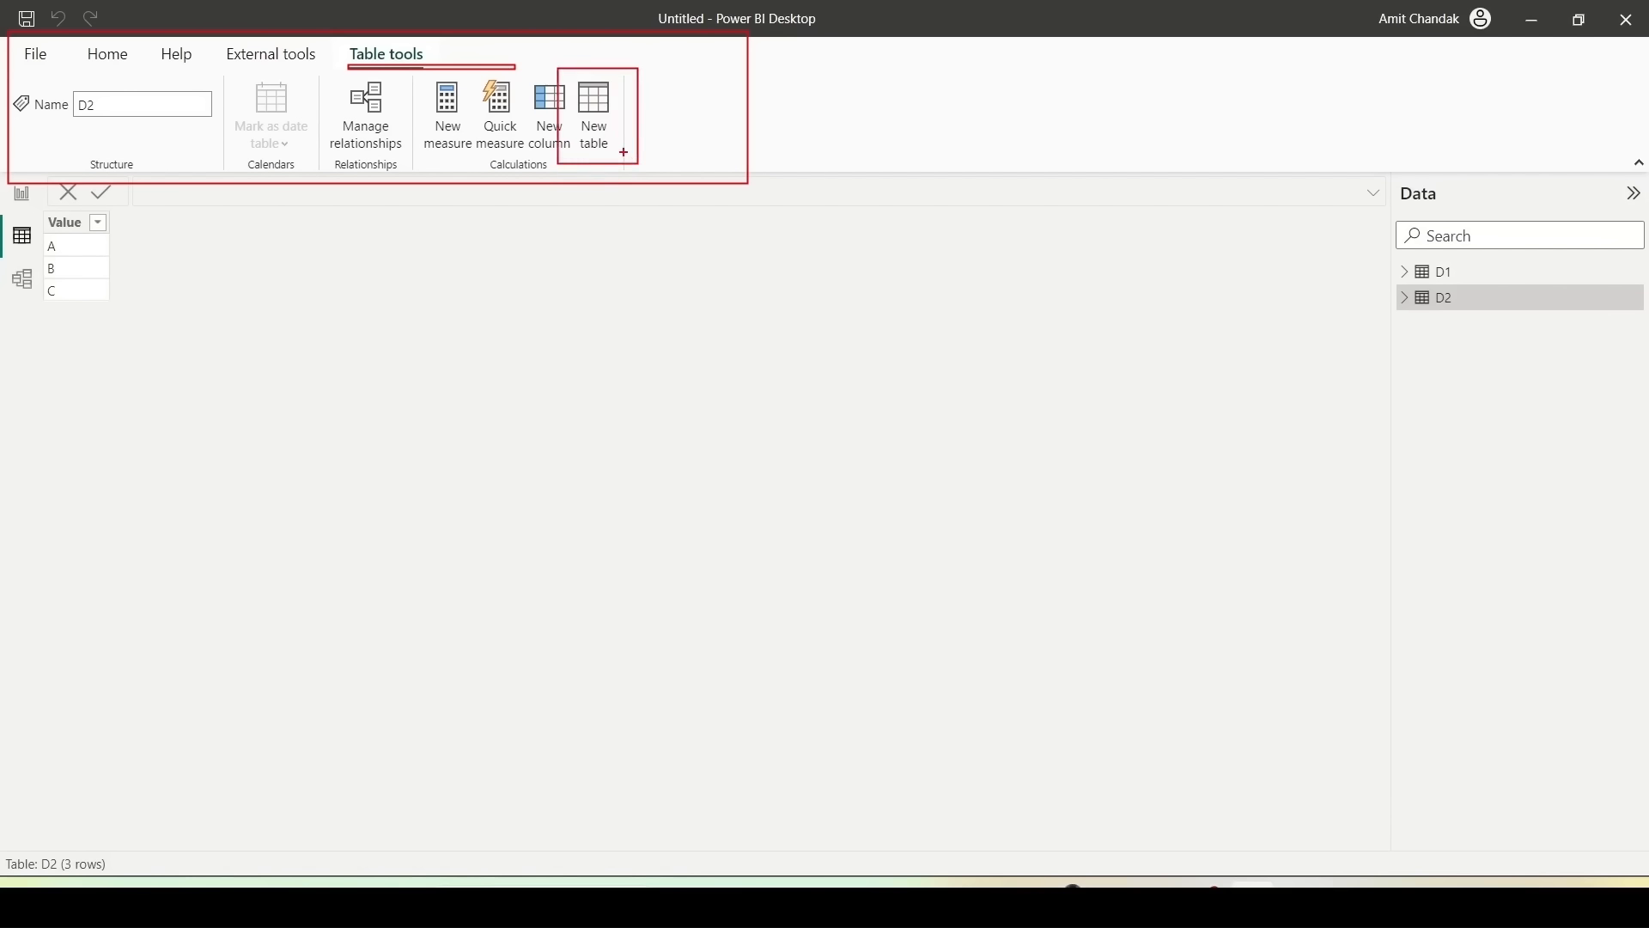
Step: Create a calculated table with the formula Cross = CROSSJOIN(D1, D2)
{"action": "left_click", "coordinate": [595, 140]}
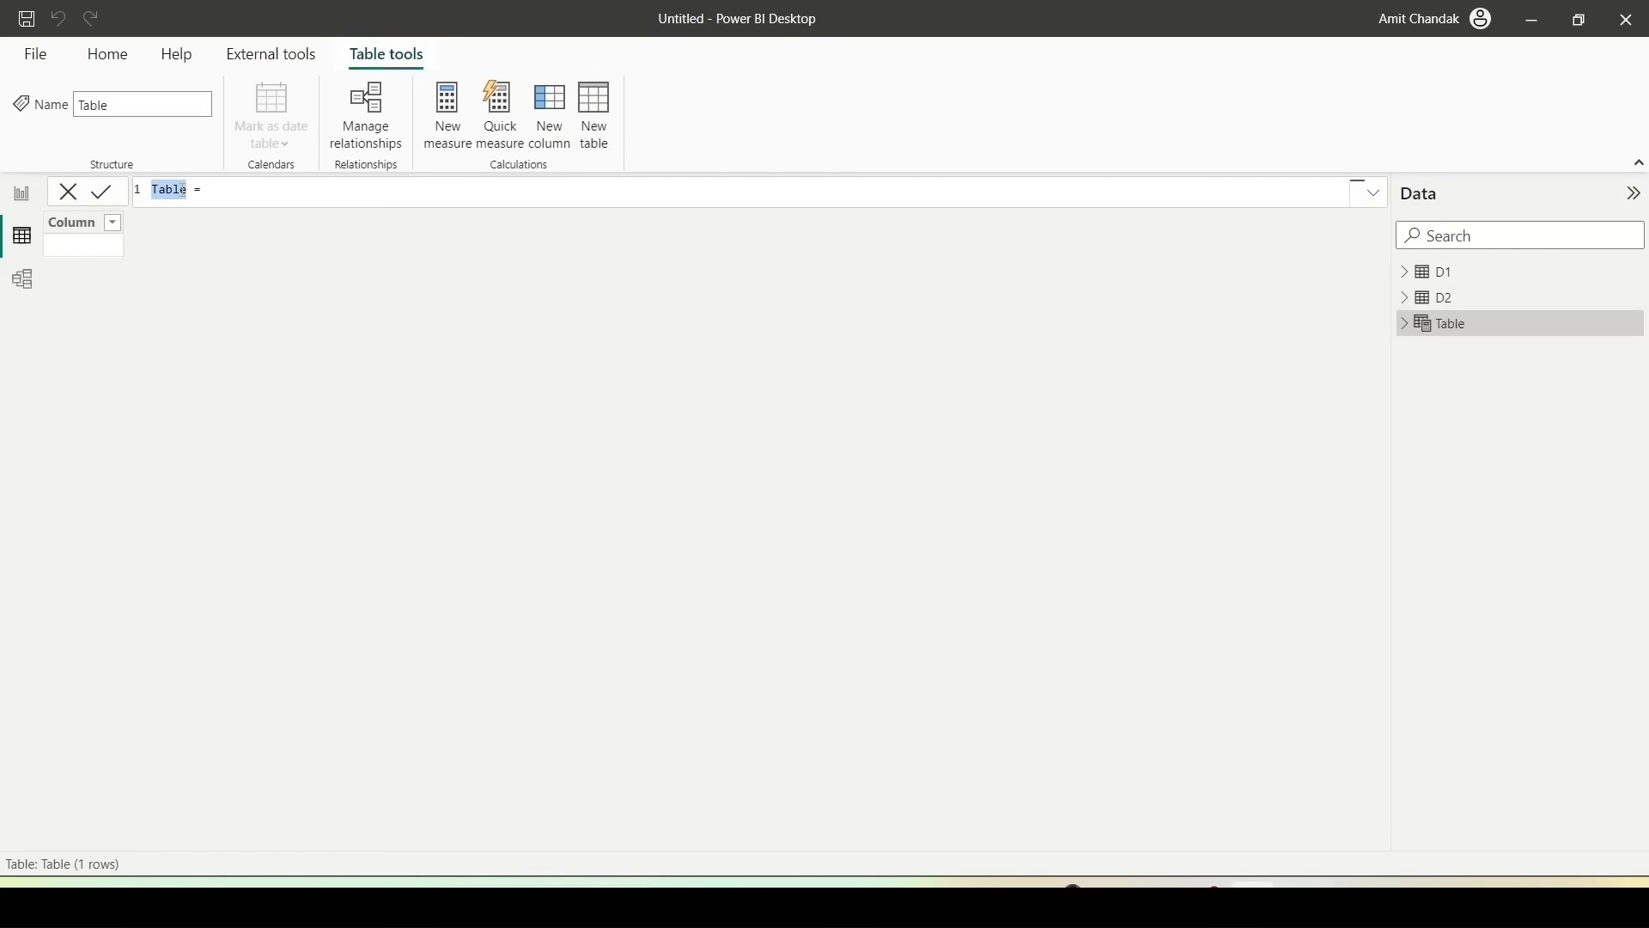
{"action": "type", "text": "Cross = CROSSJOIN("}
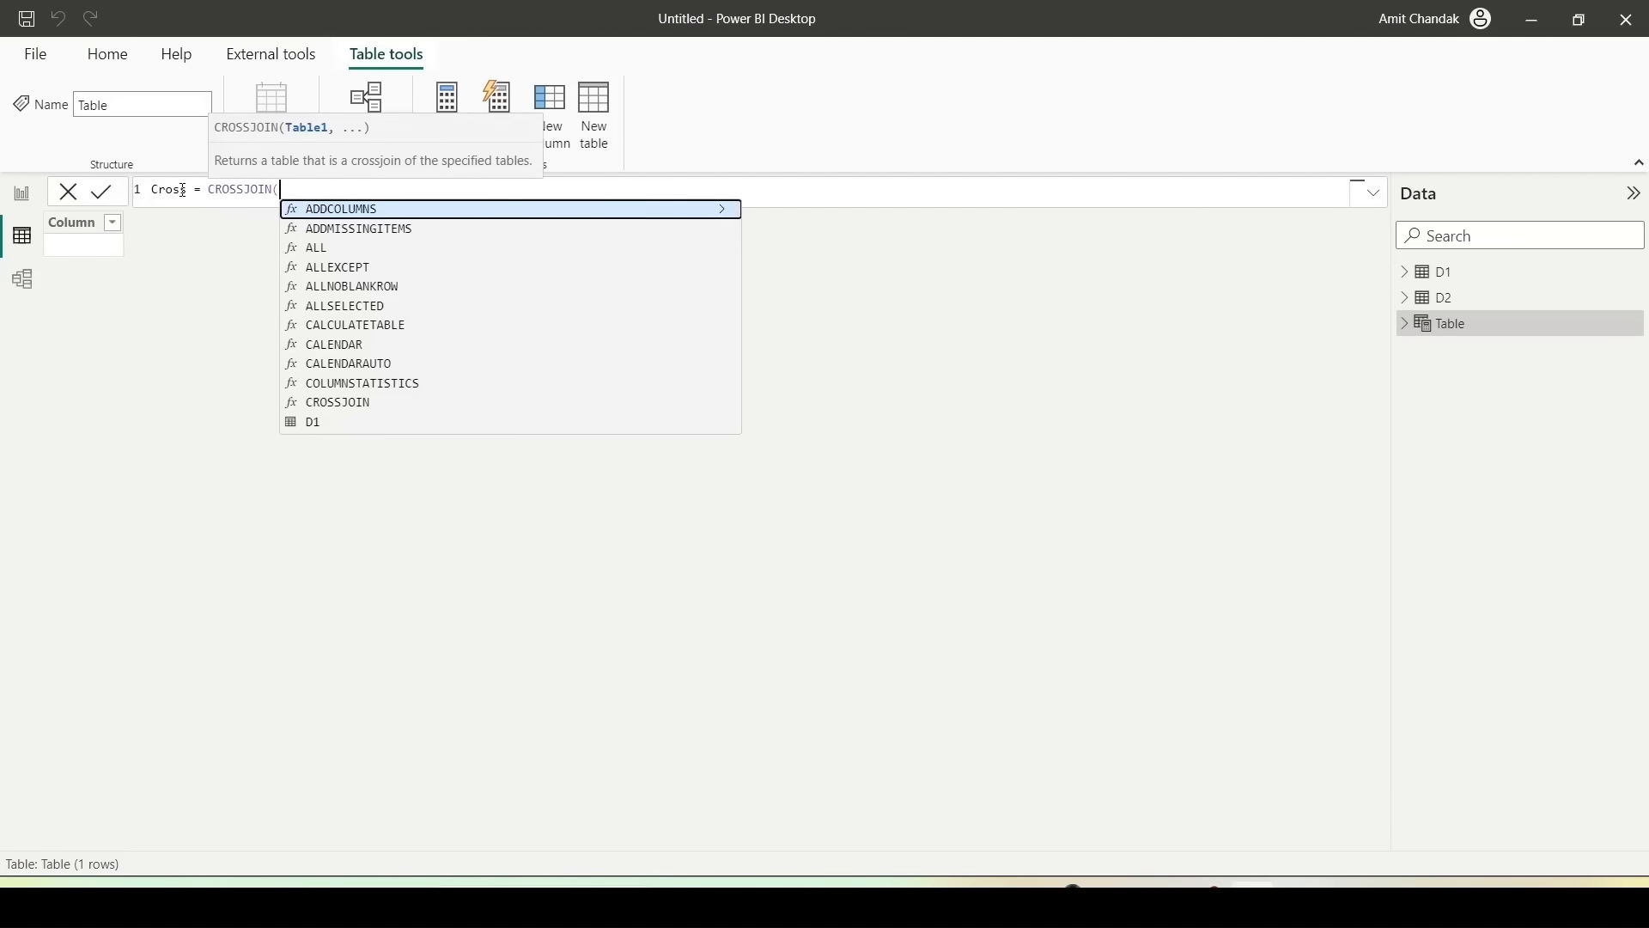
{"action": "type", "text": "D1,"}
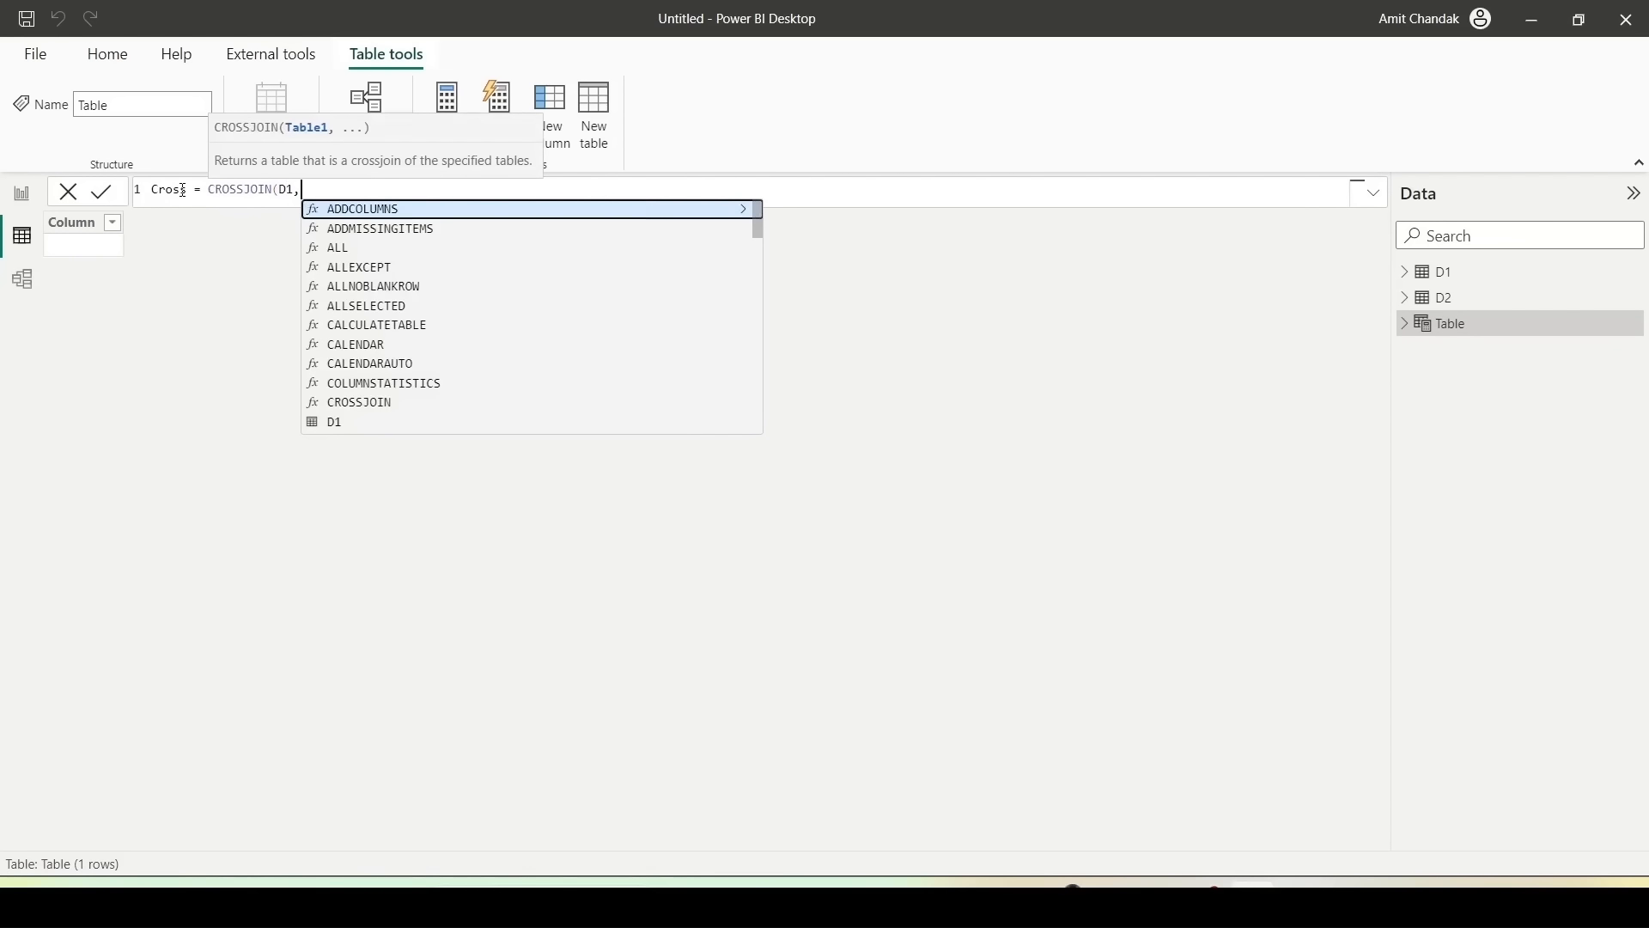
{"action": "type", "text": " D2)"}
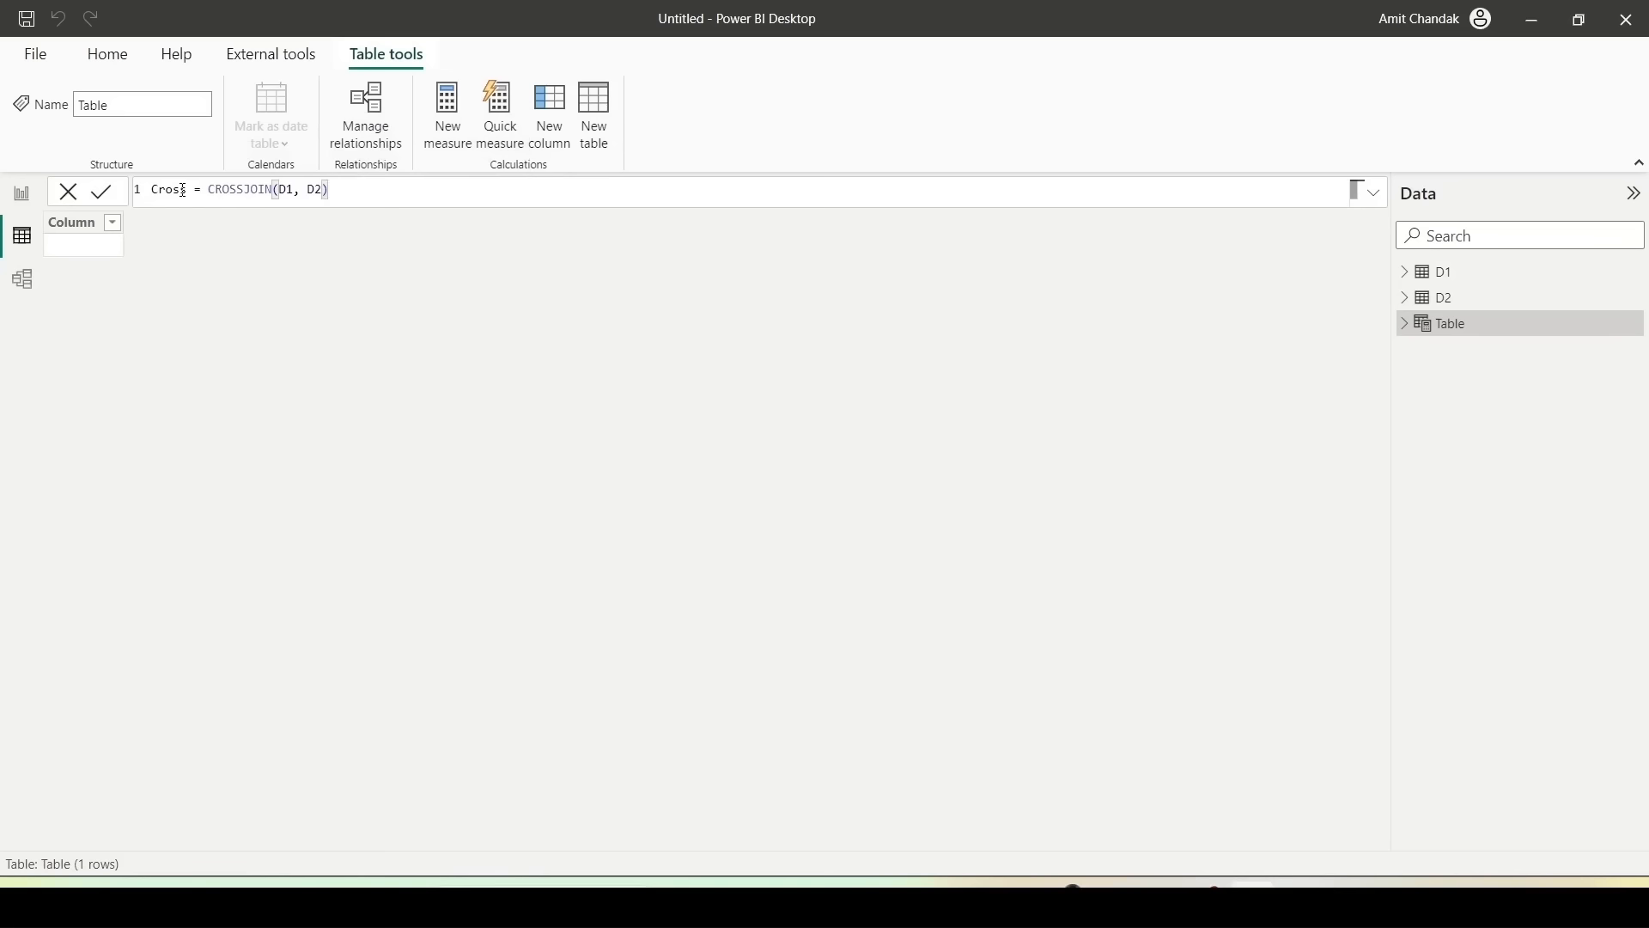
{"action": "key", "text": "Return"}
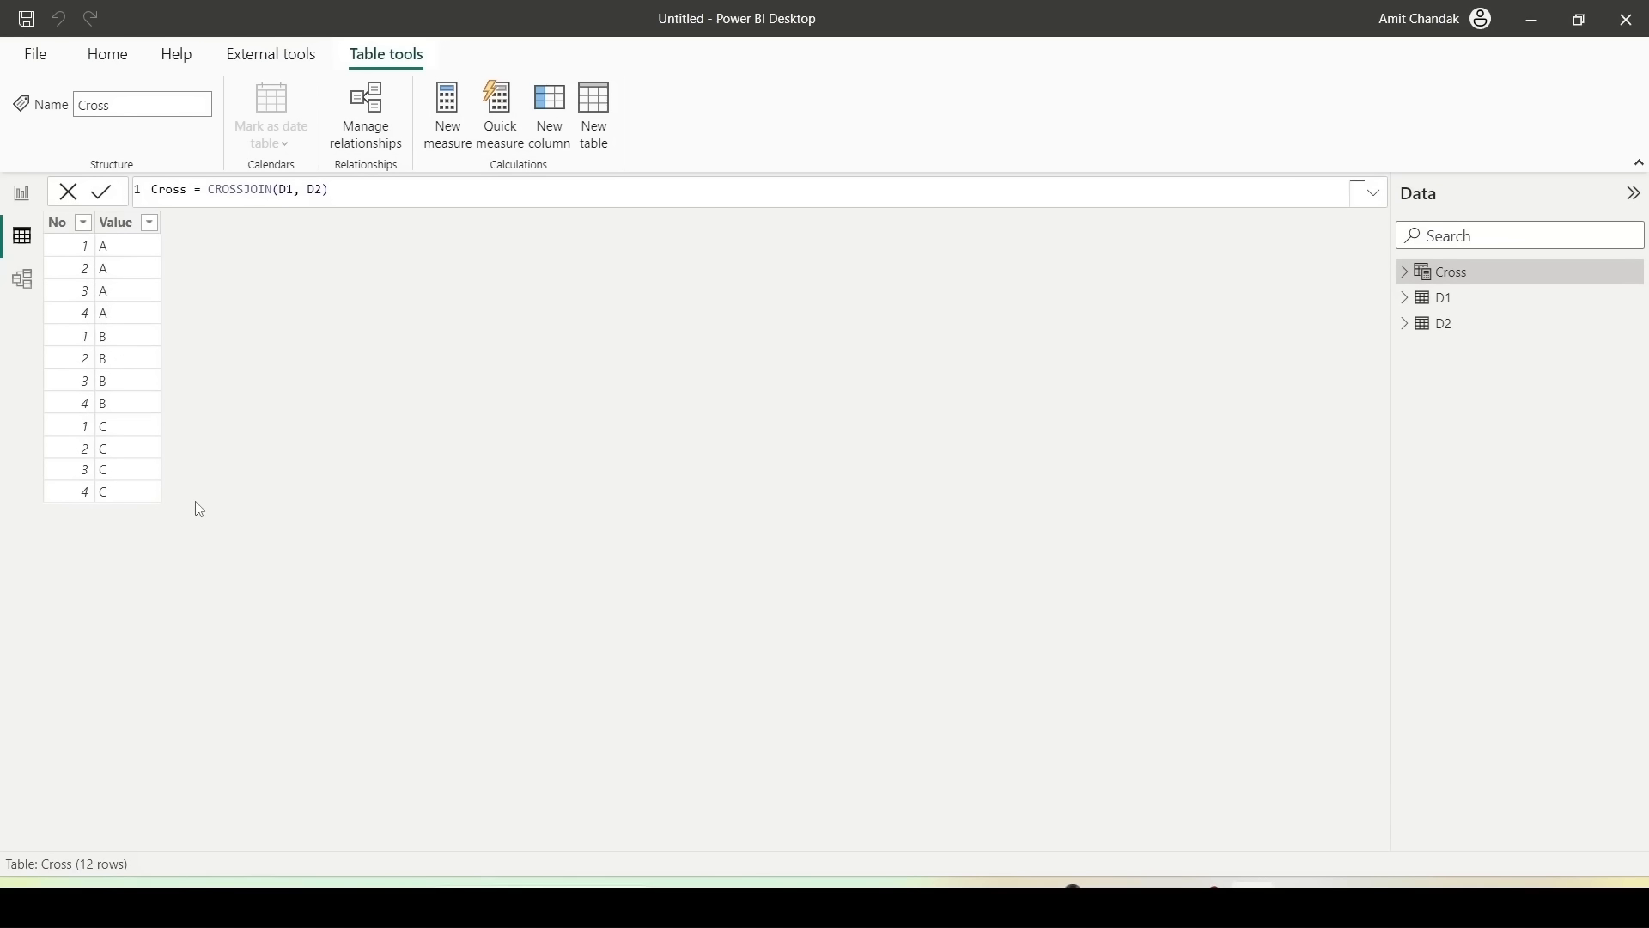
Step: Return to the report view and open the Power Query Editor to transform the data
{"action": "left_click", "coordinate": [23, 204]}
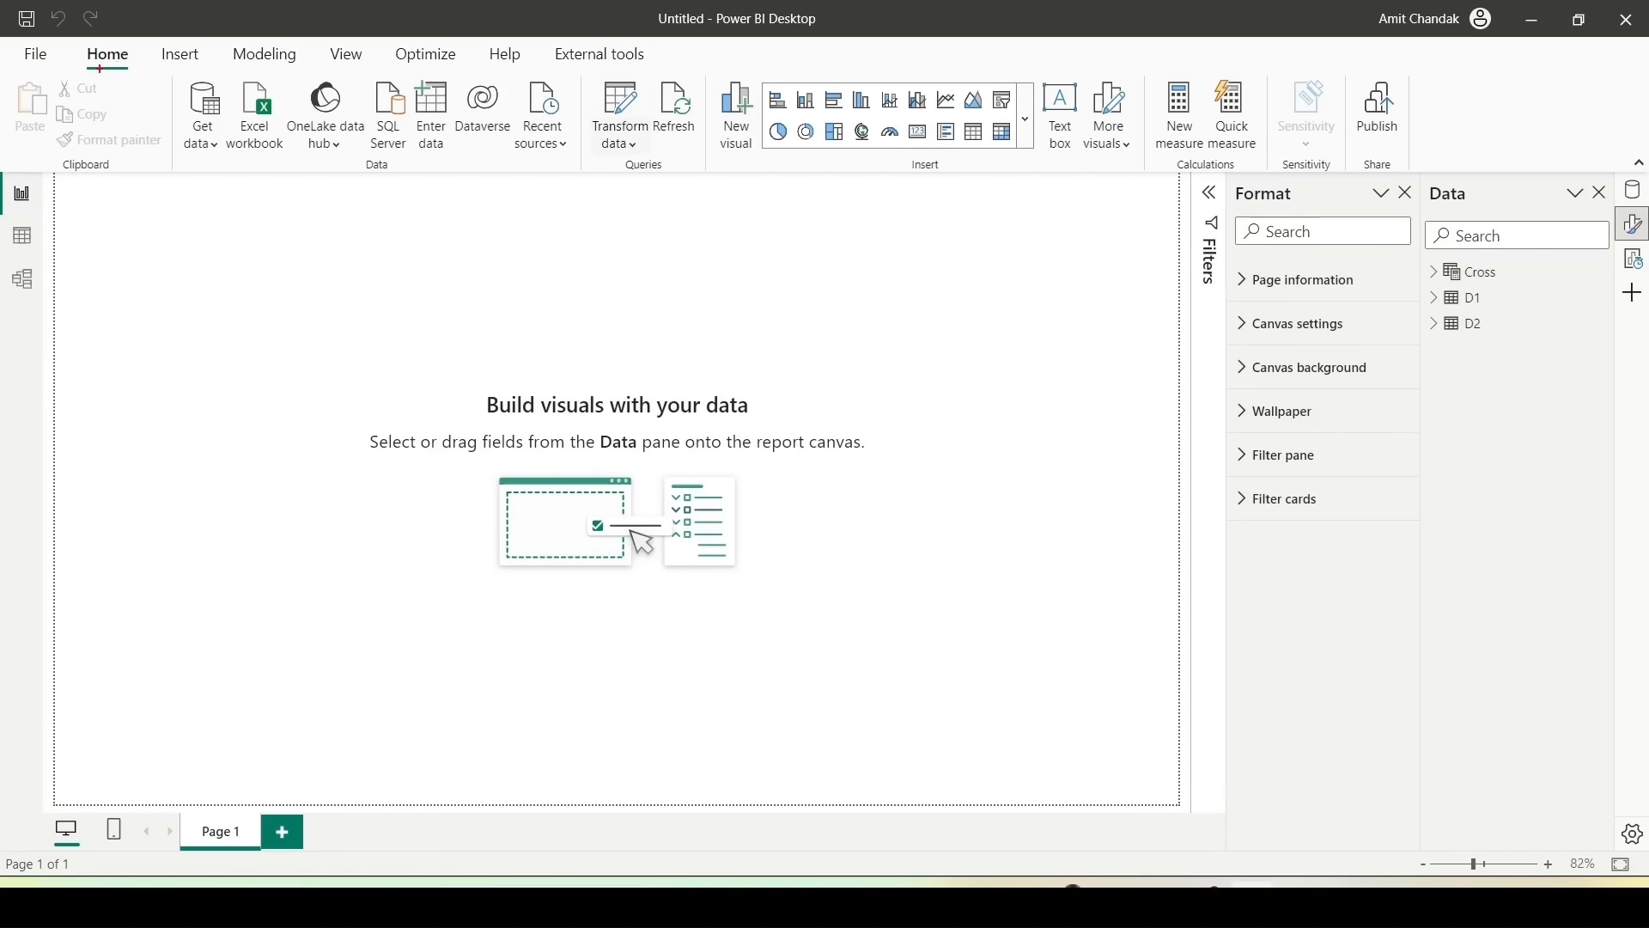
{"action": "left_click_drag", "start_coordinate": [100, 68], "coordinate": [150, 66]}
{"action": "left_click_drag", "start_coordinate": [575, 69], "coordinate": [672, 176]}
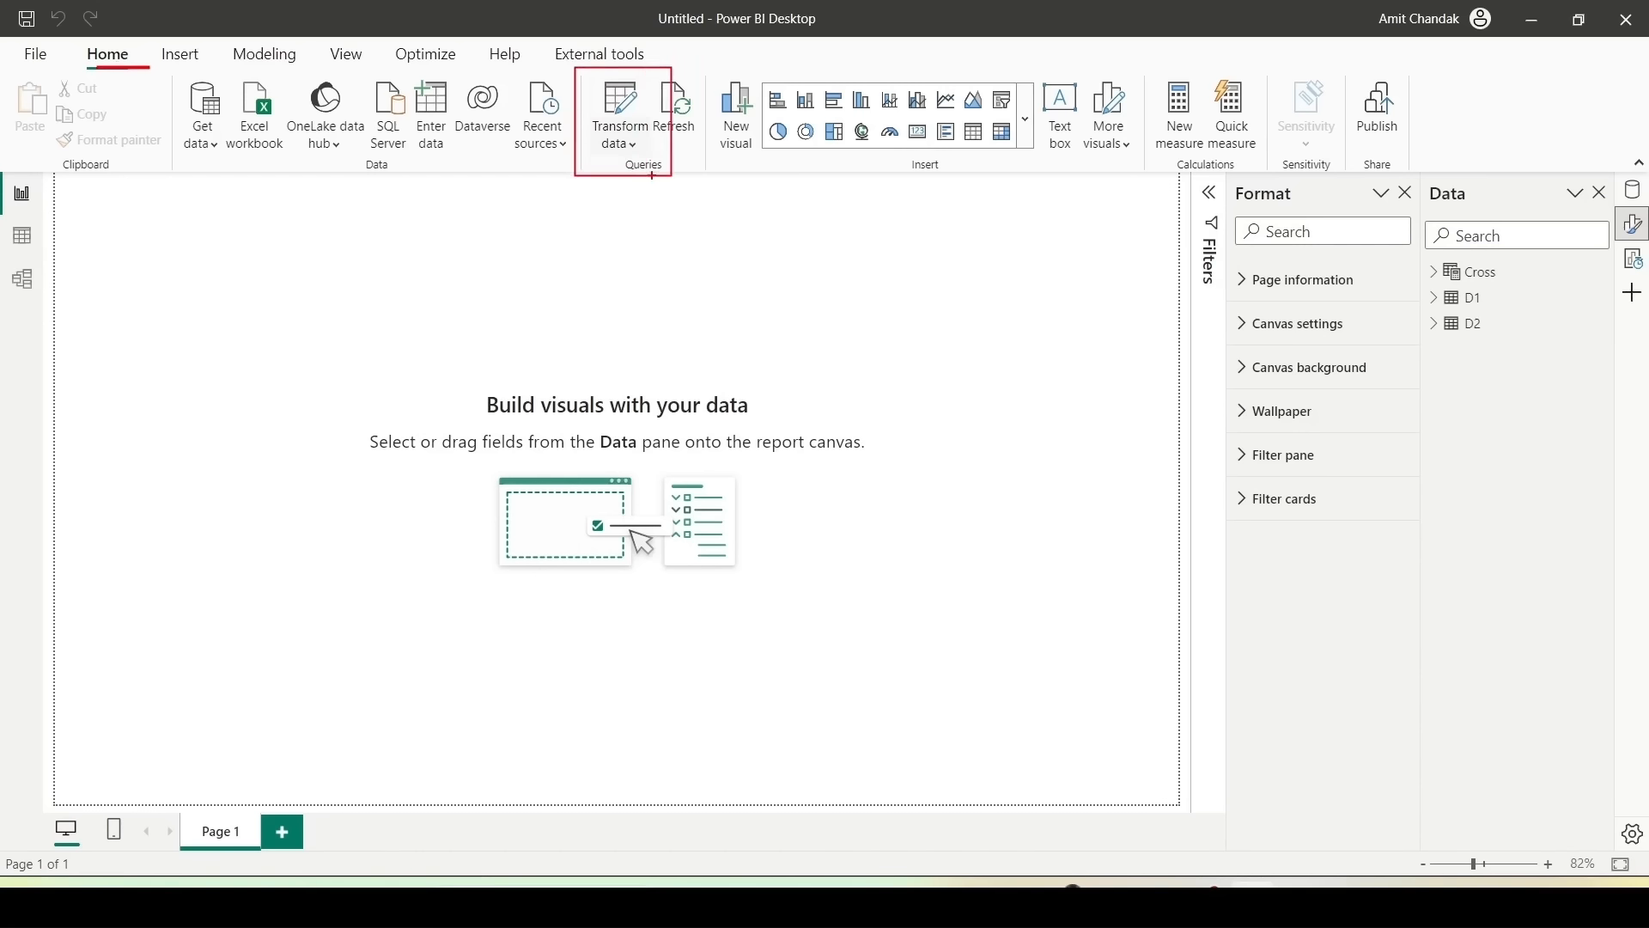
{"action": "key", "text": "Escape"}
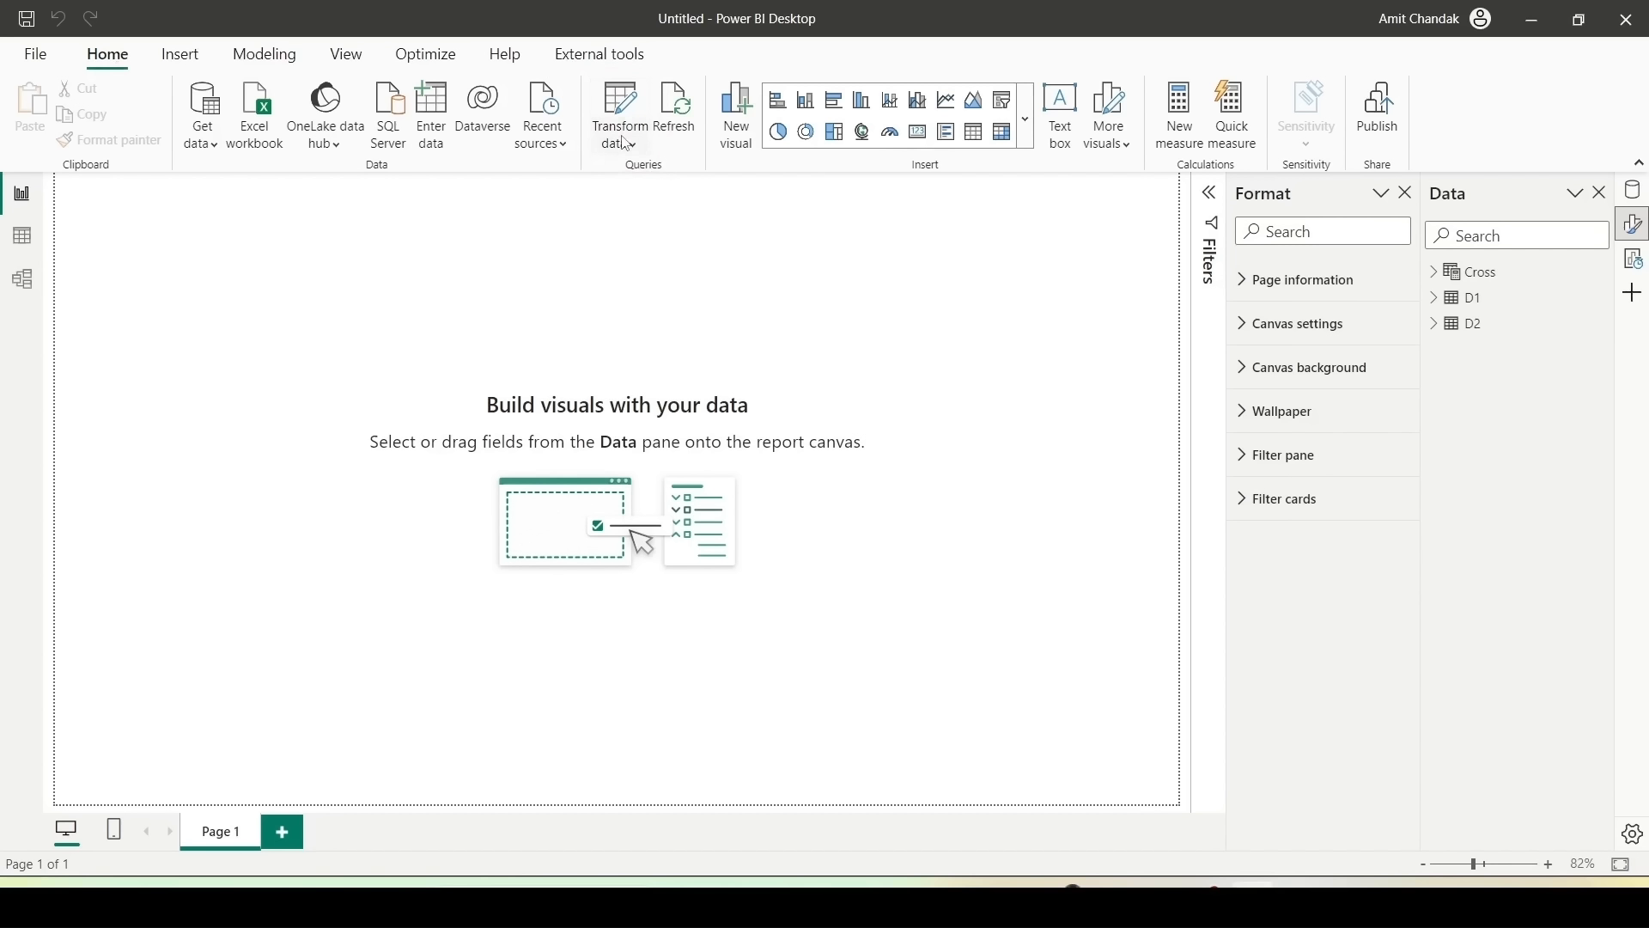
{"action": "left_click", "coordinate": [620, 142]}
{"action": "left_click", "coordinate": [638, 175]}
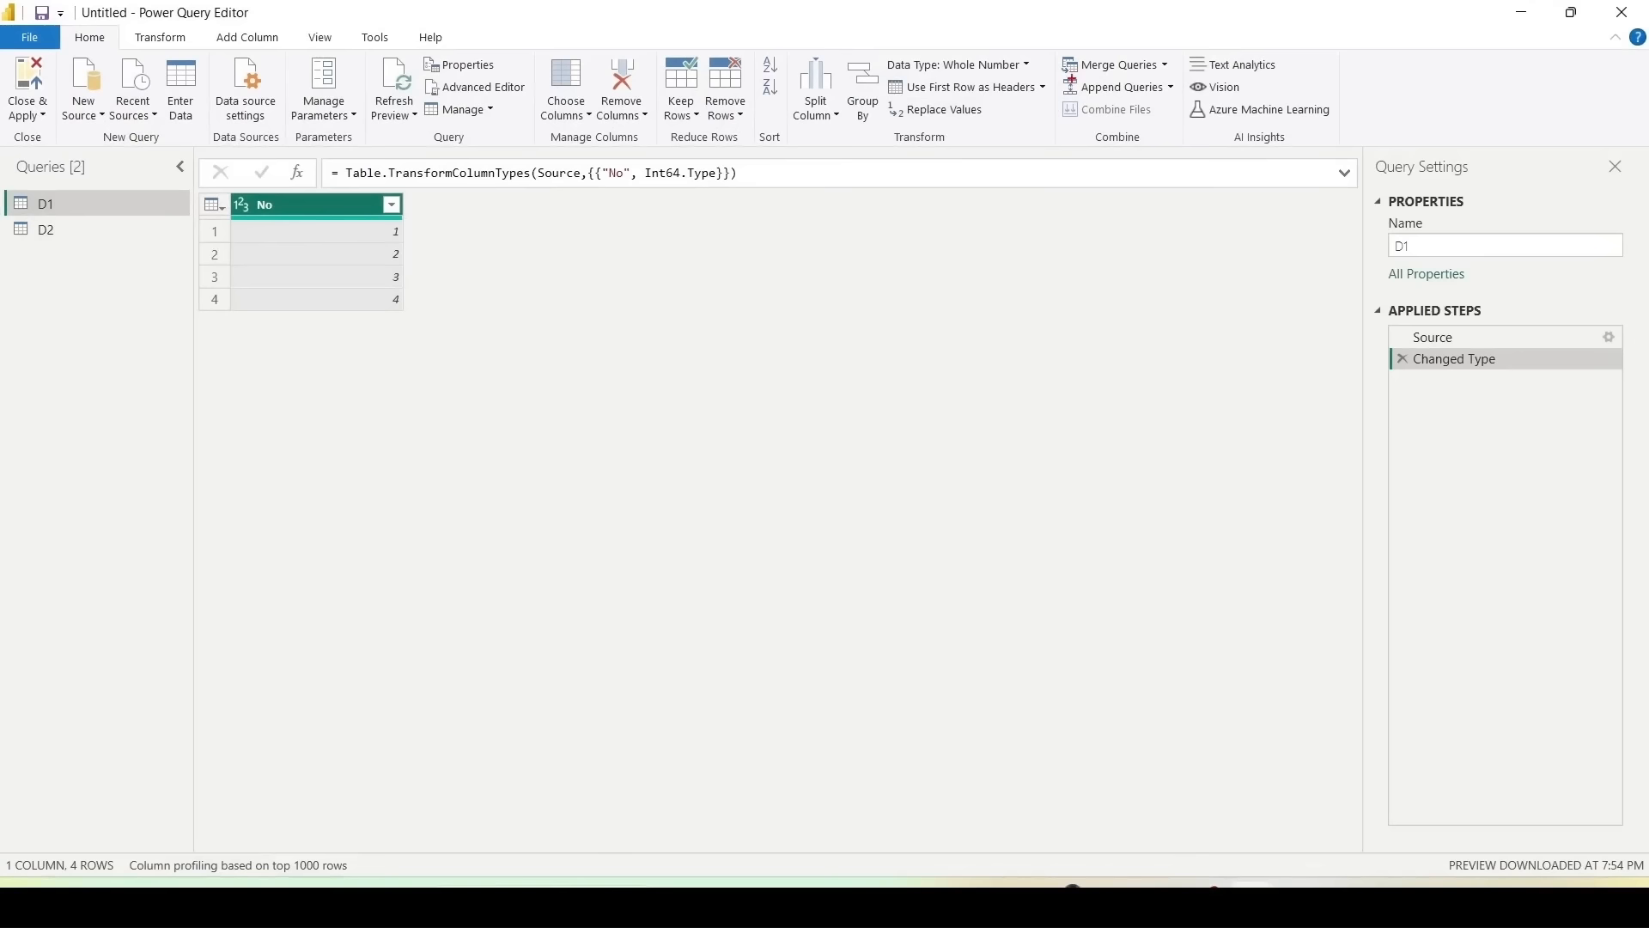
{"action": "left_click", "coordinate": [1170, 78]}
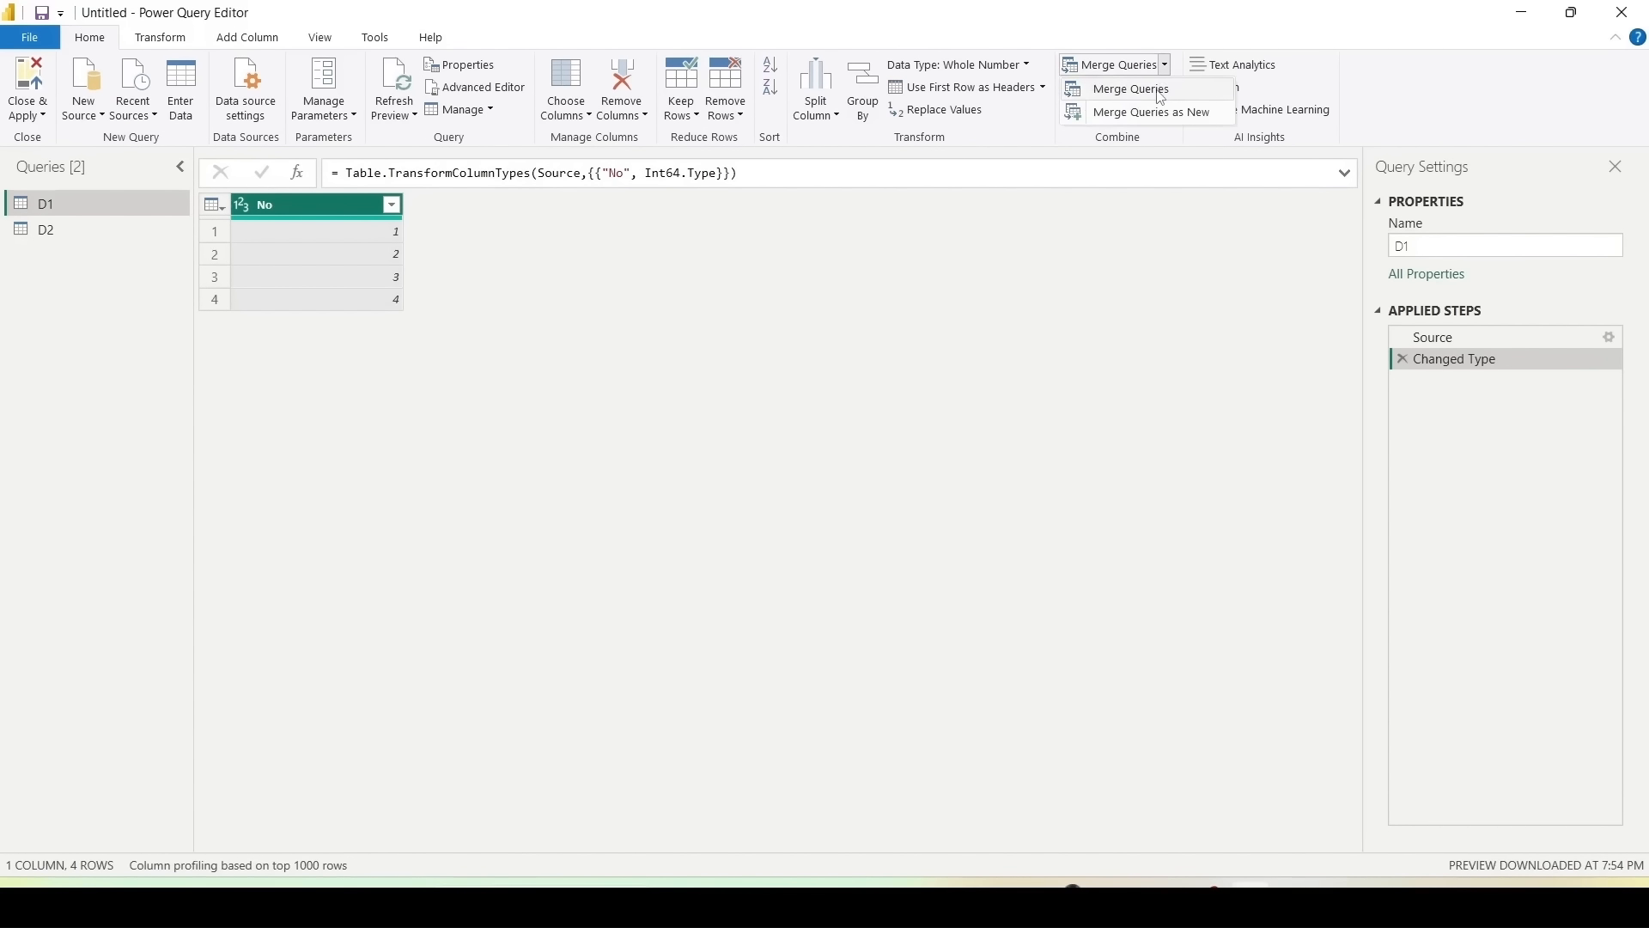
{"action": "left_click", "coordinate": [1134, 114]}
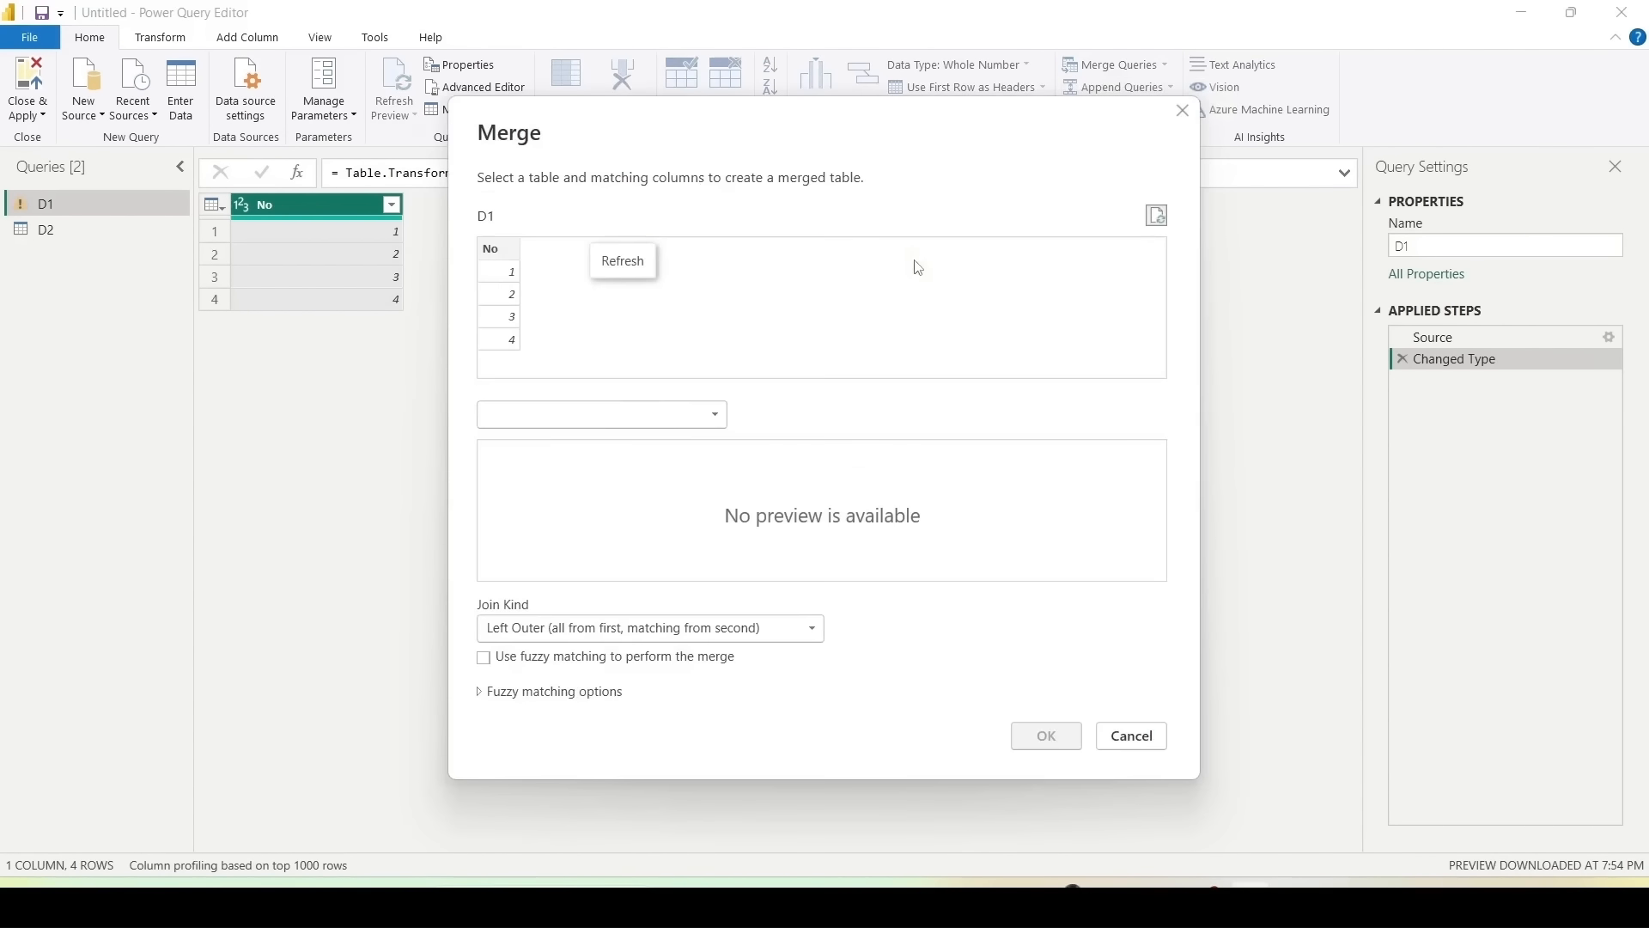
{"action": "left_click", "coordinate": [642, 415]}
{"action": "left_click", "coordinate": [570, 462]}
{"action": "left_click", "coordinate": [596, 632]}
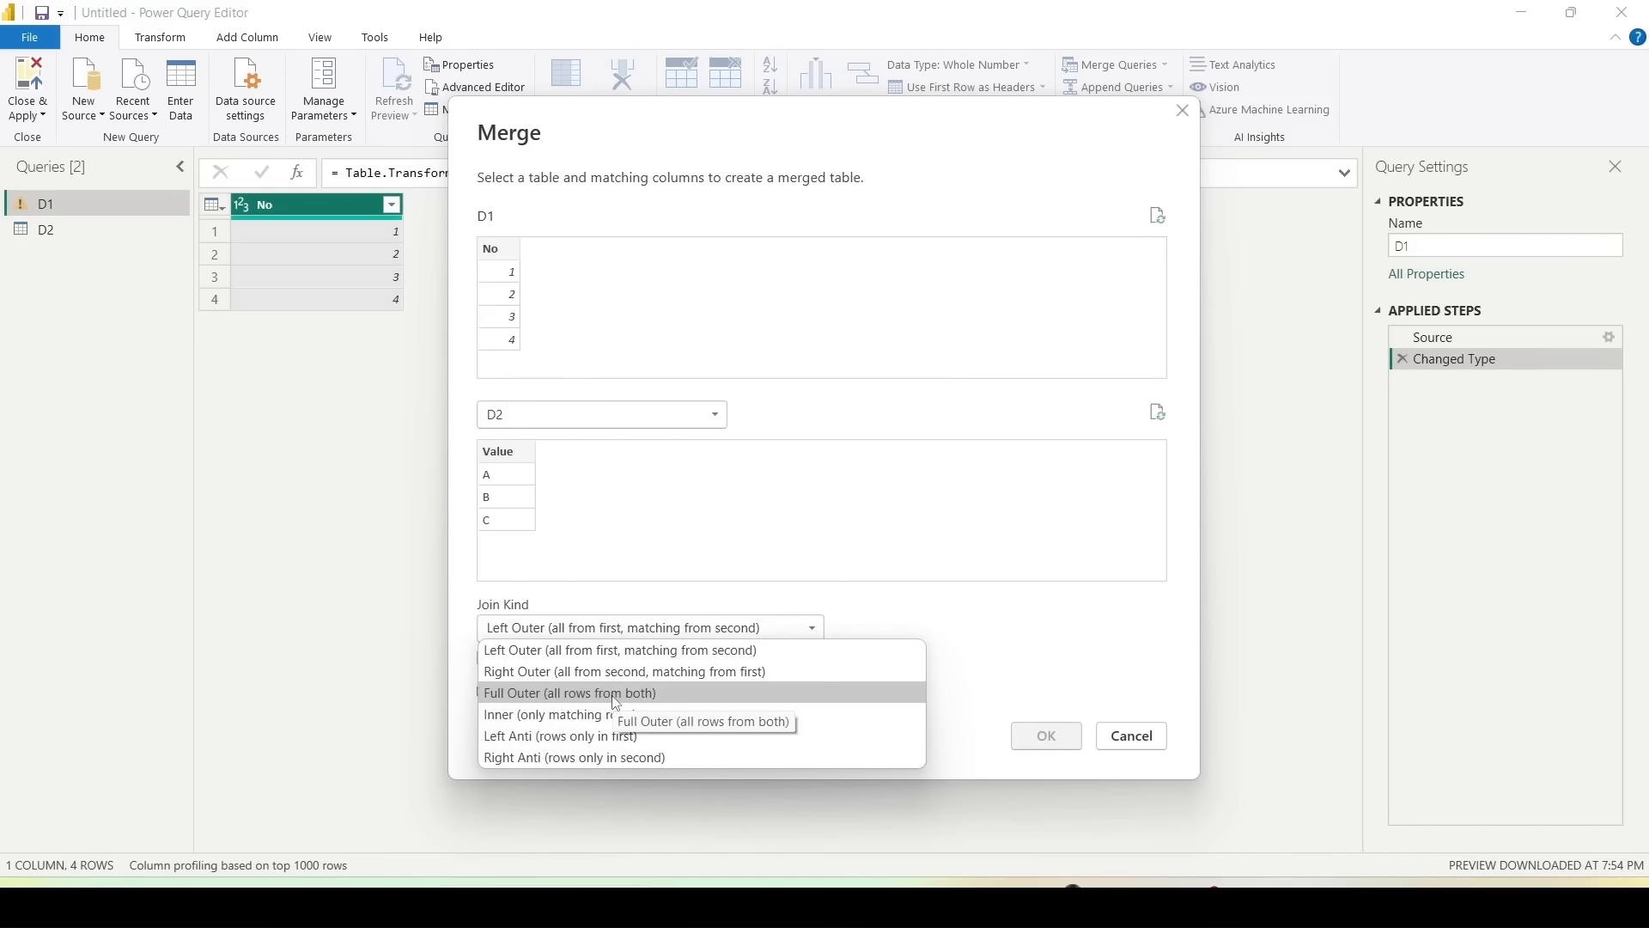
{"action": "left_click", "coordinate": [1130, 739]}
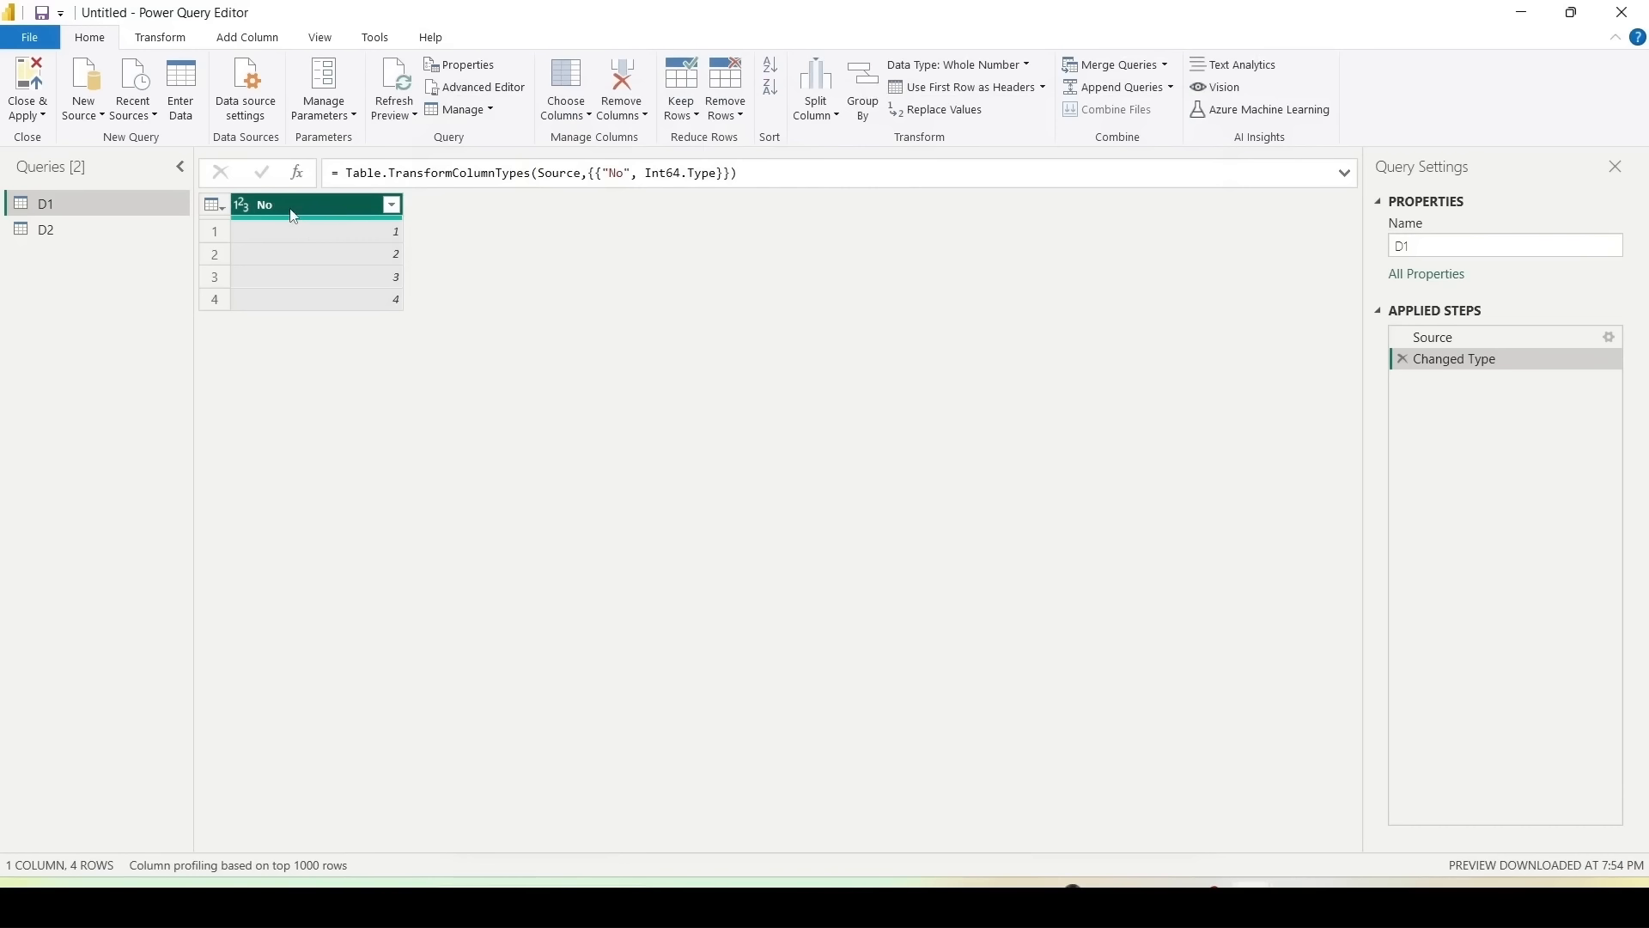
Step: Add a custom column named Tab2 to the D1 query with the formula = D2
{"action": "left_click", "coordinate": [248, 38]}
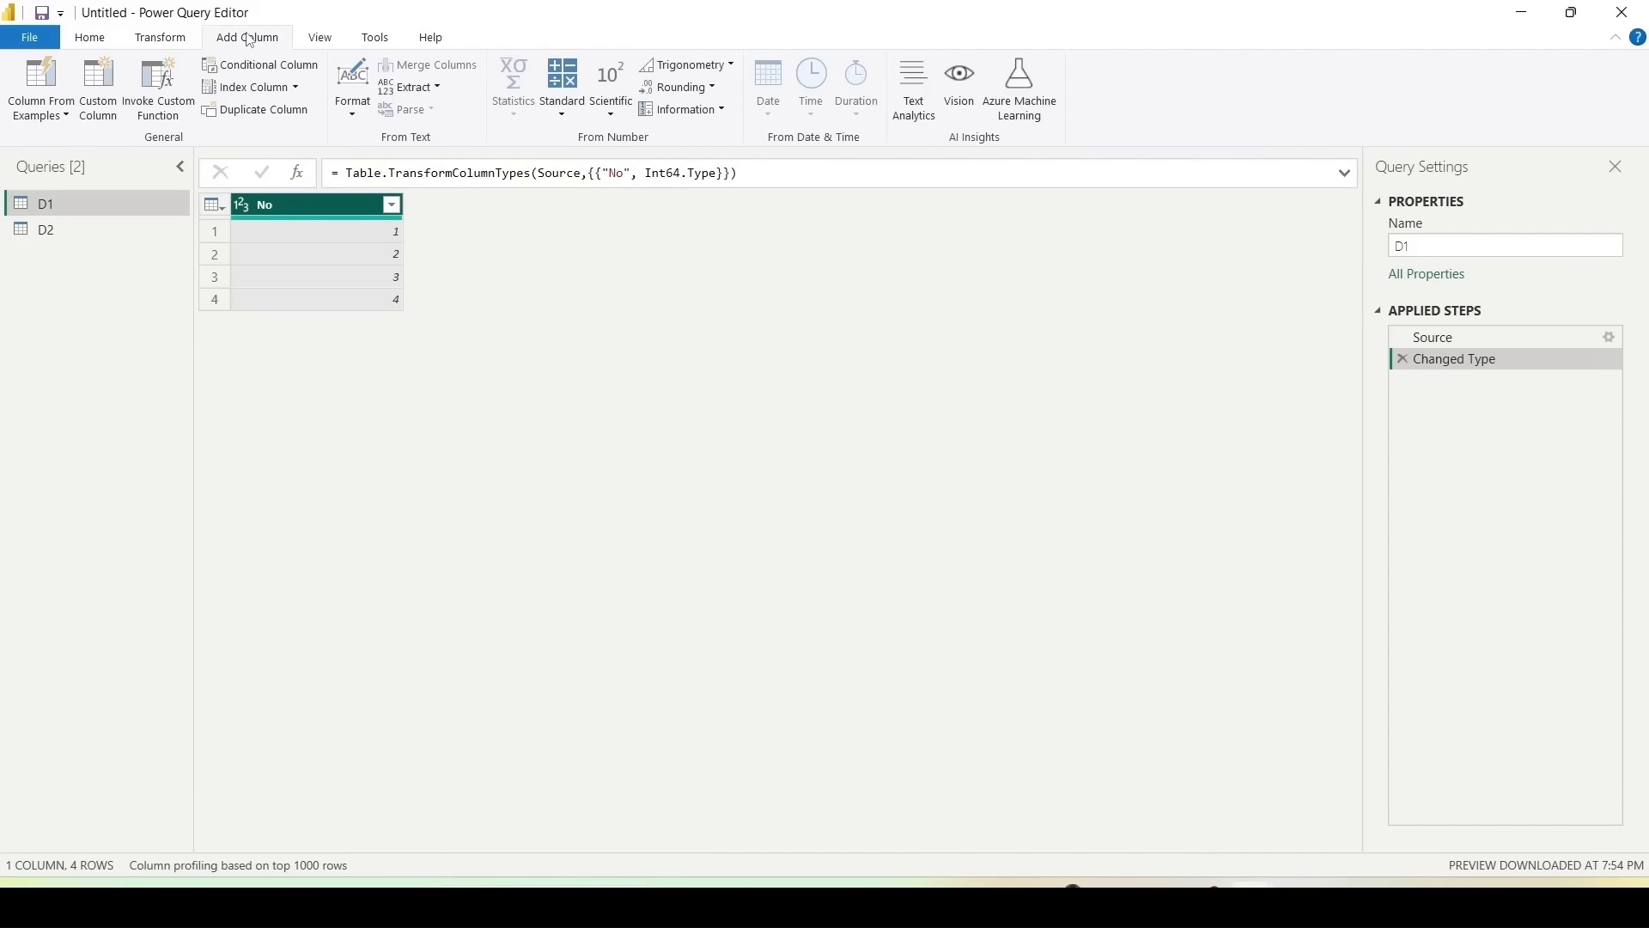
{"action": "left_click", "coordinate": [99, 90]}
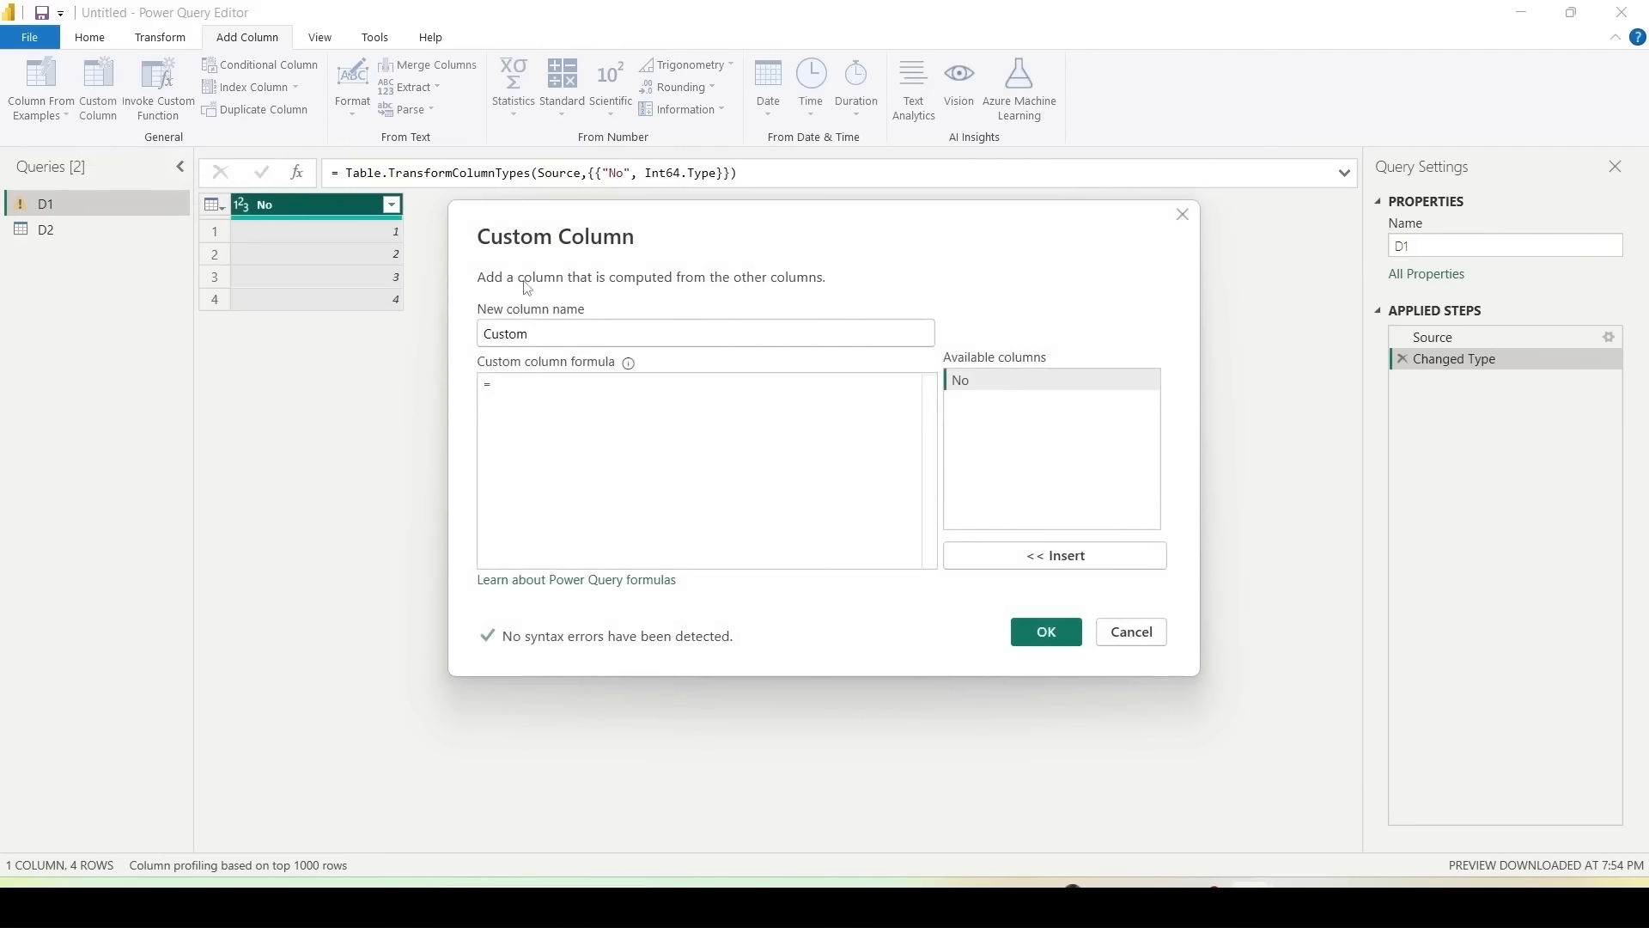
{"action": "type", "text": "Tab2"}
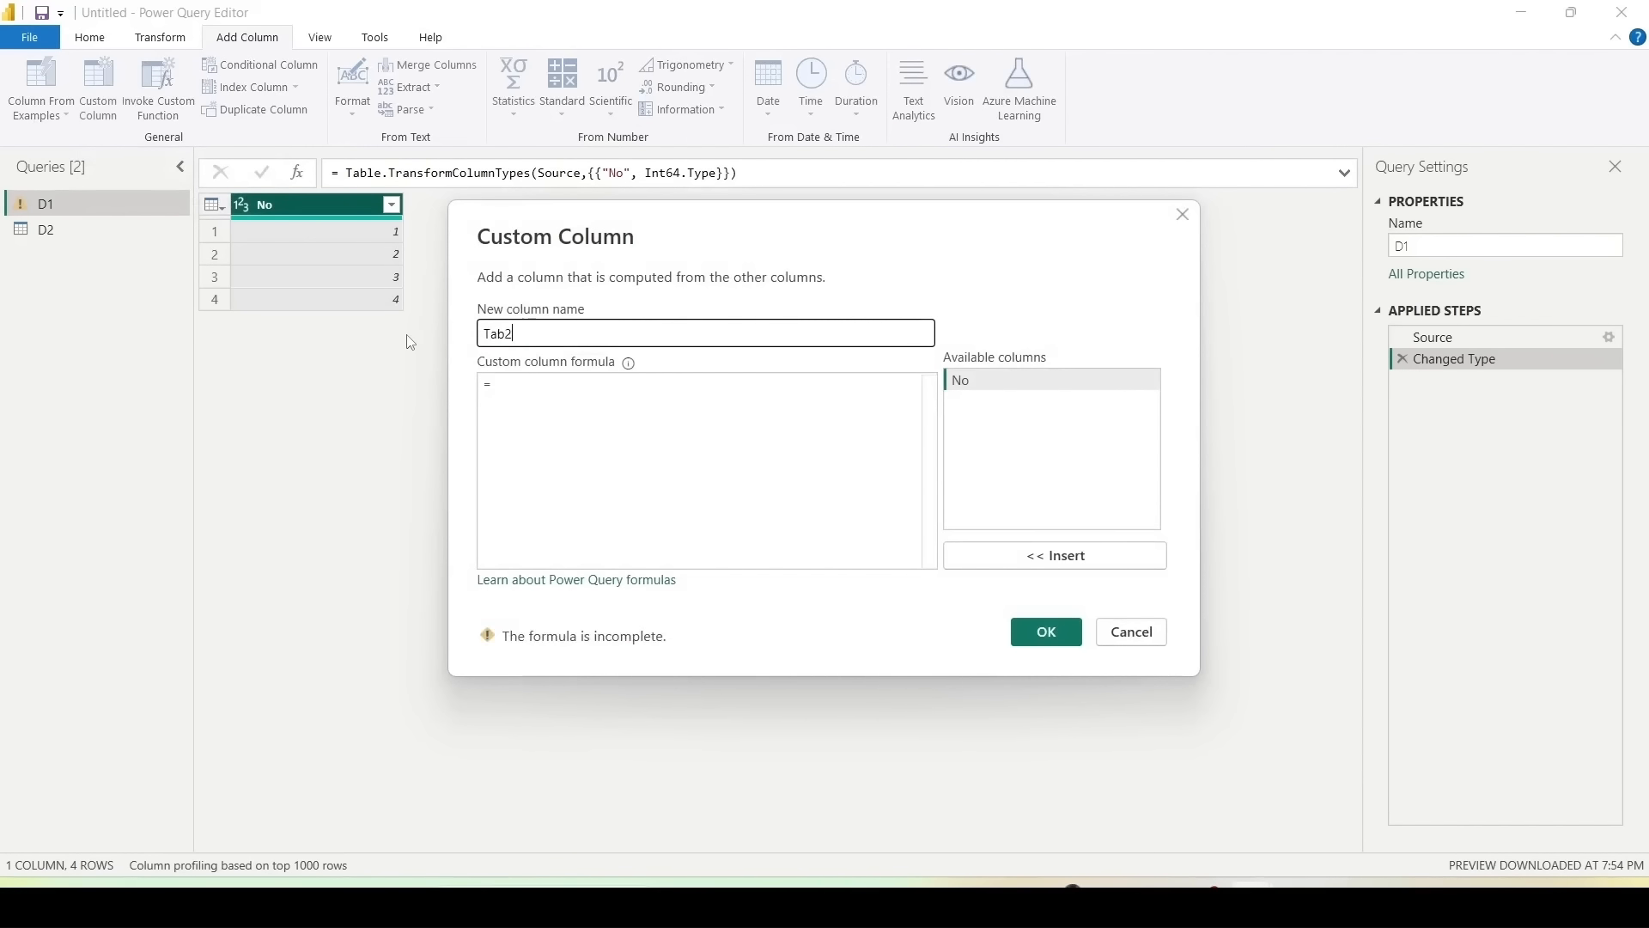
{"action": "left_click", "coordinate": [553, 392]}
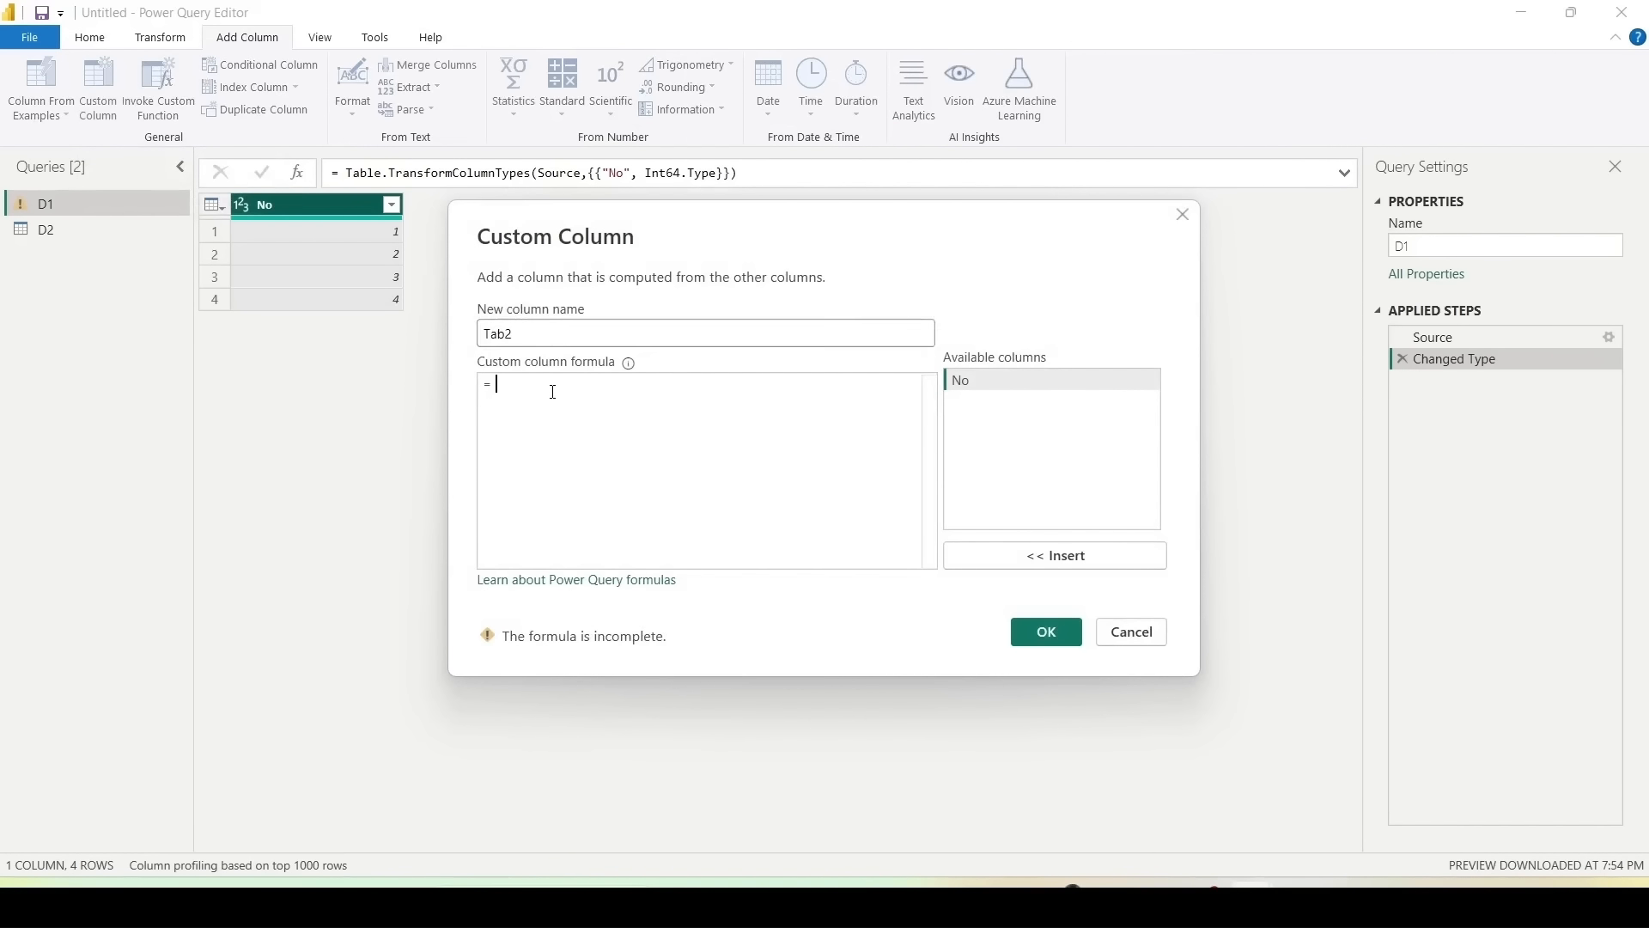
{"action": "type", "text": "D2"}
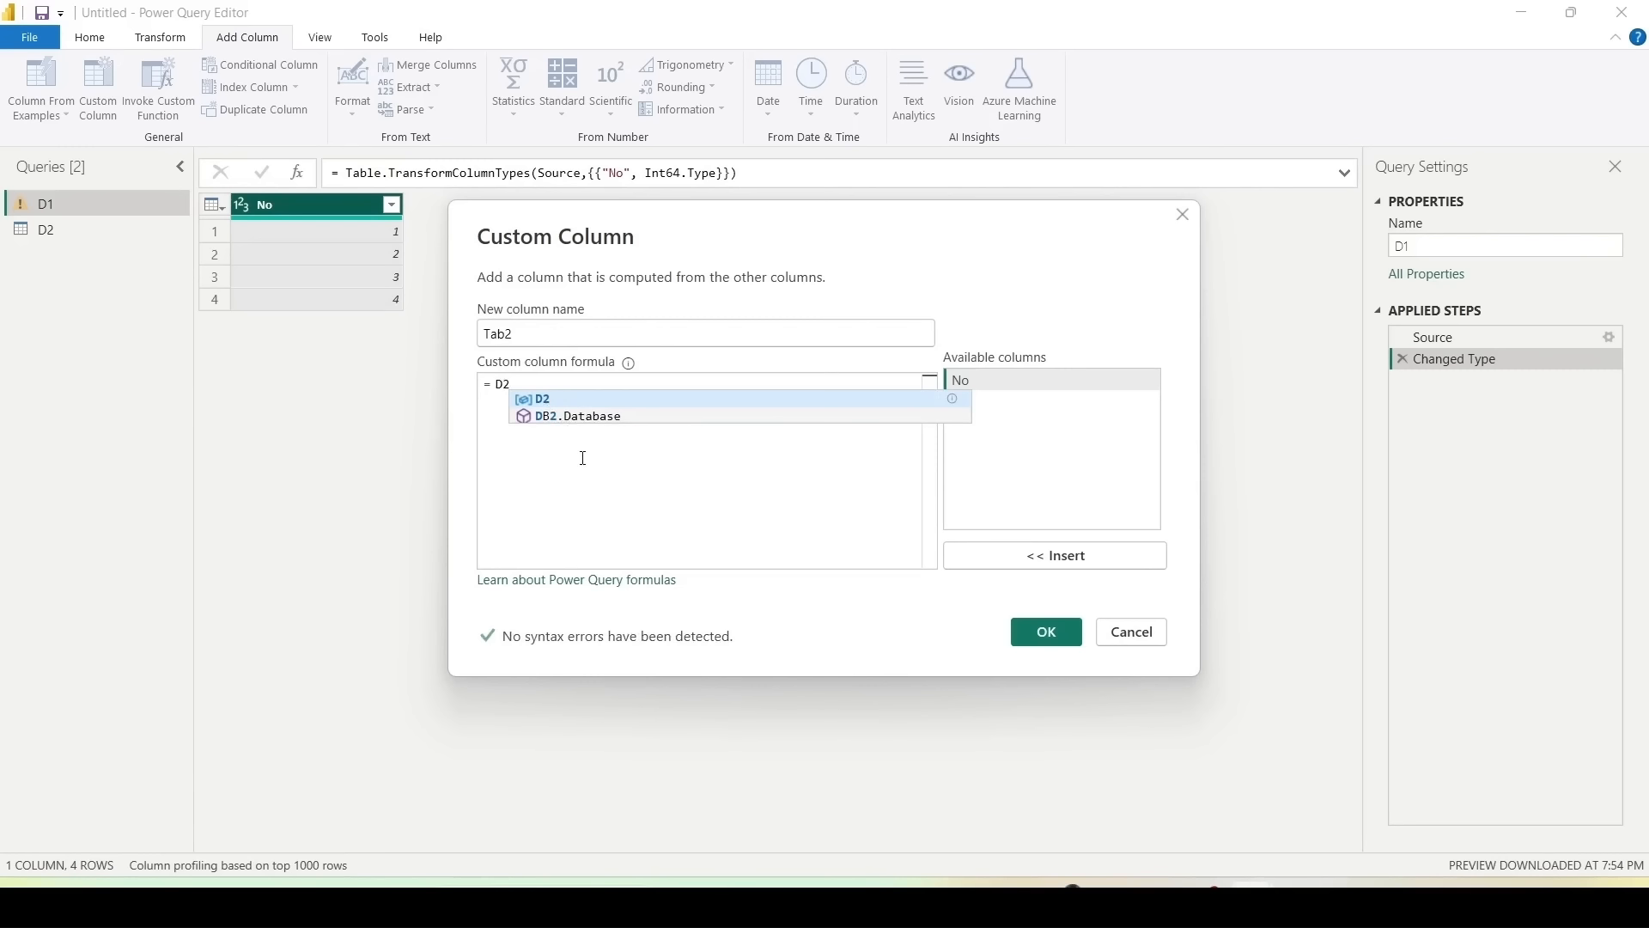
{"action": "left_click", "coordinate": [544, 405]}
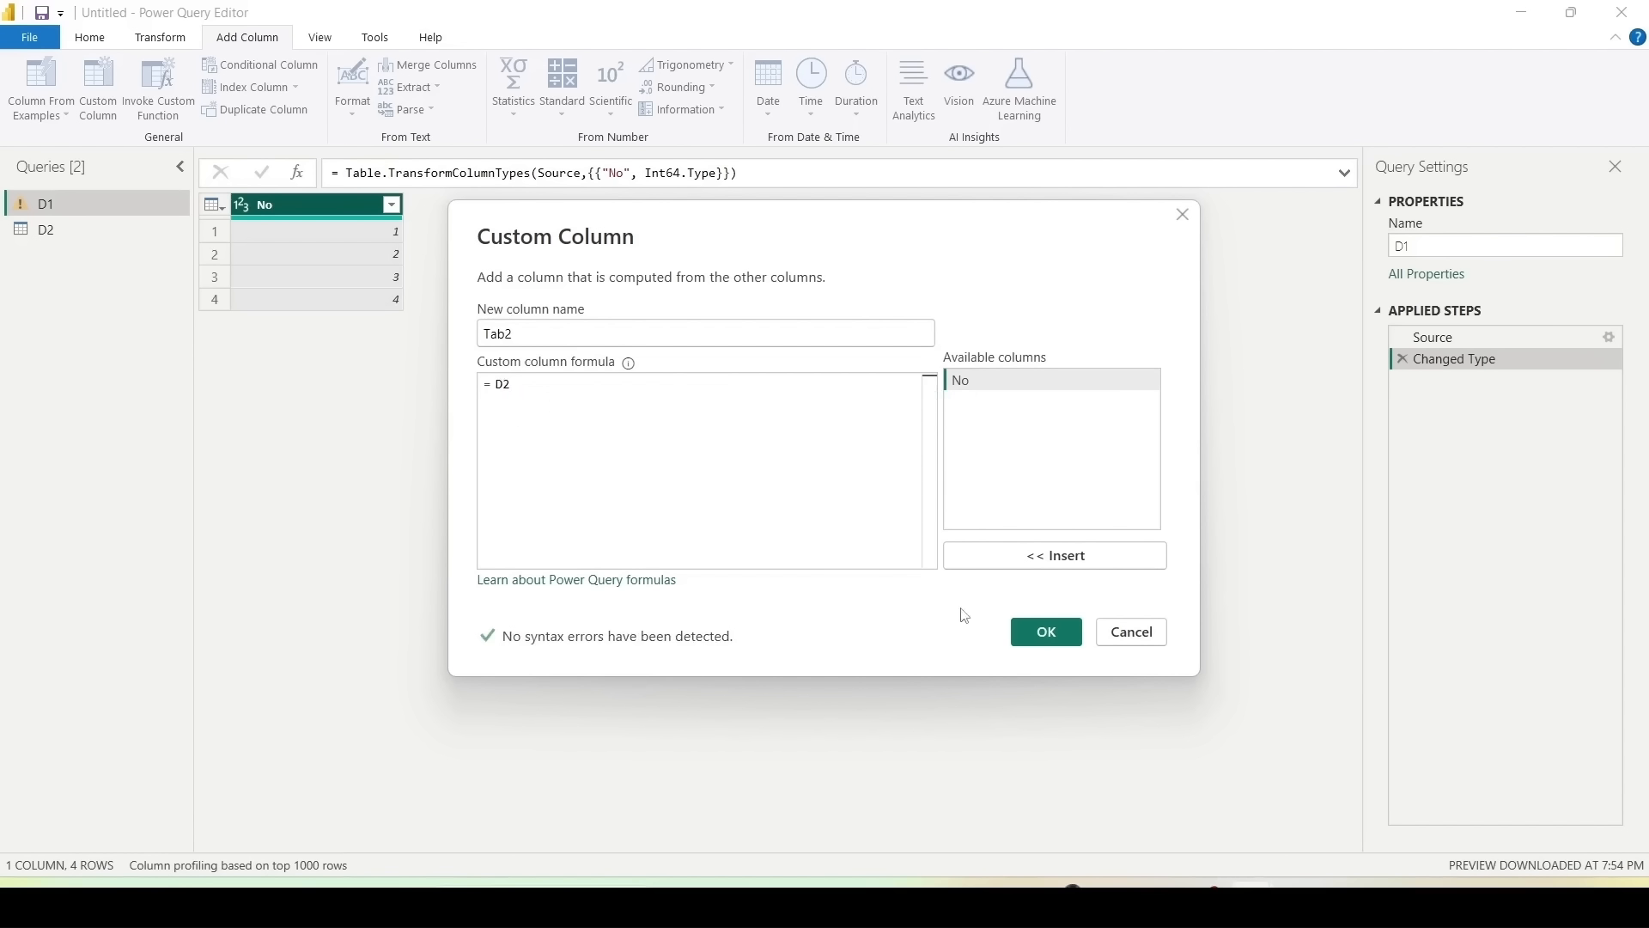
{"action": "left_click", "coordinate": [1044, 636]}
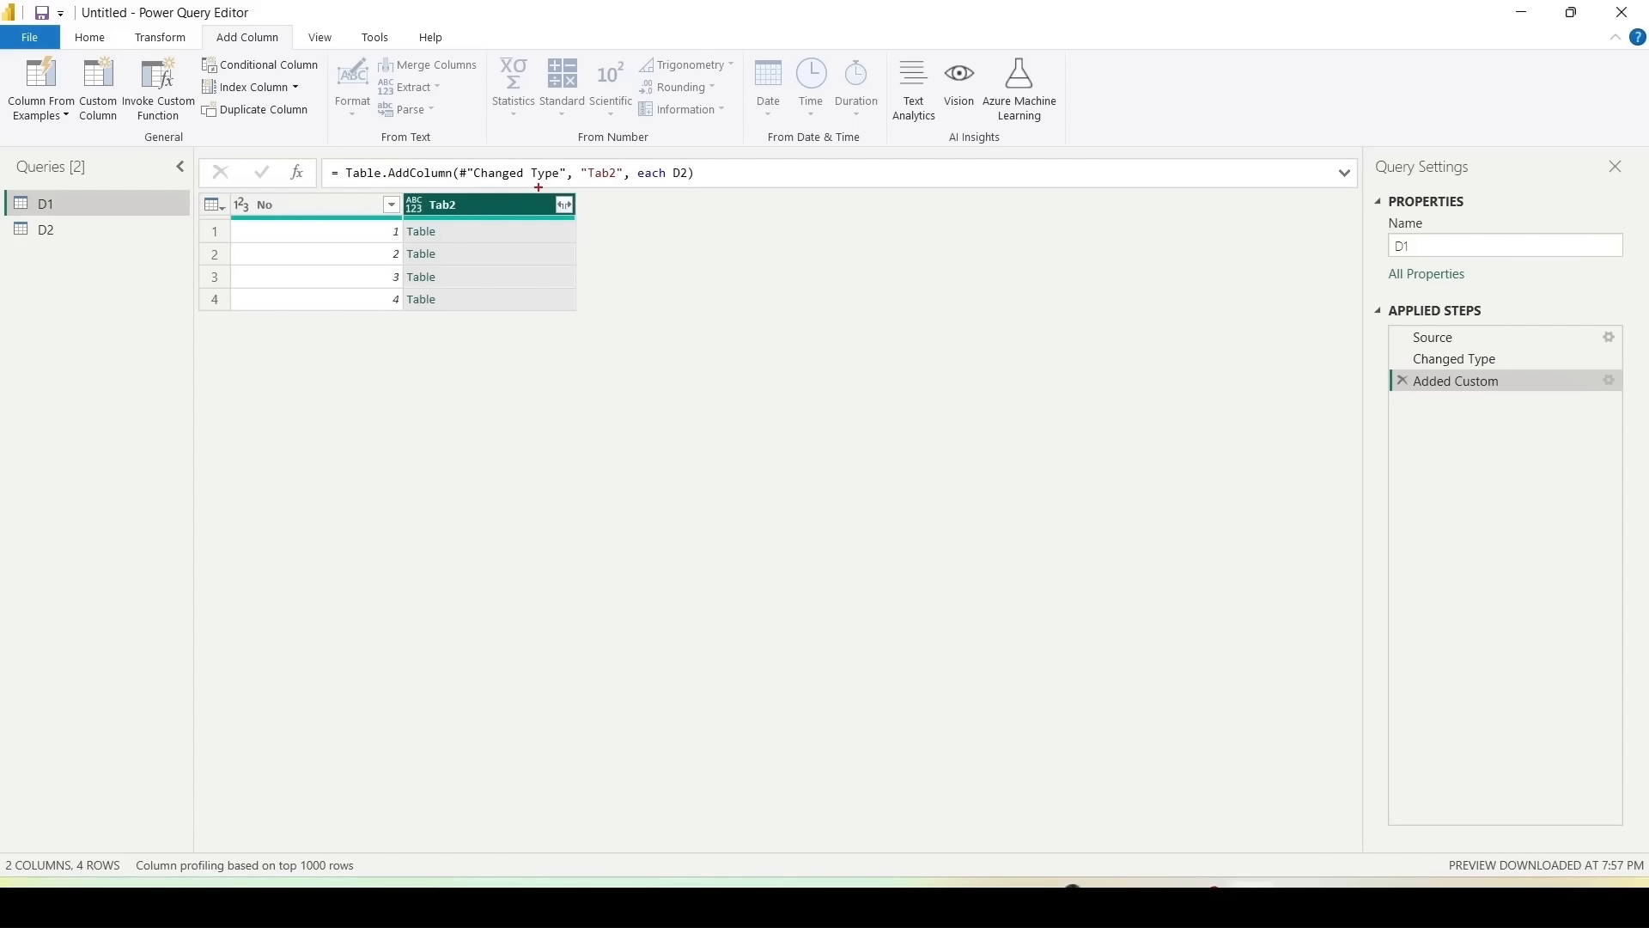
Step: Expand the Tab2 column of the D1 query to its Value column, without using the original column name as prefix
{"action": "left_click_drag", "start_coordinate": [540, 188], "coordinate": [600, 228]}
{"action": "key", "text": "Escape"}
{"action": "left_click", "coordinate": [566, 210]}
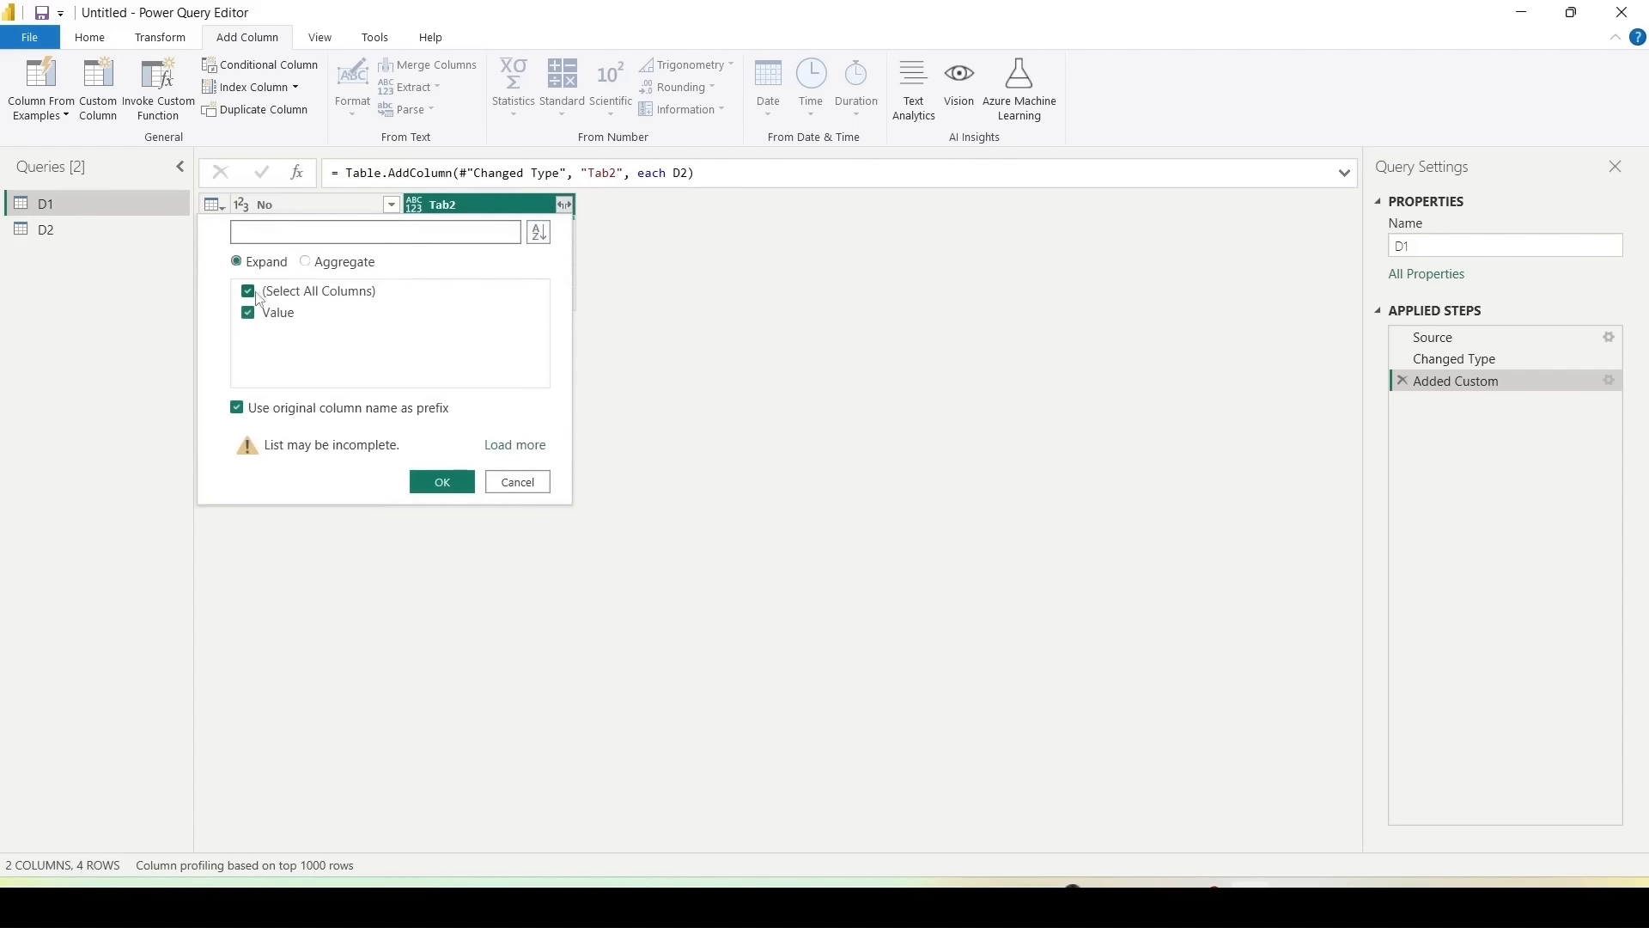
{"action": "left_click", "coordinate": [258, 295]}
{"action": "left_click", "coordinate": [248, 314]}
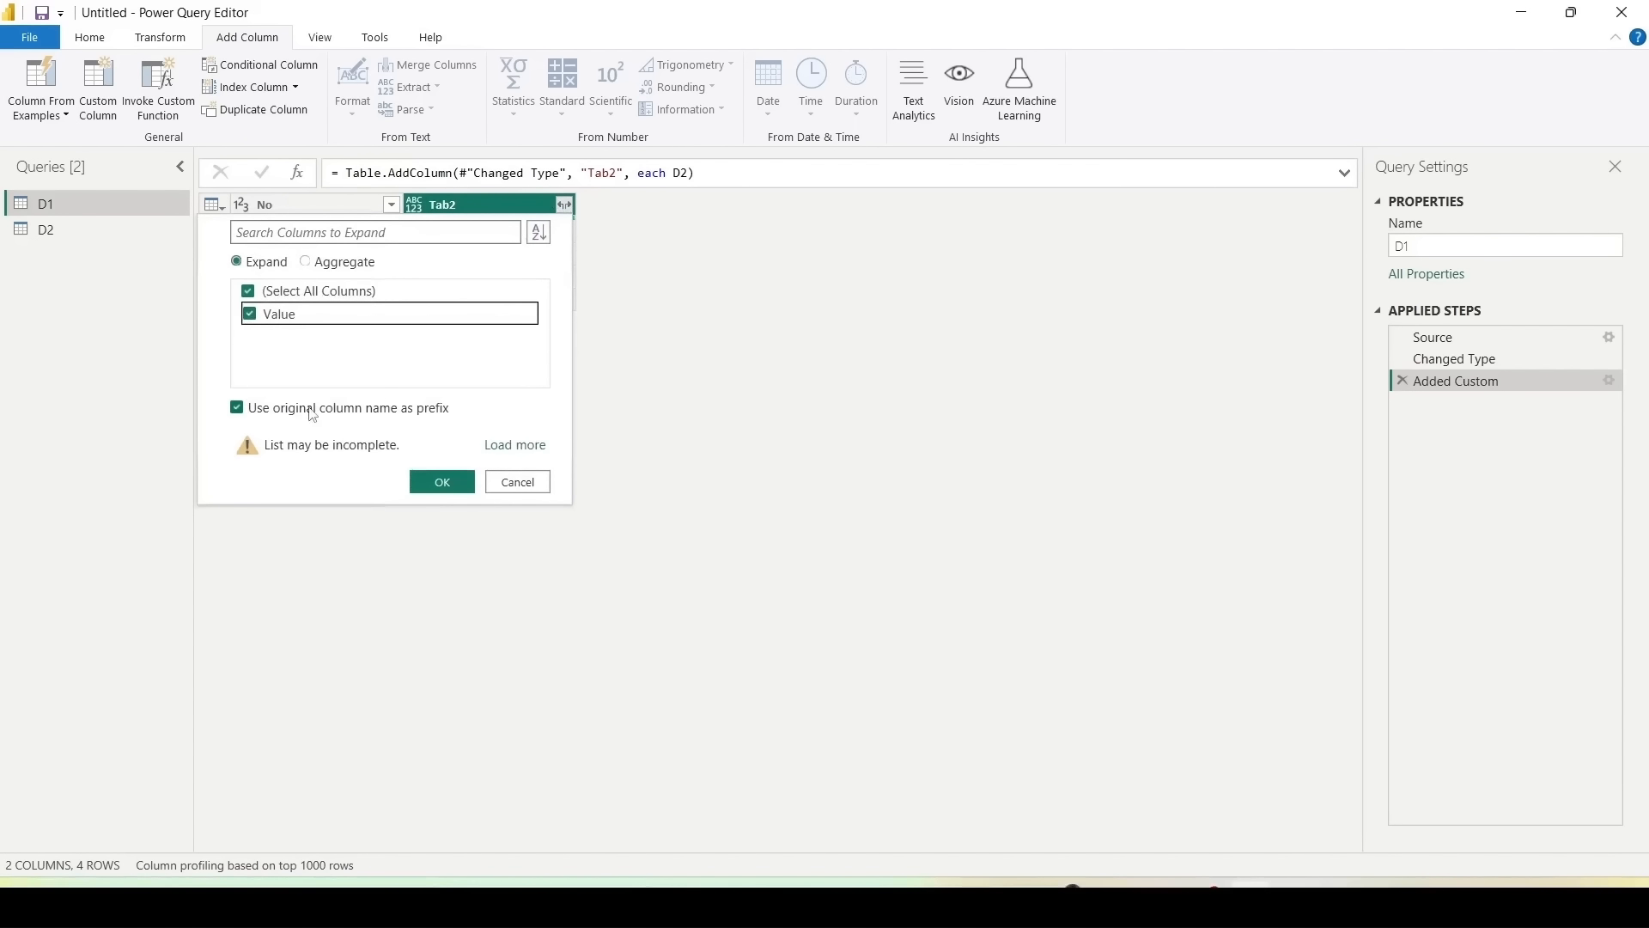
{"action": "left_click", "coordinate": [239, 409]}
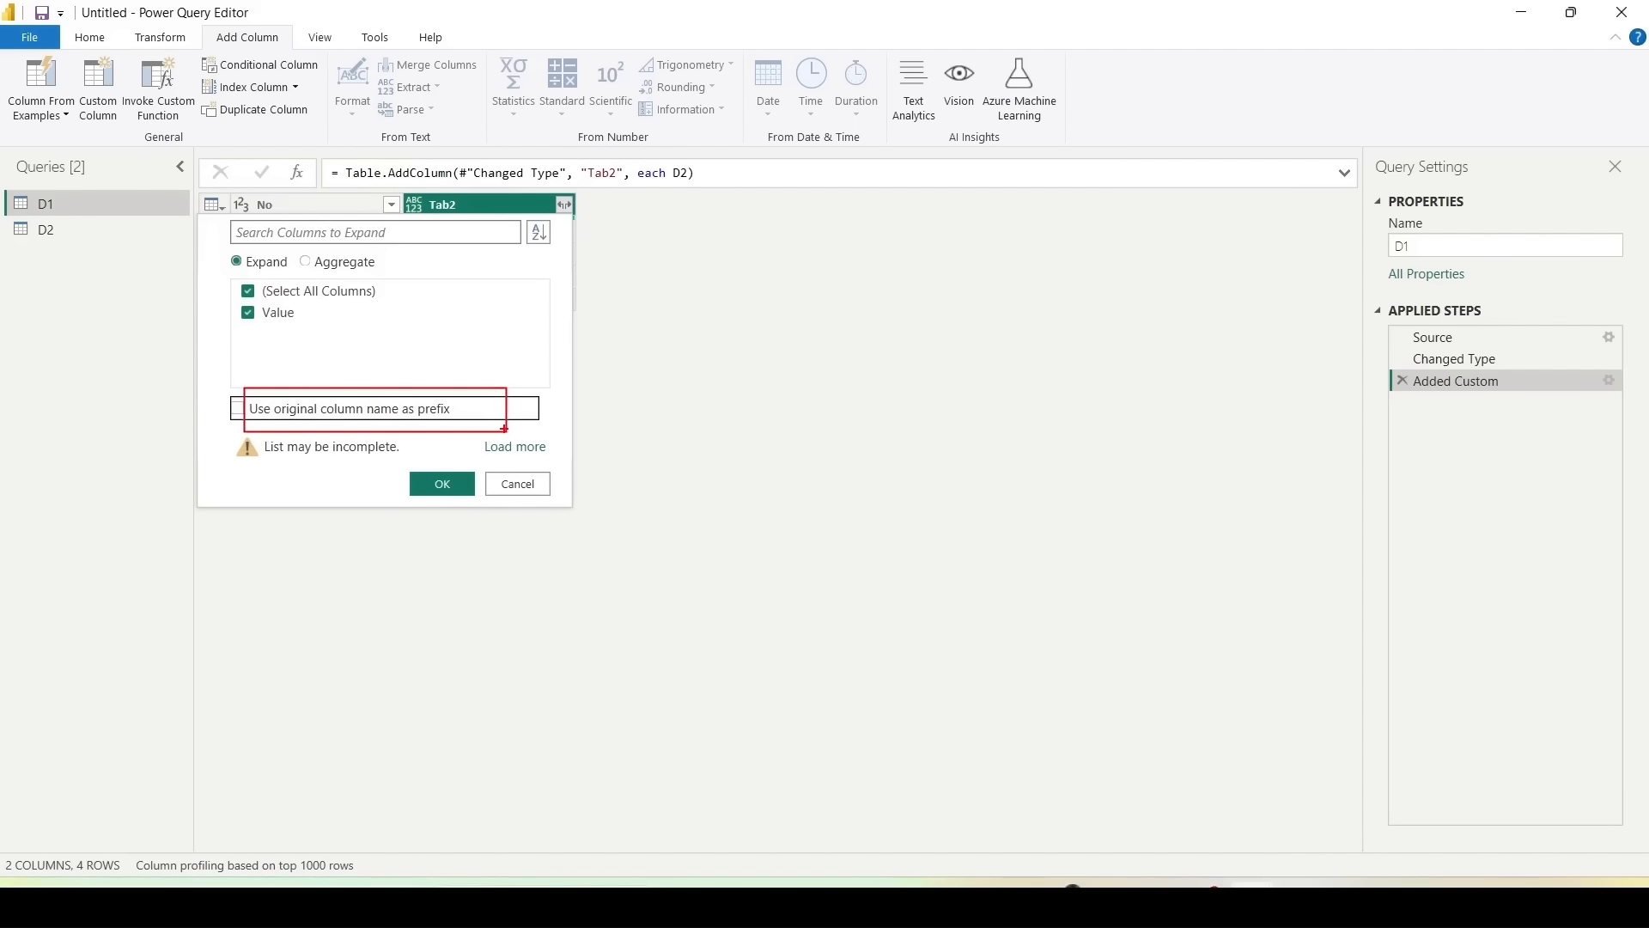
{"action": "left_click", "coordinate": [564, 204]}
{"action": "left_click", "coordinate": [249, 291]}
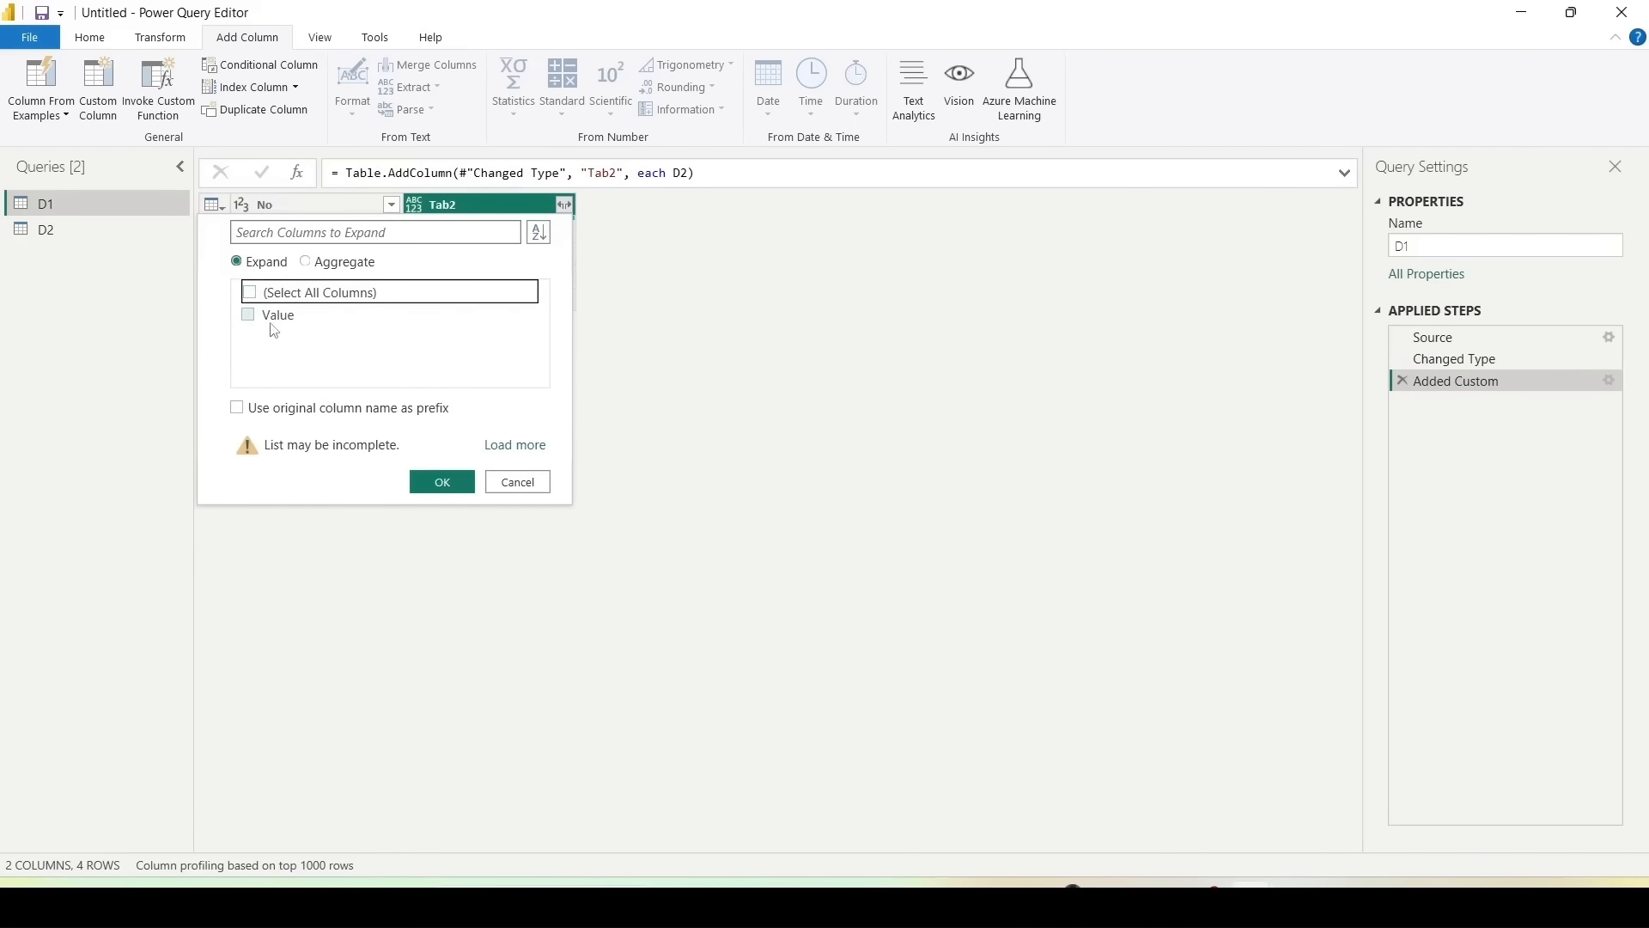
{"action": "left_click", "coordinate": [248, 314]}
{"action": "left_click", "coordinate": [456, 486]}
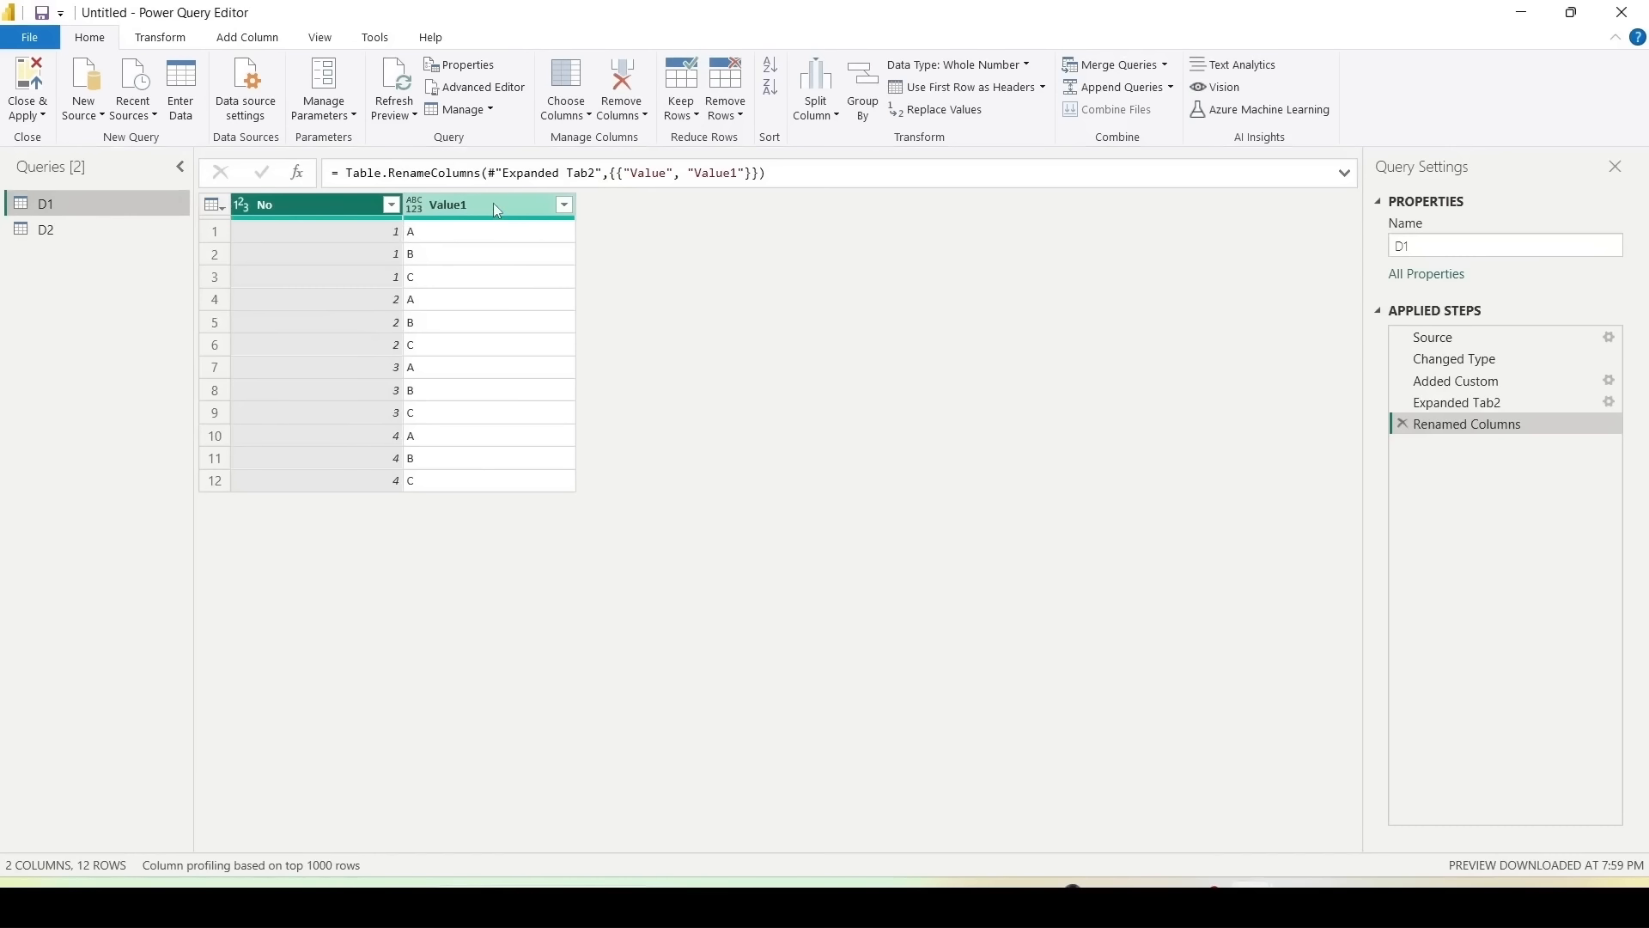
{"action": "left_click", "coordinate": [493, 202]}
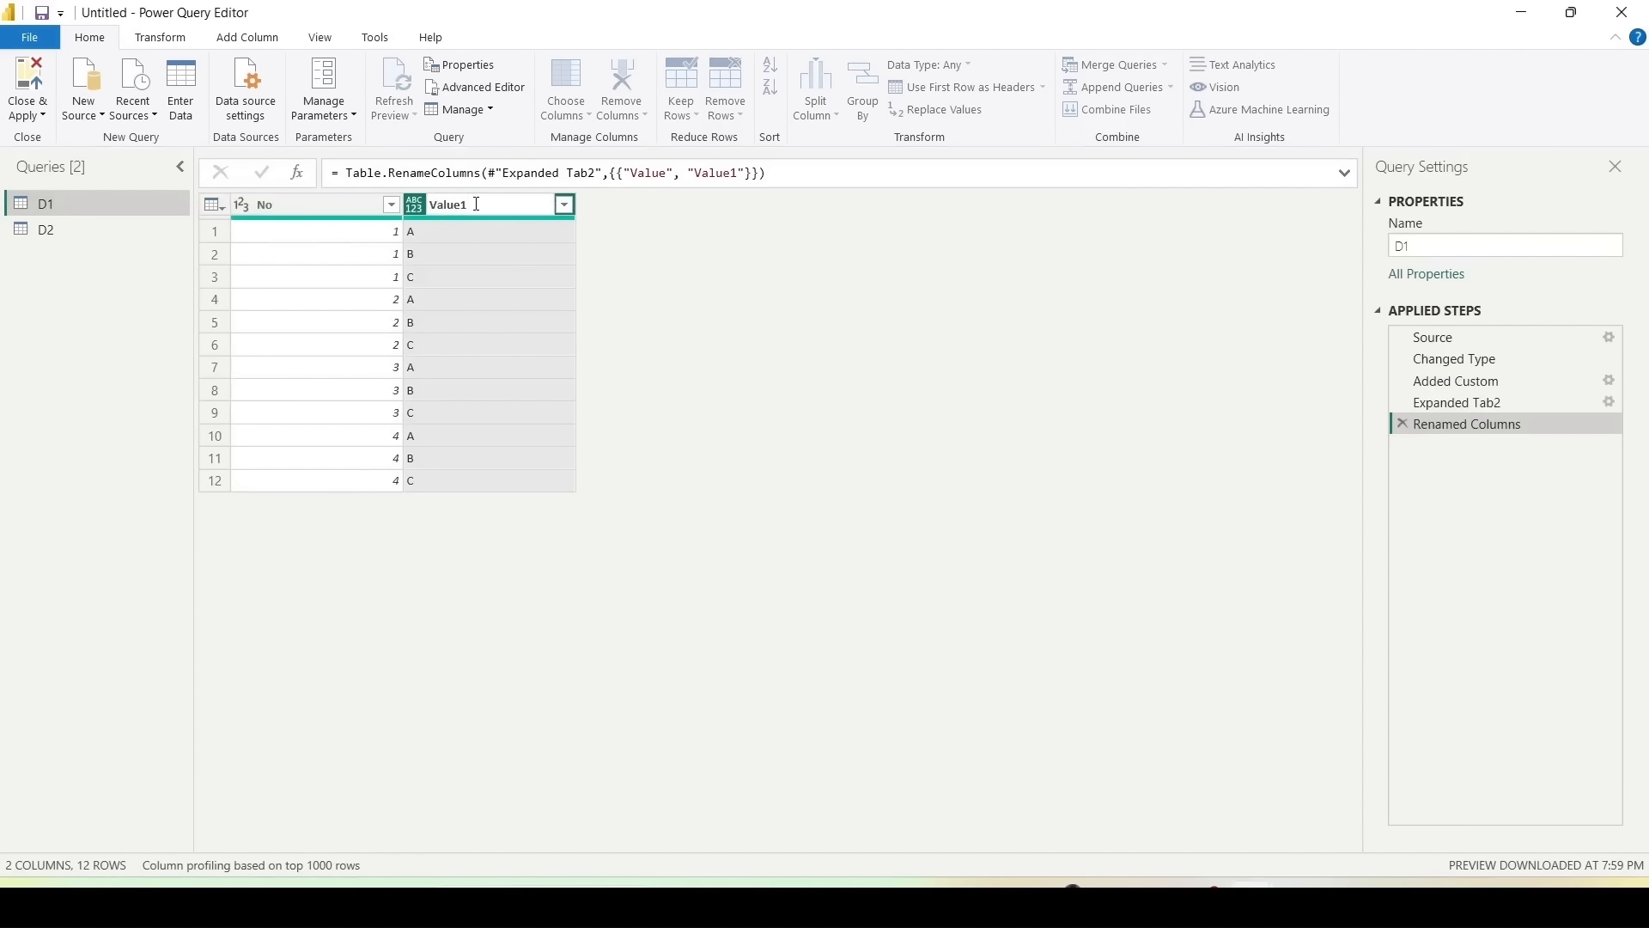
{"action": "left_click", "coordinate": [31, 115]}
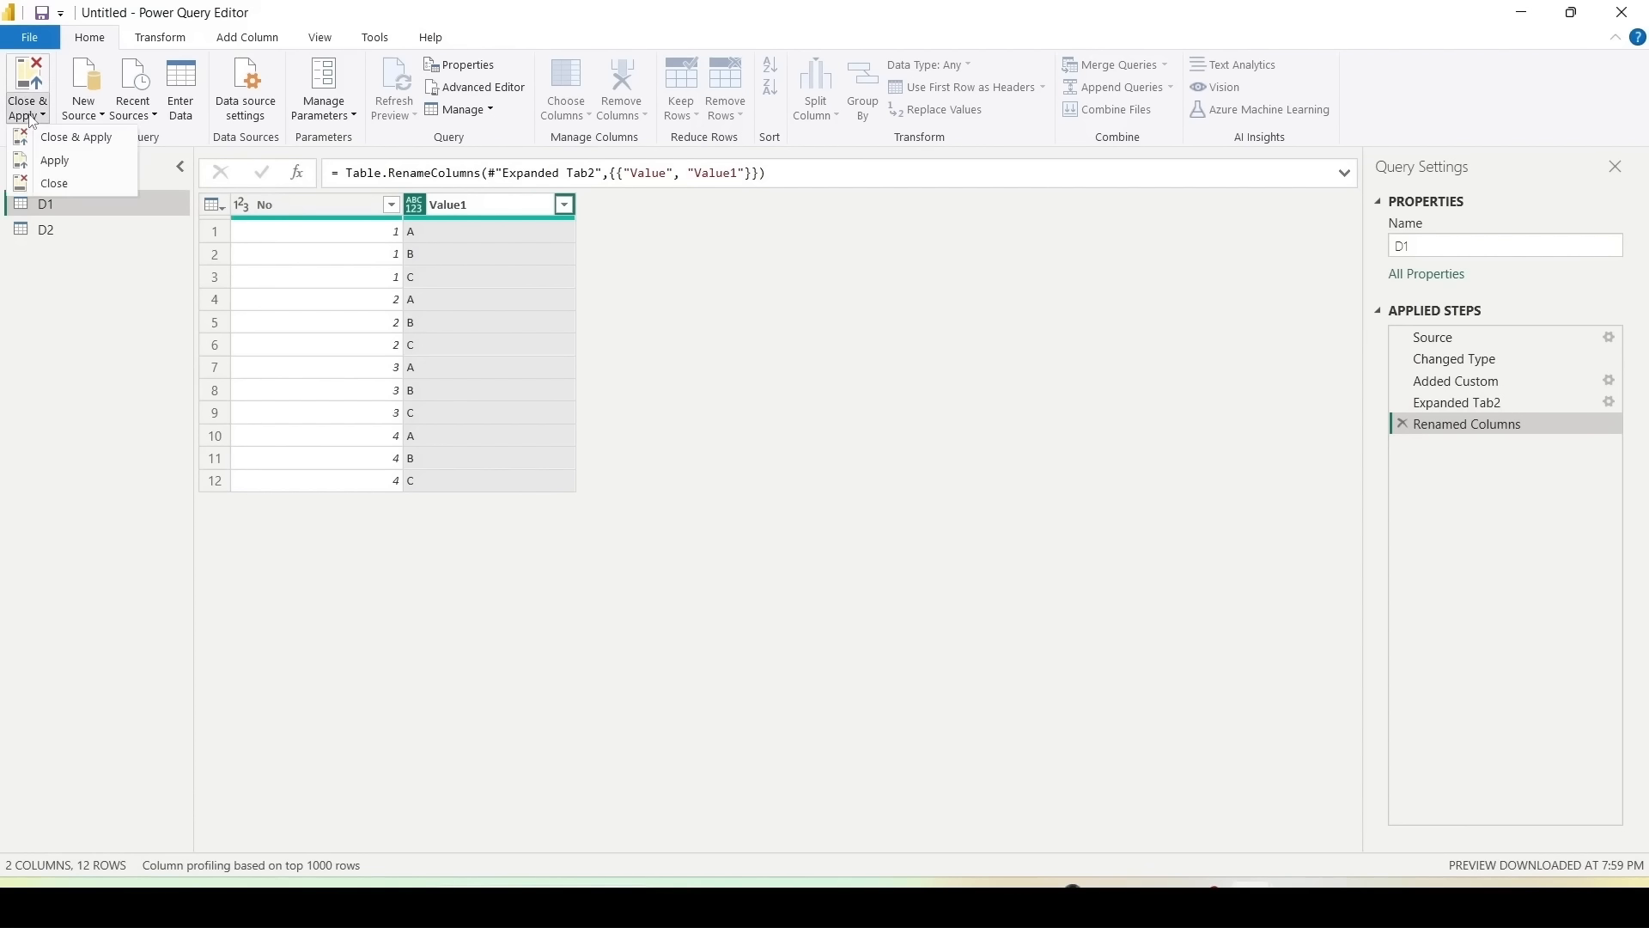
{"action": "left_click", "coordinate": [740, 280]}
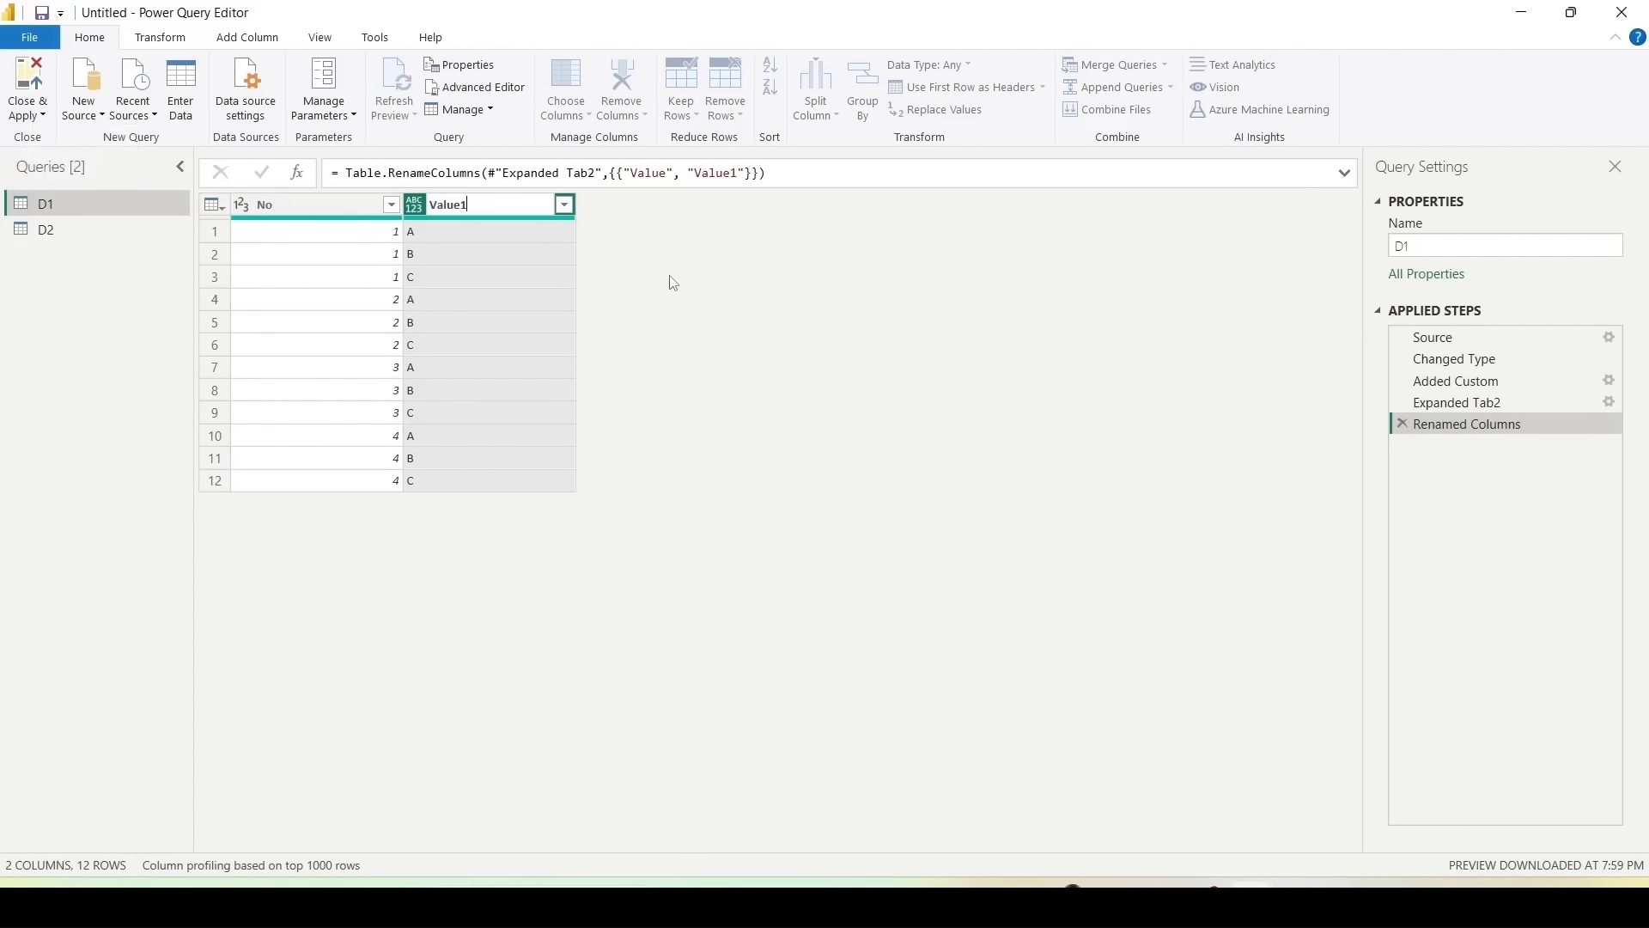
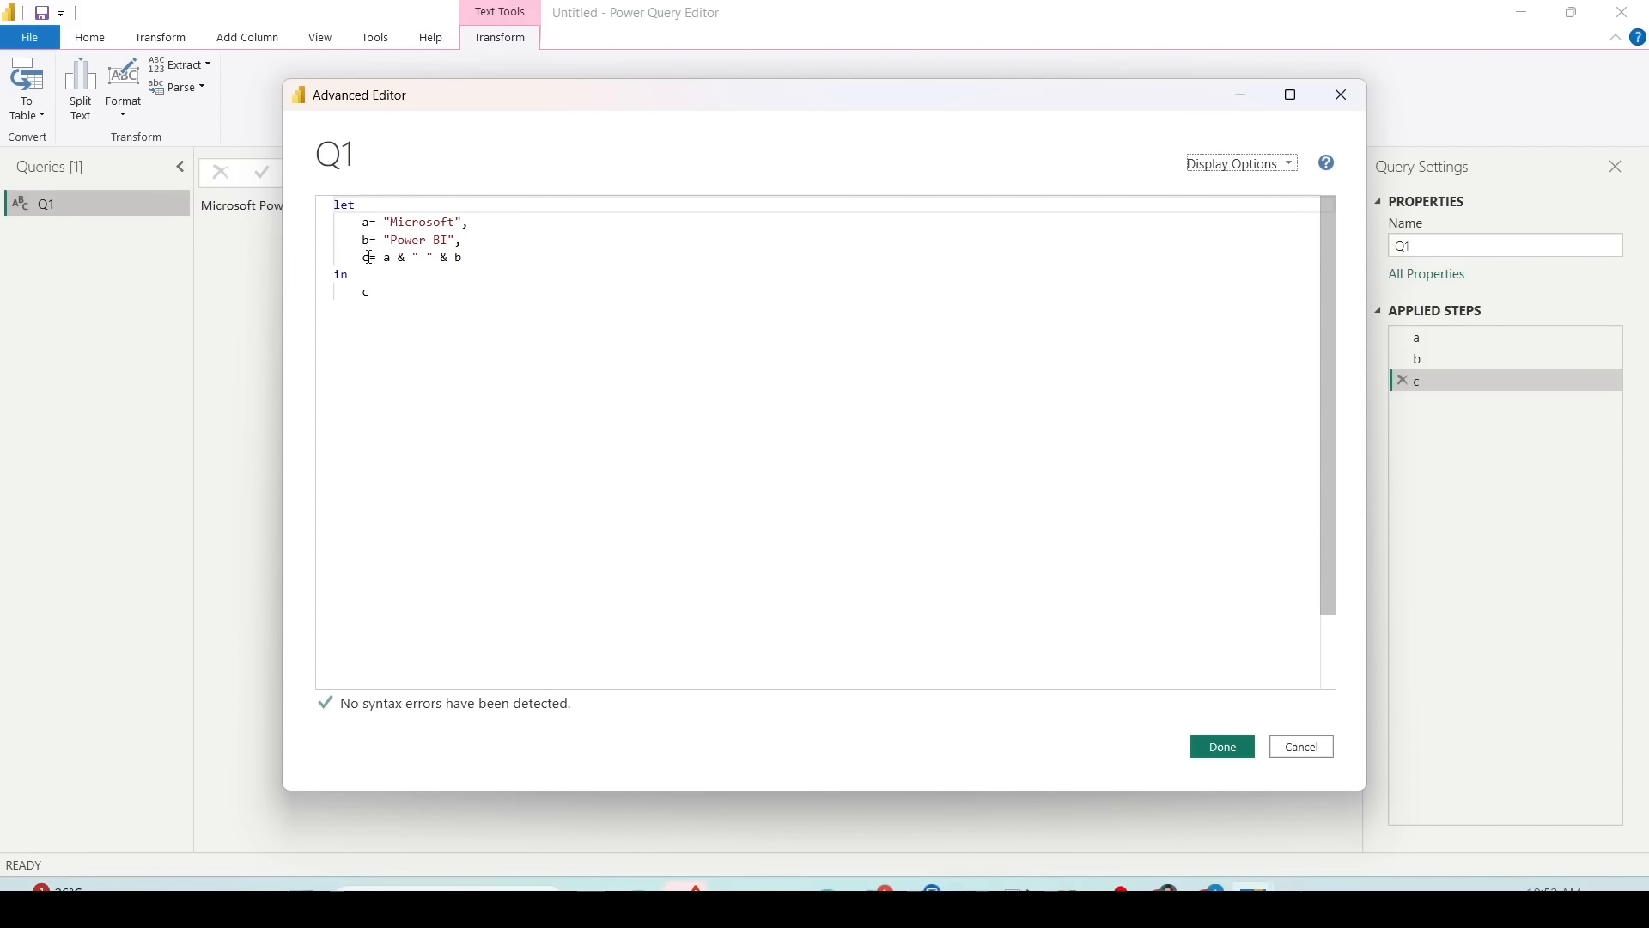
Step: Accept Q1's script in the Advanced Editor and add a new blank query
{"action": "left_click", "coordinate": [1237, 745]}
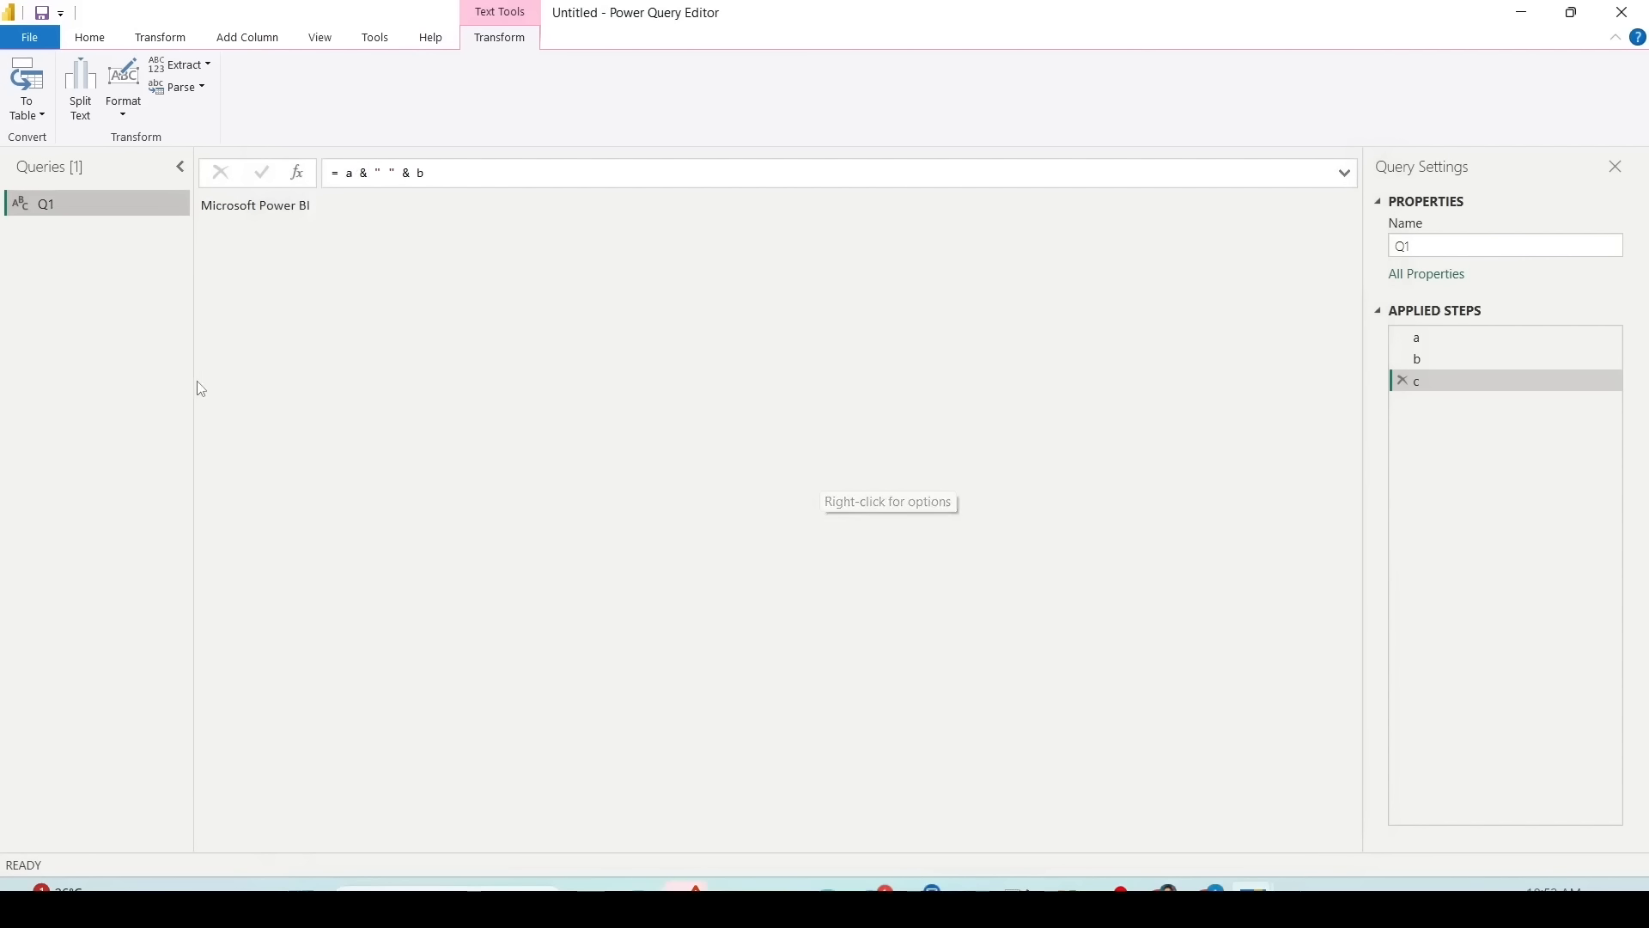
{"action": "left_click", "coordinate": [1016, 896]}
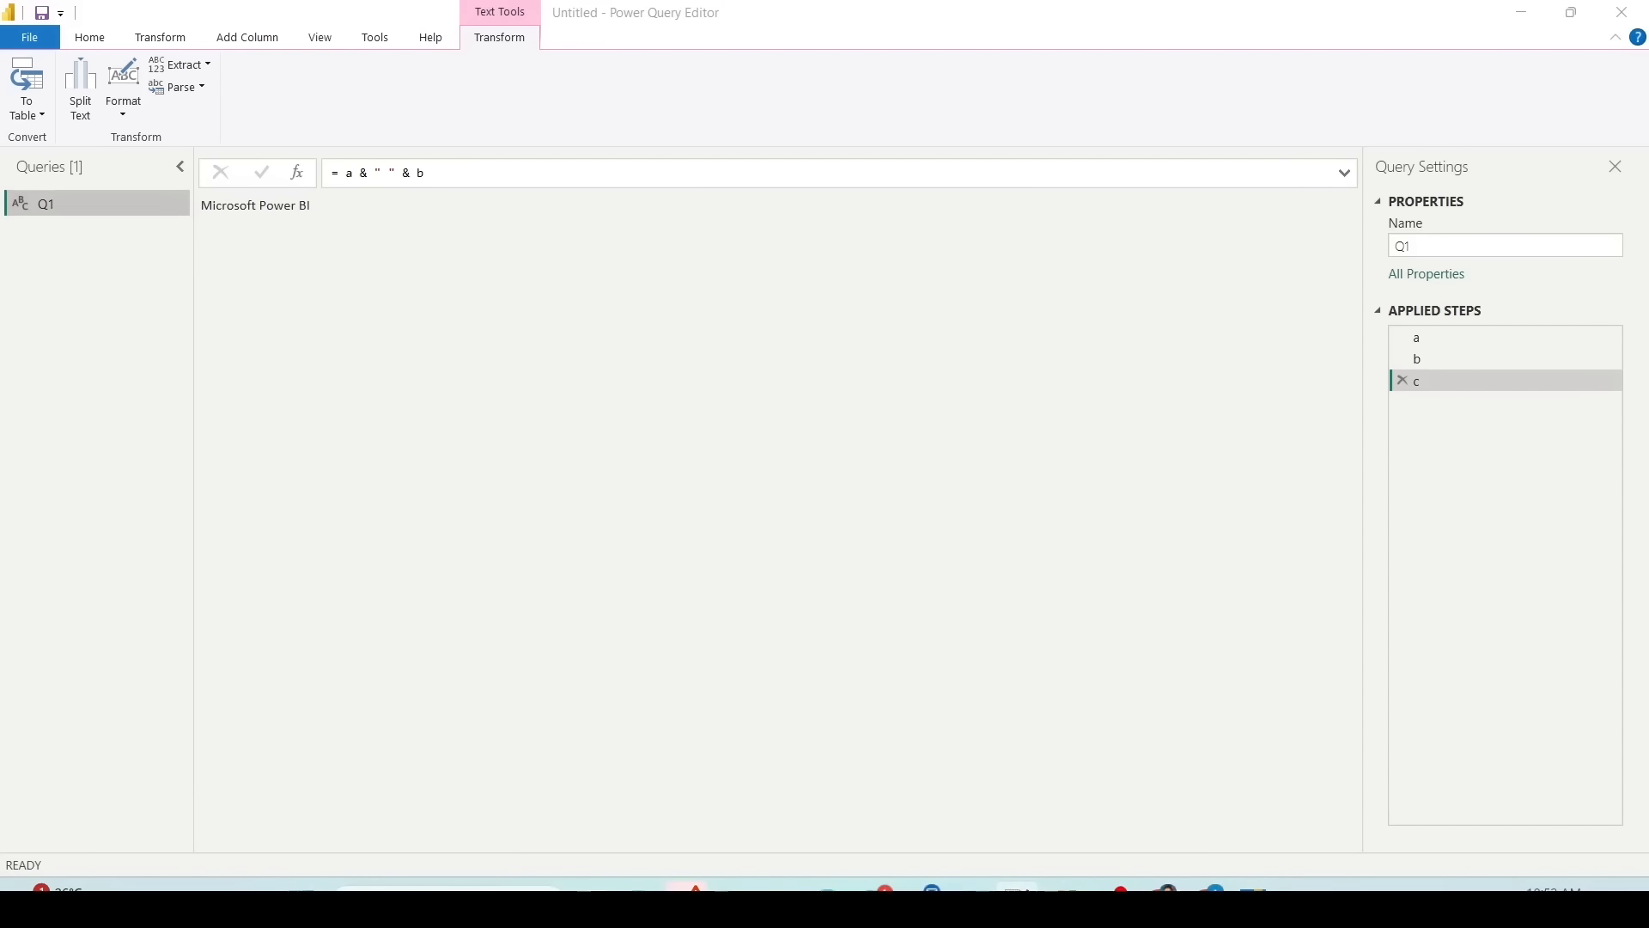
{"action": "left_click", "coordinate": [77, 42]}
{"action": "left_click", "coordinate": [81, 43]}
{"action": "left_click", "coordinate": [84, 107]}
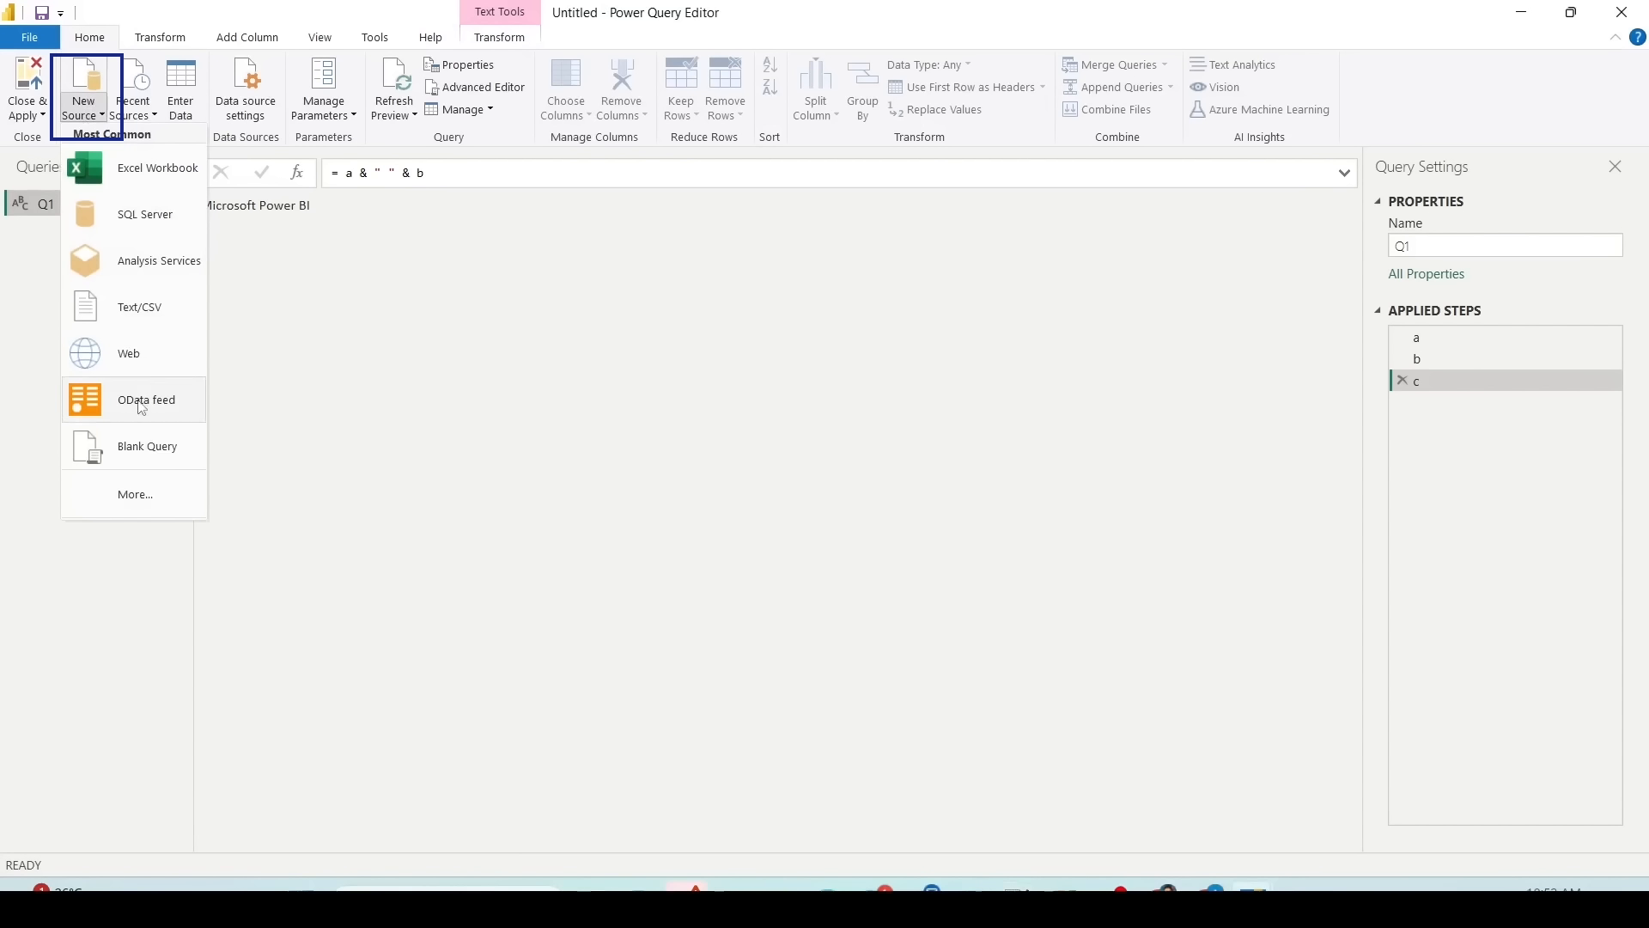
{"action": "left_click", "coordinate": [129, 446]}
Step: Define the Source of Query1 as the mixed-type list {123, true, "A"} in the Advanced Editor
{"action": "right_click", "coordinate": [73, 230]}
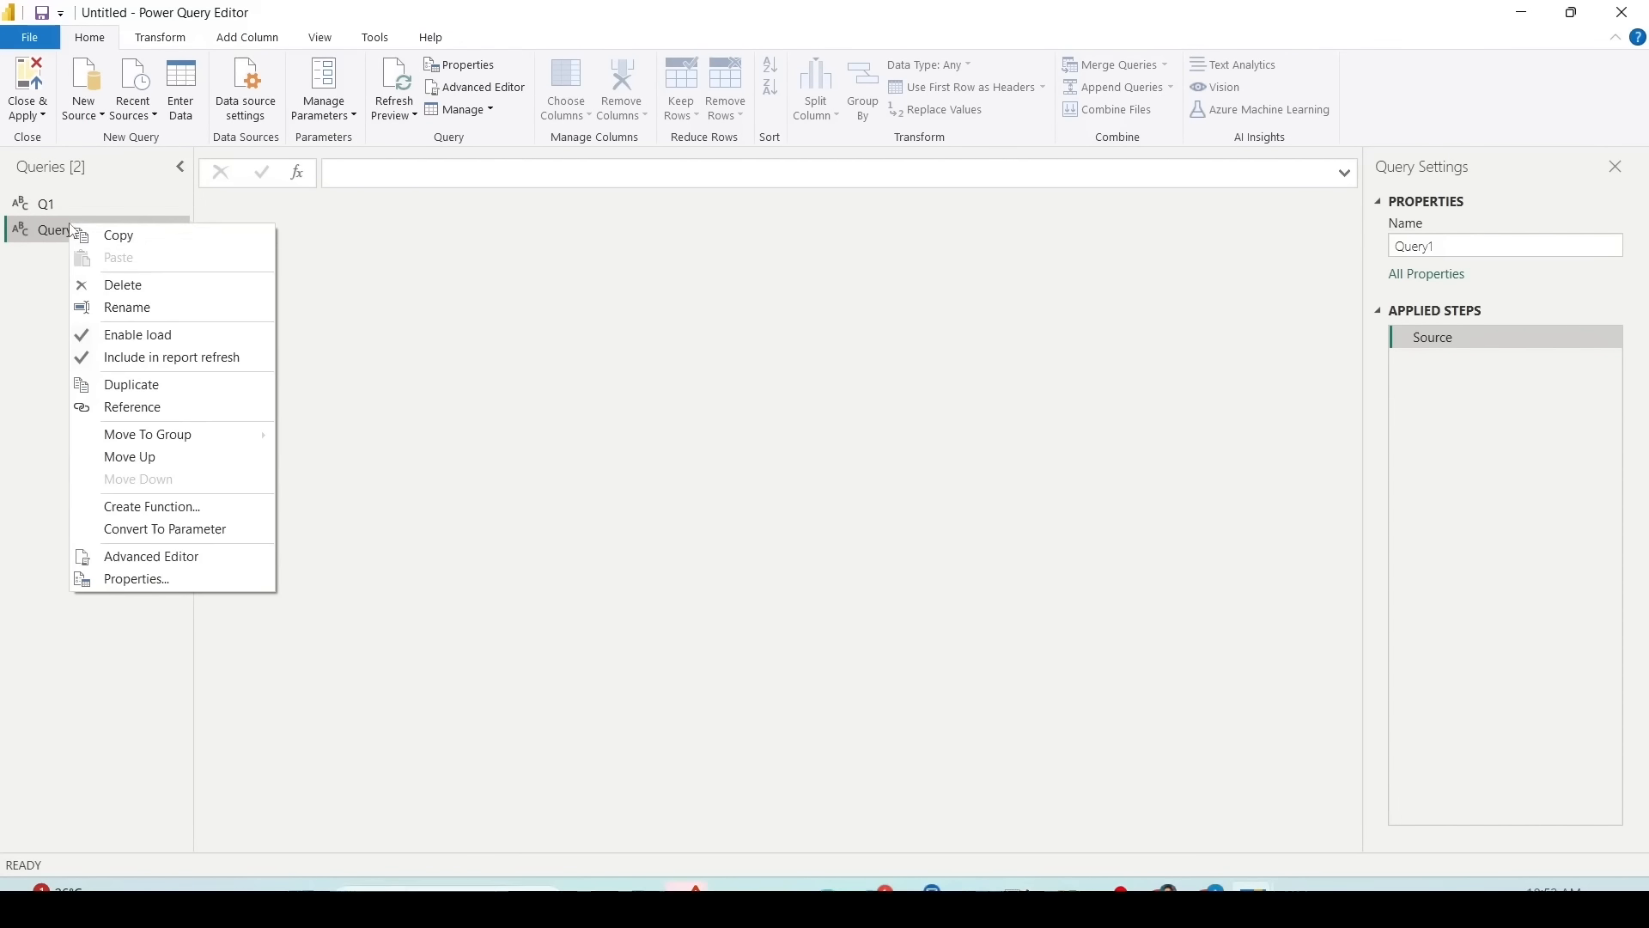
{"action": "left_click", "coordinate": [131, 557]}
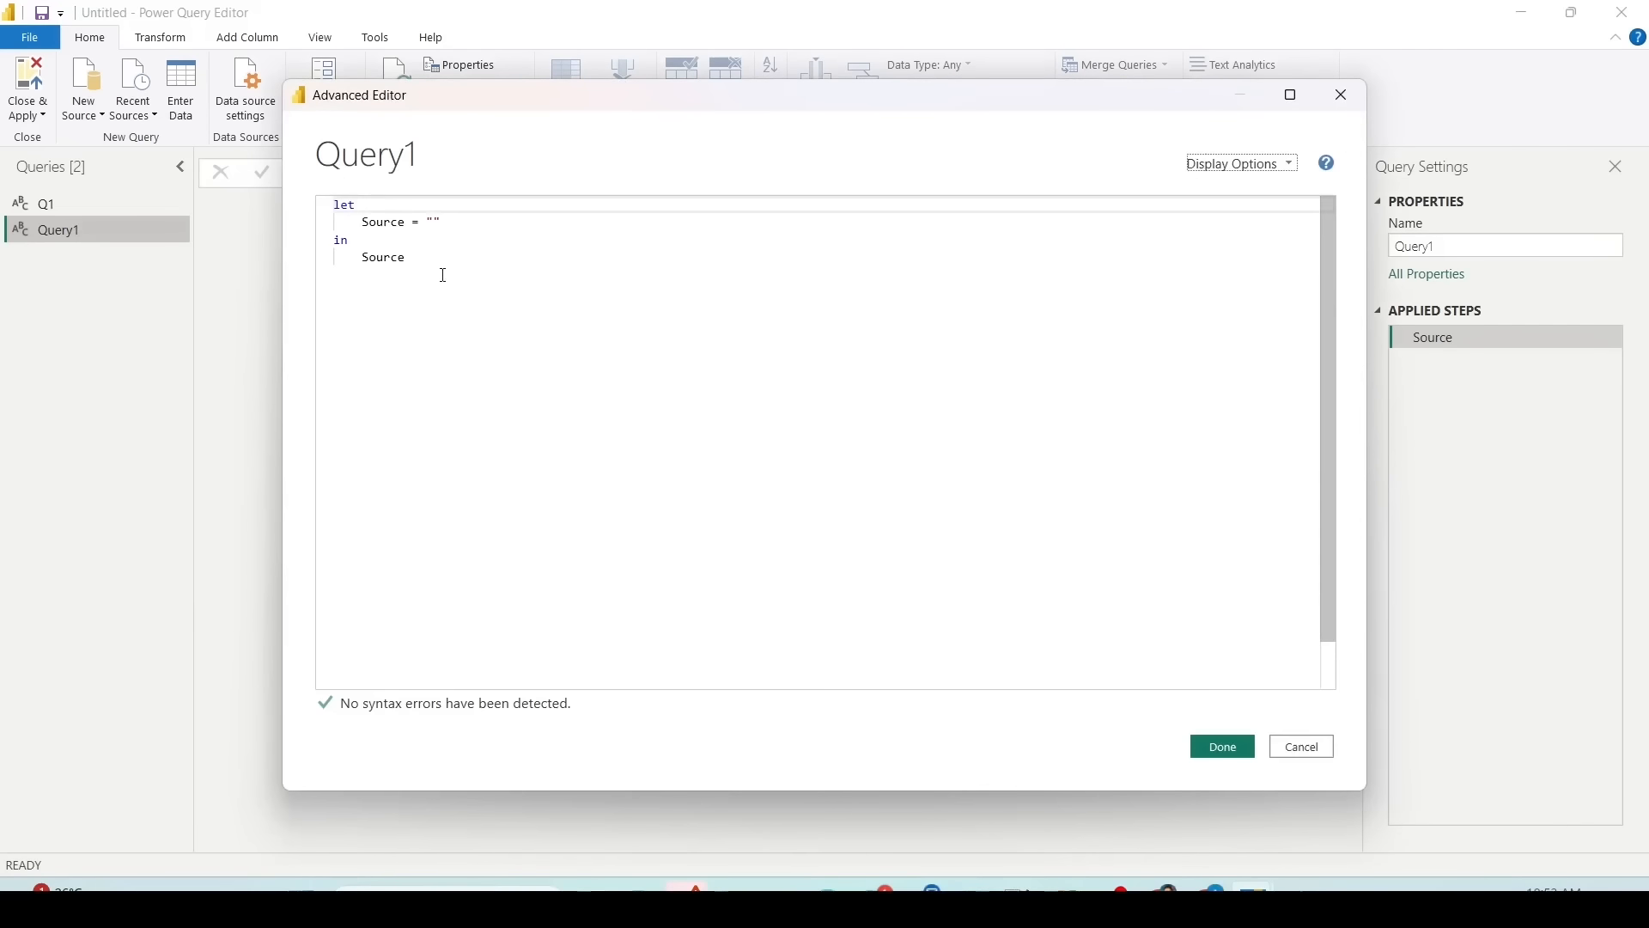
{"action": "left_click", "coordinate": [426, 223]}
{"action": "left_click_drag", "start_coordinate": [426, 223], "coordinate": [460, 221]}
{"action": "type", "text": "{123, true, \"A\"}"}
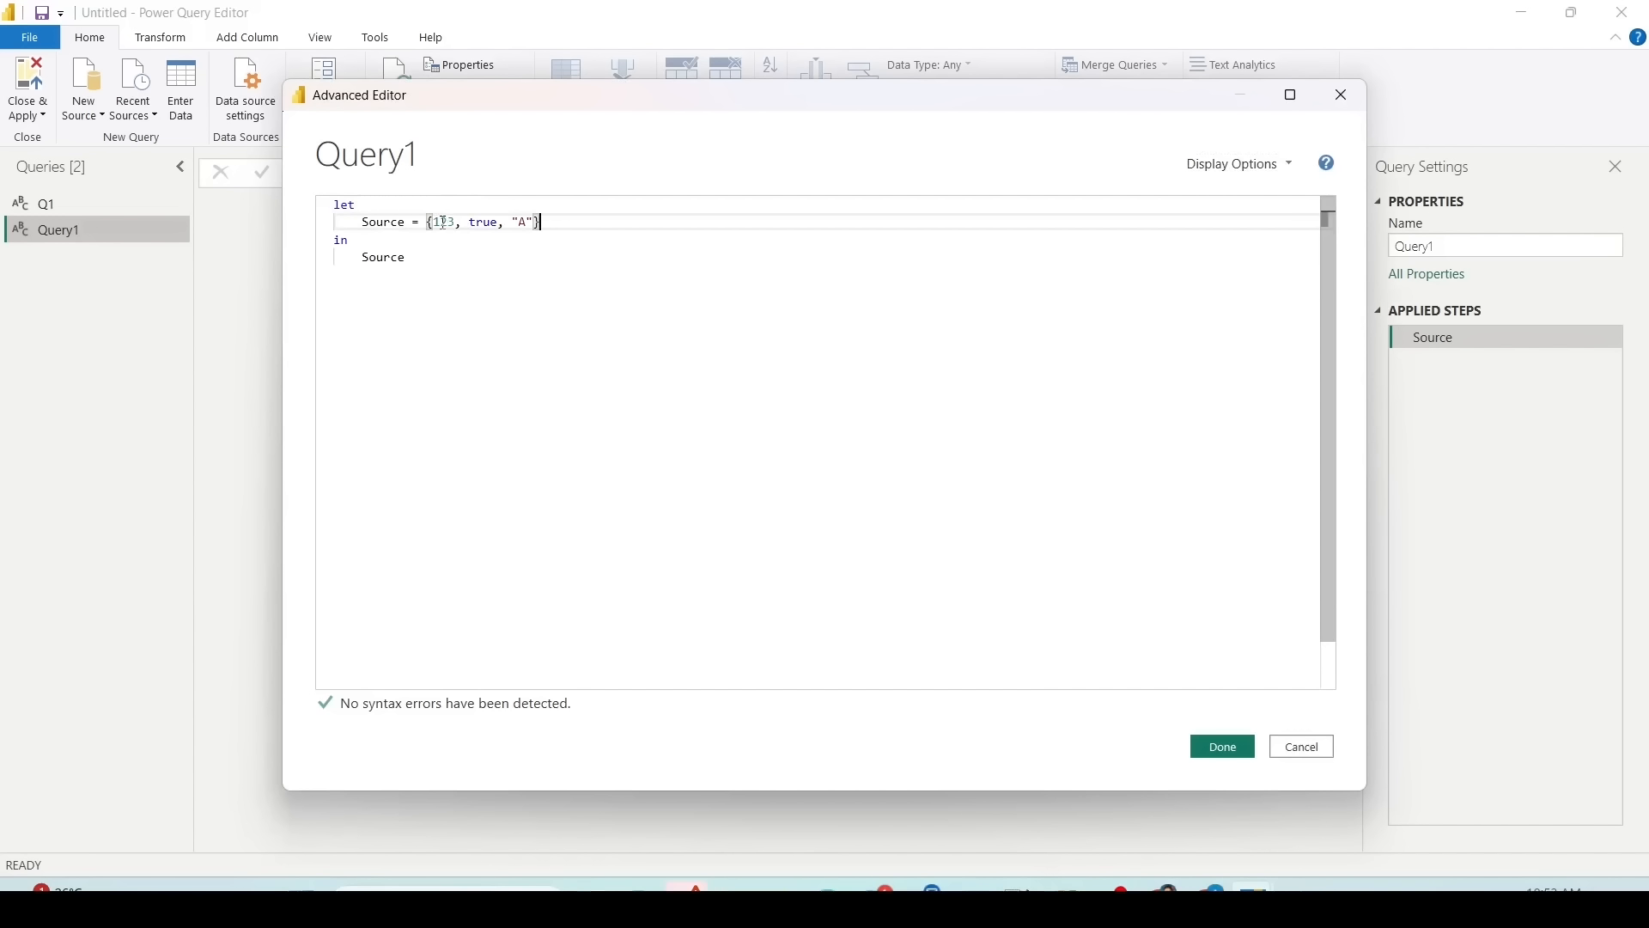
{"action": "double_click", "coordinate": [443, 223]}
{"action": "double_click", "coordinate": [481, 223]}
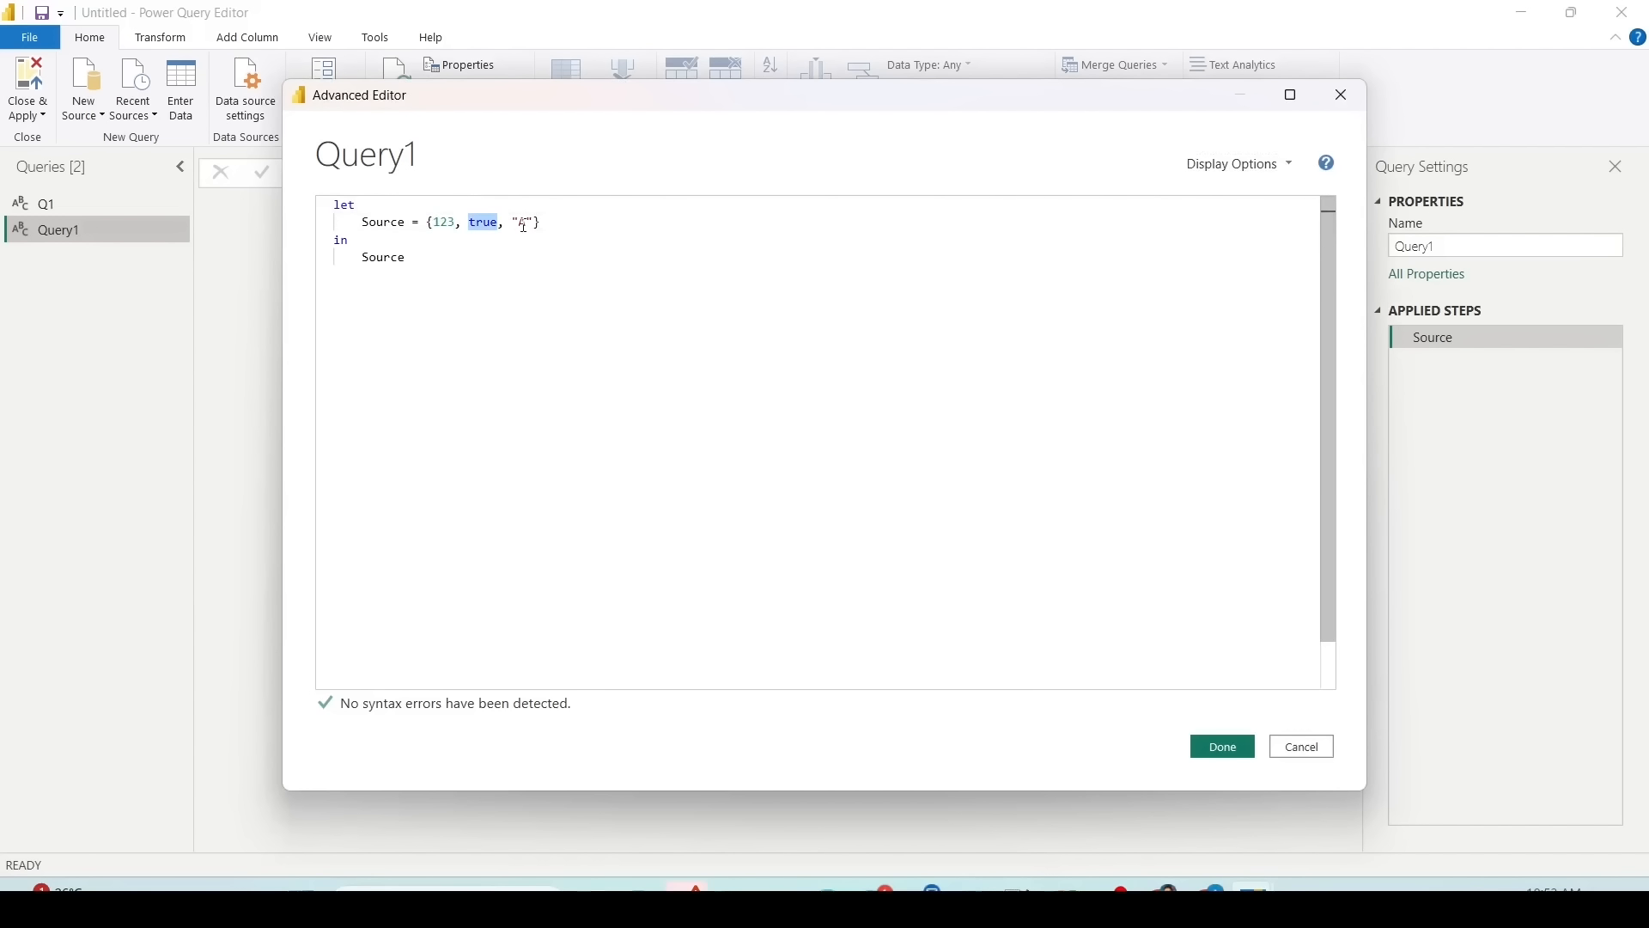
{"action": "double_click", "coordinate": [525, 223]}
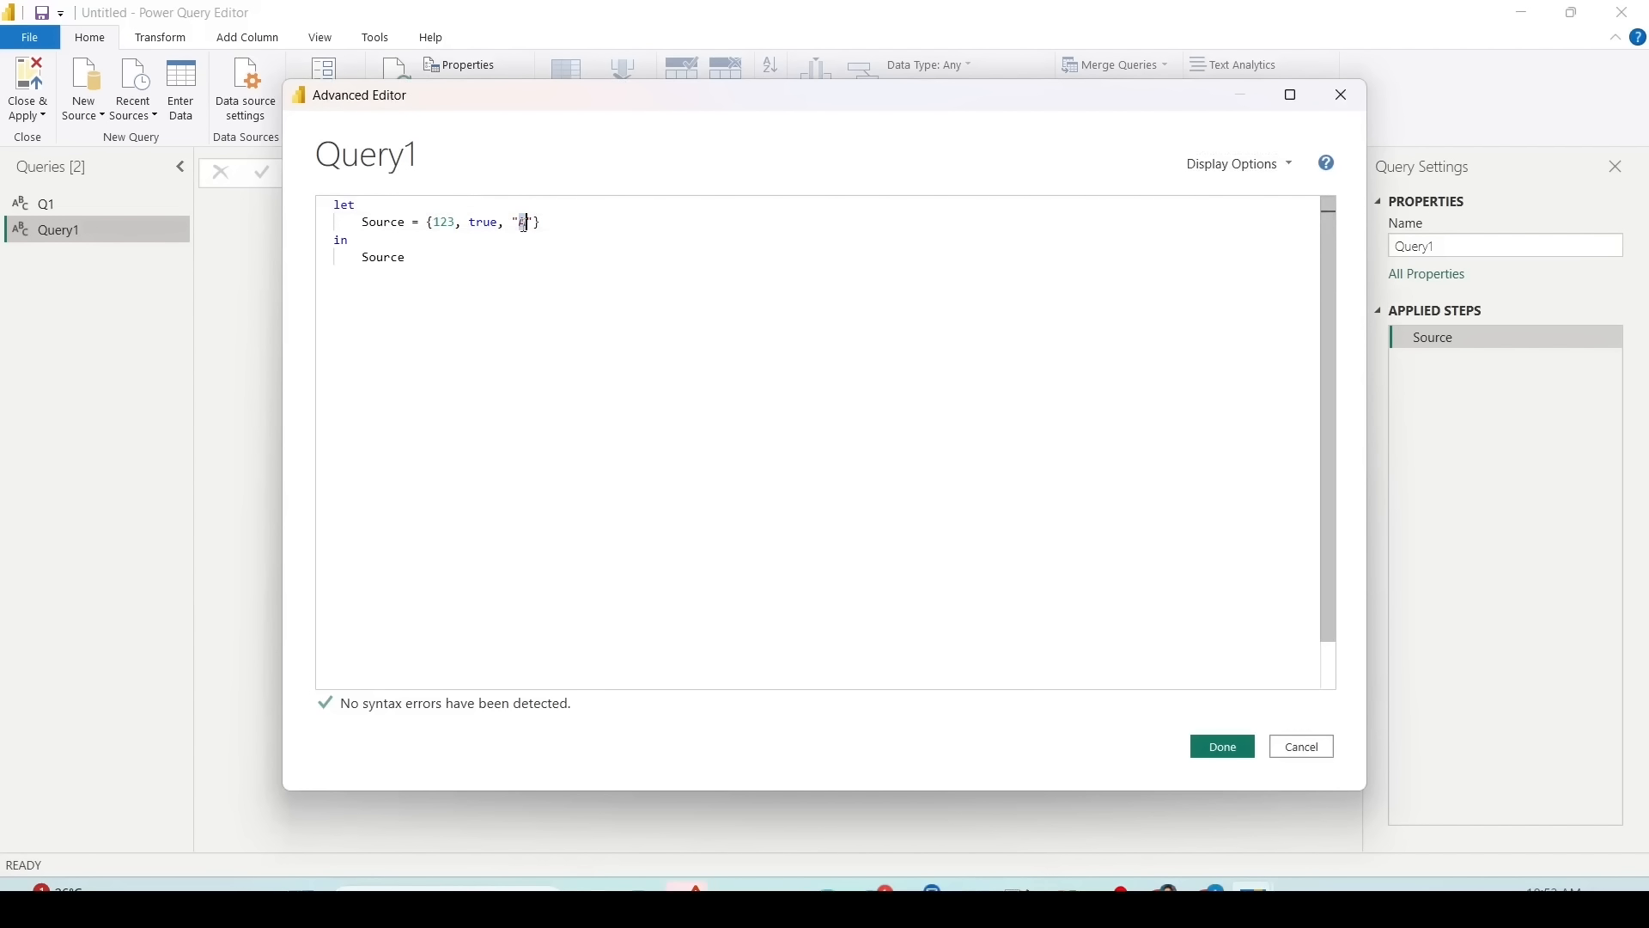
{"action": "left_click", "coordinate": [1224, 747]}
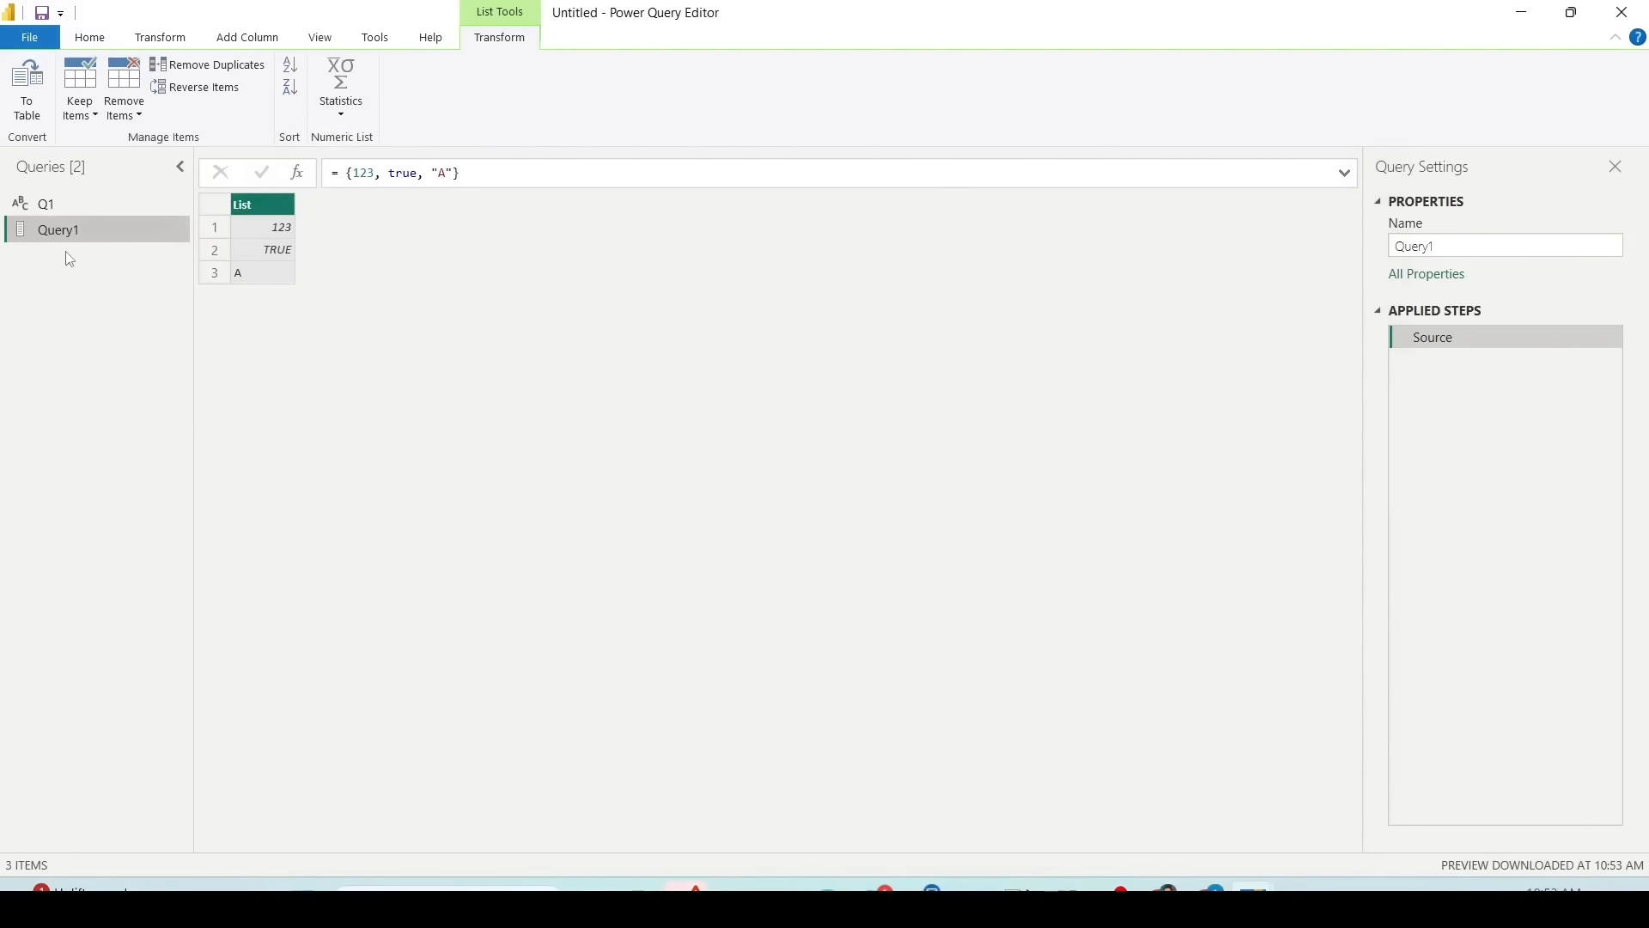
Step: Add another blank query and define its Source as the list {1, 2, 3} in the Advanced Editor
{"action": "left_click", "coordinate": [76, 39]}
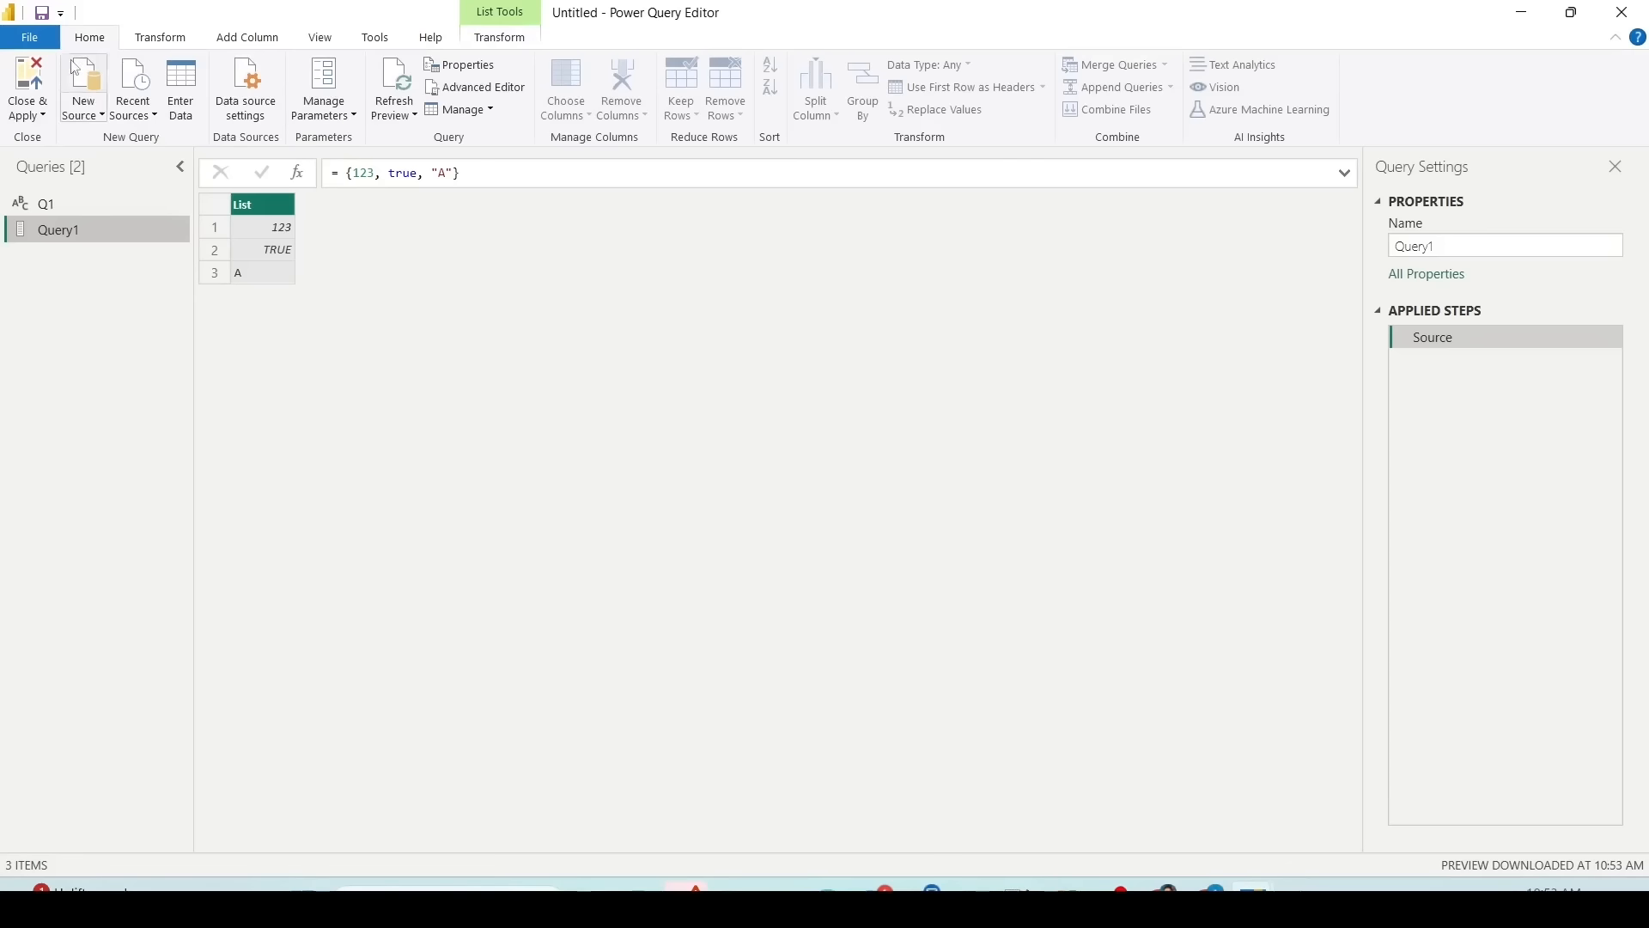
{"action": "left_click", "coordinate": [77, 114]}
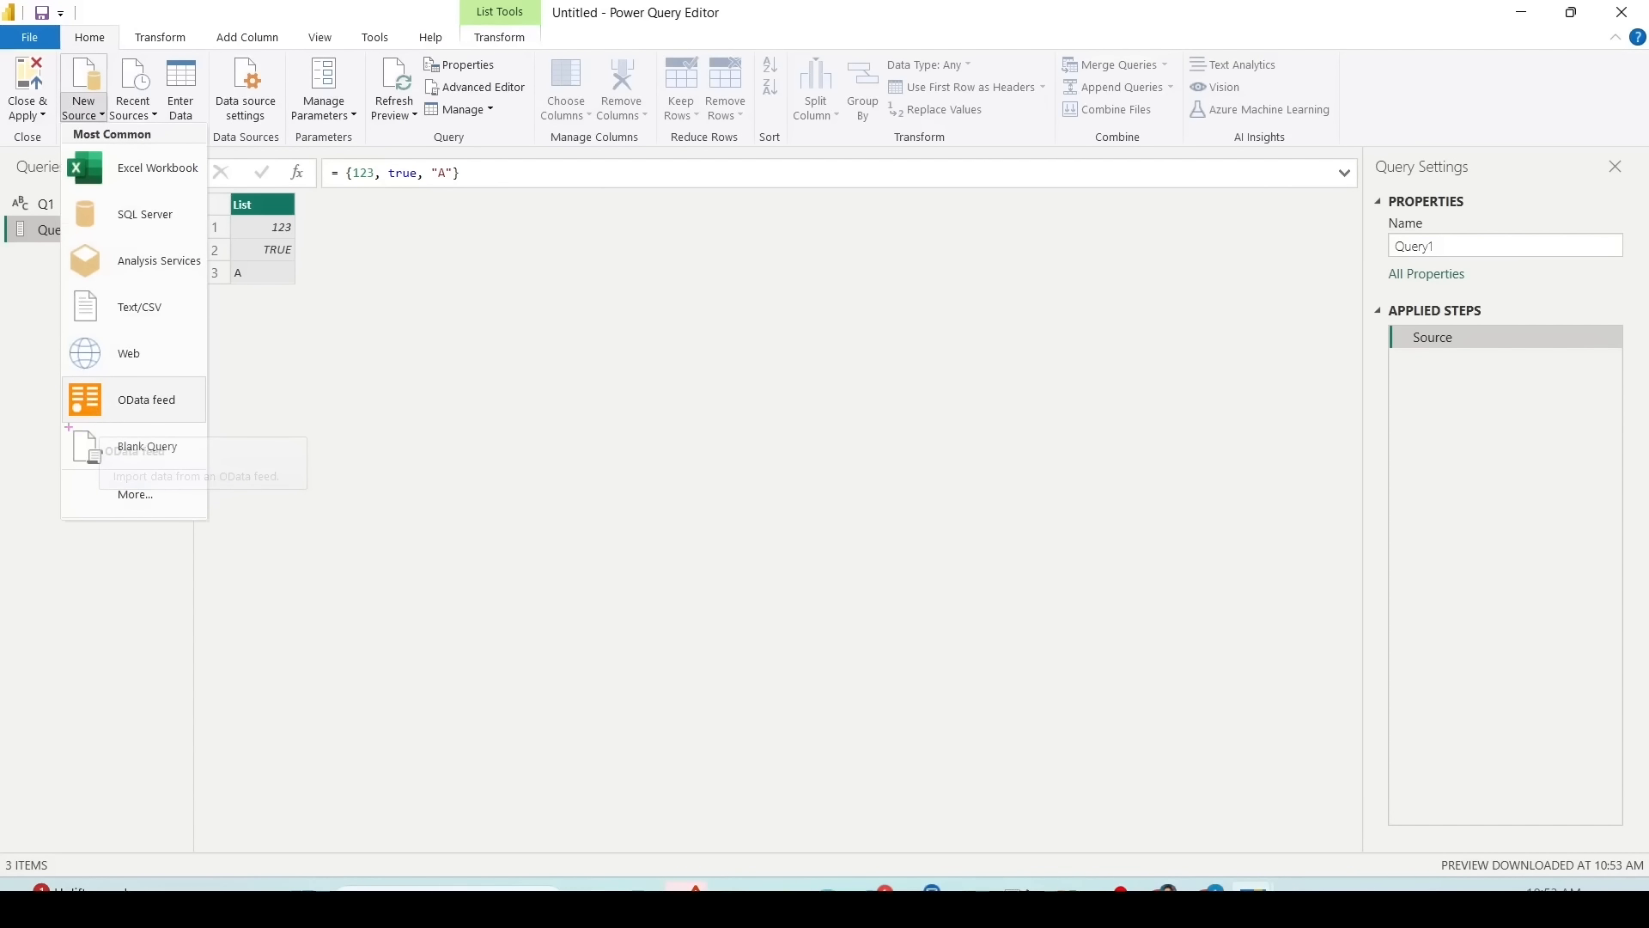
{"action": "left_click", "coordinate": [129, 446]}
{"action": "right_click", "coordinate": [79, 257]}
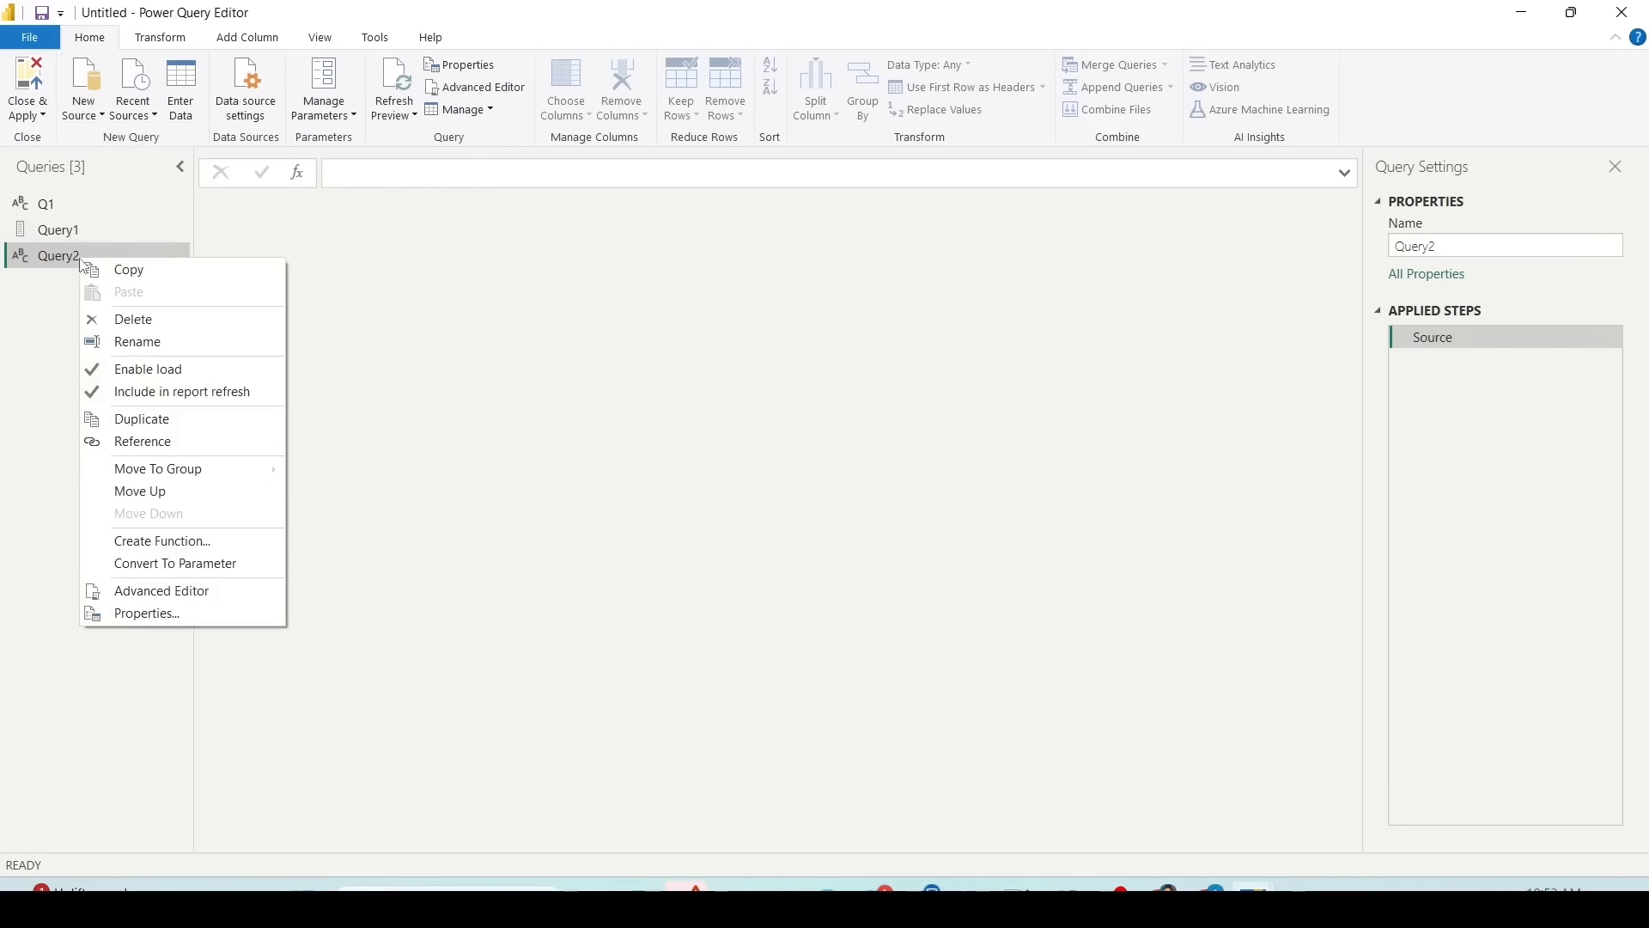
{"action": "left_click", "coordinate": [150, 592]}
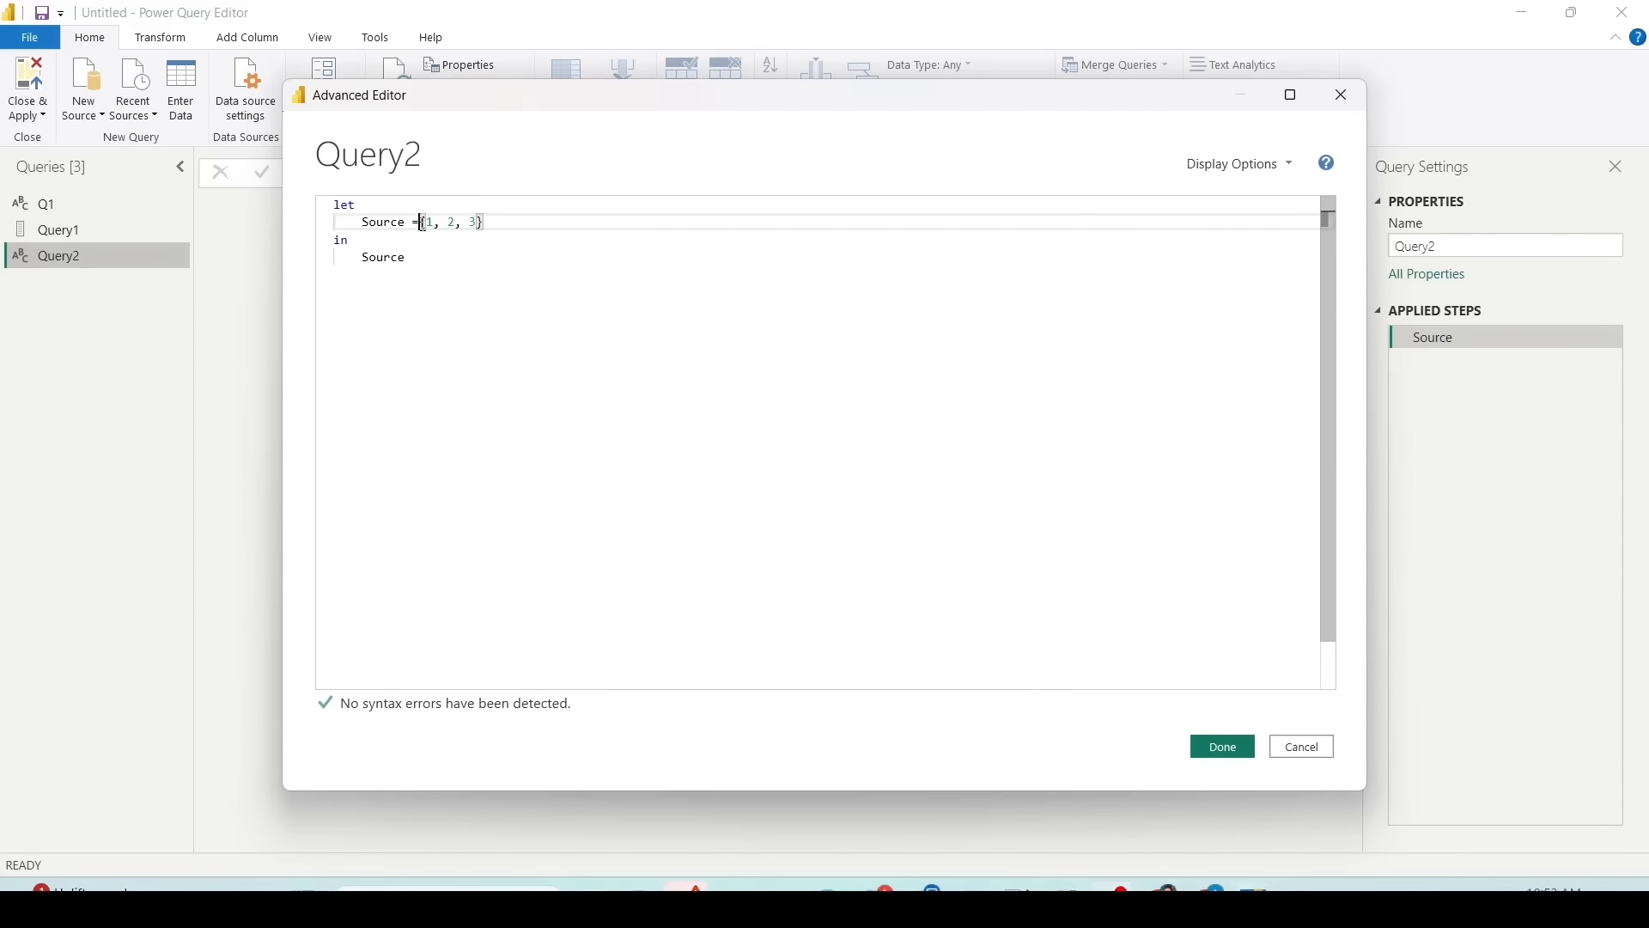
{"action": "left_click_drag", "start_coordinate": [416, 223], "coordinate": [532, 216]}
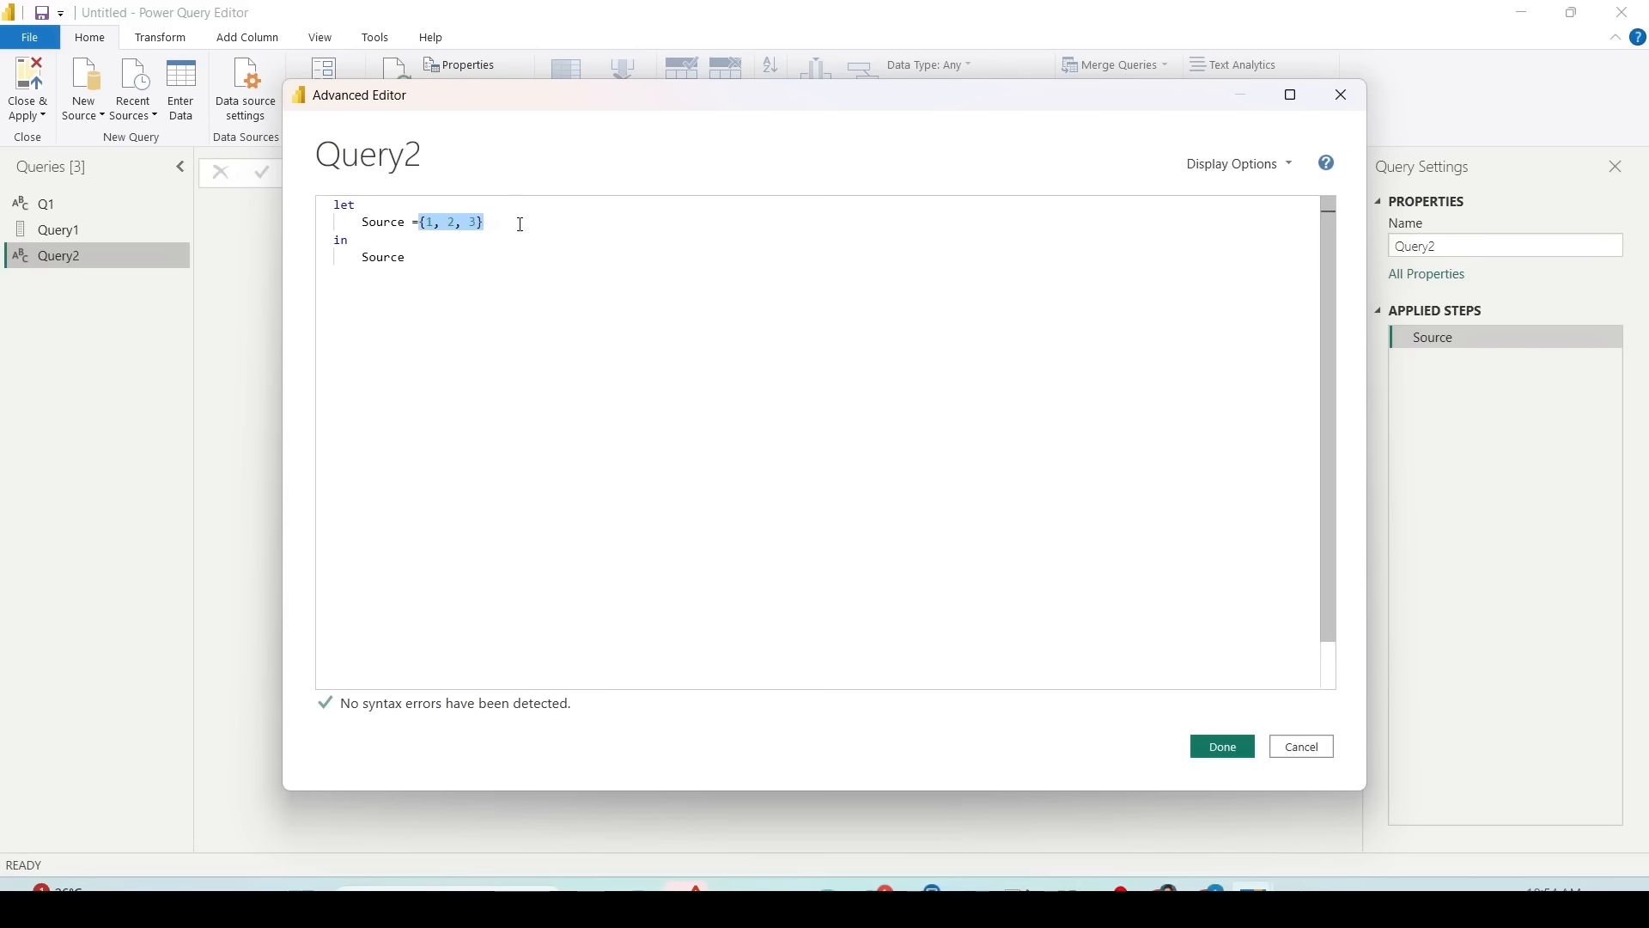
{"action": "left_click", "coordinate": [521, 225]}
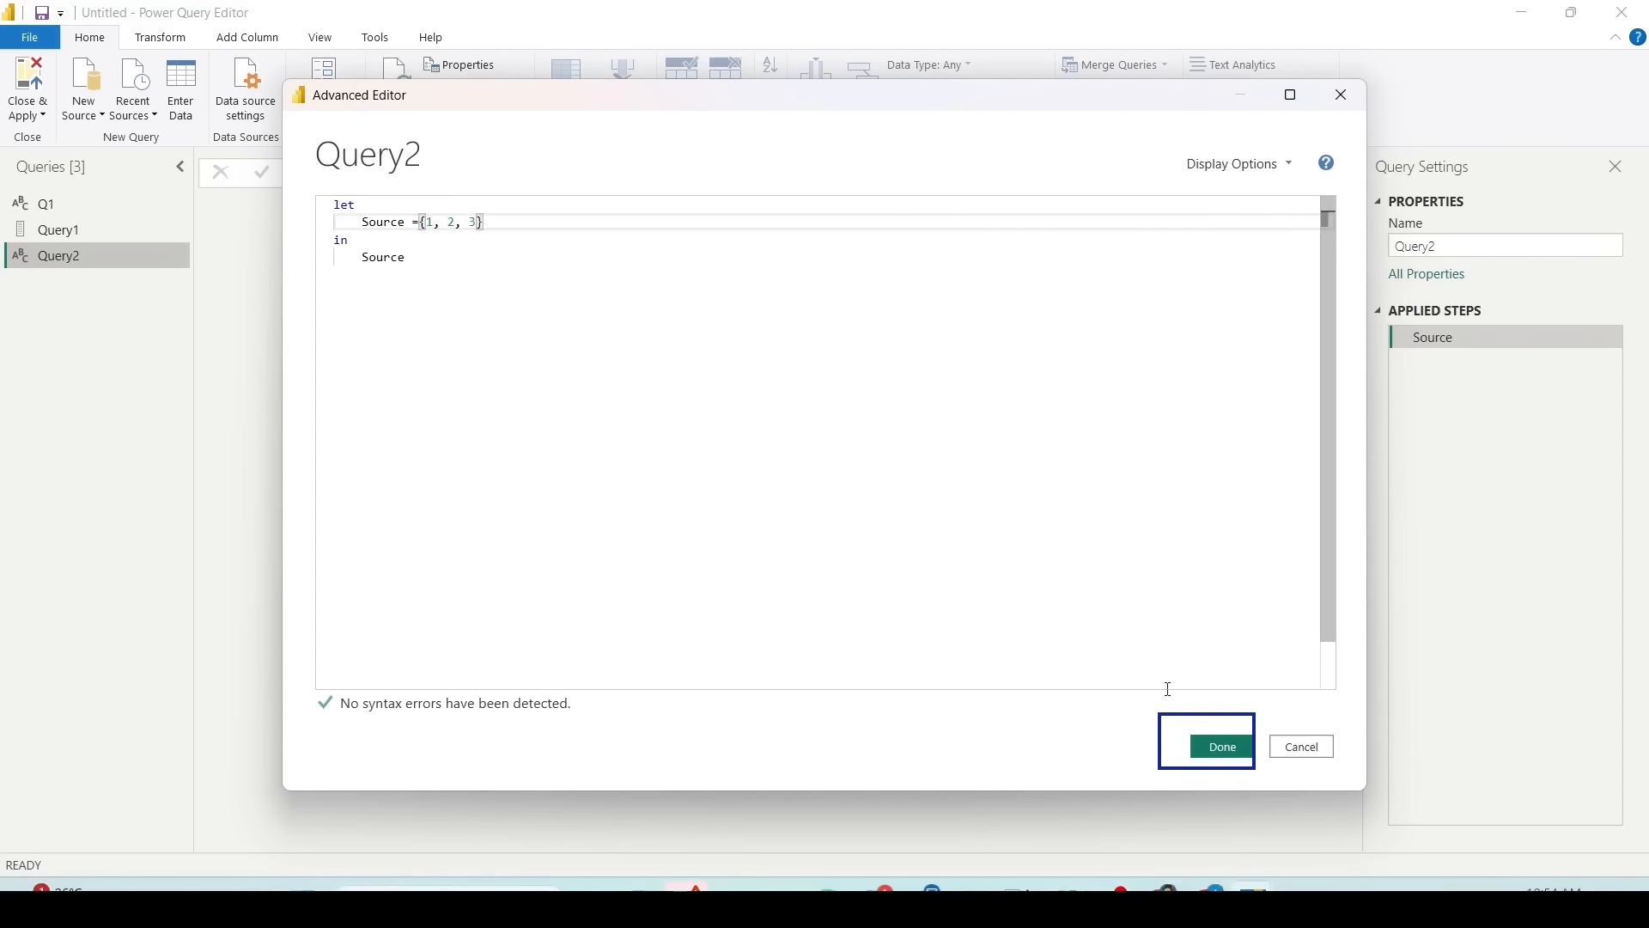
{"action": "left_click", "coordinate": [1222, 748]}
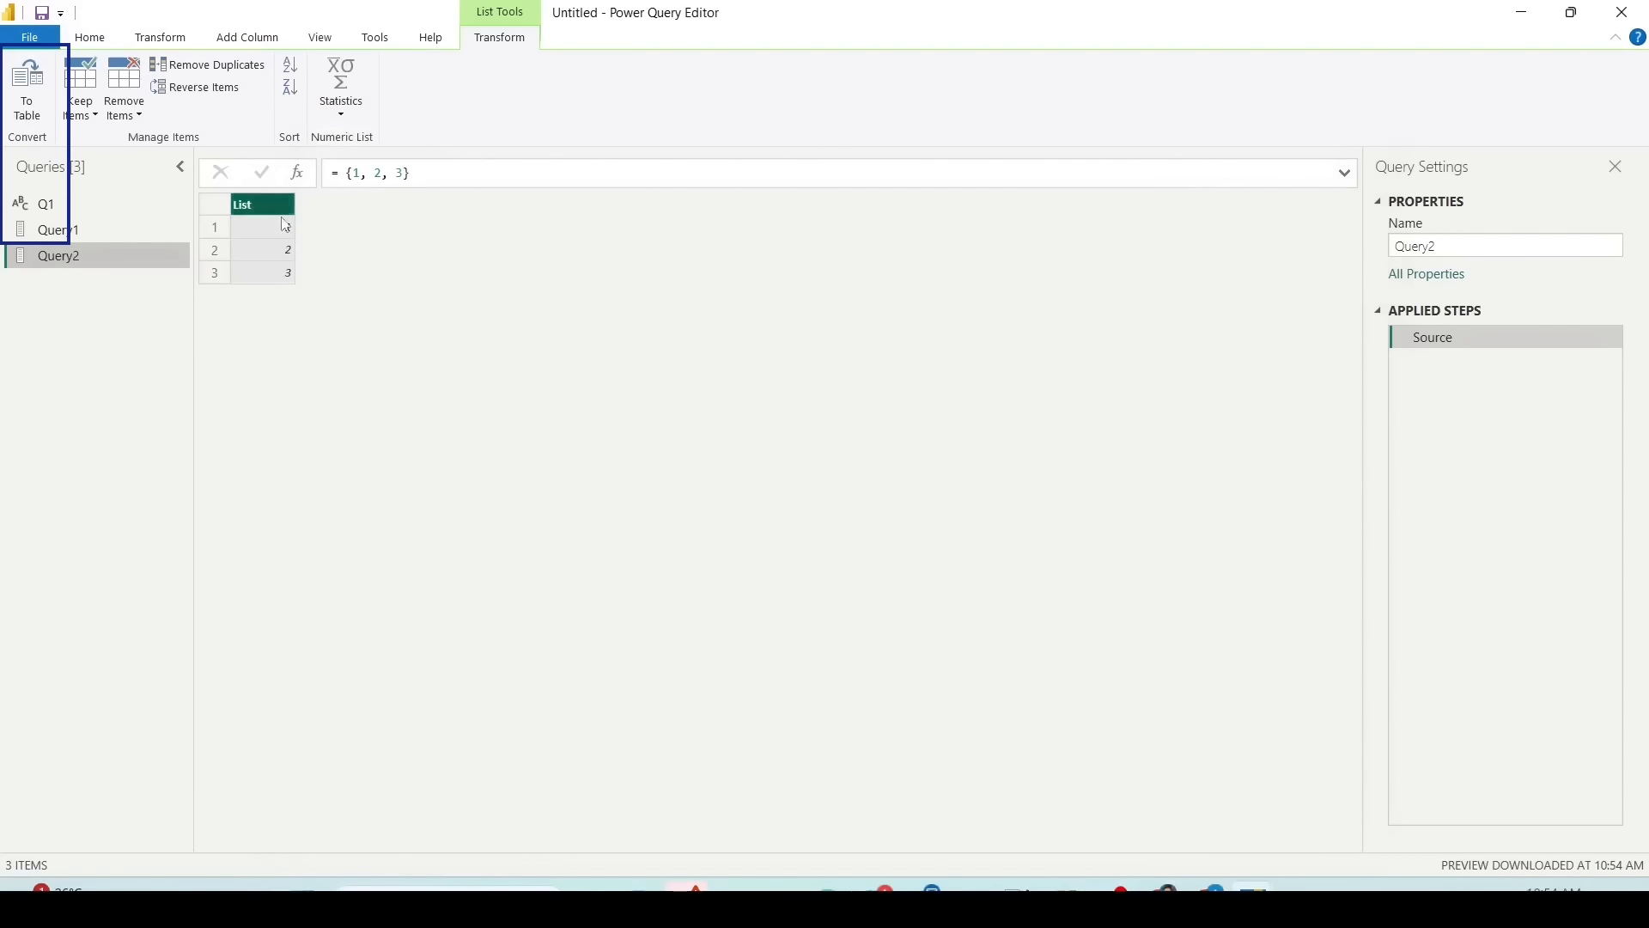
Step: Check the options for converting the Query2 list to a table without applying the conversion
{"action": "left_click", "coordinate": [28, 120]}
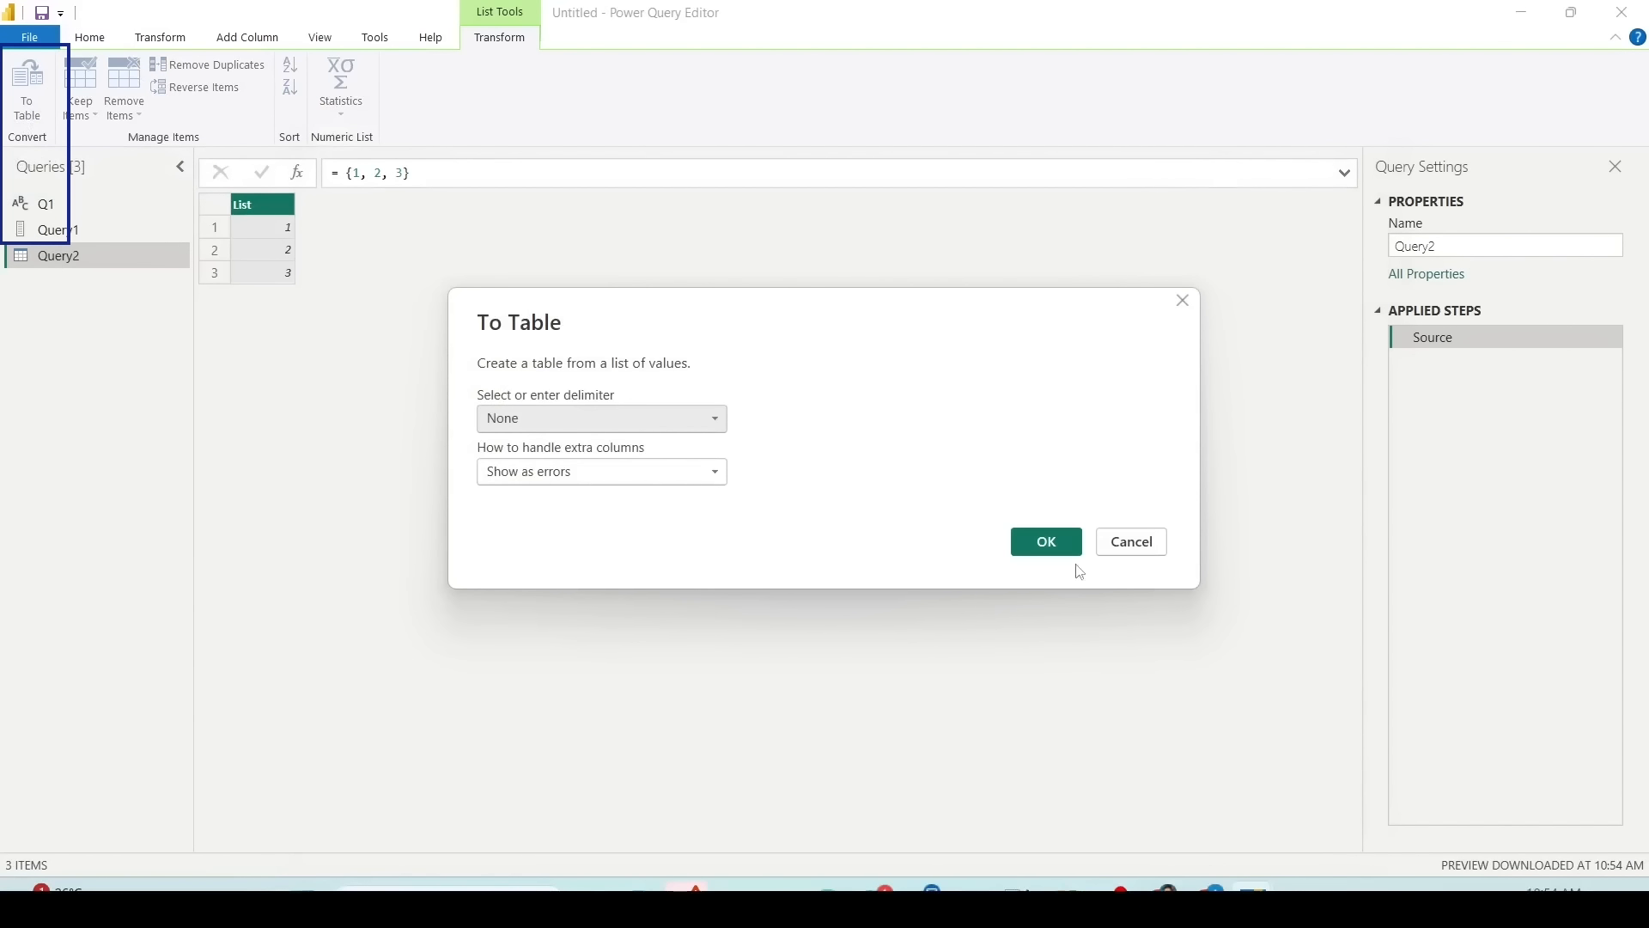
{"action": "left_click", "coordinate": [1154, 542]}
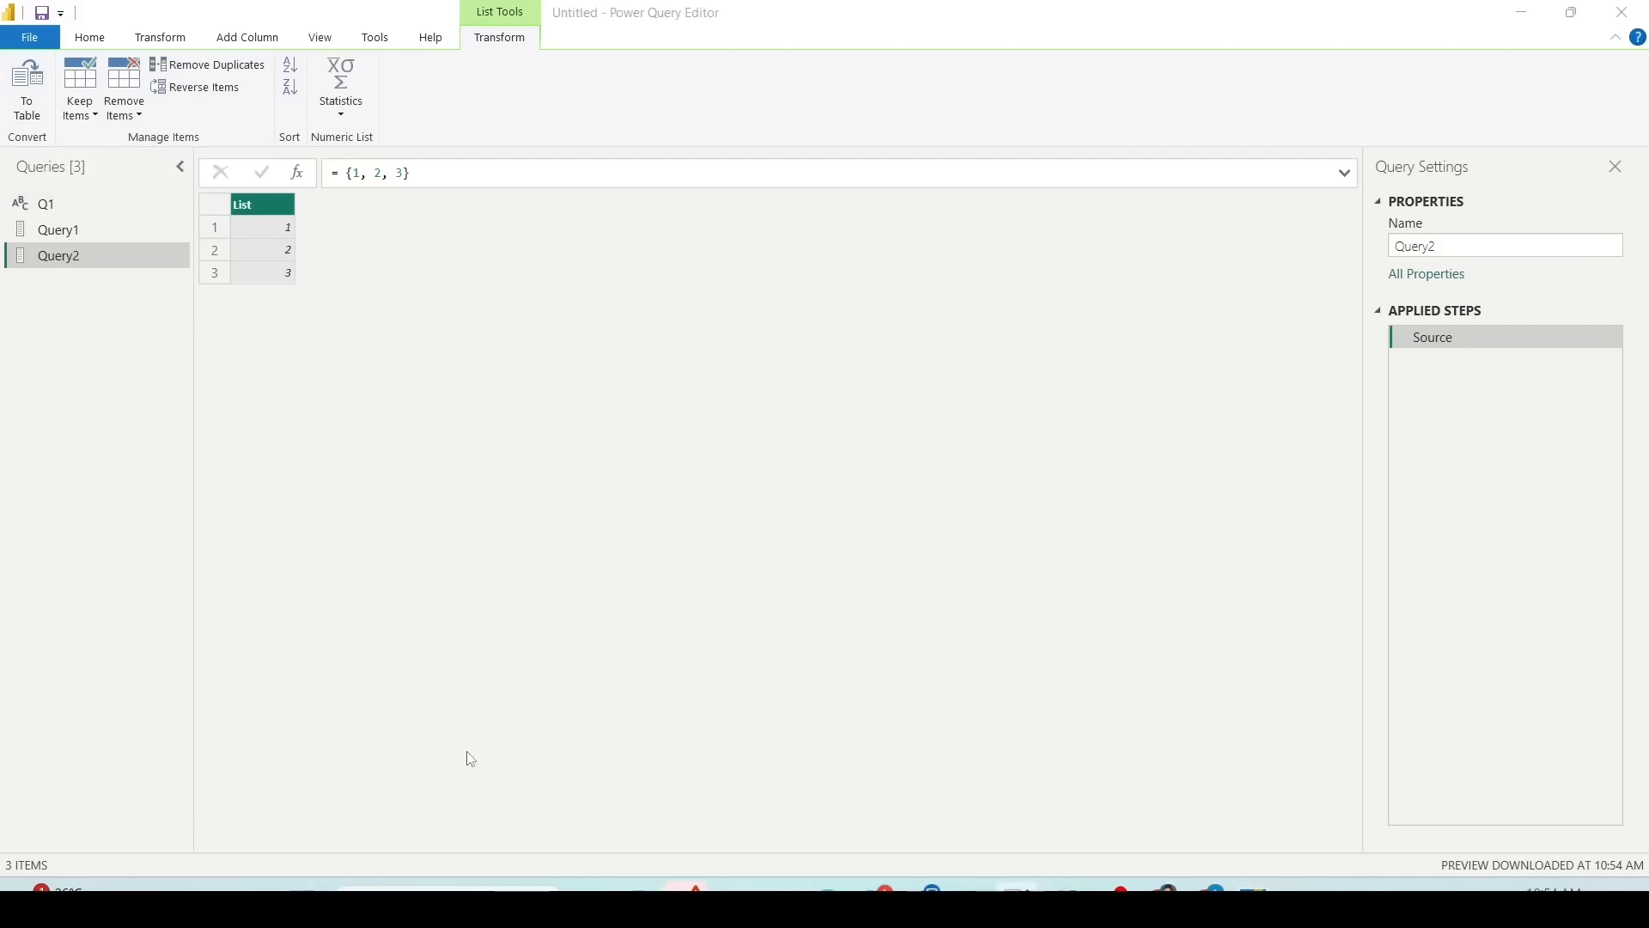
Step: Add a further blank query and define its Source as the nested list { {1, 2, 3}, {4, 5, 6} } in the Advanced Editor
{"action": "left_click", "coordinate": [90, 38]}
{"action": "left_click", "coordinate": [84, 86]}
{"action": "left_click", "coordinate": [121, 455]}
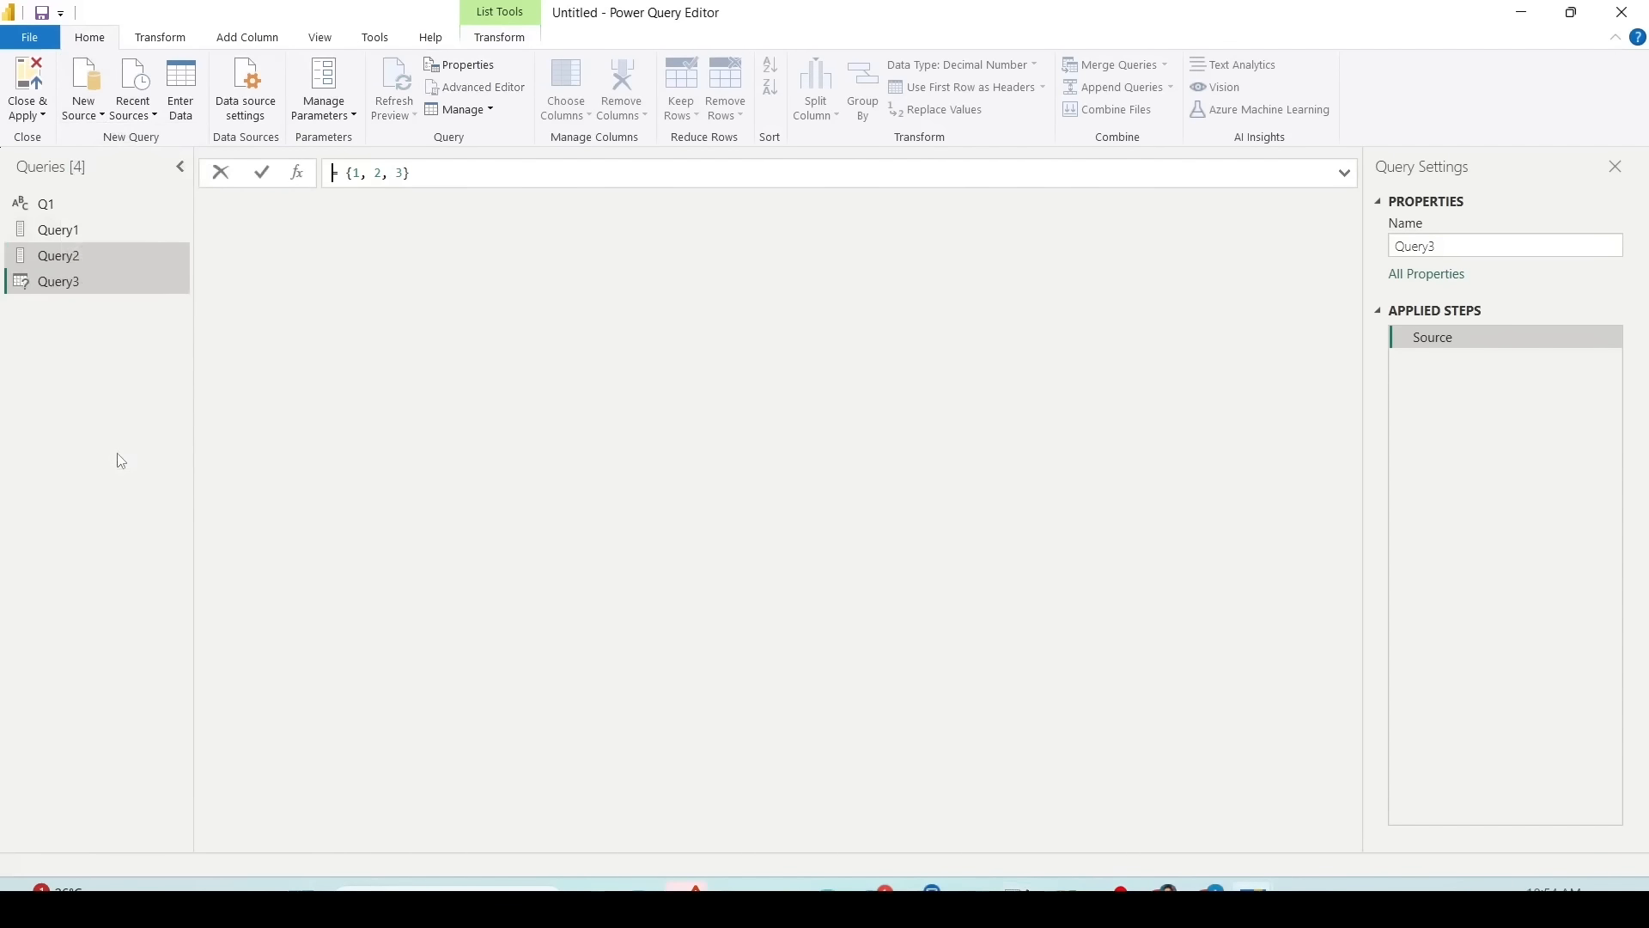
{"action": "right_click", "coordinate": [99, 281]}
{"action": "left_click", "coordinate": [147, 613]}
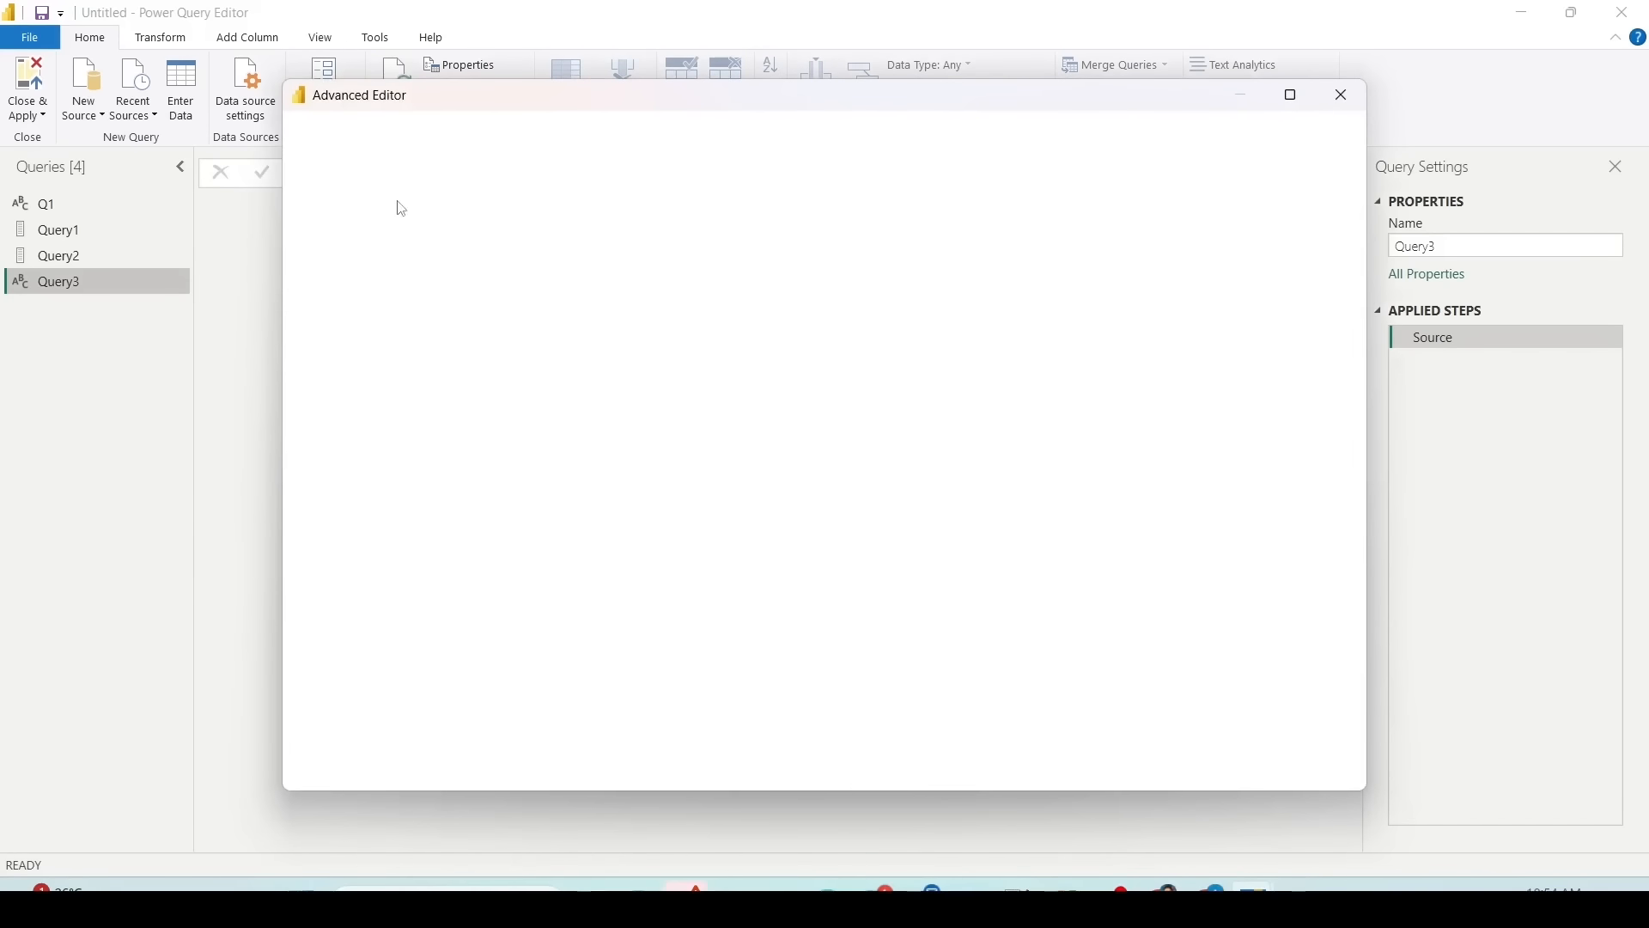
{"action": "double_click", "coordinate": [429, 222]}
{"action": "type", "text": "{ {1, 2, 3}, {4, 5, 6} }"}
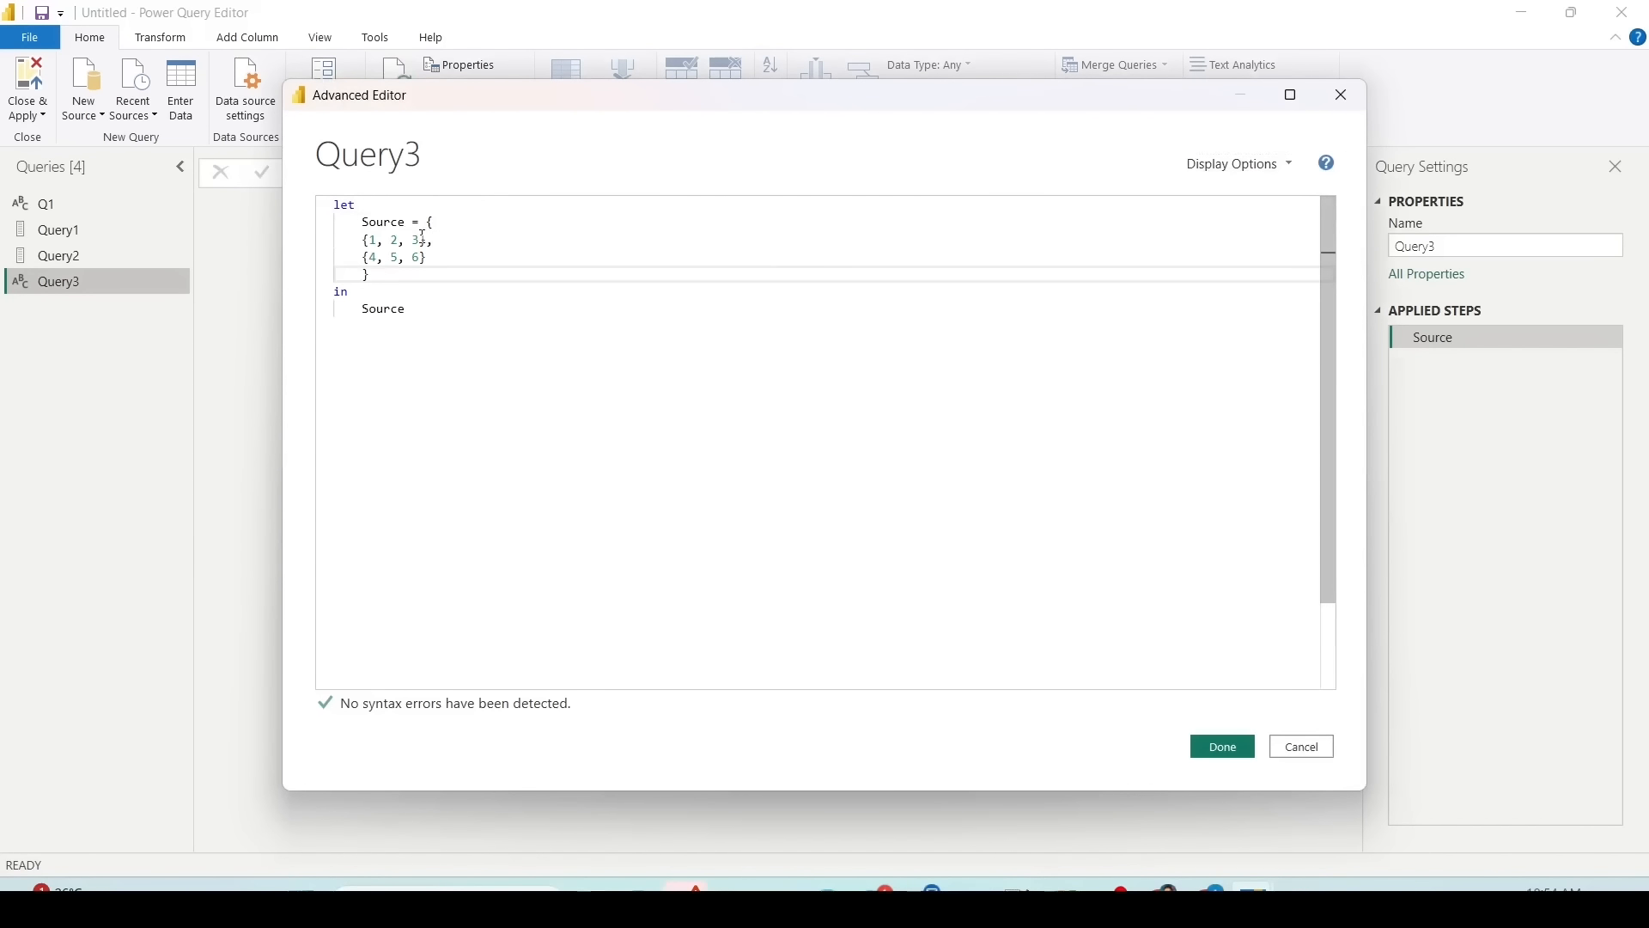
{"action": "left_click", "coordinate": [430, 223]}
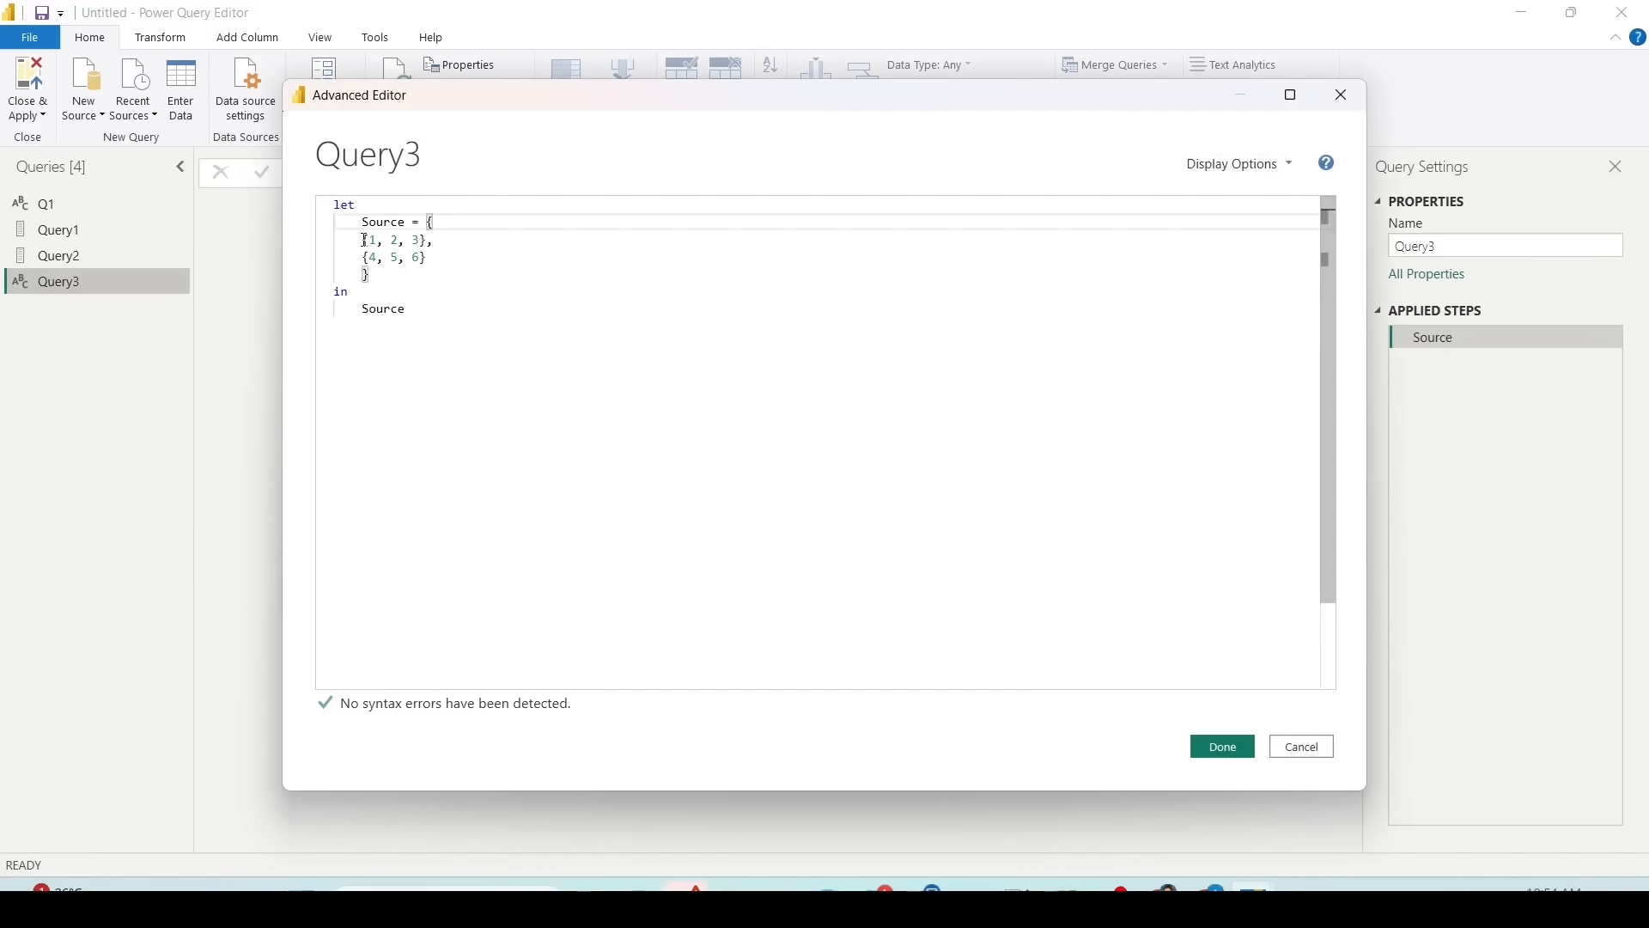
{"action": "left_click_drag", "start_coordinate": [365, 241], "coordinate": [429, 258]}
{"action": "left_click", "coordinate": [394, 274]}
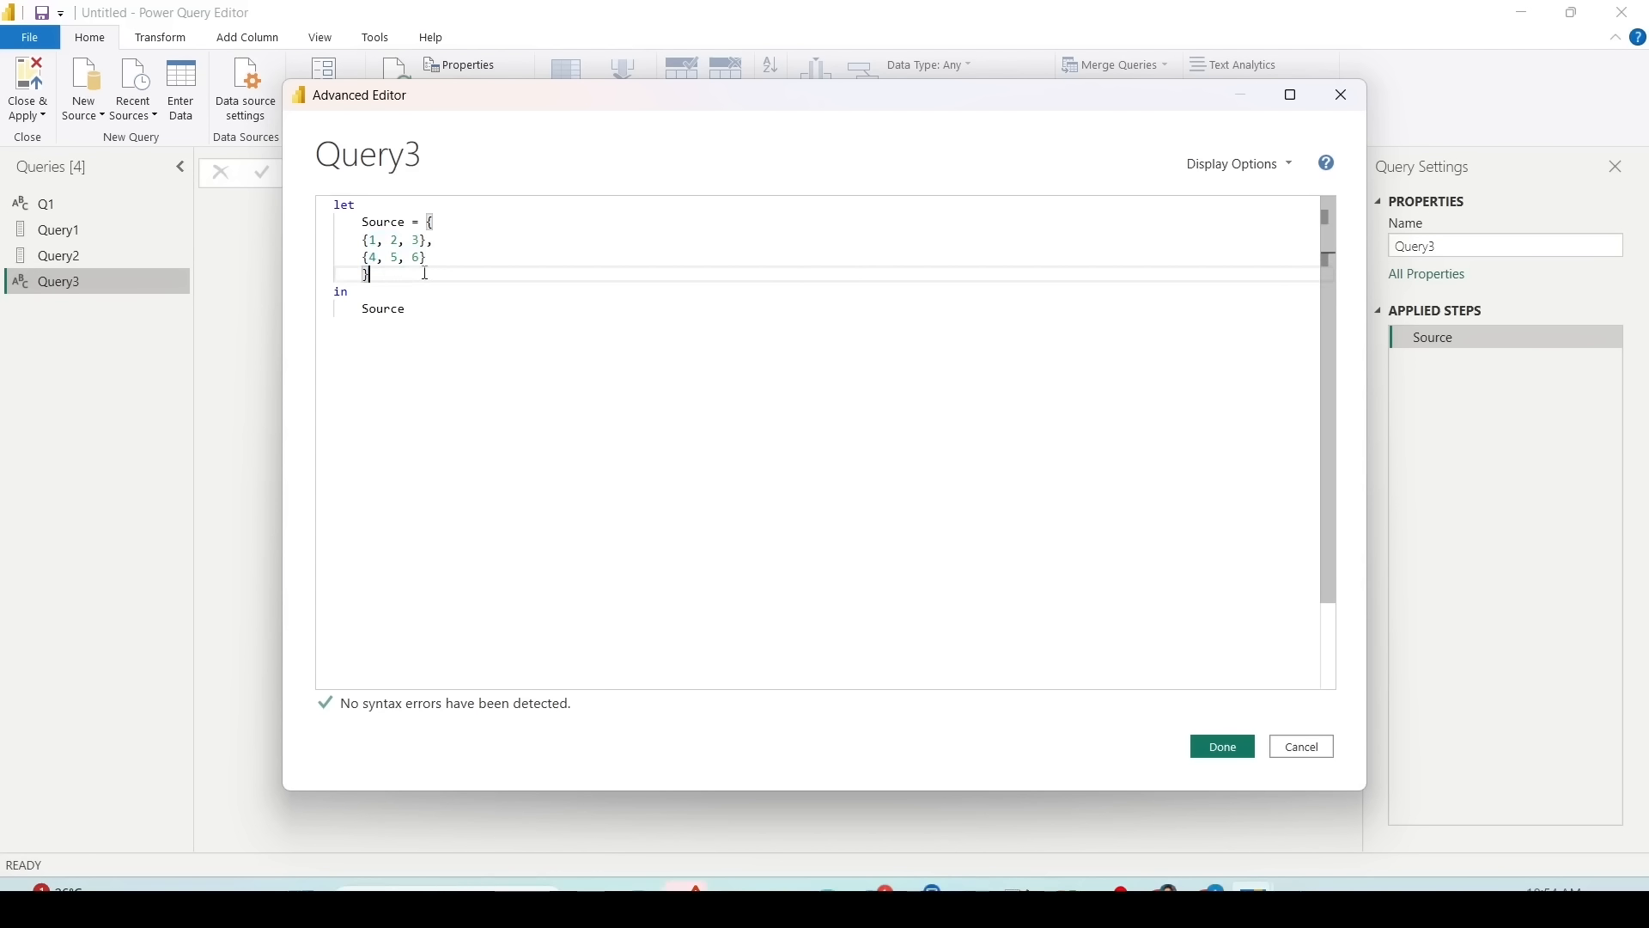
{"action": "left_click", "coordinate": [1219, 746]}
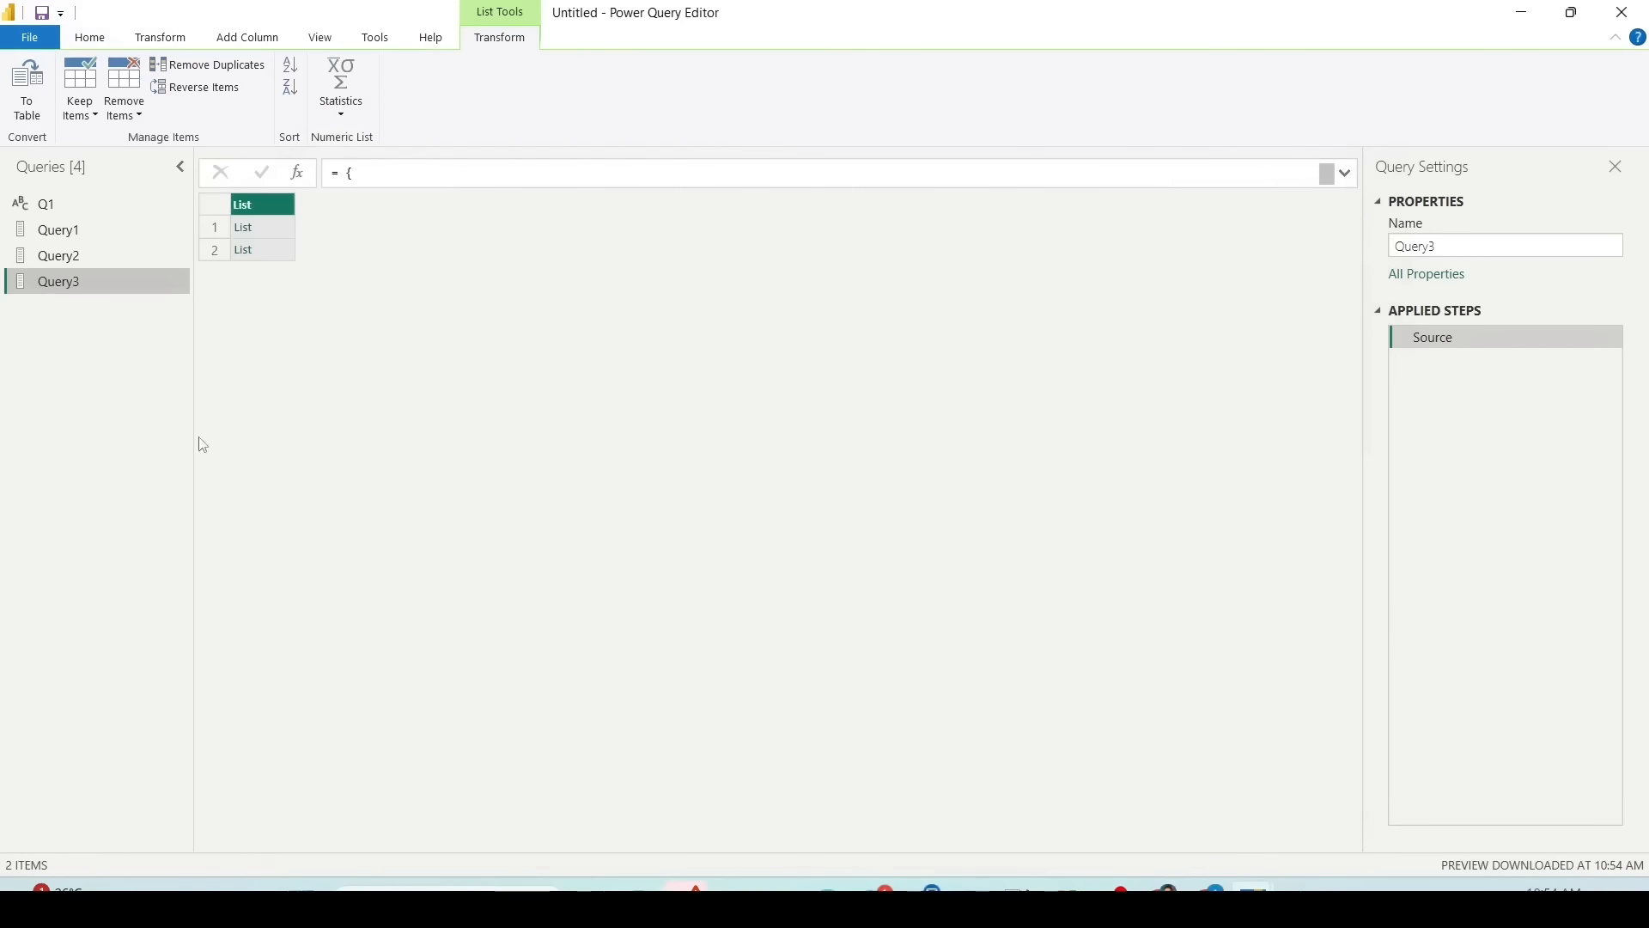
Step: Preview the contents of the first nested list in Query3
{"action": "left_click", "coordinate": [267, 230]}
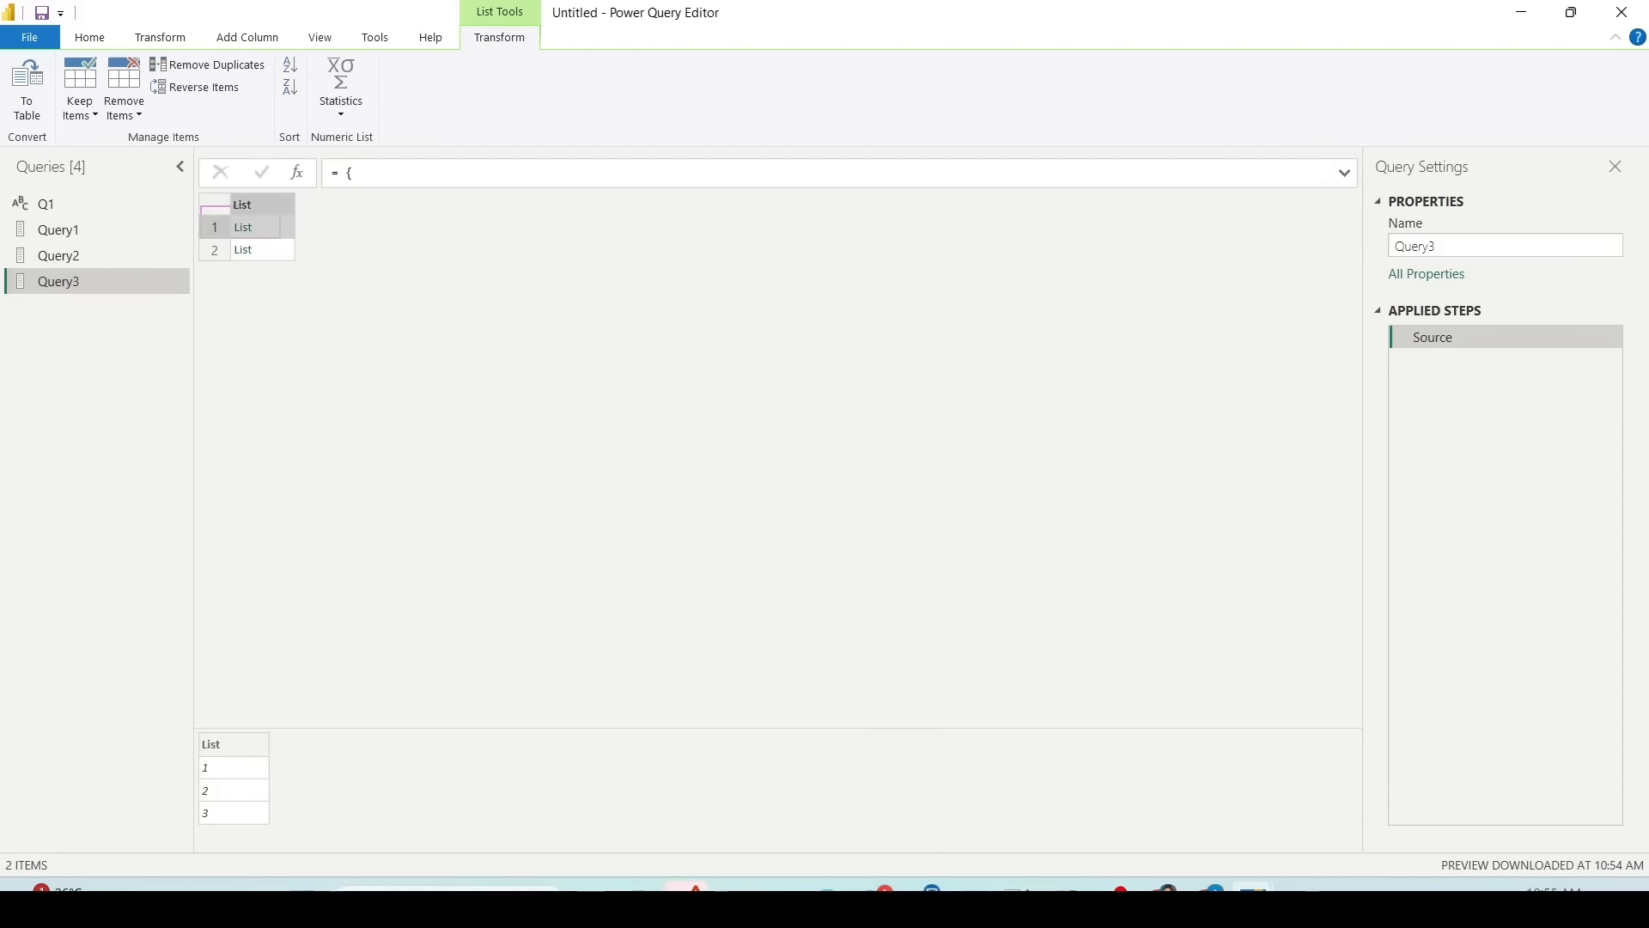
{"action": "mouse_move", "coordinate": [170, 712]}
{"action": "left_mouse_down"}
{"action": "mouse_move", "coordinate": [274, 872]}
{"action": "mouse_move", "coordinate": [317, 856]}
{"action": "left_mouse_up"}
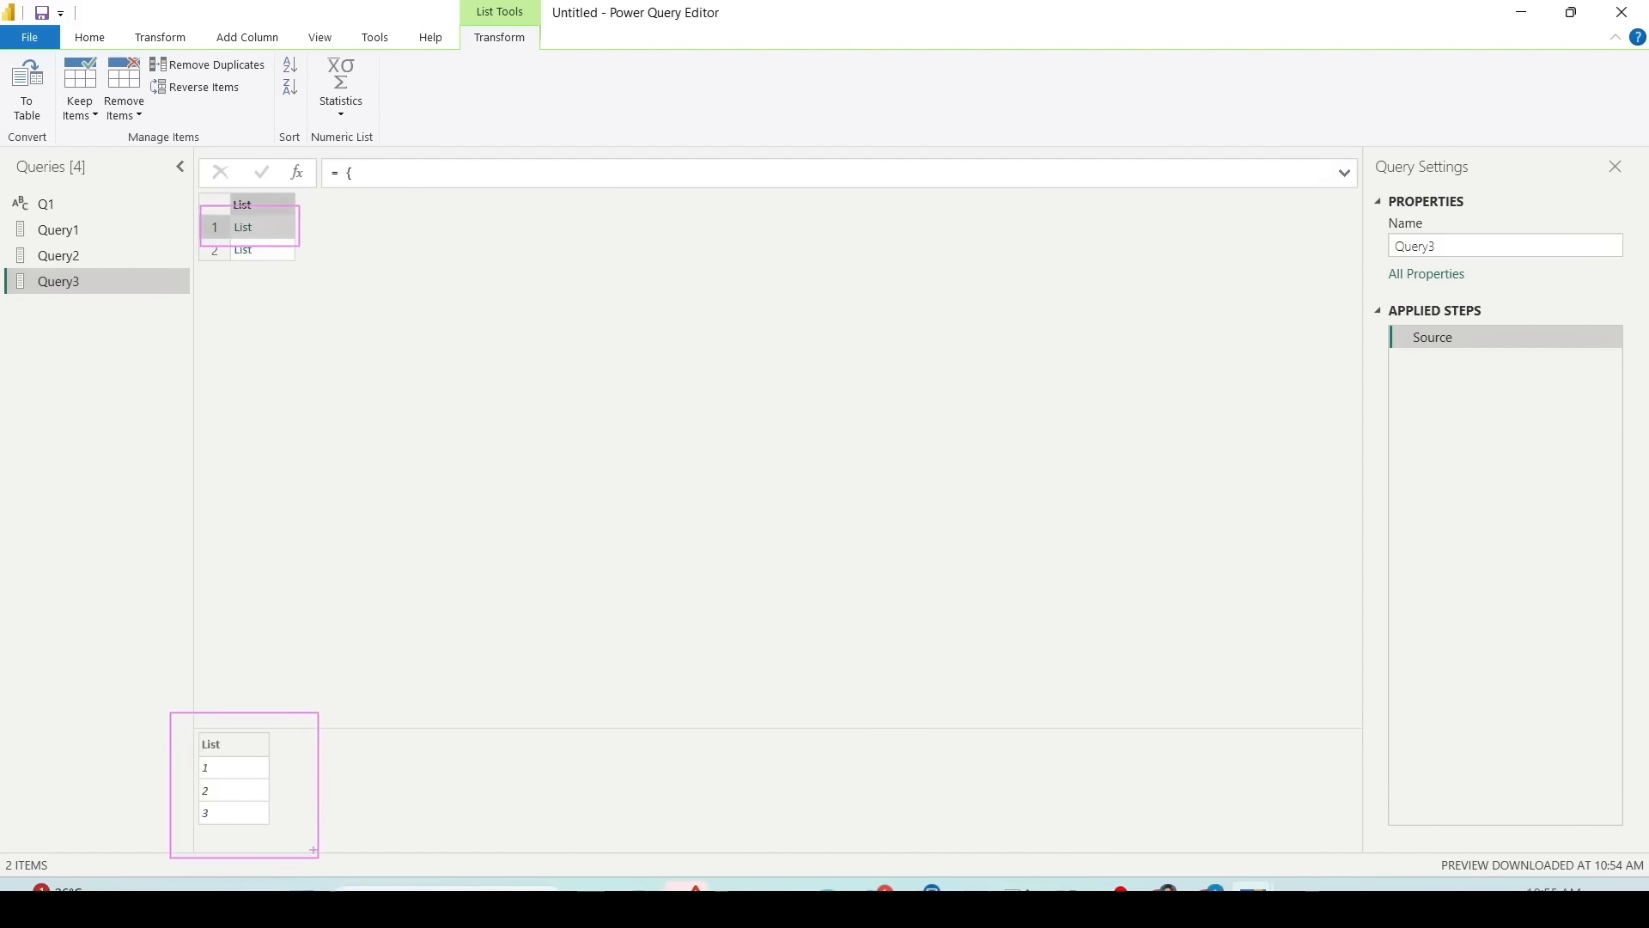
Step: Add another blank query and define its Source as the text list {"ABC", "DEF", "GHI"} in the Advanced Editor
{"action": "key", "text": "Escape"}
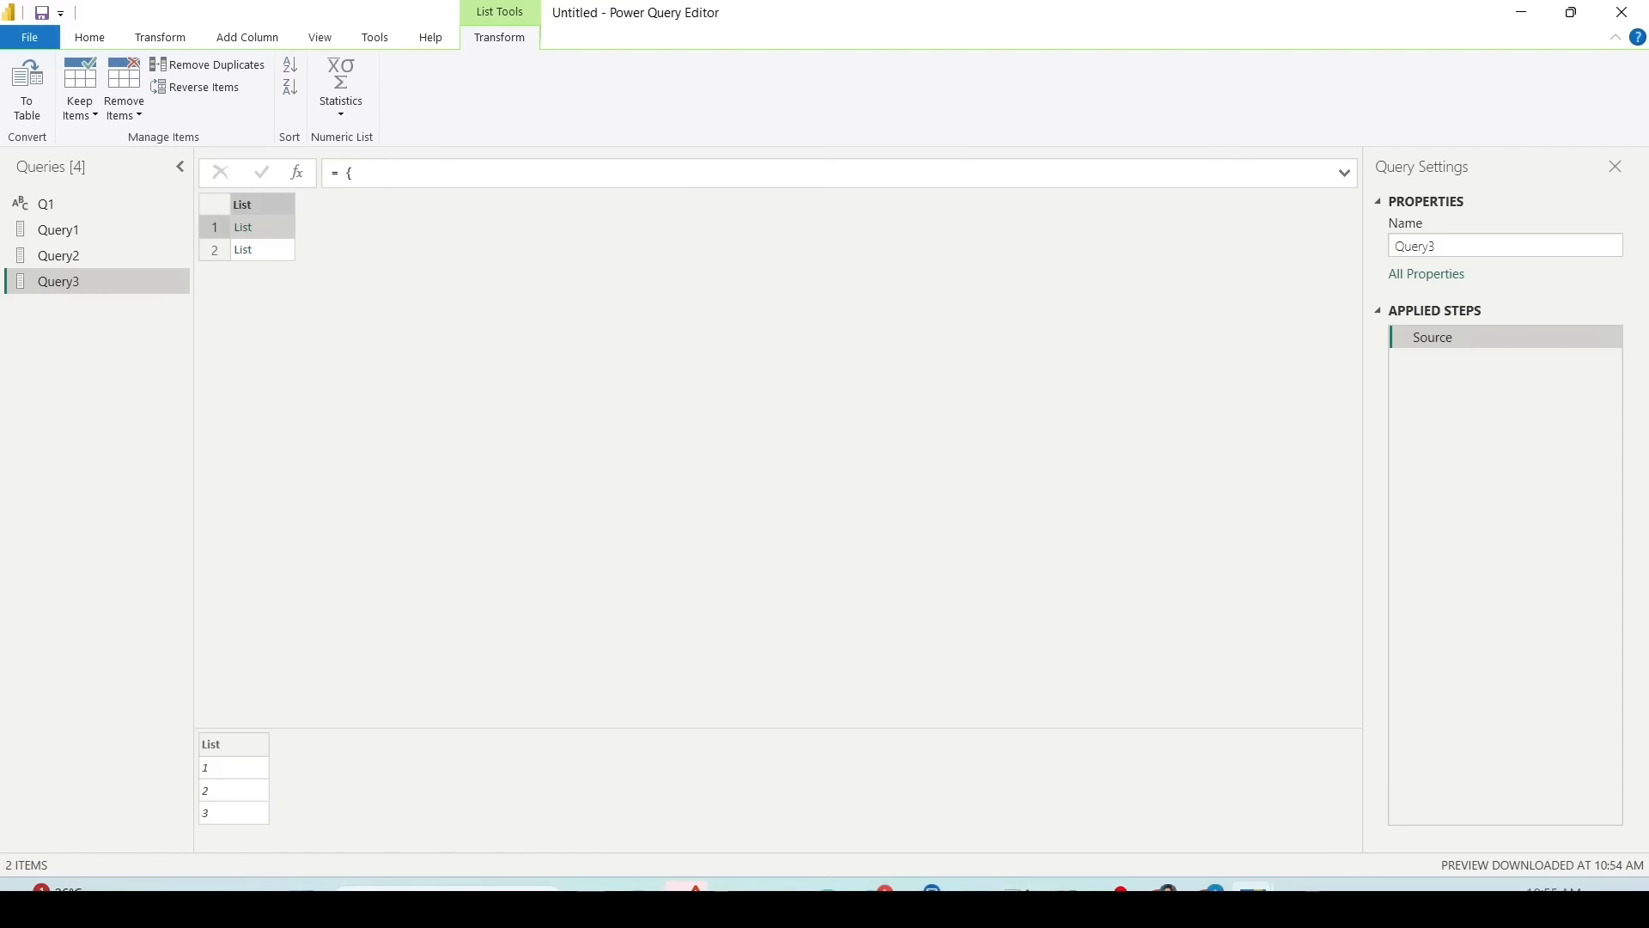
{"action": "left_click", "coordinate": [90, 37]}
{"action": "left_click", "coordinate": [83, 86]}
{"action": "left_click", "coordinate": [112, 447]}
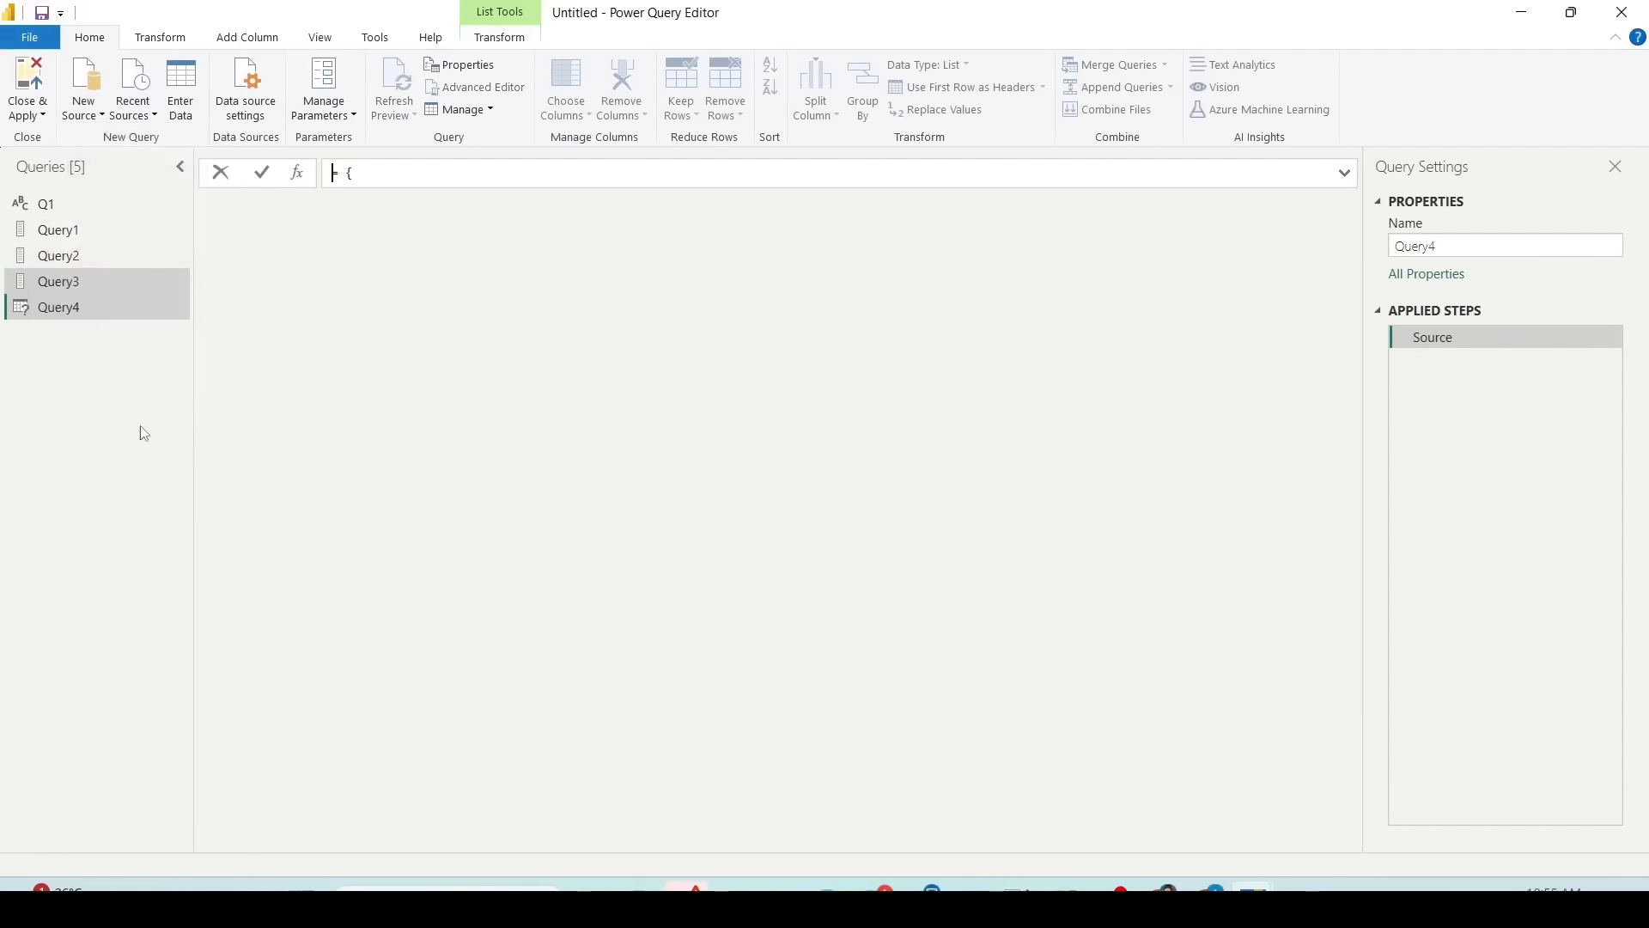
{"action": "right_click", "coordinate": [90, 307]}
{"action": "left_click", "coordinate": [163, 644]}
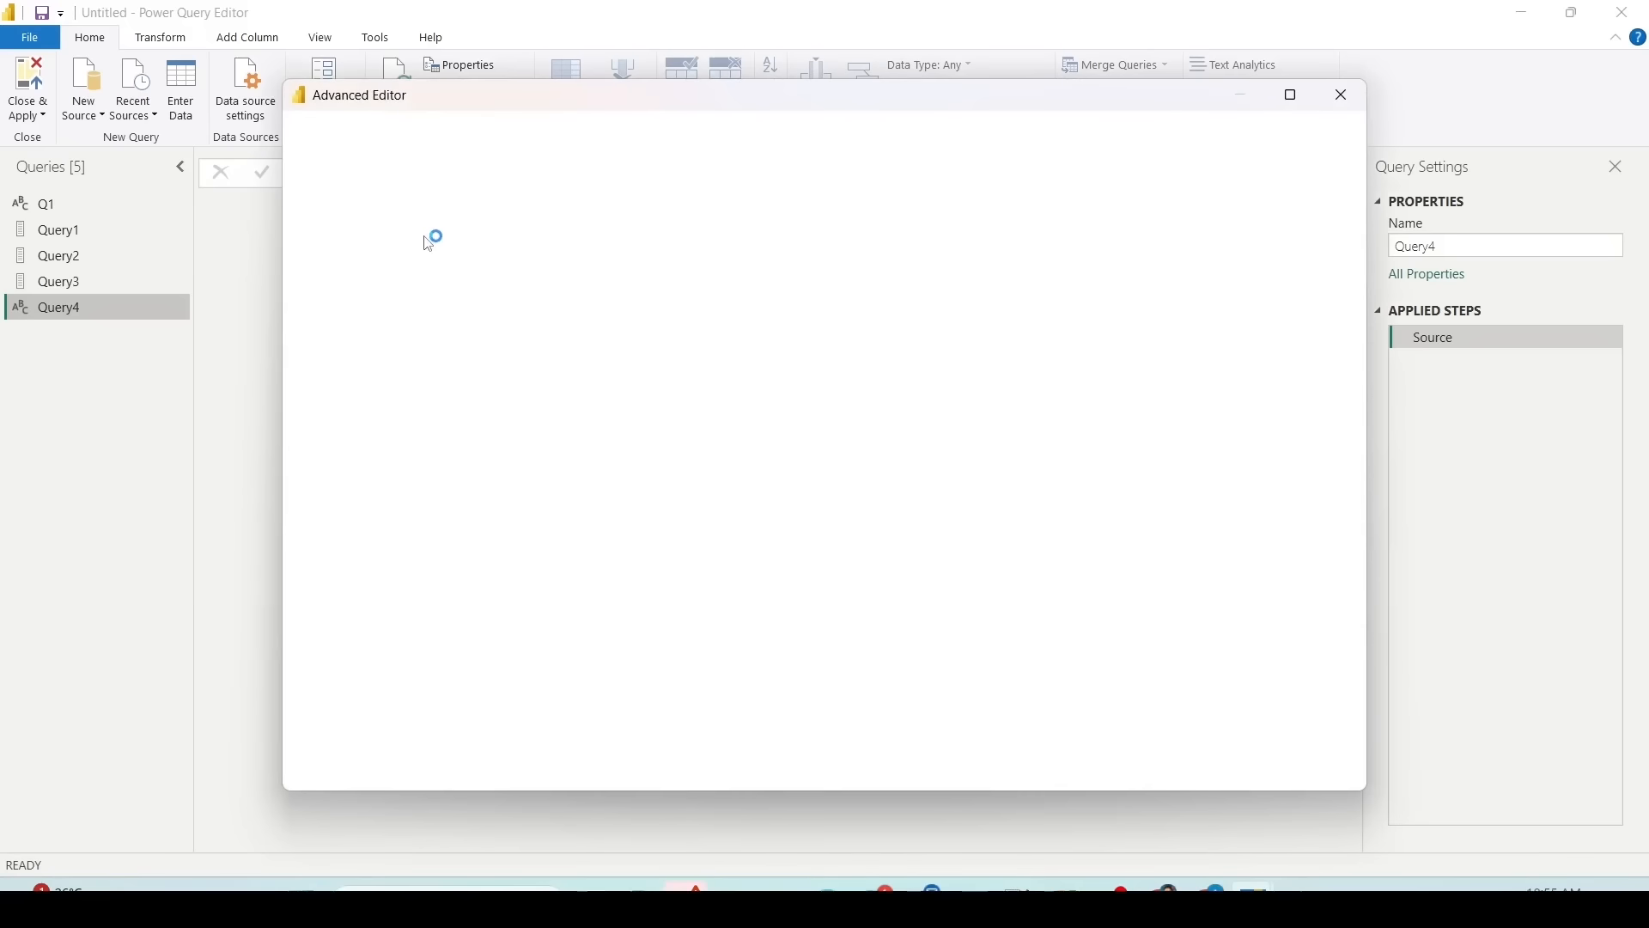
{"action": "double_click", "coordinate": [434, 220]}
{"action": "type", "text": "{\"ABC\", \""}
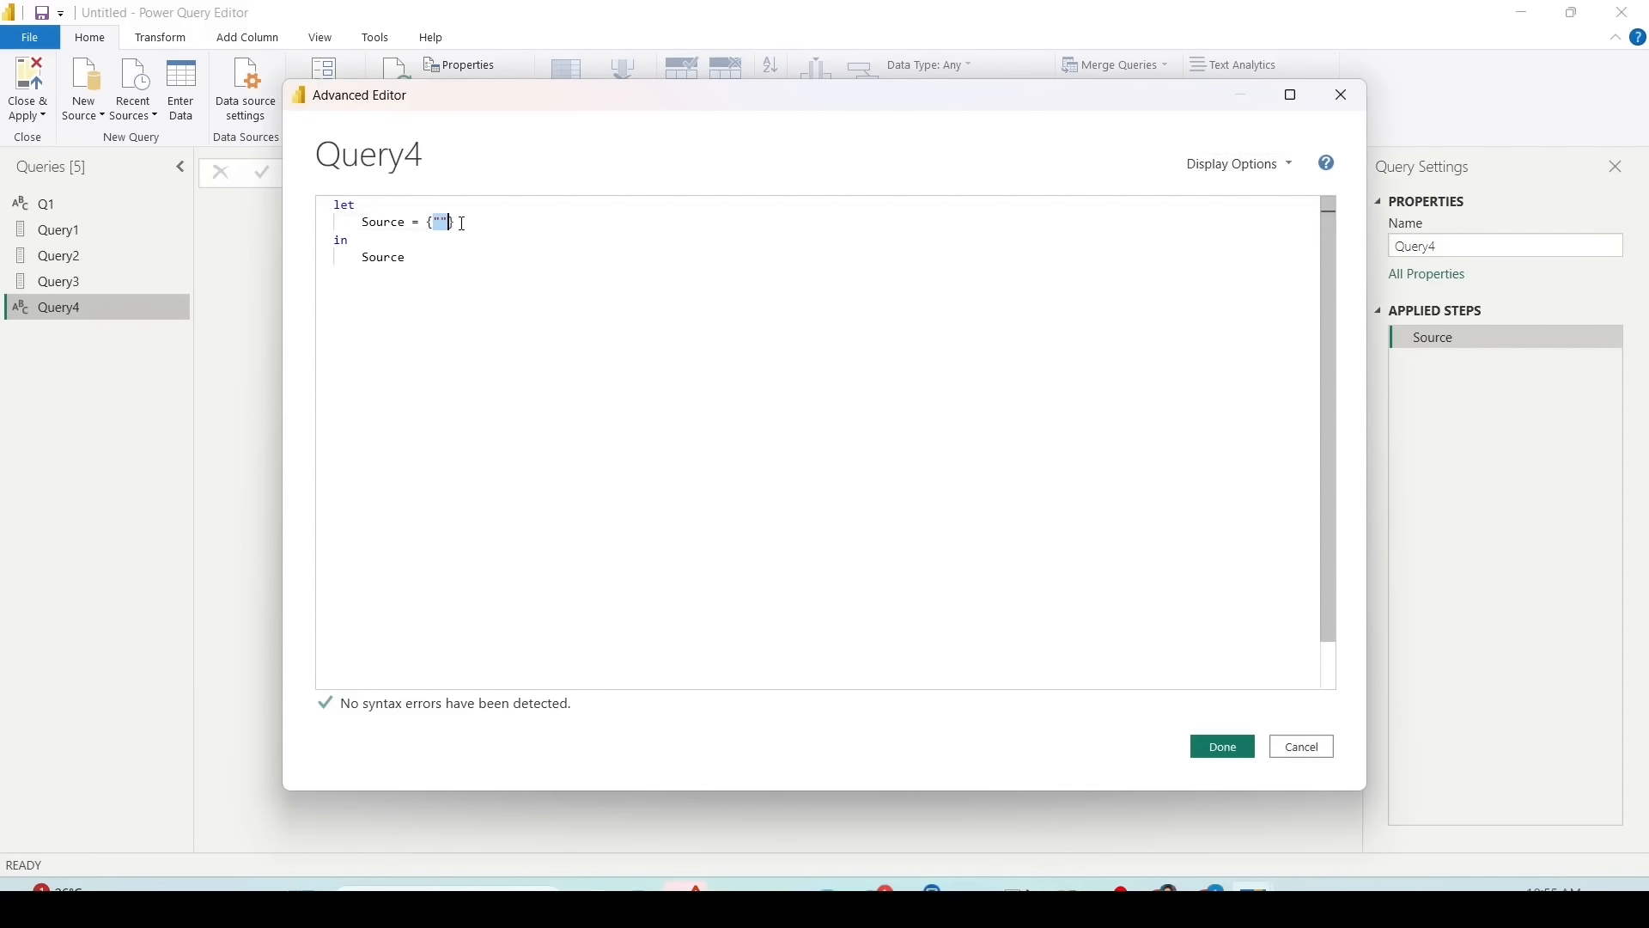
{"action": "type", "text": "BD"}
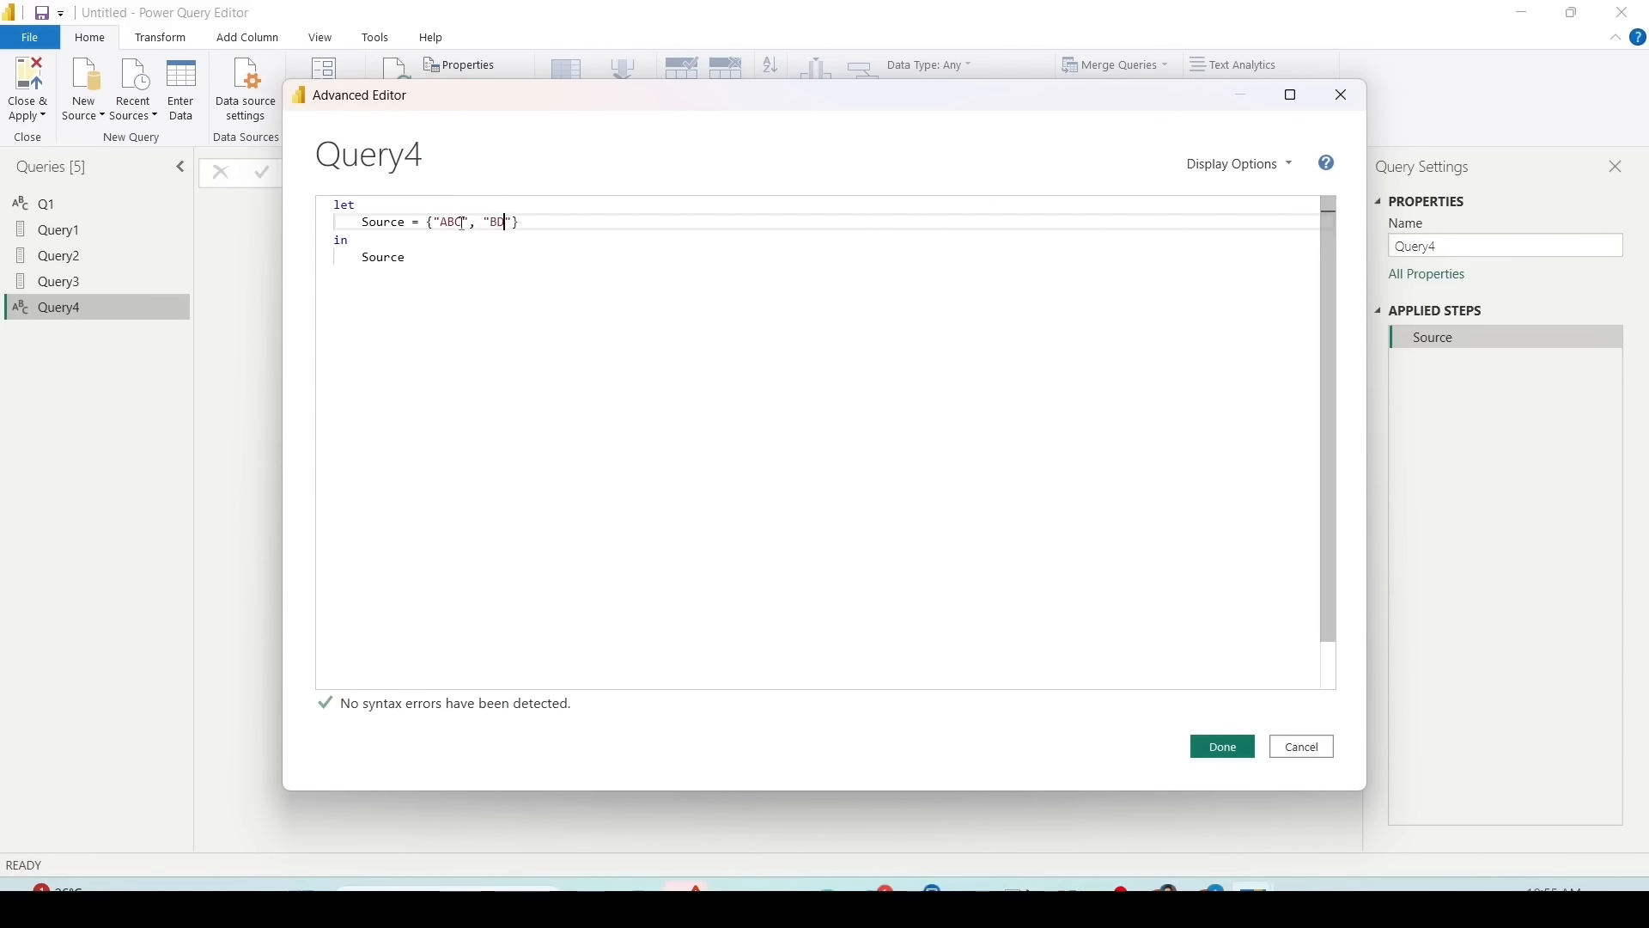
{"action": "type", "text": "\", \"BDEF\", \"GHI"}
{"action": "left_click", "coordinate": [1221, 746]}
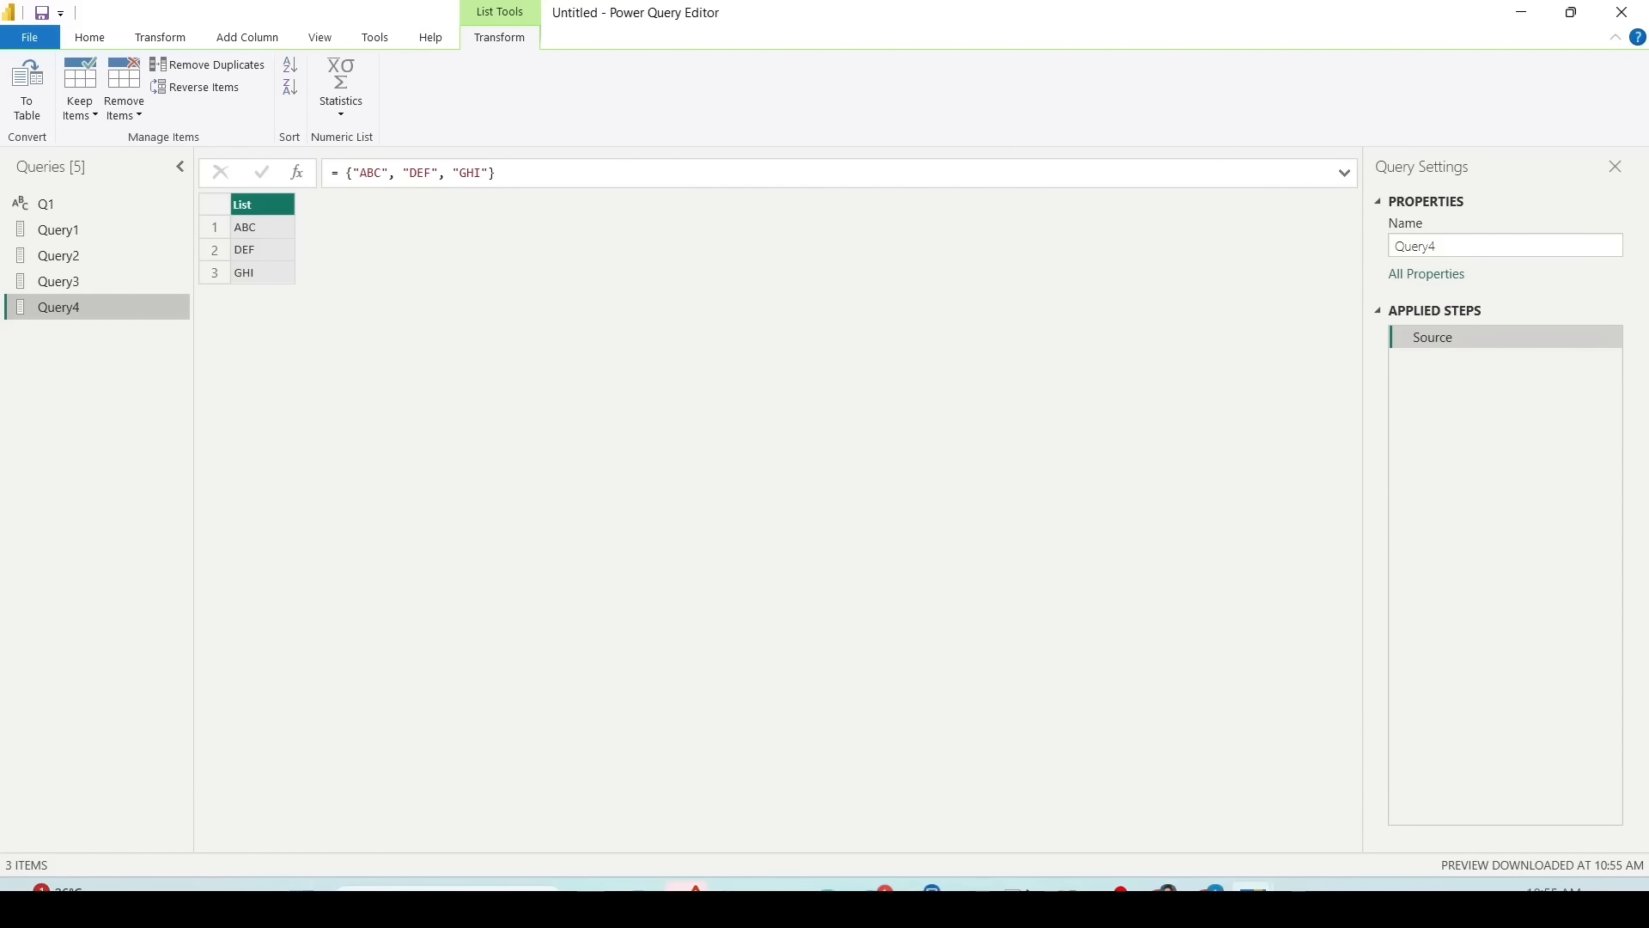
Step: Add a blank query and enter its Source as a record with OrderID, CustomerID, Item = "Fishing rod" and Price = 100.00 in the Advanced Editor
{"action": "left_click", "coordinate": [1016, 893]}
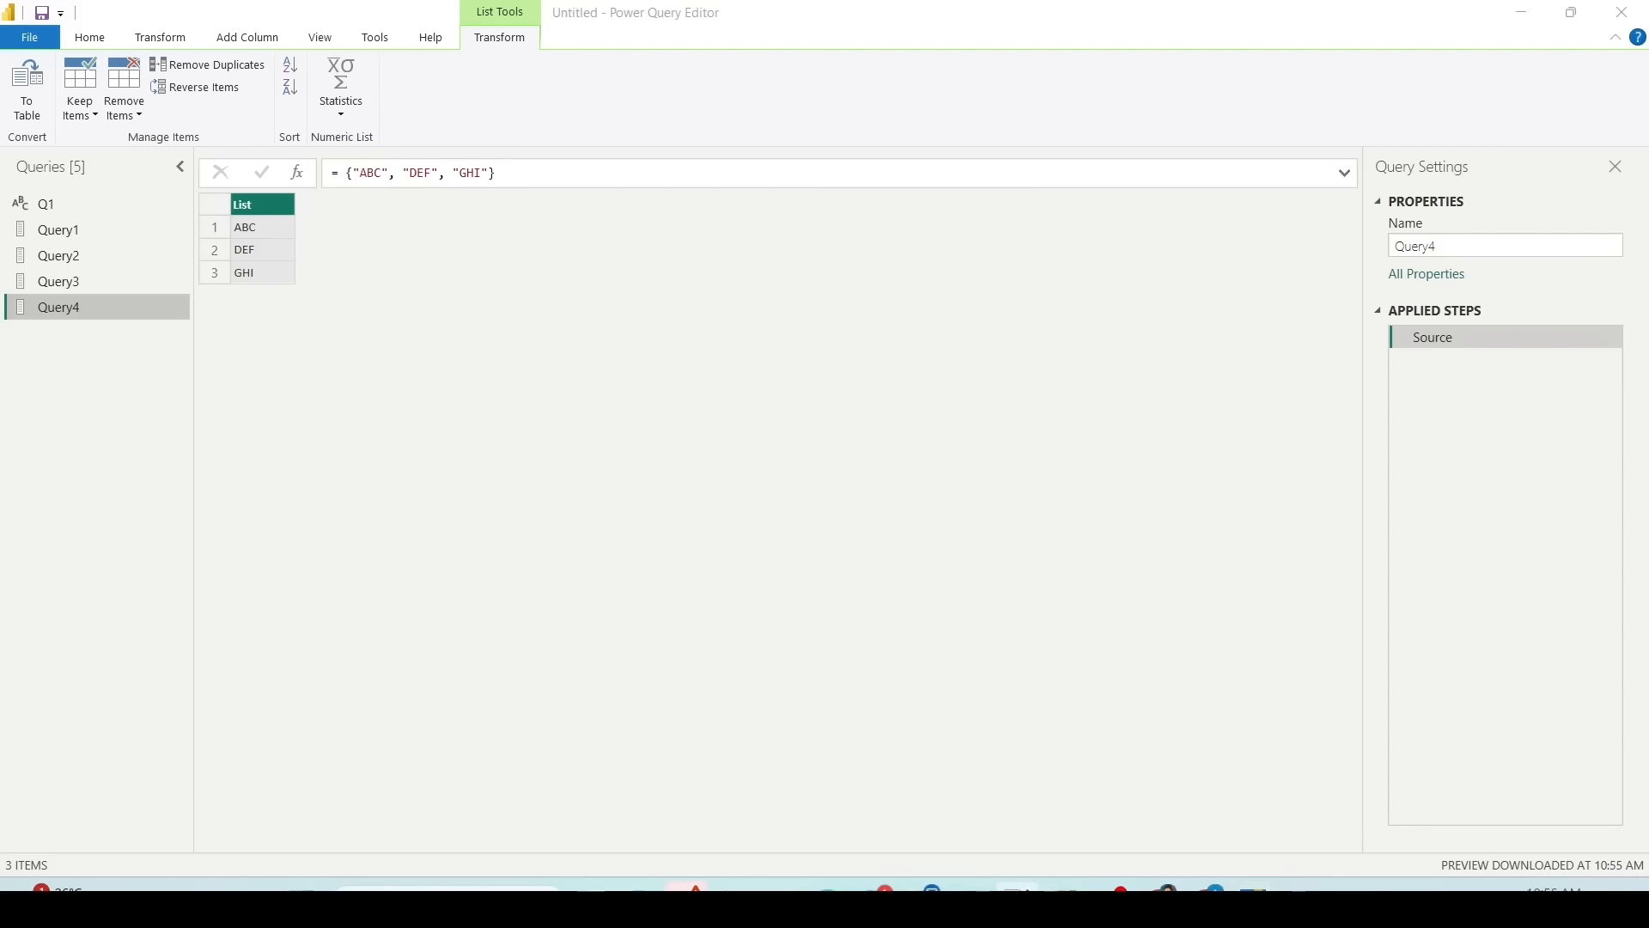
{"action": "left_click", "coordinate": [99, 40]}
{"action": "left_click", "coordinate": [98, 40]}
{"action": "left_click", "coordinate": [84, 103]}
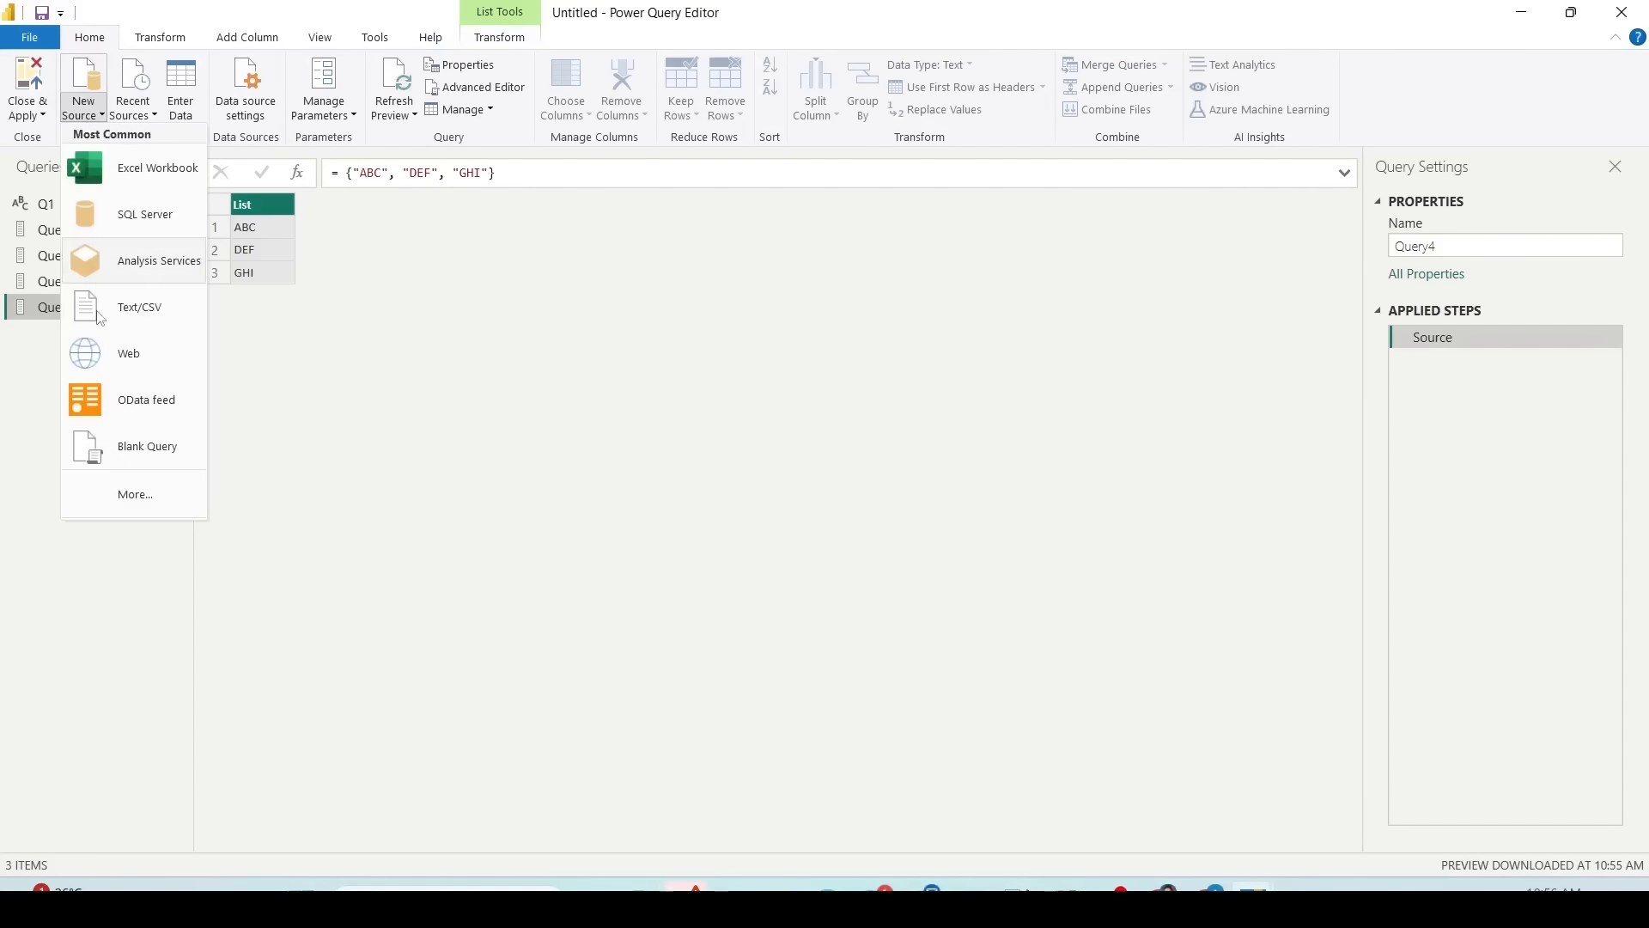
{"action": "left_click", "coordinate": [146, 441]}
{"action": "right_click", "coordinate": [140, 340]}
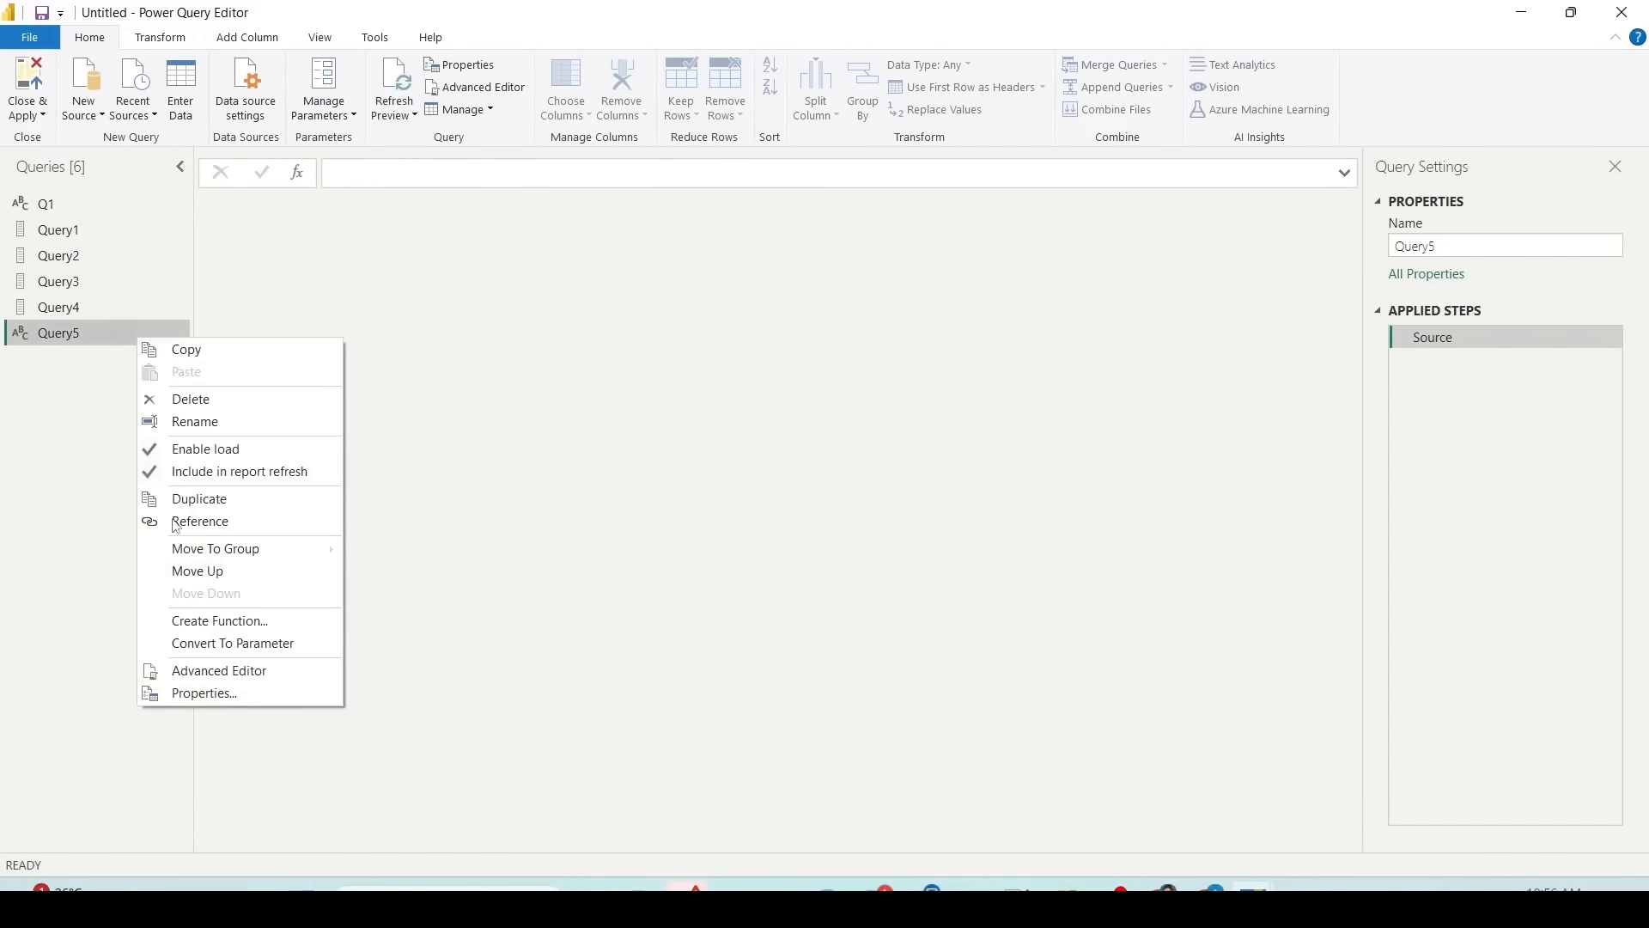
{"action": "left_click", "coordinate": [191, 674]}
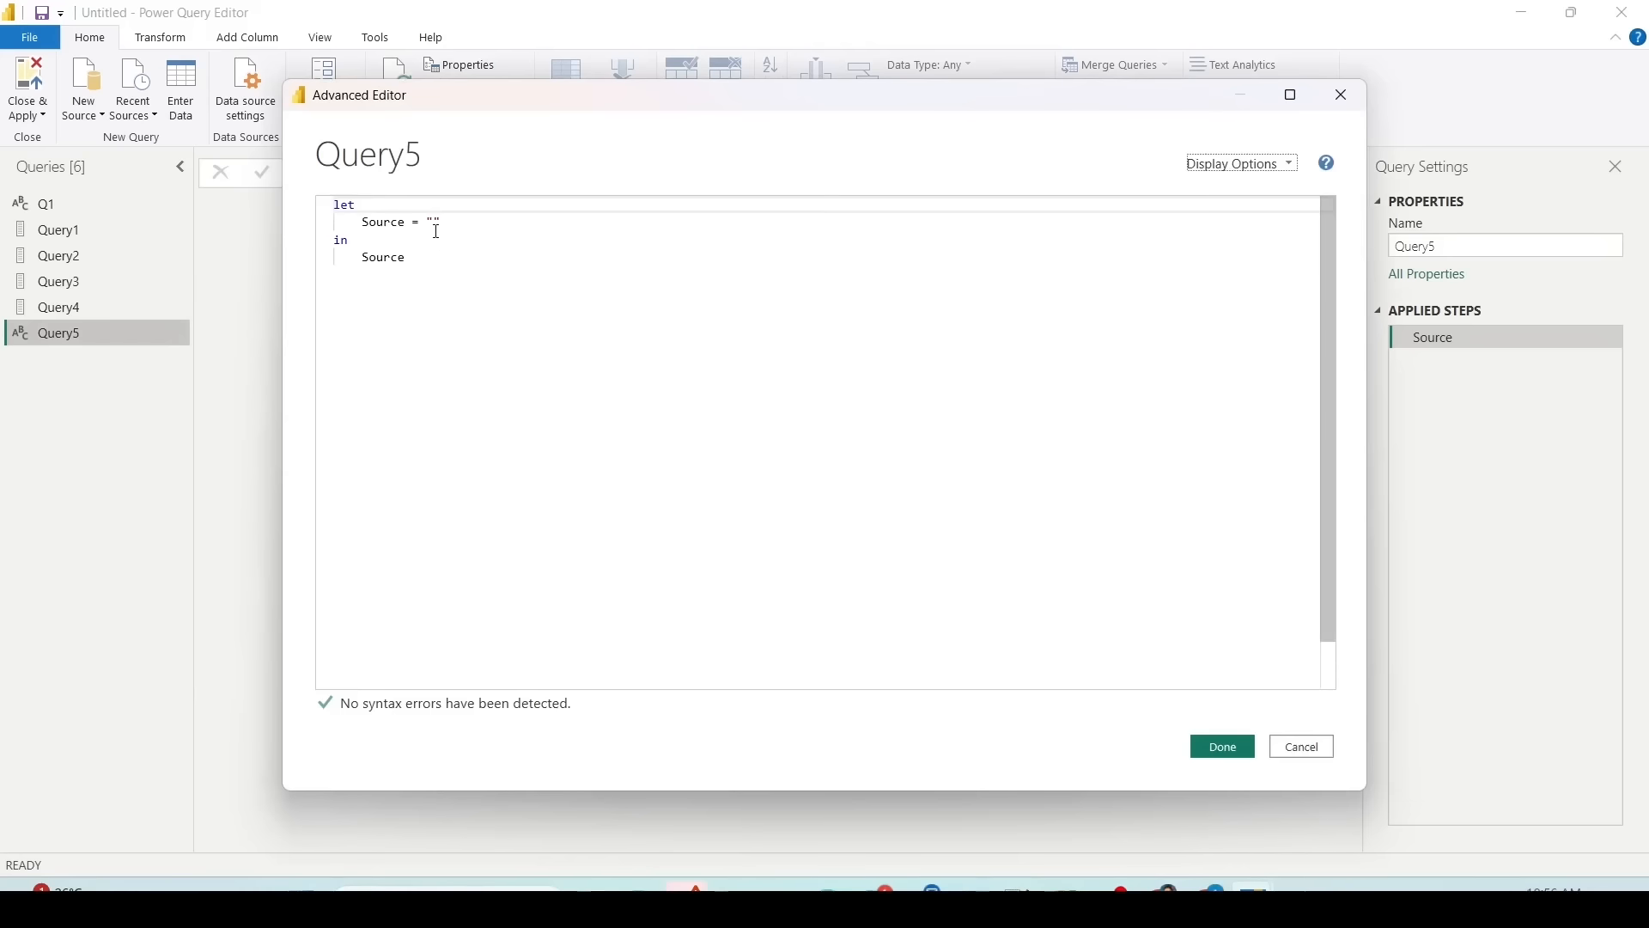
{"action": "left_click", "coordinate": [432, 223]}
{"action": "double_click", "coordinate": [432, 224]}
{"action": "type", "text": "[                 OrderID = 1,                 CustomerID = 1,                 Item = \"Fishing rod\",                 Price = 100.00             ]"}
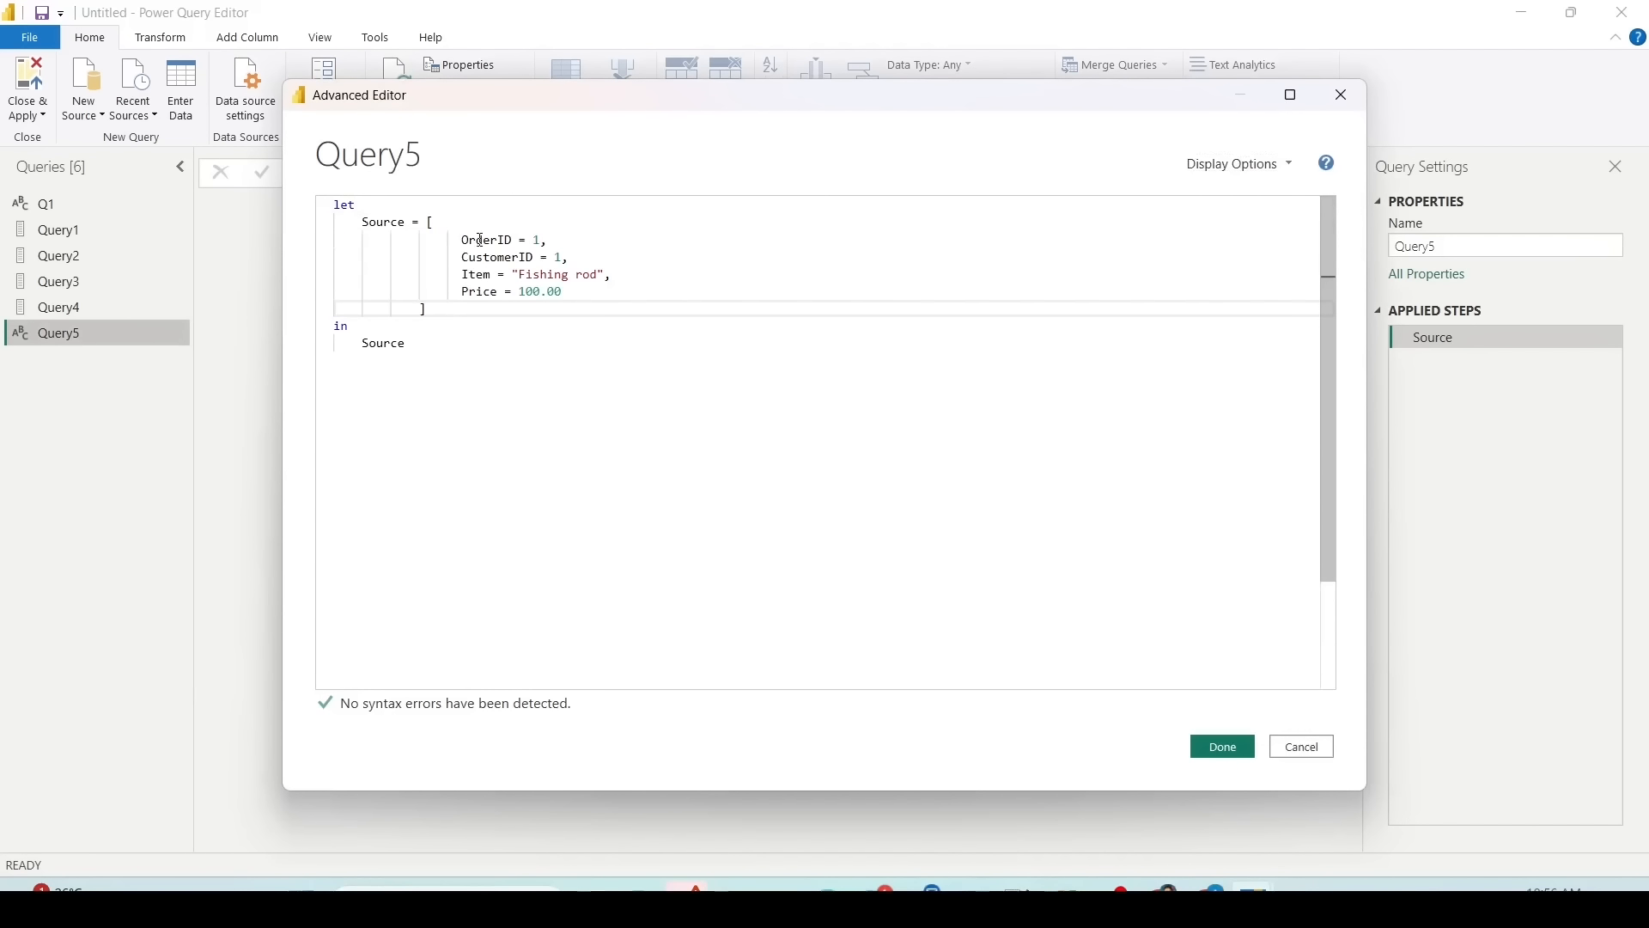
Step: Examine the record's field names and its enclosing square brackets in the Query5 code
{"action": "left_click", "coordinate": [481, 241]}
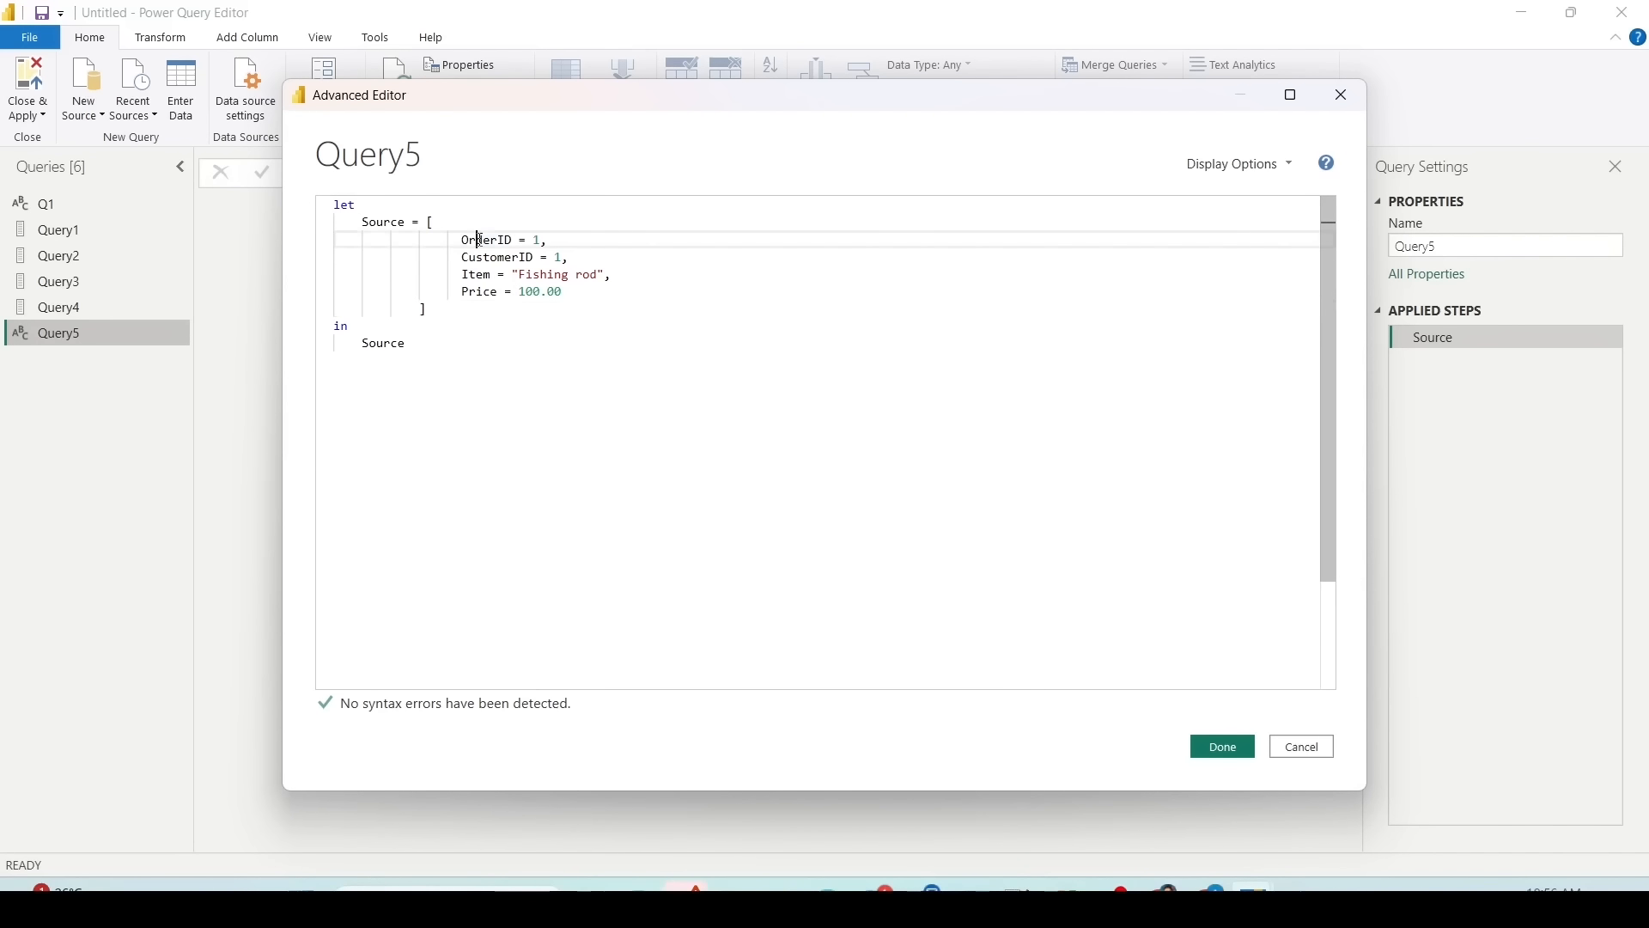
{"action": "double_click", "coordinate": [481, 240]}
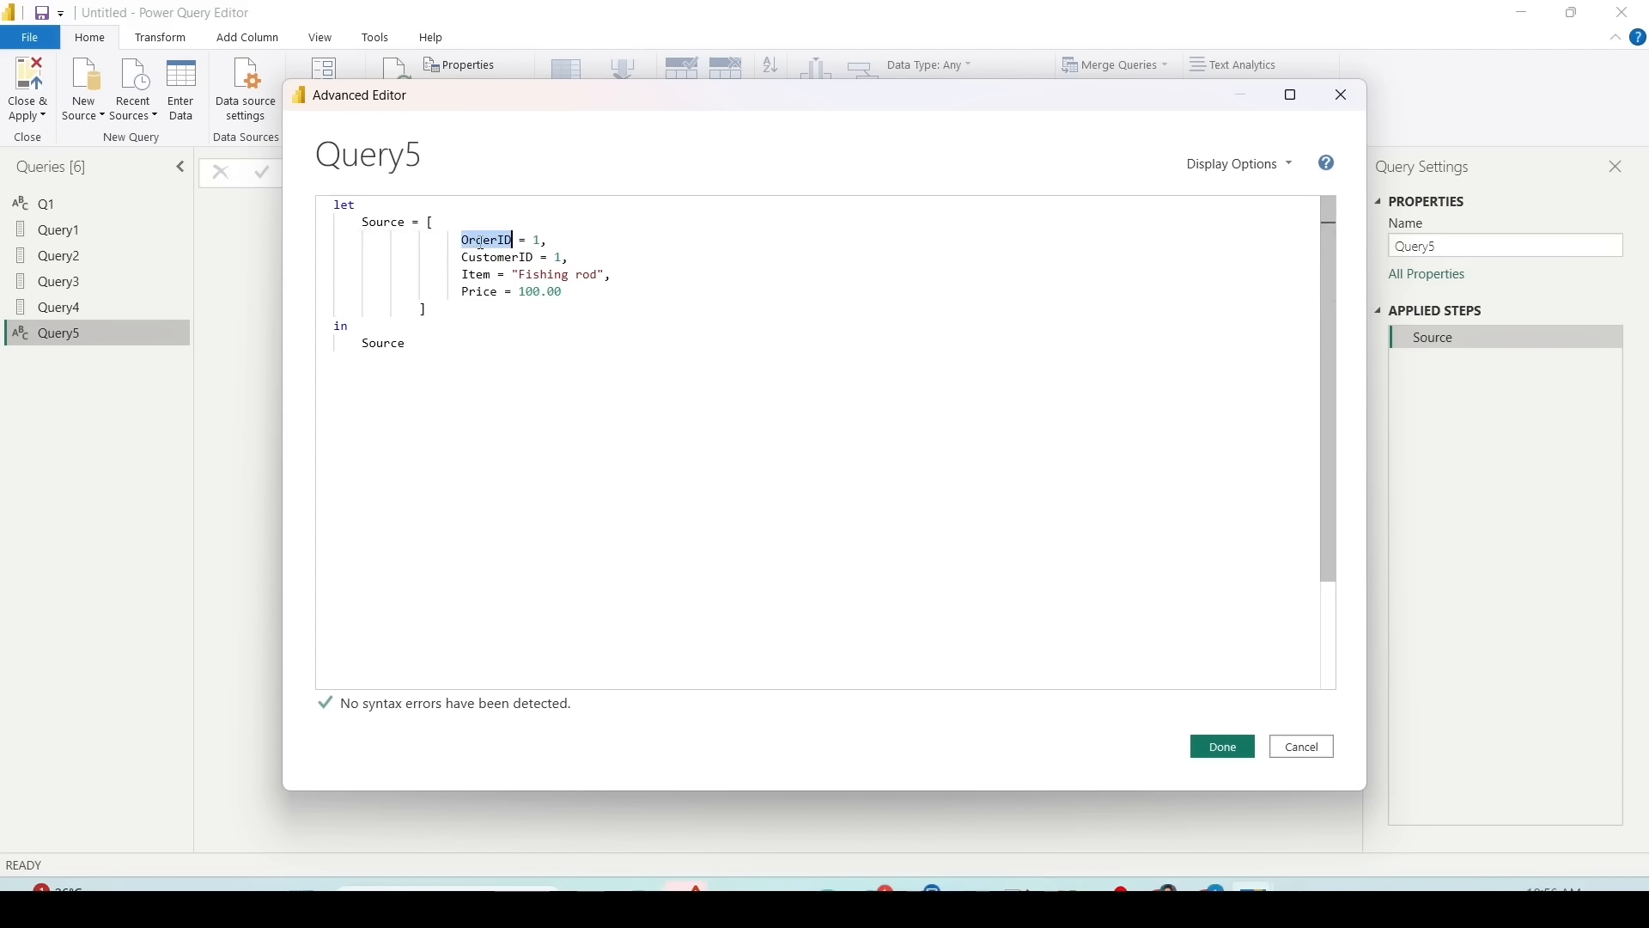
{"action": "left_click", "coordinate": [494, 257]}
{"action": "double_click", "coordinate": [497, 258]}
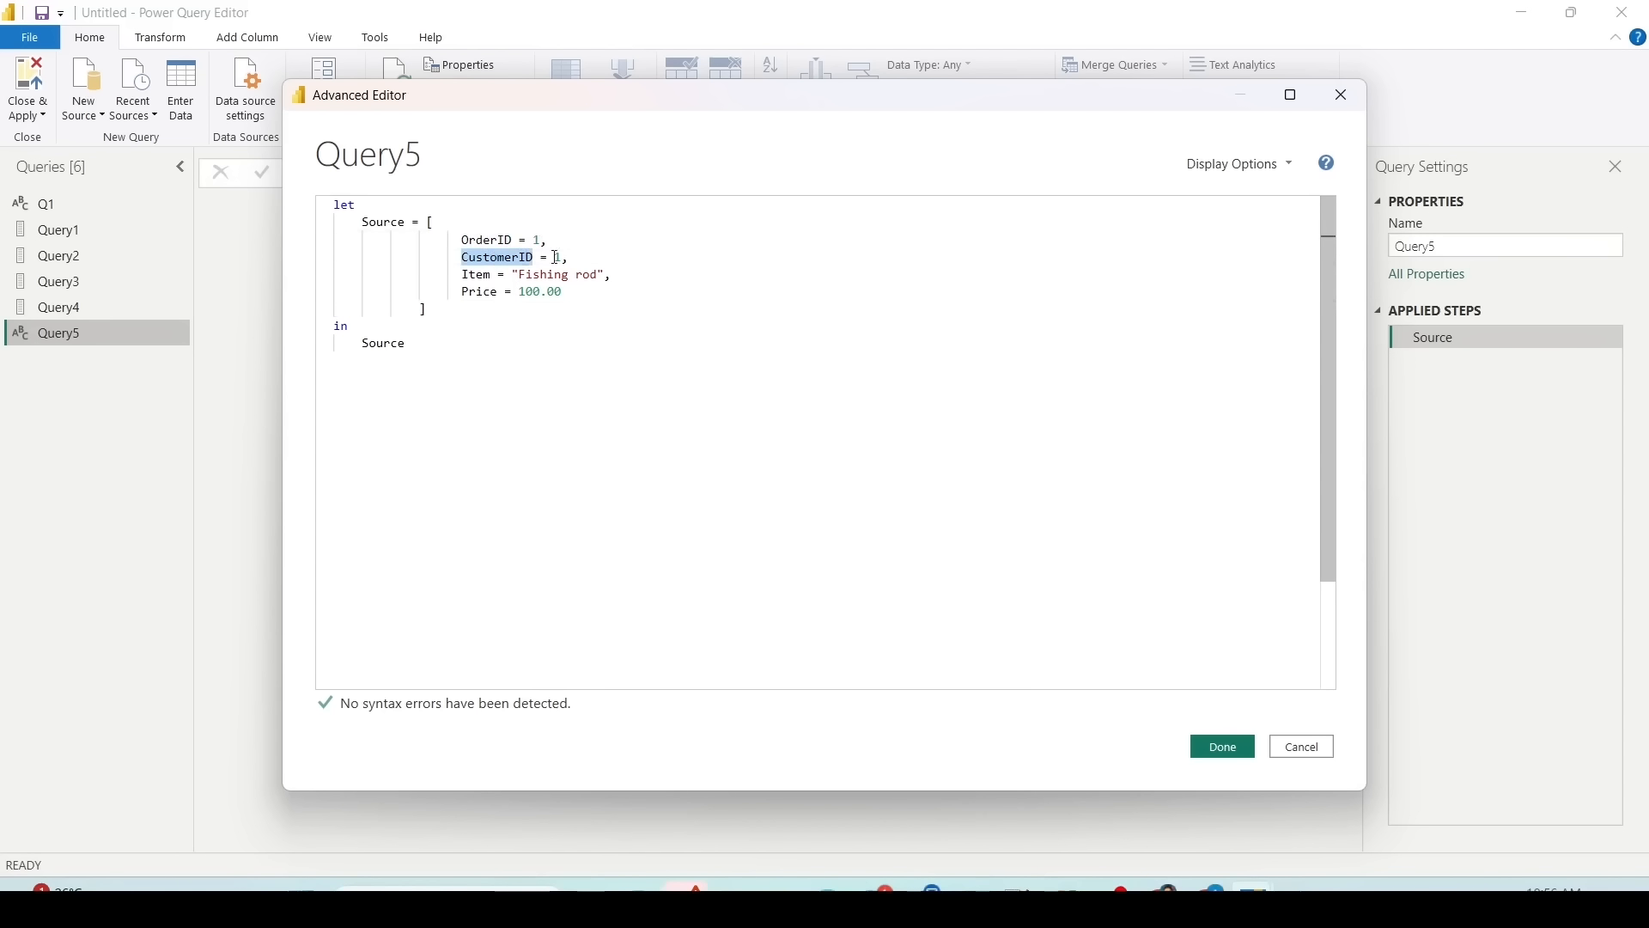
{"action": "left_click", "coordinate": [464, 275]}
{"action": "left_click", "coordinate": [468, 292]}
{"action": "double_click", "coordinate": [473, 292]}
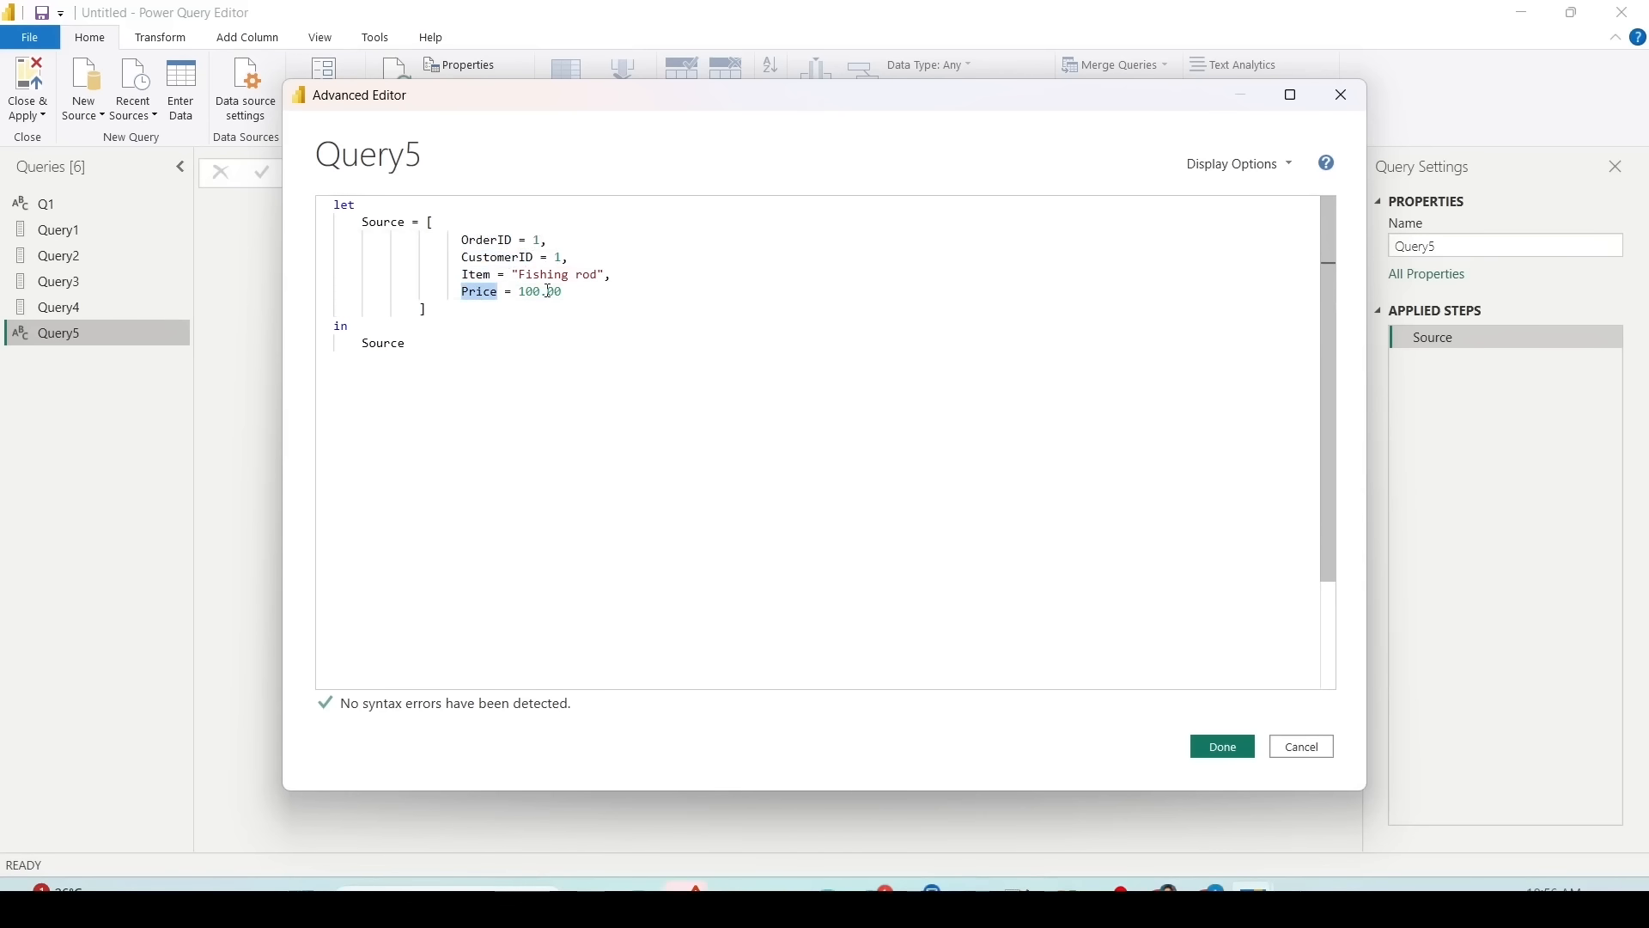
{"action": "left_click", "coordinate": [431, 222]}
{"action": "left_click", "coordinate": [428, 310]}
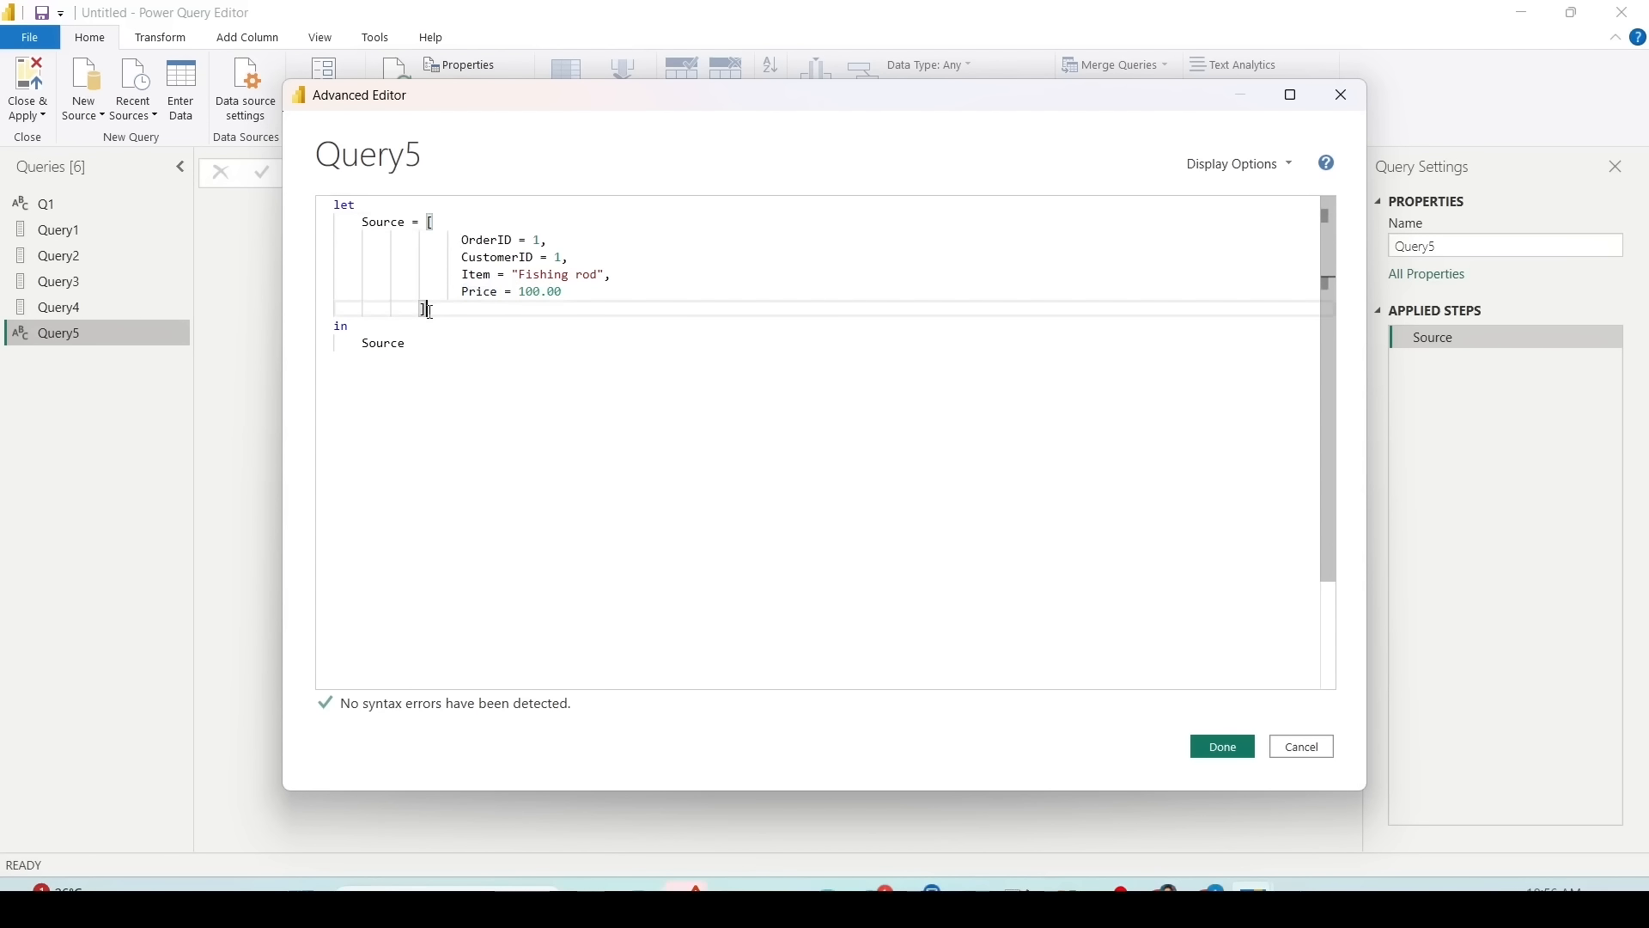
Step: Apply the Query5 record definition and convert the record into a table
{"action": "left_click", "coordinate": [1236, 747]}
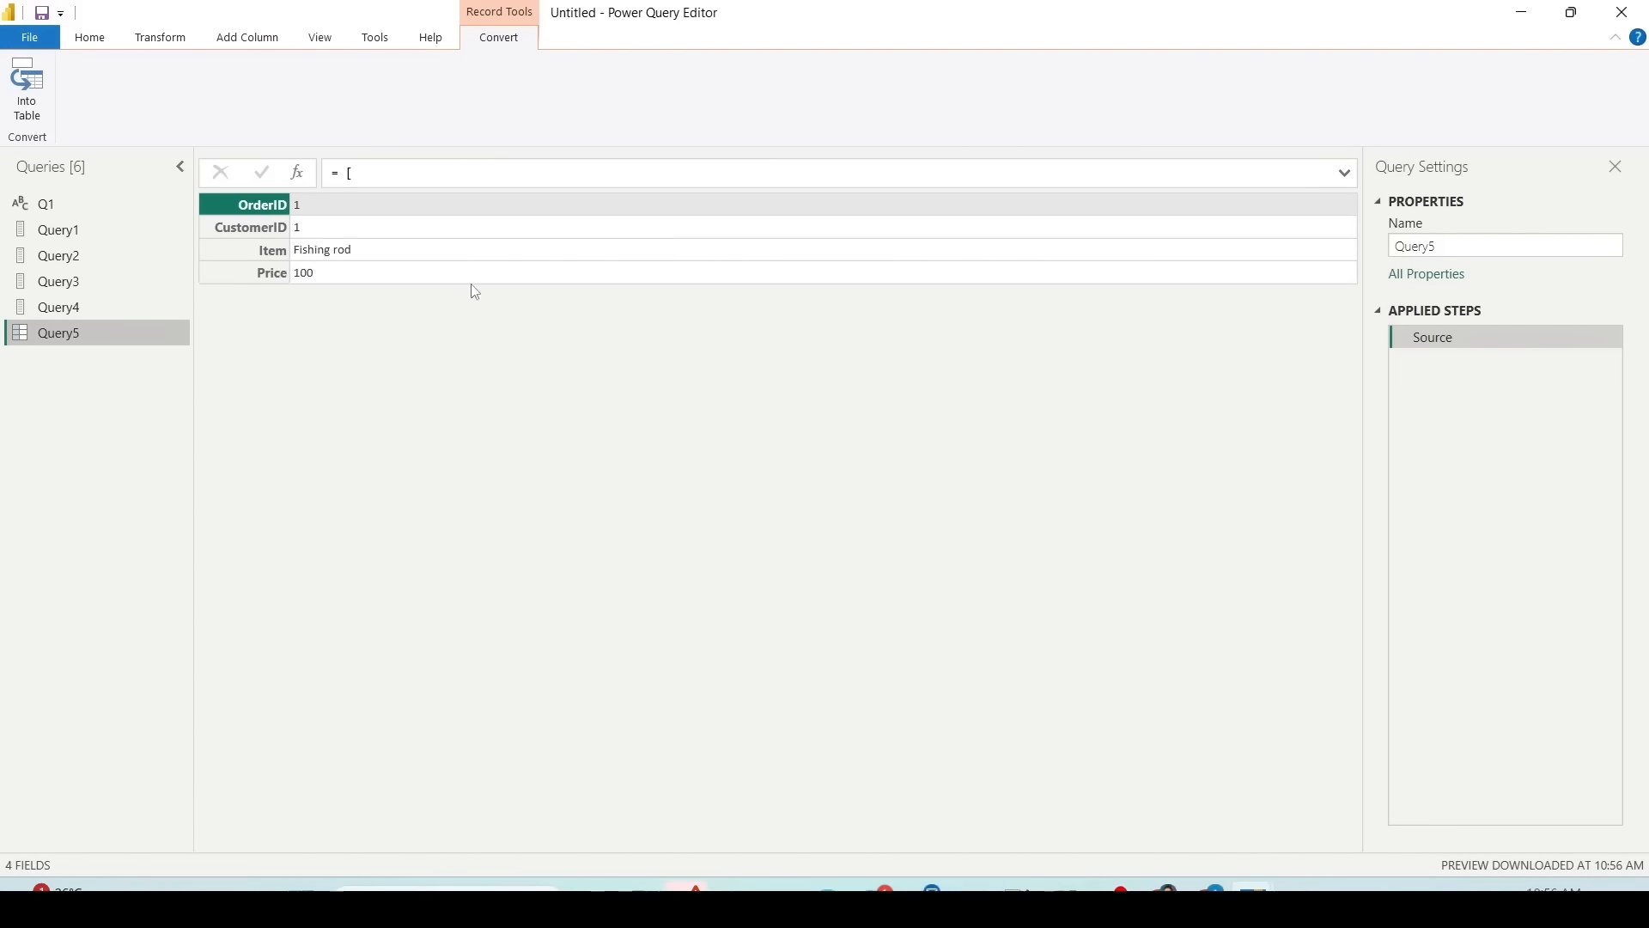
{"action": "left_click", "coordinate": [29, 92]}
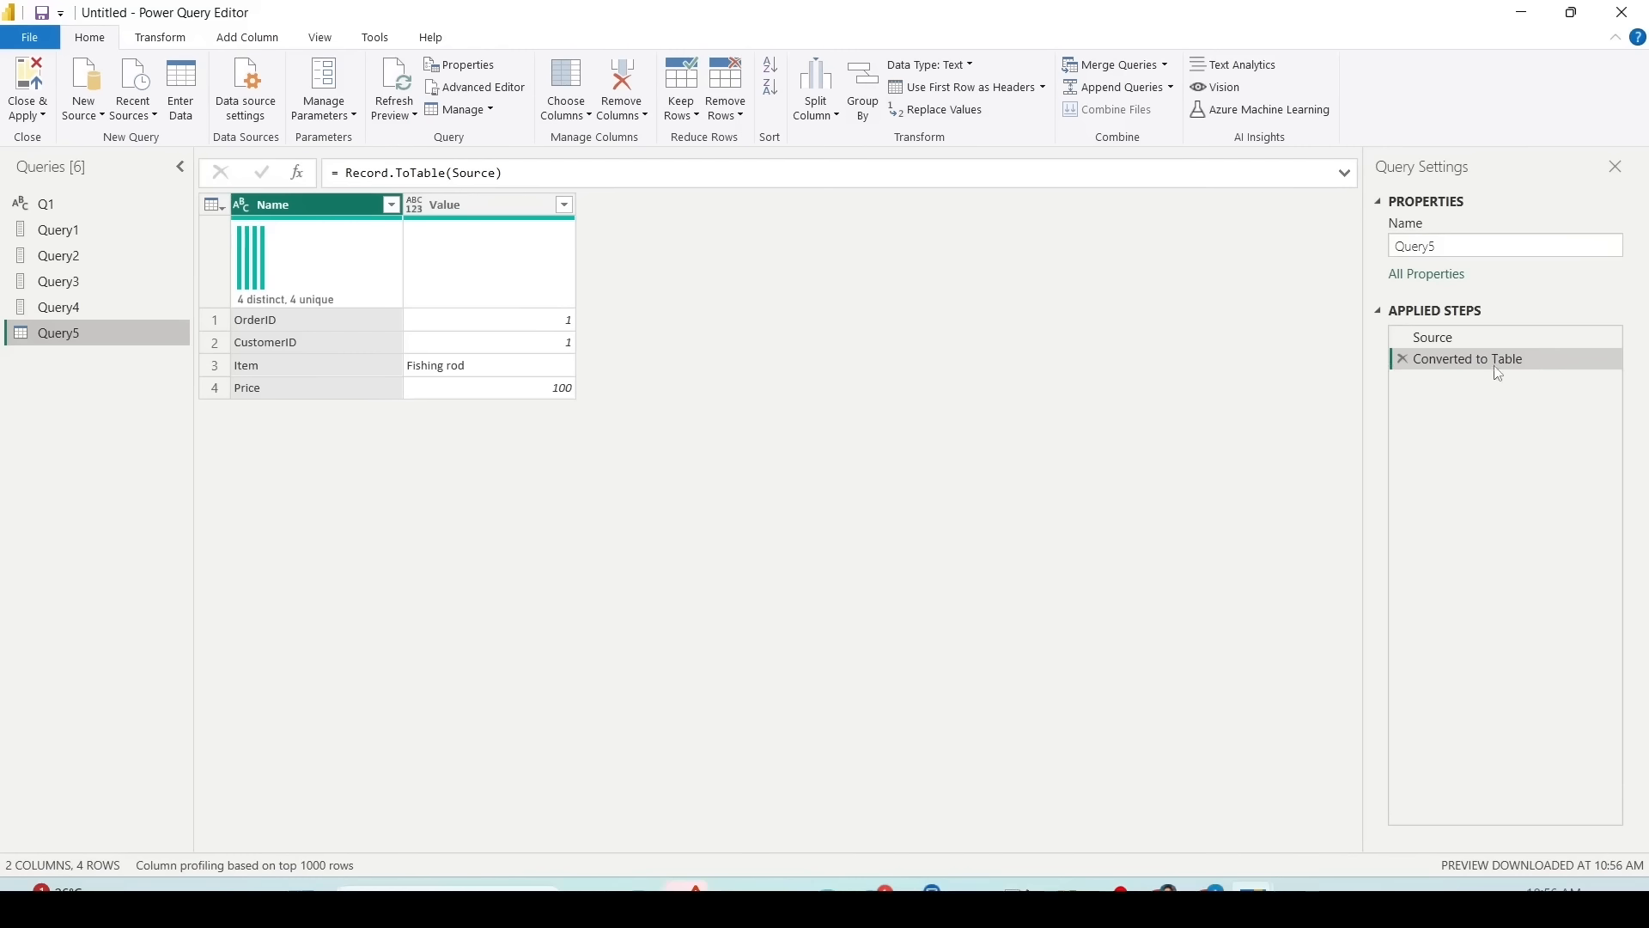
Step: Review how the Record.ToTable step references Source in Query5's Advanced Editor code, closing it without changes
{"action": "right_click", "coordinate": [110, 336]}
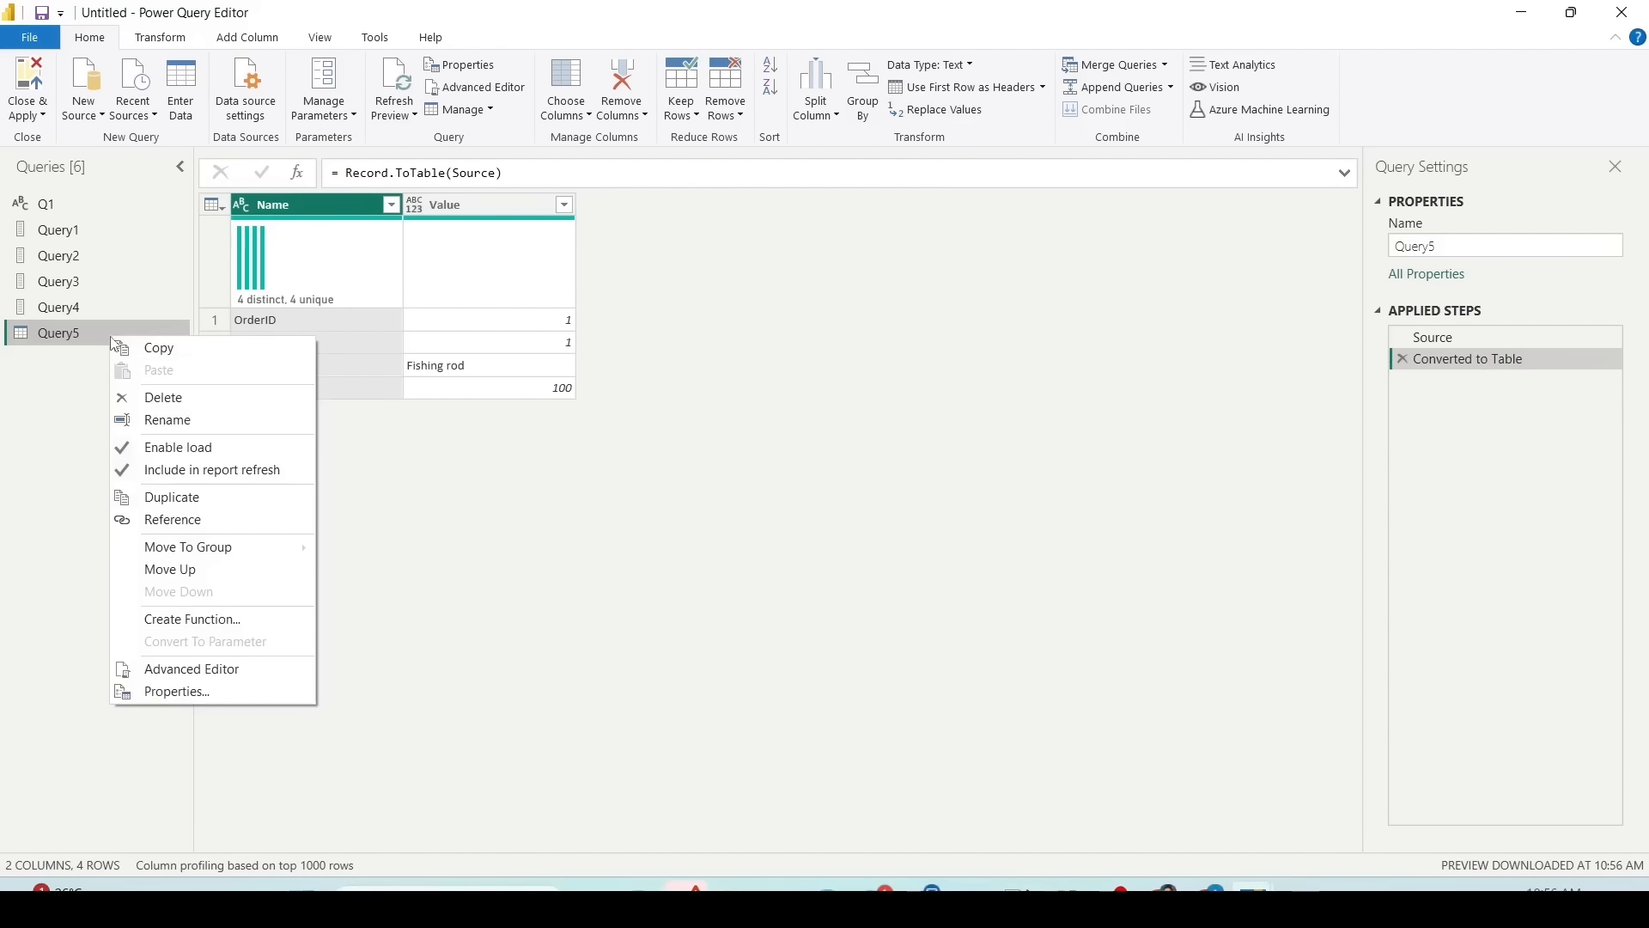
{"action": "left_click", "coordinate": [200, 666]}
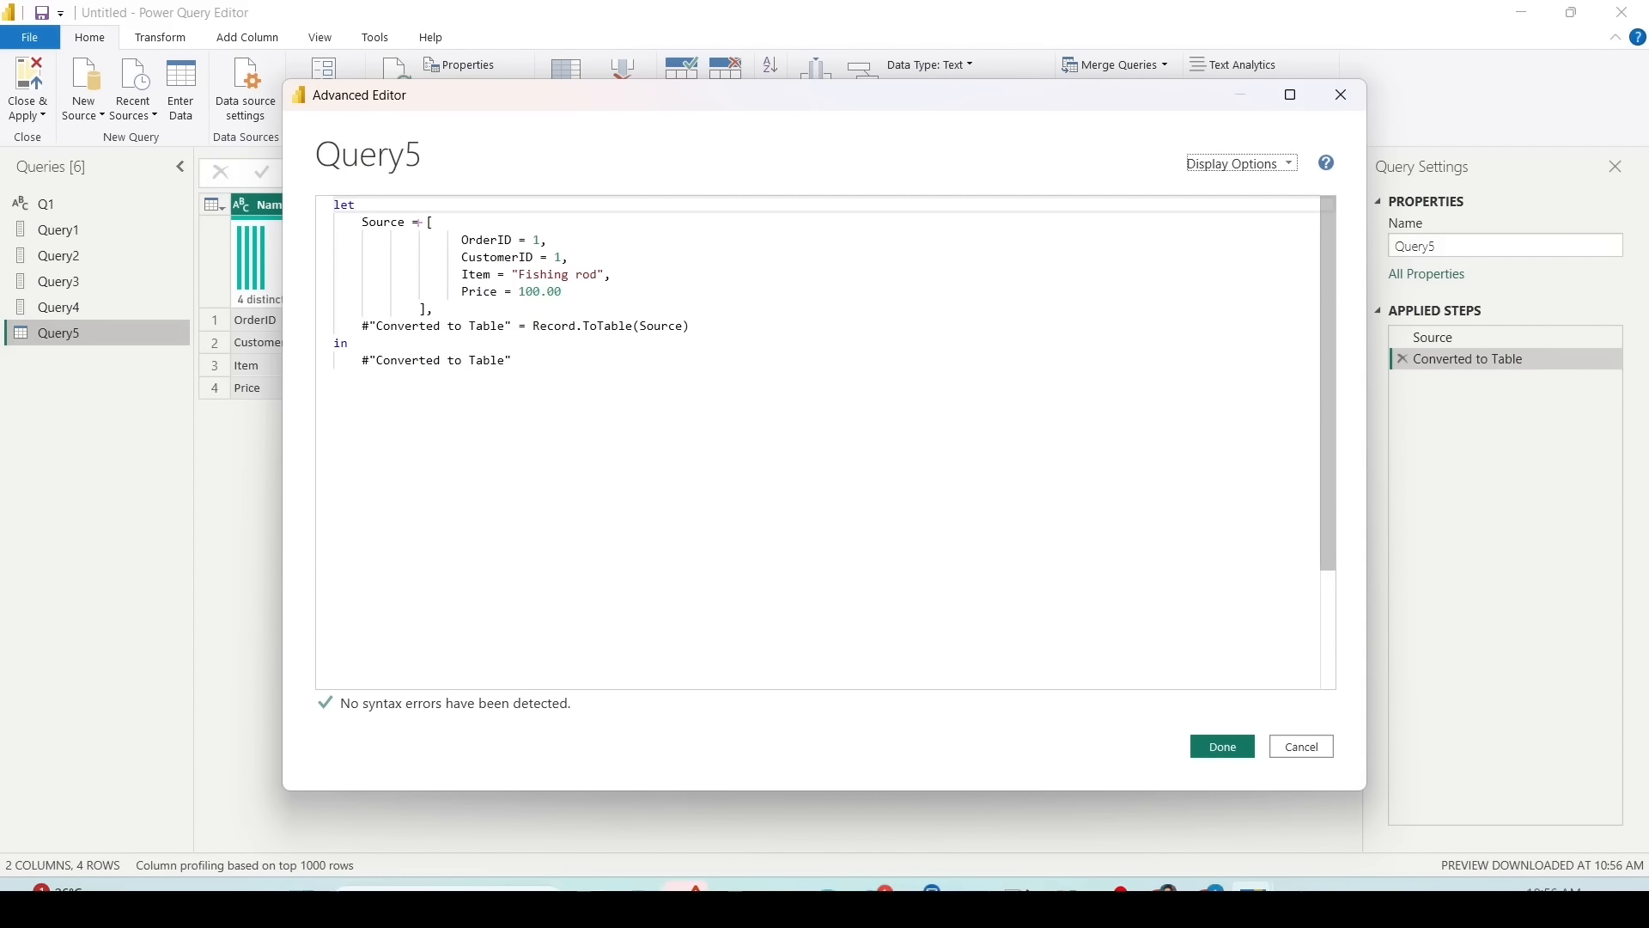
{"action": "left_click_drag", "start_coordinate": [364, 218], "coordinate": [516, 326]}
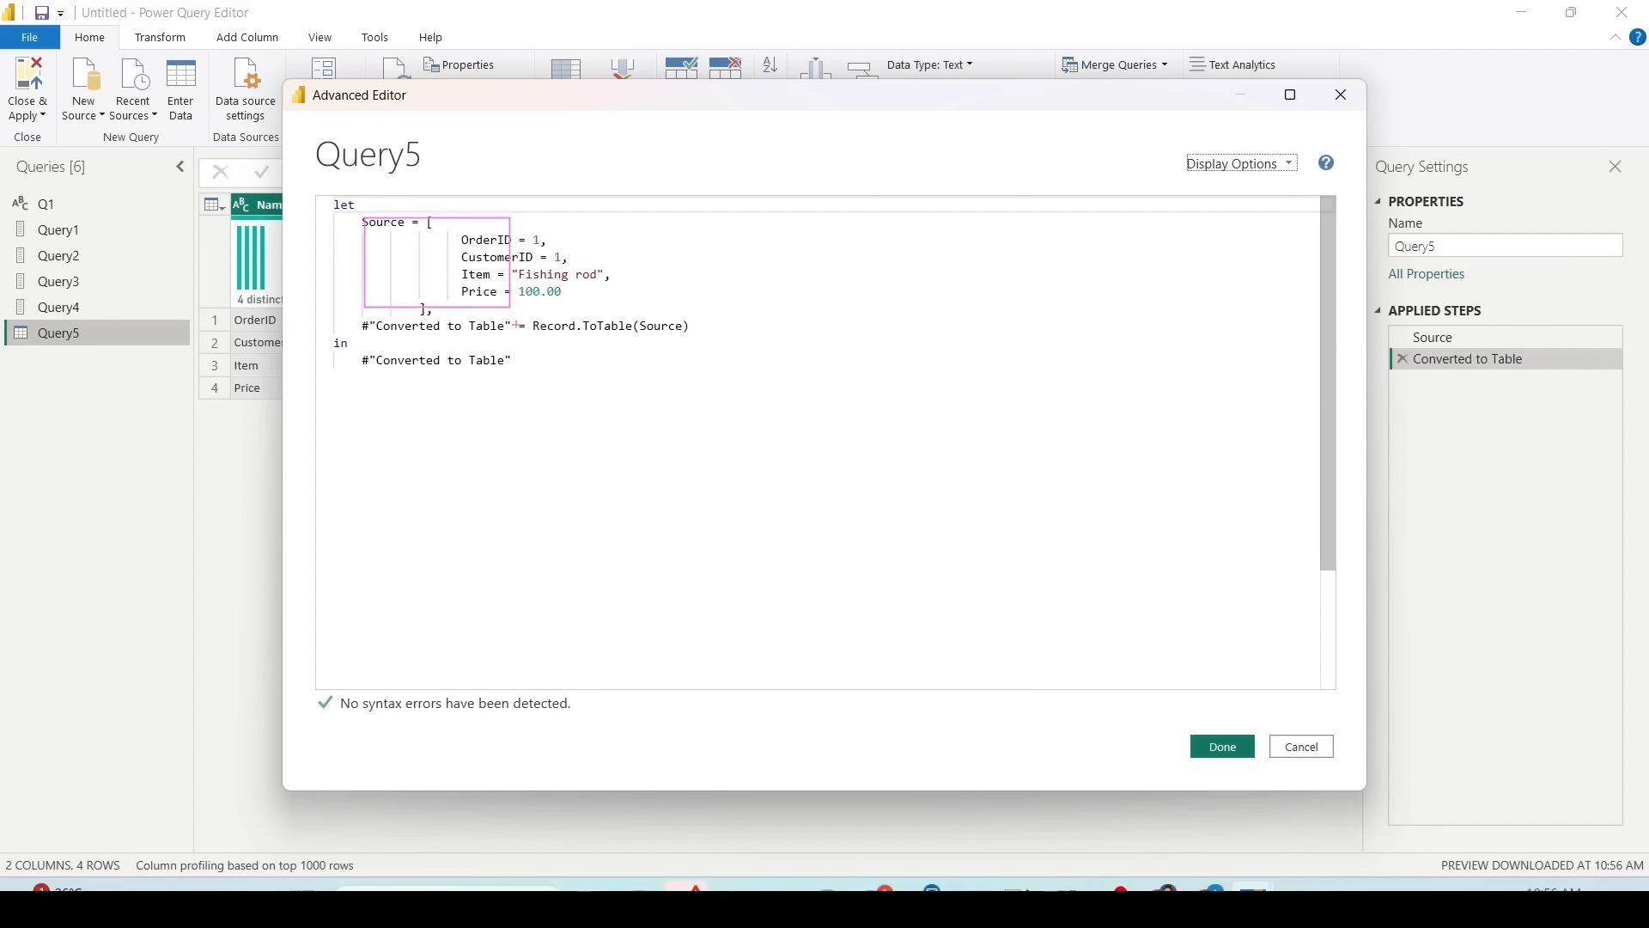
{"action": "left_click_drag", "start_coordinate": [346, 318], "coordinate": [731, 336]}
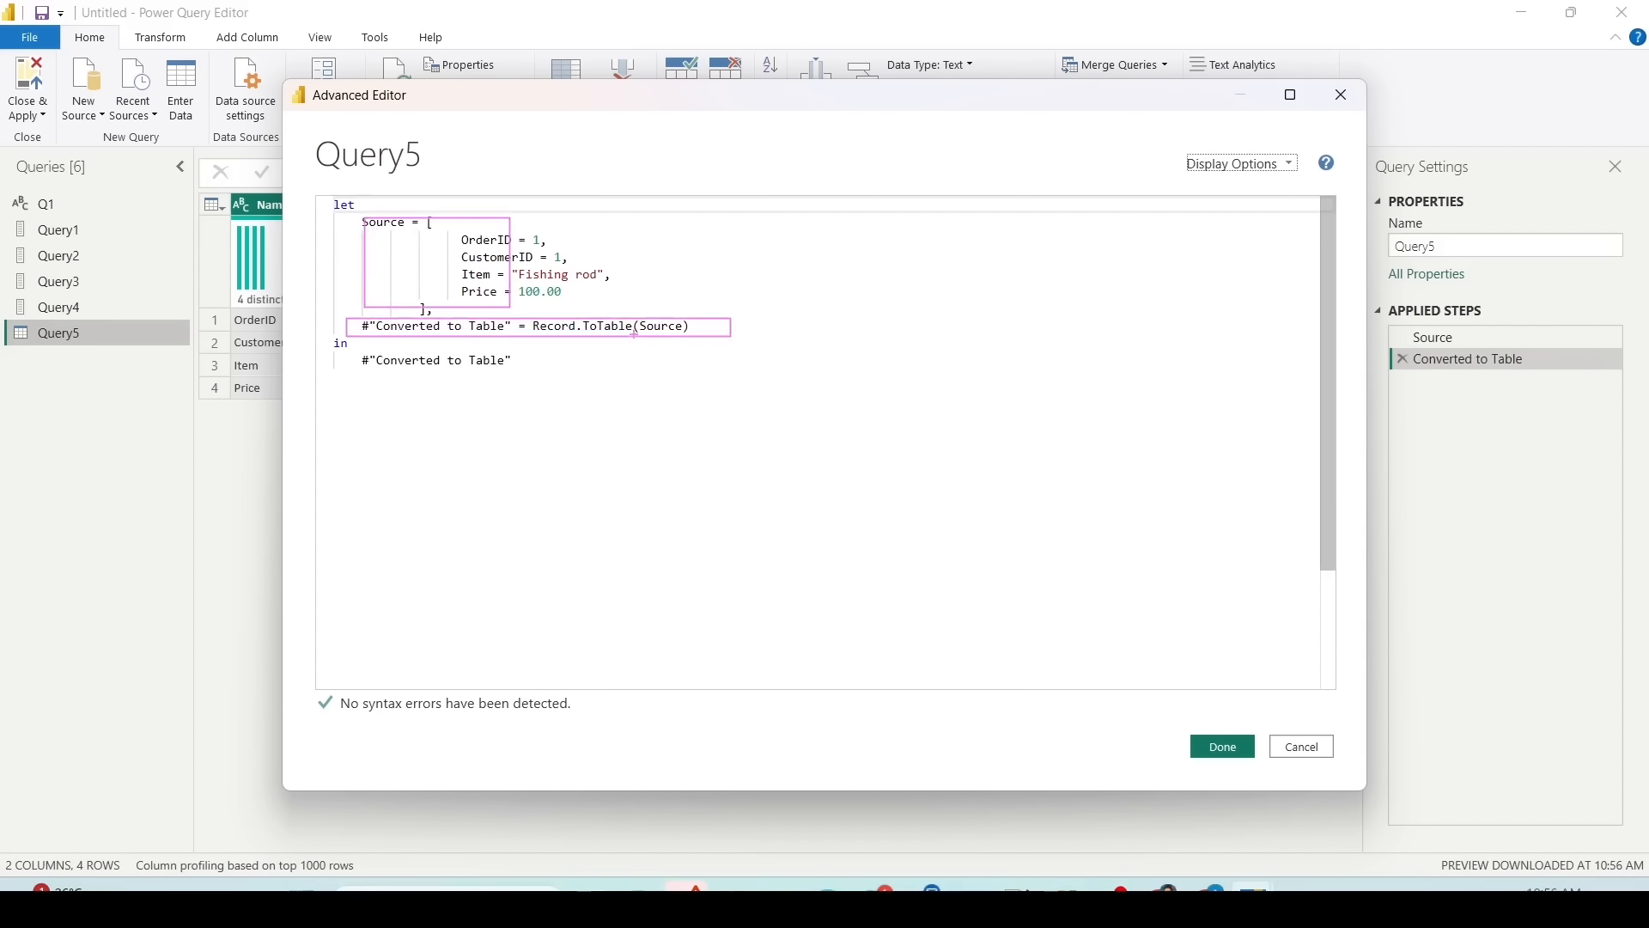
{"action": "left_click_drag", "start_coordinate": [636, 317], "coordinate": [688, 335]}
{"action": "left_click_drag", "start_coordinate": [654, 318], "coordinate": [400, 227]}
{"action": "left_click_drag", "start_coordinate": [457, 344], "coordinate": [438, 334]}
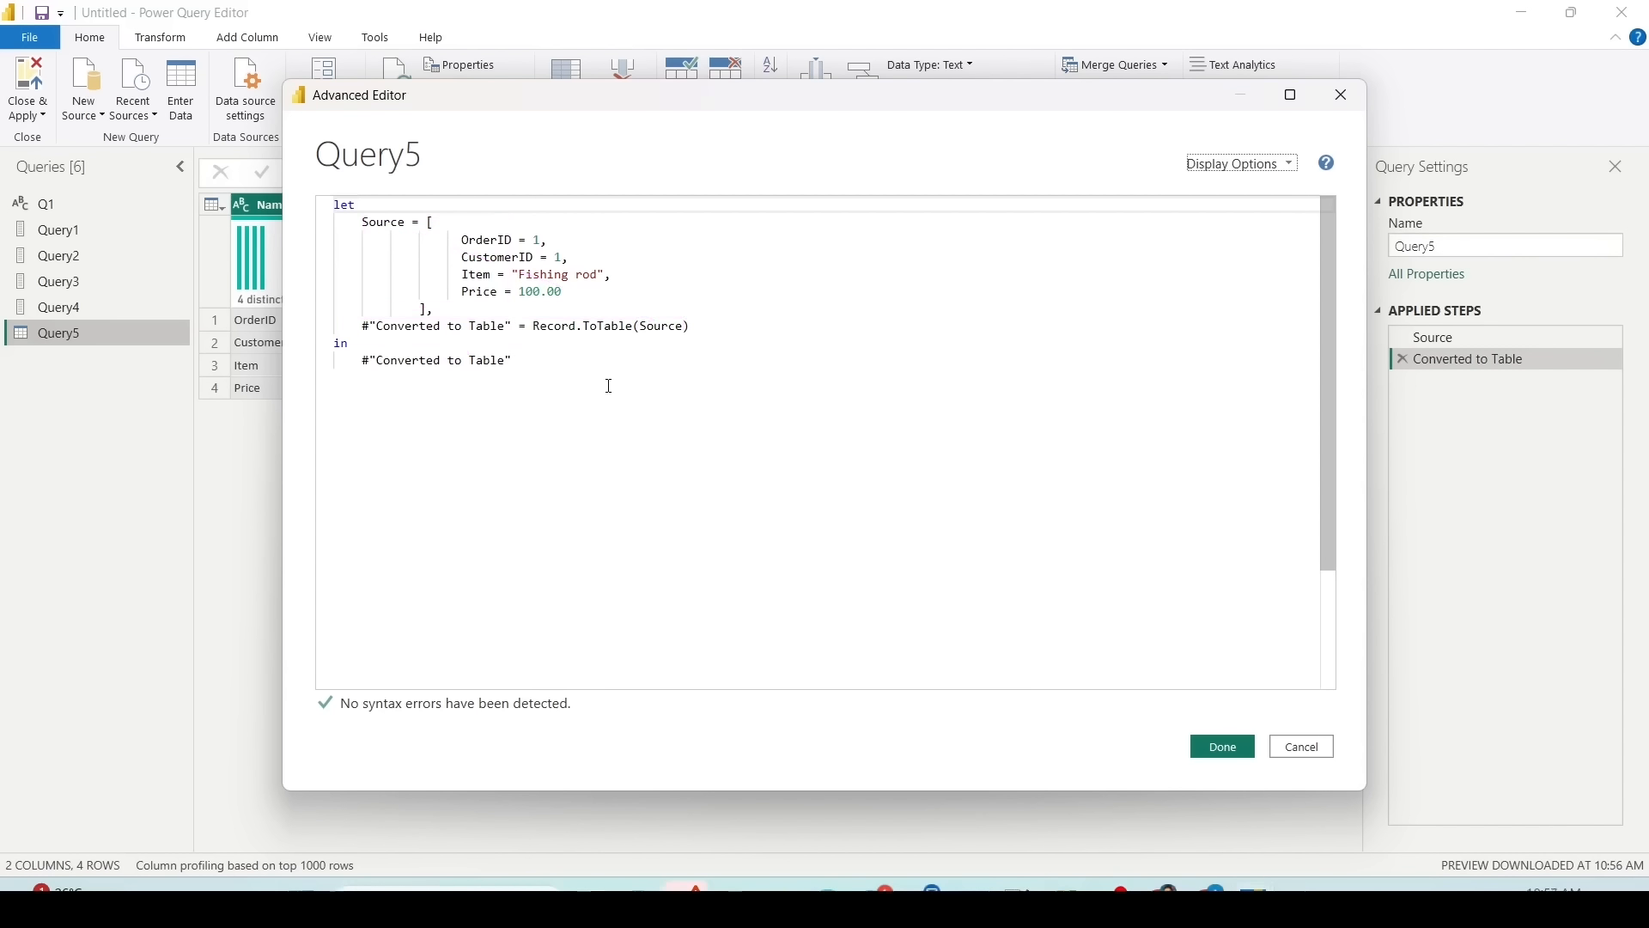
{"action": "left_click", "coordinate": [1301, 749]}
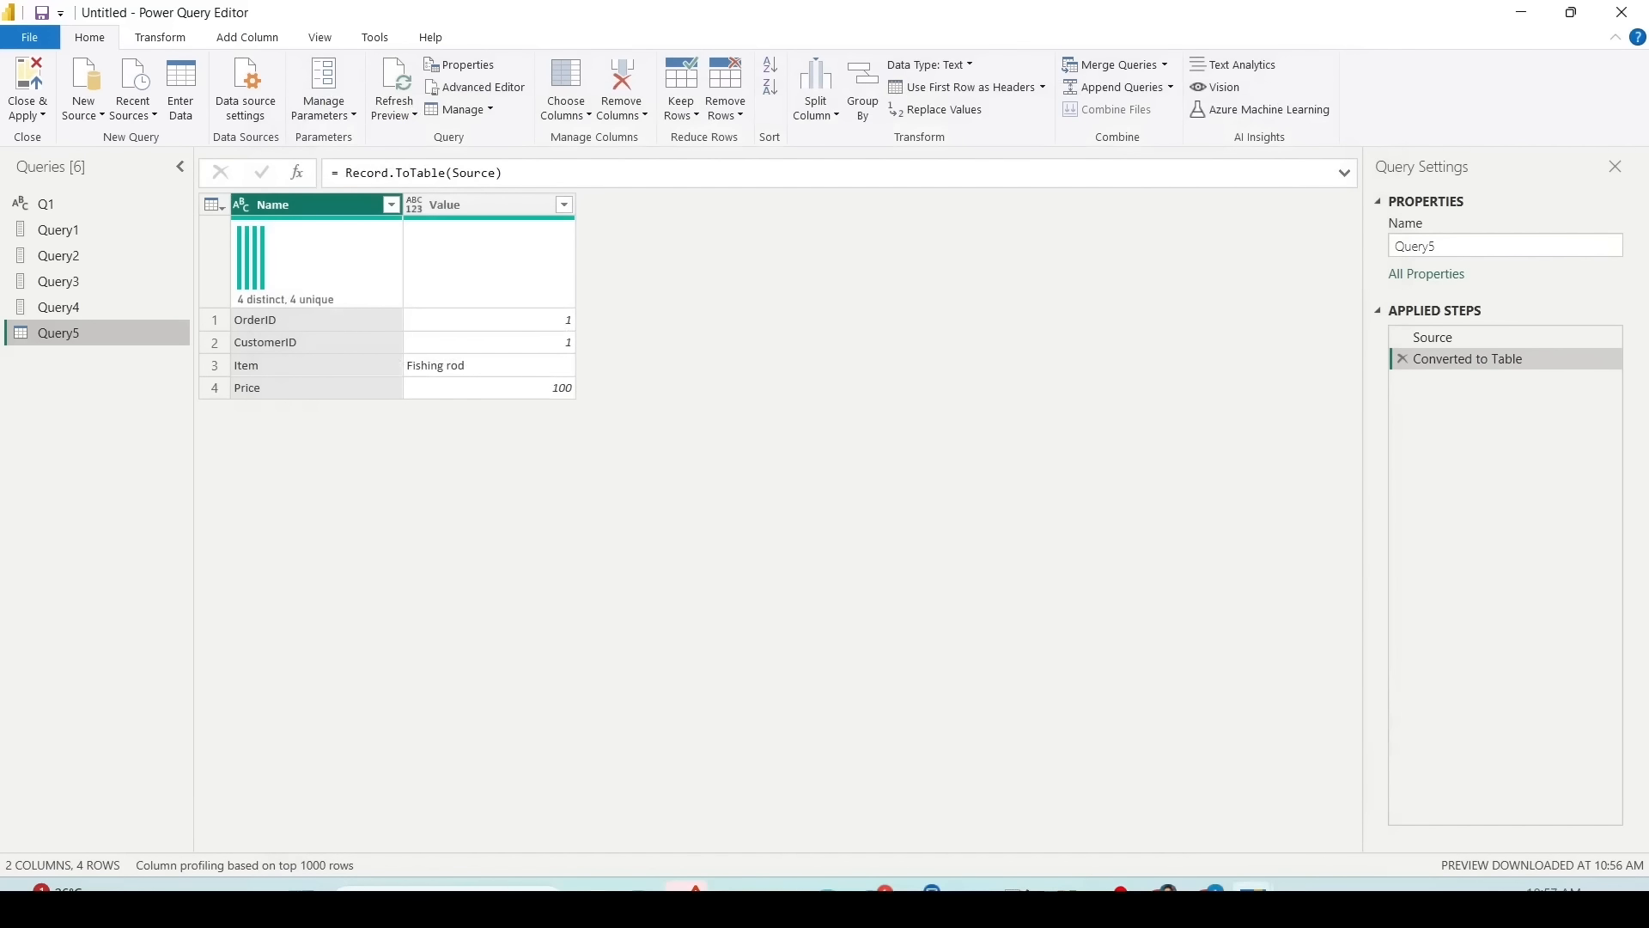
Step: Add a blank query and define its Source as a list of two customer records with CustomerID, Name and Phone fields in the Advanced Editor
{"action": "left_click", "coordinate": [1016, 896]}
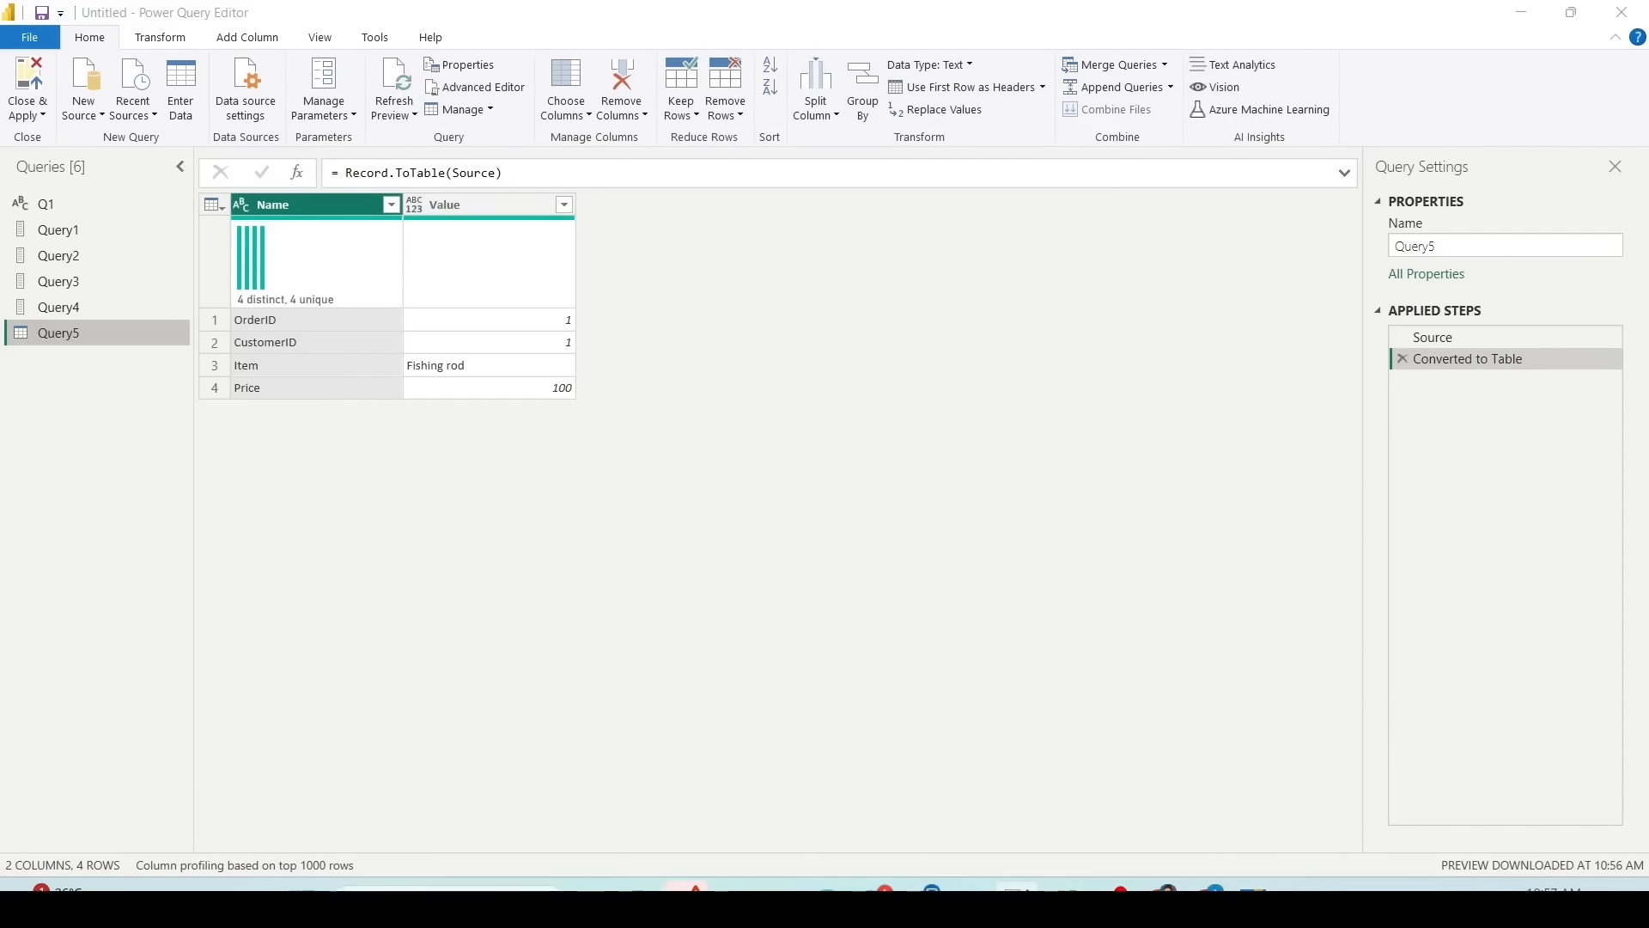
{"action": "left_click", "coordinate": [84, 115]}
{"action": "left_click", "coordinate": [121, 446]}
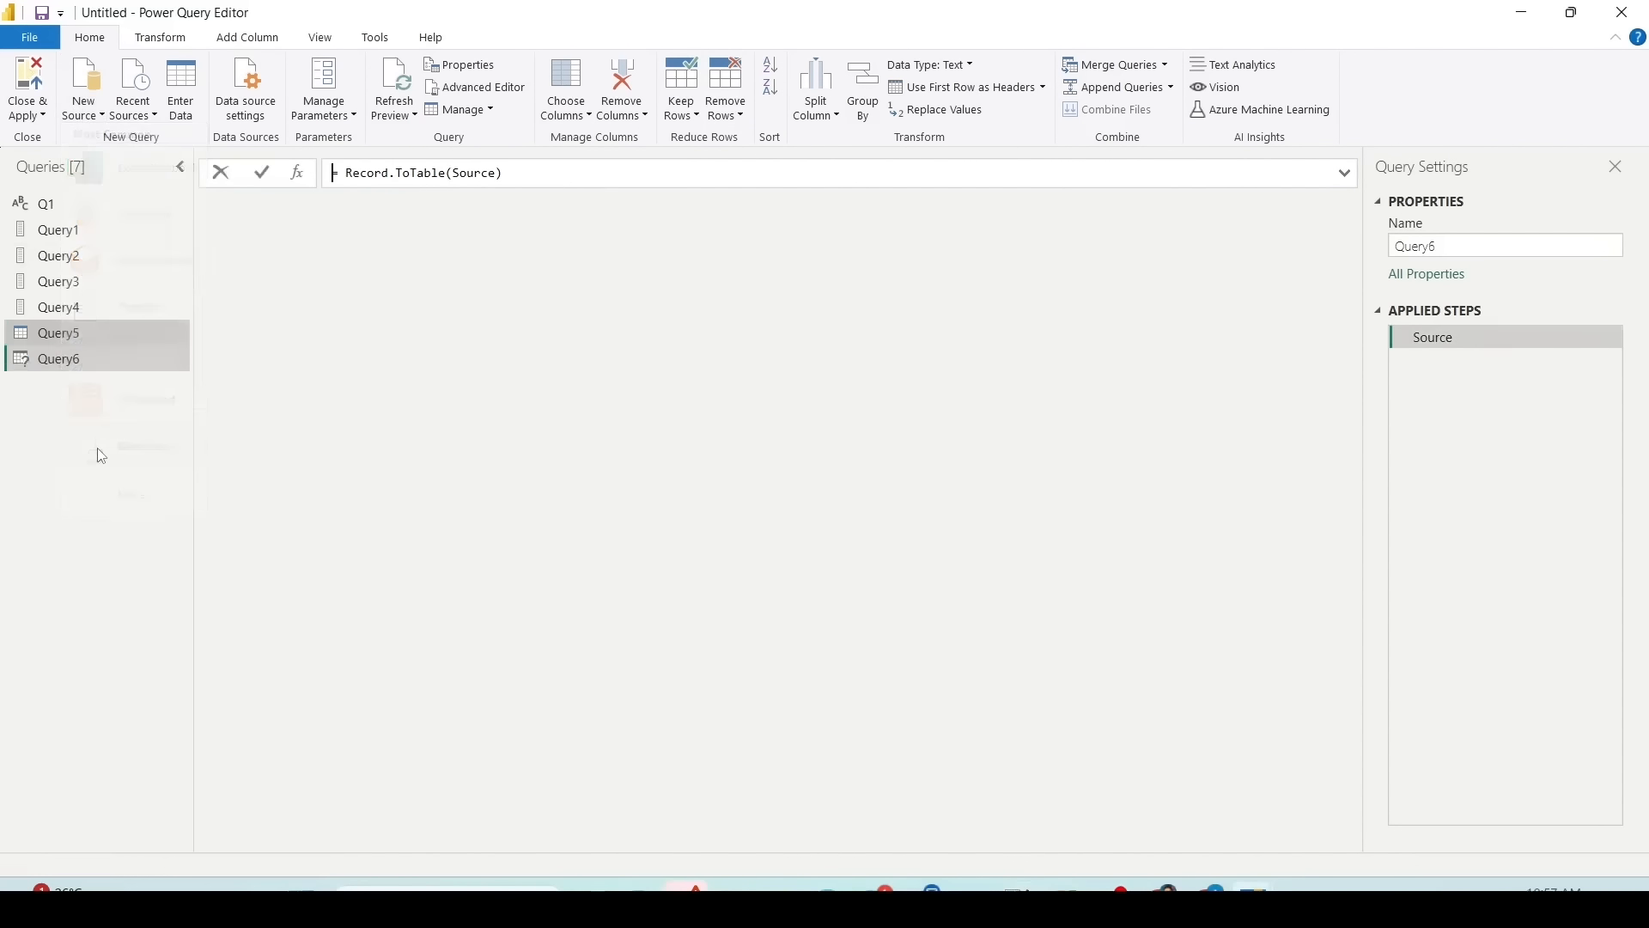
{"action": "right_click", "coordinate": [66, 358]}
{"action": "left_click", "coordinate": [123, 646]}
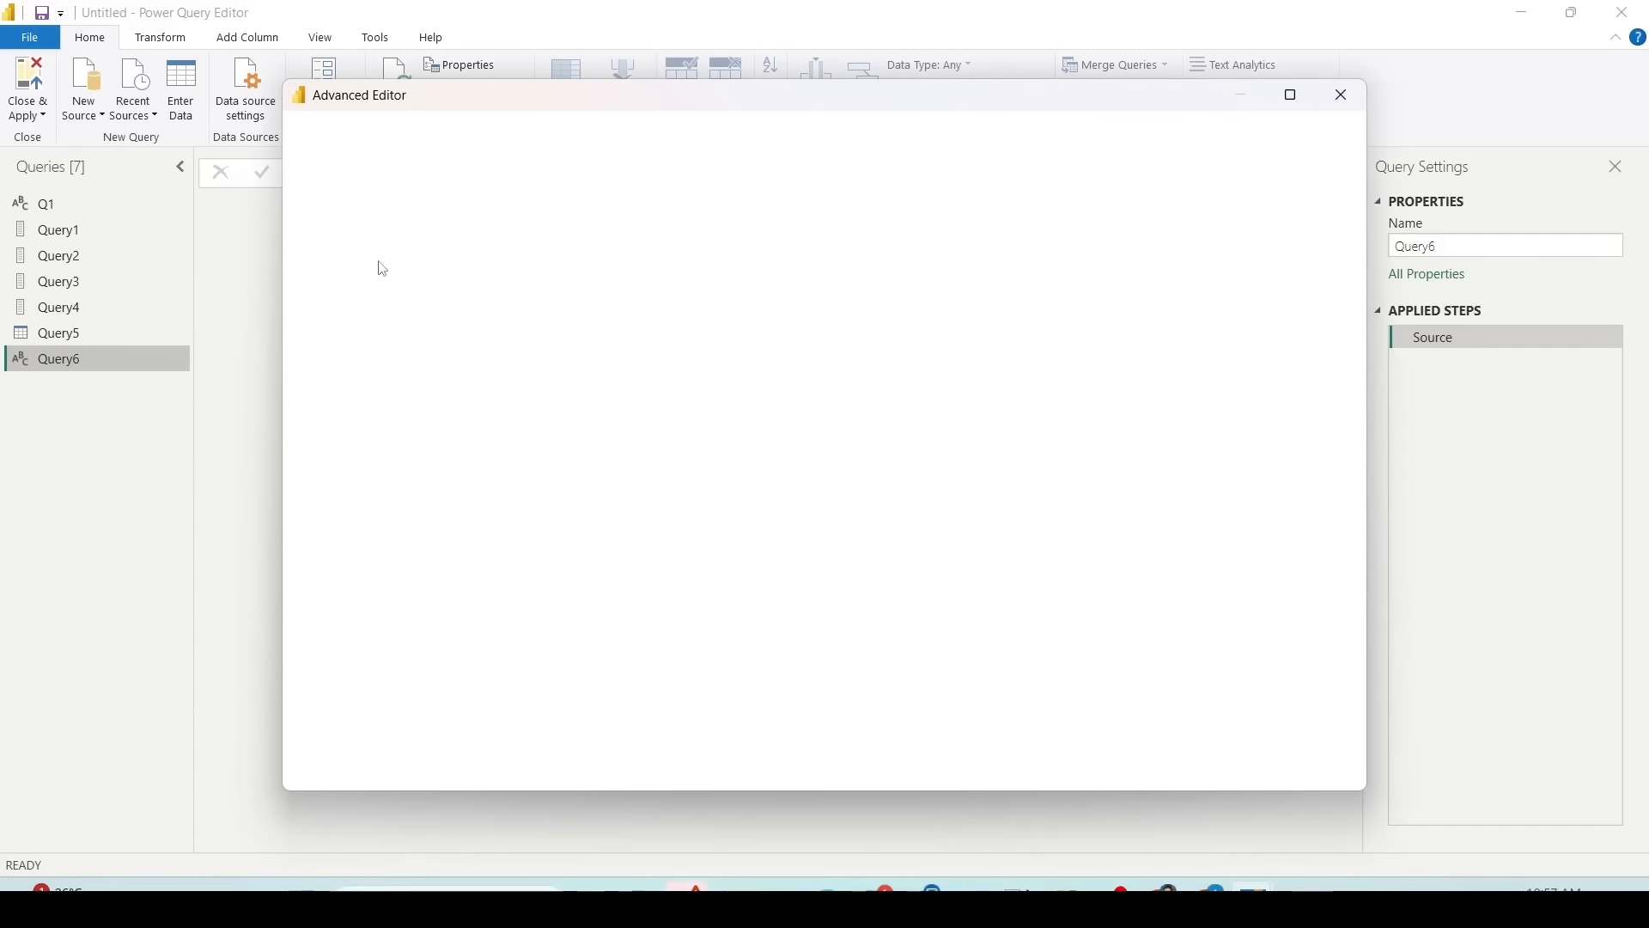
{"action": "left_click_drag", "start_coordinate": [427, 222], "coordinate": [717, 260]}
{"action": "type", "text": "{     [CustomerID = 1, Name = \"Bob\", Phone = \"123-4567\"],     [CustomerID = 2, Name = \"Jim\", Phone = \"987-6543\"]     }"}
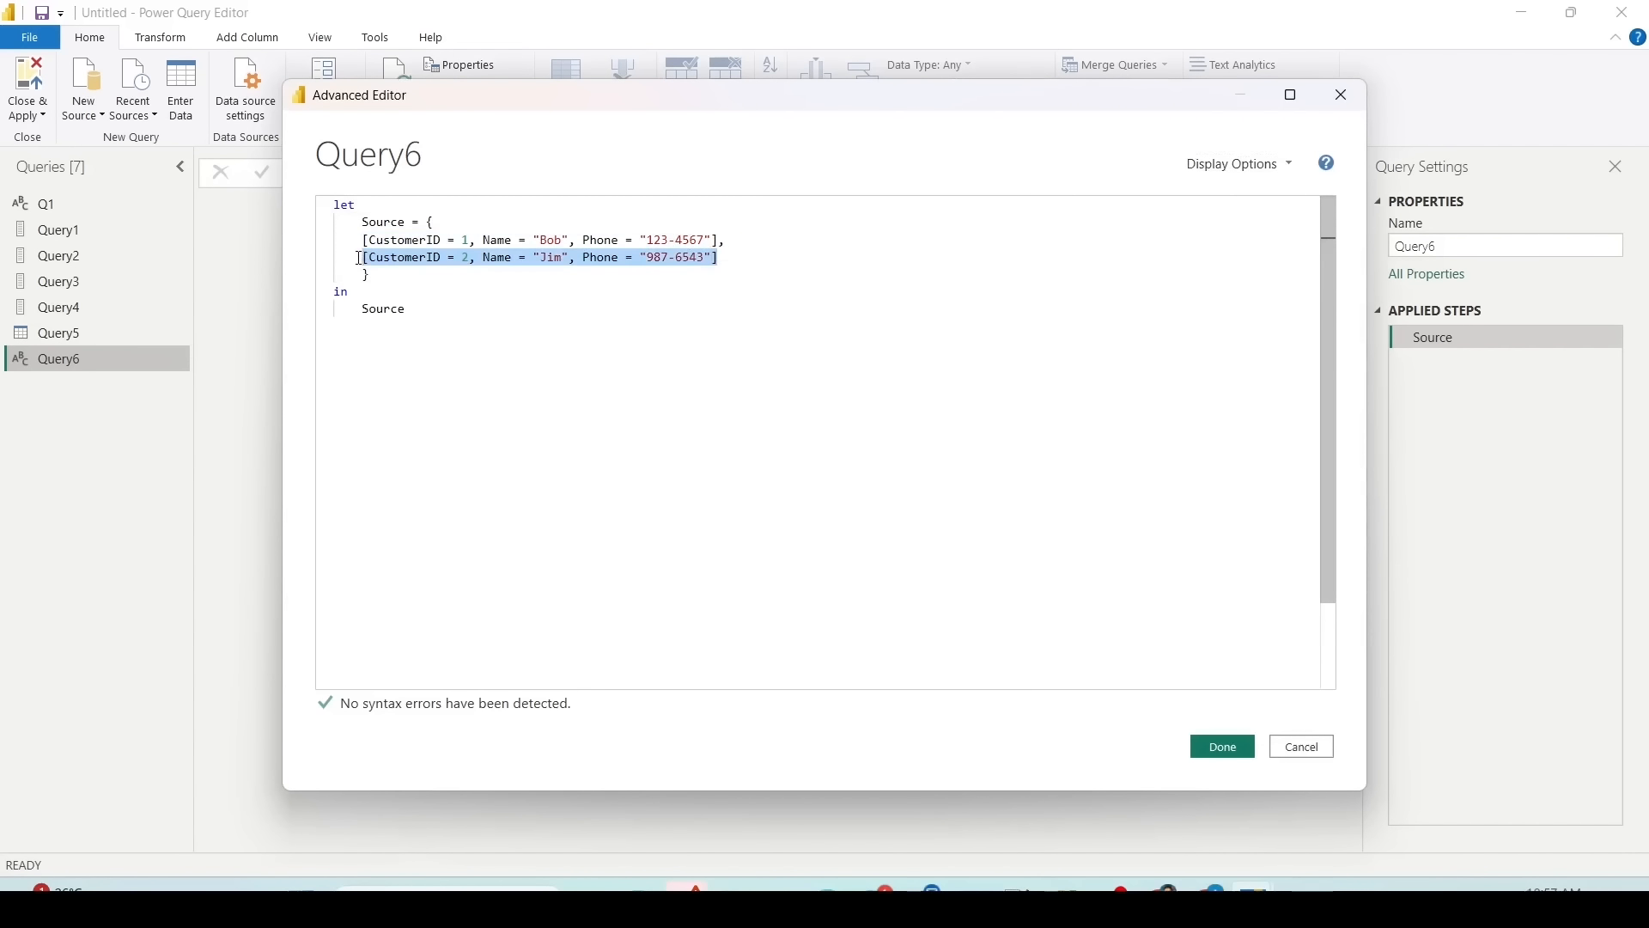
{"action": "left_click", "coordinate": [434, 222]}
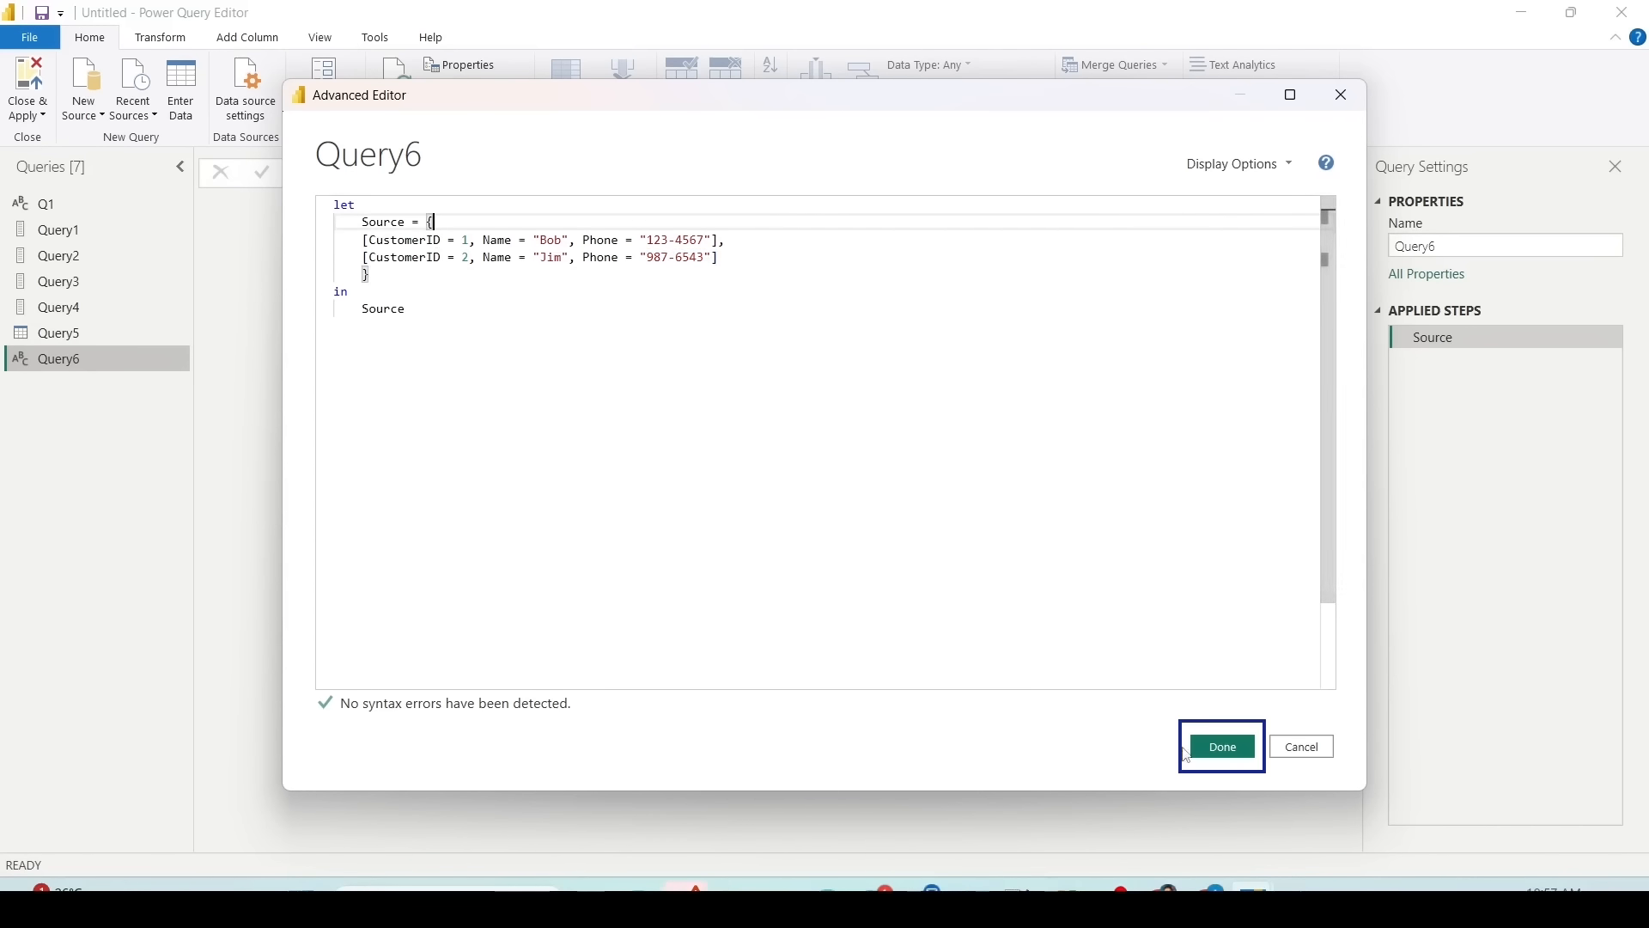
{"action": "left_click", "coordinate": [1221, 746]}
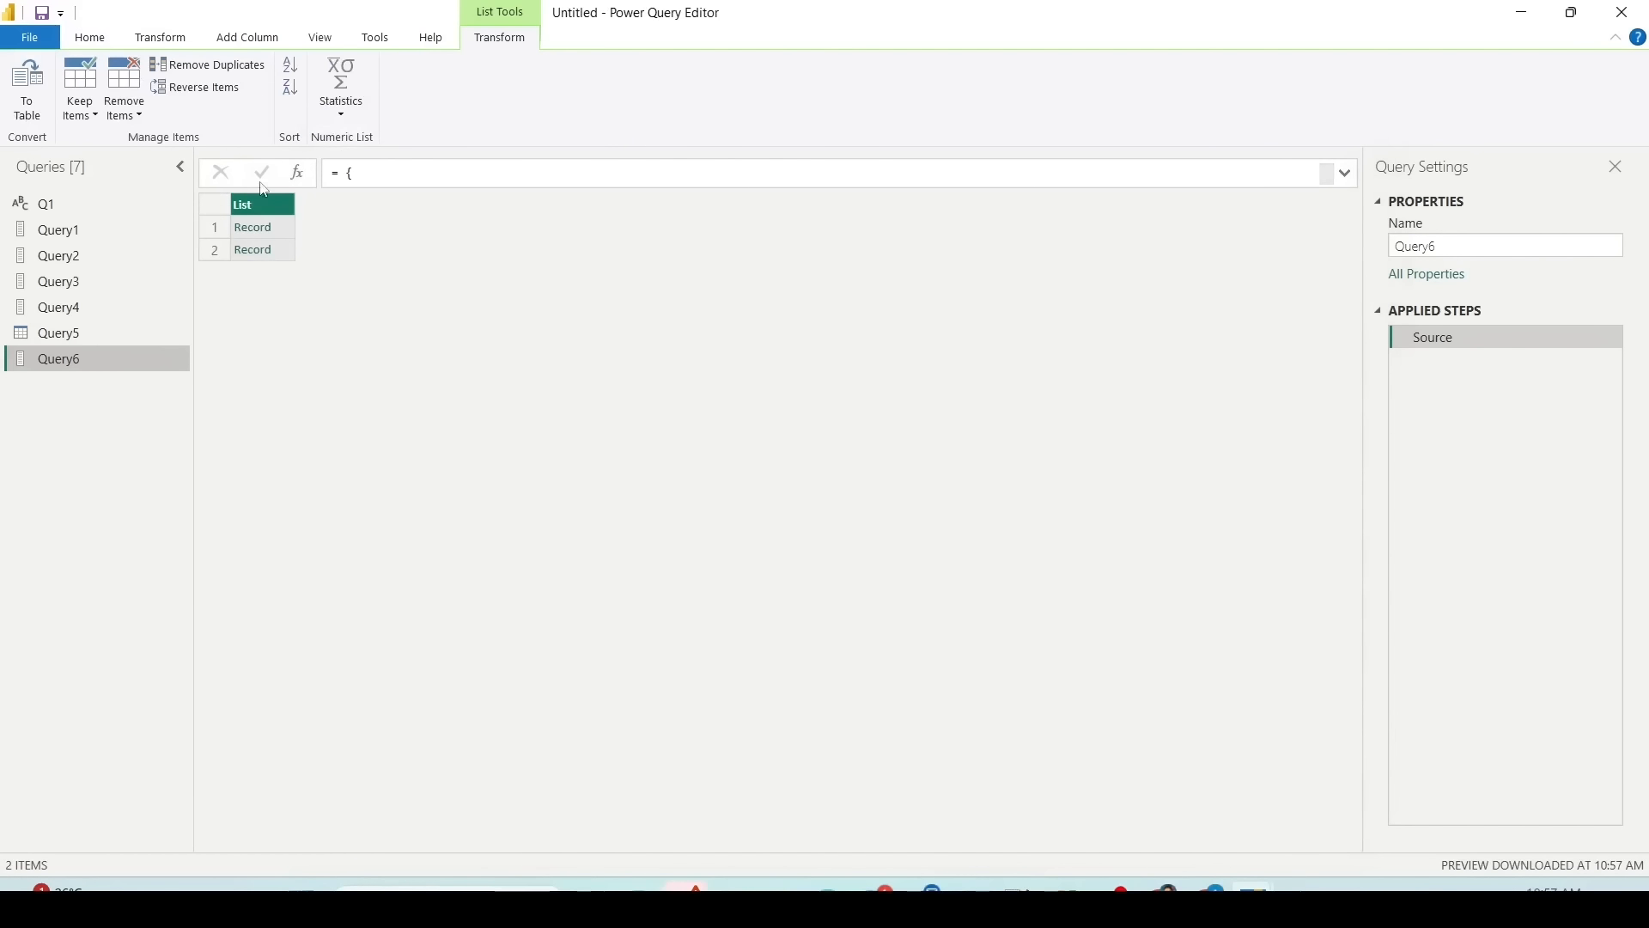
Step: Preview both records in Query6 and convert the list to a table with delimiter None and extra columns shown as errors
{"action": "left_click", "coordinate": [277, 225]}
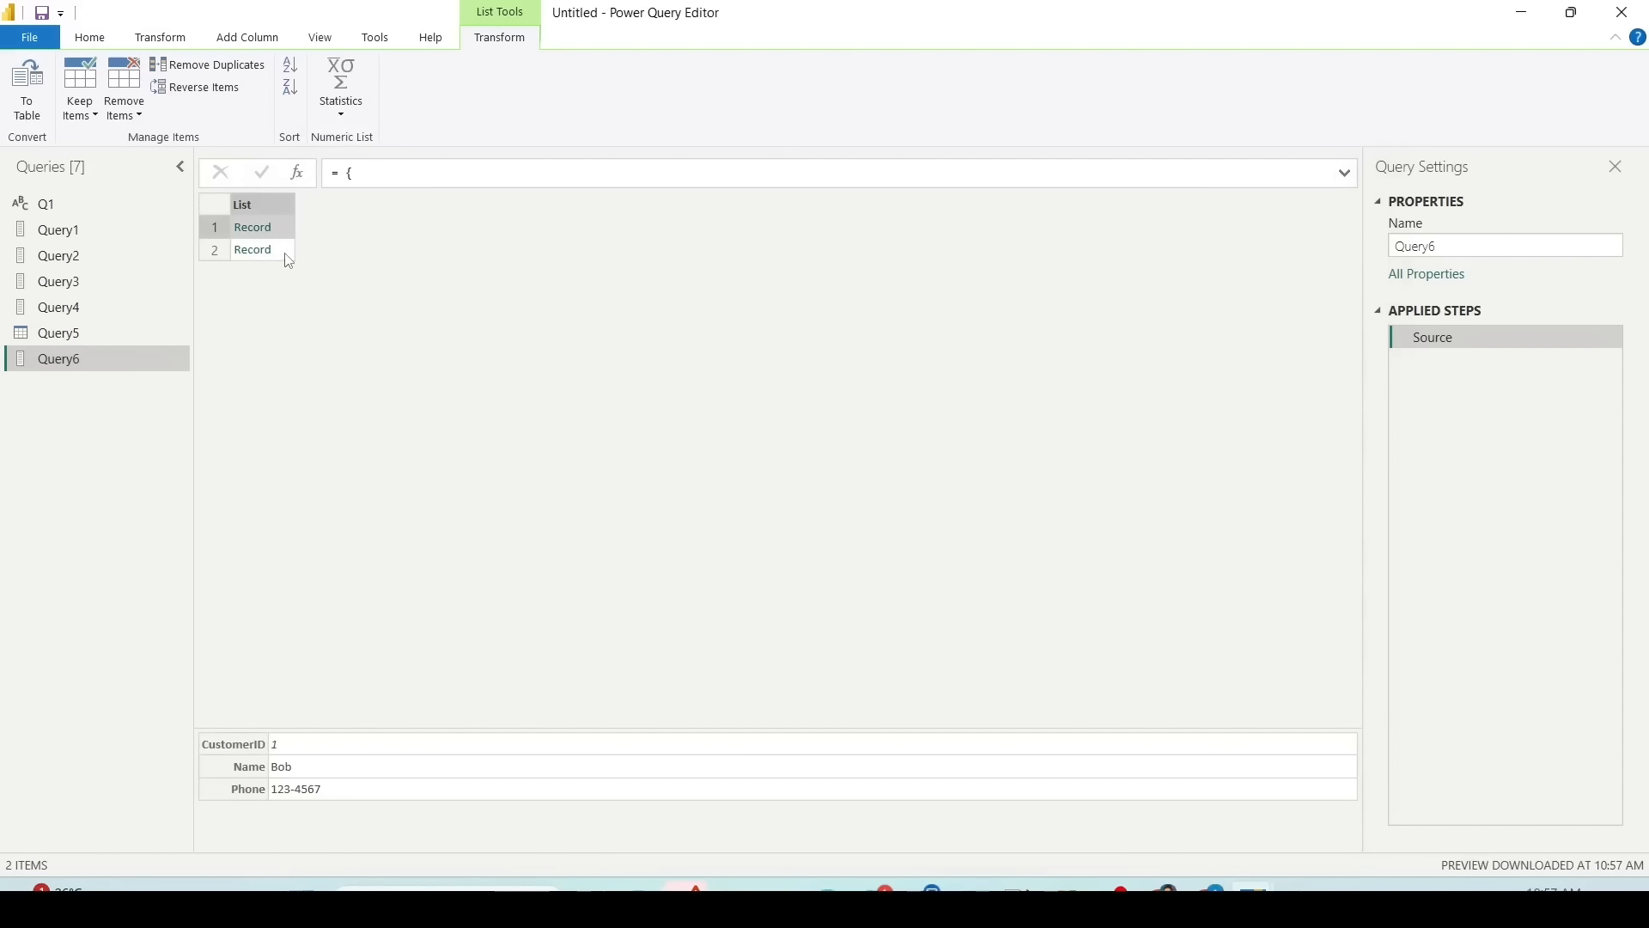
{"action": "left_click", "coordinate": [287, 250]}
{"action": "left_click", "coordinate": [44, 107]}
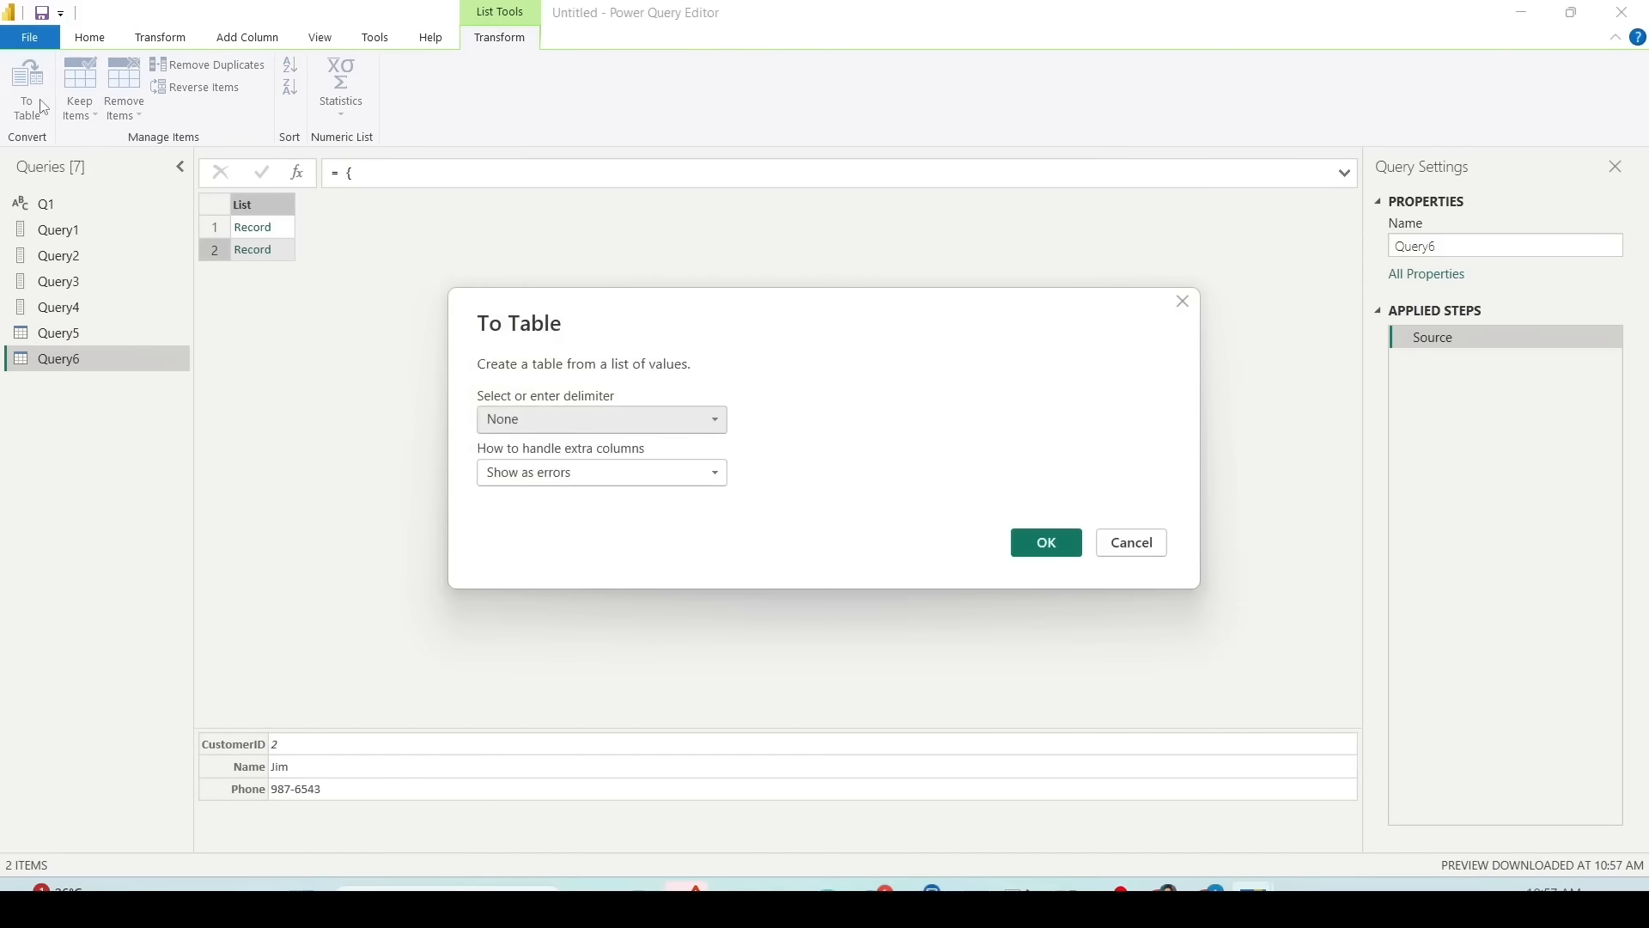
{"action": "left_click", "coordinate": [601, 474]}
{"action": "left_click", "coordinate": [601, 474]}
{"action": "left_click", "coordinate": [602, 420]}
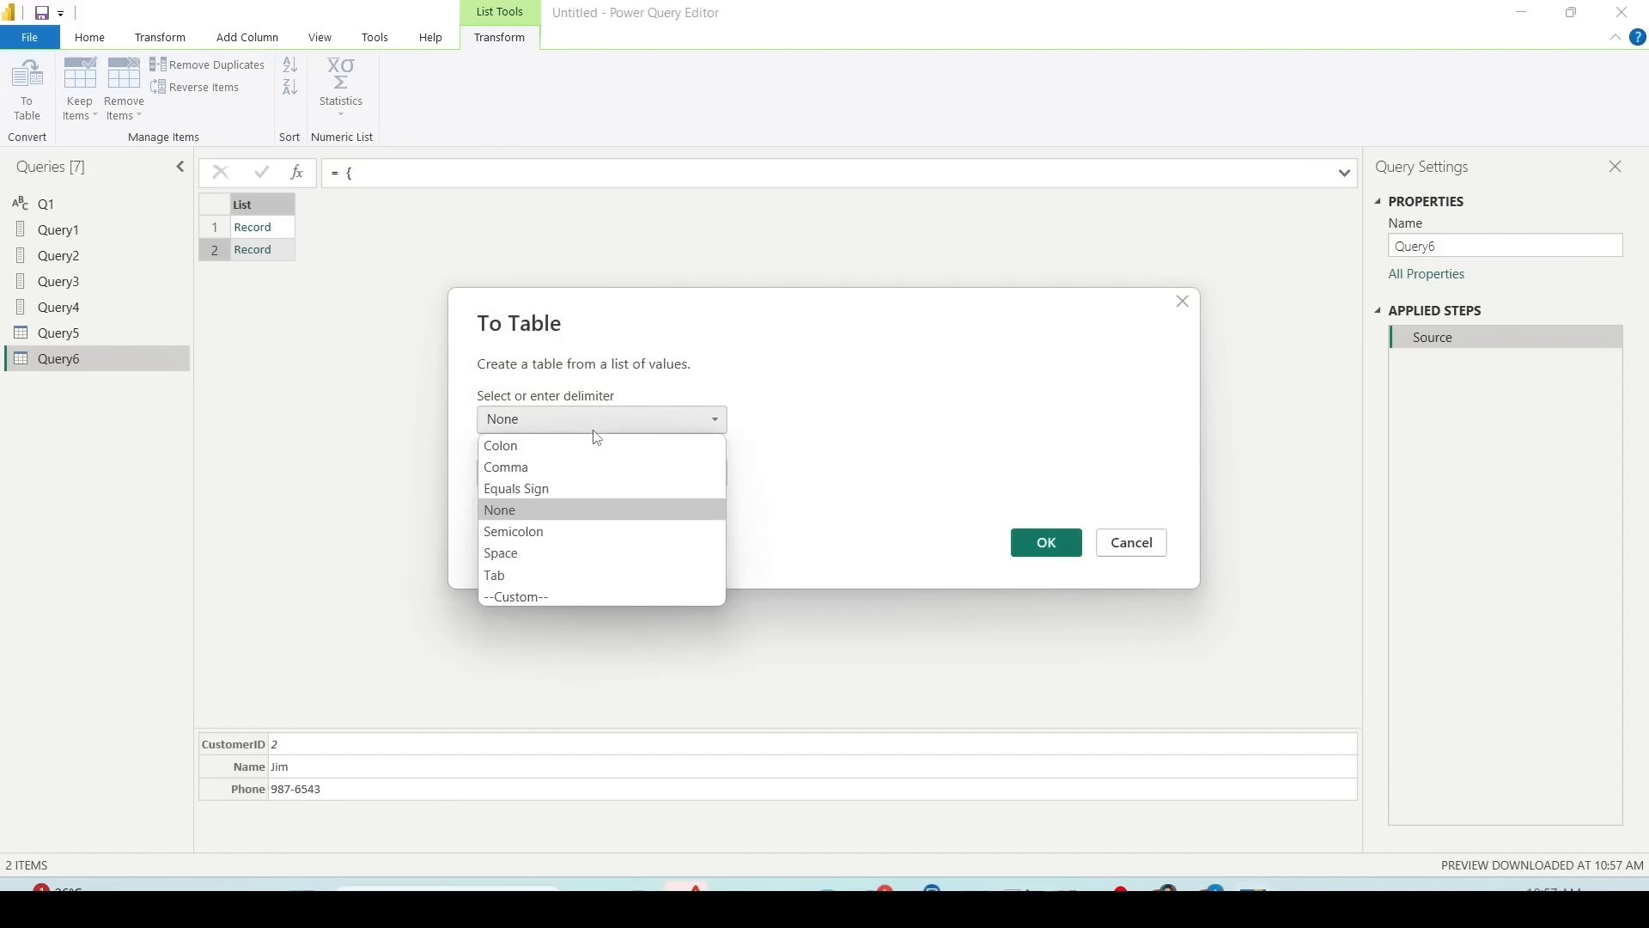
{"action": "left_click", "coordinate": [601, 420]}
{"action": "left_click", "coordinate": [1046, 542]}
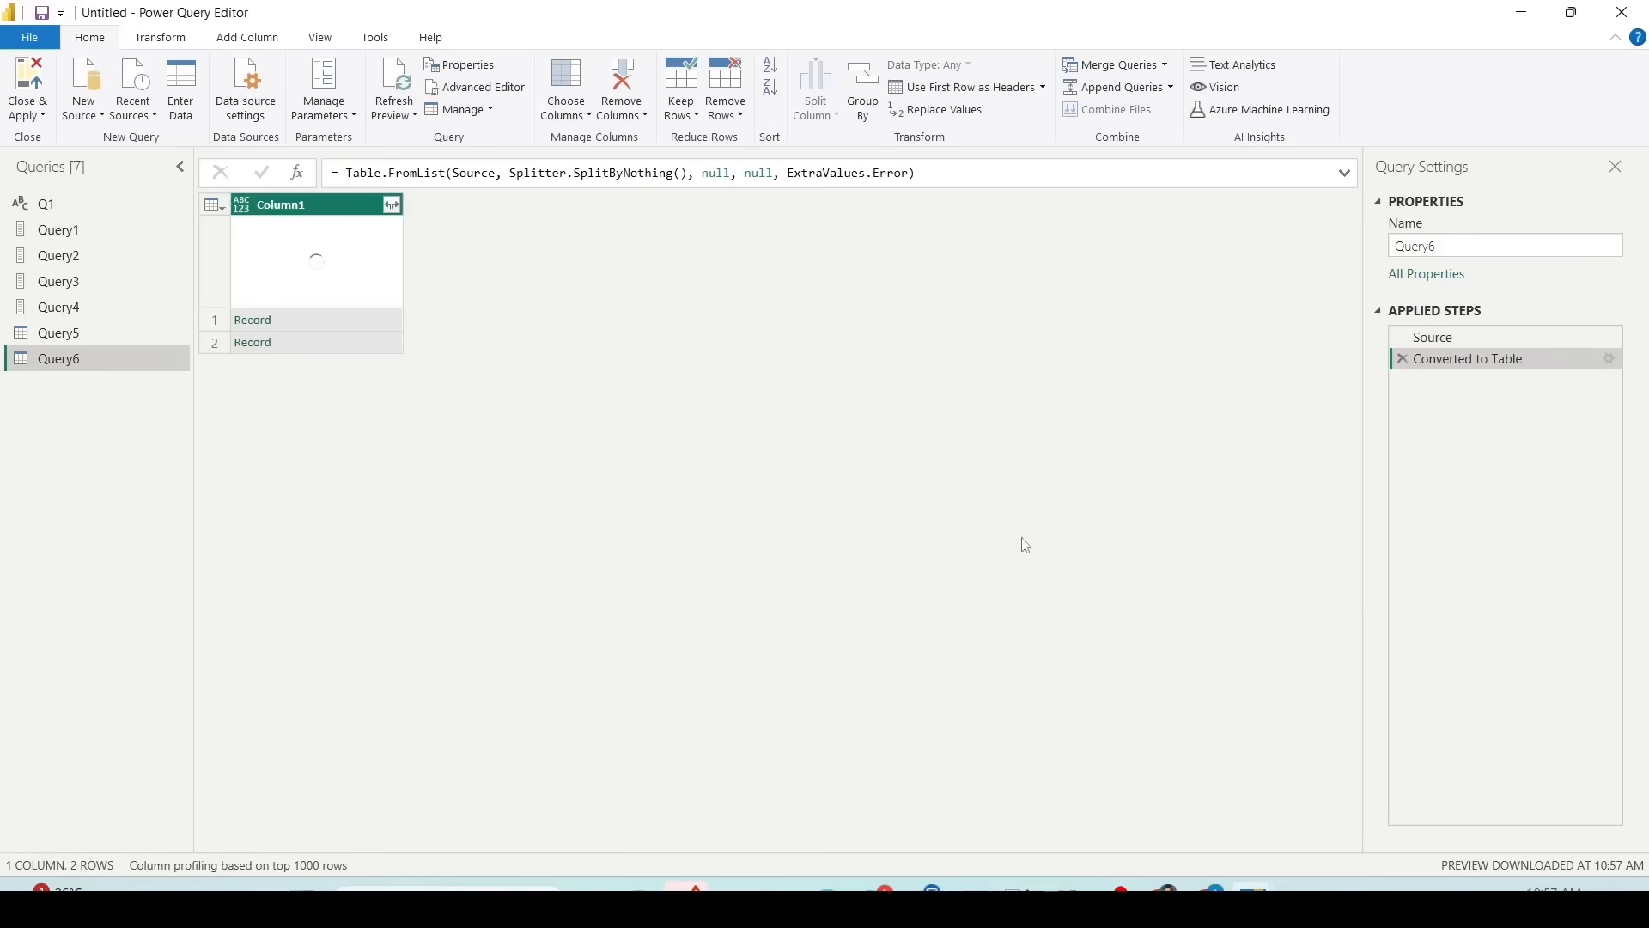
Step: Expand Column1 of Query6 into CustomerID, Name and Phone, using the original column name as prefix
{"action": "left_click", "coordinate": [342, 326]}
{"action": "left_click", "coordinate": [391, 207]}
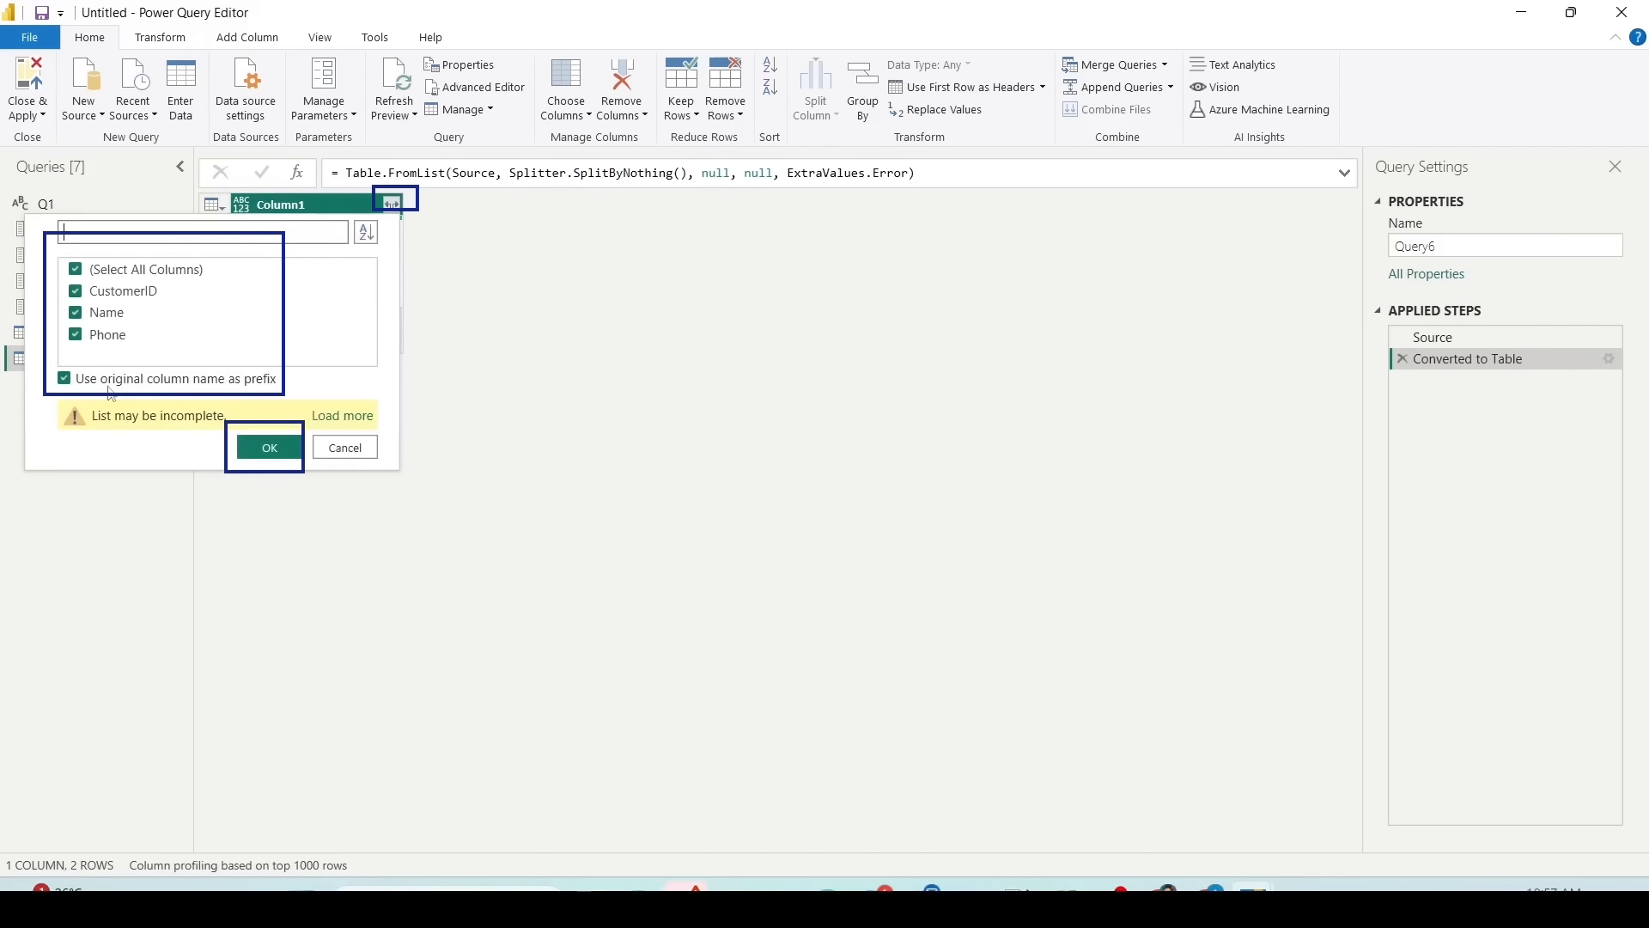
{"action": "left_click", "coordinate": [268, 445]}
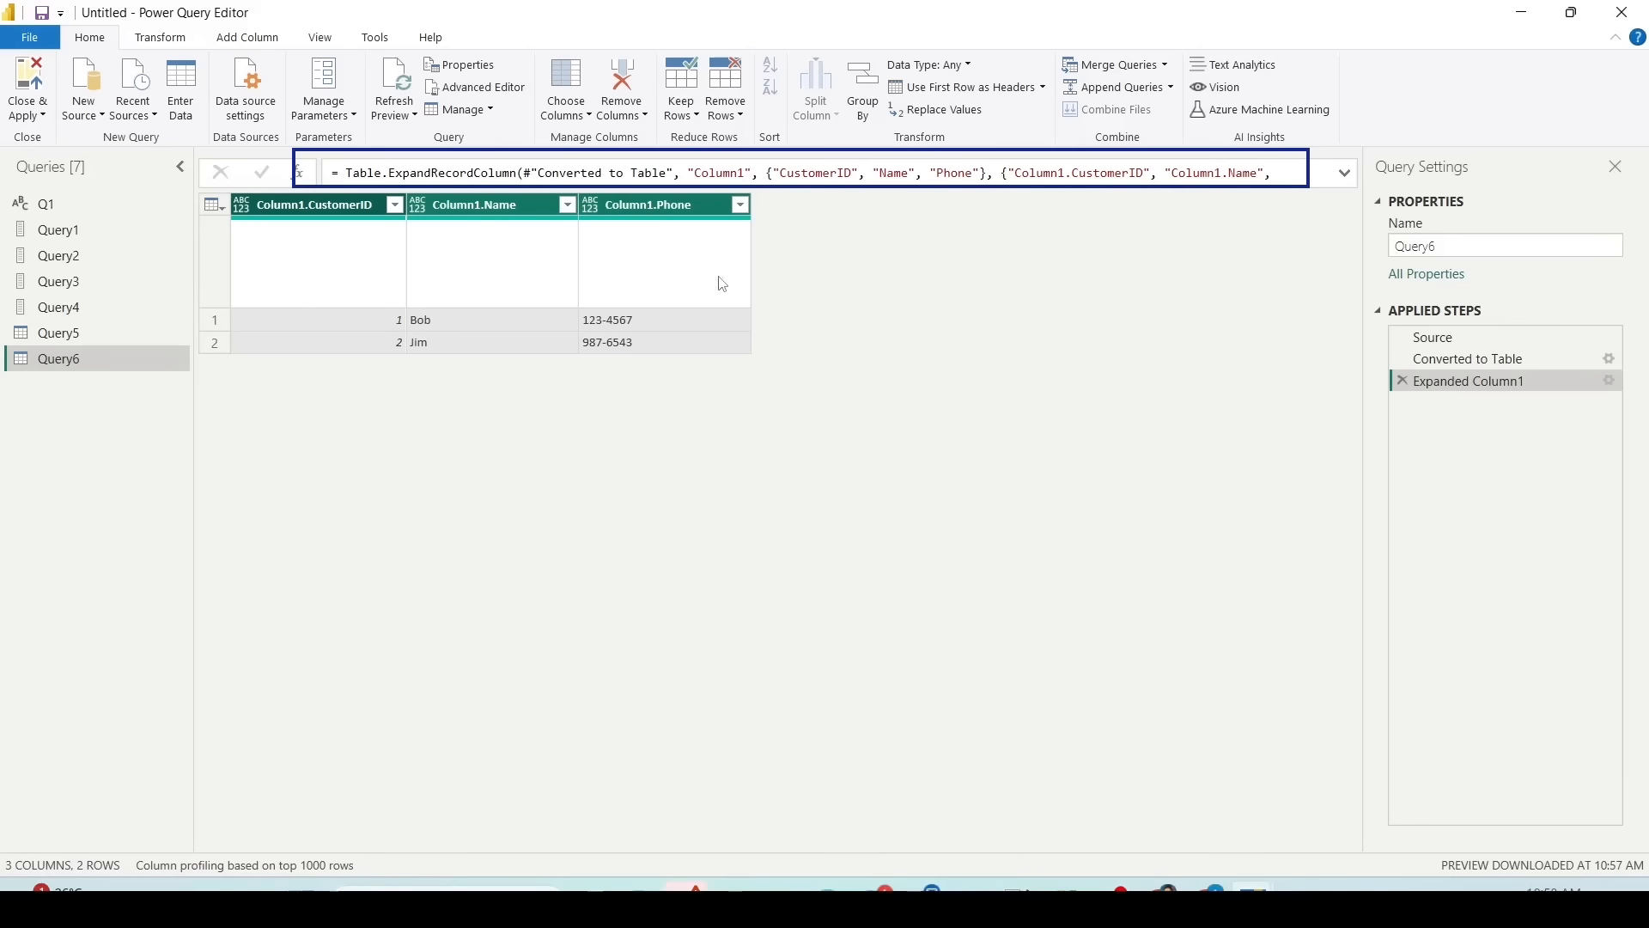
Step: Review how the Table.FromList and Table.ExpandRecordColumn steps reference their preceding steps in Query6's Advanced Editor code, closing it without changes
{"action": "right_click", "coordinate": [104, 361]}
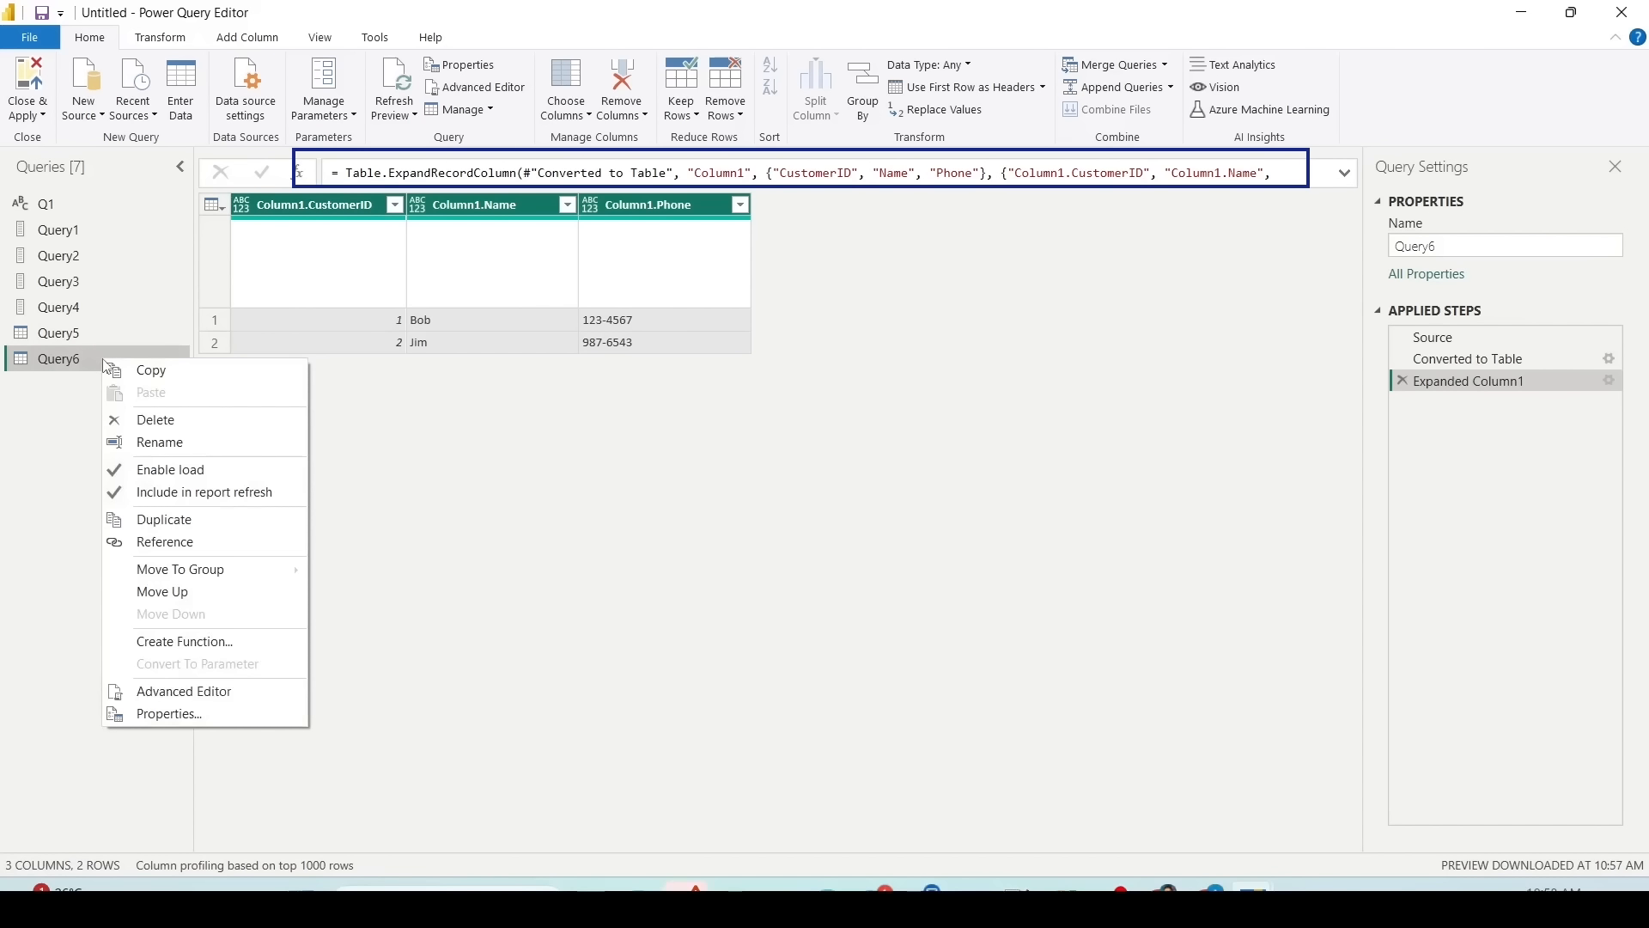
{"action": "left_click", "coordinate": [155, 694]}
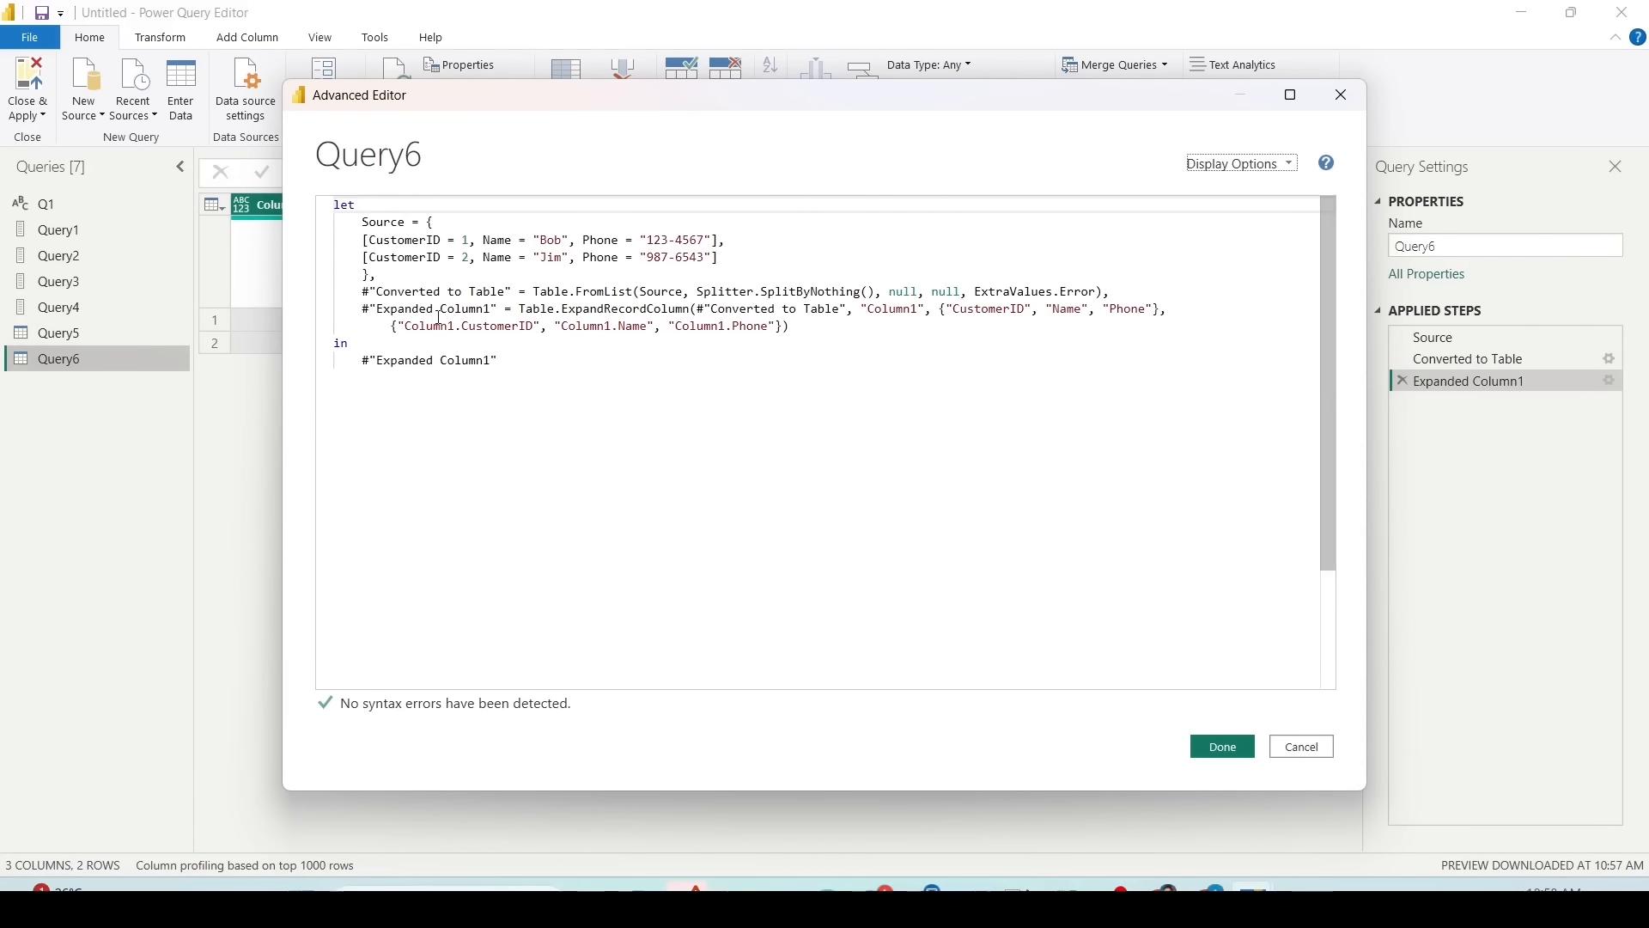
{"action": "left_click_drag", "start_coordinate": [350, 286], "coordinate": [1157, 299]}
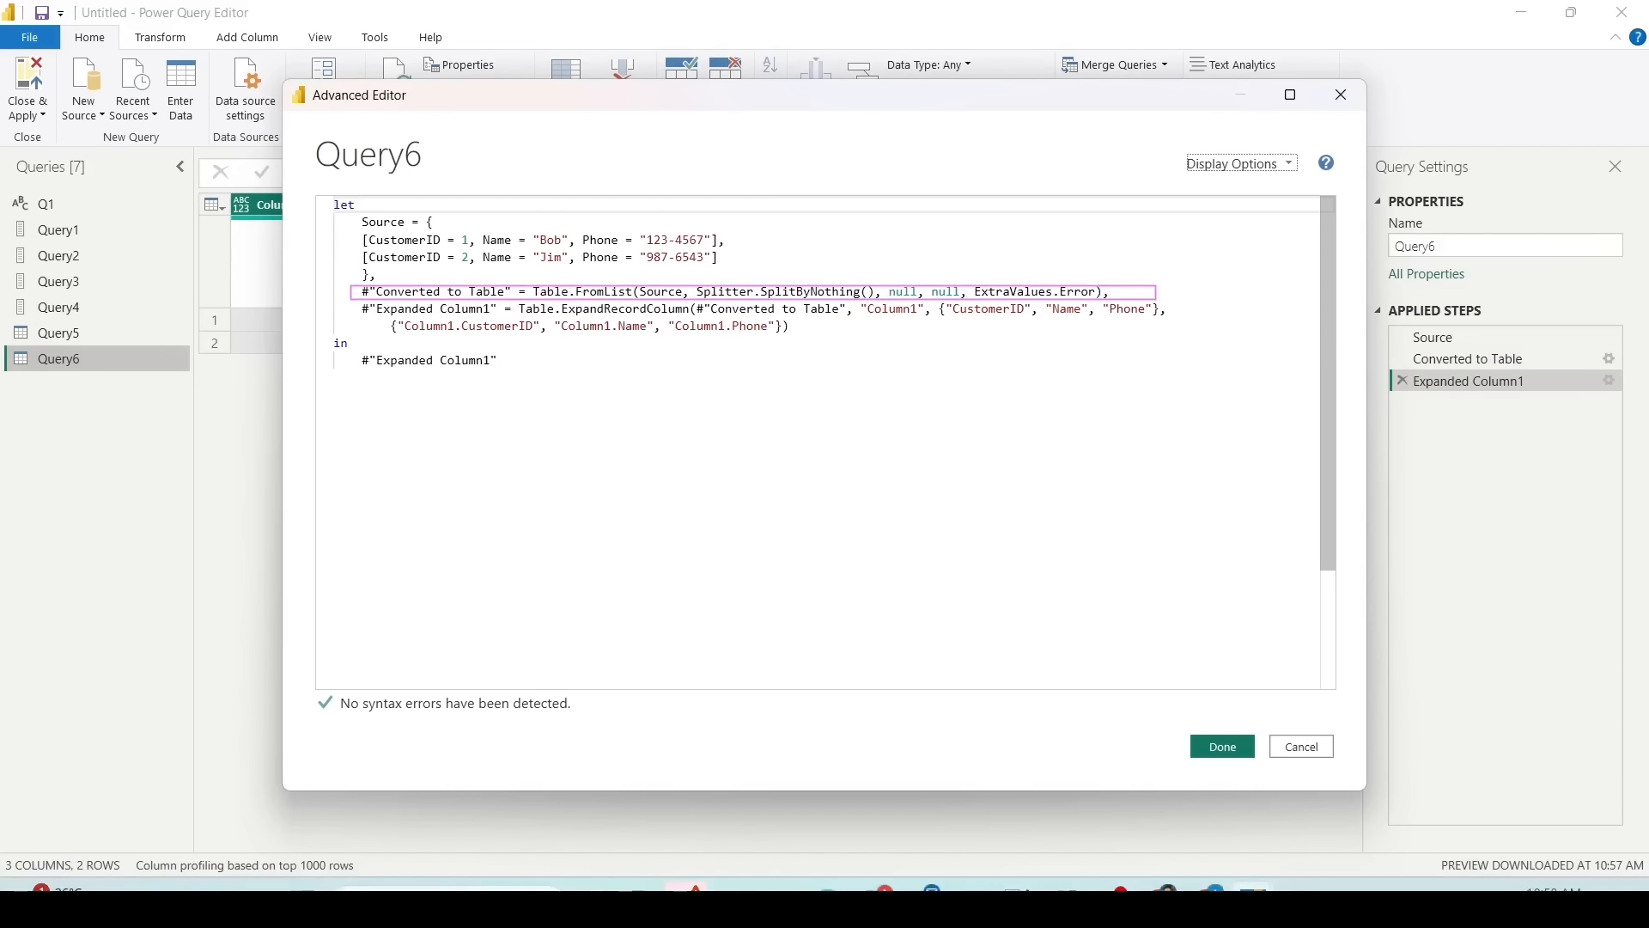
{"action": "mouse_move", "coordinate": [349, 301]}
{"action": "left_mouse_down"}
{"action": "mouse_move", "coordinate": [1174, 317]}
{"action": "mouse_move", "coordinate": [1180, 341]}
{"action": "left_mouse_up"}
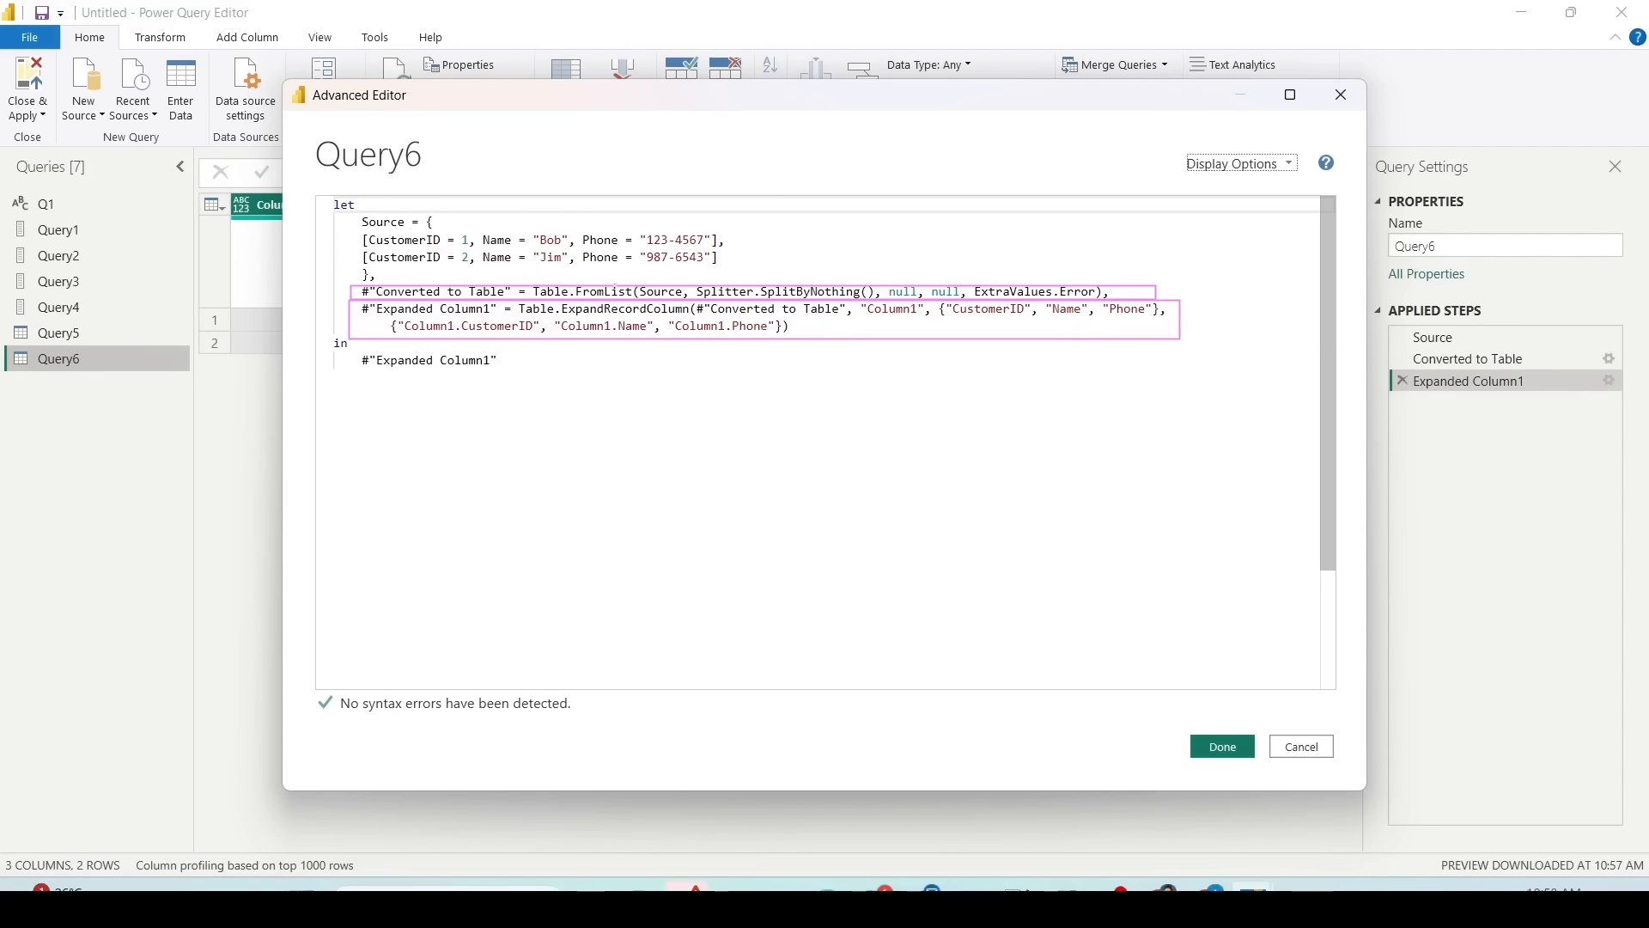
{"action": "left_click_drag", "start_coordinate": [604, 289], "coordinate": [481, 291]}
{"action": "key", "text": "ctrl+z"}
{"action": "left_click_drag", "start_coordinate": [730, 307], "coordinate": [432, 303]}
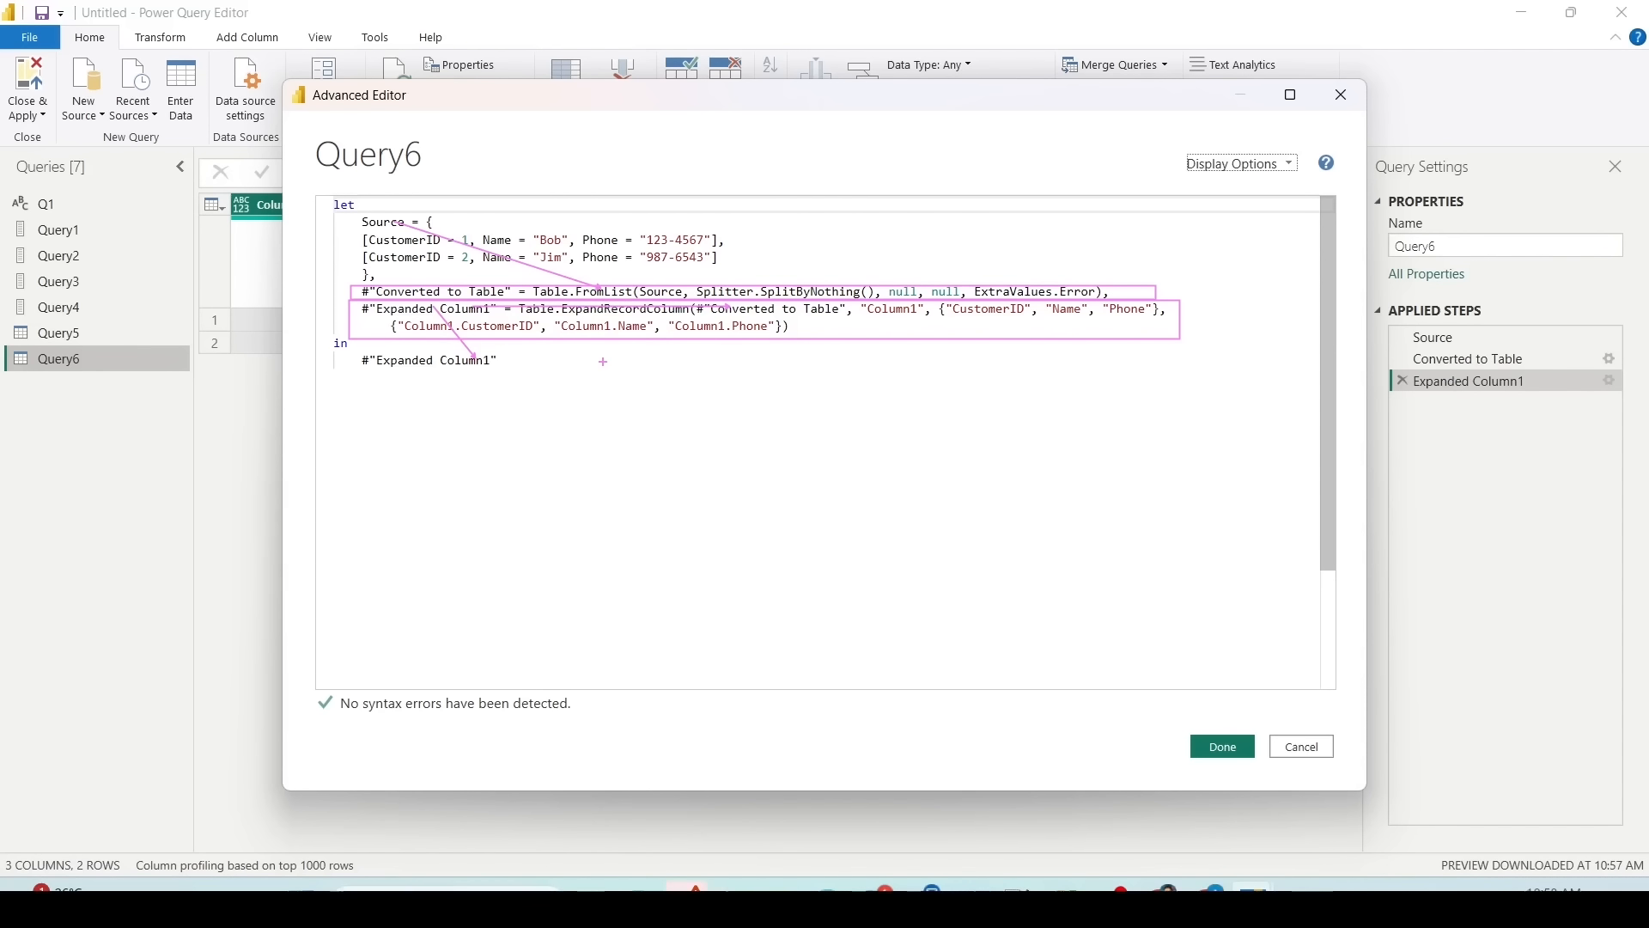
{"action": "left_click", "coordinate": [1222, 747]}
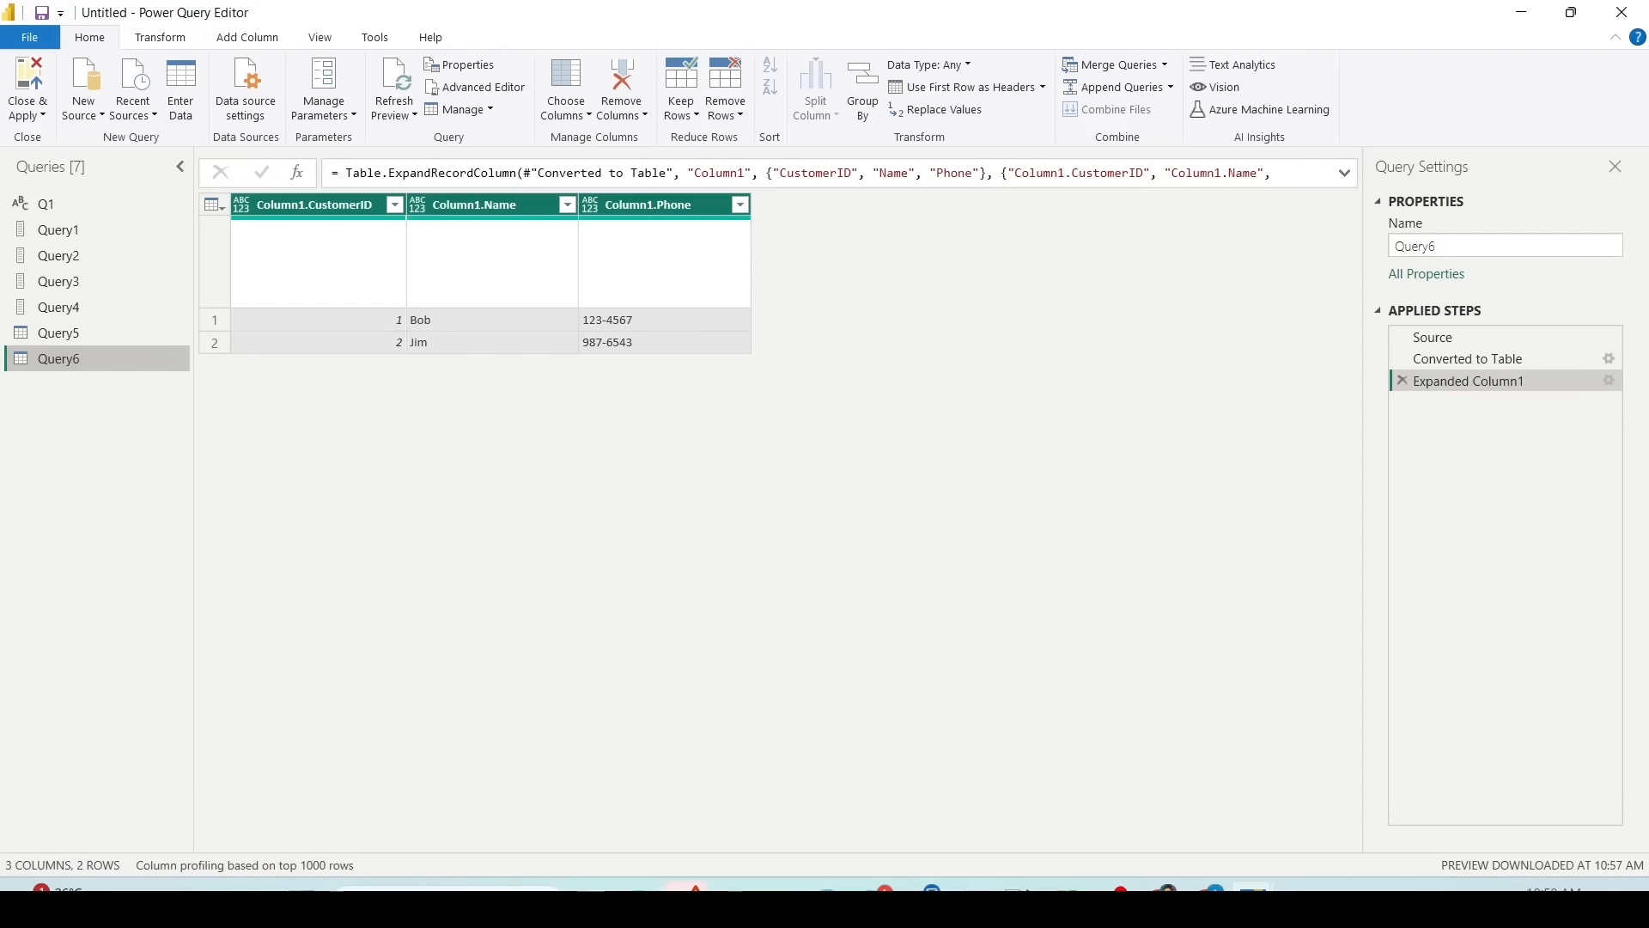
Step: Add a blank query defining a #table with columns OrderID, CustomerID, Item, Price and rows {1, 1, "Fishing rod", 100.00}, {2, 1, "1 lb. worms", 5.00}
{"action": "left_click", "coordinate": [1016, 898]}
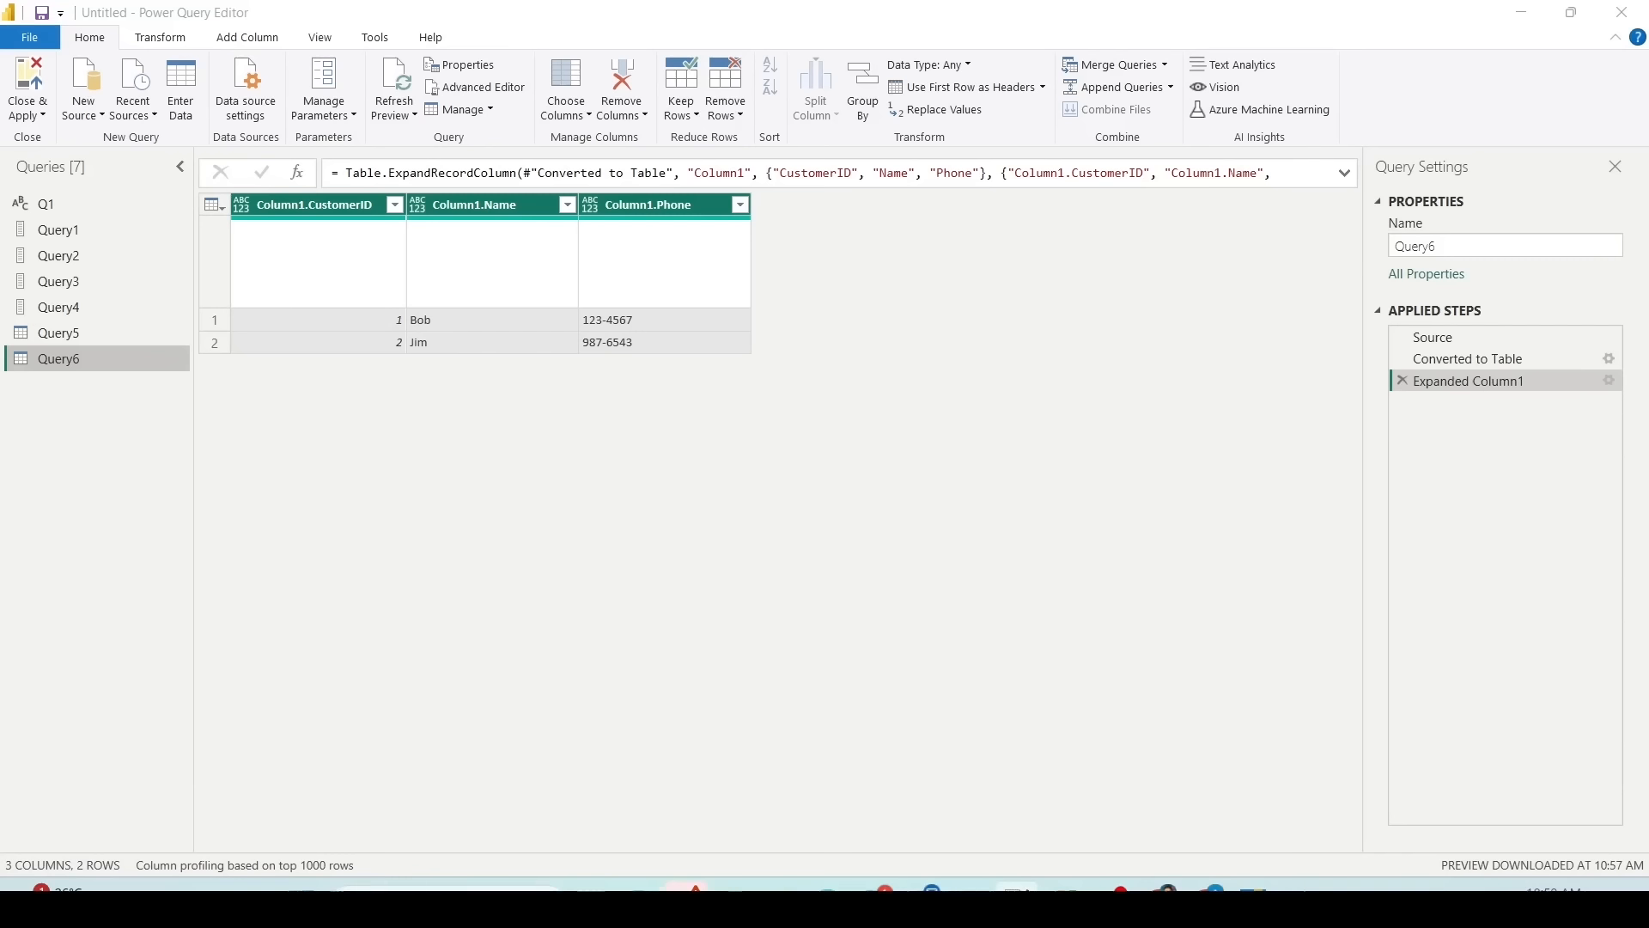
{"action": "left_click", "coordinate": [83, 103]}
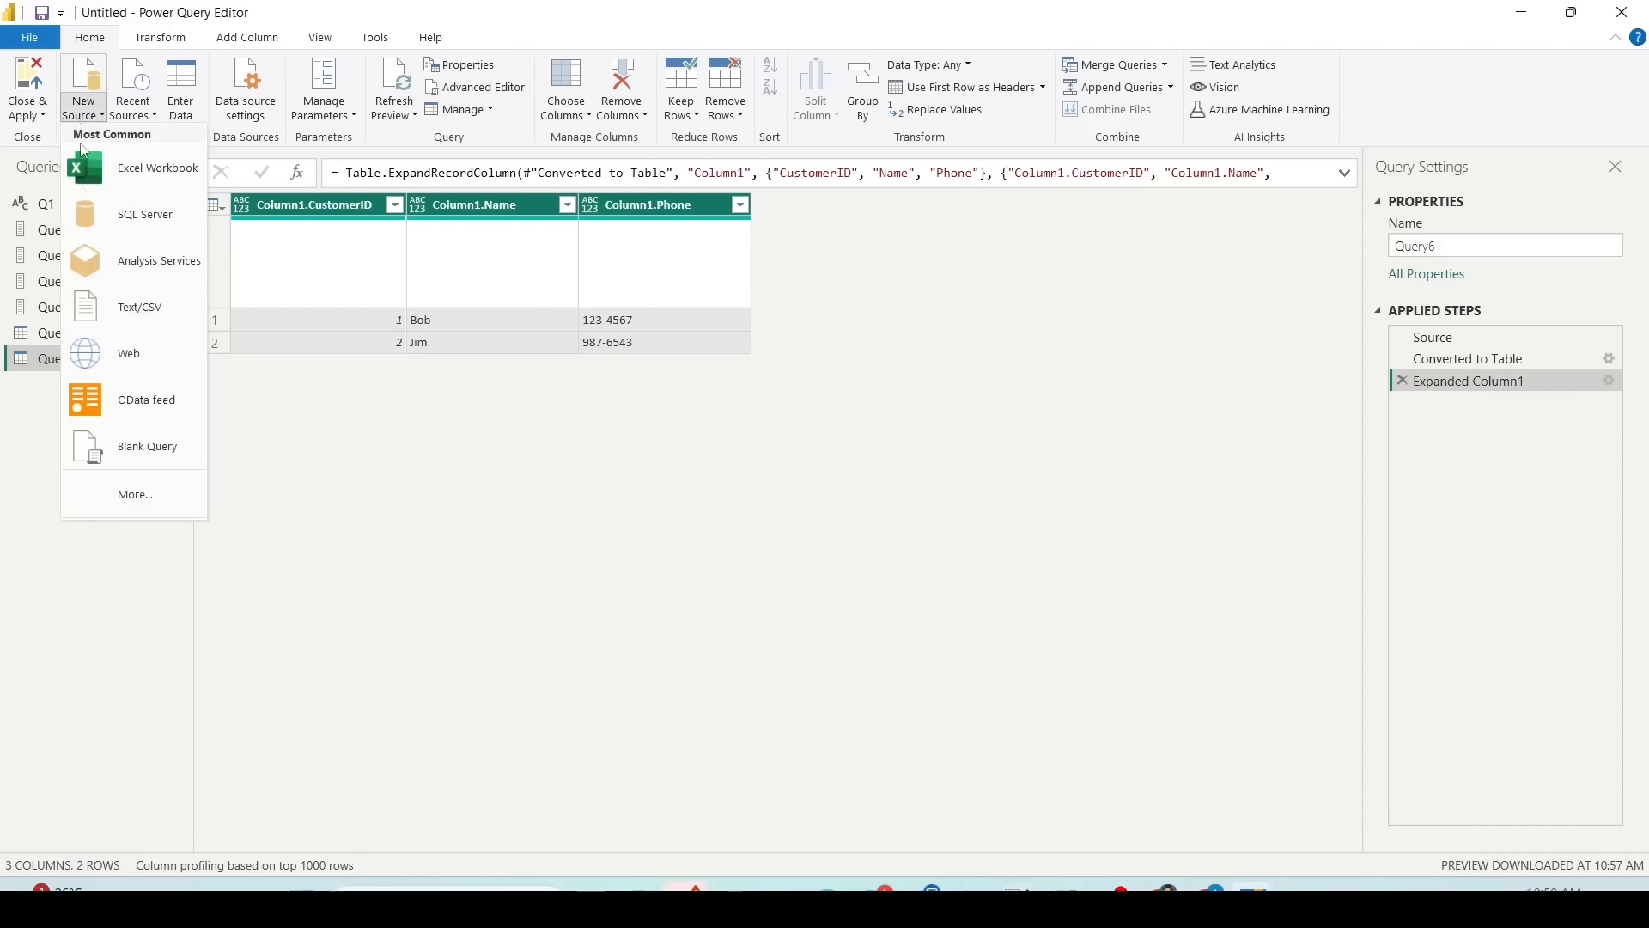
{"action": "left_click", "coordinate": [101, 448]}
{"action": "right_click", "coordinate": [74, 387]}
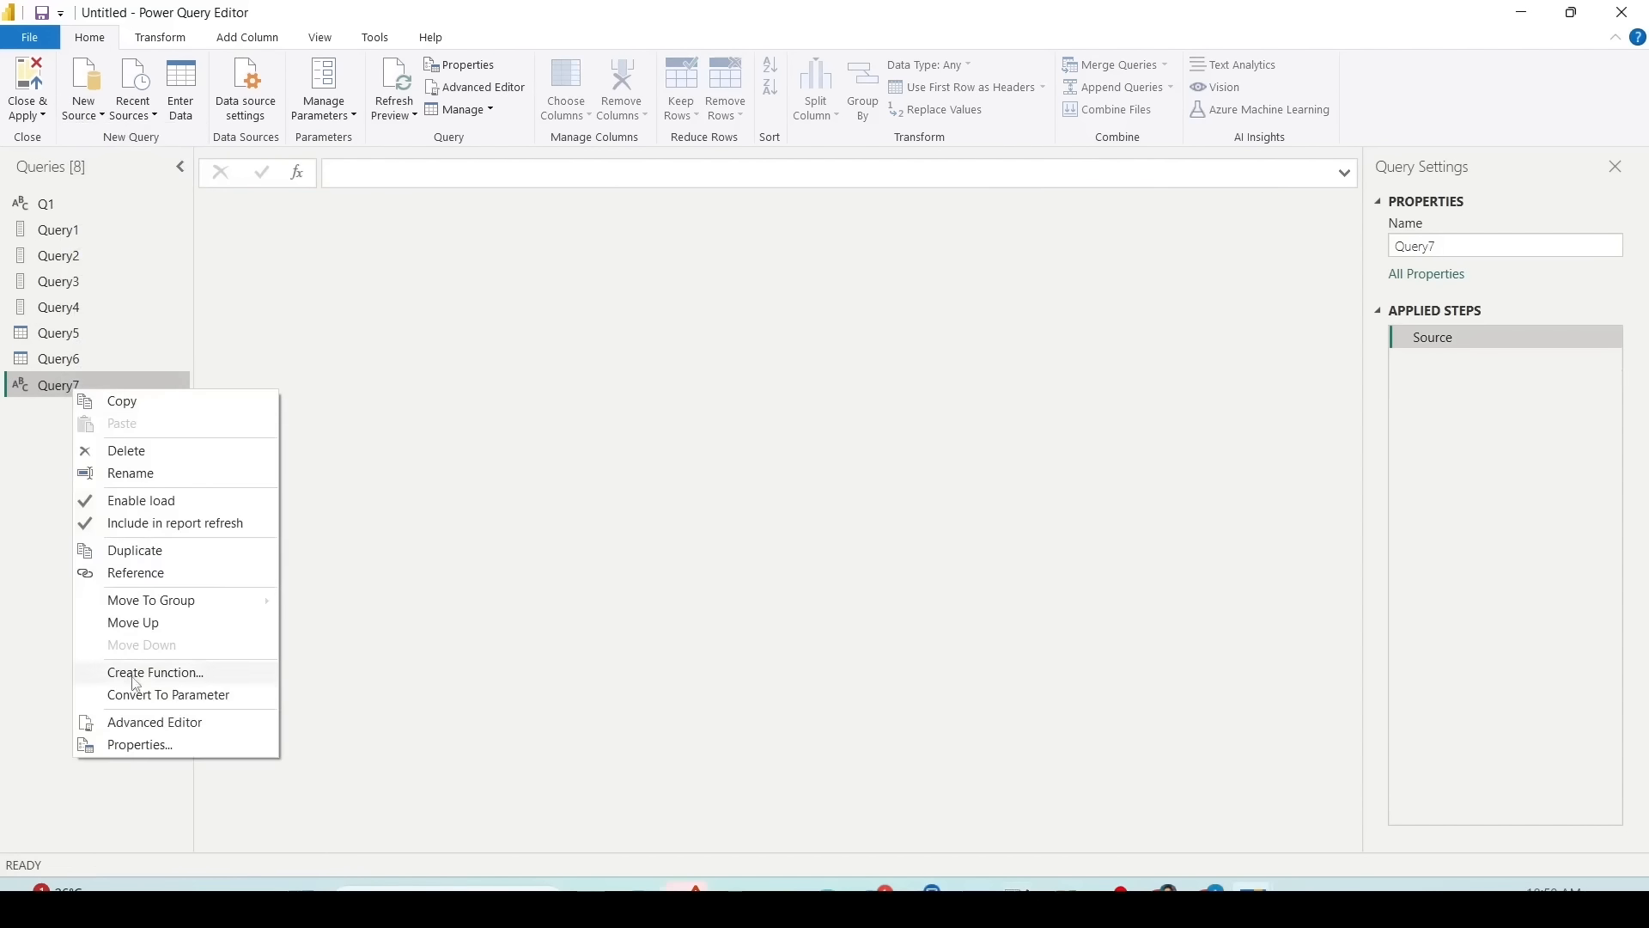
{"action": "left_click", "coordinate": [112, 722]}
{"action": "double_click", "coordinate": [435, 222]}
{"action": "type", "text": "#table( {\"OrderID\", \"CustomerID\", \"Item\", \"Price\"}, { {1, 1, \"Fishing rod\", 100.00}, {2, 1, \"1 lb. worms\", 5.00} })"}
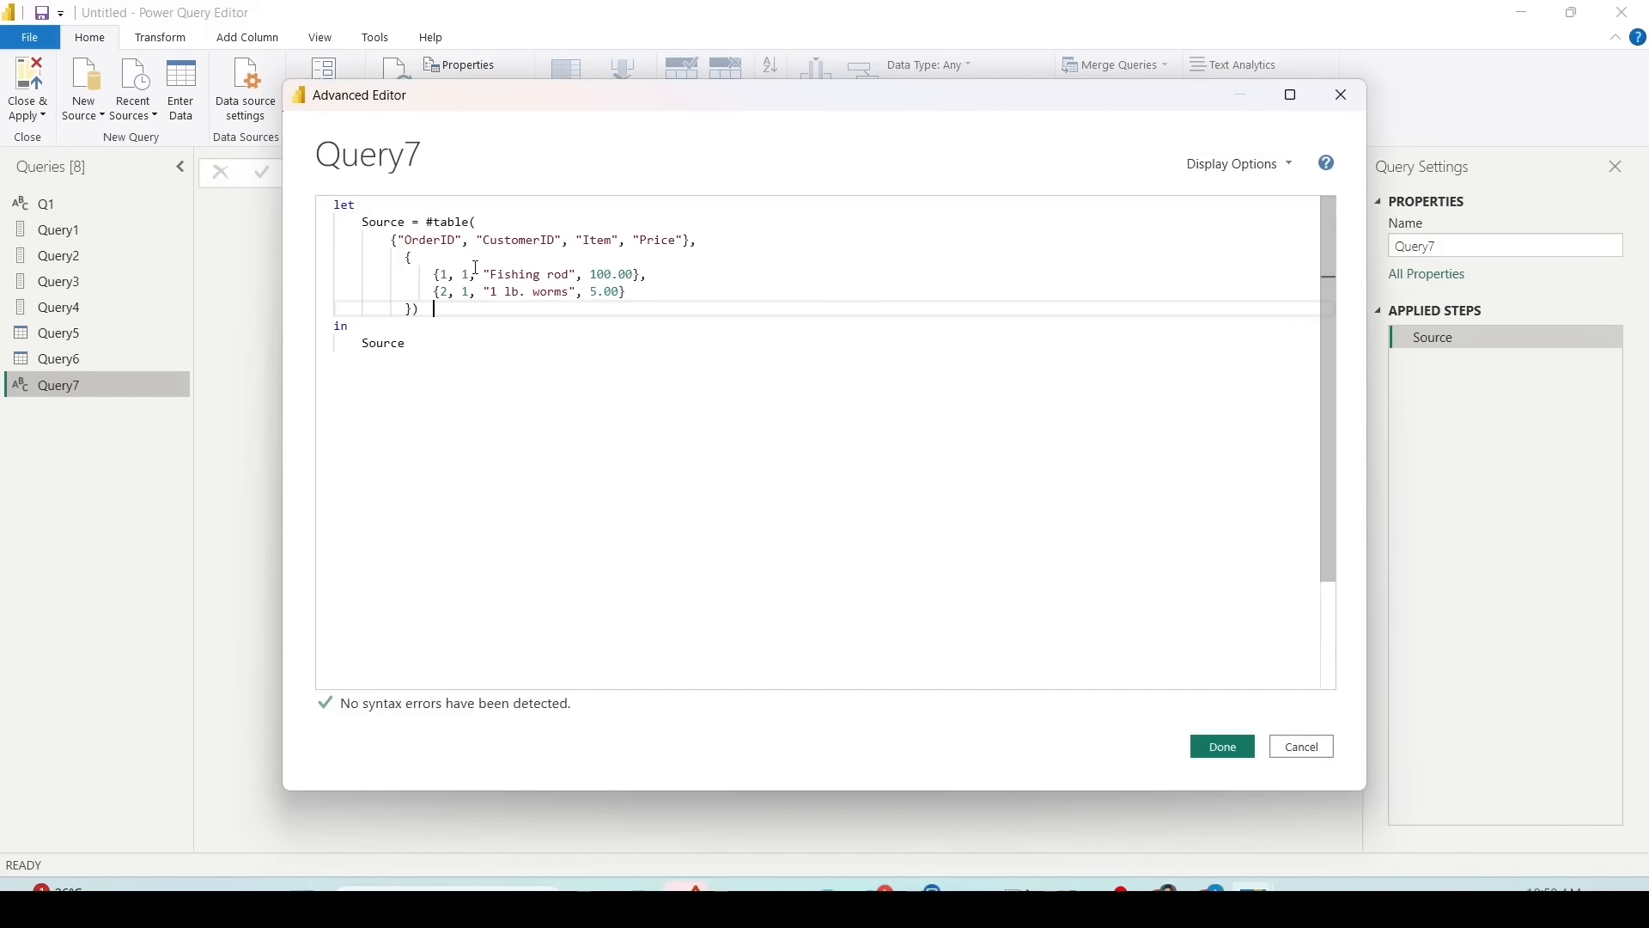
Step: Examine the #table expression in Query7's code, comparing its list of column names with the nested lists of row values
{"action": "double_click", "coordinate": [445, 222]}
{"action": "left_click", "coordinate": [479, 223]}
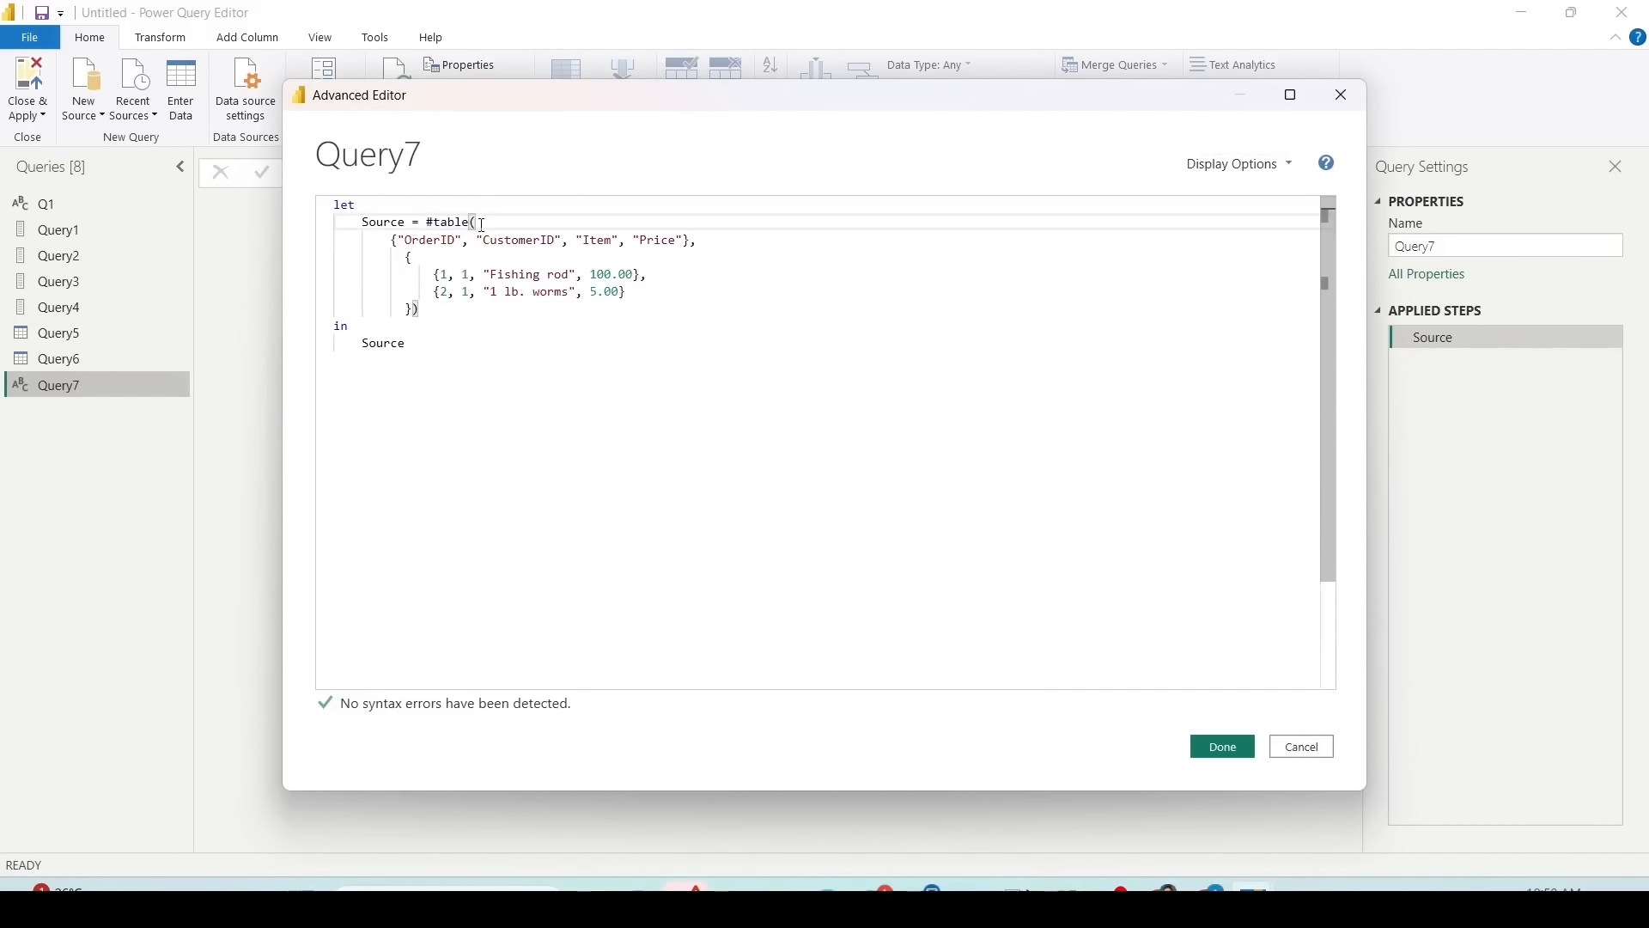
{"action": "left_click_drag", "start_coordinate": [392, 243], "coordinate": [697, 238]}
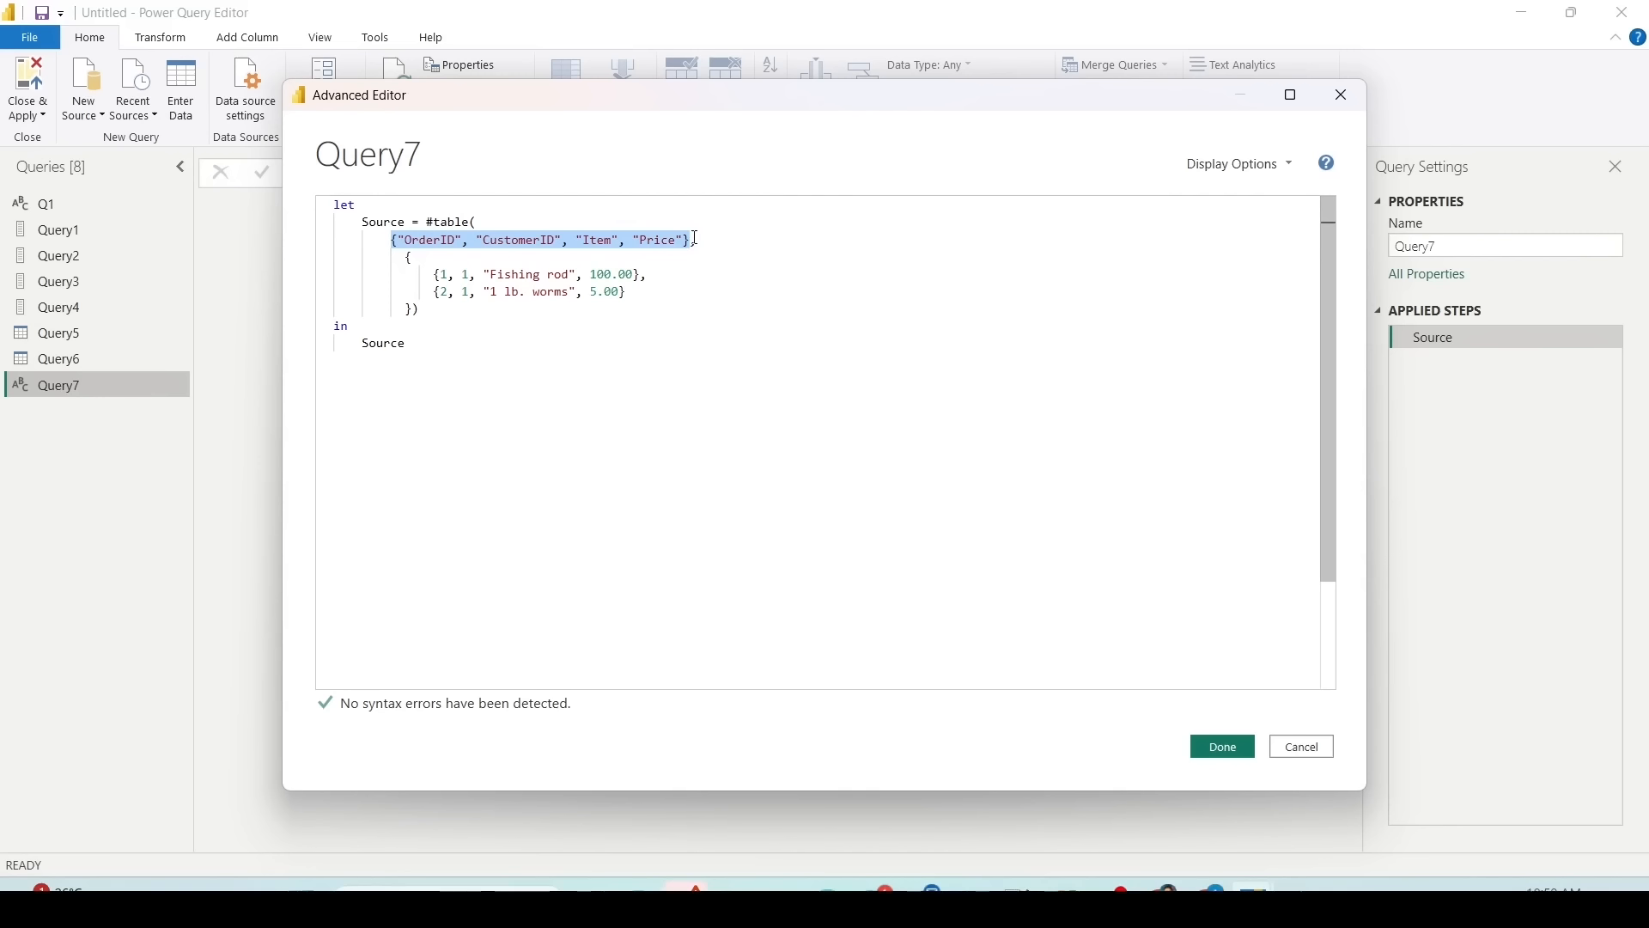
{"action": "left_click", "coordinate": [415, 259]}
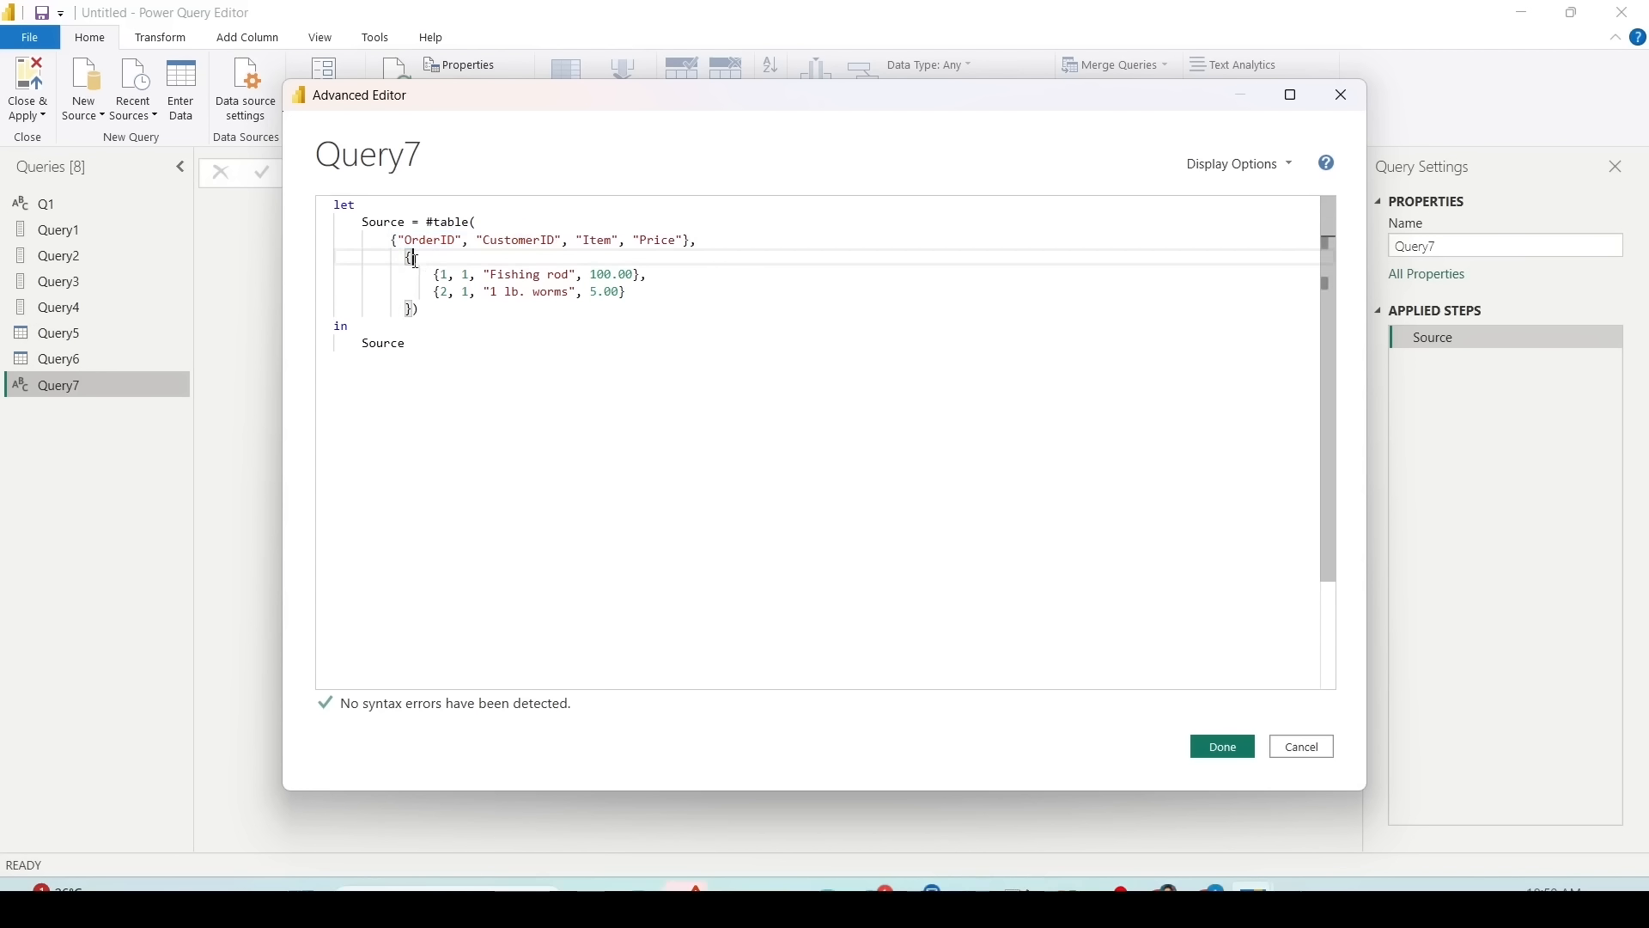
{"action": "mouse_move", "coordinate": [421, 278]}
{"action": "left_mouse_down"}
{"action": "mouse_move", "coordinate": [434, 257]}
{"action": "mouse_move", "coordinate": [640, 276]}
{"action": "mouse_move", "coordinate": [634, 292]}
{"action": "mouse_move", "coordinate": [438, 285]}
{"action": "left_mouse_up"}
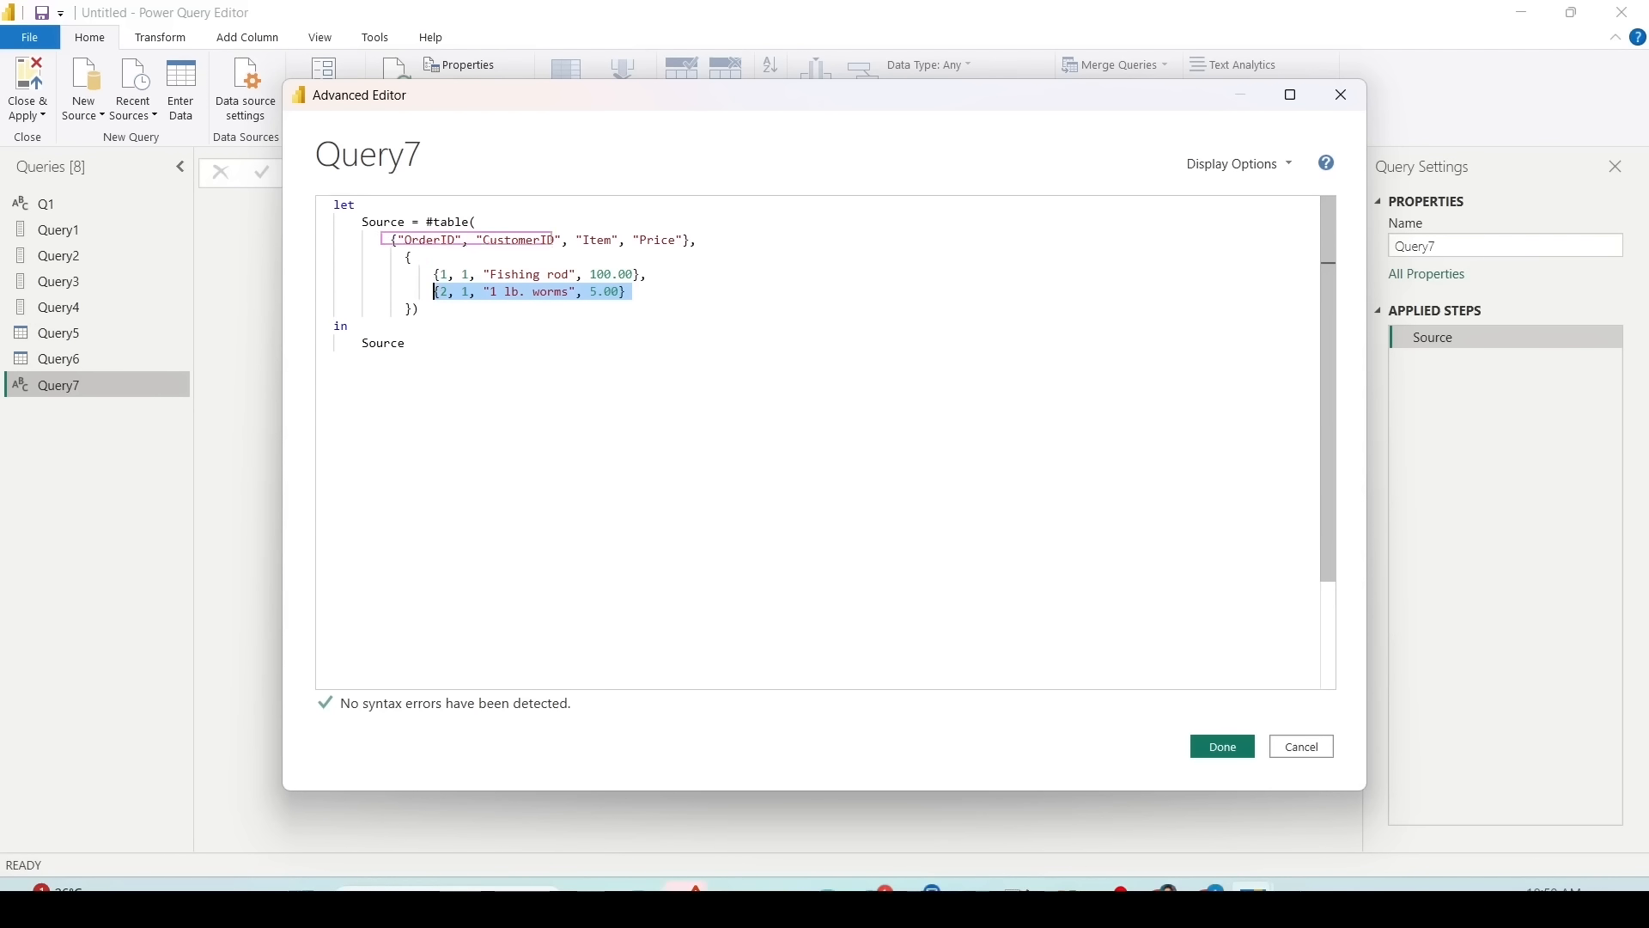
{"action": "left_click_drag", "start_coordinate": [660, 306], "coordinate": [705, 326]}
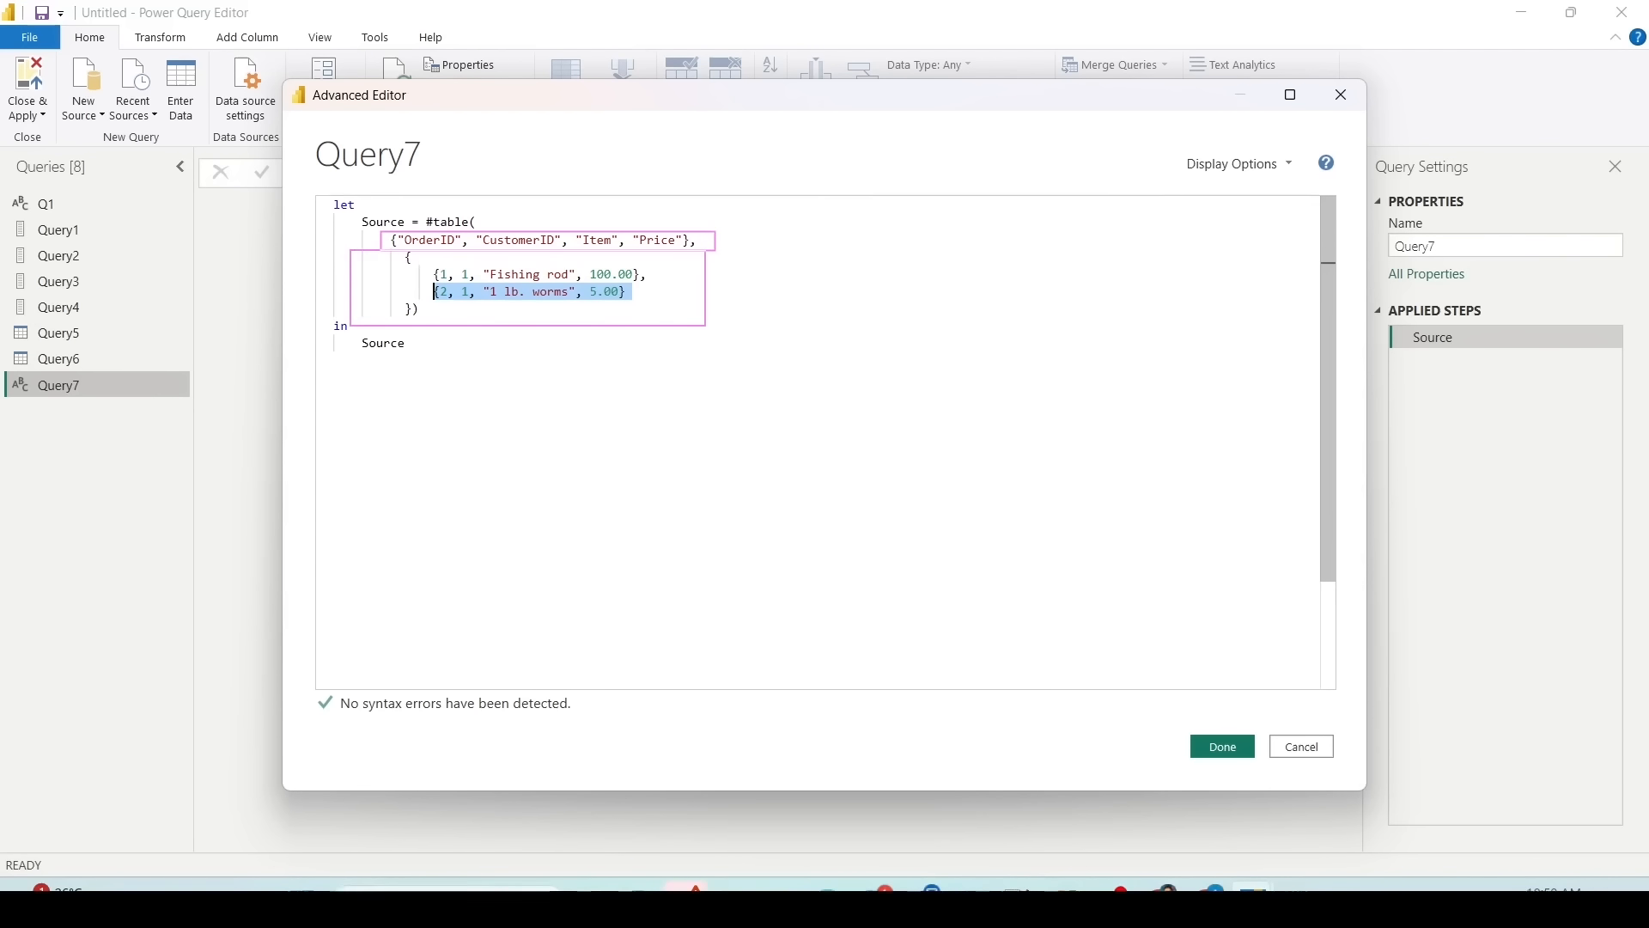
Step: Review the #table source and output expression in Query7's code, and apply the code
{"action": "left_click_drag", "start_coordinate": [355, 208], "coordinate": [410, 233]}
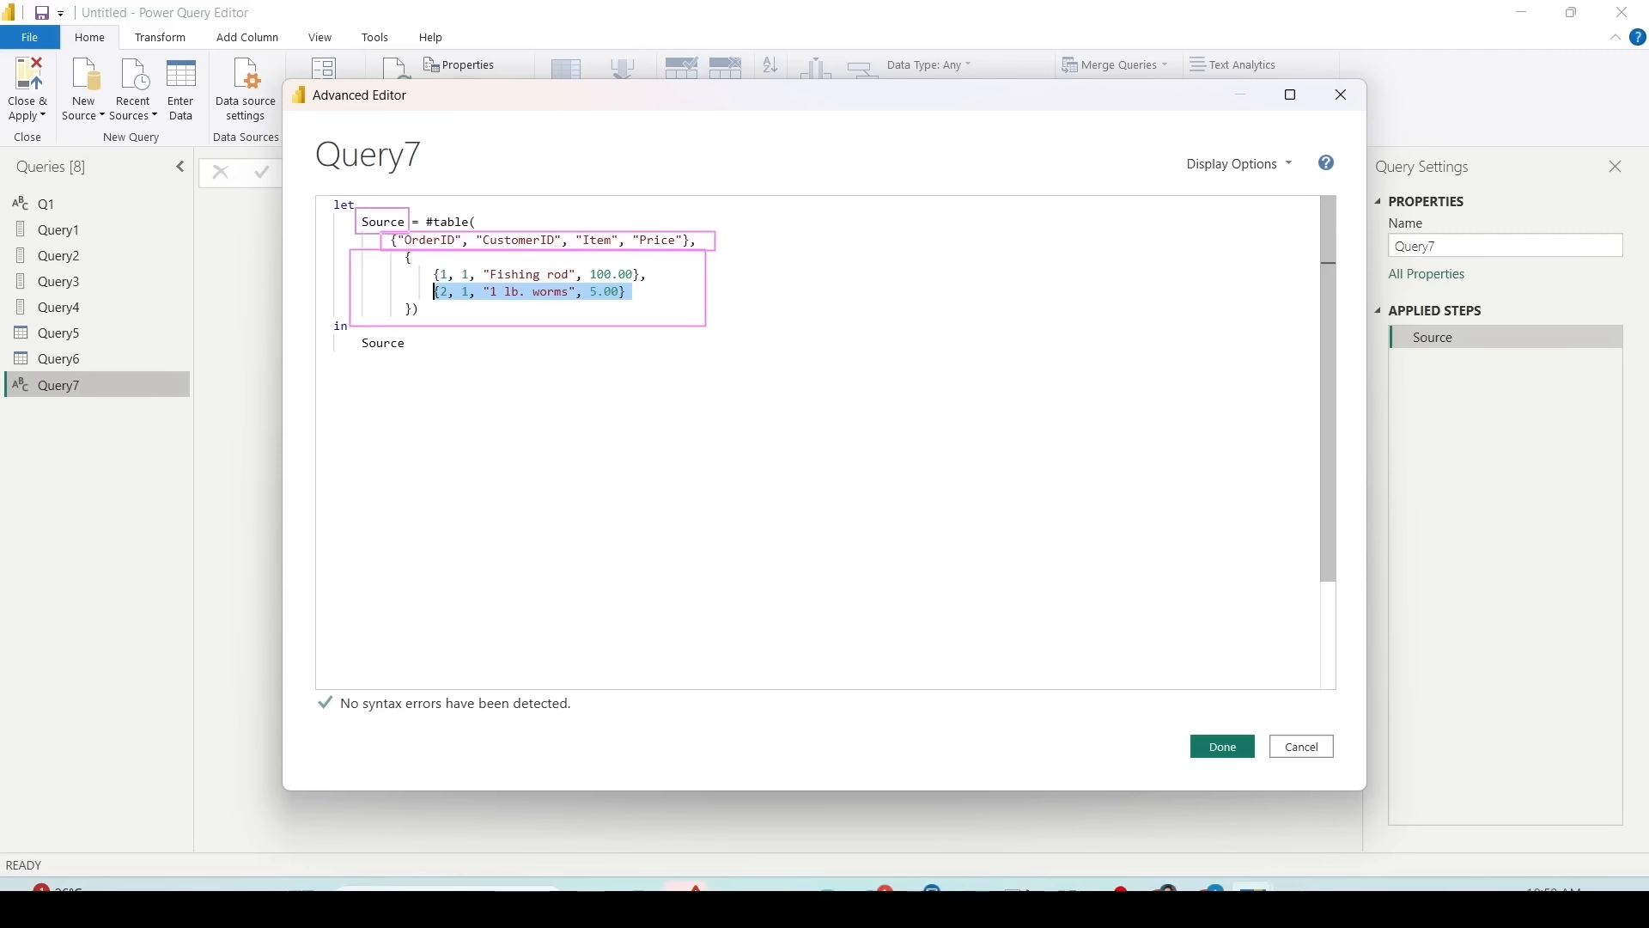
{"action": "left_click_drag", "start_coordinate": [342, 335], "coordinate": [426, 351]}
{"action": "key", "text": "Escape"}
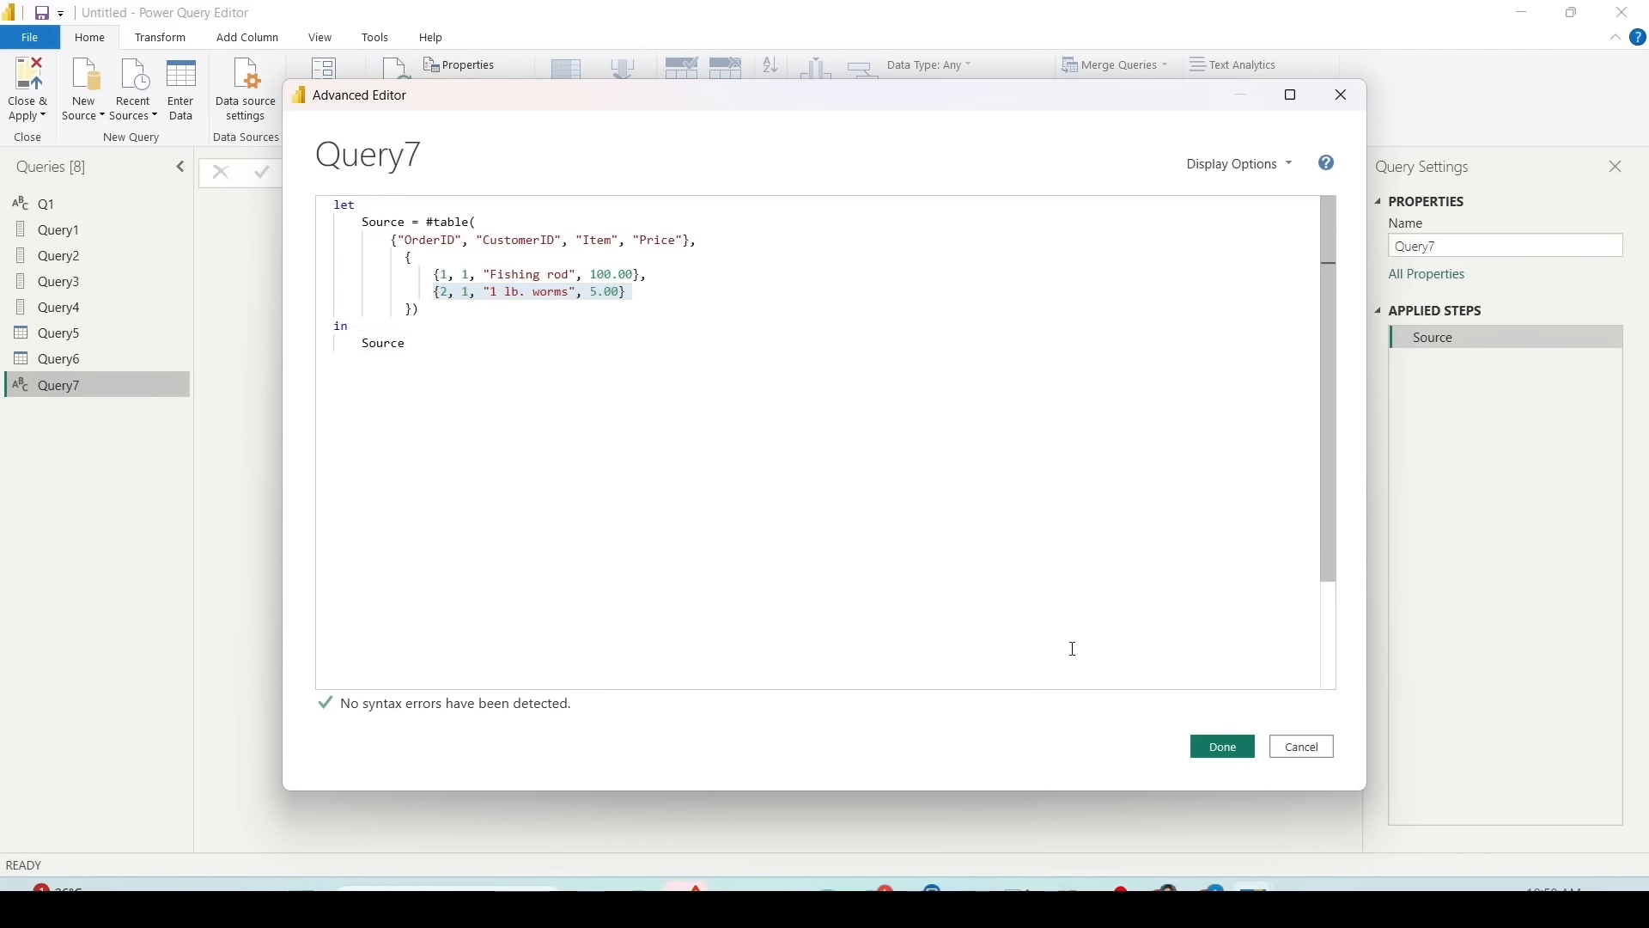
{"action": "left_click", "coordinate": [1221, 746]}
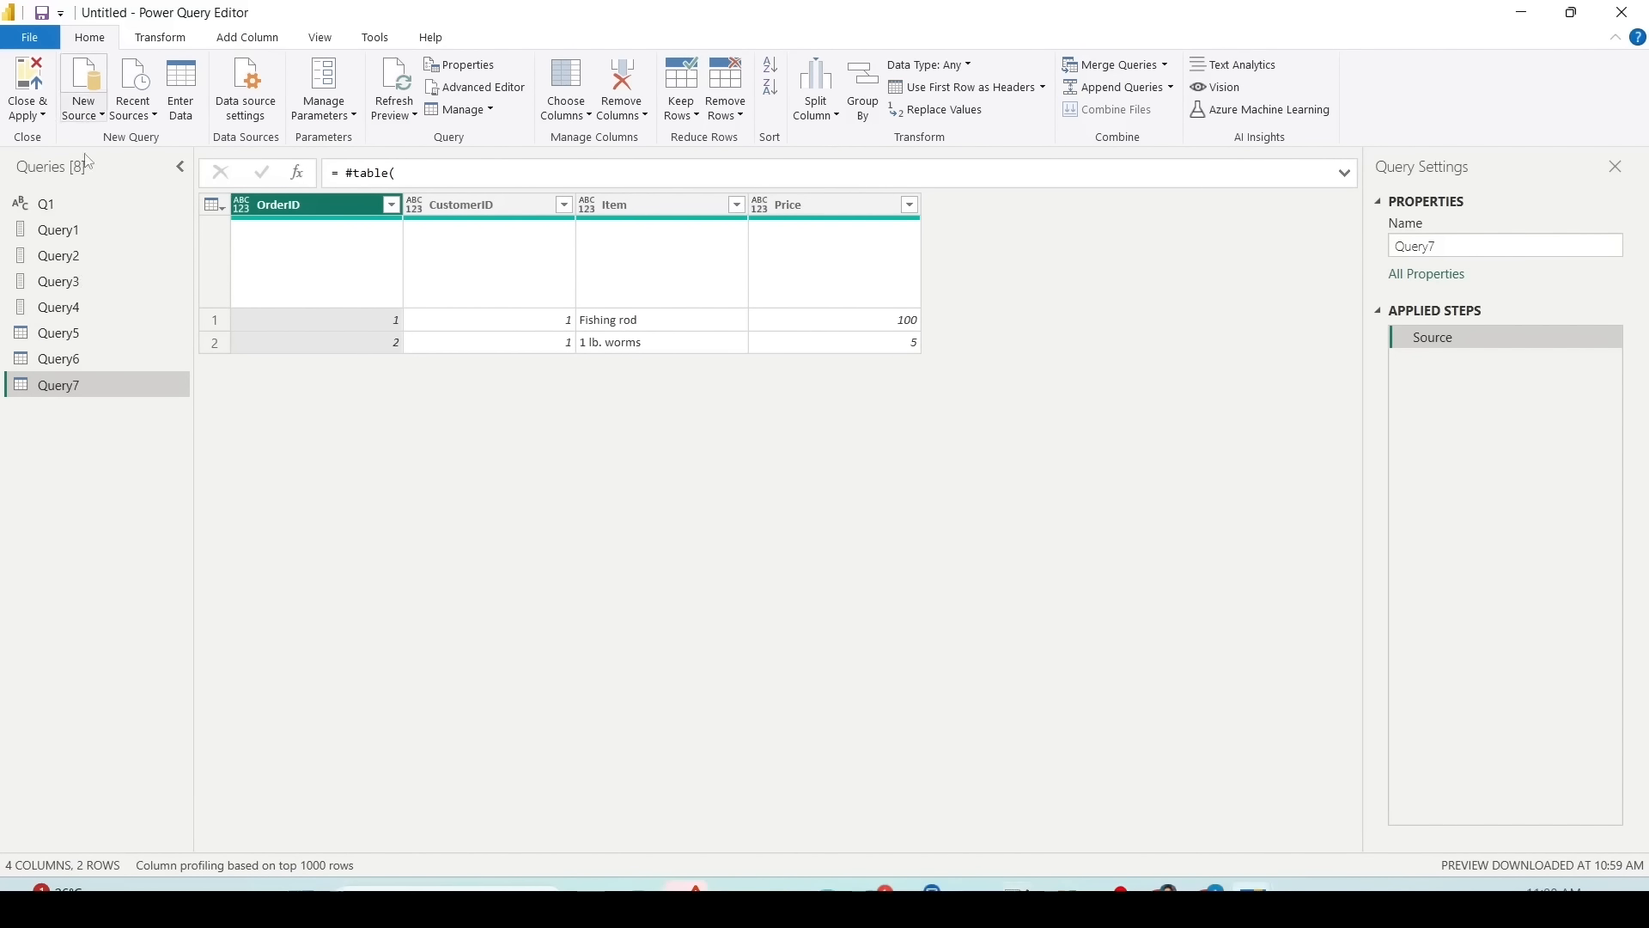
Step: Add a blank query whose Source is a #table with number columns OrderID, CustomerID, Price, text column Item, and rows for Fishing rod and 1 lb. worms
{"action": "left_click", "coordinate": [83, 109]}
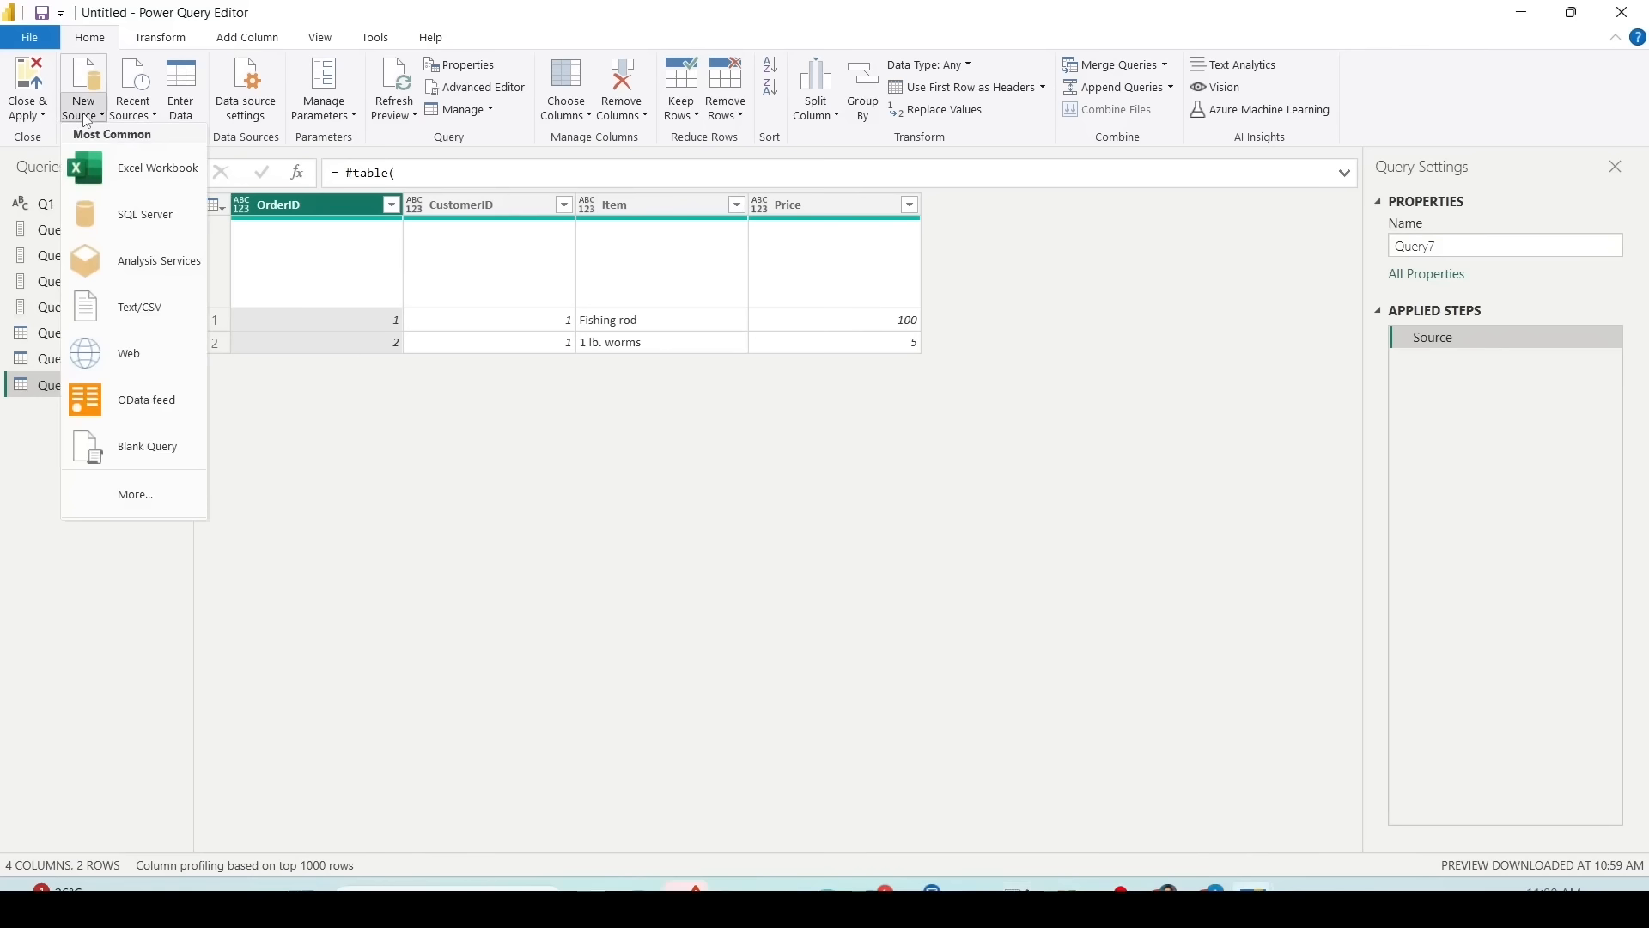
{"action": "left_click", "coordinate": [107, 450]}
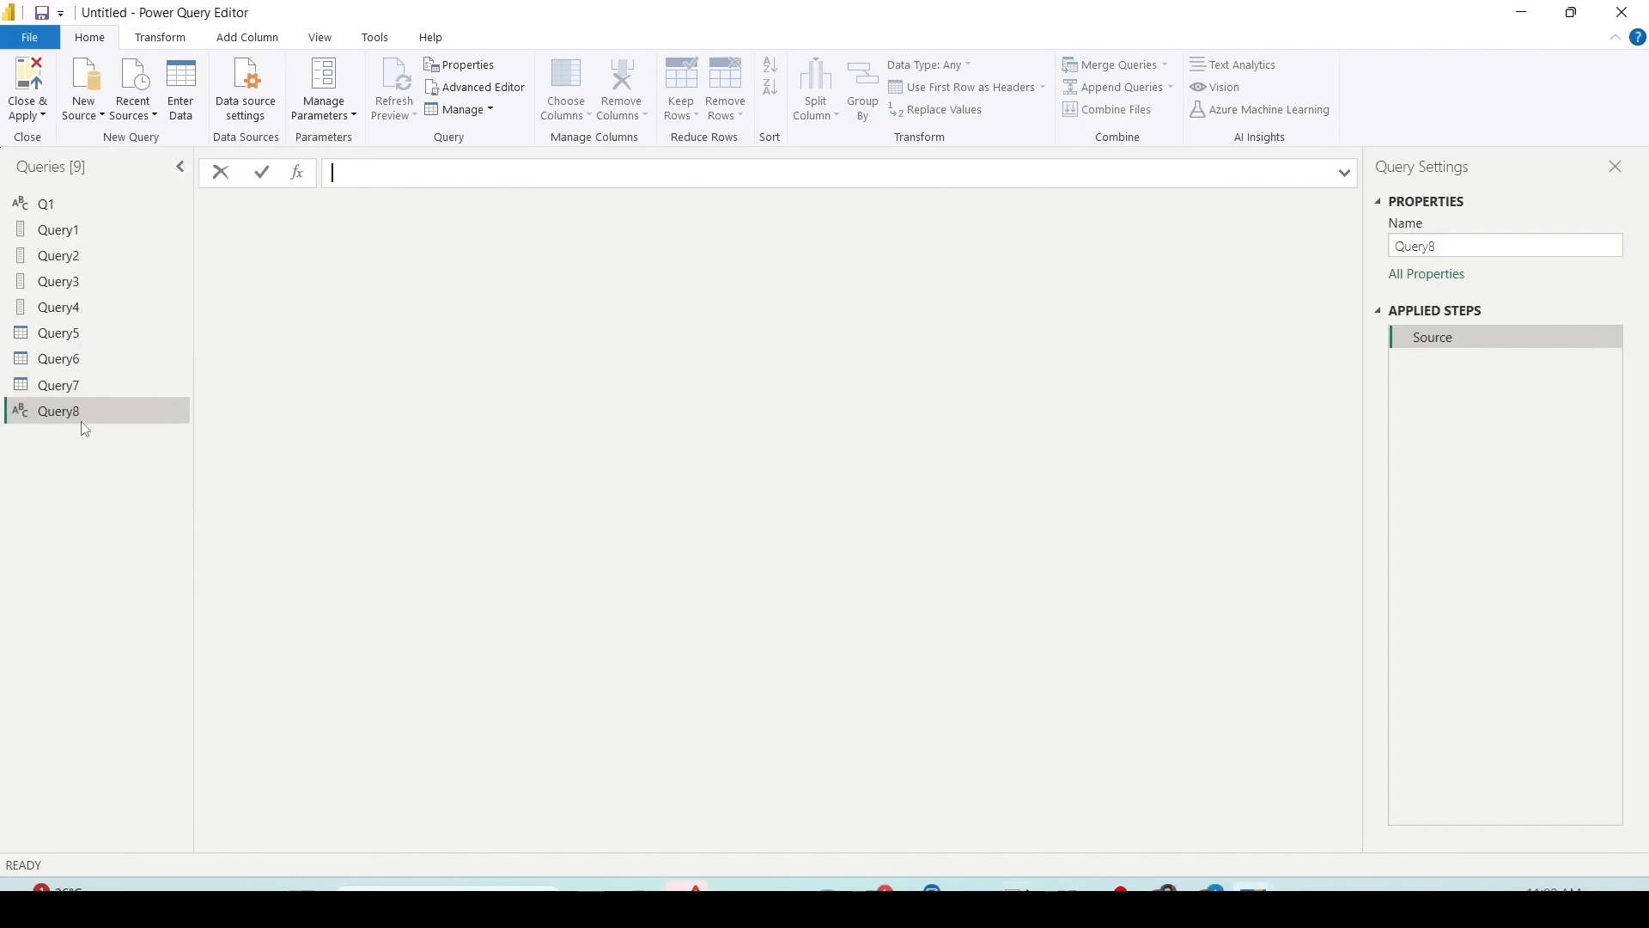
{"action": "right_click", "coordinate": [75, 416]}
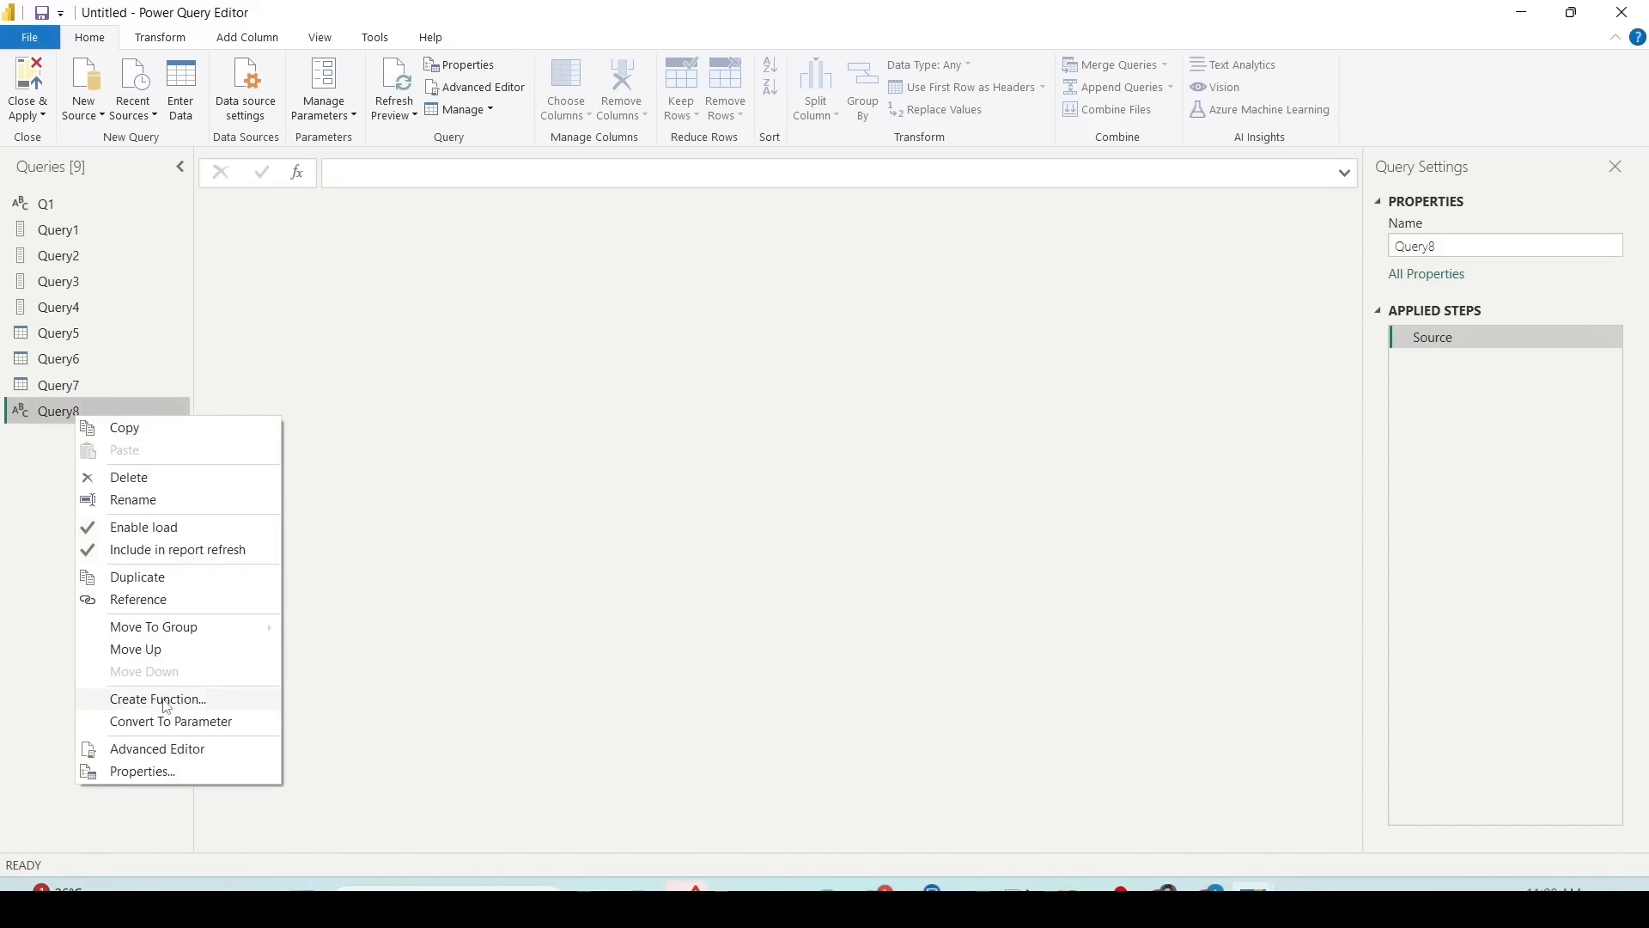
{"action": "left_click", "coordinate": [146, 749]}
{"action": "left_click_drag", "start_coordinate": [444, 221], "coordinate": [426, 222]}
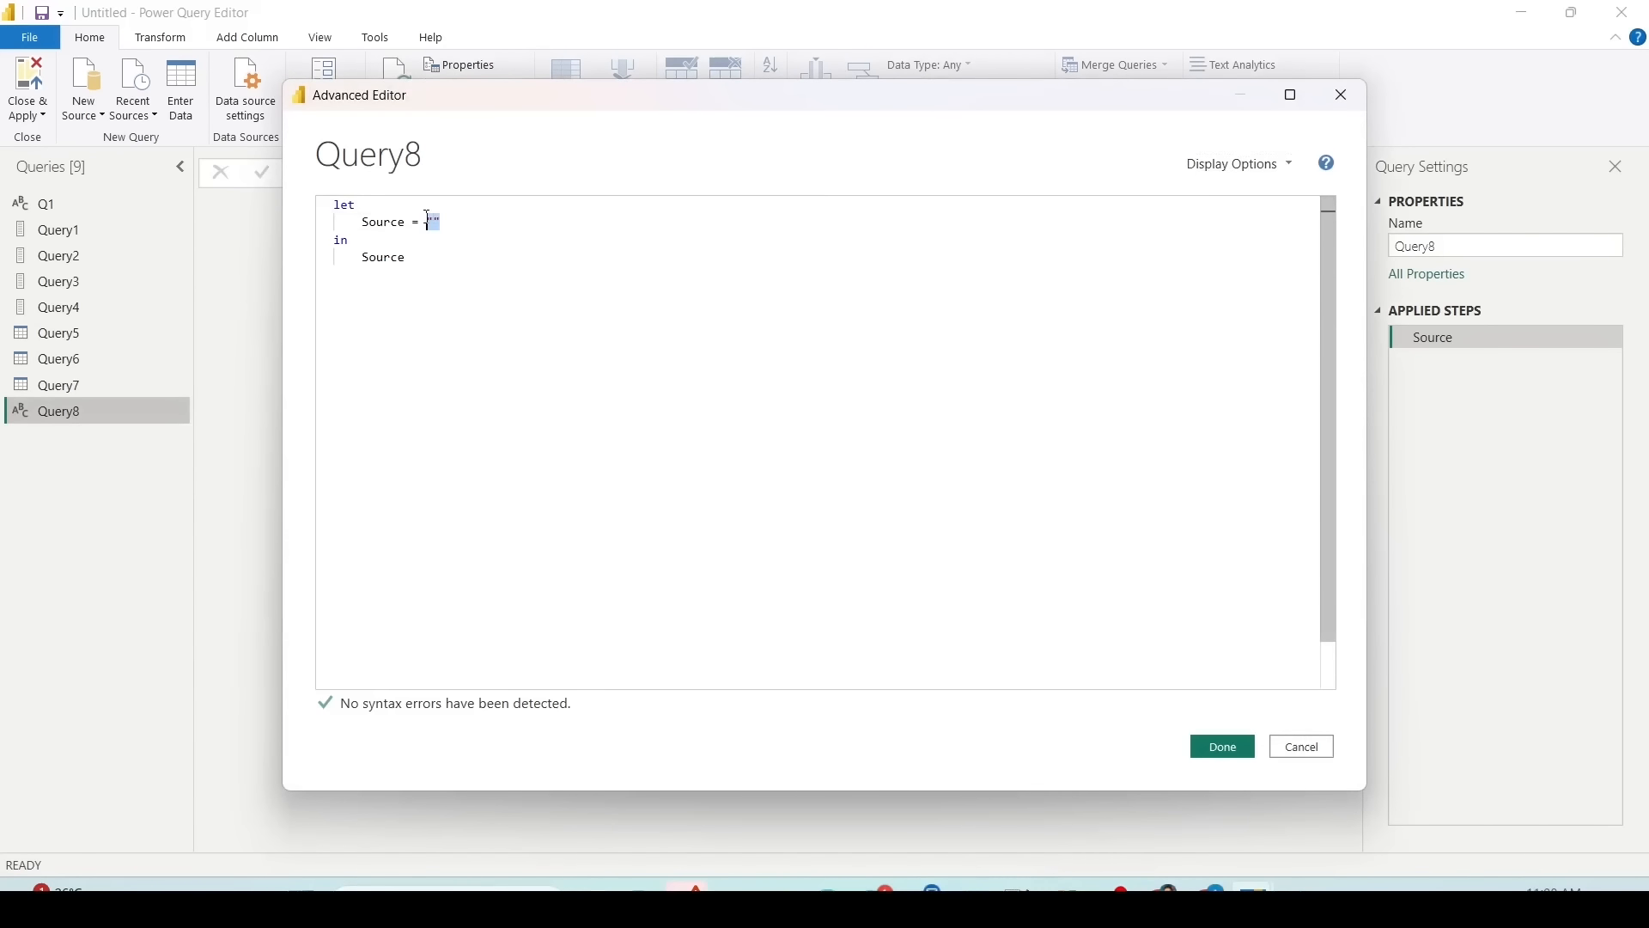
{"action": "type", "text": "#table(         type table [OrderID = number, CustomerID = number, Item = text, Price = number],             {                     {1, 1, \"Fishing rod\", 100.00},                  {2, 1, \"1 lb. worms\", 5.00}             }         )"}
Step: Check the typed column definitions and the row list in Query8's code, and apply the code
{"action": "double_click", "coordinate": [402, 239]}
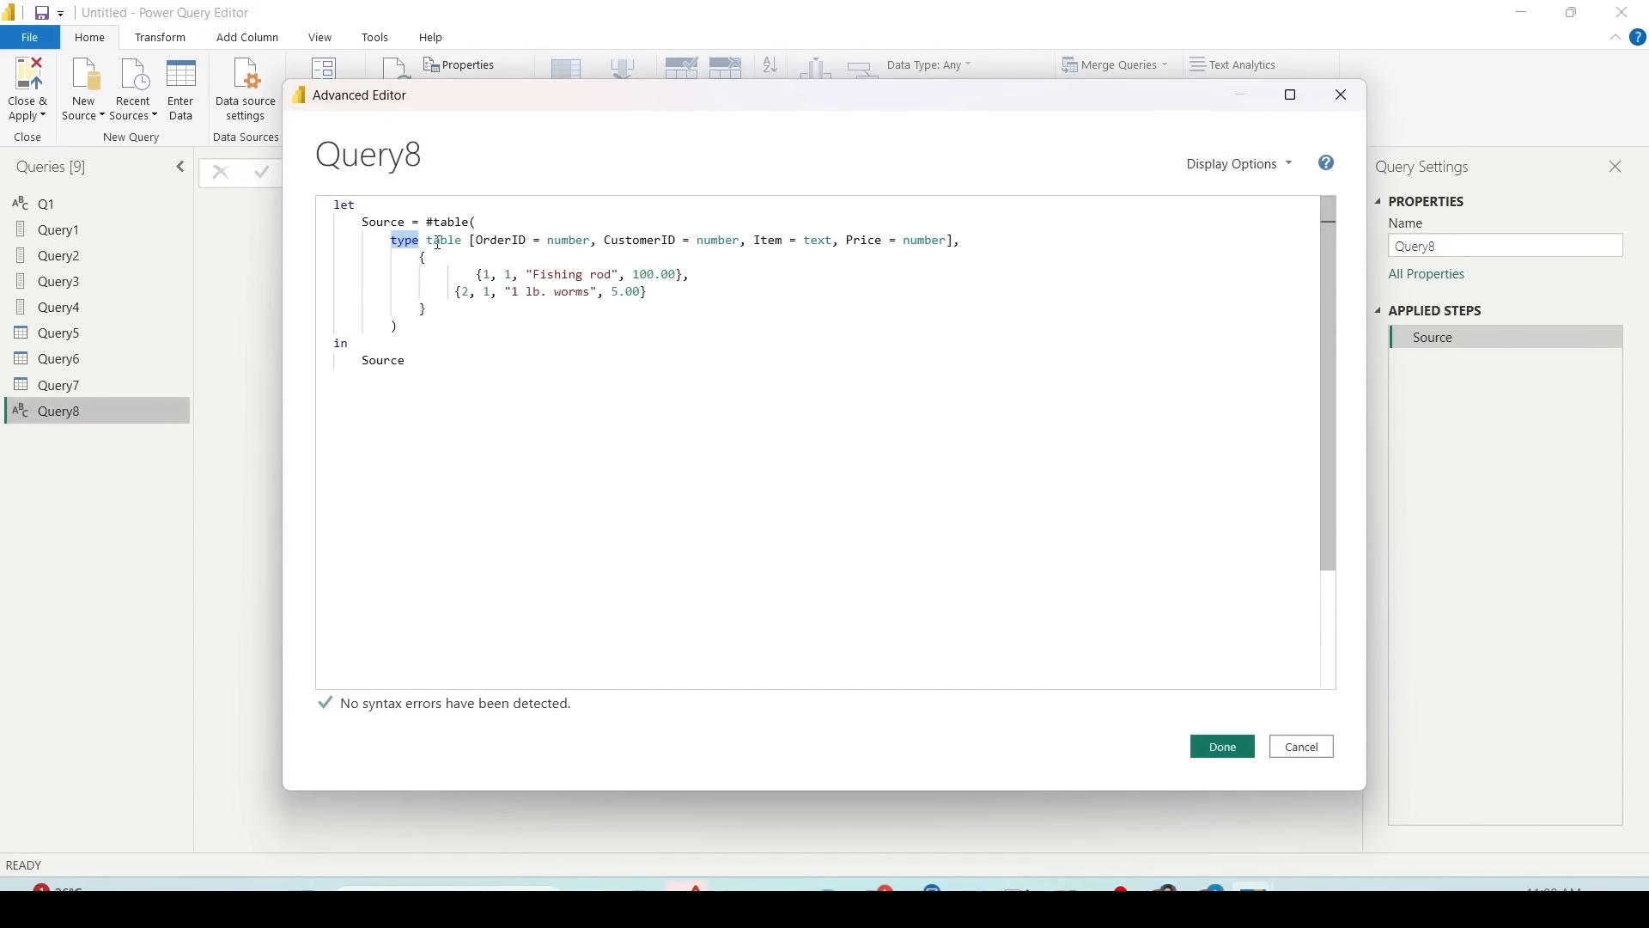
{"action": "double_click", "coordinate": [437, 242]}
{"action": "left_click_drag", "start_coordinate": [465, 240], "coordinate": [957, 242]}
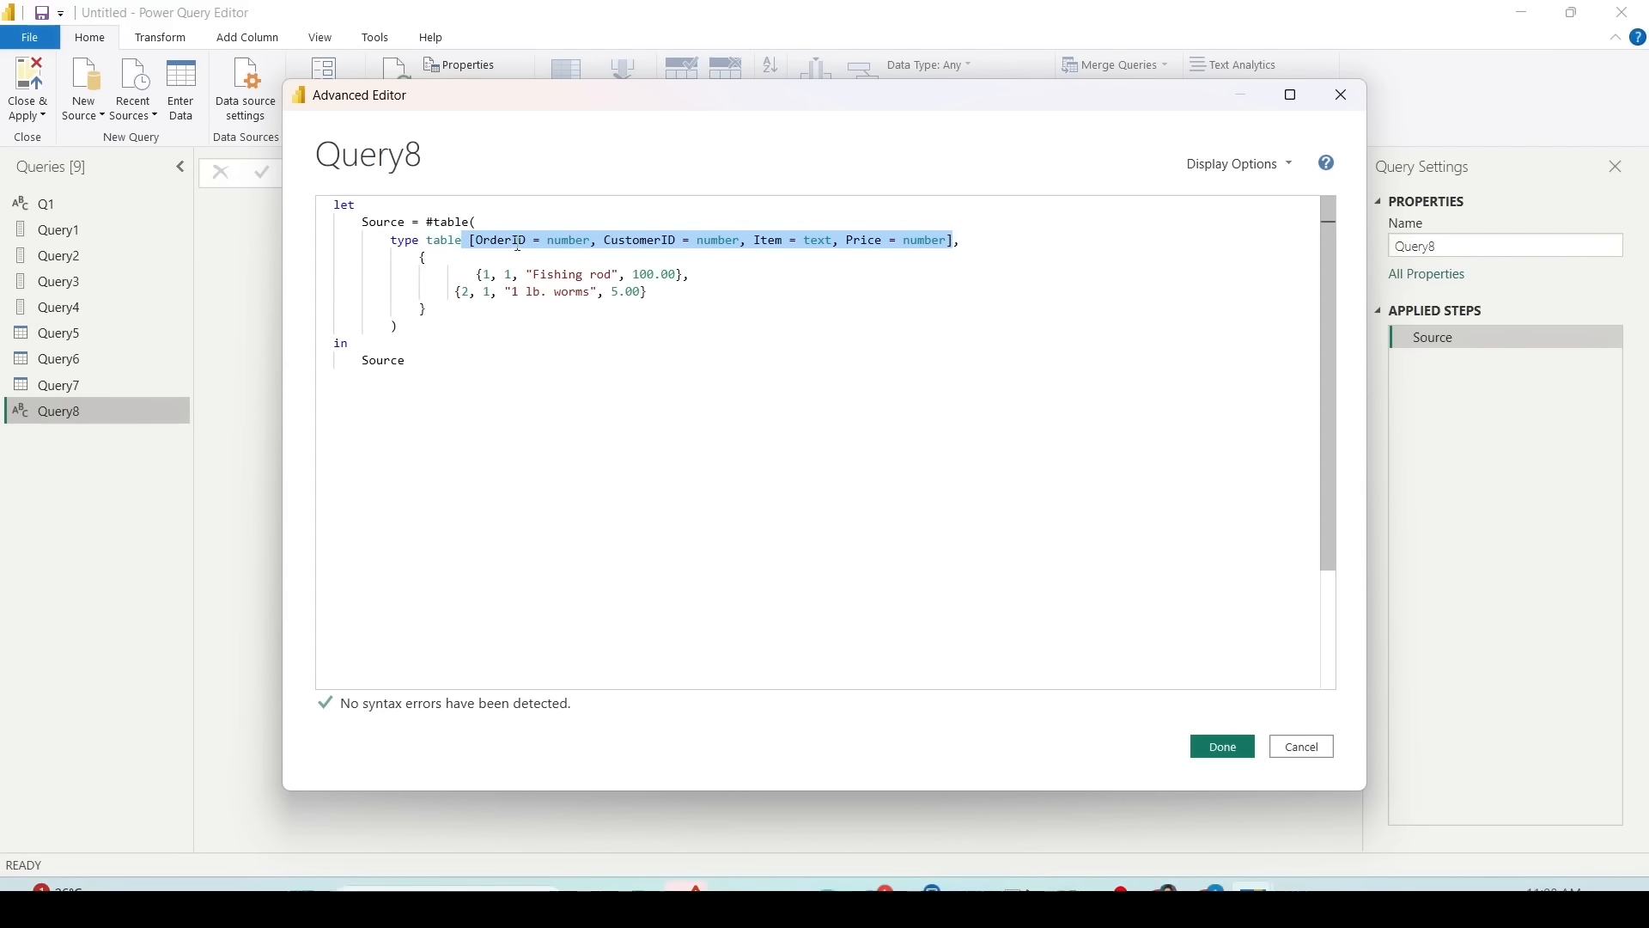
{"action": "left_click", "coordinate": [483, 240]}
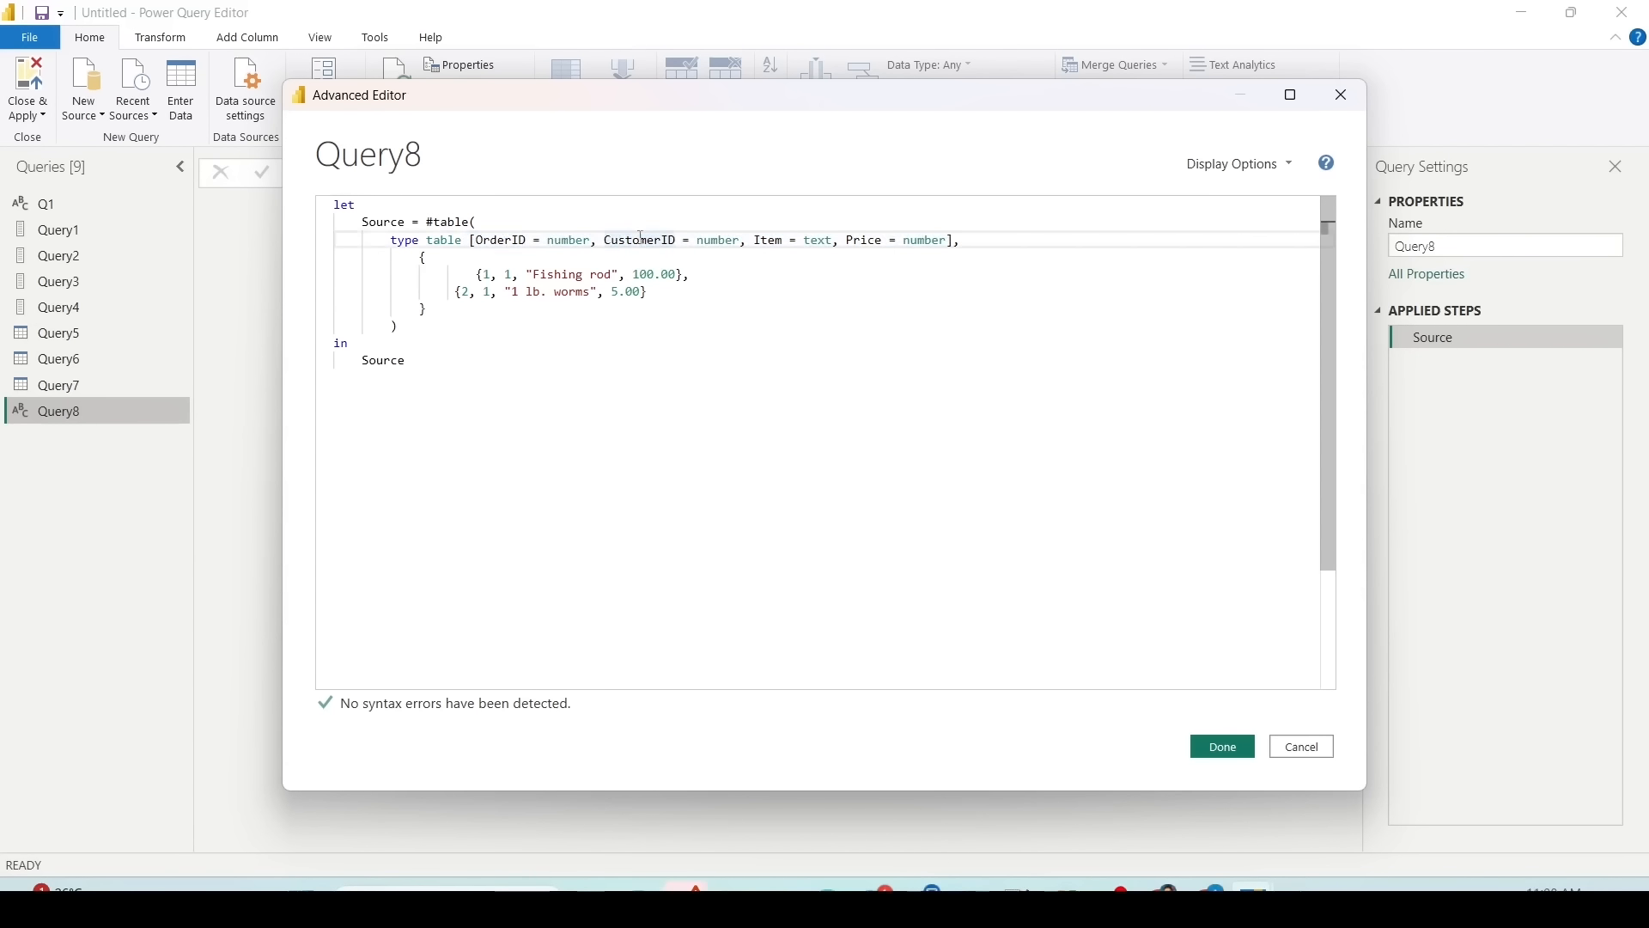
{"action": "double_click", "coordinate": [769, 241]}
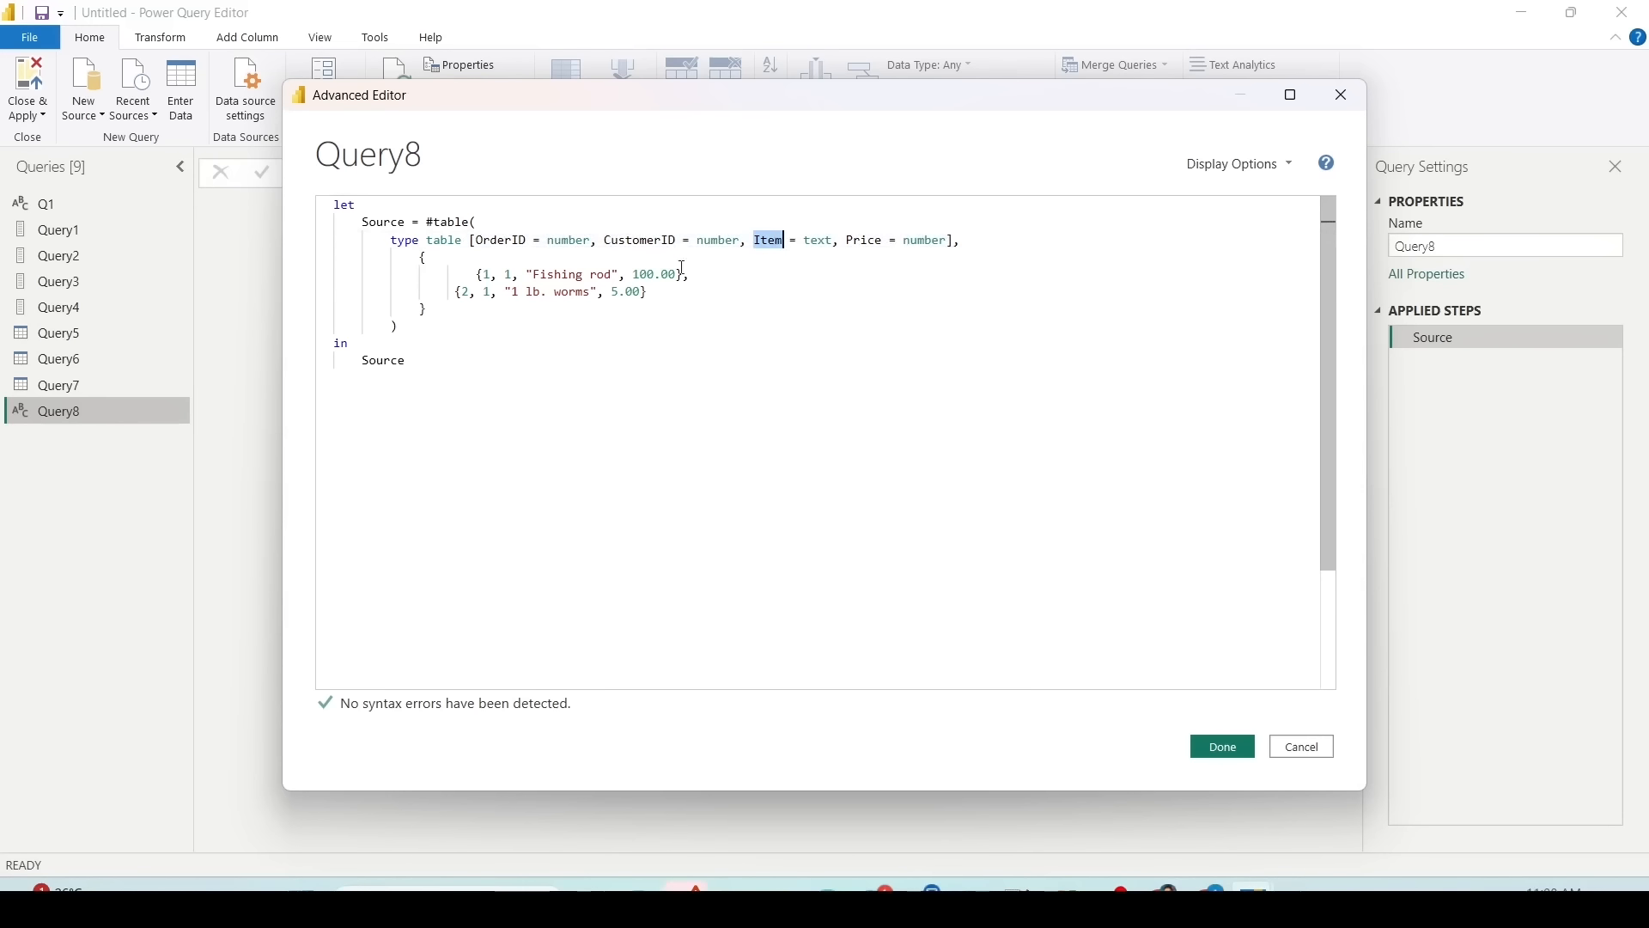
{"action": "left_click_drag", "start_coordinate": [423, 257], "coordinate": [437, 311]}
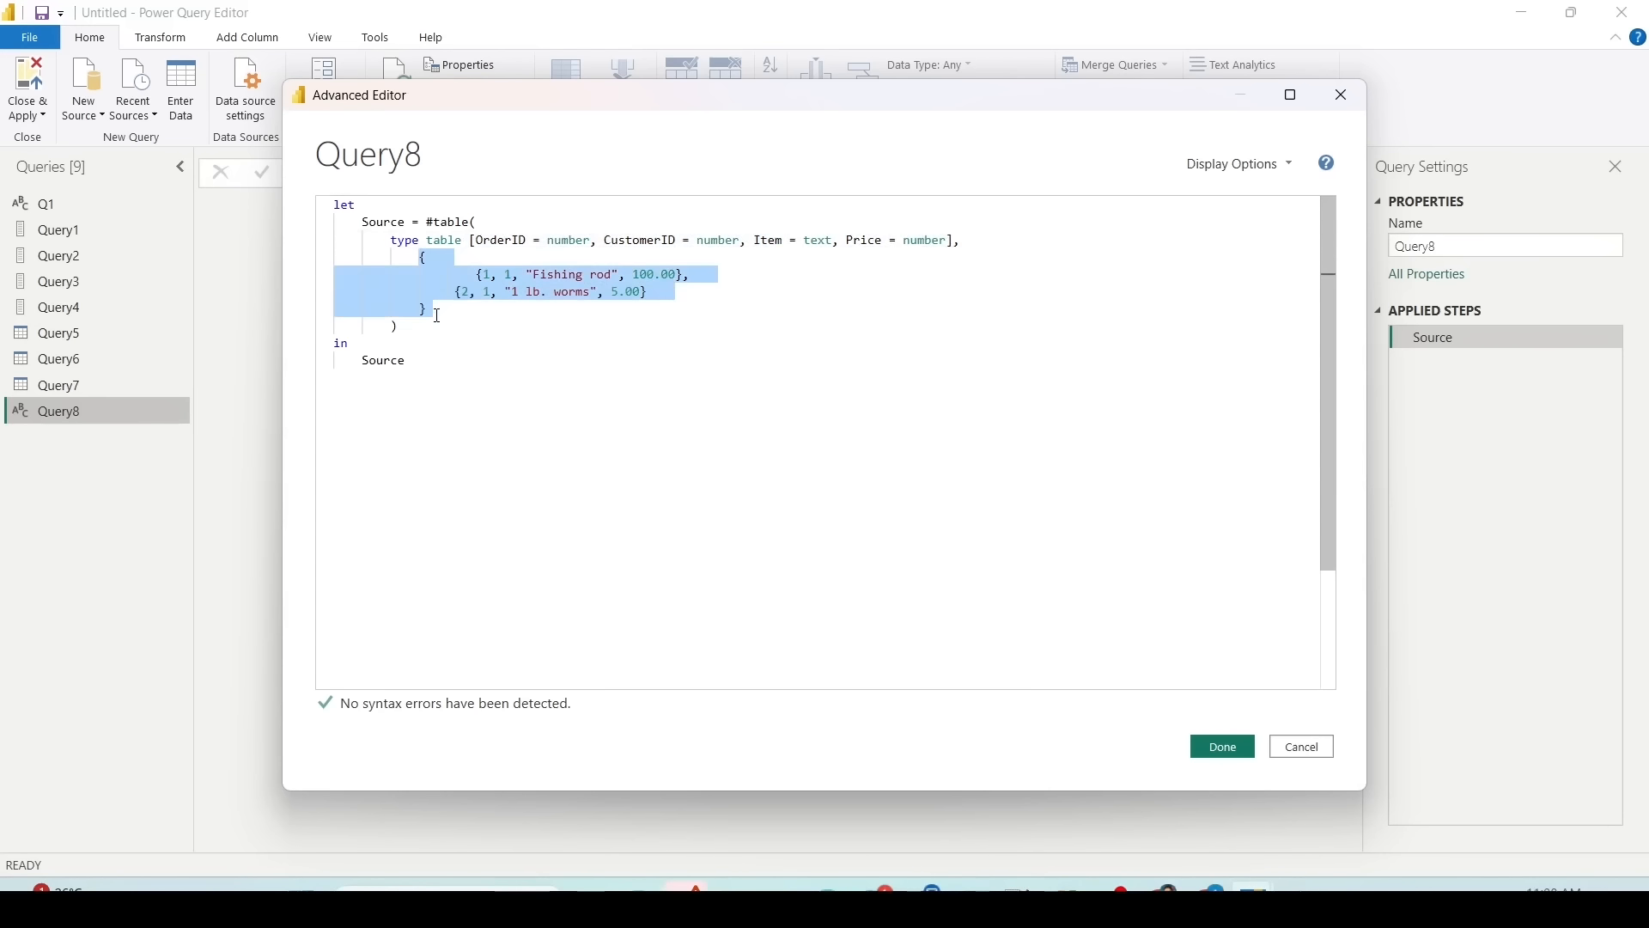
{"action": "left_click", "coordinate": [496, 330]}
{"action": "left_click_drag", "start_coordinate": [386, 232], "coordinate": [987, 247]}
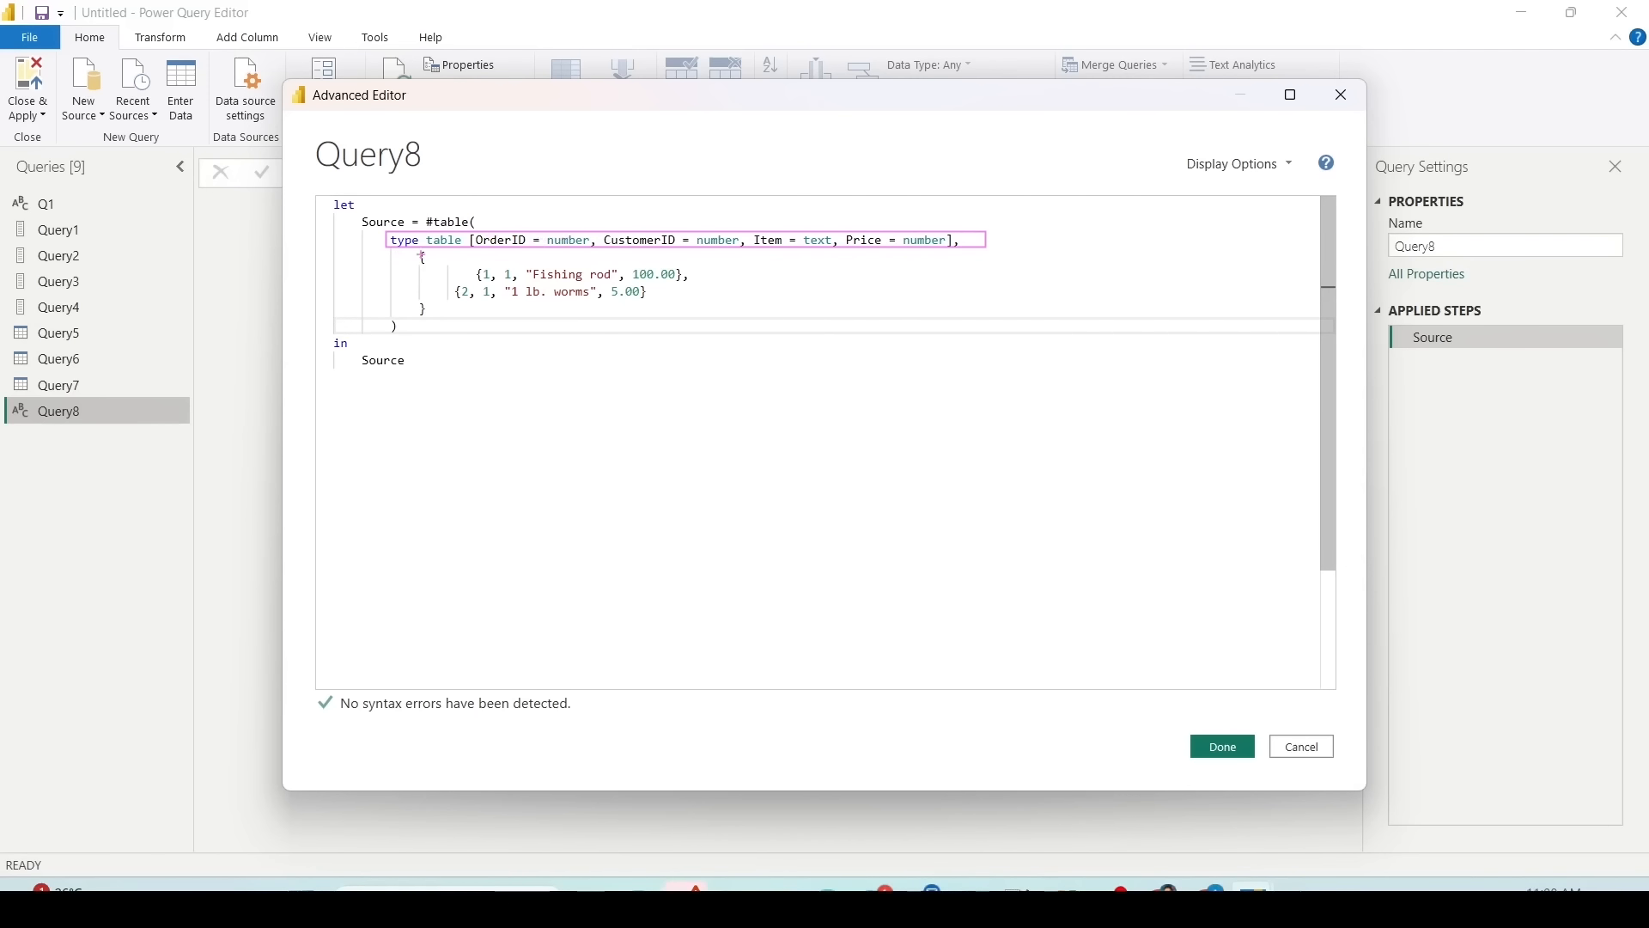
{"action": "left_click_drag", "start_coordinate": [421, 256], "coordinate": [736, 332]}
{"action": "key", "text": "Escape"}
{"action": "left_click", "coordinate": [1219, 744]}
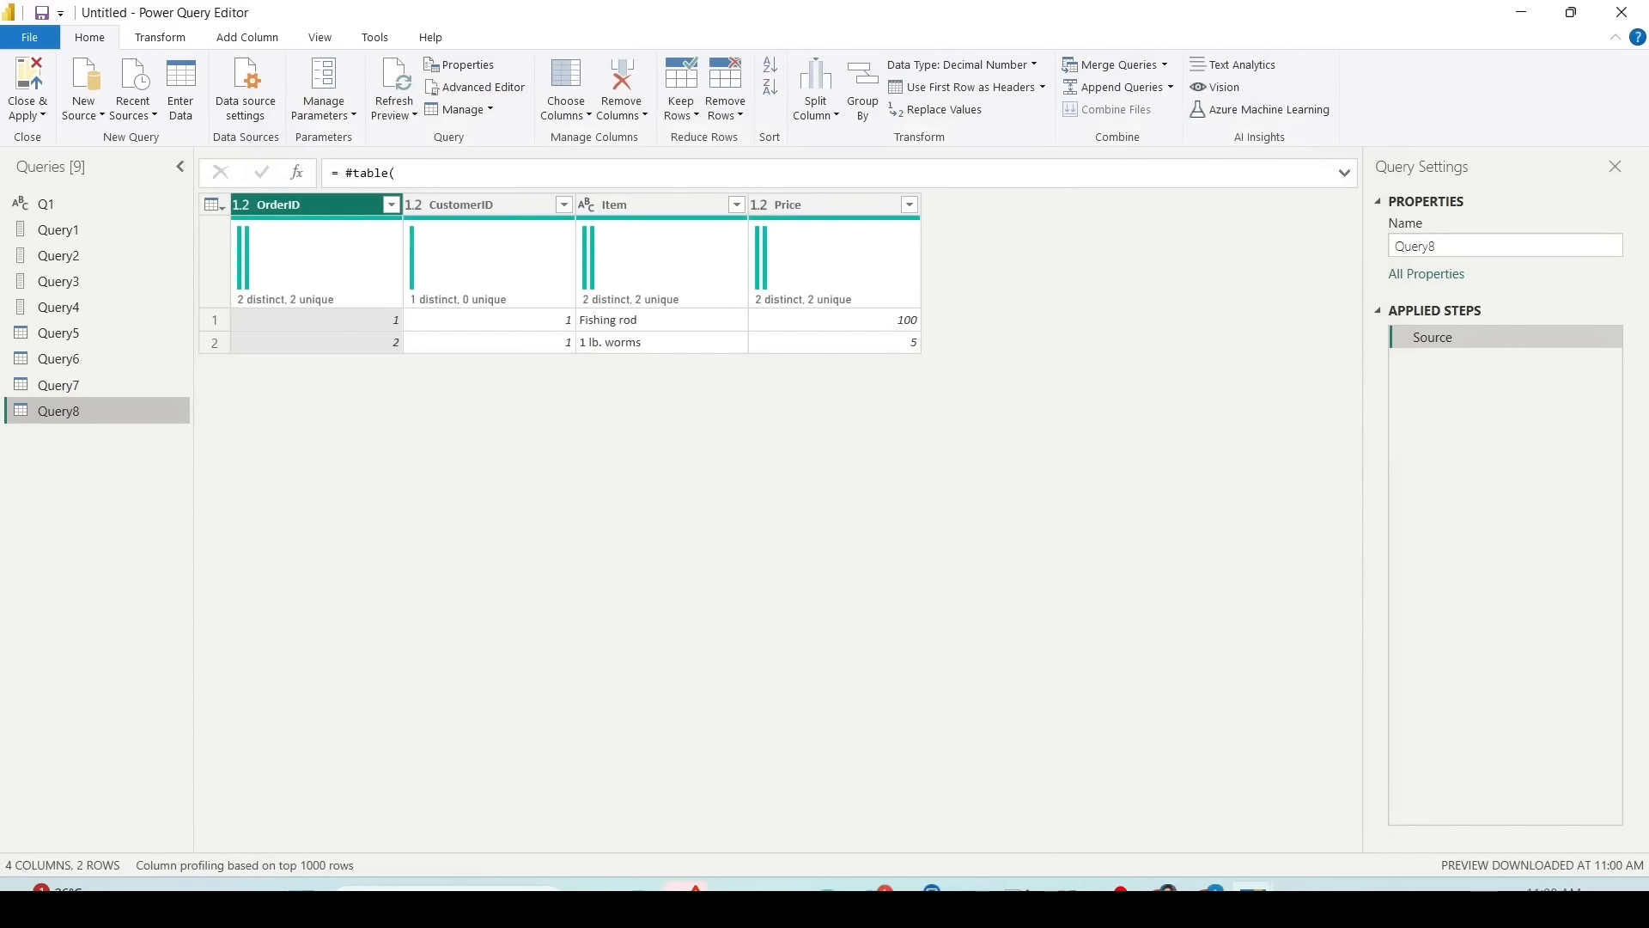
Step: Add two more blank queries to the query list
{"action": "left_click", "coordinate": [42, 115]}
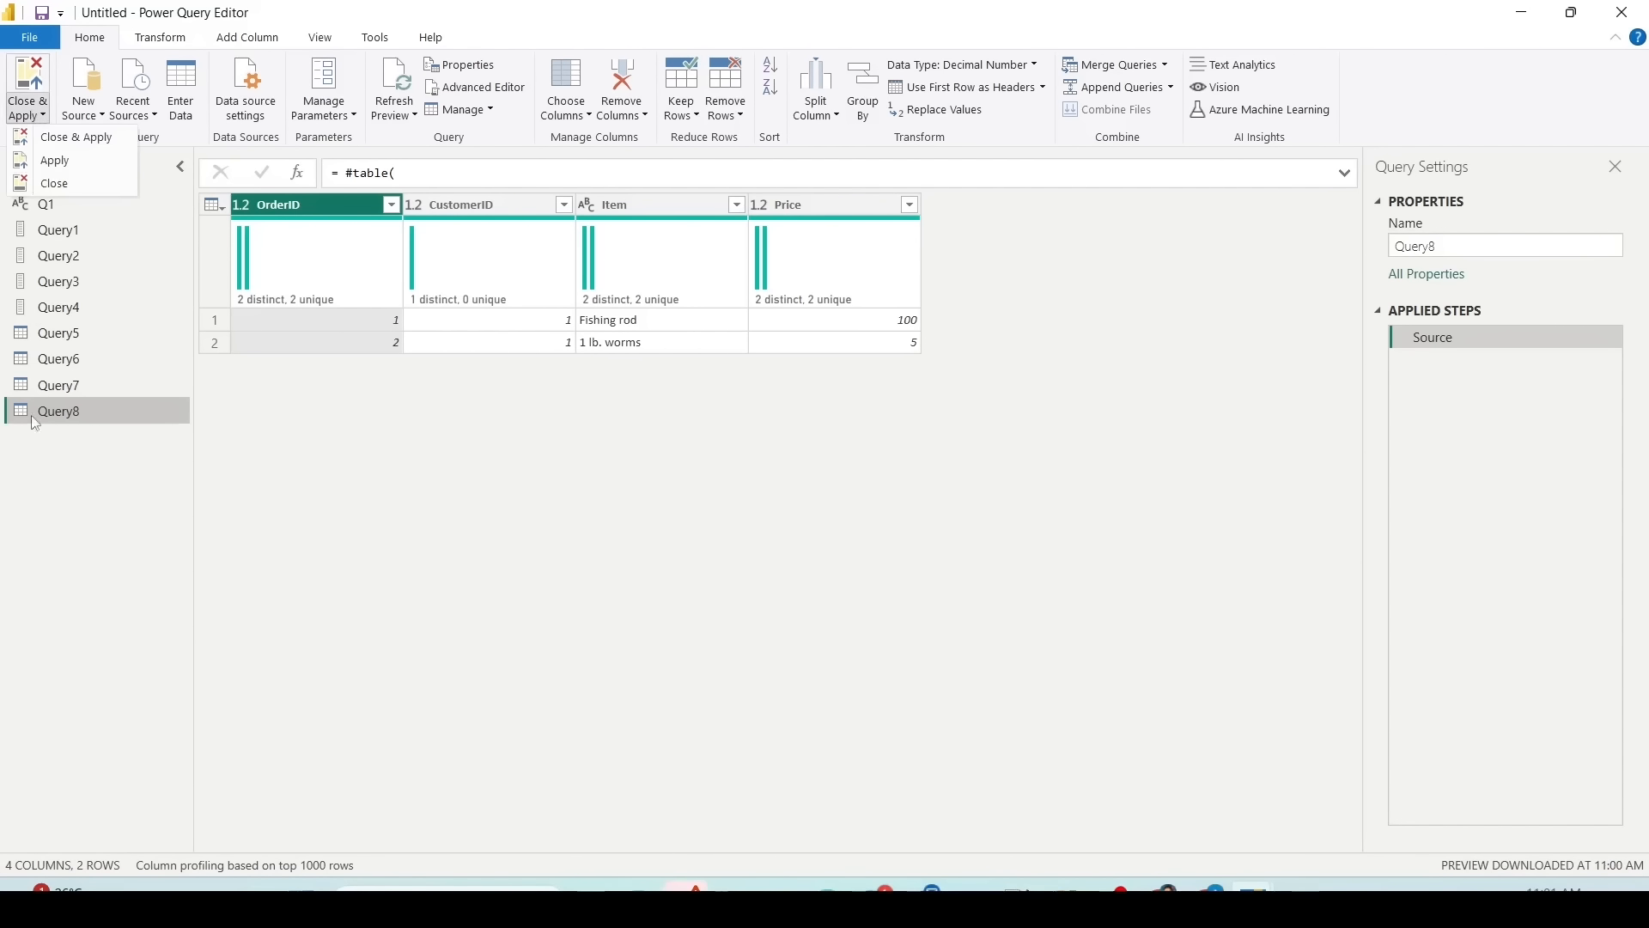
{"action": "left_click", "coordinate": [51, 279]}
{"action": "left_click", "coordinate": [85, 112]}
{"action": "left_click", "coordinate": [130, 448]}
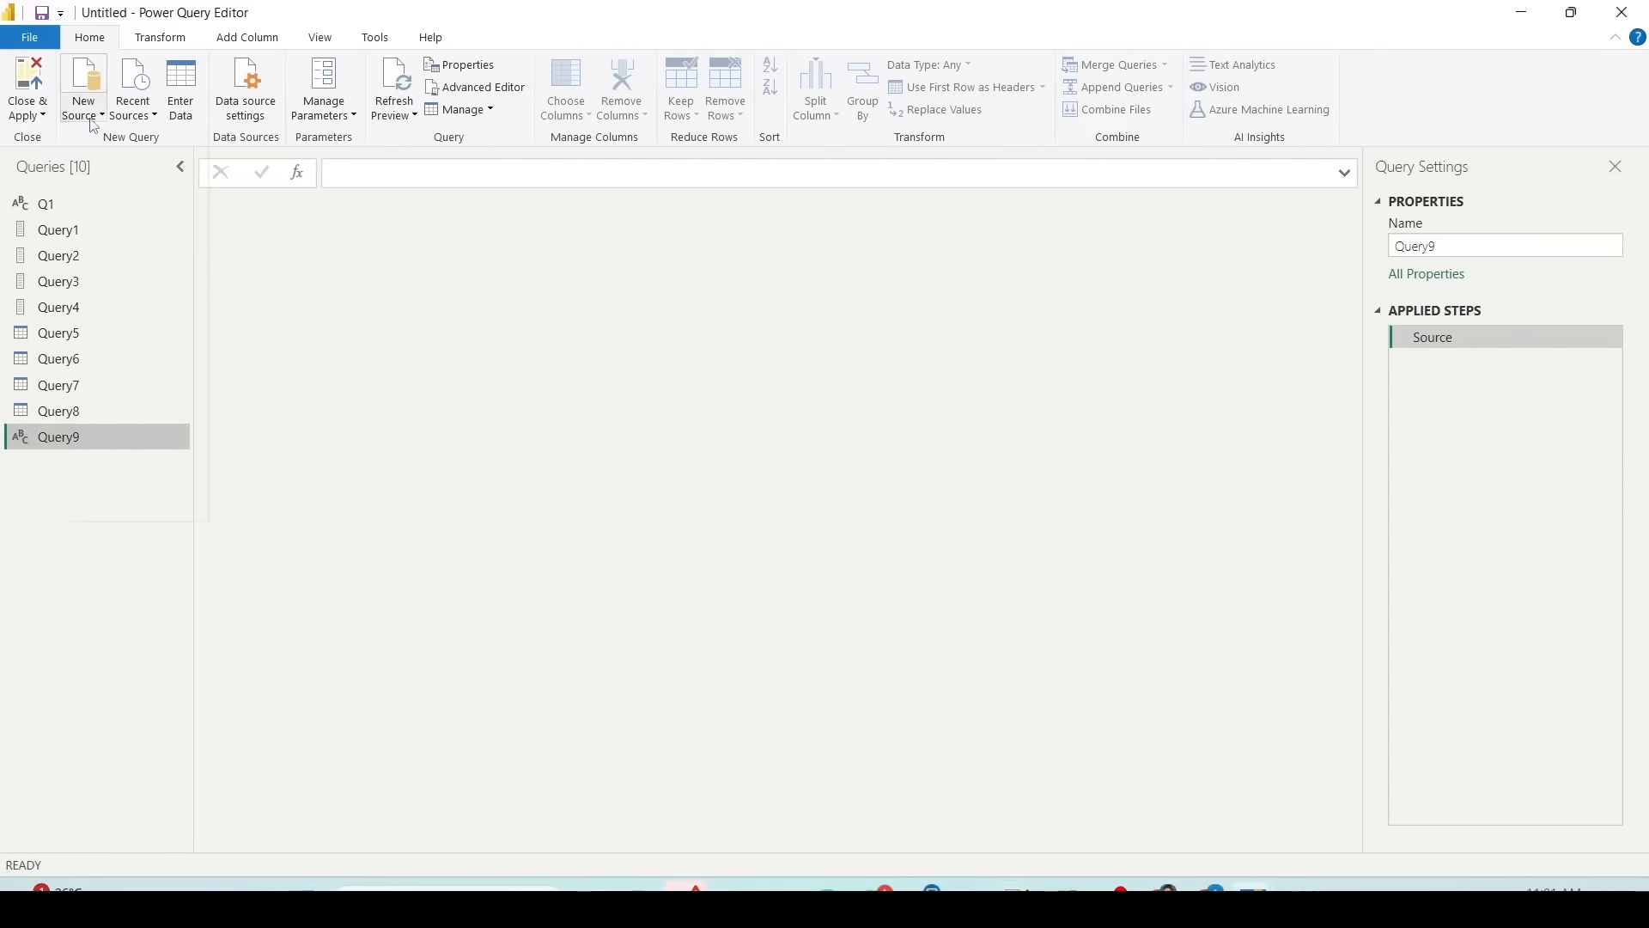
{"action": "left_click", "coordinate": [89, 445]}
Step: Set Query10's Source to a list of two records: OrderID 1, "fishing rod", Price 100.0, and OrderID 2, "1 lb. worms", Price 5.0, both CustomerID 1
{"action": "right_click", "coordinate": [71, 462]}
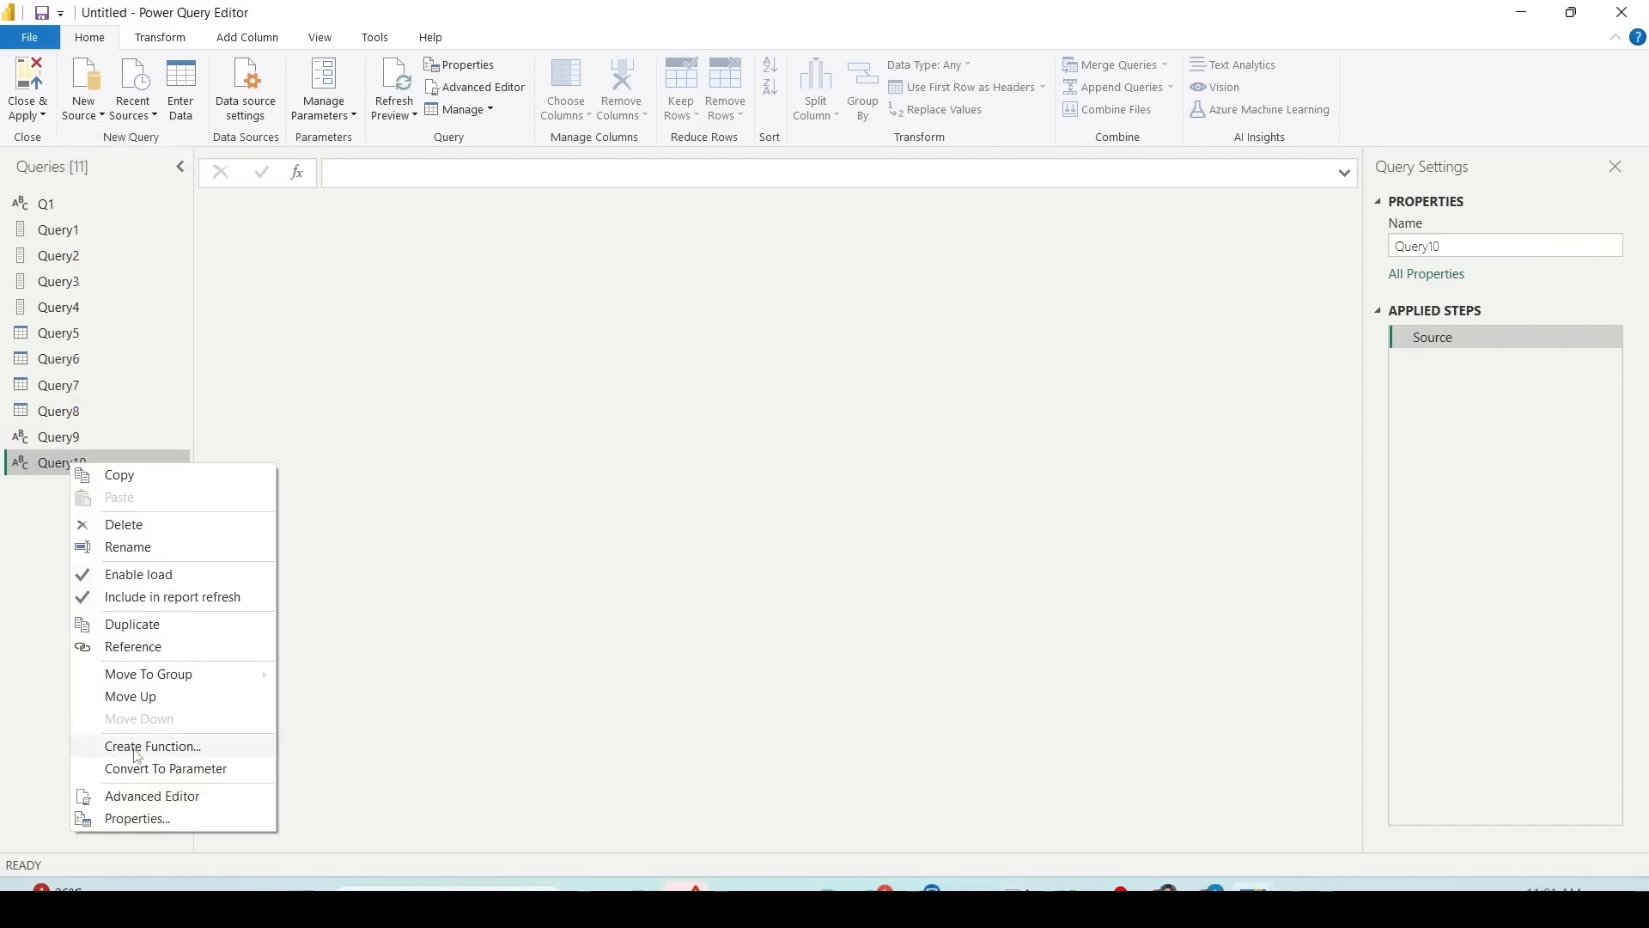
{"action": "left_click", "coordinate": [138, 796]}
{"action": "type", "text": "{[OrderID = 1, CustomerID = 1, Item = \"fishing rod\", Price = 100.0], [OrderID = 2, CustomerID = 1, Item = \"1 lb. worms\", Price = 5.0]}"}
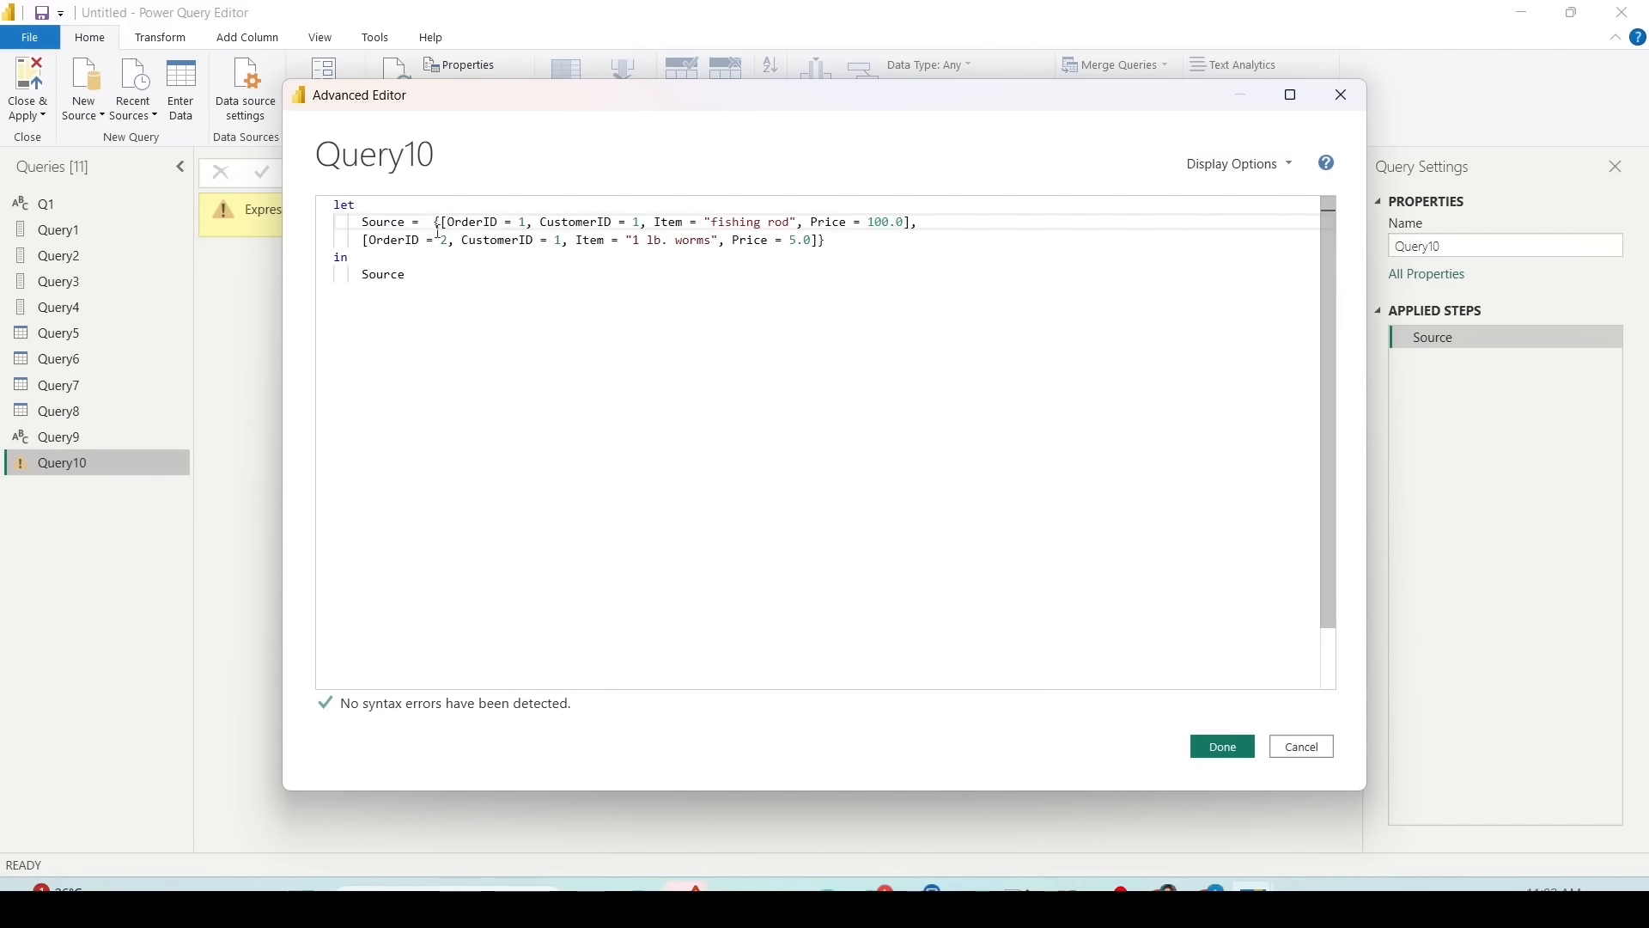
Step: Check the list braces and the first record in Query10's code, and apply the code
{"action": "left_click_drag", "start_coordinate": [442, 222], "coordinate": [432, 220]}
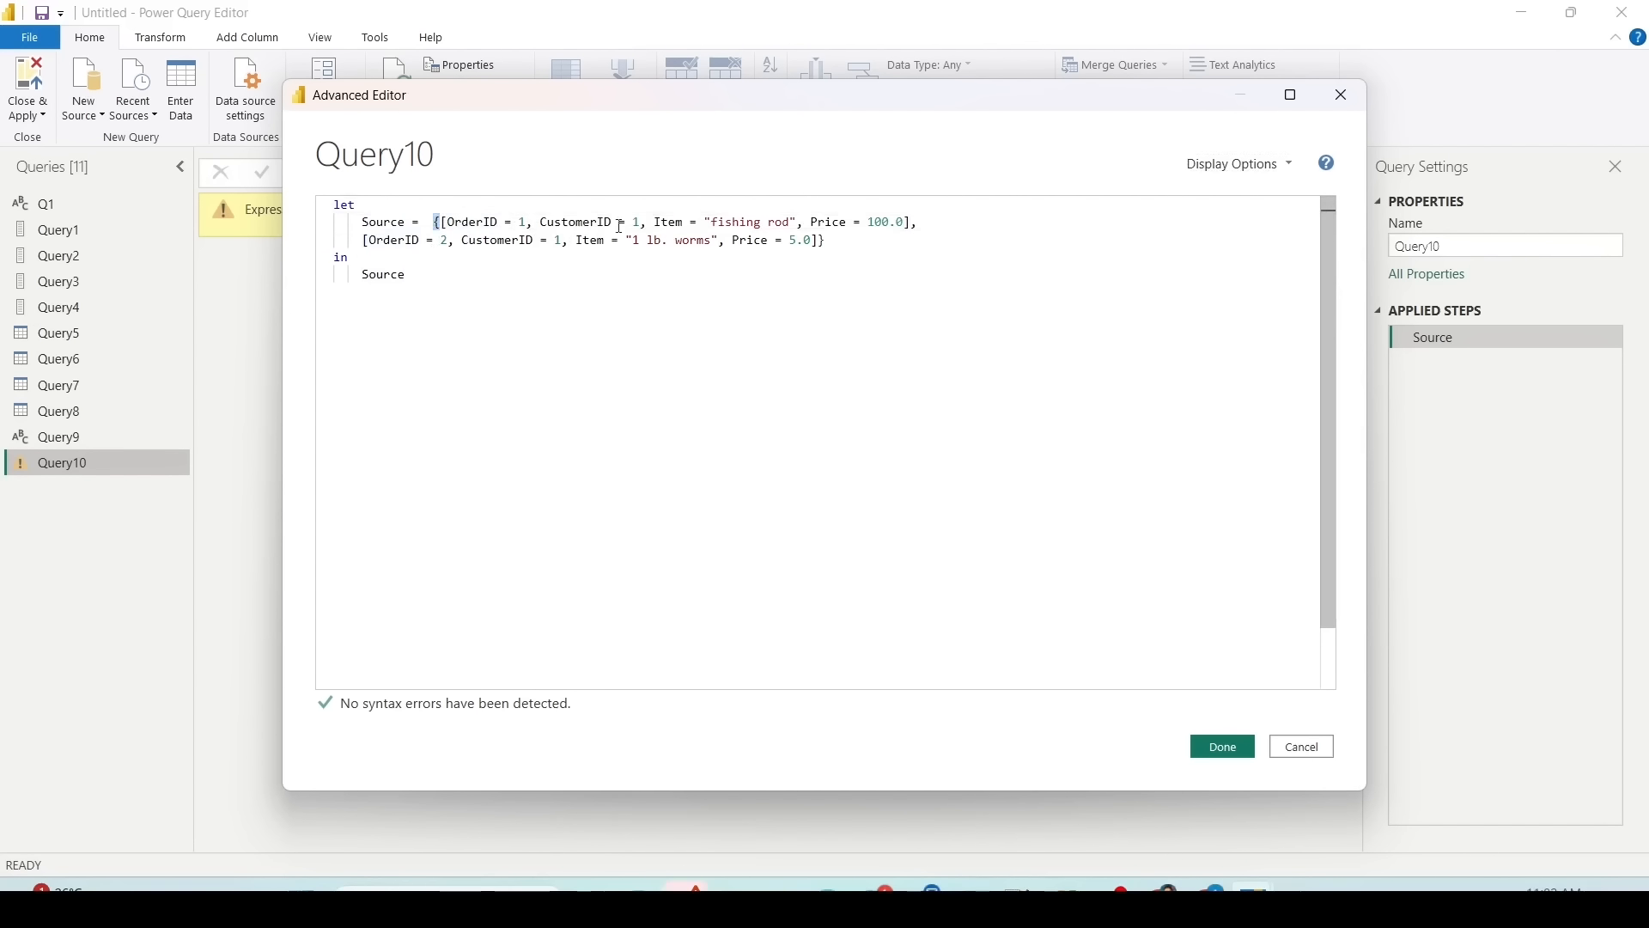
{"action": "left_click", "coordinate": [825, 240]}
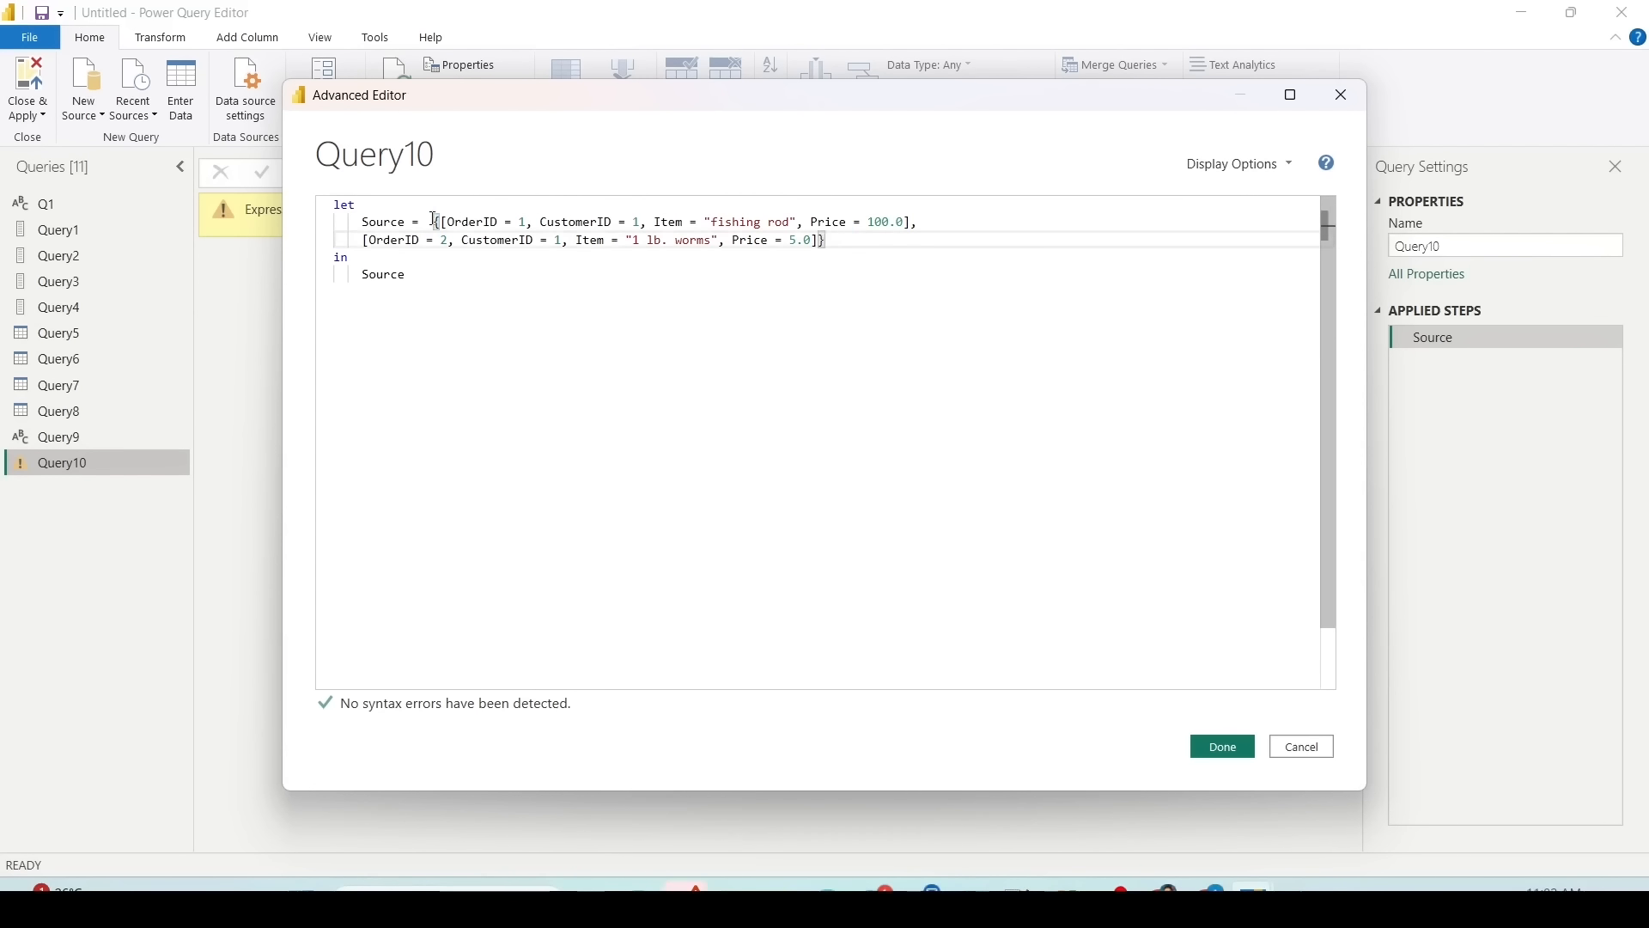
{"action": "left_click_drag", "start_coordinate": [440, 221], "coordinate": [919, 223]}
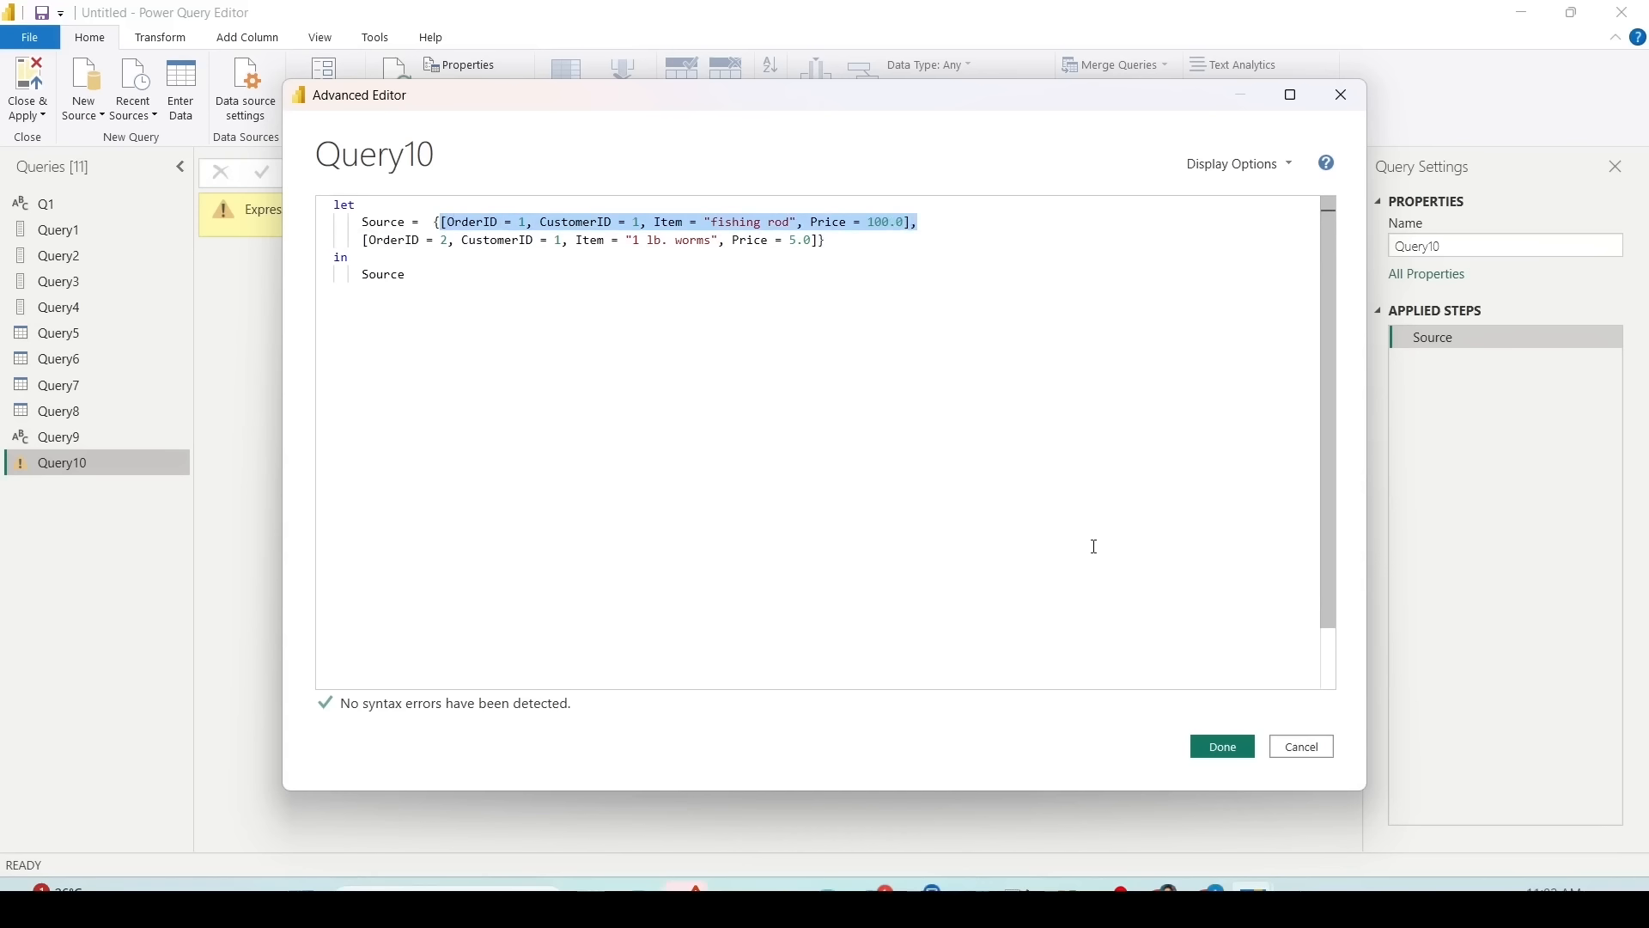
{"action": "double_click", "coordinate": [482, 229]}
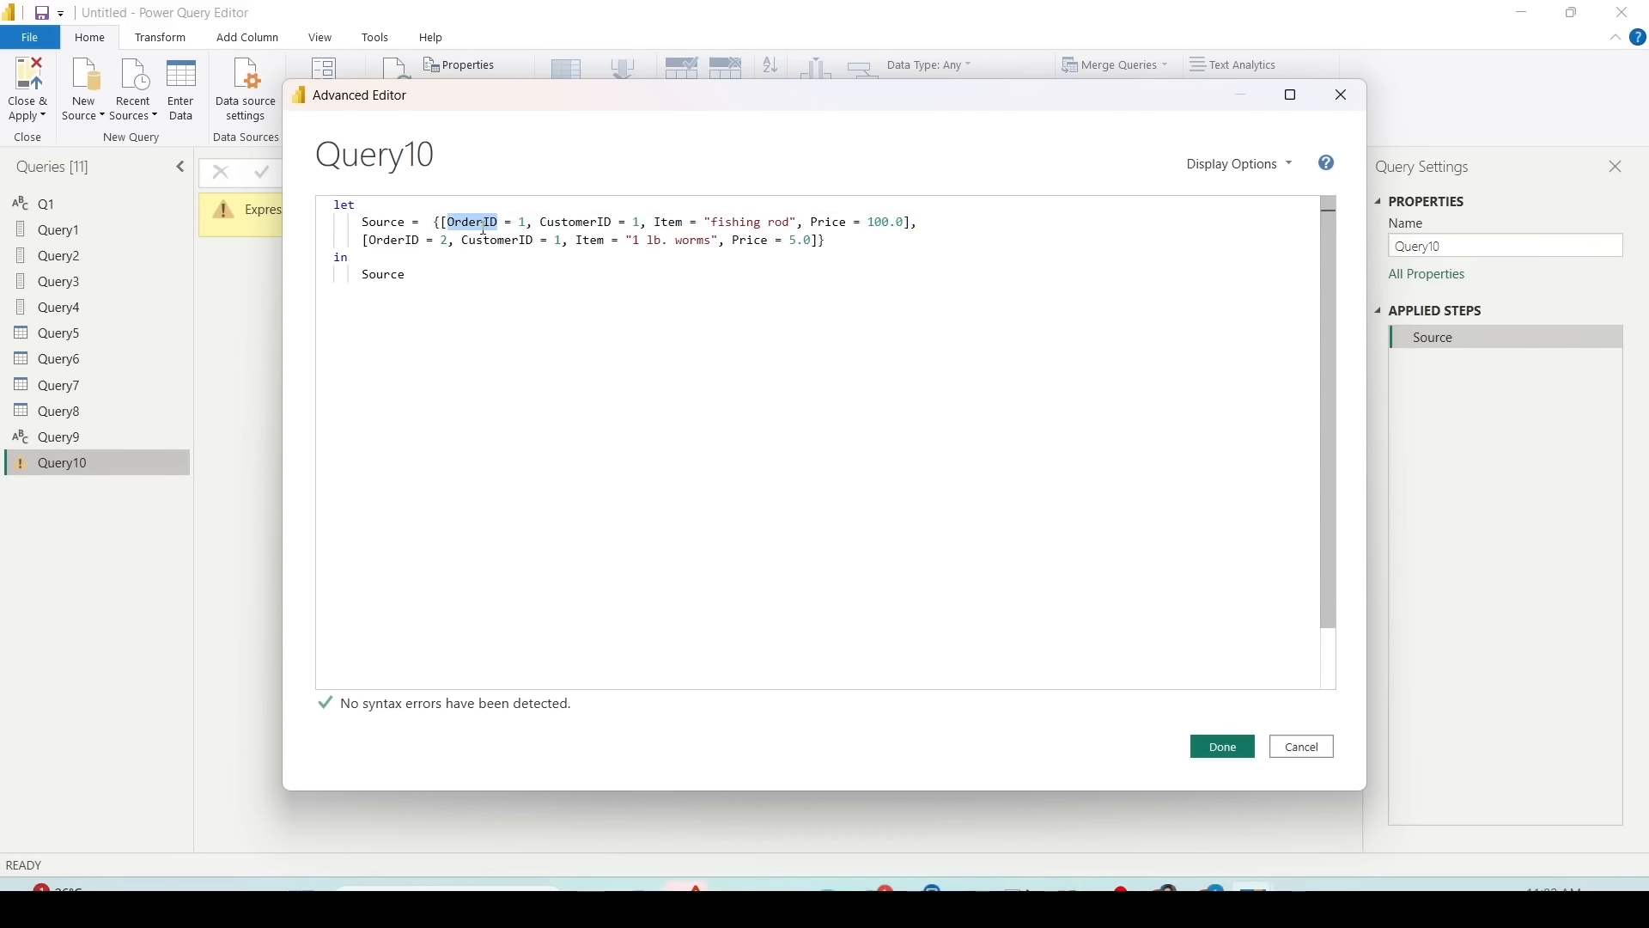
{"action": "left_click", "coordinate": [1226, 753]}
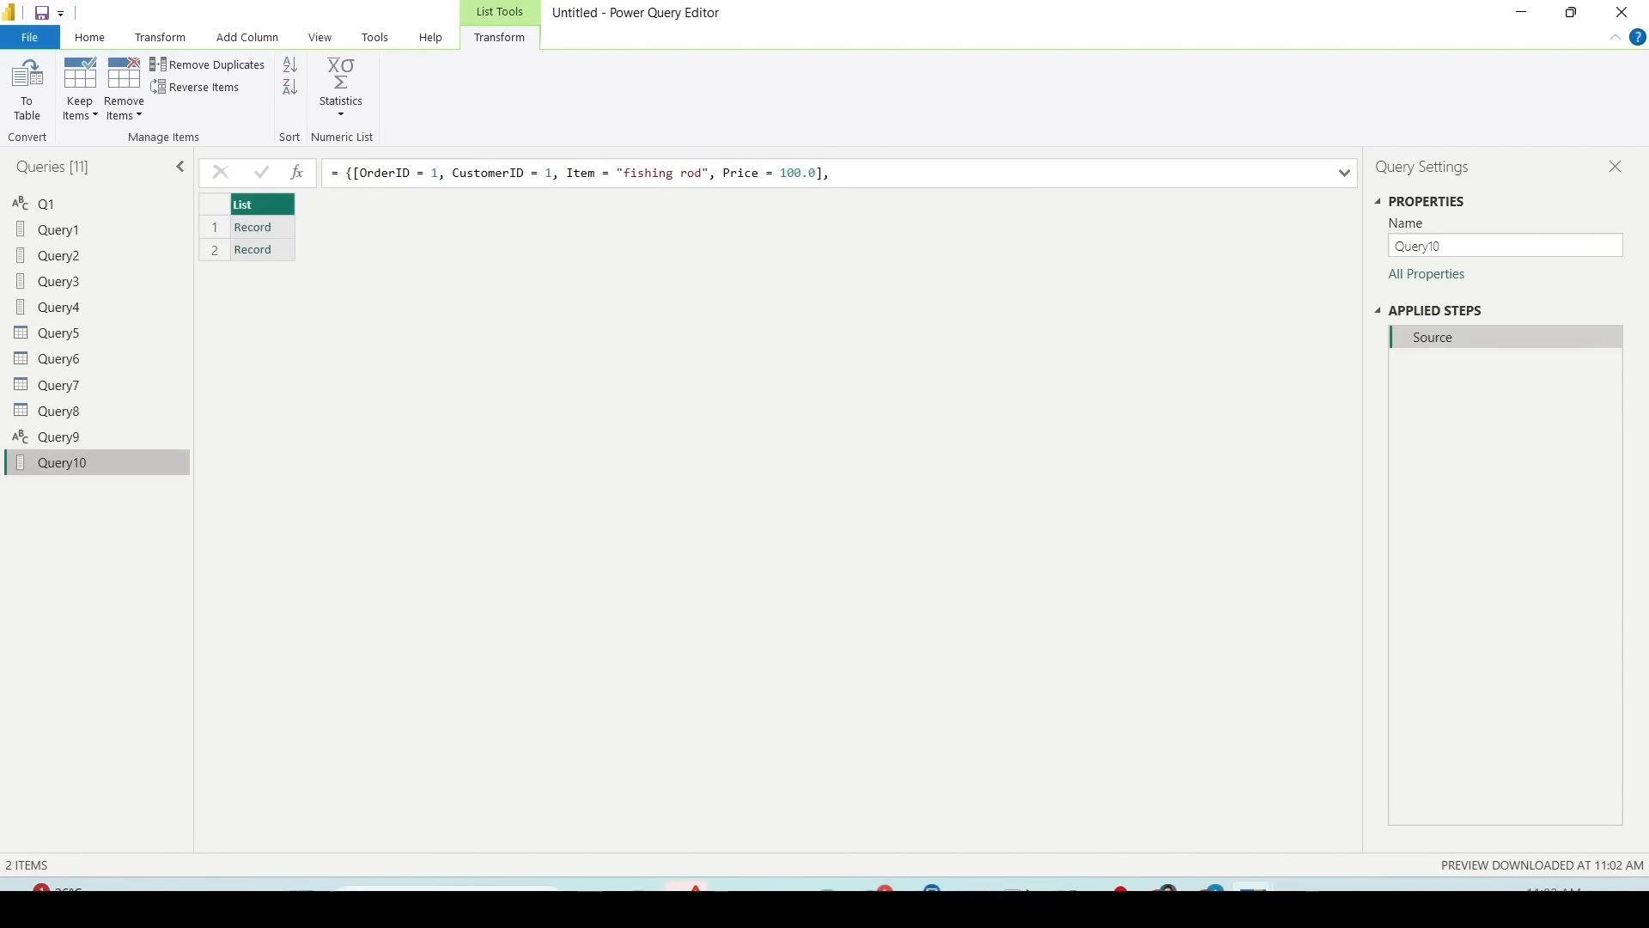
Step: Add a blank query whose Source uses Table.FromRecords with orders for fishing rod (100.0, Qty 5), 1 lb. worms (5.0, Qty 15) and fishing net (25.0, Qty 13)
{"action": "left_click", "coordinate": [1017, 898]}
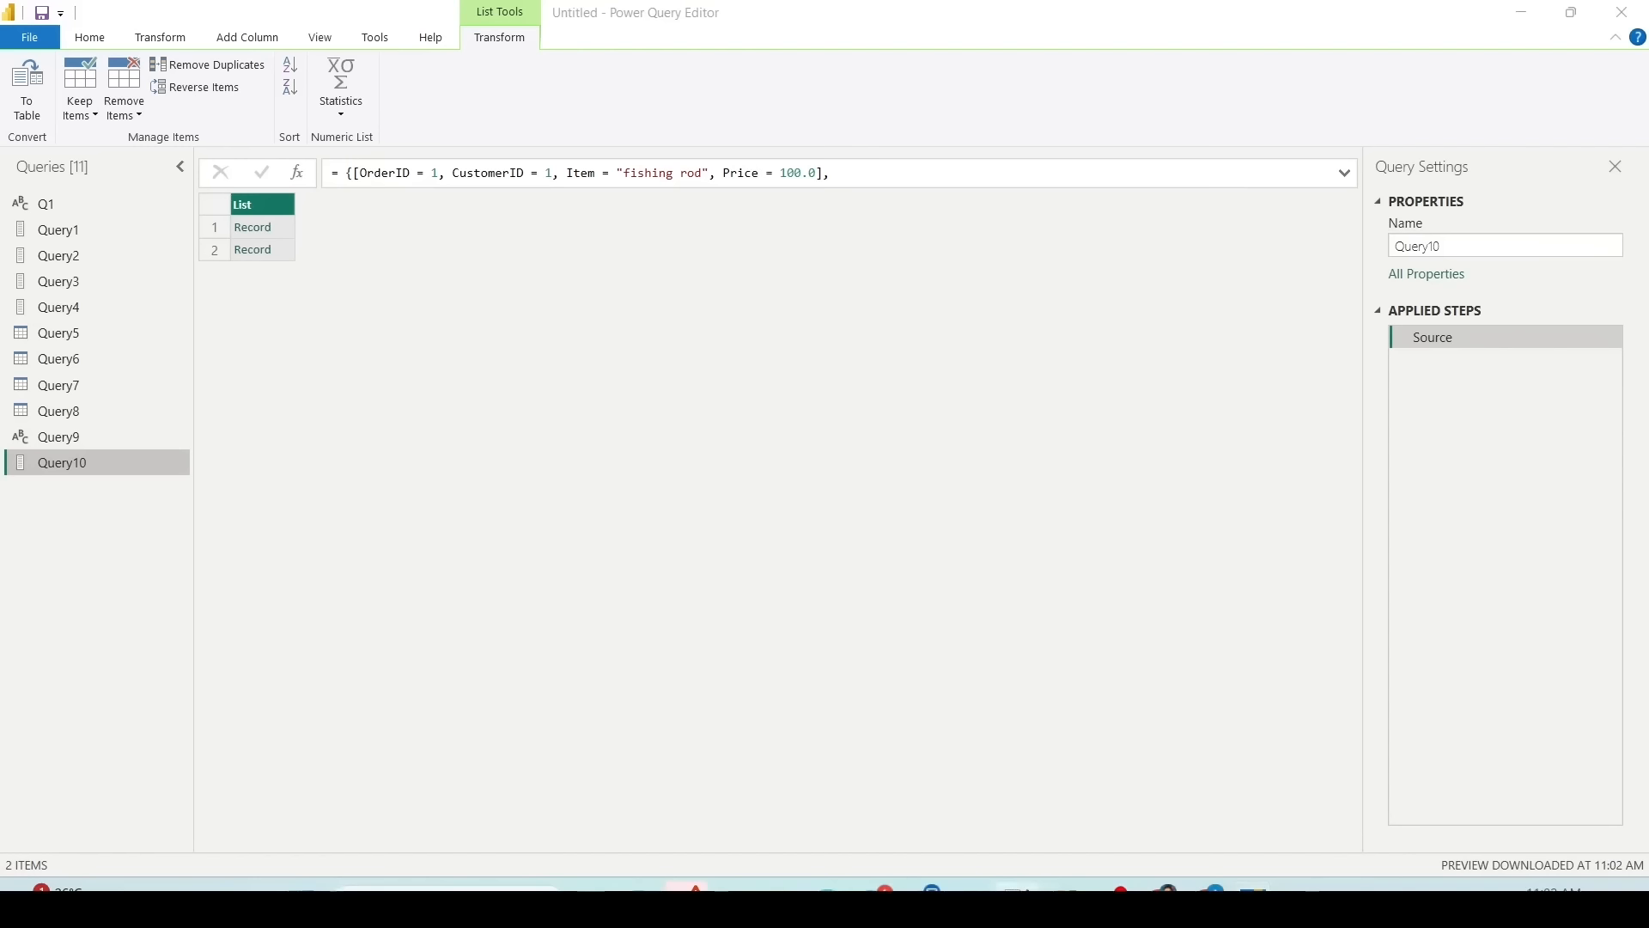
{"action": "left_click", "coordinate": [68, 509]}
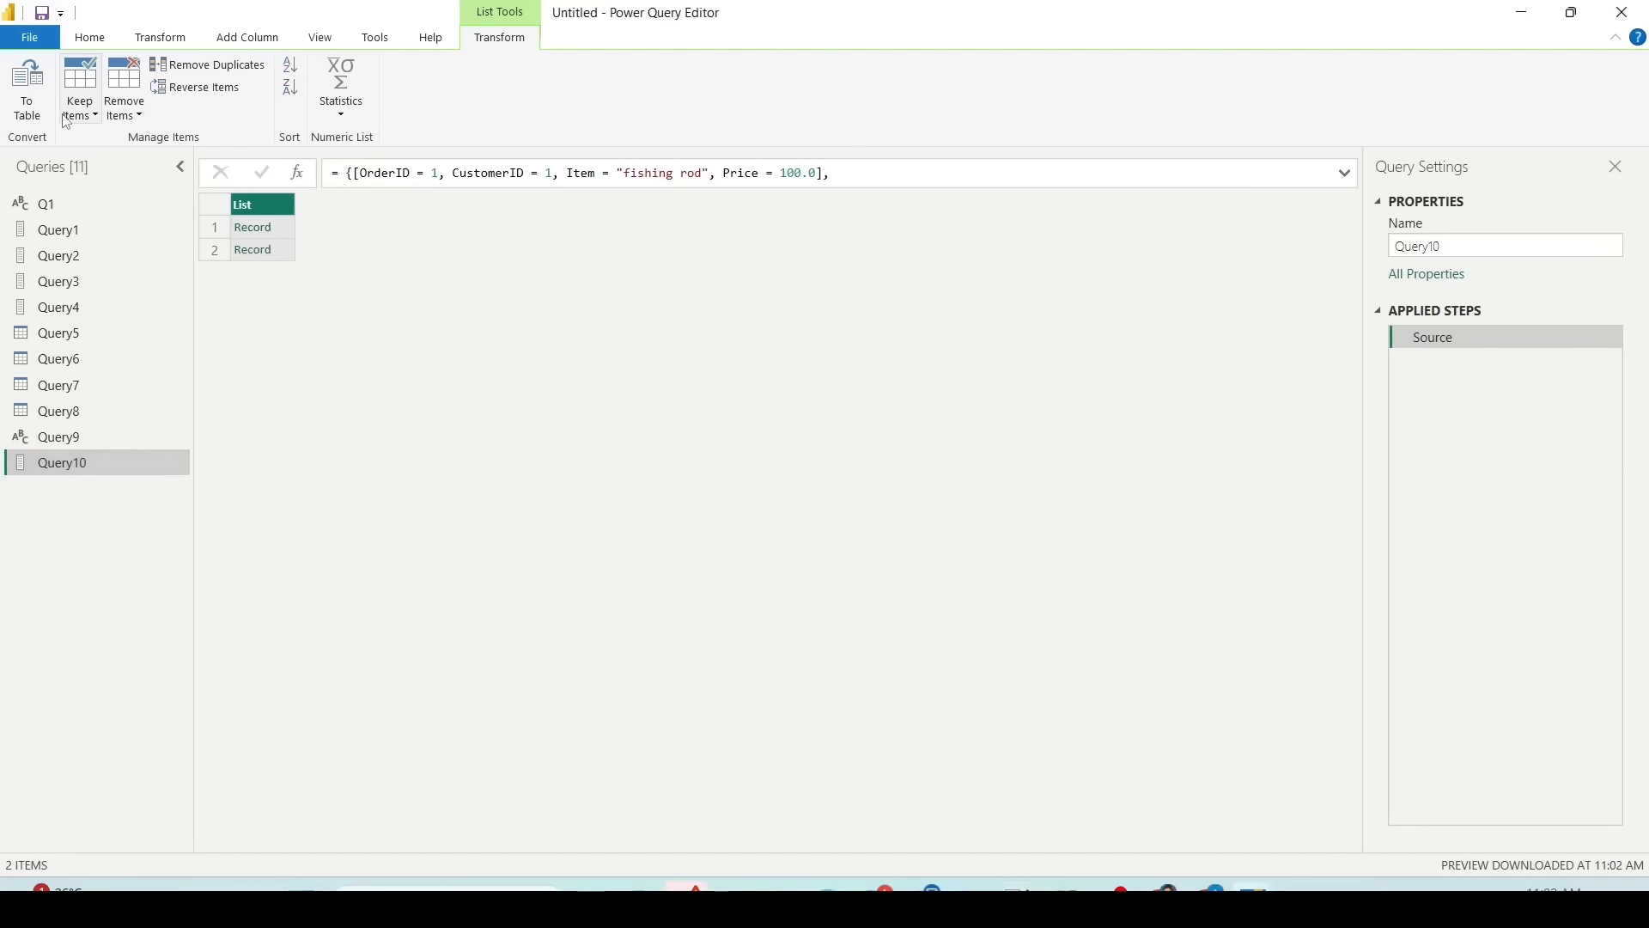
{"action": "left_click", "coordinate": [89, 37]}
{"action": "left_click", "coordinate": [91, 122]}
{"action": "left_click", "coordinate": [110, 446]}
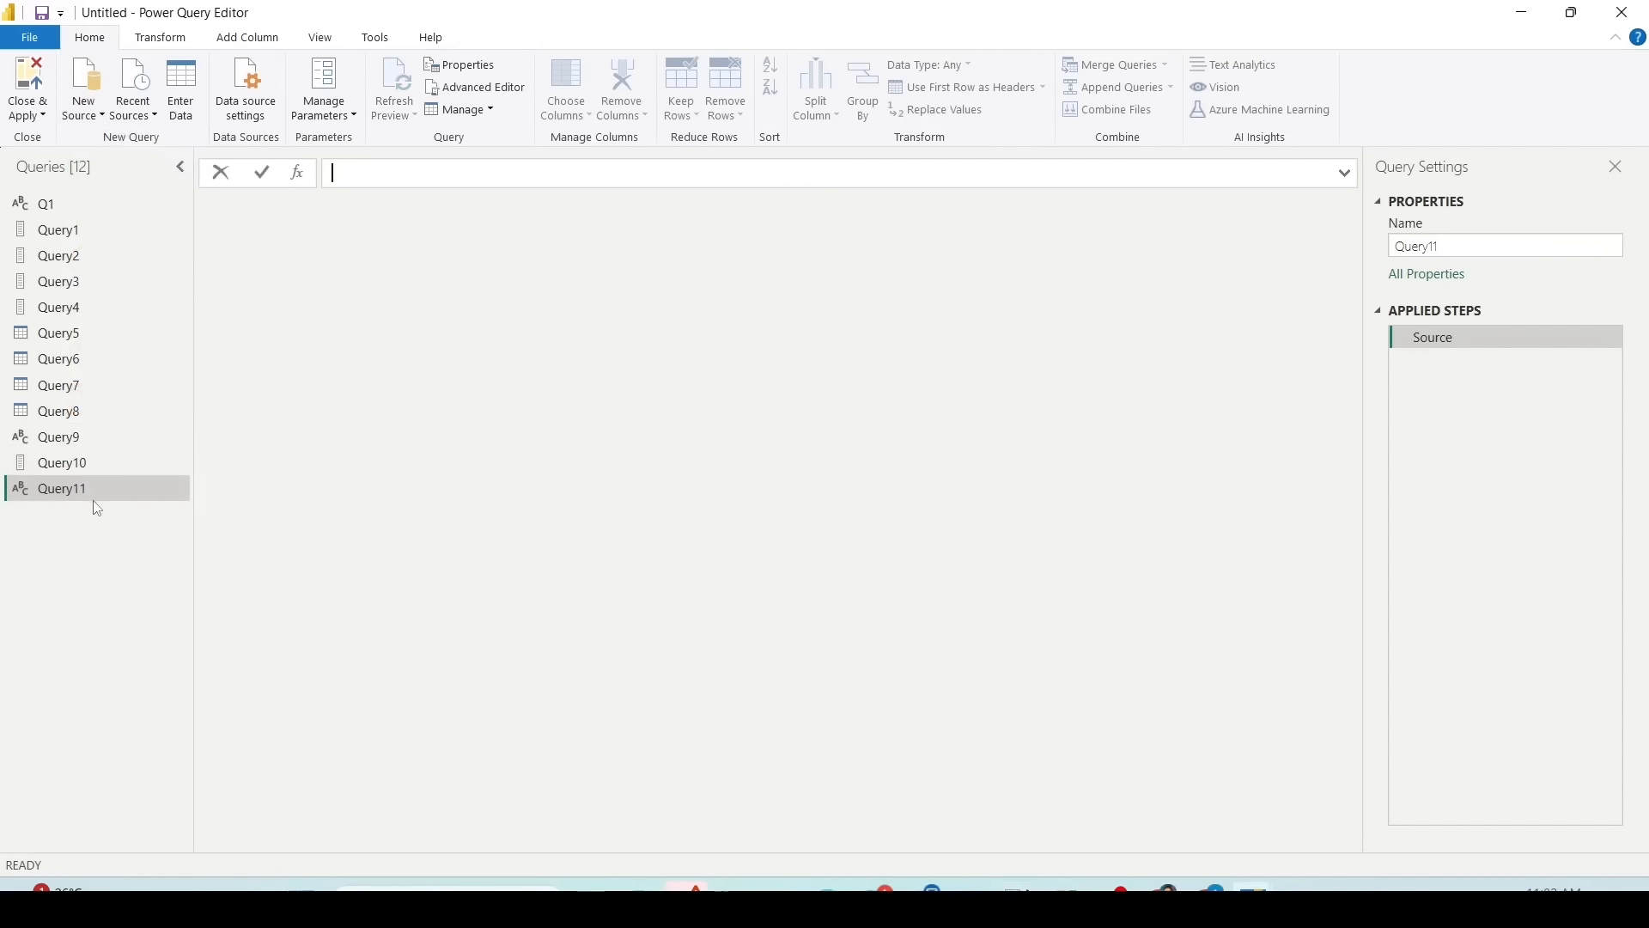
{"action": "right_click", "coordinate": [83, 497]}
{"action": "left_click", "coordinate": [163, 824]}
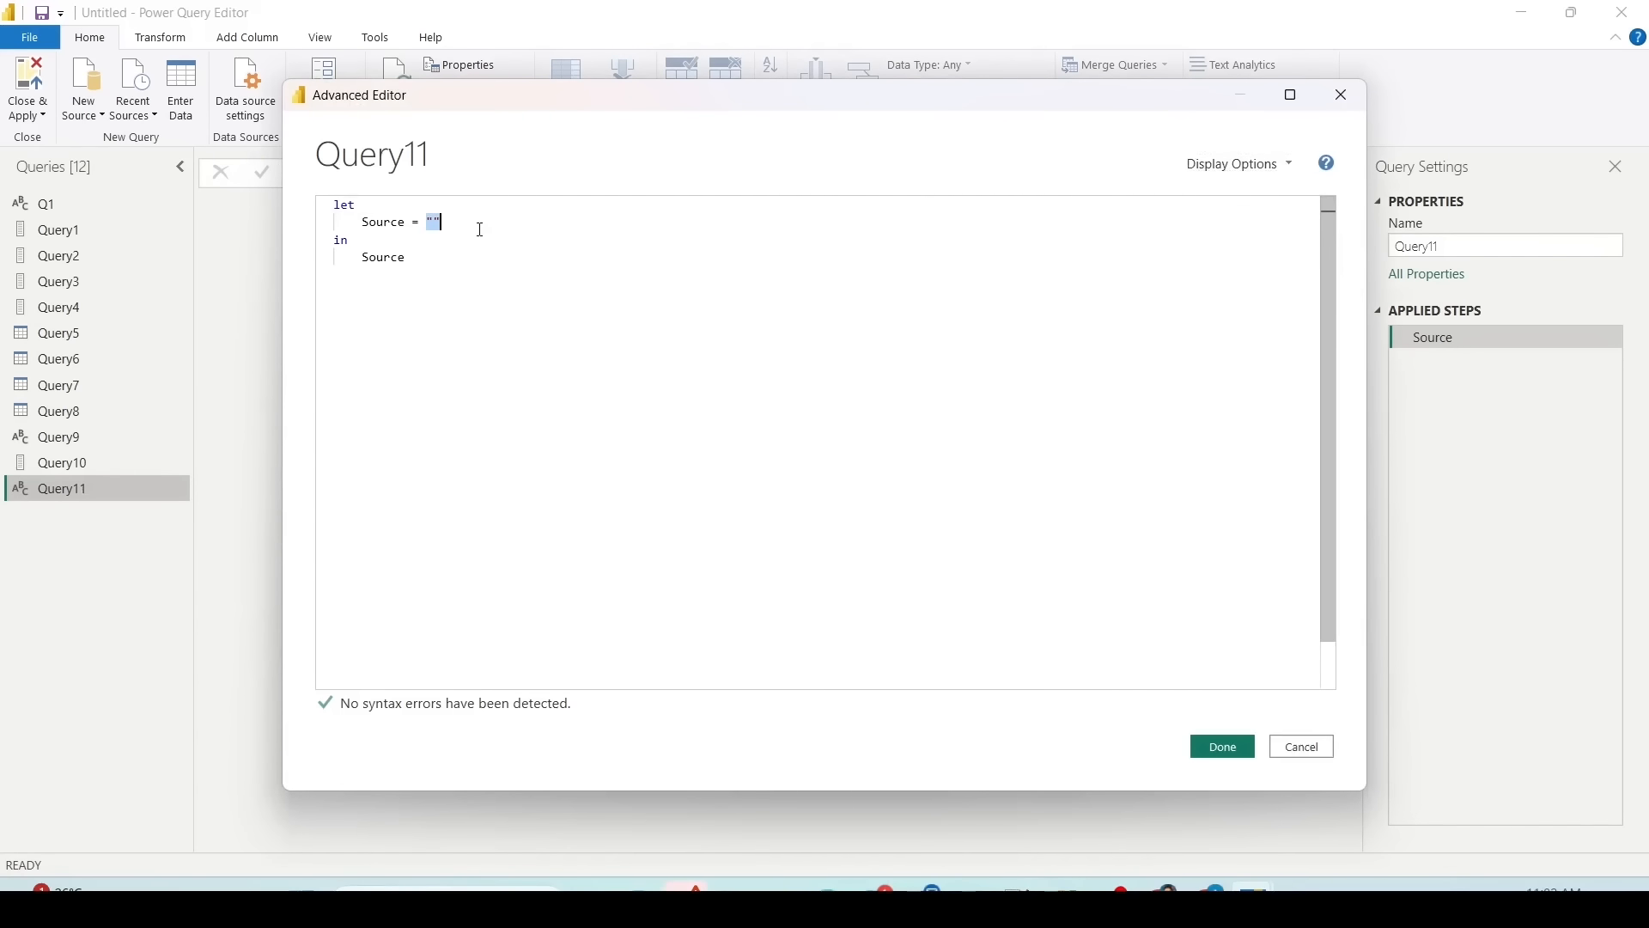
{"action": "type", "text": "Table.FromRecords({         [OrderID = 1, CustomerID = 1, Item = \"fishing rod\", Price = 100.0, Qty = 5],         [OrderID = 2, CustomerID = 1, Item = \"1 lb. worms\", Price = 5.0 , Qty = 15],         [OrderID = 3, CustomerID = 2, Item = \"fishing net\", Price = 25.0 , Qty = 13 ]})"}
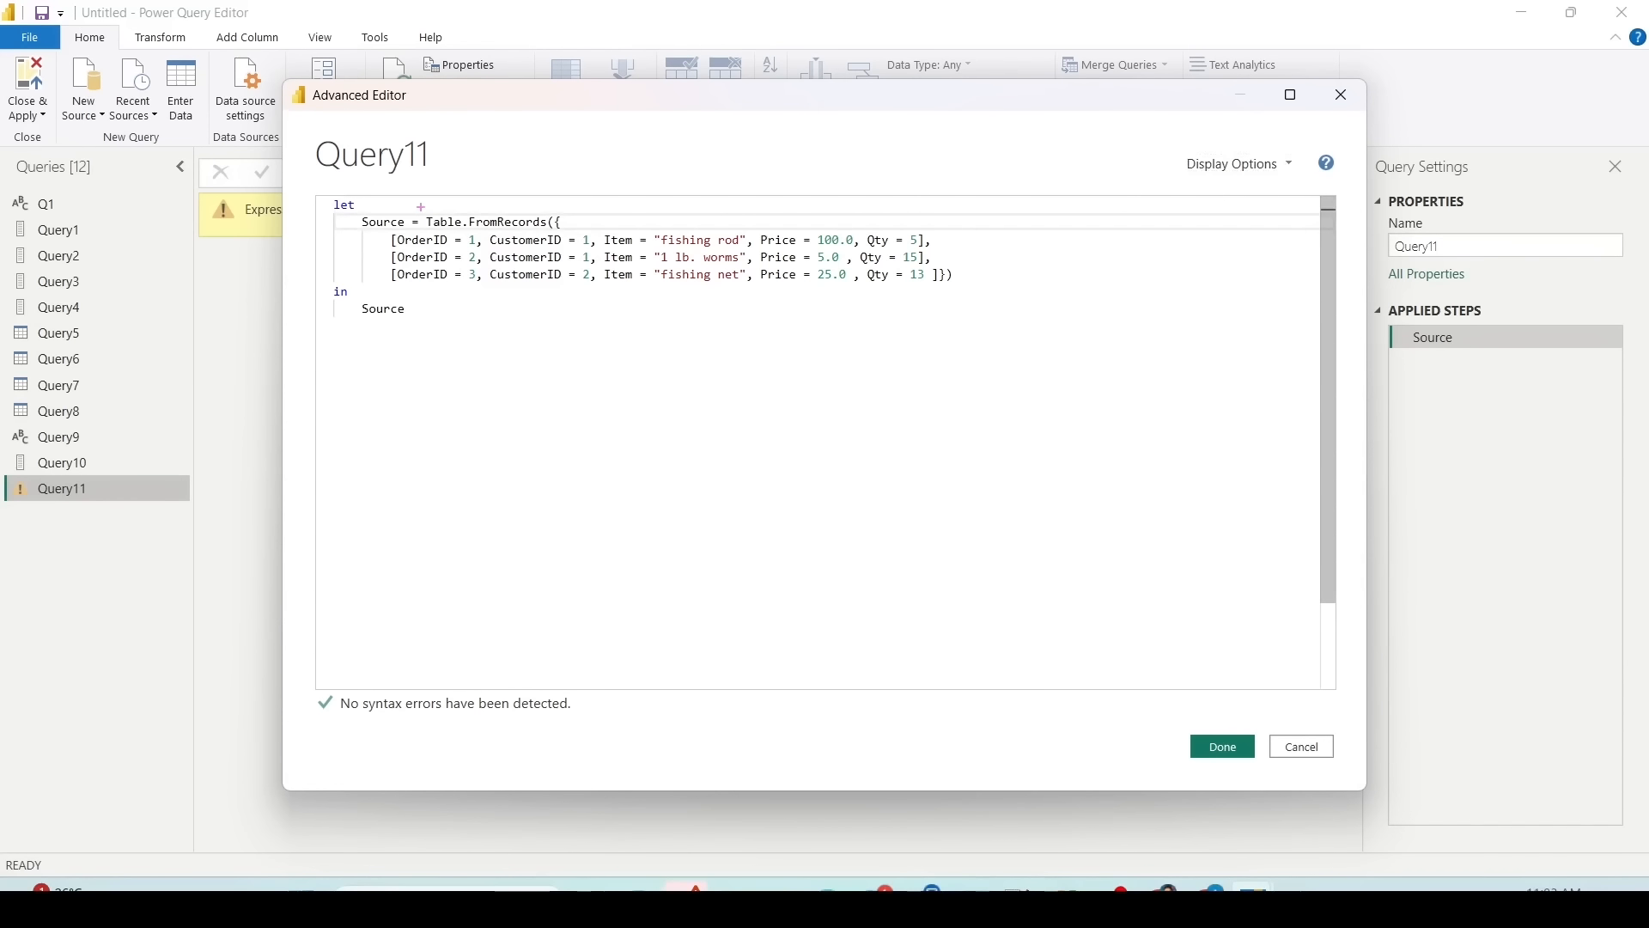
{"action": "left_click_drag", "start_coordinate": [420, 207], "coordinate": [548, 230]}
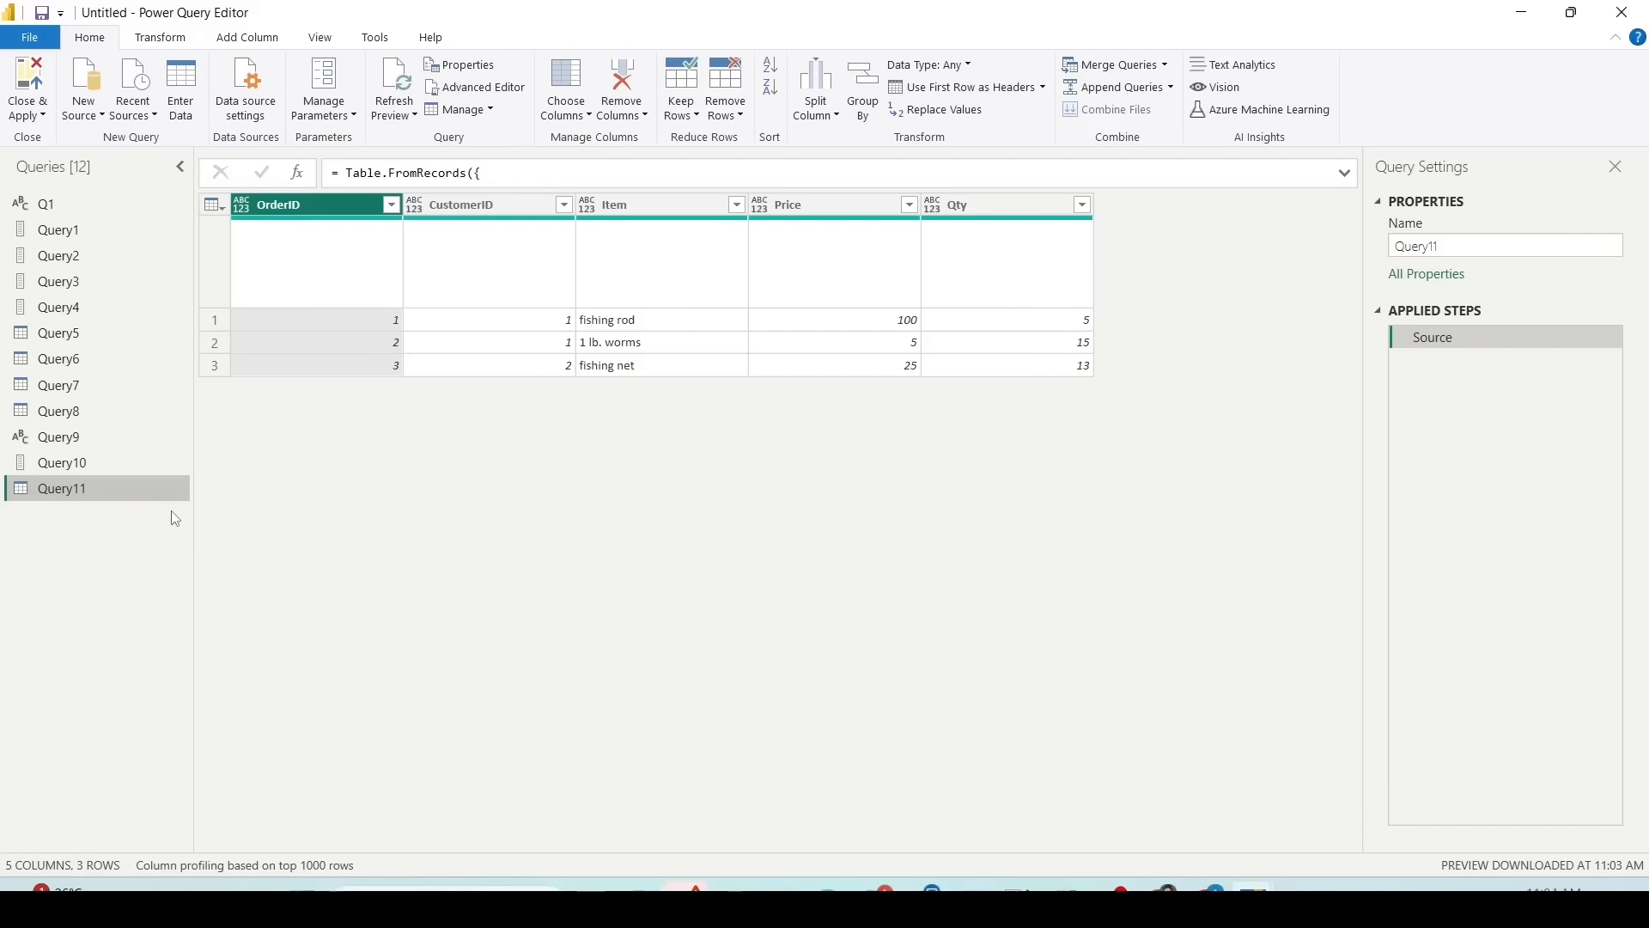
Step: Add a blank query and set its Source to the date value #date(2024,01,01)
{"action": "left_click", "coordinate": [85, 106]}
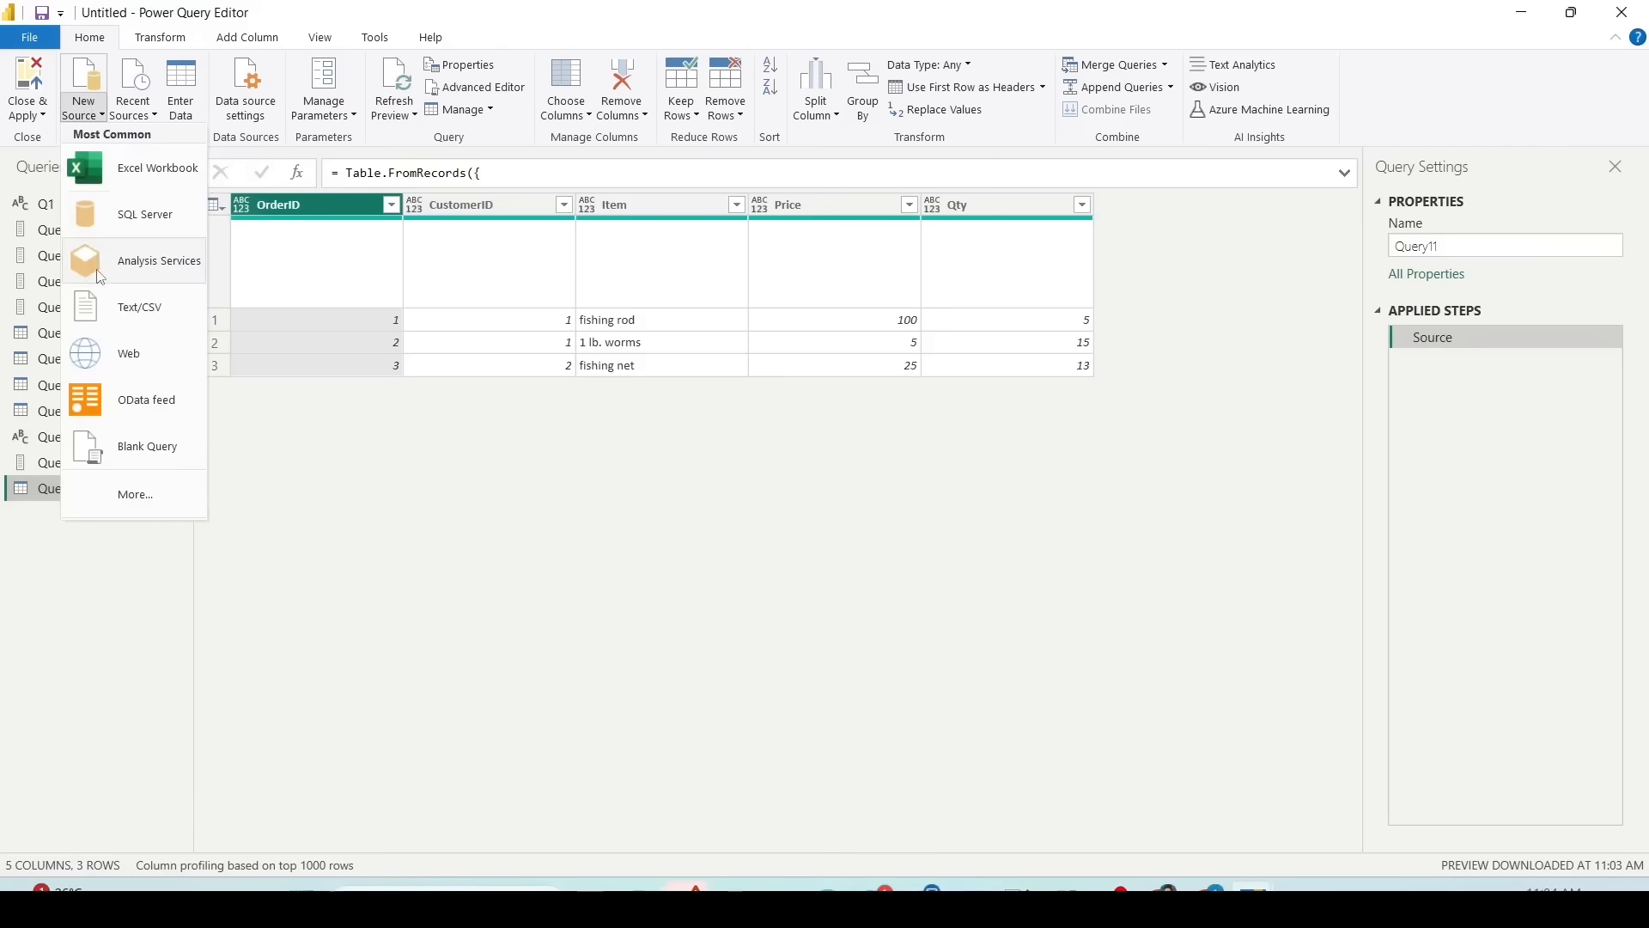
{"action": "left_click", "coordinate": [106, 438]}
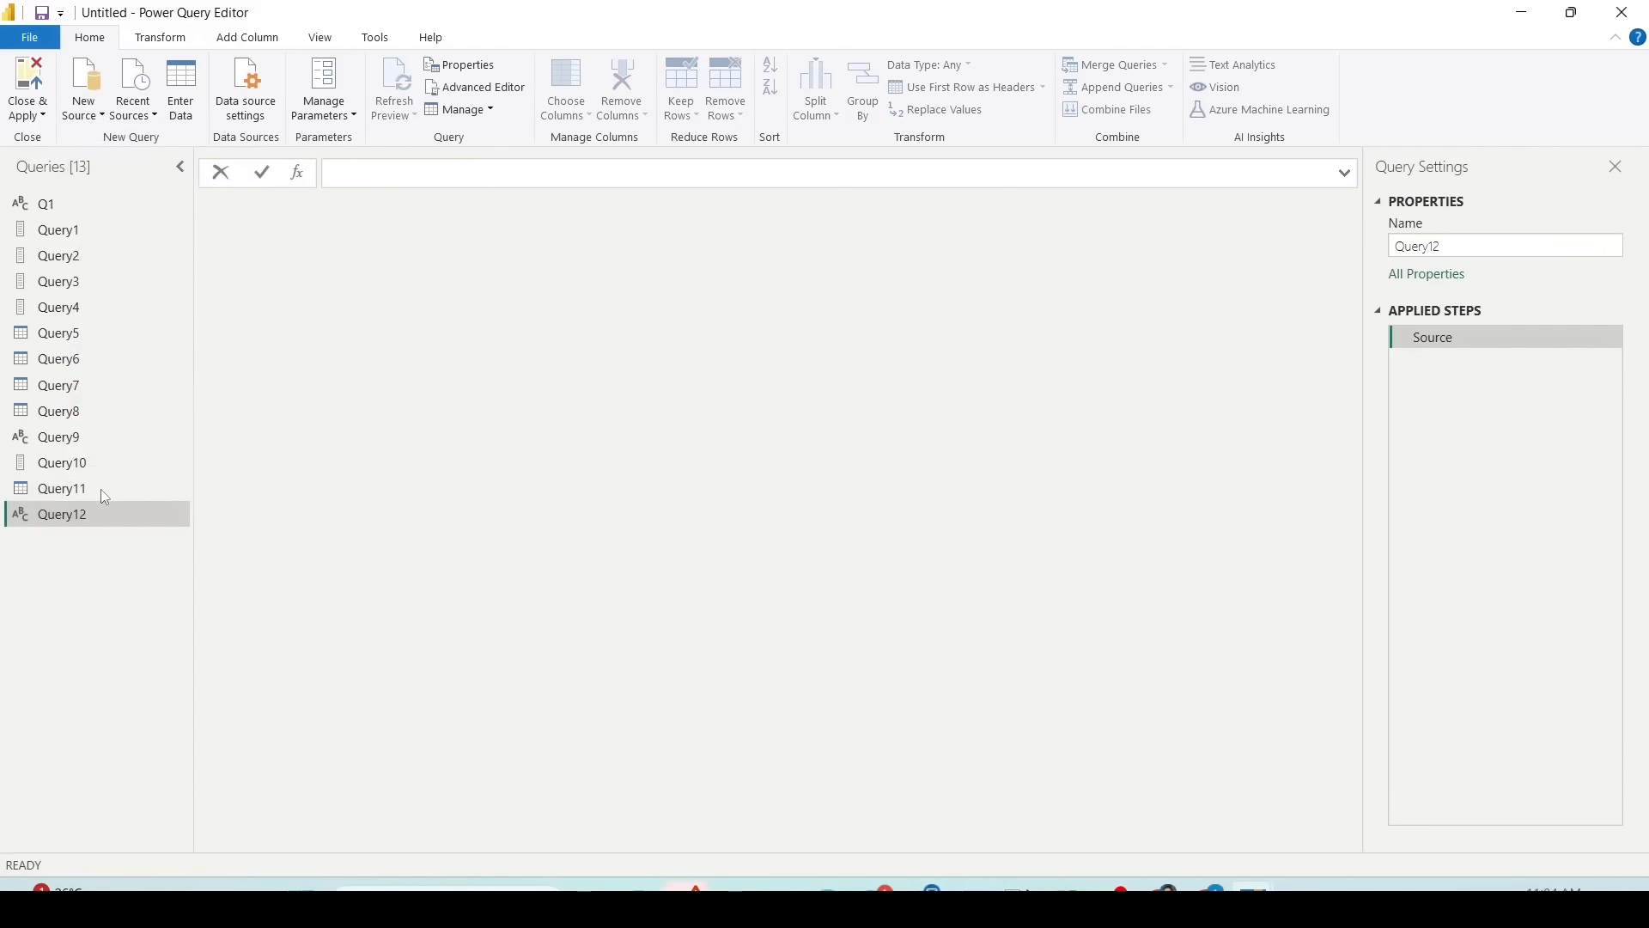
{"action": "right_click", "coordinate": [86, 521]}
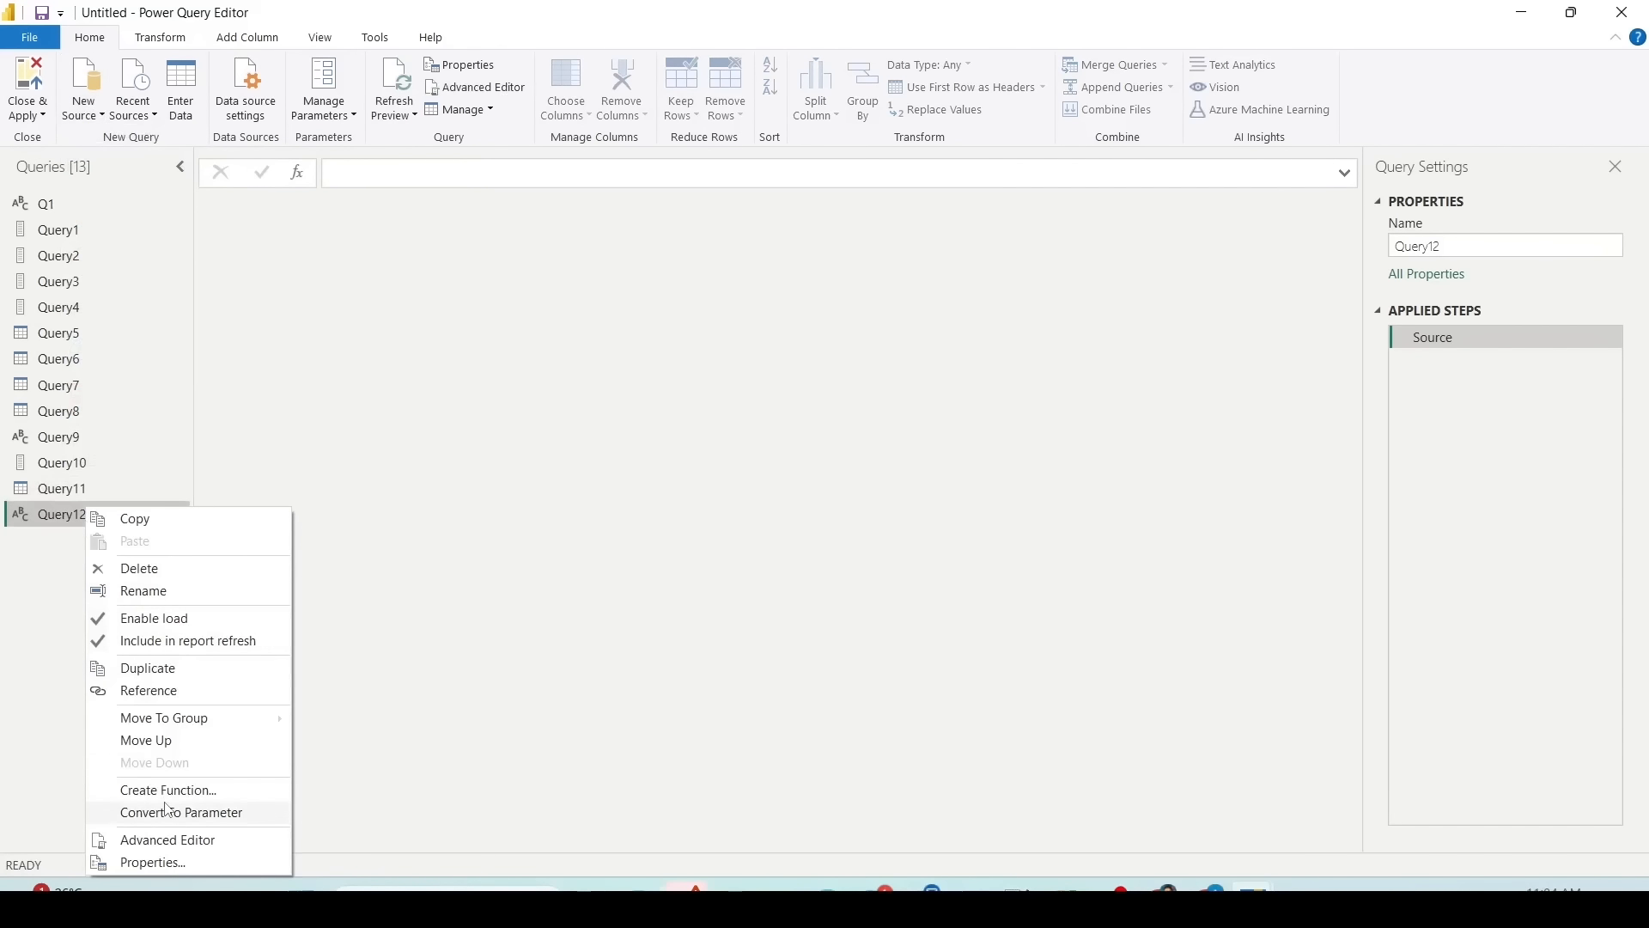
{"action": "left_click", "coordinate": [163, 839]}
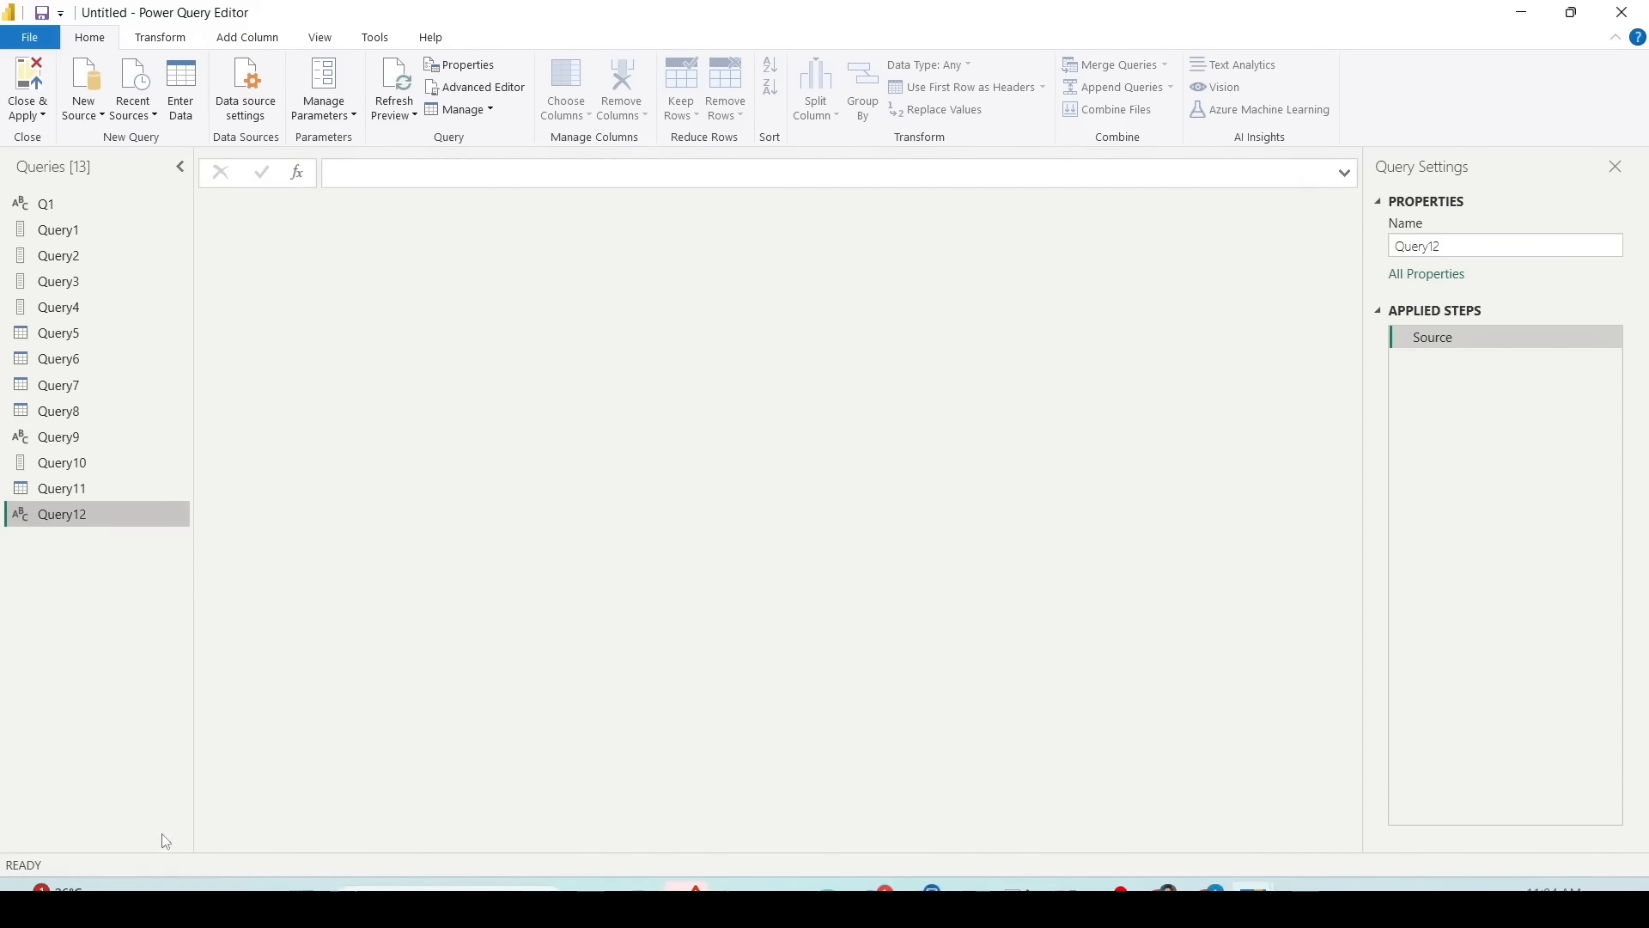
{"action": "left_click_drag", "start_coordinate": [427, 221], "coordinate": [455, 219]}
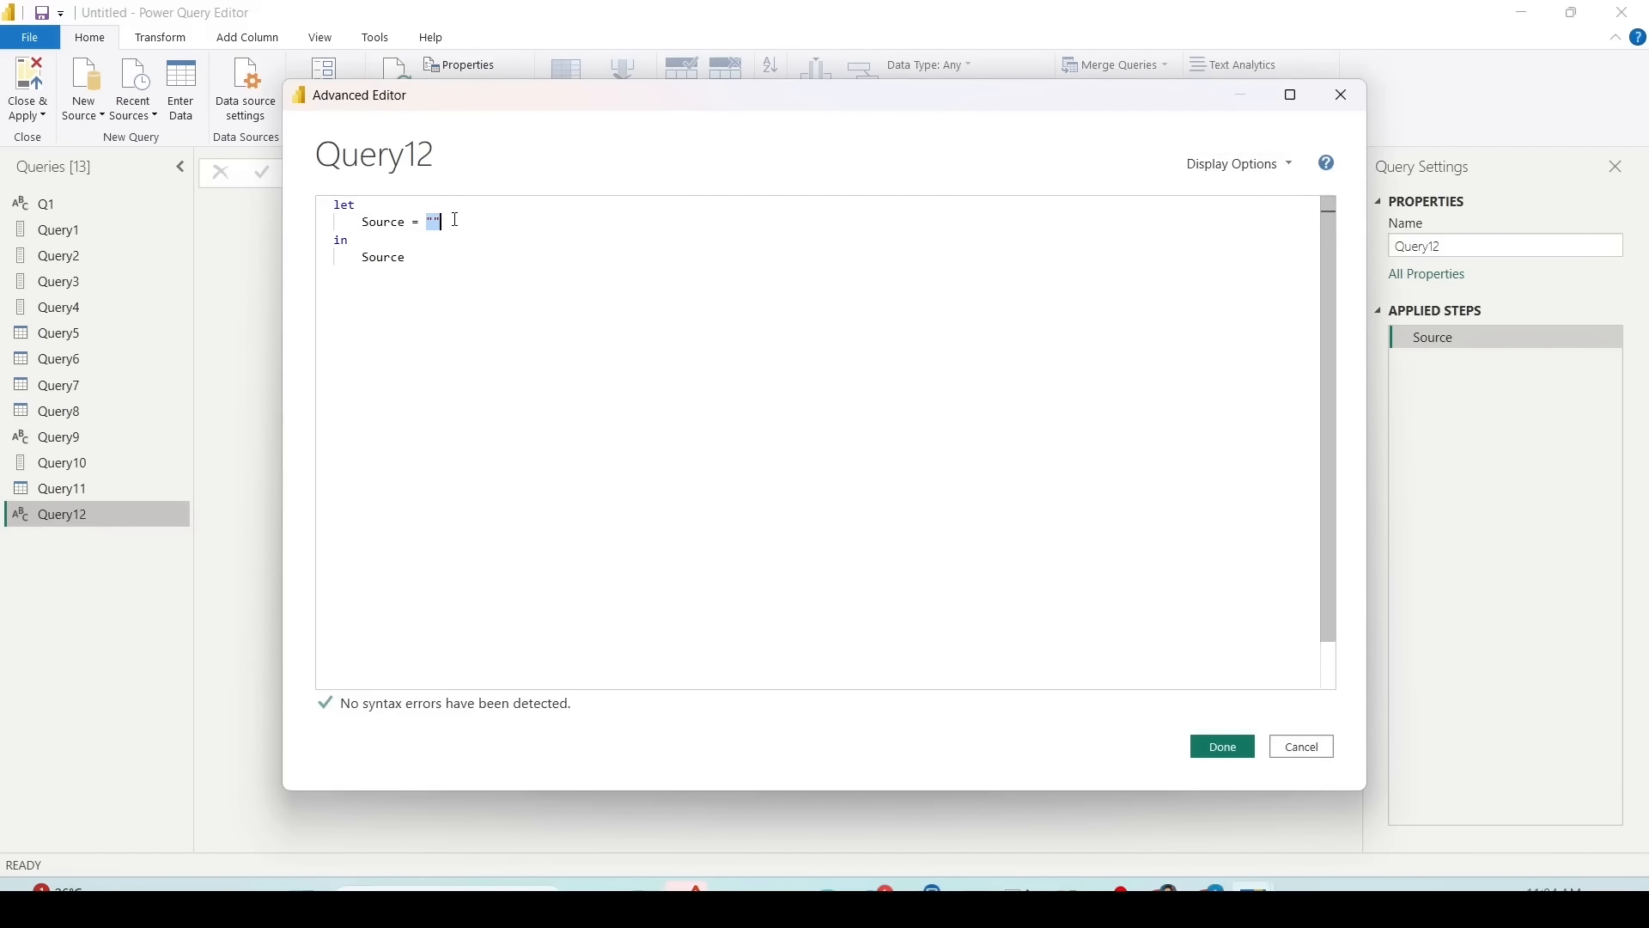
{"action": "type", "text": "#date"}
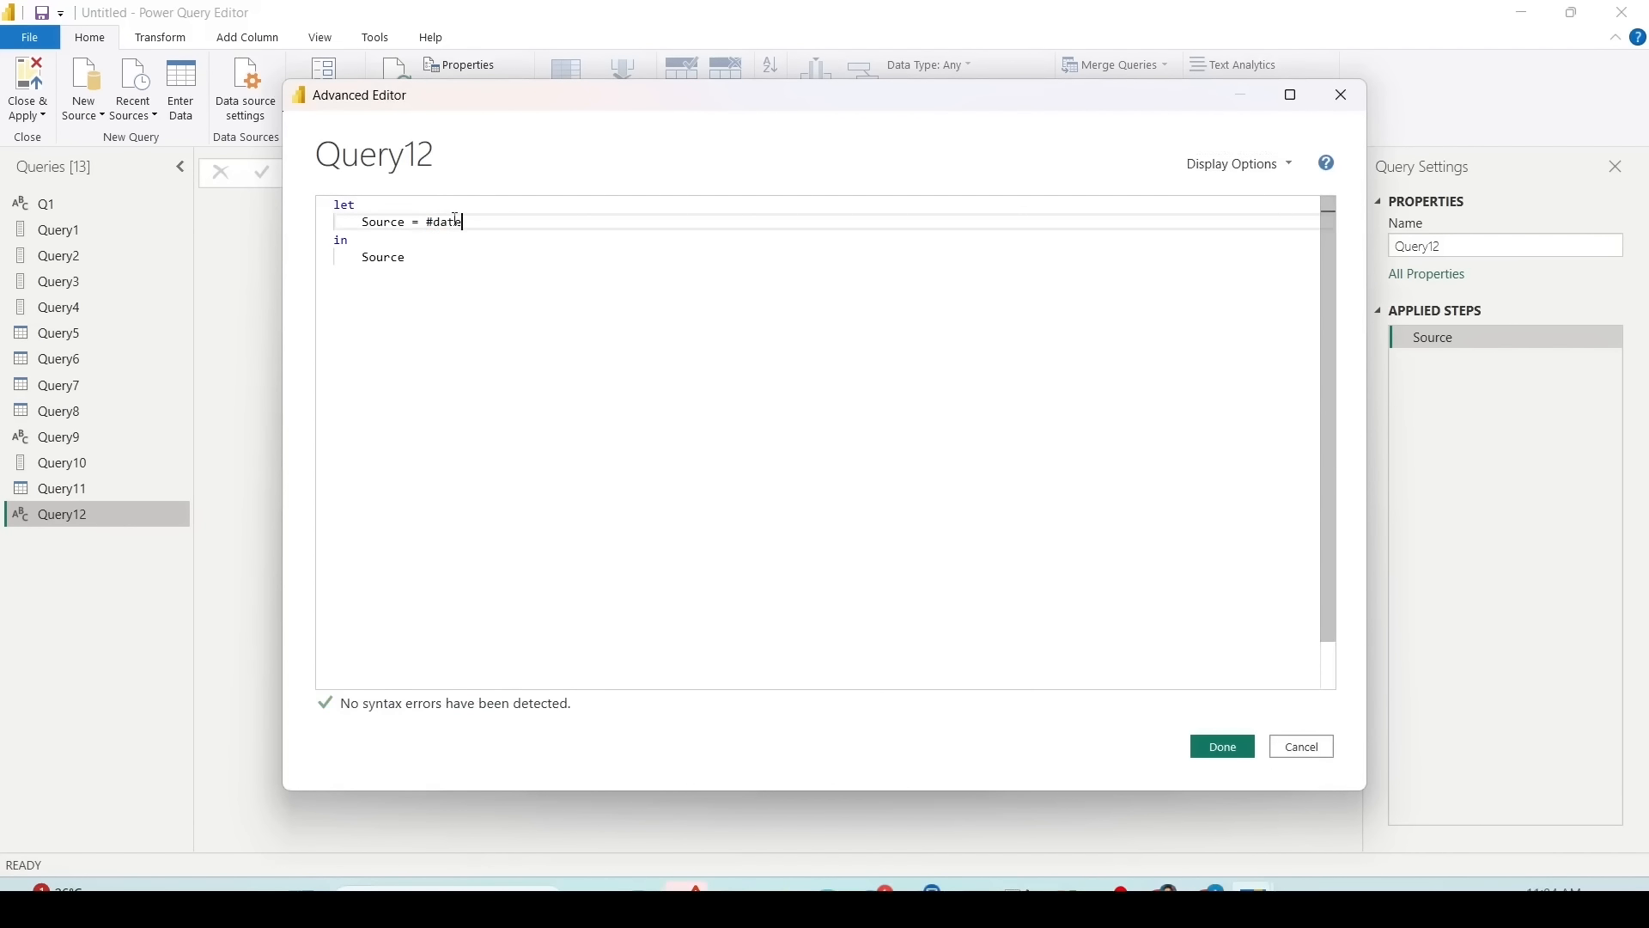
{"action": "type", "text": "(200"}
{"action": "type", "text": "4,01,01"}
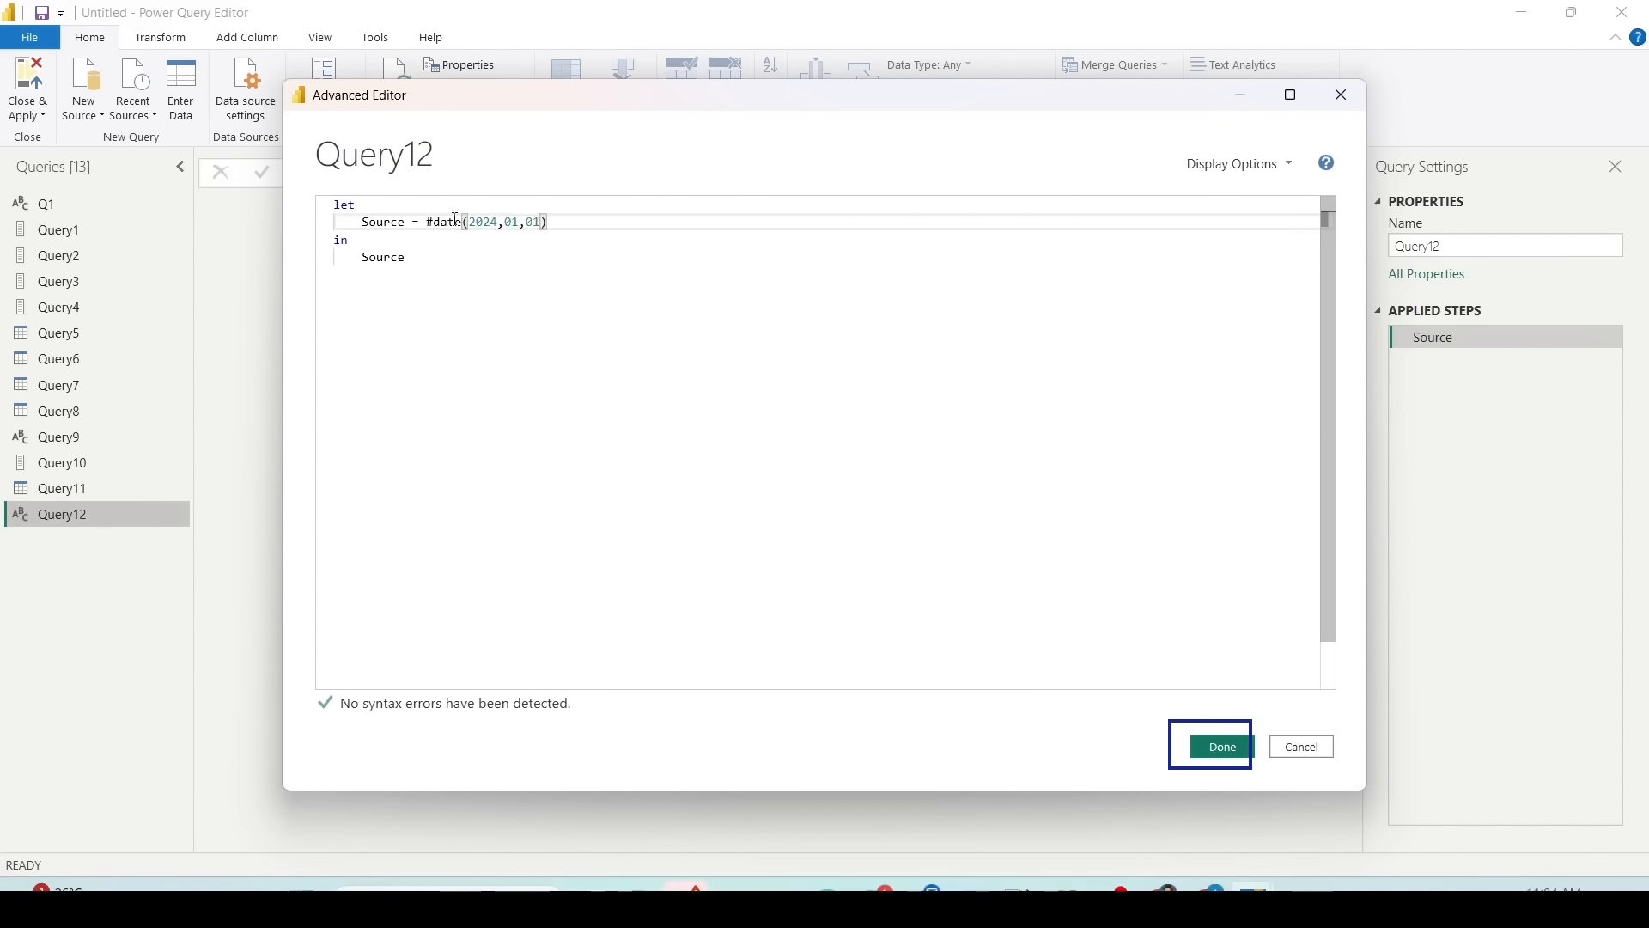
{"action": "left_click", "coordinate": [1221, 746]}
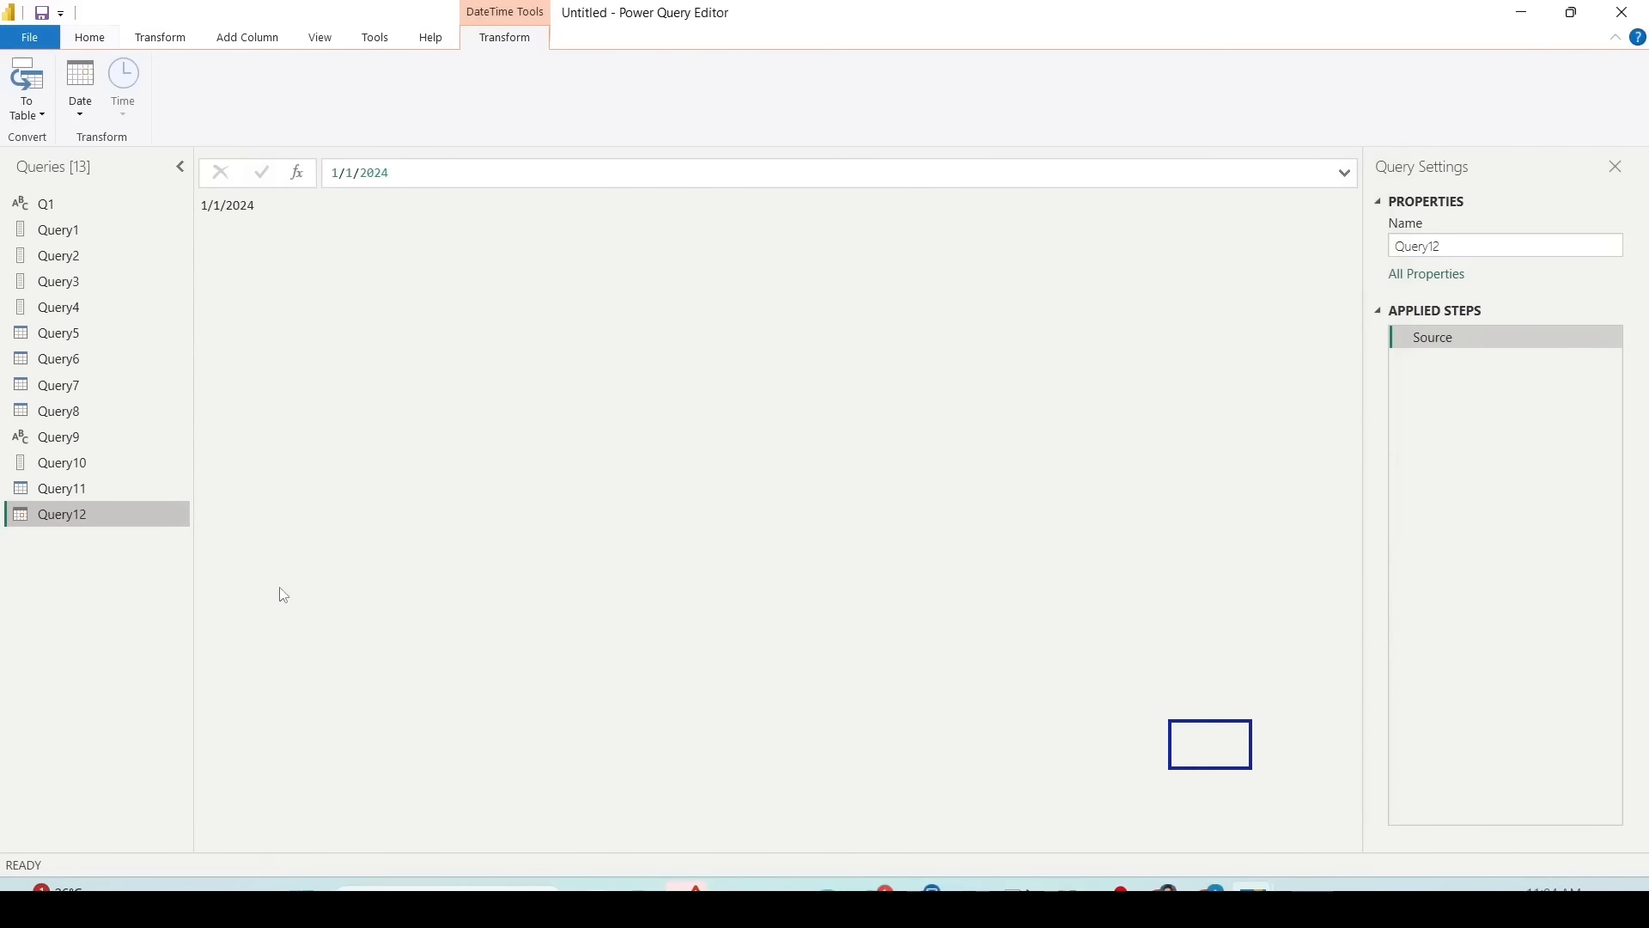
Step: Change Query12's Source to the date-time value #datetime(2024,01,01,14,0,0)
{"action": "right_click", "coordinate": [55, 510]}
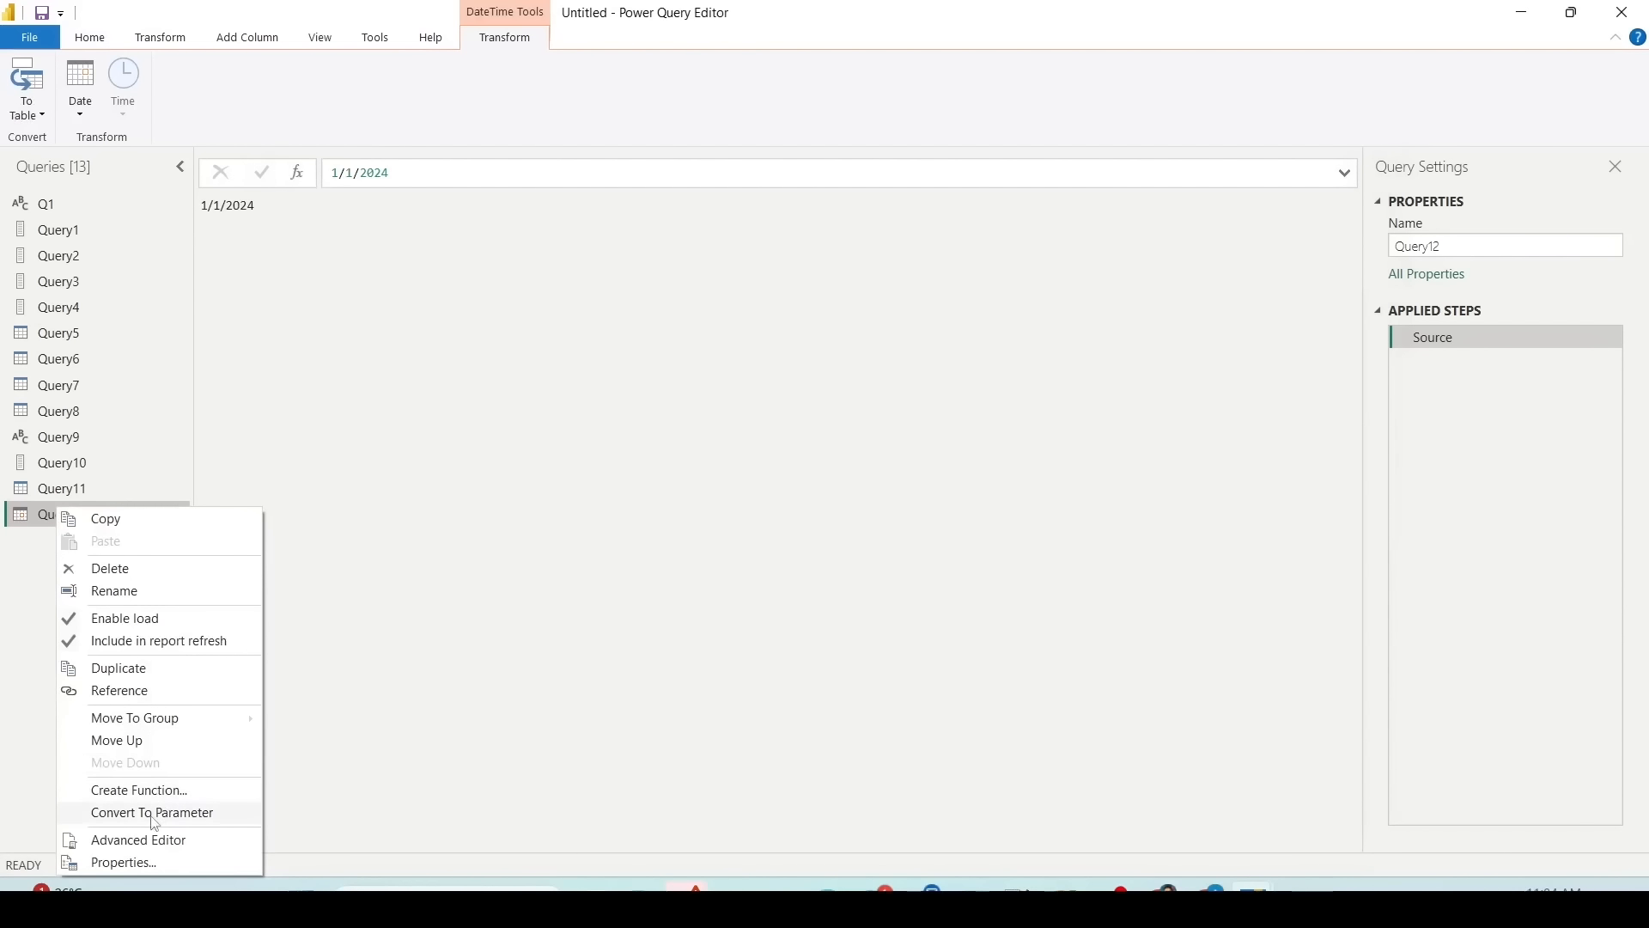
{"action": "left_click", "coordinate": [146, 842]}
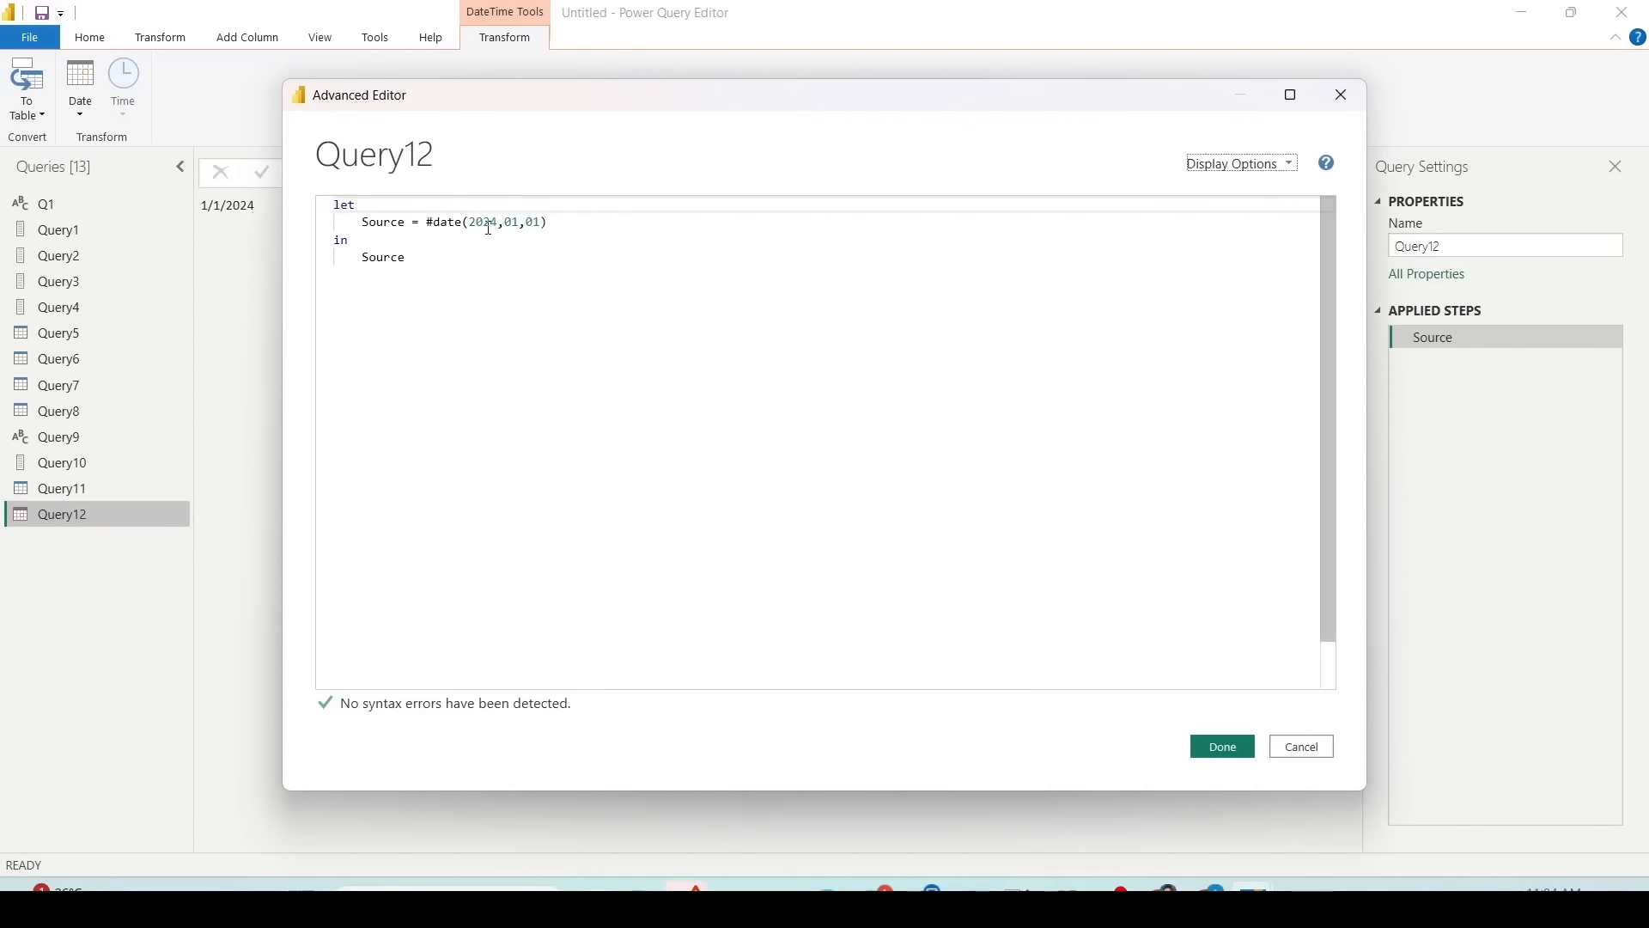
{"action": "left_click", "coordinate": [464, 222]}
{"action": "type", "text": "time"}
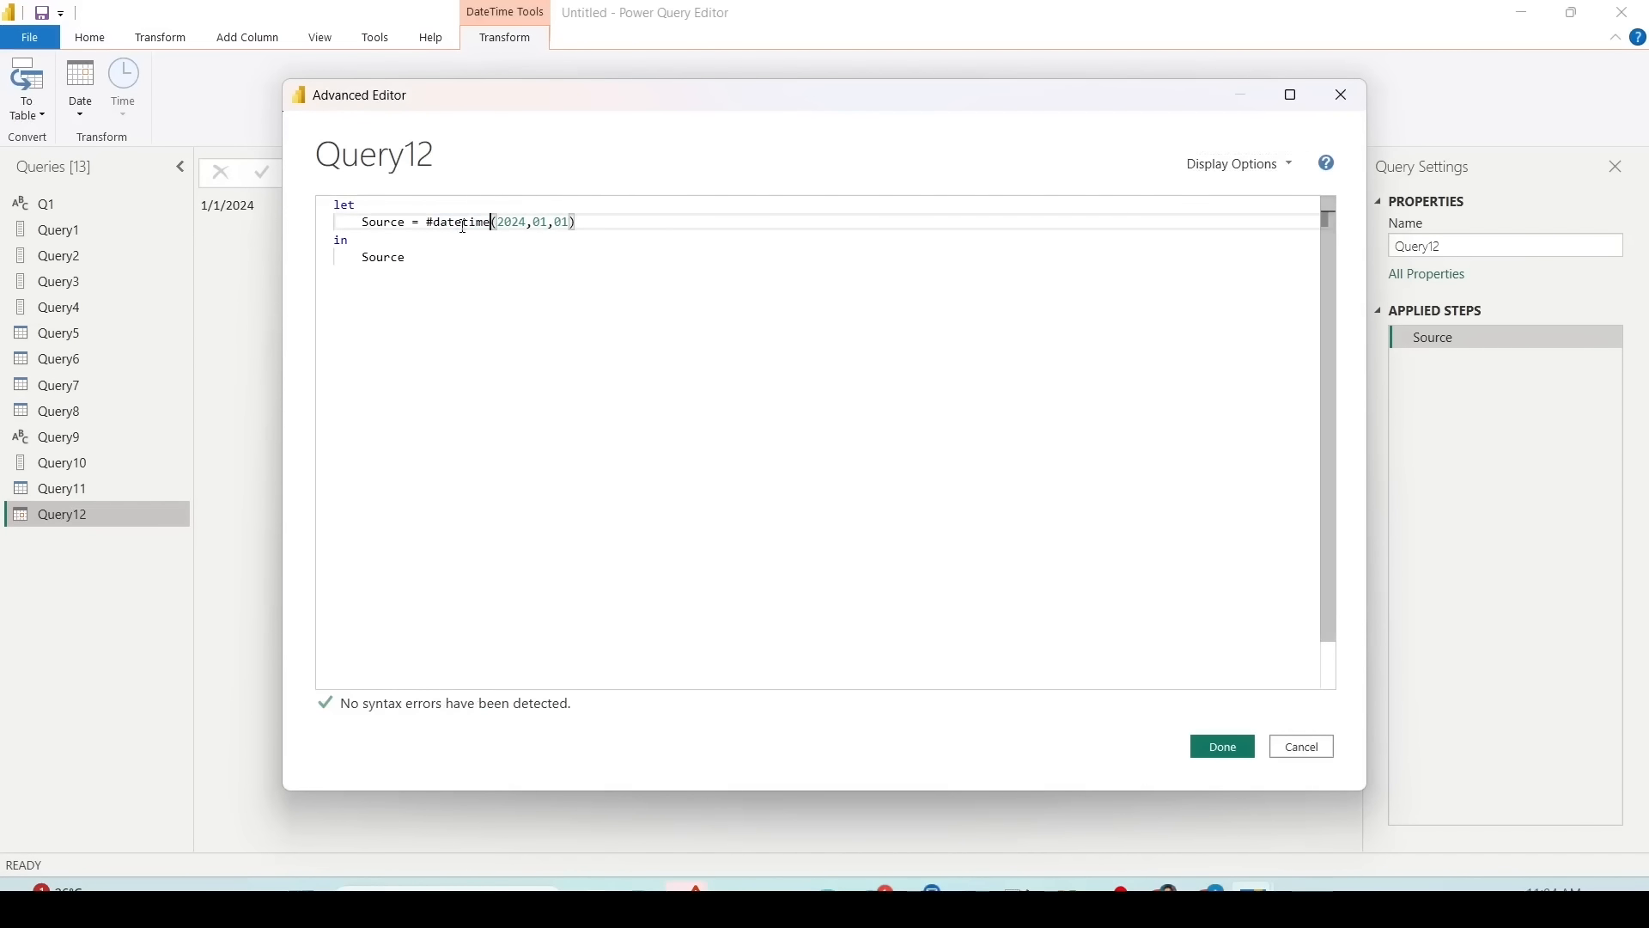
{"action": "key", "text": "End"}
{"action": "key", "text": "Left"}
{"action": "type", "text": ",14,0,0"}
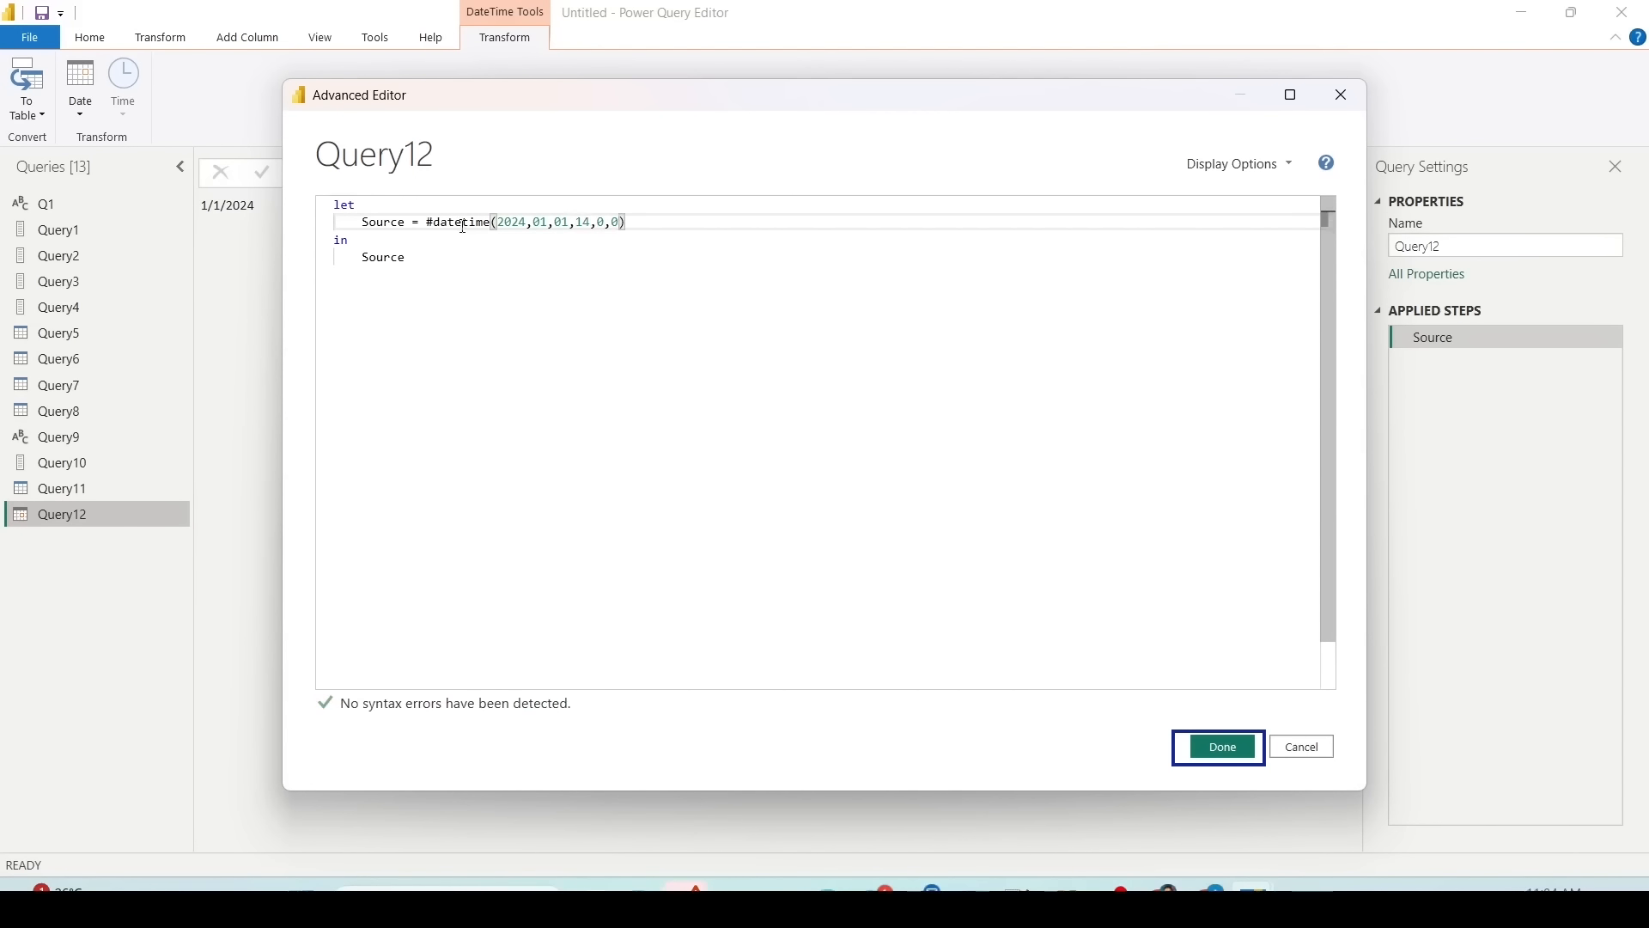
{"action": "left_click", "coordinate": [1211, 749]}
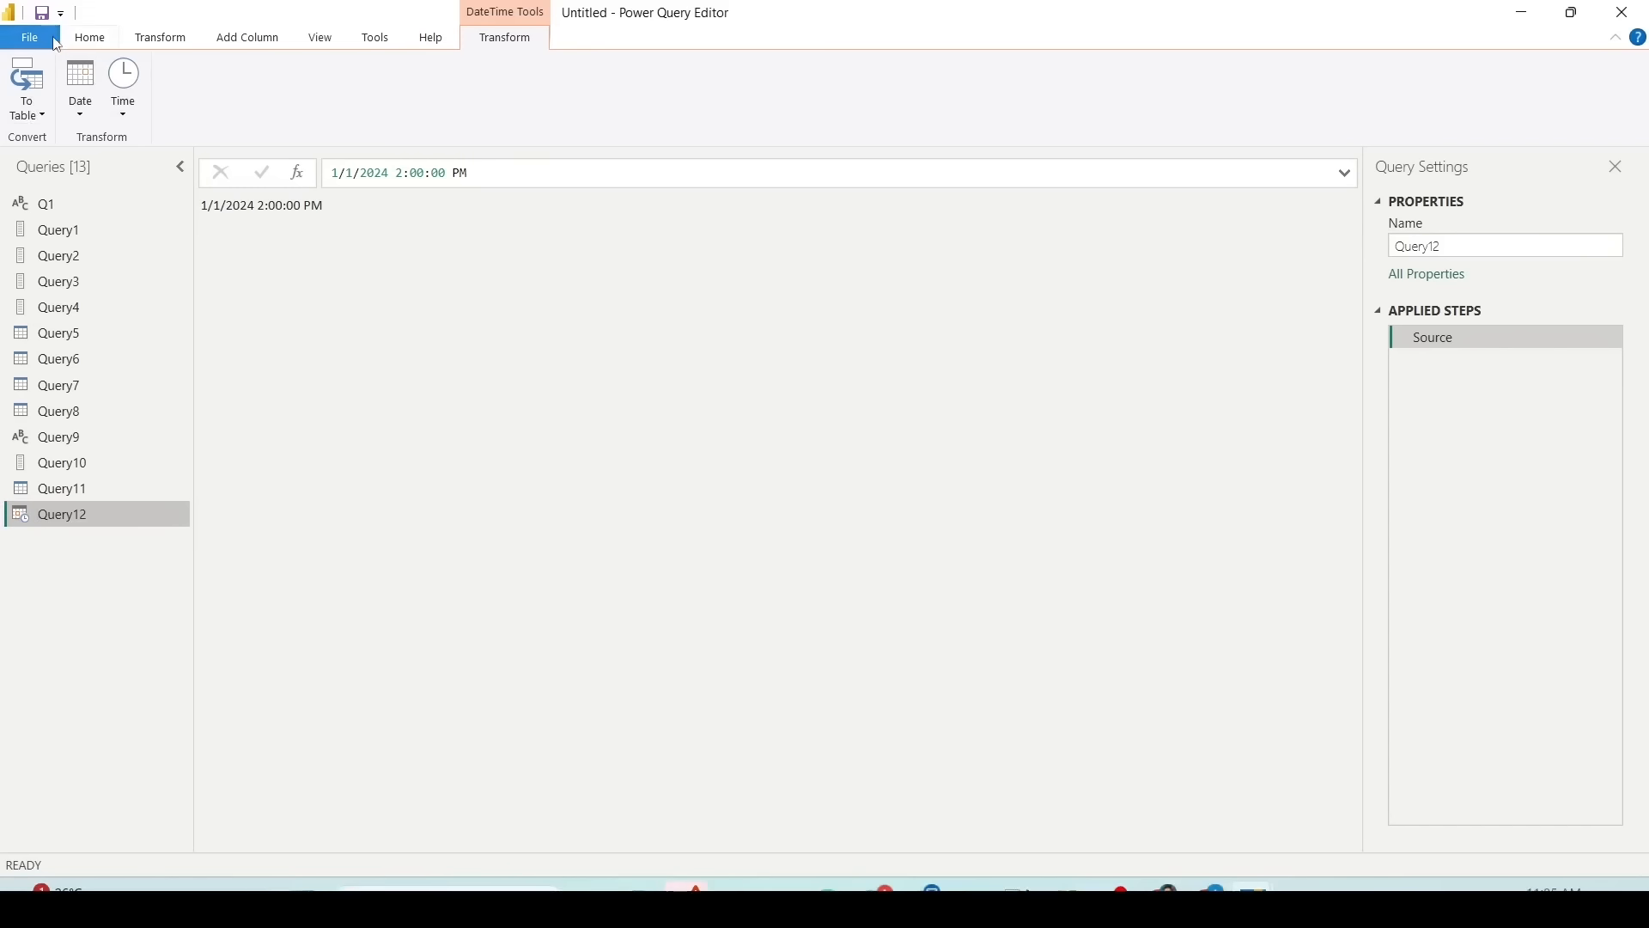
Step: Add one more blank query after Query12
{"action": "left_click", "coordinate": [30, 37]}
{"action": "left_click", "coordinate": [600, 129]}
{"action": "left_click", "coordinate": [94, 41]}
{"action": "left_click", "coordinate": [91, 116]}
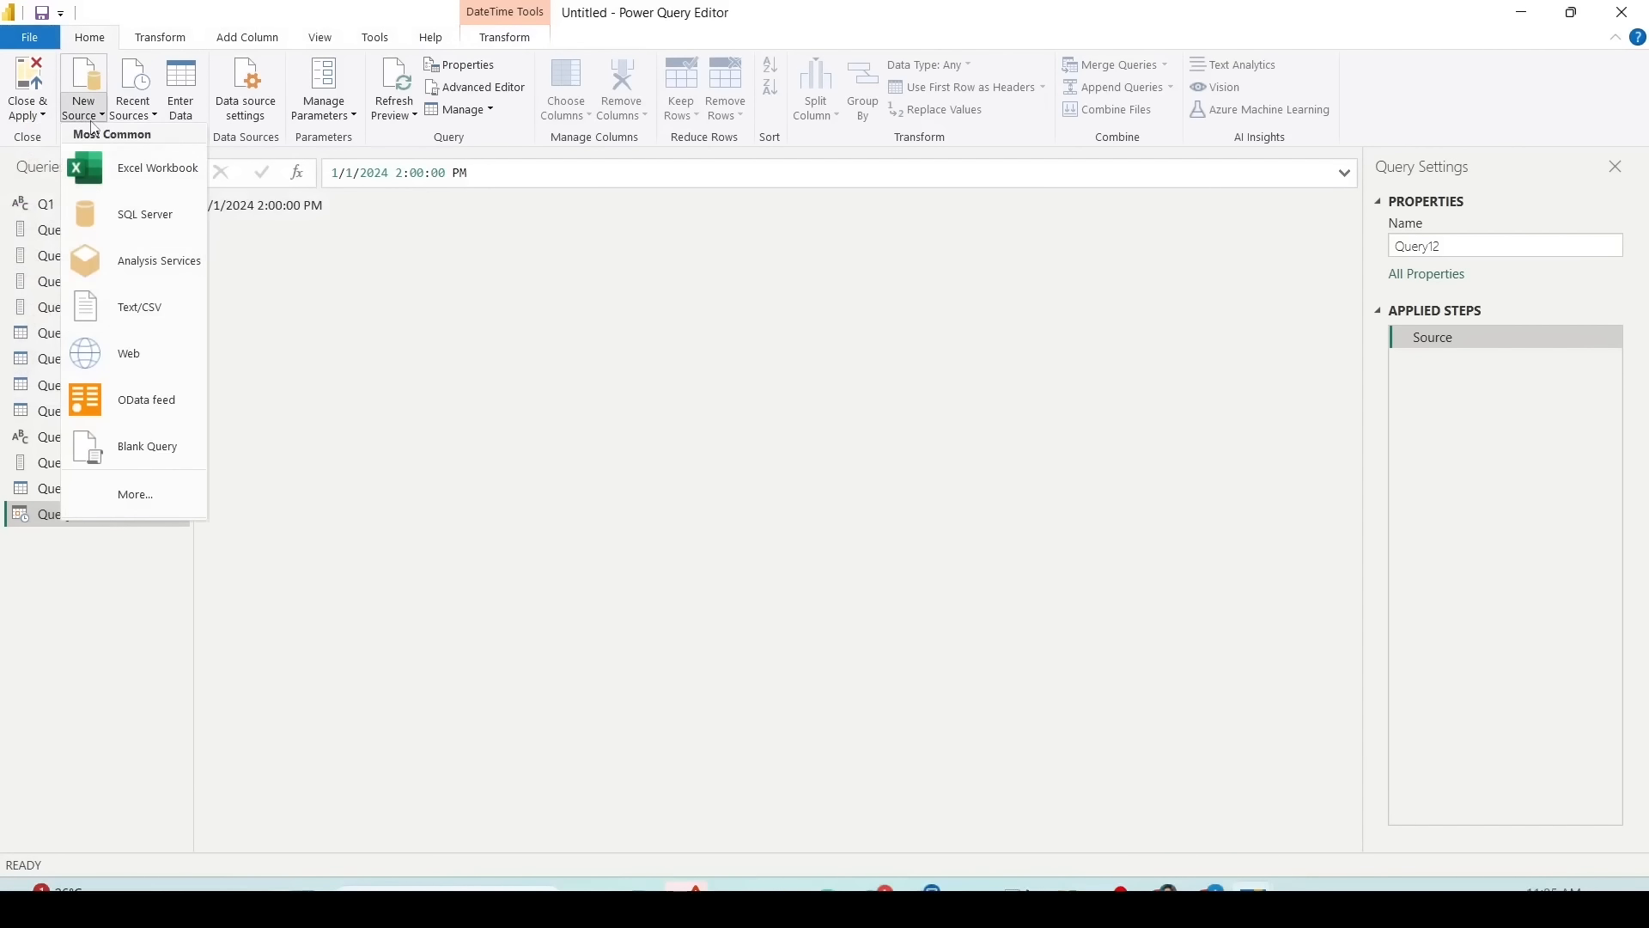
{"action": "left_click", "coordinate": [119, 451]}
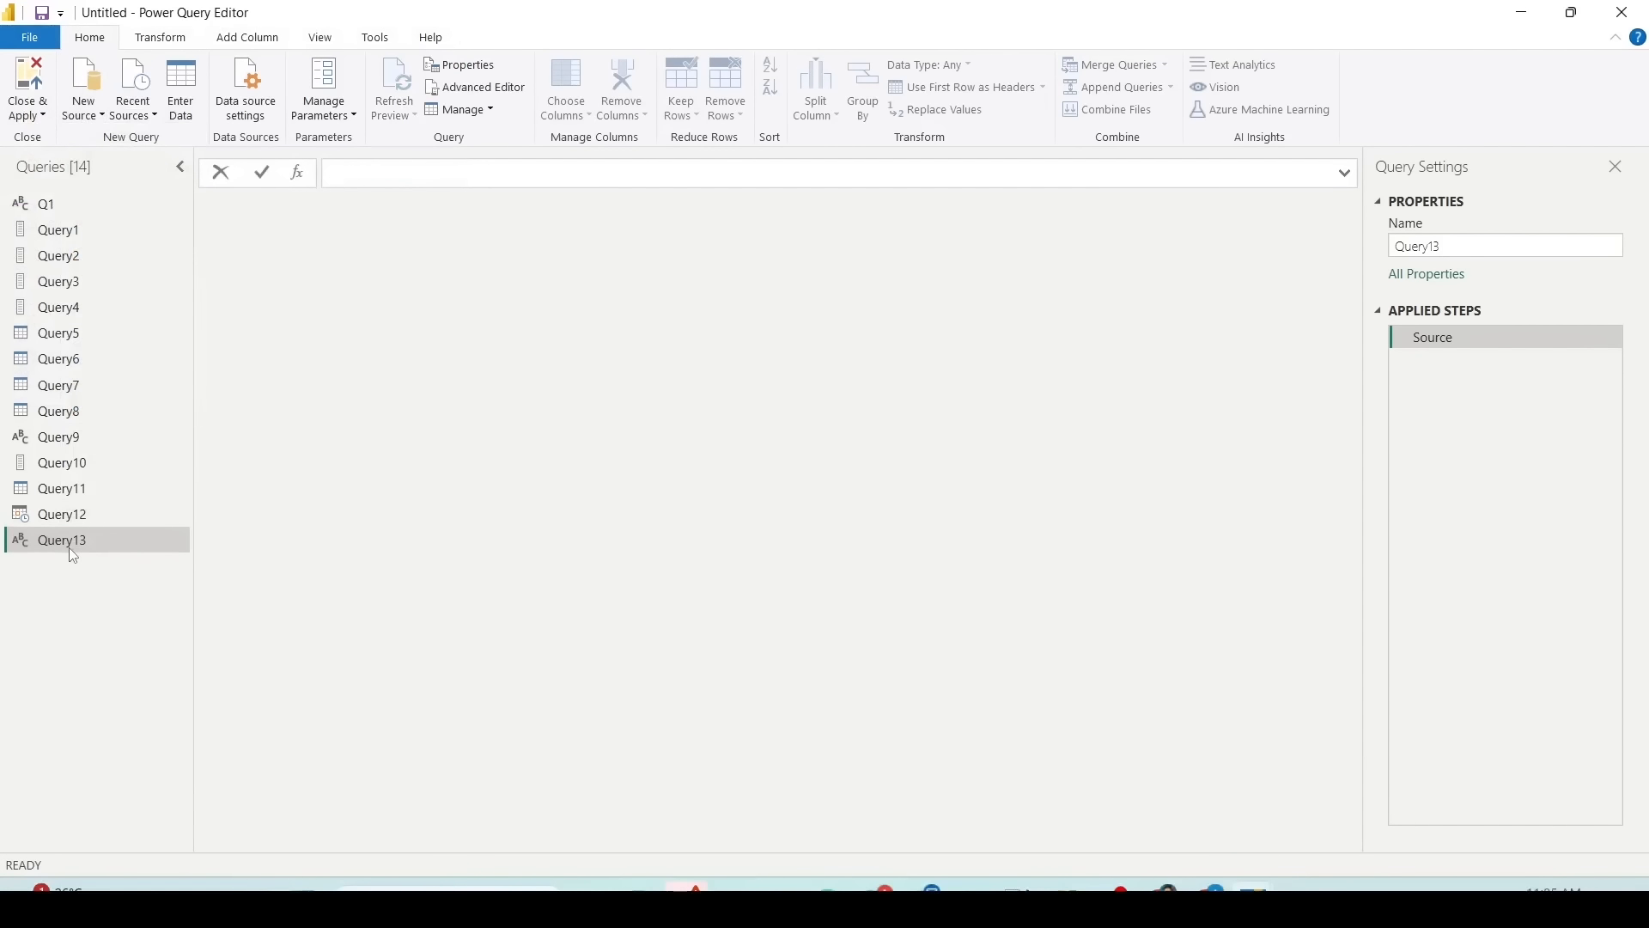
Step: Set Query13's Source to the duration value #duration(1,14,56,23)
{"action": "right_click", "coordinate": [62, 548]}
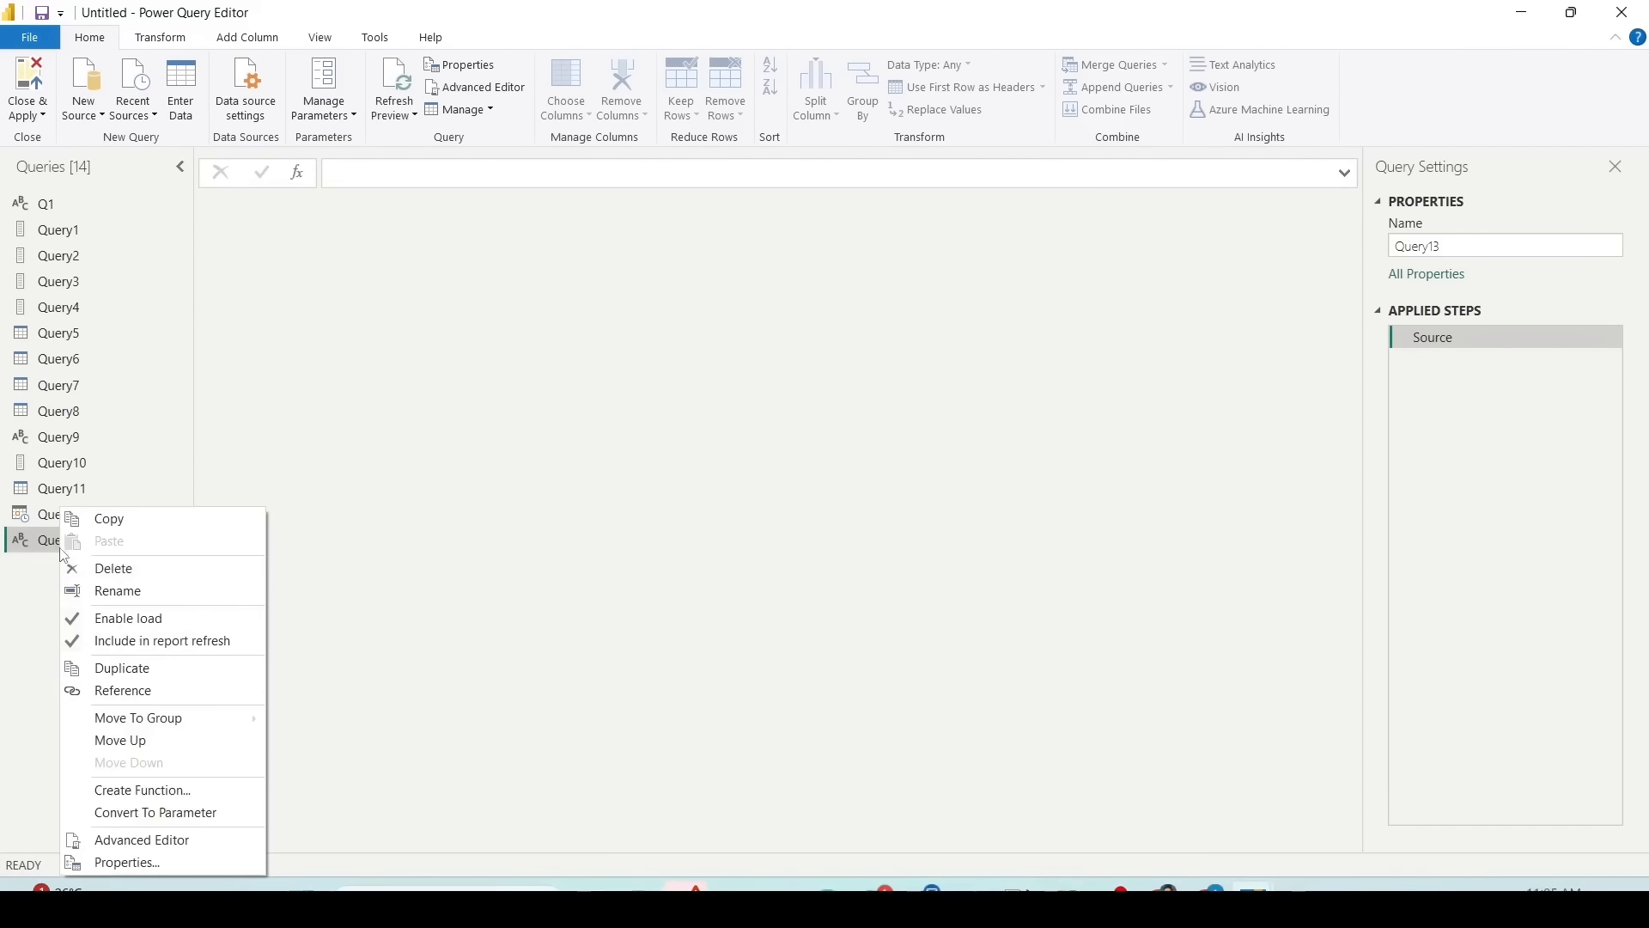
{"action": "left_click", "coordinate": [111, 841]}
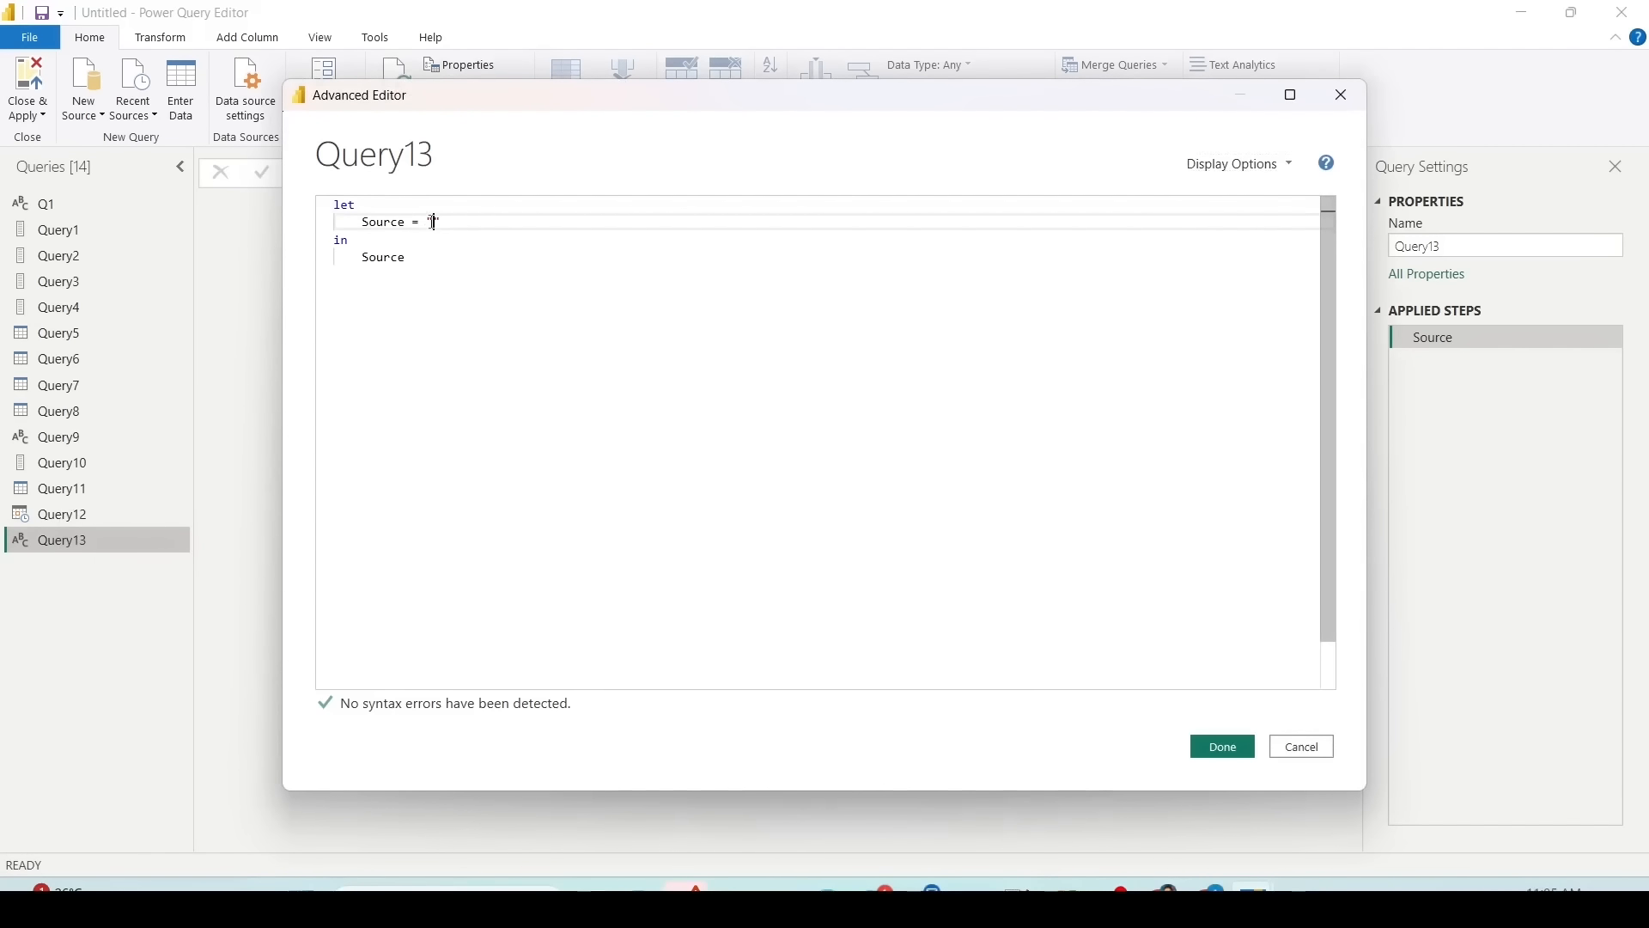
{"action": "double_click", "coordinate": [428, 222]}
{"action": "type", "text": "#duration"}
{"action": "type", "text": "("}
{"action": "type", "text": "1,14,56,23"}
{"action": "left_click", "coordinate": [1214, 748]}
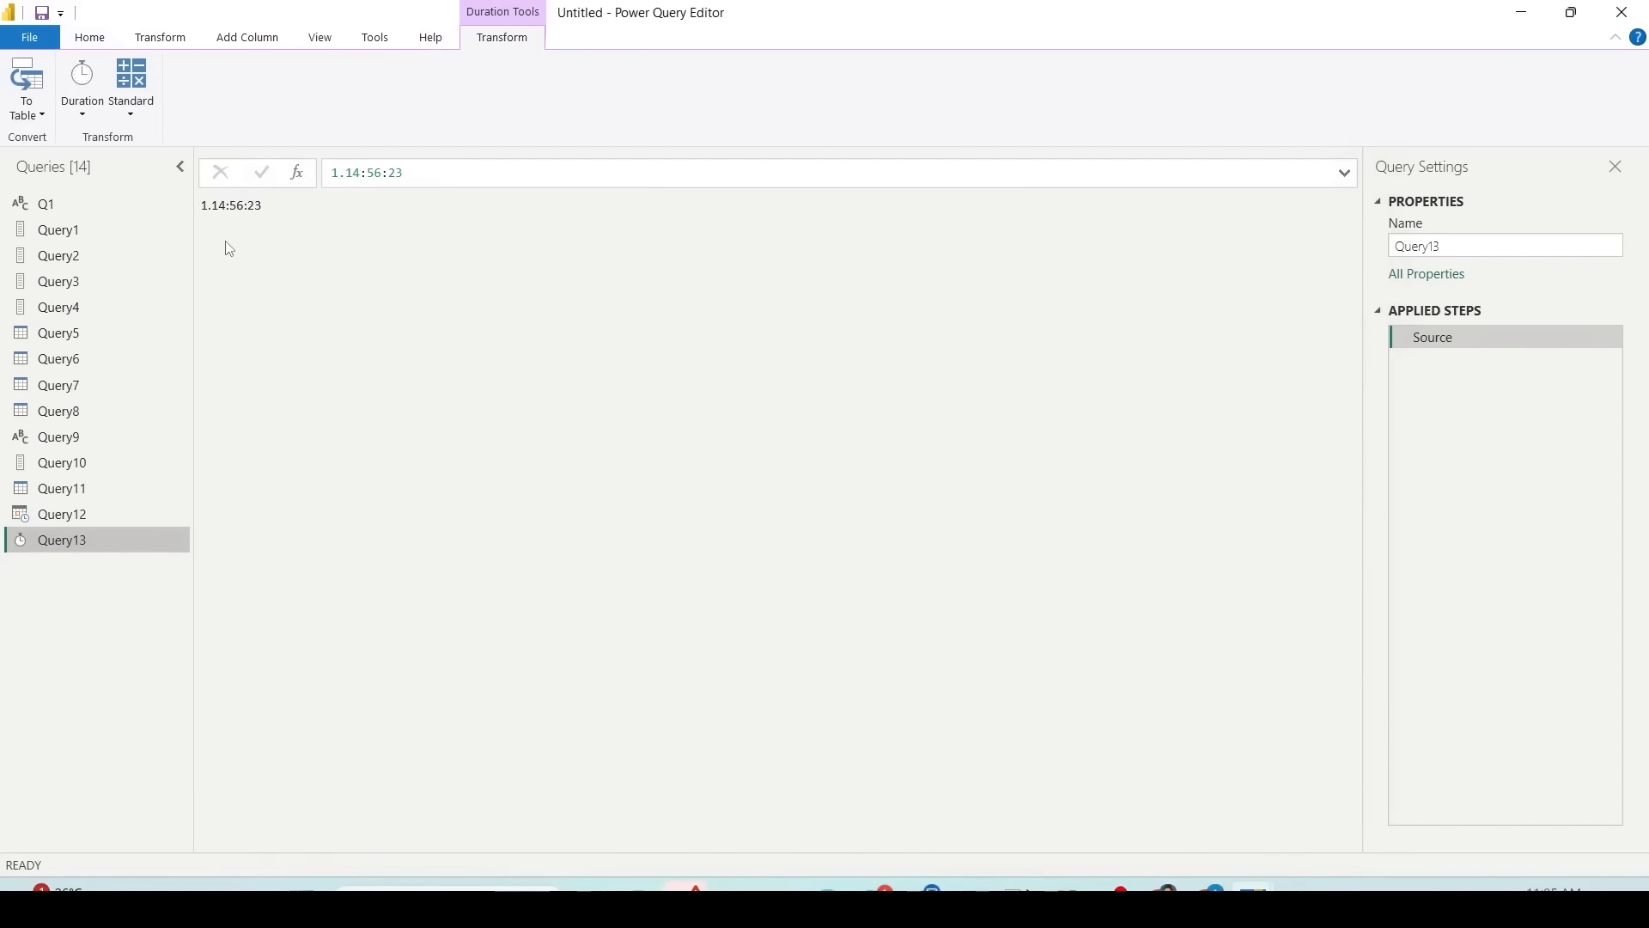
Step: Turn Query13's Source into a list in braces holding #duration(1,14,56,23) twice
{"action": "right_click", "coordinate": [86, 544]}
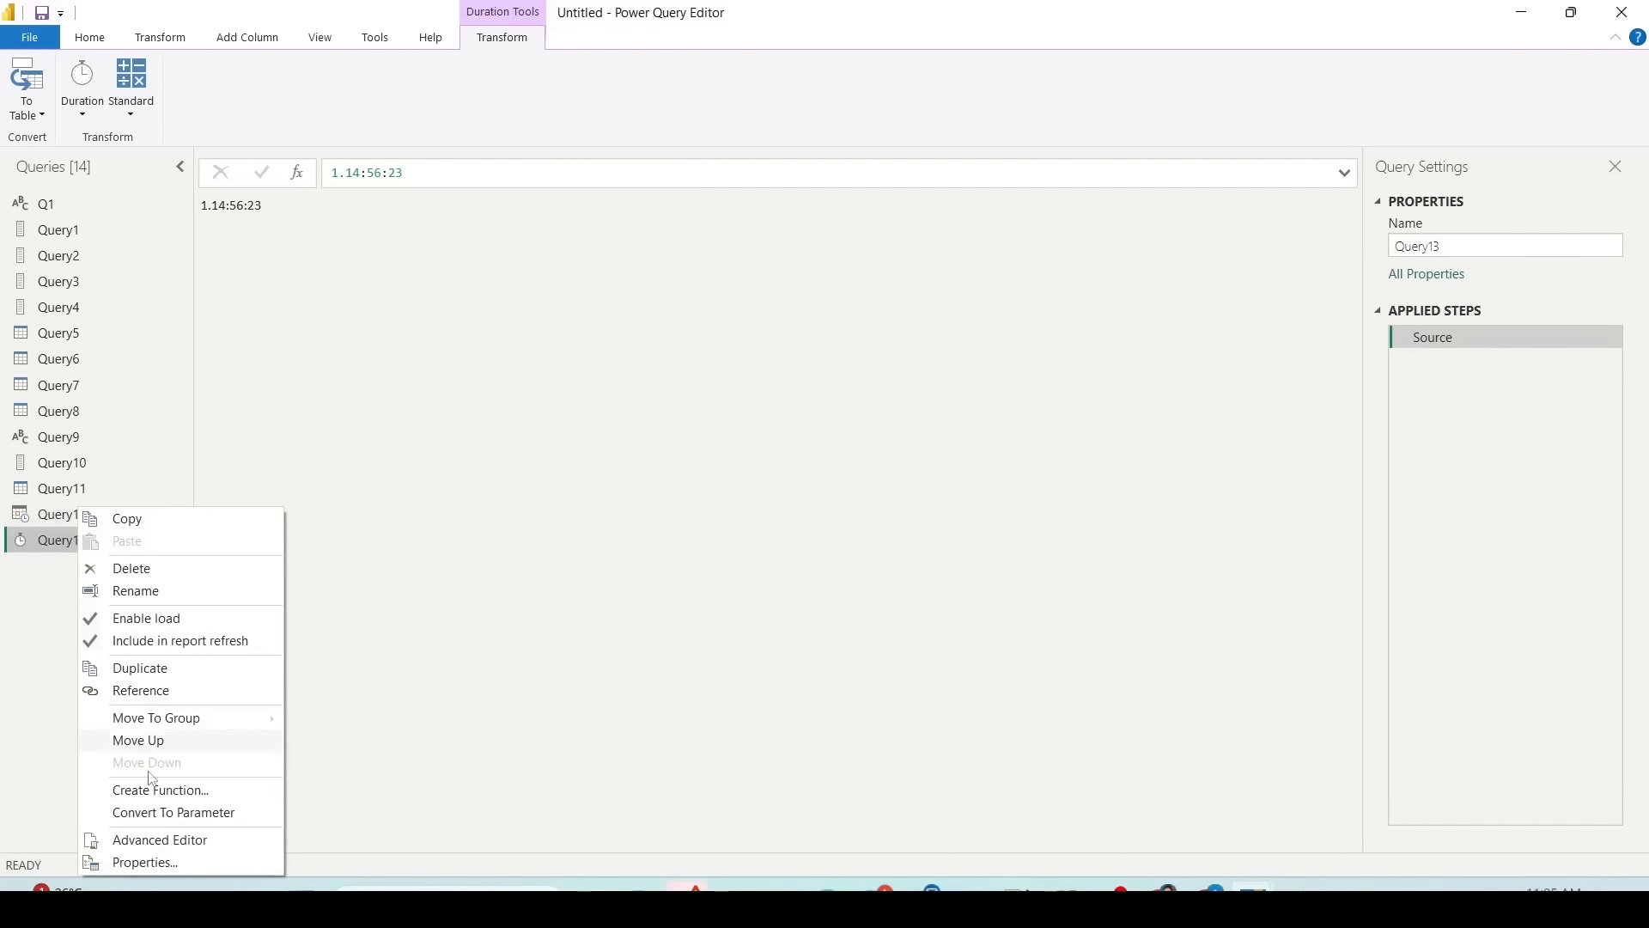
{"action": "left_click", "coordinate": [155, 839]}
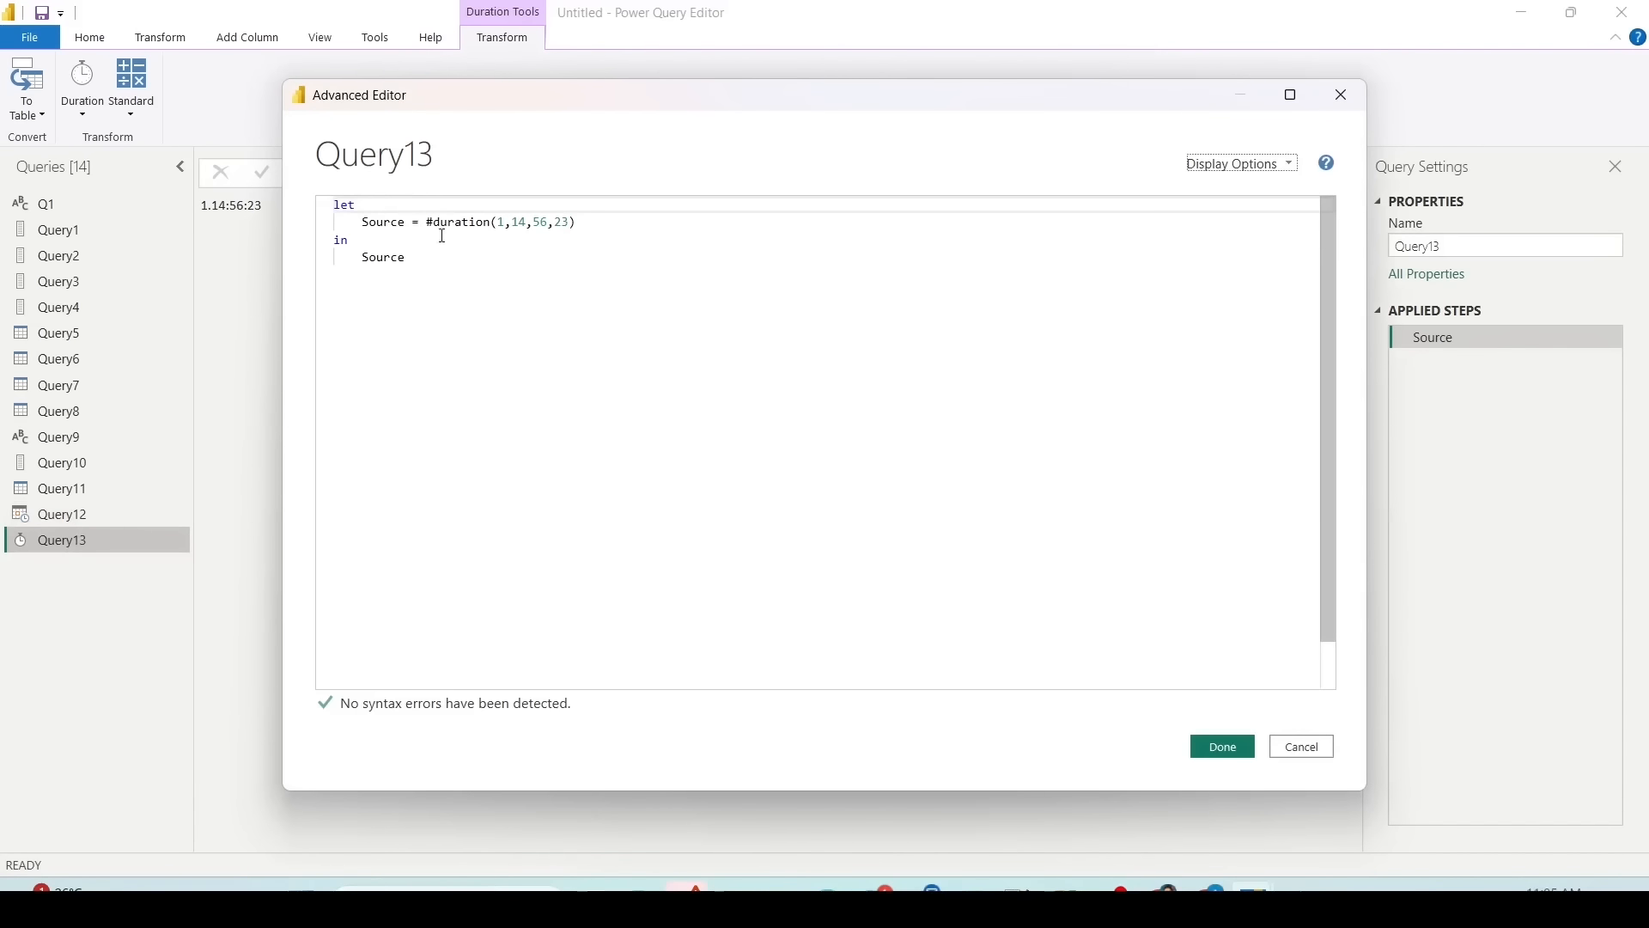
{"action": "left_click", "coordinate": [428, 224]}
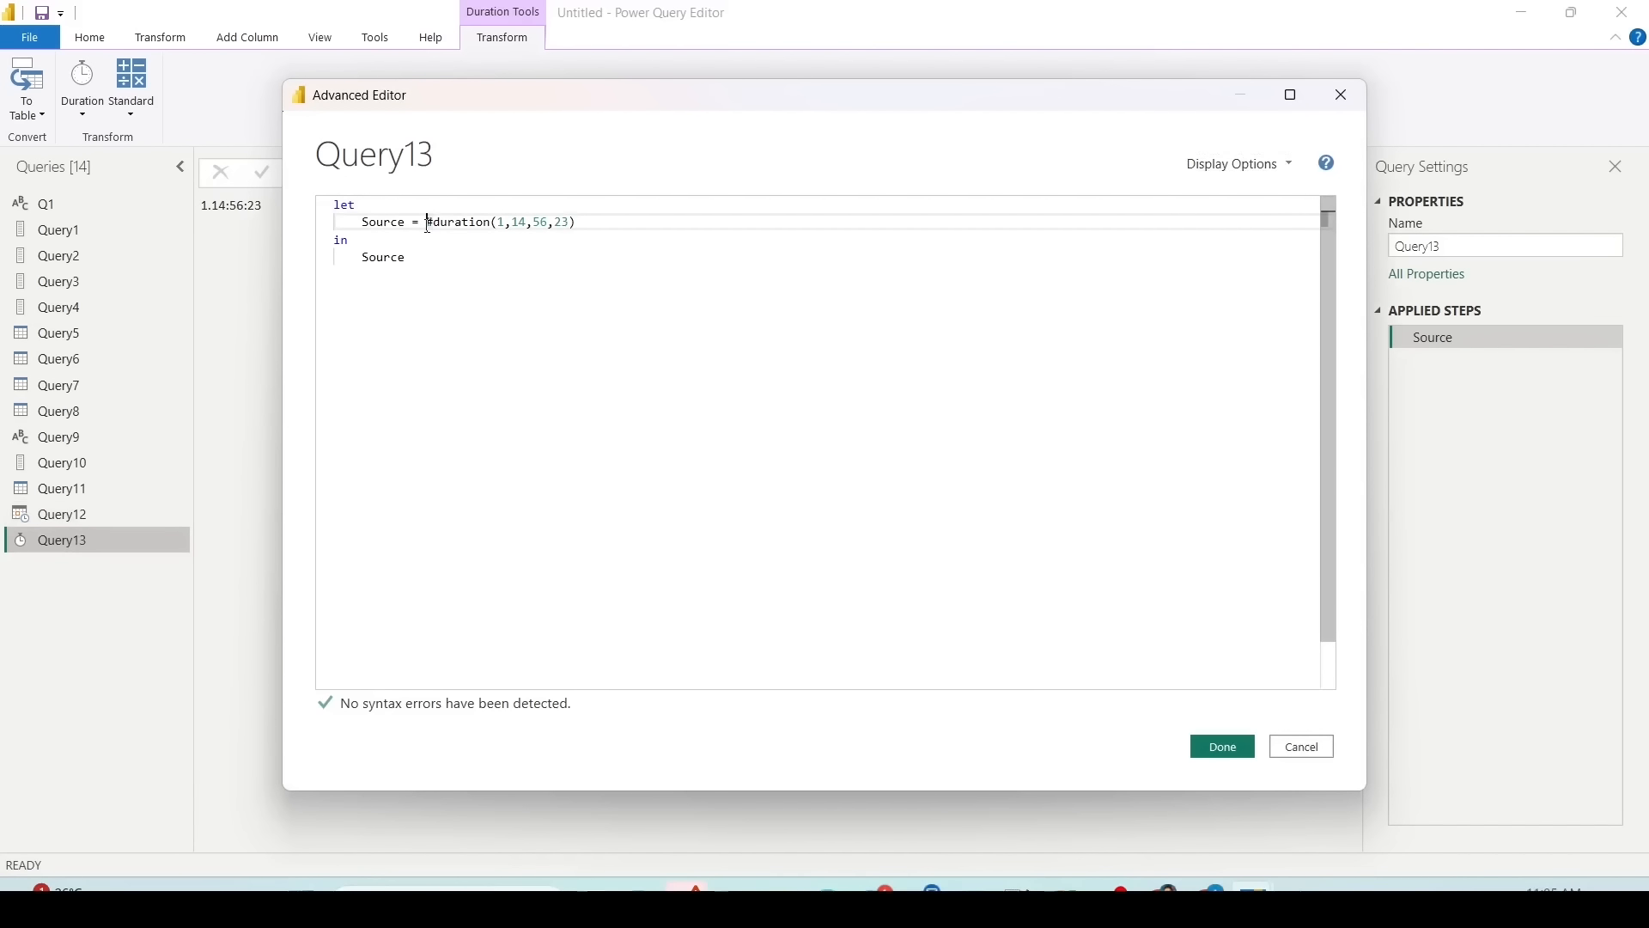
{"action": "type", "text": "("}
{"action": "left_click_drag", "start_coordinate": [582, 222], "coordinate": [434, 222]}
{"action": "key", "text": "ctrl+c"}
{"action": "left_click", "coordinate": [647, 224]}
{"action": "type", "text": ","}
{"action": "key", "text": "ctrl+v"}
{"action": "type", "text": "}"}
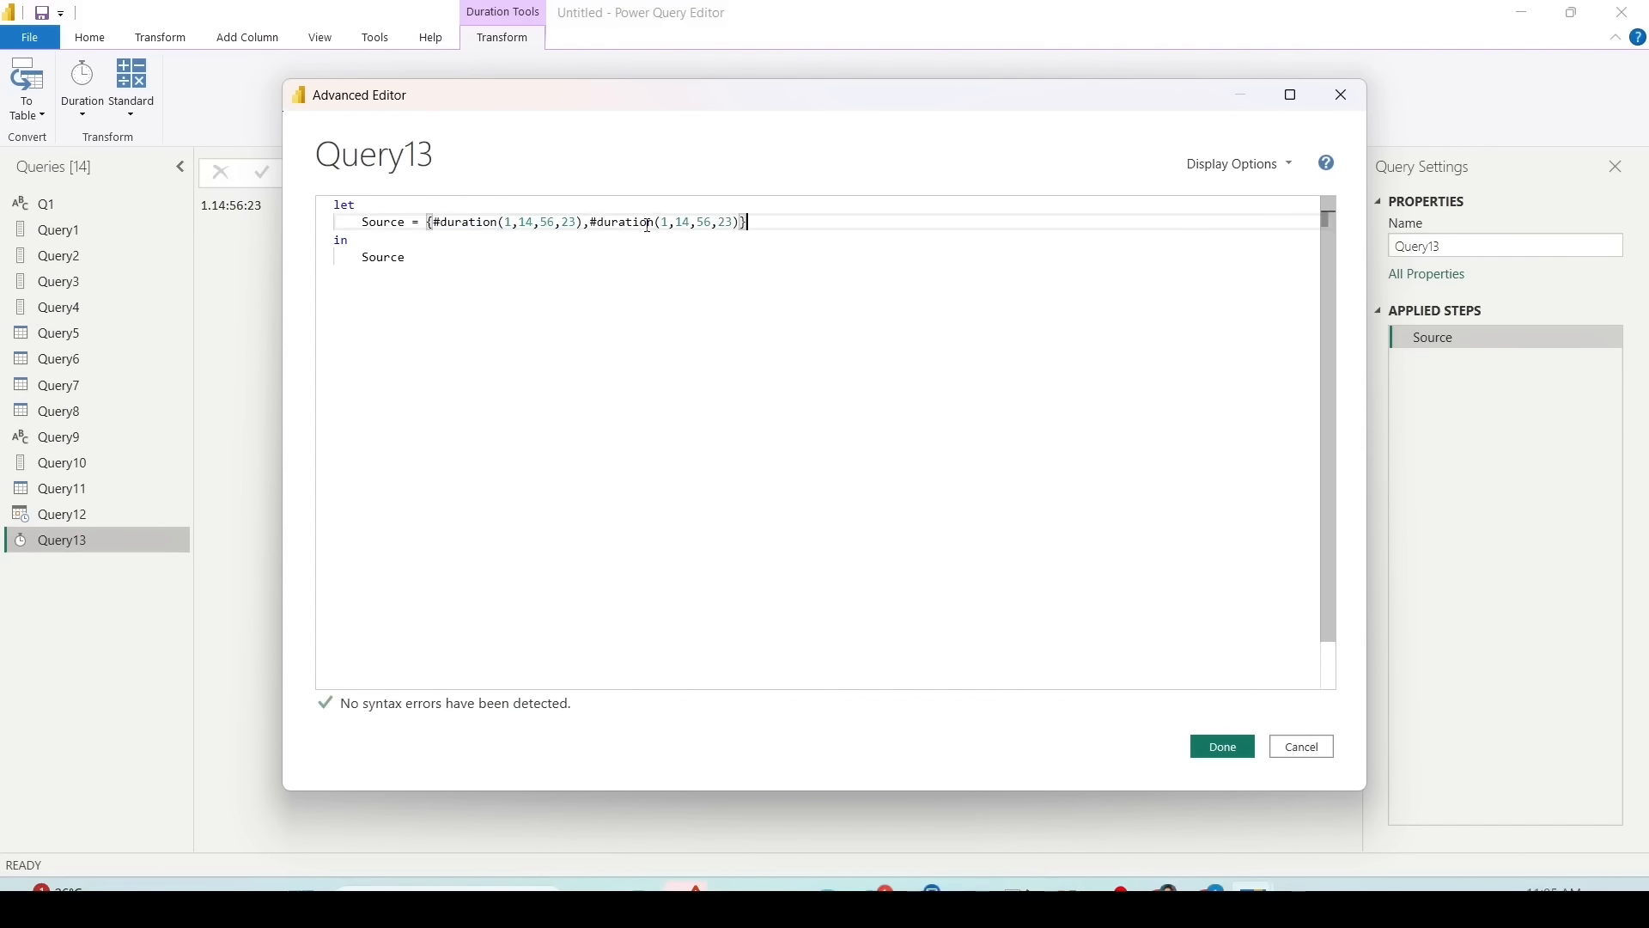
{"action": "left_click", "coordinate": [1223, 747]}
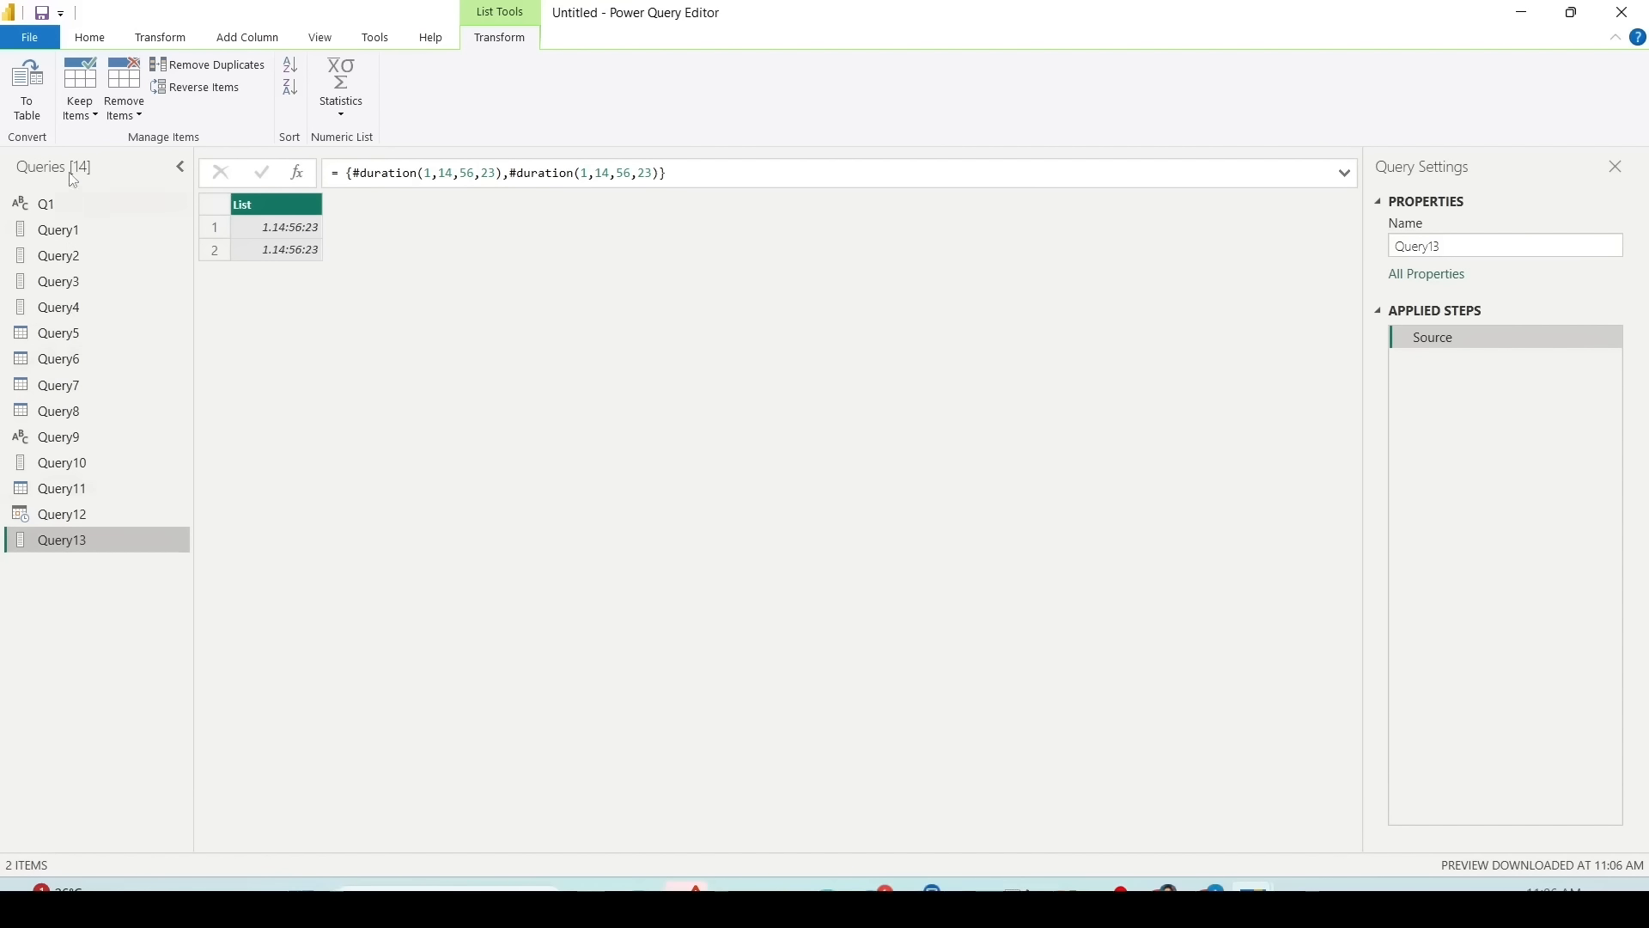
Step: Import the Customer sheet of the GitHub-hosted workbook Sales Data Used in Video.xlsx as a new query from the web
{"action": "left_click", "coordinate": [93, 41]}
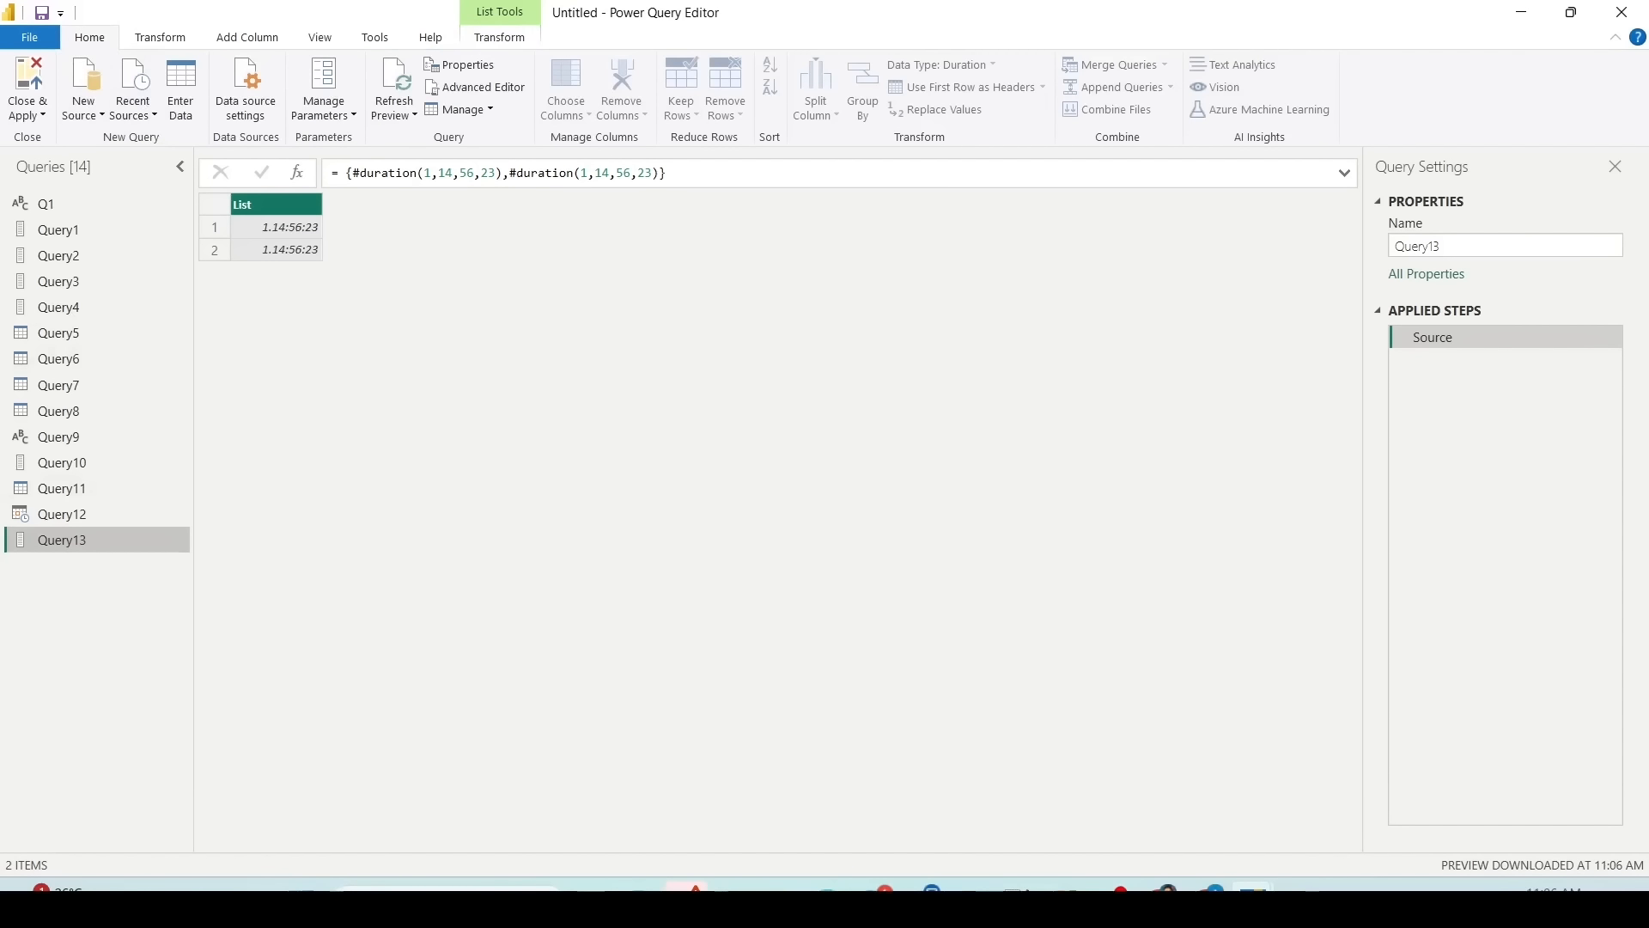
{"action": "left_click", "coordinate": [779, 898]}
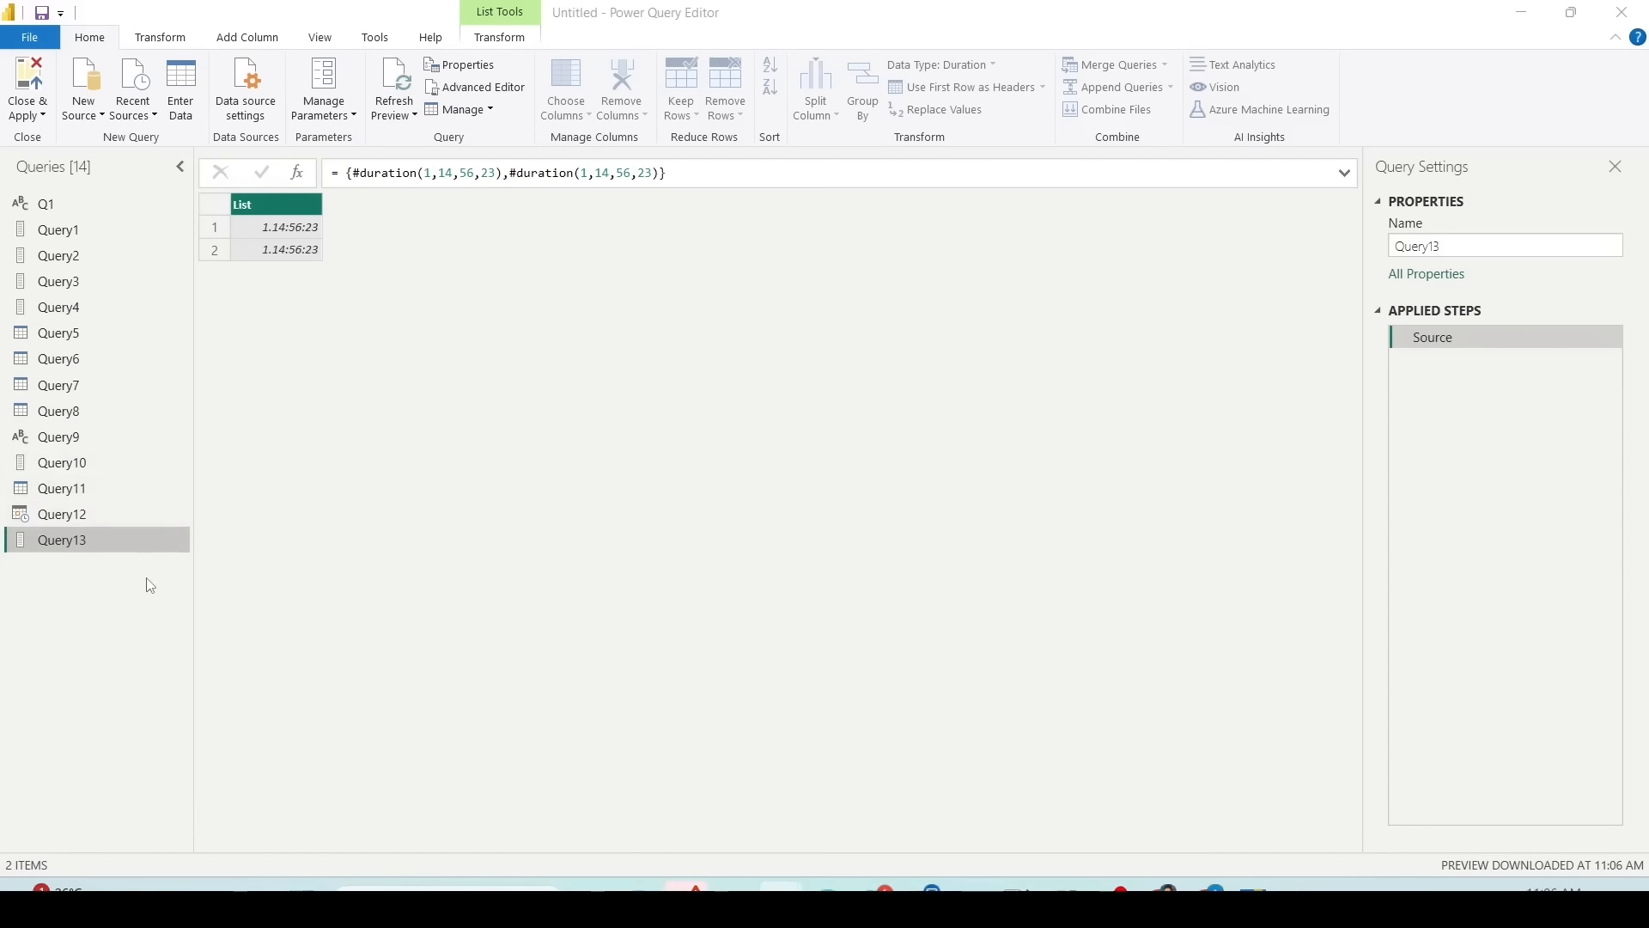
{"action": "left_click", "coordinate": [80, 122]}
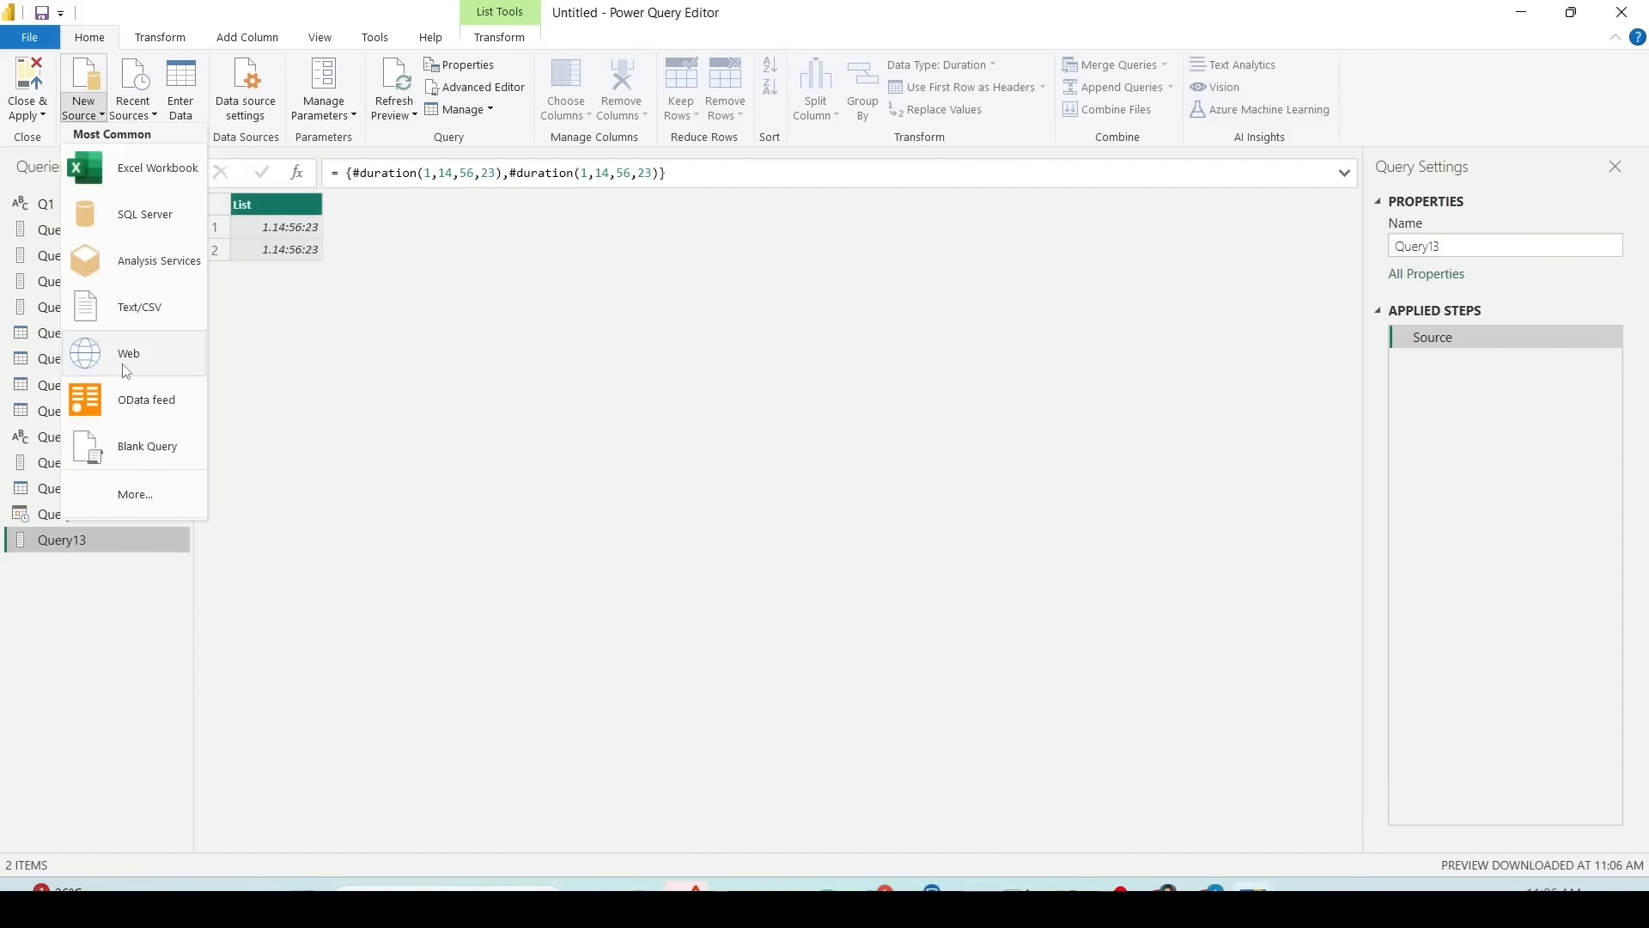
{"action": "left_click", "coordinate": [103, 354]}
{"action": "left_click", "coordinate": [1058, 513]}
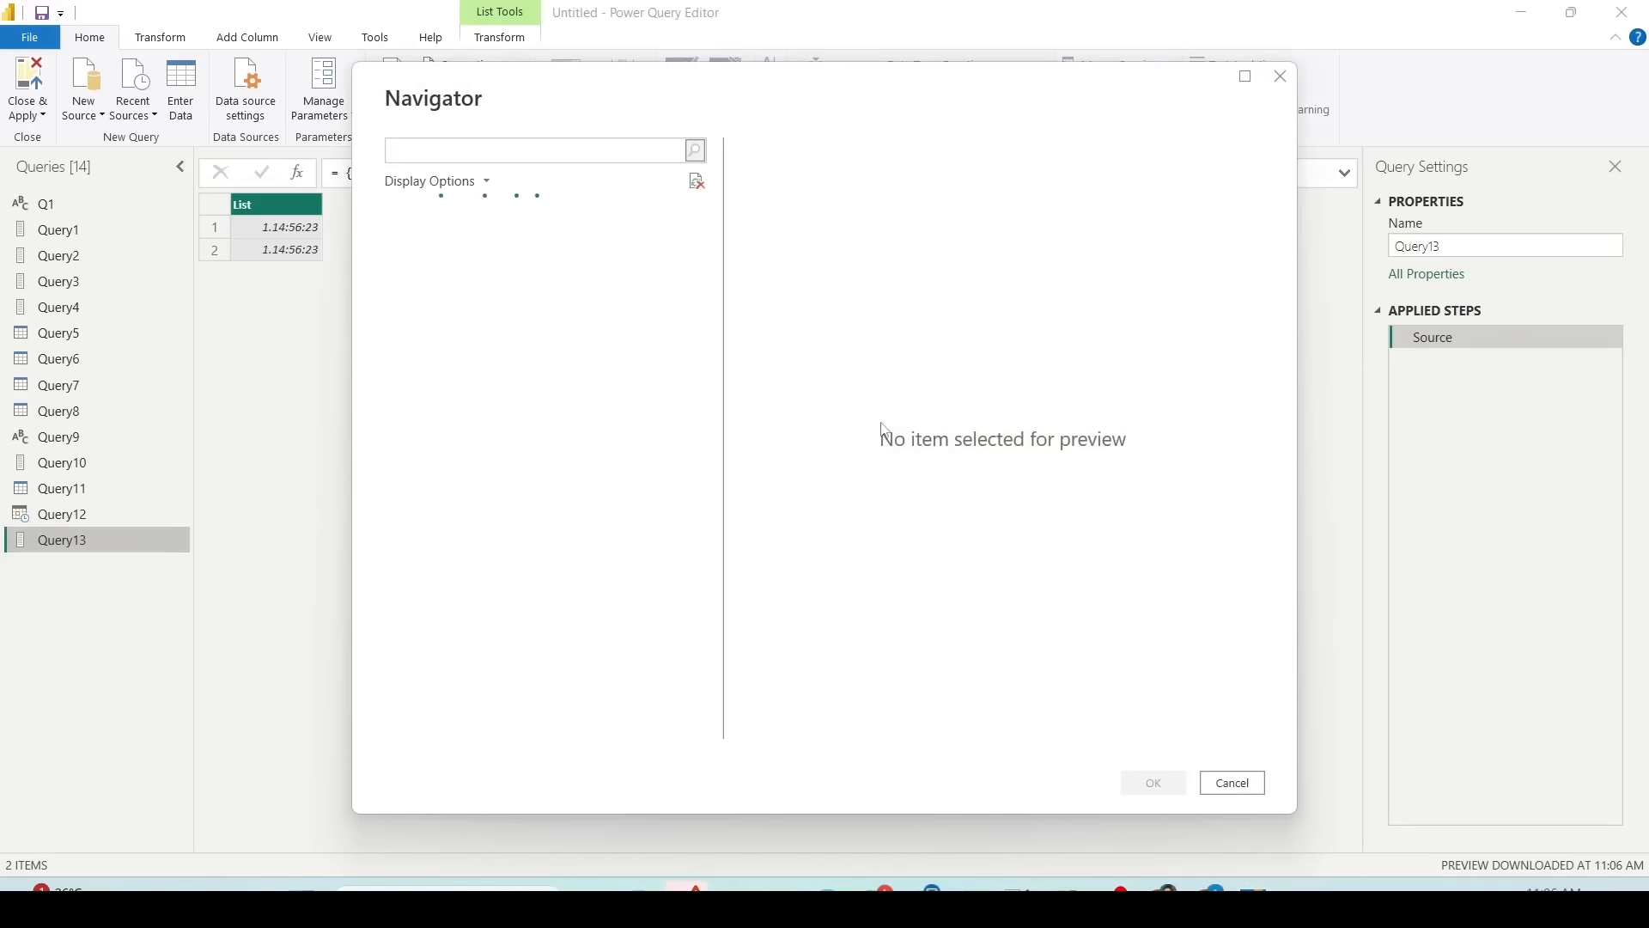
{"action": "left_click", "coordinate": [418, 242]}
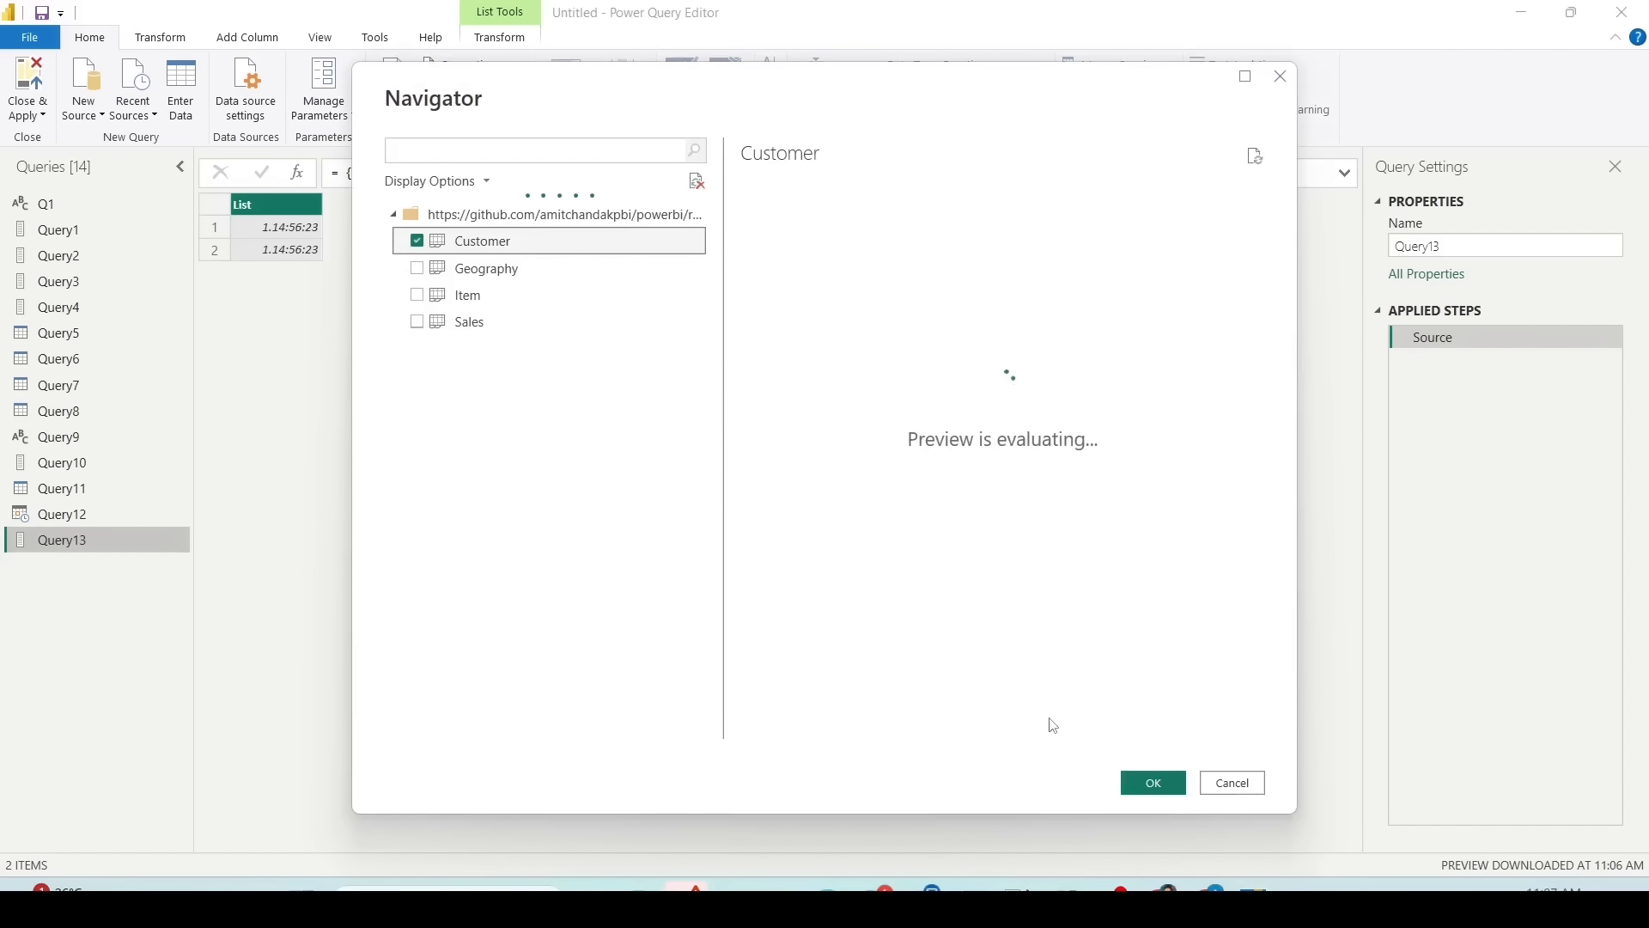
{"action": "left_click", "coordinate": [1151, 783]}
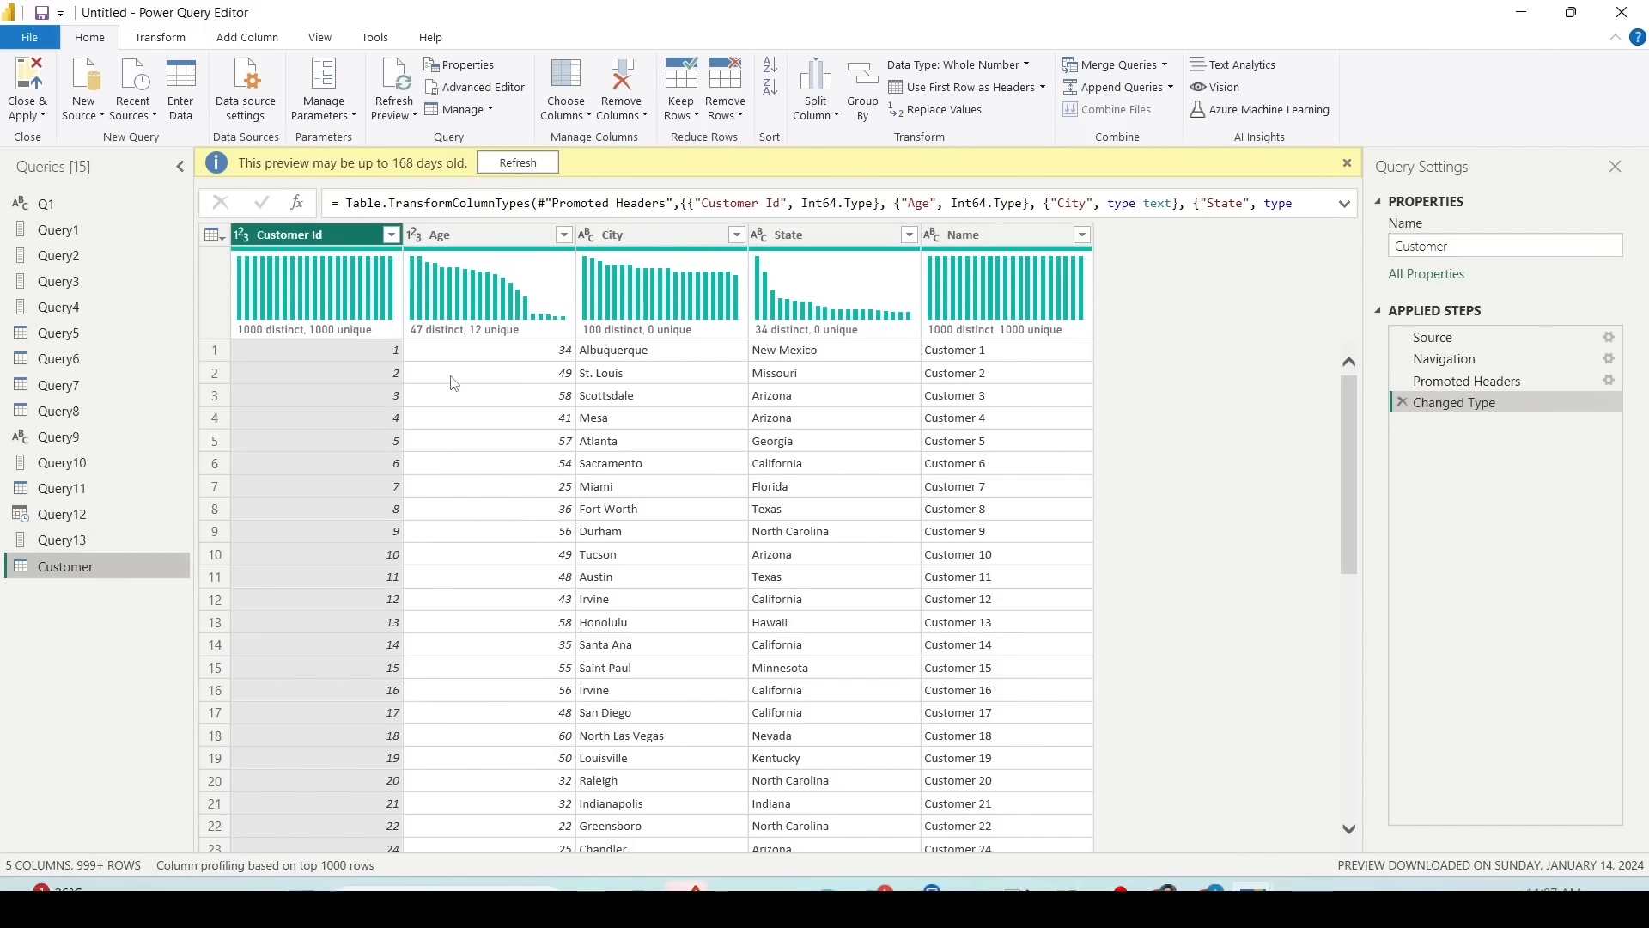
Step: Examine the Customer query's full M code, from the Source line through Customer_Sheet and Promoted Headers to Changed Type, and close it without changes
{"action": "right_click", "coordinate": [93, 569]}
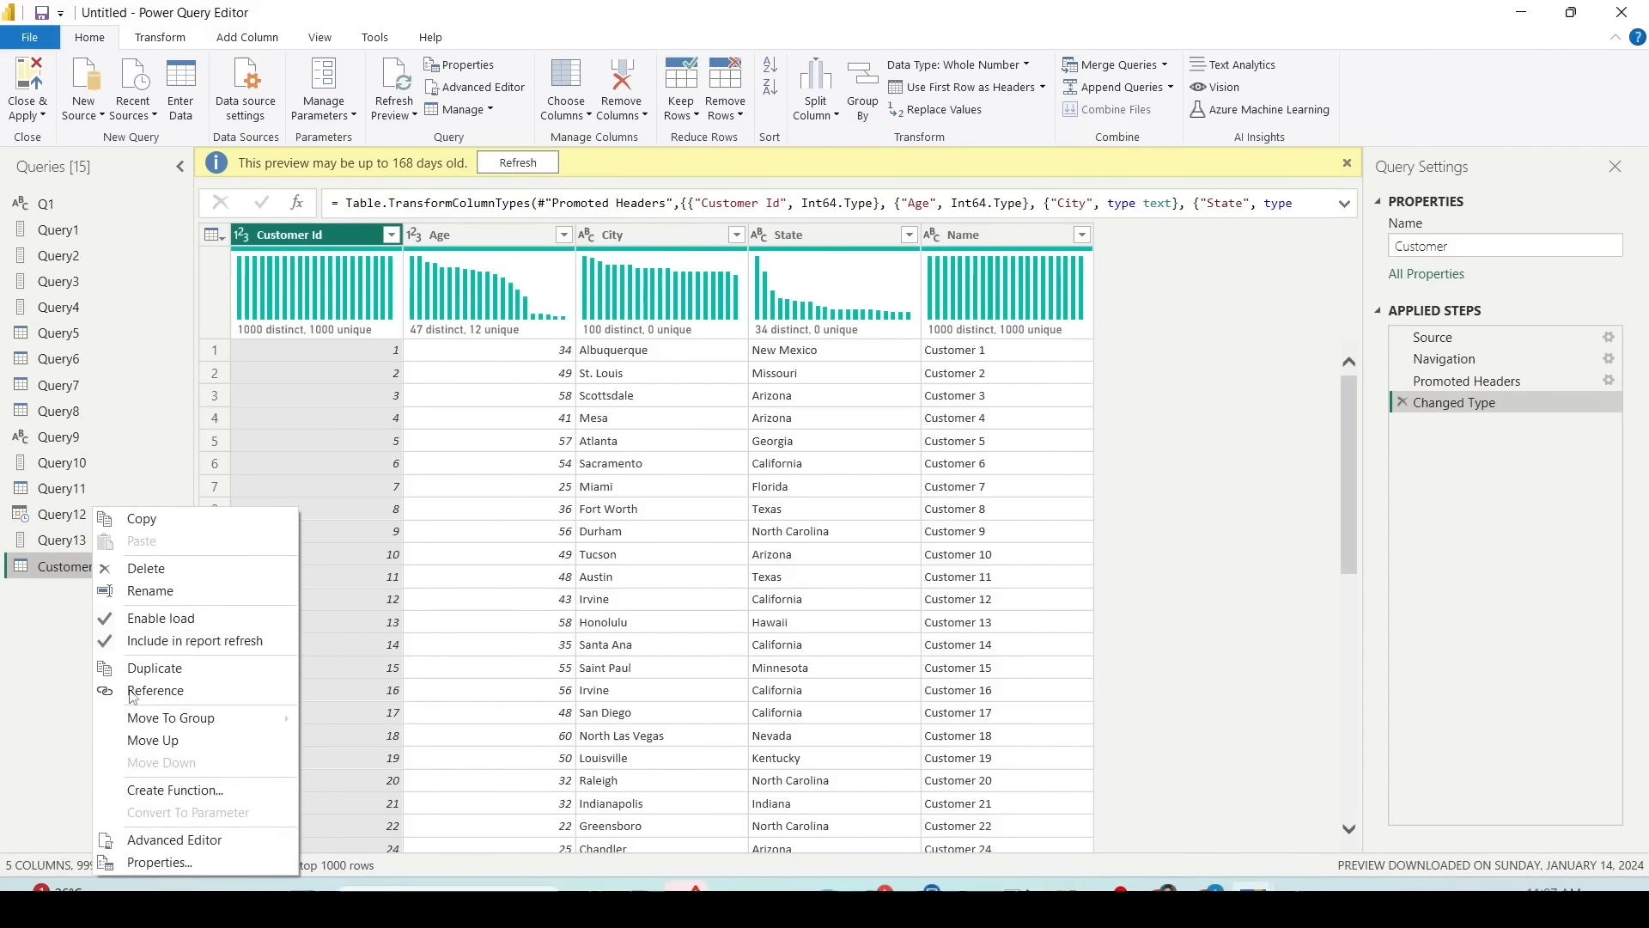
{"action": "left_click", "coordinate": [161, 847]}
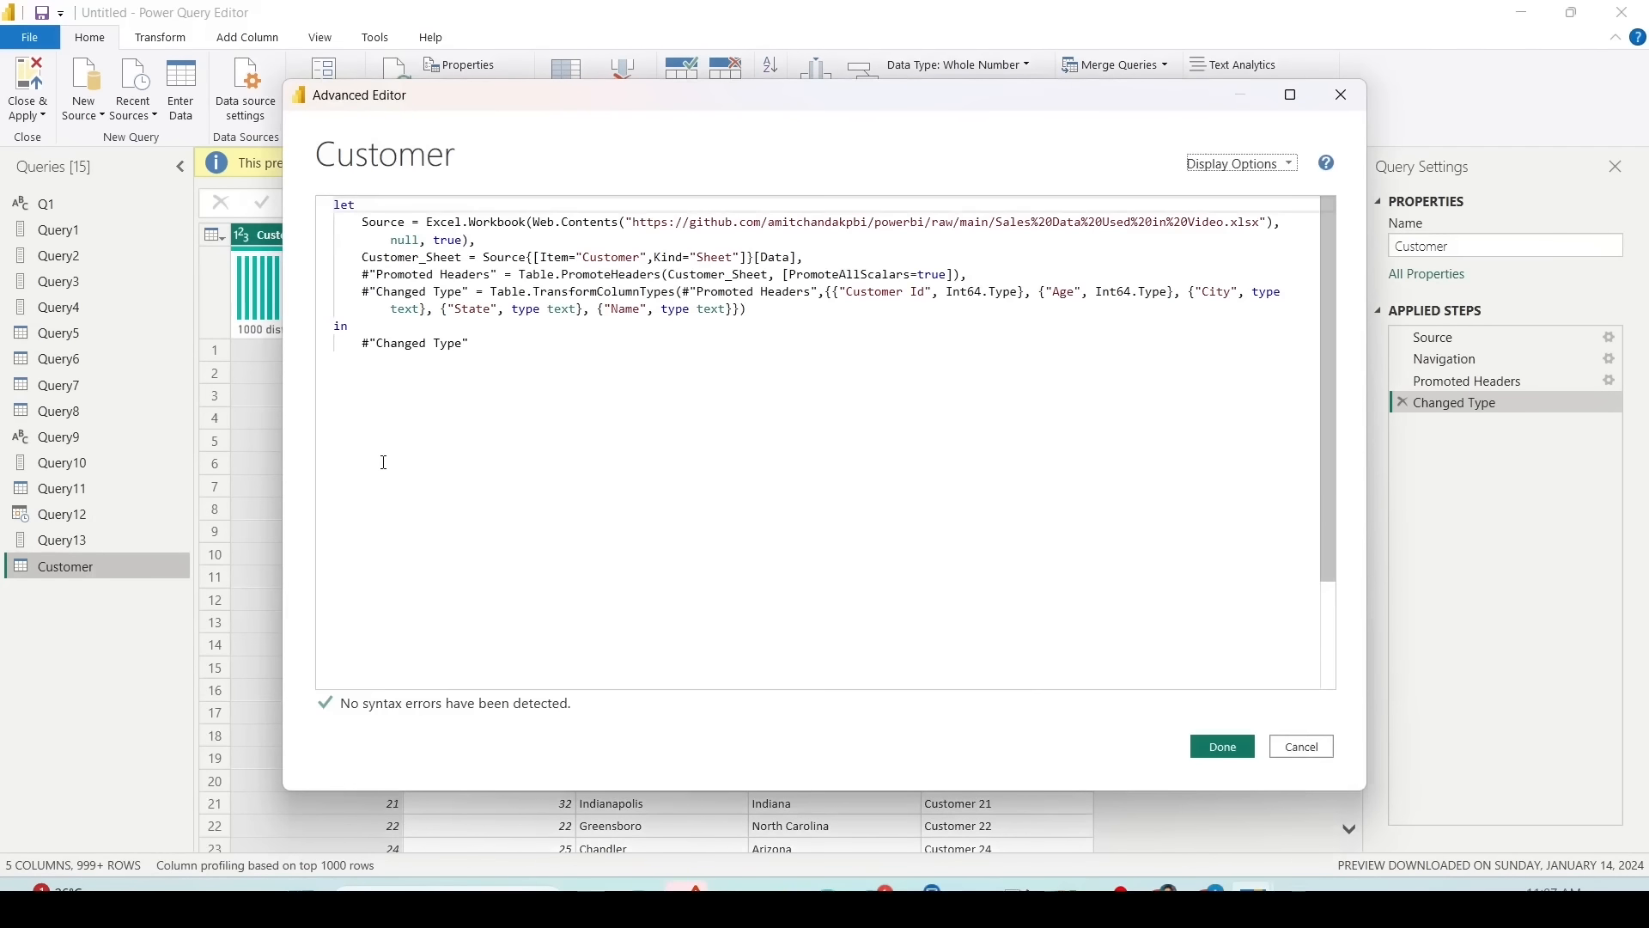
{"action": "mouse_move", "coordinate": [330, 196]}
{"action": "left_mouse_down"}
{"action": "mouse_move", "coordinate": [513, 250]}
{"action": "mouse_move", "coordinate": [1214, 265]}
{"action": "mouse_move", "coordinate": [1298, 246]}
{"action": "left_mouse_up"}
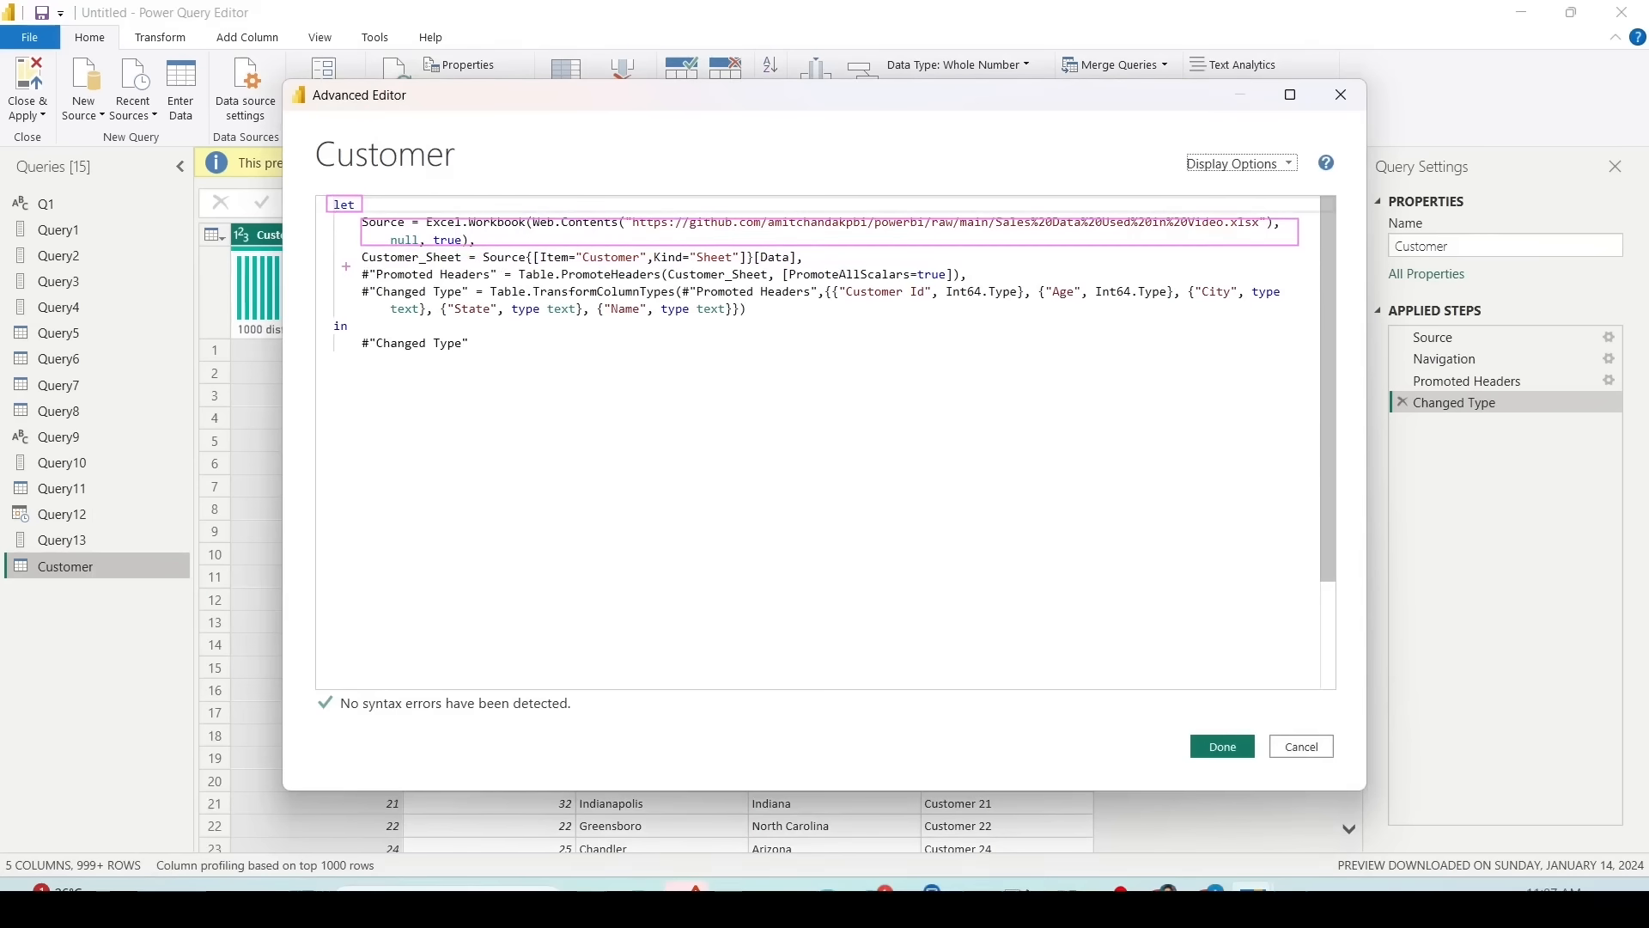
{"action": "left_click_drag", "start_coordinate": [358, 245], "coordinate": [805, 267]}
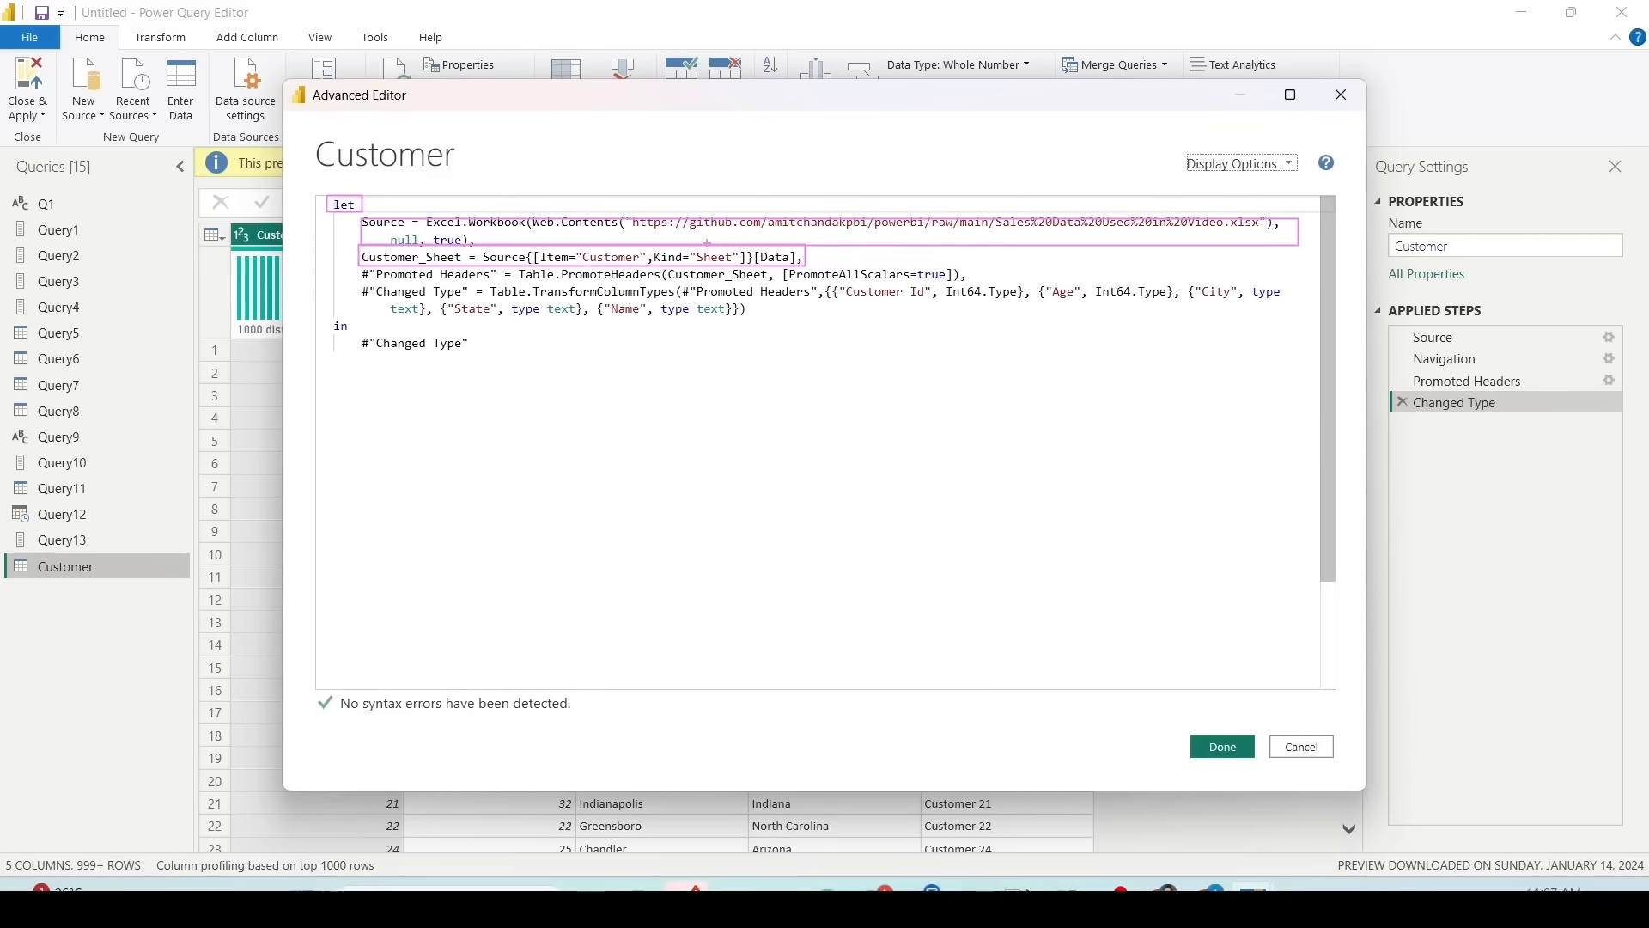
{"action": "left_click_drag", "start_coordinate": [573, 248], "coordinate": [801, 266]}
{"action": "left_click_drag", "start_coordinate": [352, 265], "coordinate": [959, 293]}
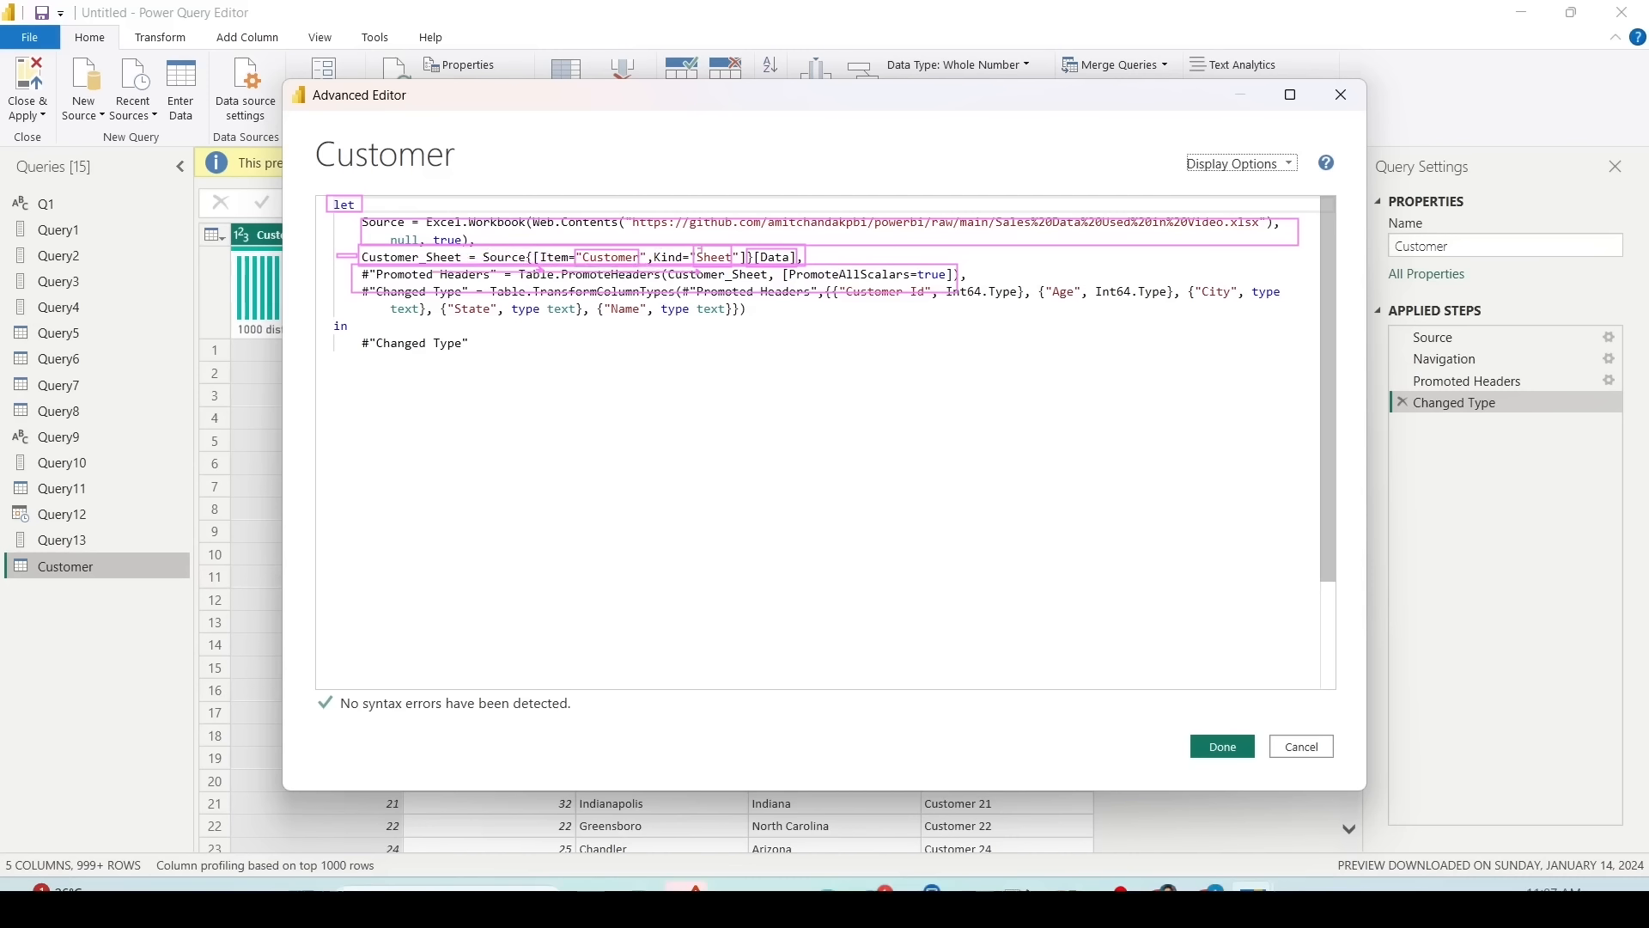
{"action": "left_click_drag", "start_coordinate": [375, 227], "coordinate": [501, 255]}
{"action": "key", "text": "e"}
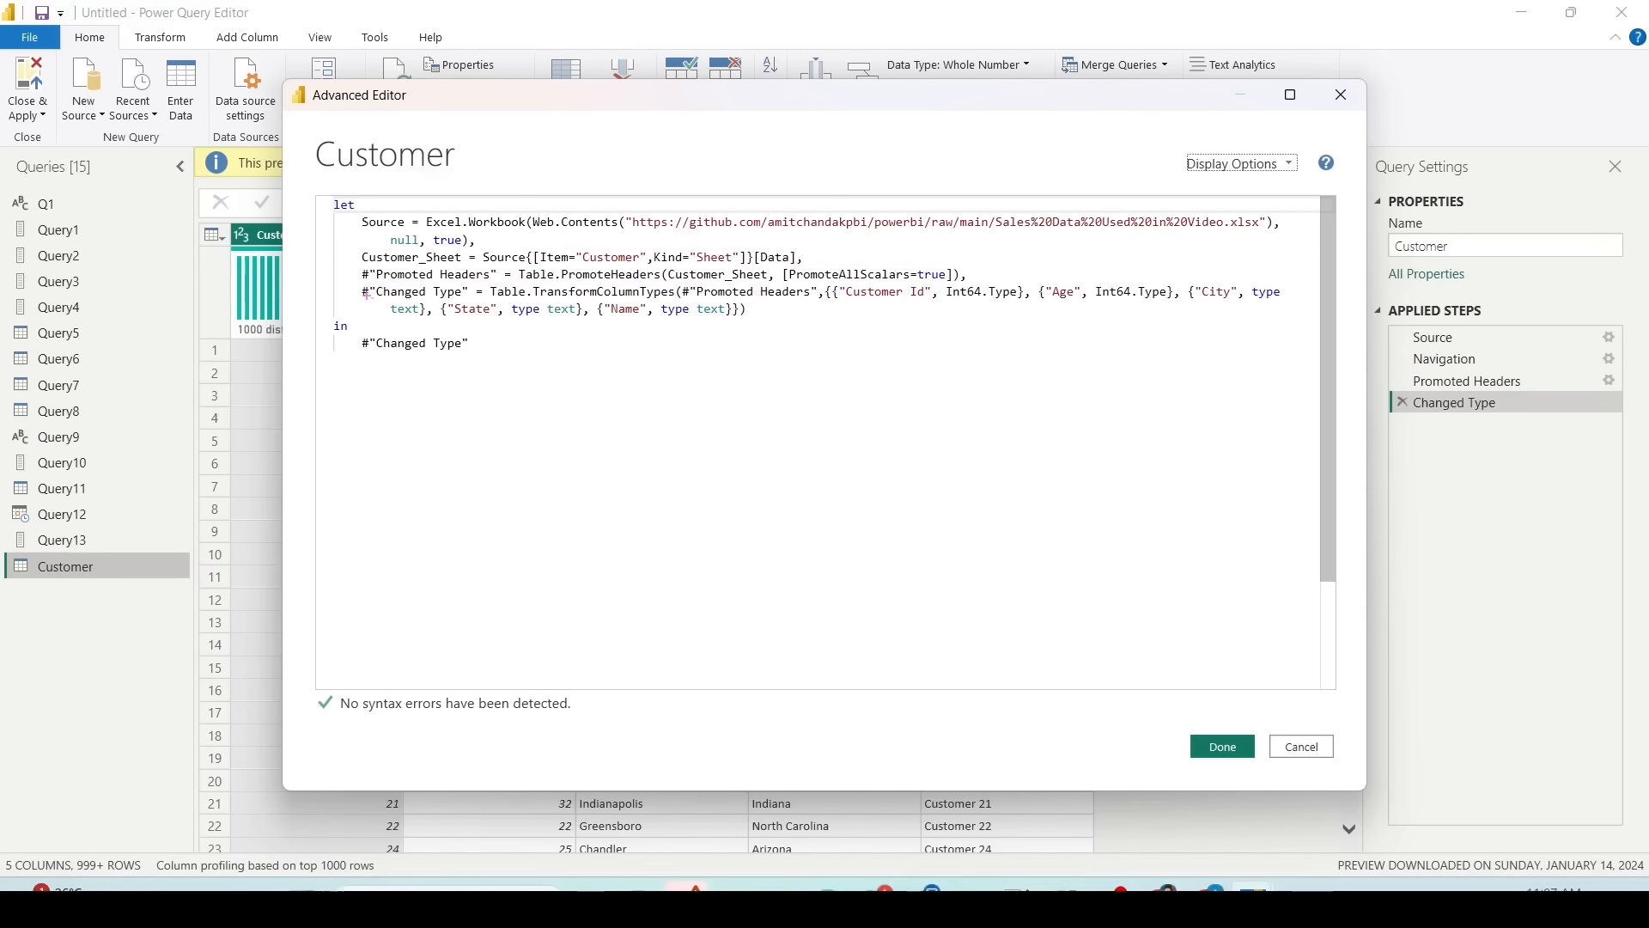
{"action": "left_click_drag", "start_coordinate": [360, 281], "coordinate": [1296, 323]}
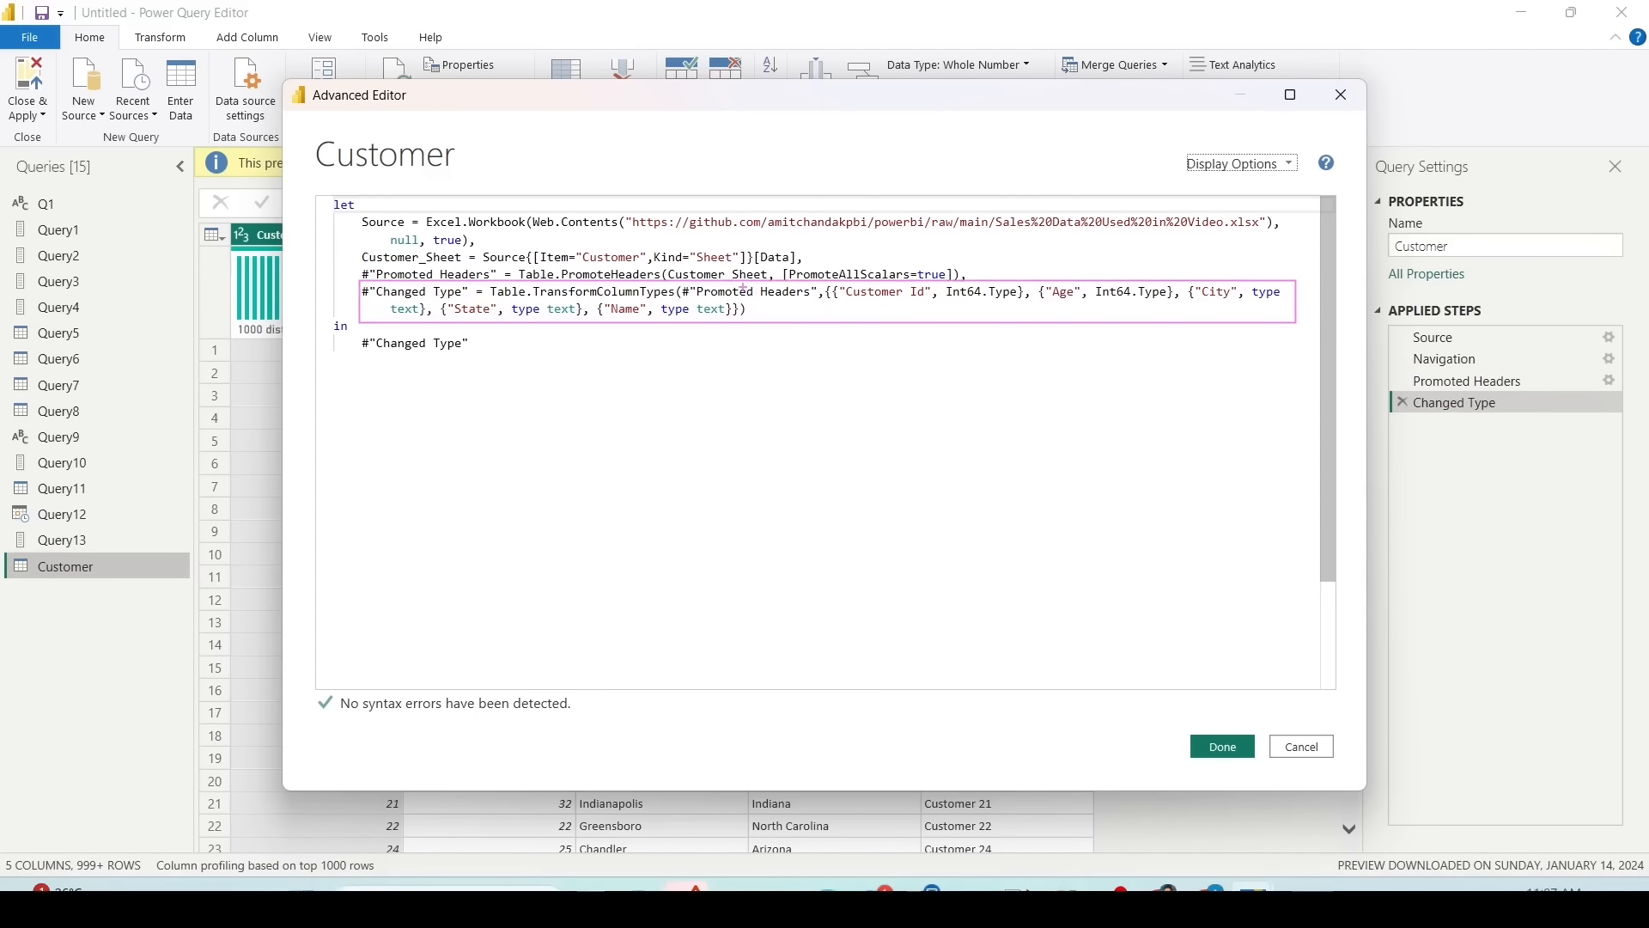
{"action": "mouse_move", "coordinate": [727, 290]}
{"action": "left_mouse_down"}
{"action": "mouse_move", "coordinate": [453, 278]}
{"action": "mouse_move", "coordinate": [433, 297]}
{"action": "left_mouse_up"}
{"action": "key", "text": "ctrl+z"}
{"action": "left_click", "coordinate": [1300, 745]}
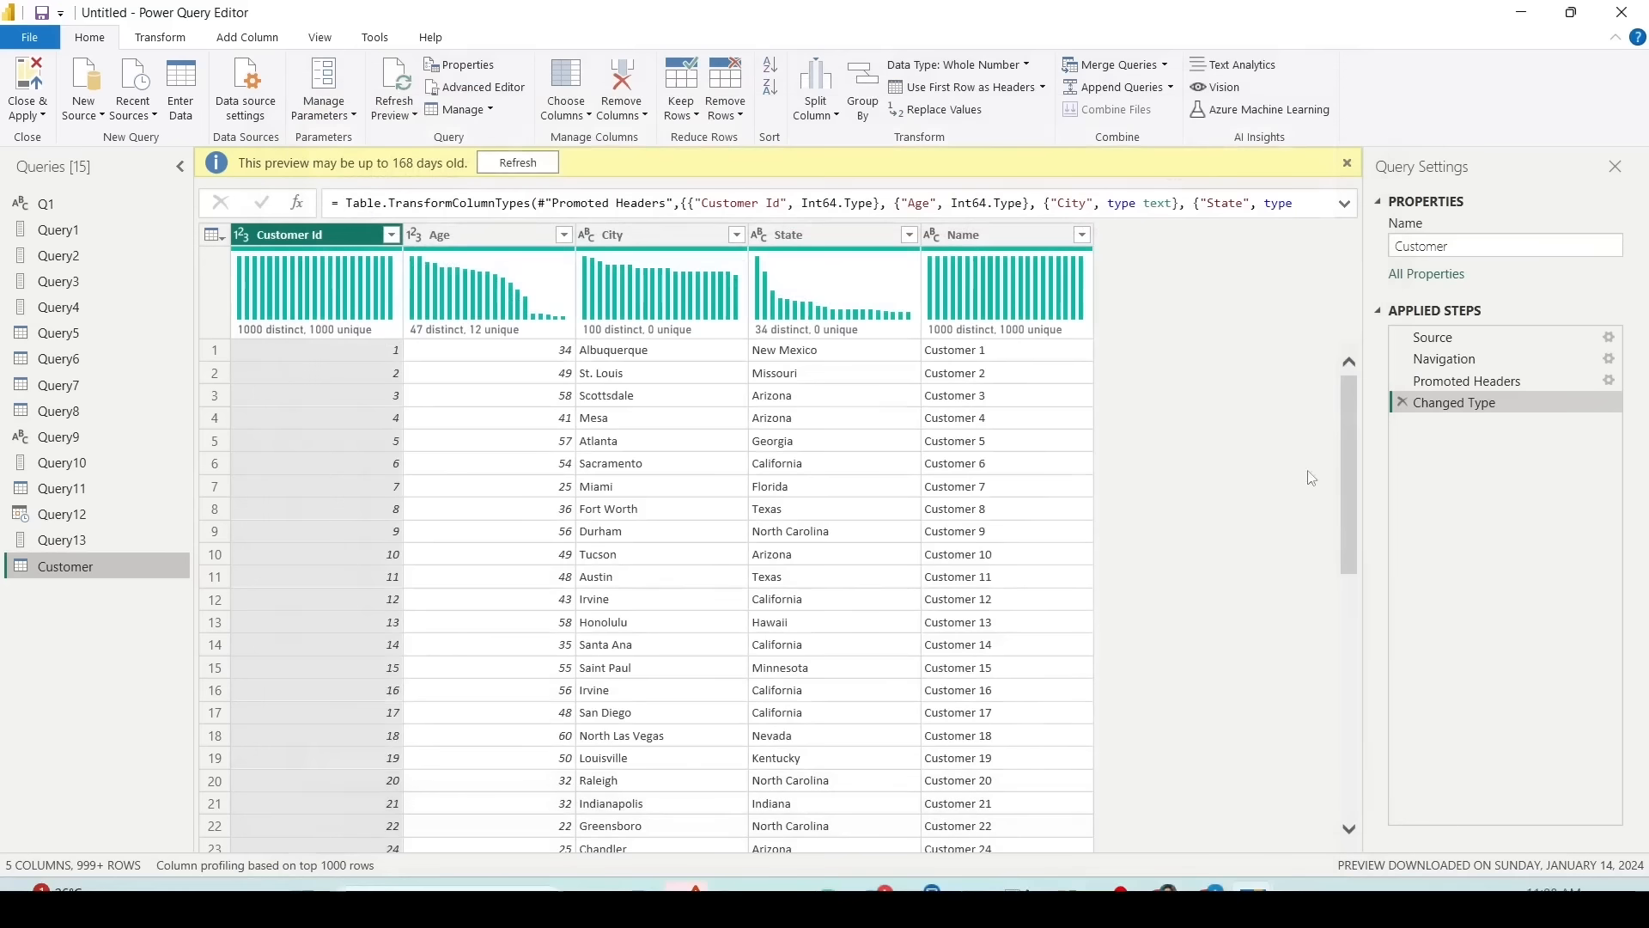
Step: Review the Customer query's result at each applied step: Source, Navigation, Promoted Headers and Changed Type
{"action": "left_click", "coordinate": [1424, 340]}
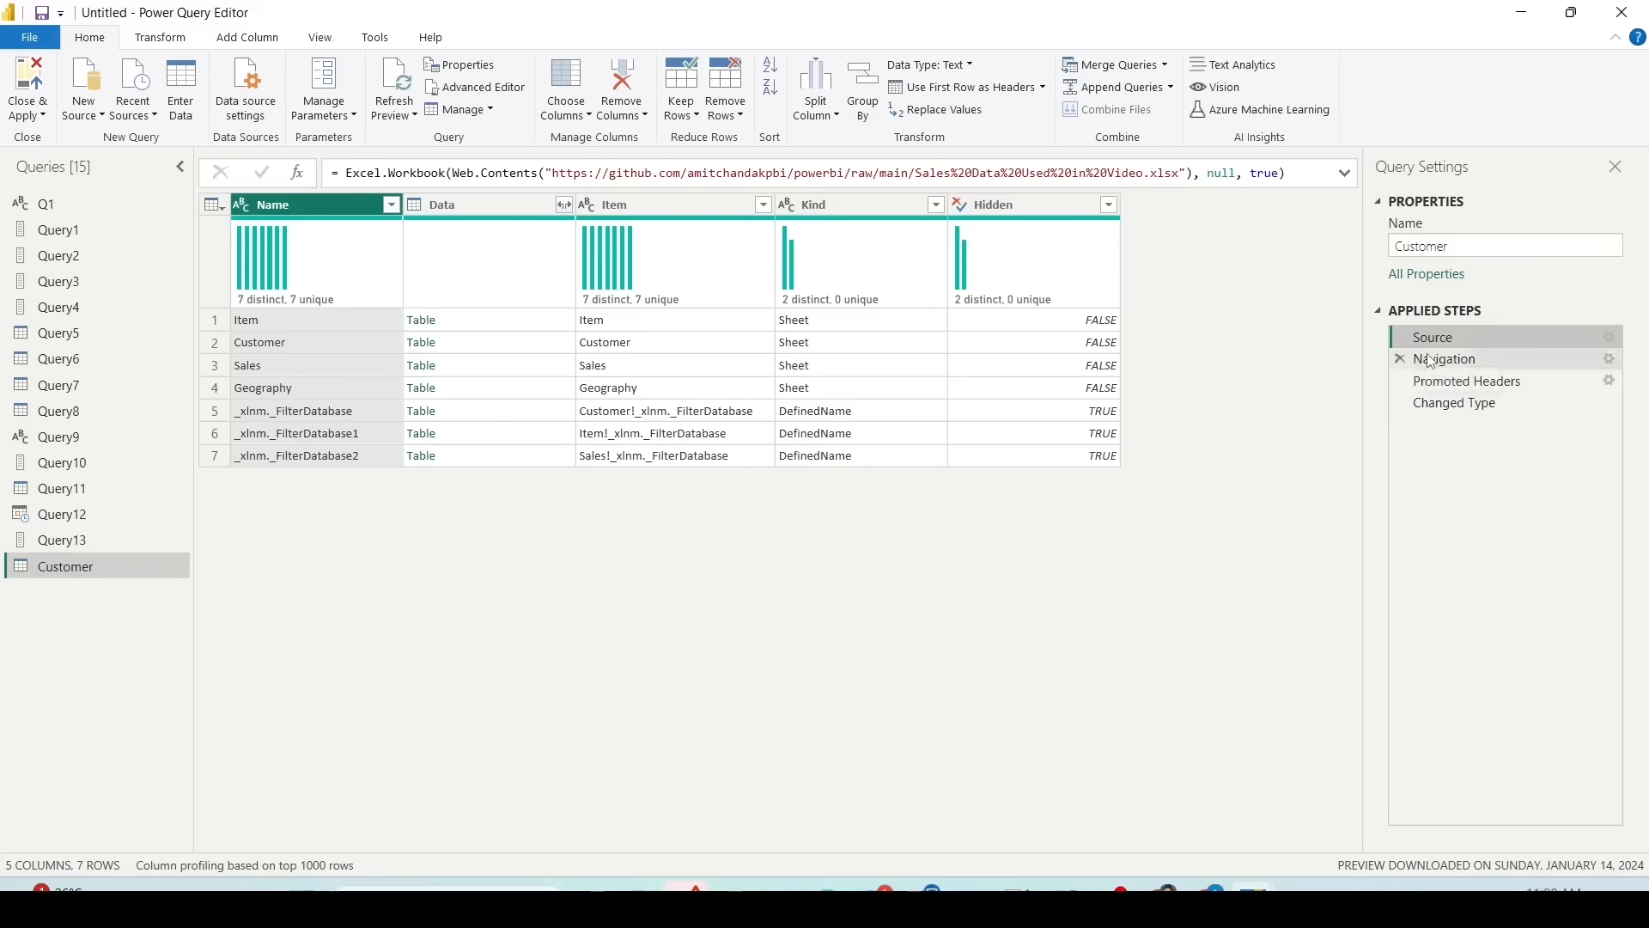
{"action": "left_click", "coordinate": [1438, 367]}
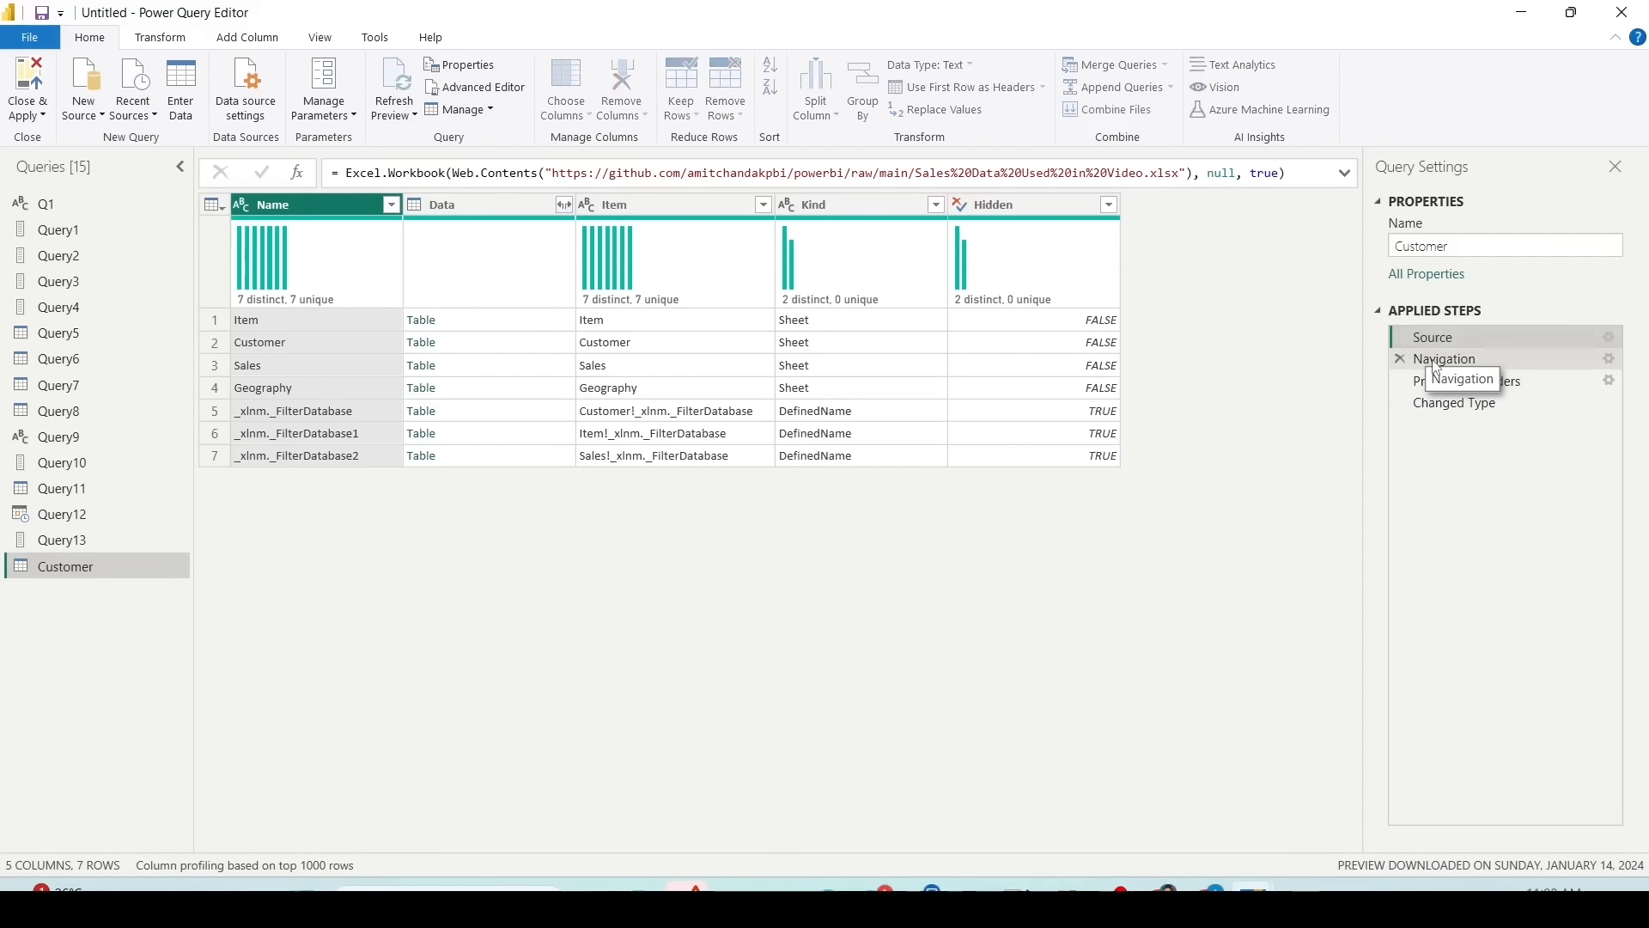
{"action": "left_click", "coordinate": [1432, 339]}
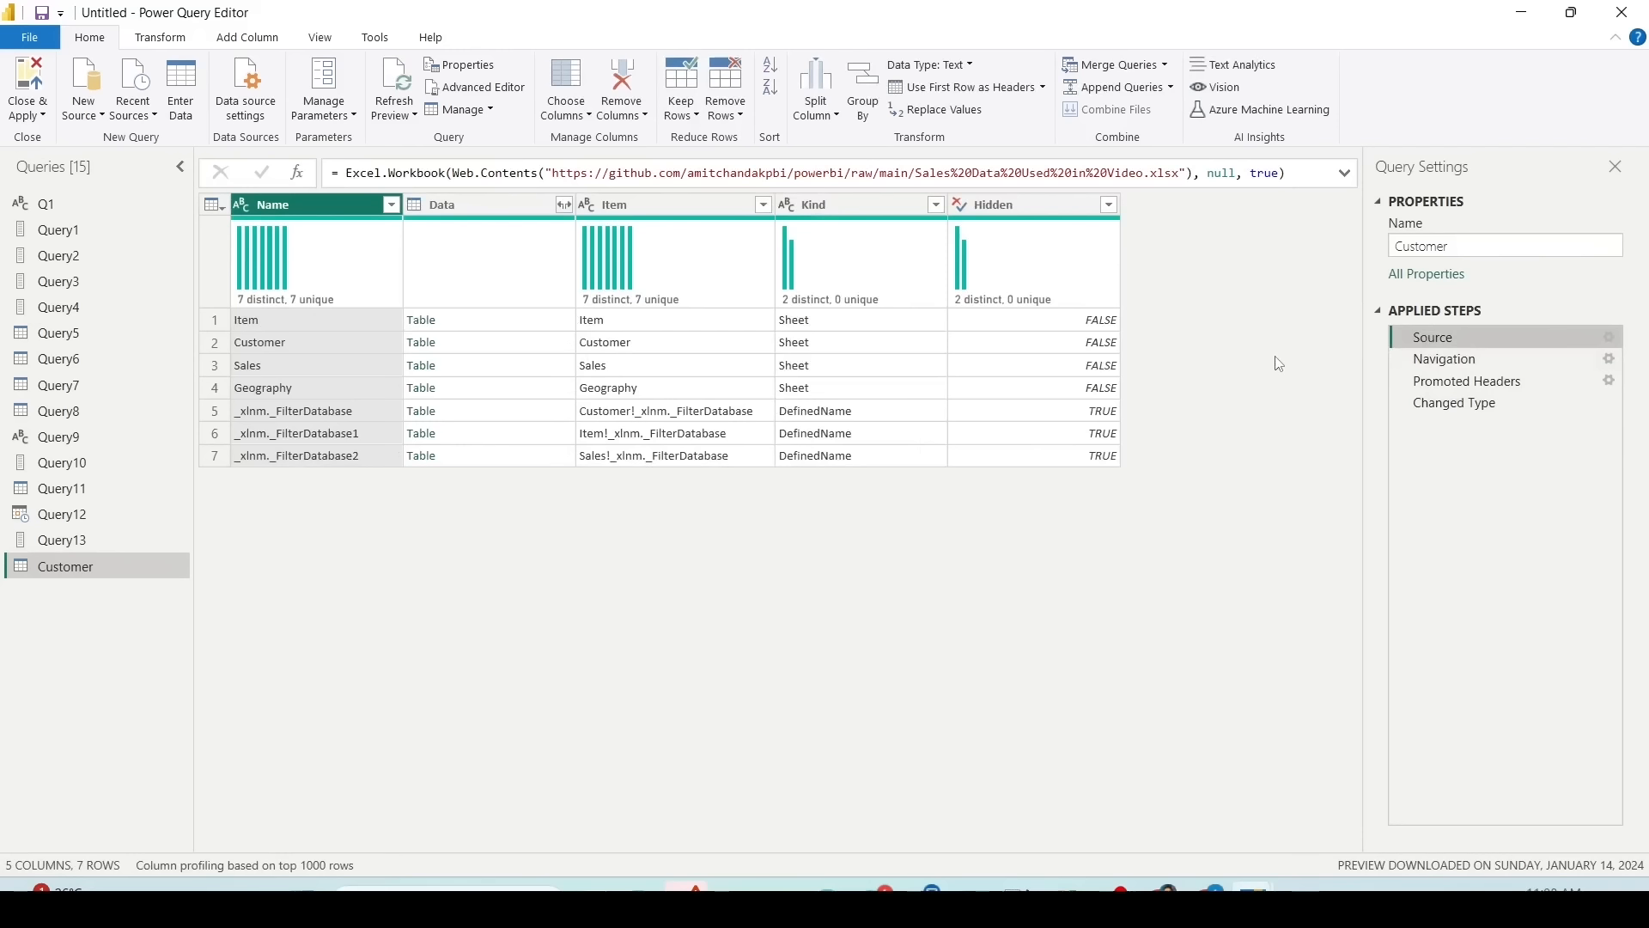
{"action": "left_click", "coordinate": [1426, 361]}
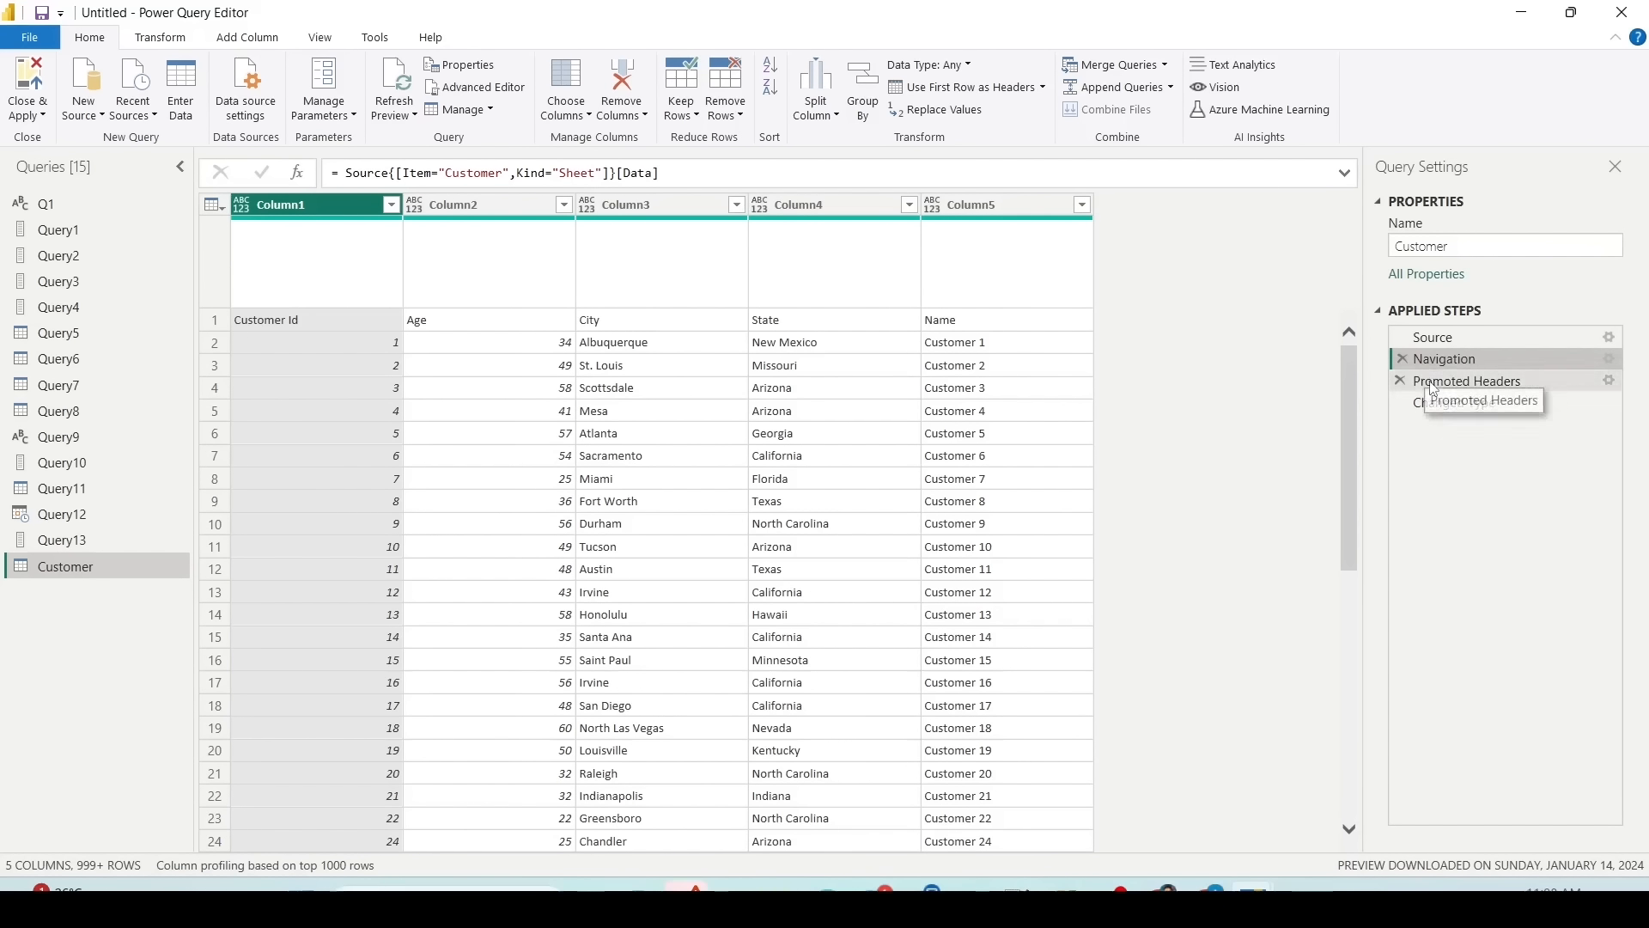
{"action": "left_click", "coordinate": [1432, 384]}
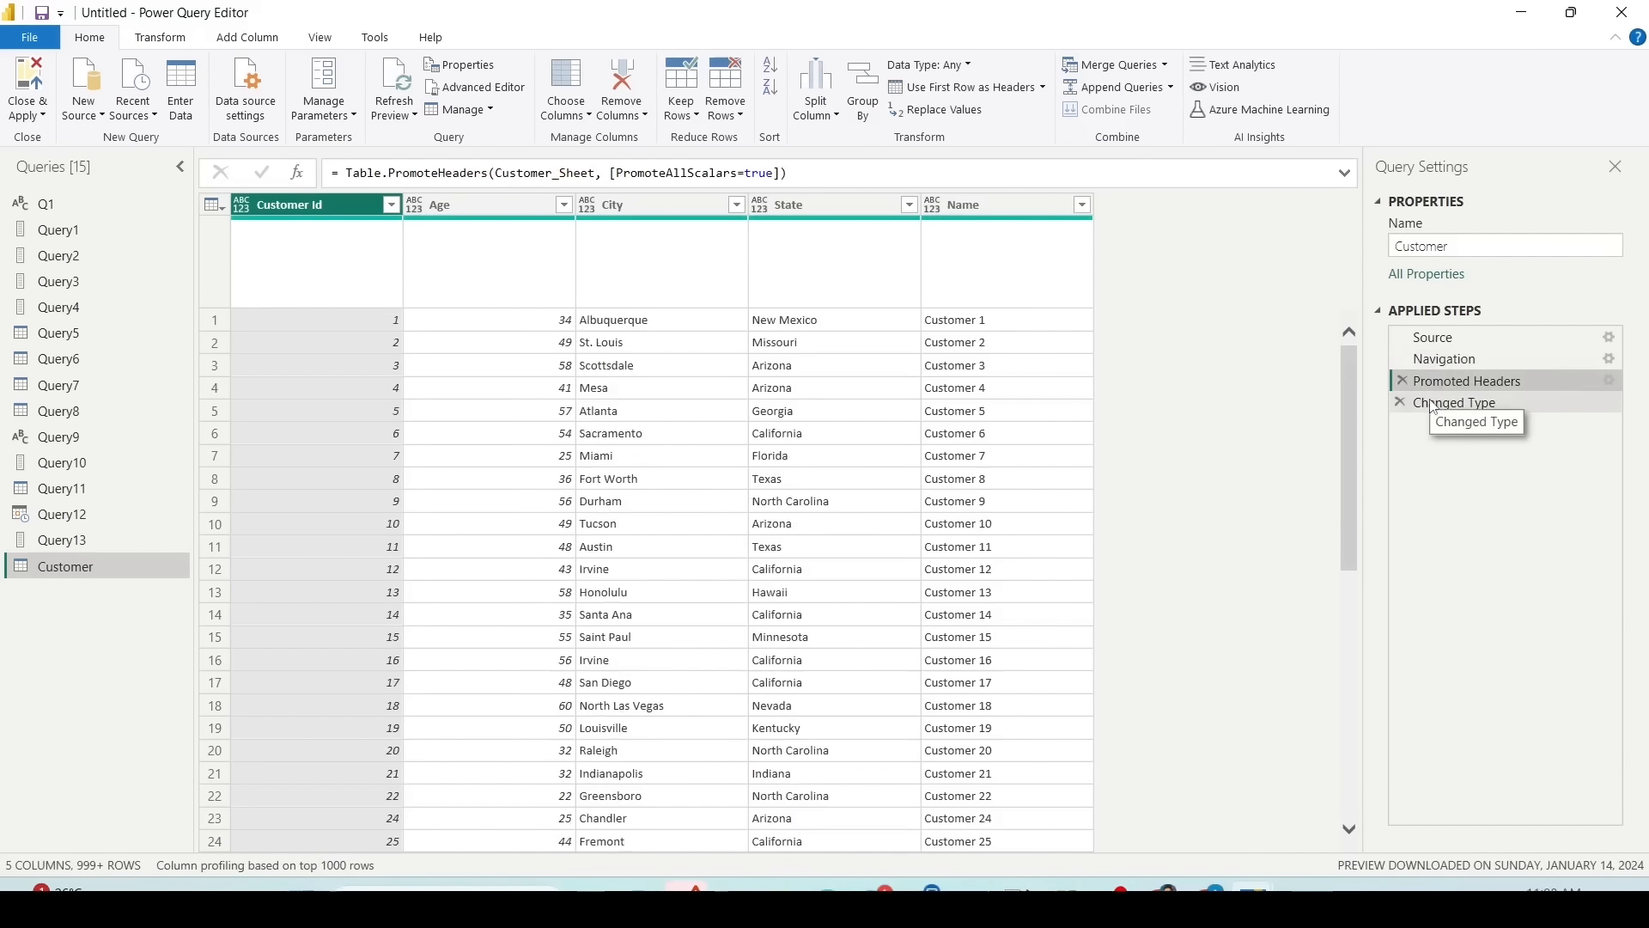
{"action": "left_click", "coordinate": [1433, 403]}
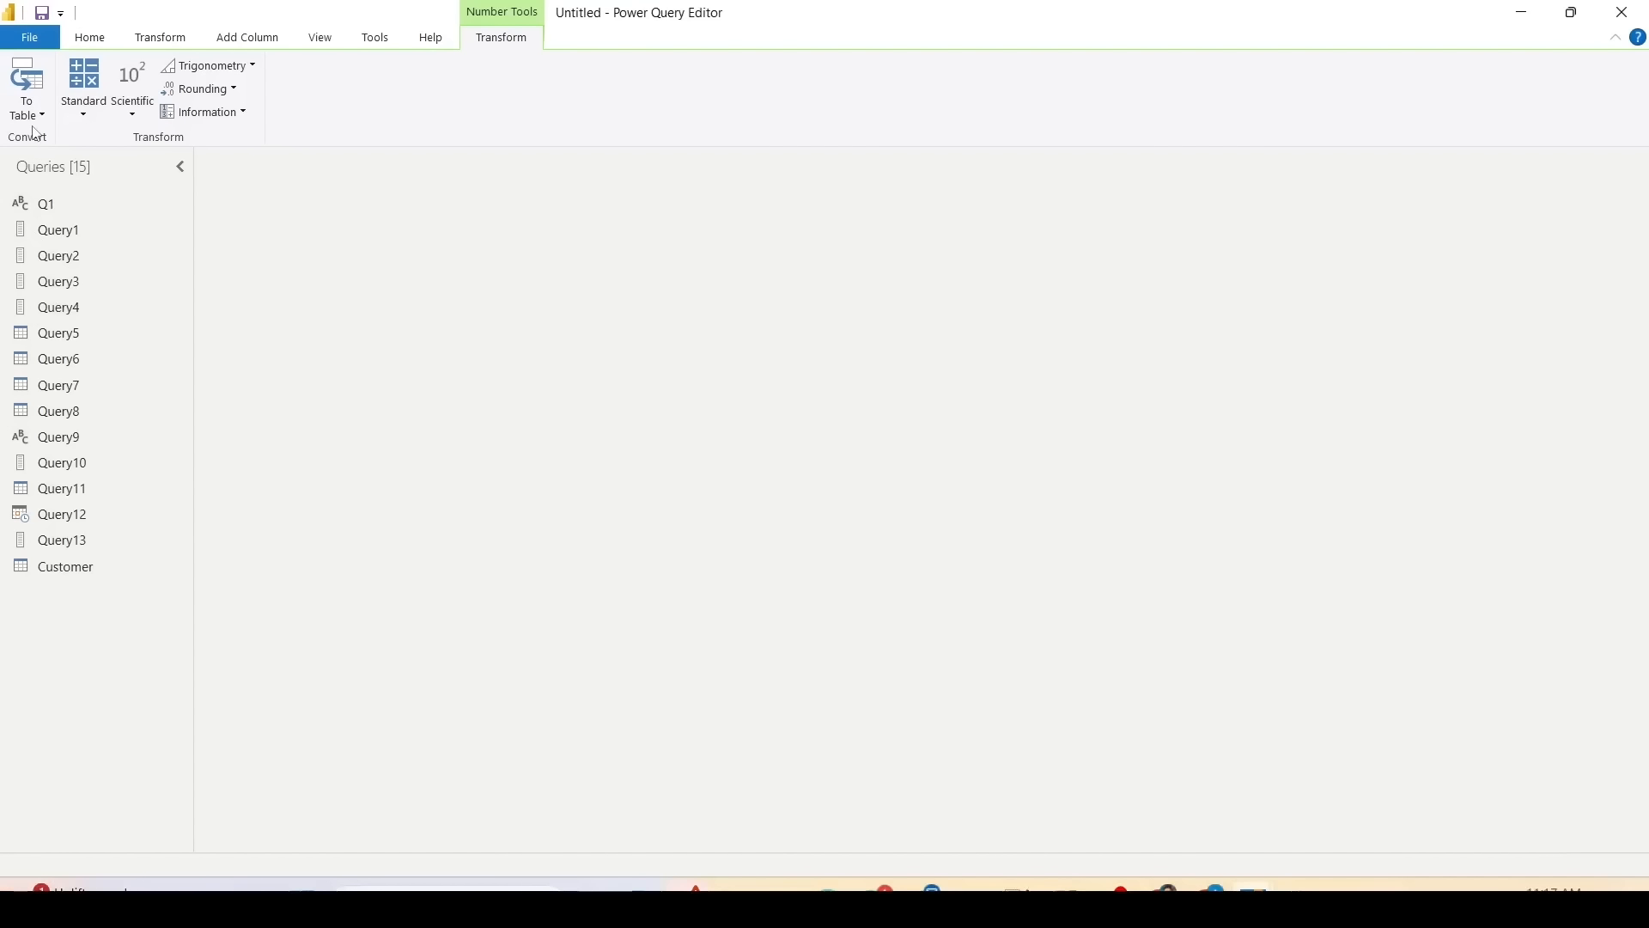
Step: Add one more blank query after the Customer query
{"action": "left_click", "coordinate": [95, 44]}
{"action": "left_click", "coordinate": [84, 107]}
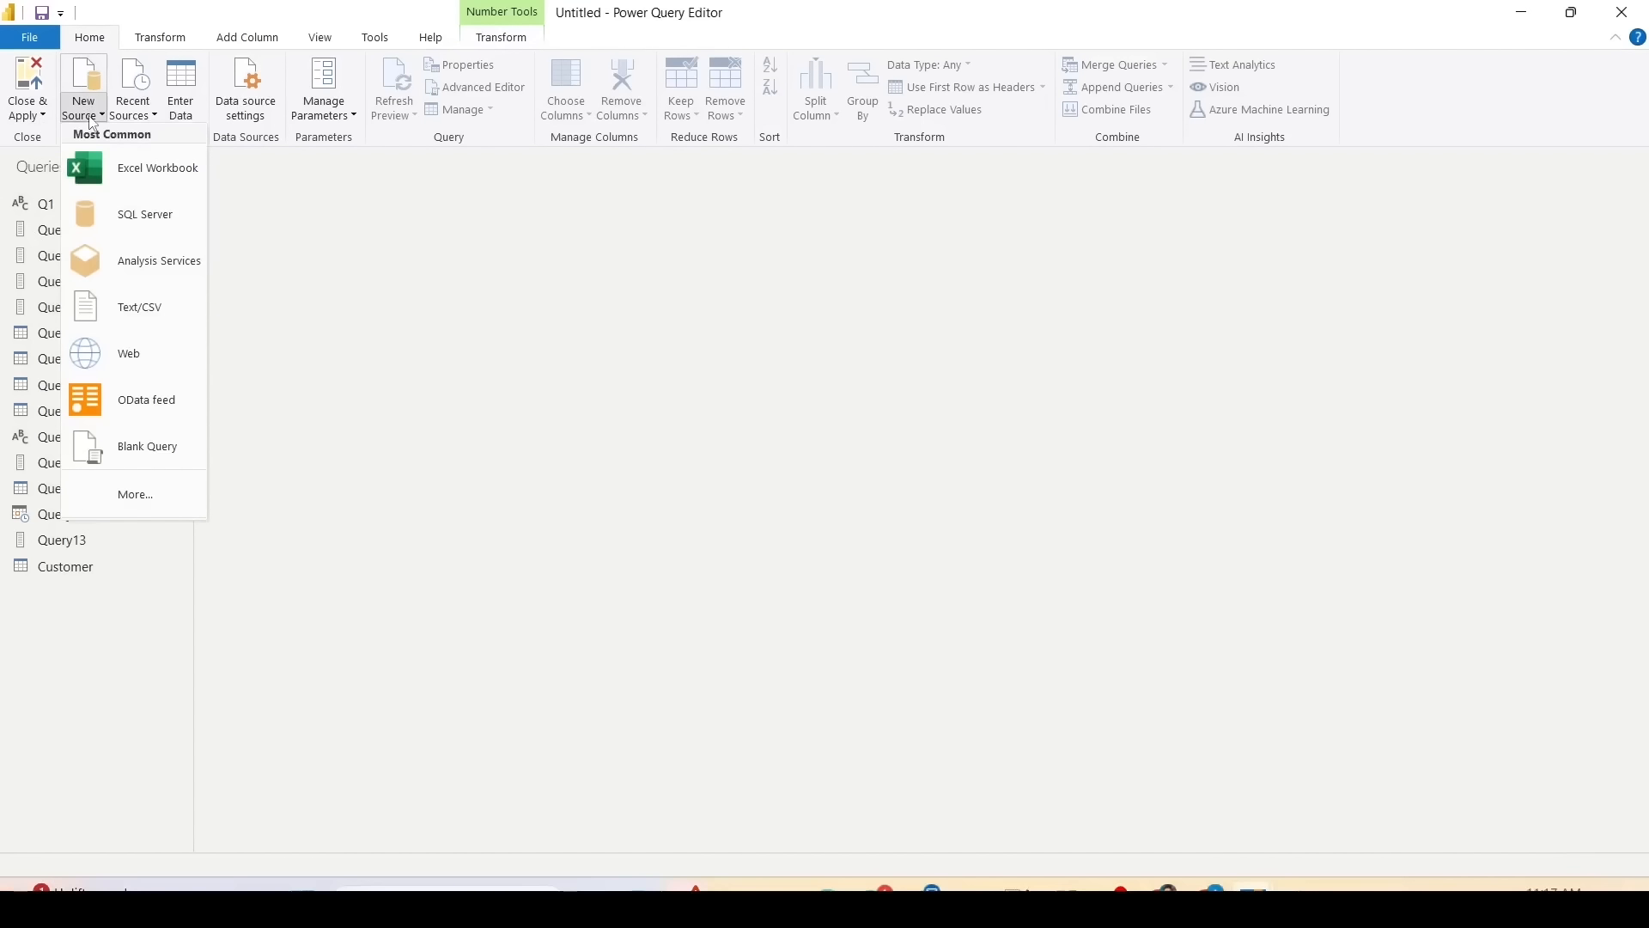
{"action": "left_click", "coordinate": [141, 448]}
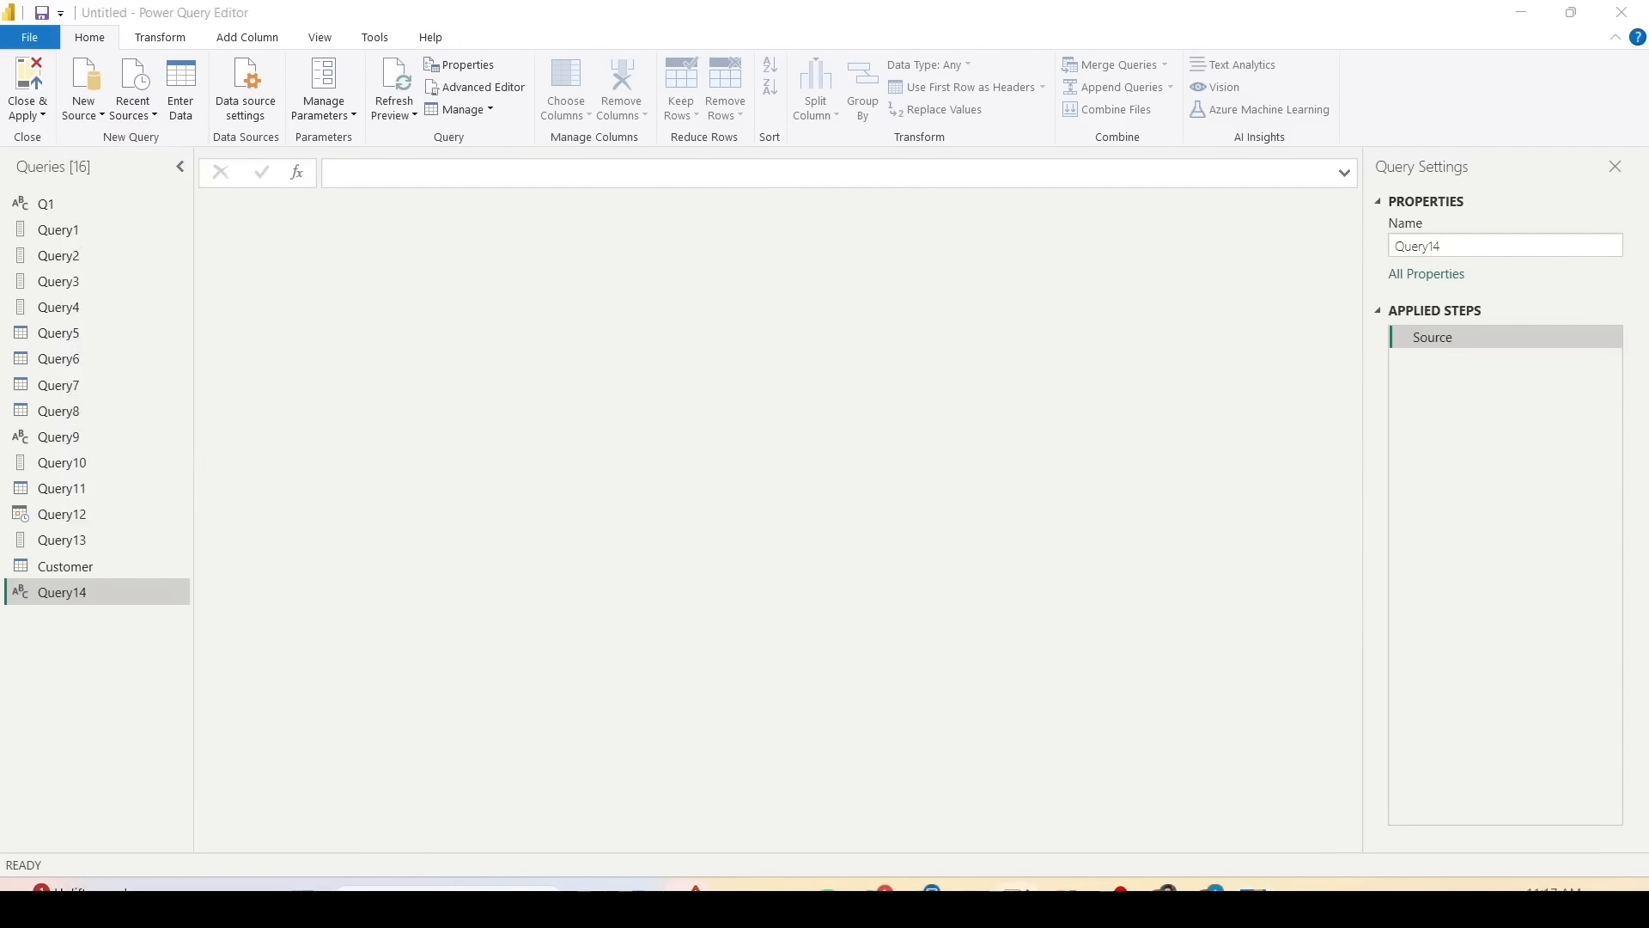
Step: Replace the Source line in Query14's M code with the function definition MyFunction = (x, y) => x + y
{"action": "right_click", "coordinate": [71, 602]}
{"action": "left_click", "coordinate": [121, 840]}
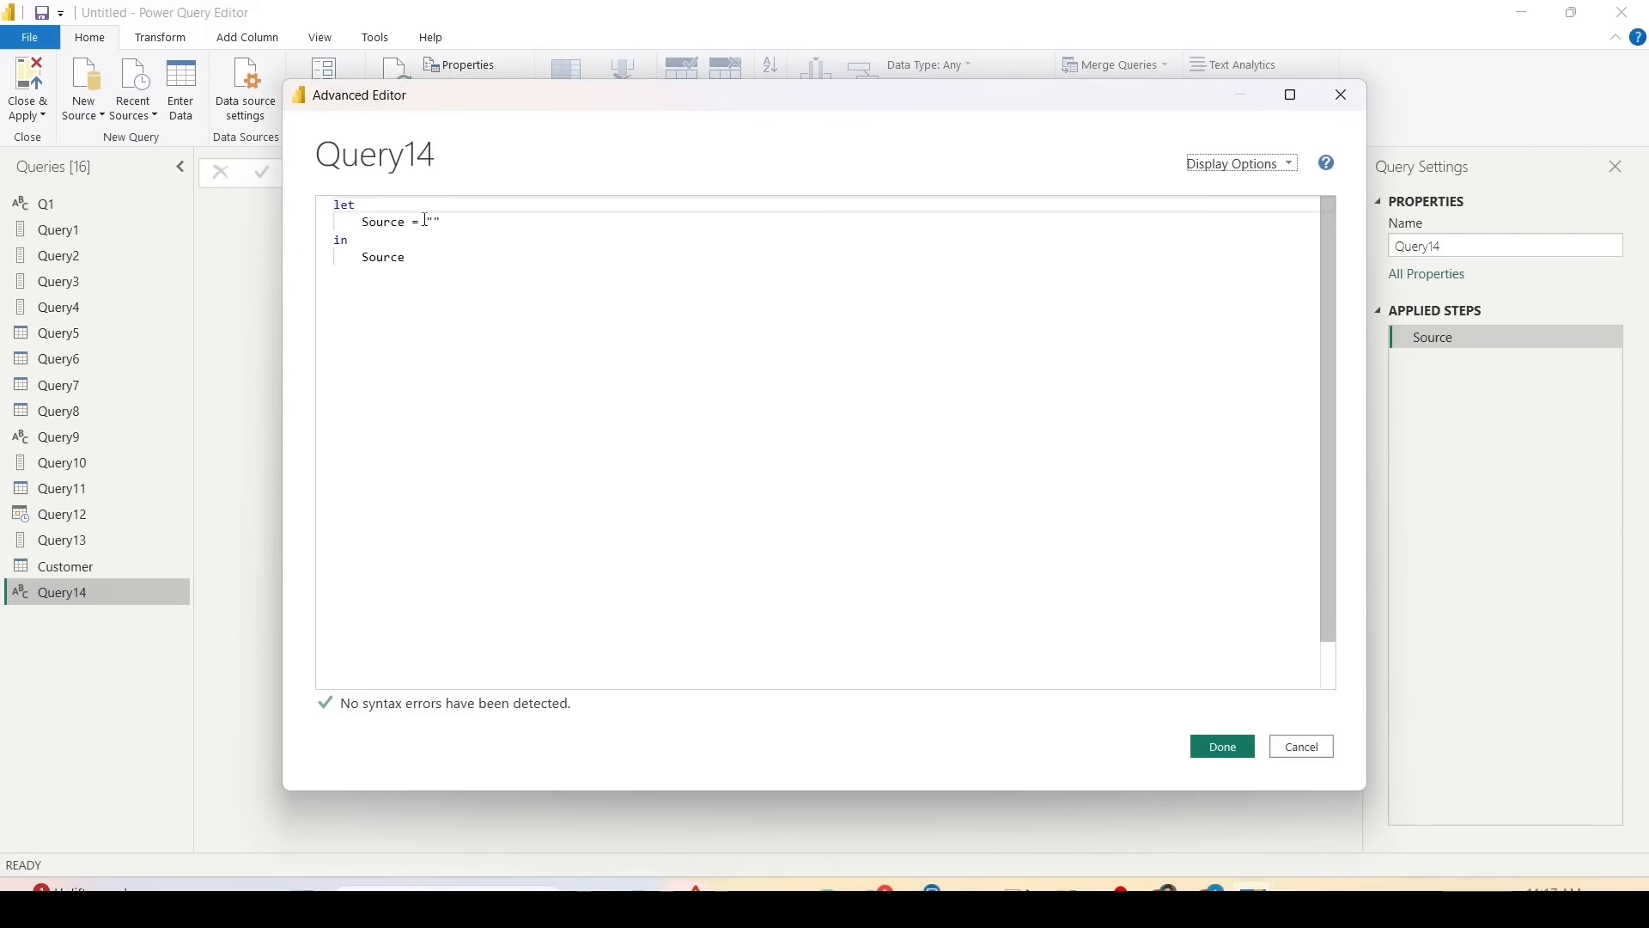
{"action": "left_click", "coordinate": [429, 222]}
{"action": "double_click", "coordinate": [431, 221]}
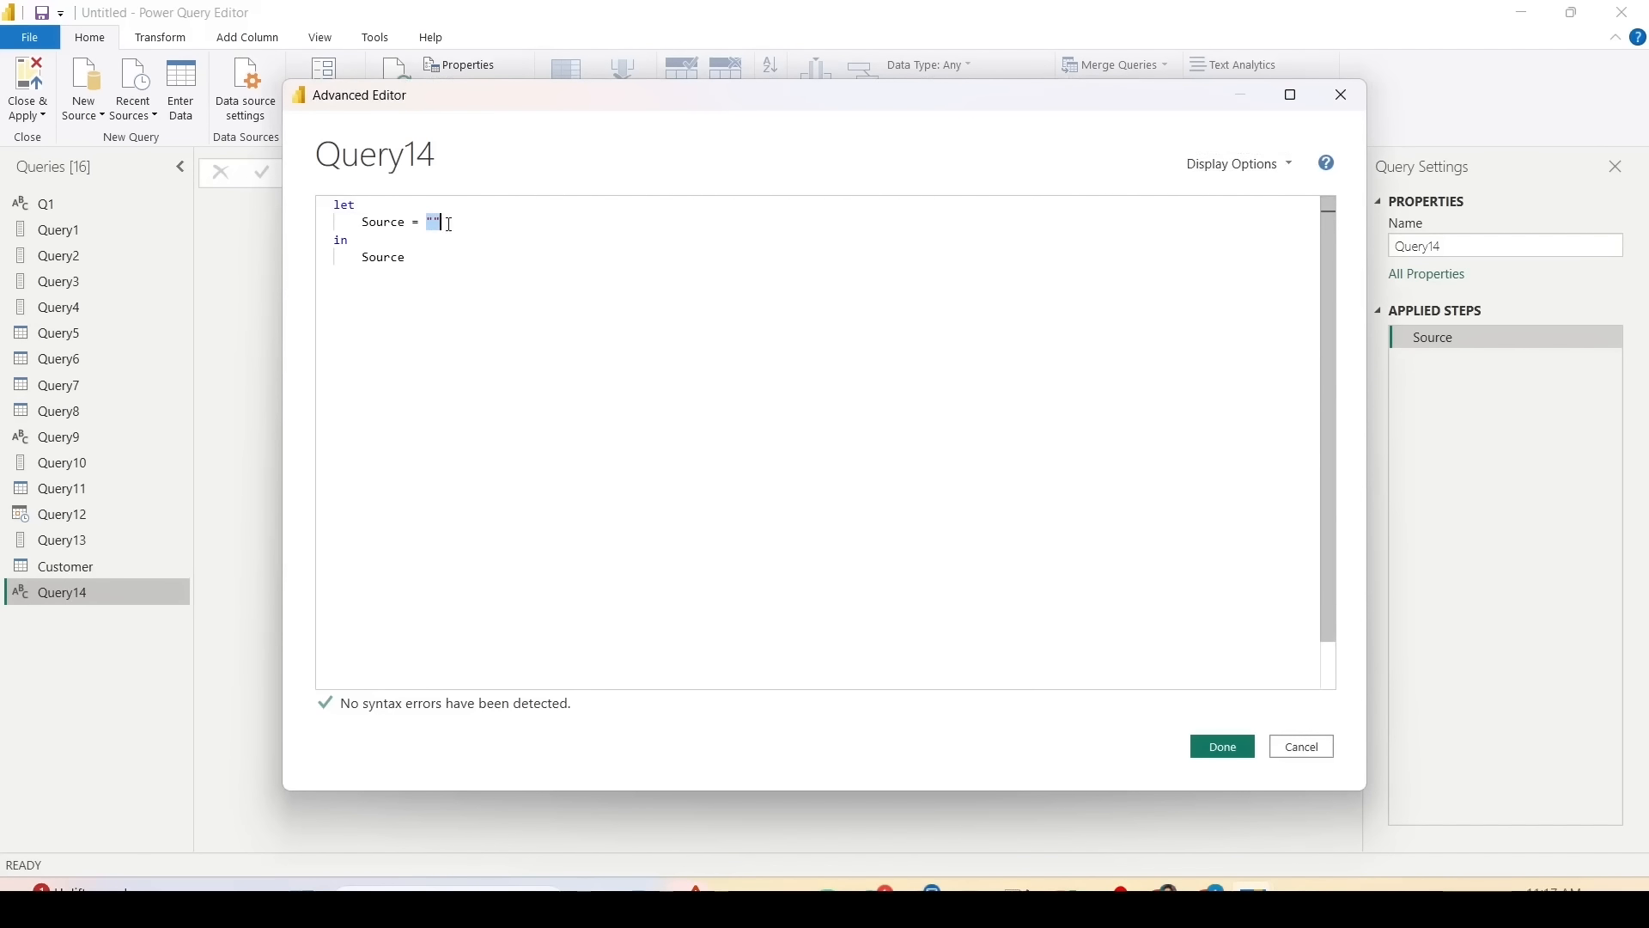
{"action": "type", "text": "MyFunction = (x, y) => x + y"}
{"action": "double_click", "coordinate": [456, 223]}
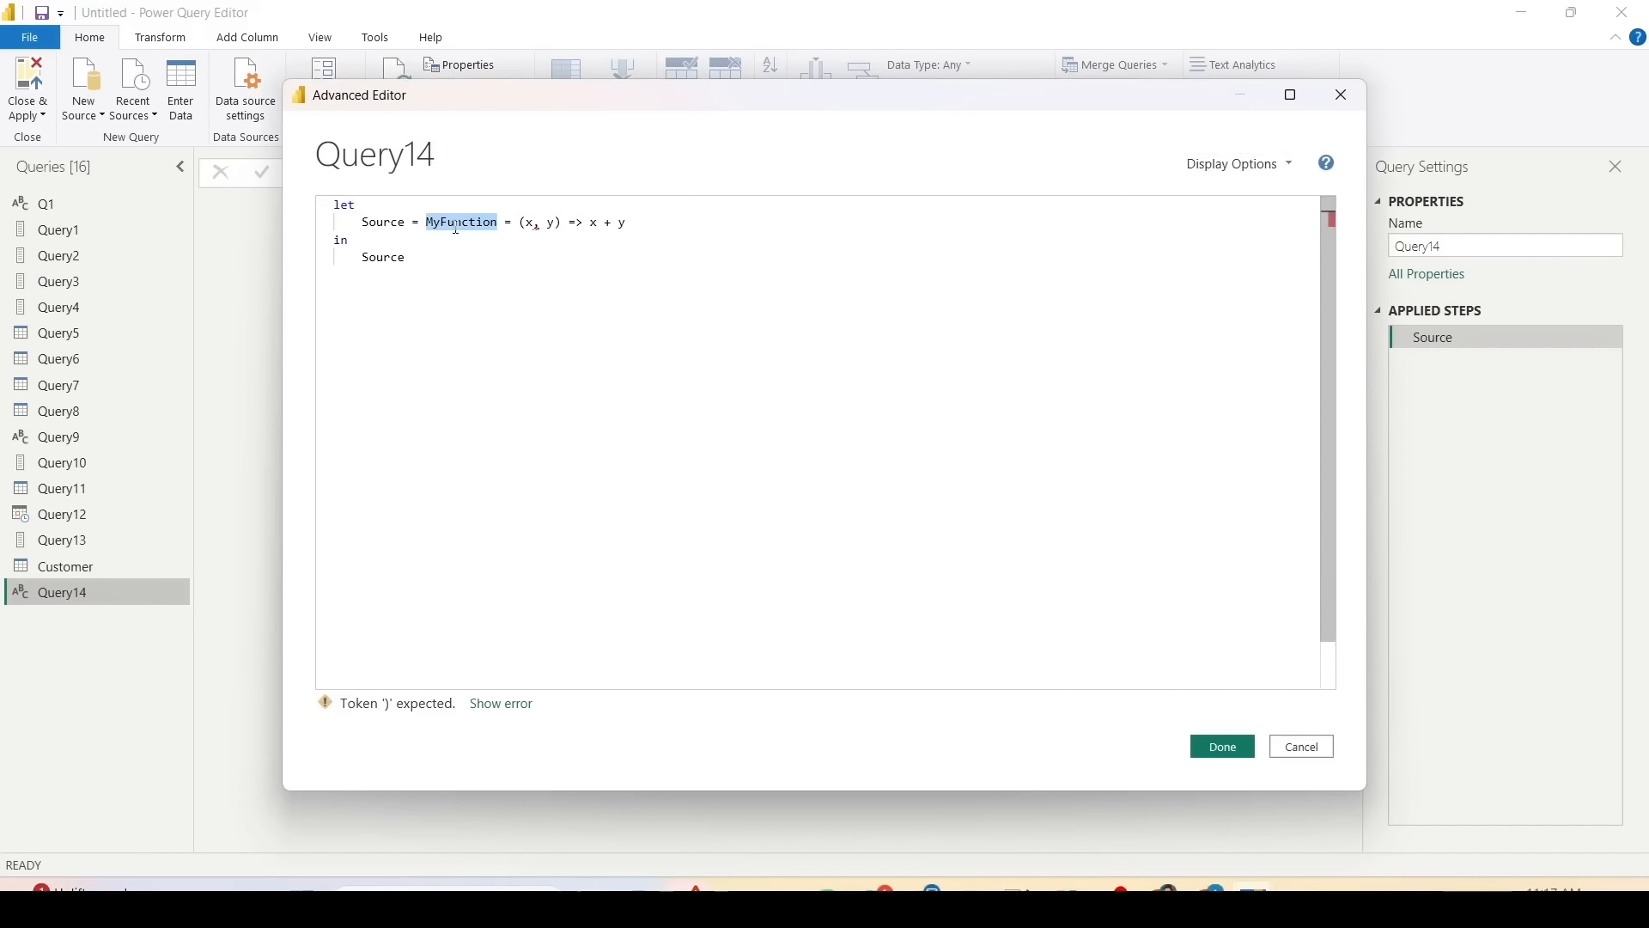
{"action": "left_click_drag", "start_coordinate": [419, 222], "coordinate": [366, 216]}
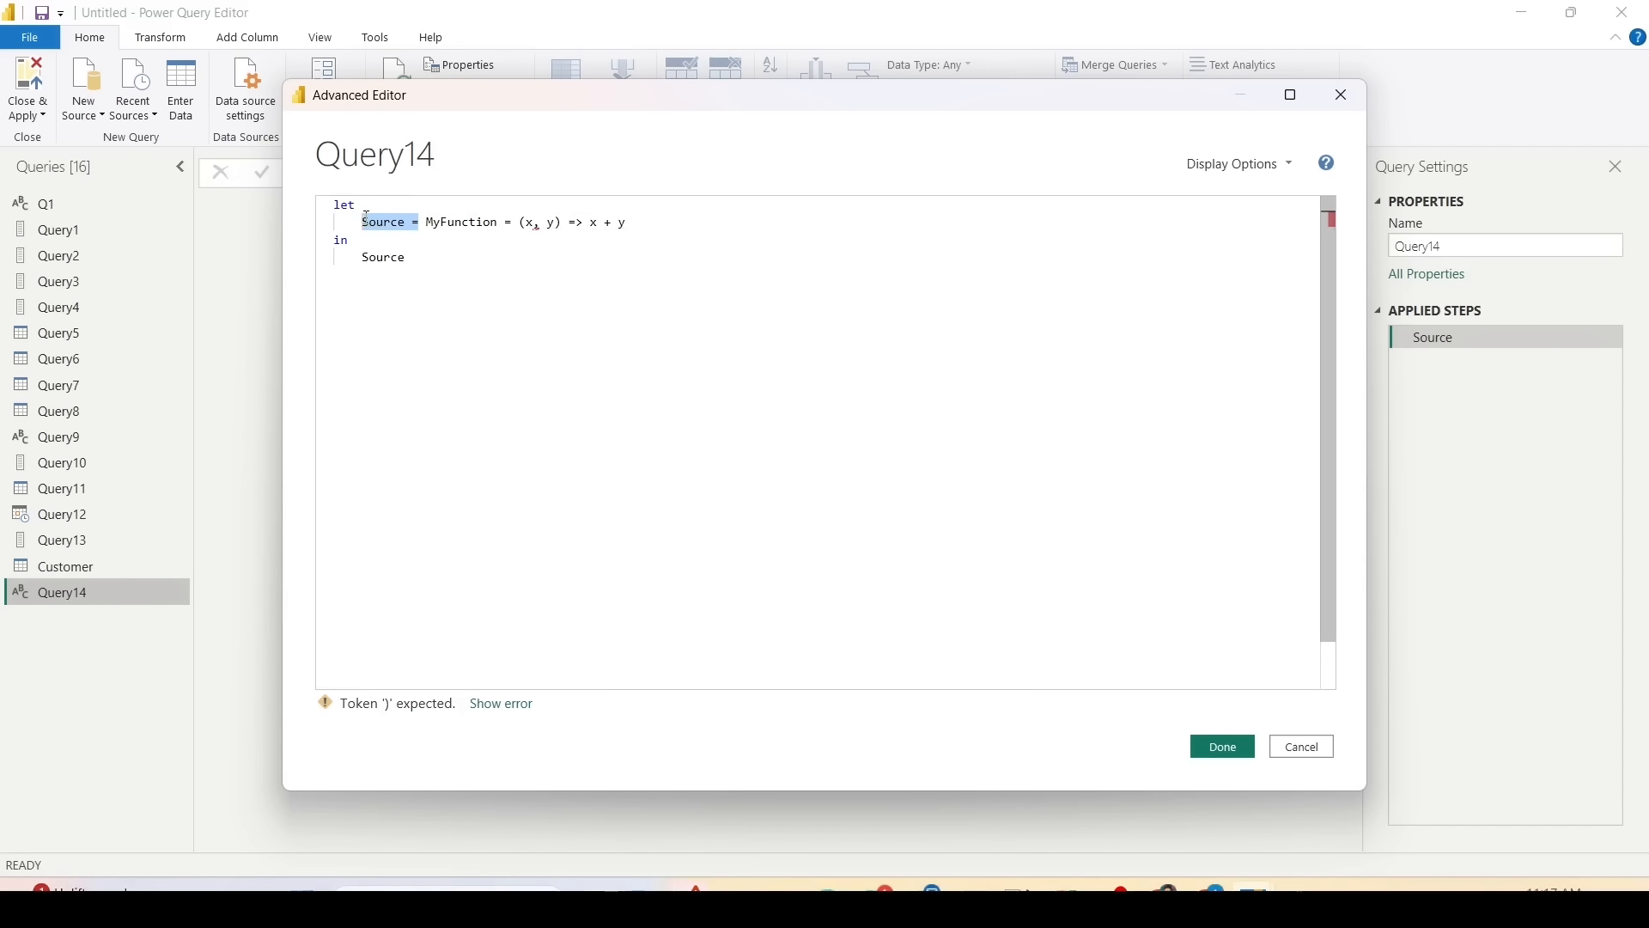
{"action": "key", "text": "BackSpace"}
Step: Rename the function in Query14's let block to AdditionFn
{"action": "double_click", "coordinate": [376, 225]}
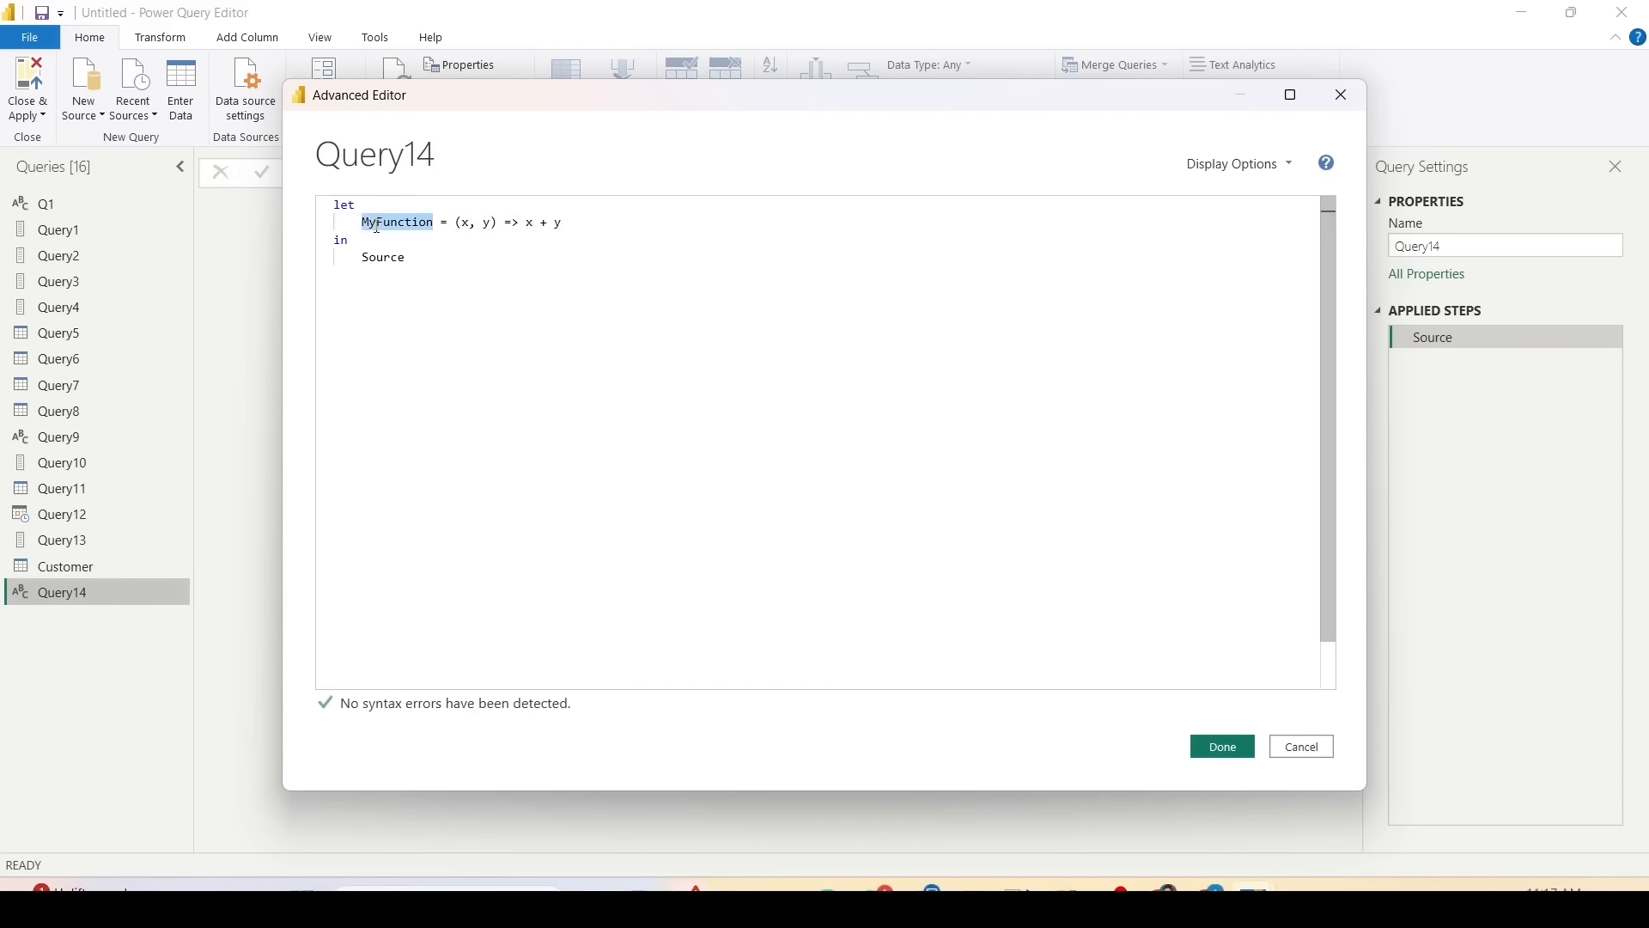
{"action": "type", "text": "AdditionFn"}
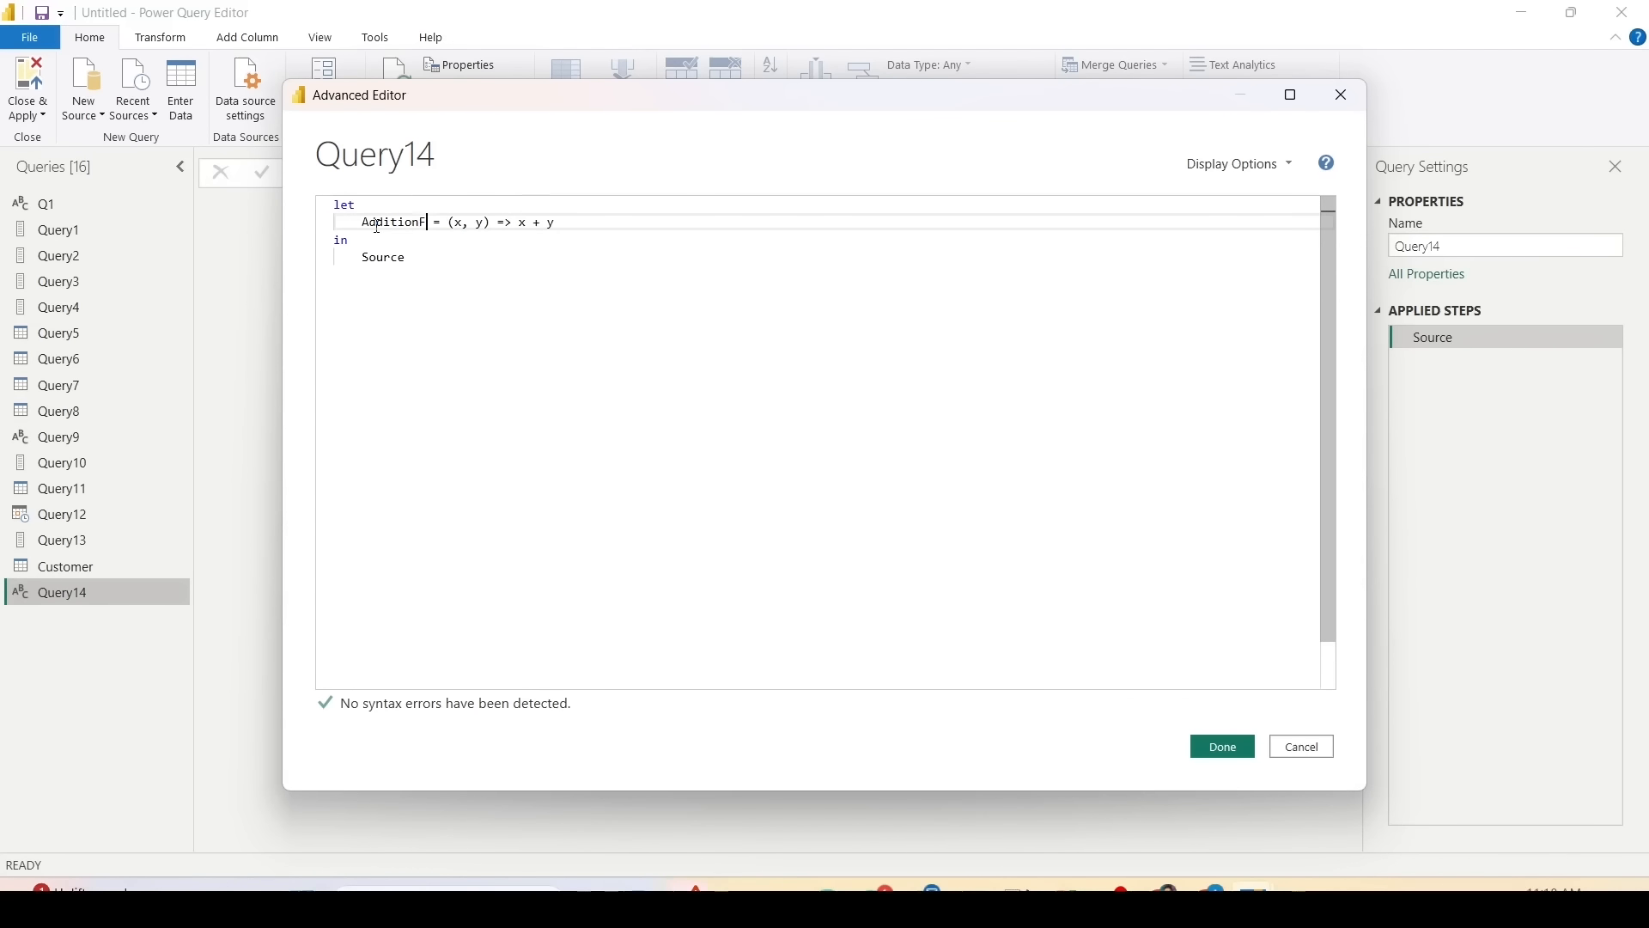
{"action": "double_click", "coordinate": [377, 225]}
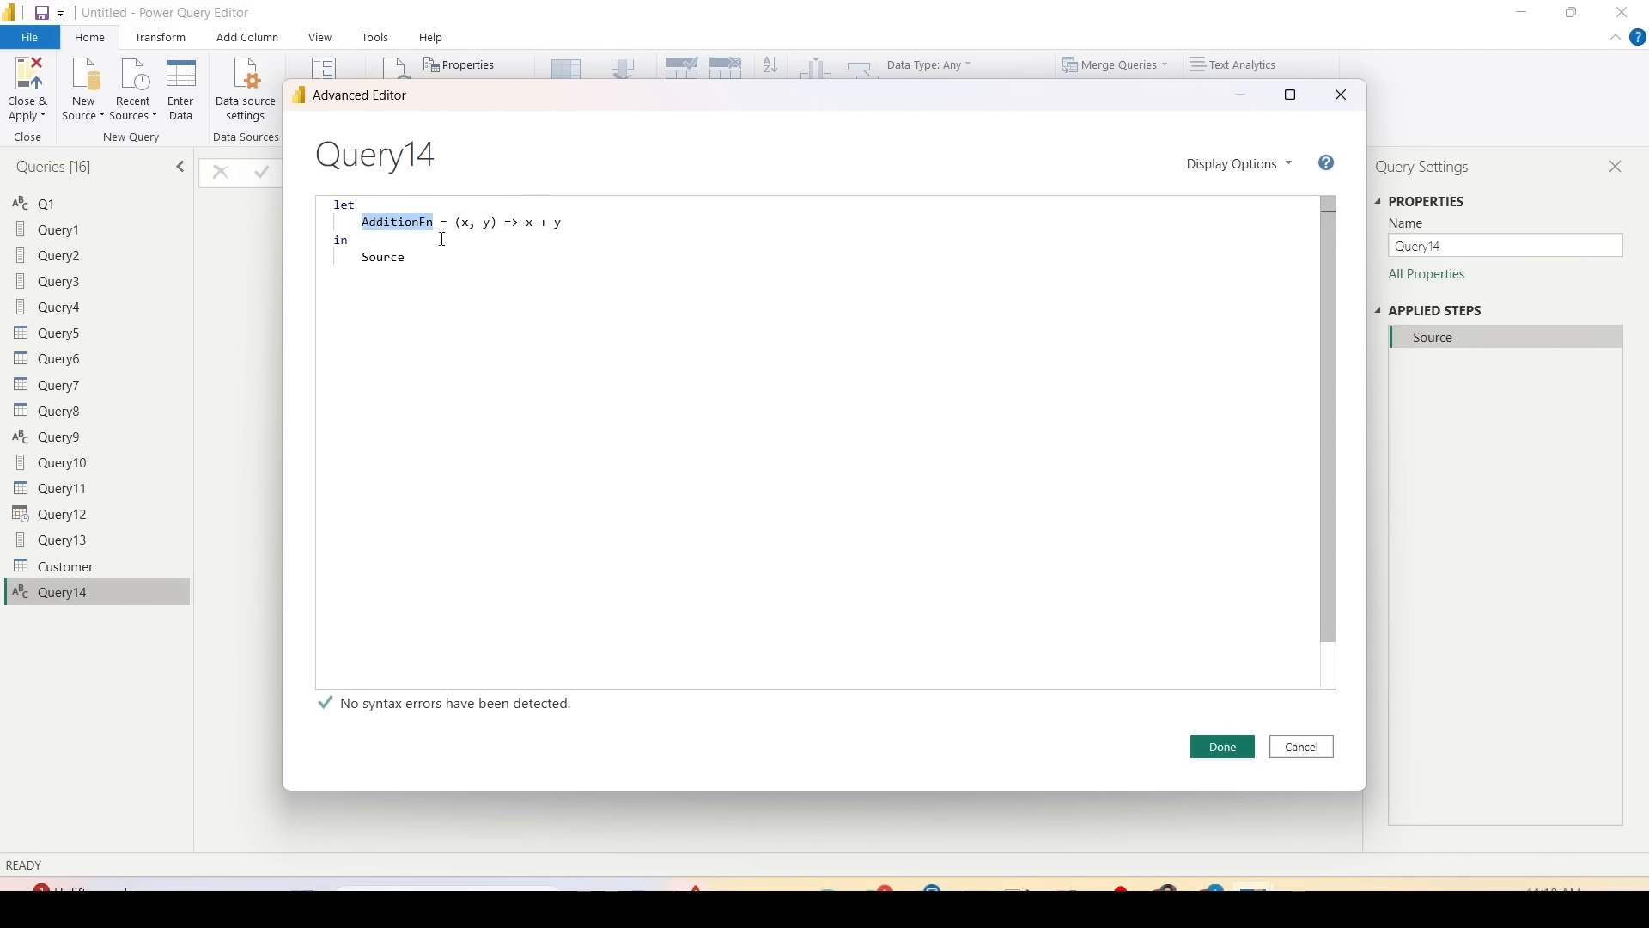
{"action": "left_click_drag", "start_coordinate": [455, 224], "coordinate": [564, 225]}
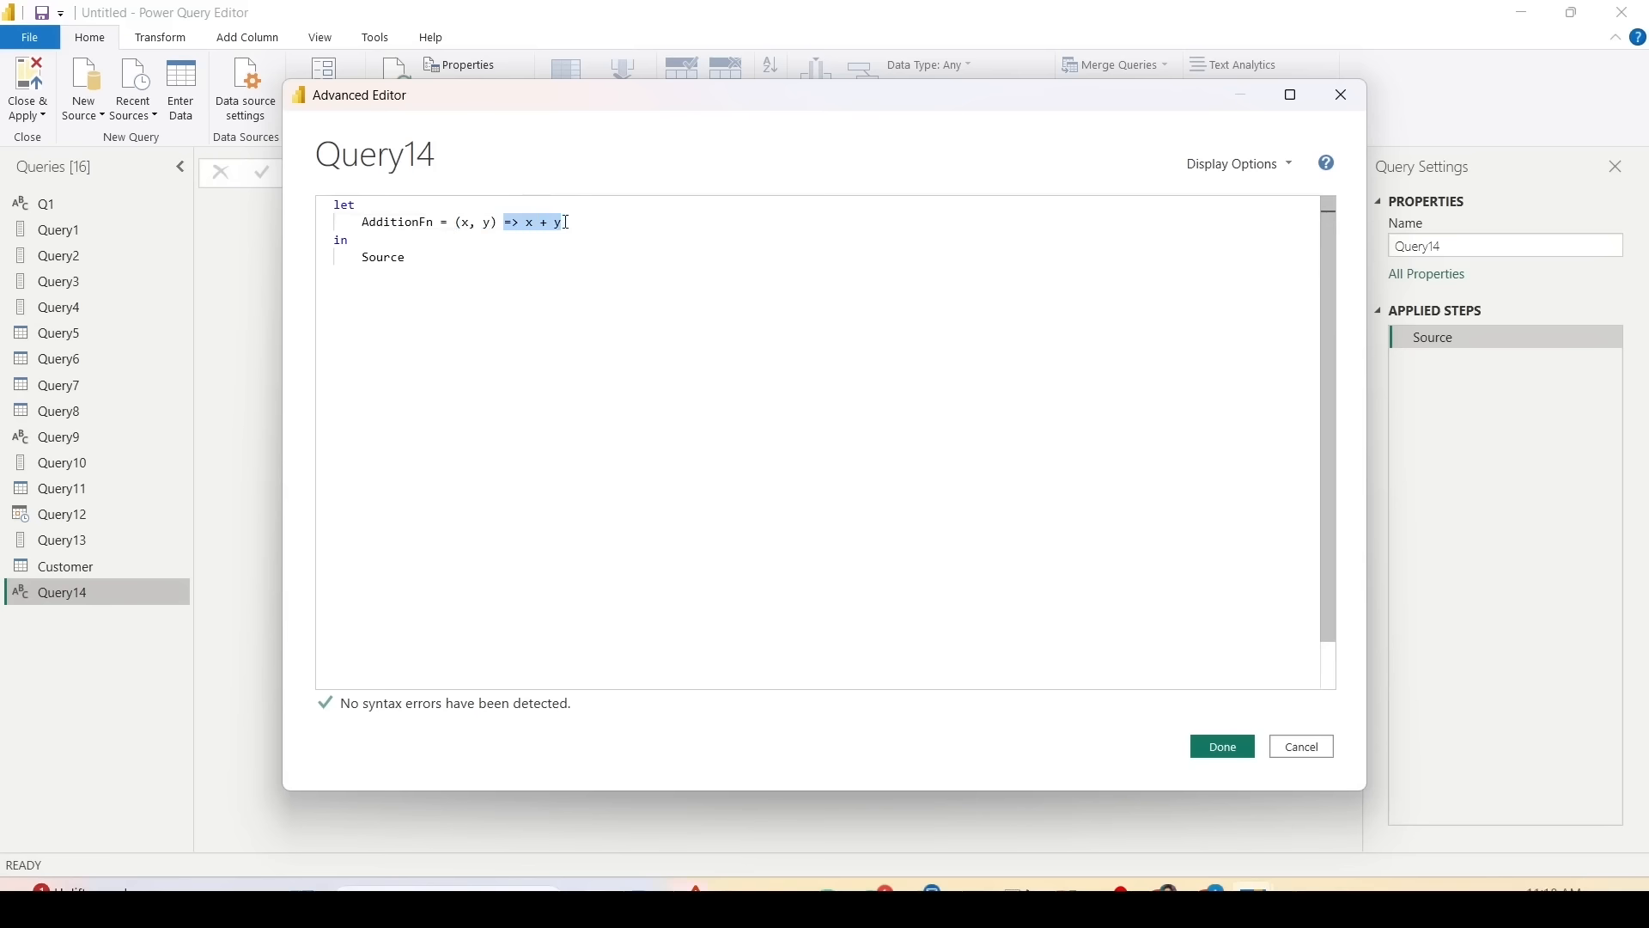
{"action": "left_click", "coordinate": [566, 222]}
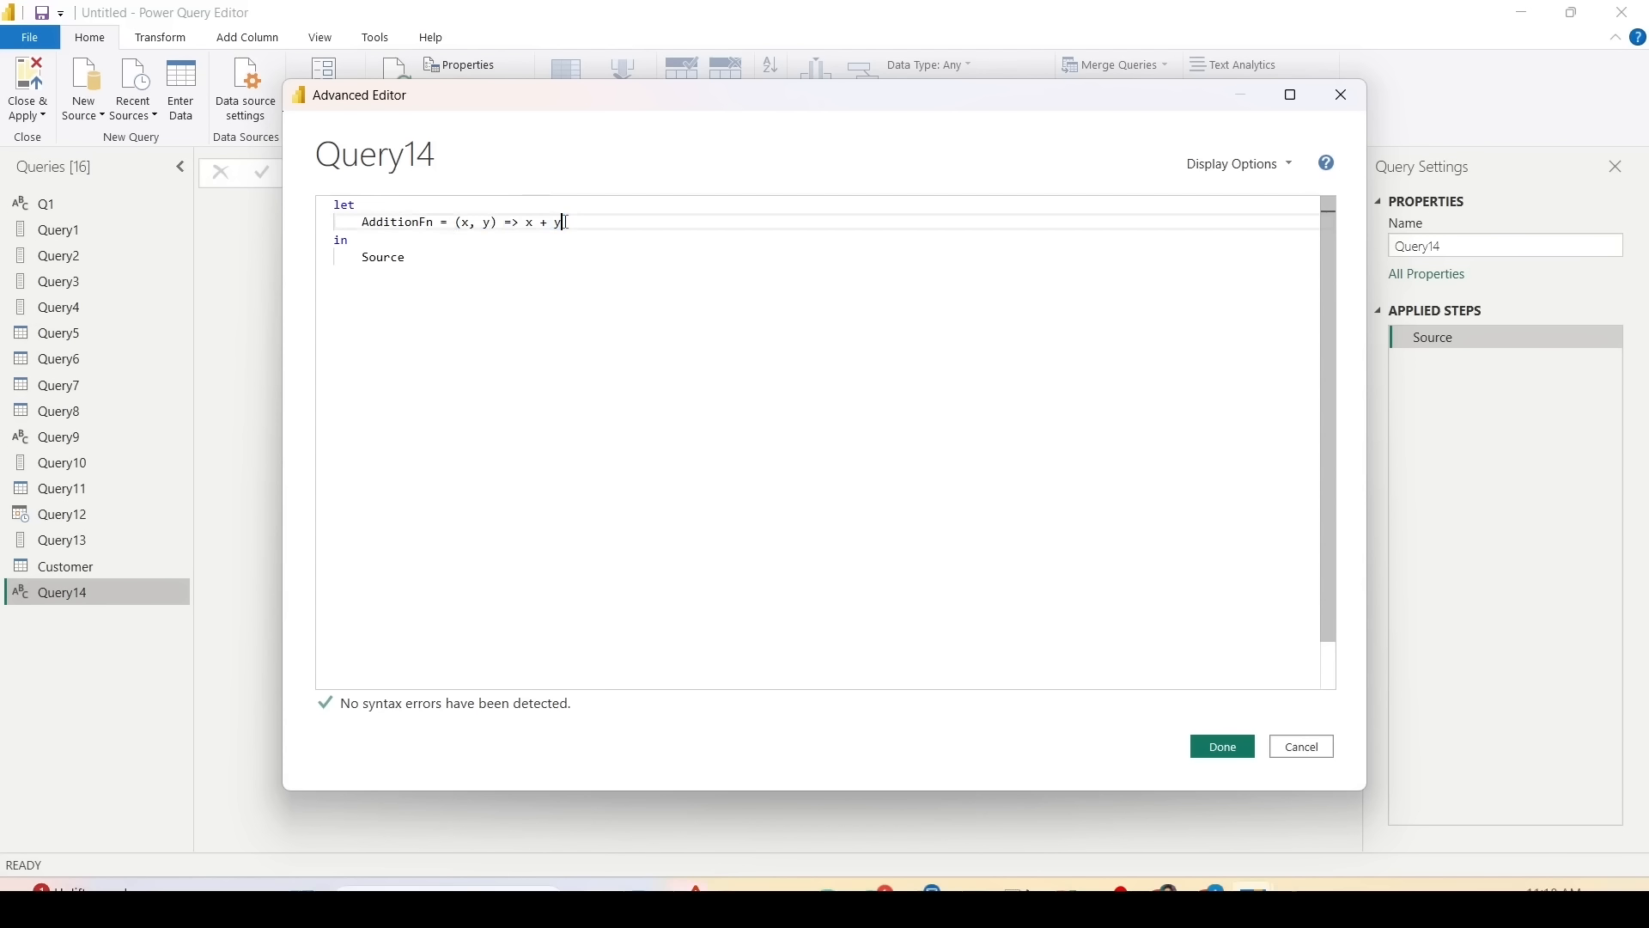
Step: Make Query14's in clause return AdditionFn instead of Source and apply the code
{"action": "double_click", "coordinate": [405, 223]}
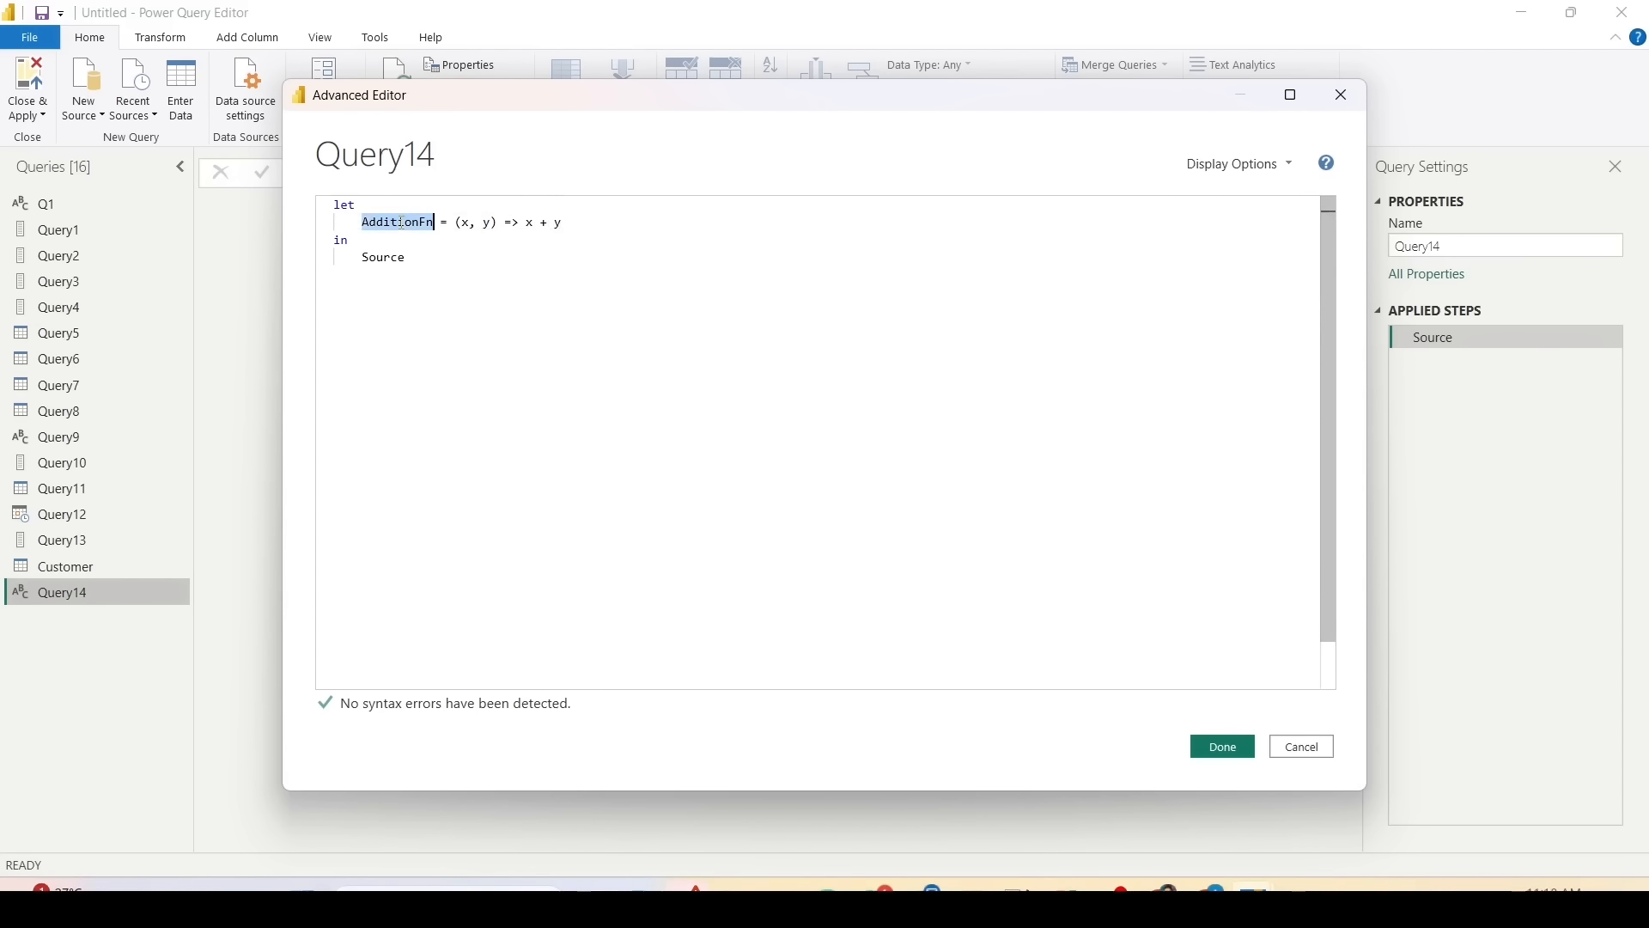
{"action": "key", "text": "ctrl+c"}
{"action": "double_click", "coordinate": [393, 258]}
{"action": "key", "text": "ctrl+v"}
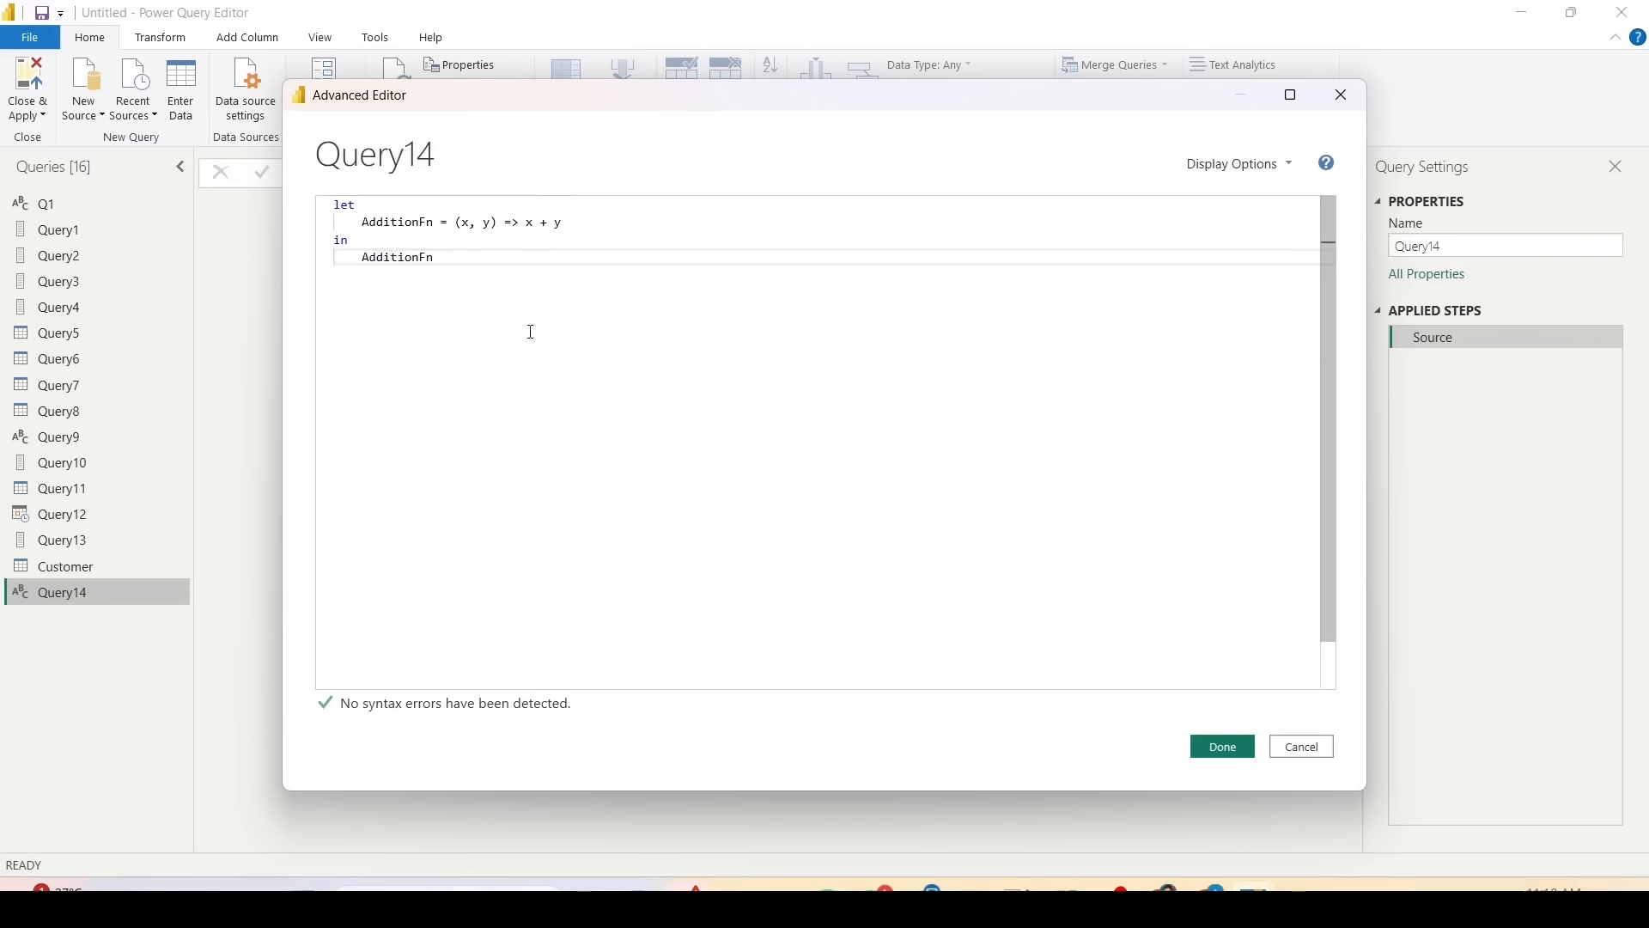
{"action": "left_click", "coordinate": [1223, 746]}
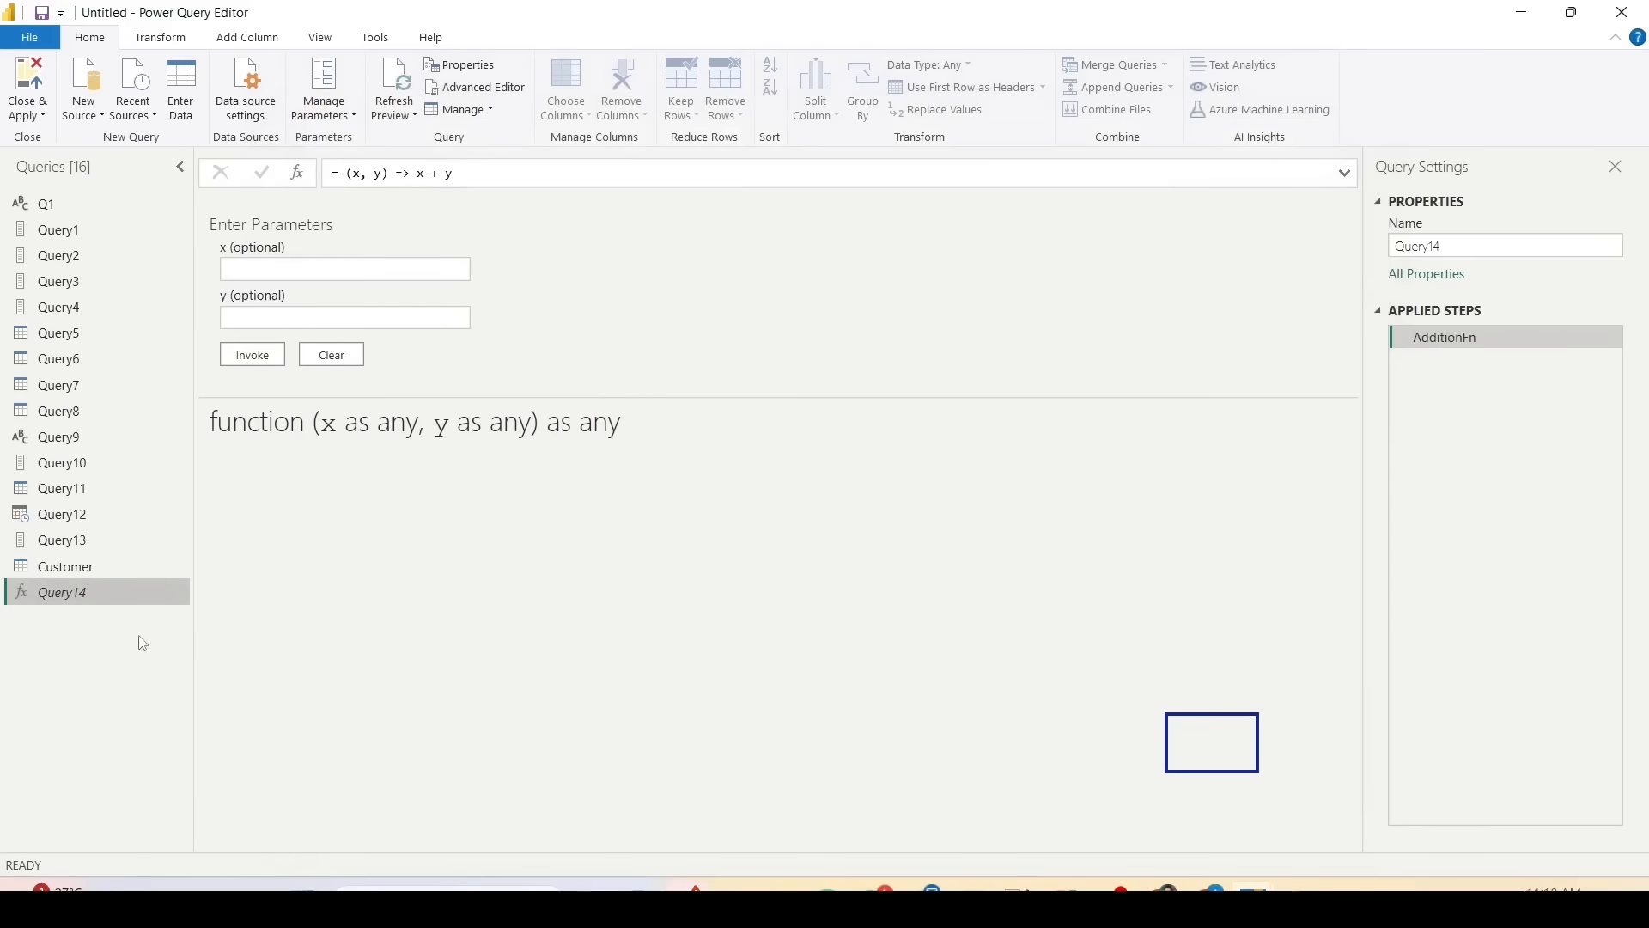
Step: Rename the function query Query14 as AdditionFn
{"action": "double_click", "coordinate": [89, 592]}
{"action": "key", "text": "ctrl+v"}
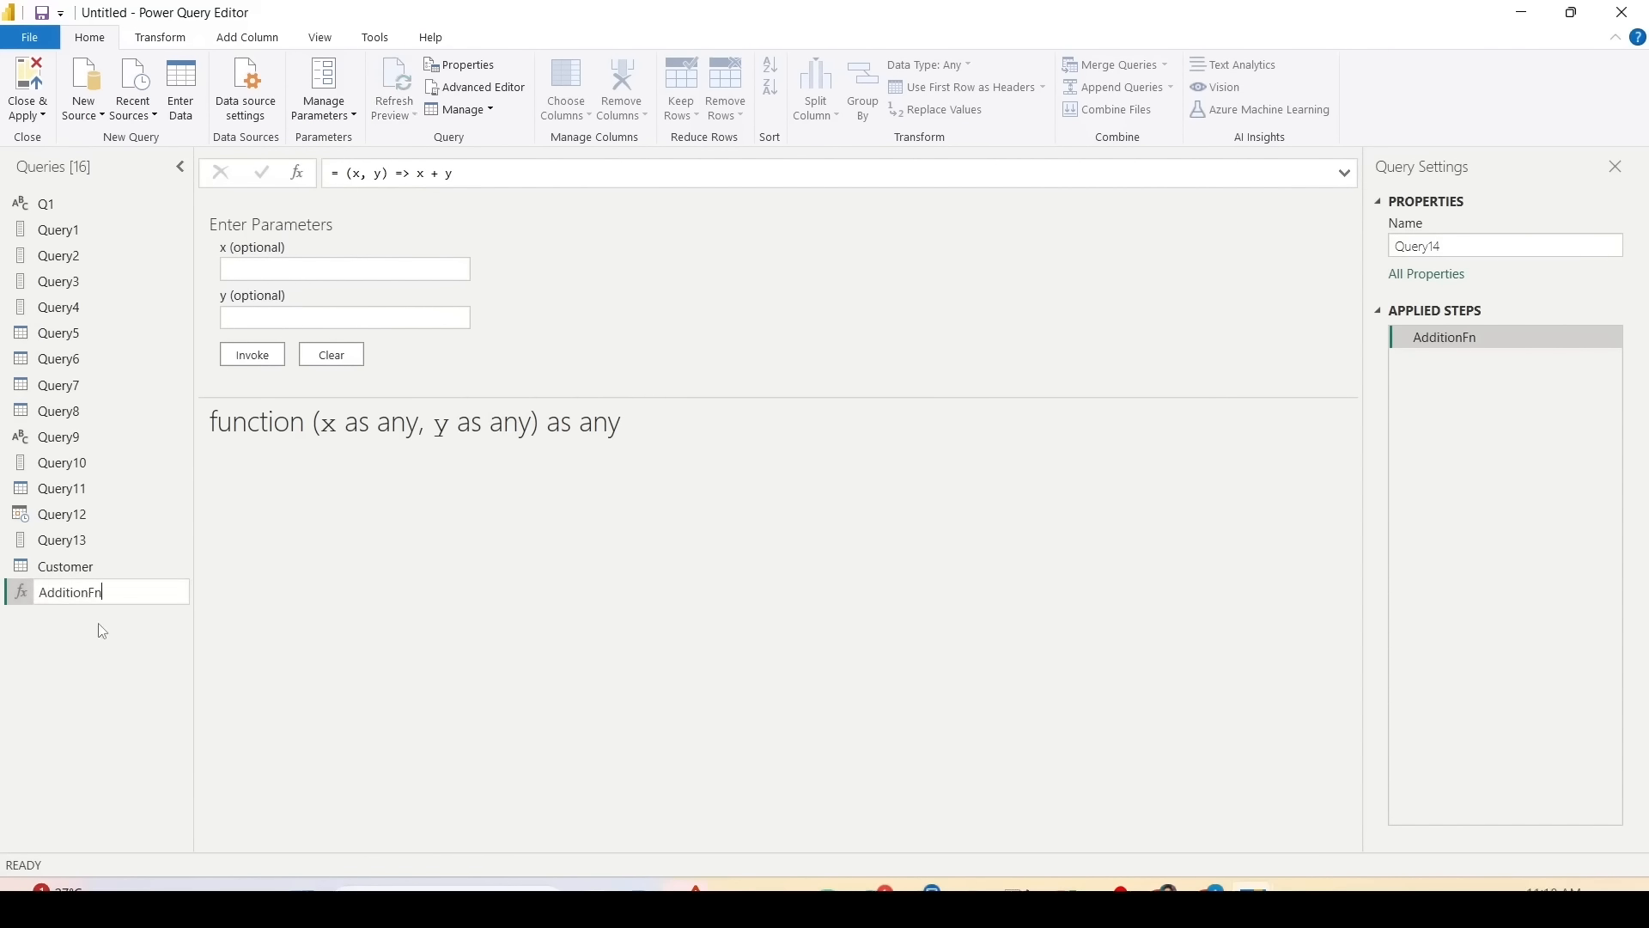
{"action": "key", "text": "Return"}
Step: Invoke AdditionFn with x set to 3 and y set to 4
{"action": "left_click", "coordinate": [286, 273]}
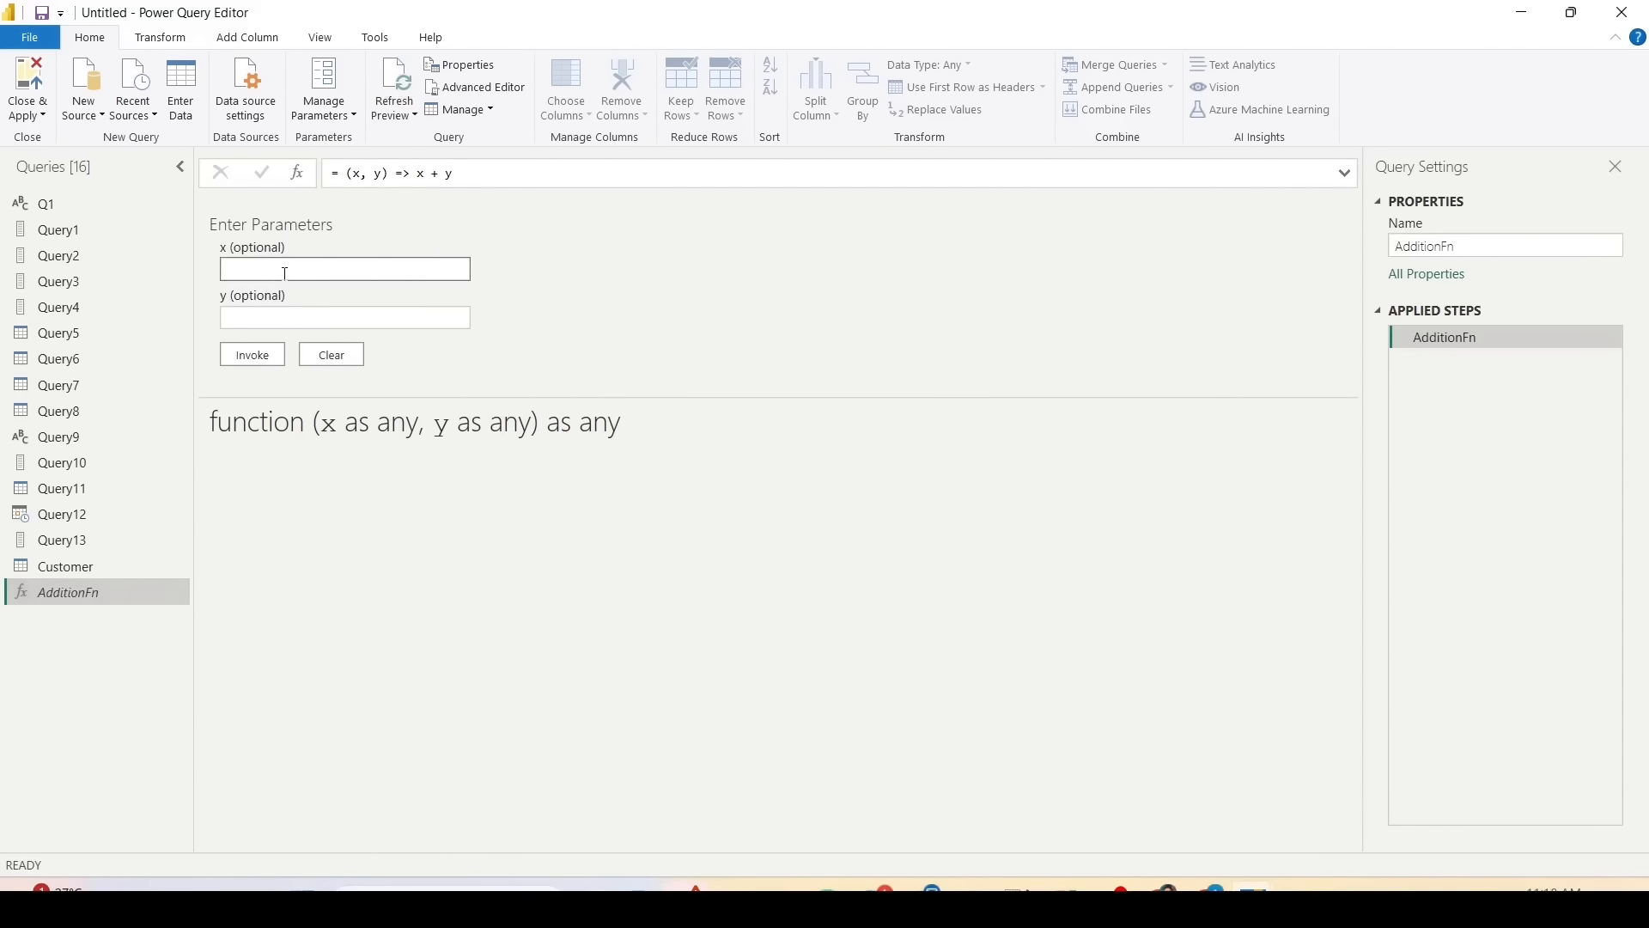
{"action": "type", "text": "5"}
{"action": "left_click", "coordinate": [279, 317]}
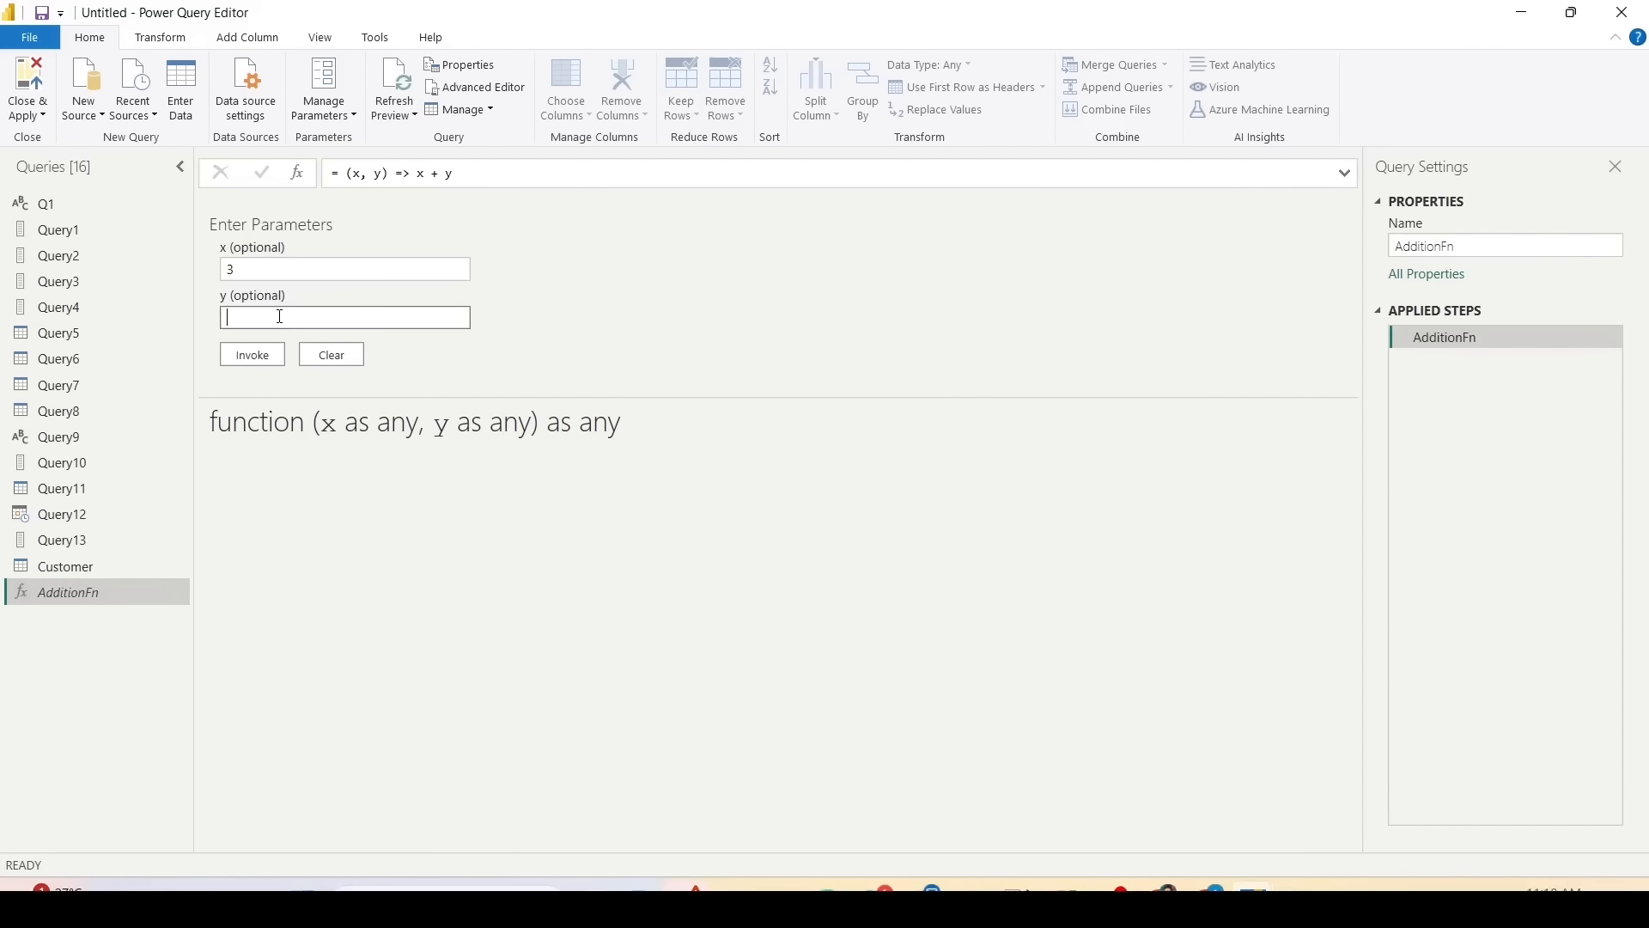
{"action": "type", "text": "6"}
{"action": "left_click", "coordinate": [256, 355]}
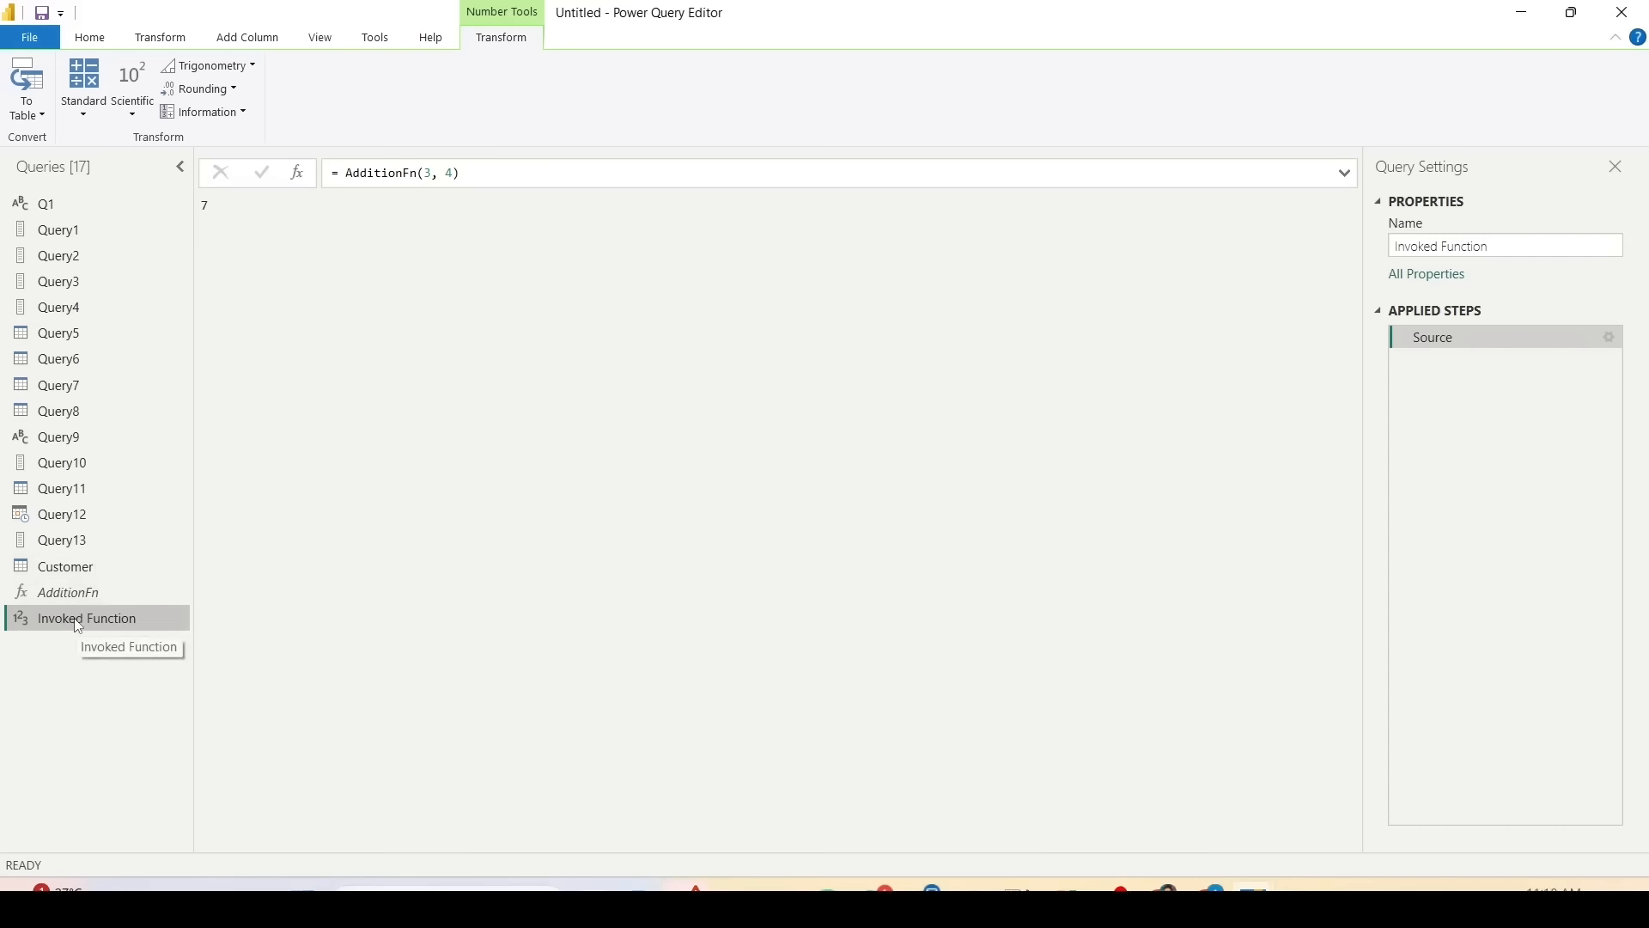
Step: Examine the Invoked Function query's M code, focusing on the AdditionFn call in its Source line
{"action": "right_click", "coordinate": [152, 624]}
{"action": "left_click", "coordinate": [195, 841]}
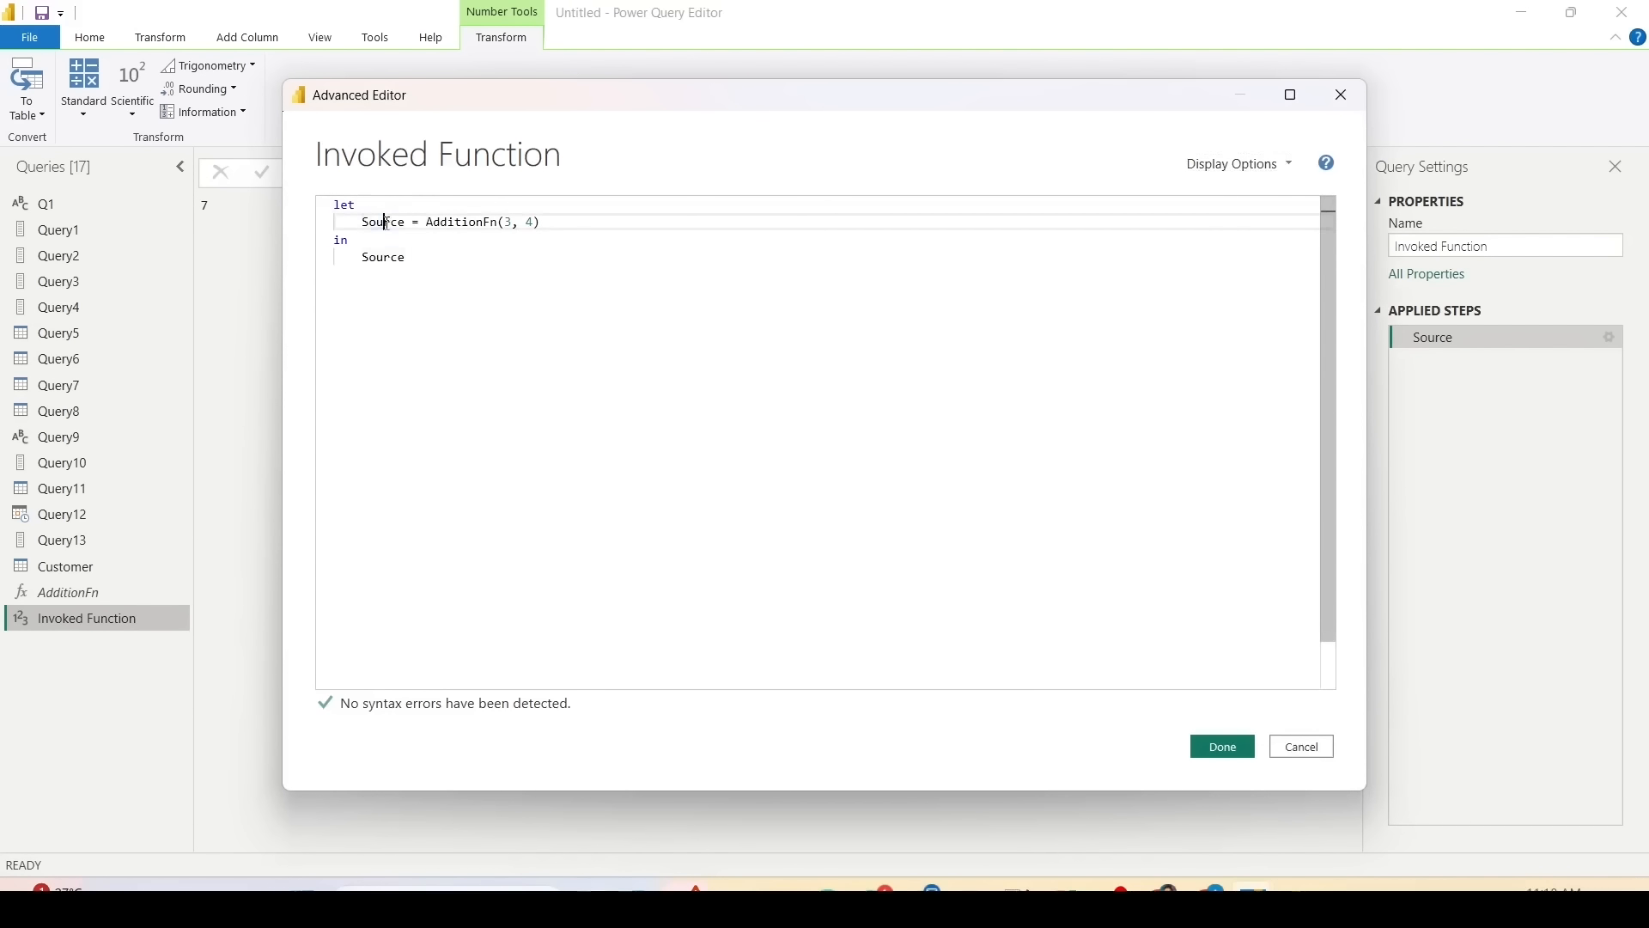
{"action": "double_click", "coordinate": [465, 222]}
{"action": "mouse_move", "coordinate": [464, 222]}
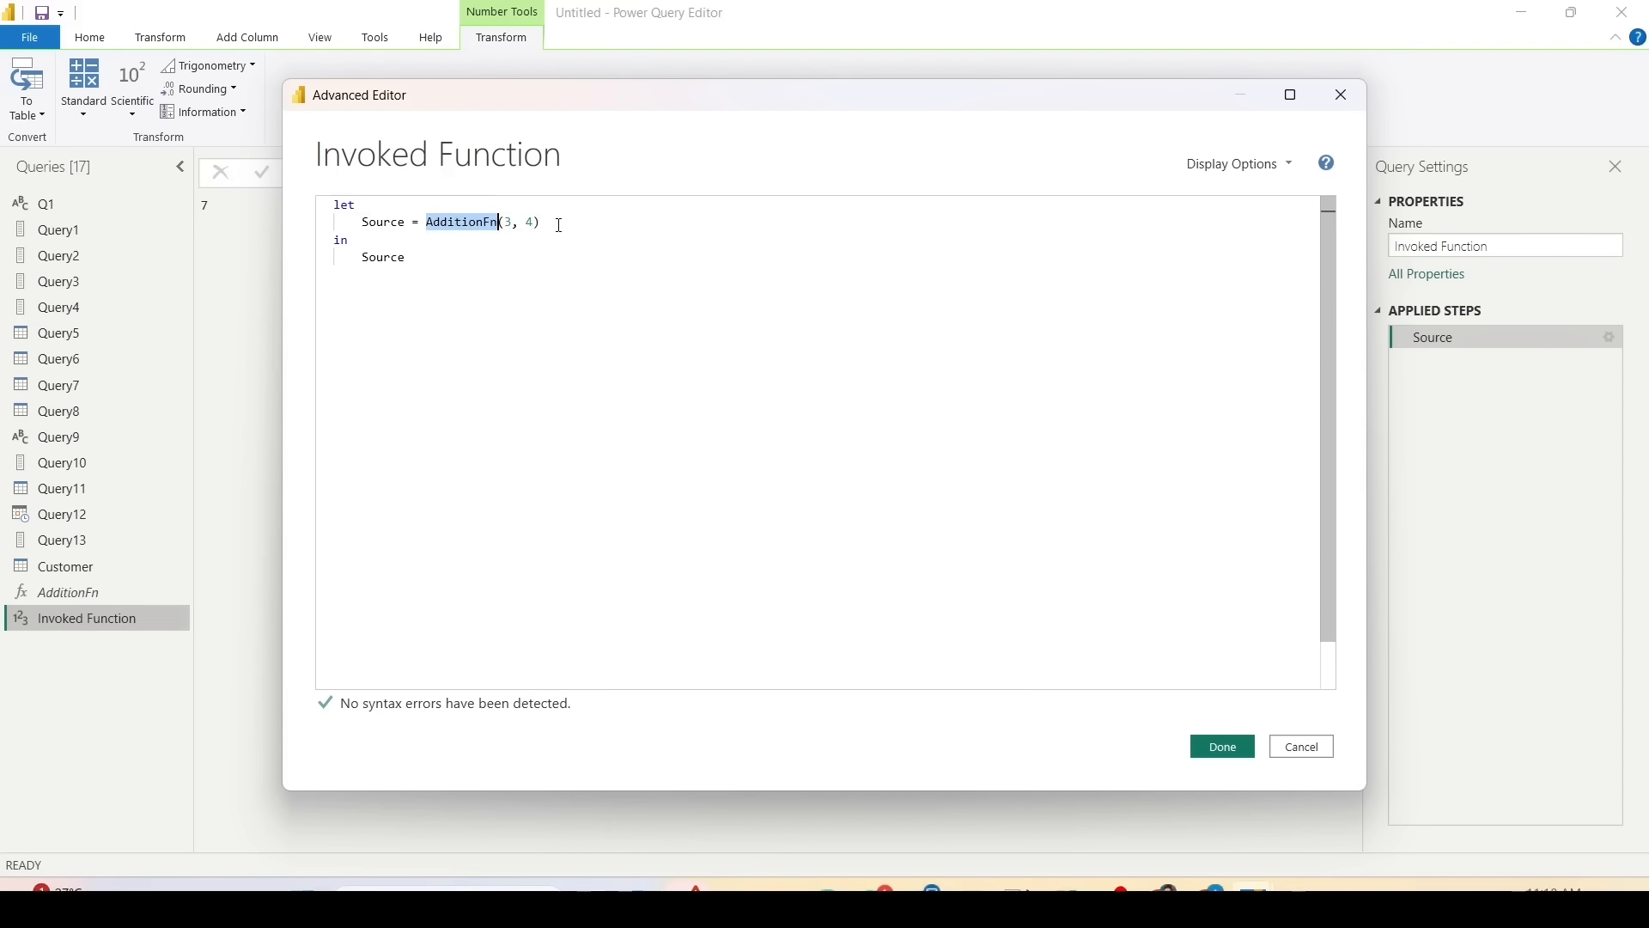
{"action": "left_click", "coordinate": [1223, 746]}
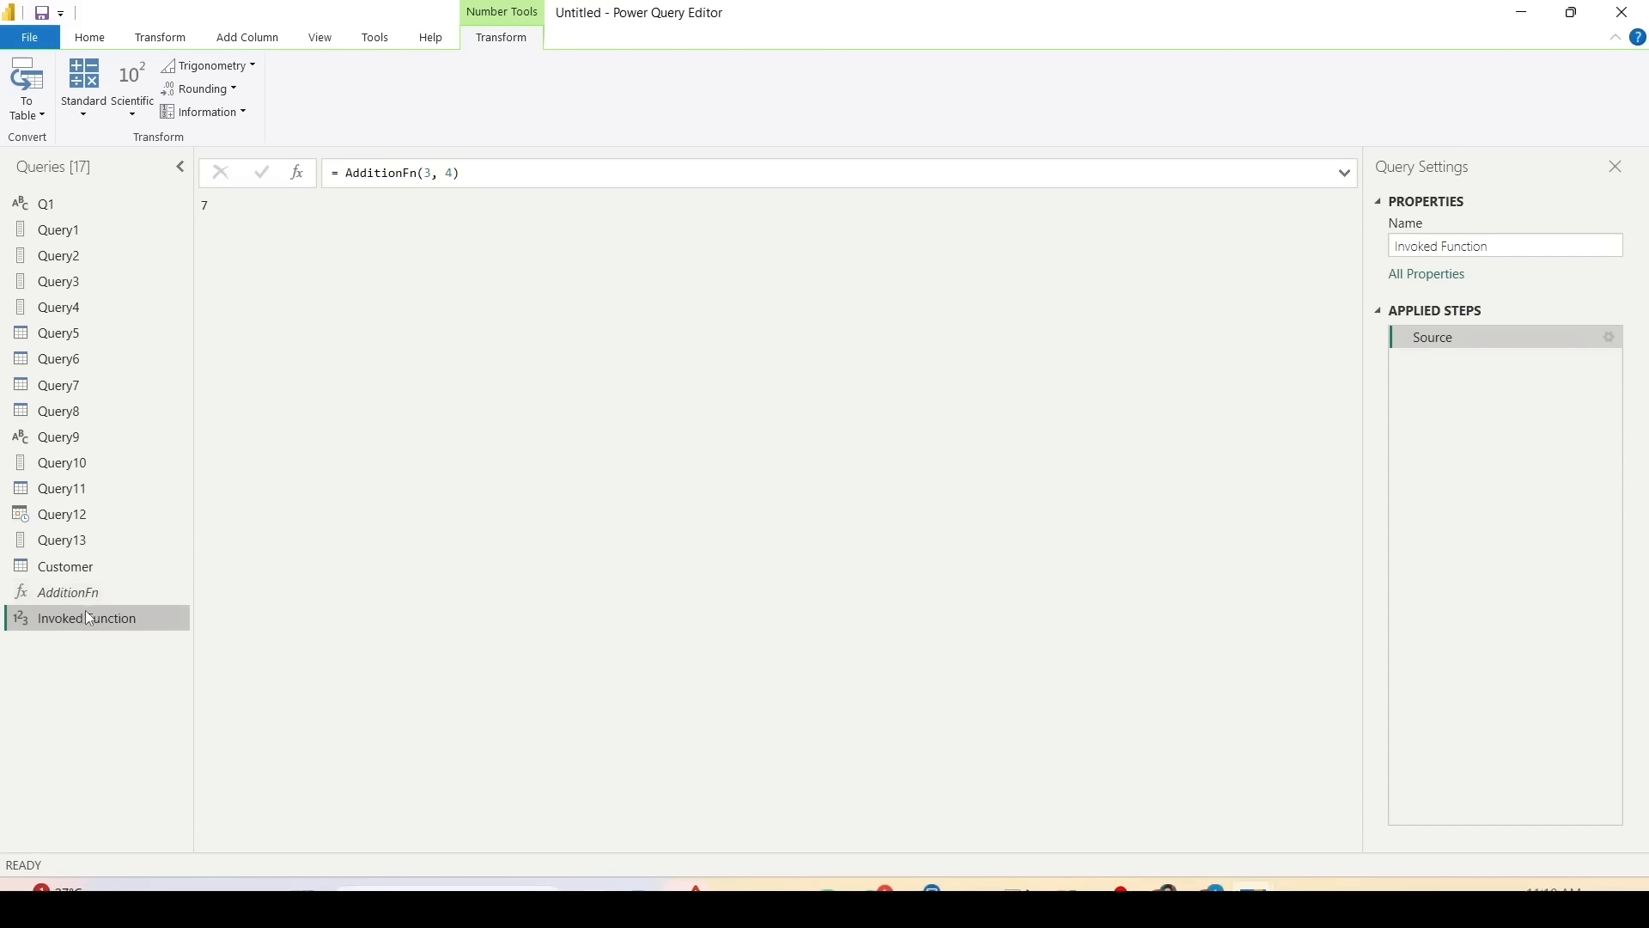
Step: Create a new blank query and open its M code for editing
{"action": "left_click", "coordinate": [89, 37]}
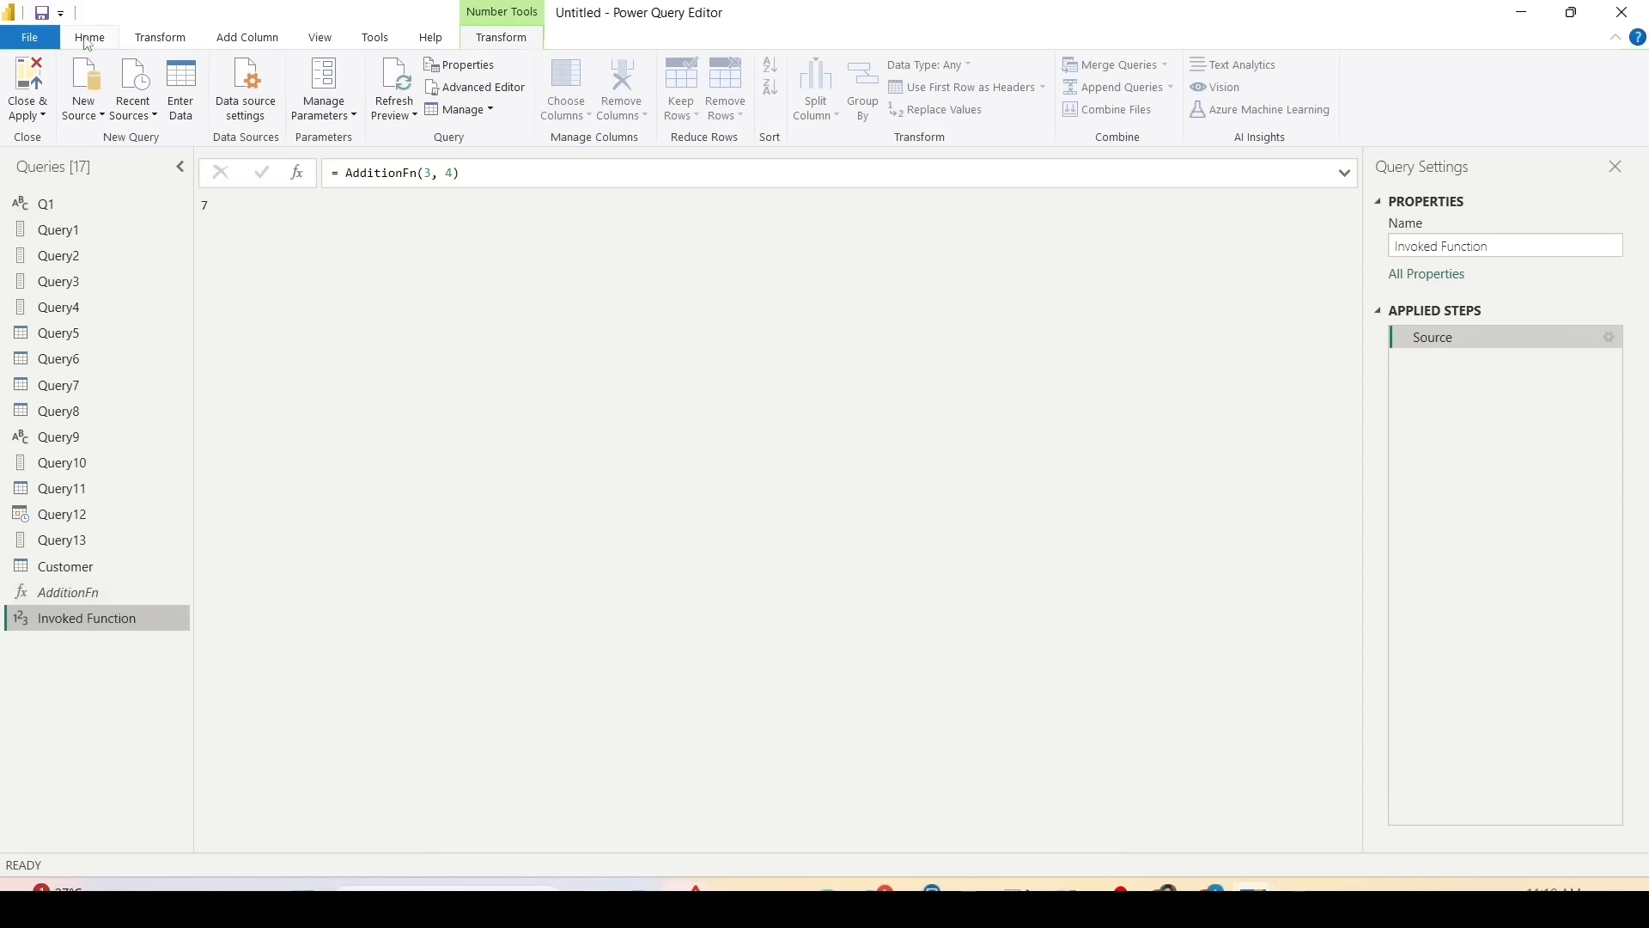
{"action": "left_click", "coordinate": [83, 86]}
{"action": "left_click", "coordinate": [121, 463]}
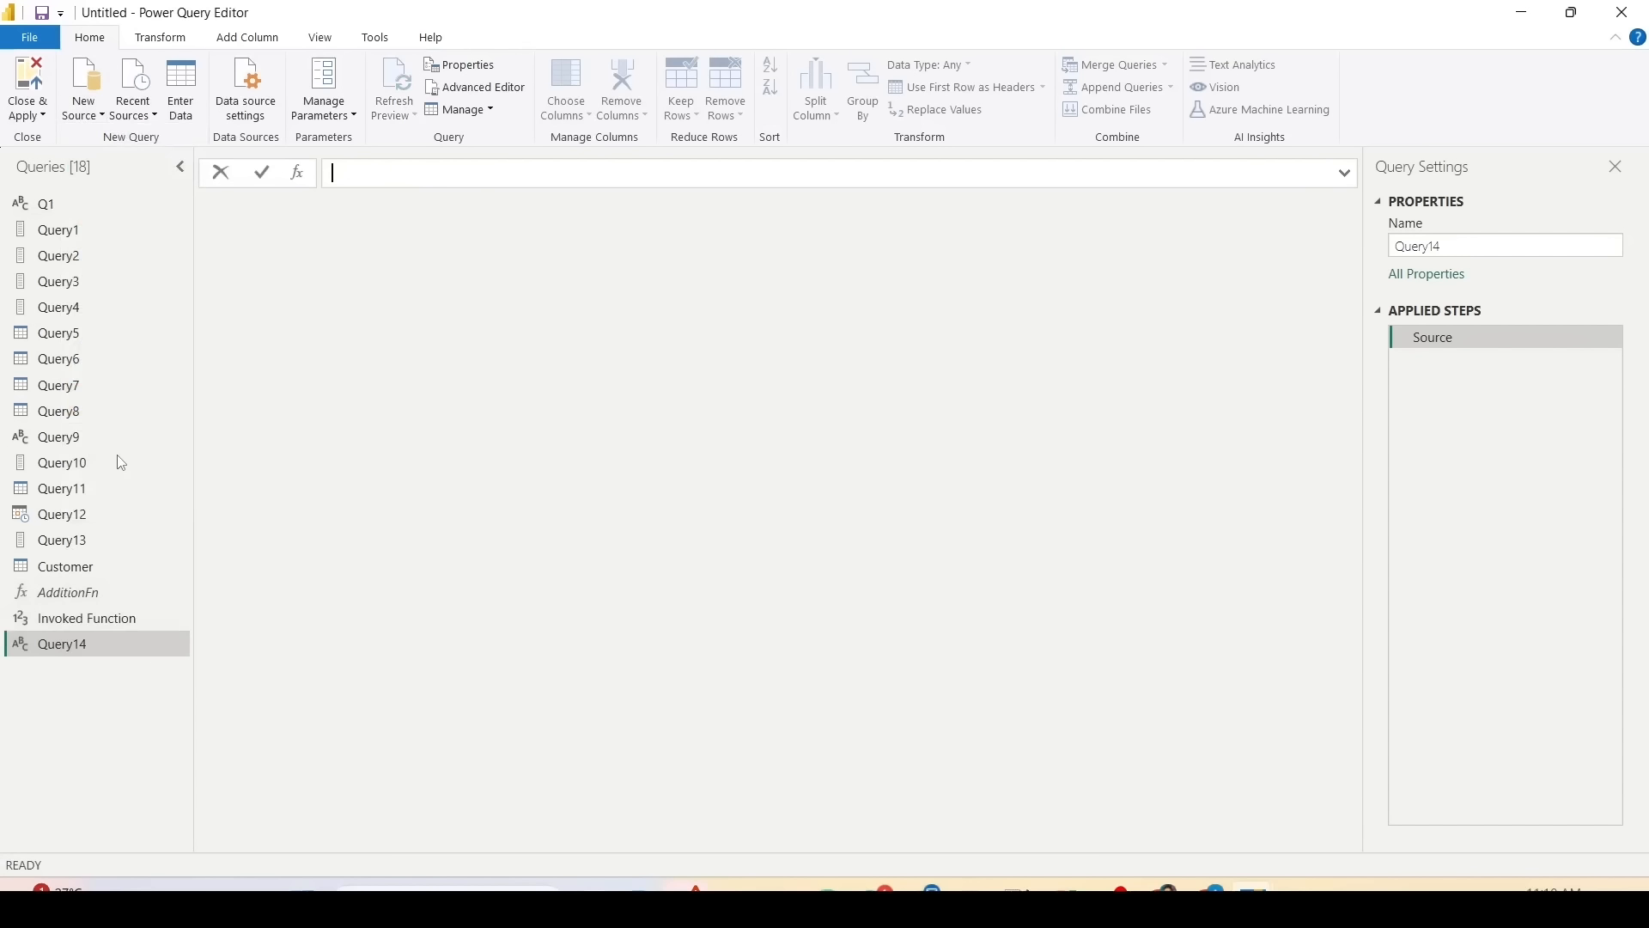
{"action": "right_click", "coordinate": [82, 644]}
{"action": "left_click", "coordinate": [138, 839]}
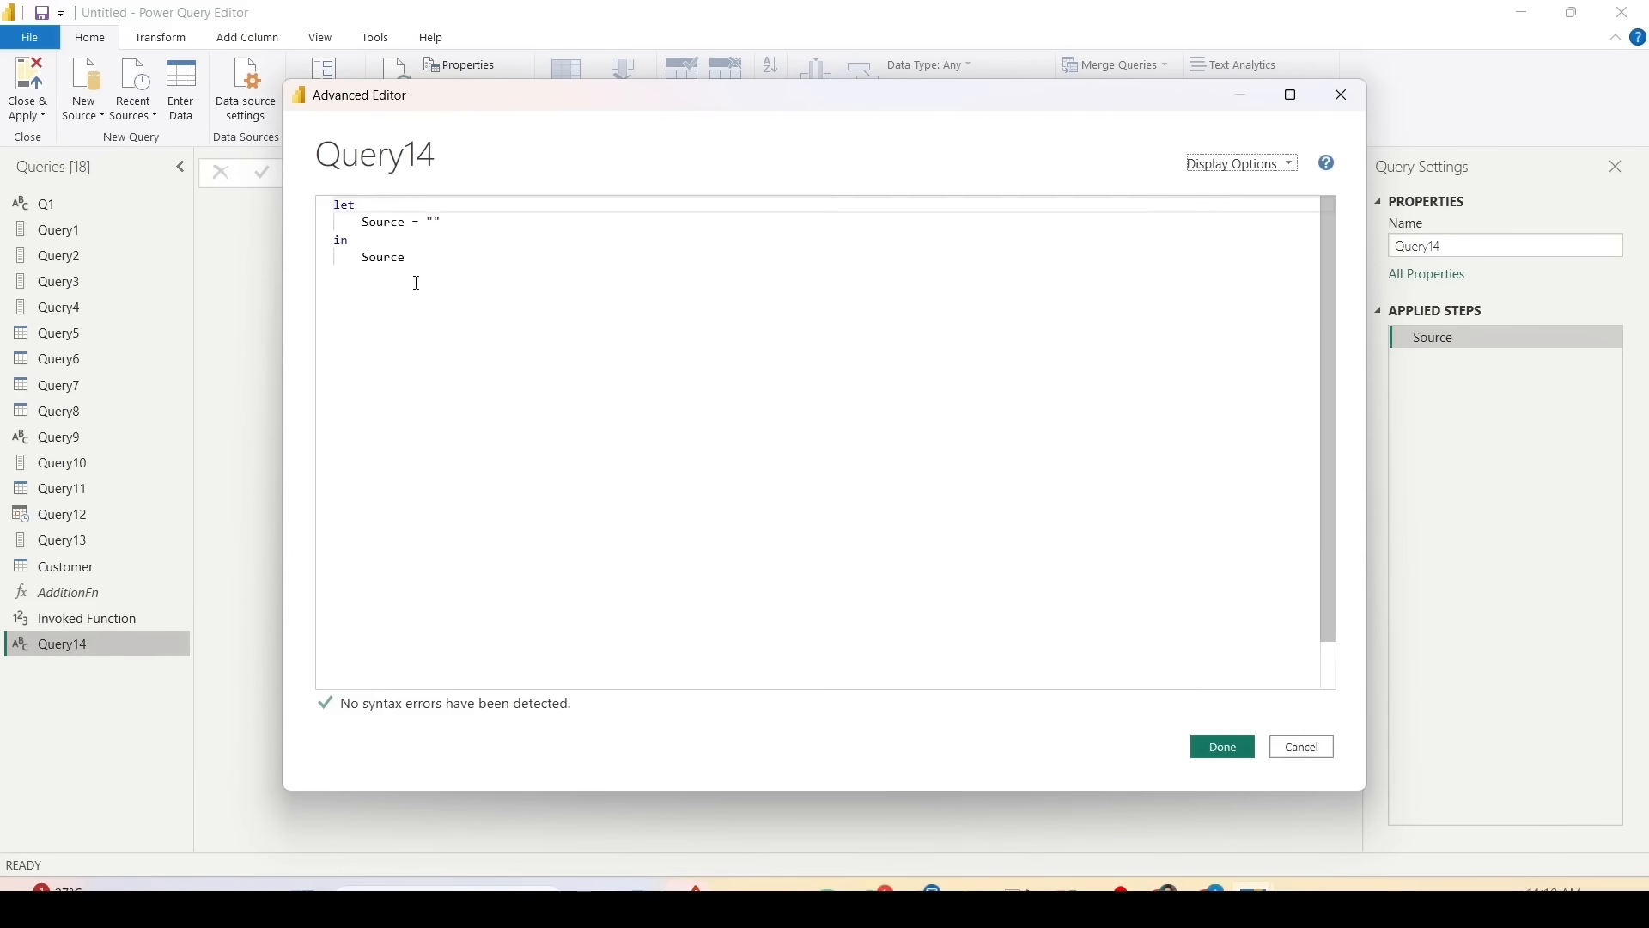
Step: Define Query14's Source as a function that joins two values with a space: (a,b) => a & " " & b
{"action": "left_click_drag", "start_coordinate": [421, 222], "coordinate": [427, 222]}
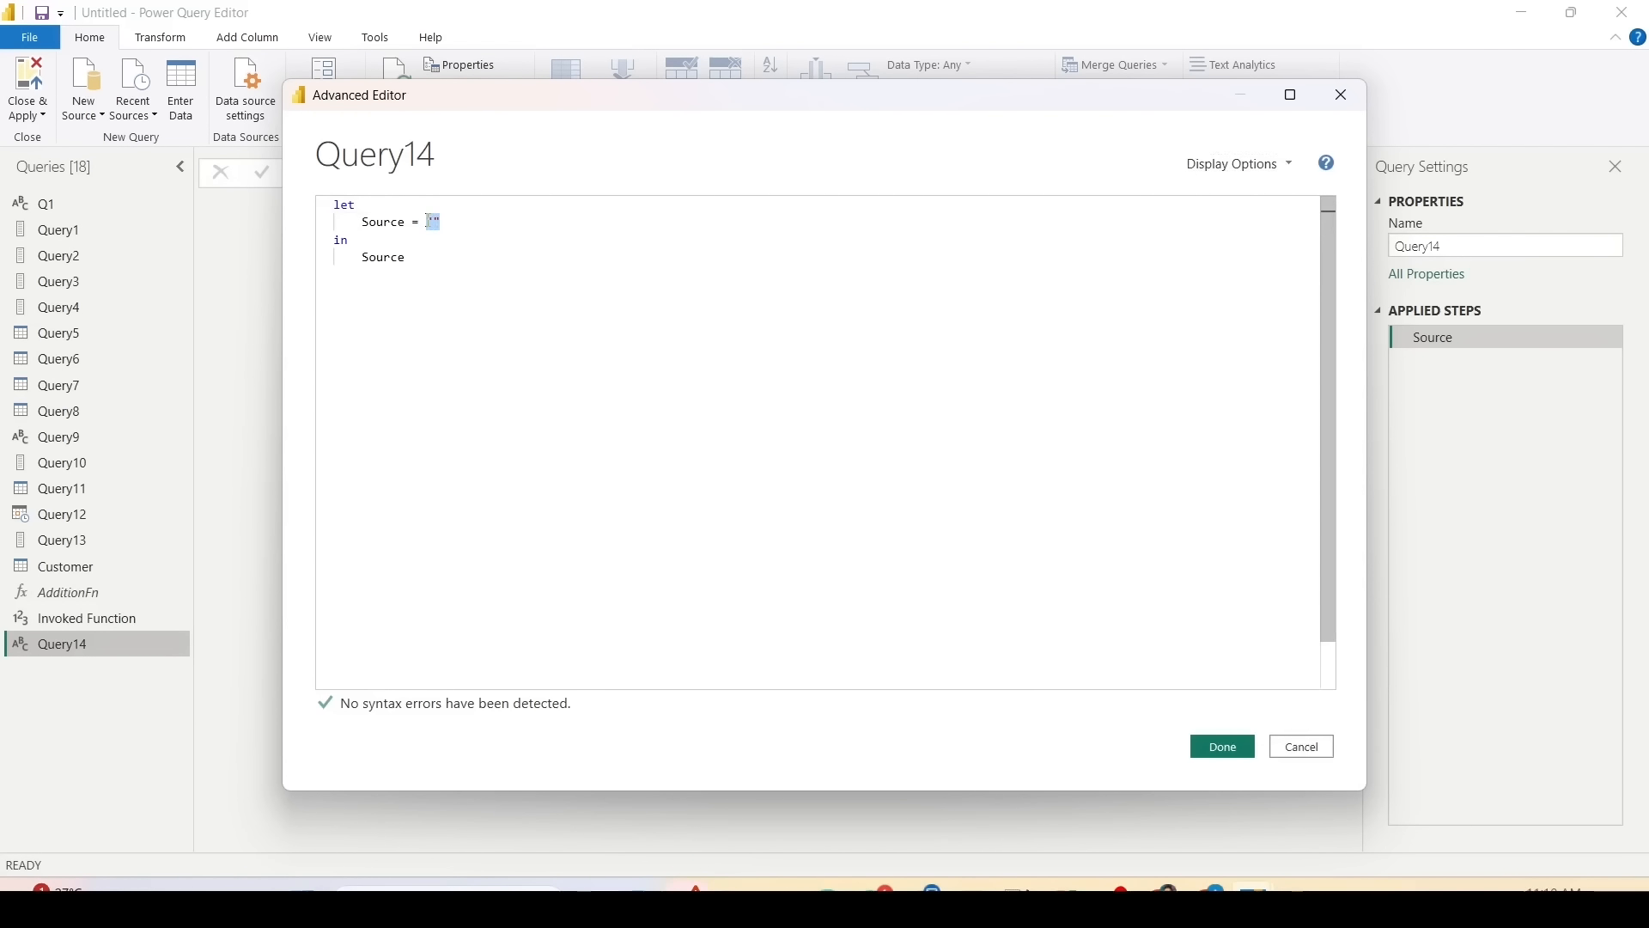
{"action": "type", "text": "{a,"}
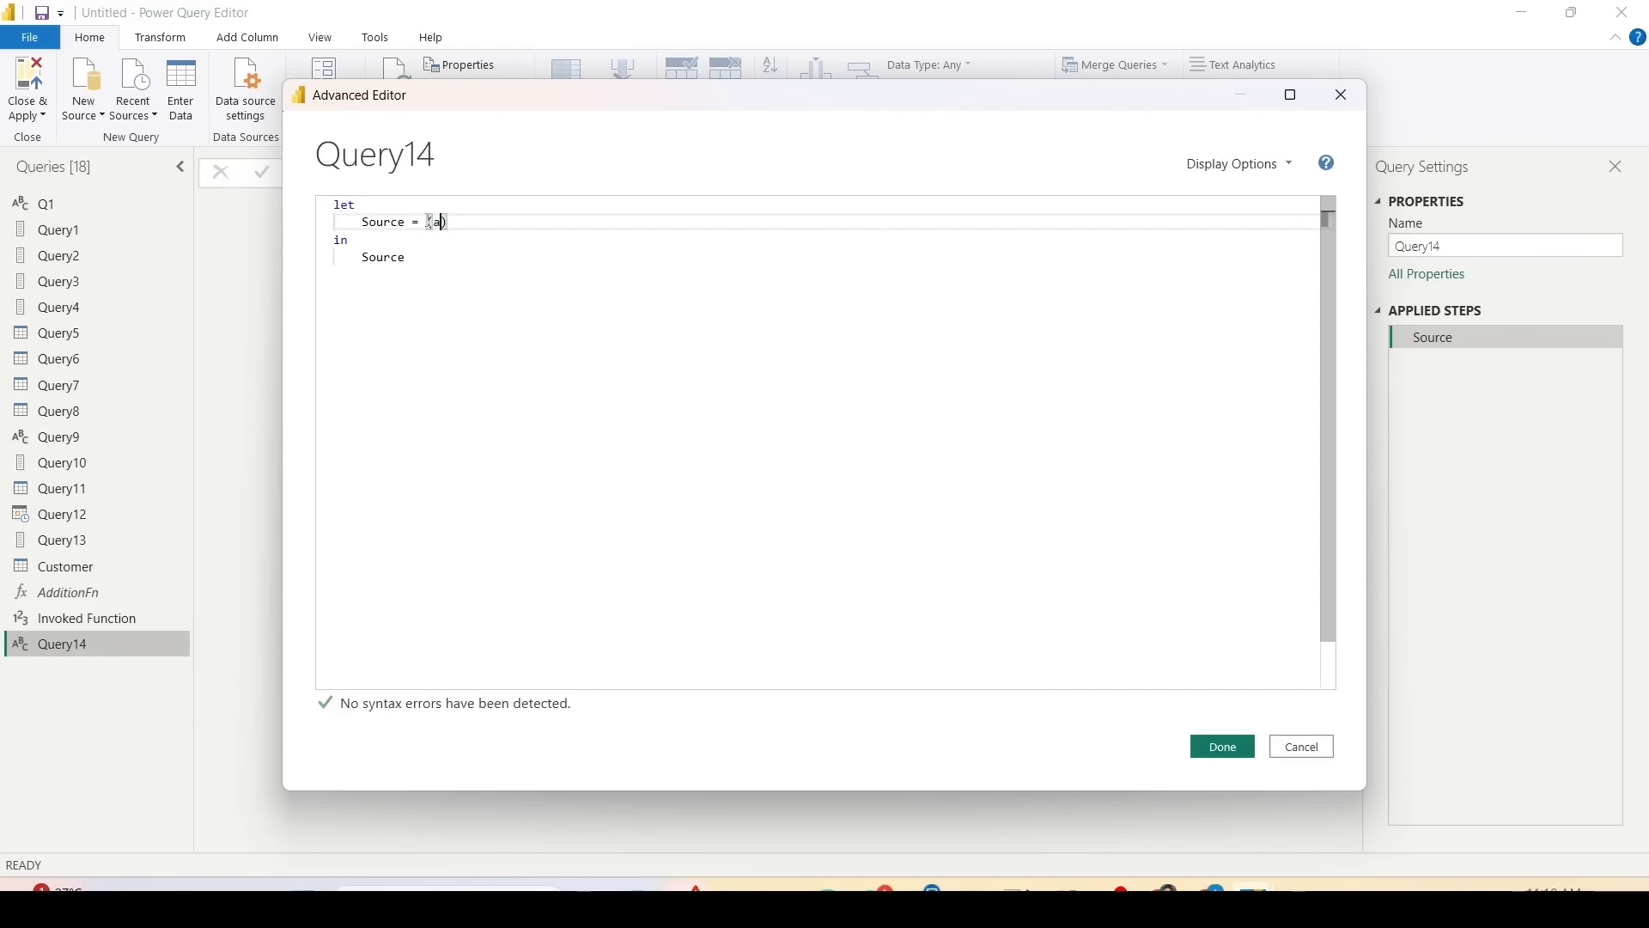
{"action": "type", "text": "b) "}
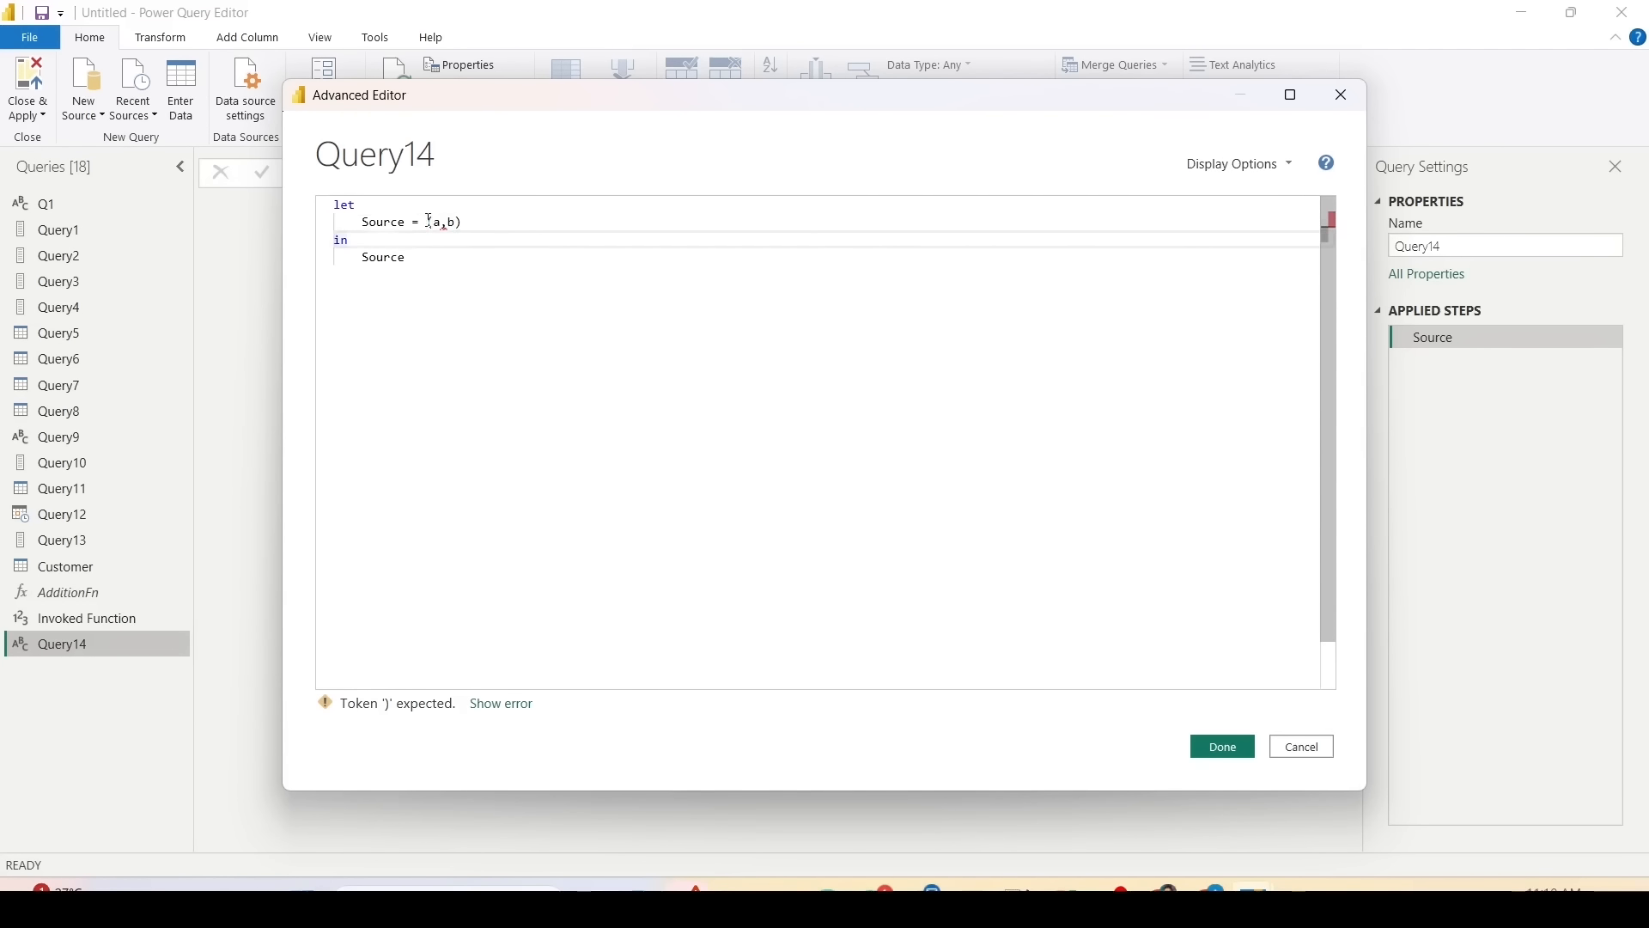
{"action": "type", "text": "=>"}
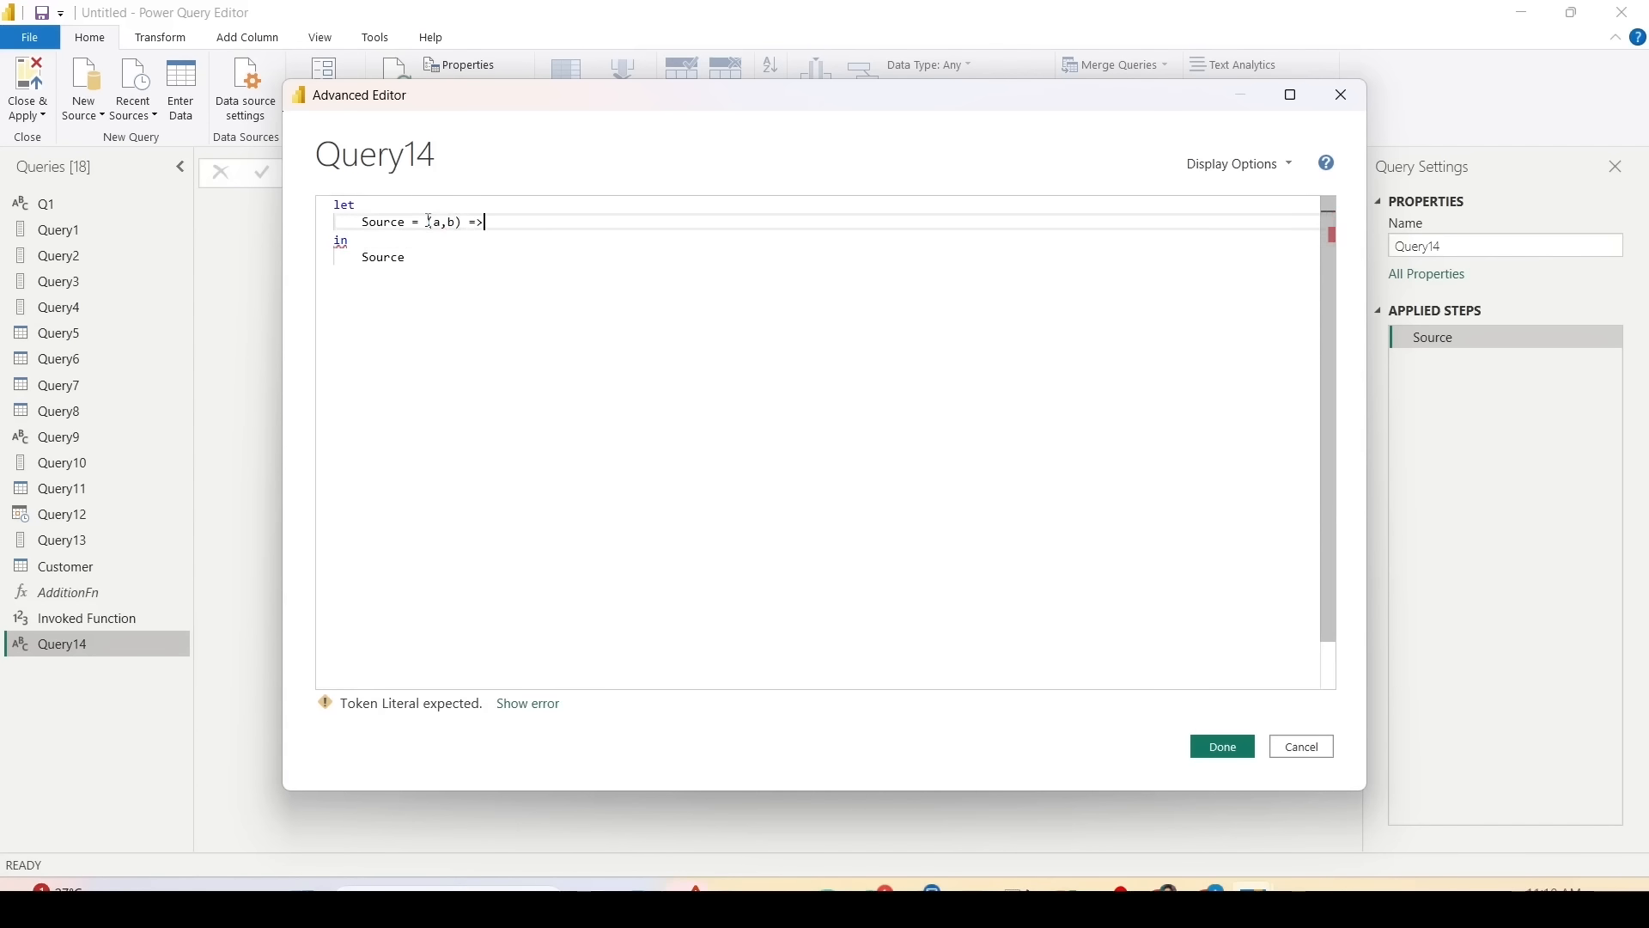
{"action": "type", "text": " a &\" \" & b"}
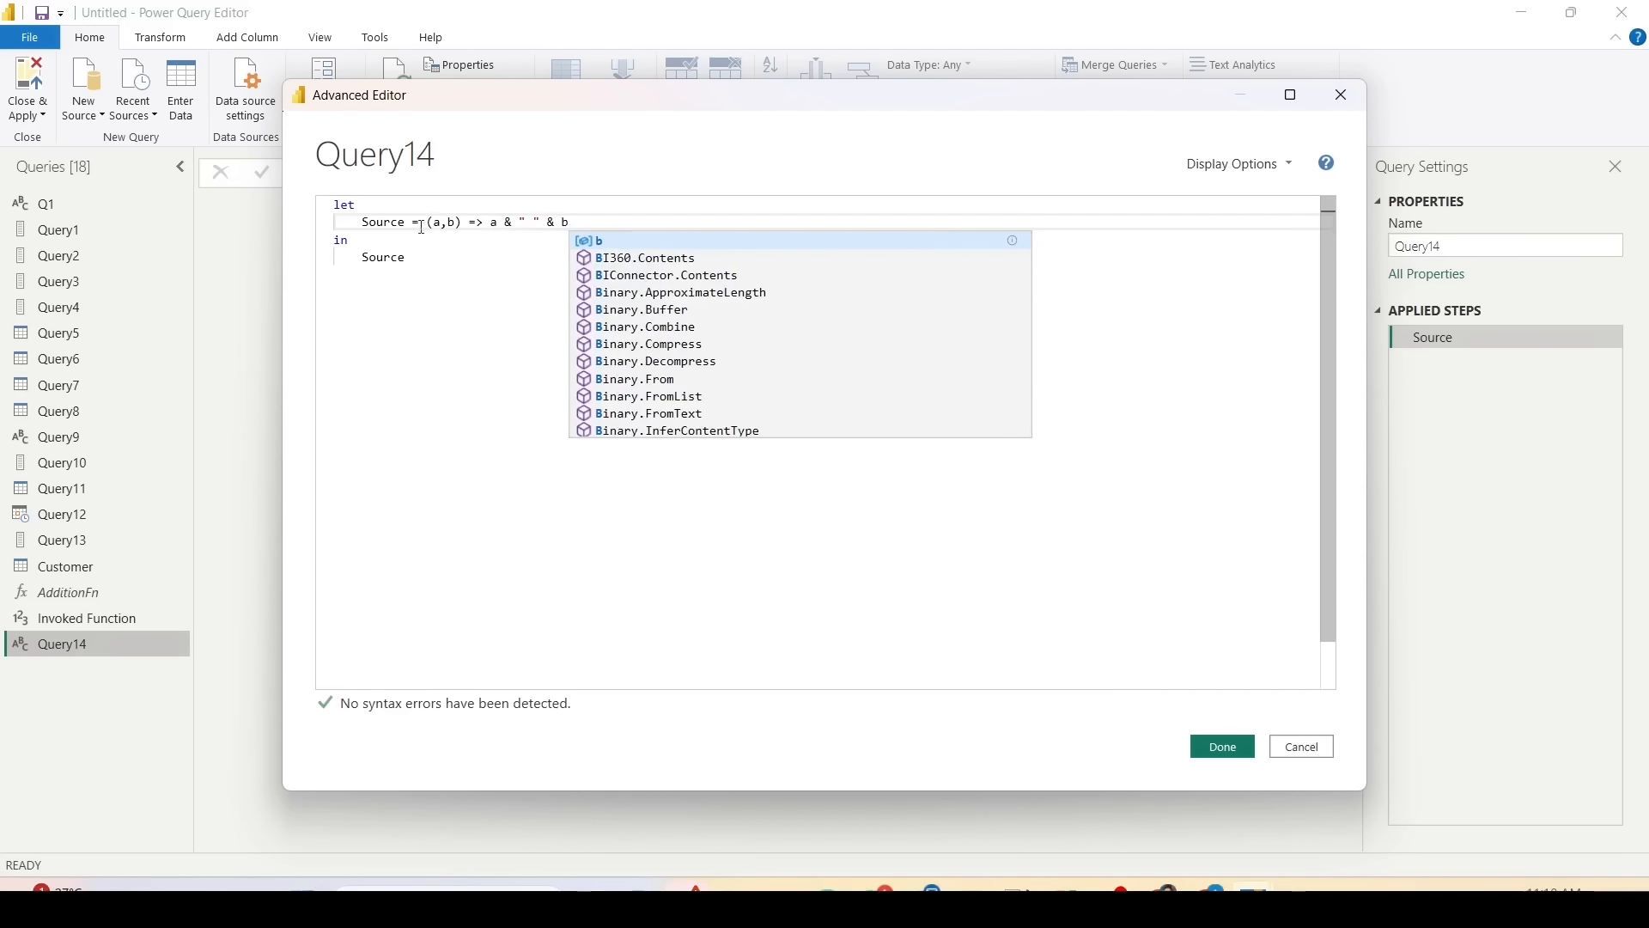
Step: Rename the Source variable to AppendFn in both the let and in clauses of Query14 and apply the code
{"action": "double_click", "coordinate": [393, 222]}
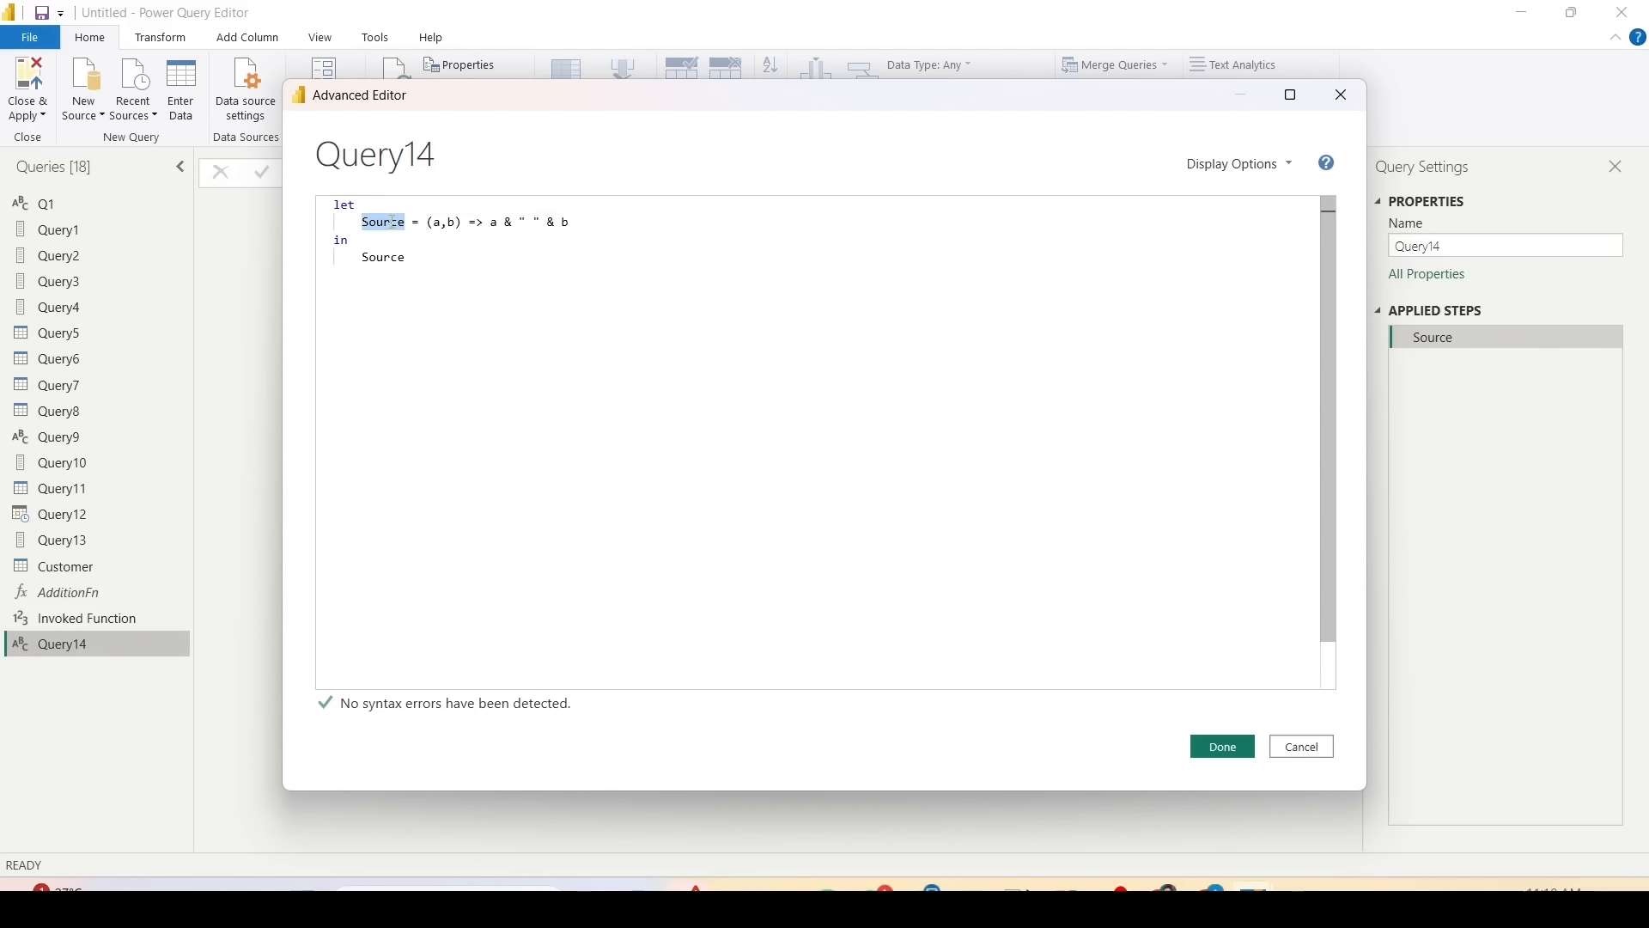
{"action": "type", "text": "append"}
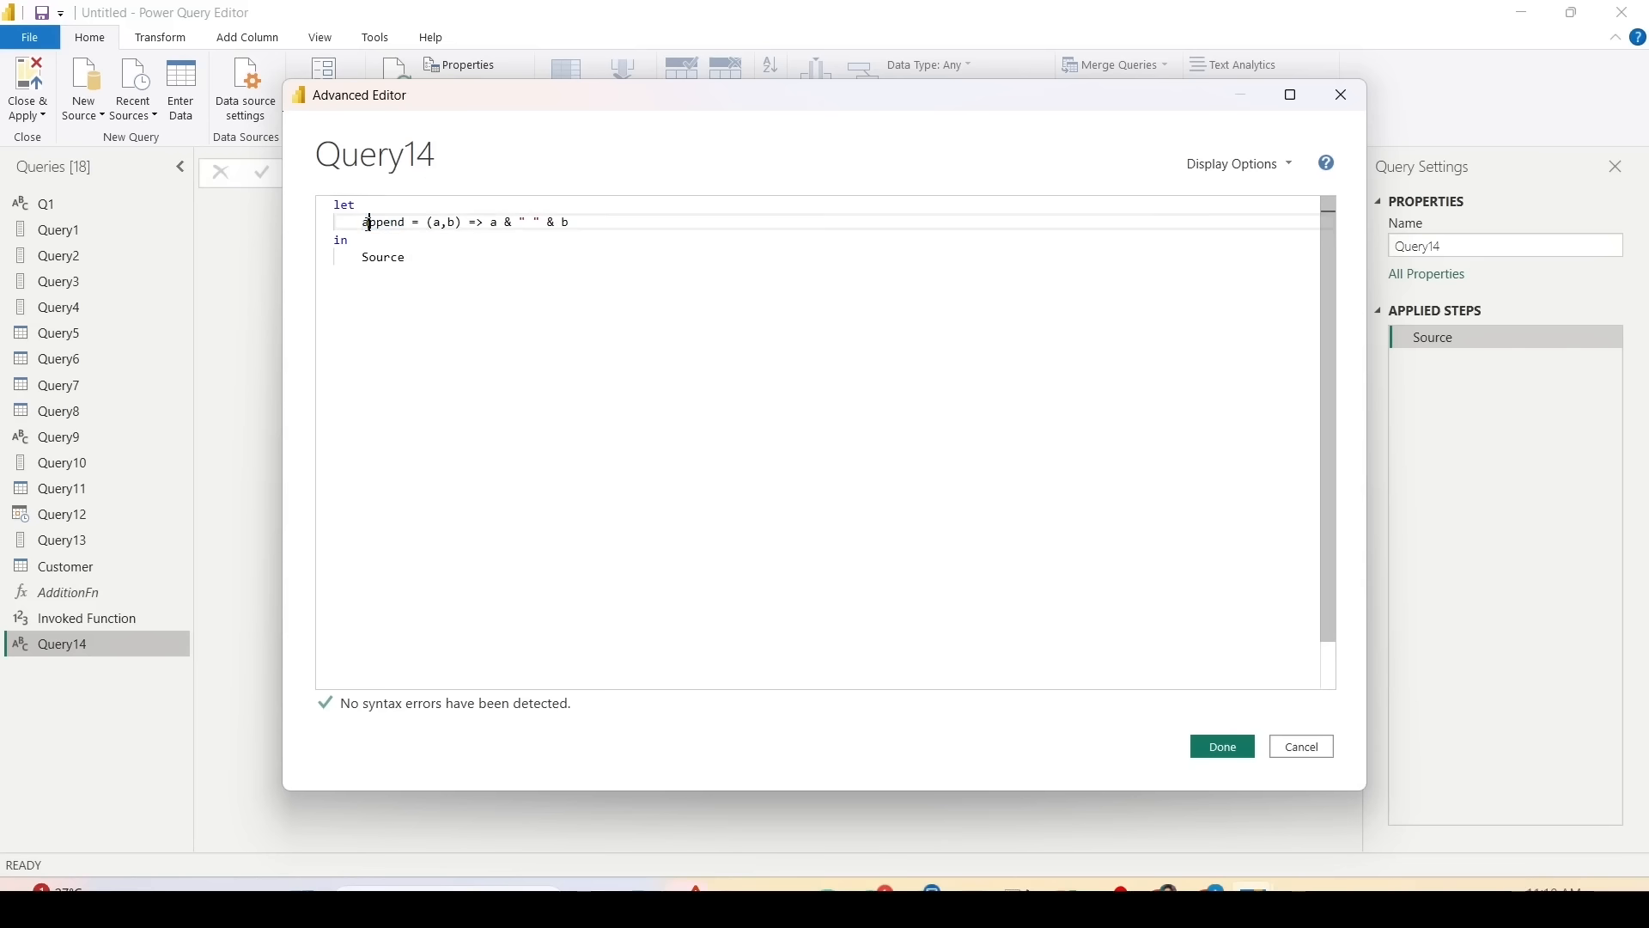
{"action": "double_click", "coordinate": [369, 225]}
{"action": "type", "text": "AppendFn"}
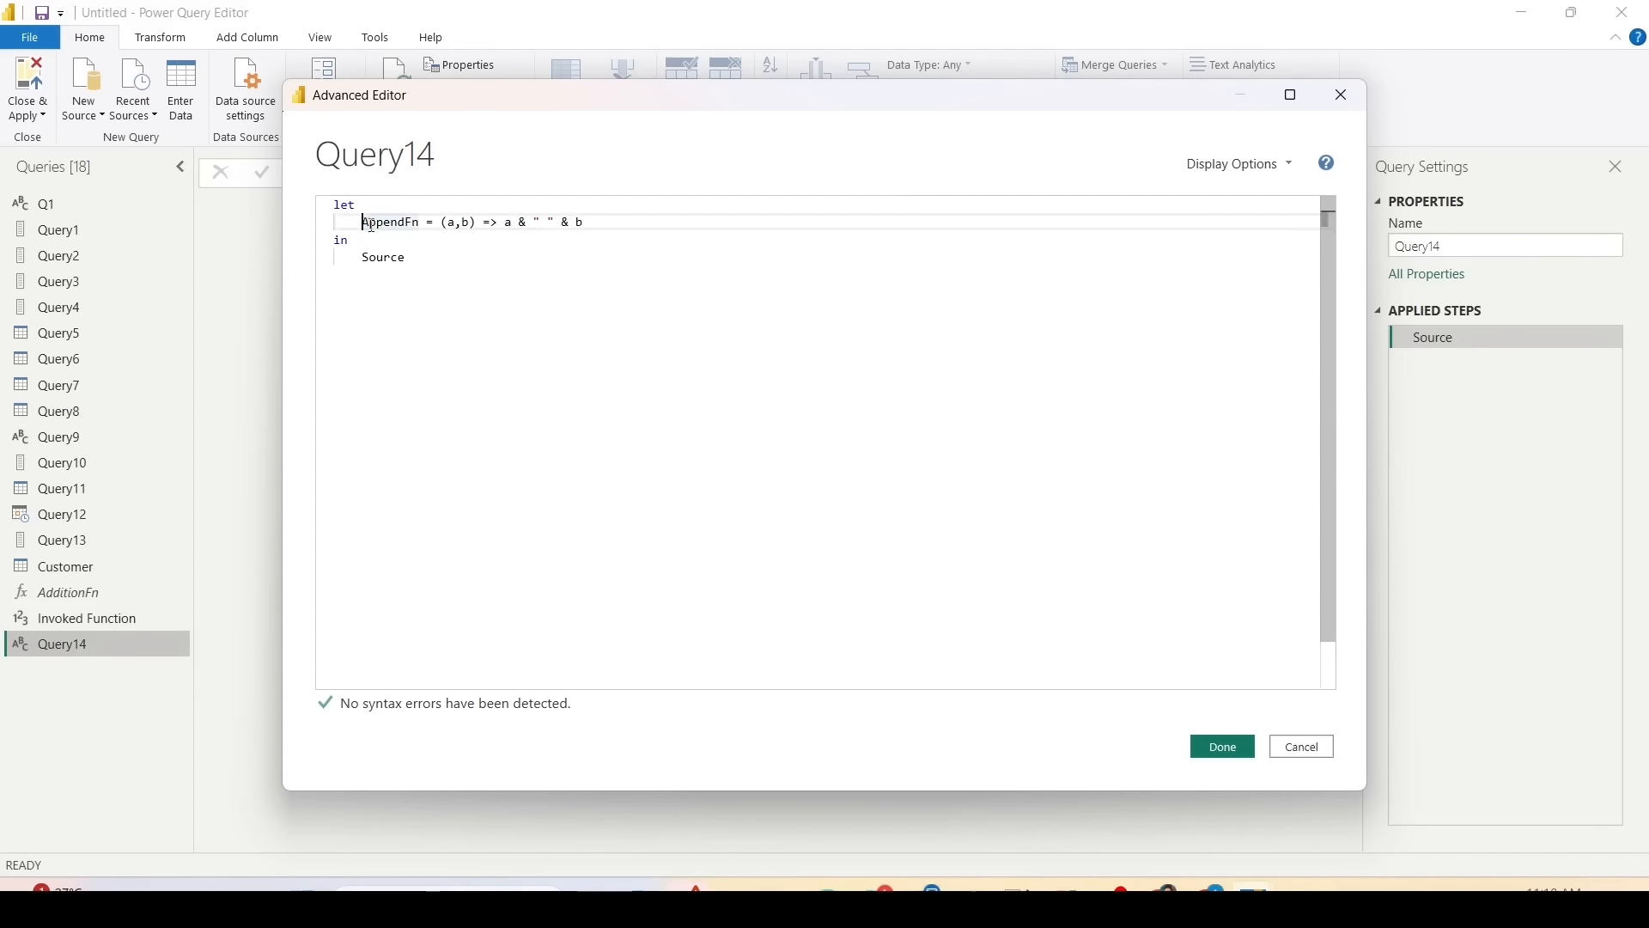
{"action": "double_click", "coordinate": [371, 225]}
{"action": "key", "text": "ctrl+c"}
{"action": "double_click", "coordinate": [387, 256]}
{"action": "key", "text": "ctrl+v"}
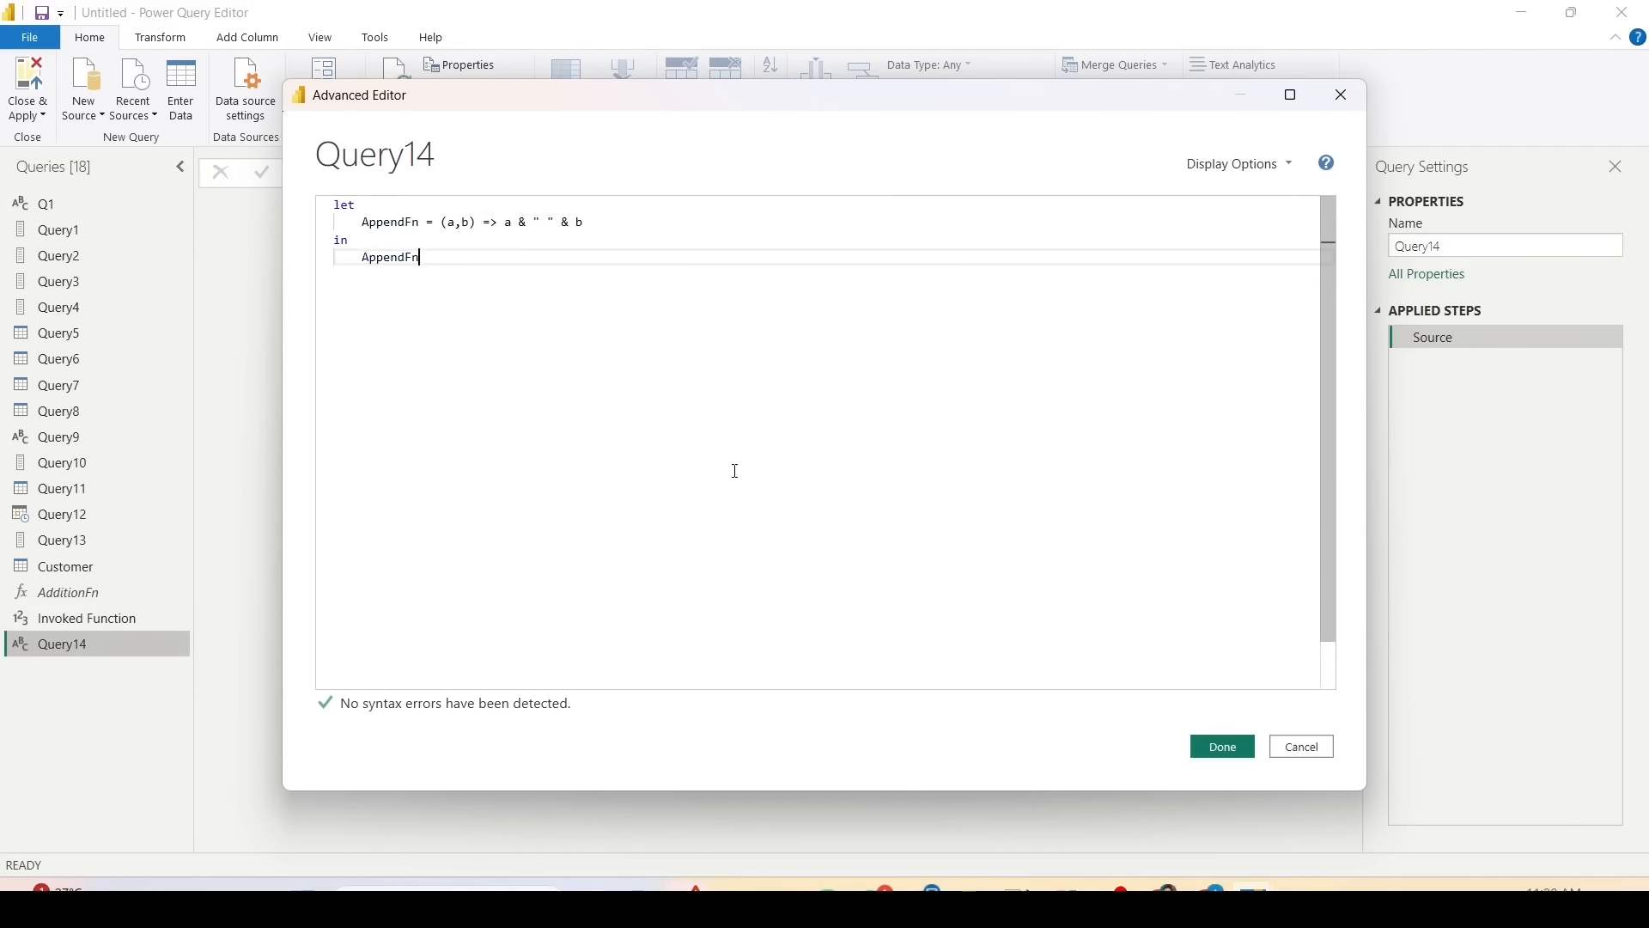
{"action": "left_click", "coordinate": [1223, 747]}
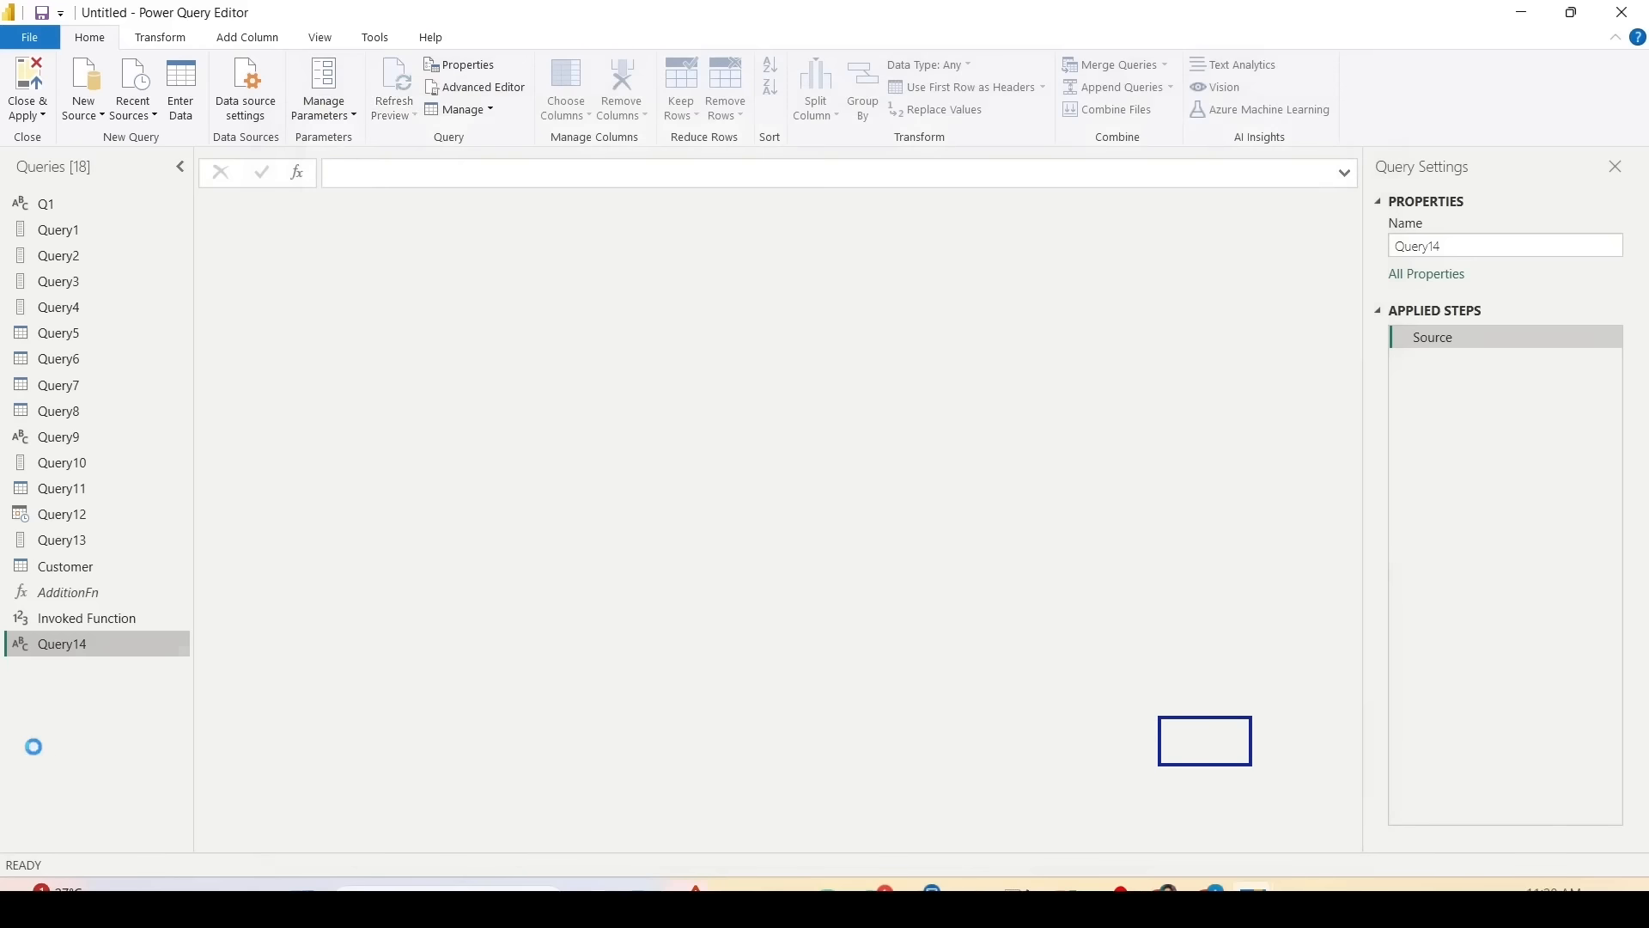
Step: Rename Query14 as AppendFn and invoke it with a set to Microsoft and b set to Power BI
{"action": "double_click", "coordinate": [66, 646]}
{"action": "key", "text": "ctrl+v"}
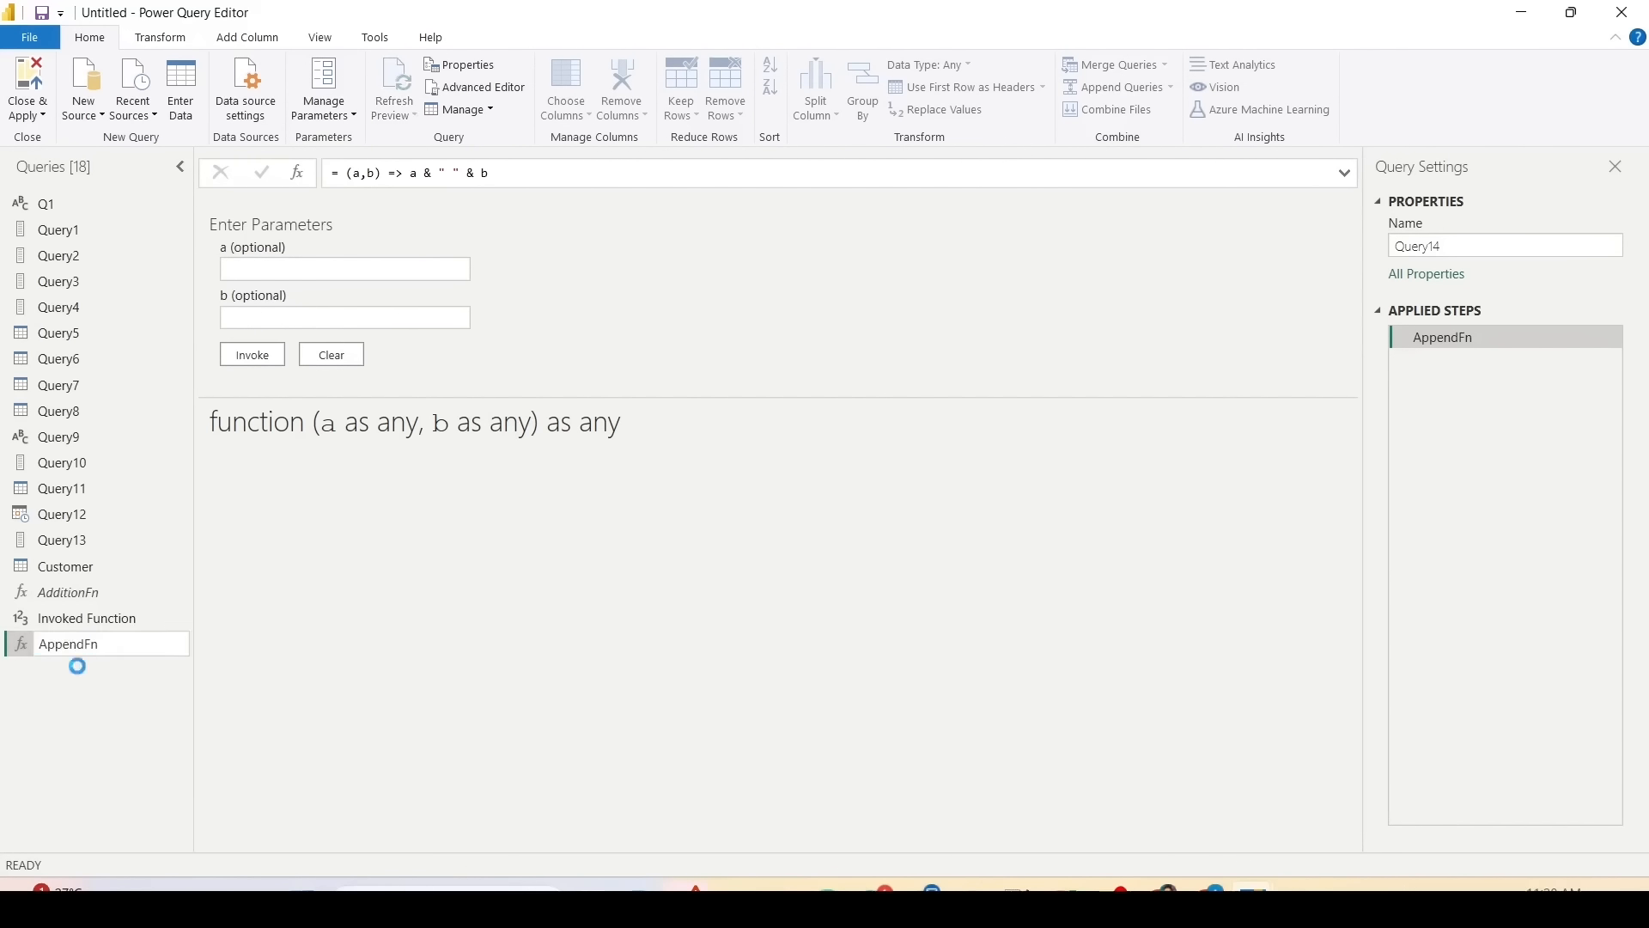
{"action": "left_click", "coordinate": [254, 271]}
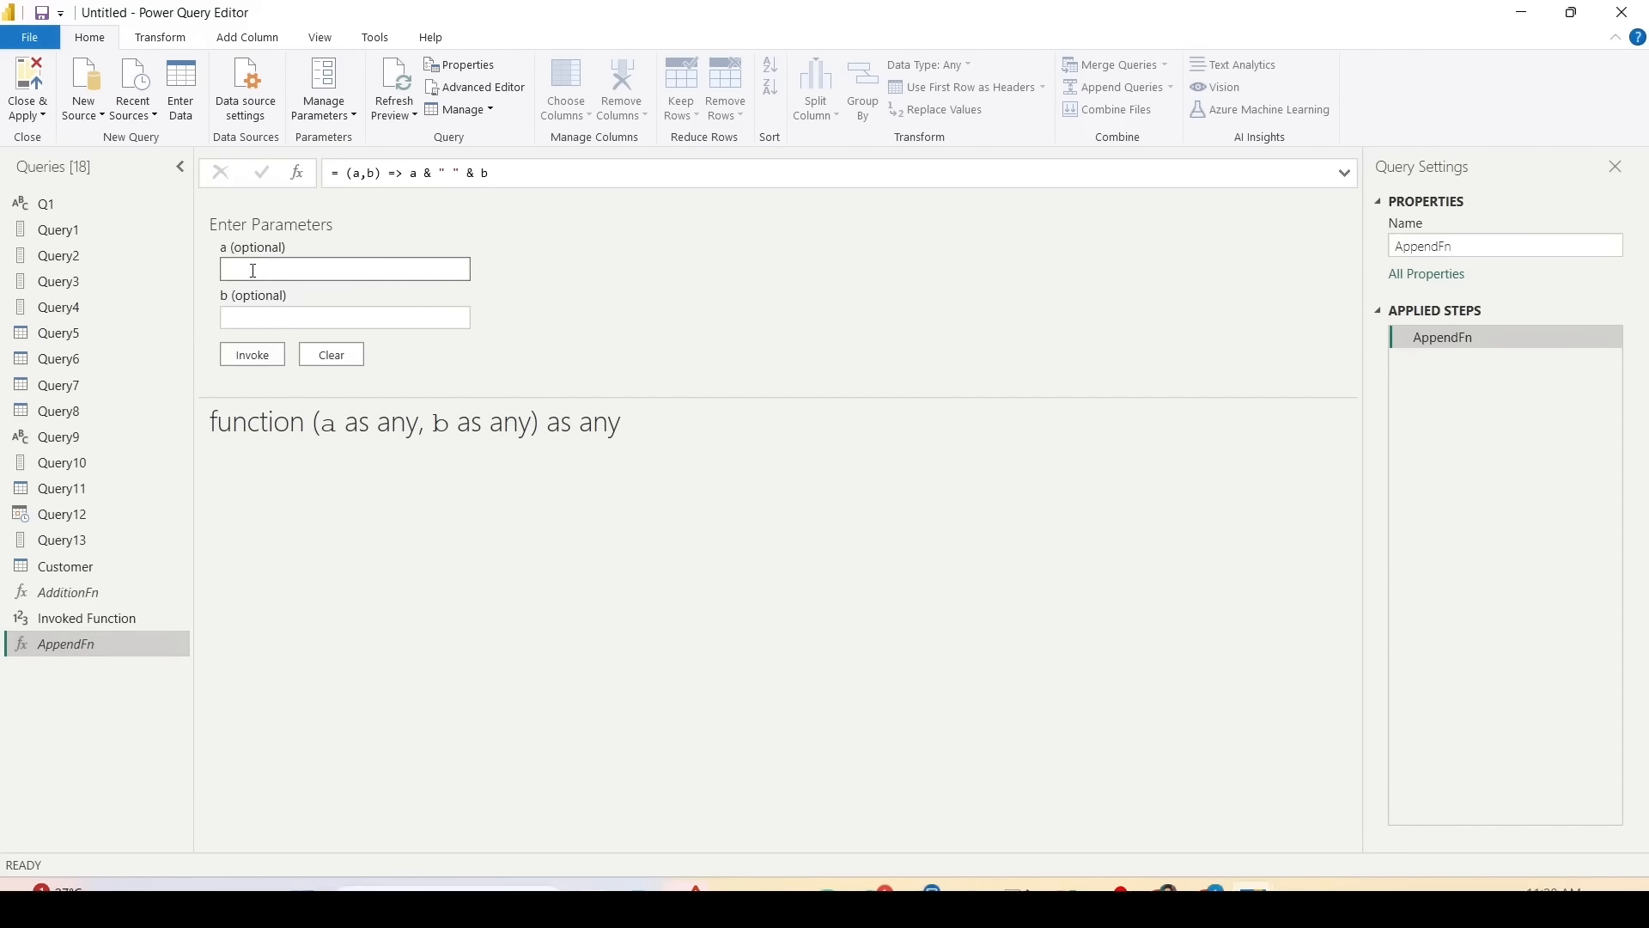
{"action": "type", "text": "Microsoft"}
{"action": "left_click", "coordinate": [257, 317]}
{"action": "type", "text": "Power BI"}
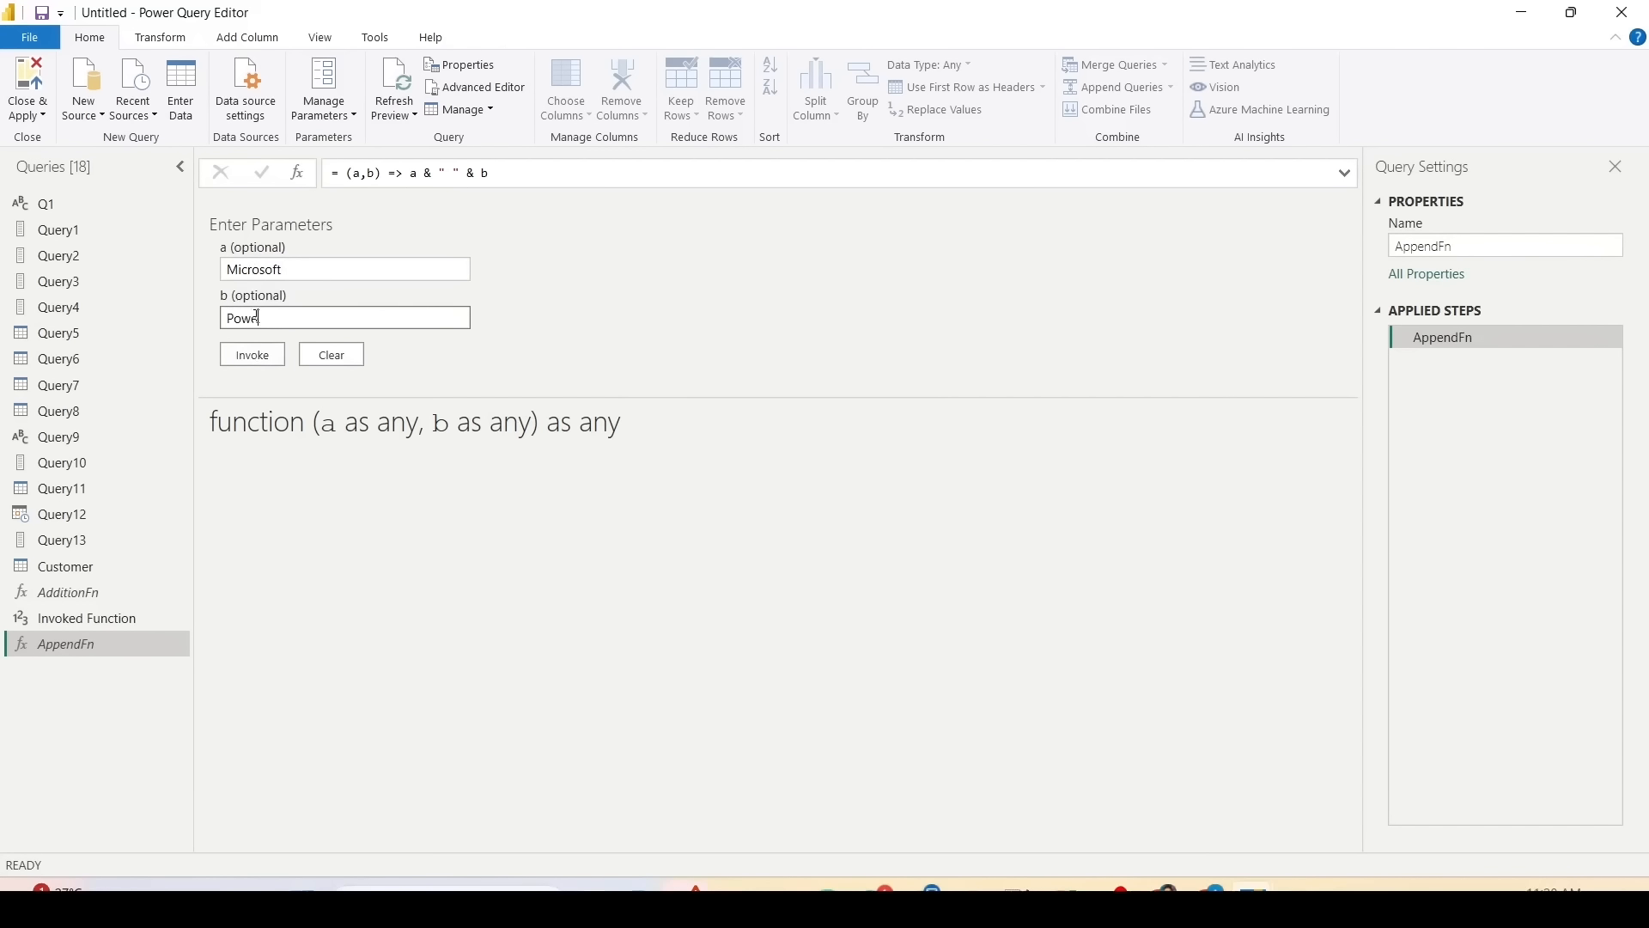
{"action": "left_click", "coordinate": [257, 356]}
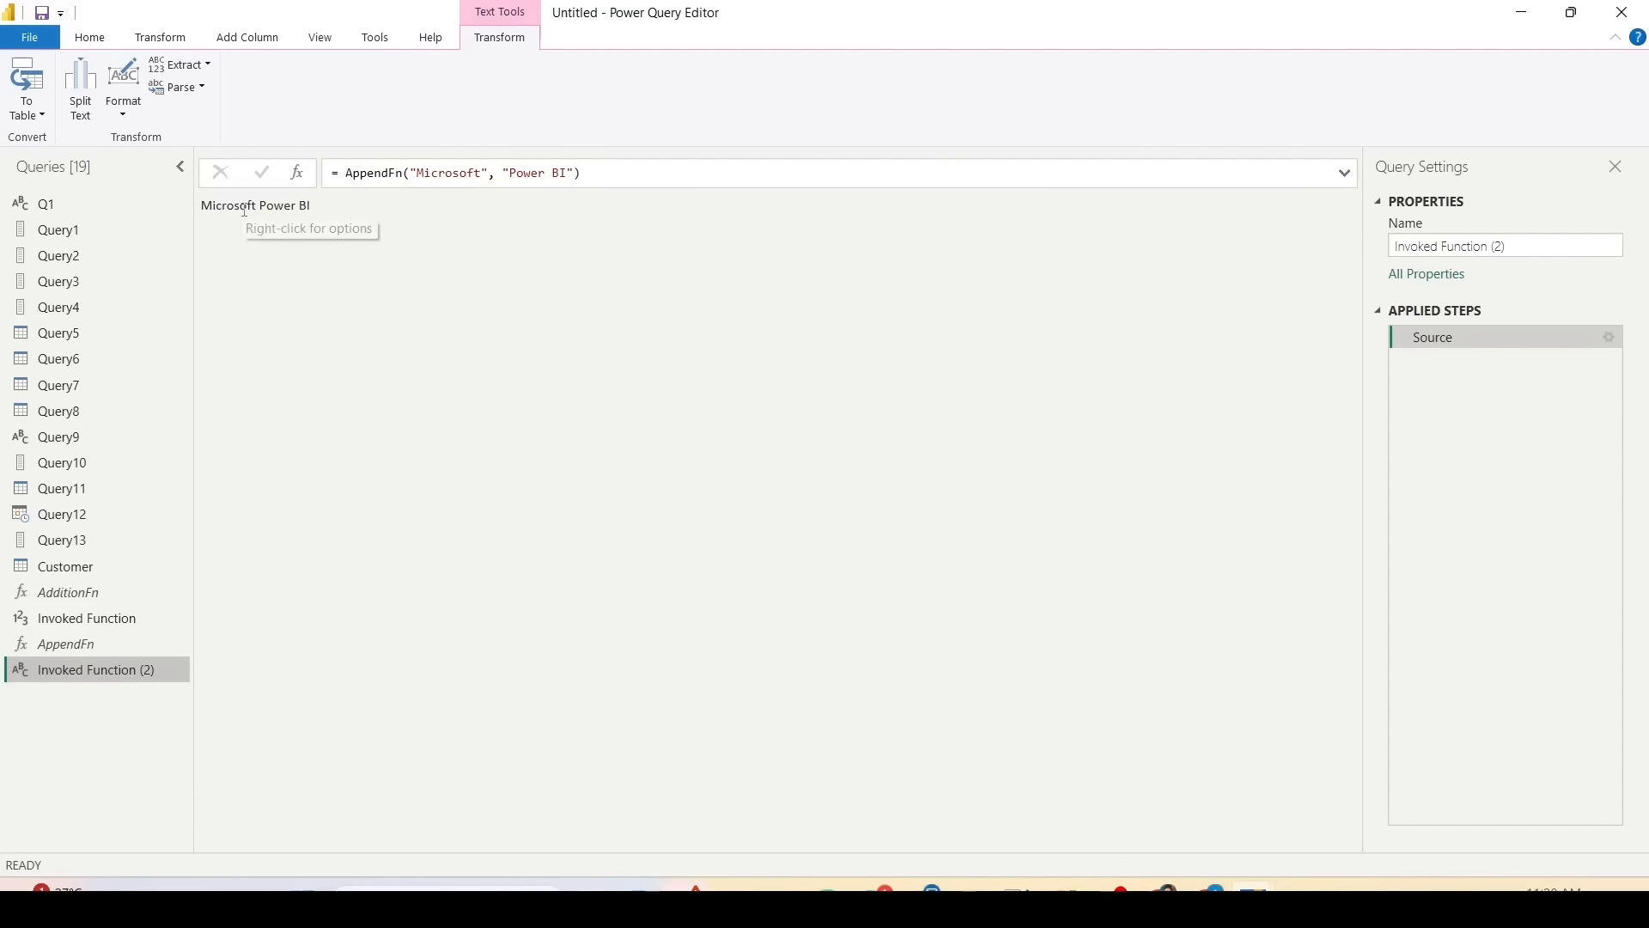
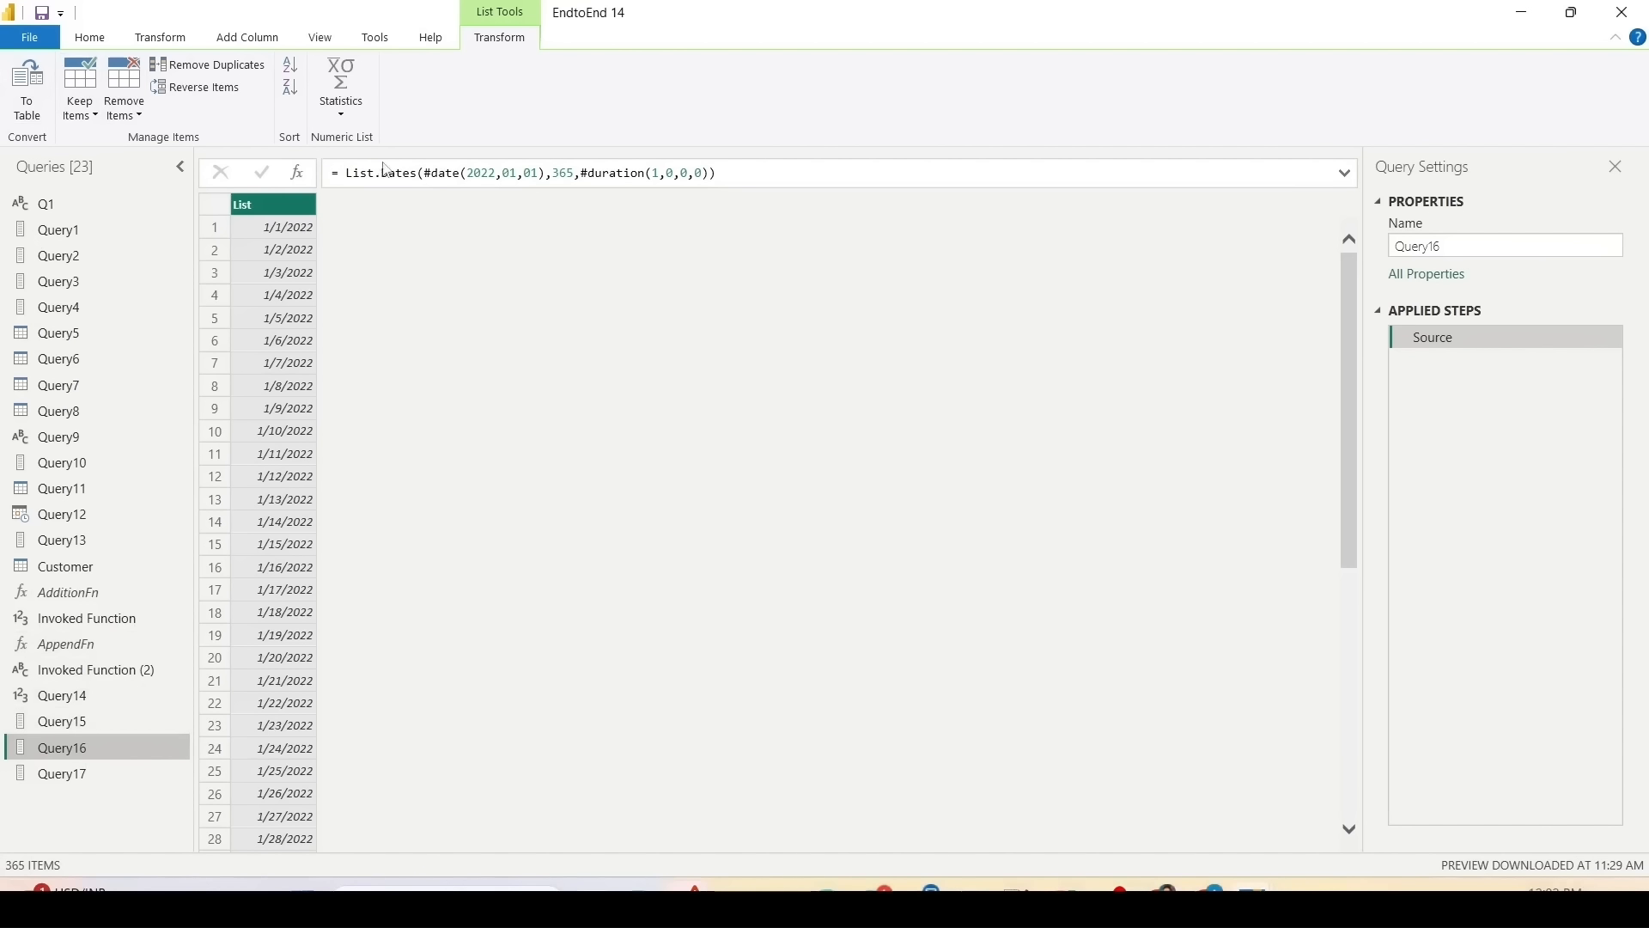
Step: Rename Query16 as DatesList and convert its list of dates to a table without a delimiter
{"action": "double_click", "coordinate": [98, 749]}
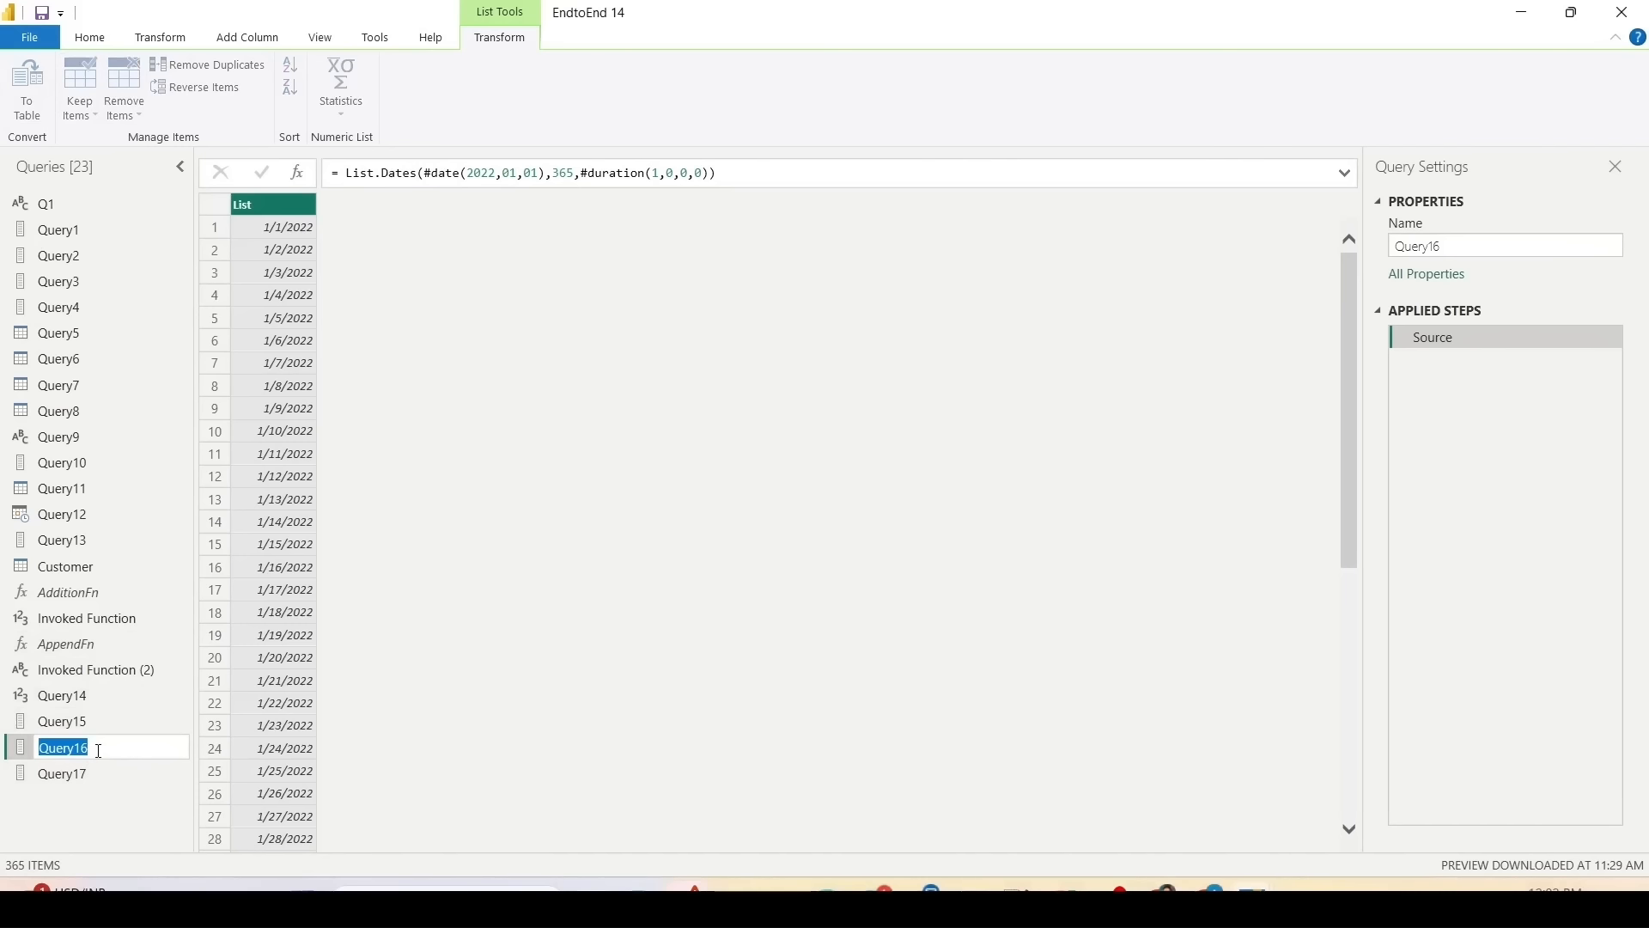
{"action": "type", "text": "DatesList"}
{"action": "key", "text": "Return"}
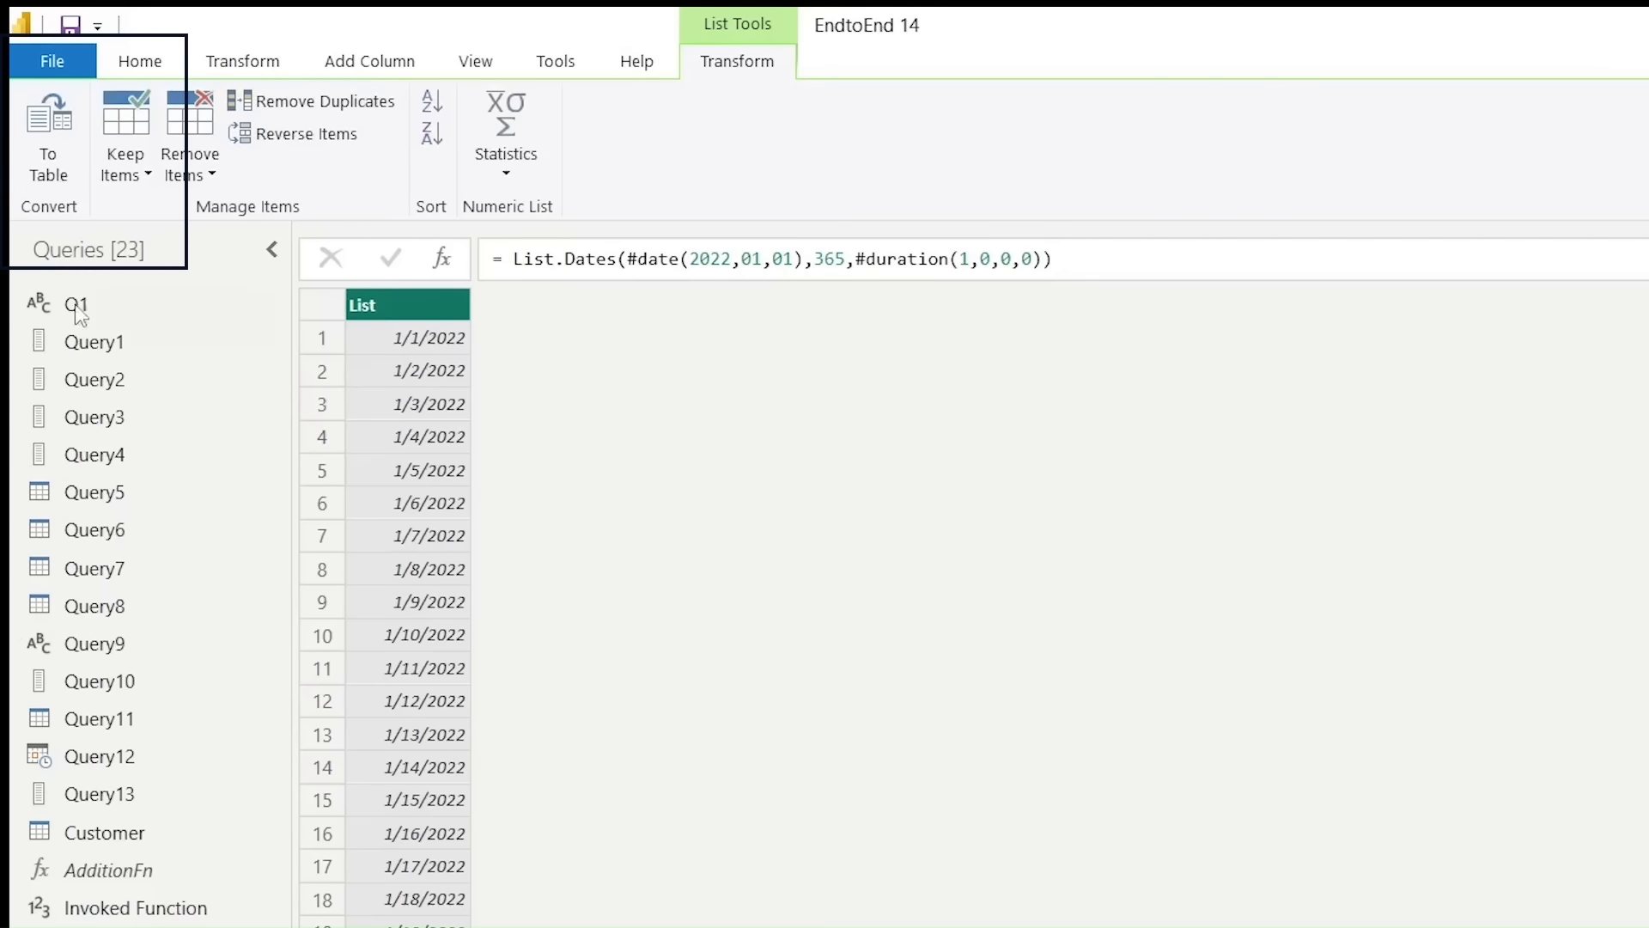
{"action": "left_click", "coordinate": [48, 137]}
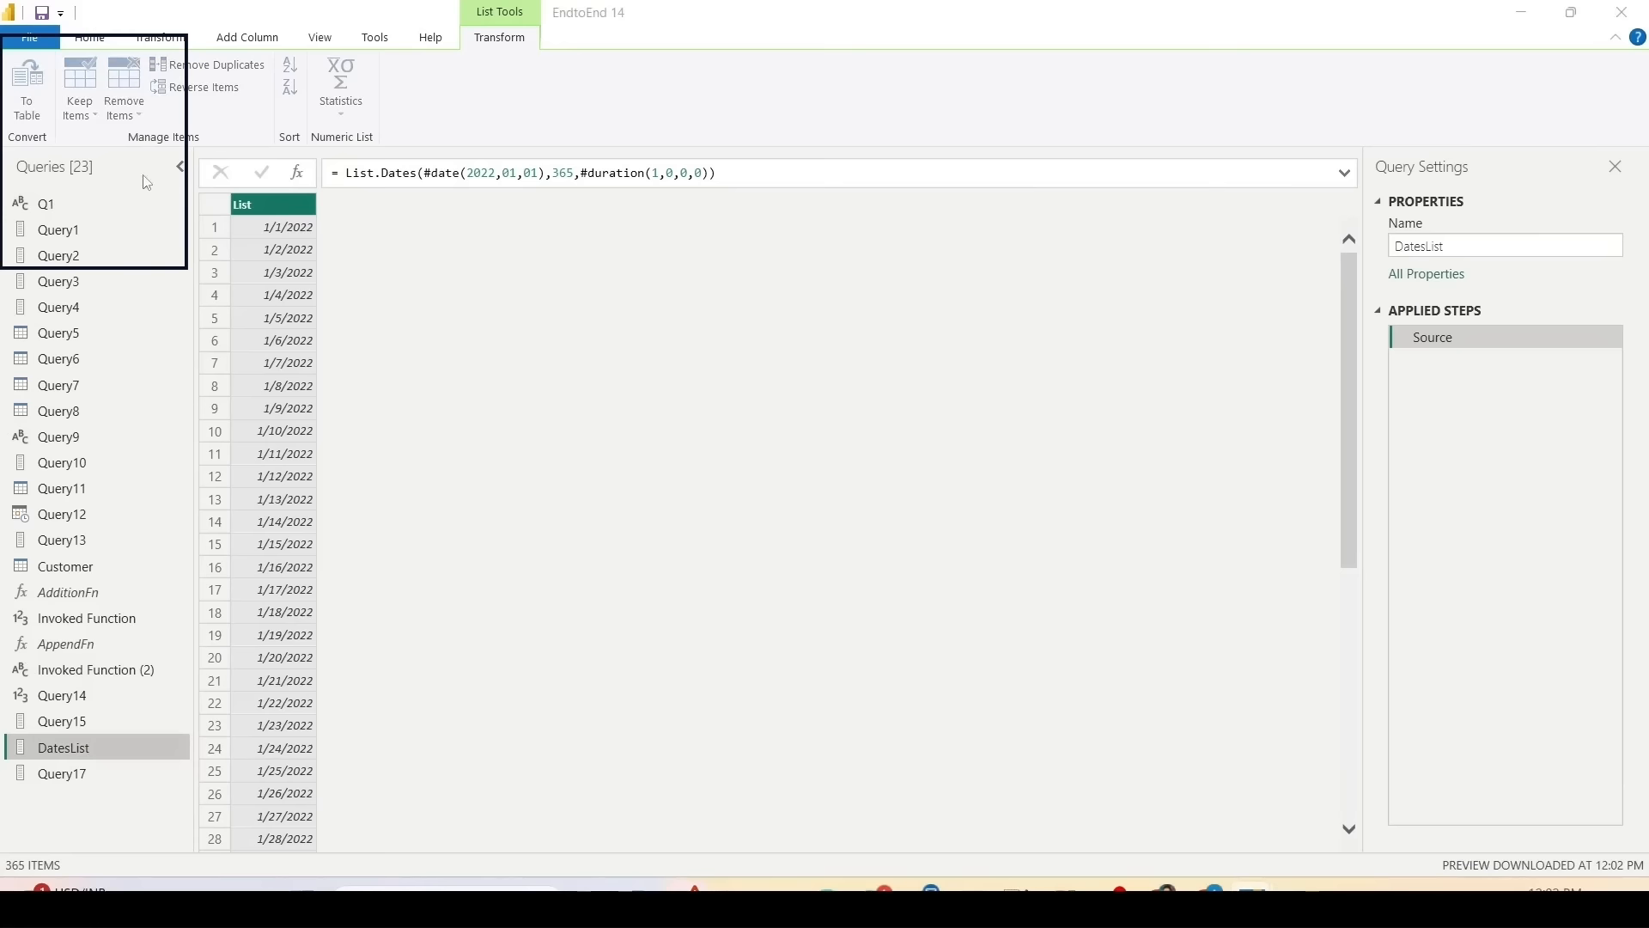
{"action": "left_click", "coordinate": [1048, 546]}
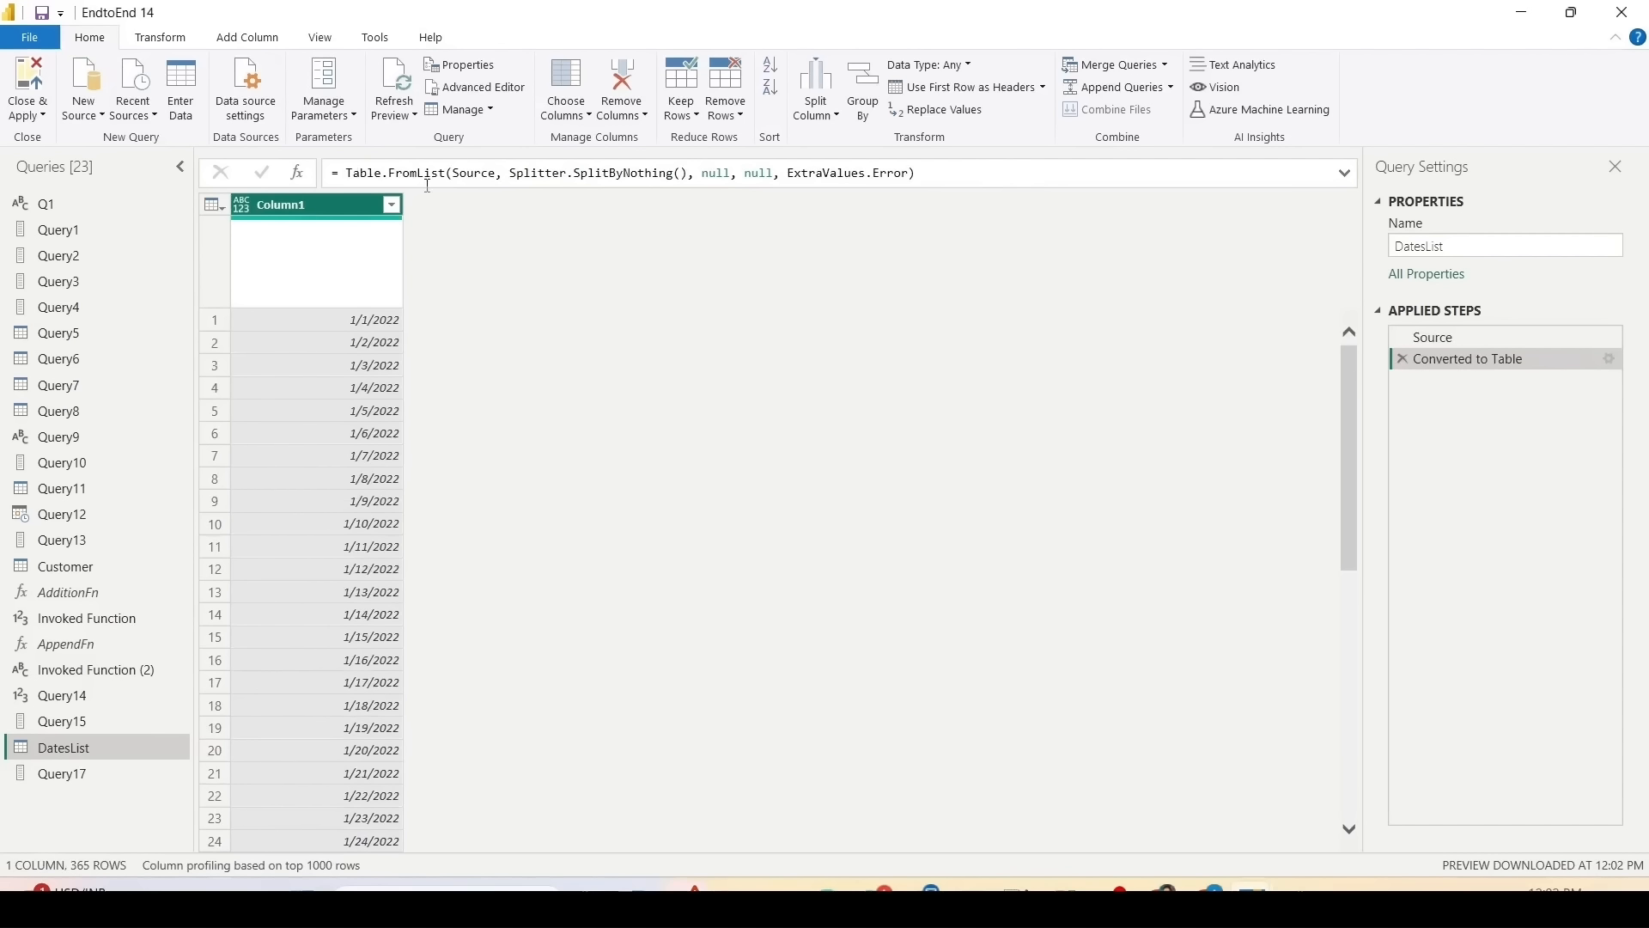
Step: Examine the arguments of the Table.FromList formula in DatesList's Converted to Table step
{"action": "double_click", "coordinate": [393, 174]}
{"action": "double_click", "coordinate": [467, 174]}
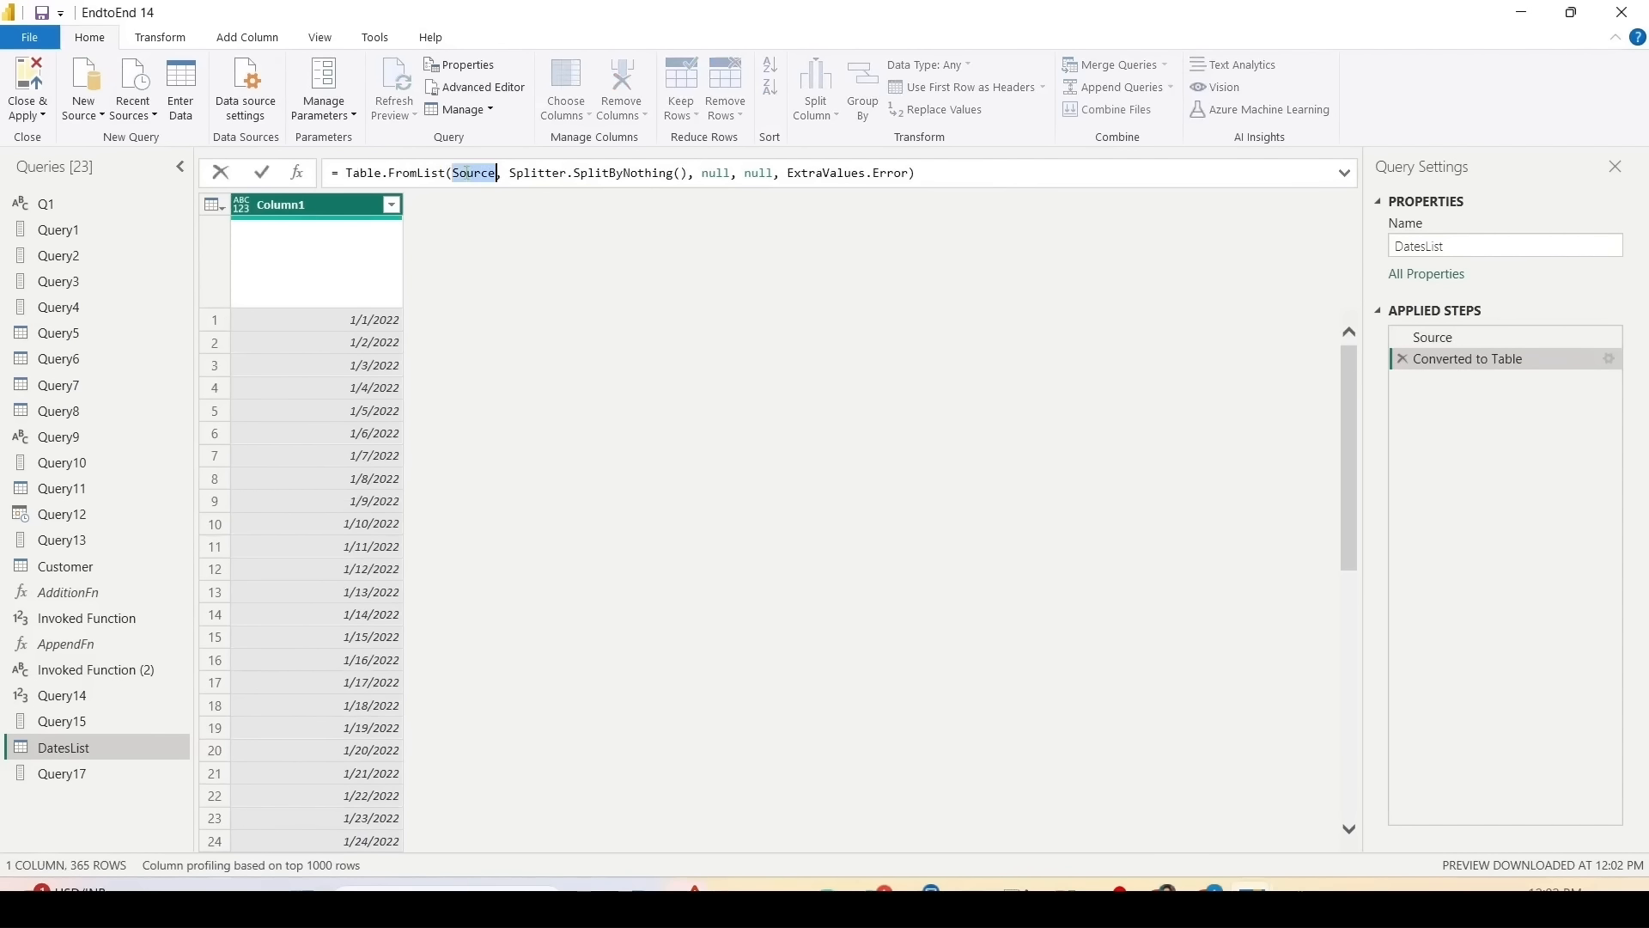
{"action": "mouse_move", "coordinate": [447, 181]}
{"action": "left_mouse_down"}
{"action": "mouse_move", "coordinate": [537, 225]}
{"action": "mouse_move", "coordinate": [1341, 227]}
{"action": "left_mouse_up"}
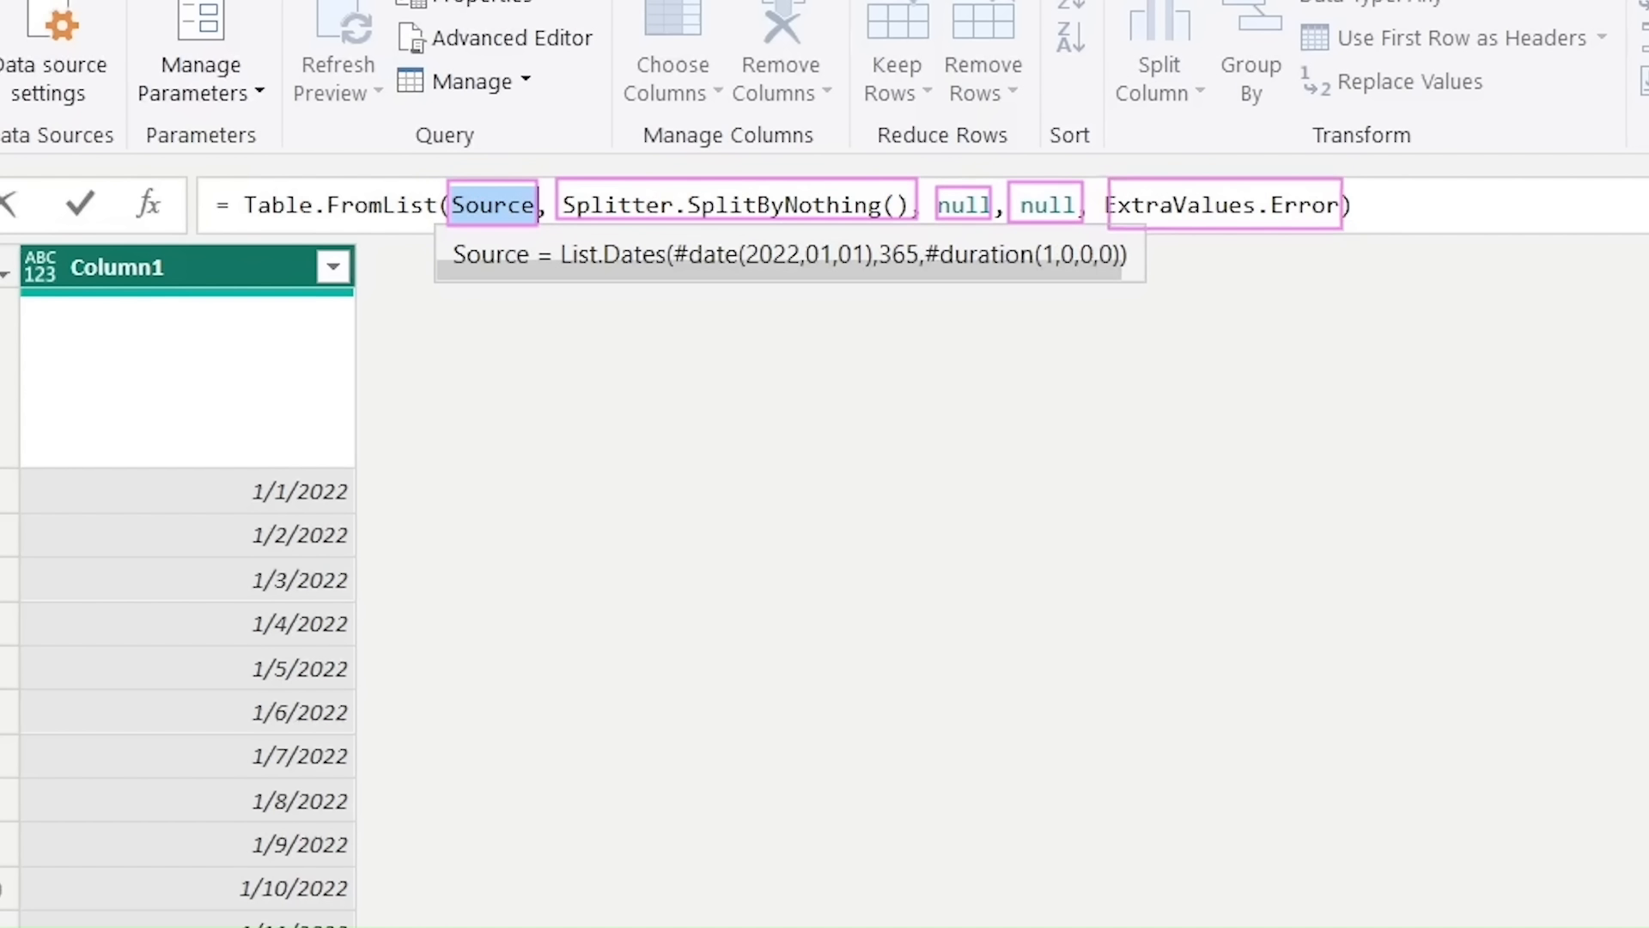
{"action": "key", "text": "Escape"}
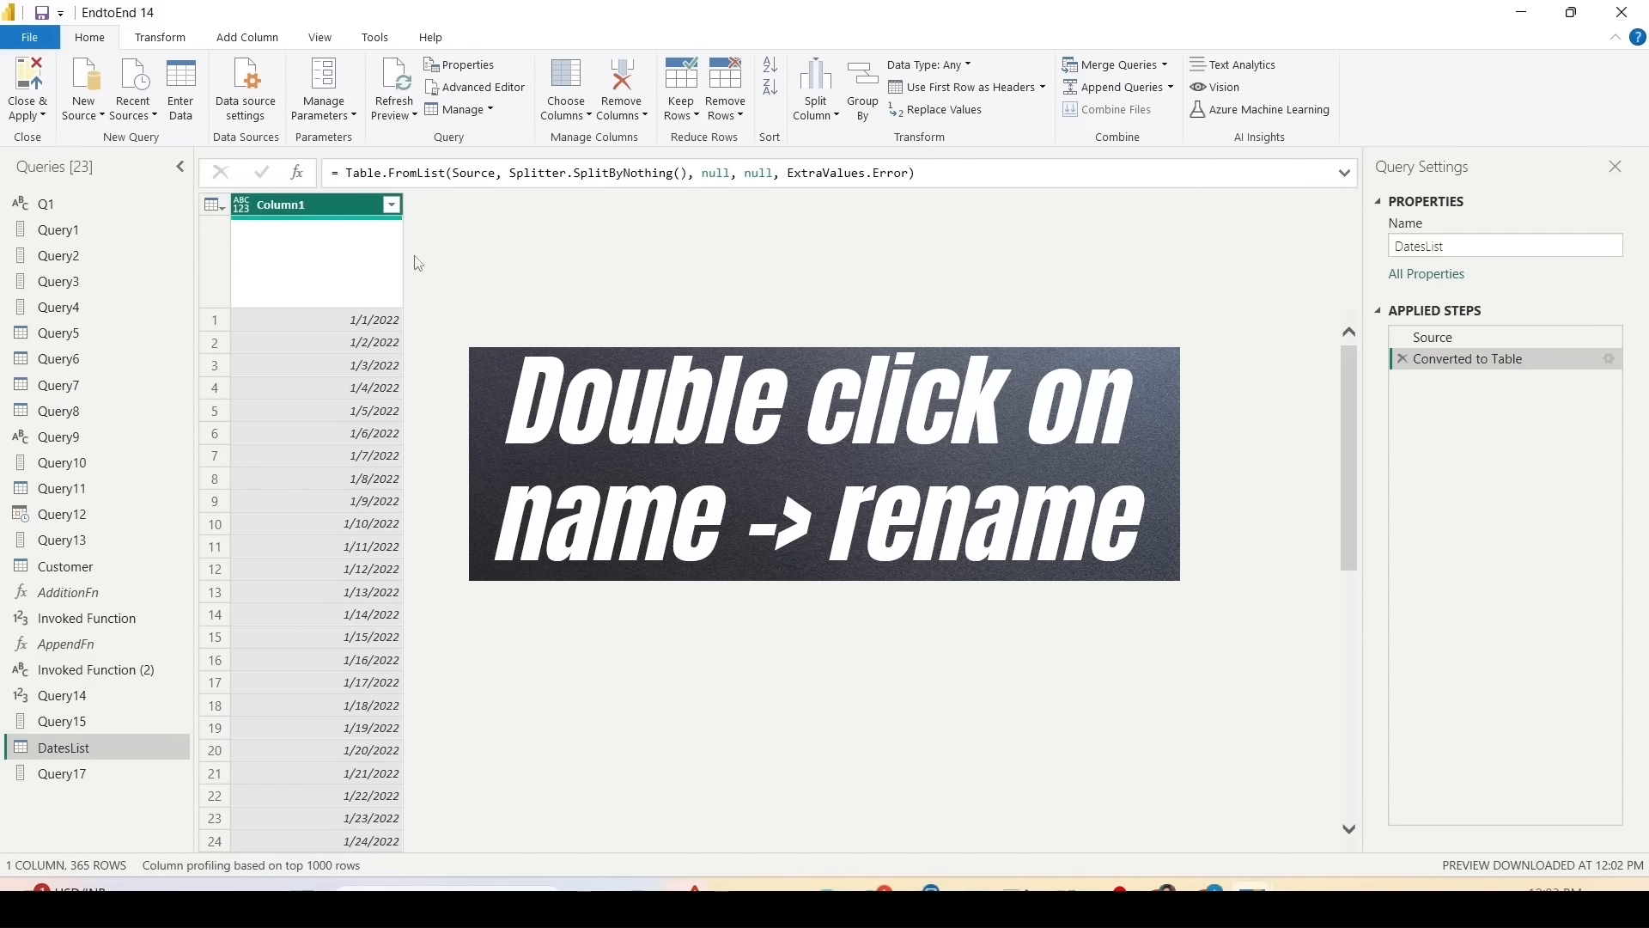
Step: Rename Column1 of DatesList to Date and set its data type to Date
{"action": "double_click", "coordinate": [321, 204]}
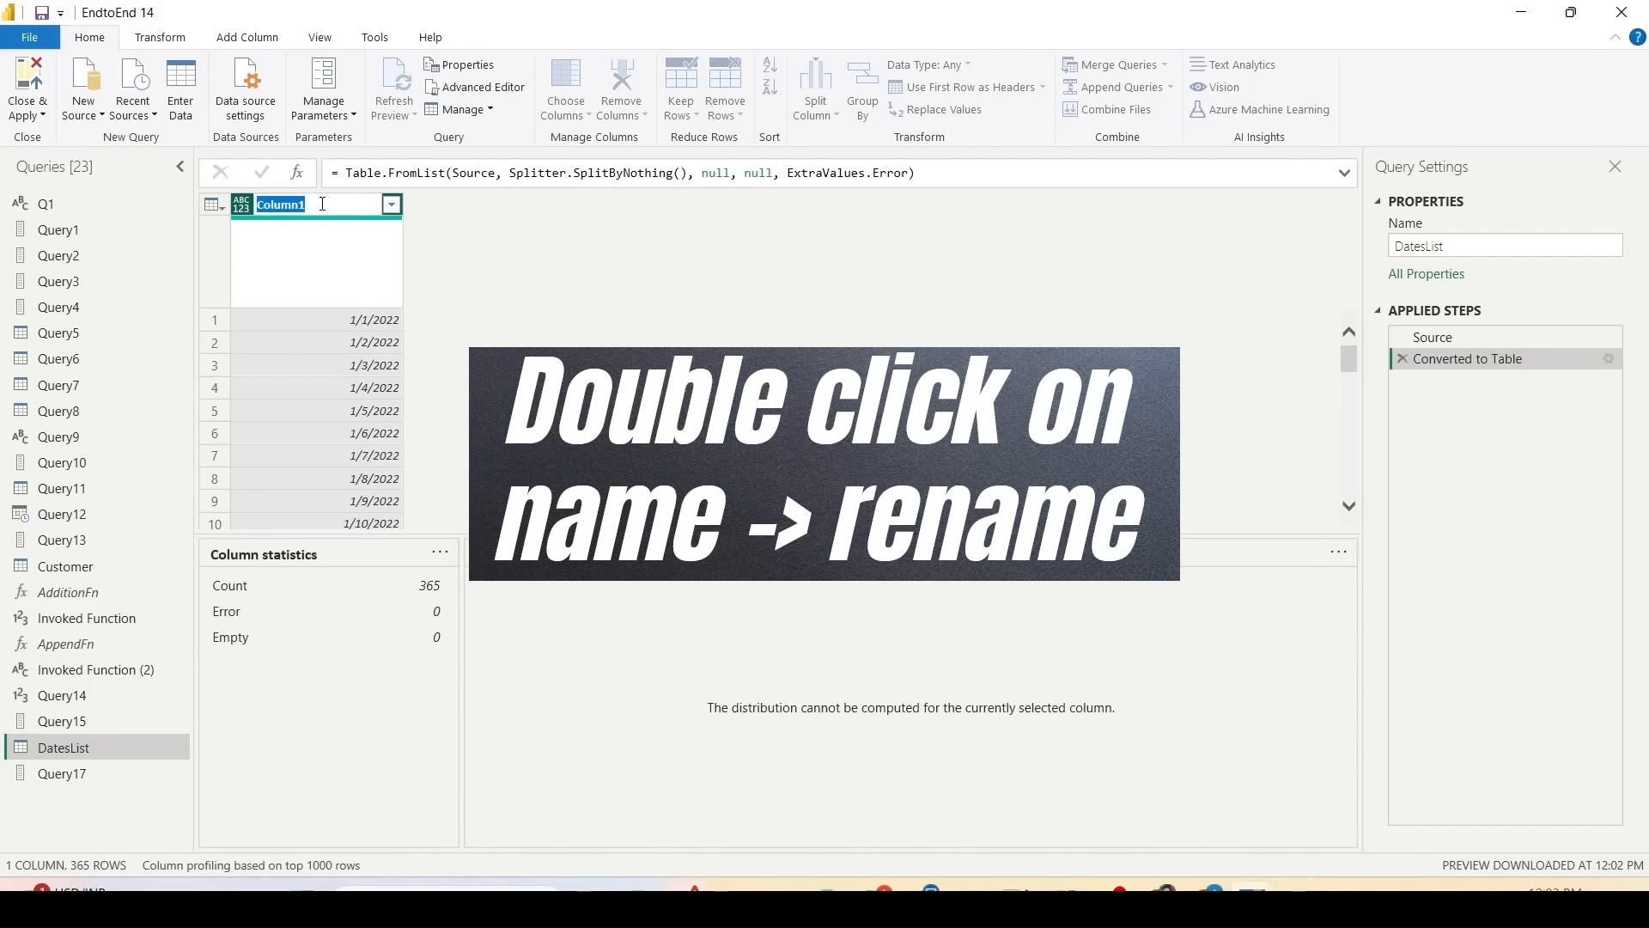
{"action": "type", "text": "Date"}
{"action": "key", "text": "Return"}
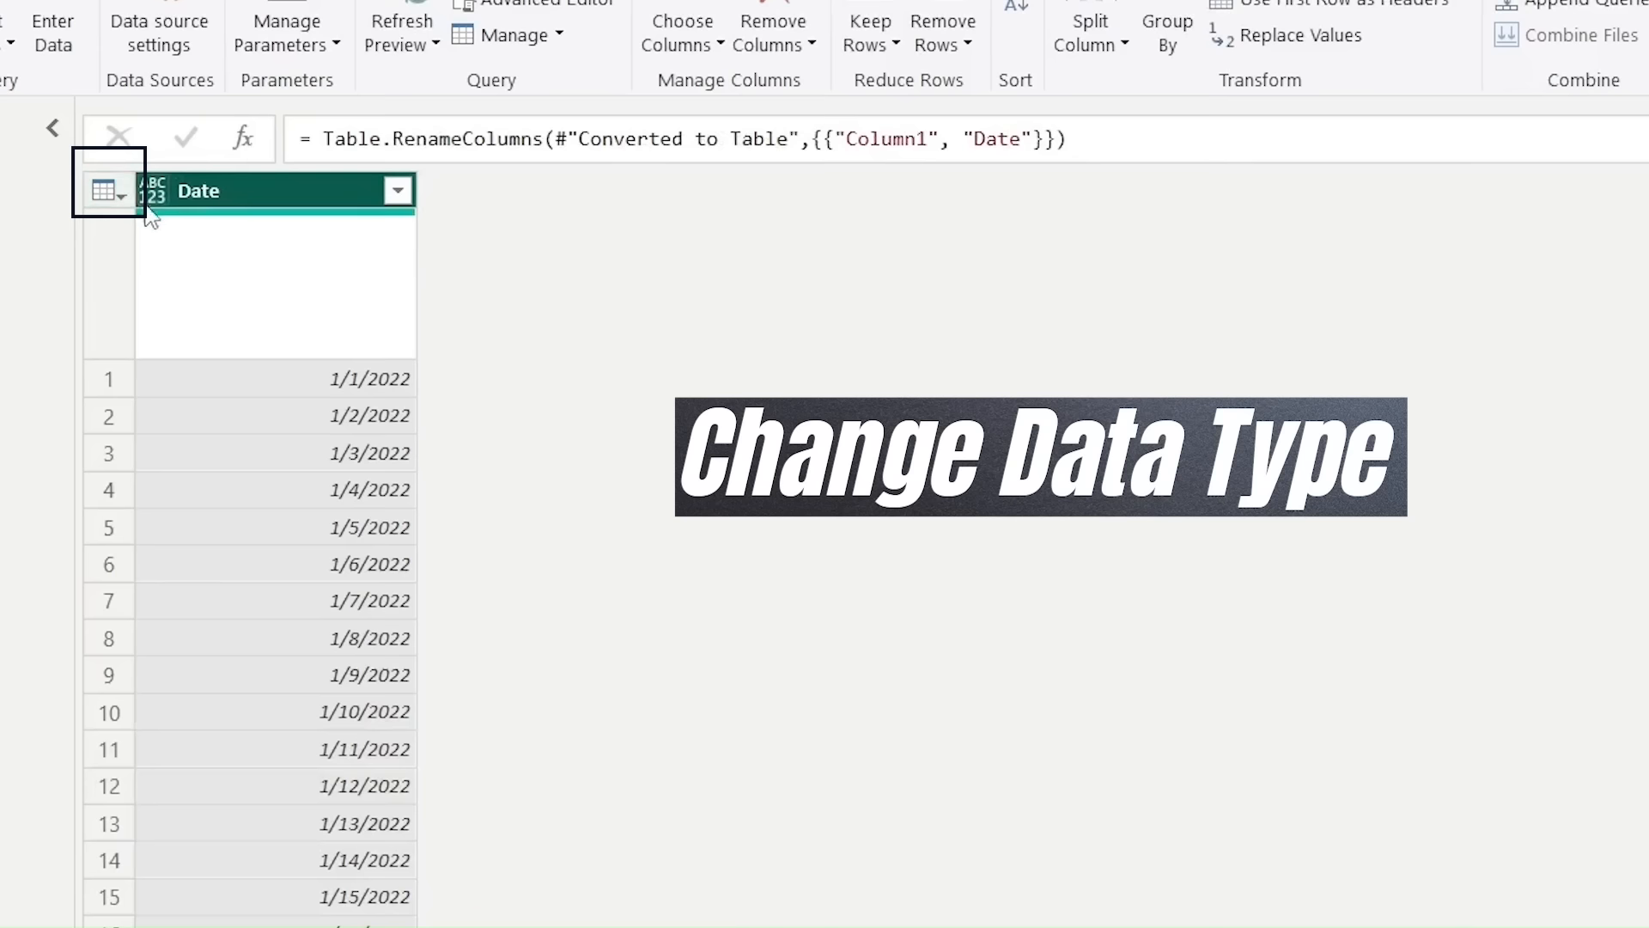
{"action": "left_click", "coordinate": [151, 194]}
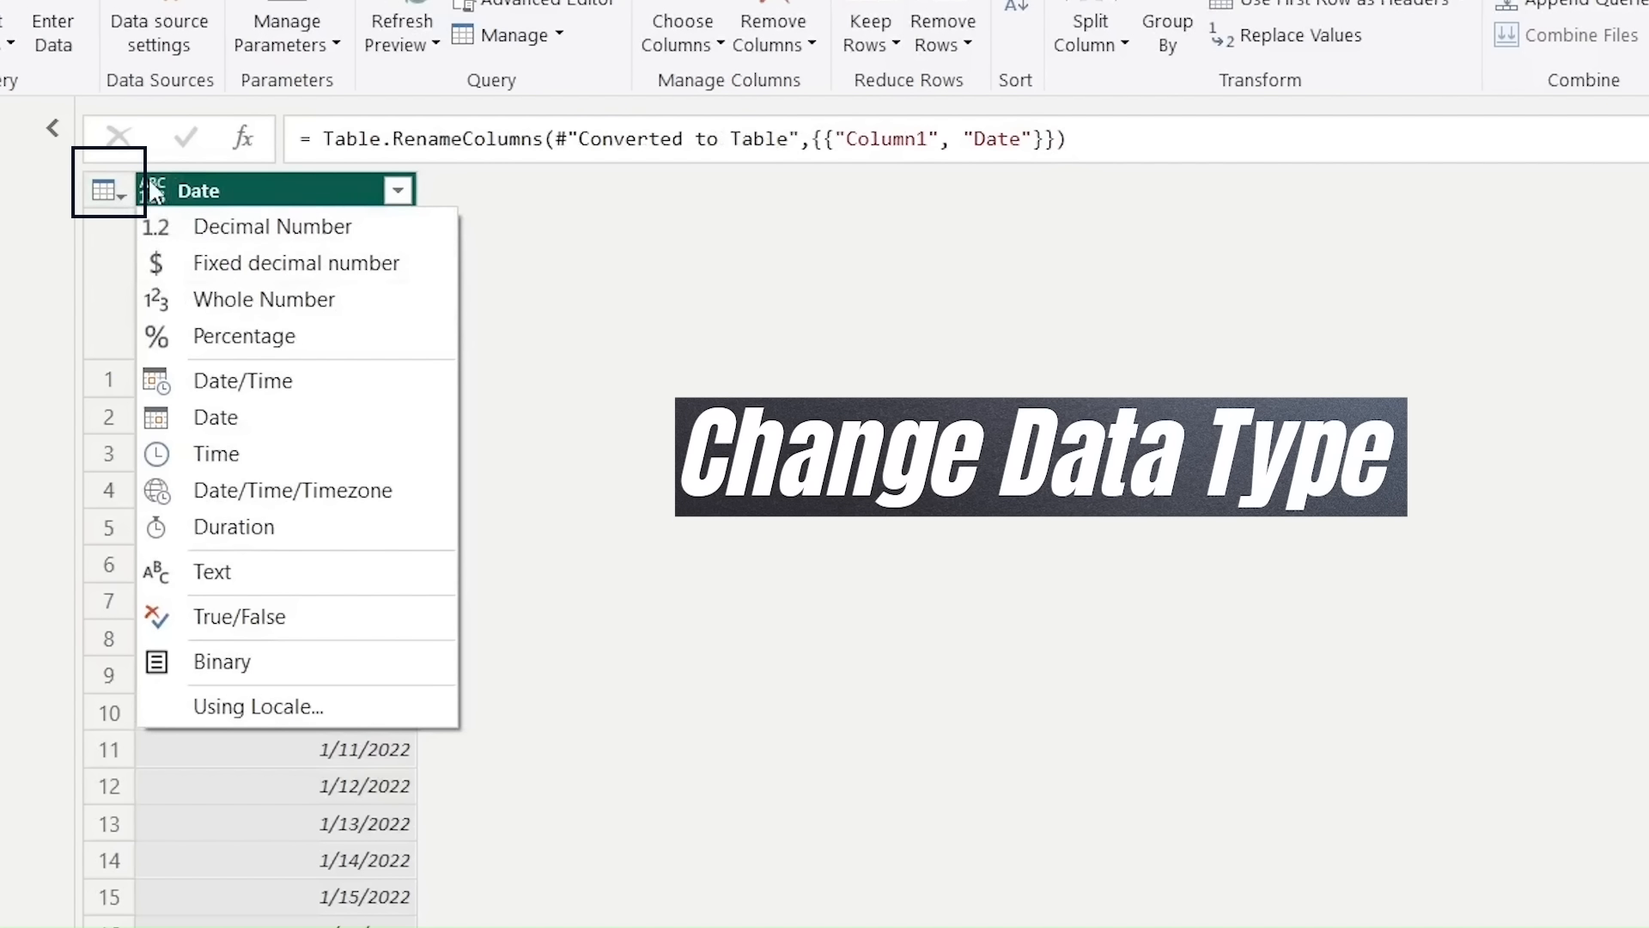
{"action": "left_click", "coordinate": [151, 192]}
{"action": "left_click", "coordinate": [152, 194]}
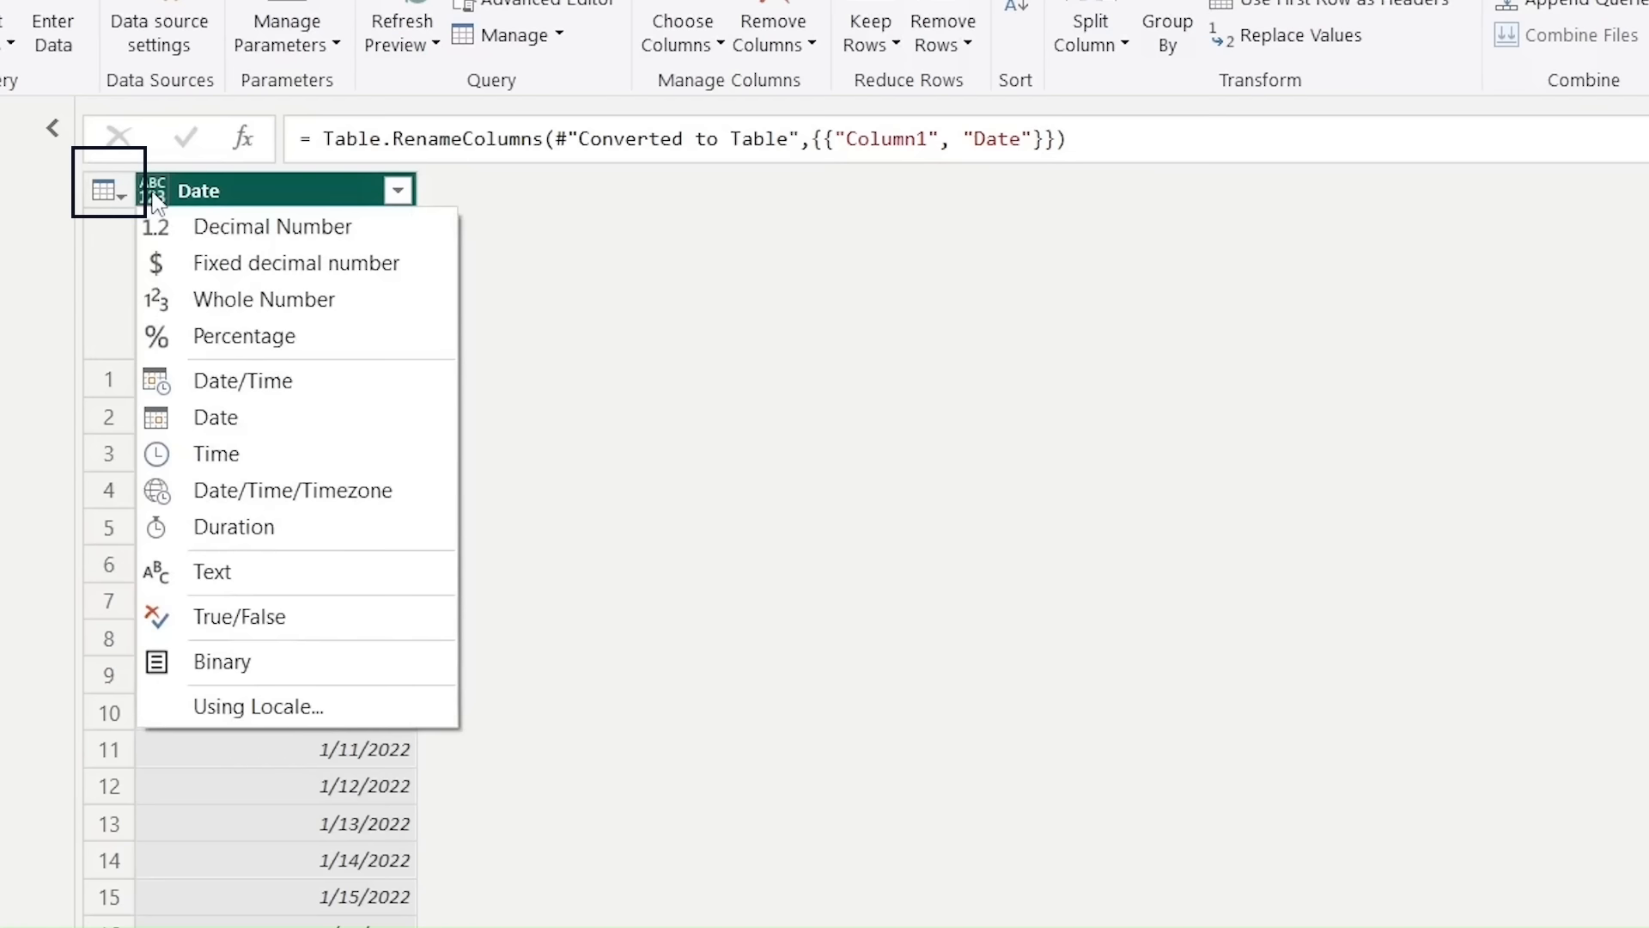
{"action": "left_click", "coordinate": [218, 417]}
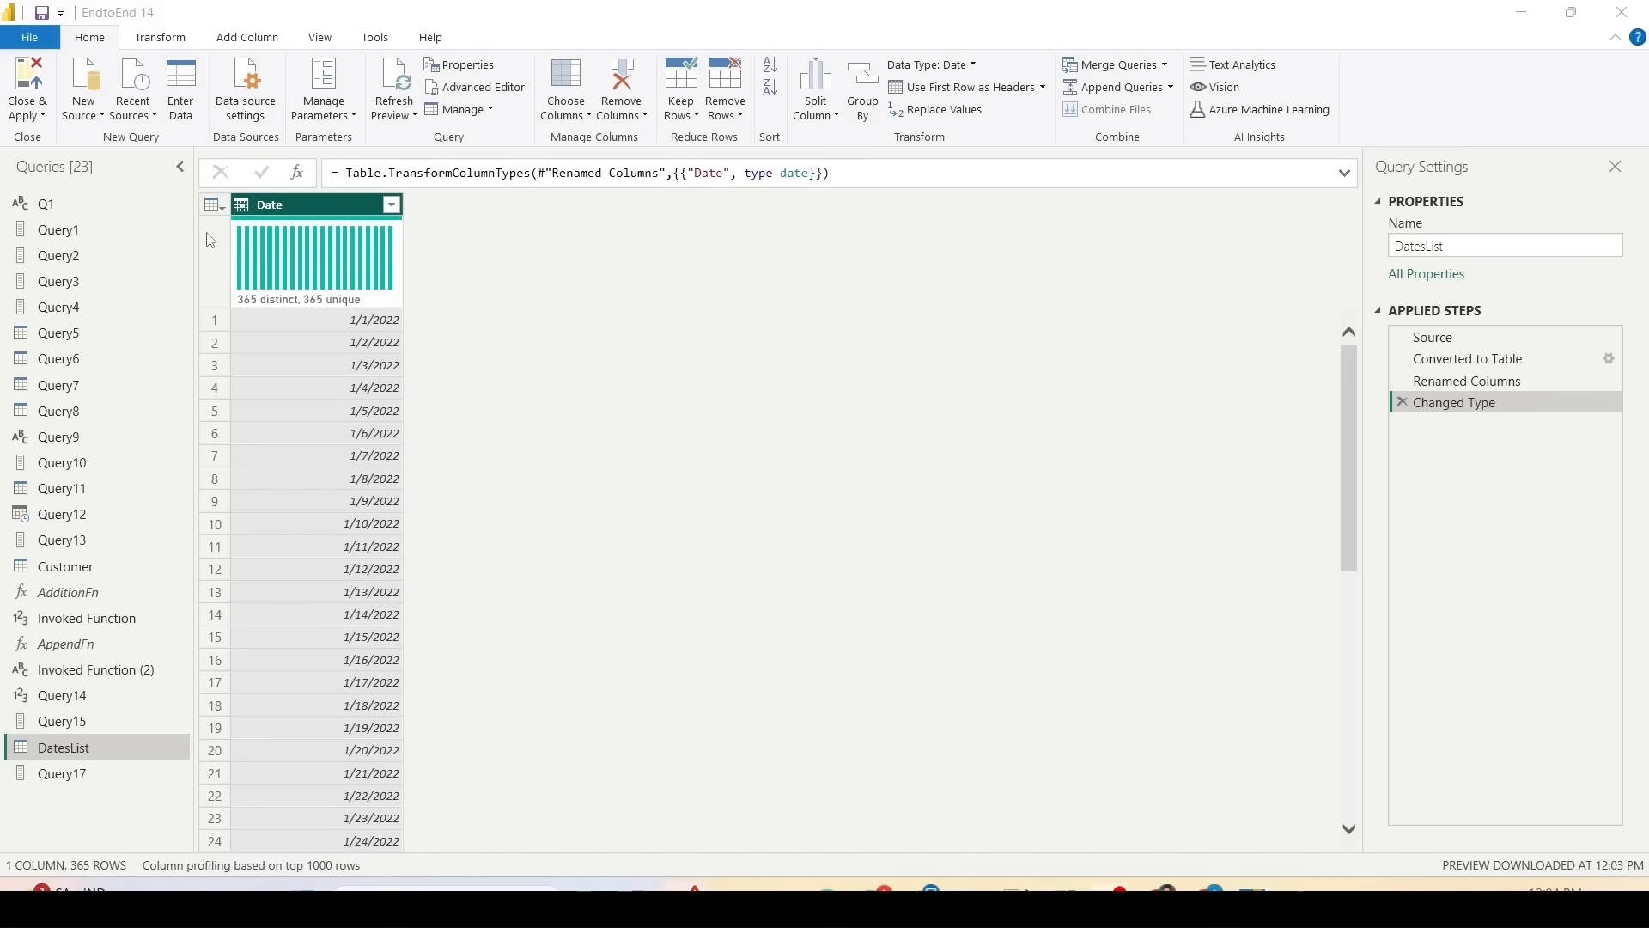
Step: Start a custom column in DatesList and name it Text Date
{"action": "left_click", "coordinate": [248, 38]}
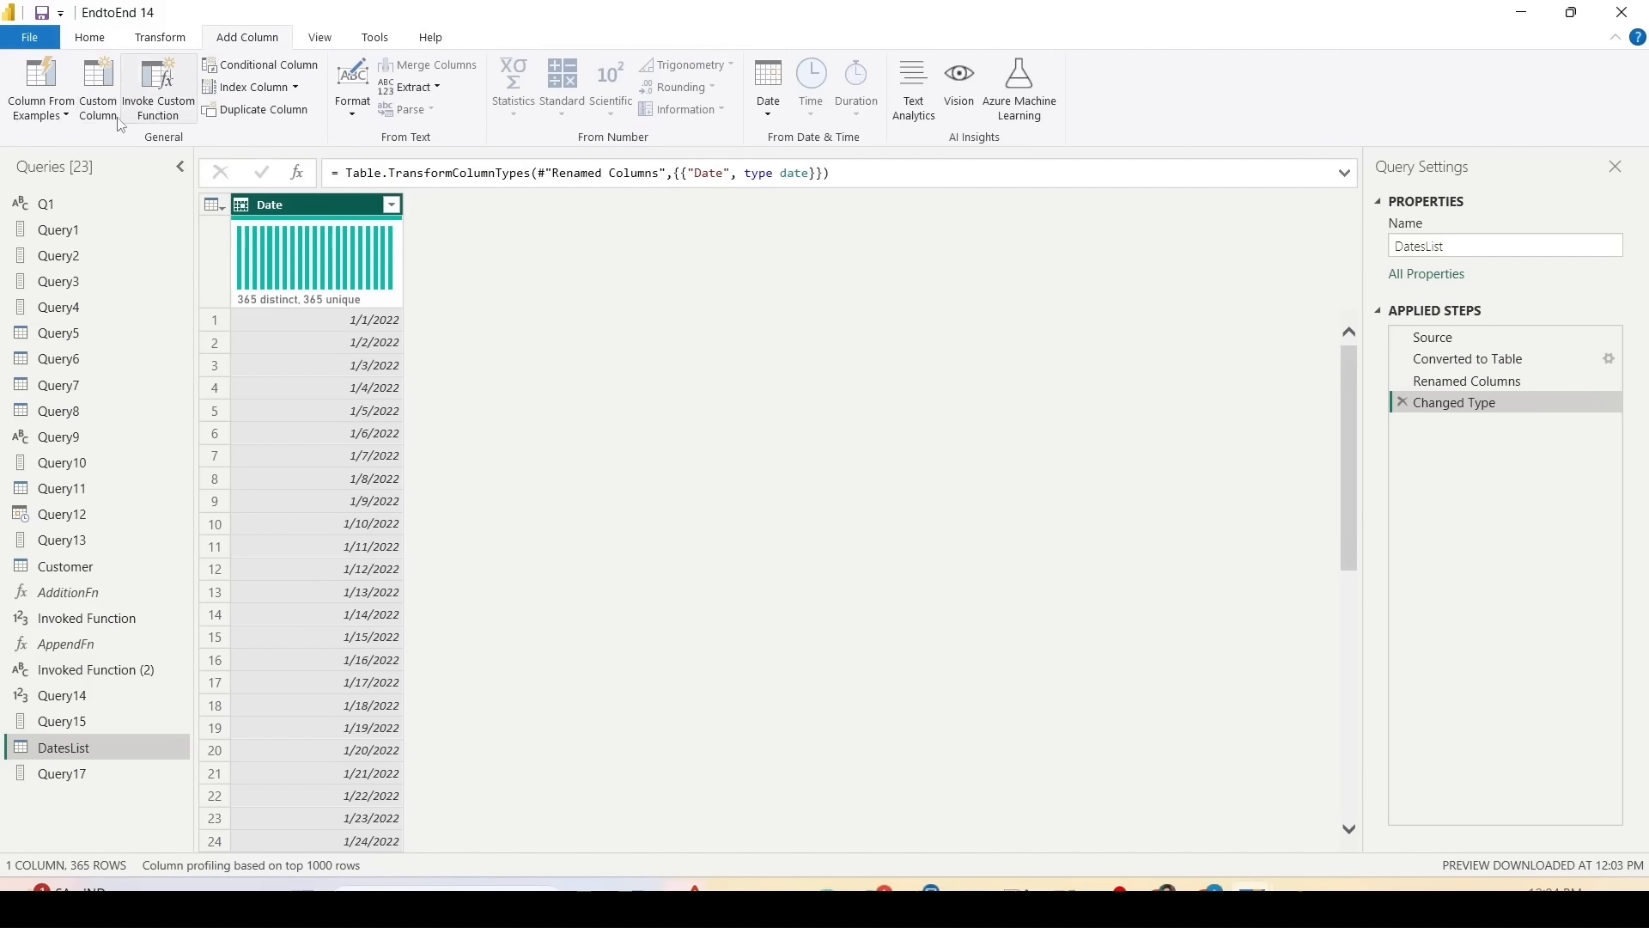
{"action": "left_click", "coordinate": [98, 87]}
{"action": "key", "text": "ctrl+a"}
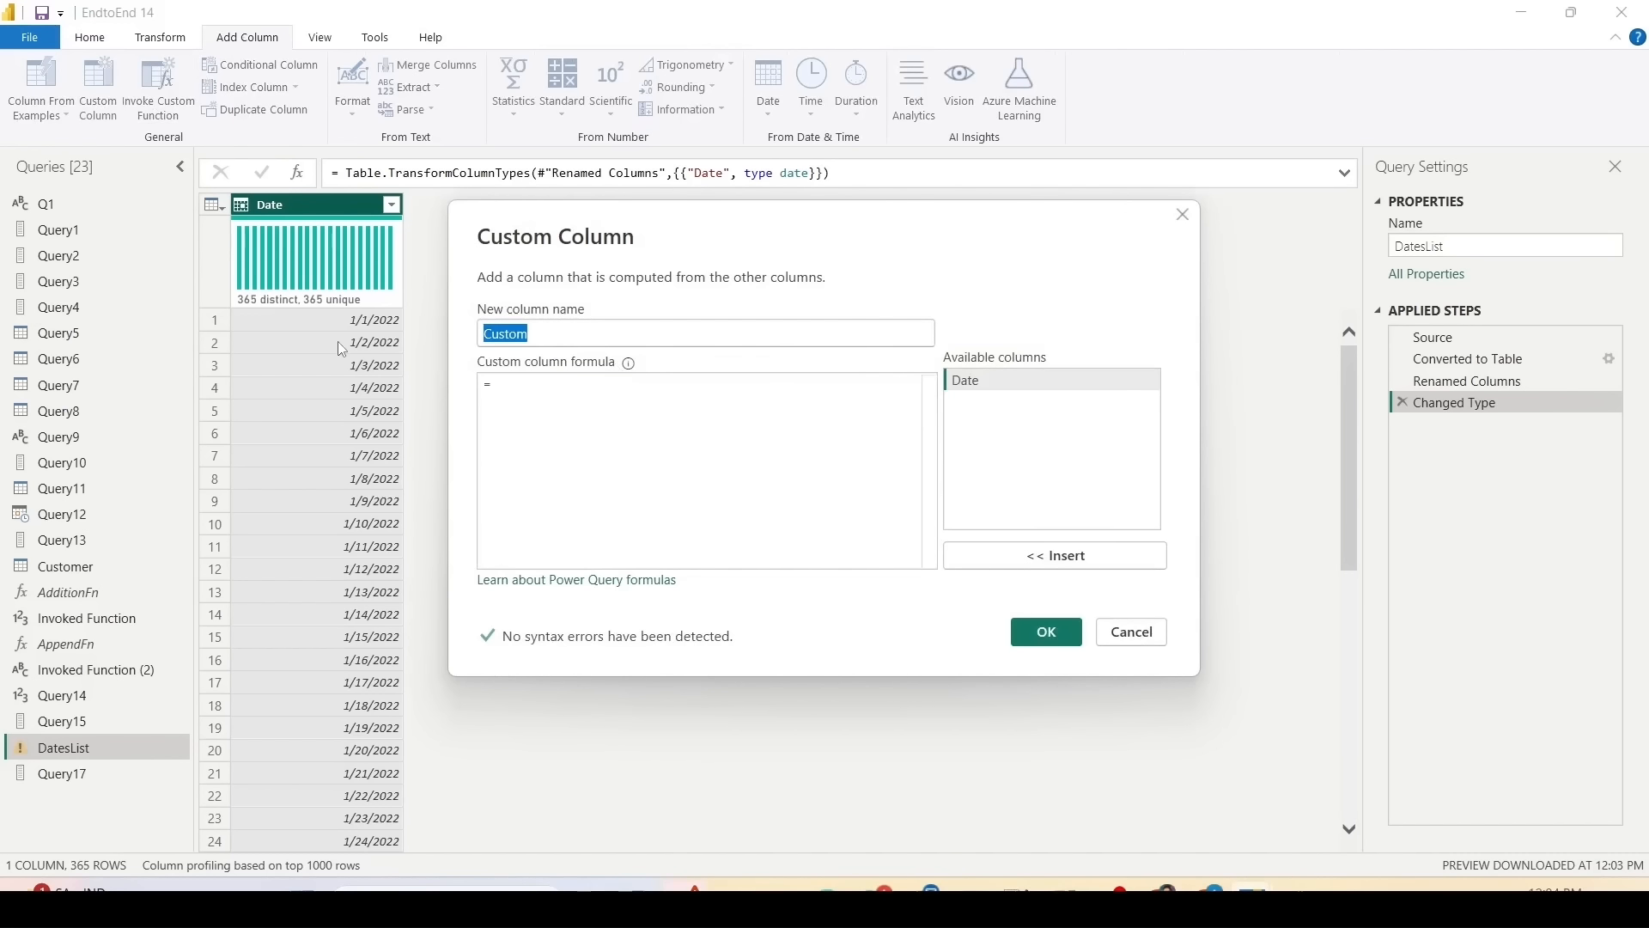
{"action": "type", "text": "Text Date"}
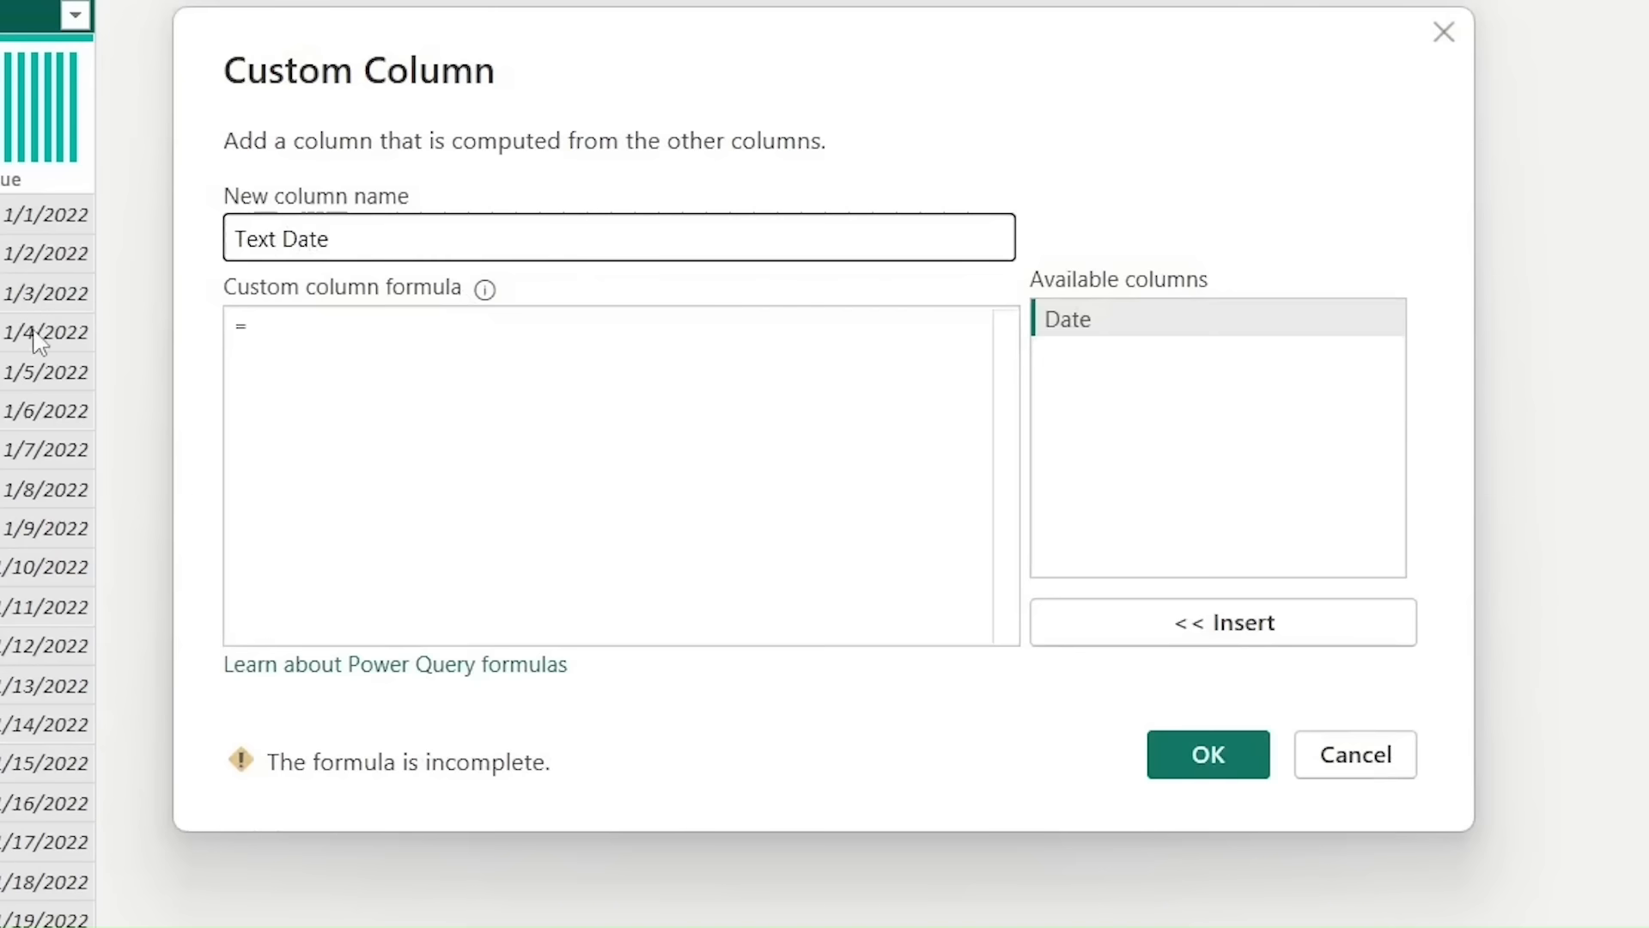
Step: Begin the Text Date formula with Date.ToText, passing the Date column as its first argument
{"action": "left_click", "coordinate": [545, 395]}
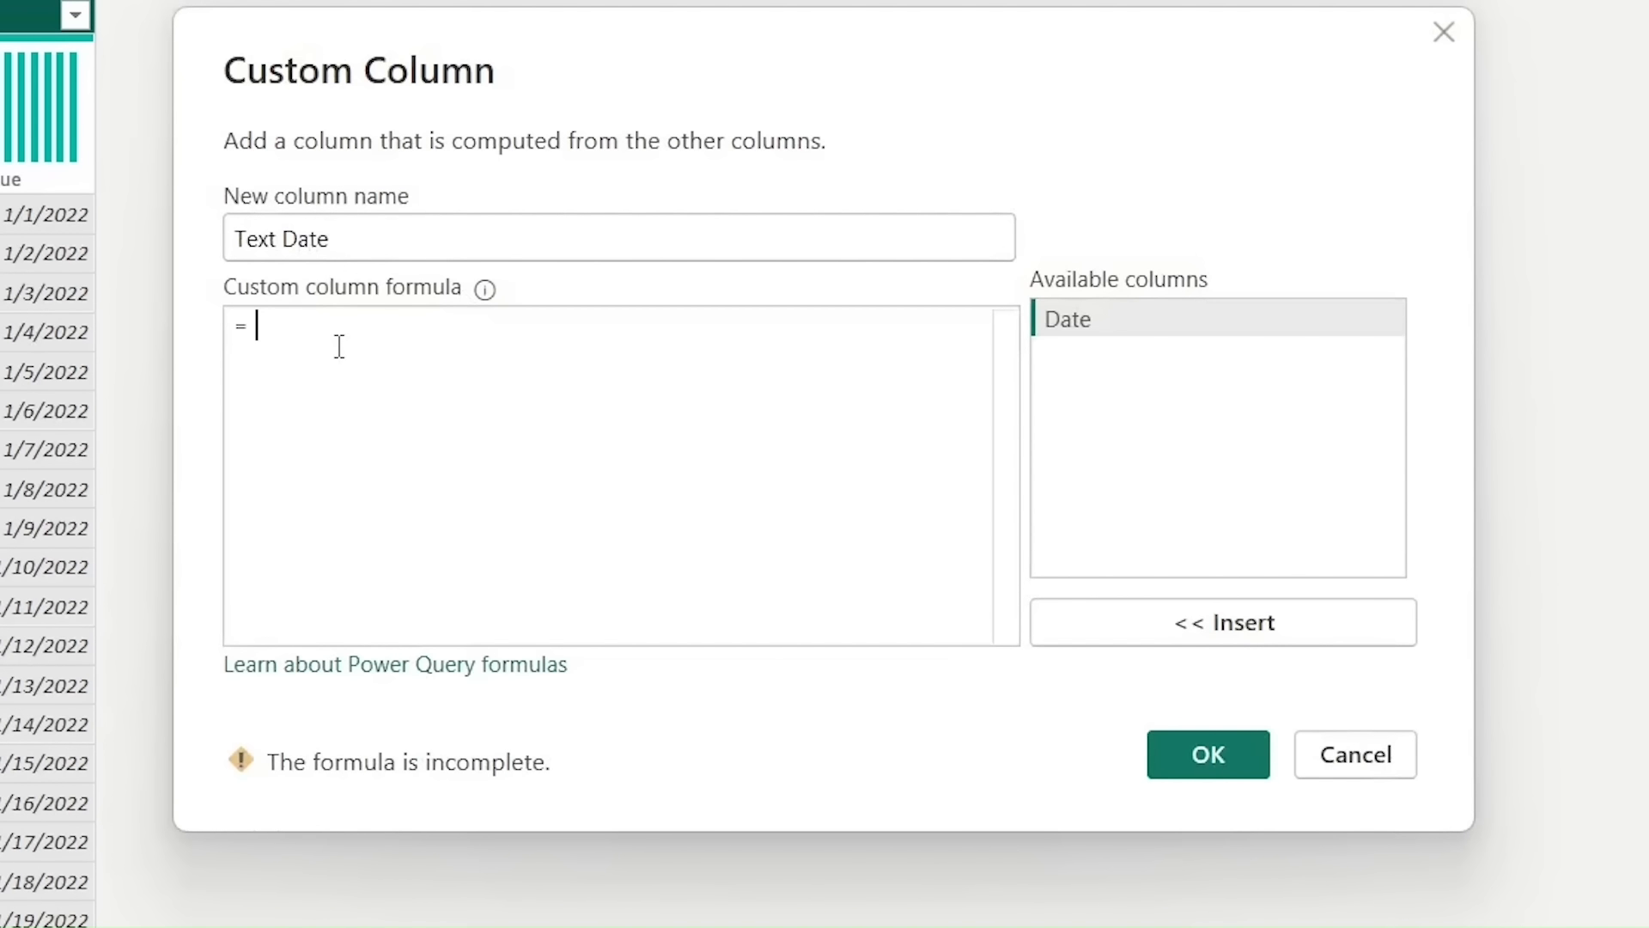
{"action": "type", "text": "Date"}
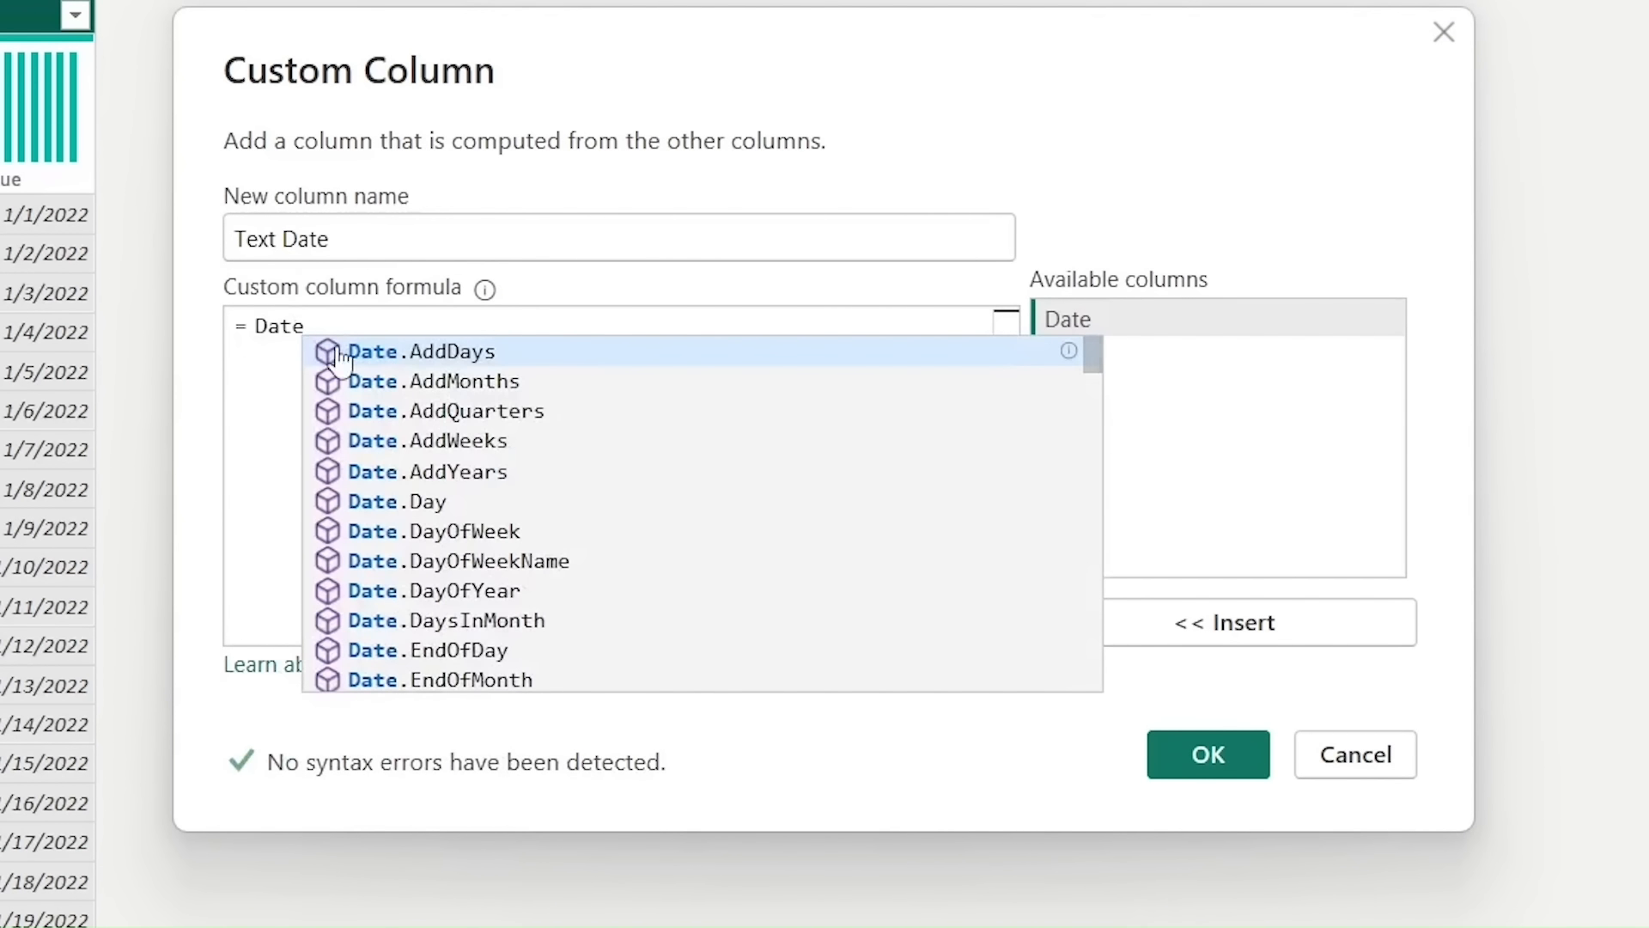
{"action": "key", "text": "BackSpace"}
{"action": "key", "text": "BackSpace"}
{"action": "key", "text": "BackSpace"}
{"action": "key", "text": "BackSpace"}
{"action": "type", "text": "Dat"}
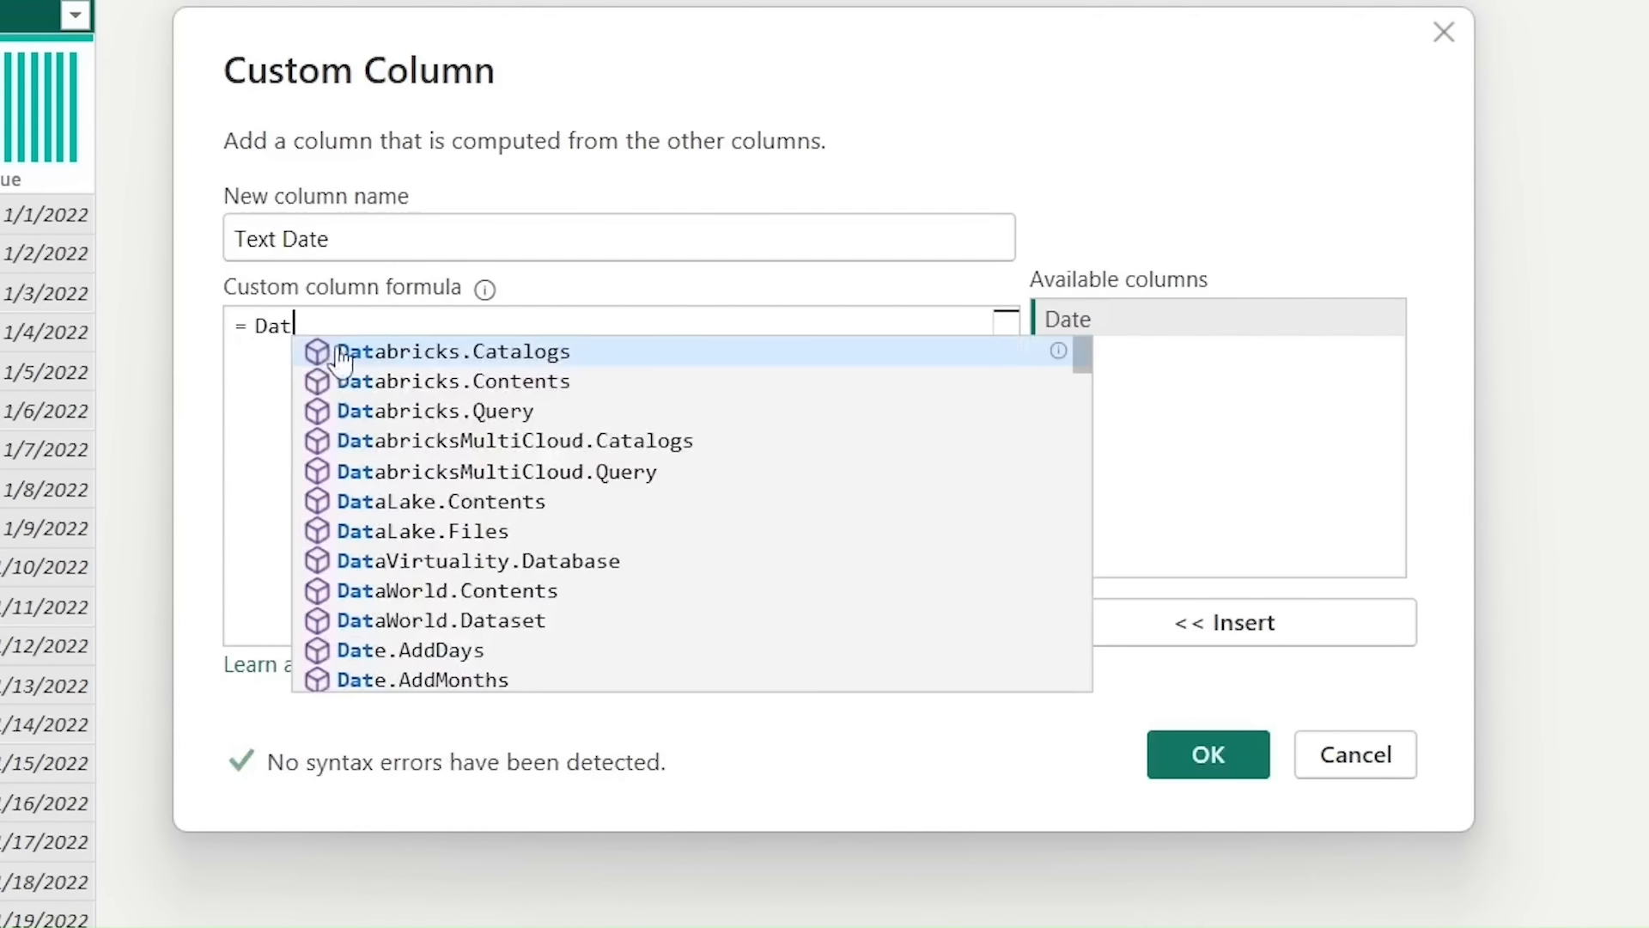
{"action": "type", "text": "e.To"}
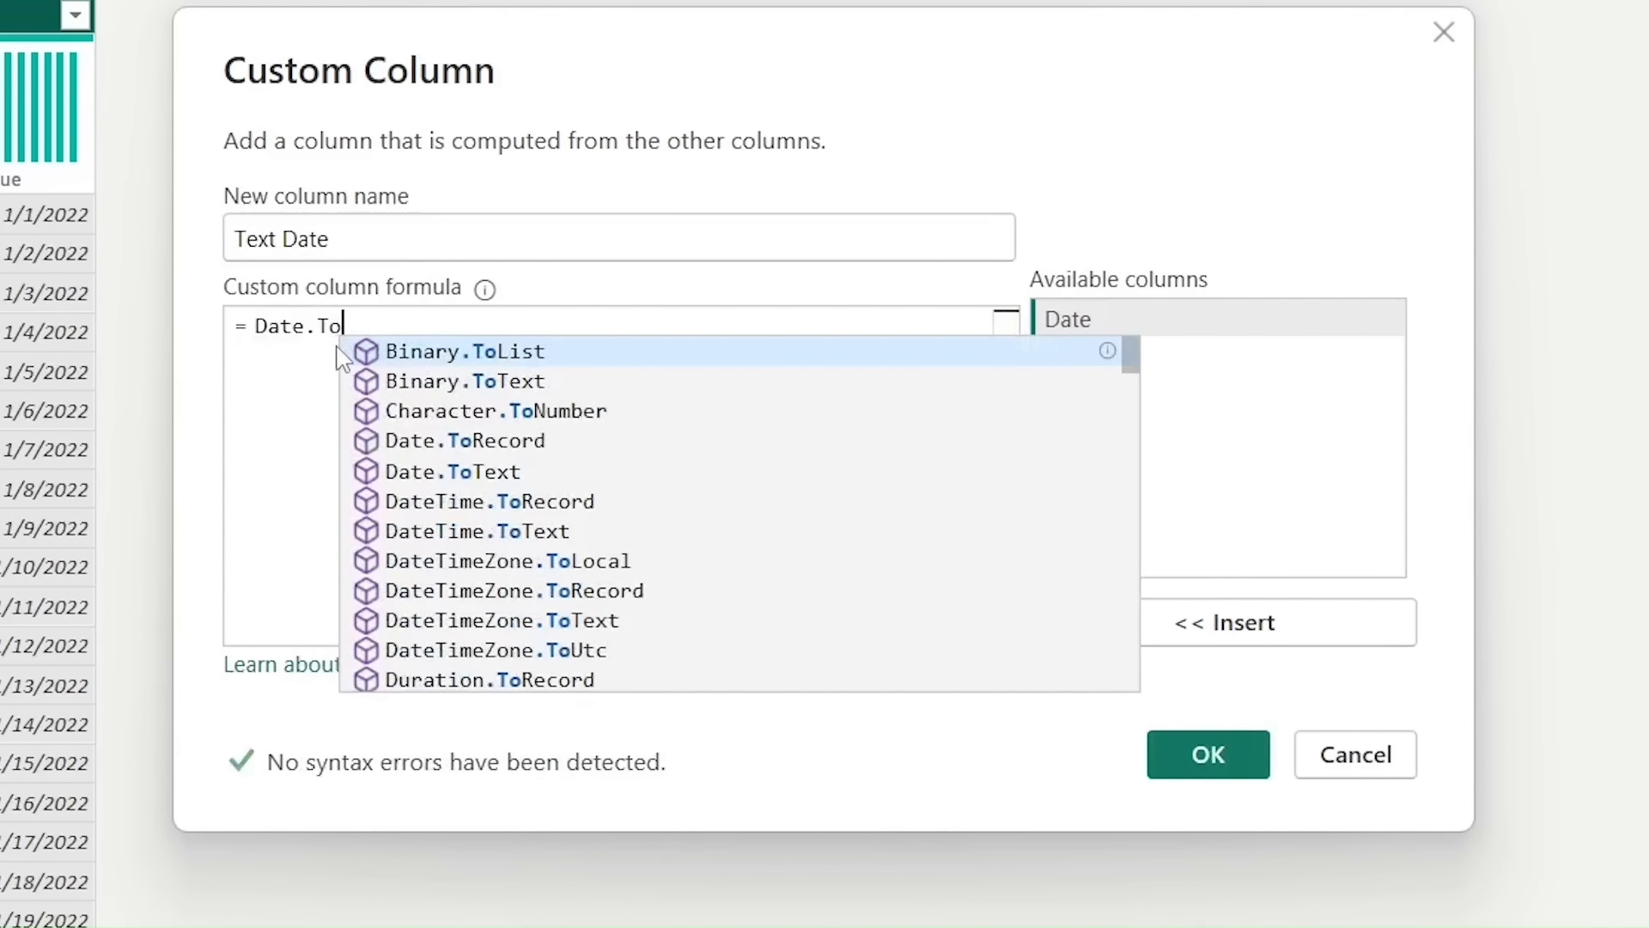
{"action": "type", "text": "Tex"}
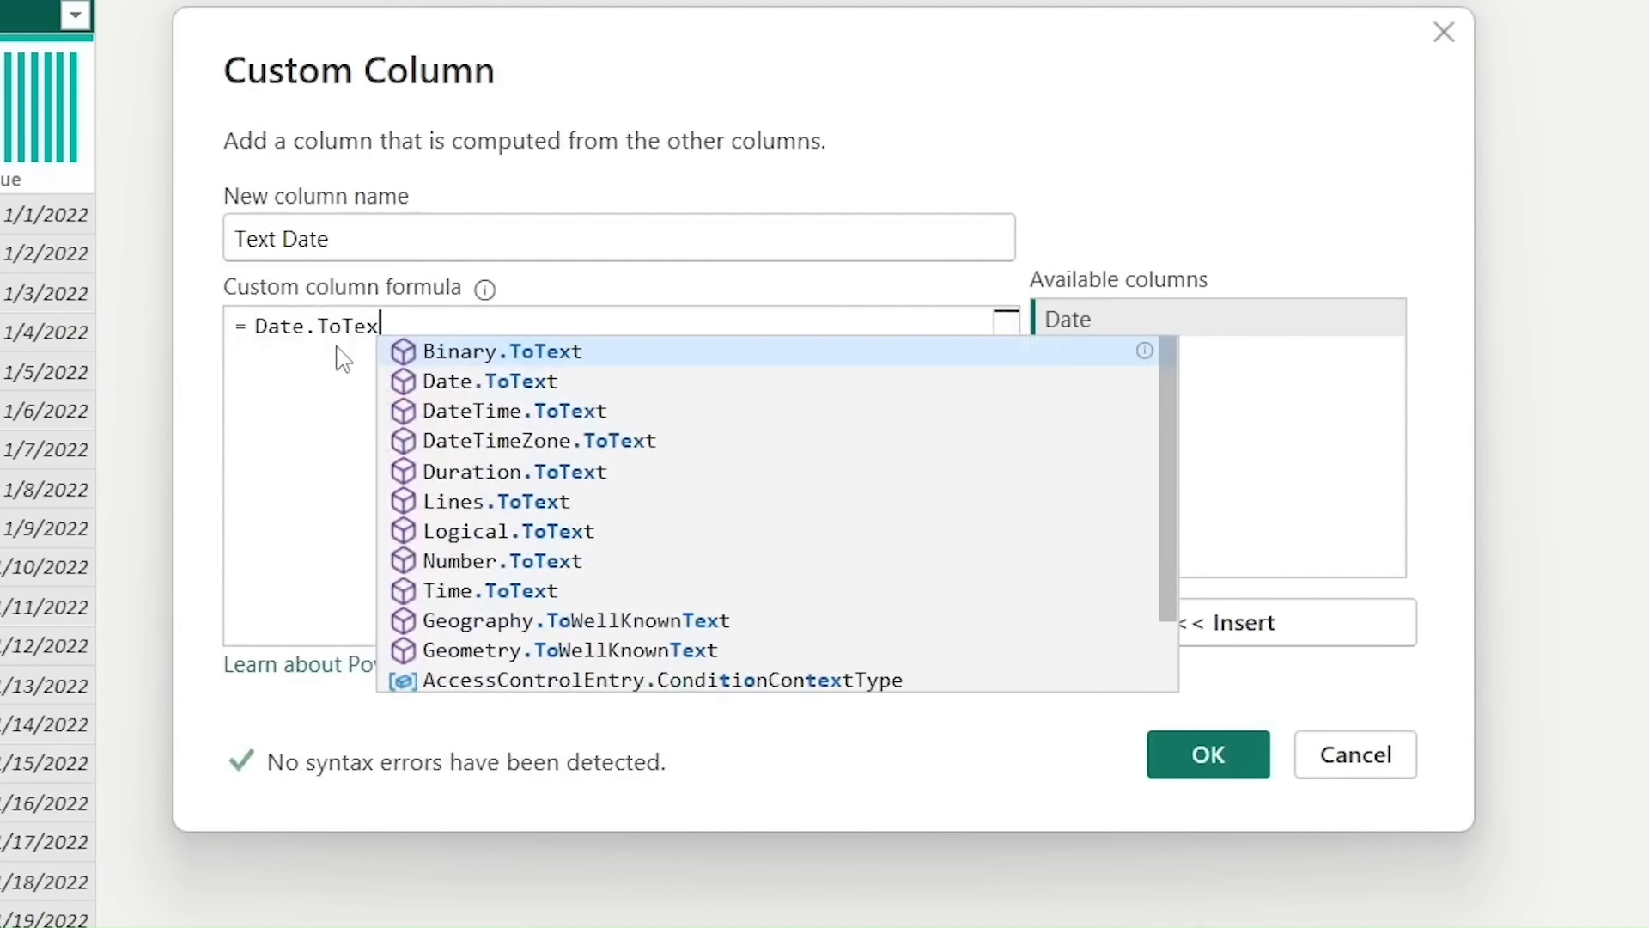
{"action": "left_click", "coordinate": [567, 383]}
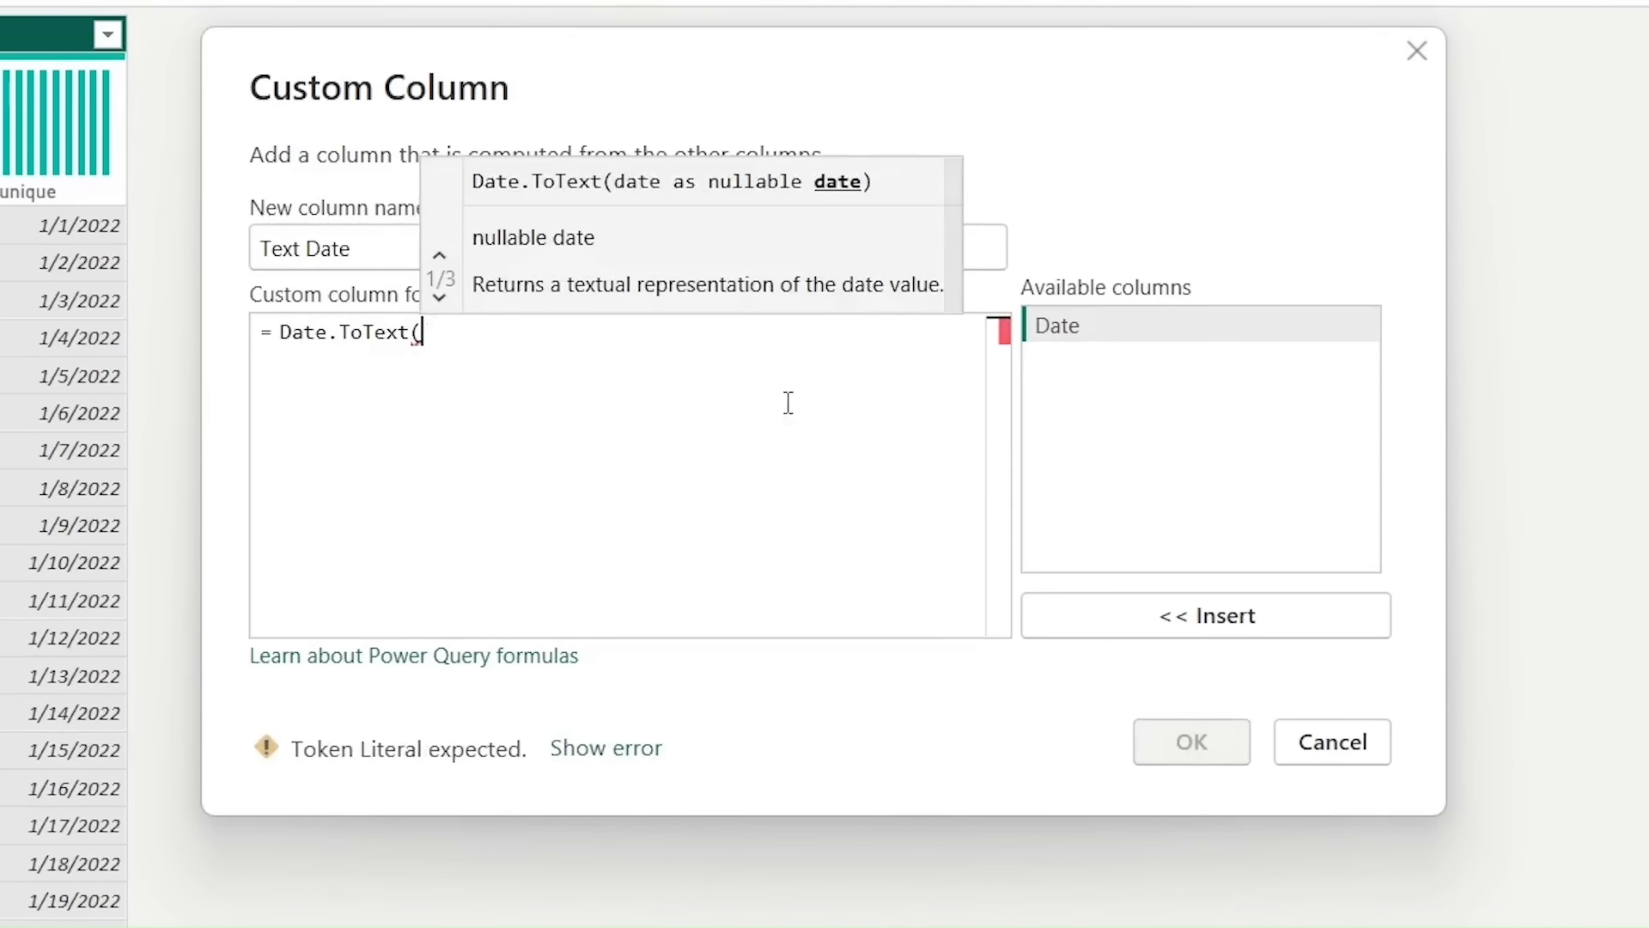
{"action": "double_click", "coordinate": [1071, 327]}
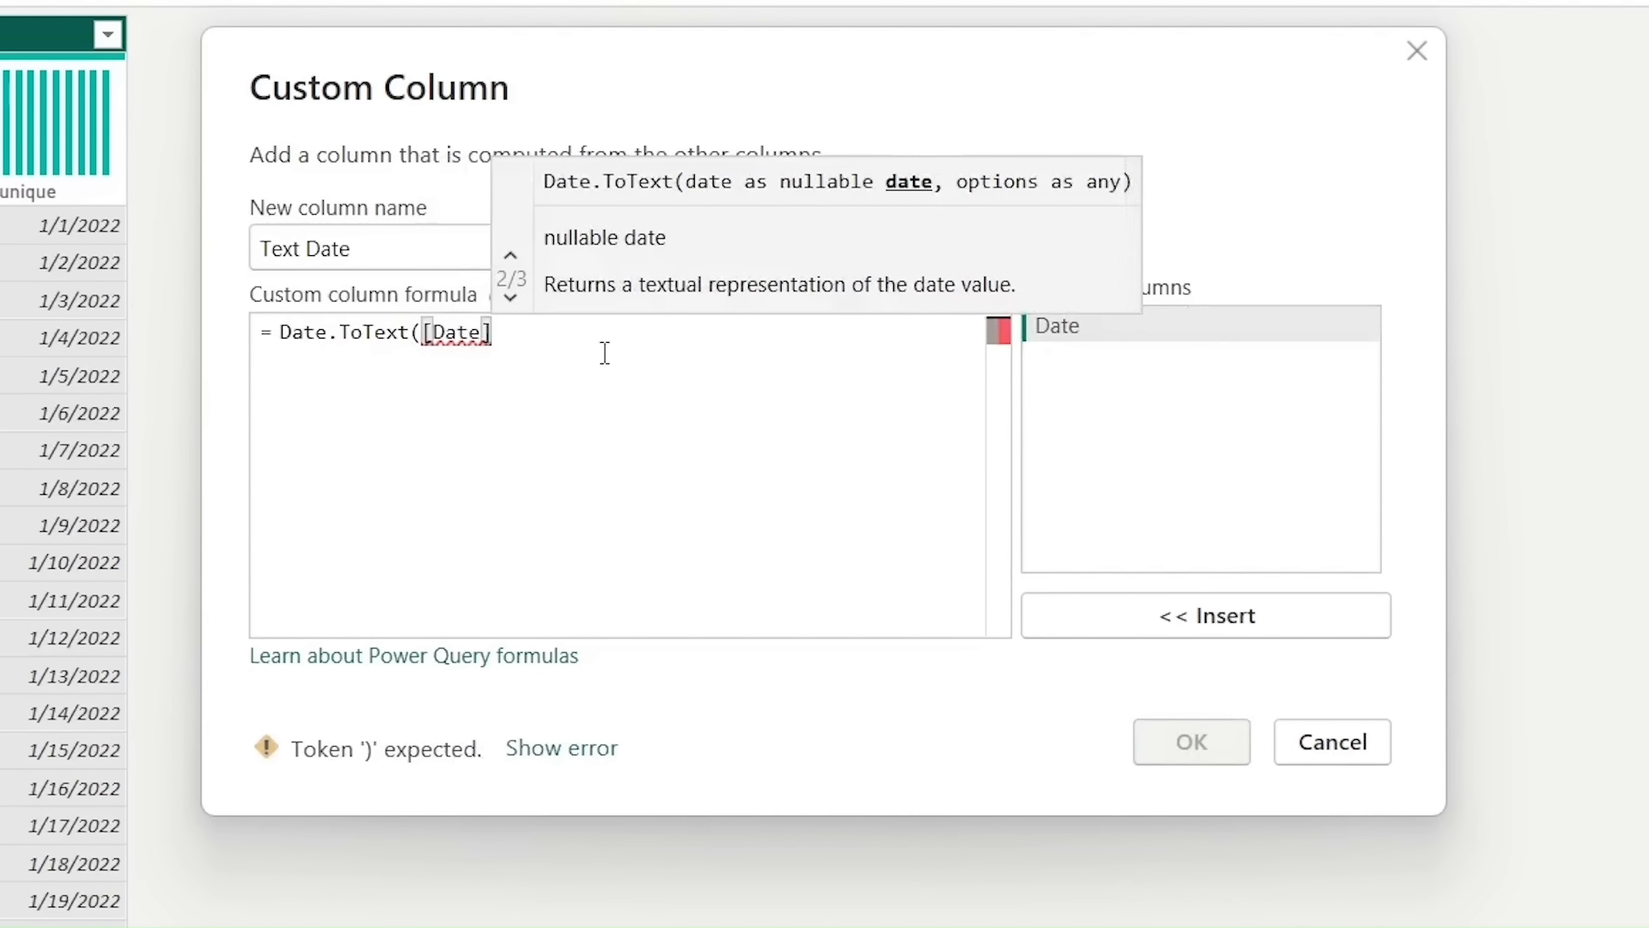
Step: Complete the Text Date formula with the format "yyyy-MM-dd" and create the column
{"action": "type", "text": ",\"\""}
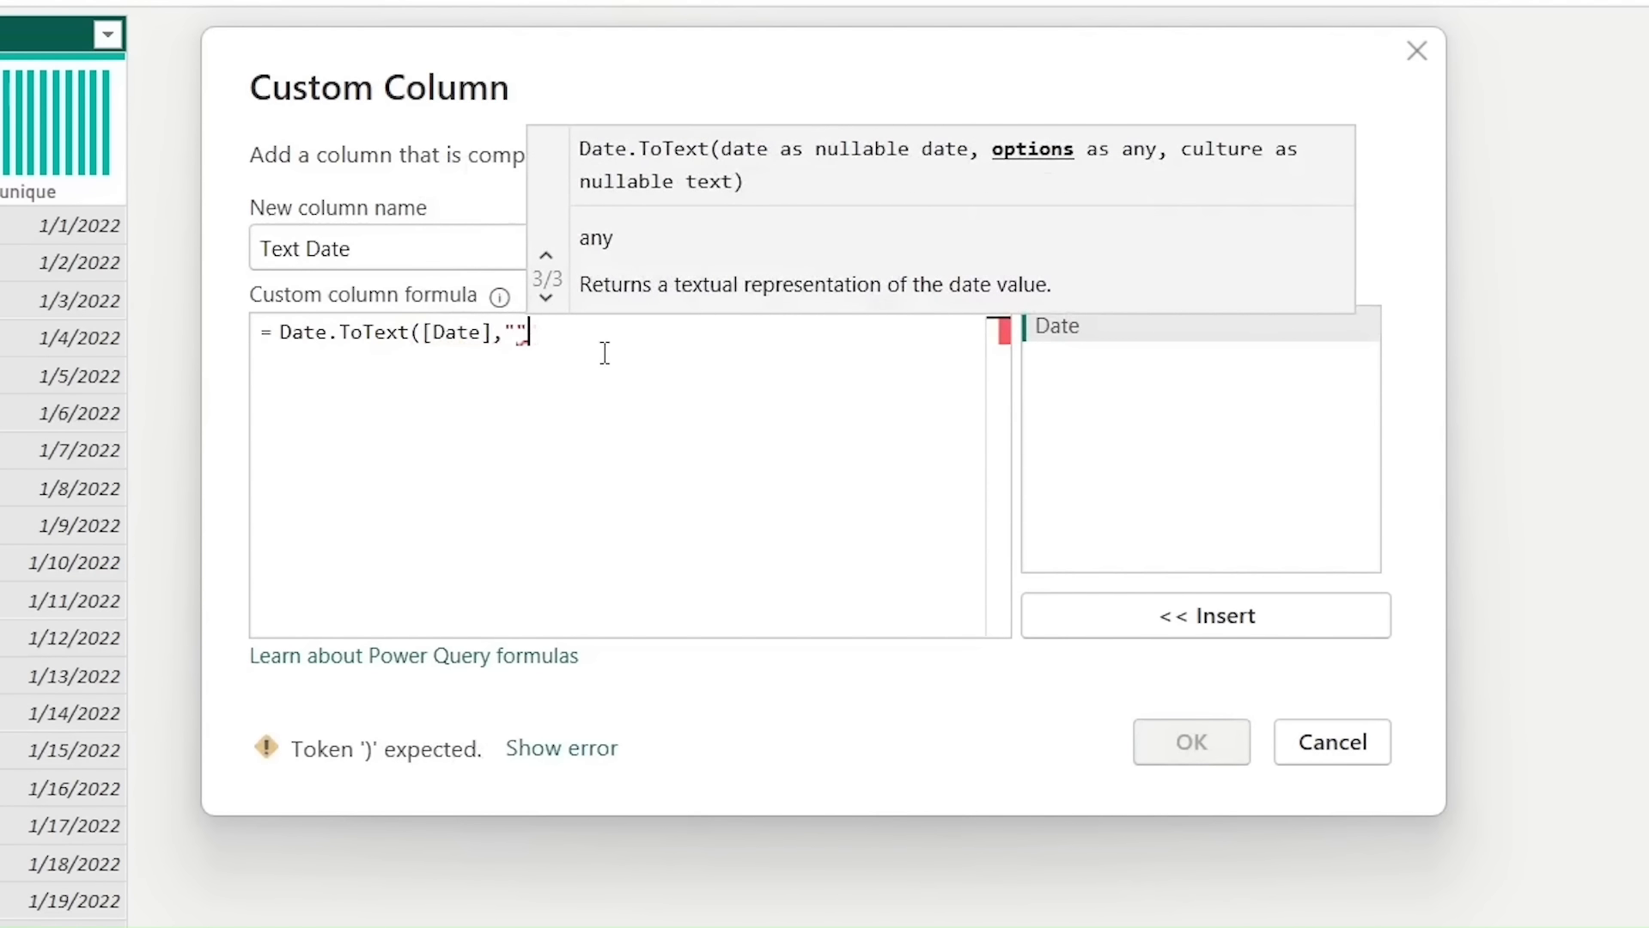
{"action": "type", "text": "yyyy"}
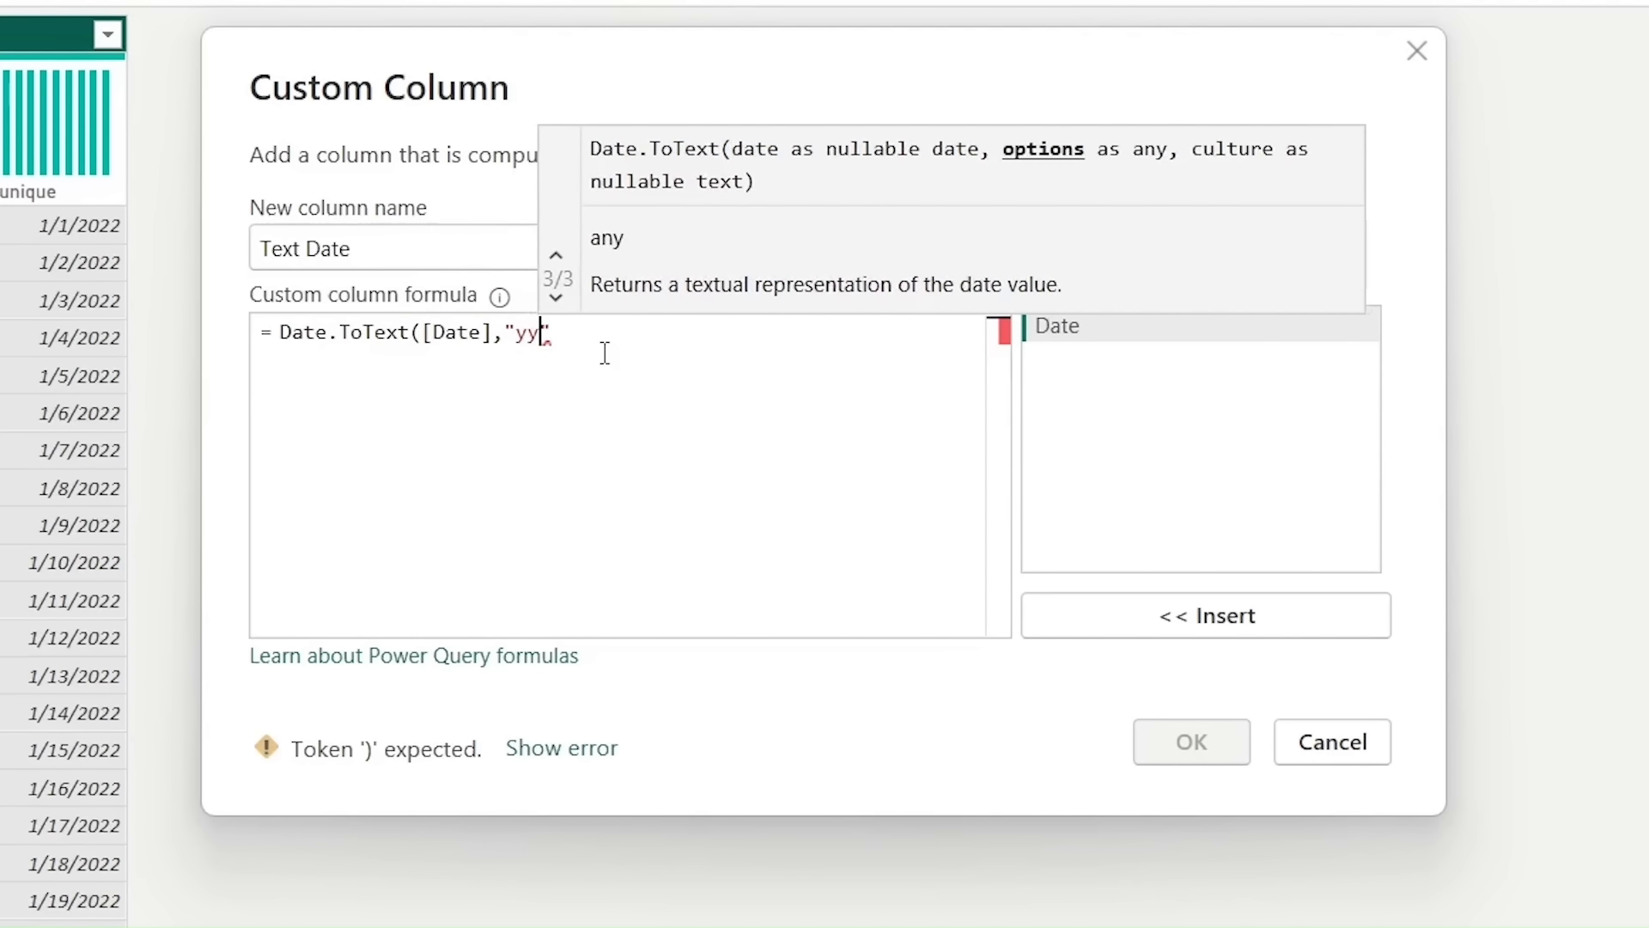
{"action": "type", "text": "-m"}
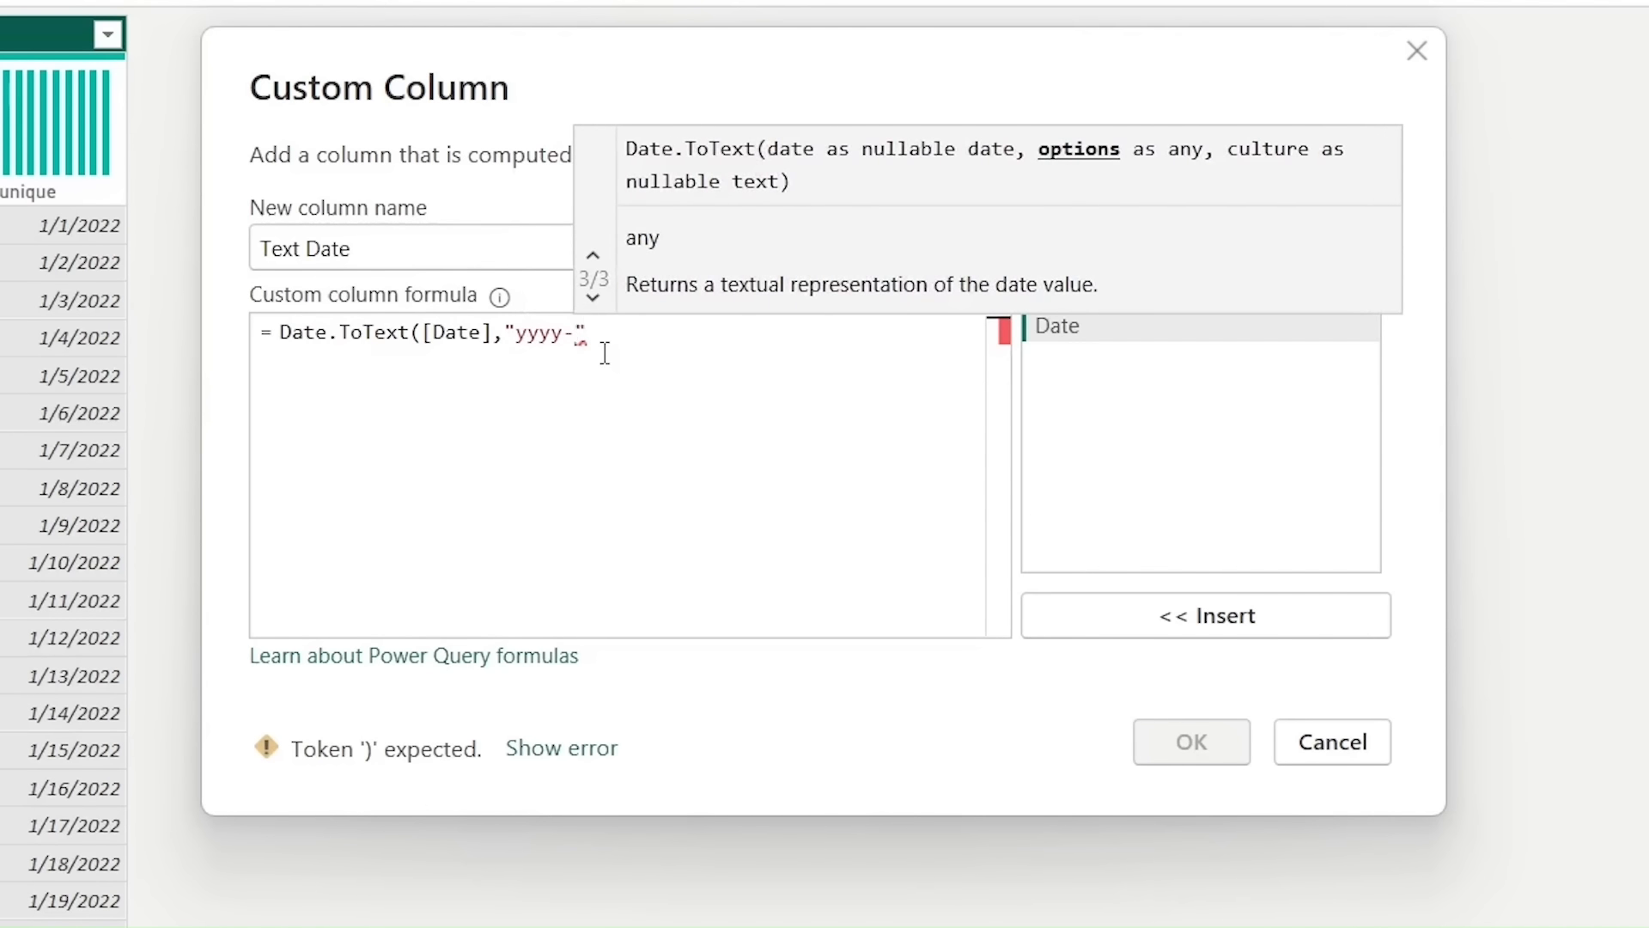
{"action": "key", "text": "BackSpace"}
{"action": "type", "text": "MM-"}
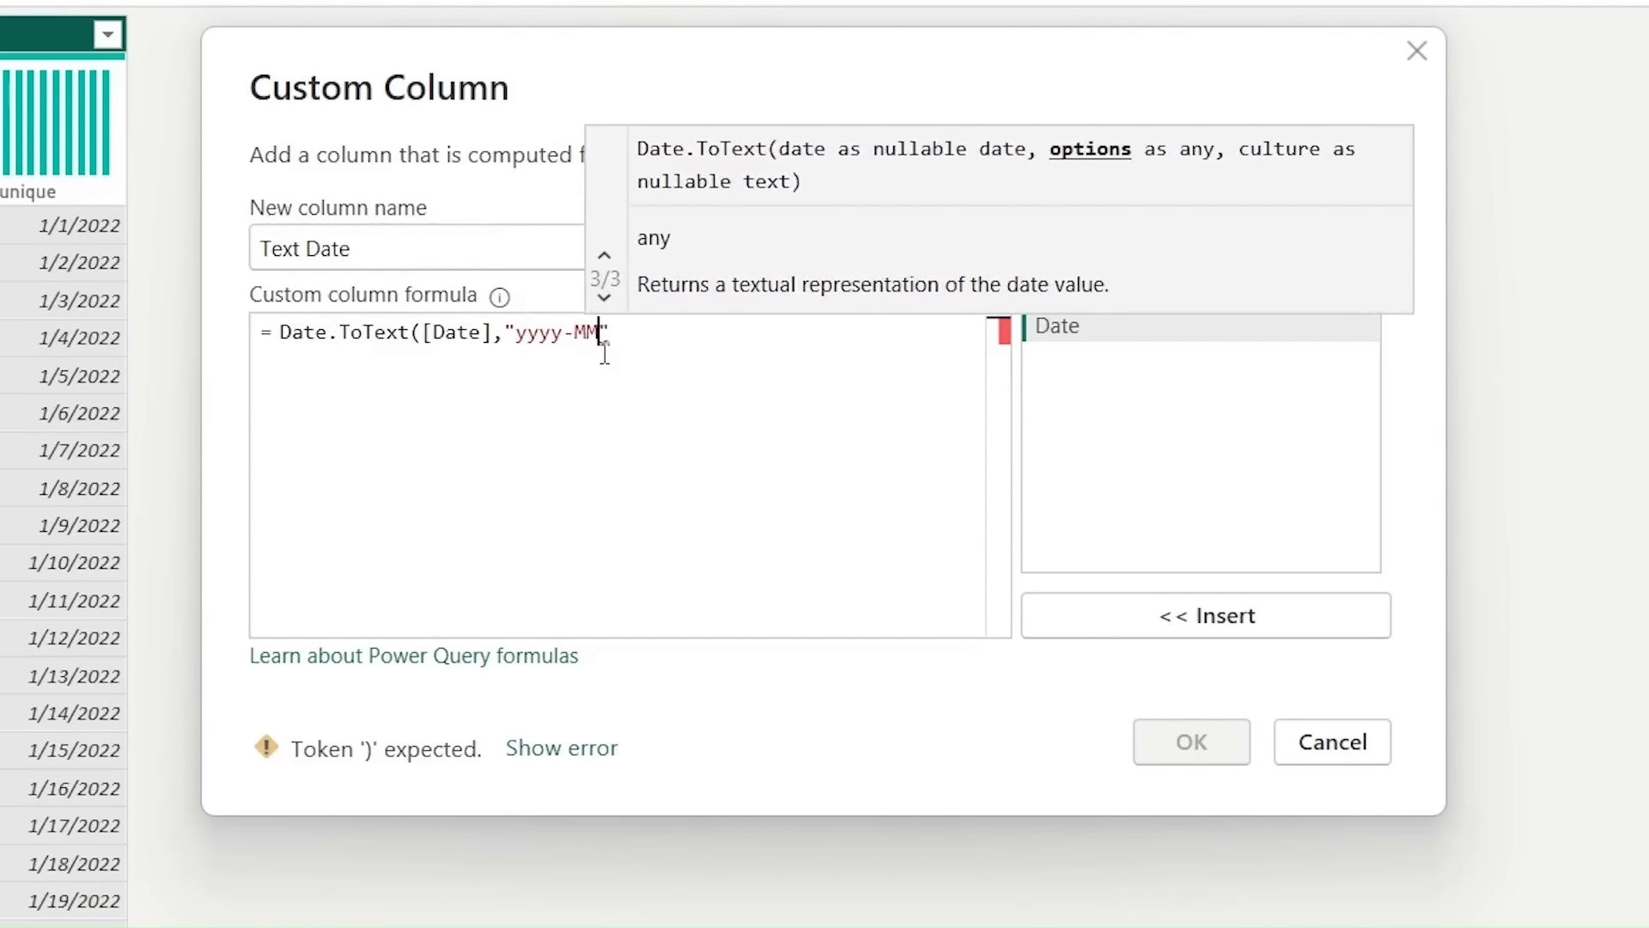
{"action": "type", "text": "dd\")"}
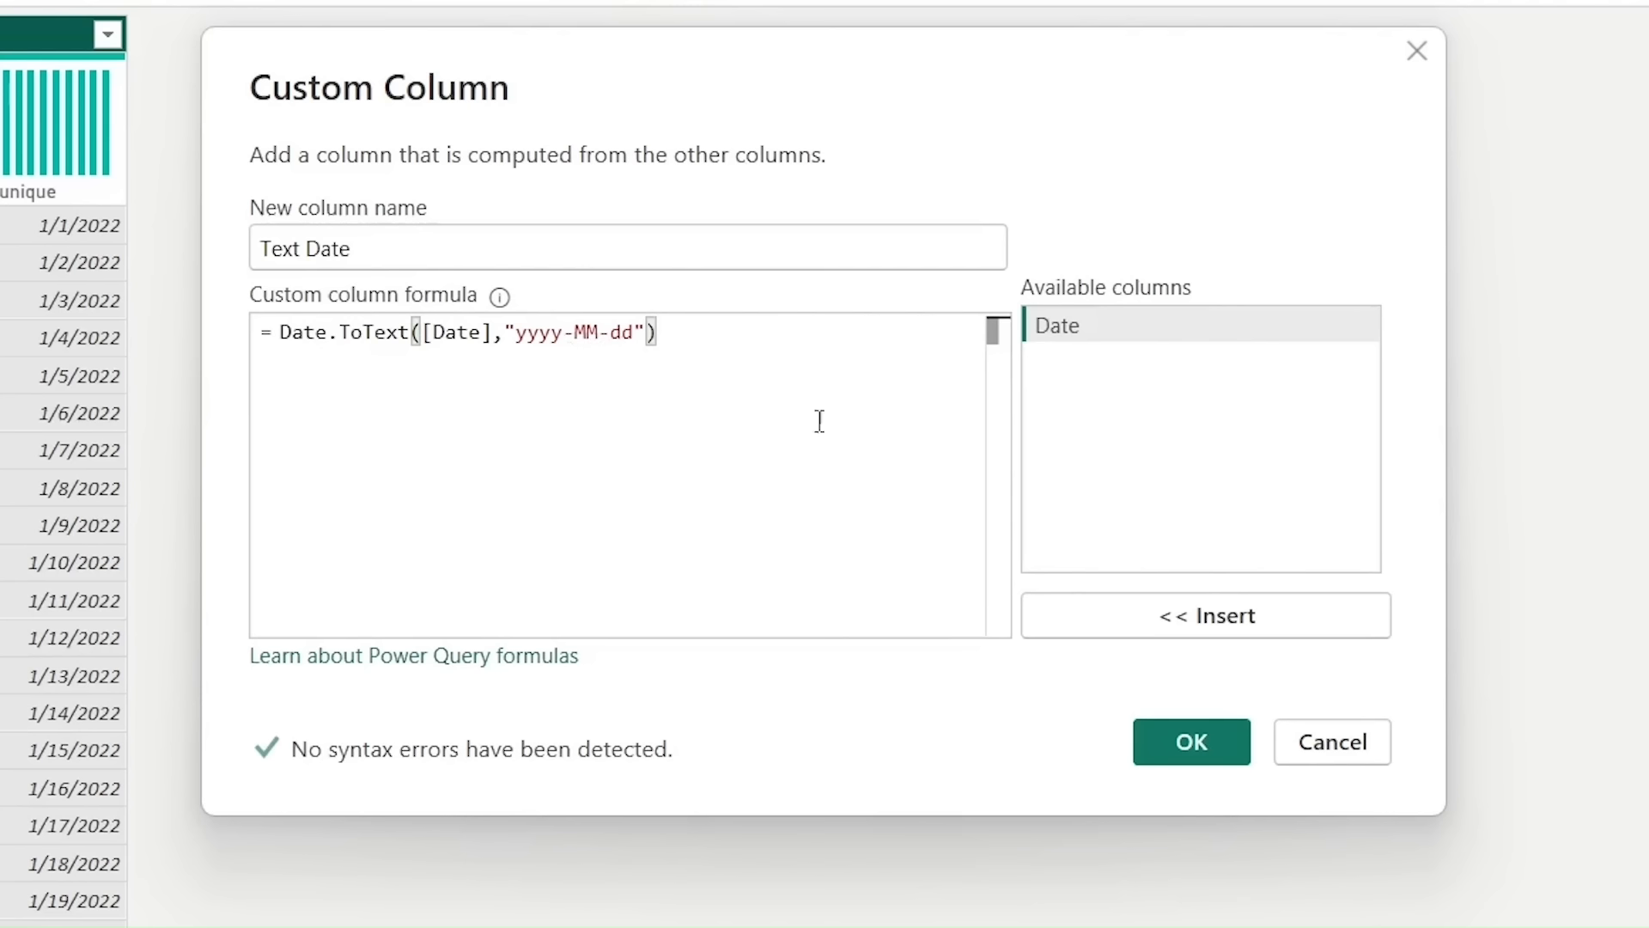
{"action": "left_click", "coordinate": [1215, 749]}
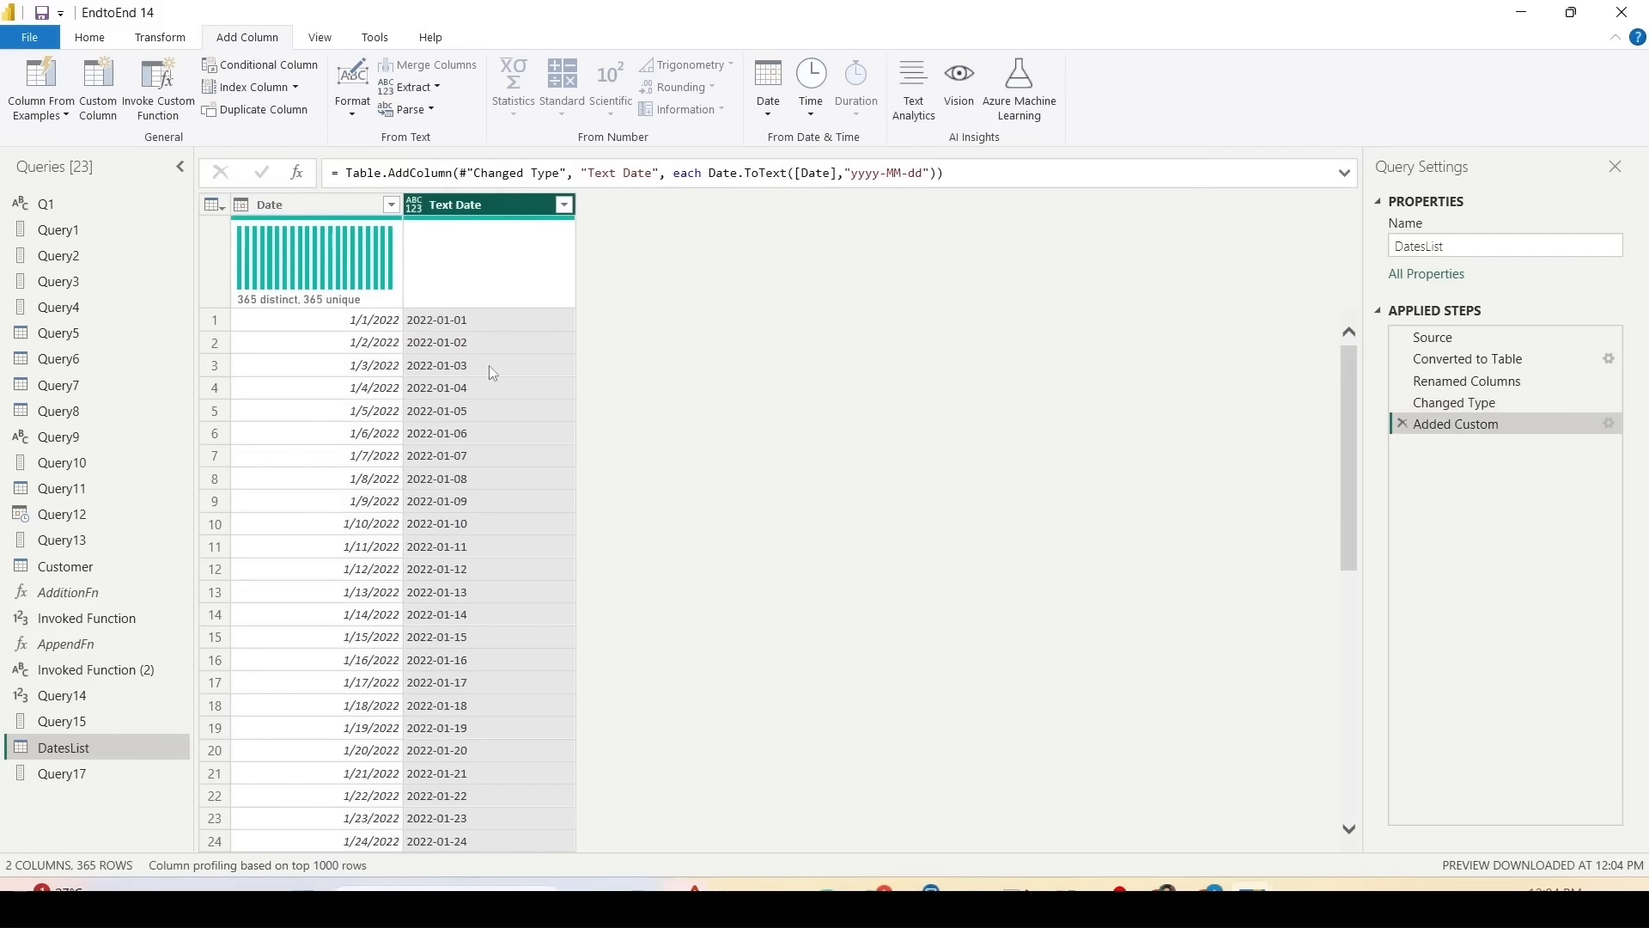
Step: Examine the Text Date values down the table and the data types offered for that column
{"action": "scroll", "coordinate": [482, 378], "scroll_direction": "down", "scroll_amount": 7}
{"action": "scroll", "coordinate": [482, 412], "scroll_direction": "down", "scroll_amount": 9}
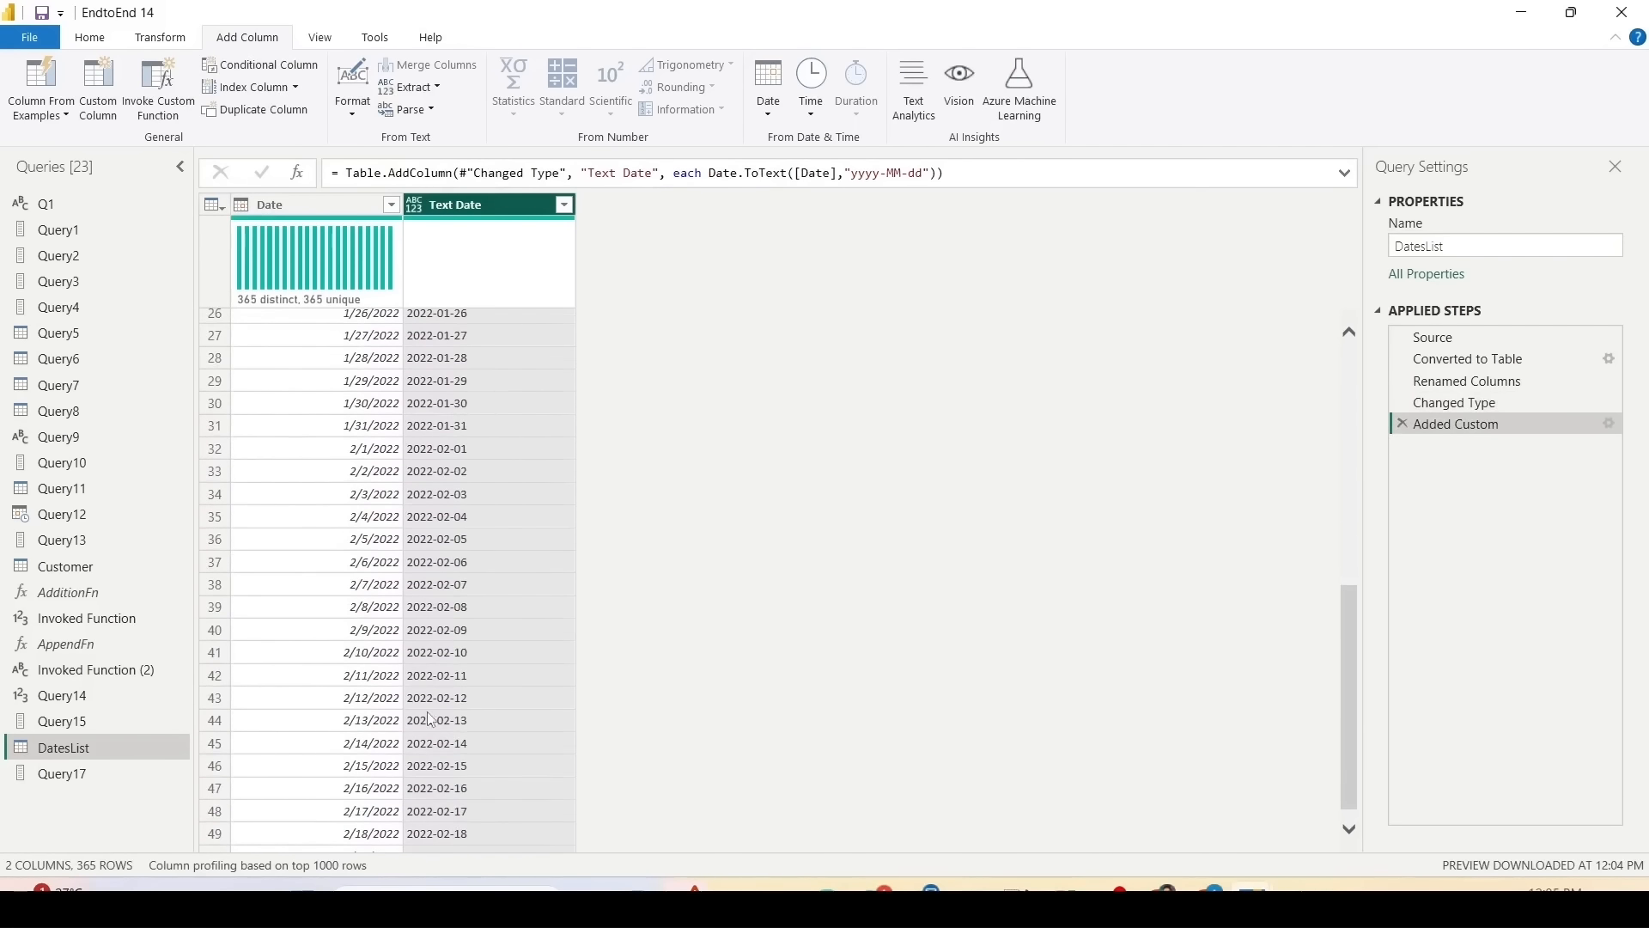
{"action": "scroll", "coordinate": [447, 623], "scroll_direction": "down", "scroll_amount": 20}
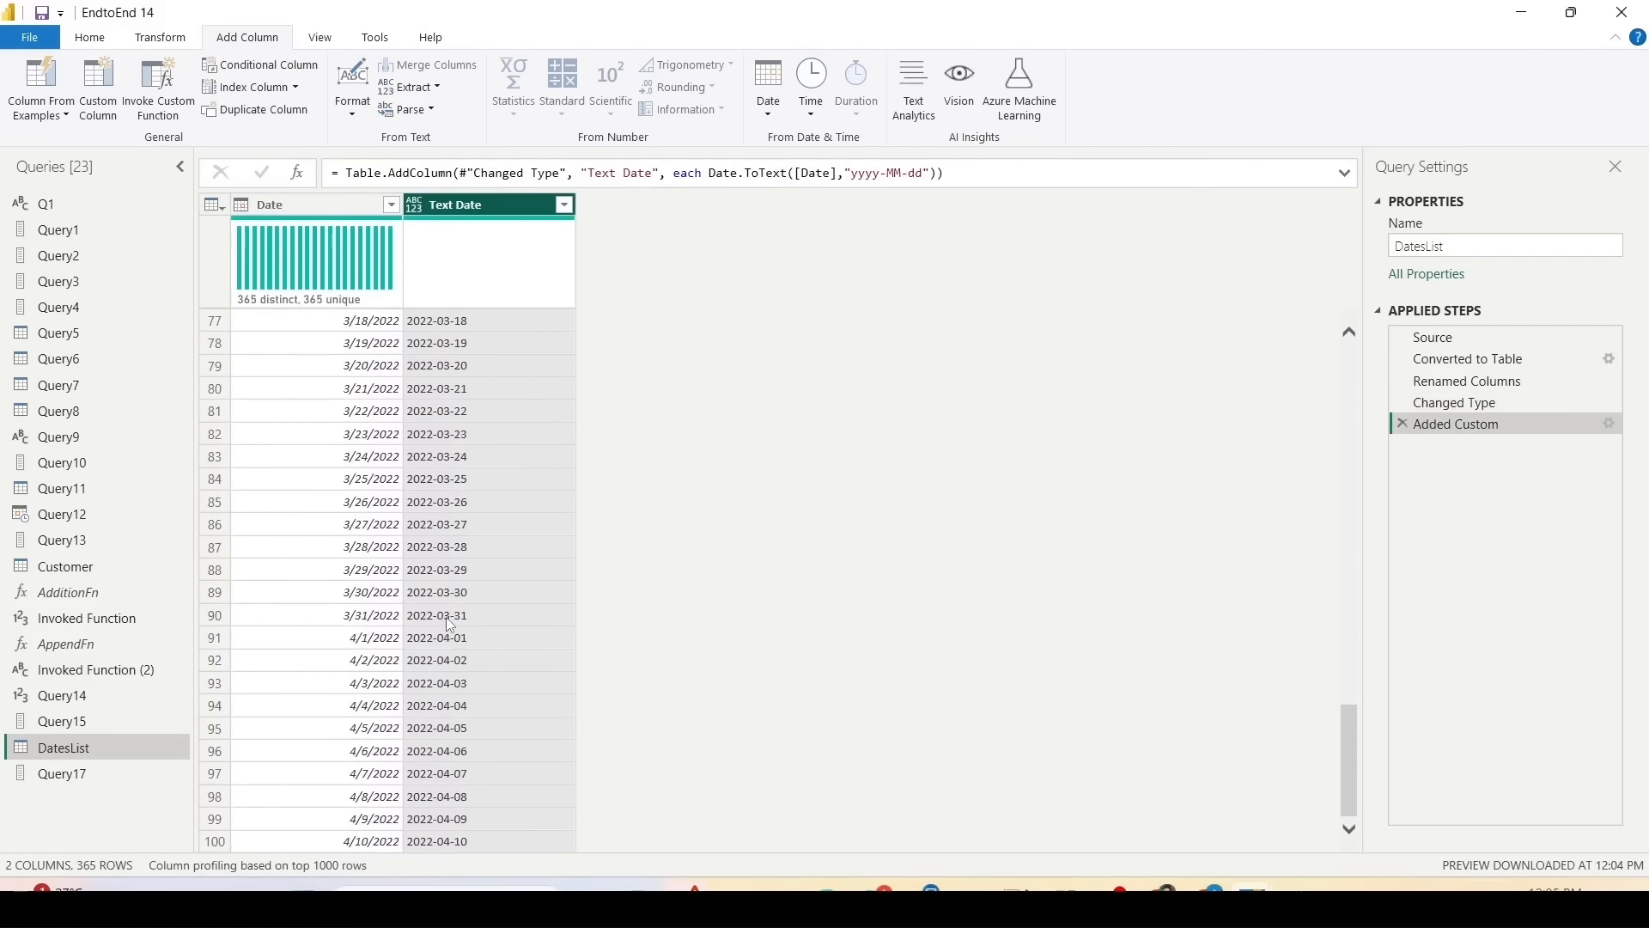
{"action": "scroll", "coordinate": [462, 615], "scroll_direction": "down", "scroll_amount": 7}
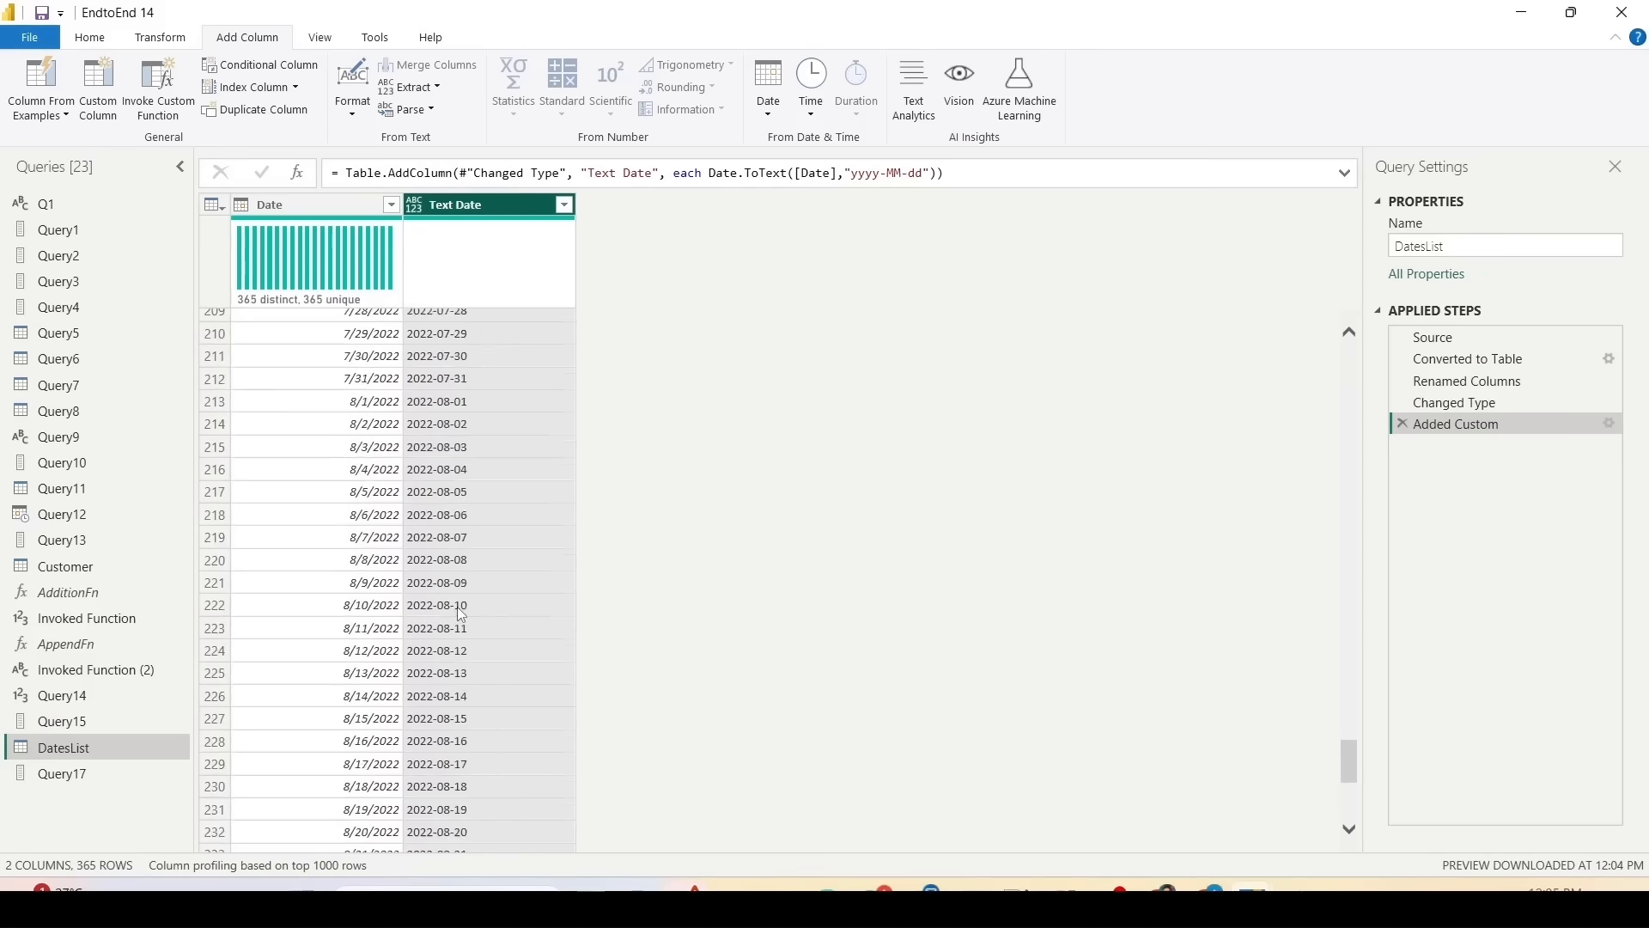
{"action": "scroll", "coordinate": [461, 615], "scroll_direction": "up", "scroll_amount": 20}
{"action": "scroll", "coordinate": [461, 615], "scroll_direction": "up", "scroll_amount": 18}
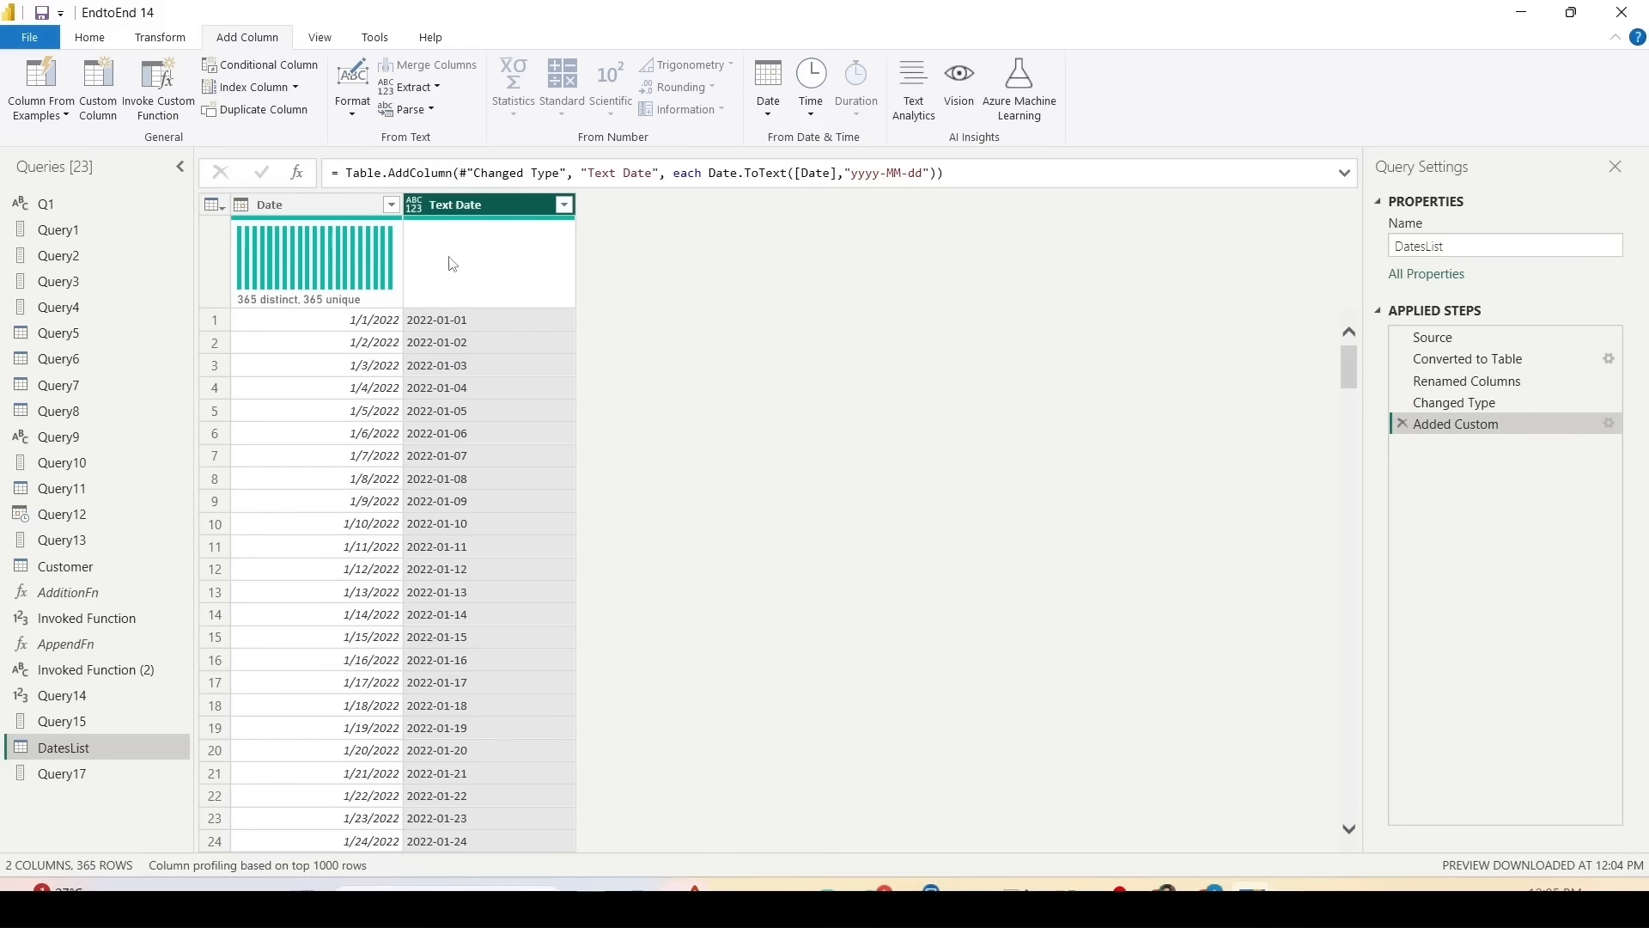
{"action": "left_click", "coordinate": [413, 209]}
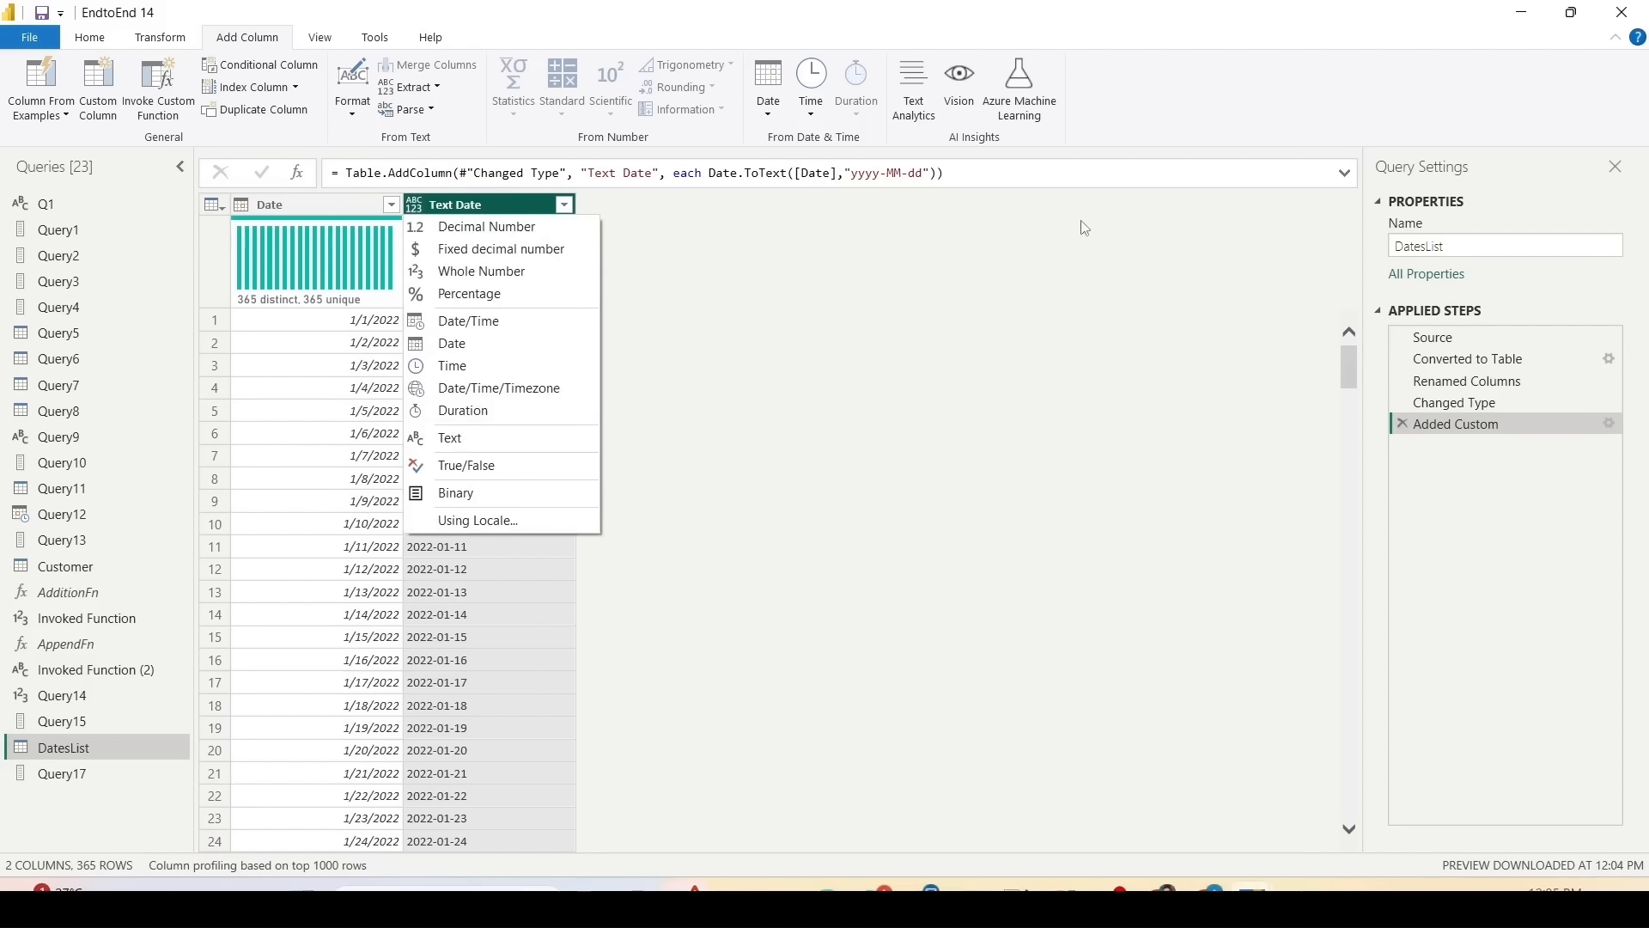
{"action": "left_click", "coordinate": [900, 252]}
{"action": "left_click", "coordinate": [938, 180]}
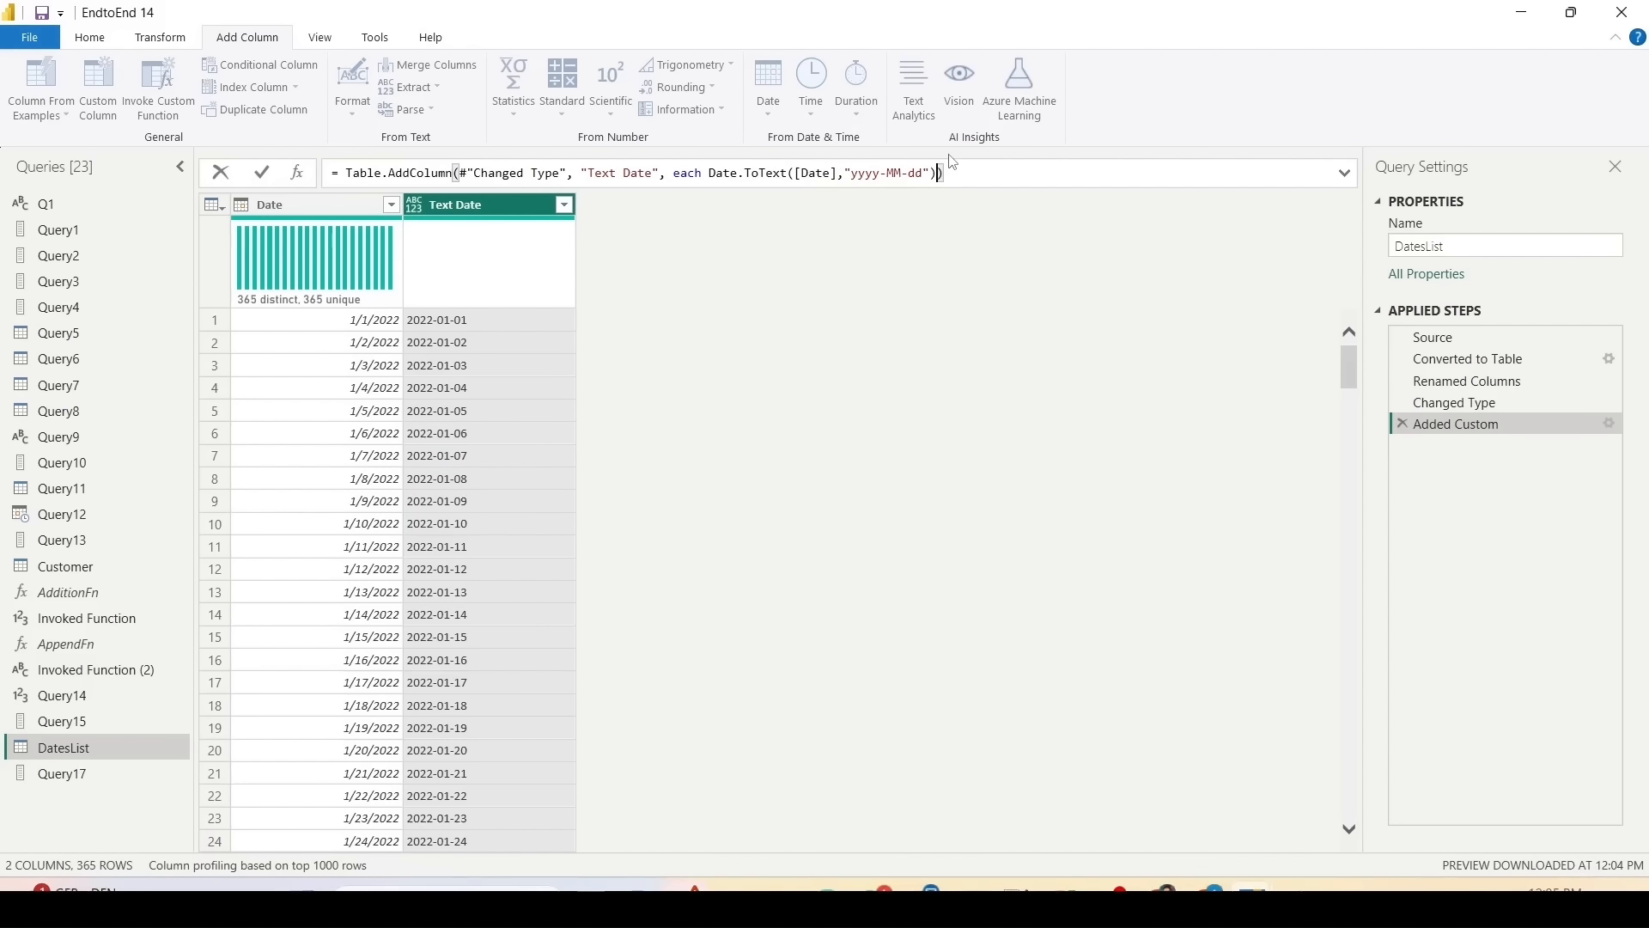
{"action": "type", "text": ","}
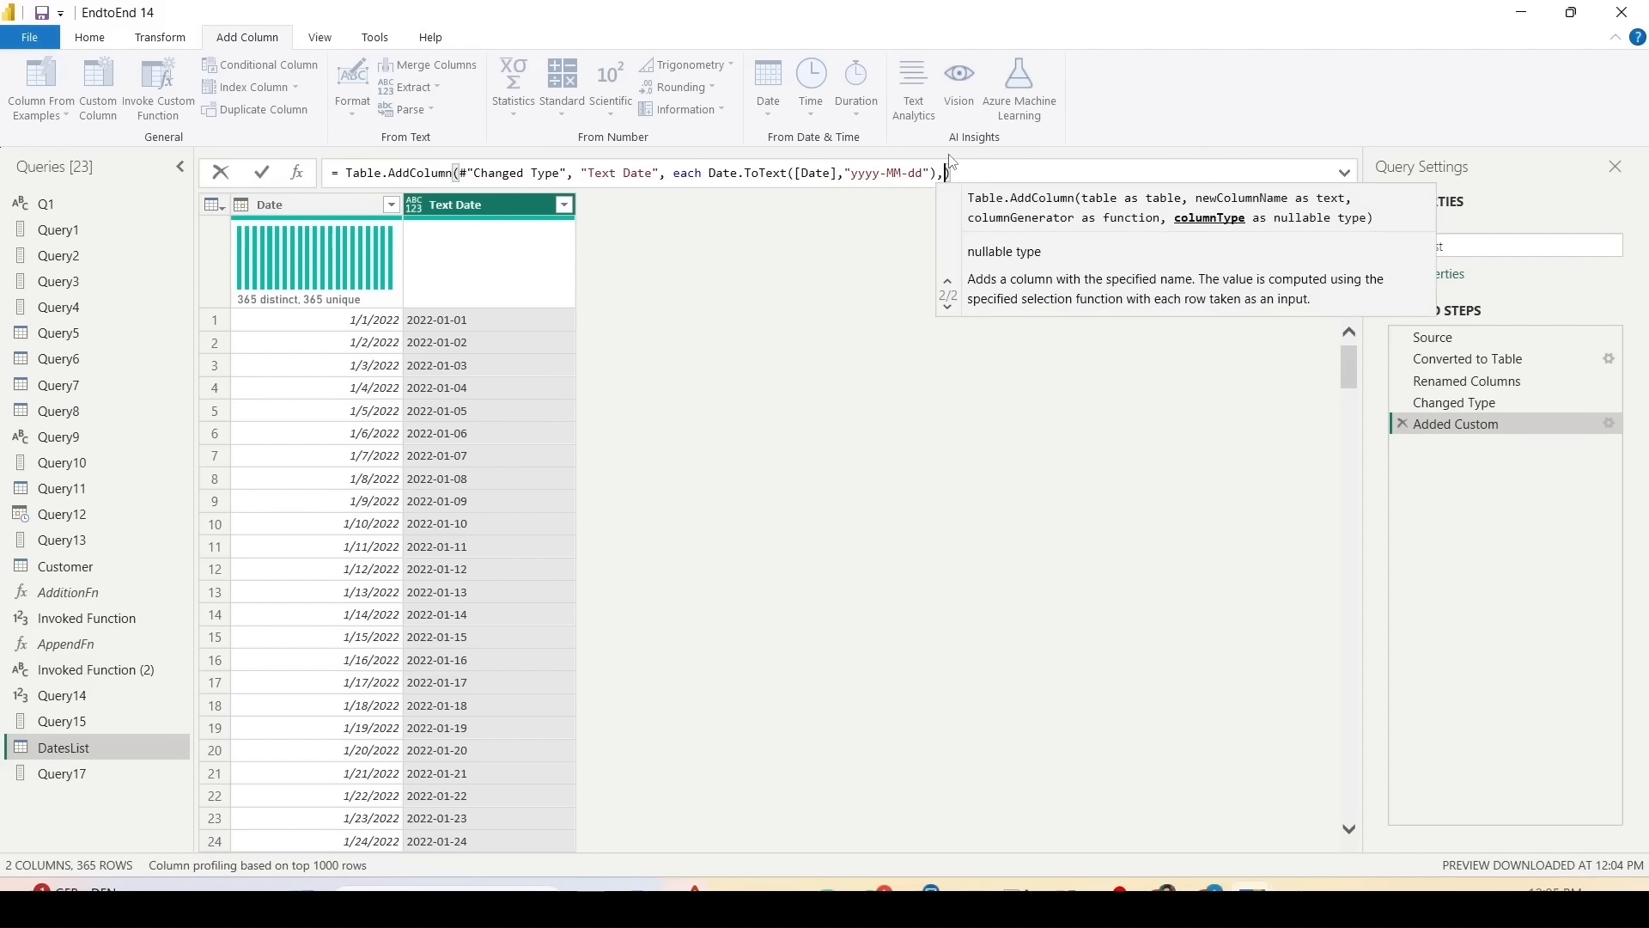
{"action": "key", "text": "BackSpace"}
{"action": "key", "text": "Return"}
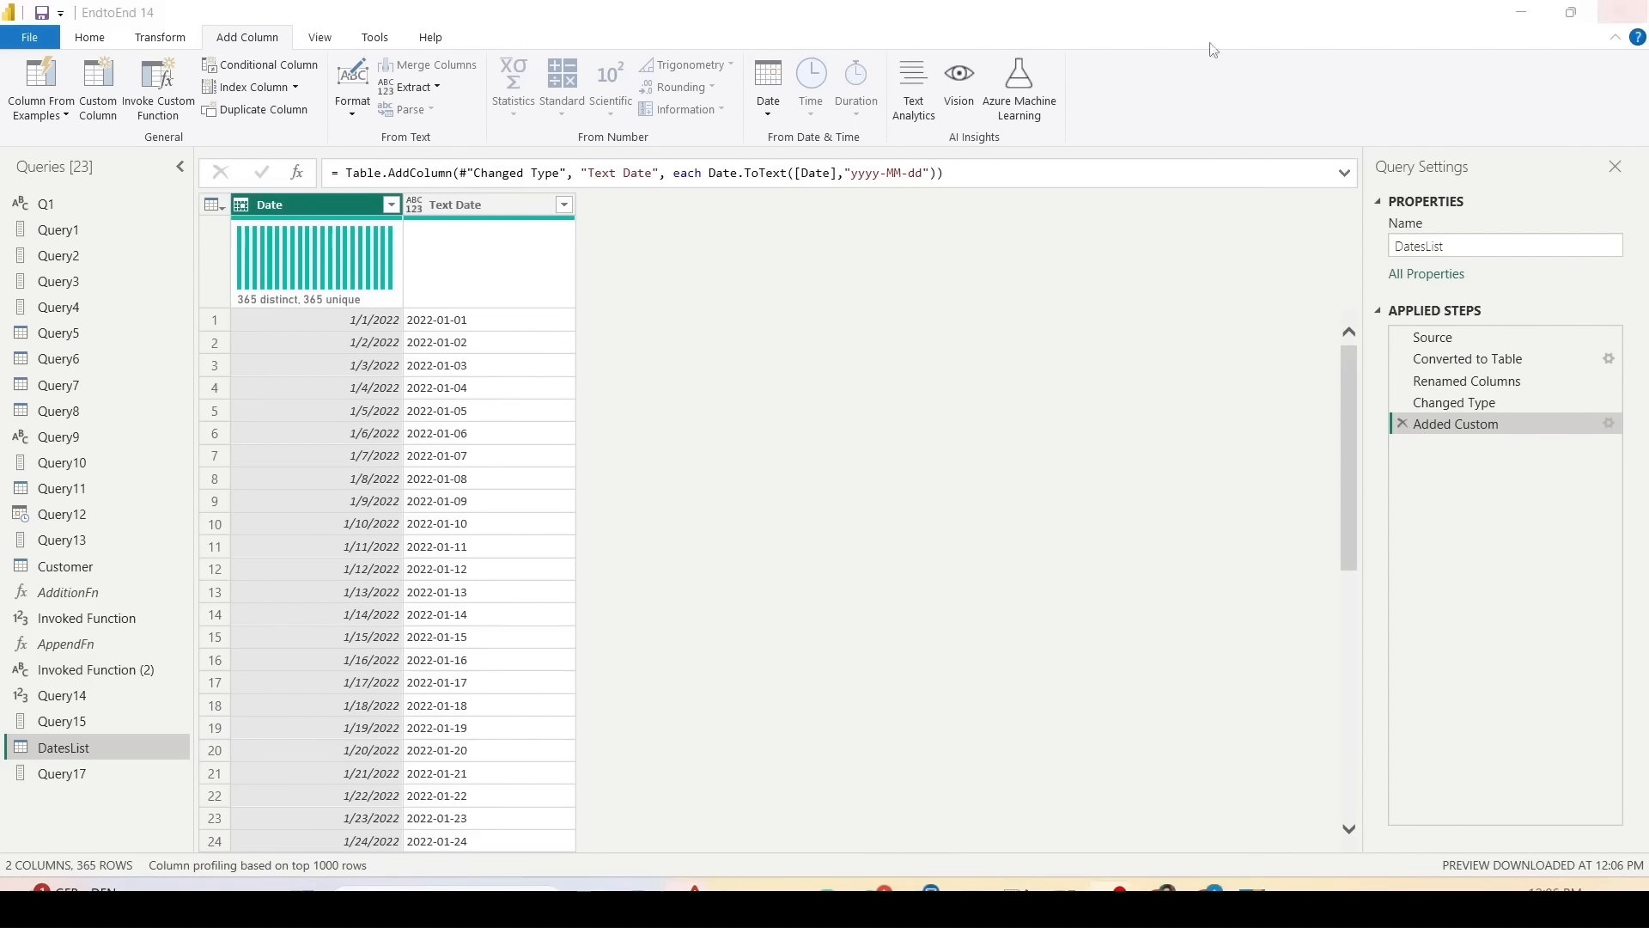
Step: Add Text.Type as the column type argument of the Table.AddColumn formula for Text Date
{"action": "left_click", "coordinate": [938, 174]}
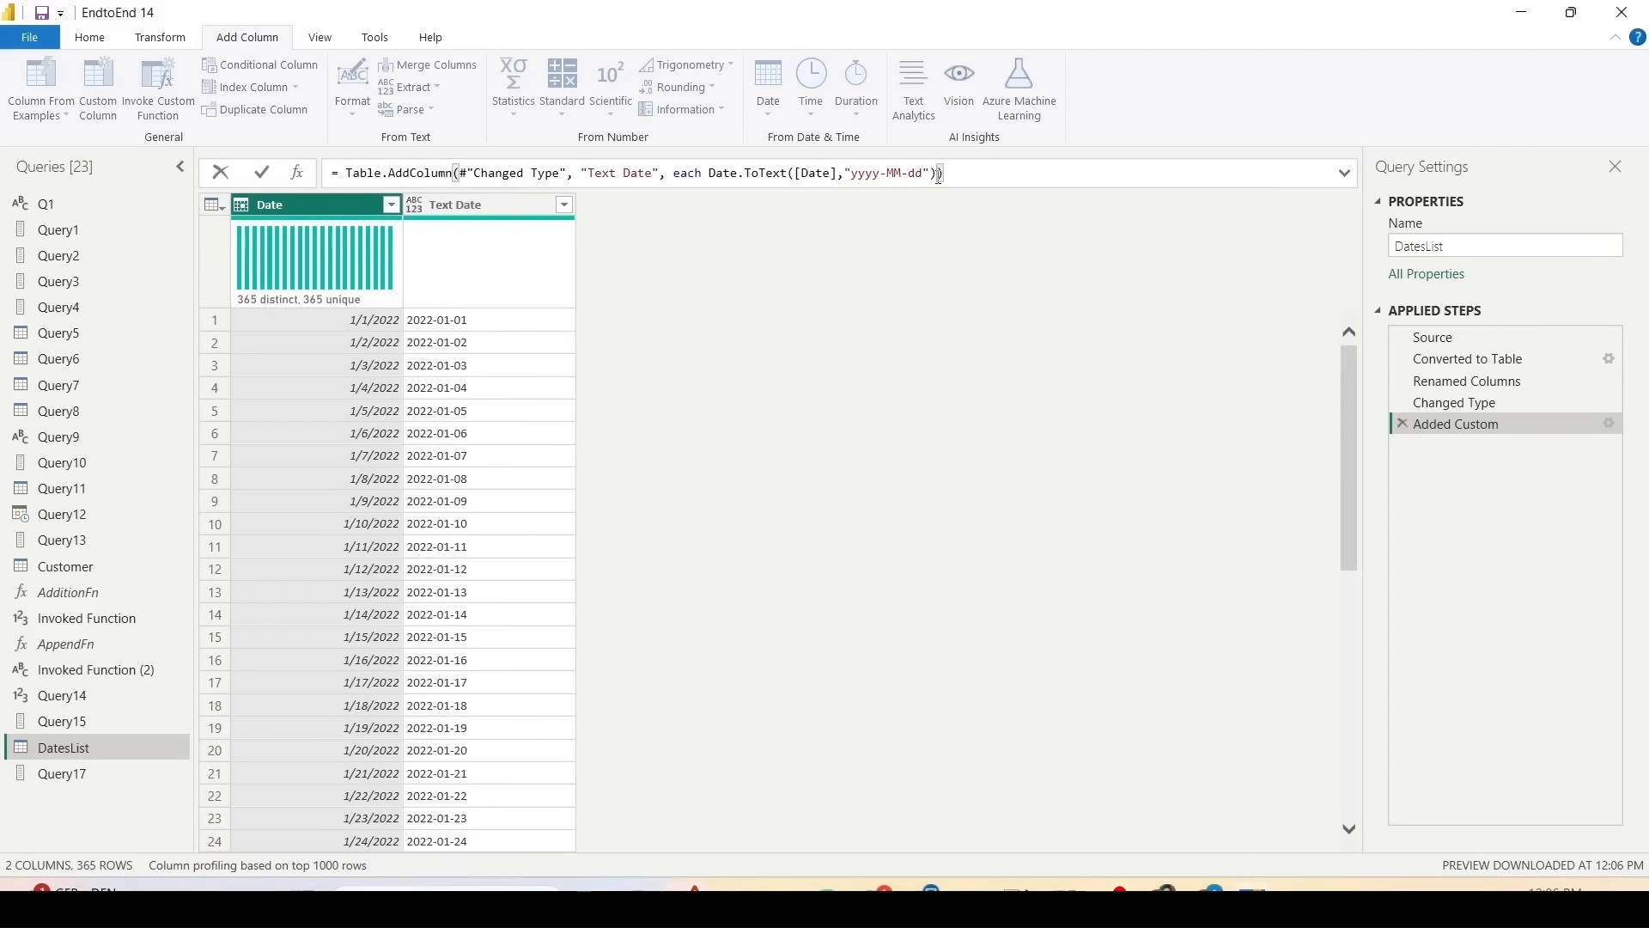
{"action": "type", "text": ",Te"}
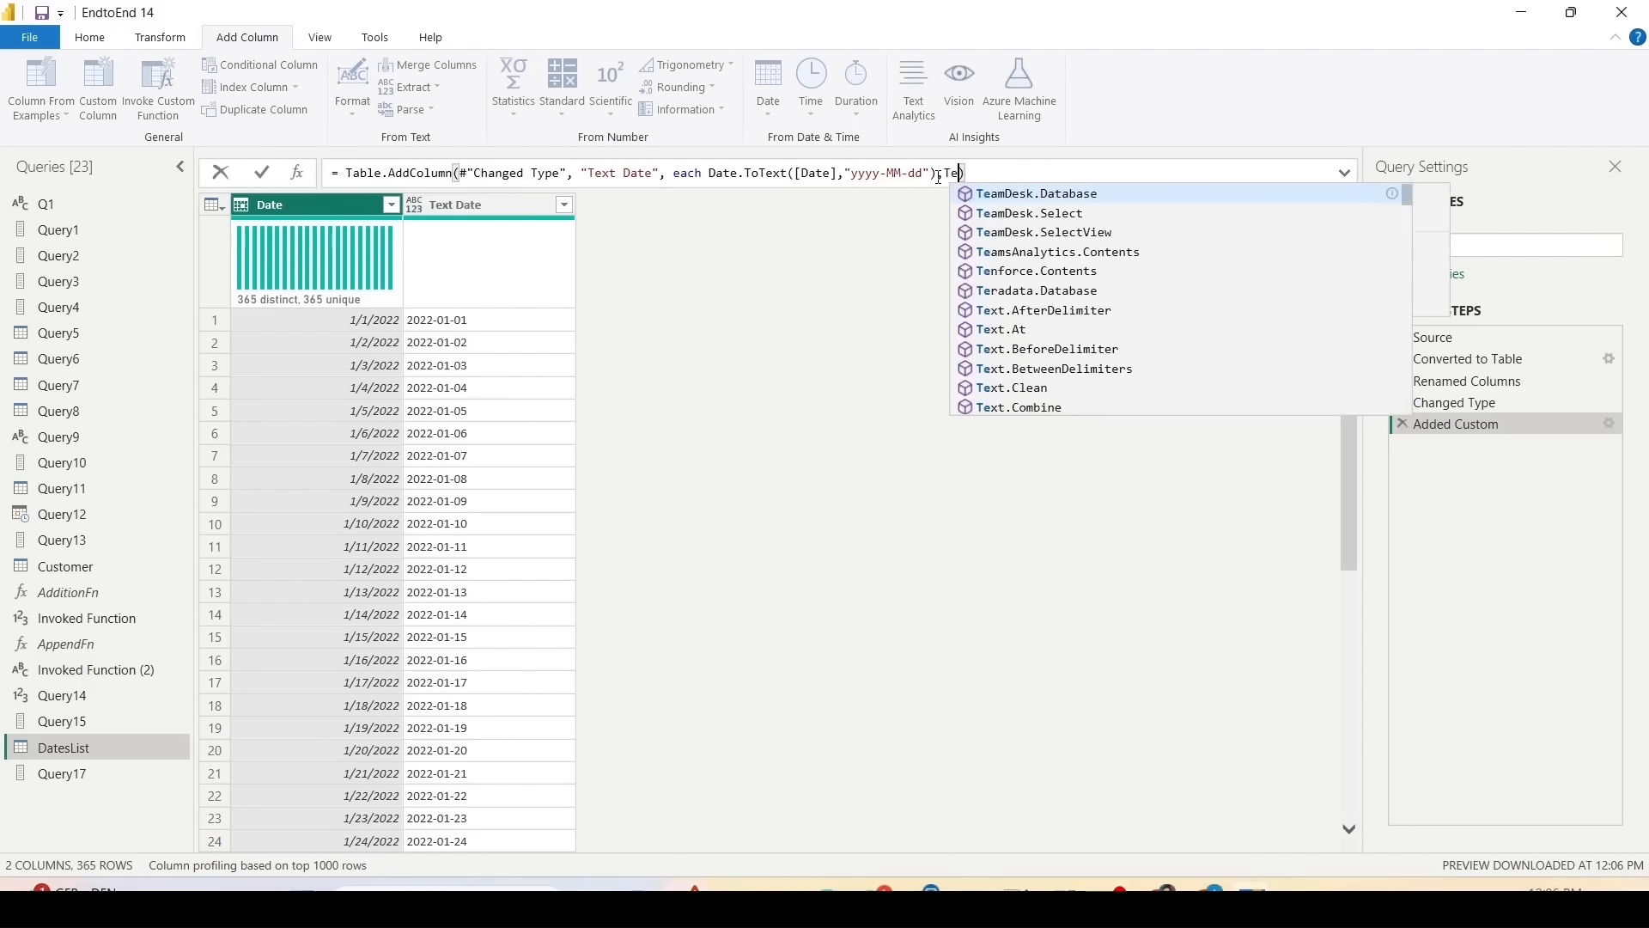
{"action": "type", "text": "xt.T"}
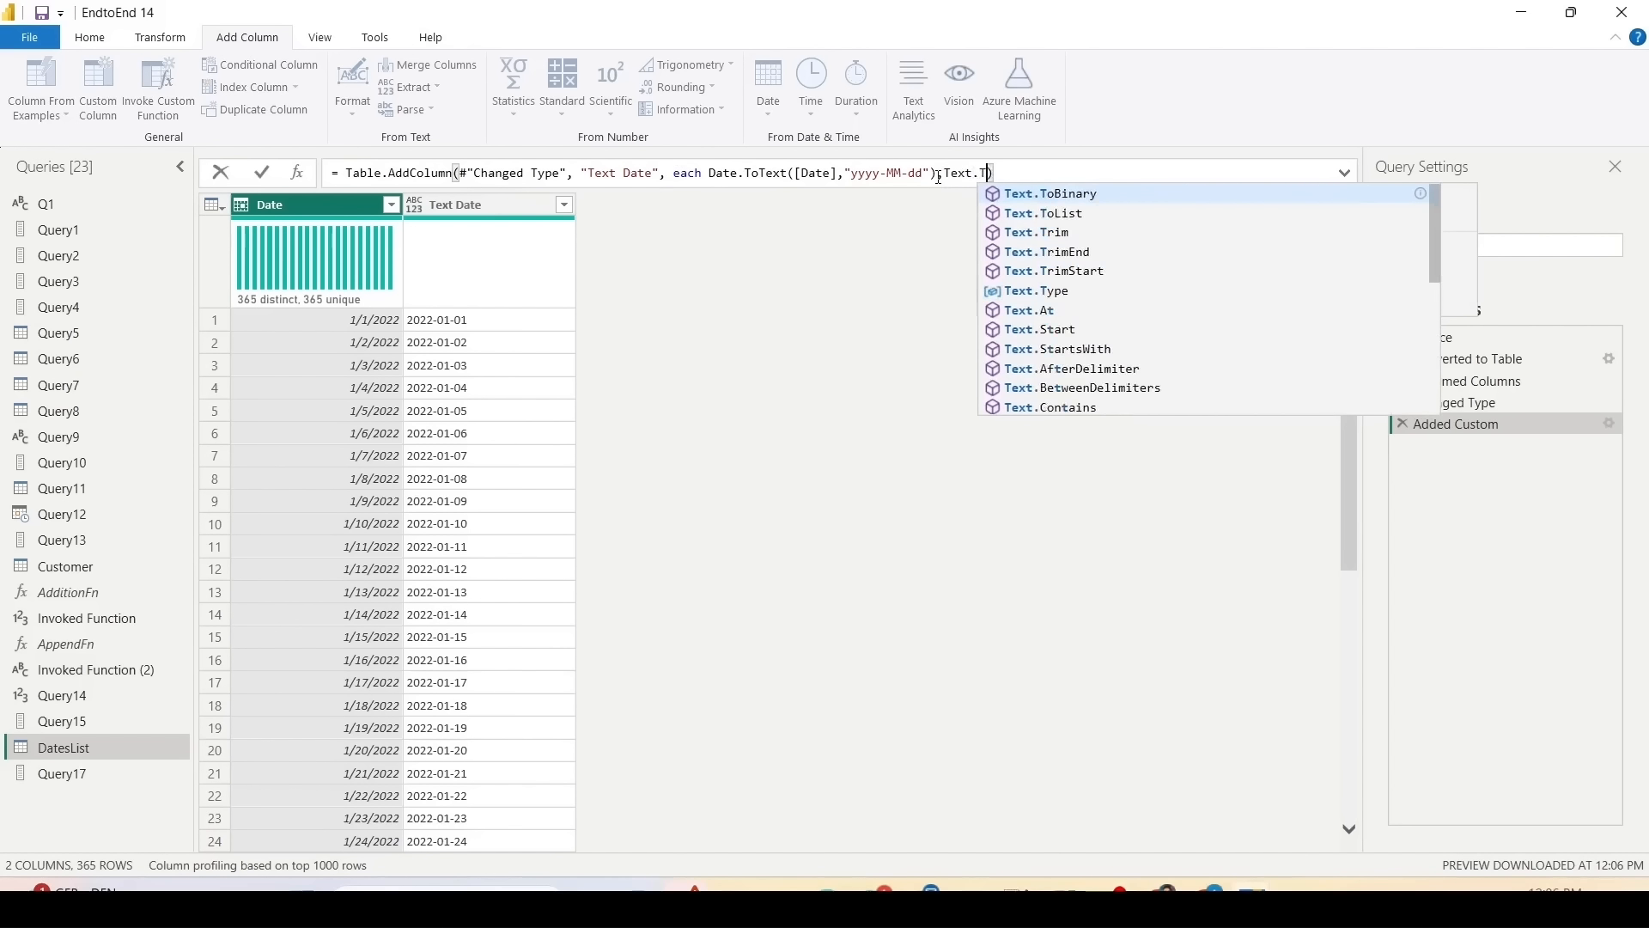
{"action": "type", "text": "y"}
{"action": "key", "text": "Tab"}
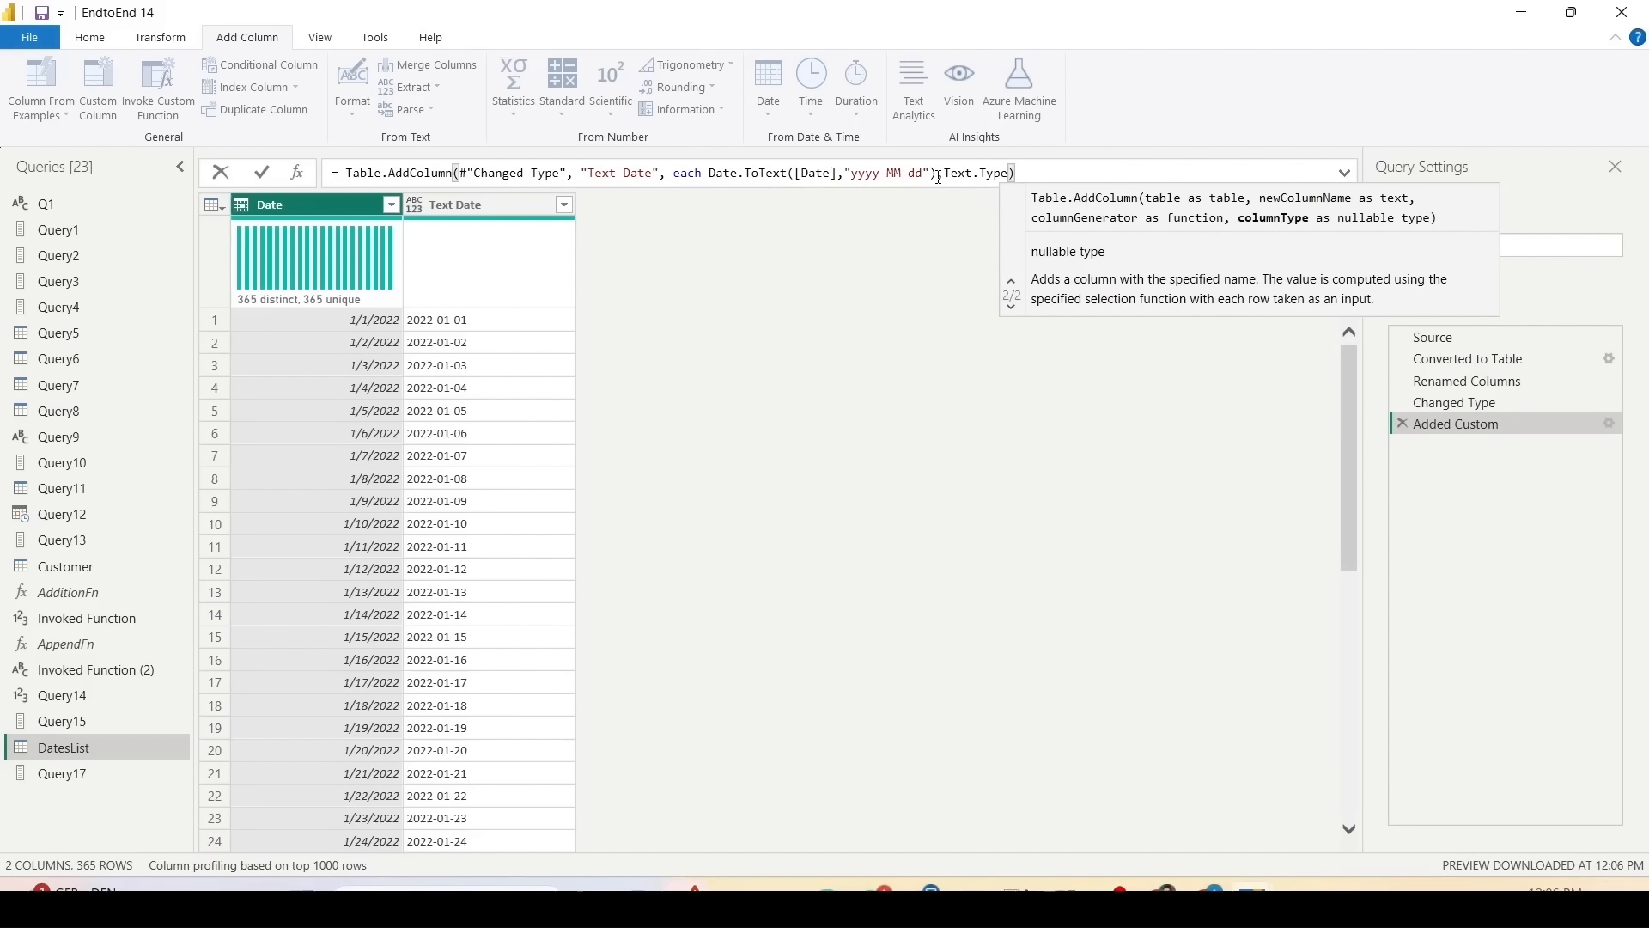
{"action": "key", "text": "Return"}
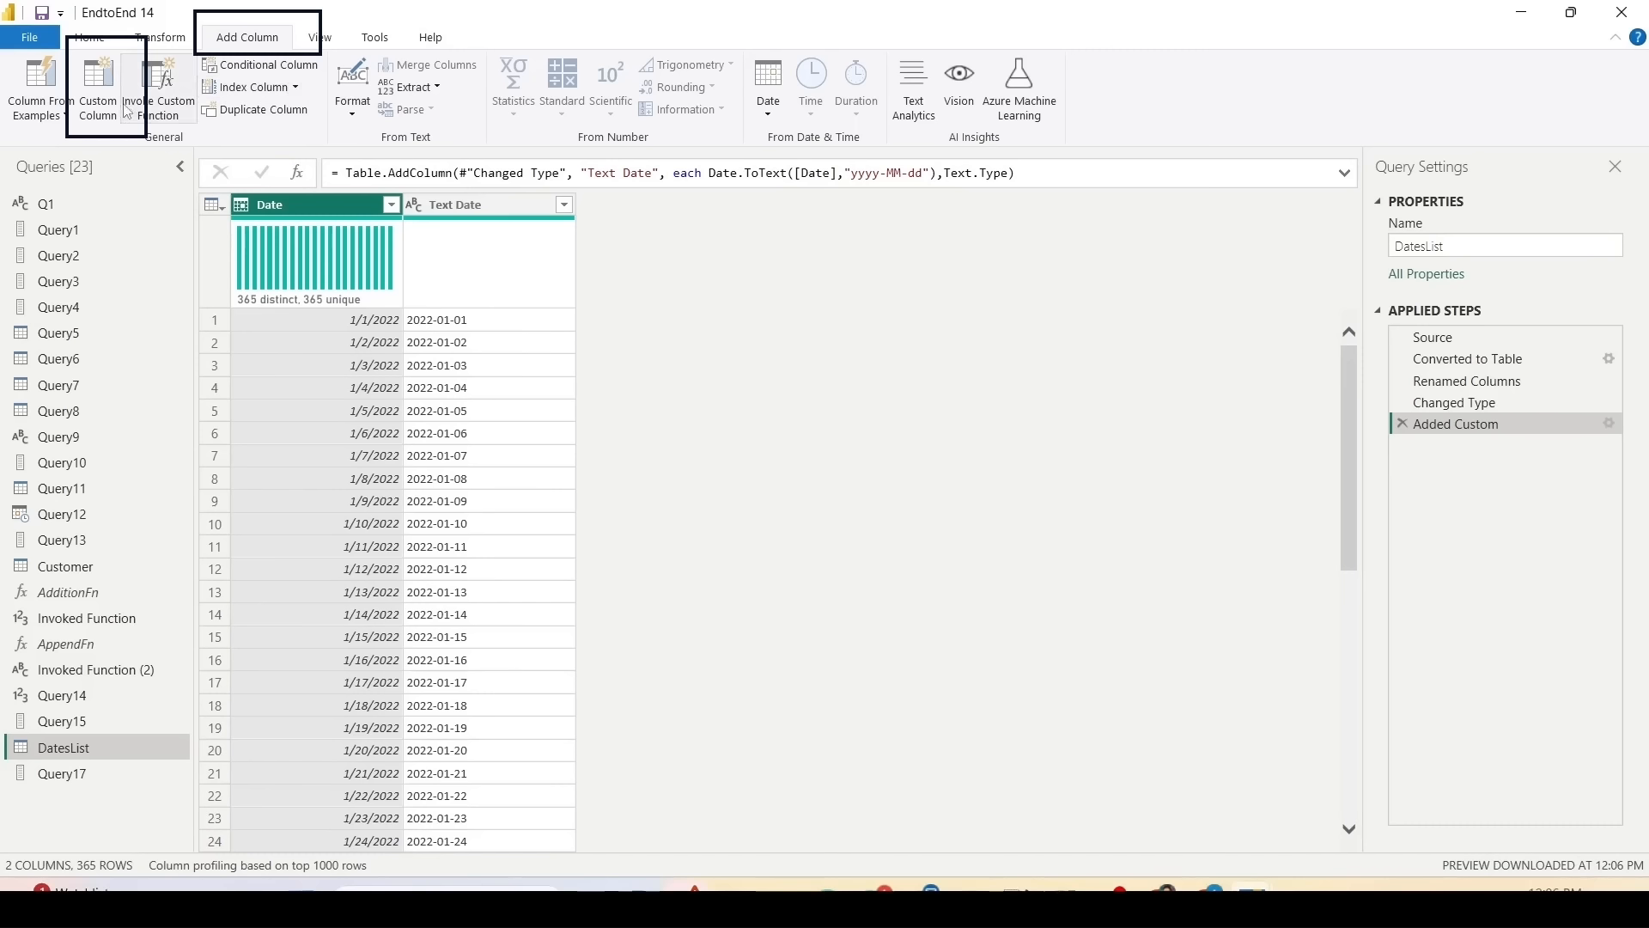
Step: Start another custom column in DatesList and name it Date1
{"action": "left_click", "coordinate": [98, 100]}
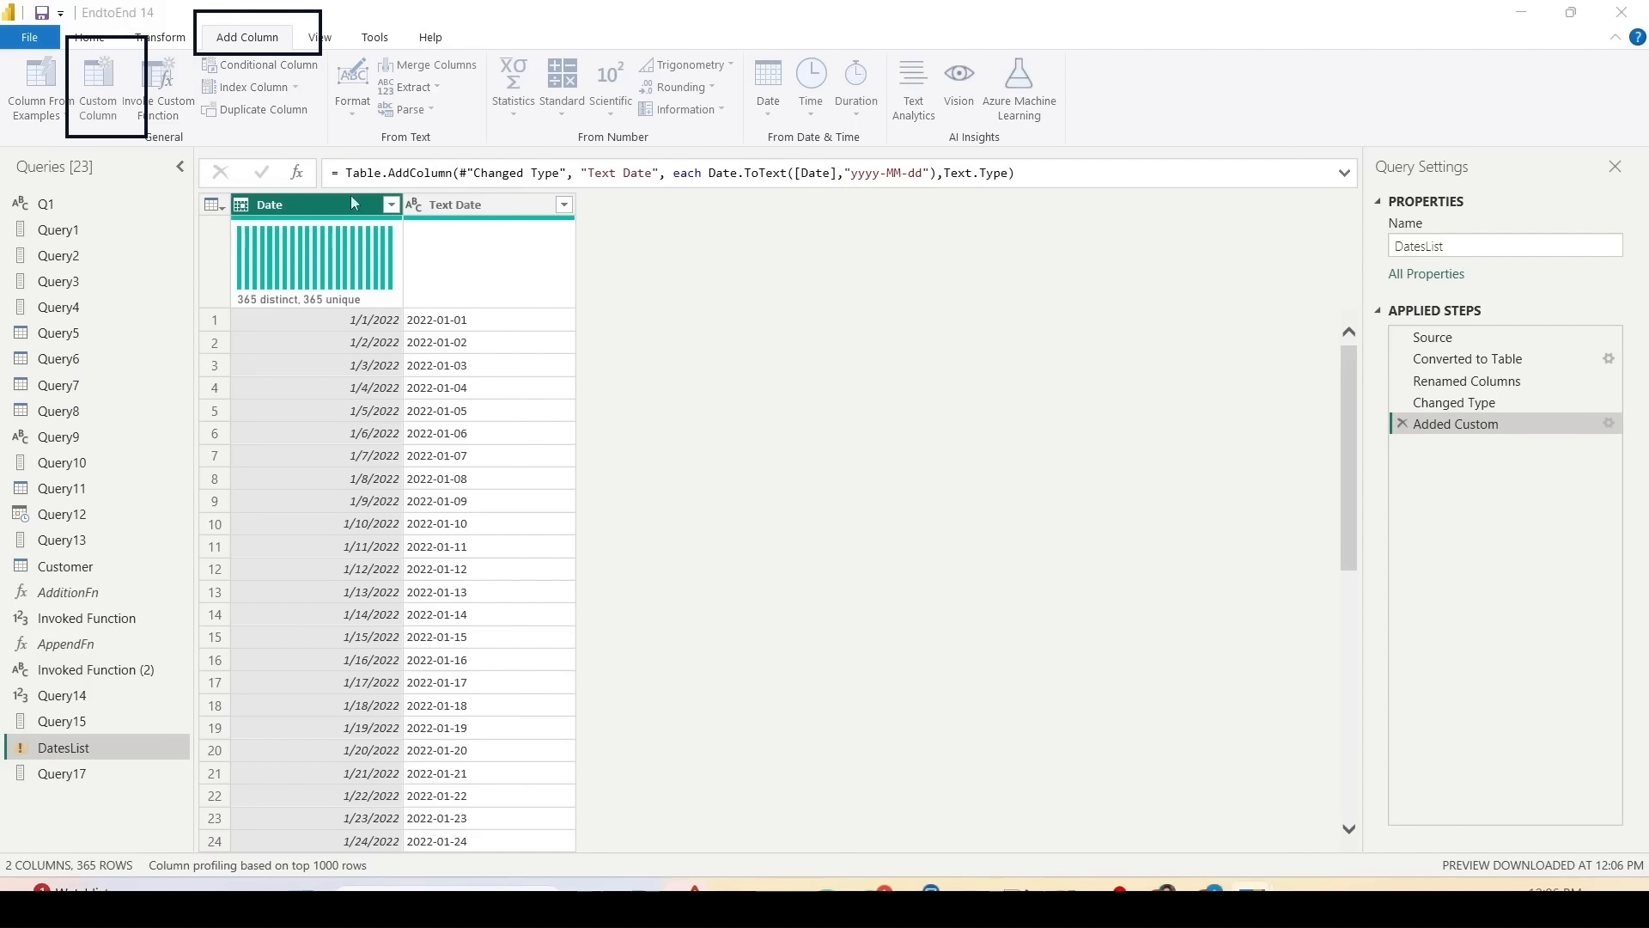
{"action": "double_click", "coordinate": [517, 335]}
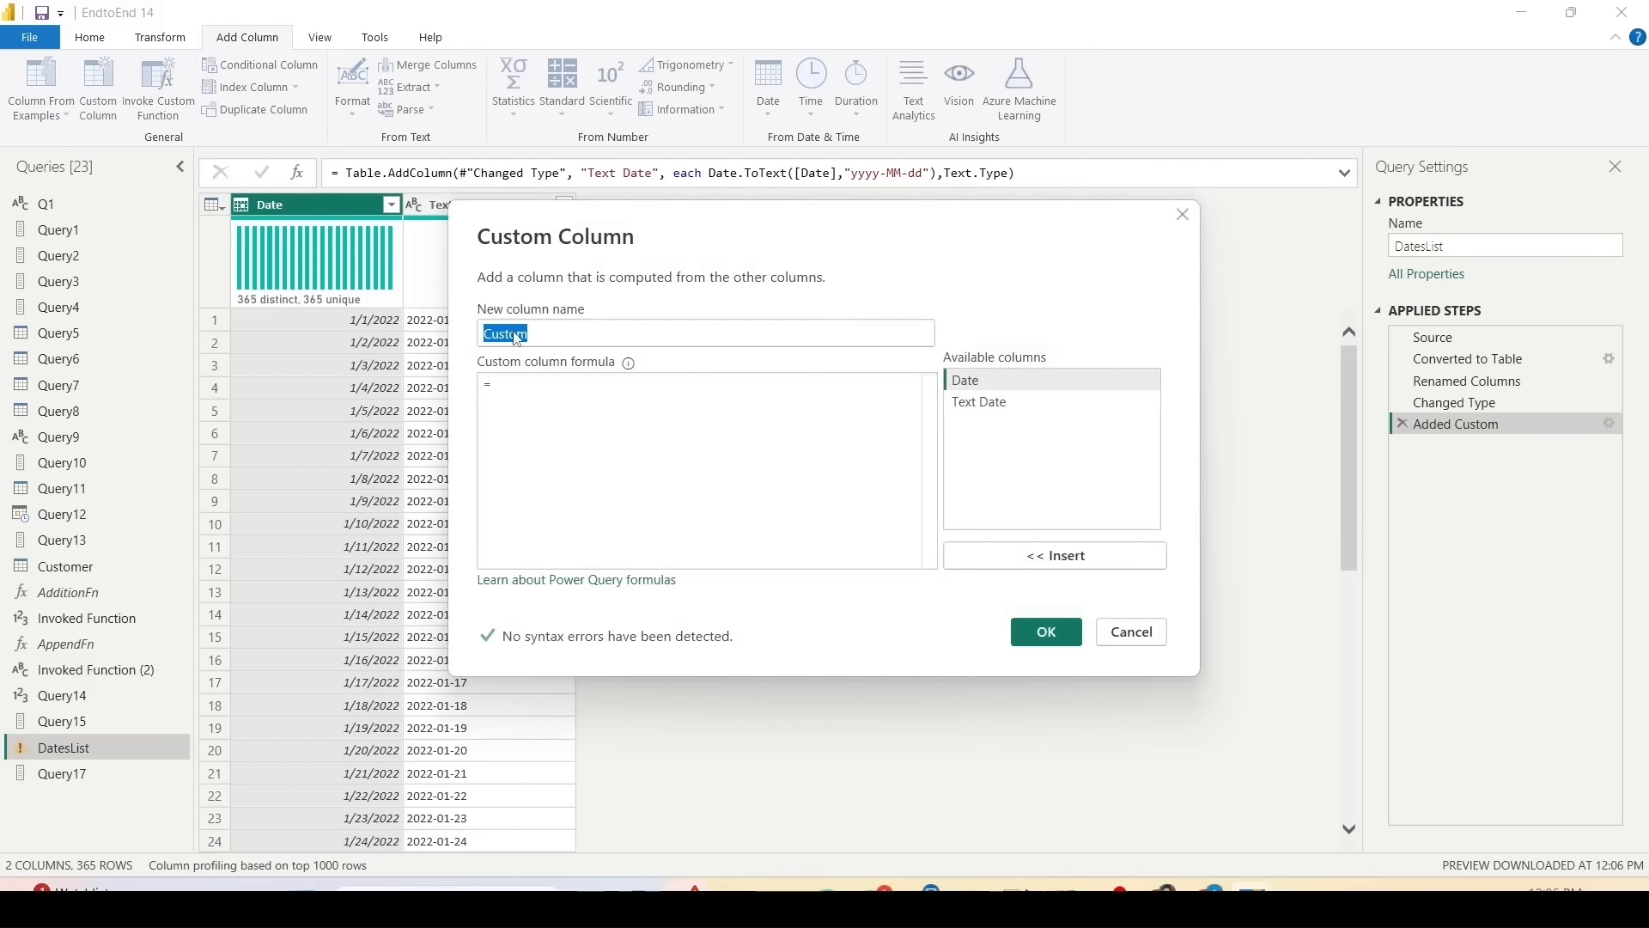
{"action": "type", "text": "Date"}
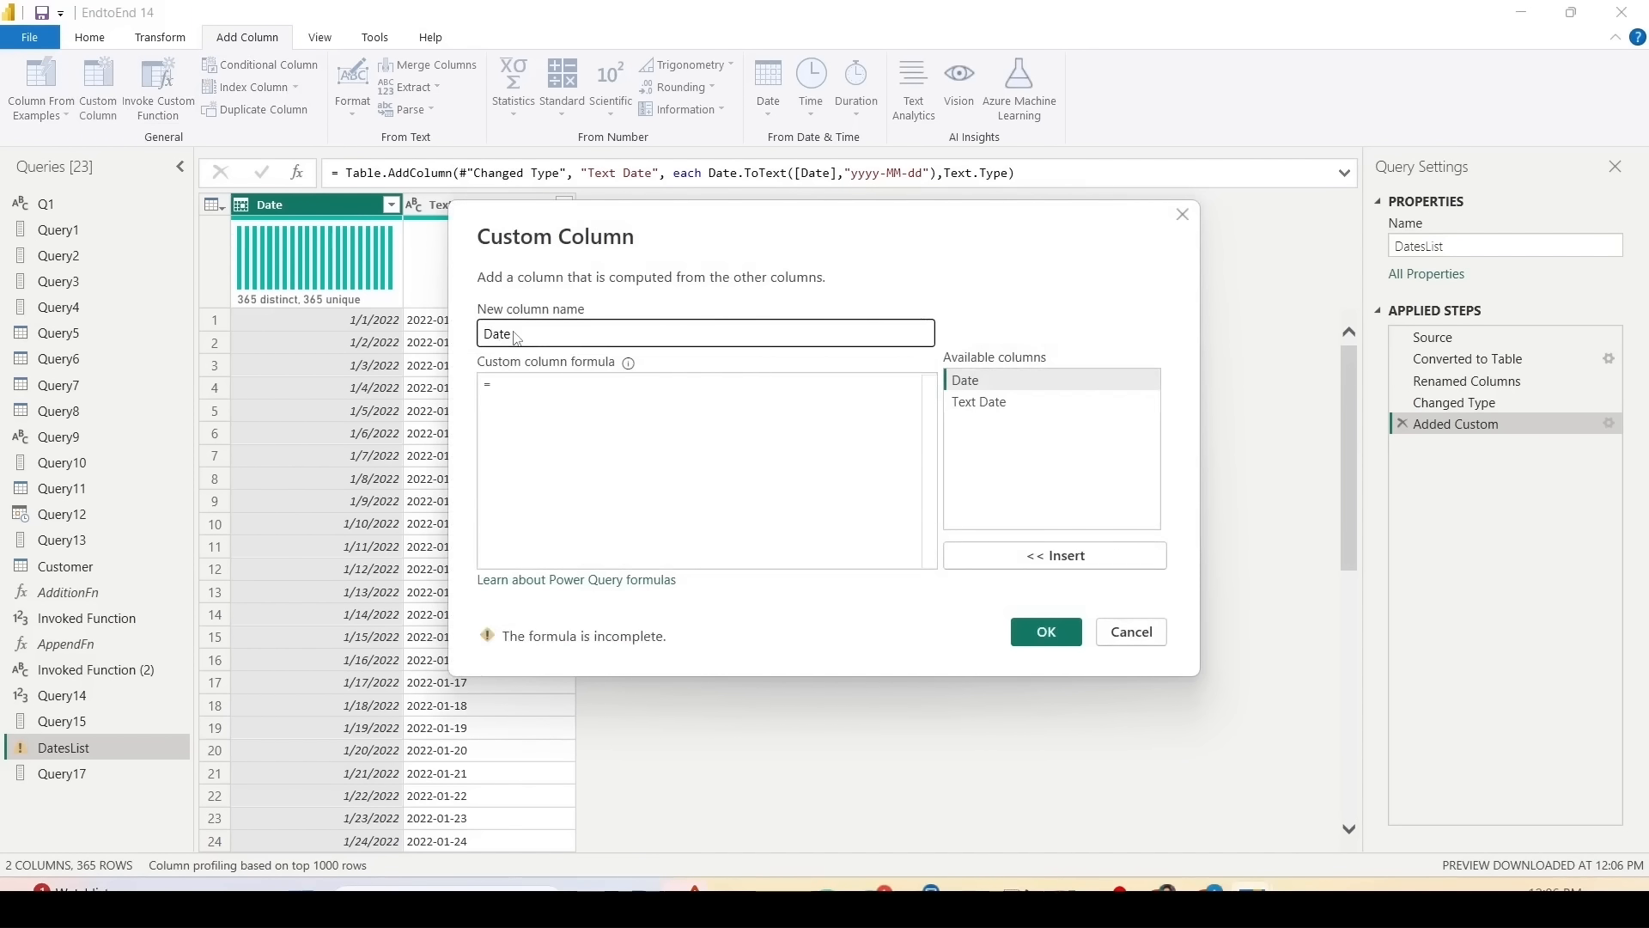
{"action": "key", "text": "BackSpace"}
{"action": "key", "text": "BackSpace"}
{"action": "key", "text": "BackSpace"}
{"action": "key", "text": "BackSpace"}
{"action": "type", "text": "Date1"}
Step: Begin the Date1 formula with #date and Text.Start([Text Date],4) as its year argument
{"action": "left_click", "coordinate": [513, 384]}
{"action": "type", "text": "#date("}
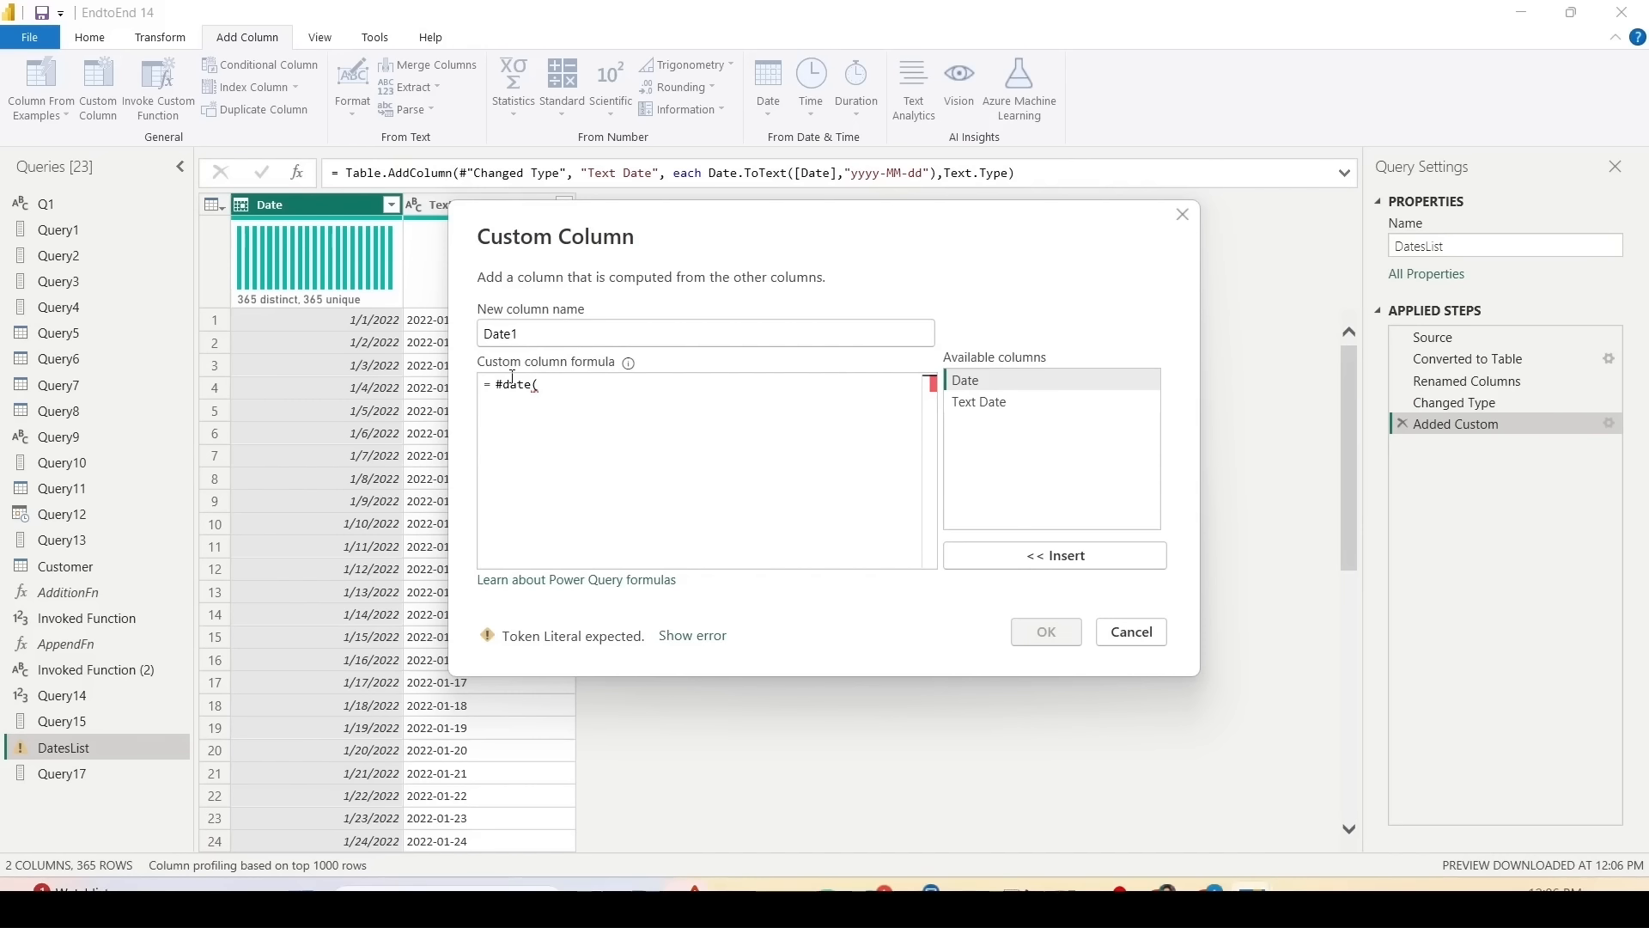
{"action": "type", "text": "Text"}
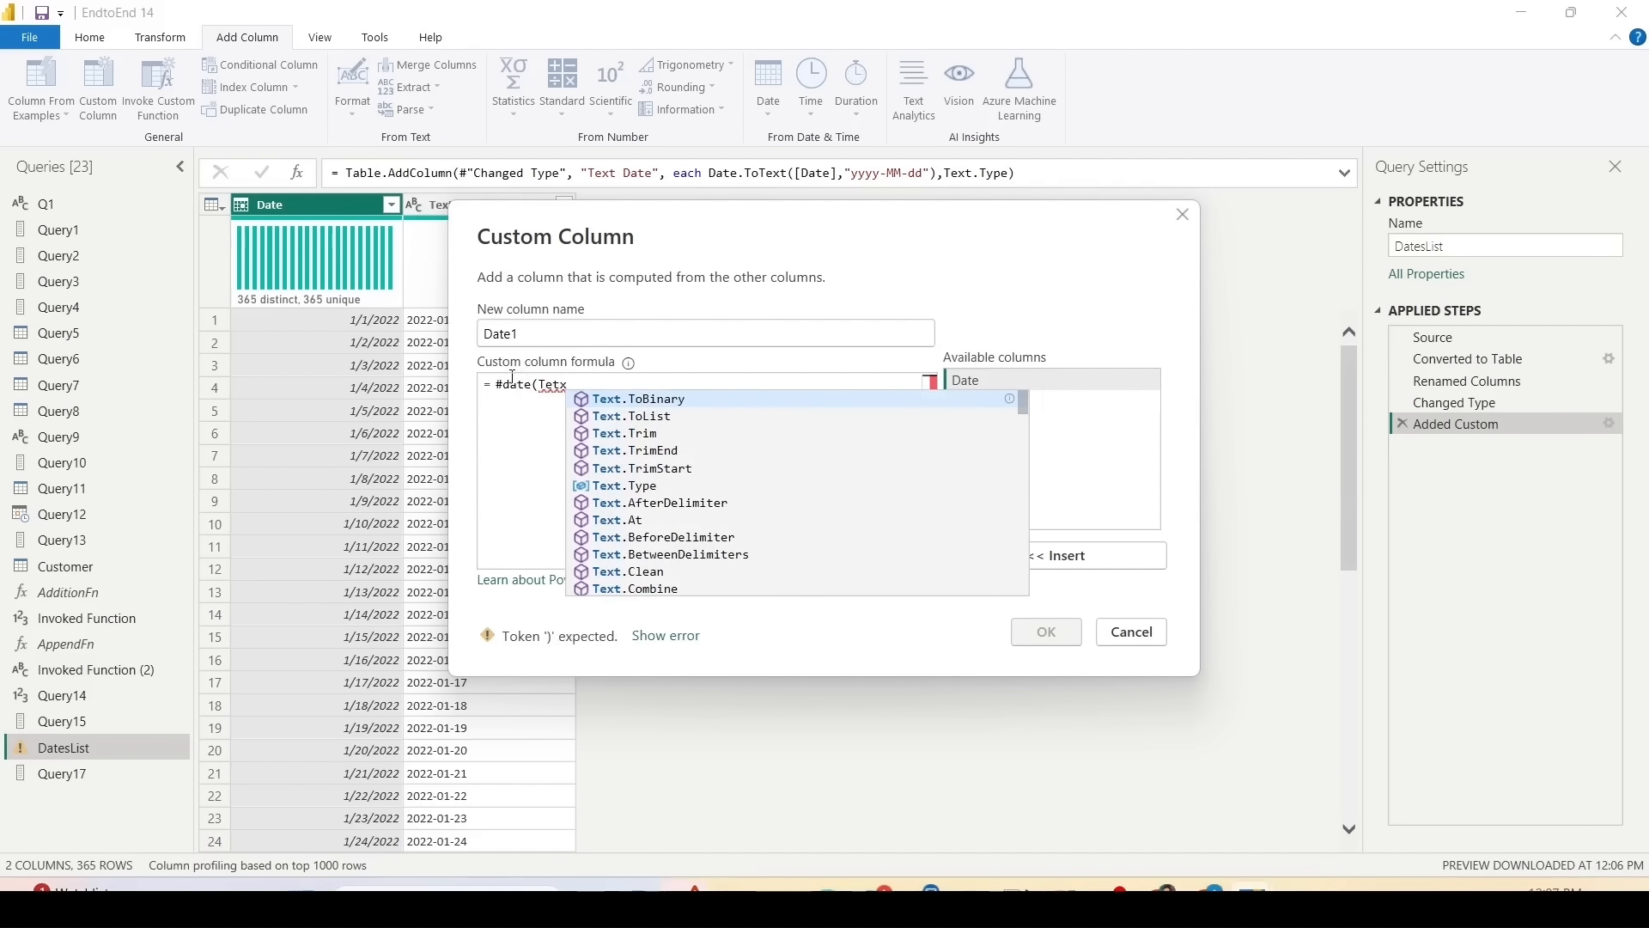
{"action": "key", "text": "BackSpace"}
{"action": "key", "text": "BackSpace"}
{"action": "type", "text": "xt"}
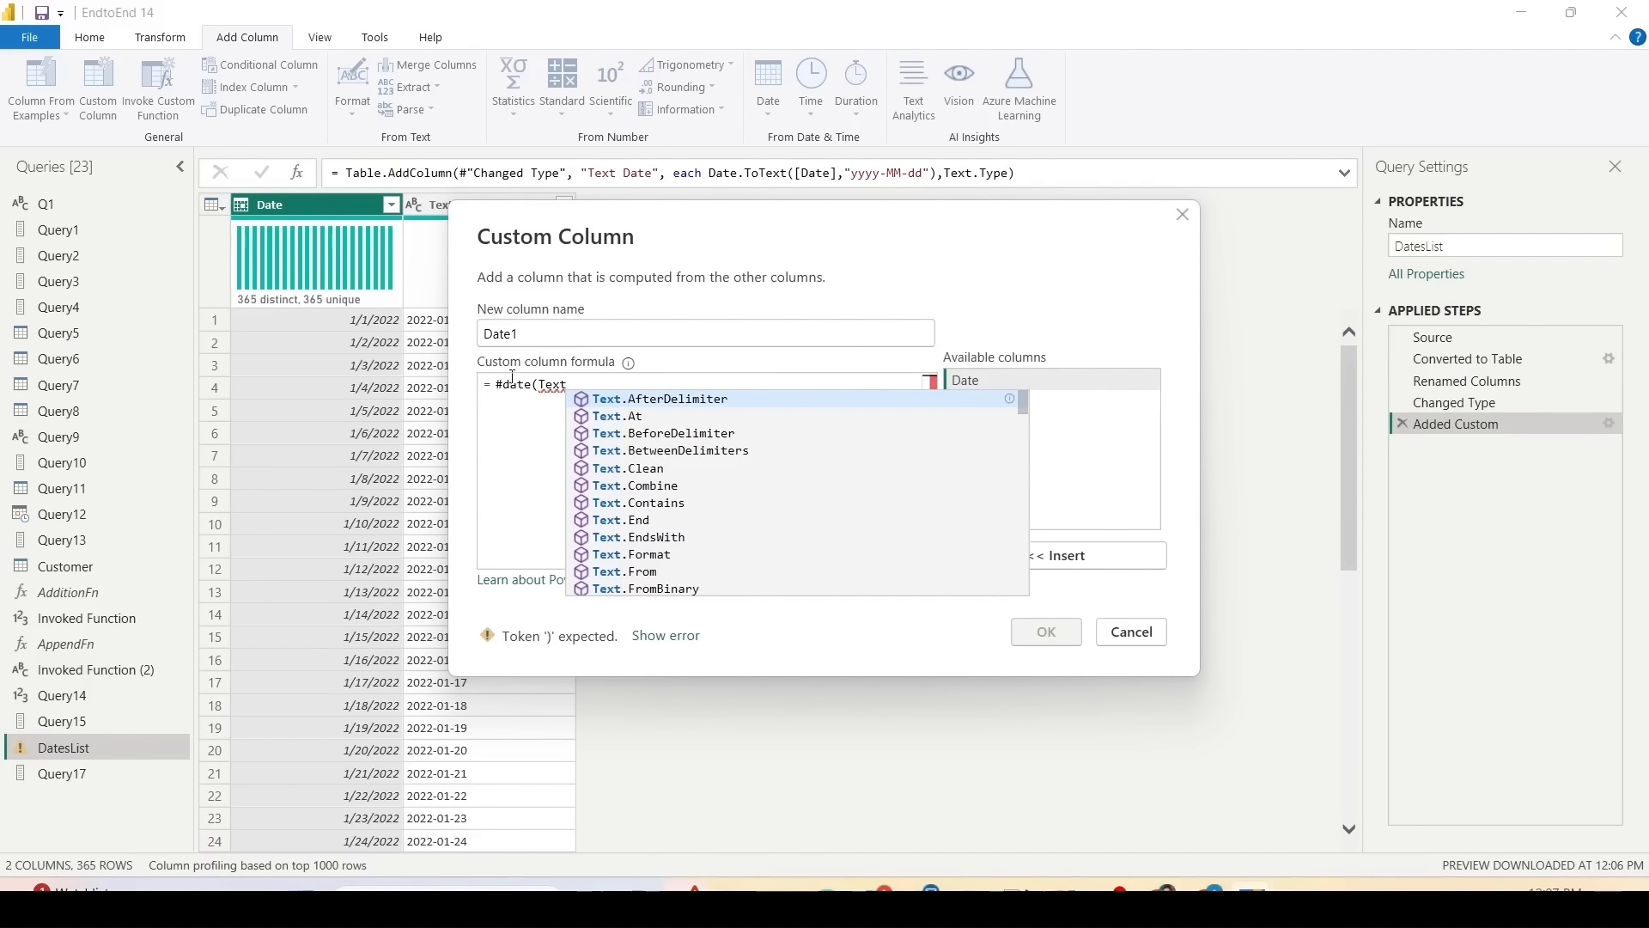
{"action": "type", "text": ".S"}
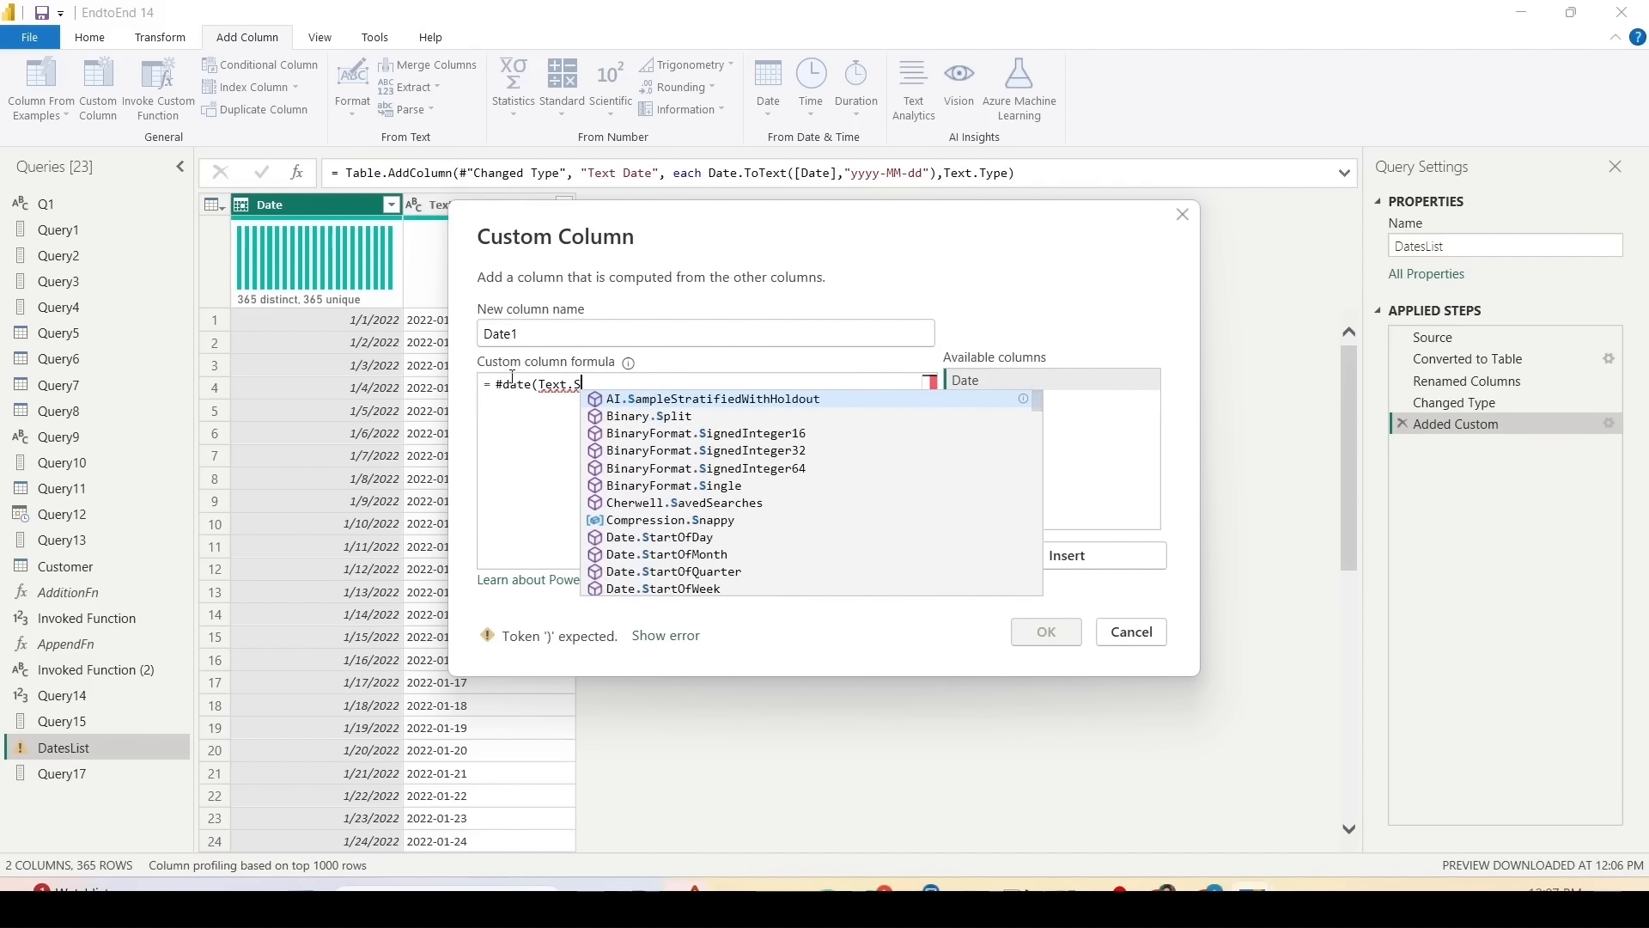
{"action": "type", "text": "tarr"}
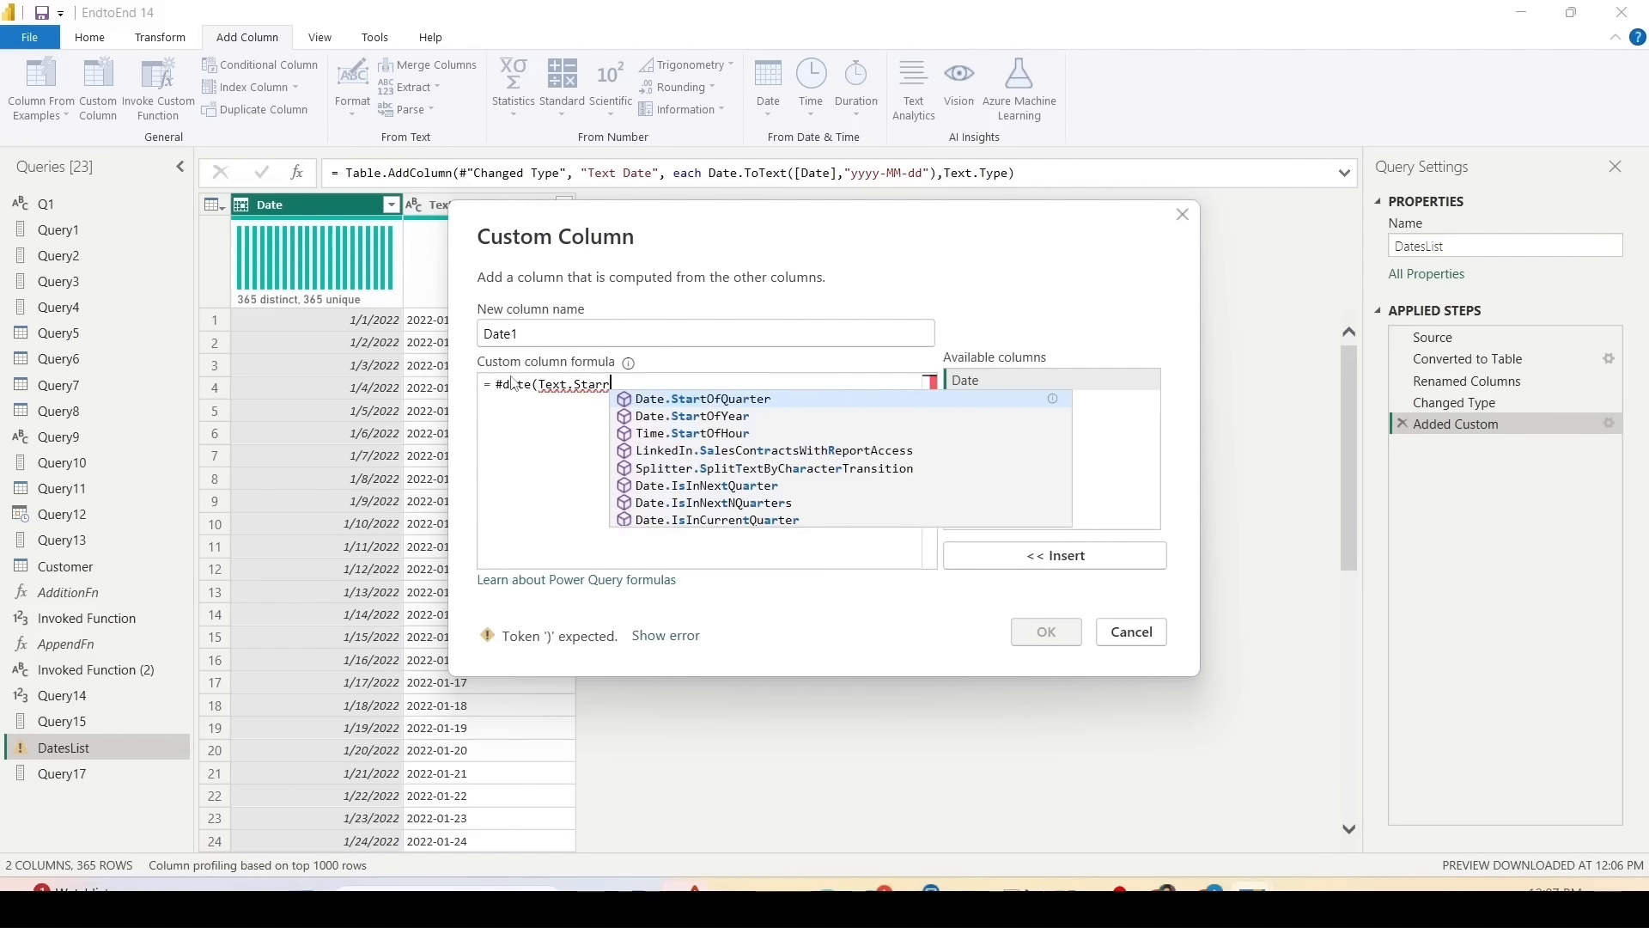
{"action": "key", "text": "BackSpace"}
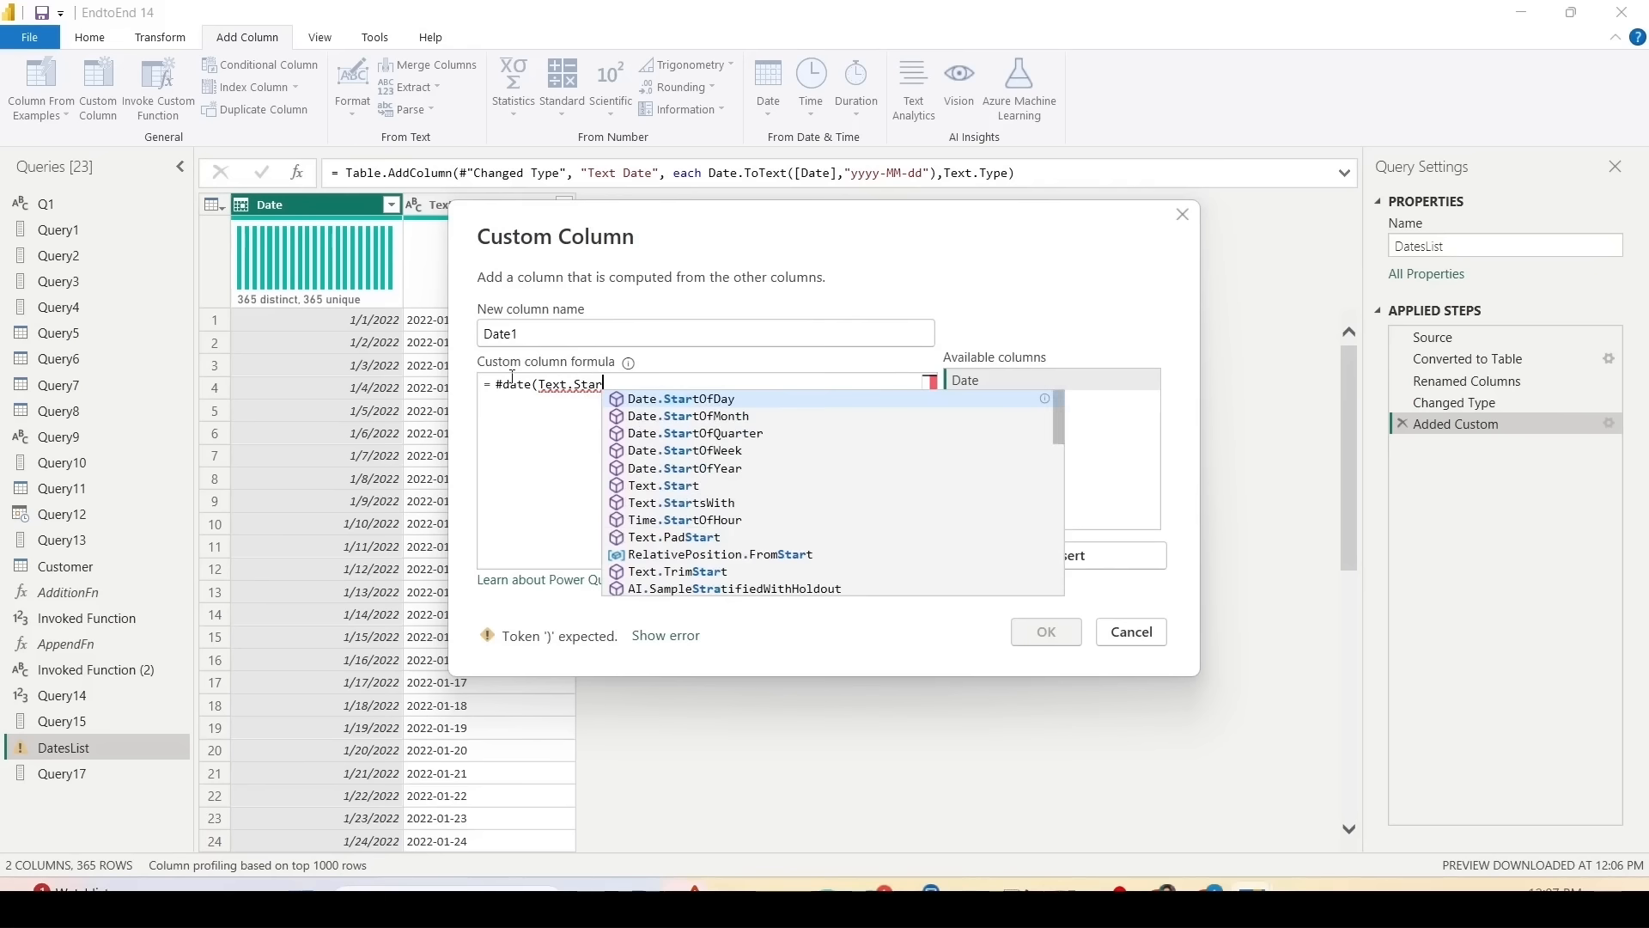
{"action": "type", "text": "t("}
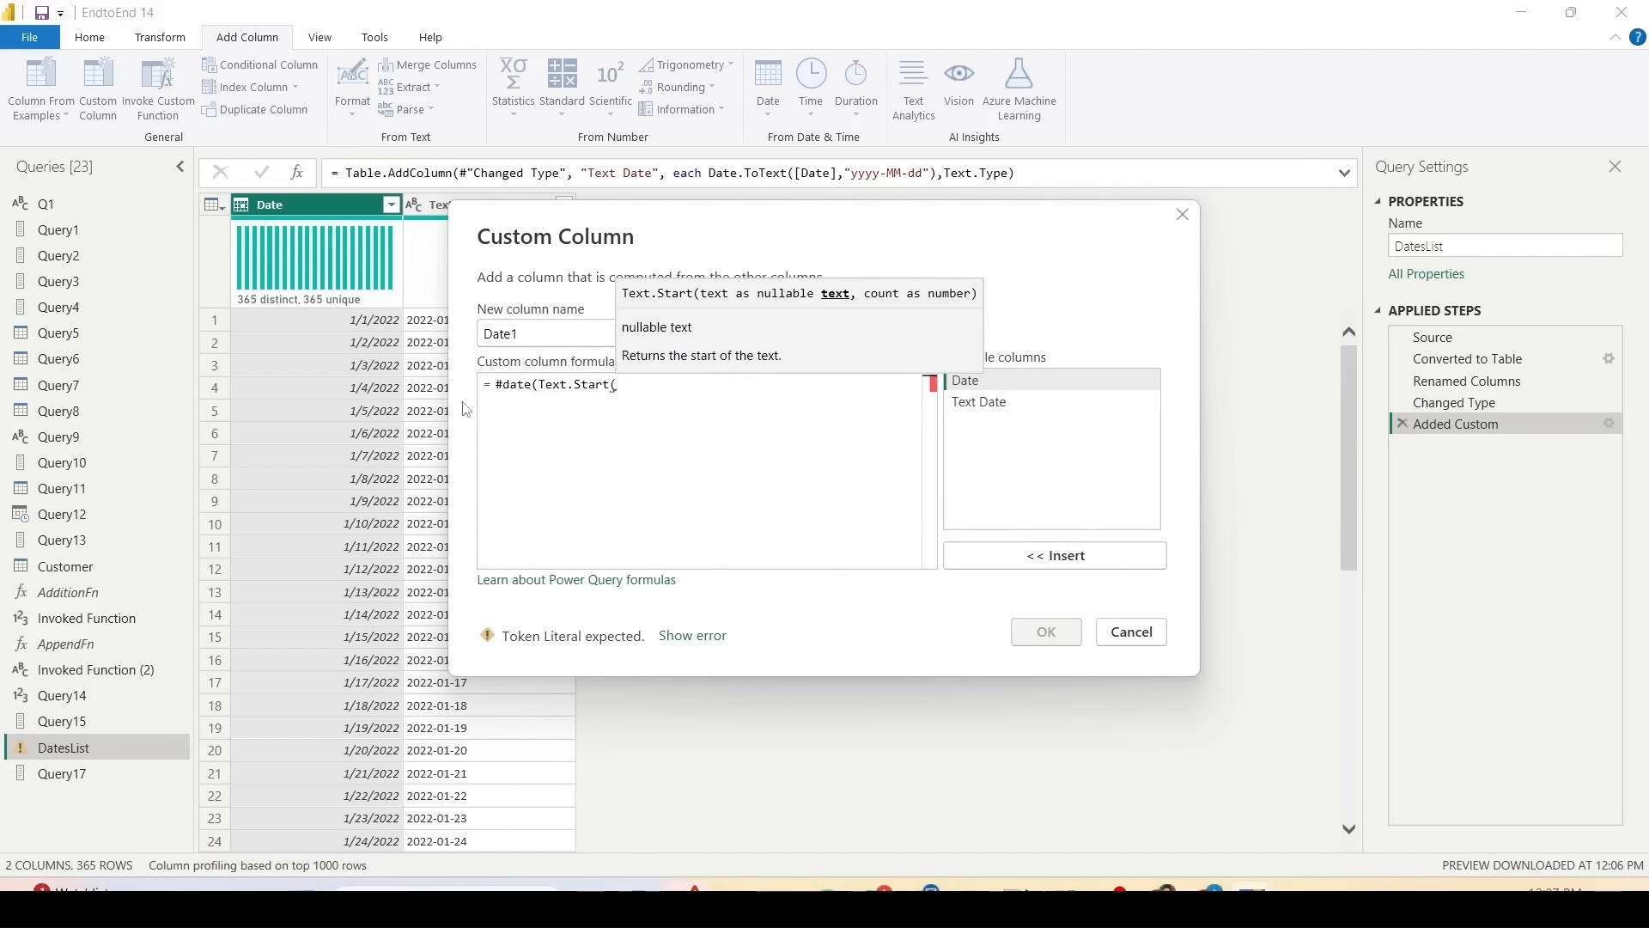
{"action": "double_click", "coordinate": [988, 402]}
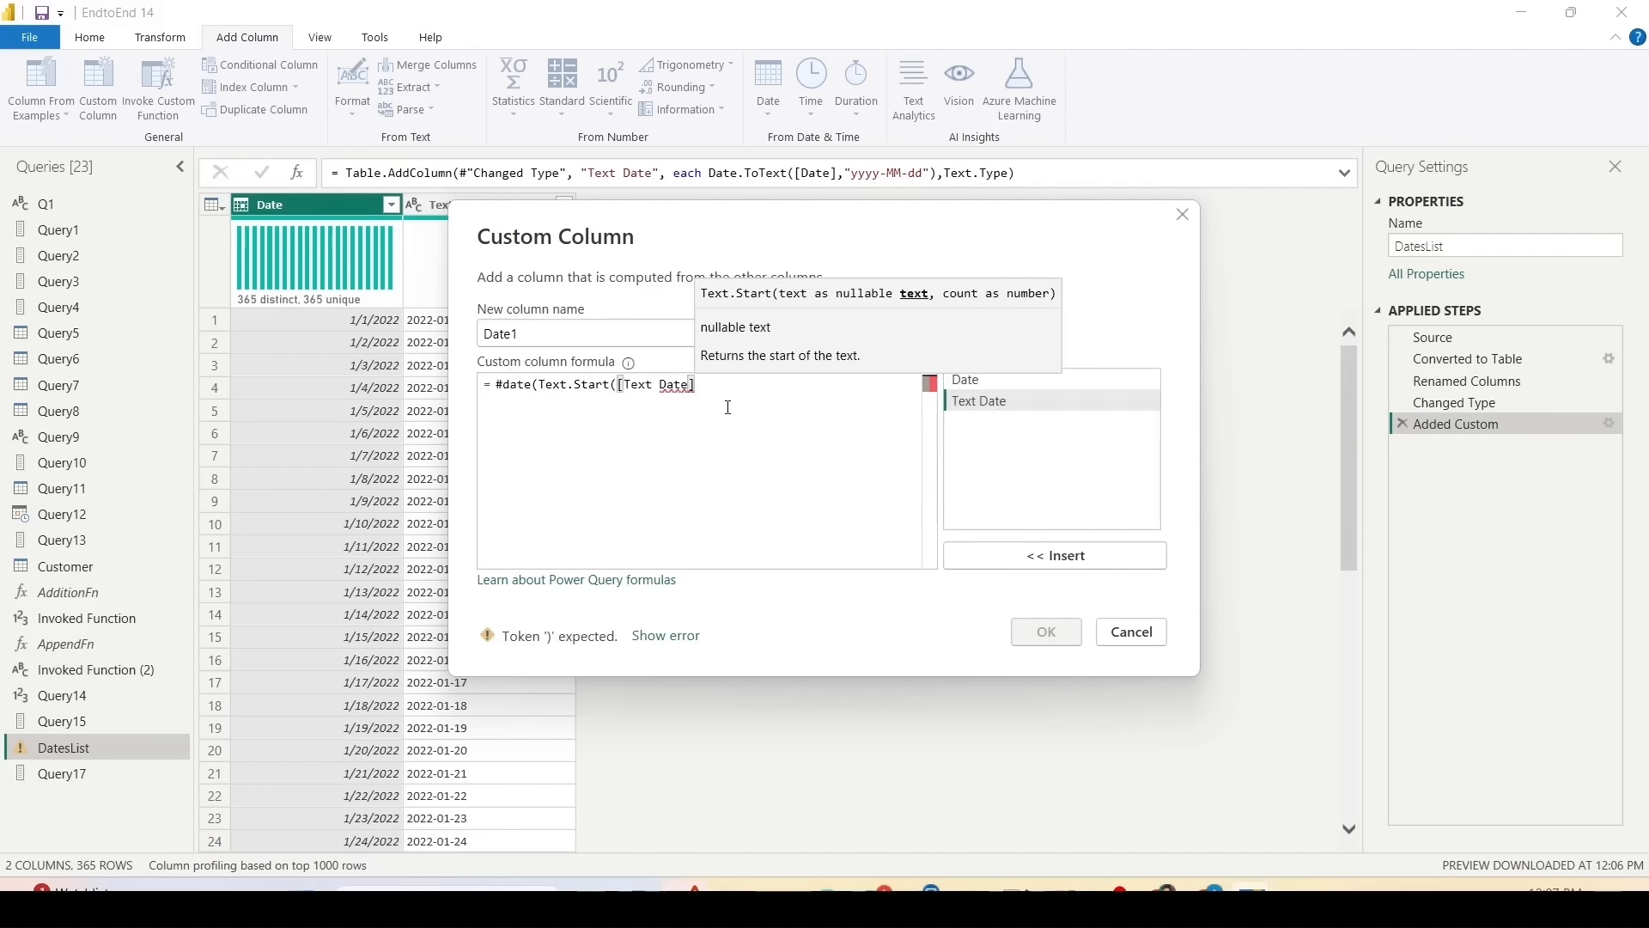
{"action": "type", "text": ","}
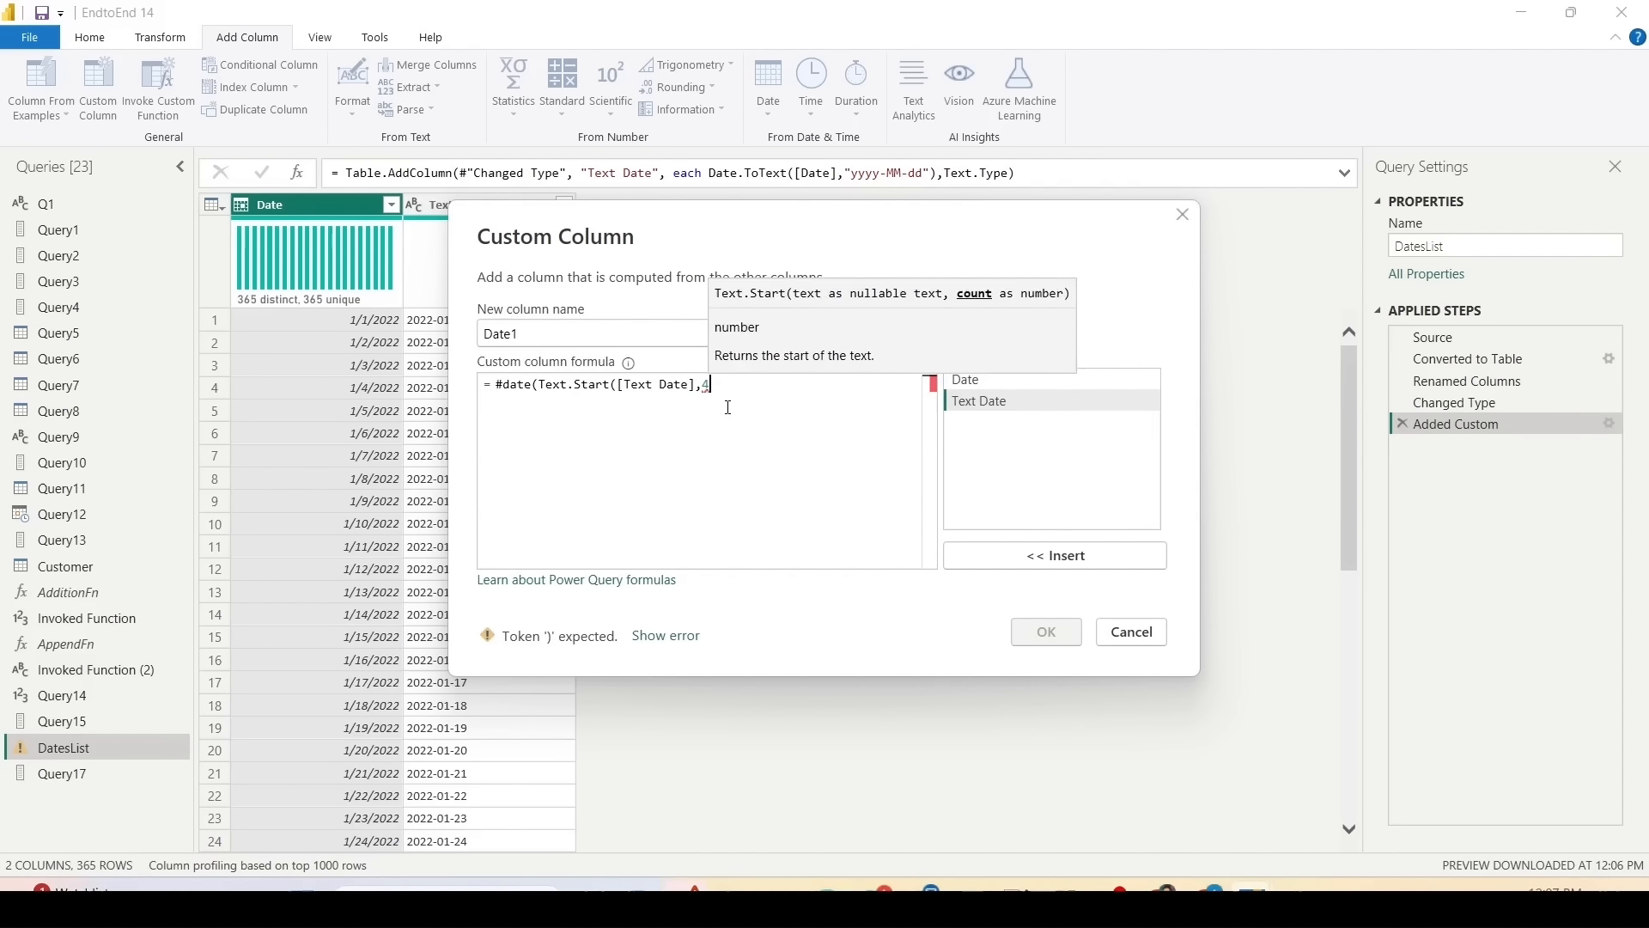
{"action": "type", "text": "4),"}
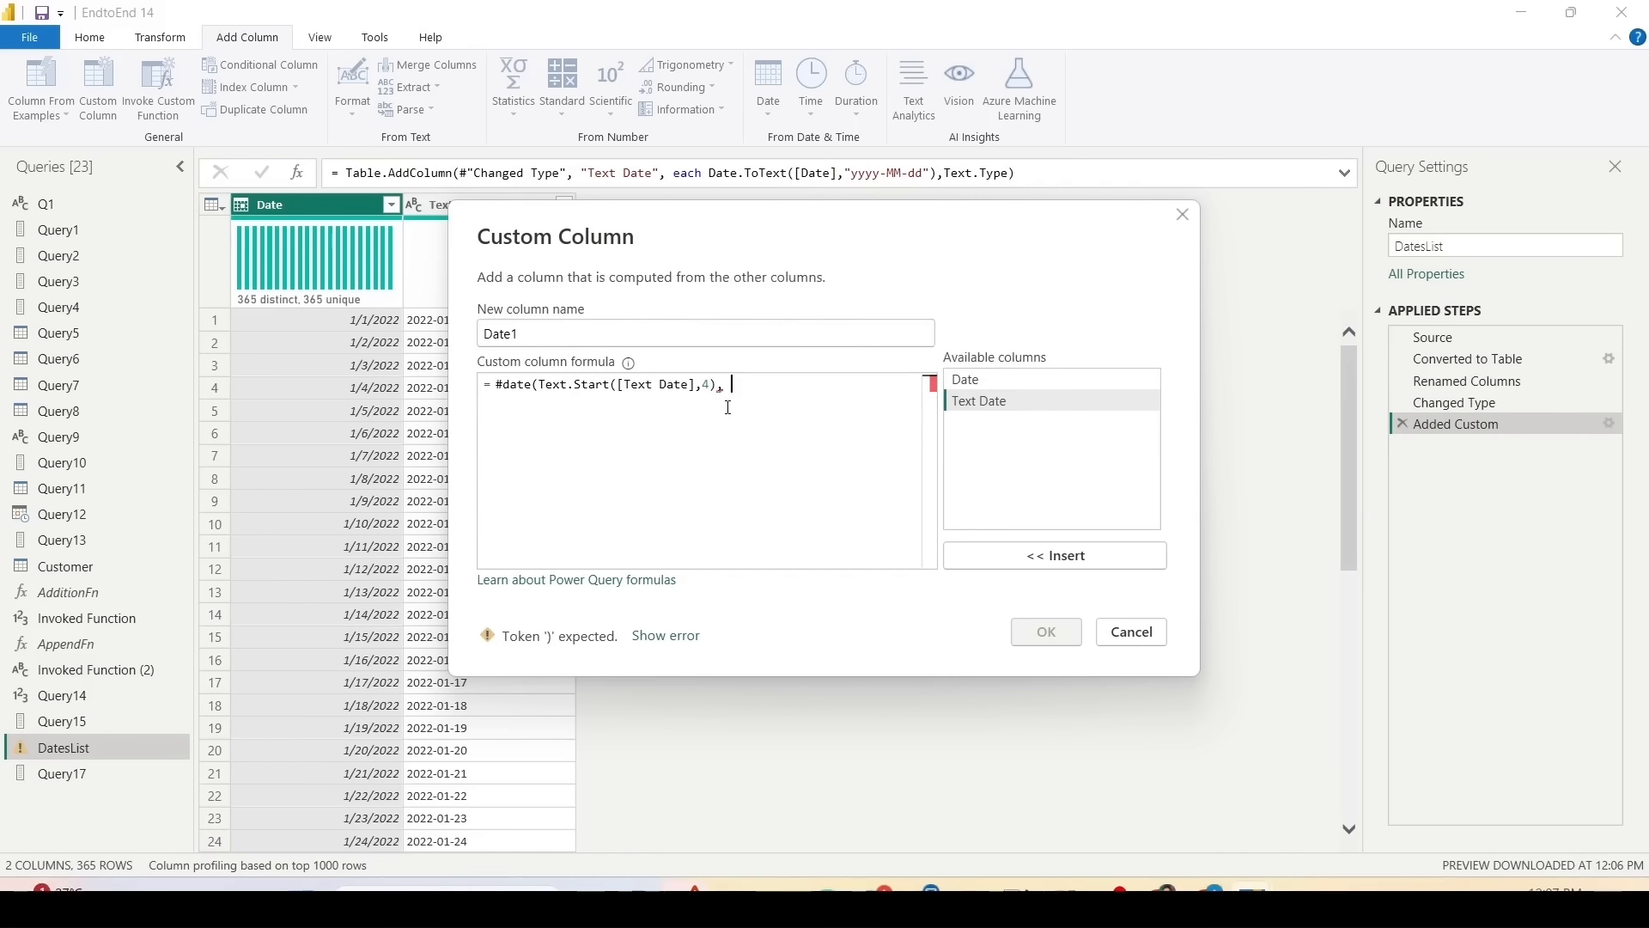
Step: Add Text.Middle([Text Date],5,2) as the month argument of the #date formula
{"action": "type", "text": " Te"}
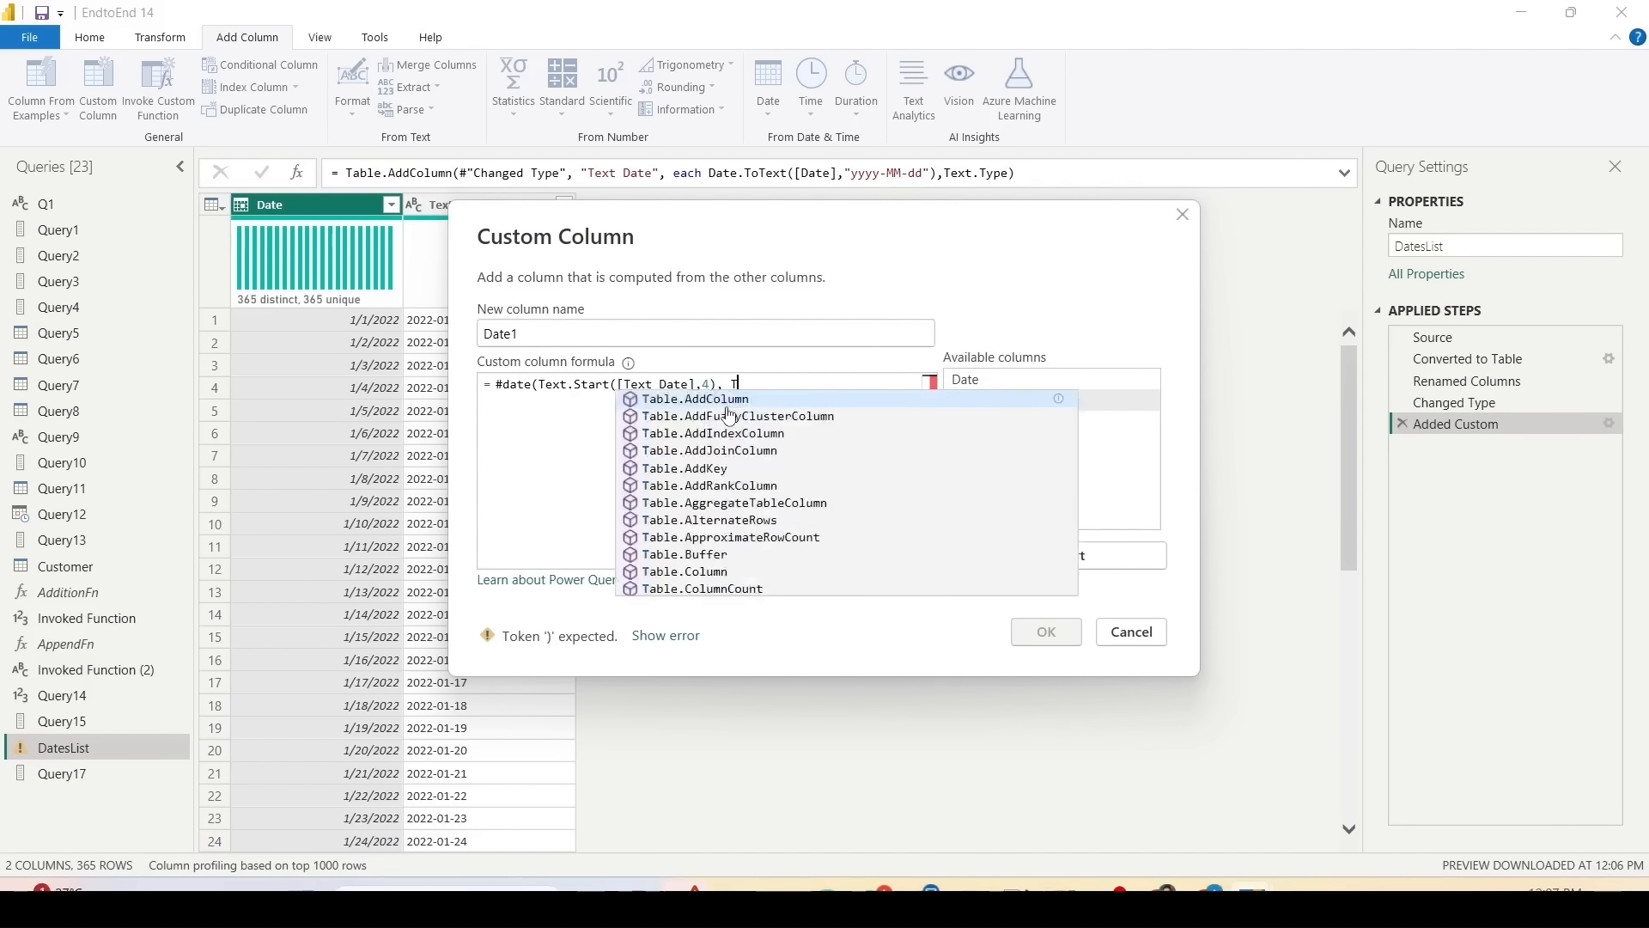
{"action": "type", "text": "xt."}
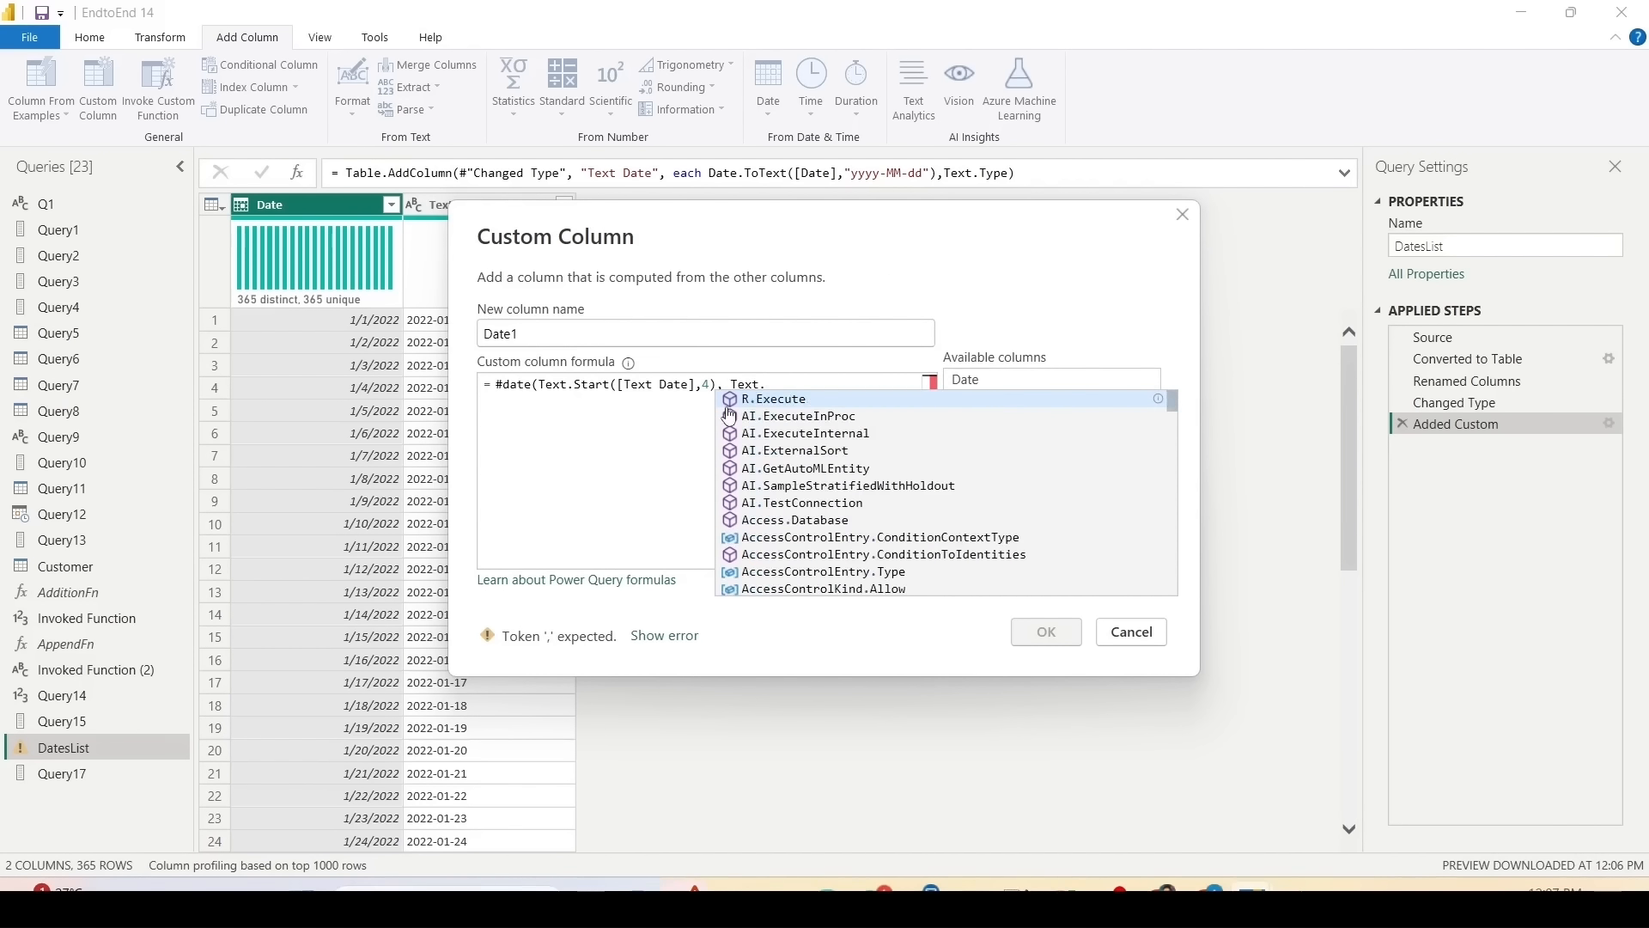
{"action": "type", "text": "Mi"}
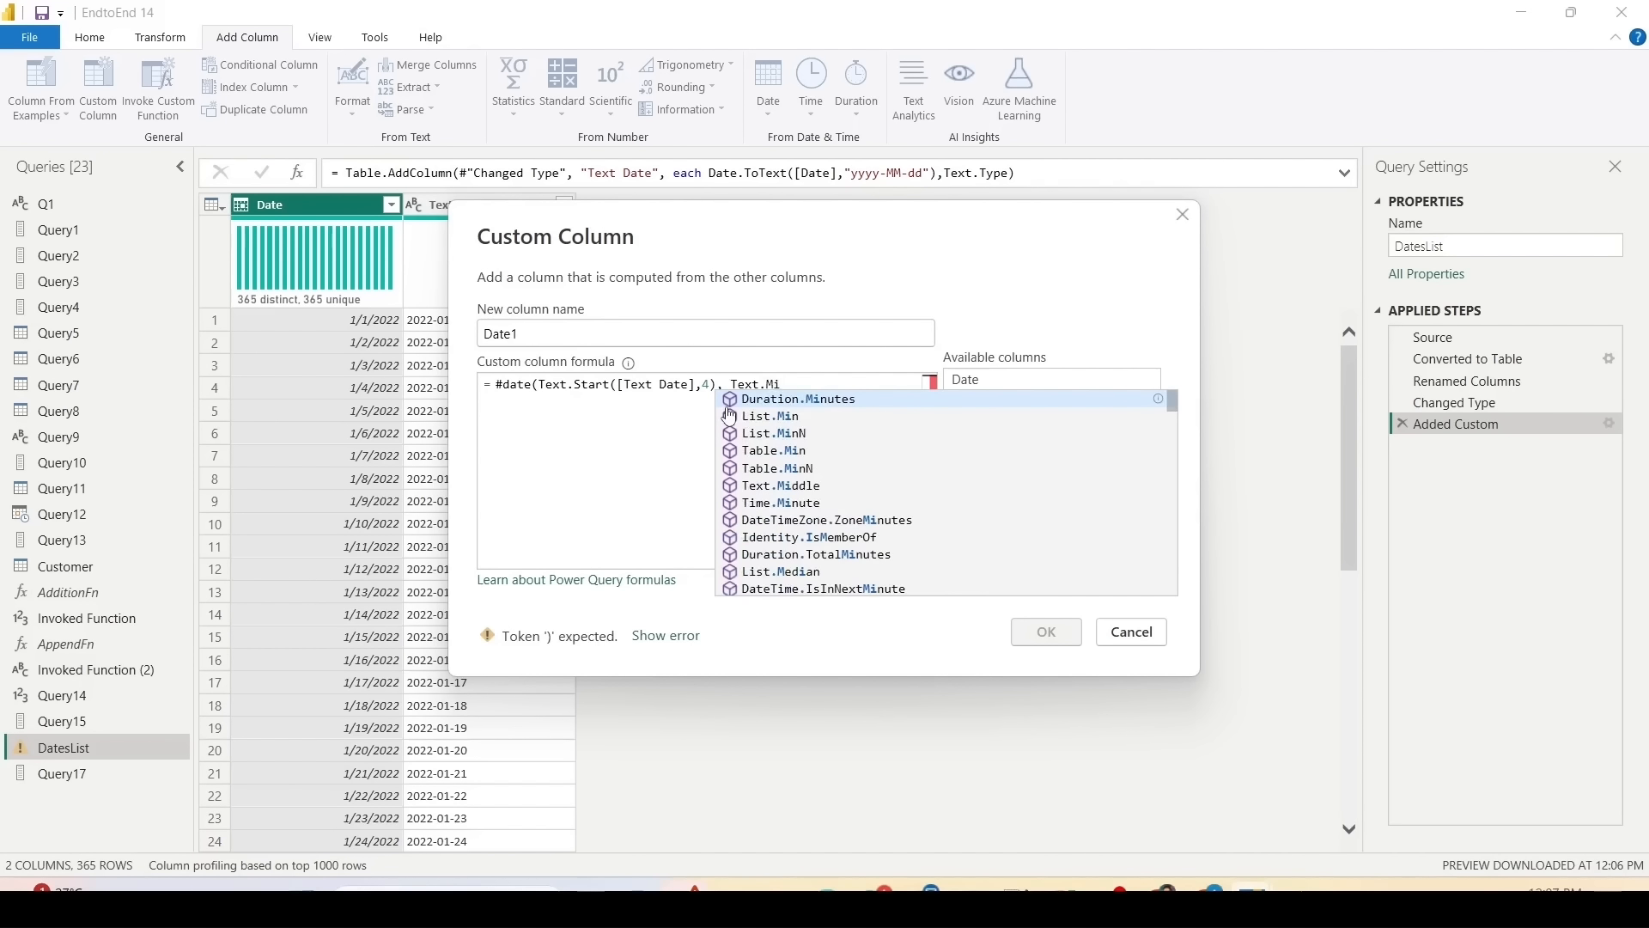
{"action": "type", "text": "dd"}
{"action": "left_click", "coordinate": [729, 400]}
{"action": "type", "text": "("}
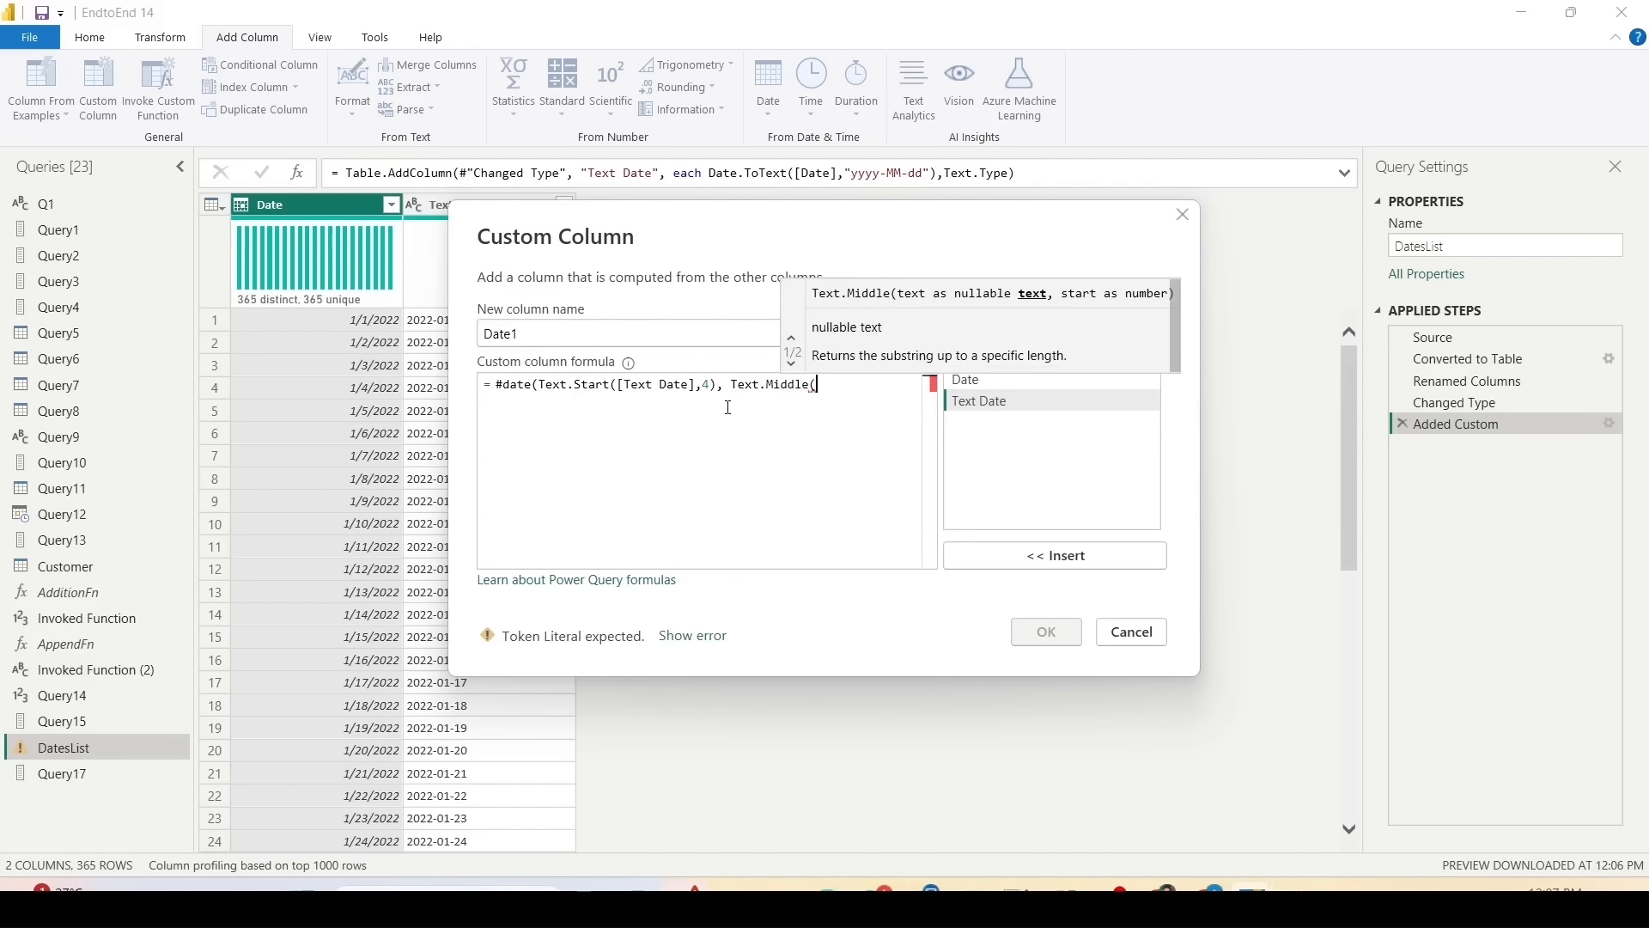
{"action": "double_click", "coordinate": [1010, 408]}
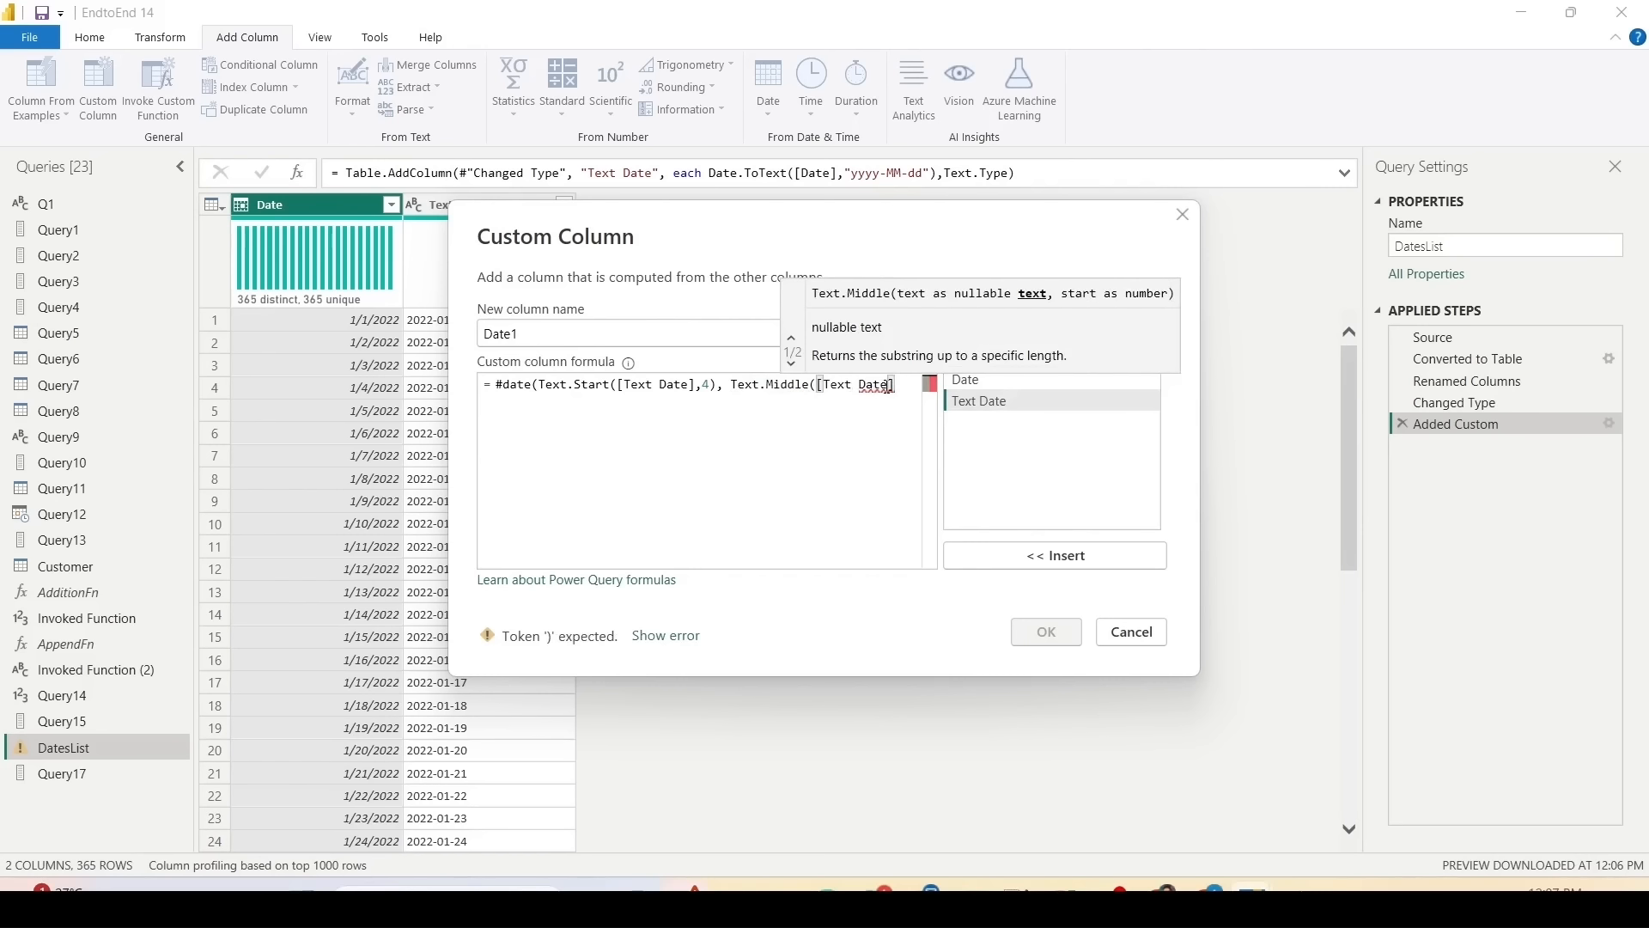
{"action": "type", "text": ","}
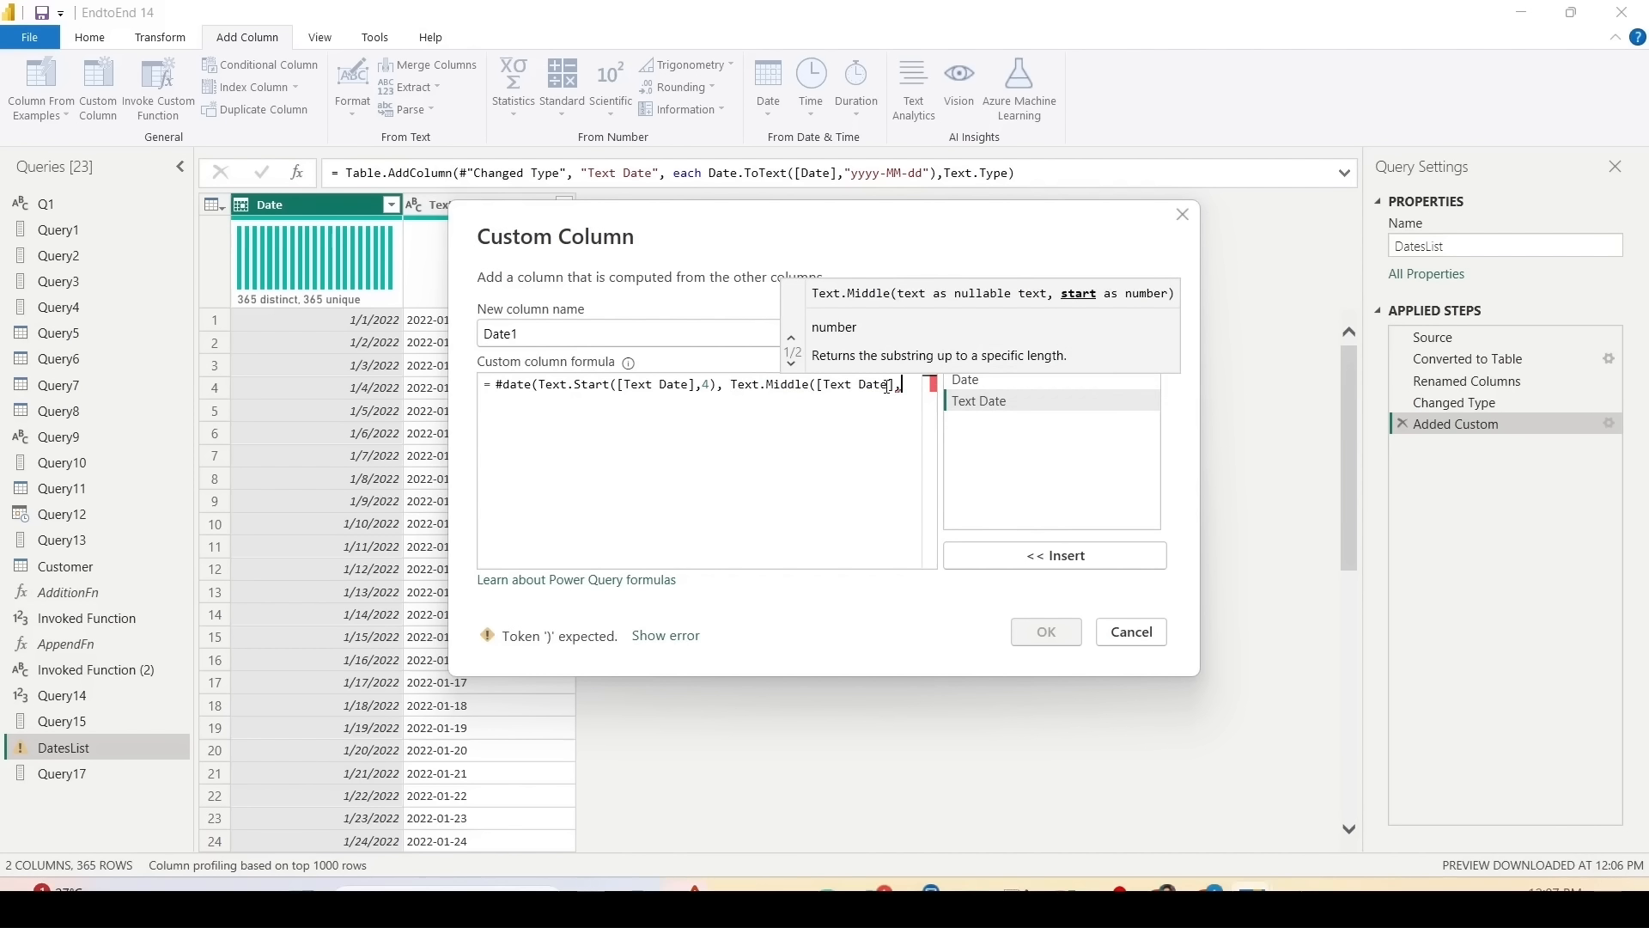
{"action": "type", "text": "5, "}
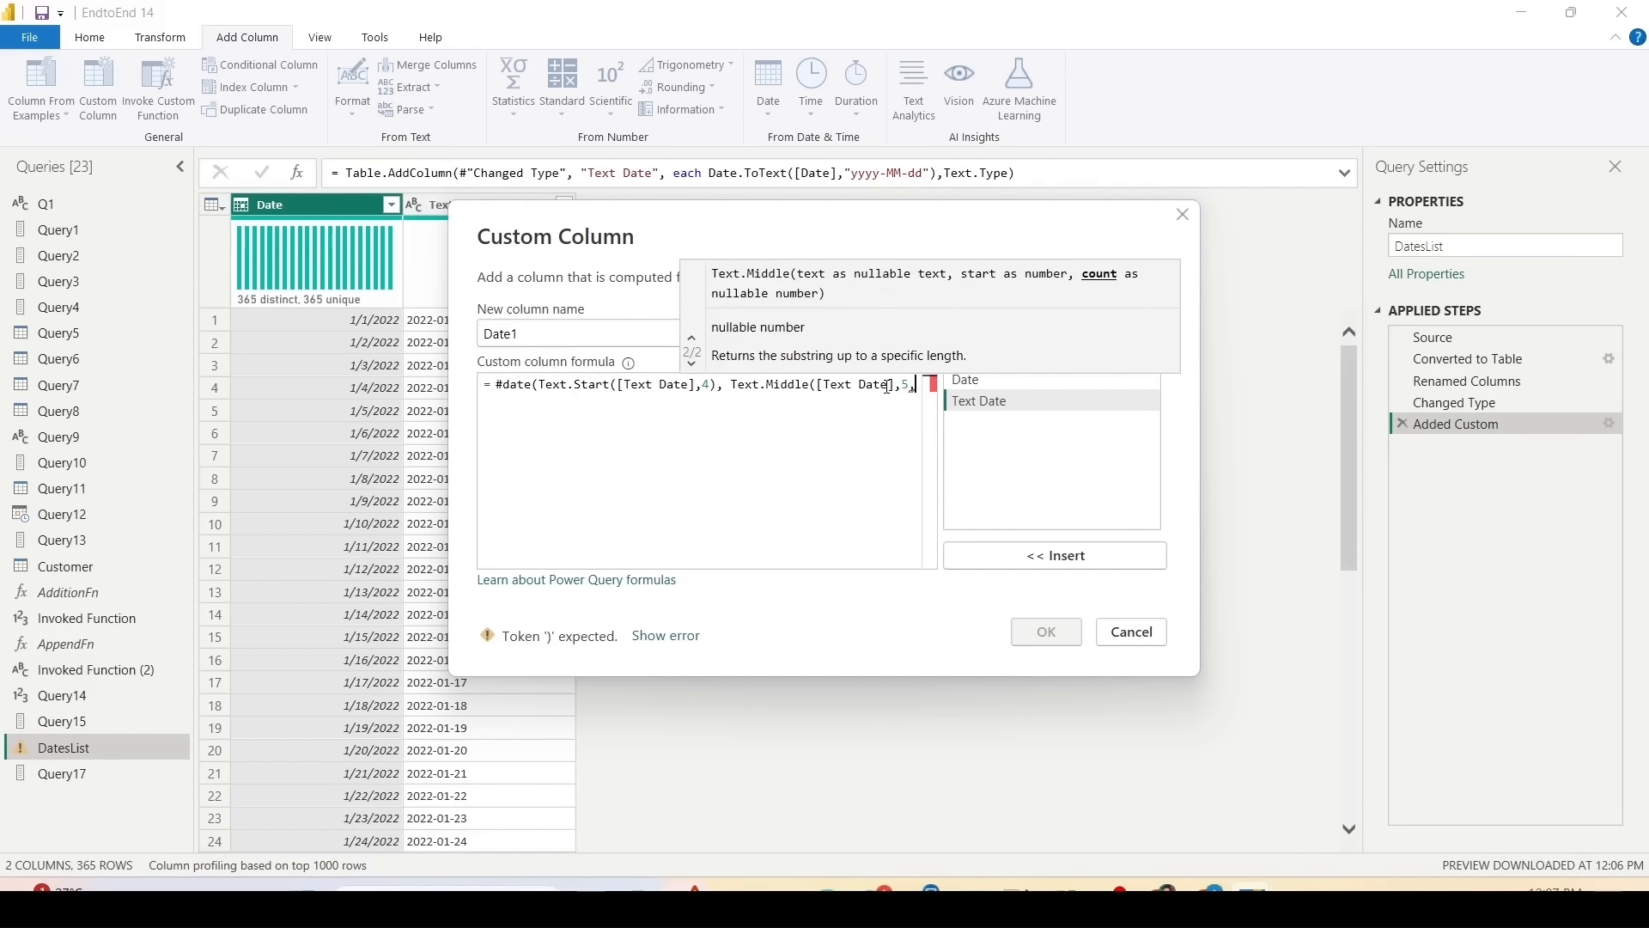
{"action": "type", "text": "2)"}
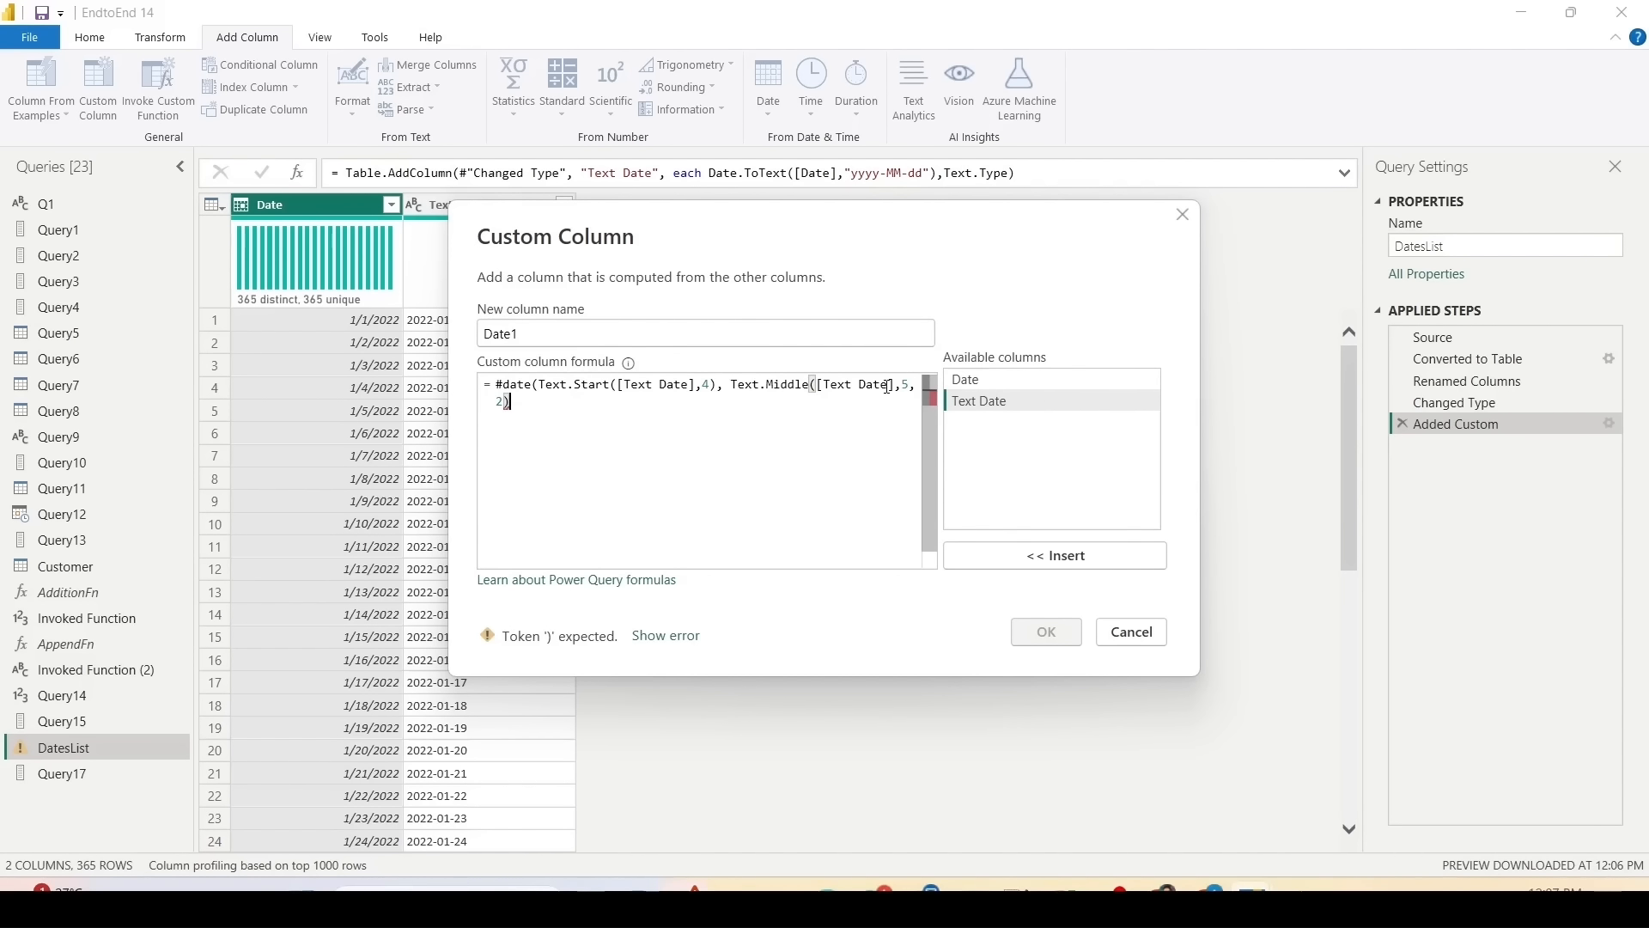
Step: Add Text.End([Text Date],2) as the day argument, close the #date formula and create the Date1 column
{"action": "type", "text": ",Text"}
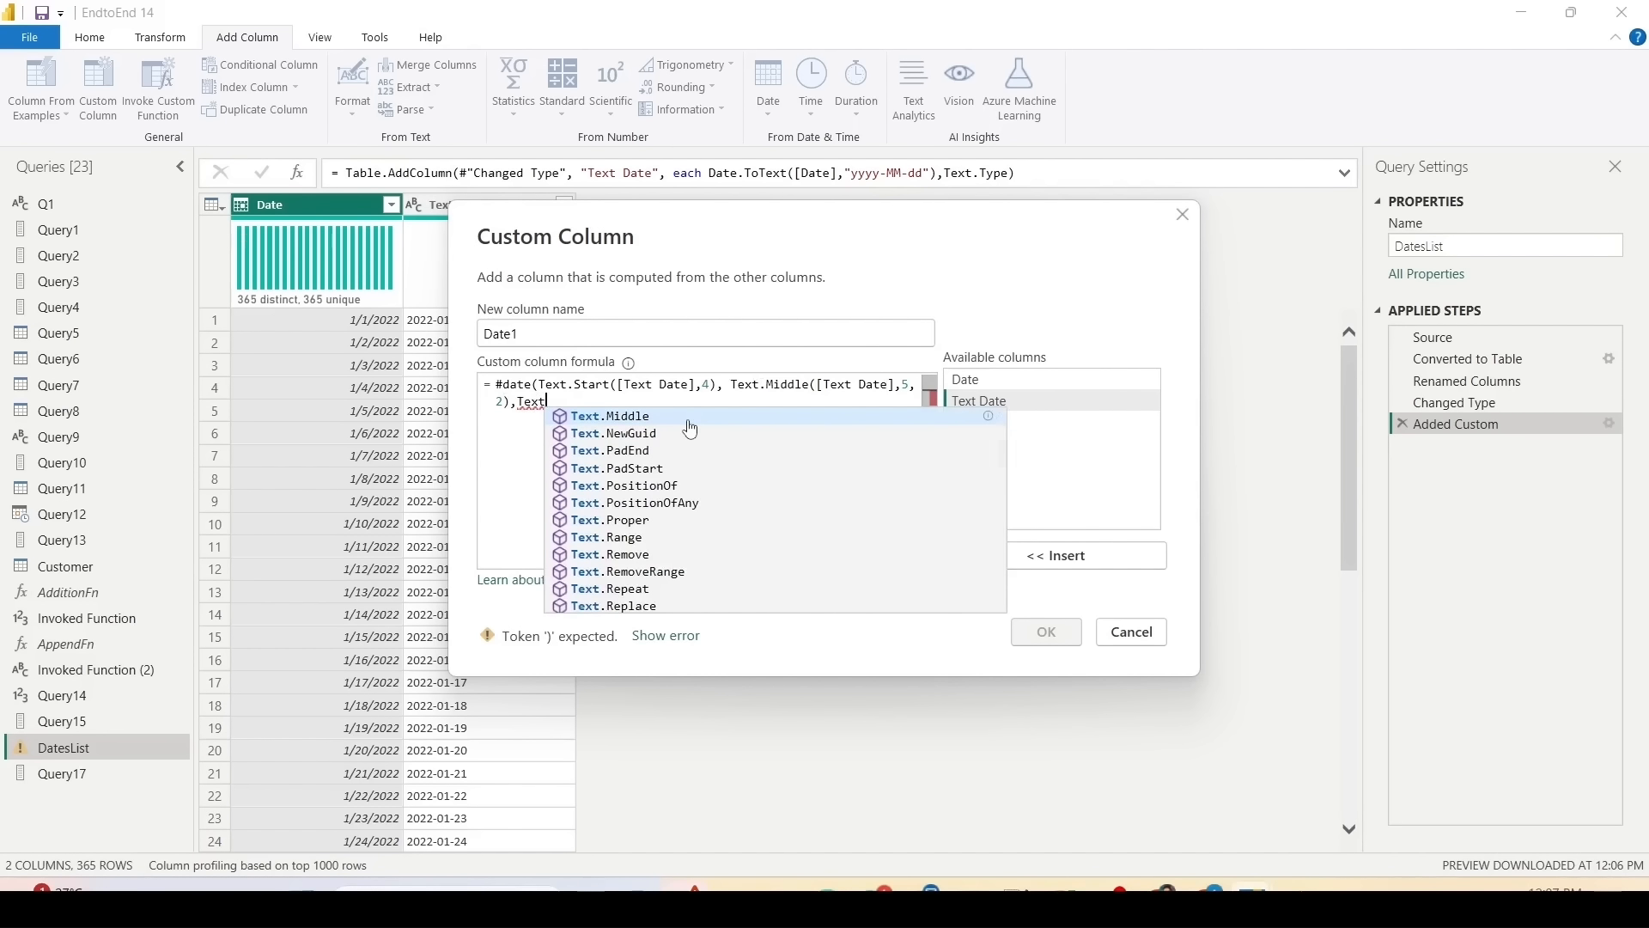
{"action": "type", "text": ".End"}
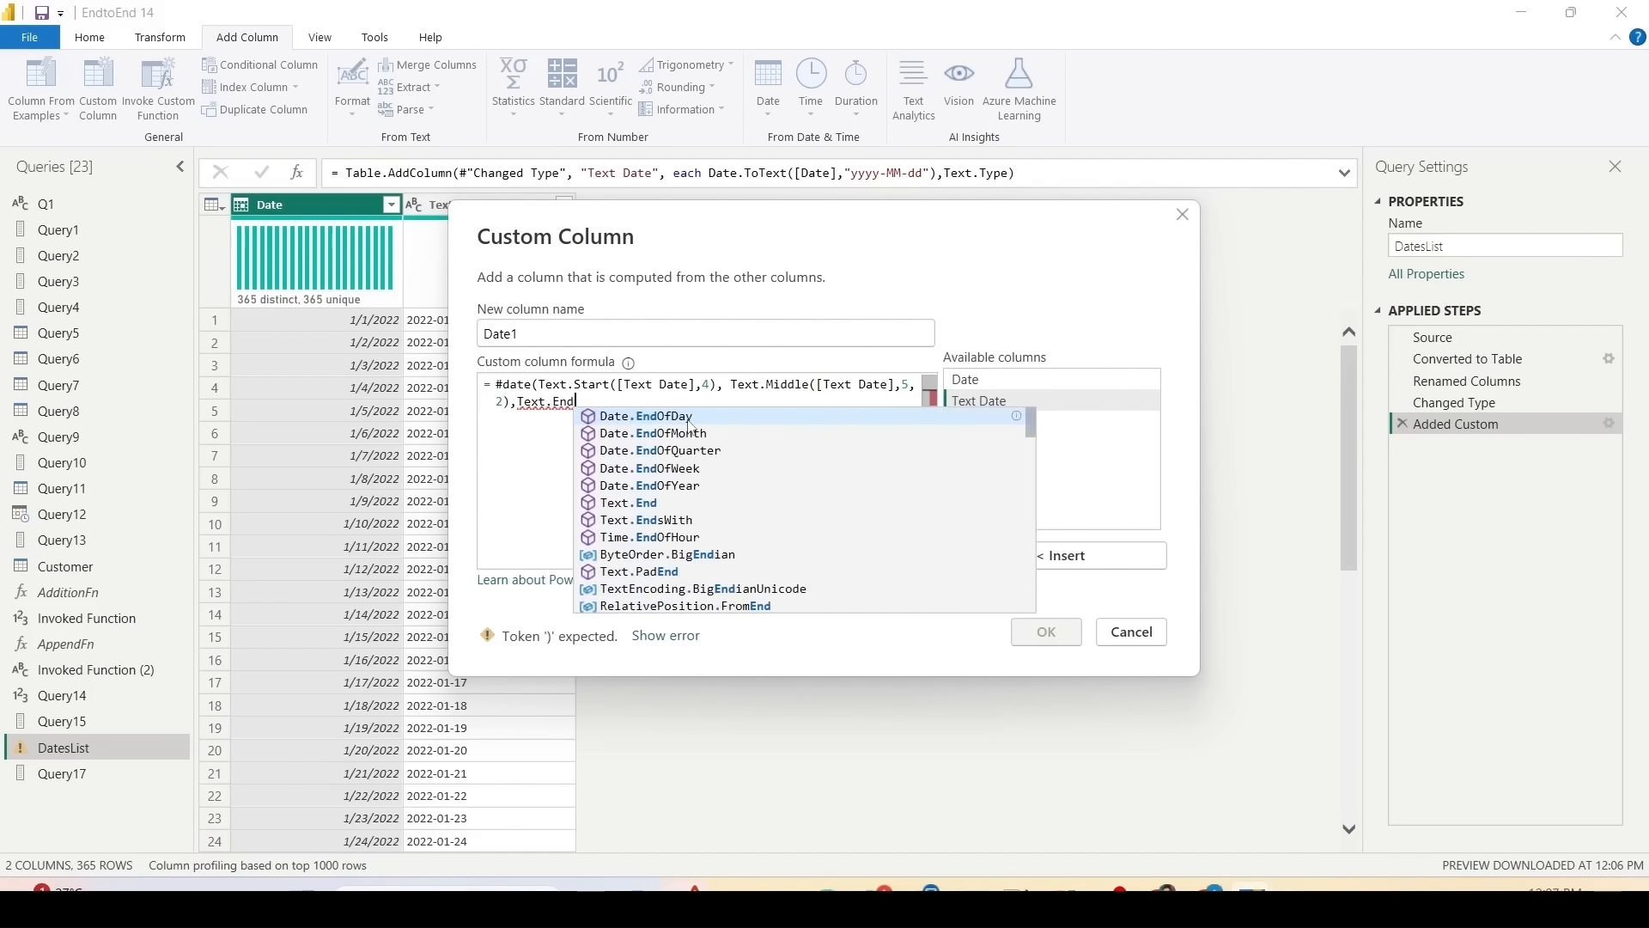
{"action": "key", "text": "Down"}
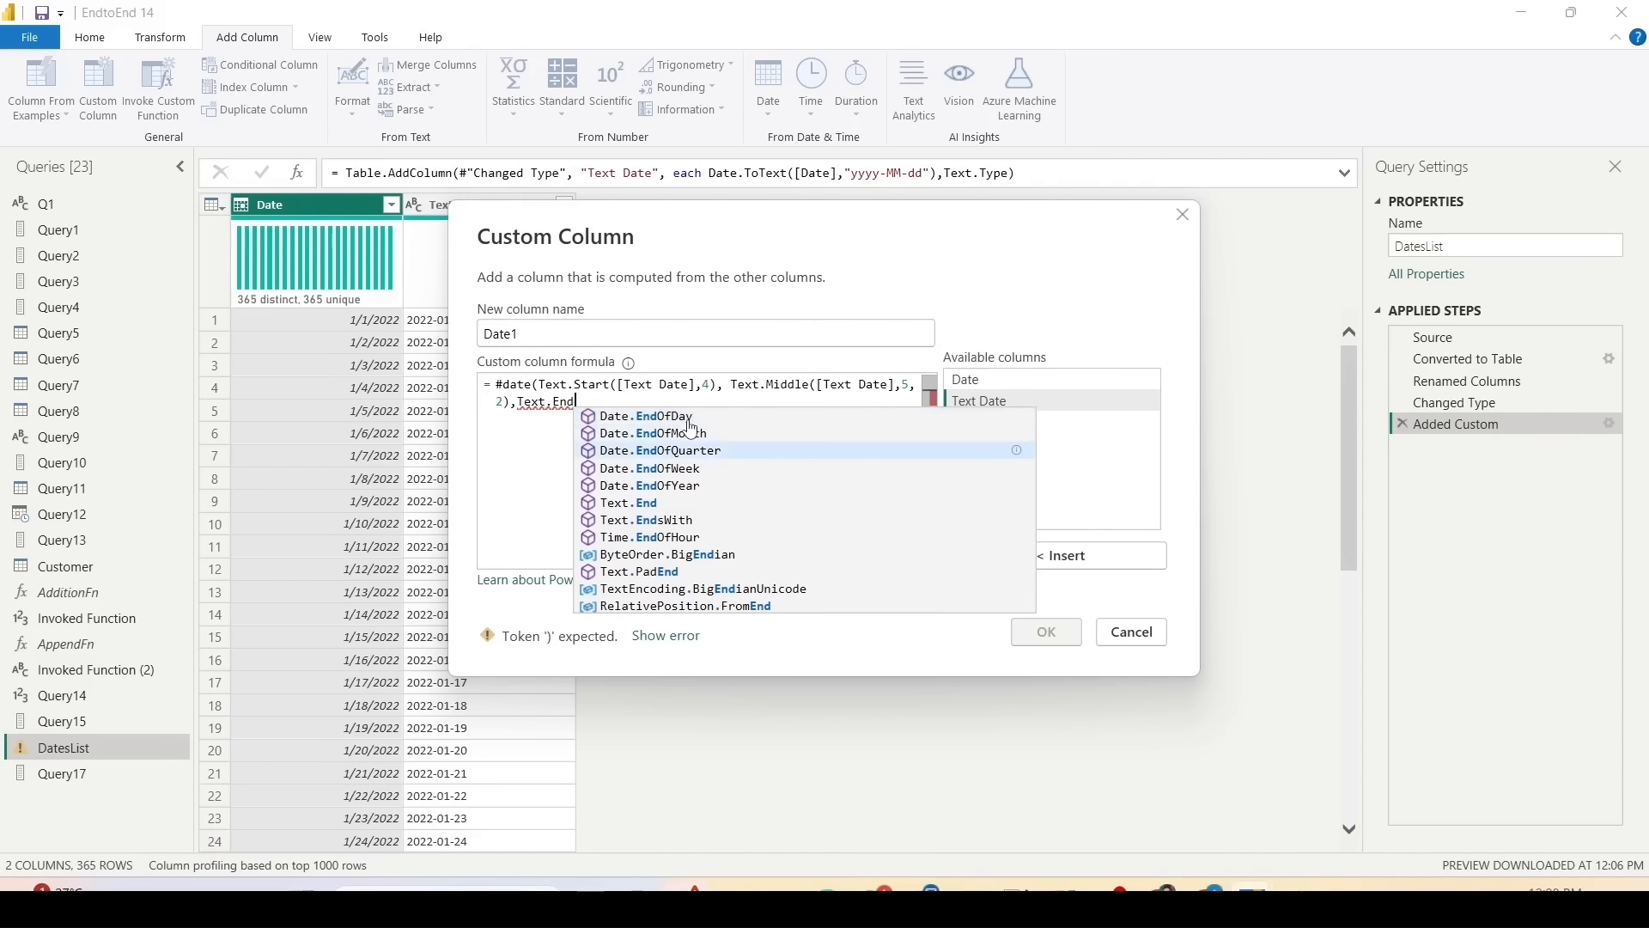
{"action": "type", "text": "("}
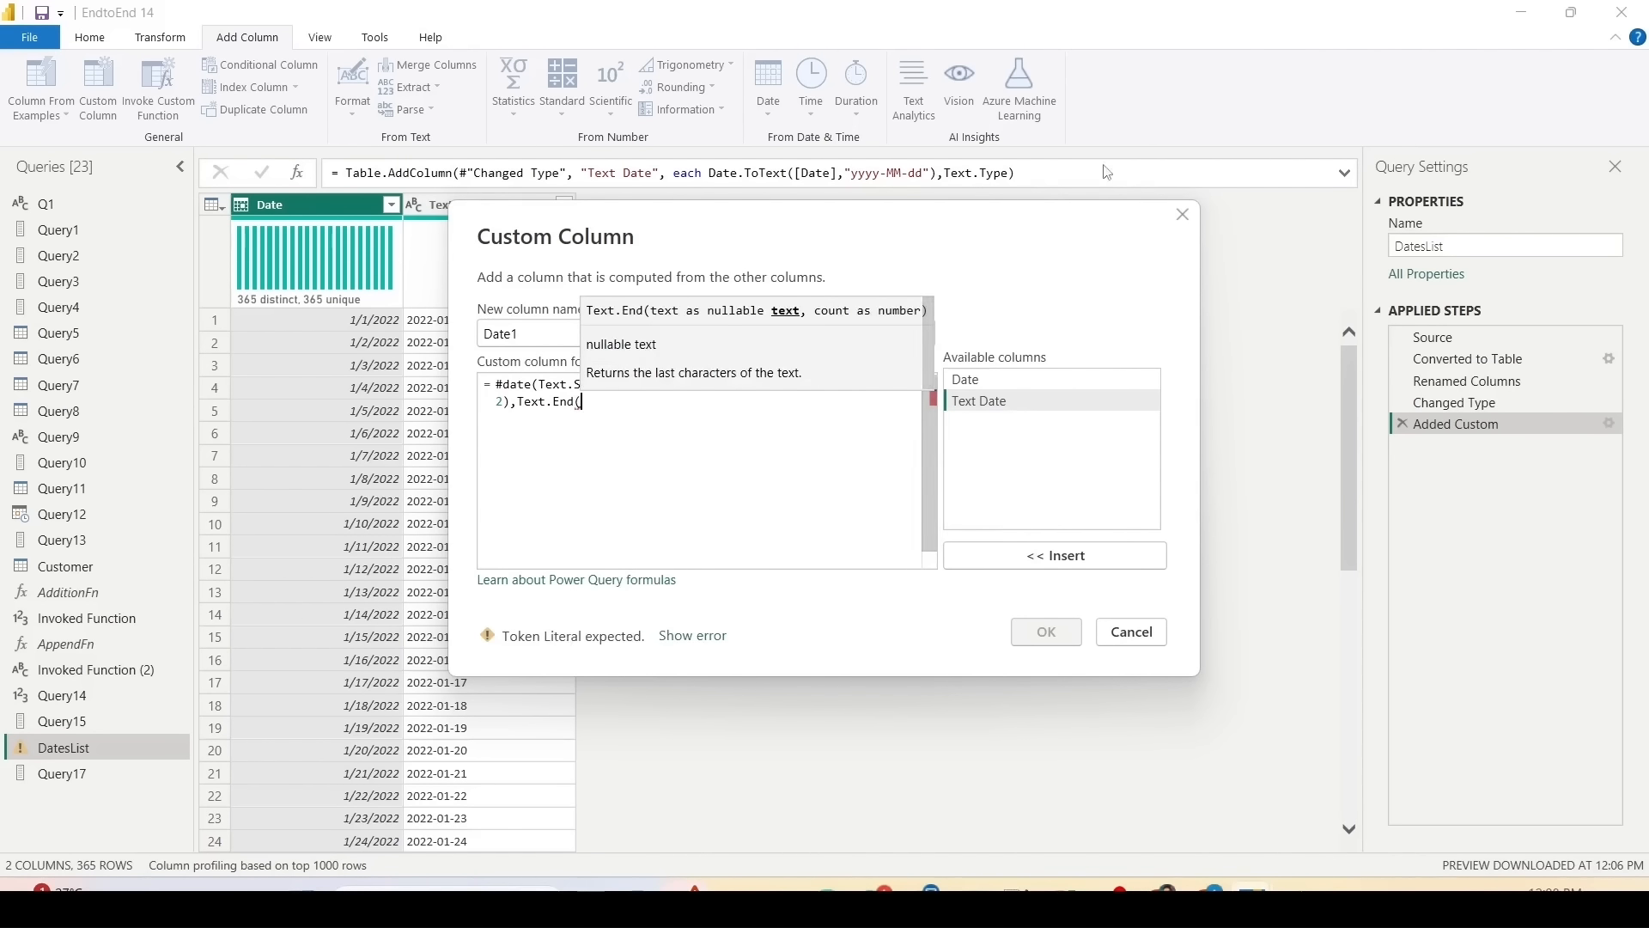
{"action": "double_click", "coordinate": [1028, 412]}
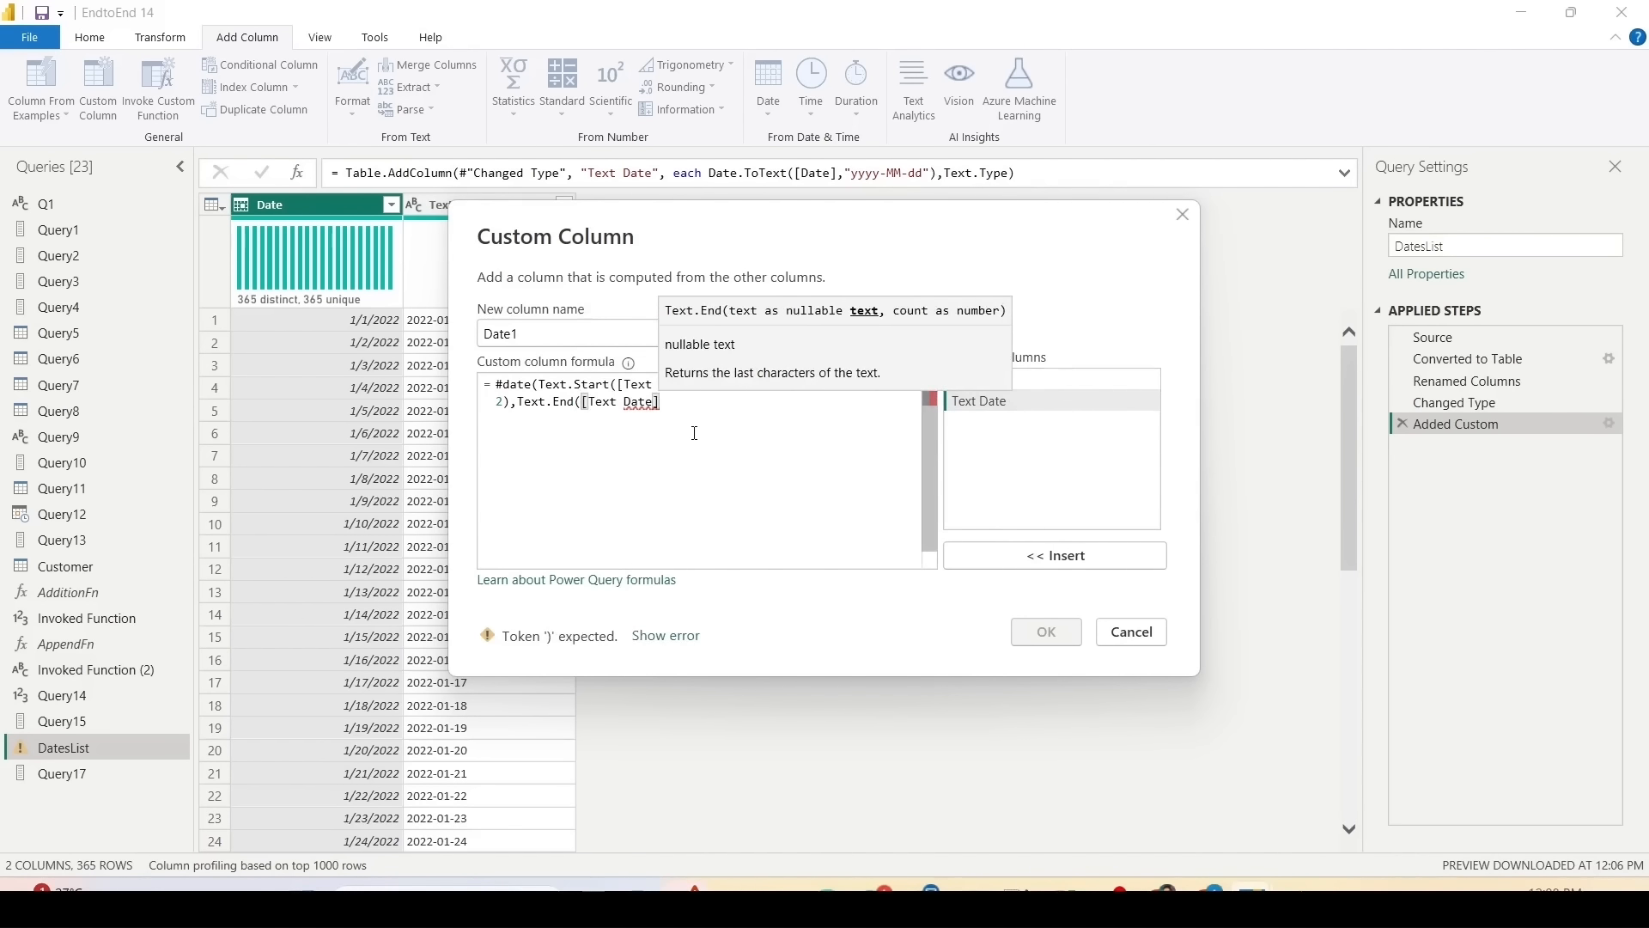
{"action": "type", "text": ","}
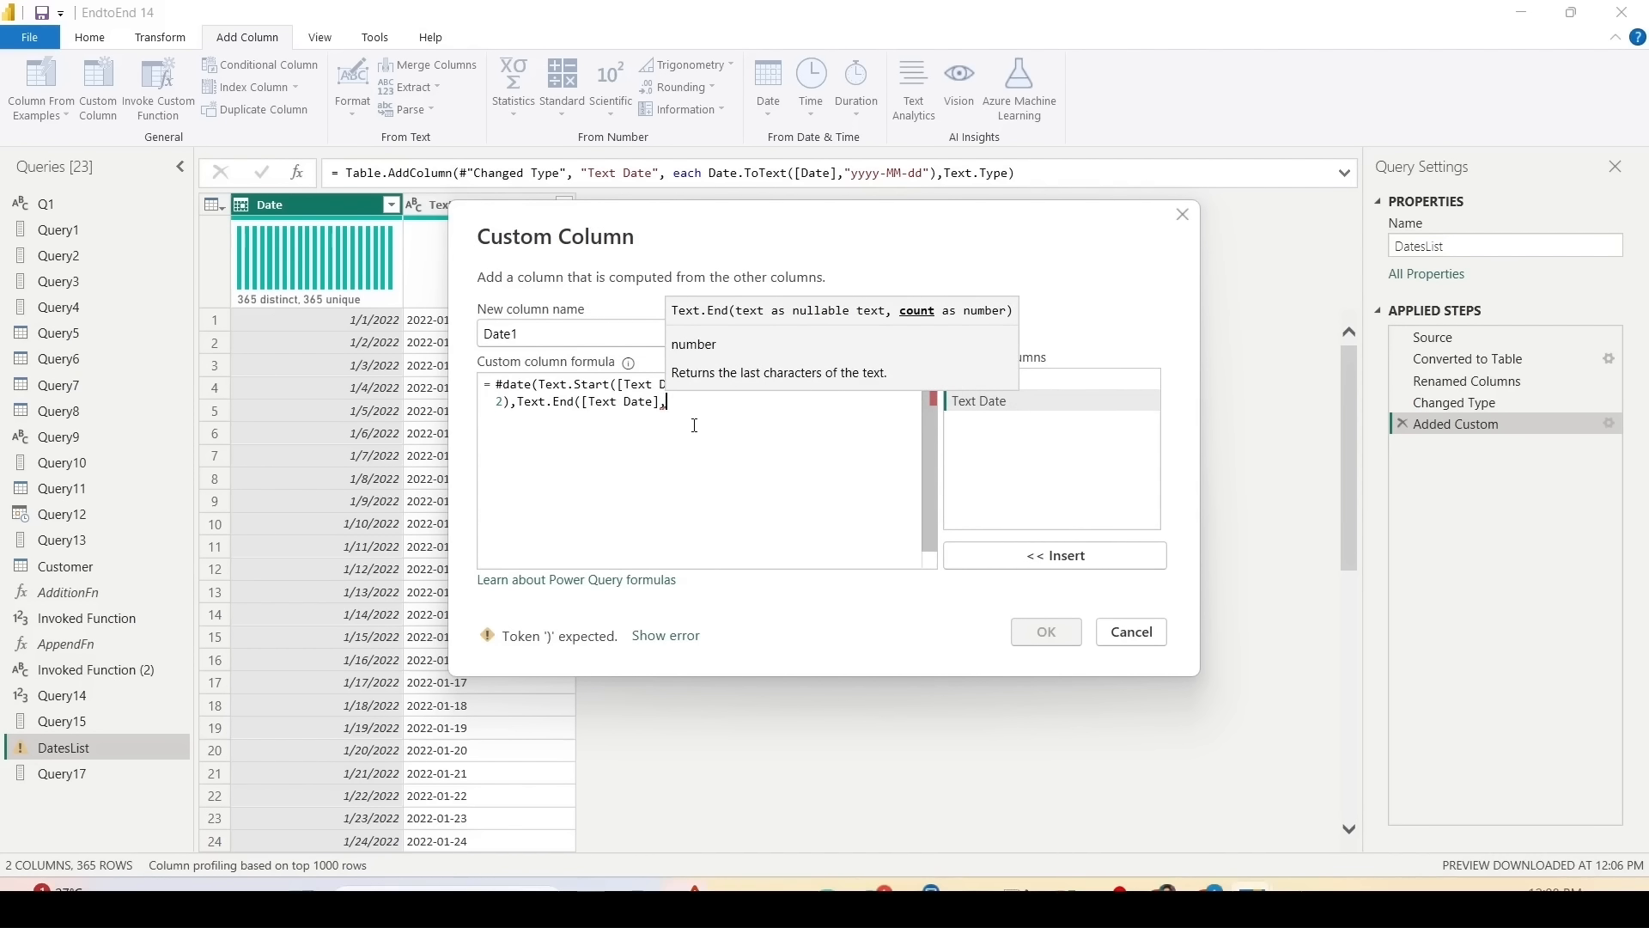
{"action": "type", "text": "2)"}
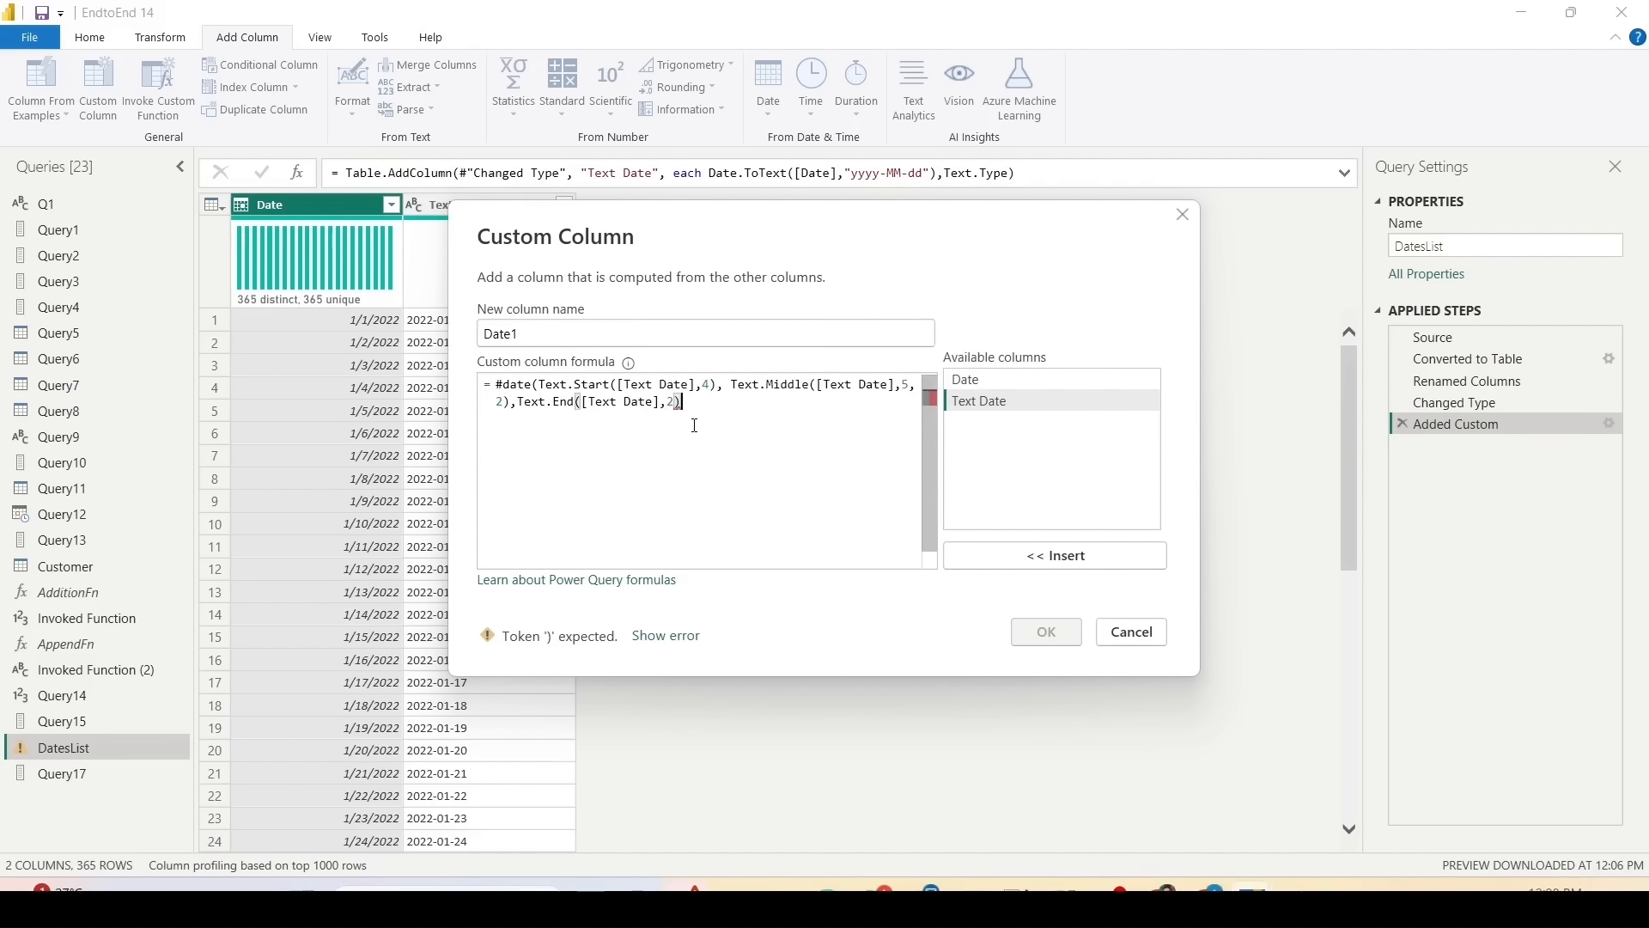
{"action": "type", "text": ")"}
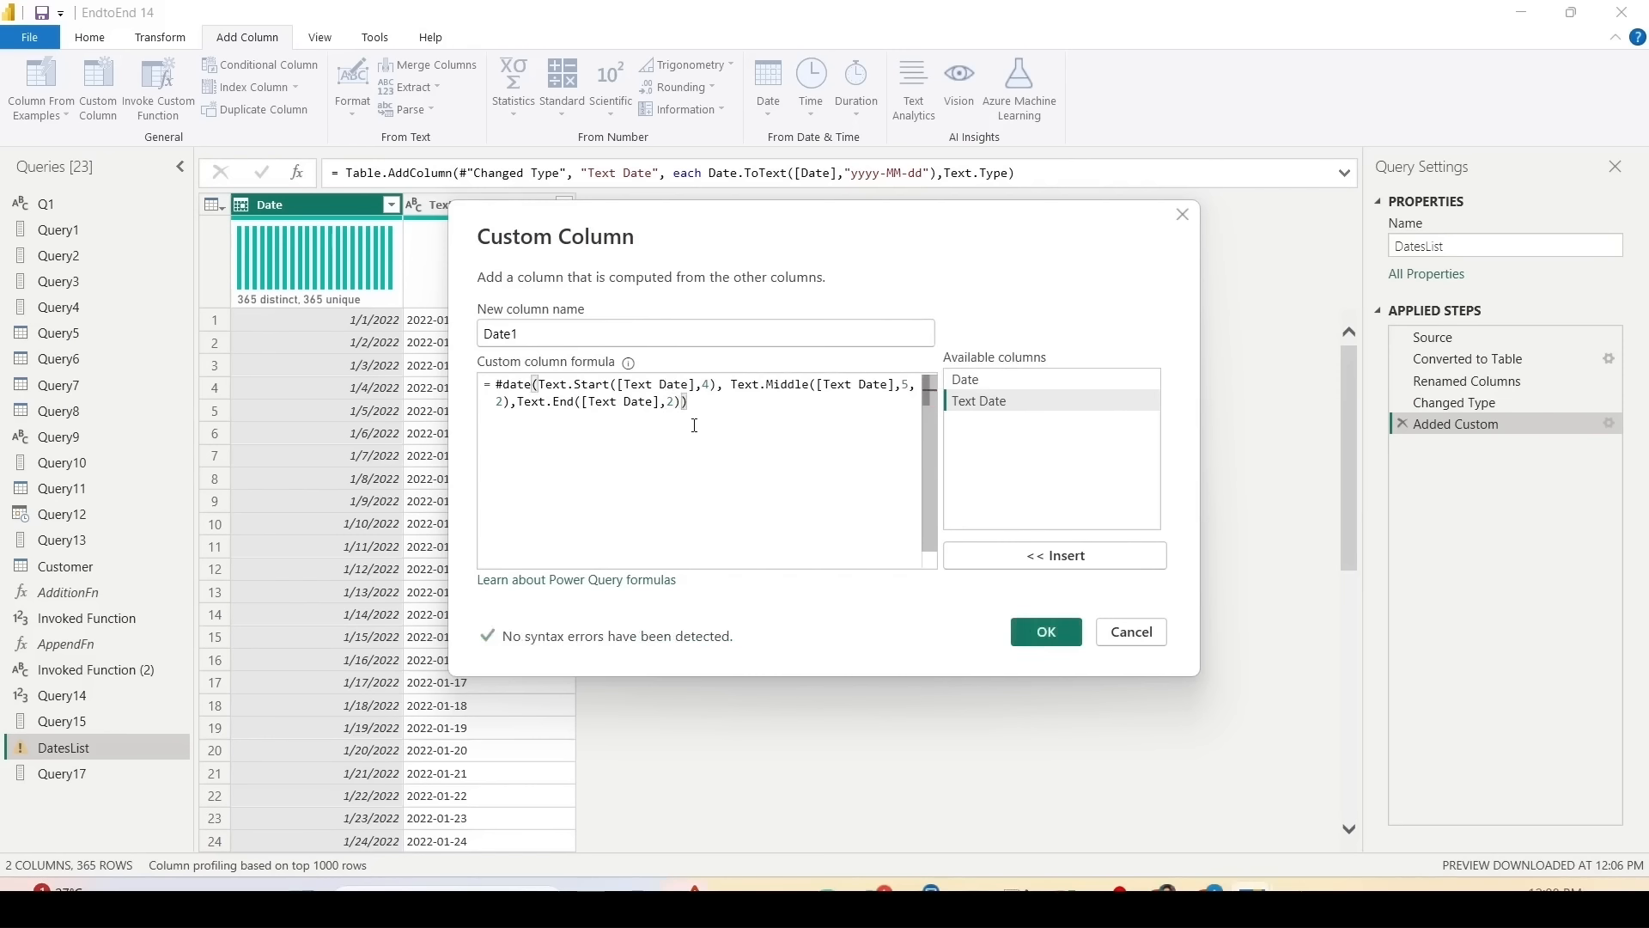
{"action": "left_click", "coordinate": [1046, 631]}
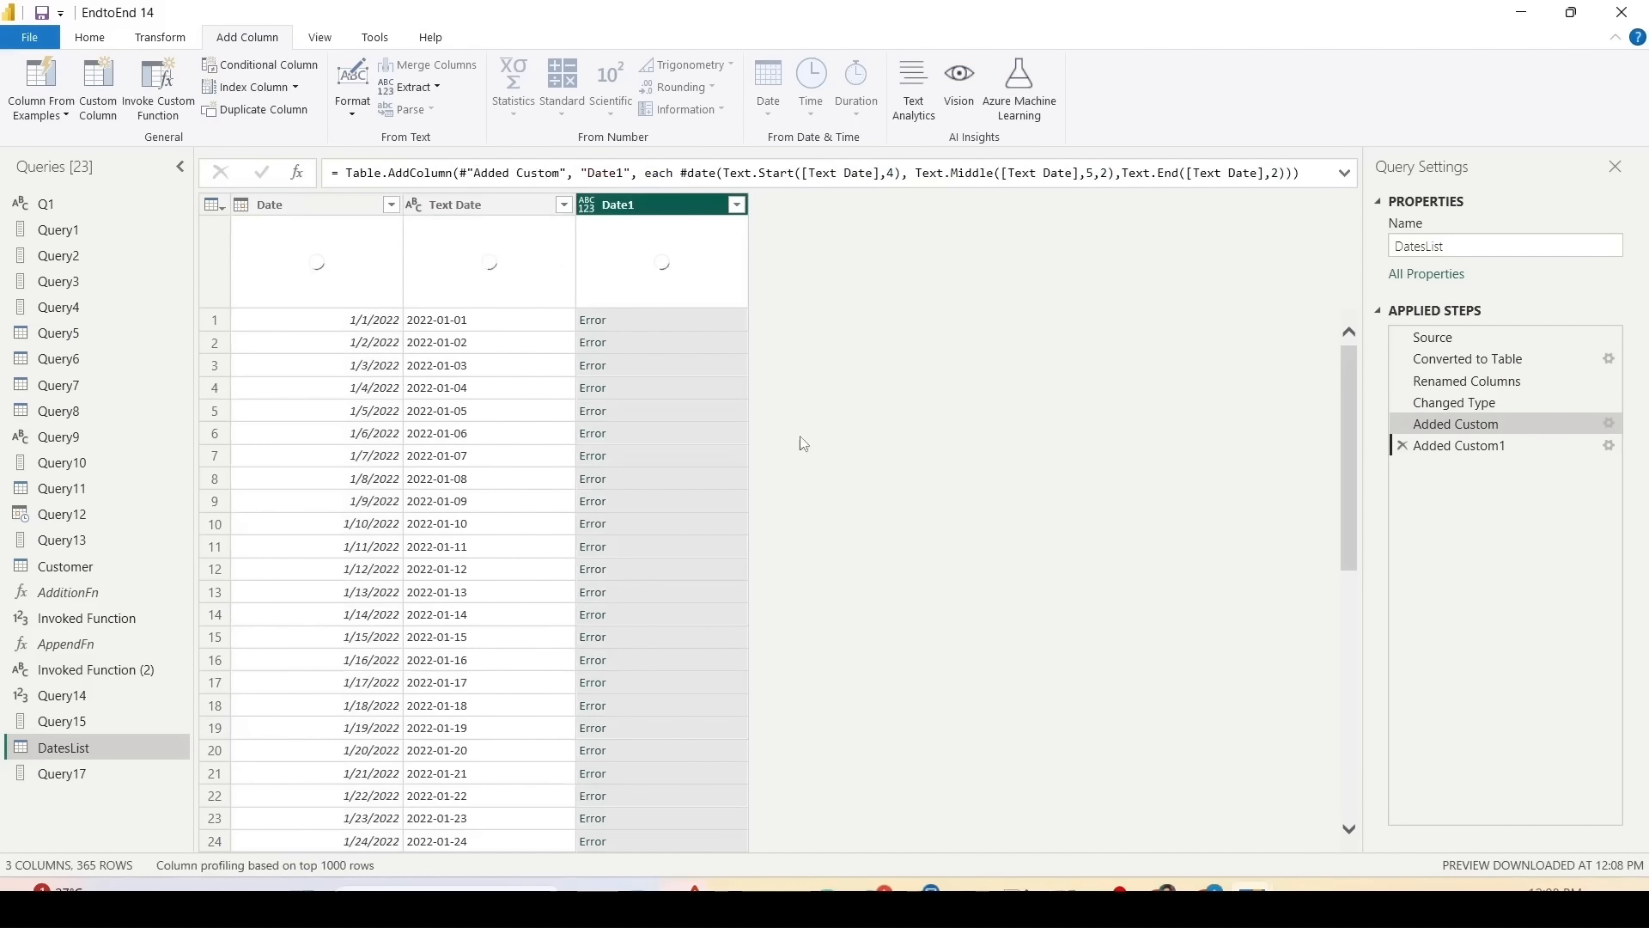
Step: Inspect the error in the first Date1 row and reopen the Date1 custom column to review its text functions
{"action": "left_click", "coordinate": [676, 327]}
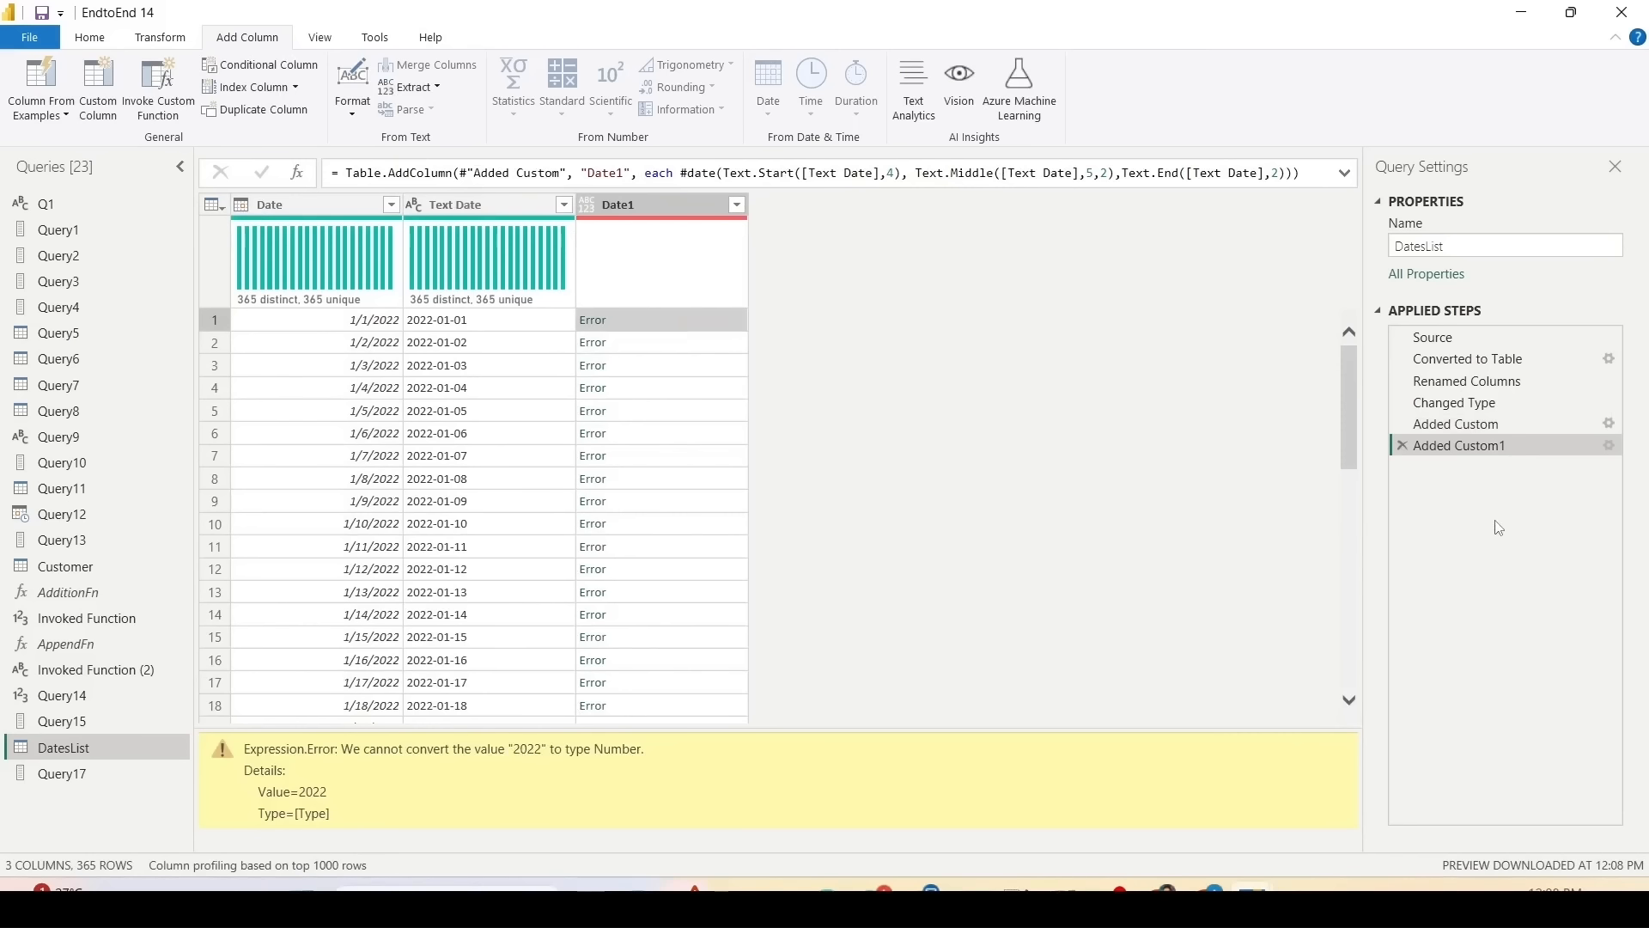
{"action": "left_click", "coordinate": [1609, 445]}
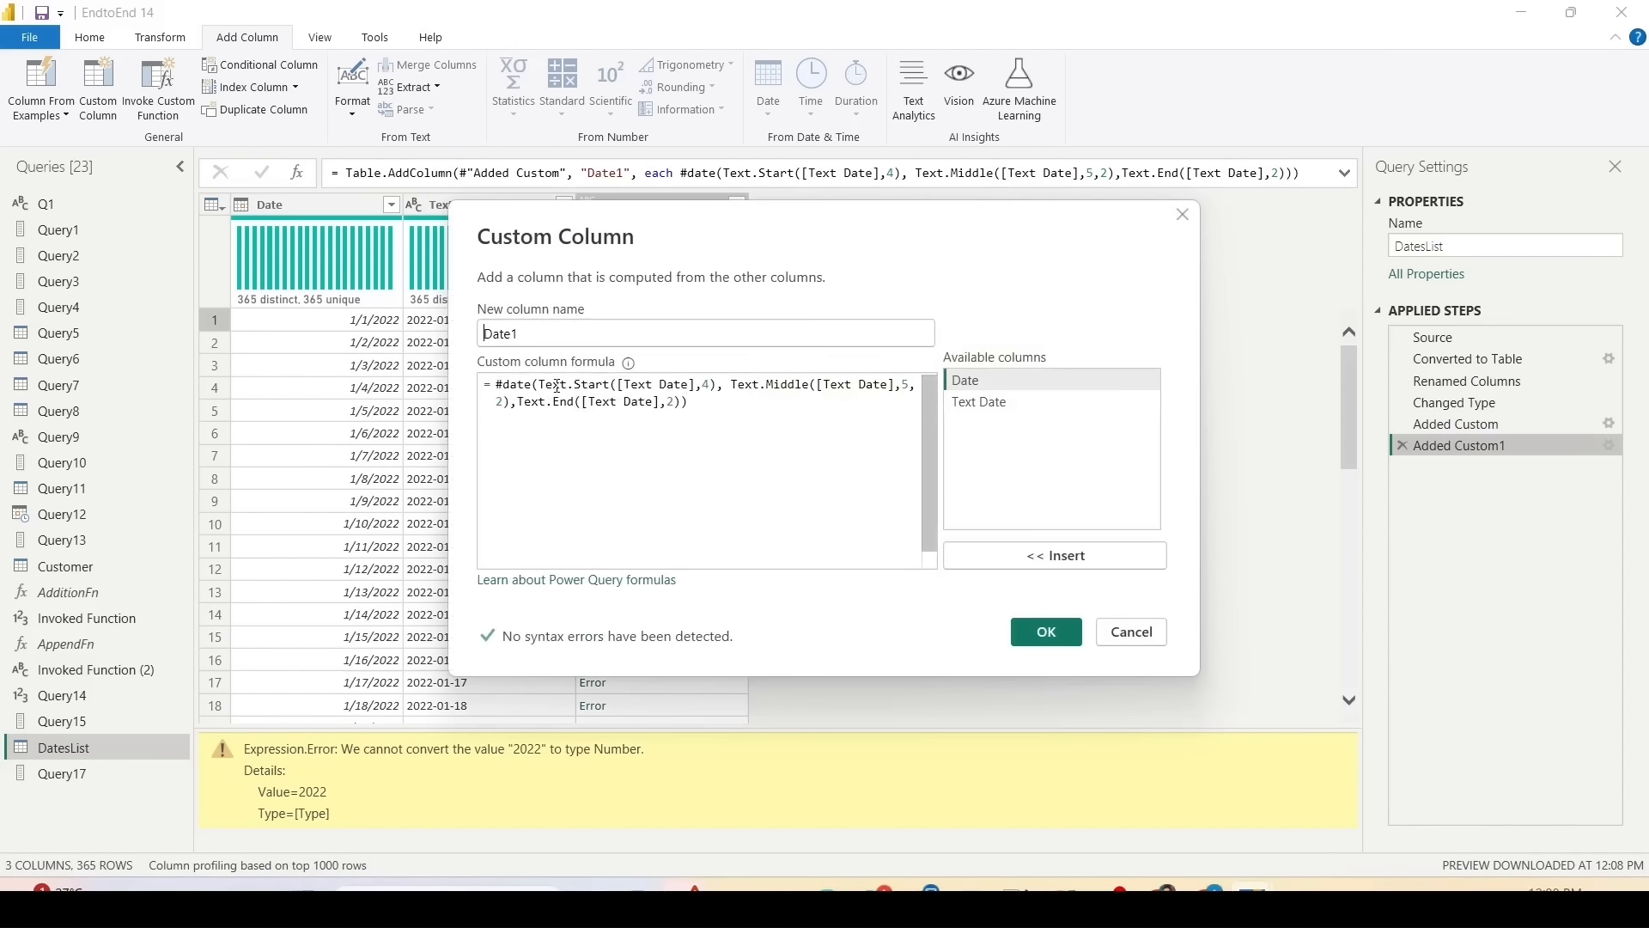
{"action": "double_click", "coordinate": [592, 384]}
{"action": "double_click", "coordinate": [746, 384]}
{"action": "double_click", "coordinate": [787, 384]}
{"action": "double_click", "coordinate": [536, 402]}
{"action": "double_click", "coordinate": [574, 402]}
Step: Wrap the Text.Start([Text Date],4) year argument of the Date1 formula in Number.FromText
{"action": "left_click", "coordinate": [540, 384]}
{"action": "type", "text": "#date("}
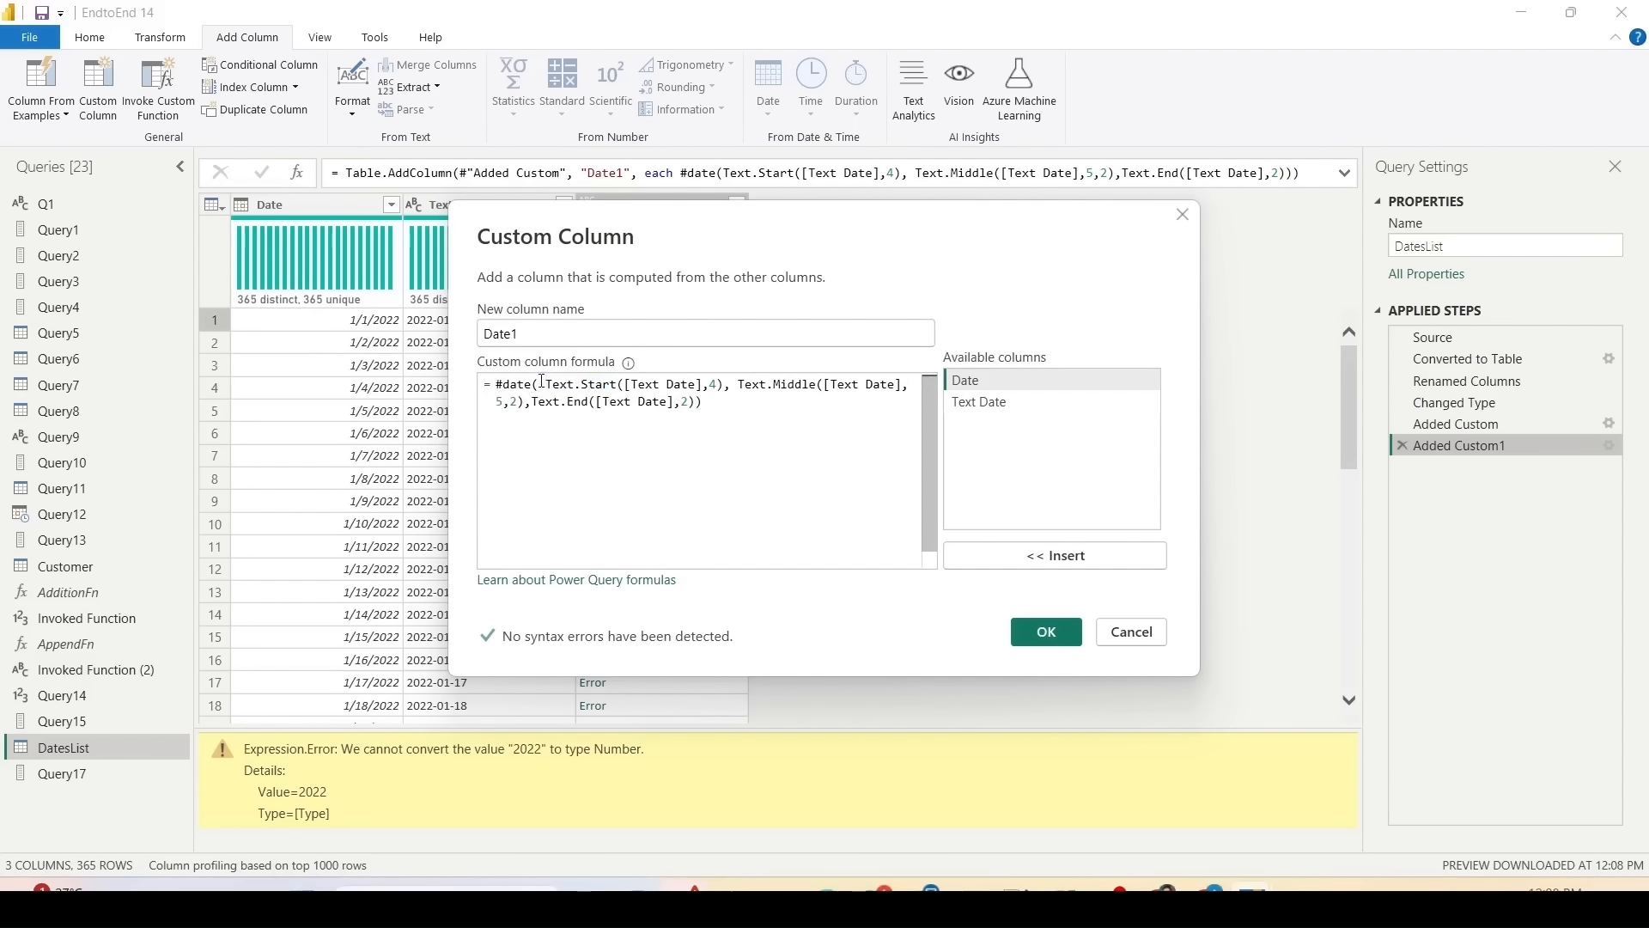
{"action": "type", "text": "Number."}
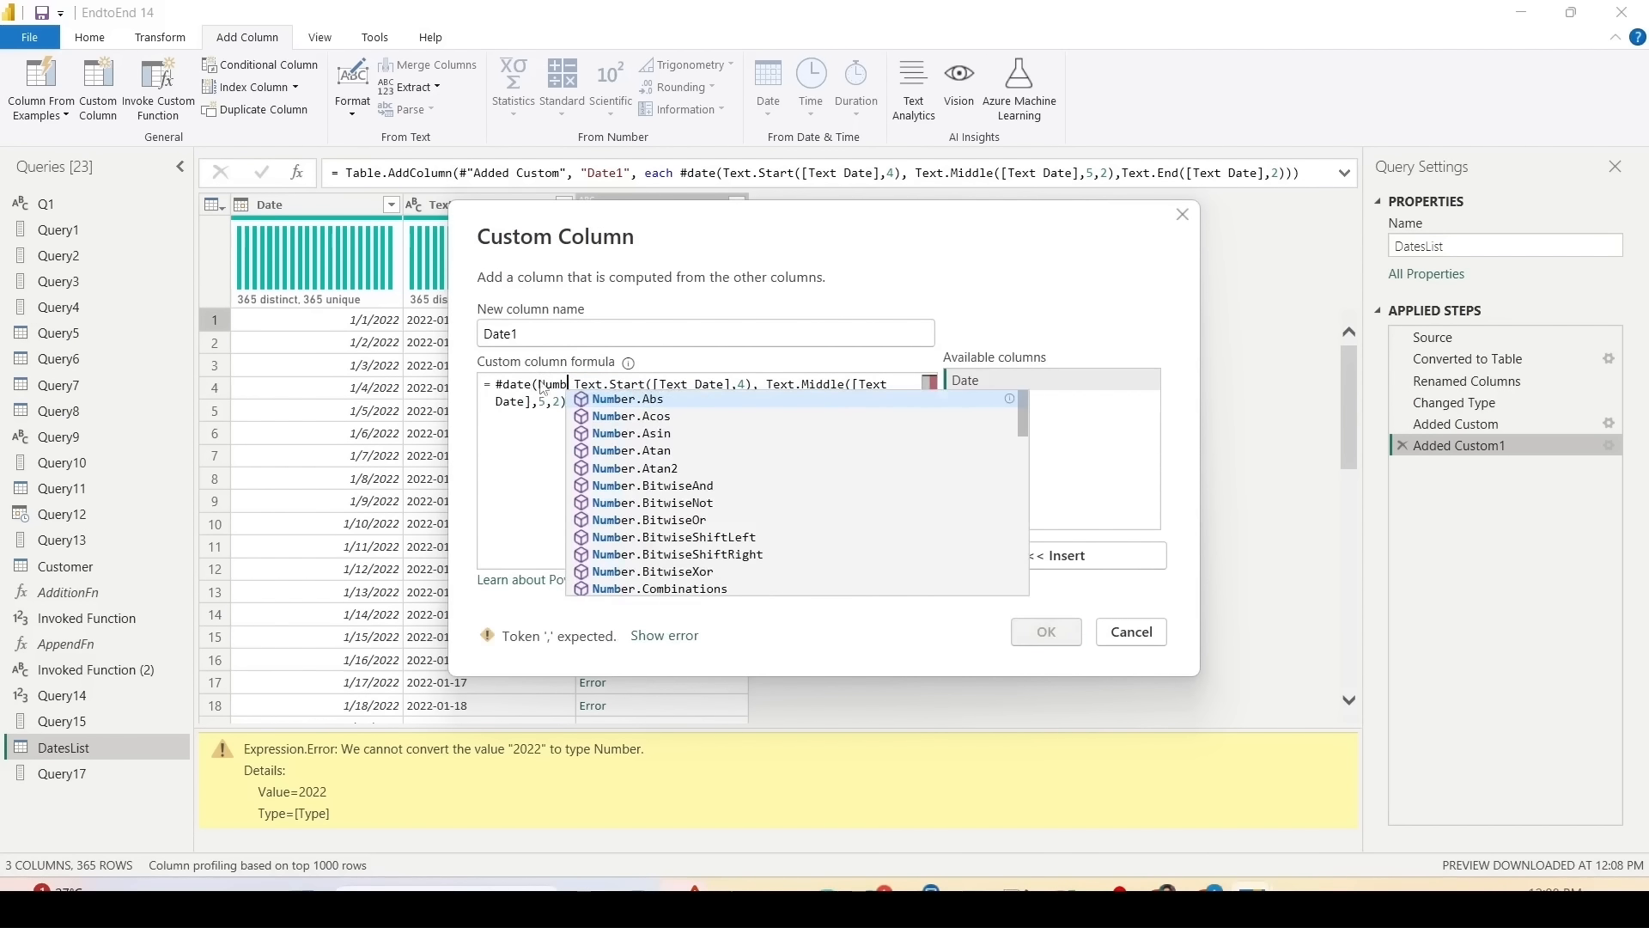
{"action": "type", "text": "From"}
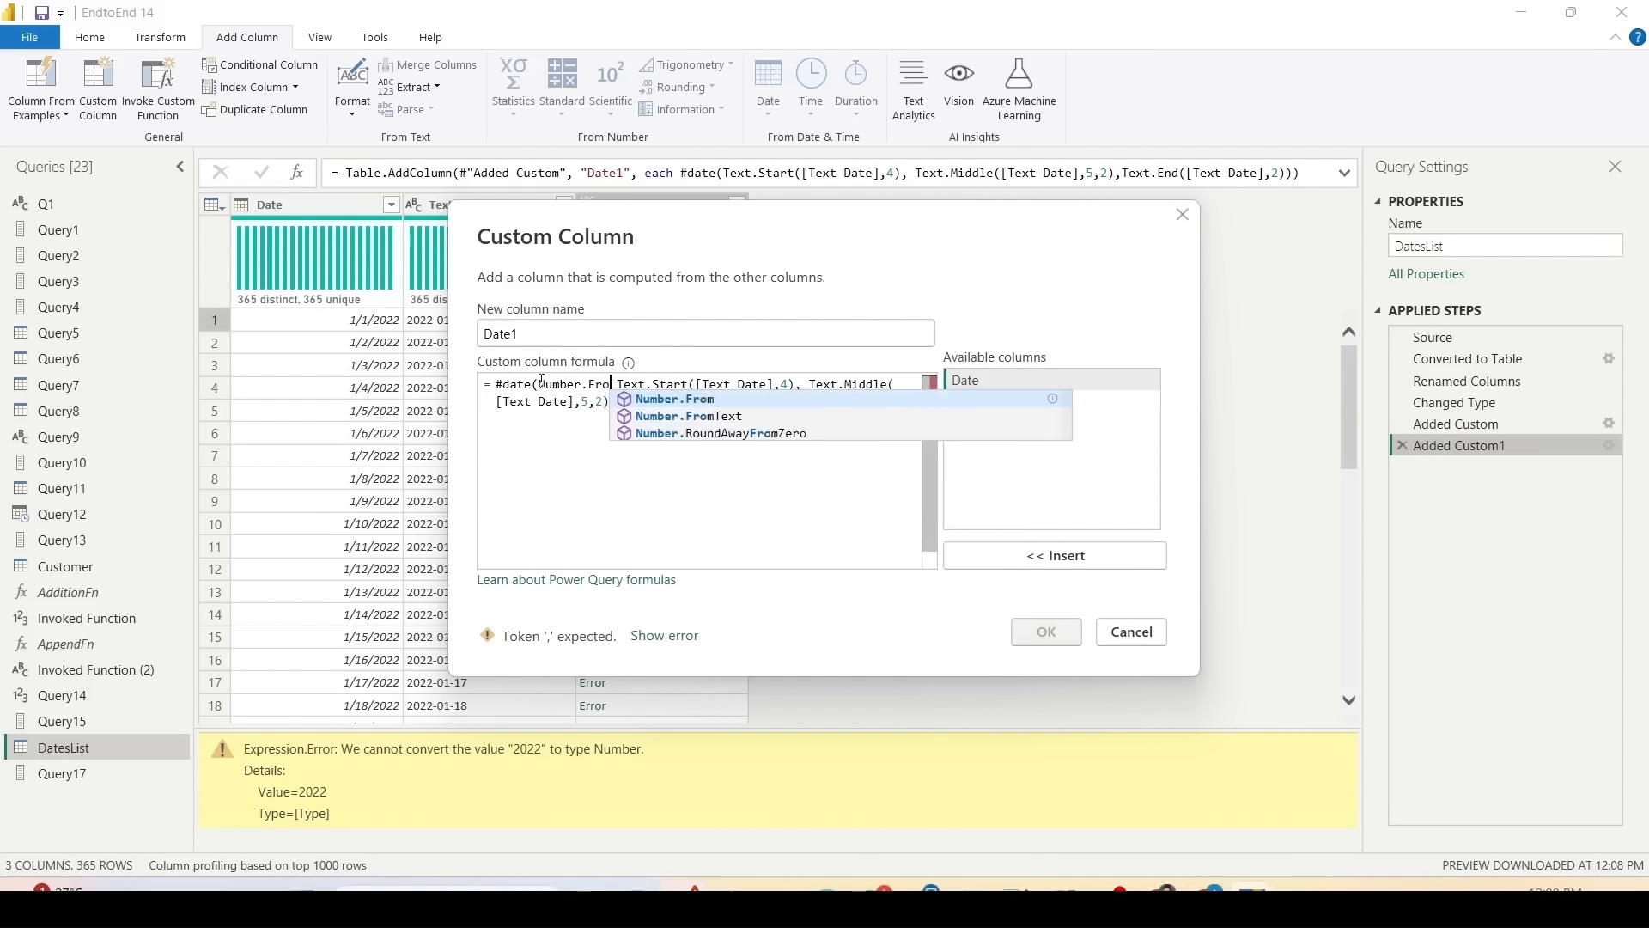
{"action": "key", "text": "Down"}
{"action": "key", "text": "Tab"}
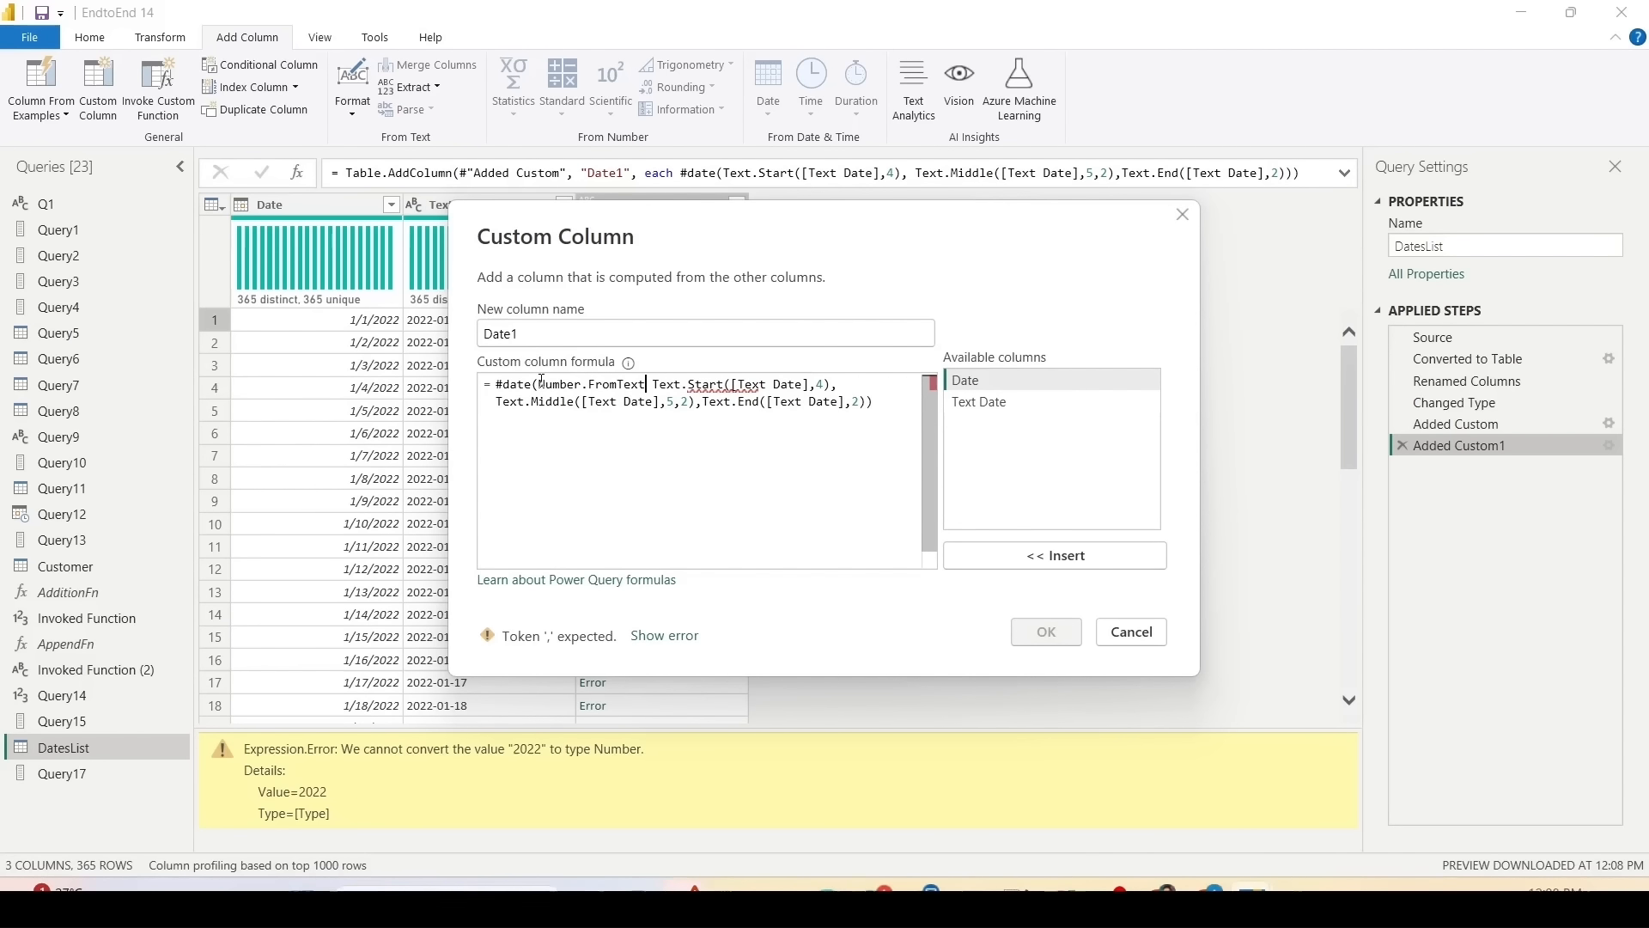
{"action": "type", "text": "("}
{"action": "key", "text": "Right"}
{"action": "key", "text": "Right"}
{"action": "key", "text": "Right"}
{"action": "key", "text": "Right"}
{"action": "key", "text": "Right"}
{"action": "key", "text": "Right"}
{"action": "key", "text": "Right"}
{"action": "key", "text": "Right"}
{"action": "key", "text": "Right"}
{"action": "key", "text": "Right"}
{"action": "key", "text": "Right"}
{"action": "key", "text": "Right"}
{"action": "key", "text": "Right"}
{"action": "key", "text": "Right"}
{"action": "key", "text": "Right"}
{"action": "key", "text": "Right"}
{"action": "key", "text": "Right"}
{"action": "key", "text": "Right"}
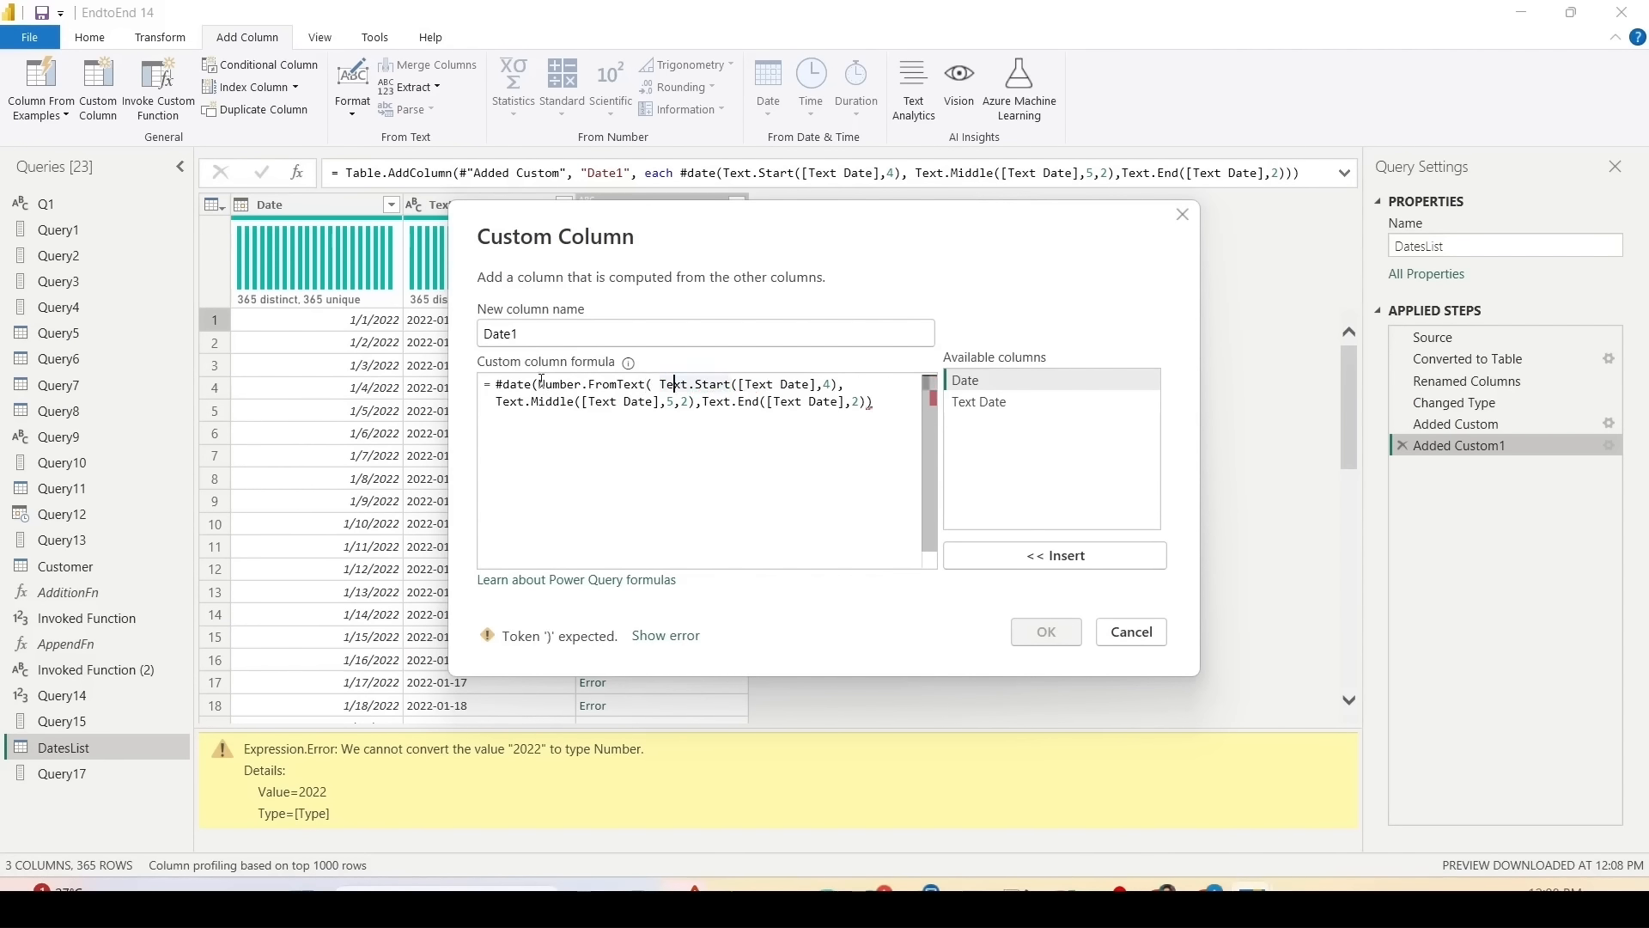
{"action": "key", "text": "Right"}
{"action": "key", "text": "Right"}
{"action": "key", "text": "Right"}
{"action": "key", "text": "Right"}
{"action": "key", "text": "Right"}
{"action": "key", "text": "Right"}
{"action": "key", "text": "Right"}
{"action": "key", "text": "Right"}
{"action": "type", "text": ")"}
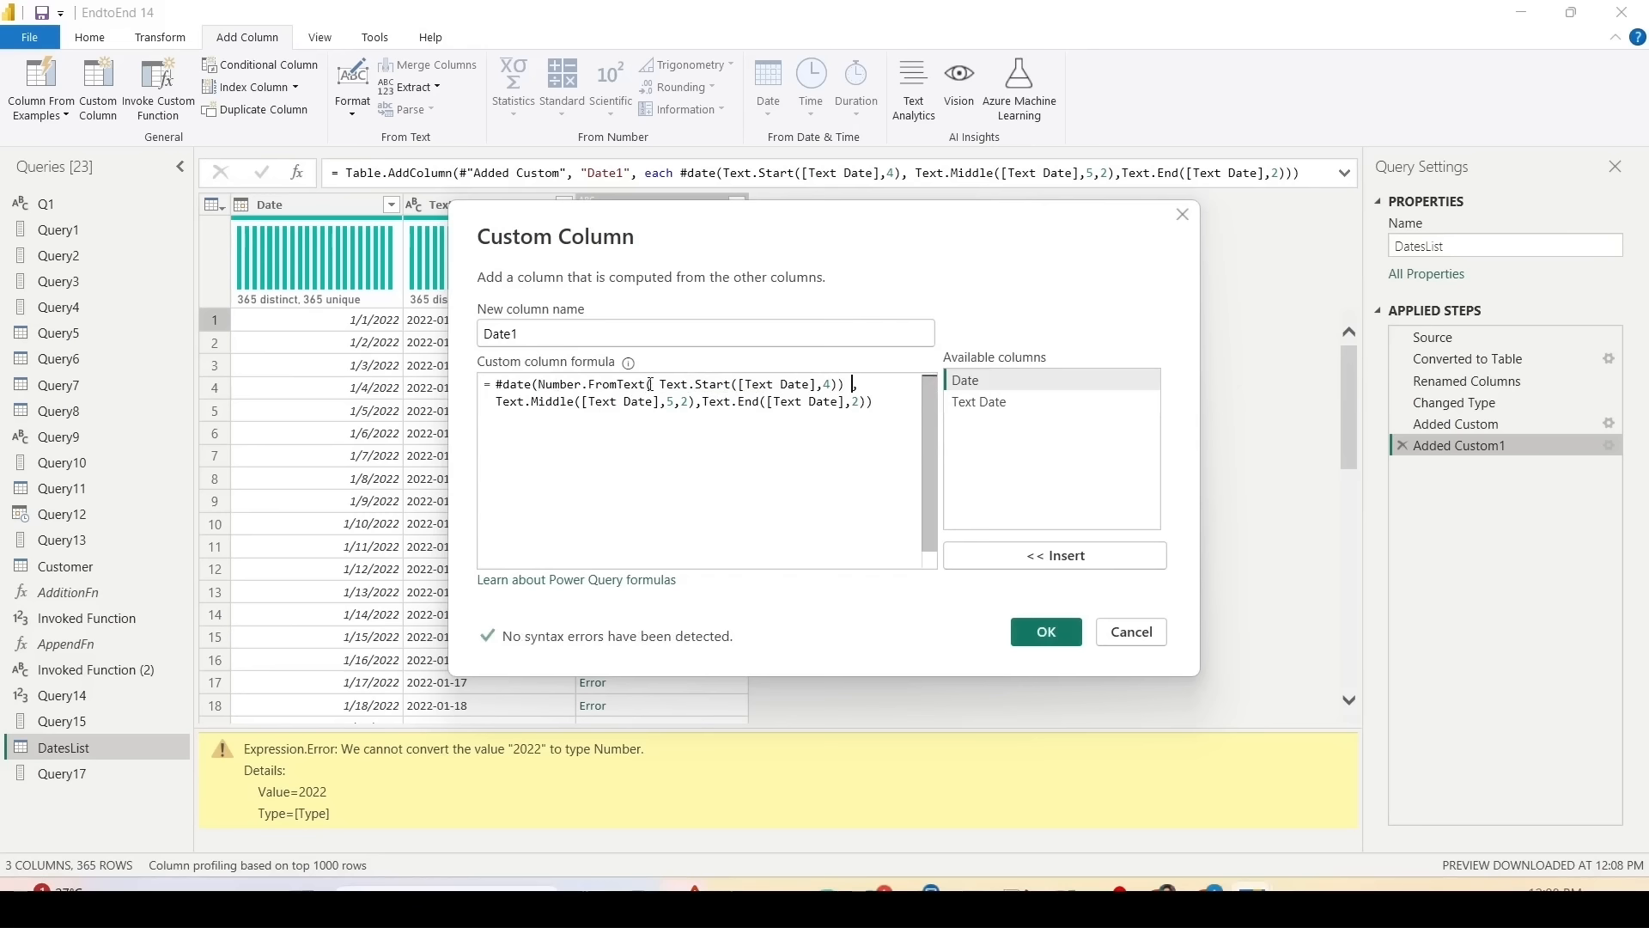
Step: Wrap the Text.Middle([Text Date],5,2) month argument of the Date1 formula in Number.FromText
{"action": "left_click_drag", "start_coordinate": [650, 384], "coordinate": [540, 384]}
{"action": "key", "text": "ctrl+c"}
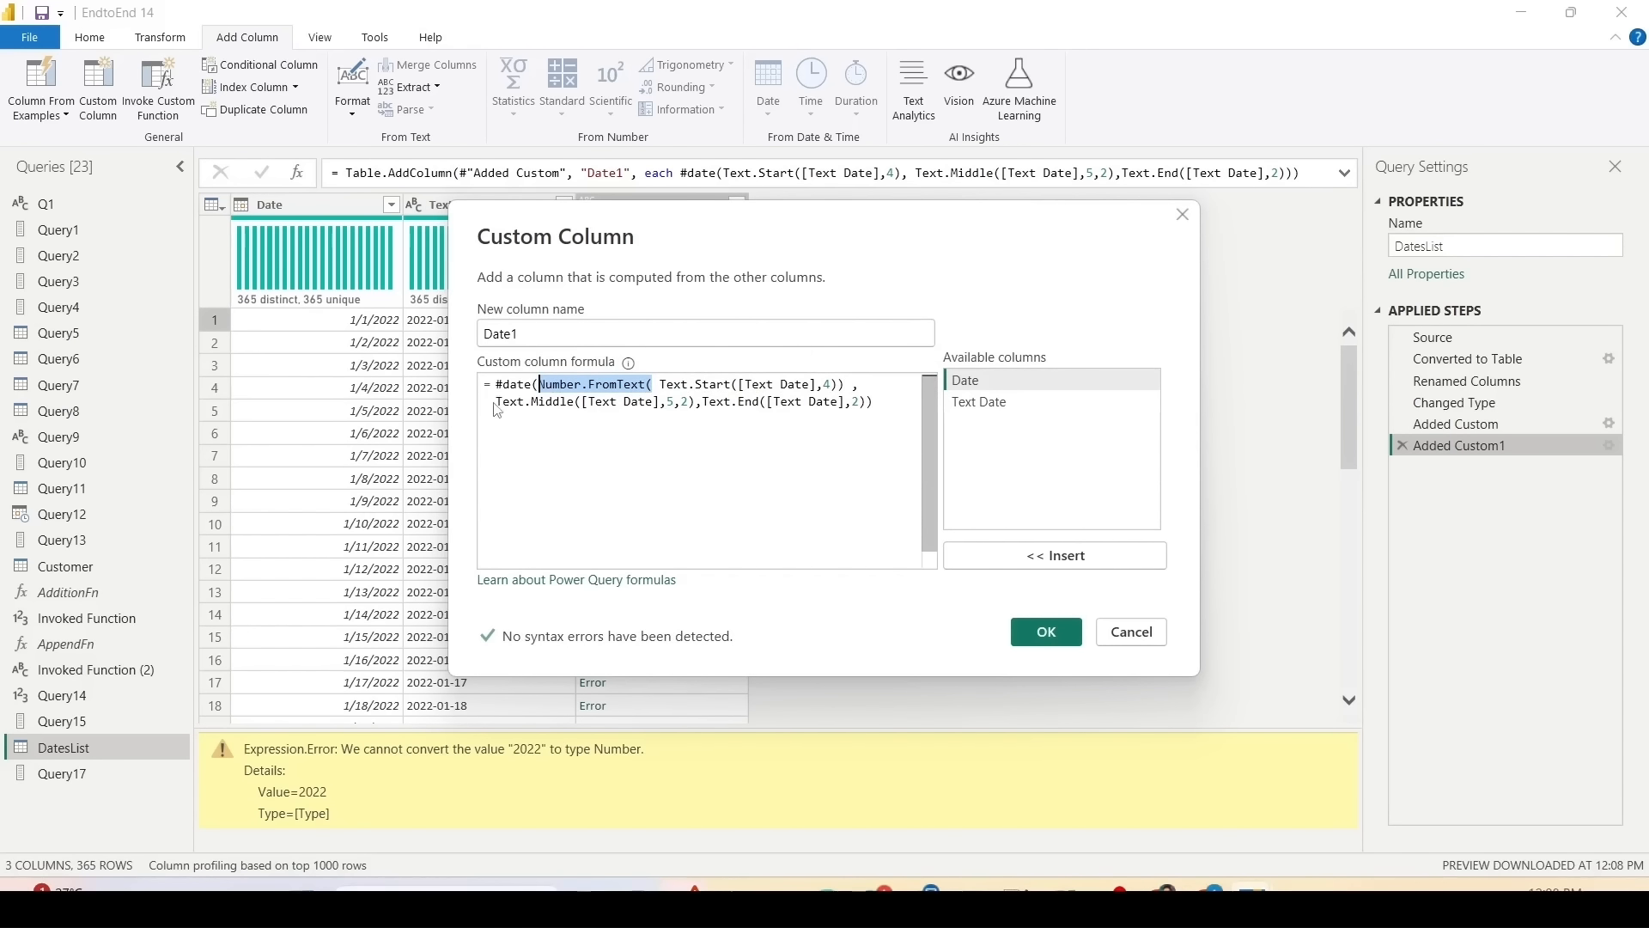
{"action": "left_click", "coordinate": [498, 402]}
{"action": "key", "text": "ctrl+v"}
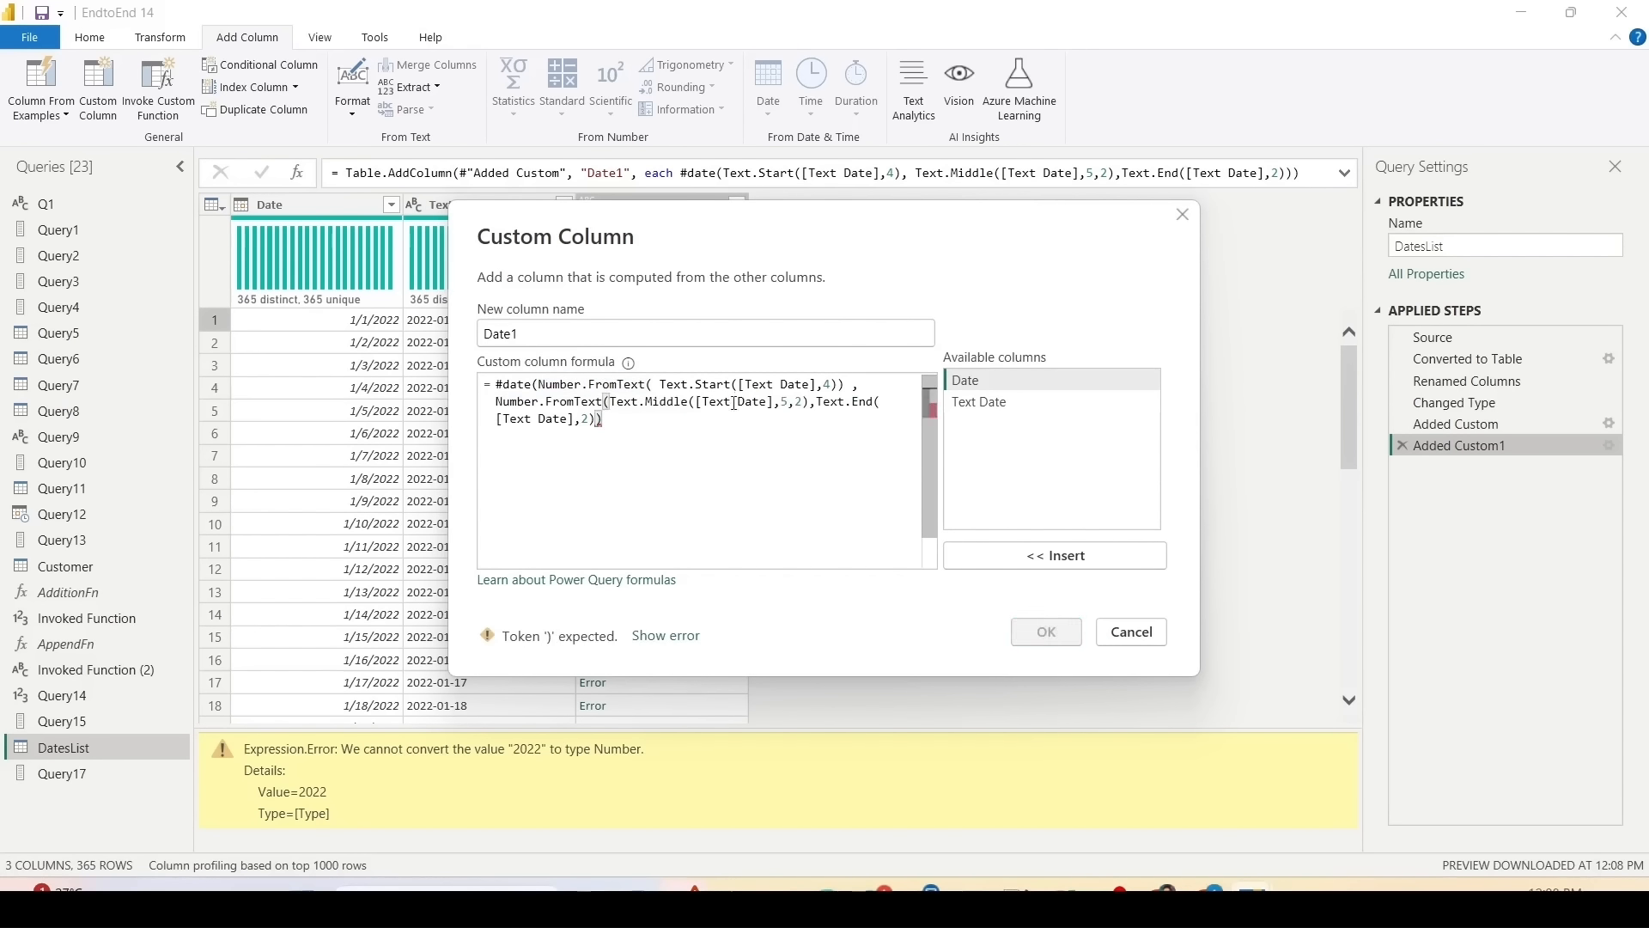
{"action": "left_click", "coordinate": [807, 401]}
{"action": "type", "text": "))"}
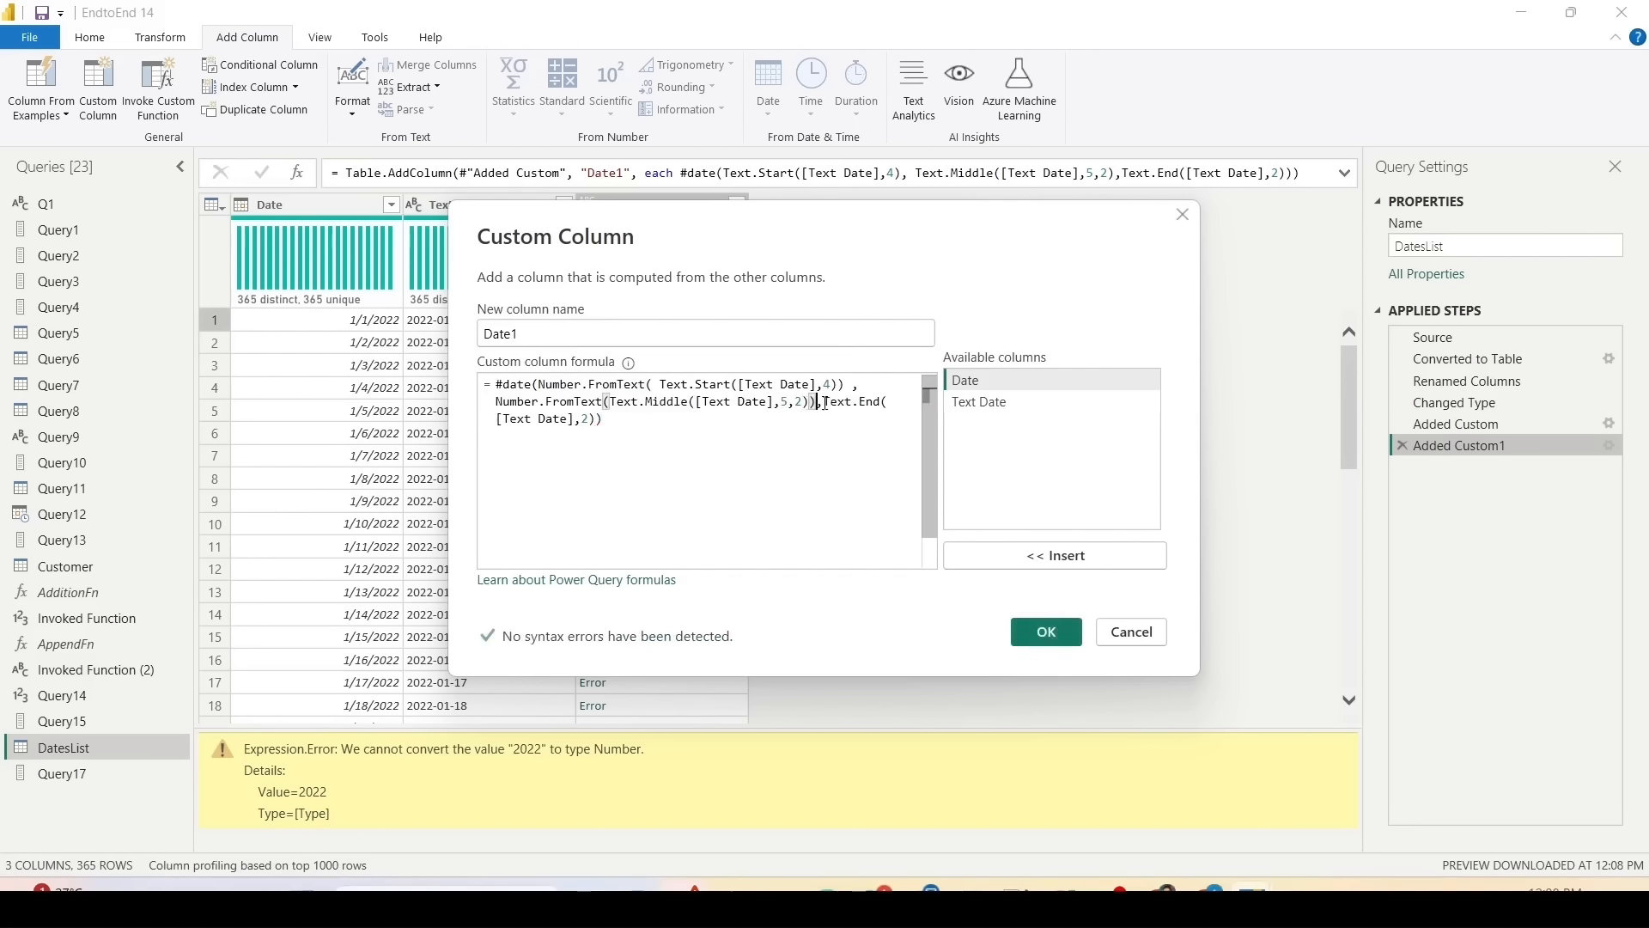
Step: Wrap the Text.End([Text Date],2) day argument in Number.FromText, apply the Date1 column and check its rows
{"action": "left_click", "coordinate": [825, 401]}
{"action": "type", "text": "Number.FromText(Text.End("}
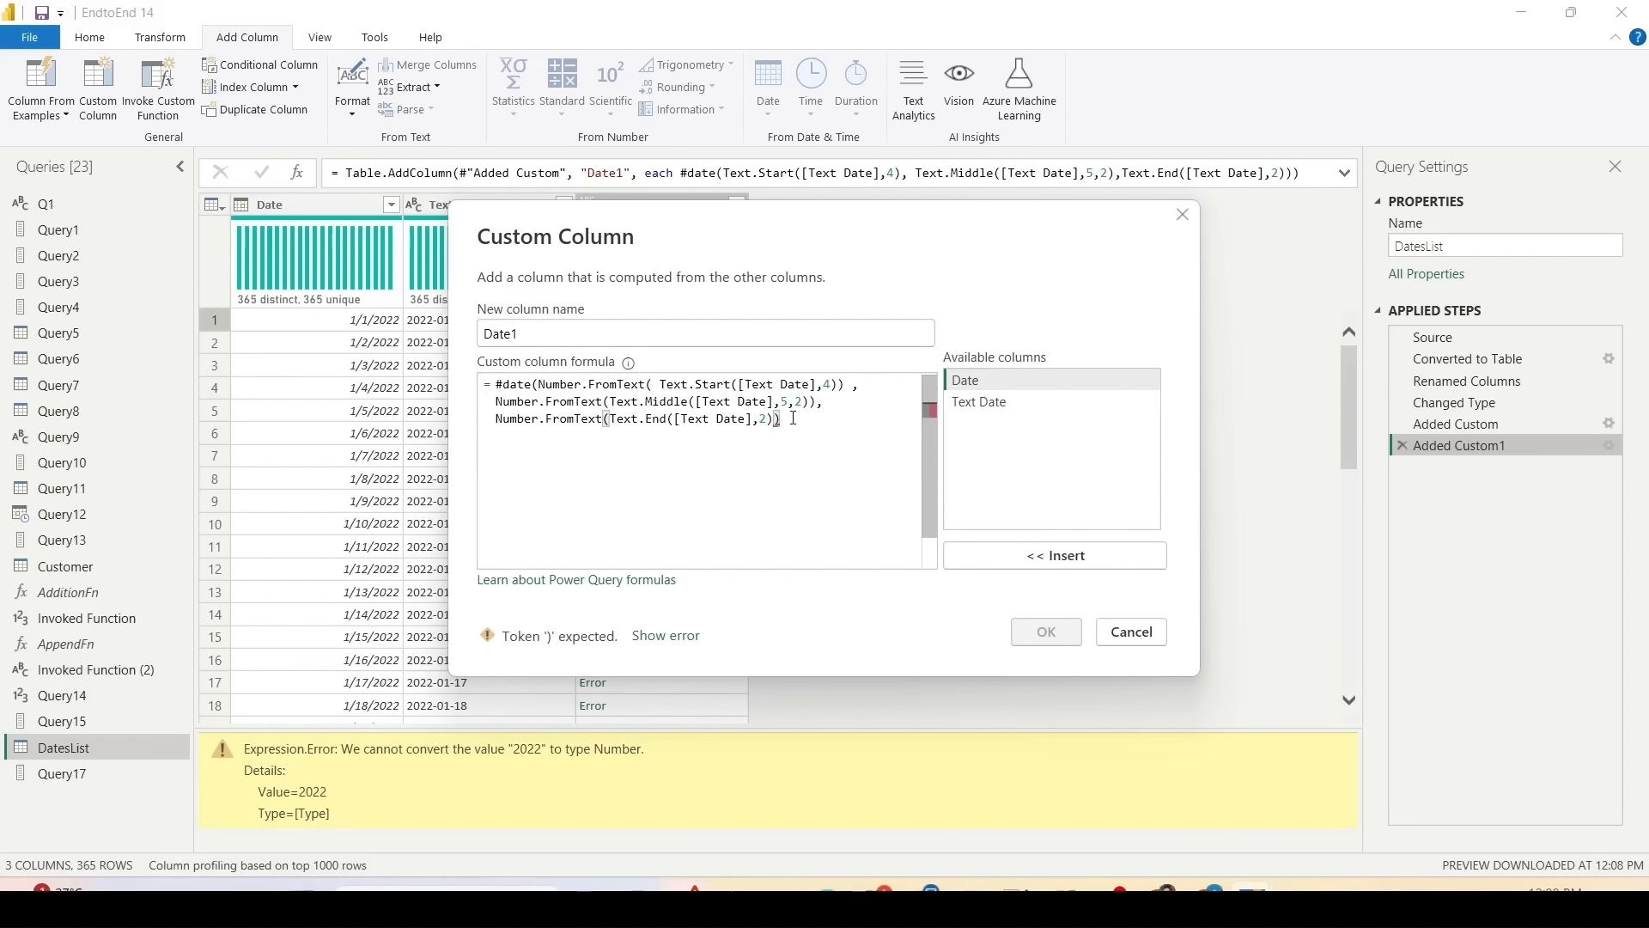
{"action": "type", "text": ")"}
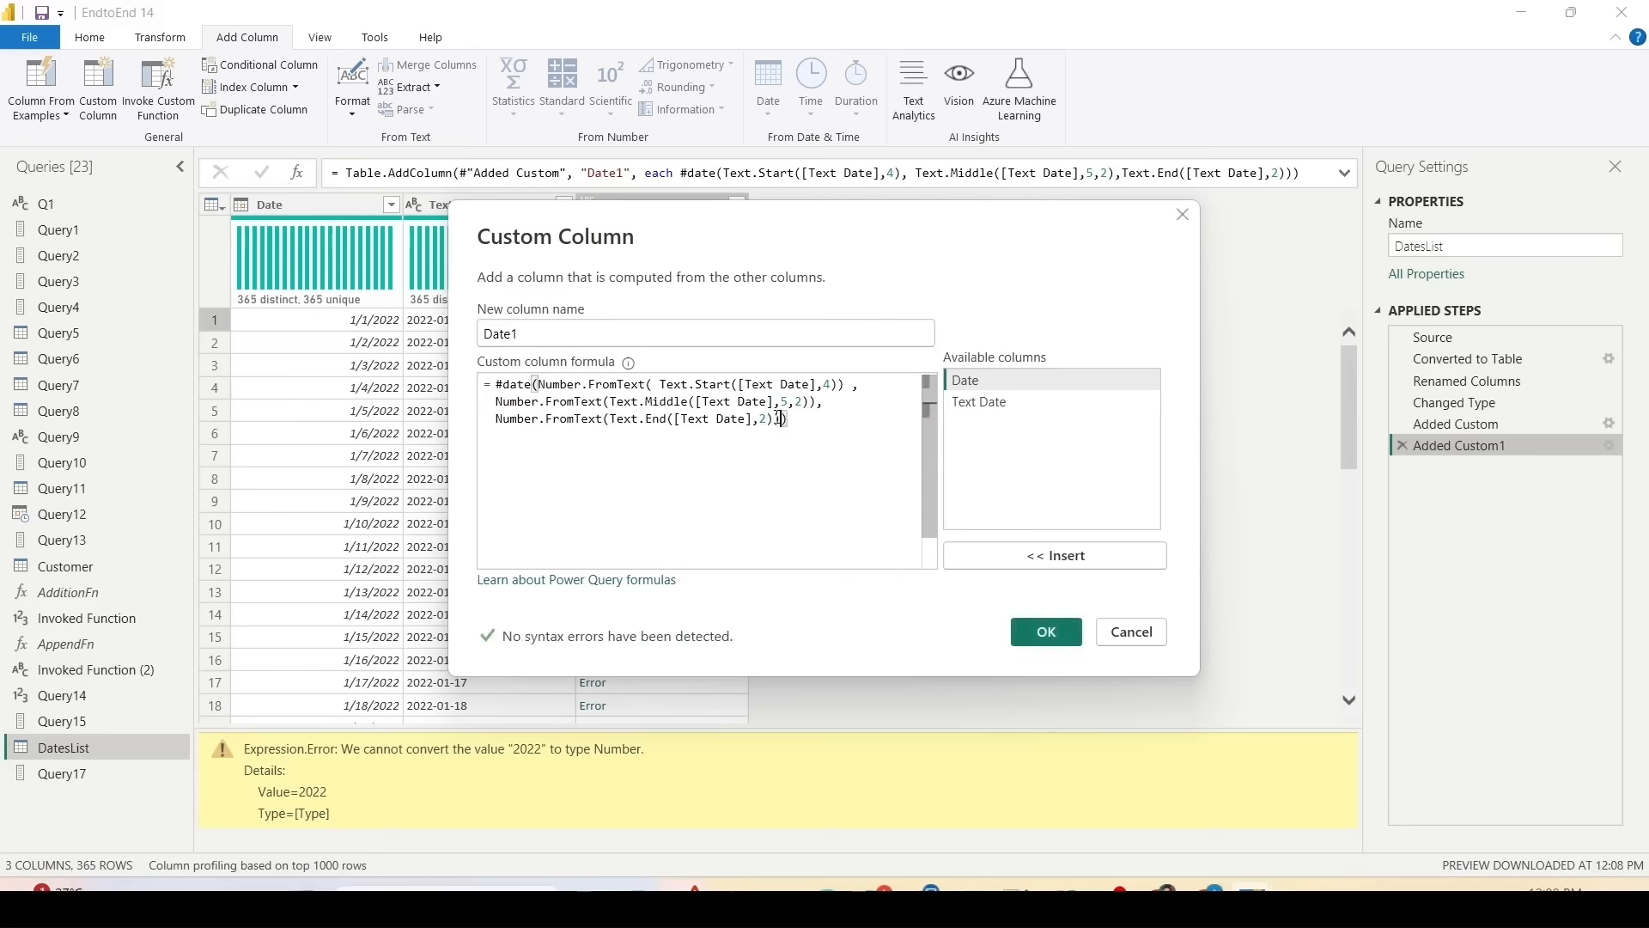
{"action": "left_click", "coordinate": [1052, 632]}
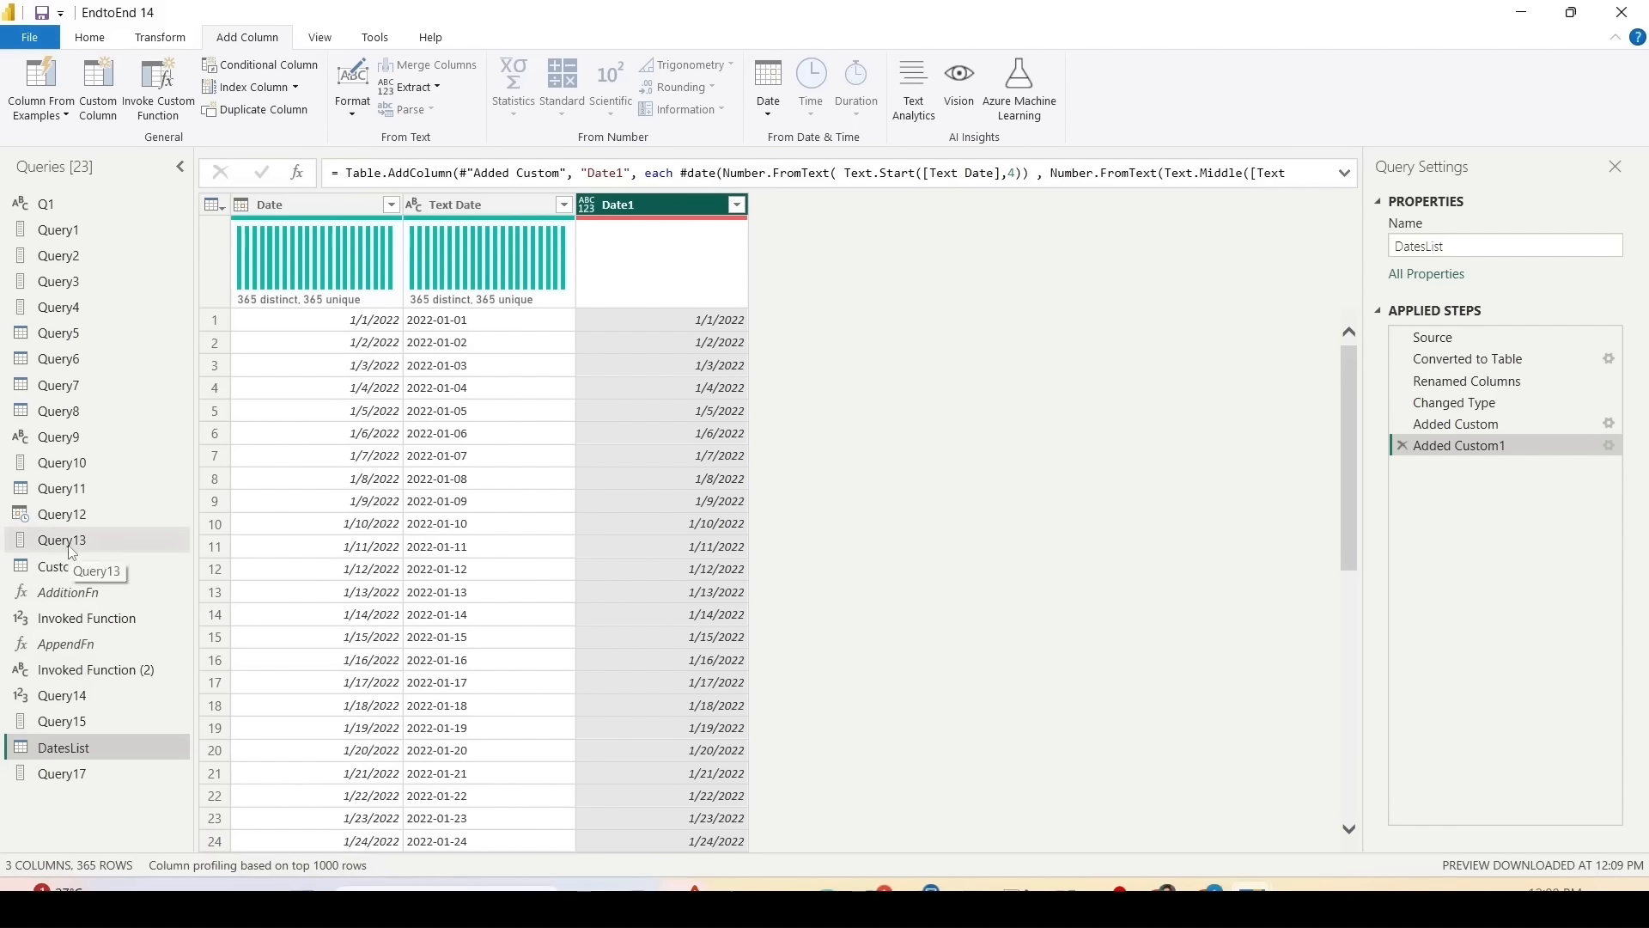
{"action": "scroll", "coordinate": [436, 520], "scroll_direction": "down", "scroll_amount": 9}
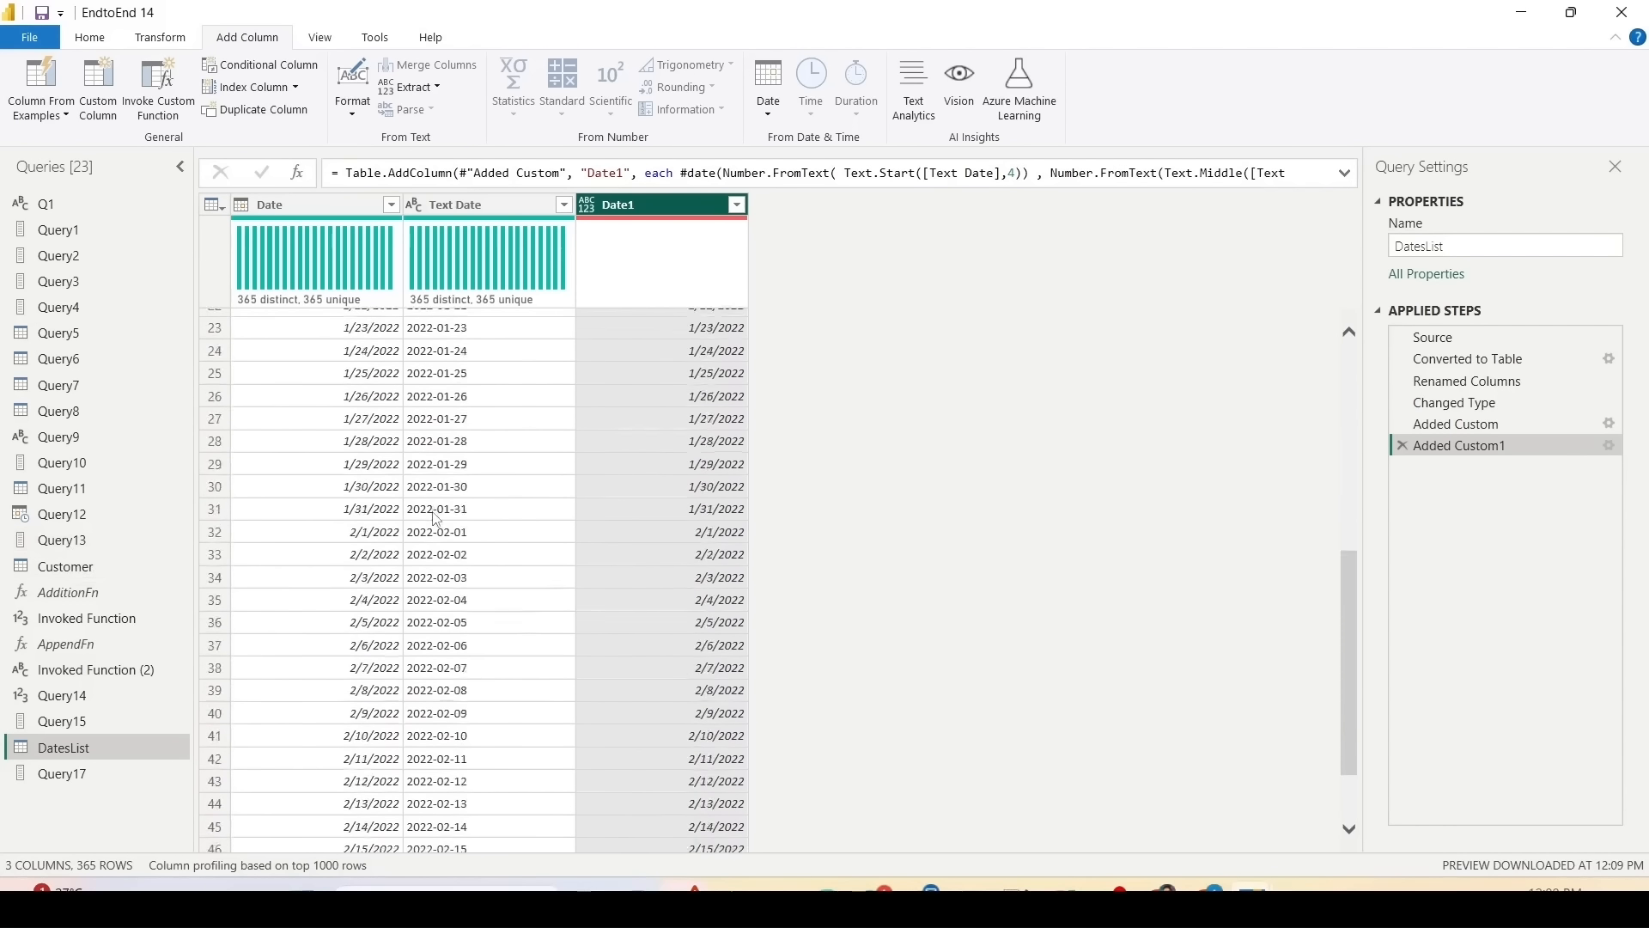
{"action": "scroll", "coordinate": [437, 520], "scroll_direction": "down", "scroll_amount": 17}
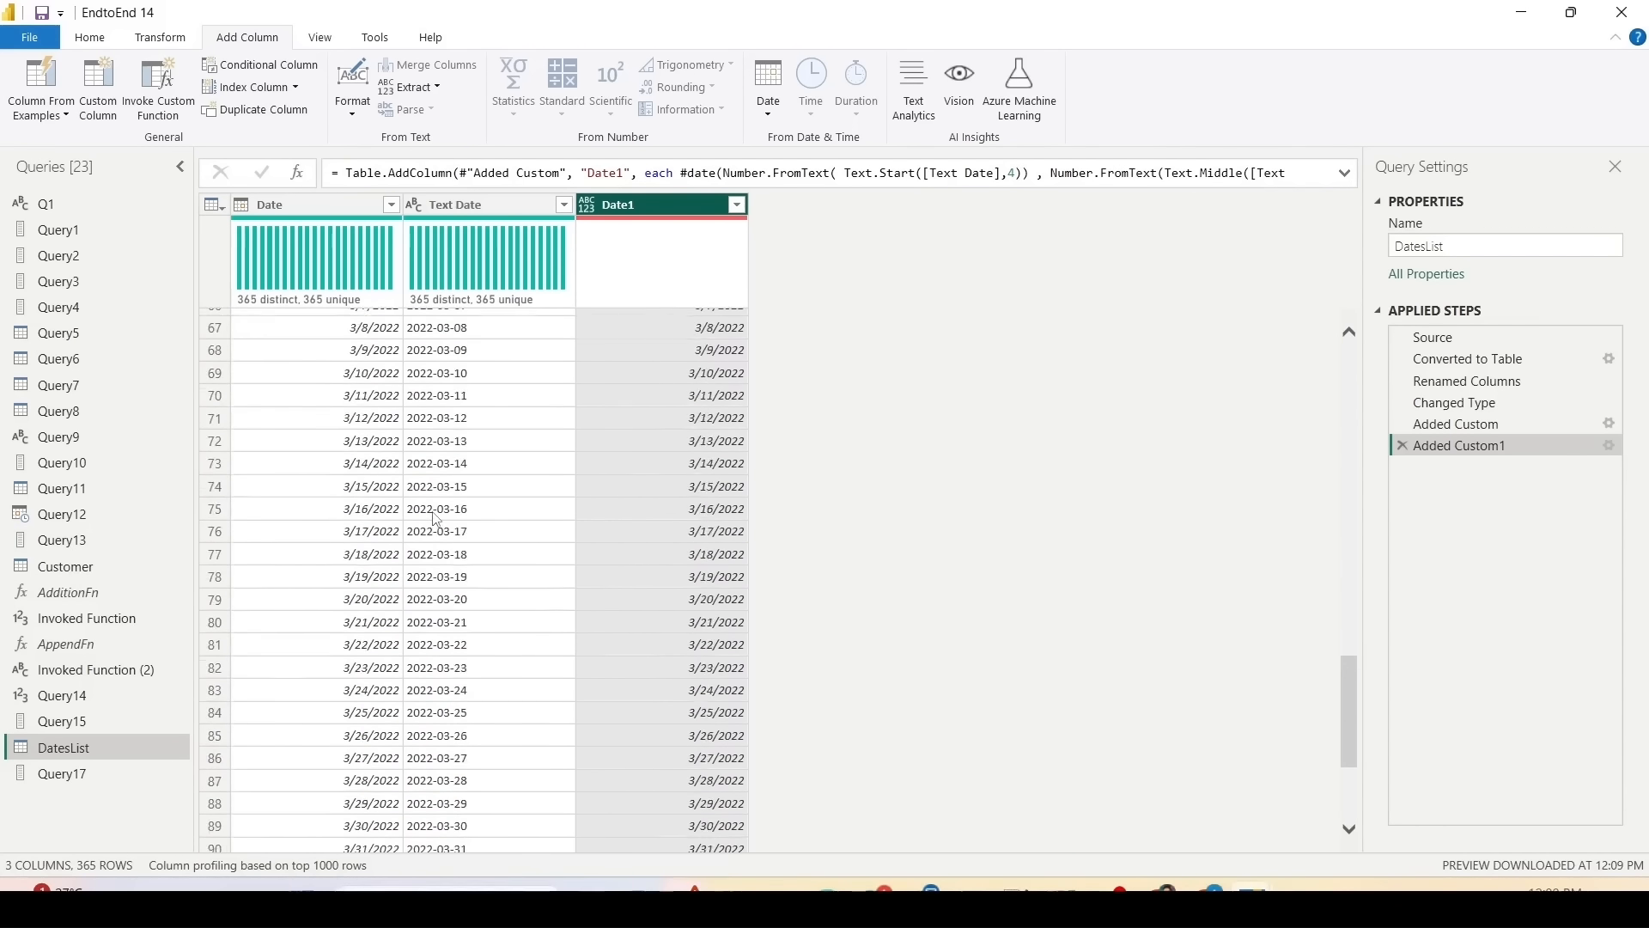
{"action": "scroll", "coordinate": [437, 520], "scroll_direction": "down", "scroll_amount": 17}
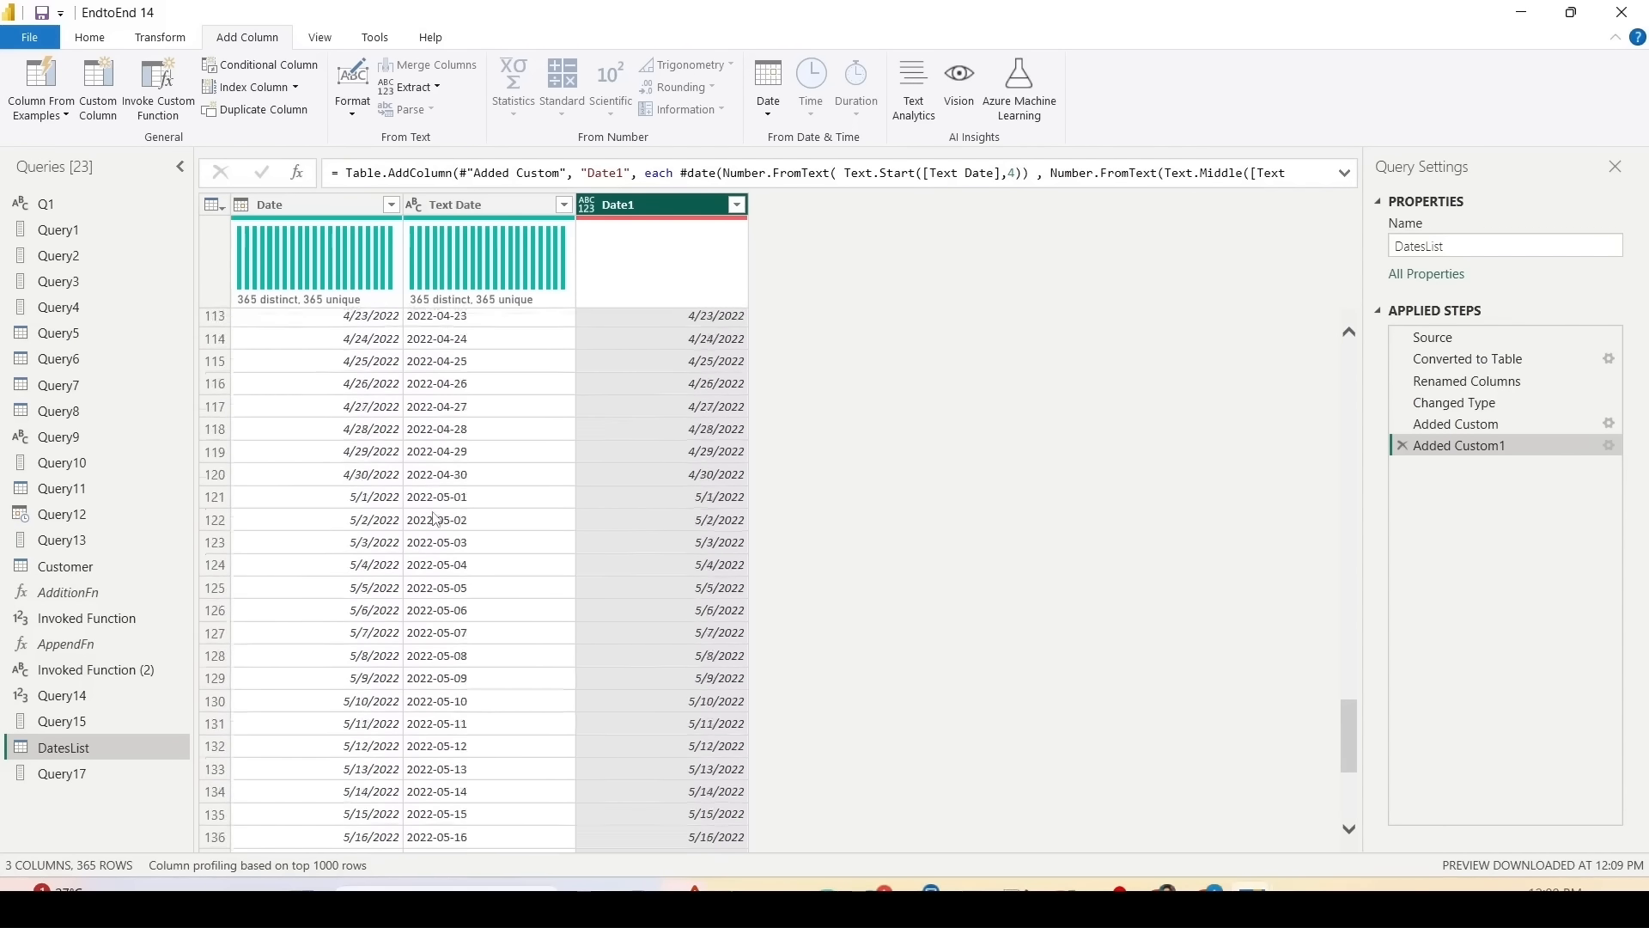
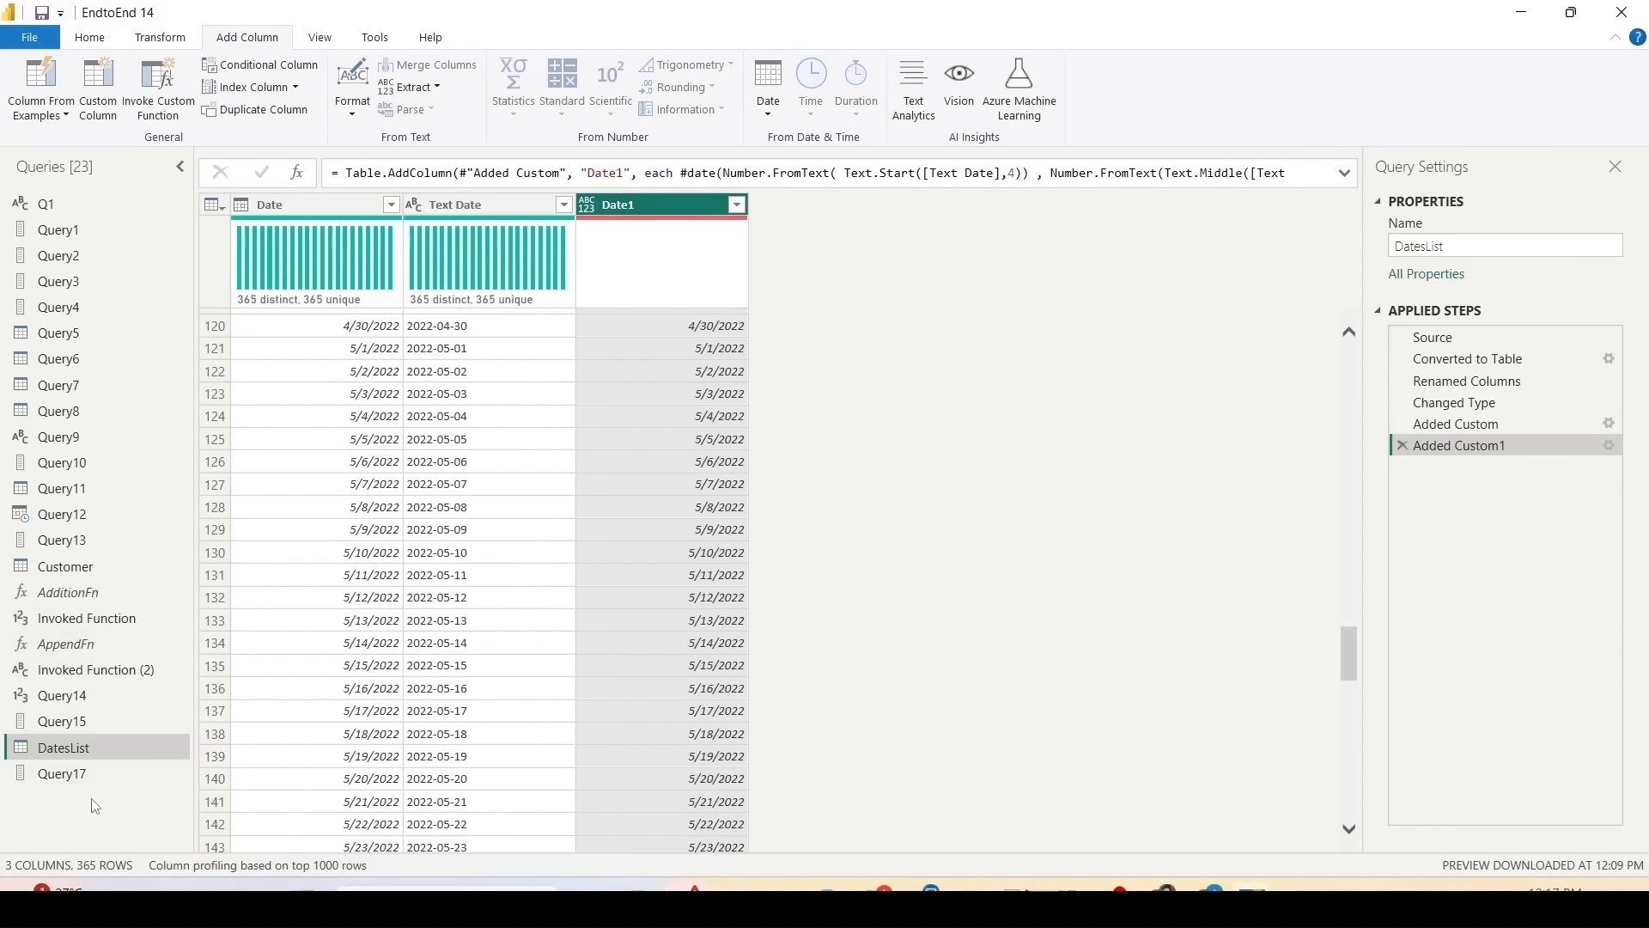
Step: Create a new blank query and rename it DateTable
{"action": "left_click", "coordinate": [89, 37]}
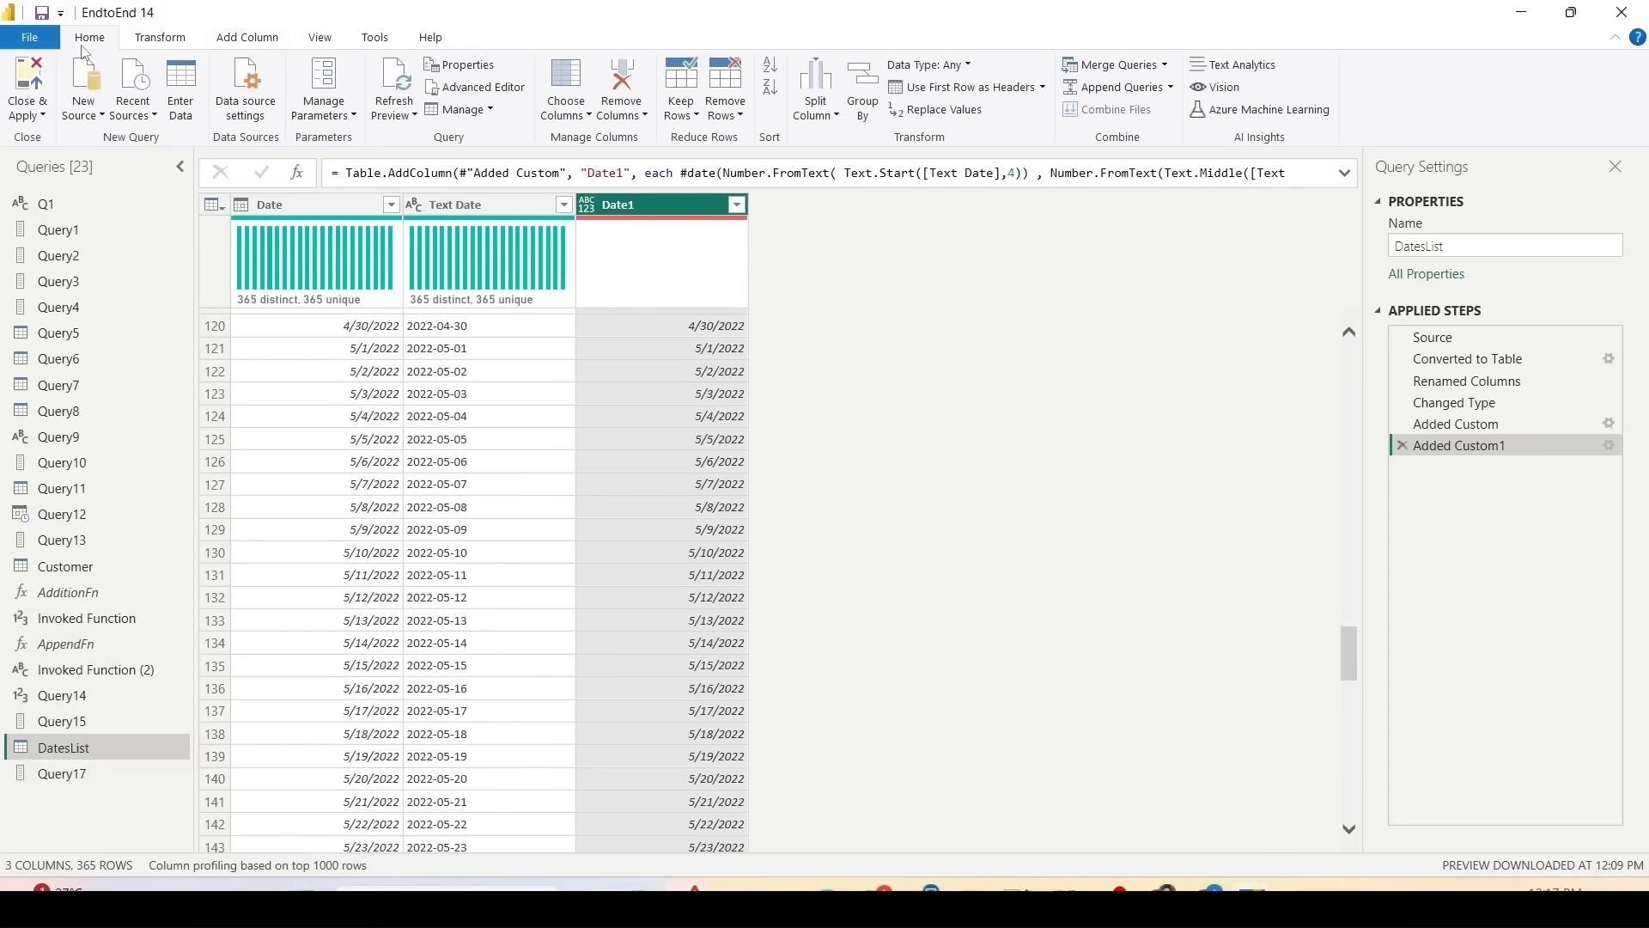
{"action": "left_click", "coordinate": [97, 119]}
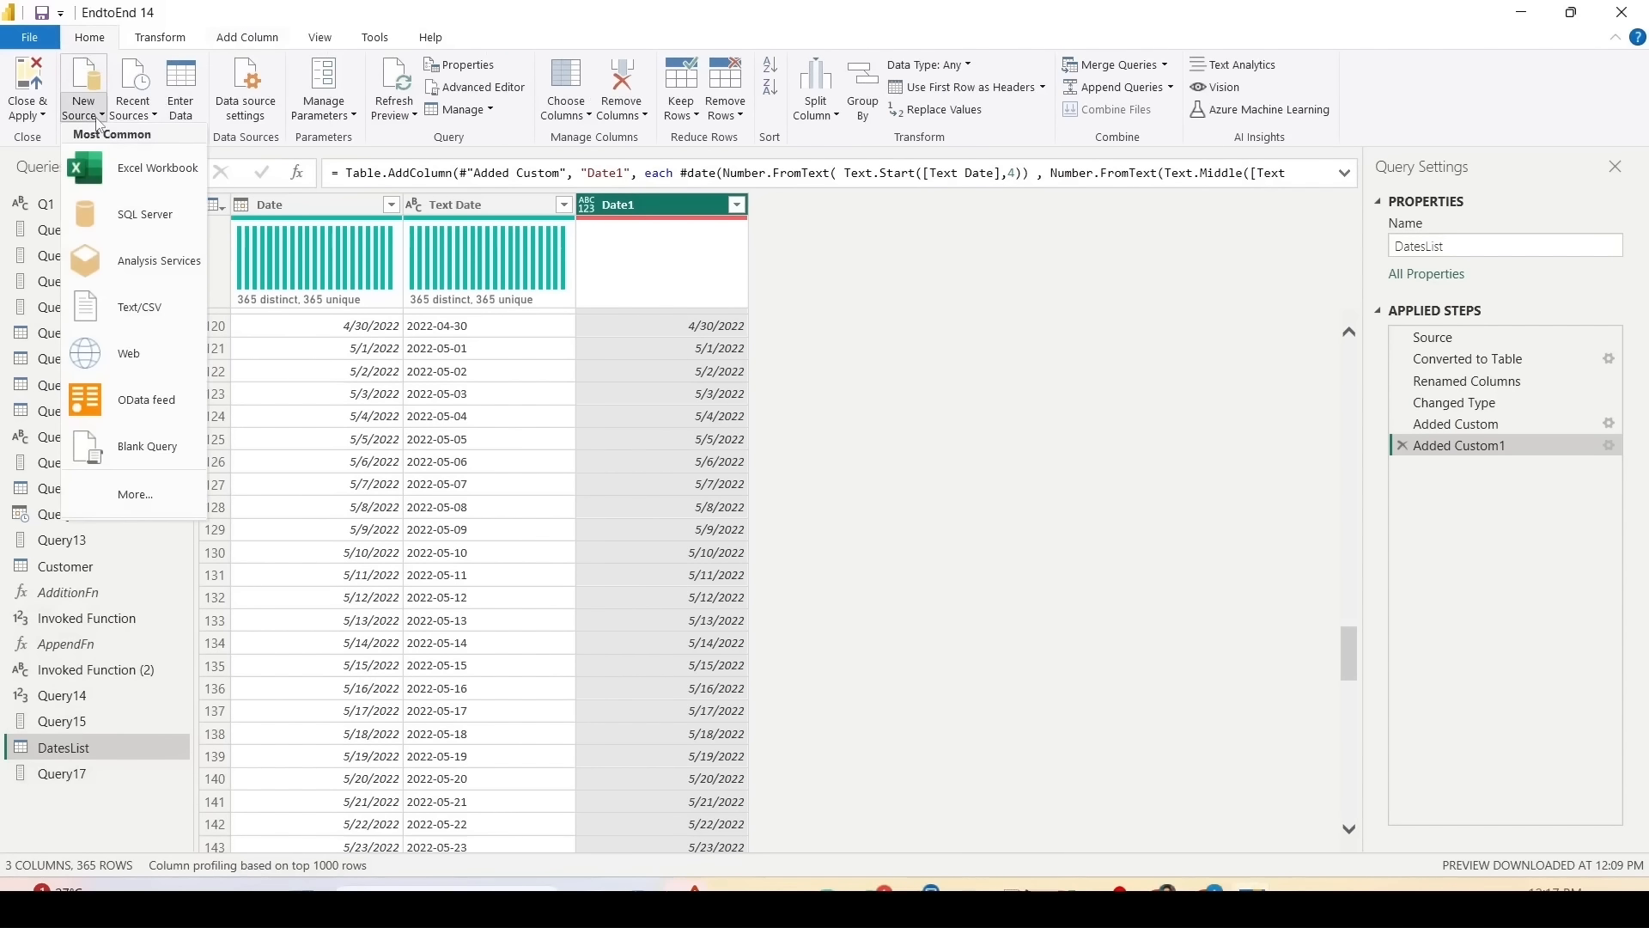
{"action": "left_click", "coordinate": [121, 446]}
{"action": "right_click", "coordinate": [72, 801]}
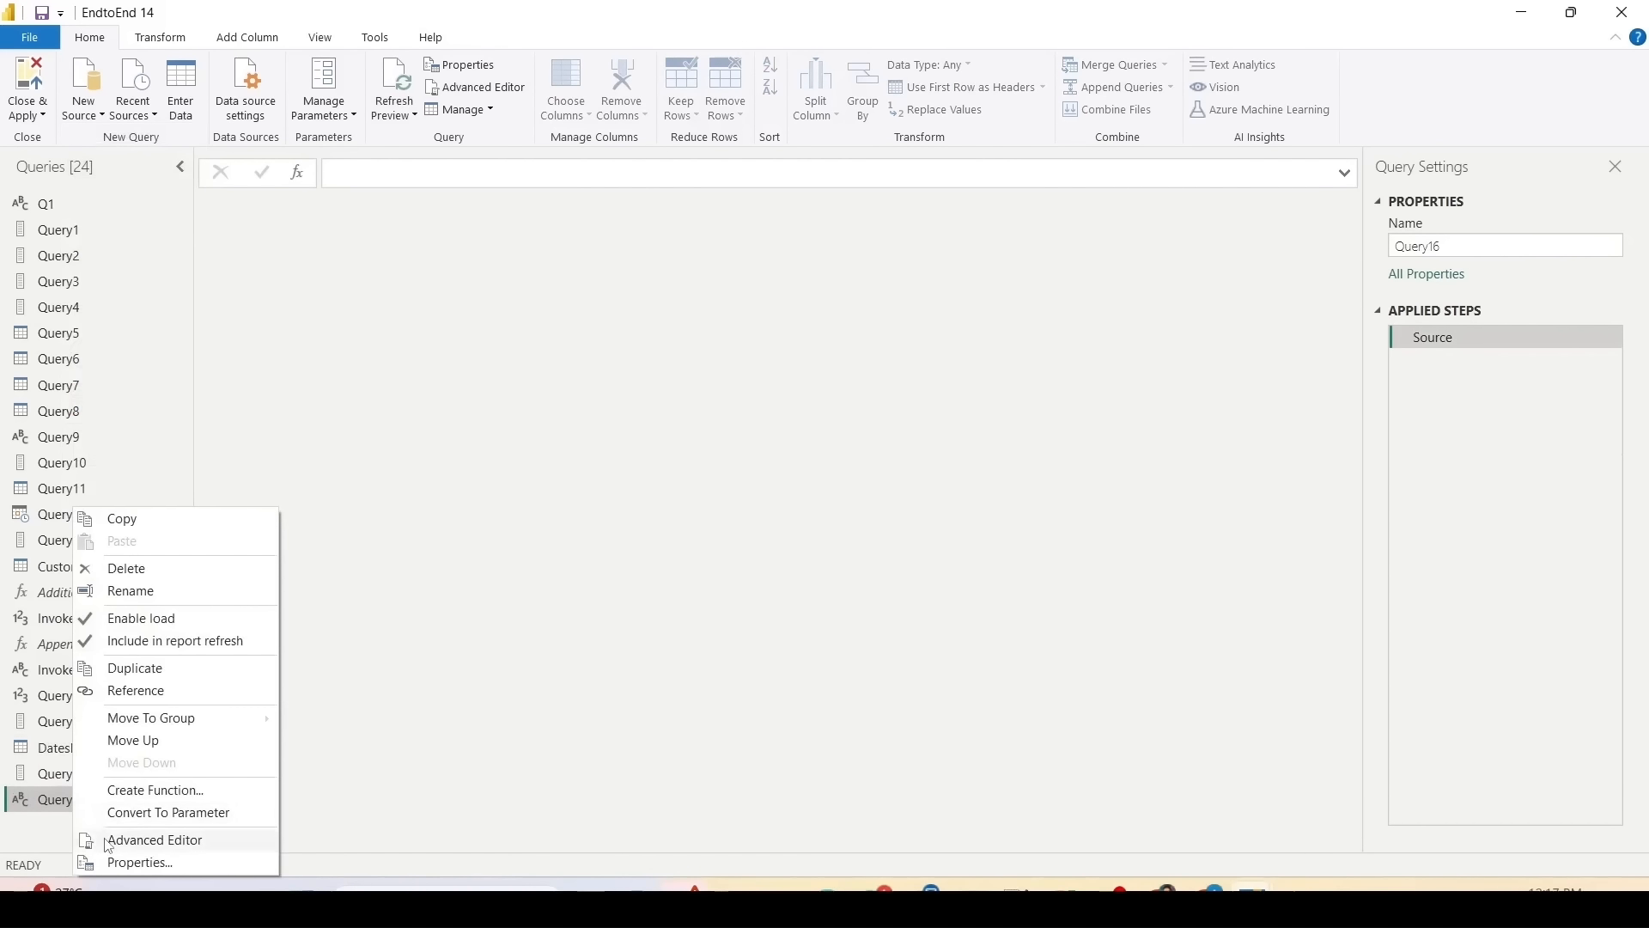
{"action": "left_click", "coordinate": [52, 814]}
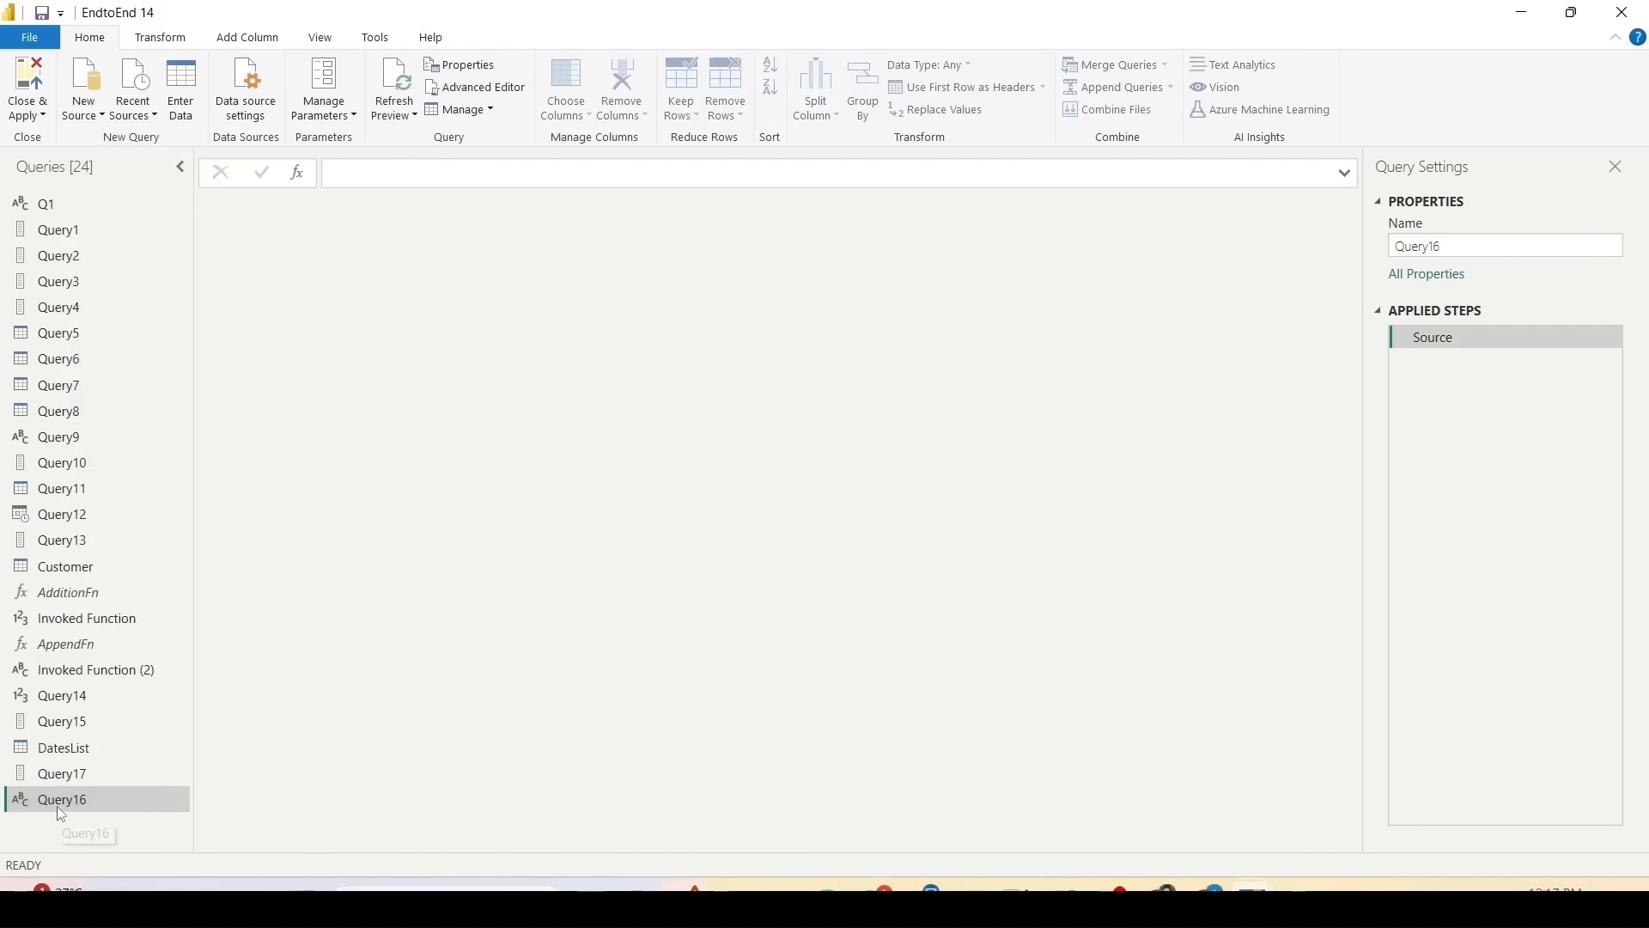
{"action": "left_click", "coordinate": [58, 807]}
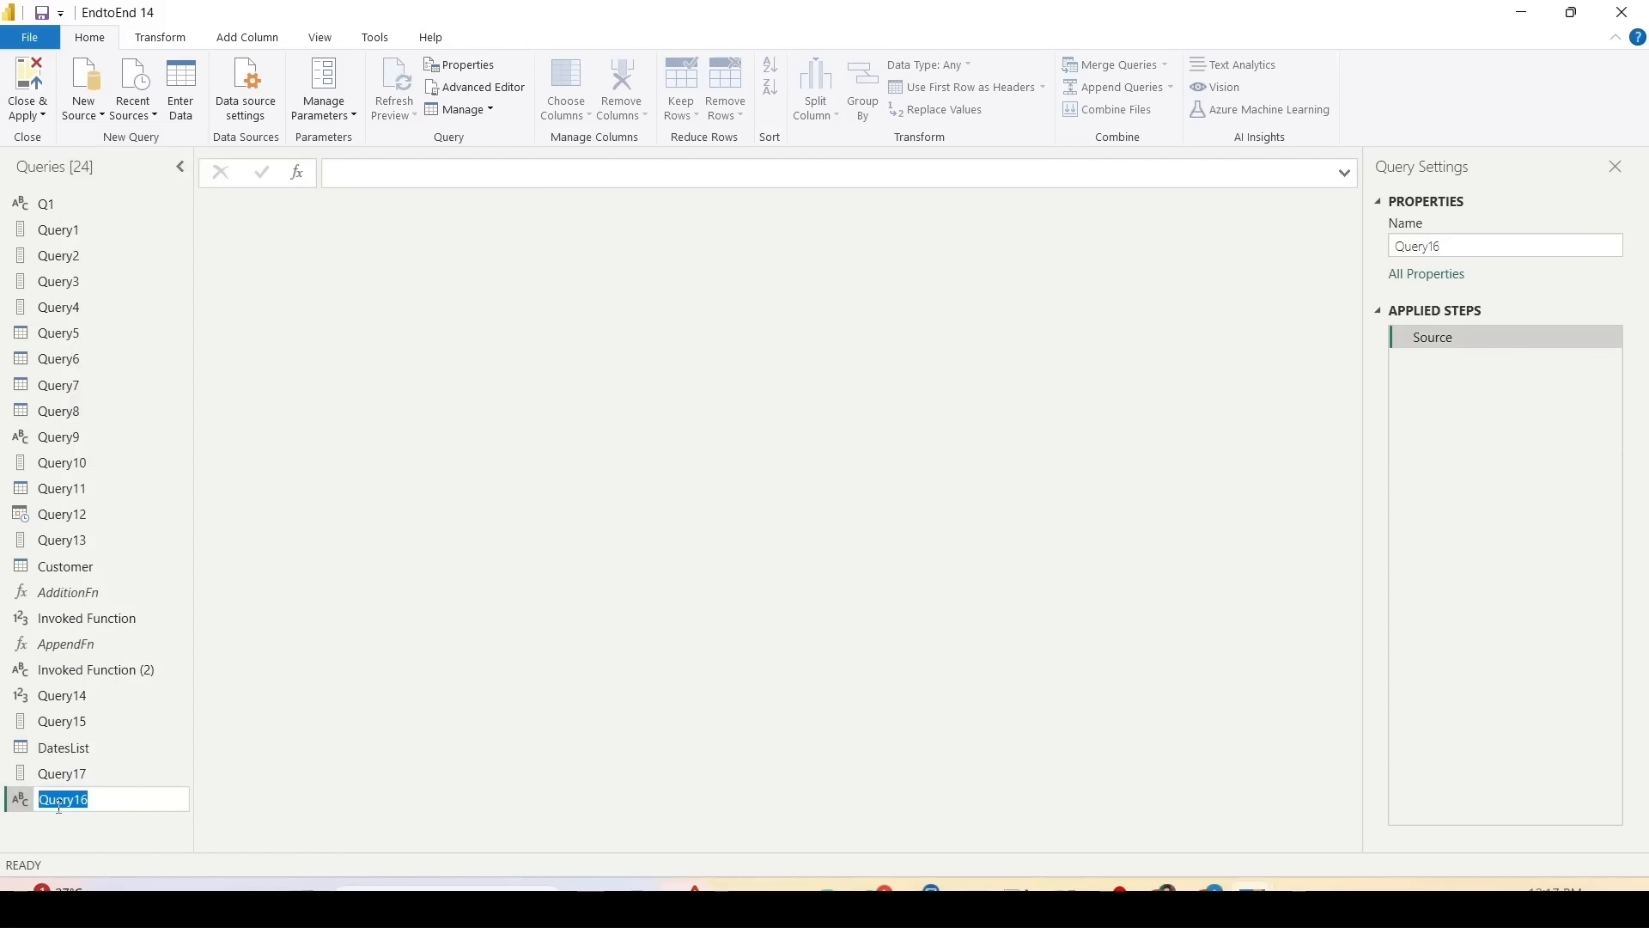
{"action": "type", "text": "DateTable"}
{"action": "key", "text": "Return"}
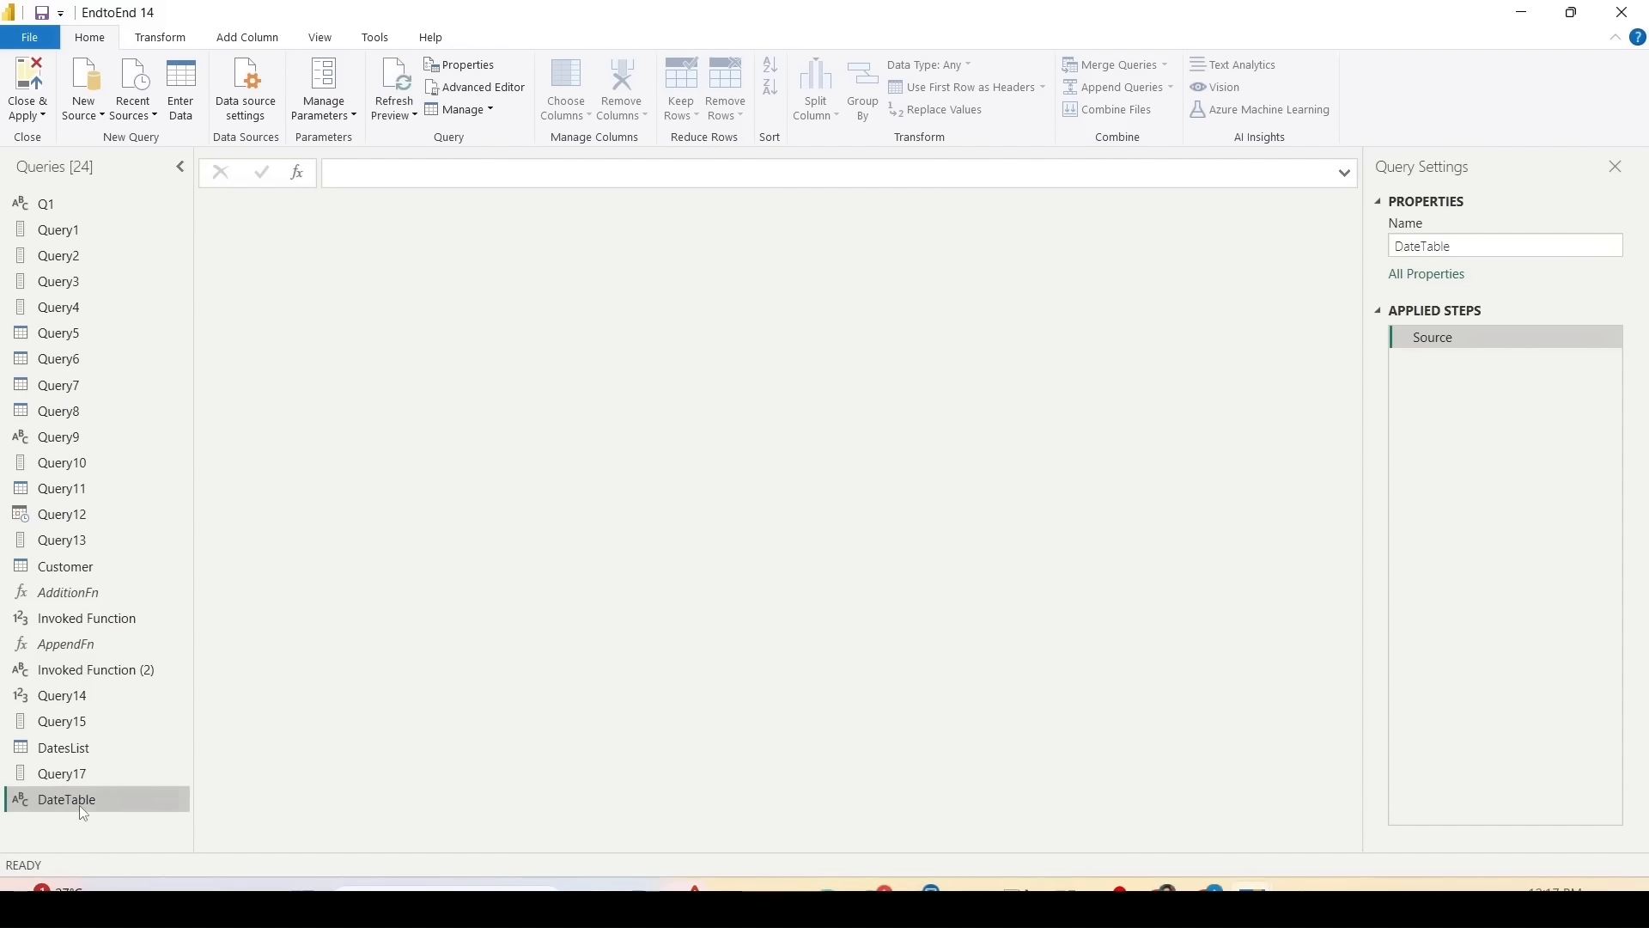
Step: Open the DateTable query's code in the Advanced Editor and clear the default Source assignment from the let block
{"action": "right_click", "coordinate": [79, 805]}
{"action": "left_click", "coordinate": [112, 839]}
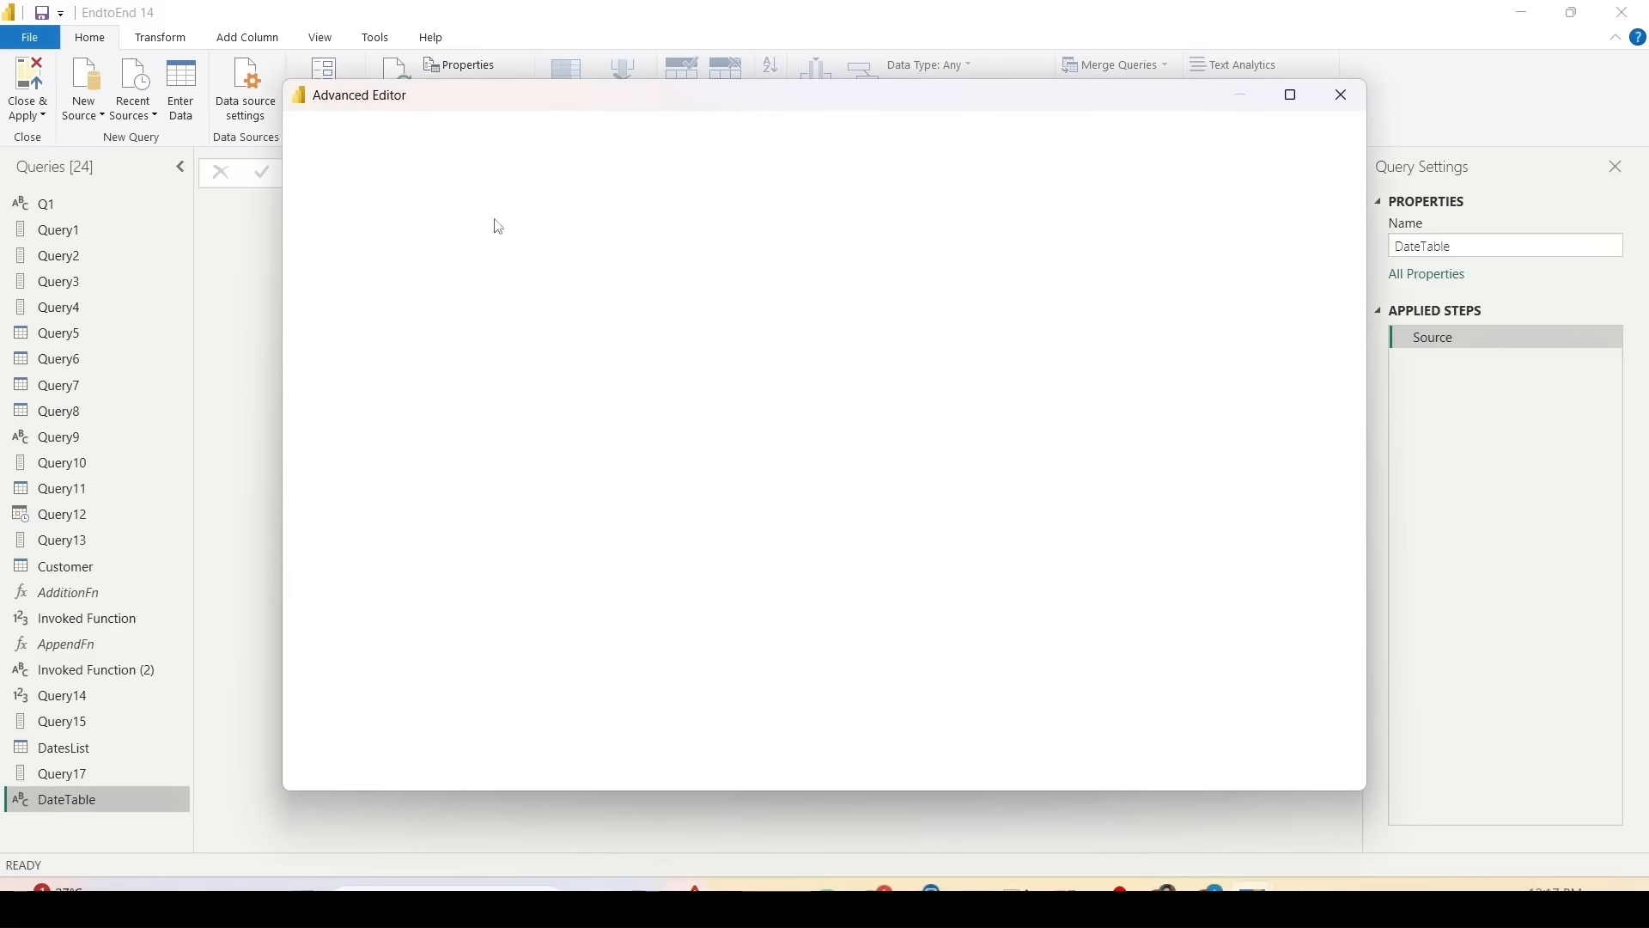
{"action": "left_click_drag", "start_coordinate": [364, 226], "coordinate": [459, 223]}
{"action": "type", "text": "Date"}
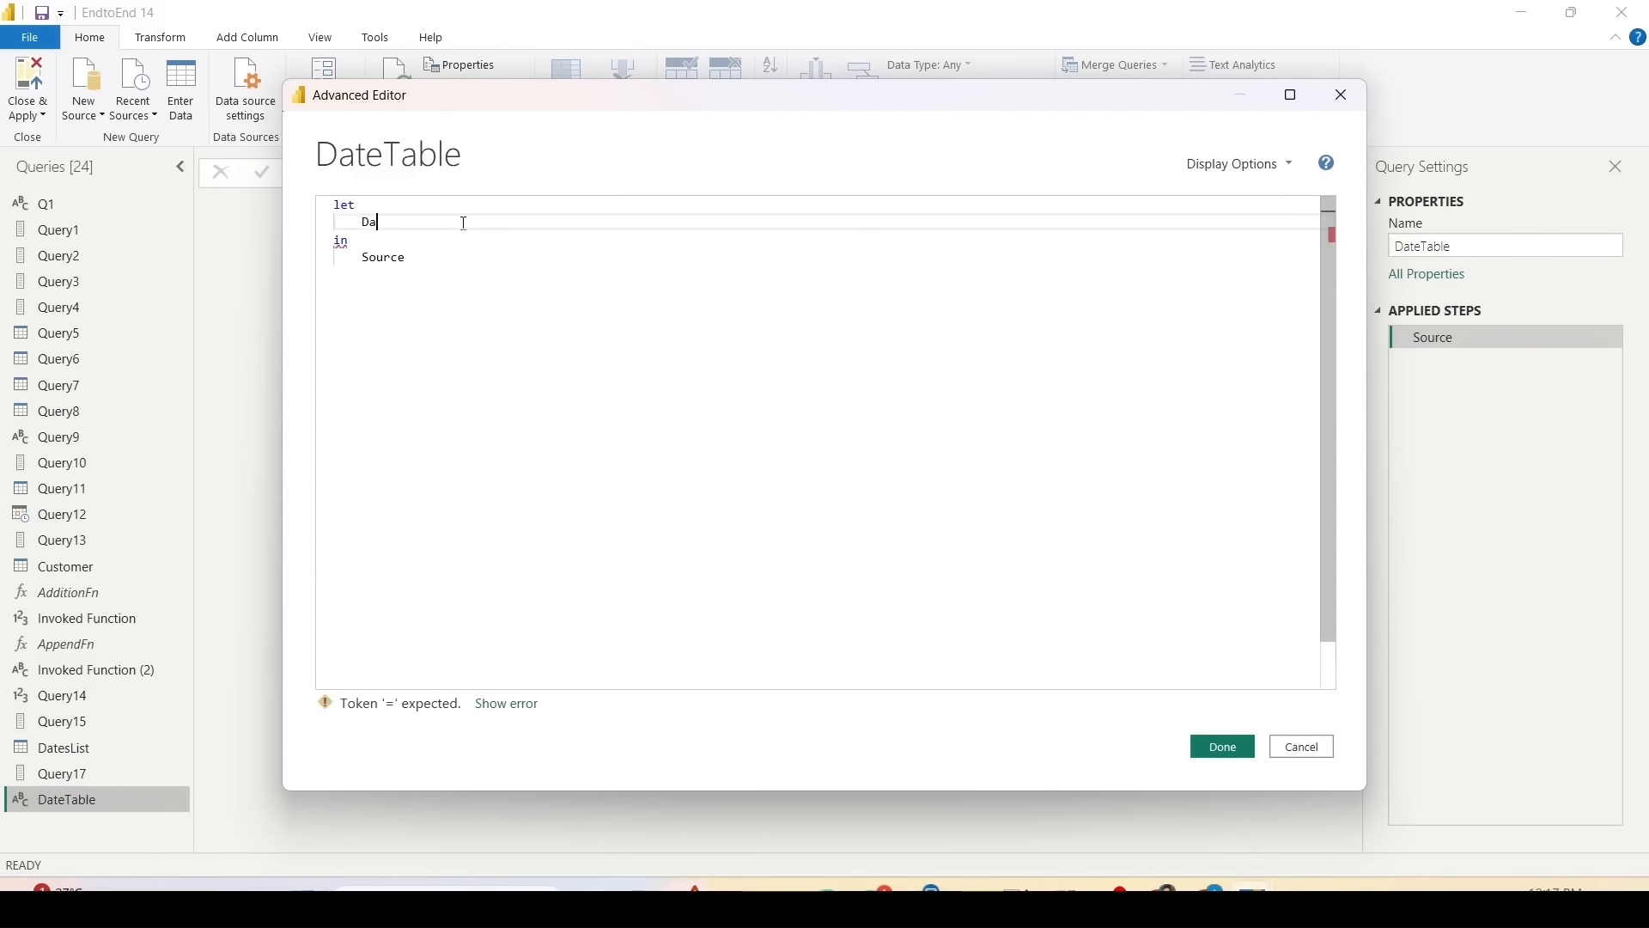
{"action": "key", "text": "BackSpace"}
{"action": "key", "text": "BackSpace"}
{"action": "key", "text": "BackSpace"}
{"action": "key", "text": "BackSpace"}
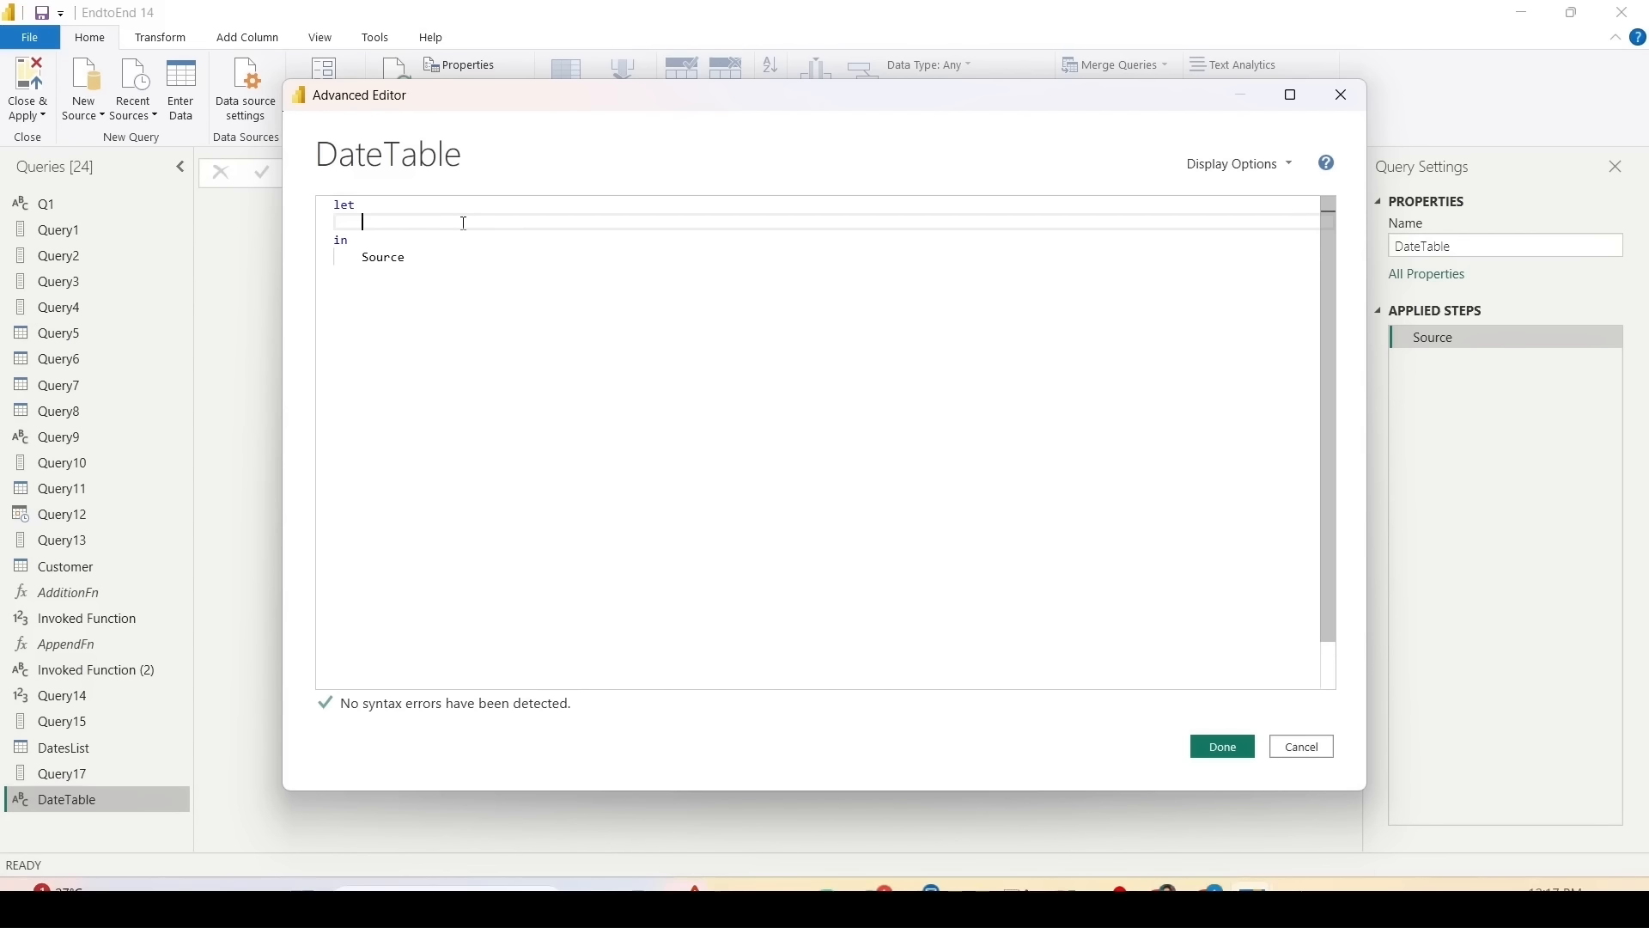
Step: Define the variable _startdate = #date(2018,01,01) in the let block, ending the line with a comma
{"action": "type", "text": "_start"}
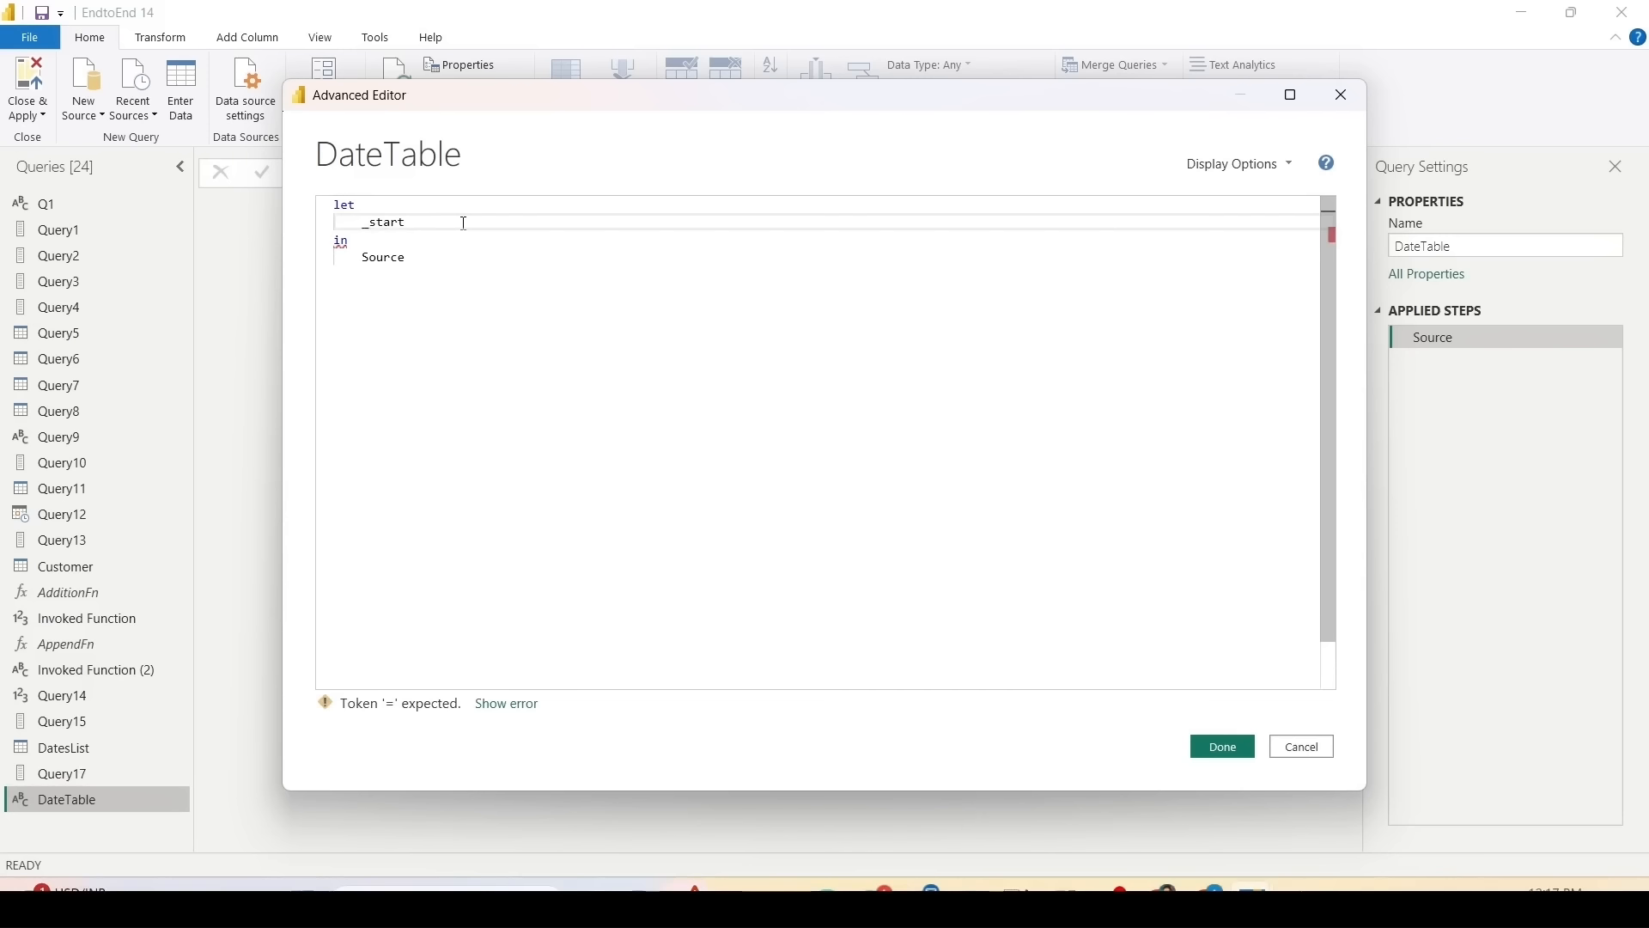
{"action": "type", "text": "date ="}
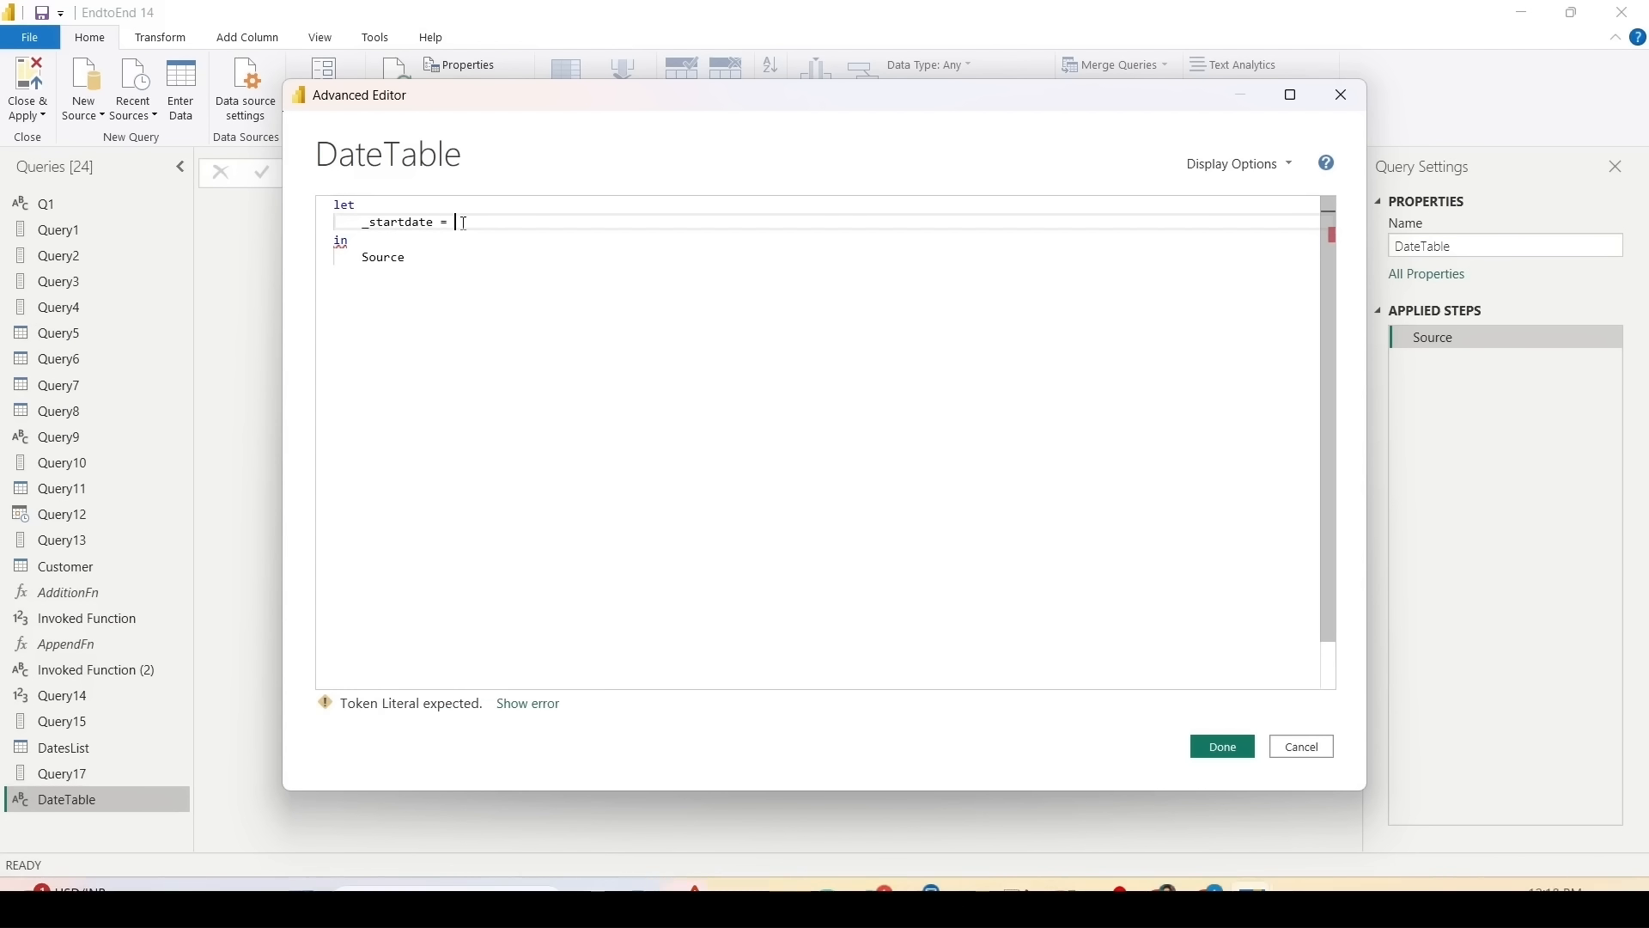
{"action": "type", "text": " #date"}
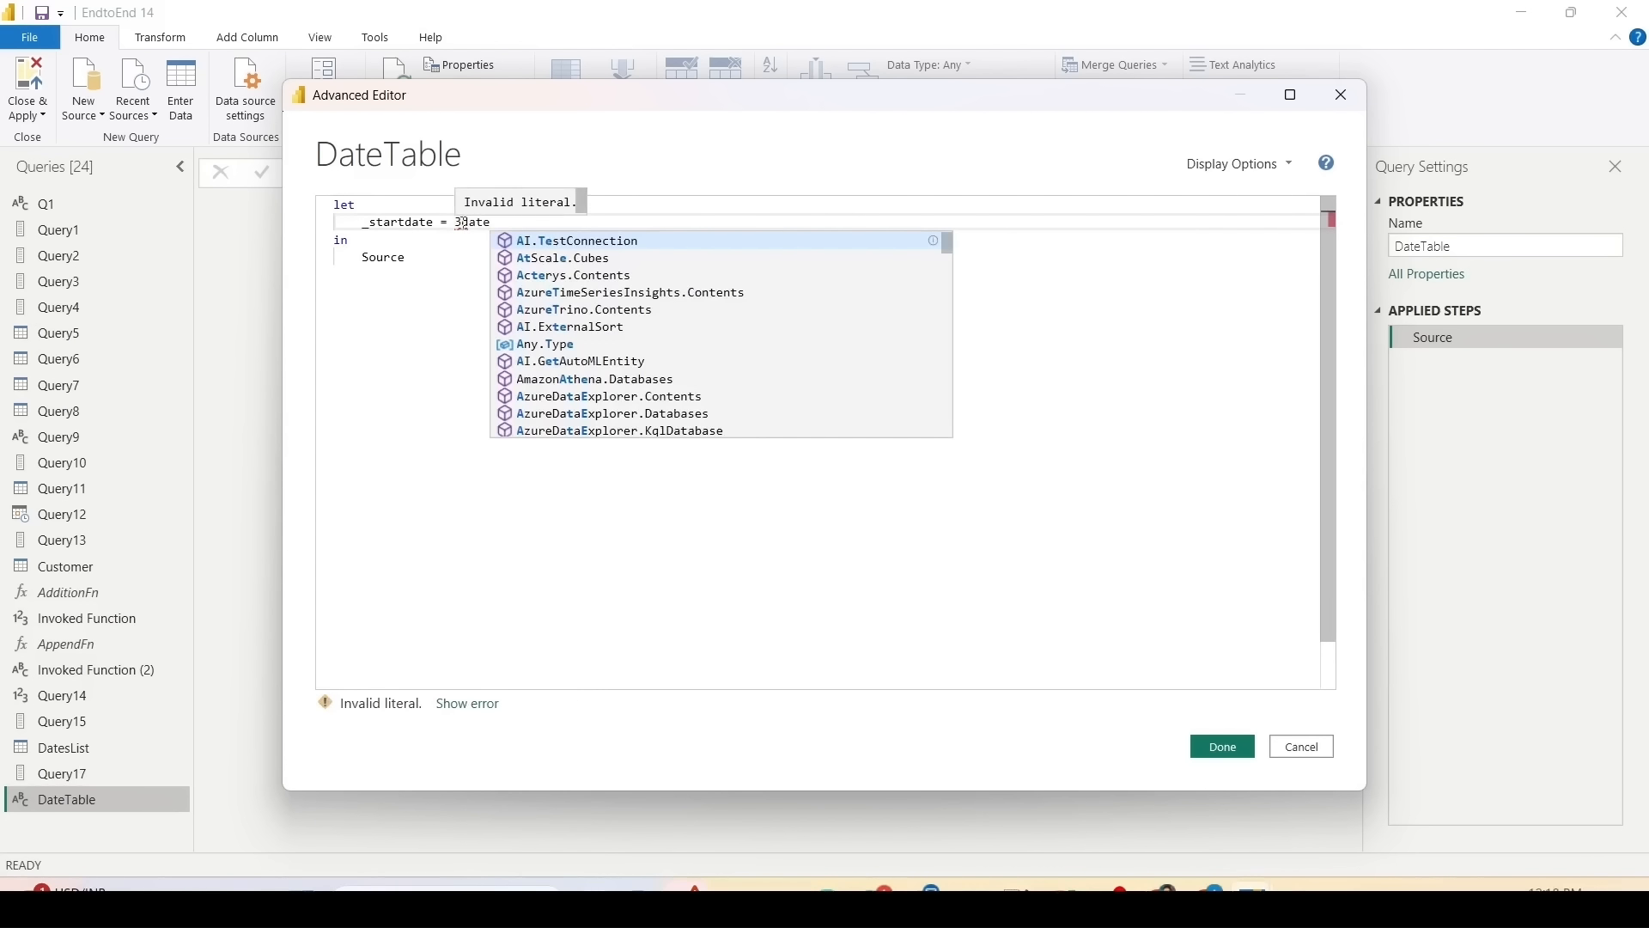
{"action": "key", "text": "BackSpace"}
{"action": "key", "text": "BackSpace"}
{"action": "key", "text": "BackSpace"}
{"action": "key", "text": "BackSpace"}
{"action": "key", "text": "BackSpace"}
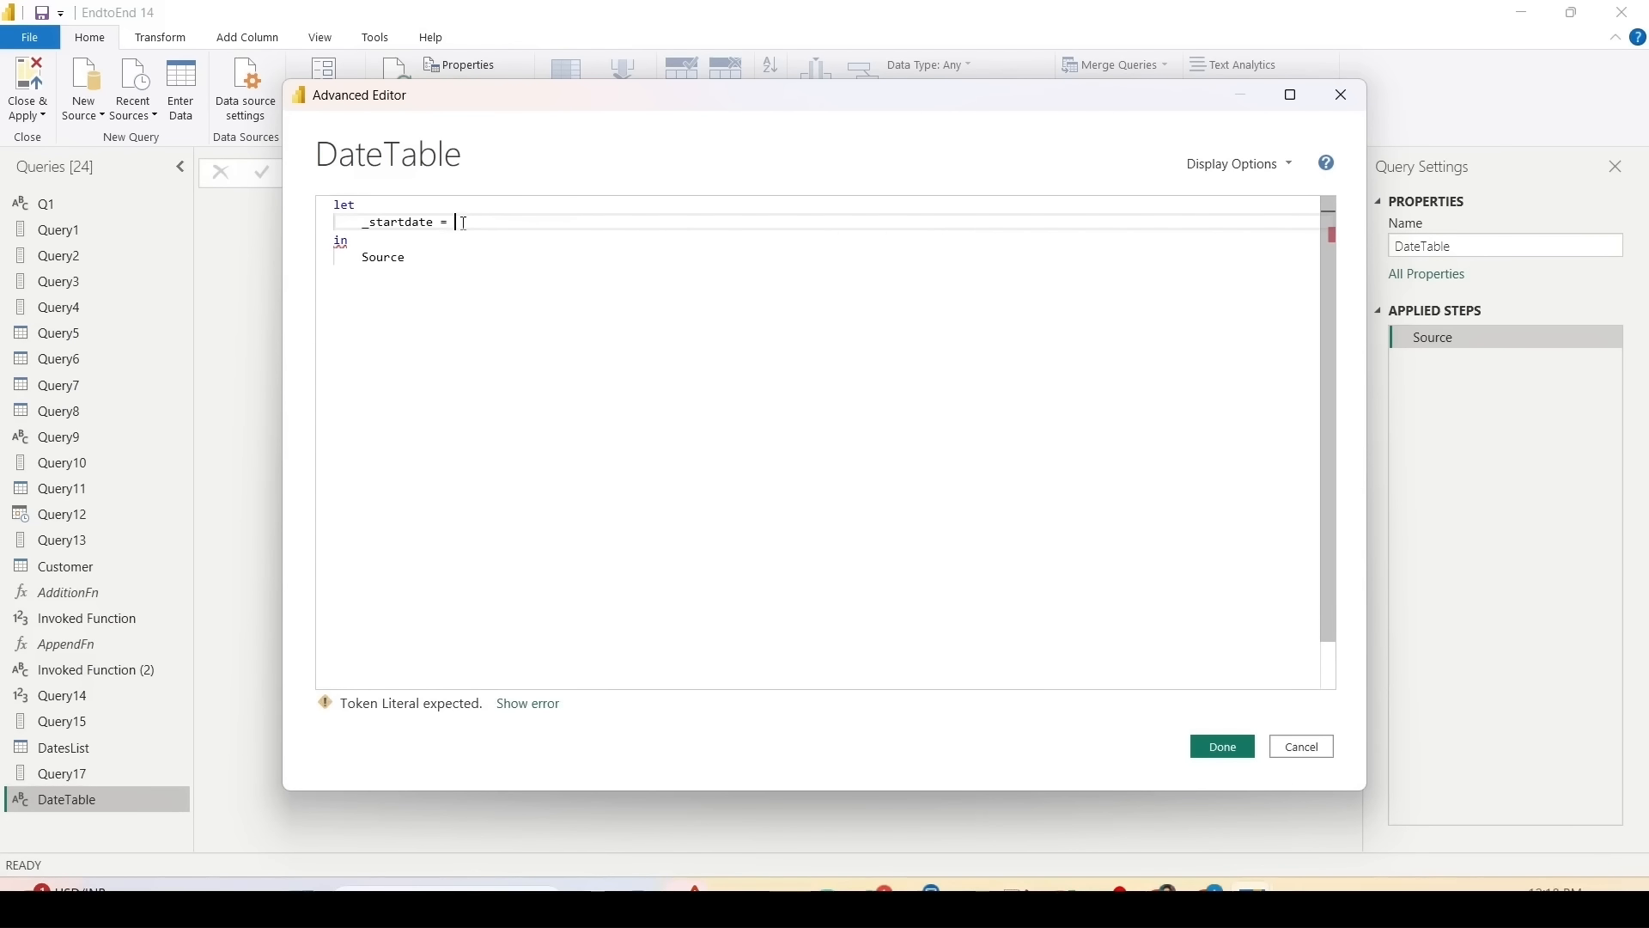
{"action": "type", "text": "#date"}
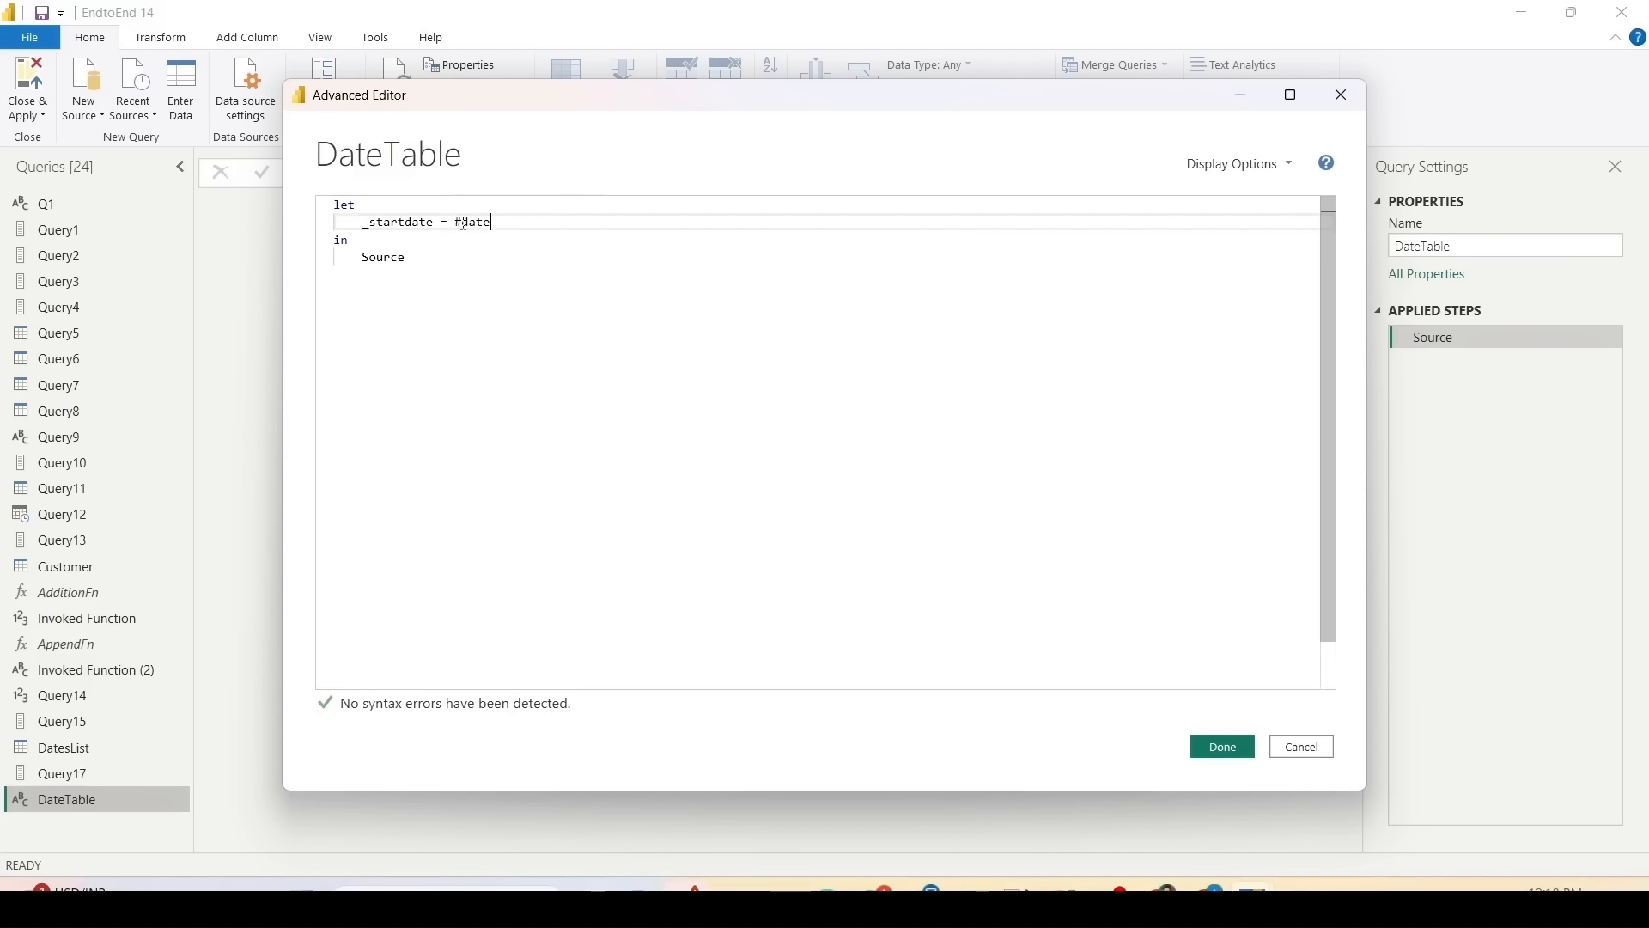
{"action": "type", "text": "(20"}
{"action": "type", "text": "18"}
{"action": "type", "text": ",01,01"}
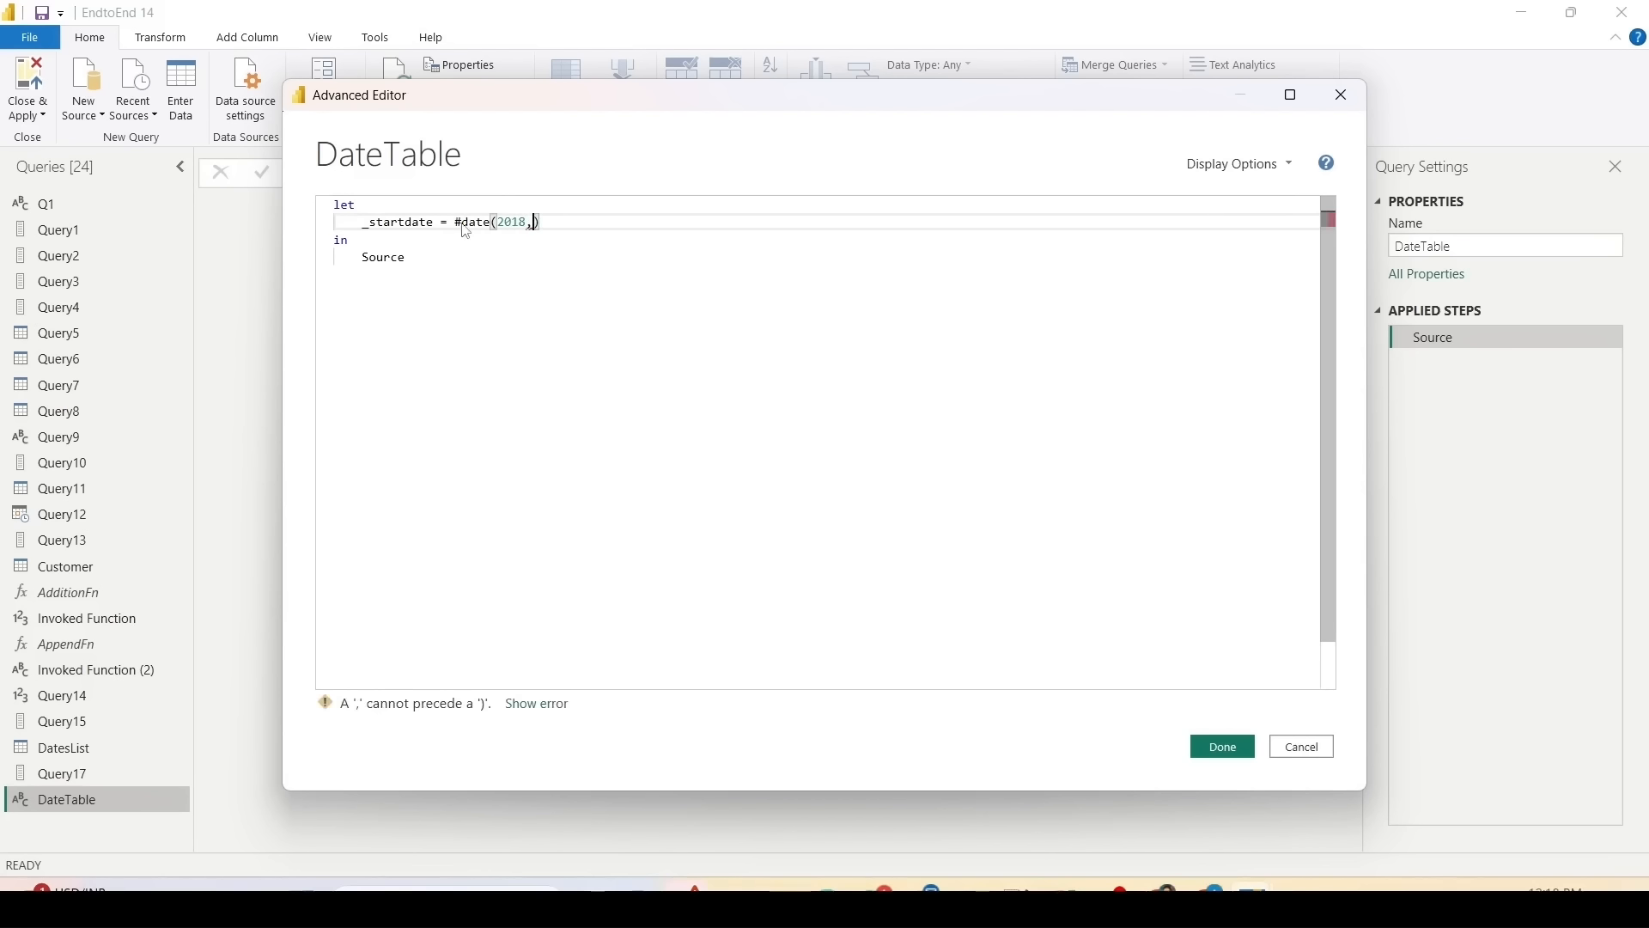
{"action": "key", "text": "End"}
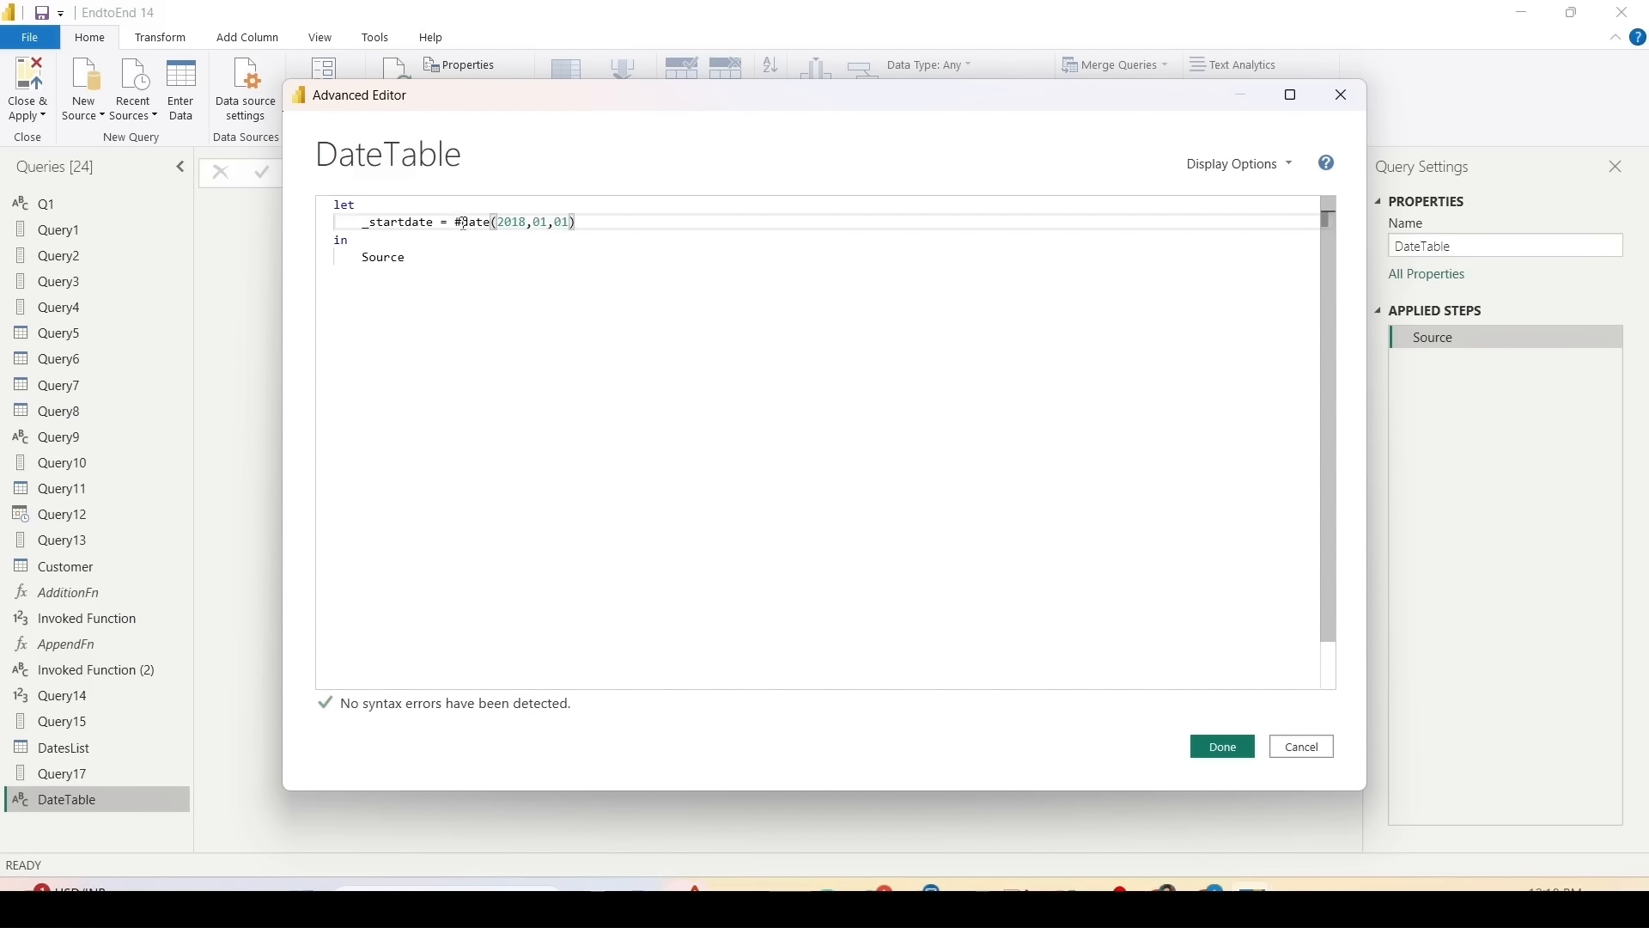
{"action": "type", "text": ","}
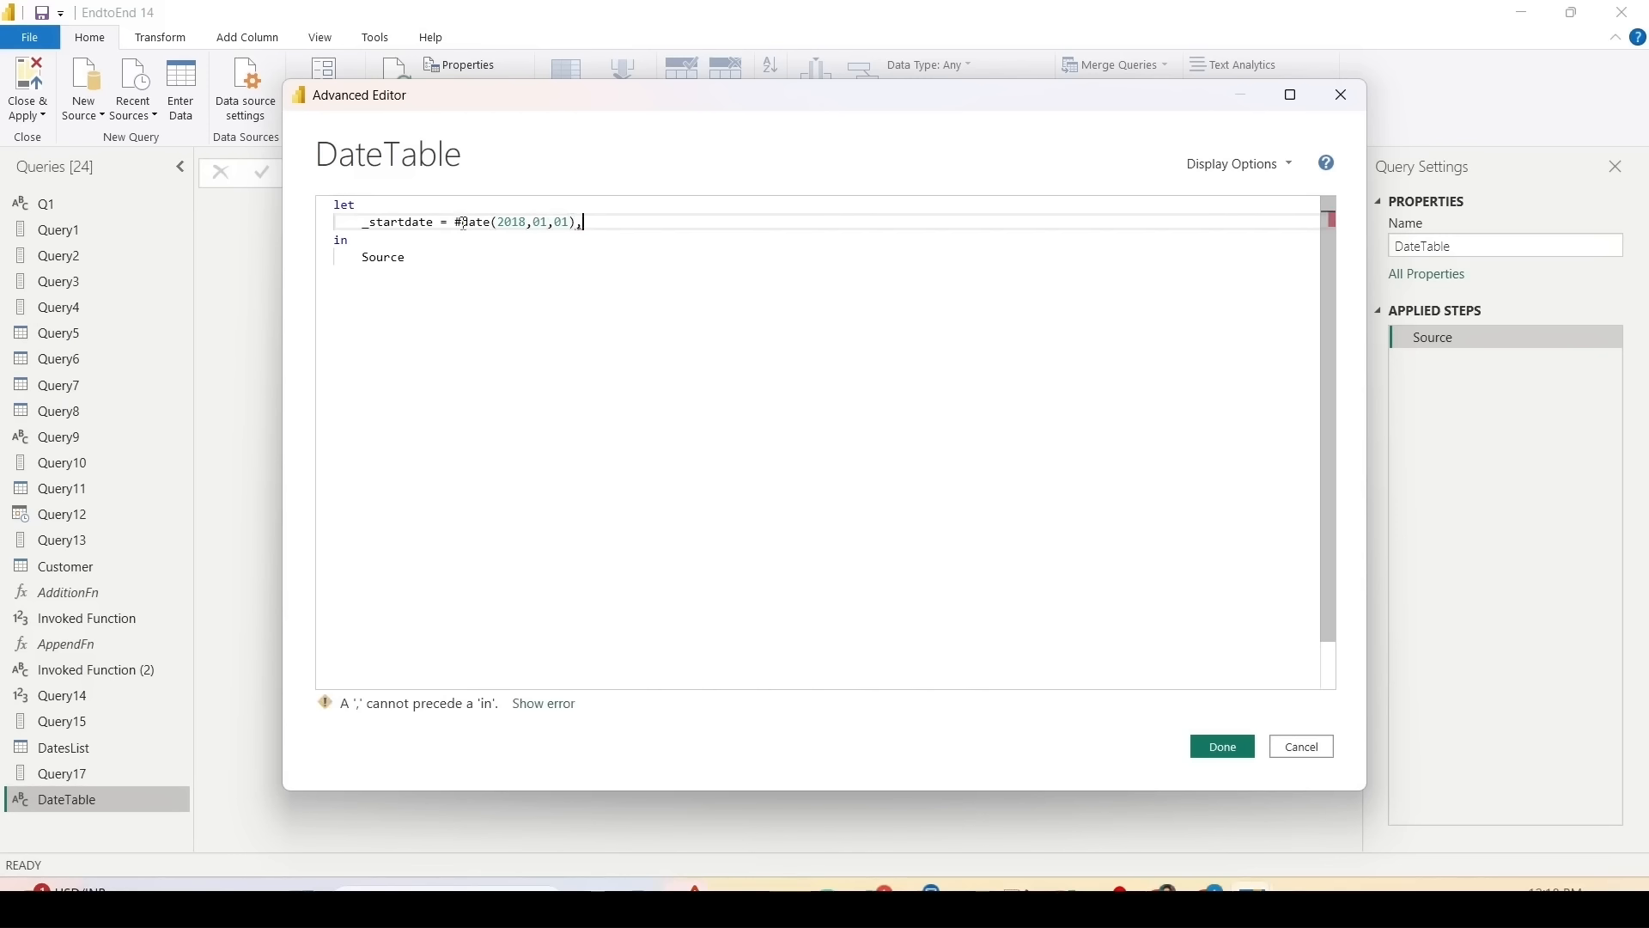
Step: Add the variable _endDate = #date(2022,12,31) below _startdate, followed by an empty line
{"action": "key", "text": "Return"}
{"action": "type", "text": "_e"}
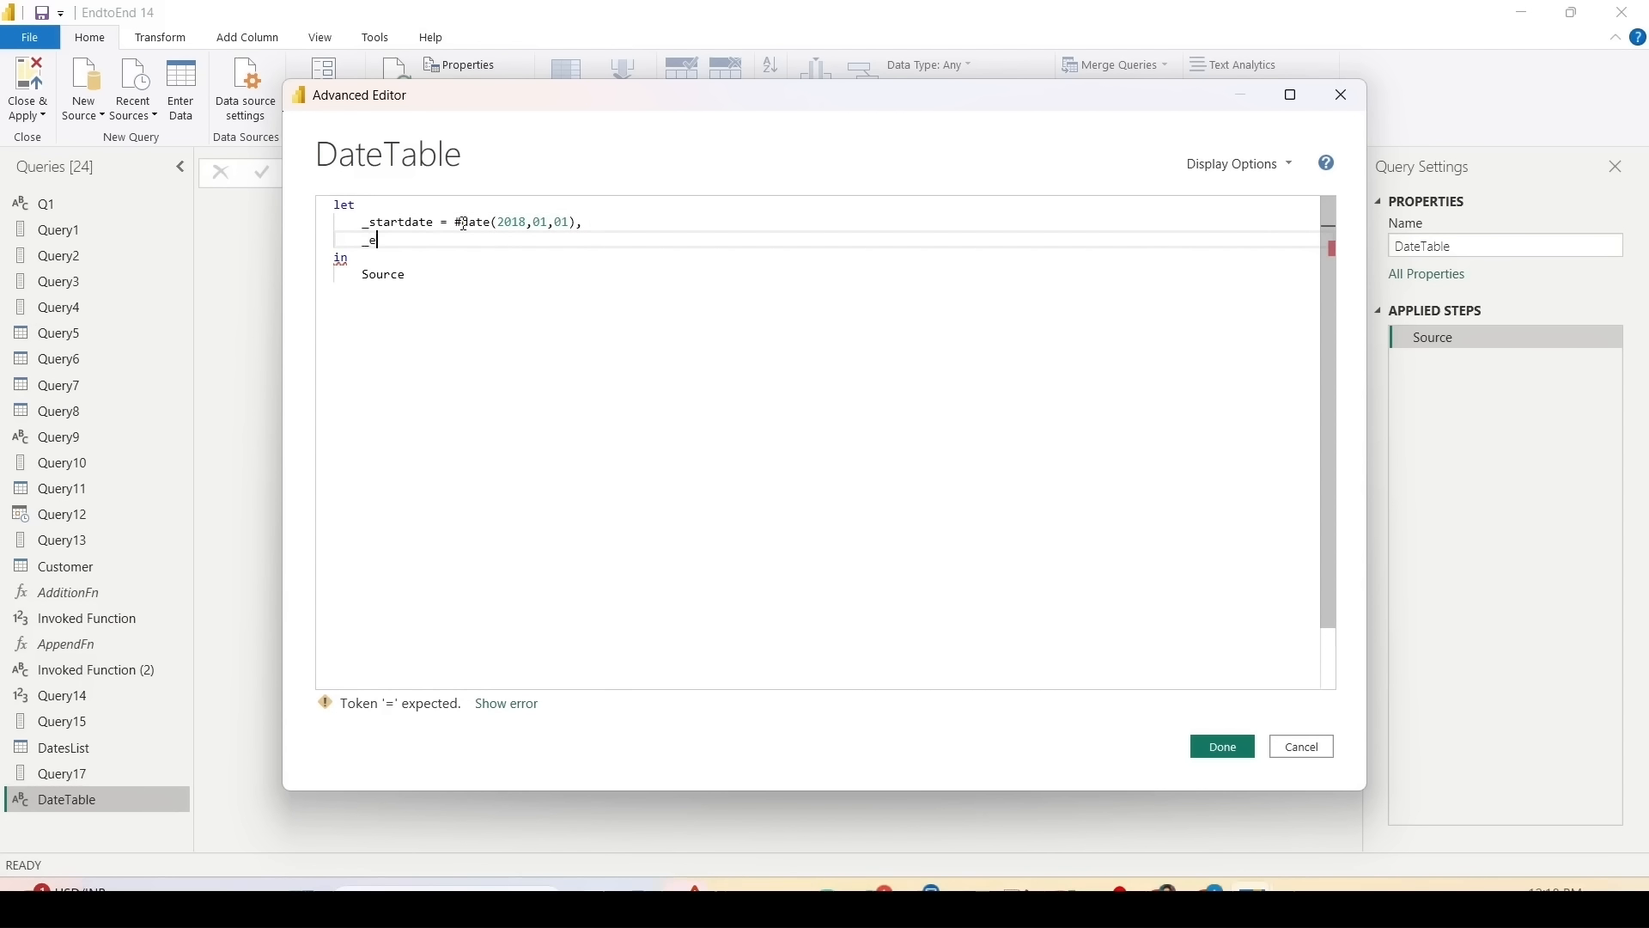
{"action": "type", "text": "ndDate = "}
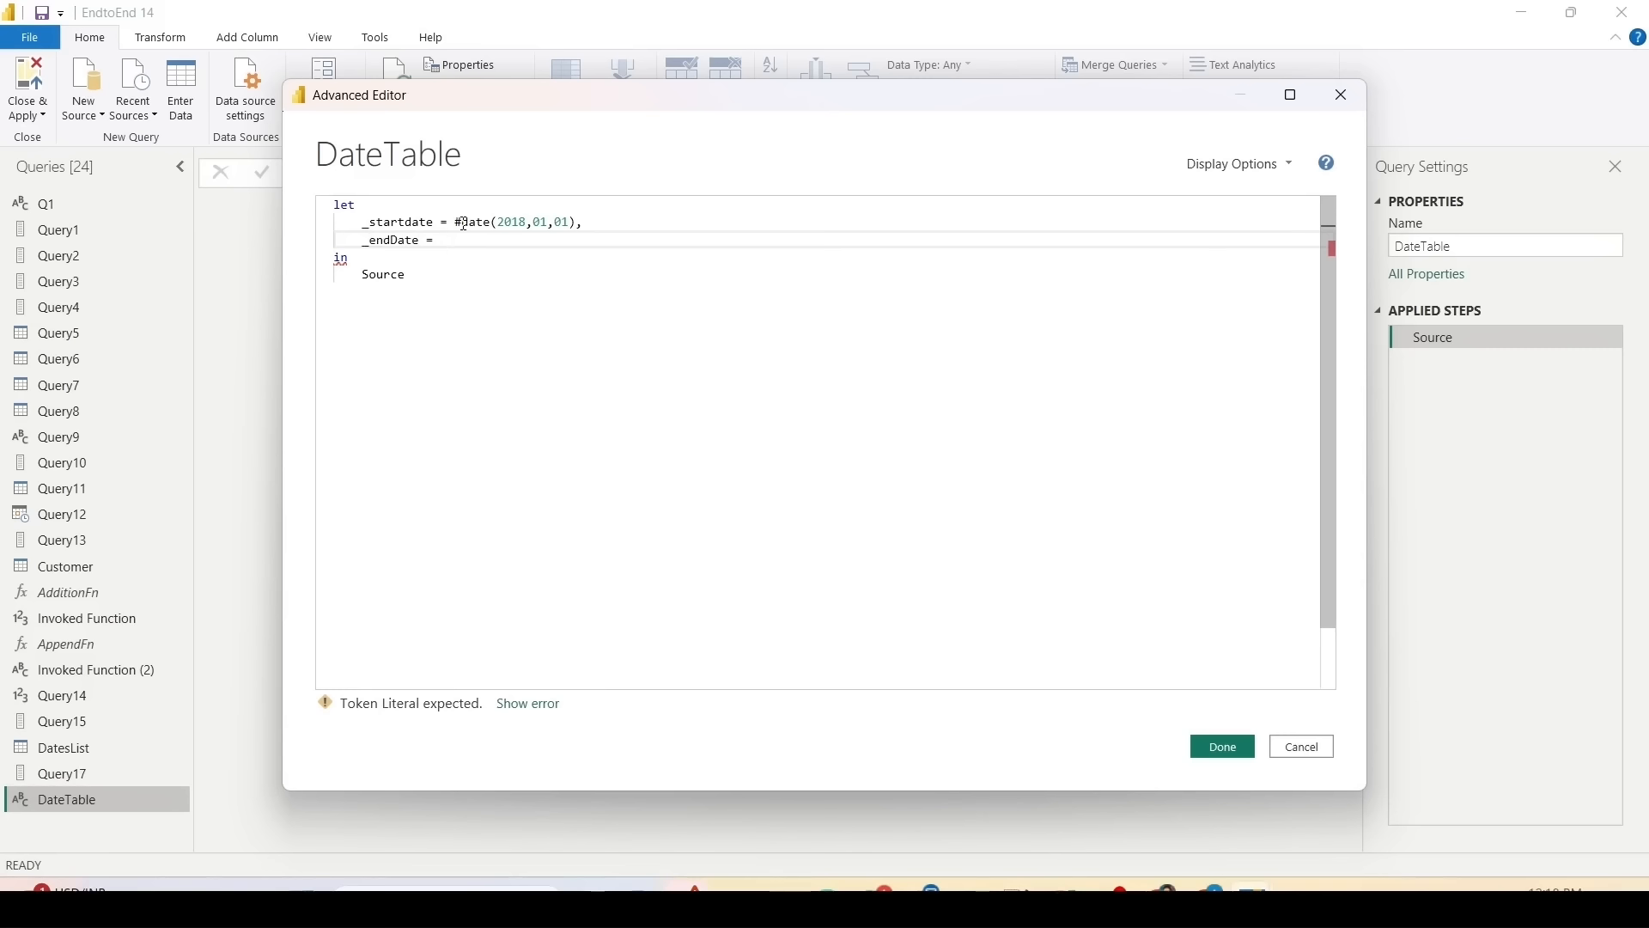
{"action": "type", "text": "#date"}
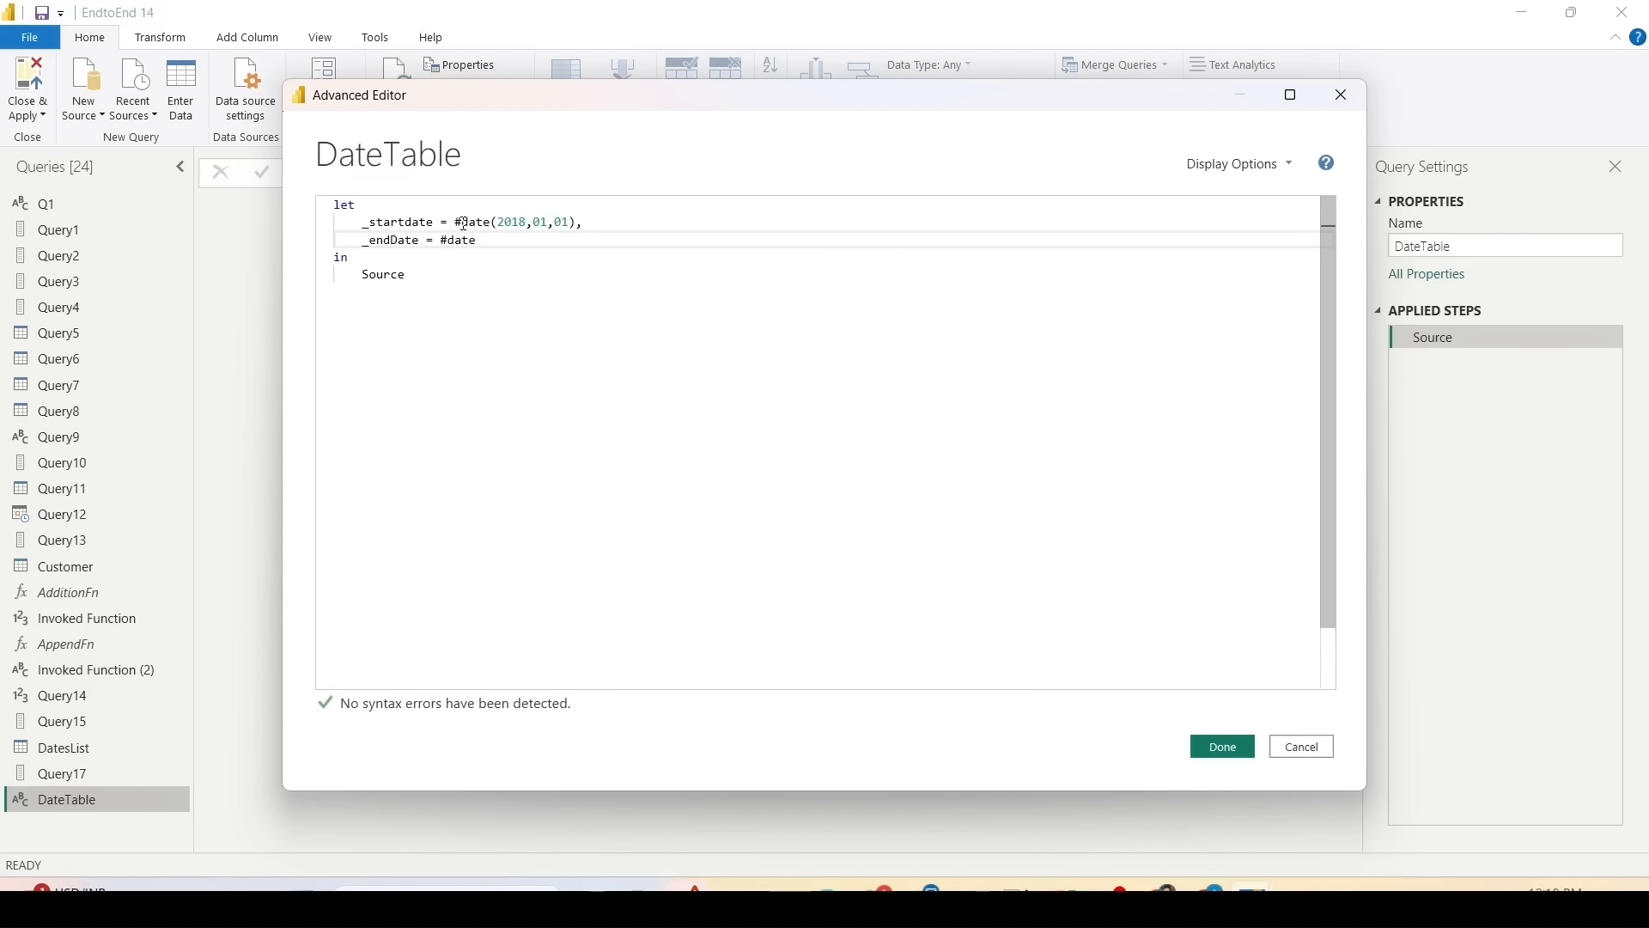
{"action": "type", "text": "(2023"}
{"action": "key", "text": "BackSpace"}
{"action": "type", "text": "2,"}
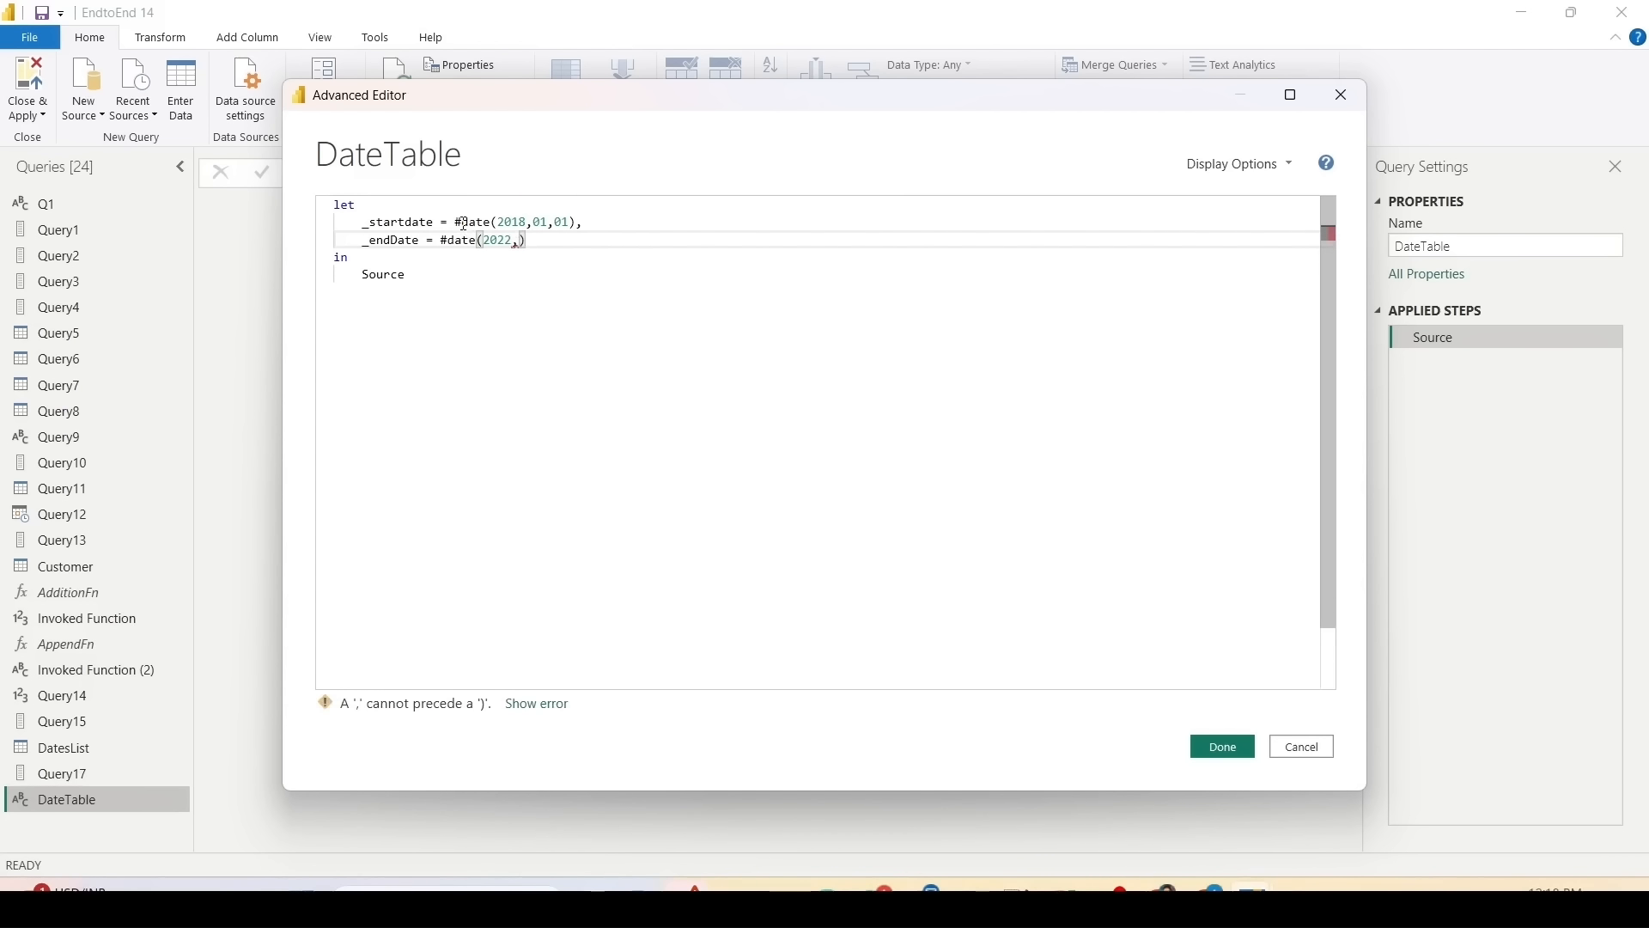
{"action": "type", "text": "12,31)"}
{"action": "key", "text": "Return"}
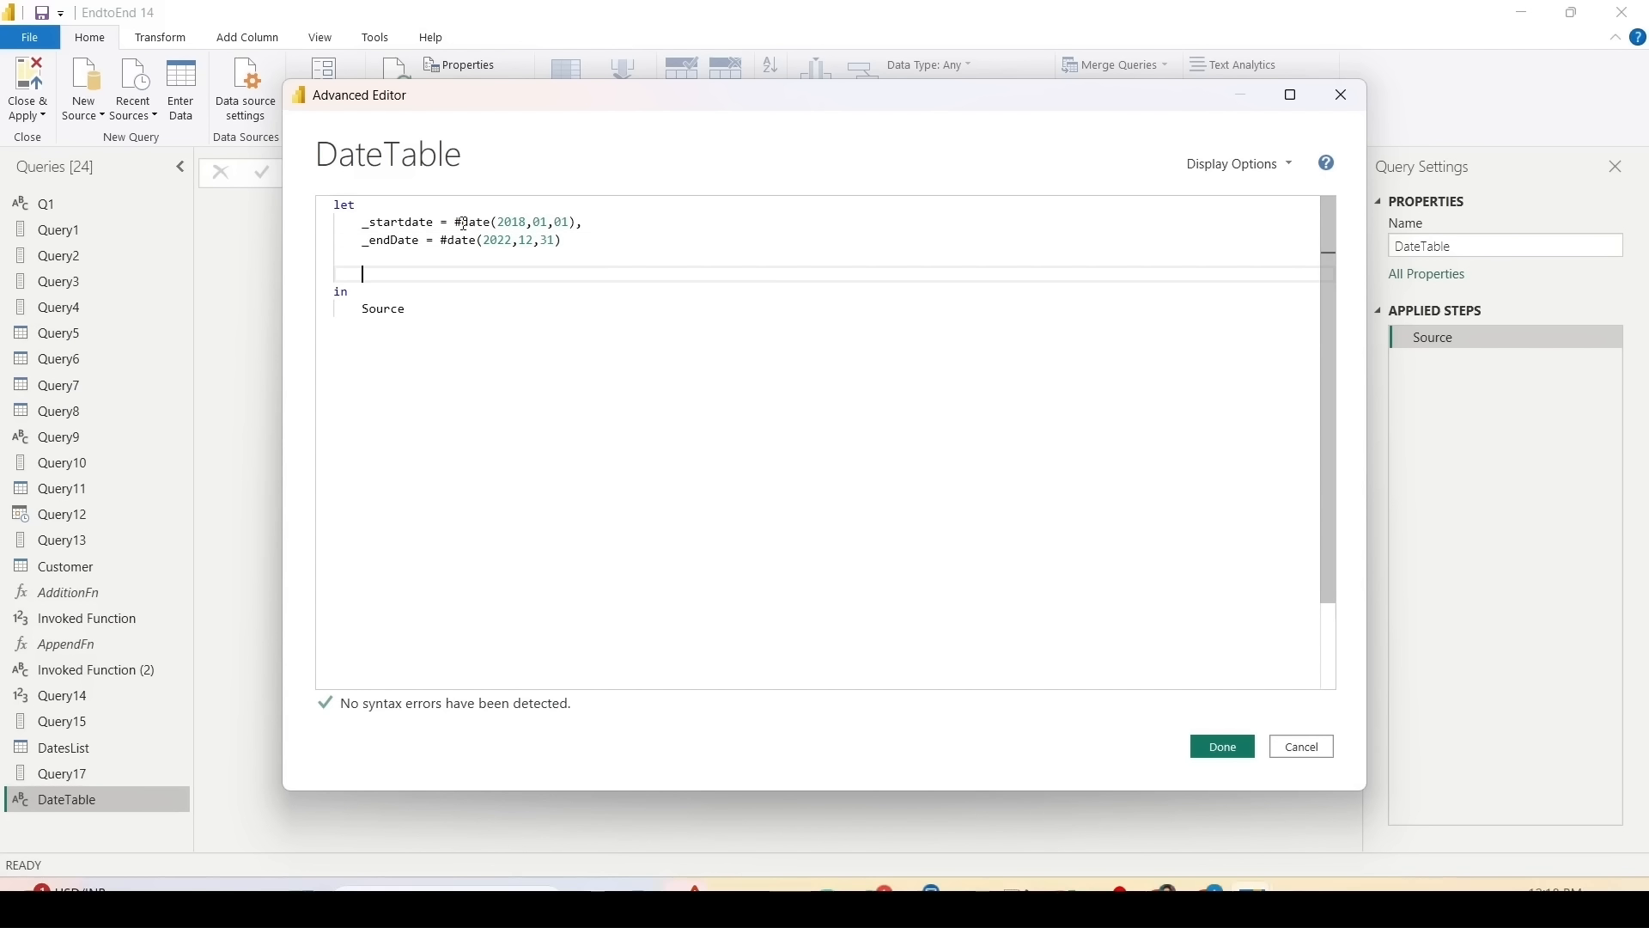
Step: Start a _date variable on the line above the in keyword, assigning it the List.Dates function with empty parentheses
{"action": "type", "text": "date"}
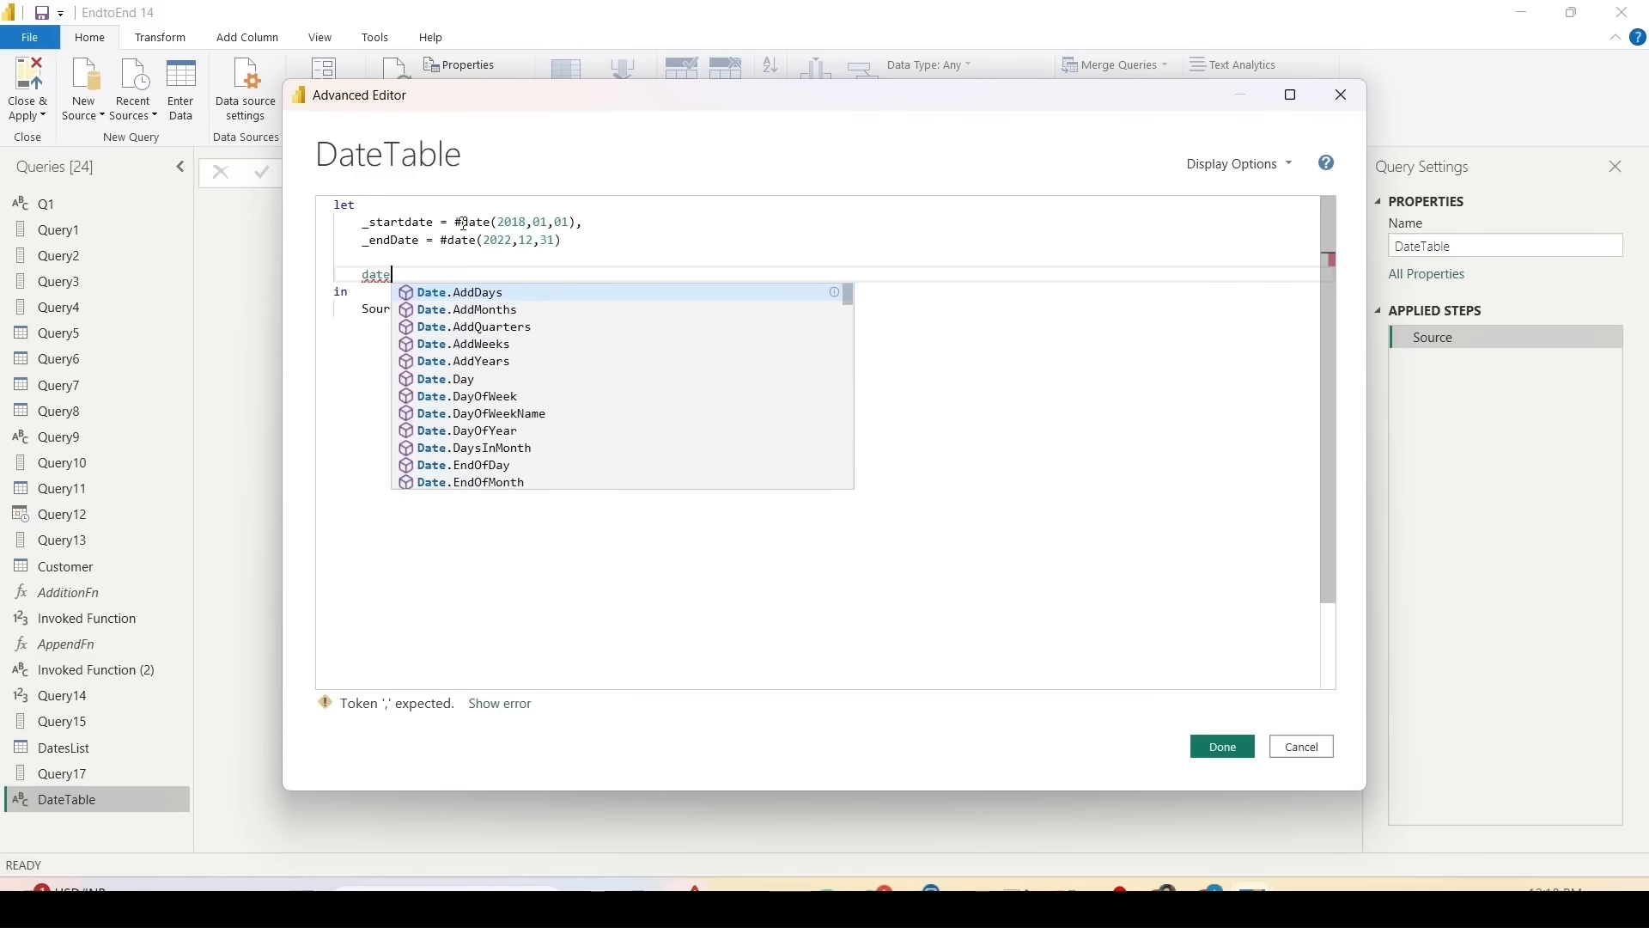
{"action": "key", "text": "BackSpace"}
{"action": "key", "text": "BackSpace"}
{"action": "key", "text": "BackSpace"}
{"action": "key", "text": "BackSpace"}
{"action": "type", "text": "_date ="}
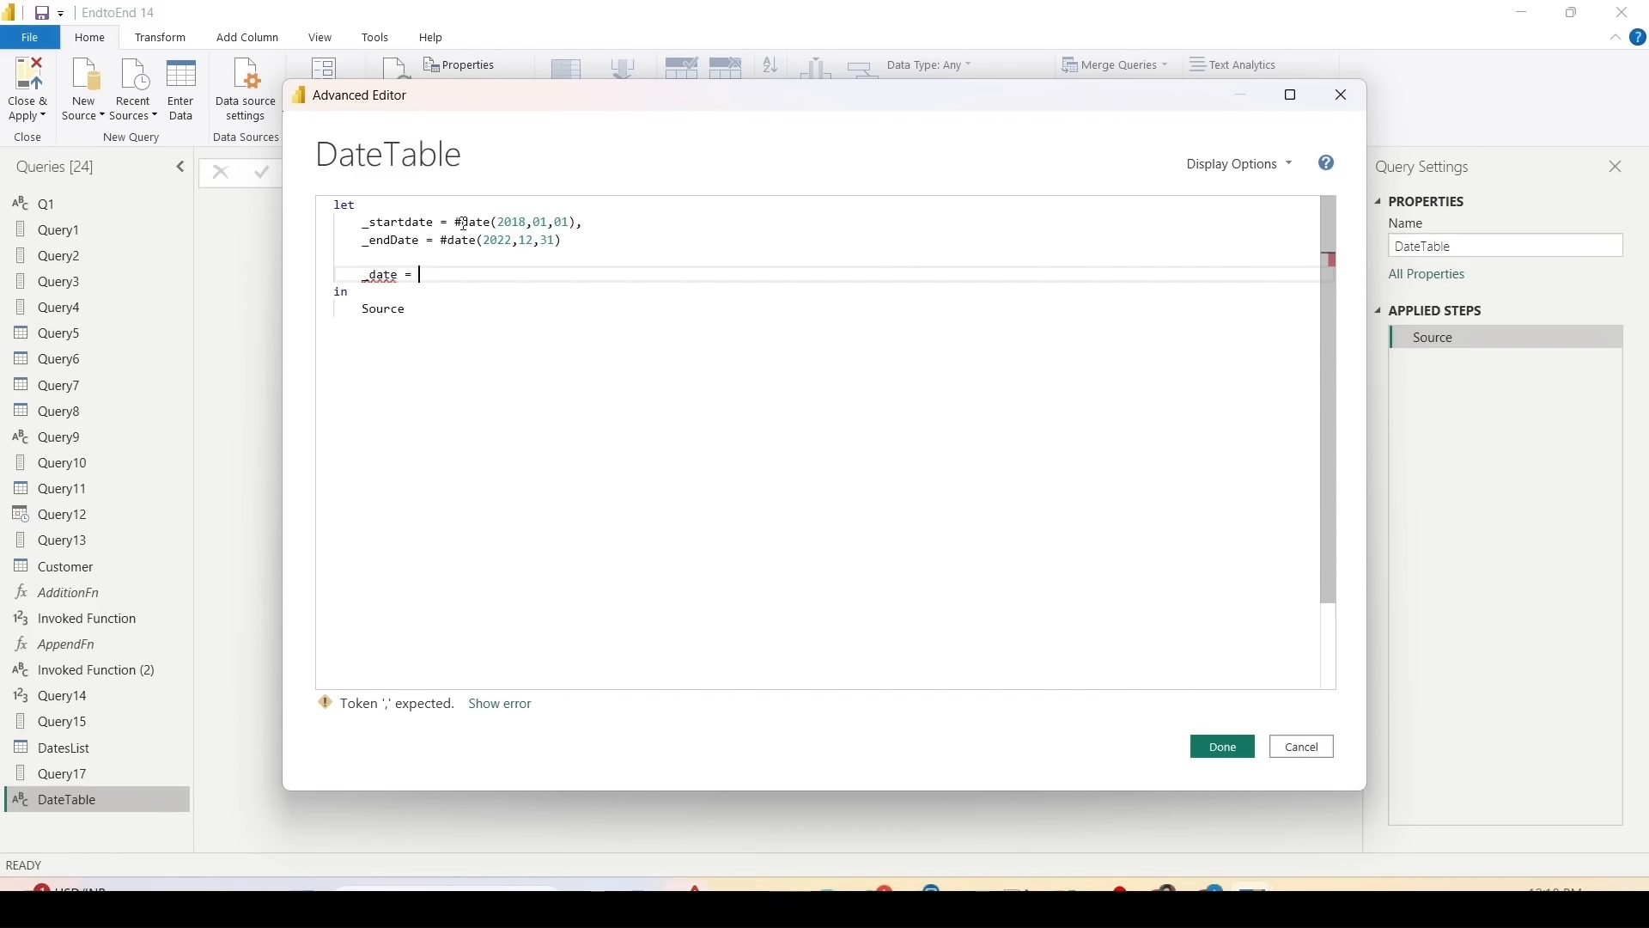
{"action": "type", "text": " Lis"}
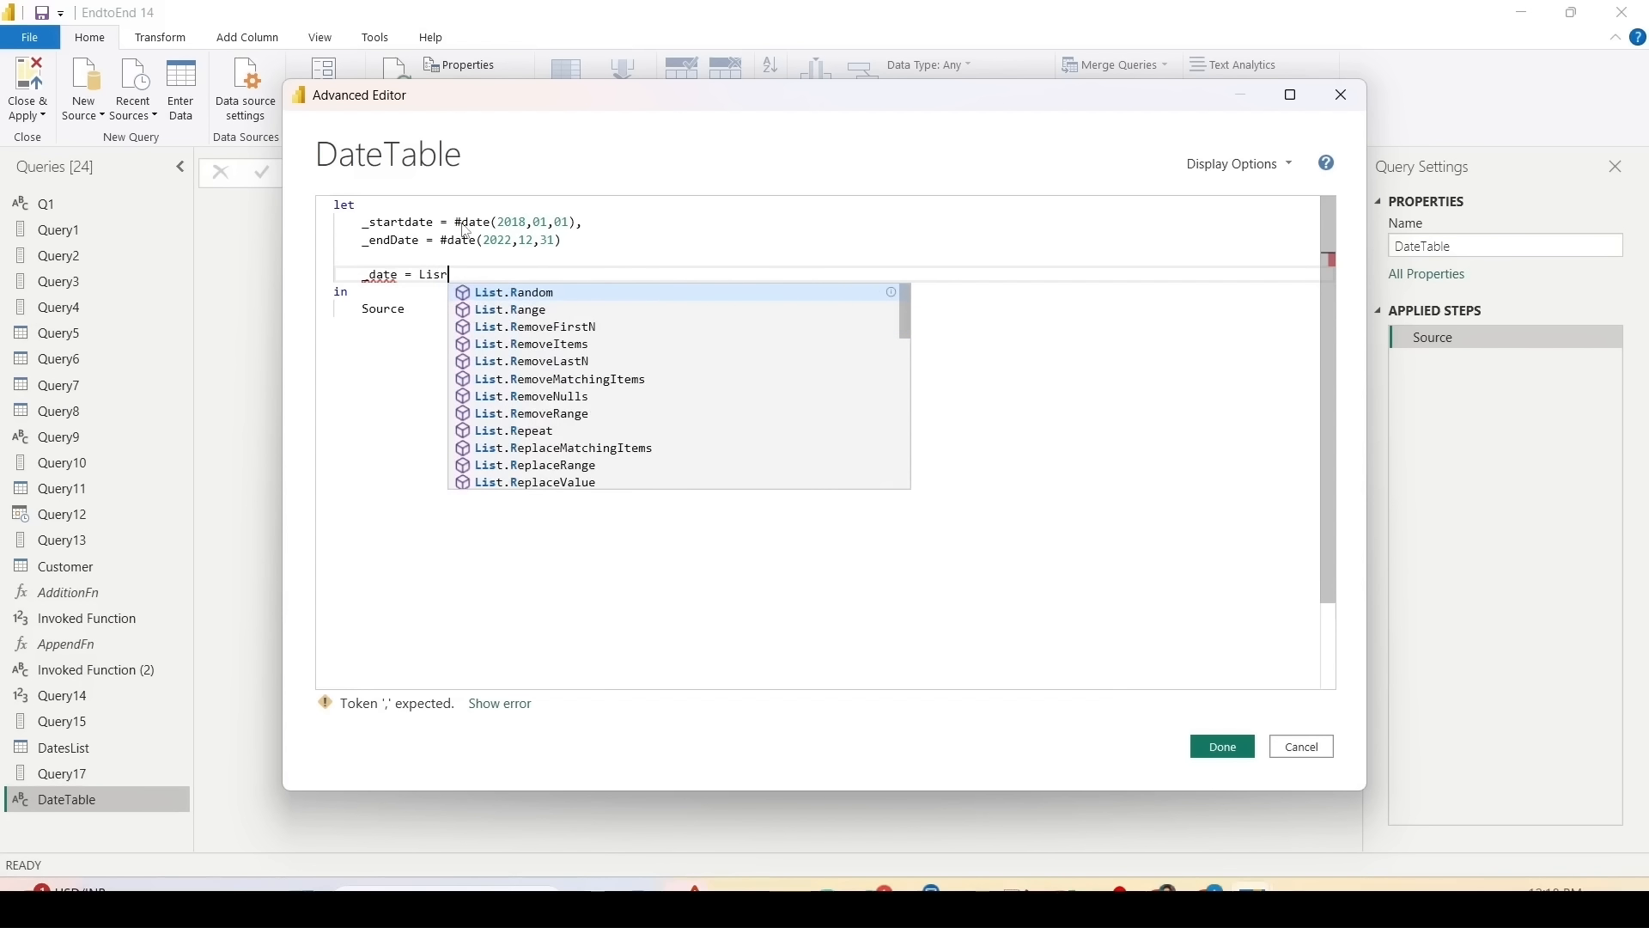
{"action": "type", "text": "t"}
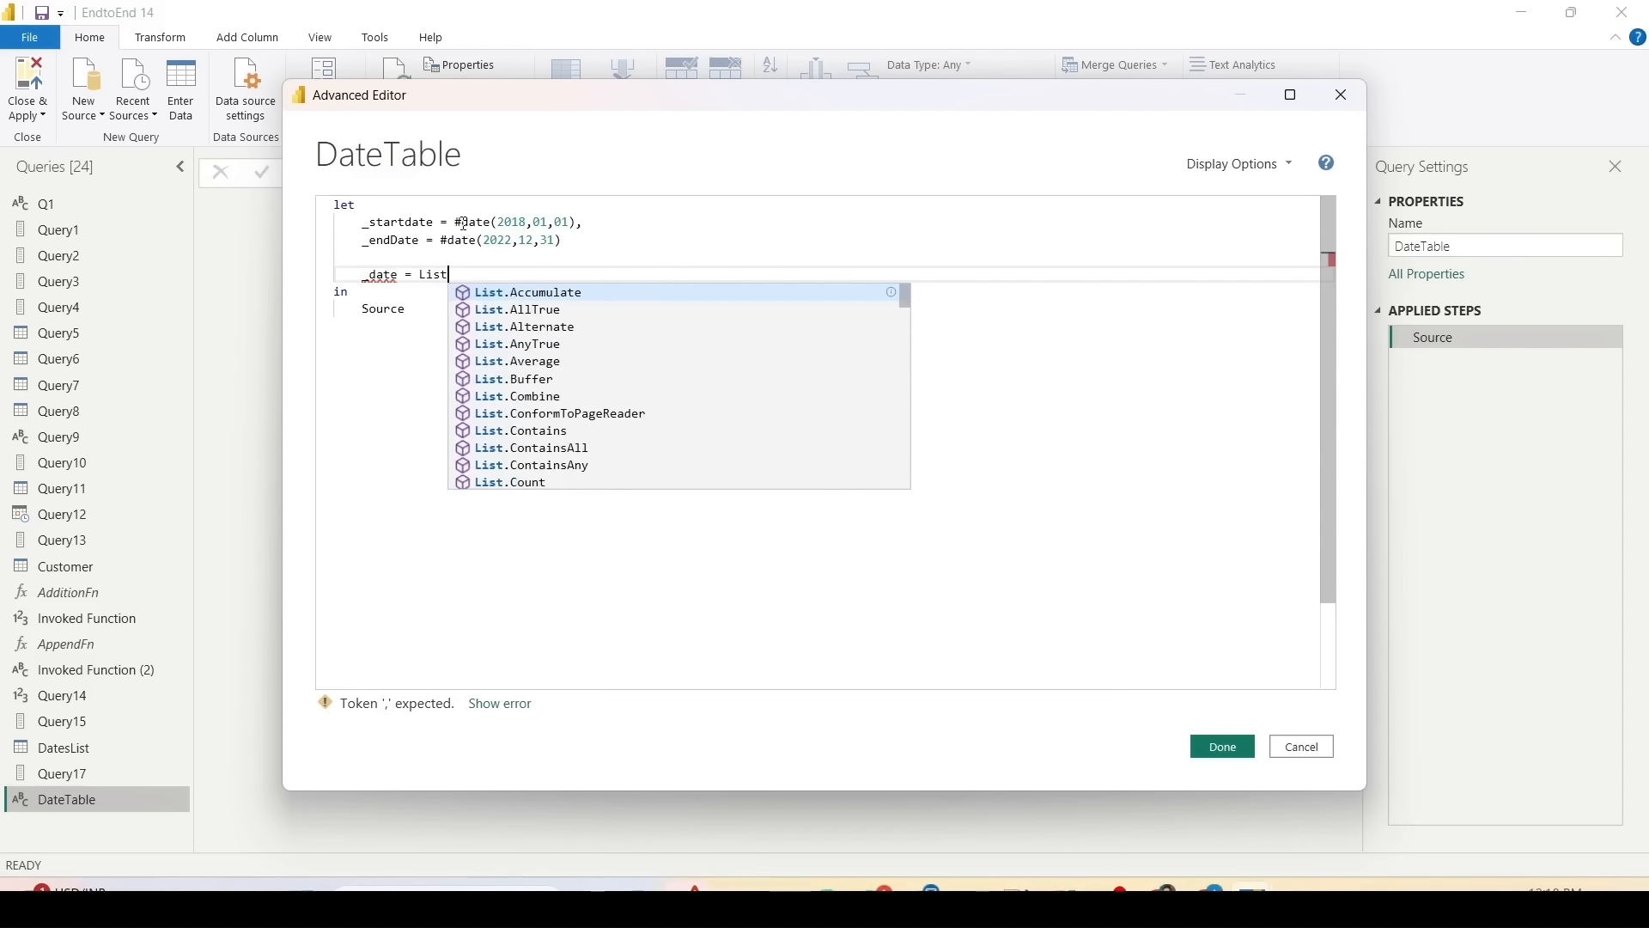
{"action": "type", "text": ".Dates"}
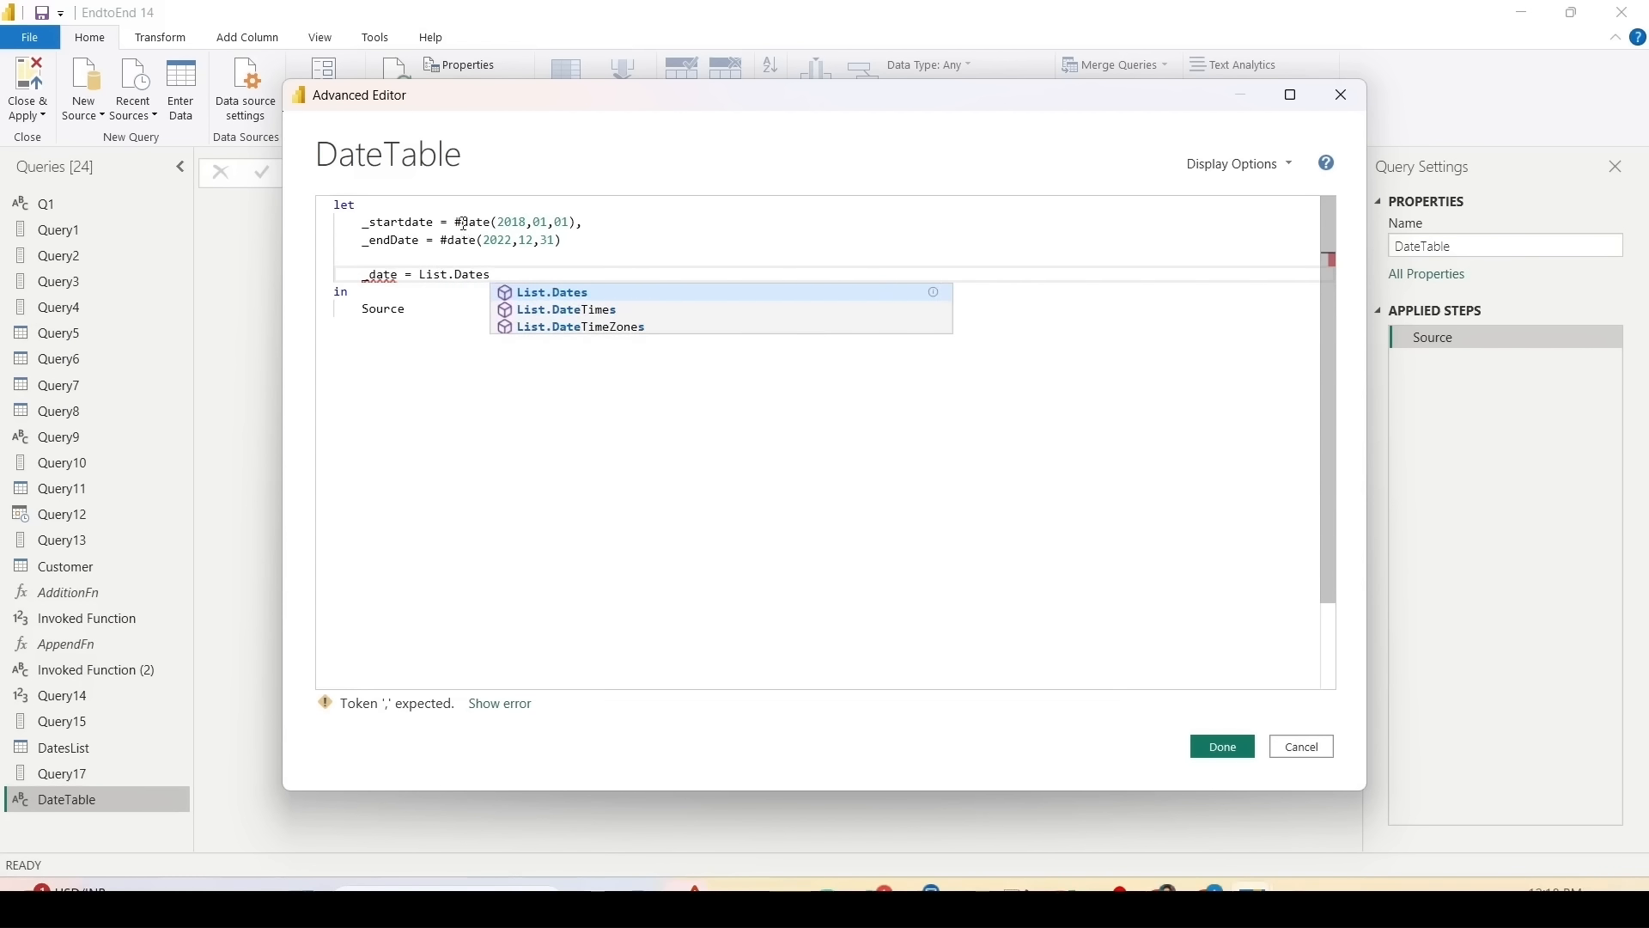
{"action": "type", "text": "("}
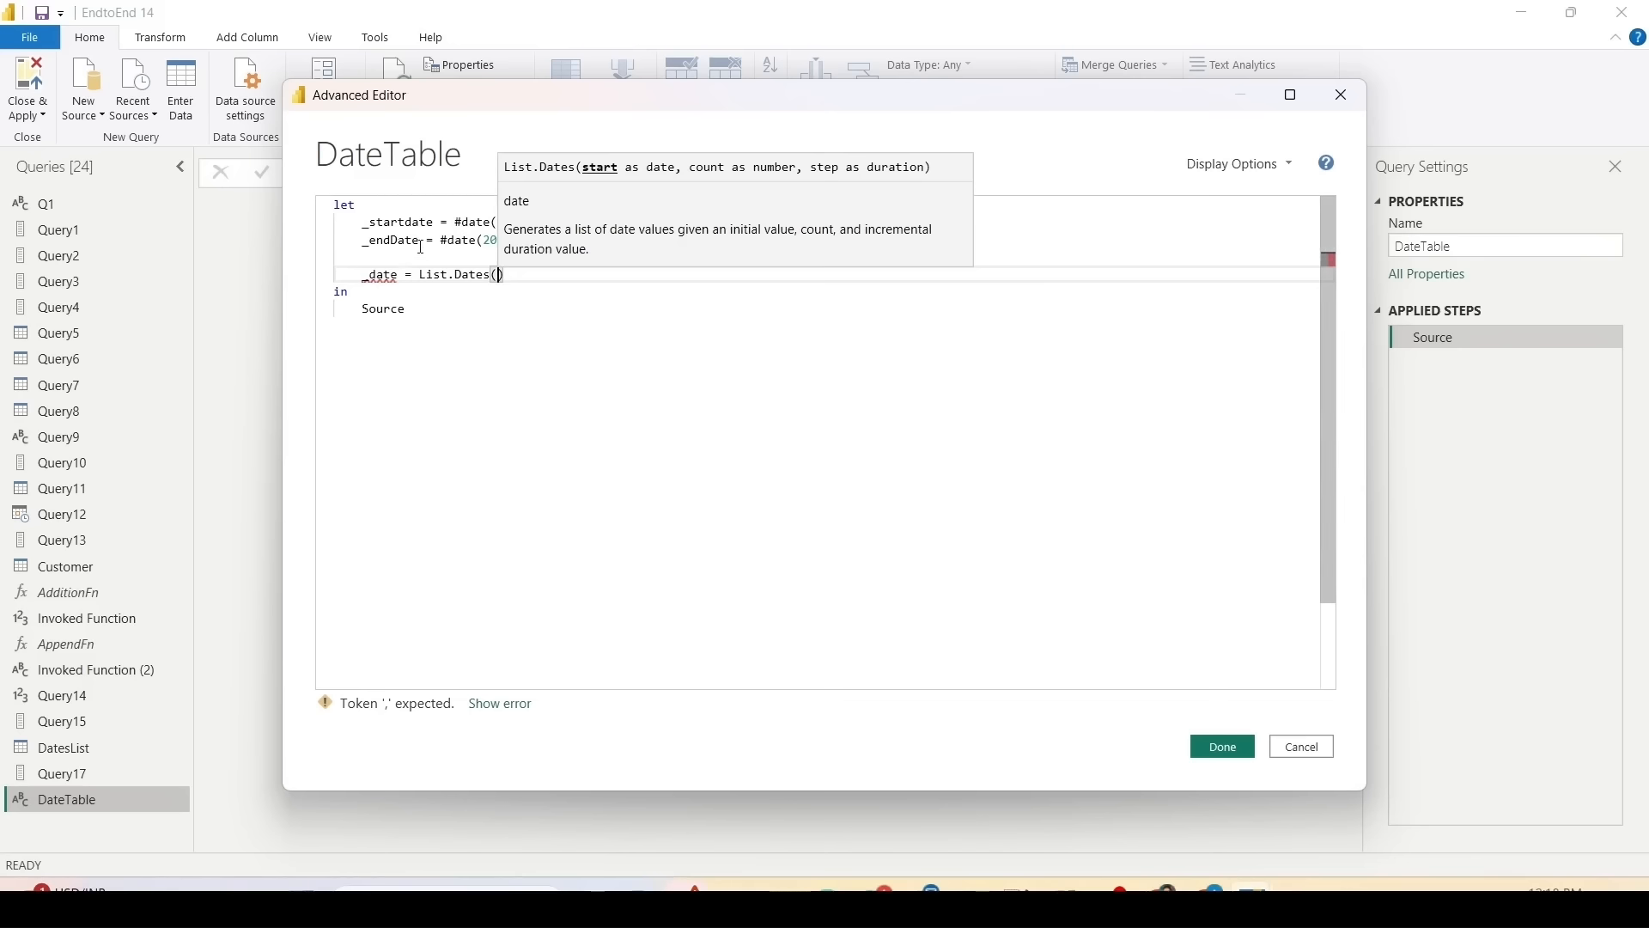
Step: End the _endDate line with a comma and enter _startdate as the start argument of List.Dates, followed by a comma
{"action": "left_click", "coordinate": [460, 383]}
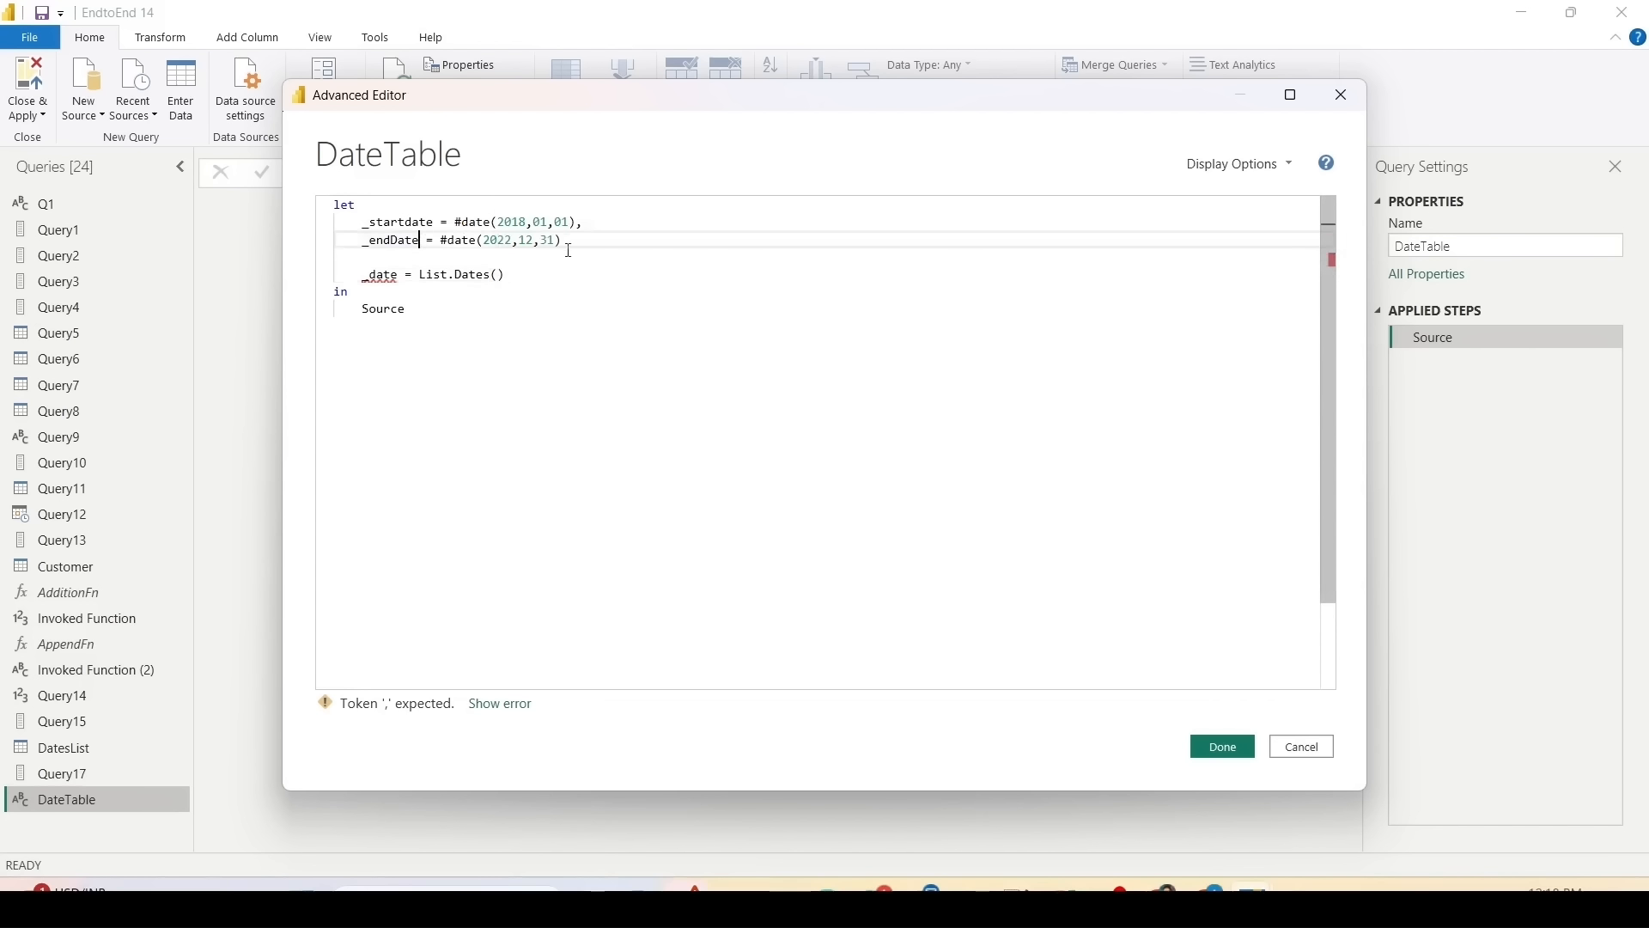
{"action": "type", "text": ","}
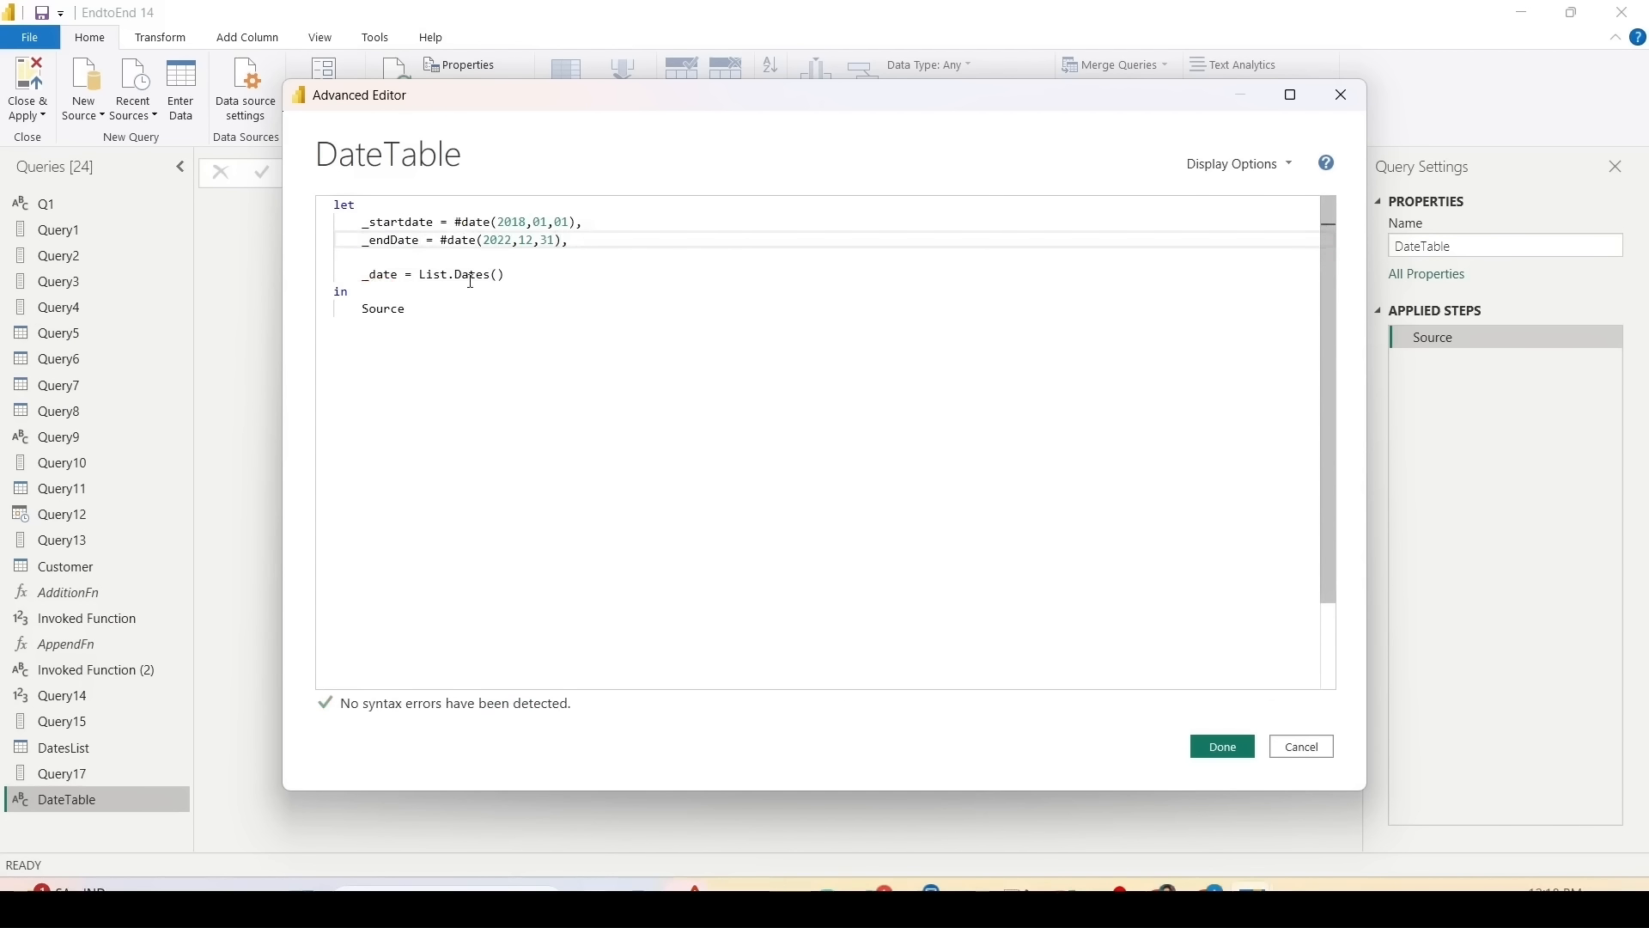
{"action": "left_click", "coordinate": [498, 275]}
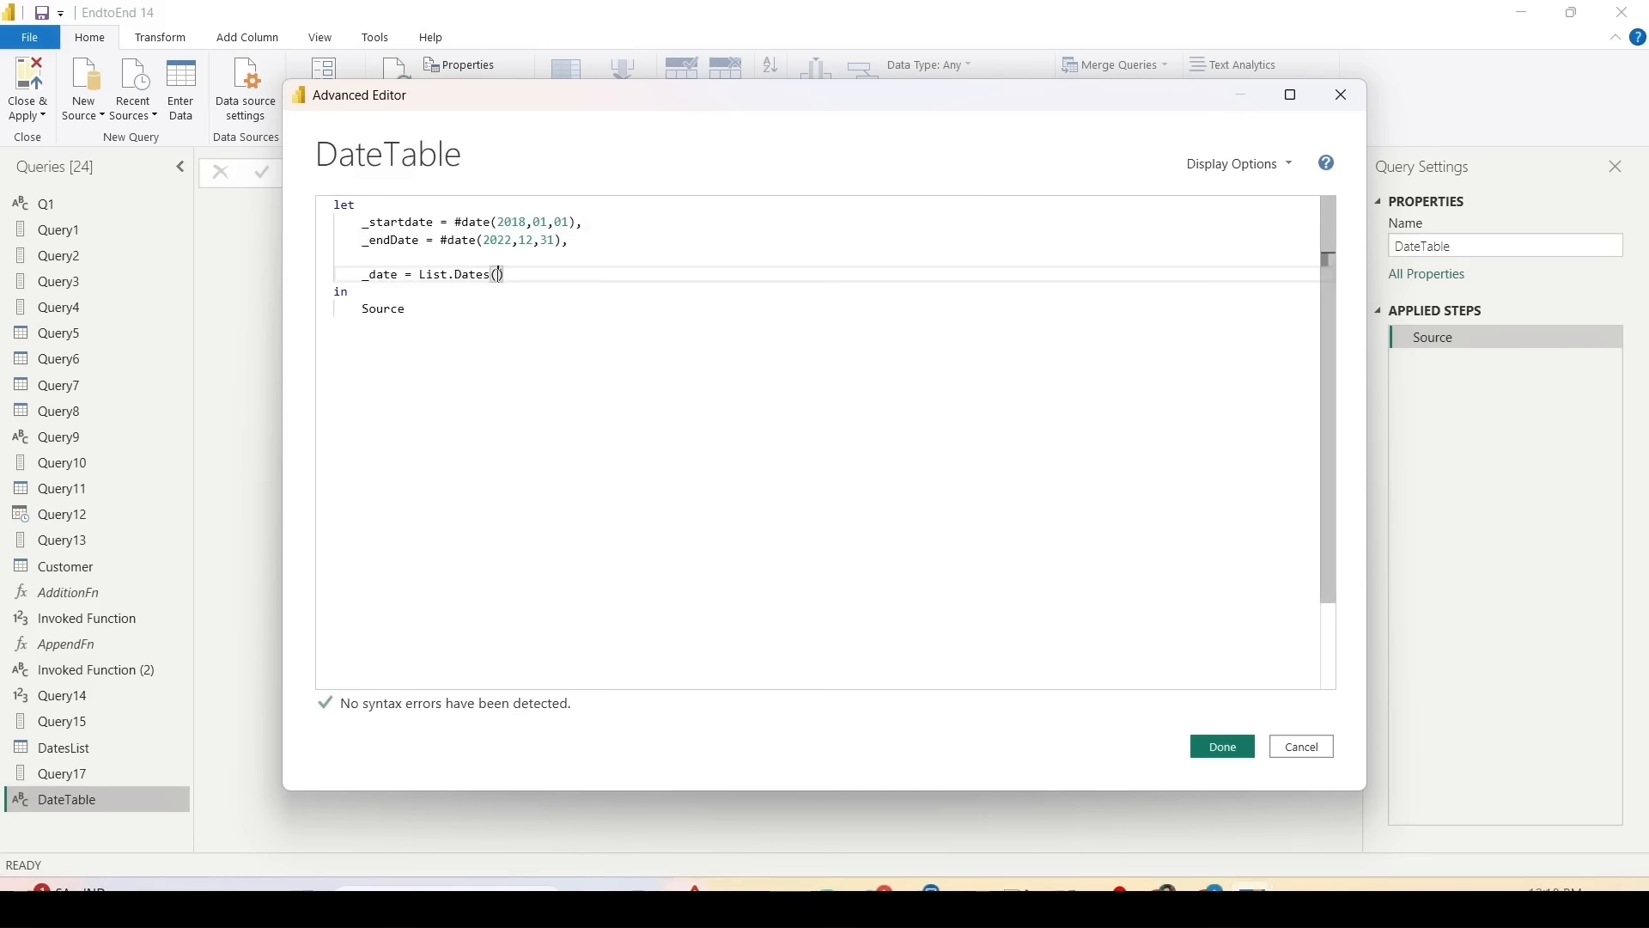
{"action": "key", "text": "ctrl+space"}
{"action": "key", "text": "Down"}
{"action": "key", "text": "Down"}
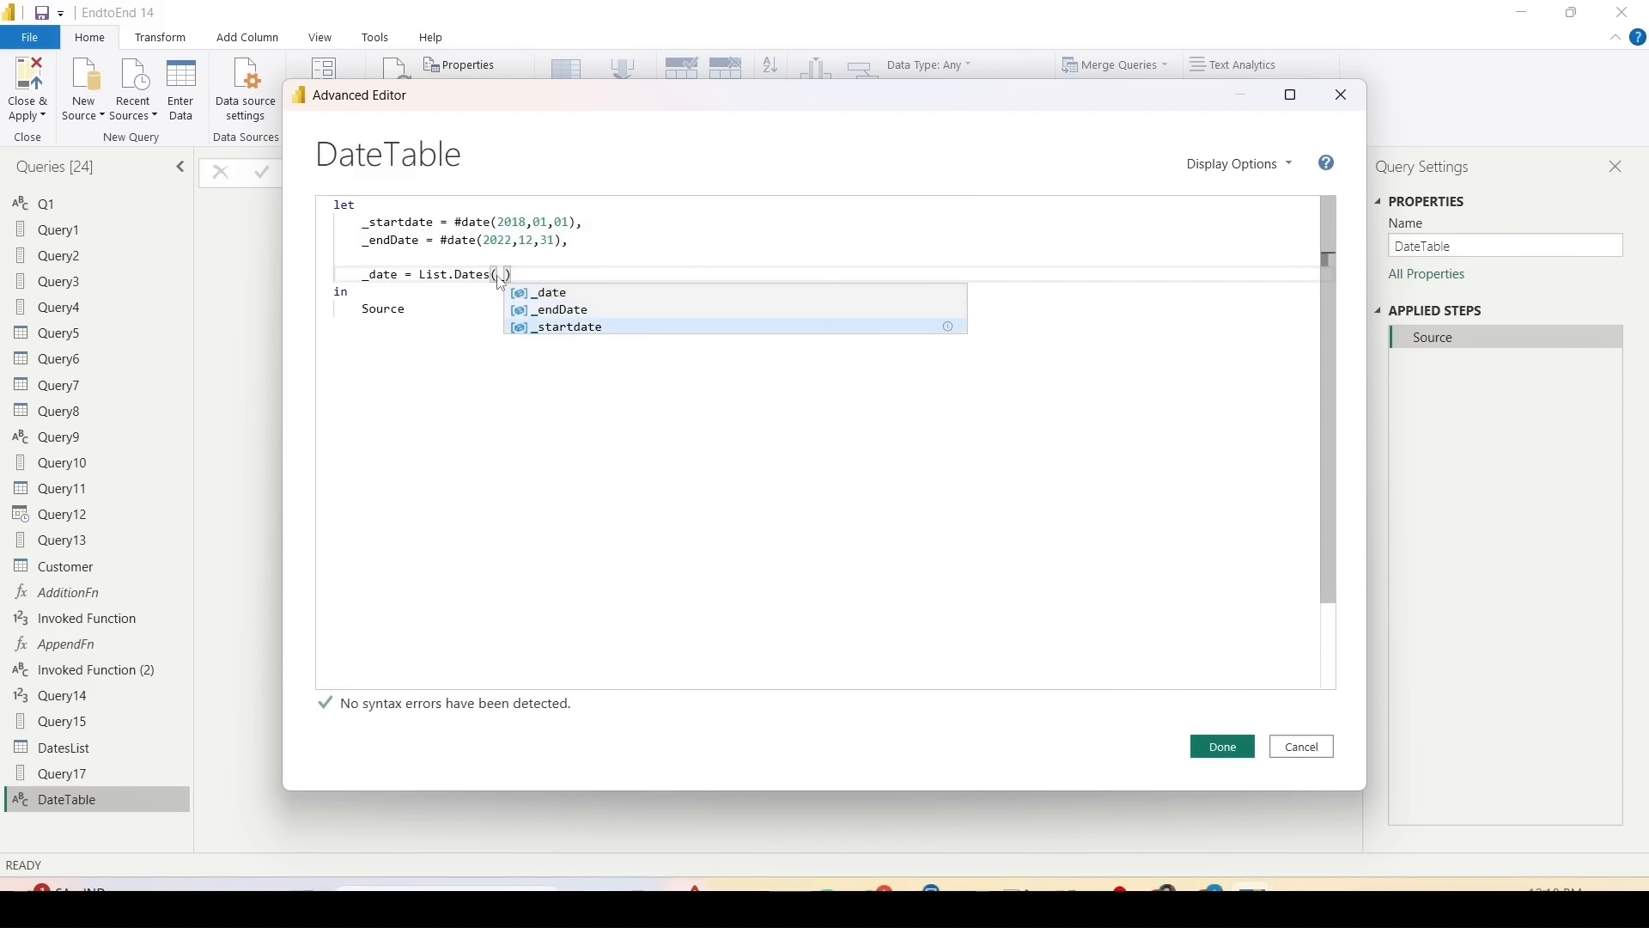
{"action": "key", "text": "Tab"}
{"action": "type", "text": ","}
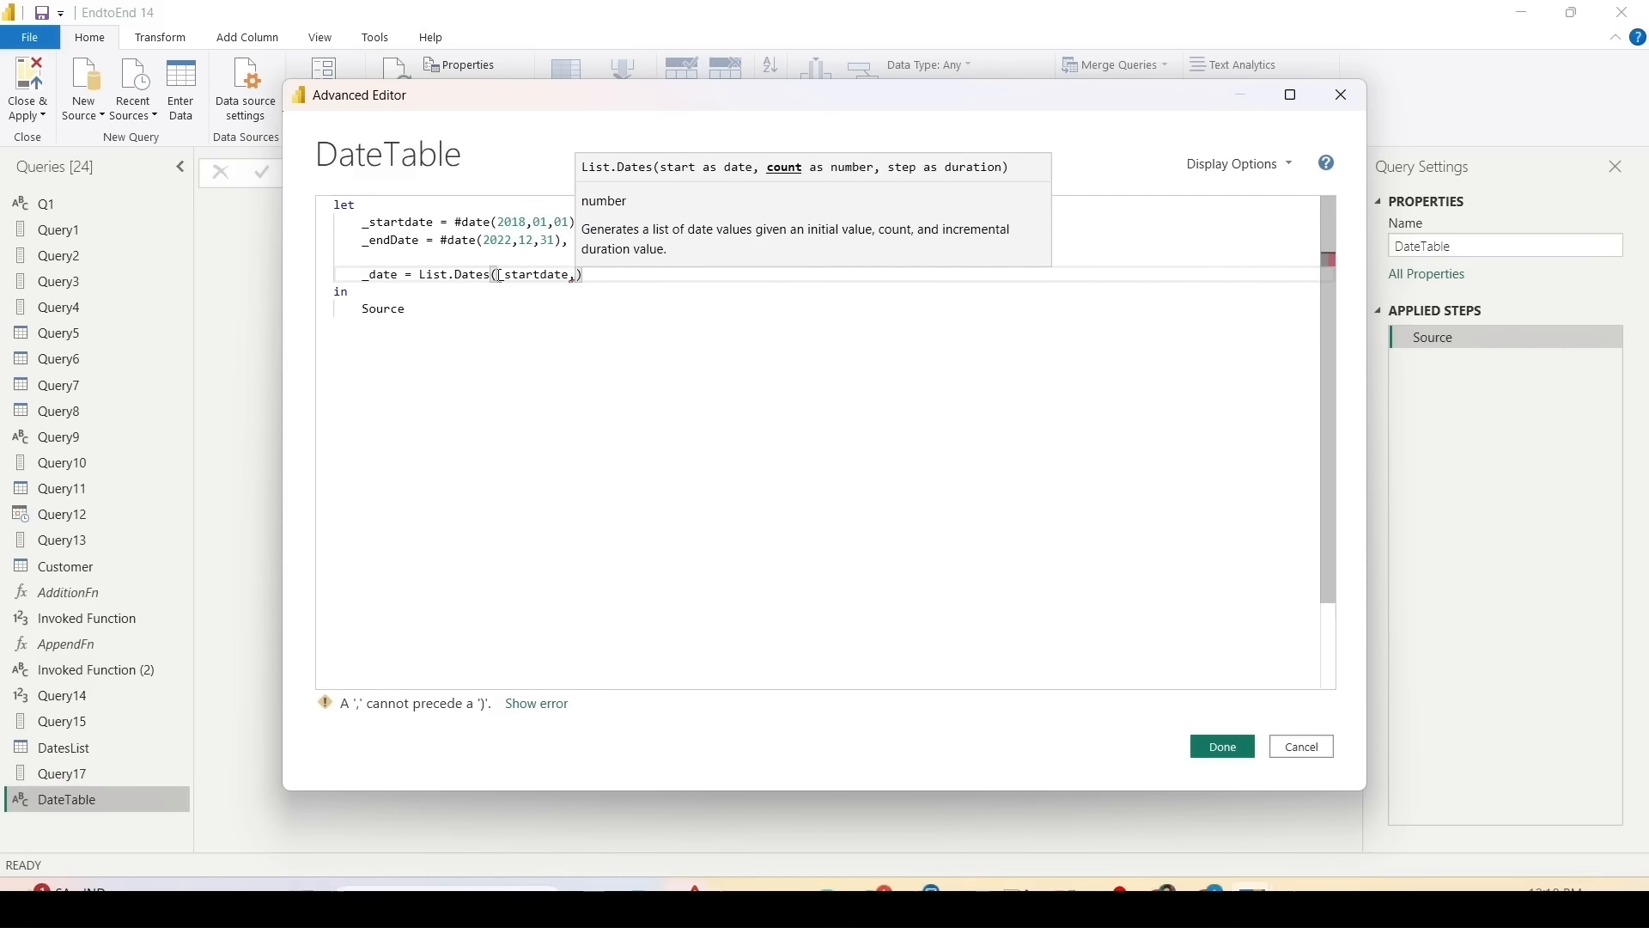
Step: Define the variable _diff as _endDate -_startdate on the empty line between _endDate and _date
{"action": "left_click", "coordinate": [376, 255]}
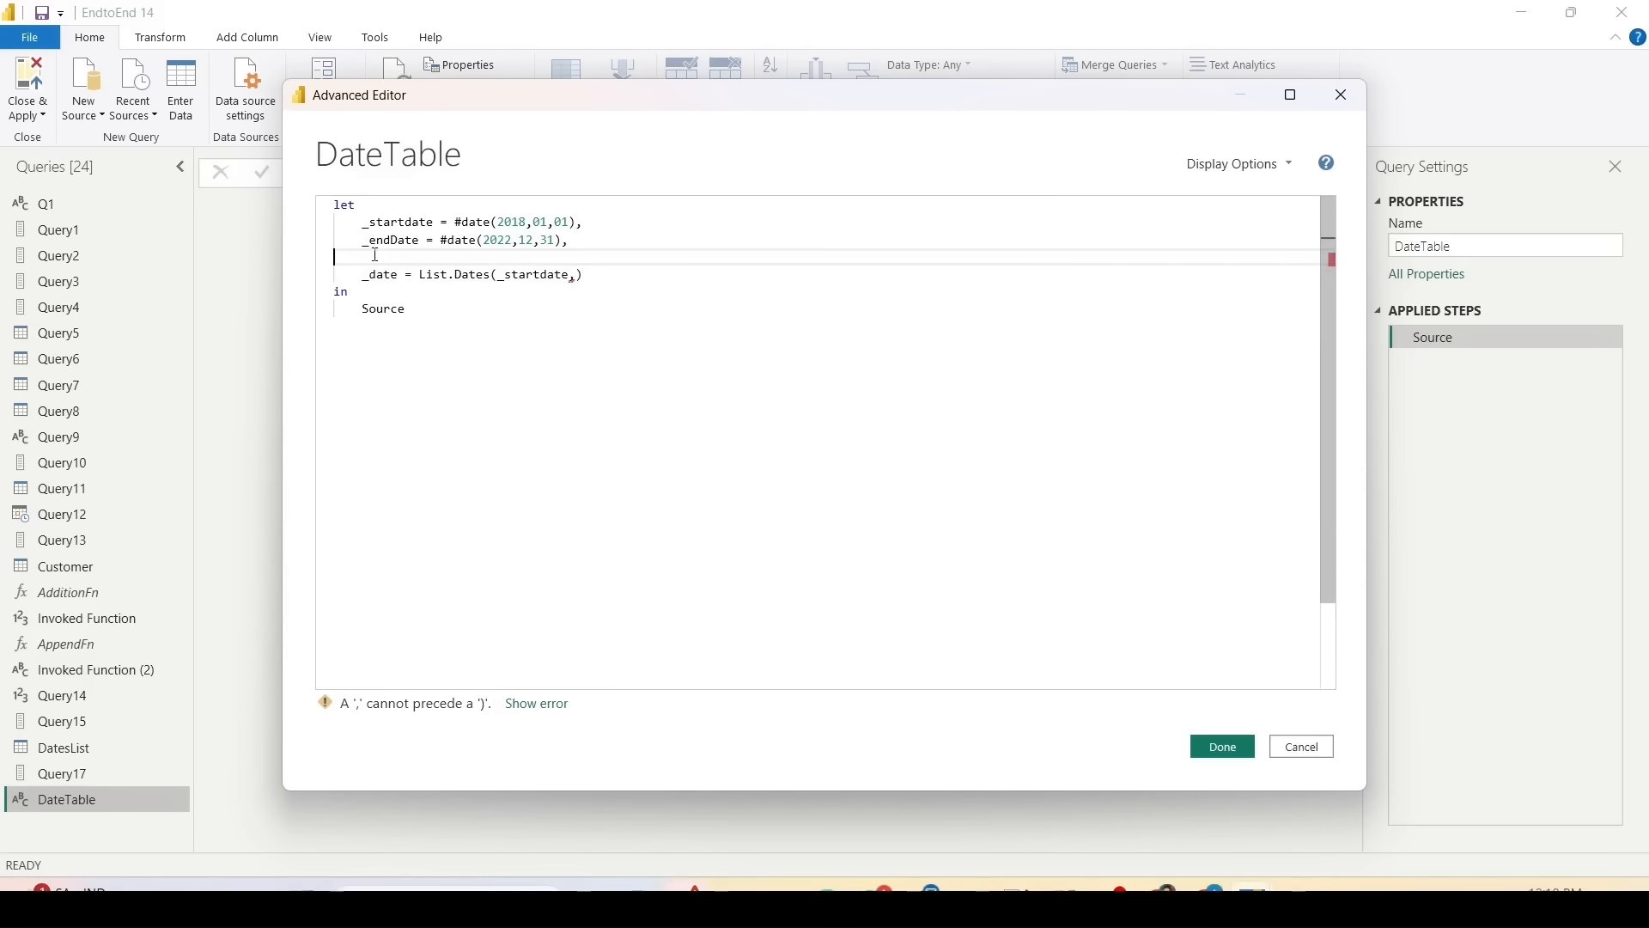
{"action": "type", "text": "_dai"}
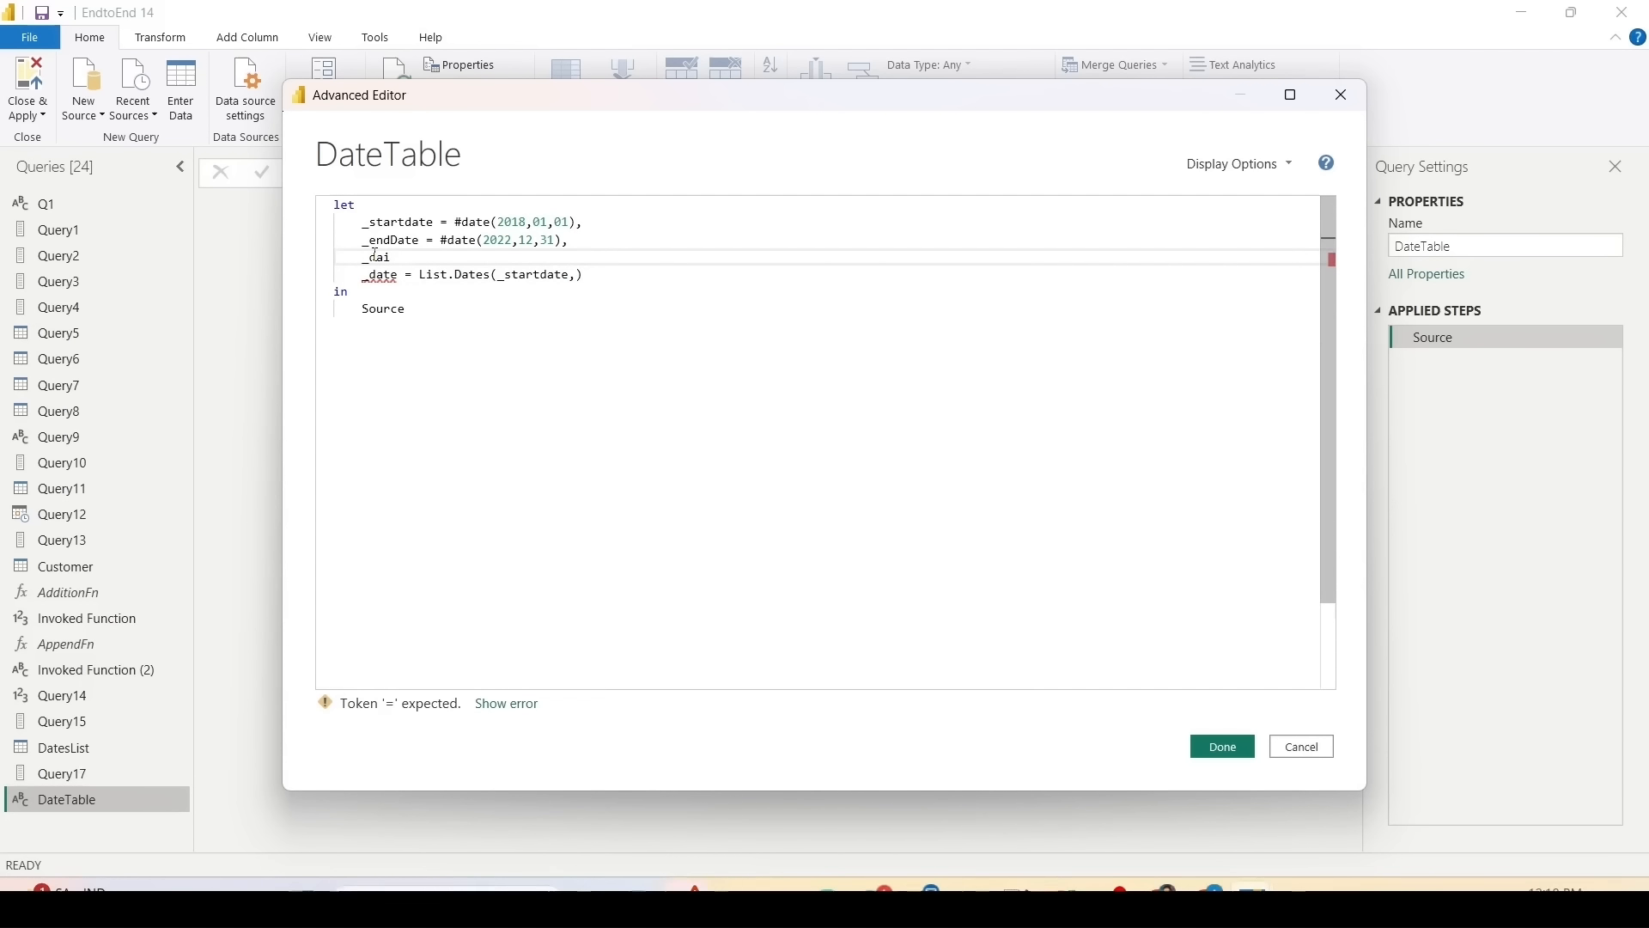
{"action": "key", "text": "BackSpace"}
{"action": "type", "text": "iff = D"}
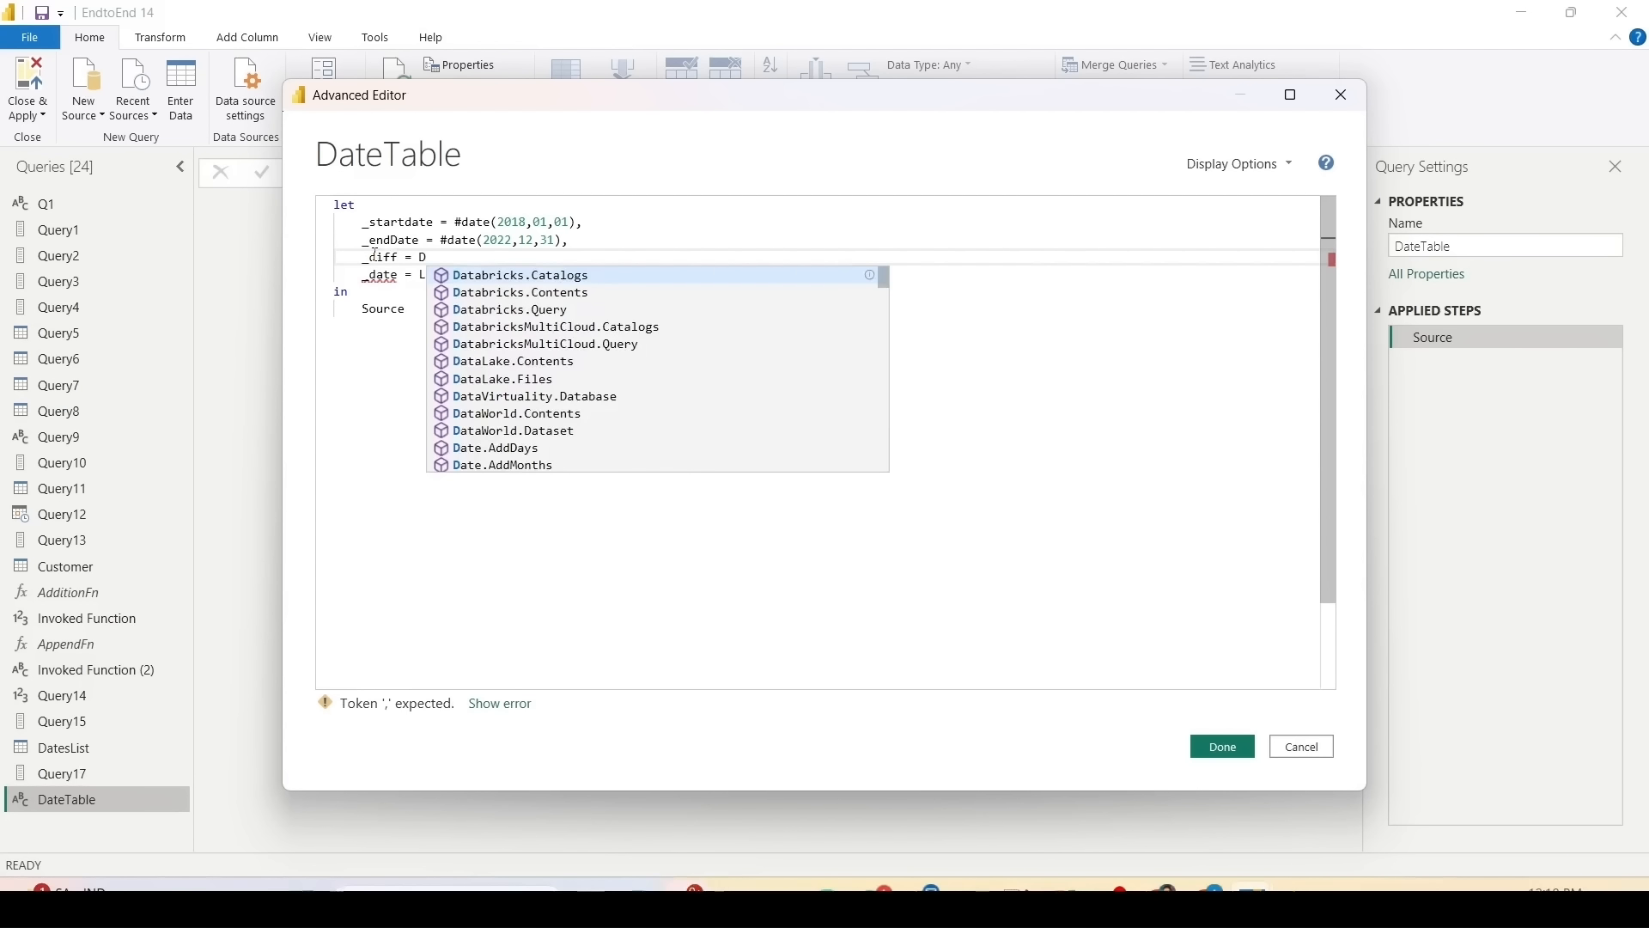
{"action": "key", "text": "Escape"}
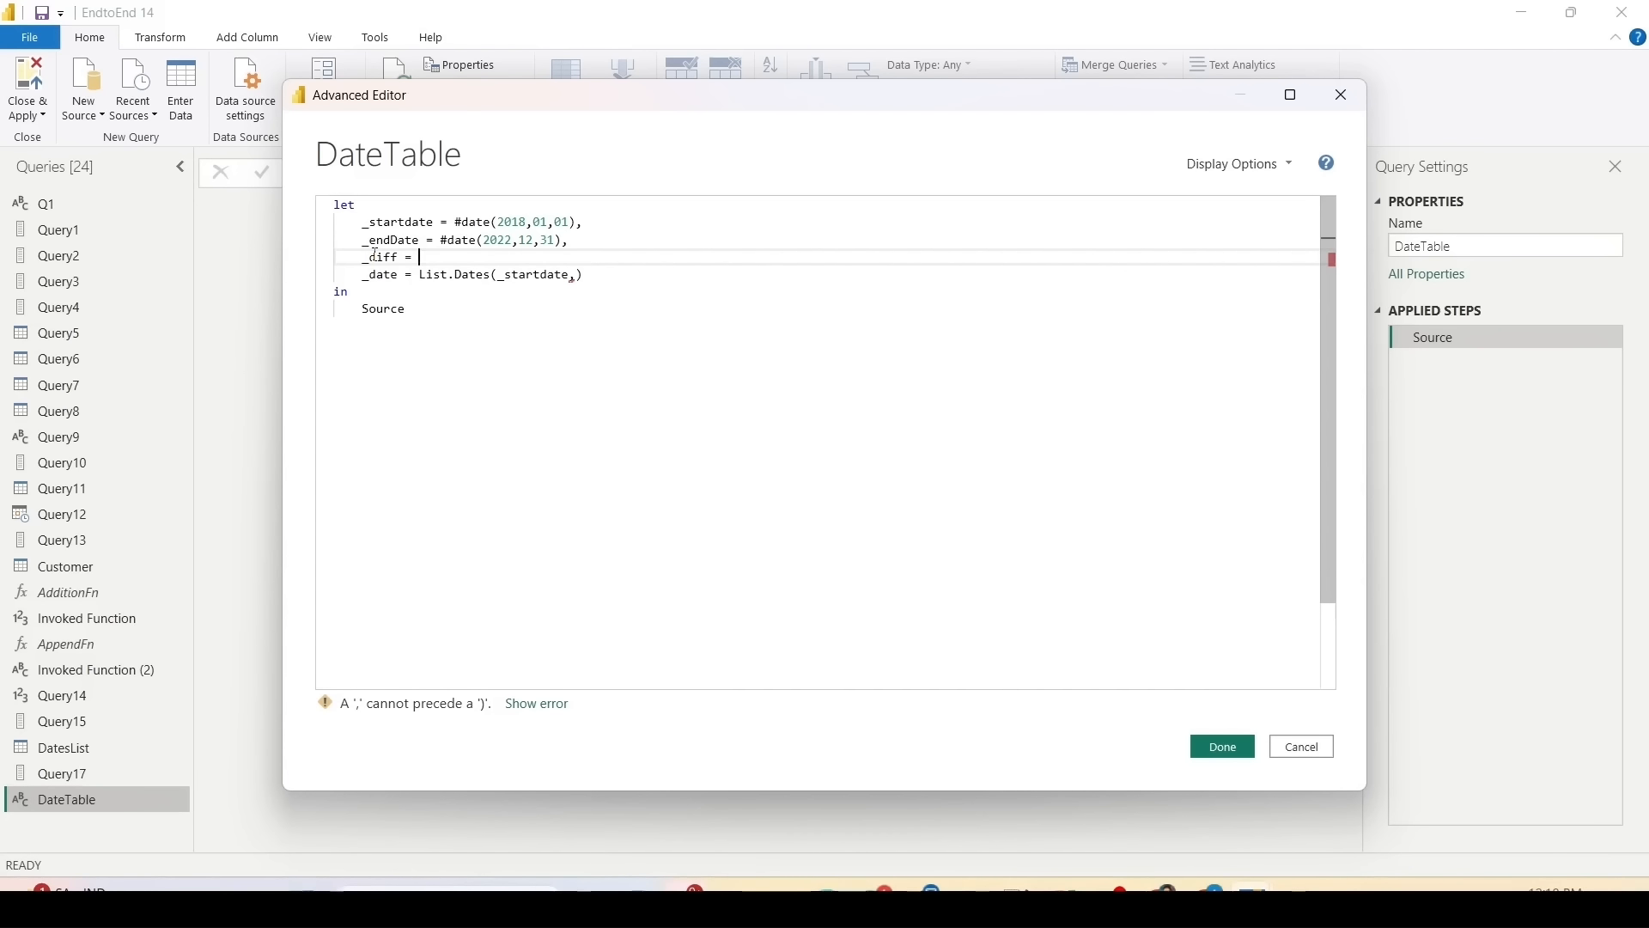
{"action": "double_click", "coordinate": [380, 242]}
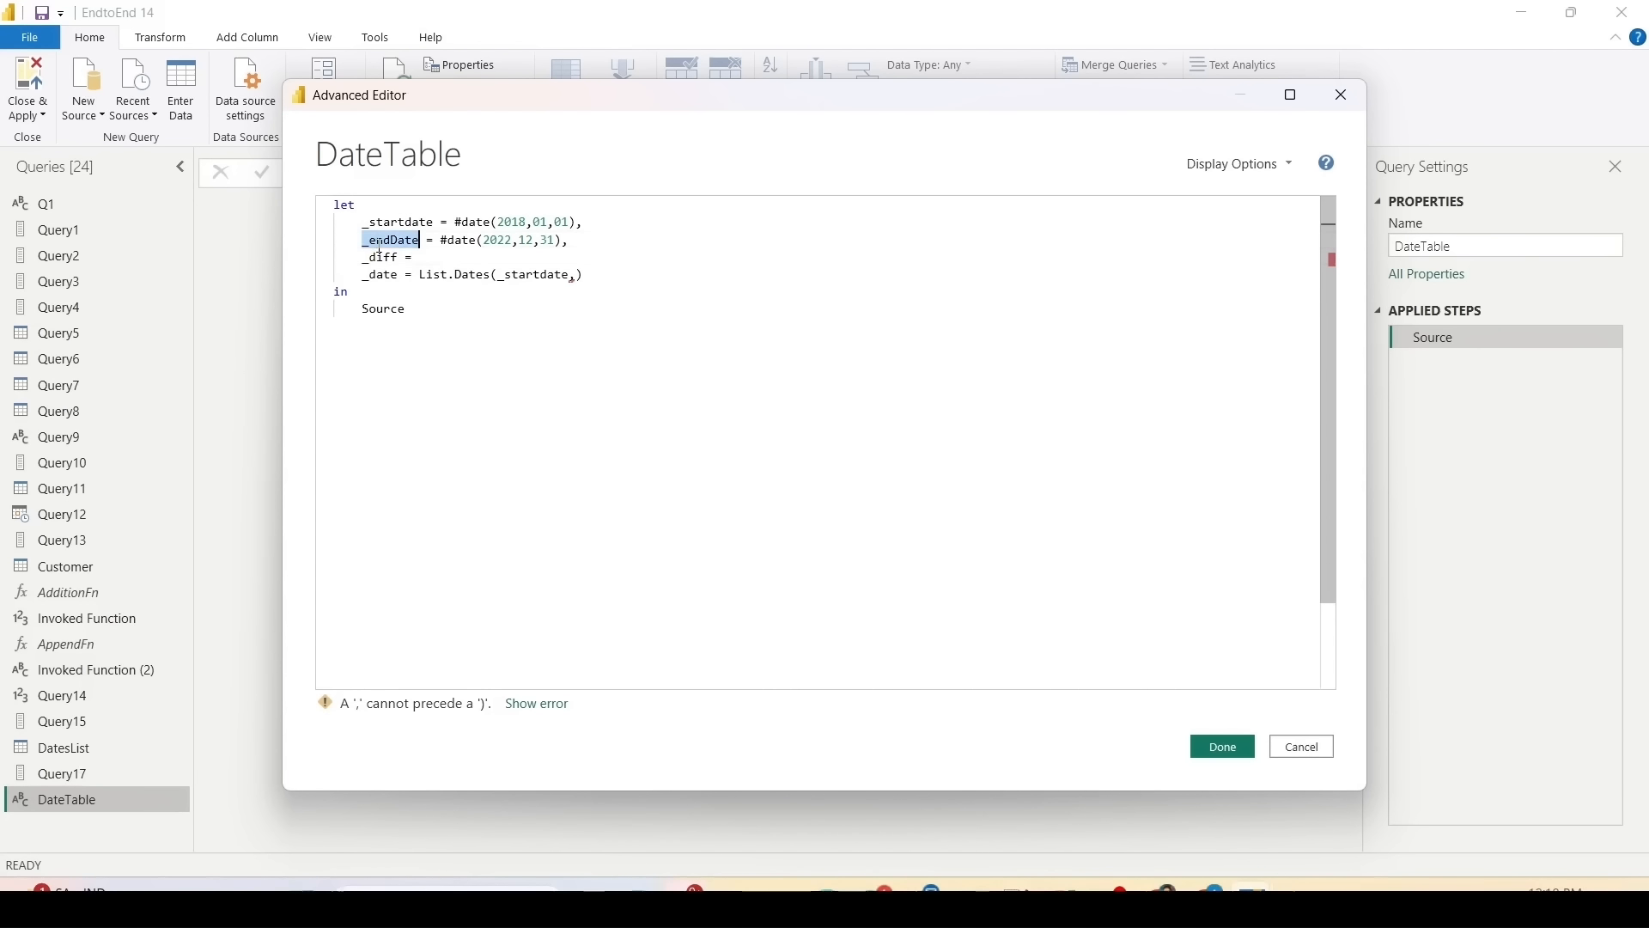
{"action": "key", "text": "ctrl+c"}
{"action": "left_click", "coordinate": [449, 258]}
{"action": "key", "text": "ctrl+v"}
{"action": "type", "text": "-"}
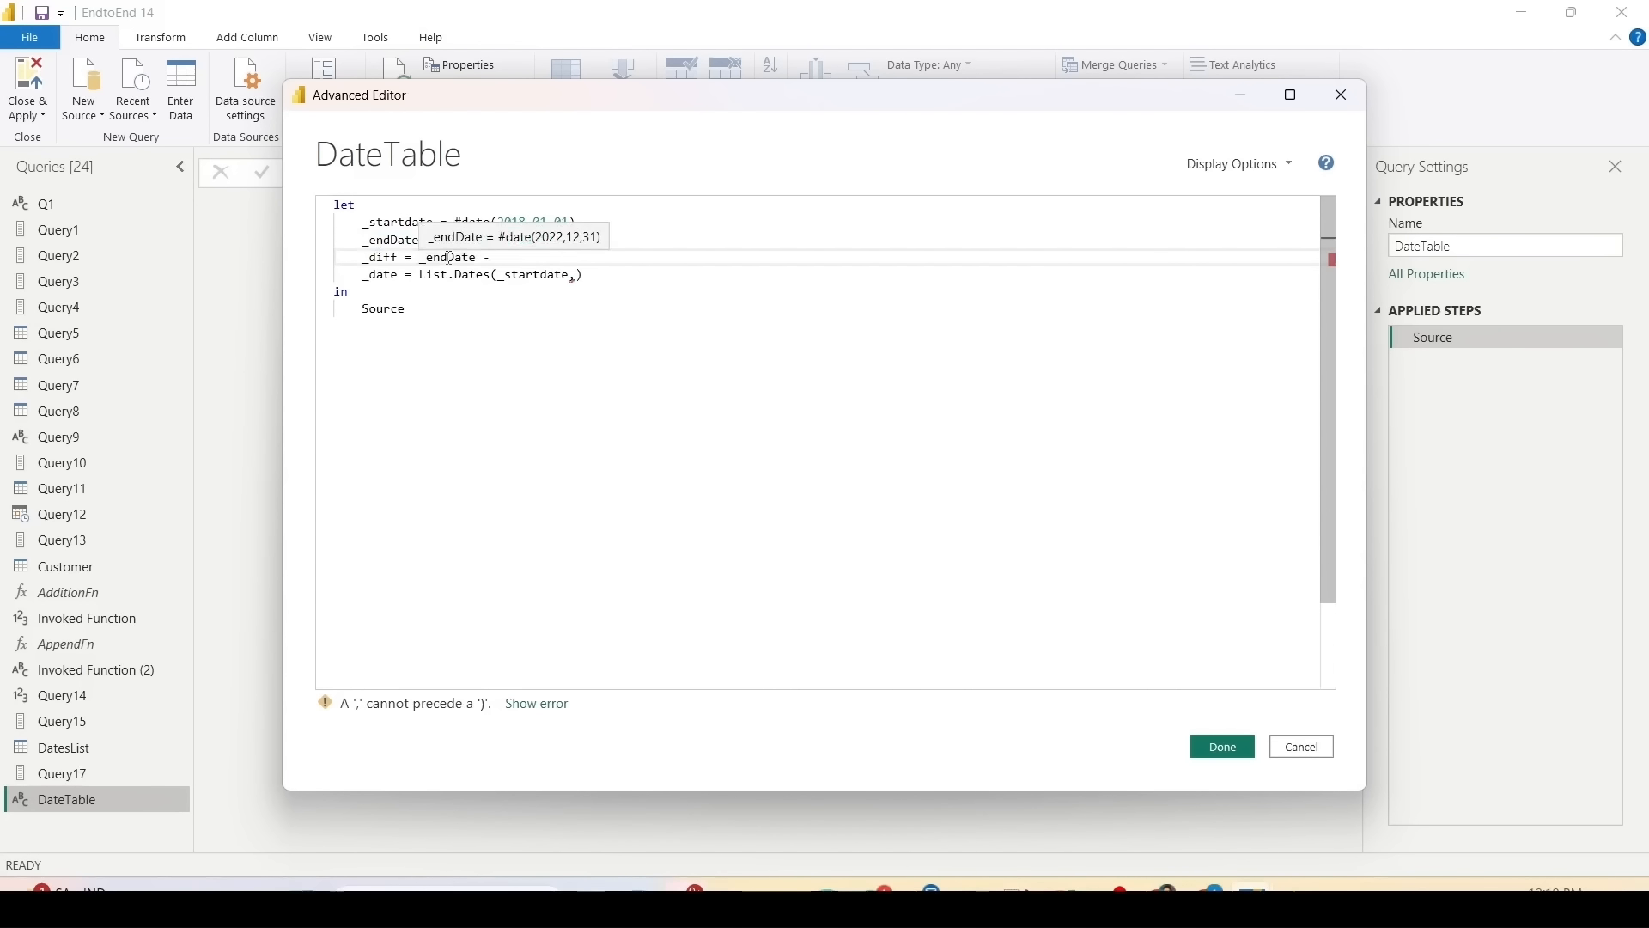
{"action": "type", "text": "_"}
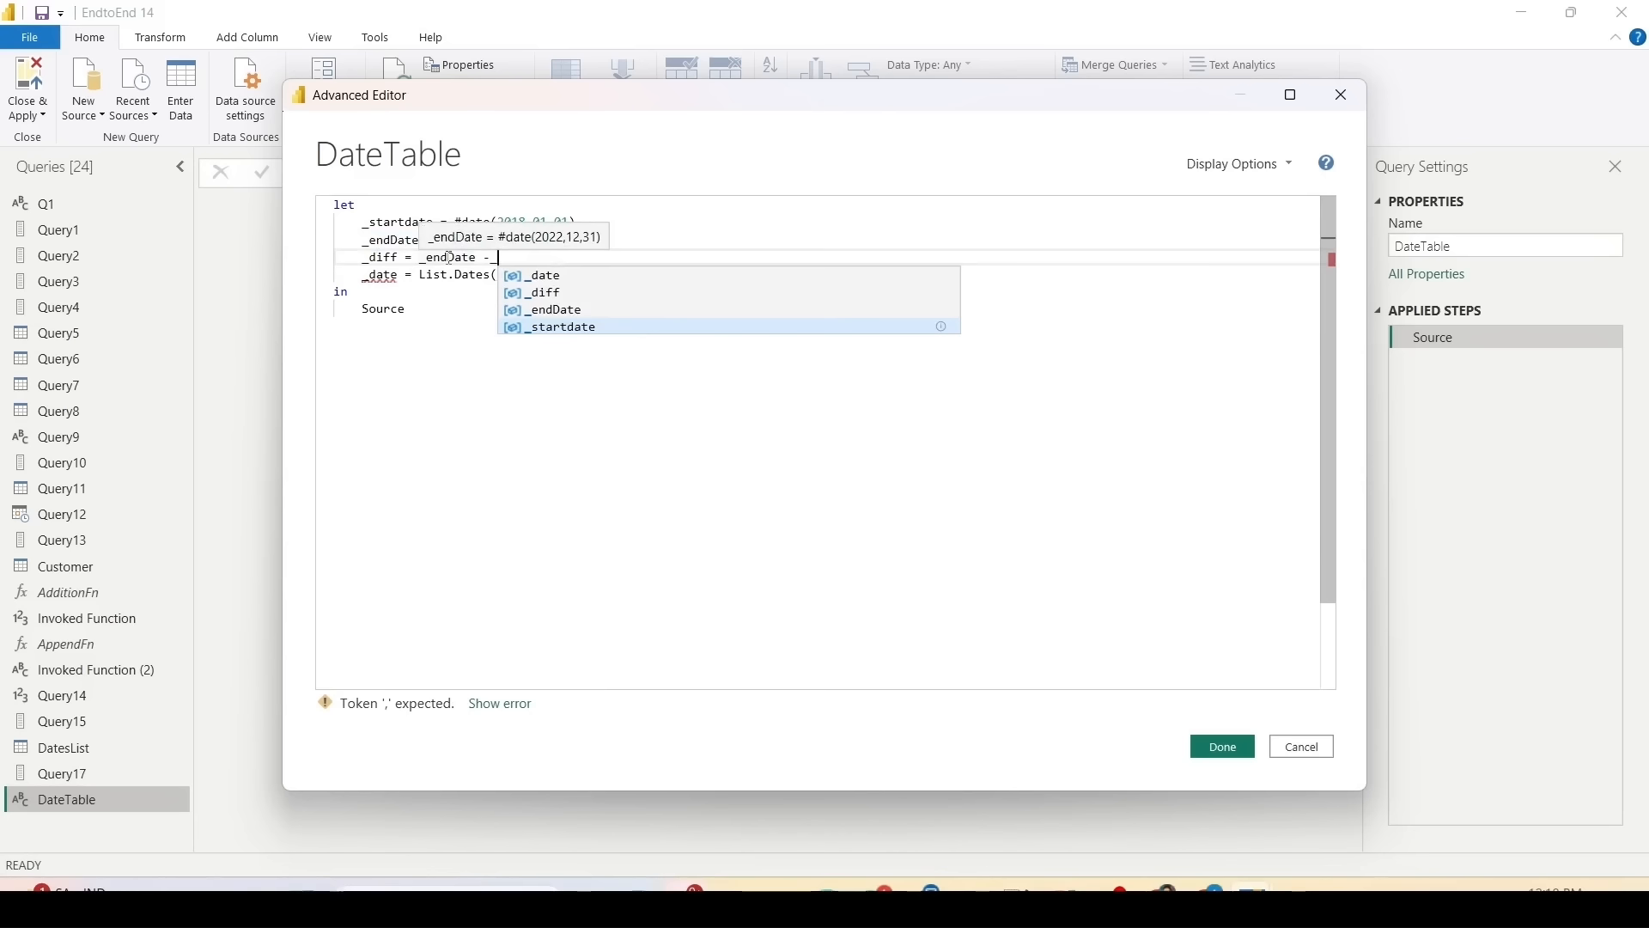
{"action": "key", "text": "Tab"}
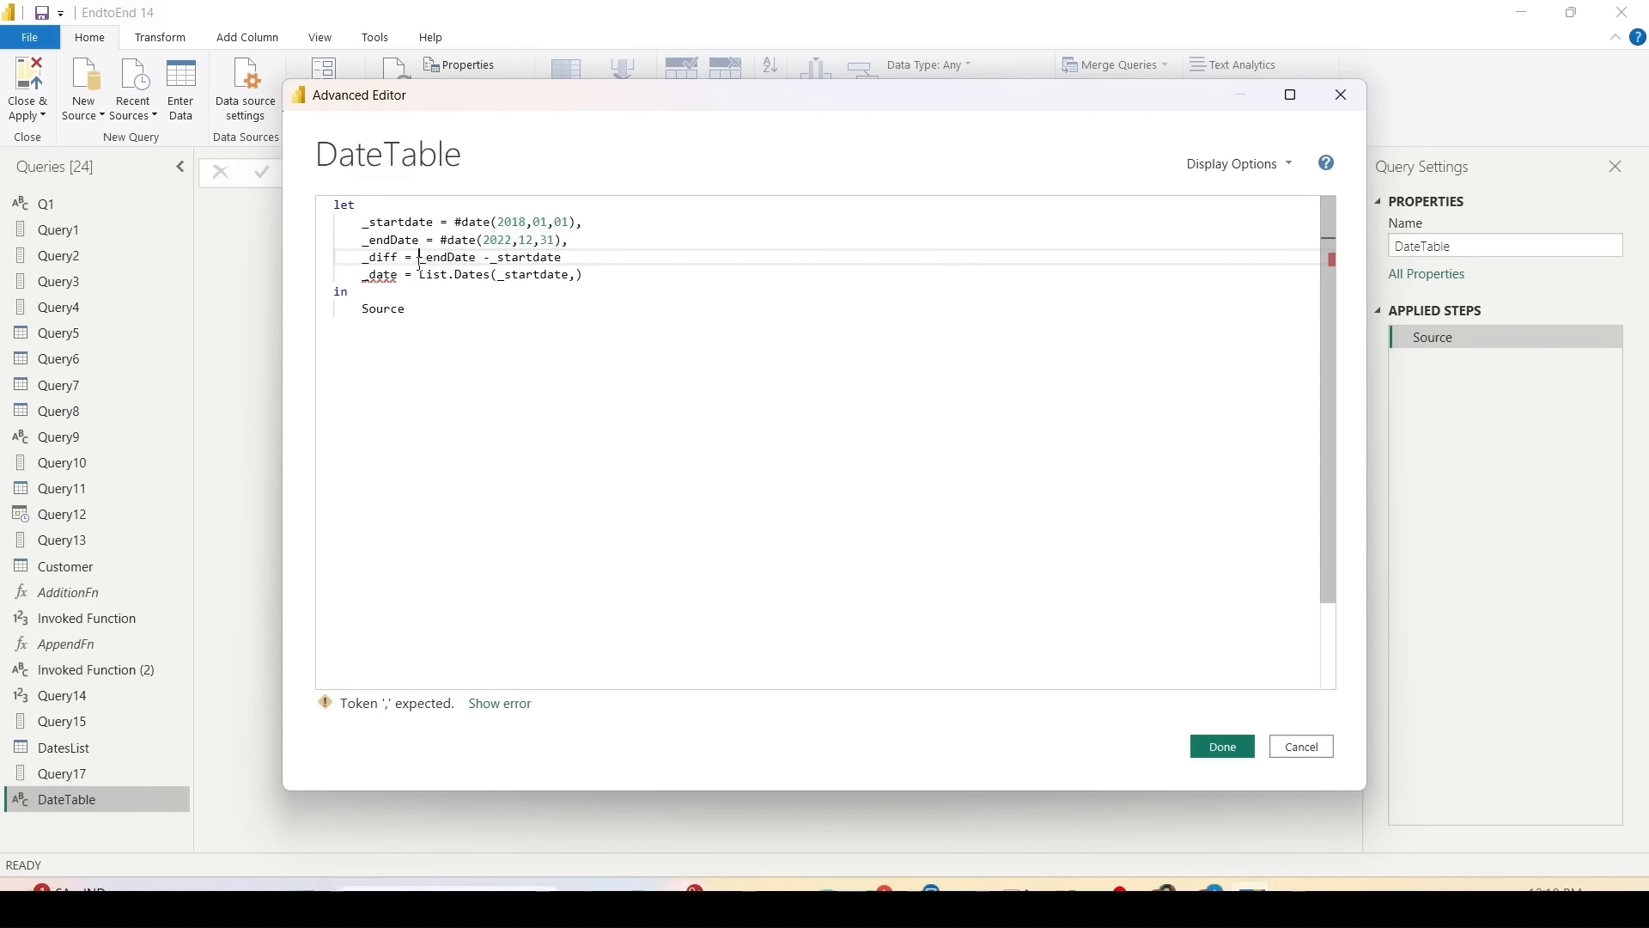
Step: Wrap the _diff subtraction in Duration.Days( ) and add +1 to the result
{"action": "left_click", "coordinate": [419, 258]}
{"action": "type", "text": "DUra"}
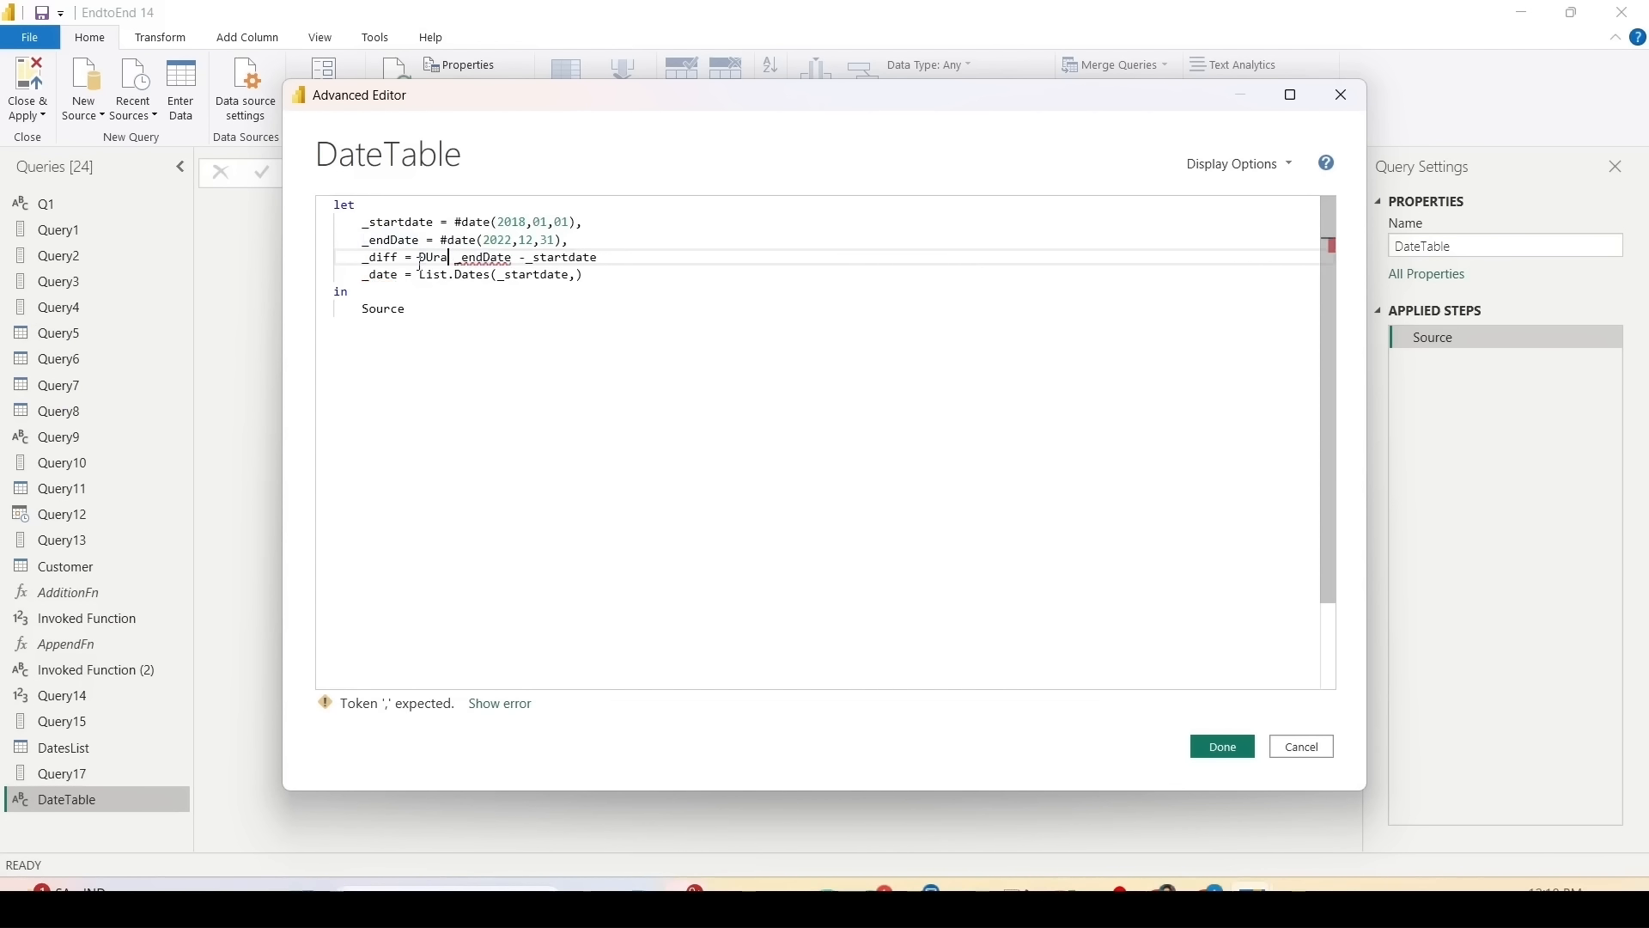
{"action": "key", "text": "BackSpace"}
{"action": "key", "text": "BackSpace"}
{"action": "key", "text": "BackSpace"}
{"action": "type", "text": "uration.Days"}
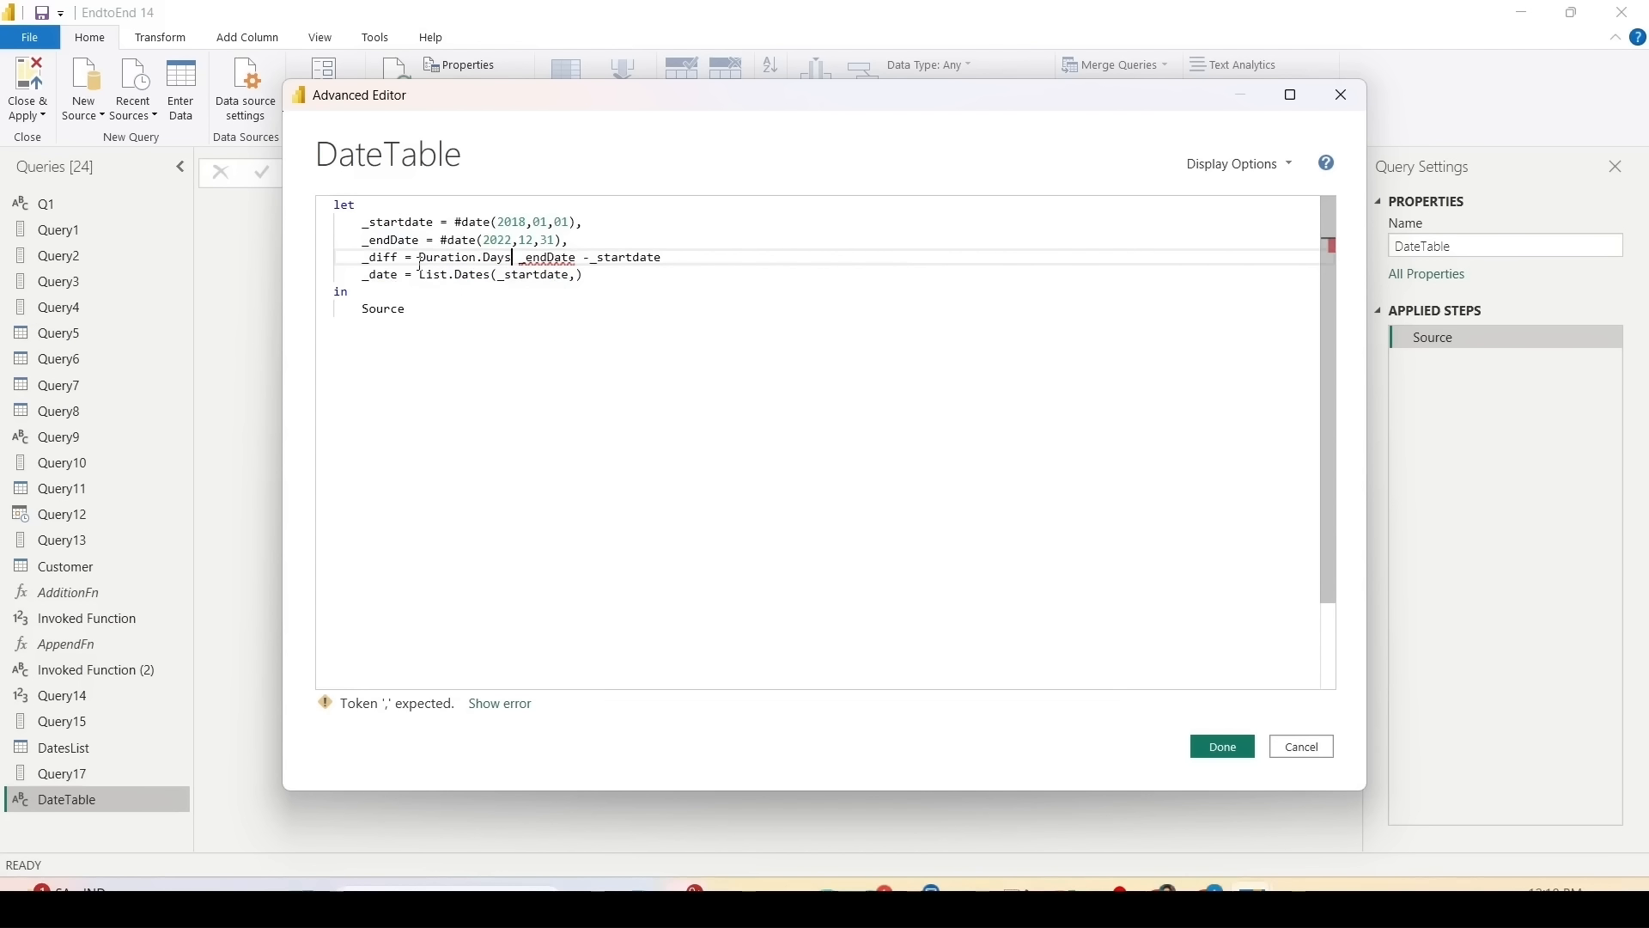
{"action": "key", "text": "Delete"}
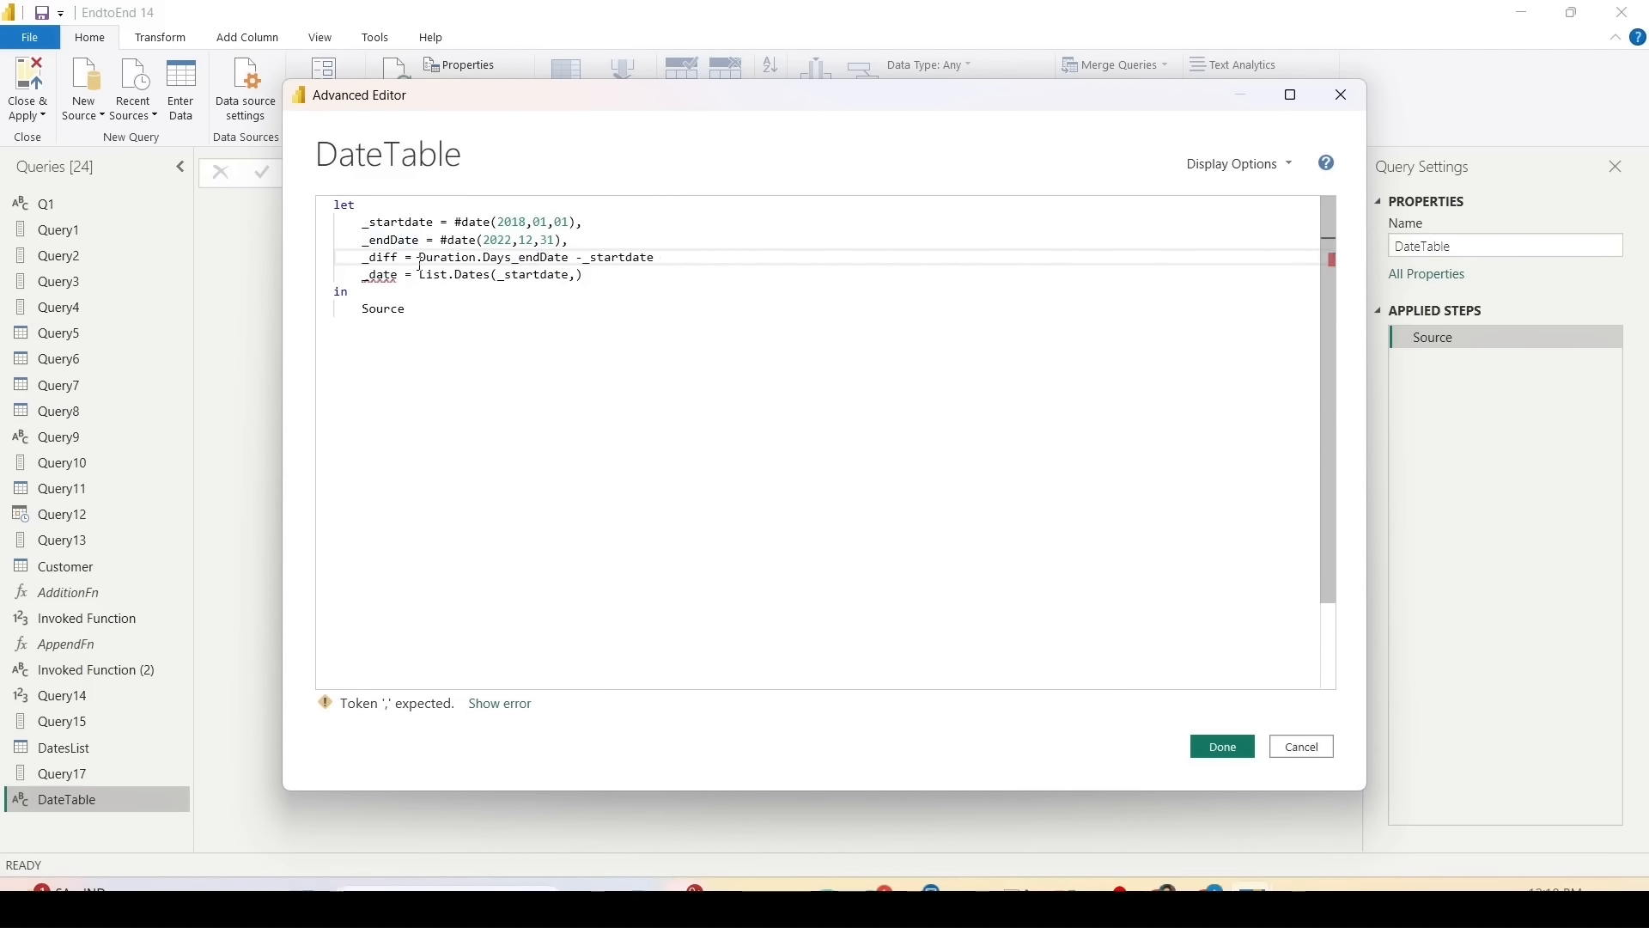
{"action": "type", "text": "("}
{"action": "left_click", "coordinate": [667, 260]}
{"action": "type", "text": ")"}
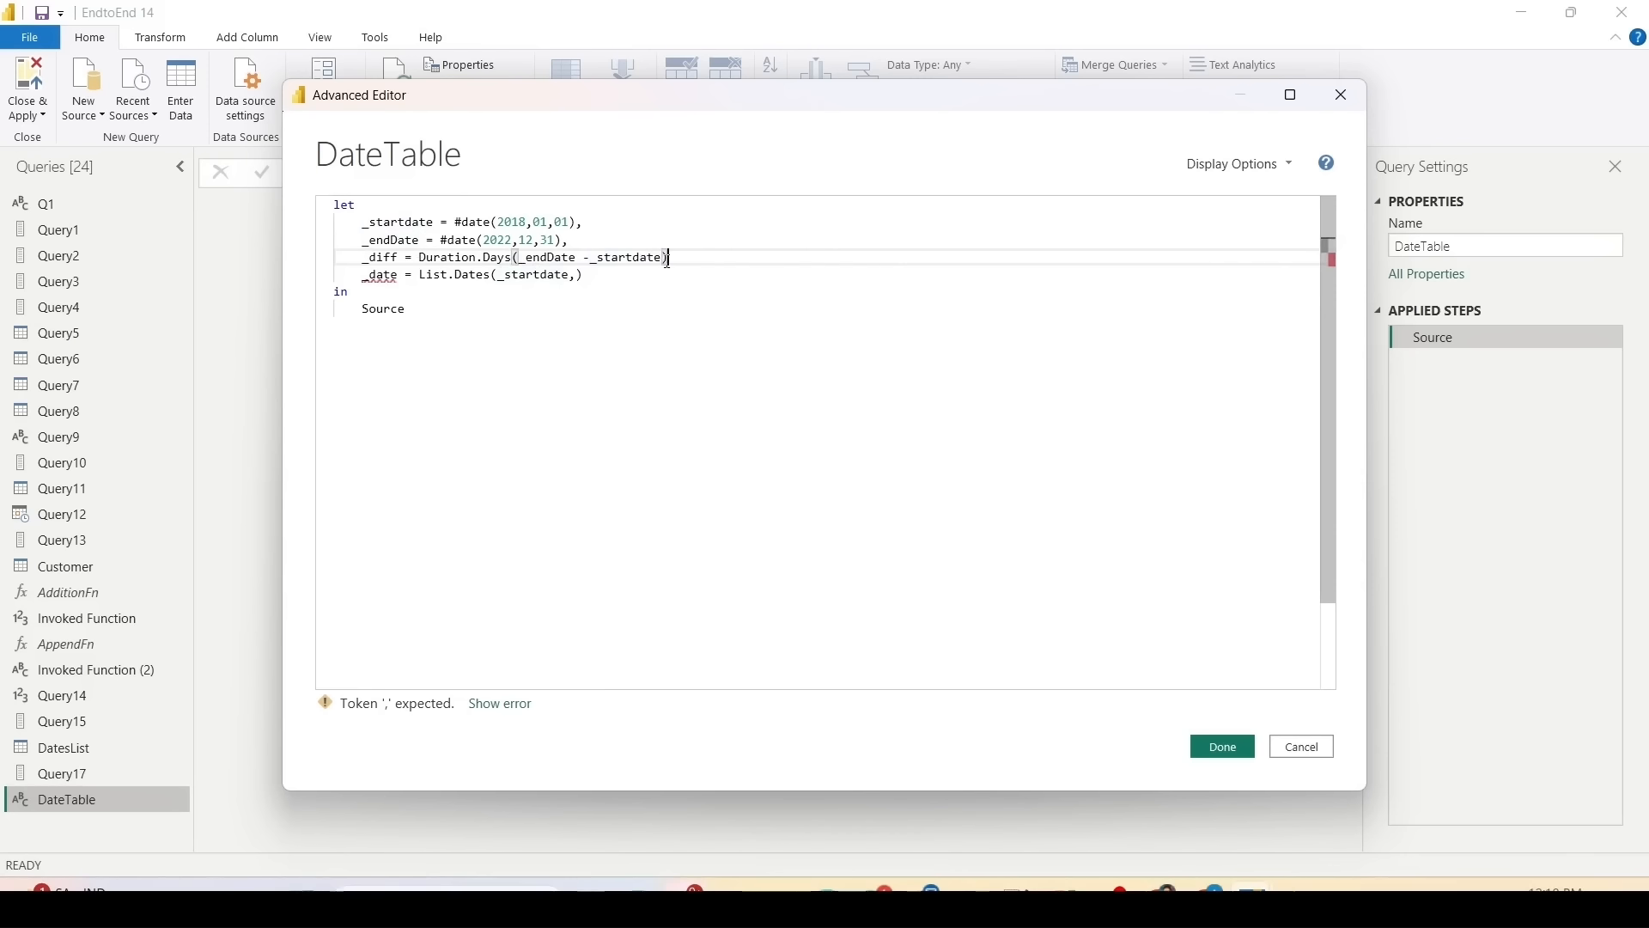
{"action": "type", "text": " +1"}
Step: Enter _diff as the count argument of List.Dates, followed by a comma
{"action": "left_click", "coordinate": [577, 276]}
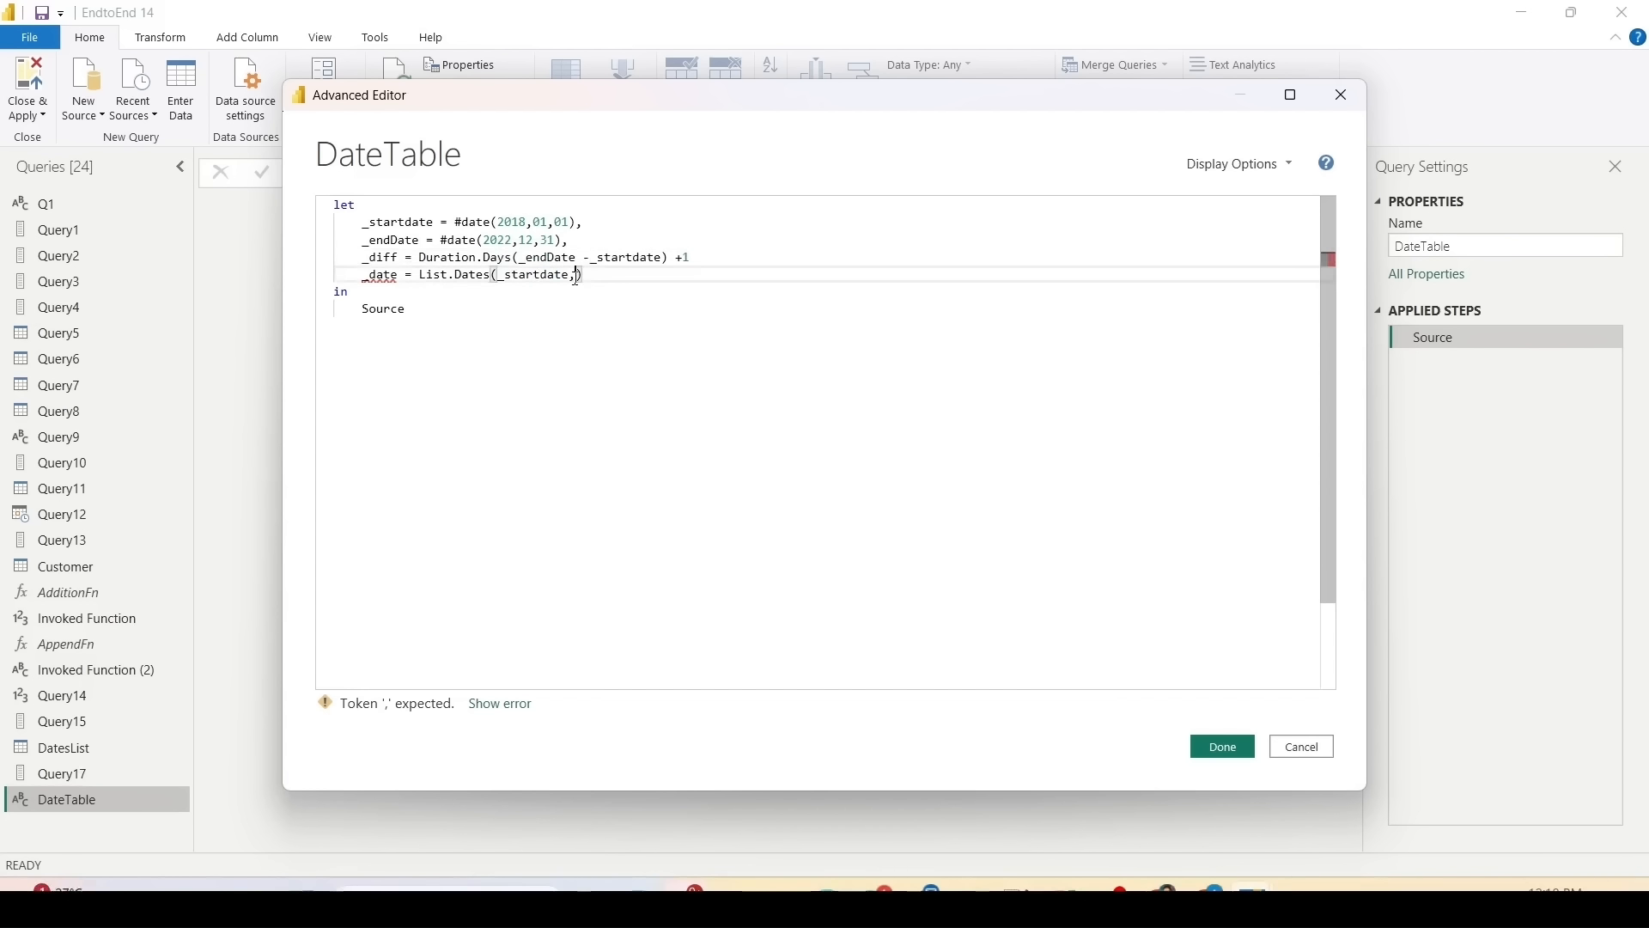
{"action": "type", "text": "d"}
{"action": "key", "text": "Down"}
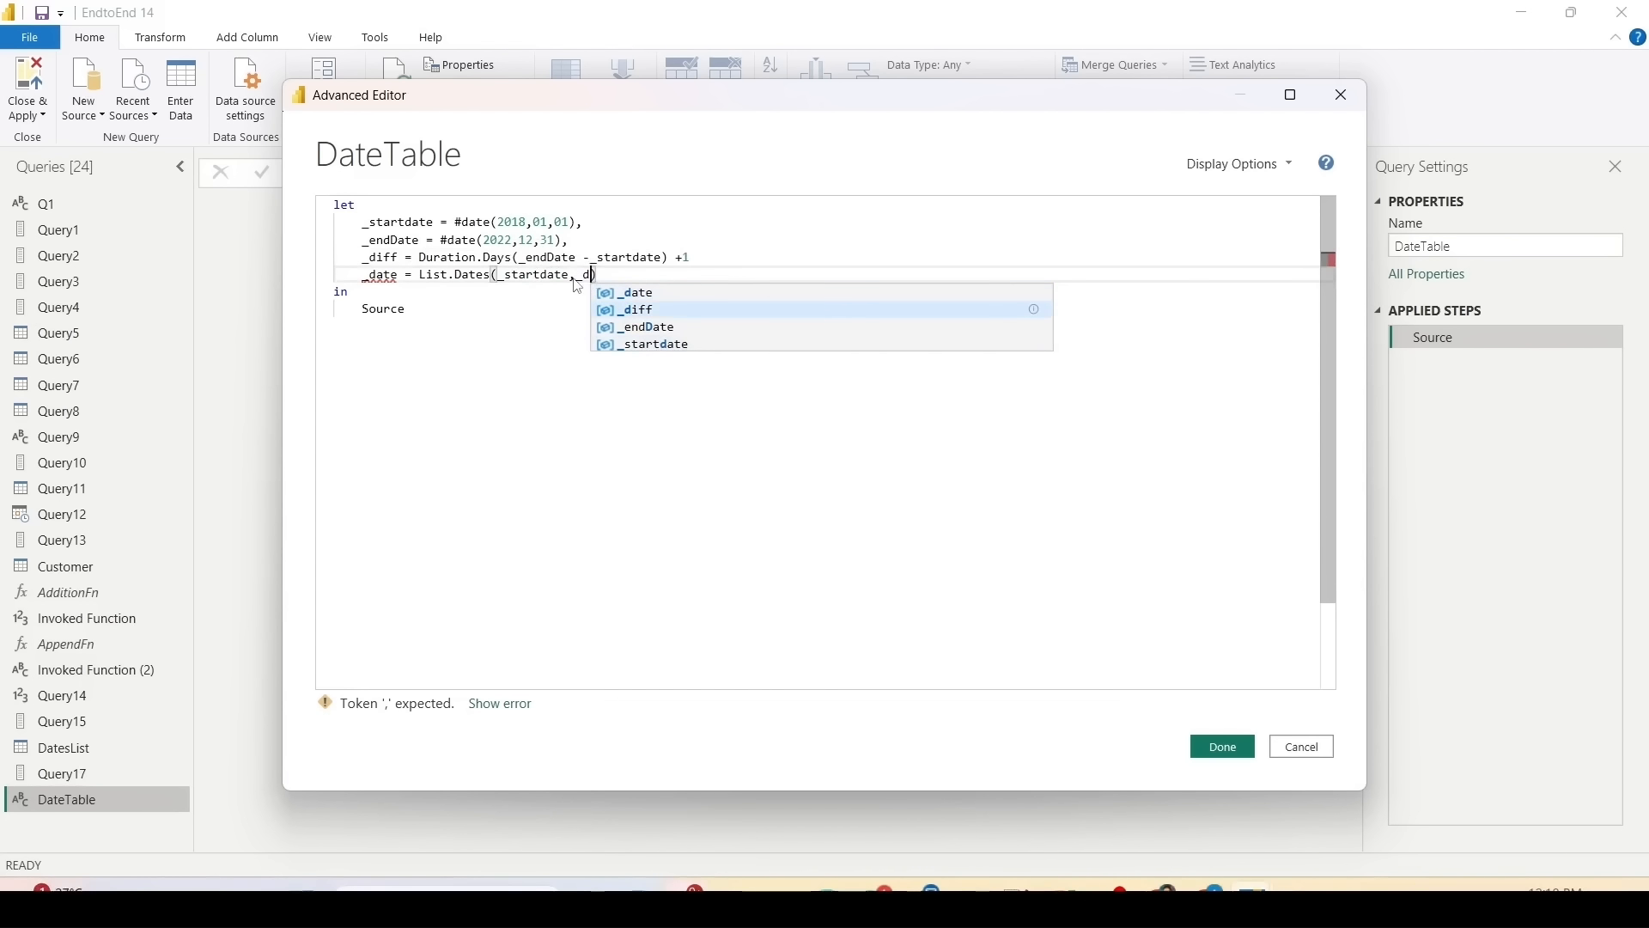
{"action": "key", "text": "Tab"}
{"action": "type", "text": ","}
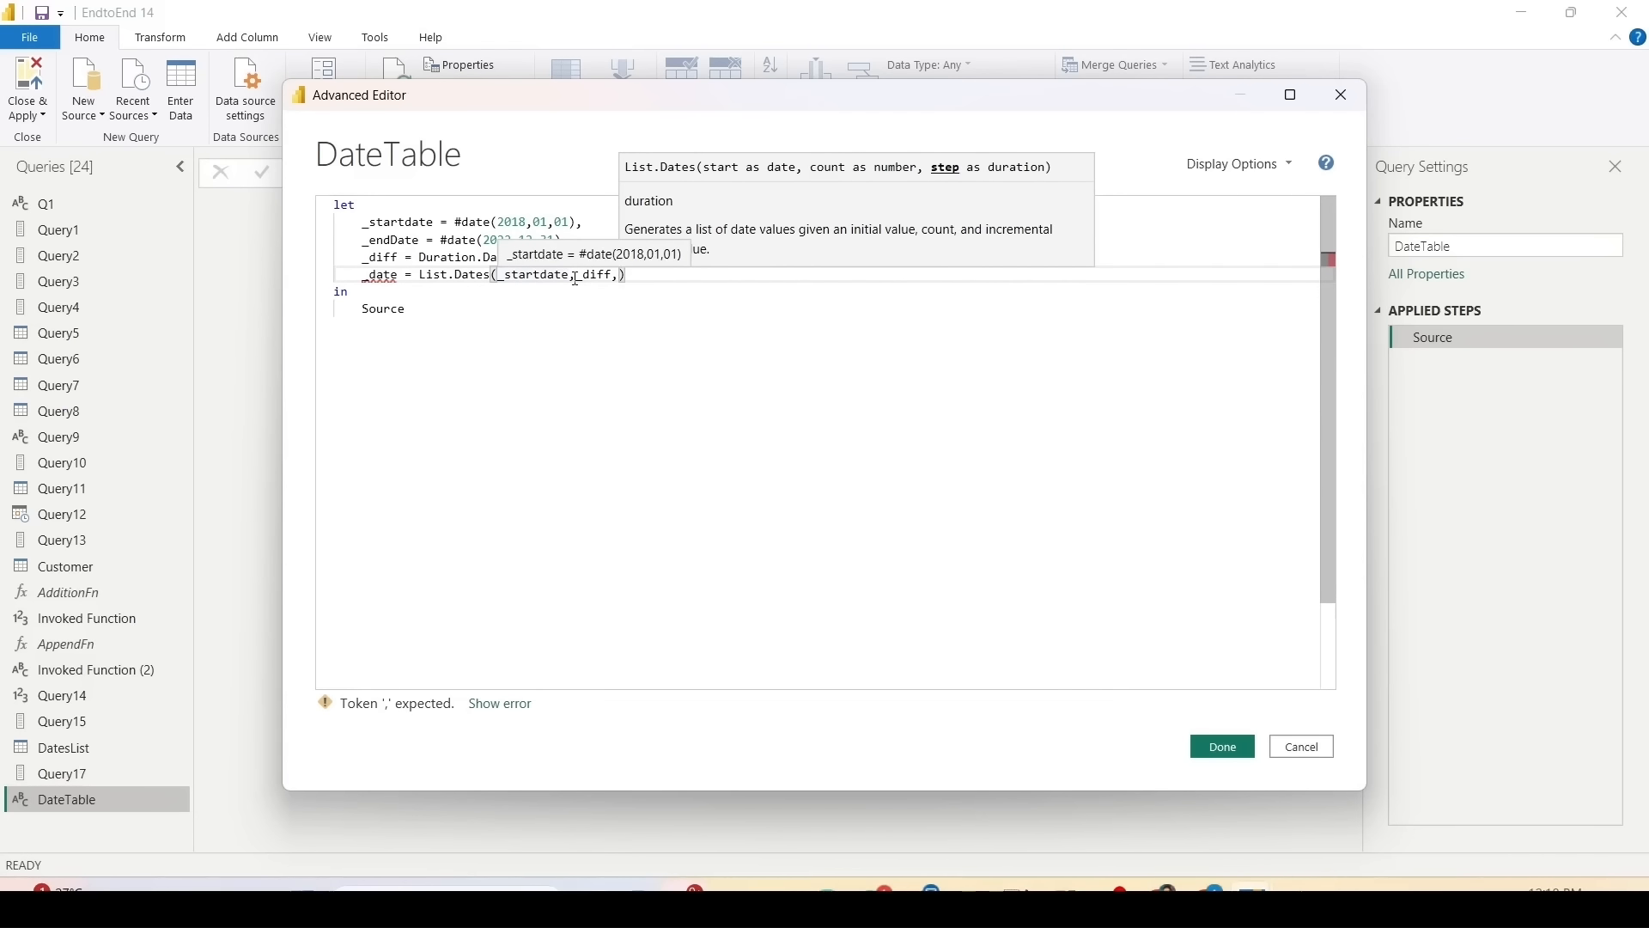
Step: Complete List.Dates with #duration(1,0,0,0) as the step argument and end the _diff line with a comma
{"action": "type", "text": "#dau"}
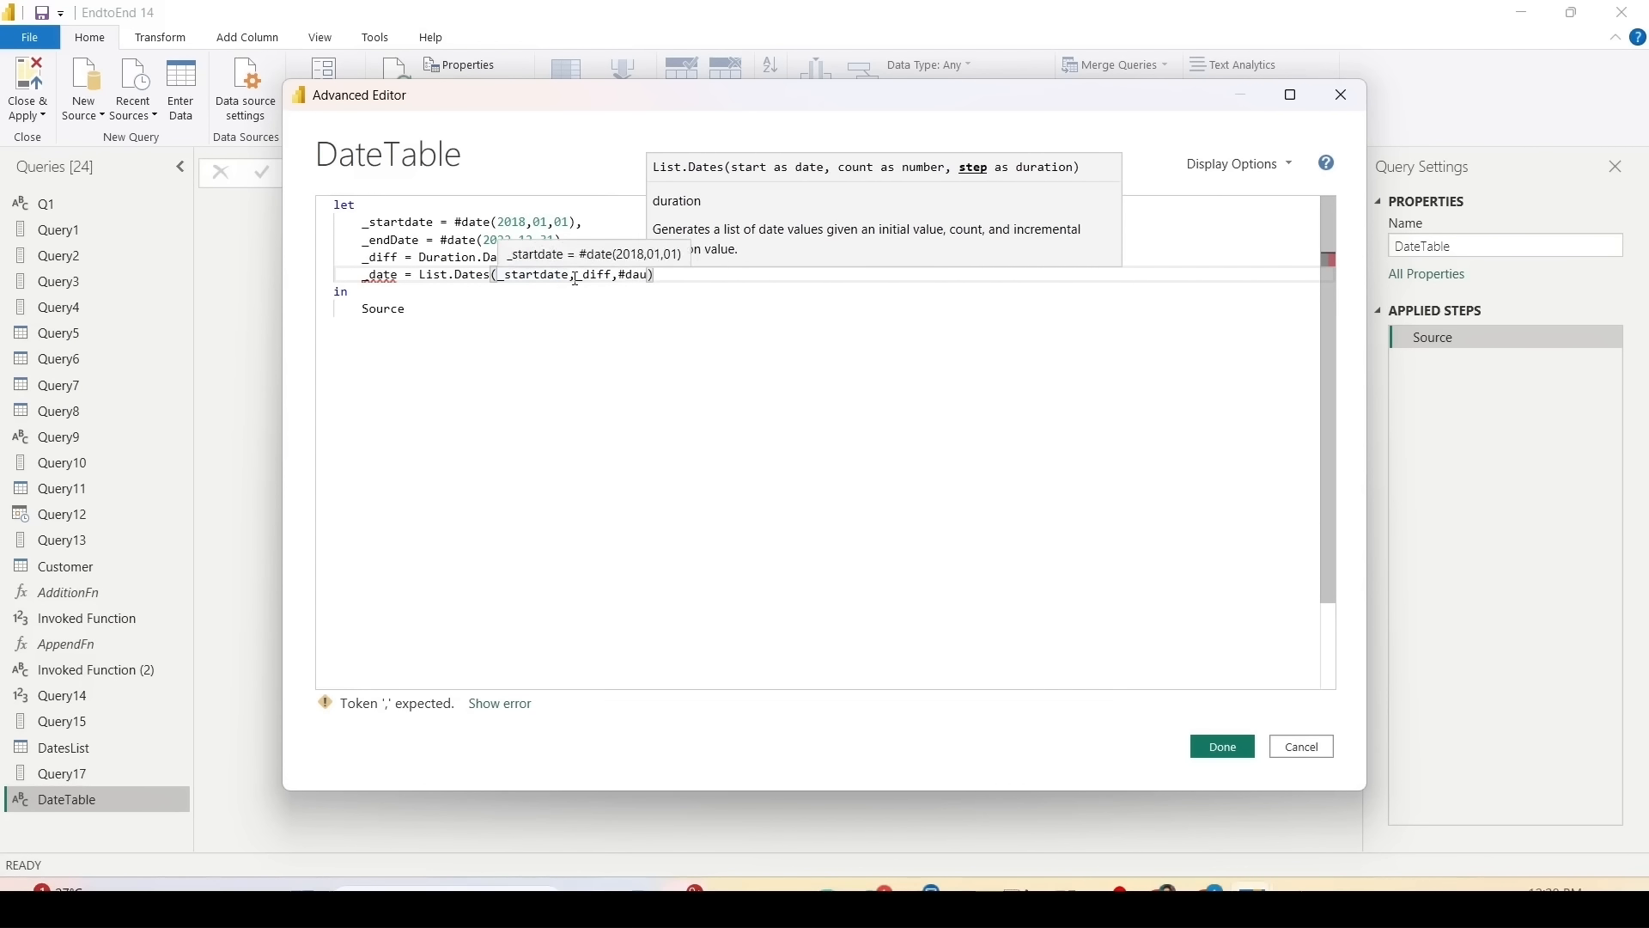
{"action": "type", "text": "ion("}
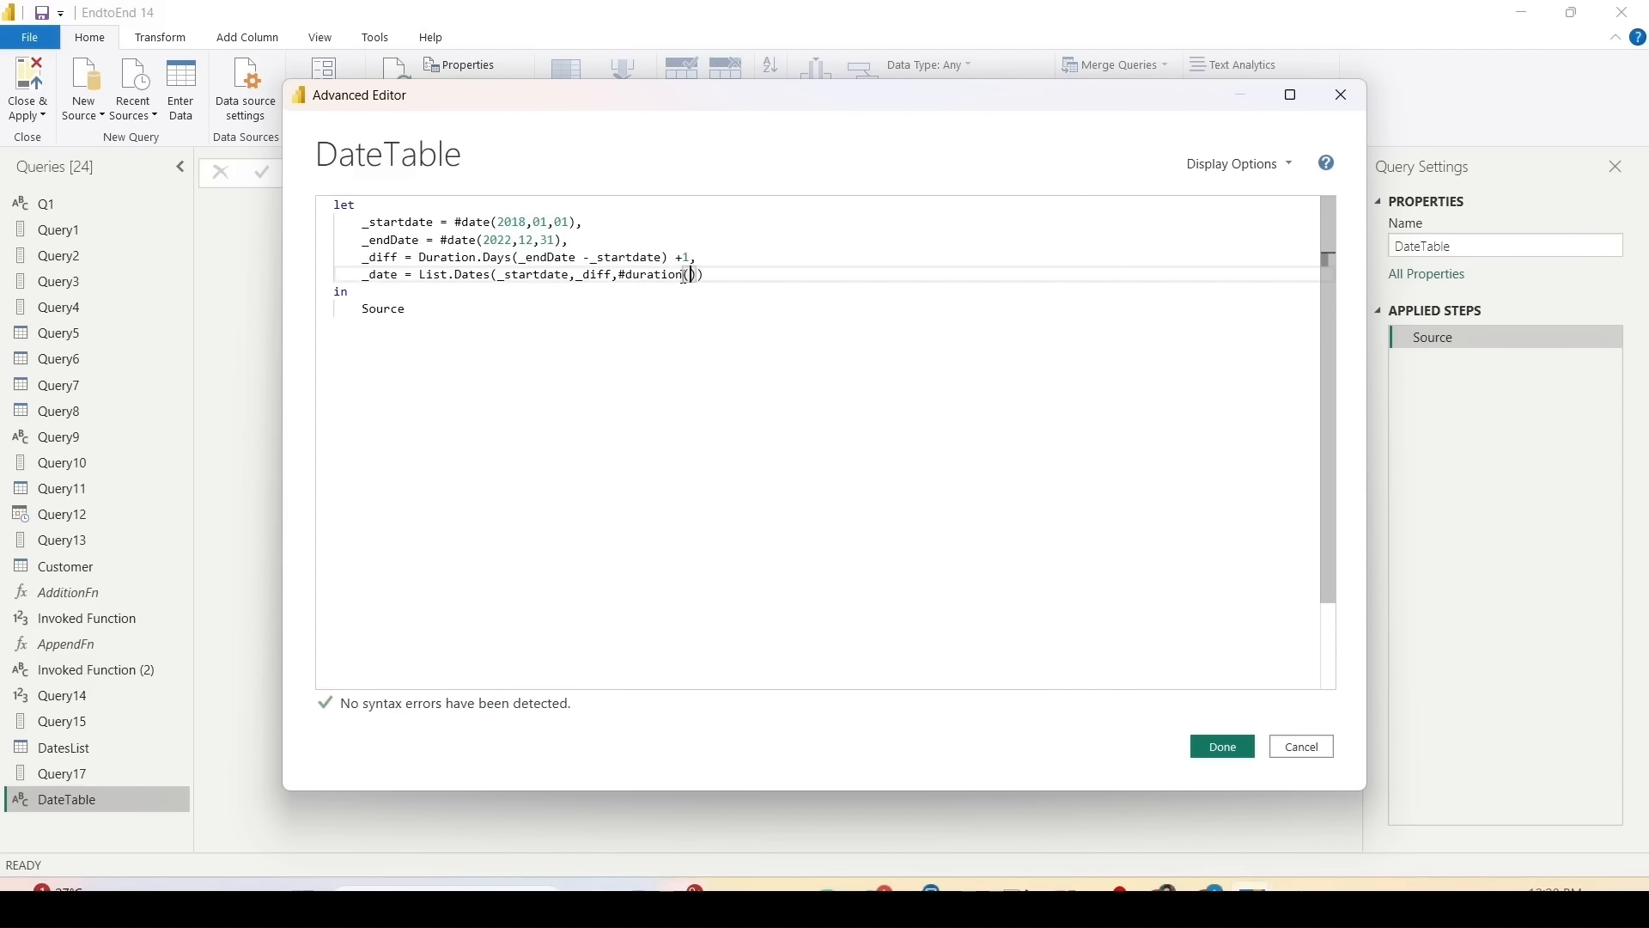
{"action": "type", "text": "1"}
{"action": "type", "text": ","}
{"action": "type", "text": "0,"}
{"action": "type", "text": "0,0"}
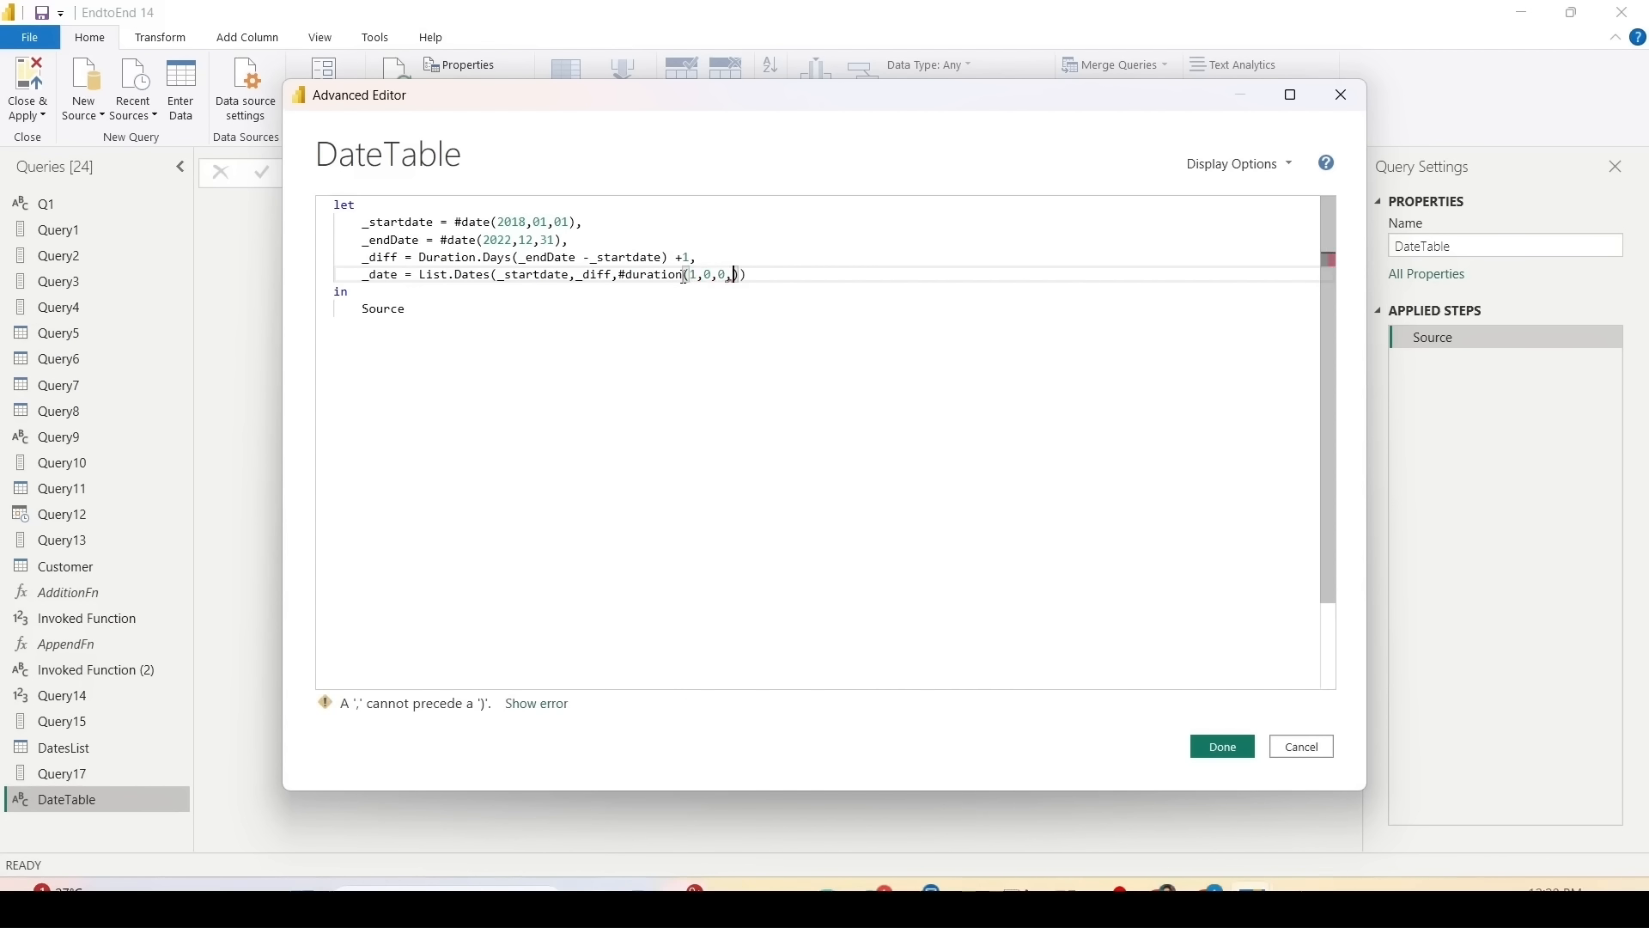
{"action": "key", "text": "End"}
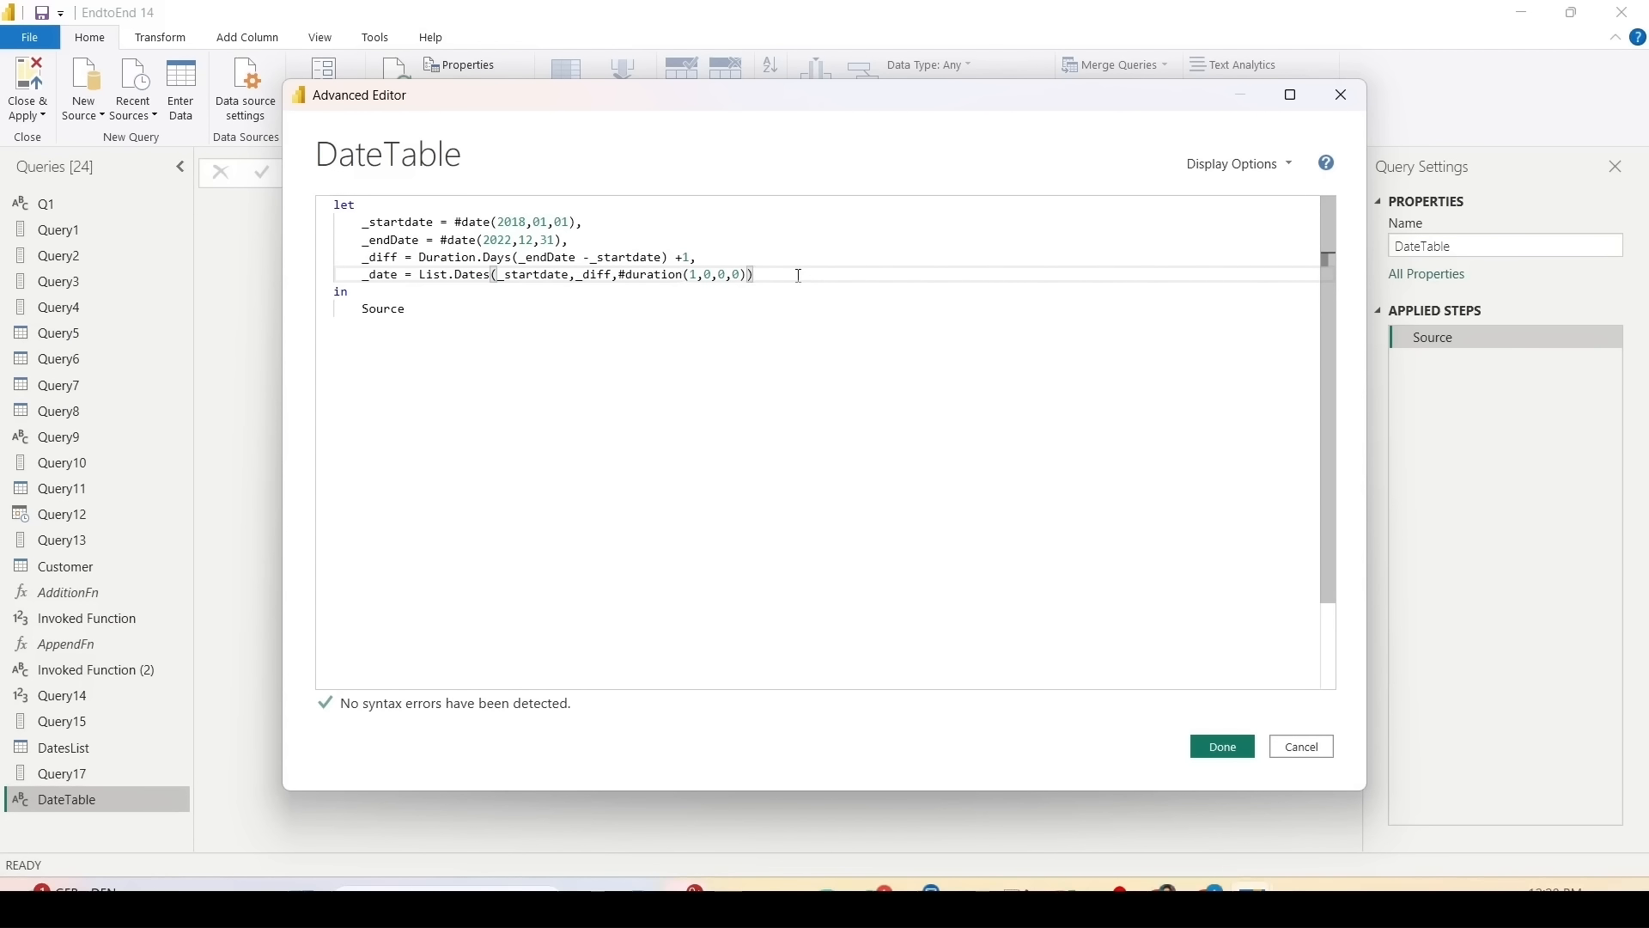
Step: Replace Source with _date as the output after in, apply the code, and review the generated list of dates
{"action": "double_click", "coordinate": [389, 273]}
{"action": "key", "text": "ctrl+c"}
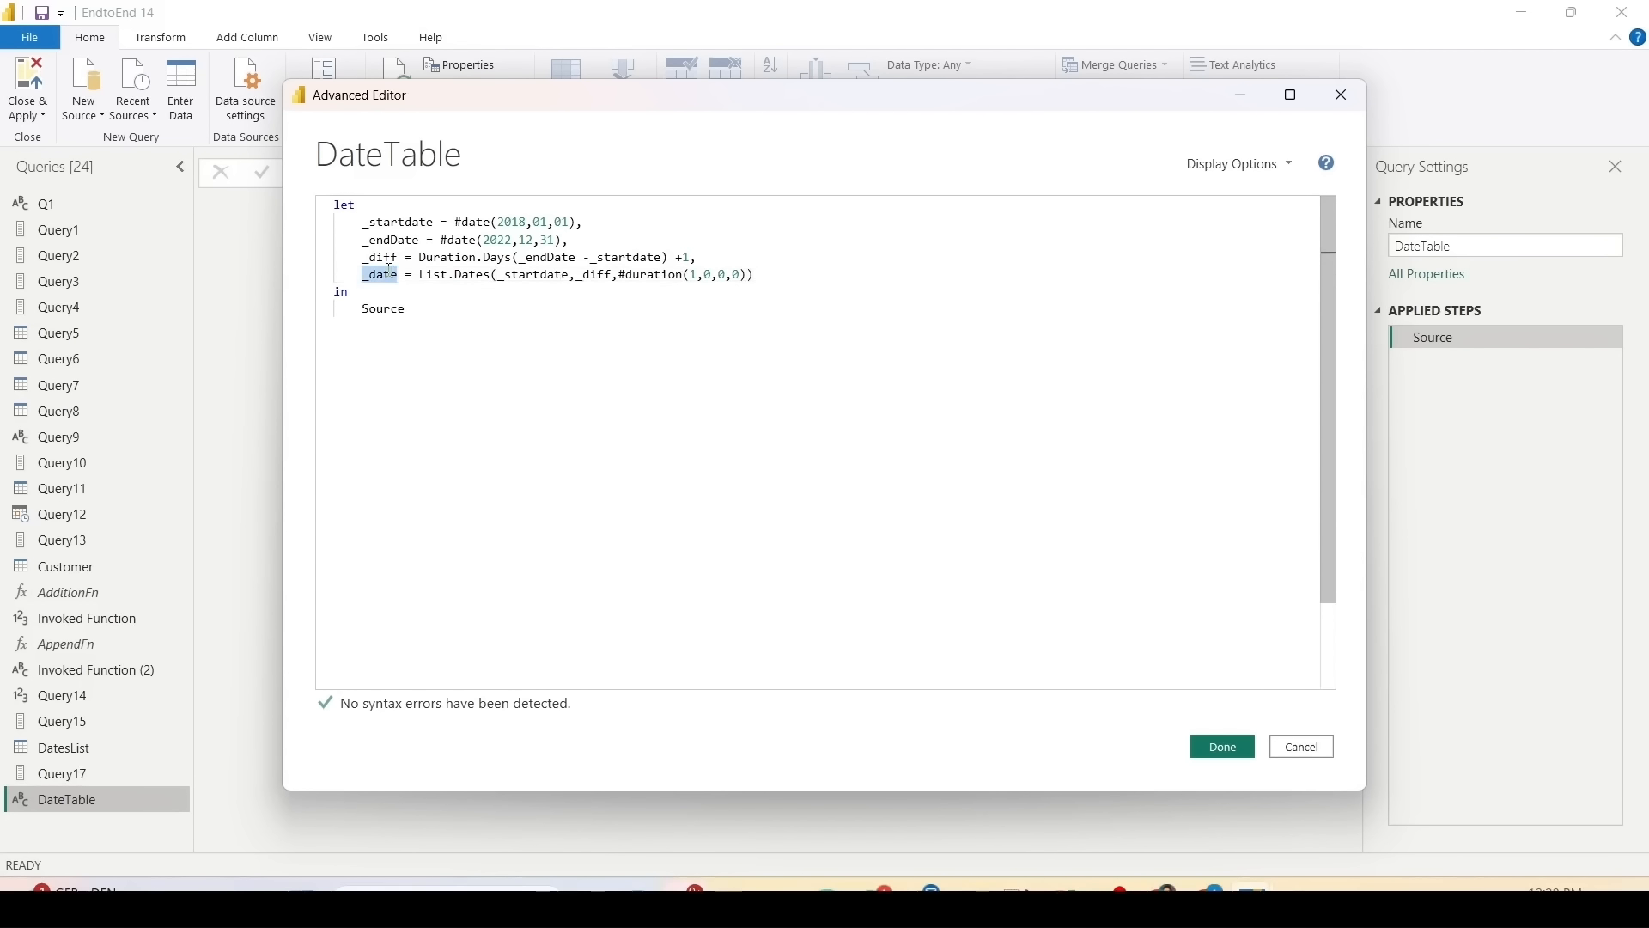
{"action": "double_click", "coordinate": [383, 309]}
{"action": "key", "text": "ctrl+v"}
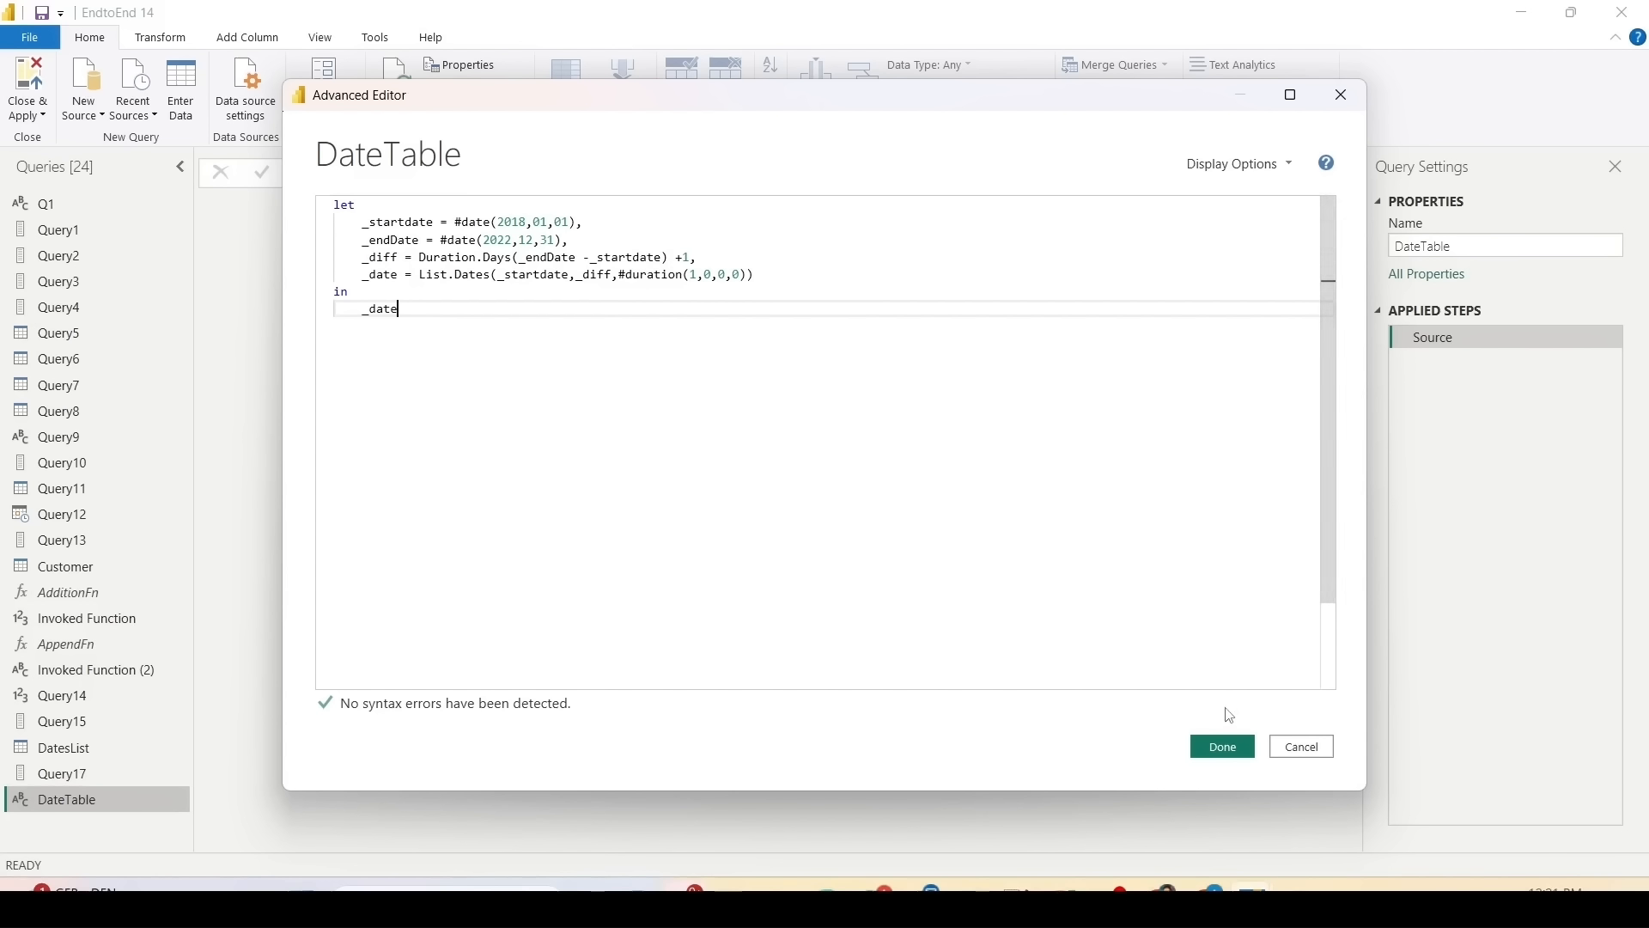
{"action": "left_click", "coordinate": [1223, 753]}
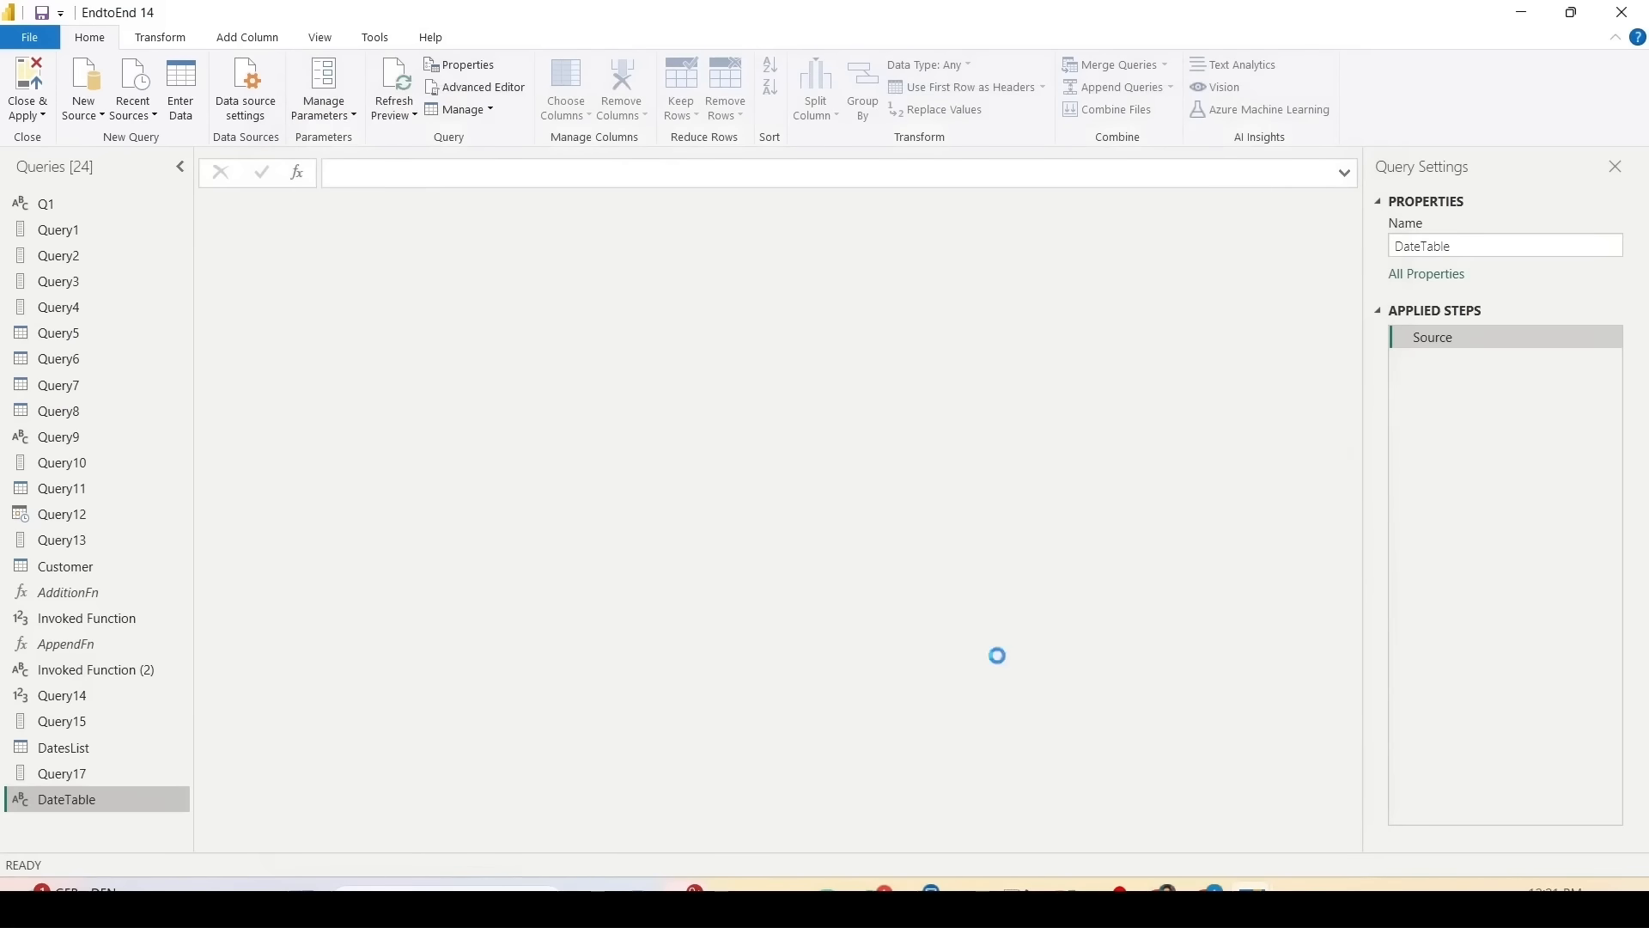
{"action": "scroll", "coordinate": [286, 286], "scroll_direction": "down", "scroll_amount": 20}
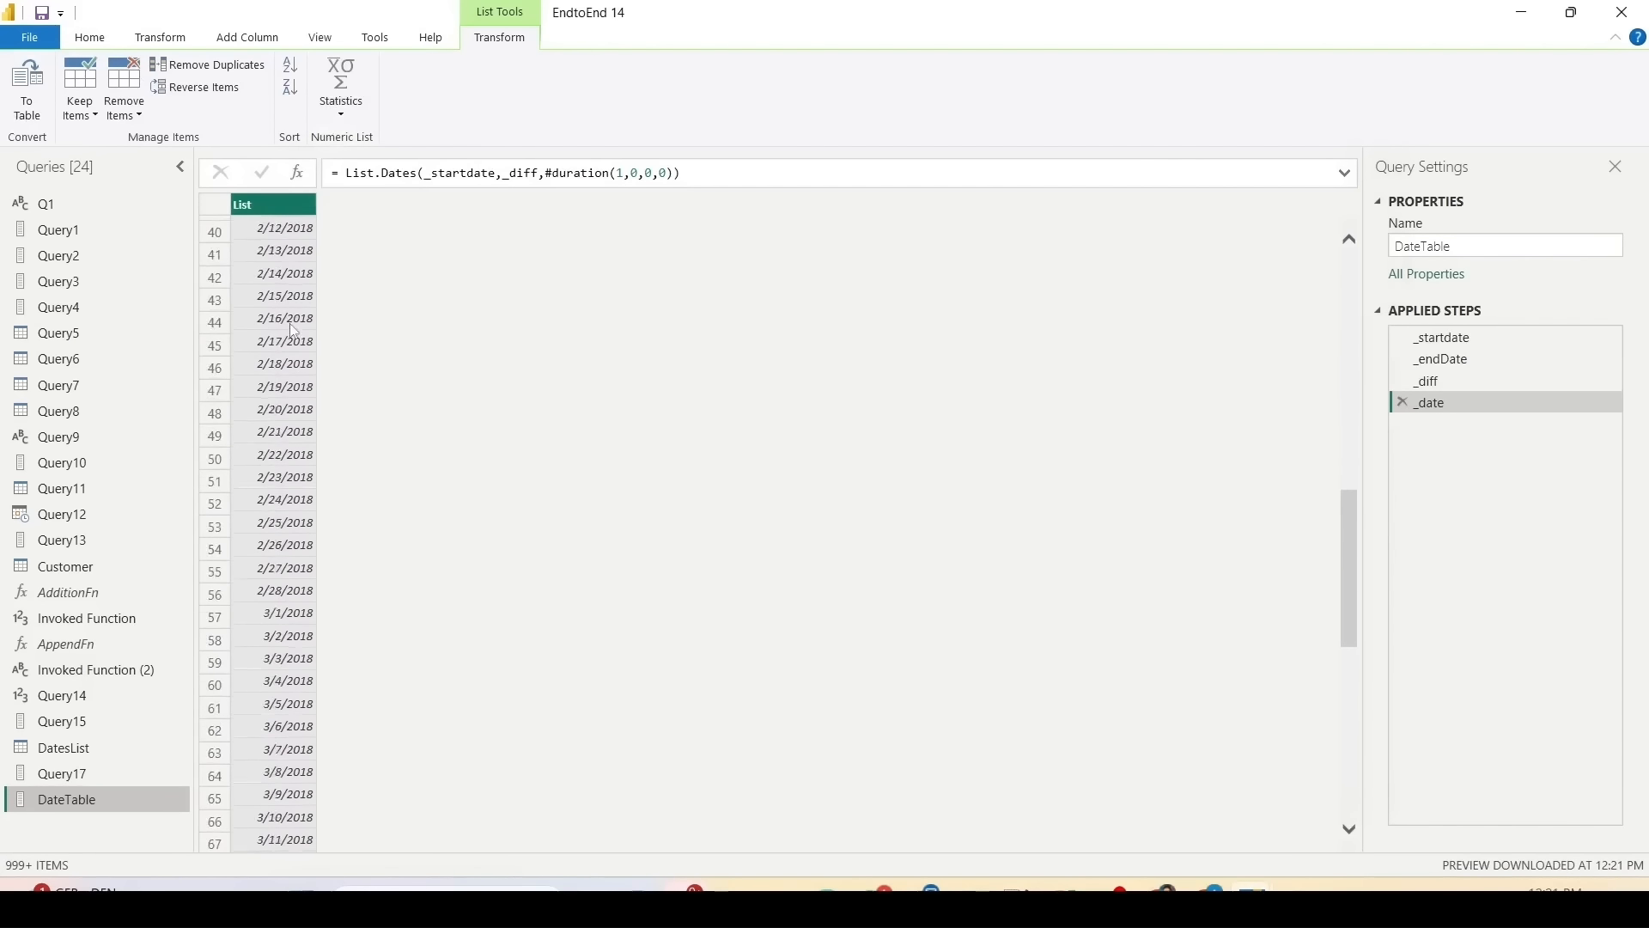
{"action": "scroll", "coordinate": [296, 337], "scroll_direction": "down", "scroll_amount": 20}
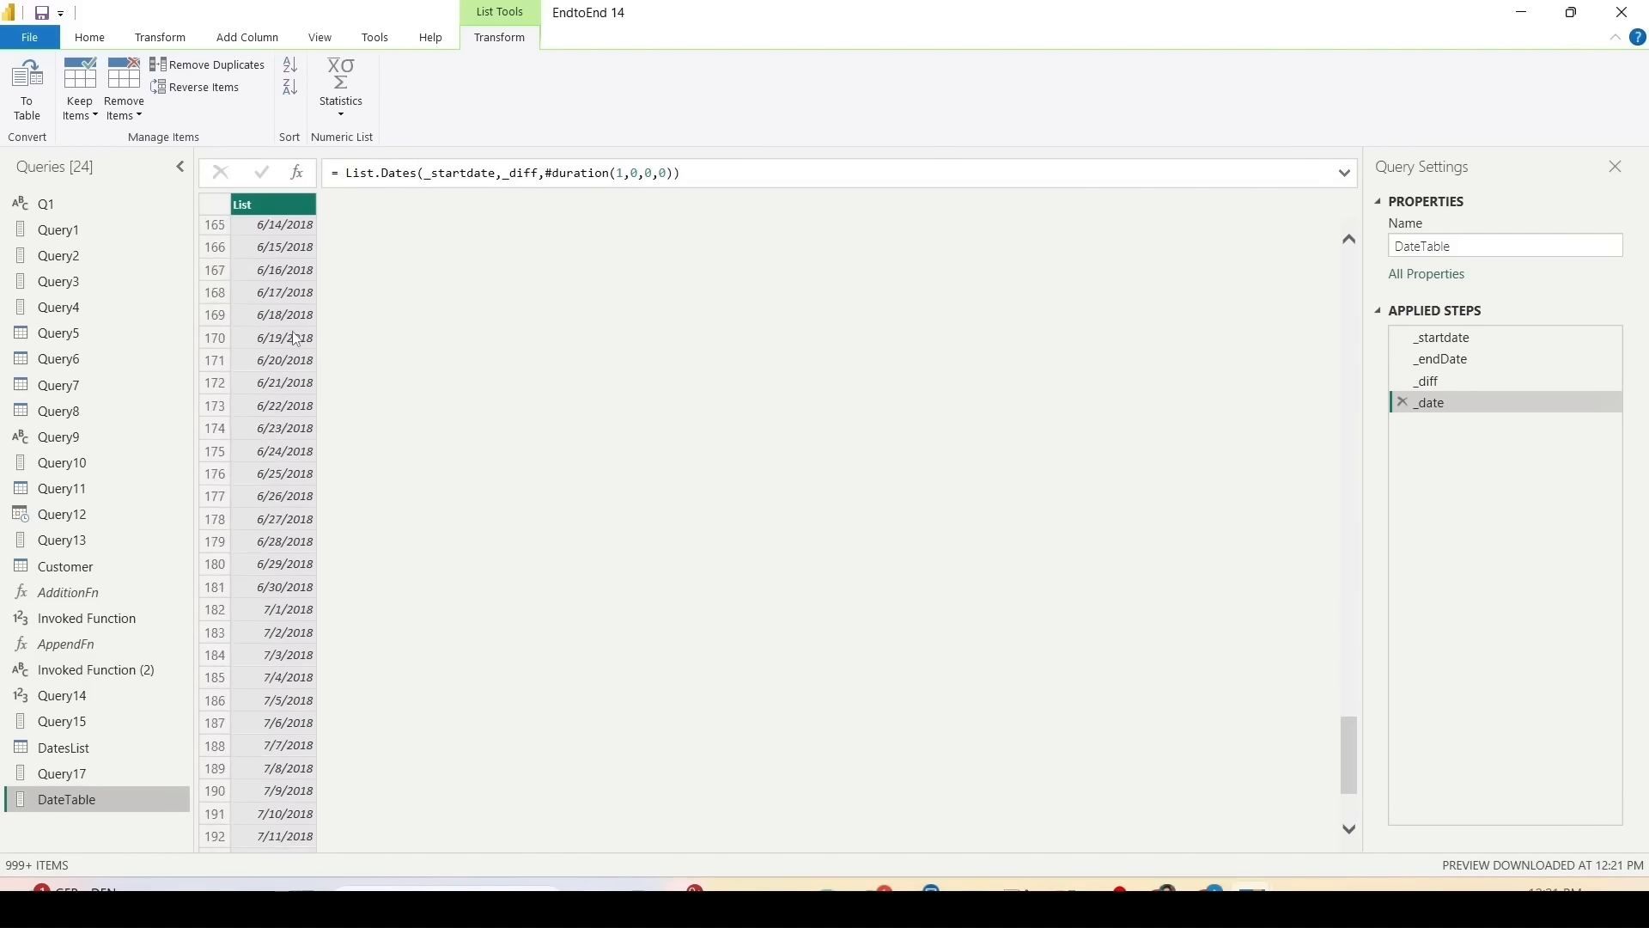
Step: Sort the date list in descending order to check its latest date, and remove the sort step
{"action": "scroll", "coordinate": [295, 337], "scroll_direction": "down", "scroll_amount": 15}
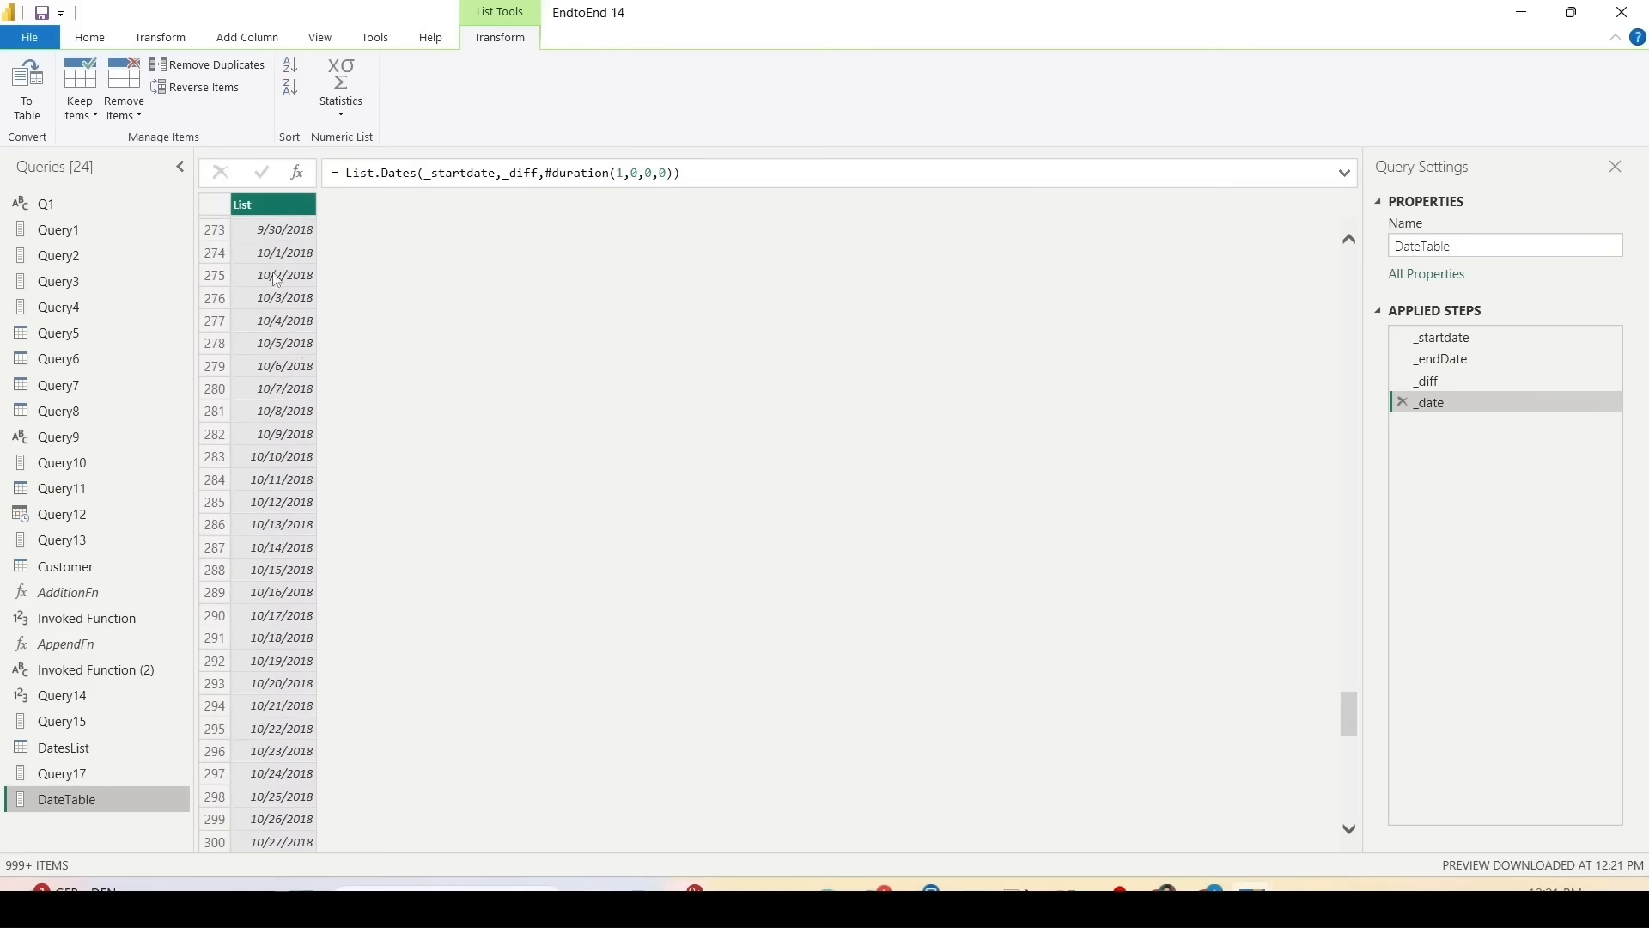
{"action": "right_click", "coordinate": [262, 218]}
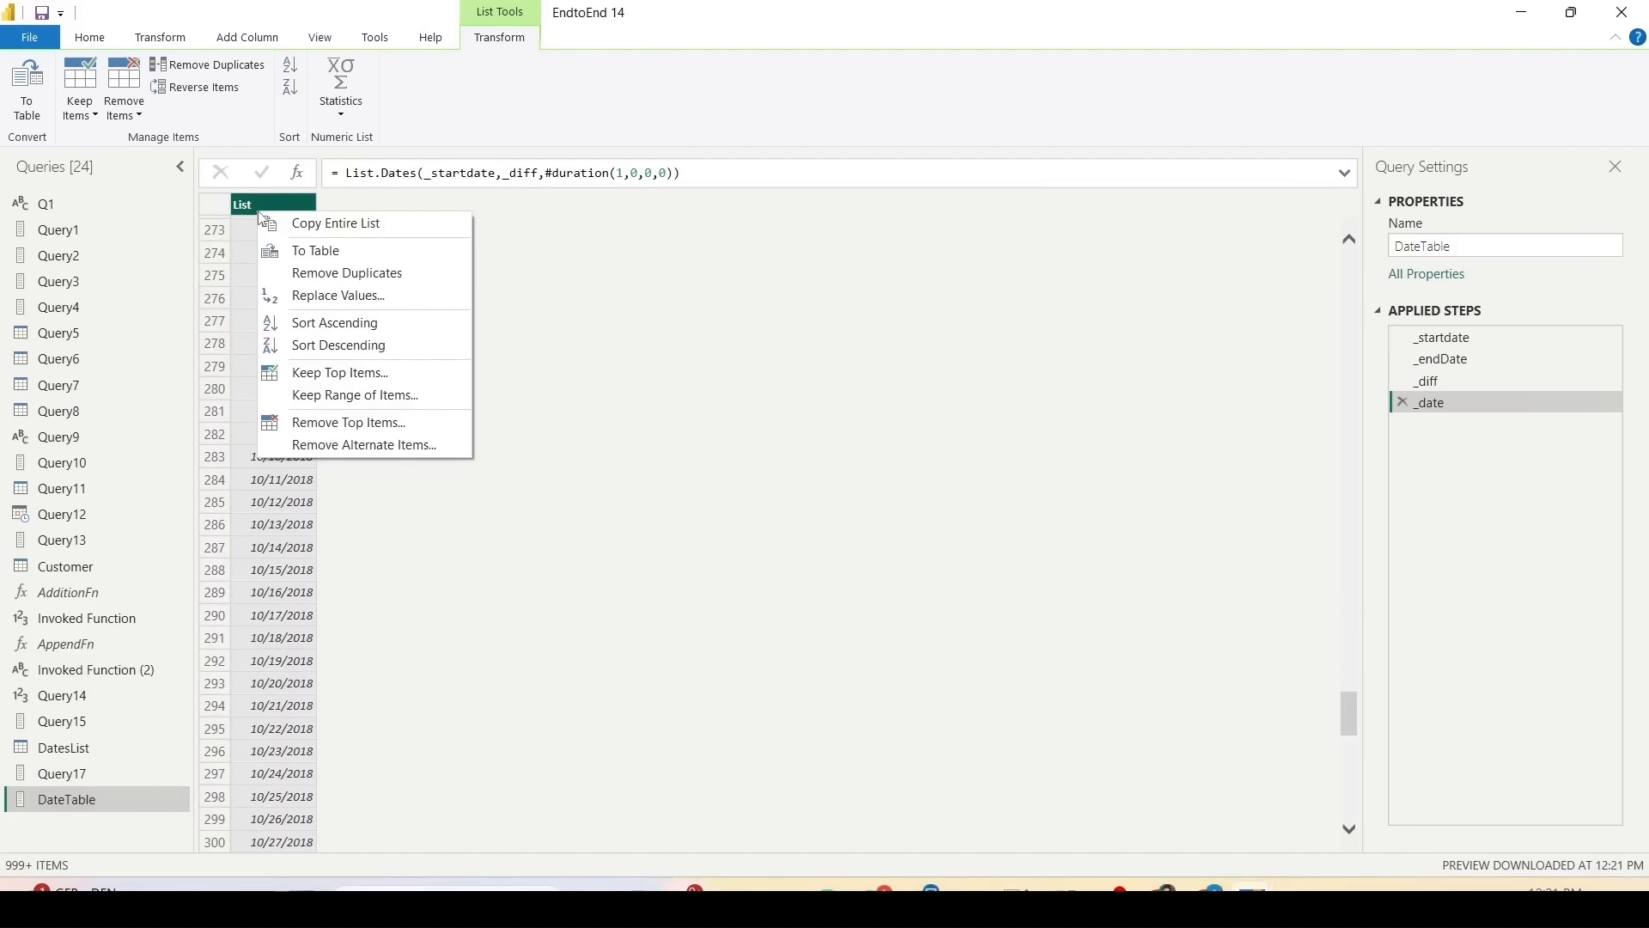
{"action": "left_click", "coordinate": [388, 347]}
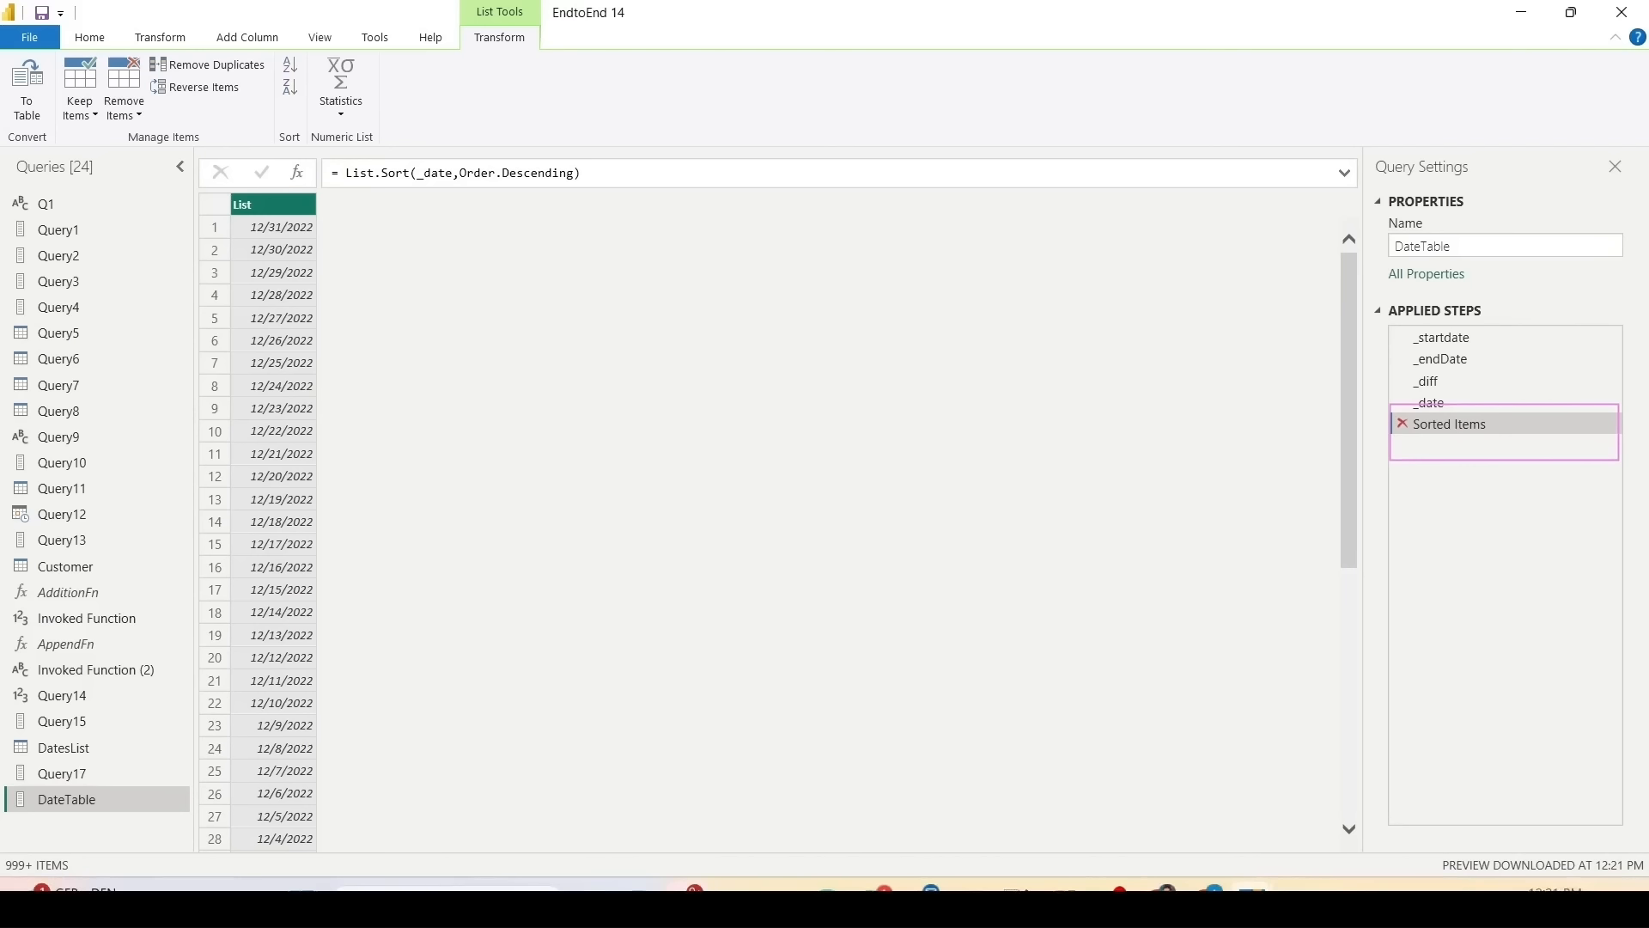
{"action": "left_click", "coordinate": [1403, 423]}
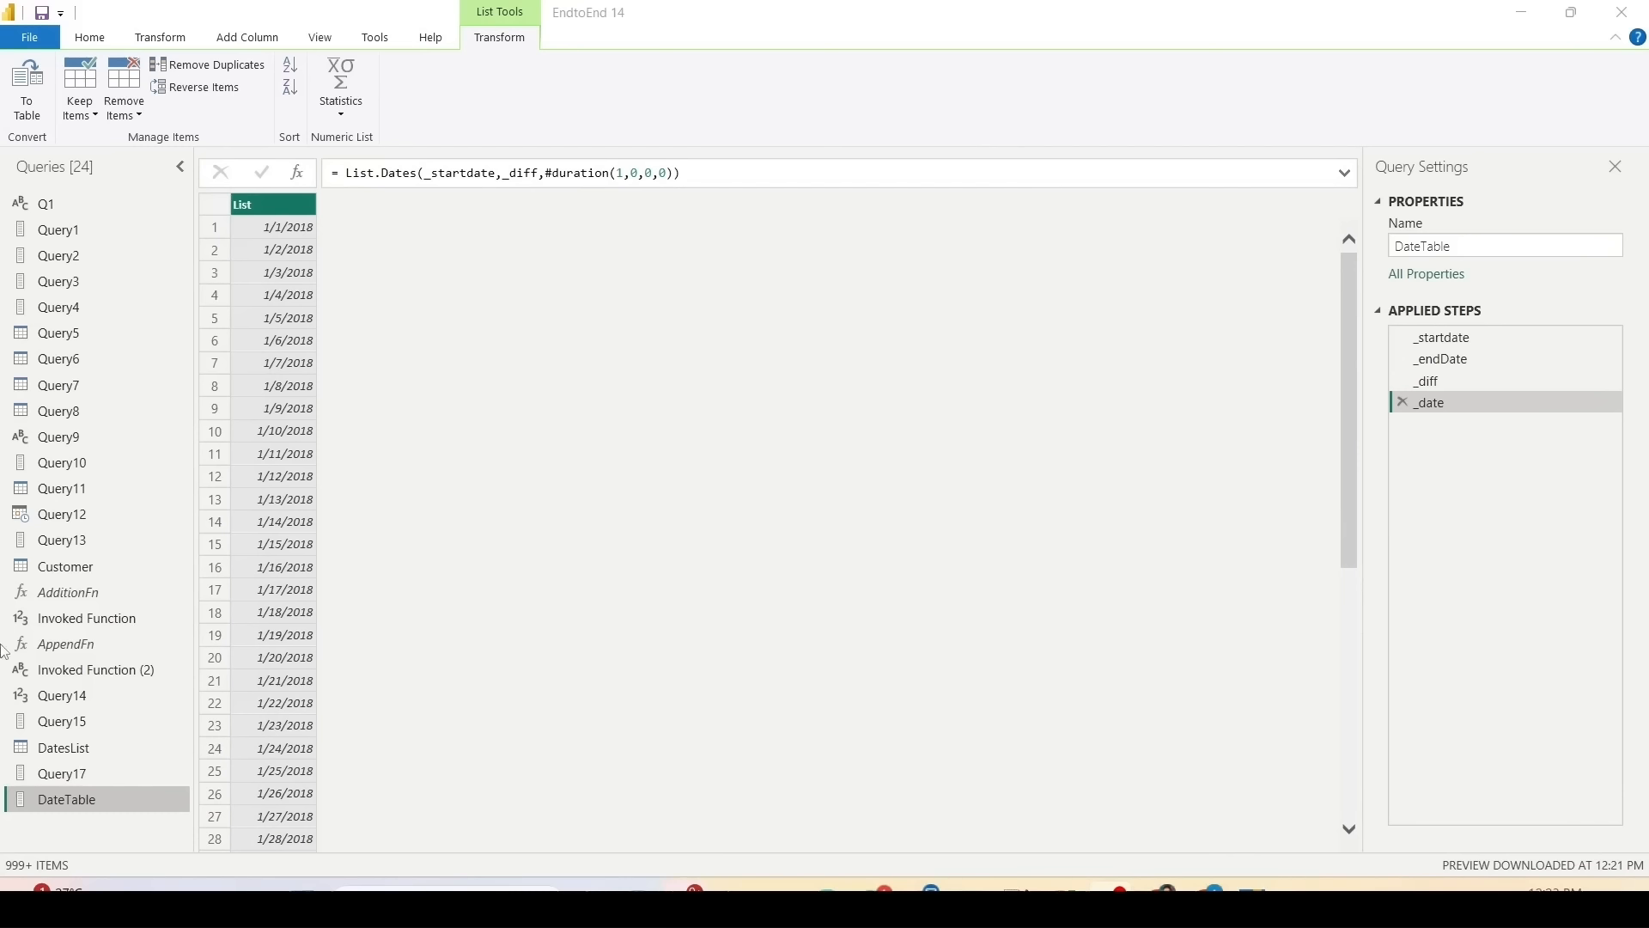
Step: Reopen the DateTable code, add a _datetable = line below _date, and end the _date line with a comma
{"action": "right_click", "coordinate": [77, 805]}
{"action": "left_click", "coordinate": [112, 840]}
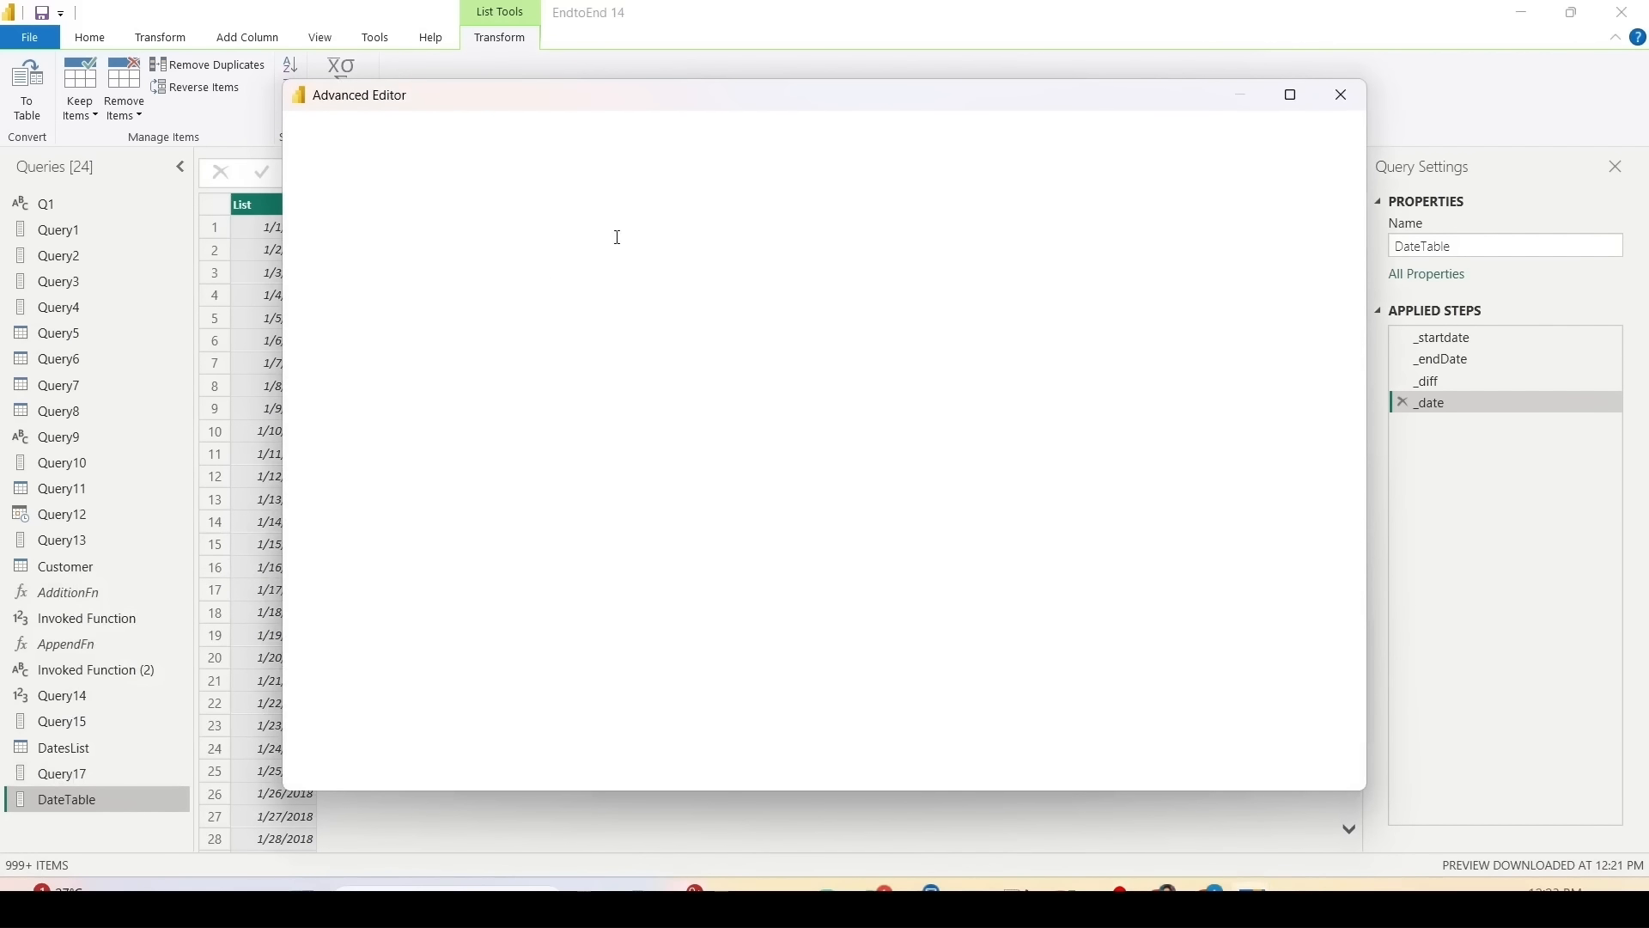
{"action": "left_click", "coordinate": [775, 279]}
{"action": "key", "text": "Return"}
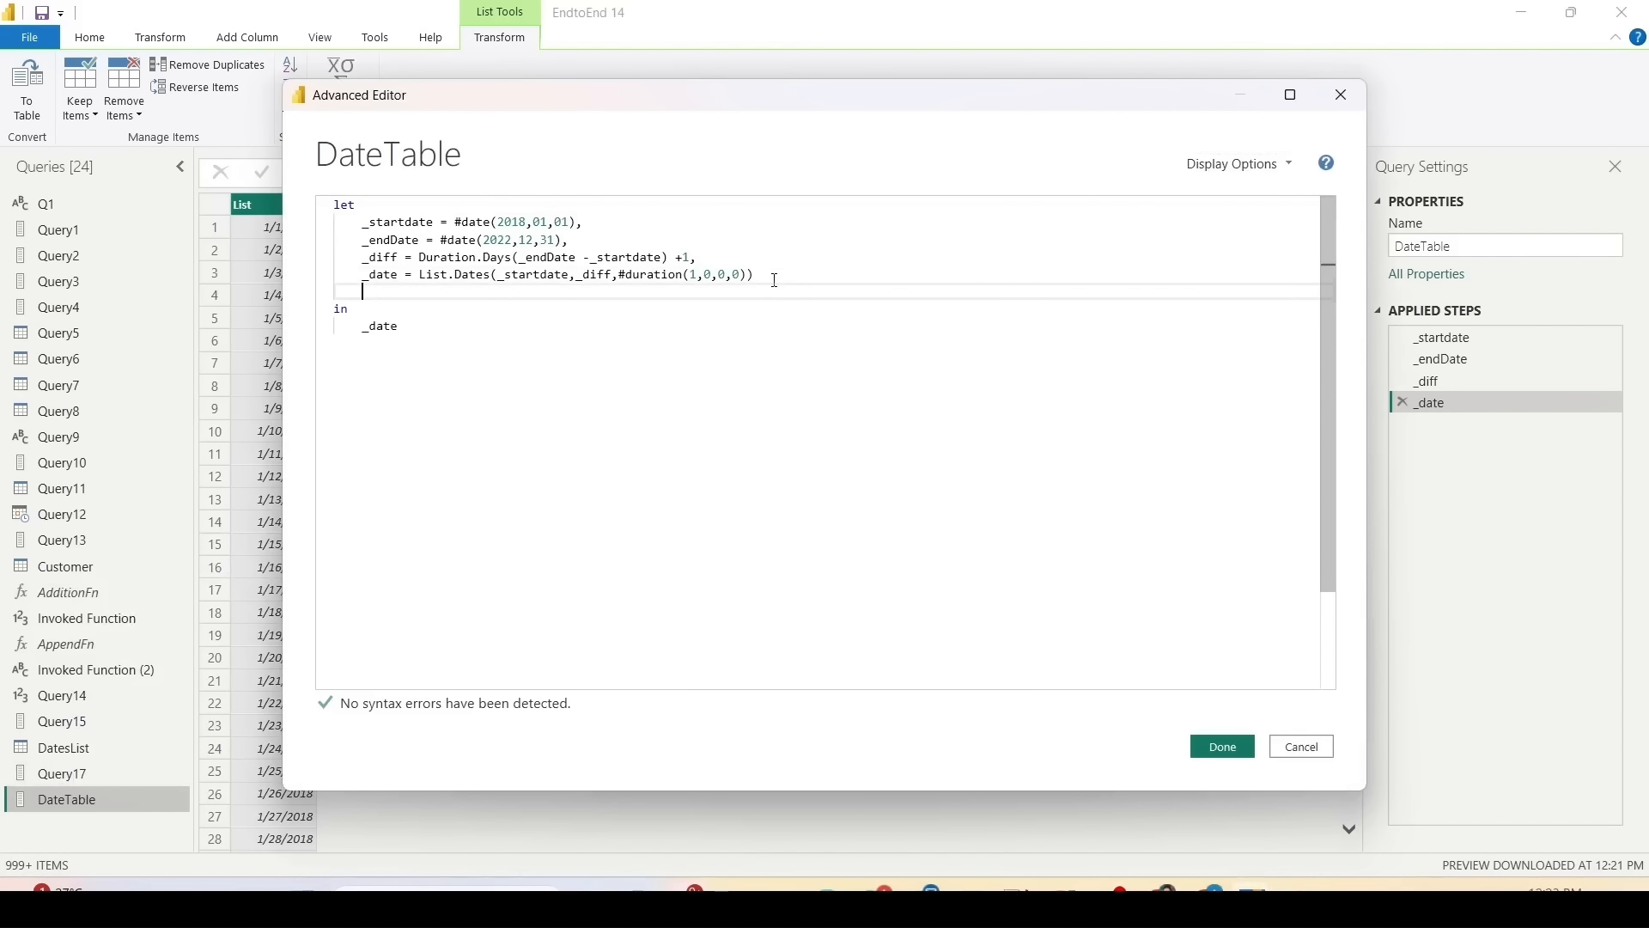
{"action": "type", "text": "_date"}
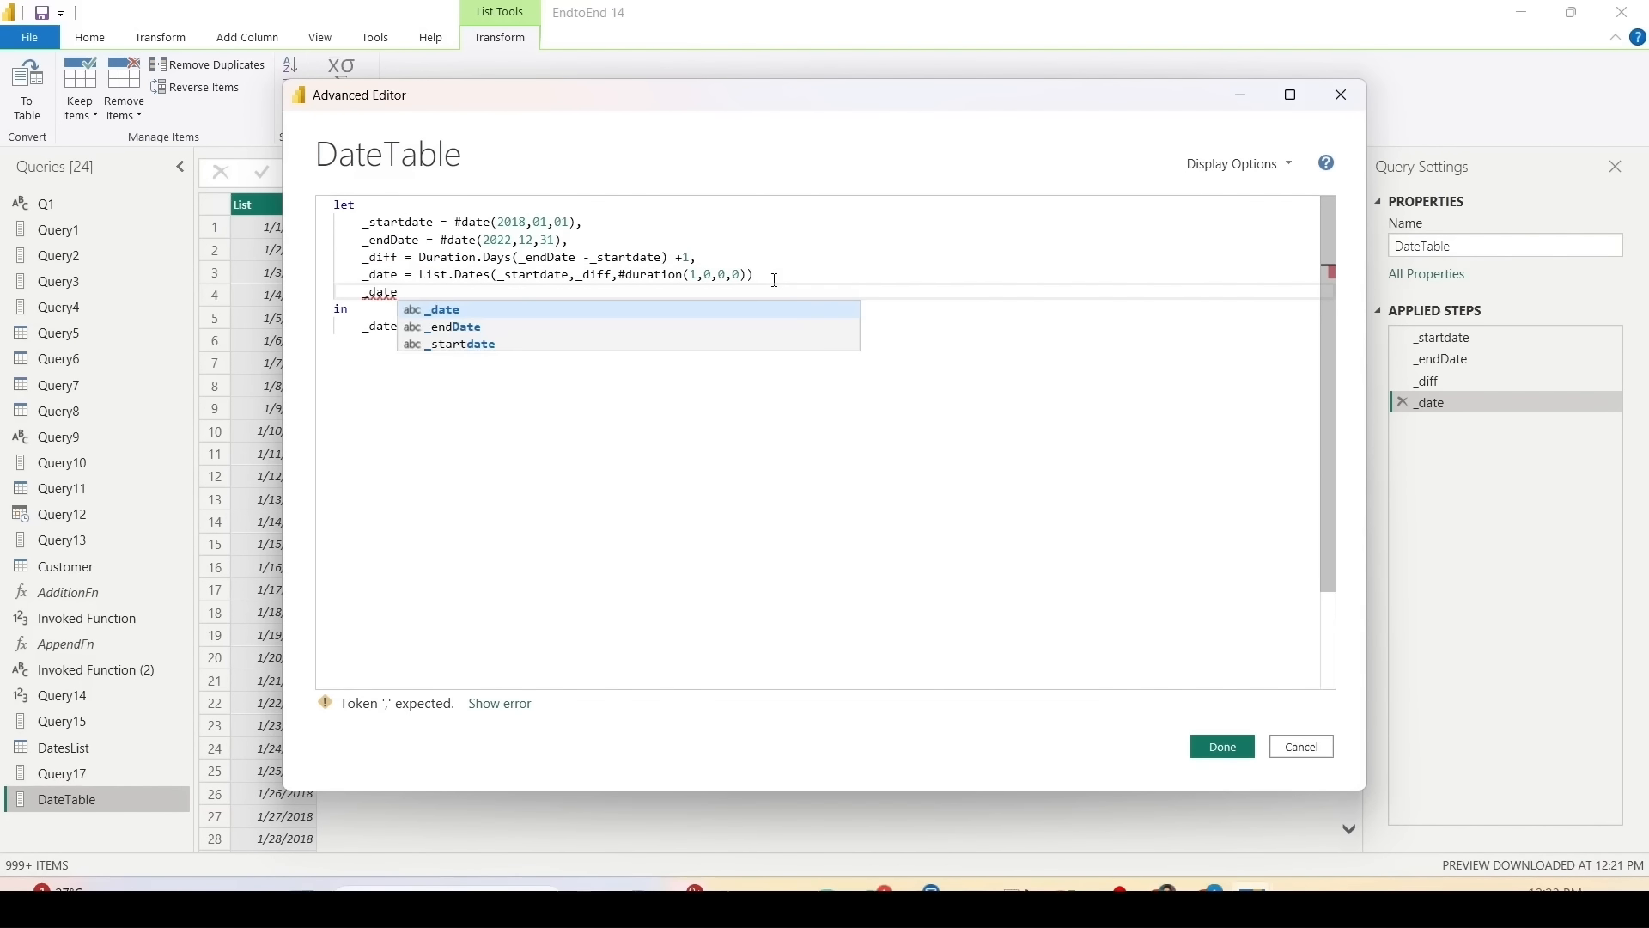
{"action": "type", "text": "table"}
{"action": "left_click", "coordinate": [817, 279]}
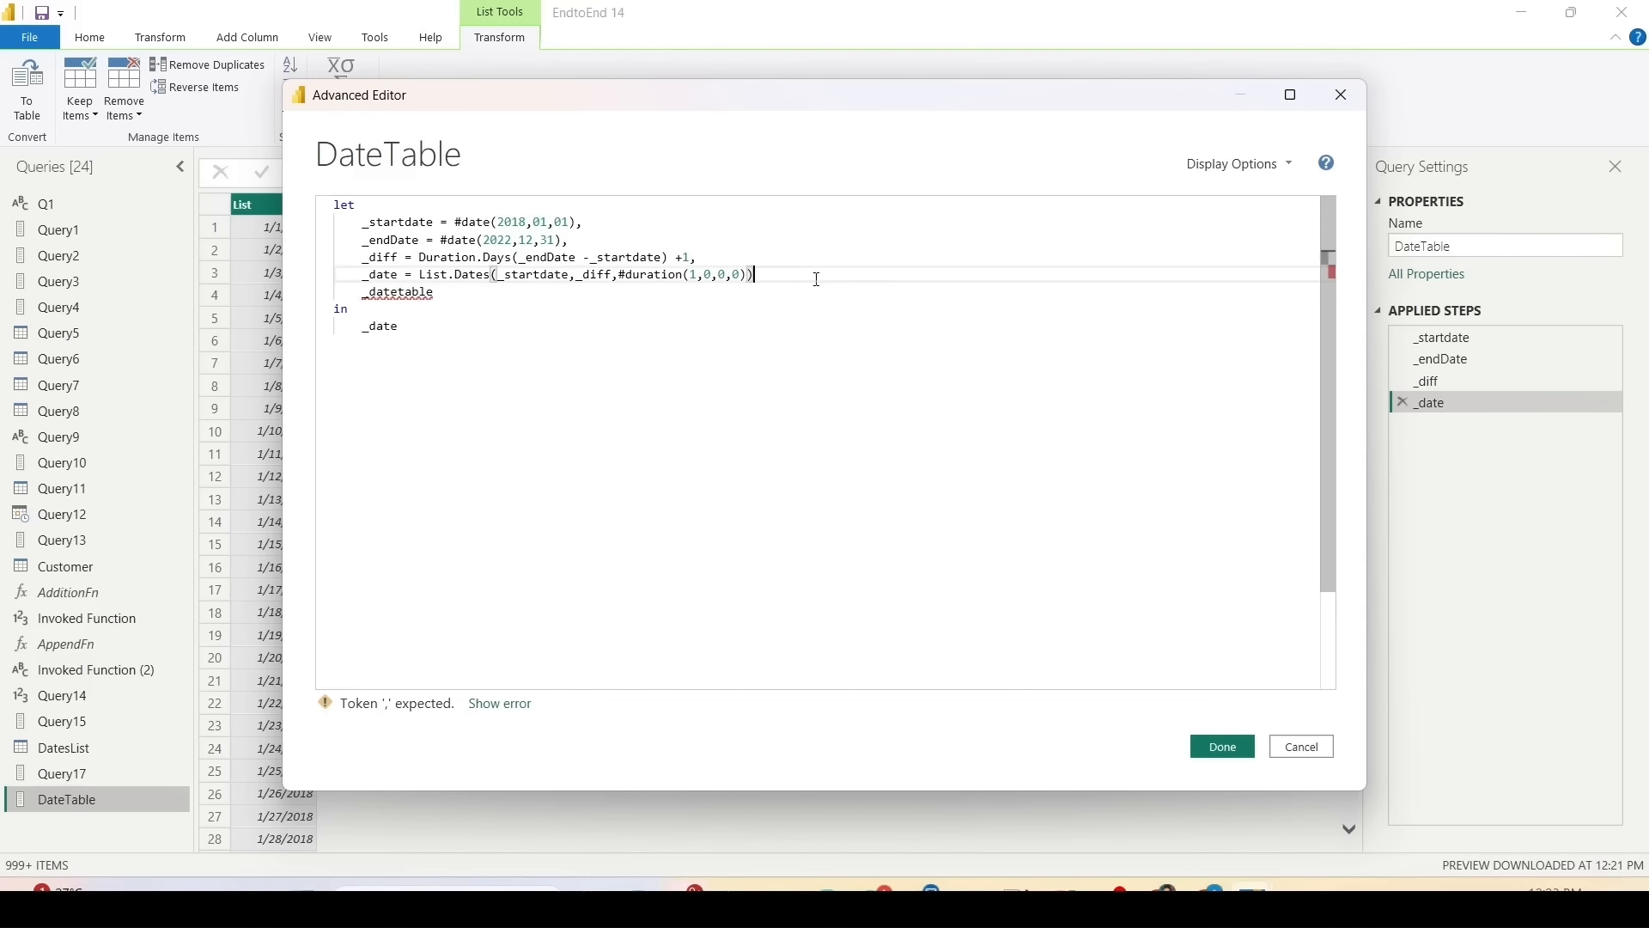
{"action": "type", "text": ","}
{"action": "left_click", "coordinate": [502, 292]}
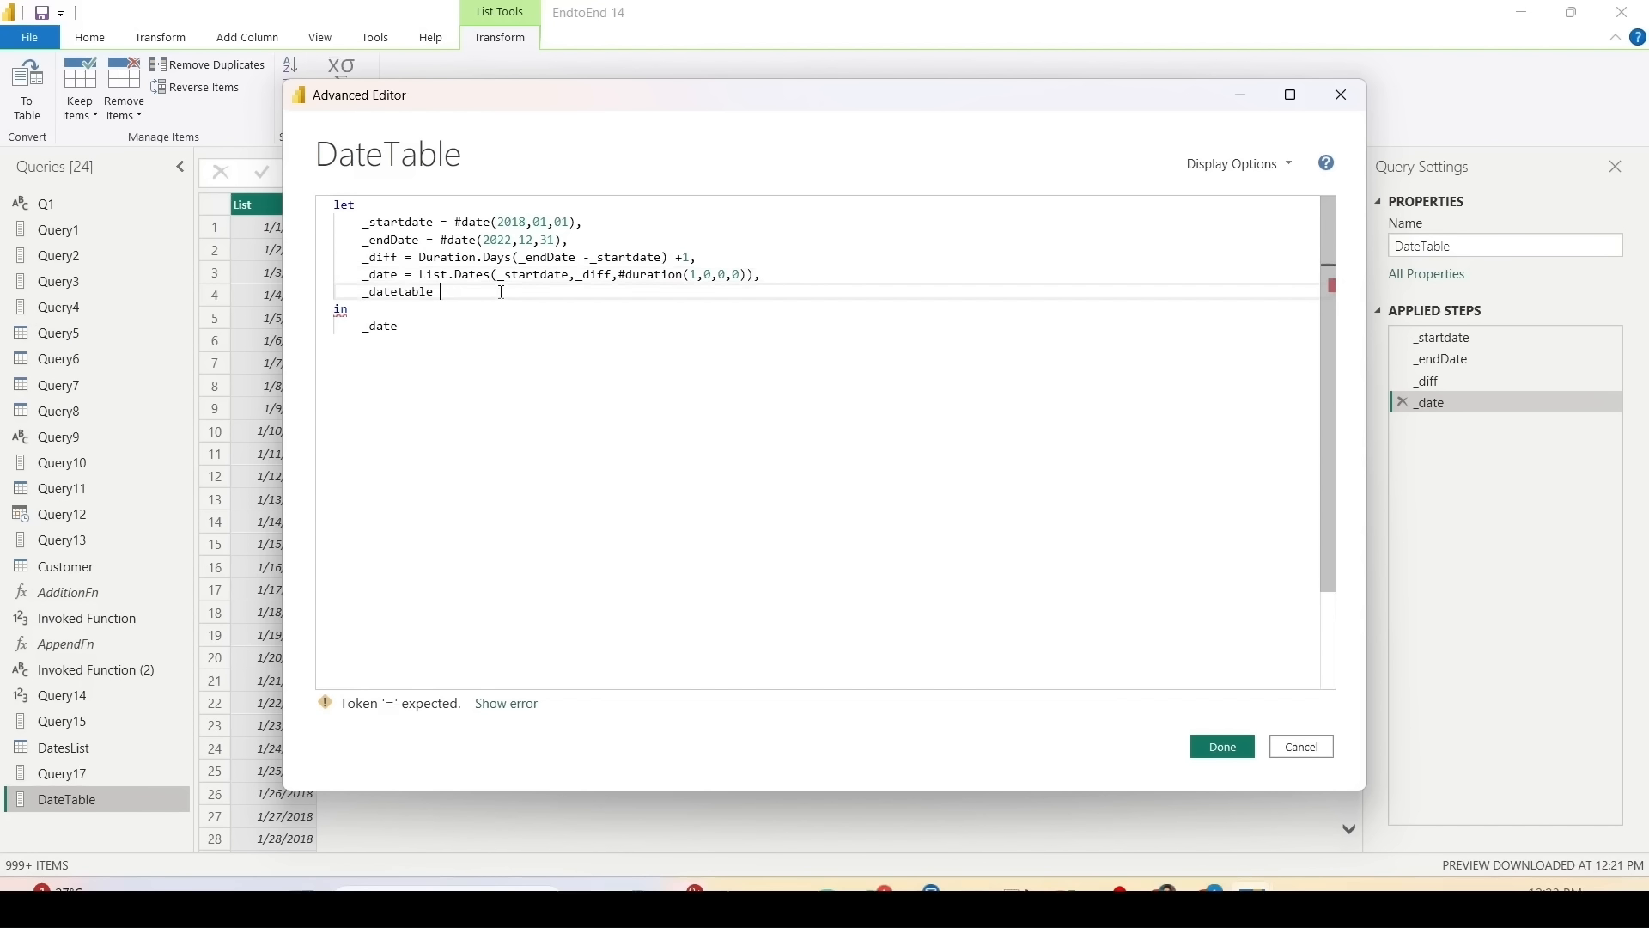
{"action": "type", "text": "= Table."}
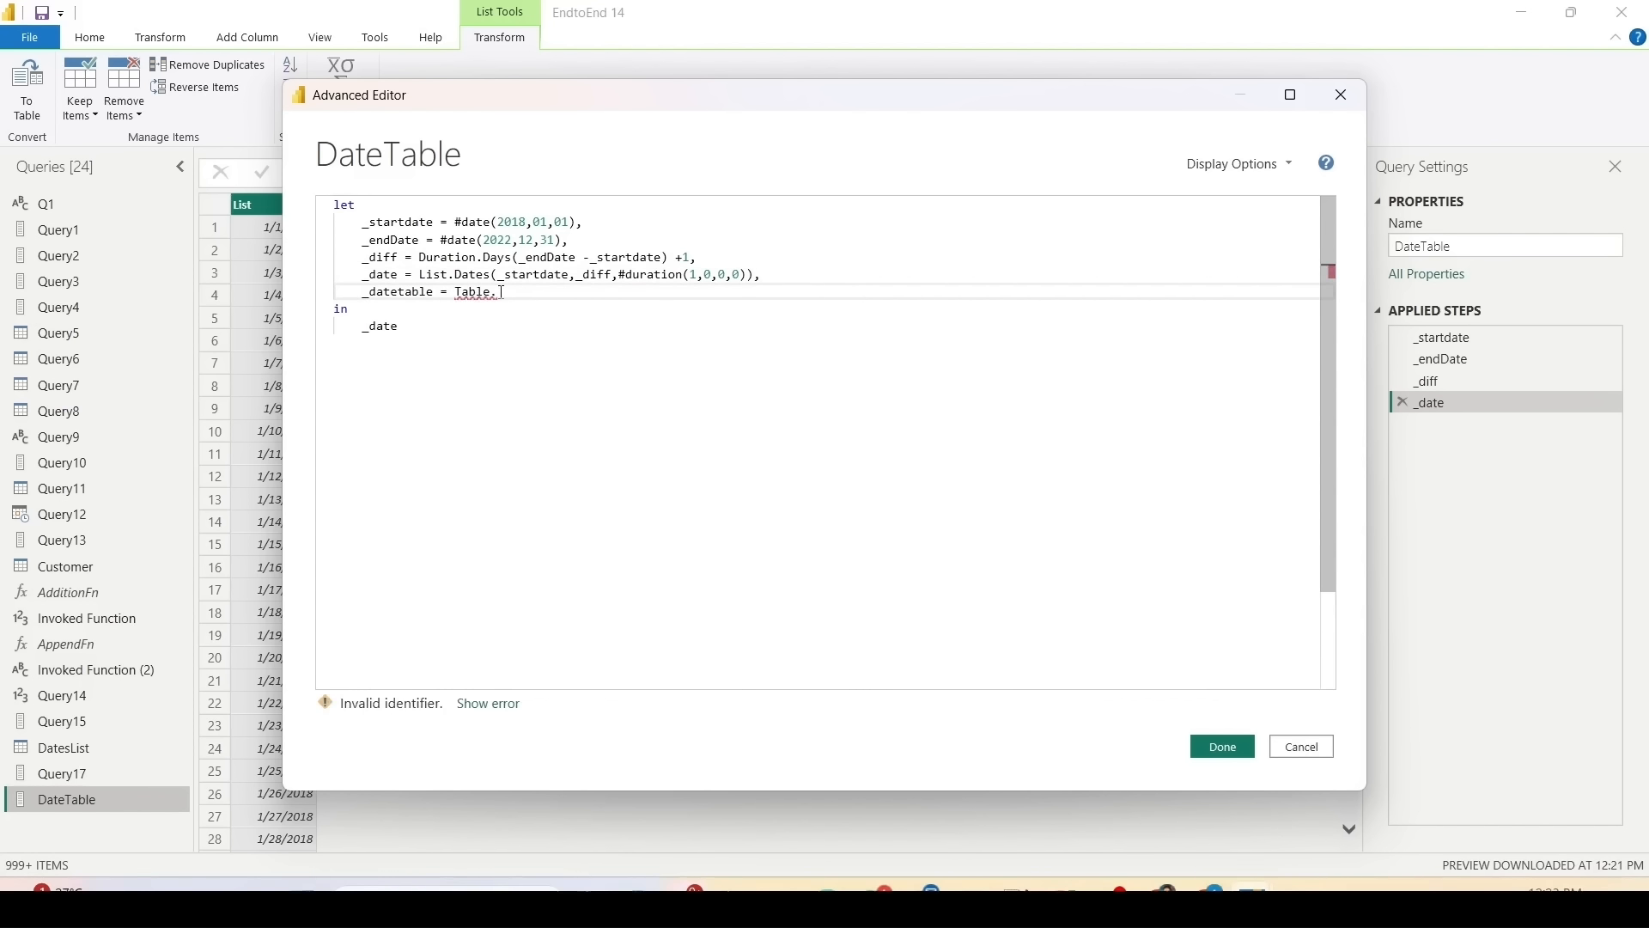
{"action": "type", "text": "From"}
{"action": "key", "text": "BackSpace"}
{"action": "key", "text": "BackSpace"}
{"action": "key", "text": "BackSpace"}
{"action": "key", "text": "BackSpace"}
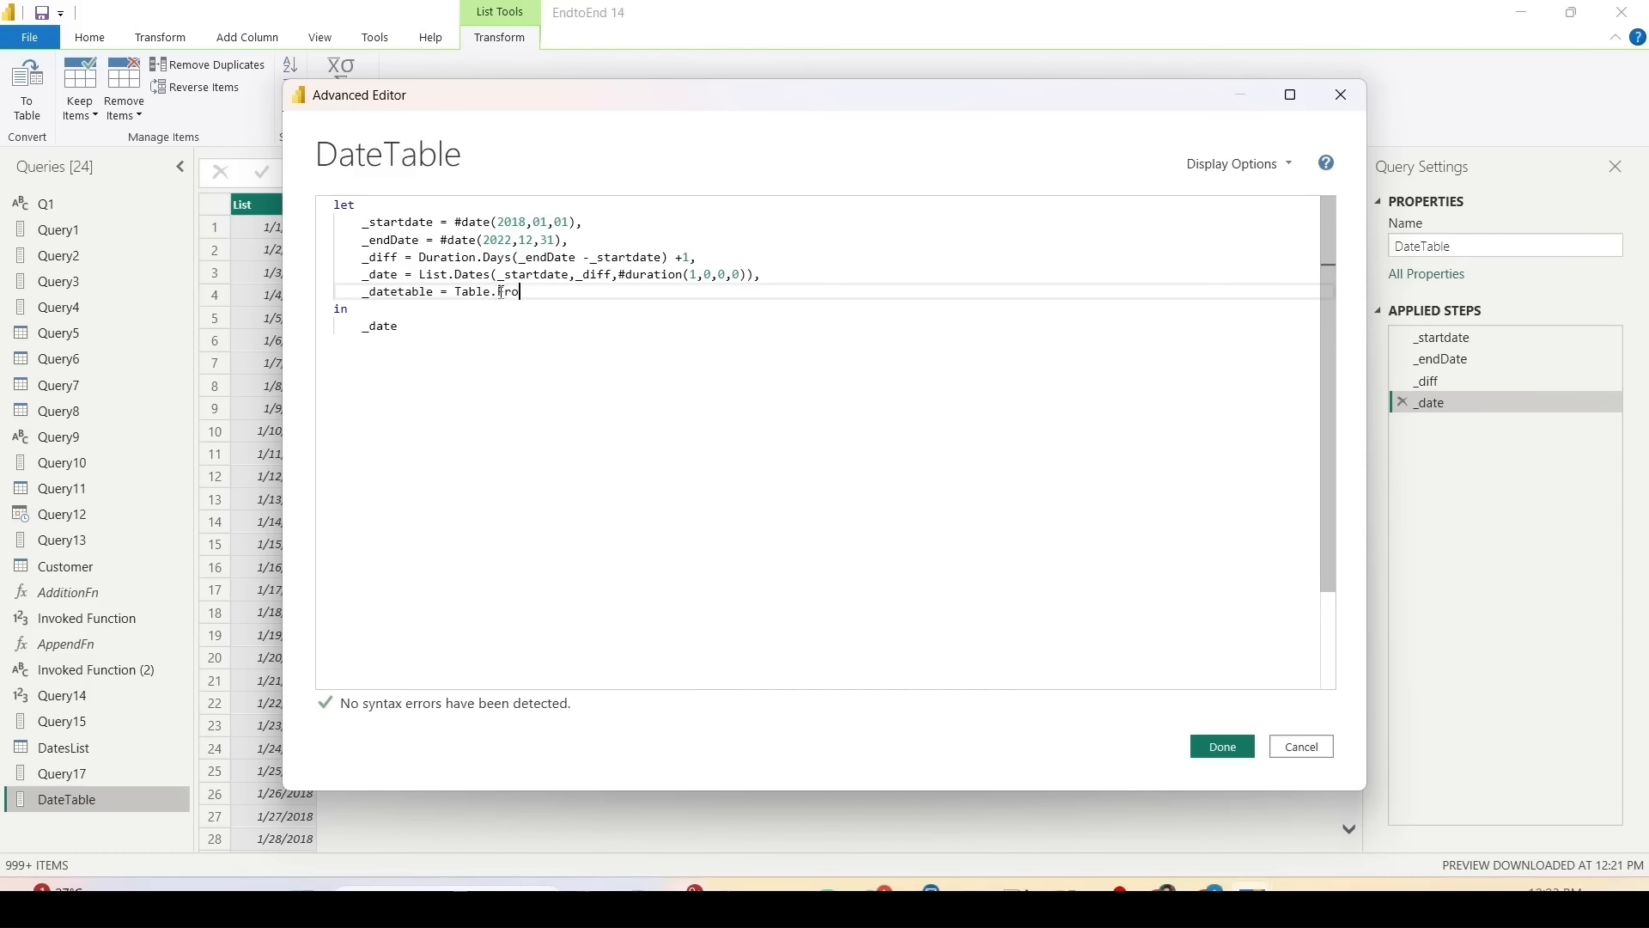
{"action": "key", "text": "BackSpace"}
{"action": "key", "text": "BackSpace"}
{"action": "key", "text": "BackSpace"}
{"action": "key", "text": "BackSpace"}
{"action": "key", "text": "BackSpace"}
{"action": "key", "text": "BackSpace"}
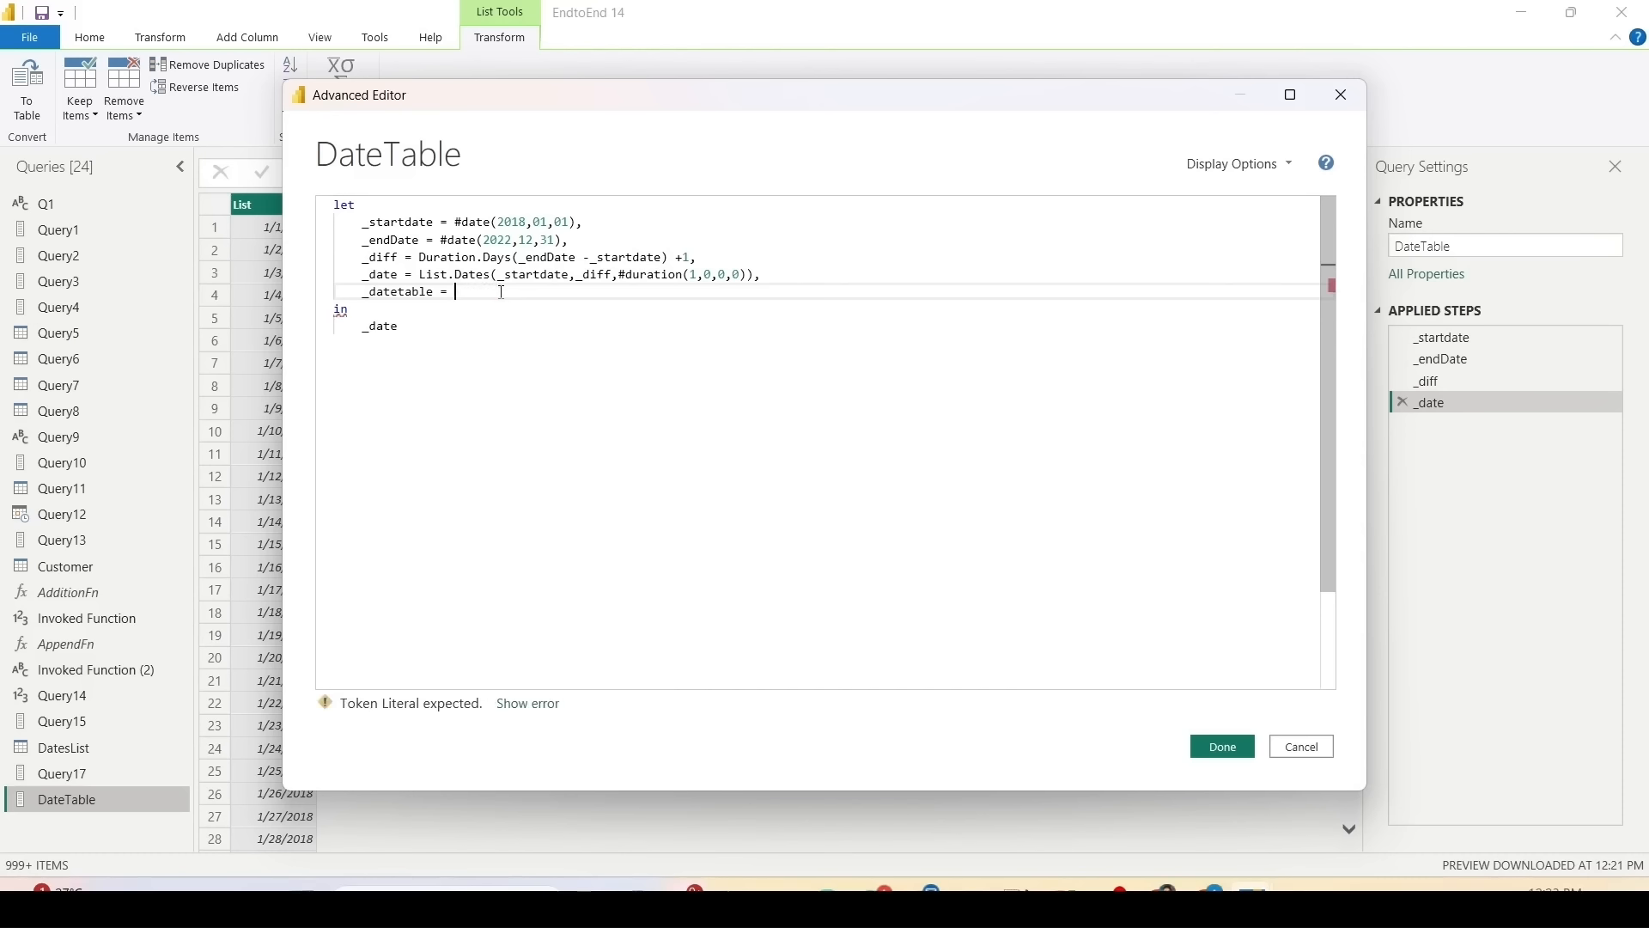
Step: Define _datetable as Table.FromList(_date, Splitter.SplitByNothing(), null, null, ExtraValues.Error), substituting _date for Source
{"action": "type", "text": "Table.FromList(Source, Splitter.SplitByNothing(), null, null, ExtraValues.Error)"}
{"action": "double_click", "coordinate": [574, 293]}
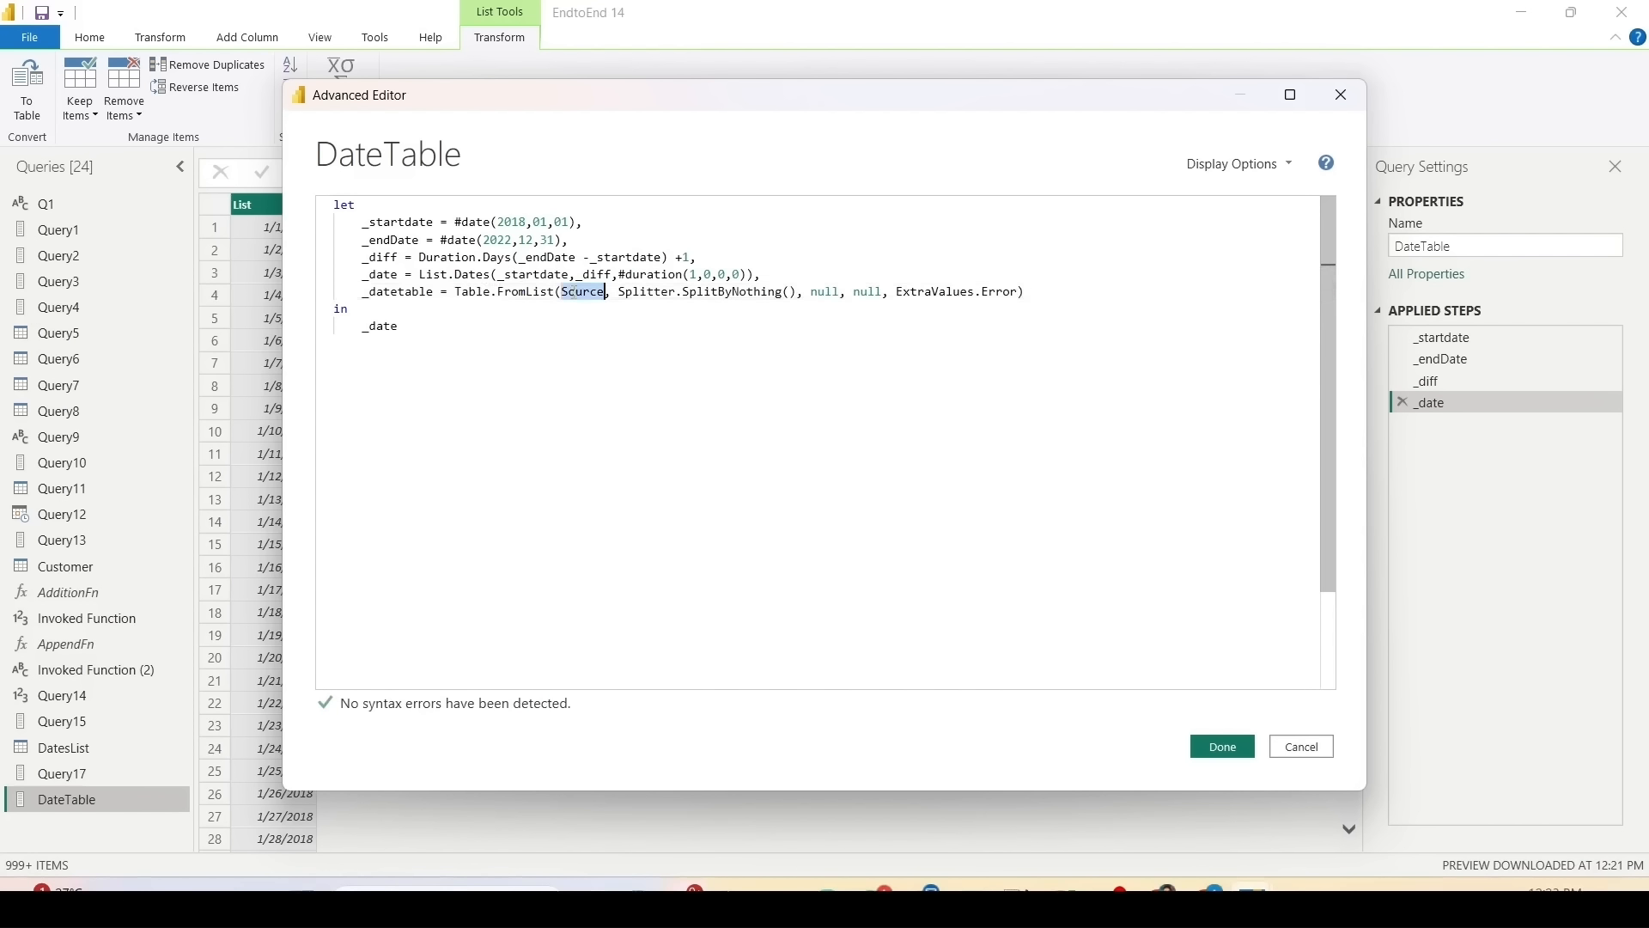
{"action": "double_click", "coordinate": [391, 274]}
{"action": "key", "text": "ctrl+c"}
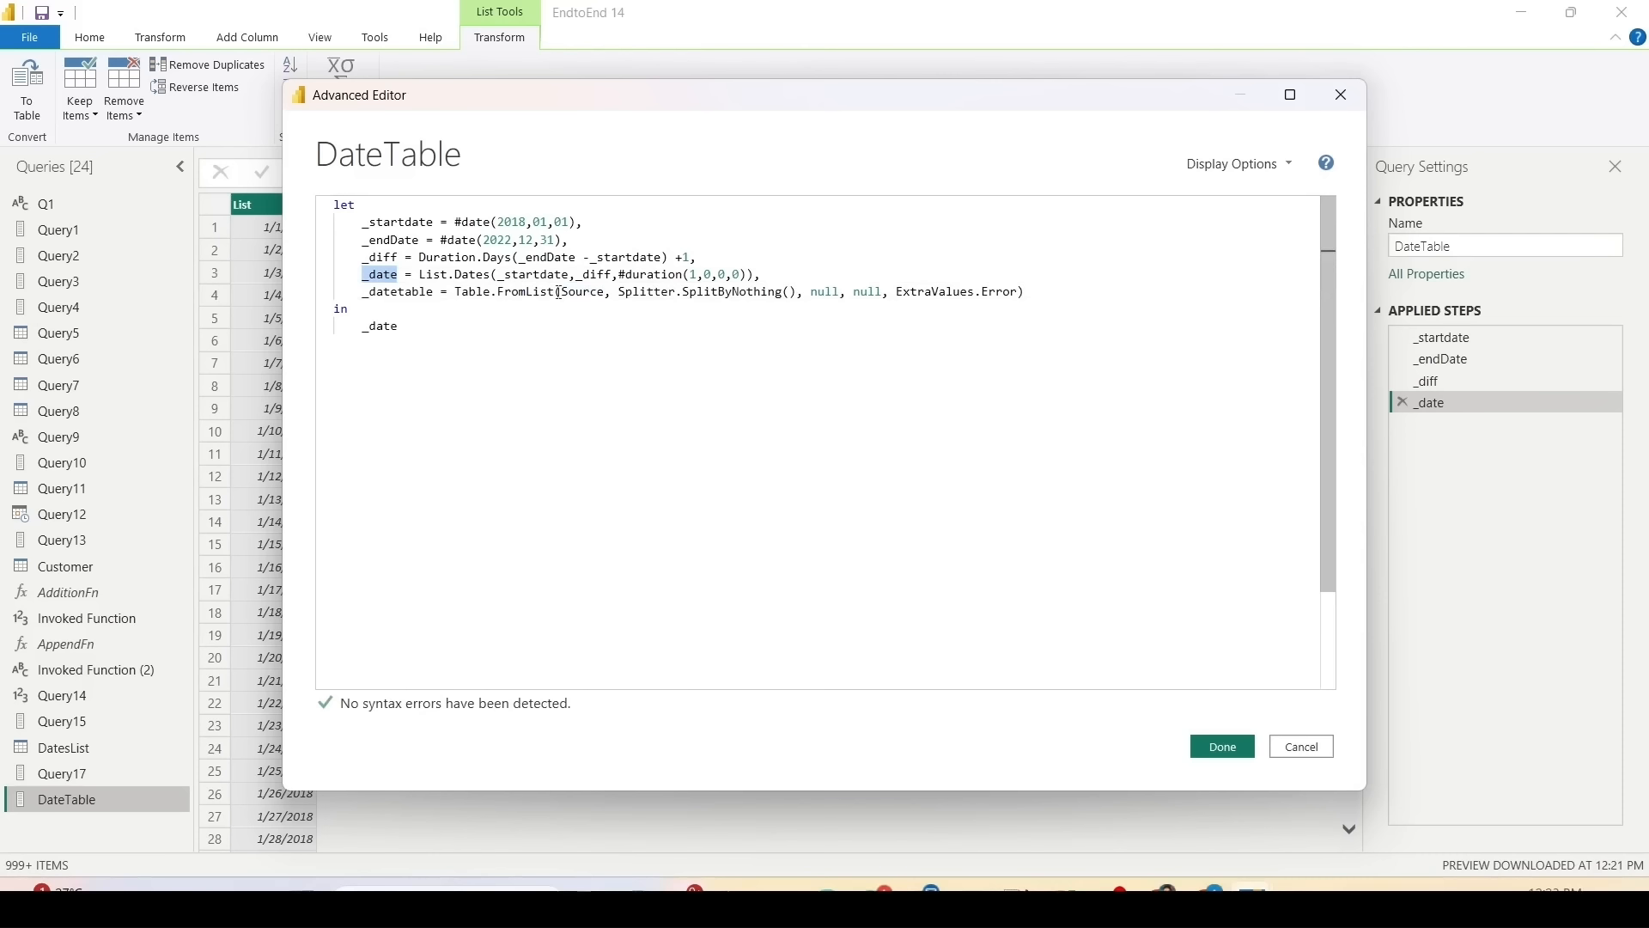
{"action": "left_click", "coordinate": [584, 293]}
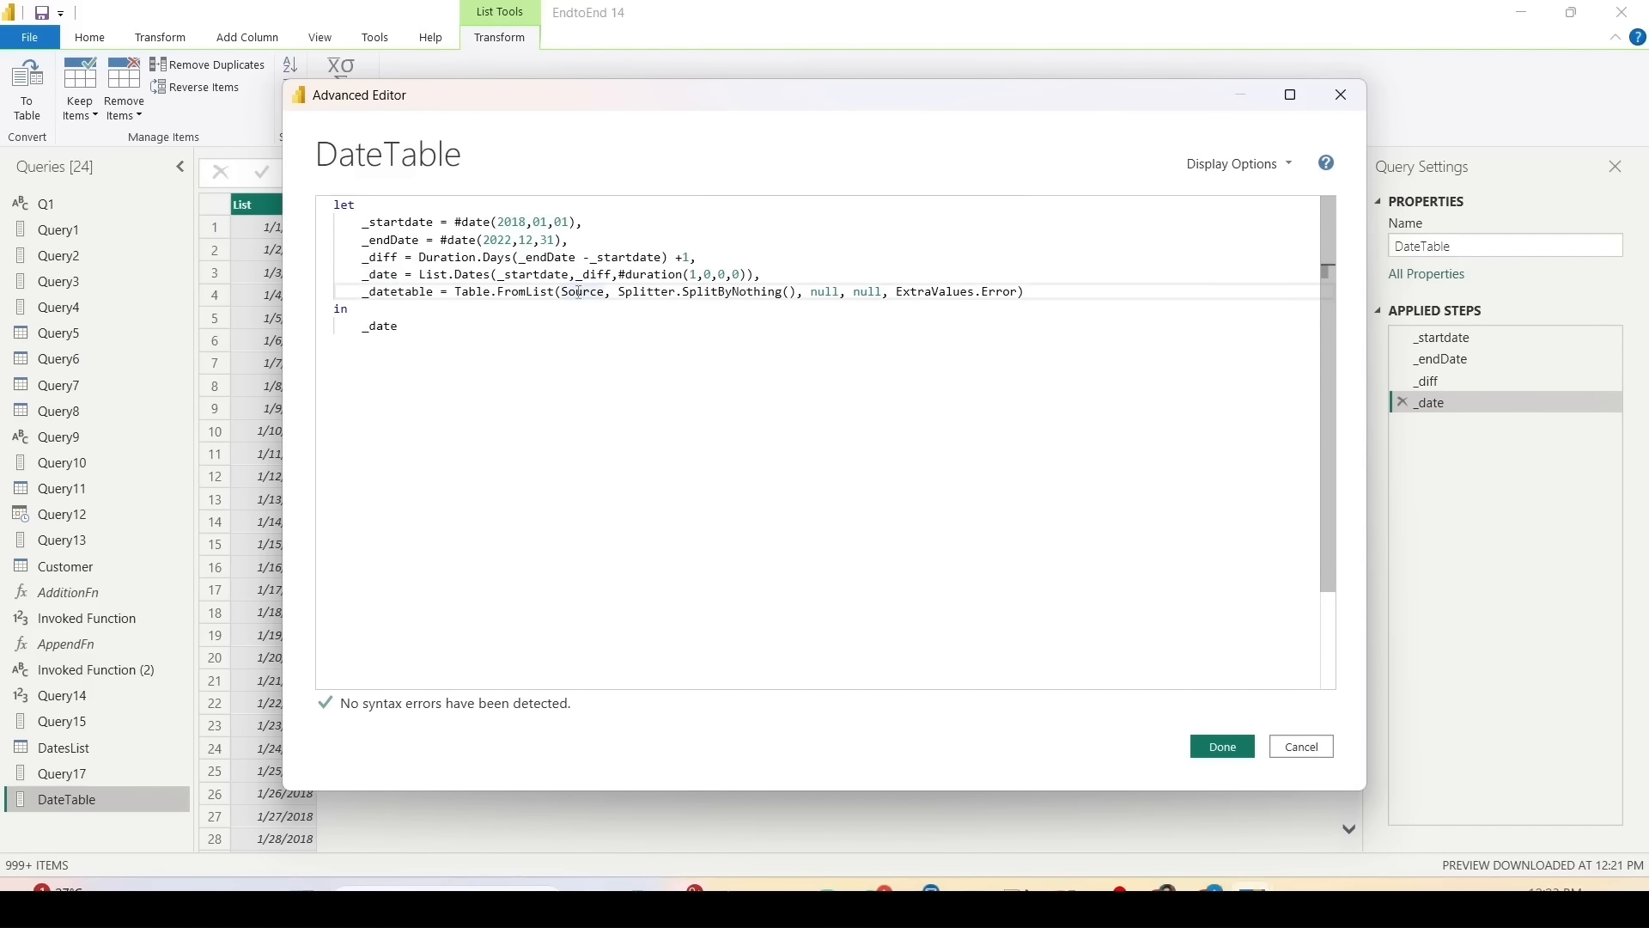
{"action": "double_click", "coordinate": [584, 293]}
{"action": "key", "text": "ctrl+v"}
Step: Examine the Table.FromList arguments: the list, the splitter function, the null values and the ExtraValues option
{"action": "left_click_drag", "start_coordinate": [612, 293], "coordinate": [791, 294]}
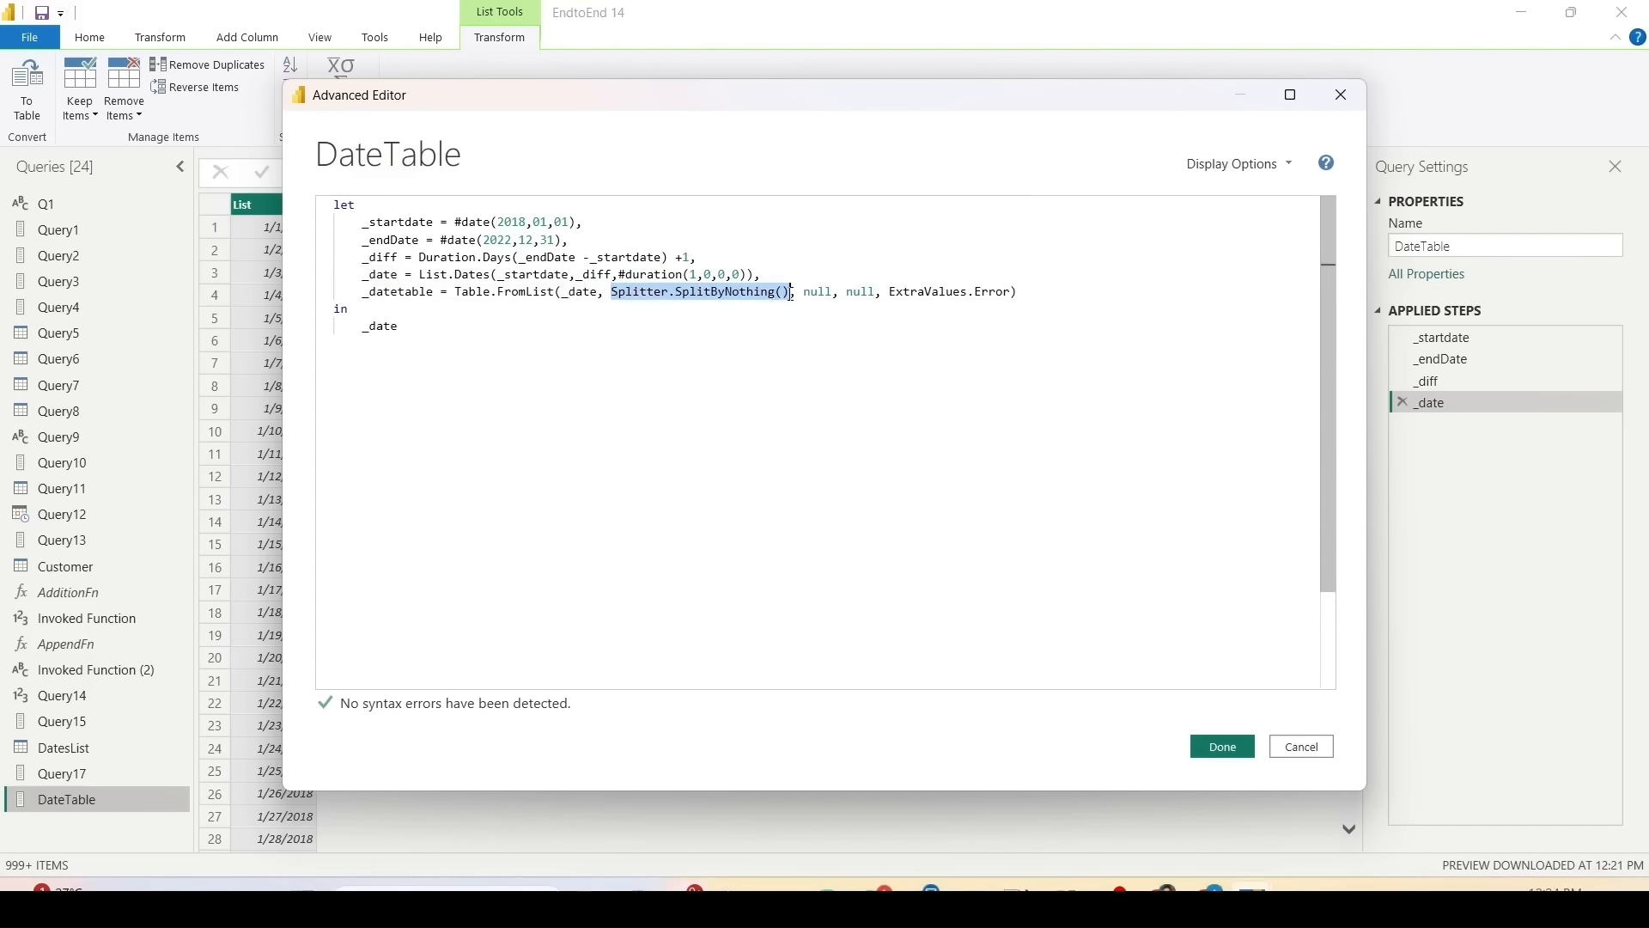
{"action": "left_click", "coordinate": [811, 293]}
{"action": "double_click", "coordinate": [888, 293]}
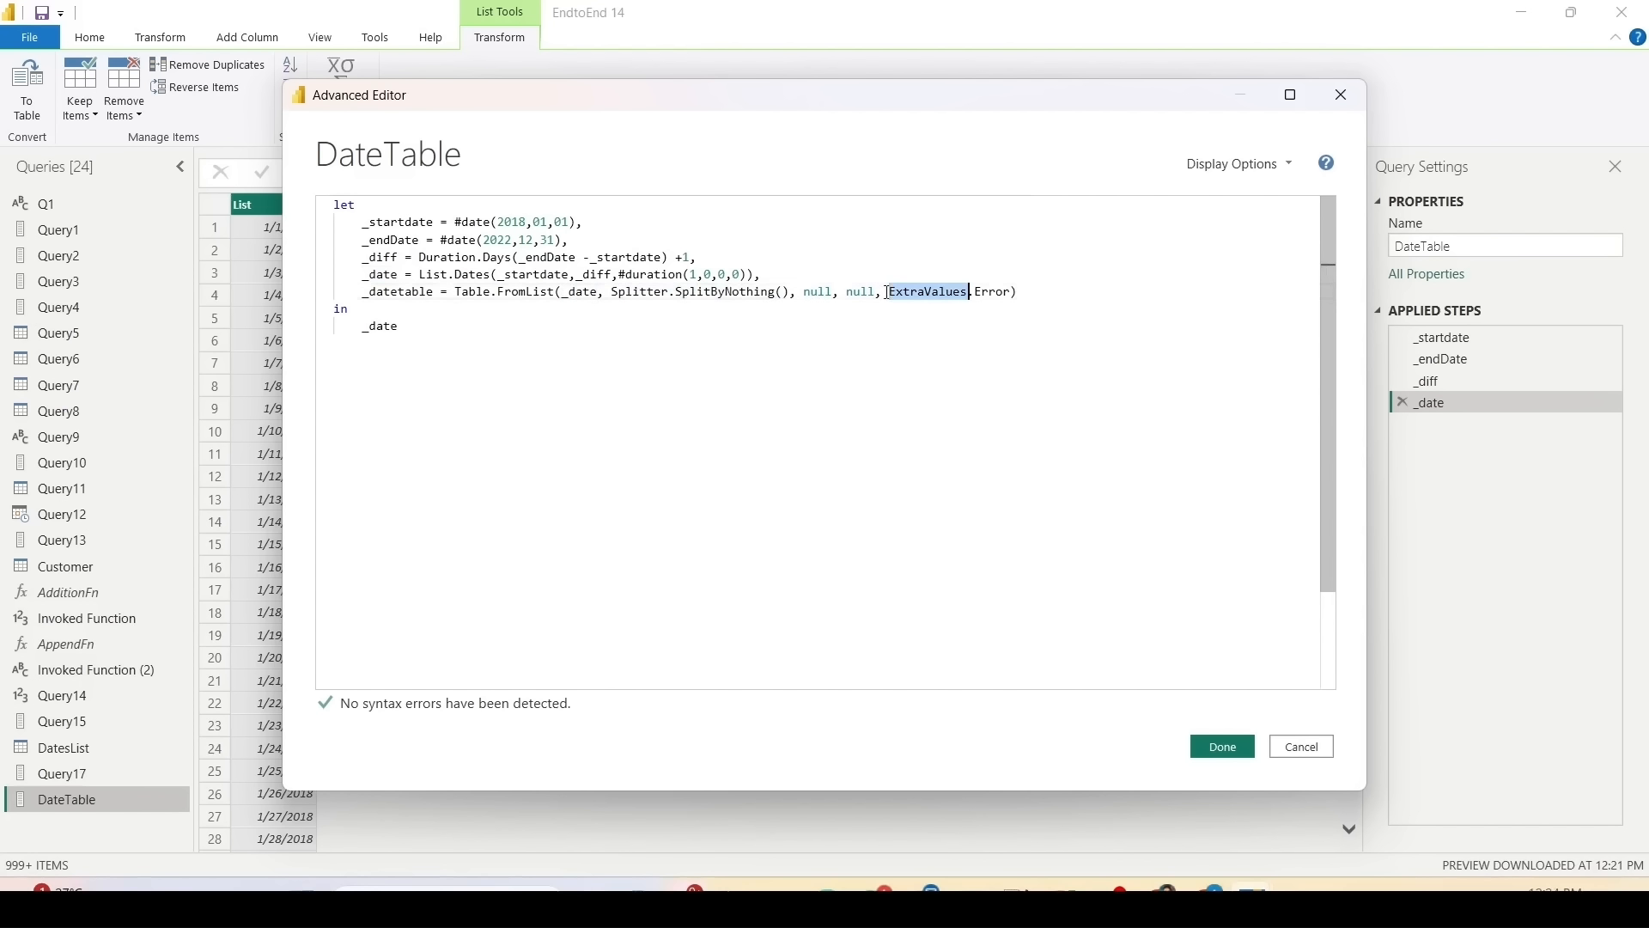
{"action": "left_click", "coordinate": [1043, 293]}
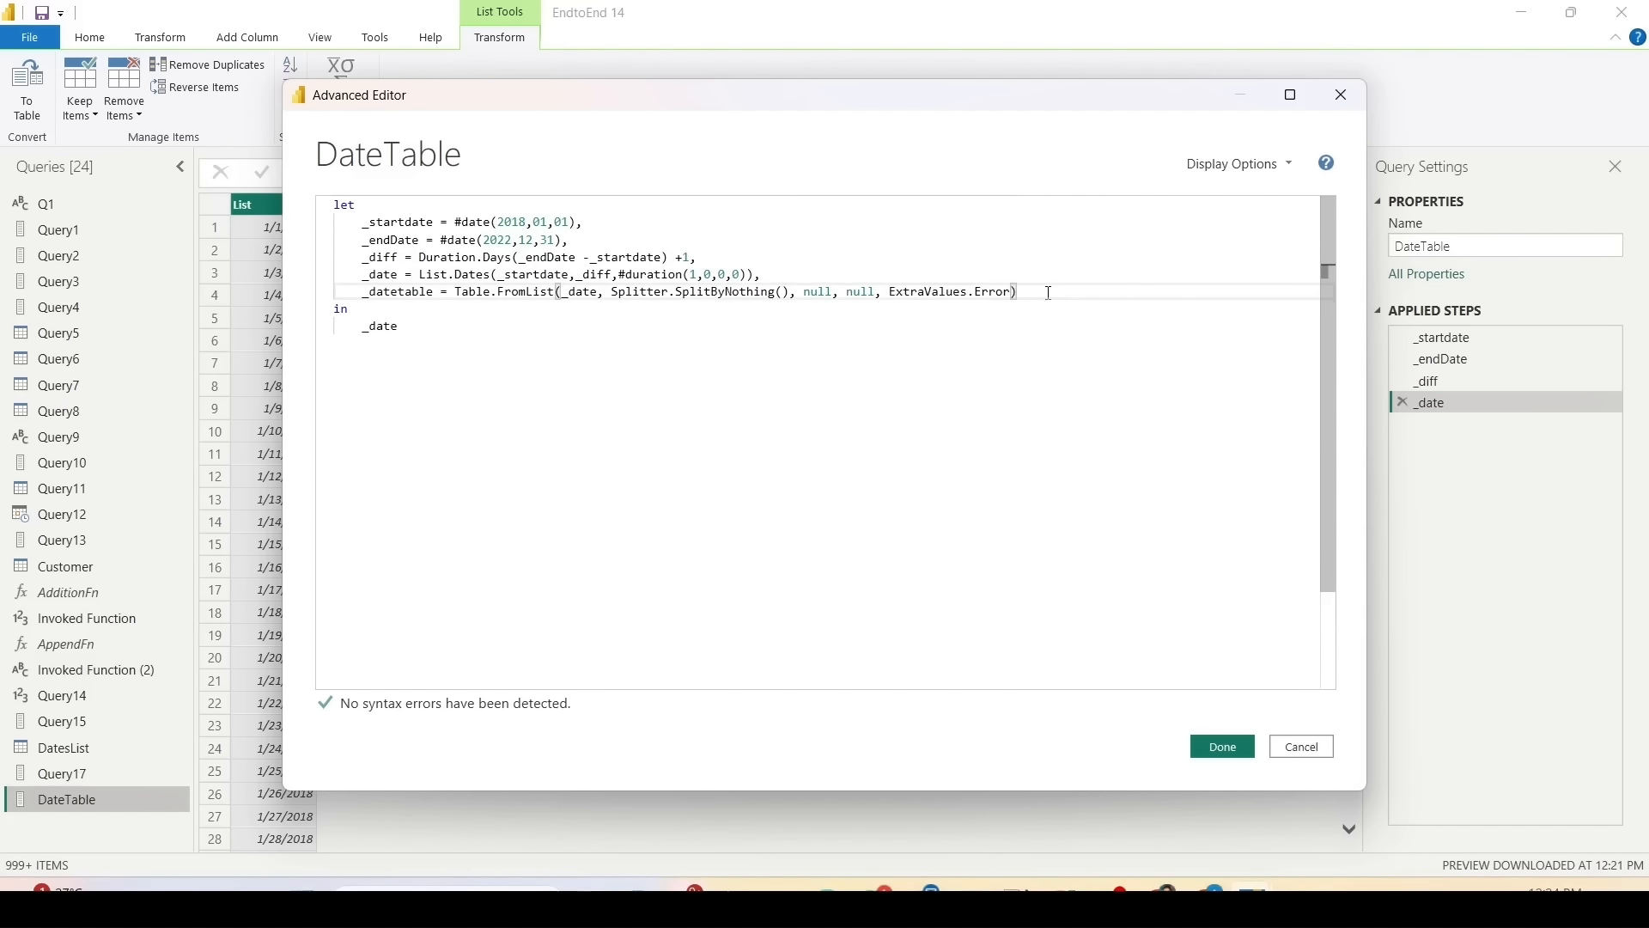
{"action": "left_click_drag", "start_coordinate": [1048, 293], "coordinate": [791, 295]}
{"action": "double_click", "coordinate": [574, 293]}
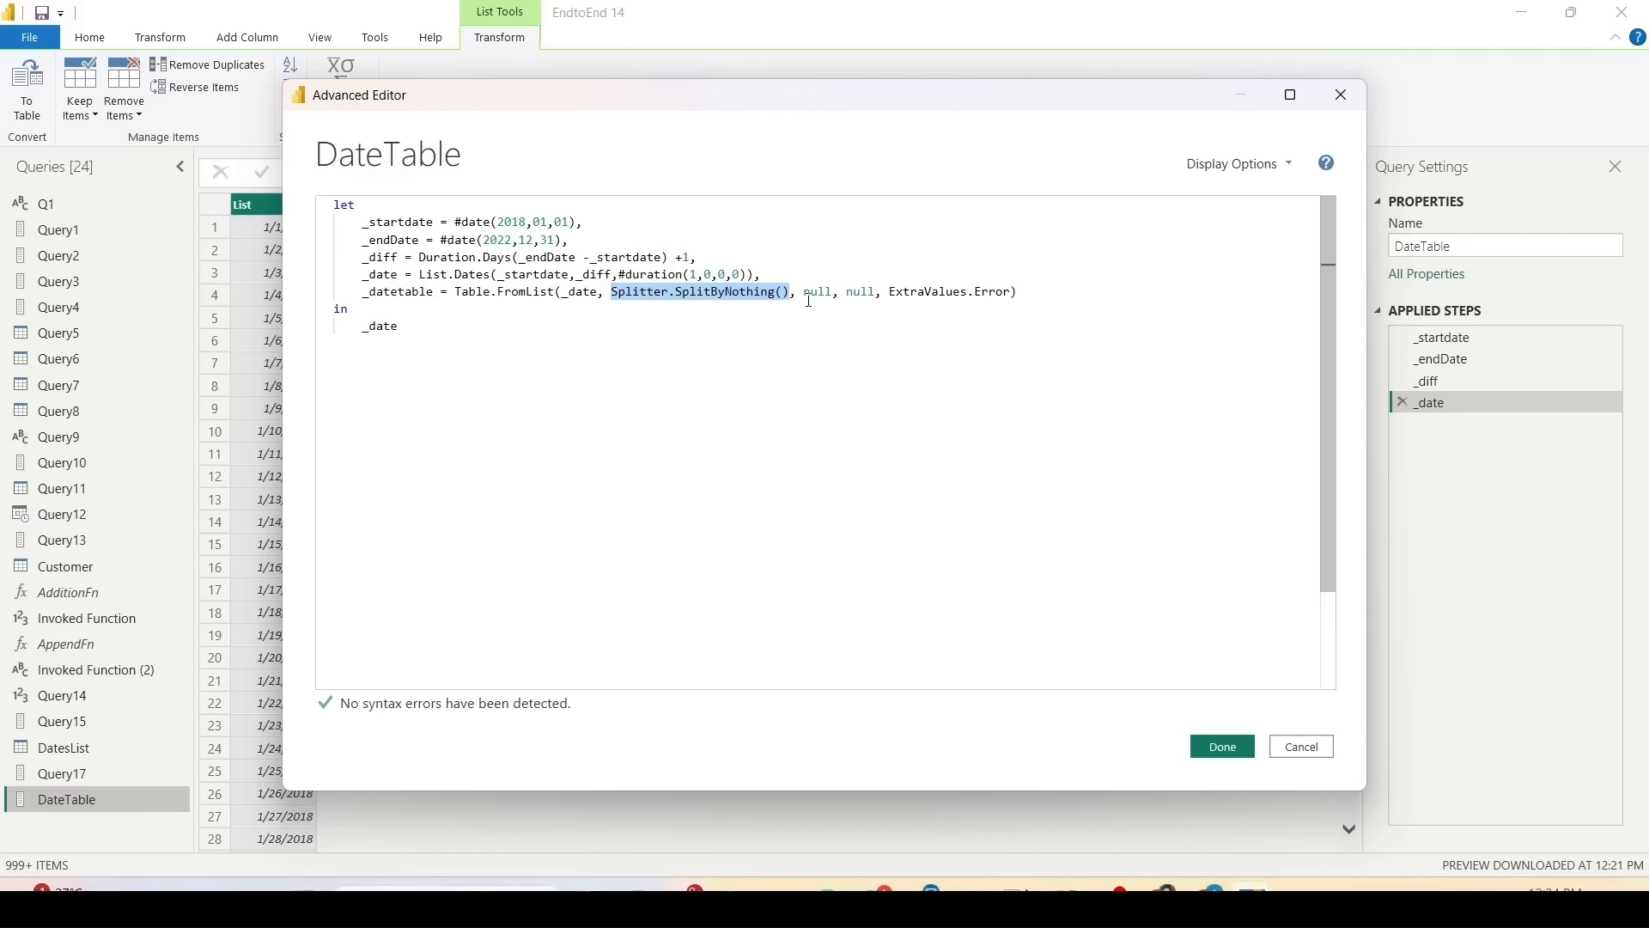
{"action": "double_click", "coordinate": [817, 293]}
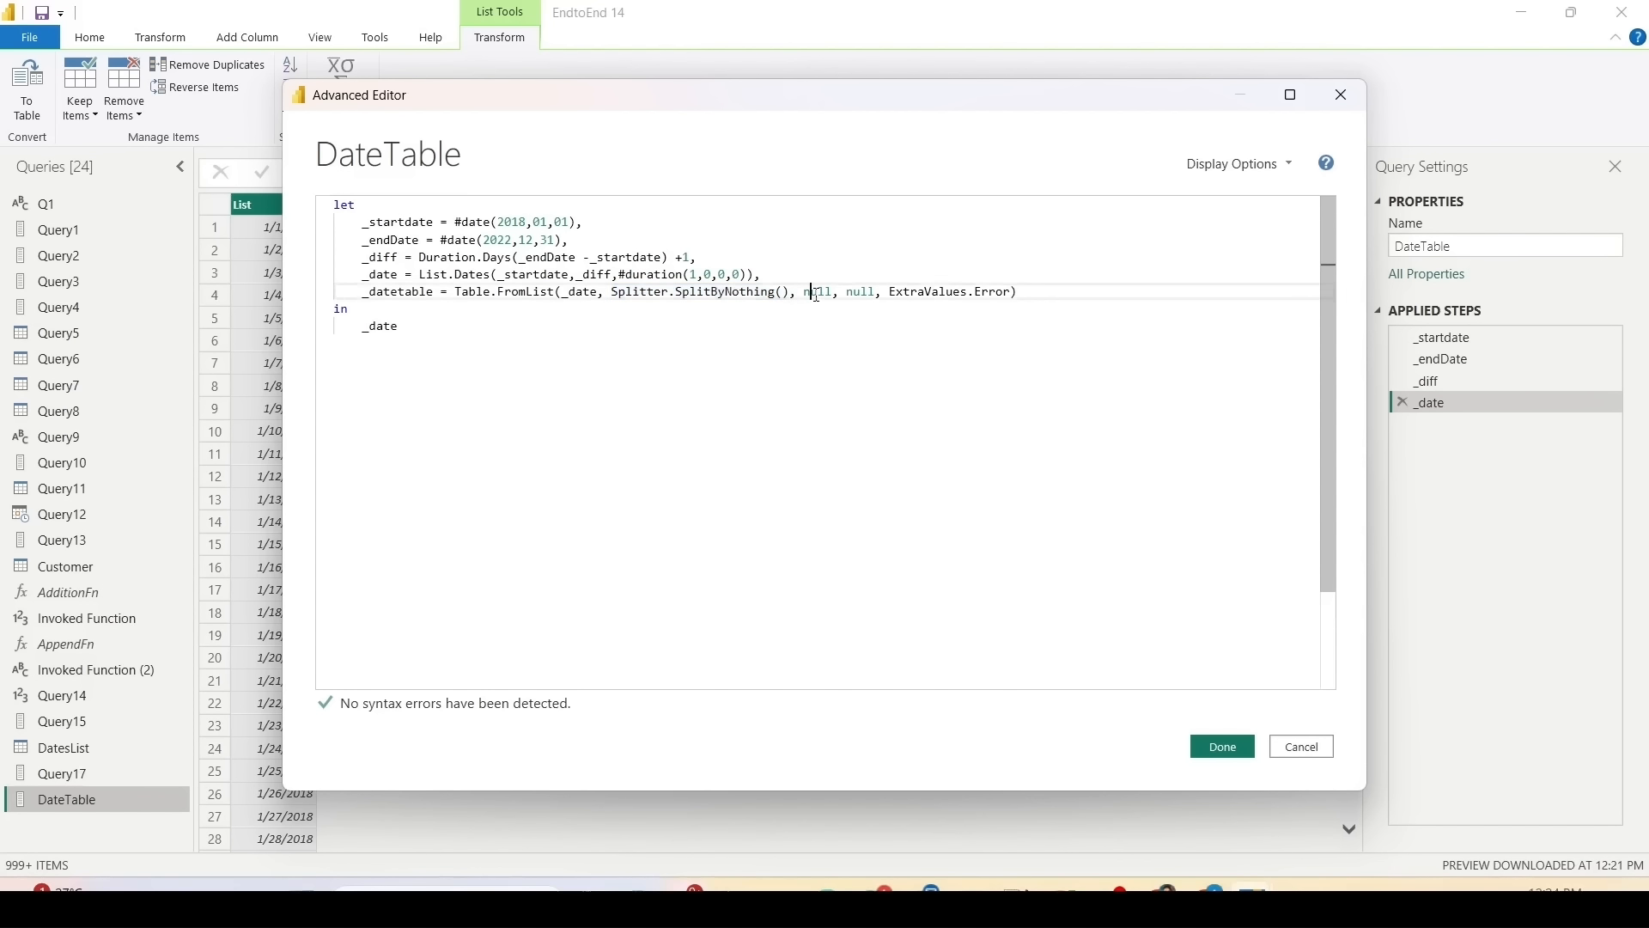
{"action": "left_click", "coordinate": [1051, 298]}
Step: Replace _date with _datetable as the output after in, and apply the code
{"action": "double_click", "coordinate": [418, 289]}
{"action": "key", "text": "ctrl+c"}
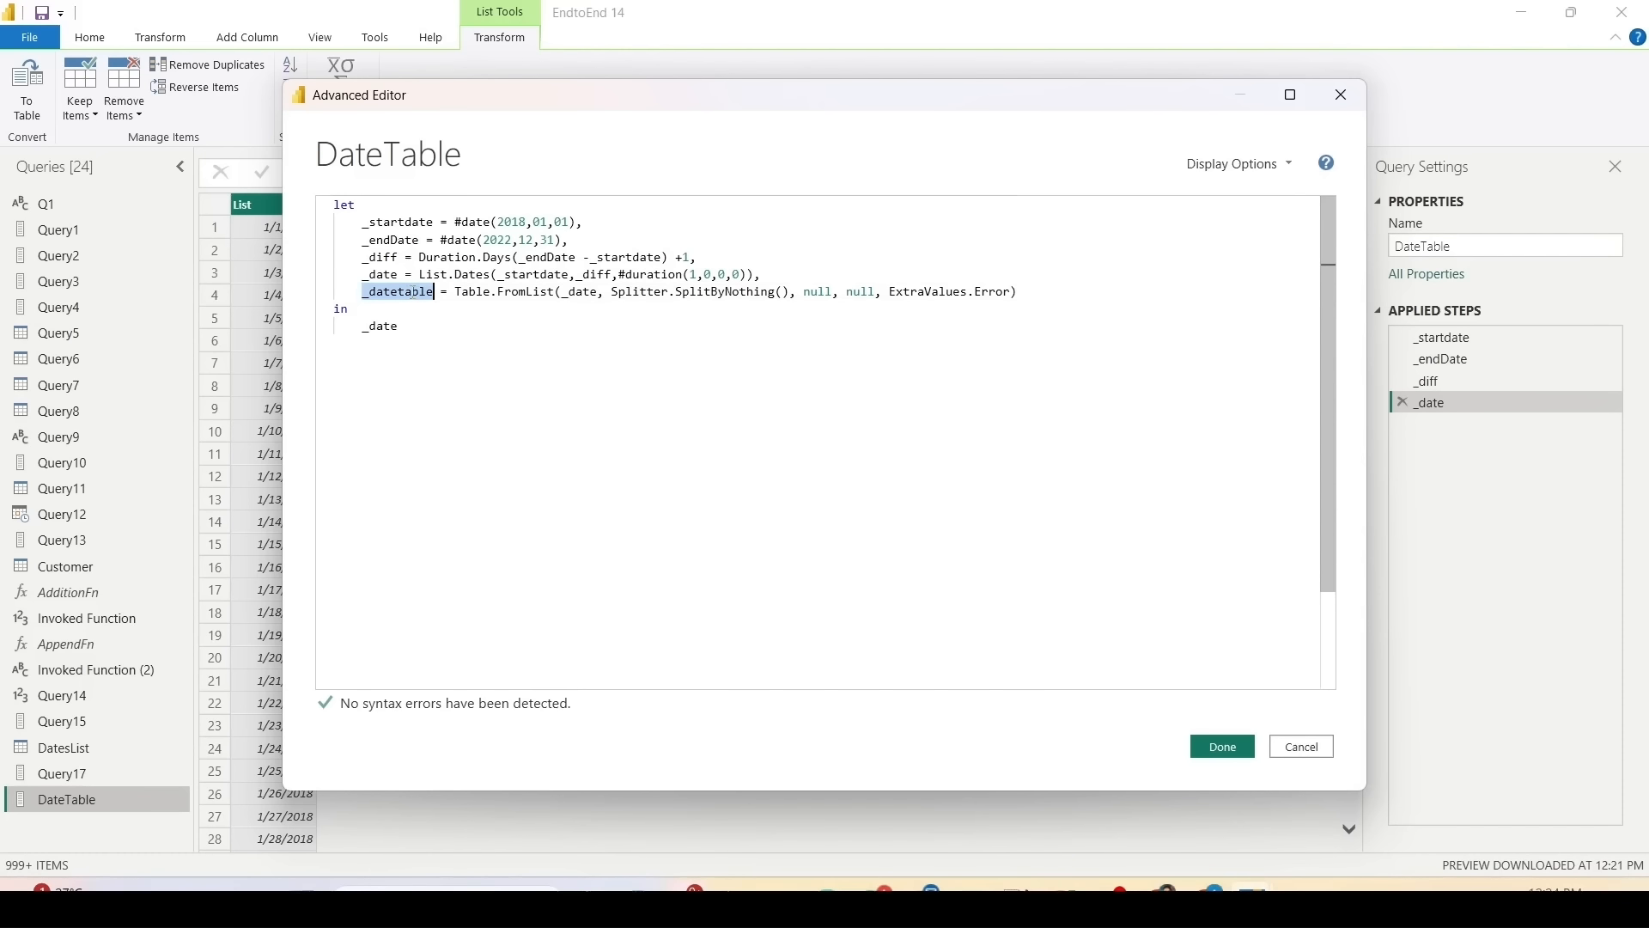
{"action": "left_click", "coordinate": [382, 327]}
{"action": "double_click", "coordinate": [382, 326]}
{"action": "key", "text": "ctrl+v"}
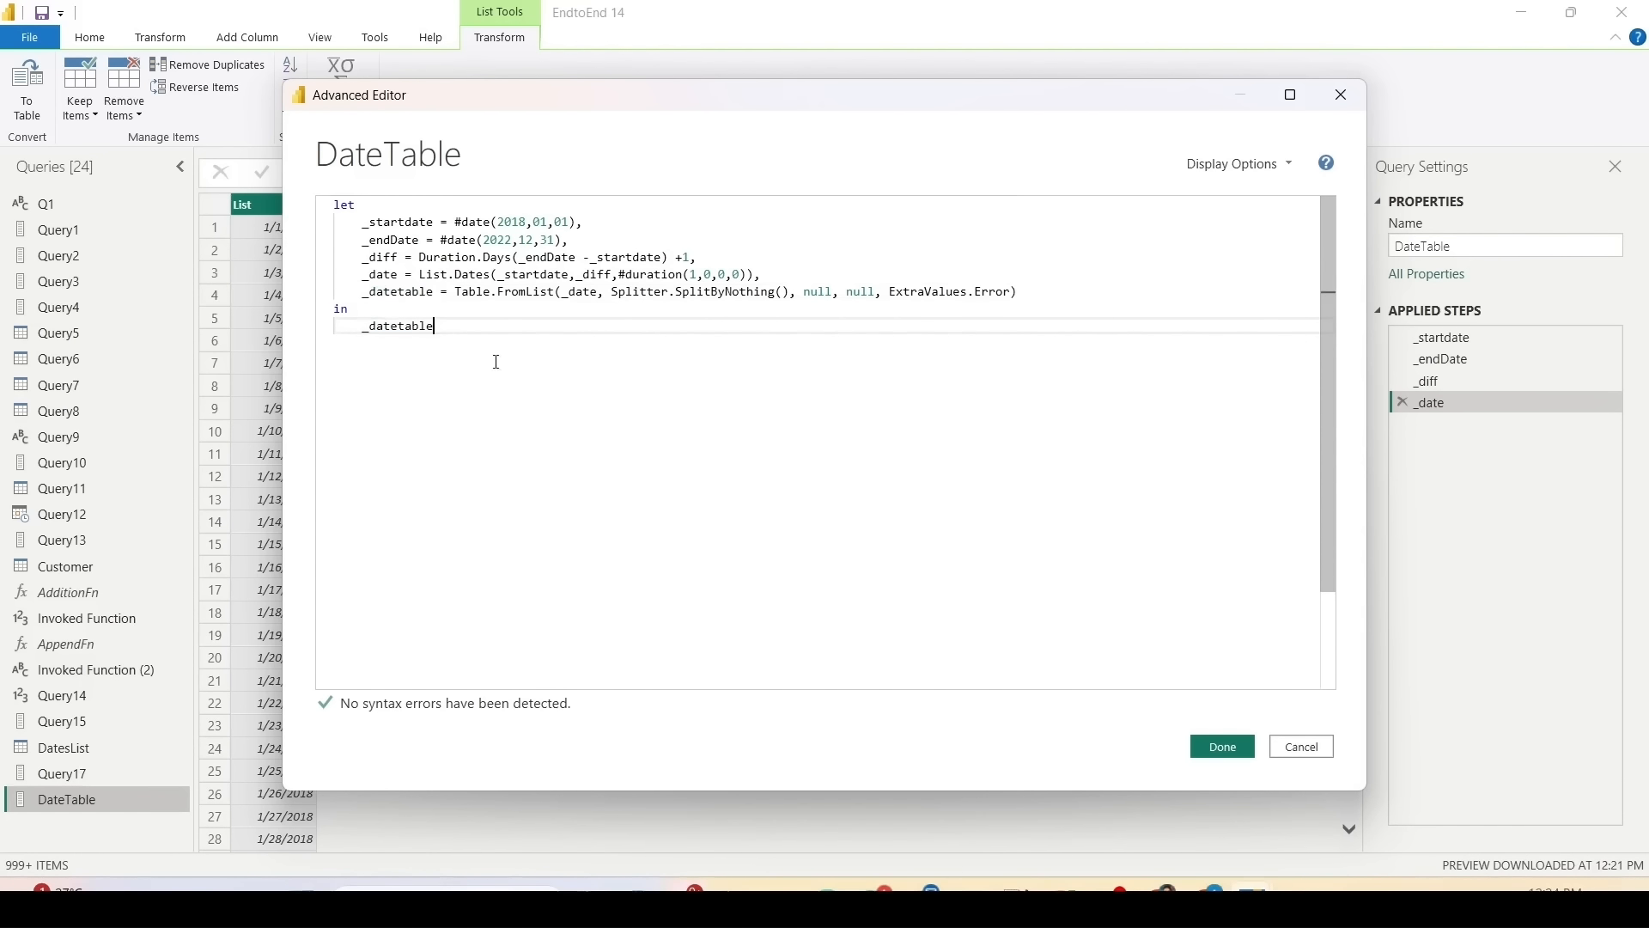
{"action": "left_click", "coordinate": [1211, 749]}
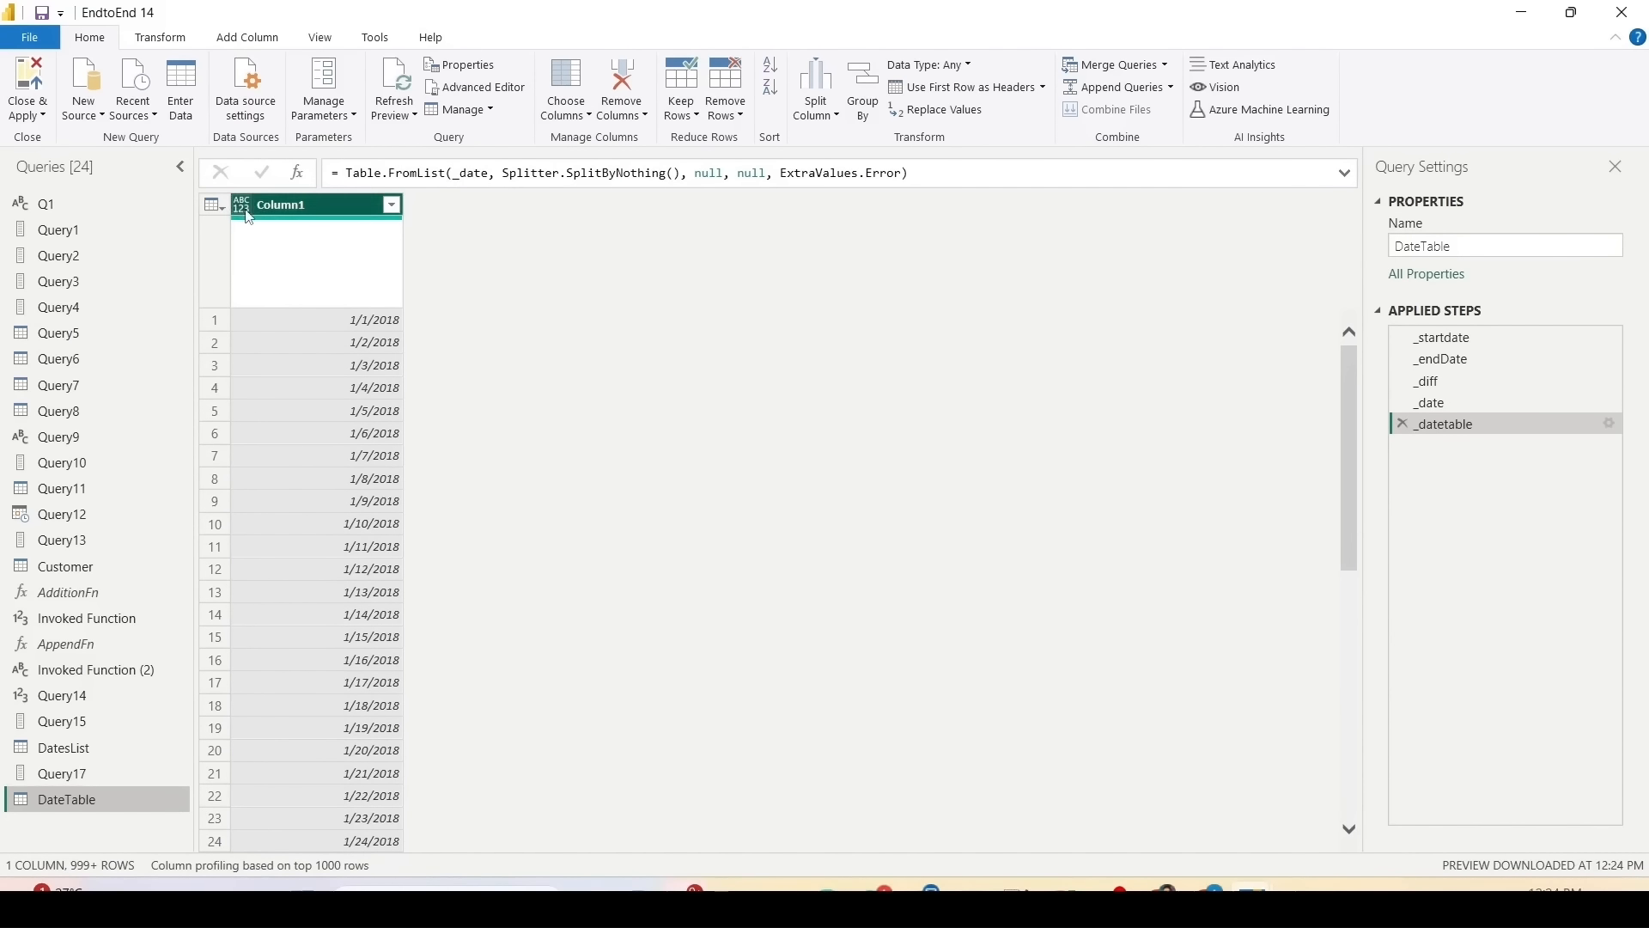
Step: Change the data type of Column1 in the DateTable query to Date
{"action": "right_click", "coordinate": [247, 217]}
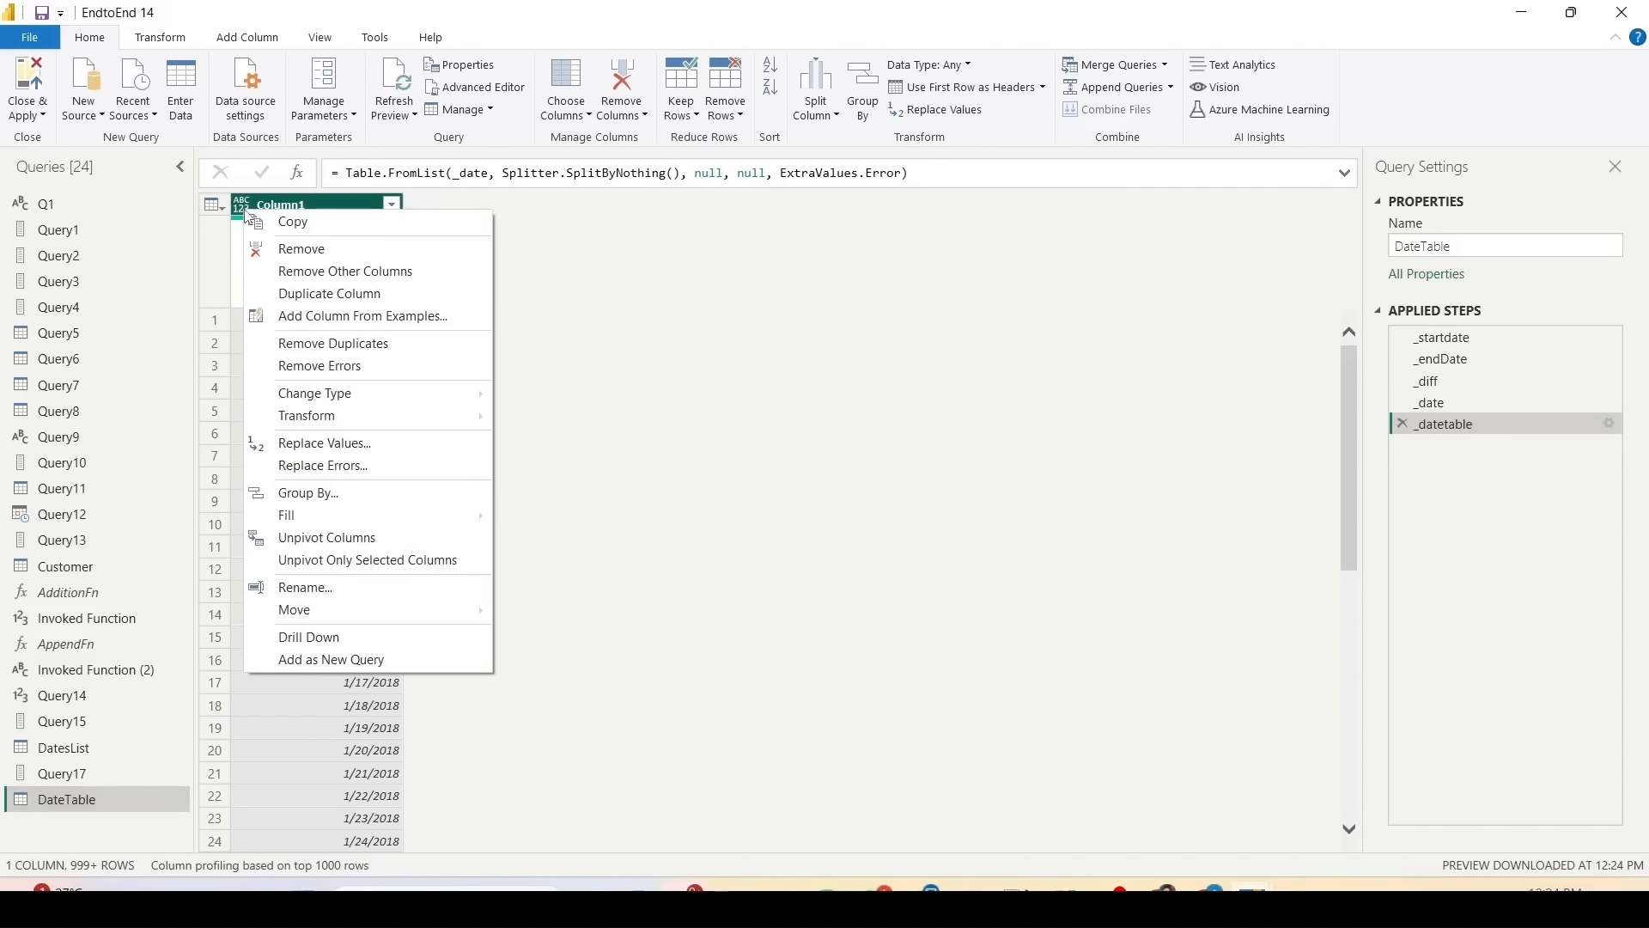
{"action": "key", "text": "Escape"}
{"action": "left_click", "coordinate": [241, 206]}
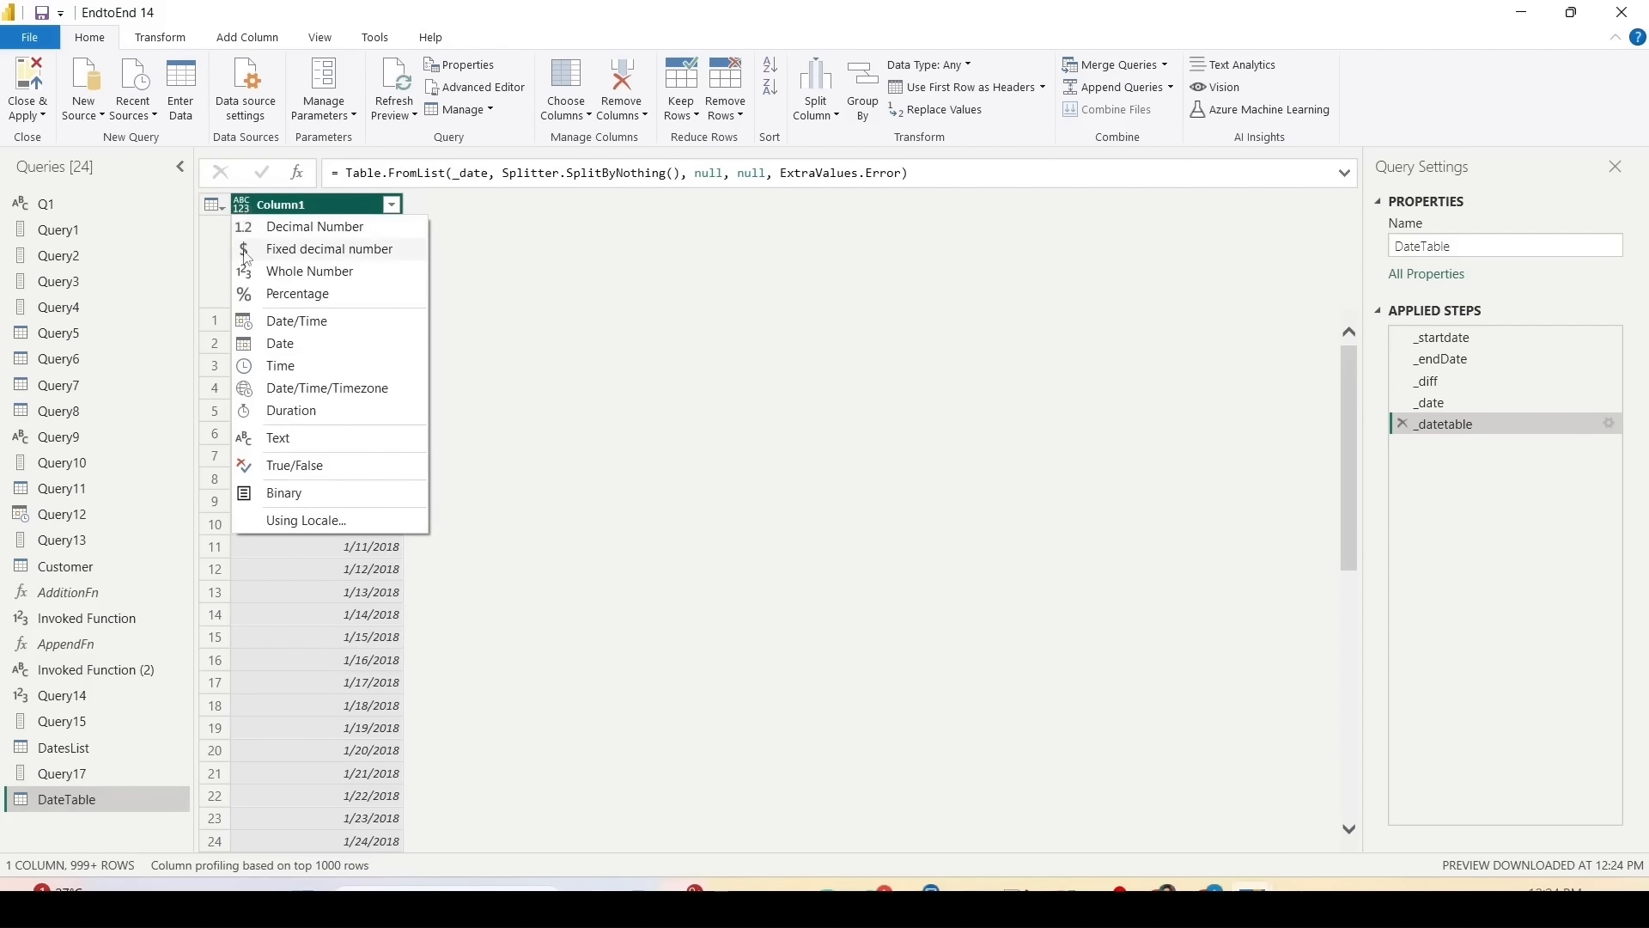
{"action": "key", "text": "Escape"}
{"action": "left_click", "coordinate": [242, 206]}
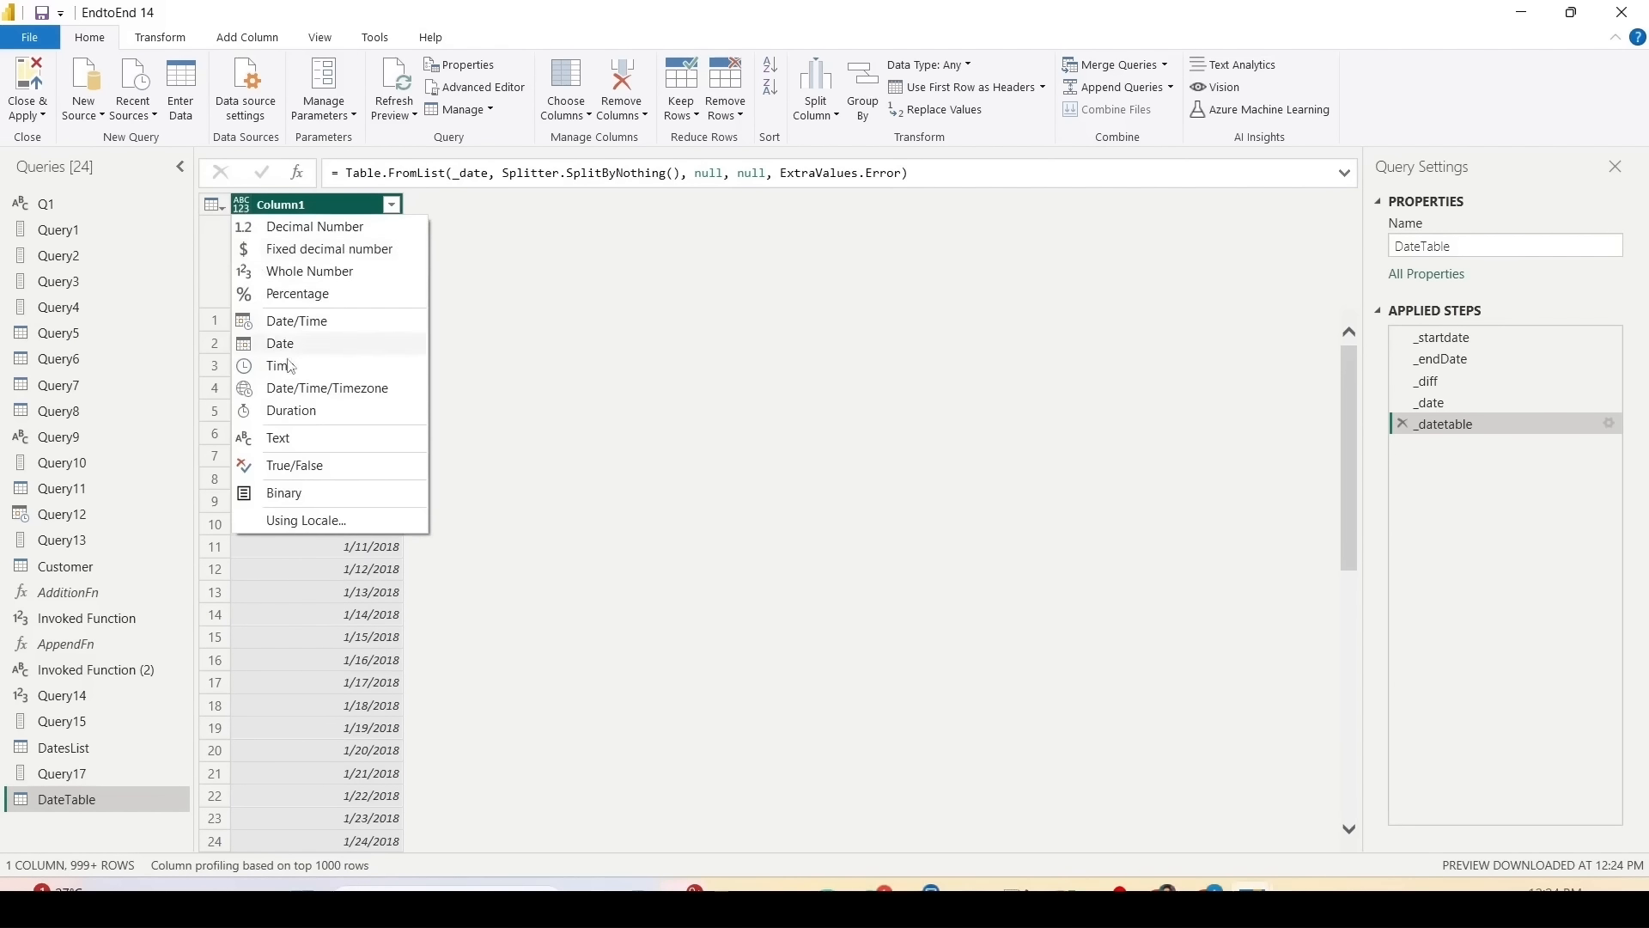
{"action": "left_click", "coordinate": [284, 344]}
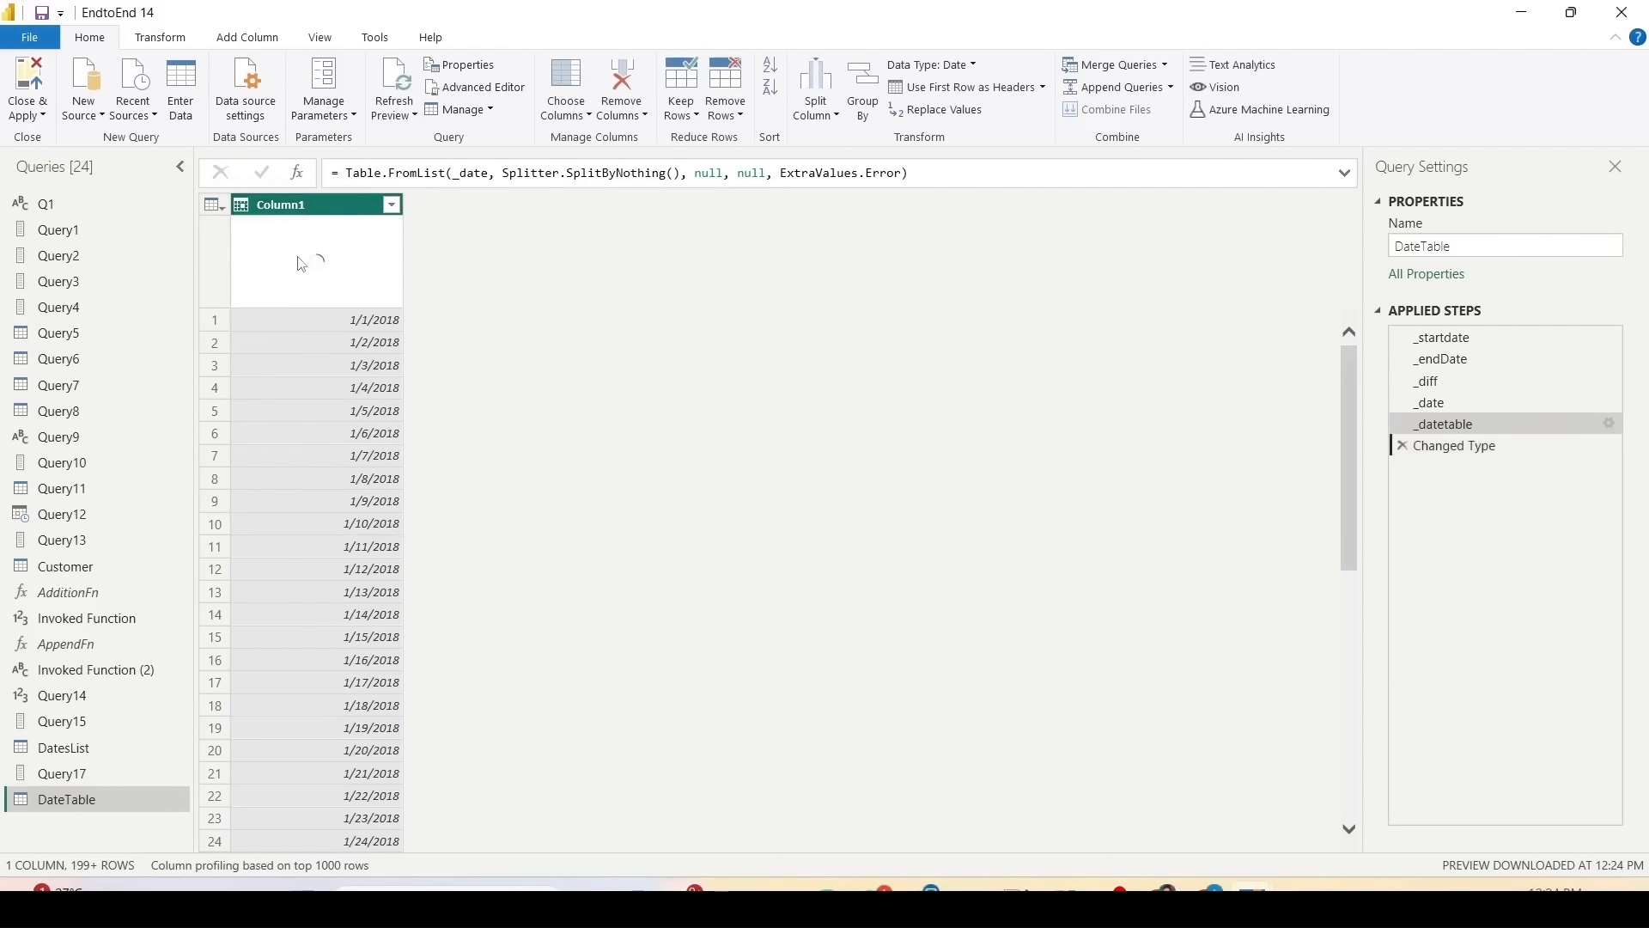
Step: Rename Column1 of the DateTable query to Date
{"action": "double_click", "coordinate": [328, 207]}
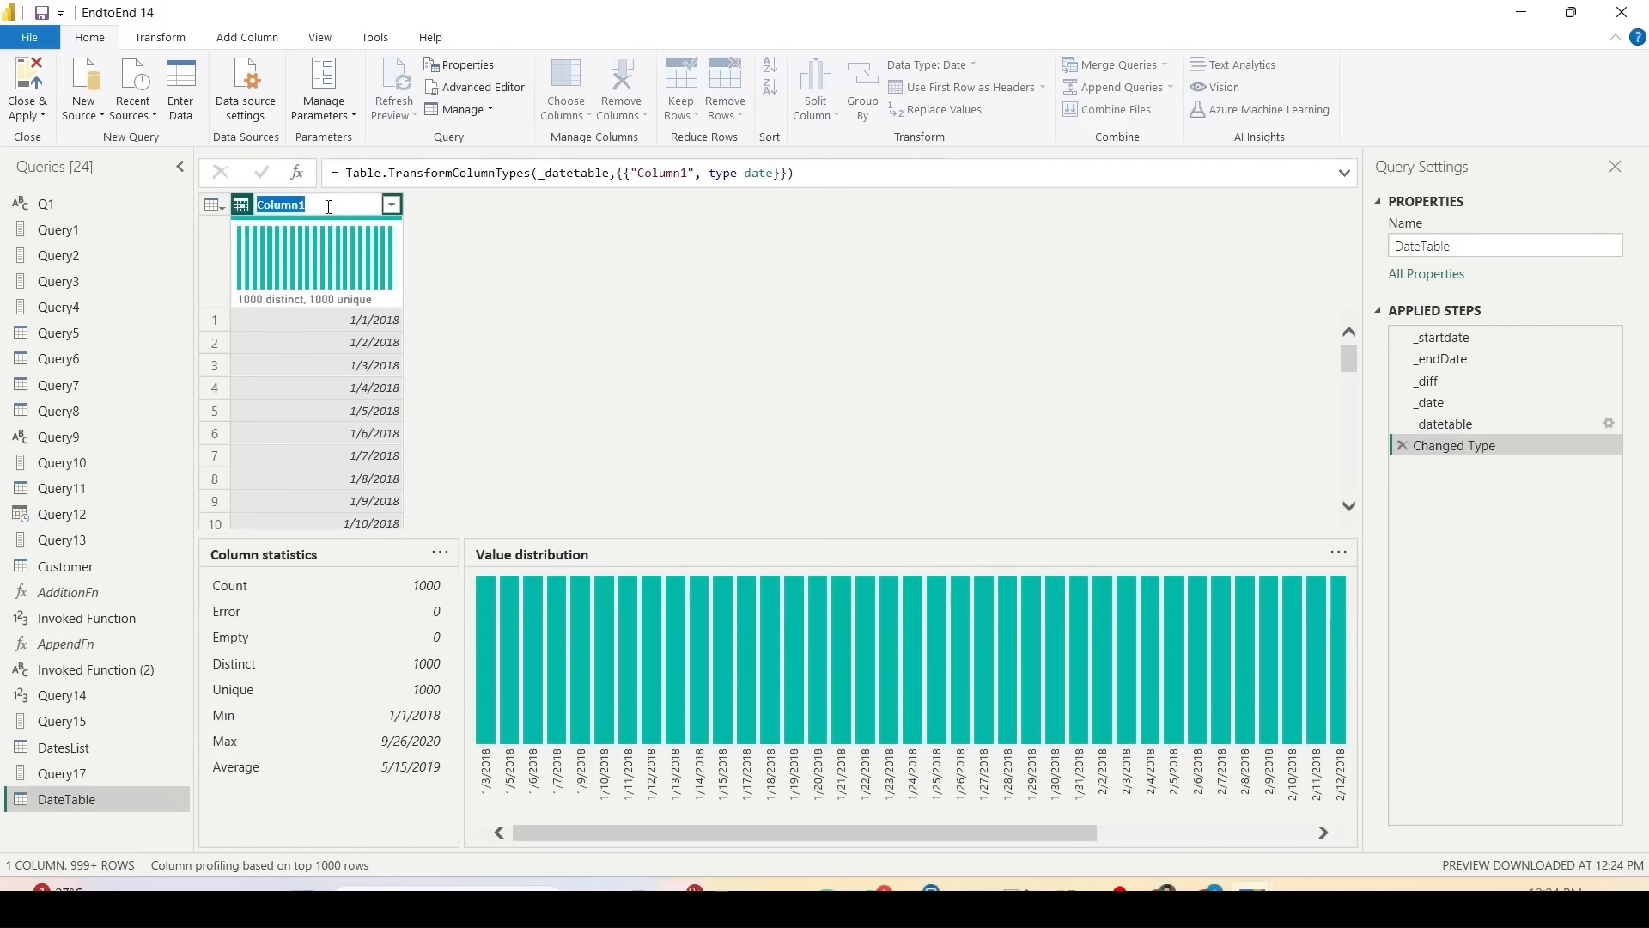
{"action": "type", "text": "Date"}
{"action": "key", "text": "Return"}
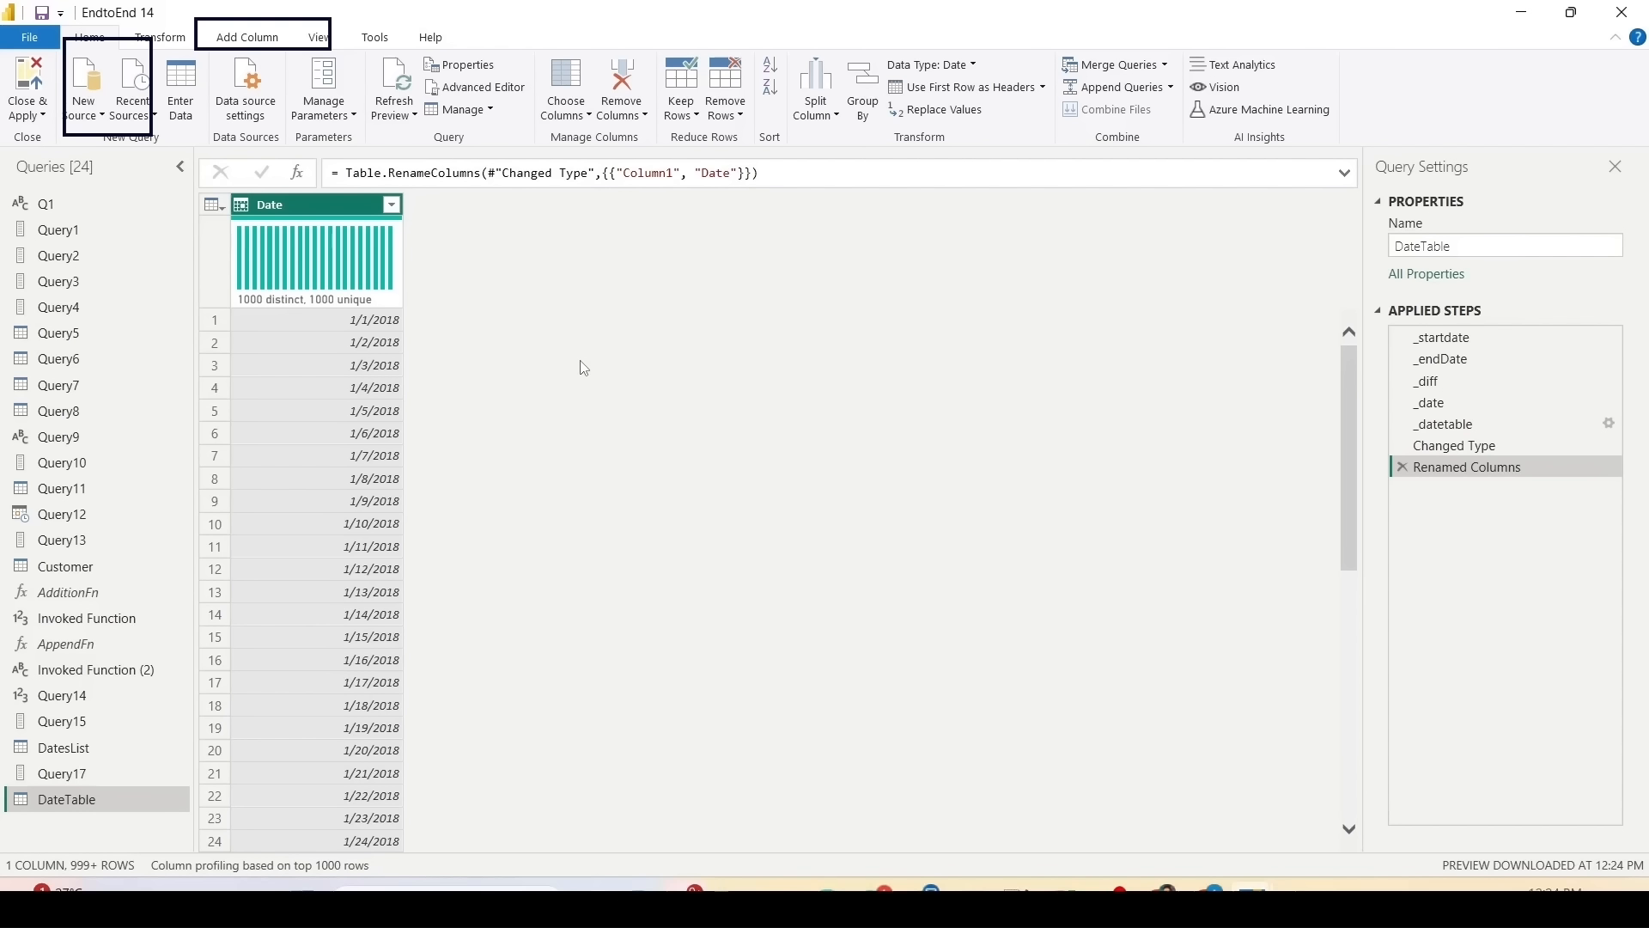
Step: Start a new custom column in the DateTable query and name it Start Of Month
{"action": "left_click", "coordinate": [247, 39]}
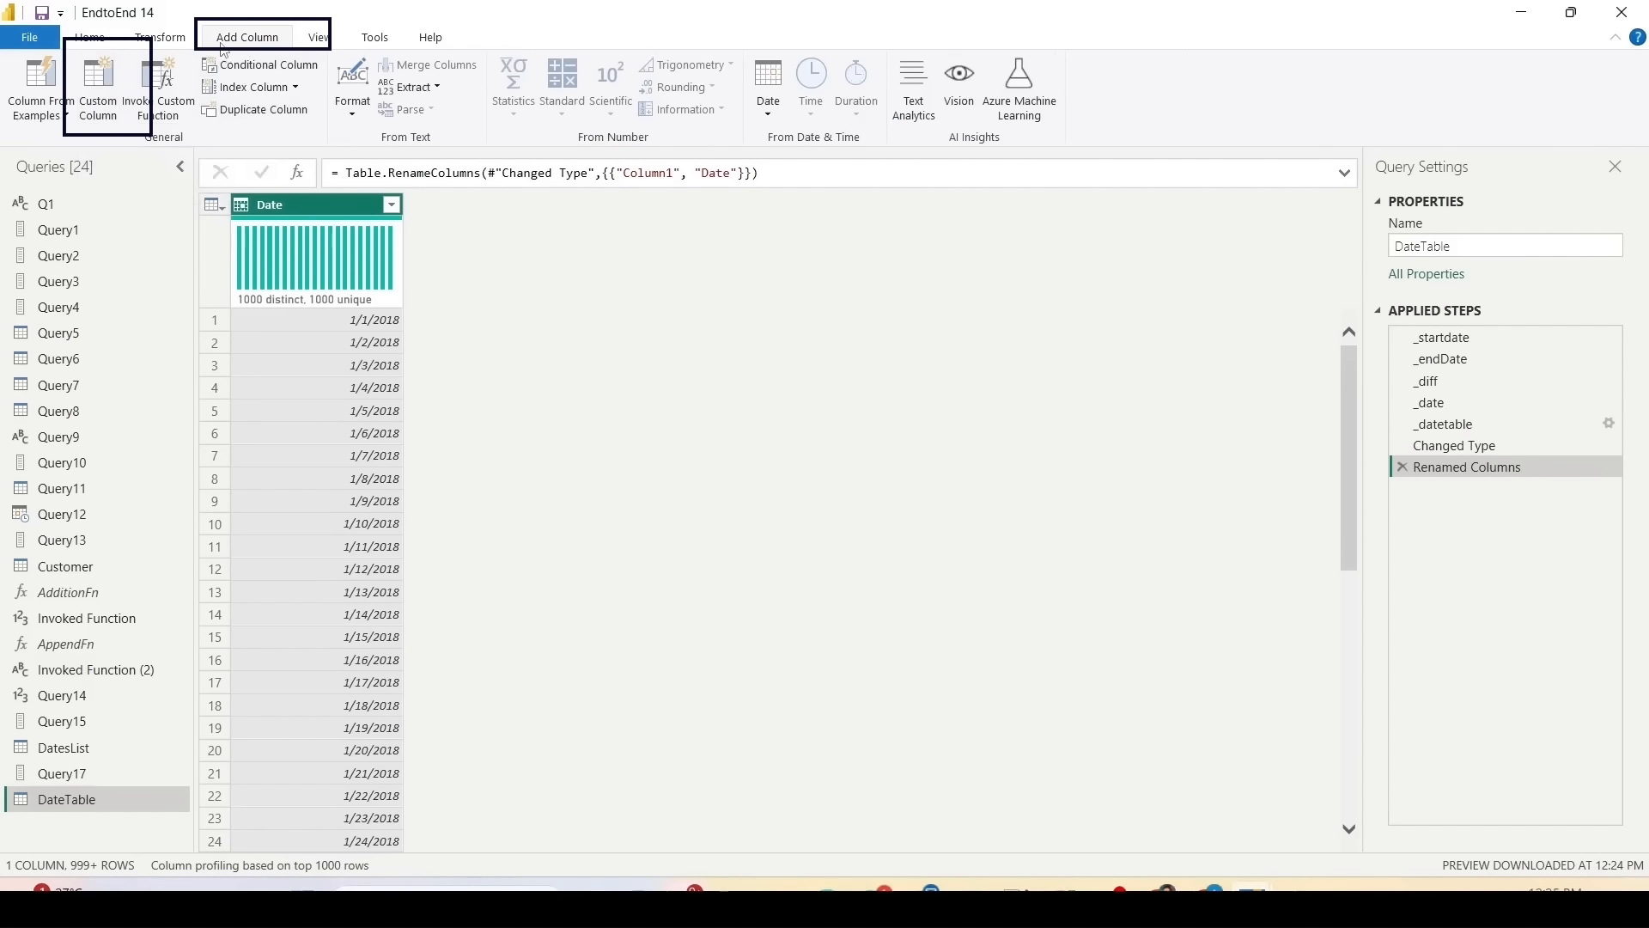
{"action": "left_click", "coordinate": [97, 86]}
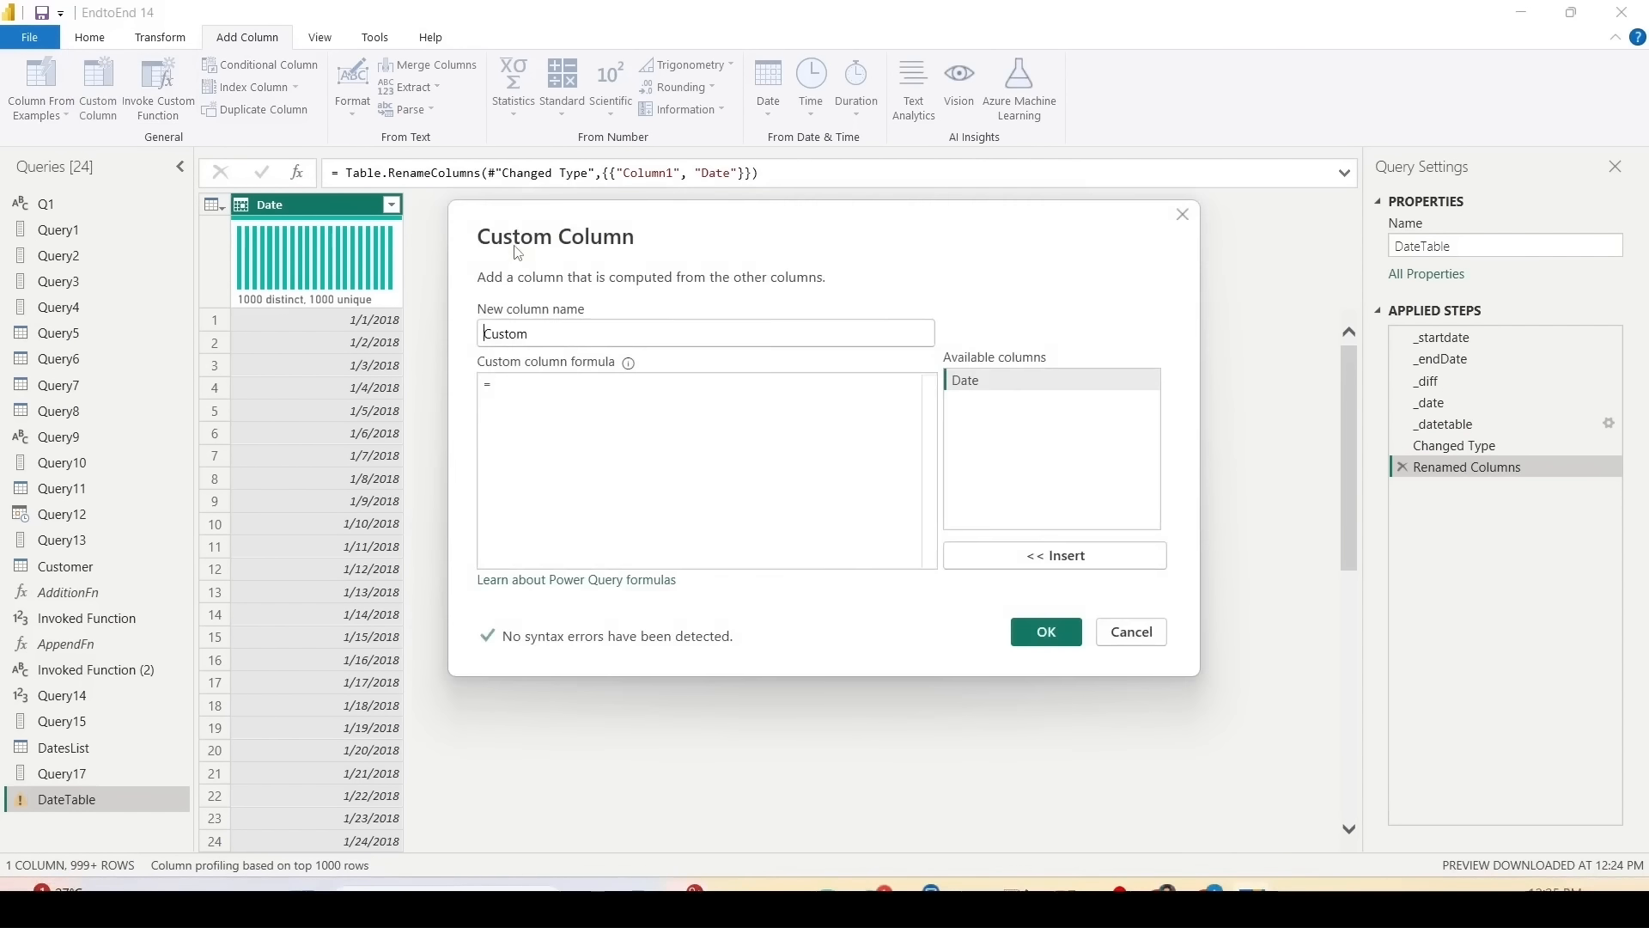
{"action": "type", "text": "Star"}
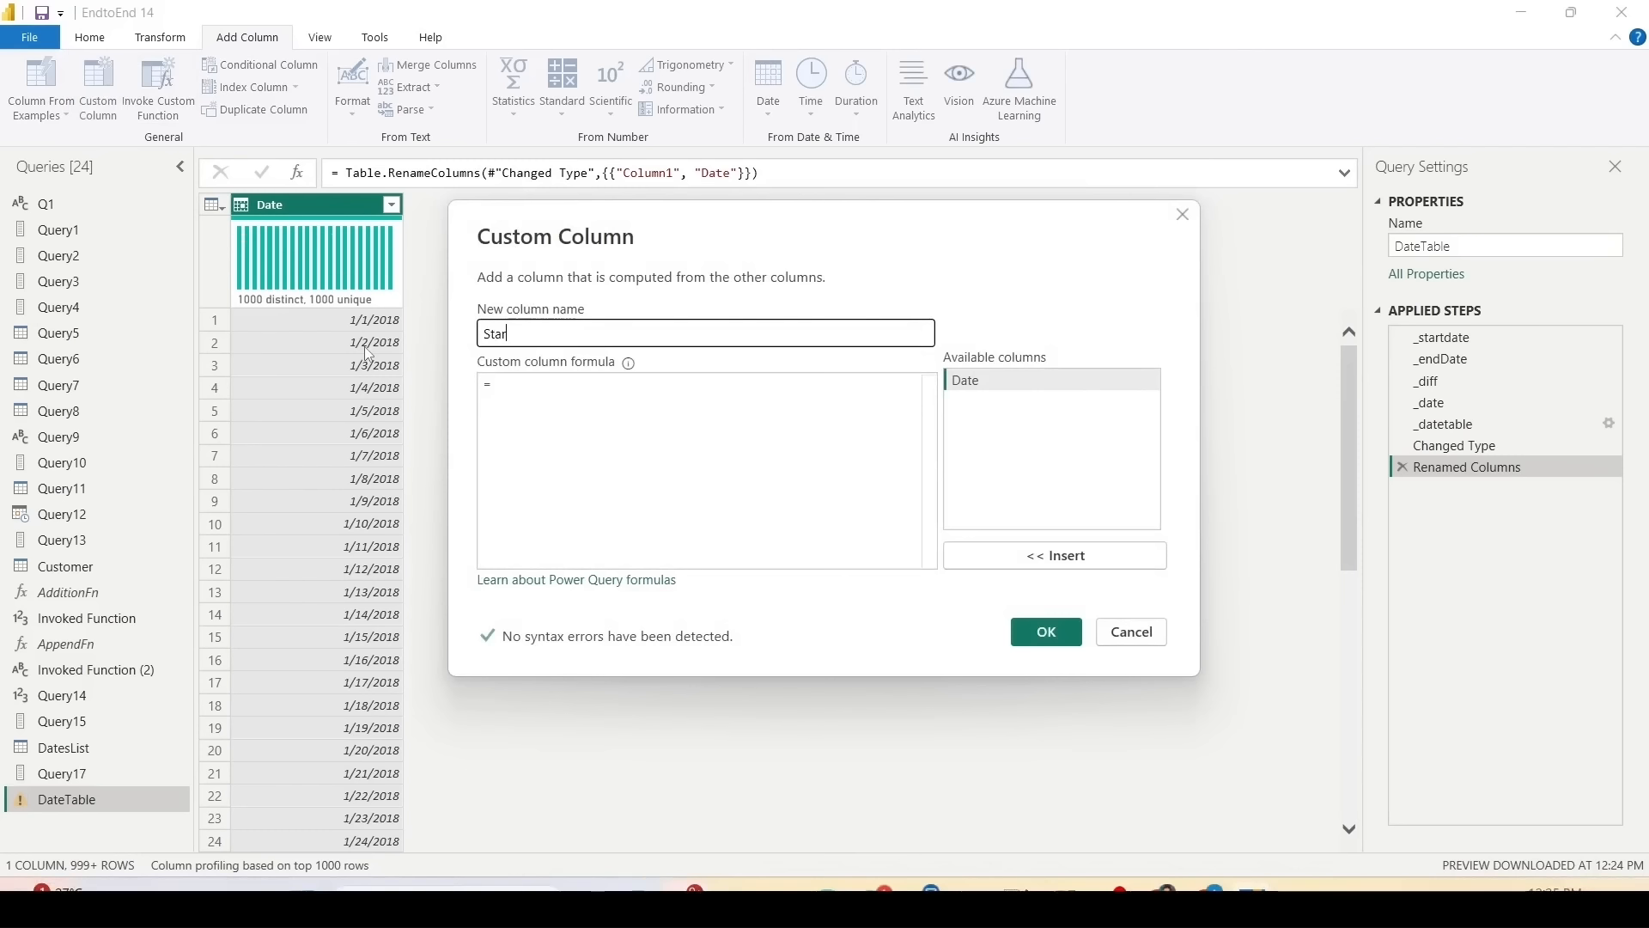
{"action": "type", "text": "t Of Month"}
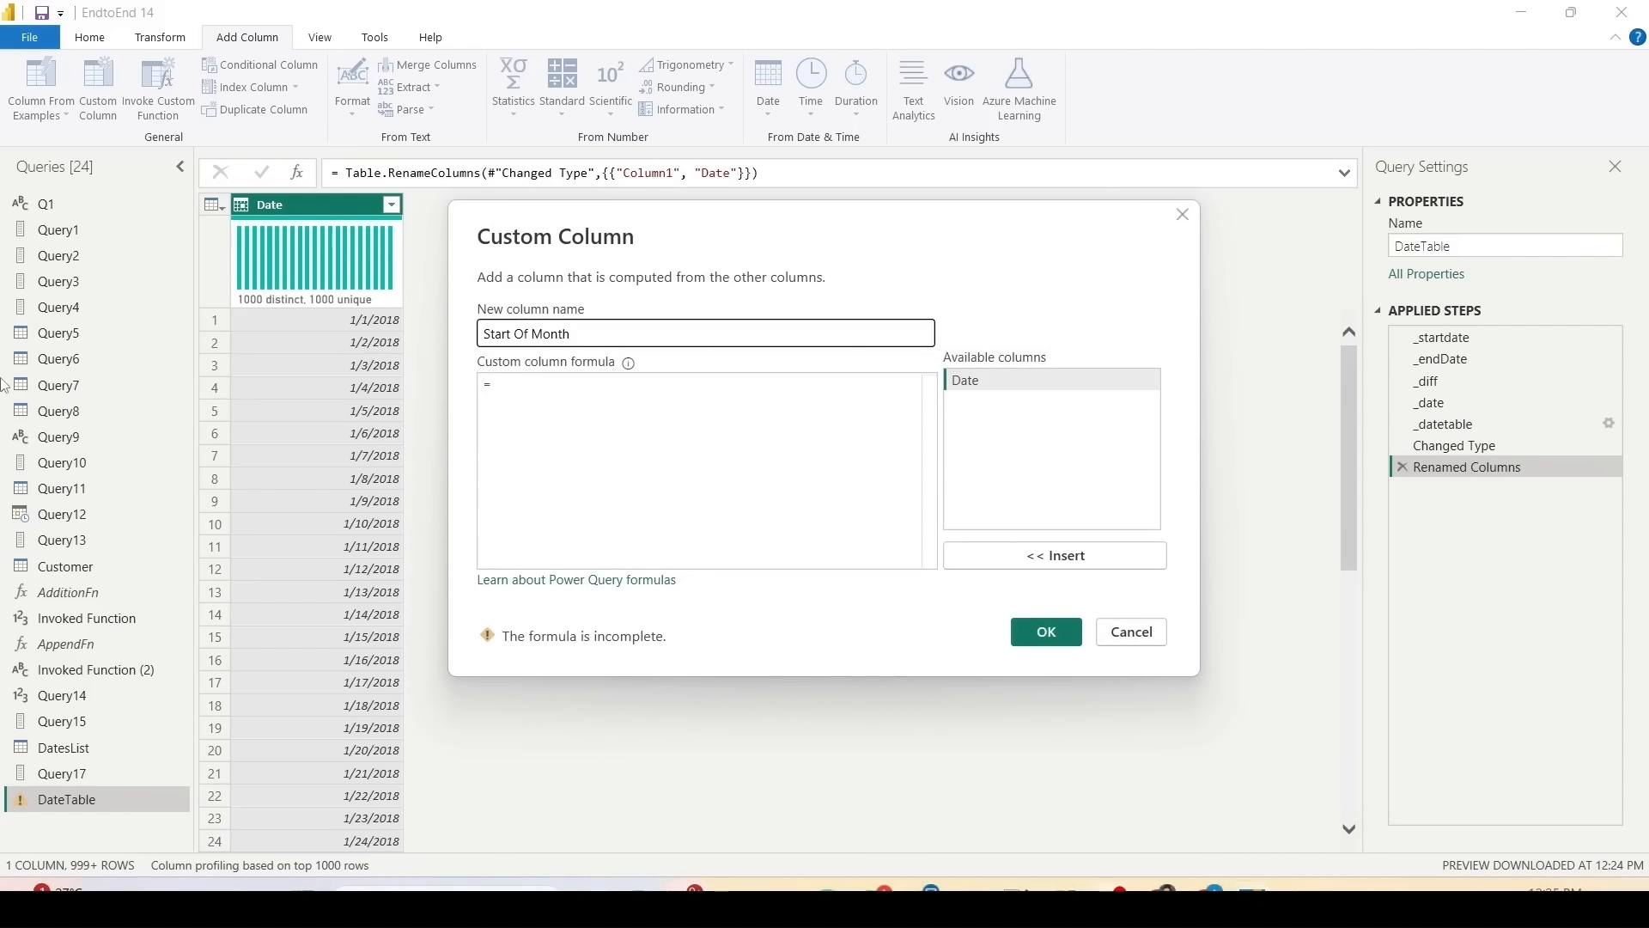
Step: Give the Start Of Month column the formula Date.StartOfMonth([Date]) and create the column
{"action": "left_click", "coordinate": [646, 403]}
{"action": "type", "text": "Date"}
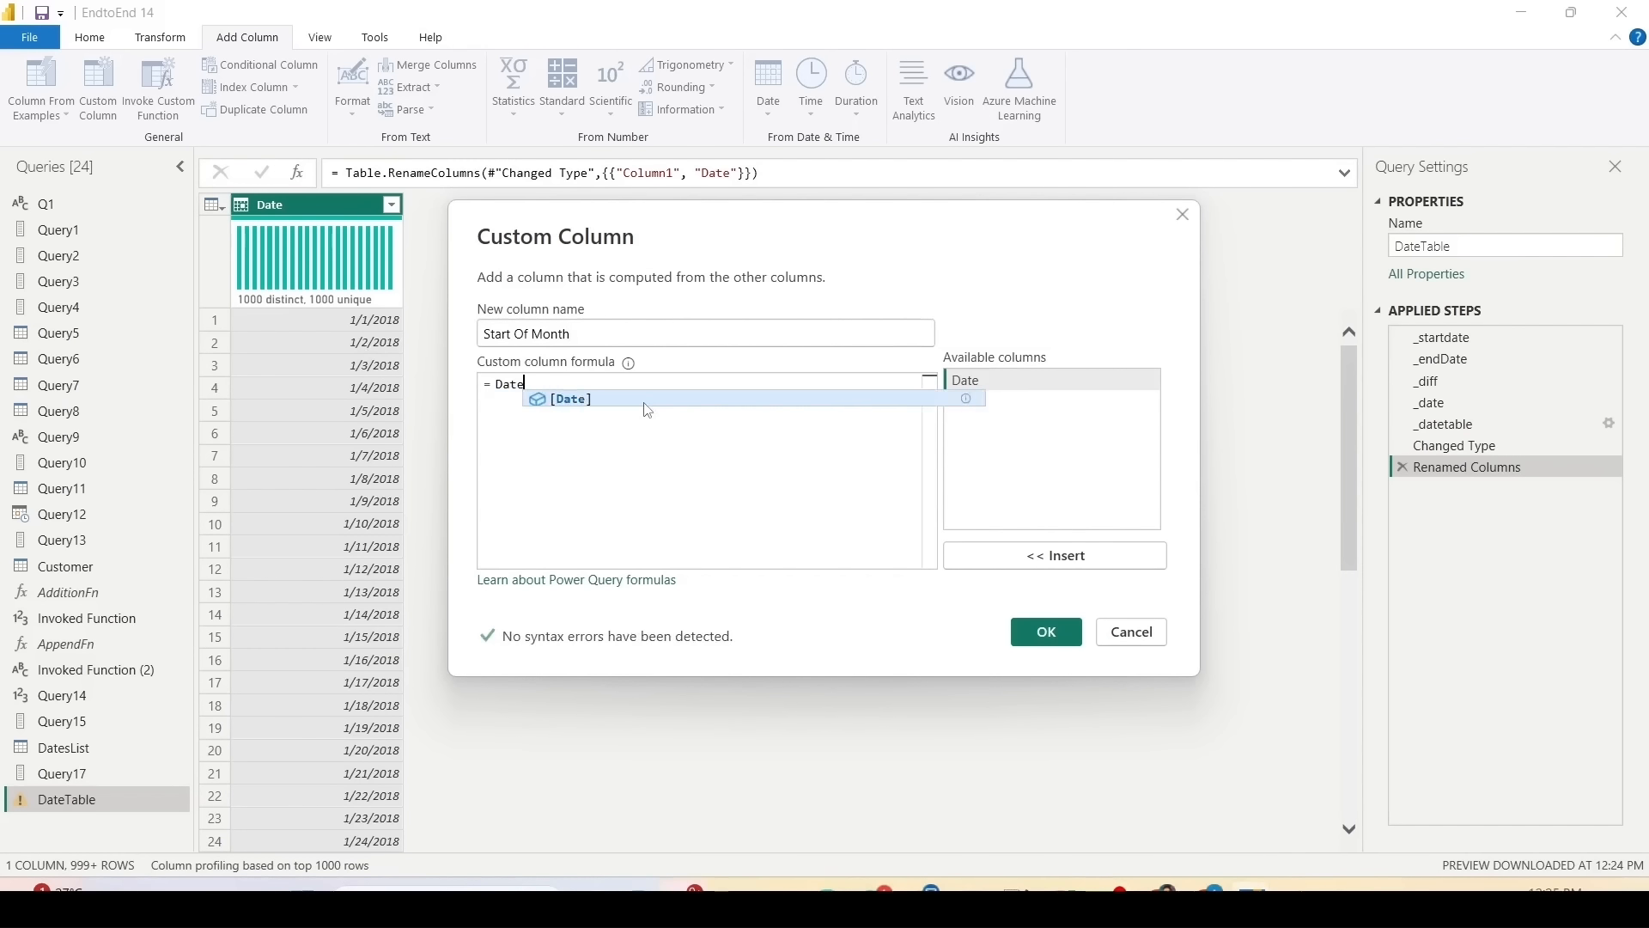
{"action": "type", "text": ".St"}
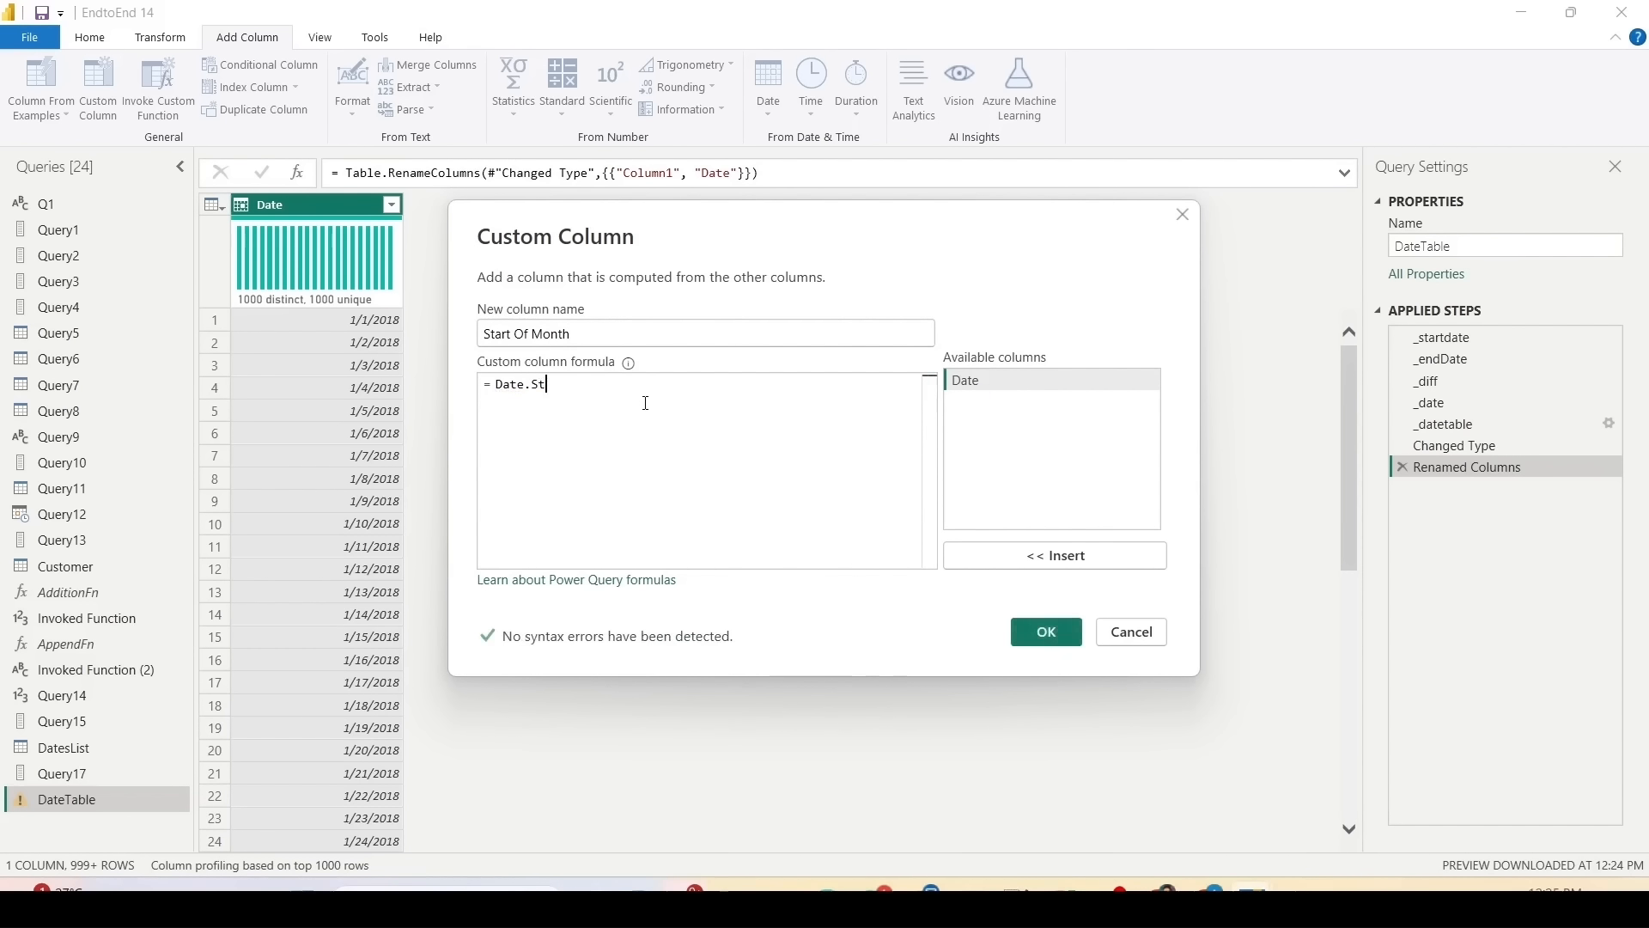
{"action": "type", "text": "artOfMonth("}
{"action": "double_click", "coordinate": [971, 383]}
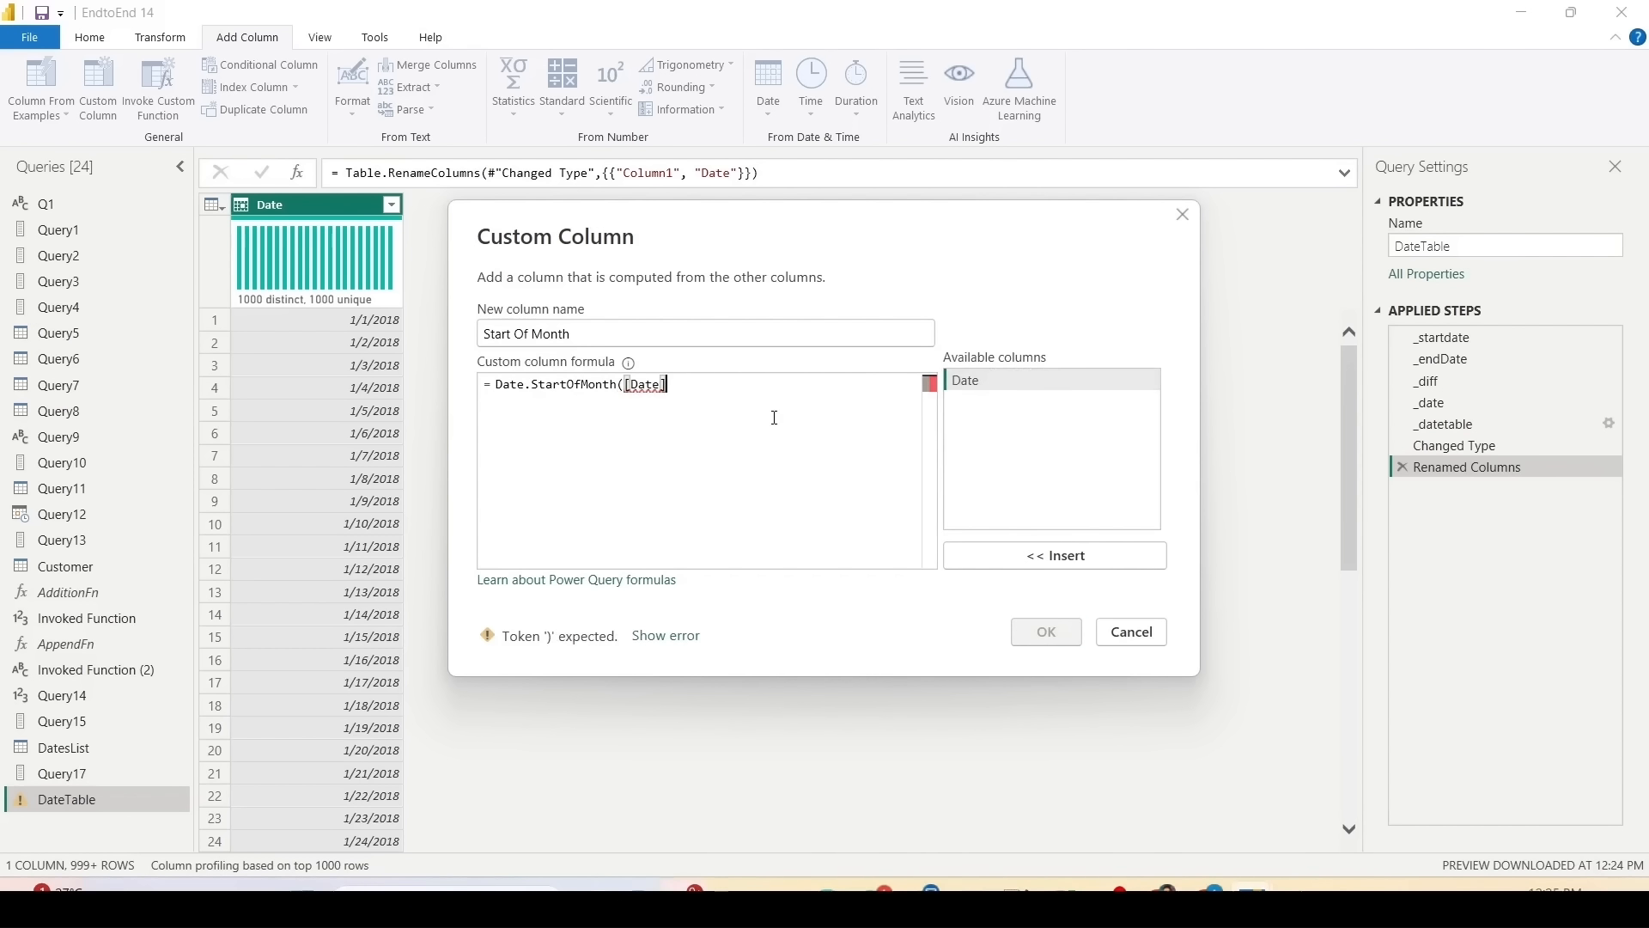
{"action": "type", "text": ")"}
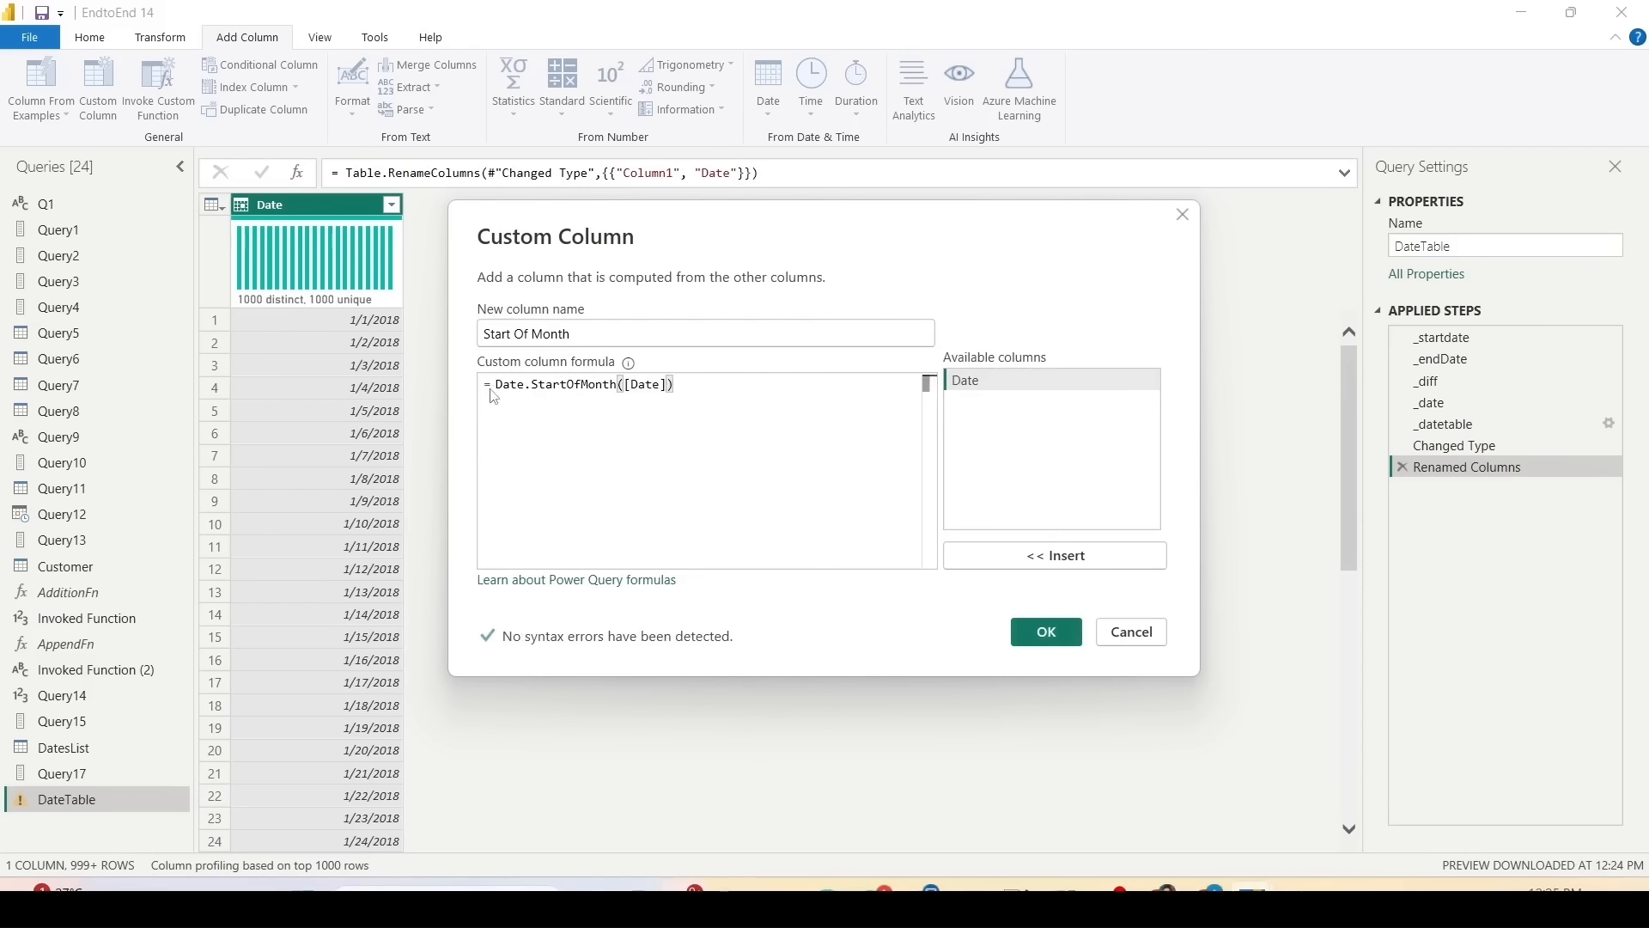
{"action": "left_click", "coordinate": [671, 383]}
{"action": "type", "text": ","}
{"action": "key", "text": "BackSpace"}
{"action": "left_click_drag", "start_coordinate": [619, 388], "coordinate": [498, 389]}
{"action": "left_click", "coordinate": [690, 387]}
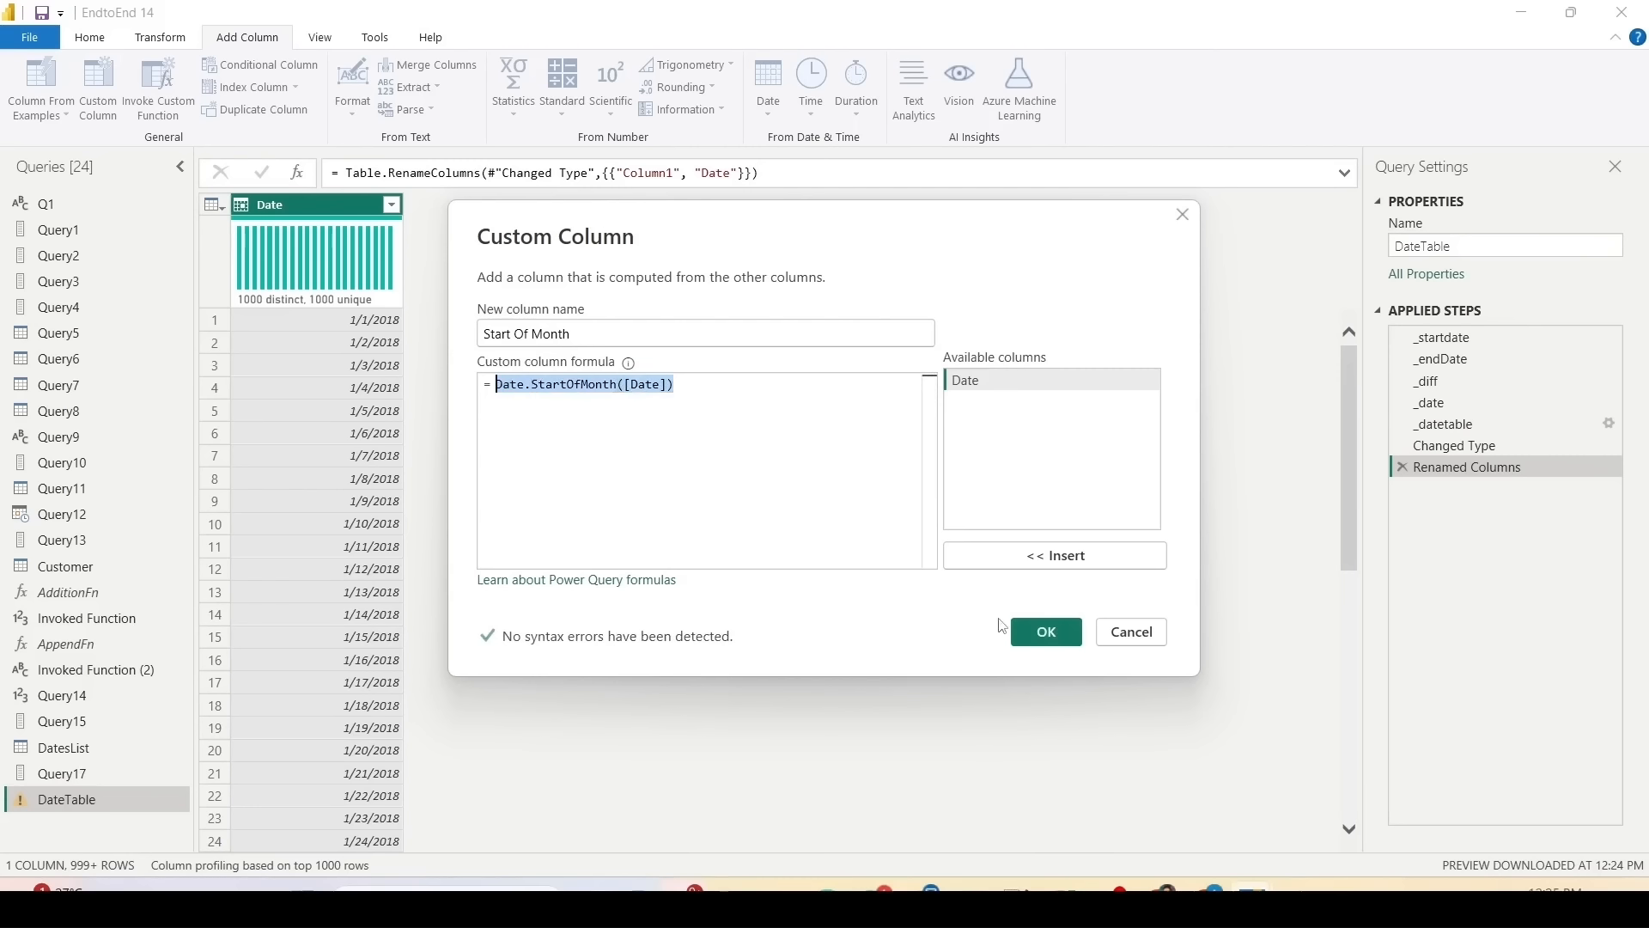
{"action": "left_click", "coordinate": [1044, 632]}
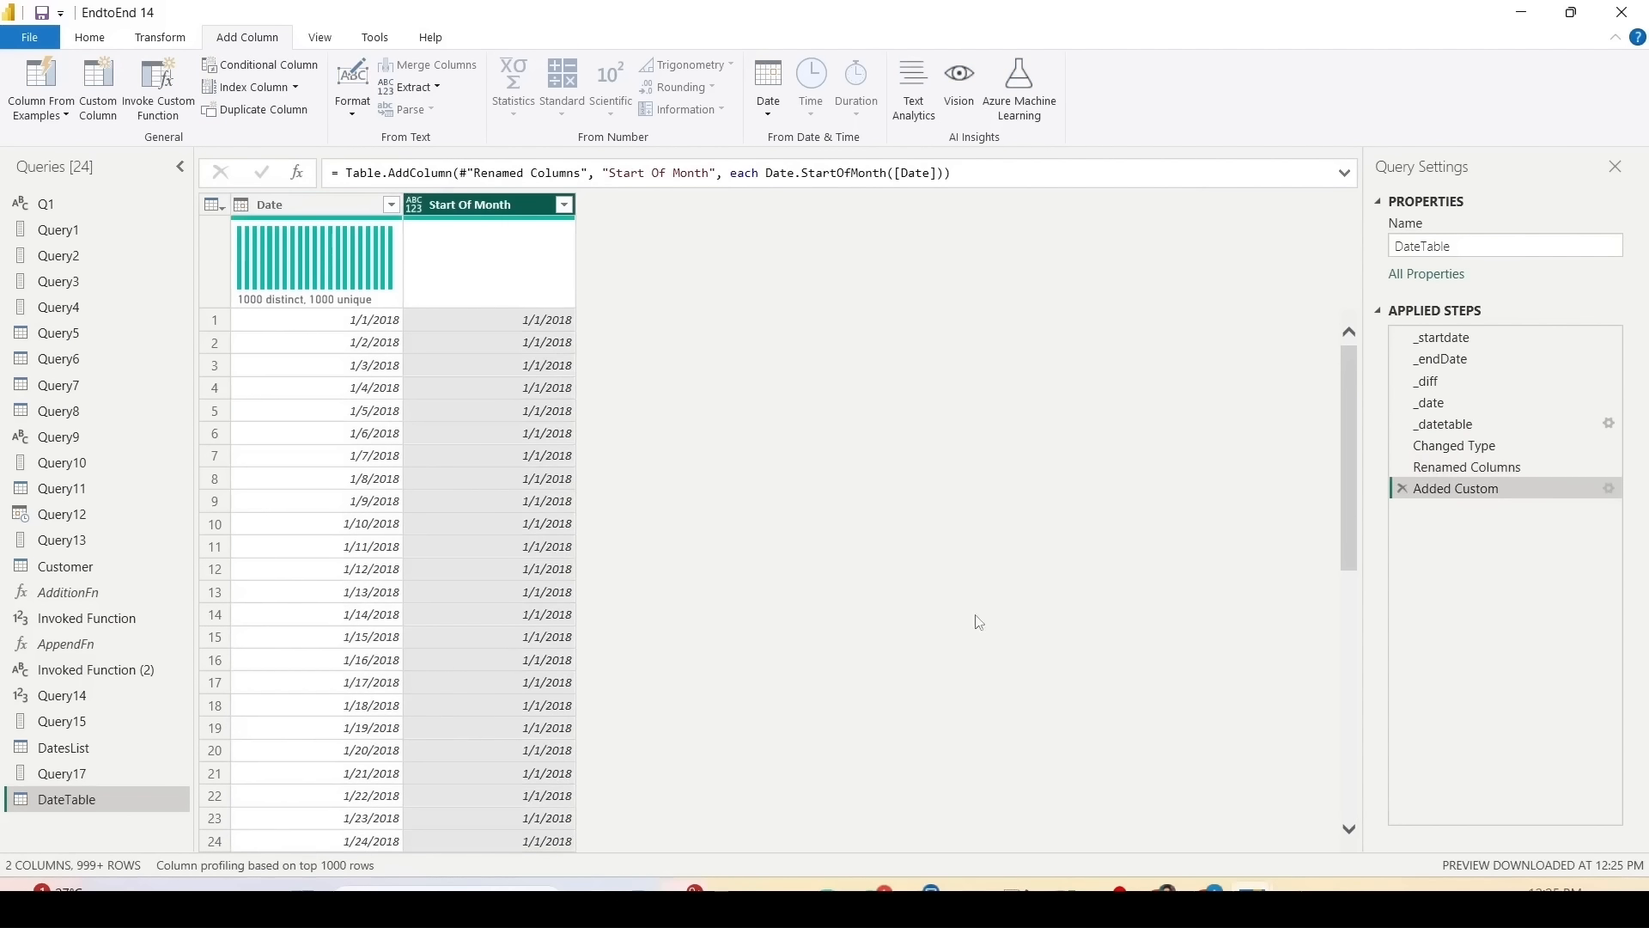
Step: Set the Start Of Month column's type by adding Date.Type as the last argument of its Table.AddColumn formula
{"action": "scroll", "coordinate": [470, 394], "scroll_direction": "down", "scroll_amount": 9}
{"action": "scroll", "coordinate": [473, 398], "scroll_direction": "up", "scroll_amount": 9}
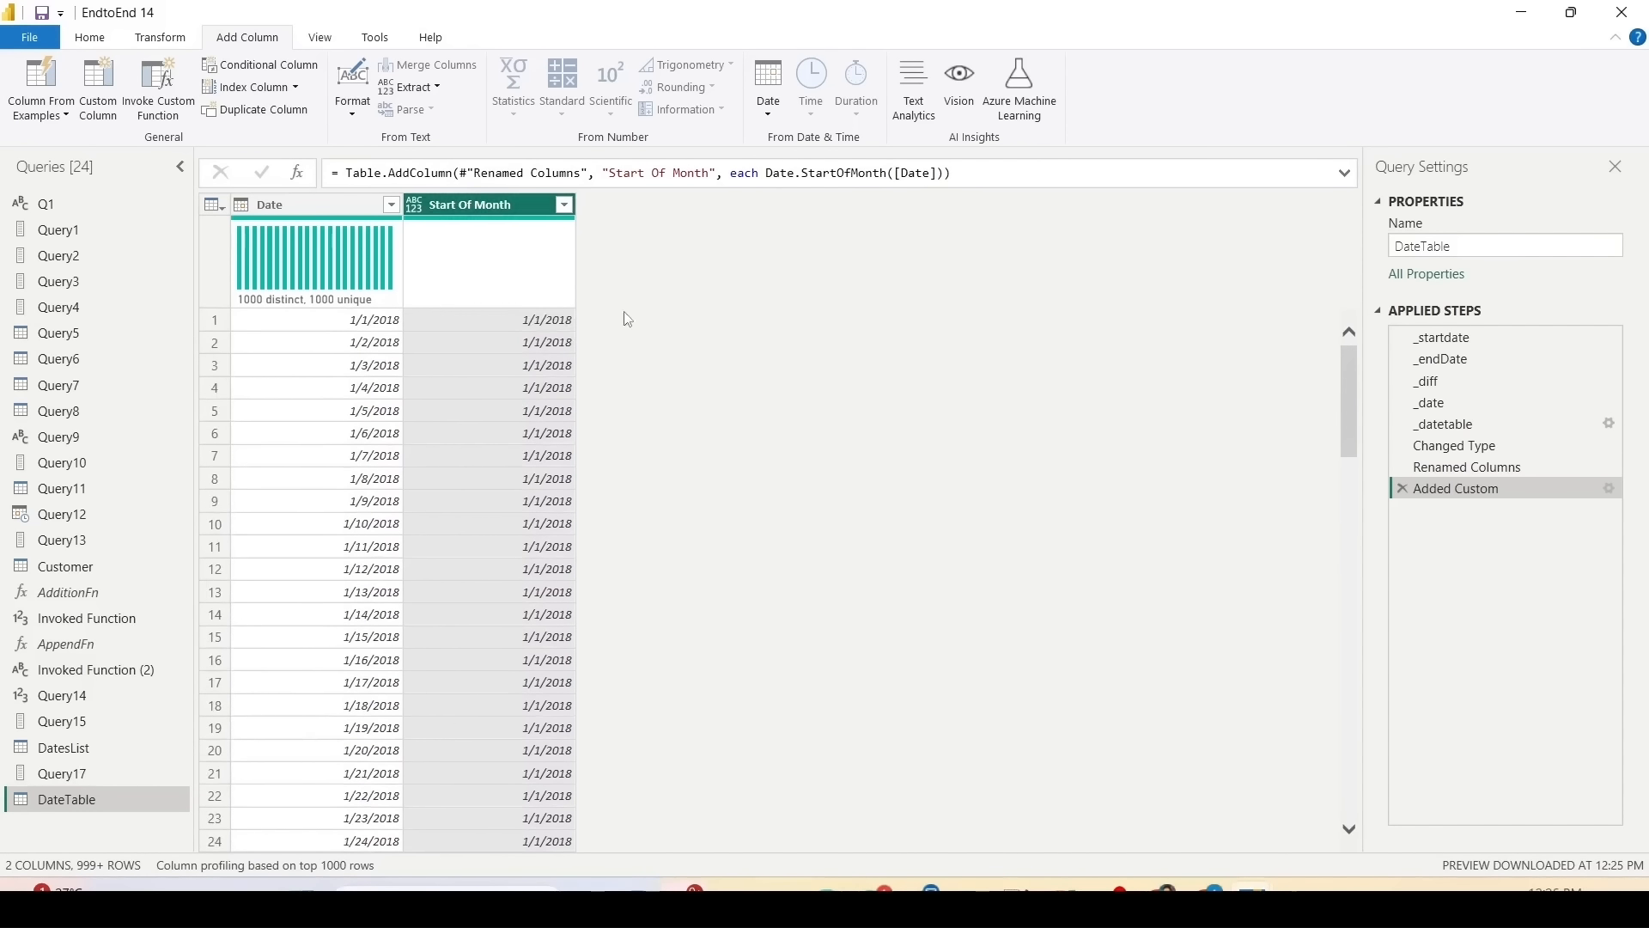
{"action": "left_click", "coordinate": [947, 174]}
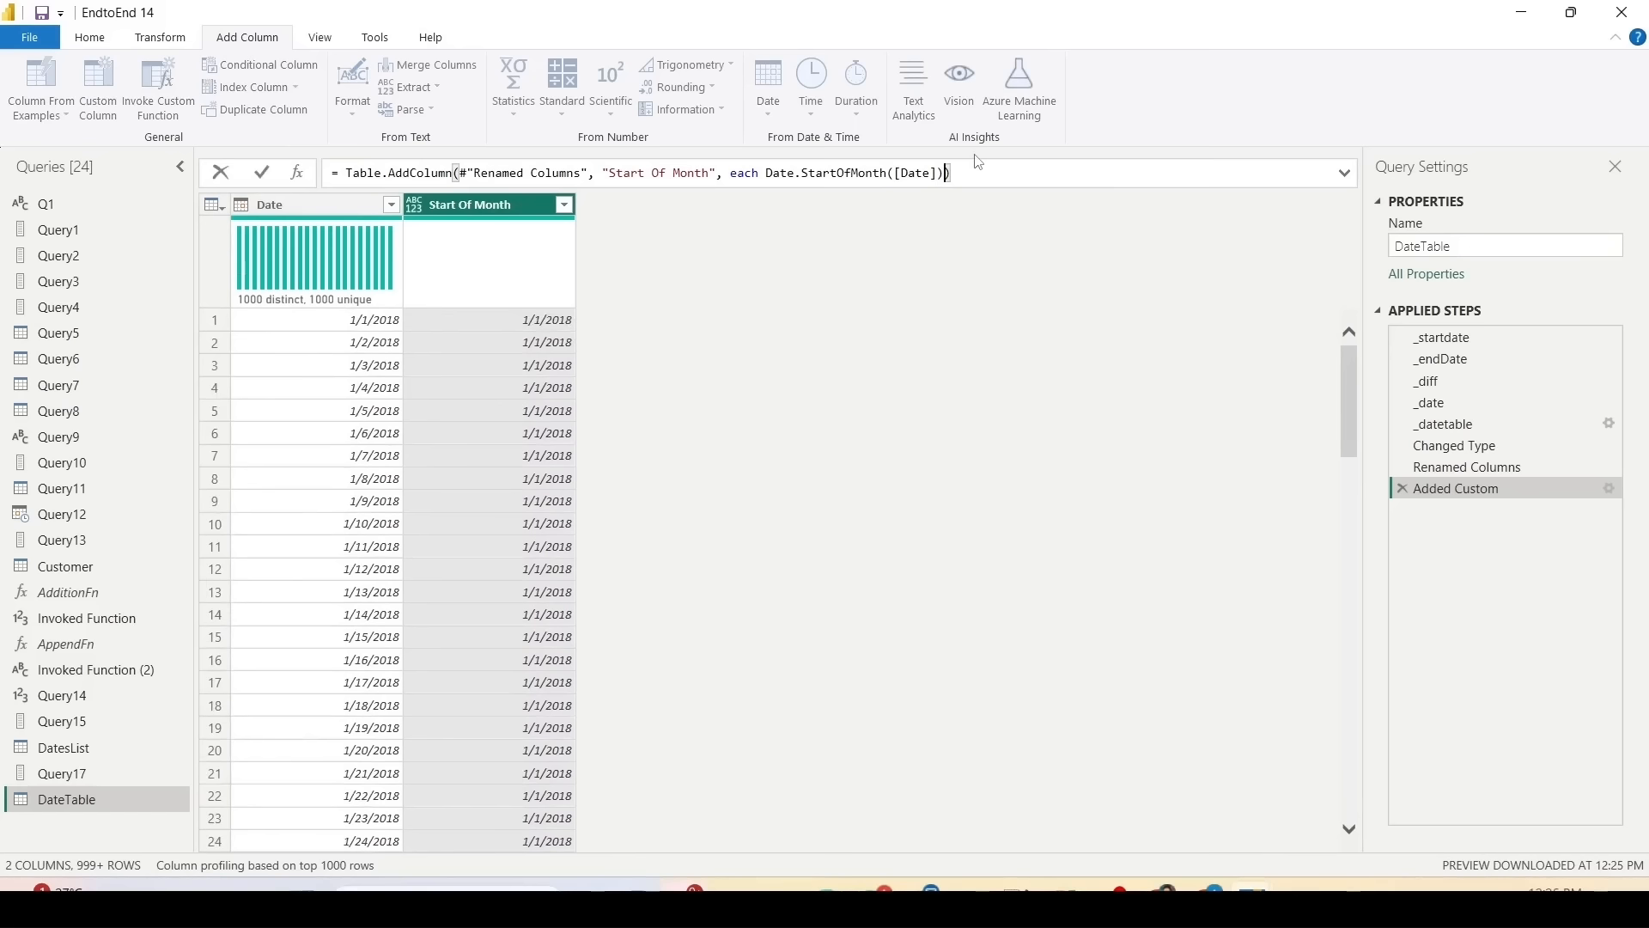
{"action": "type", "text": ", Date."}
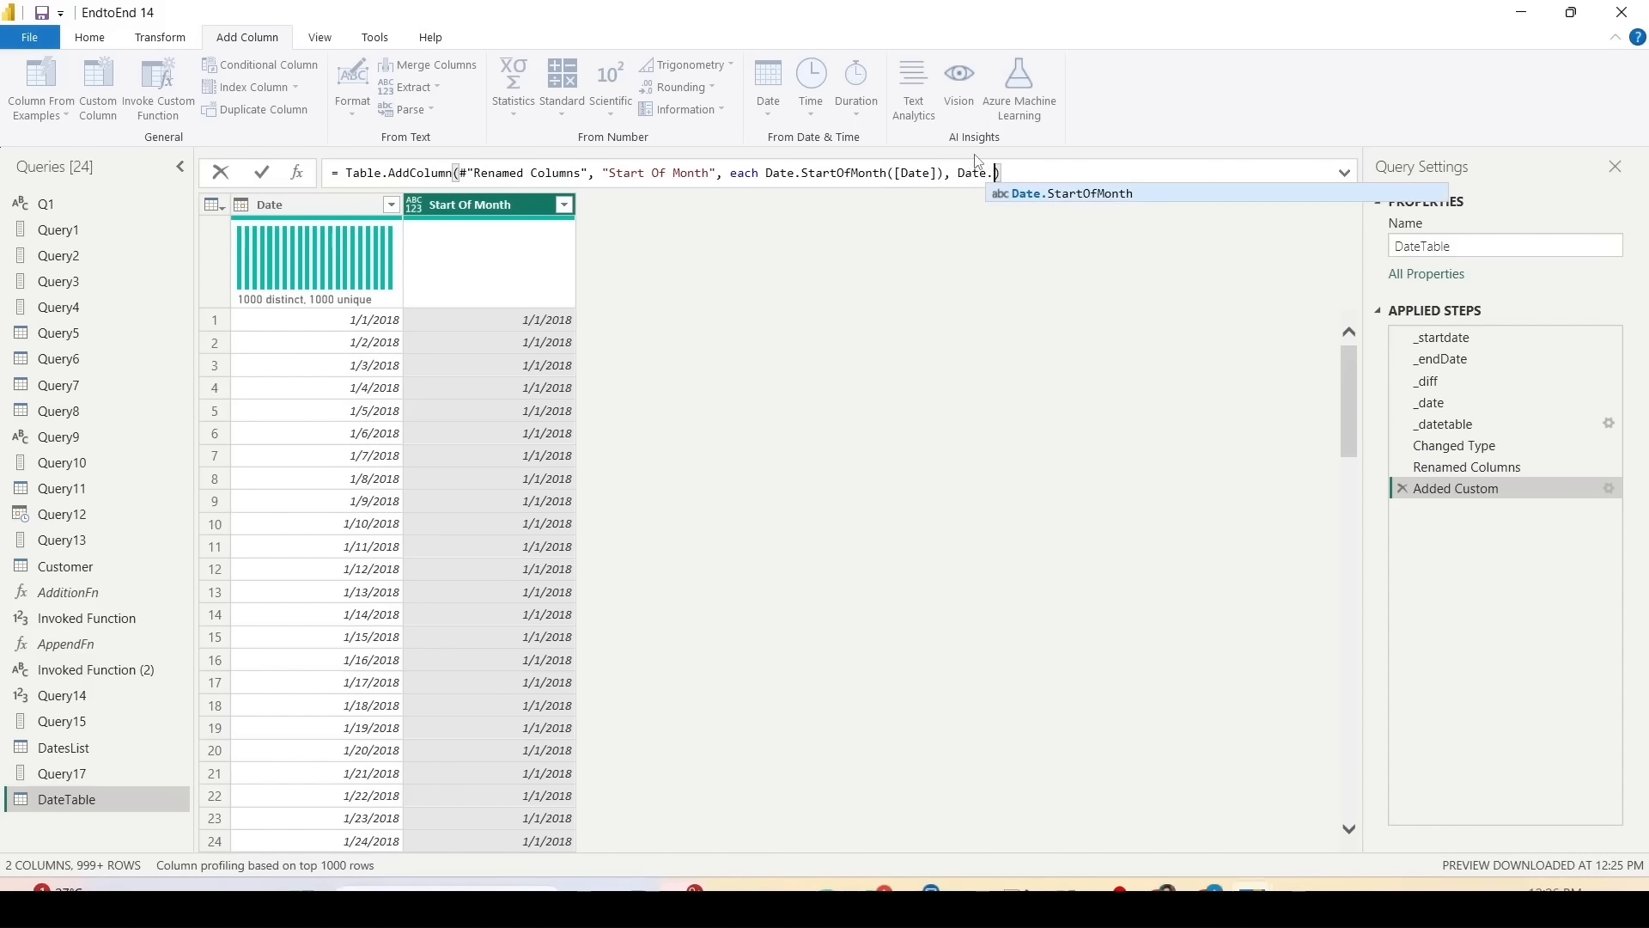
{"action": "type", "text": "Type"}
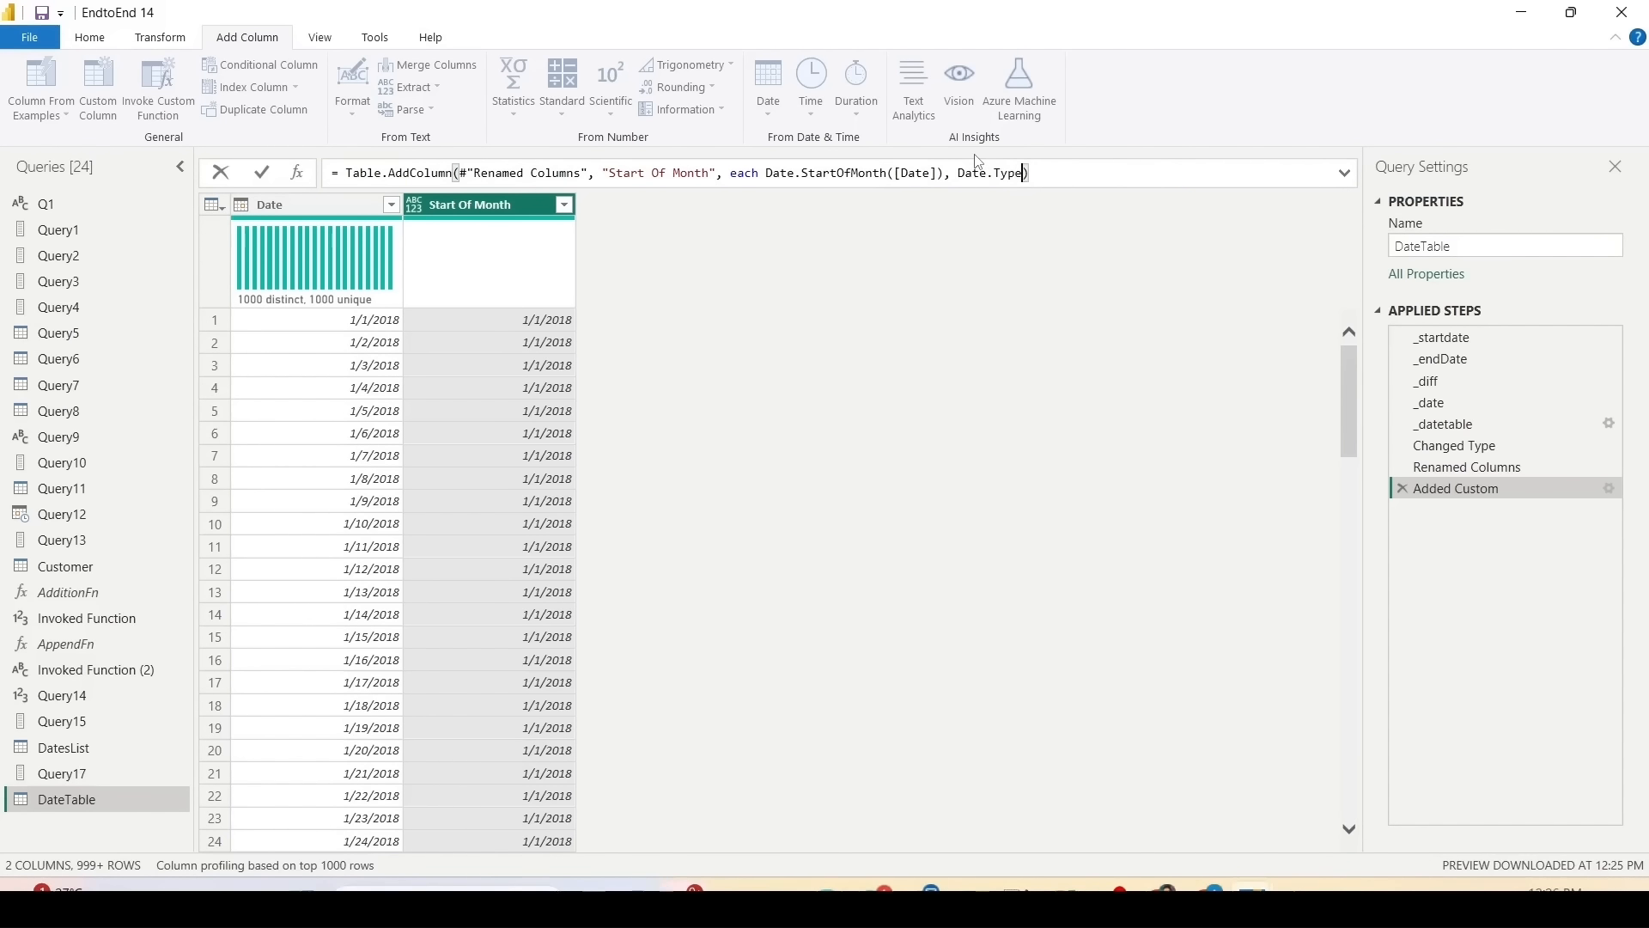
{"action": "key", "text": "Return"}
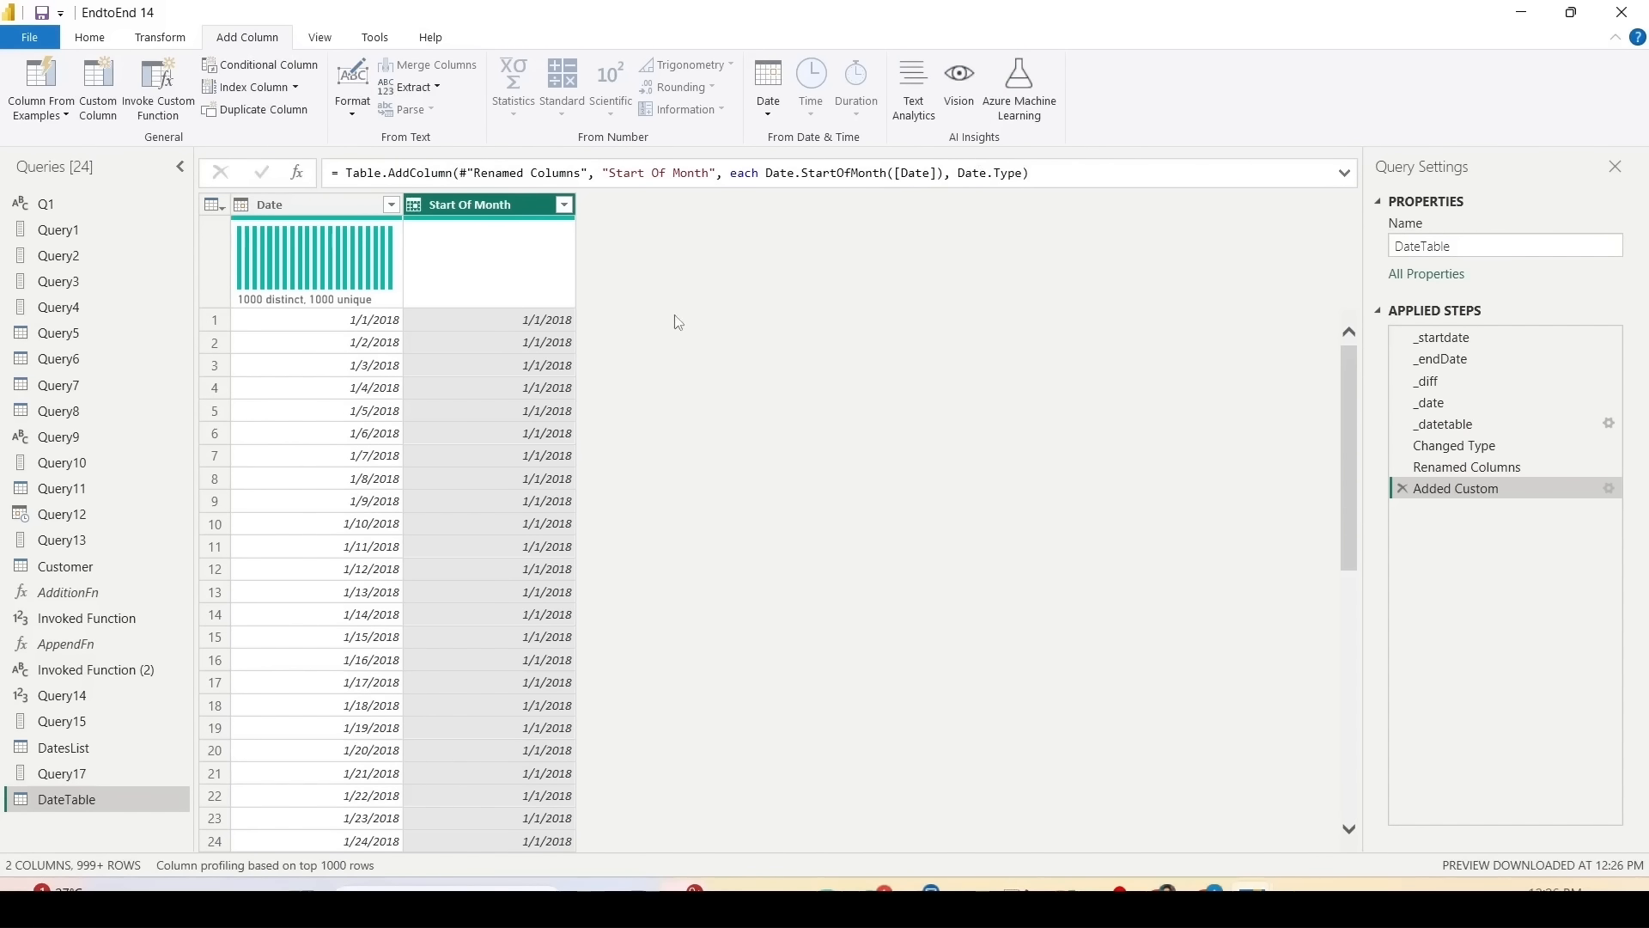
Step: Add a custom column named End Of Month with the formula Date.EndOfMonth([Date])
{"action": "left_click", "coordinate": [97, 86]}
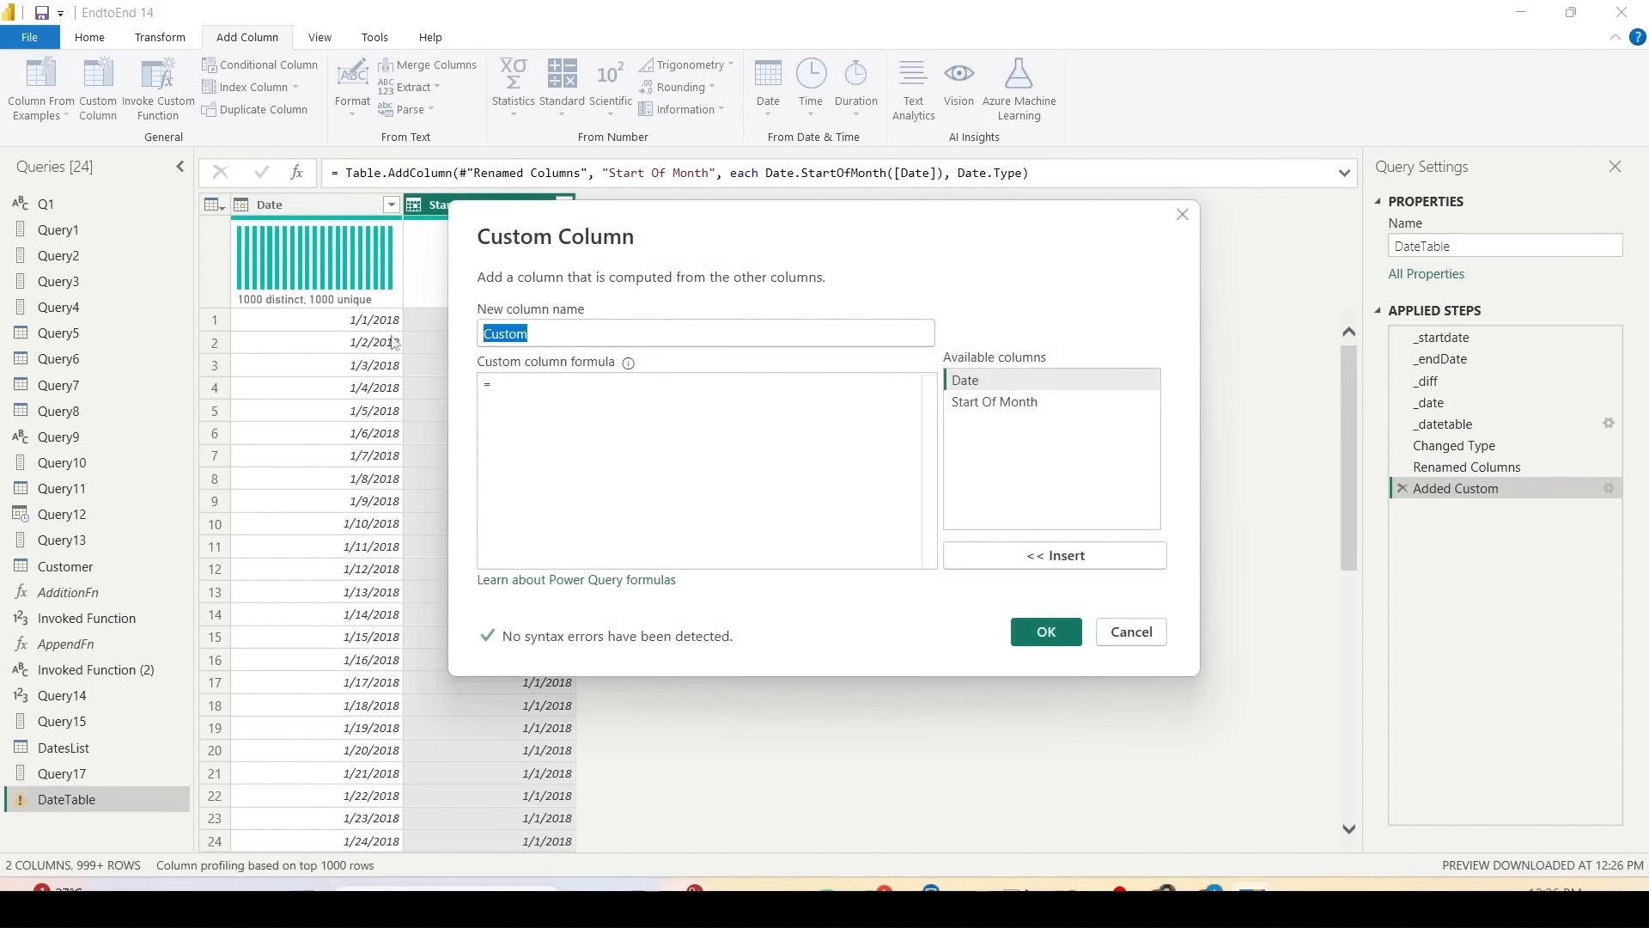
{"action": "type", "text": "End"}
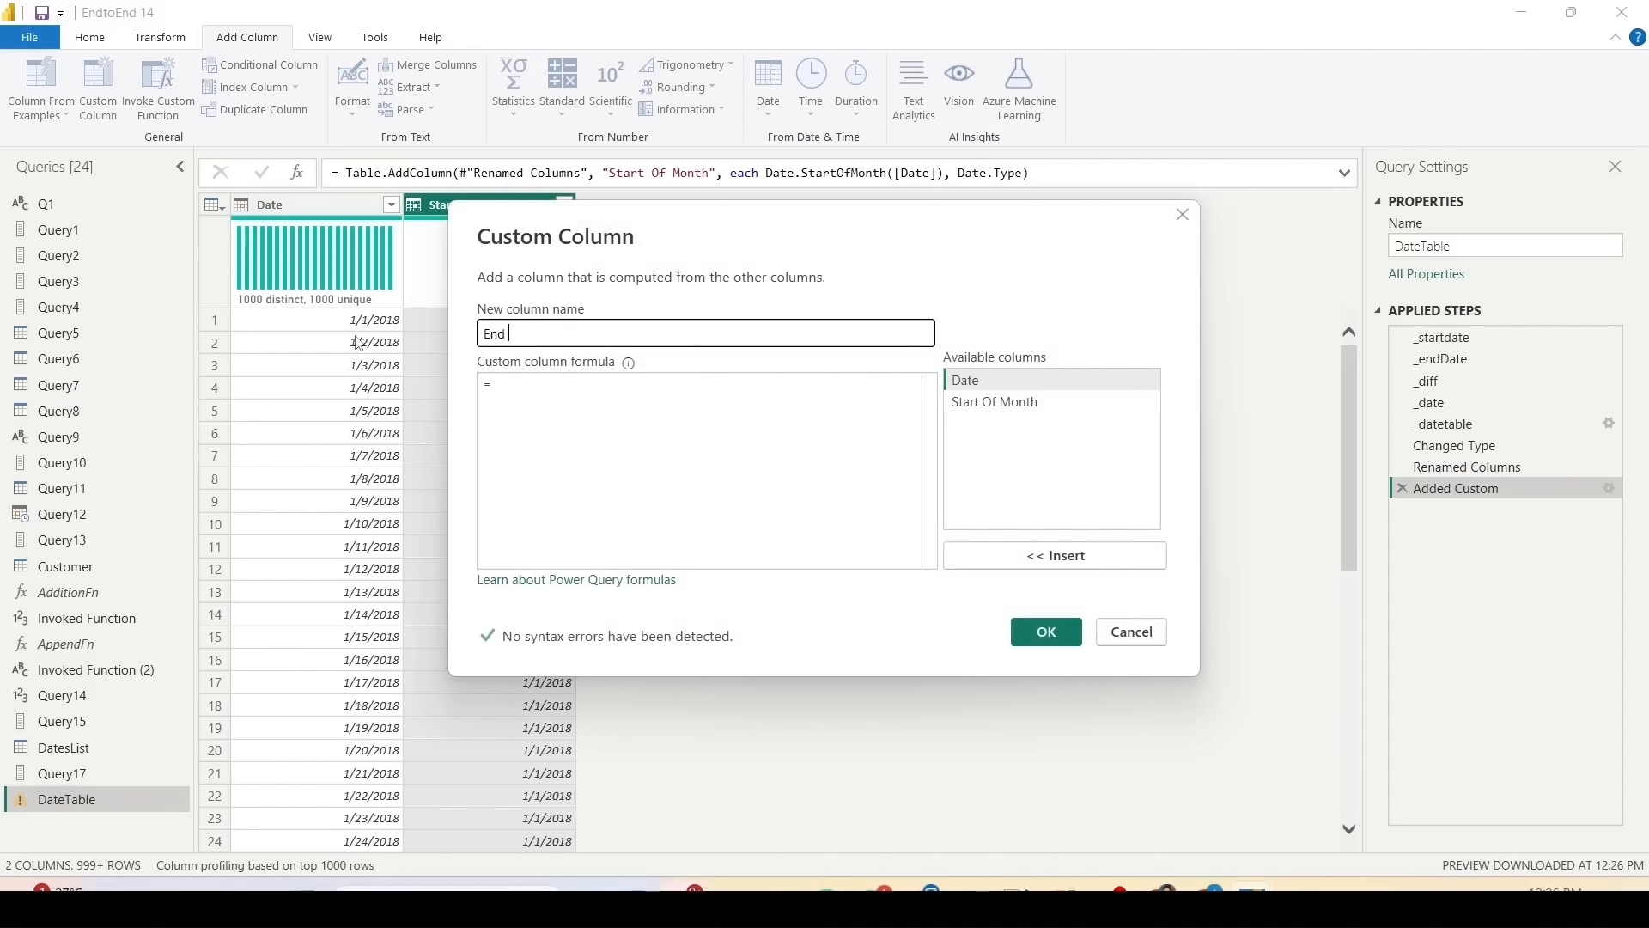
{"action": "type", "text": " Of Mon"}
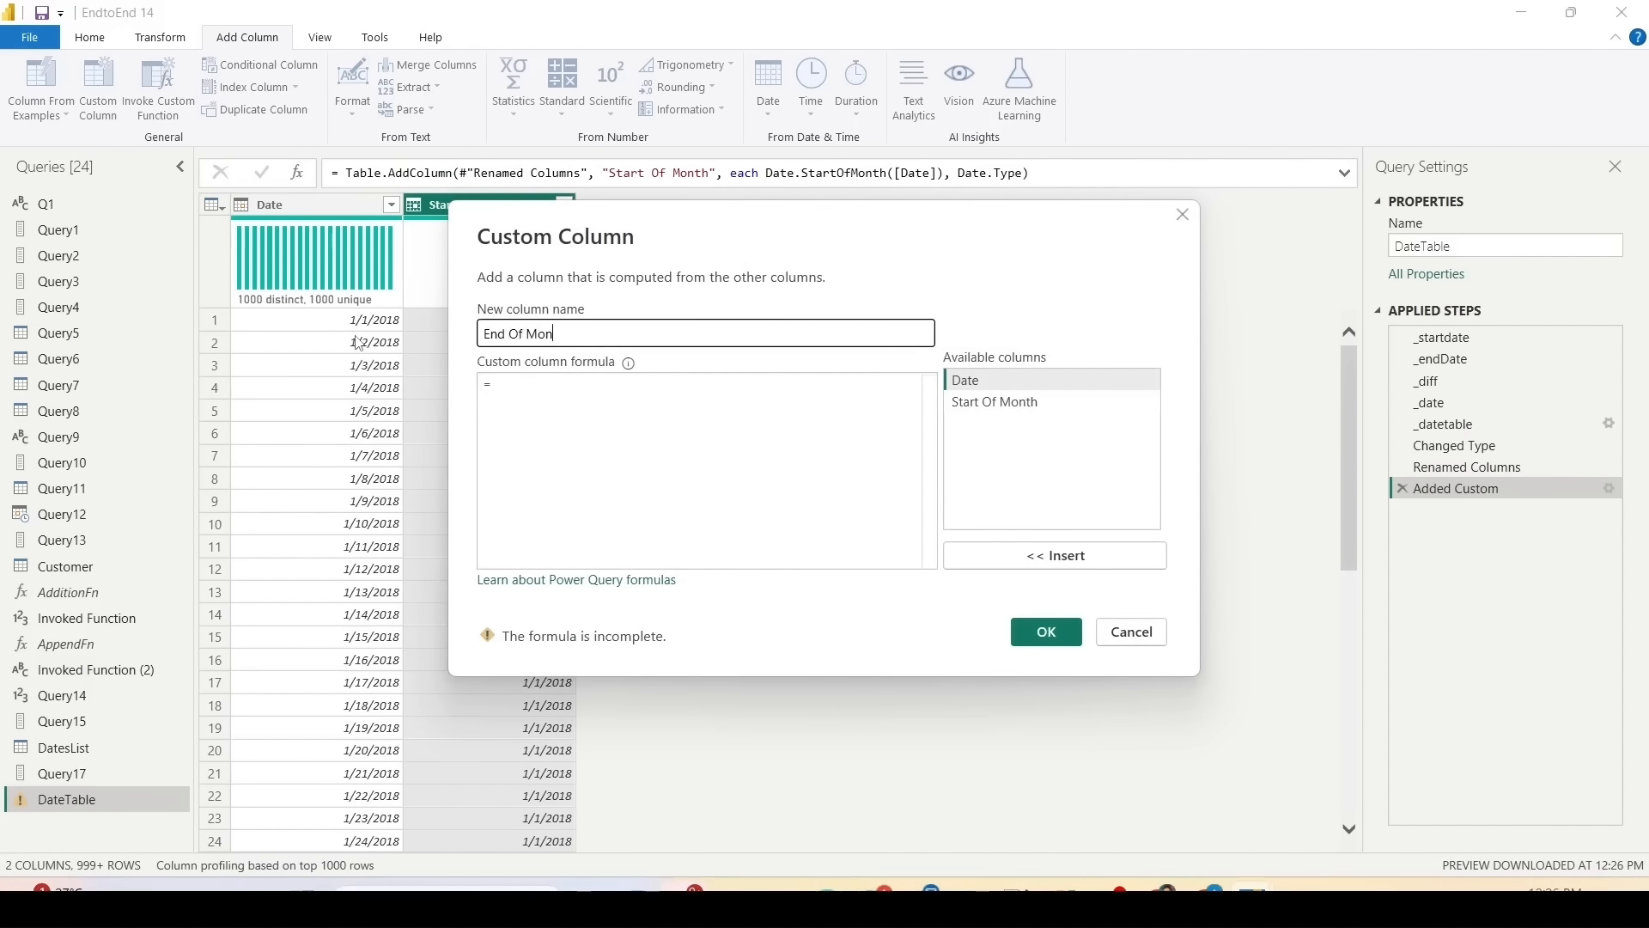
{"action": "type", "text": "th"}
{"action": "left_click", "coordinate": [514, 395]}
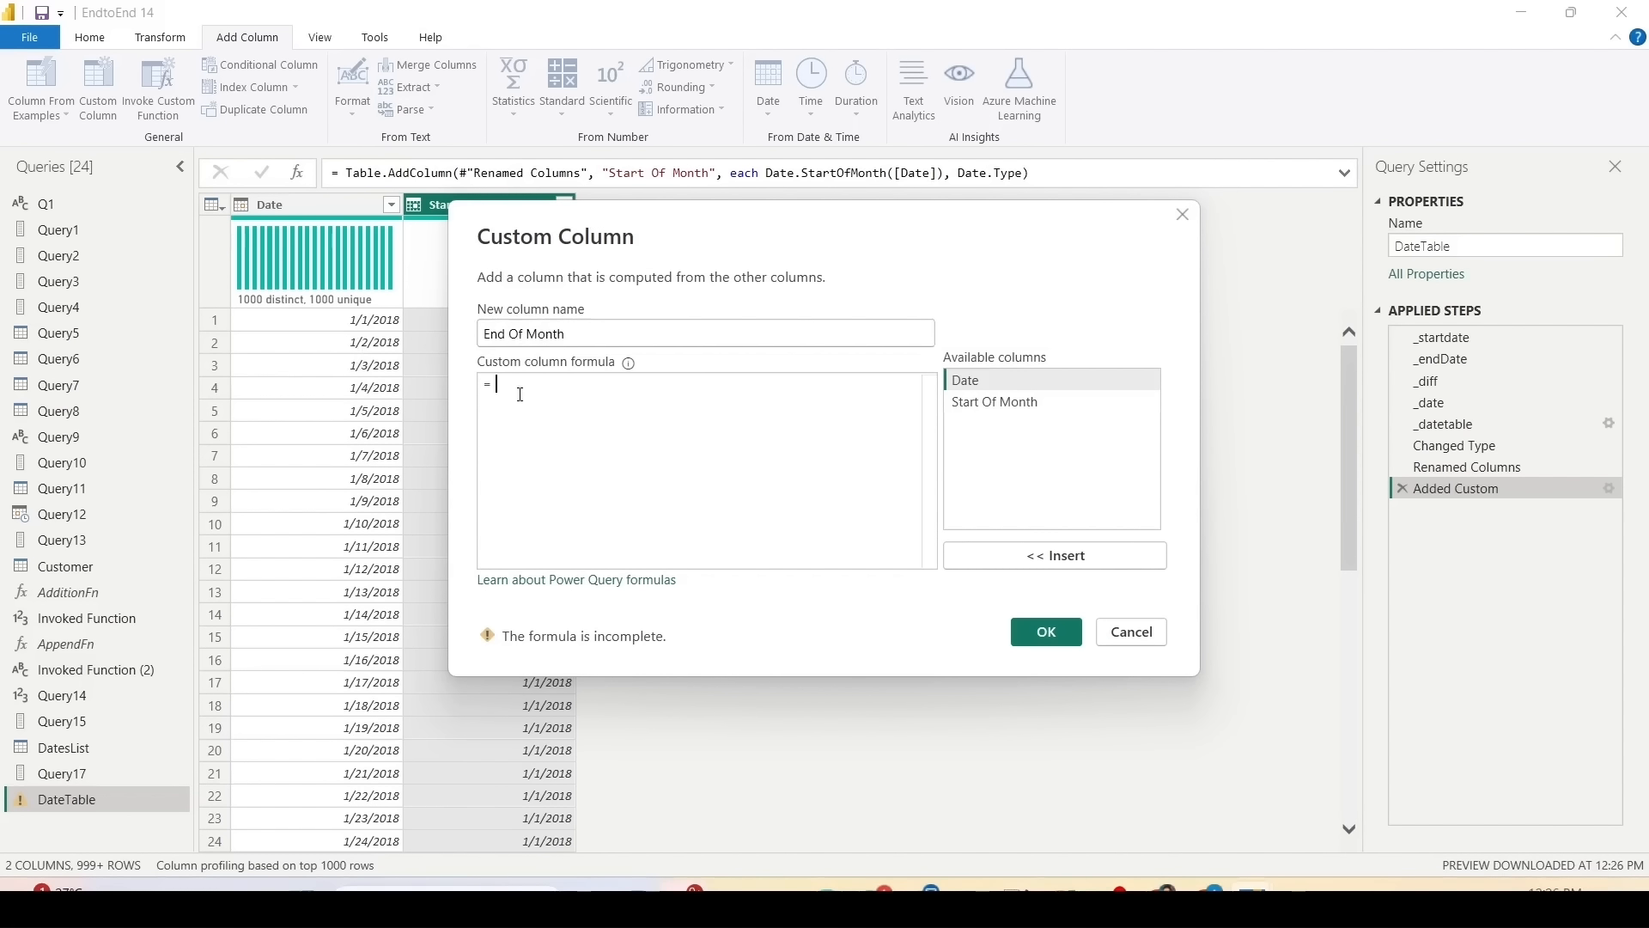
{"action": "type", "text": "Dat"}
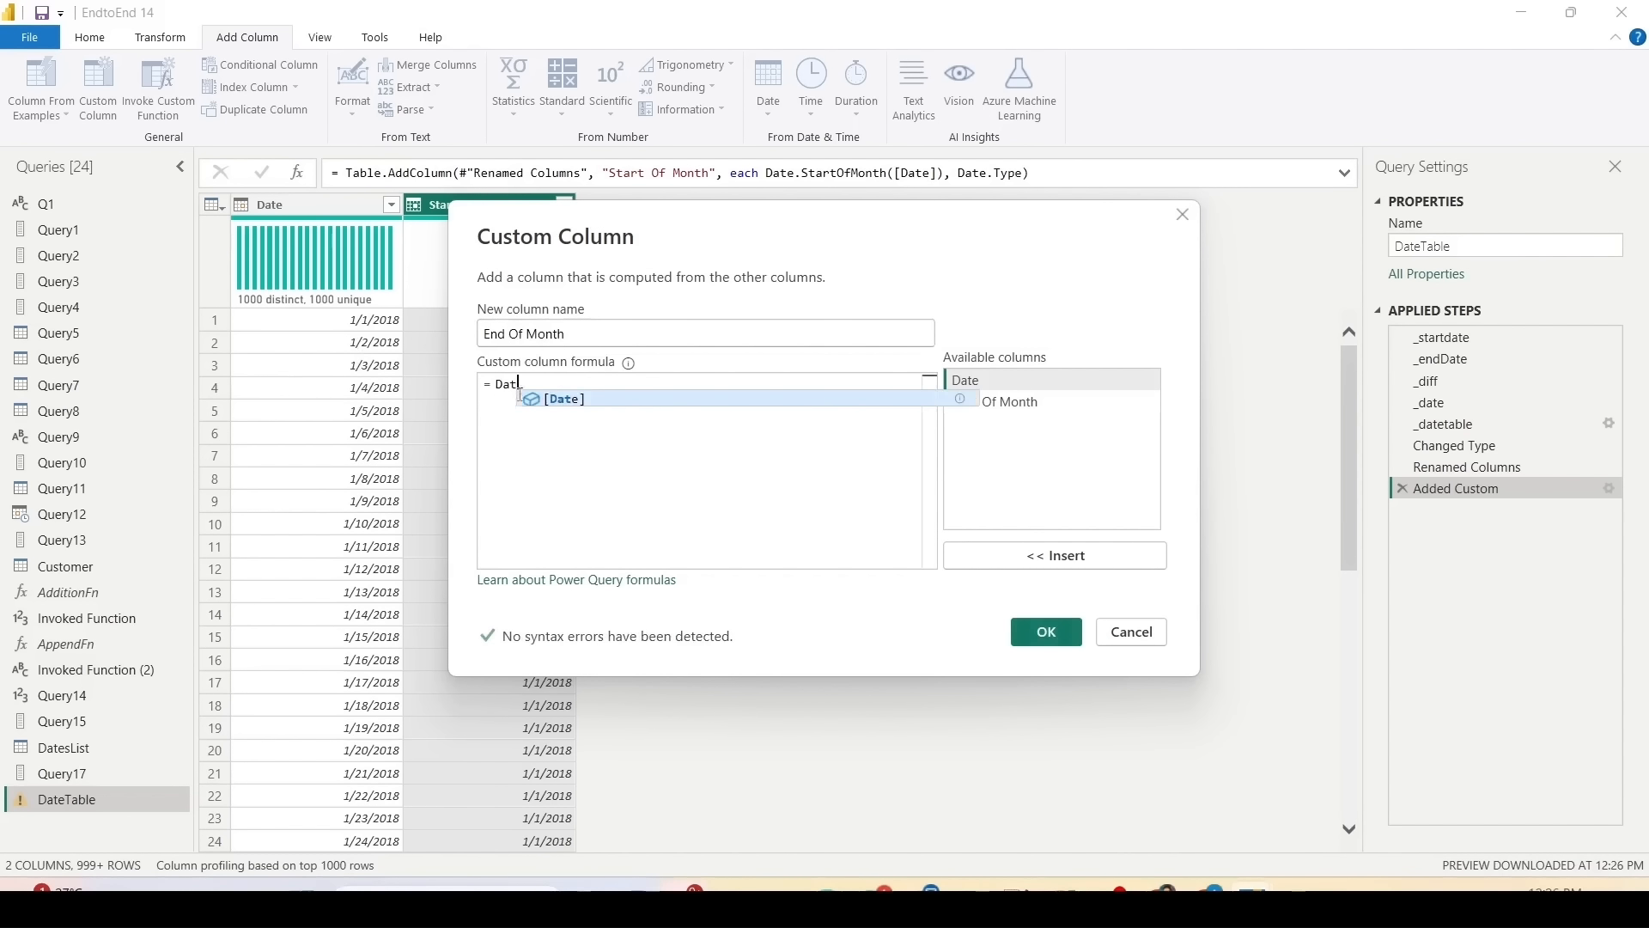
{"action": "type", "text": "e.End"}
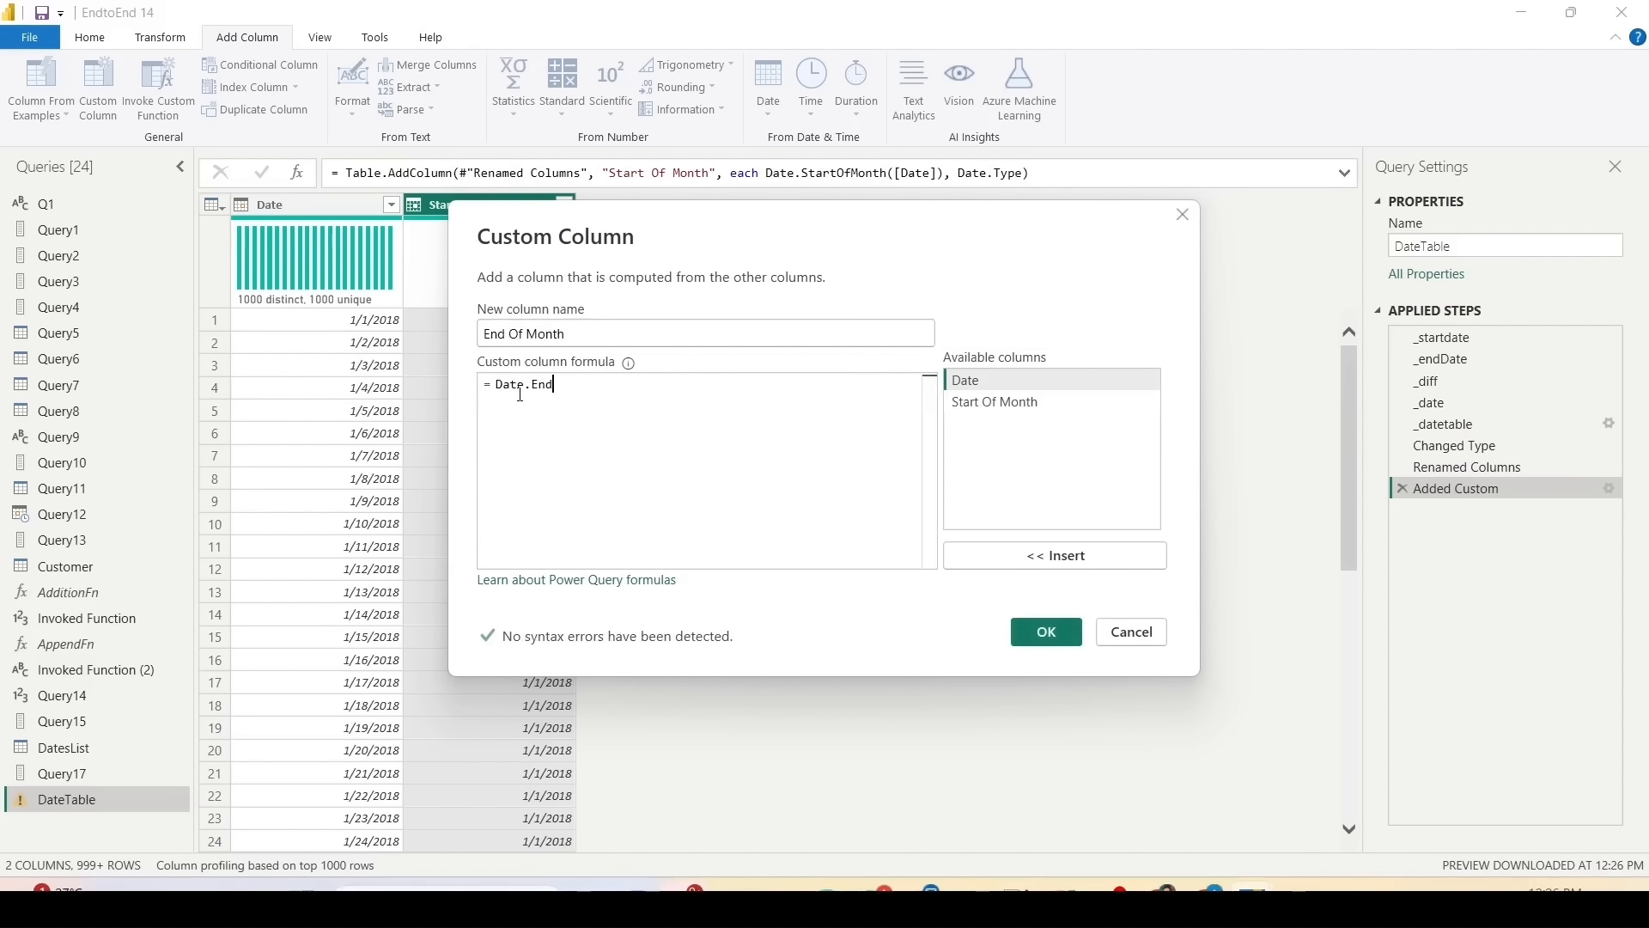
{"action": "type", "text": "OfMonth("}
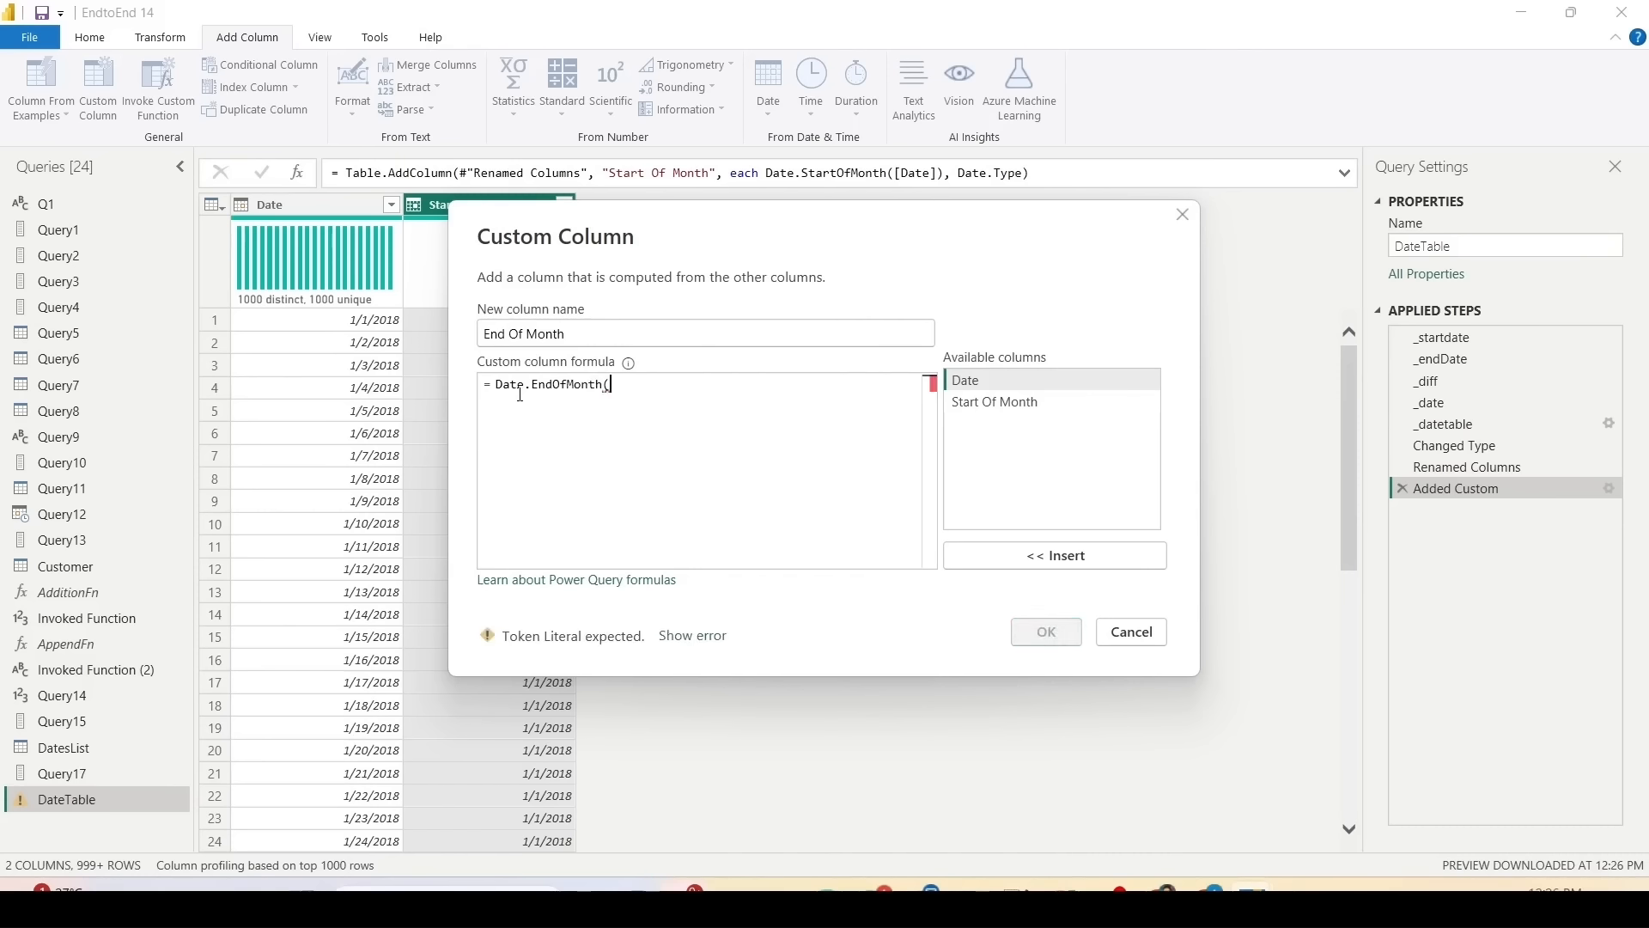
{"action": "double_click", "coordinate": [966, 380]}
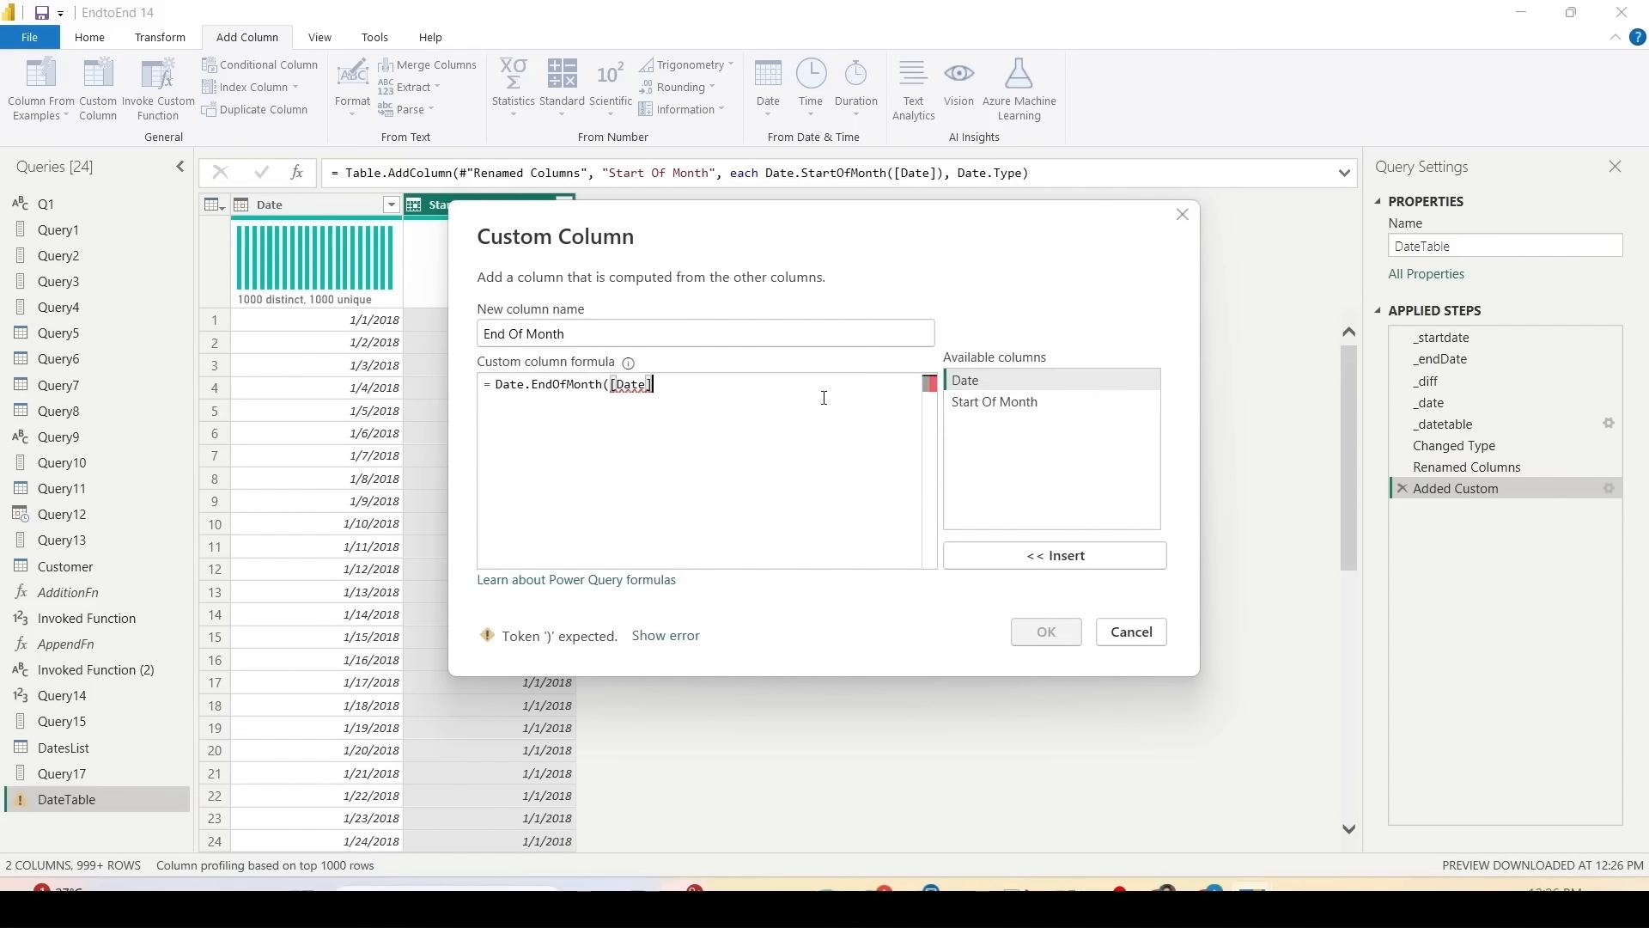
{"action": "type", "text": ")"}
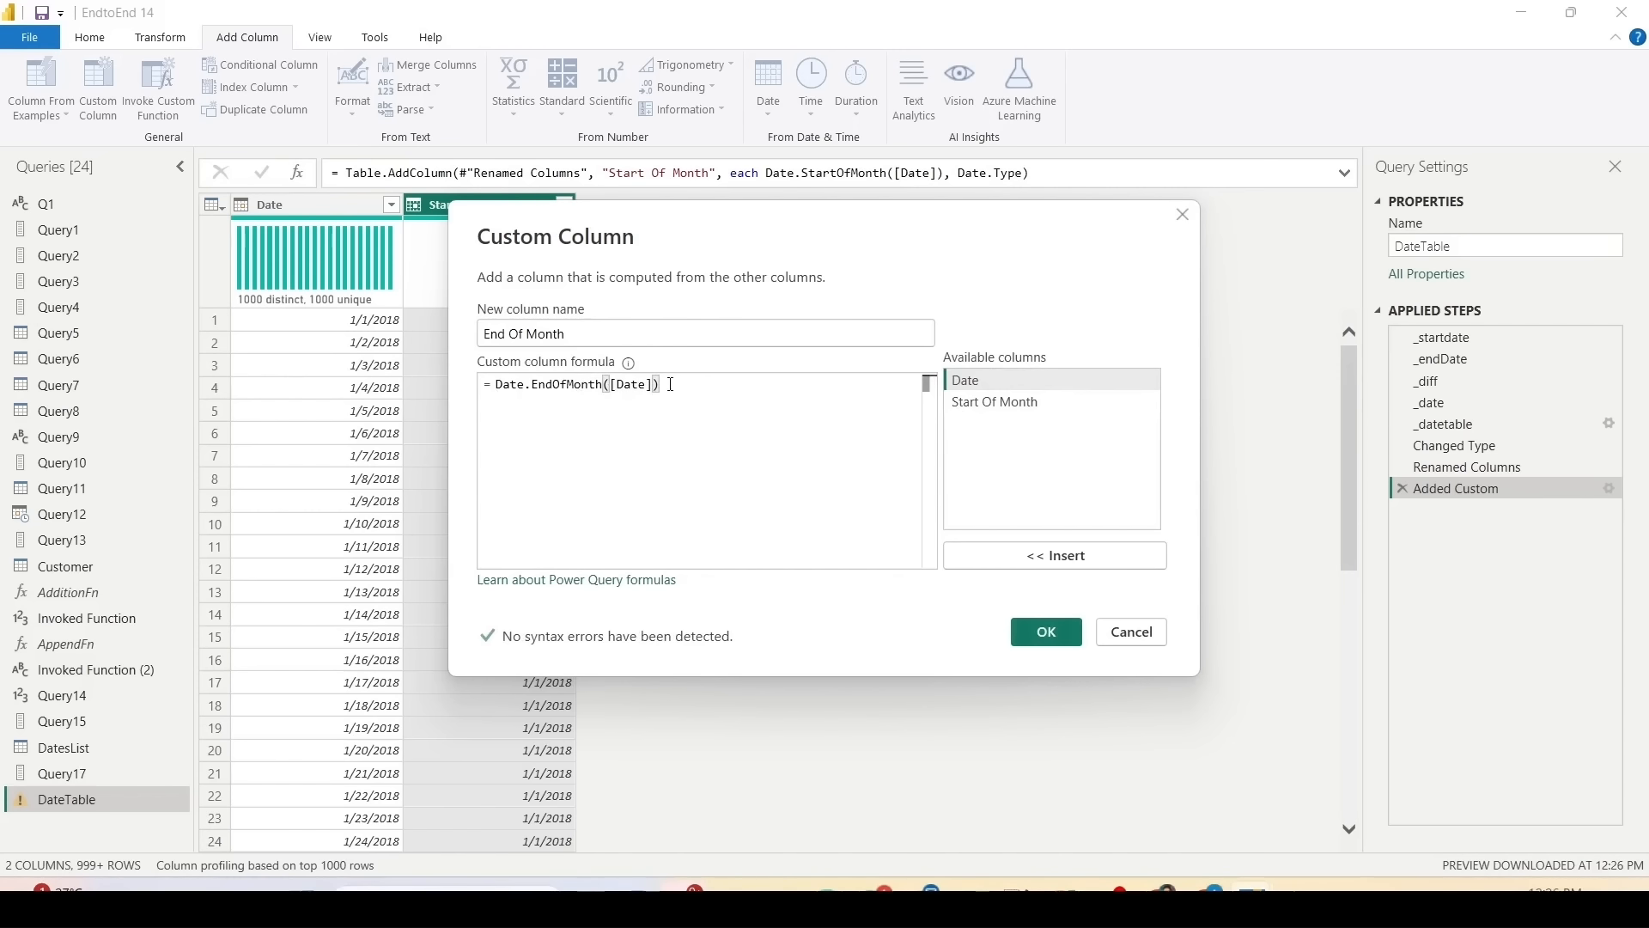
{"action": "left_click_drag", "start_coordinate": [670, 384], "coordinate": [486, 386]}
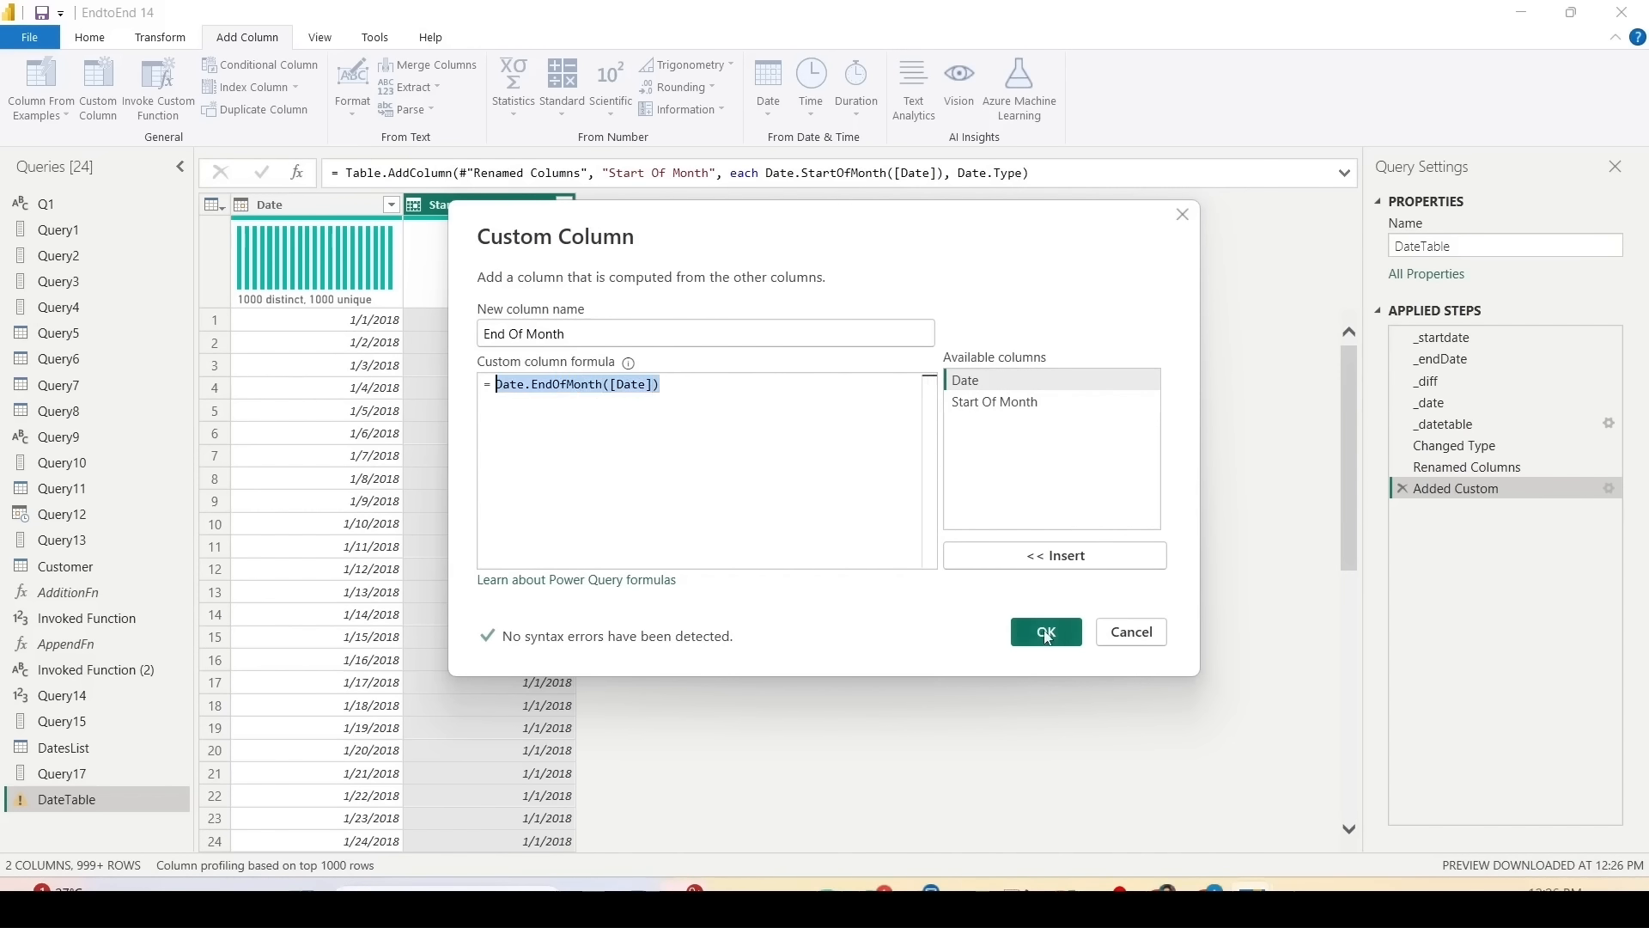
{"action": "left_click", "coordinate": [1047, 631]}
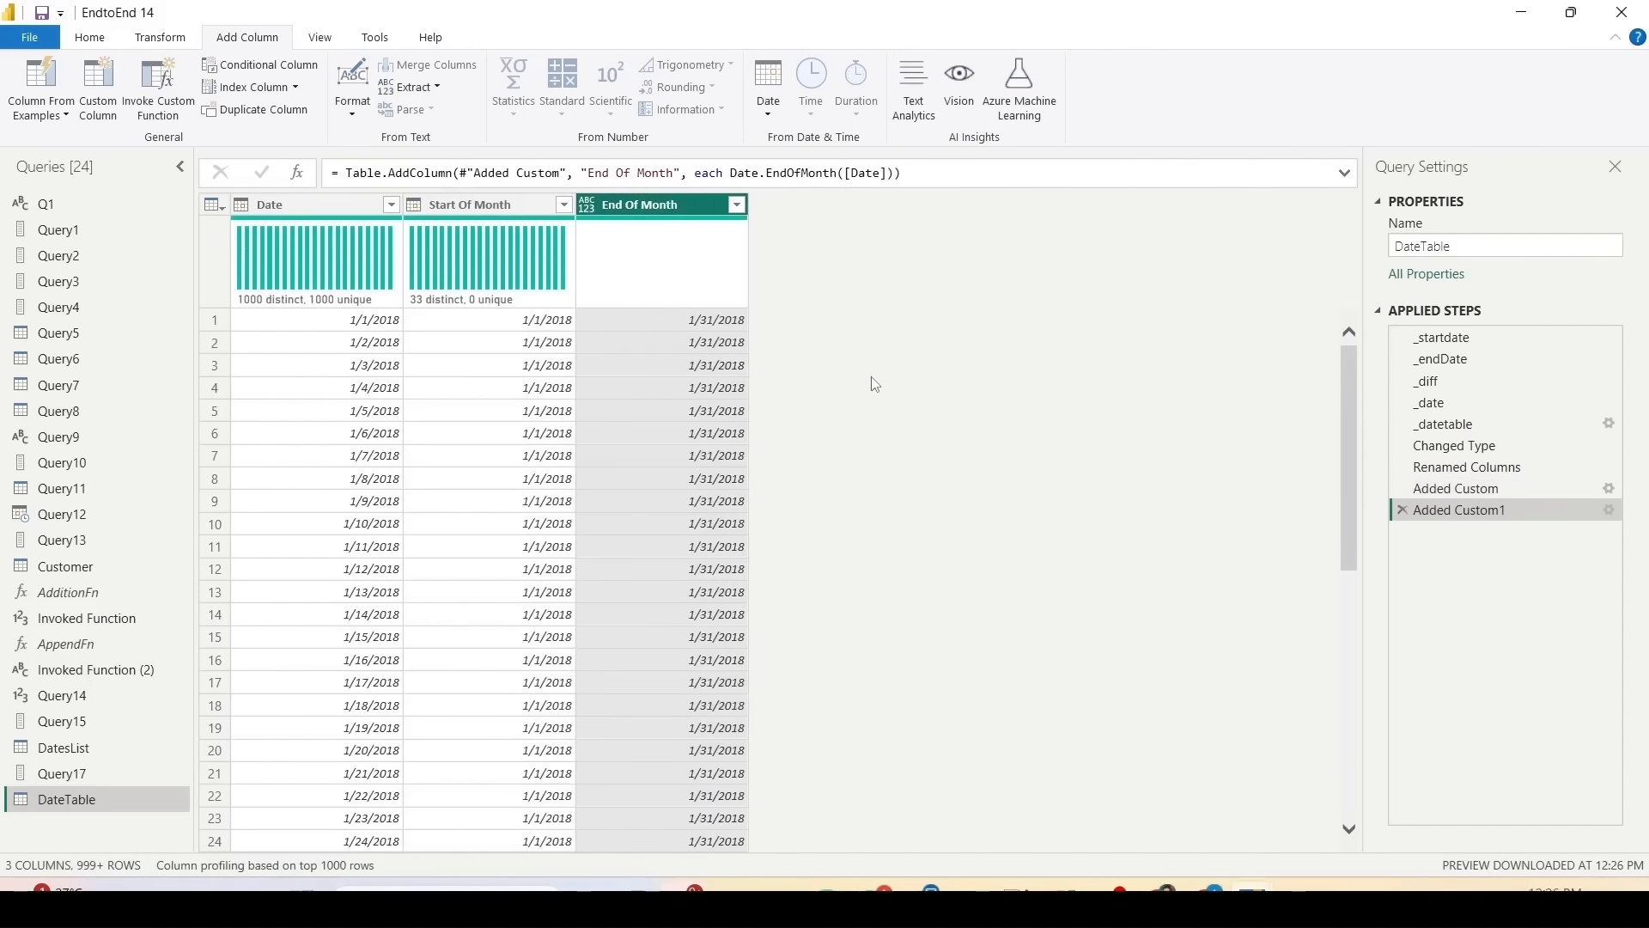
Step: Copy the Date.Type argument from the Start Of Month step's formula into the End Of Month step's Table.AddColumn formula and apply it
{"action": "left_click", "coordinate": [507, 205]}
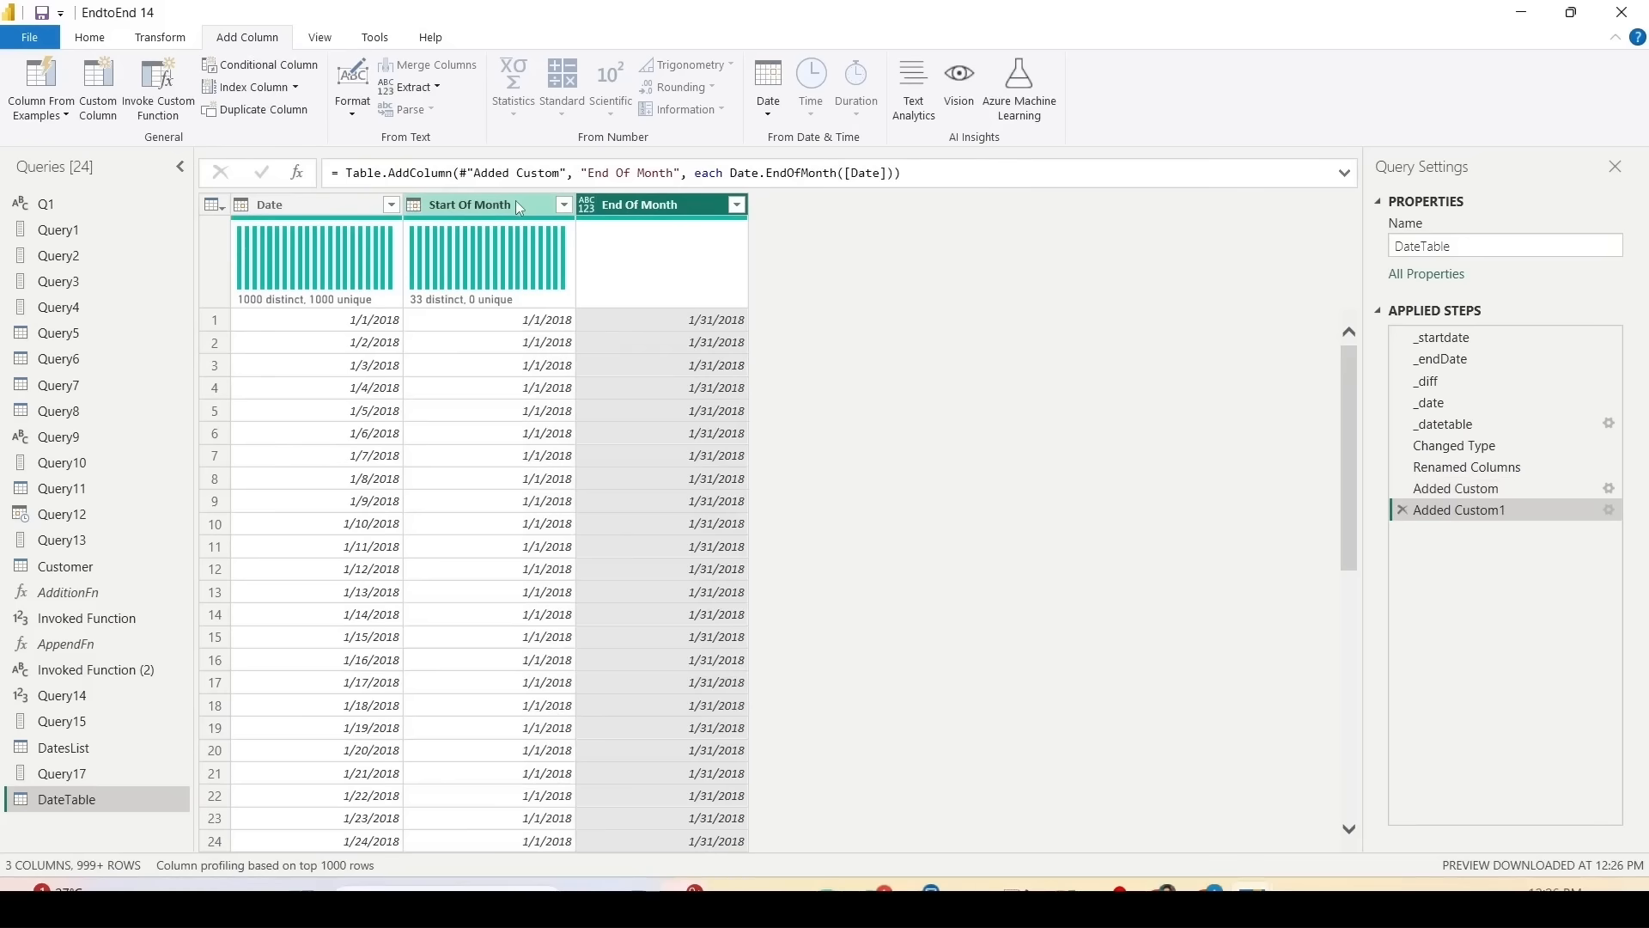
{"action": "left_click", "coordinate": [1456, 490]}
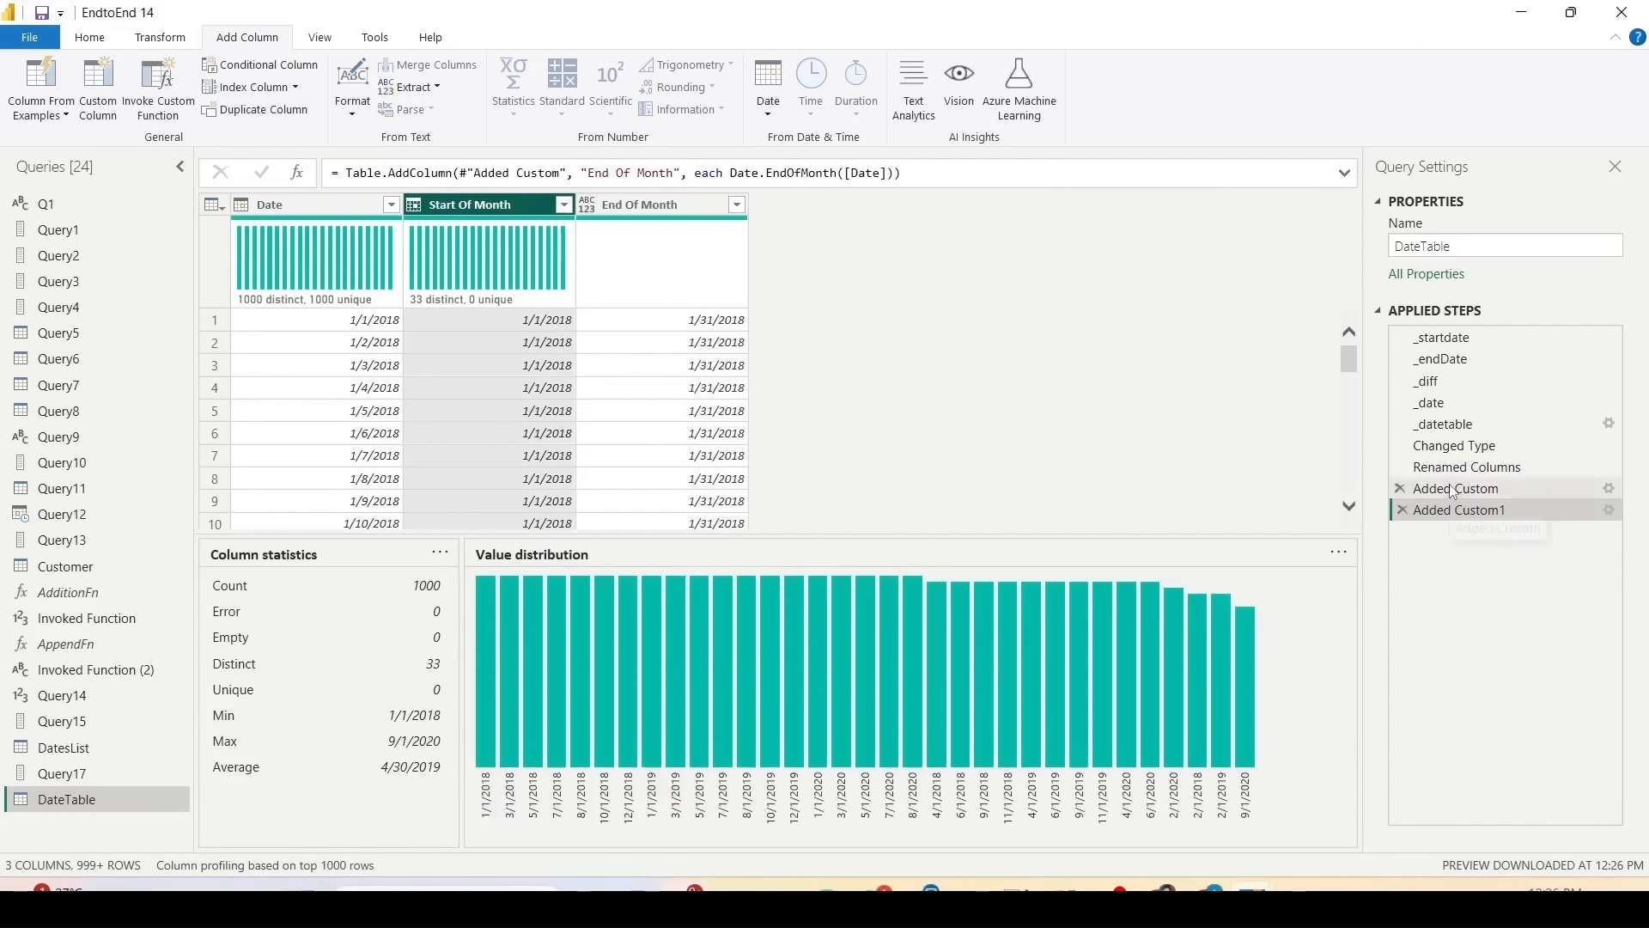
{"action": "left_click_drag", "start_coordinate": [946, 172], "coordinate": [1025, 172]}
{"action": "key", "text": "ctrl+c"}
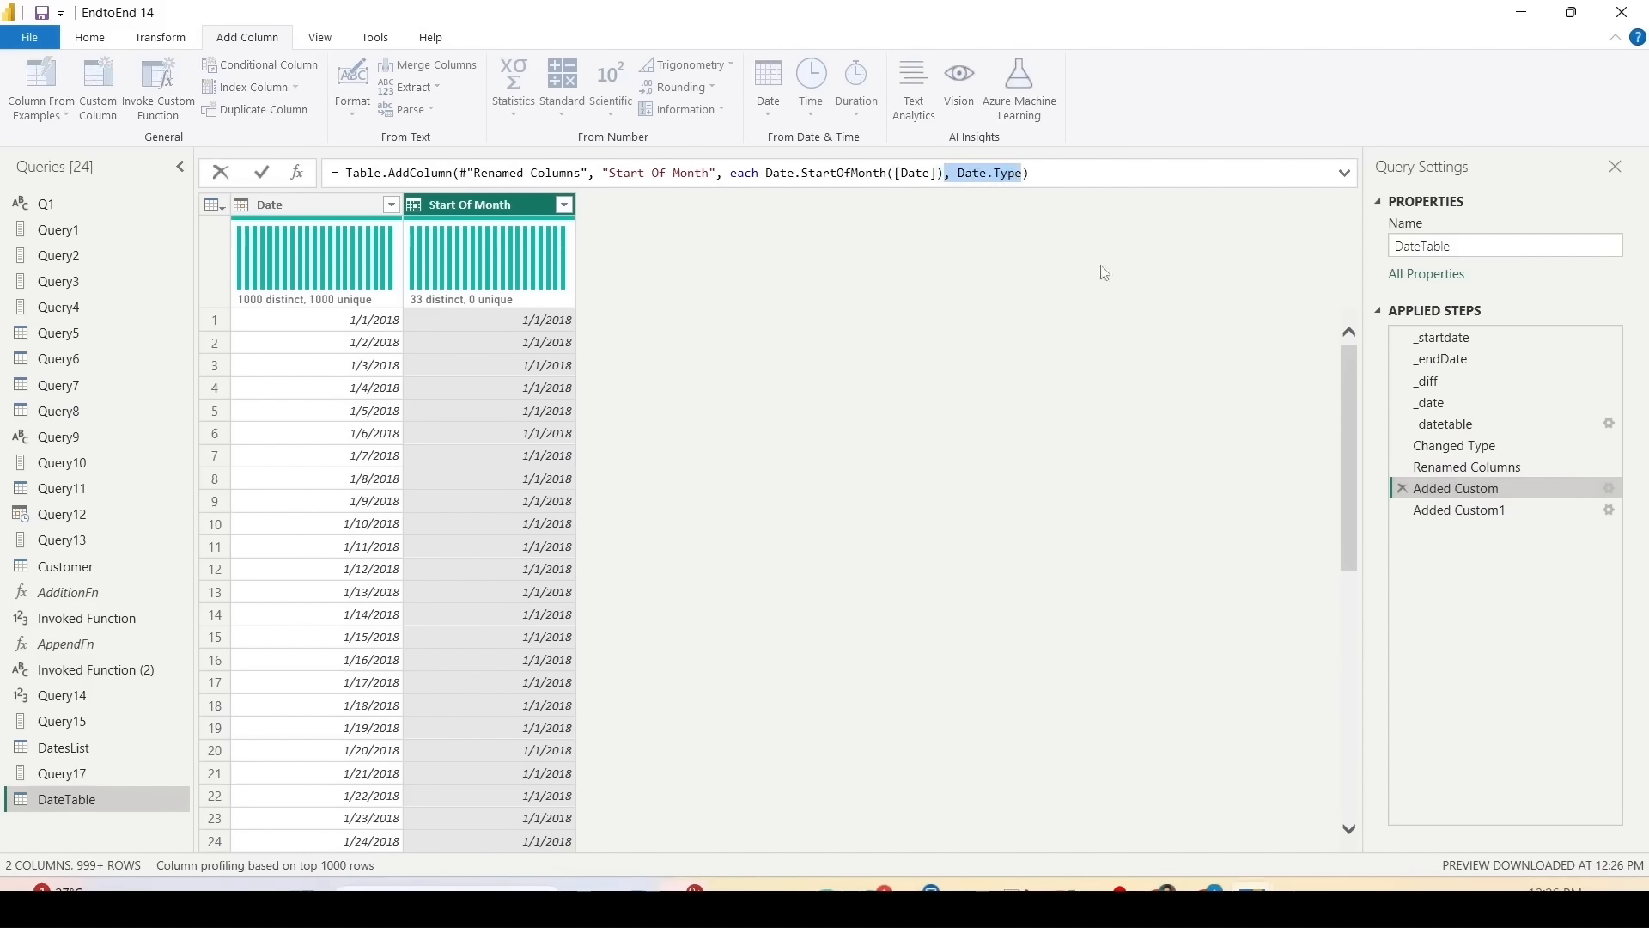
{"action": "left_click", "coordinate": [1435, 515]}
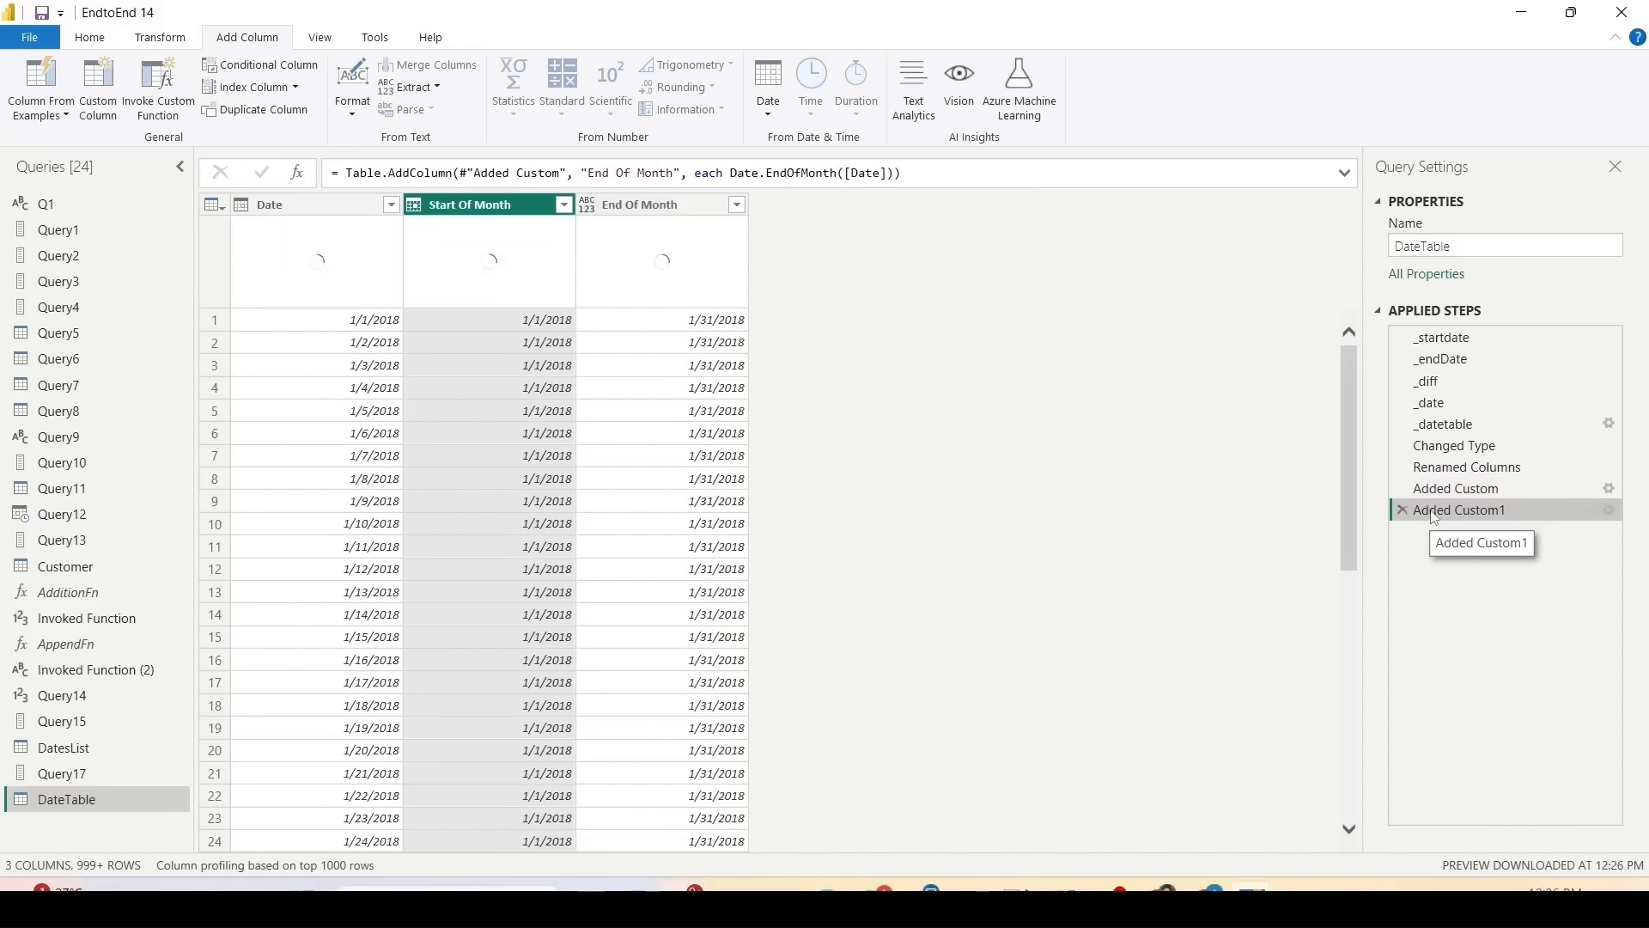
{"action": "left_click", "coordinate": [885, 175]}
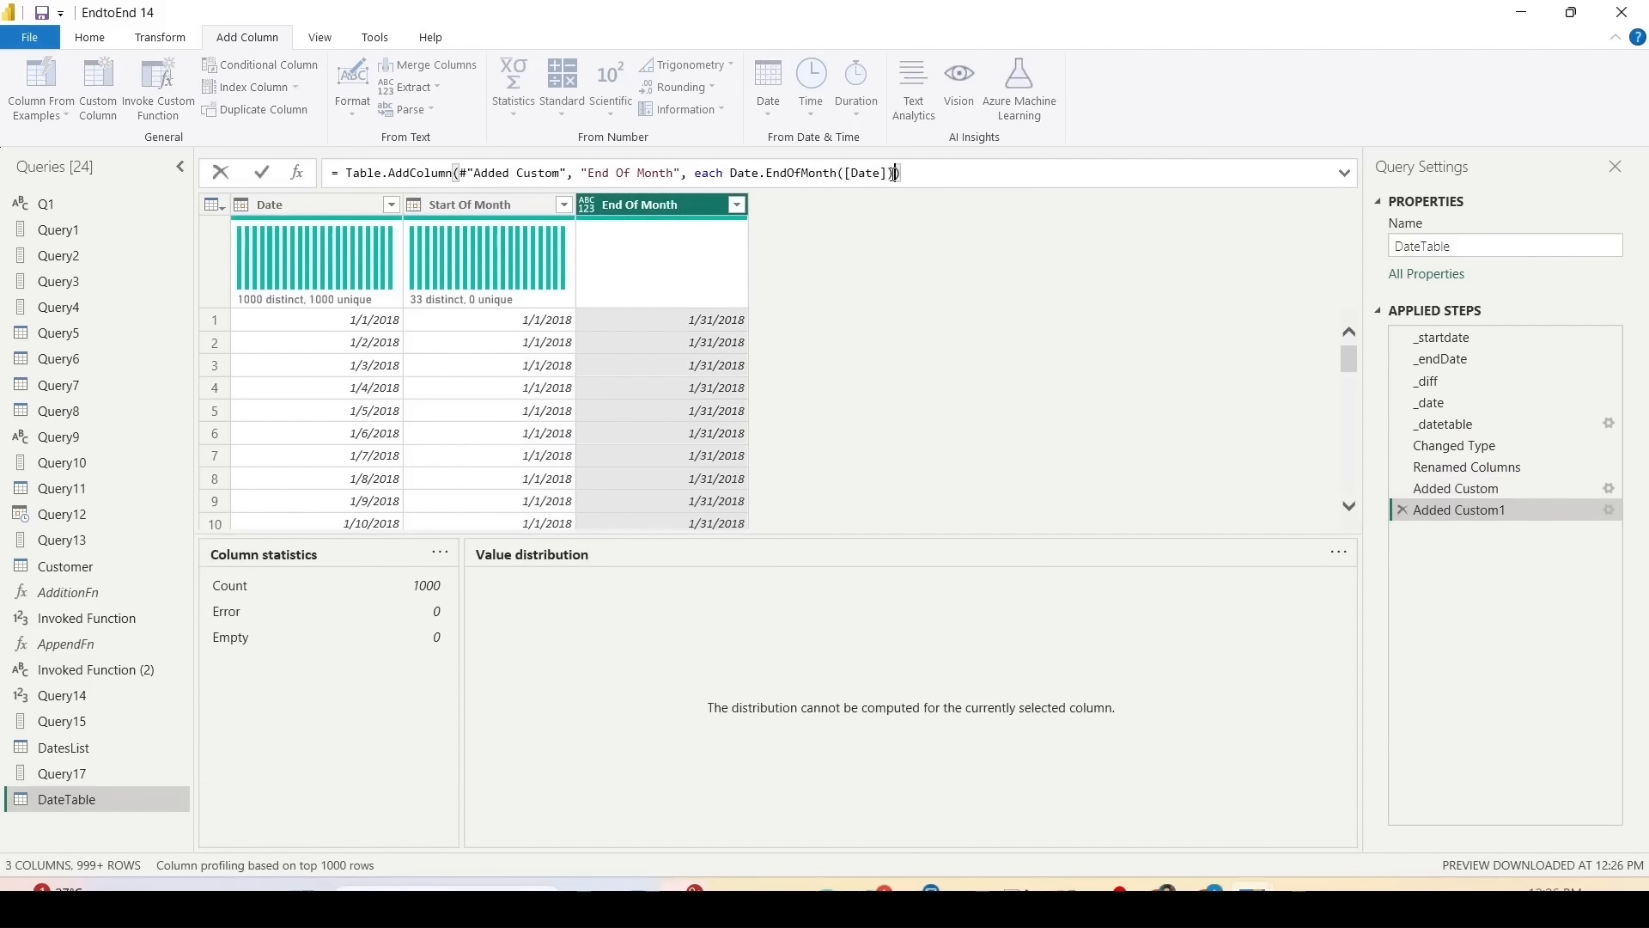
{"action": "key", "text": "ctrl+v"}
{"action": "key", "text": "Return"}
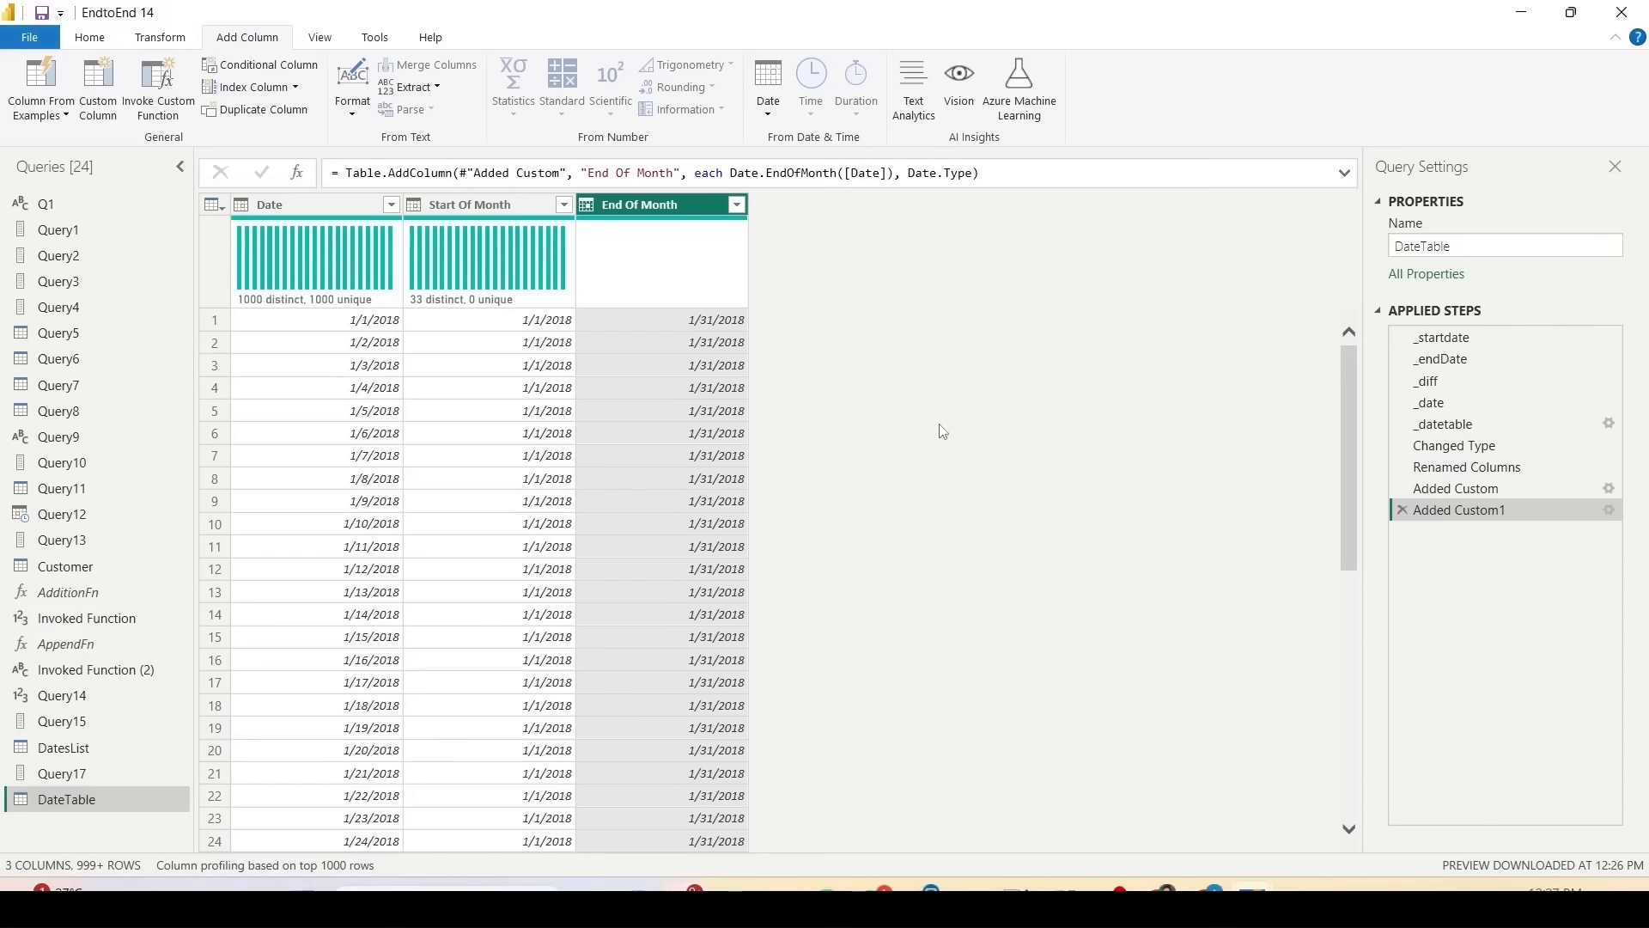
Step: Add a custom column named Start Of Qtr with the formula Date.StartOfQuarter([Date])
{"action": "left_click", "coordinate": [98, 86]}
{"action": "double_click", "coordinate": [523, 329]}
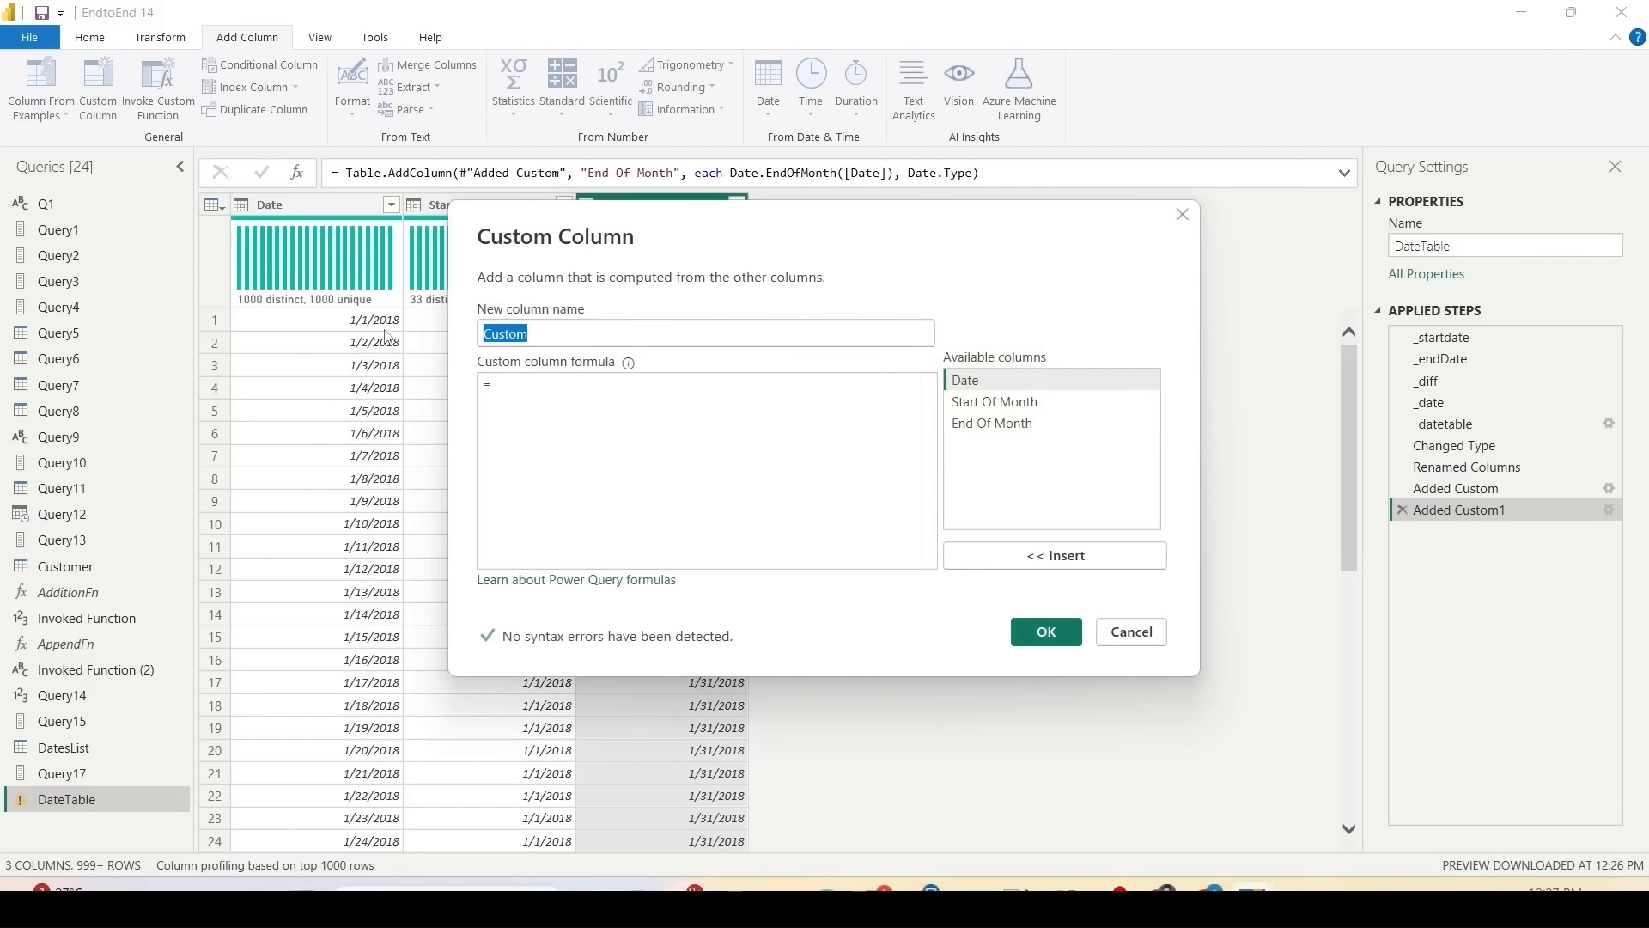
{"action": "type", "text": "Start O"}
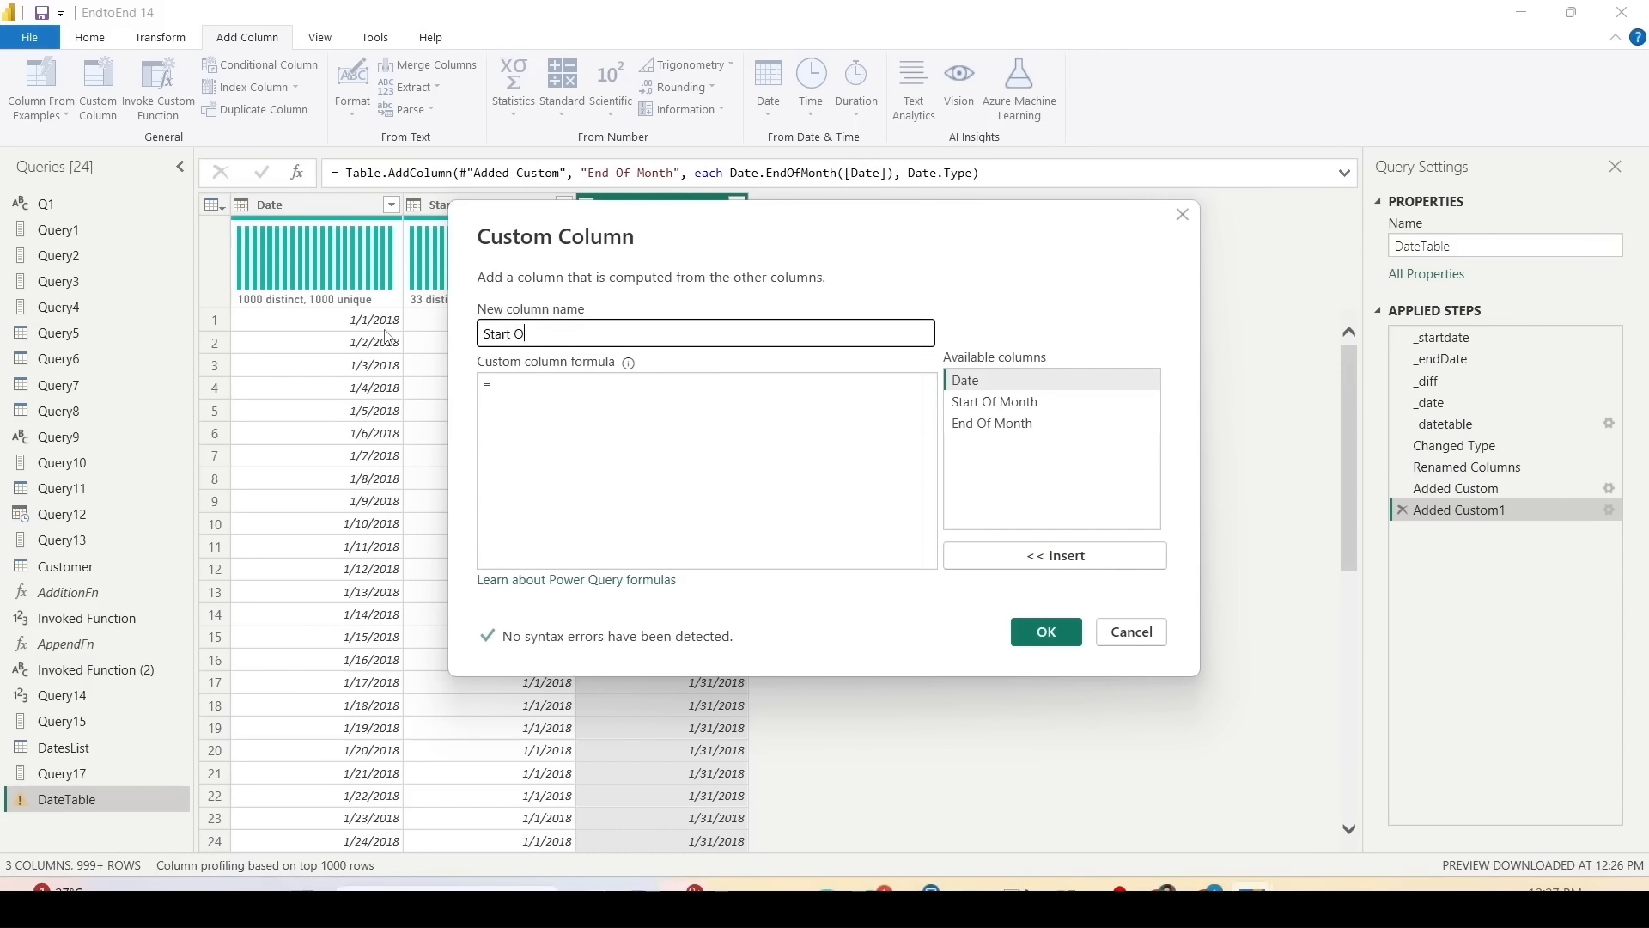
{"action": "type", "text": "f Qtr"}
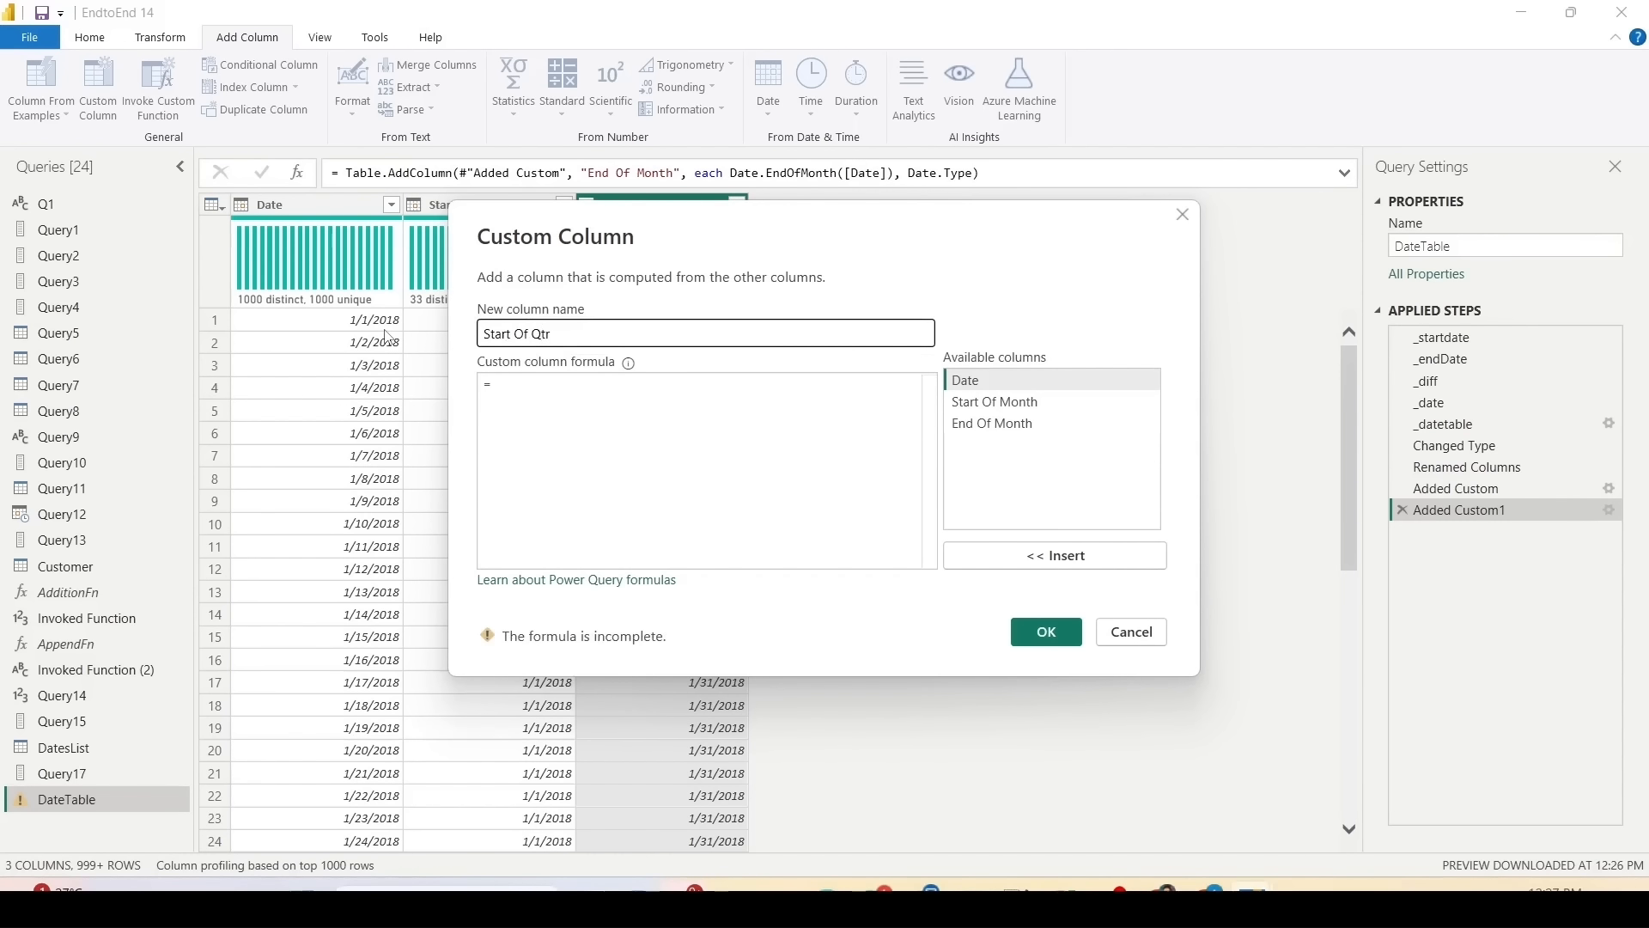
{"action": "left_click", "coordinate": [620, 388]}
{"action": "type", "text": "Date.Start"}
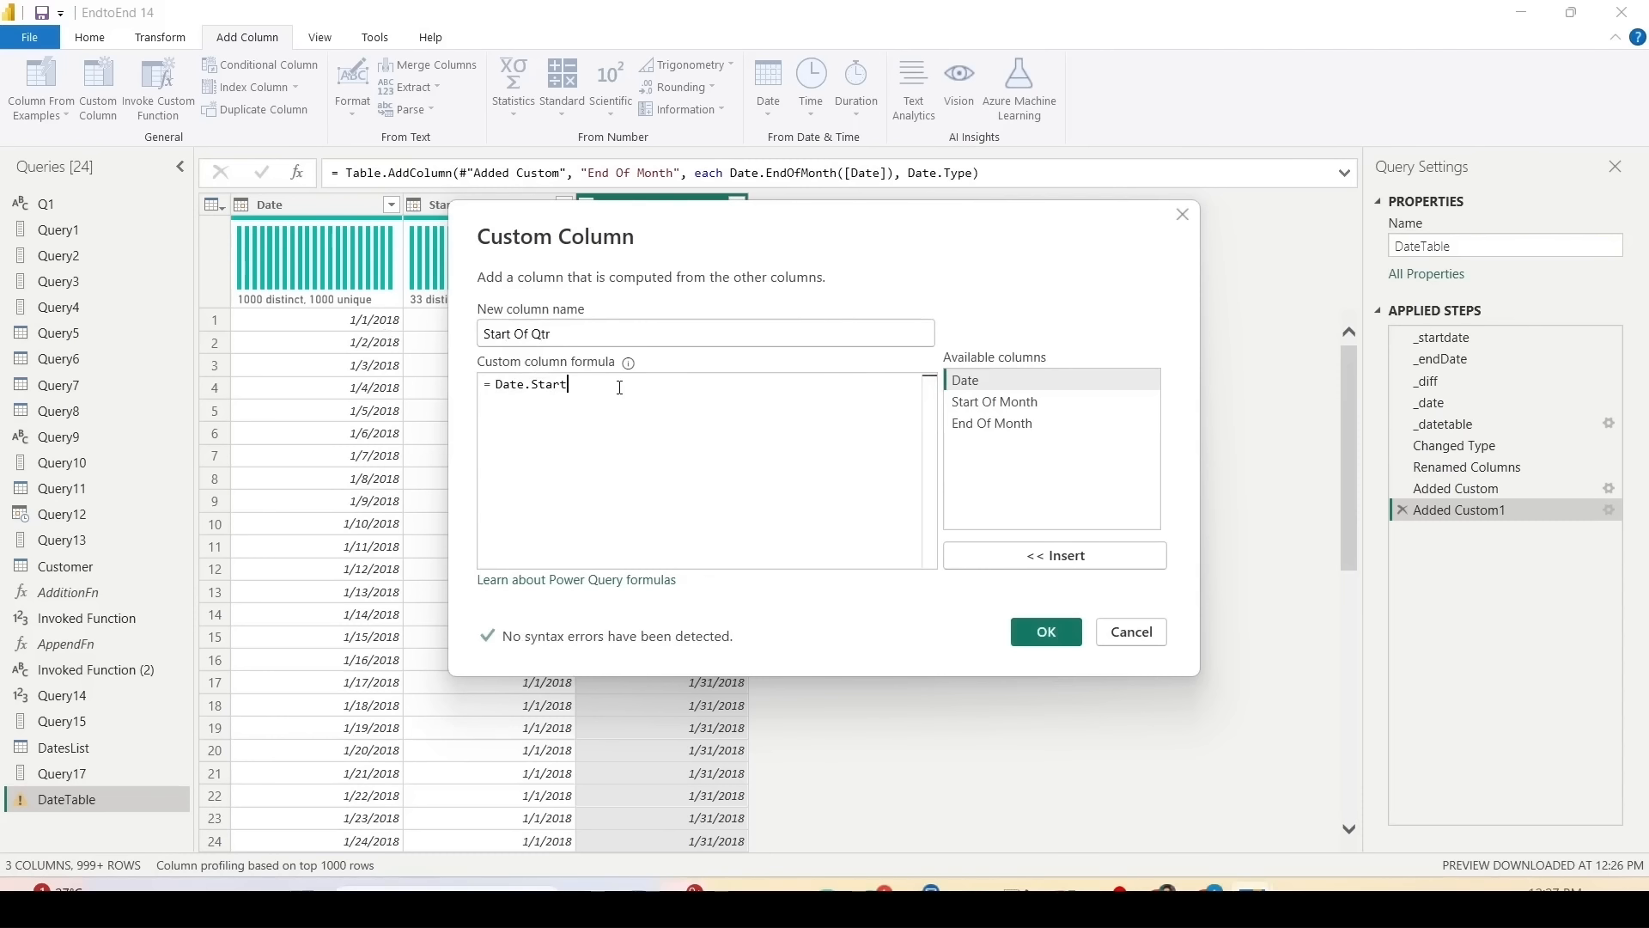
{"action": "type", "text": "OfQuarter("}
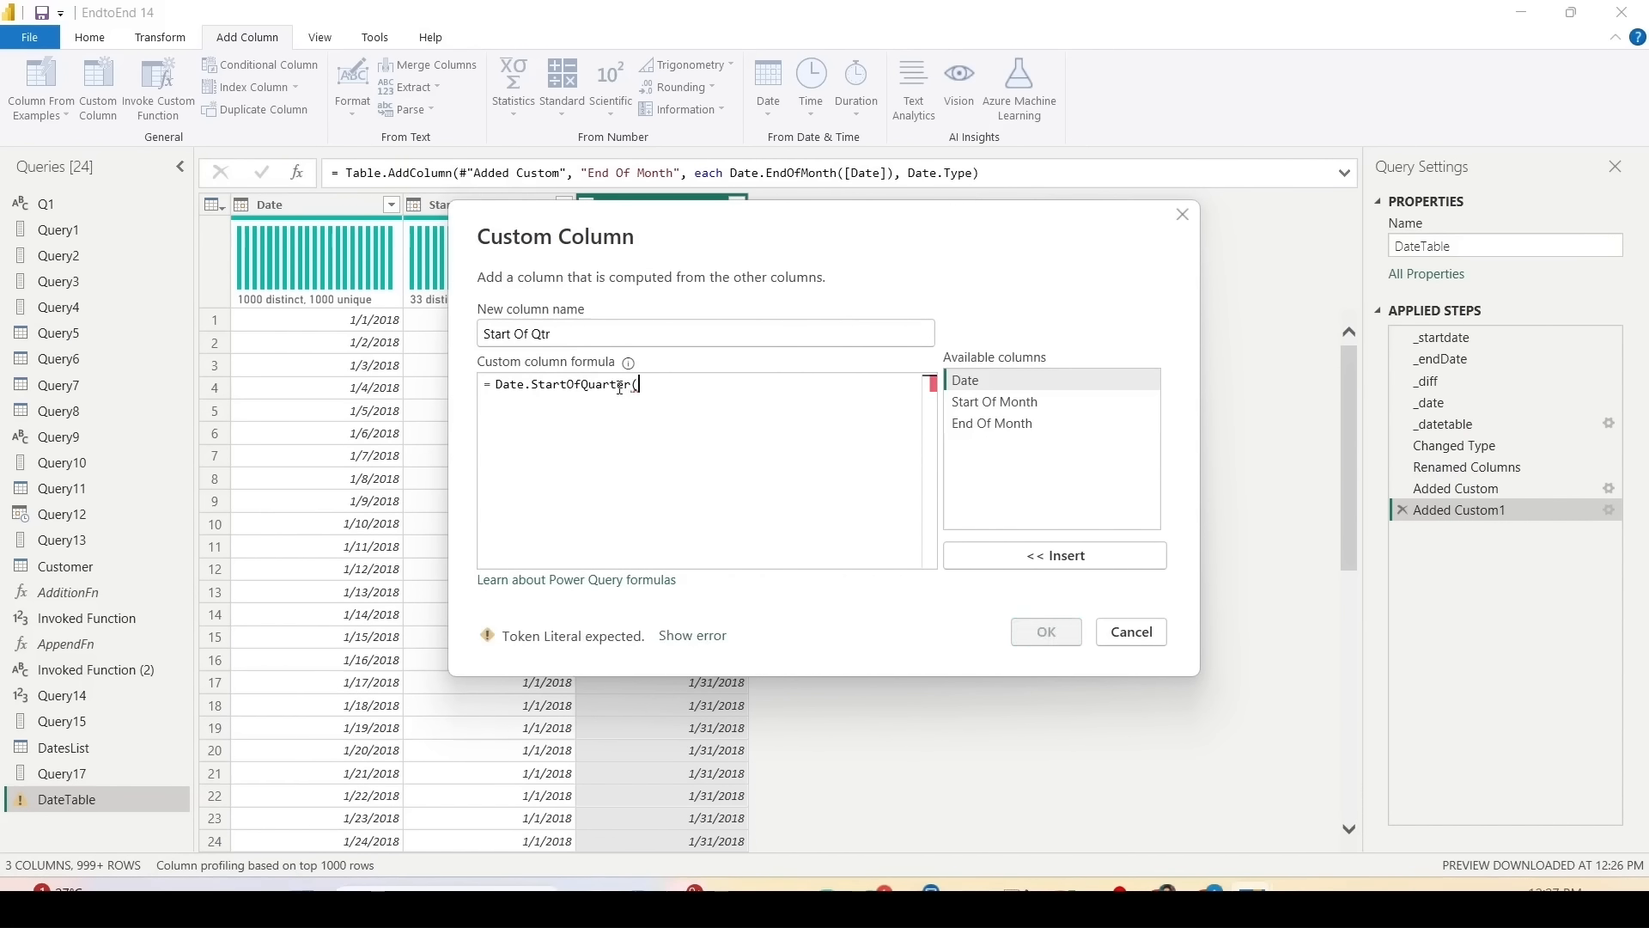
{"action": "double_click", "coordinate": [966, 379]}
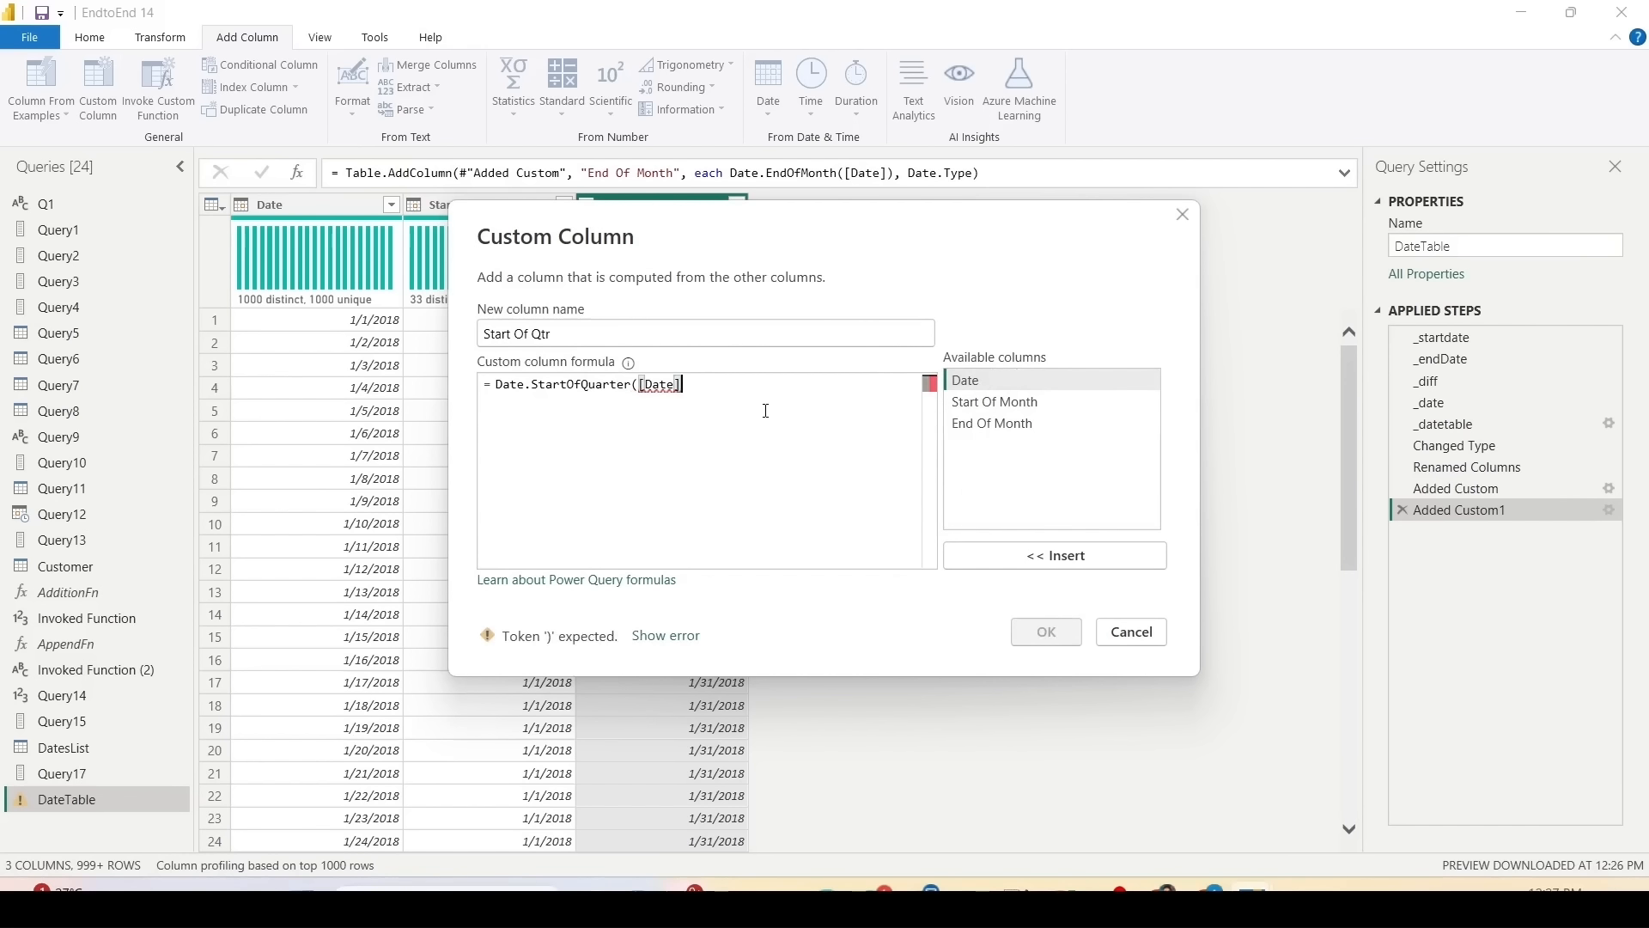
{"action": "type", "text": ")"}
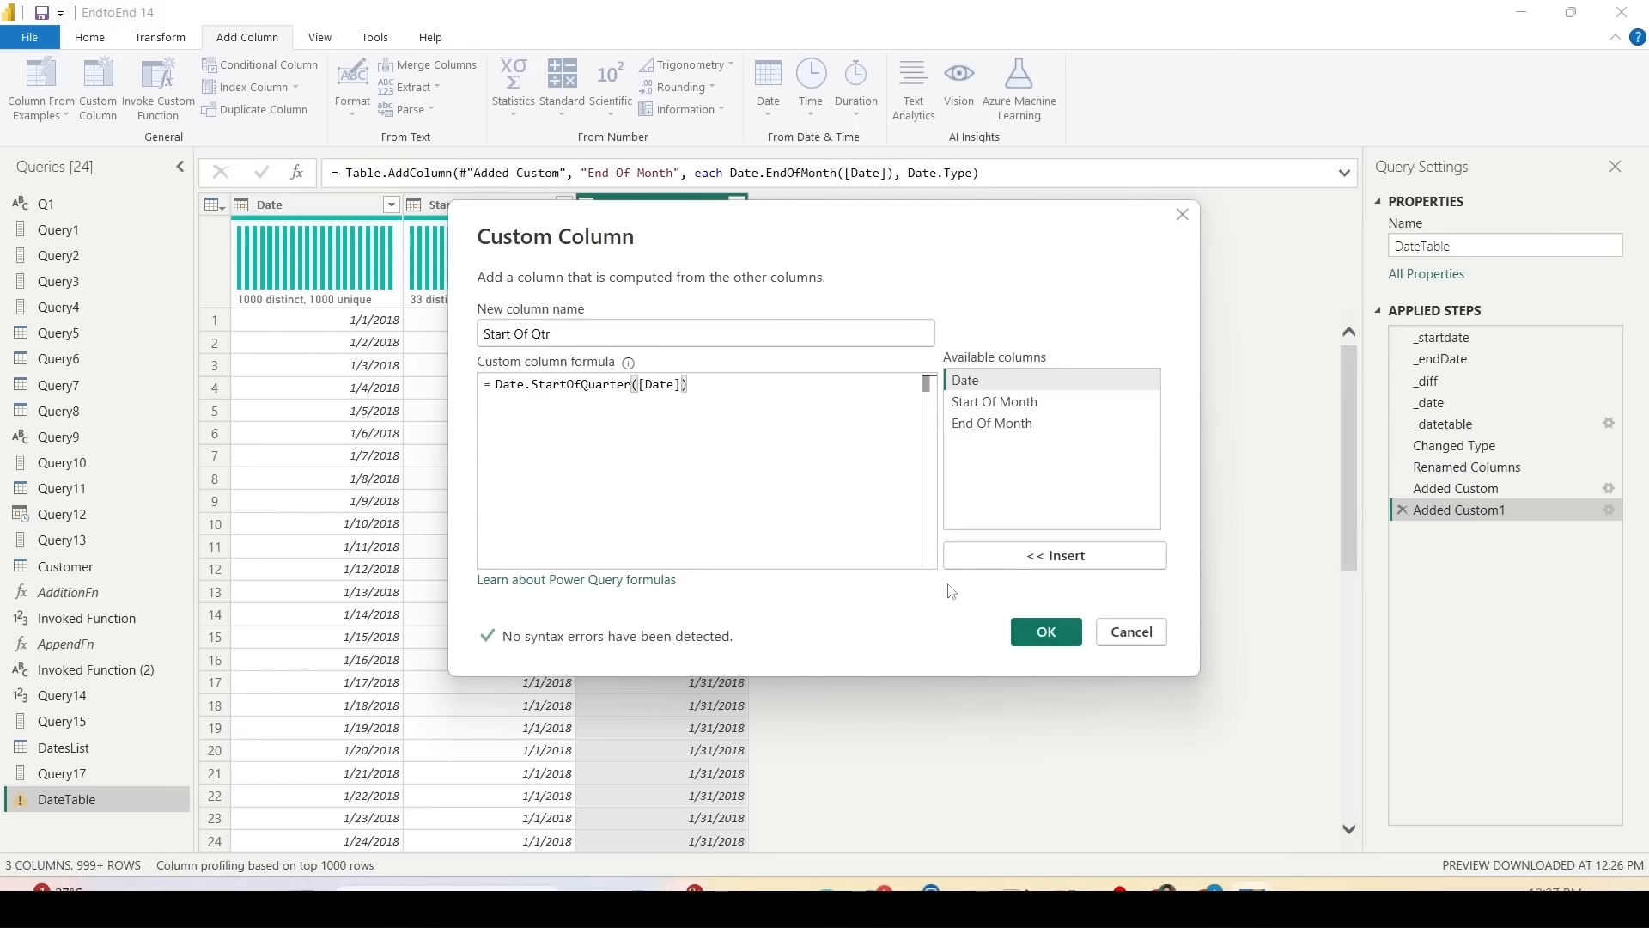
Step: Create the Start Of Qtr custom column from the formula Date.StartOfQuarter([Date])
{"action": "left_click", "coordinate": [1040, 642]}
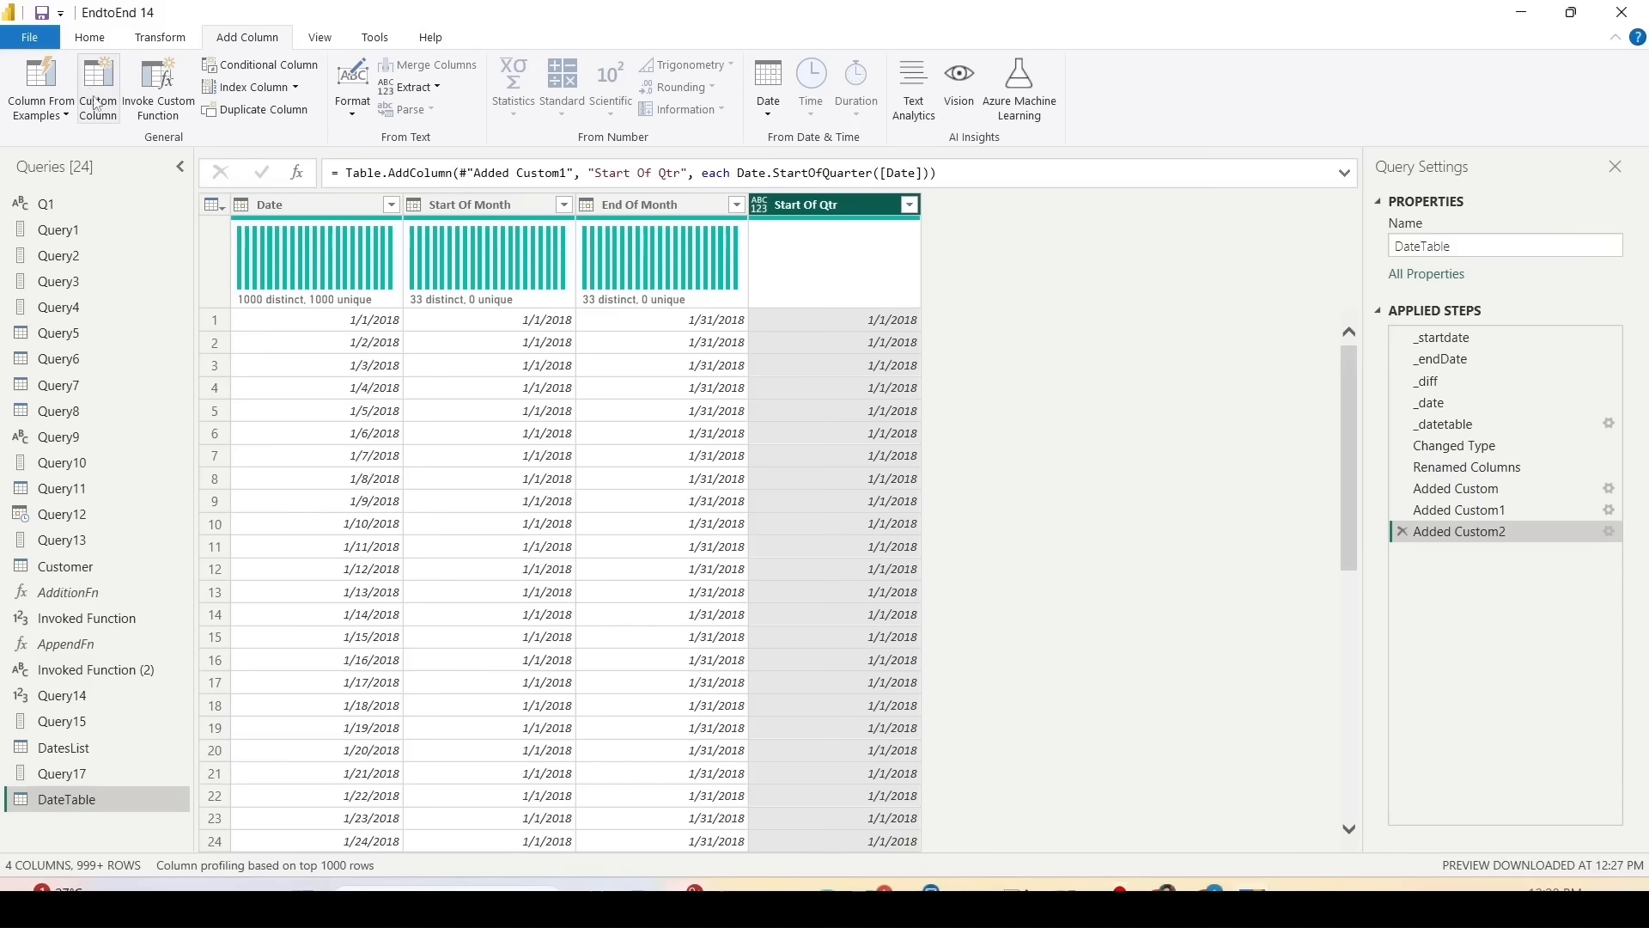
Step: Start another custom column in DateTable and name it End Of Qtr
{"action": "mouse_move", "coordinate": [453, 261]}
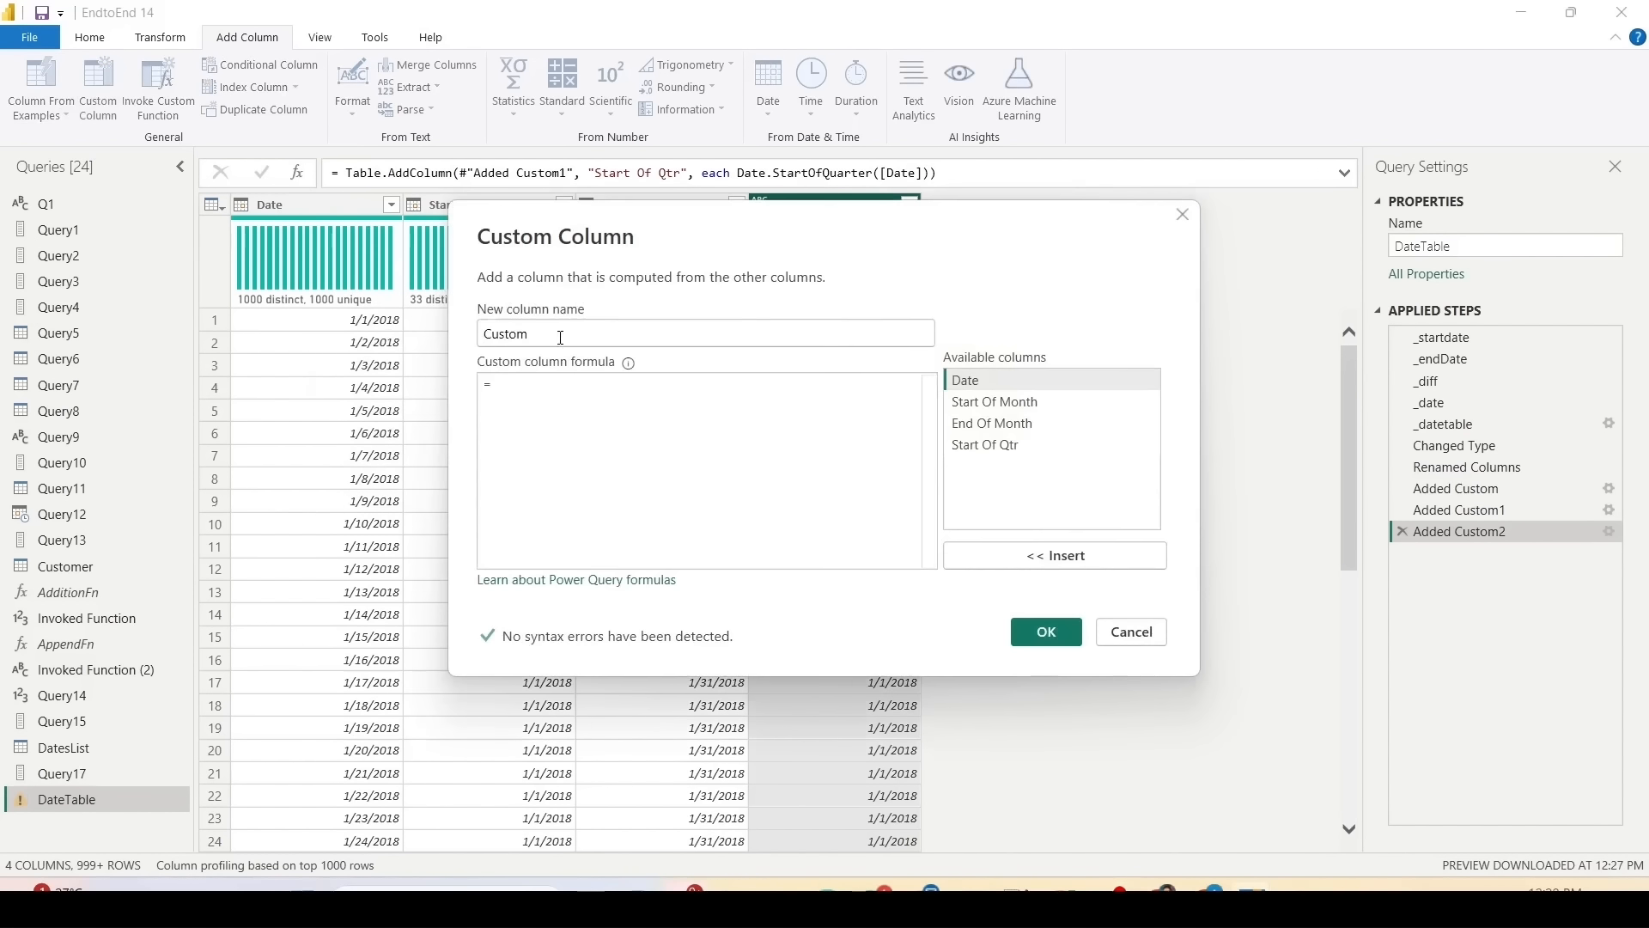
{"action": "type", "text": "End Of"}
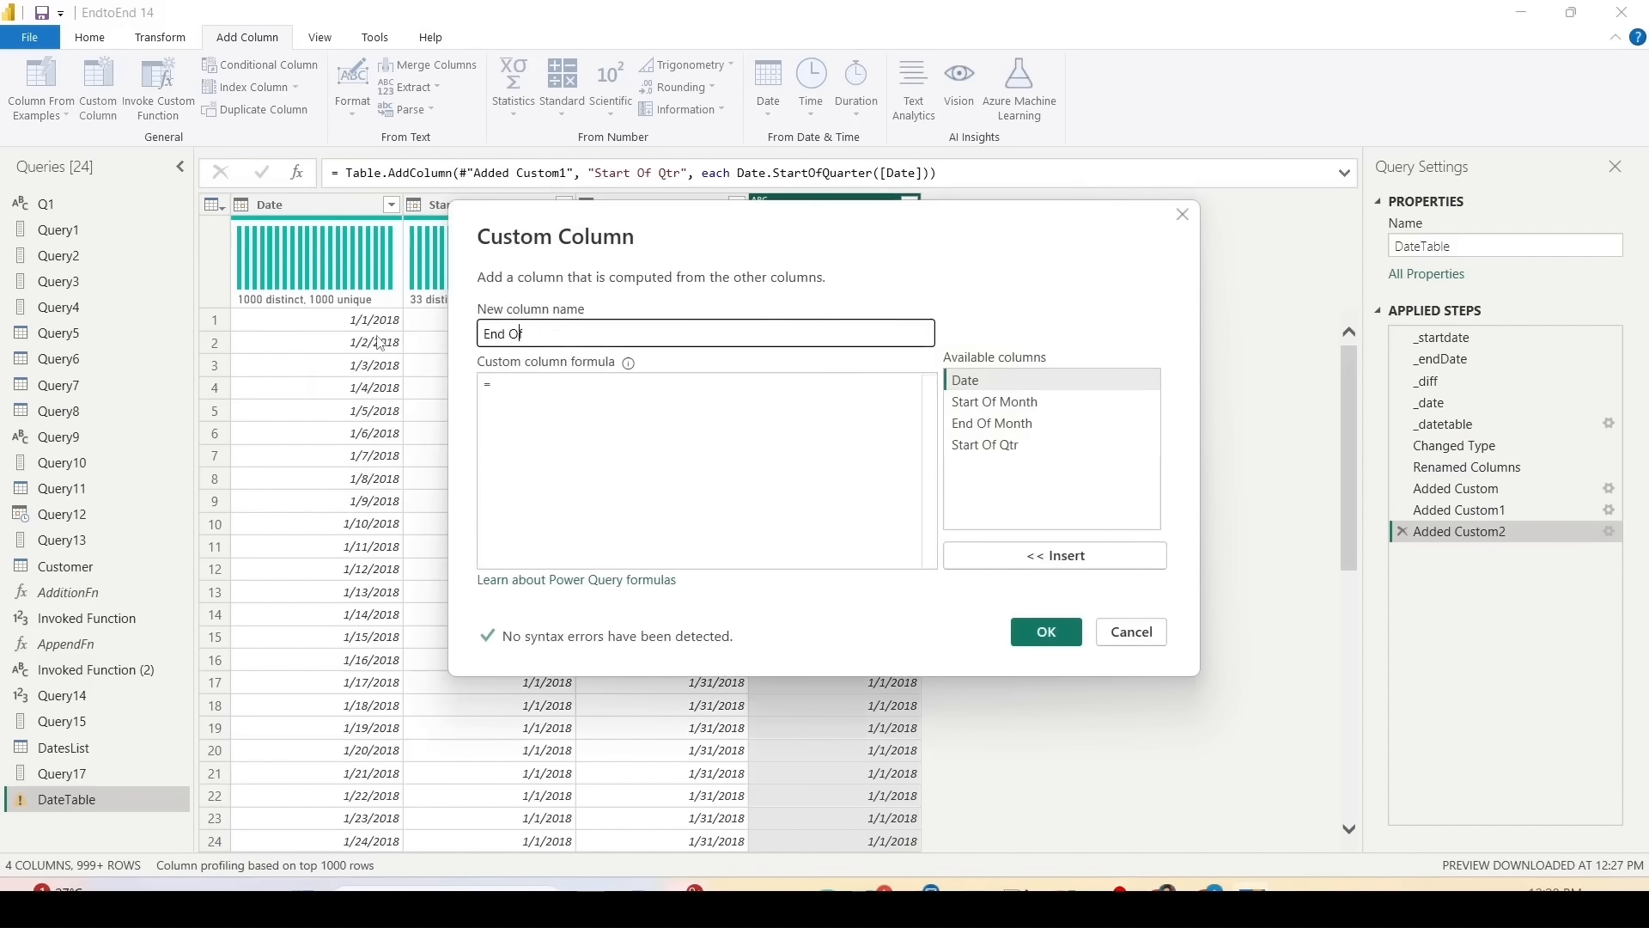
{"action": "type", "text": " Qt"}
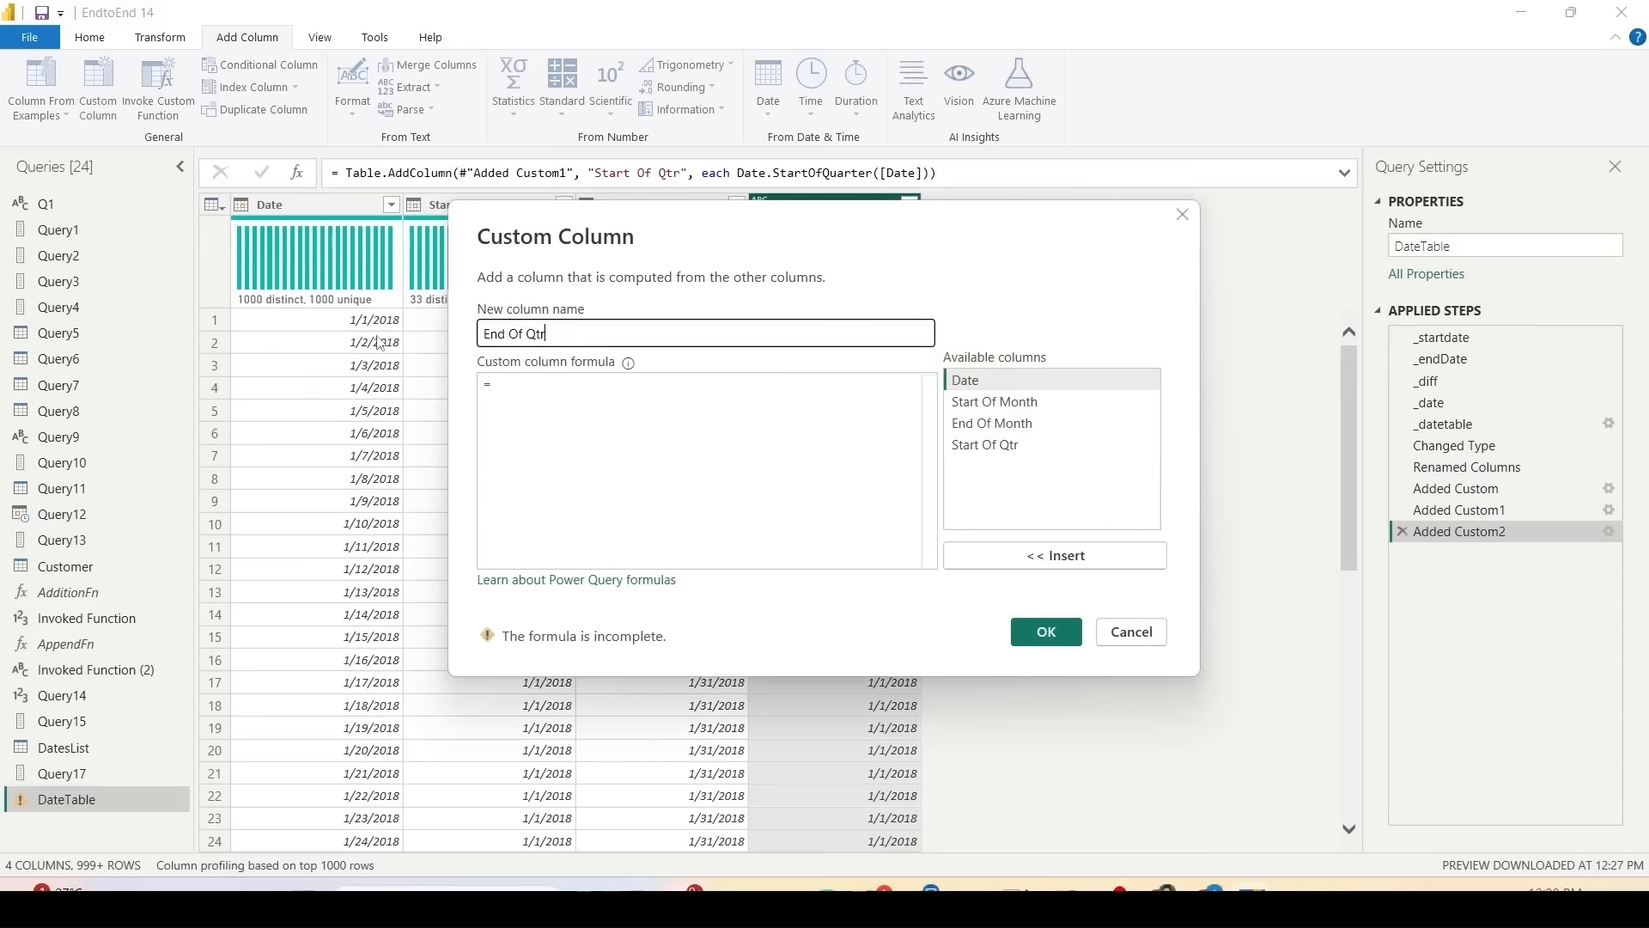
{"action": "type", "text": "r"}
Step: Set the End Of Qtr formula to Date.EndOfQuarter([Date]) and create the column
{"action": "left_click", "coordinate": [558, 409]}
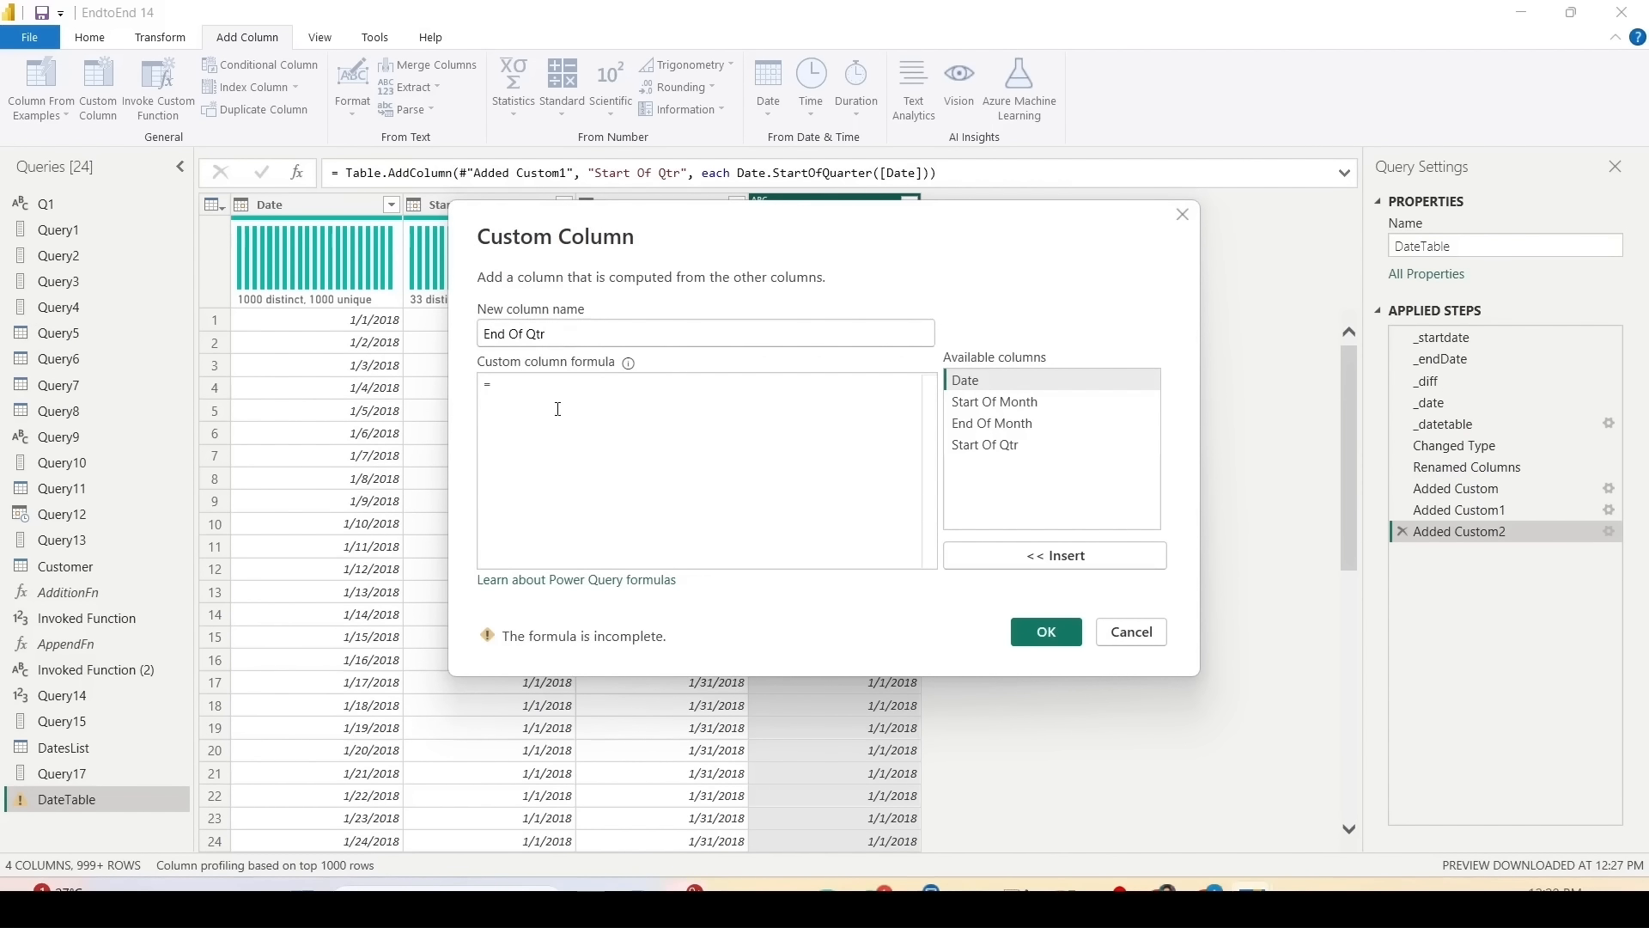
{"action": "type", "text": "Date.End"}
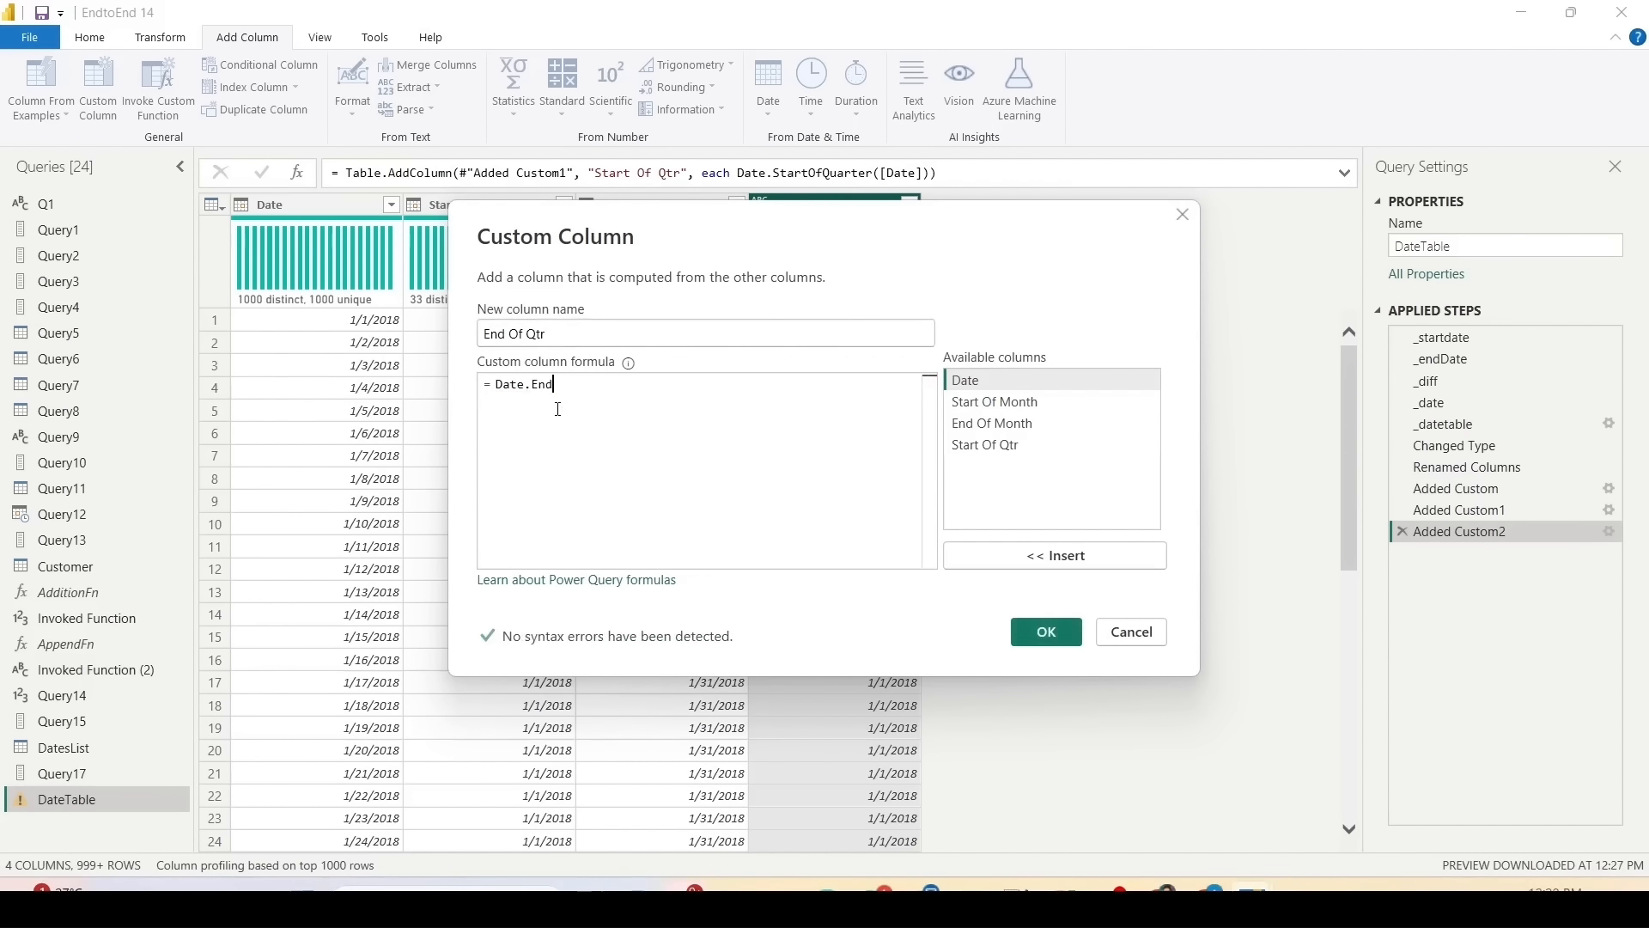
{"action": "type", "text": "OfQuarter("}
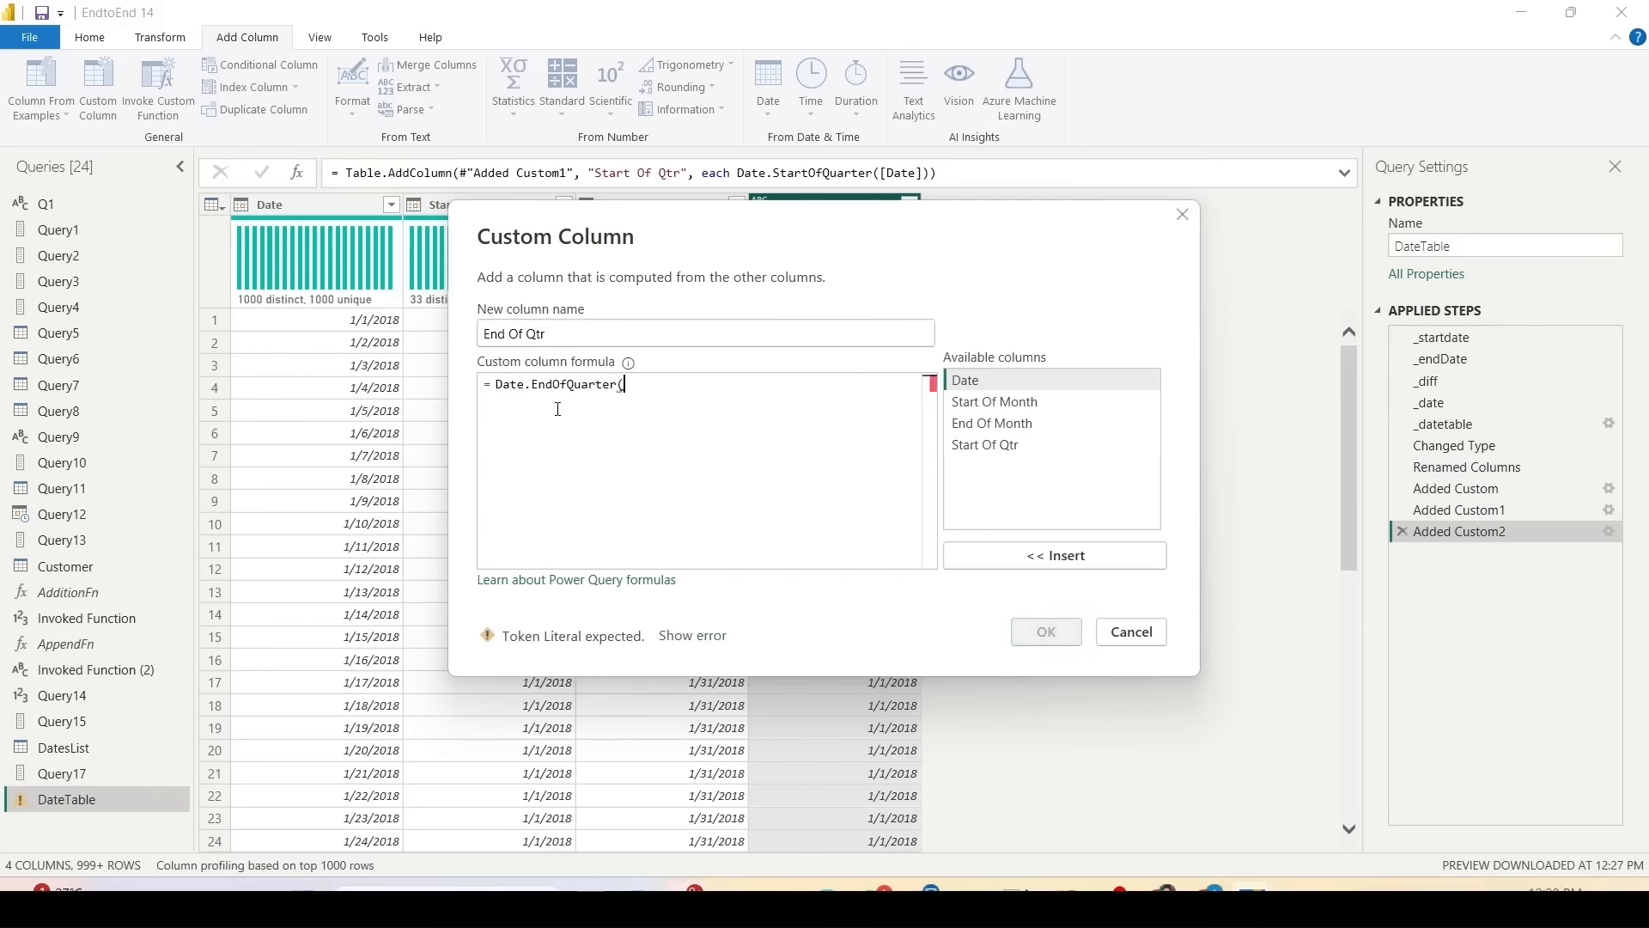
{"action": "double_click", "coordinate": [965, 380]}
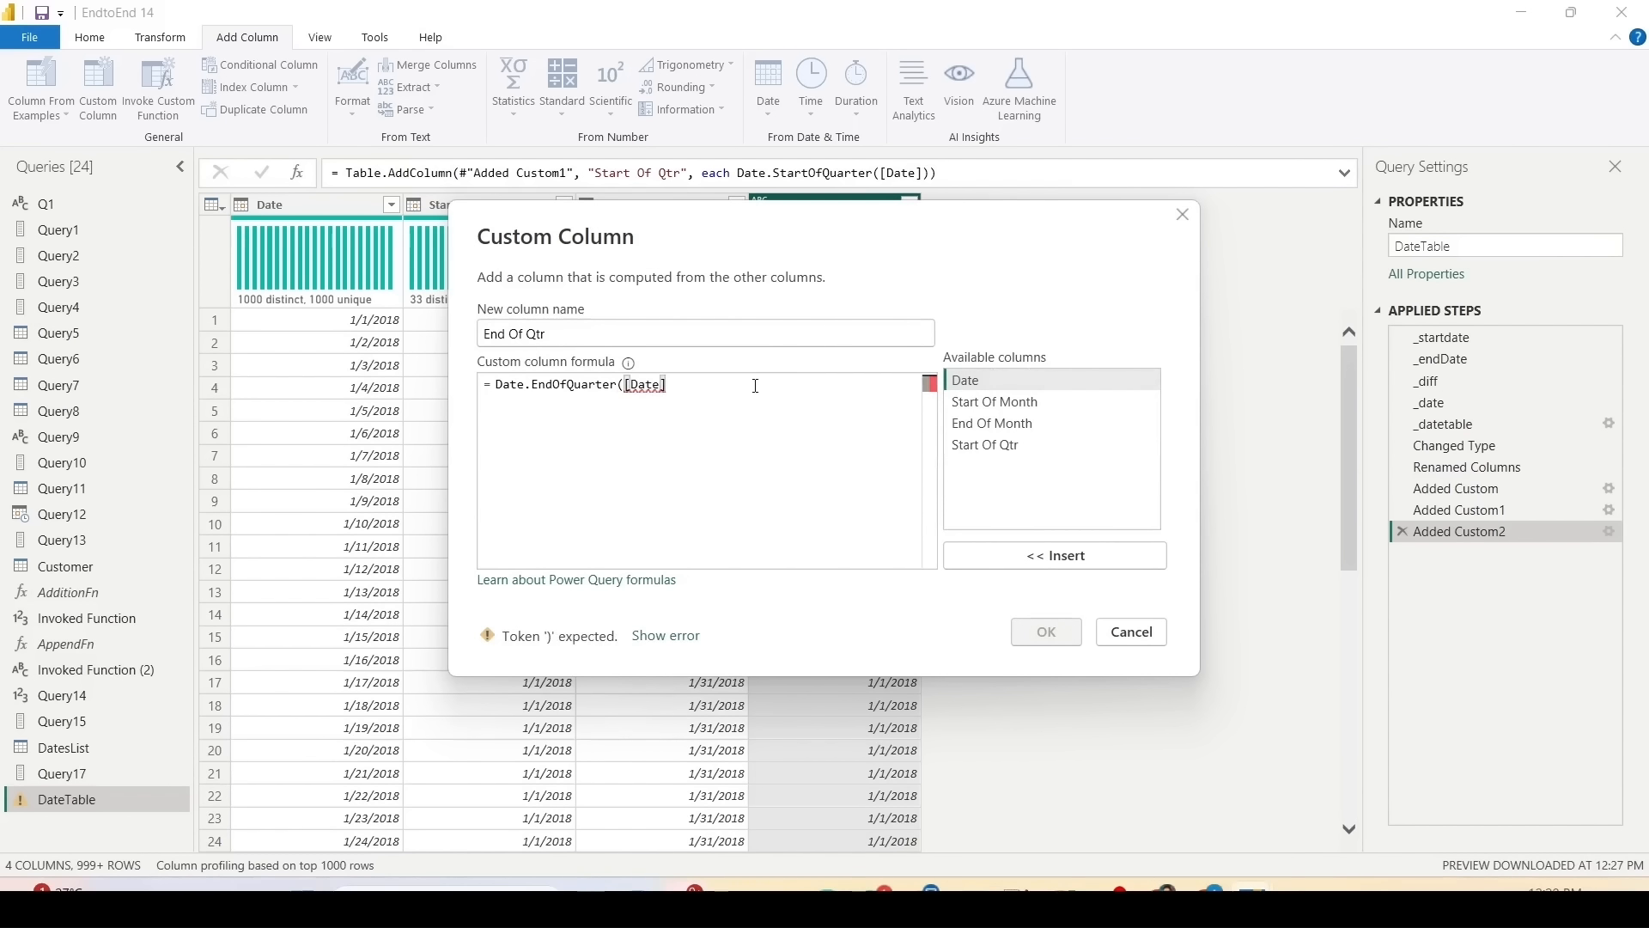
{"action": "type", "text": ")"}
{"action": "left_click", "coordinate": [1050, 634]}
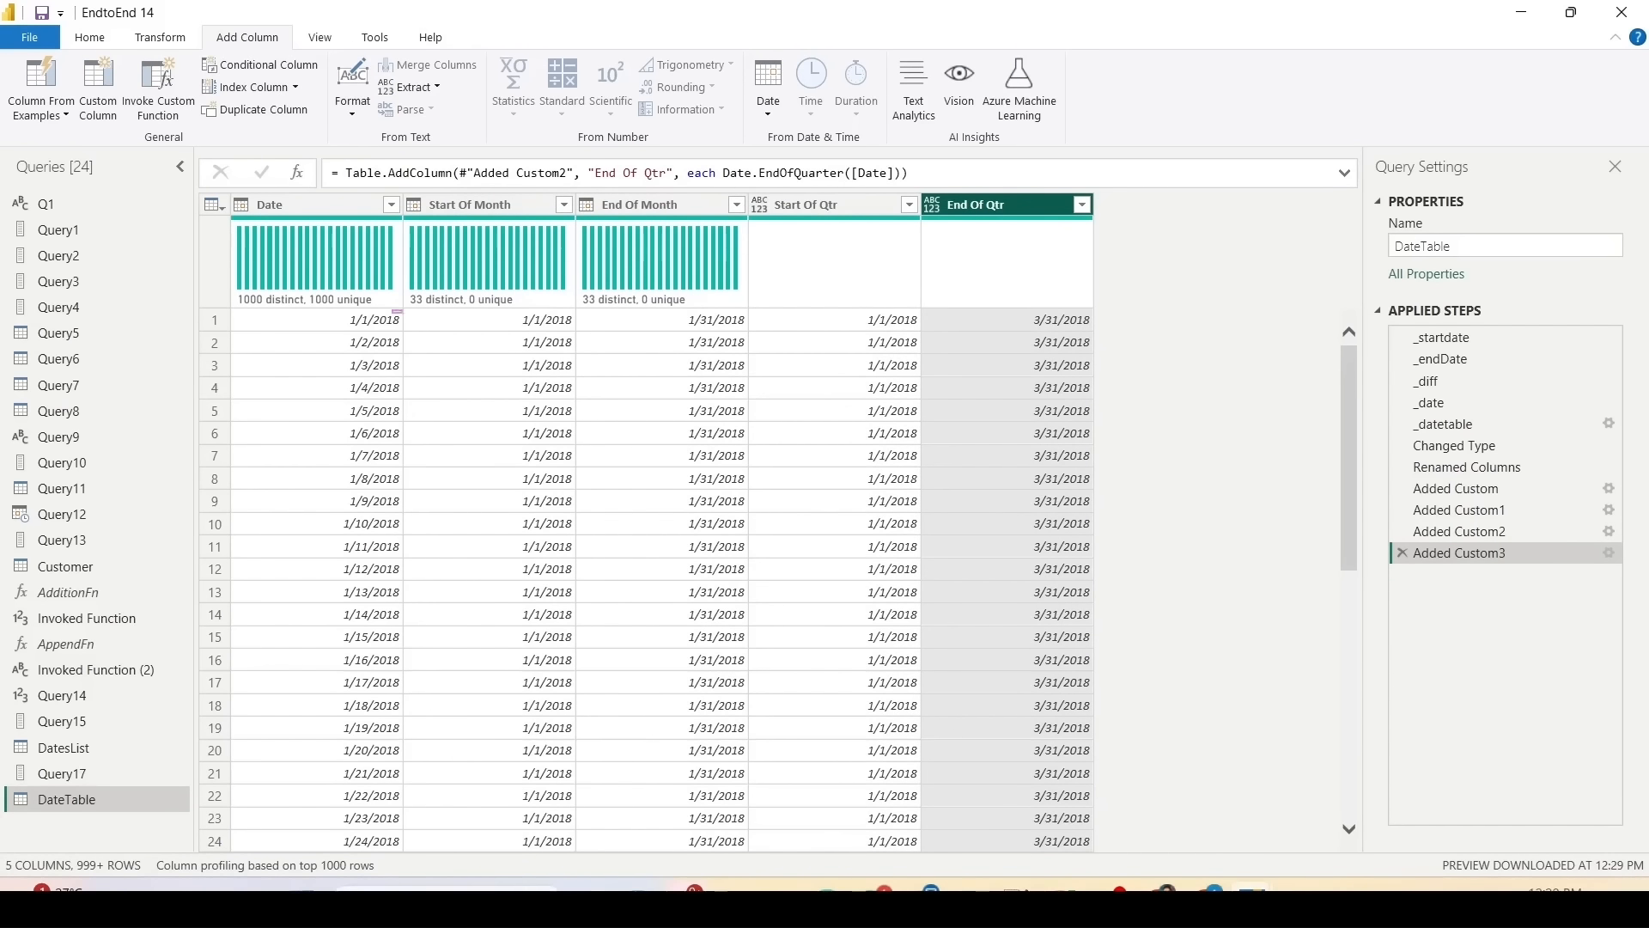
Step: Compare the month and quarter start and end dates with the Date column in the January, February and April 2018 rows
{"action": "left_click_drag", "start_coordinate": [392, 309], "coordinate": [1137, 329]}
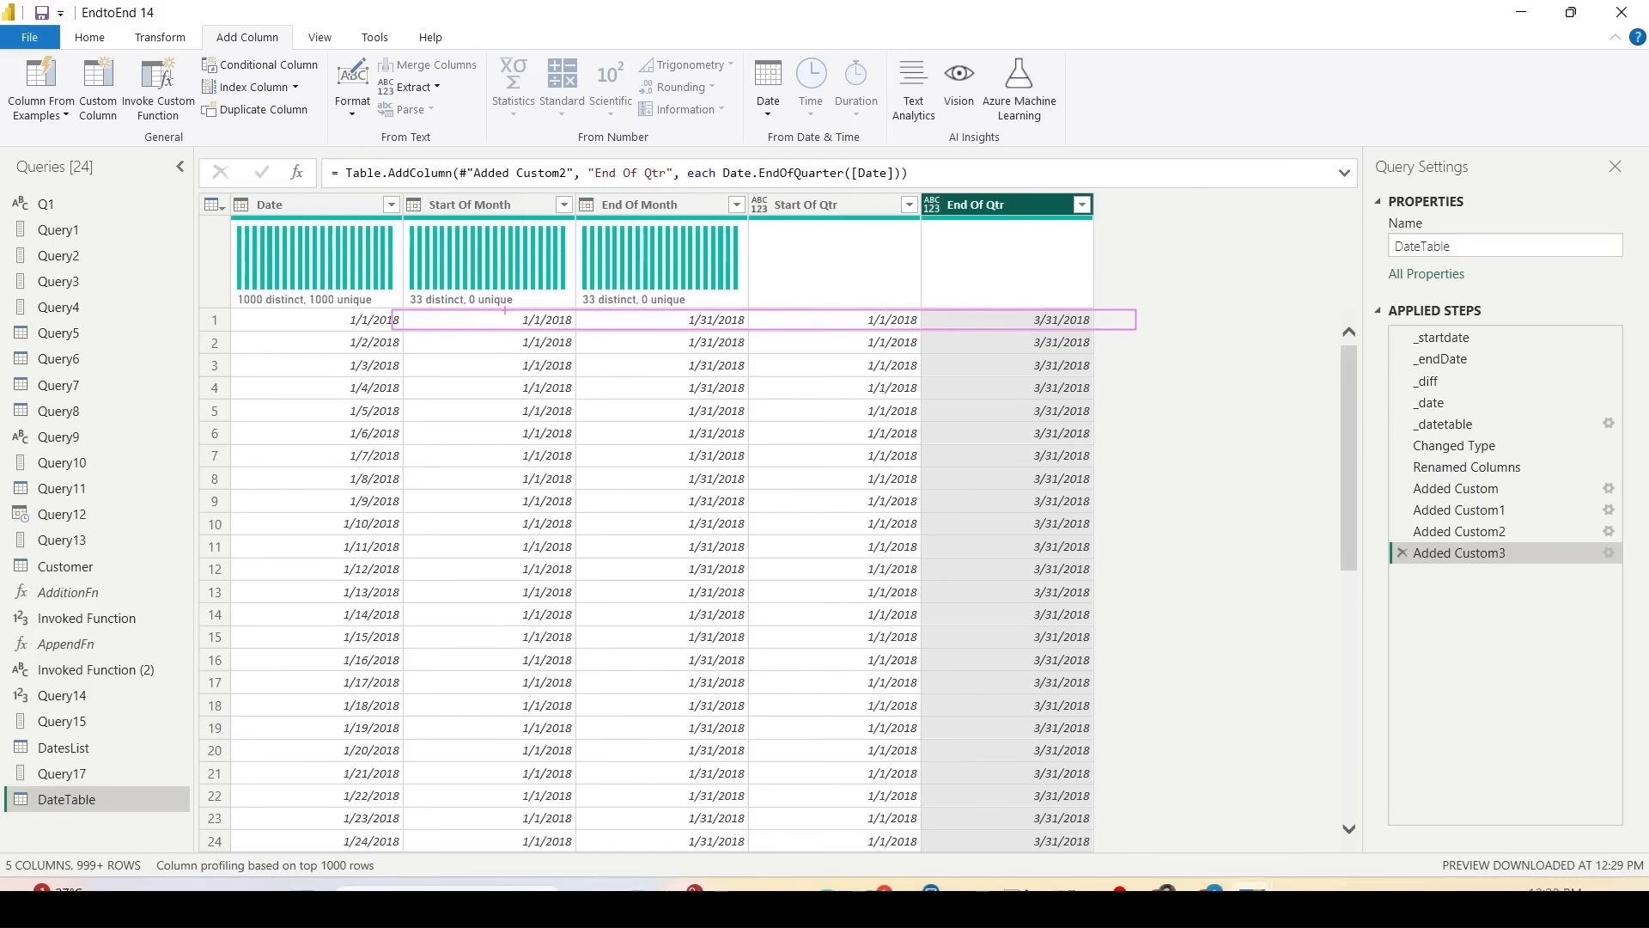
{"action": "left_click_drag", "start_coordinate": [504, 311], "coordinate": [740, 327]}
{"action": "mouse_move", "coordinate": [850, 310]}
{"action": "left_mouse_down"}
{"action": "mouse_move", "coordinate": [920, 336]}
{"action": "mouse_move", "coordinate": [1095, 330]}
{"action": "left_mouse_up"}
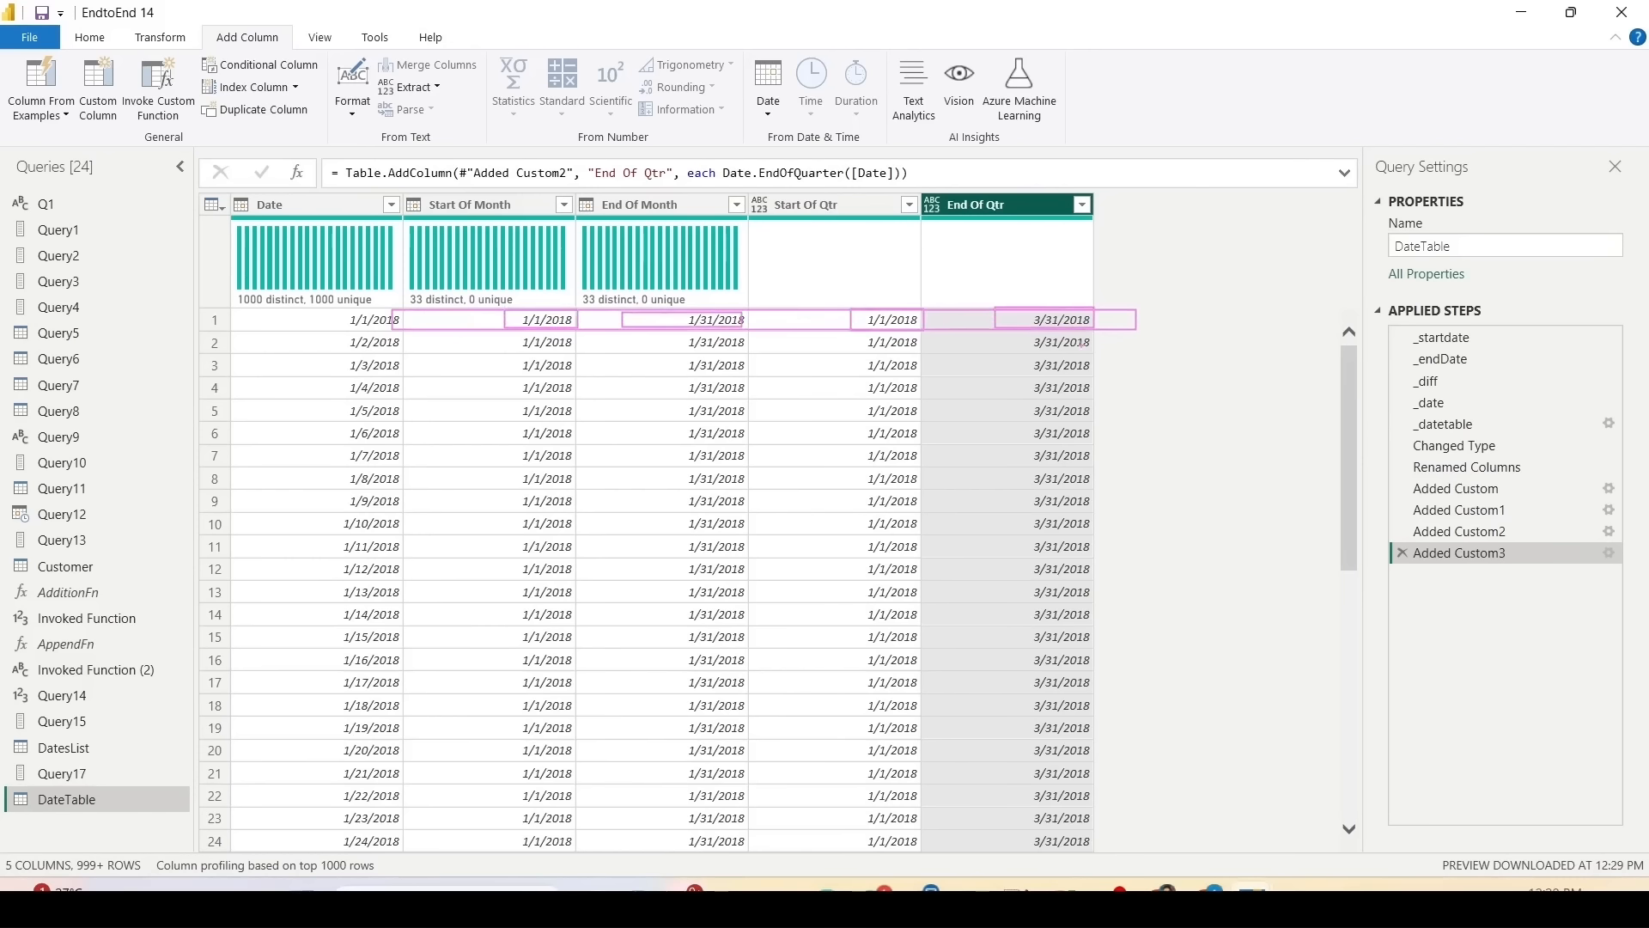
{"action": "key", "text": "Escape"}
{"action": "scroll", "coordinate": [693, 445], "scroll_direction": "down", "scroll_amount": 9}
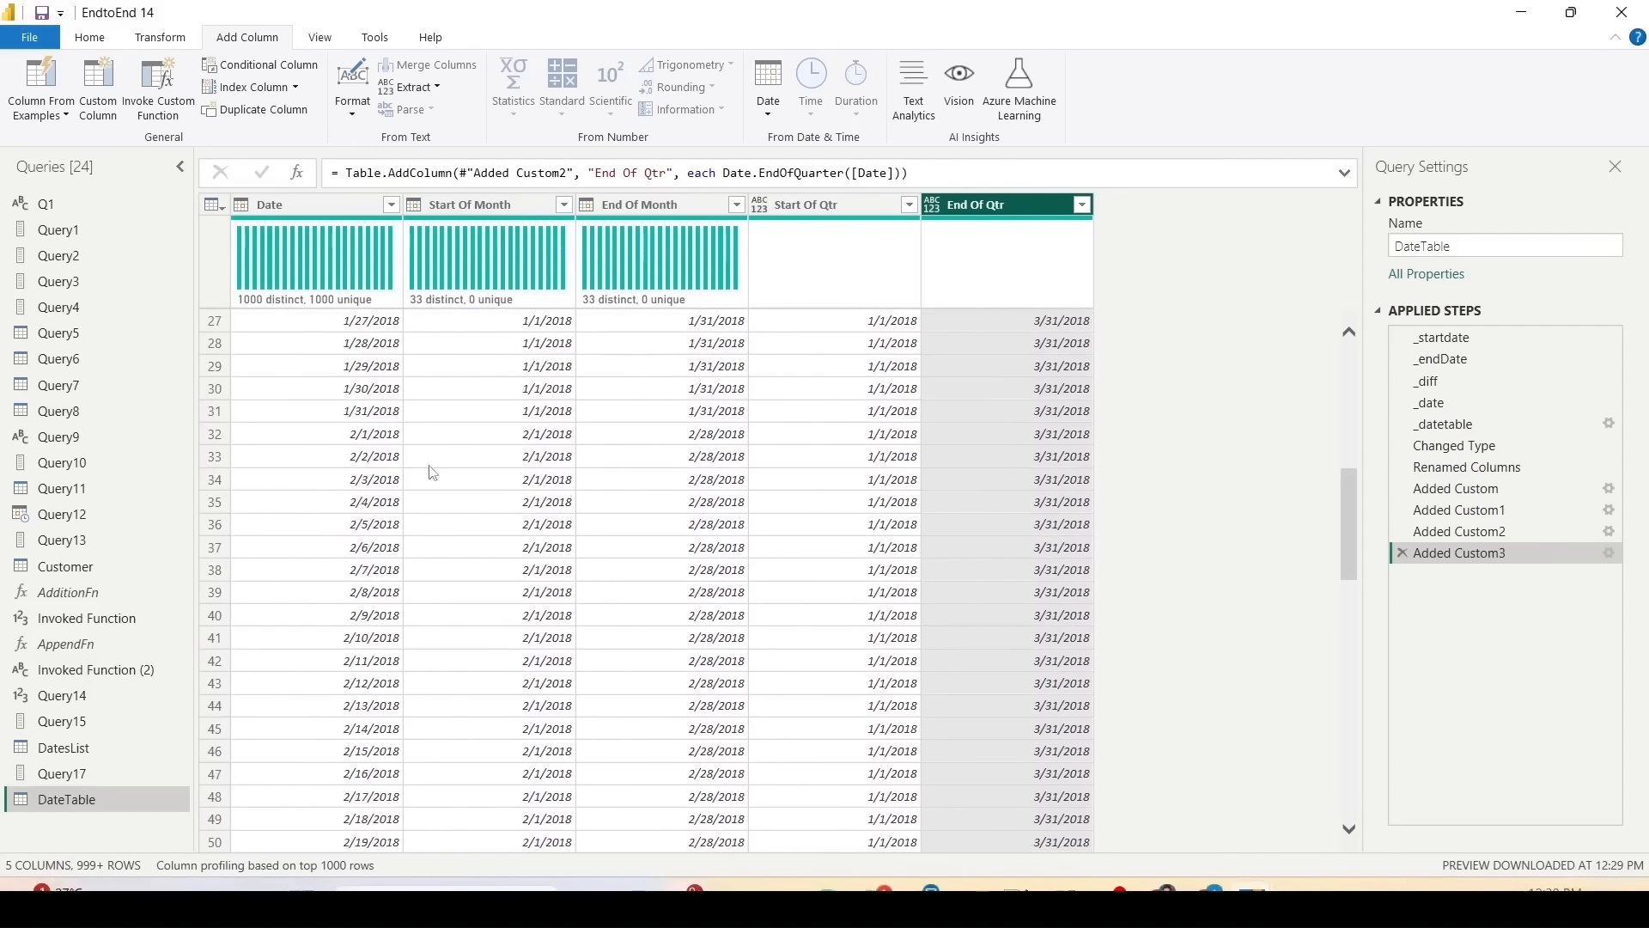
{"action": "key", "text": "ctrl+2"}
{"action": "mouse_move", "coordinate": [337, 420]}
{"action": "left_mouse_down"}
{"action": "mouse_move", "coordinate": [520, 443]}
{"action": "mouse_move", "coordinate": [1115, 445]}
{"action": "left_mouse_up"}
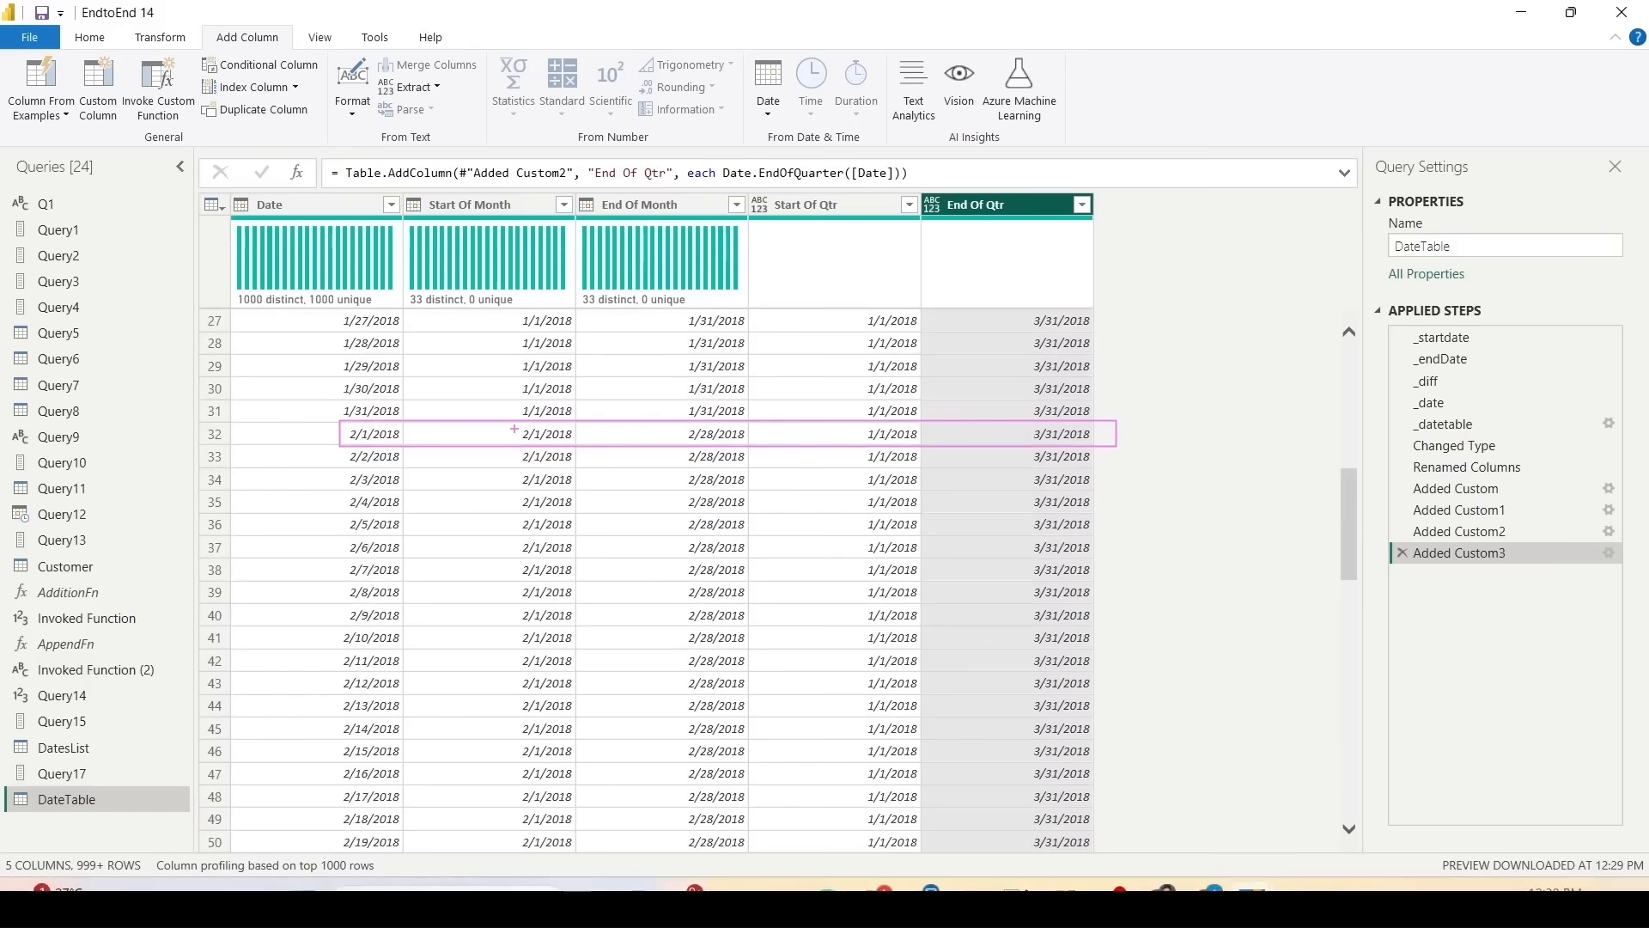
{"action": "left_click_drag", "start_coordinate": [510, 424], "coordinate": [760, 443]}
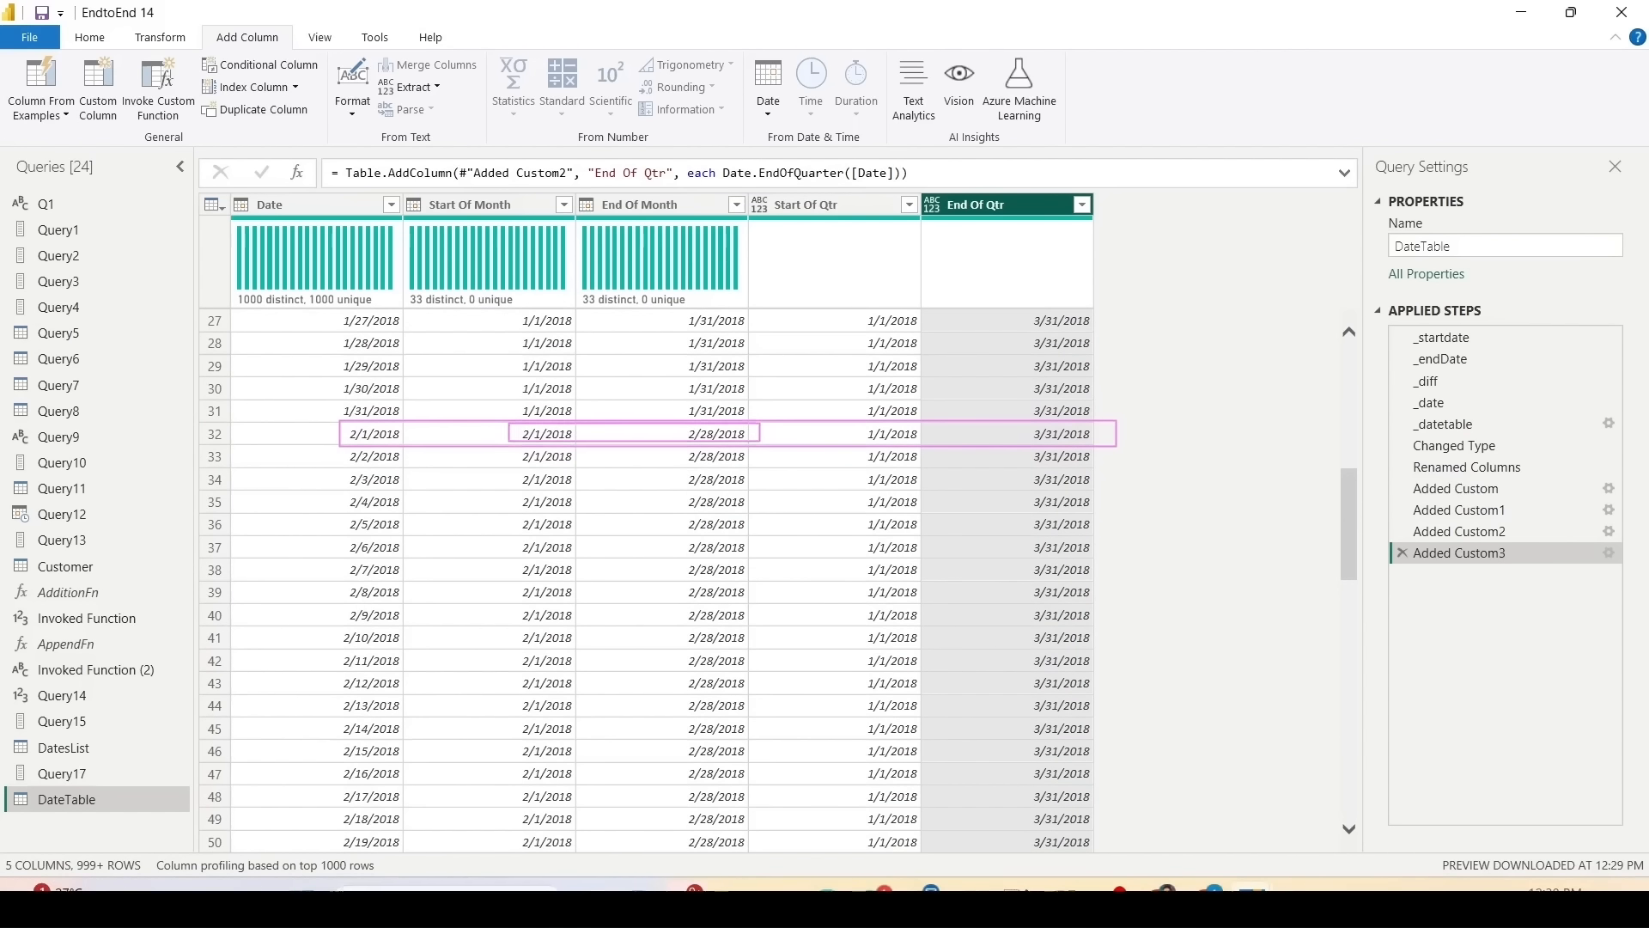
{"action": "scroll", "coordinate": [640, 501], "scroll_direction": "down", "scroll_amount": 15}
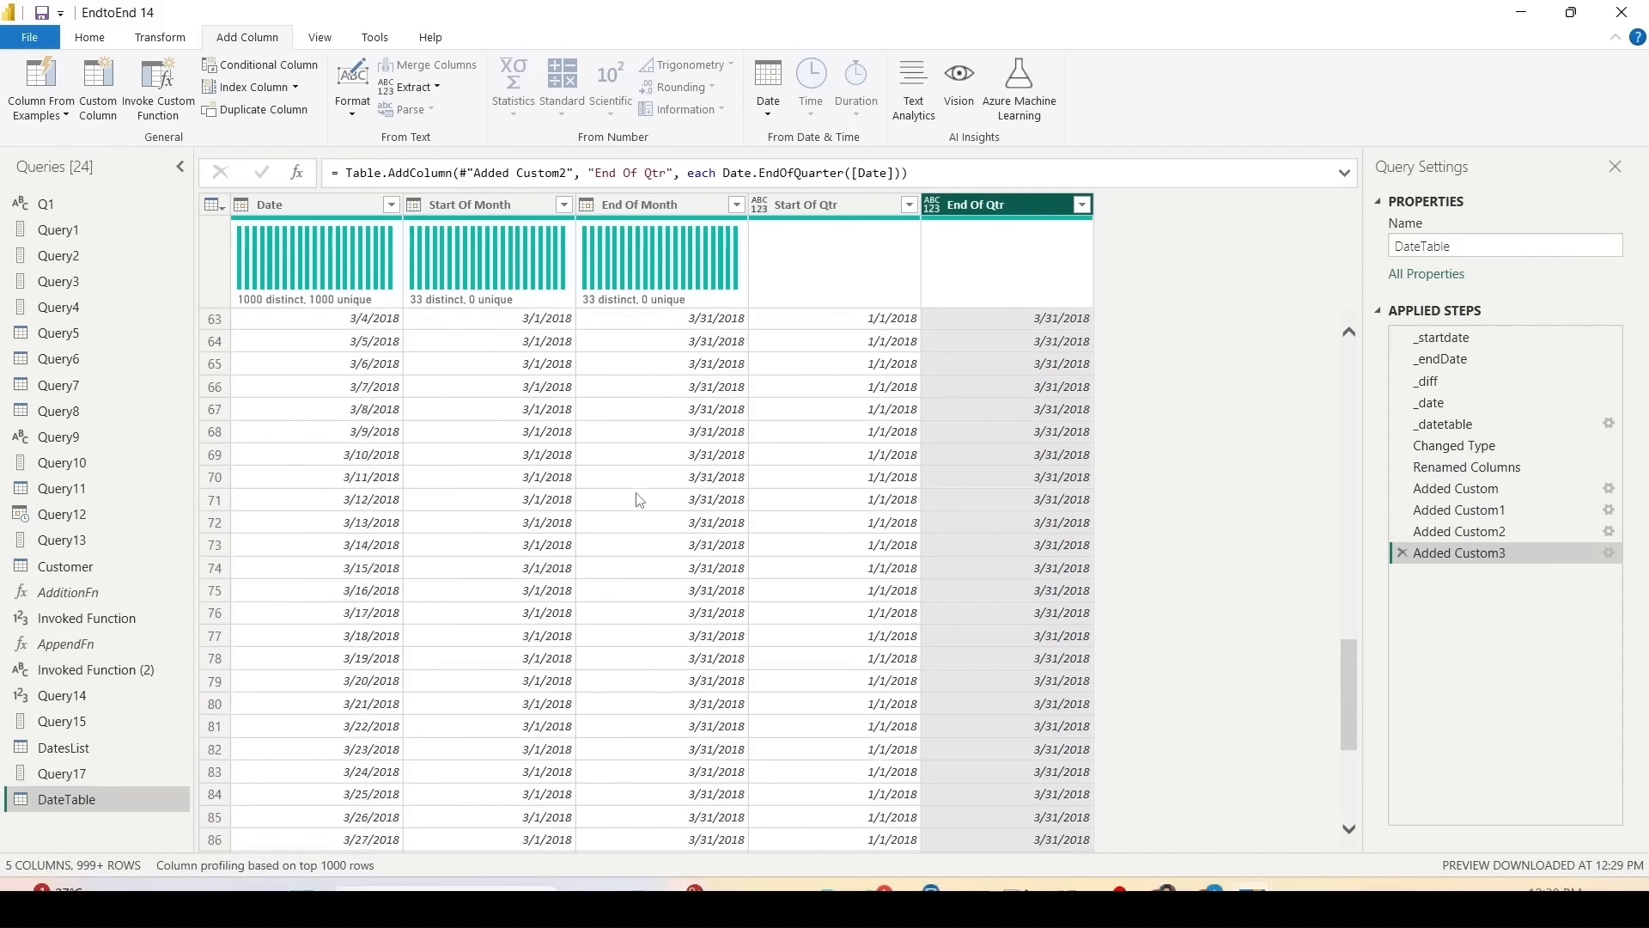
{"action": "scroll", "coordinate": [639, 501], "scroll_direction": "down", "scroll_amount": 2}
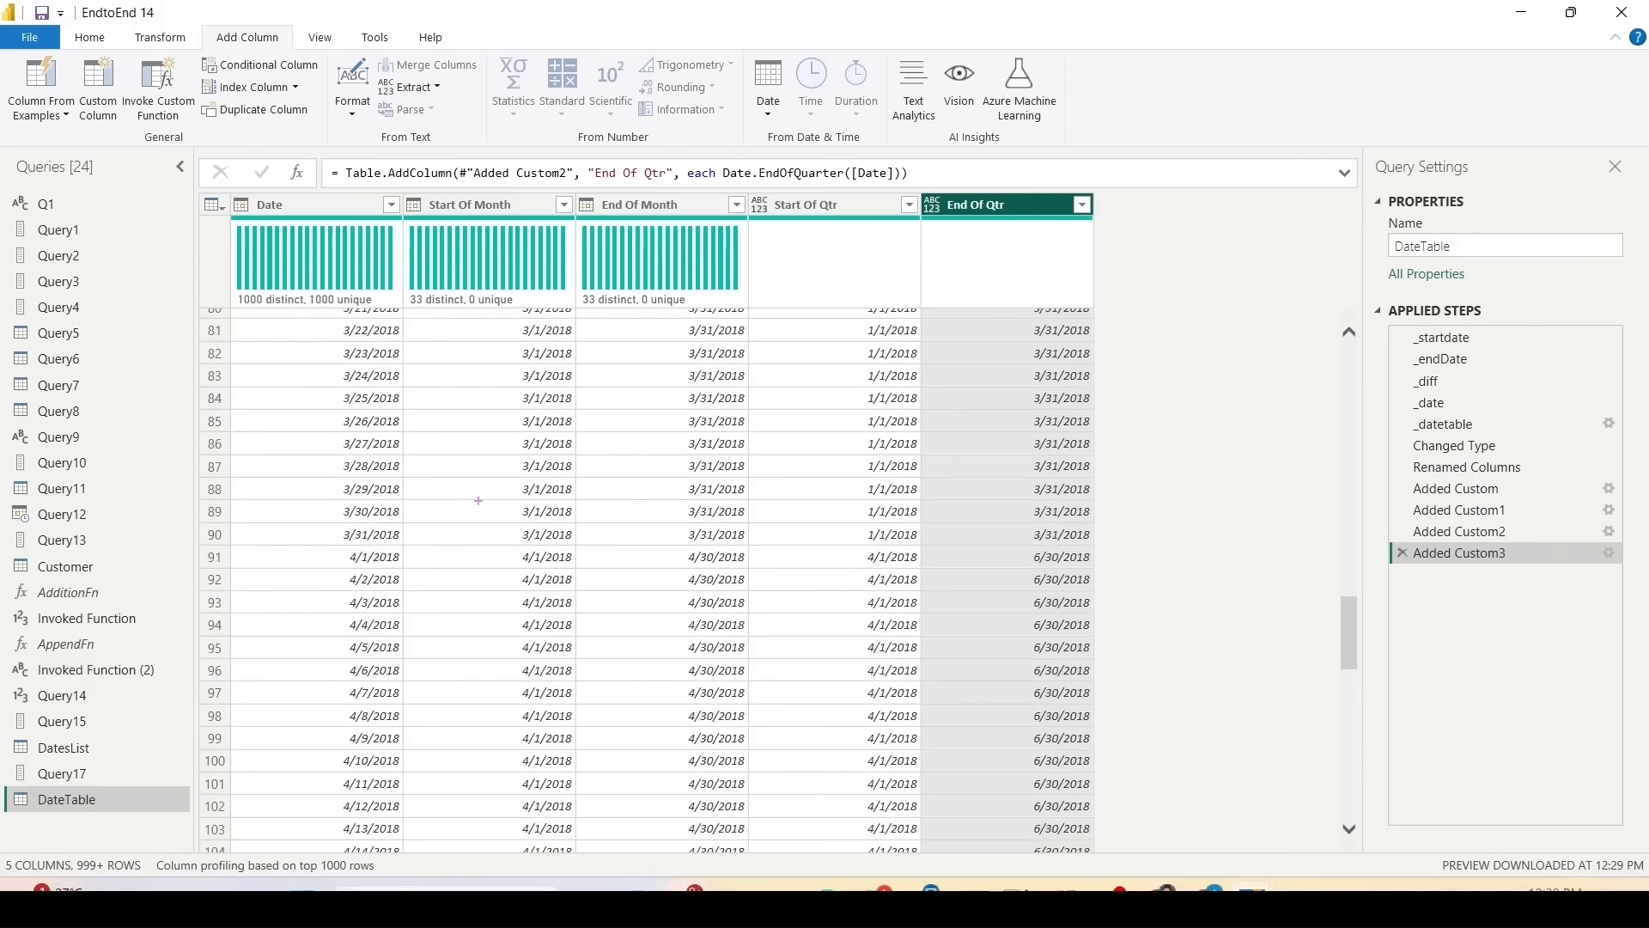
{"action": "mouse_move", "coordinate": [480, 513]}
{"action": "left_mouse_down"}
{"action": "mouse_move", "coordinate": [1104, 560]}
{"action": "mouse_move", "coordinate": [1115, 581]}
{"action": "left_mouse_up"}
{"action": "left_click_drag", "start_coordinate": [509, 540], "coordinate": [1109, 565]}
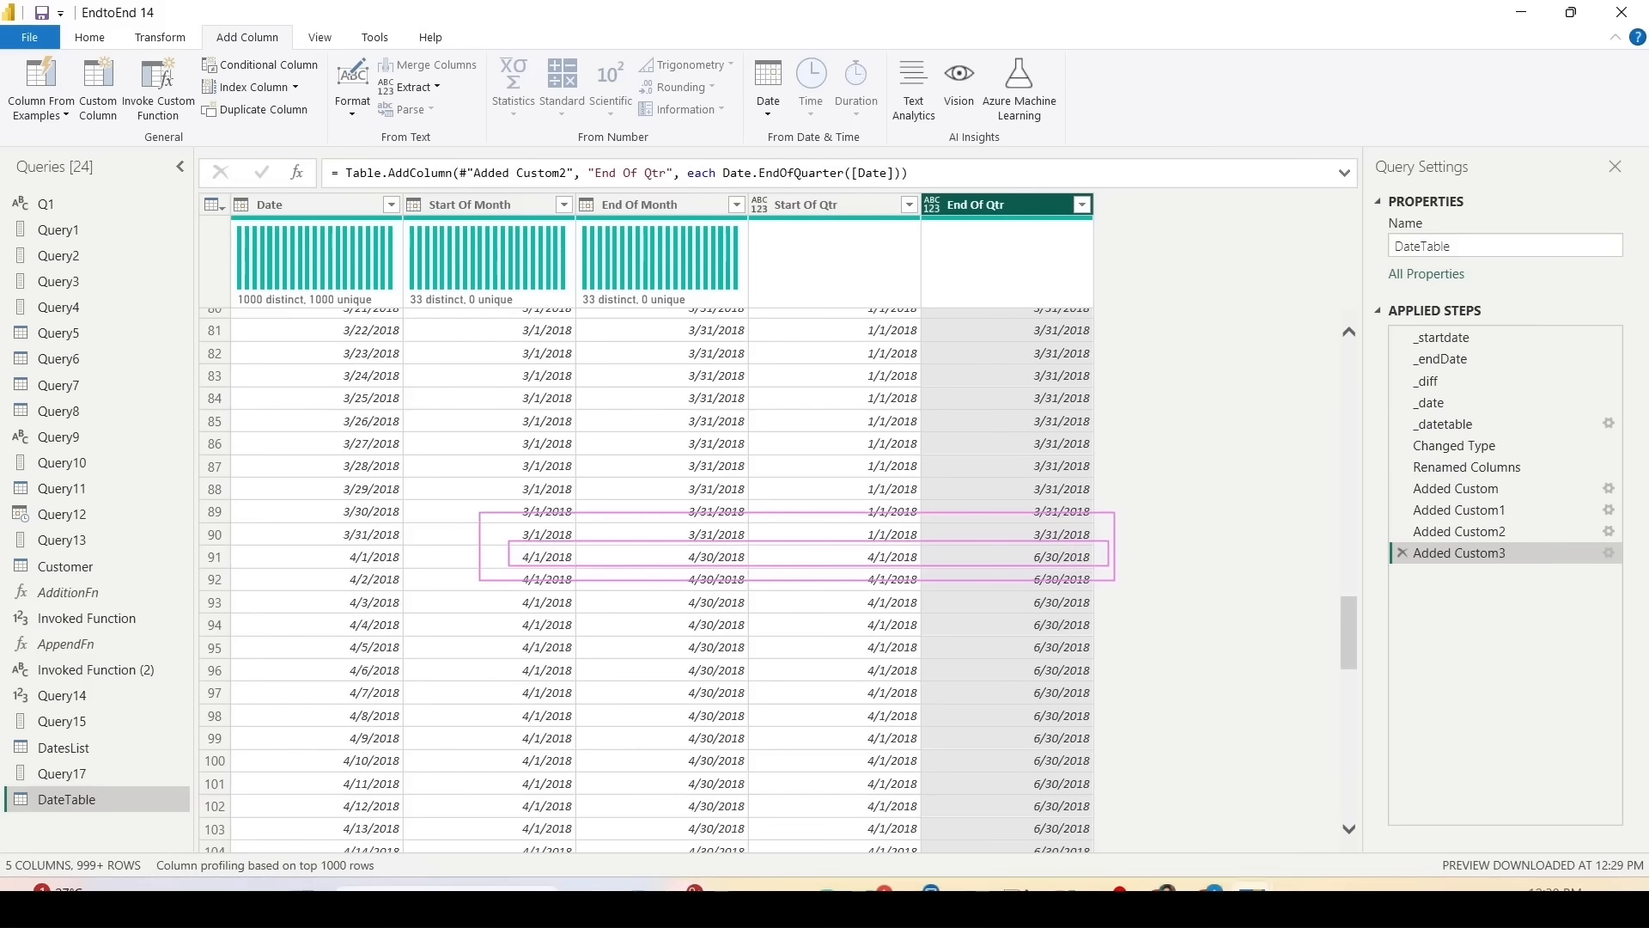
{"action": "key", "text": "Escape"}
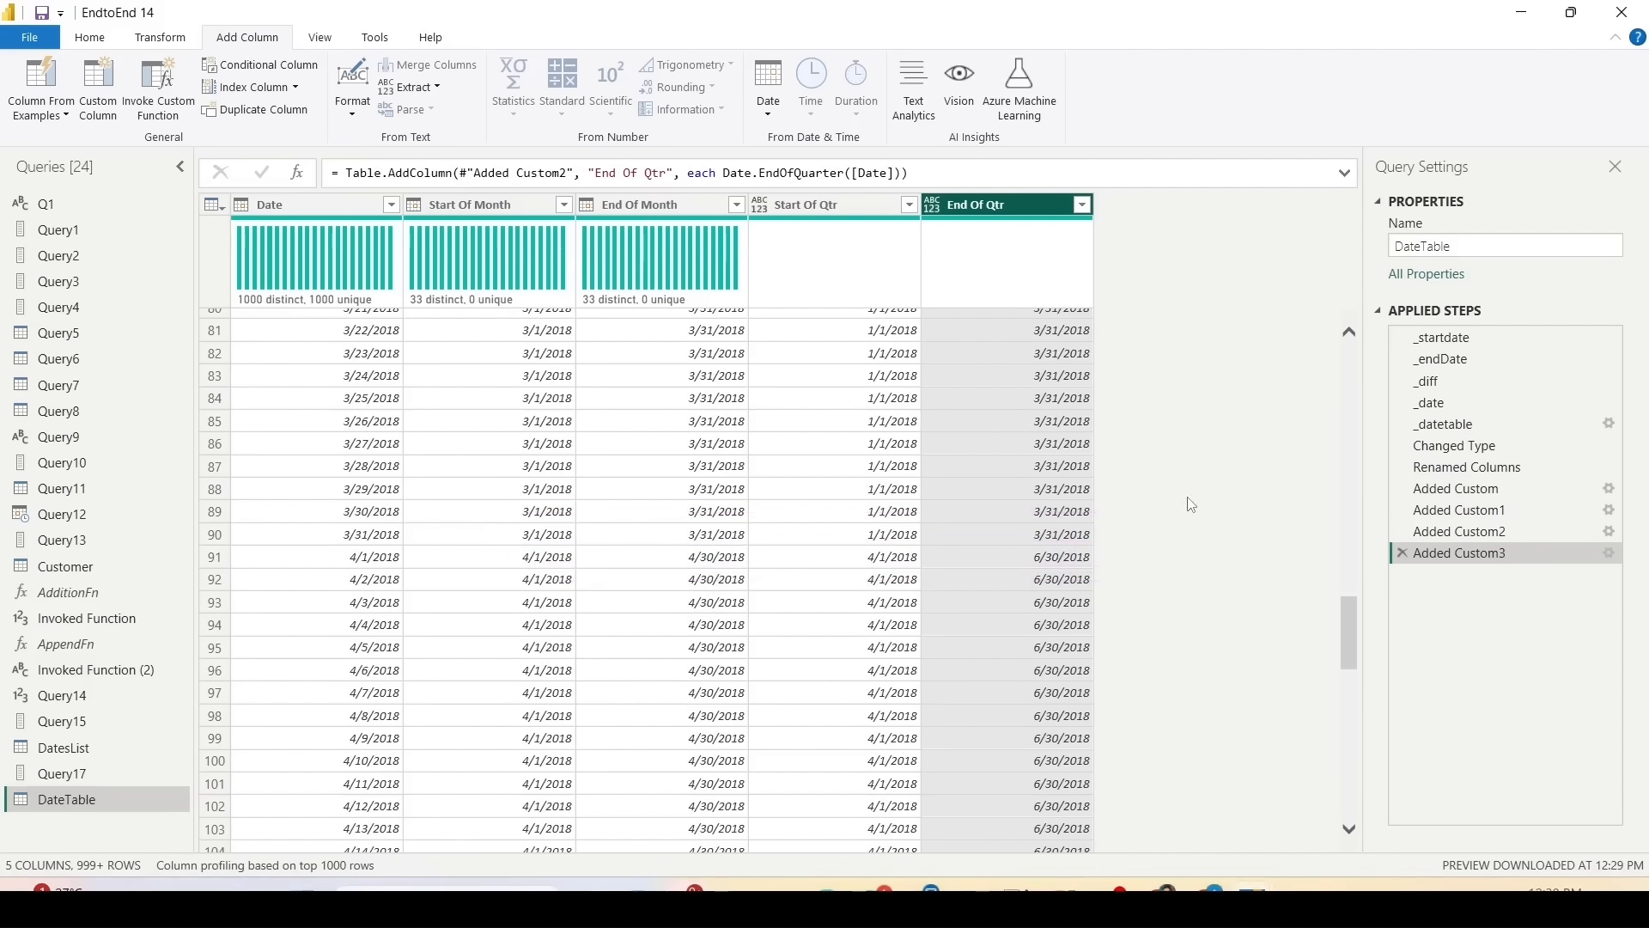
Step: Start a new custom column in DateTable and name it Start Of Year
{"action": "left_click", "coordinate": [98, 94]}
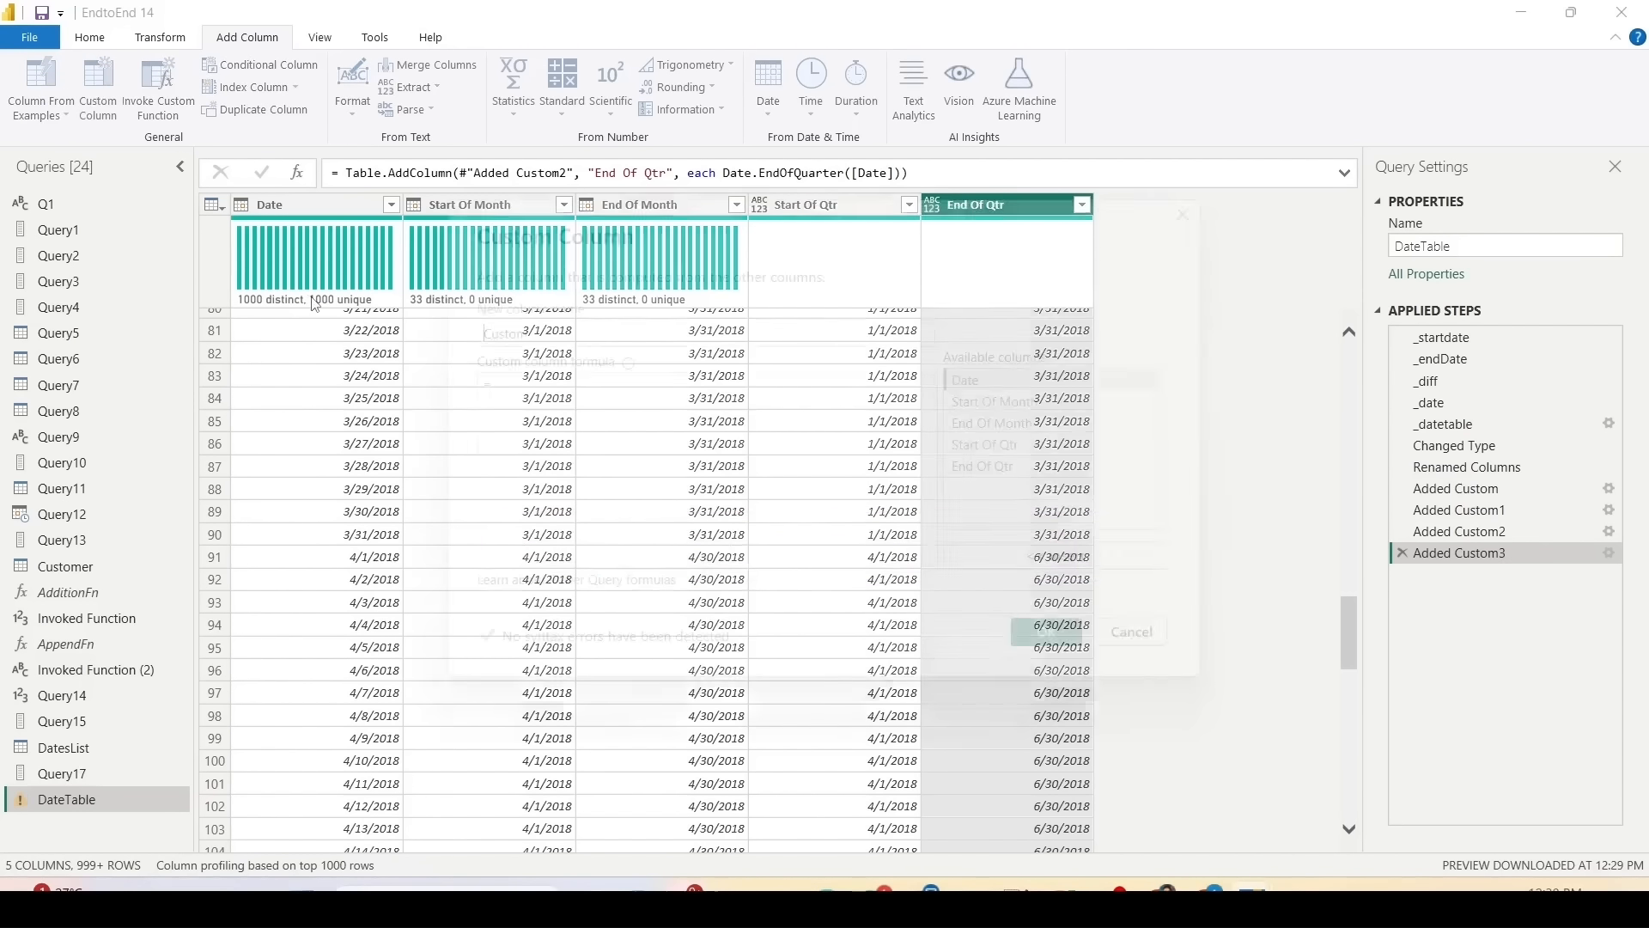
{"action": "type", "text": "S"}
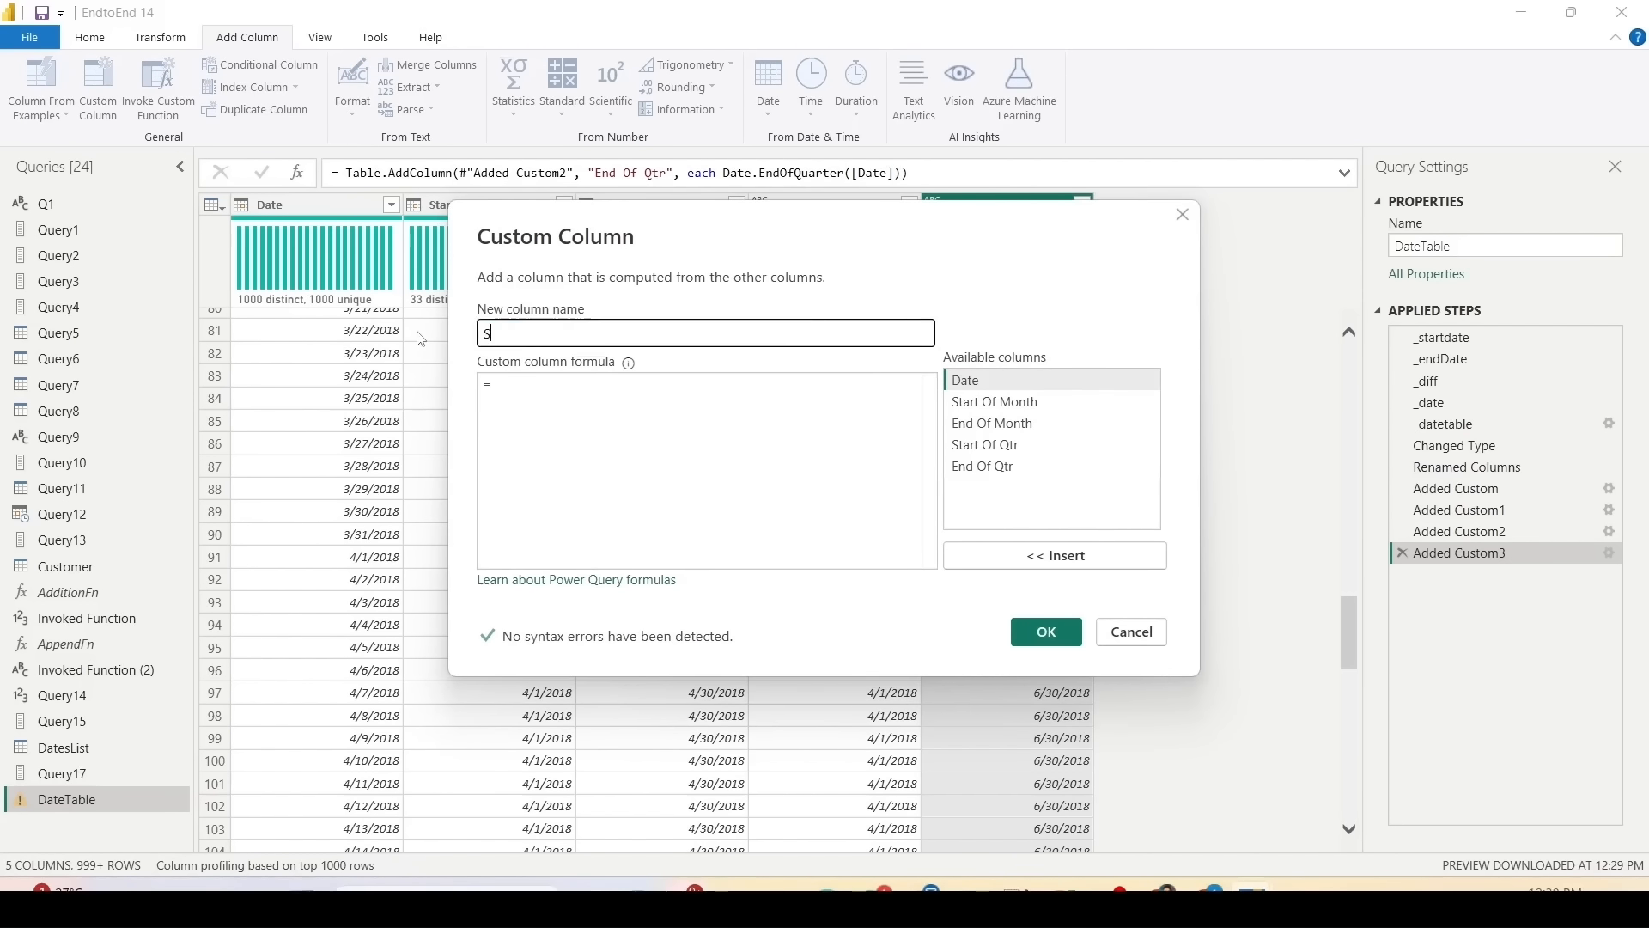
{"action": "type", "text": "tart"}
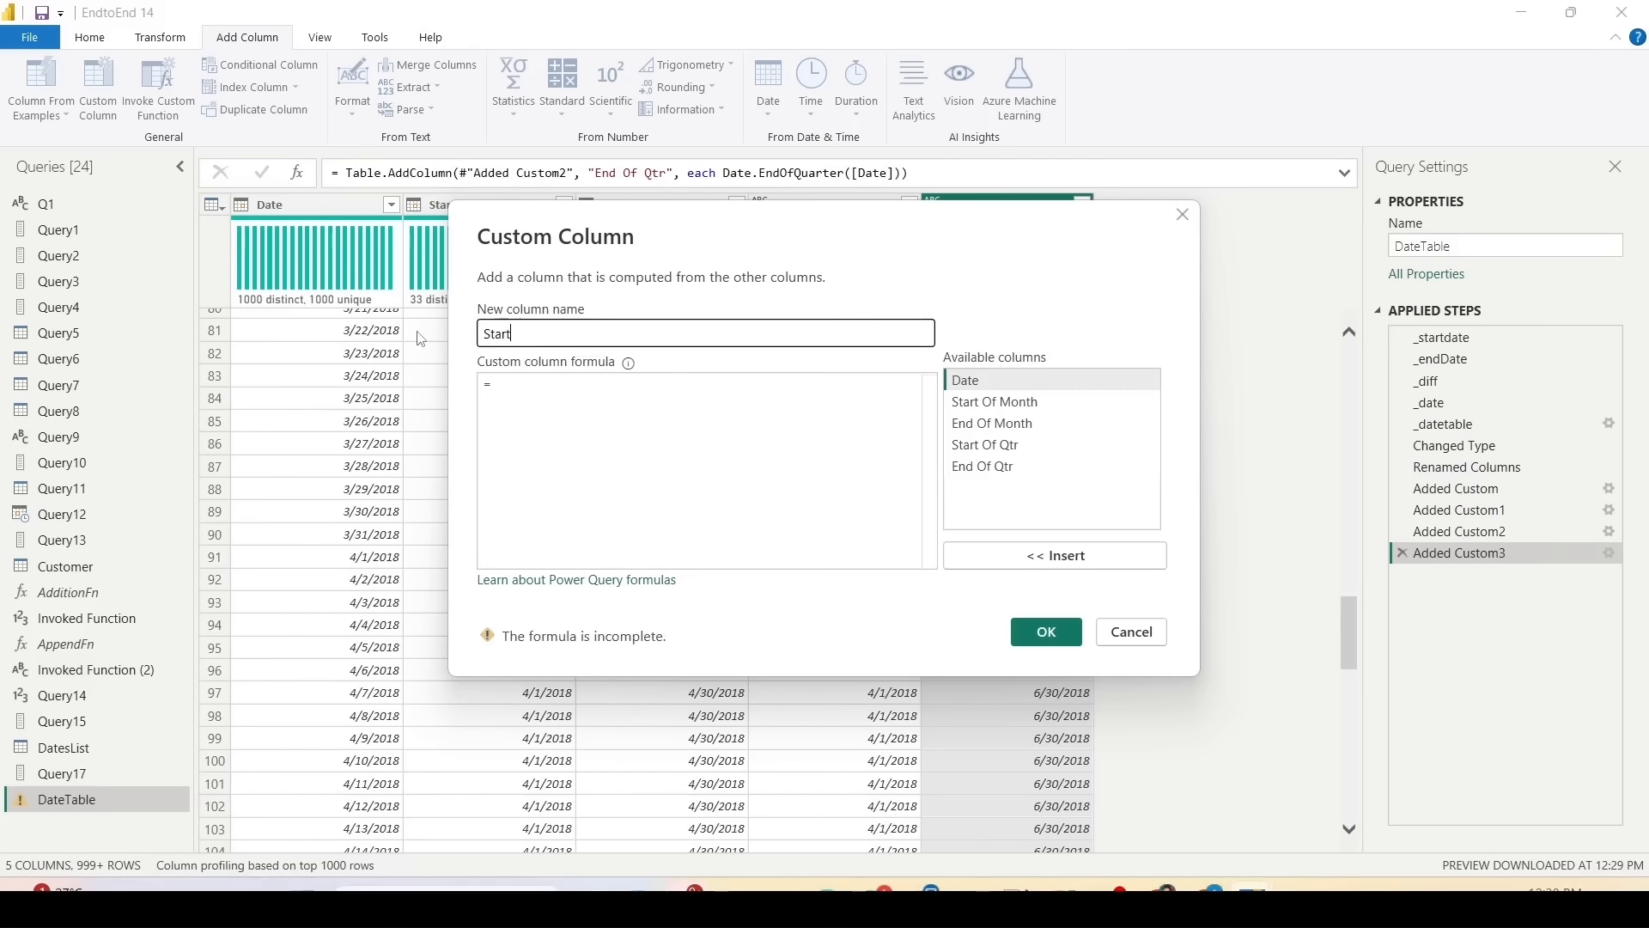
{"action": "type", "text": " Of Yeat"}
{"action": "key", "text": "BackSpace"}
{"action": "type", "text": "r"}
Step: Set the Start Of Year formula to Date.StartOfYear([Date]), copy that formula text and create the column
{"action": "left_click", "coordinate": [542, 384]}
{"action": "type", "text": "Date.Start"}
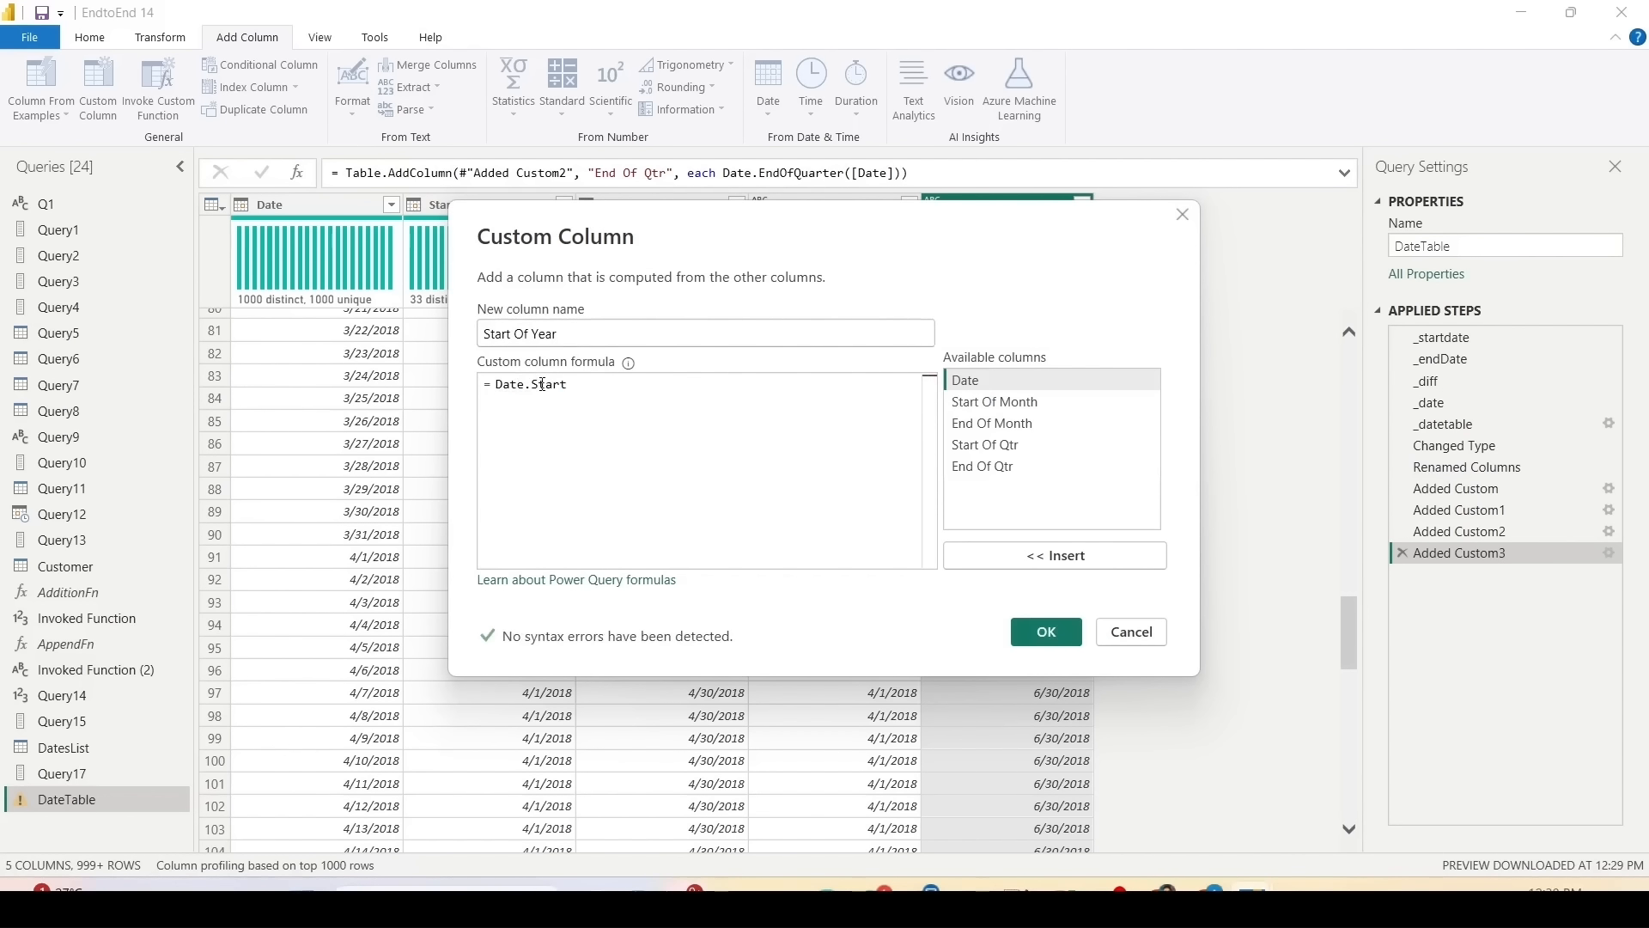
{"action": "type", "text": "ofYear("}
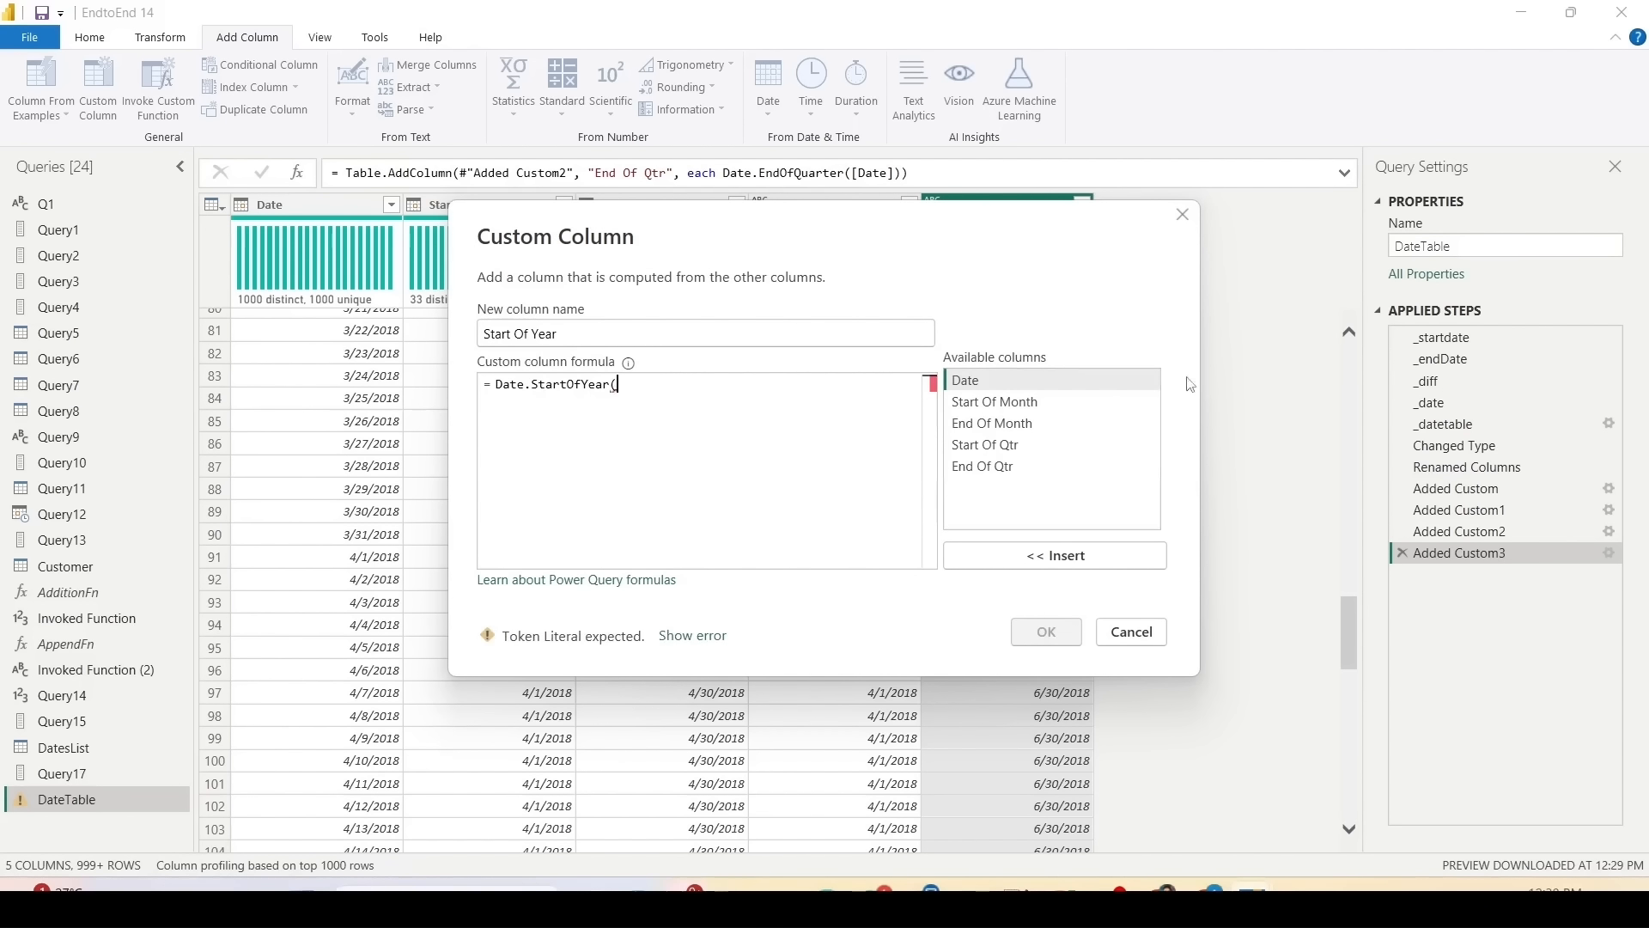
{"action": "double_click", "coordinate": [1016, 391]}
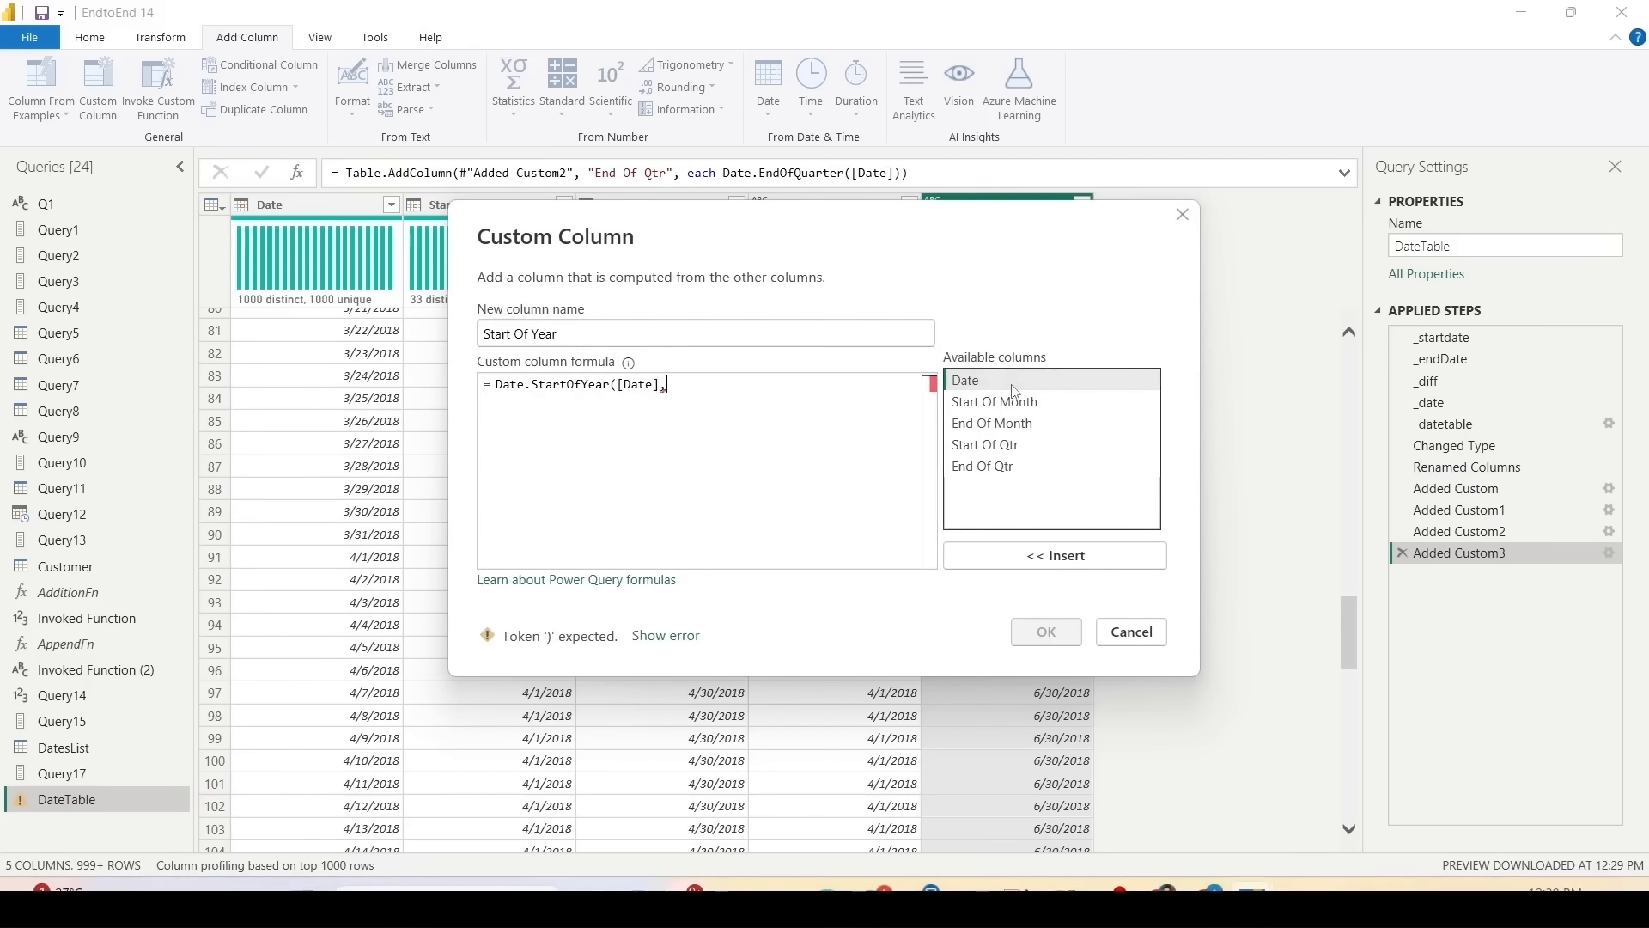
{"action": "type", "text": ")"}
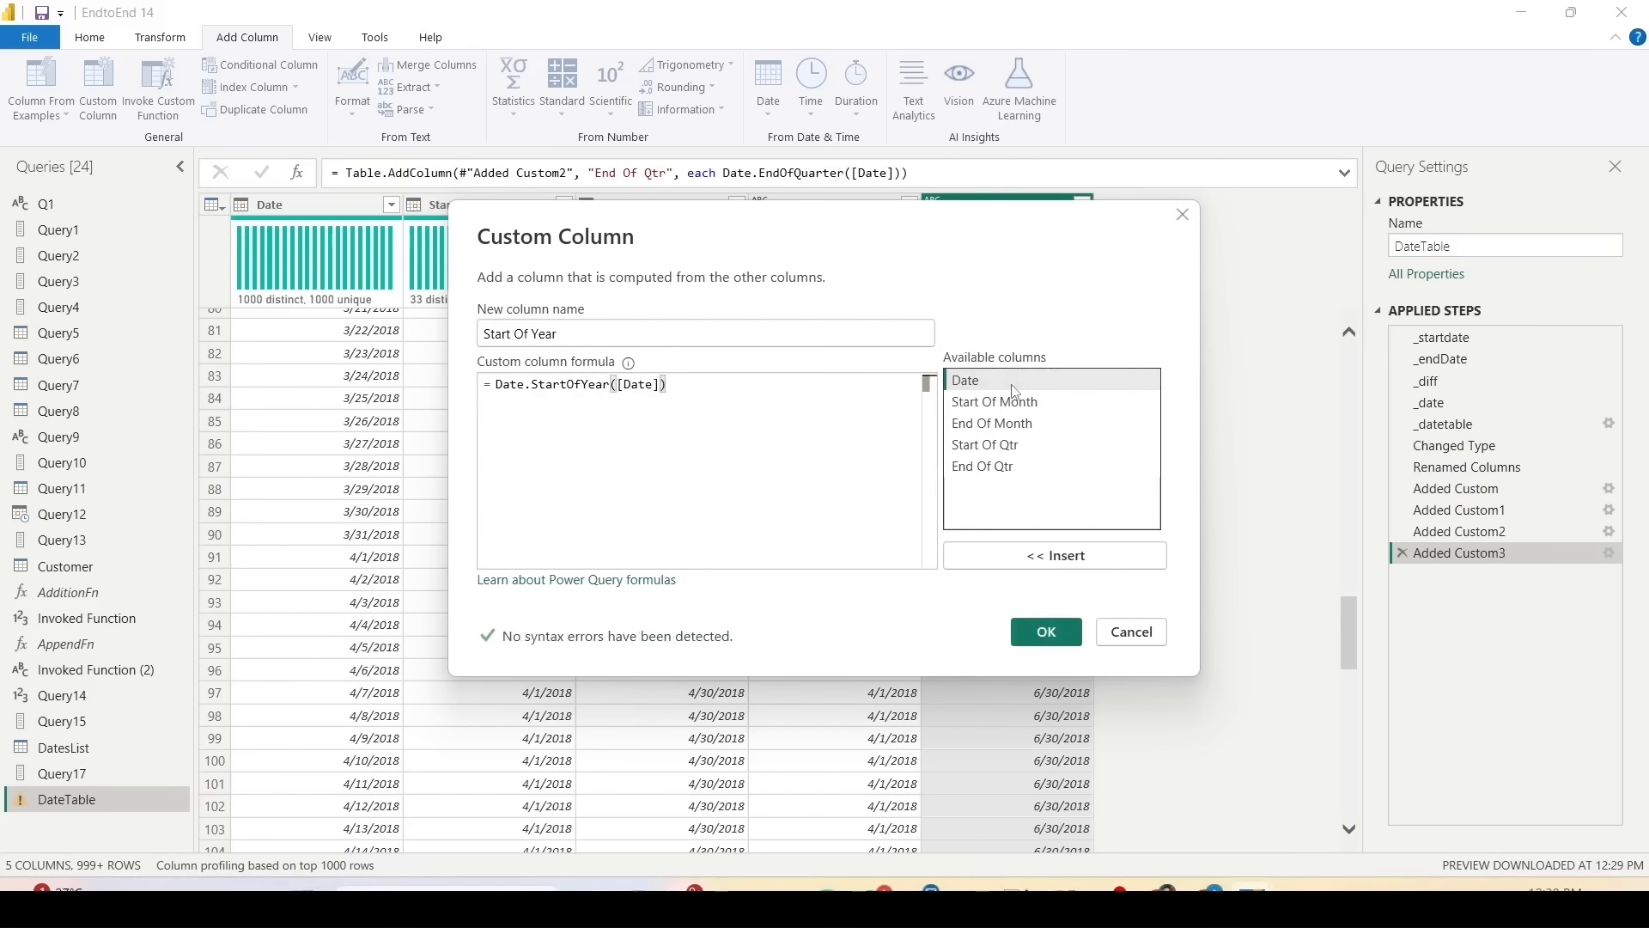
{"action": "left_click_drag", "start_coordinate": [668, 384], "coordinate": [496, 384]}
{"action": "left_click", "coordinate": [1018, 647]}
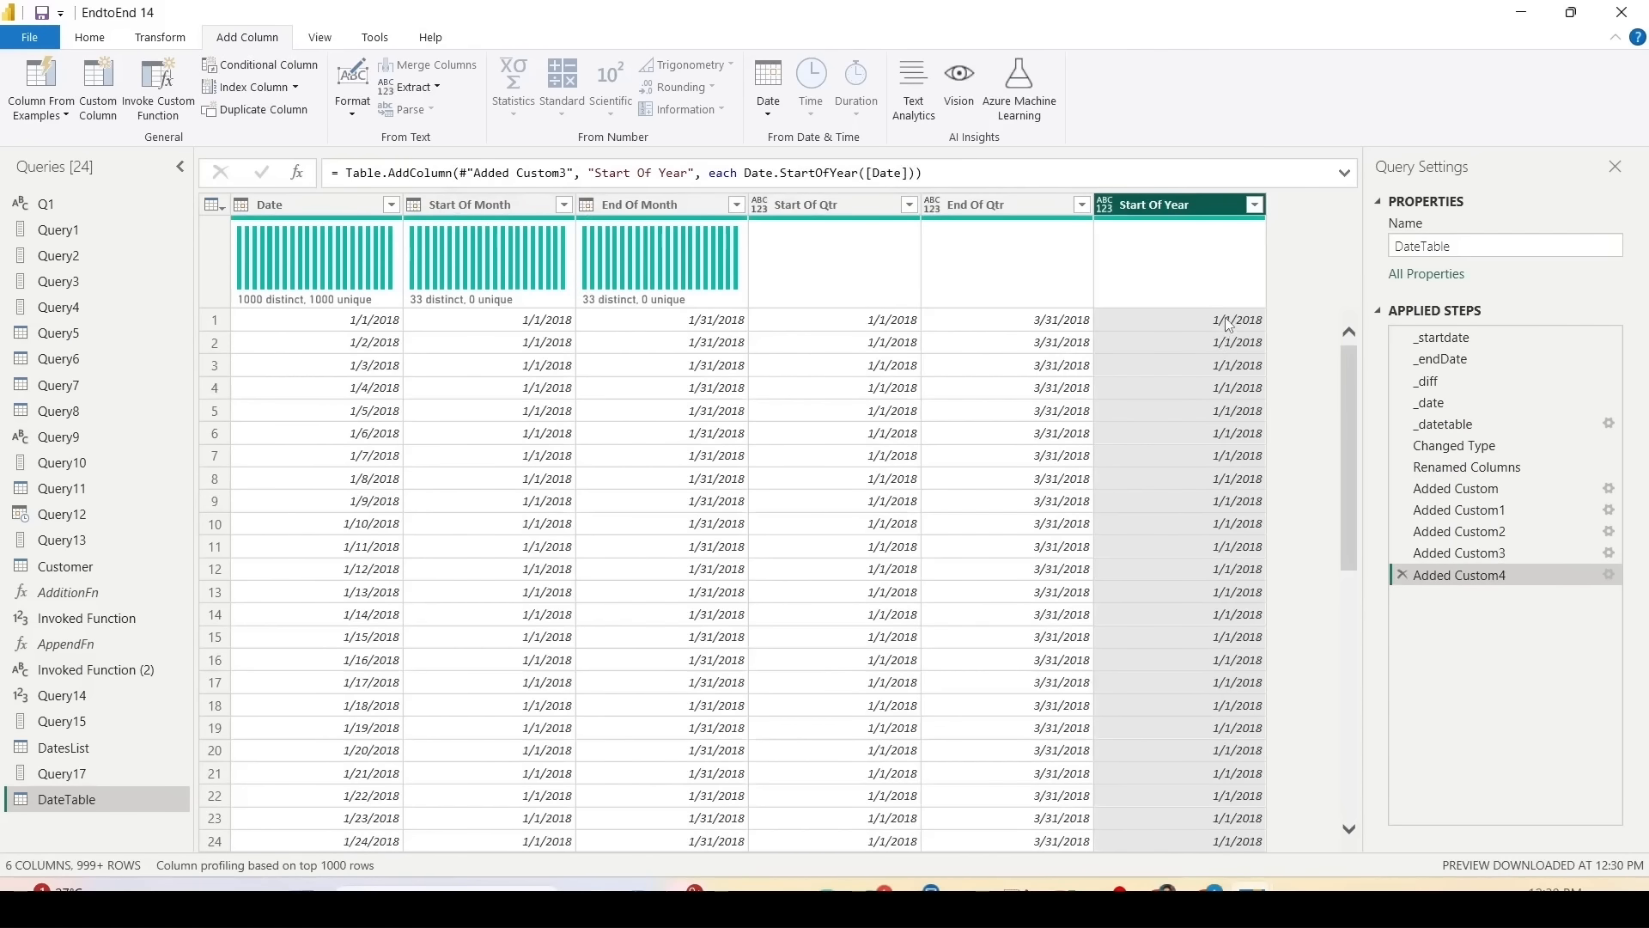
Step: Check the Start Of Year column's dates down the rows and its list of distinct values
{"action": "scroll", "coordinate": [1226, 424], "scroll_direction": "down", "scroll_amount": 20}
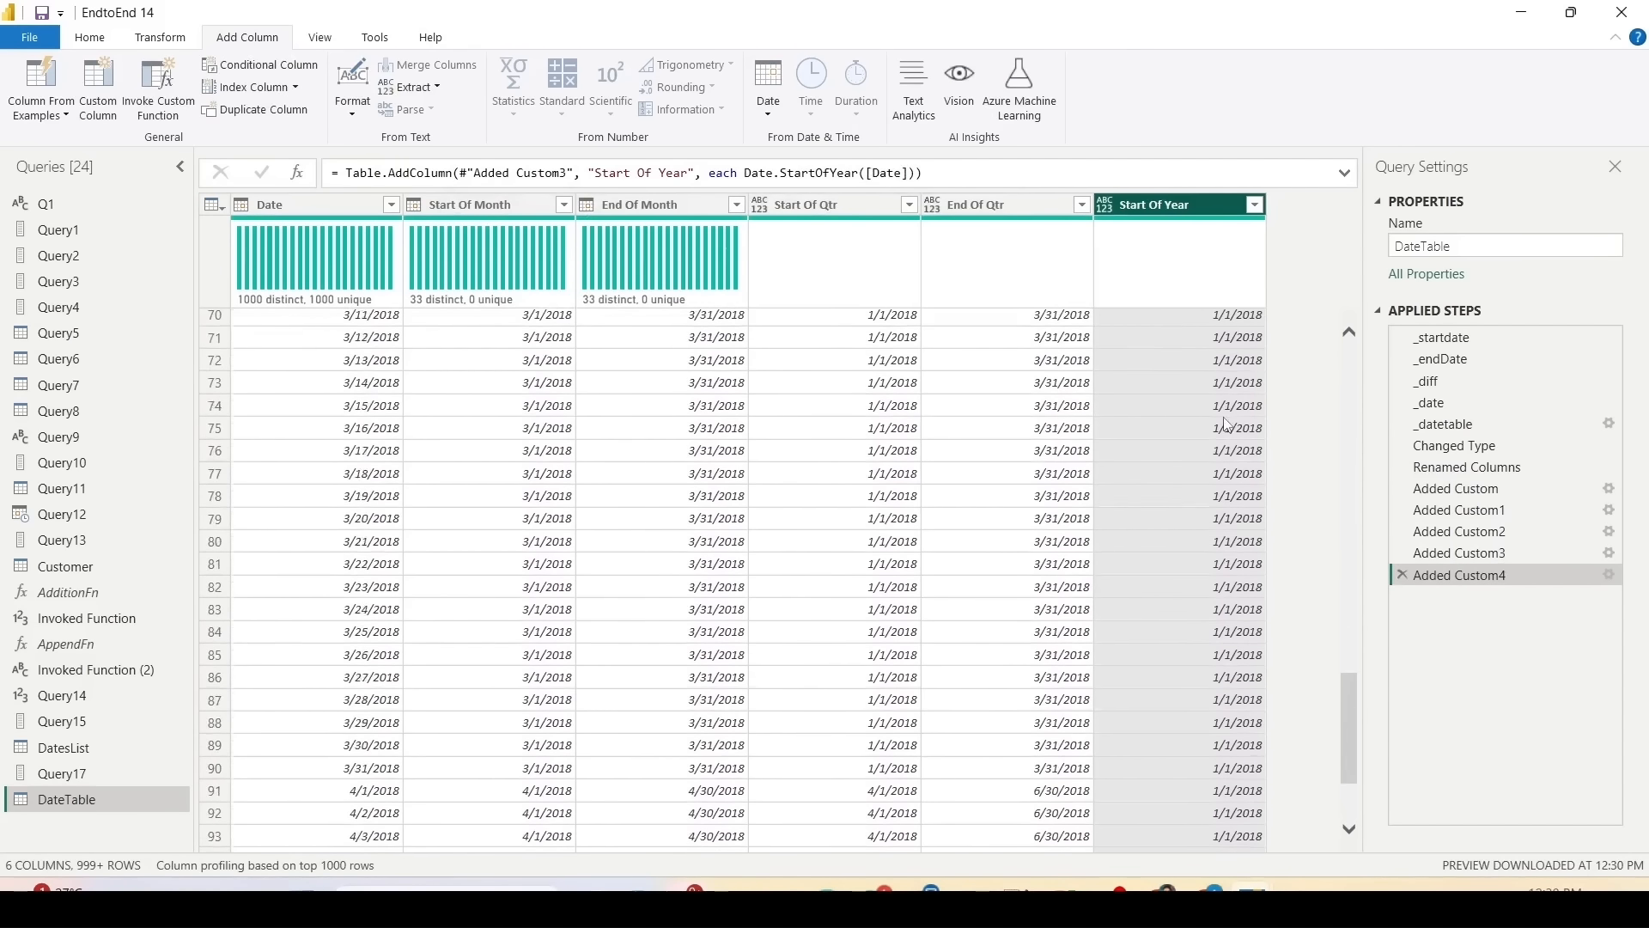
{"action": "scroll", "coordinate": [1226, 425], "scroll_direction": "down", "scroll_amount": 4}
{"action": "scroll", "coordinate": [1277, 423], "scroll_direction": "down", "scroll_amount": 2}
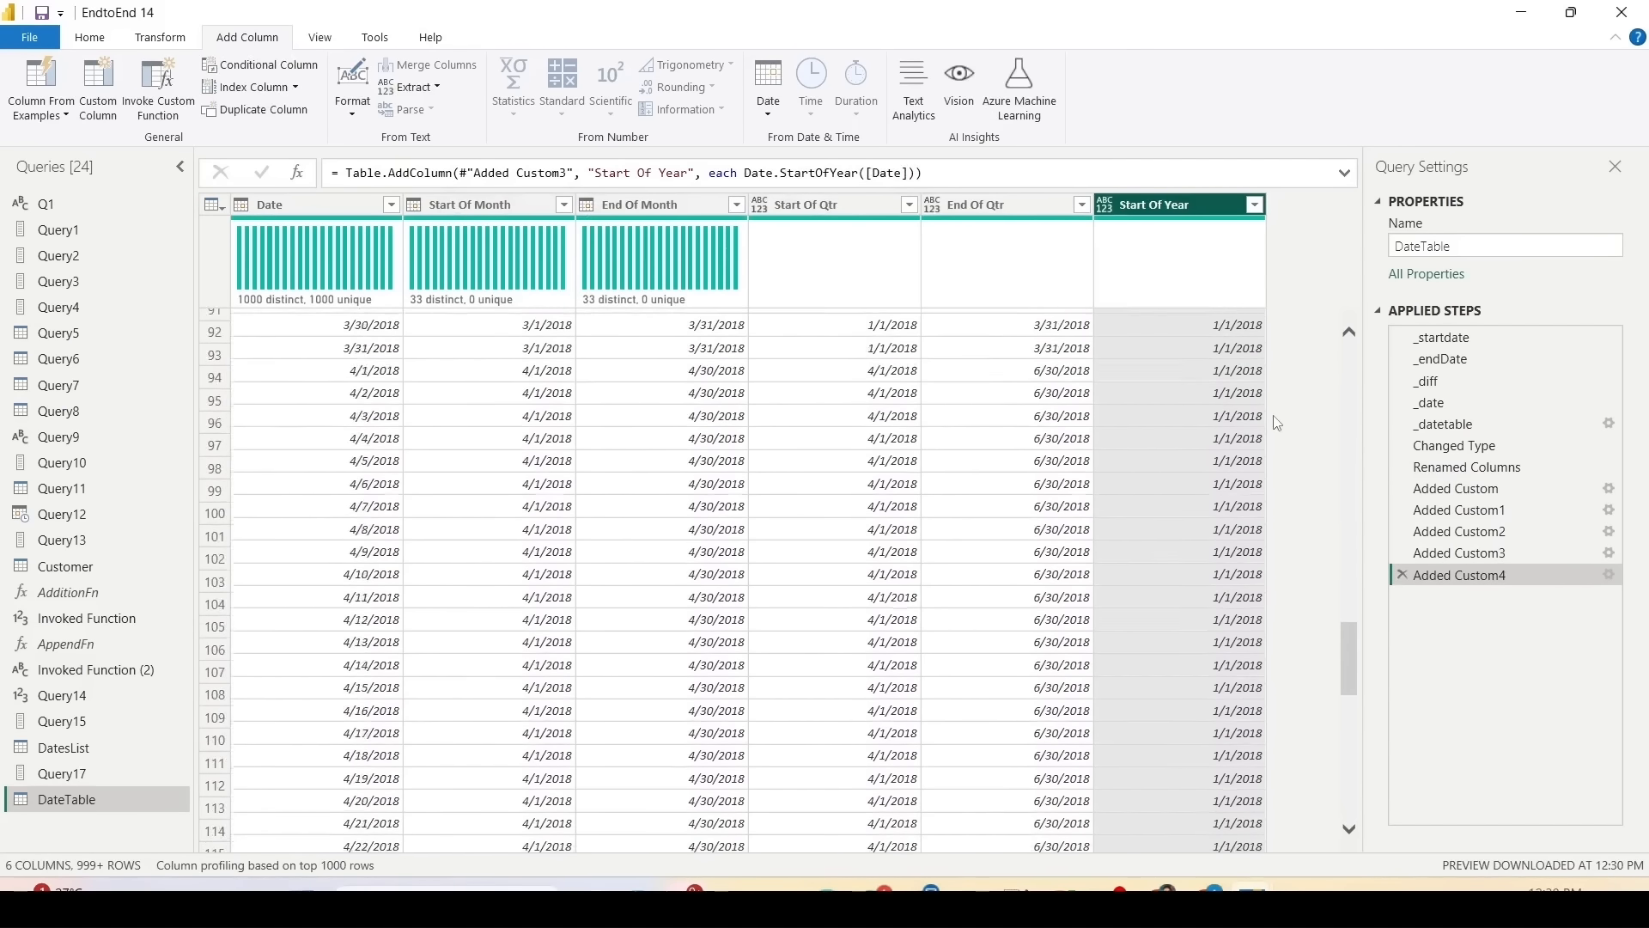
{"action": "scroll", "coordinate": [1277, 423], "scroll_direction": "up", "scroll_amount": 20}
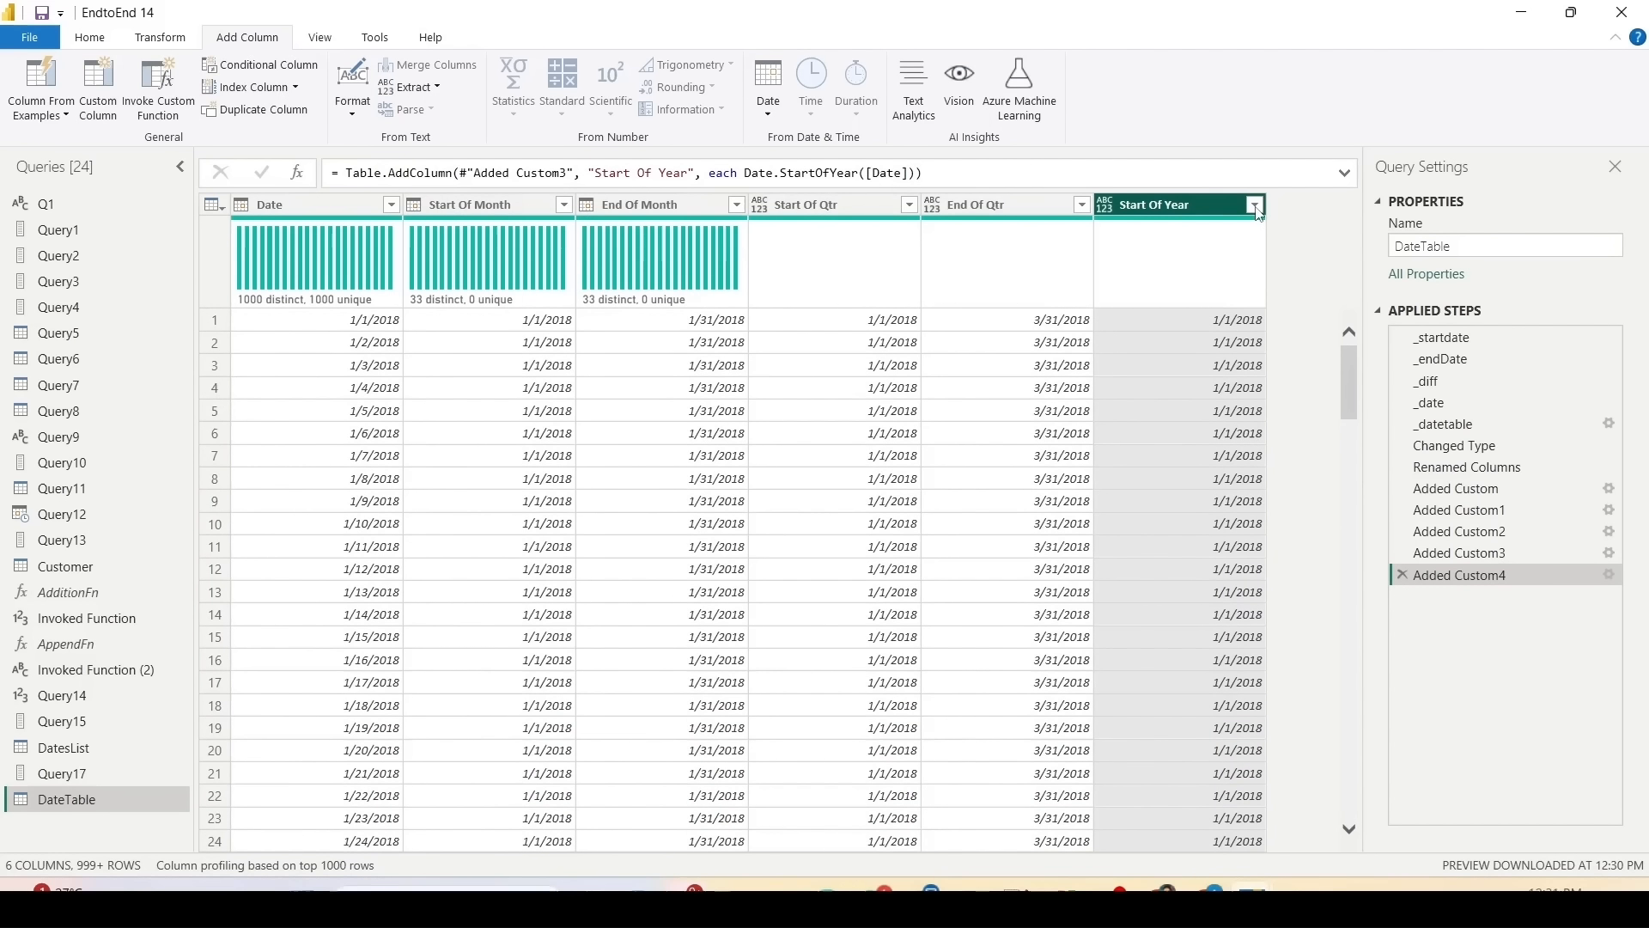
{"action": "left_click", "coordinate": [1256, 210]}
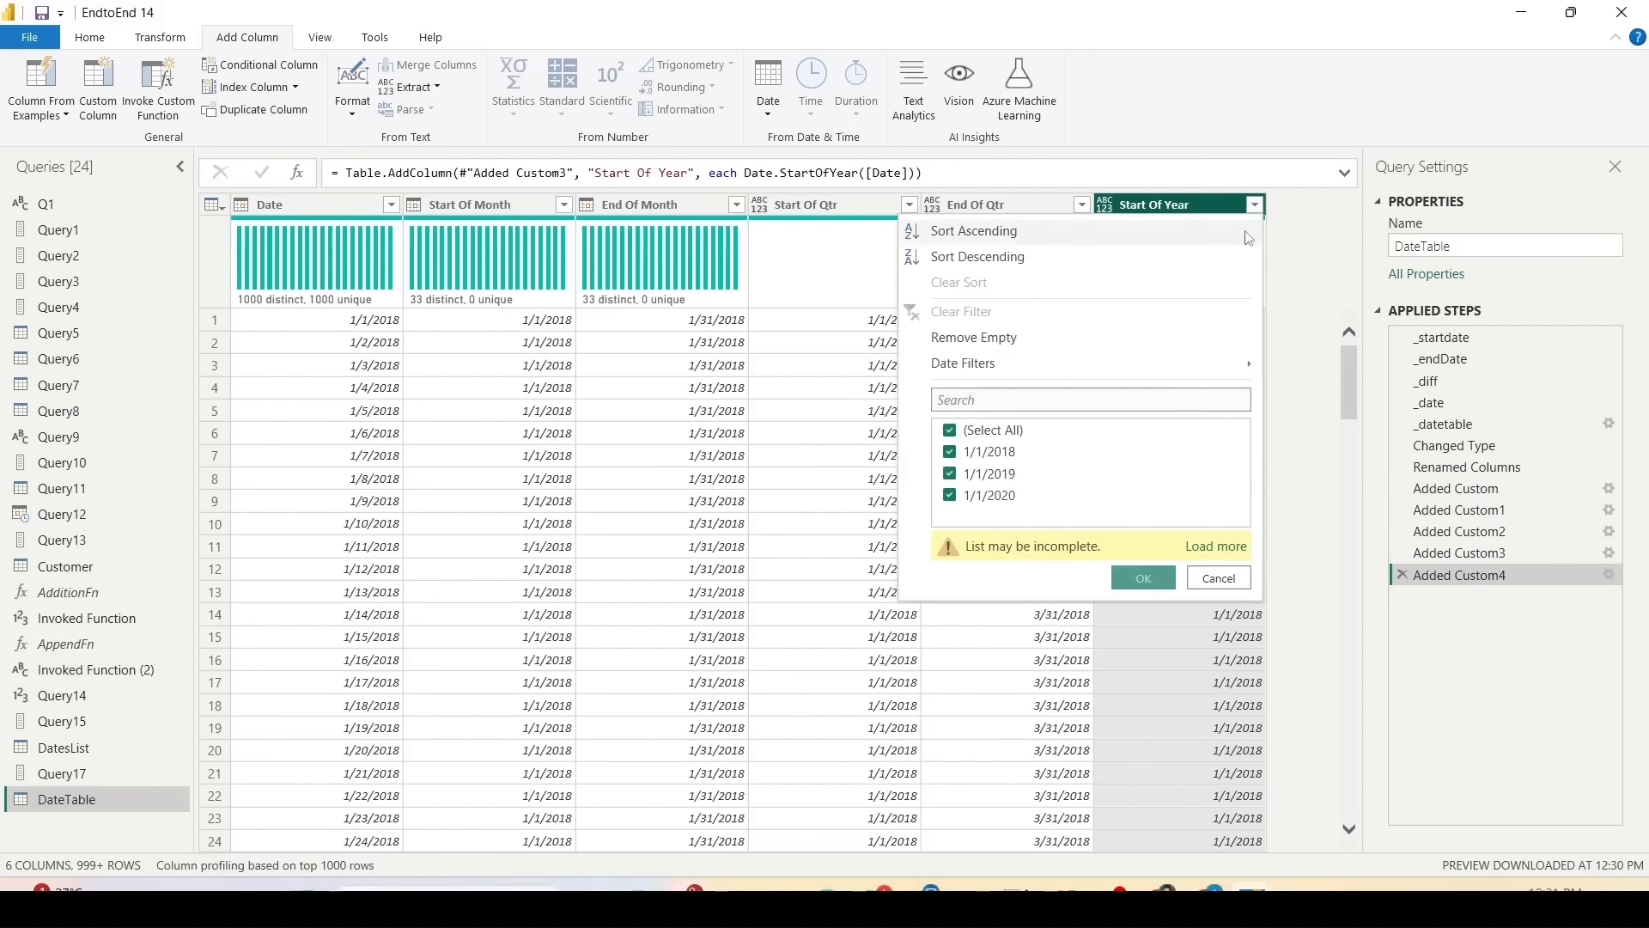
{"action": "left_click", "coordinate": [1232, 580]}
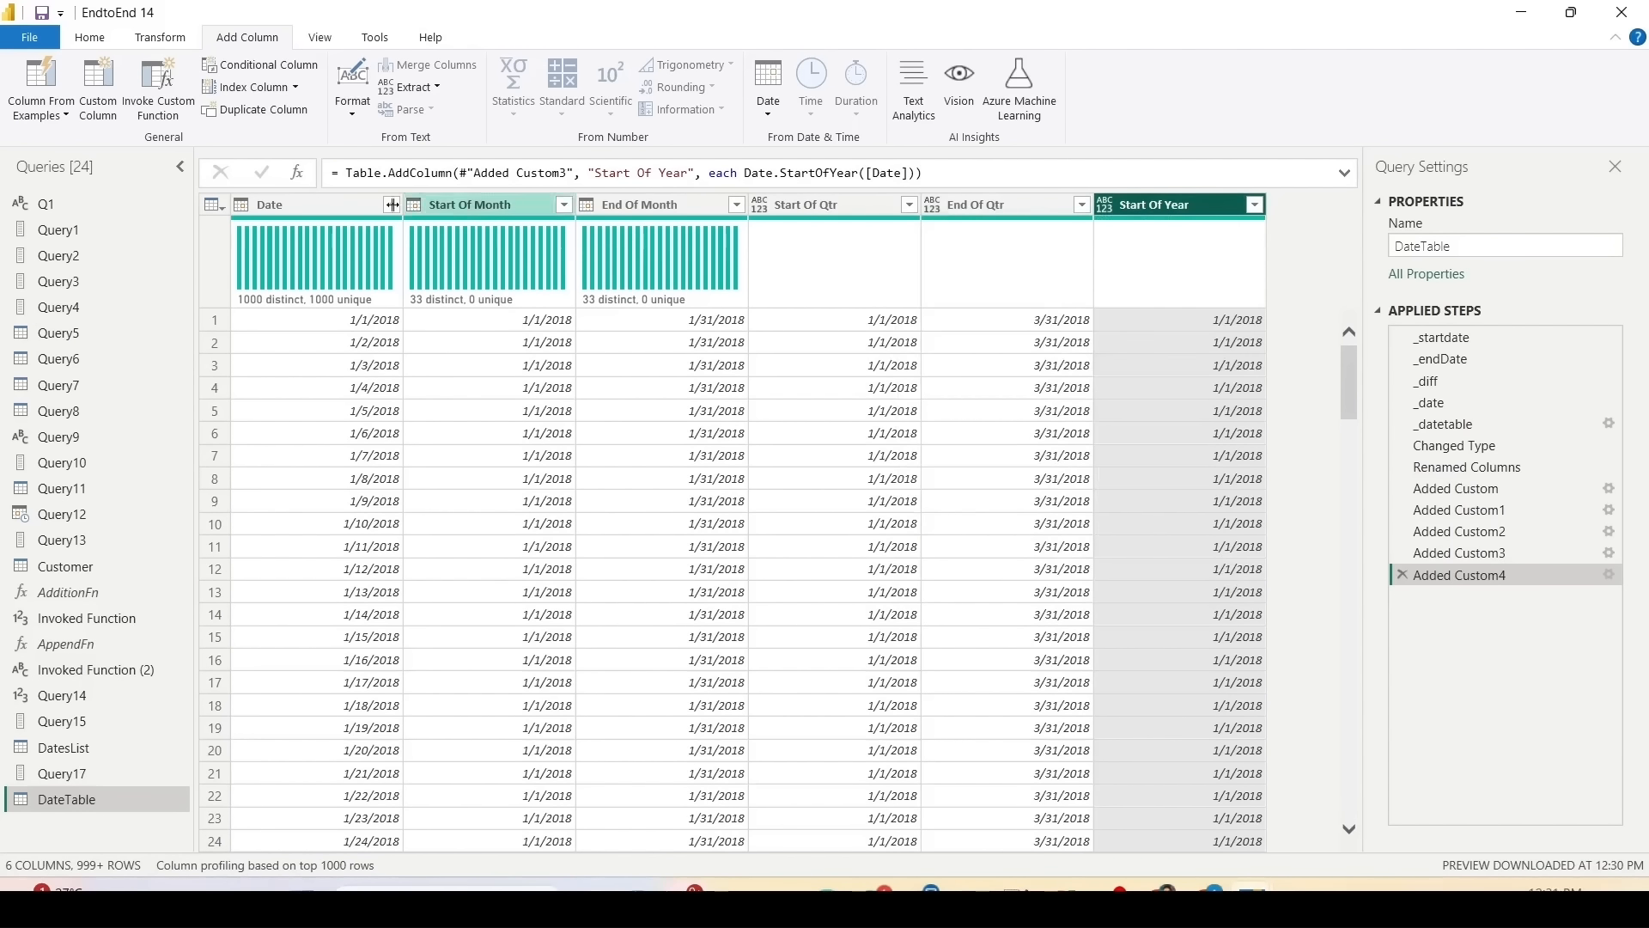
Step: Start a new custom column in DateTable and name it End Of Year
{"action": "left_click", "coordinate": [100, 103]}
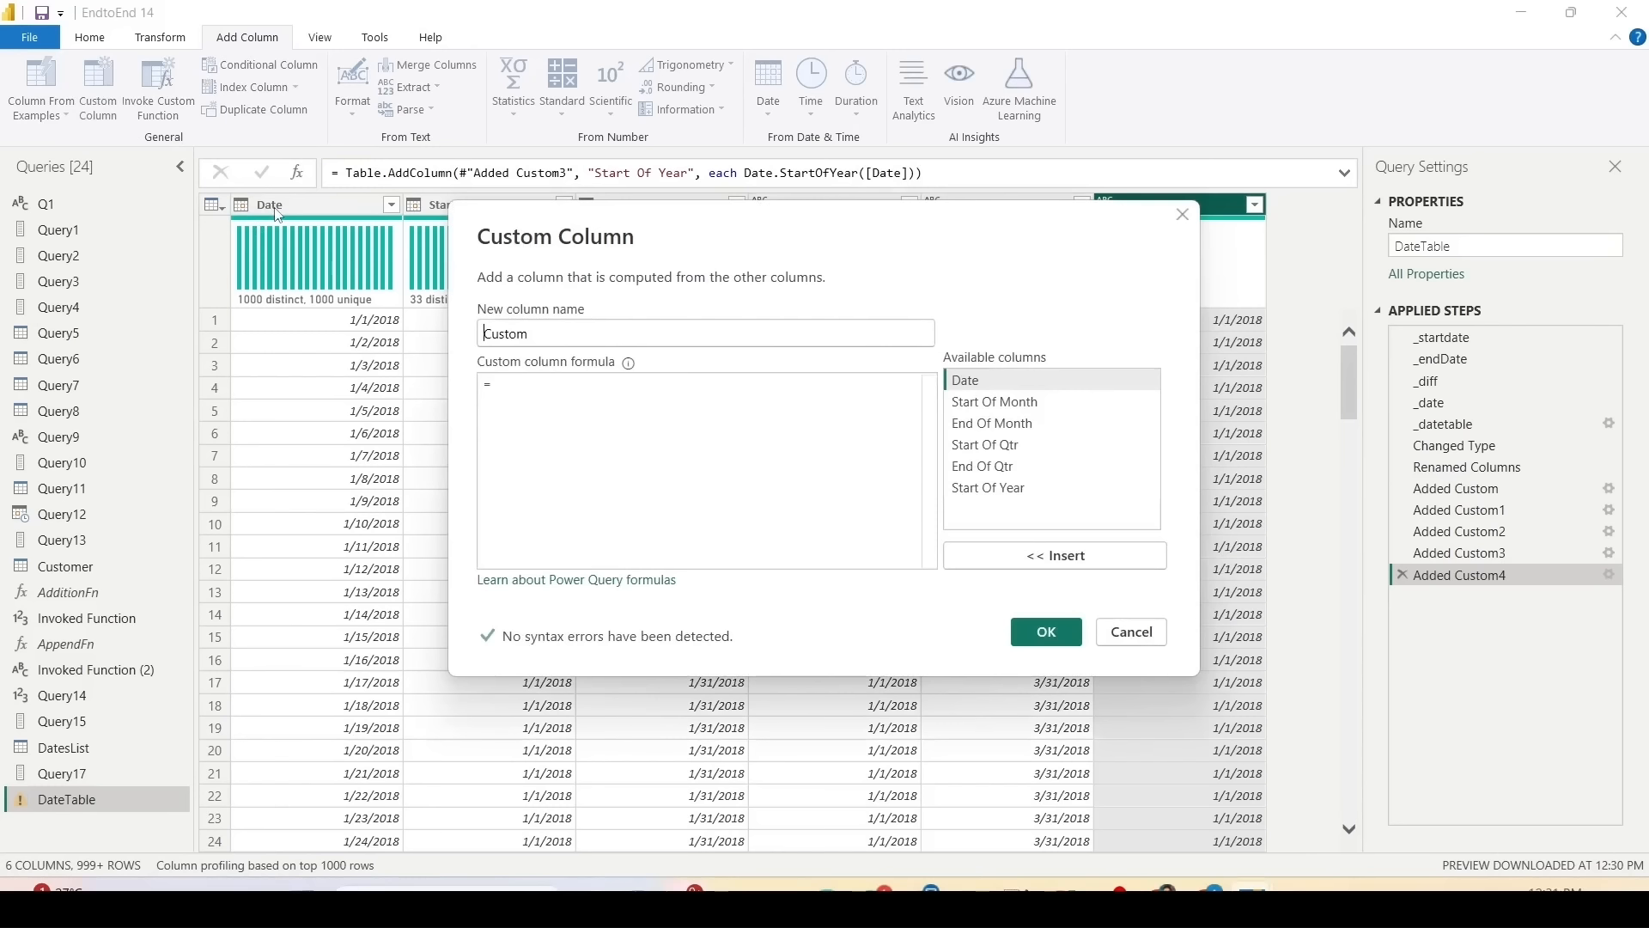
{"action": "double_click", "coordinate": [538, 336]}
{"action": "type", "text": "E"}
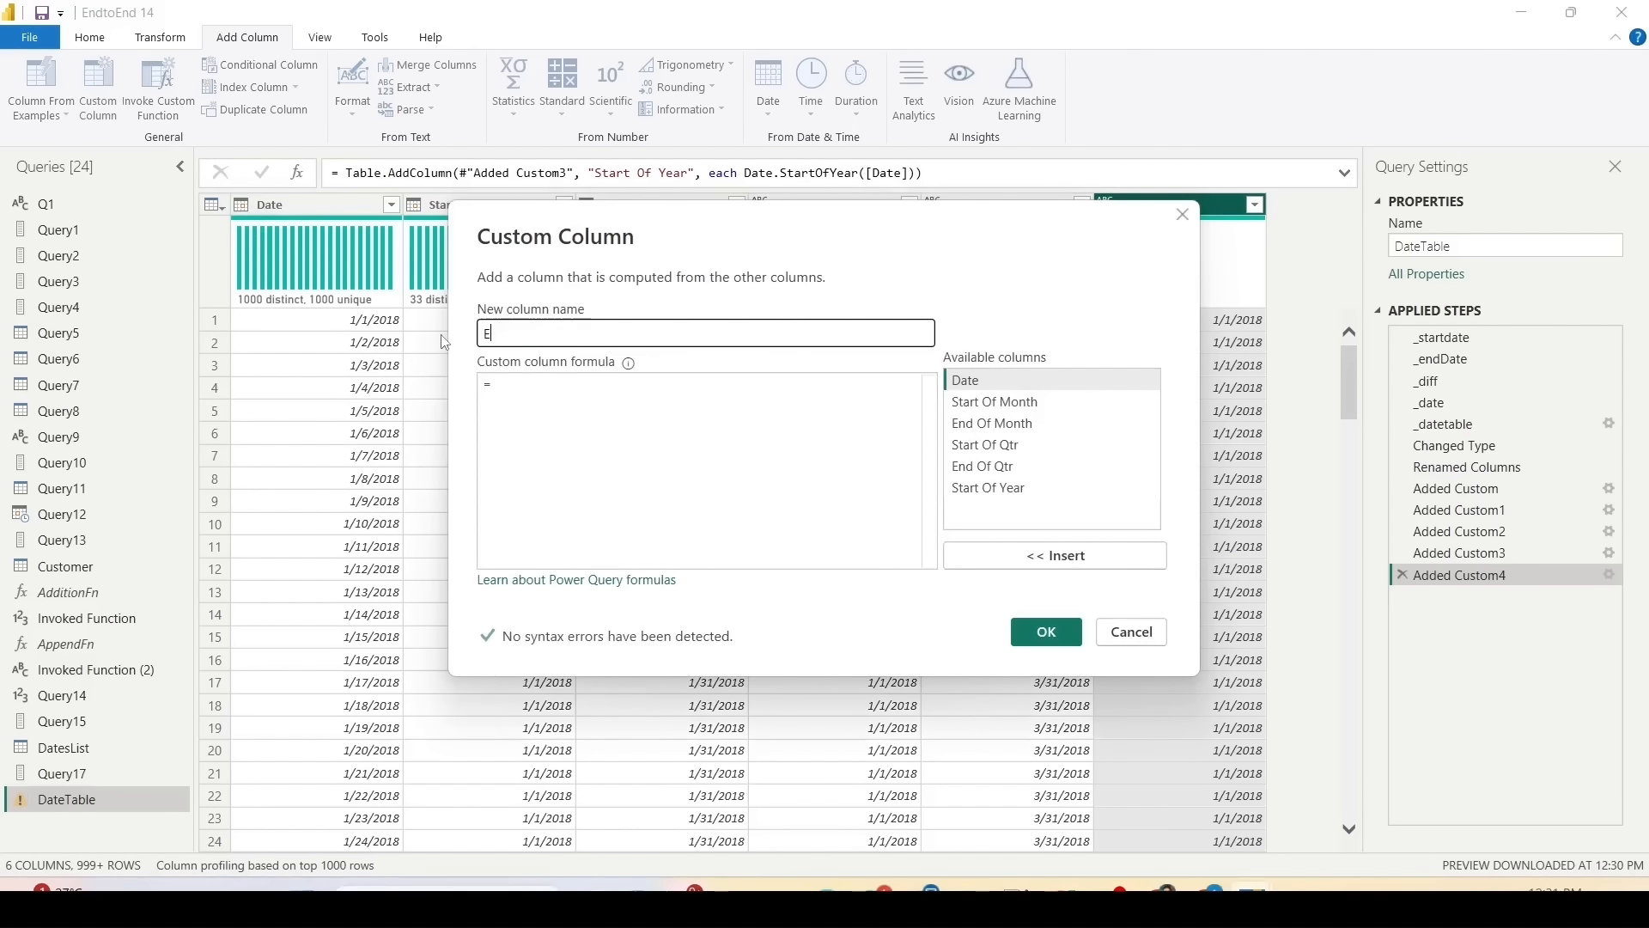
{"action": "type", "text": "nd Of Ear"}
{"action": "key", "text": "BackSpace"}
{"action": "key", "text": "BackSpace"}
{"action": "key", "text": "BackSpace"}
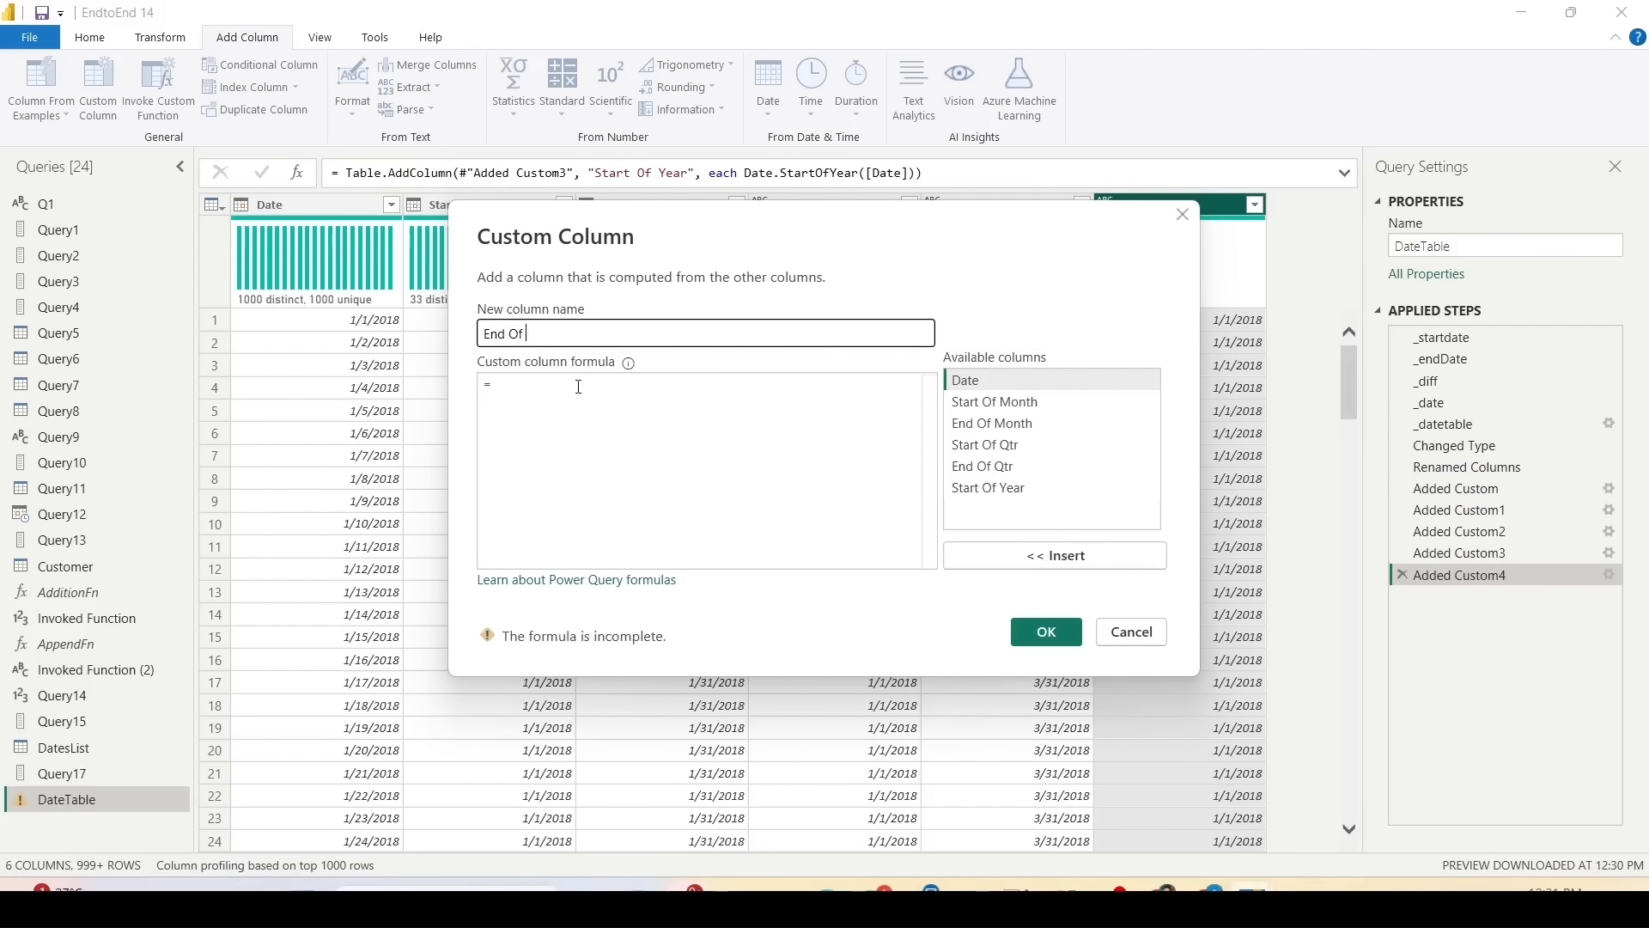
{"action": "type", "text": "Year"}
Step: Paste the copied Start Of Year formula, change it to Date.EndOfYear([Date]) and create the End Of Year column
{"action": "left_click", "coordinate": [579, 386]}
{"action": "type", "text": "Date.StartOfYear([Date])"}
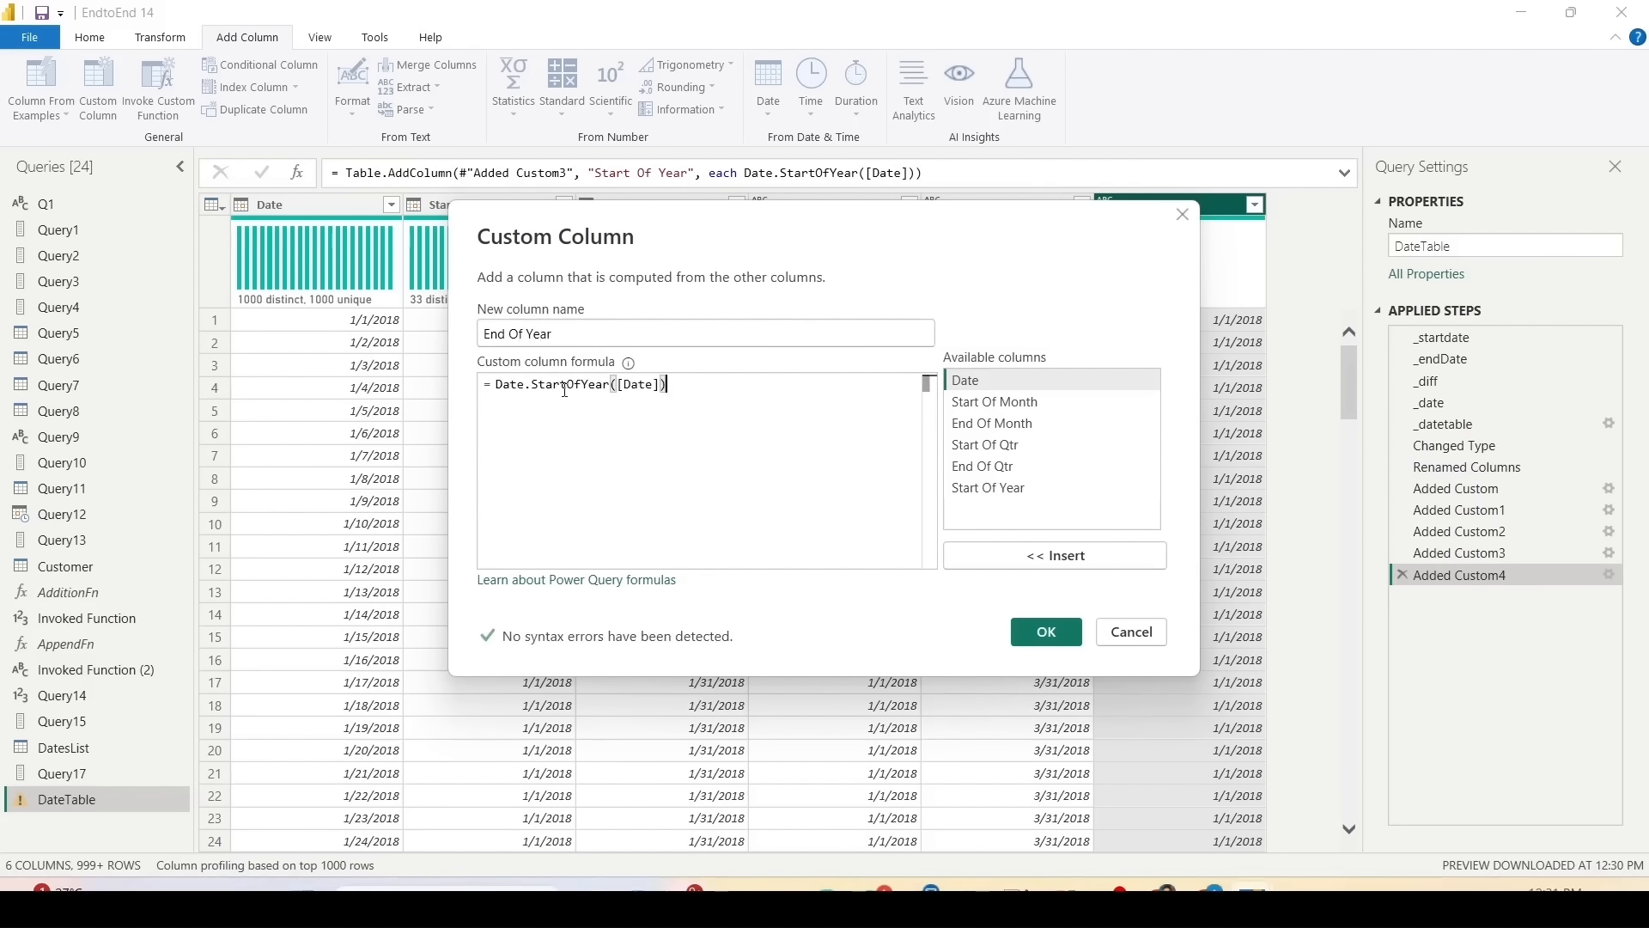
{"action": "left_click", "coordinate": [540, 385], "text": "shift"}
{"action": "left_click", "coordinate": [560, 384]}
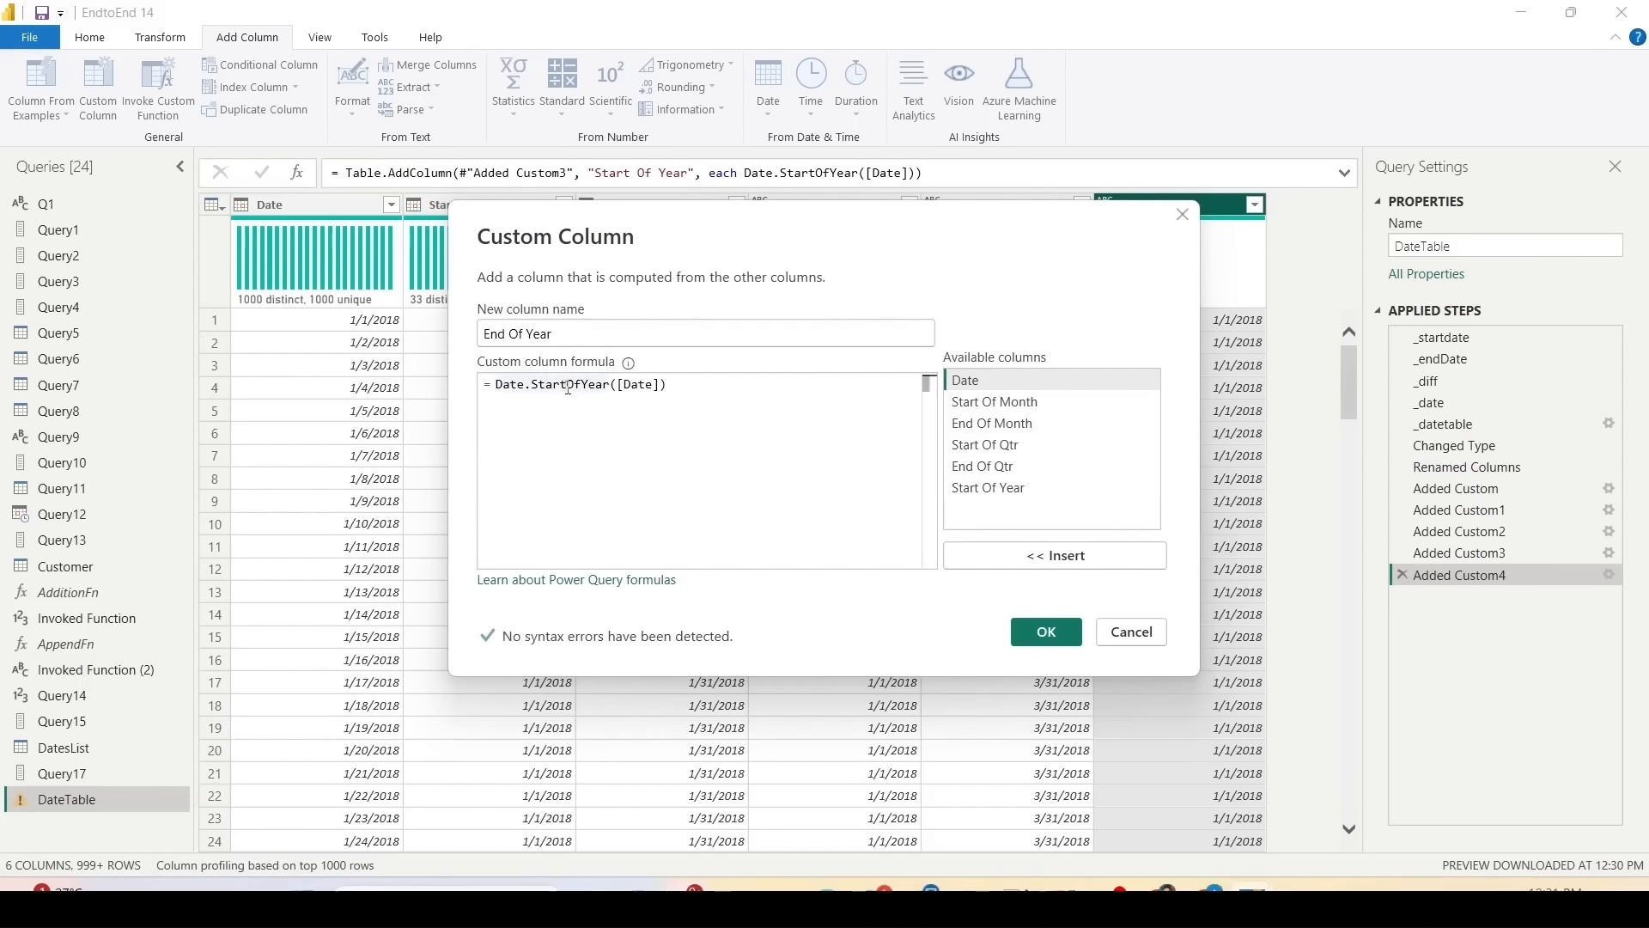
{"action": "left_click_drag", "start_coordinate": [566, 384], "coordinate": [532, 384]}
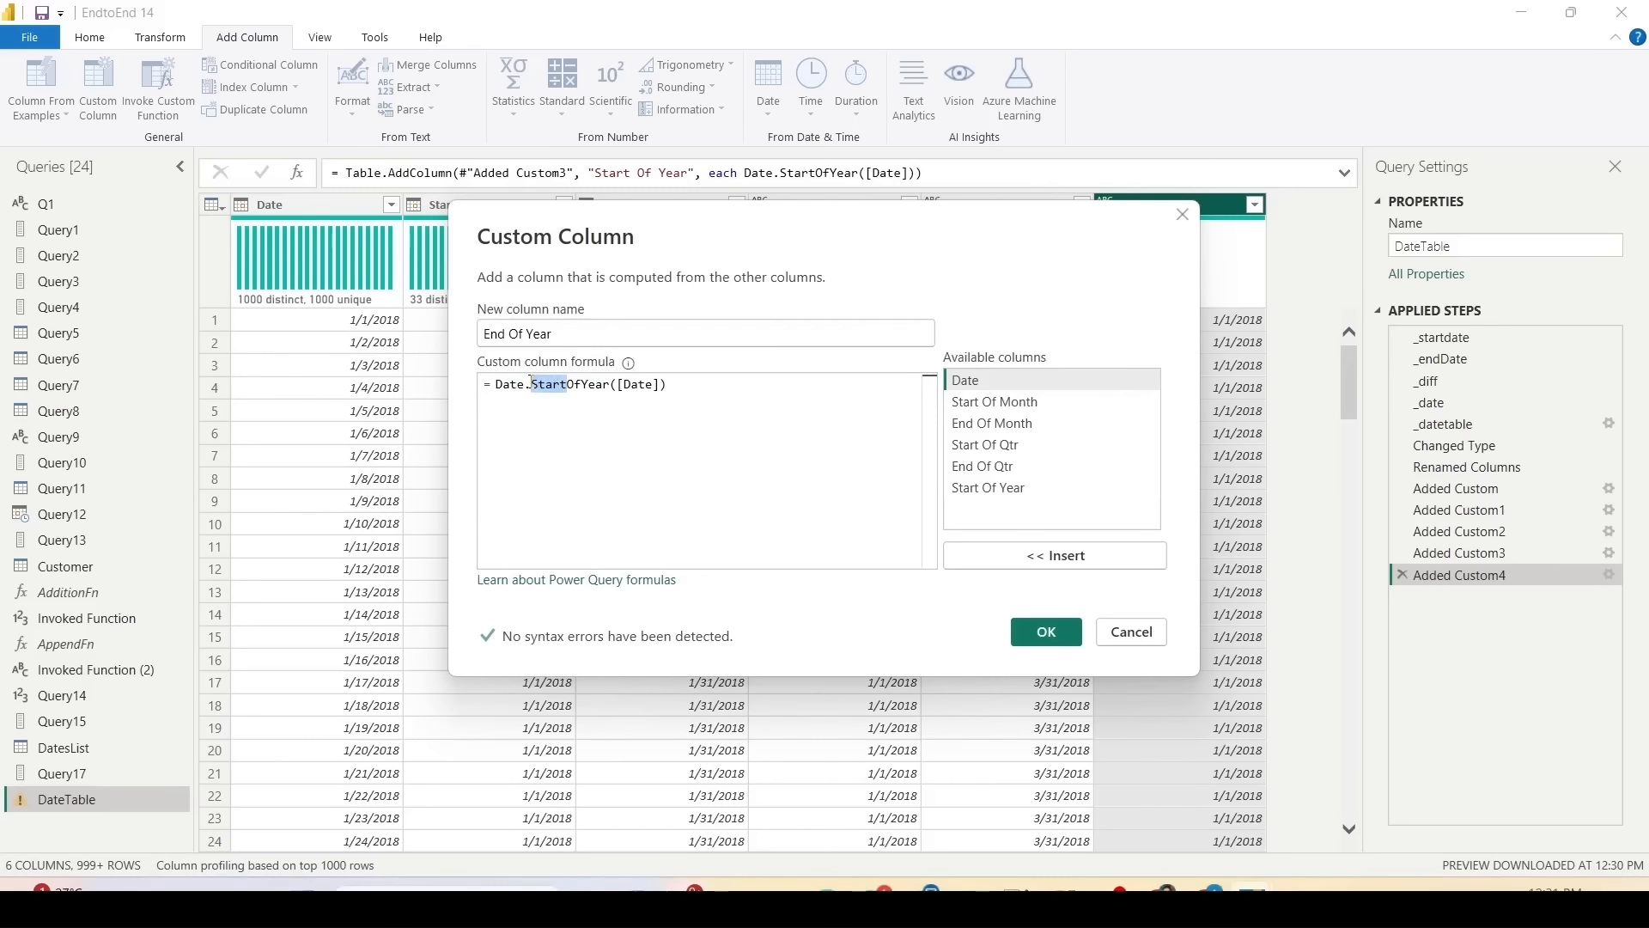
{"action": "type", "text": "End"}
{"action": "left_click", "coordinate": [756, 412]}
{"action": "left_click", "coordinate": [1037, 622]}
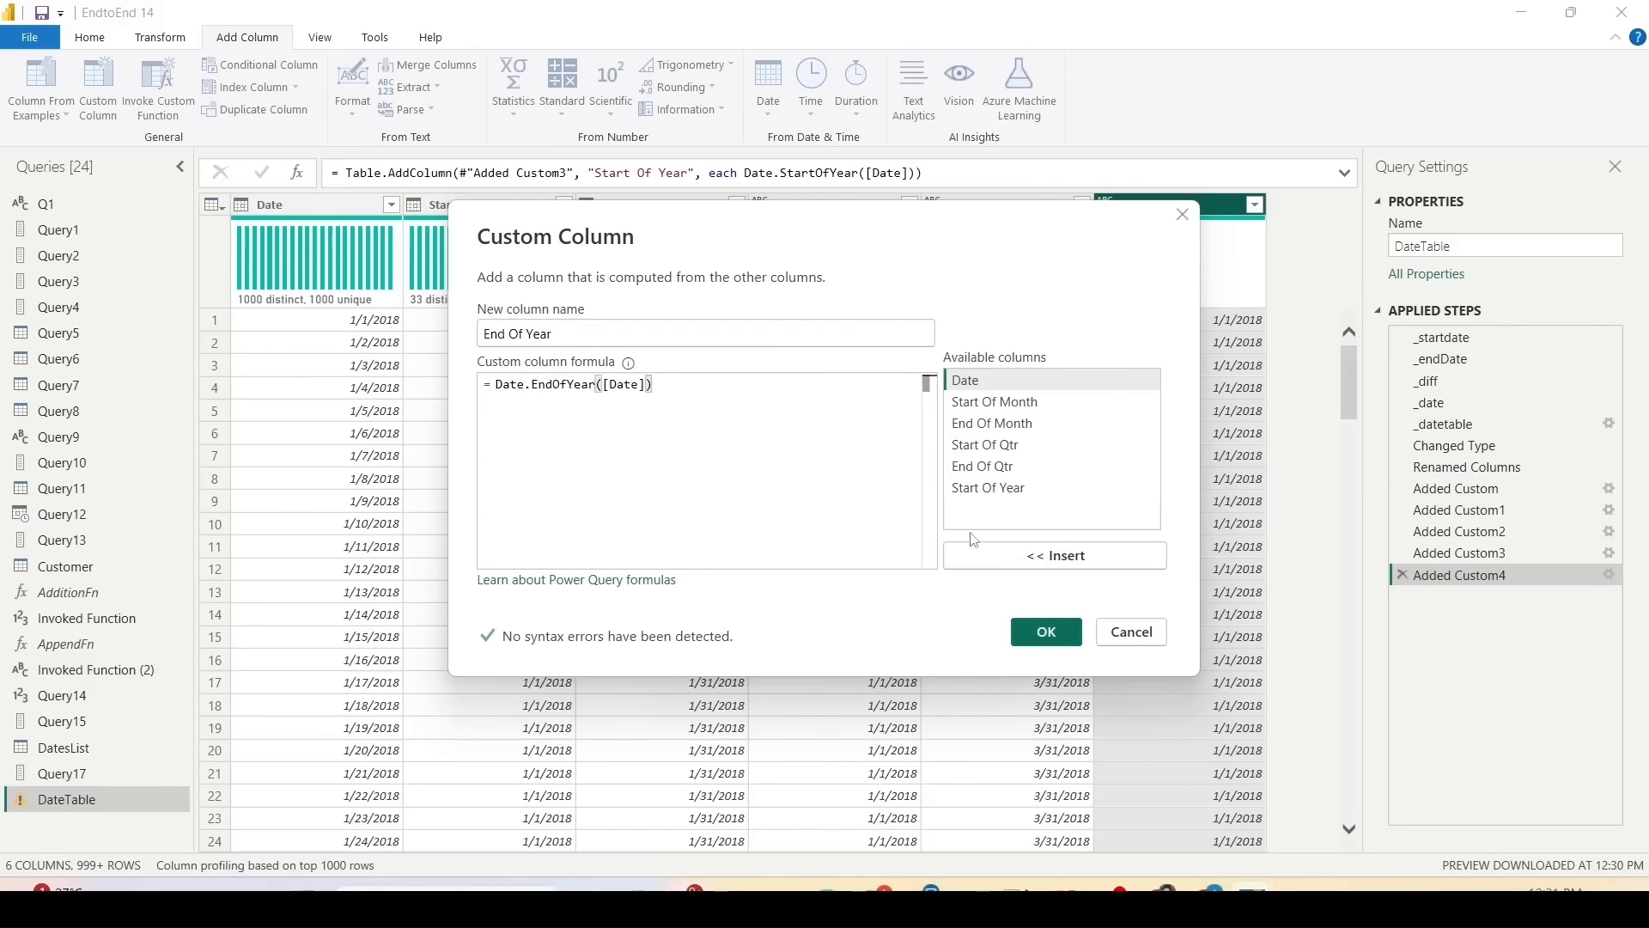
{"action": "left_click", "coordinate": [1055, 640]}
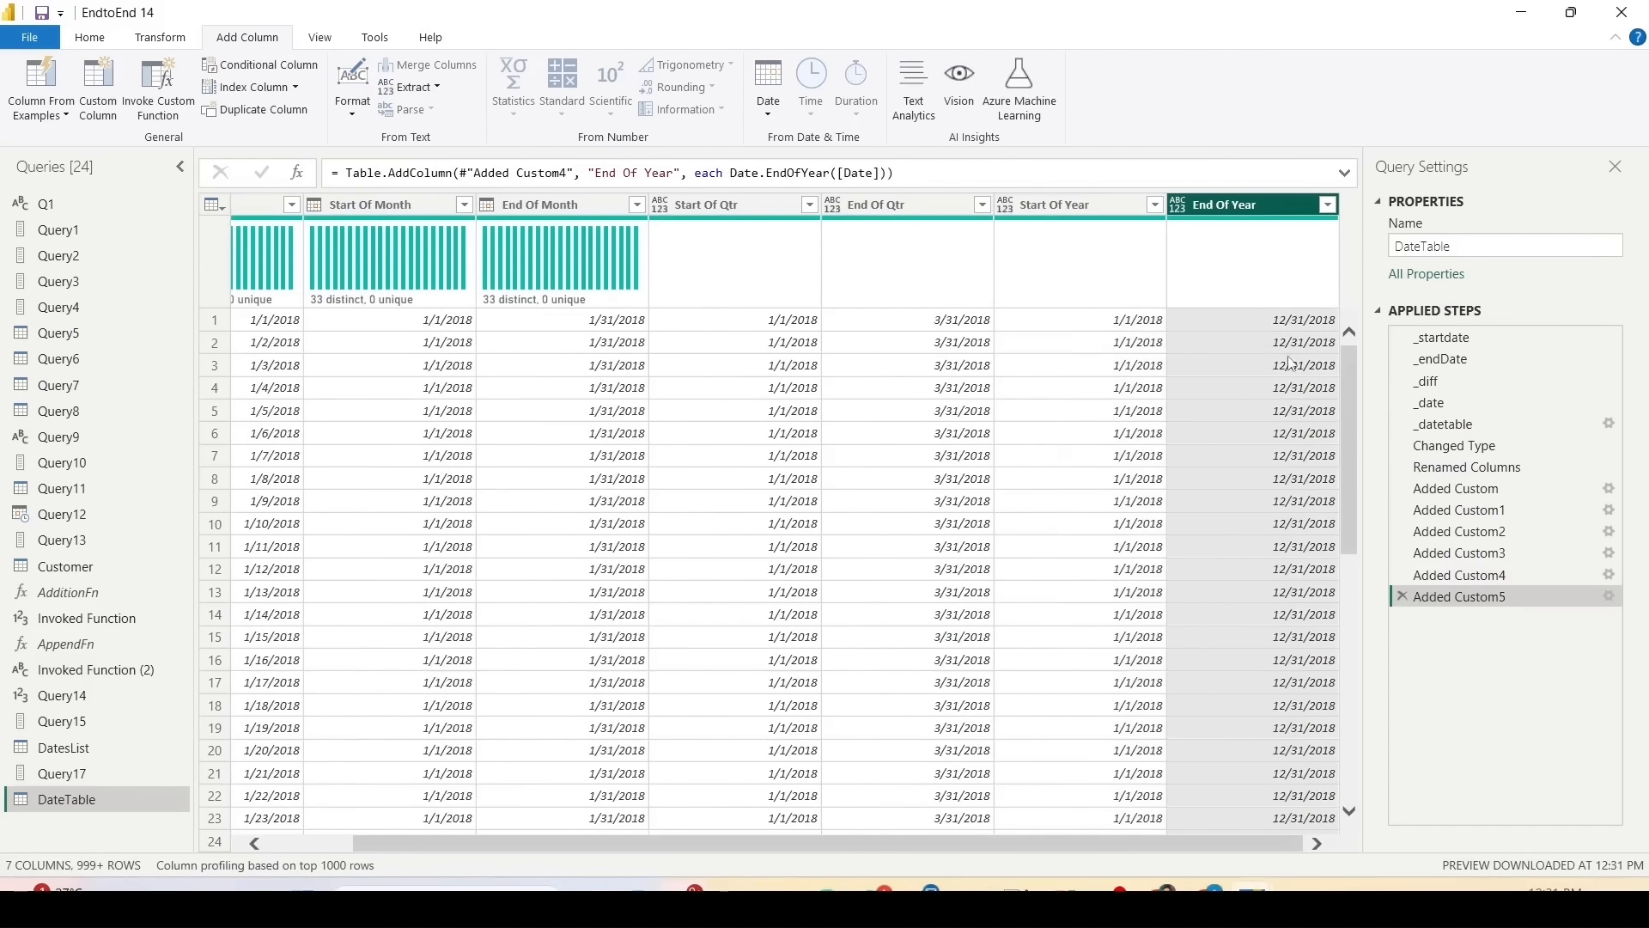
Step: Check the full list of distinct values in the End Of Year column without filtering it
{"action": "left_click", "coordinate": [1328, 204]}
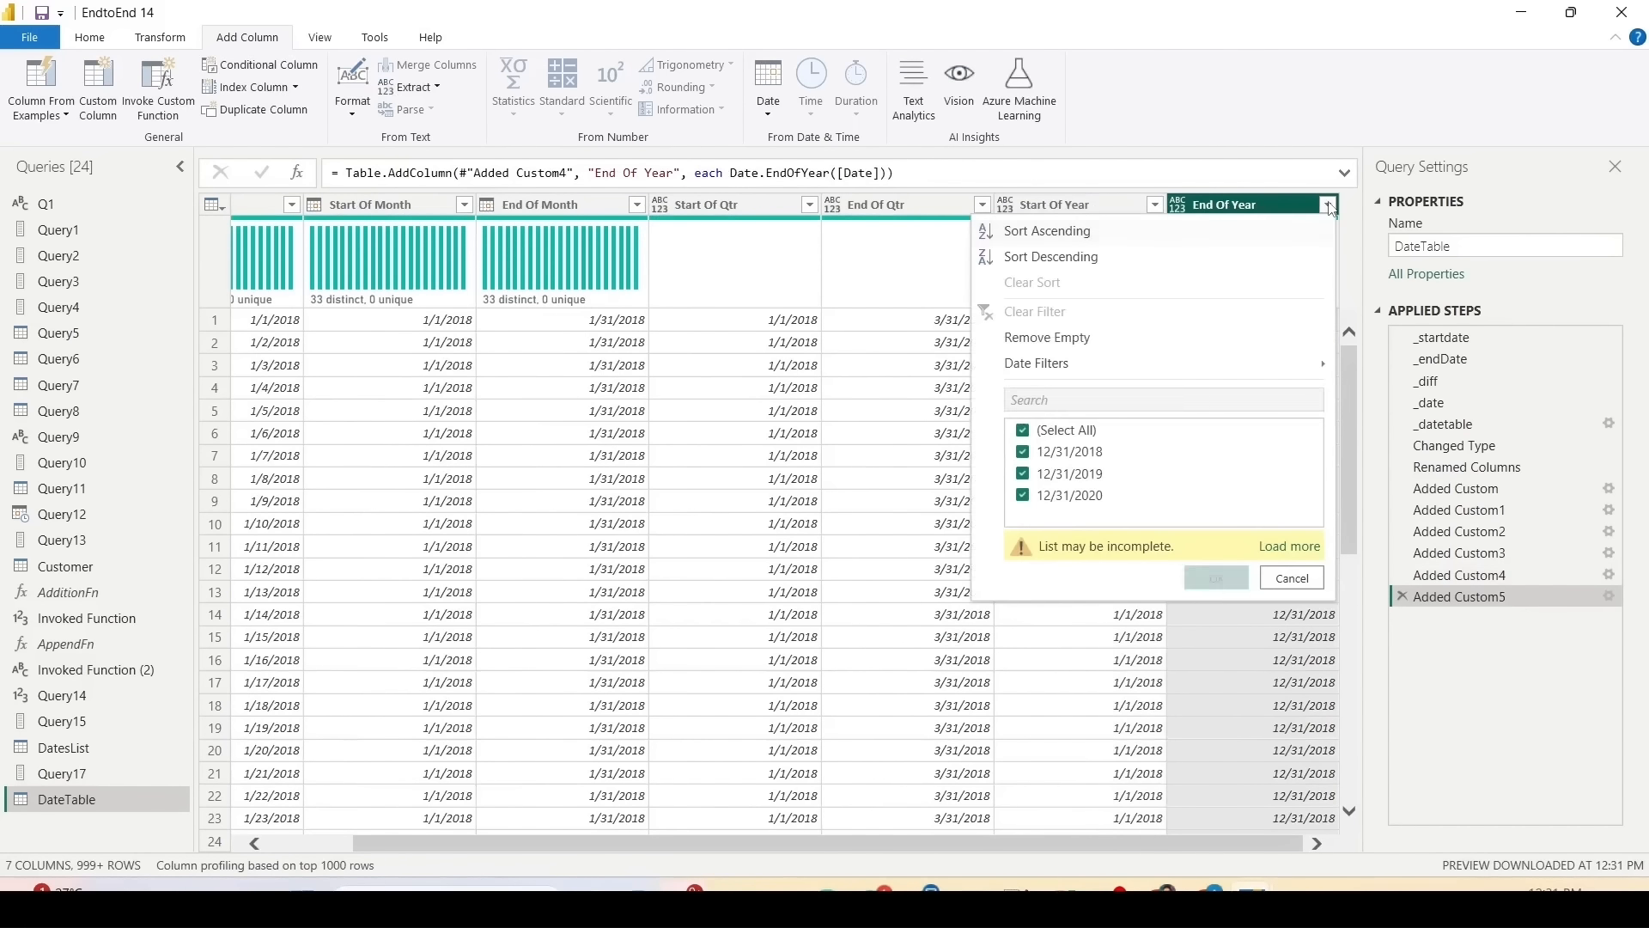
{"action": "left_click", "coordinate": [1274, 548]}
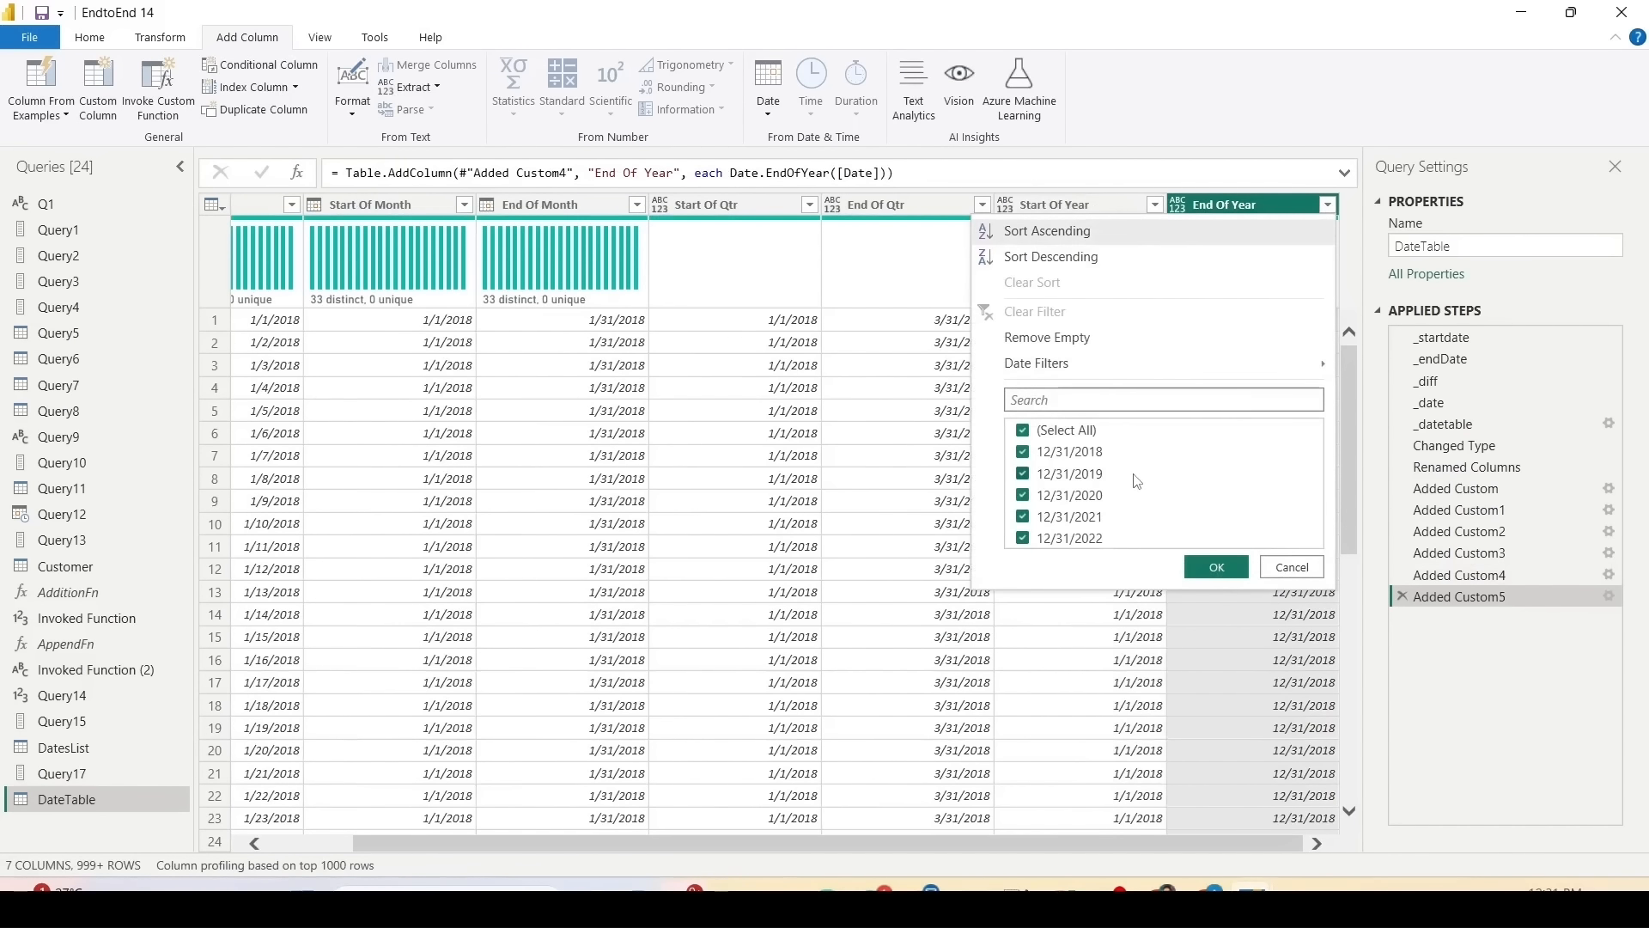
{"action": "left_click", "coordinate": [1291, 567]}
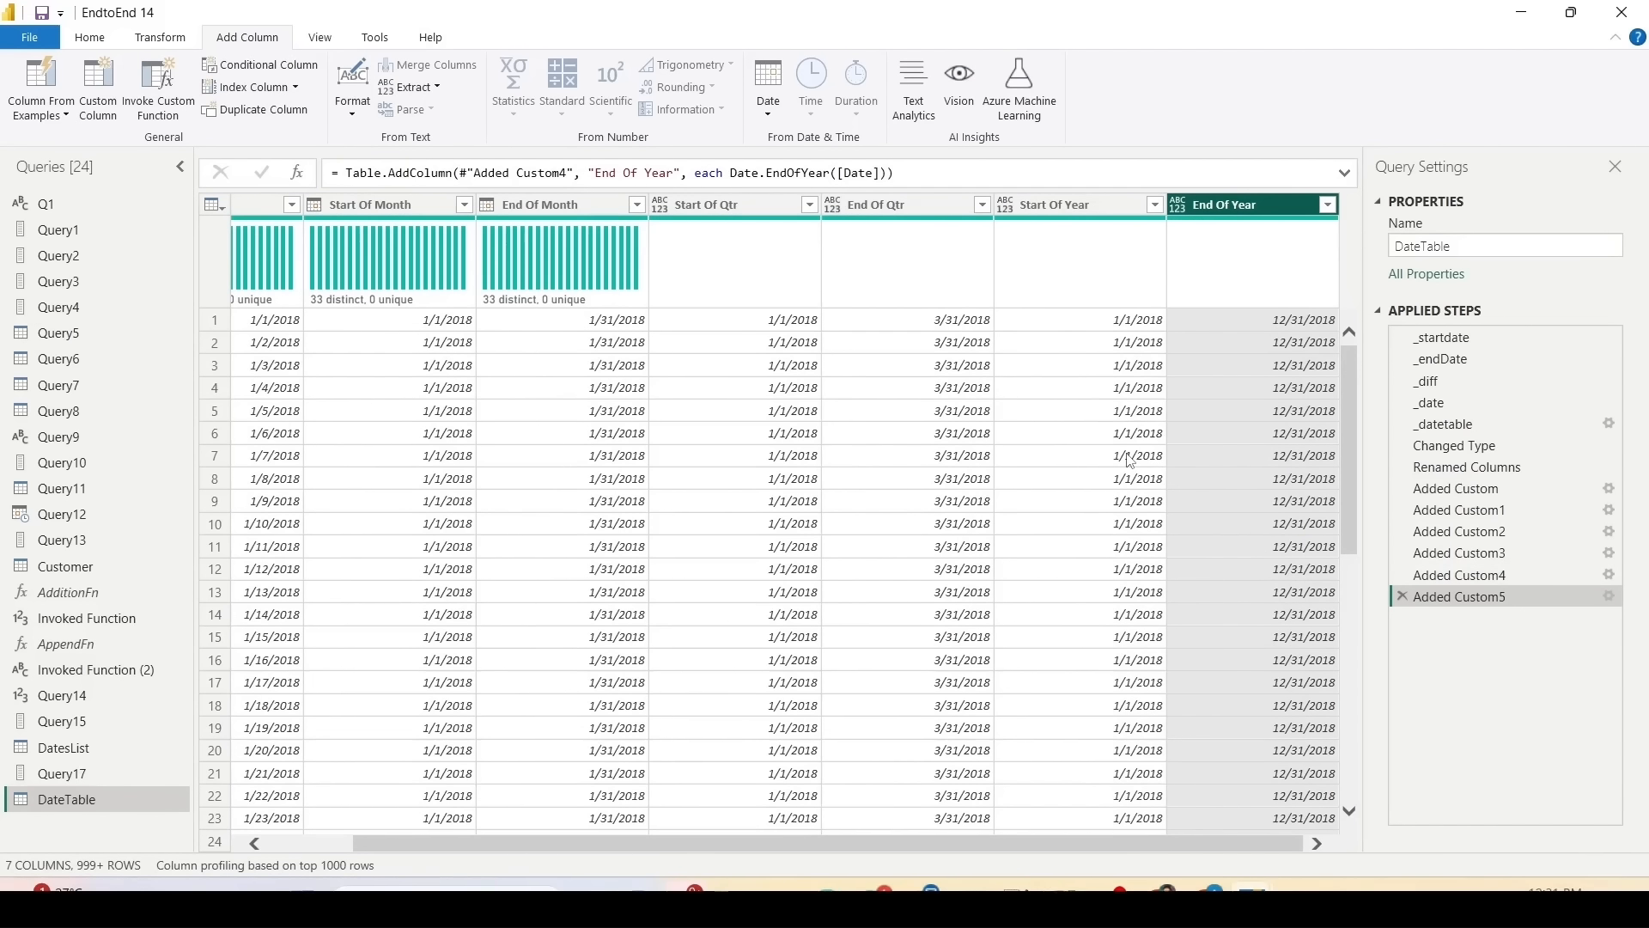
Step: Start a new custom column in DateTable and name it FY Start
{"action": "left_click", "coordinate": [92, 106]}
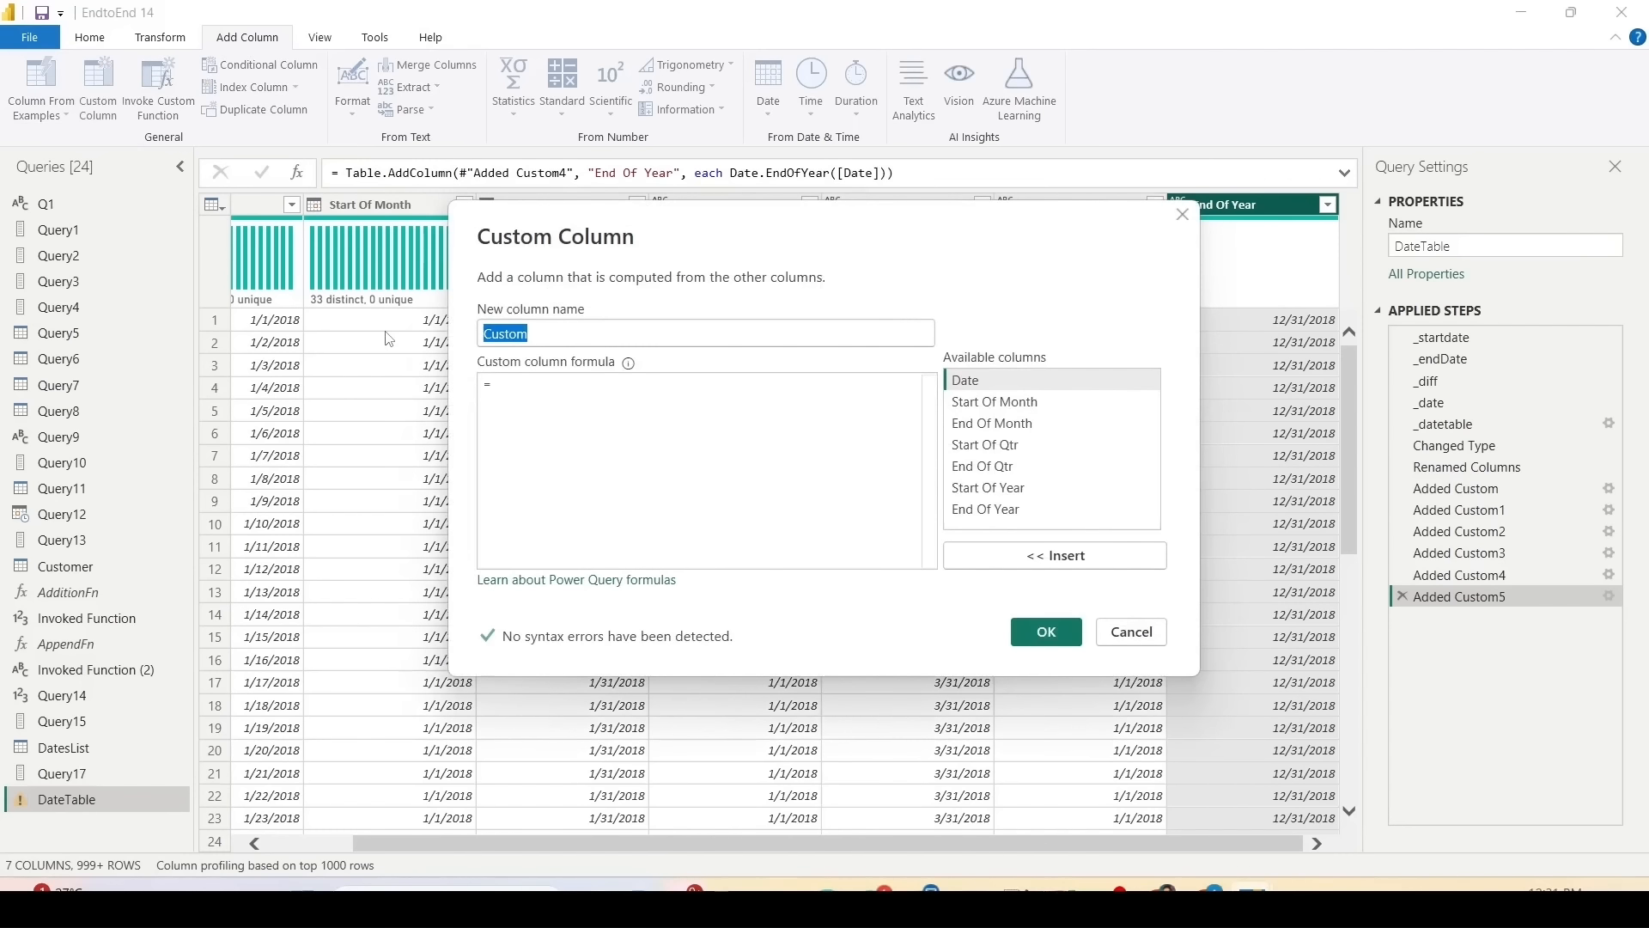
{"action": "type", "text": "FY St"}
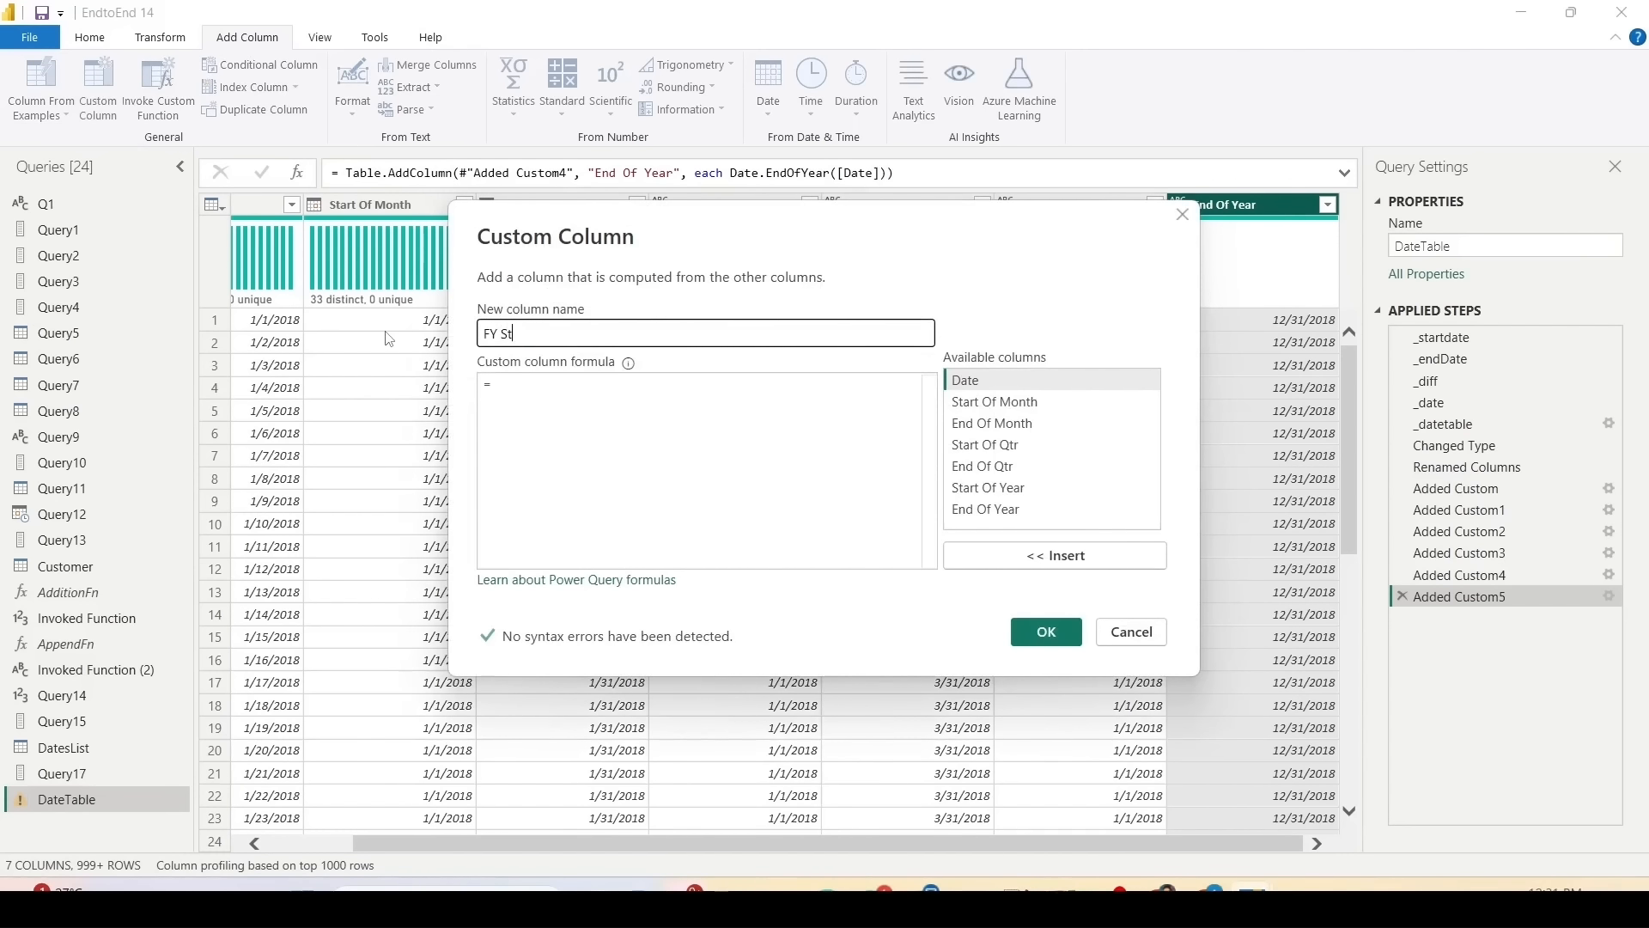
{"action": "type", "text": "art"}
{"action": "key", "text": "Tab"}
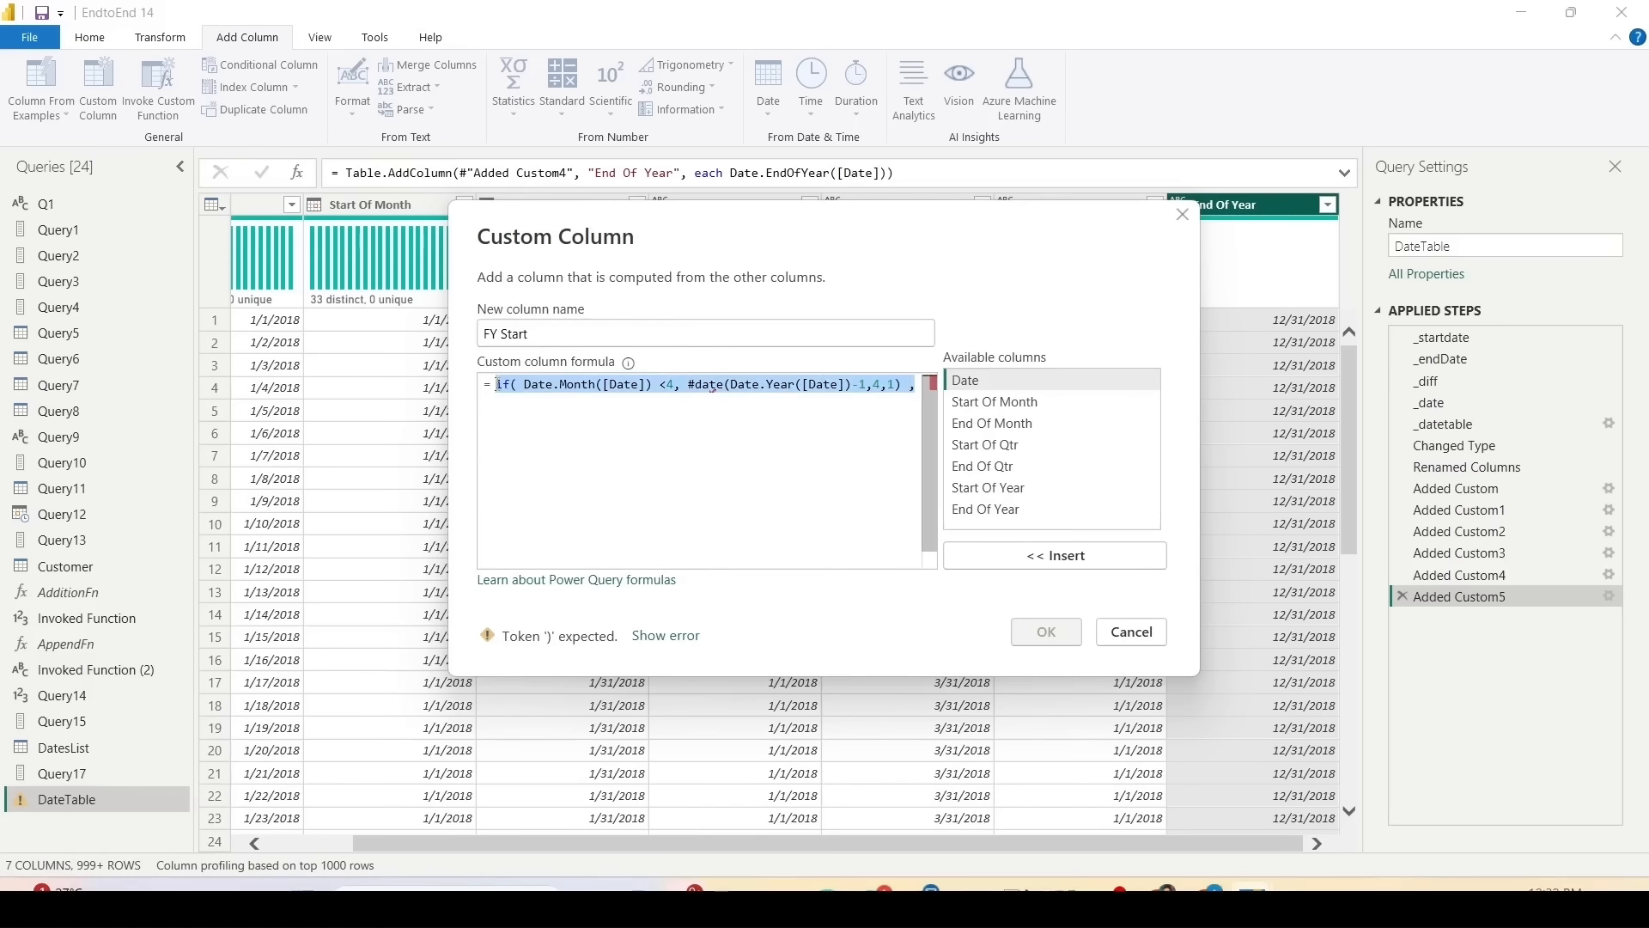
Step: Replace the draft formula with if Date.Month([Date]) <4 then Date.Year([Date]) -1 else Date.Year([Date])
{"action": "type", "text": "if"}
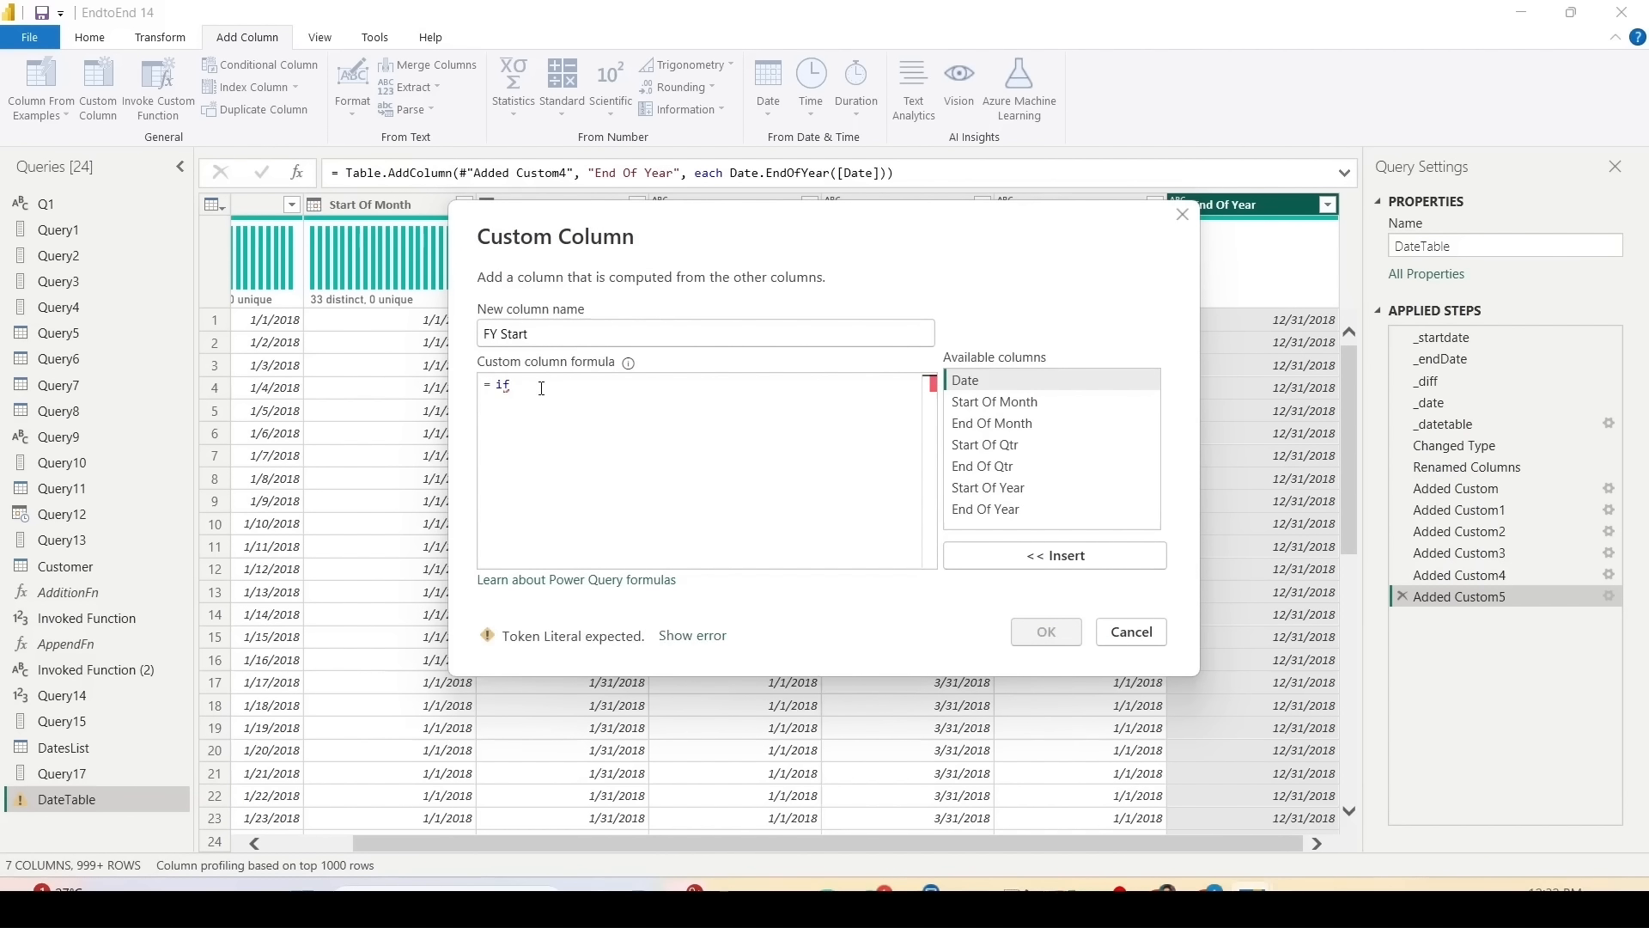
{"action": "type", "text": " Date.Month"}
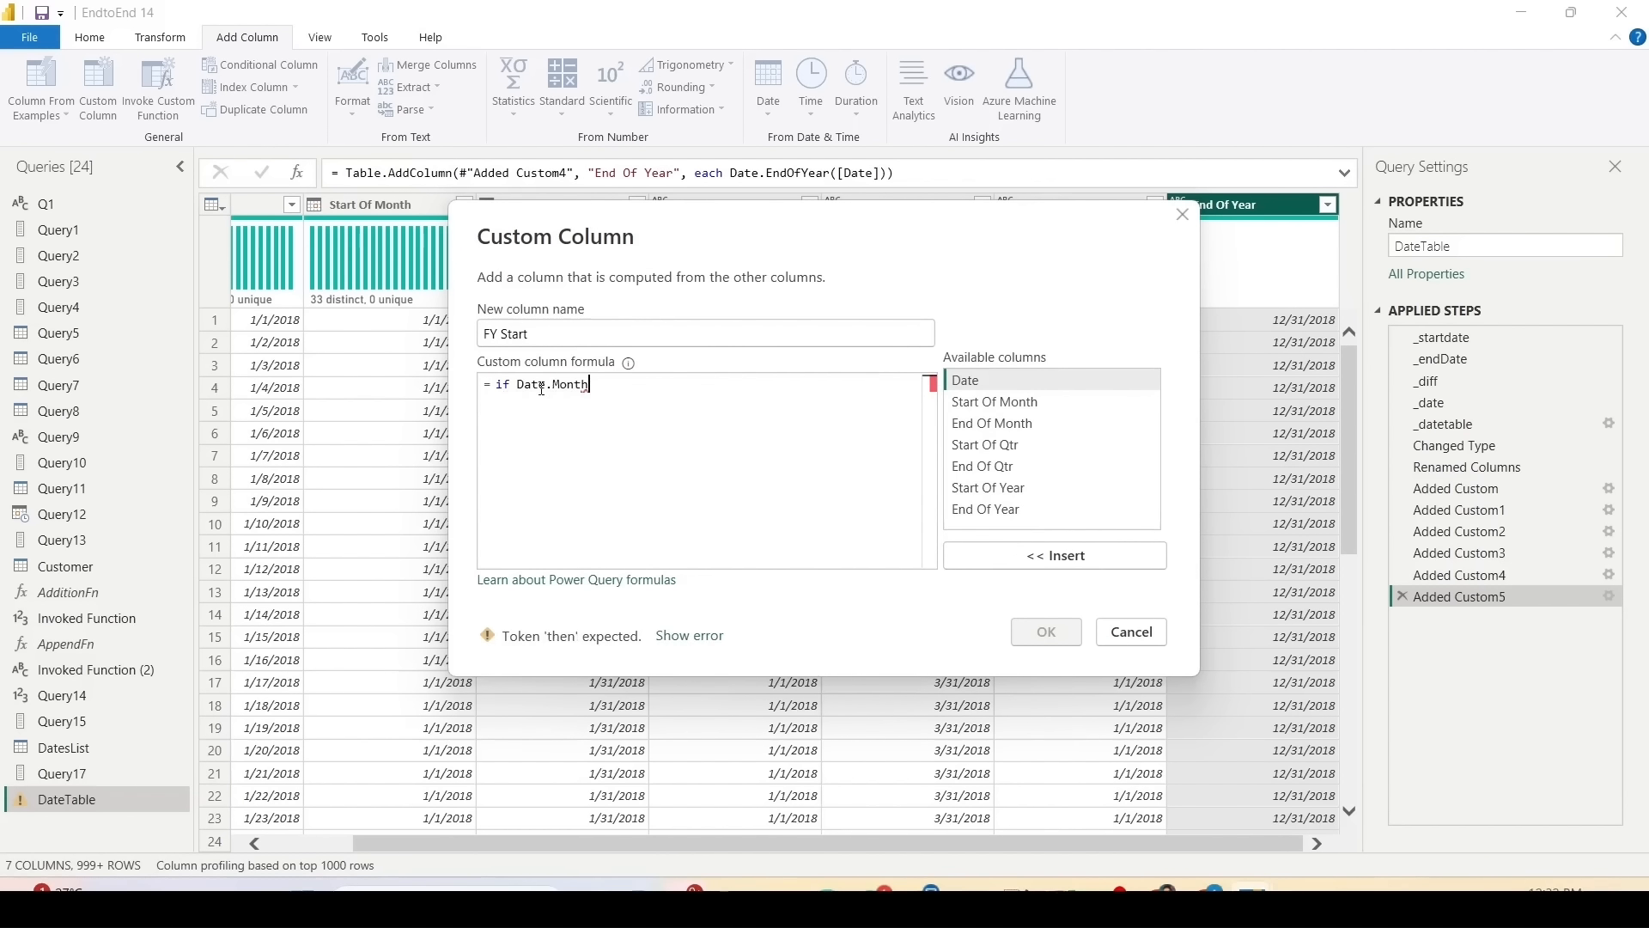
{"action": "type", "text": "([Date]) <4 then "}
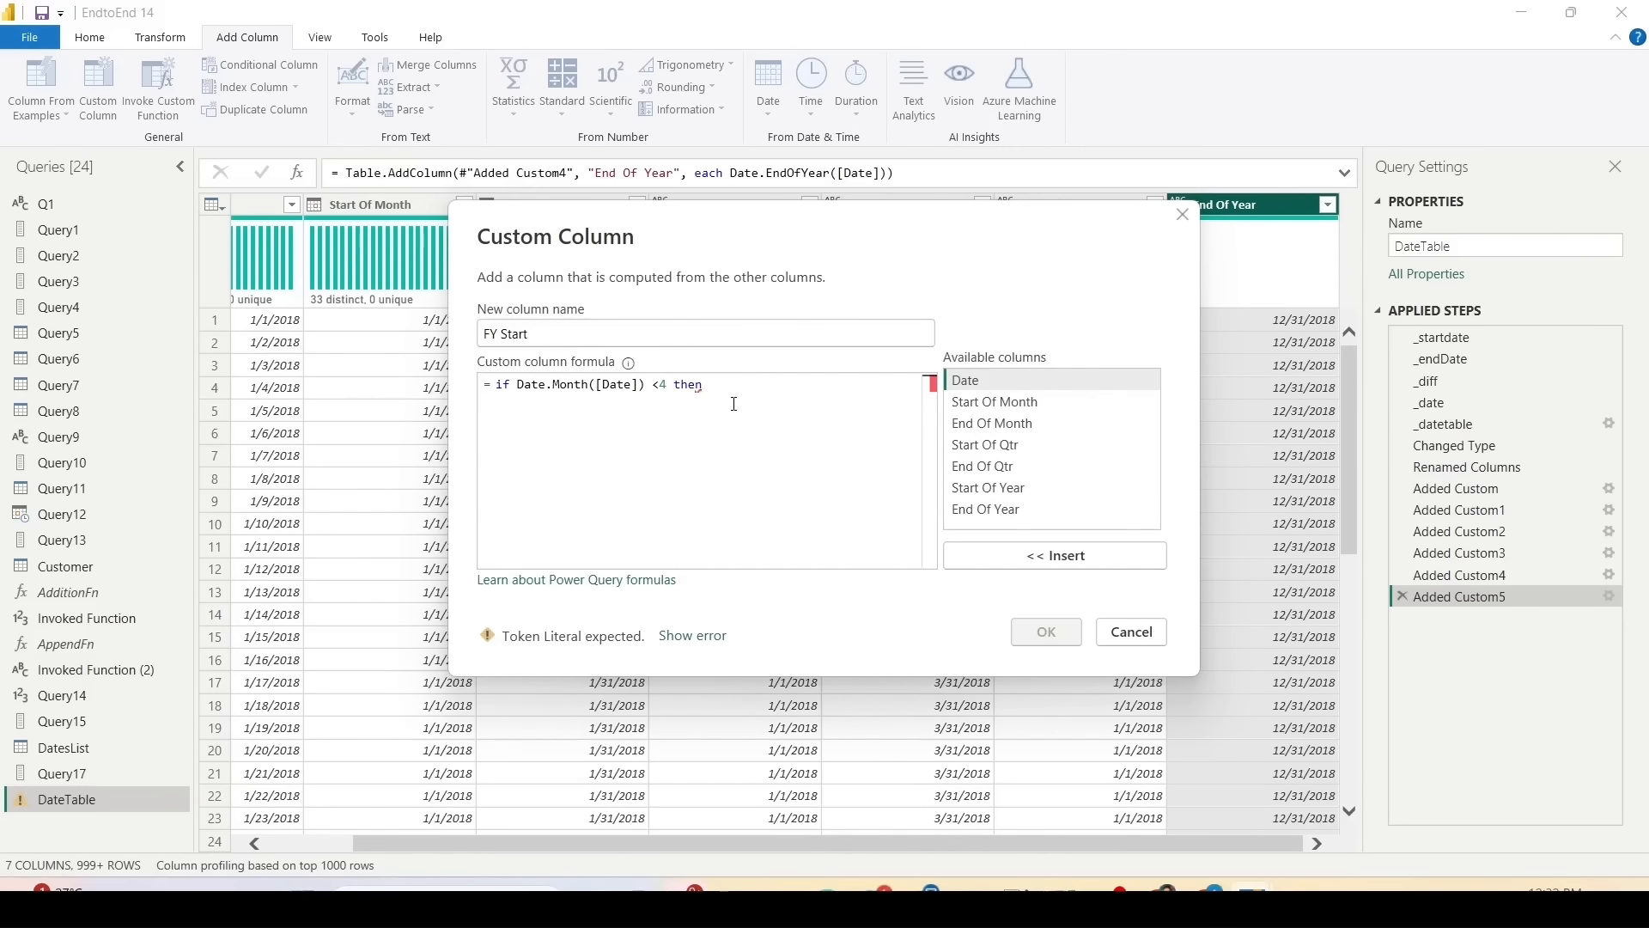
{"action": "type", "text": "Date.Year("}
{"action": "double_click", "coordinate": [973, 389]}
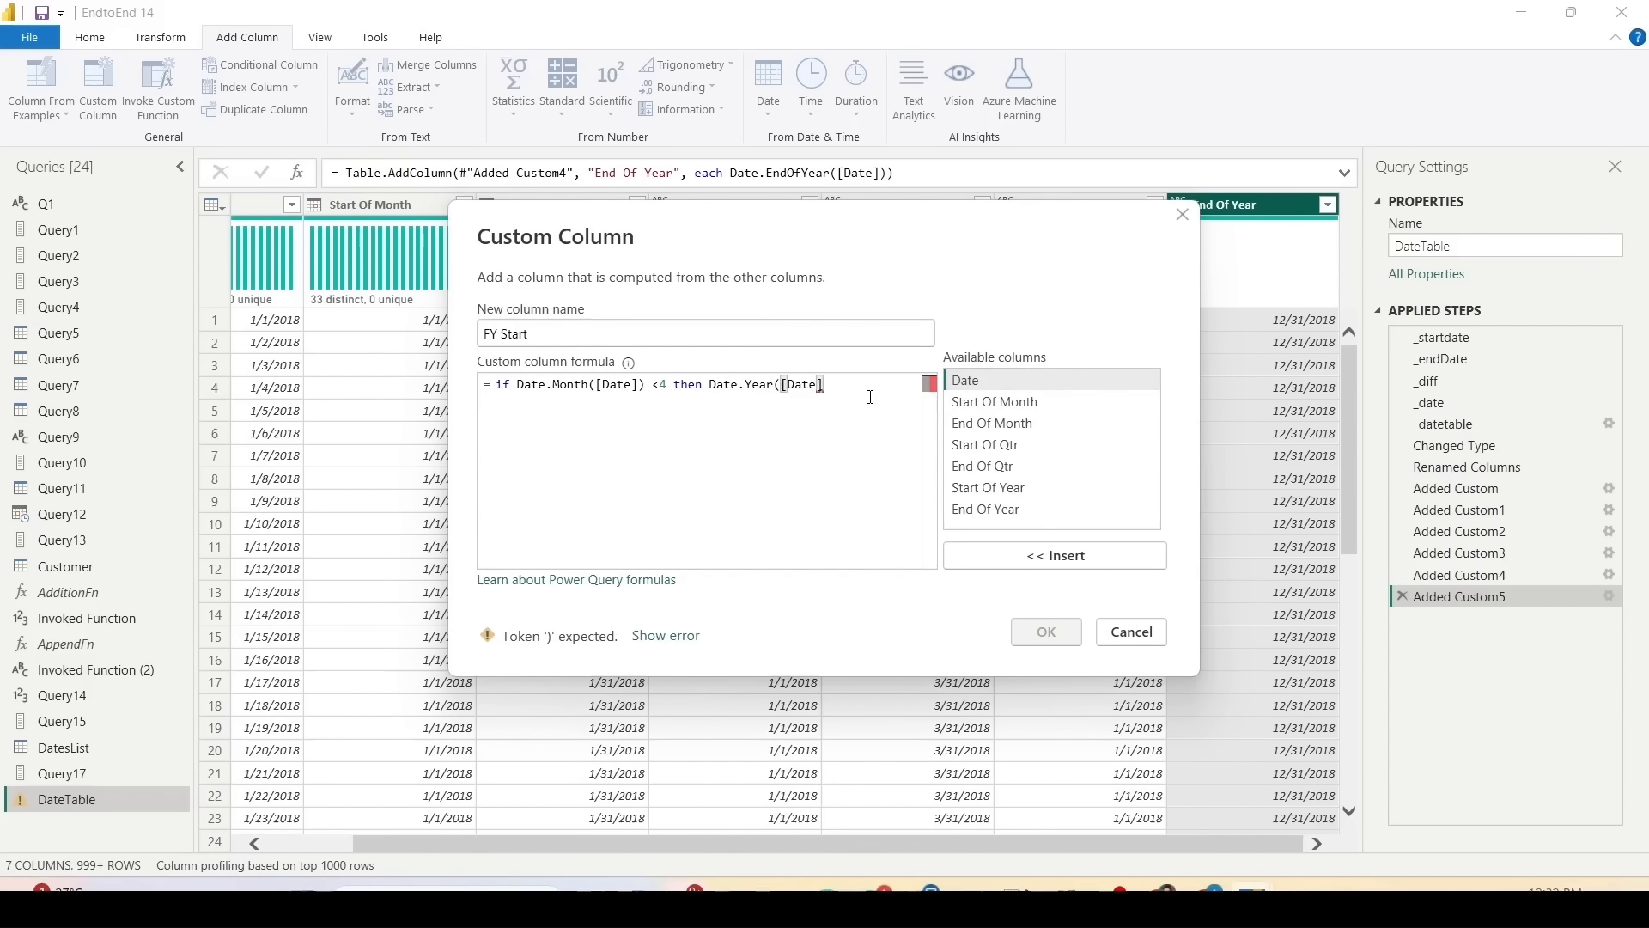
{"action": "type", "text": ") -1"}
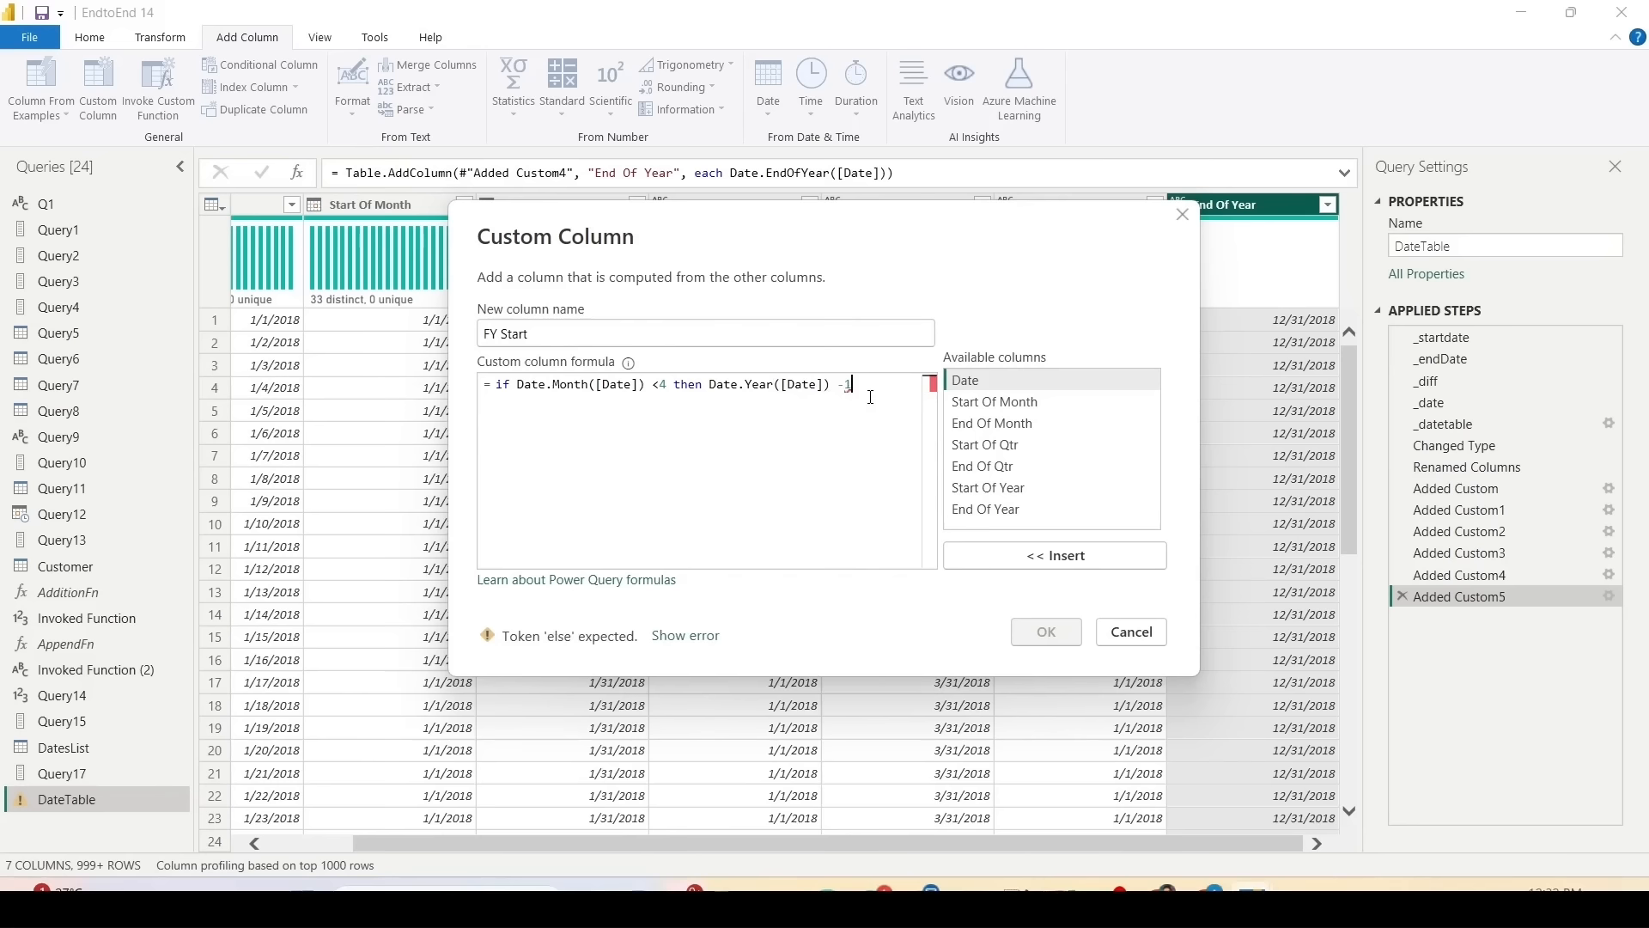
{"action": "type", "text": " else"}
{"action": "left_click_drag", "start_coordinate": [829, 384], "coordinate": [710, 384]}
{"action": "key", "text": "ctrl+c"}
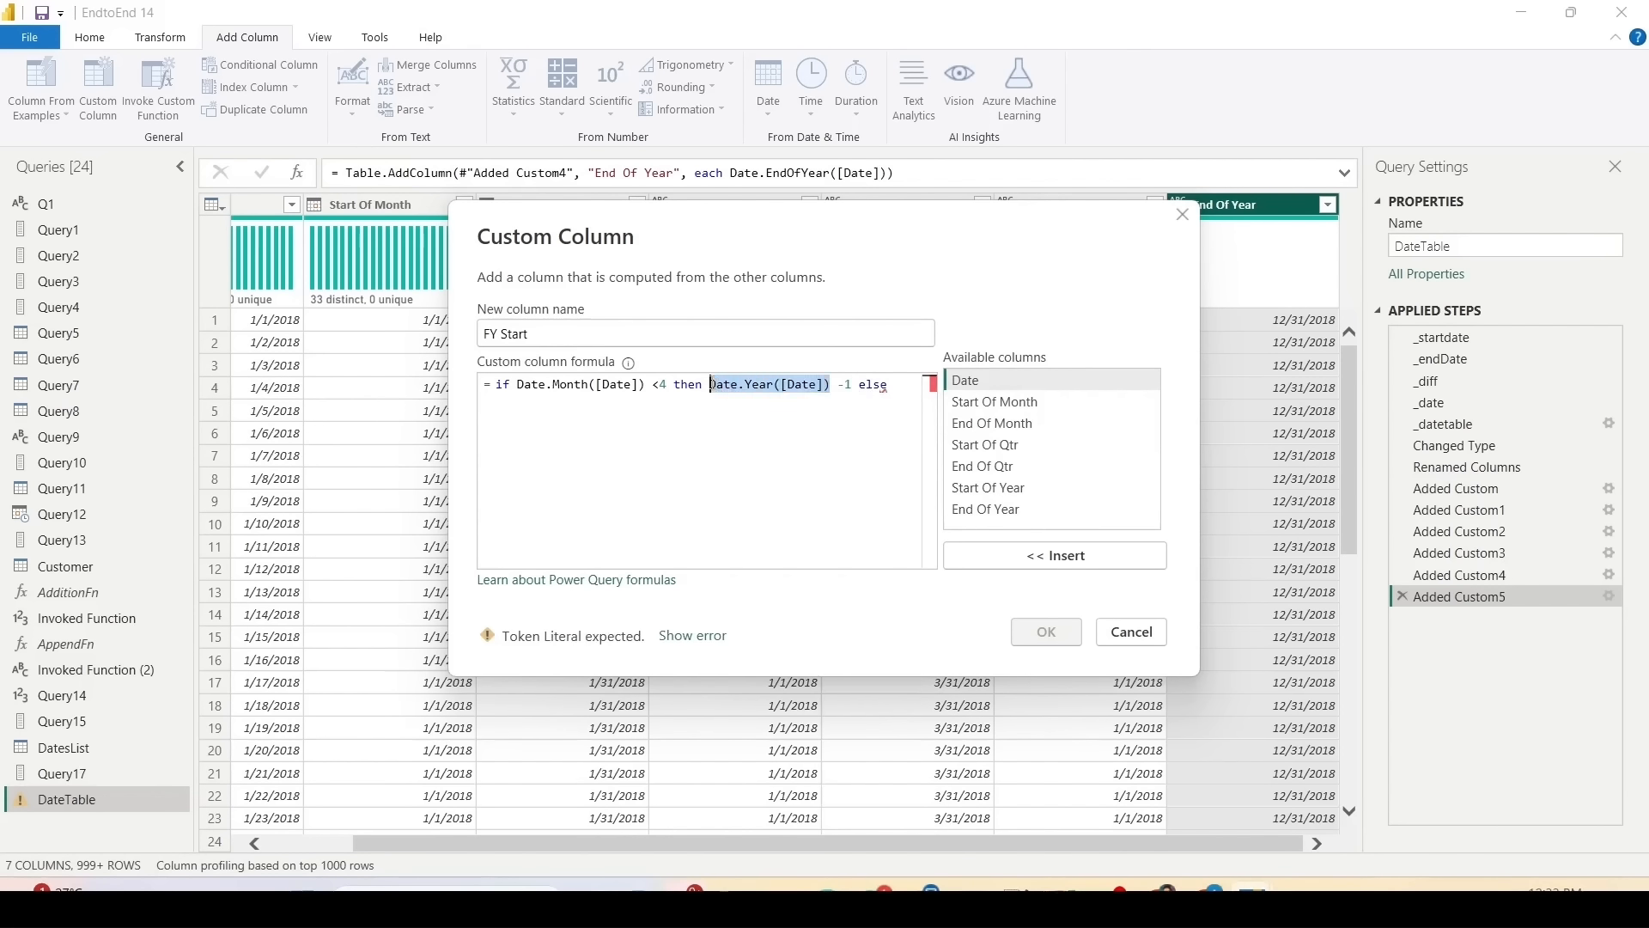
{"action": "left_click", "coordinate": [889, 385]}
{"action": "key", "text": "ctrl+v"}
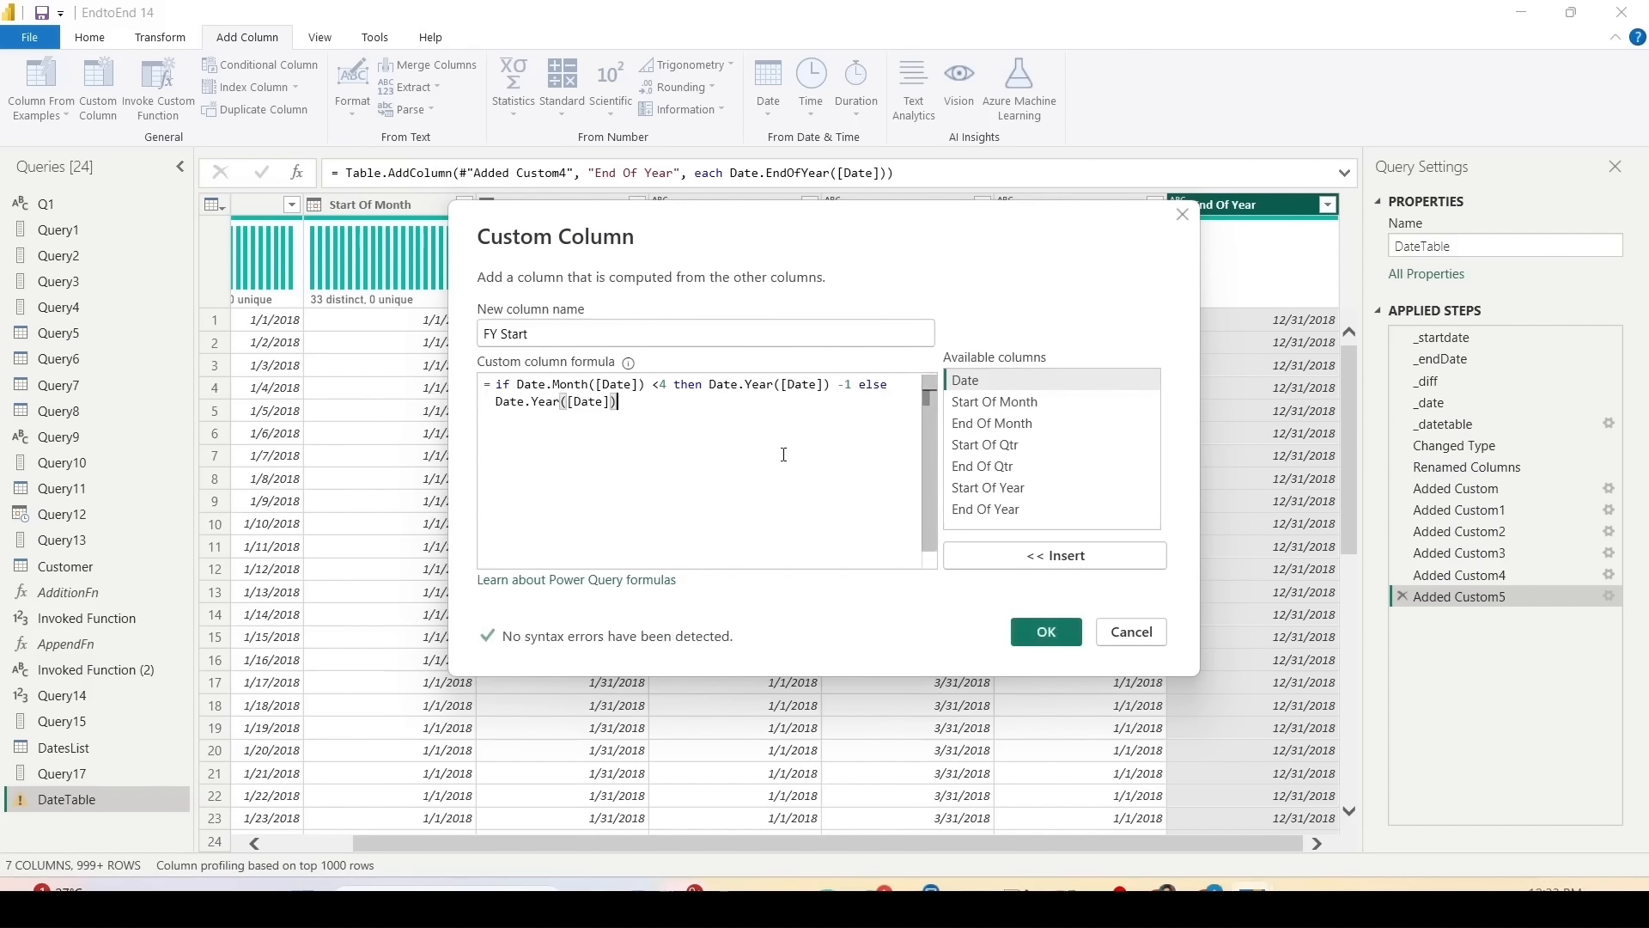
Step: Wrap the fiscal year expression in #date( ) with month 4 and day 1
{"action": "key", "text": "ctrl+a"}
{"action": "left_click", "coordinate": [673, 411]}
{"action": "left_click", "coordinate": [496, 384]}
{"action": "type", "text": "#date("}
{"action": "left_click", "coordinate": [668, 410]}
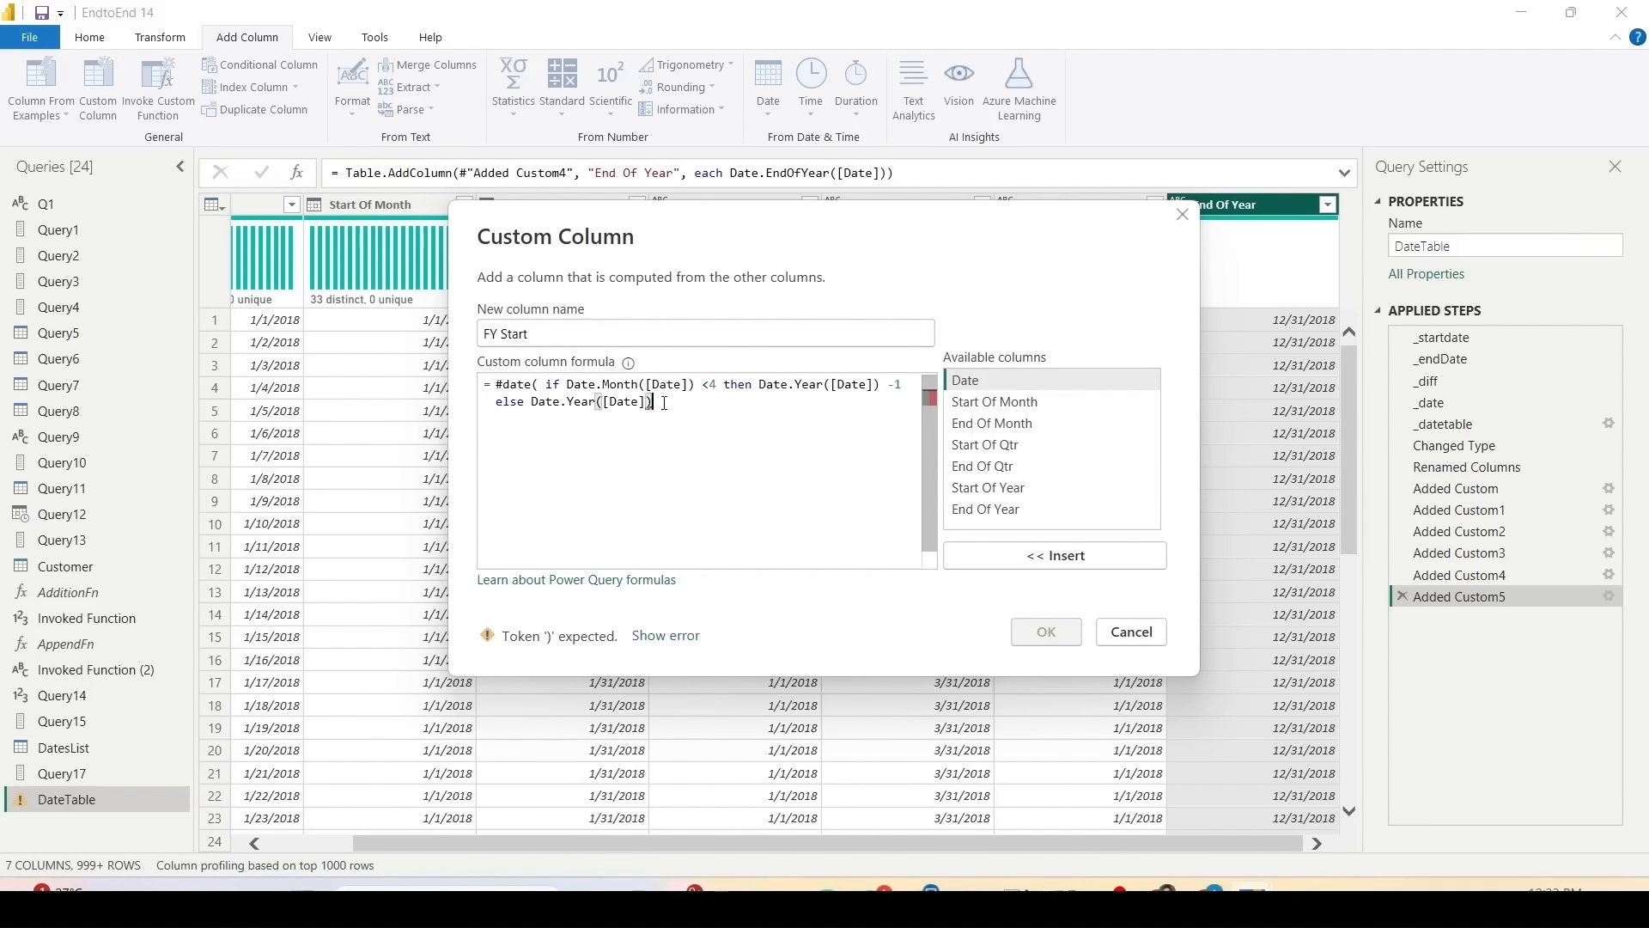
{"action": "type", "text": ",4,1)"}
Step: Create the FY Start column with its formula copied, and check the column's list of distinct values
{"action": "left_click_drag", "start_coordinate": [688, 402], "coordinate": [510, 390]}
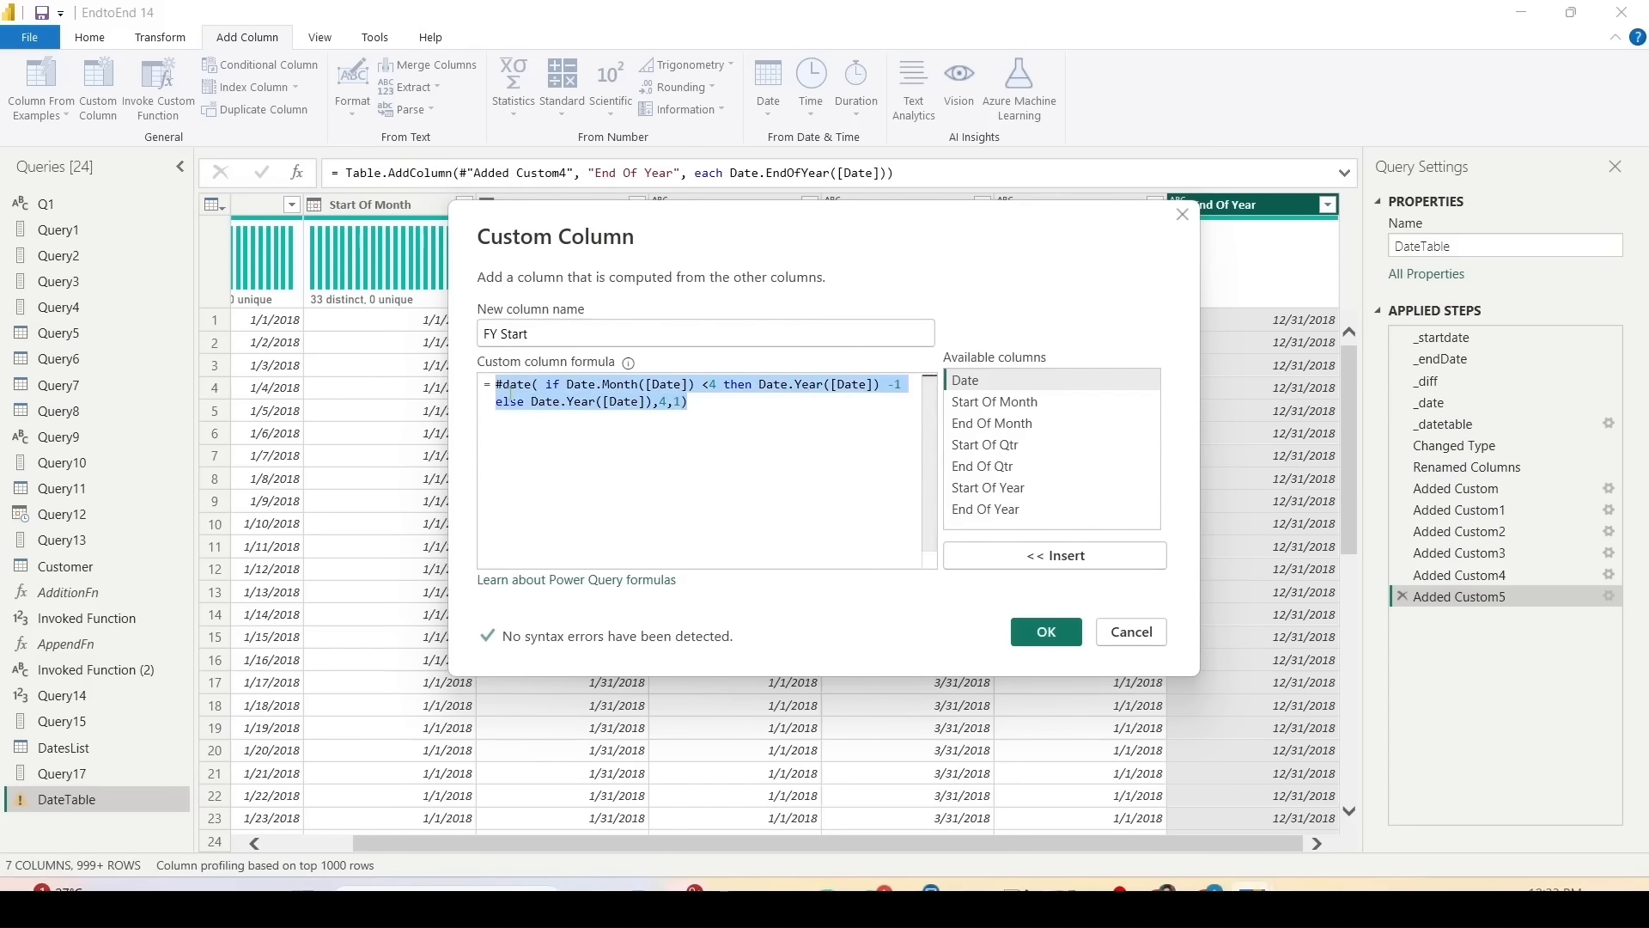
{"action": "left_click", "coordinate": [1047, 633]}
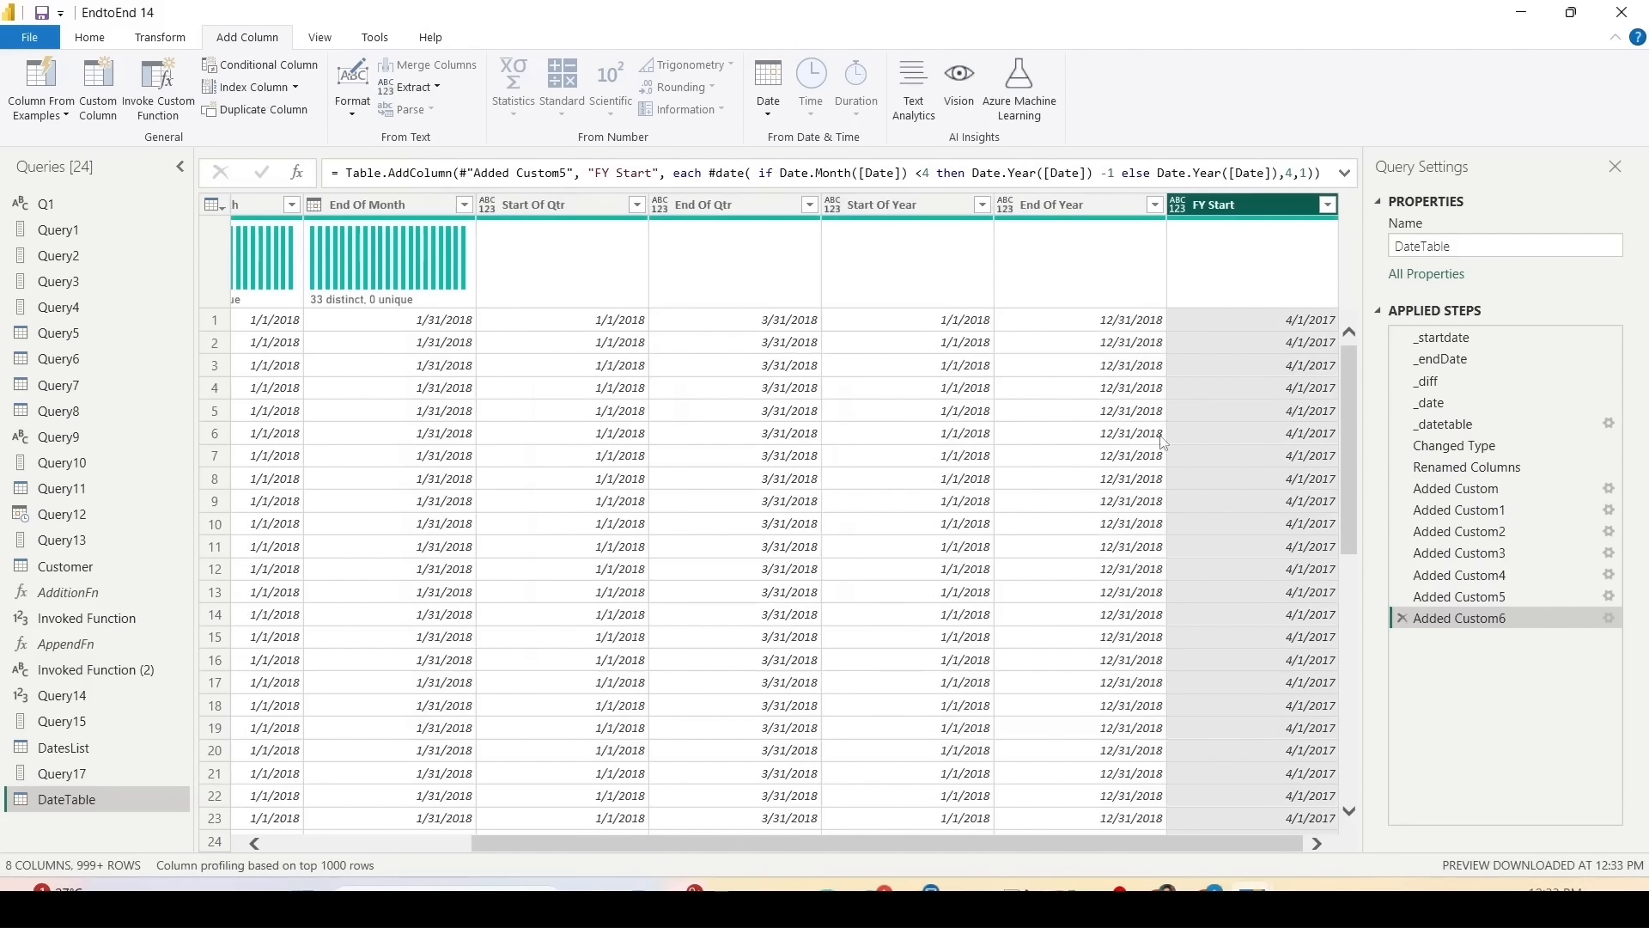
{"action": "left_click", "coordinate": [1328, 205]}
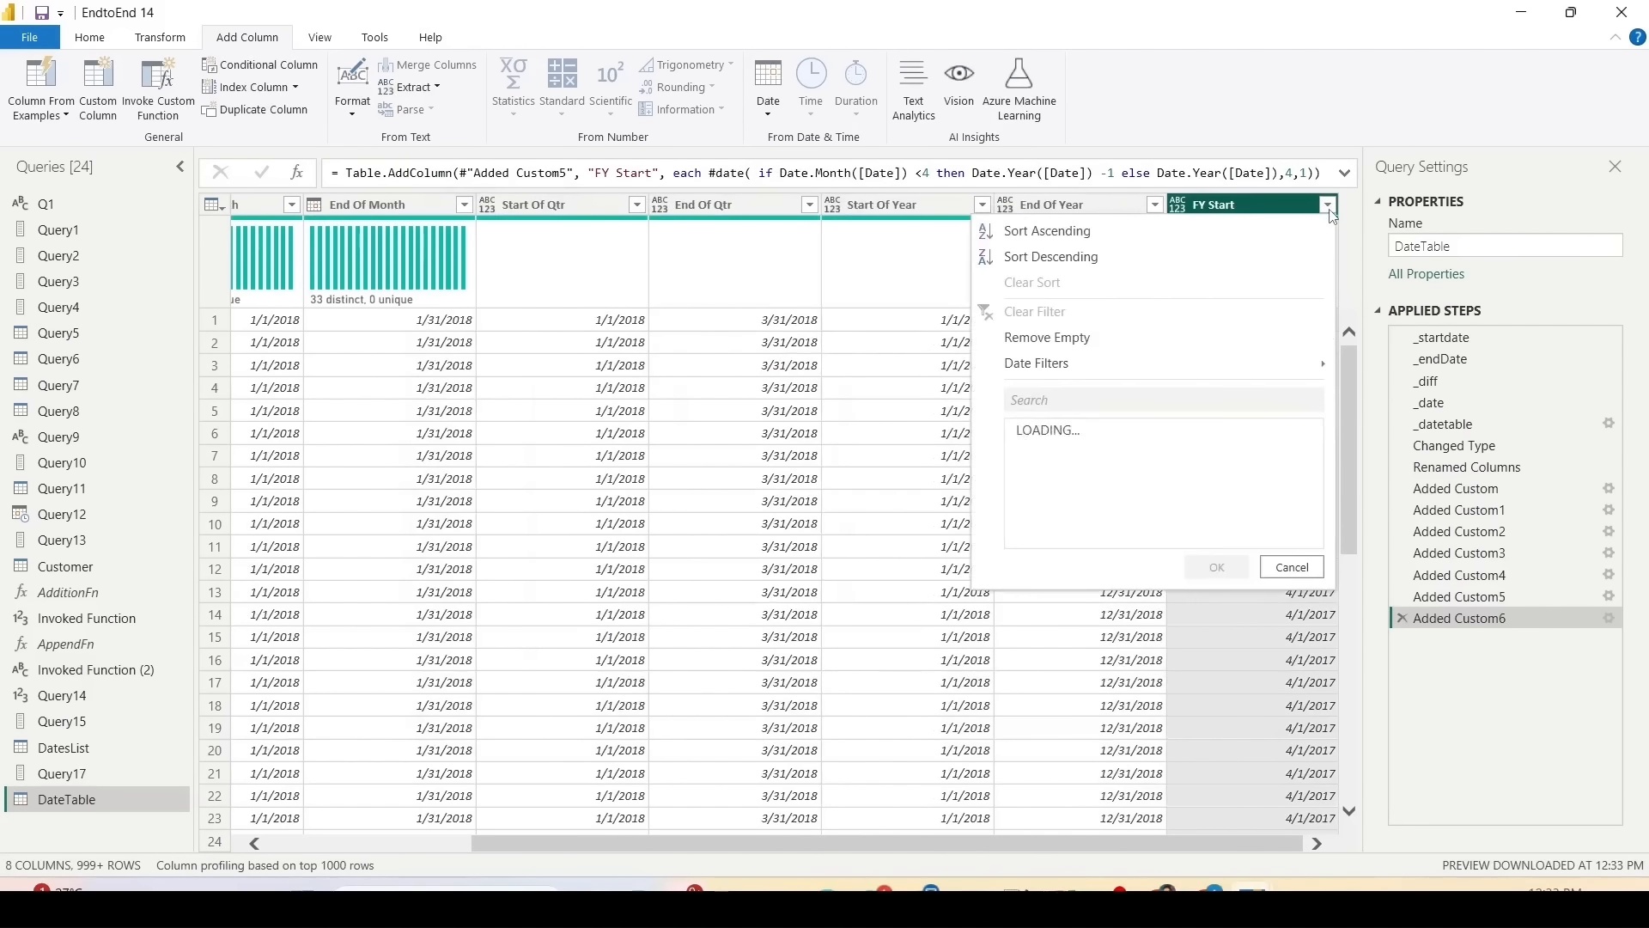
{"action": "left_click", "coordinate": [1292, 579]}
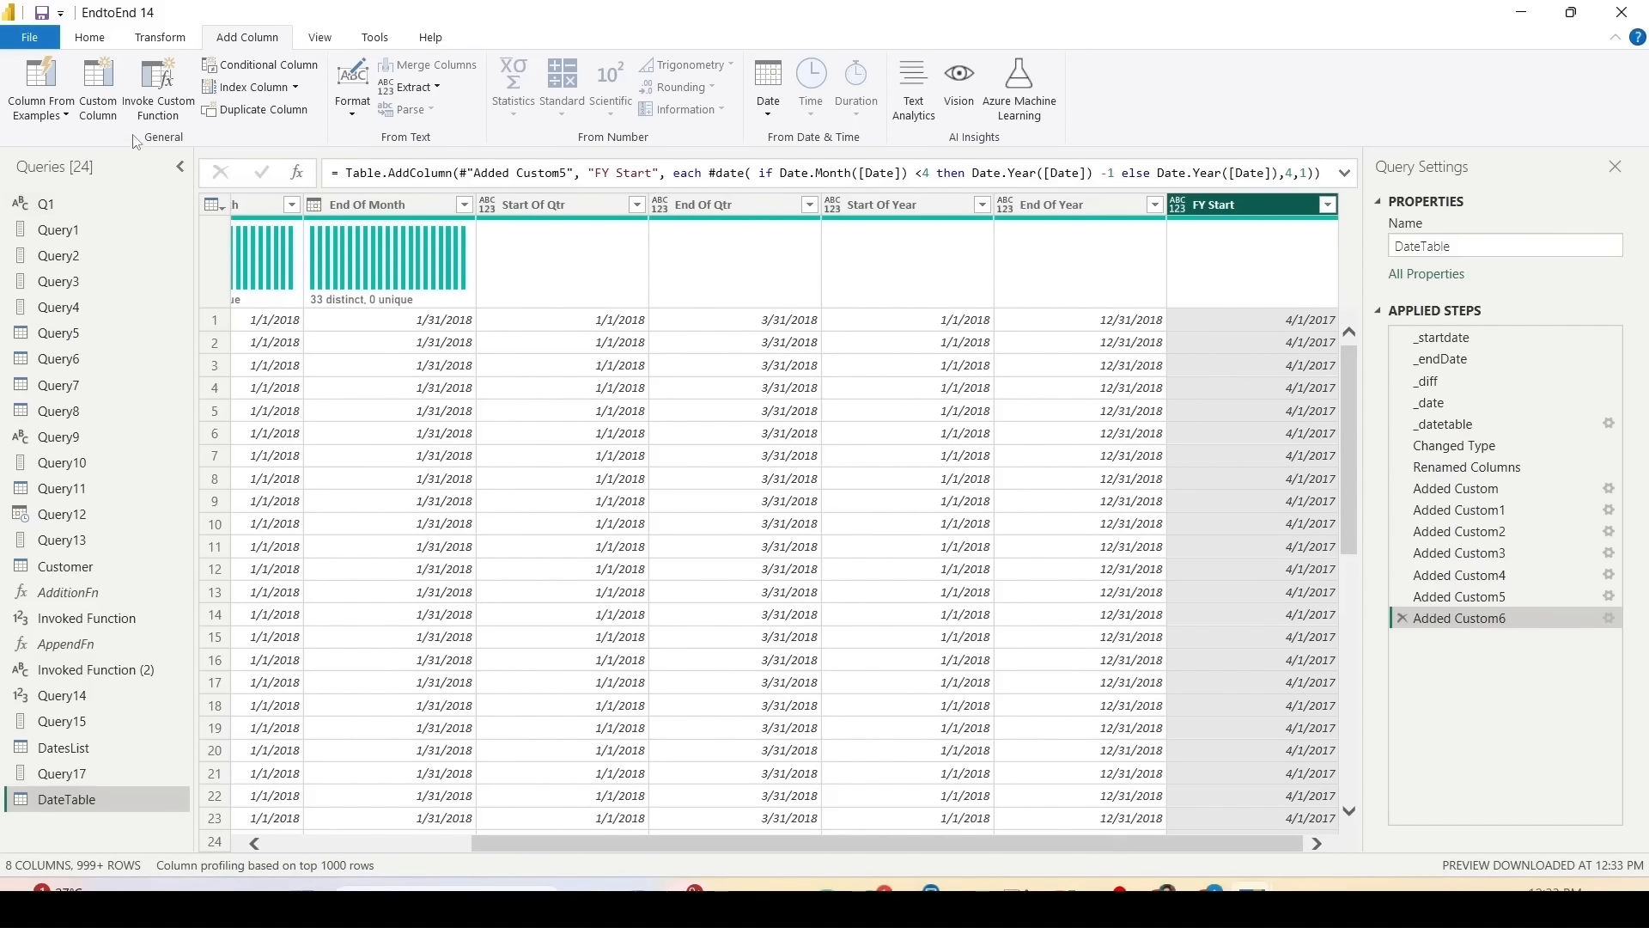
Step: Start a new custom column named Fy End Date and paste the FY Start formula into it
{"action": "left_click", "coordinate": [98, 86]}
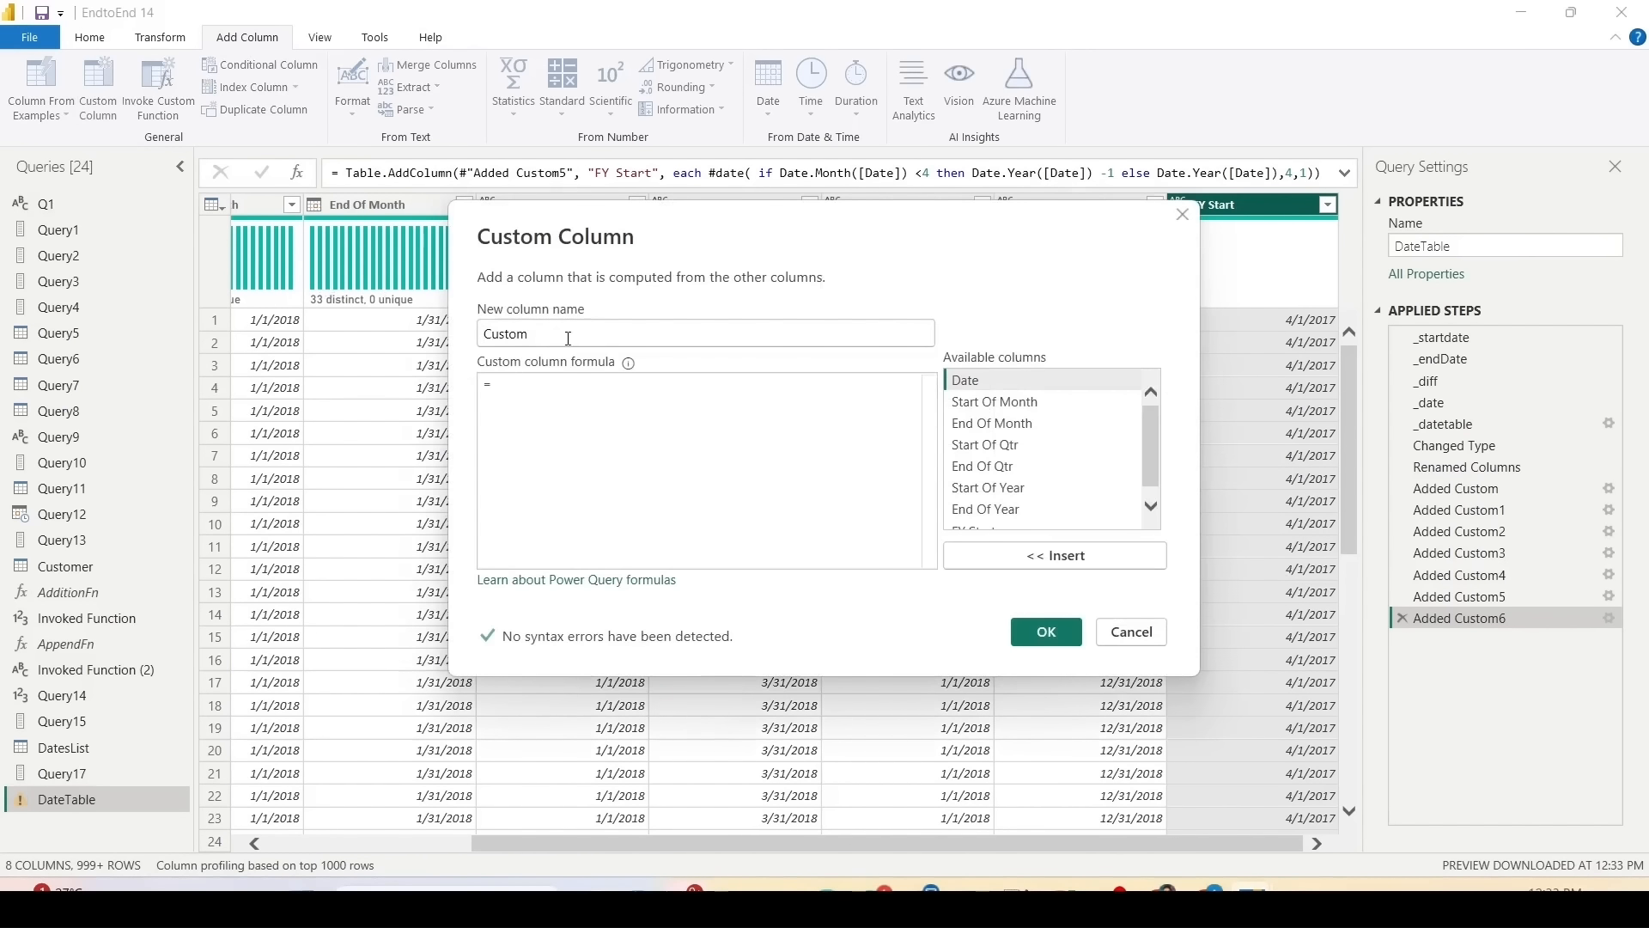
{"action": "type", "text": "Fy "}
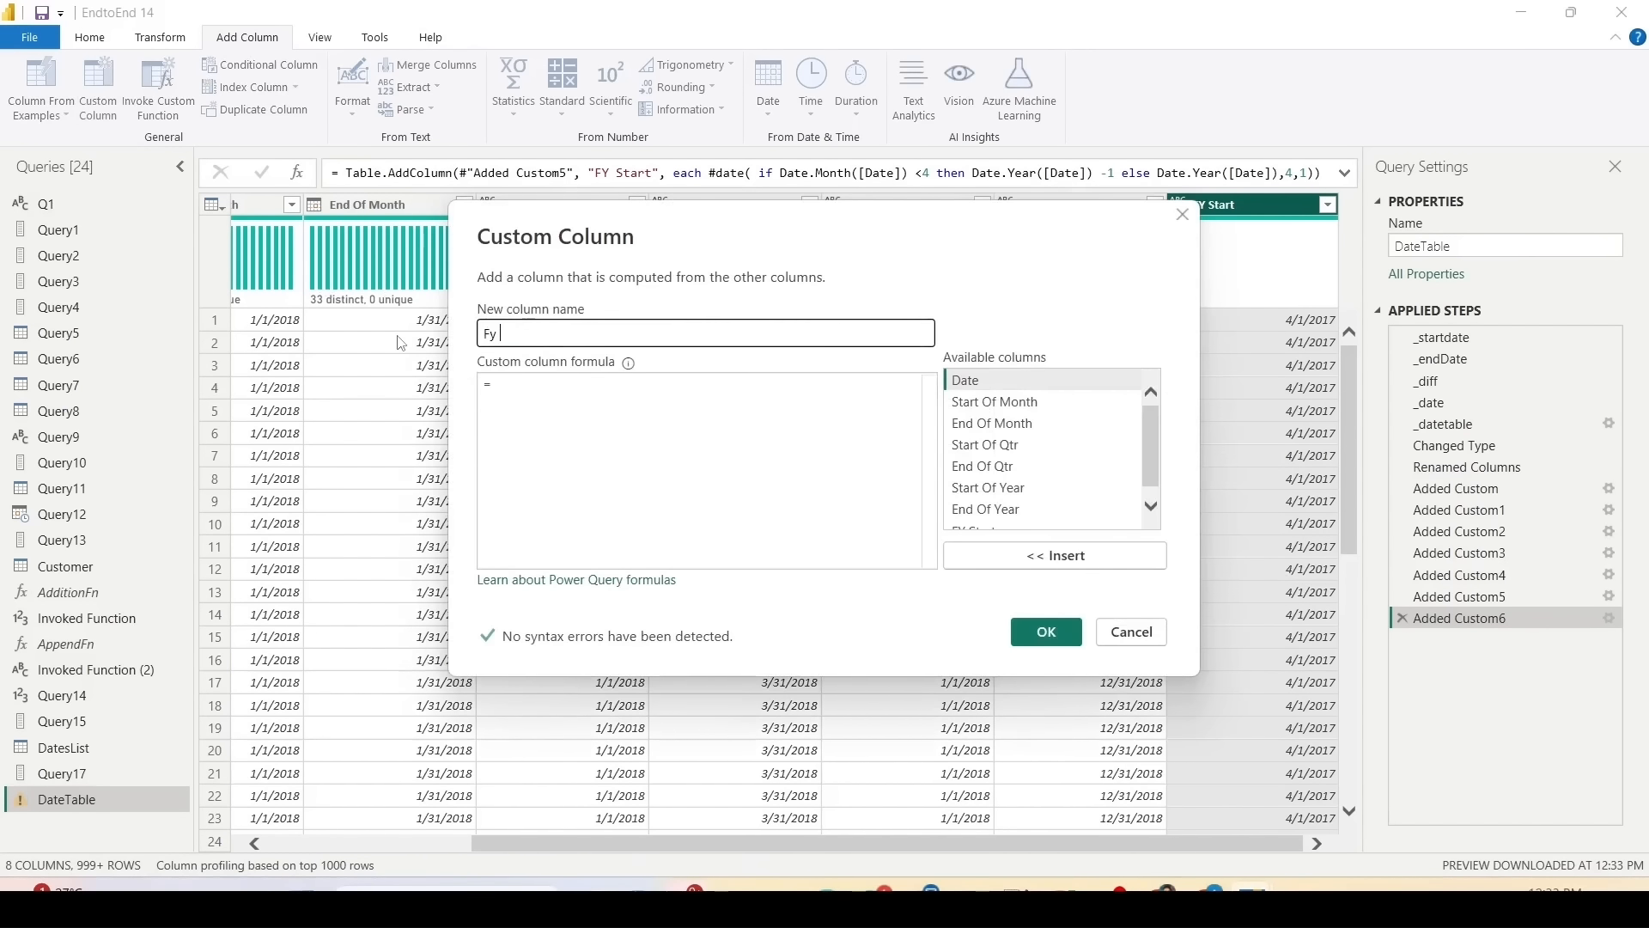
{"action": "type", "text": "End Date"}
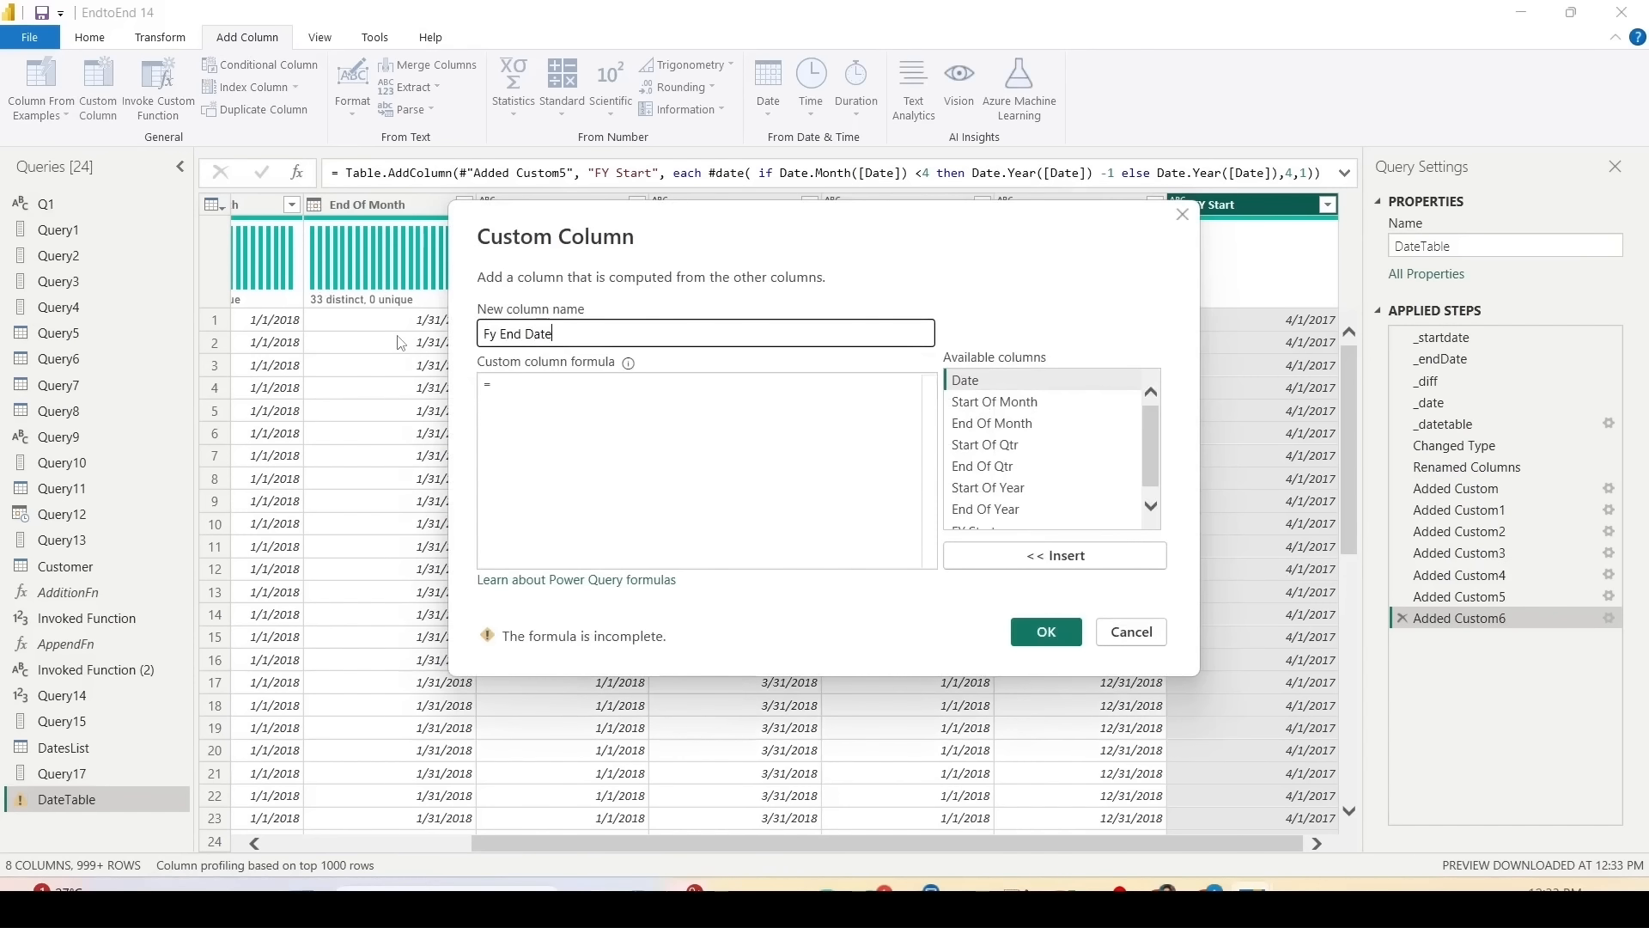
{"action": "left_click", "coordinate": [647, 434]}
{"action": "type", "text": "#date( if Date.Month([Date]) <4 then Date.Year([Date]) -1 else Date.Year([Date]),4,1)"}
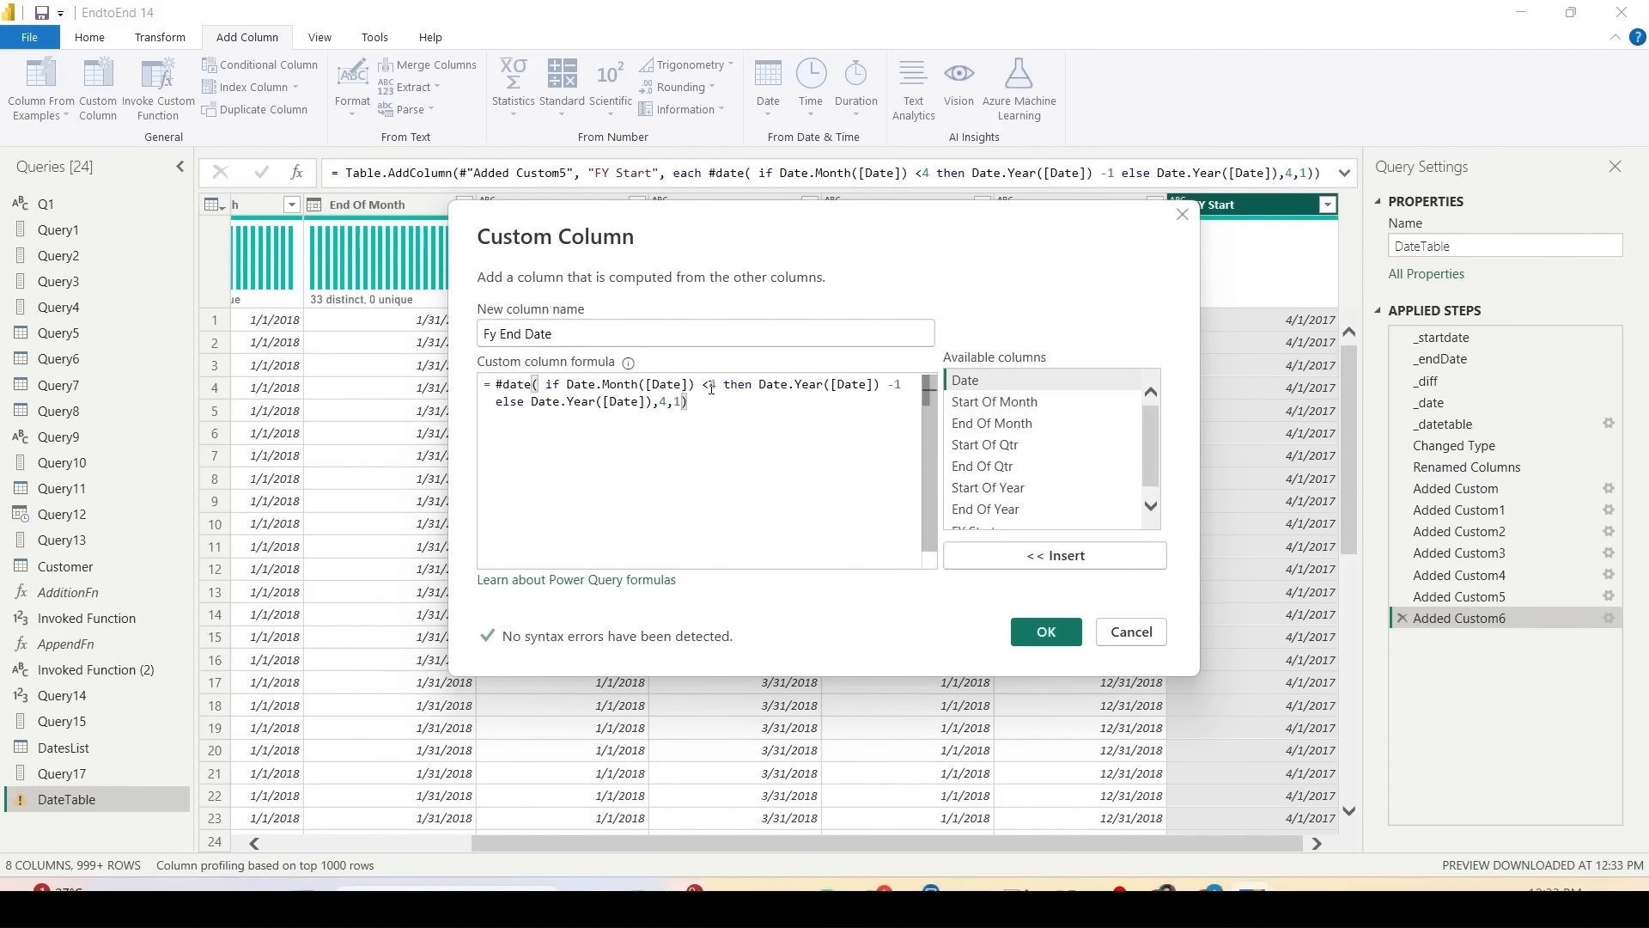
Step: Change the formula to give March 31 of Date.Year([Date]) for months before April, otherwise of Date.Year([Date])+1, and create the column
{"action": "left_click", "coordinate": [897, 384]}
{"action": "key", "text": "BackSpace"}
{"action": "key", "text": "BackSpace"}
{"action": "left_click", "coordinate": [653, 400]}
{"action": "type", "text": "+1 ,3"}
{"action": "left_click", "coordinate": [696, 402]}
{"action": "type", "text": "3"}
{"action": "left_click", "coordinate": [1046, 632]}
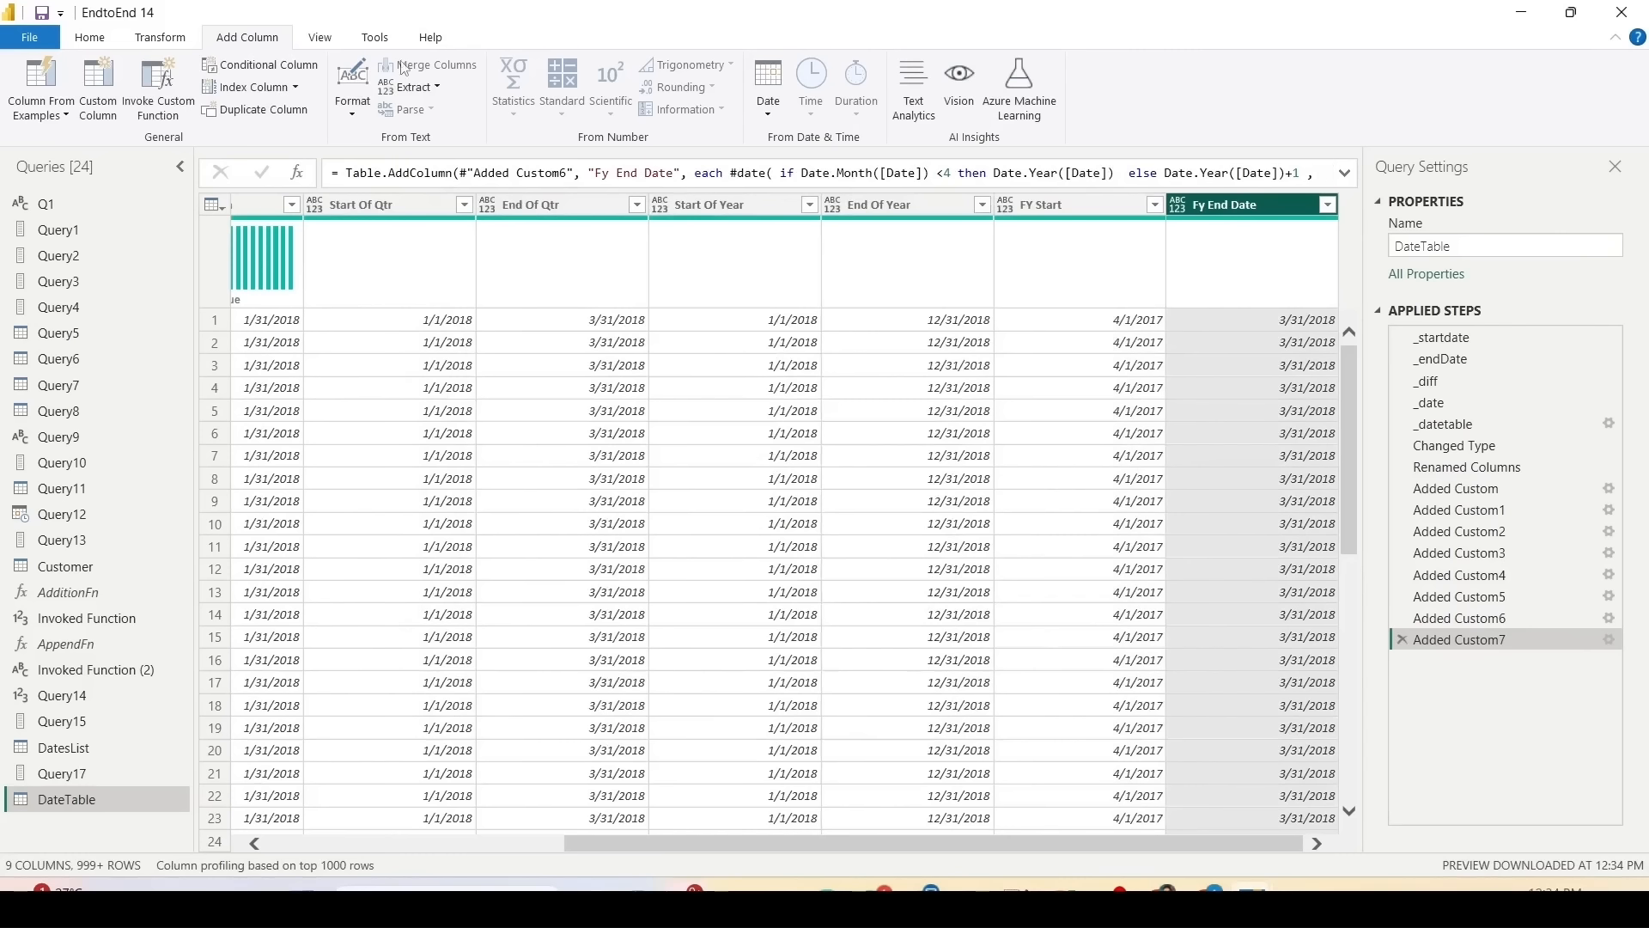
Step: Start a new custom column in DateTable and name it Start of Week
{"action": "left_click", "coordinate": [98, 103]}
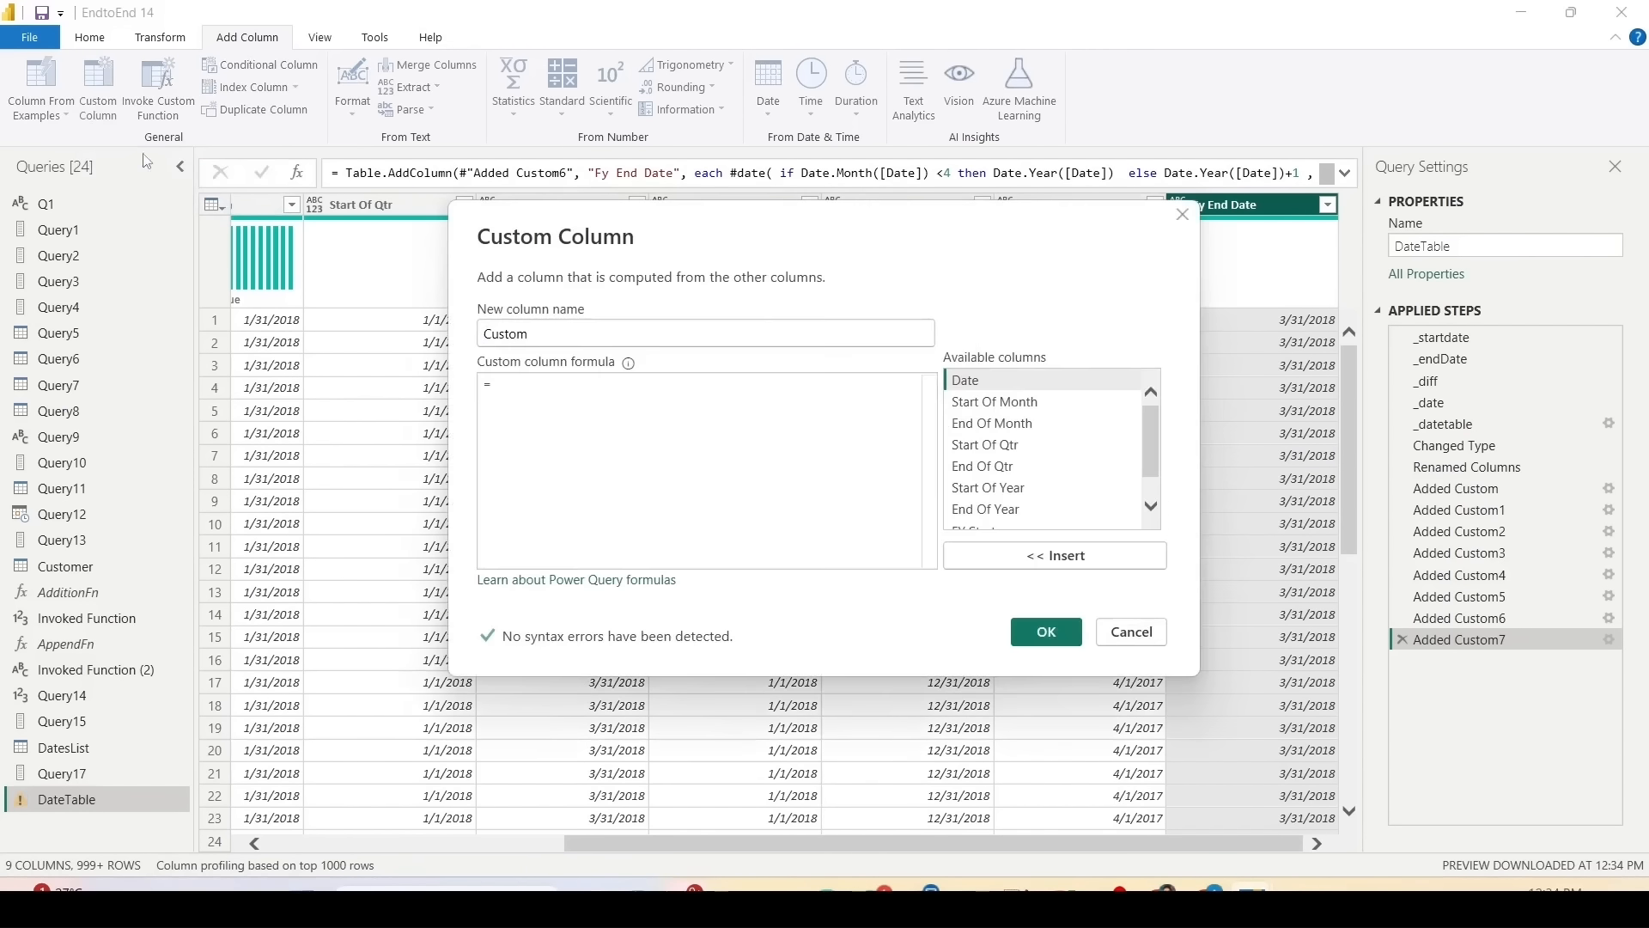
{"action": "double_click", "coordinate": [523, 337]}
{"action": "type", "text": "Start "}
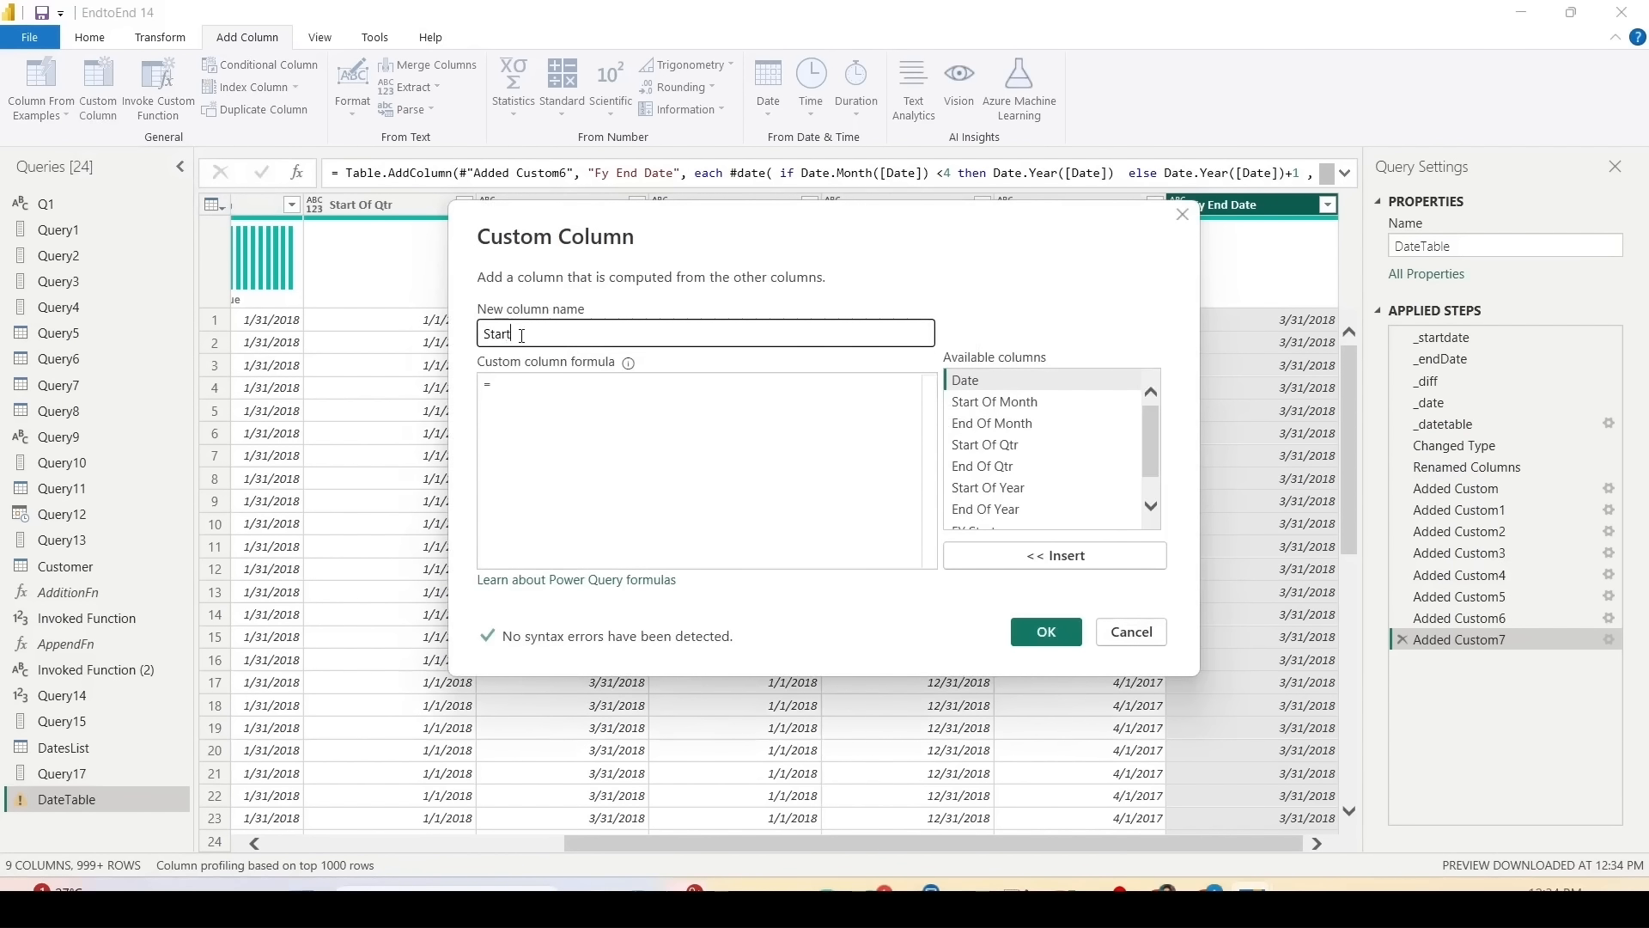
{"action": "type", "text": "o"}
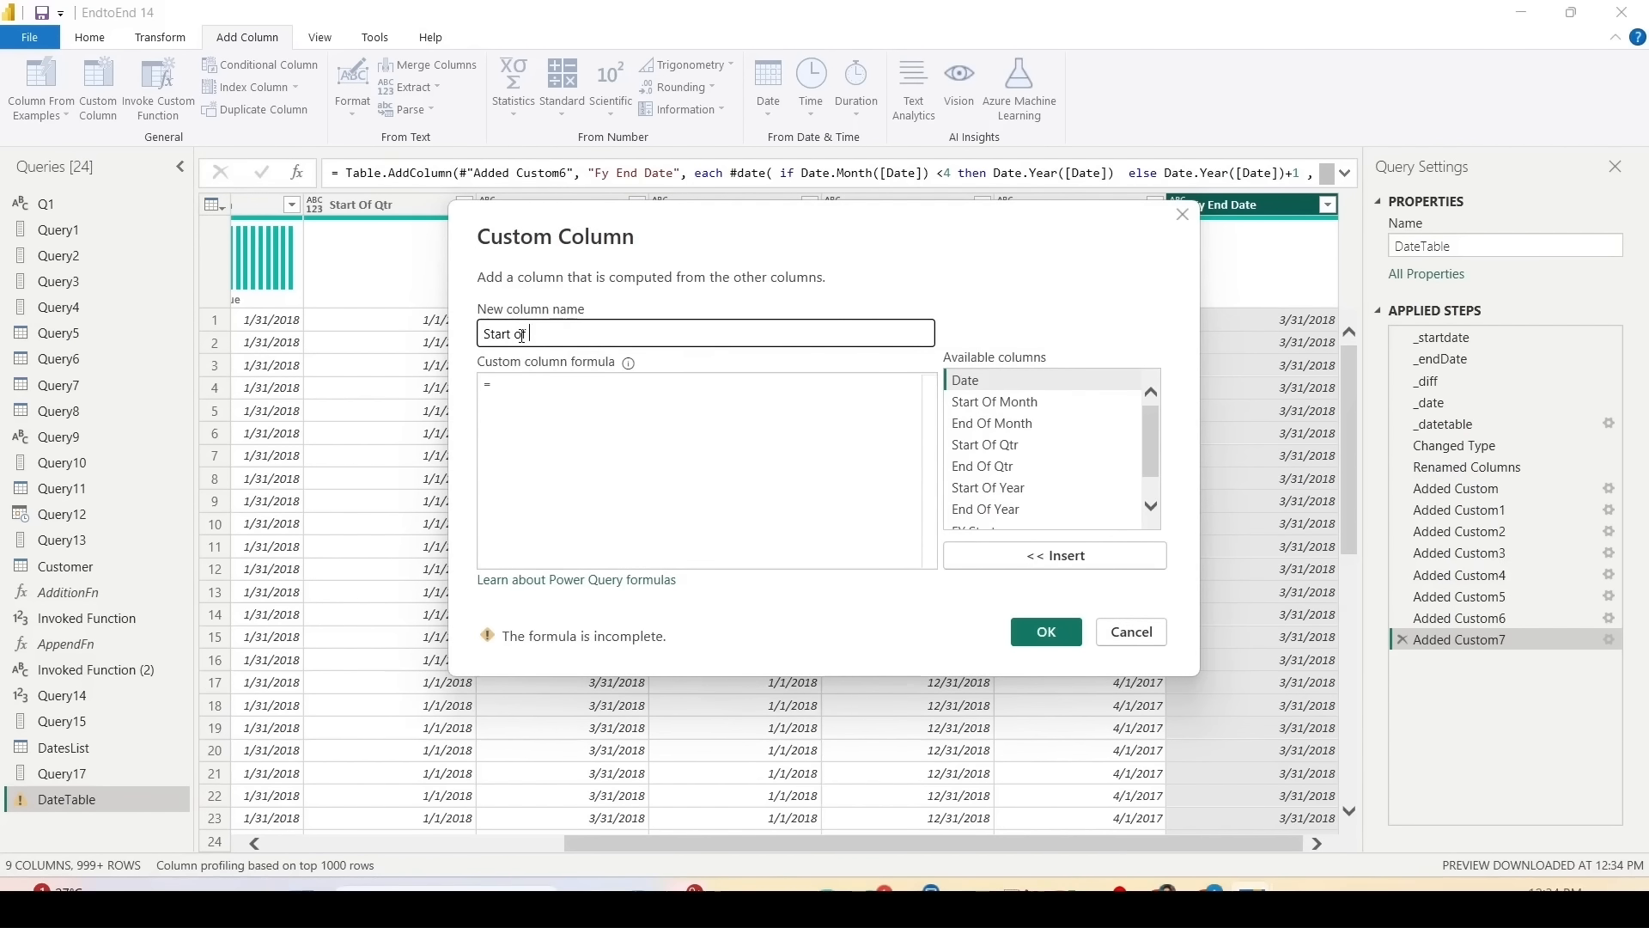
{"action": "type", "text": "f Week"}
{"action": "left_click", "coordinate": [542, 386]}
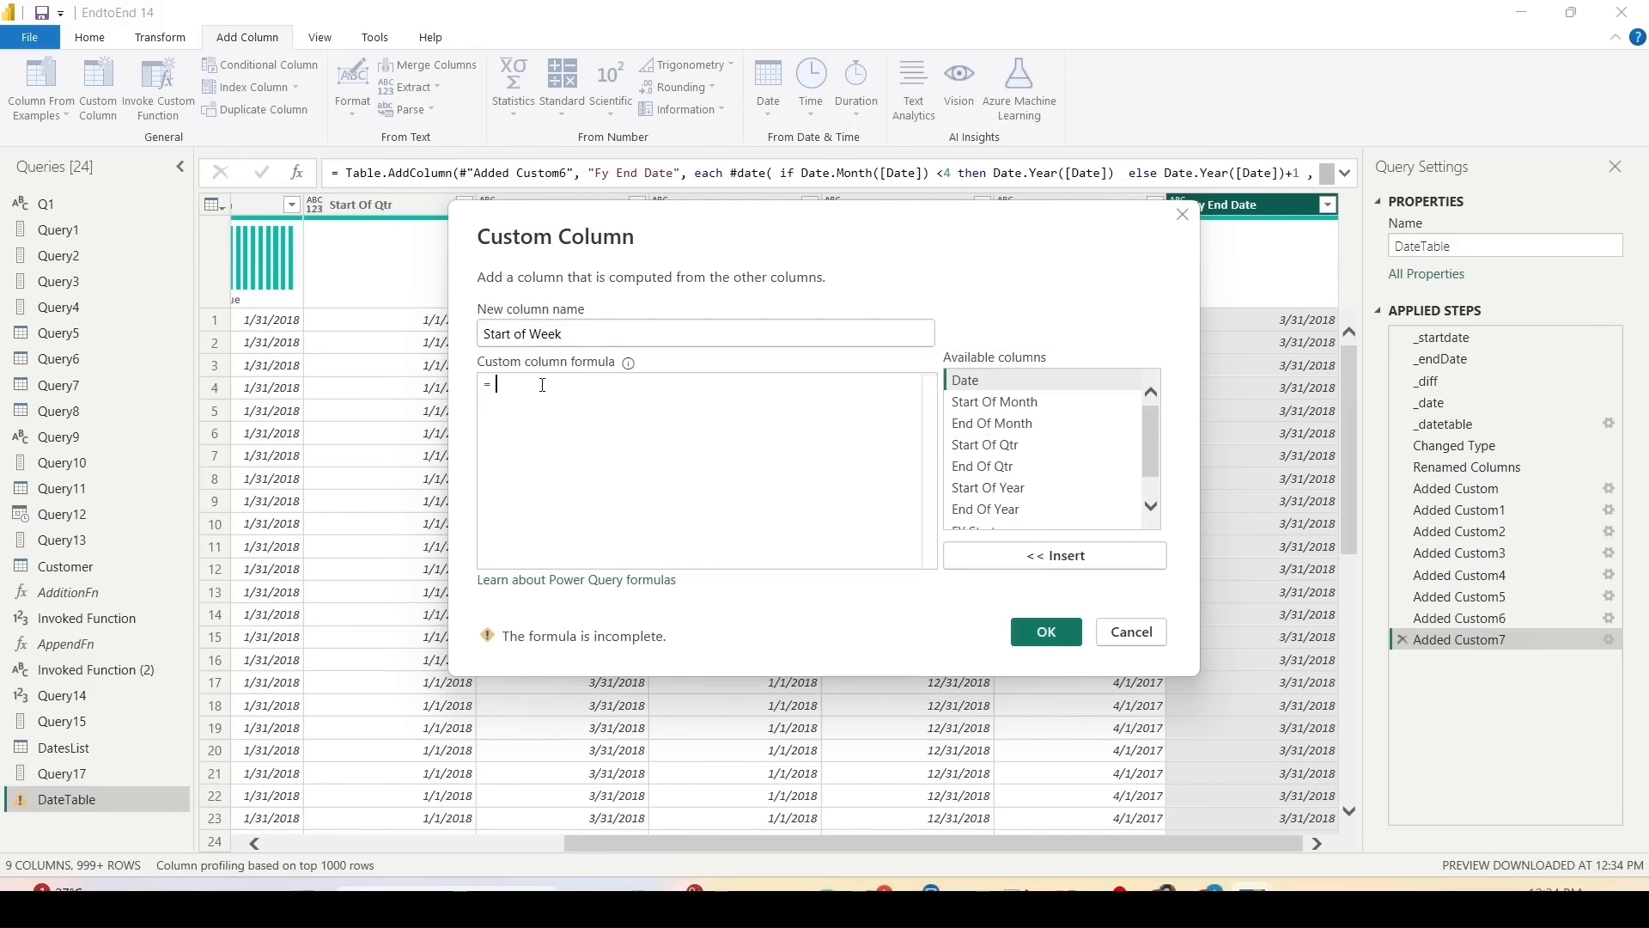
Step: Enter the formula Date.StartOfWeek([Date],0) for the Start of Week column and create it
{"action": "type", "text": "Dat"}
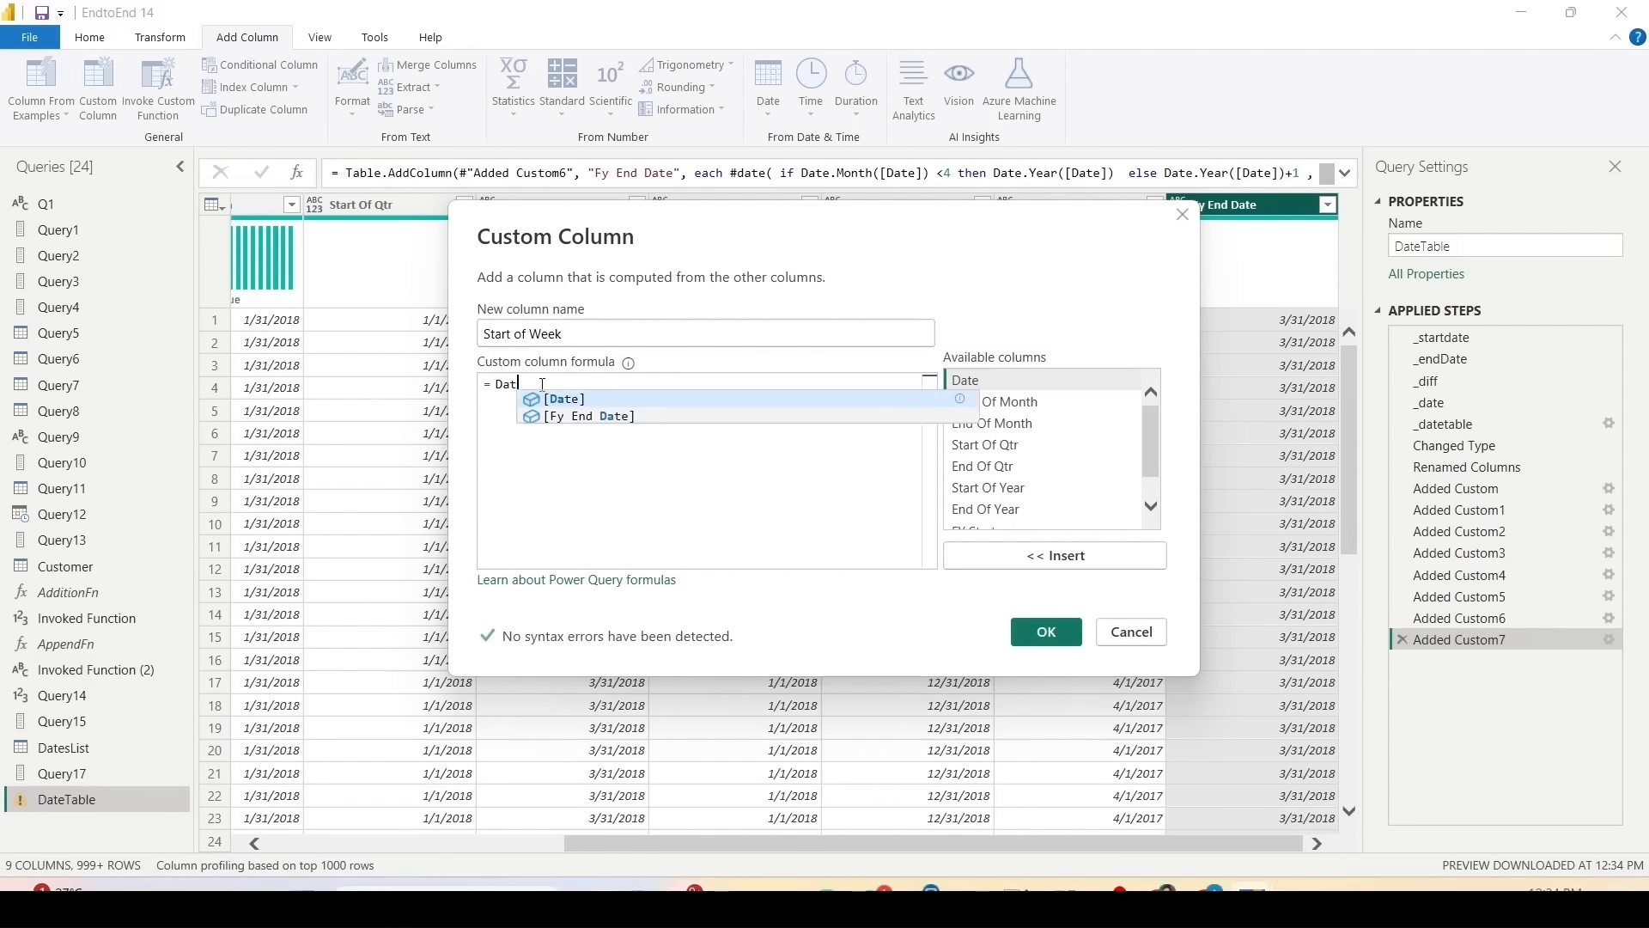
{"action": "type", "text": "e.Star"}
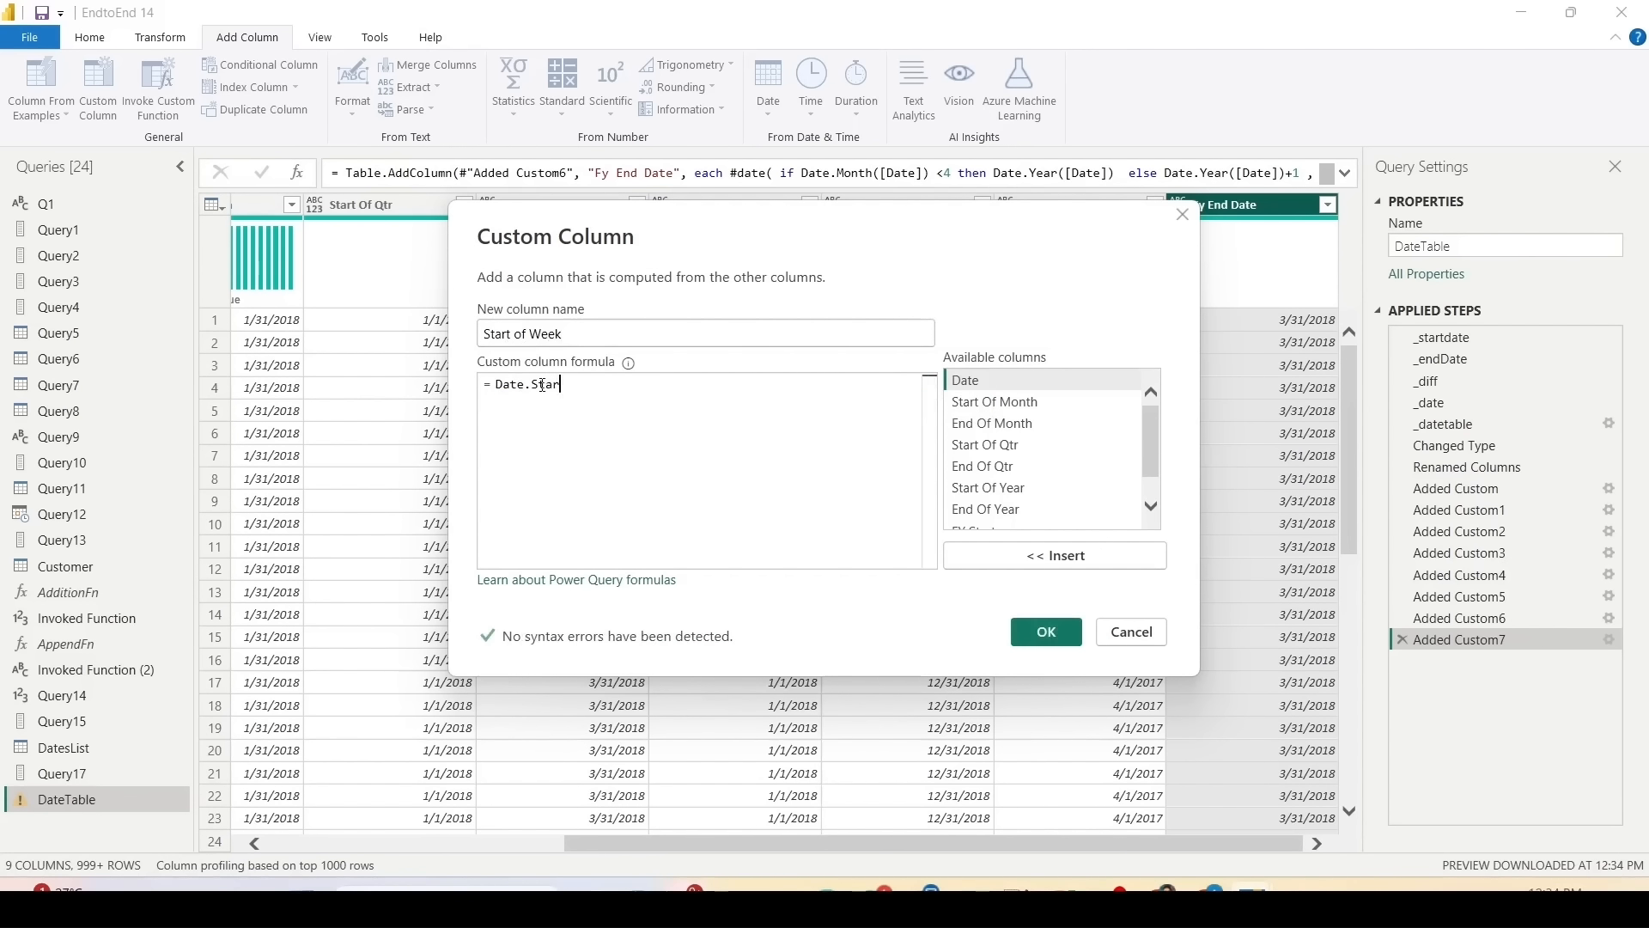
{"action": "type", "text": "tOfWeek("}
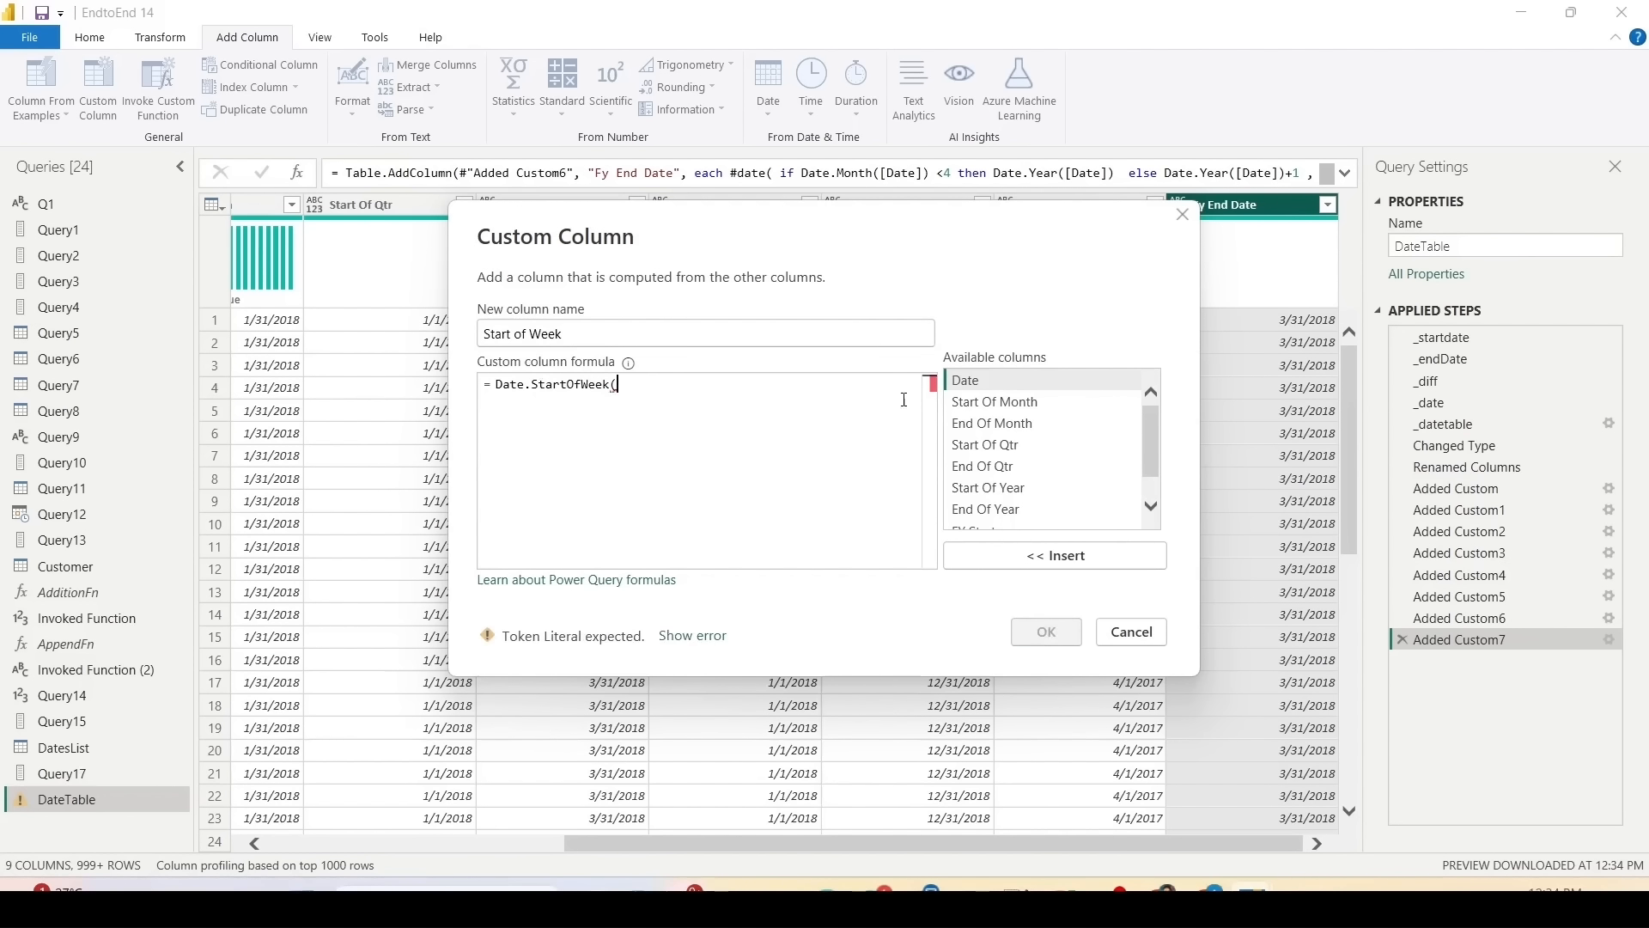
{"action": "double_click", "coordinate": [966, 380]}
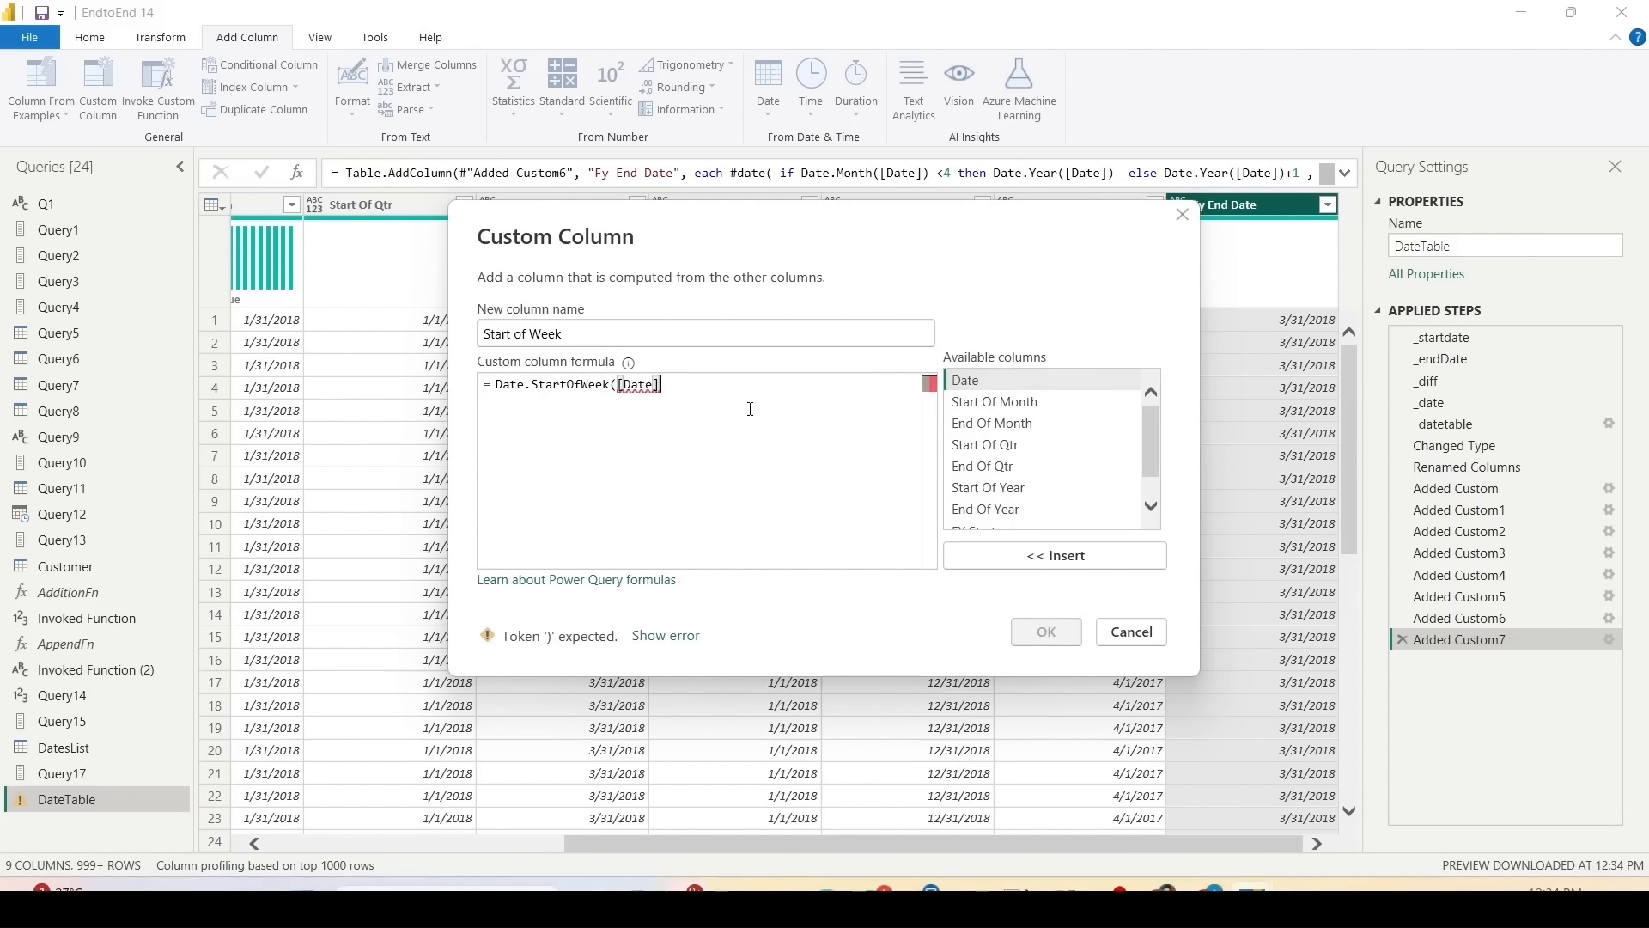
{"action": "type", "text": ",0)"}
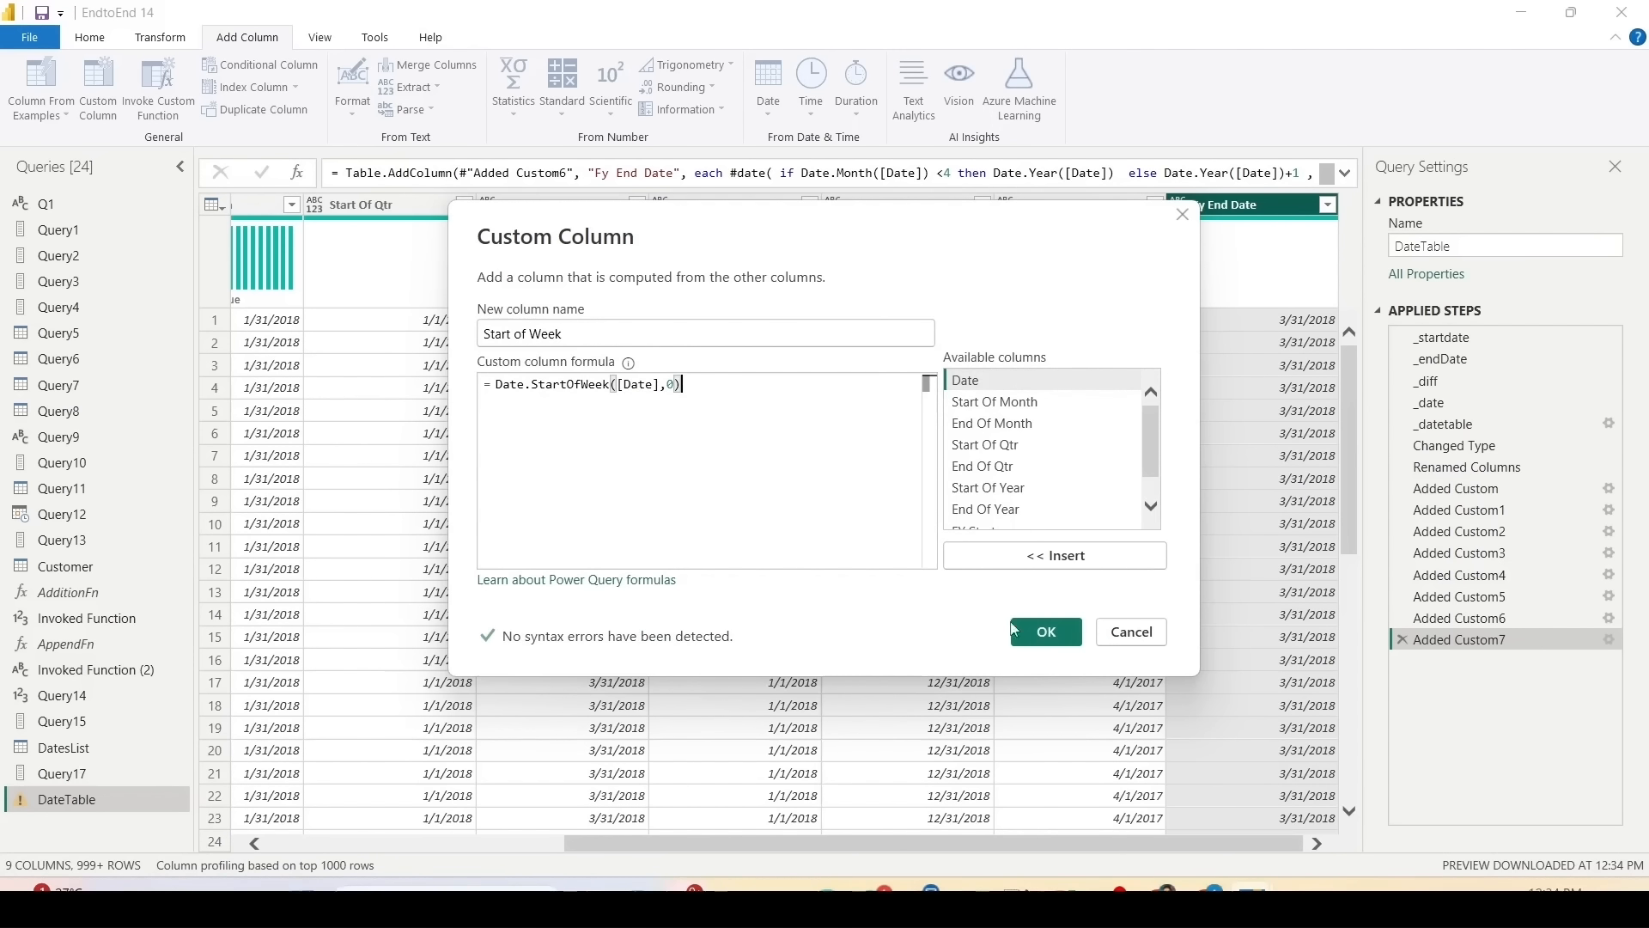
{"action": "left_click", "coordinate": [1046, 632]}
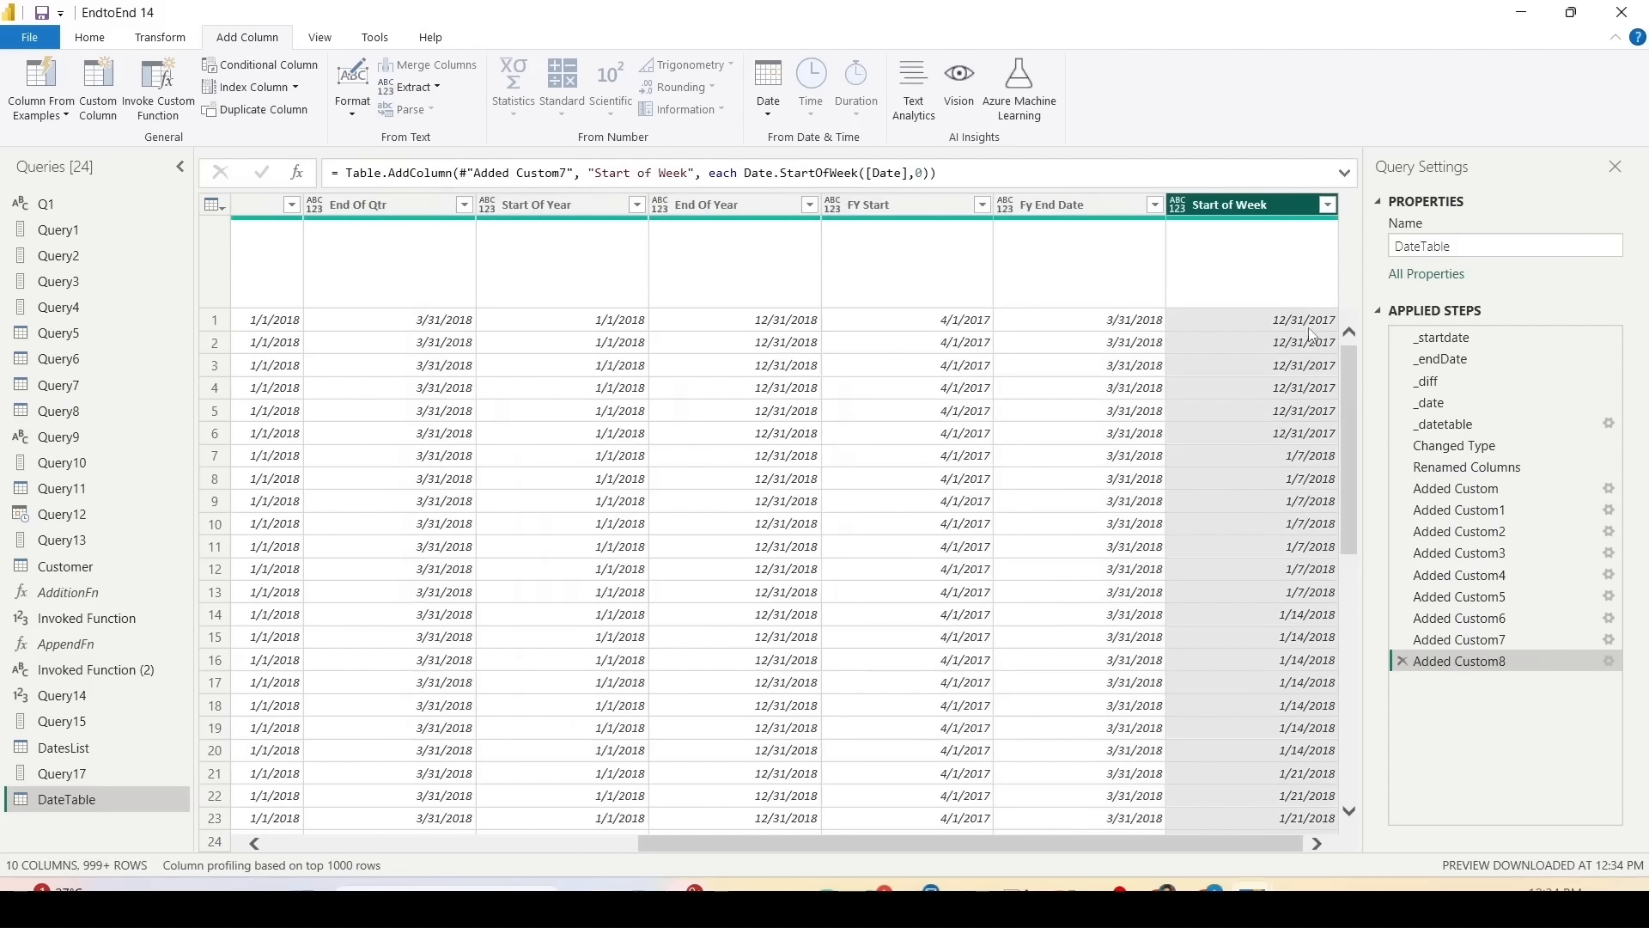
Step: Change the first-day argument of Date.StartOfWeek to 1 in the Start of Week step's formula
{"action": "left_click", "coordinate": [917, 172]}
{"action": "type", "text": "1"}
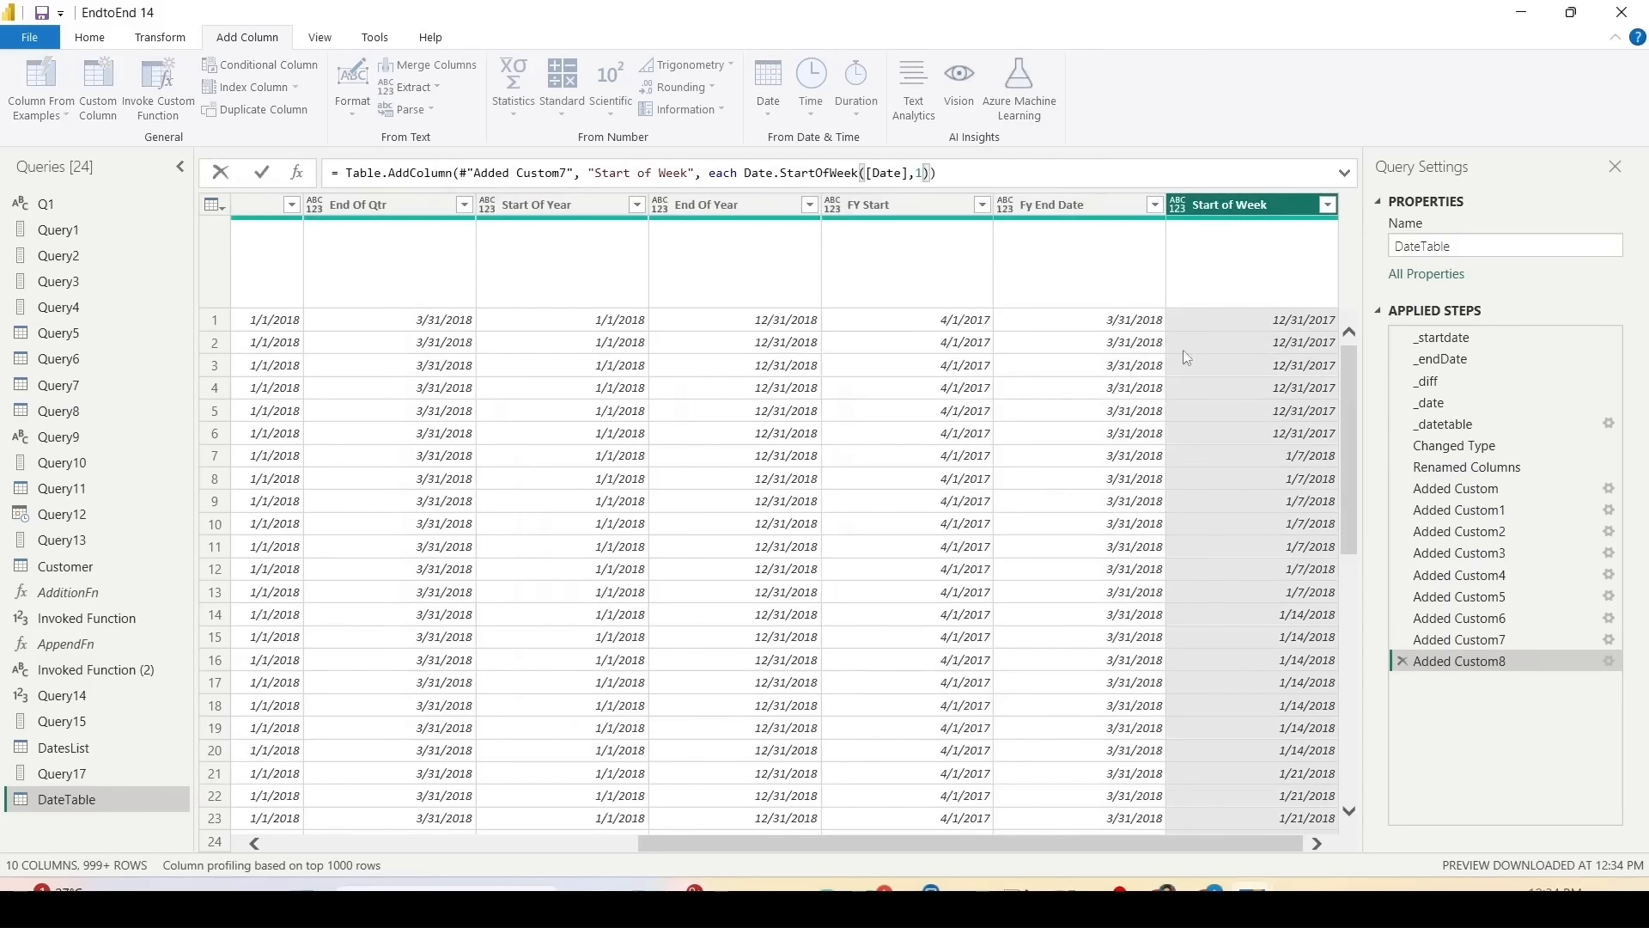
{"action": "key", "text": "Return"}
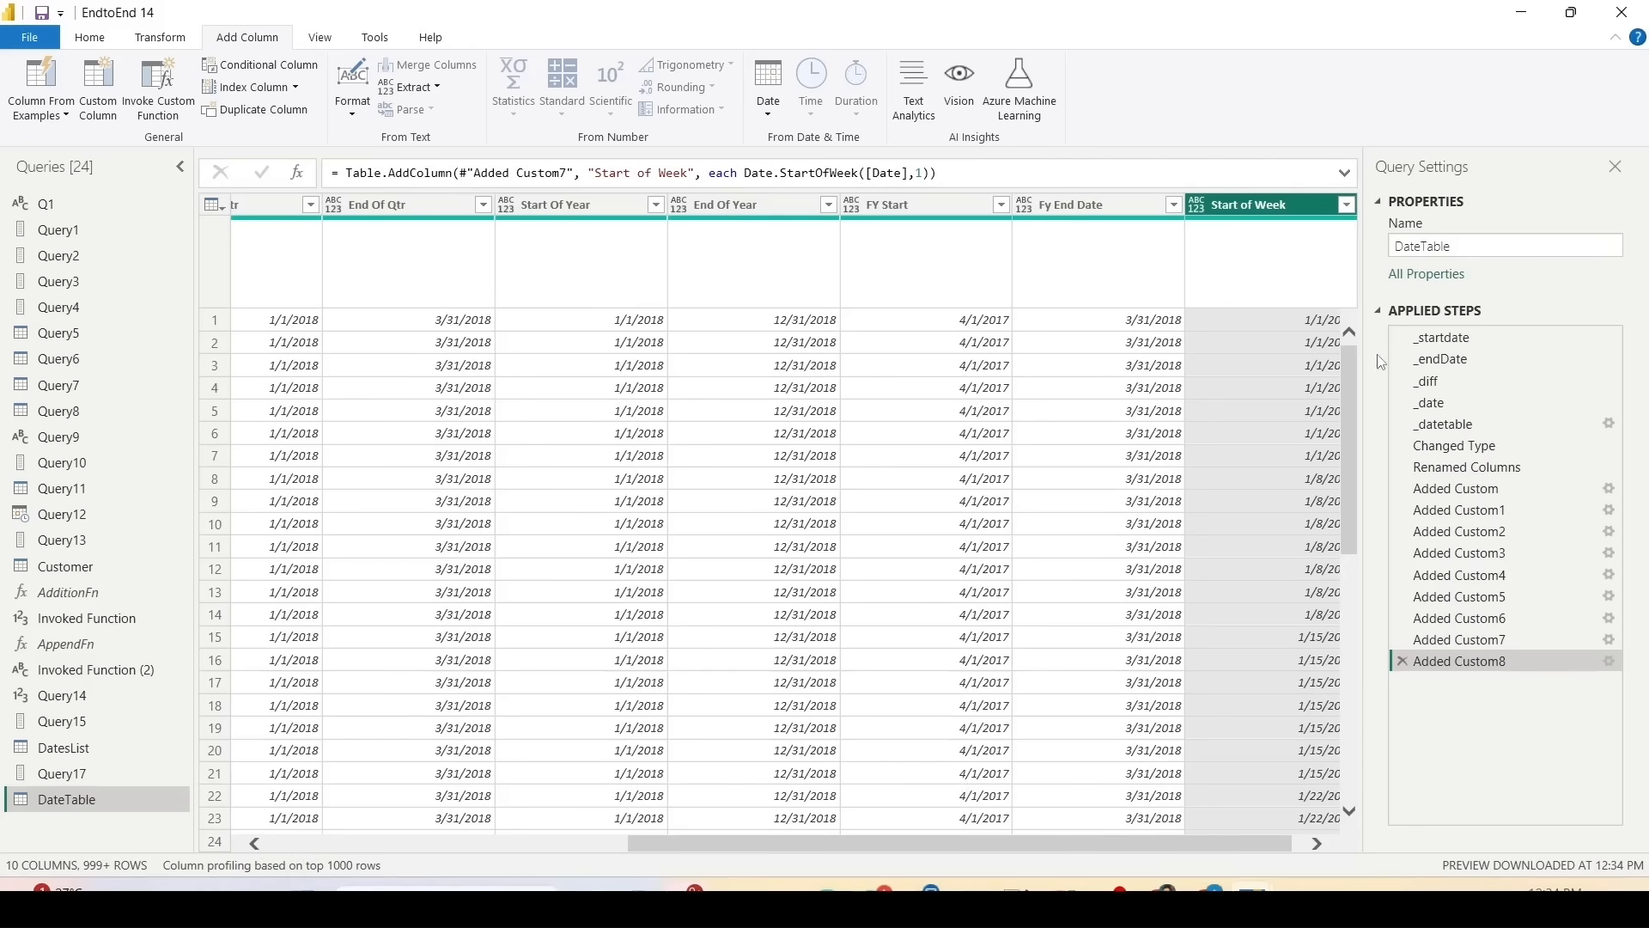
{"action": "left_click", "coordinate": [1295, 322]}
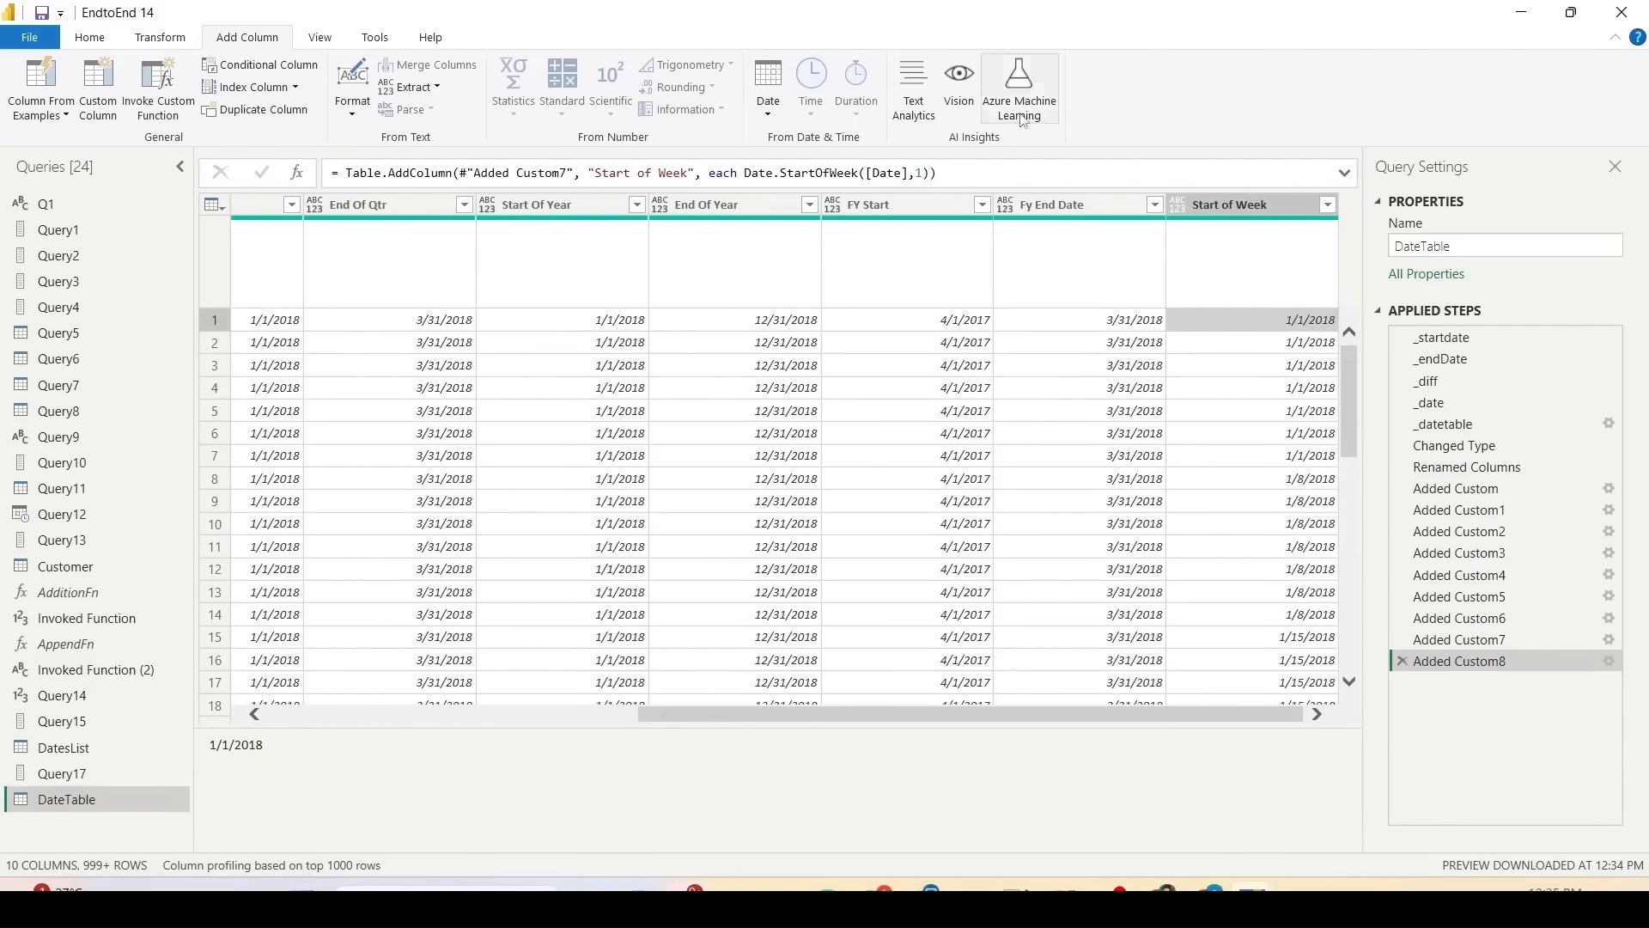
Step: Start a new custom column in DateTable and name it Day Of Week
{"action": "left_click", "coordinate": [98, 86]}
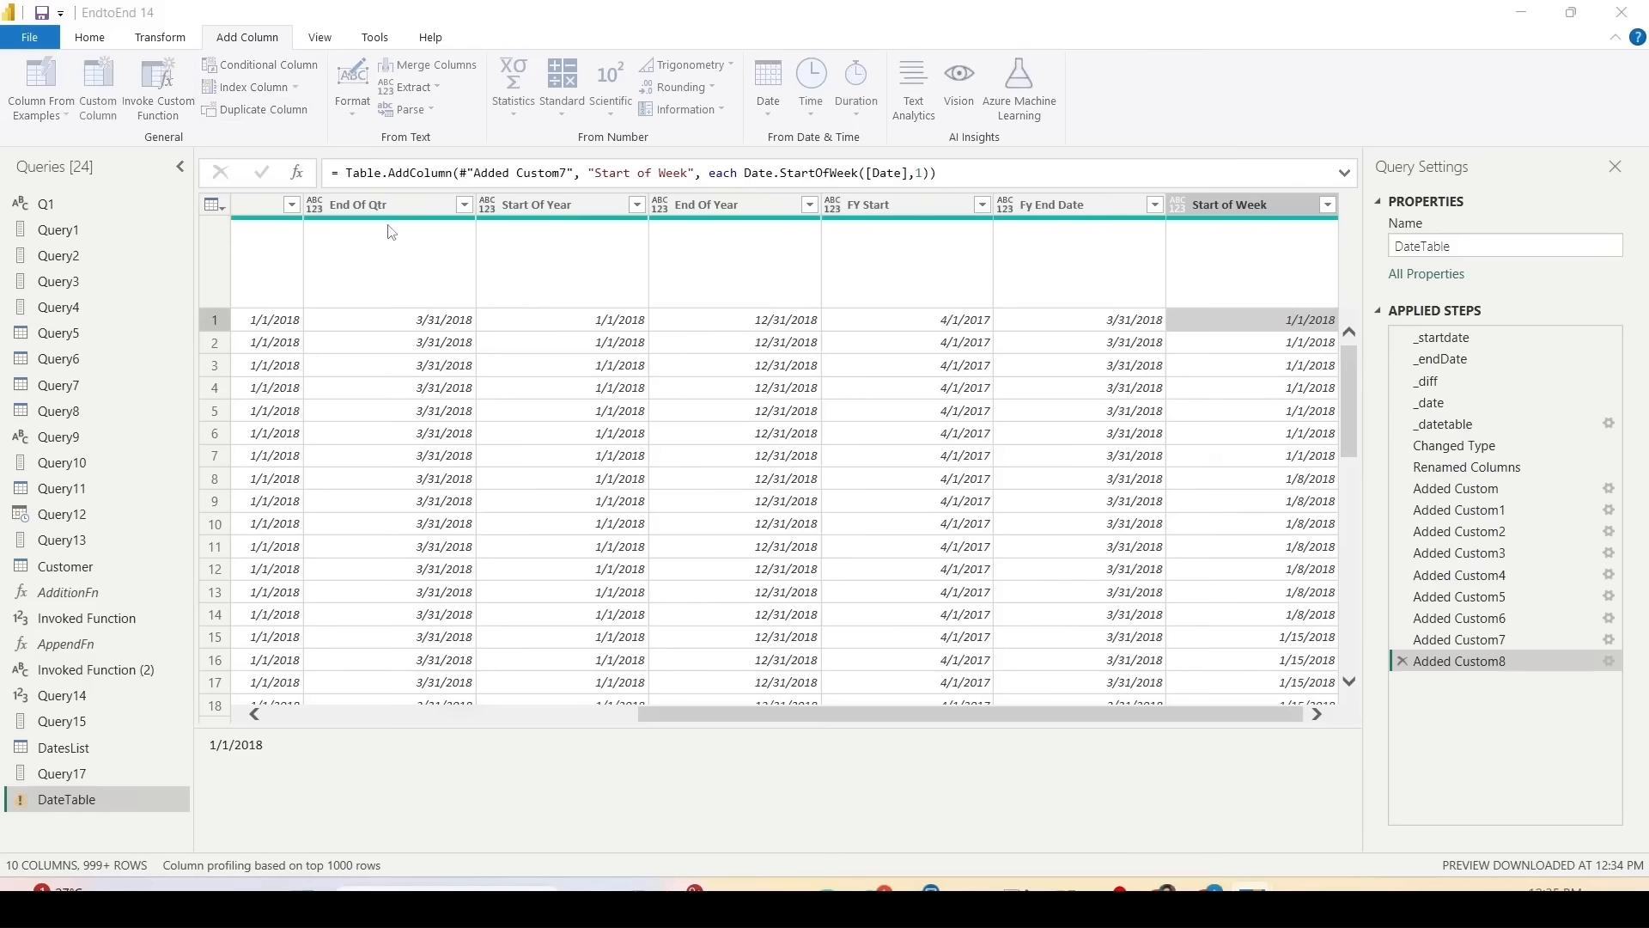
{"action": "double_click", "coordinate": [511, 343]}
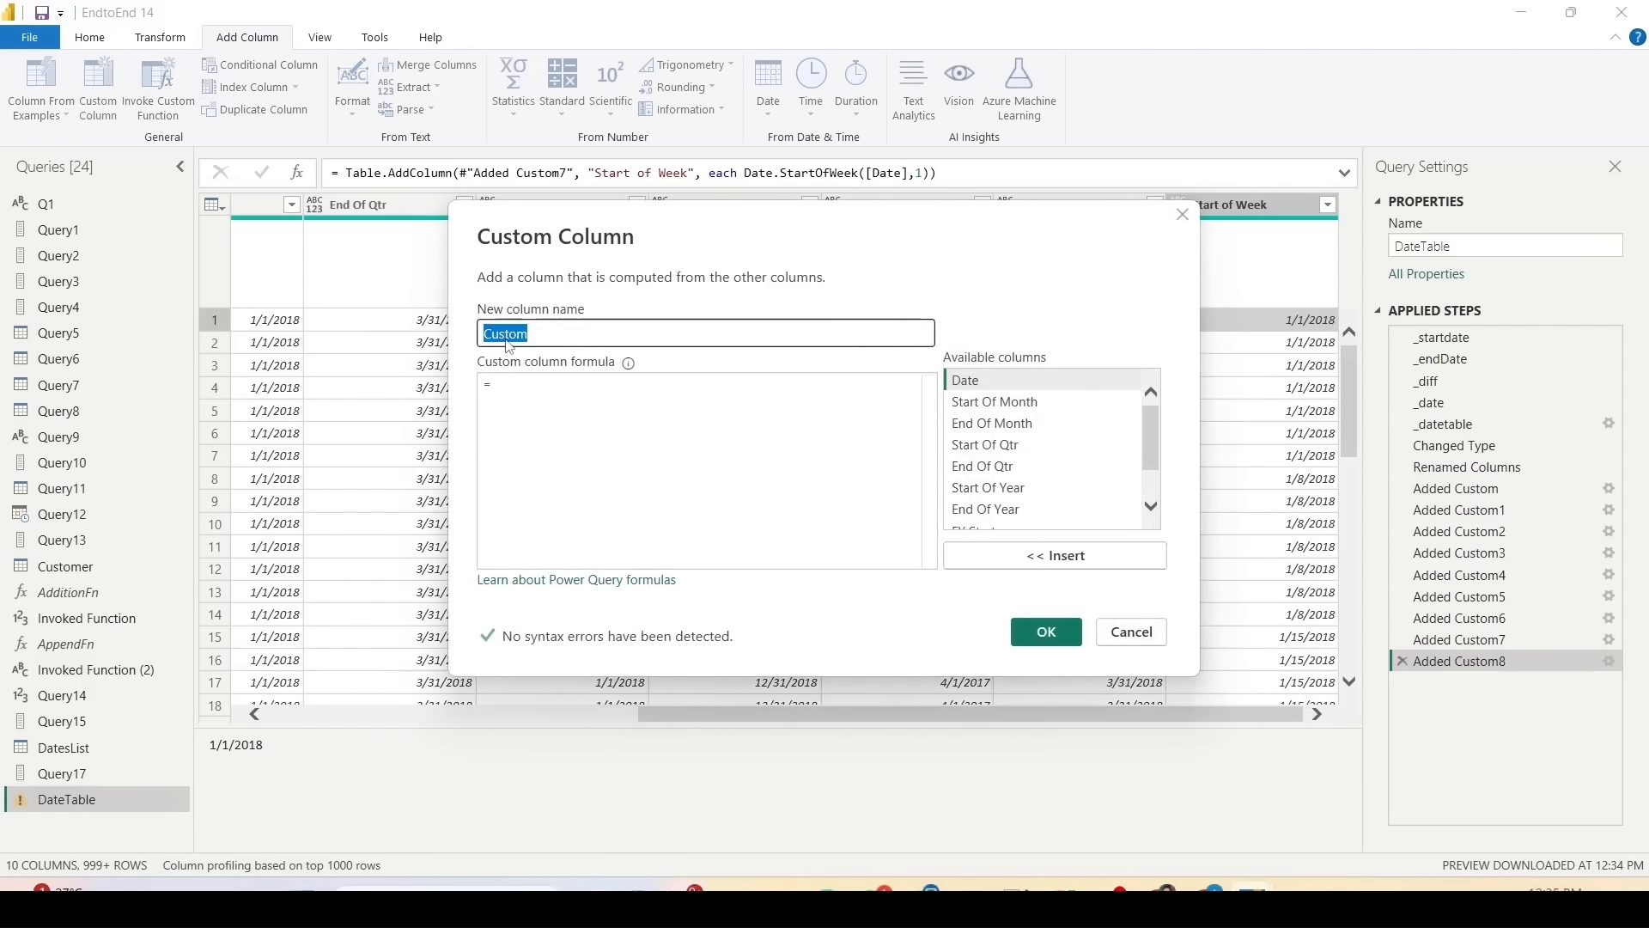
{"action": "type", "text": "Day Of "}
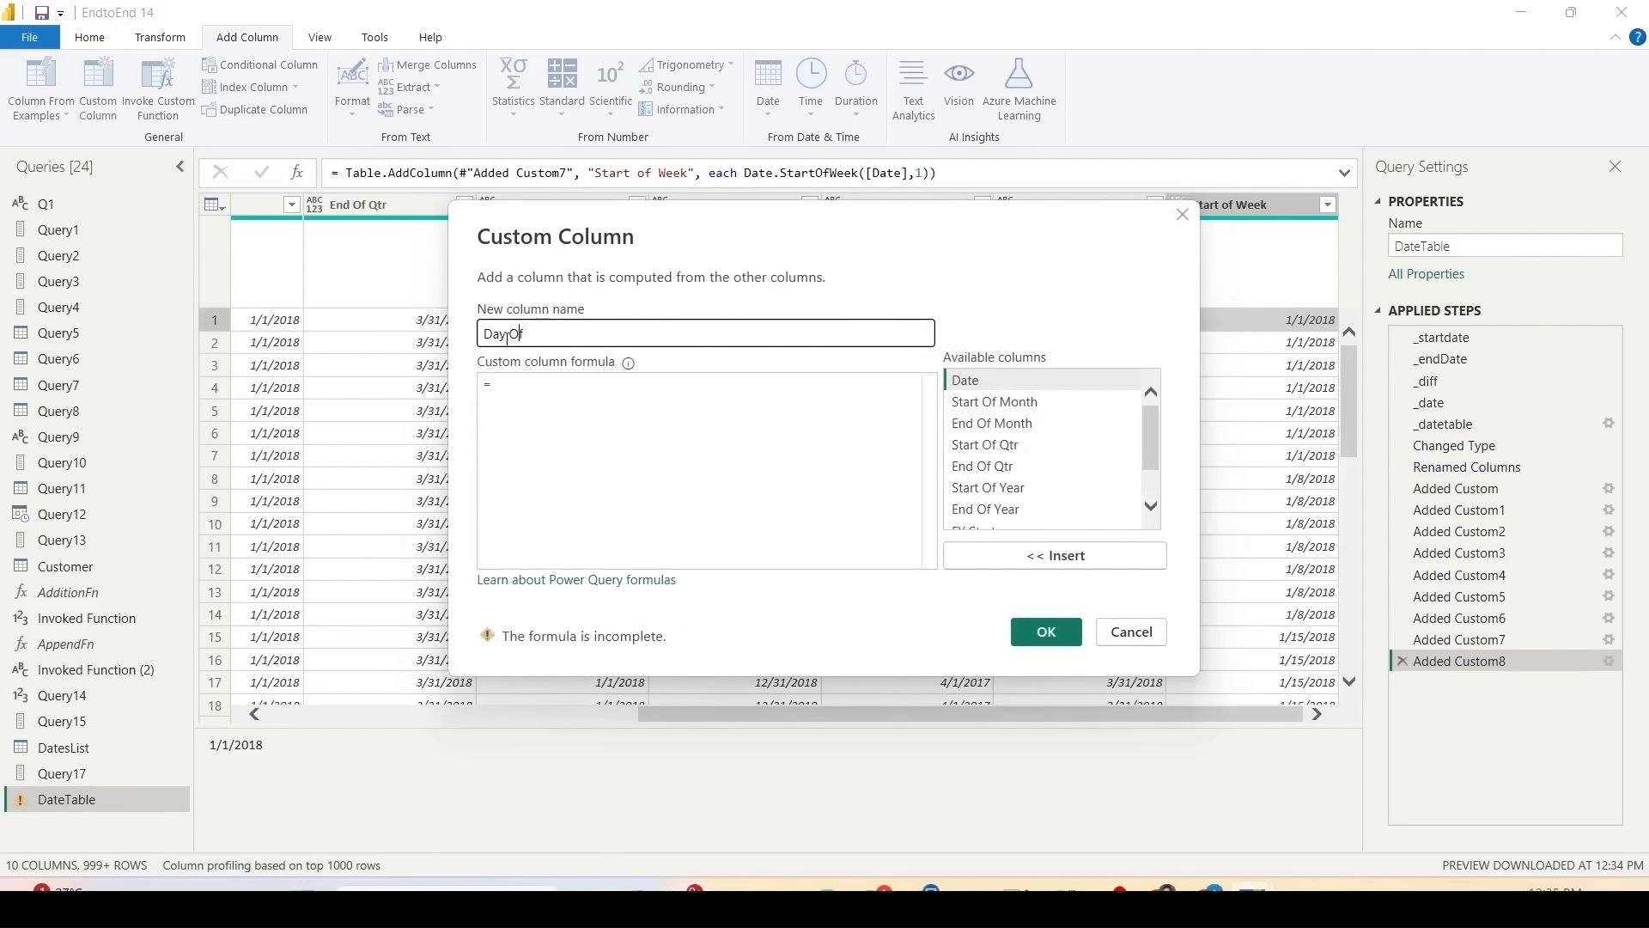
{"action": "type", "text": "Week"}
Step: Enter the formula Date.DayOfWeek([Date]) for the Day Of Week column and create it
{"action": "left_click", "coordinate": [530, 398]}
{"action": "type", "text": "Date"}
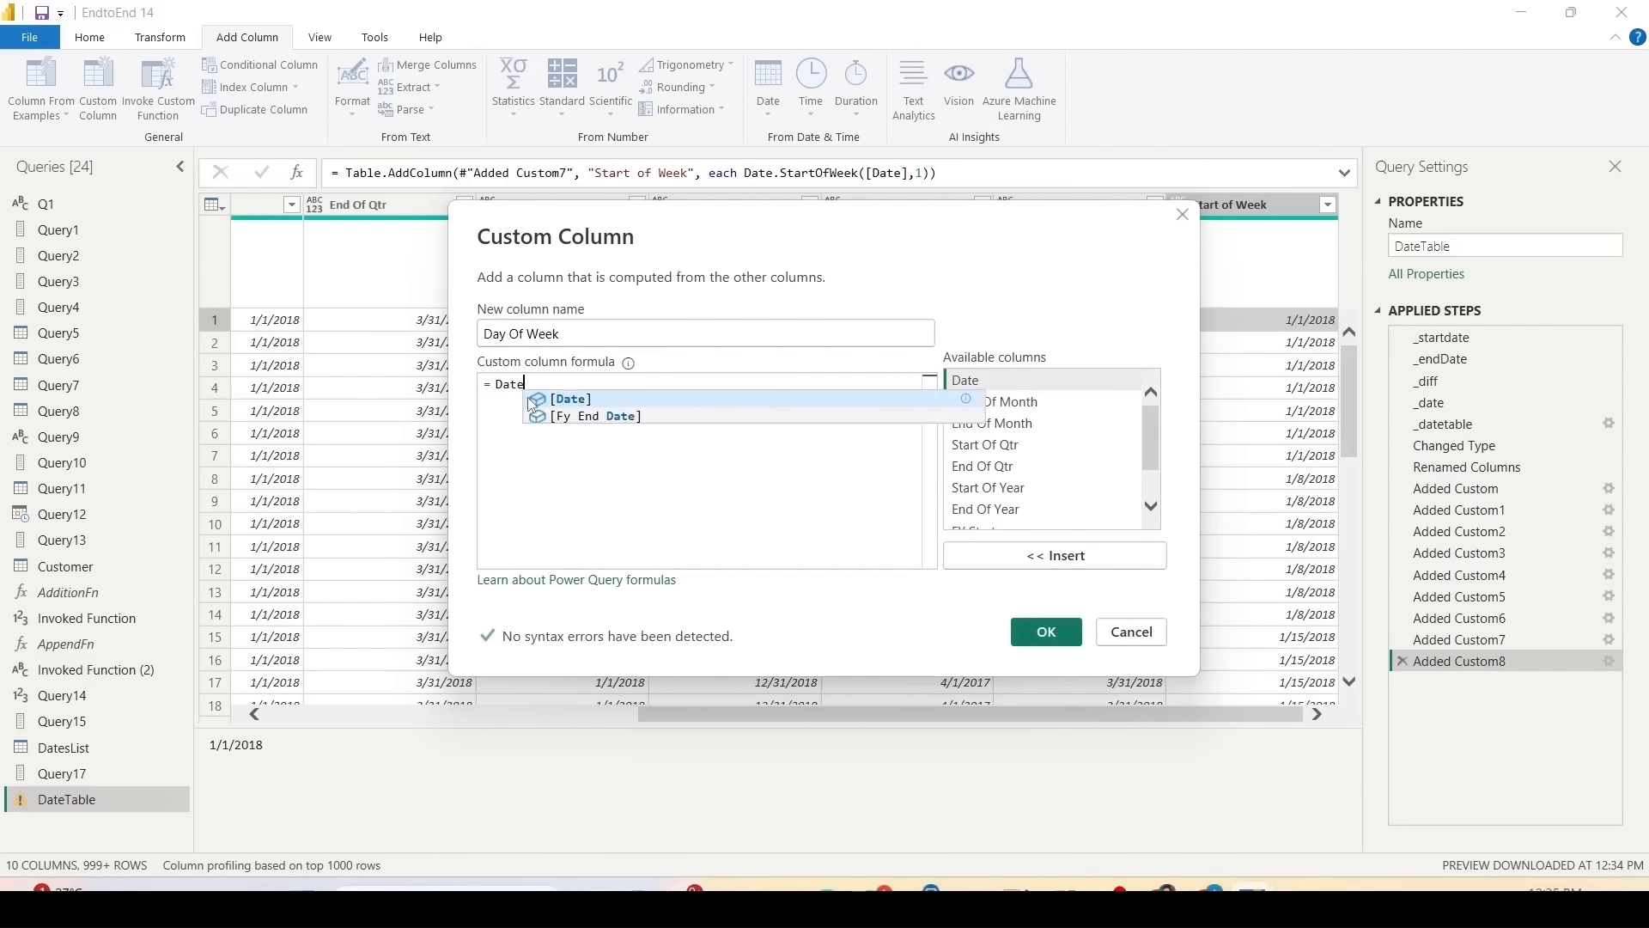
{"action": "type", "text": ".Day"}
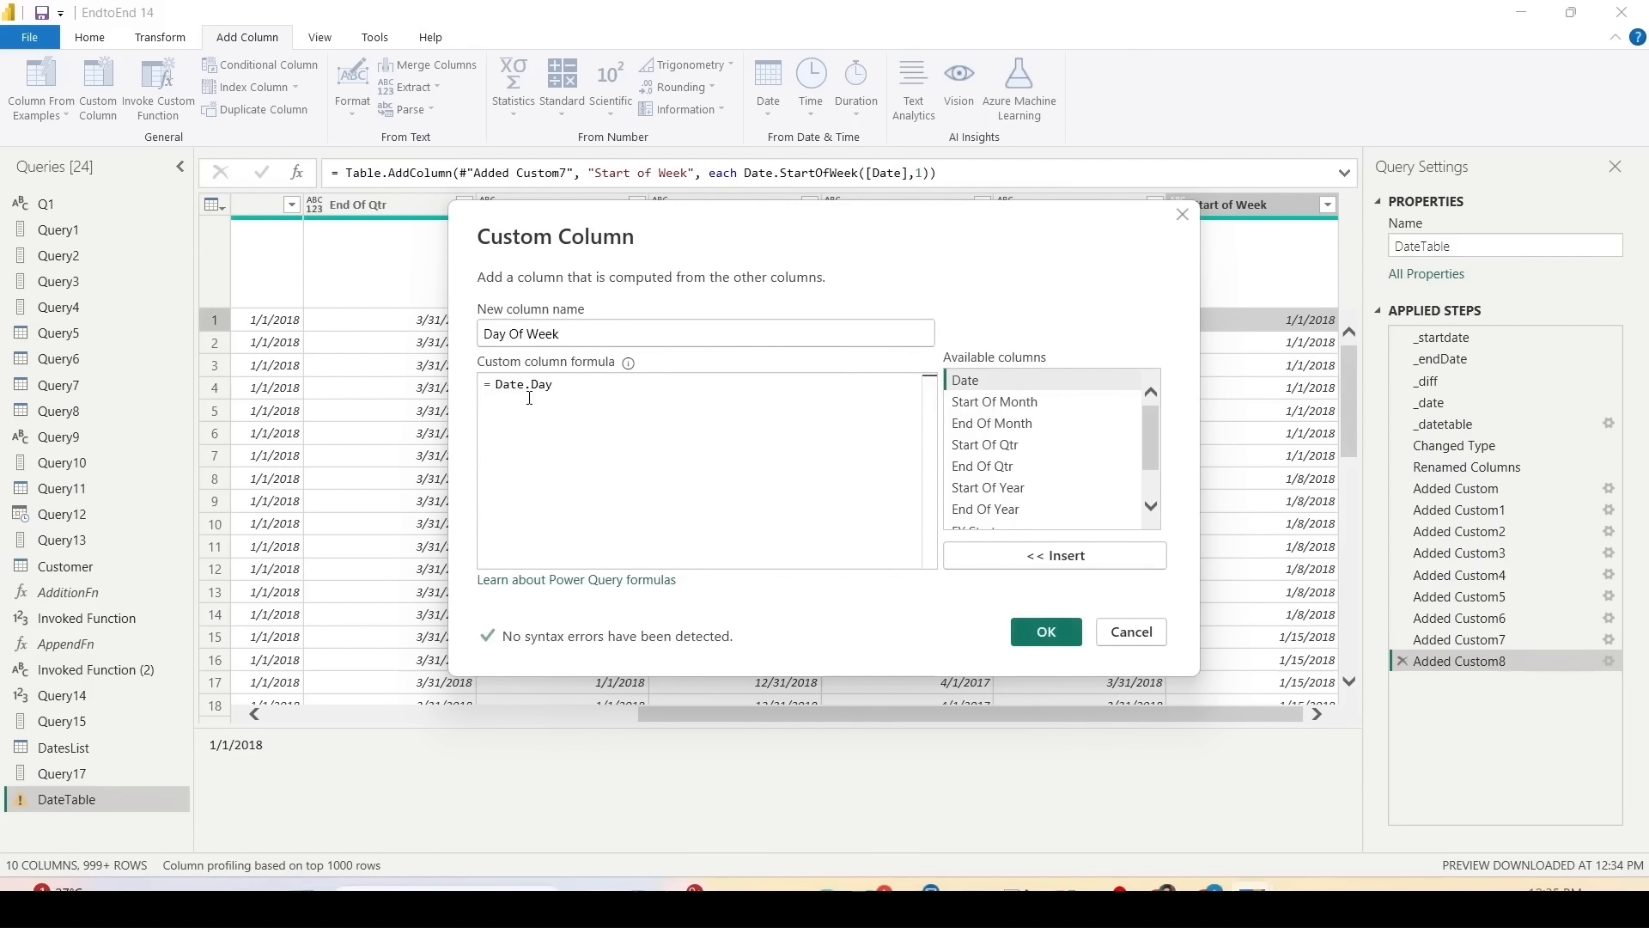
{"action": "type", "text": "OfWe"}
{"action": "type", "text": "eek("}
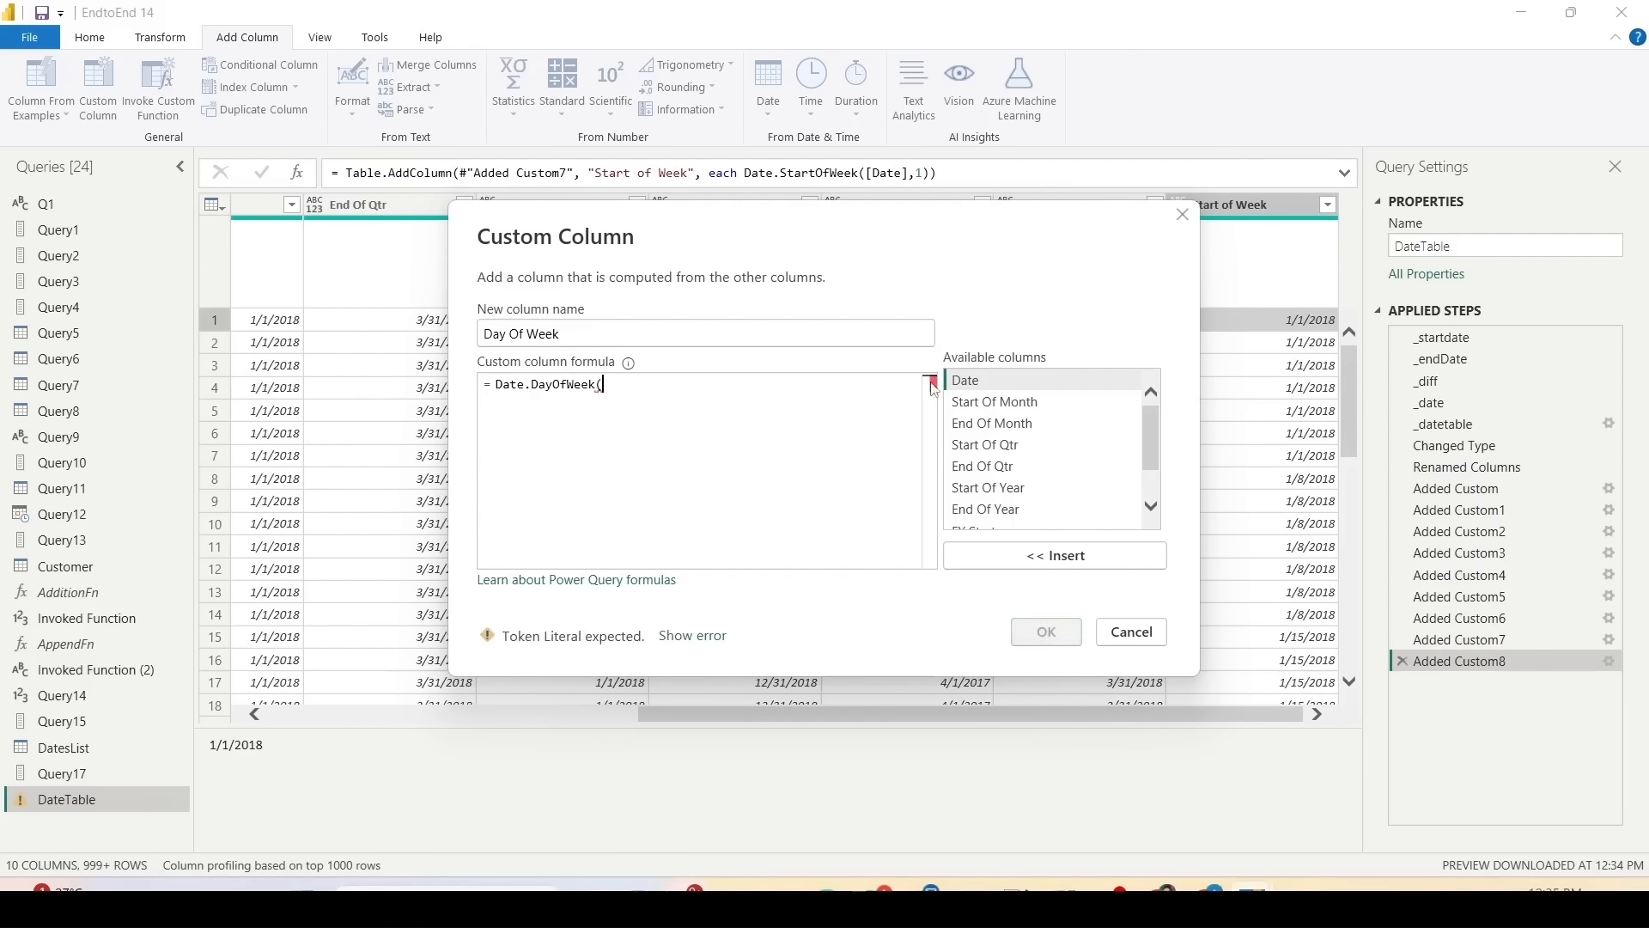
{"action": "double_click", "coordinate": [965, 380]}
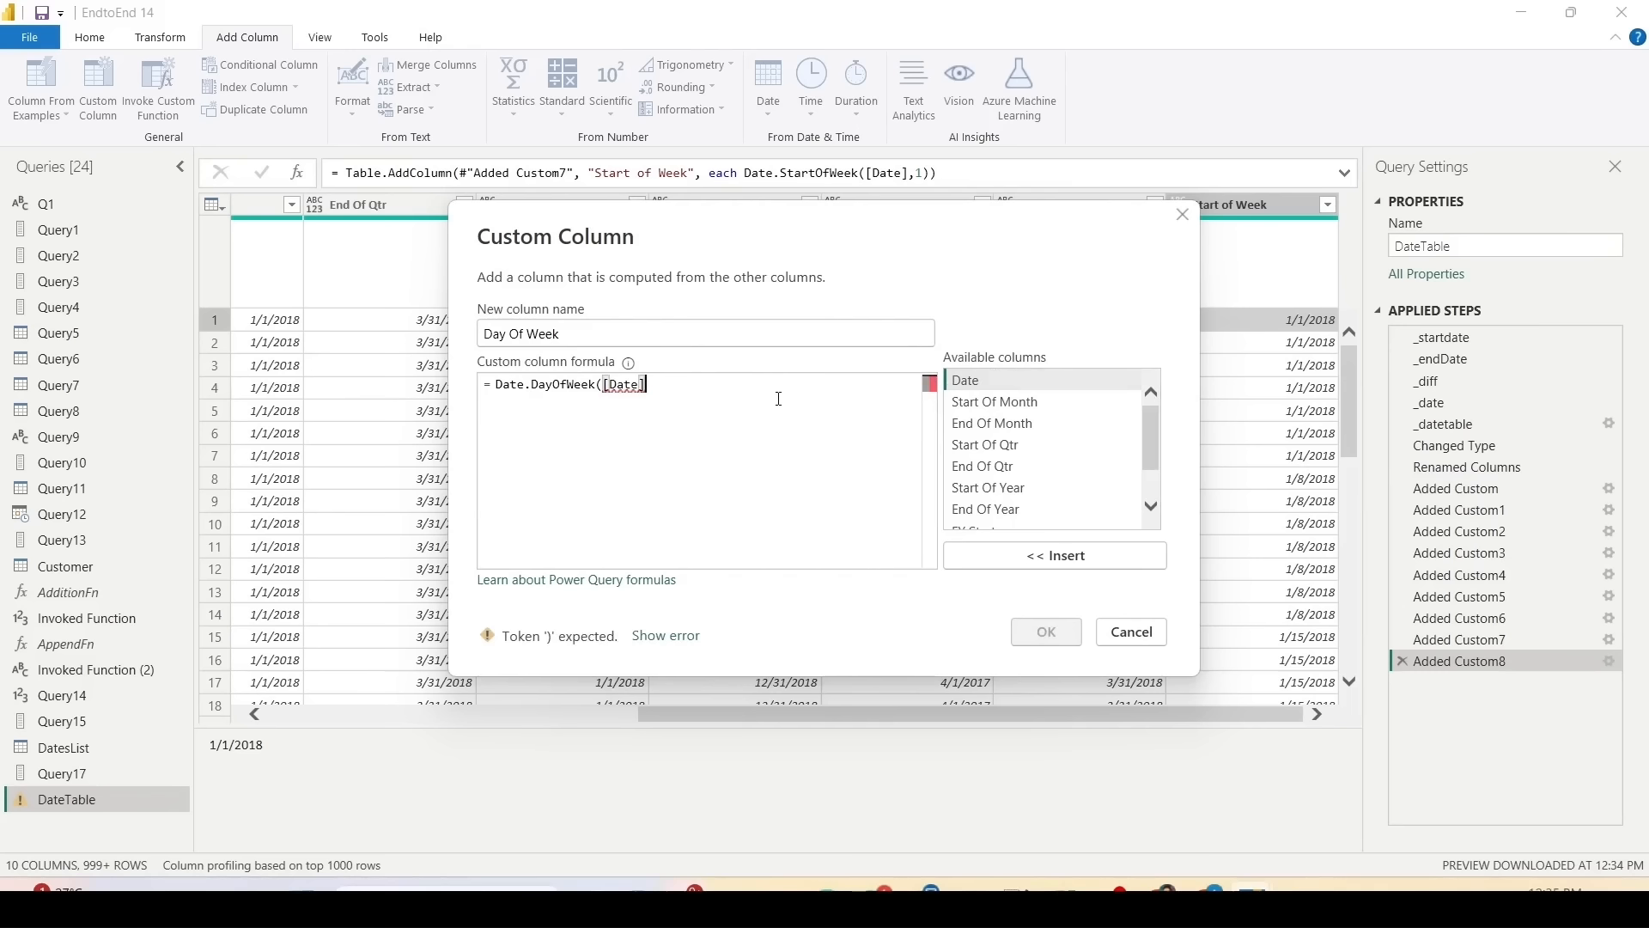
{"action": "type", "text": ")"}
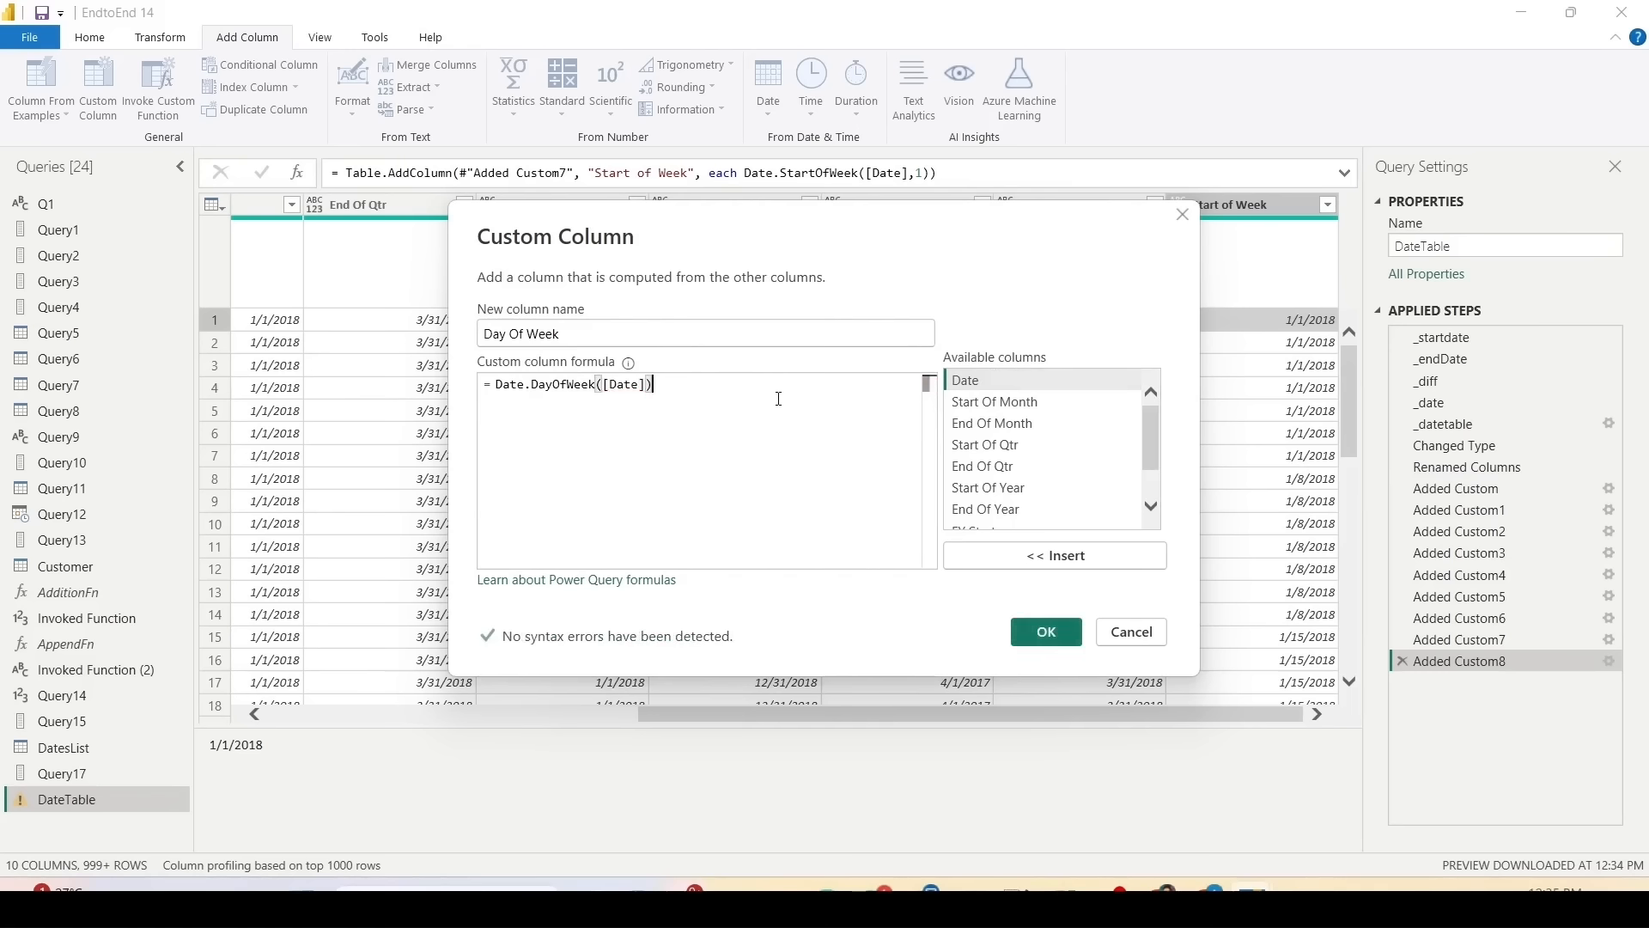
{"action": "left_click", "coordinate": [1046, 633]}
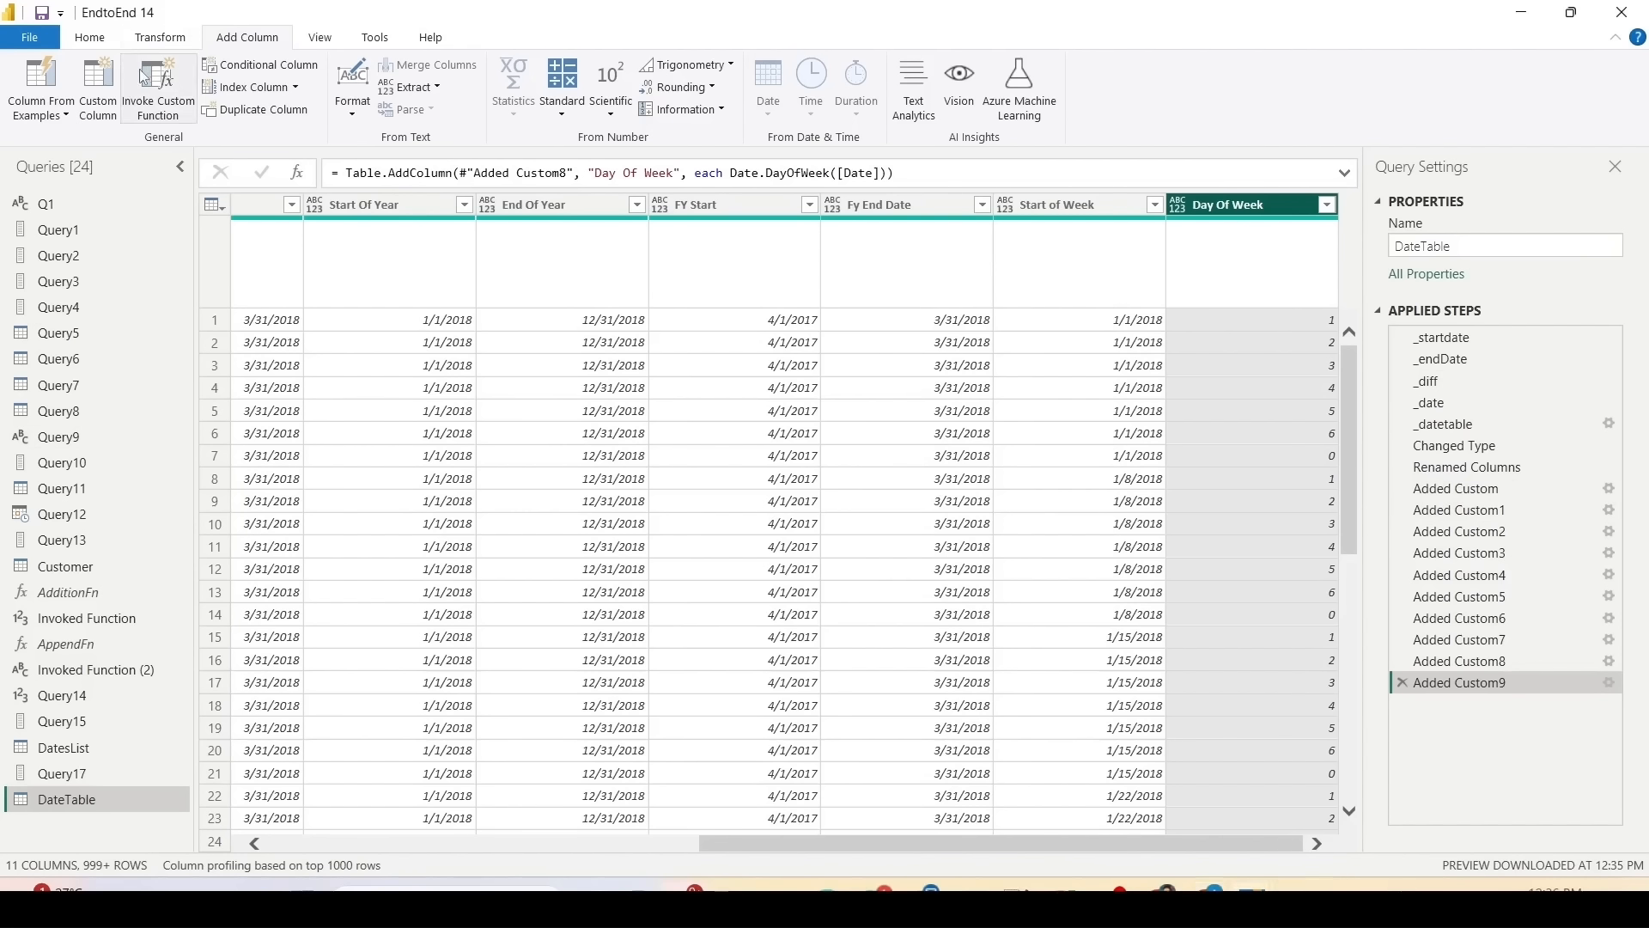
Step: Start a new custom column in DateTable and name it Week Date Name
{"action": "left_click", "coordinate": [98, 86]}
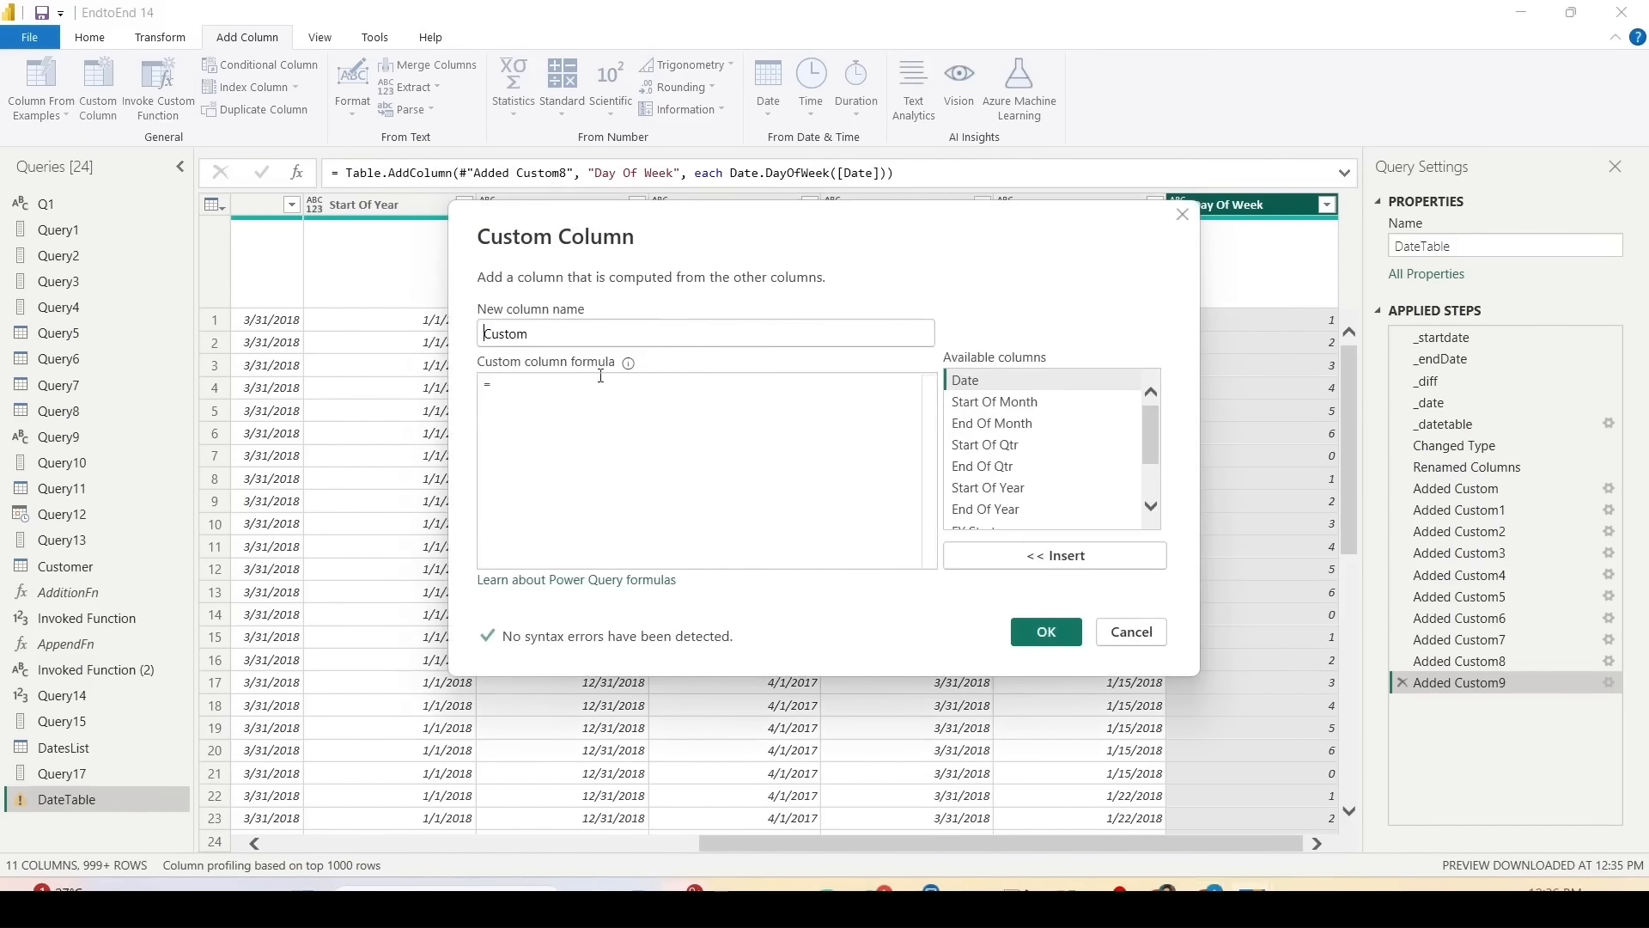
{"action": "double_click", "coordinate": [522, 341]}
{"action": "type", "text": "Week"}
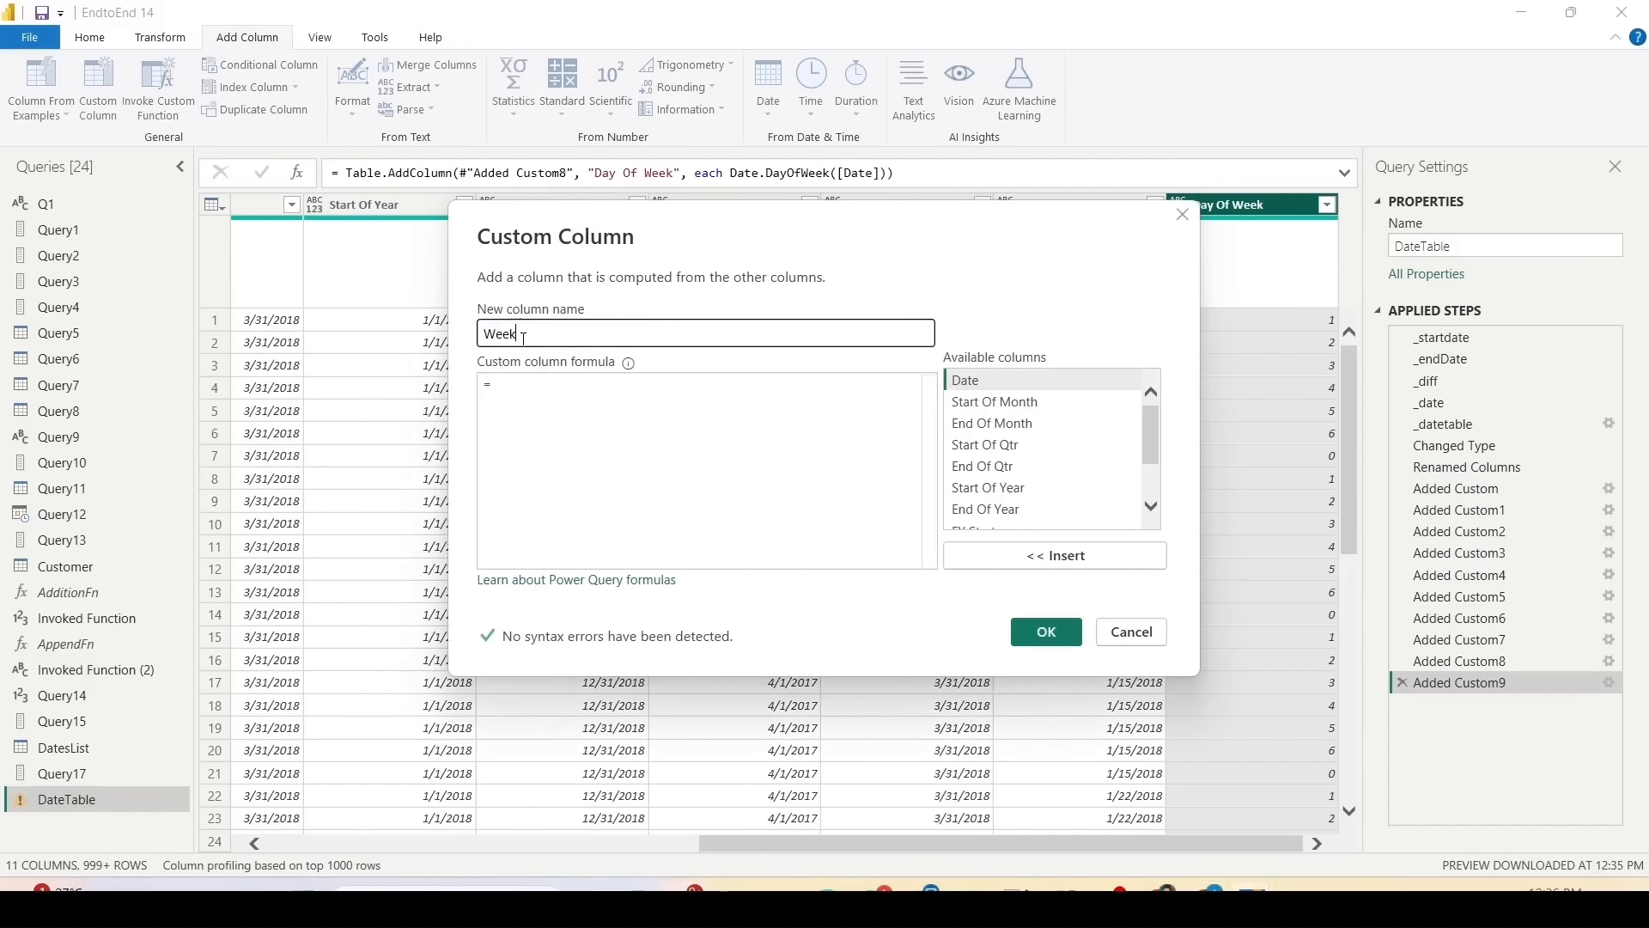
{"action": "type", "text": " Date Name"}
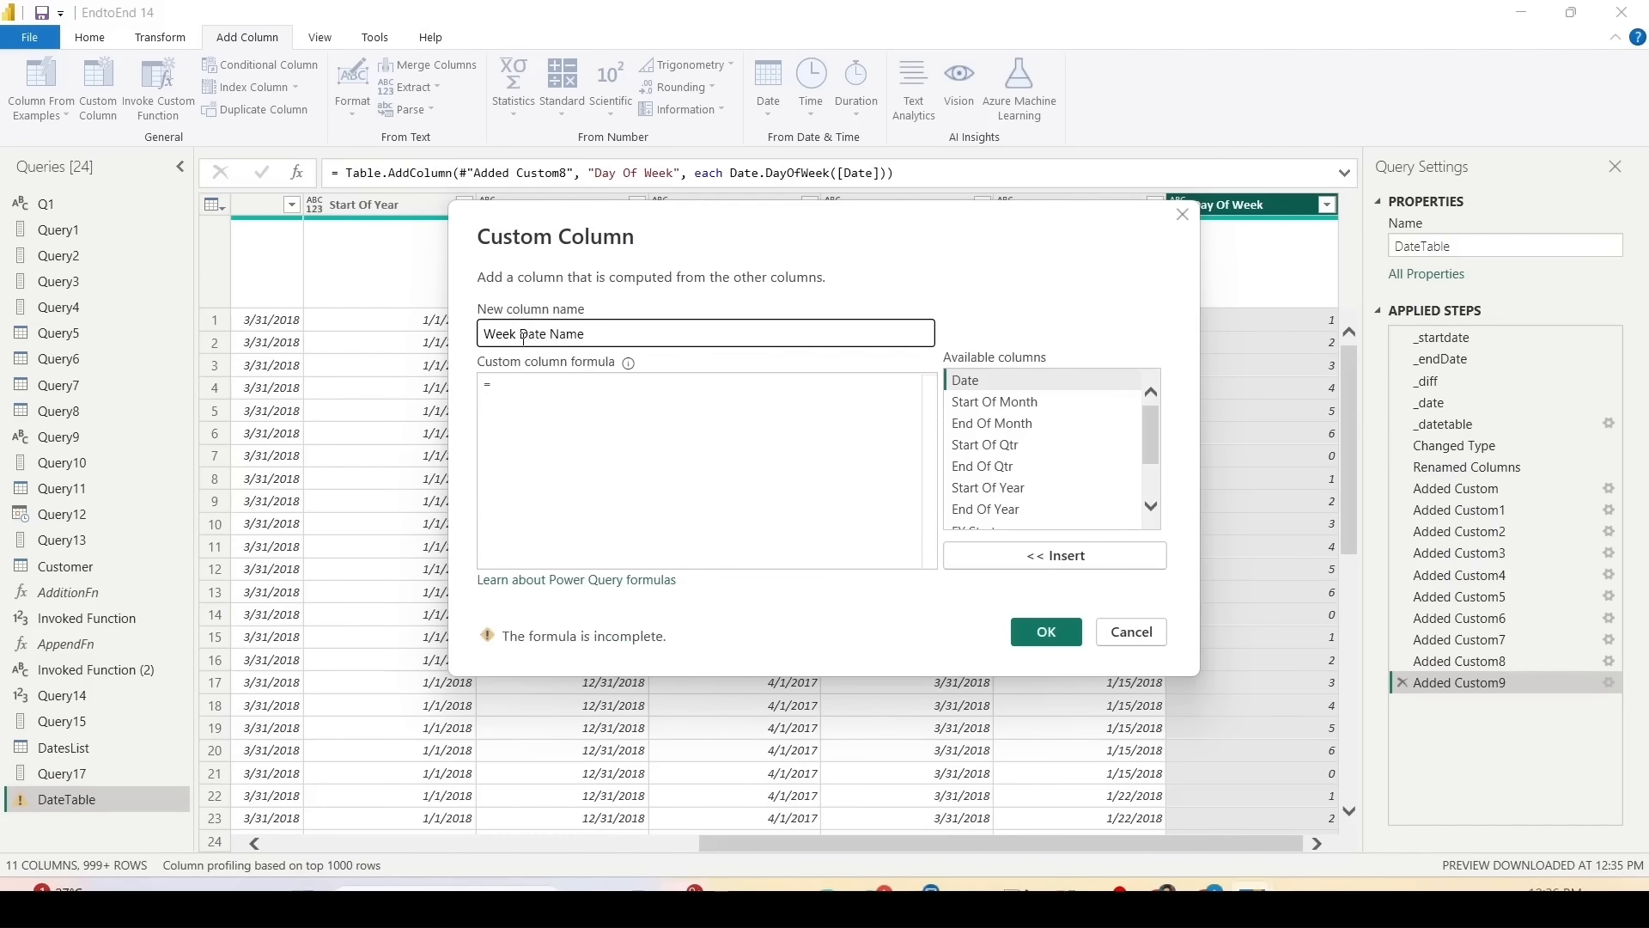
Step: Enter the formula Date.DayOfWeekName([Date]) for the Week Date Name column and create it
{"action": "left_click", "coordinate": [528, 382]}
{"action": "left_click", "coordinate": [525, 385]}
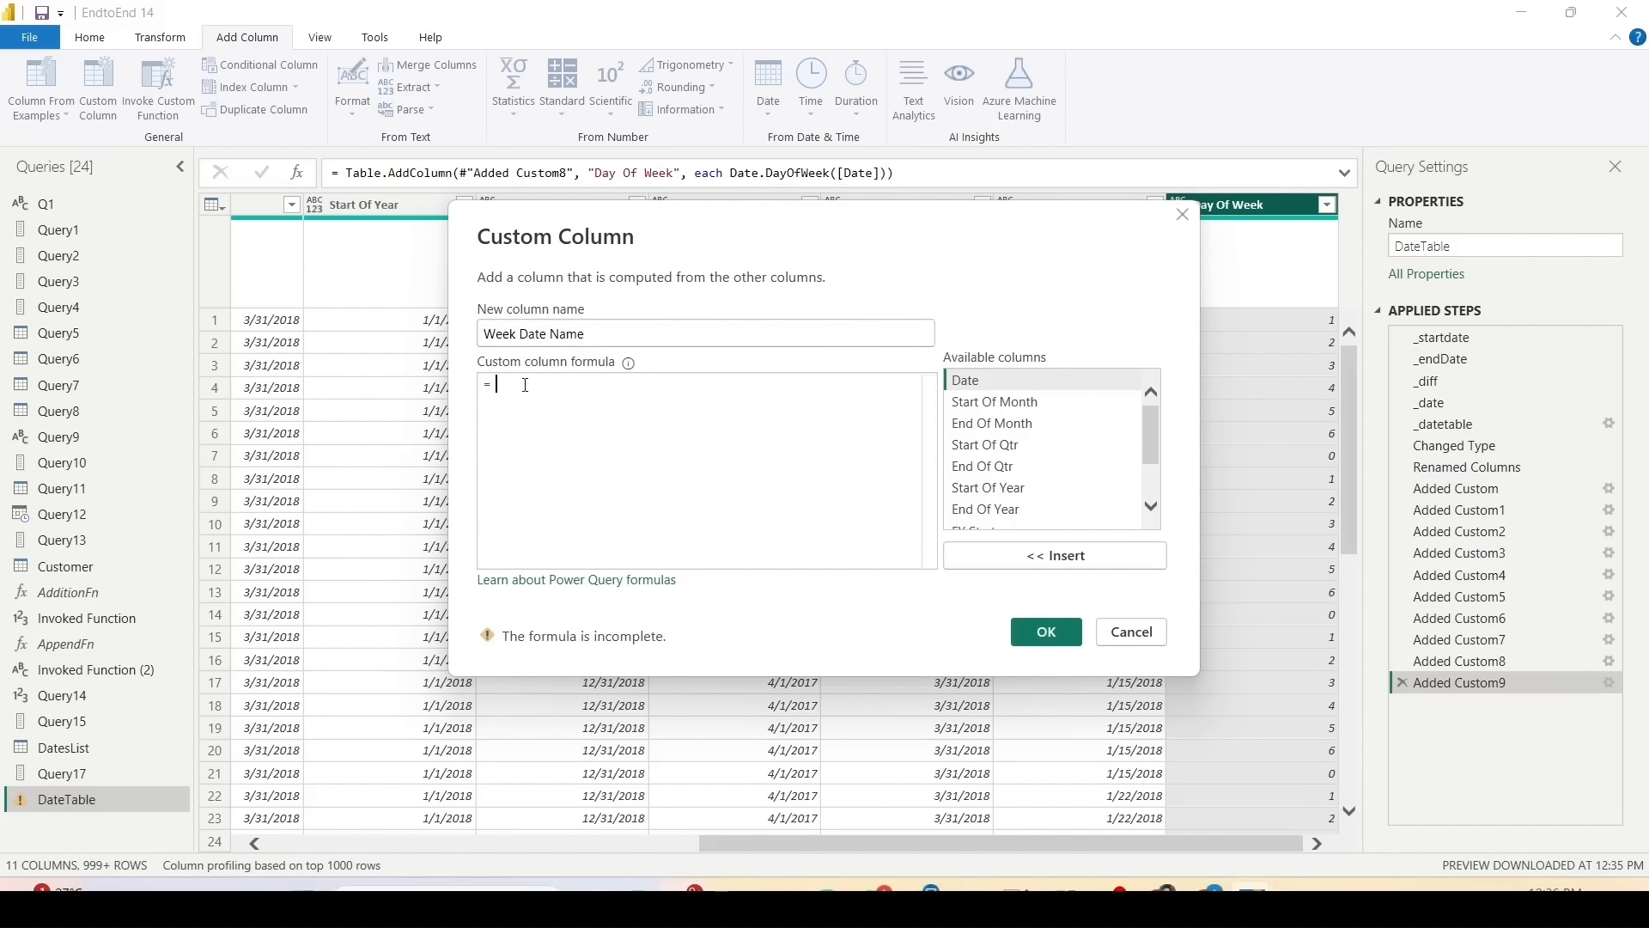
{"action": "type", "text": "Date"}
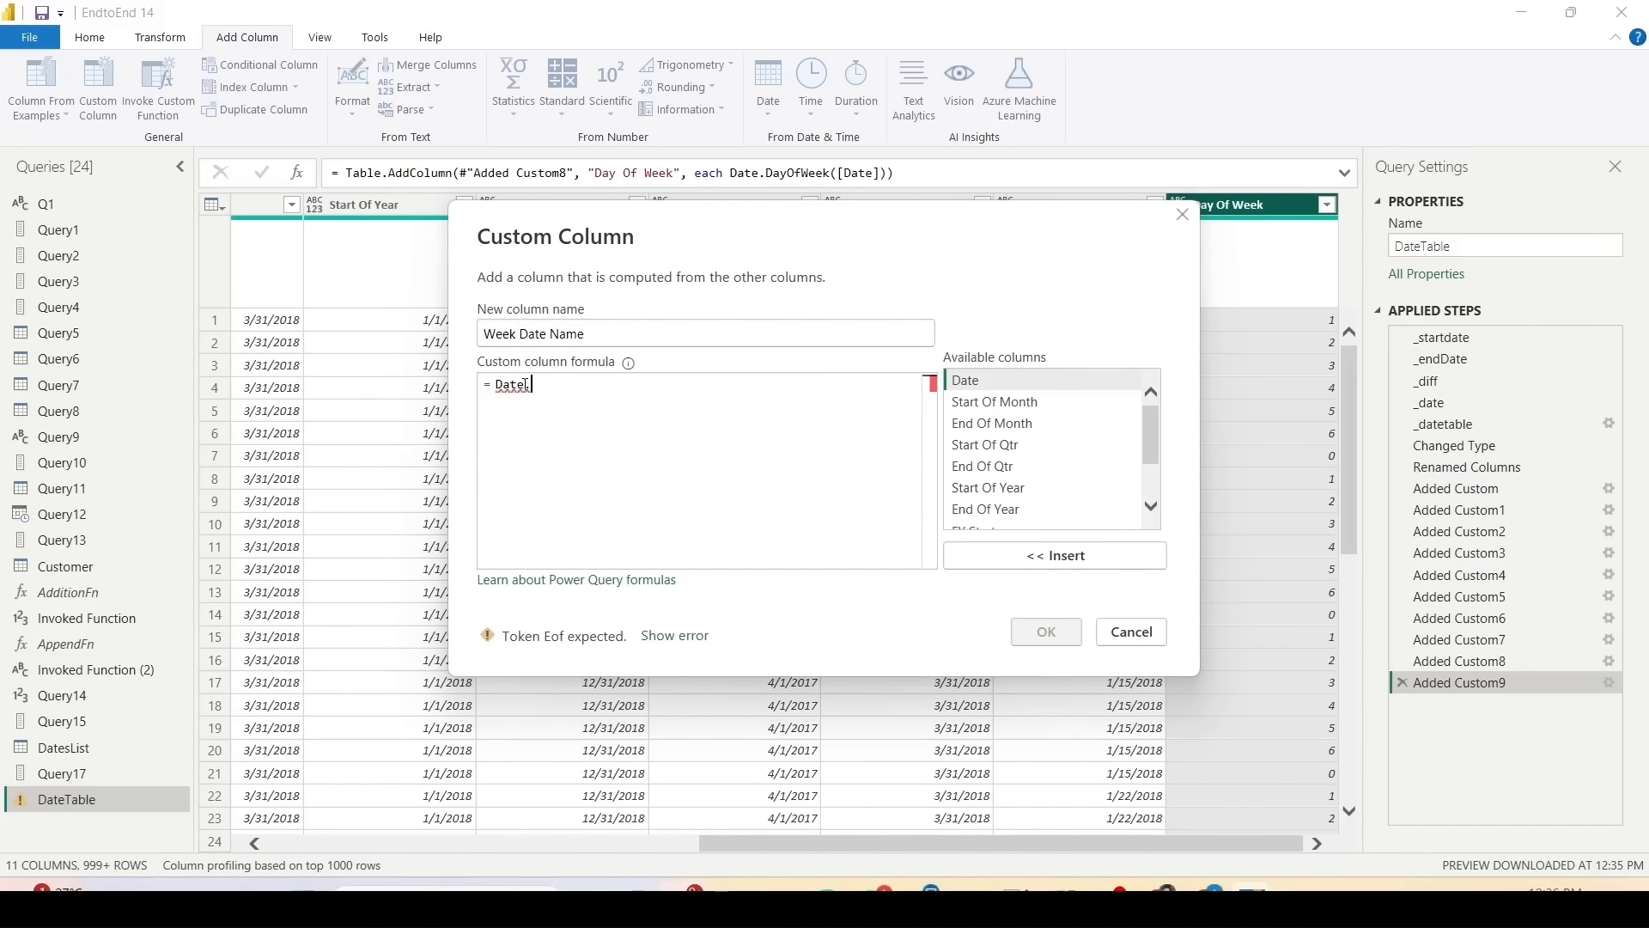
{"action": "type", "text": ".Day"}
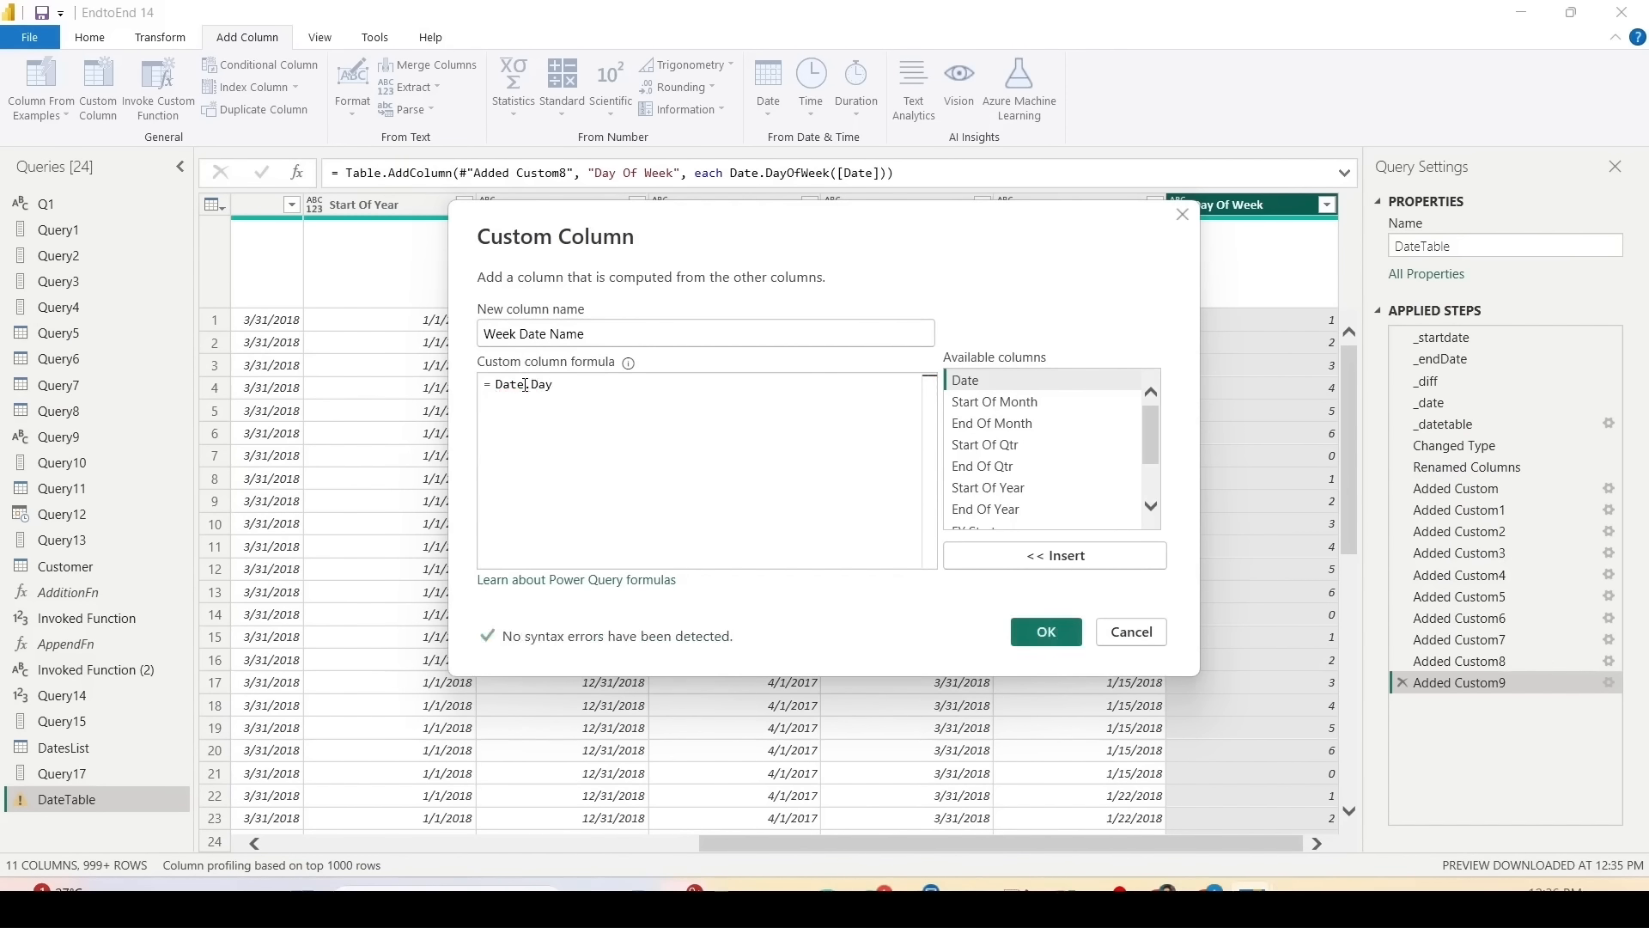
{"action": "type", "text": "OfWeekName("}
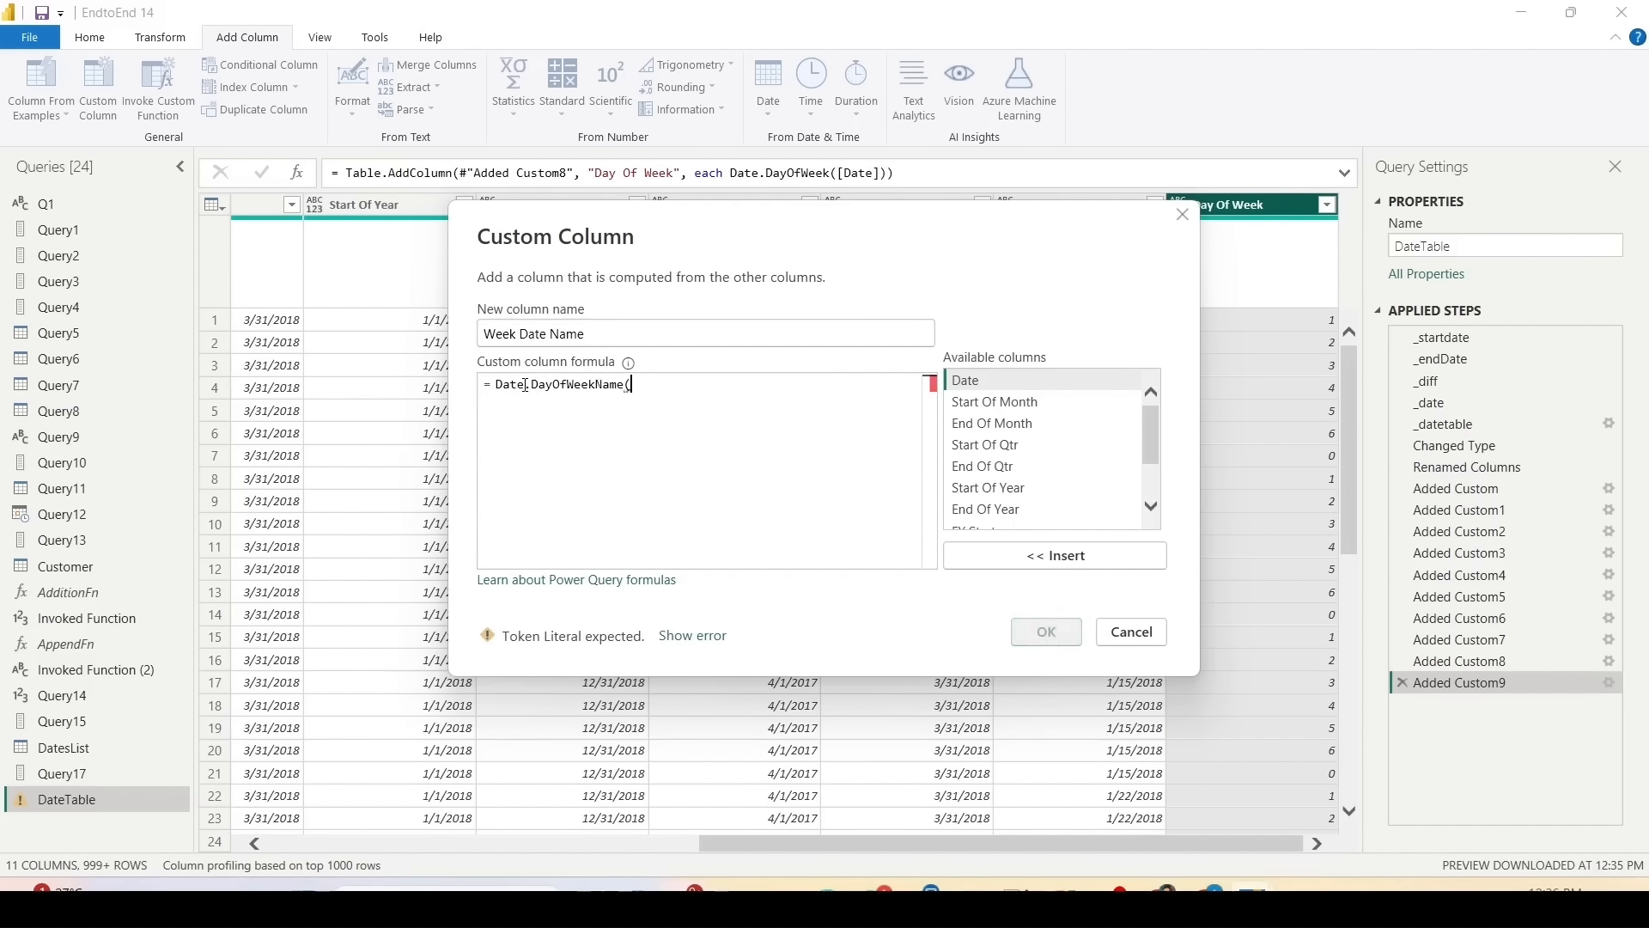
{"action": "double_click", "coordinate": [1012, 388]}
{"action": "type", "text": ")"}
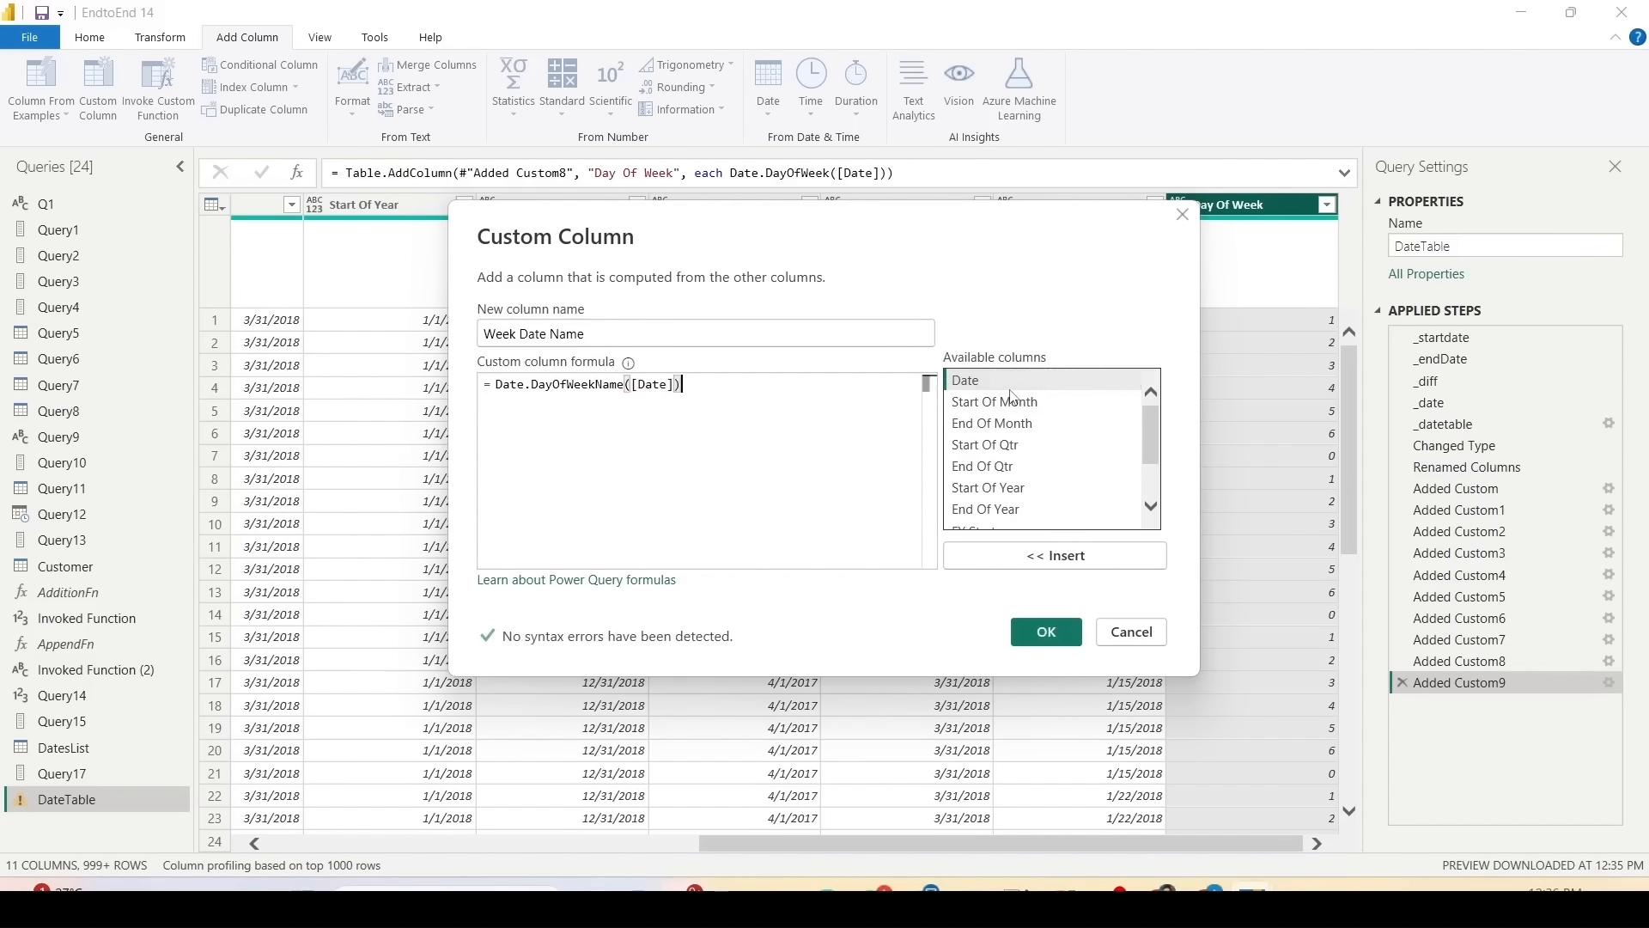
{"action": "left_click", "coordinate": [1022, 633]}
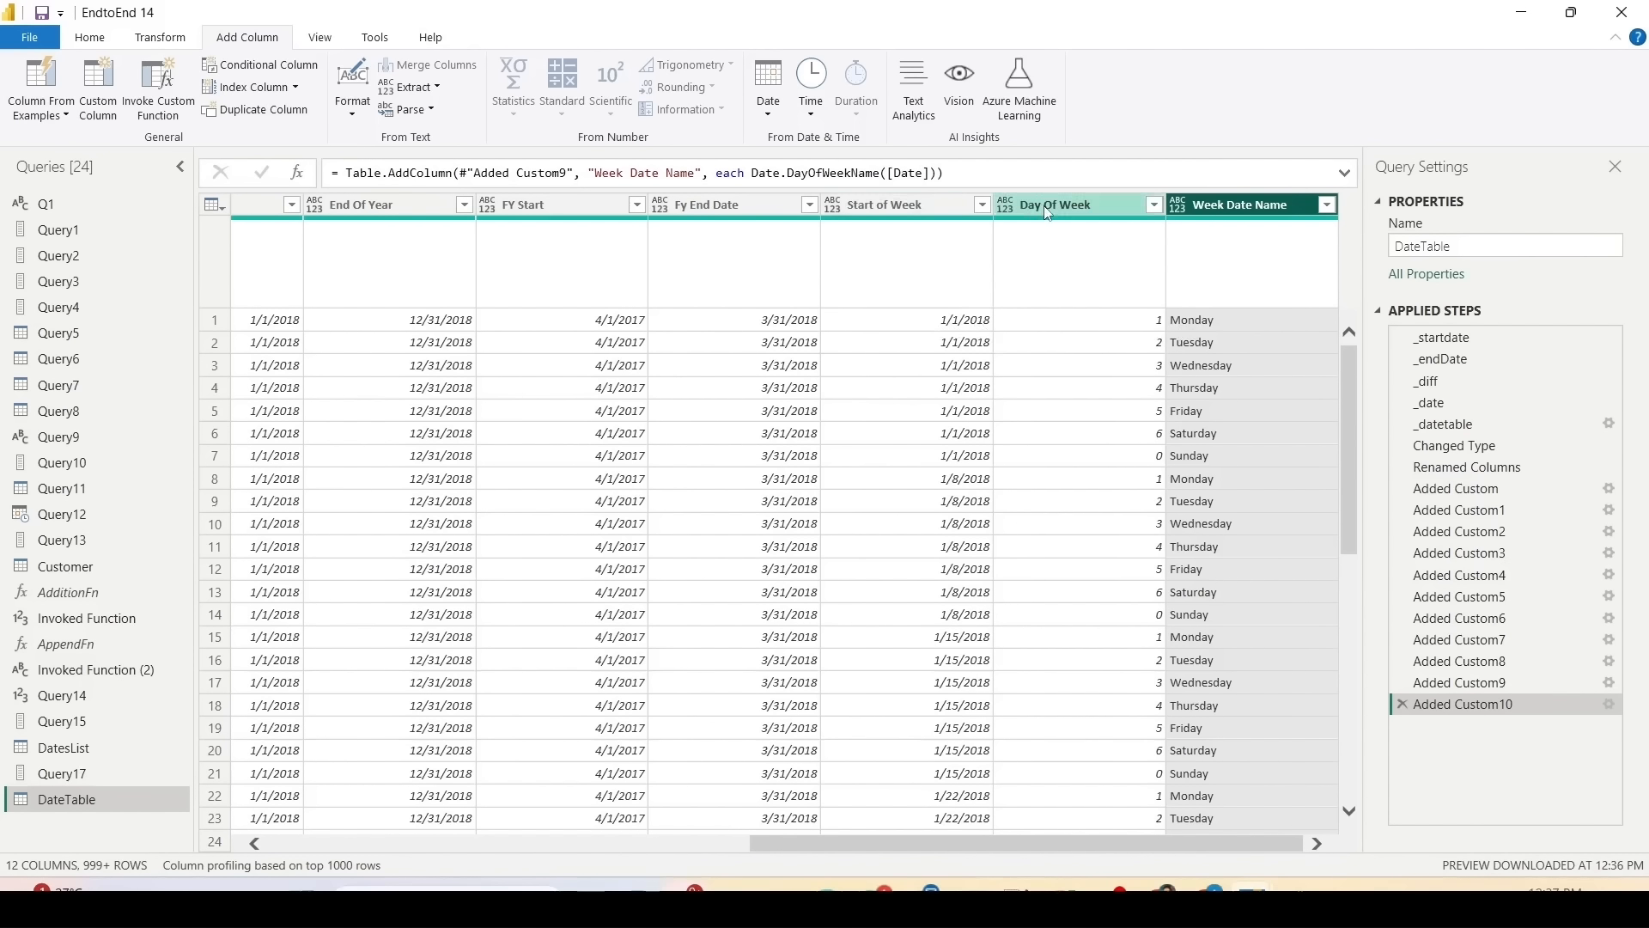
Step: Start a new custom column in DateTable and name it End Of Week
{"action": "left_click", "coordinate": [911, 206]}
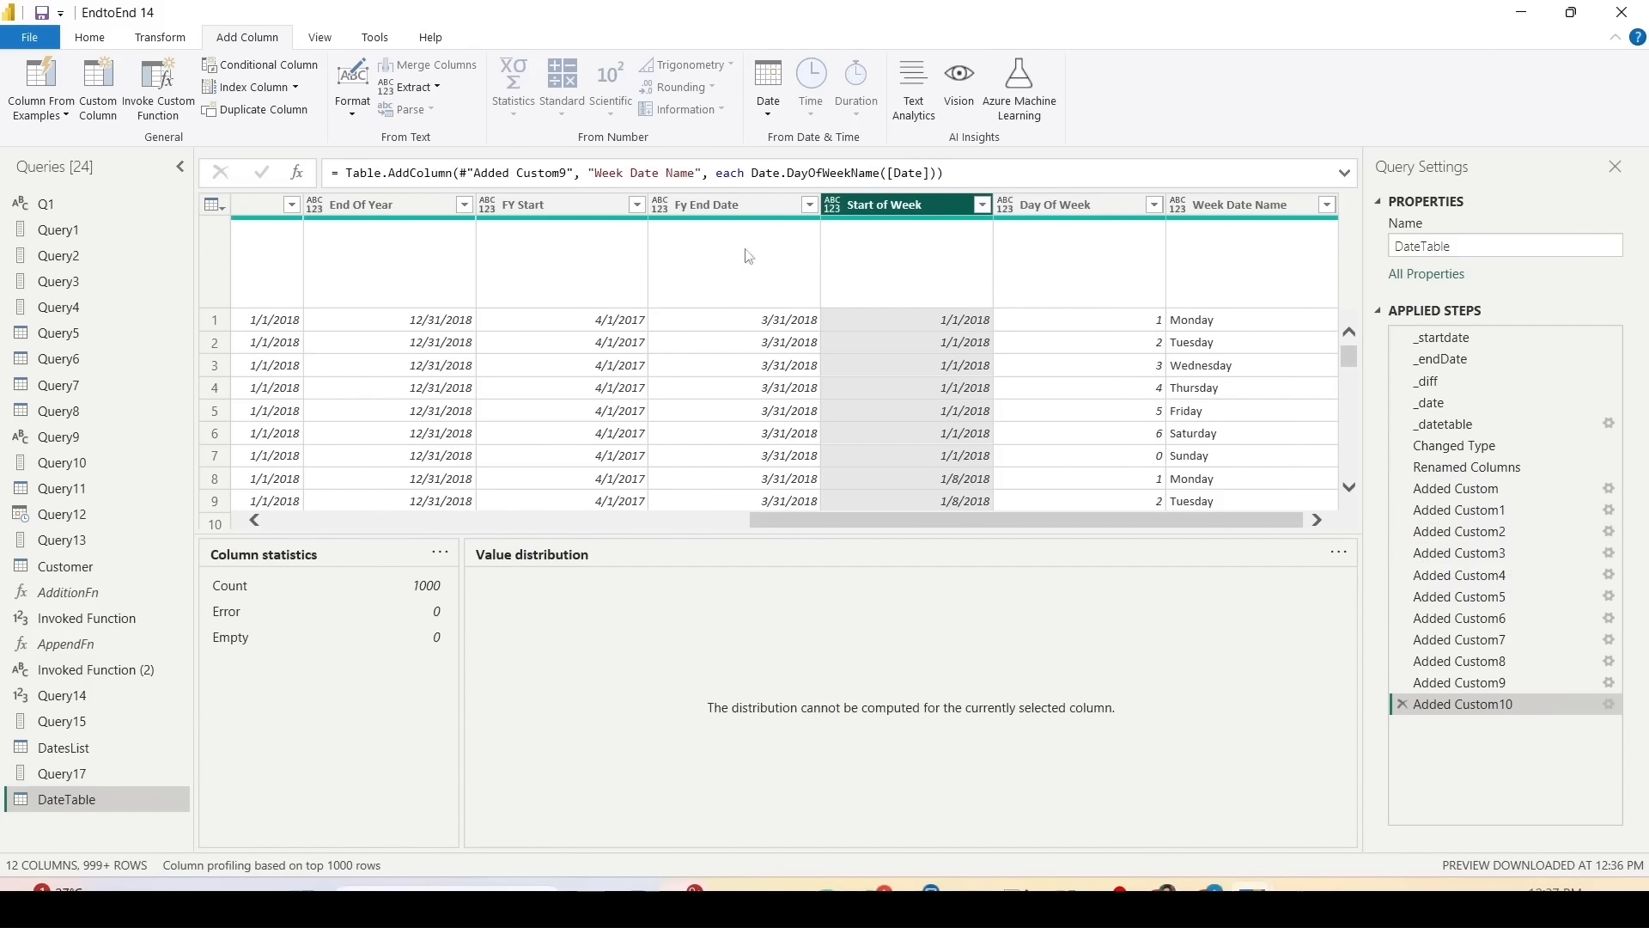
{"action": "left_click", "coordinate": [1201, 211]}
{"action": "left_click", "coordinate": [99, 86]}
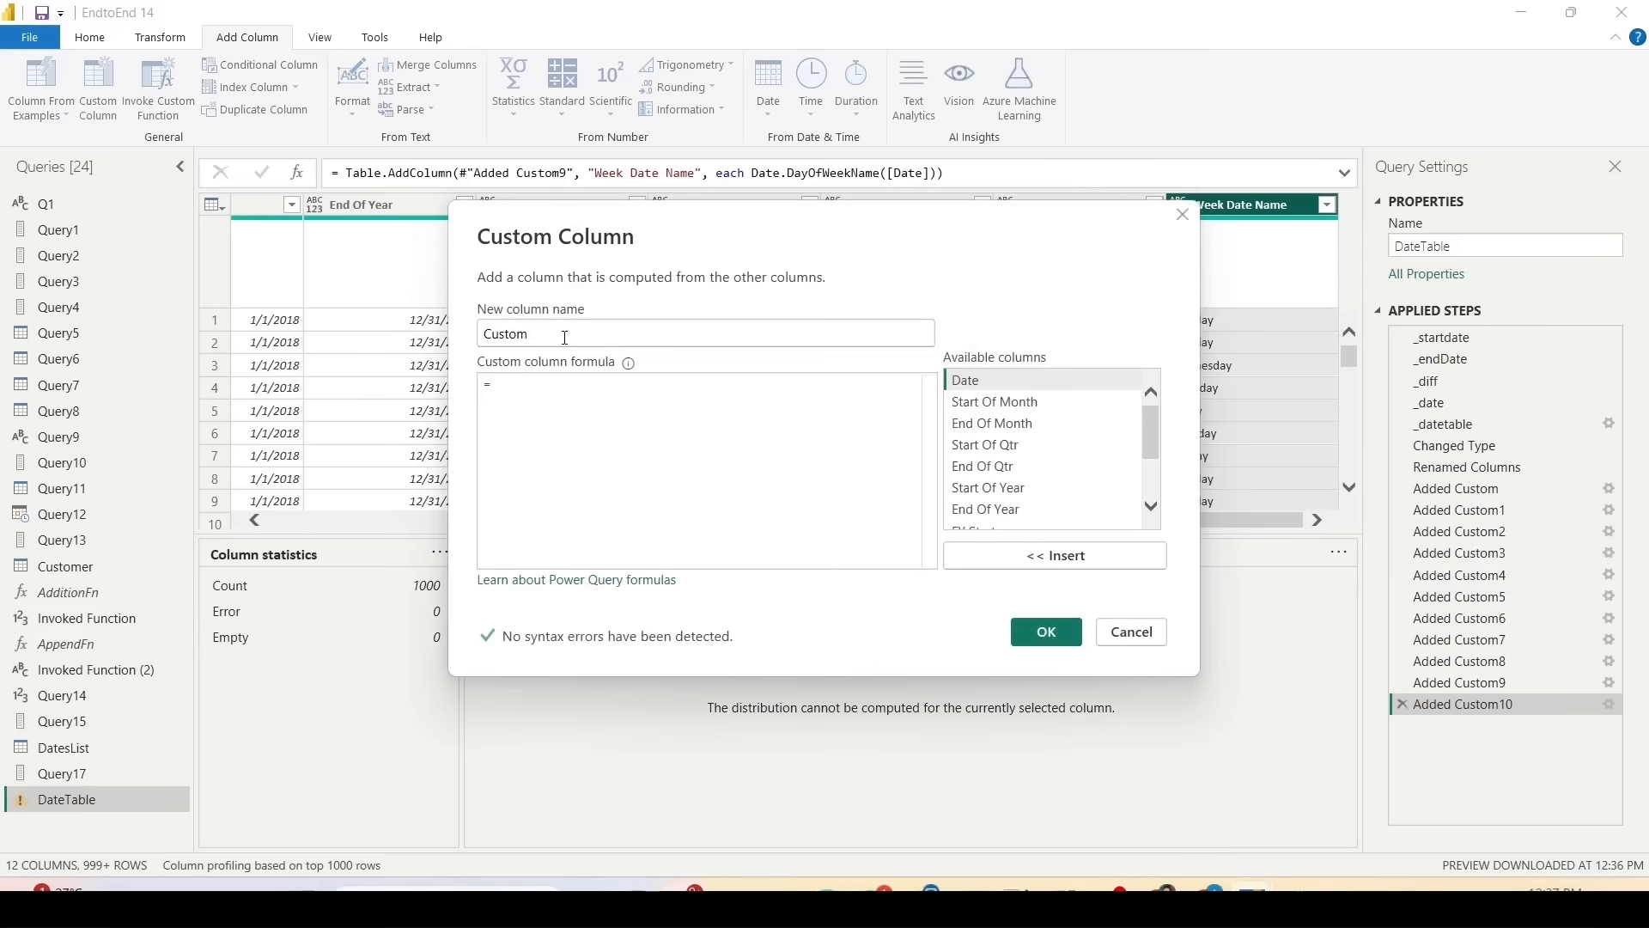
{"action": "key", "text": "ctrl+a"}
{"action": "type", "text": "End Of"}
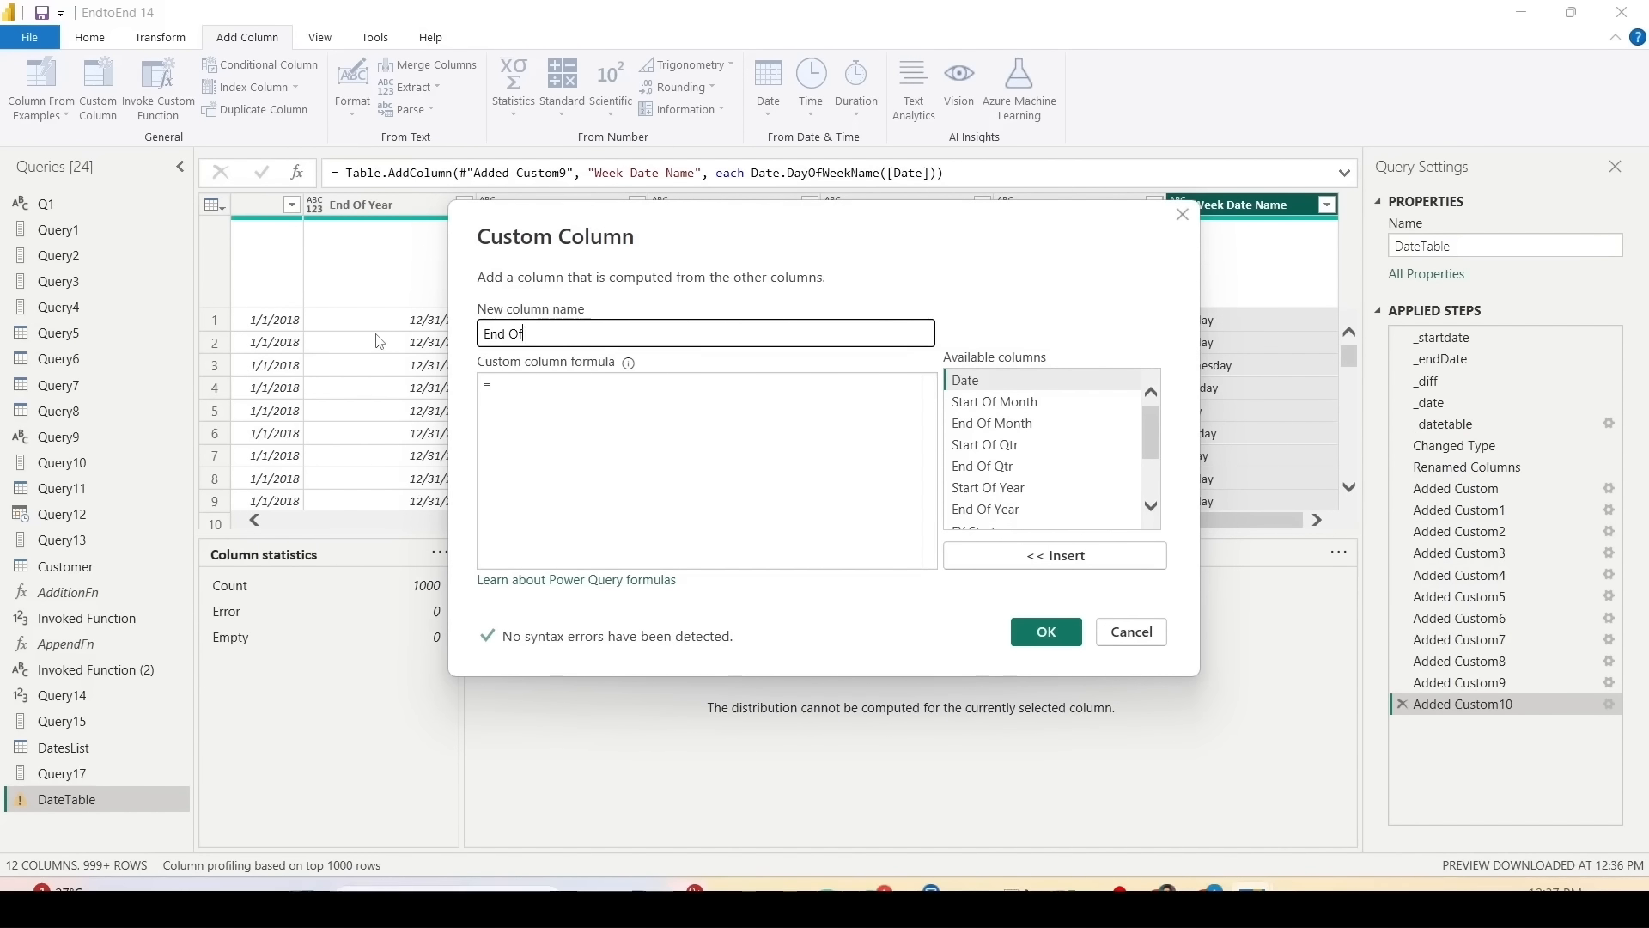
{"action": "type", "text": " Week"}
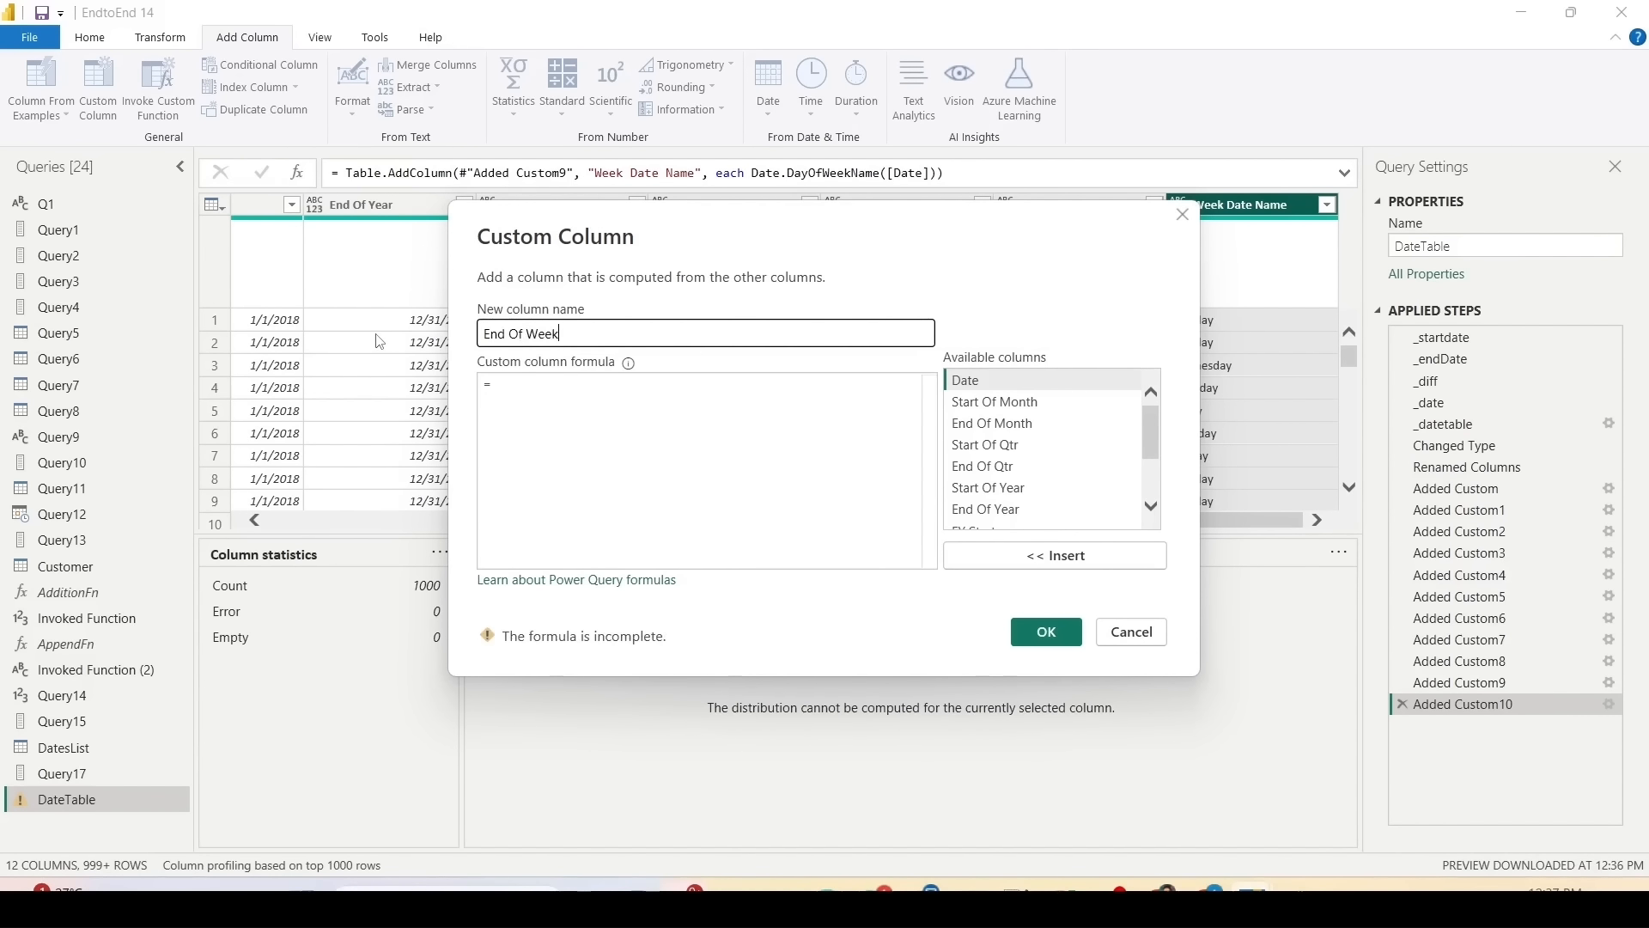
Step: Enter the formula Date.EndOfWeek([Date],1) for the End Of Week column and create it
{"action": "left_click", "coordinate": [564, 387]}
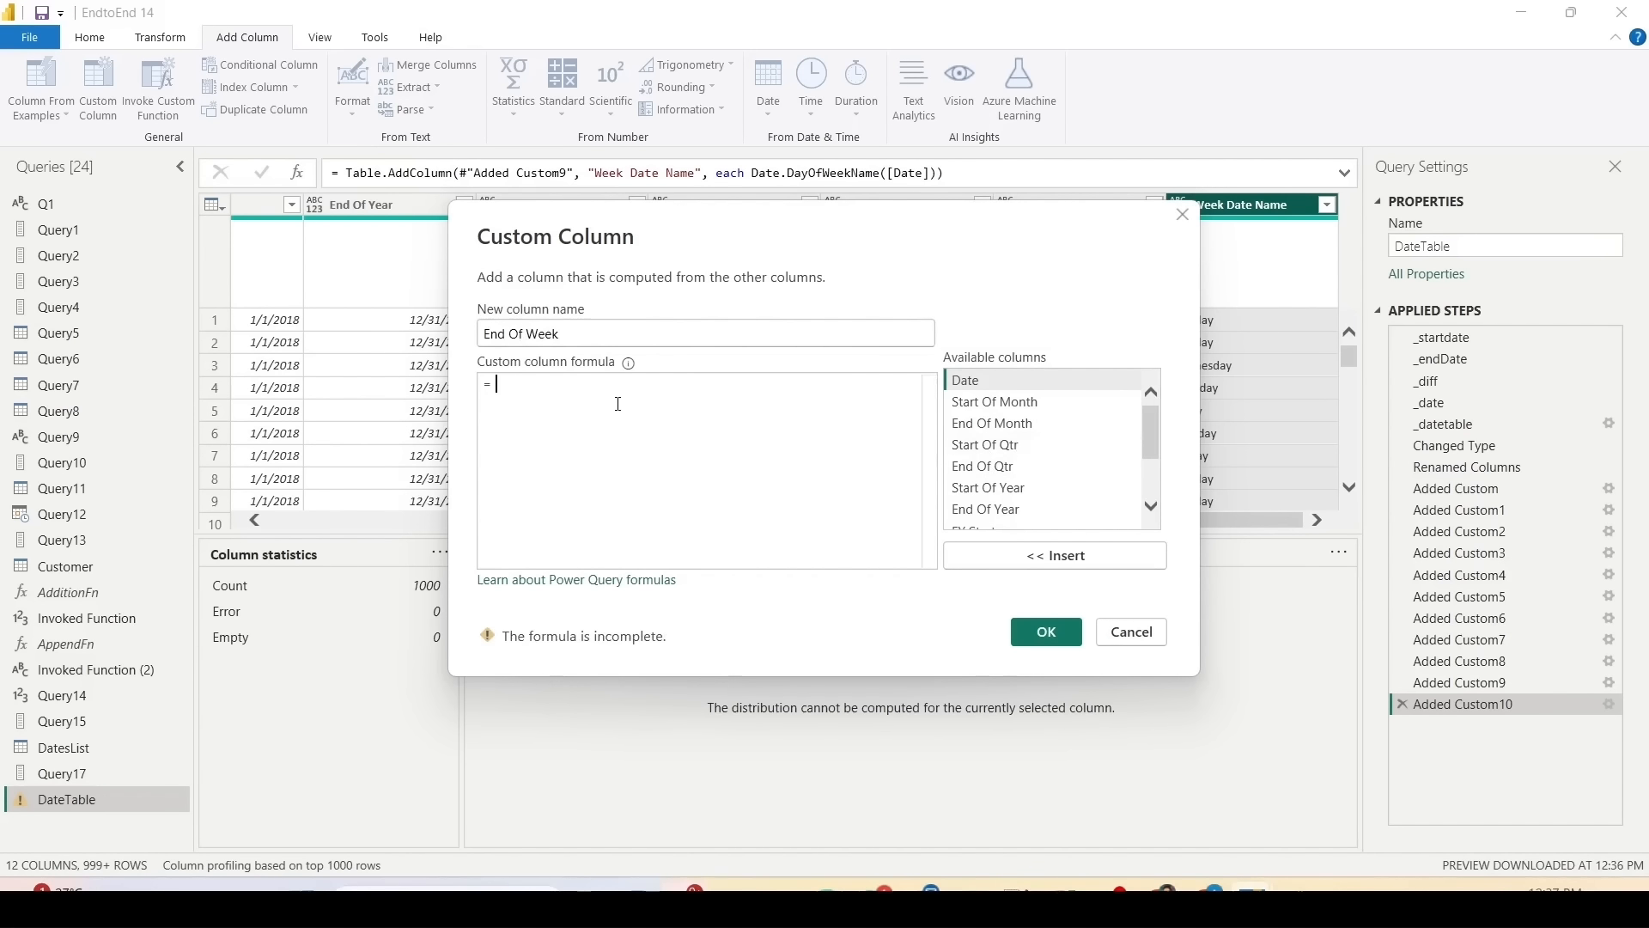
{"action": "type", "text": "Date."}
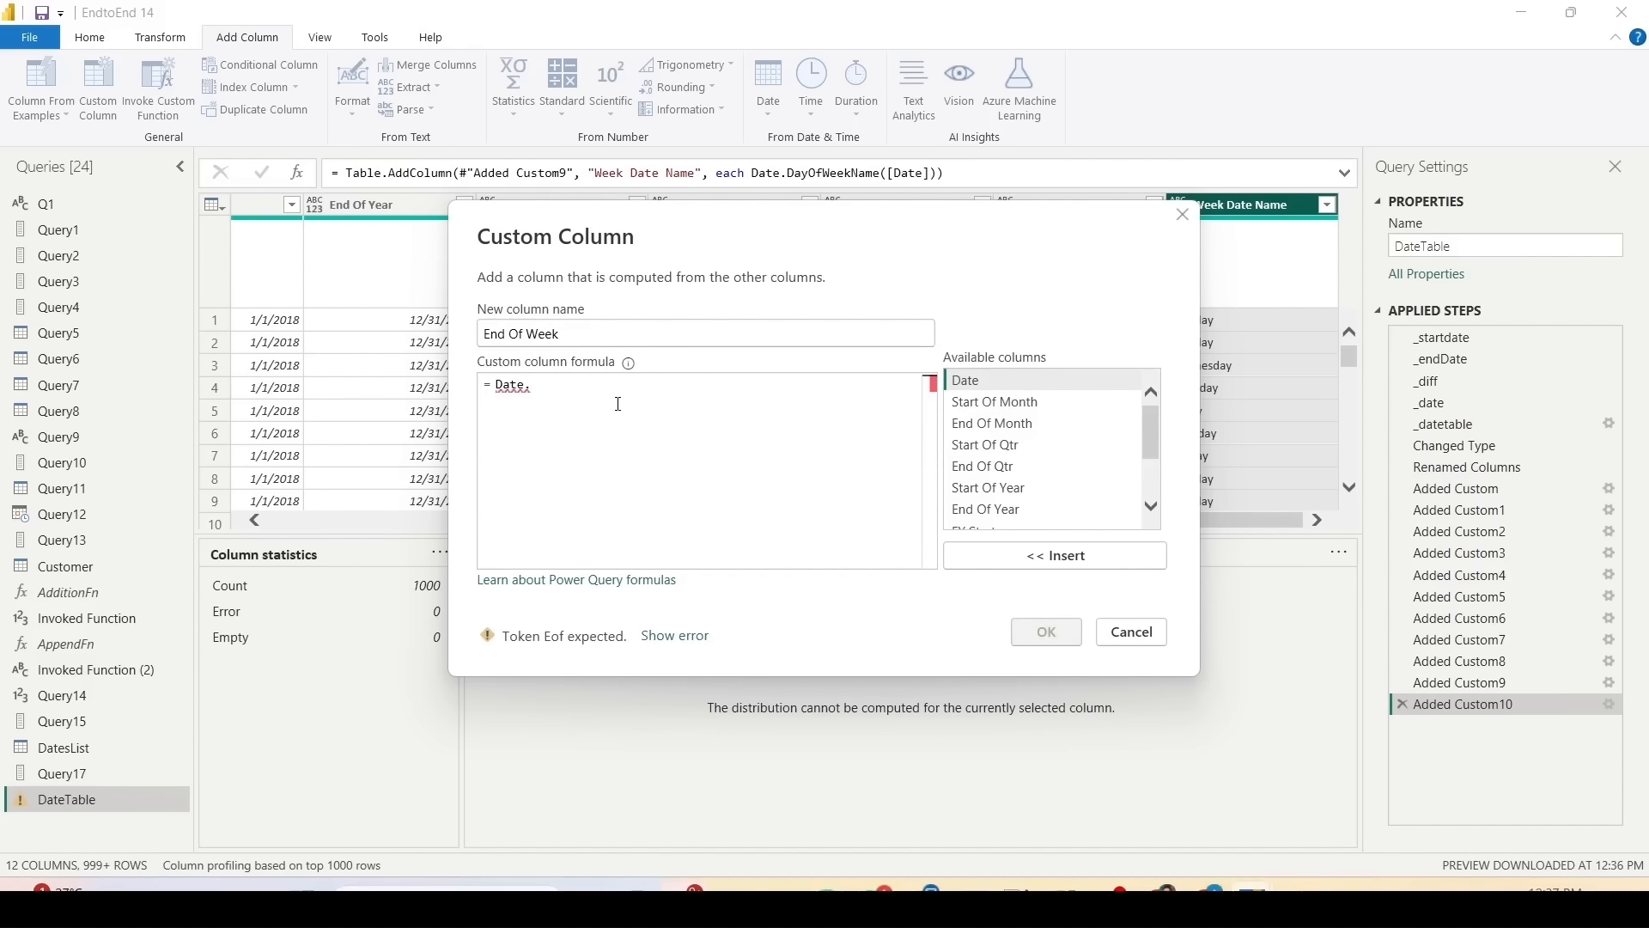
{"action": "type", "text": "EndOf"}
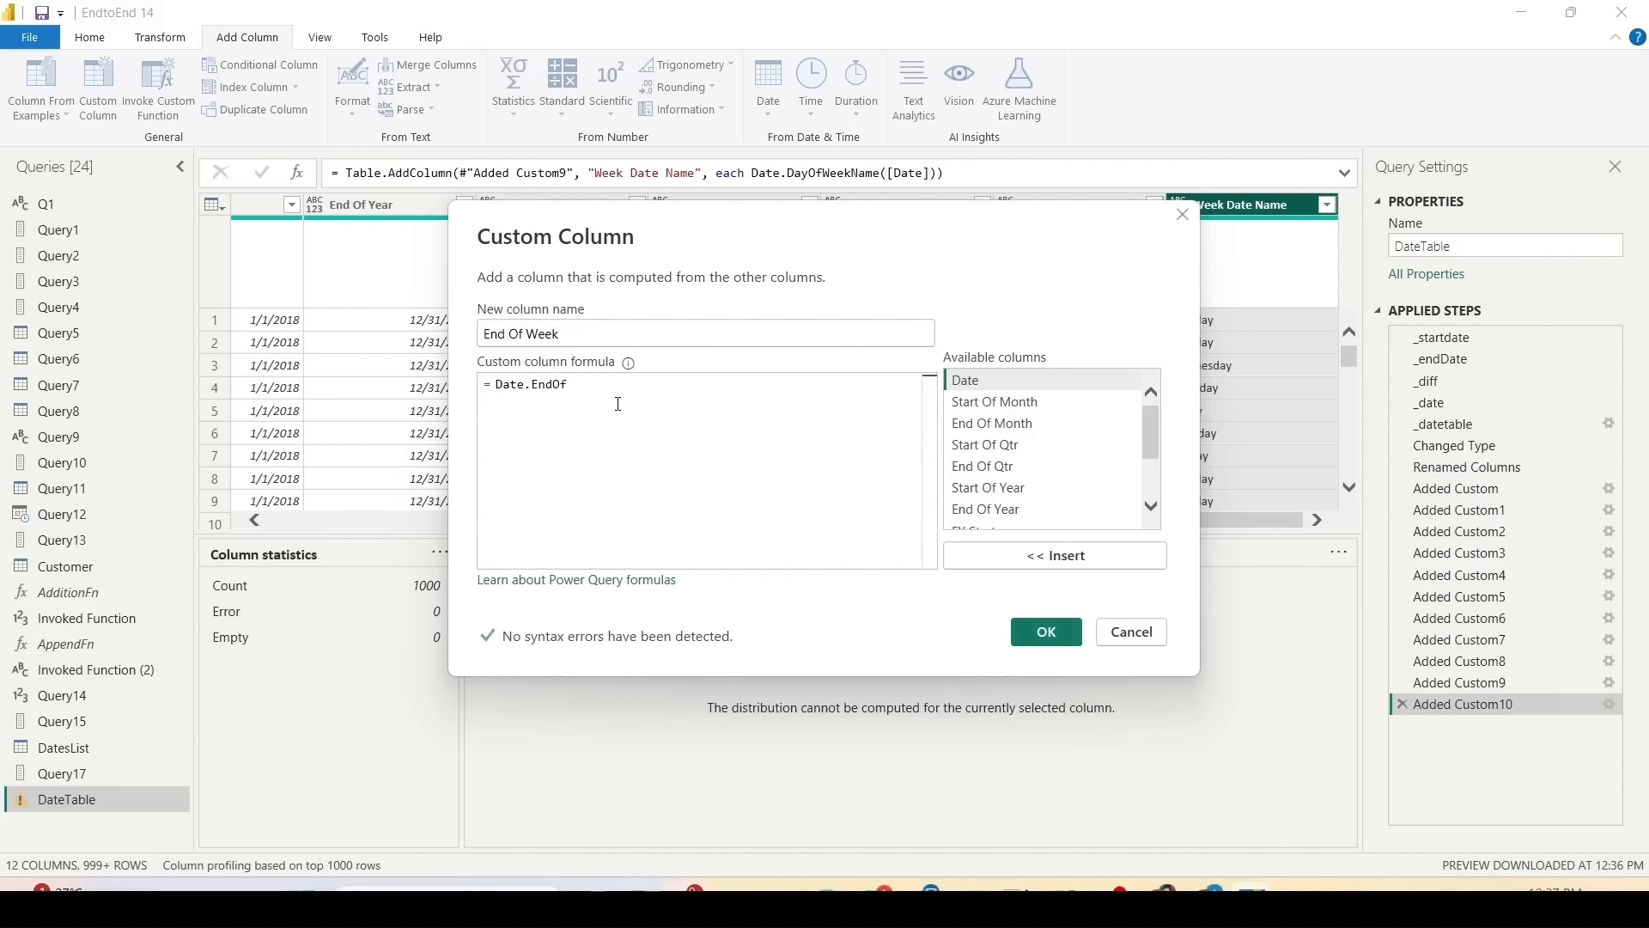
{"action": "type", "text": "Week("}
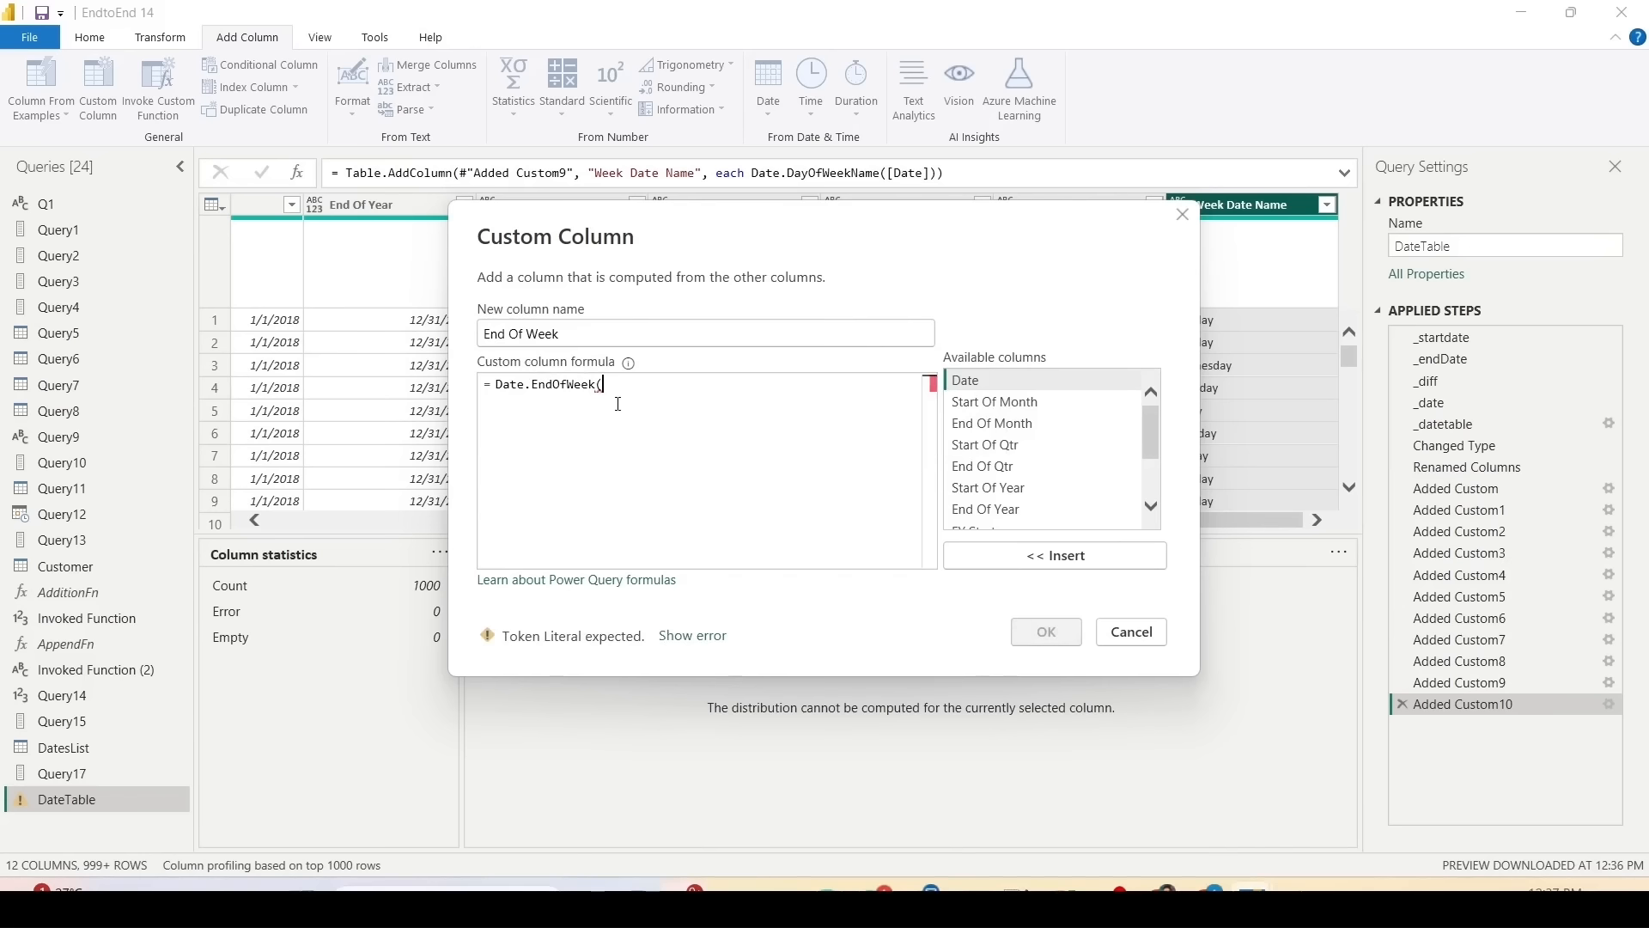
{"action": "double_click", "coordinate": [962, 379]}
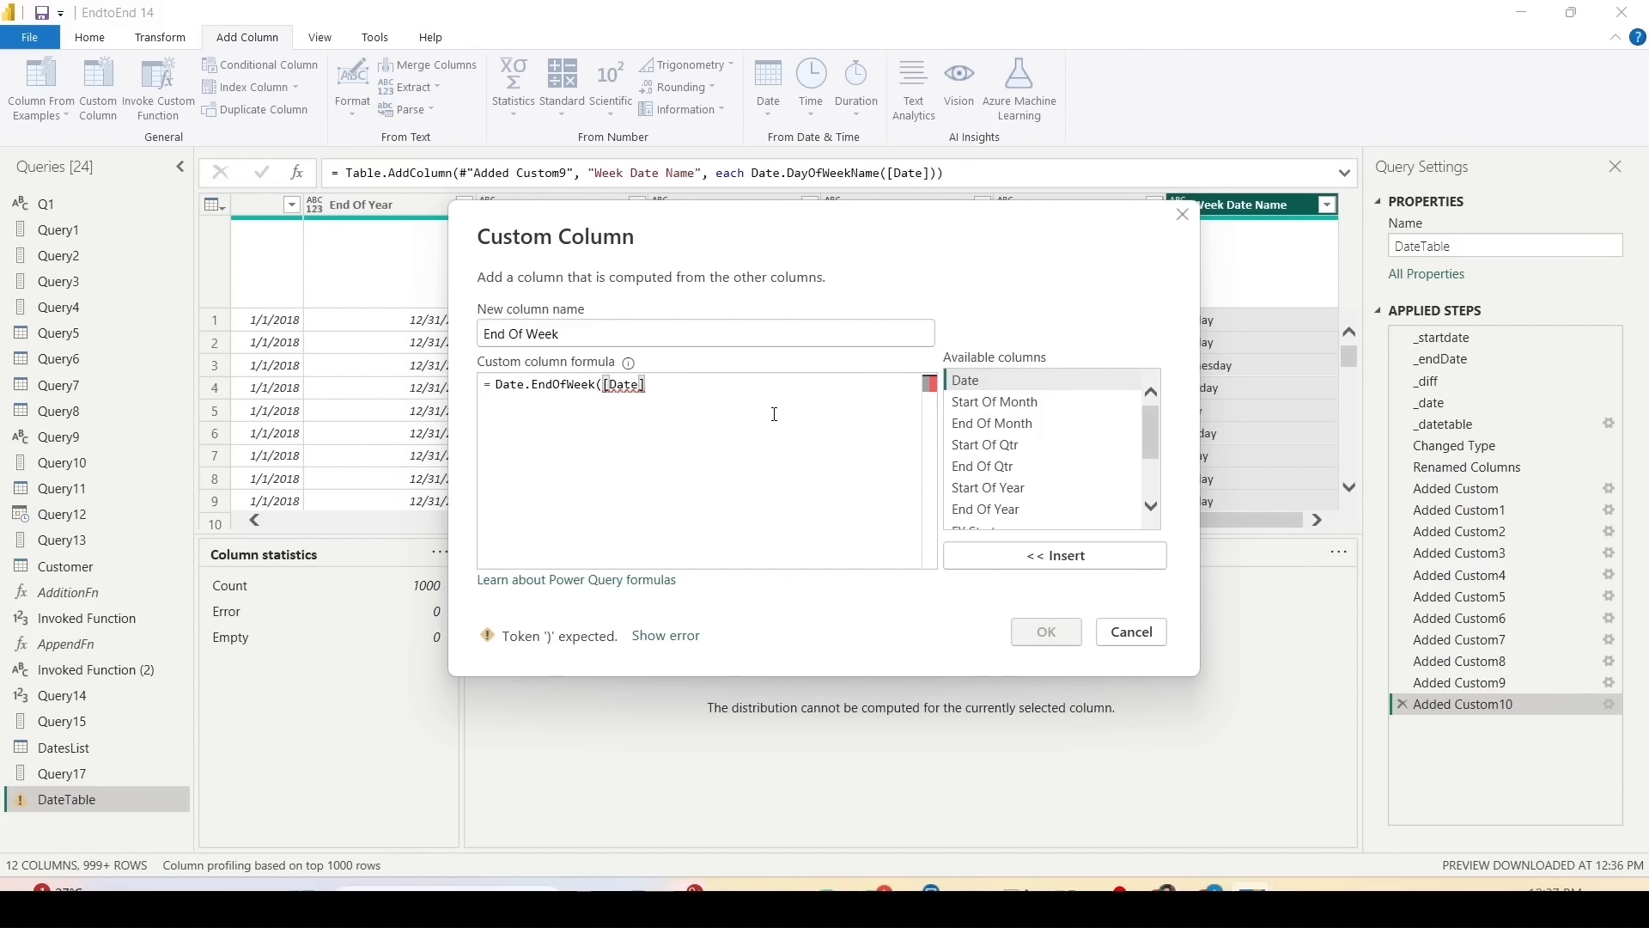
{"action": "type", "text": ",1)"}
{"action": "left_click", "coordinate": [1046, 632]}
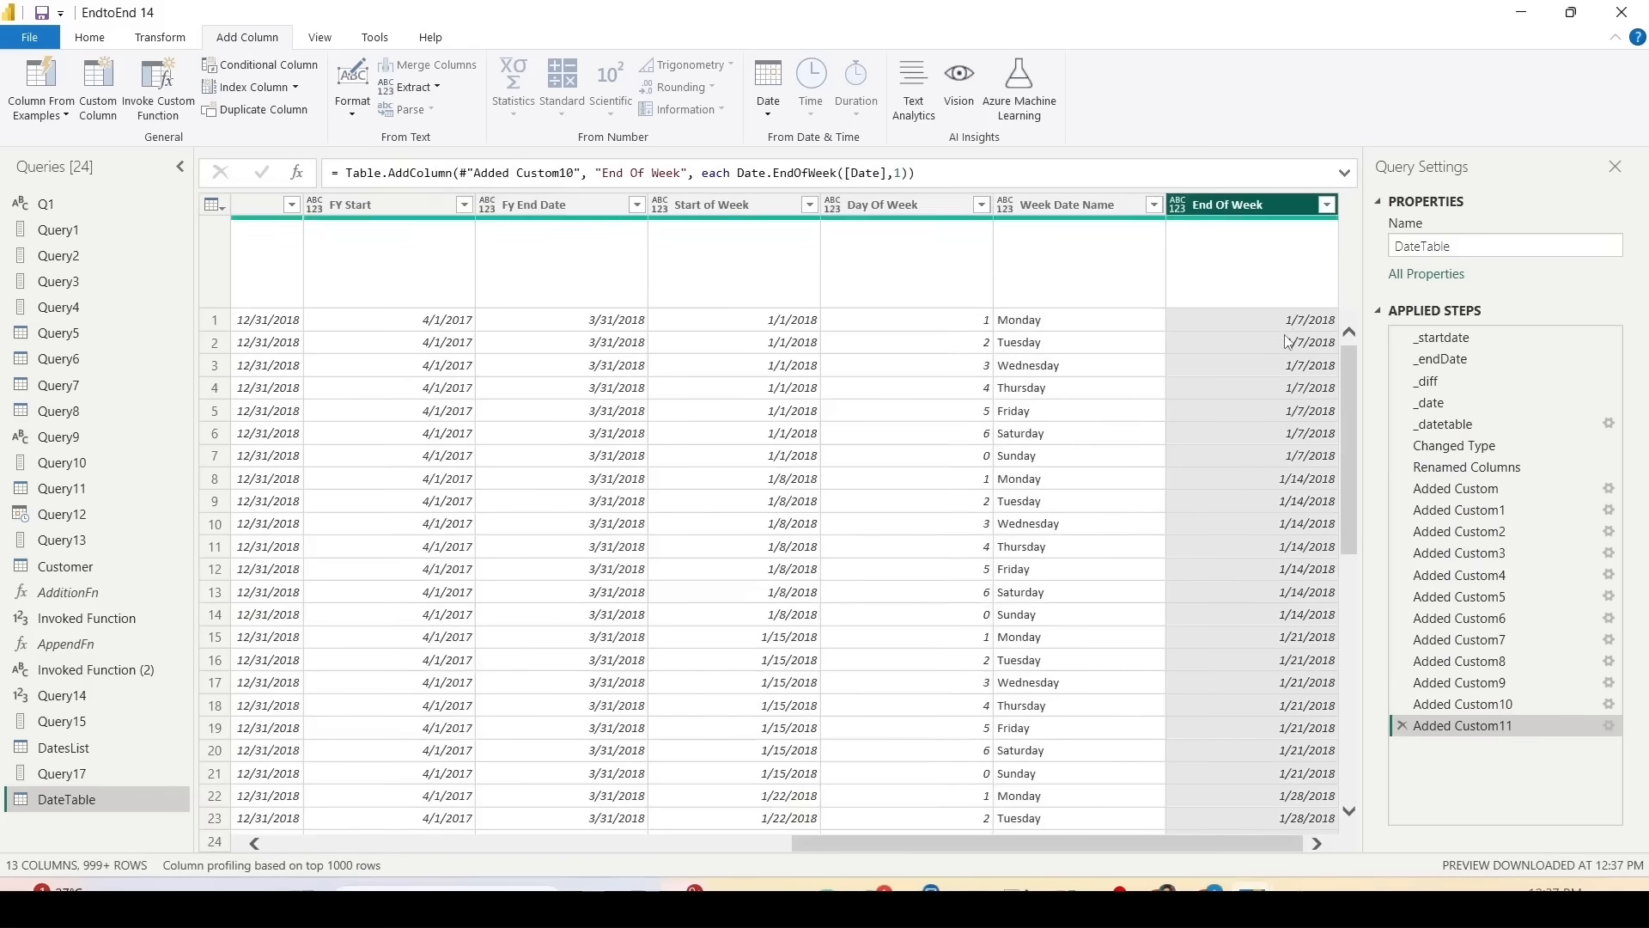
{"action": "left_click", "coordinate": [1283, 322]}
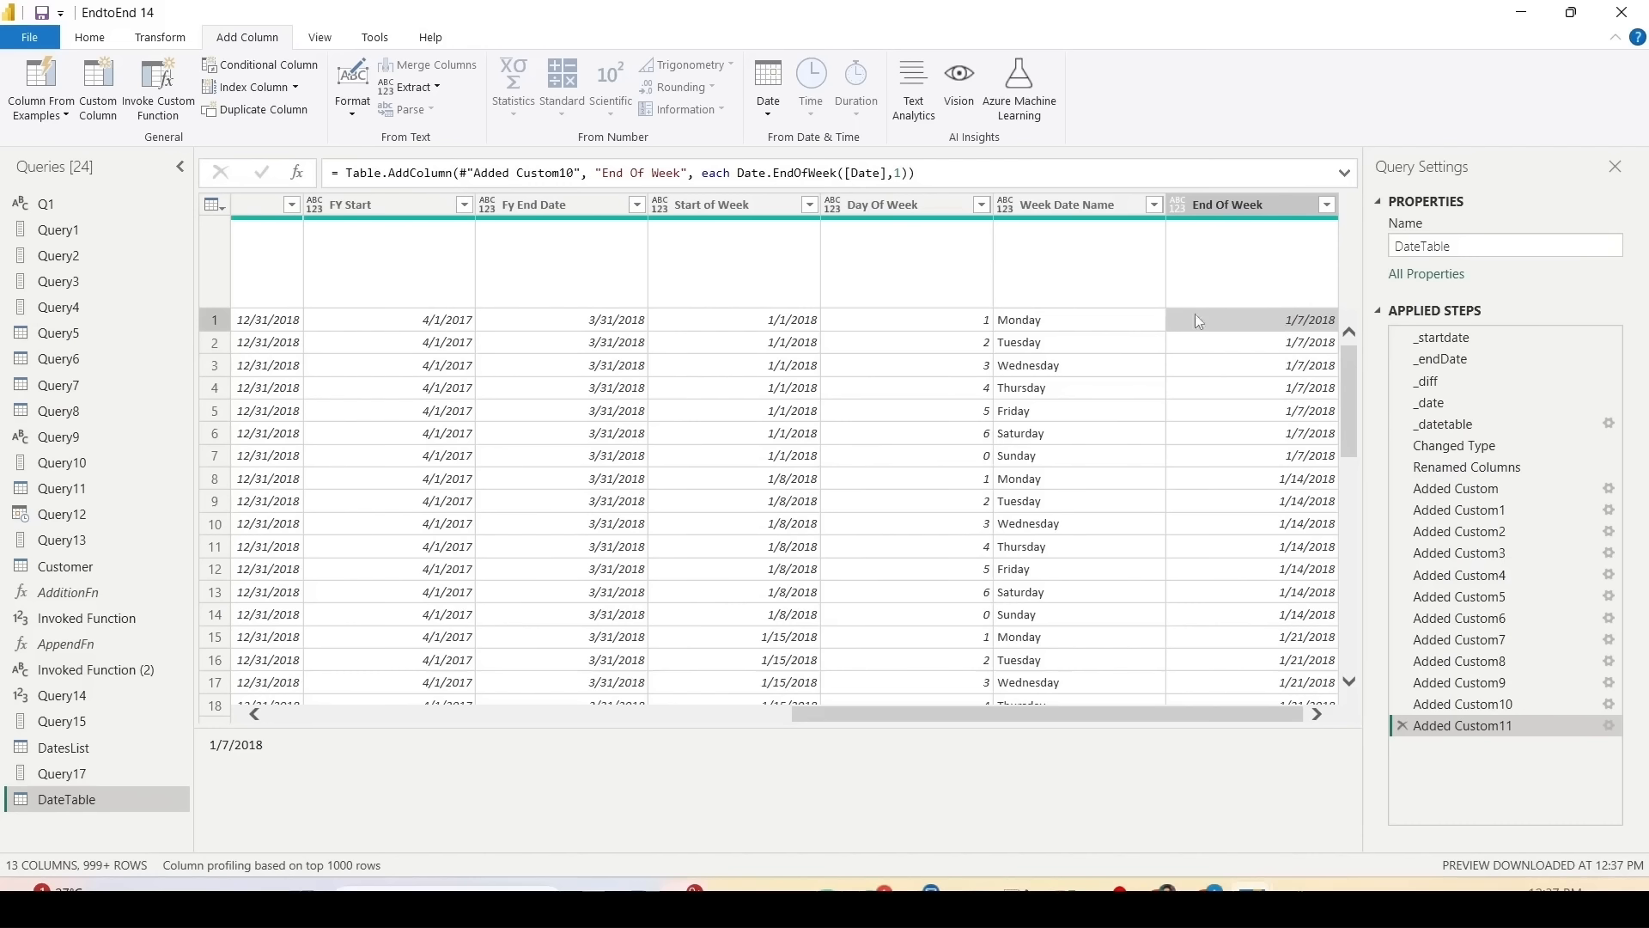
Step: Start a new custom column in DateTable and name it Month Year Name
{"action": "left_click", "coordinate": [97, 112]}
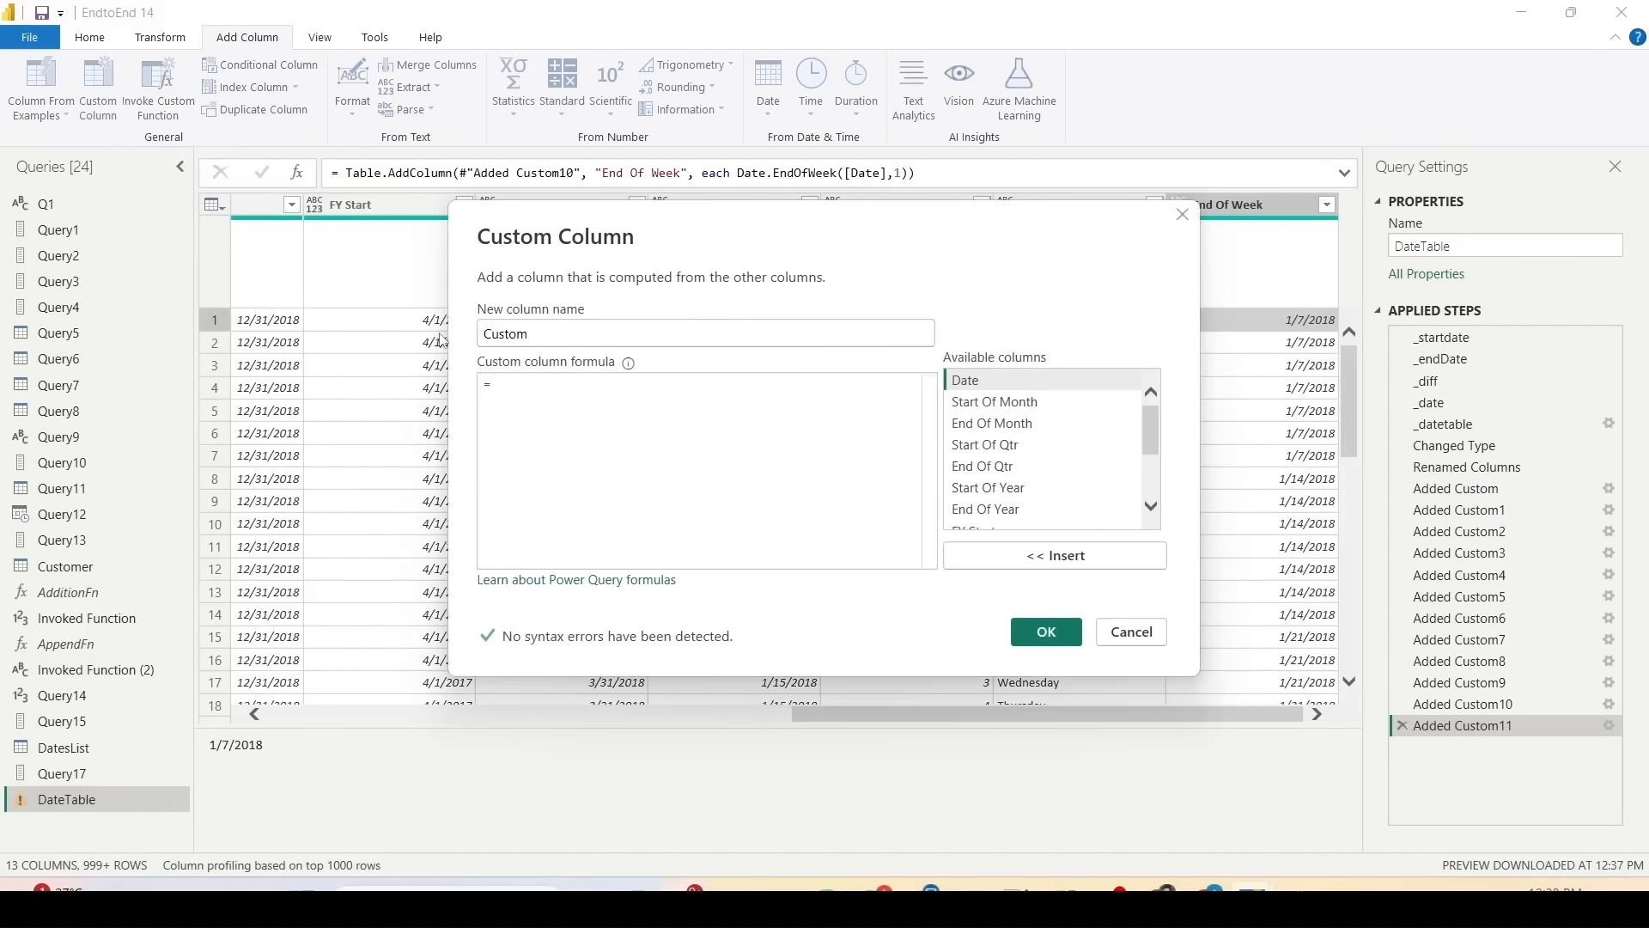
{"action": "double_click", "coordinate": [518, 339]}
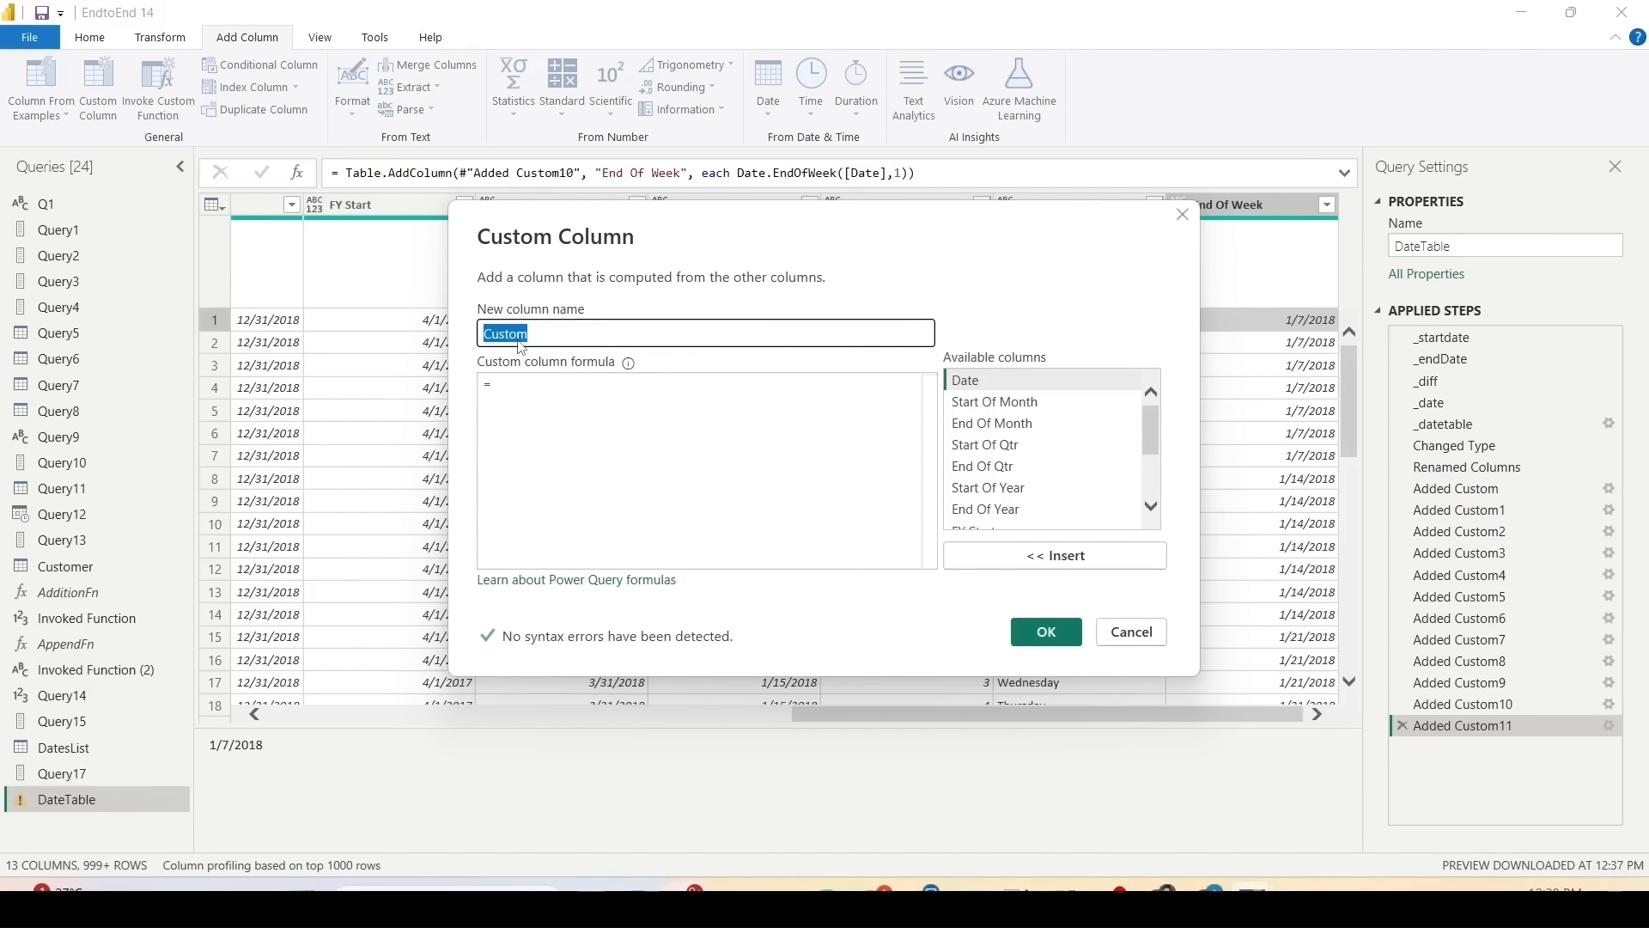
{"action": "type", "text": "Month Y"}
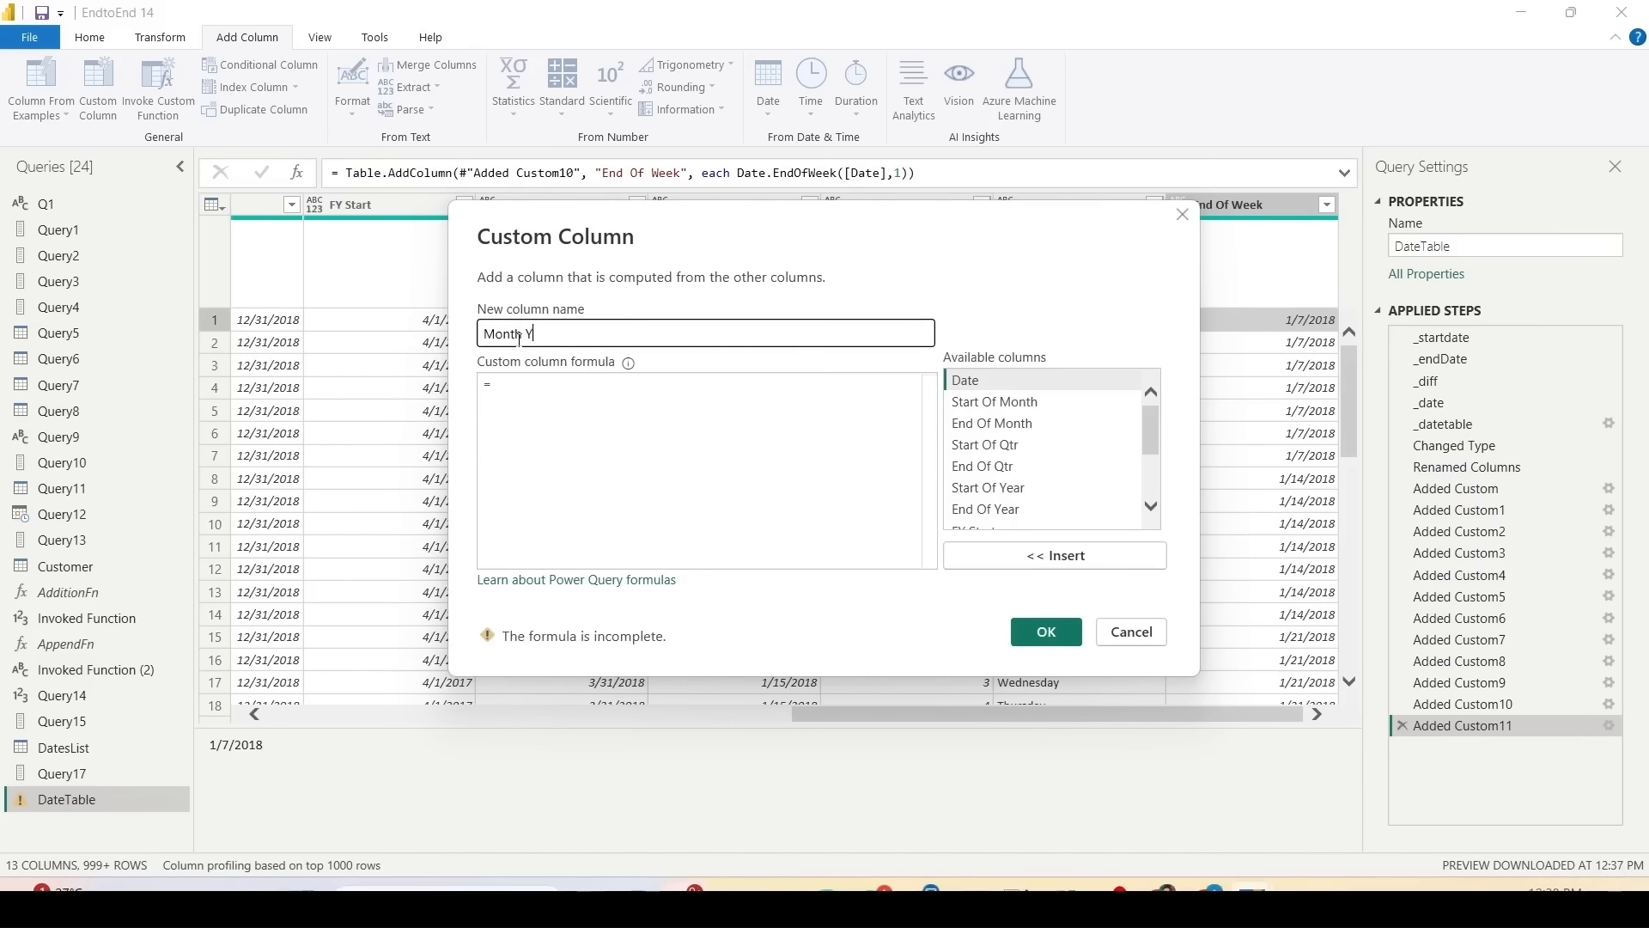
{"action": "type", "text": "ear Name"}
Step: Enter the formula Date.ToText([Date], "MMM-yyyy") for the Month Year Name column, create it and check its values down the rows
{"action": "left_click", "coordinate": [581, 386]}
{"action": "type", "text": "Dat"}
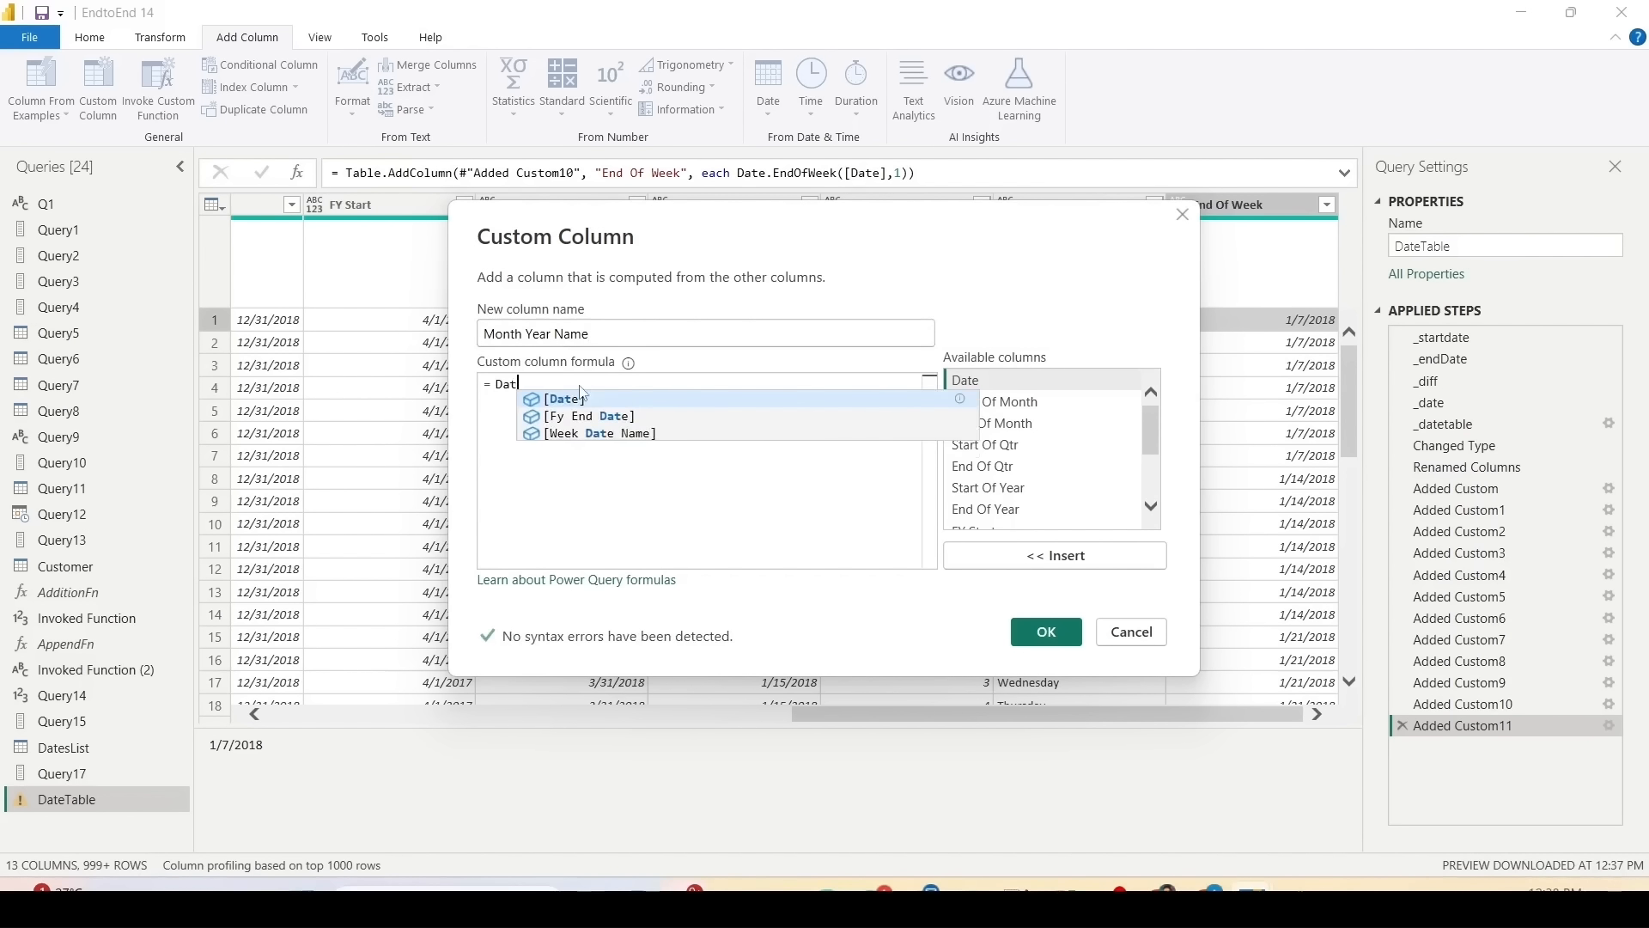
{"action": "type", "text": "e.To"}
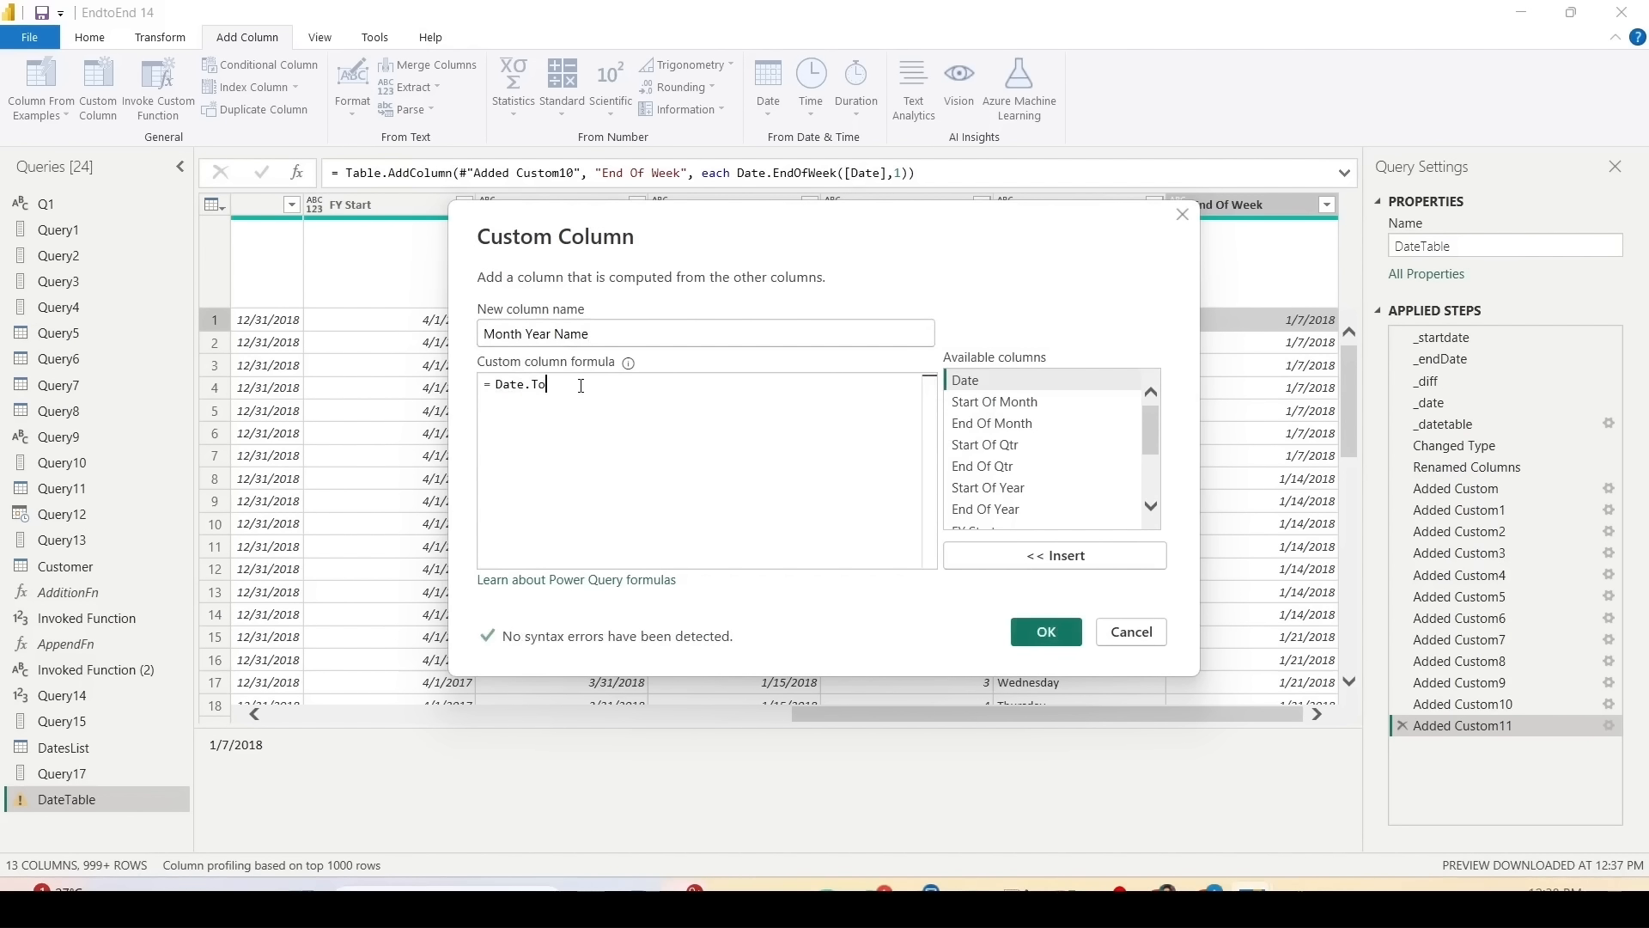
{"action": "type", "text": "Text("}
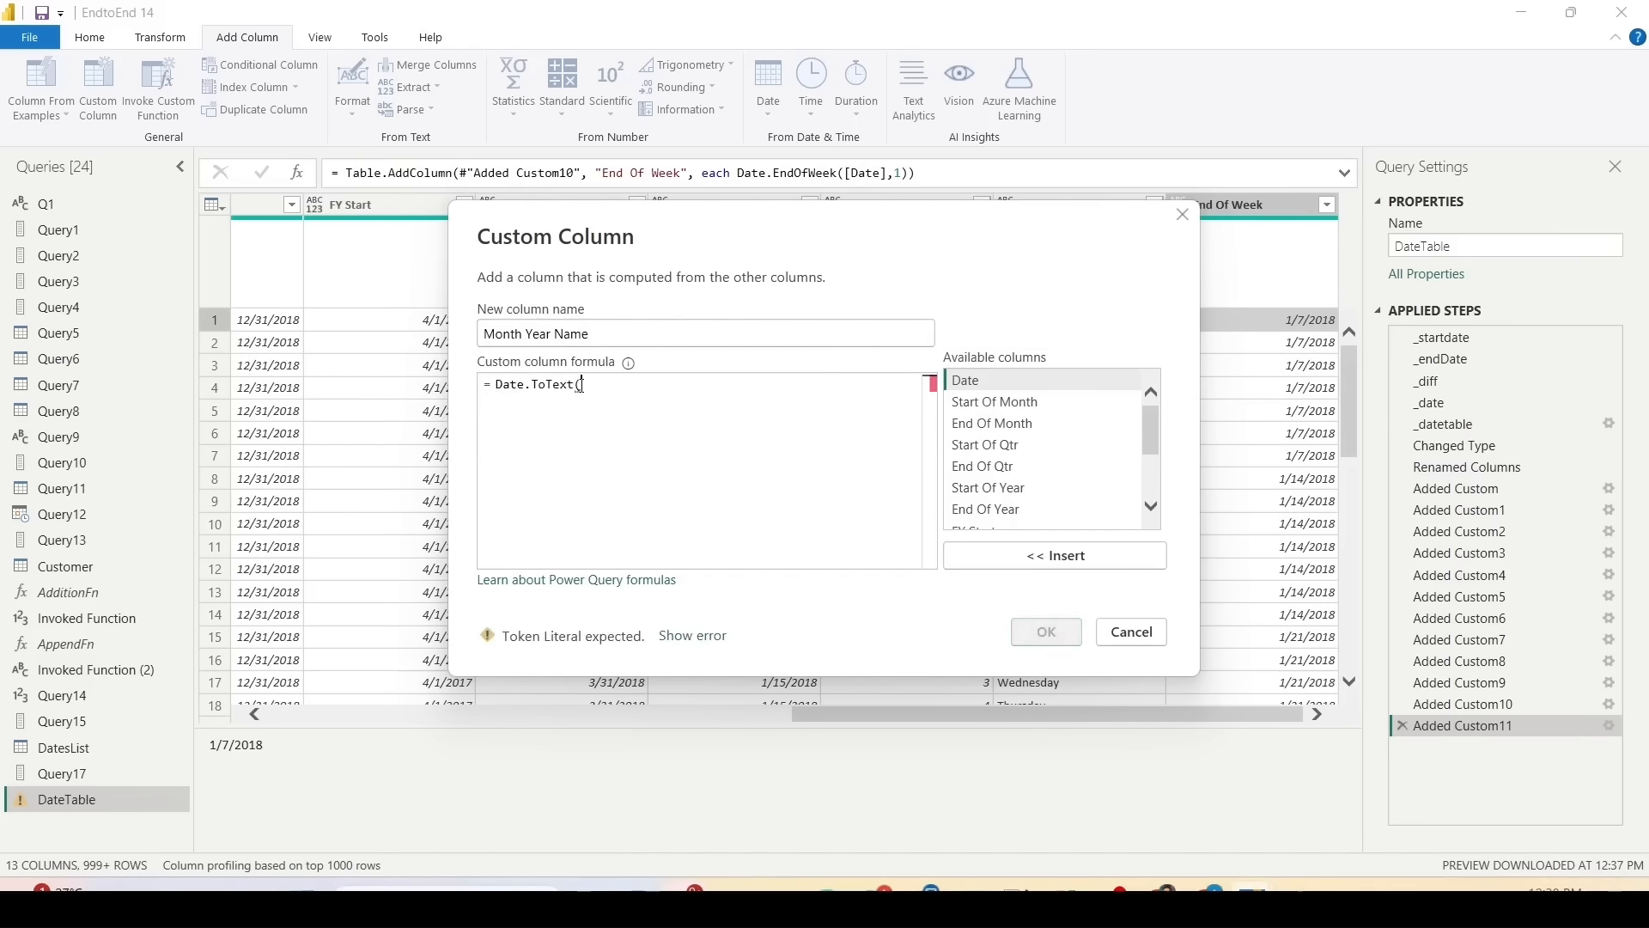
{"action": "double_click", "coordinate": [1012, 379]}
{"action": "type", "text": ", \""}
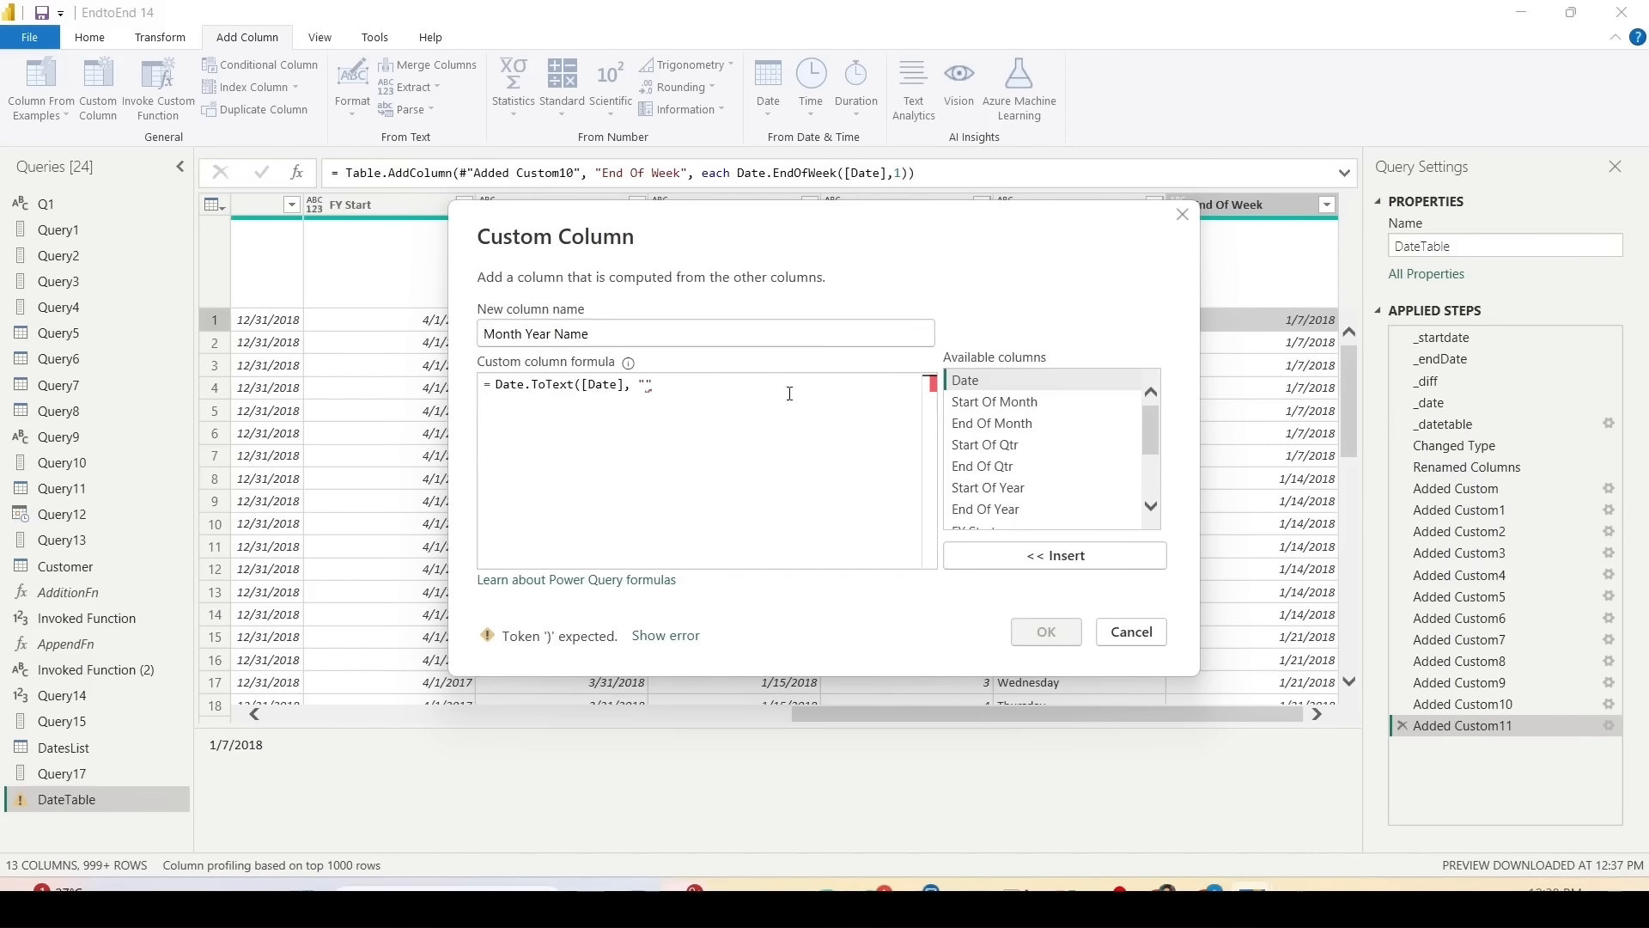
{"action": "type", "text": "MMM-yyyy\")"}
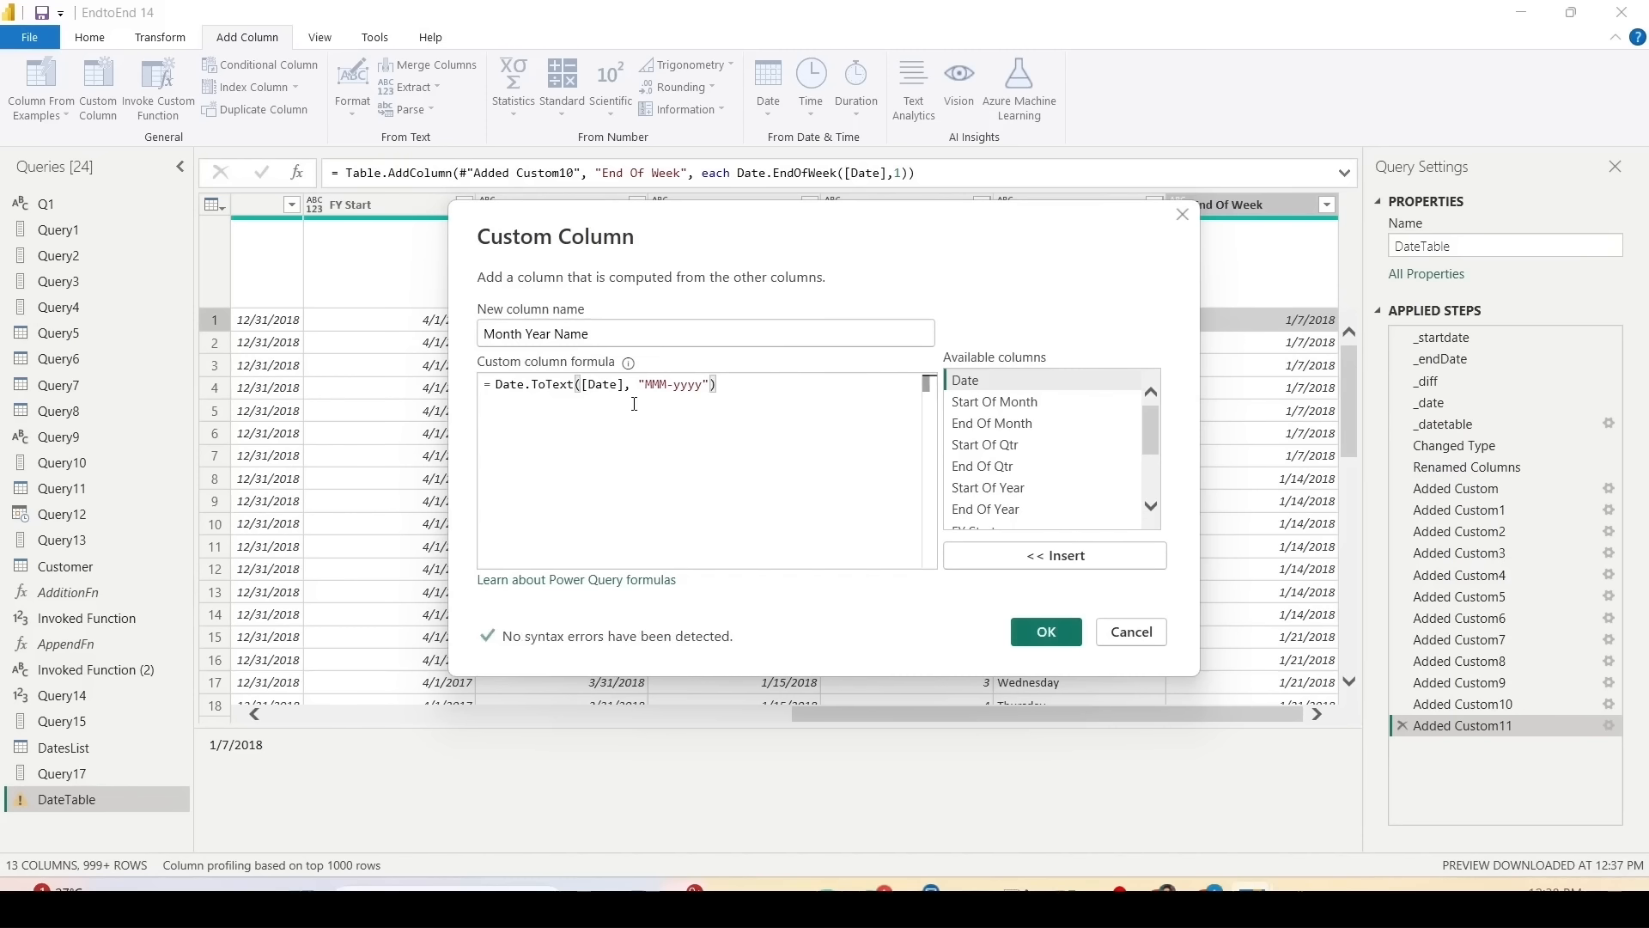
{"action": "mouse_move", "coordinate": [571, 371]}
{"action": "left_mouse_down"}
{"action": "mouse_move", "coordinate": [627, 407]}
{"action": "mouse_move", "coordinate": [712, 407]}
{"action": "left_mouse_up"}
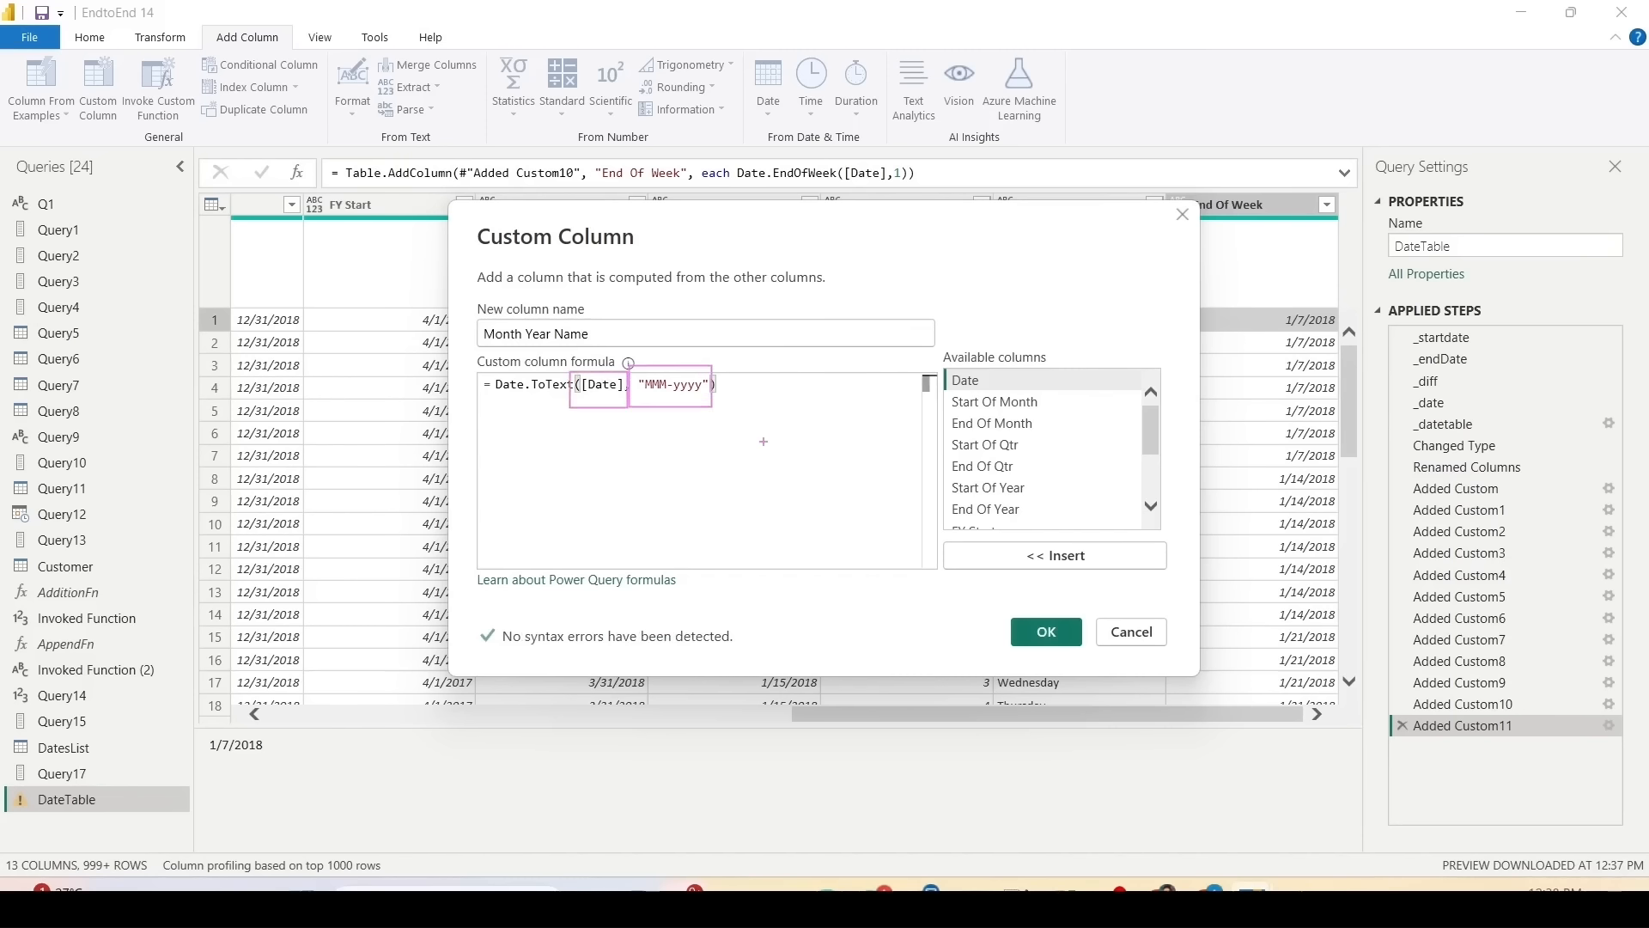
{"action": "key", "text": "Escape"}
{"action": "left_click", "coordinate": [1045, 632]}
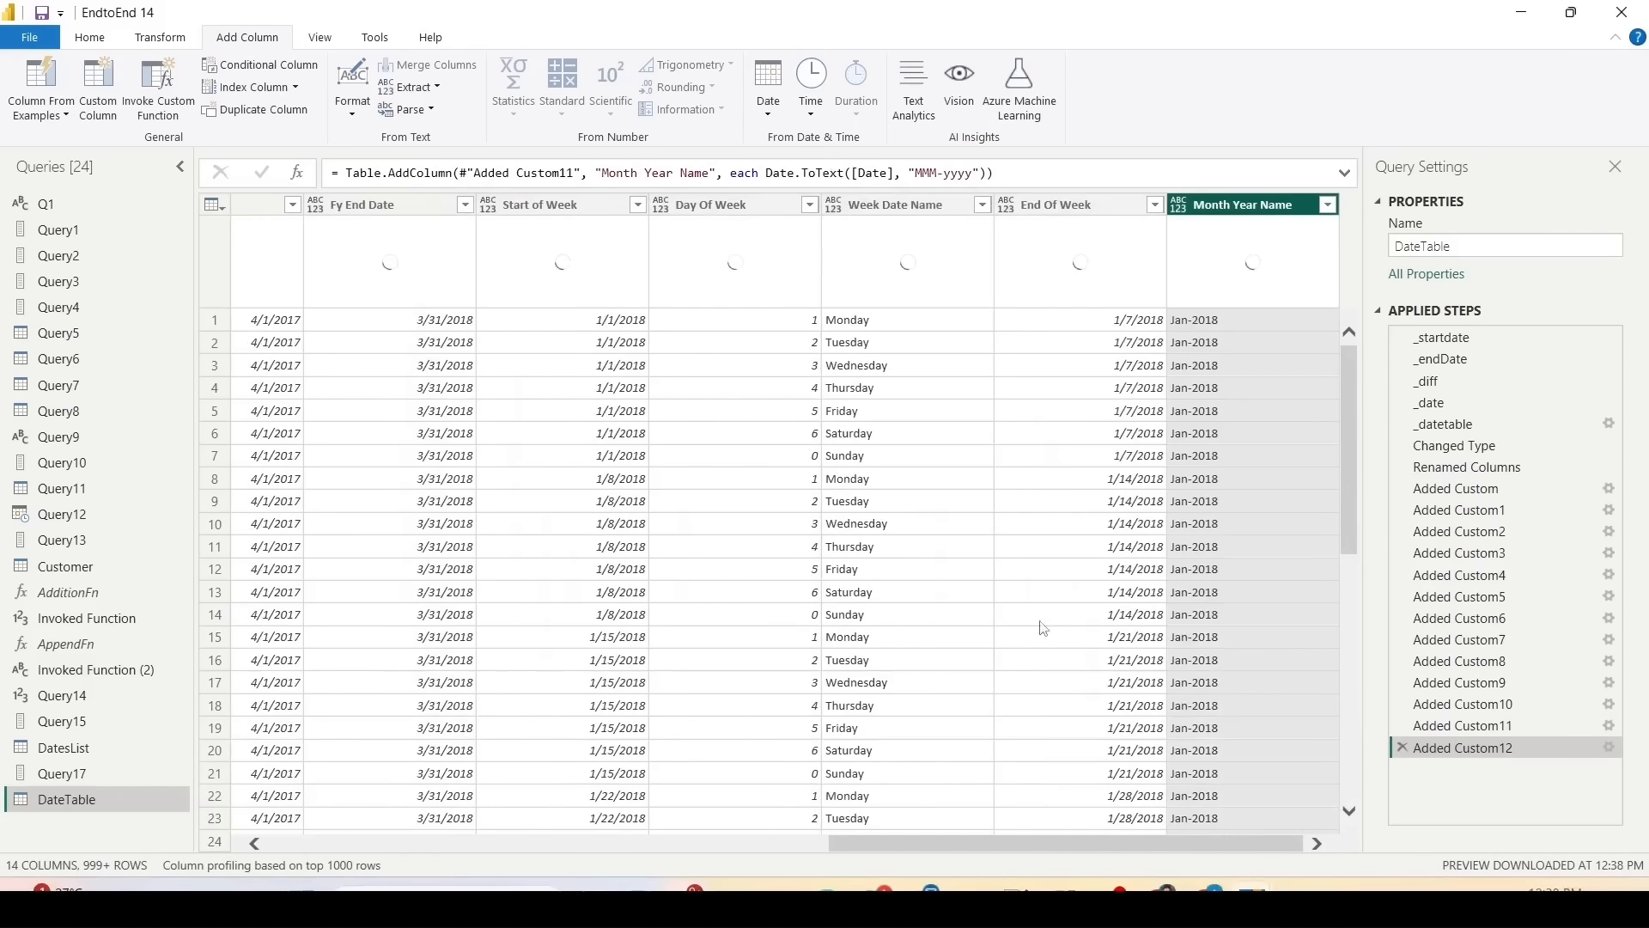
{"action": "scroll", "coordinate": [1221, 353], "scroll_direction": "down", "scroll_amount": 5}
{"action": "scroll", "coordinate": [1222, 352], "scroll_direction": "down", "scroll_amount": 20}
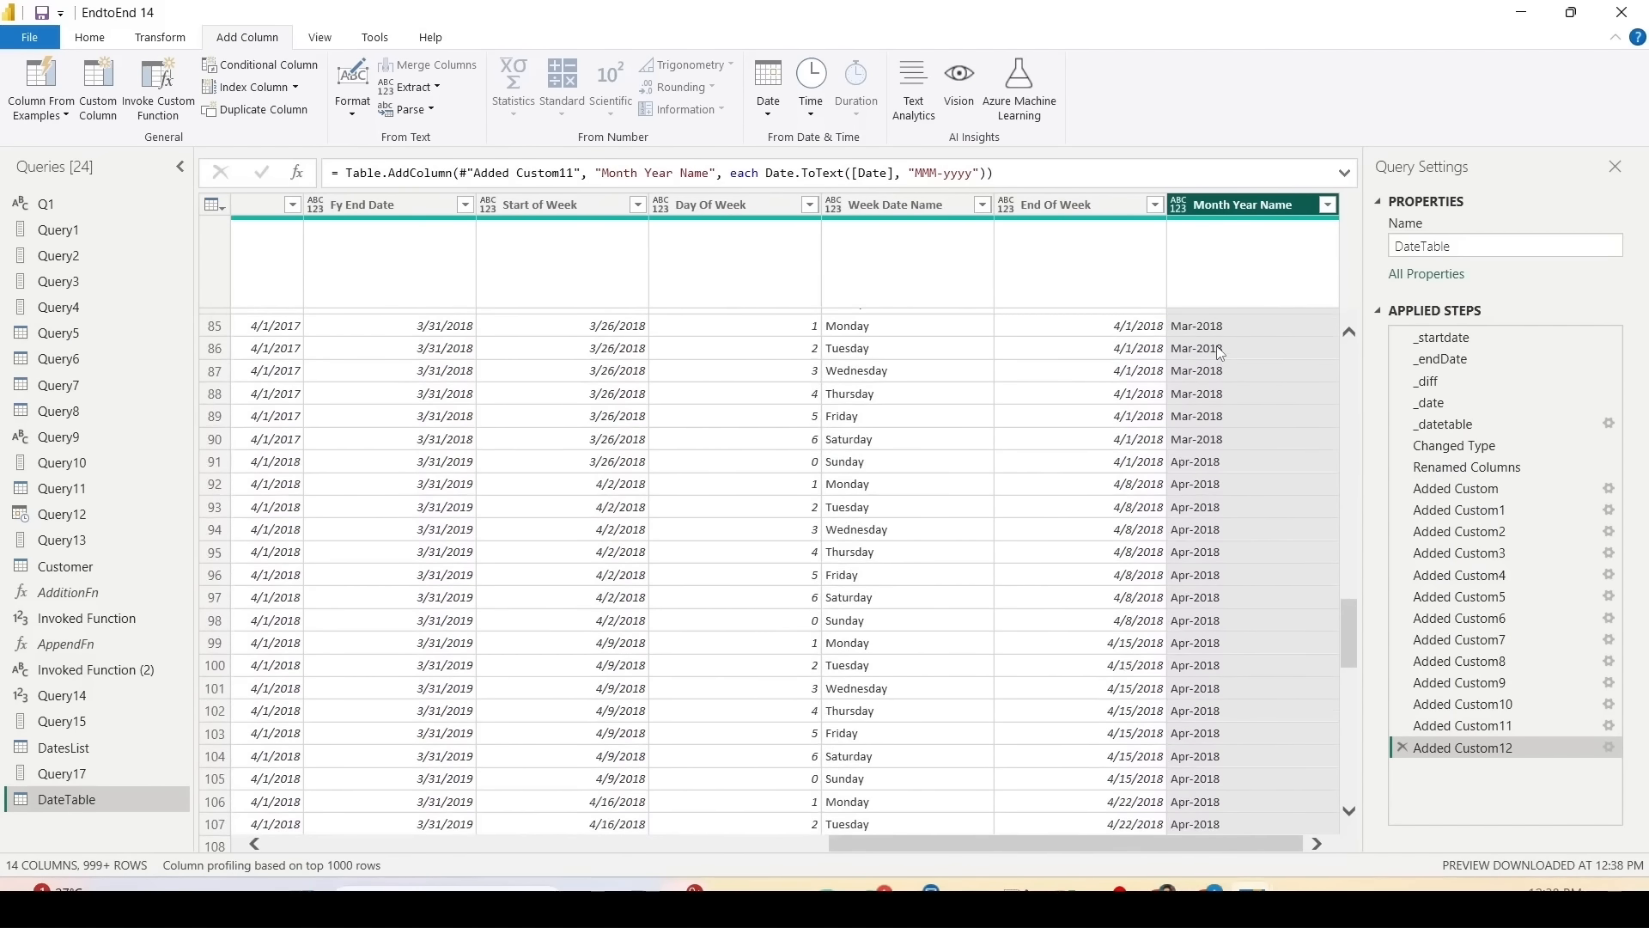
{"action": "scroll", "coordinate": [1220, 352], "scroll_direction": "up", "scroll_amount": 20}
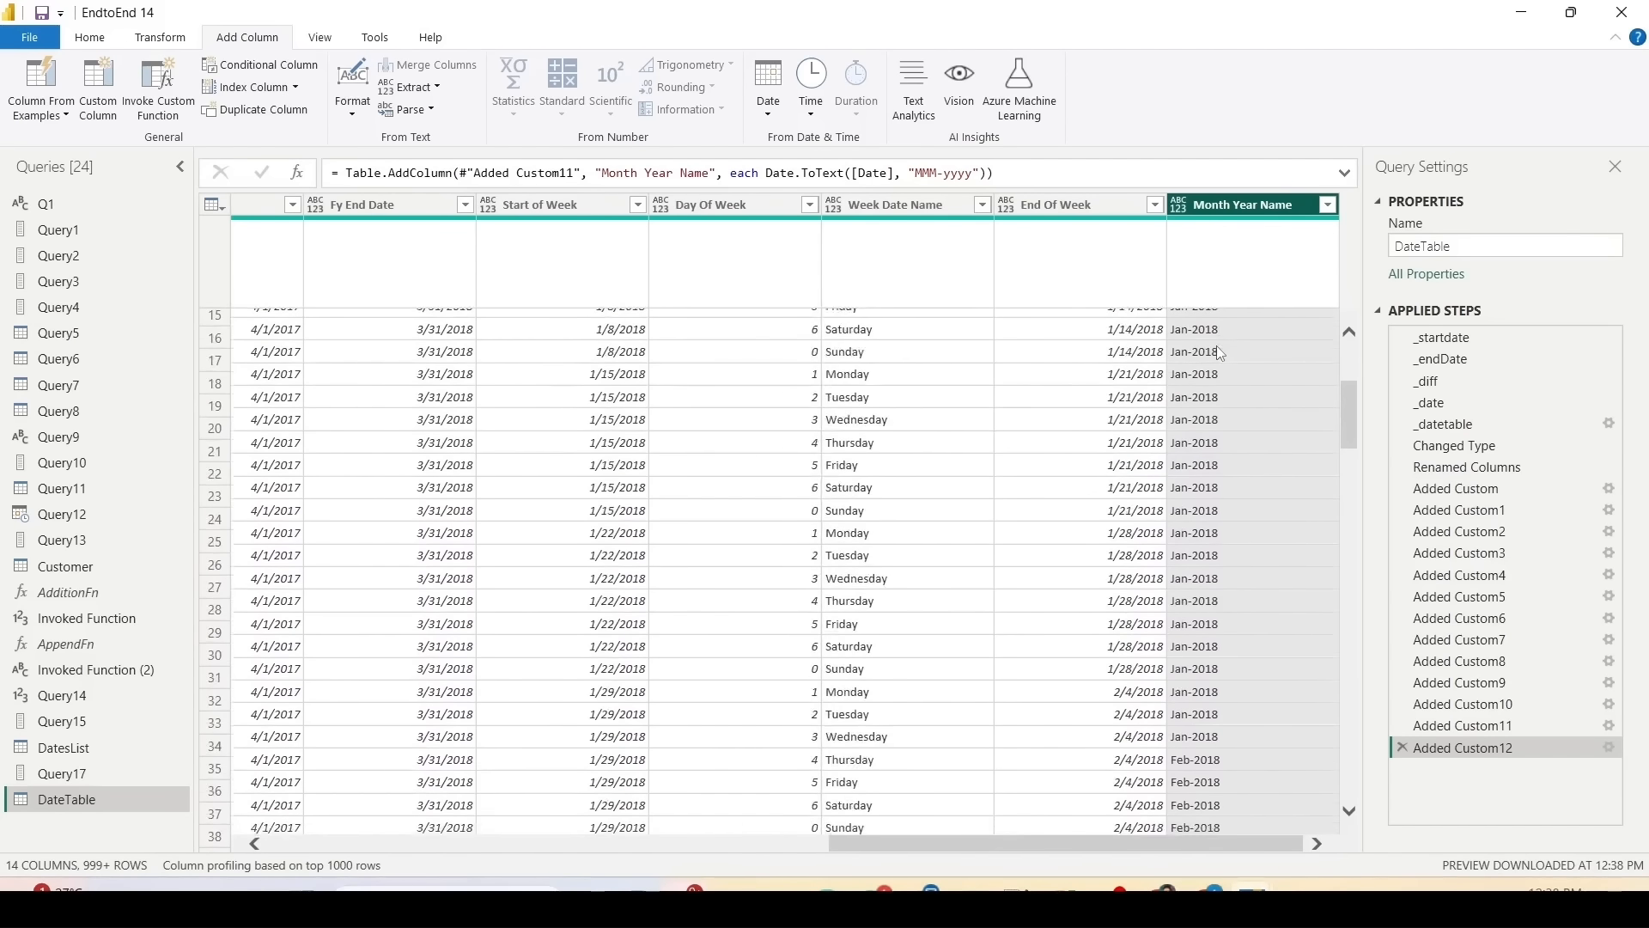
{"action": "scroll", "coordinate": [1220, 352], "scroll_direction": "up", "scroll_amount": 5}
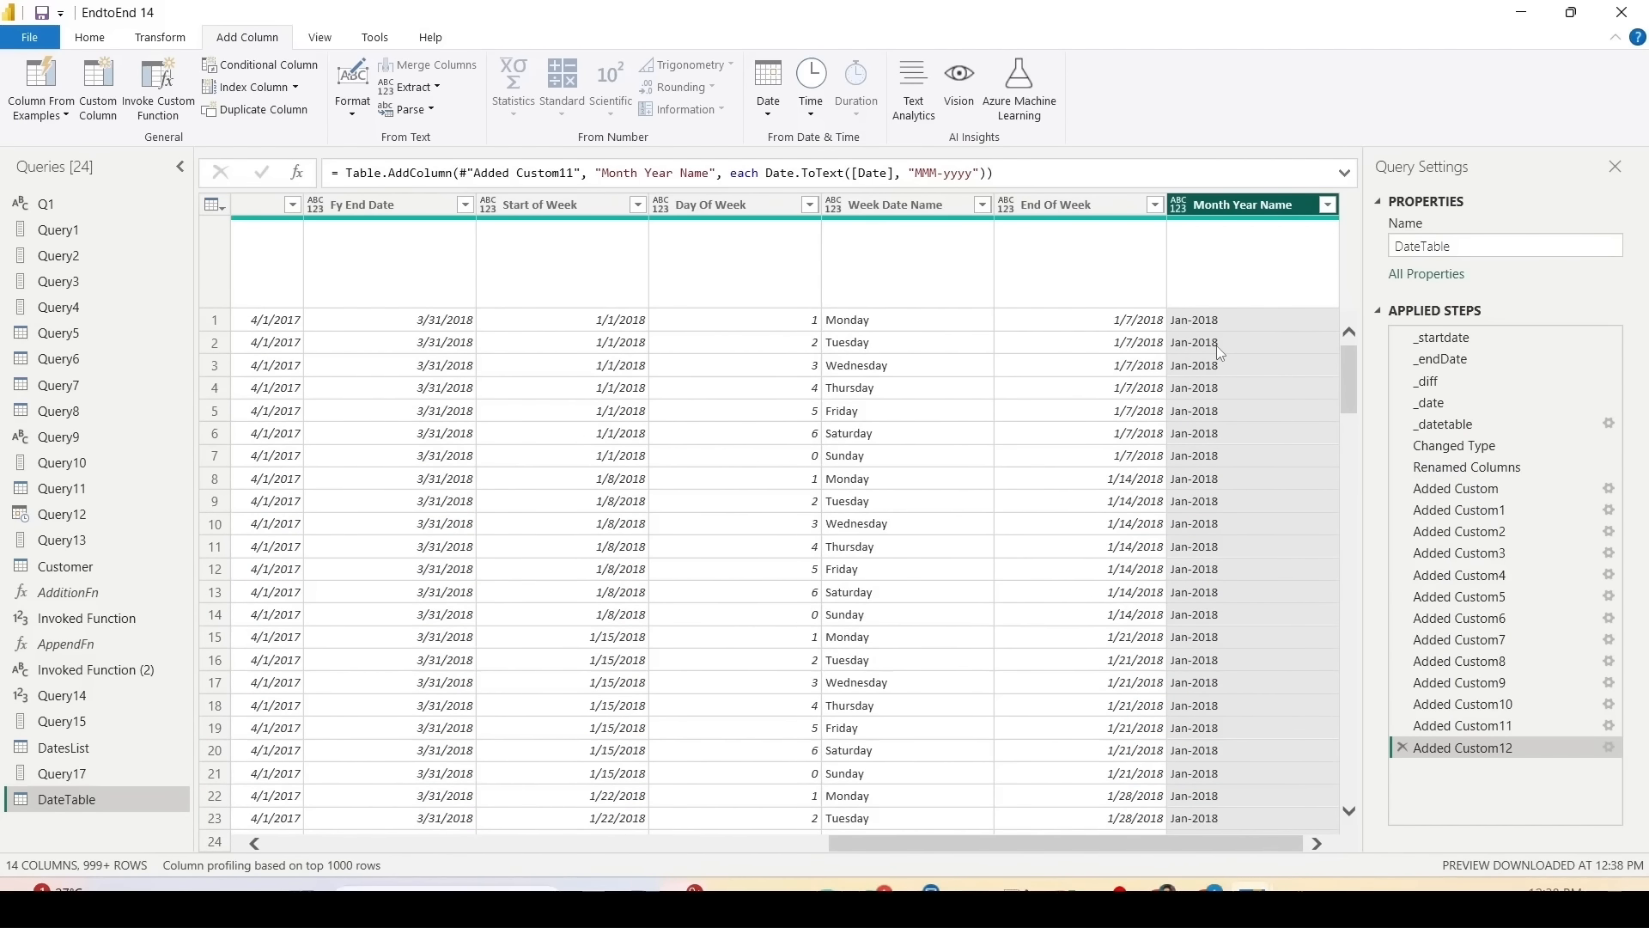
Step: Start a new custom column in DateTable and name it Month Year Sort
{"action": "left_click", "coordinate": [97, 110]}
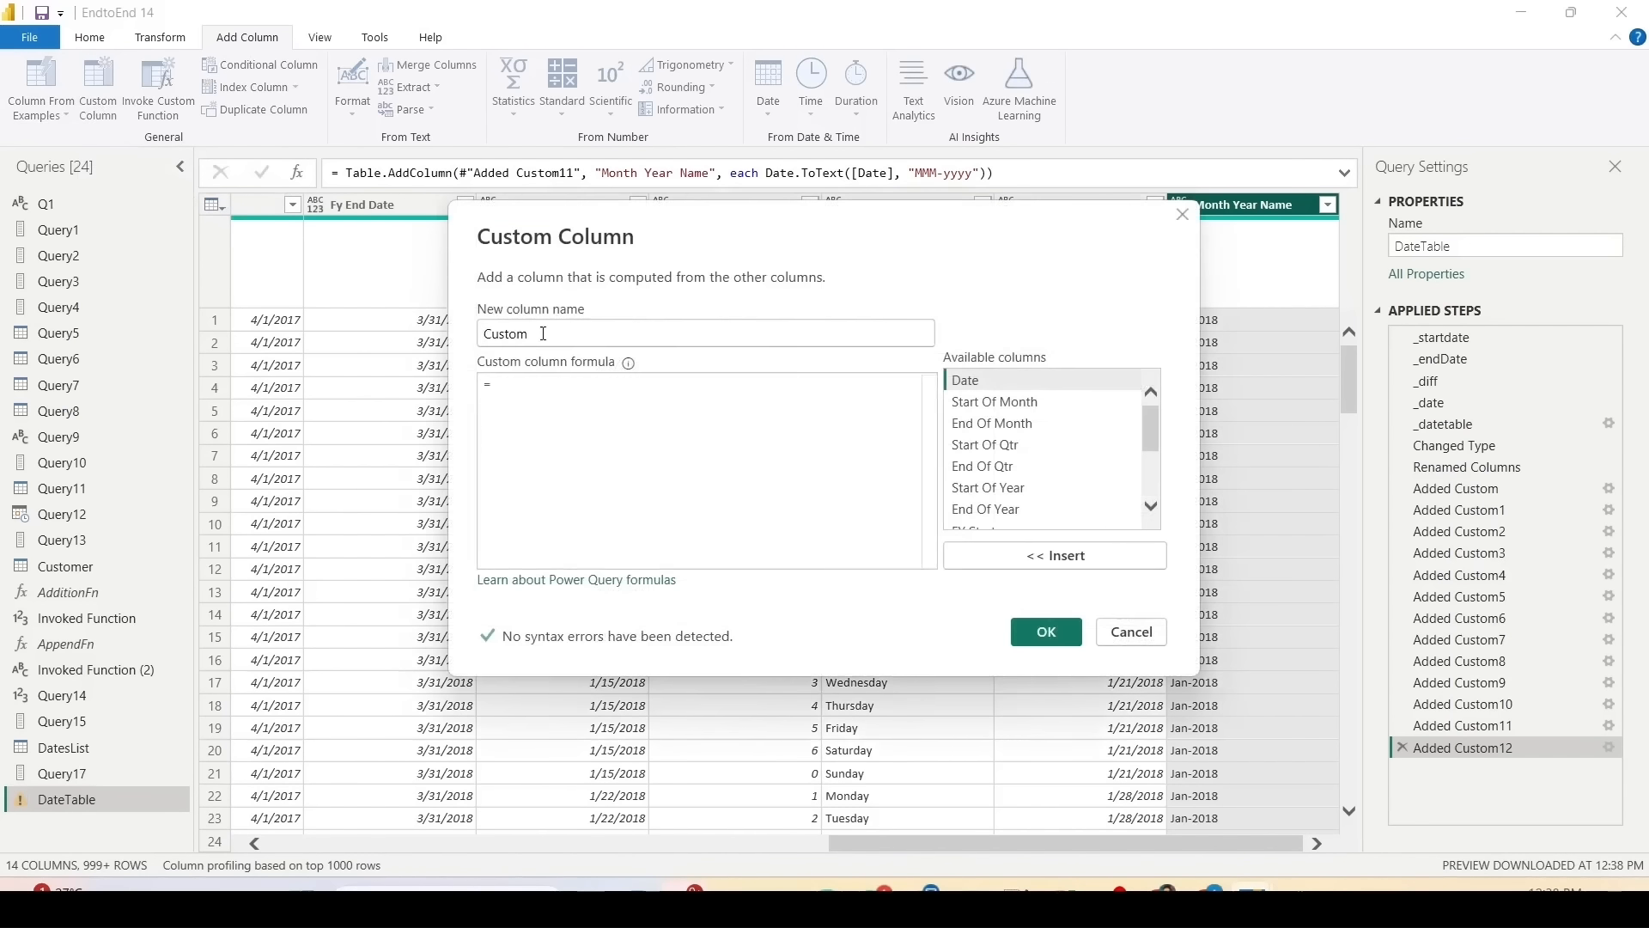
{"action": "double_click", "coordinate": [543, 333]}
{"action": "type", "text": "Mon"}
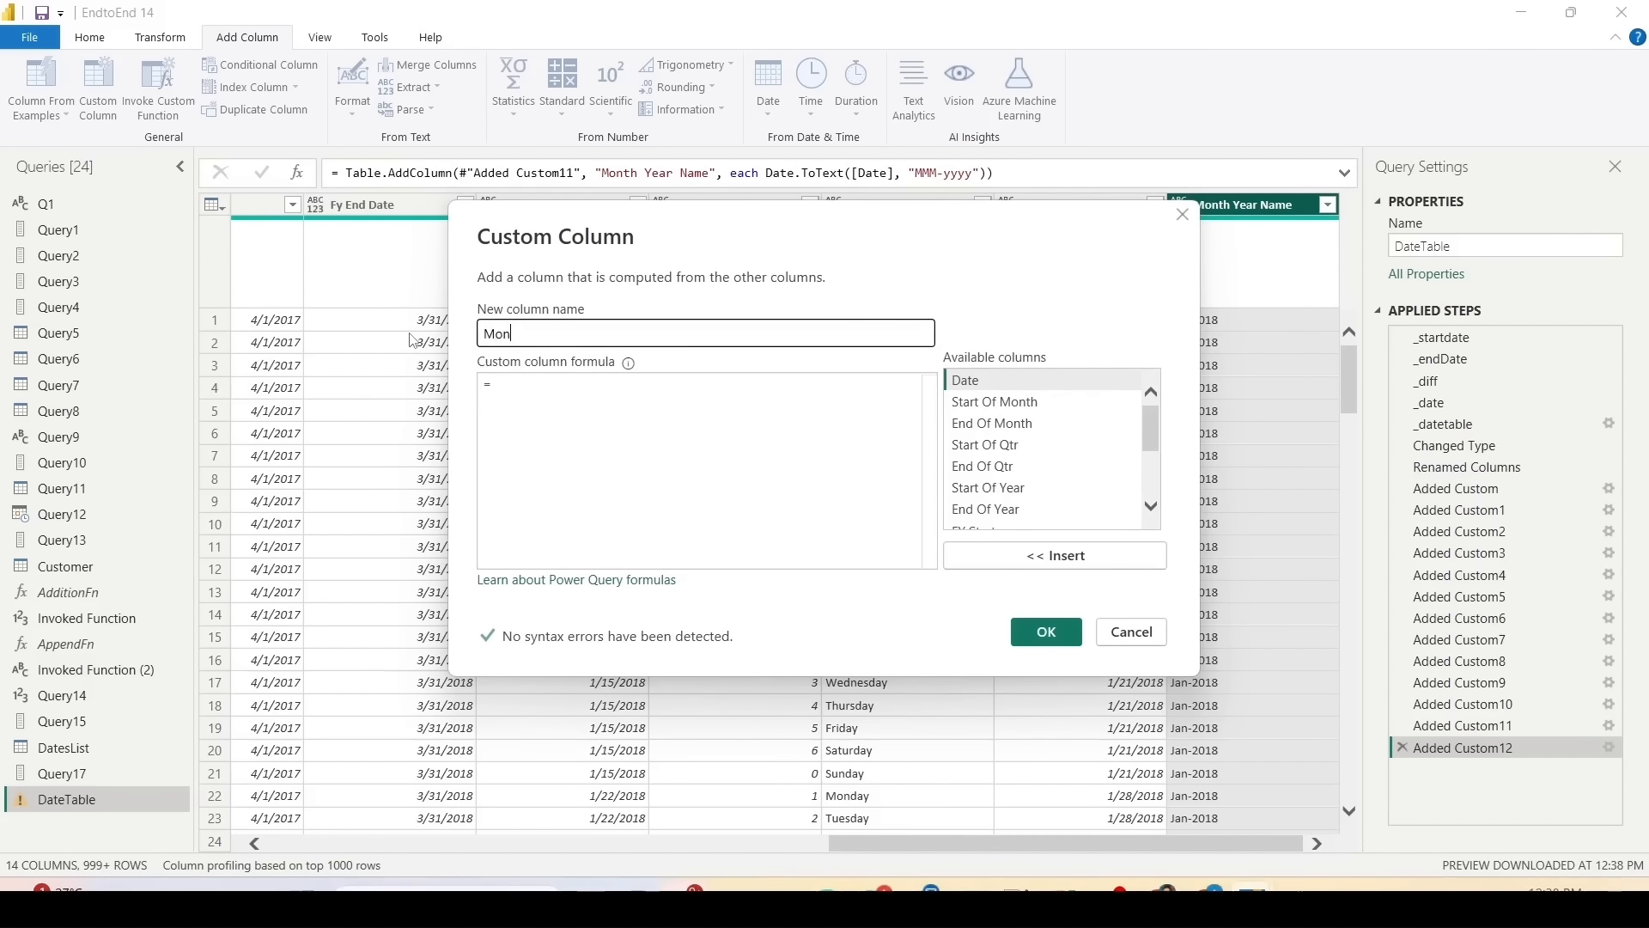
{"action": "type", "text": "th Year"}
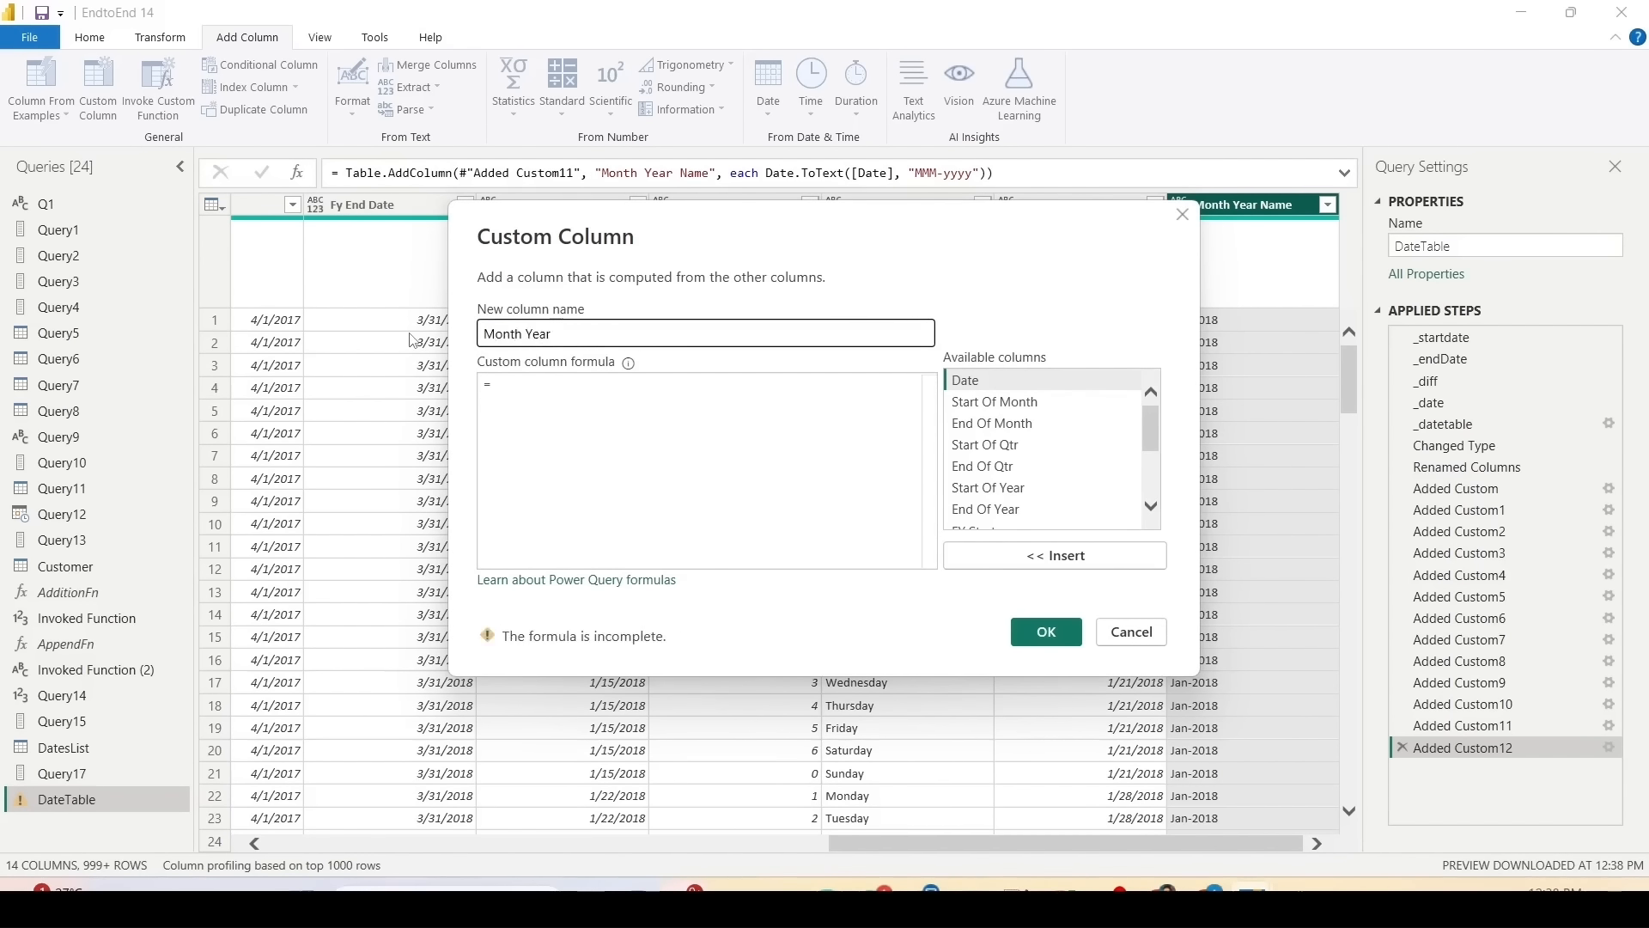
{"action": "type", "text": " Sort"}
Step: Enter the formula Date.Year([Date]) *100 + Date.Month([Date]) for the Month Year Sort column and create it
{"action": "left_click", "coordinate": [623, 380]}
{"action": "type", "text": "Date."}
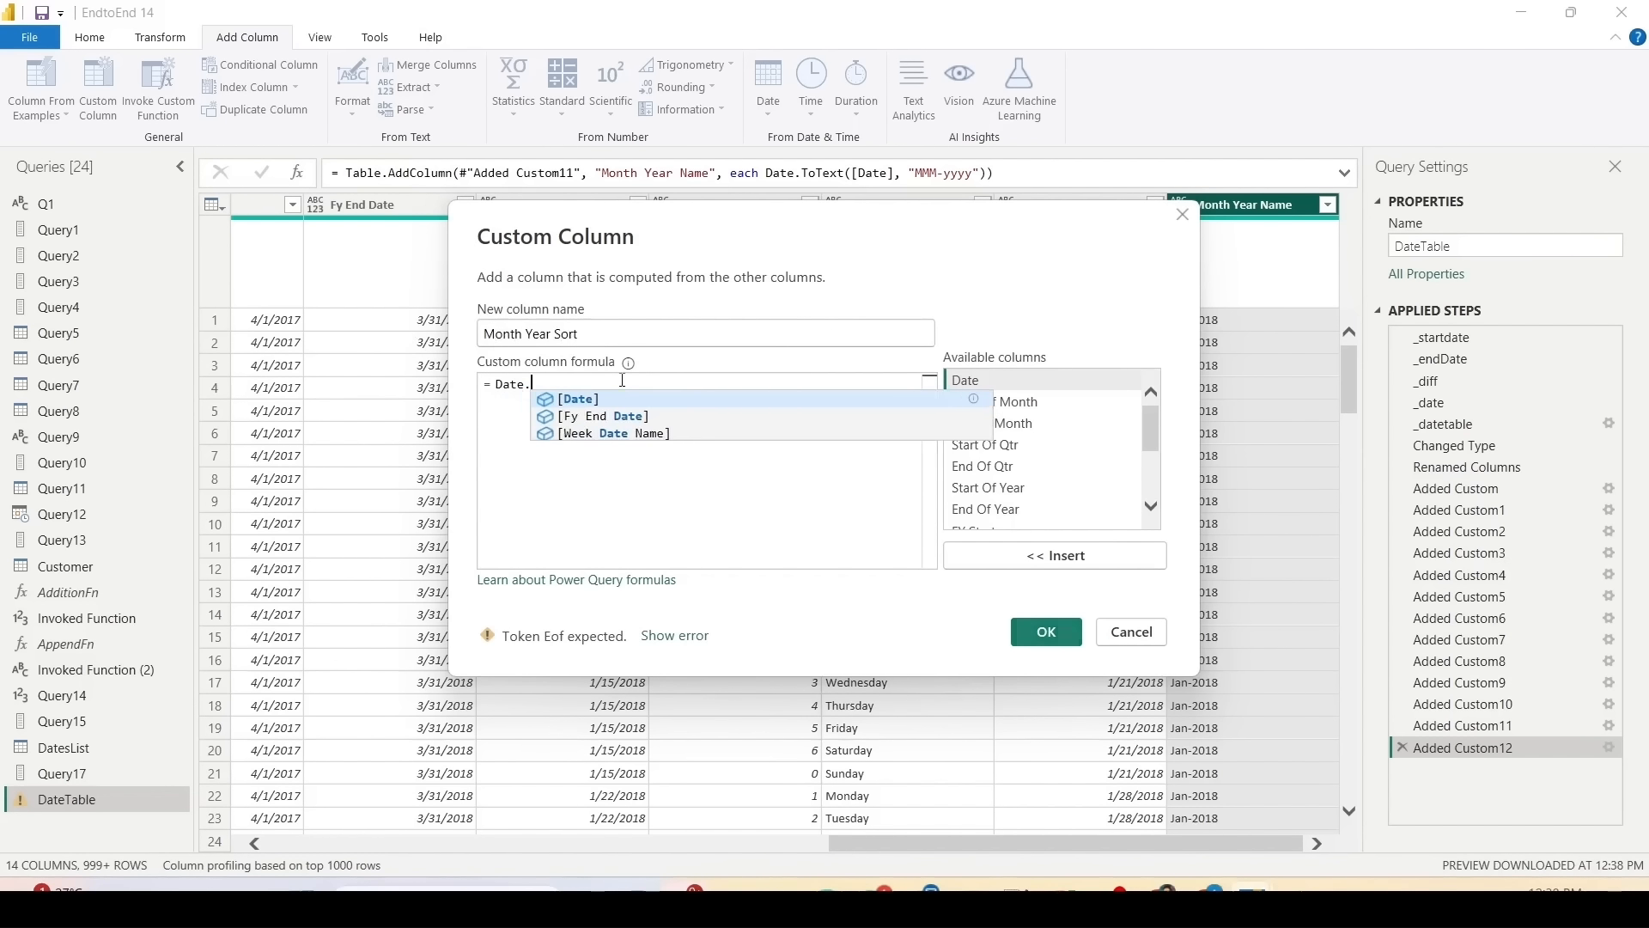
{"action": "type", "text": "Year([Date])"}
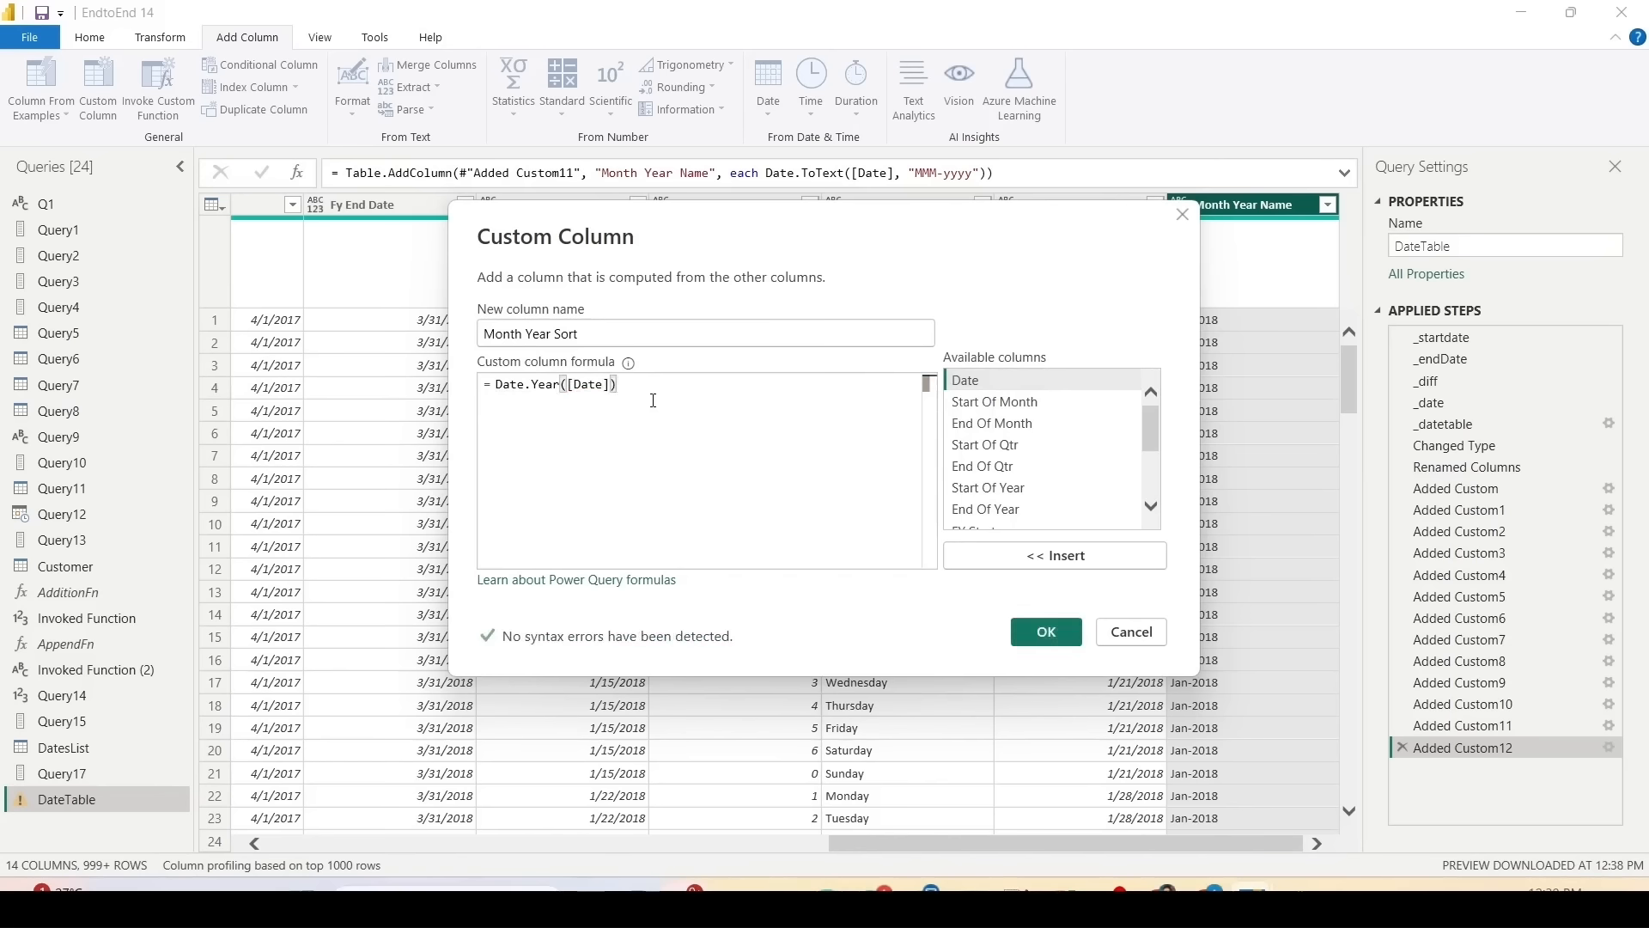
{"action": "type", "text": " *100 + Date"}
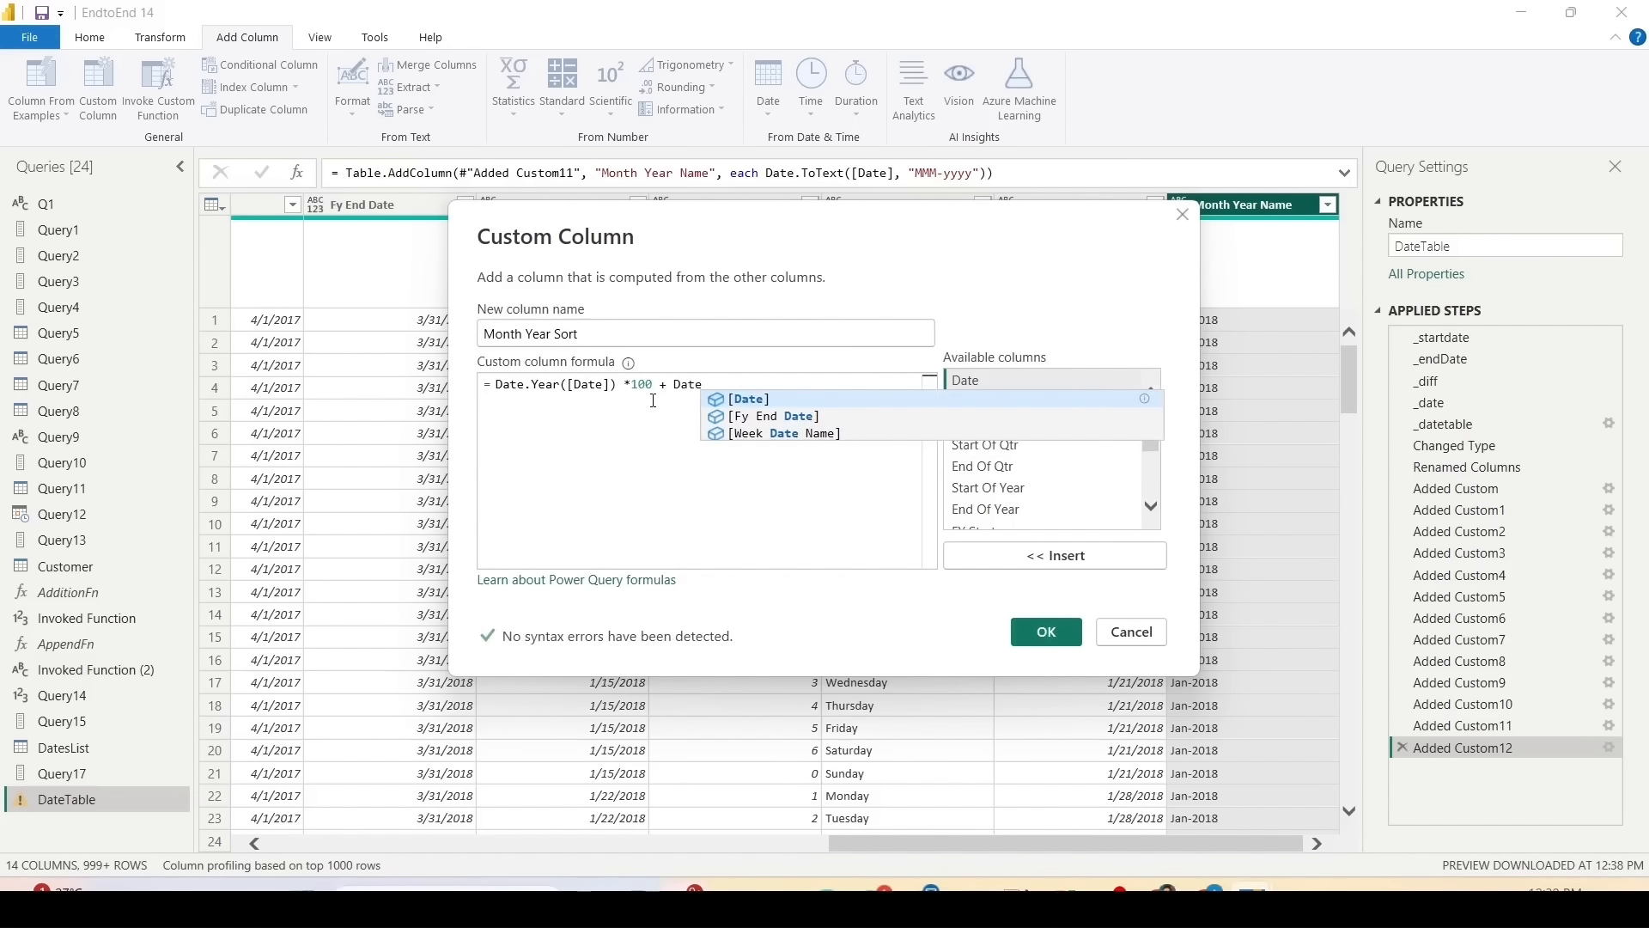
{"action": "type", "text": ".Mon"}
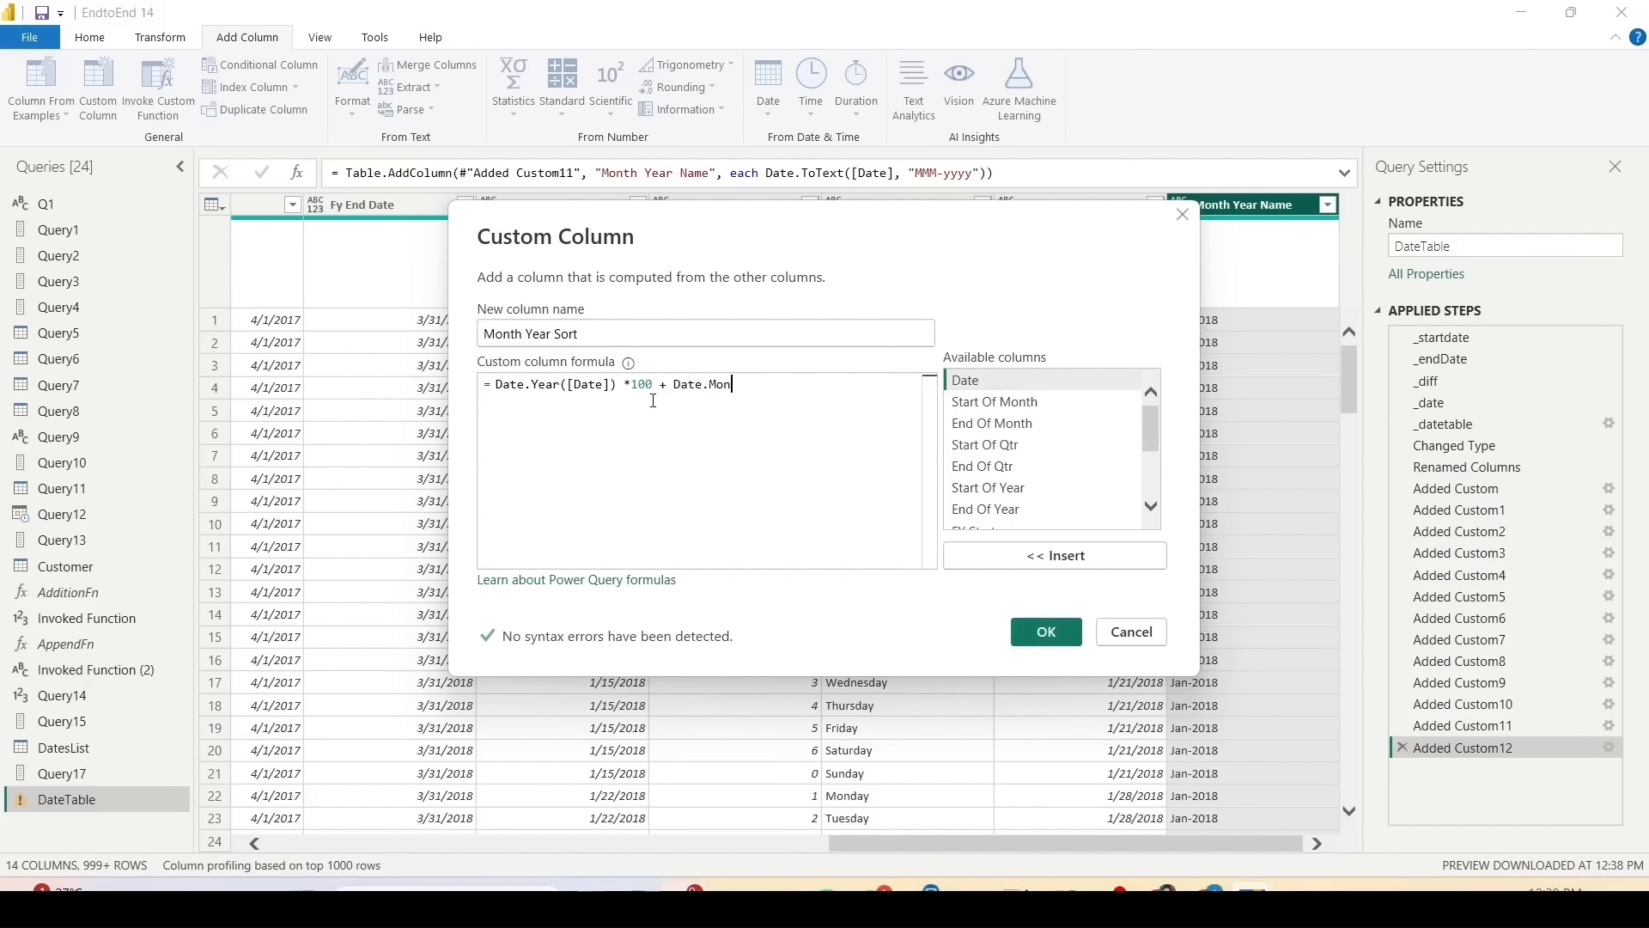
{"action": "type", "text": "th("}
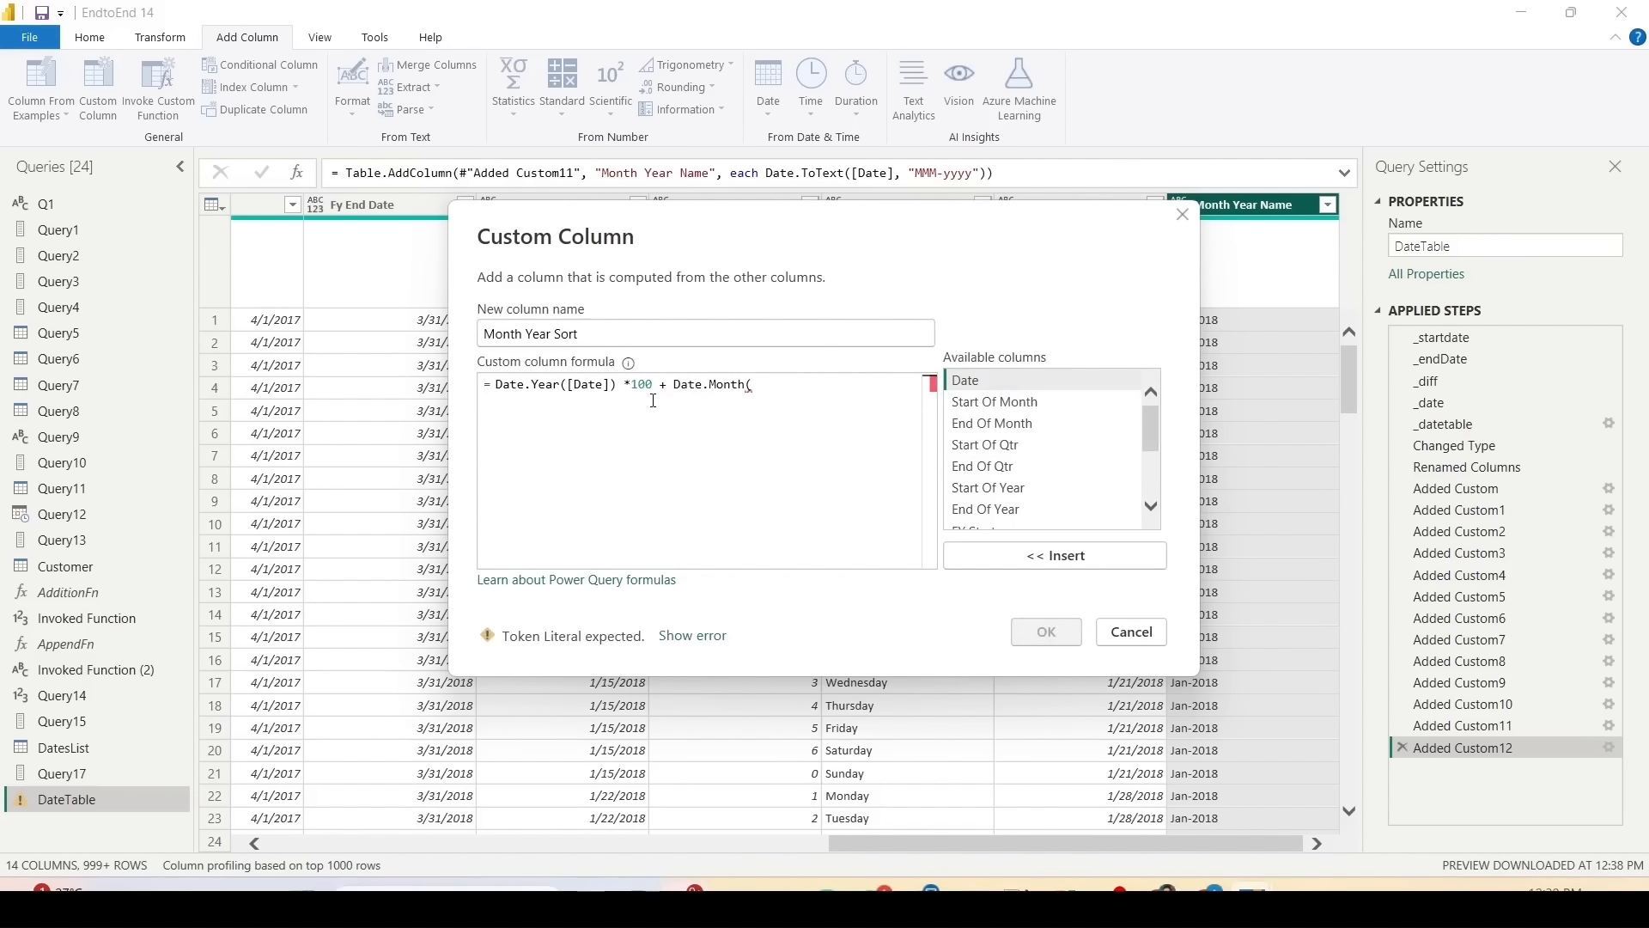
{"action": "type", "text": "[Date]"}
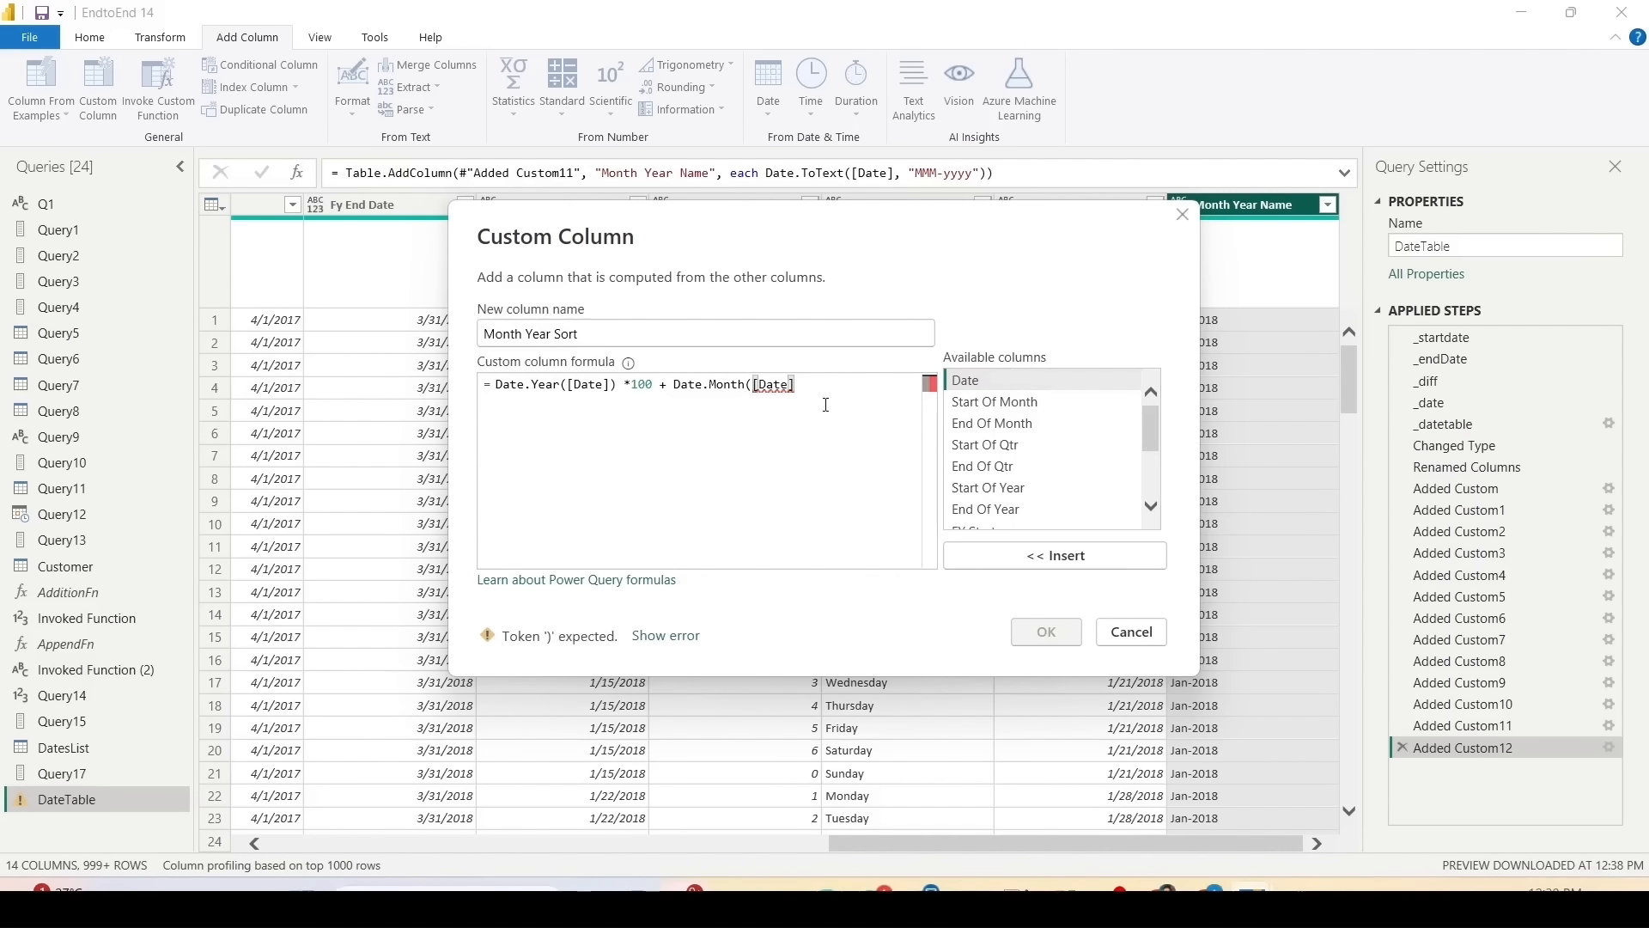
{"action": "type", "text": ")"}
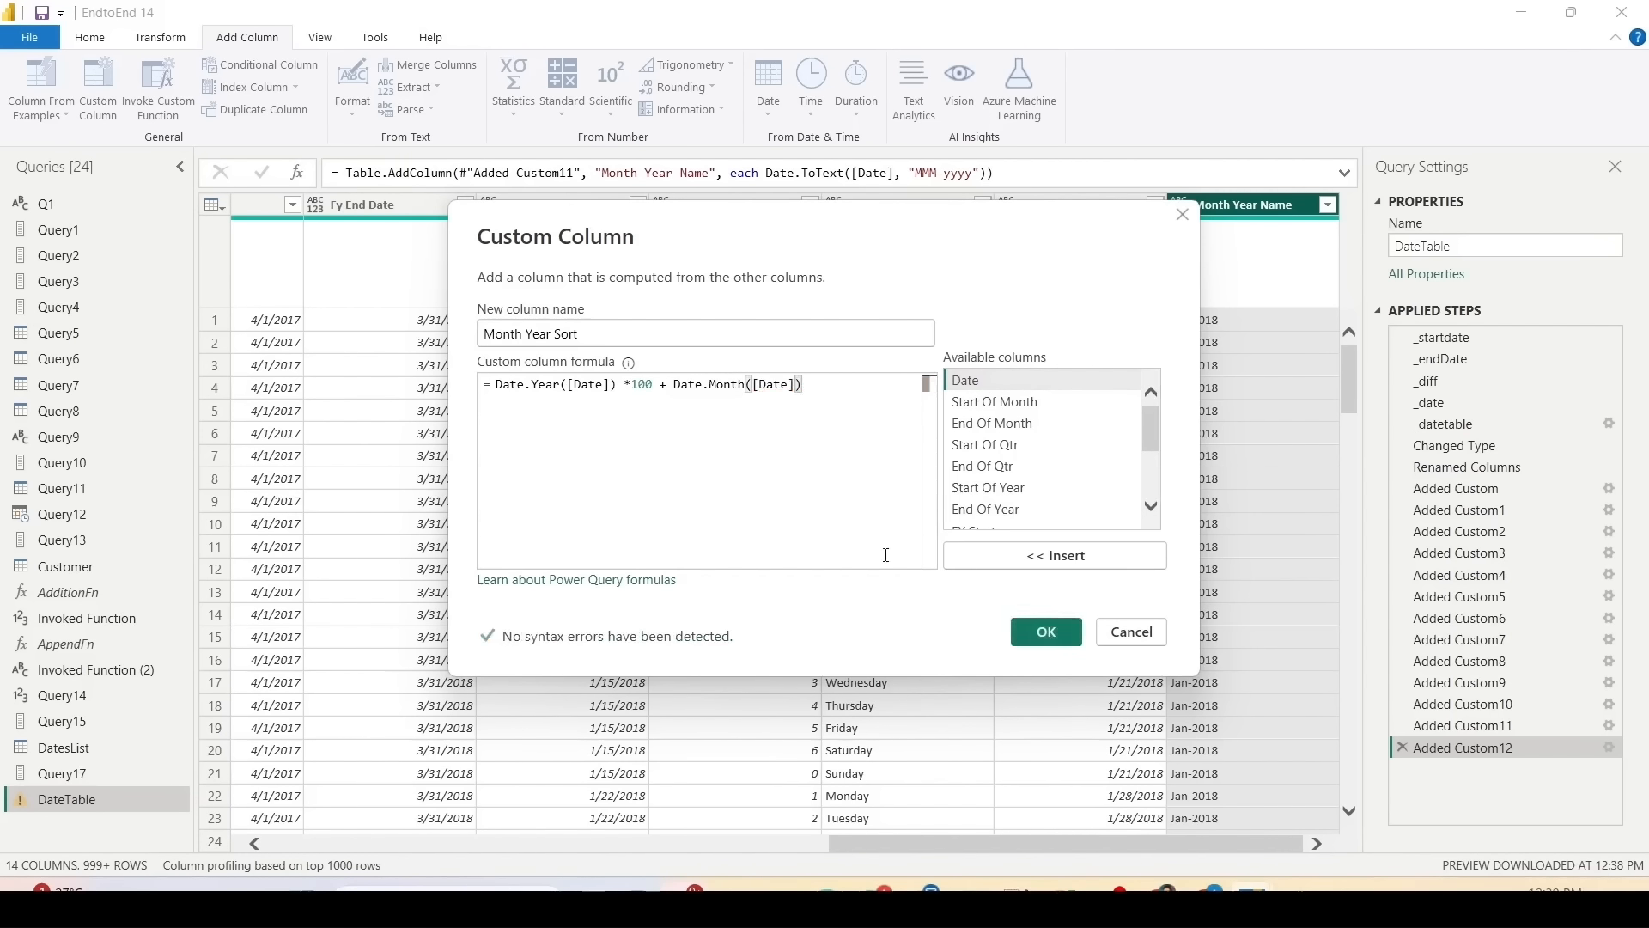
{"action": "left_click", "coordinate": [1046, 636]}
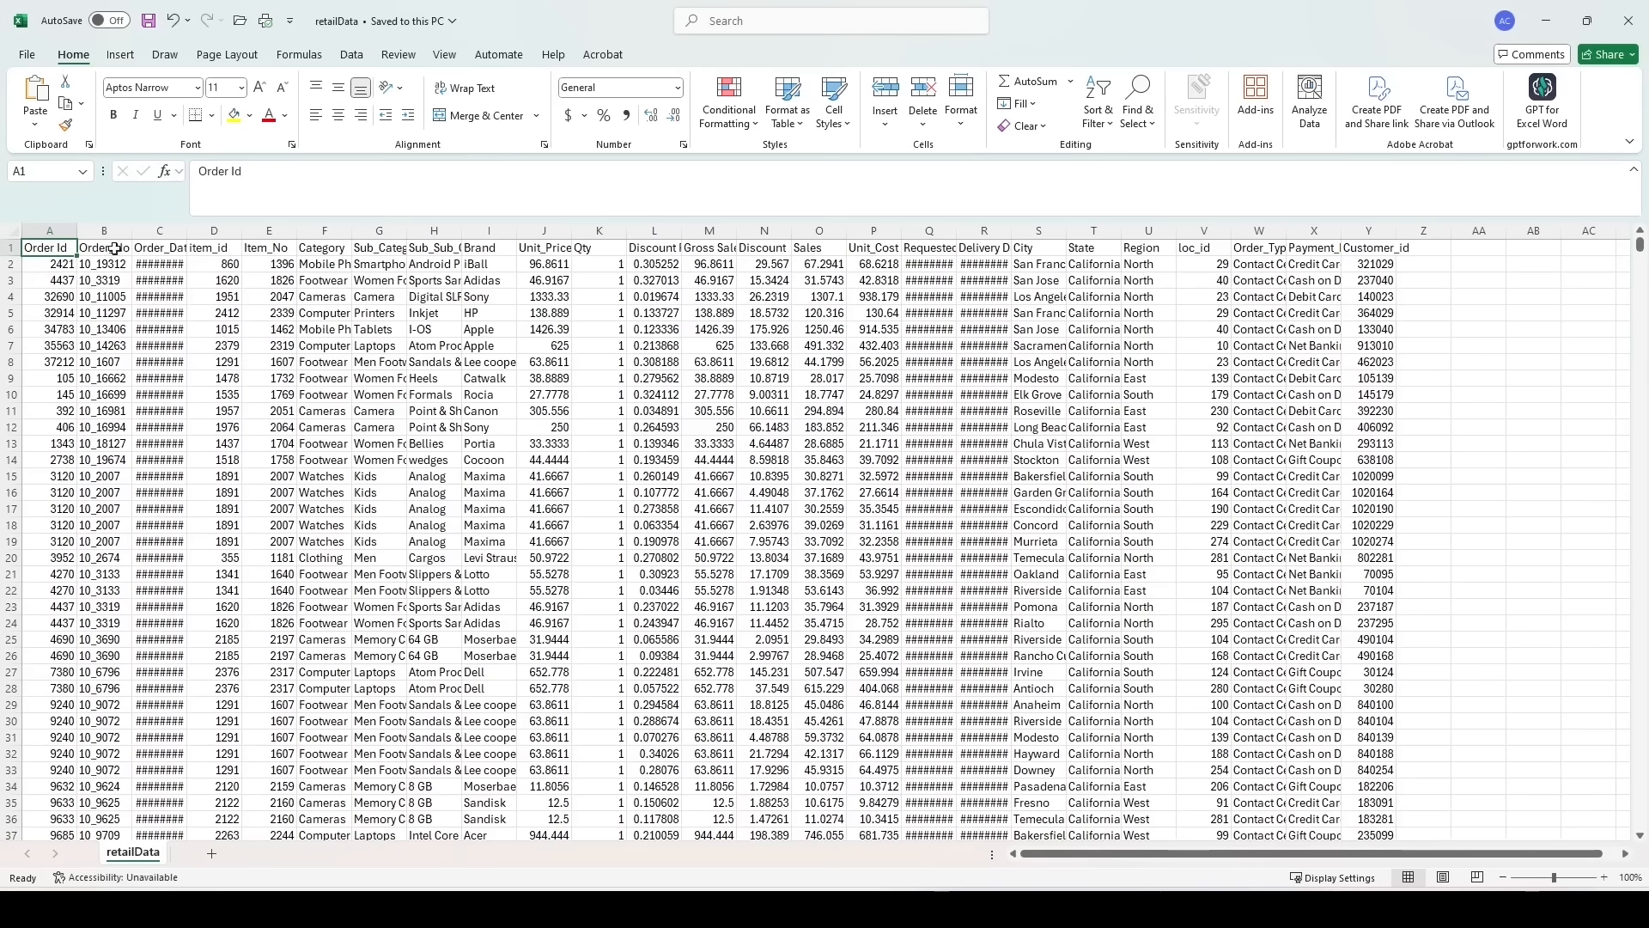
Step: Switch to the retailData workbook in Excel, widen the Order_Date column and auto-fit the columns item_id through Brand
{"action": "left_click_drag", "start_coordinate": [188, 230], "coordinate": [228, 227]}
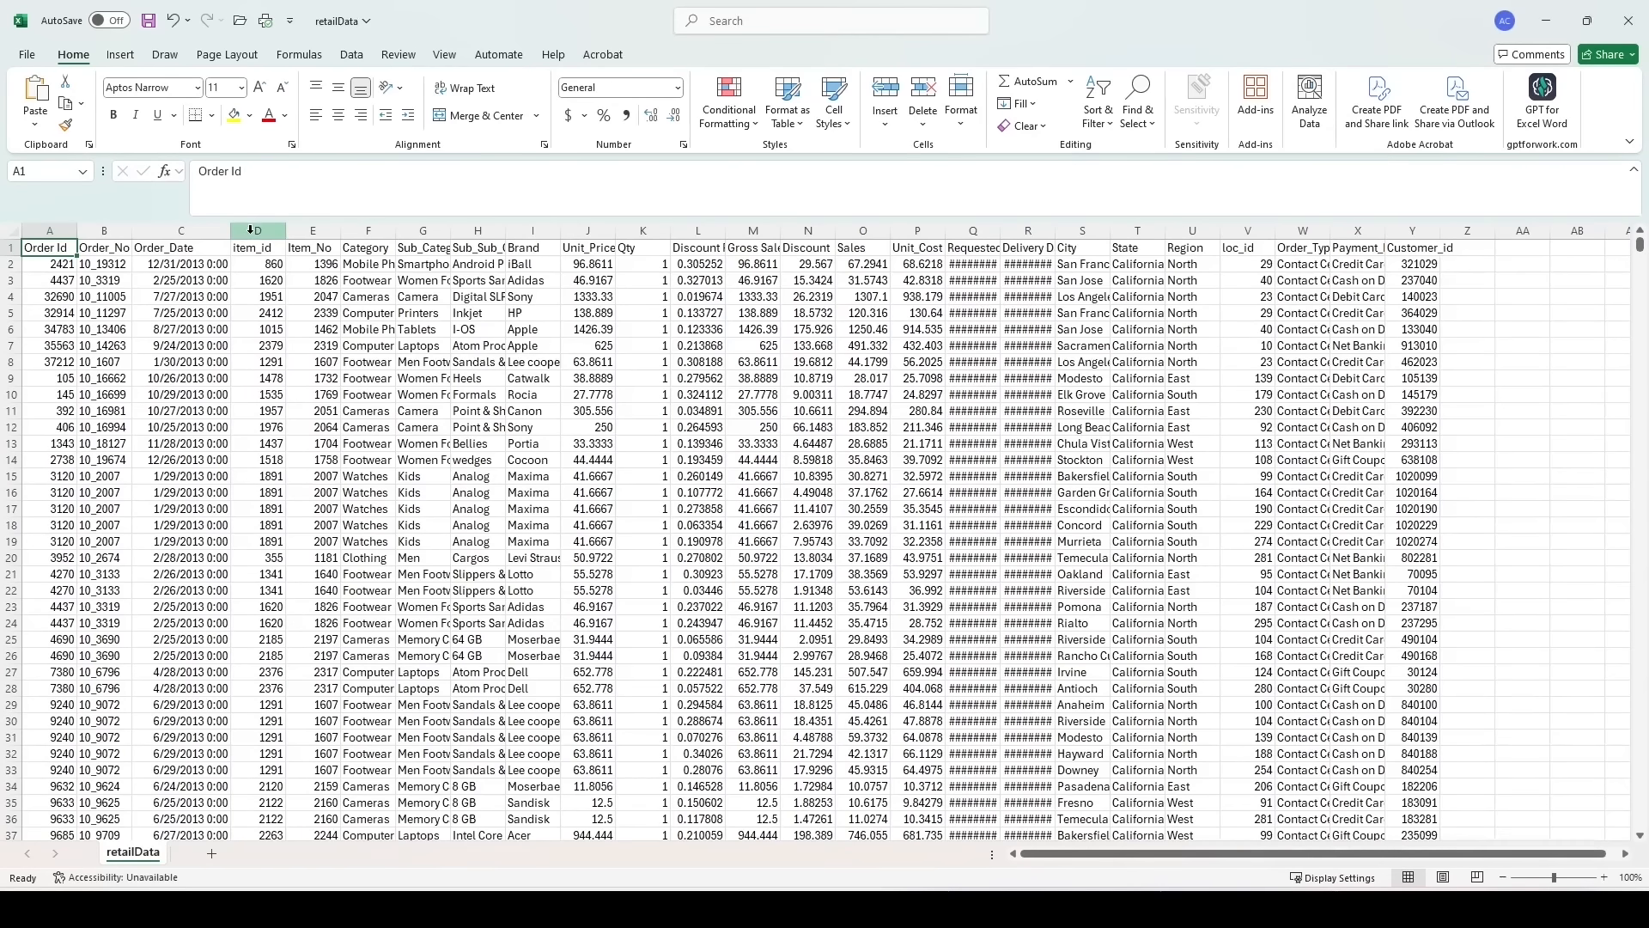
{"action": "left_click_drag", "start_coordinate": [250, 229], "coordinate": [545, 226]}
{"action": "double_click", "coordinate": [545, 226]}
Step: Look over the Unit_Price and Qty columns and auto-fit the Discount Percent column to its contents
{"action": "left_click", "coordinate": [839, 229]}
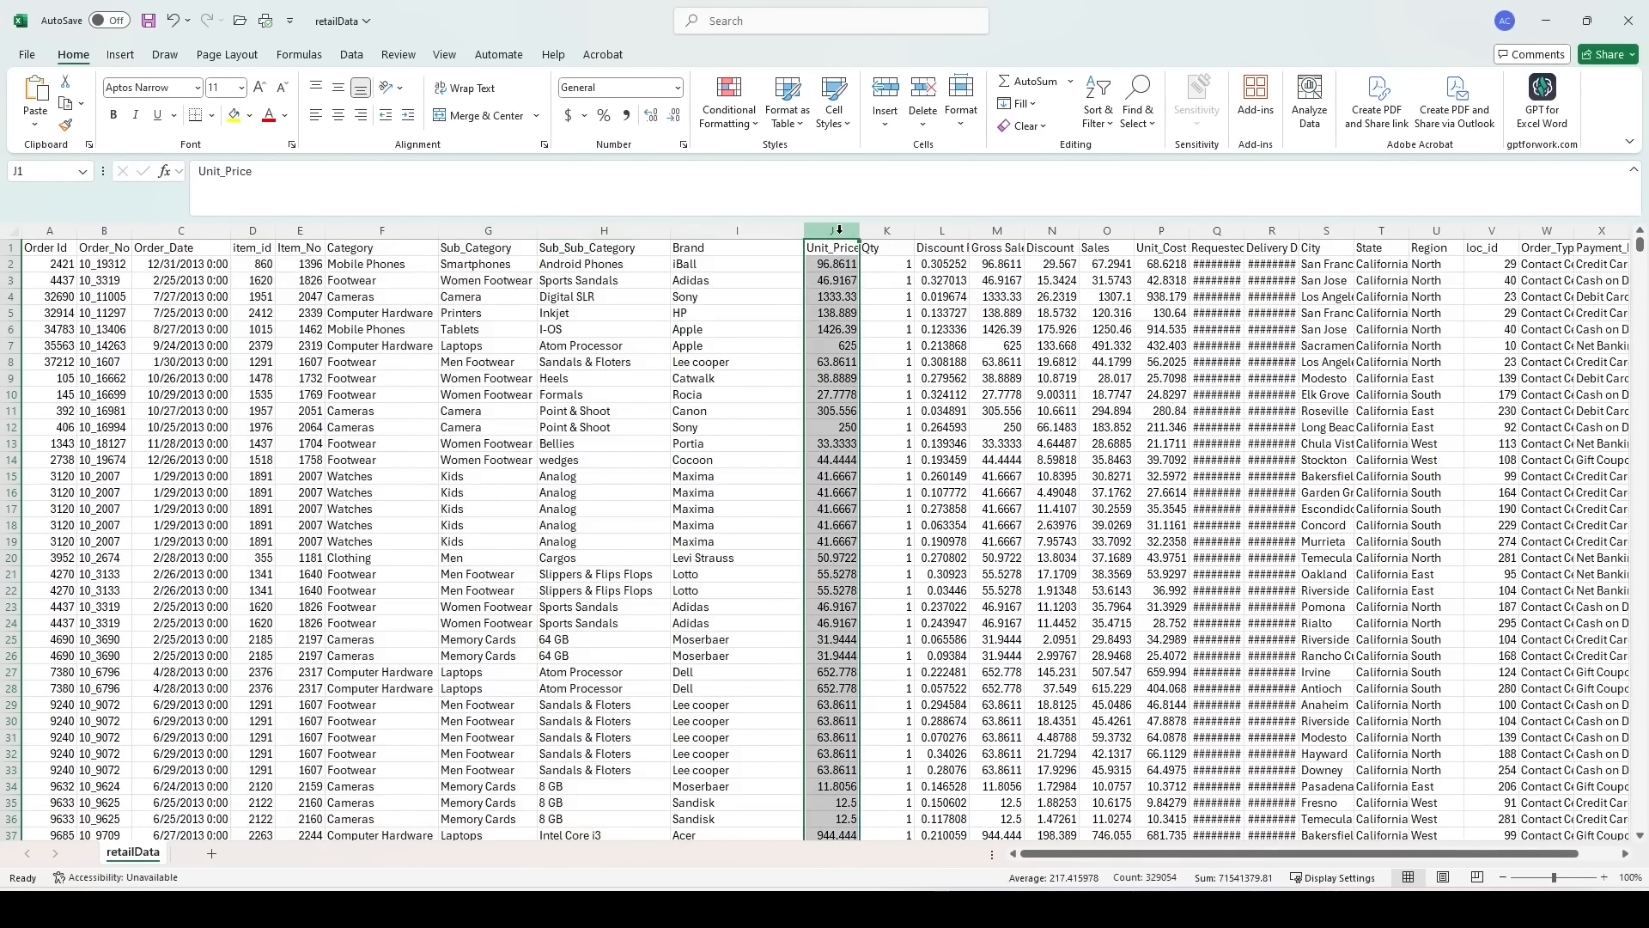
{"action": "left_click", "coordinate": [887, 229]}
{"action": "left_click", "coordinate": [941, 229]}
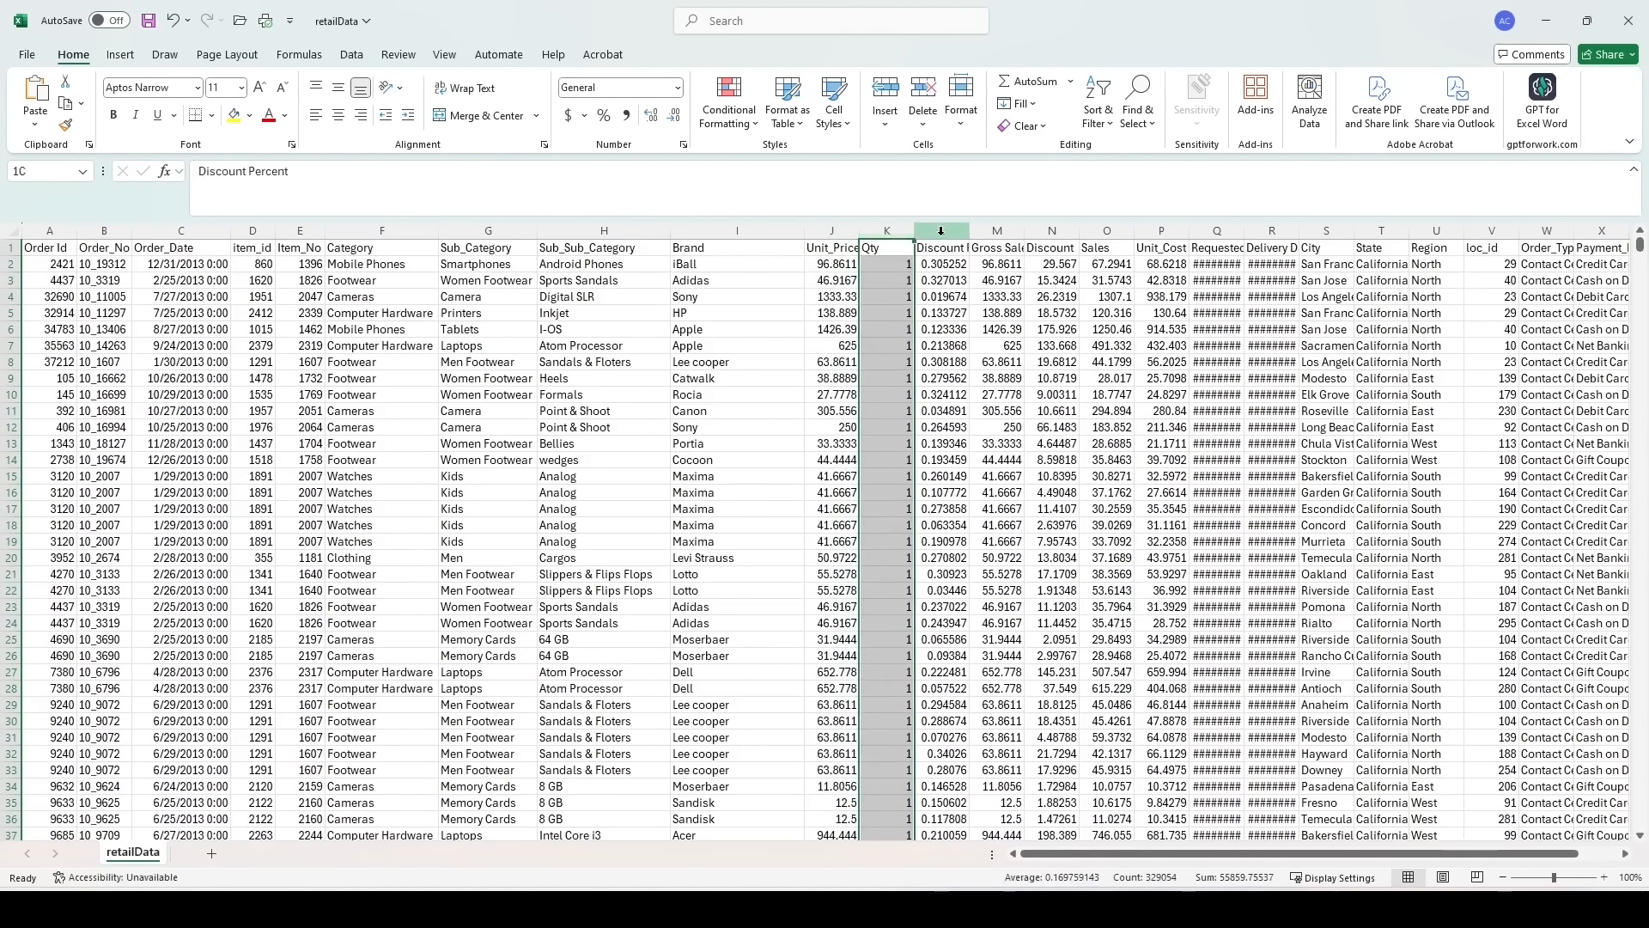
{"action": "double_click", "coordinate": [969, 229]}
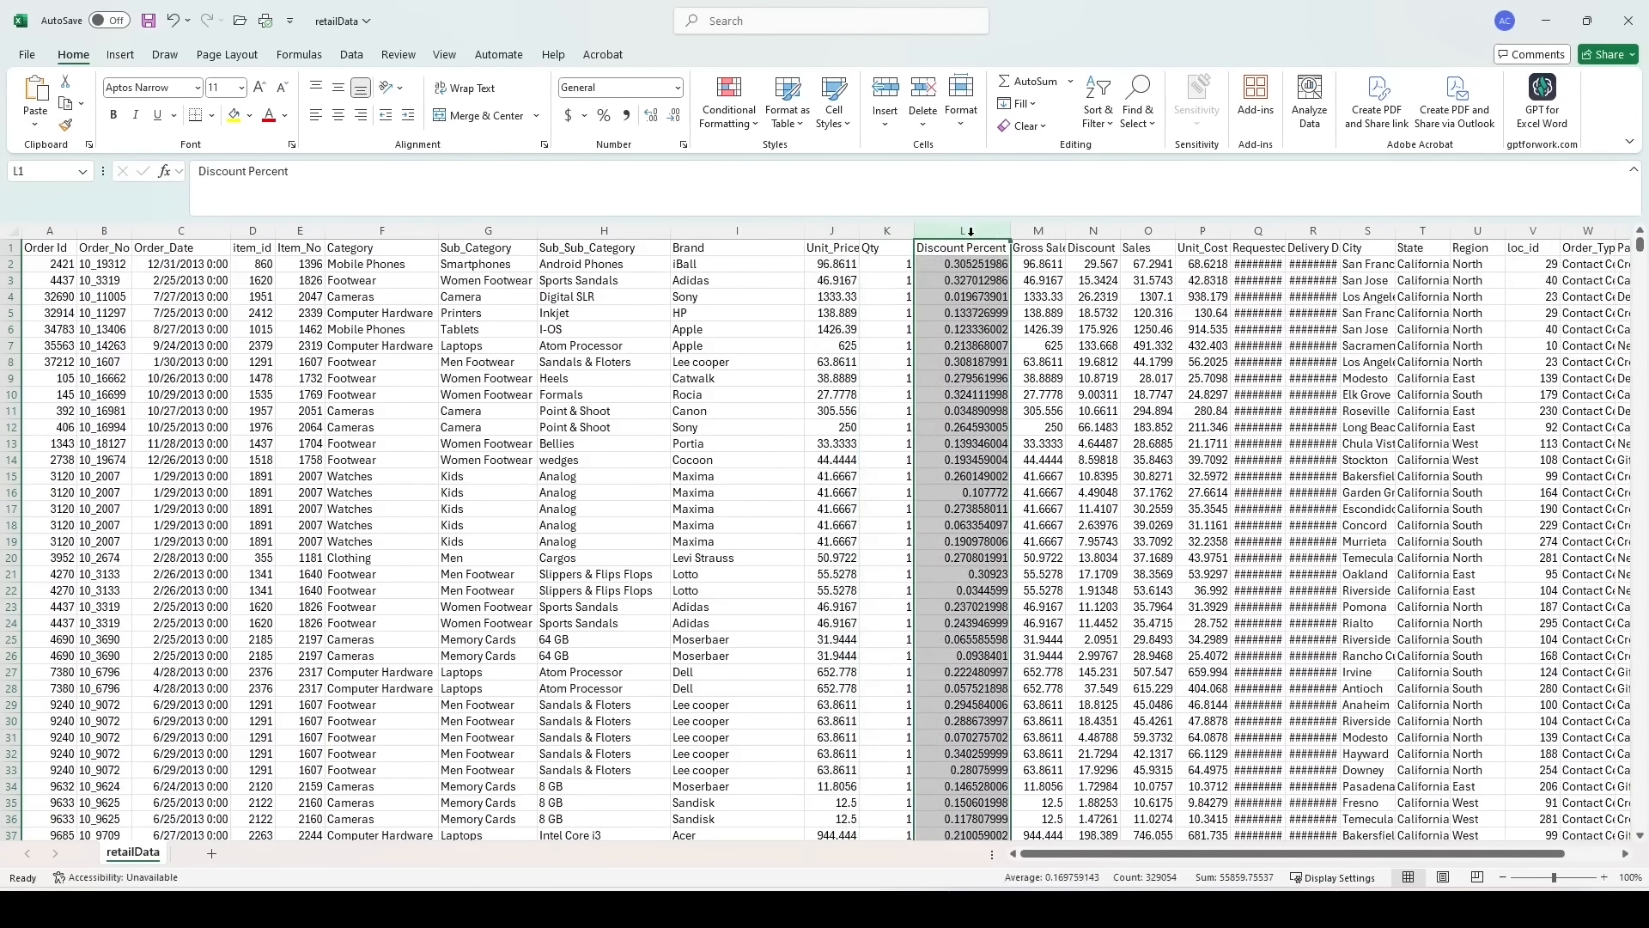
Step: Look over the Gross Sales, Discount, Sales and Unit_Cost columns of the retailData sheet
{"action": "left_click", "coordinate": [1038, 230]}
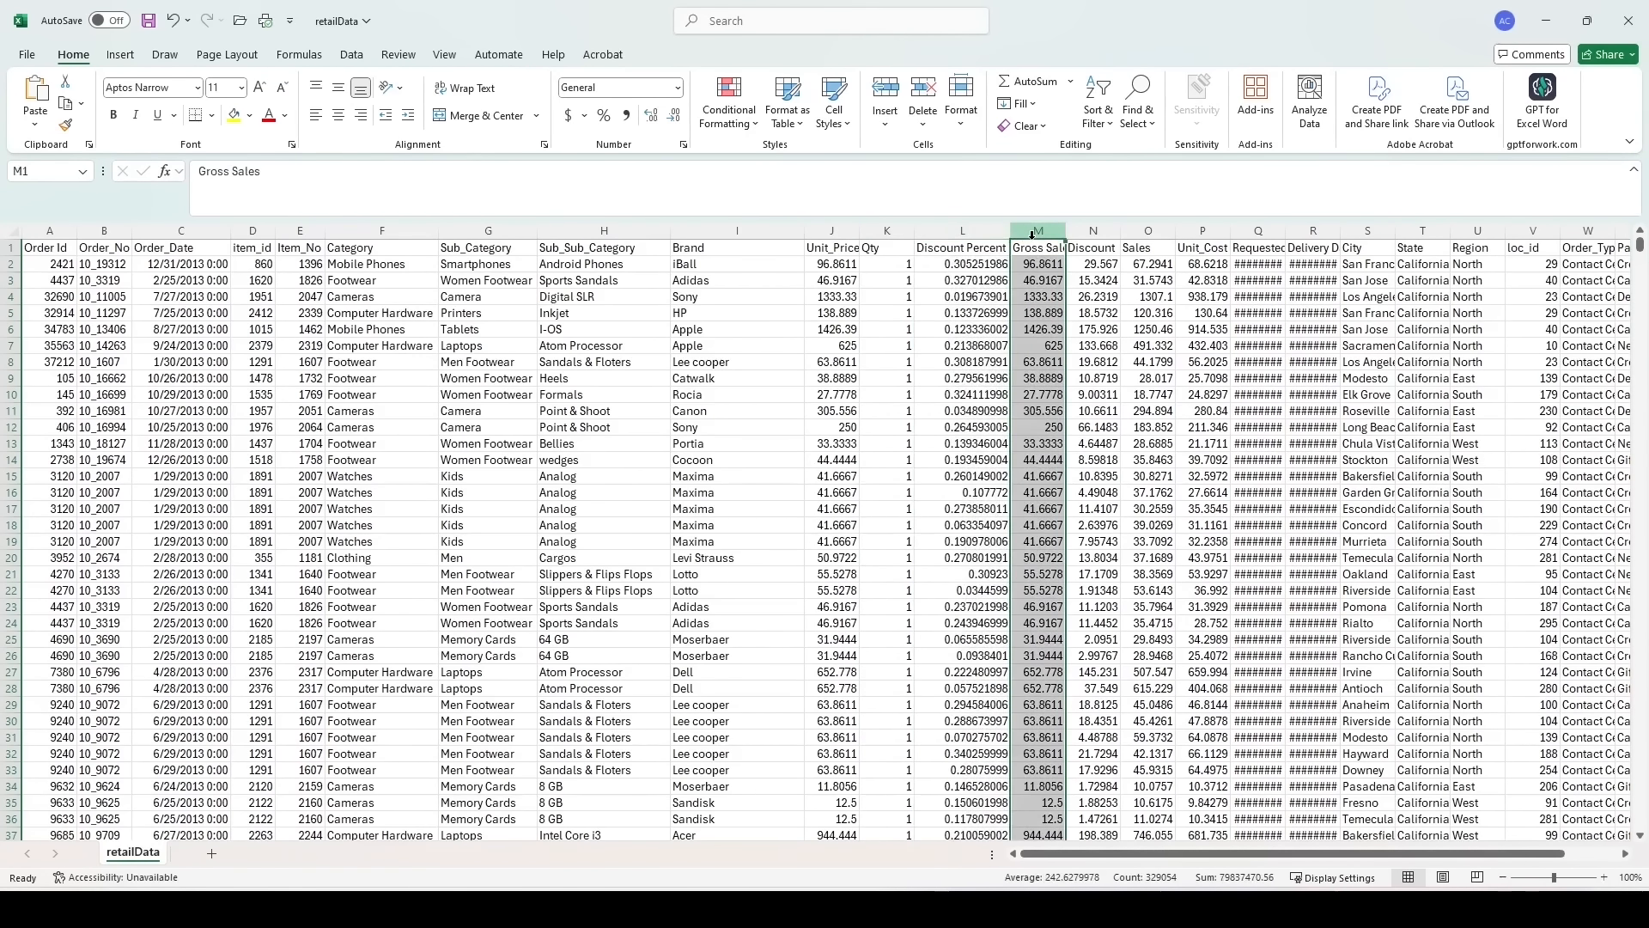
{"action": "left_click", "coordinate": [1089, 231]}
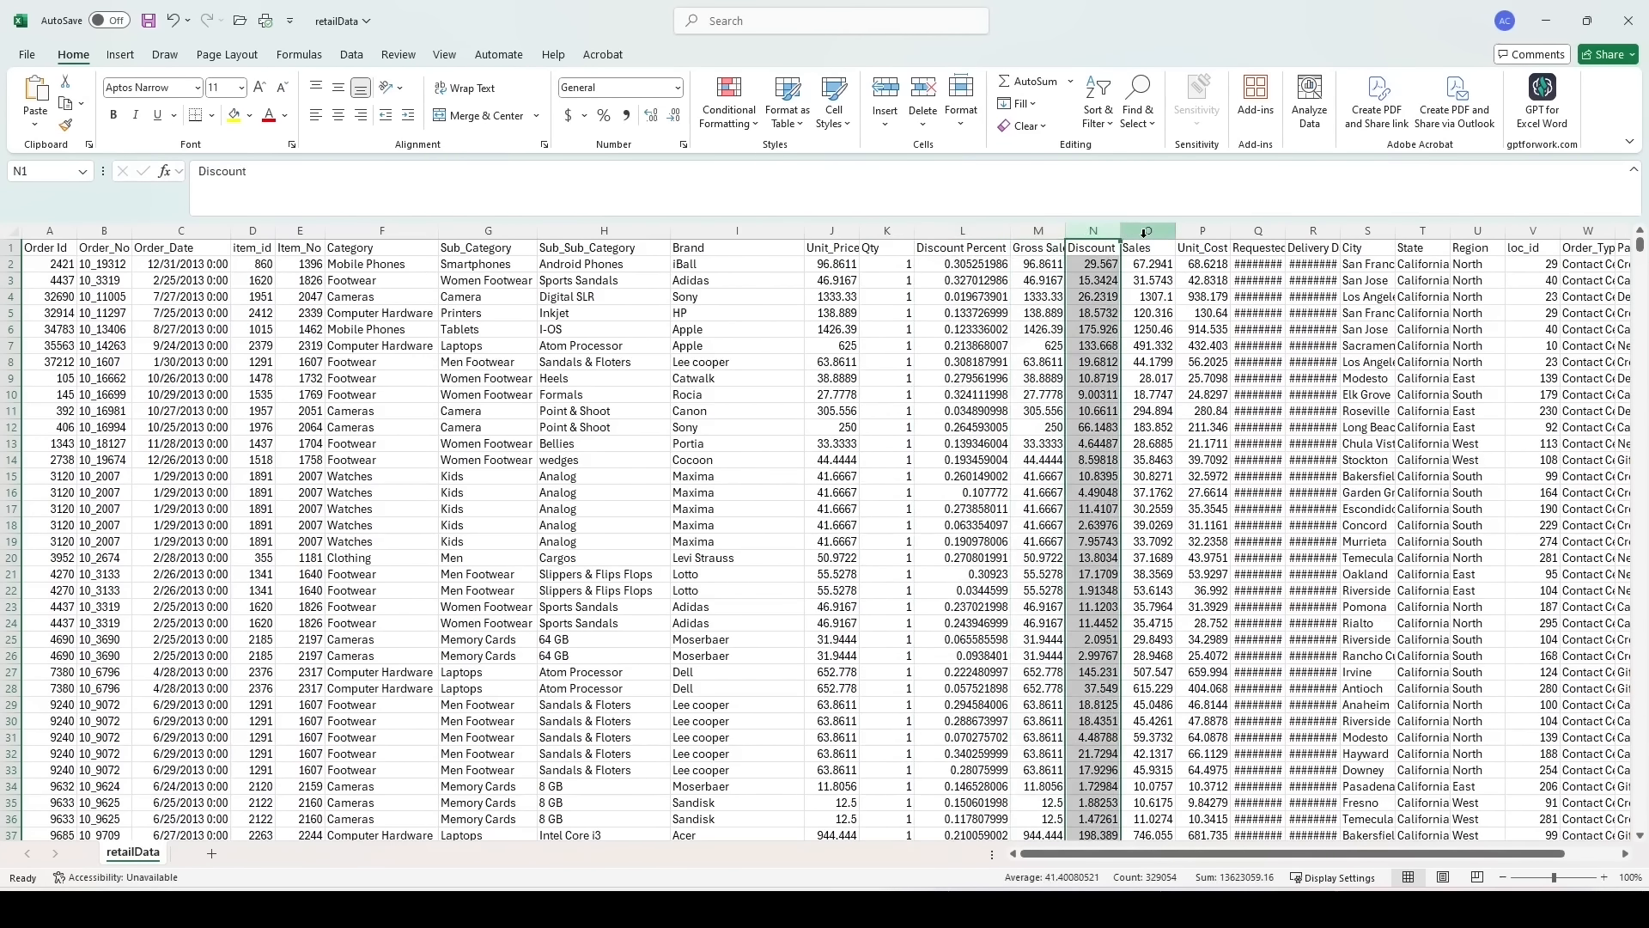
{"action": "left_click", "coordinate": [1144, 230]}
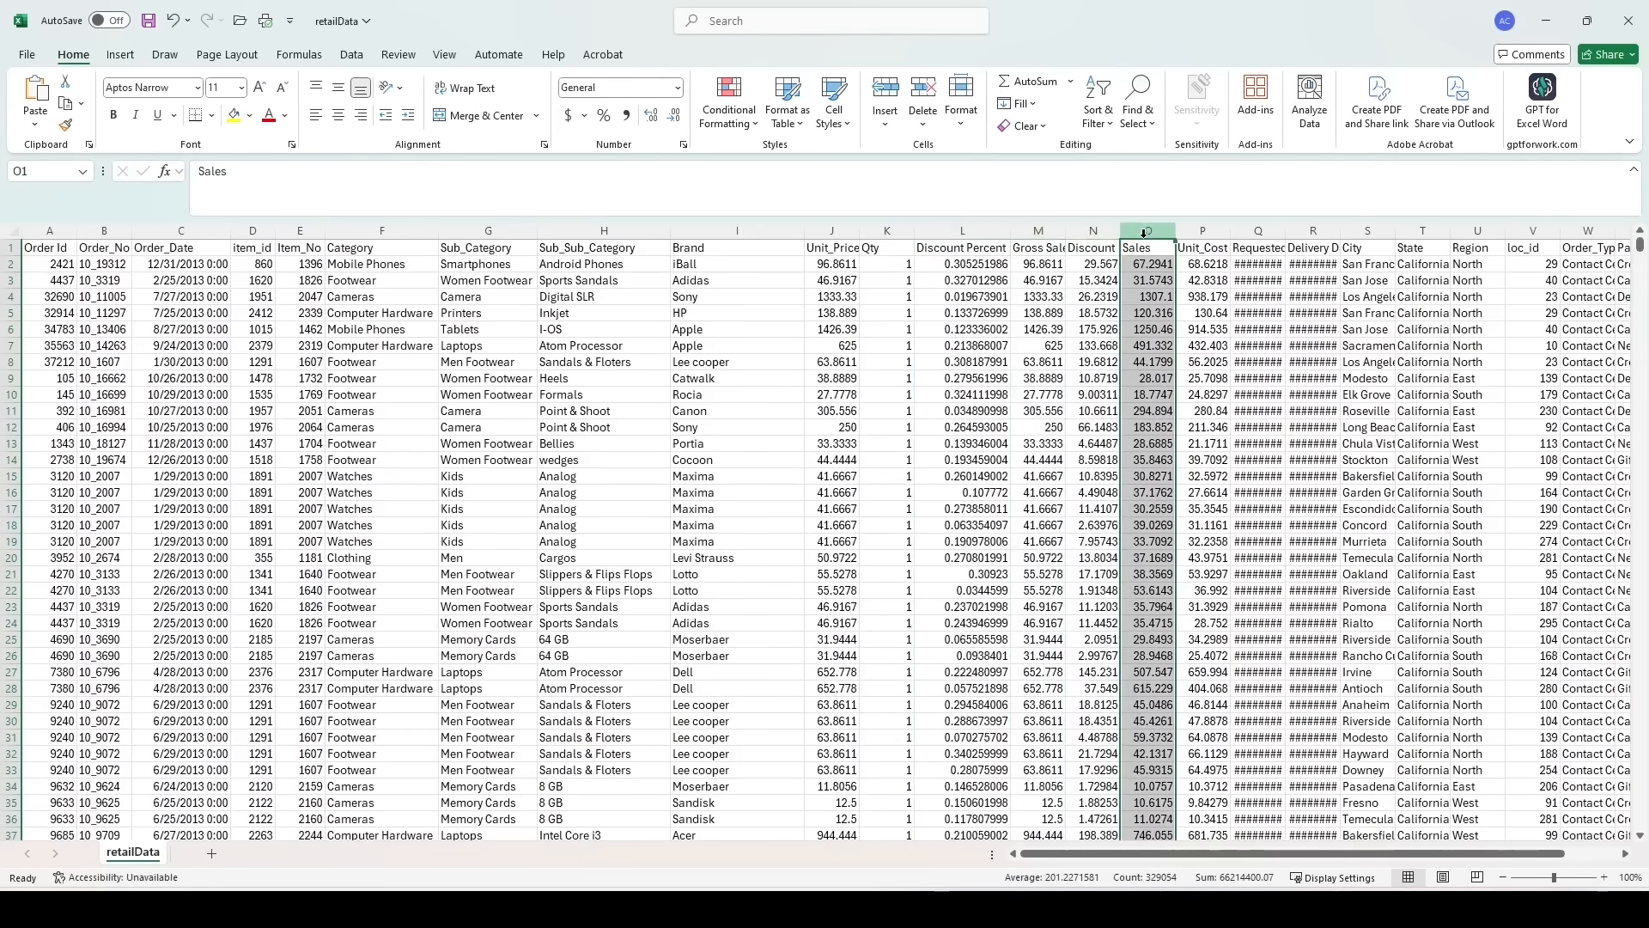
{"action": "left_click", "coordinate": [1204, 230]}
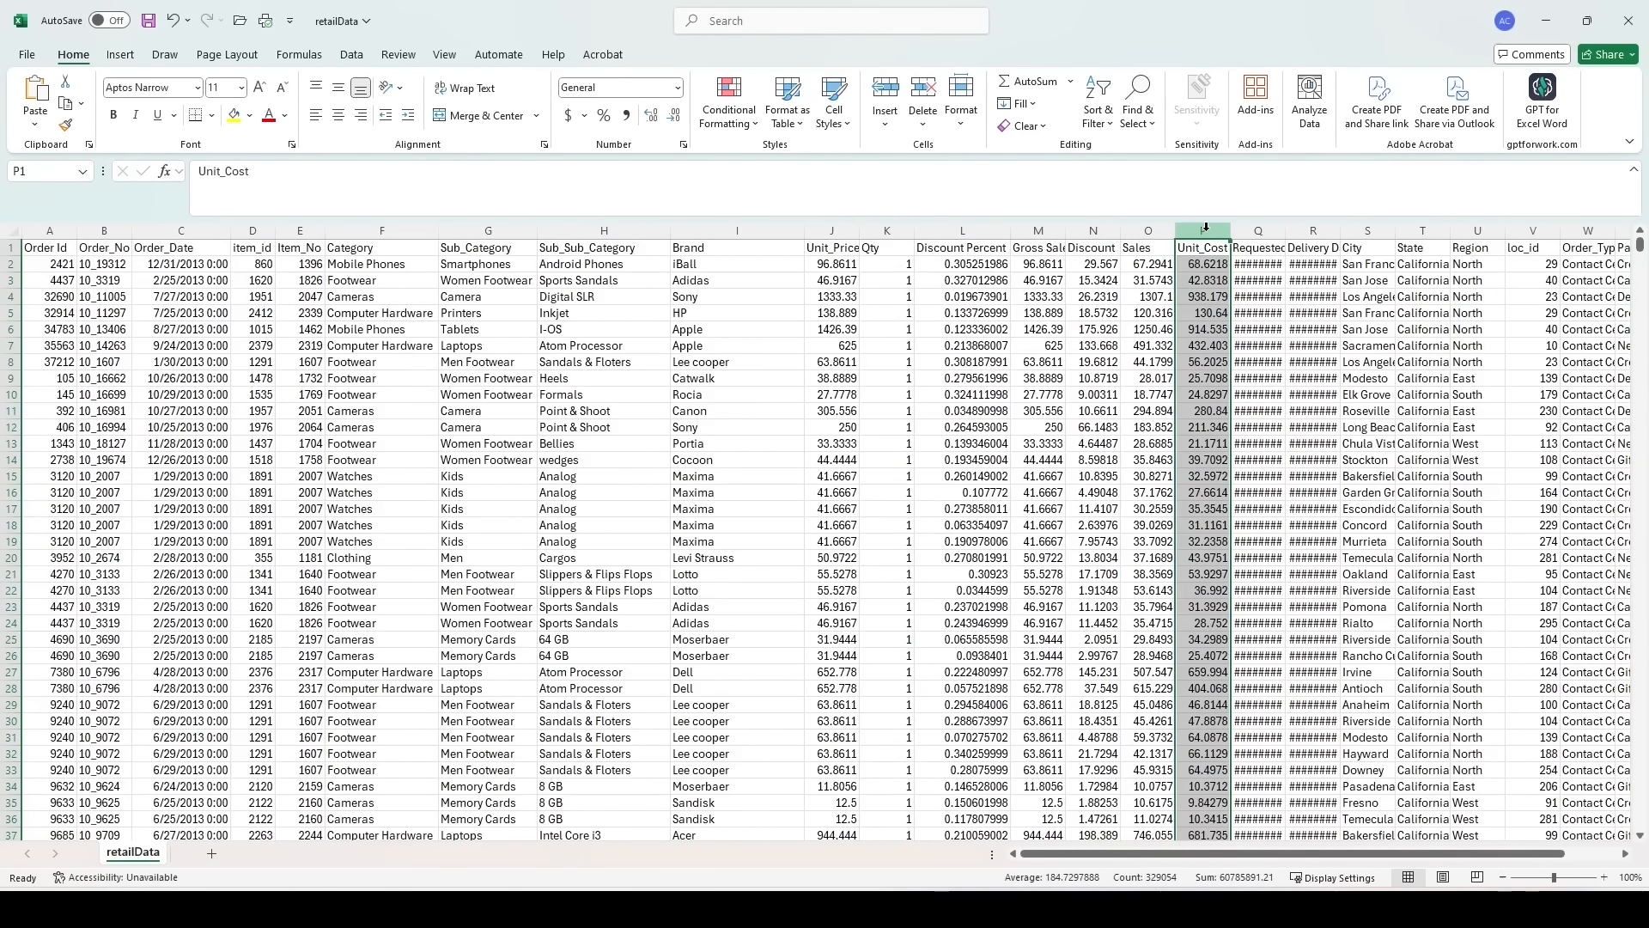
Step: Auto-fit the Requested_Date and Delivery Date columns to their contents
{"action": "left_click", "coordinate": [1258, 230]}
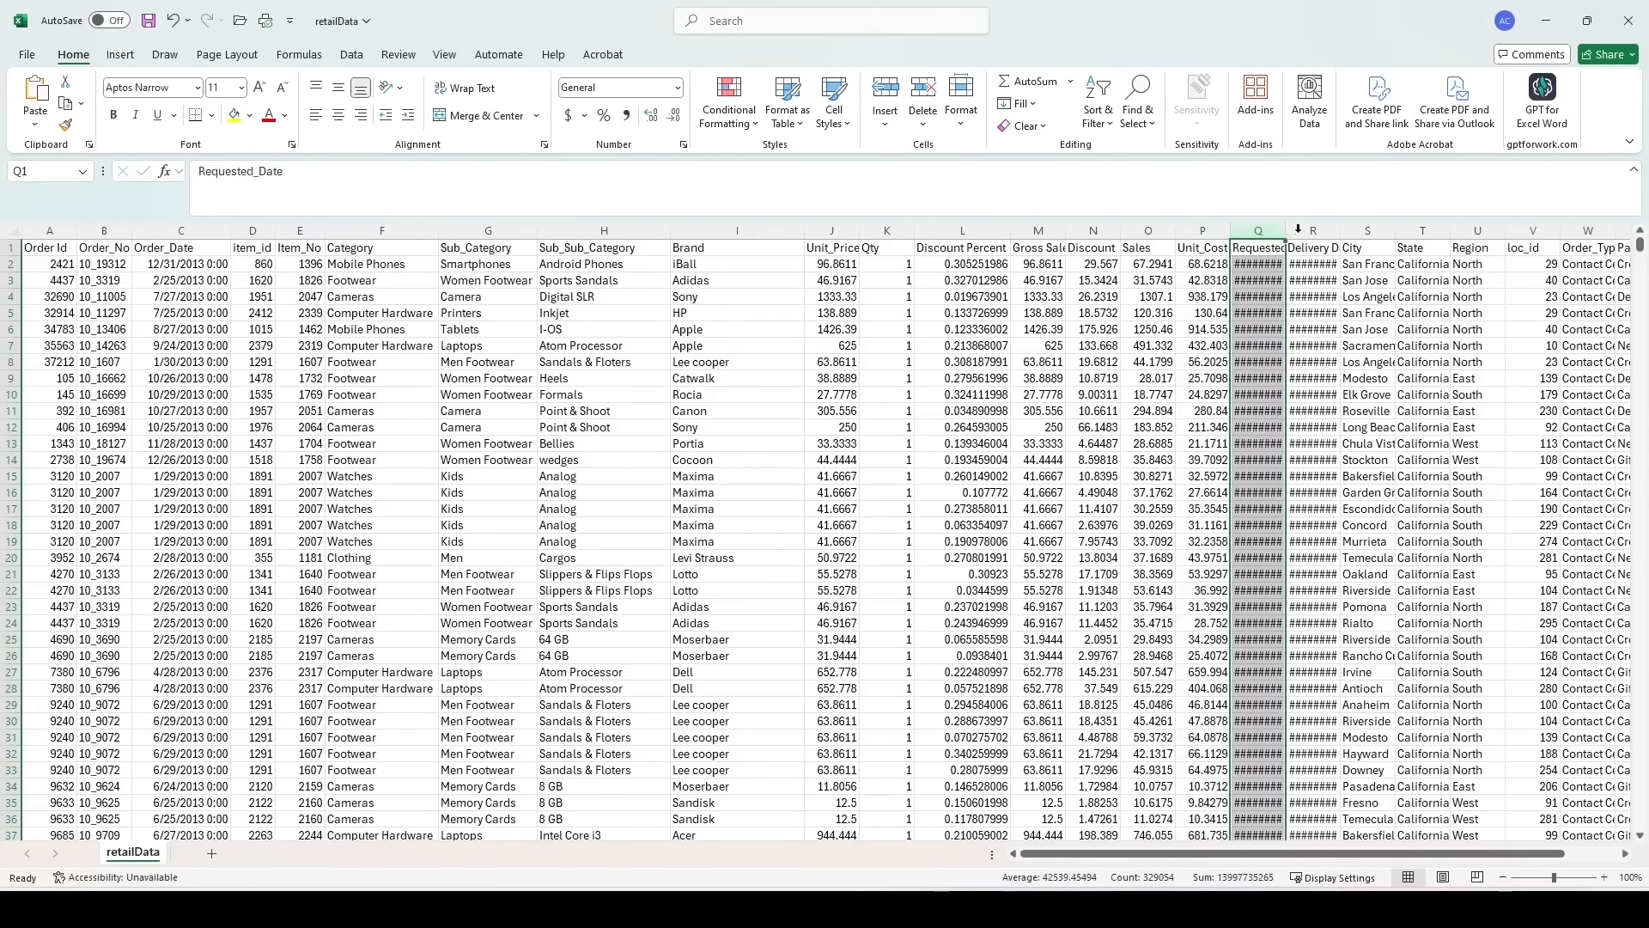
{"action": "left_click_drag", "start_coordinate": [1270, 229], "coordinate": [1307, 229]}
{"action": "double_click", "coordinate": [1341, 229]}
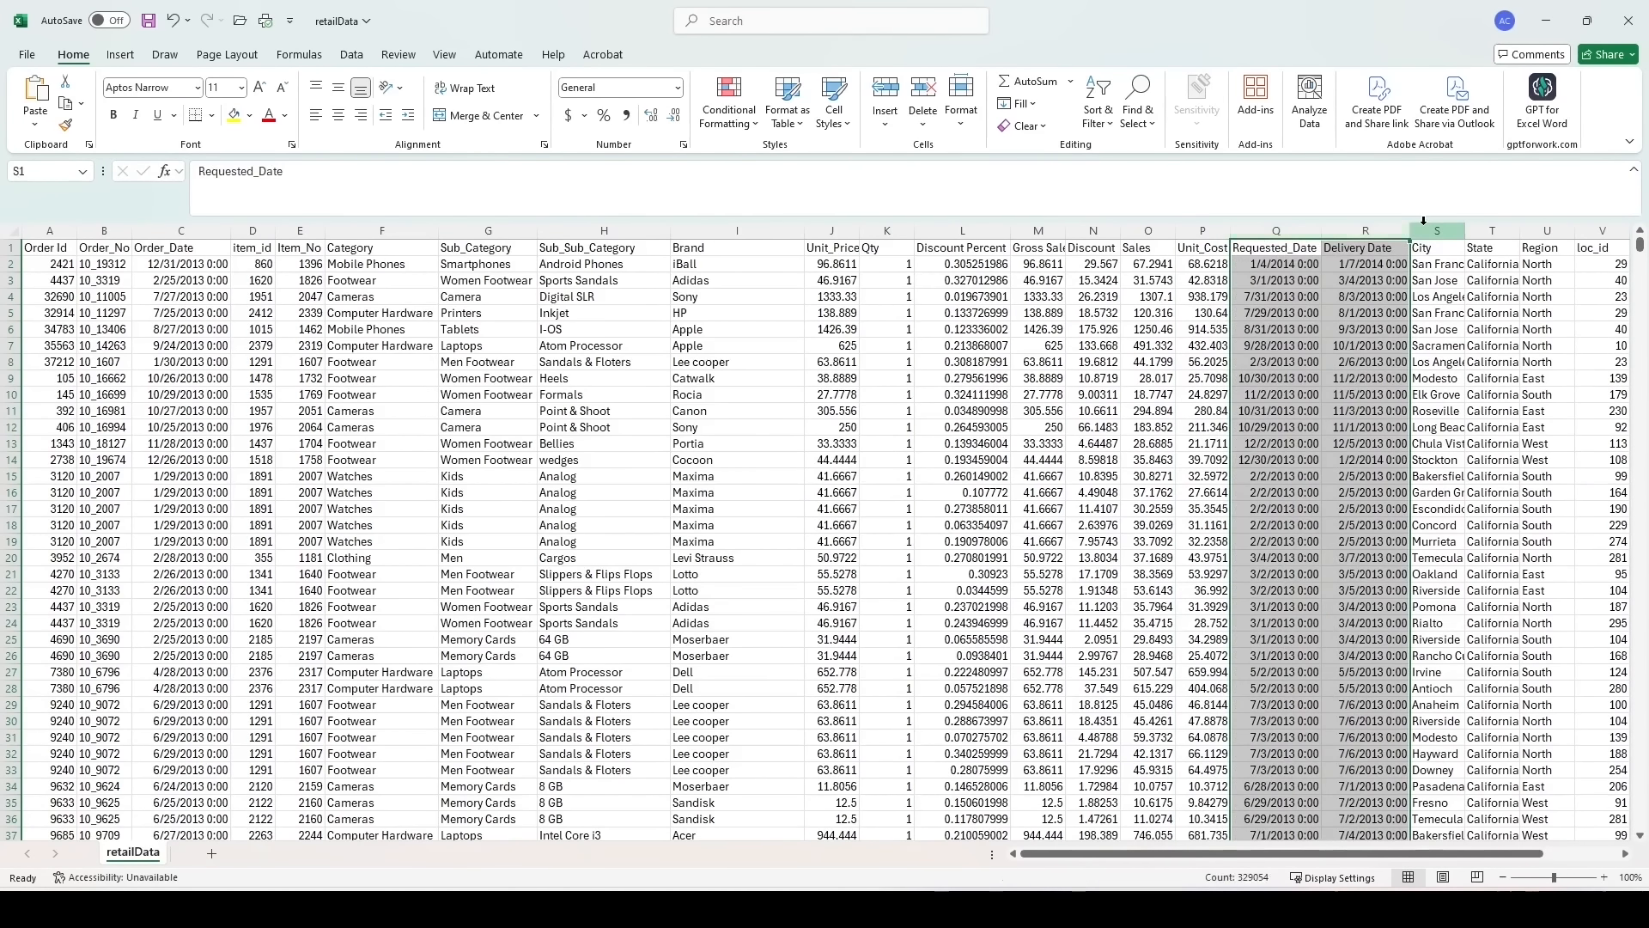
Step: Look over the City column and the Order_Type and Payment_Method columns at the end of the retailData sheet
{"action": "left_click", "coordinate": [1419, 229]}
{"action": "left_click_drag", "start_coordinate": [1108, 856], "coordinate": [1177, 858]}
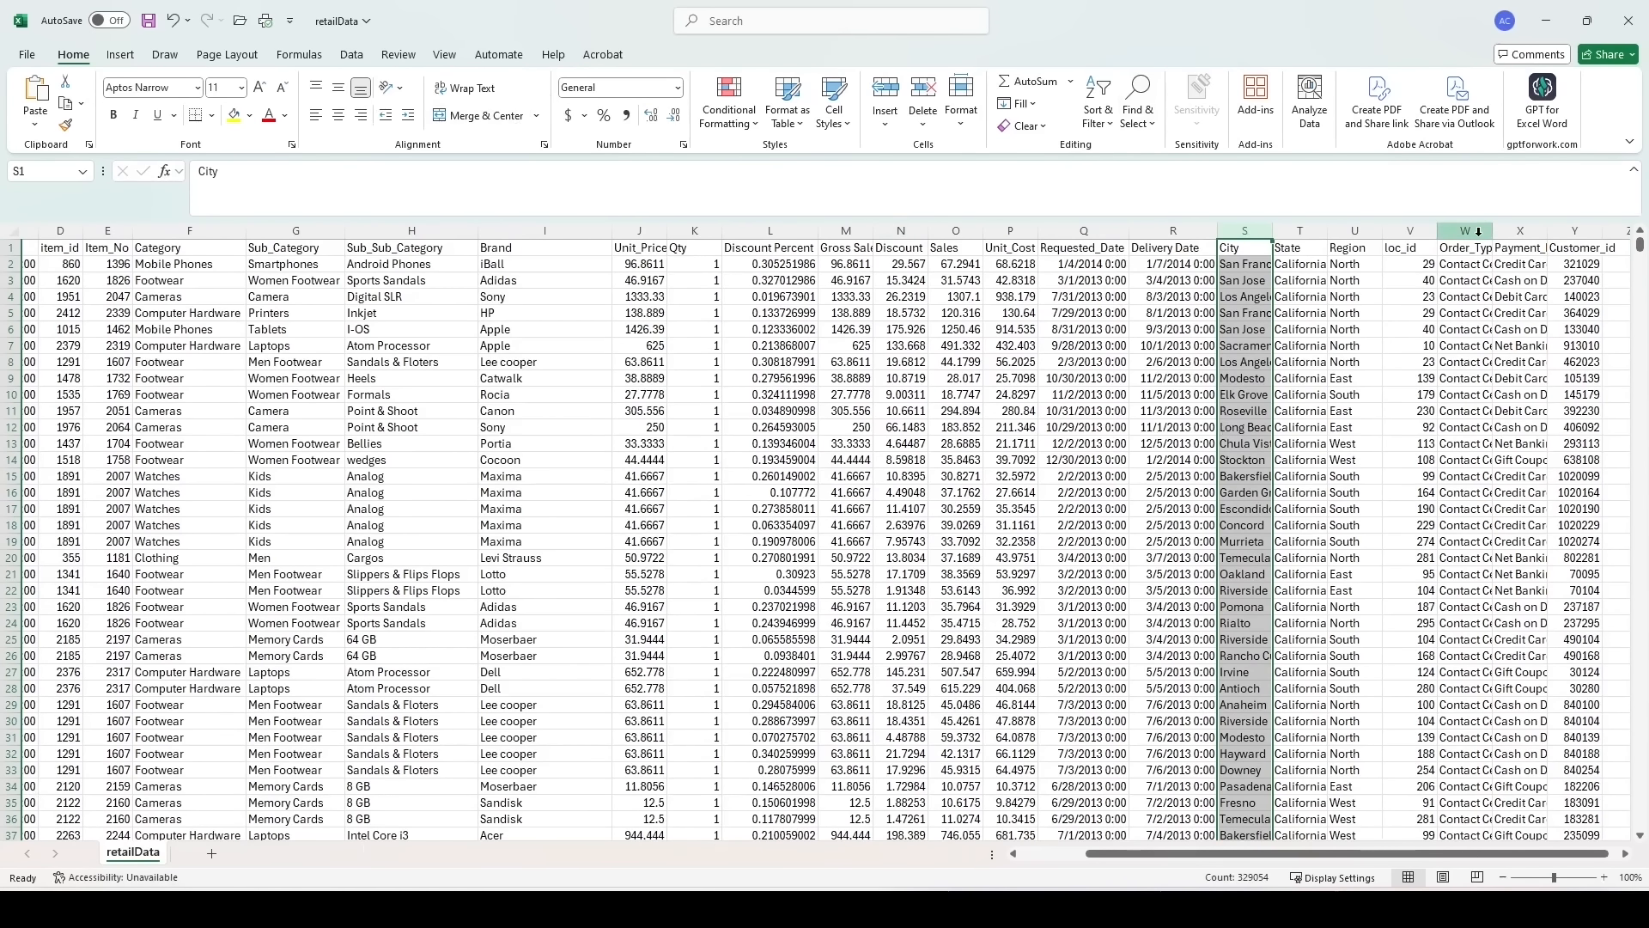
{"action": "left_click_drag", "start_coordinate": [1477, 231], "coordinate": [1563, 232]}
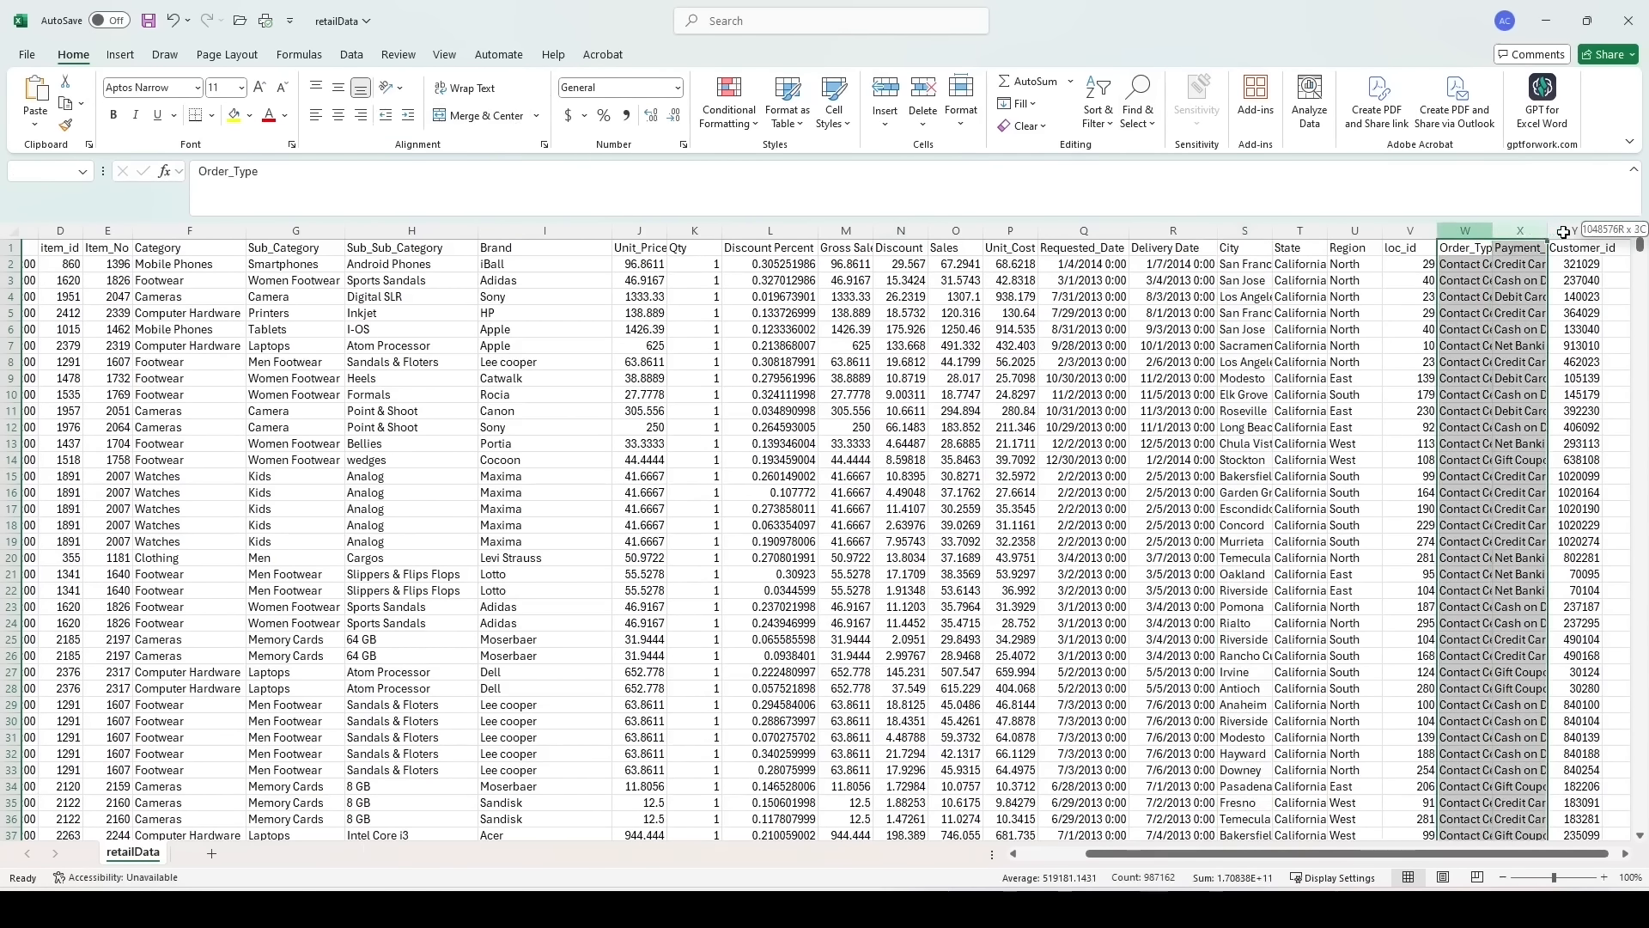
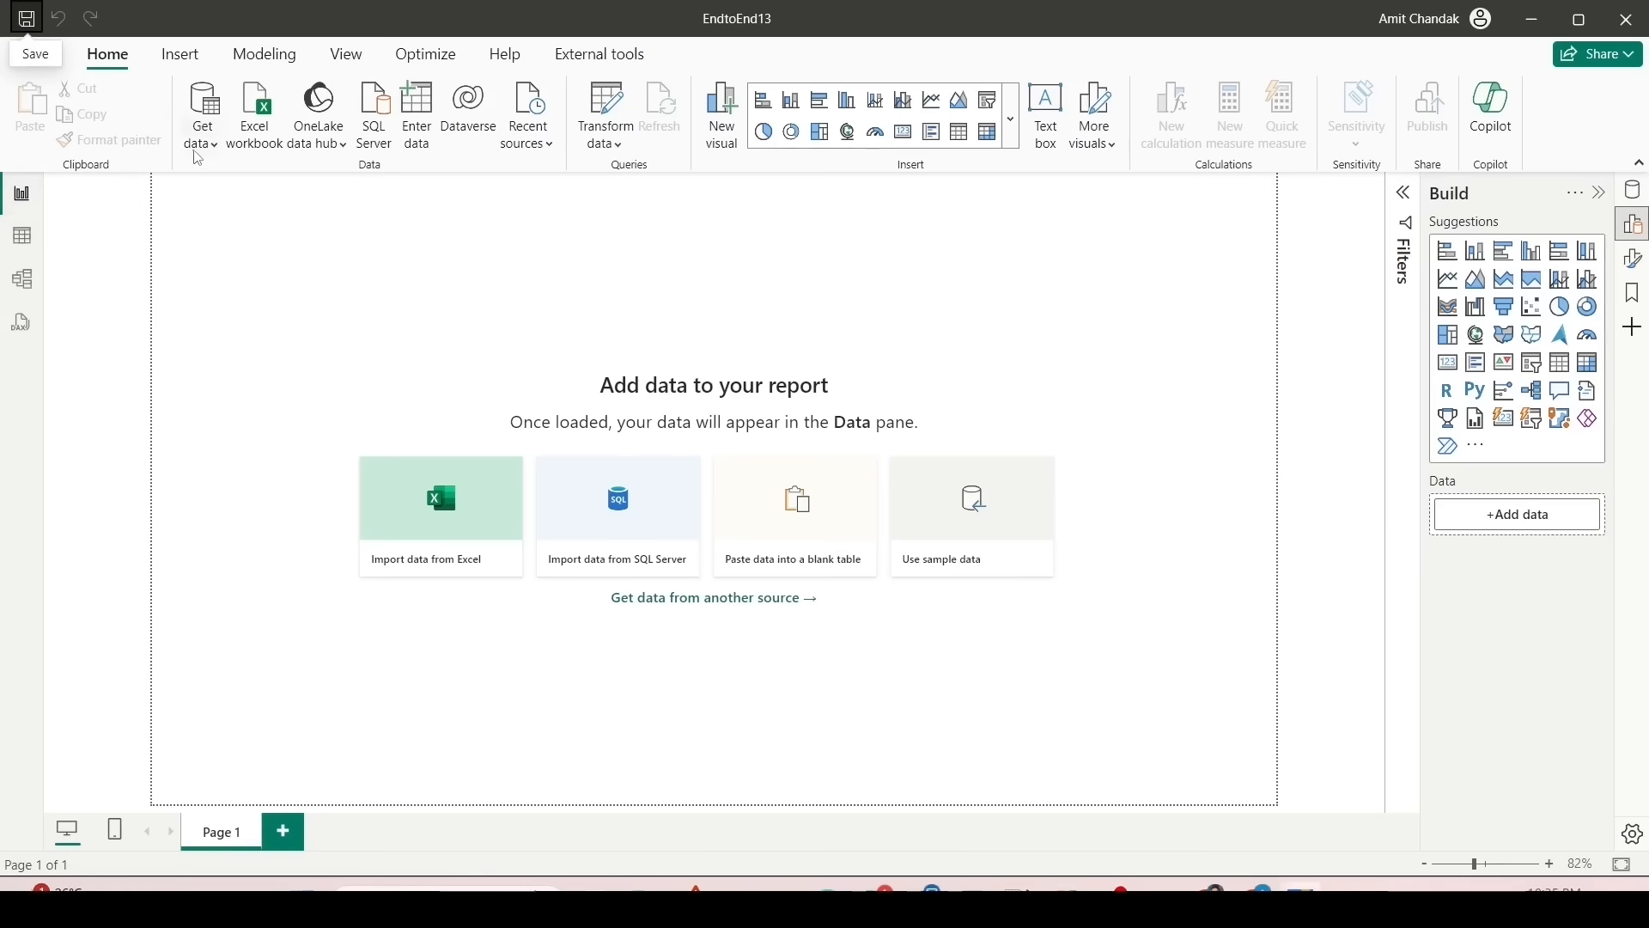
Step: Switch to the EndtoEnd13 report in Power BI Desktop and import Sheet1 of the GitHub-hosted Beginner Tutorial Series workbook from the web for transformation
{"action": "left_click", "coordinate": [201, 138]}
{"action": "left_click", "coordinate": [251, 455]}
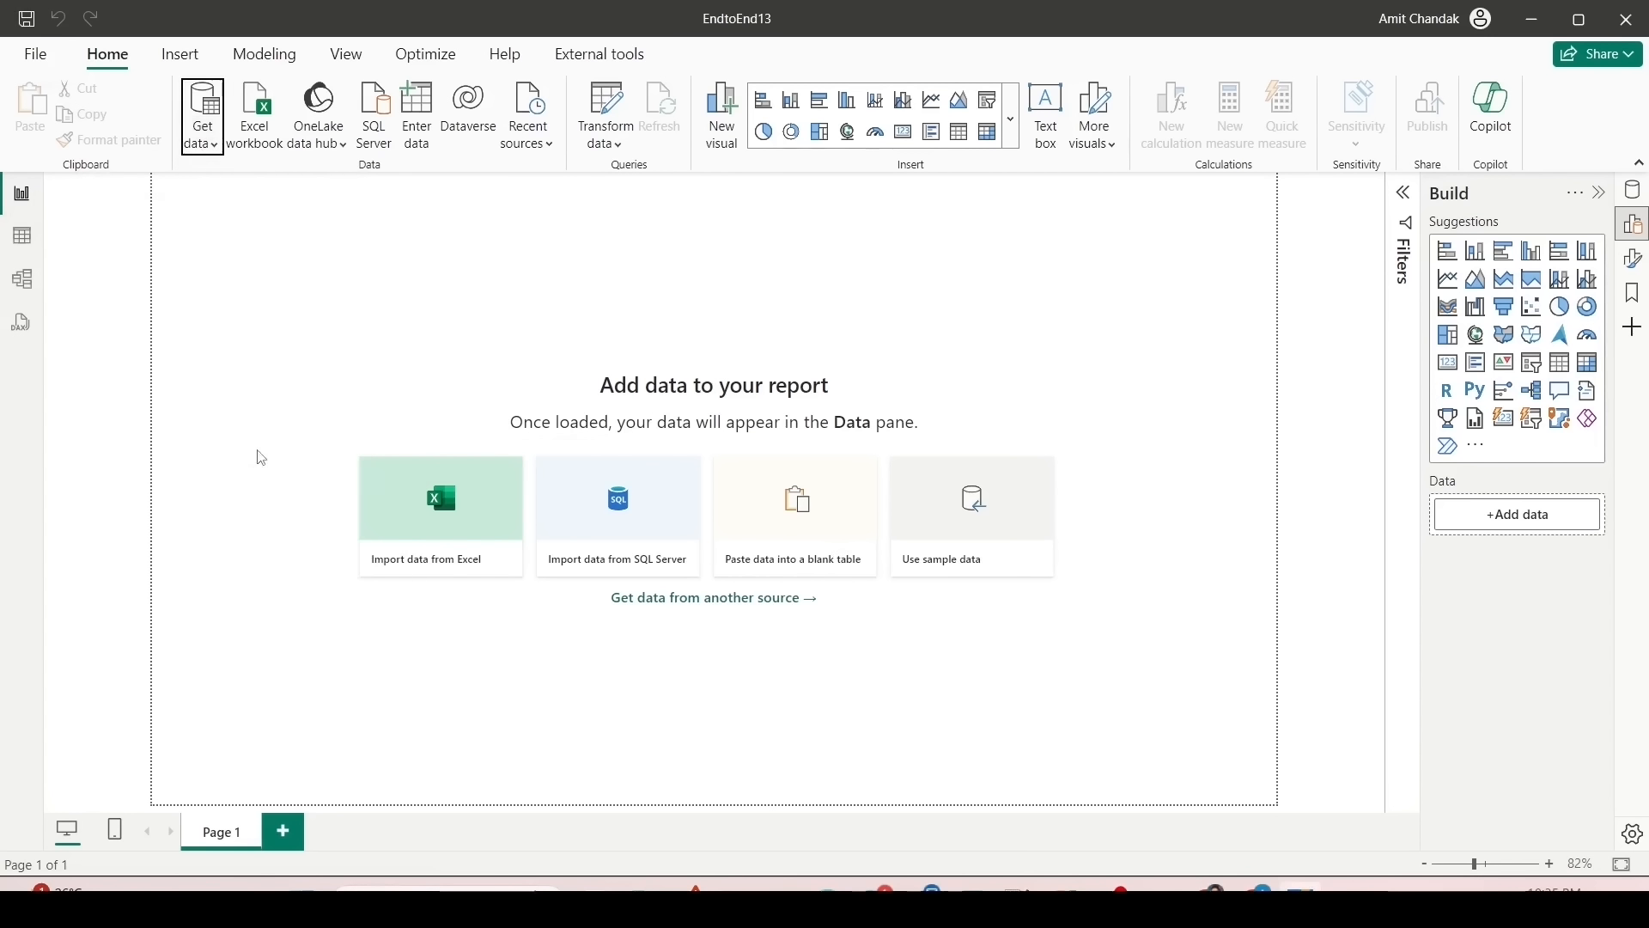
{"action": "key", "text": "ctrl+v"}
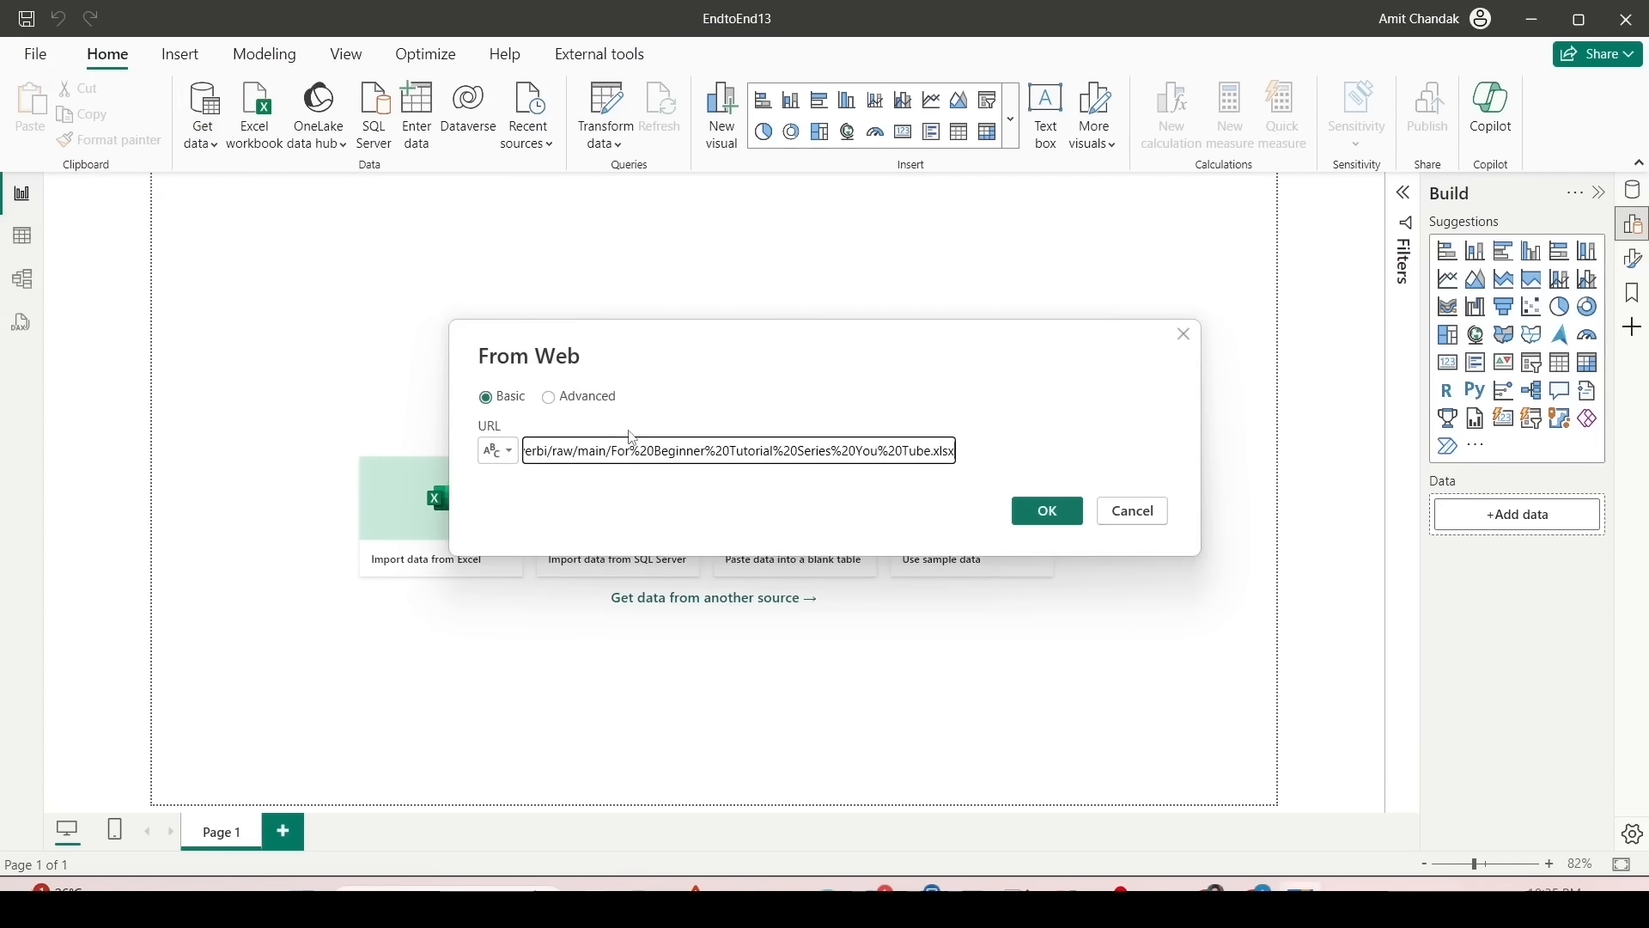
{"action": "left_click", "coordinate": [1037, 515]}
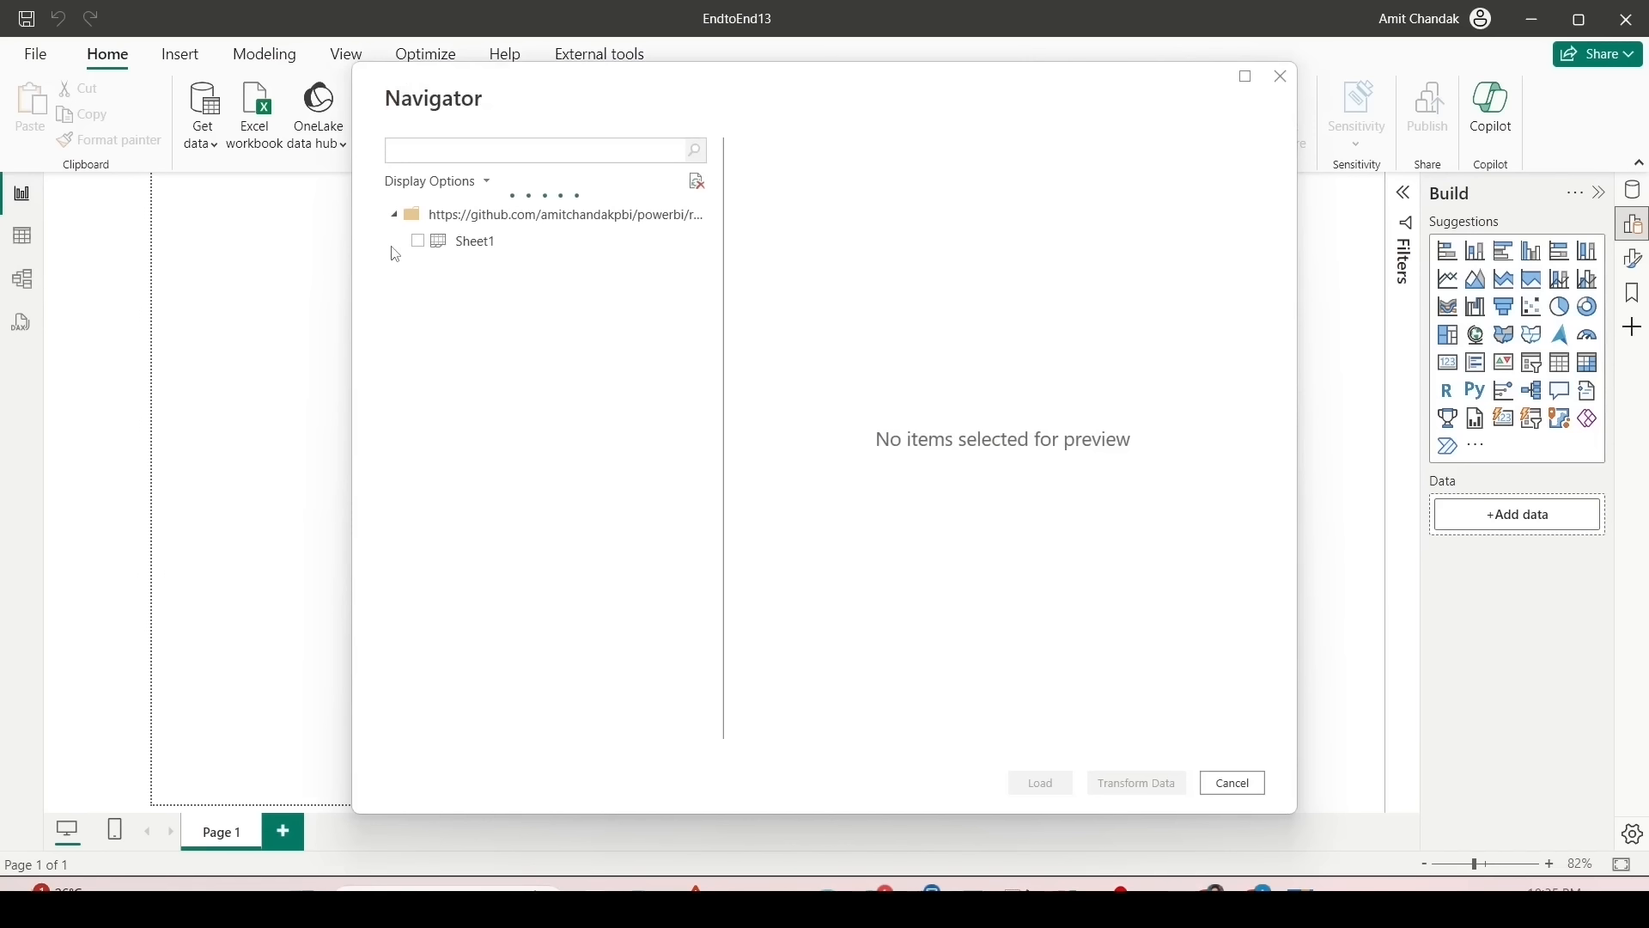
{"action": "left_click", "coordinate": [419, 242]}
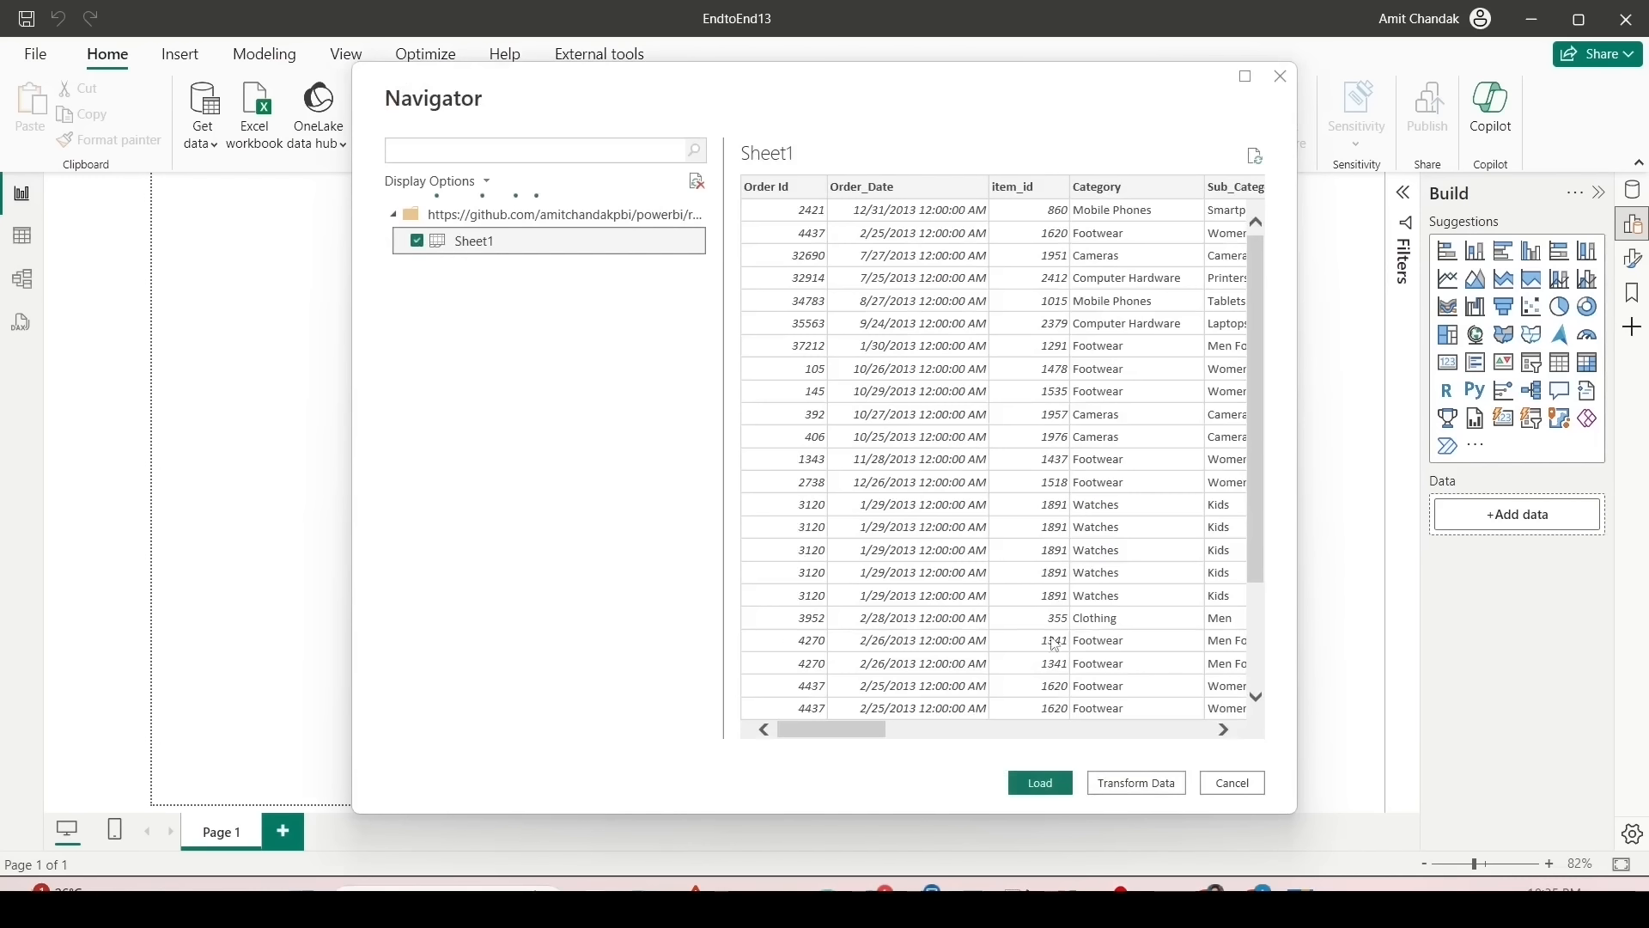
{"action": "left_click", "coordinate": [1129, 787]}
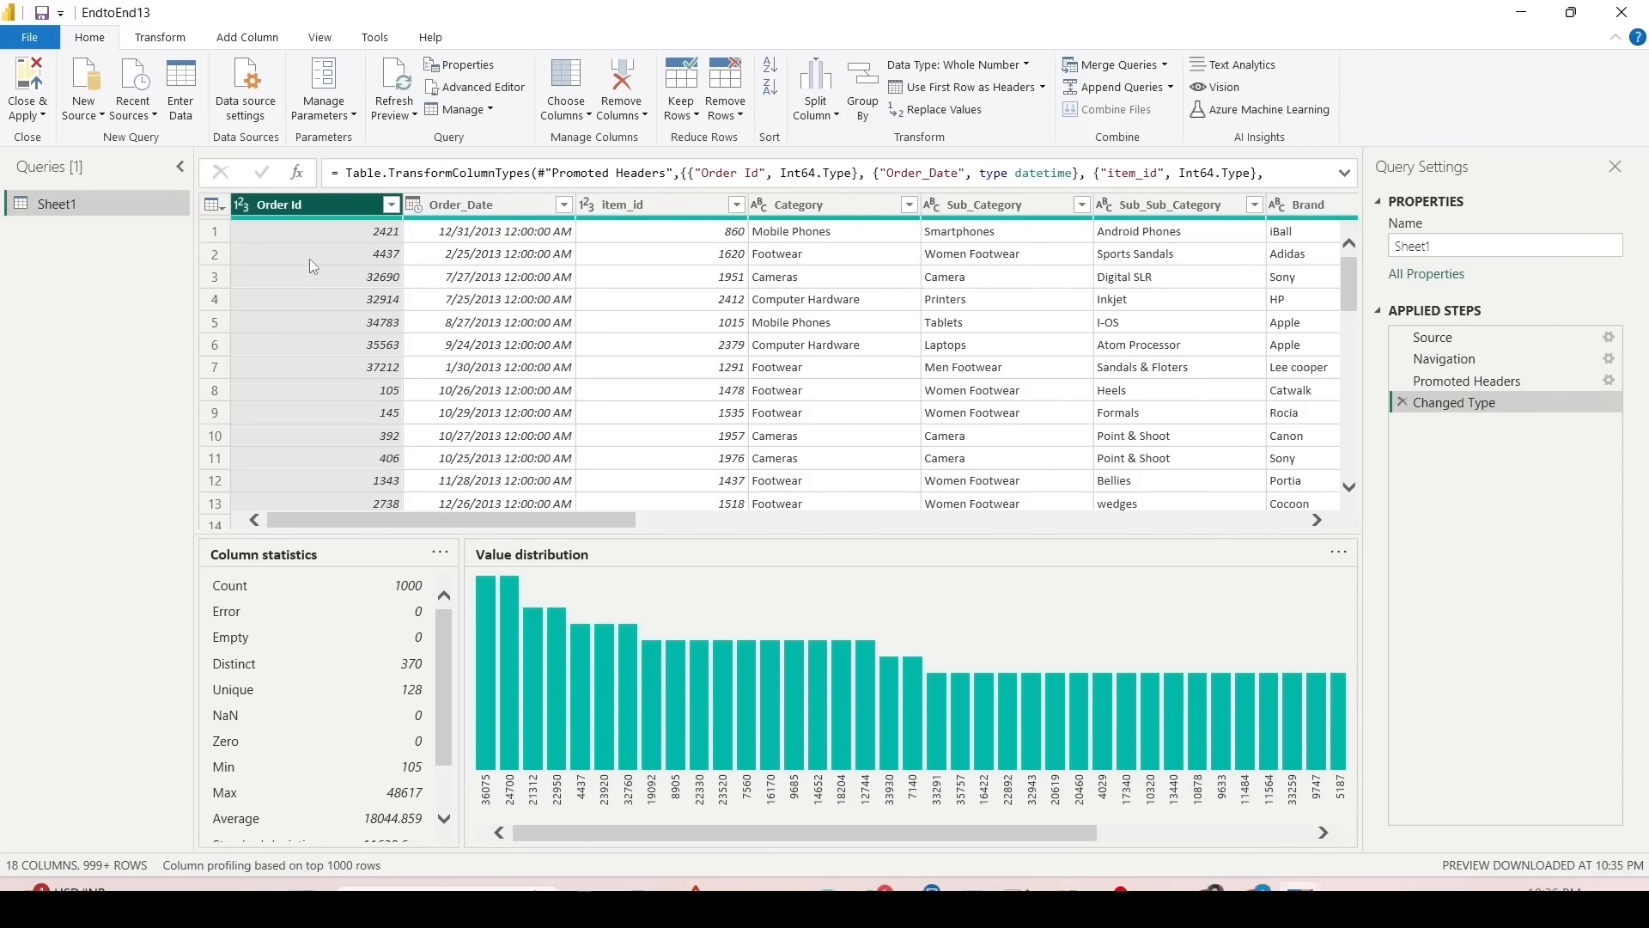
Step: Examine the Order_Date column and highlight the item columns from item_id through Brand in the Sheet1 query
{"action": "left_click", "coordinate": [496, 206]}
{"action": "left_click", "coordinate": [661, 206]}
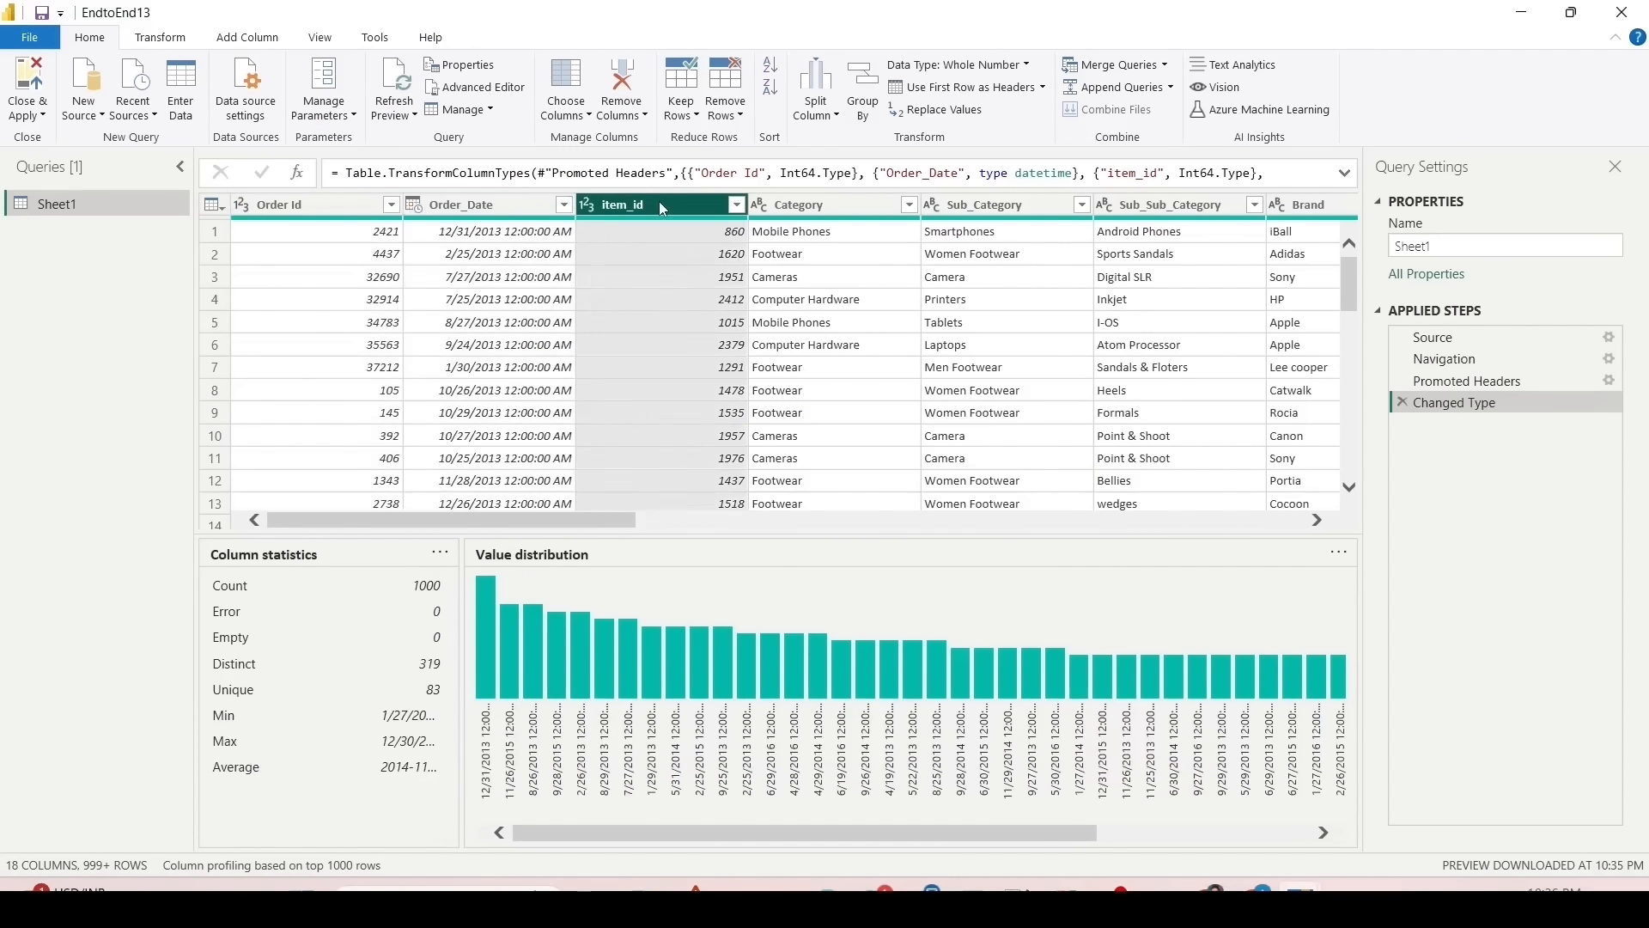
{"action": "left_click", "coordinate": [824, 206], "text": "ctrl"}
{"action": "left_click", "coordinate": [996, 206], "text": "ctrl"}
{"action": "left_click", "coordinate": [1188, 208], "text": "ctrl"}
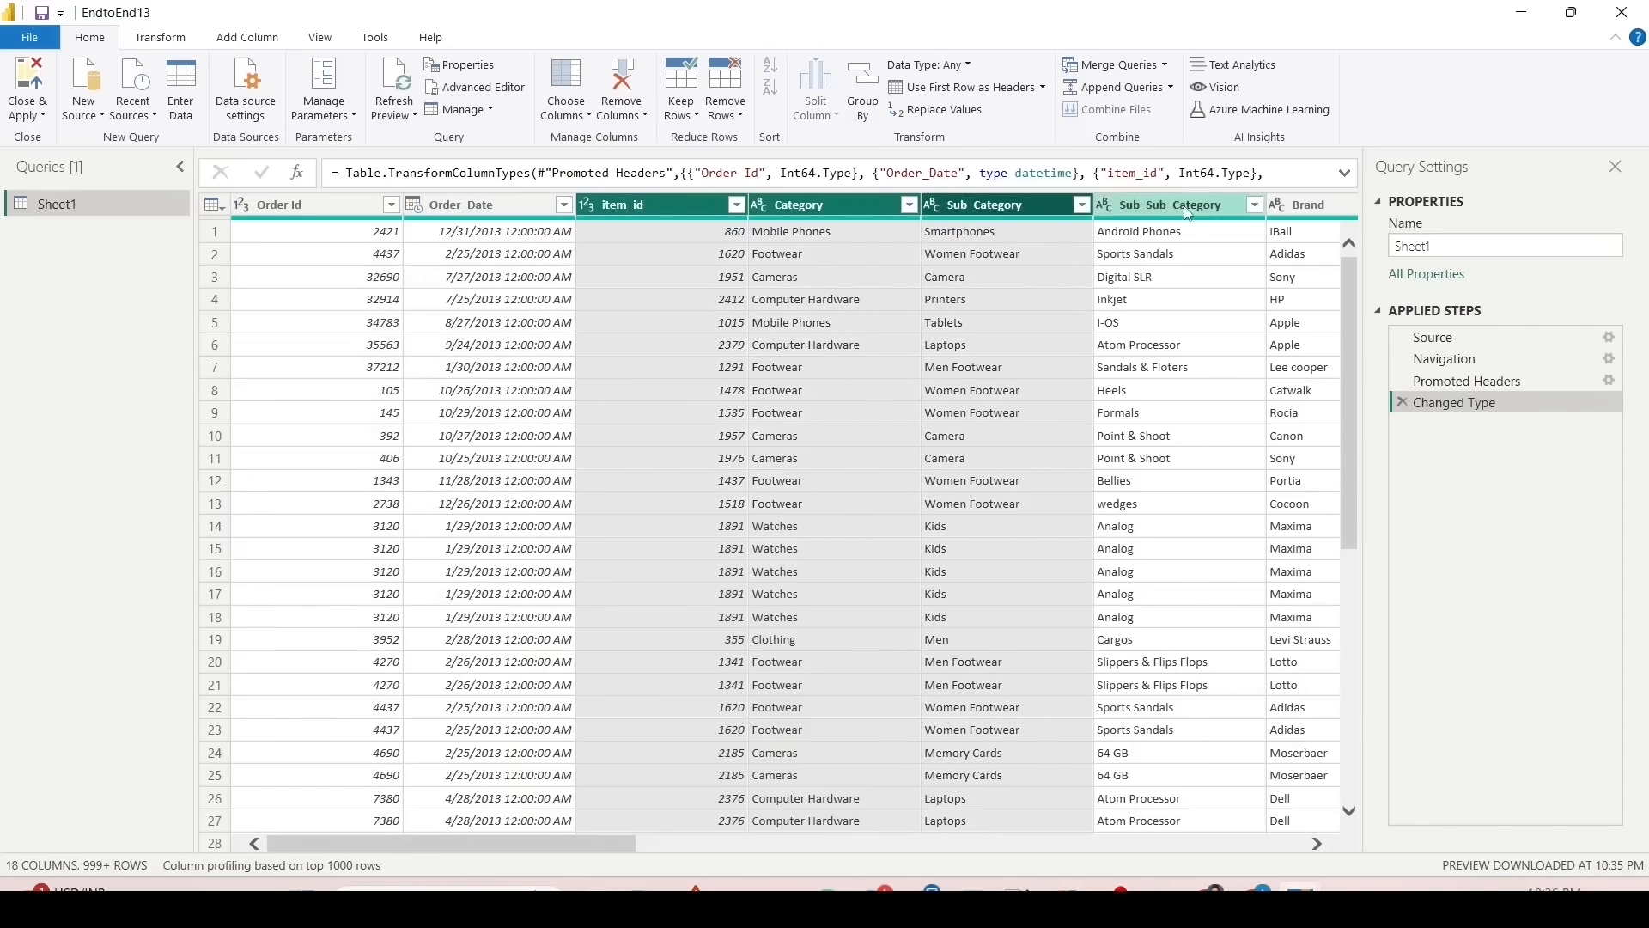
{"action": "left_click", "coordinate": [1296, 206], "text": "ctrl"}
{"action": "scroll", "coordinate": [550, 848], "scroll_direction": "right", "scroll_amount": 3}
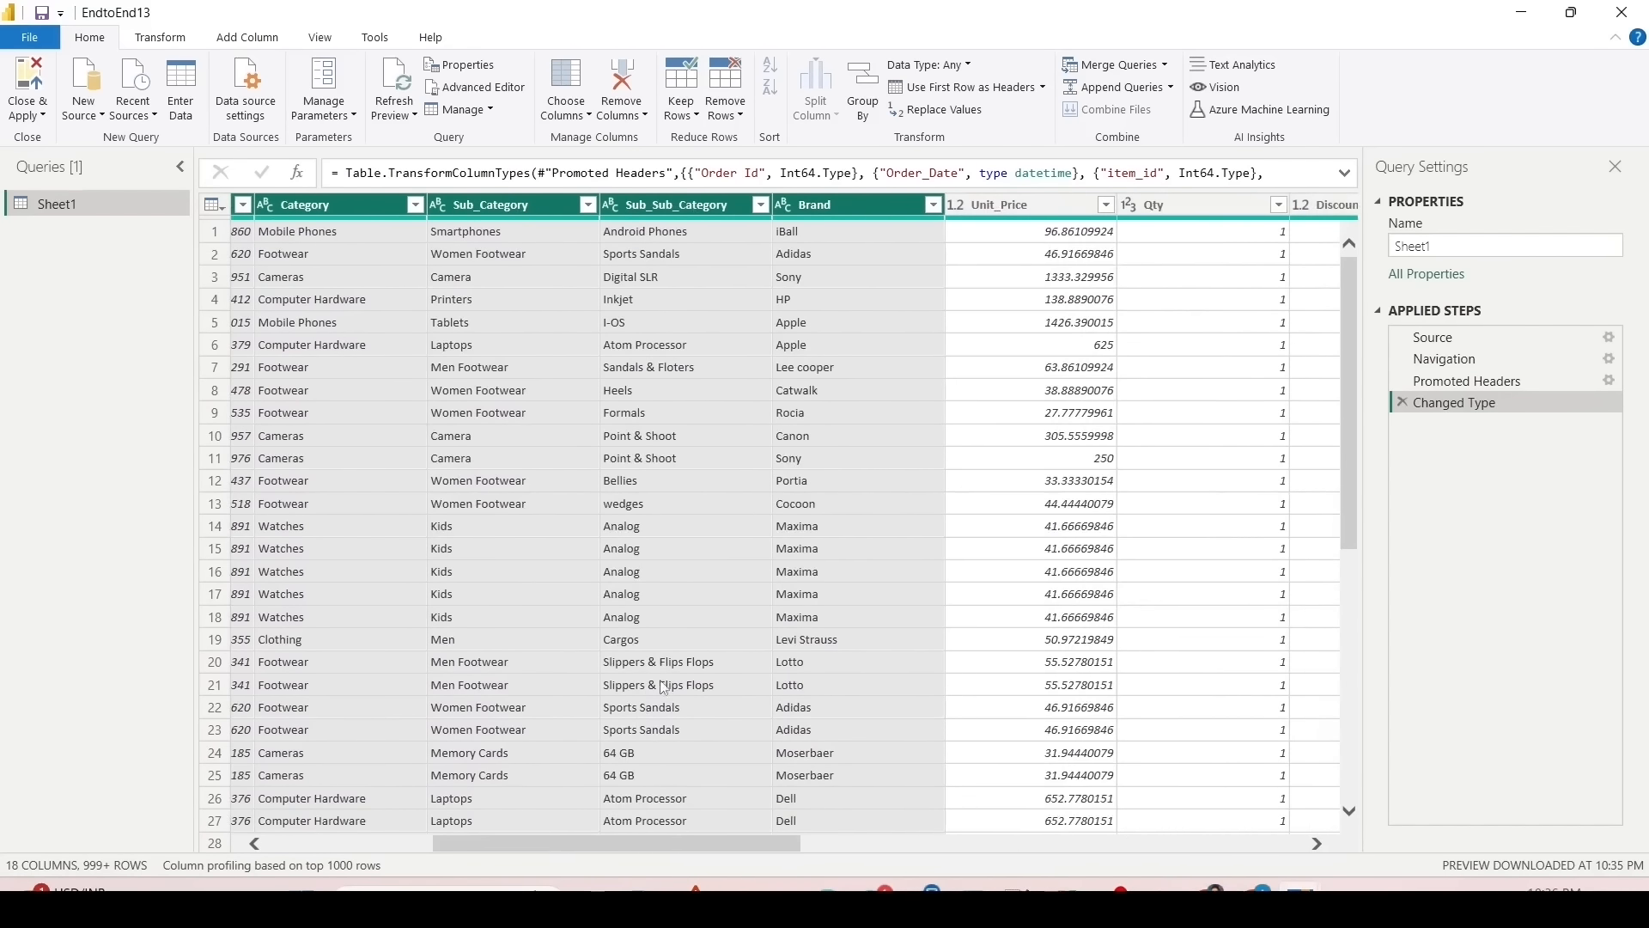
{"action": "mouse_move", "coordinate": [569, 843]}
{"action": "left_mouse_down"}
{"action": "mouse_move", "coordinate": [1048, 837]}
{"action": "mouse_move", "coordinate": [1005, 835]}
{"action": "mouse_move", "coordinate": [1159, 812]}
{"action": "mouse_move", "coordinate": [67, 378]}
{"action": "left_mouse_up"}
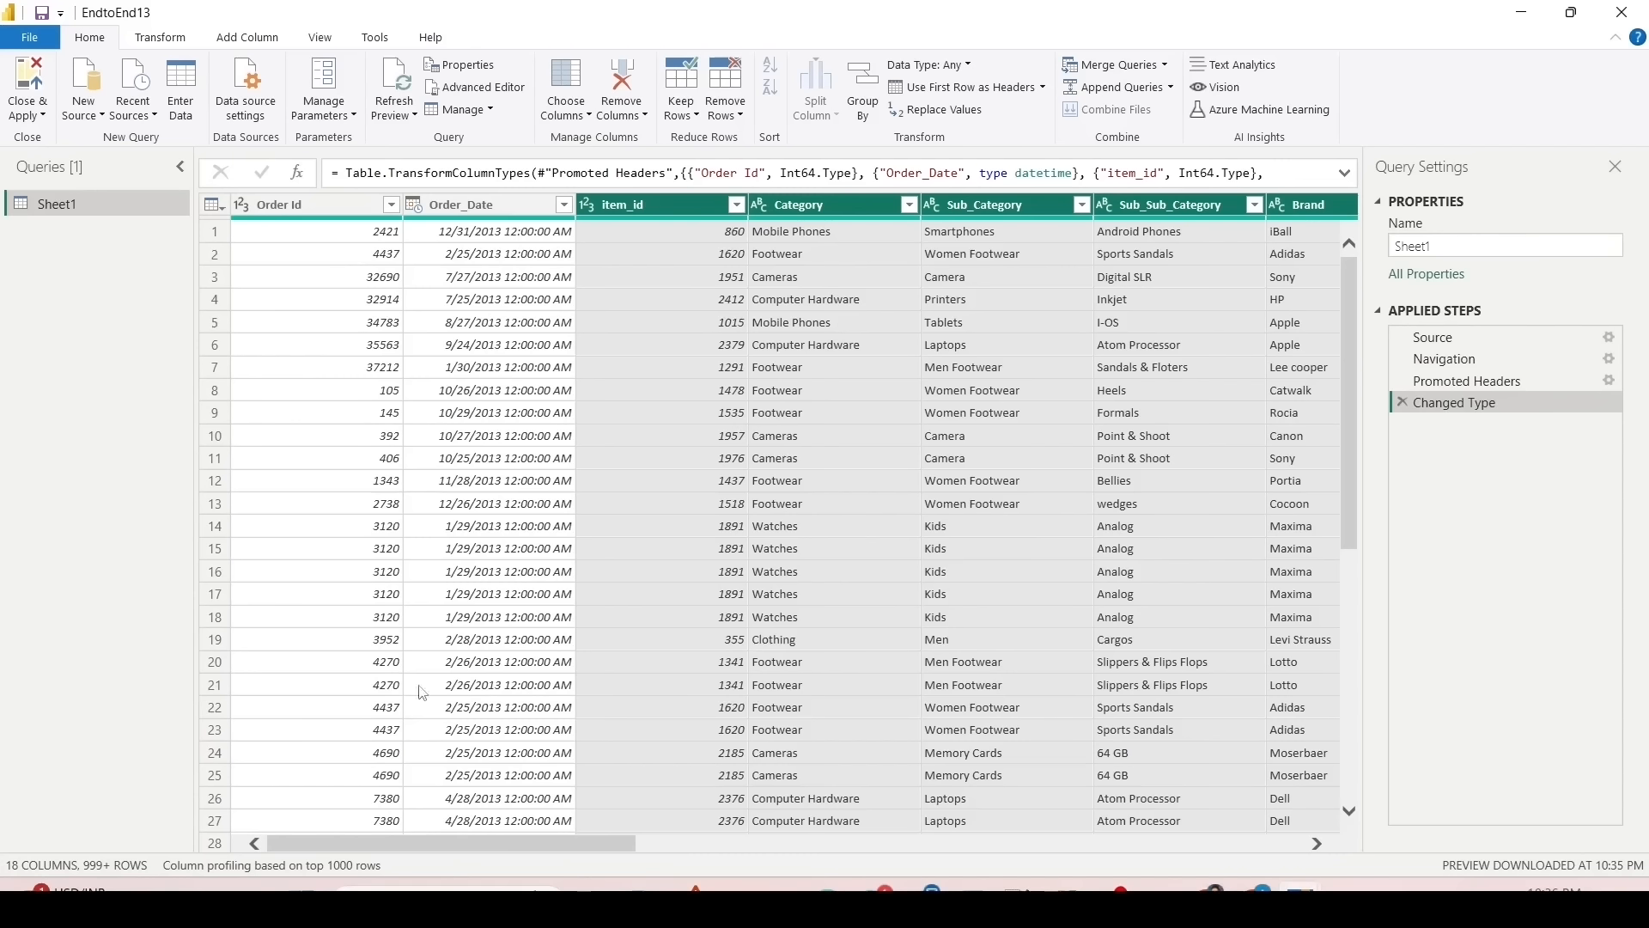
Step: Examine the location, order and customer columns of Sheet1 and view the available options for the Order_Type column
{"action": "left_click_drag", "start_coordinate": [413, 844], "coordinate": [1074, 844]}
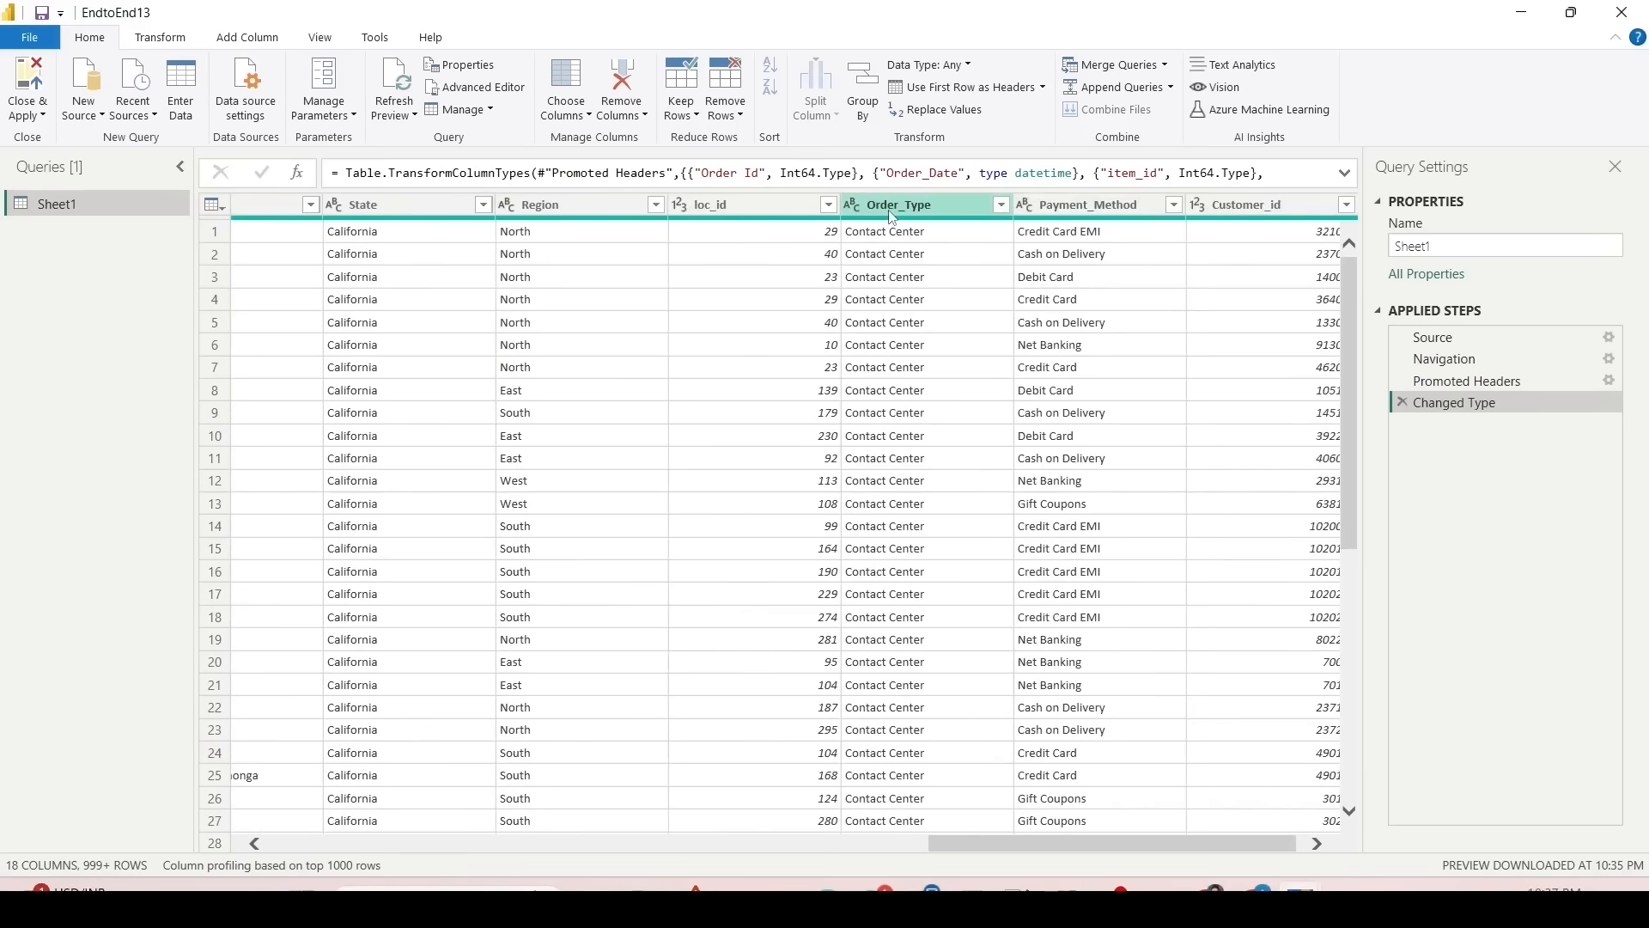
{"action": "right_click", "coordinate": [892, 217]}
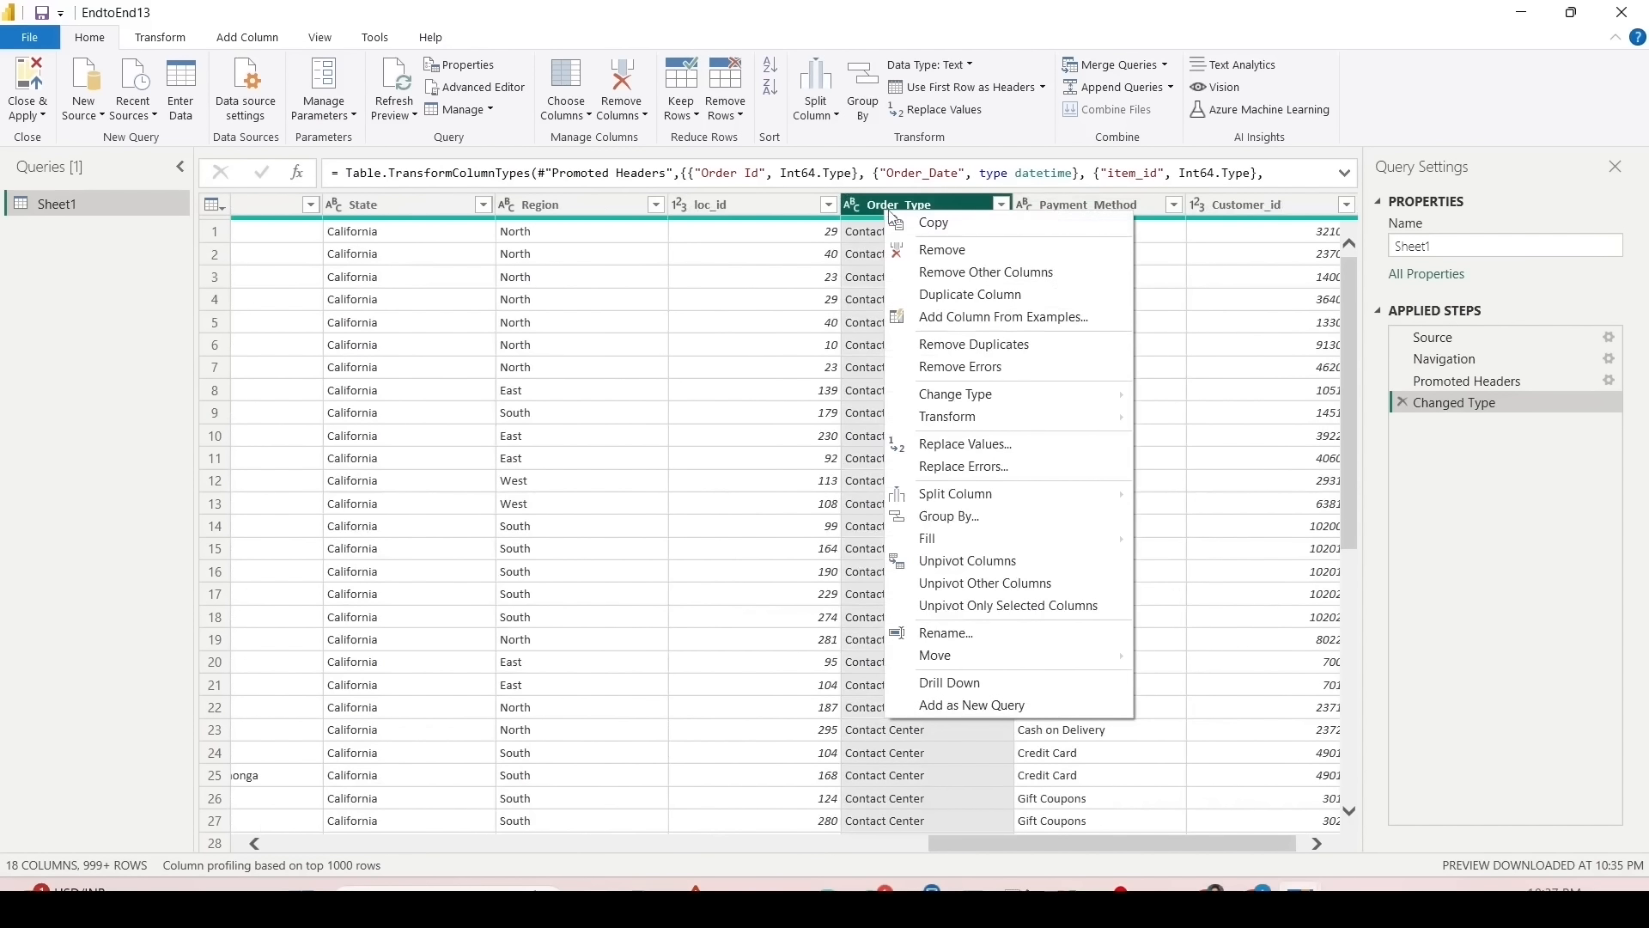
{"action": "left_click", "coordinate": [957, 707]}
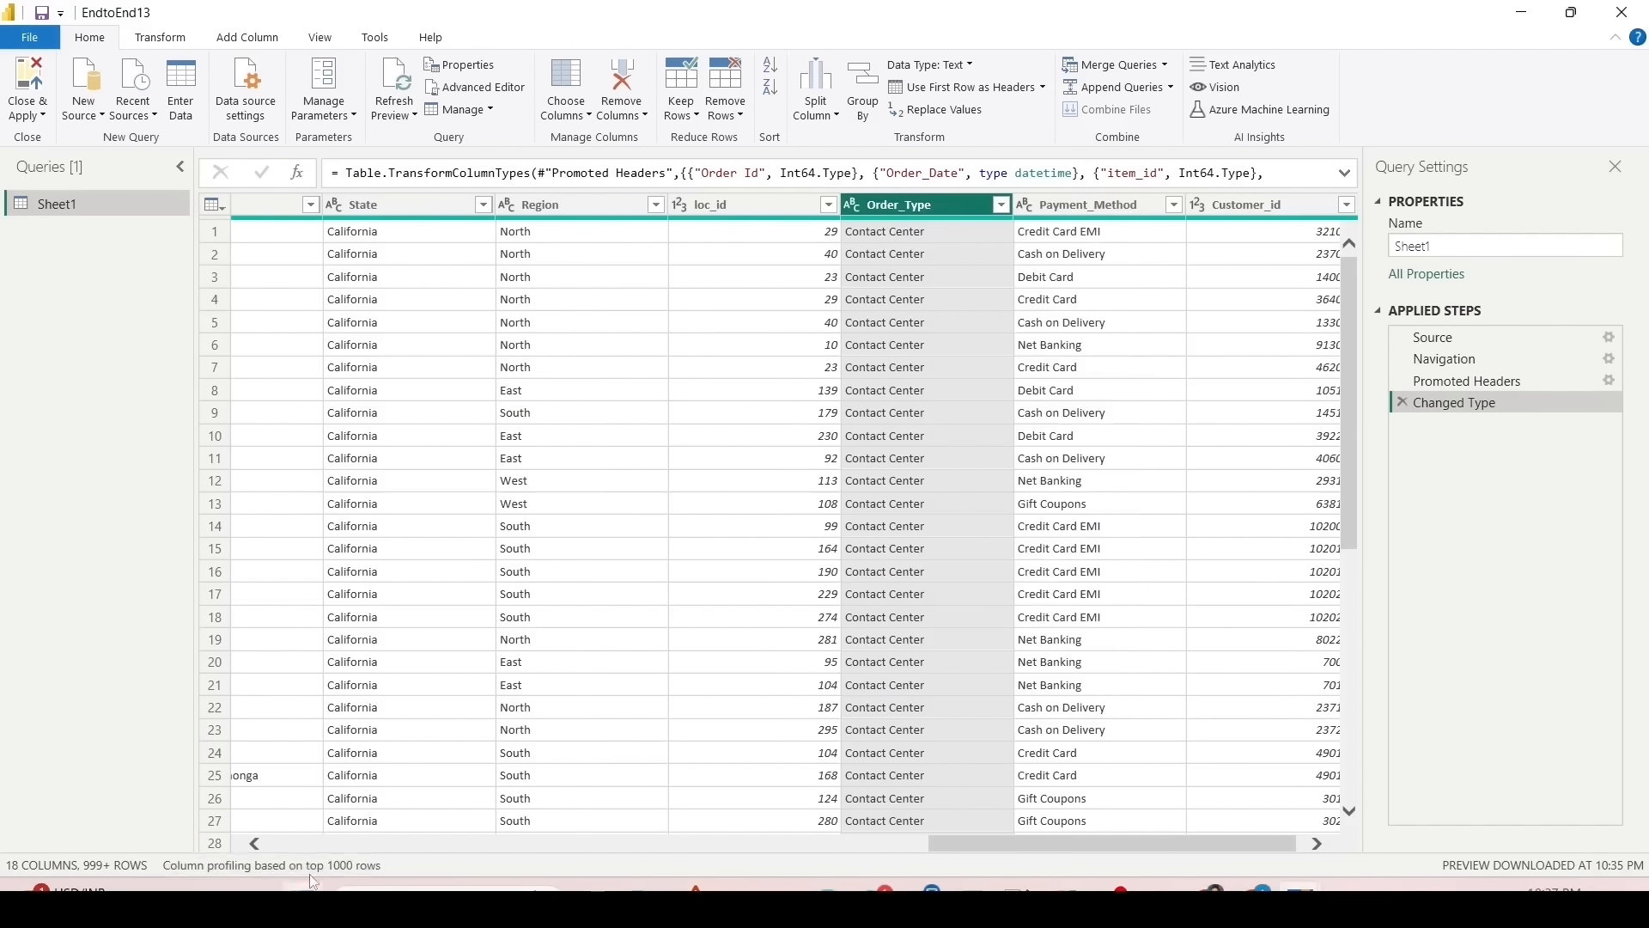
{"action": "left_click", "coordinate": [529, 841]}
{"action": "left_click_drag", "start_coordinate": [618, 845], "coordinate": [393, 845]}
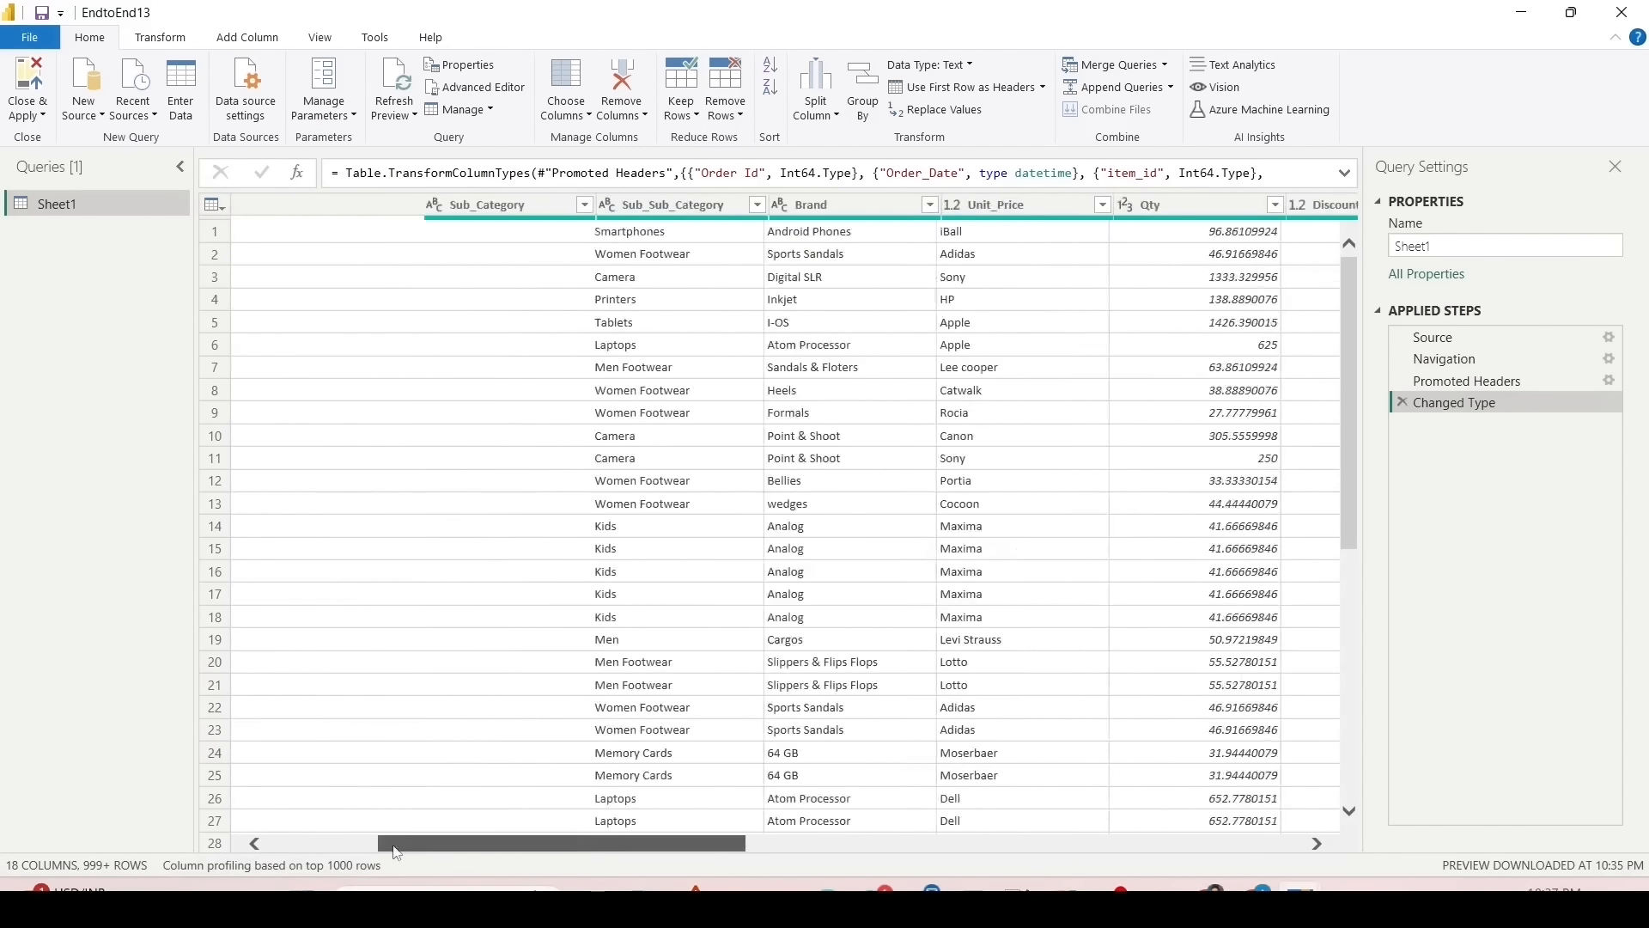
Step: Duplicate the Sheet1 query, compare its applied steps with the original's, and inspect the duplicate's Source step
{"action": "right_click", "coordinate": [75, 210]}
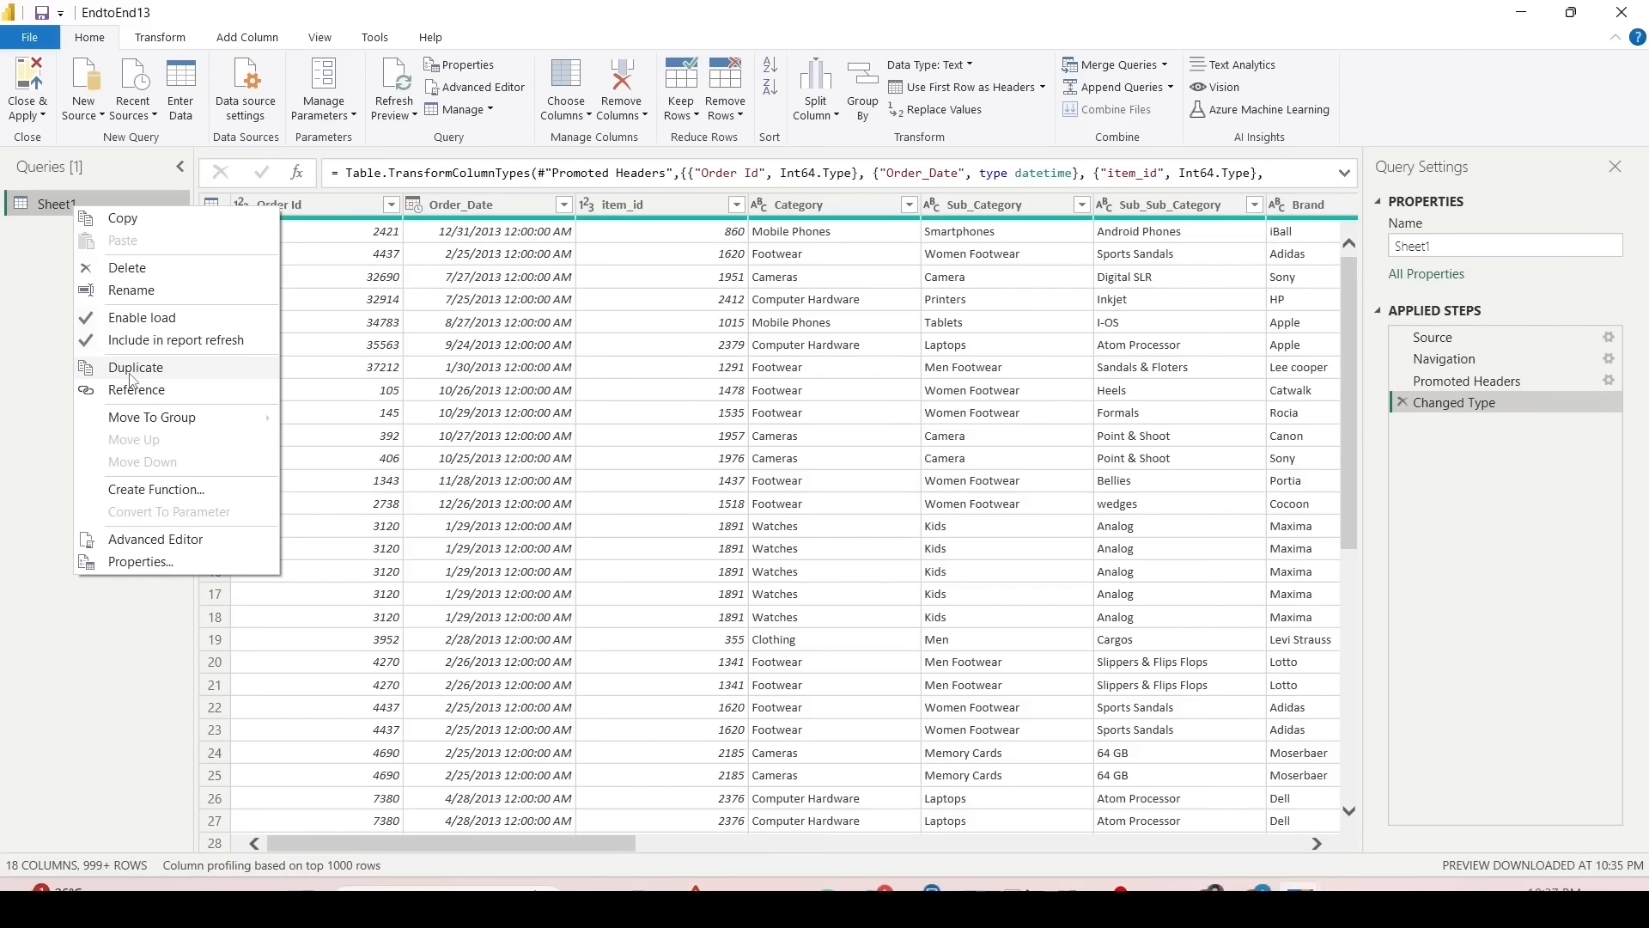
{"action": "left_click", "coordinate": [133, 368]}
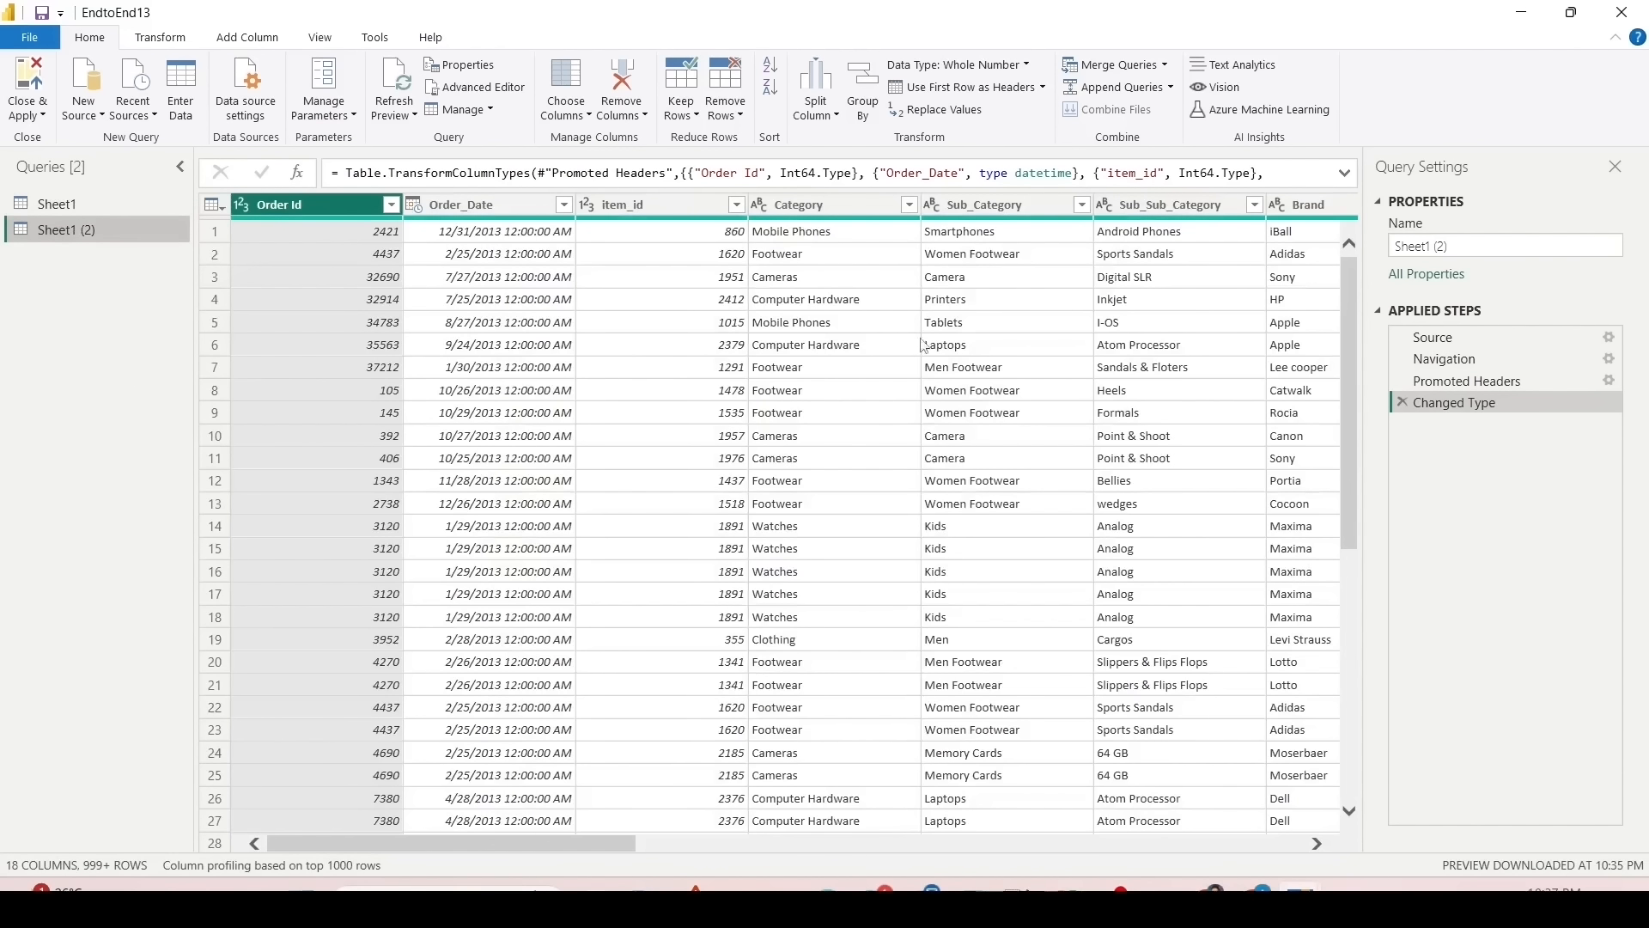
{"action": "left_click", "coordinate": [68, 206]}
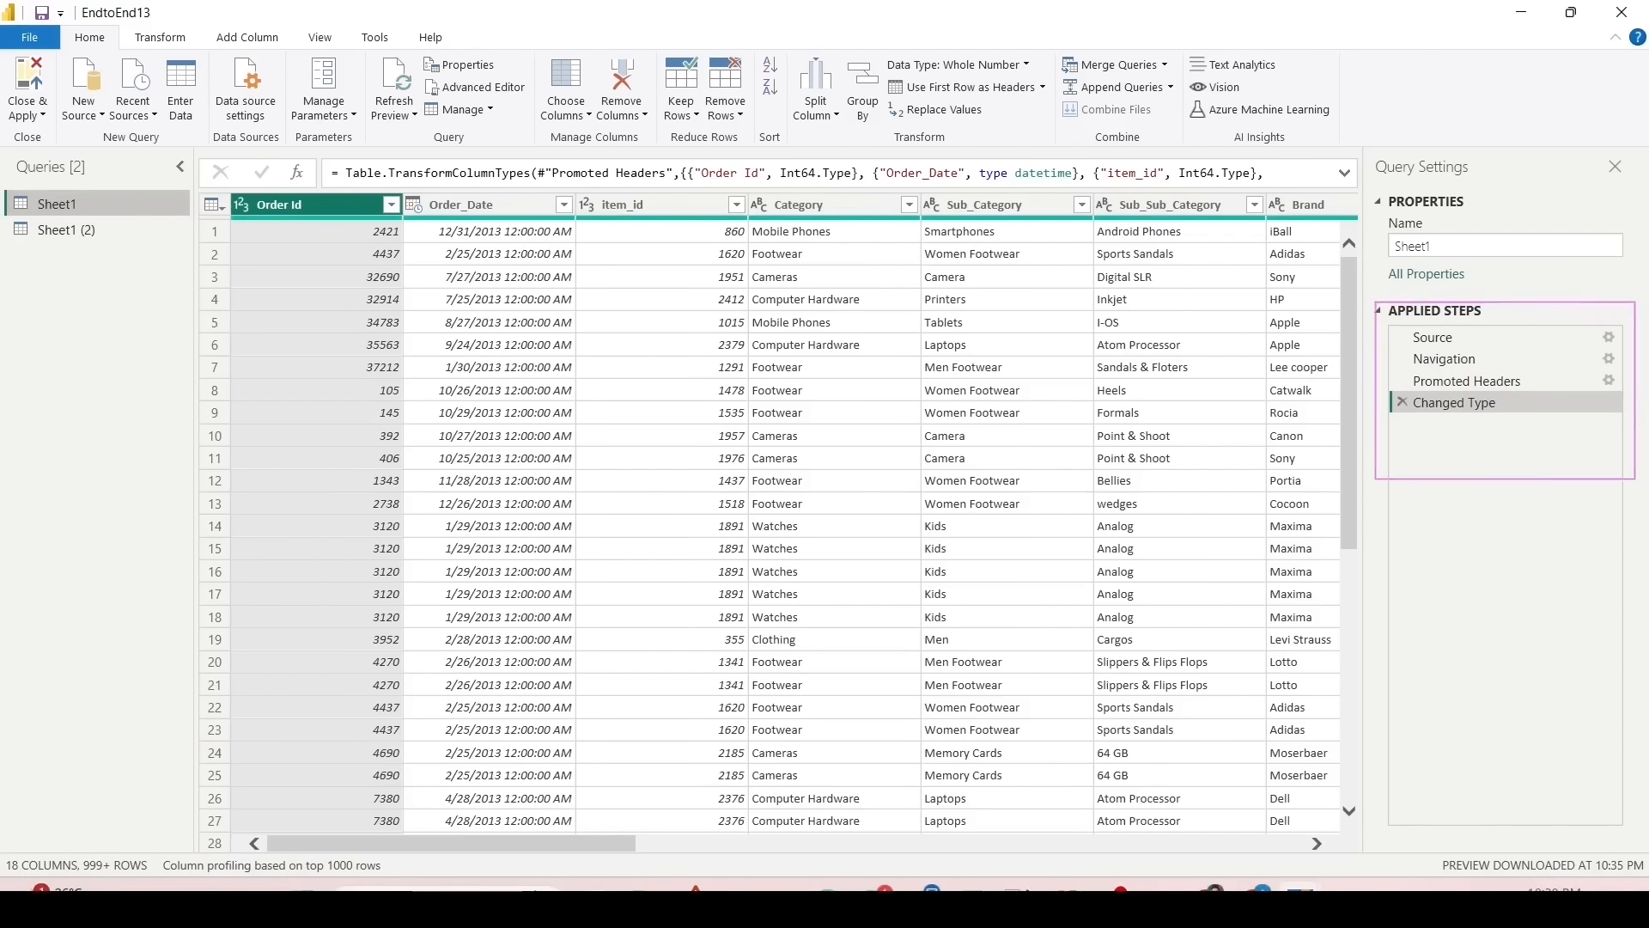
{"action": "left_click", "coordinate": [96, 230]}
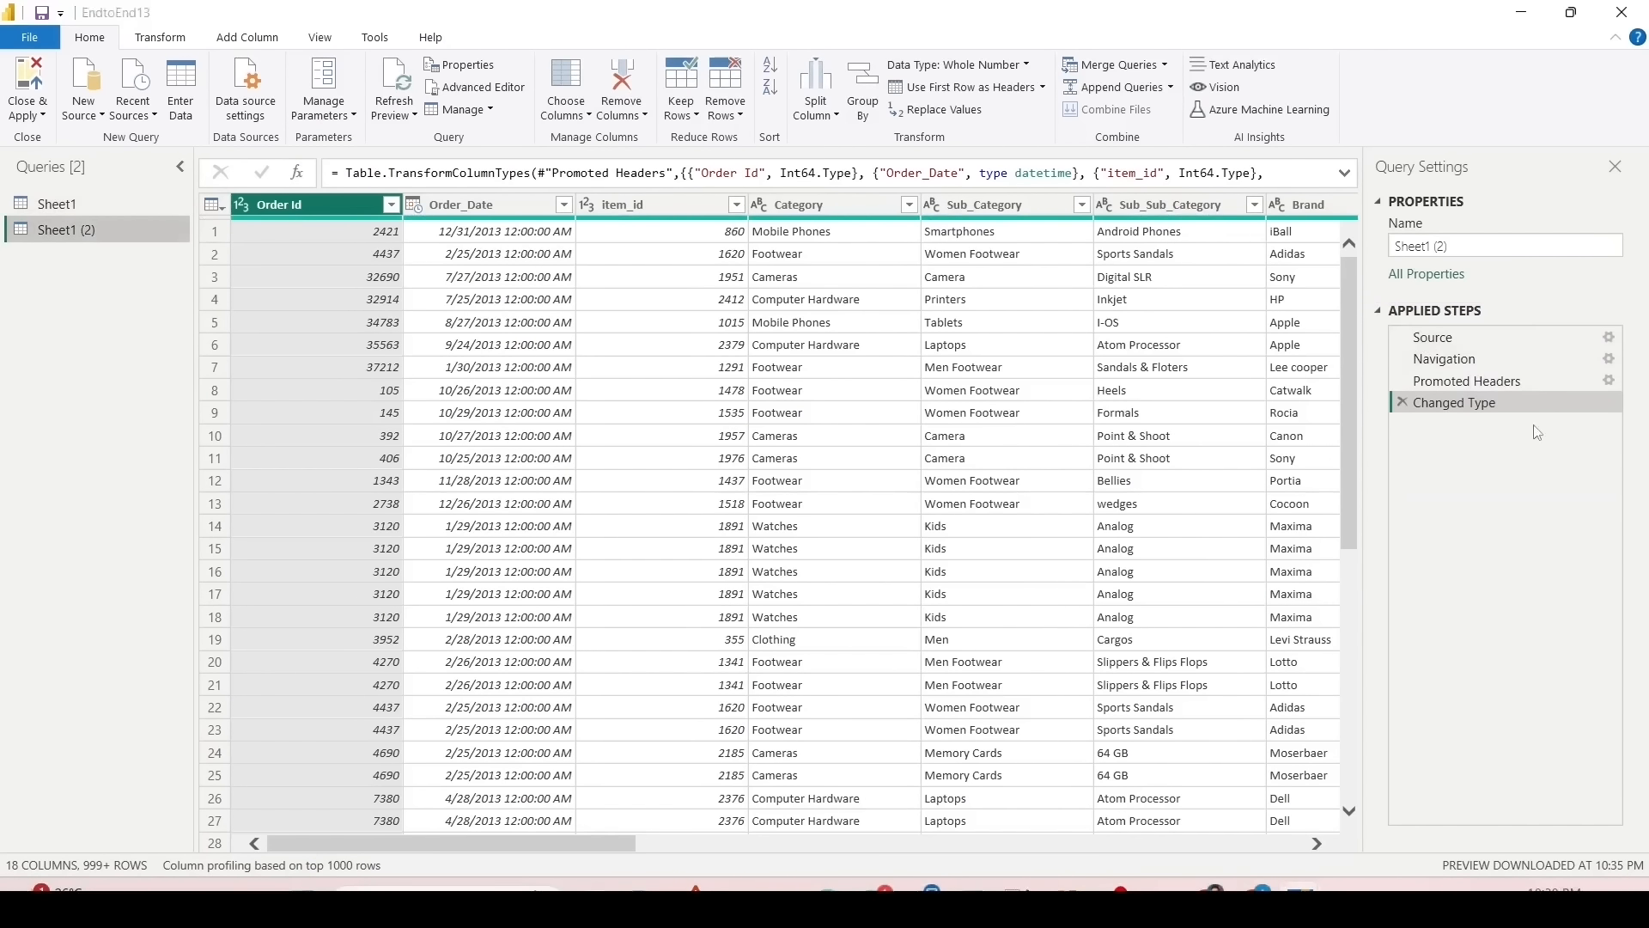
{"action": "left_click", "coordinate": [1463, 338]}
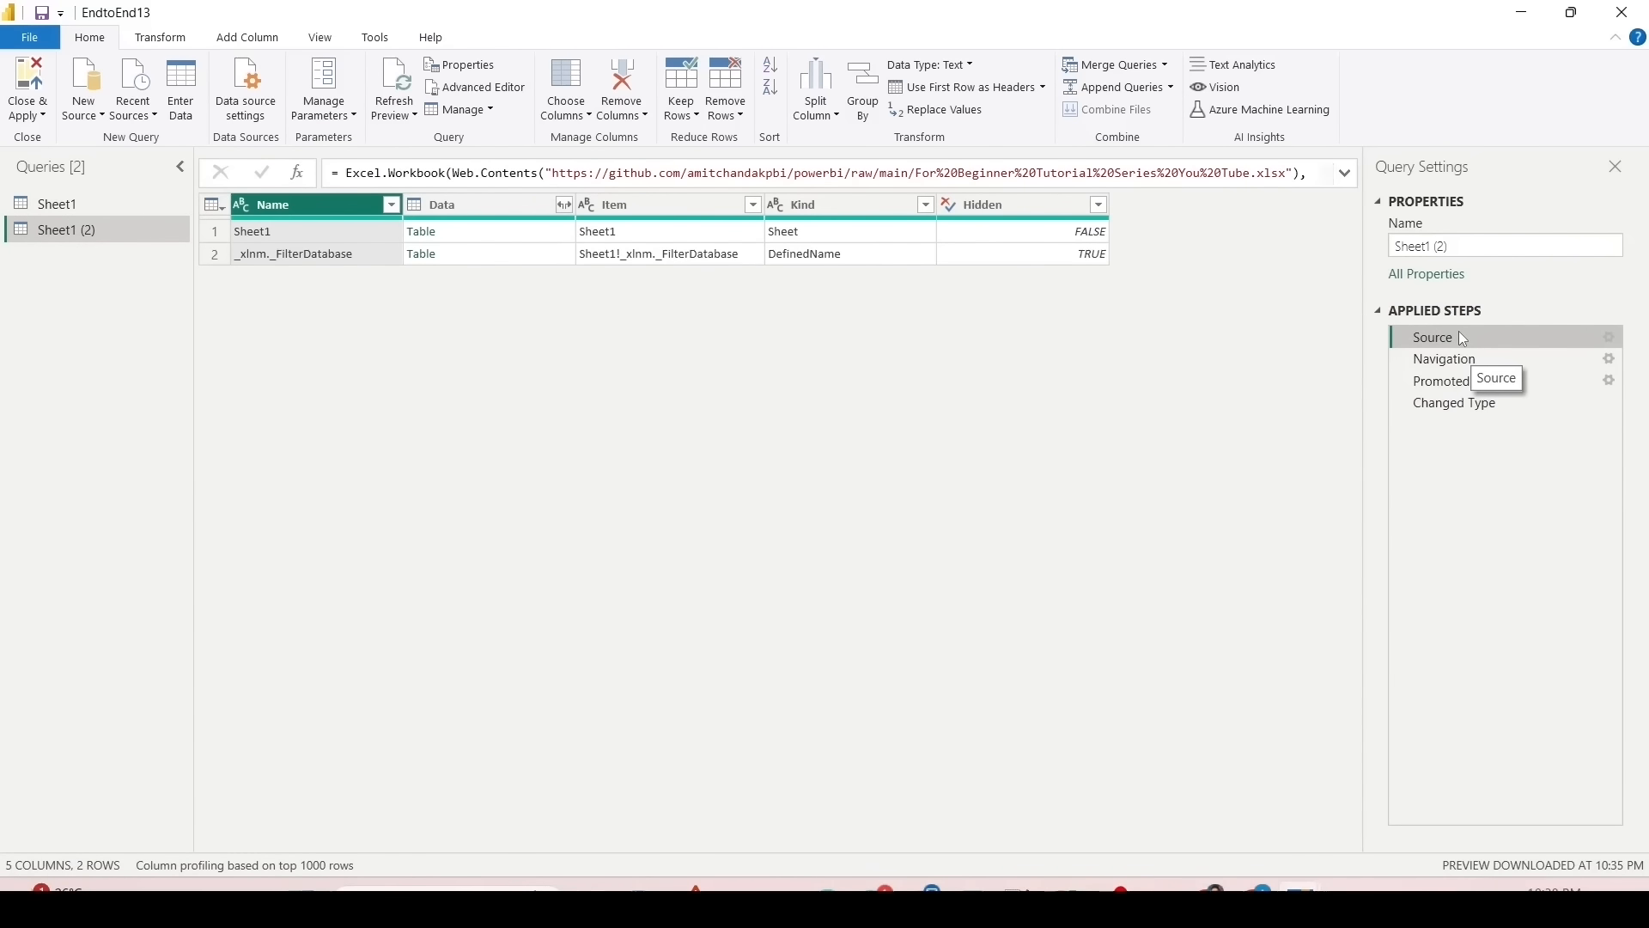
Step: Create a new query that references the original Sheet1 query
{"action": "left_click", "coordinate": [47, 204]}
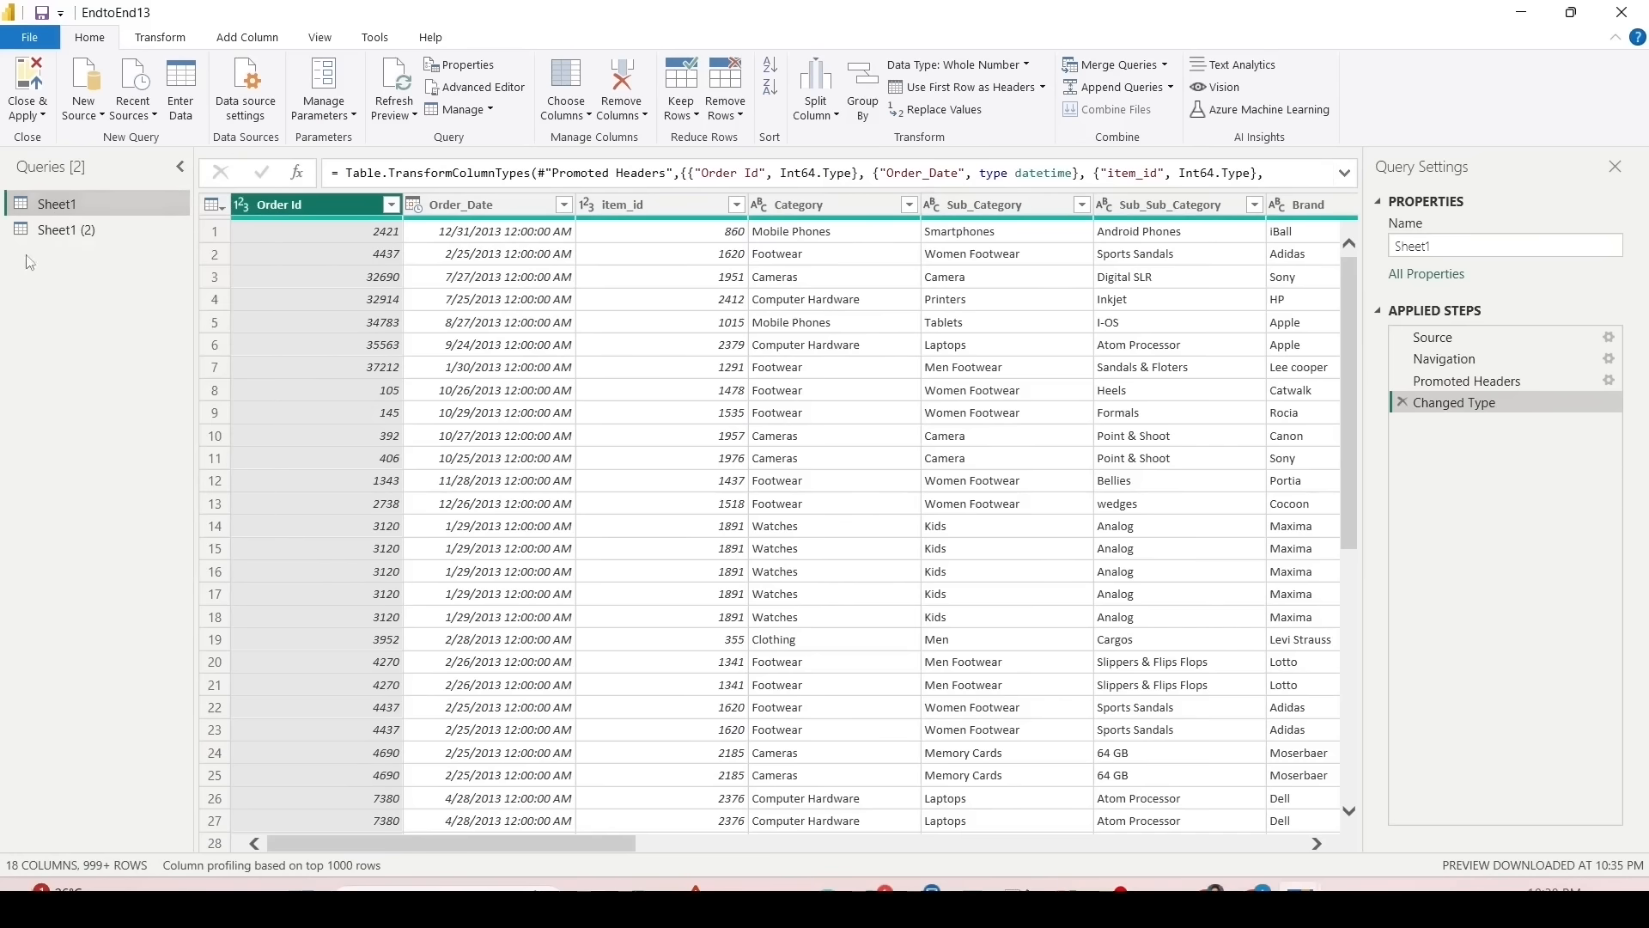
{"action": "right_click", "coordinate": [47, 206]}
{"action": "left_click", "coordinate": [77, 389]}
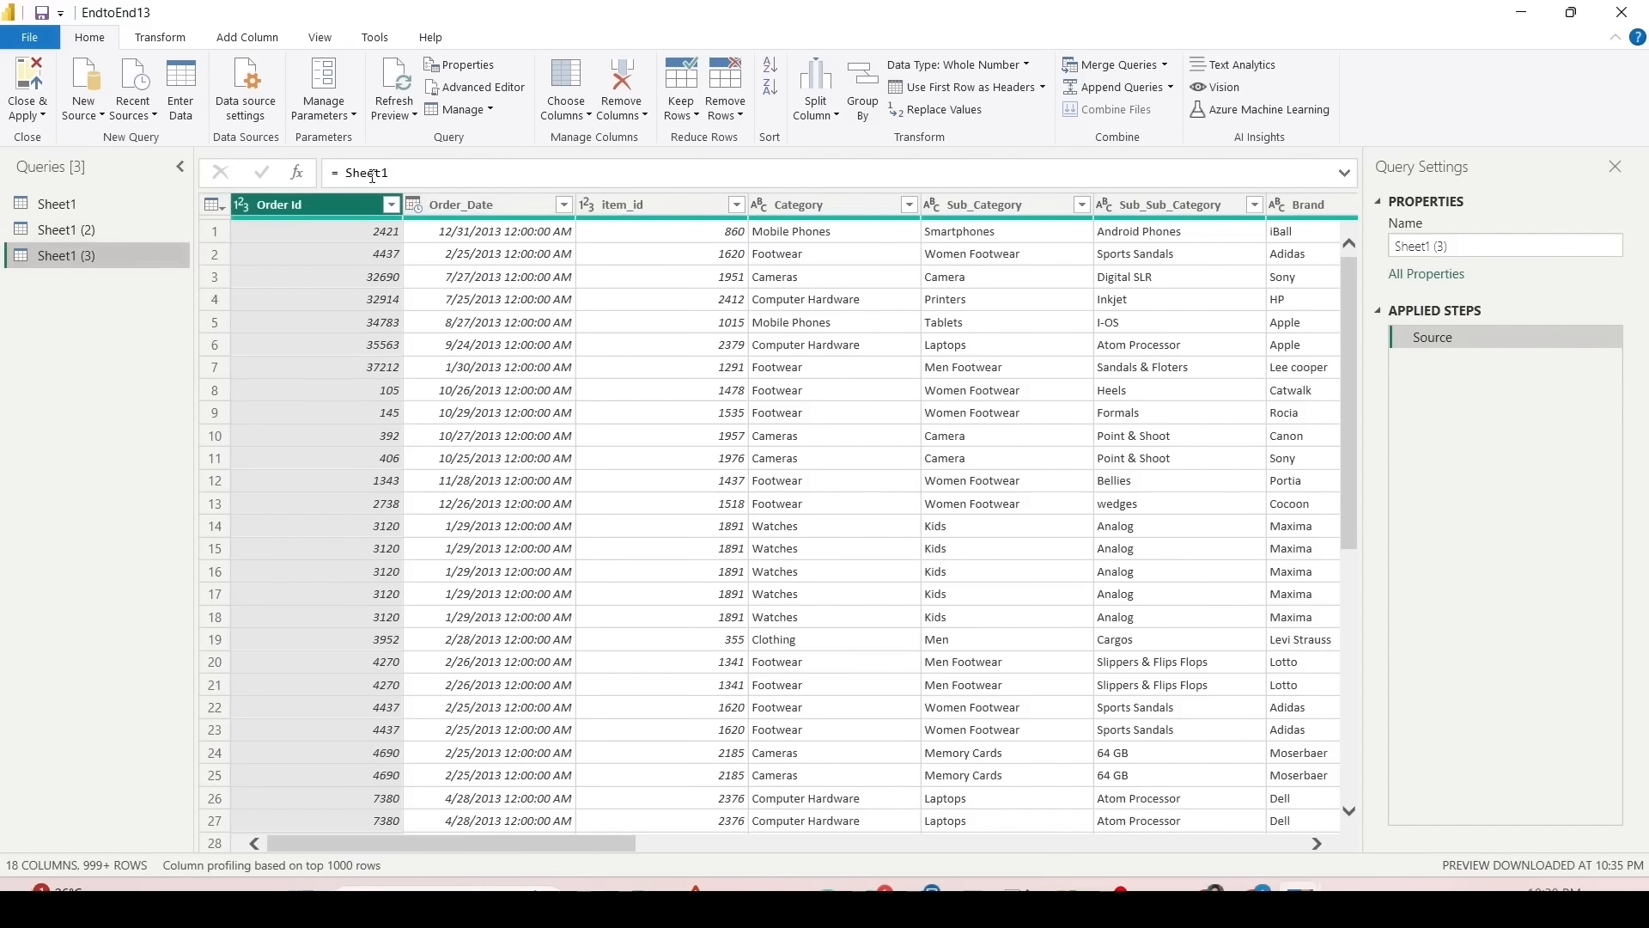
Step: Start a new custom column in the original Sheet1 query and name it Gross Amount
{"action": "left_click", "coordinate": [95, 207]}
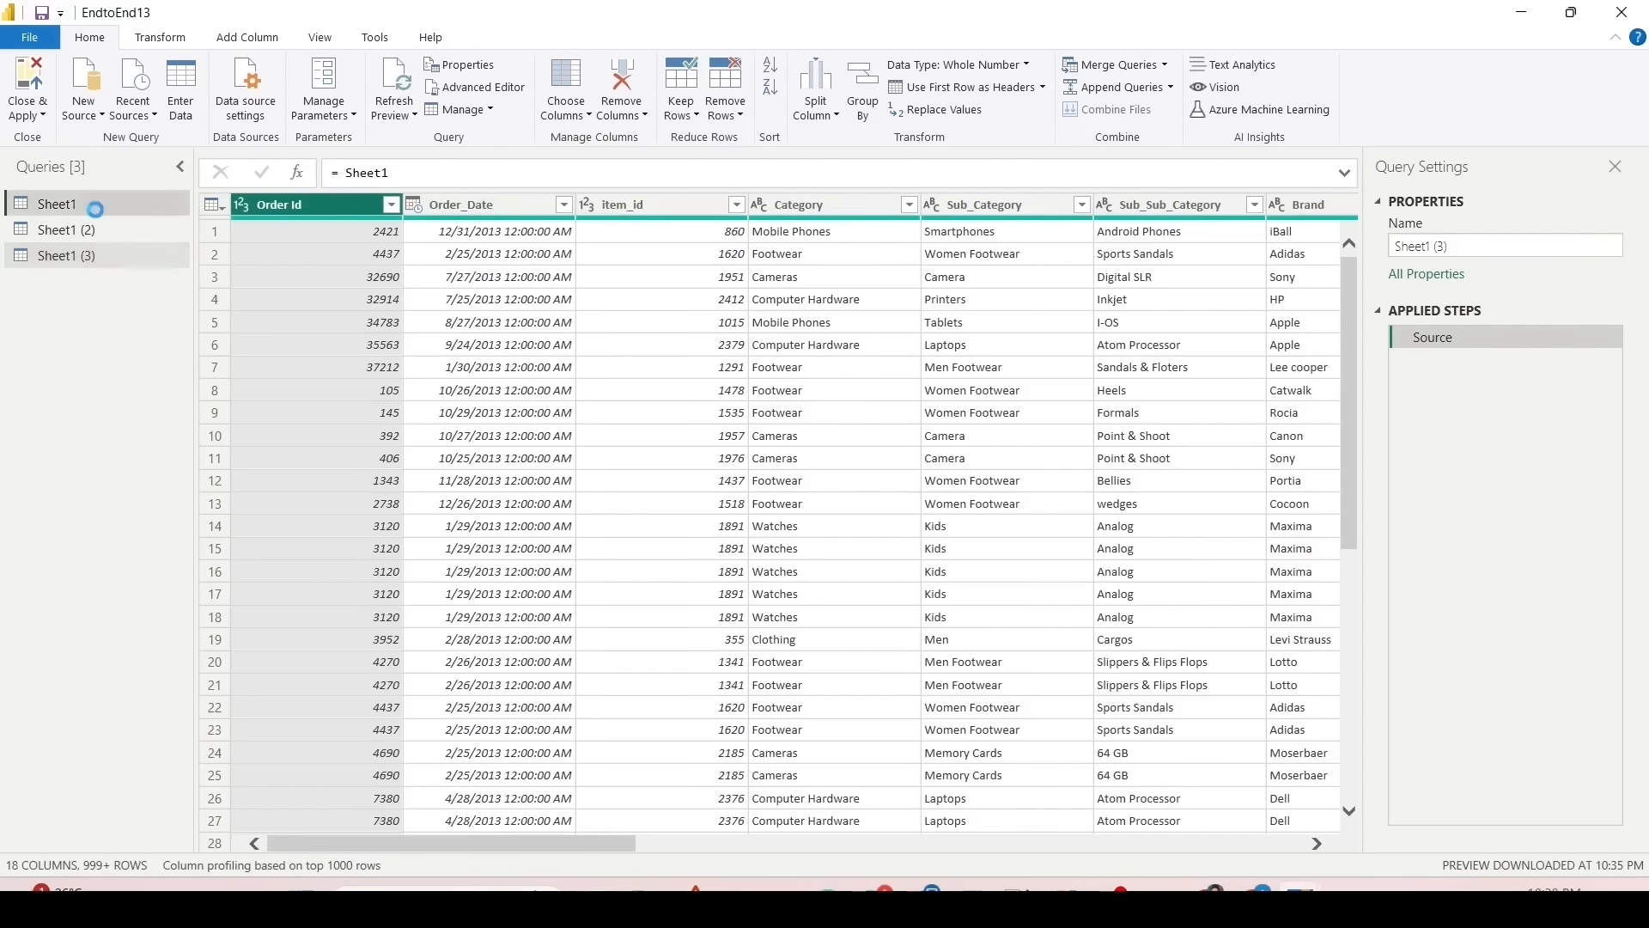
{"action": "left_click_drag", "start_coordinate": [531, 844], "coordinate": [1443, 846]}
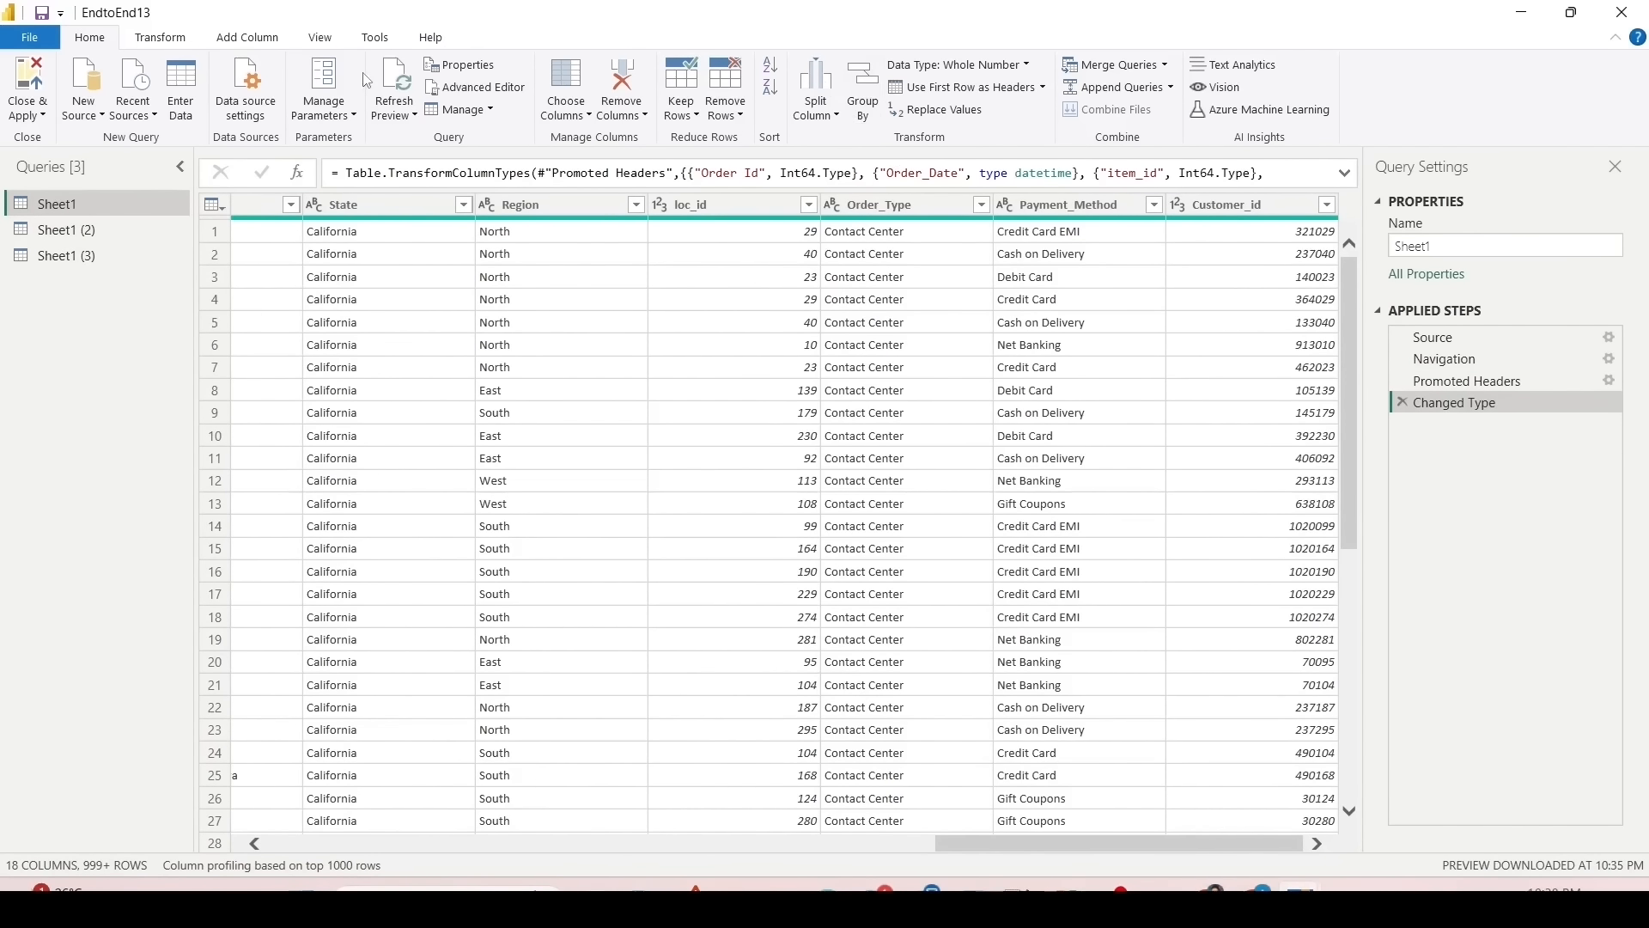
{"action": "left_click", "coordinate": [244, 38]}
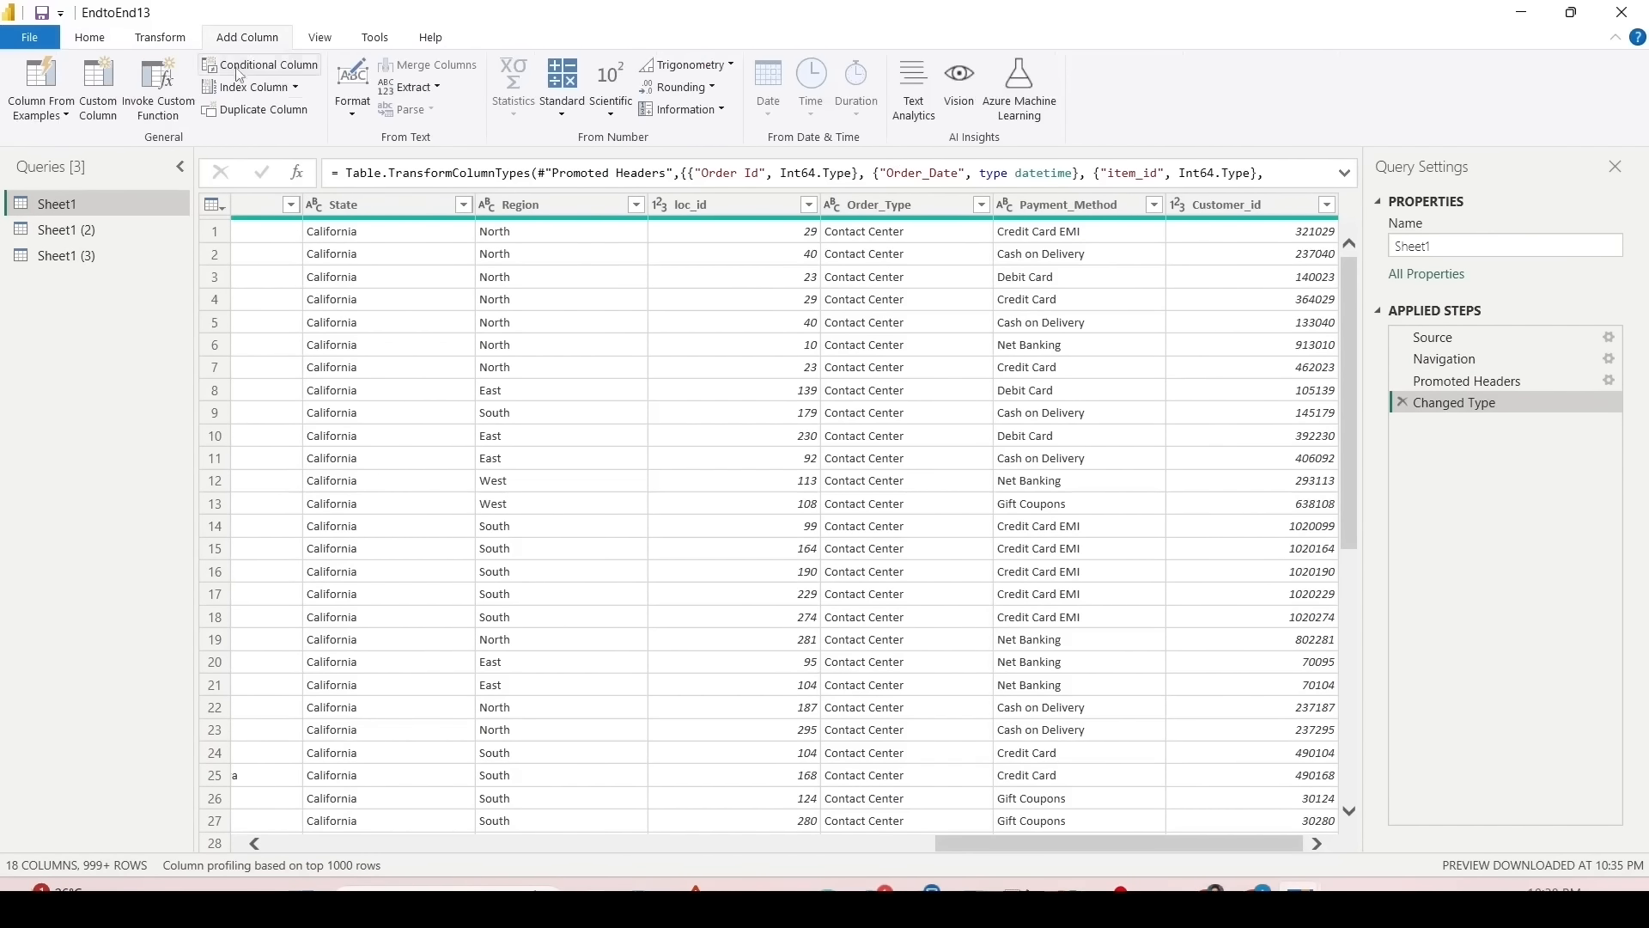
{"action": "left_click", "coordinate": [104, 120]}
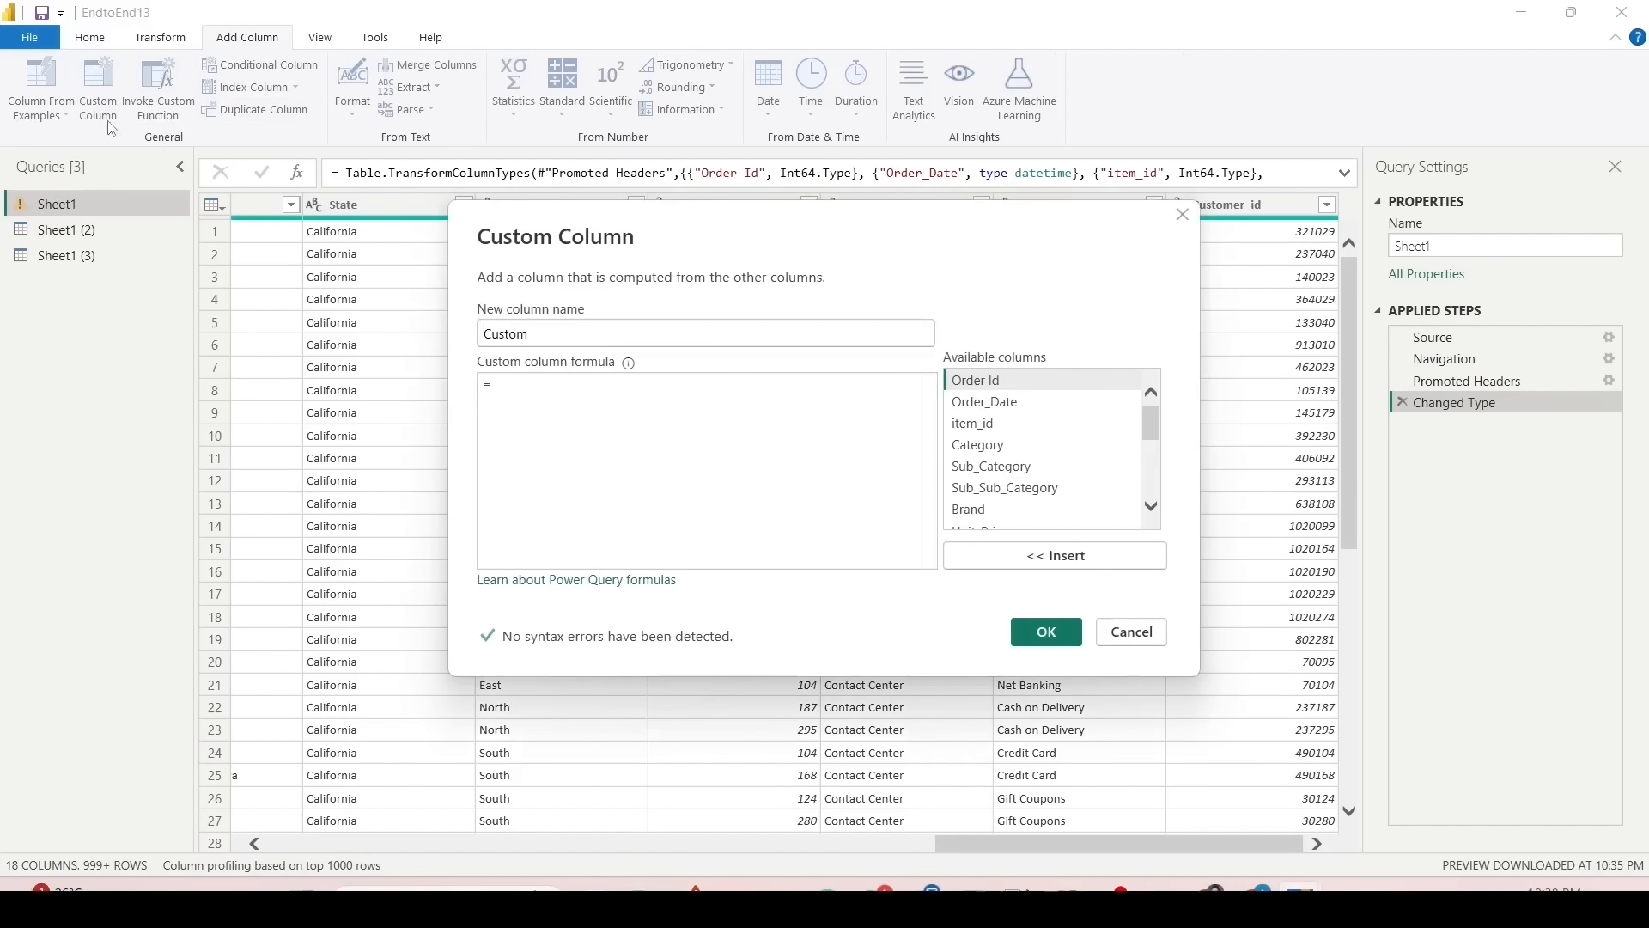
{"action": "type", "text": "G"}
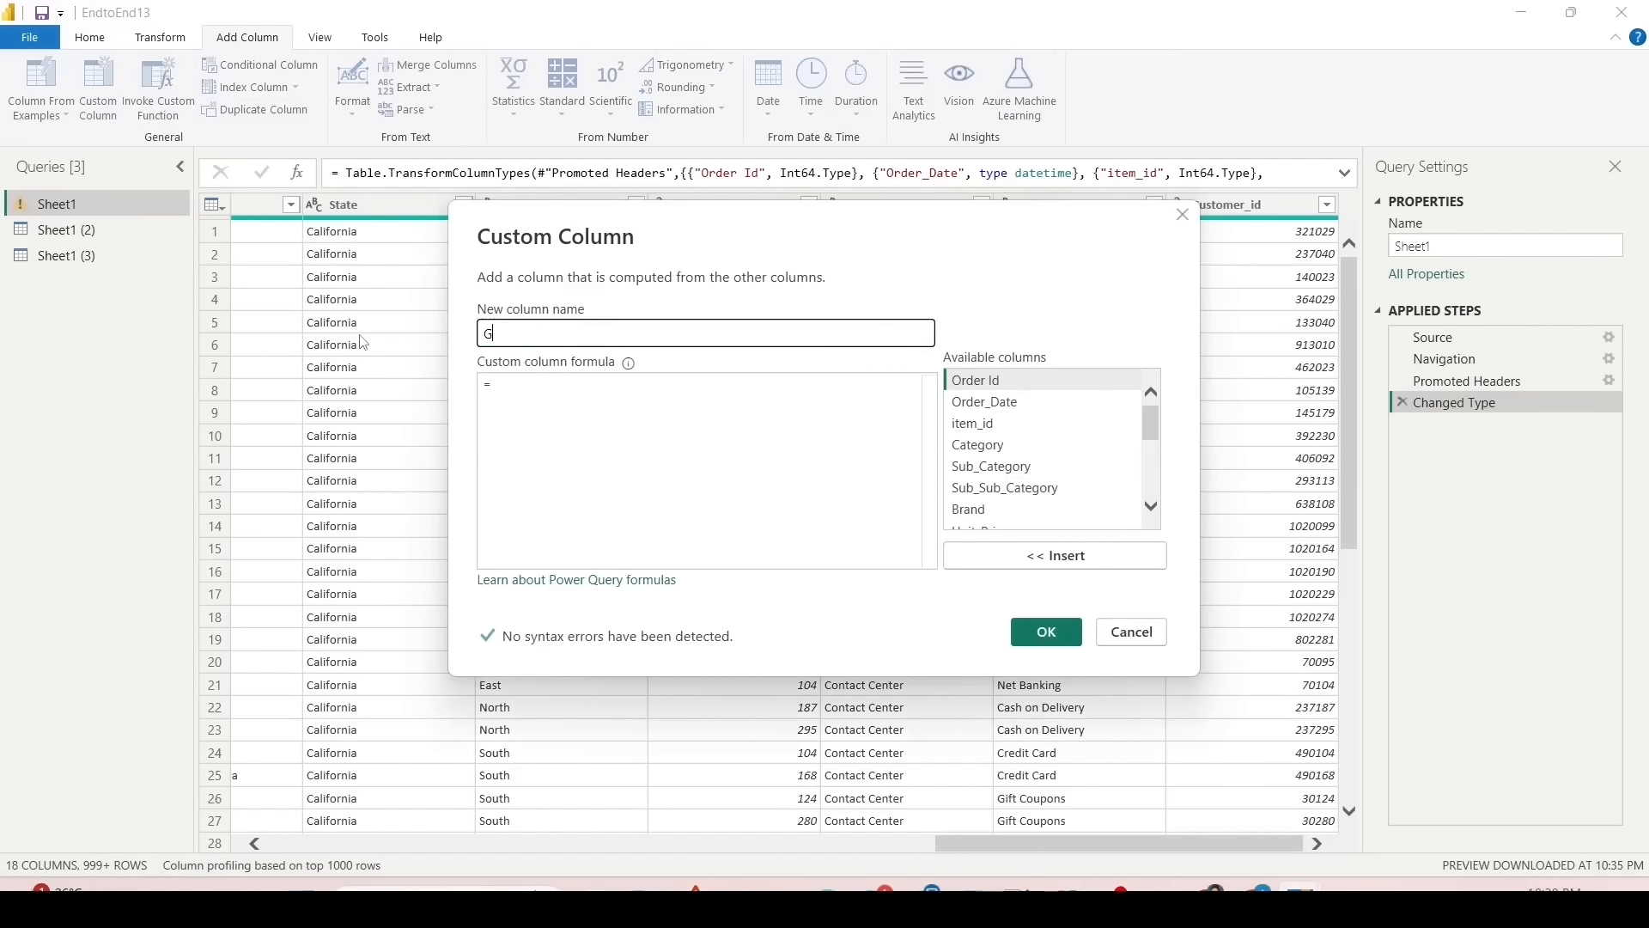
{"action": "type", "text": "ross Amount"}
{"action": "key", "text": "Tab"}
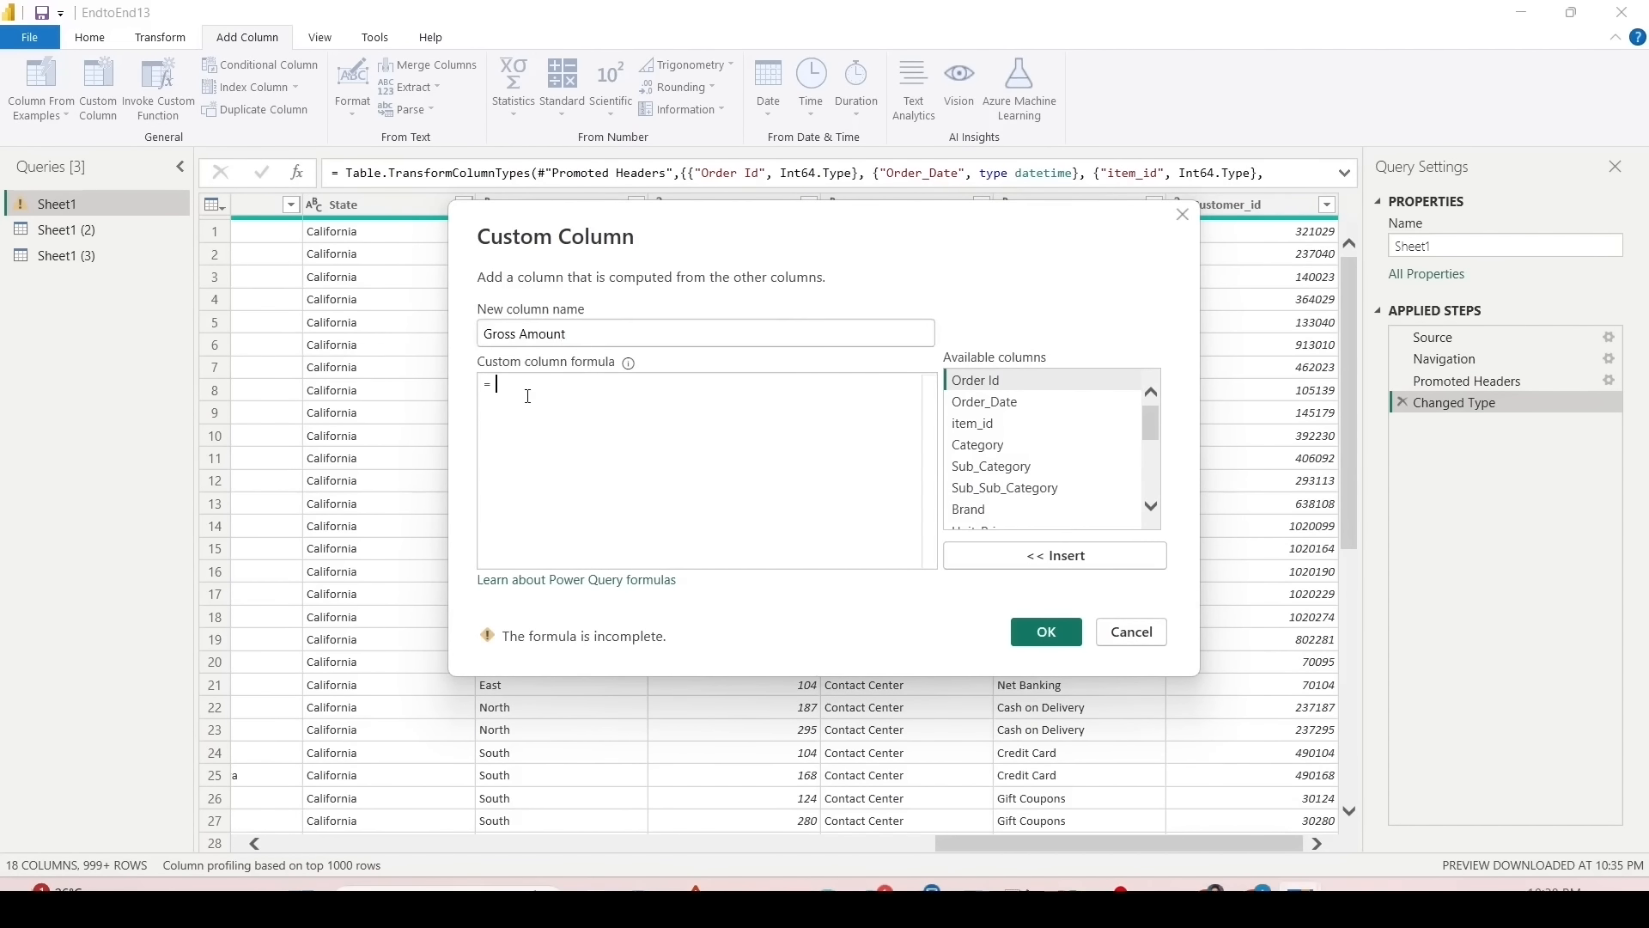
Step: Compute the Gross Amount column as [Qty]*[Unit_Price], add it to Sheet1, and check the referencing query Sheet1 (3)
{"action": "scroll", "coordinate": [996, 498], "scroll_direction": "down", "scroll_amount": 2}
{"action": "double_click", "coordinate": [962, 466]}
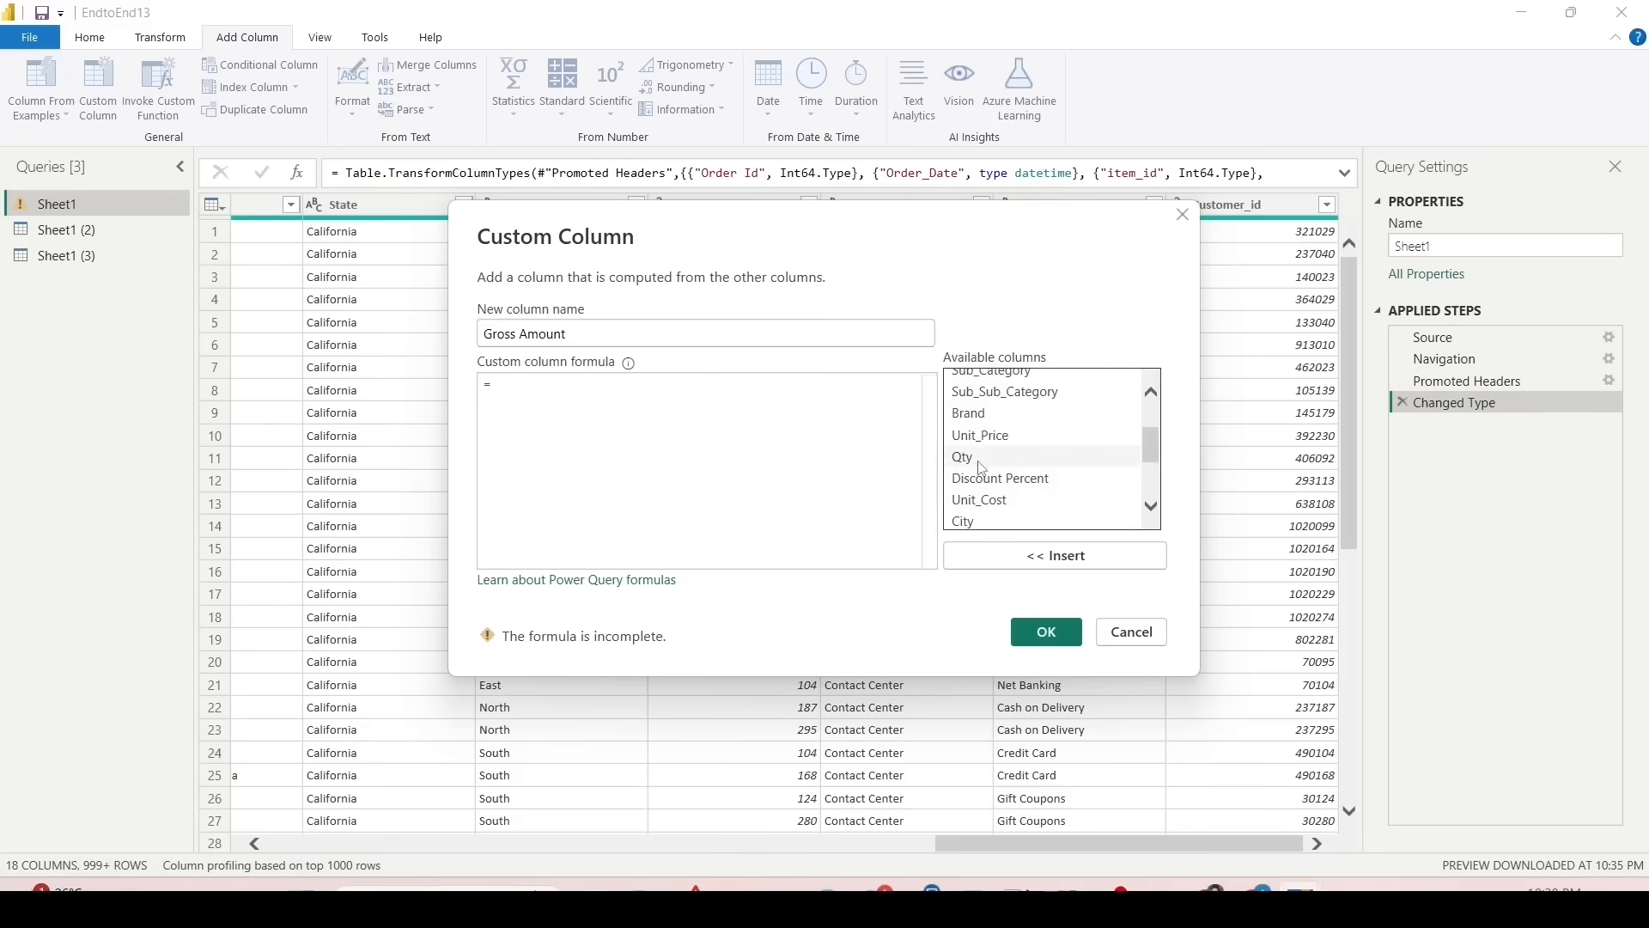
{"action": "type", "text": "*"}
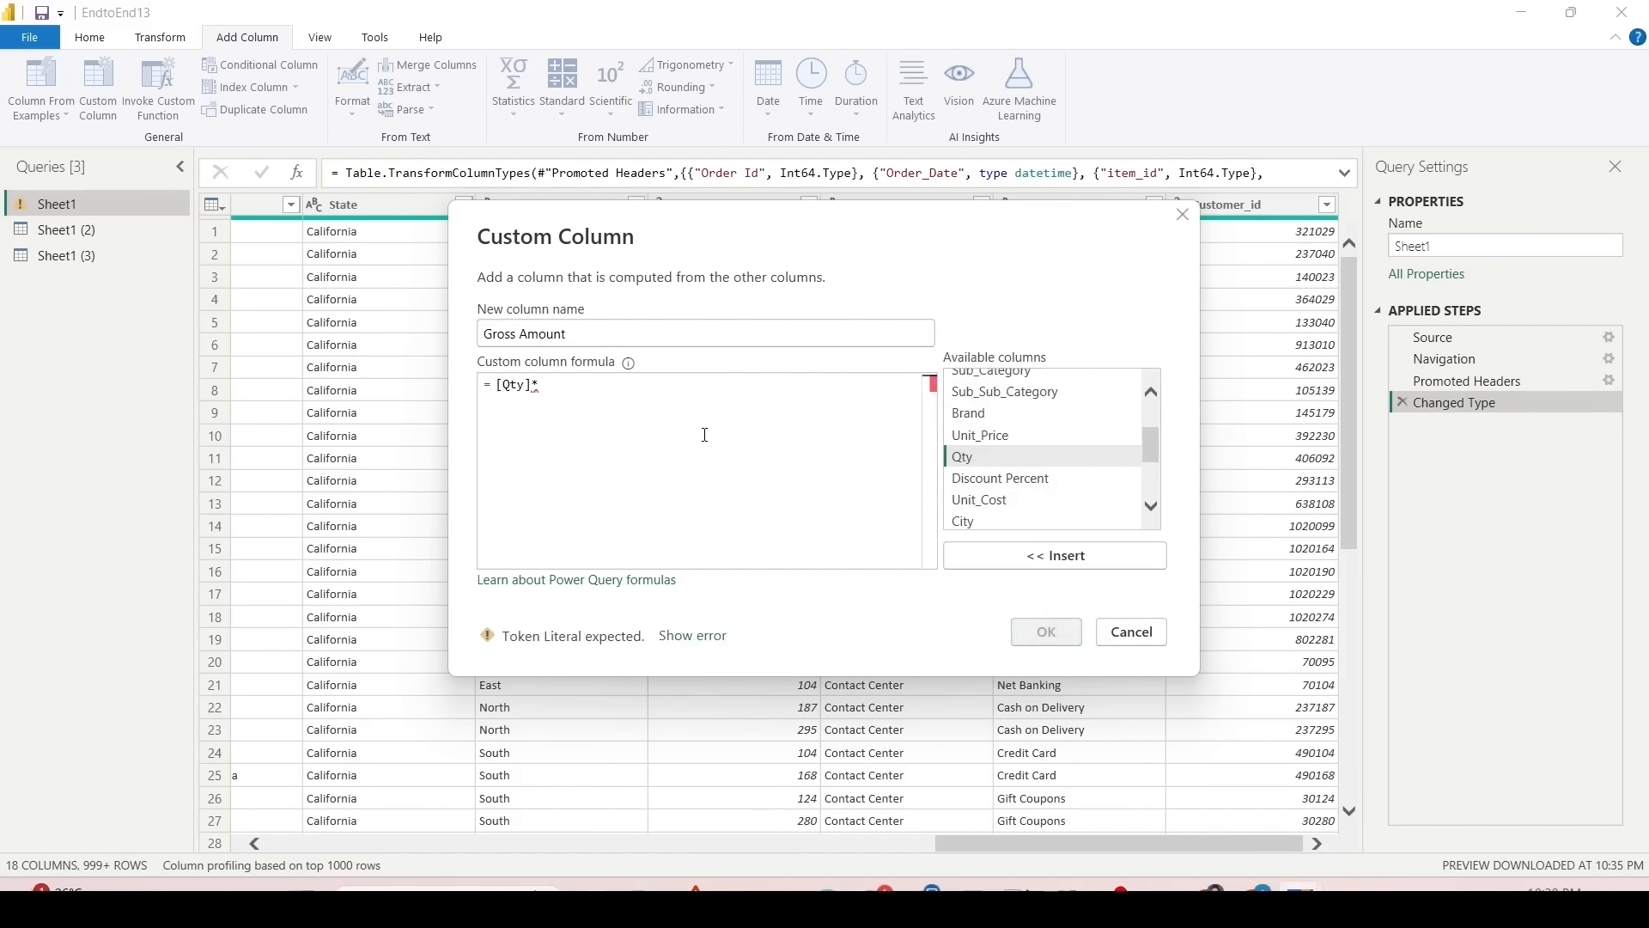
{"action": "double_click", "coordinate": [980, 435]}
{"action": "left_click", "coordinate": [1050, 637]}
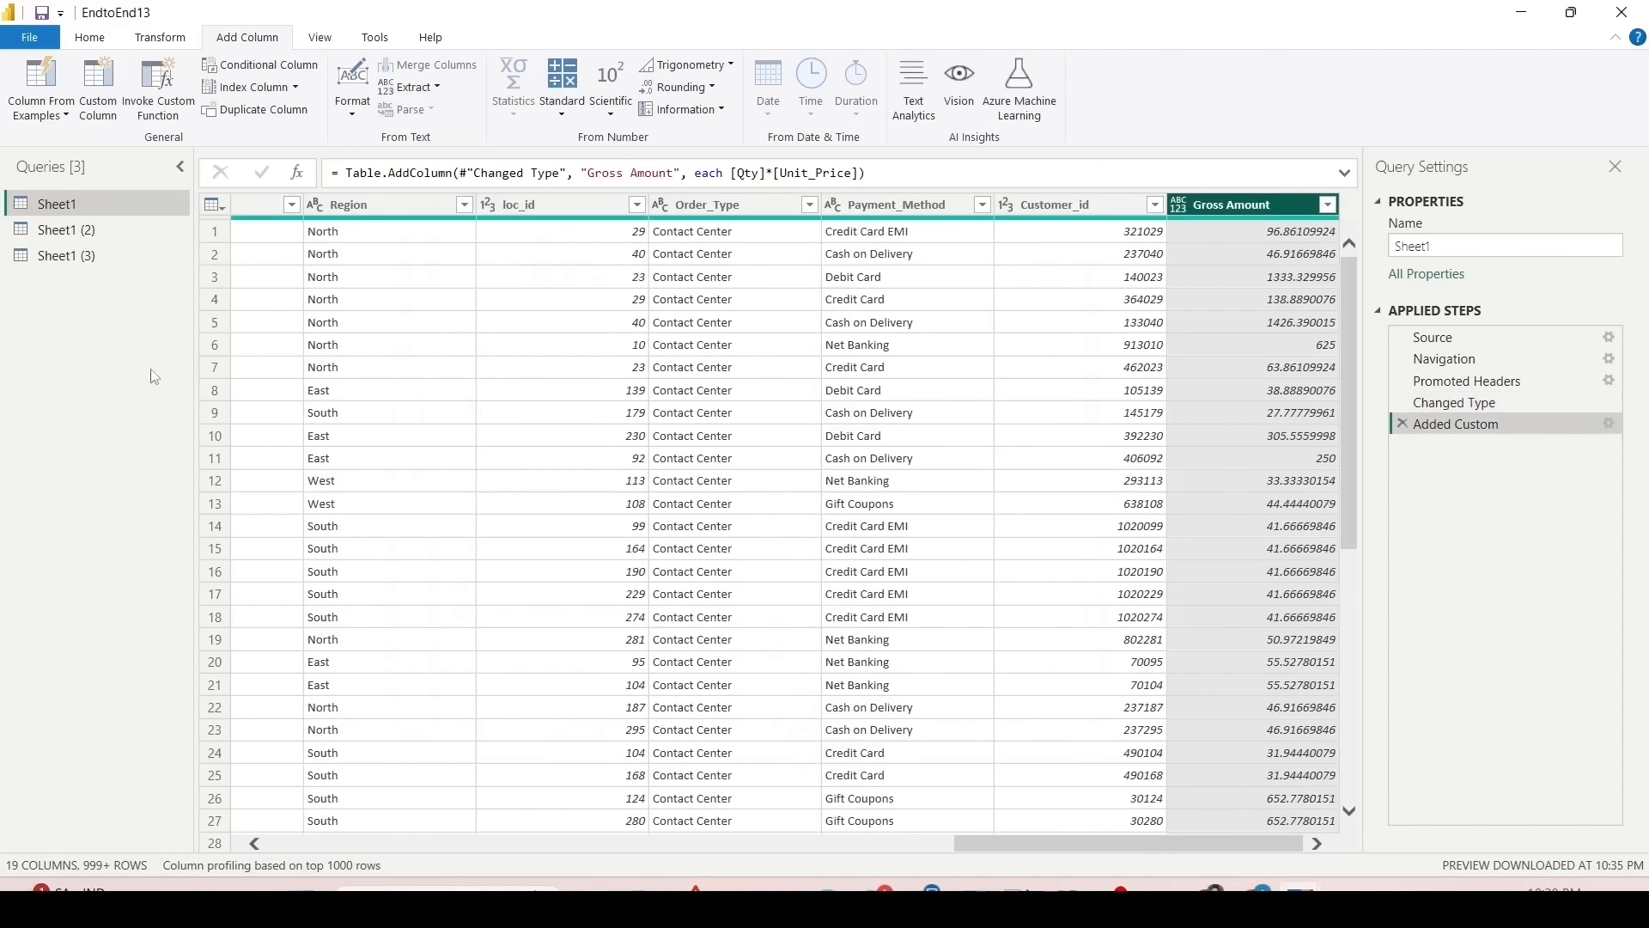
{"action": "left_click", "coordinate": [69, 255]}
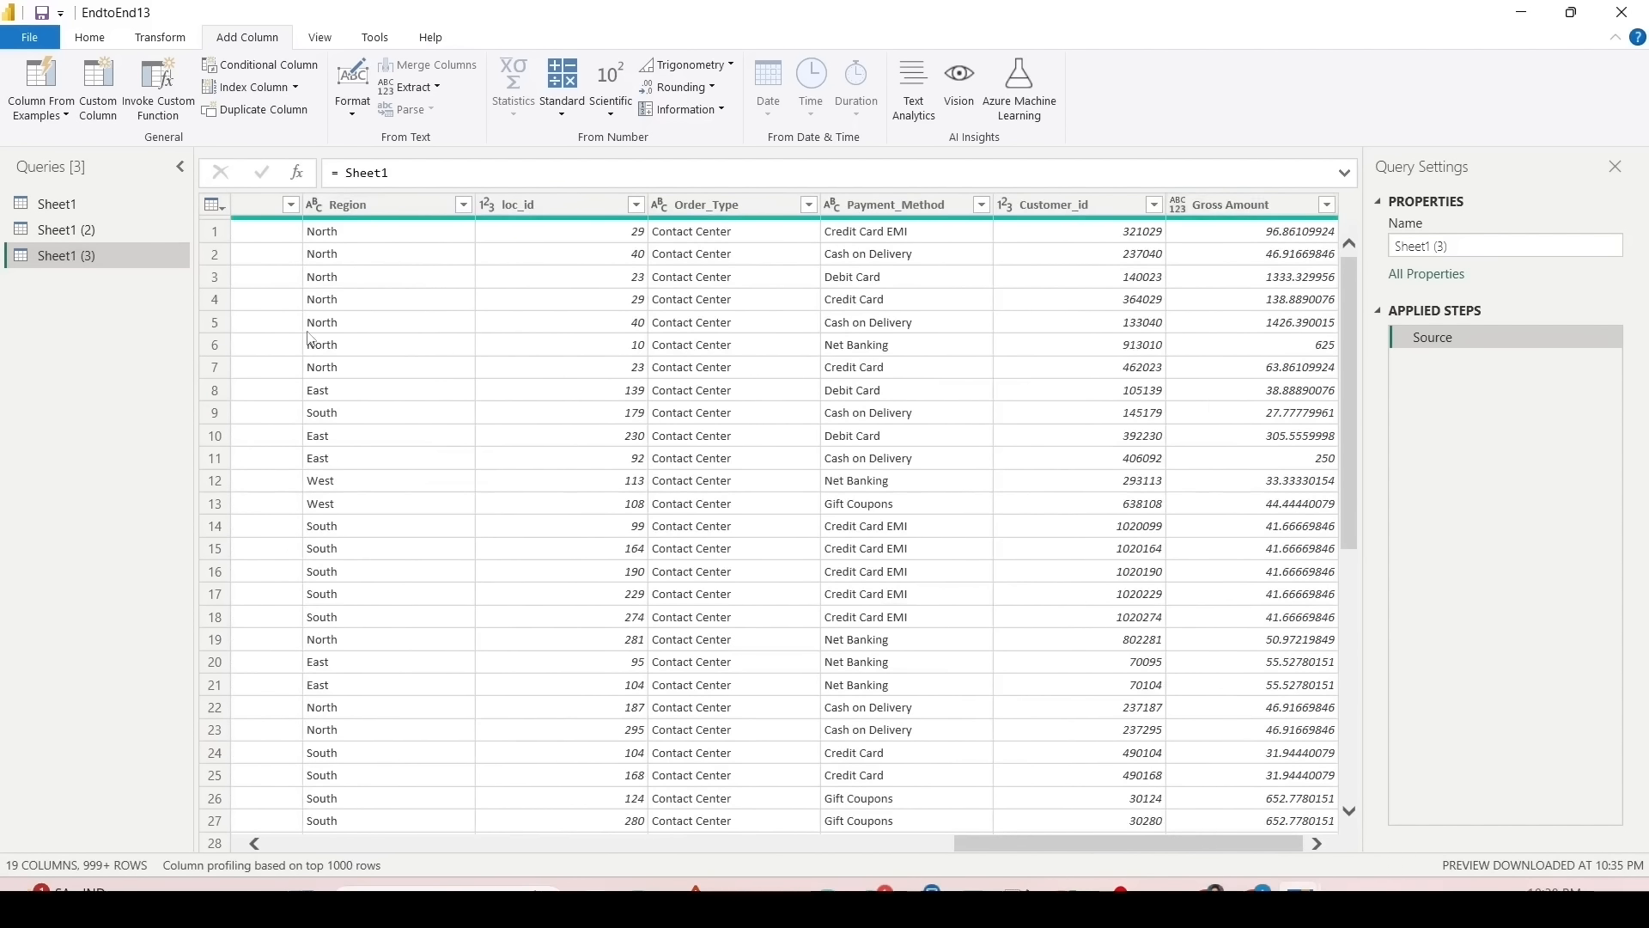
Step: Delete the queries Sheet1 (2) and Sheet1 (3) and remove the Added Custom step from Sheet1
{"action": "right_click", "coordinate": [76, 233]}
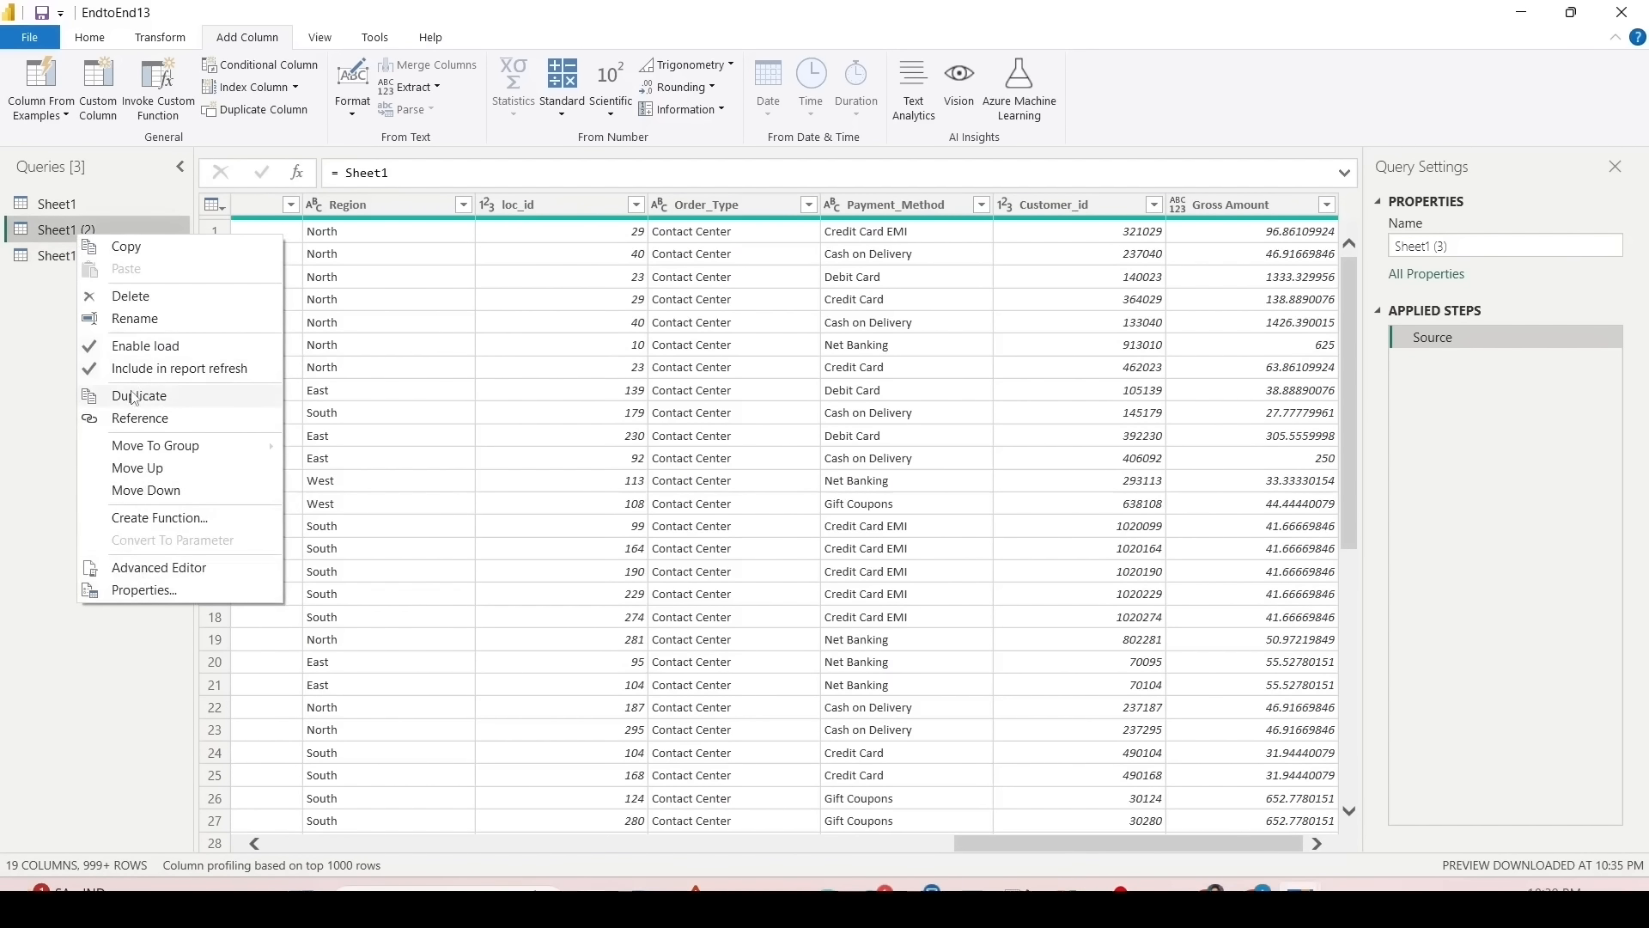
{"action": "left_click", "coordinate": [129, 296]}
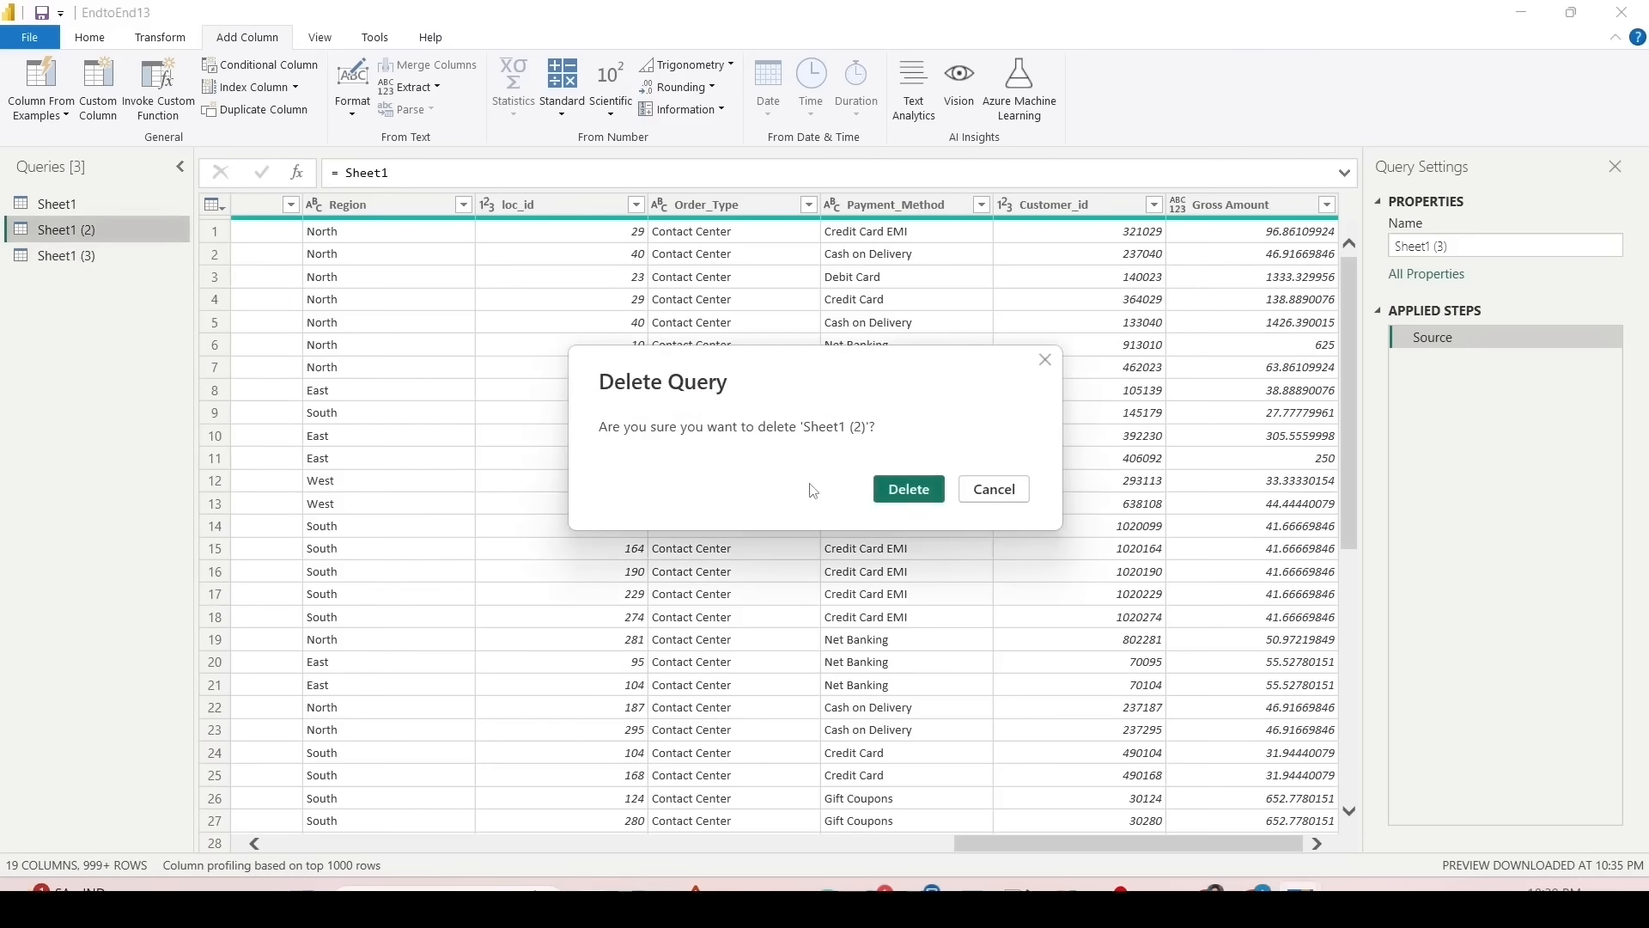
{"action": "left_click", "coordinate": [904, 490]}
{"action": "right_click", "coordinate": [76, 232]}
{"action": "left_click", "coordinate": [129, 296]}
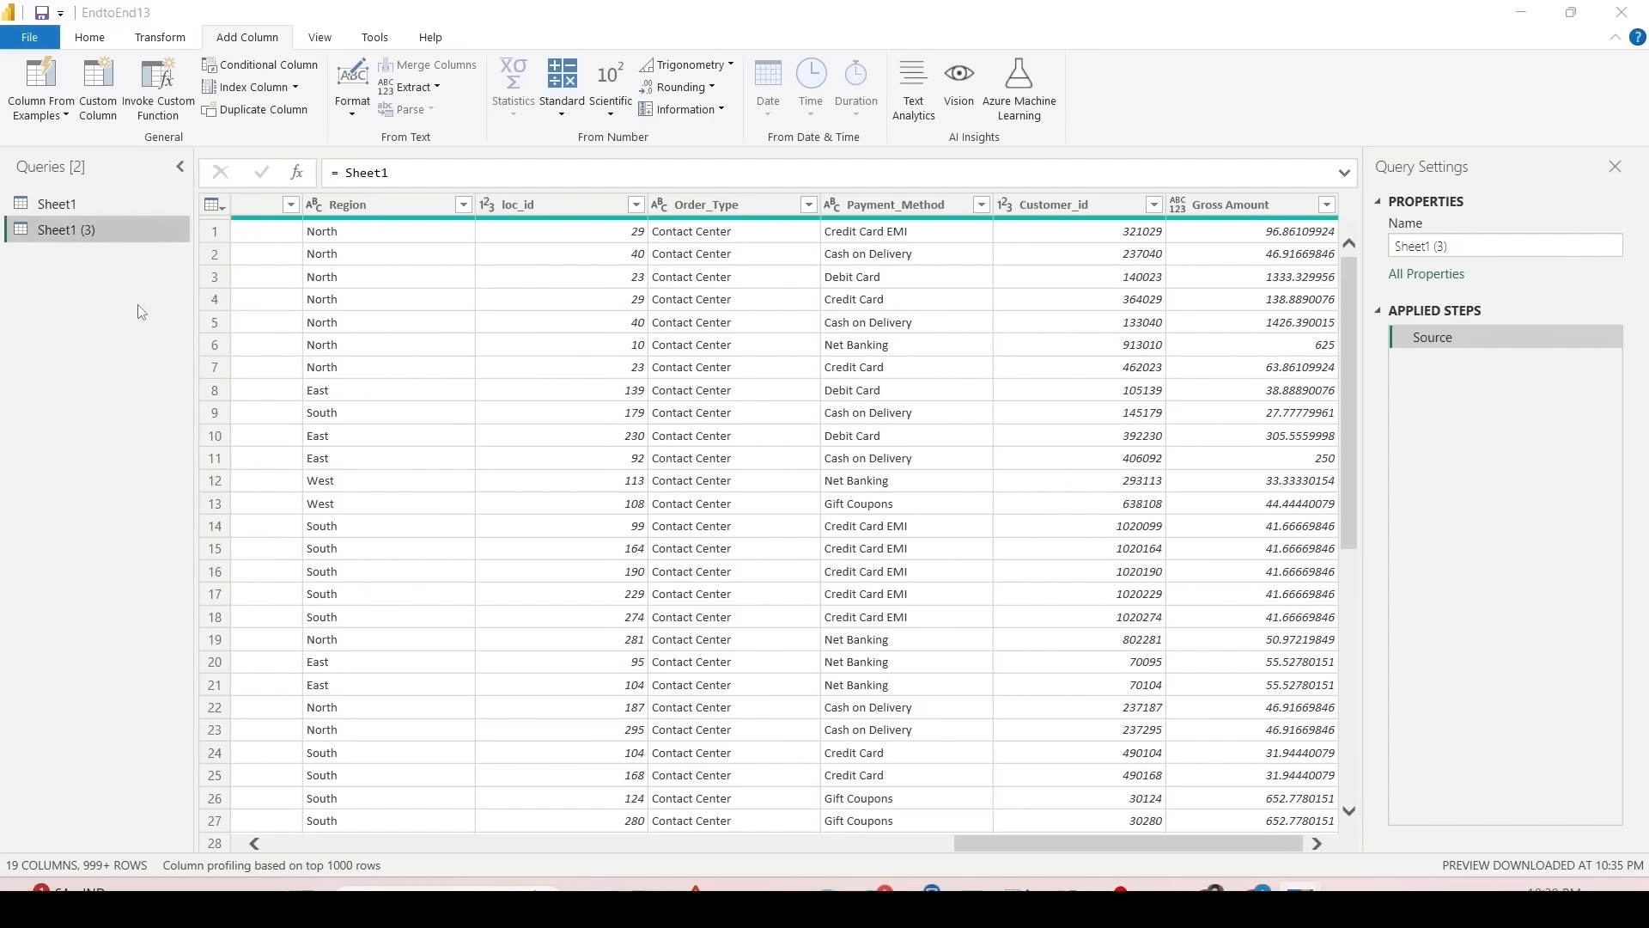
{"action": "left_click", "coordinate": [904, 490]}
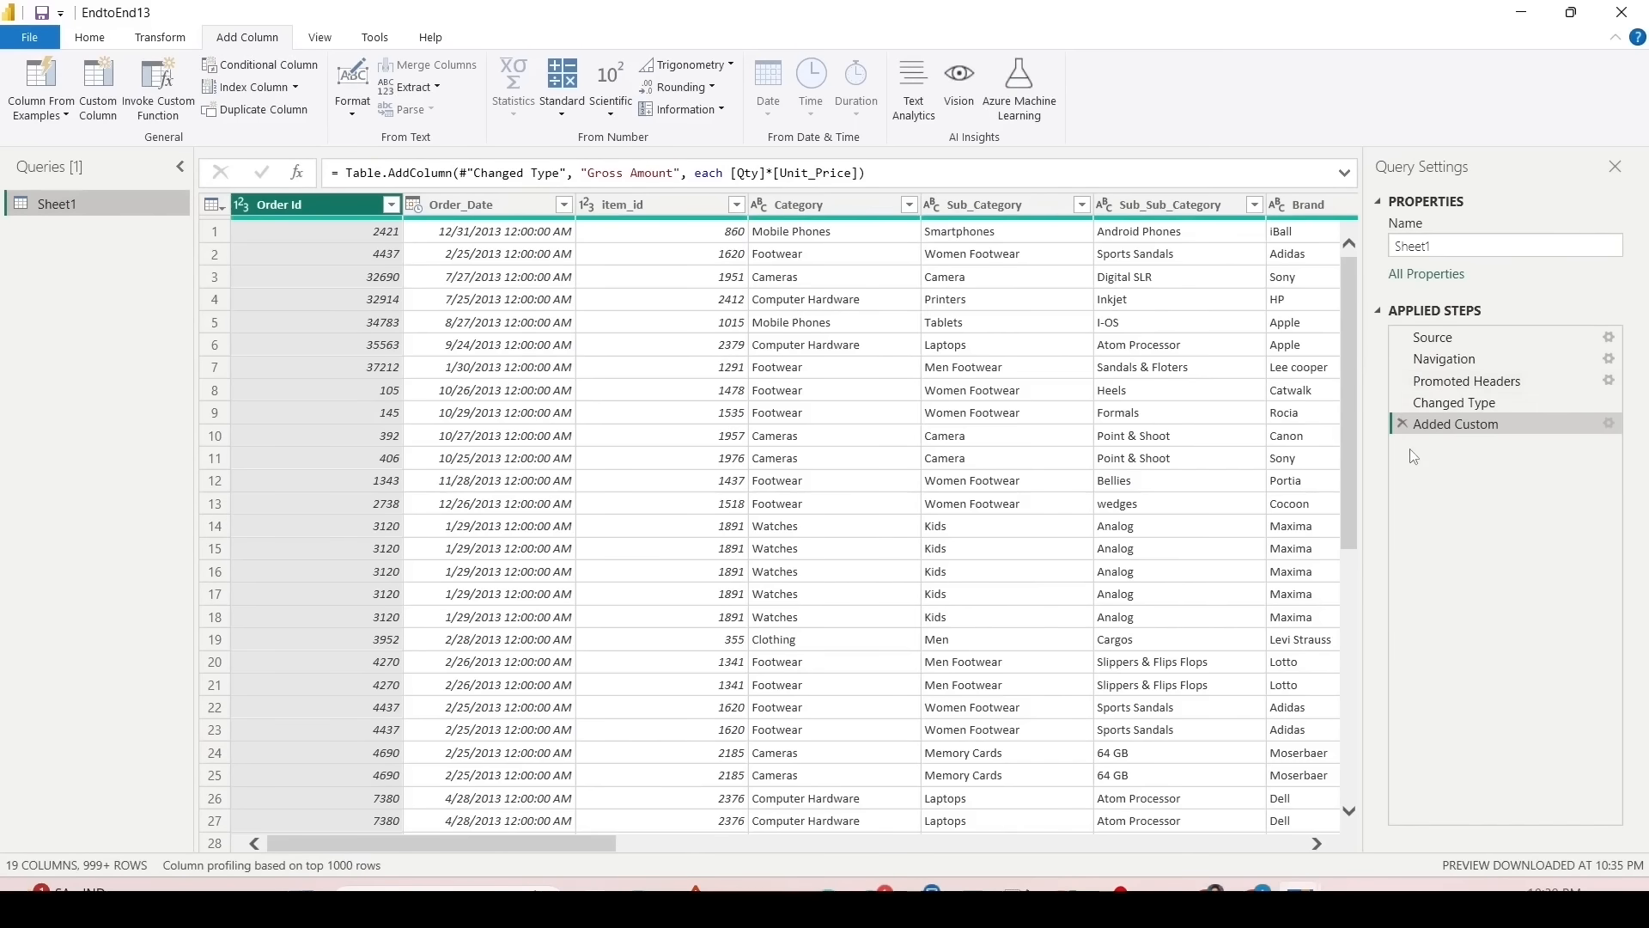
{"action": "left_click", "coordinate": [1401, 424]}
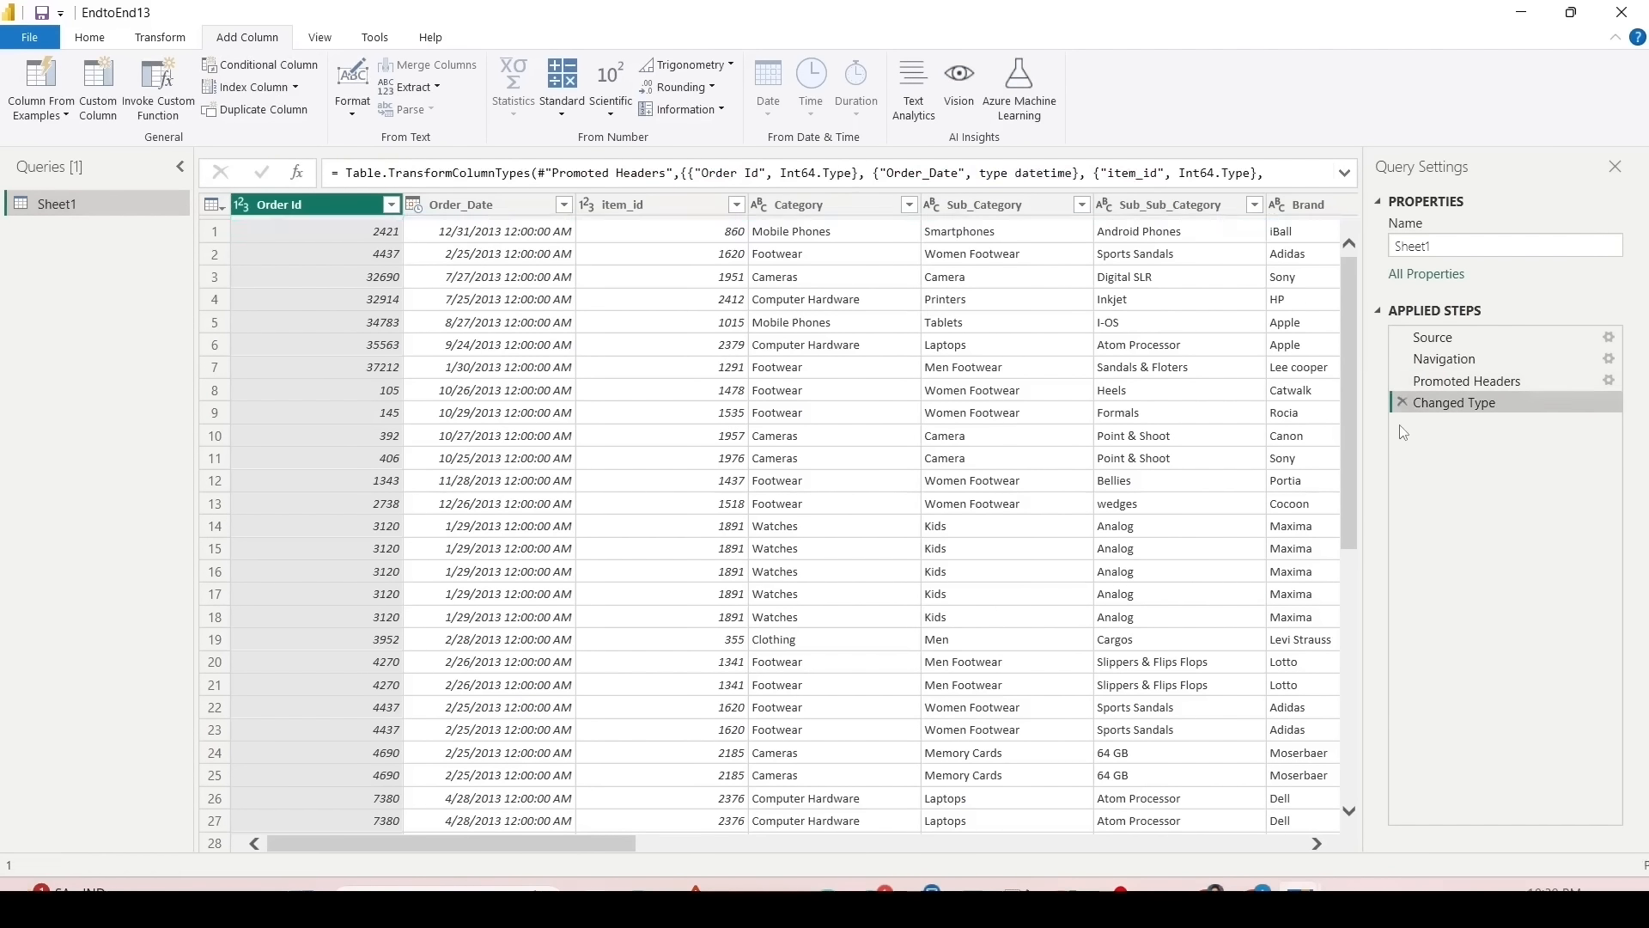
Step: Rename the Sheet1 query as Sales_Base
{"action": "double_click", "coordinate": [89, 206]}
{"action": "type", "text": "Sales_bas"}
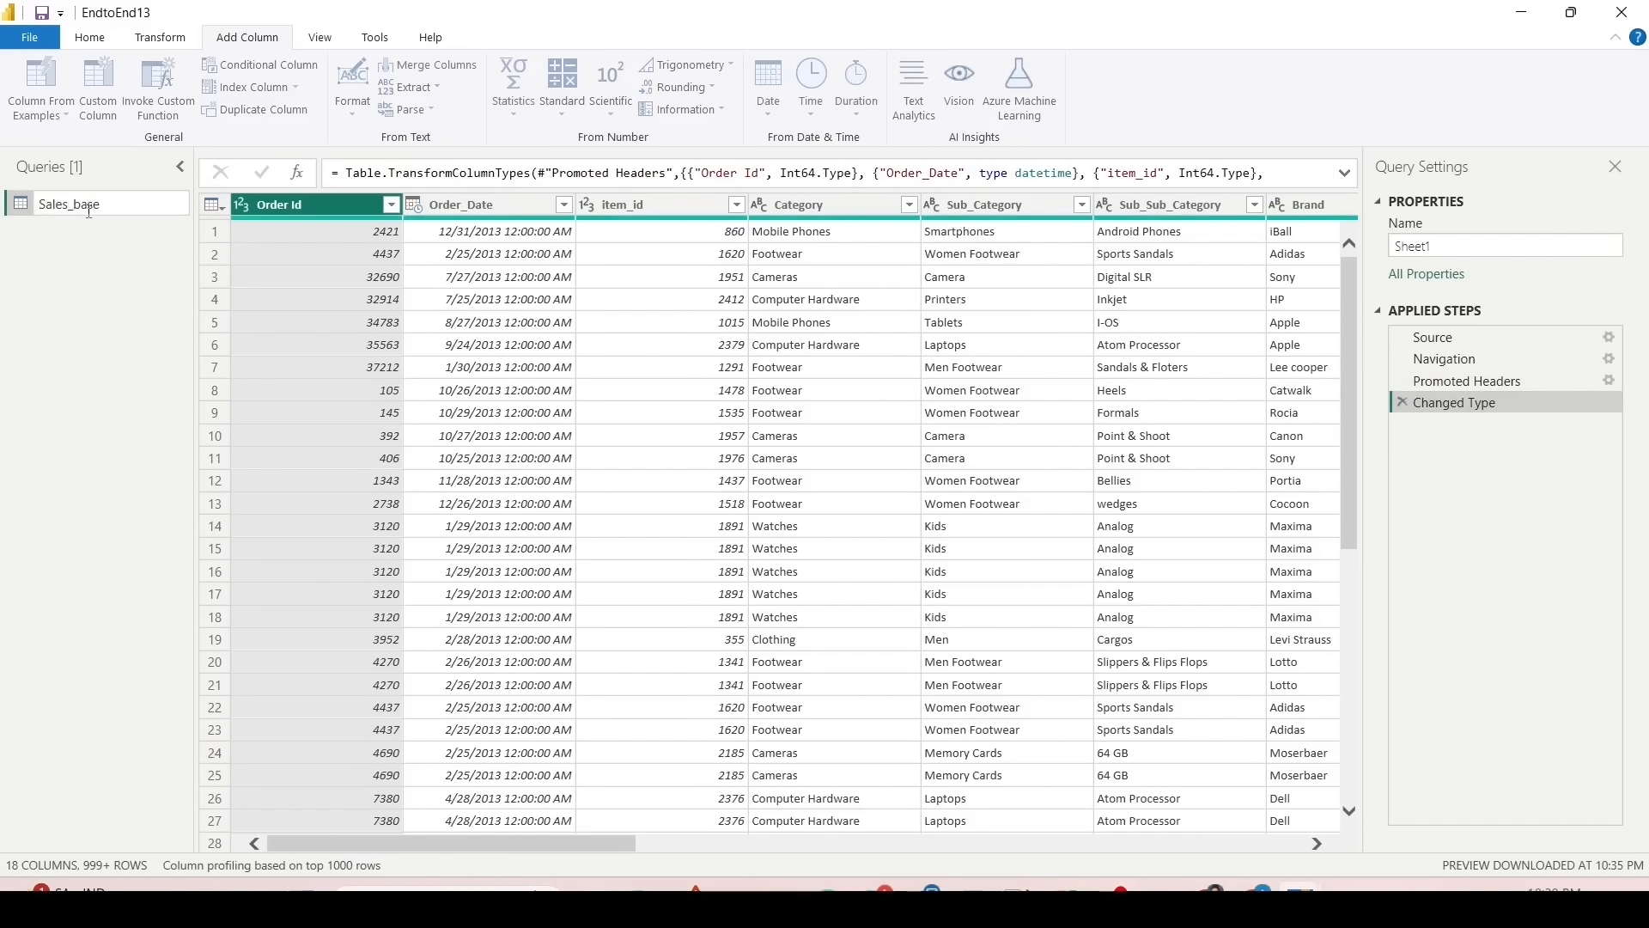
{"action": "key", "text": "Return"}
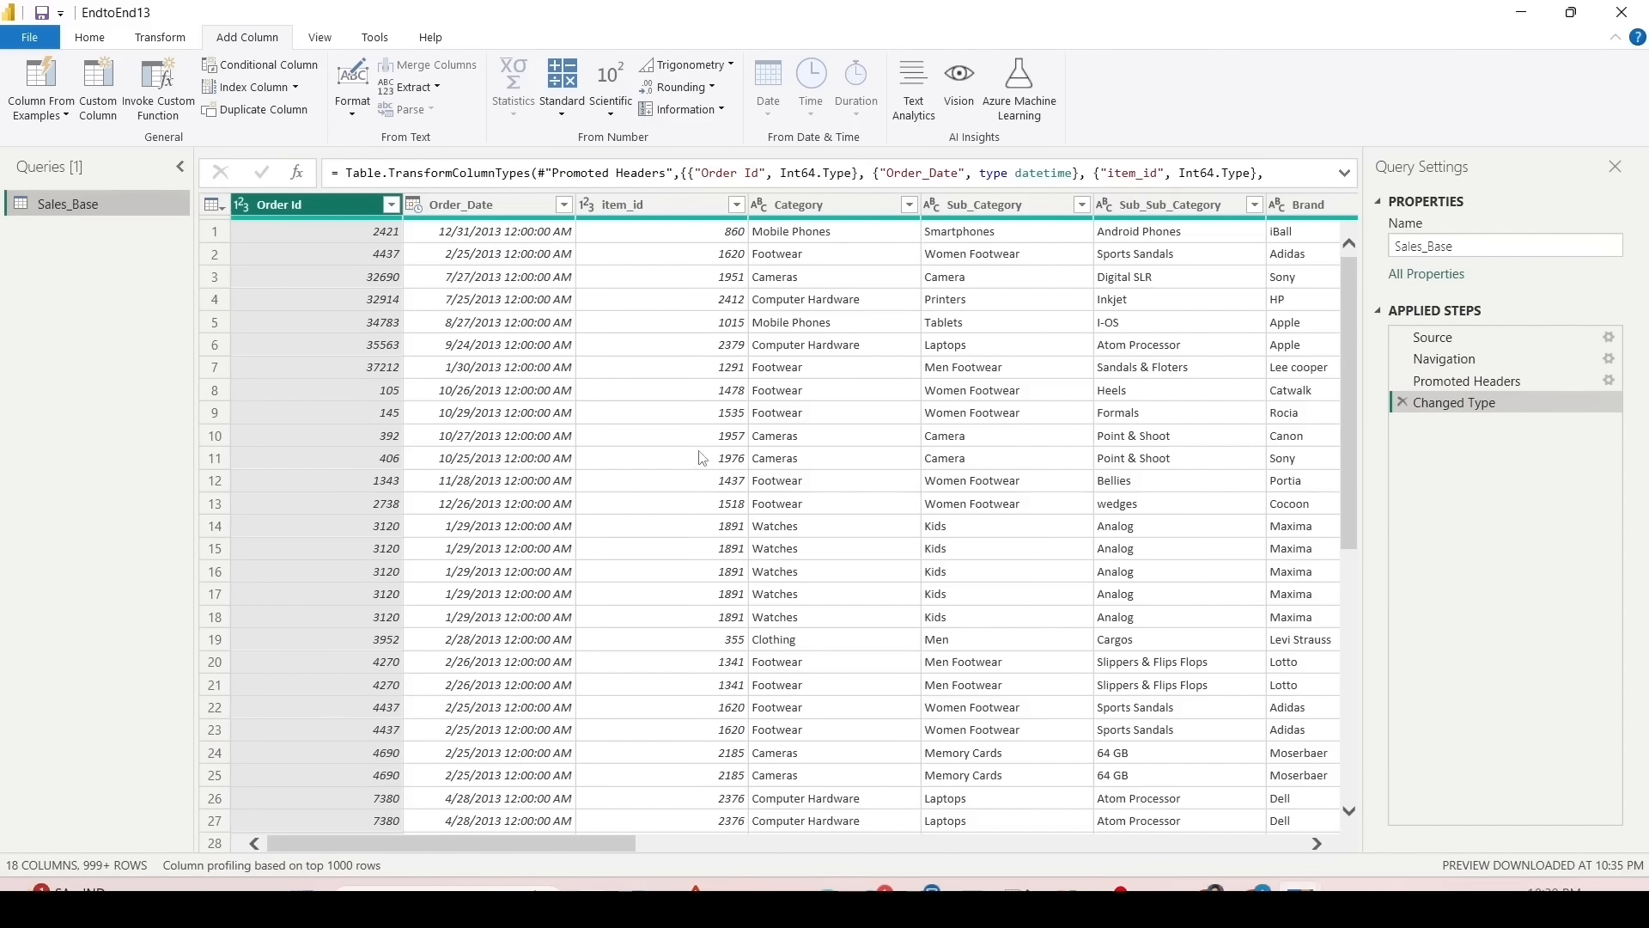
{"action": "left_click", "coordinate": [636, 203]}
{"action": "left_click", "coordinate": [868, 206], "text": "ctrl"}
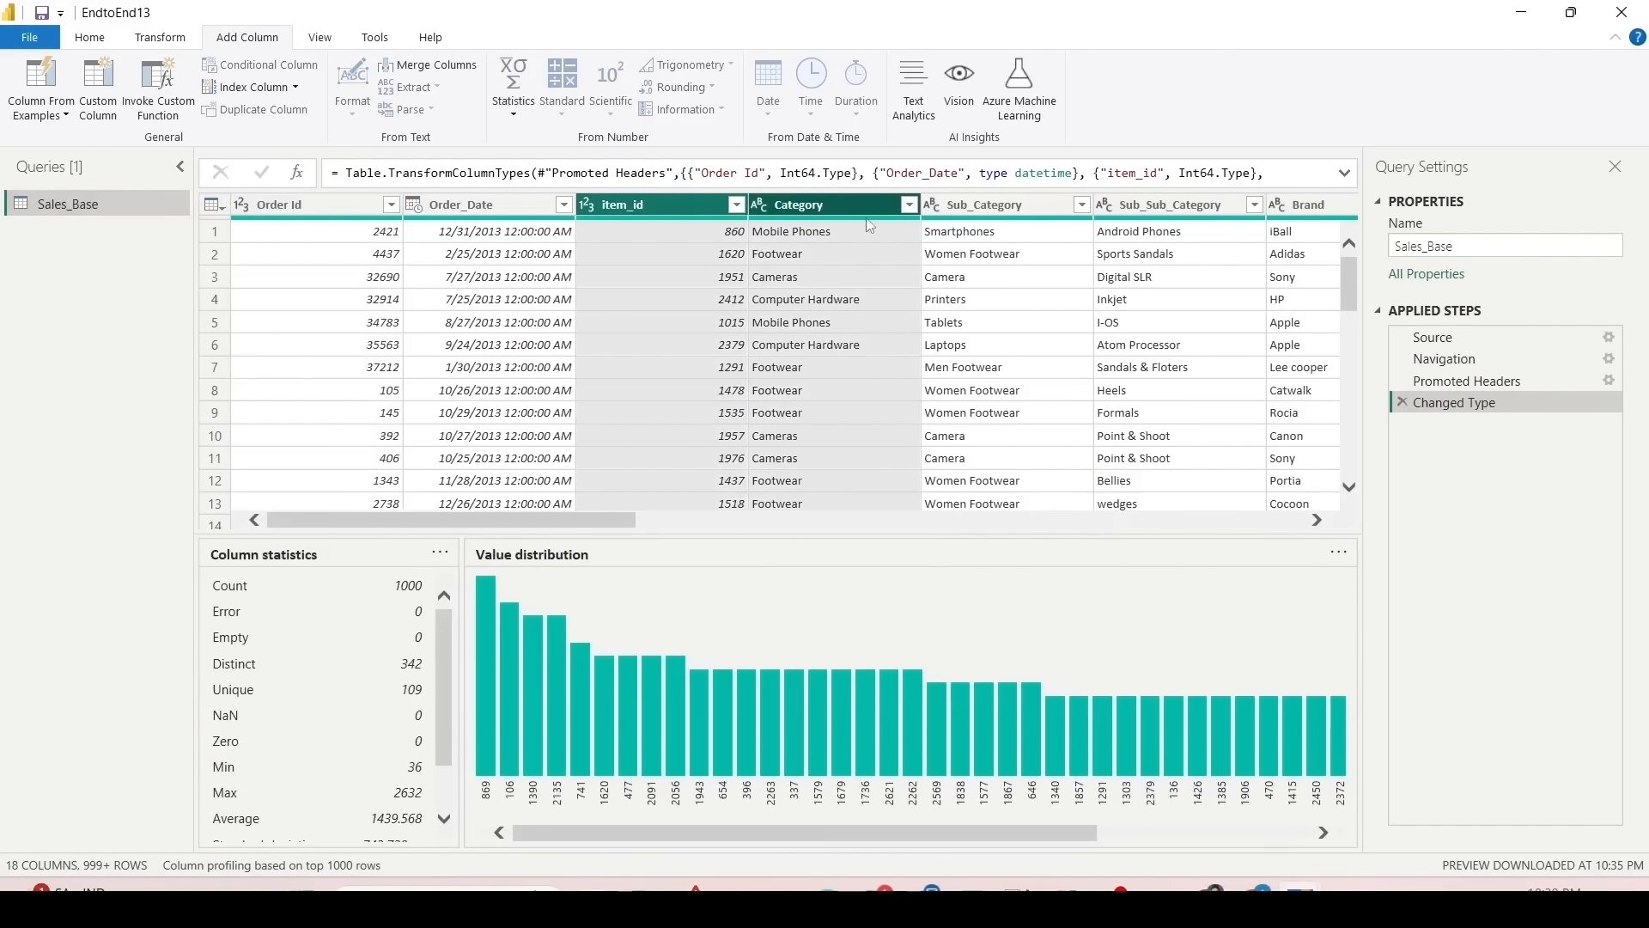
{"action": "left_click", "coordinate": [973, 211]}
{"action": "left_click", "coordinate": [674, 212], "text": "shift"}
{"action": "left_click", "coordinate": [674, 211]}
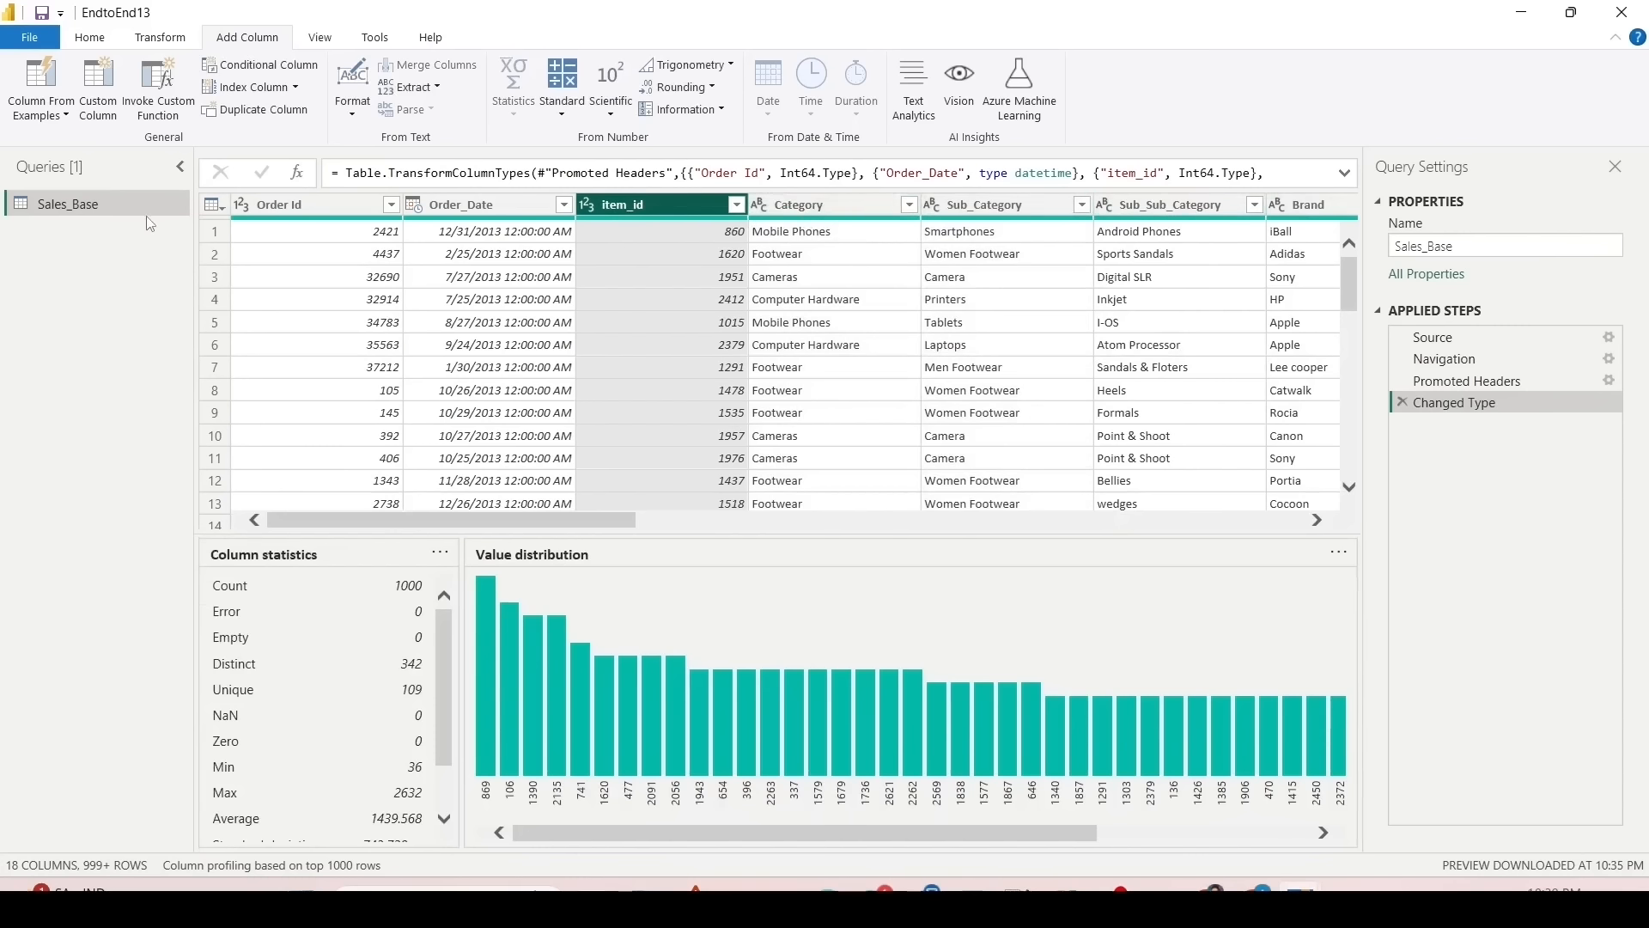
Step: Create a query that references Sales_Base and name it Item
{"action": "right_click", "coordinate": [69, 205]}
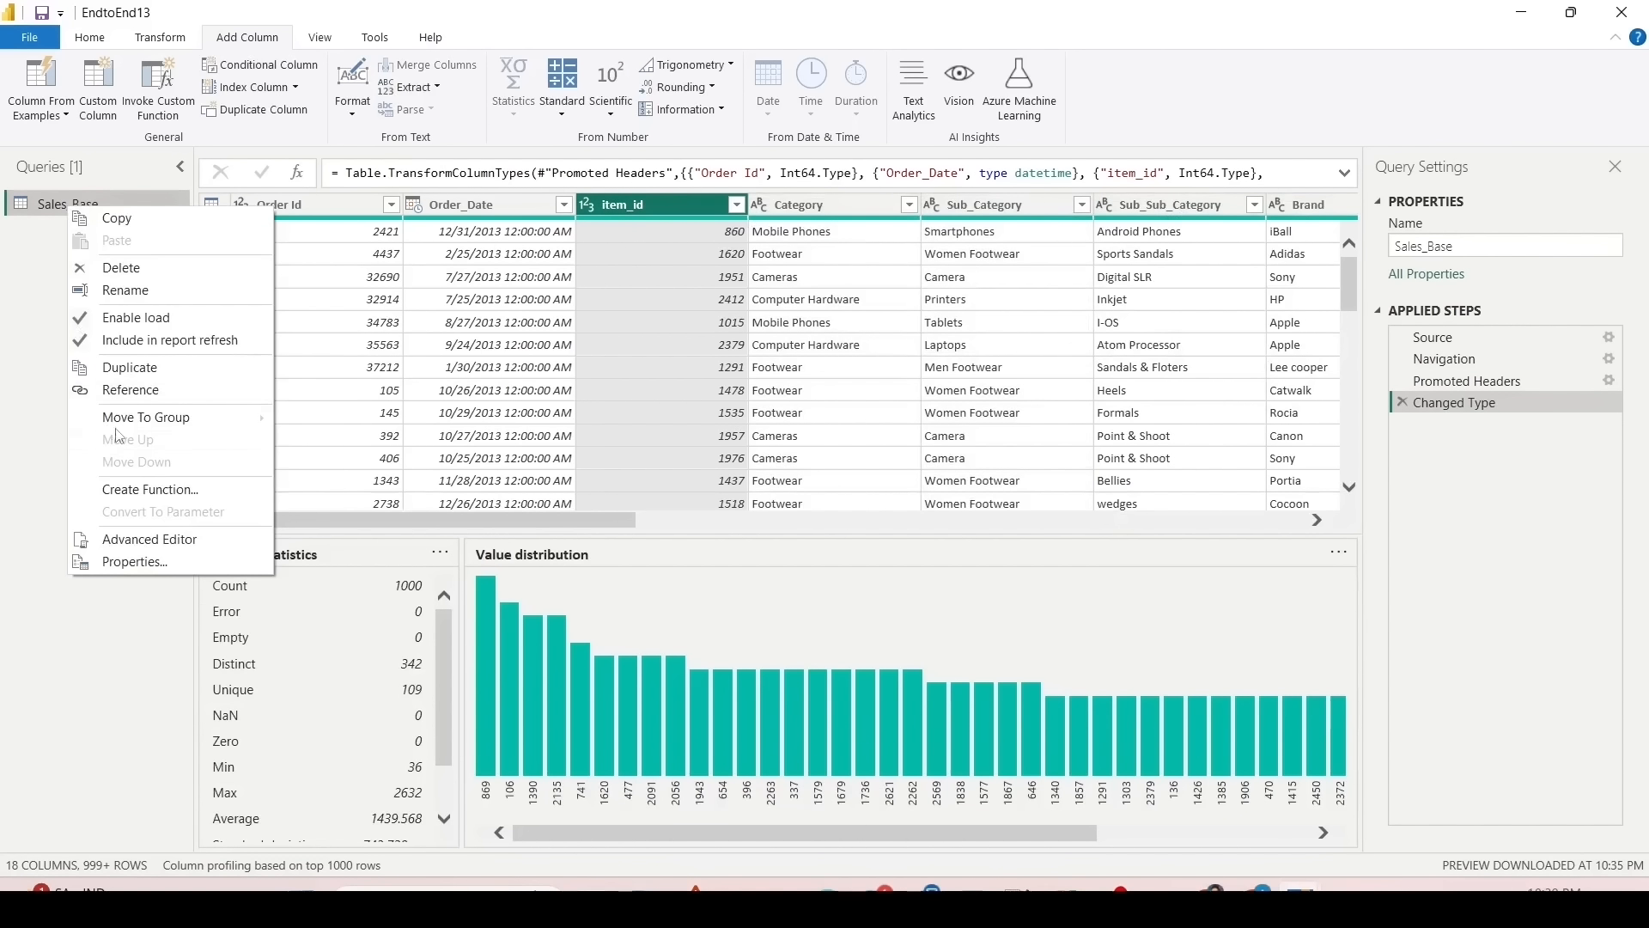
{"action": "left_click", "coordinate": [126, 391]}
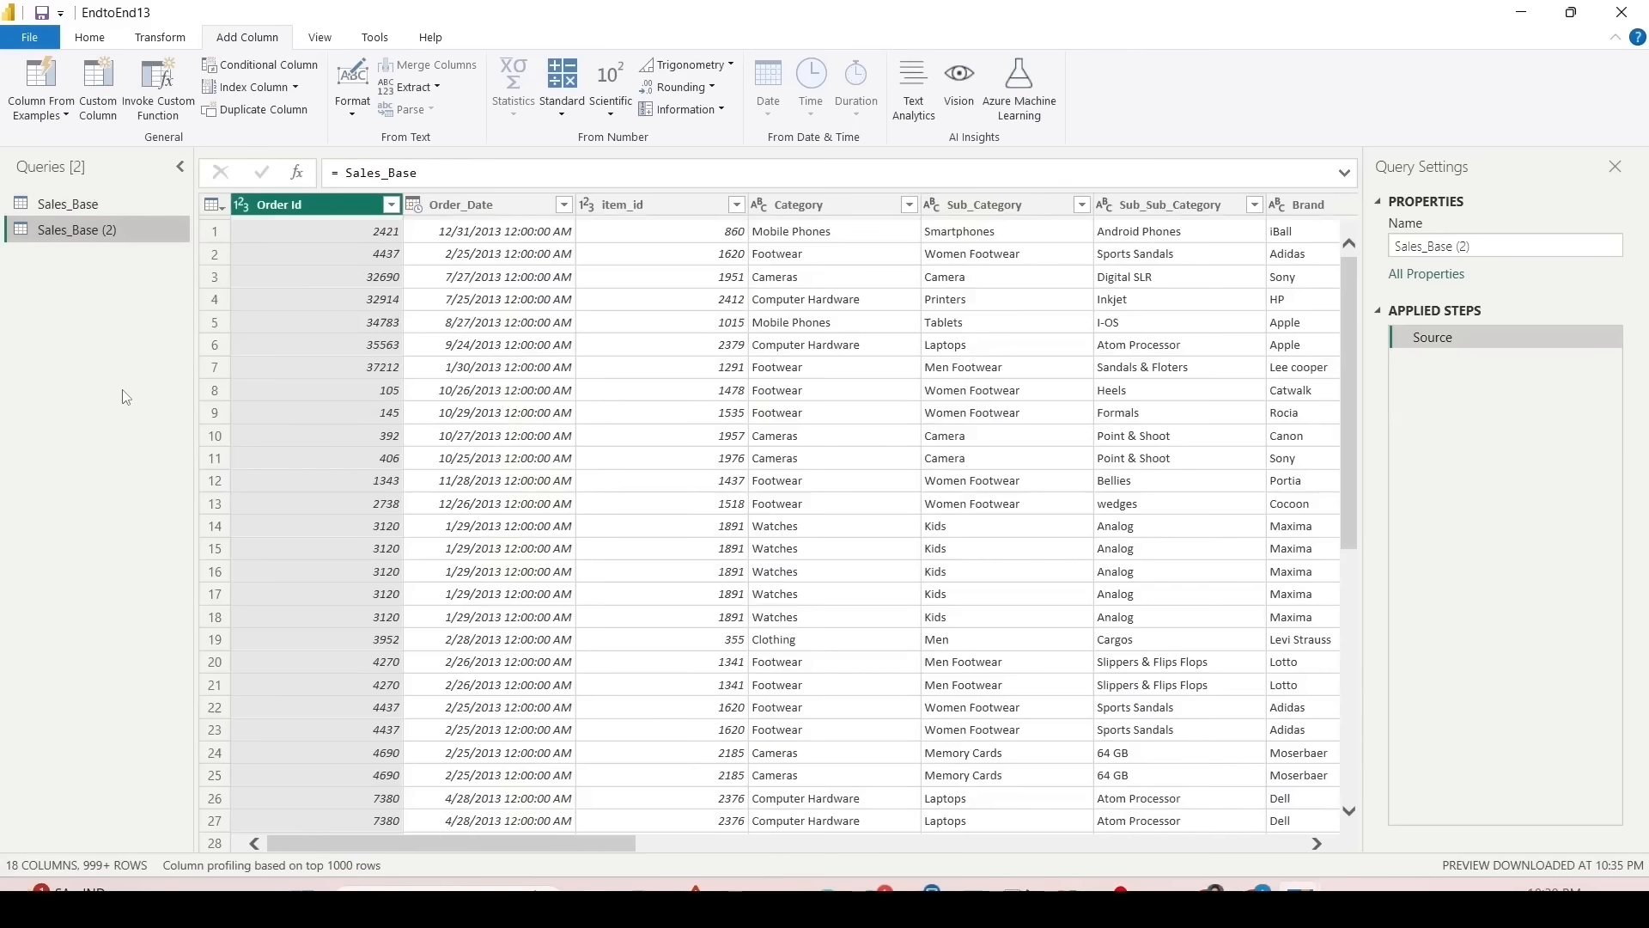
{"action": "double_click", "coordinate": [114, 229]}
{"action": "left_click_drag", "start_coordinate": [117, 229], "coordinate": [39, 227]}
{"action": "key", "text": "BackSpace"}
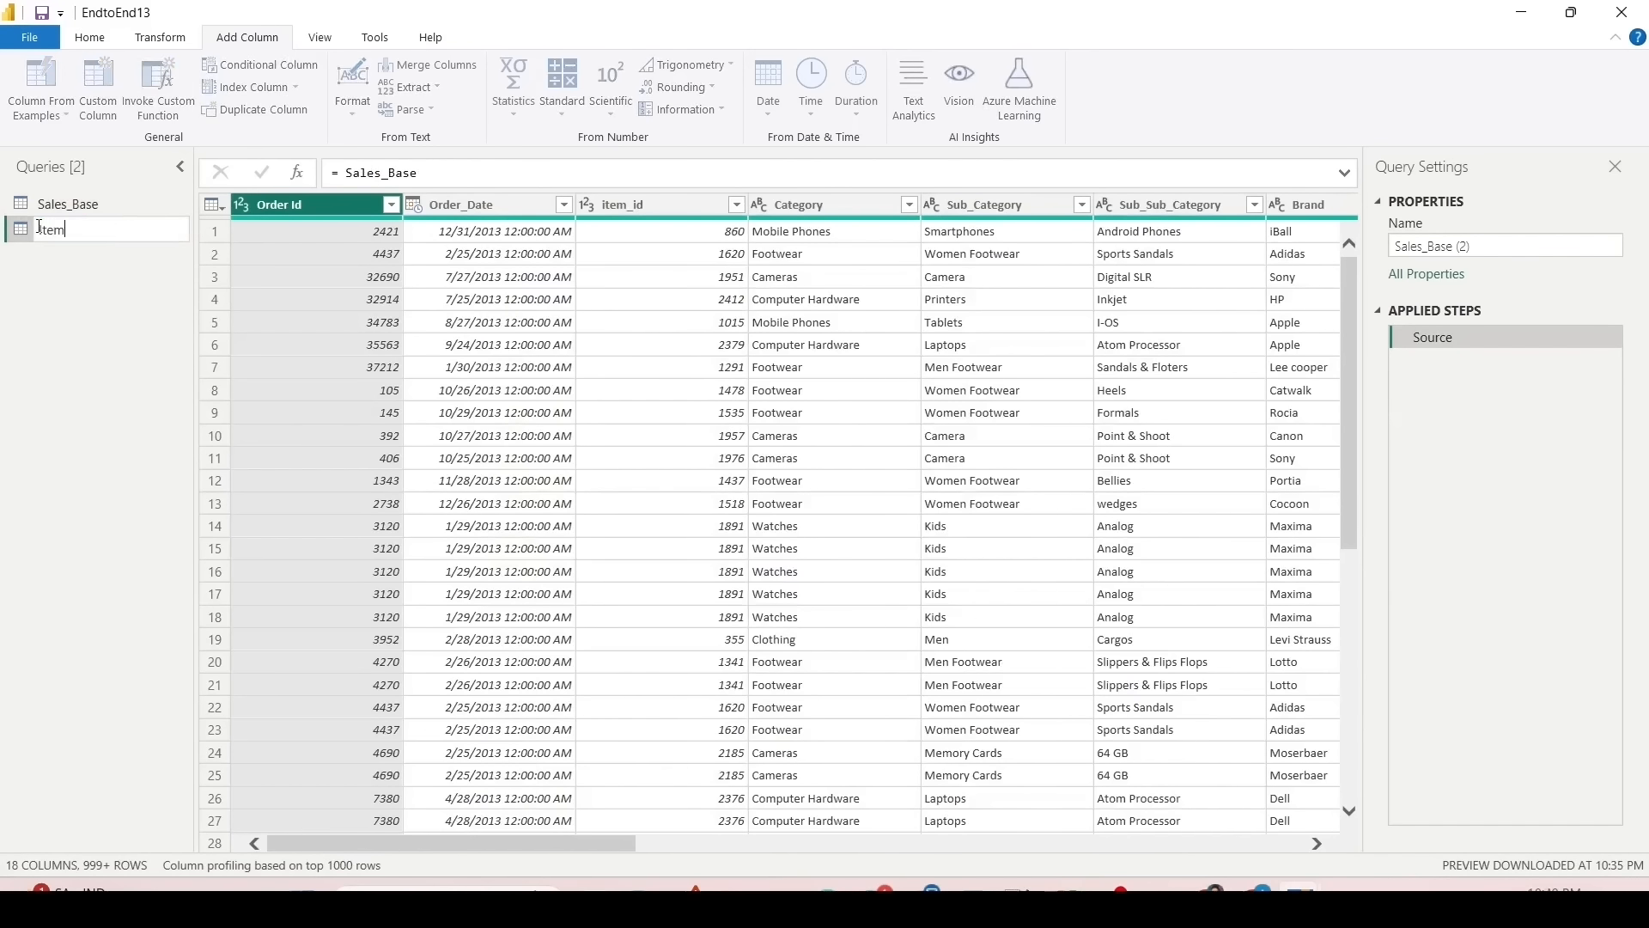
{"action": "key", "text": "Return"}
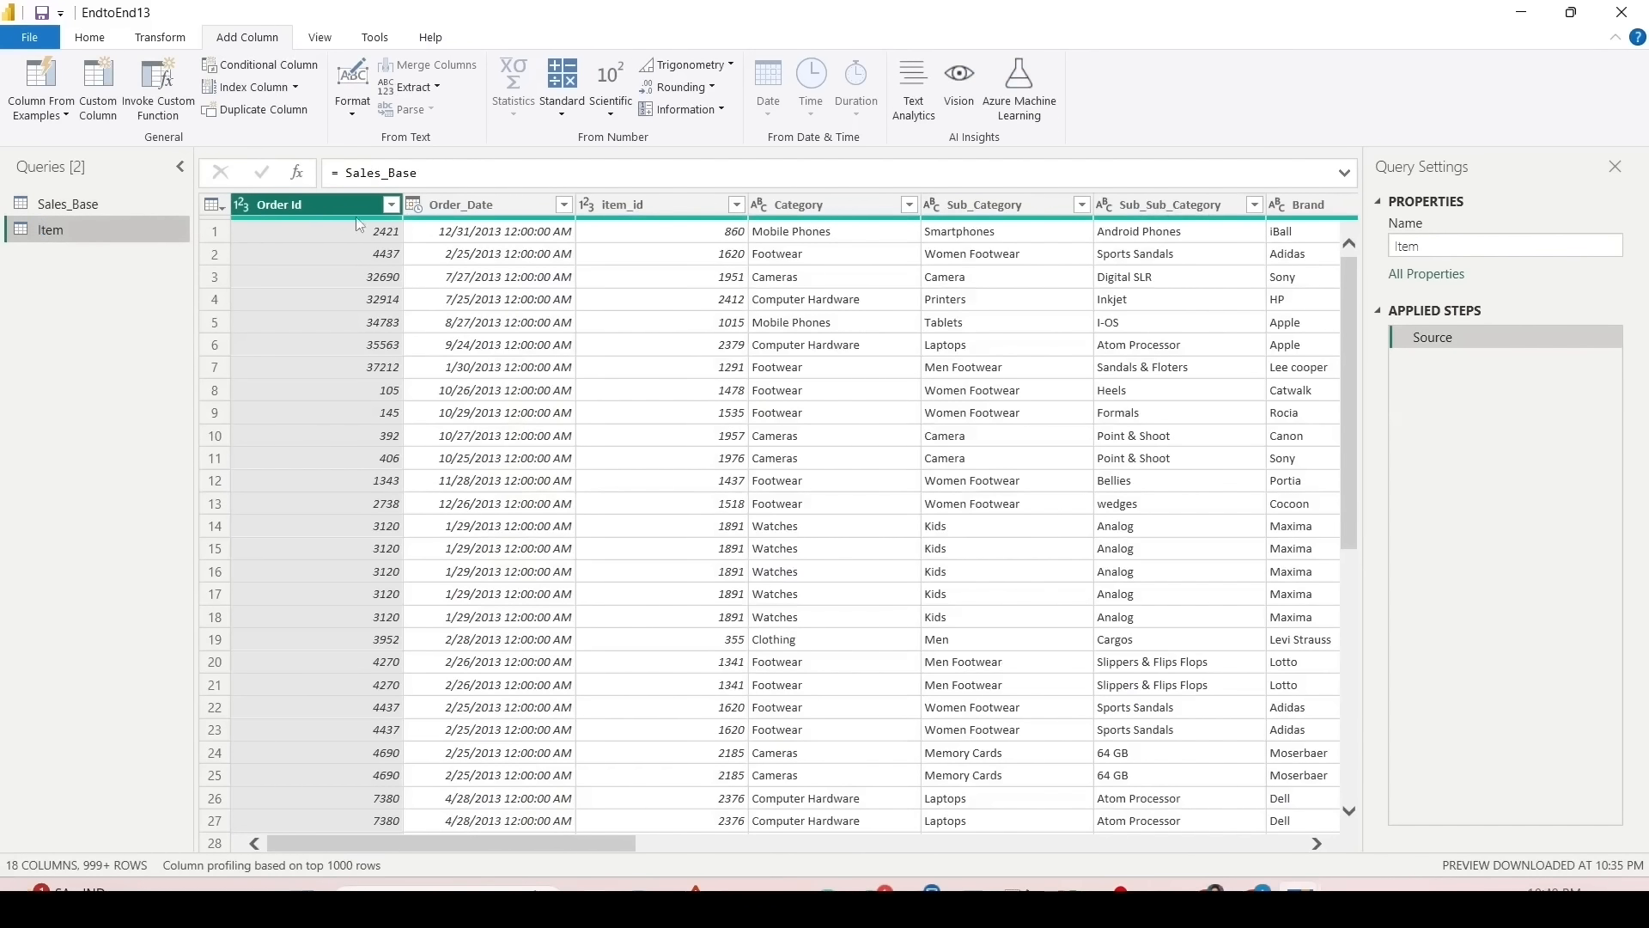
Step: Keep only the item_id, Category, Sub_Category, Sub_Sub_Category and Brand columns in the Item query, removing all other columns
{"action": "left_click", "coordinate": [679, 206]}
{"action": "left_click", "coordinate": [1031, 206], "text": "shift"}
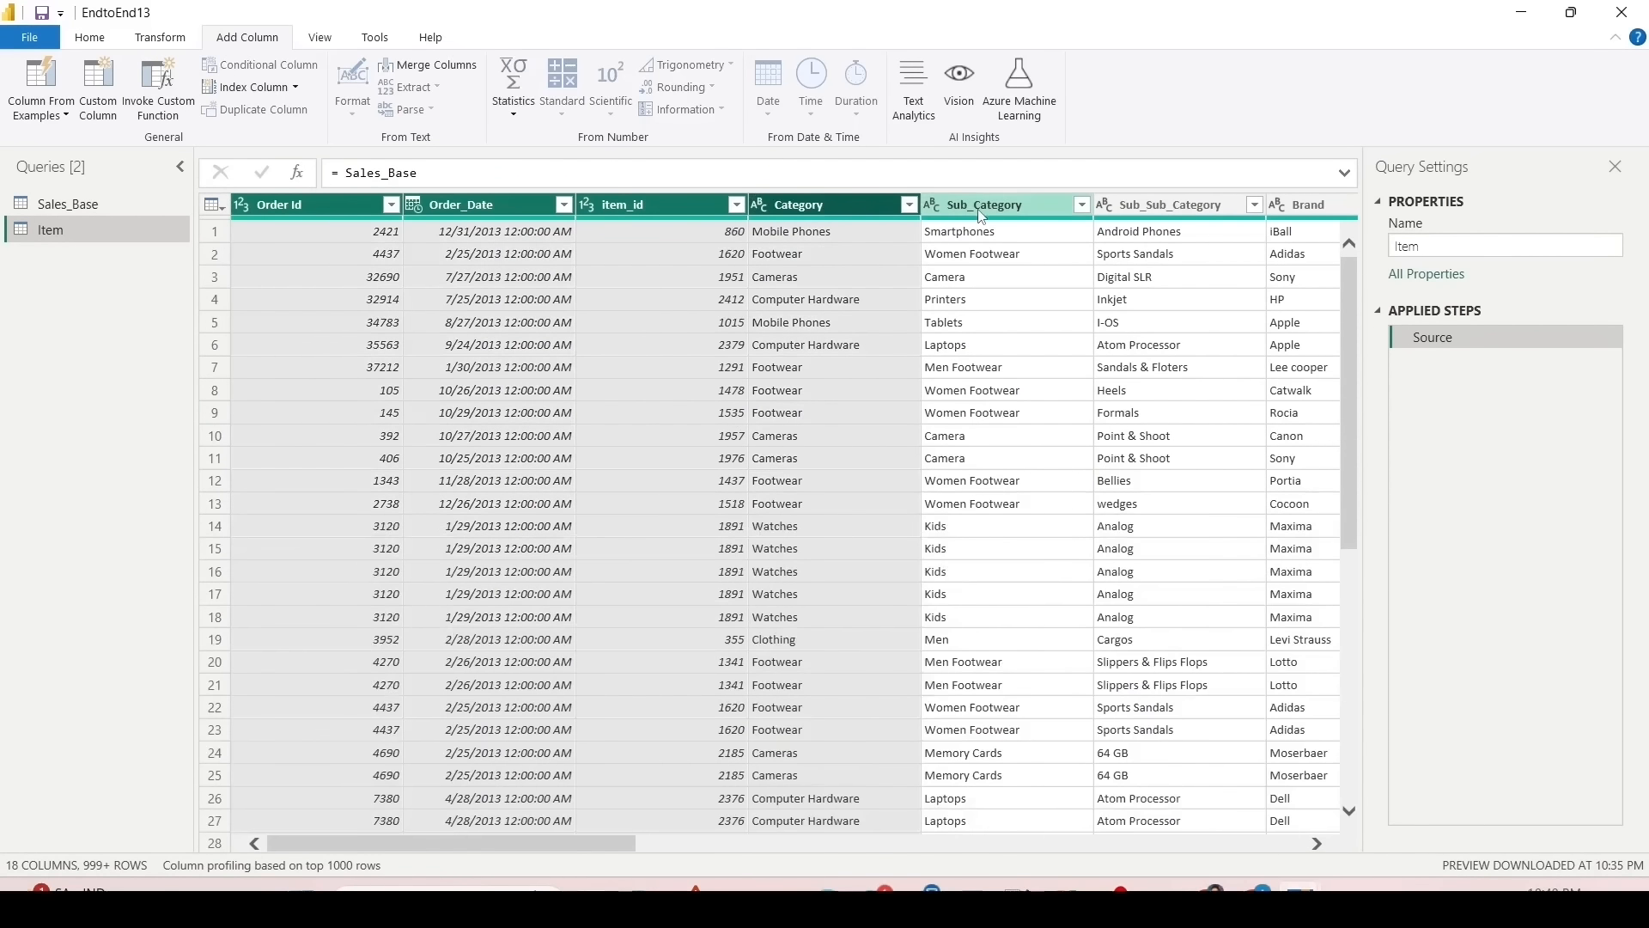
{"action": "left_click", "coordinate": [1134, 206], "text": "shift"}
{"action": "left_click", "coordinate": [1296, 206], "text": "shift"}
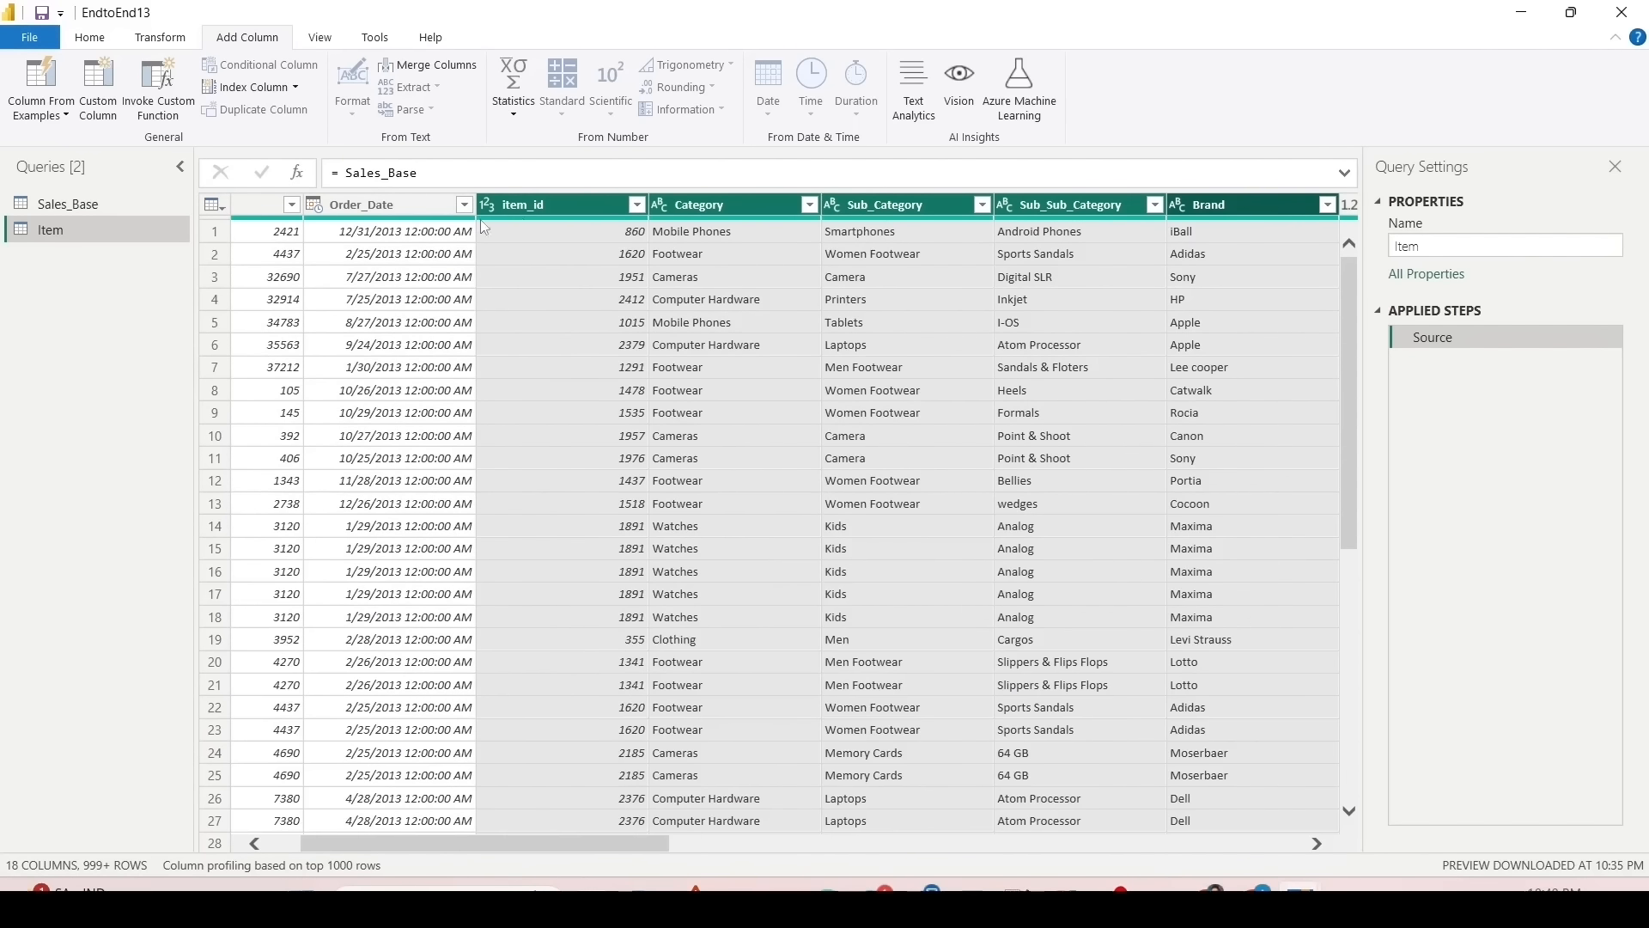
{"action": "right_click", "coordinate": [547, 215]}
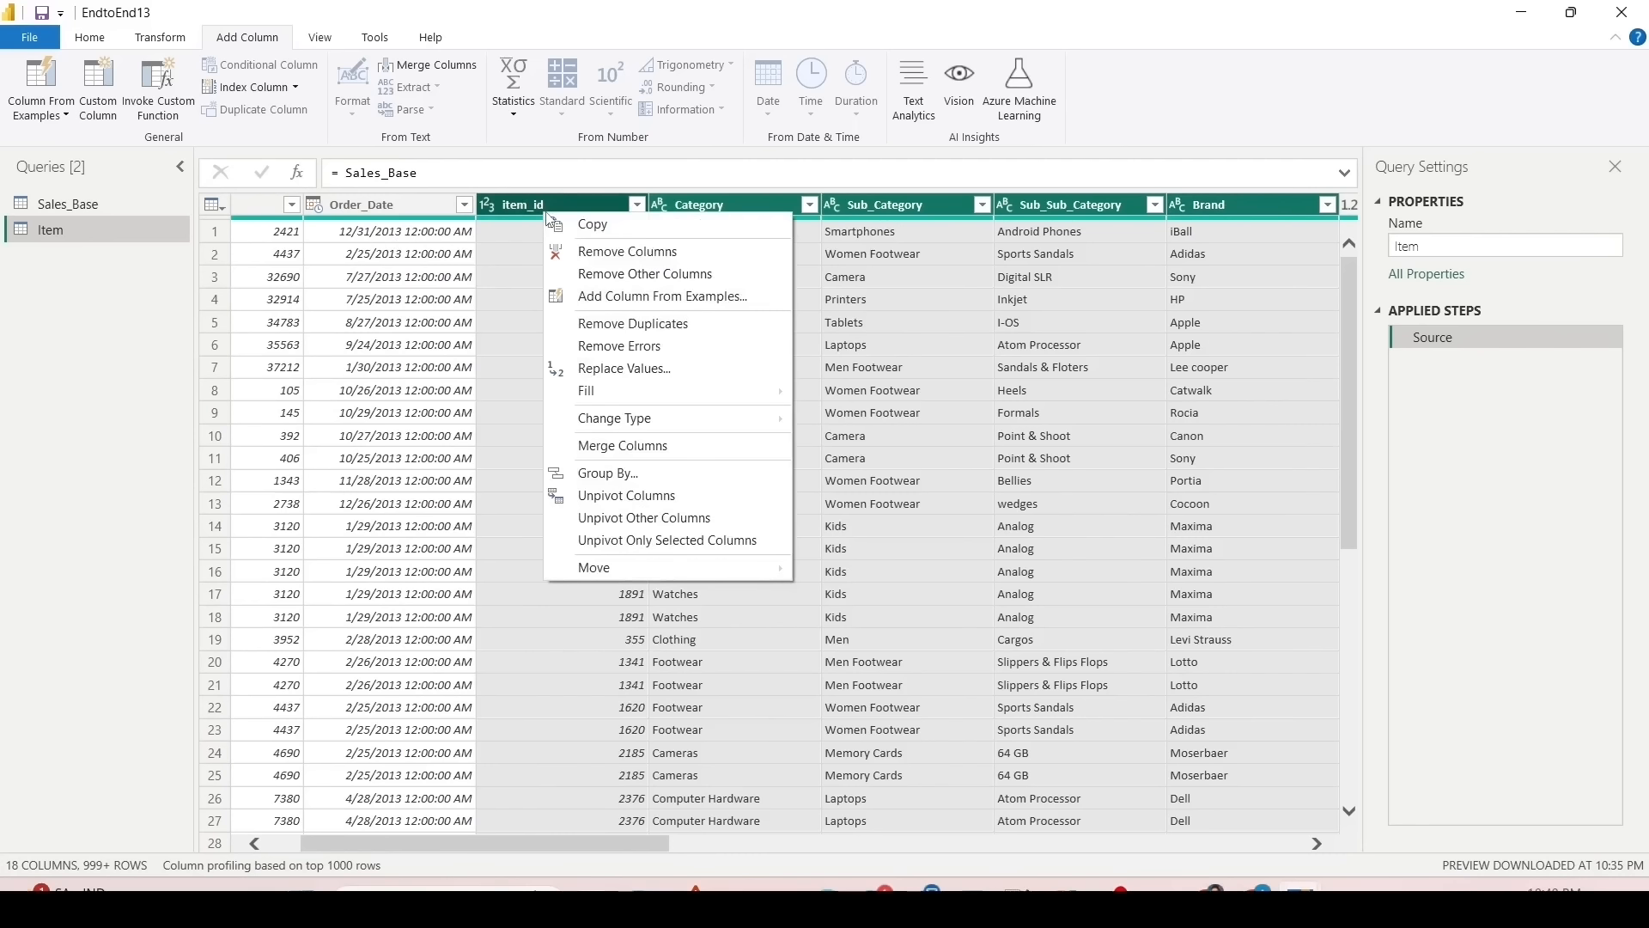
{"action": "left_click", "coordinate": [595, 275]}
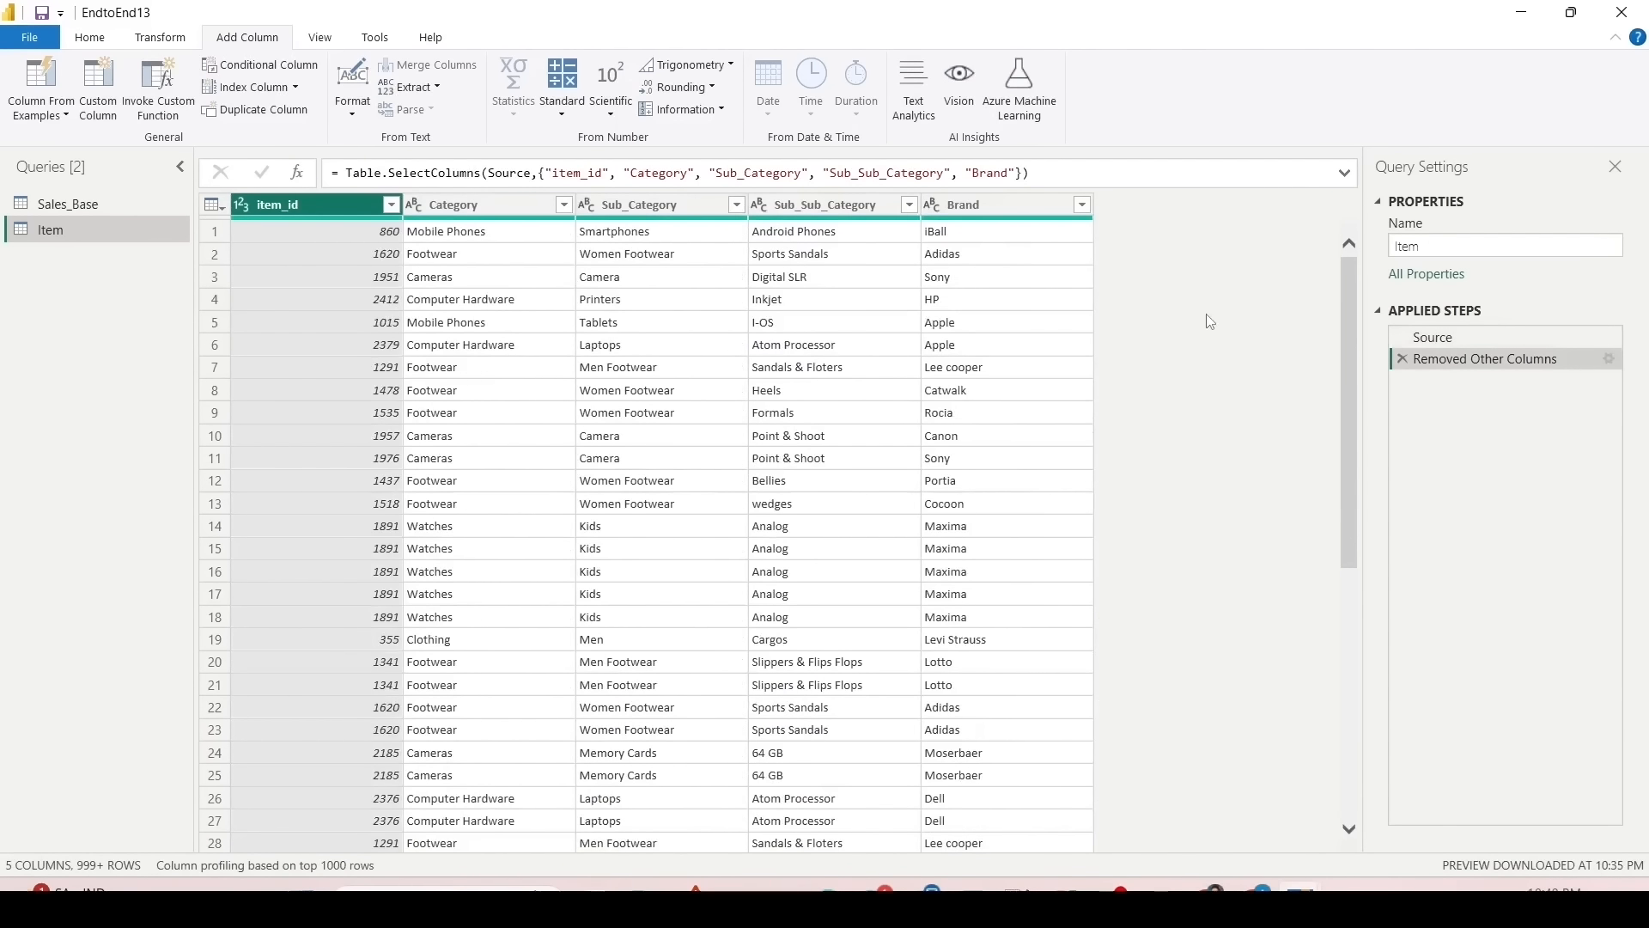
Step: Remove duplicate rows across the whole Item table and look through the remaining rows
{"action": "left_click", "coordinate": [212, 205]}
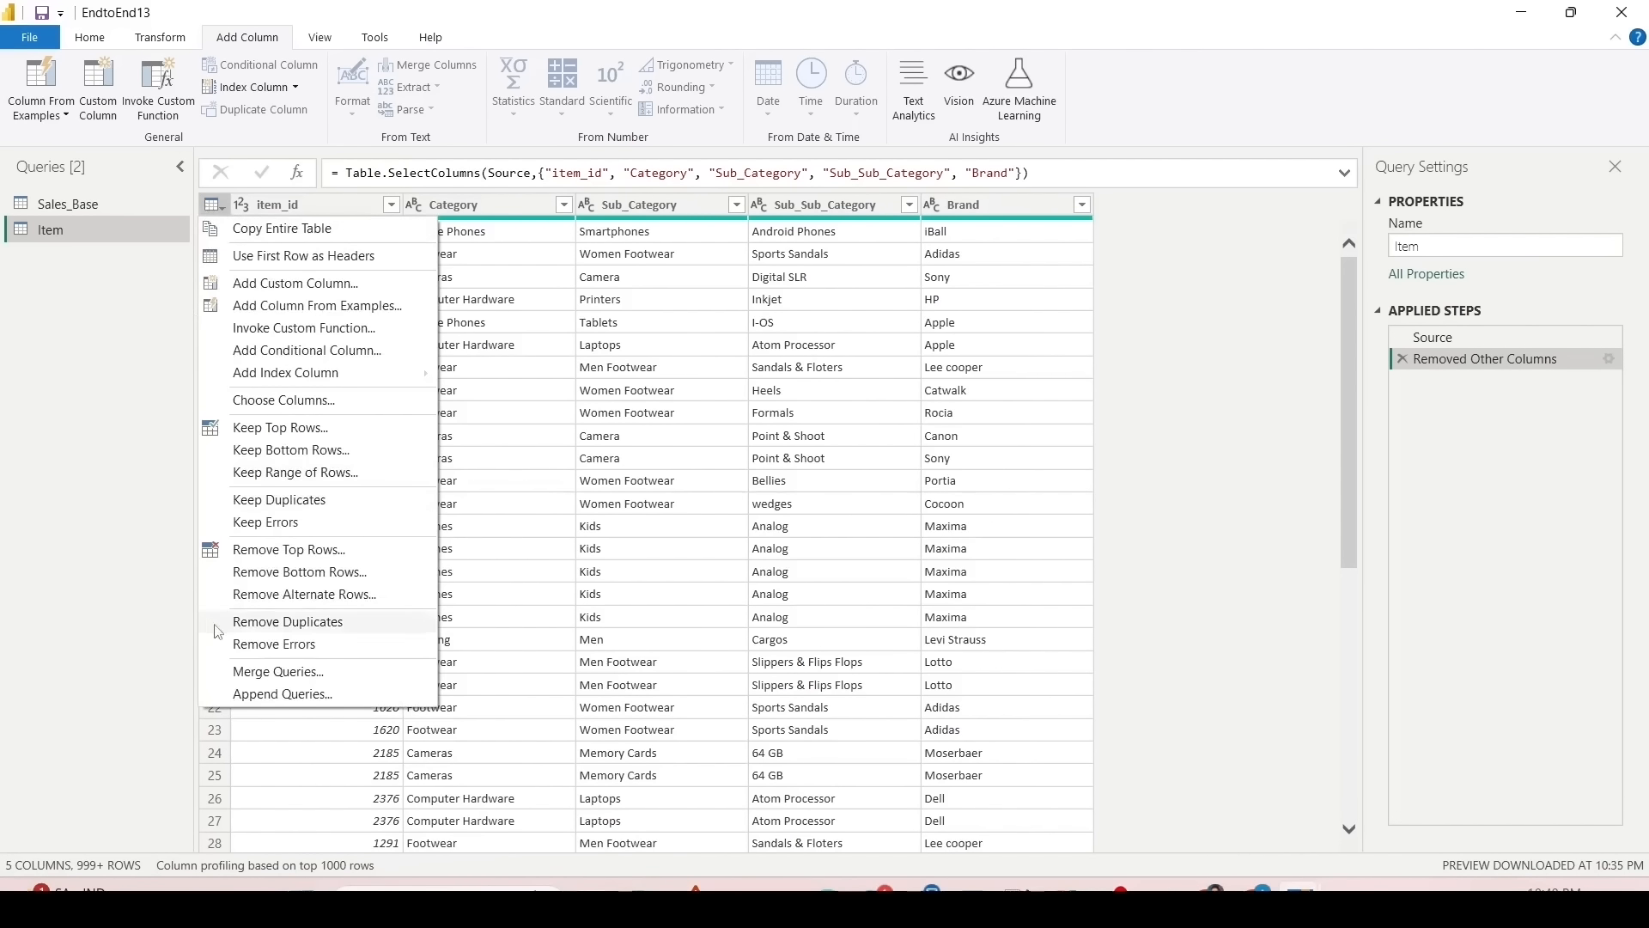
{"action": "left_click", "coordinate": [243, 628]}
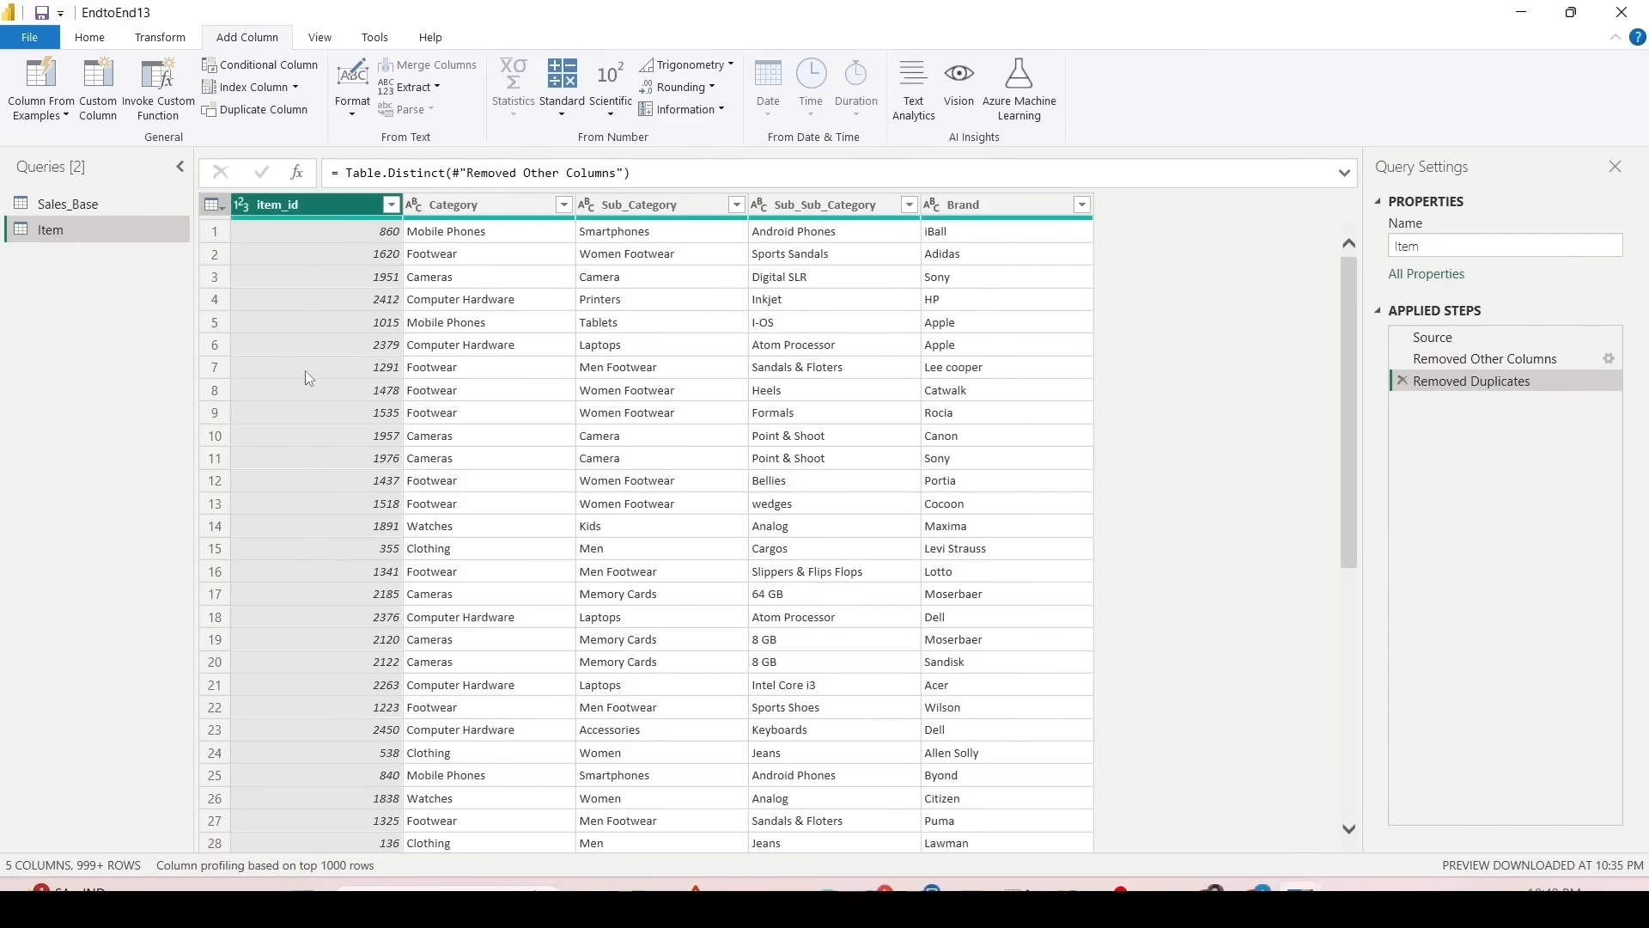
{"action": "scroll", "coordinate": [306, 369], "scroll_direction": "down", "scroll_amount": 20}
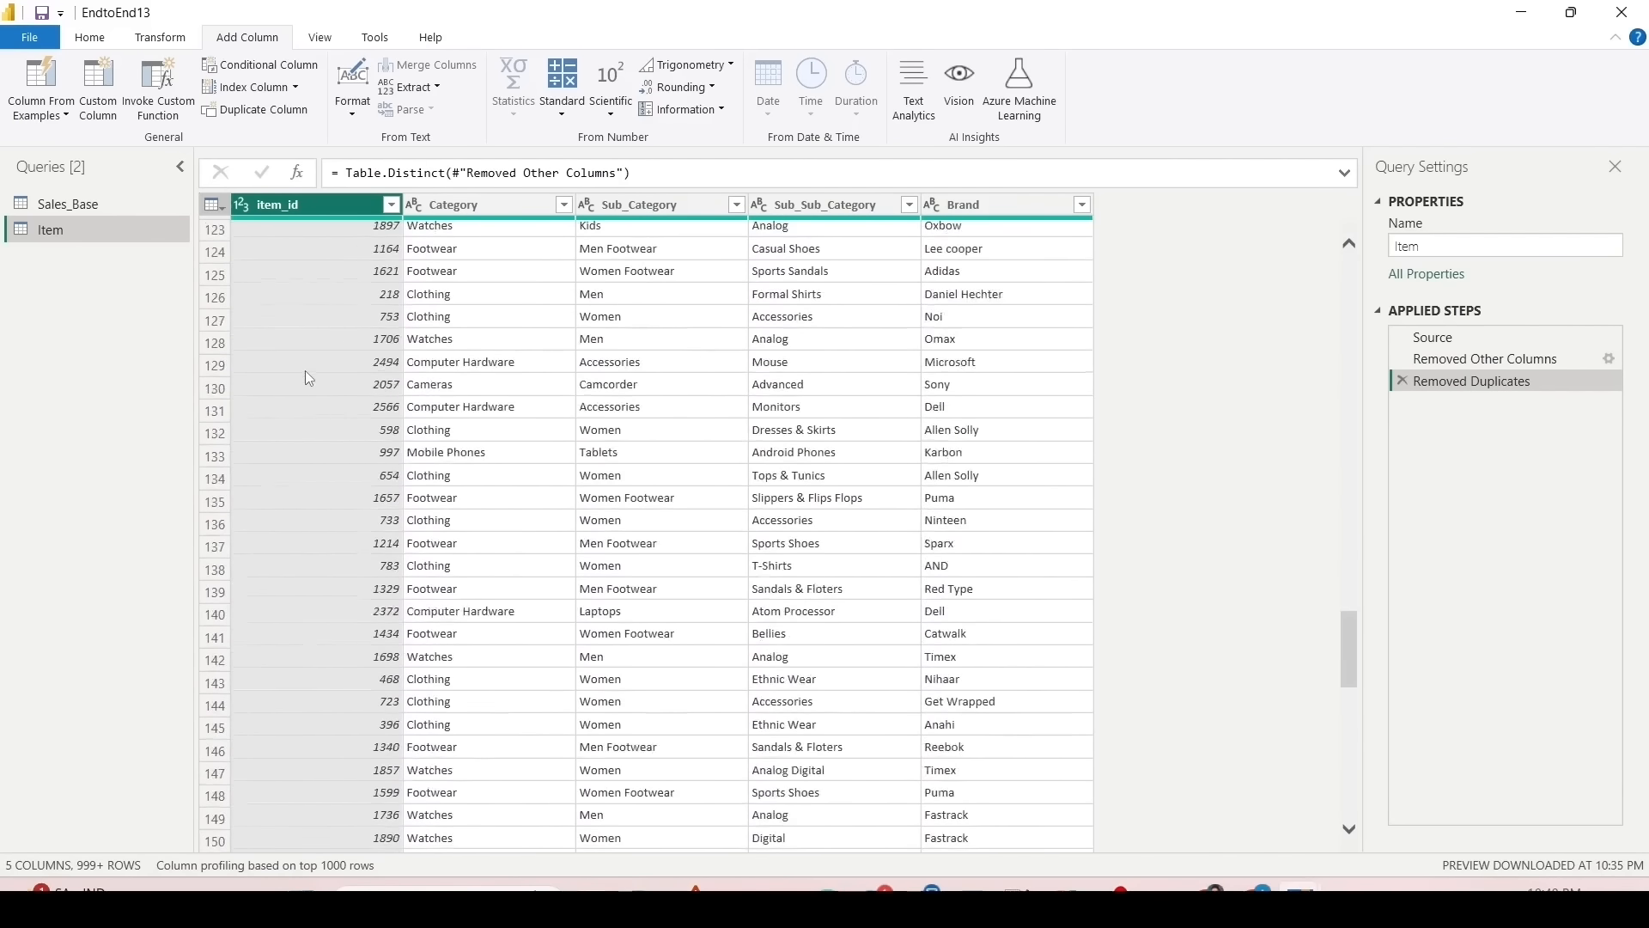
{"action": "scroll", "coordinate": [306, 370], "scroll_direction": "up", "scroll_amount": 20}
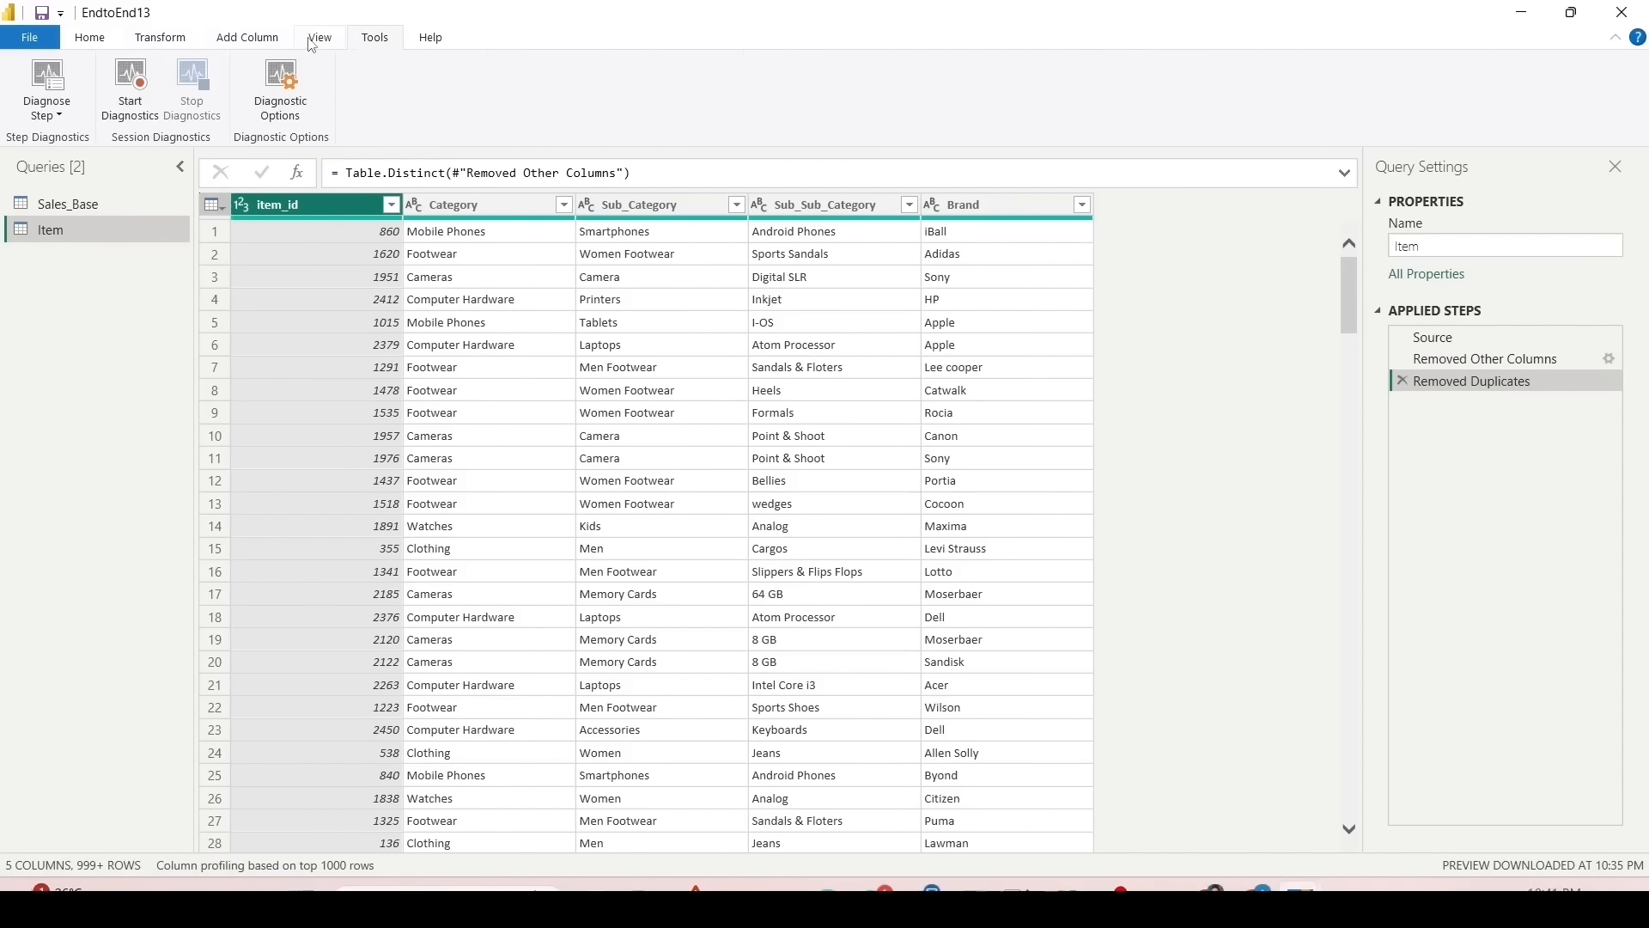
Step: Show the column distribution for the Item query and base column profiling on the entire data set
{"action": "left_click", "coordinate": [318, 42]}
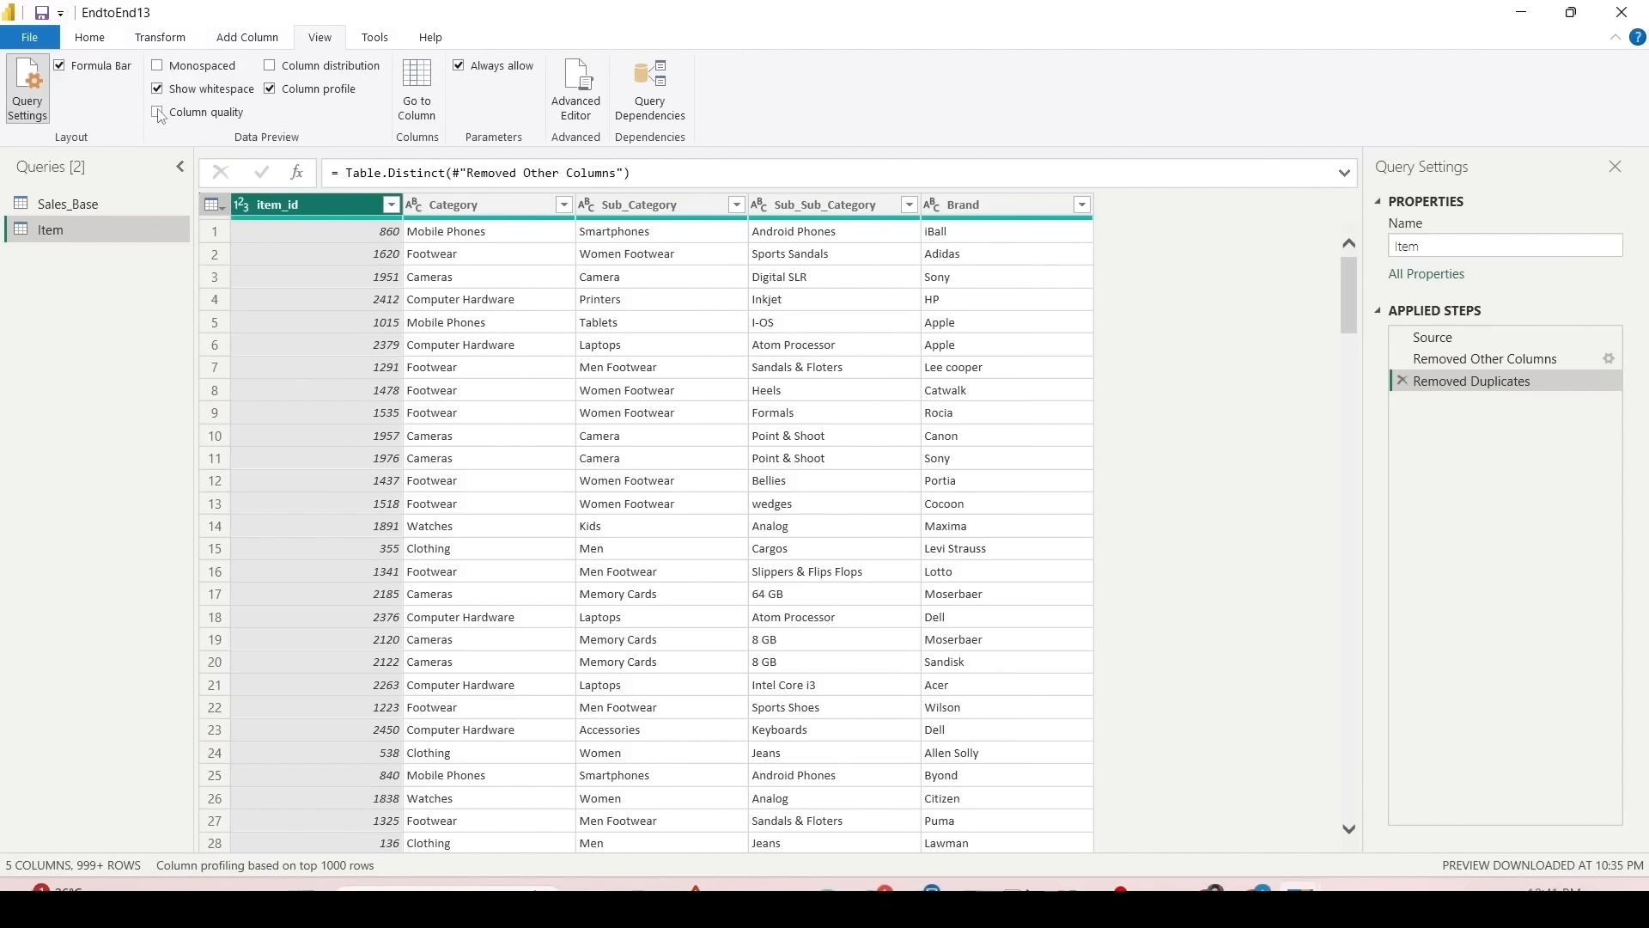
{"action": "left_click", "coordinate": [272, 67]}
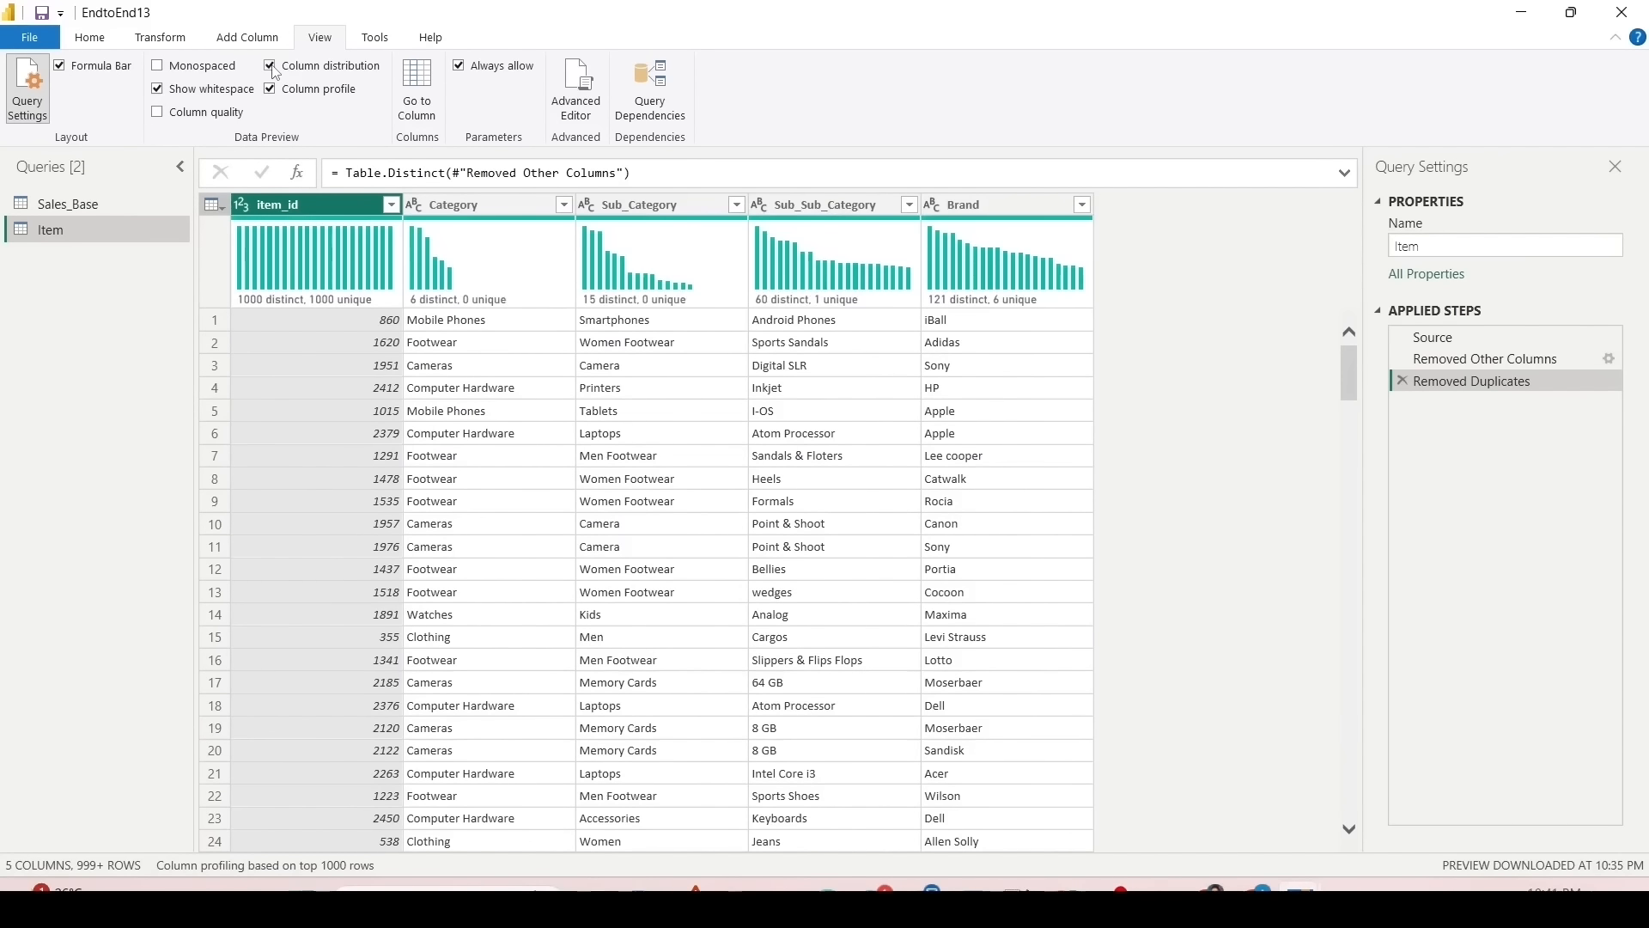
{"action": "mouse_move", "coordinate": [320, 307]}
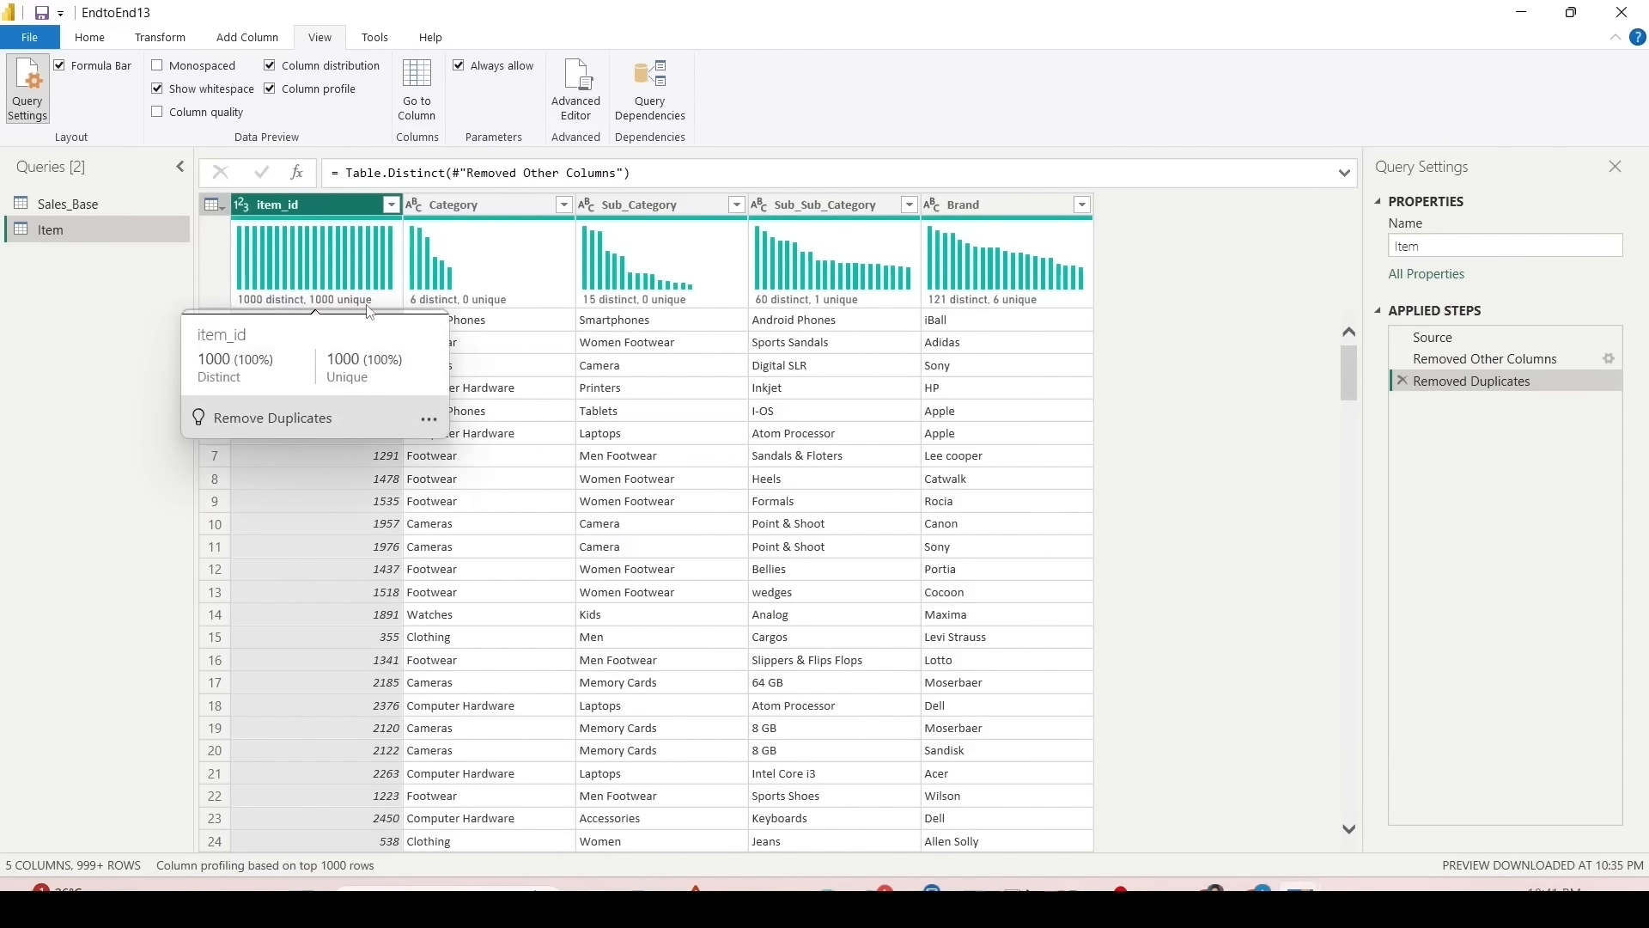
{"action": "left_click", "coordinate": [258, 866]}
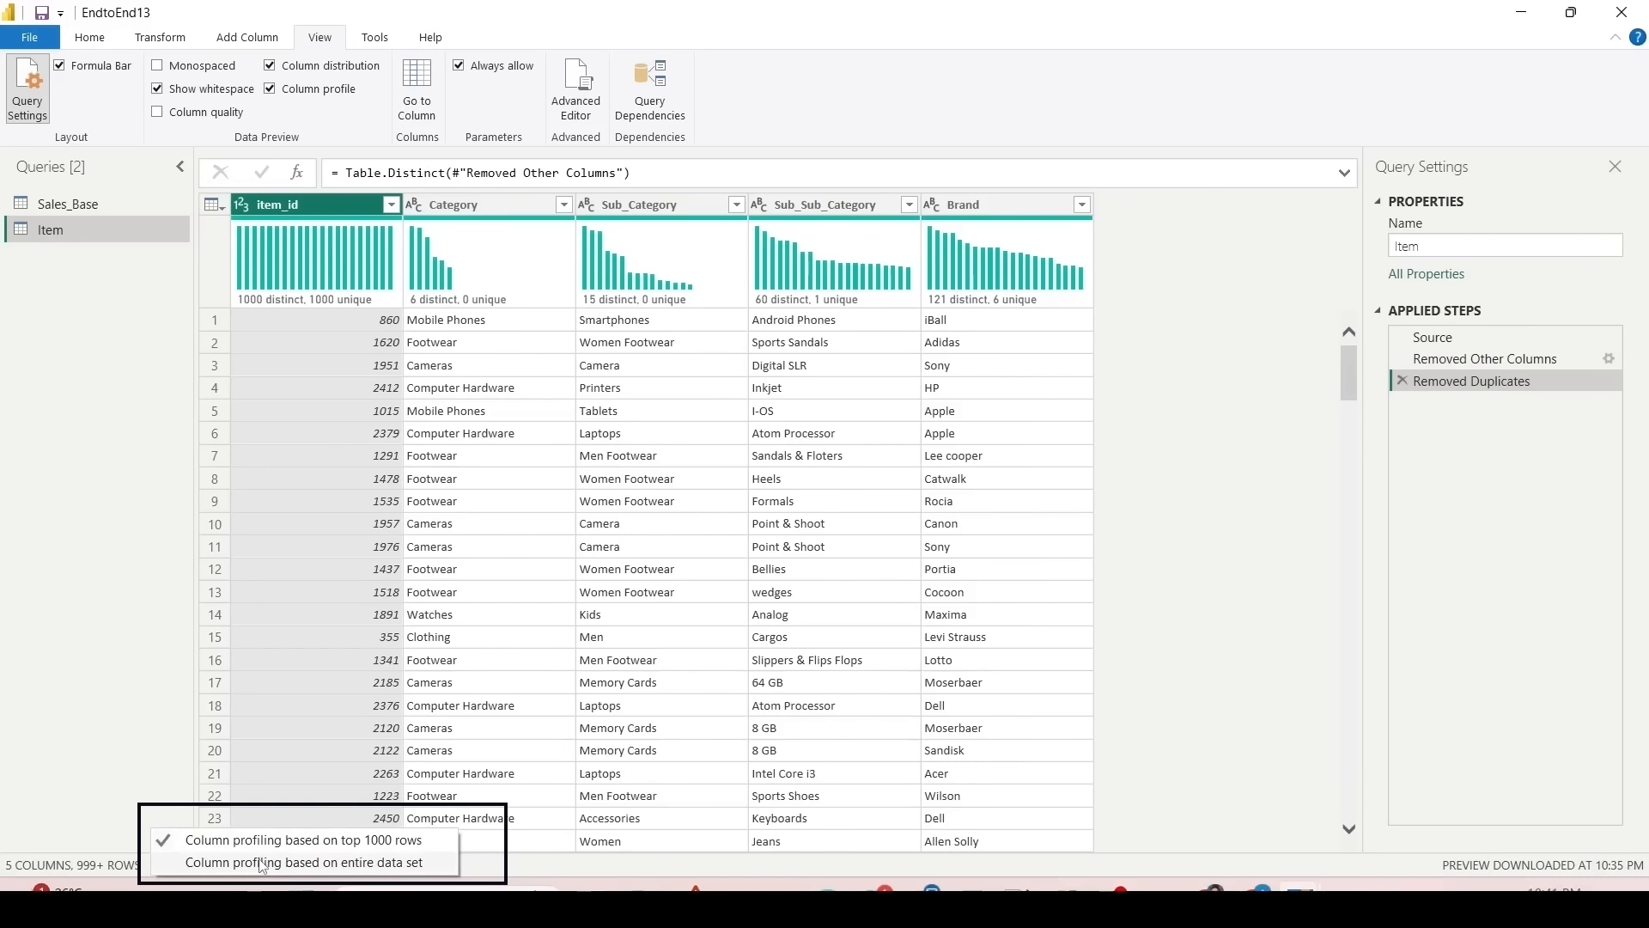
{"action": "left_click", "coordinate": [263, 863]}
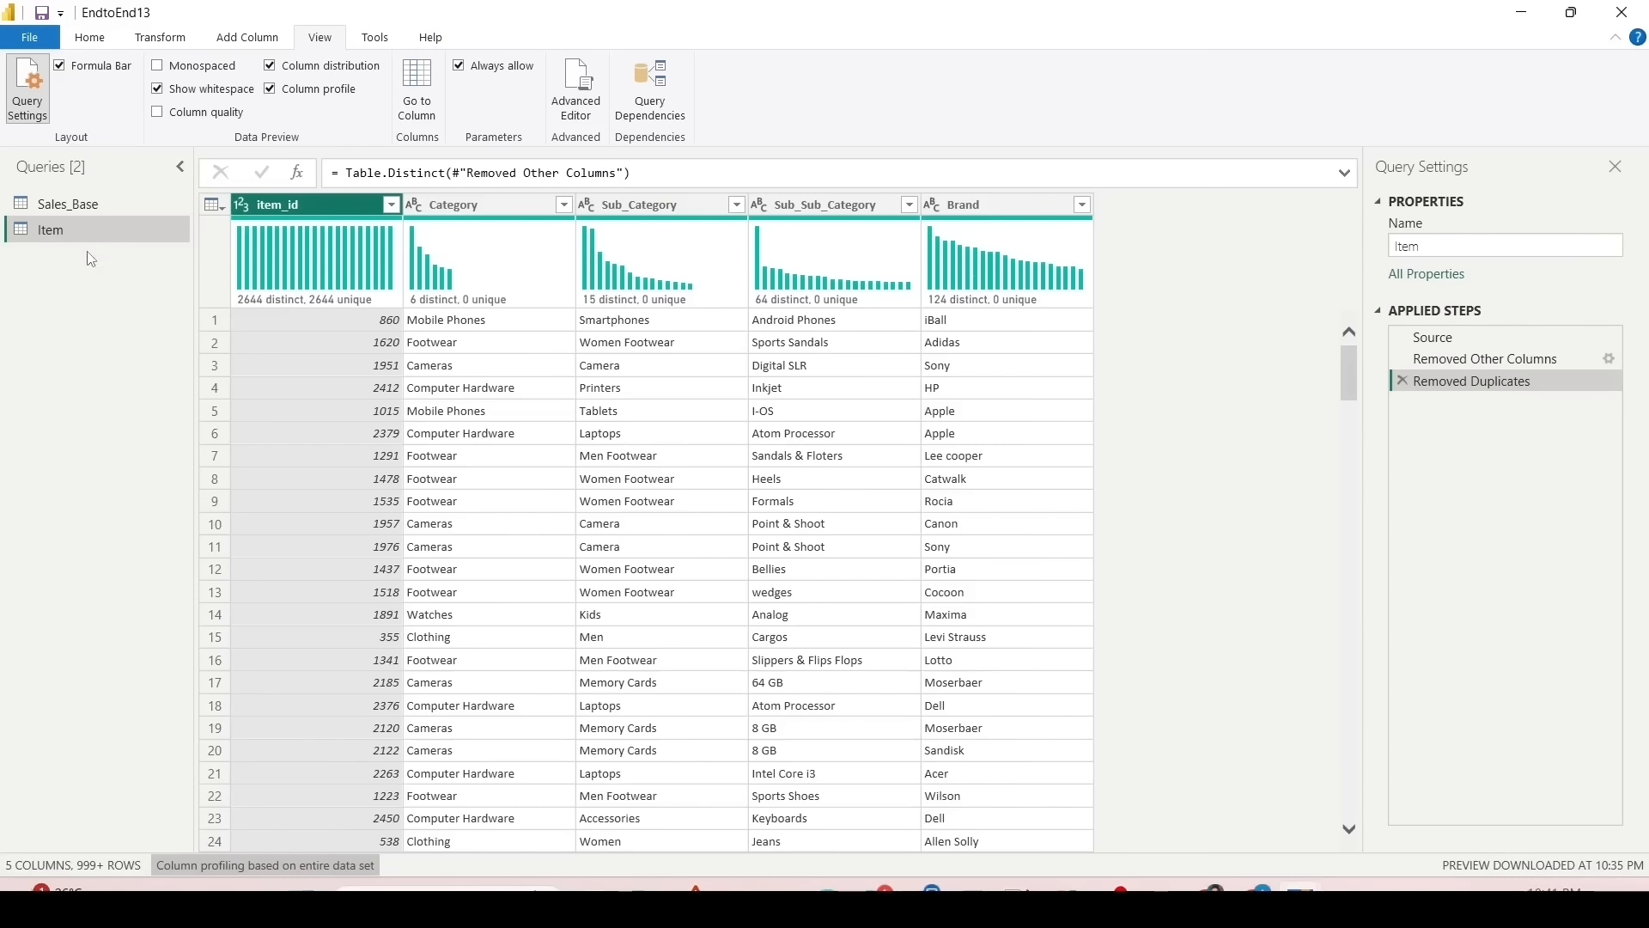
Step: Create another query that references Sales_Base and name it Geography
{"action": "left_click", "coordinate": [82, 206]}
{"action": "right_click", "coordinate": [84, 211]}
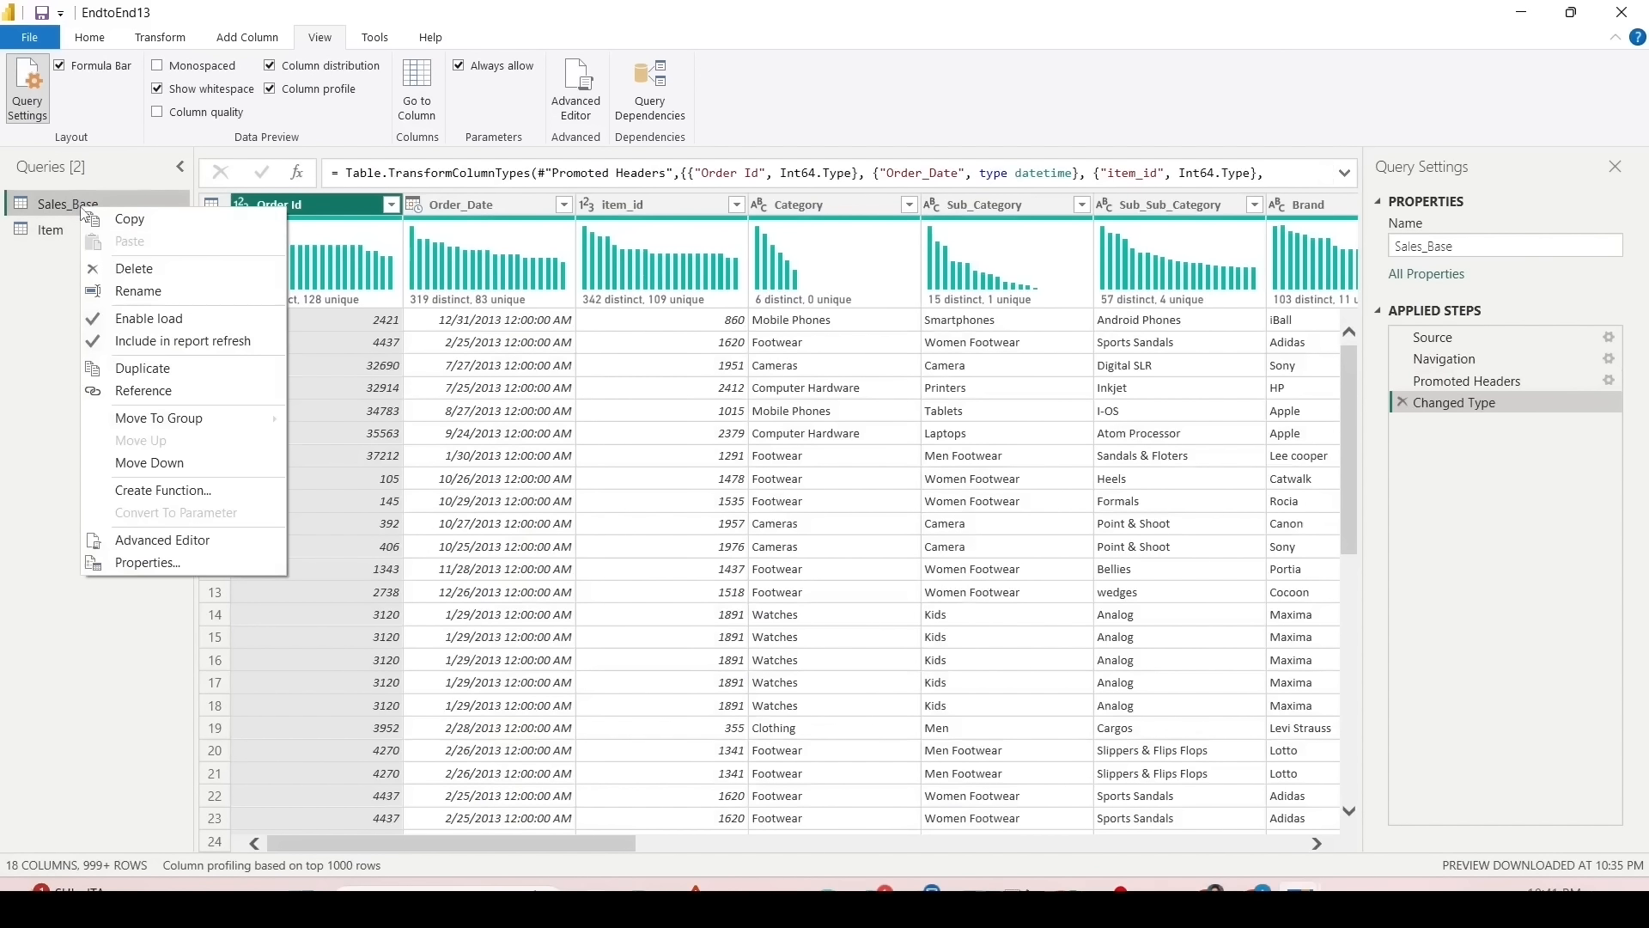
{"action": "left_click", "coordinate": [115, 390]}
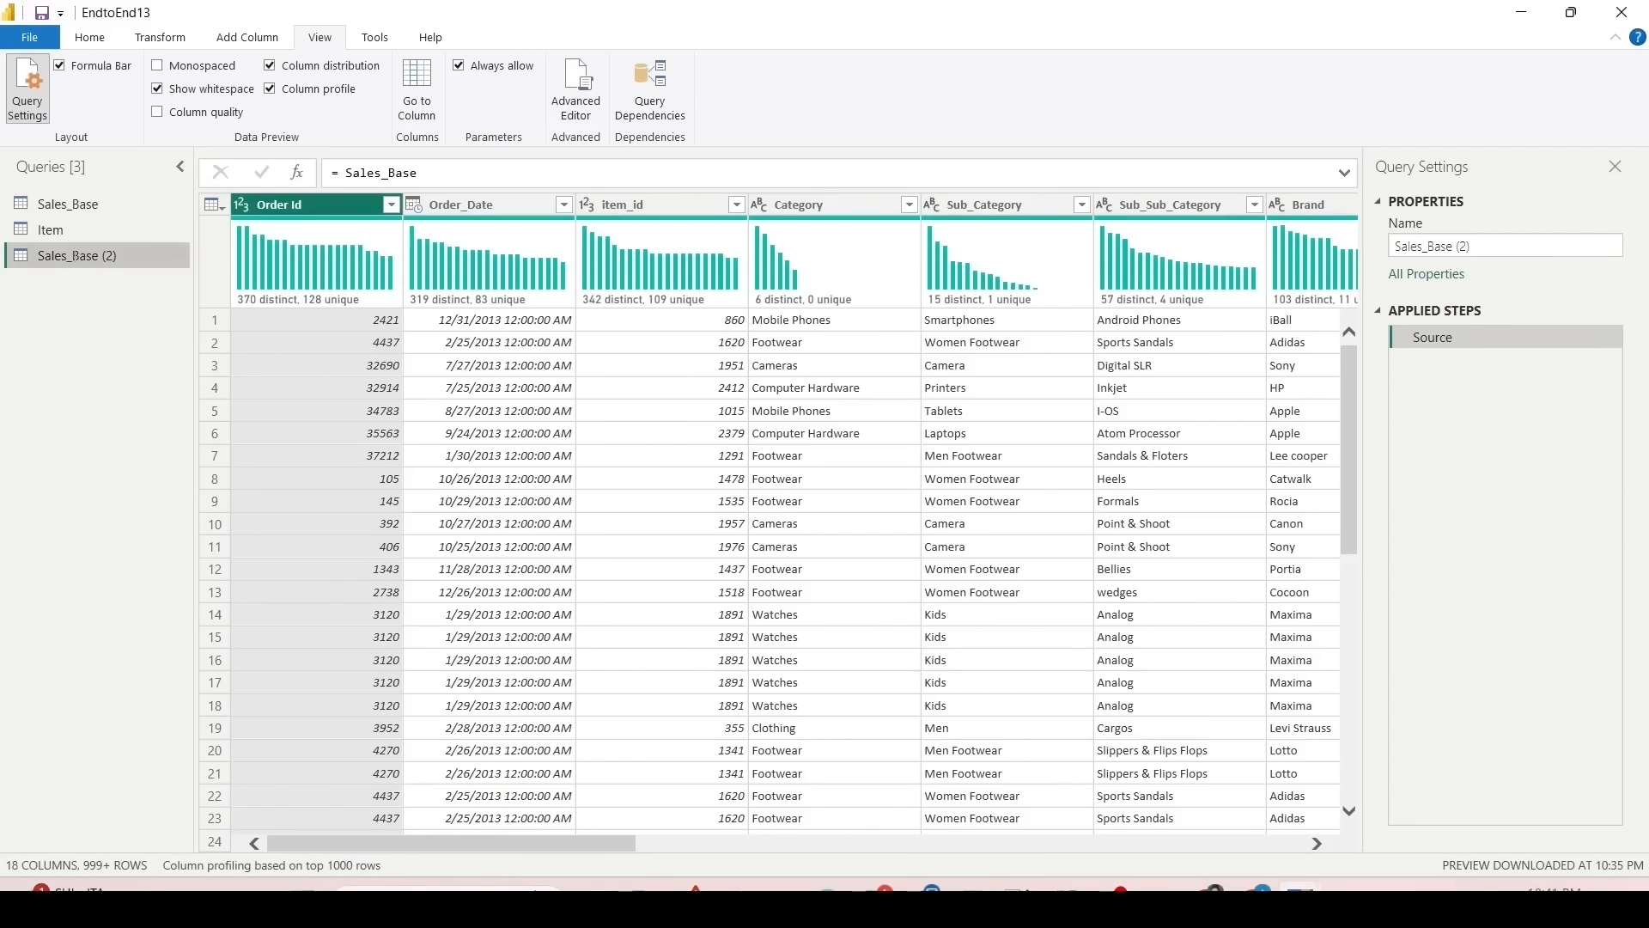
{"action": "double_click", "coordinate": [94, 257]}
{"action": "type", "text": "Ge"}
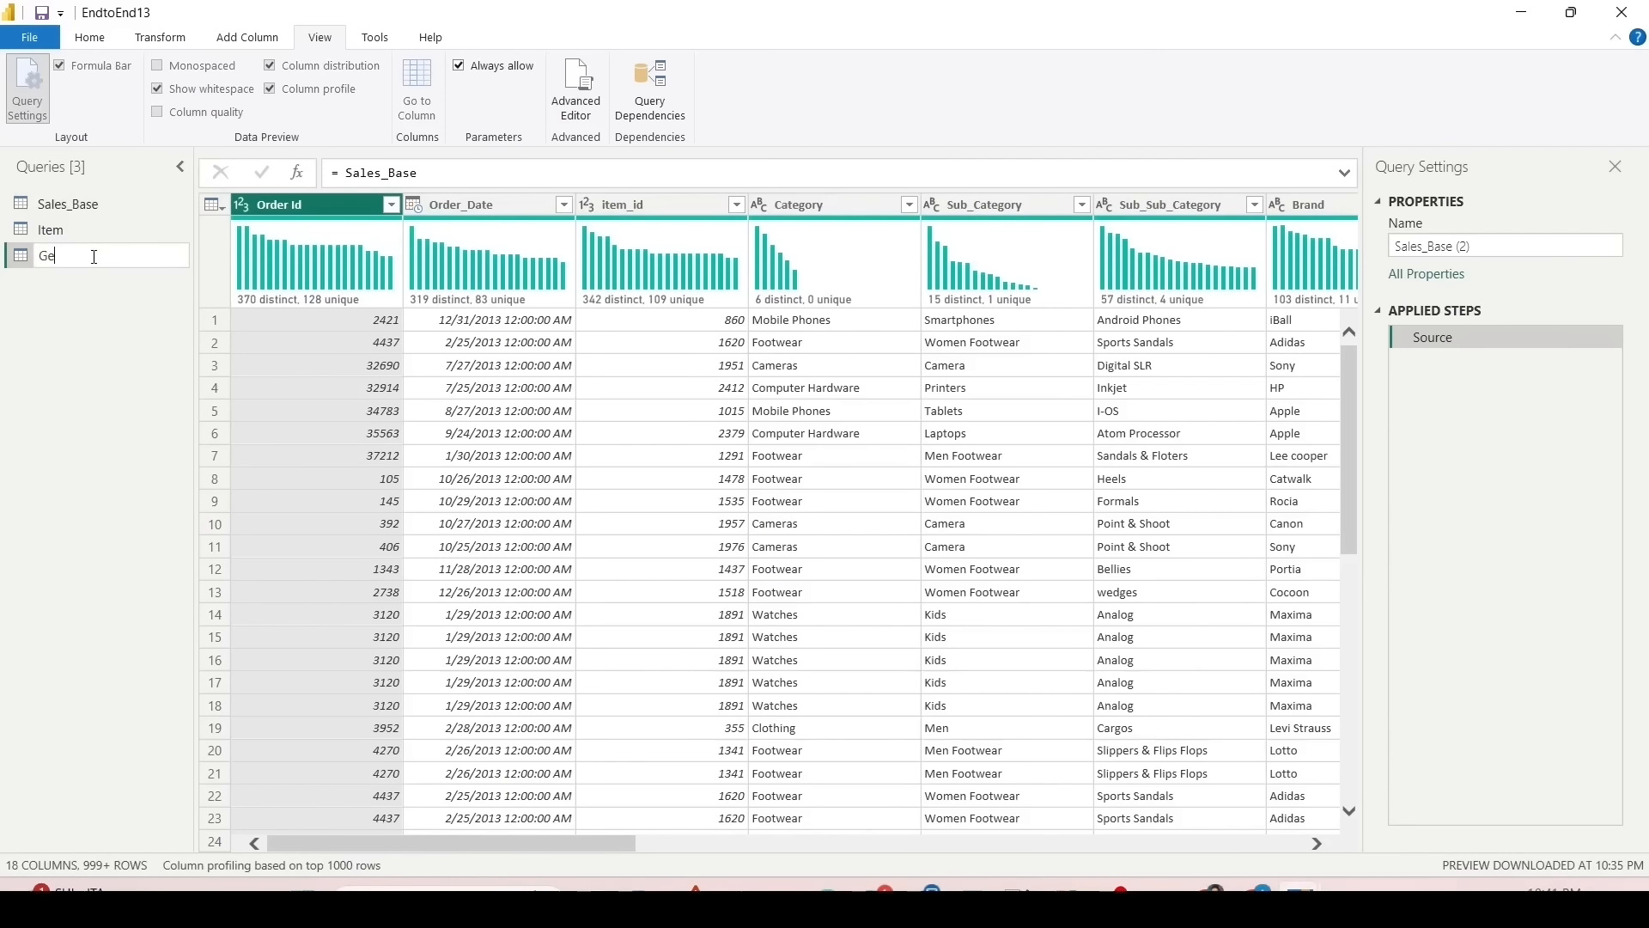
{"action": "type", "text": "ography"}
{"action": "key", "text": "Return"}
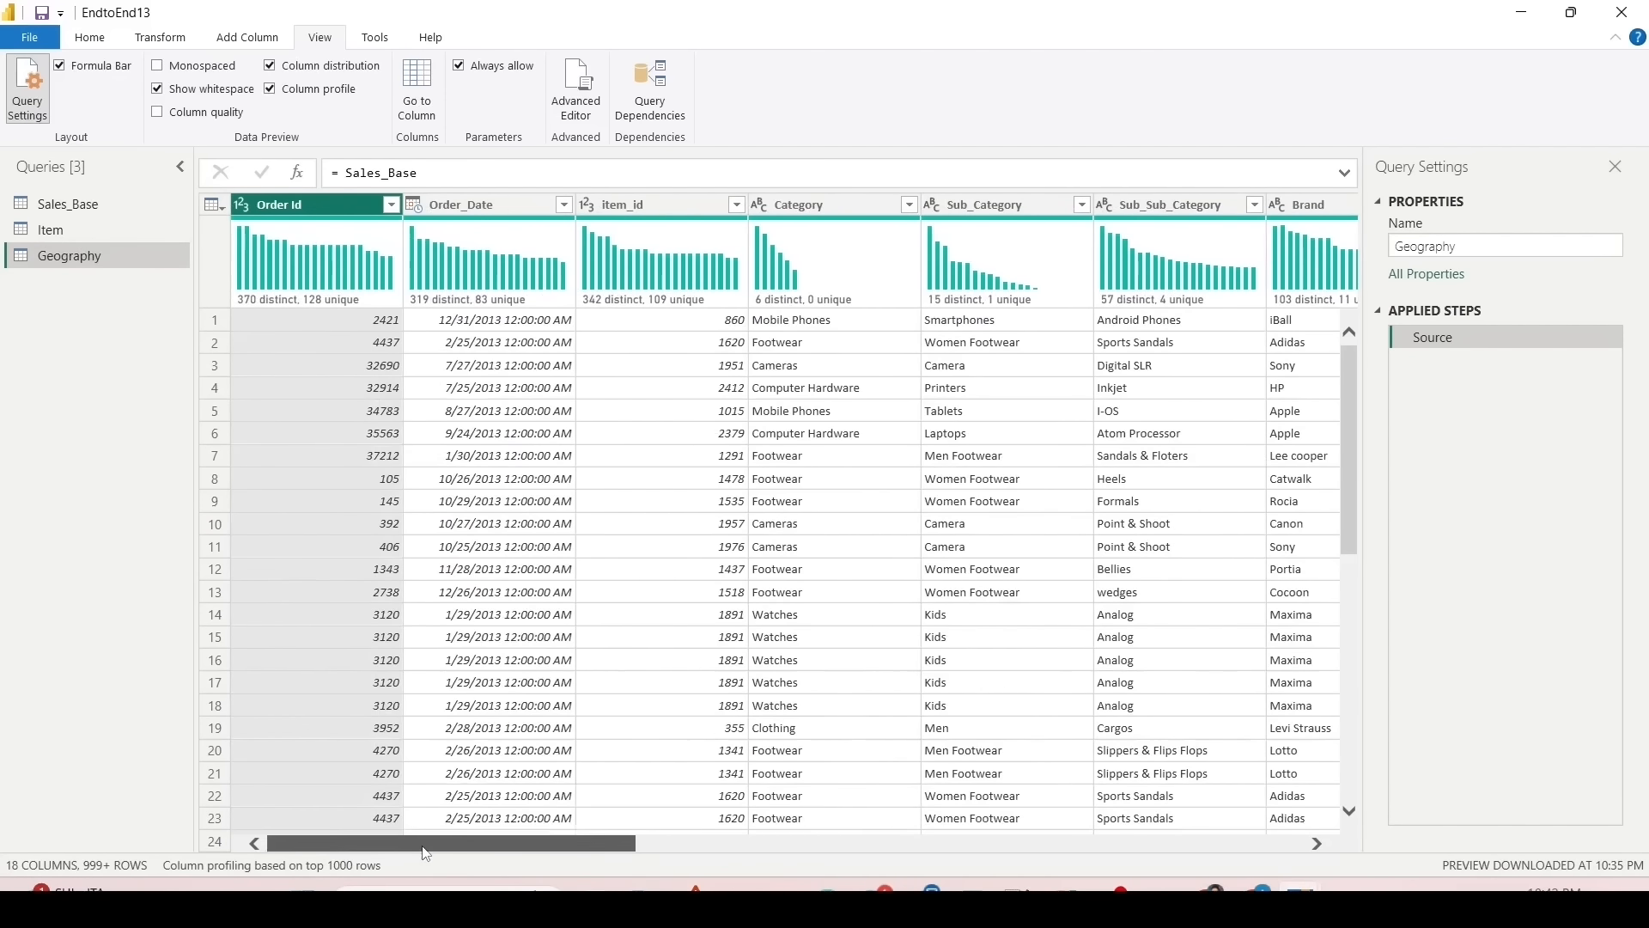
Step: Keep only the City, State, Region and loc_id columns in the Geography query, removing all other columns
{"action": "left_click_drag", "start_coordinate": [422, 846], "coordinate": [784, 850]}
{"action": "left_click", "coordinate": [1138, 203]}
{"action": "left_click", "coordinate": [969, 209], "text": "ctrl"}
{"action": "left_click", "coordinate": [1073, 209], "text": "ctrl"}
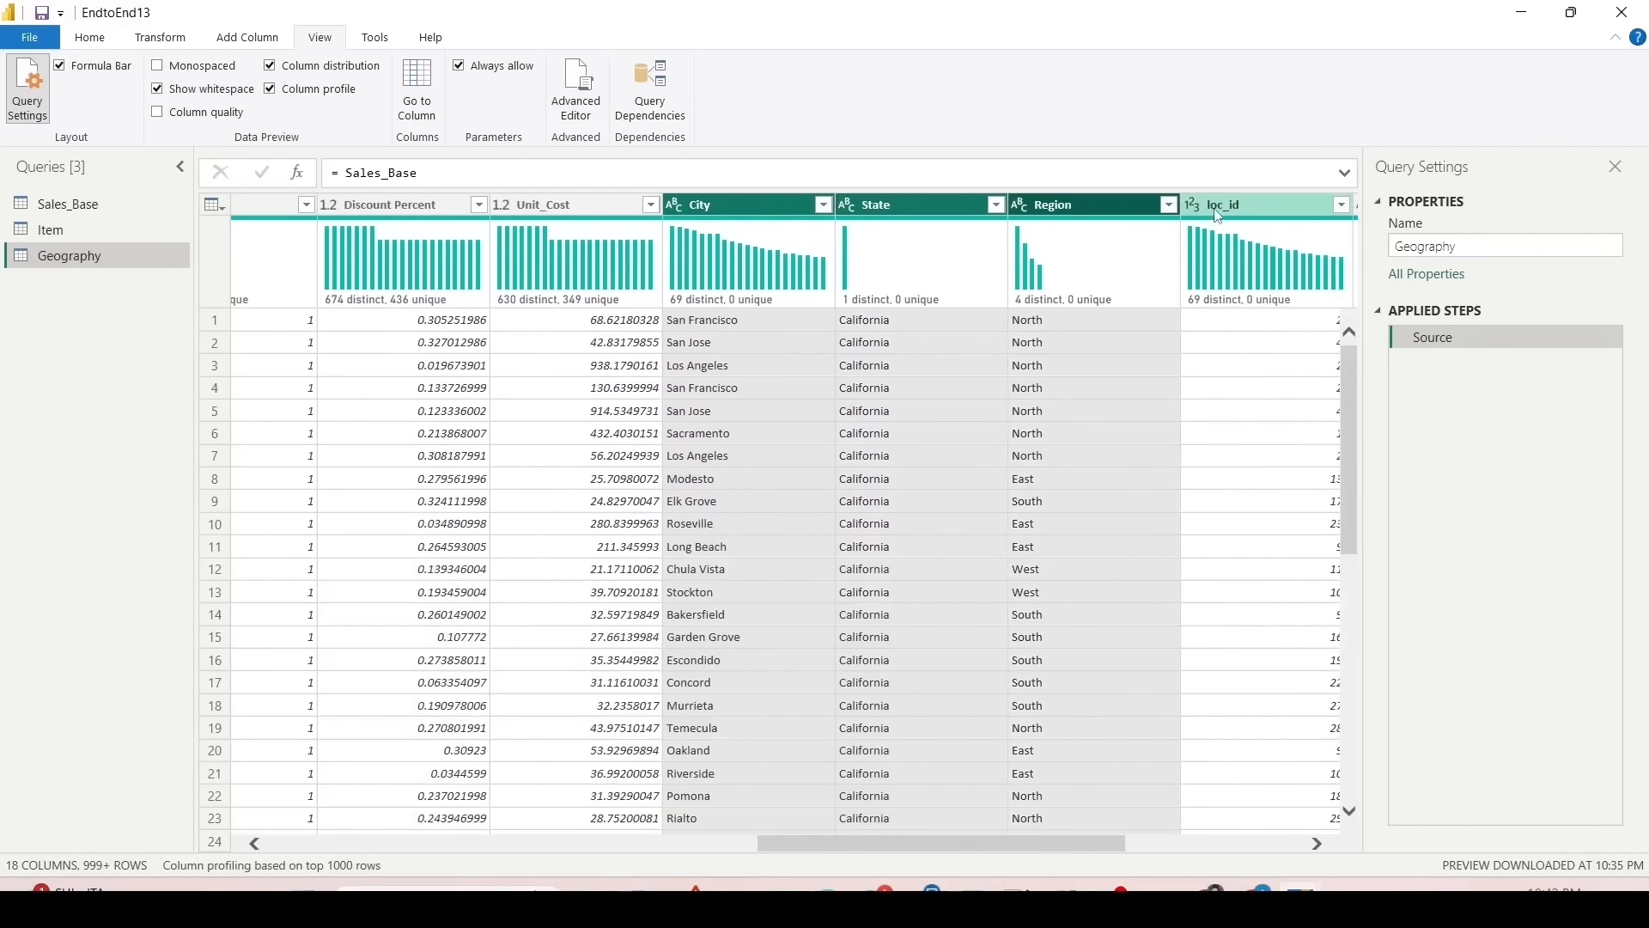
{"action": "left_click", "coordinate": [1217, 215], "text": "ctrl"}
{"action": "right_click", "coordinate": [753, 214]}
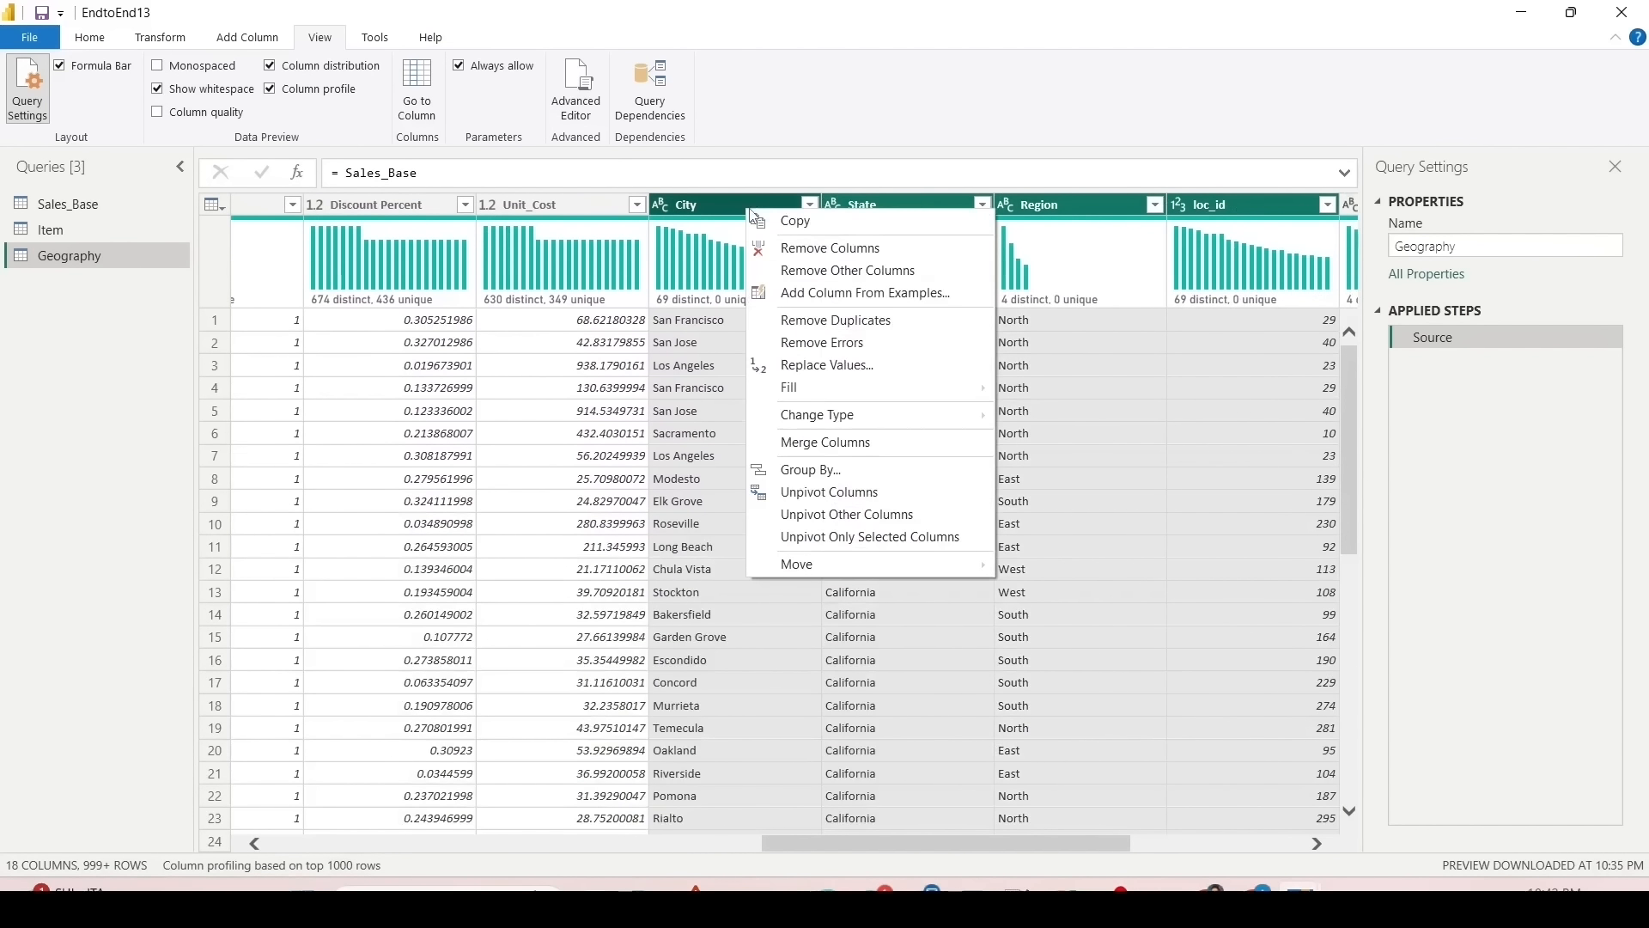
{"action": "left_click", "coordinate": [848, 269]}
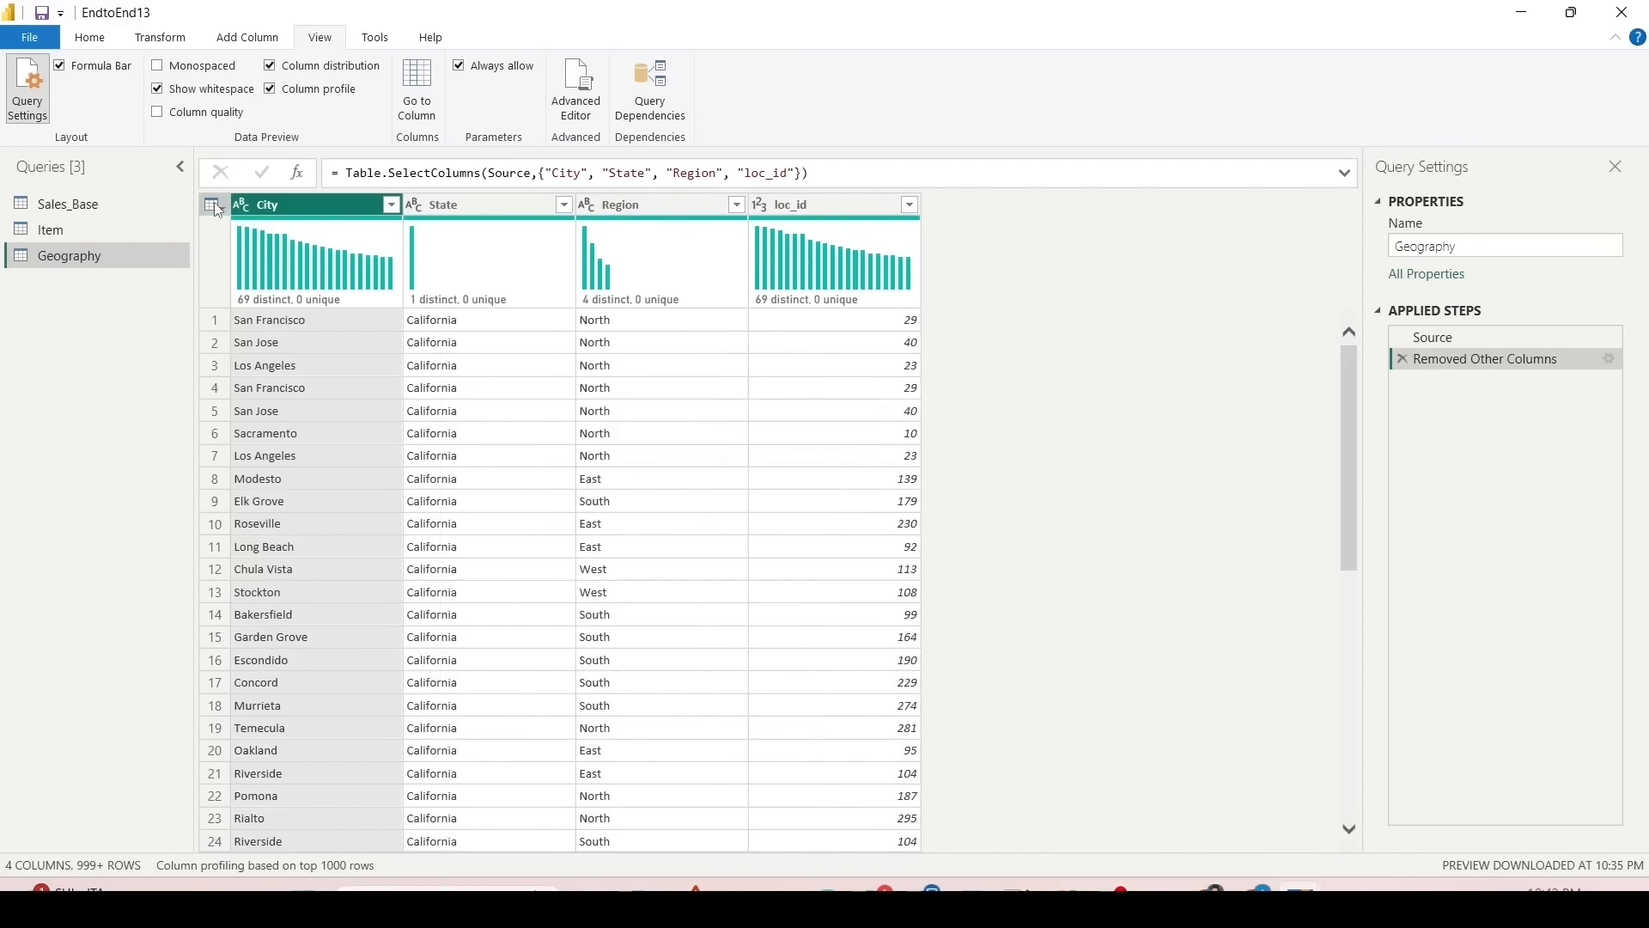
Step: Remove duplicate rows across the whole Geography table and check the distributions of the loc_id, City and Region columns
{"action": "left_click", "coordinate": [213, 204]}
{"action": "left_click", "coordinate": [213, 204]}
{"action": "left_click", "coordinate": [214, 204]}
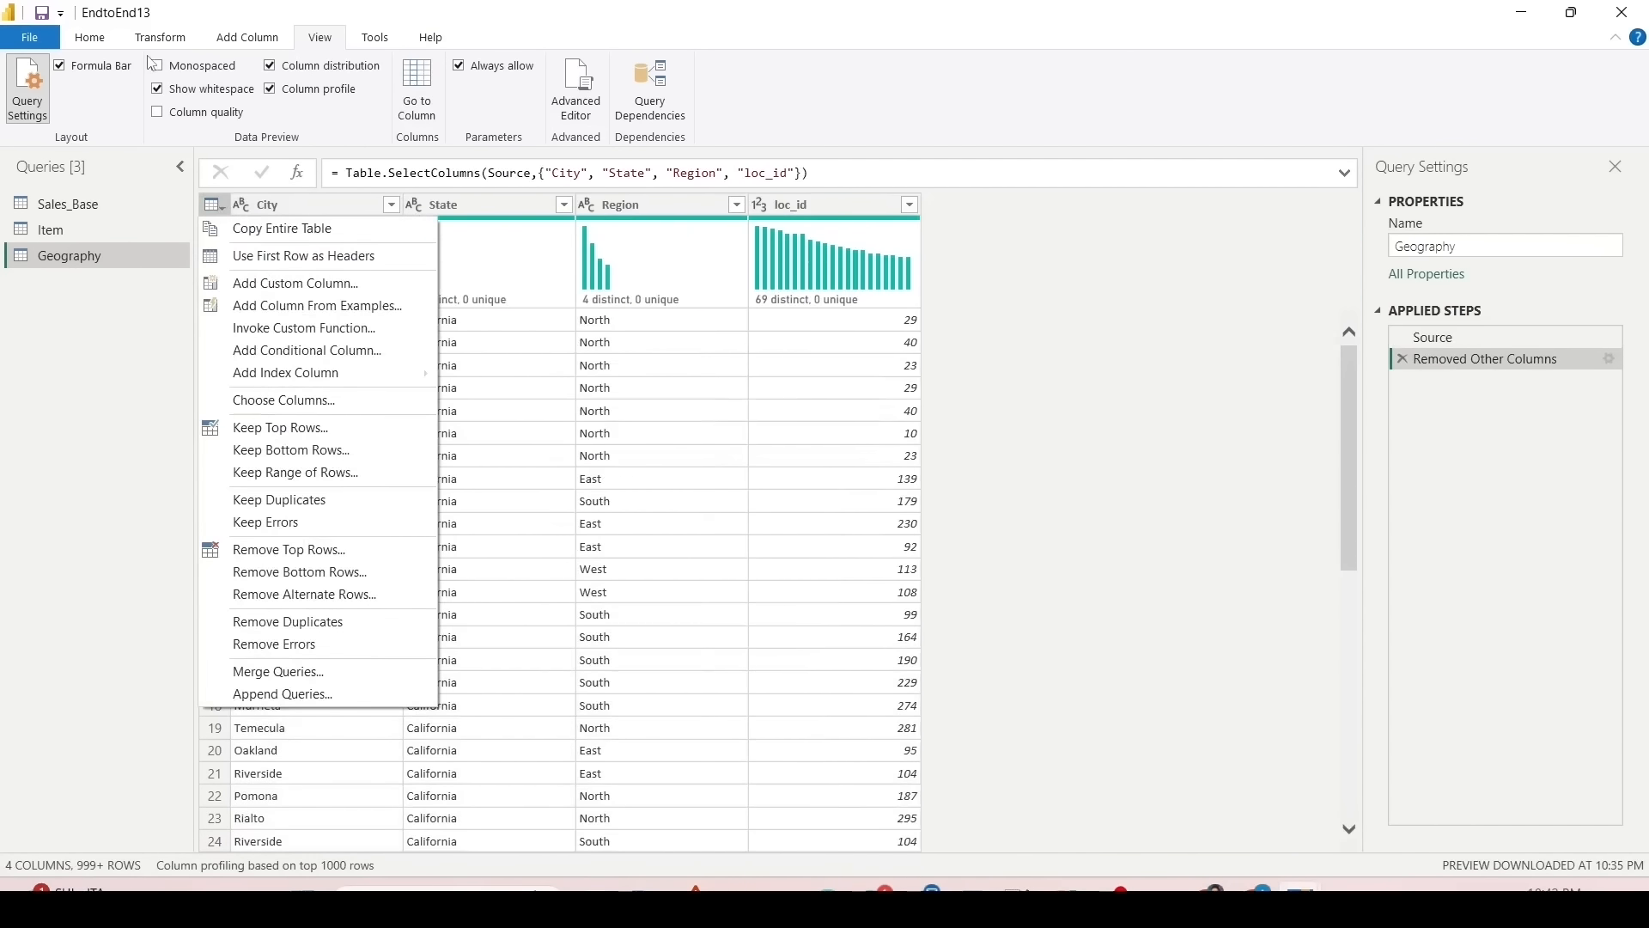
{"action": "left_click", "coordinate": [268, 622]}
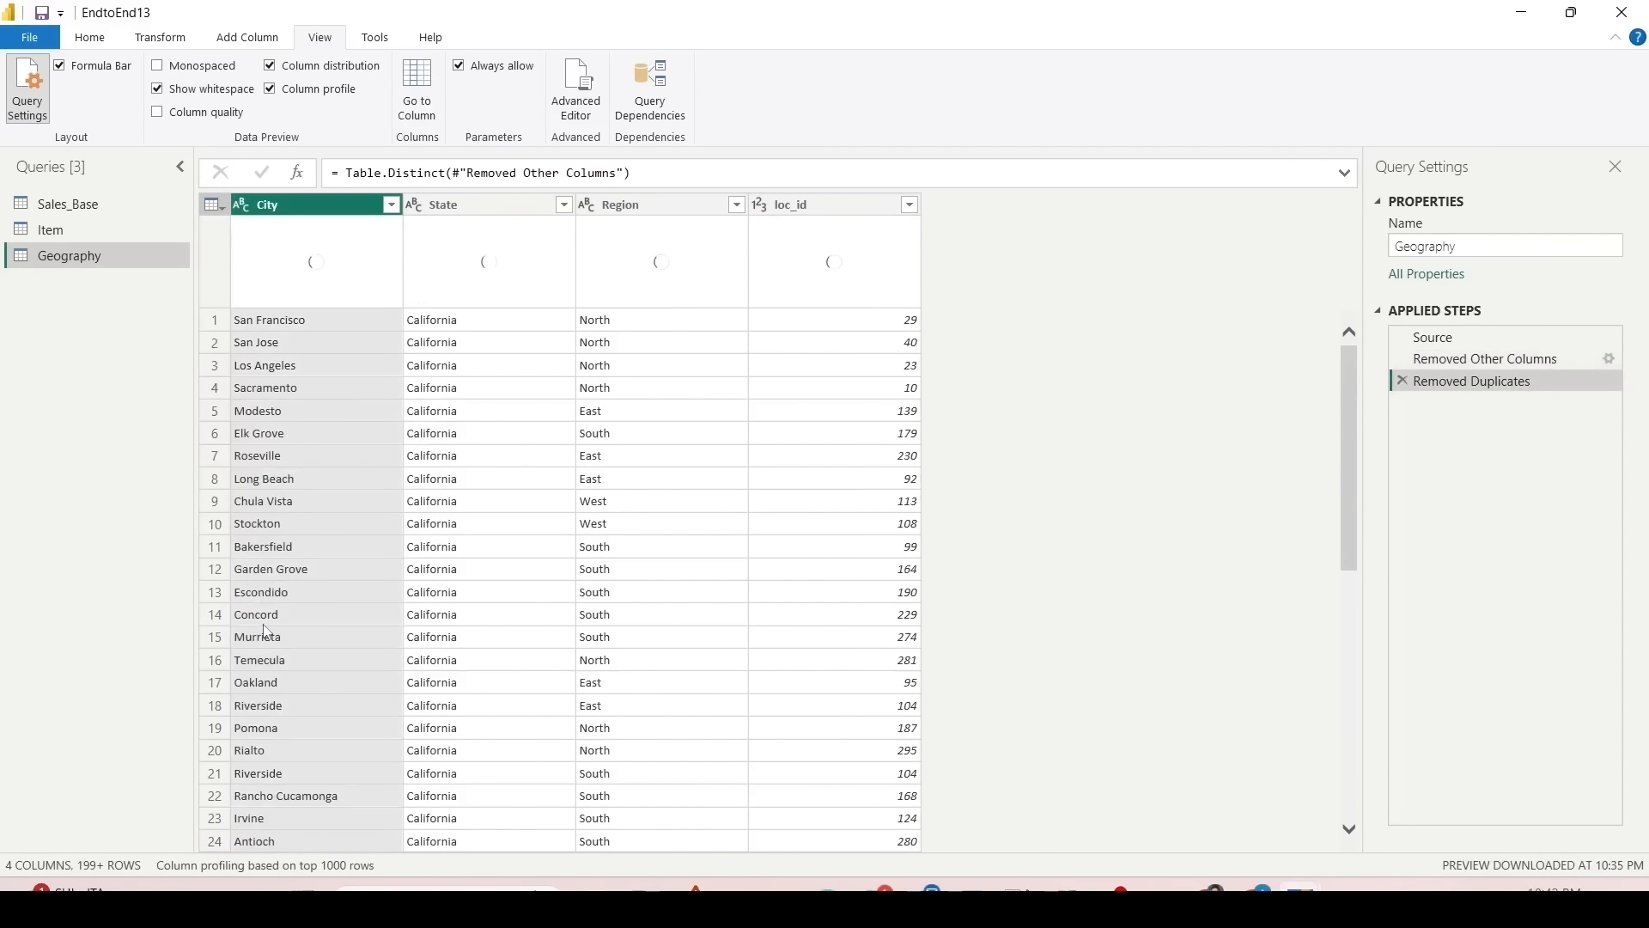
{"action": "left_click", "coordinate": [814, 210]}
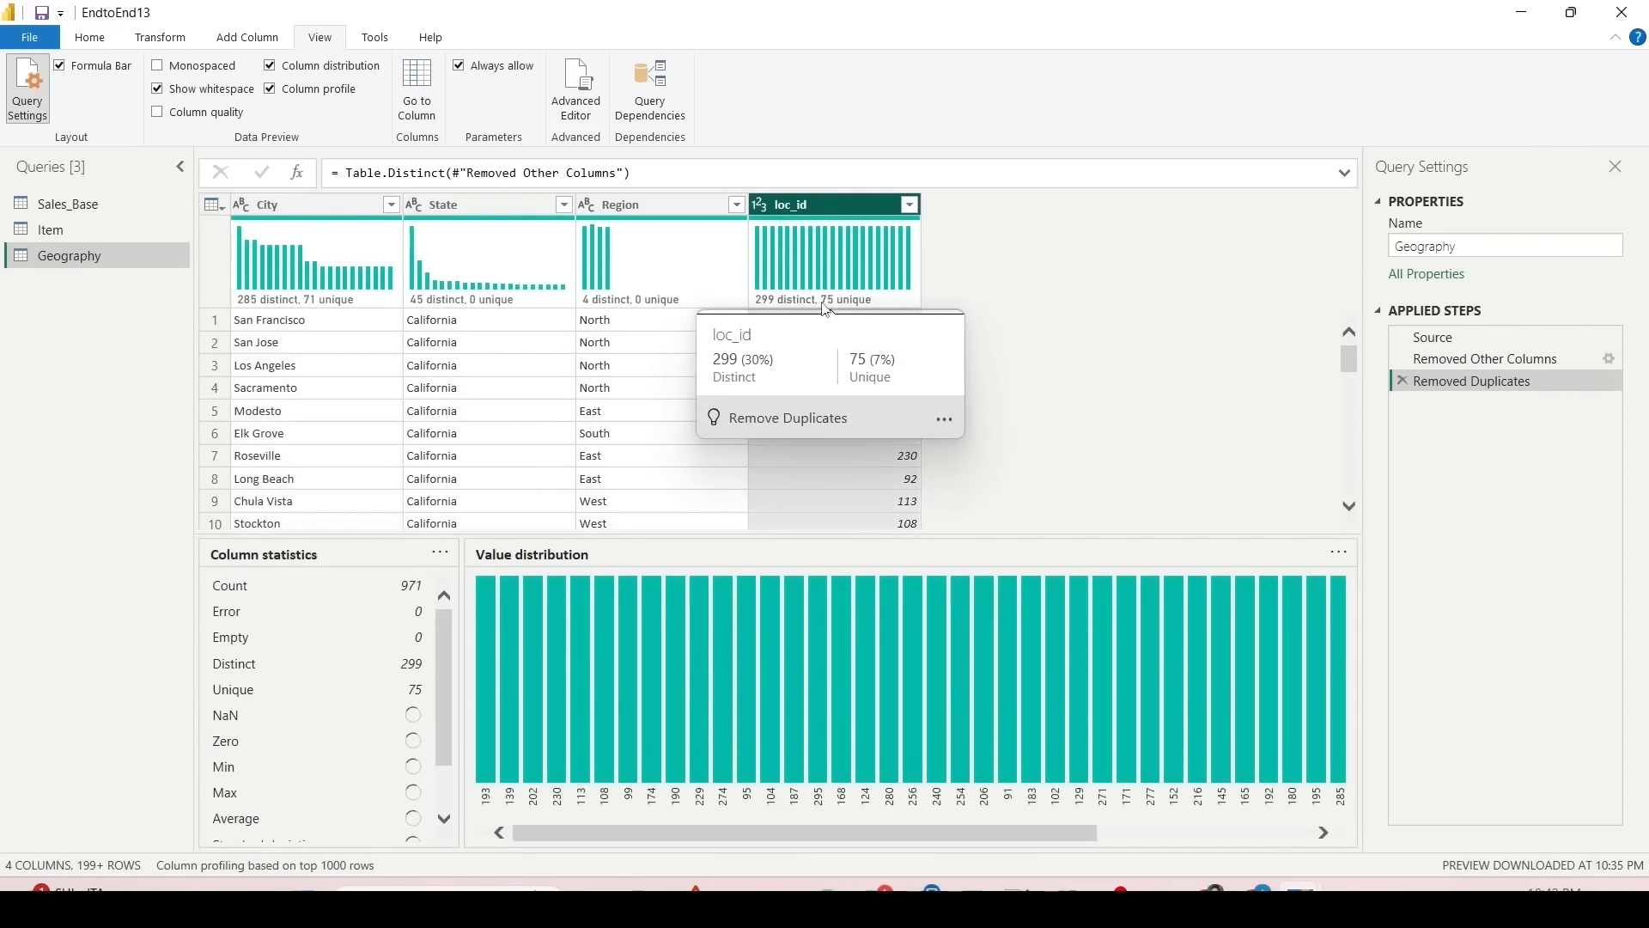
{"action": "mouse_move", "coordinate": [830, 305]}
{"action": "mouse_move", "coordinate": [319, 303]}
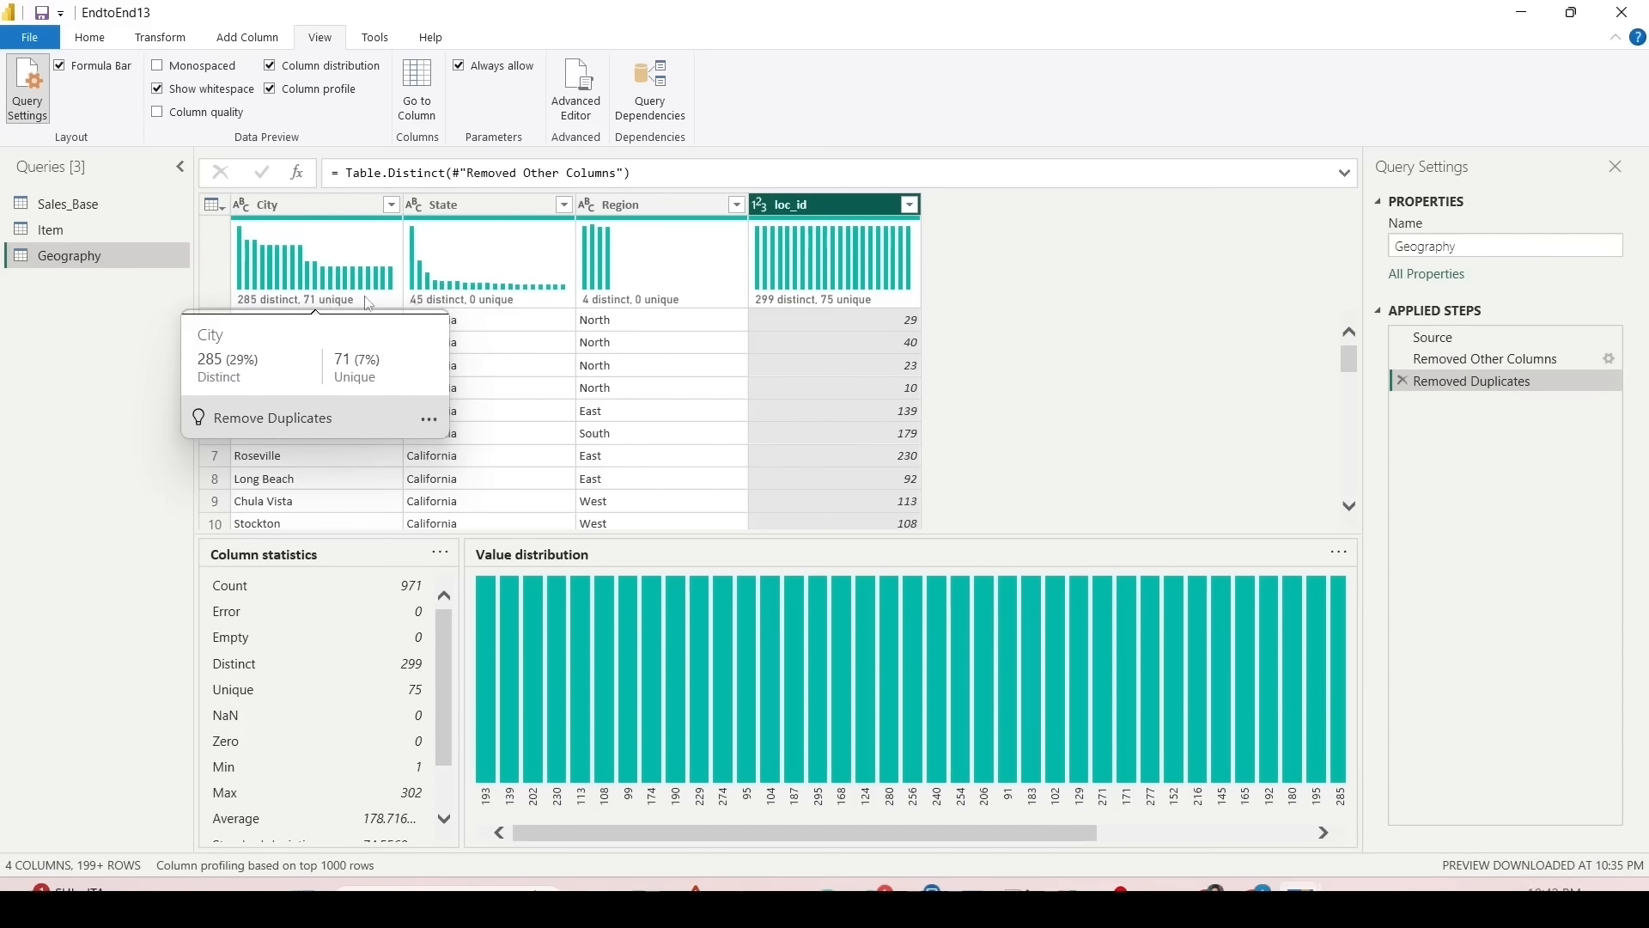
{"action": "left_click", "coordinate": [654, 215]}
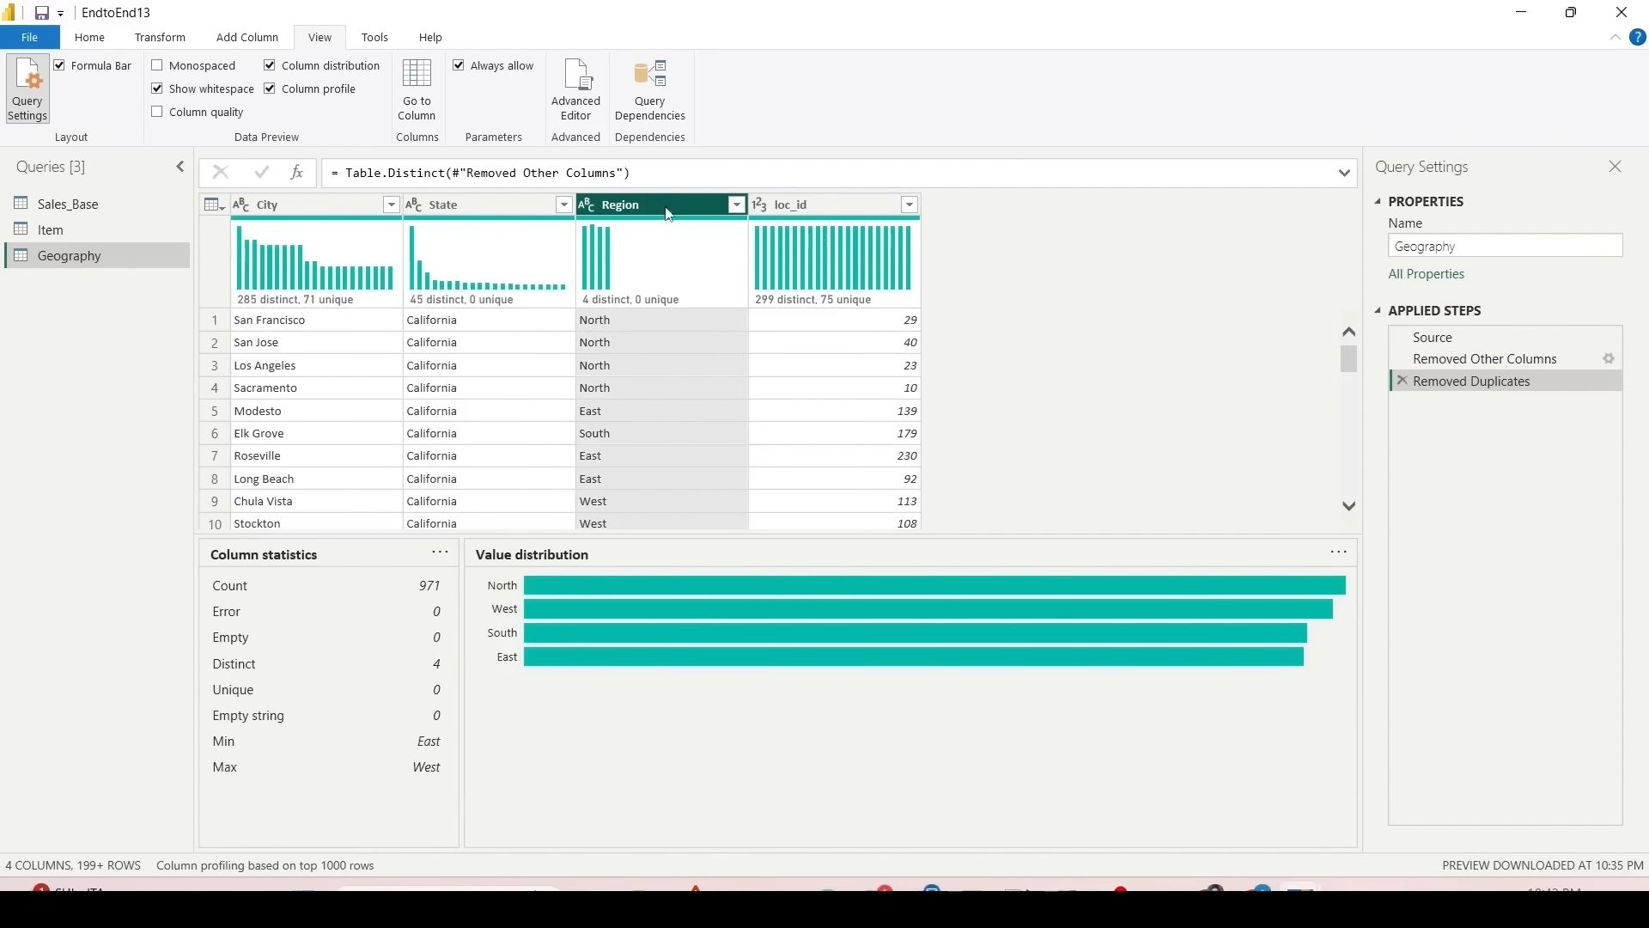
Step: Edit the Removed Other Columns formula in Geography to drop Region from the kept columns, and check loc_id's uniqueness after duplicate removal
{"action": "left_click", "coordinate": [1477, 365]}
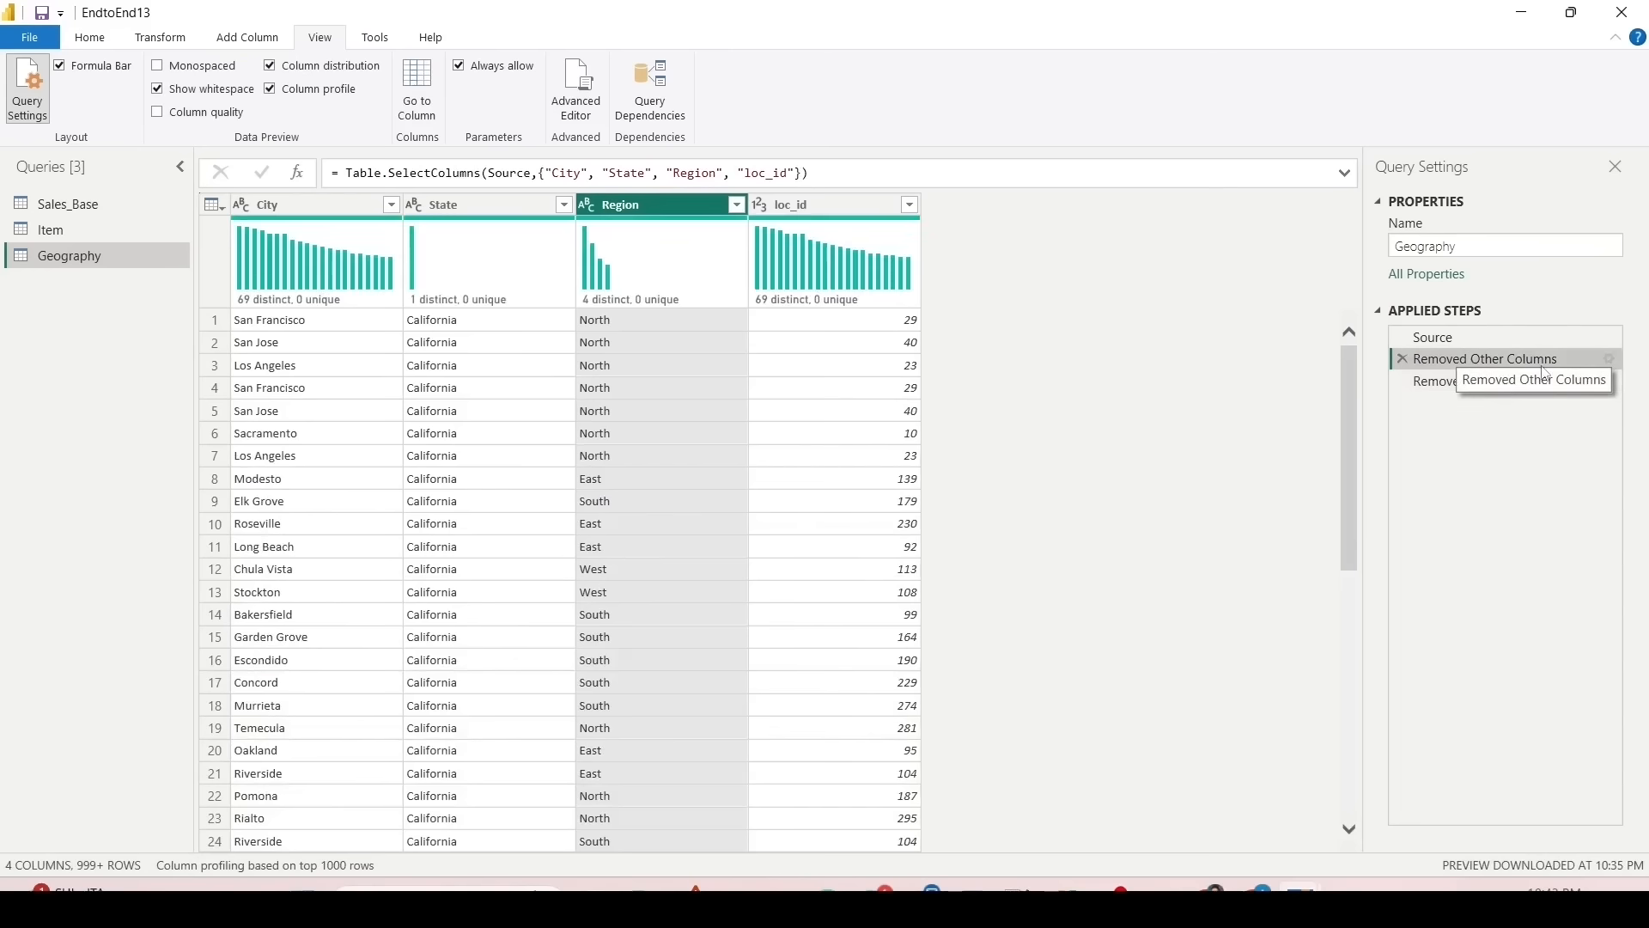
{"action": "left_click", "coordinate": [721, 174]}
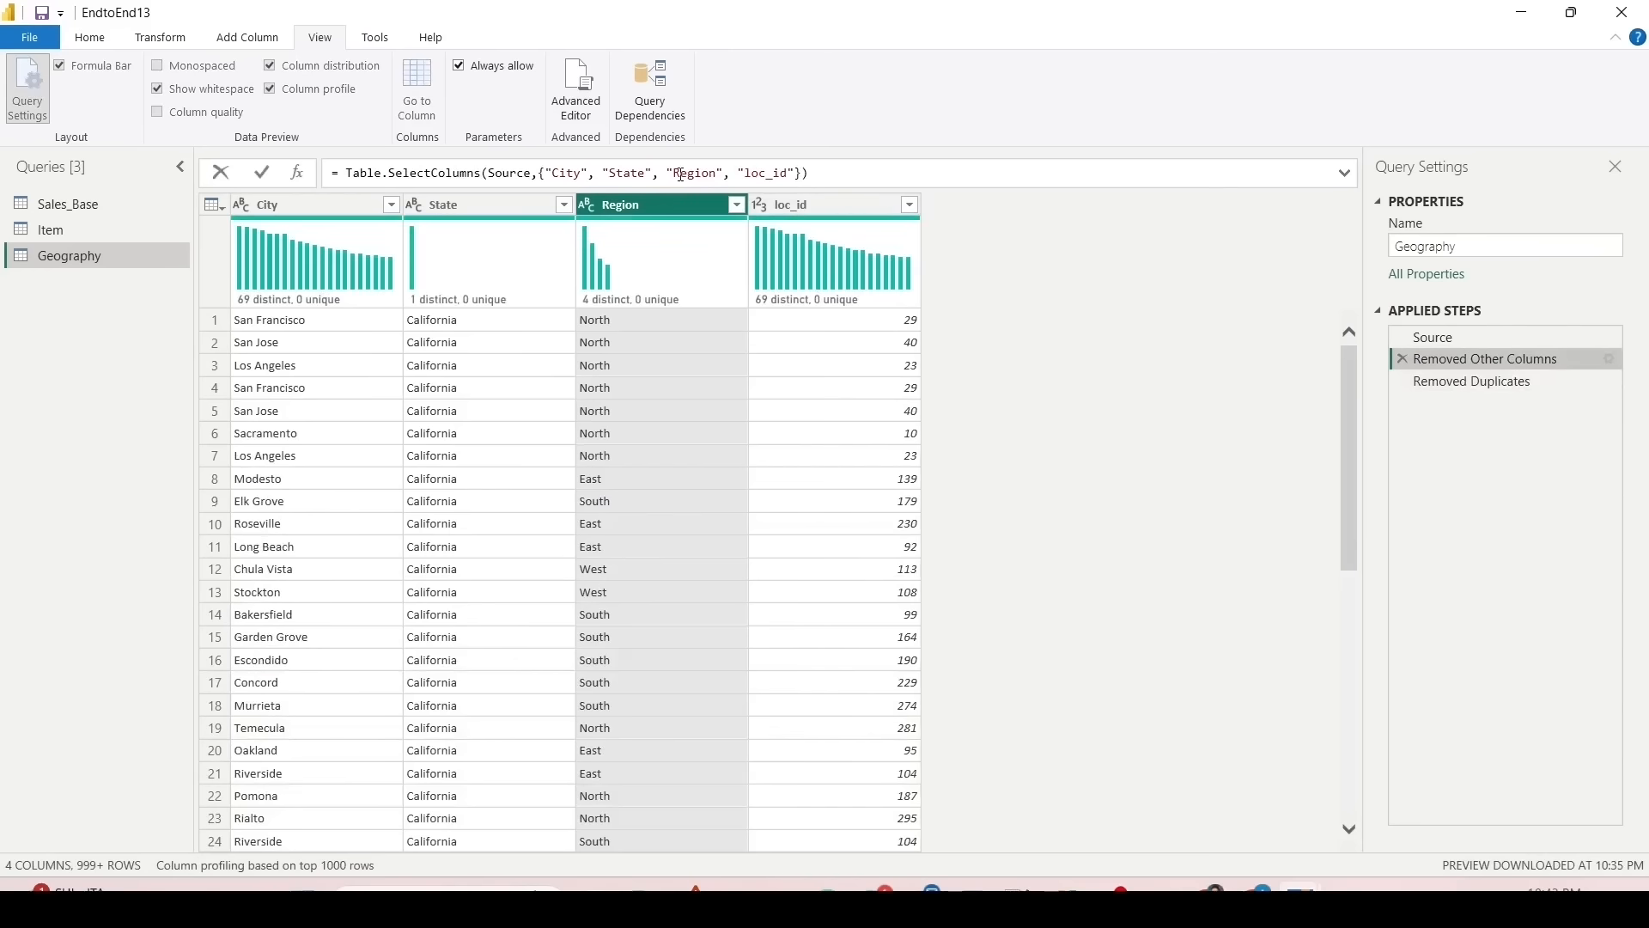
{"action": "double_click", "coordinate": [721, 174]}
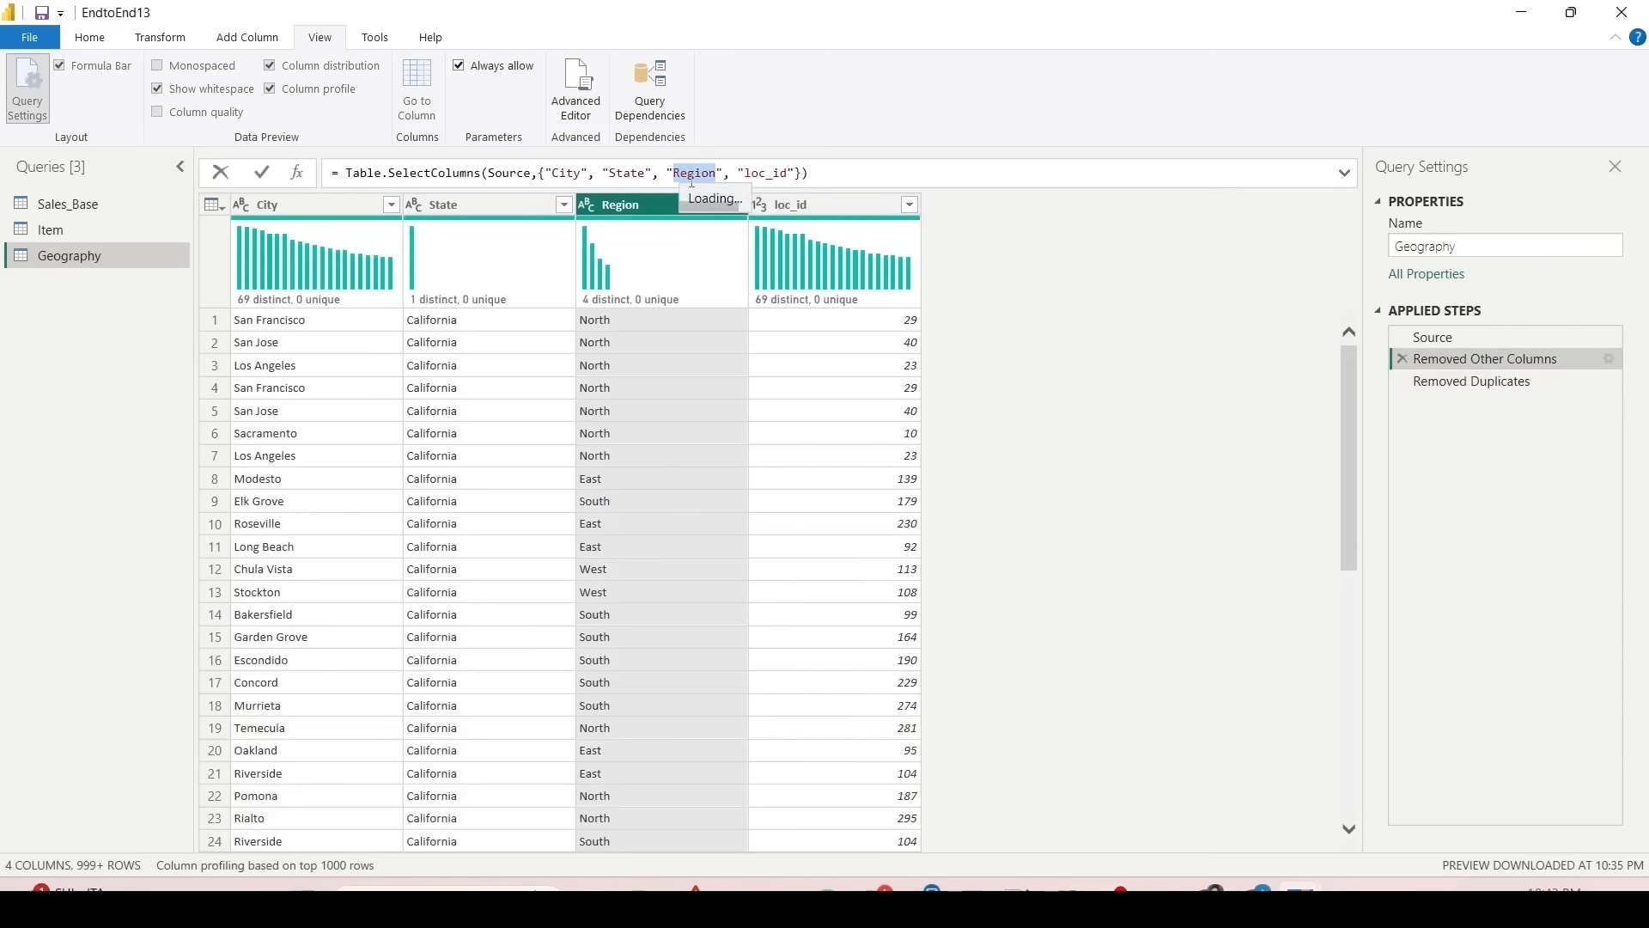
{"action": "key", "text": "BackSpace"}
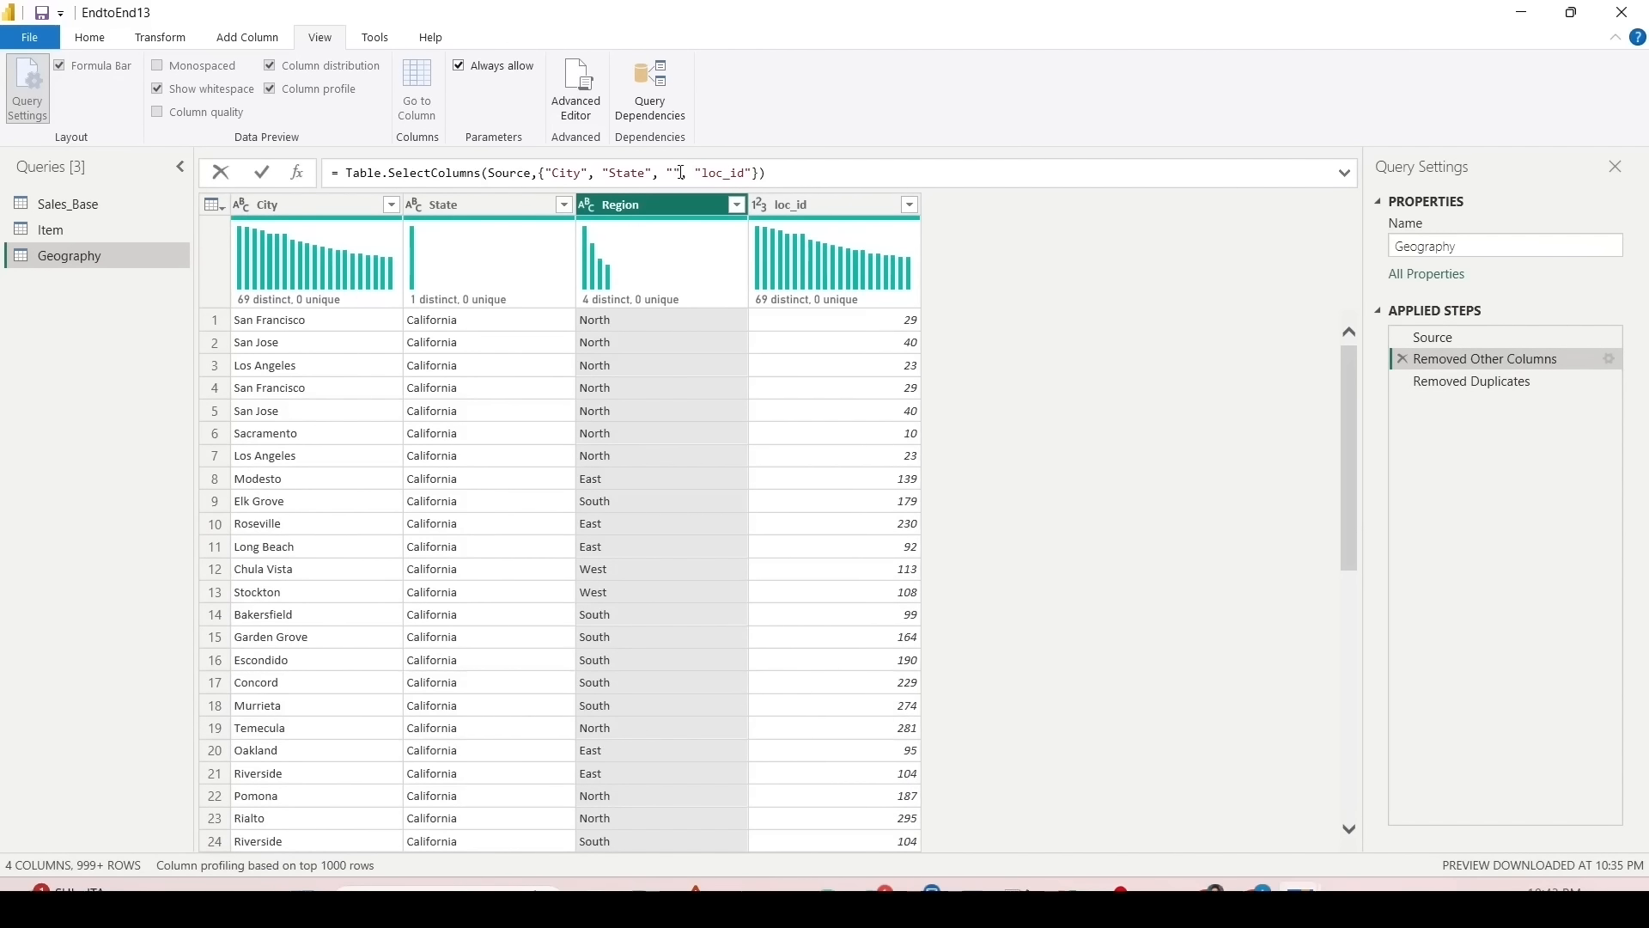
{"action": "left_click_drag", "start_coordinate": [681, 172], "coordinate": [654, 173]}
{"action": "key", "text": "BackSpace"}
{"action": "key", "text": "Return"}
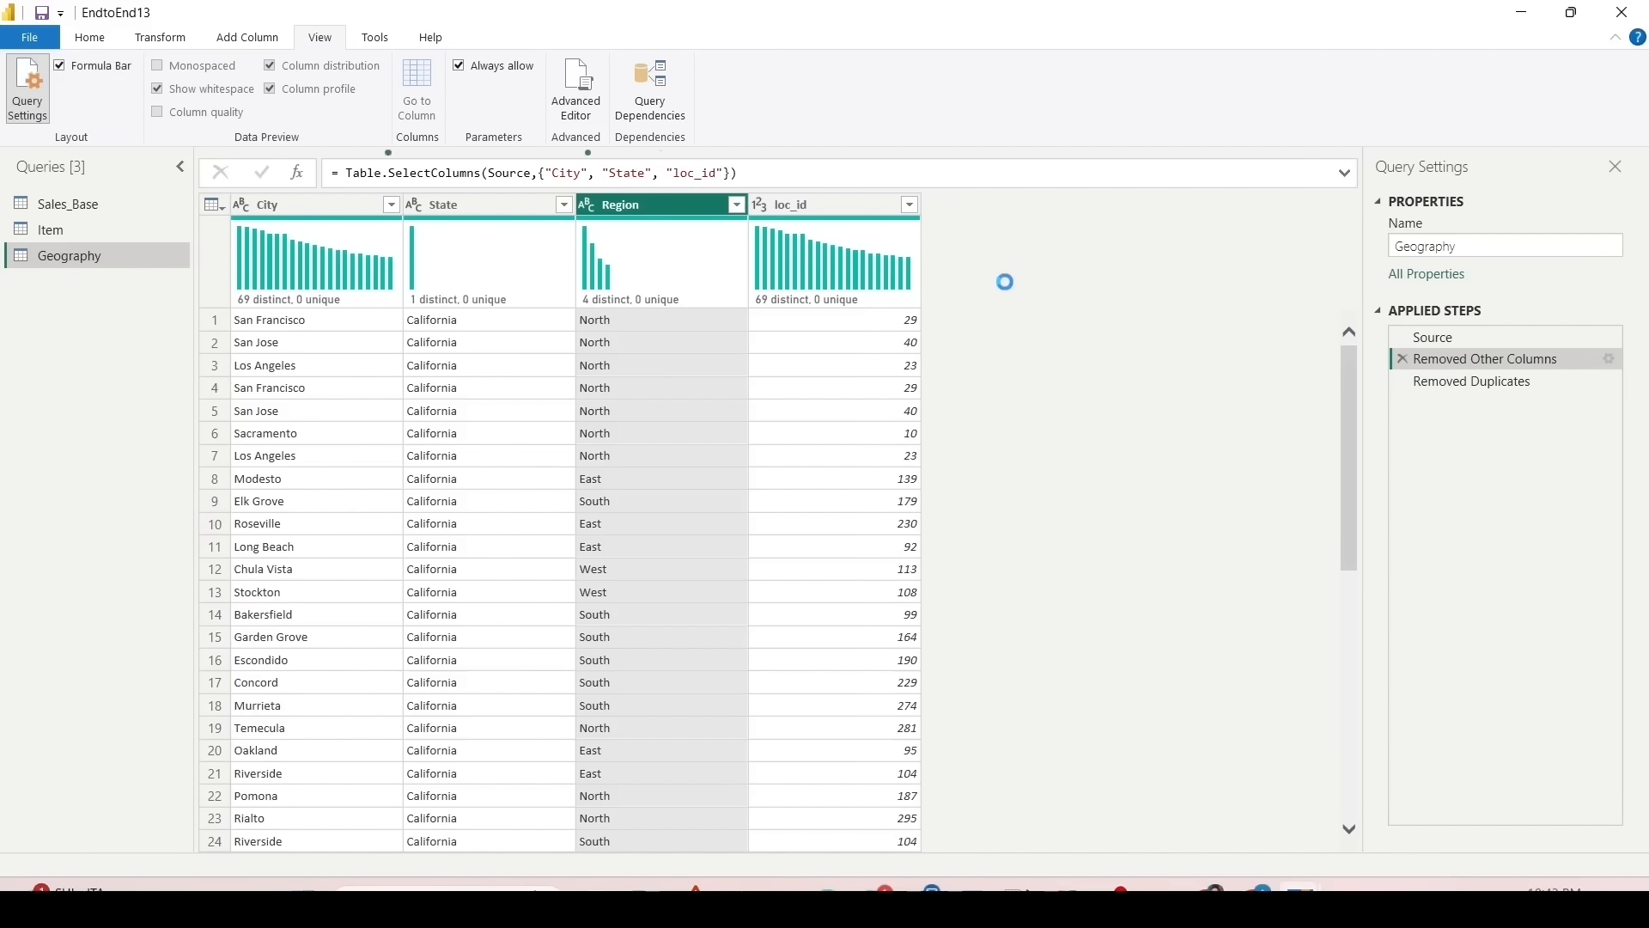
{"action": "left_click", "coordinate": [1464, 383]}
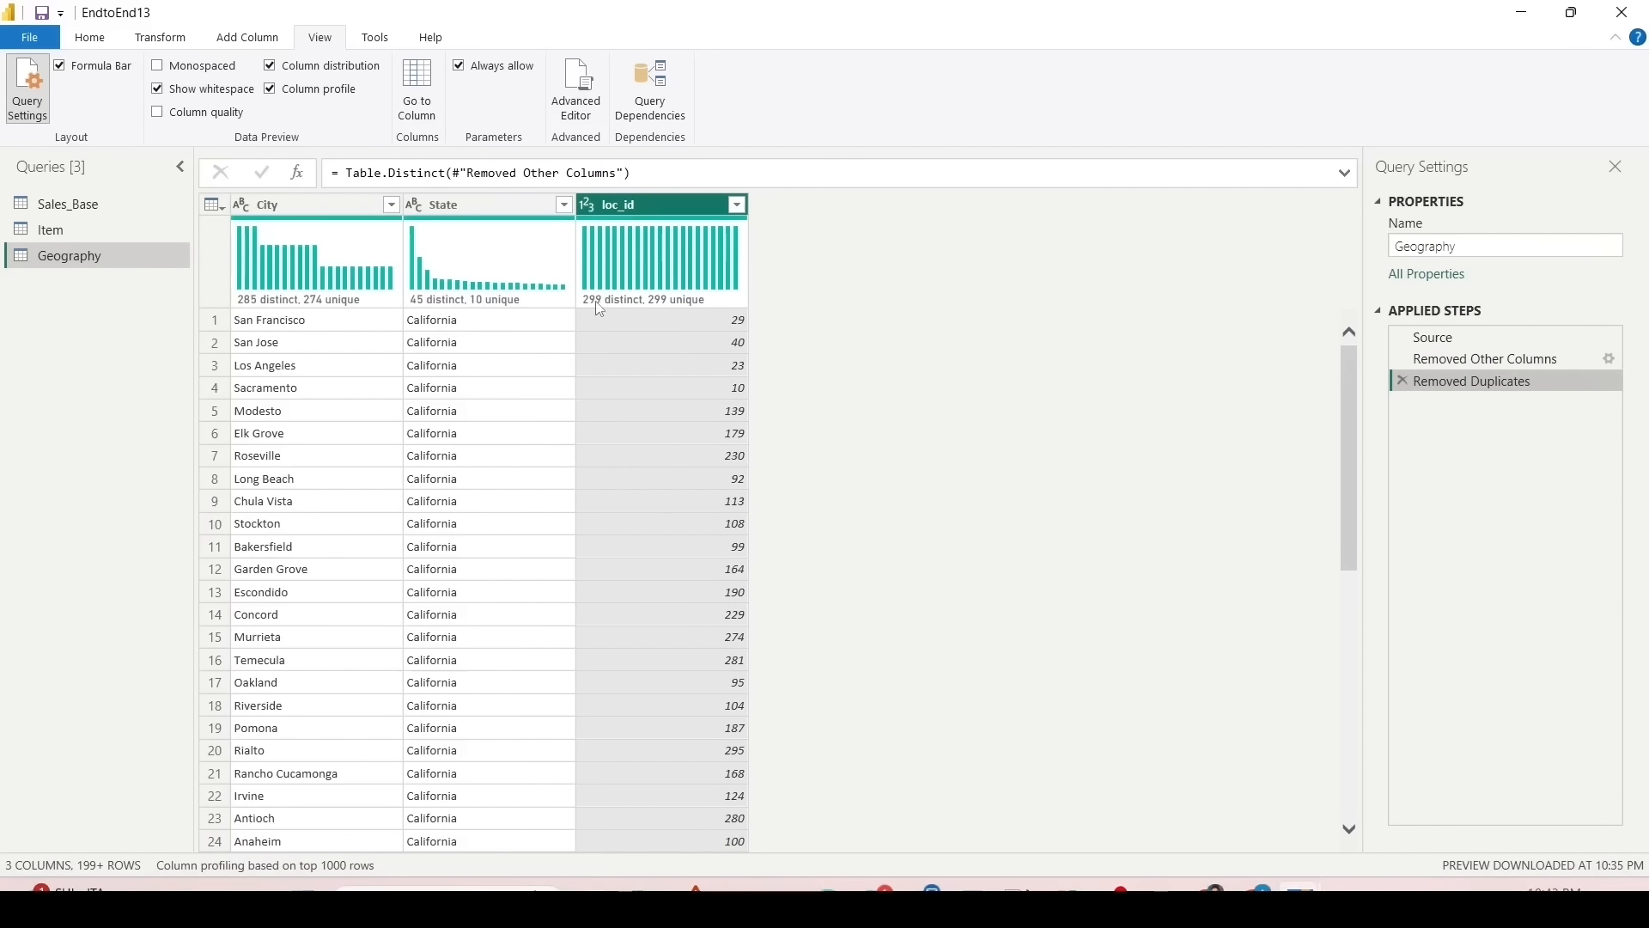
{"action": "mouse_move", "coordinate": [646, 306]}
Step: Look through the Sales_Base columns and add its Region column as a new query
{"action": "left_click", "coordinate": [98, 208]}
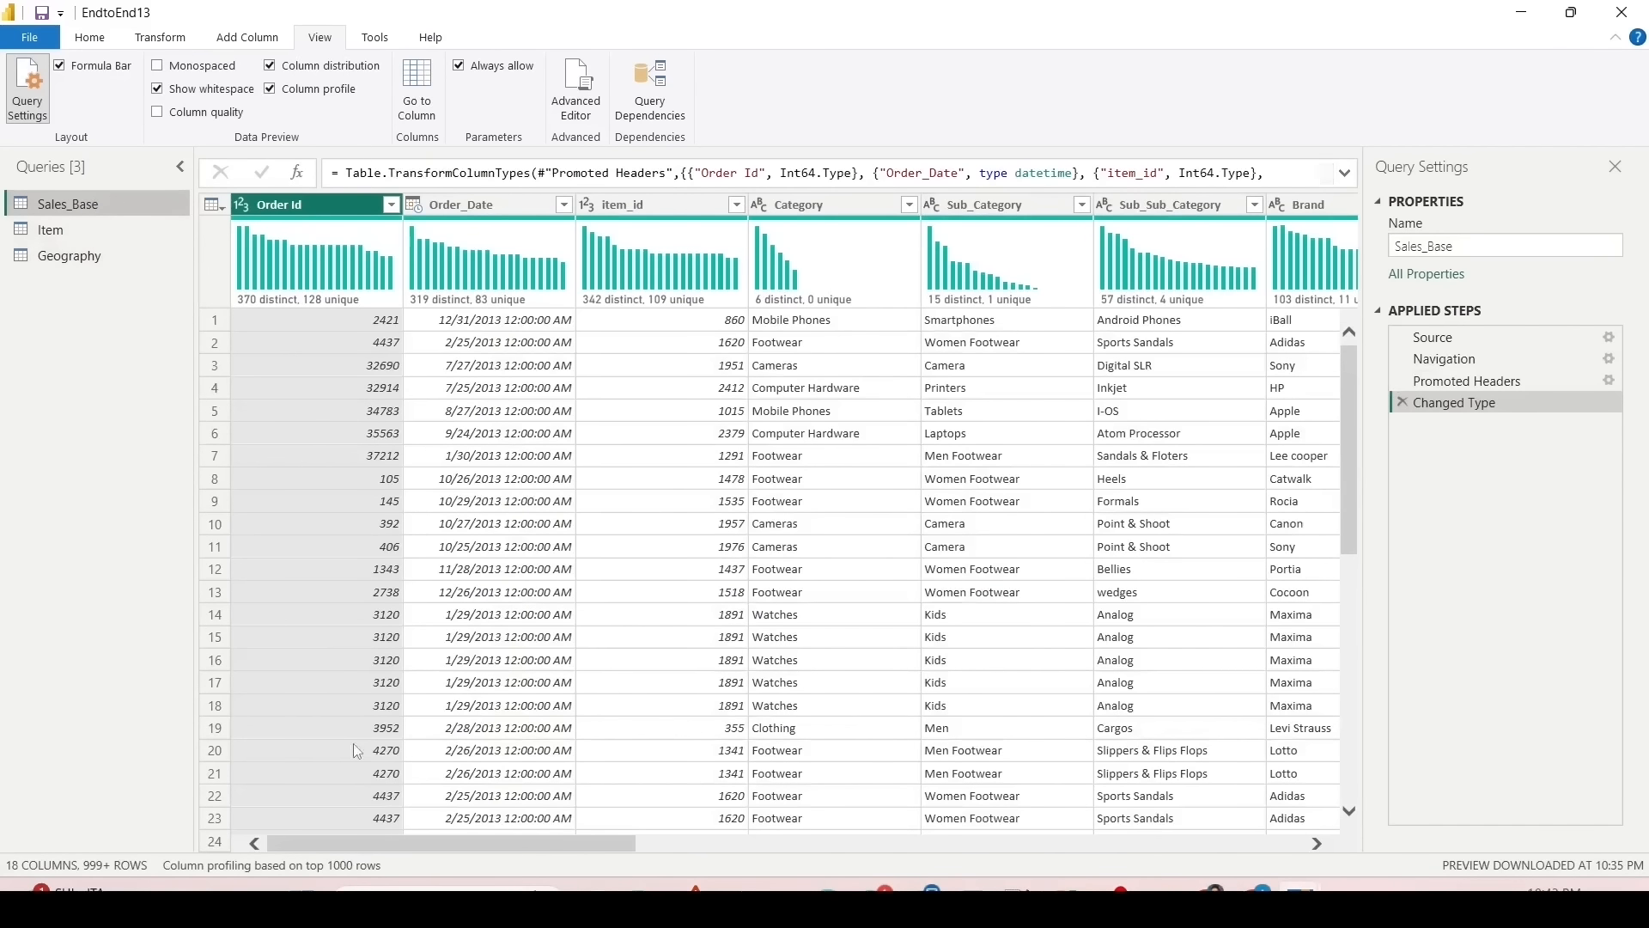
{"action": "mouse_move", "coordinate": [420, 842]}
{"action": "left_mouse_down"}
{"action": "mouse_move", "coordinate": [478, 850]}
{"action": "mouse_move", "coordinate": [404, 844]}
{"action": "left_mouse_up"}
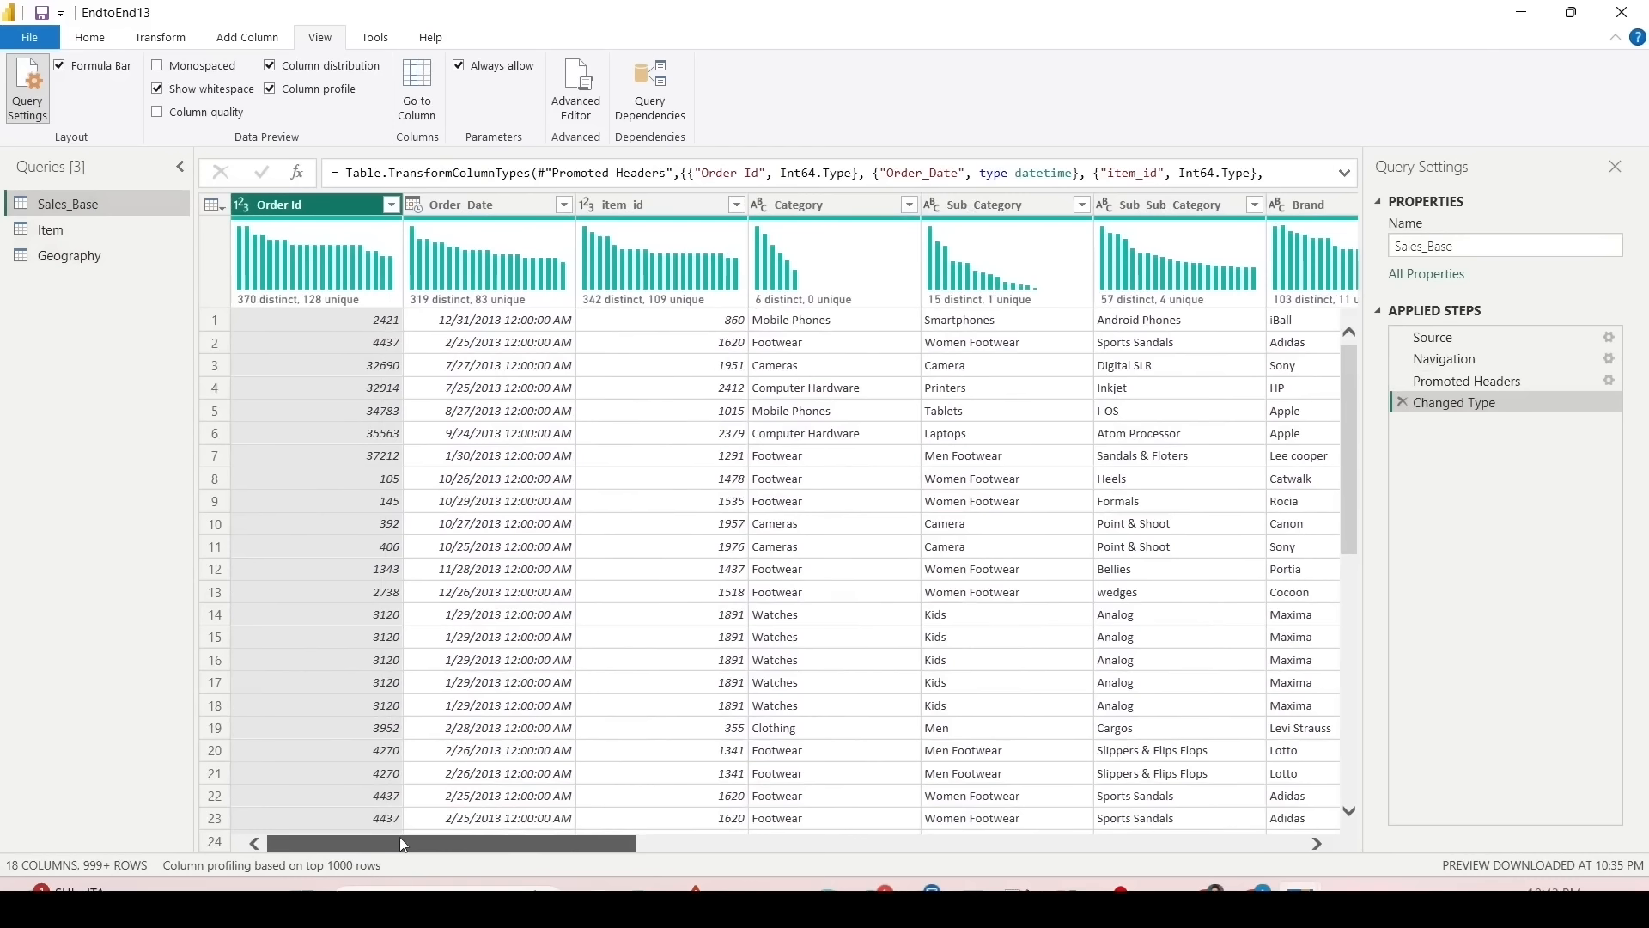
{"action": "left_click_drag", "start_coordinate": [403, 845], "coordinate": [1116, 853]}
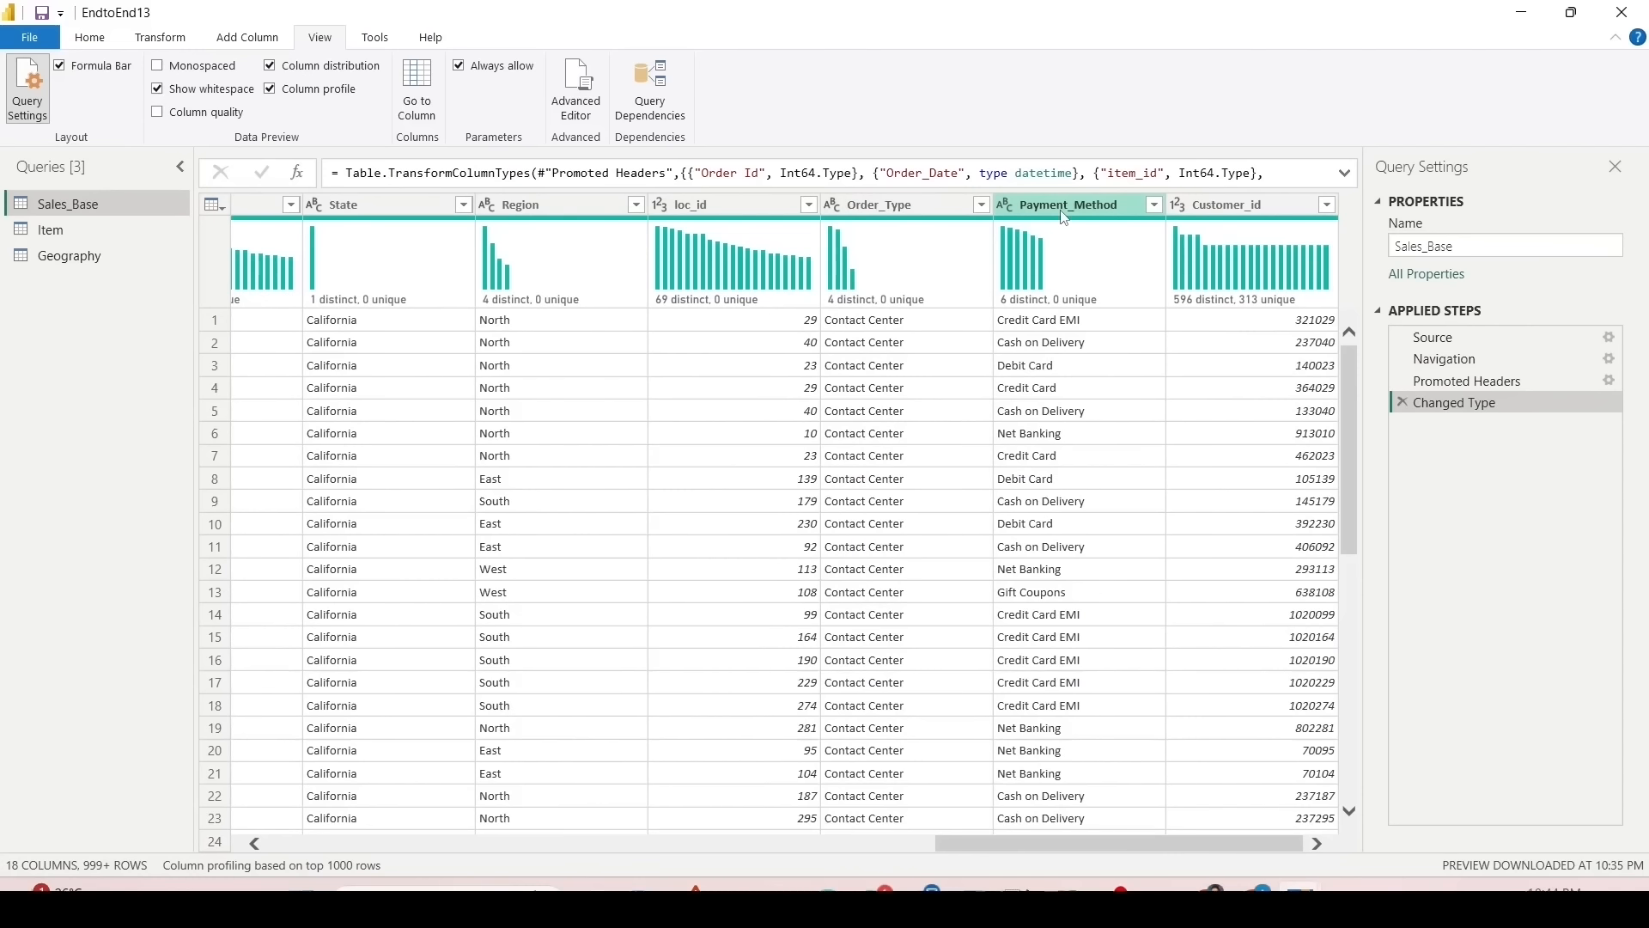
{"action": "left_click", "coordinate": [554, 210]}
{"action": "right_click", "coordinate": [551, 212]}
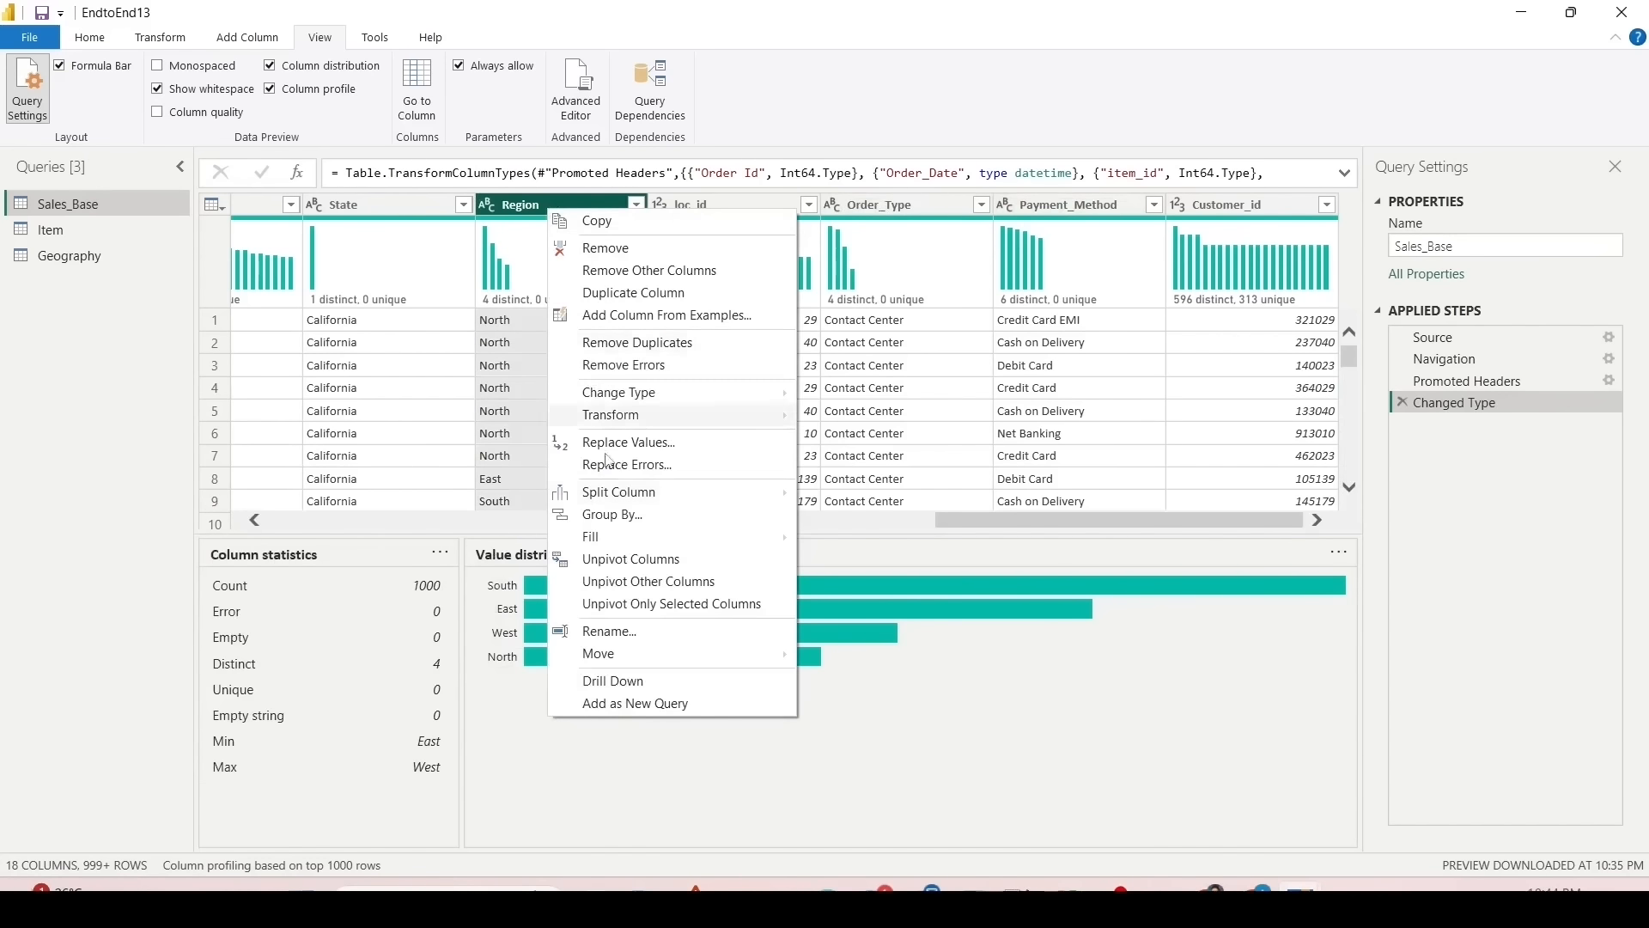
{"action": "left_click", "coordinate": [627, 704]}
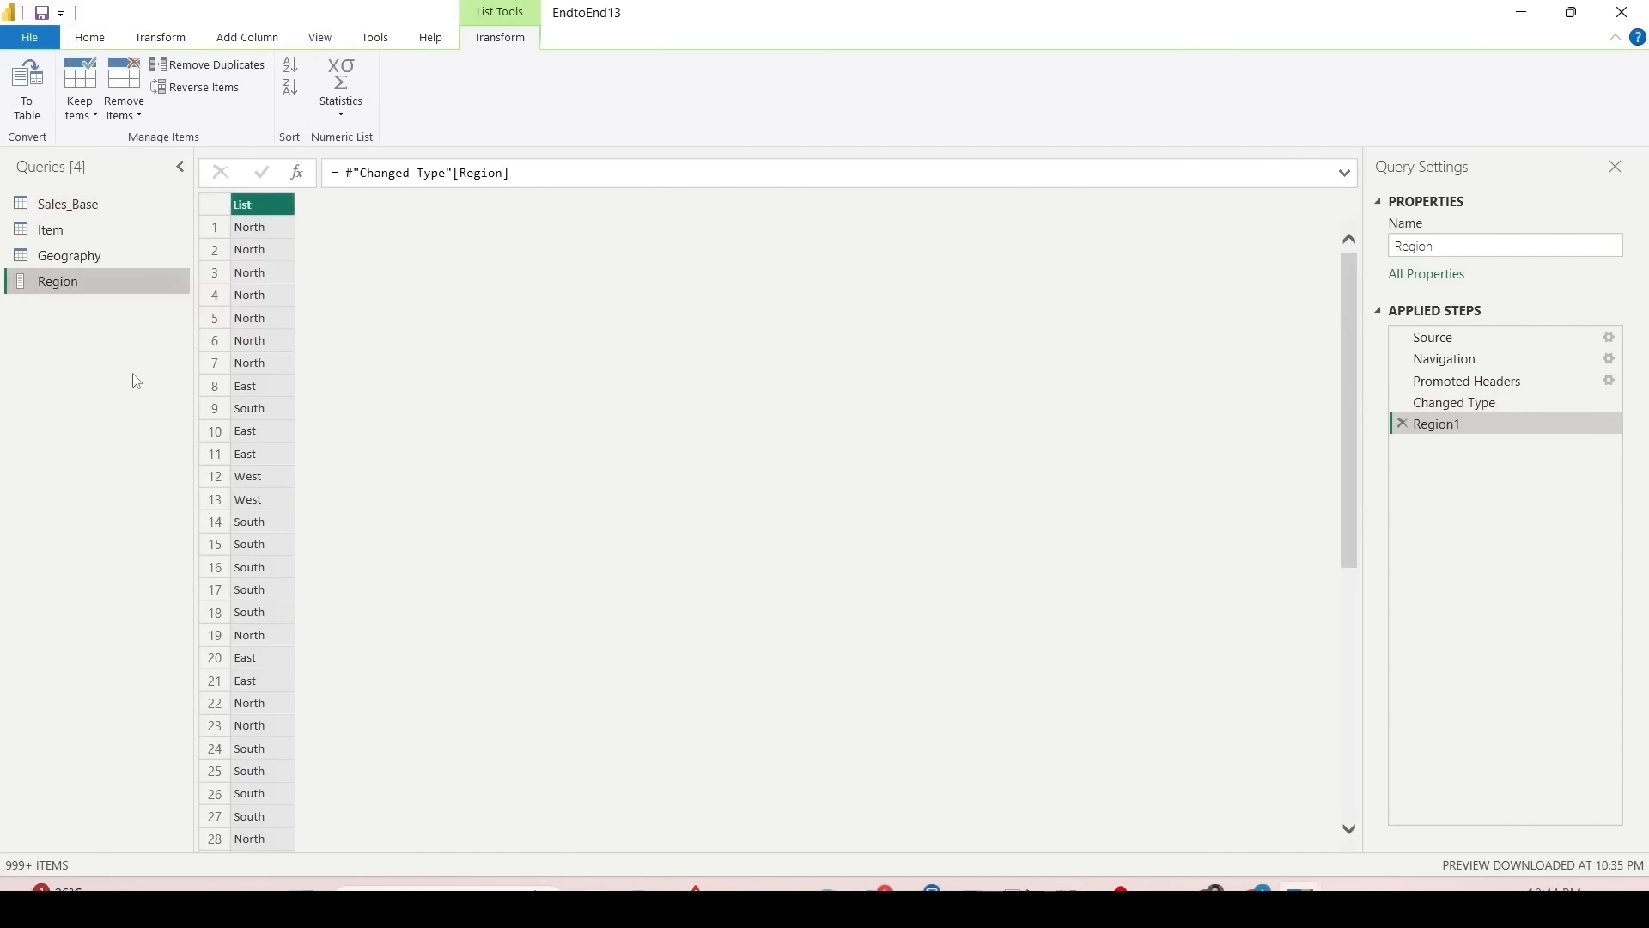
Step: Review the applied steps of the Region list query and delete that query
{"action": "left_click", "coordinate": [1432, 337]}
{"action": "left_click", "coordinate": [1451, 359]}
{"action": "left_click", "coordinate": [1436, 424]}
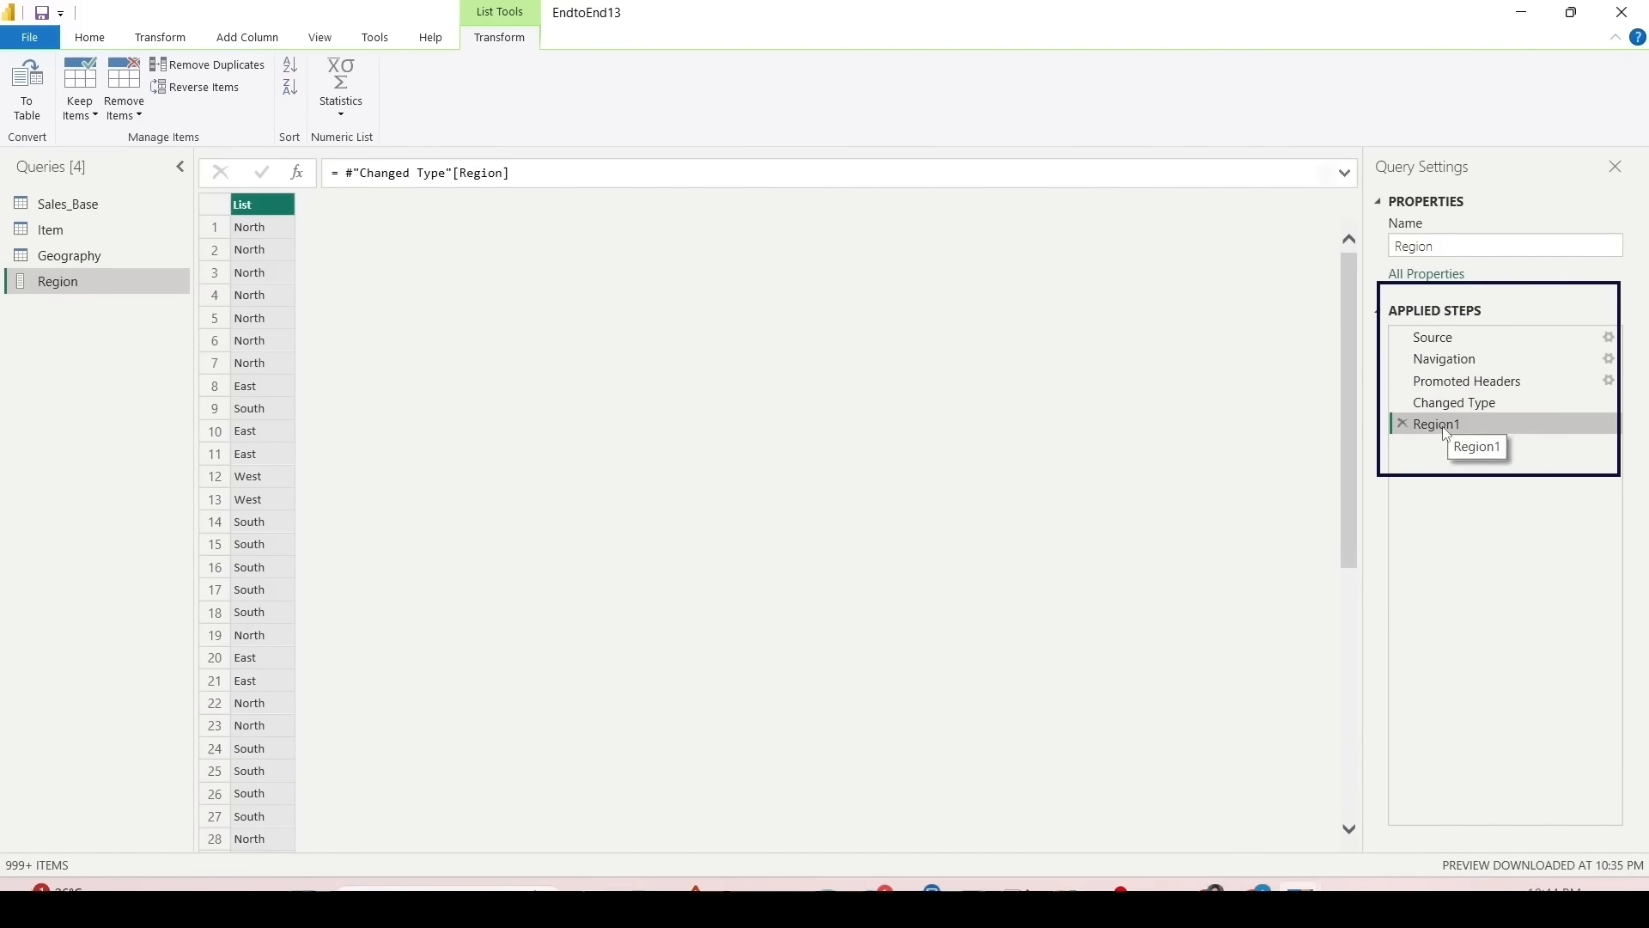
{"action": "right_click", "coordinate": [92, 282]}
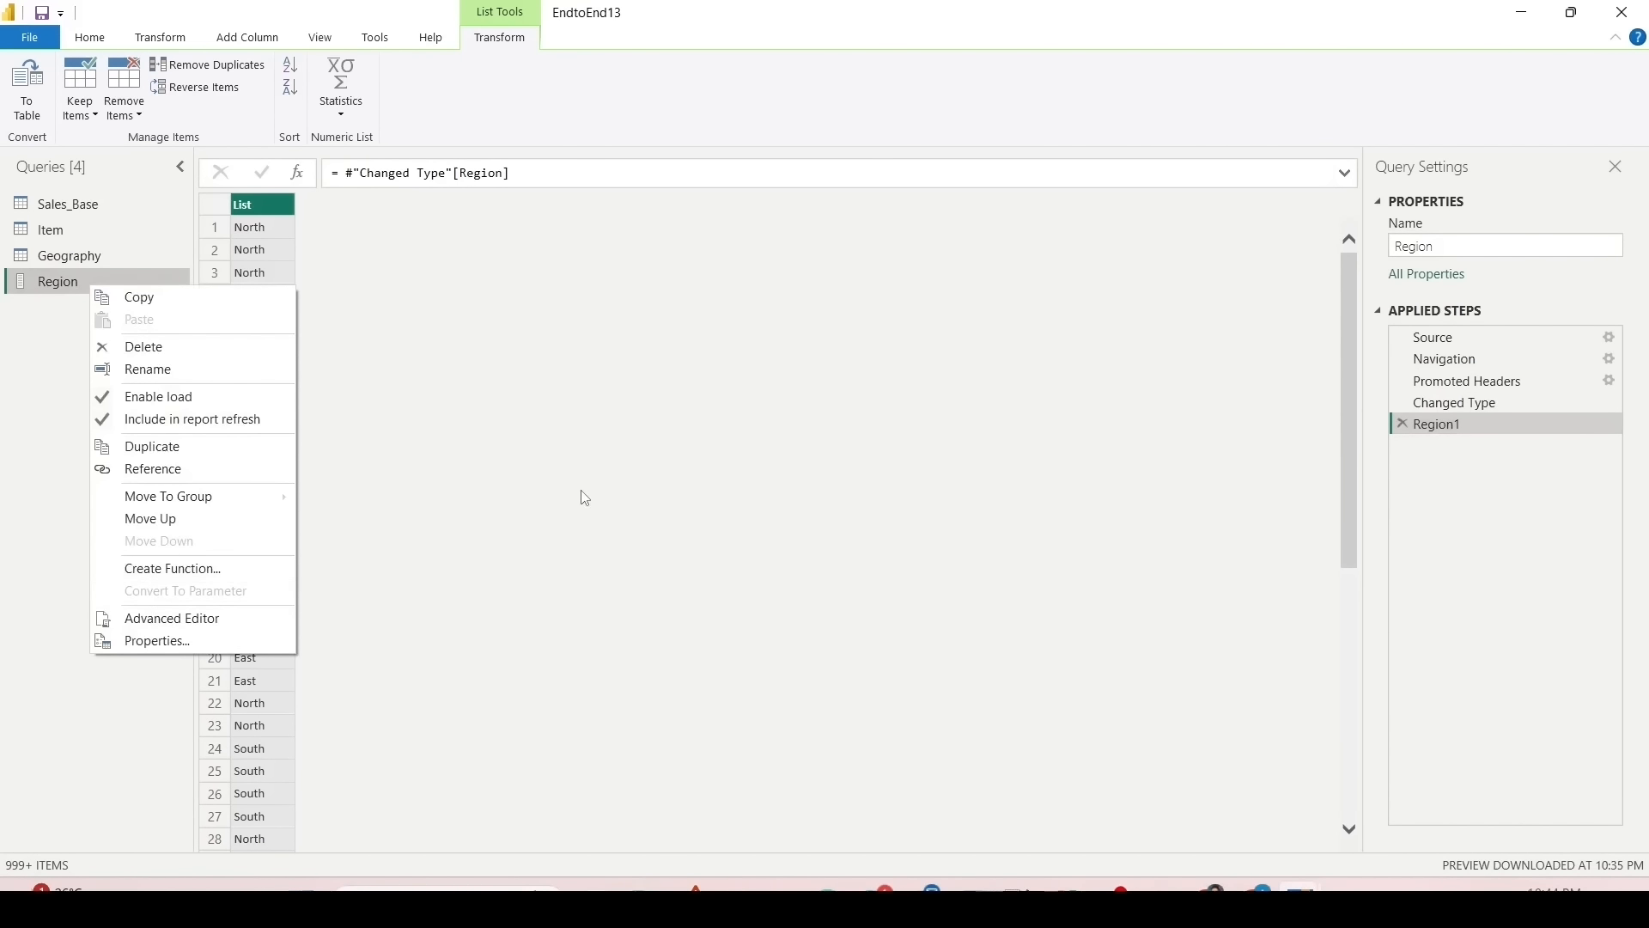
{"action": "left_click", "coordinate": [1457, 338]}
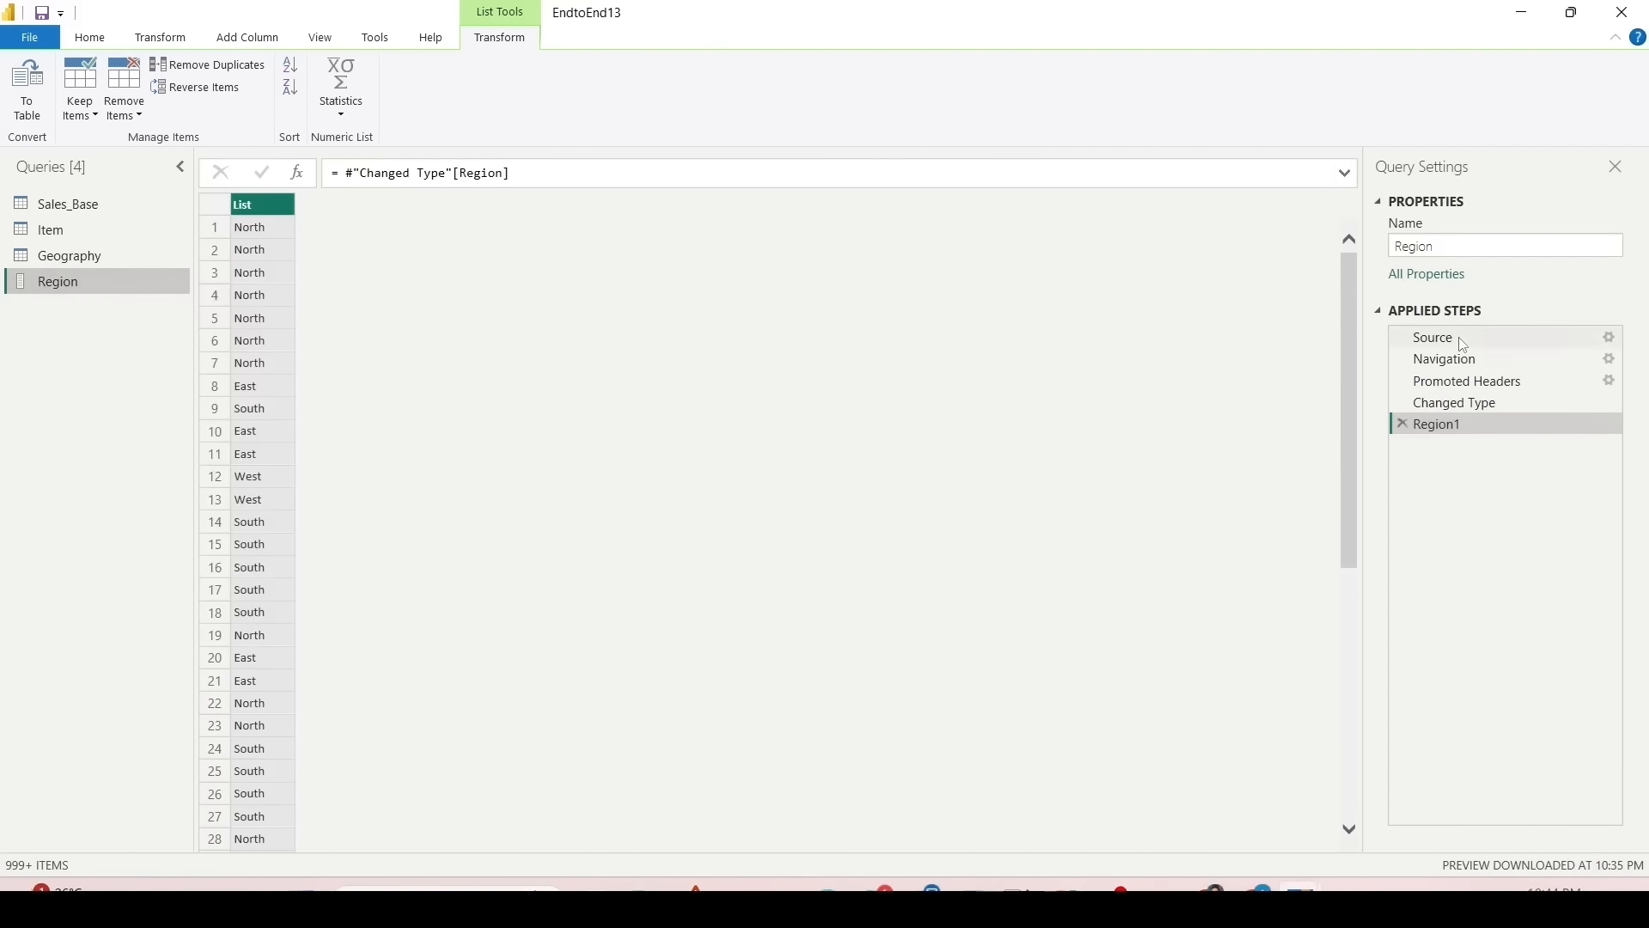
{"action": "left_click", "coordinate": [1458, 338]}
{"action": "left_click", "coordinate": [1453, 359]}
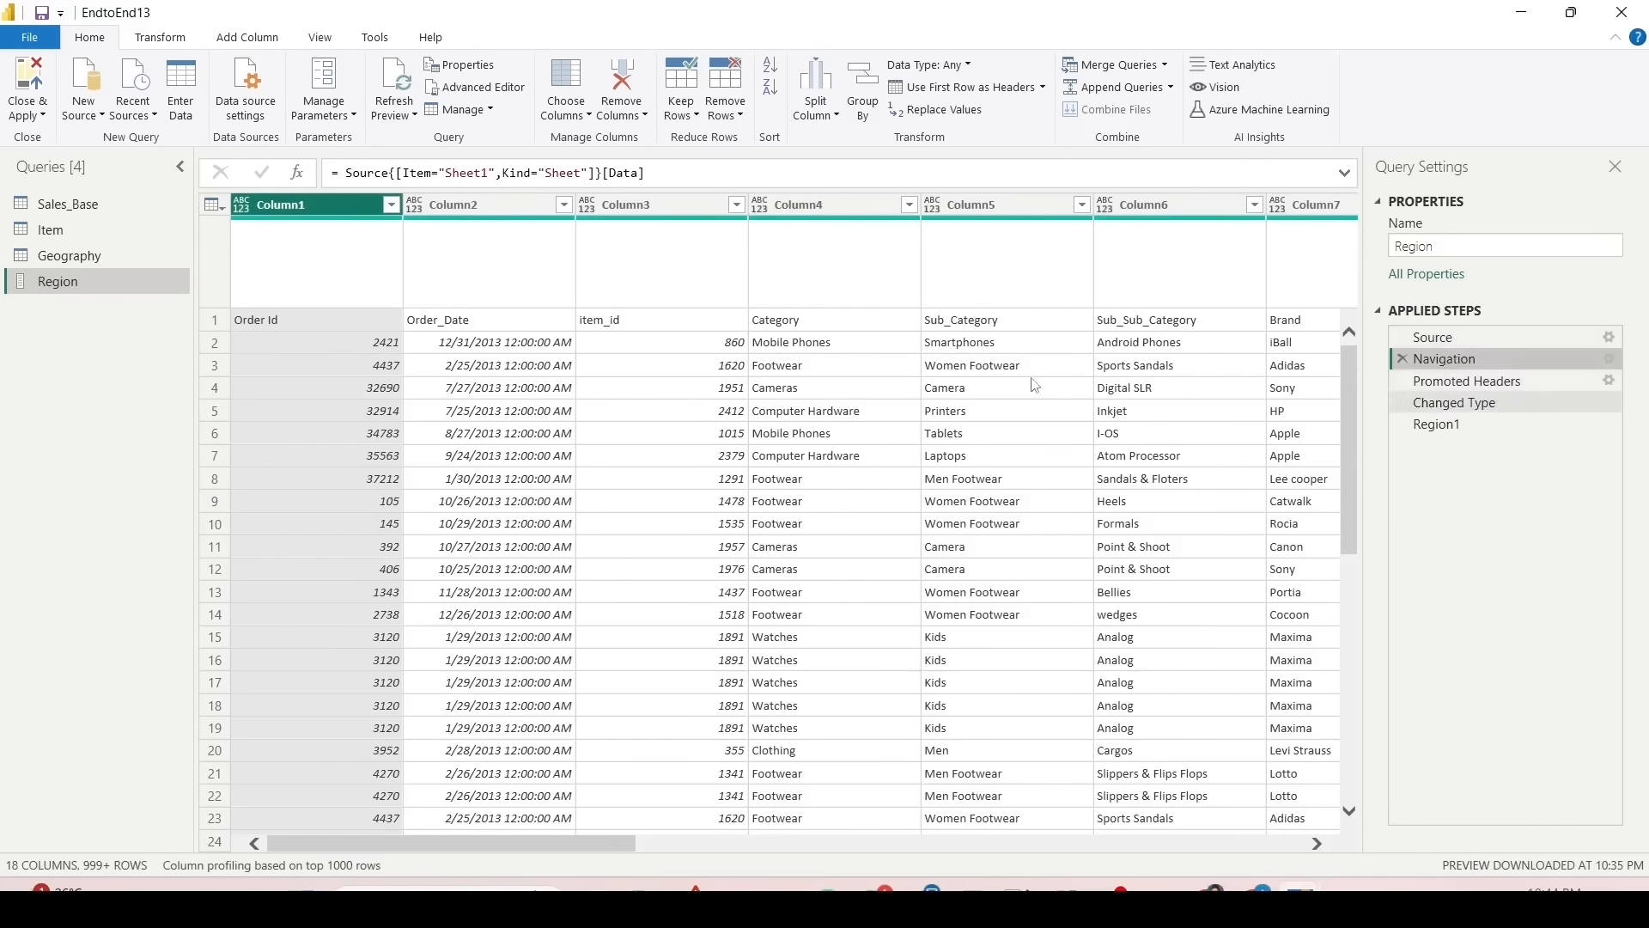
{"action": "right_click", "coordinate": [101, 280]}
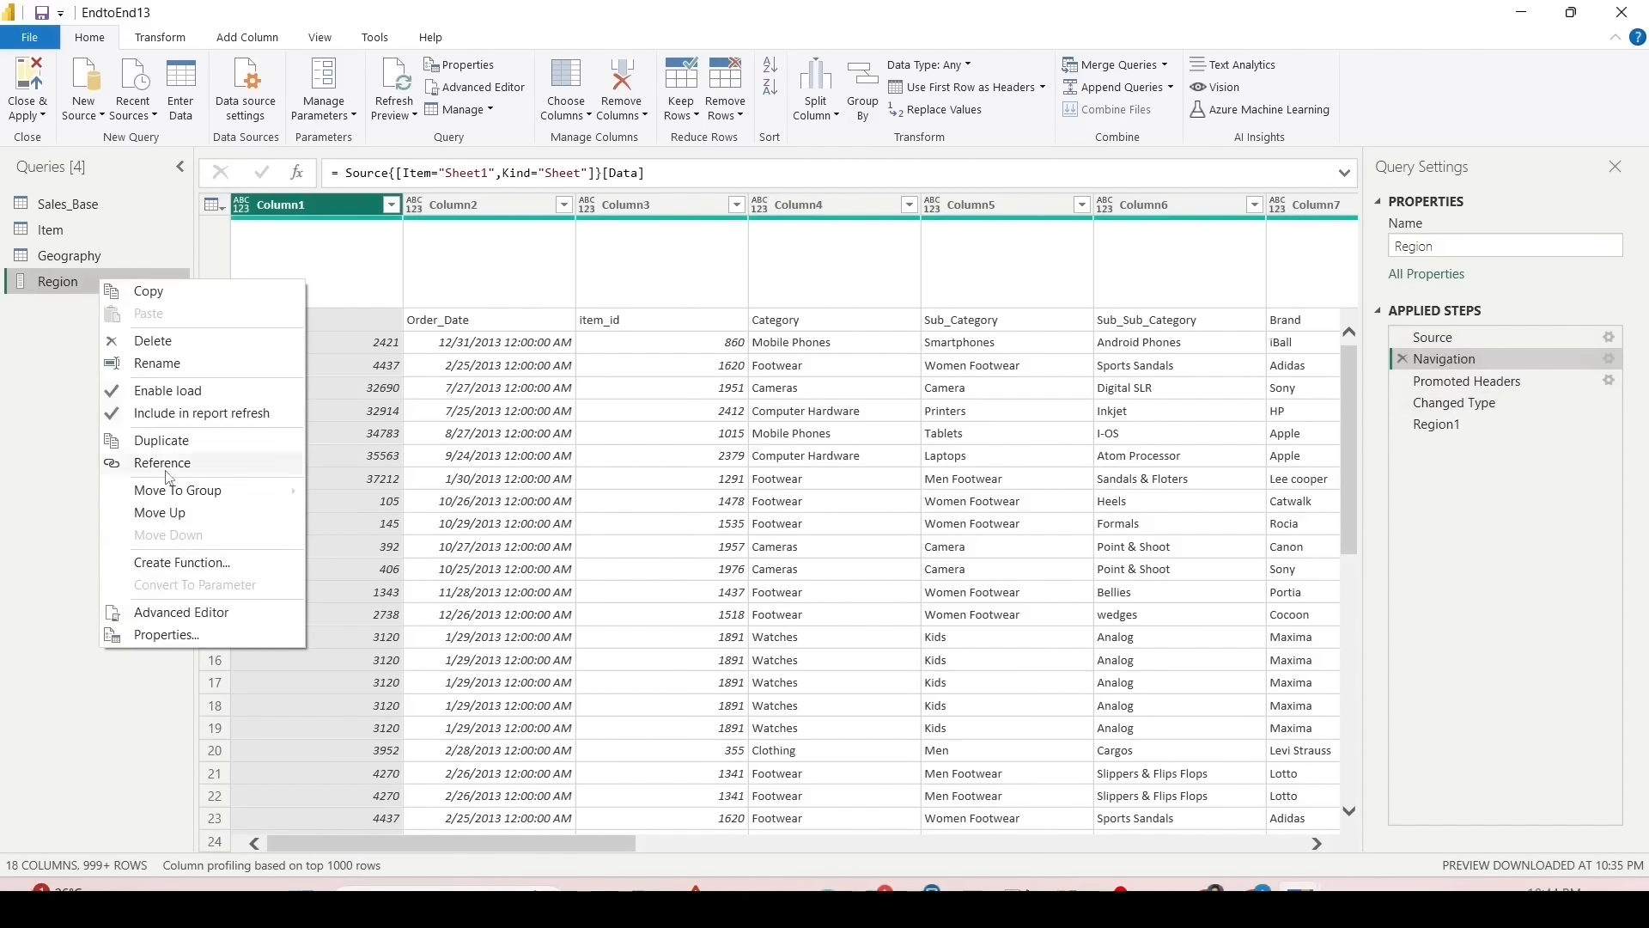
{"action": "left_click", "coordinate": [153, 340]}
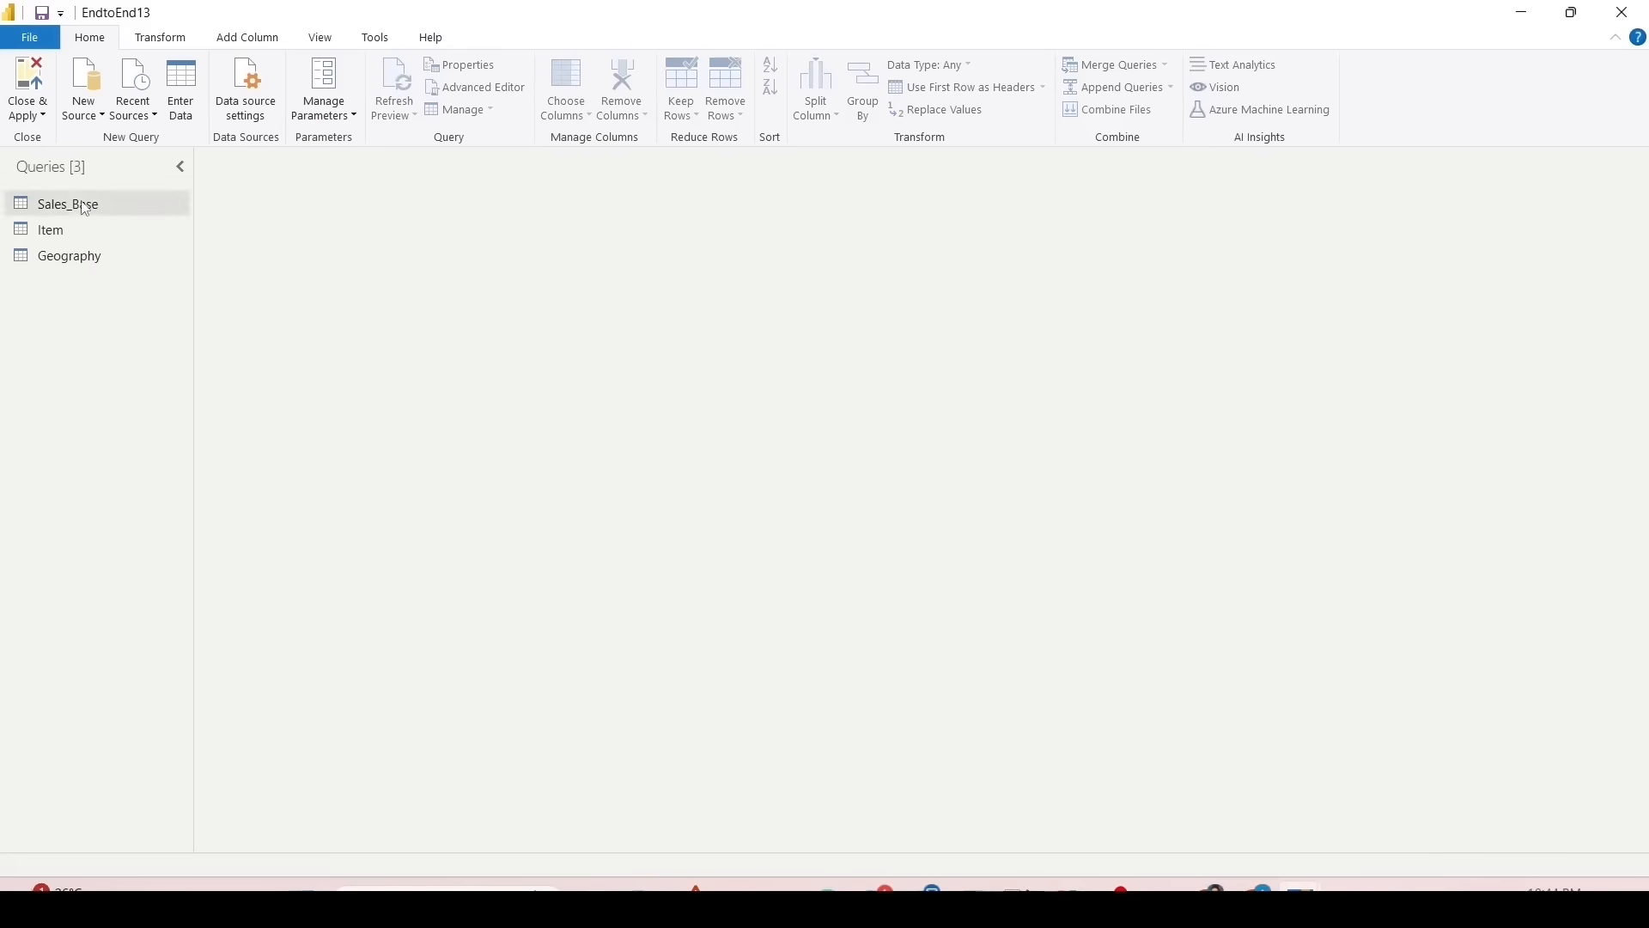
Step: Create a query that references Sales_Base and keep only its Region column, removing all other columns
{"action": "right_click", "coordinate": [75, 206]}
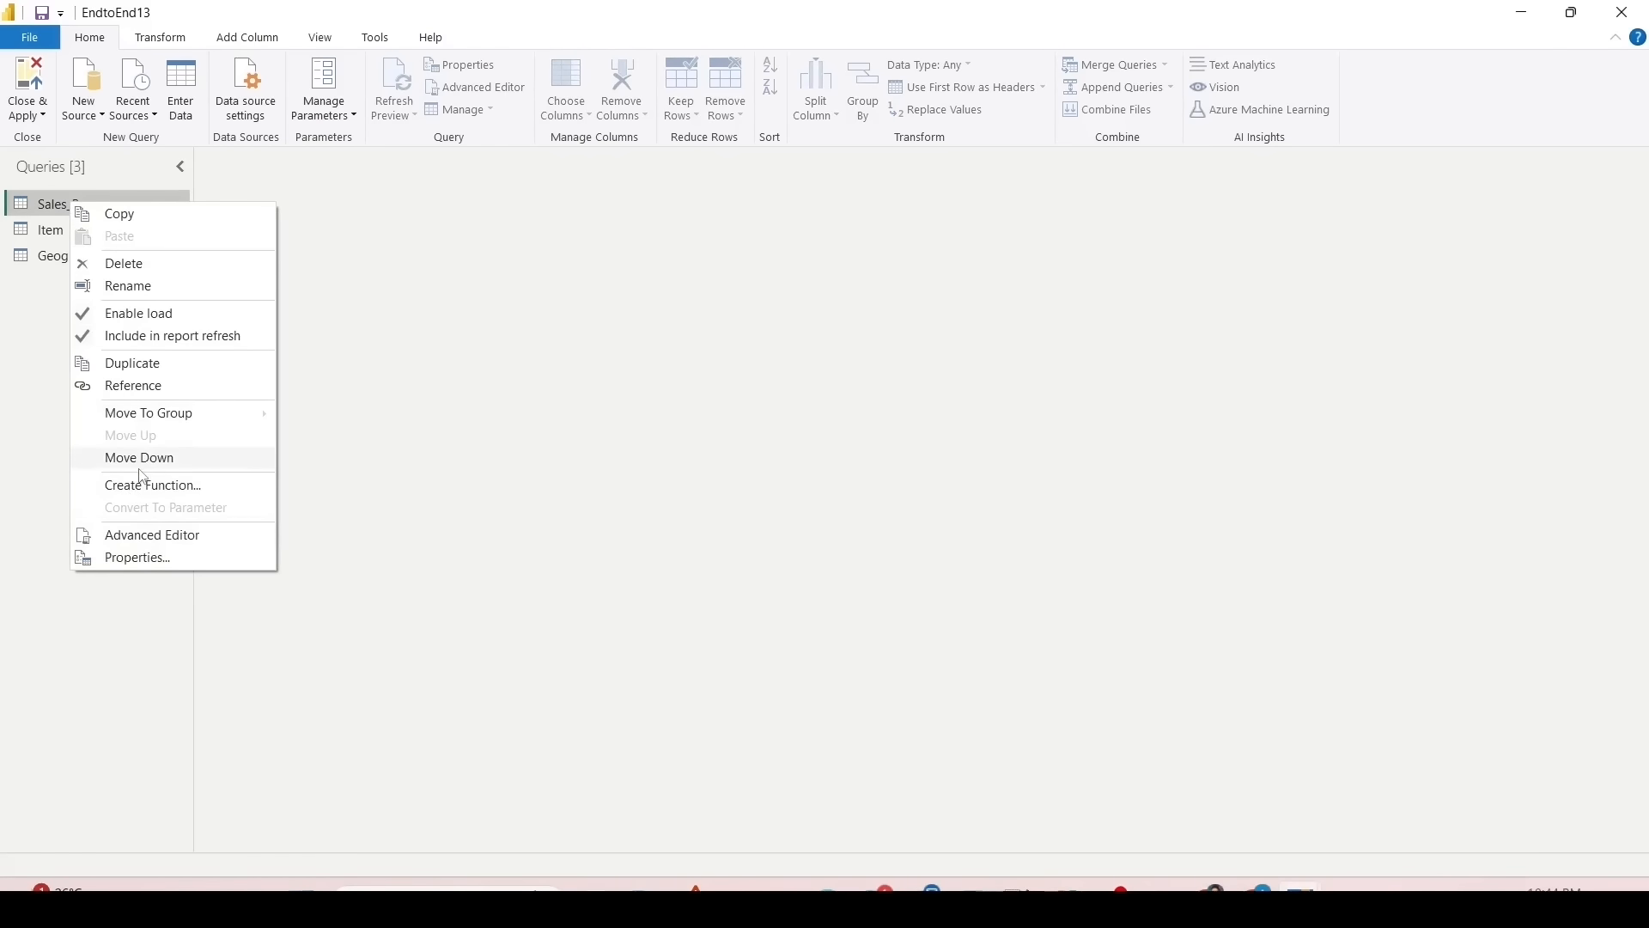
{"action": "left_click", "coordinate": [137, 386]}
{"action": "left_click_drag", "start_coordinate": [441, 842], "coordinate": [1048, 841]}
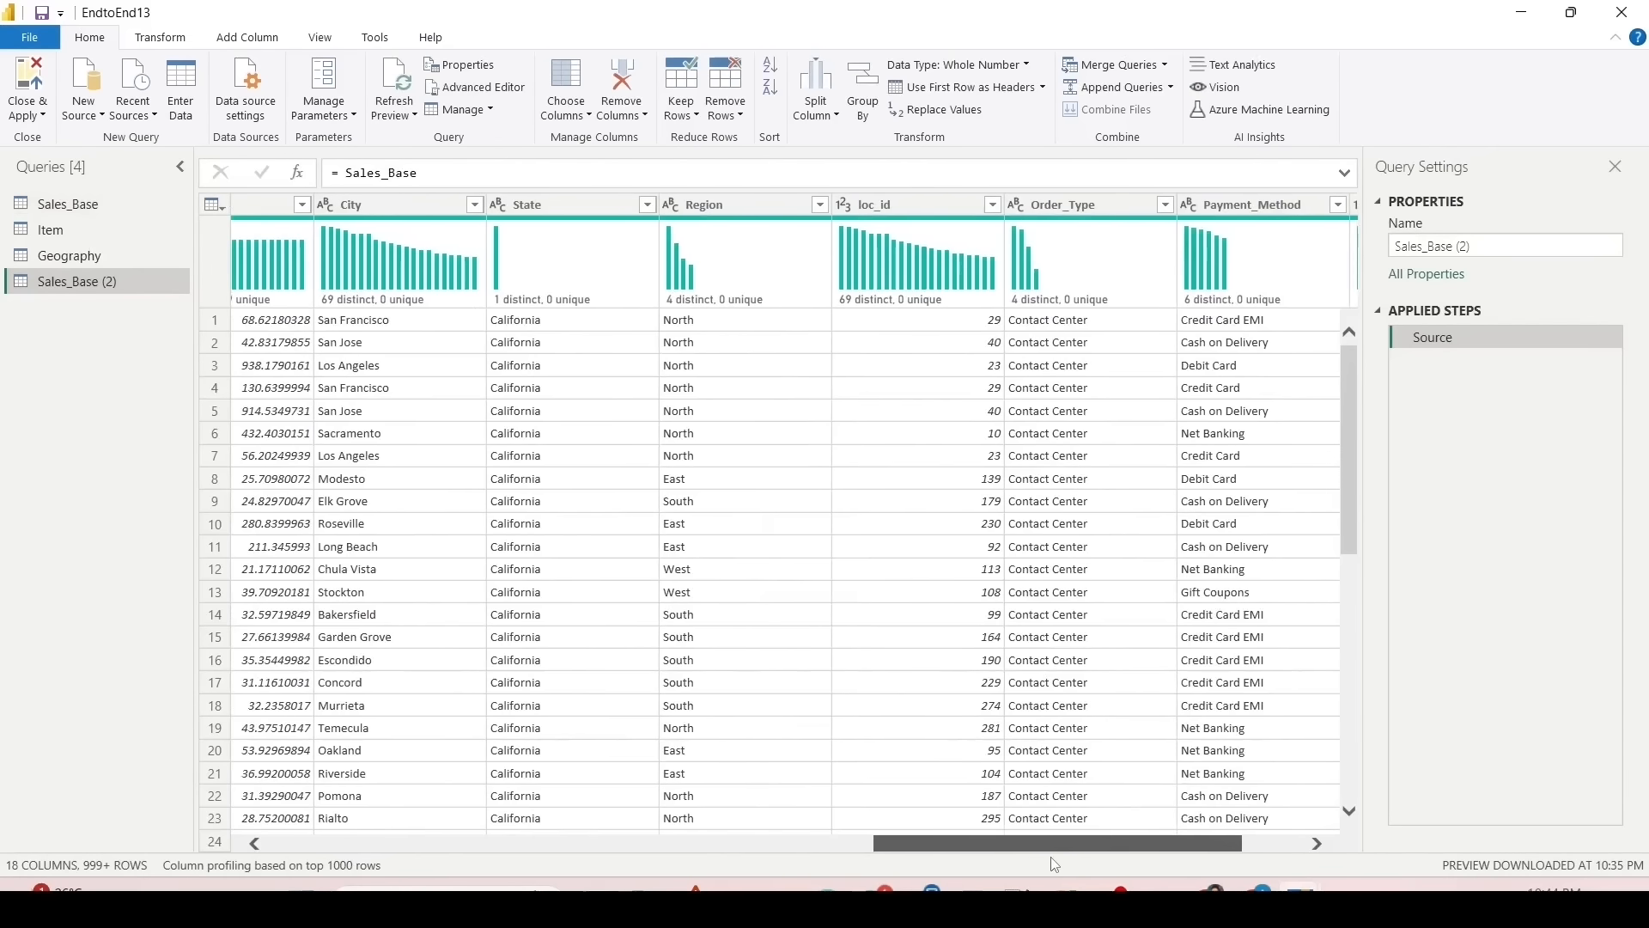
{"action": "left_click", "coordinate": [715, 207]}
{"action": "right_click", "coordinate": [713, 206]}
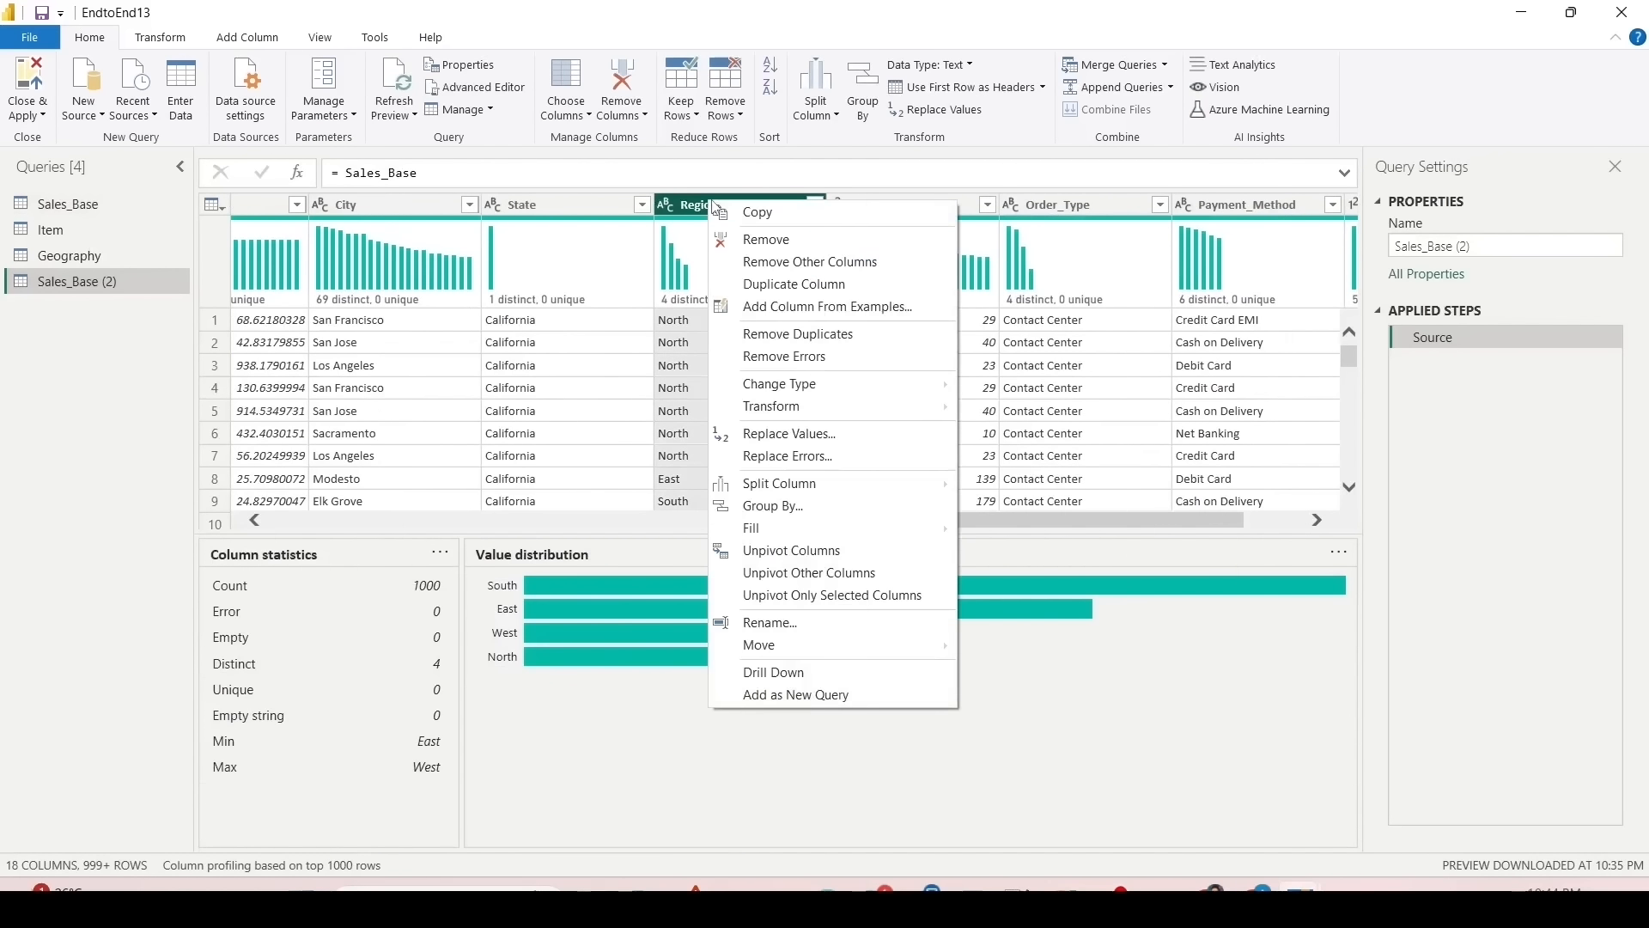
{"action": "left_click", "coordinate": [756, 261]}
Step: Remove the duplicate Region values and add an index column starting from 1
{"action": "right_click", "coordinate": [260, 205]}
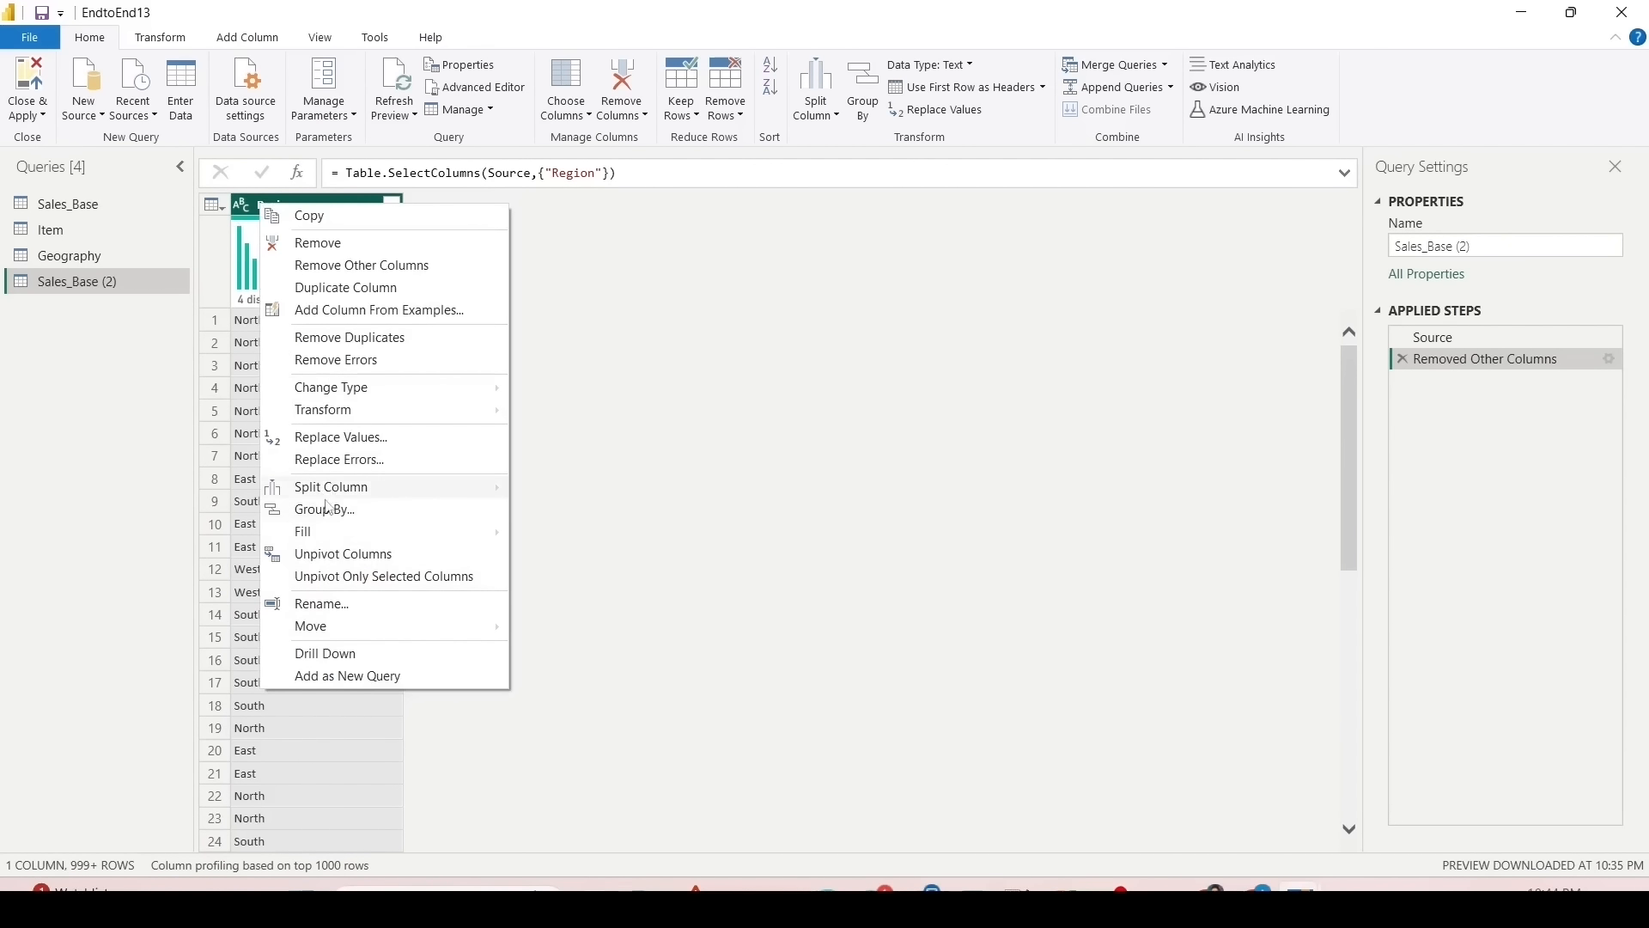
{"action": "left_click", "coordinate": [310, 337]}
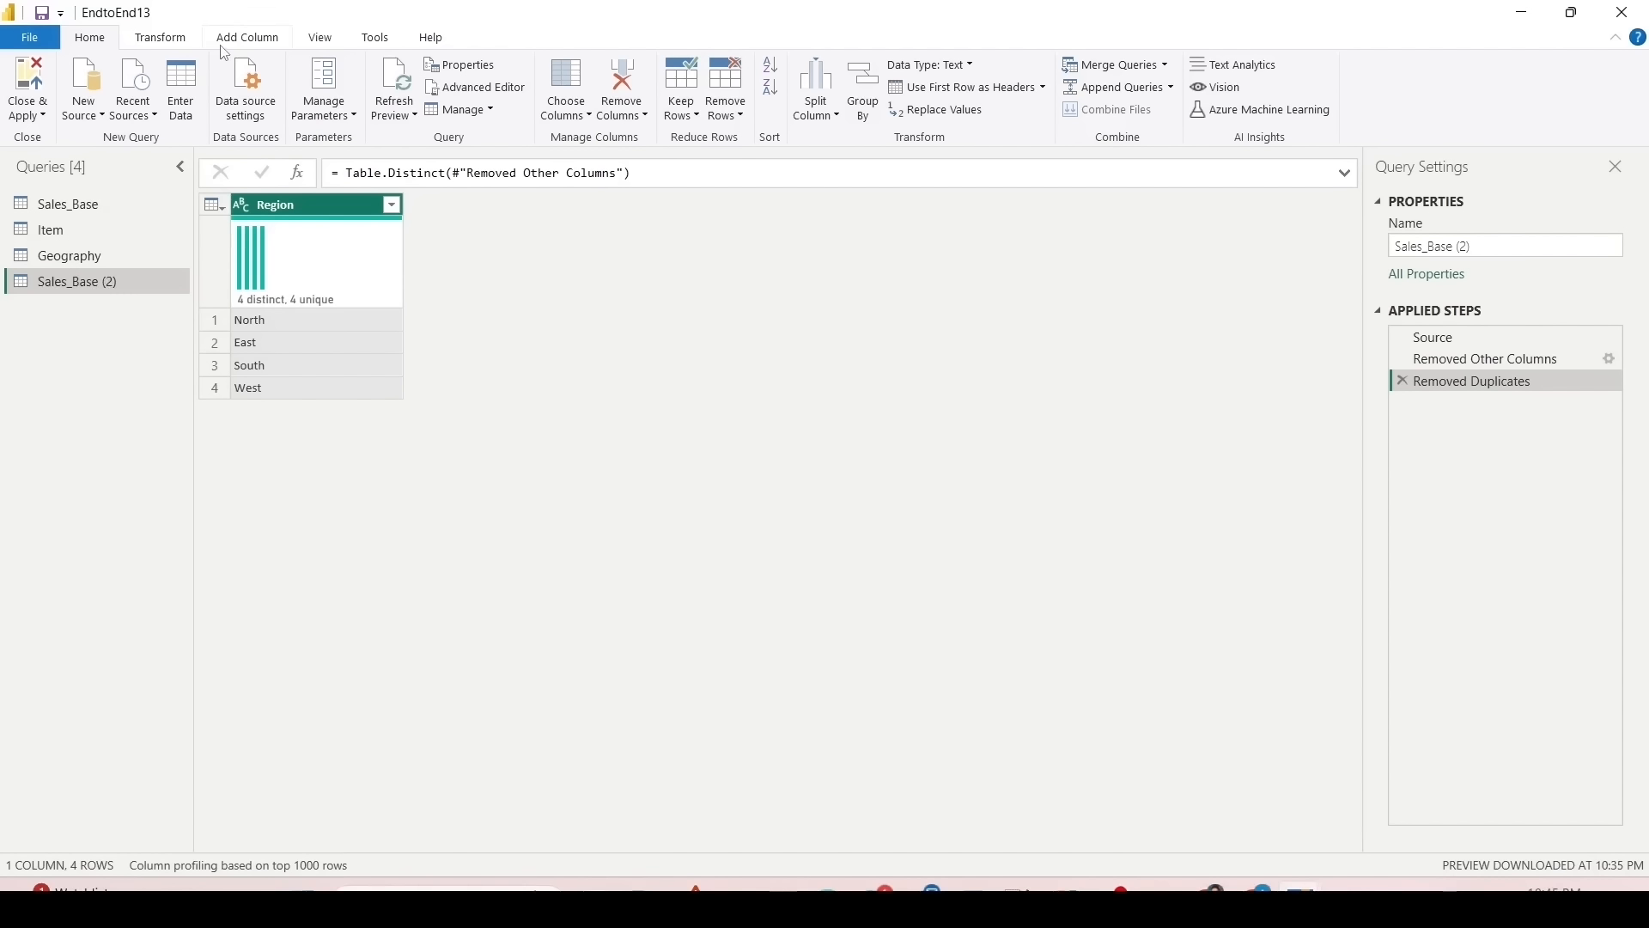
{"action": "left_click", "coordinate": [249, 41]}
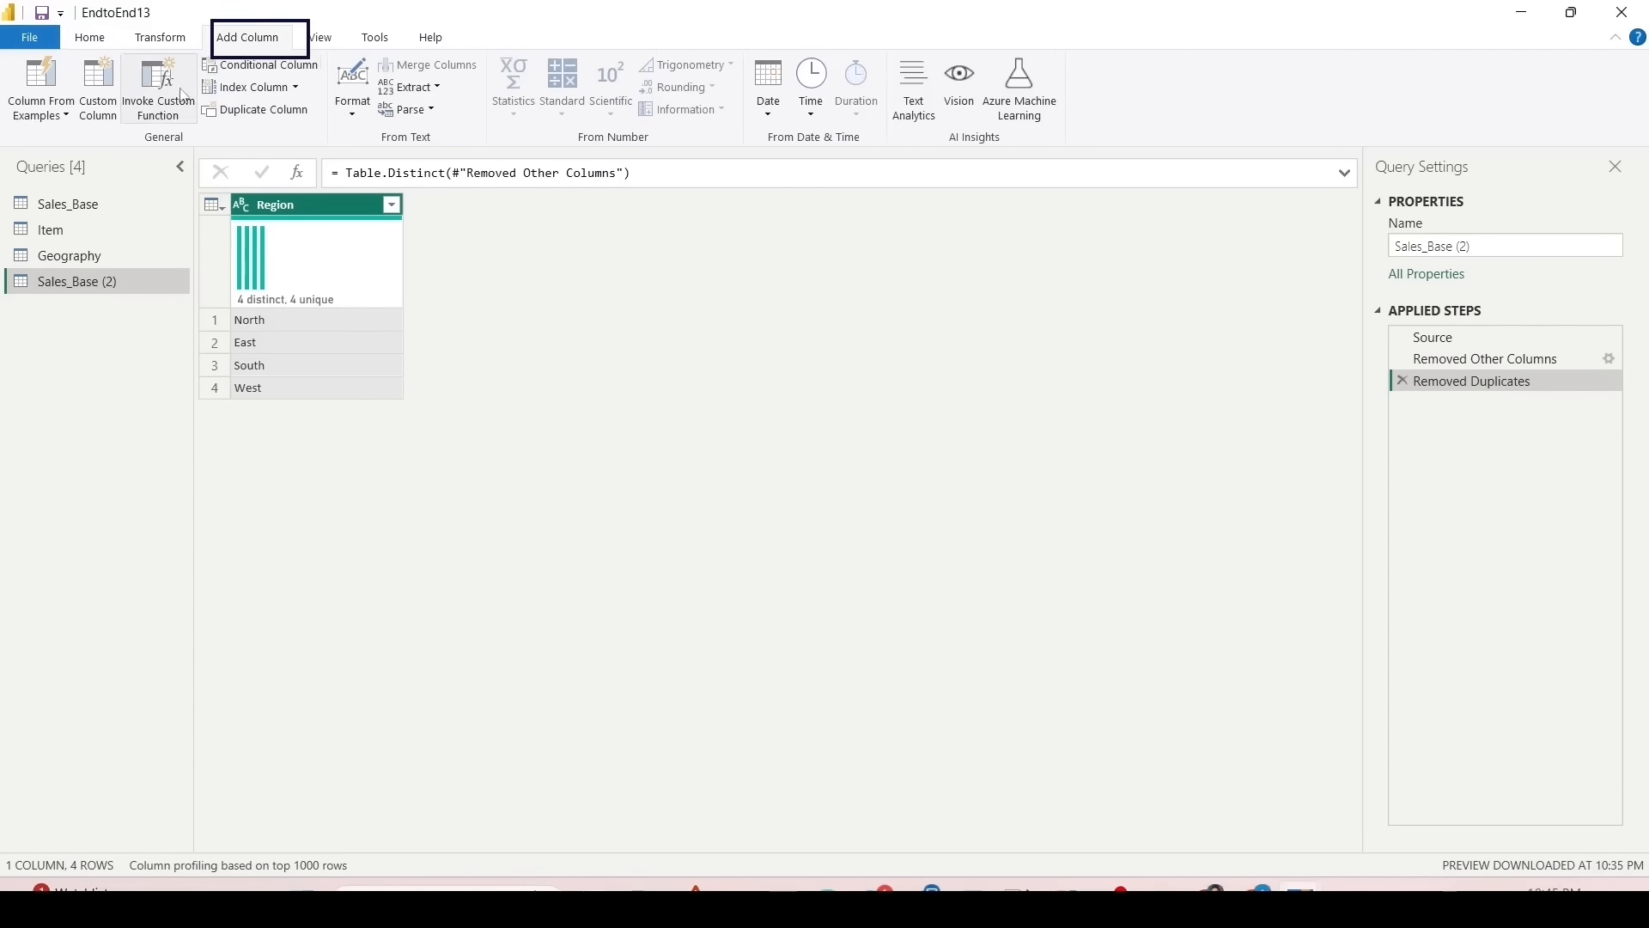
{"action": "left_click", "coordinate": [295, 87]}
{"action": "left_click", "coordinate": [295, 133]}
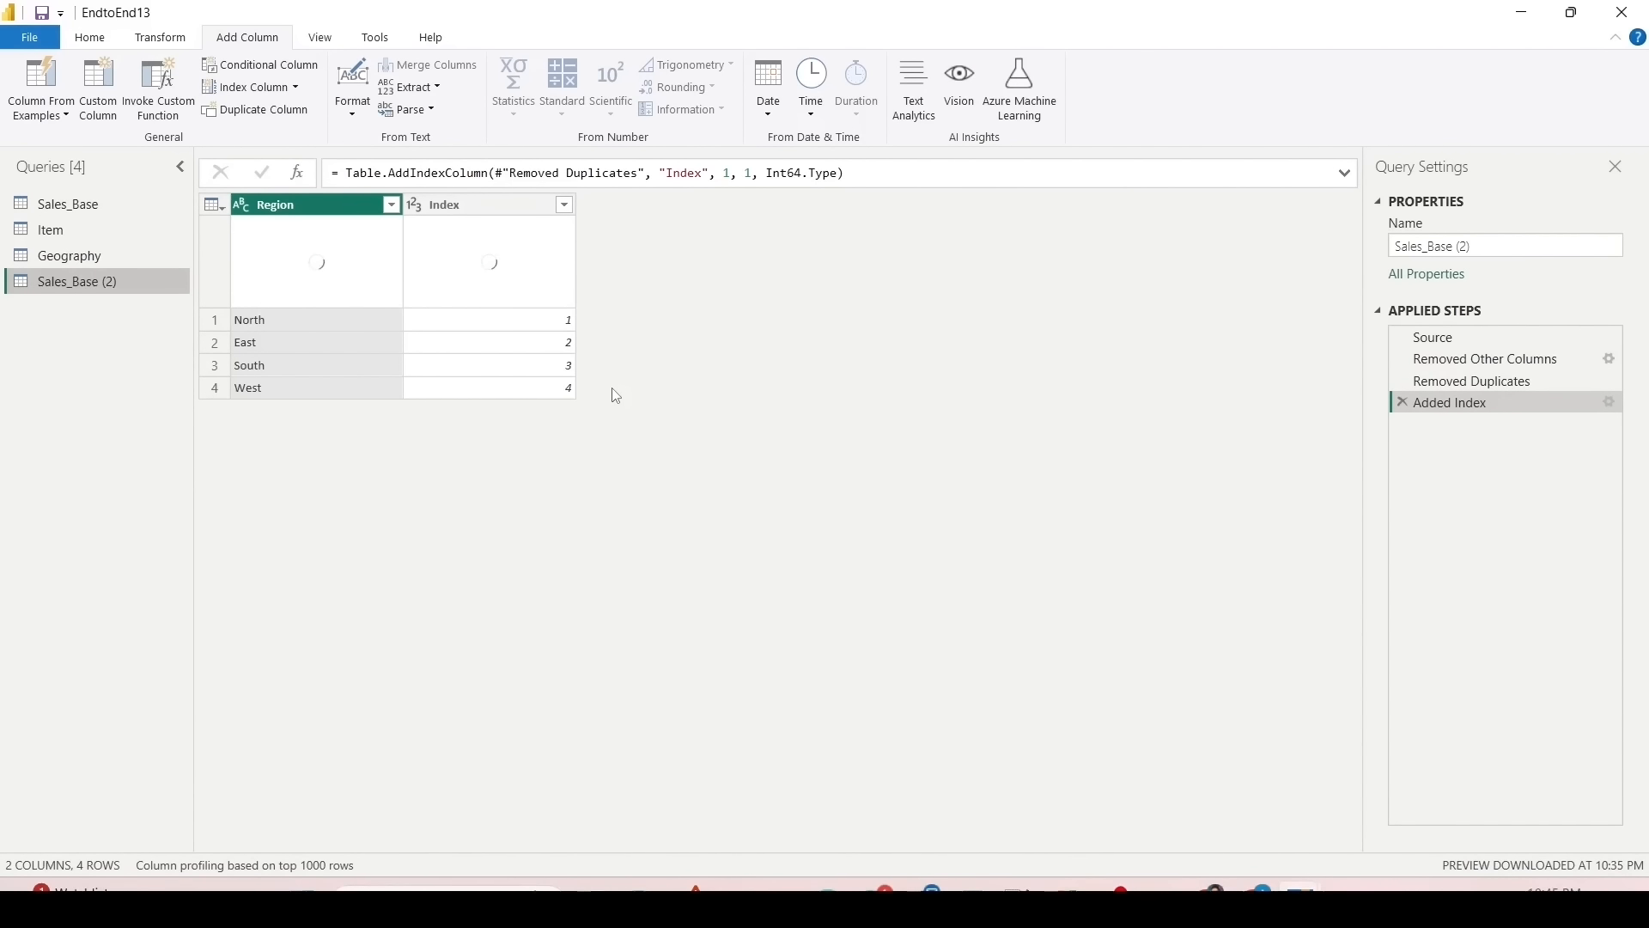
Step: Rename the Sales_Base (2) query to Region
{"action": "double_click", "coordinate": [67, 283]}
{"action": "type", "text": "Region"}
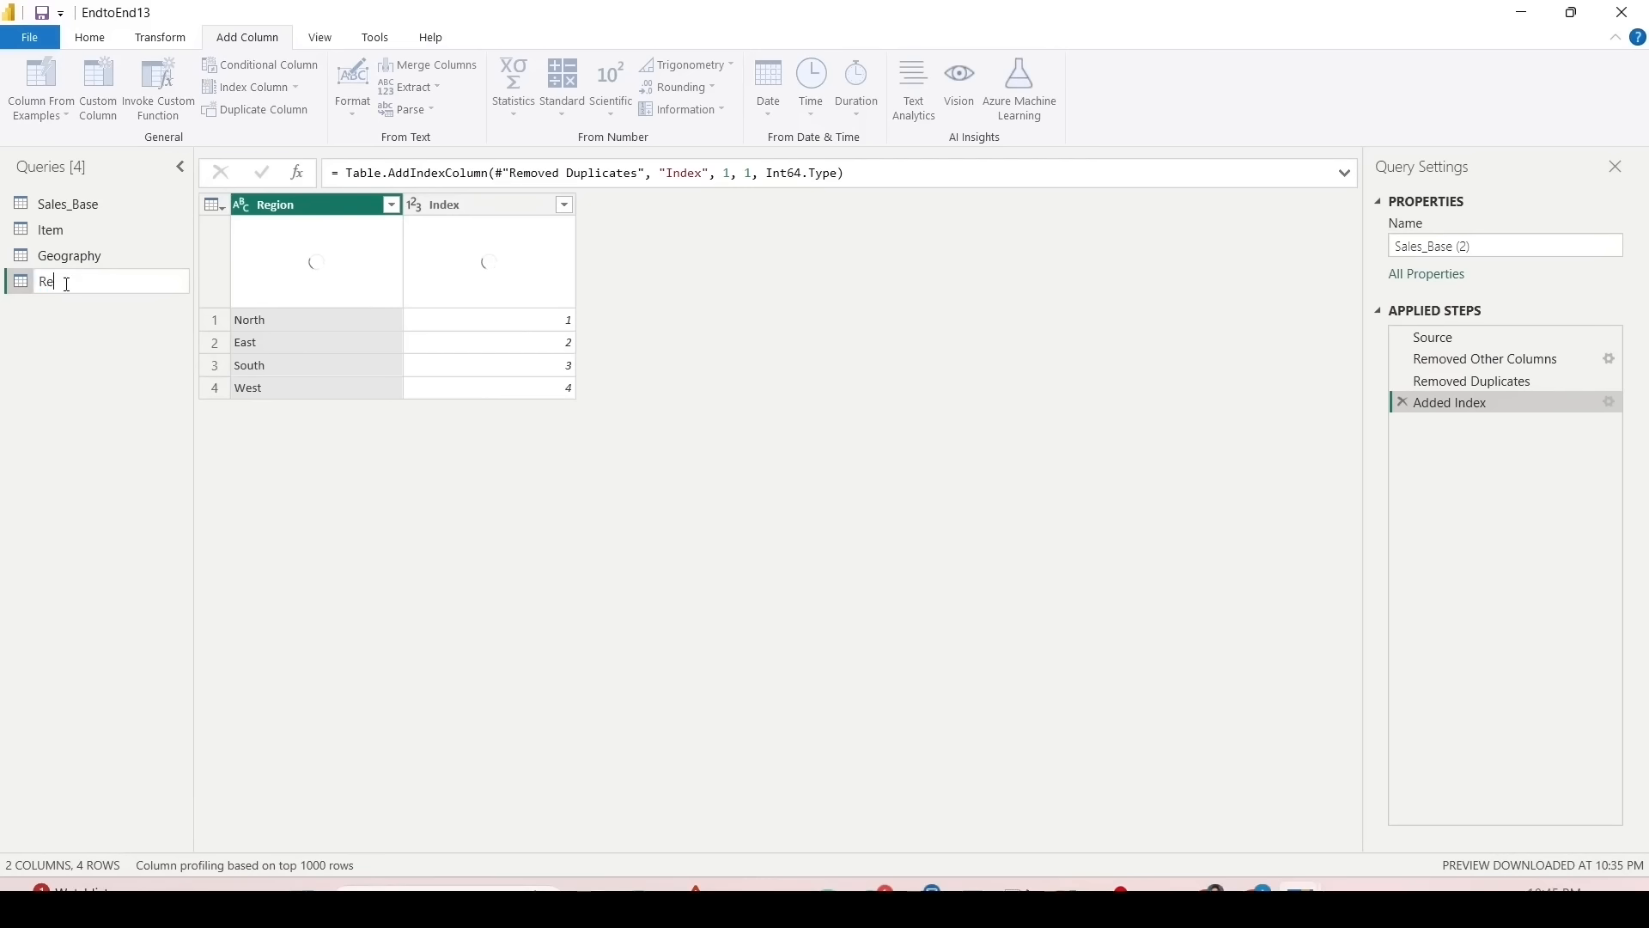
{"action": "key", "text": "Return"}
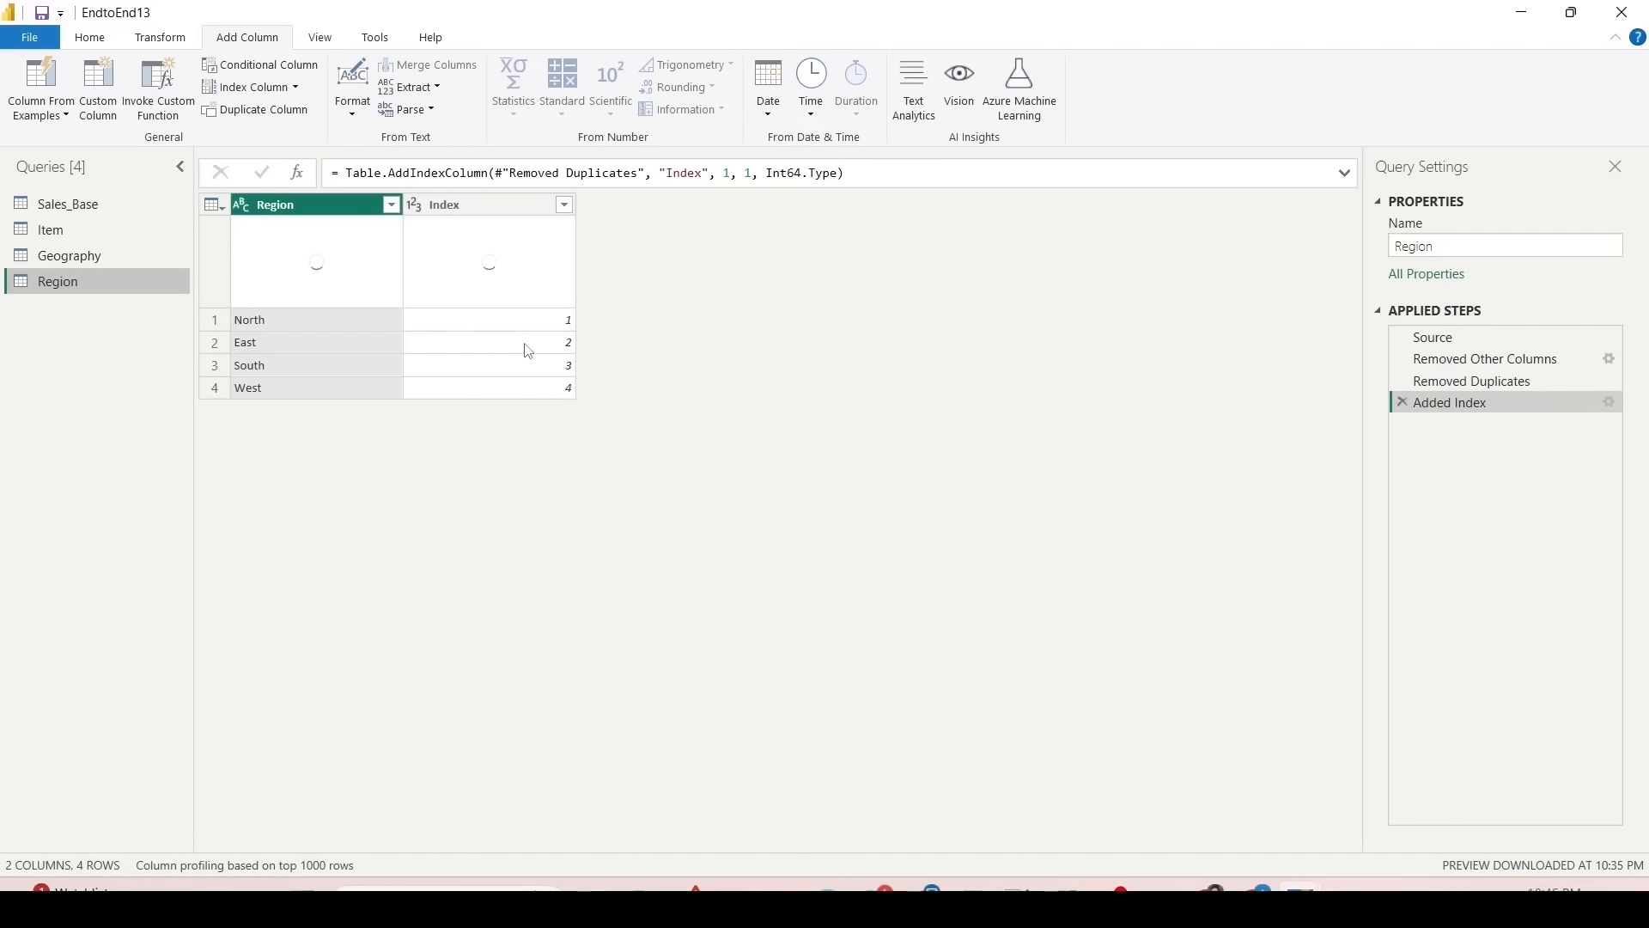
Step: Merge Sales_Base with the Region query as a new query, matching on their Region columns with a Left Outer join
{"action": "right_click", "coordinate": [91, 212]}
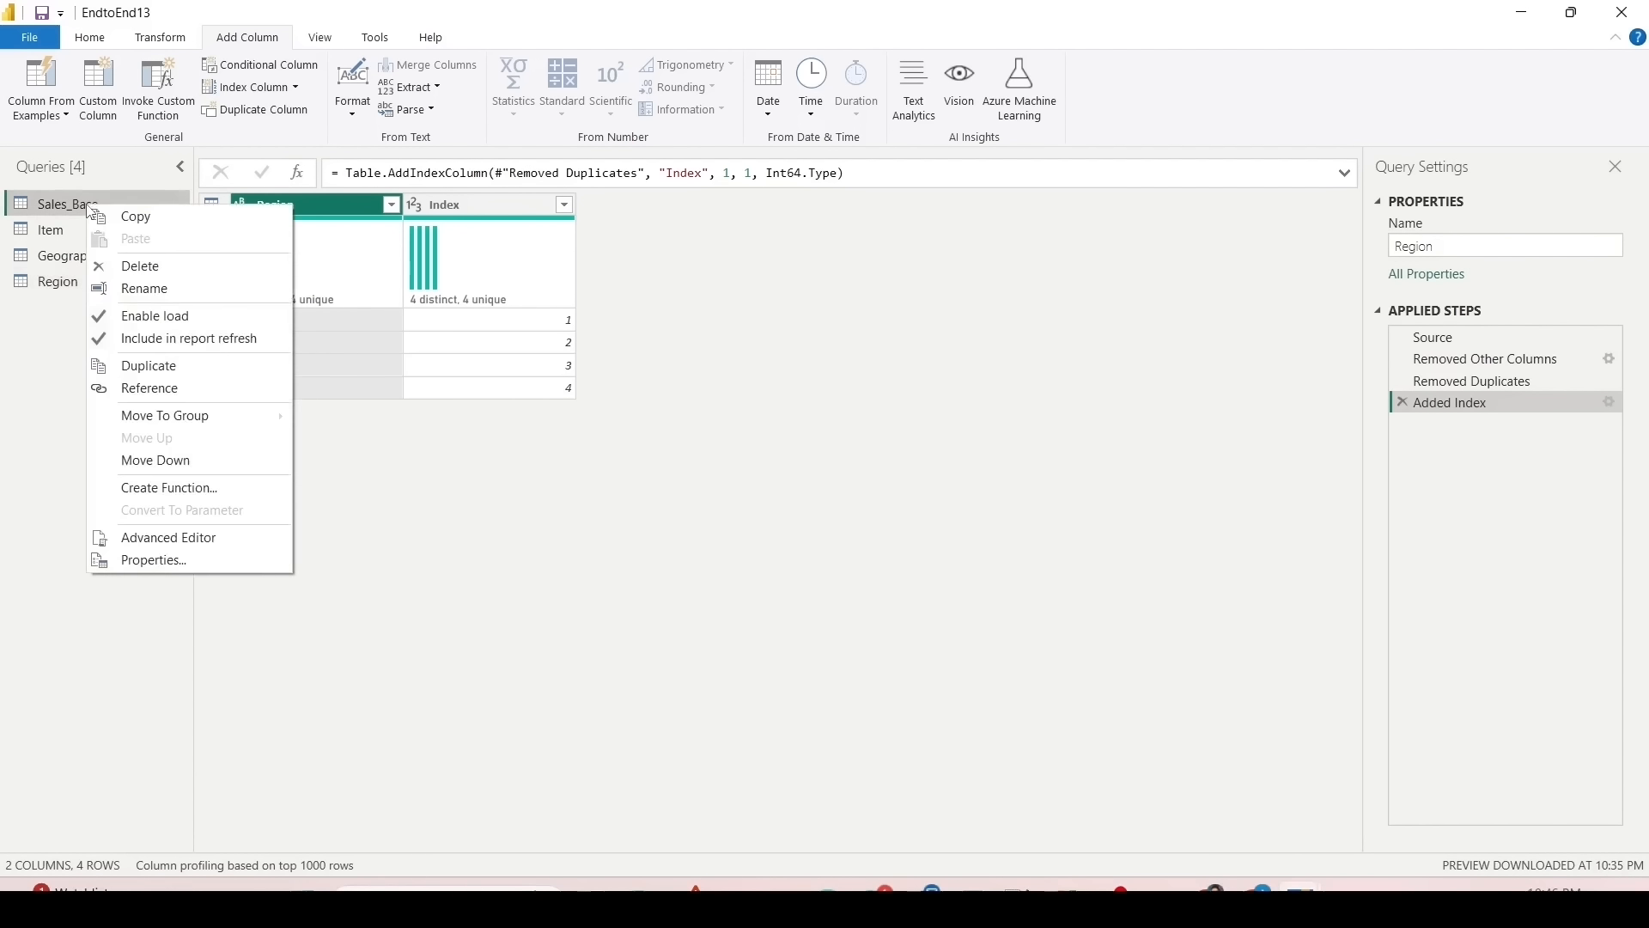
{"action": "left_click", "coordinate": [65, 203]}
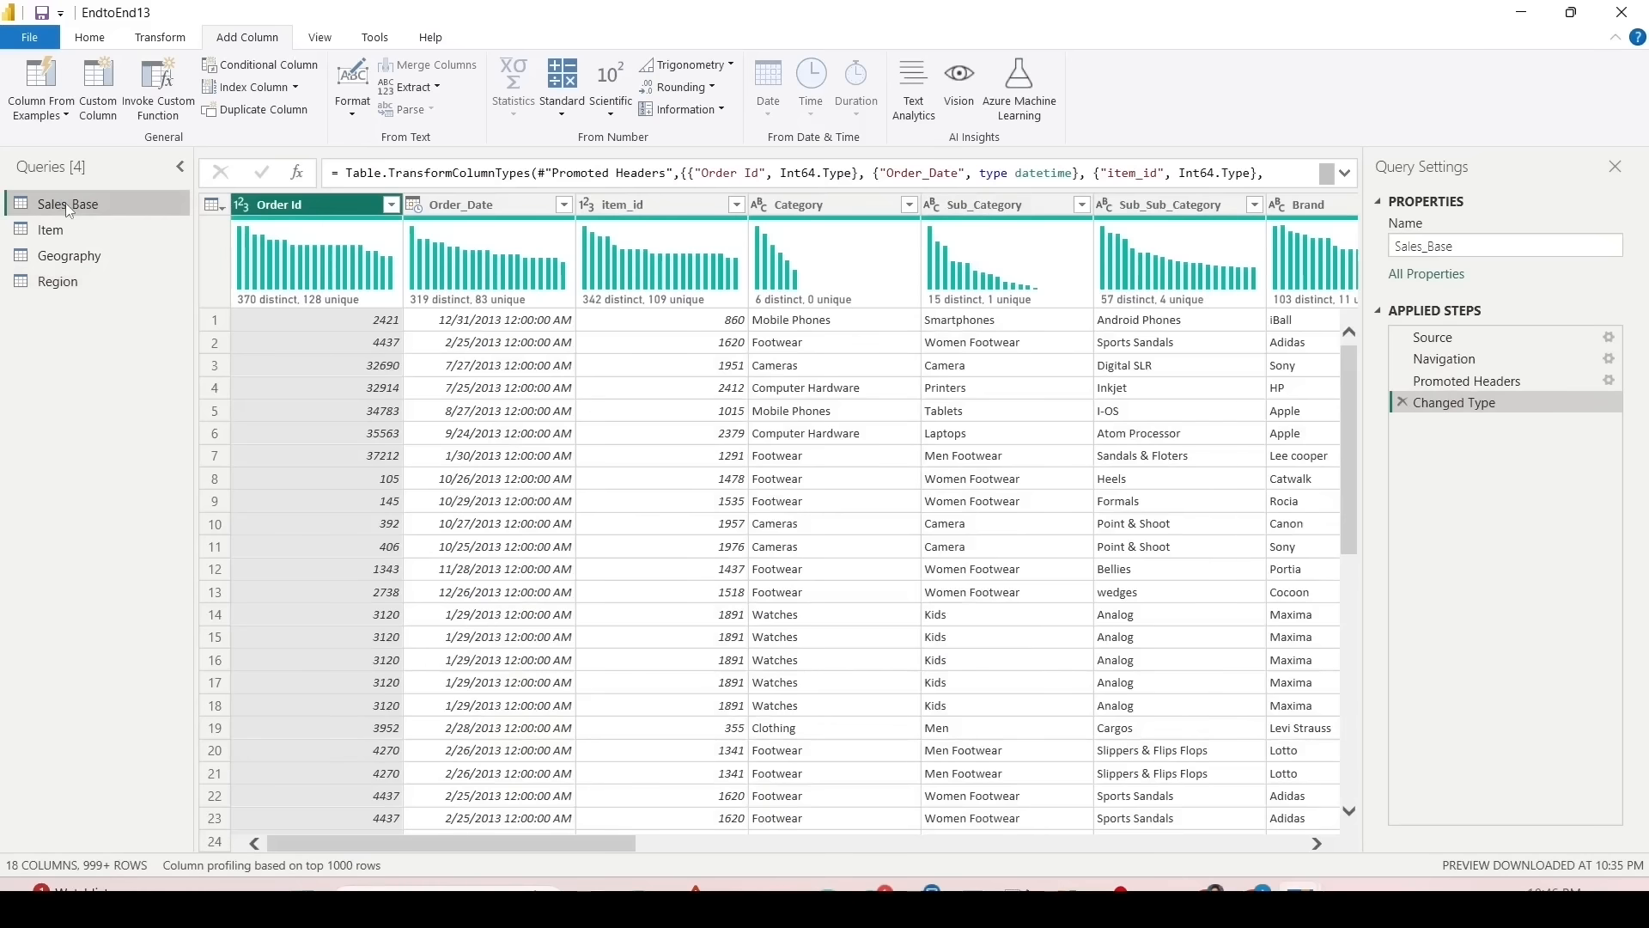
{"action": "left_click", "coordinate": [107, 39]}
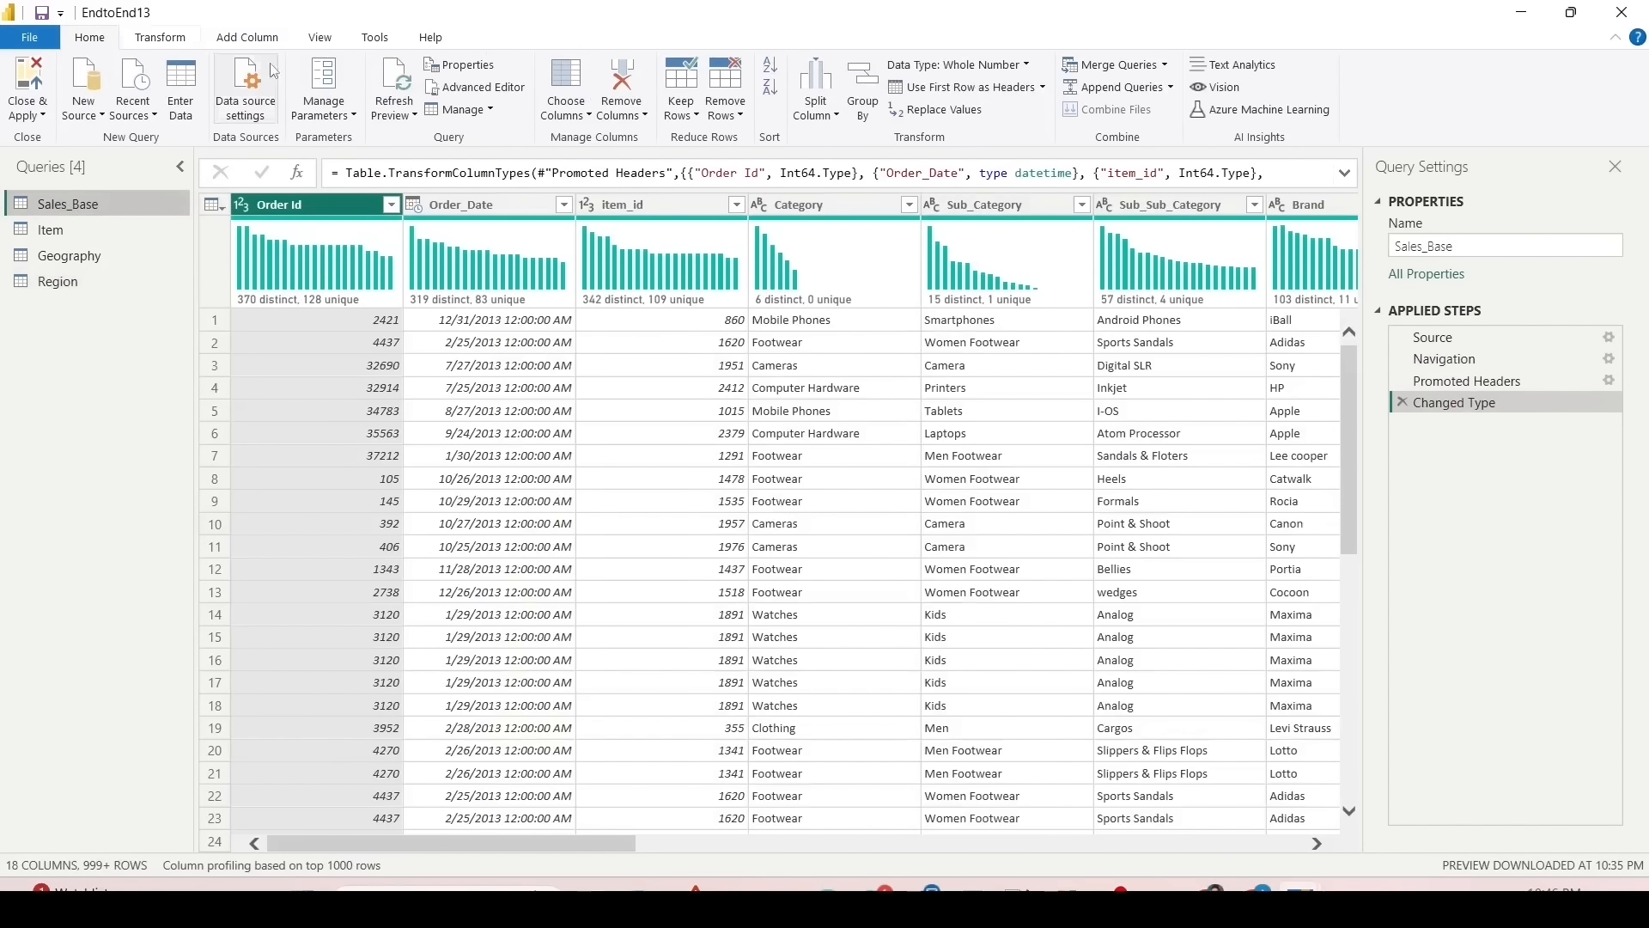
{"action": "left_click", "coordinate": [1163, 64]}
{"action": "left_click", "coordinate": [1159, 112]}
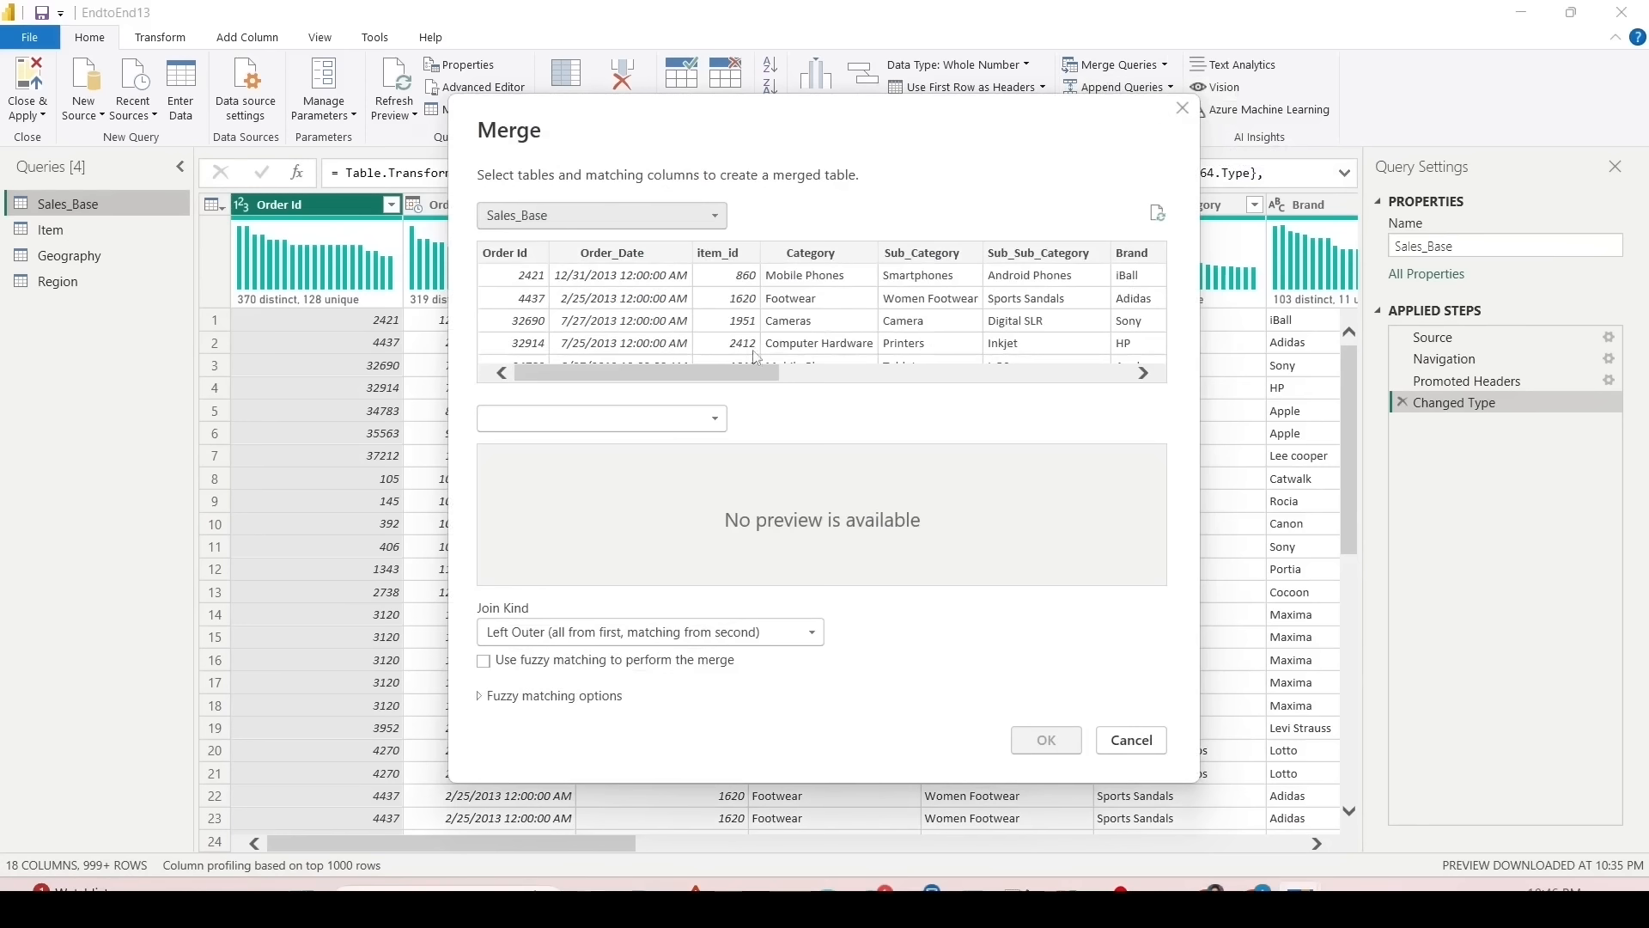
{"action": "left_click", "coordinate": [711, 419]}
{"action": "left_click", "coordinate": [537, 485]}
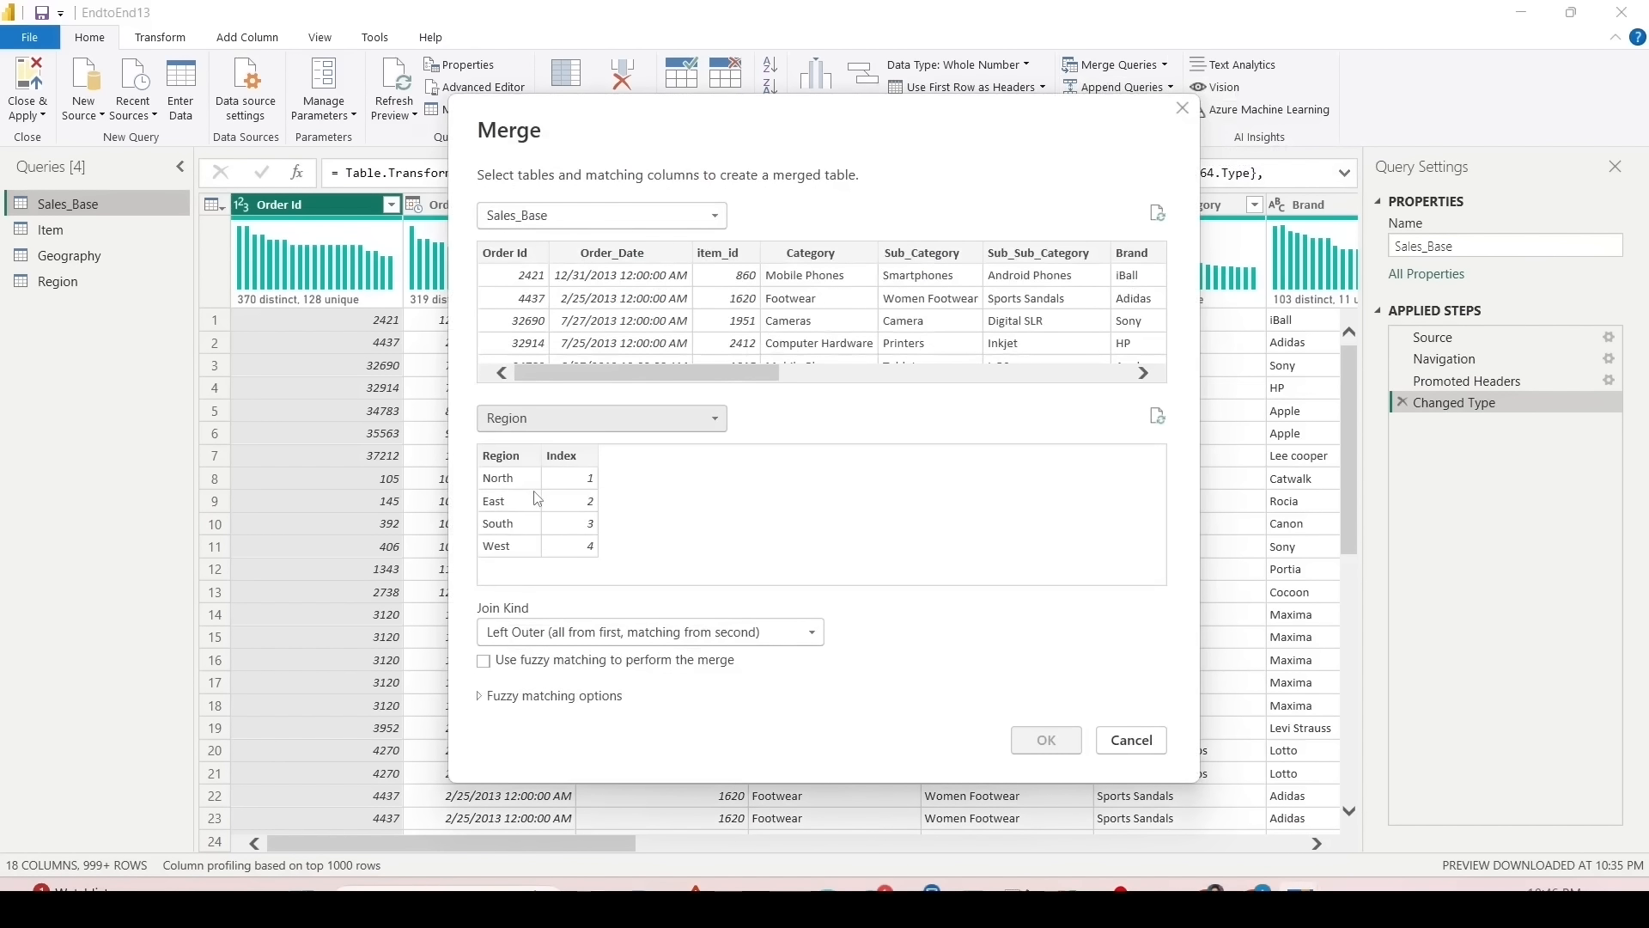
{"action": "left_click_drag", "start_coordinate": [598, 375], "coordinate": [949, 386]}
{"action": "left_click", "coordinate": [749, 255]}
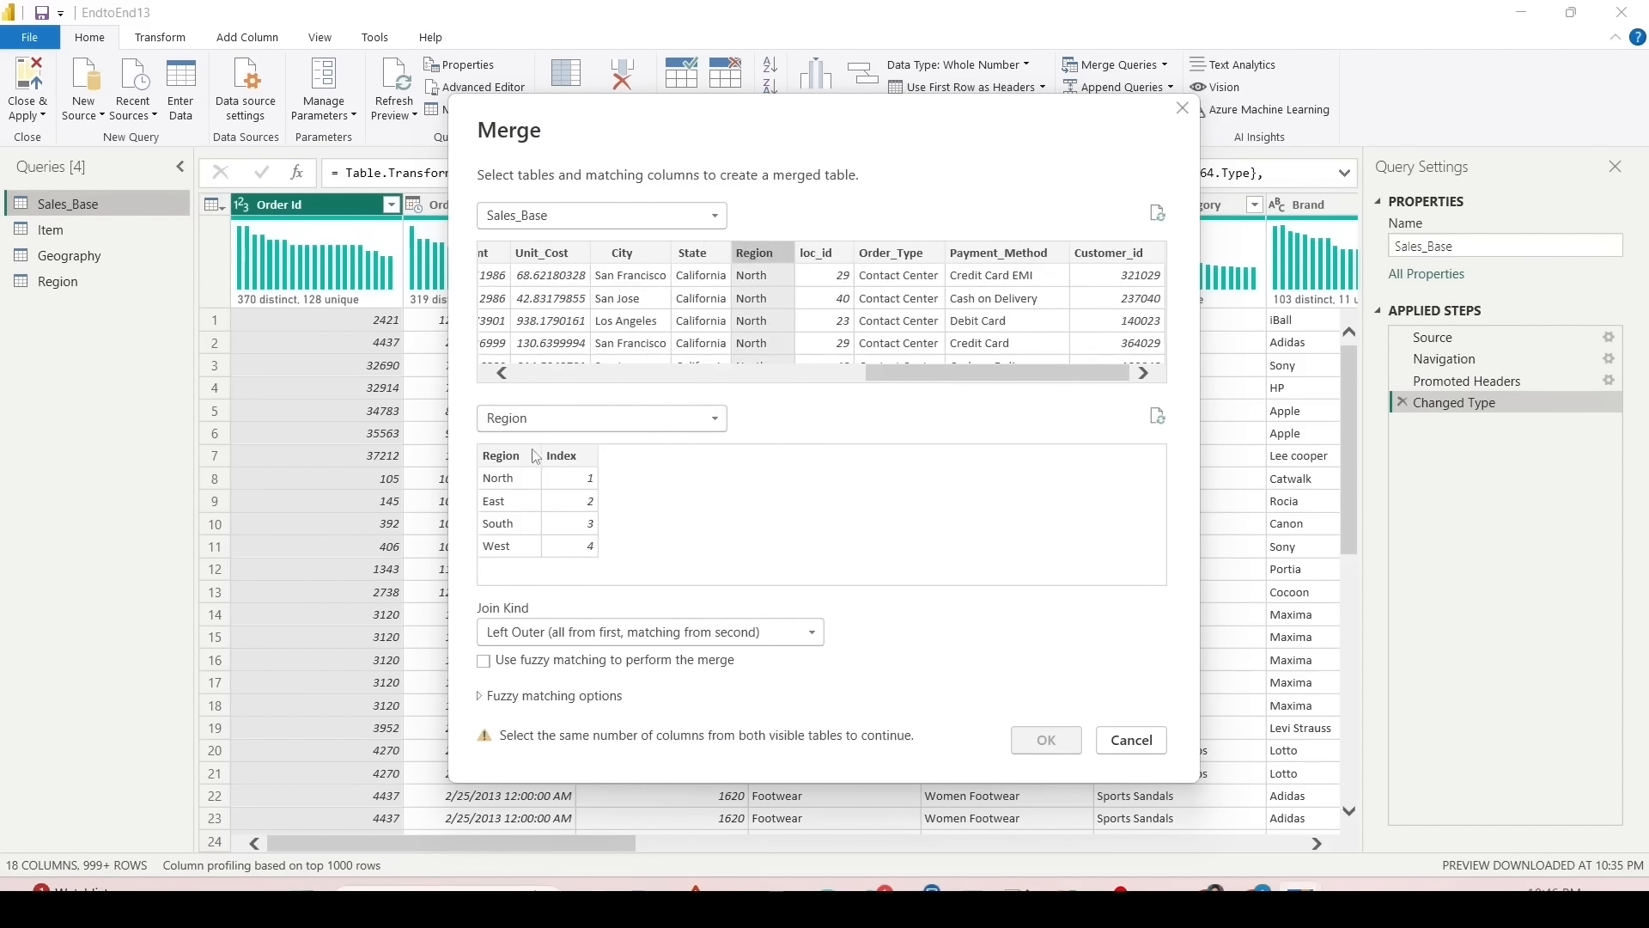
{"action": "left_click", "coordinate": [512, 464]}
{"action": "left_click", "coordinate": [707, 637]}
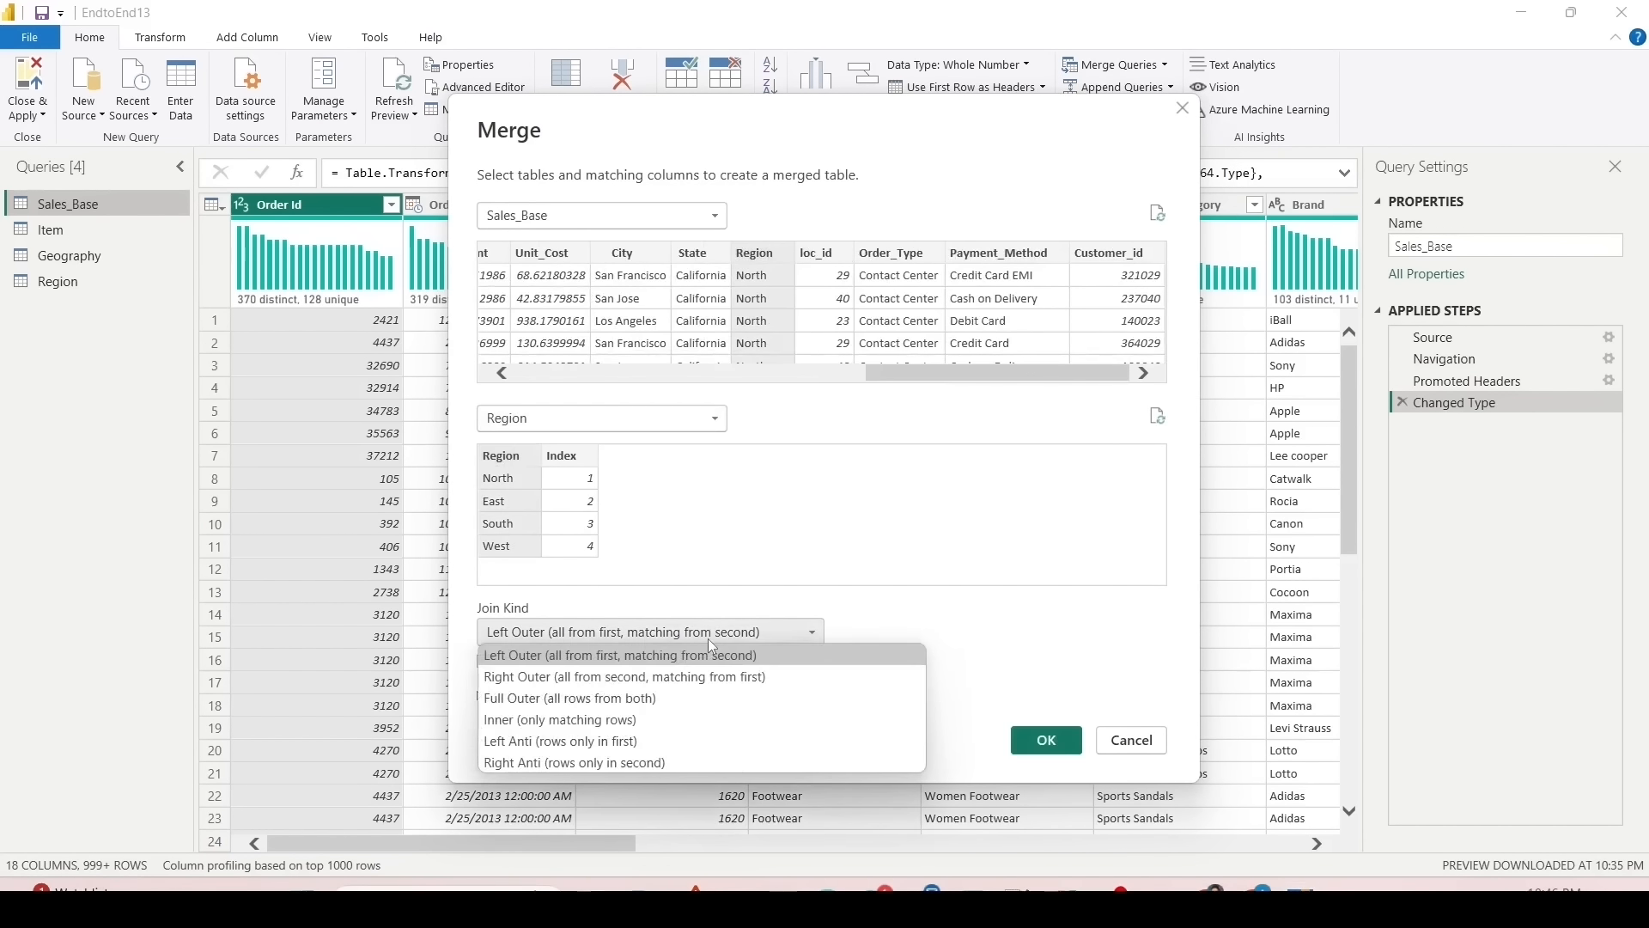
{"action": "left_click", "coordinate": [708, 637]}
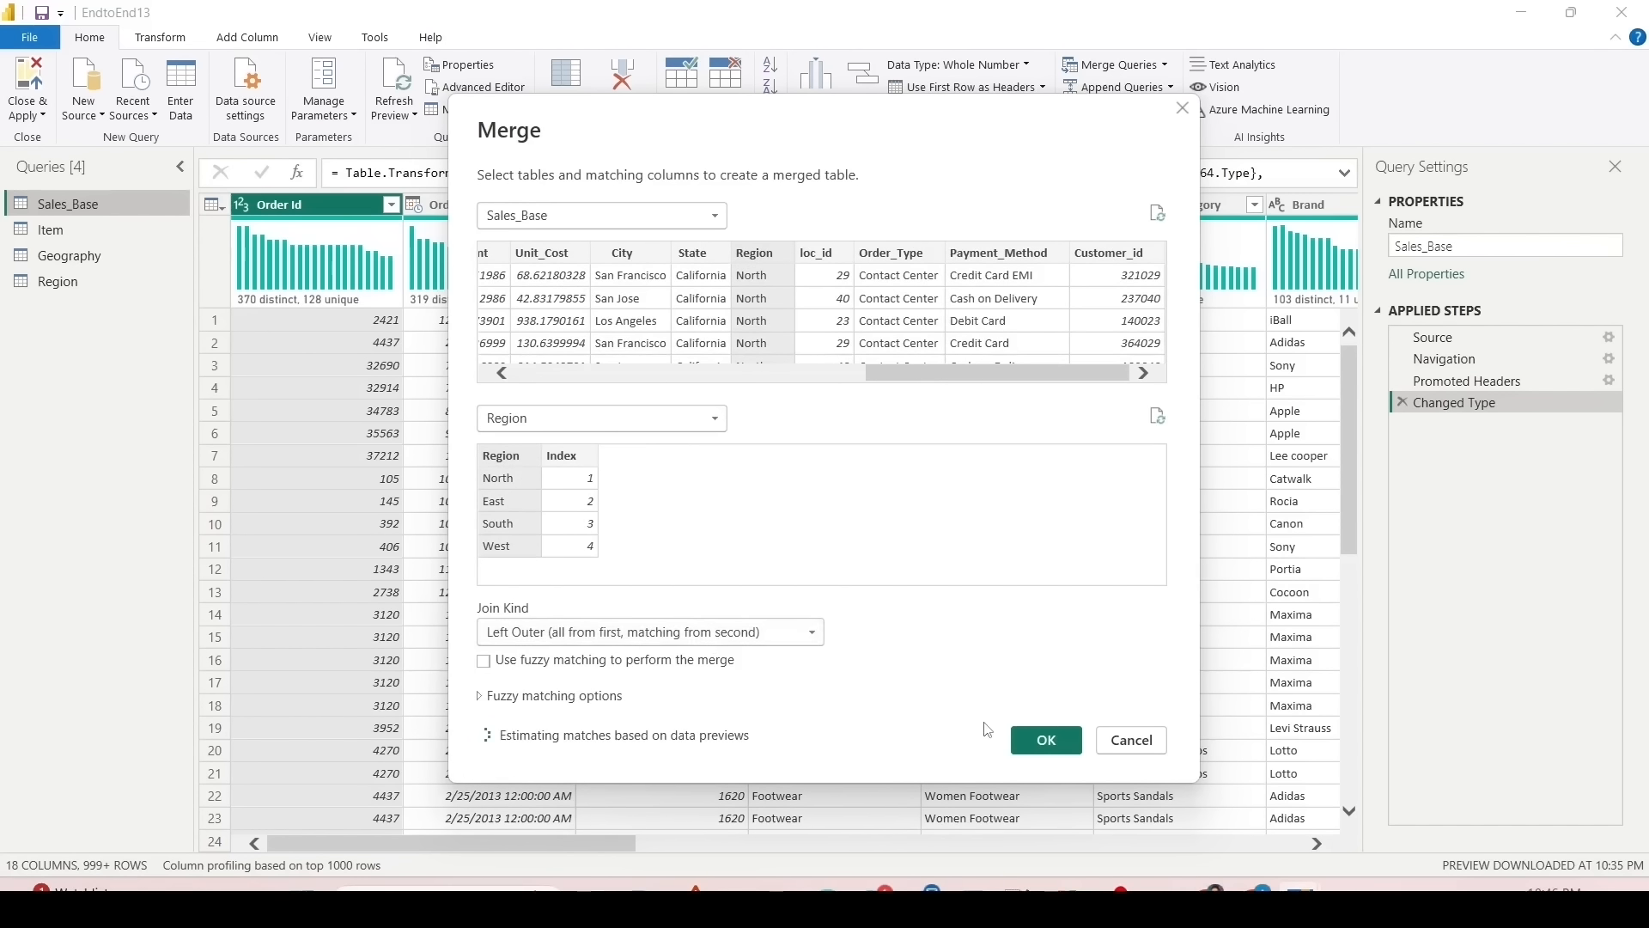
{"action": "left_click", "coordinate": [1035, 740]}
Step: Expand the merged Region.1 column to only its Index field, without the original column name as prefix
{"action": "left_click_drag", "start_coordinate": [355, 847], "coordinate": [1166, 864]}
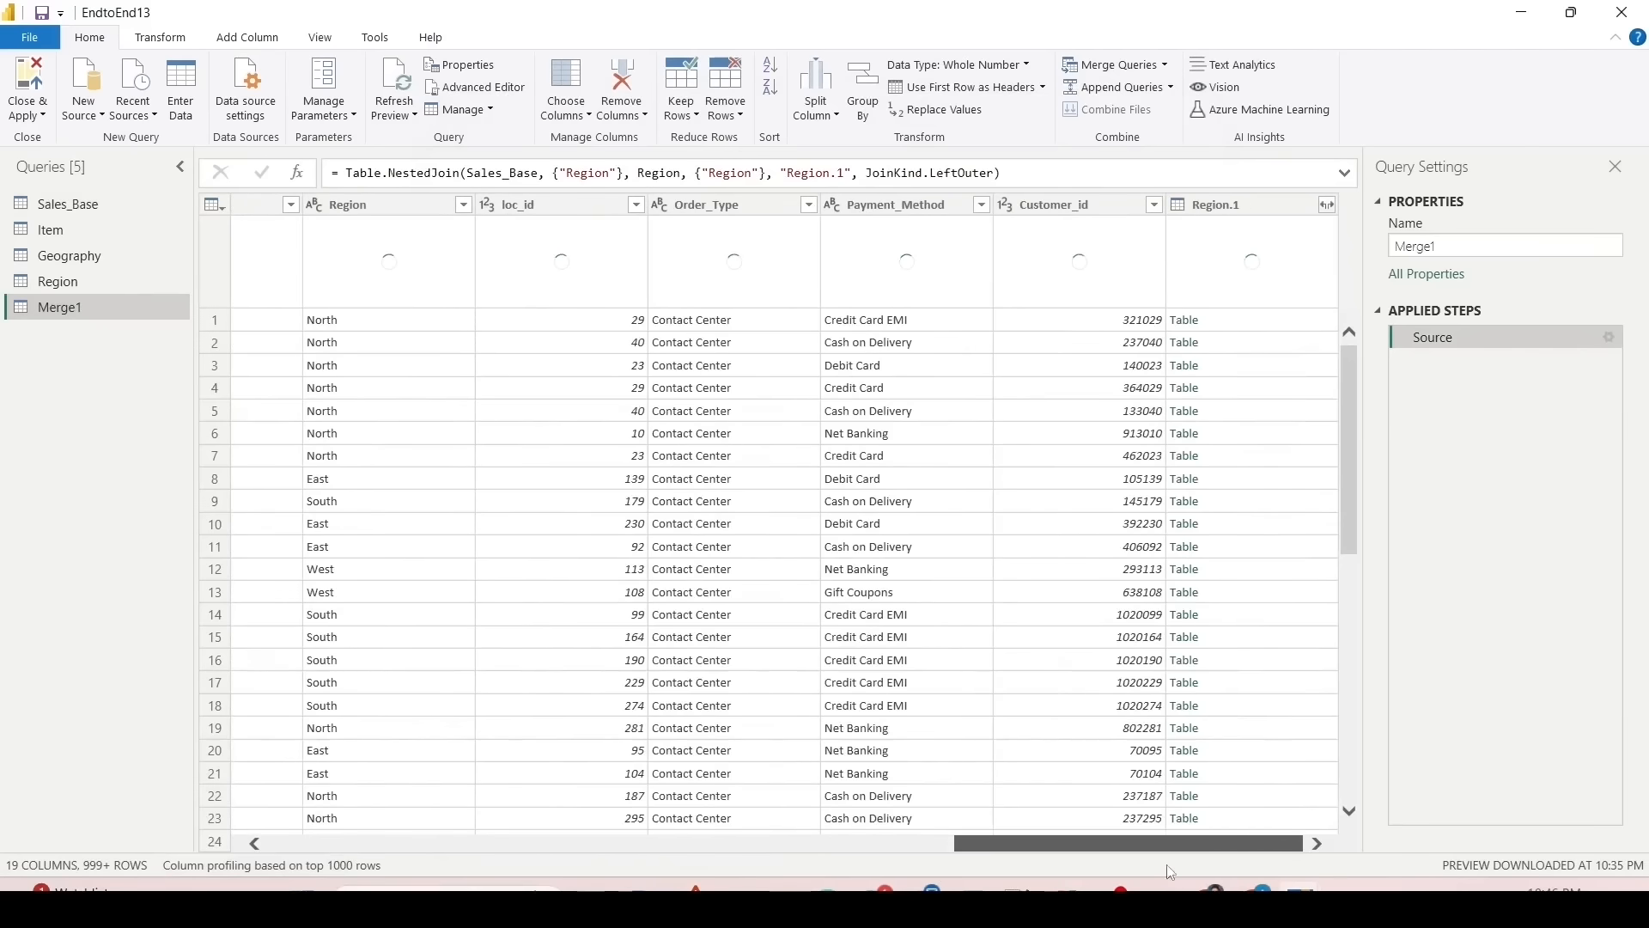
{"action": "left_click", "coordinate": [1326, 204]}
{"action": "left_click", "coordinate": [1001, 401]}
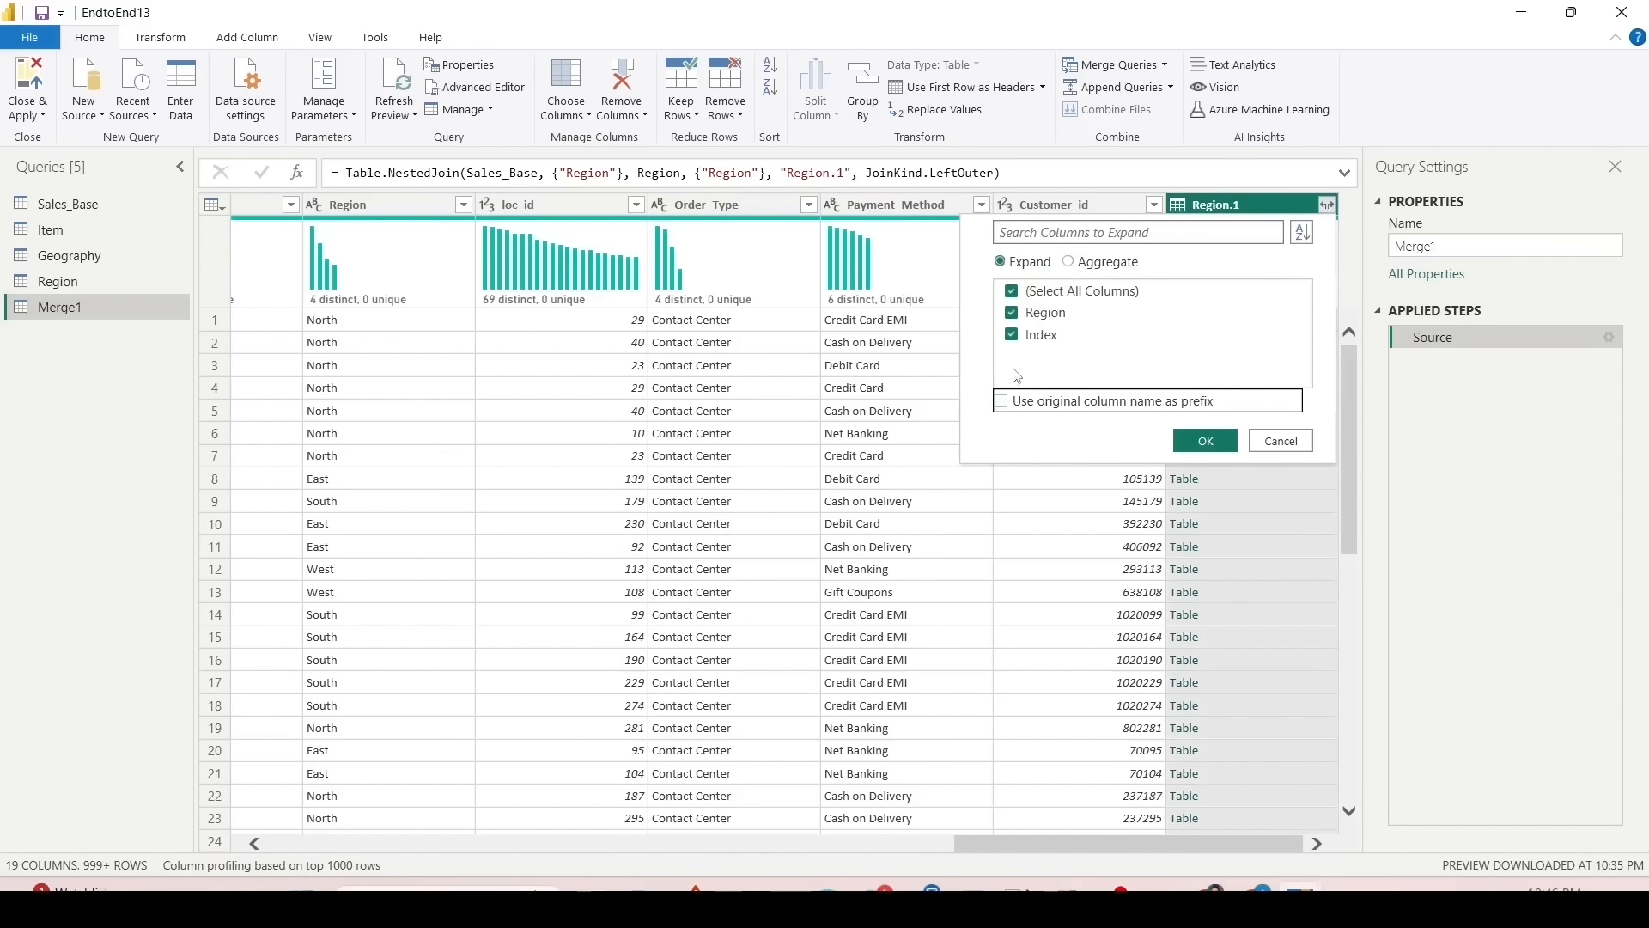
{"action": "left_click", "coordinate": [1012, 292]}
{"action": "left_click", "coordinate": [1012, 335]}
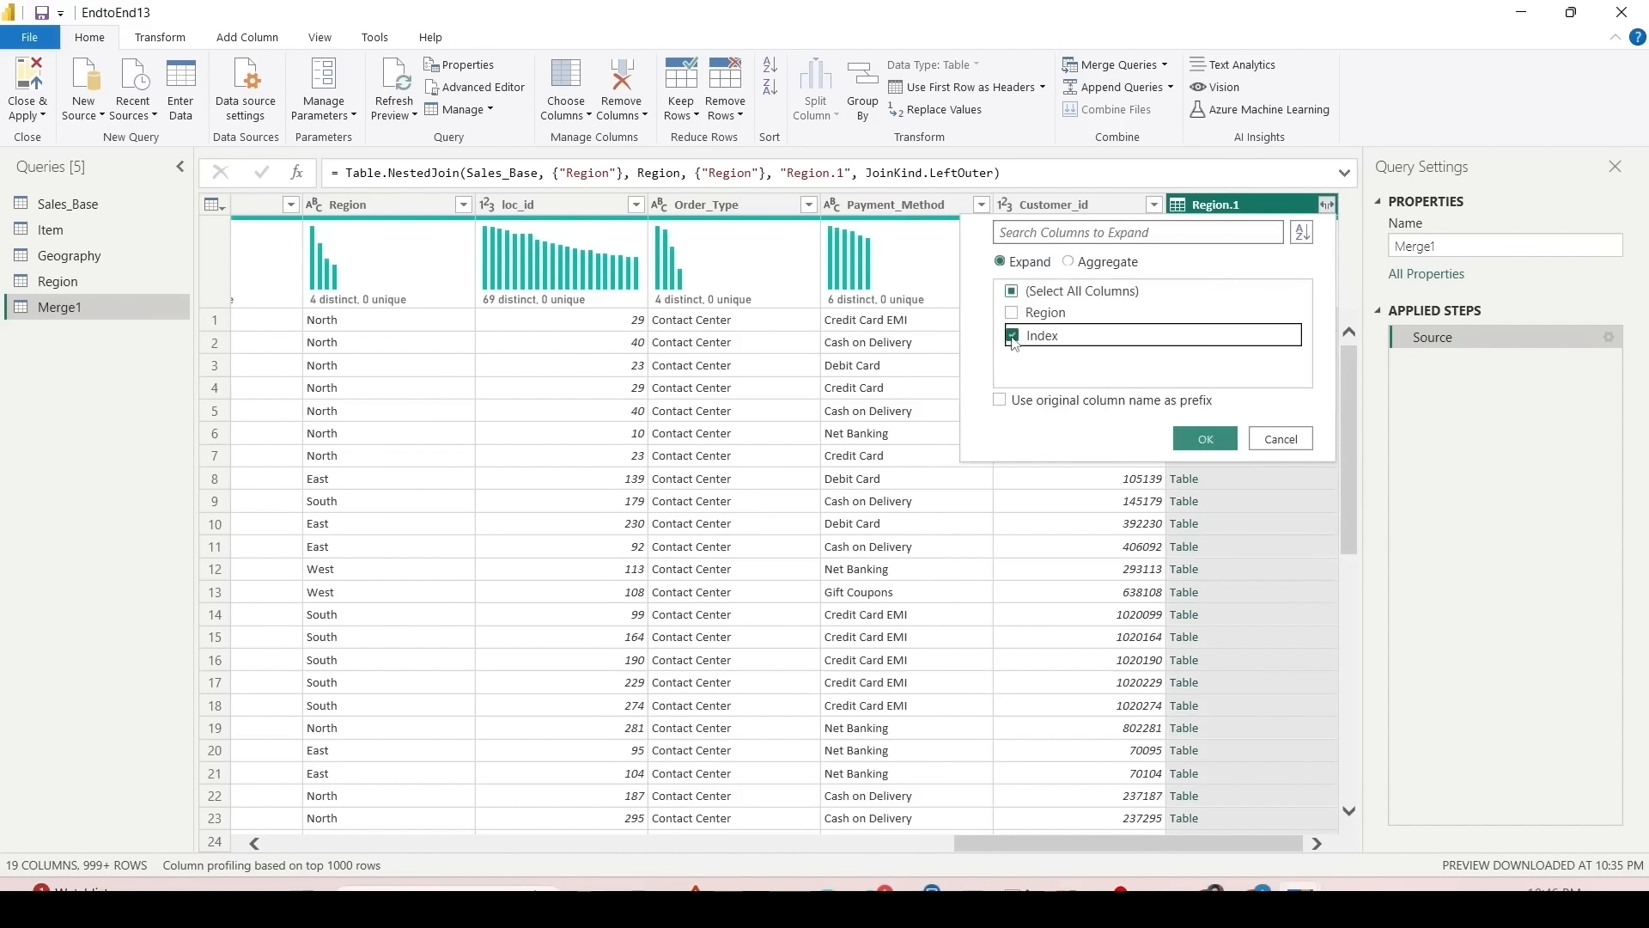
{"action": "left_click", "coordinate": [1205, 439]}
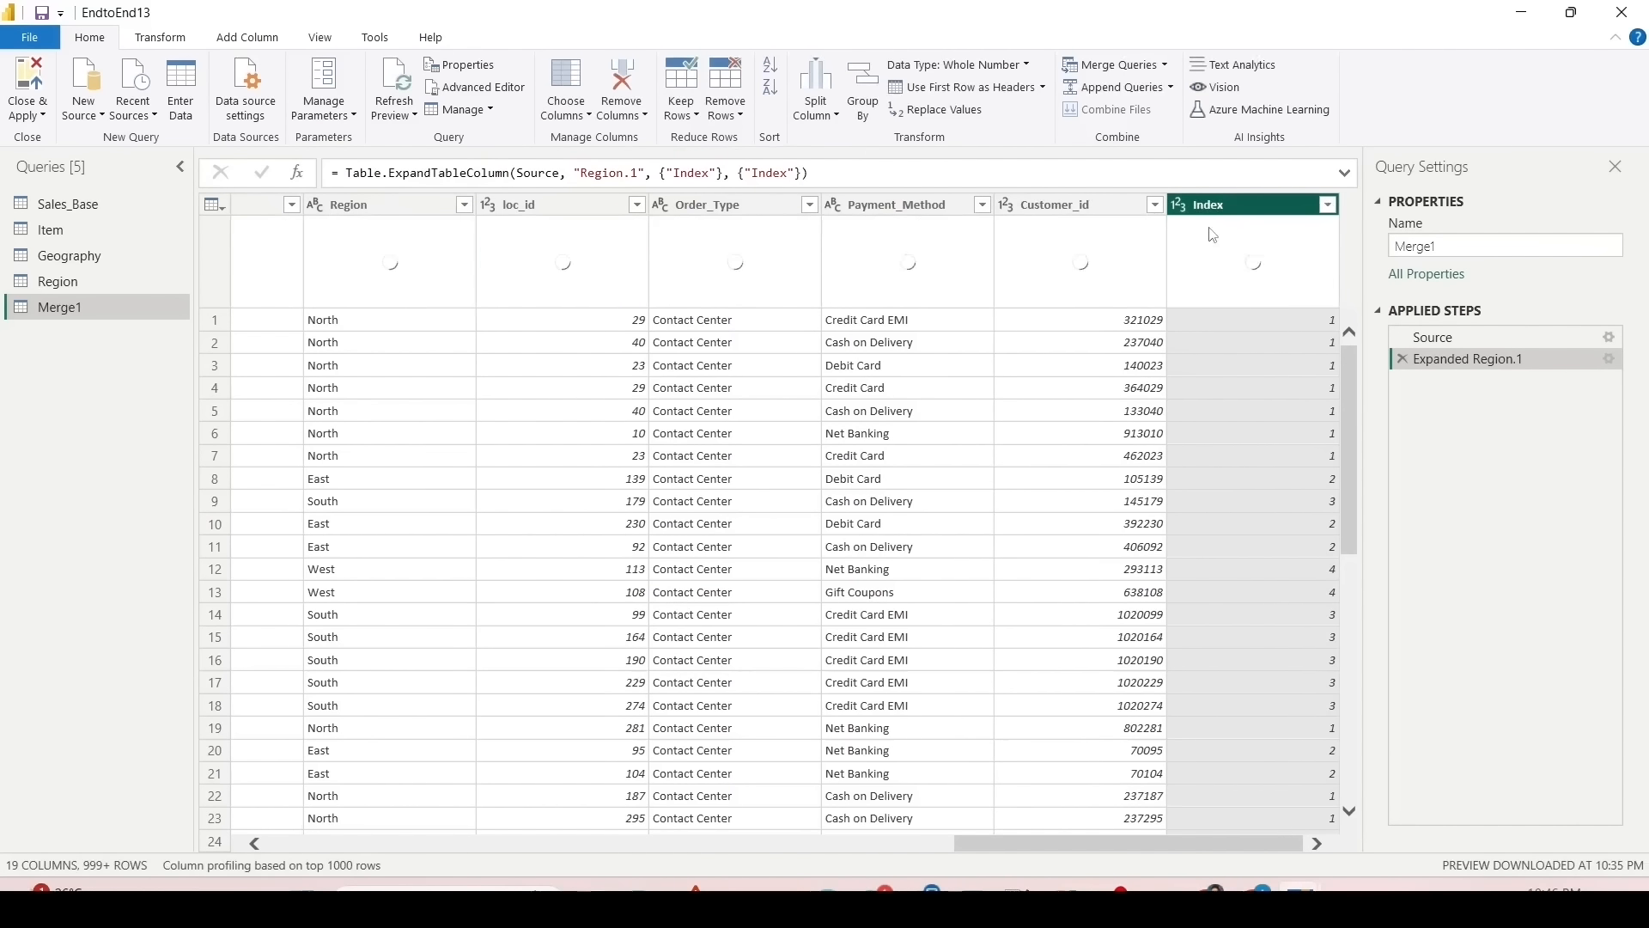
Step: Rename the expanded Index column in the Merge1 query to Region ID
{"action": "double_click", "coordinate": [1216, 211]}
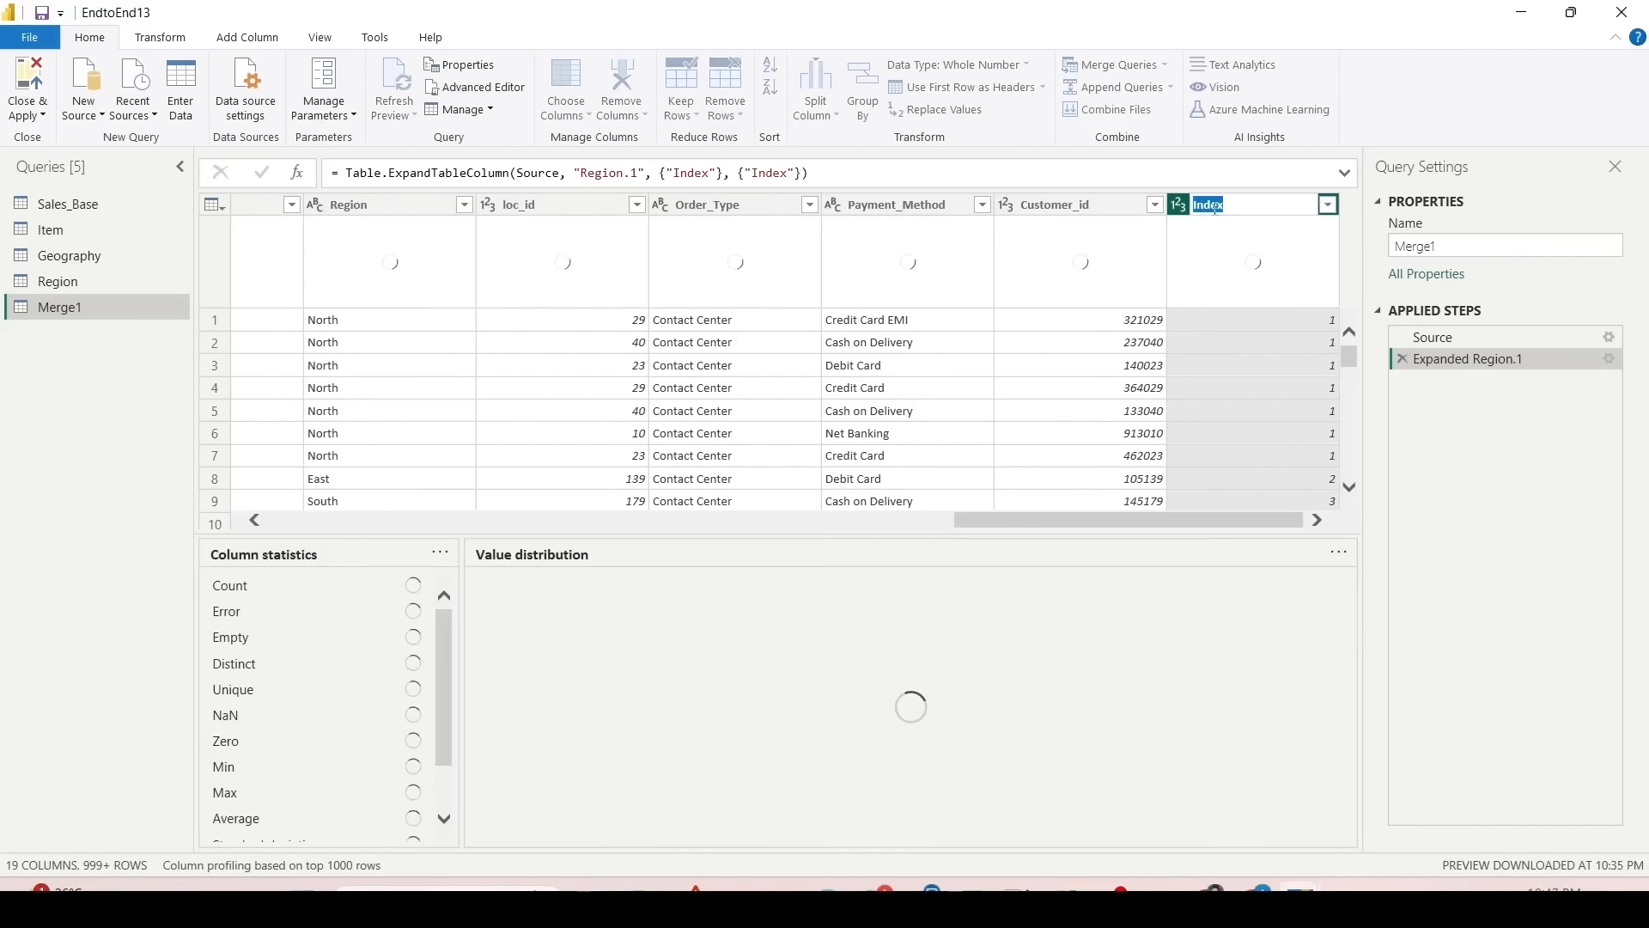
{"action": "type", "text": "Region ID"}
{"action": "key", "text": "Return"}
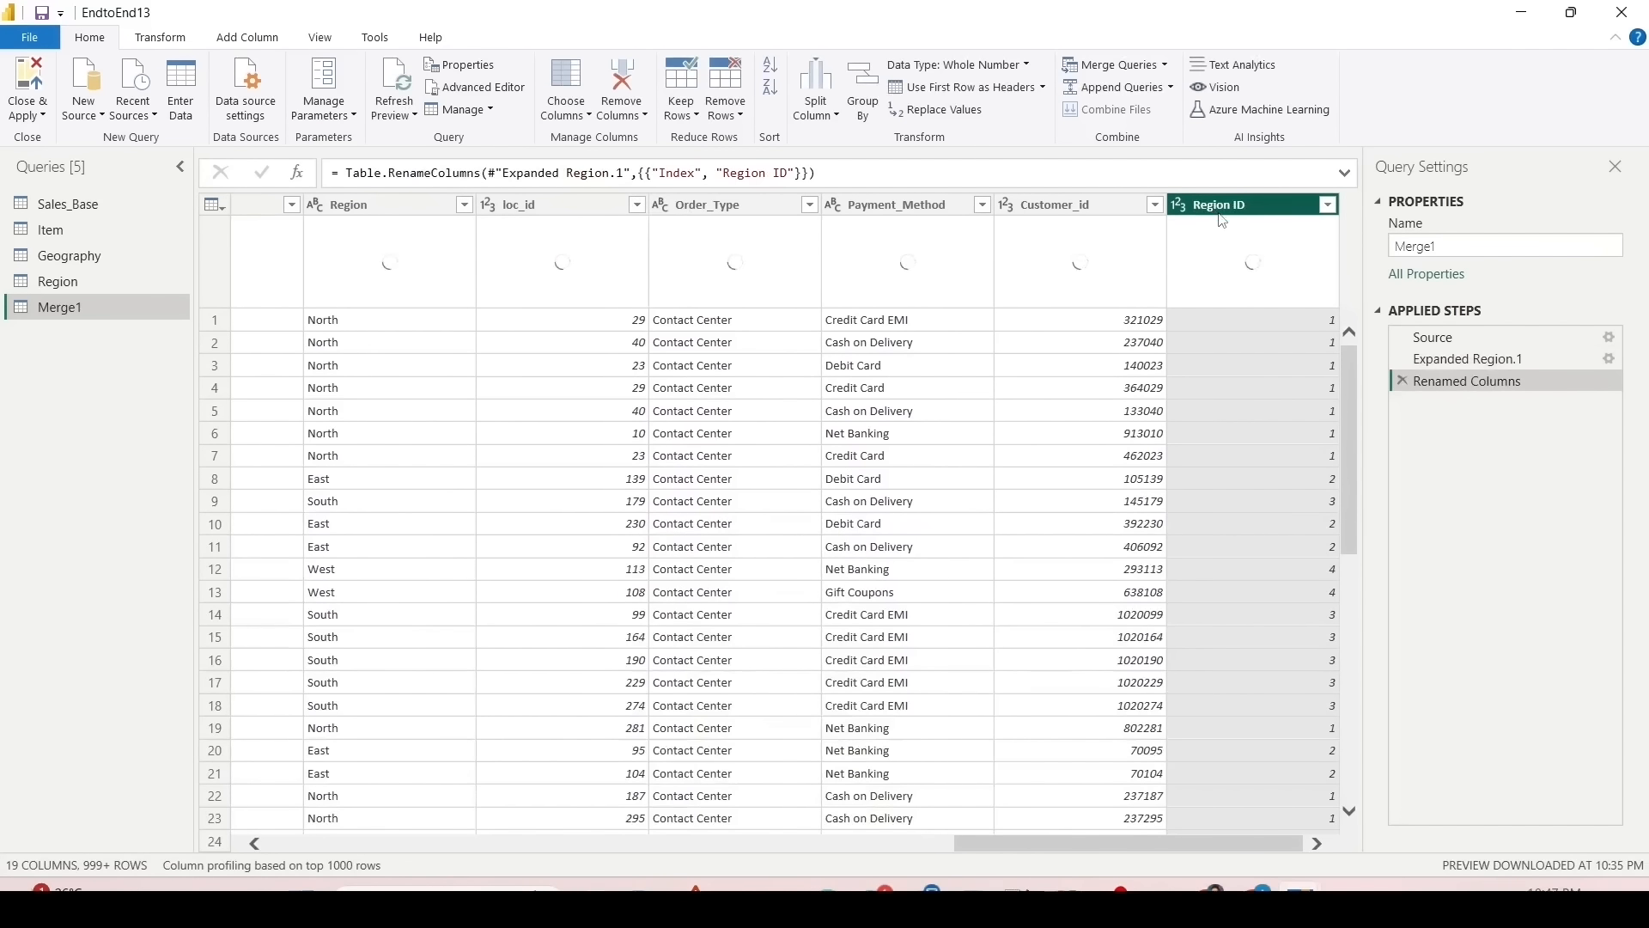
Step: Rename the Index column in the Region query to Region ID
{"action": "left_click", "coordinate": [74, 287]}
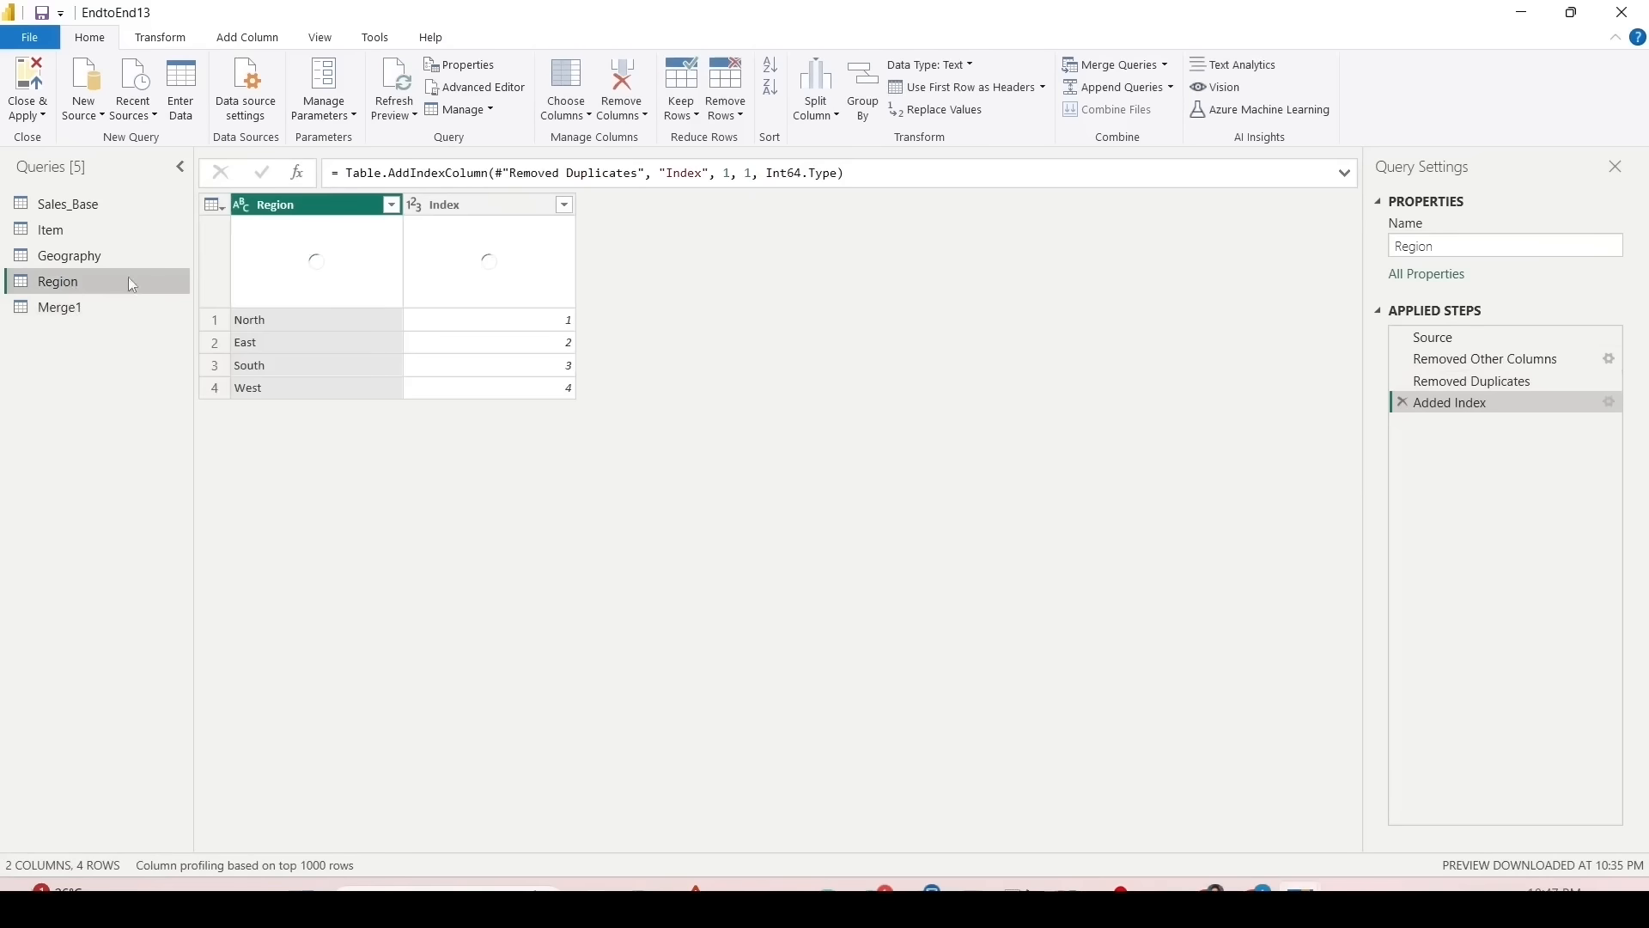
{"action": "left_click", "coordinate": [446, 208]}
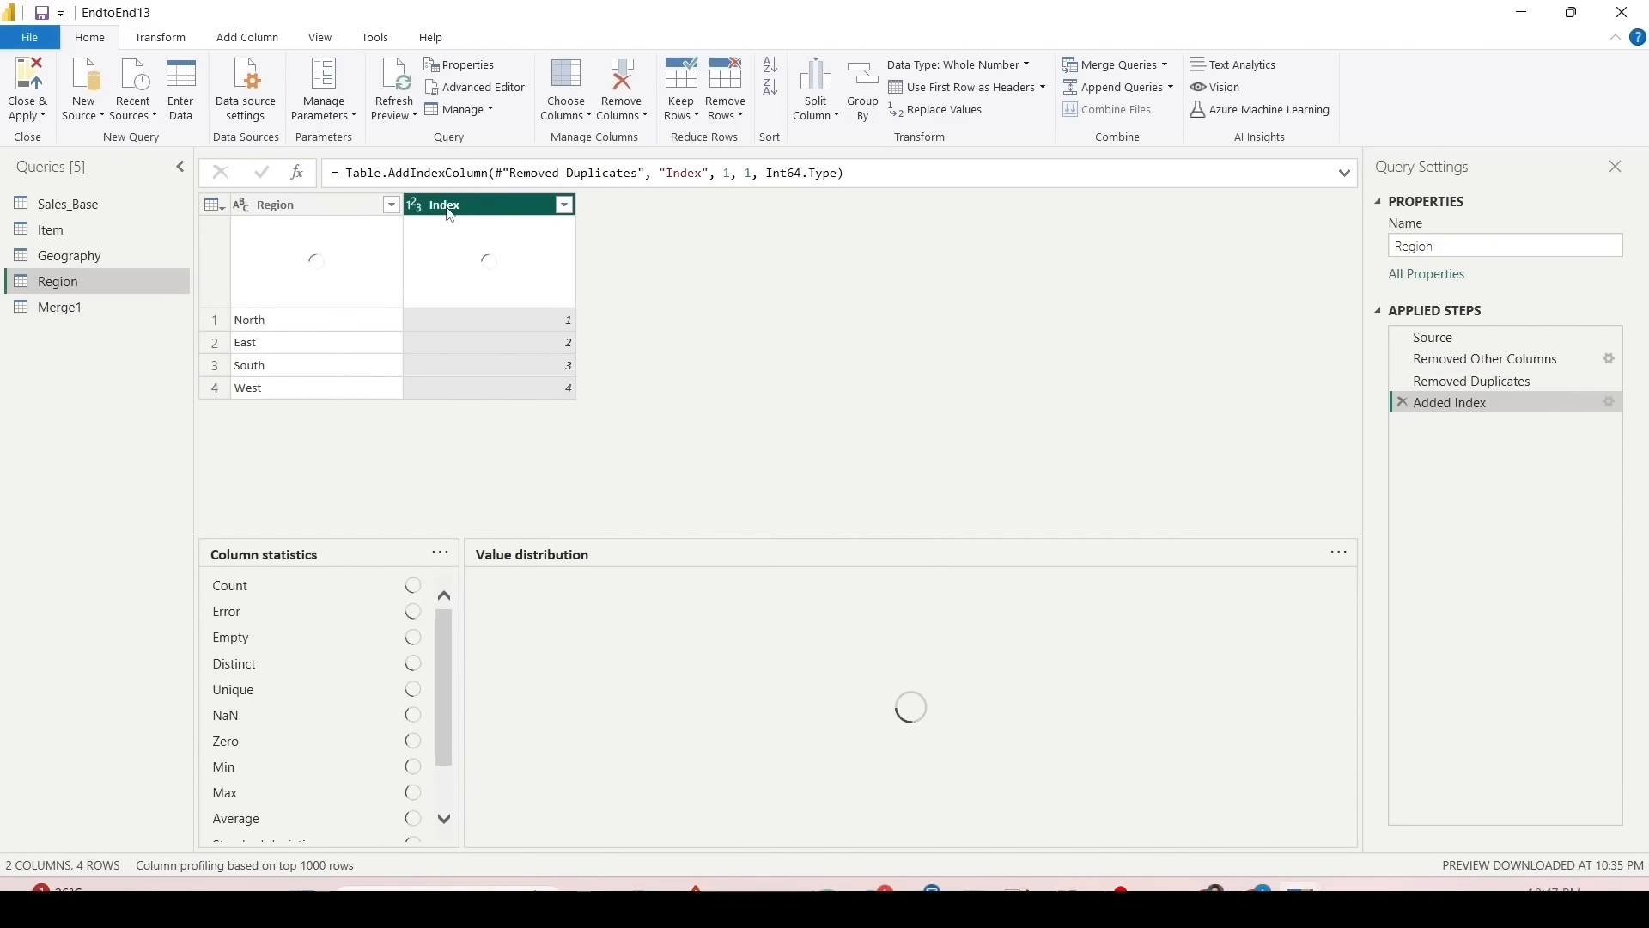
{"action": "double_click", "coordinate": [448, 207]}
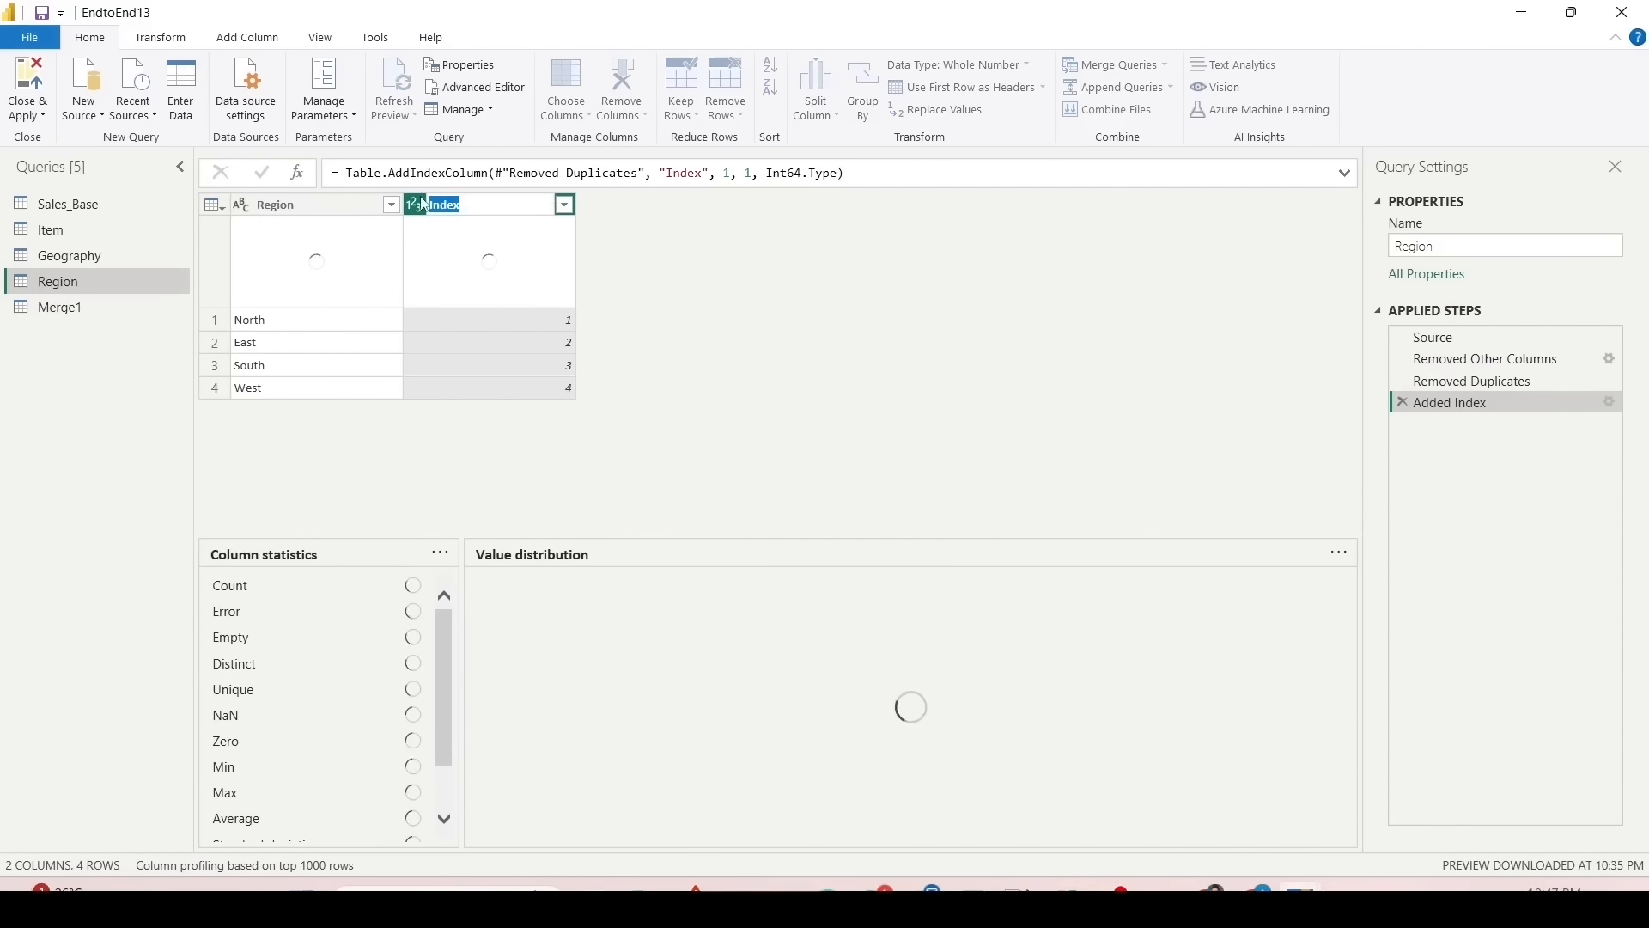
{"action": "type", "text": "Region ID"}
{"action": "key", "text": "Return"}
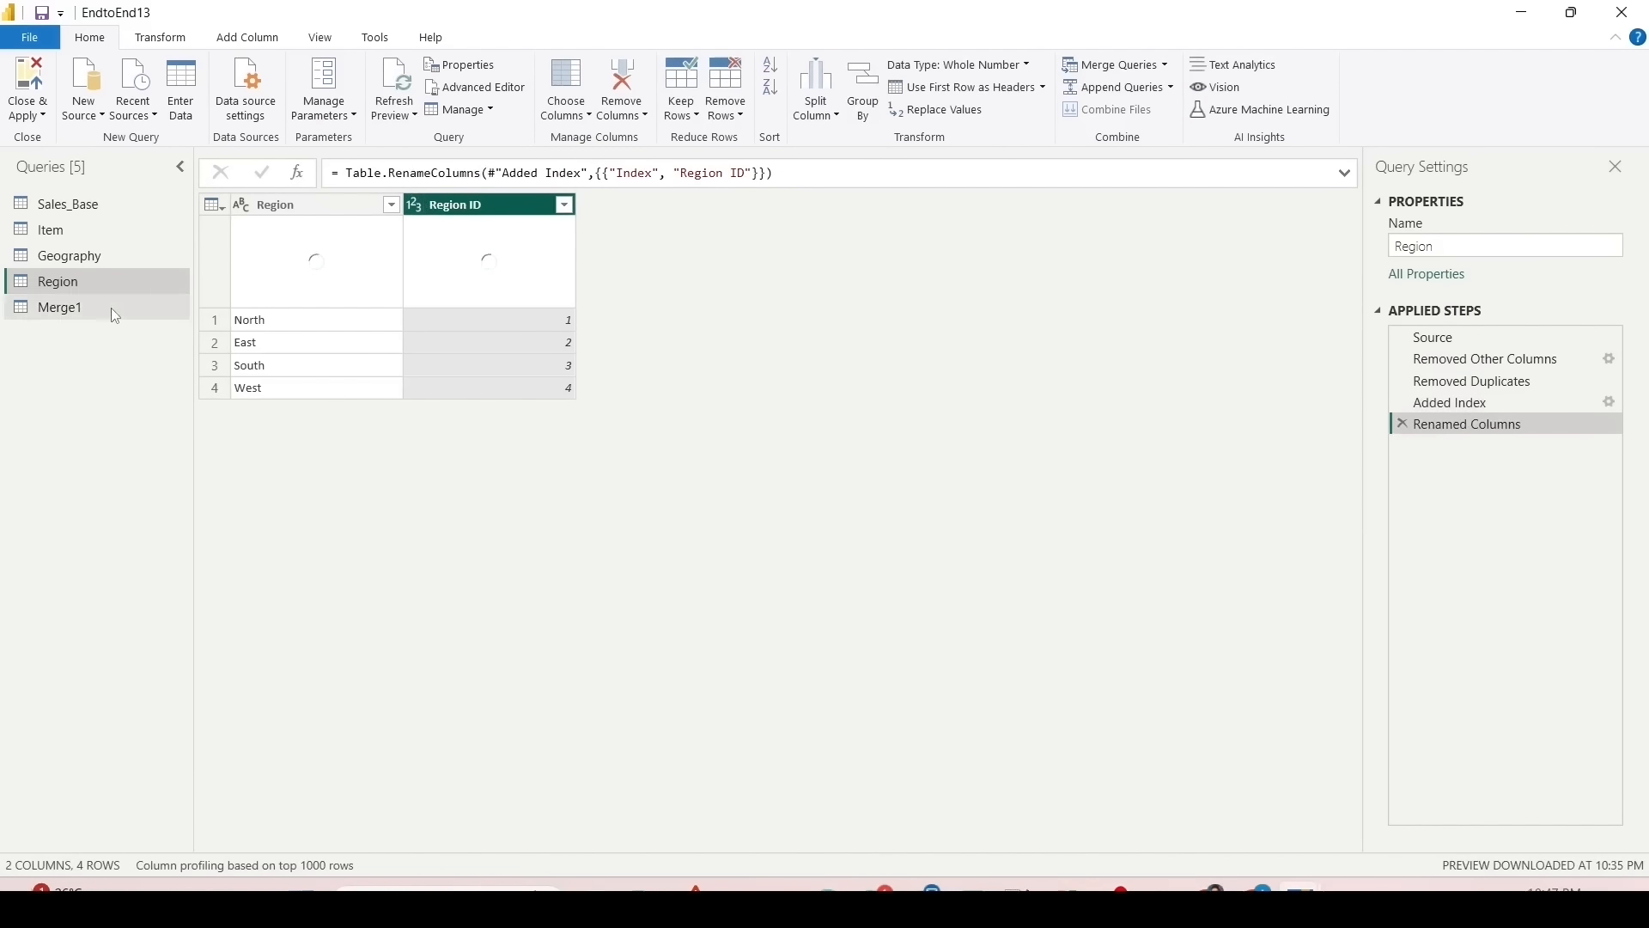
Step: Edit the Expanded Region.1 step of Merge1 to expand only Region ID, and delete its Renamed Columns step
{"action": "left_click", "coordinate": [71, 311]}
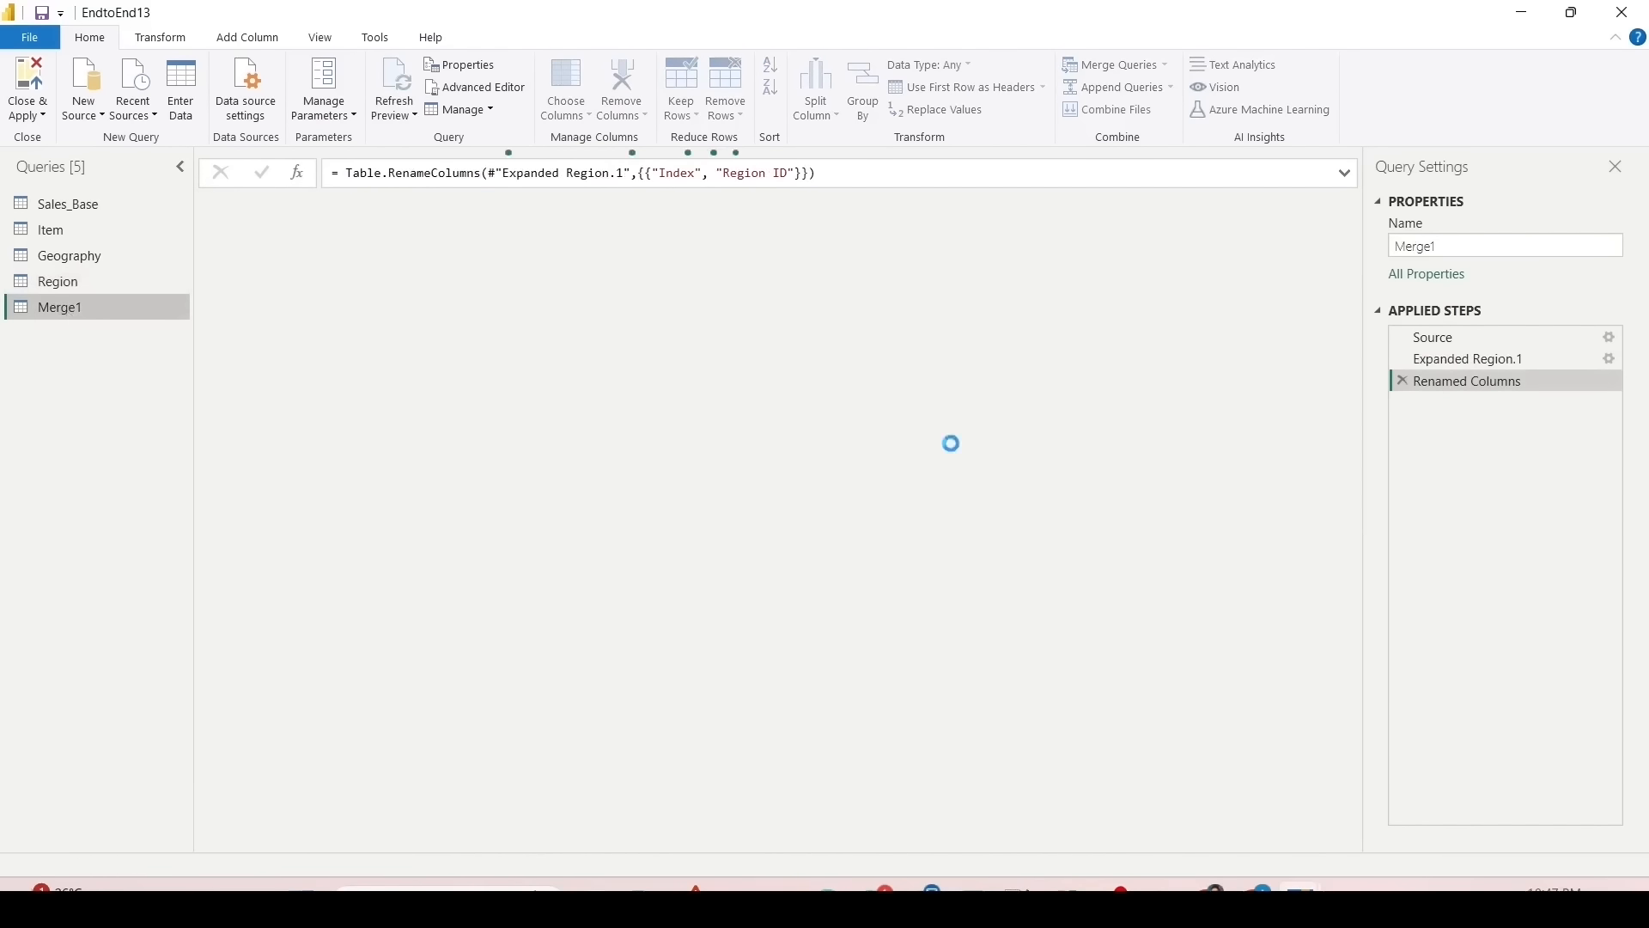
{"action": "left_click", "coordinate": [1464, 361]}
{"action": "left_click", "coordinate": [1612, 360]}
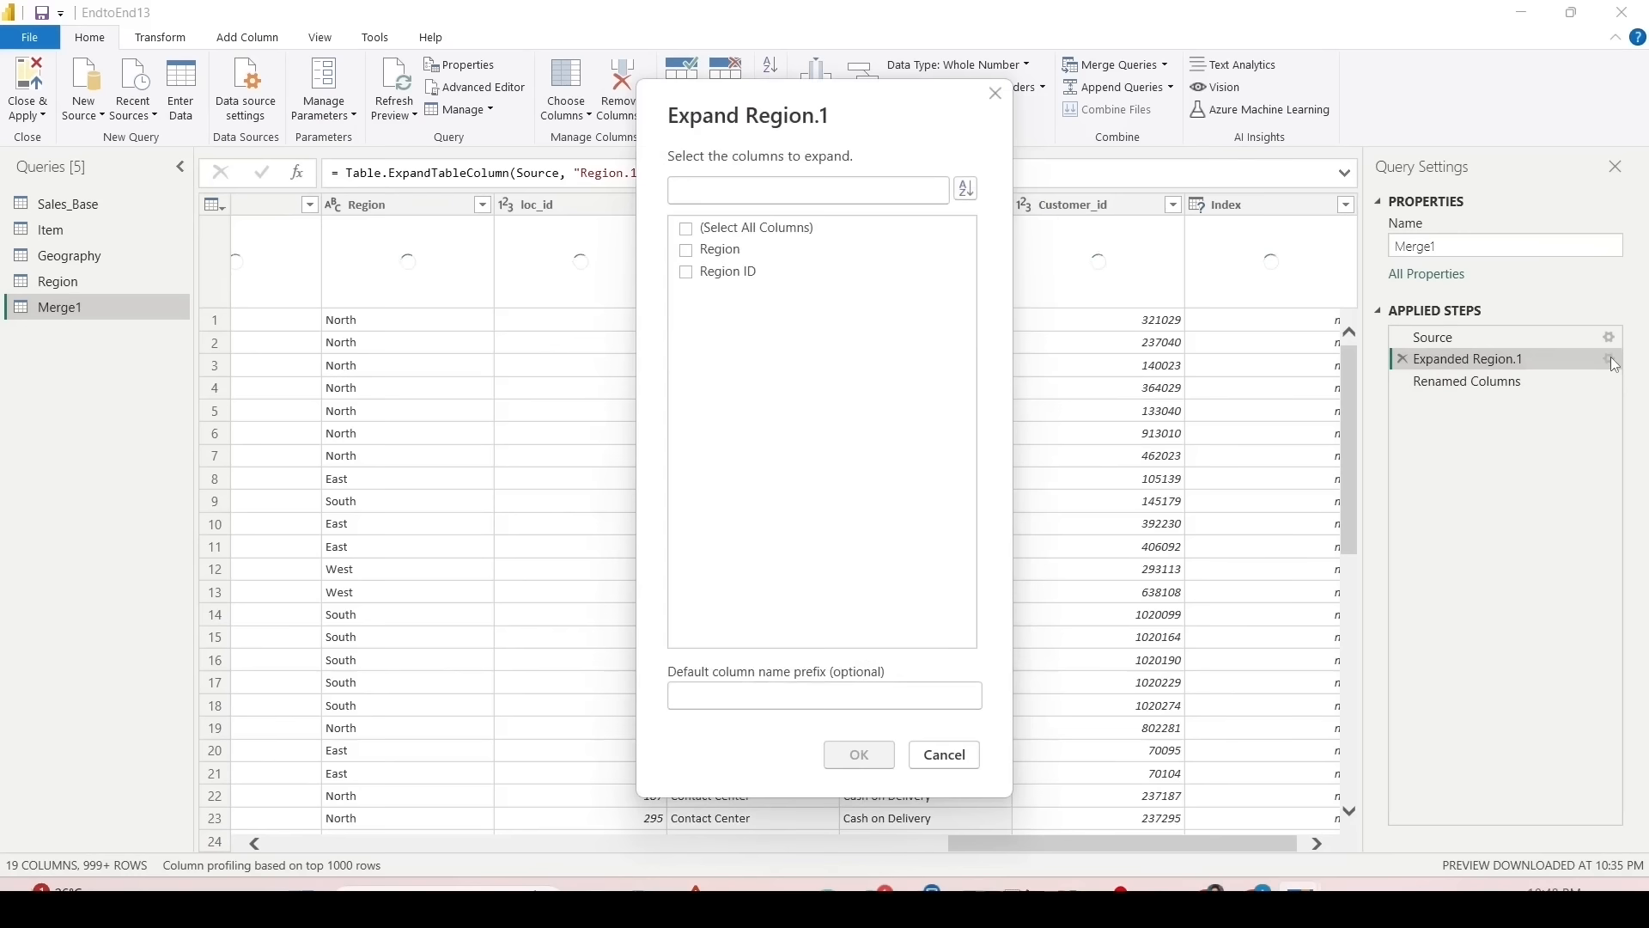
{"action": "left_click", "coordinate": [694, 274]}
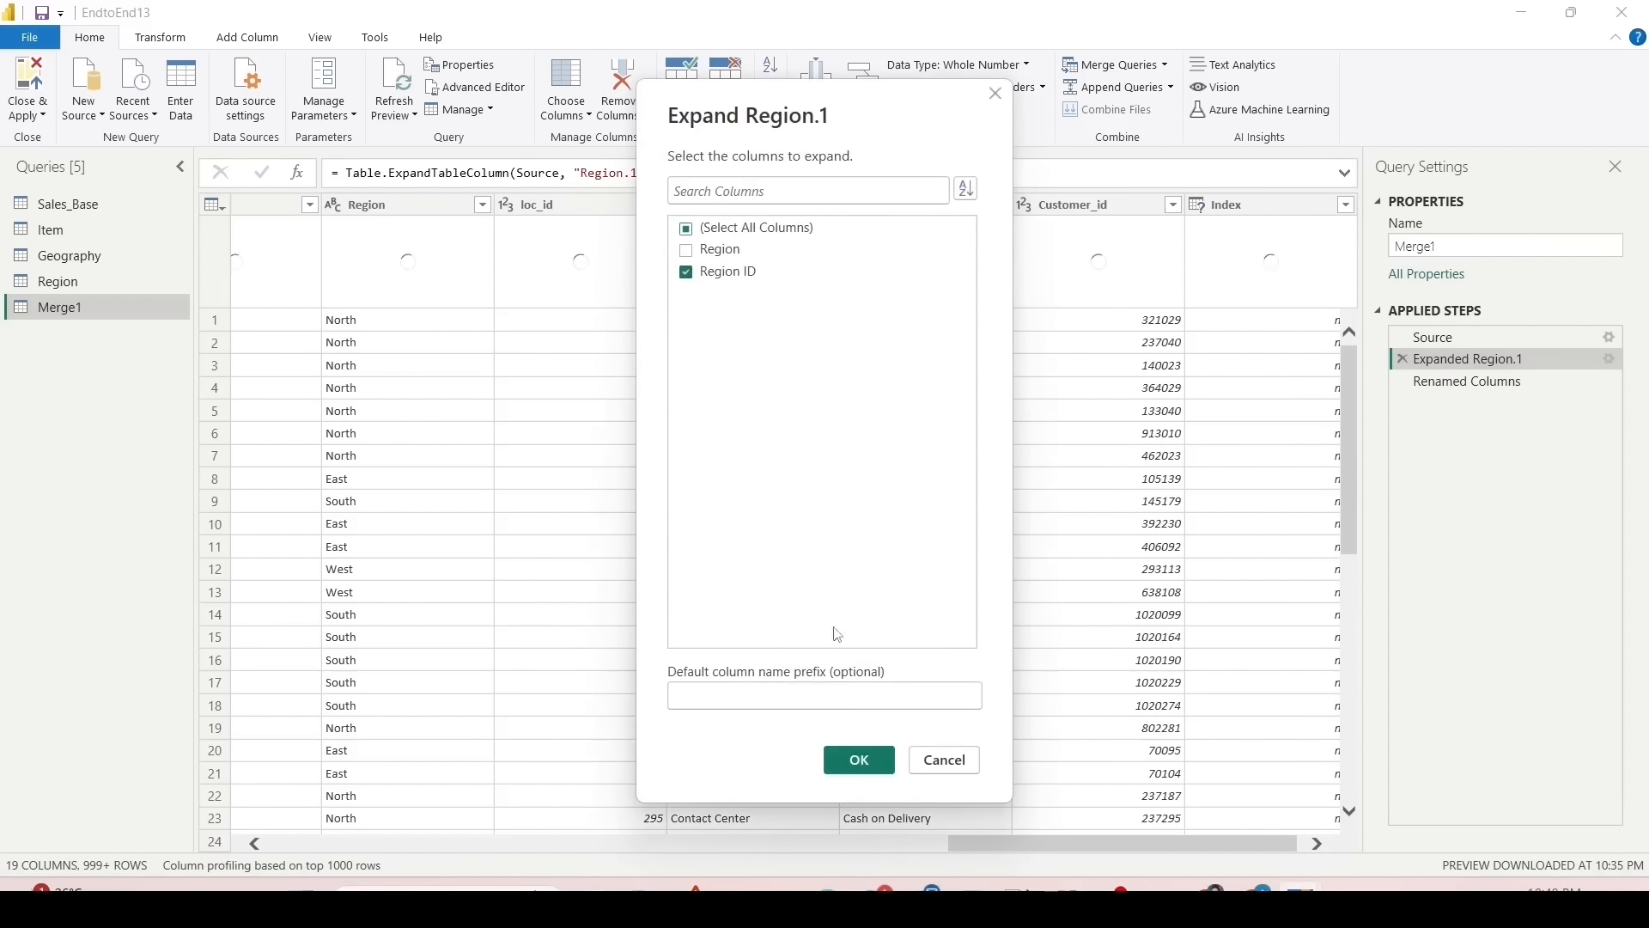
{"action": "left_click", "coordinate": [853, 762]}
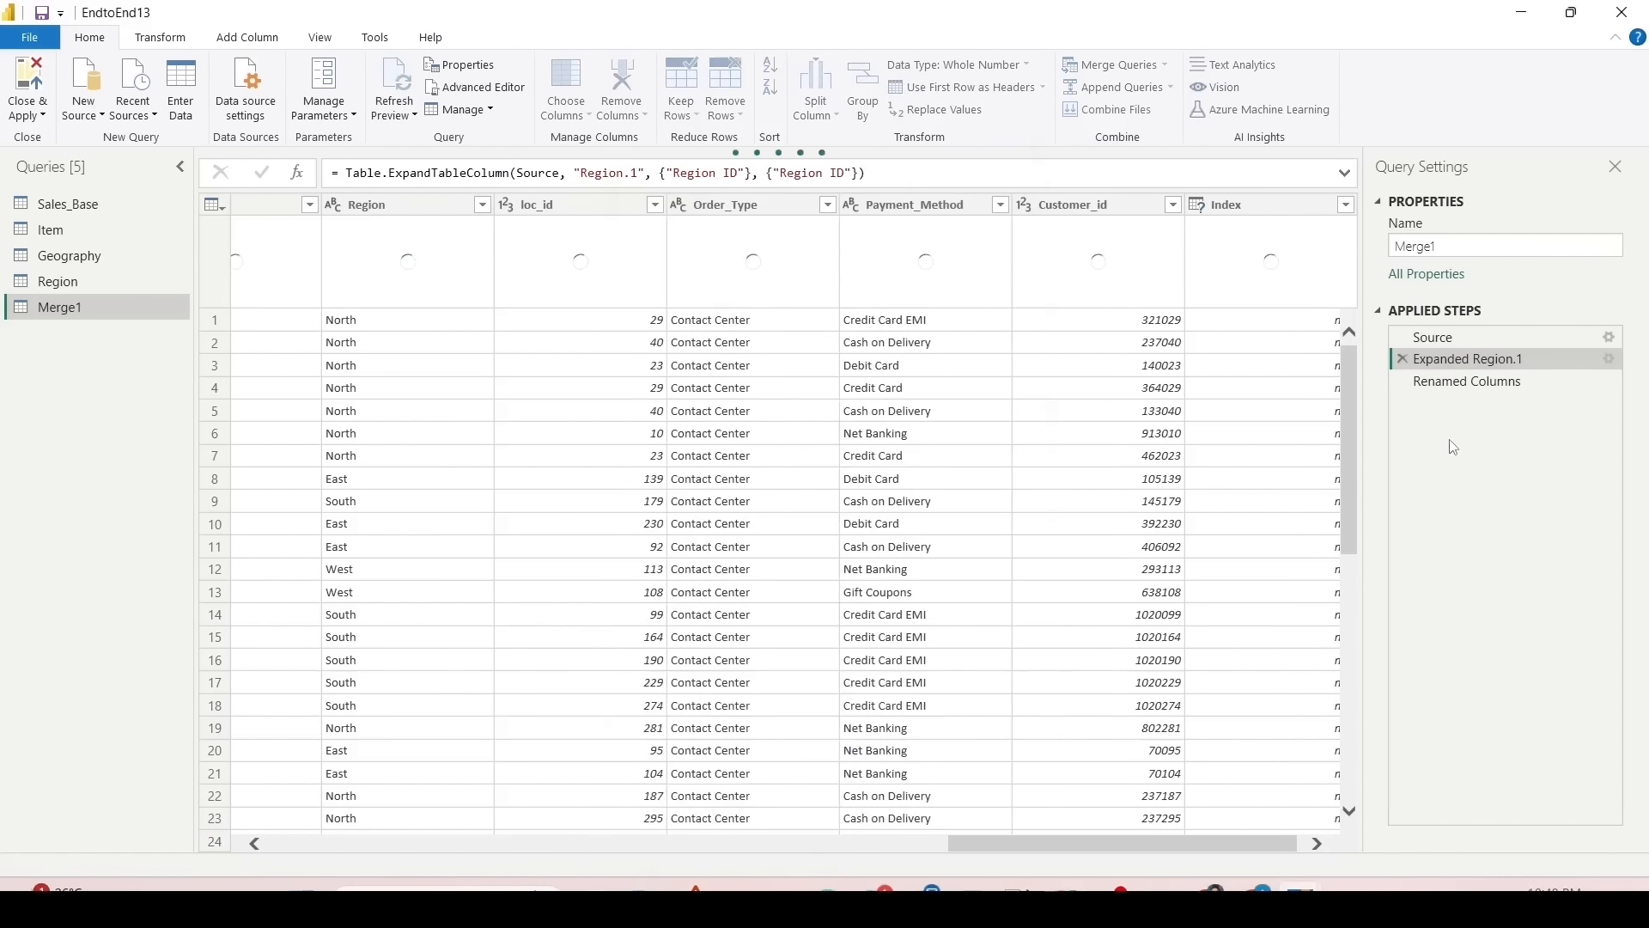
{"action": "left_click", "coordinate": [1397, 388]}
{"action": "left_click", "coordinate": [1402, 381]}
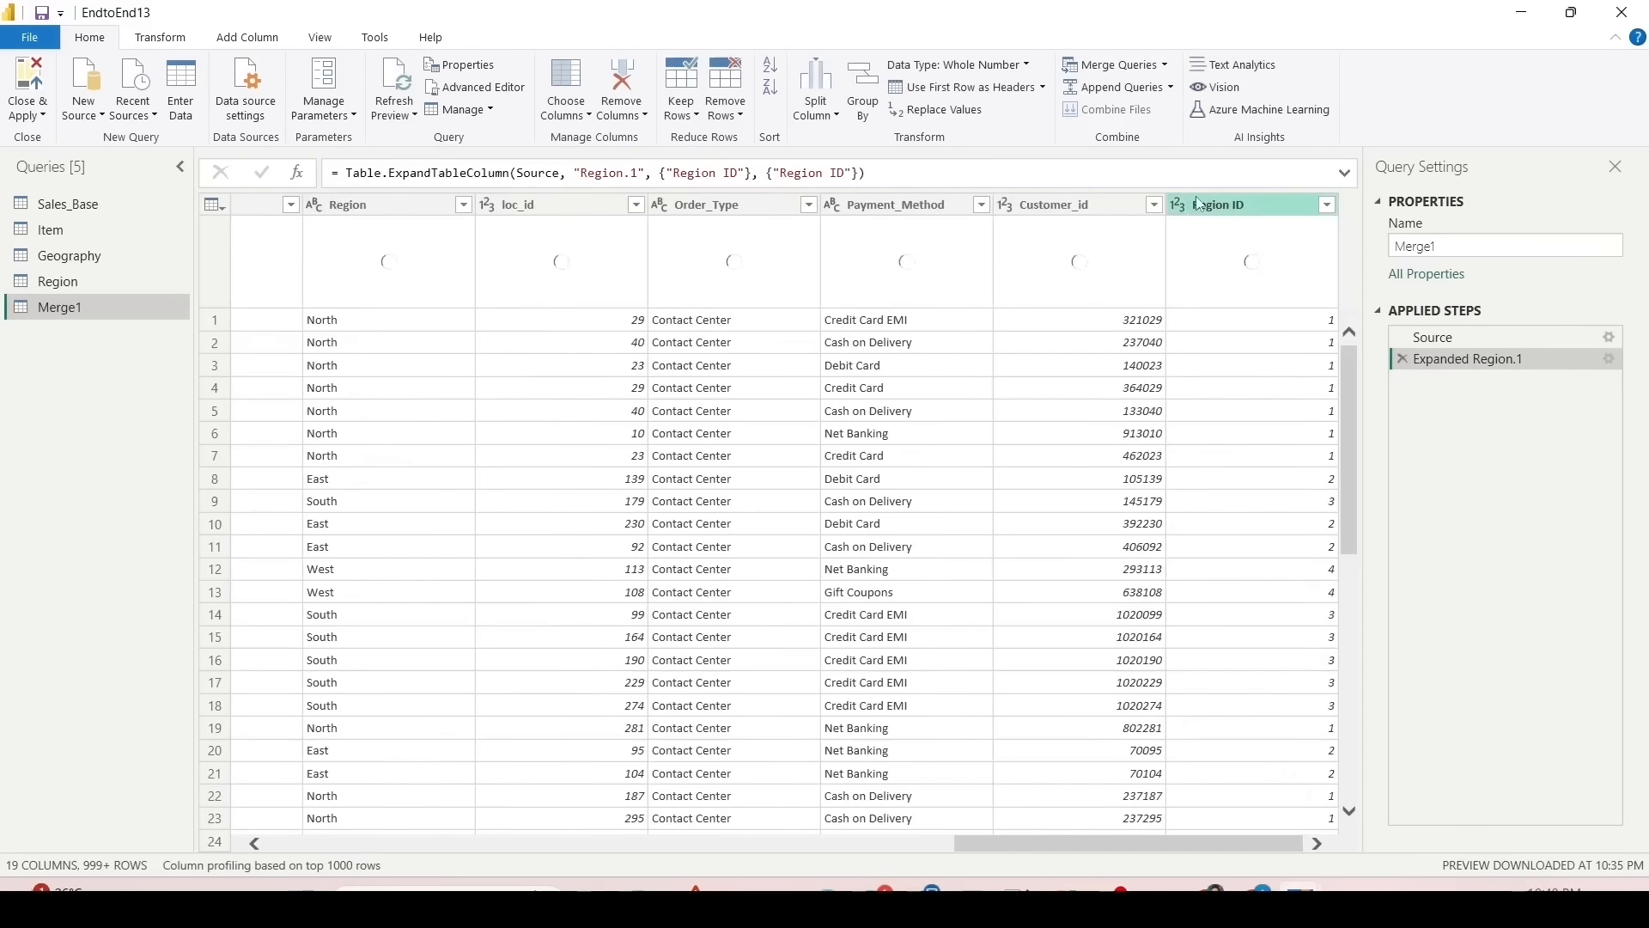
{"action": "left_click", "coordinate": [1212, 215]}
Step: Rename the Merge1 query to Sales Fact
{"action": "double_click", "coordinate": [72, 309]}
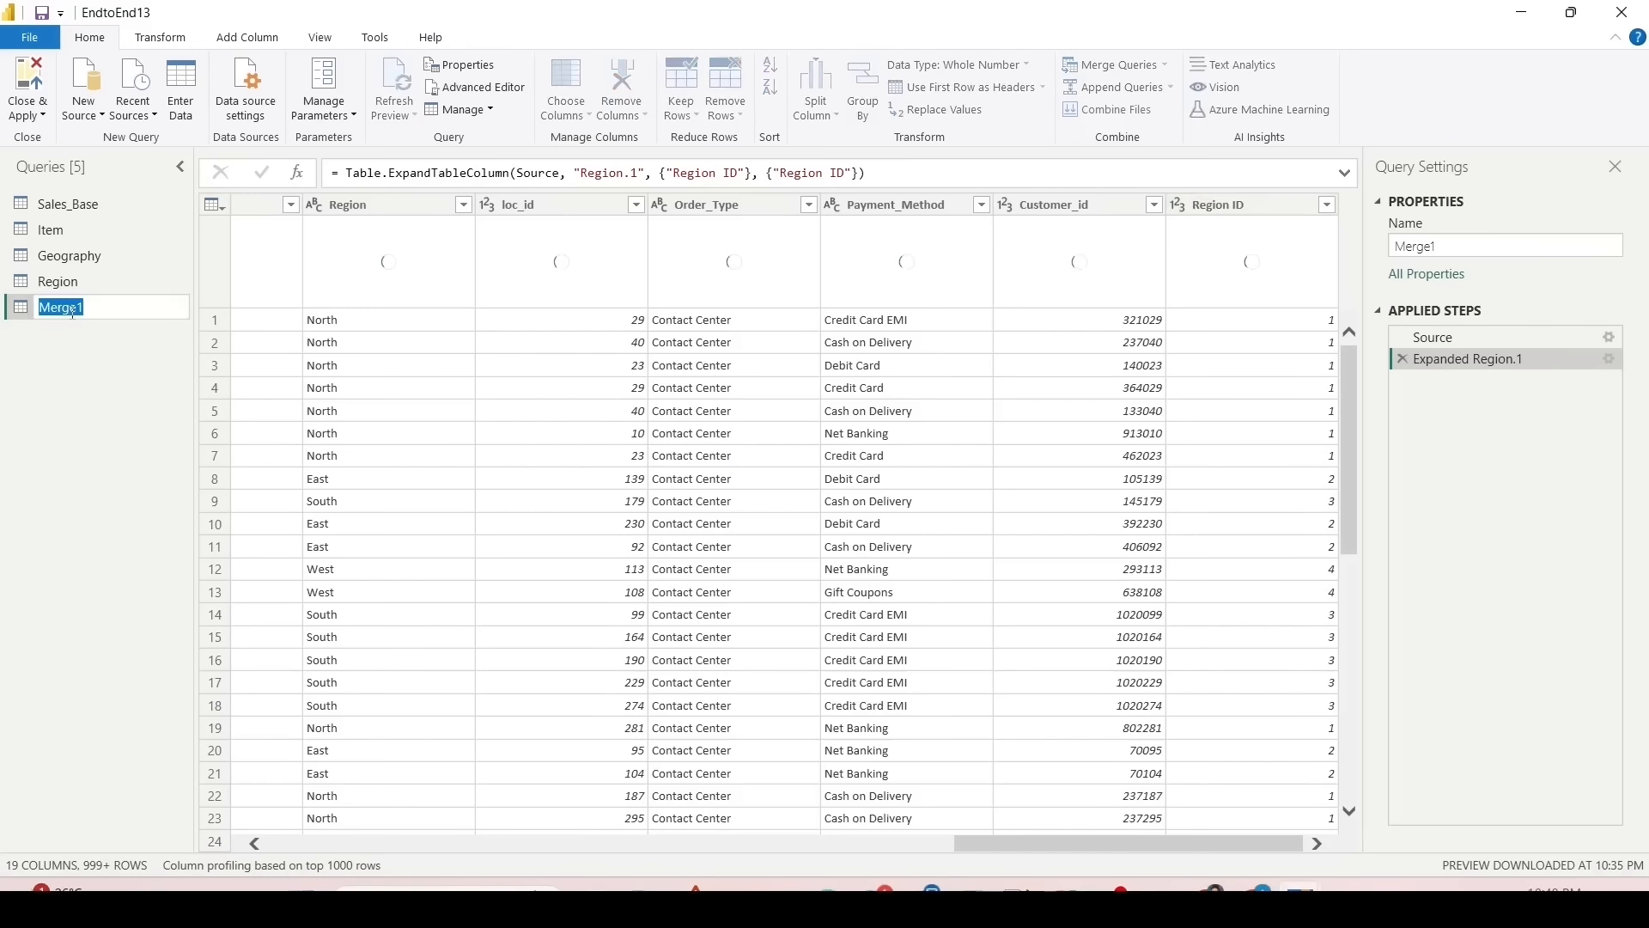
{"action": "type", "text": "Sales Fact"}
{"action": "key", "text": "Return"}
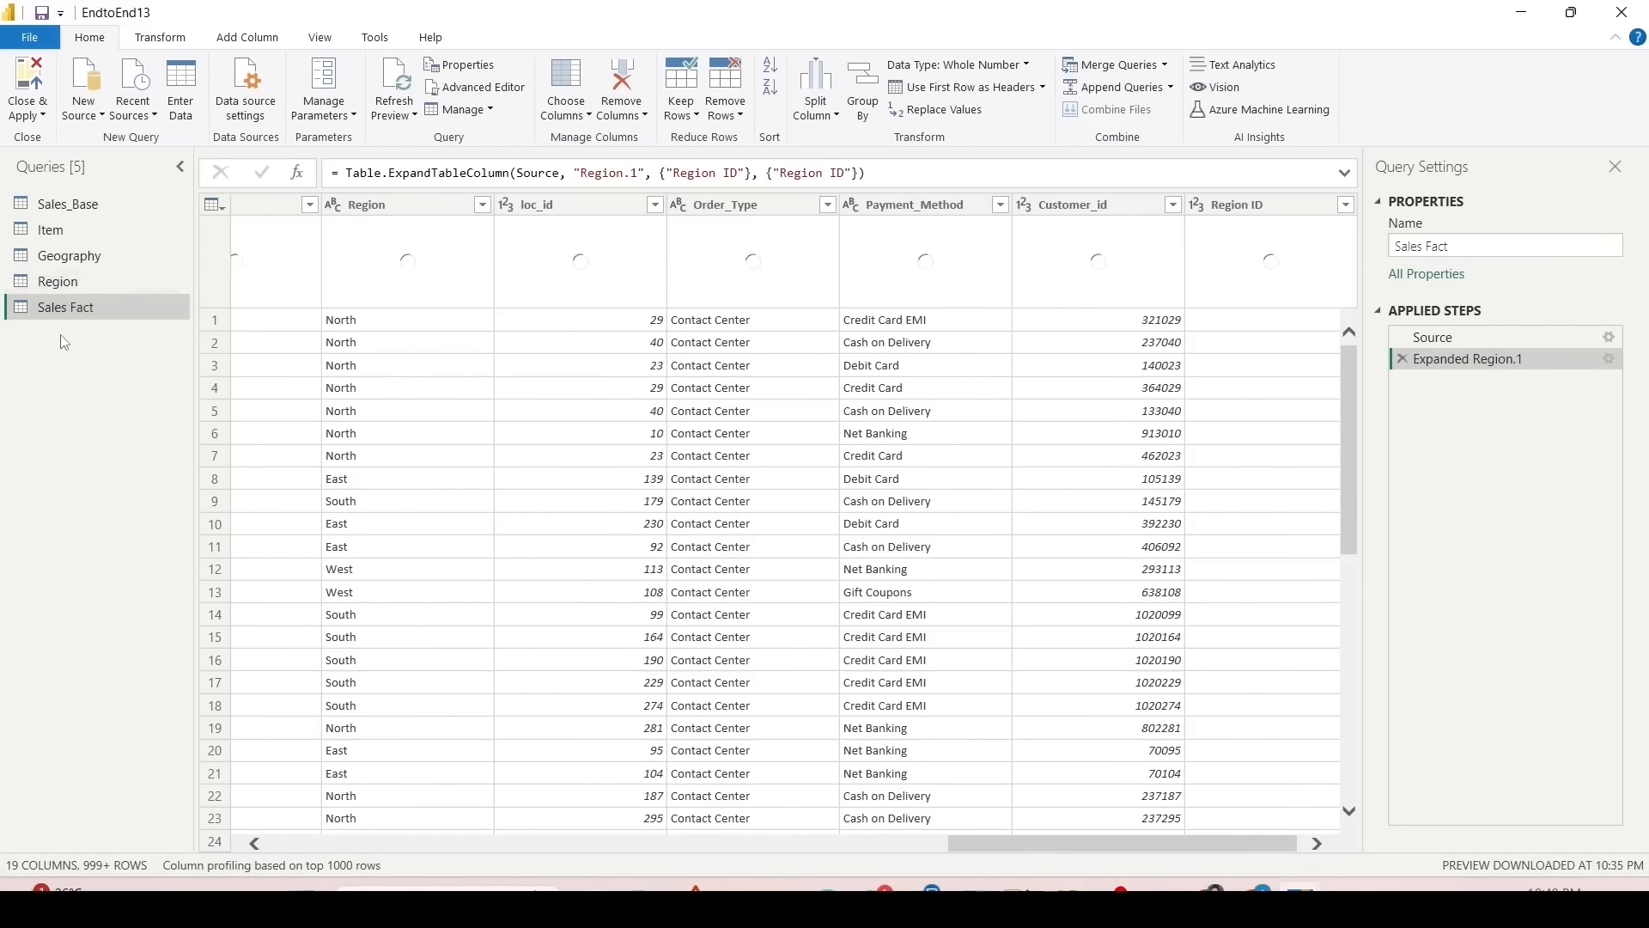
Step: Create a query that references Sales_Base and keep only its Payment_Method column, removing all other columns
{"action": "left_click", "coordinate": [62, 212]}
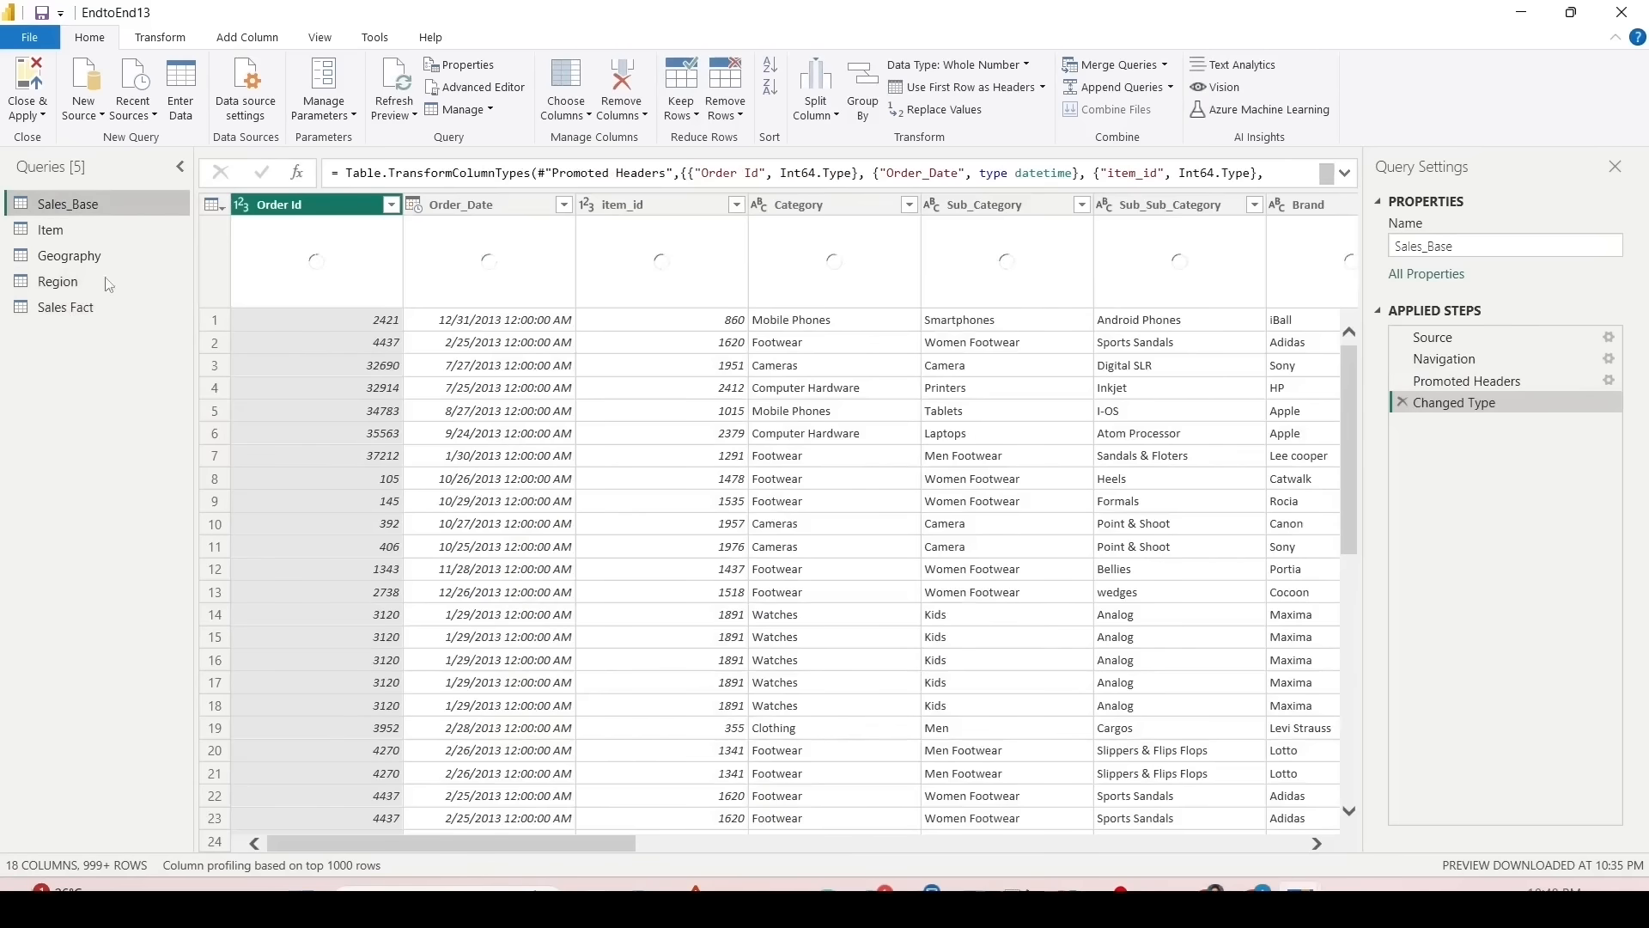
{"action": "scroll", "coordinate": [1044, 240], "scroll_direction": "right", "scroll_amount": 10}
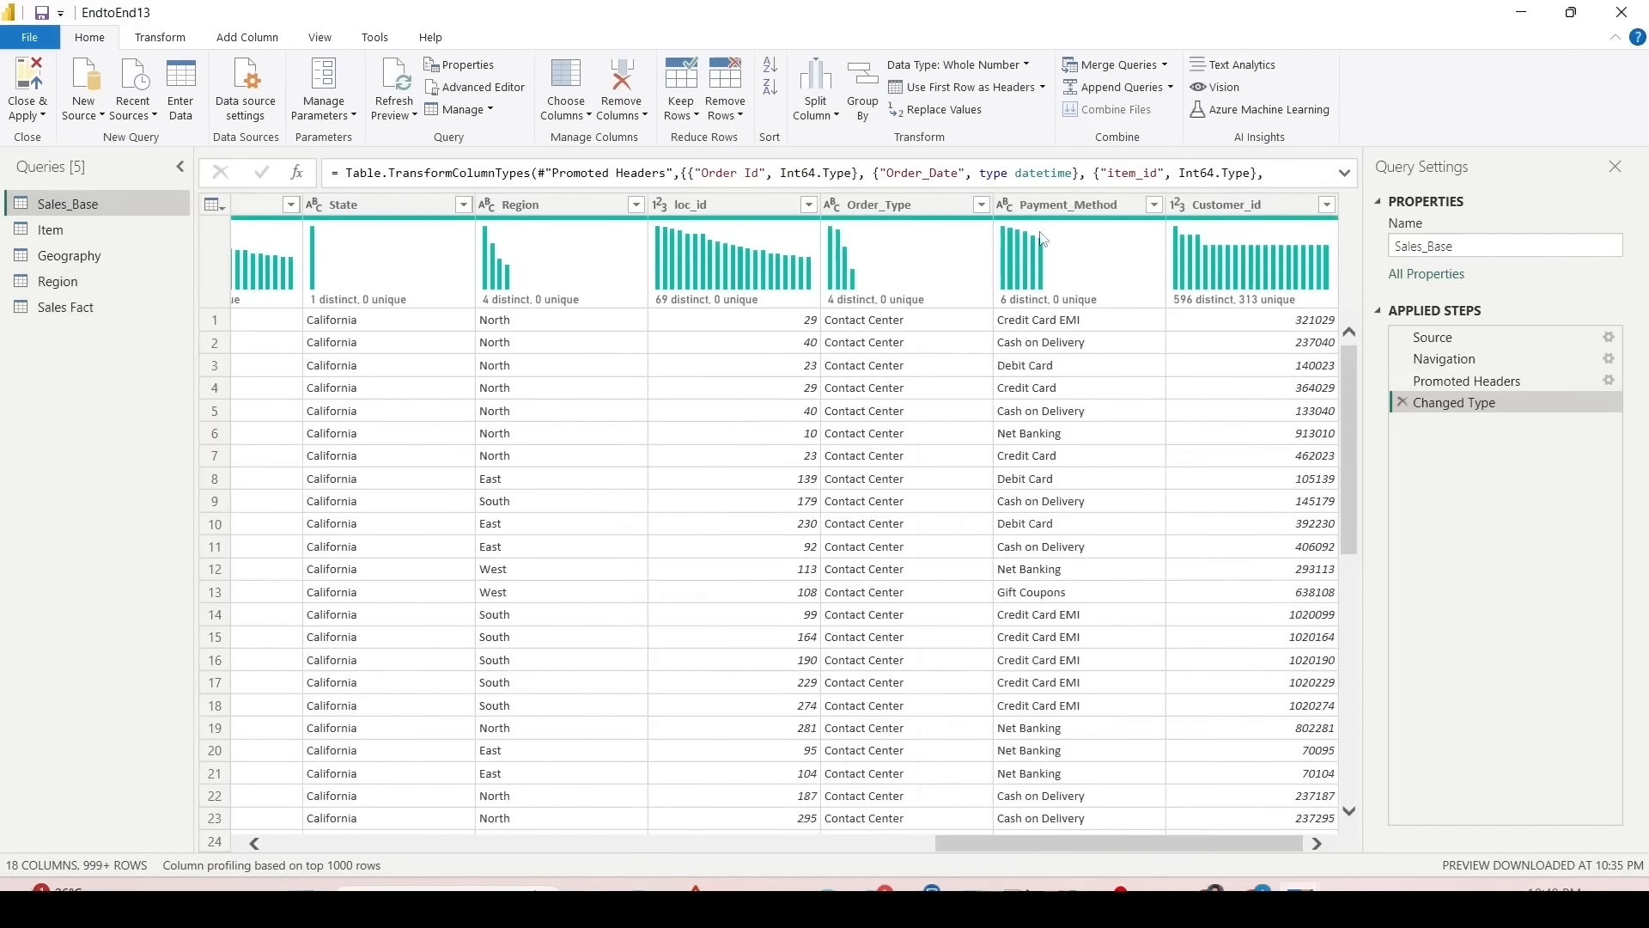
{"action": "right_click", "coordinate": [61, 213]}
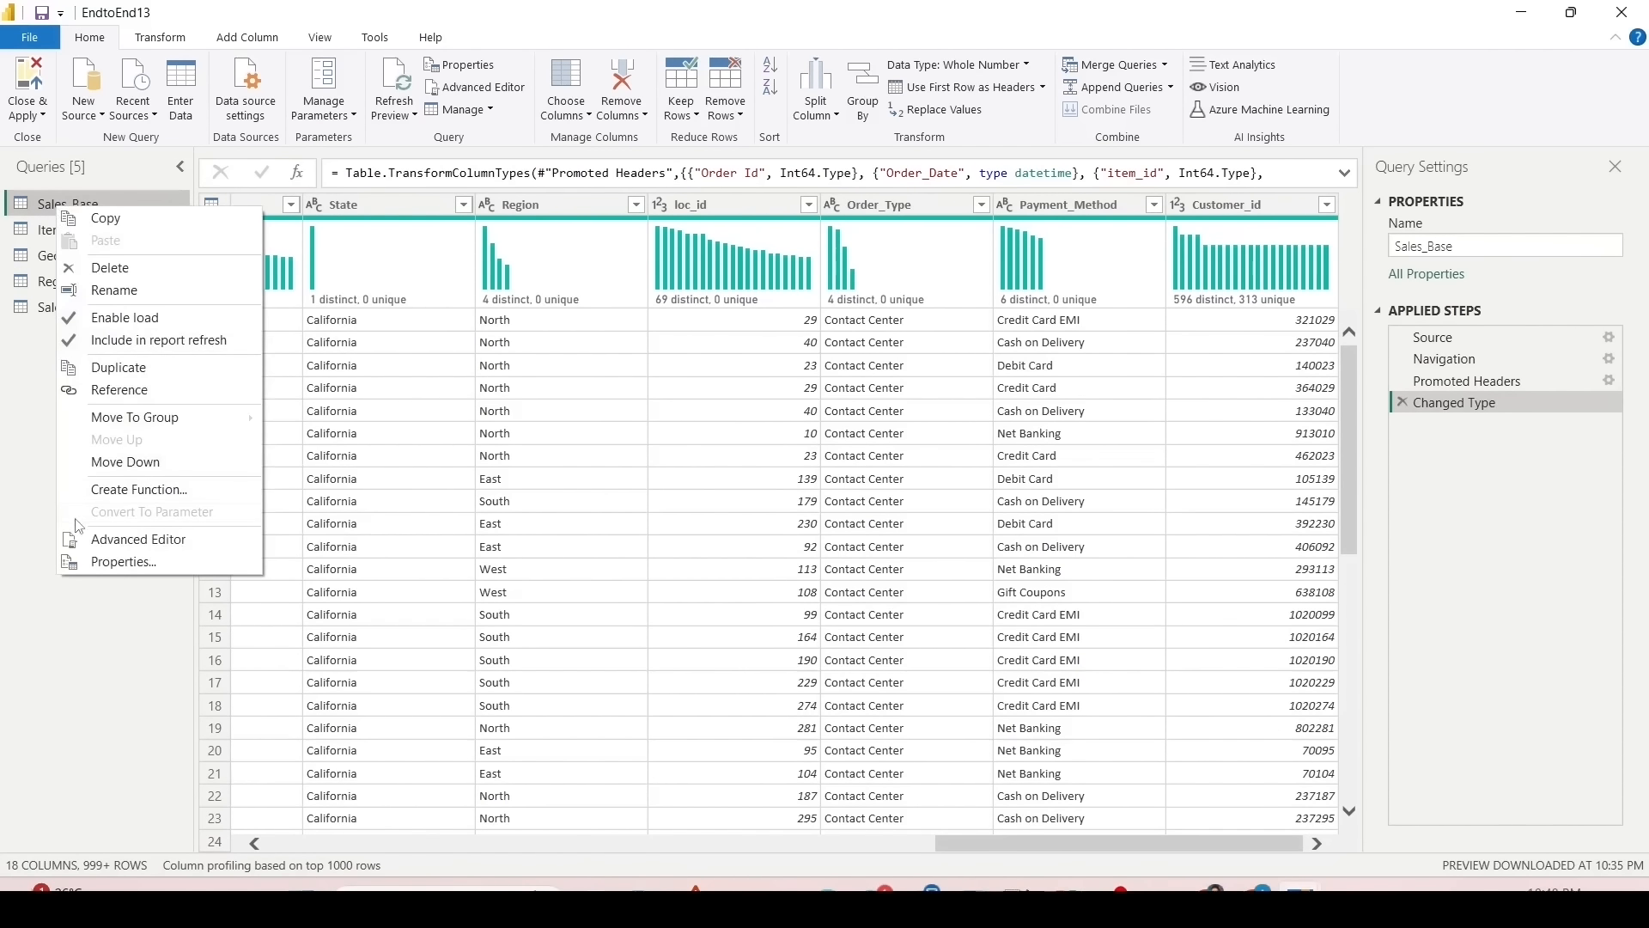
{"action": "left_click", "coordinate": [103, 391]}
{"action": "scroll", "coordinate": [460, 839], "scroll_direction": "right", "scroll_amount": 10}
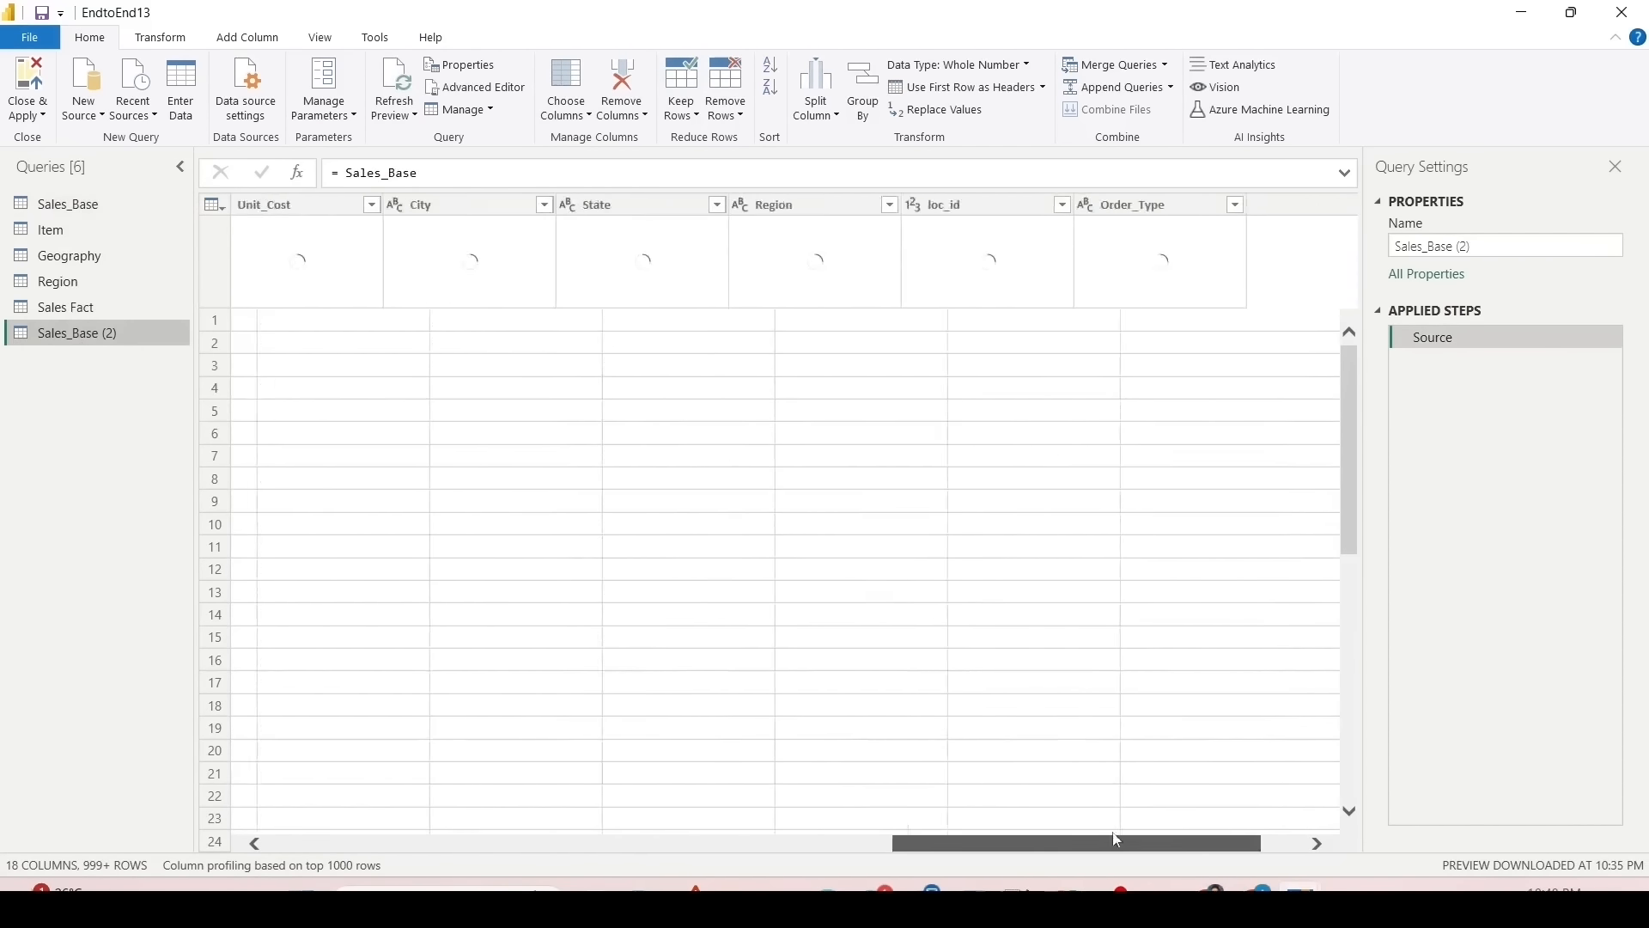
{"action": "right_click", "coordinate": [1028, 210]}
{"action": "left_click", "coordinate": [1117, 267]}
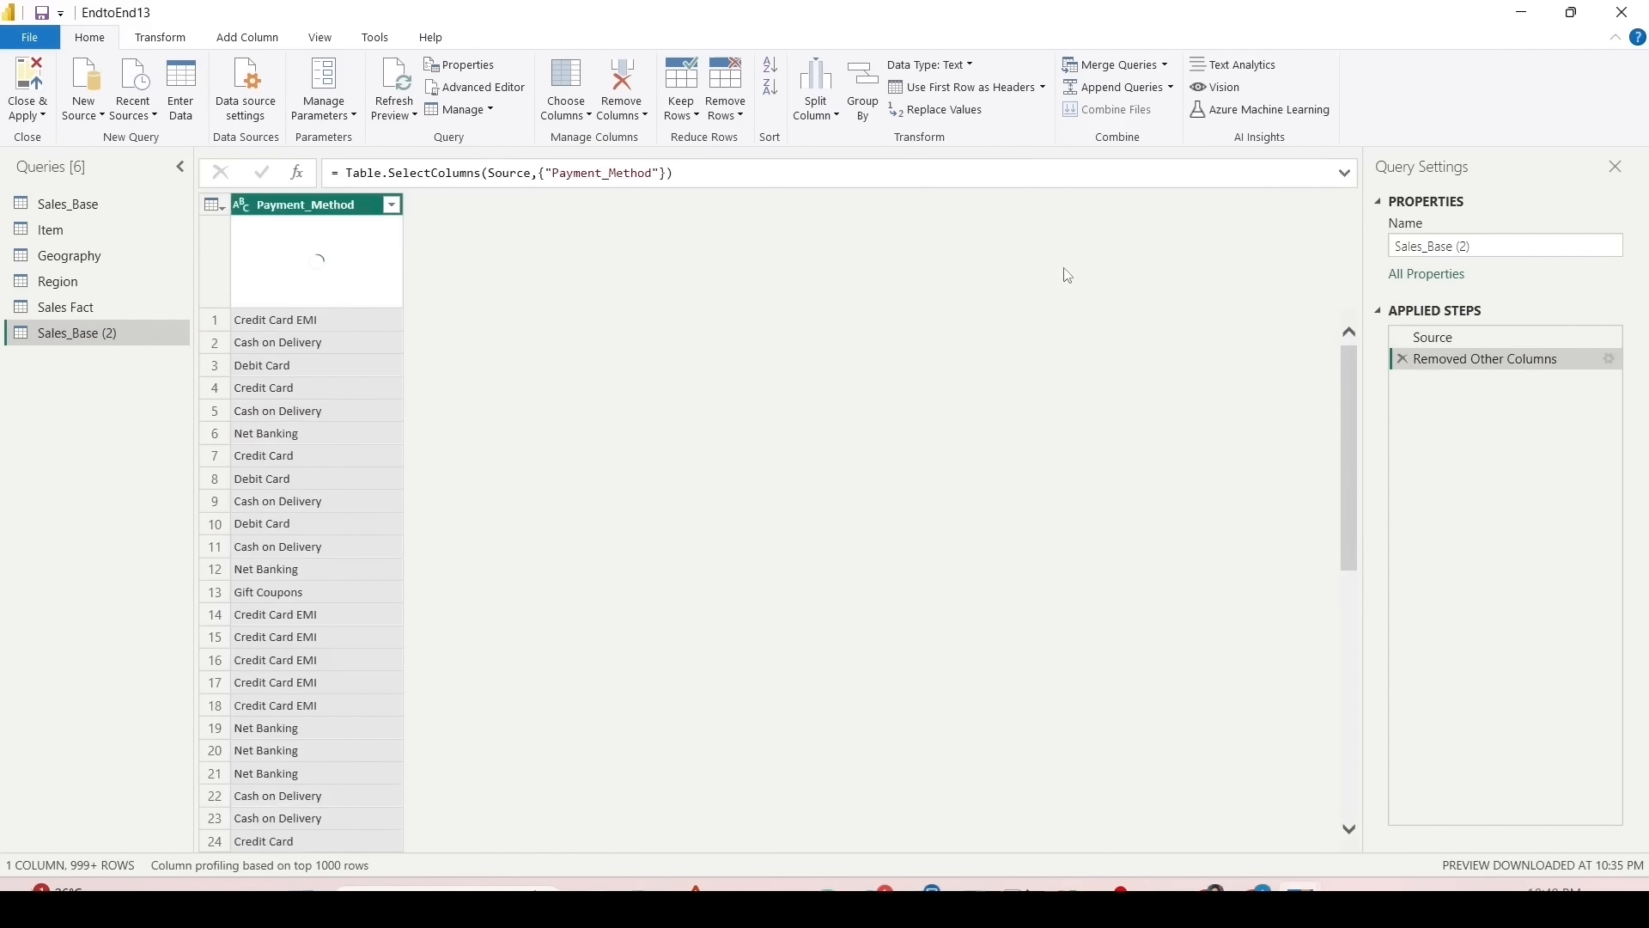
Step: Remove the duplicate Payment_Method values and add an index column starting from 1
{"action": "right_click", "coordinate": [266, 208]}
{"action": "left_click", "coordinate": [301, 333]}
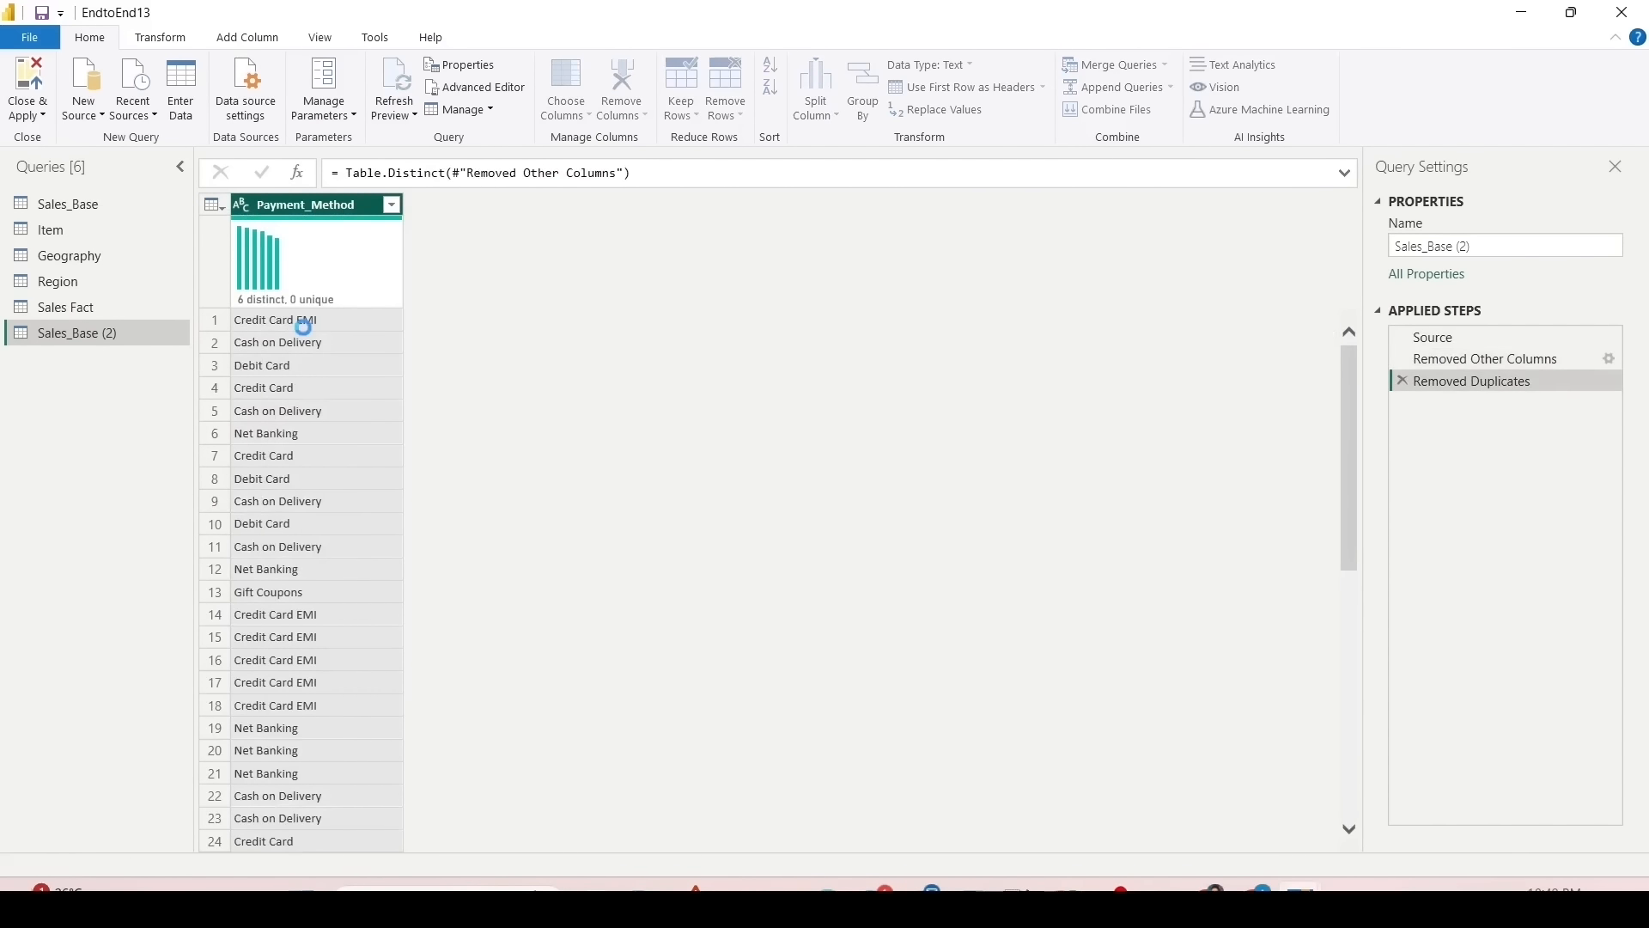
{"action": "left_click", "coordinate": [247, 36]}
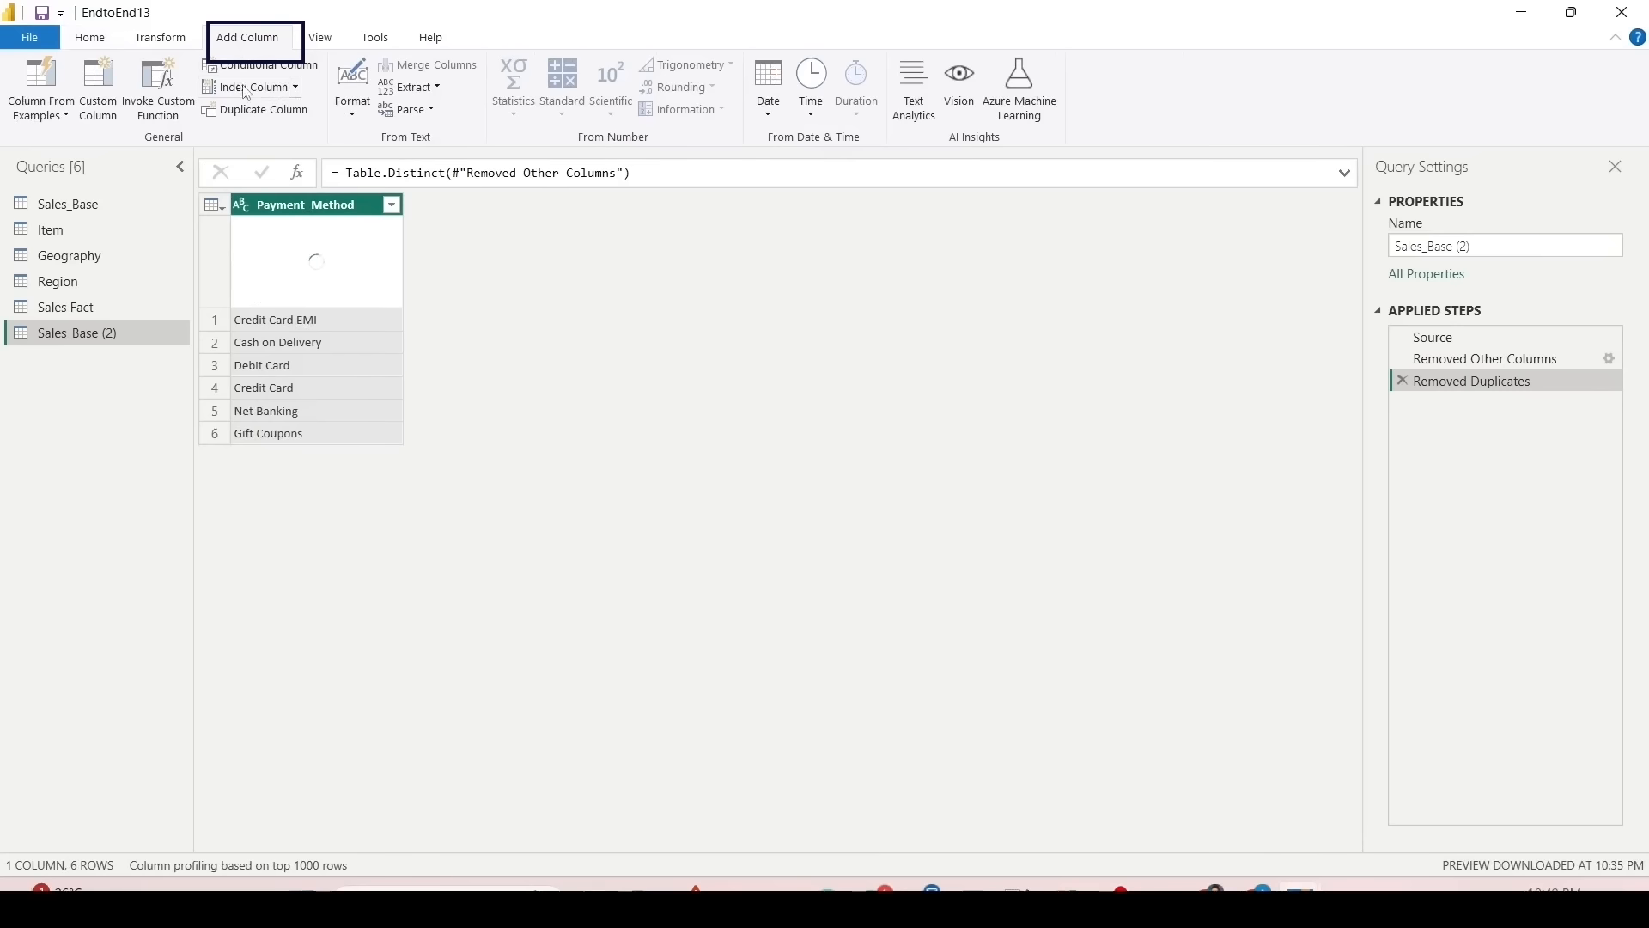
{"action": "left_click", "coordinate": [294, 86]}
{"action": "left_click", "coordinate": [277, 138]}
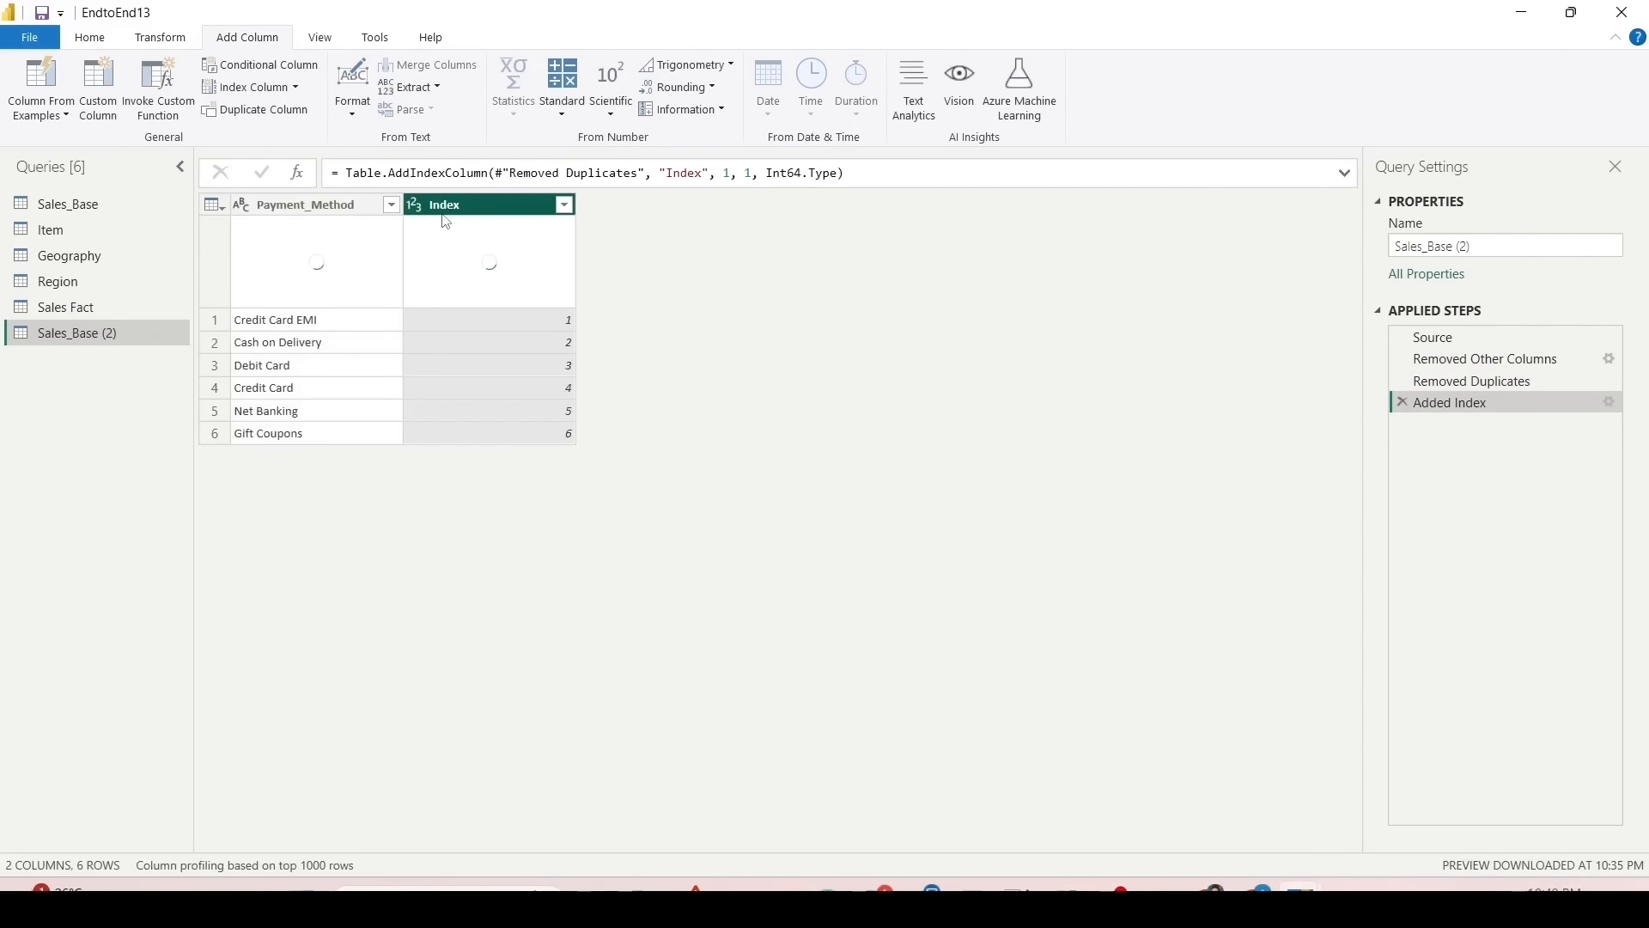
Step: Rename the Index column of the payment method list to Payment Method ID
{"action": "double_click", "coordinate": [444, 206]}
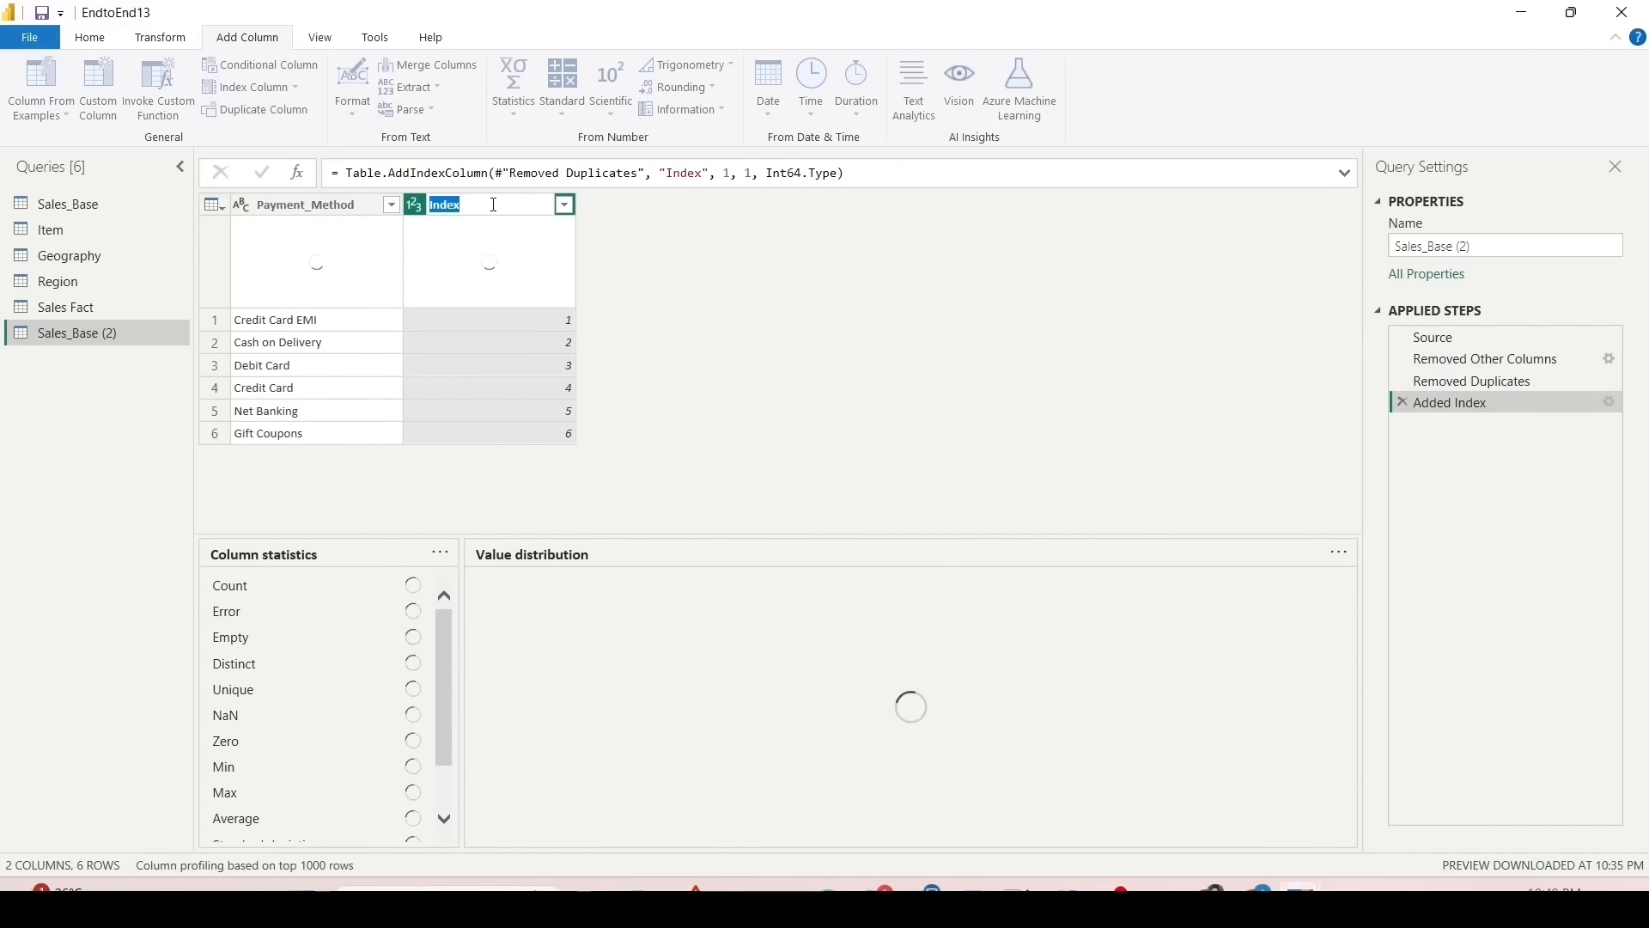
{"action": "type", "text": "Payment Method ID"}
{"action": "key", "text": "Return"}
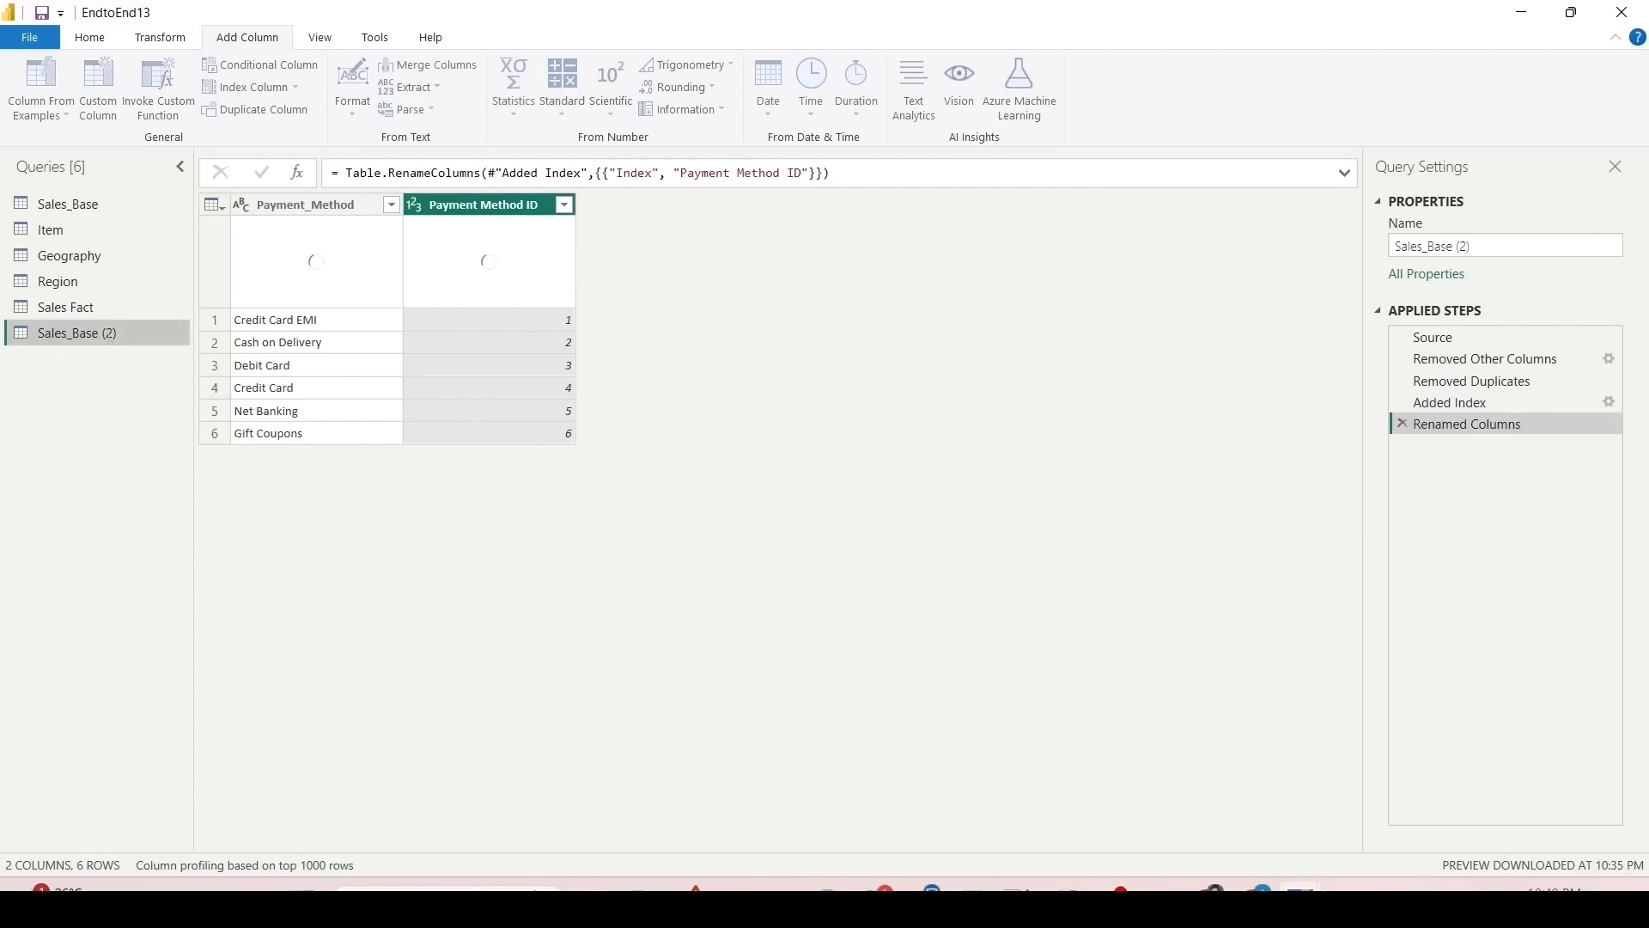
Step: Rename the Sales_Base (2) query to Payment Method
{"action": "double_click", "coordinate": [121, 335]}
{"action": "type", "text": "Paym"}
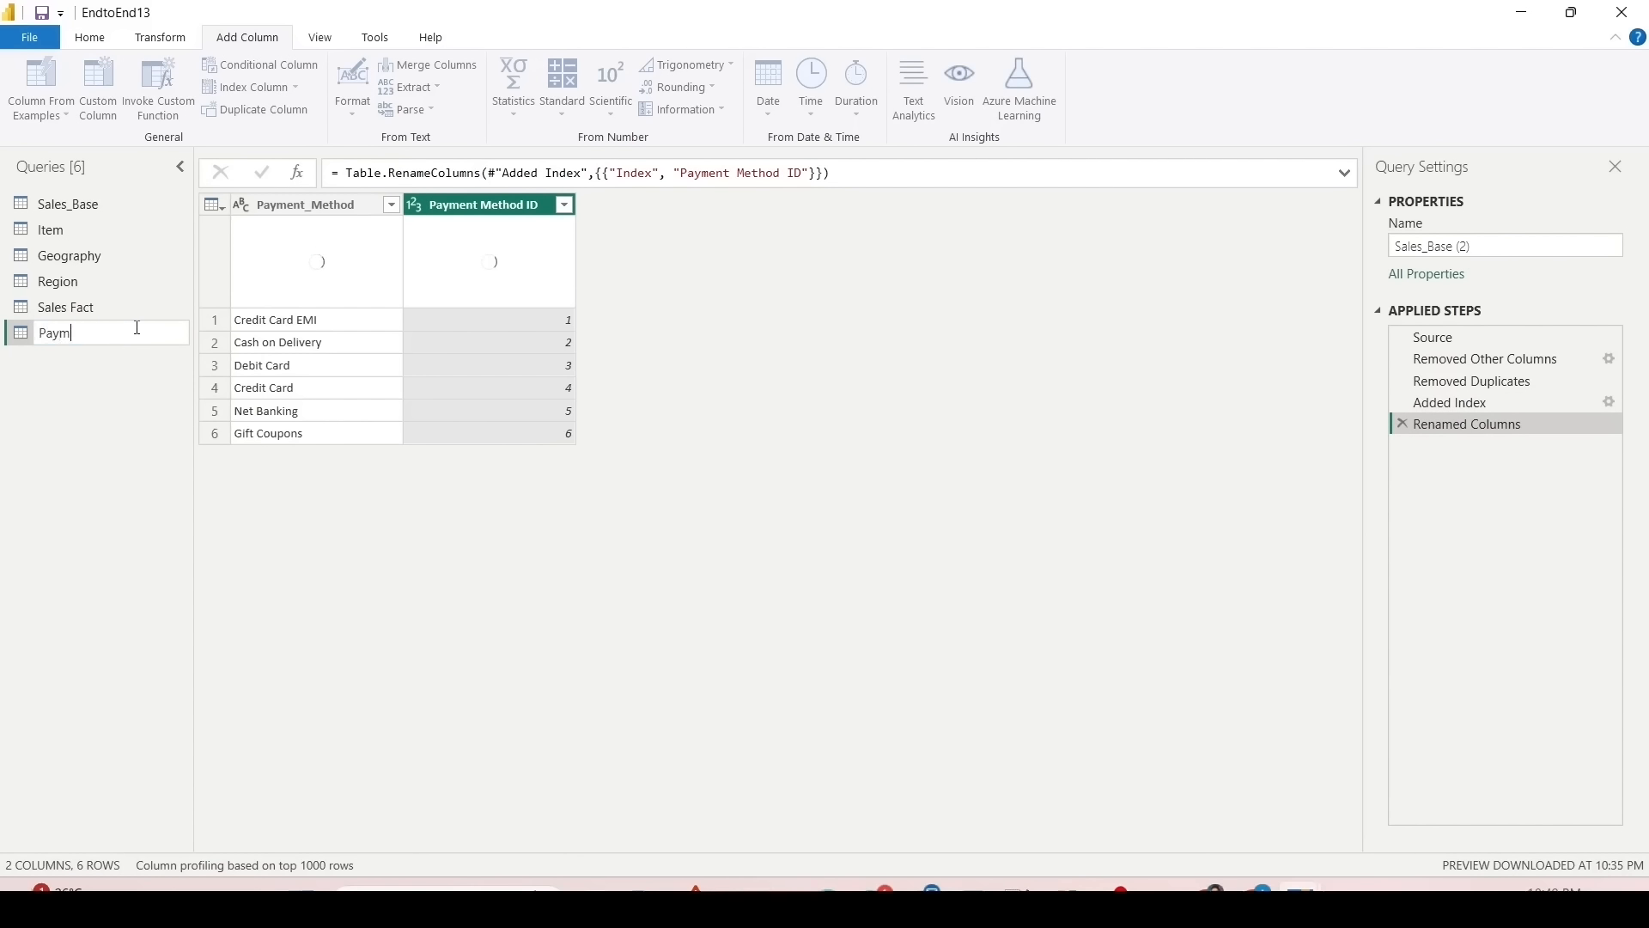
{"action": "type", "text": "ent Method"}
Step: Merge the Payment Method query into Sales Fact, matching on the Payment_Method columns with a left outer join
{"action": "left_click", "coordinate": [75, 310]}
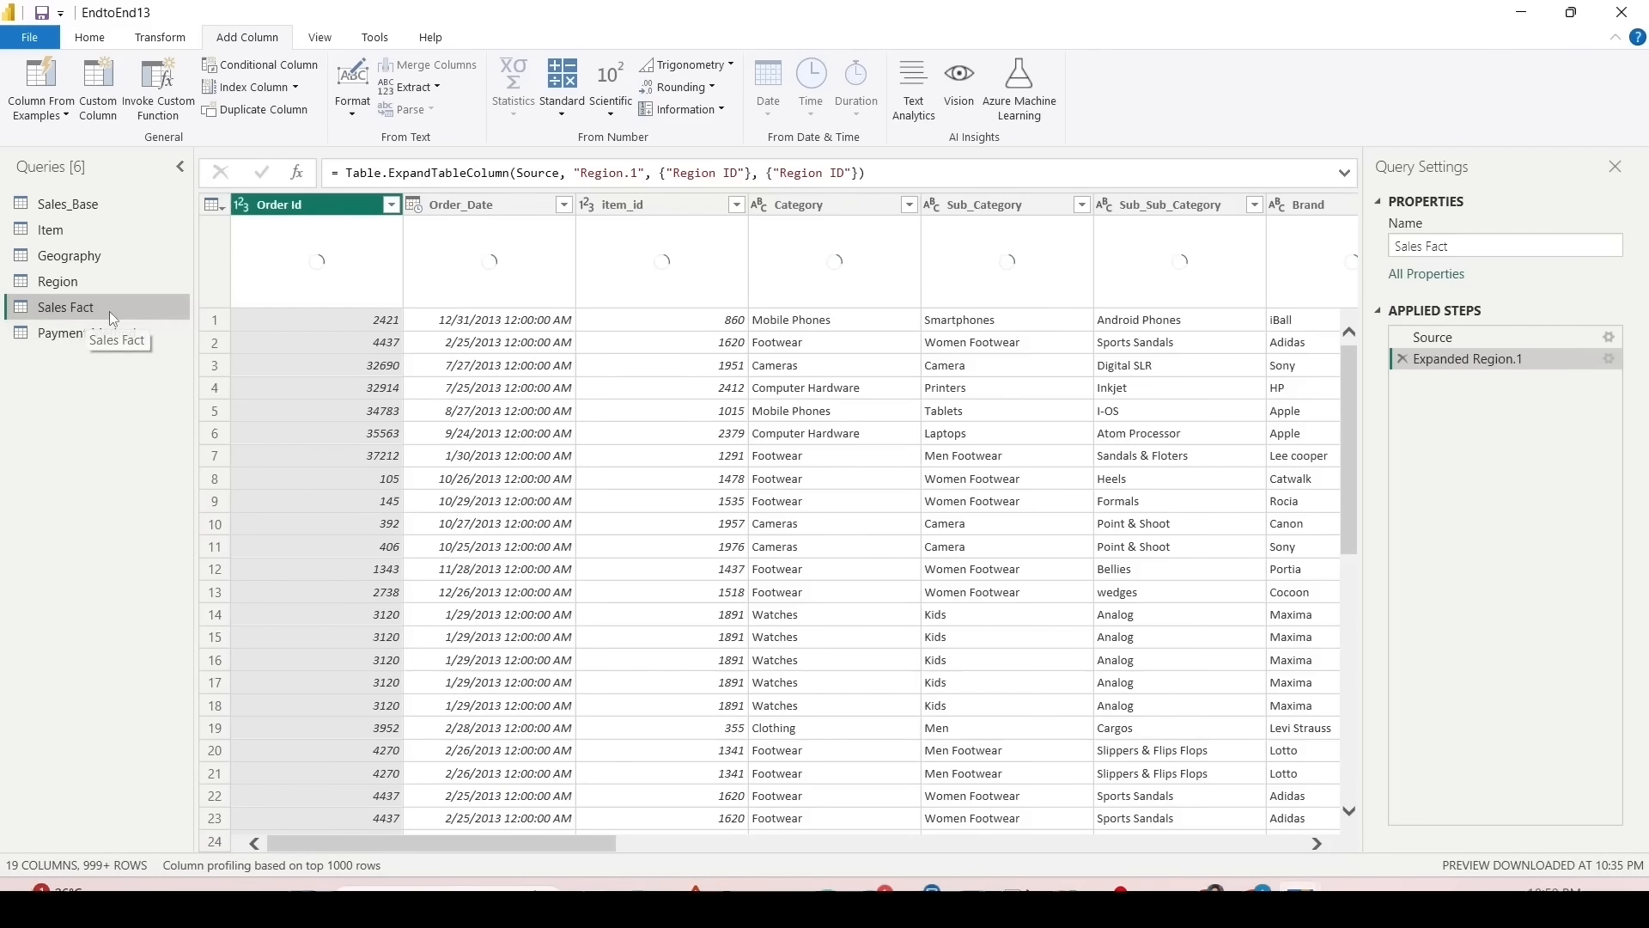
{"action": "left_click", "coordinate": [94, 41]}
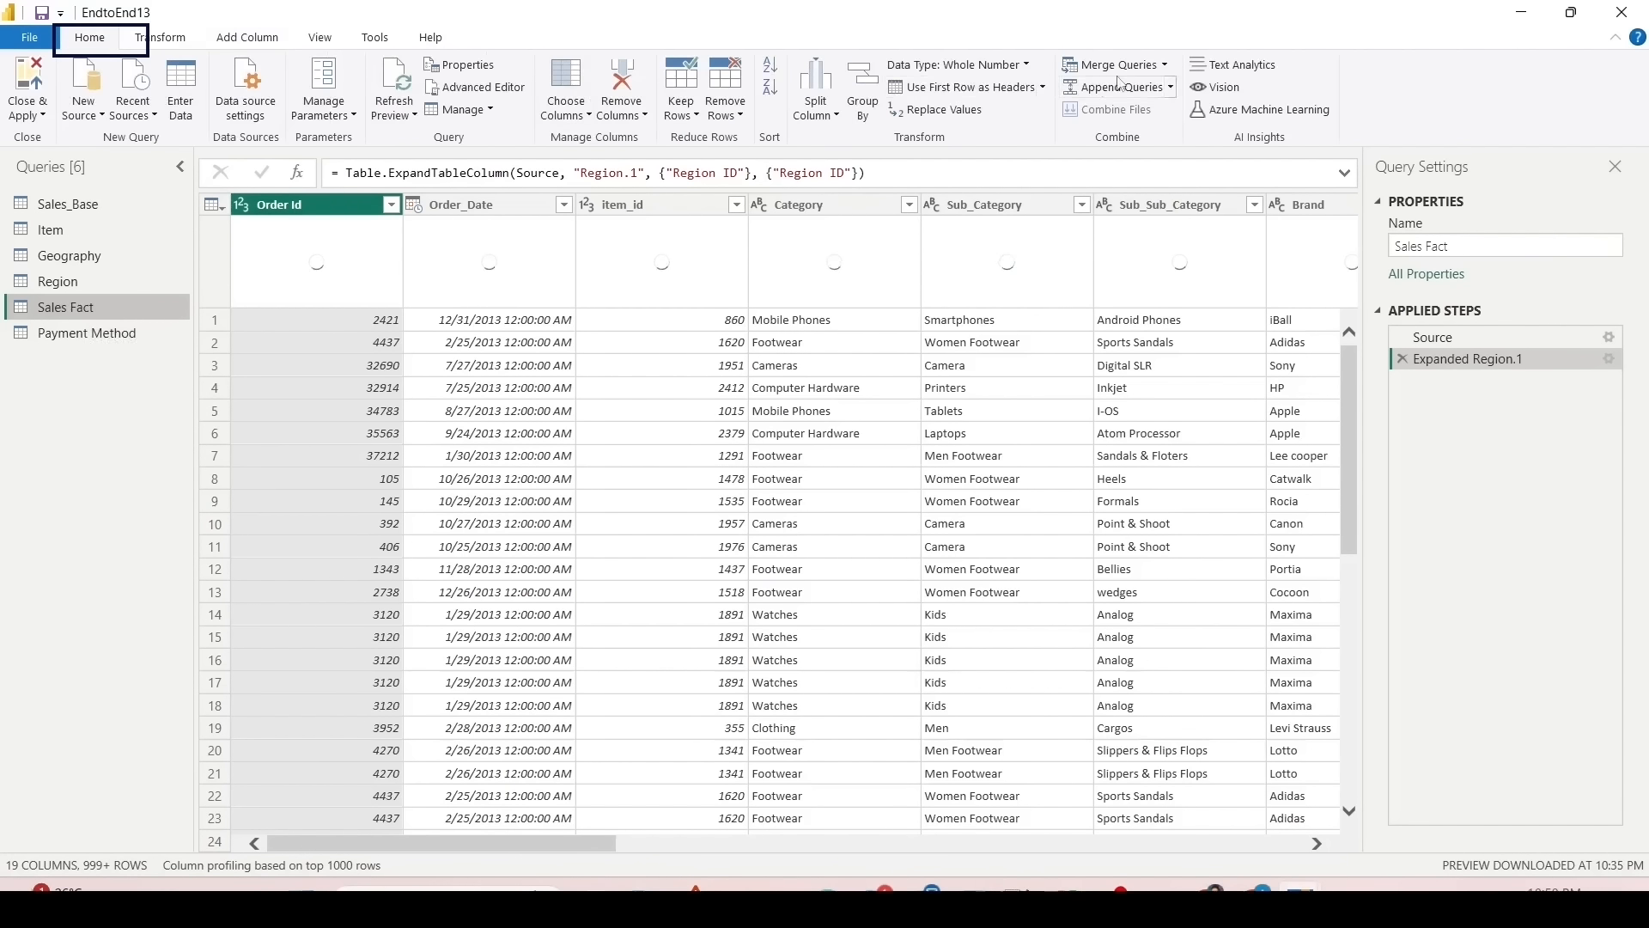
{"action": "left_click", "coordinate": [1164, 66]}
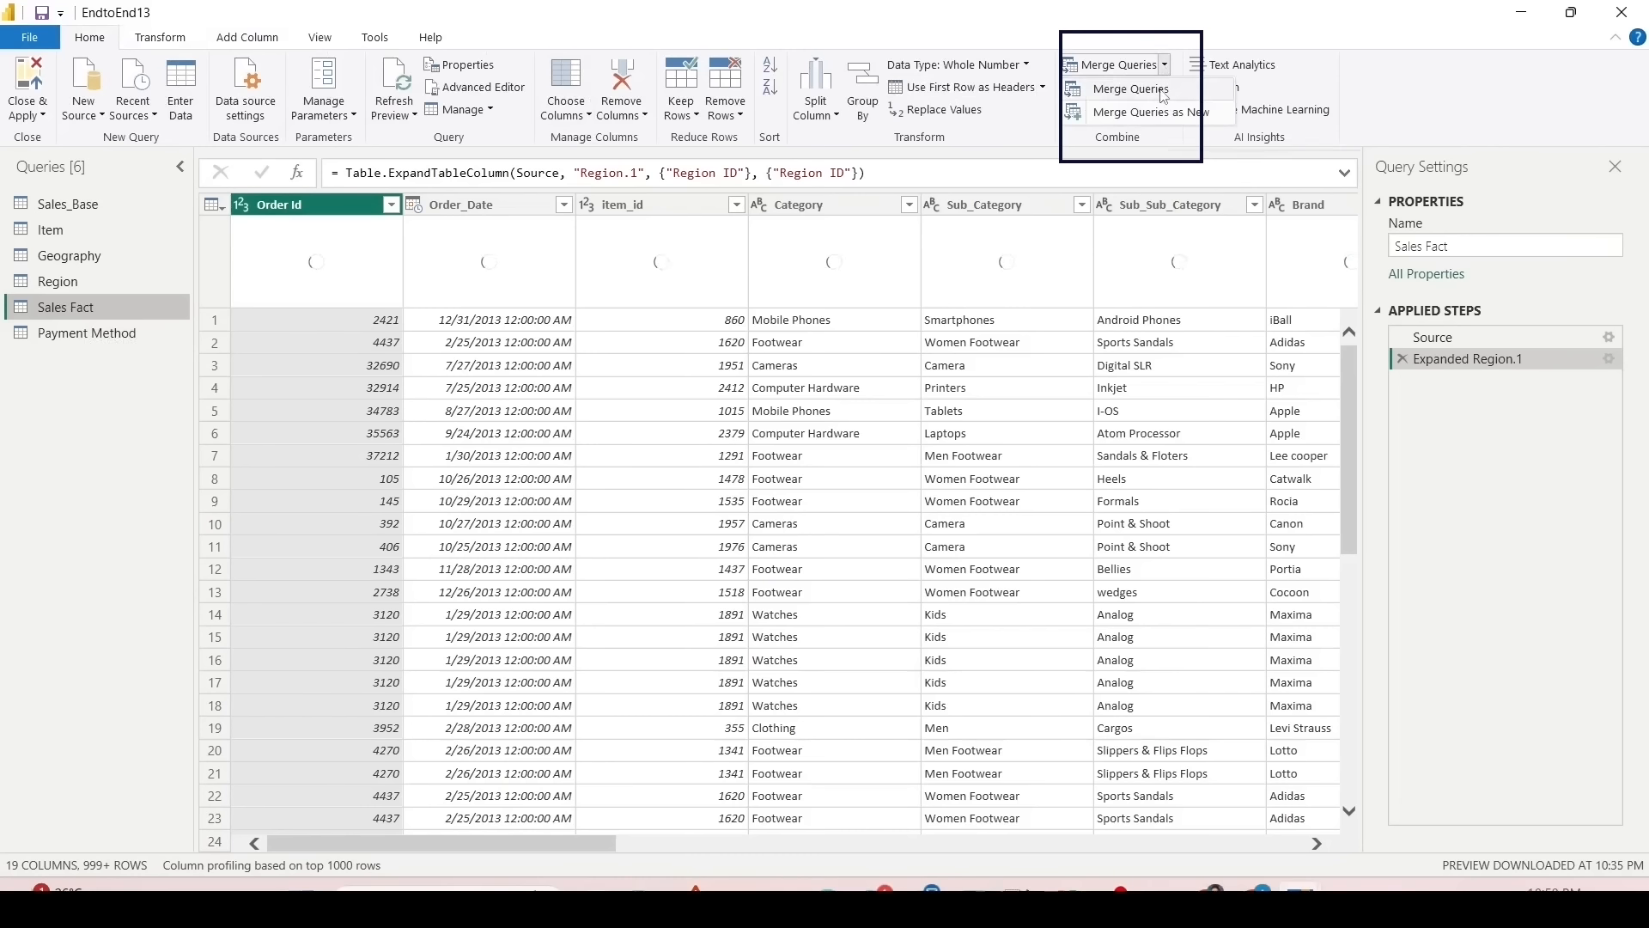
{"action": "left_click", "coordinate": [1130, 89]}
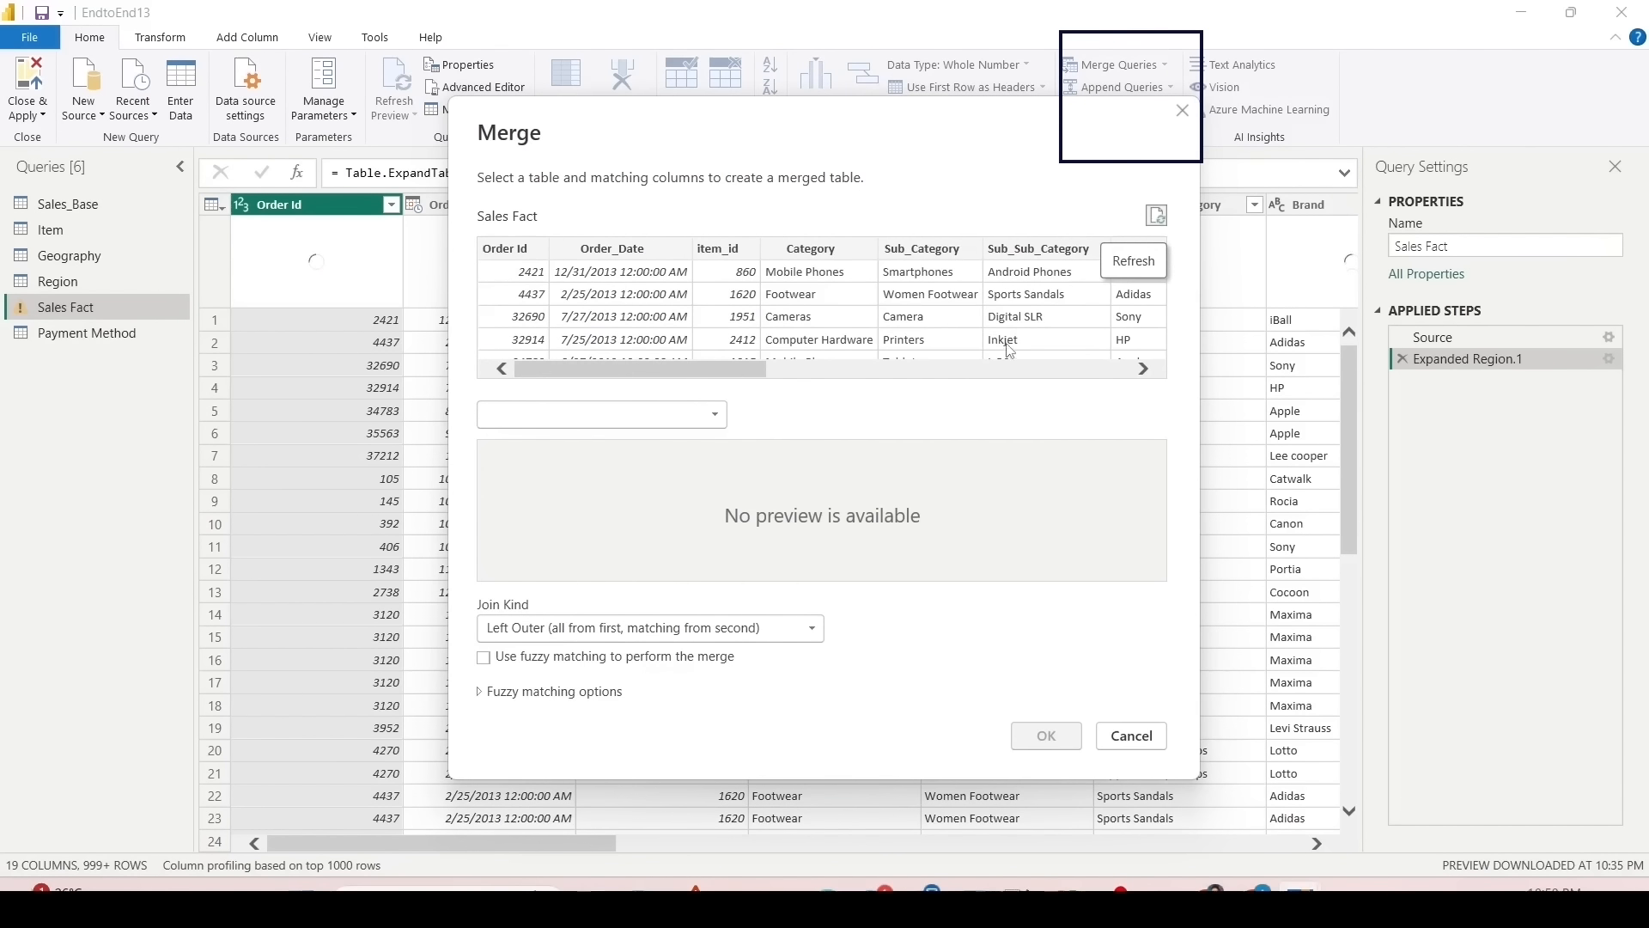
{"action": "left_click", "coordinate": [580, 414]}
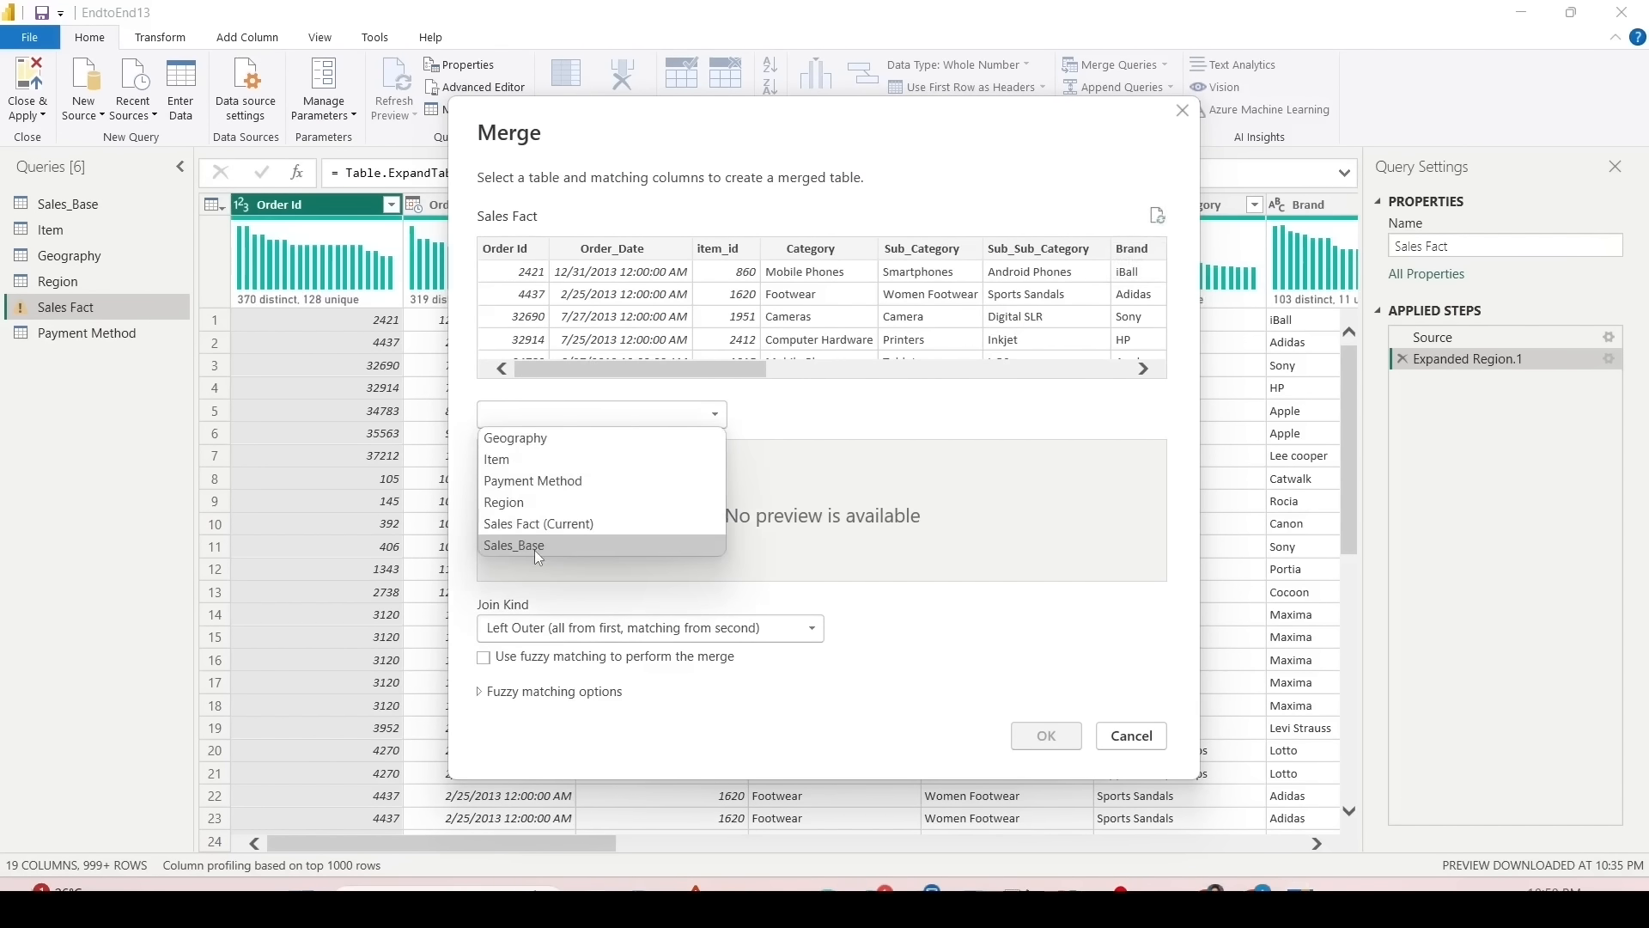
{"action": "left_click", "coordinate": [533, 481]}
{"action": "left_click_drag", "start_coordinate": [657, 369], "coordinate": [1086, 345]}
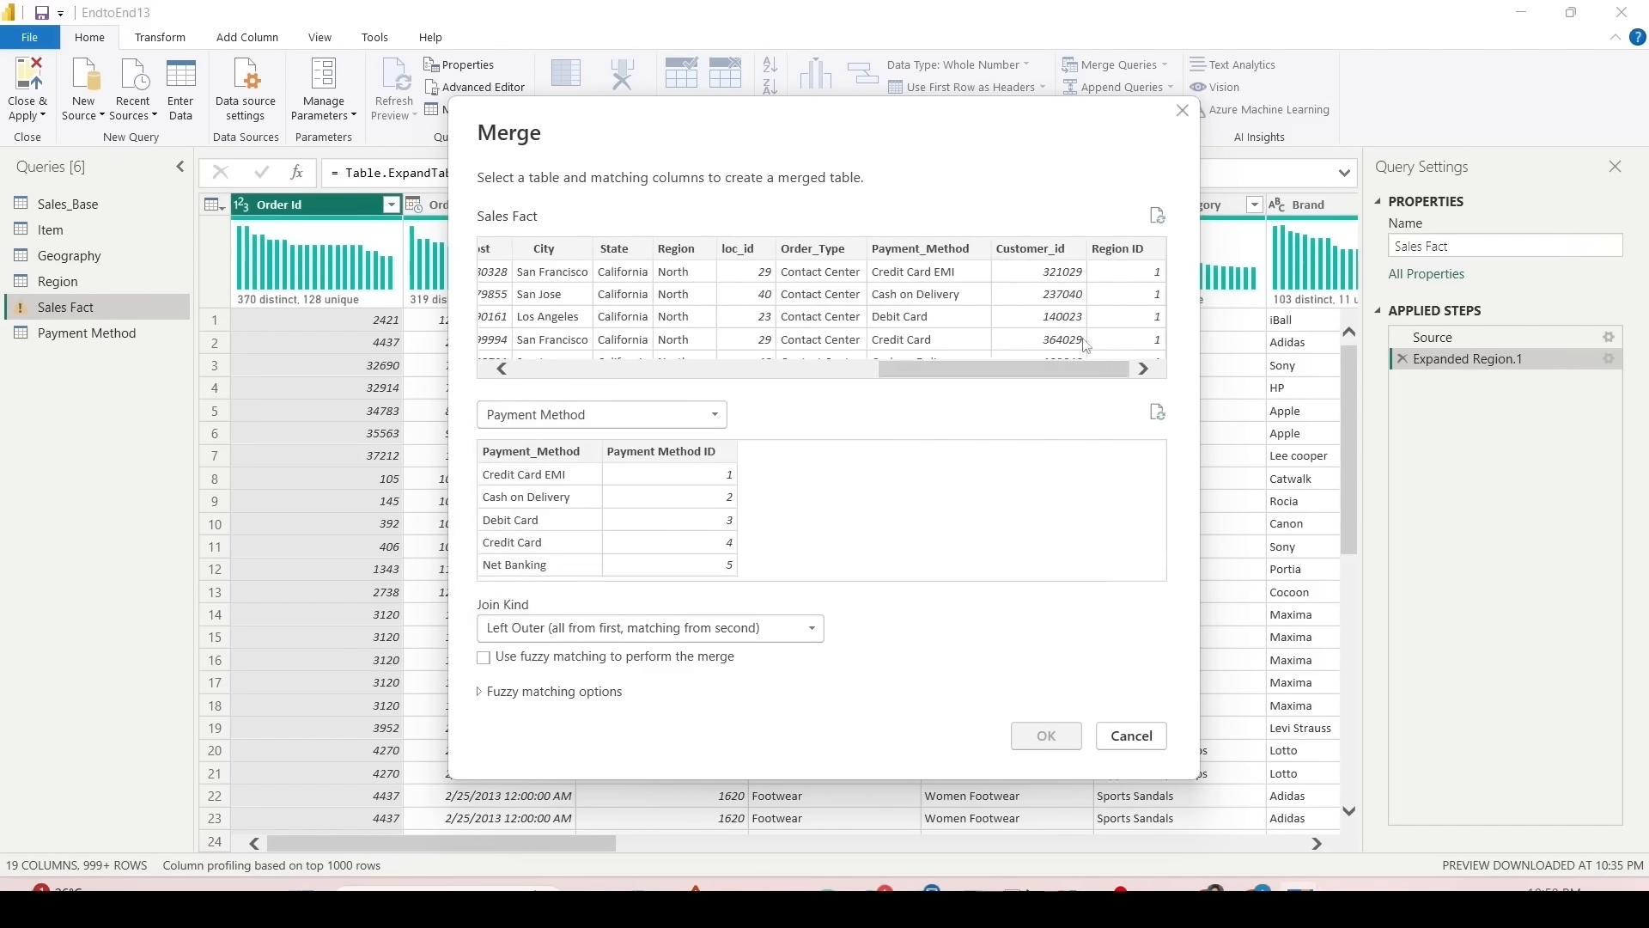
{"action": "left_click", "coordinate": [955, 255]}
{"action": "left_click", "coordinate": [539, 453]}
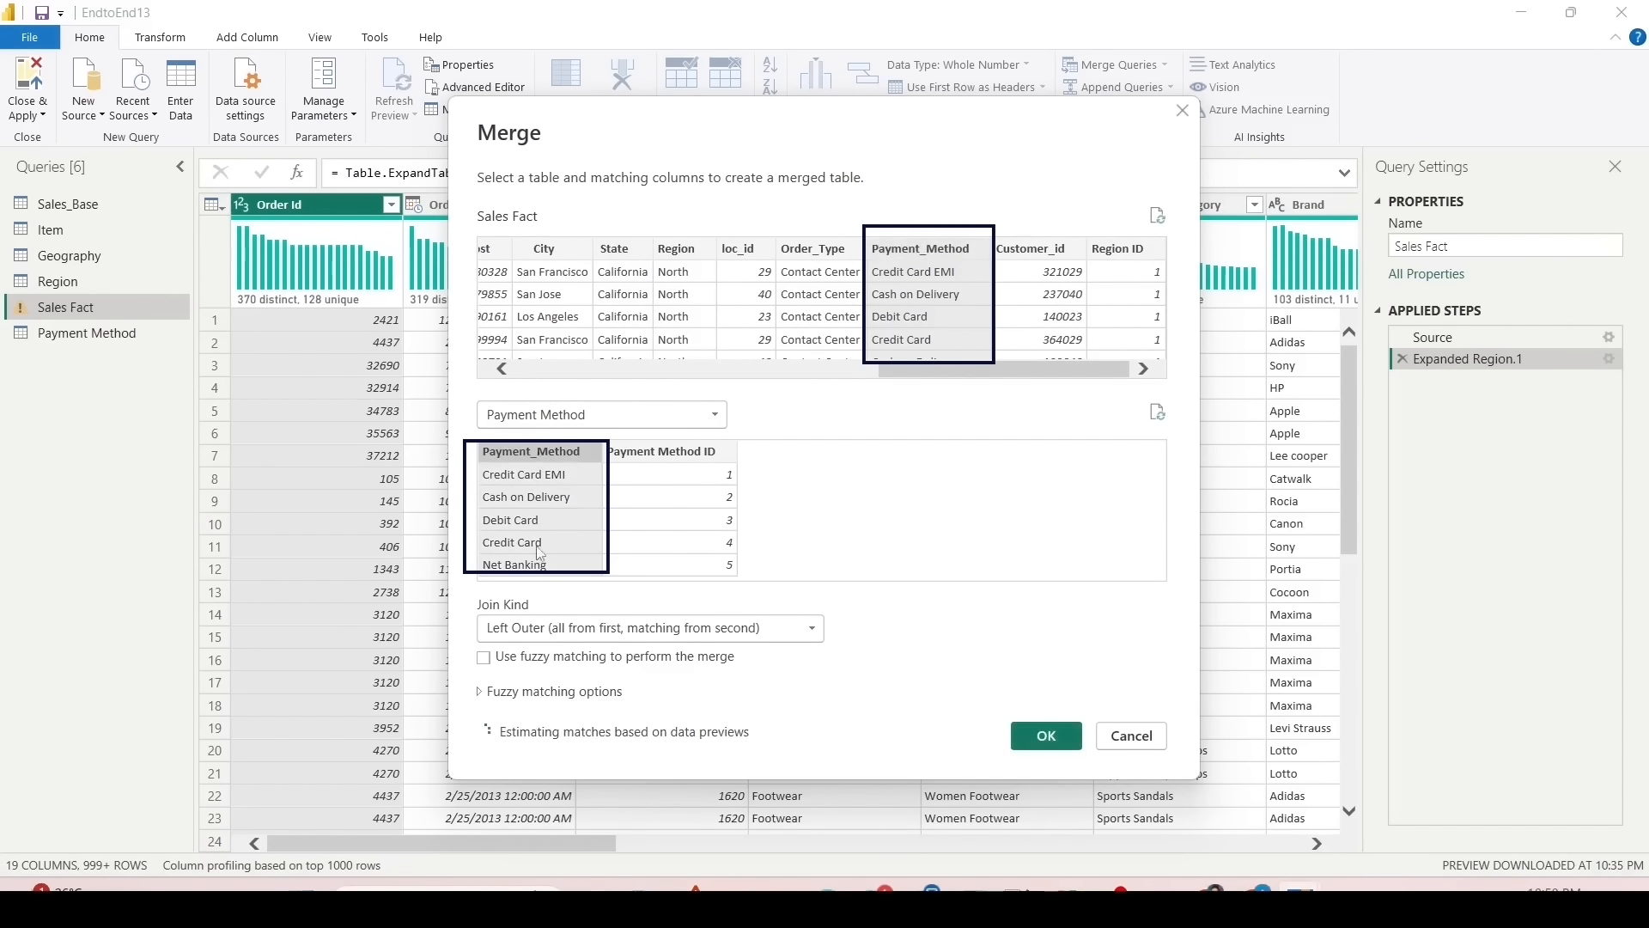
{"action": "left_click", "coordinate": [1045, 737]}
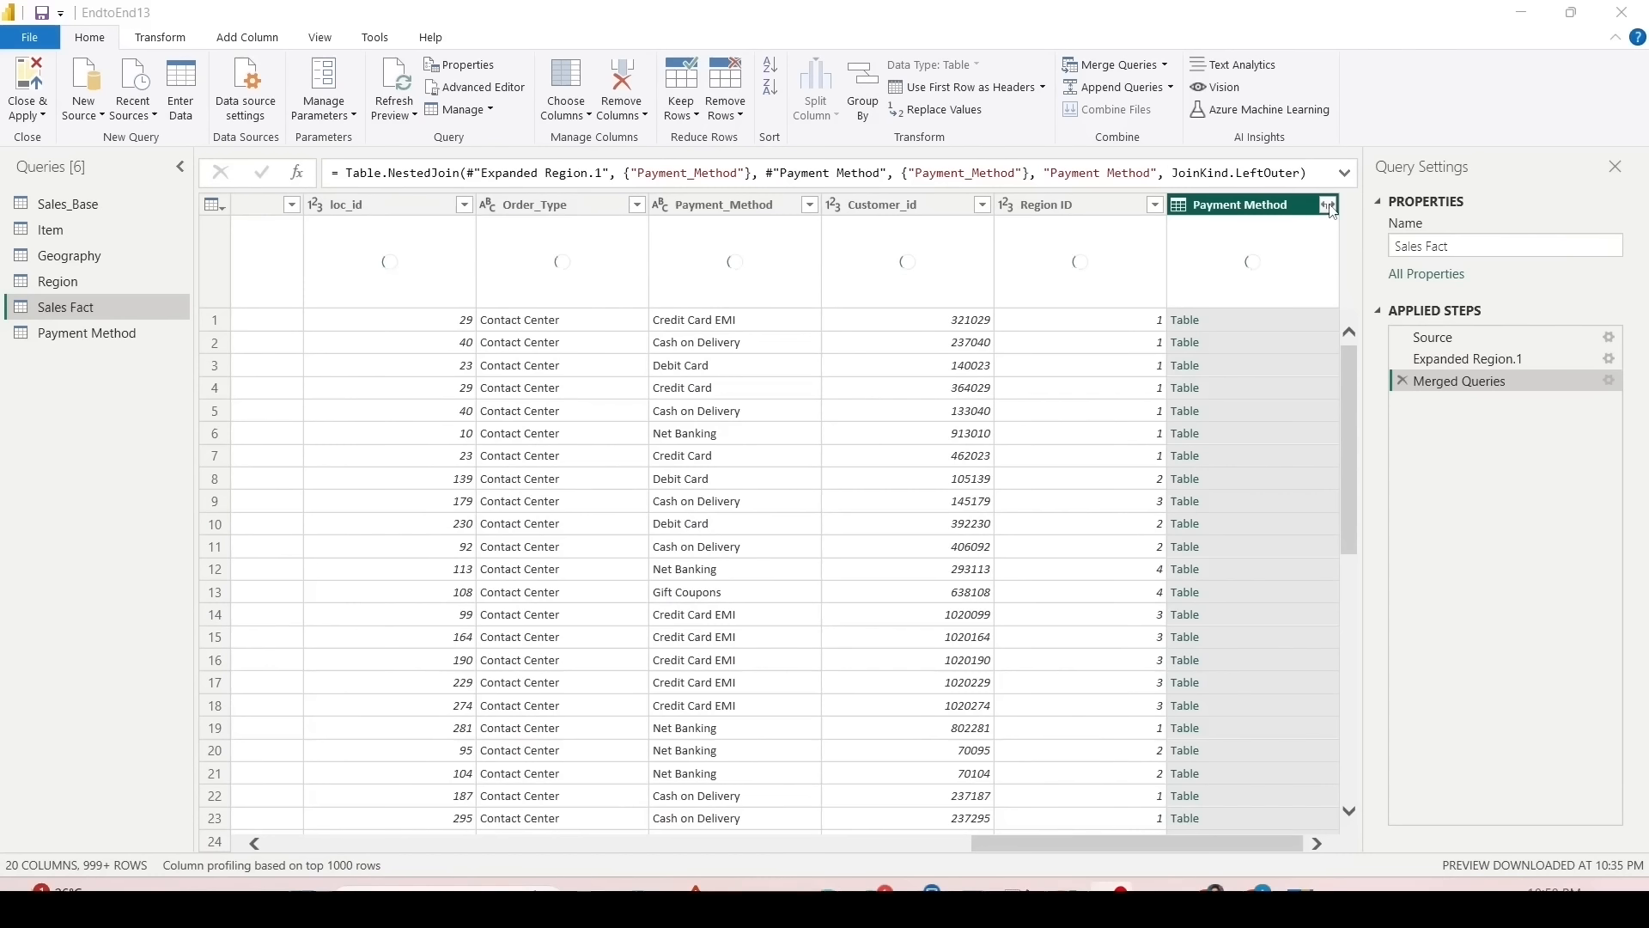
Step: Expand the merged Payment Method column in Sales Fact to return only Payment Method ID
{"action": "left_click", "coordinate": [1329, 205]}
{"action": "left_click", "coordinate": [1012, 291]}
{"action": "left_click", "coordinate": [1014, 314]}
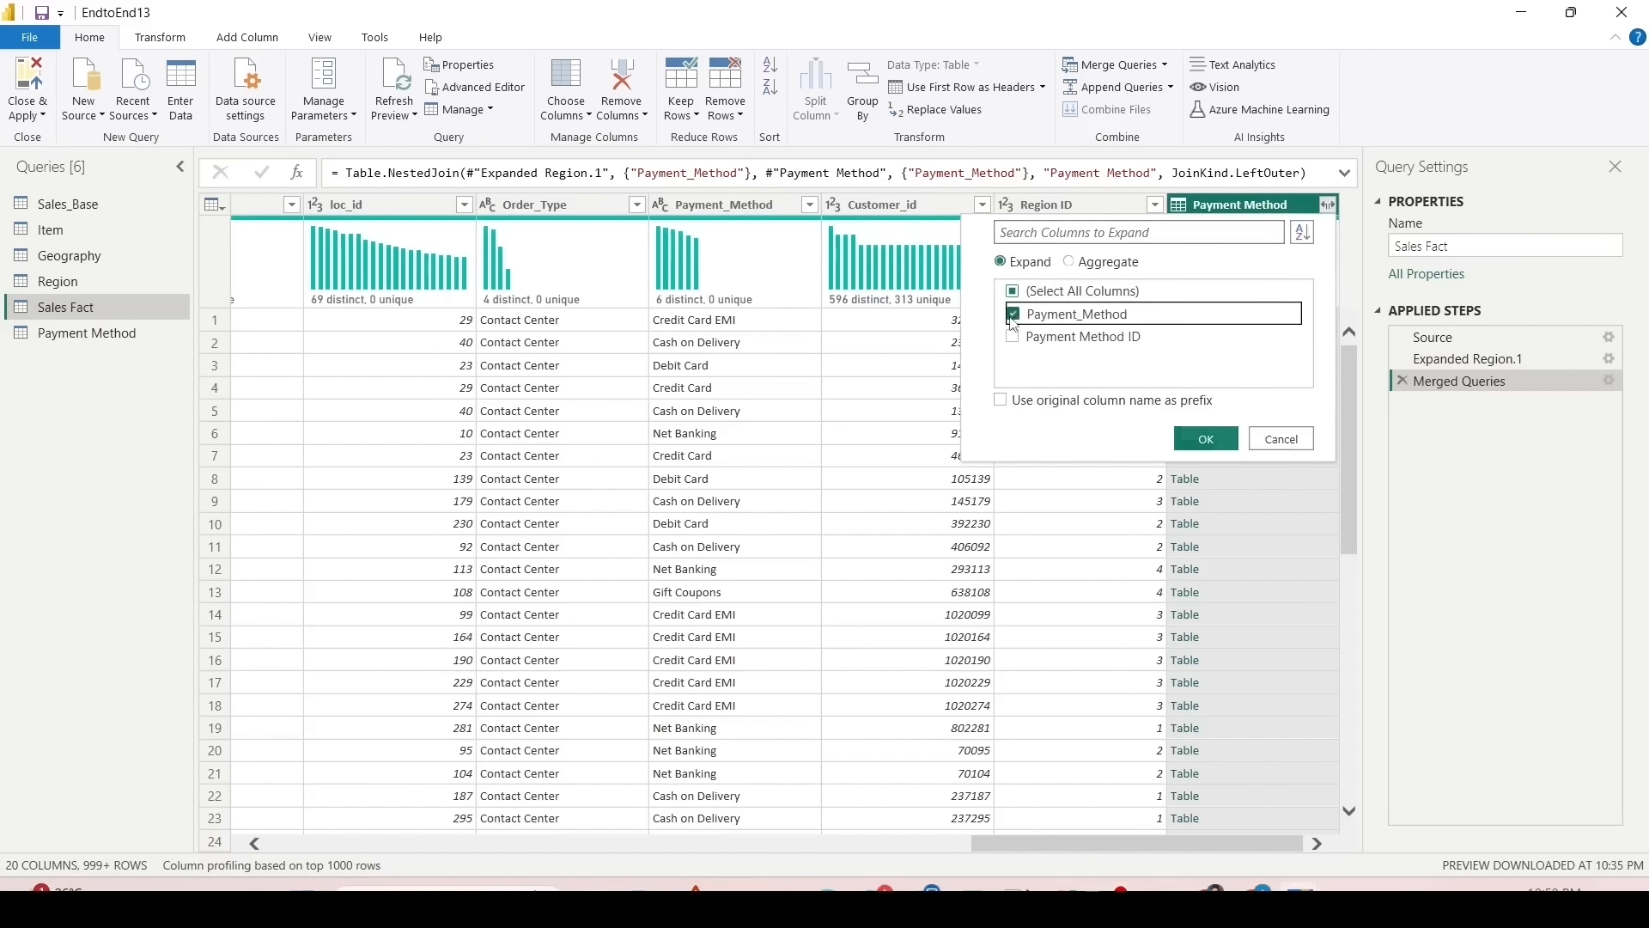
{"action": "left_click", "coordinate": [1014, 316]}
{"action": "left_click", "coordinate": [1012, 337]}
{"action": "left_click", "coordinate": [1203, 438]}
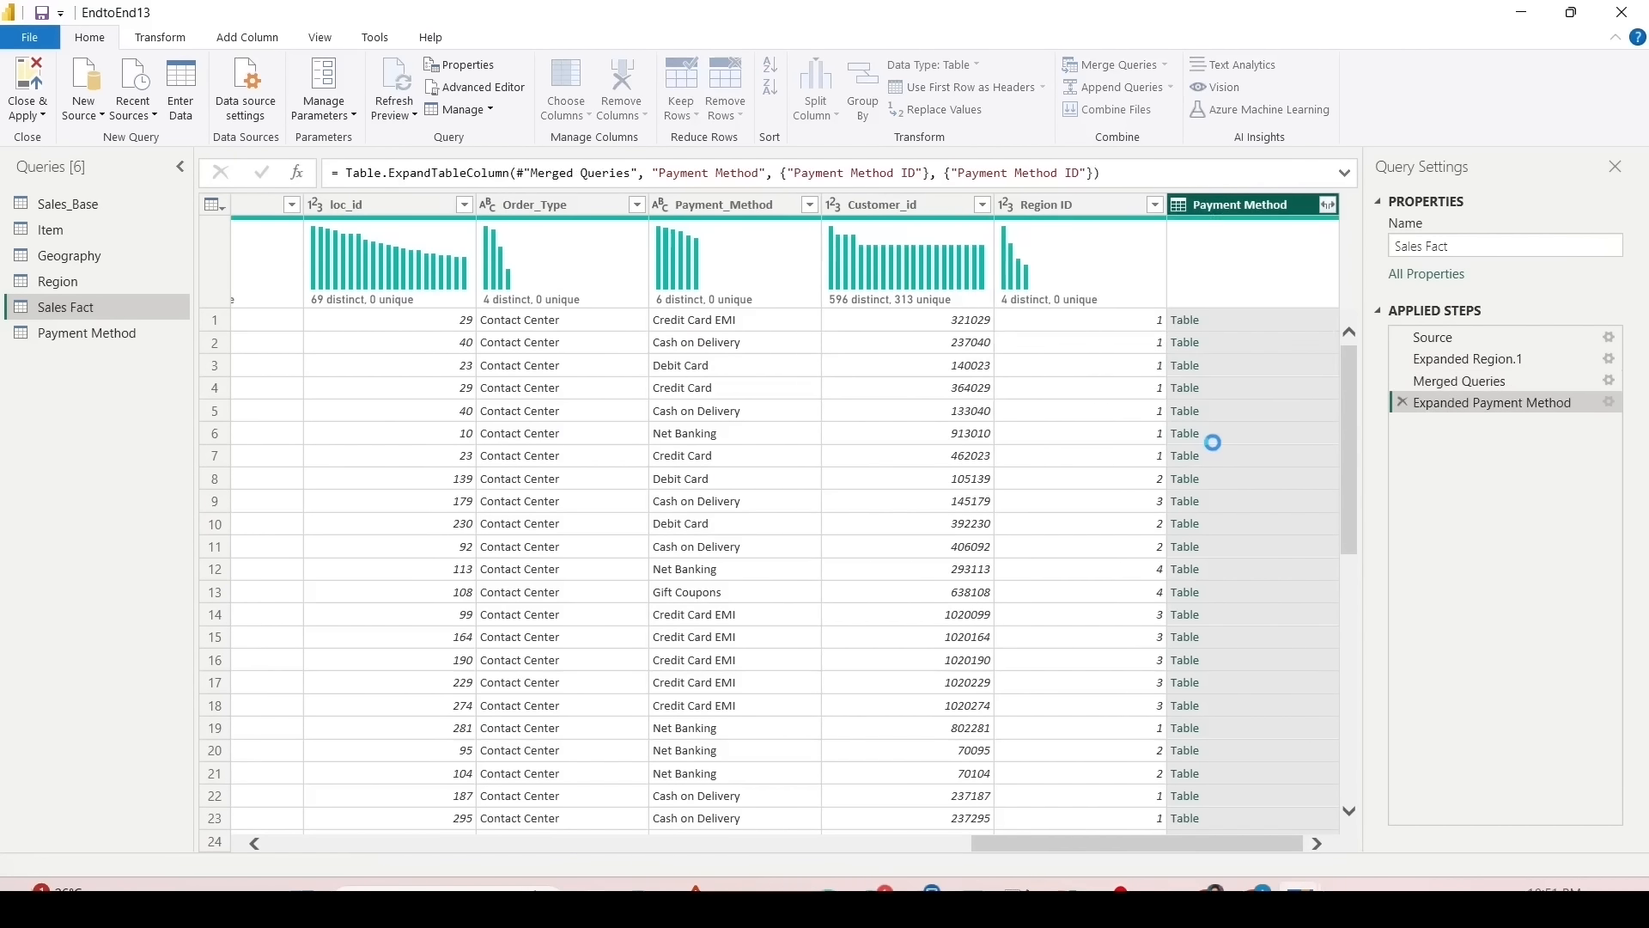
Step: Close the query editor and apply the changes to load all the queries into the model
{"action": "left_click", "coordinate": [127, 203]}
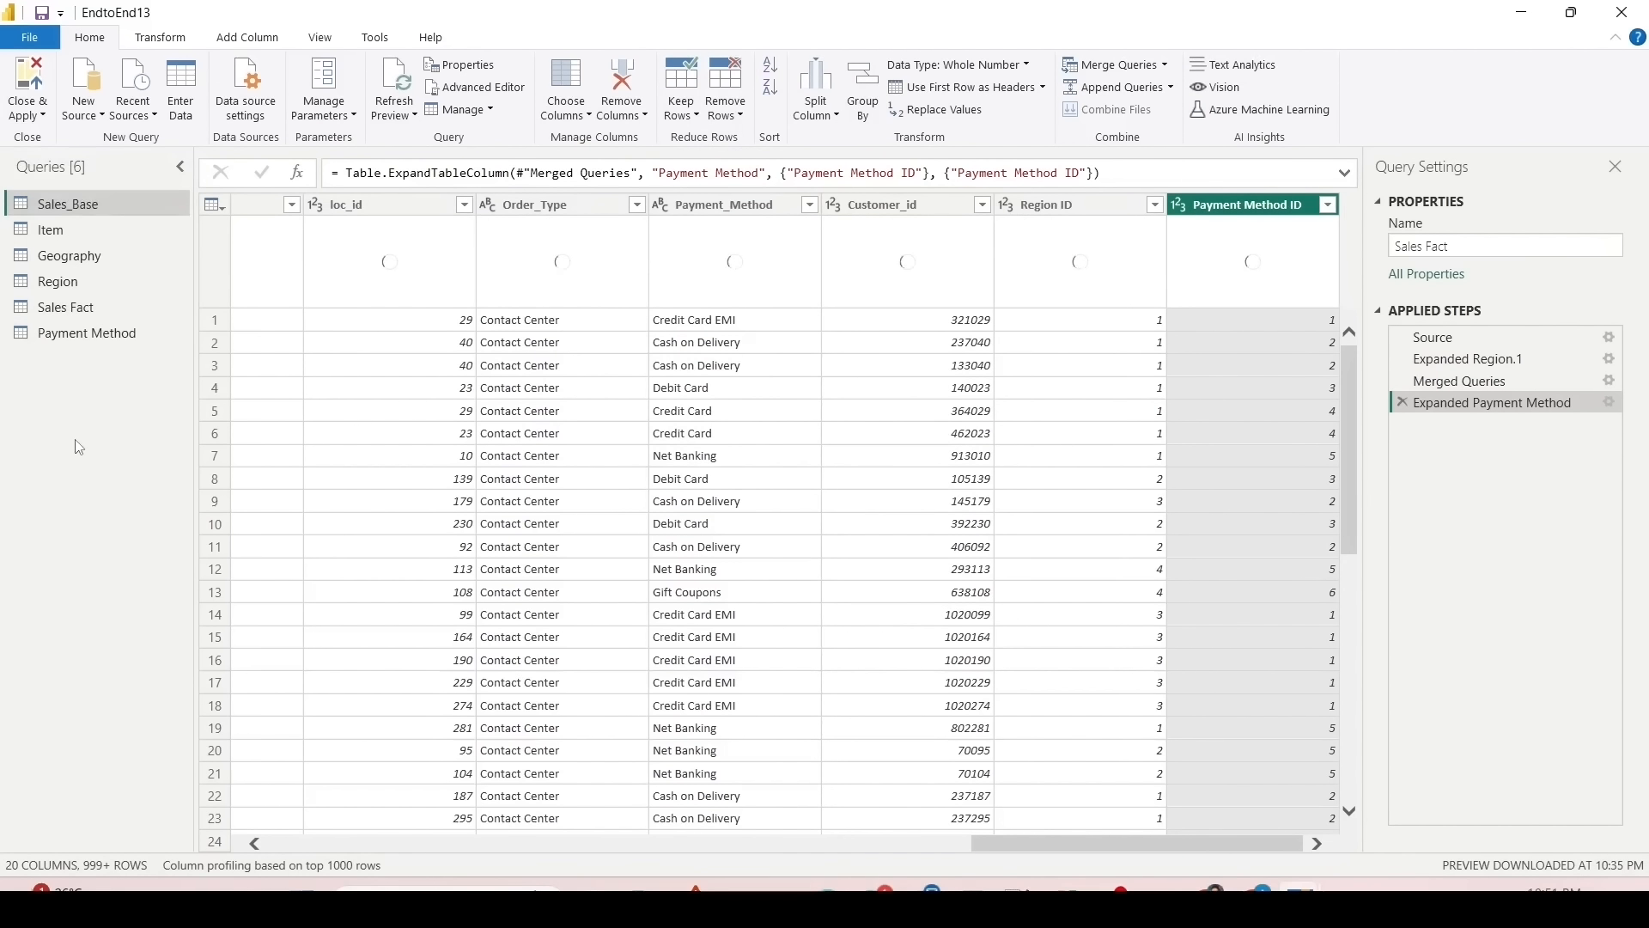
{"action": "left_click", "coordinate": [27, 112]}
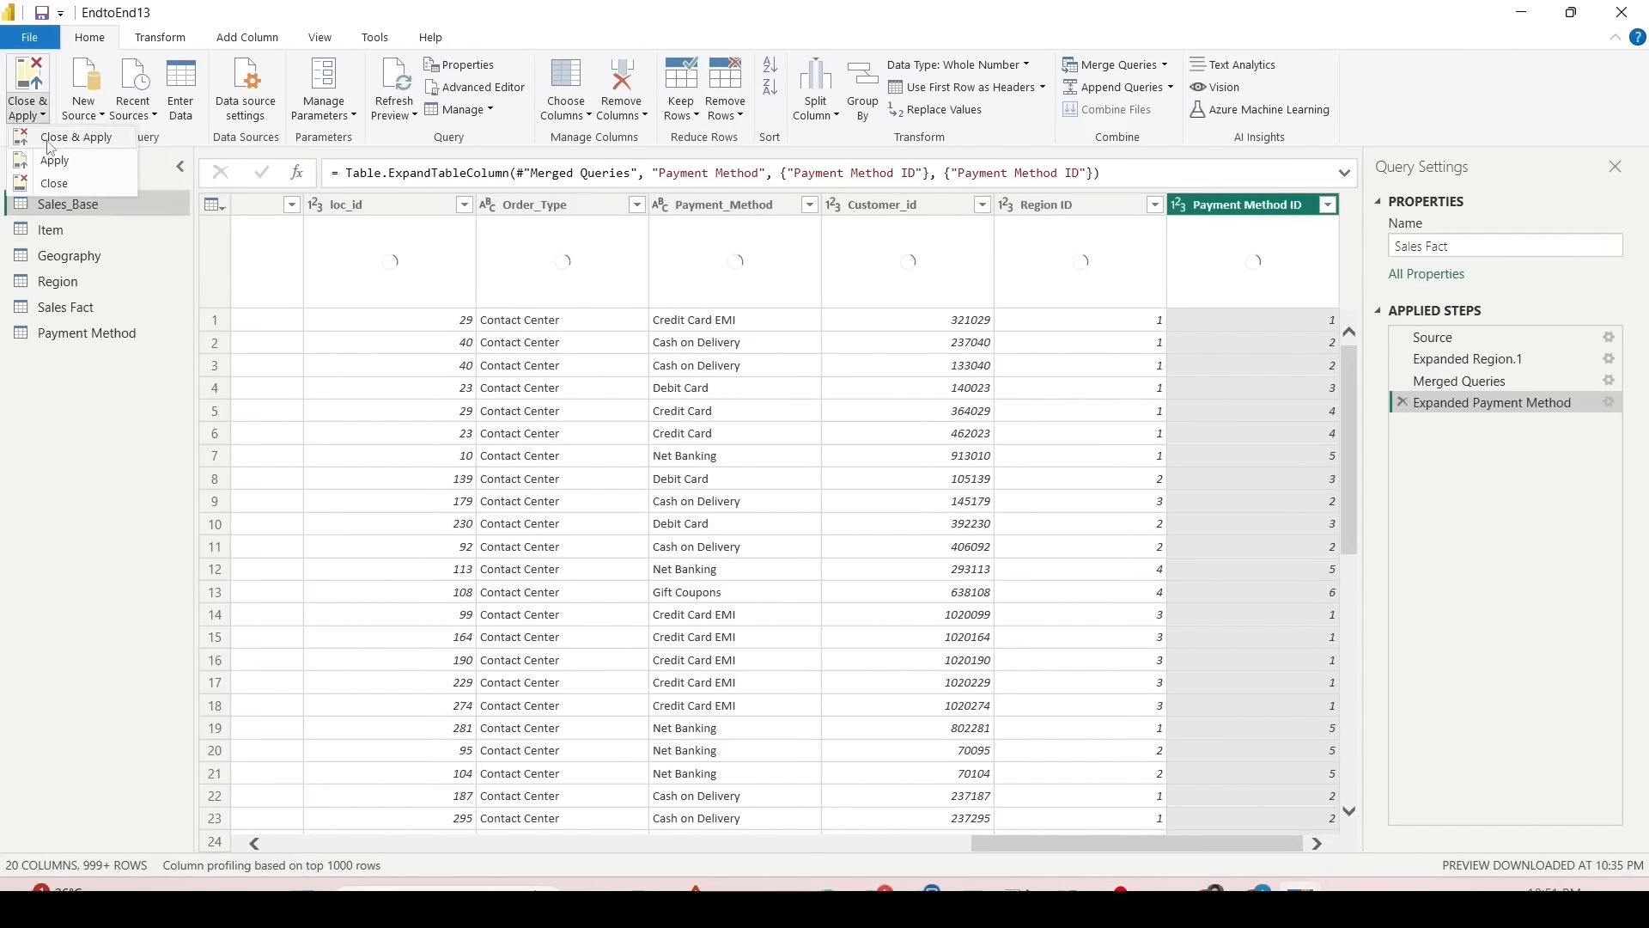
{"action": "left_click", "coordinate": [52, 139]}
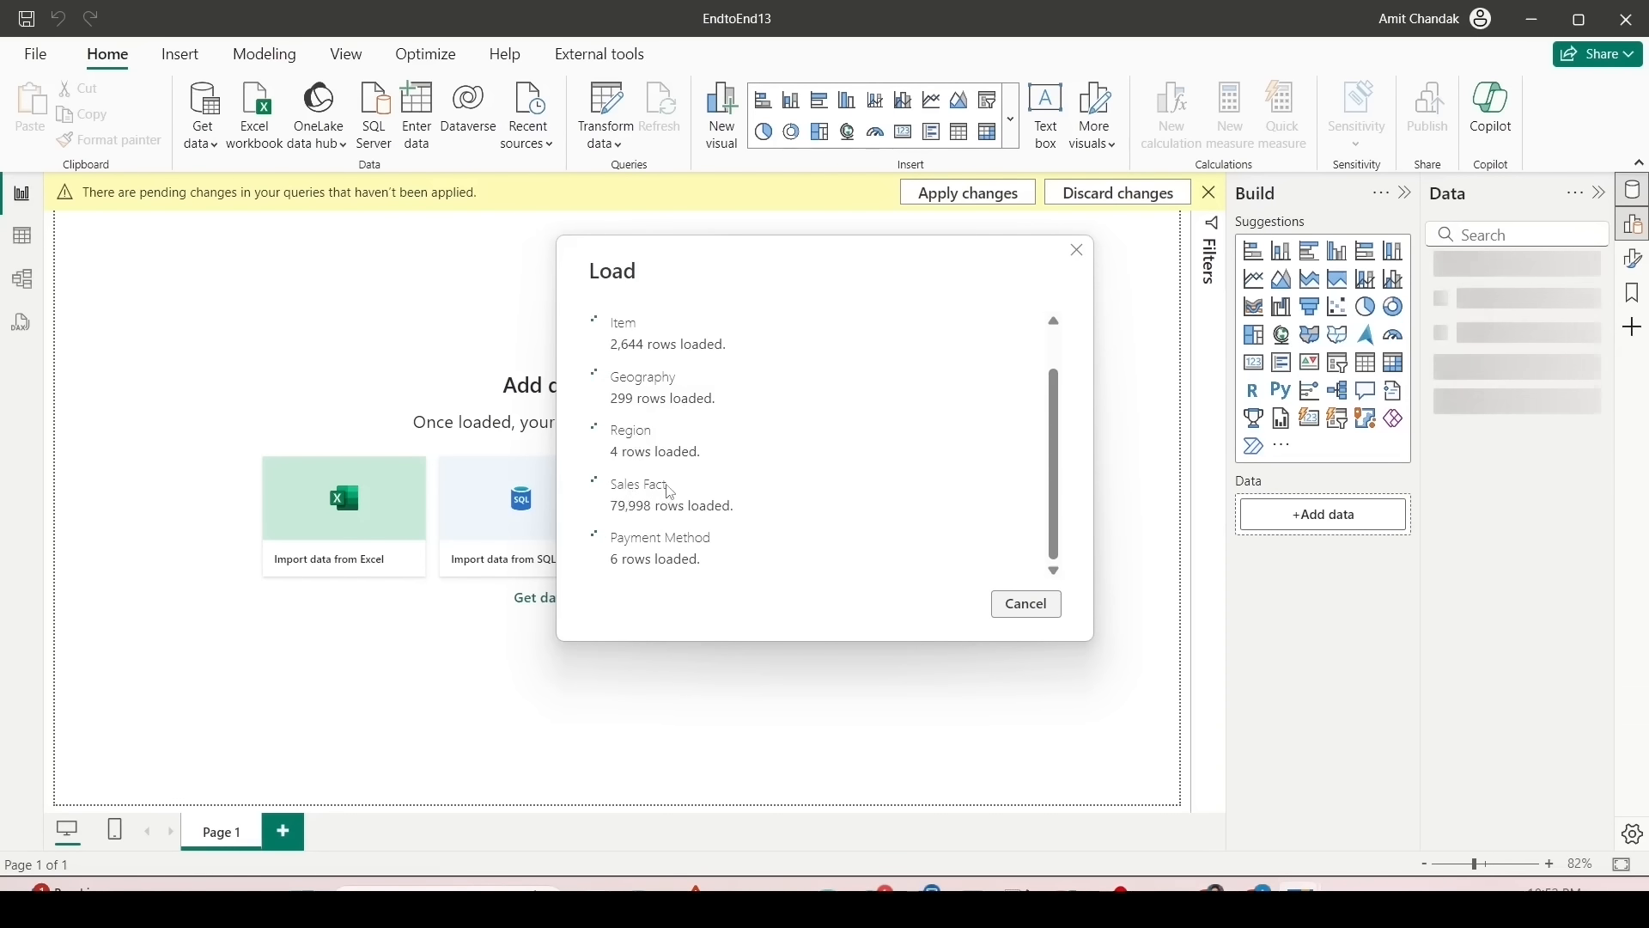
{"action": "scroll", "coordinate": [667, 490], "scroll_direction": "up", "scroll_amount": 1}
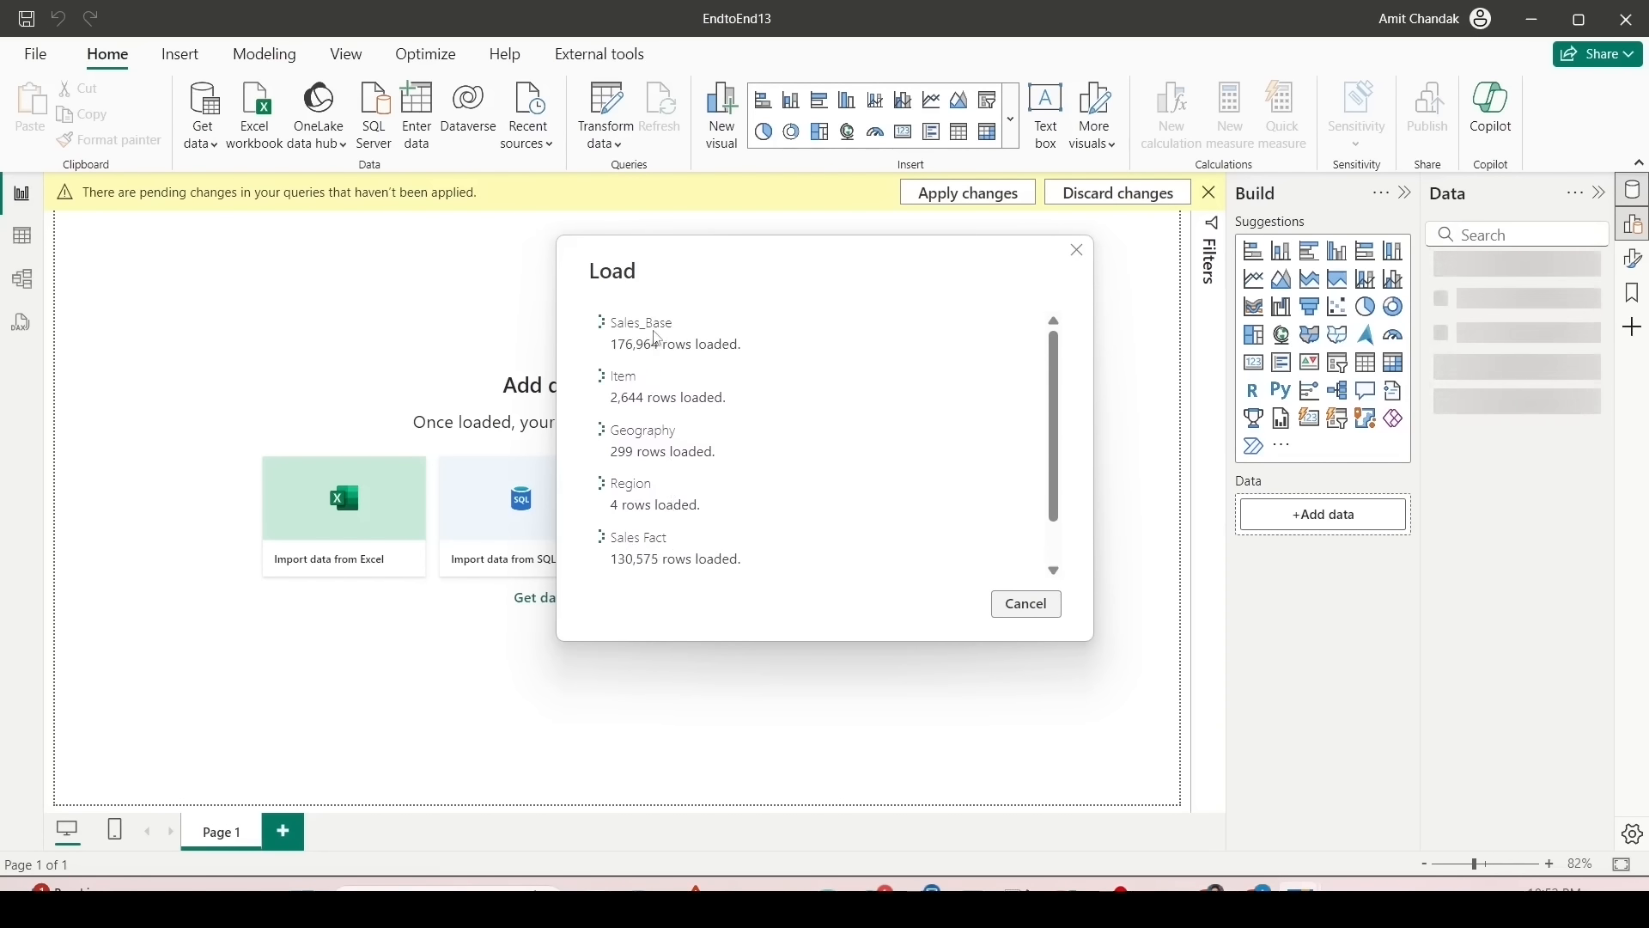
{"action": "scroll", "coordinate": [657, 503], "scroll_direction": "down", "scroll_amount": 1}
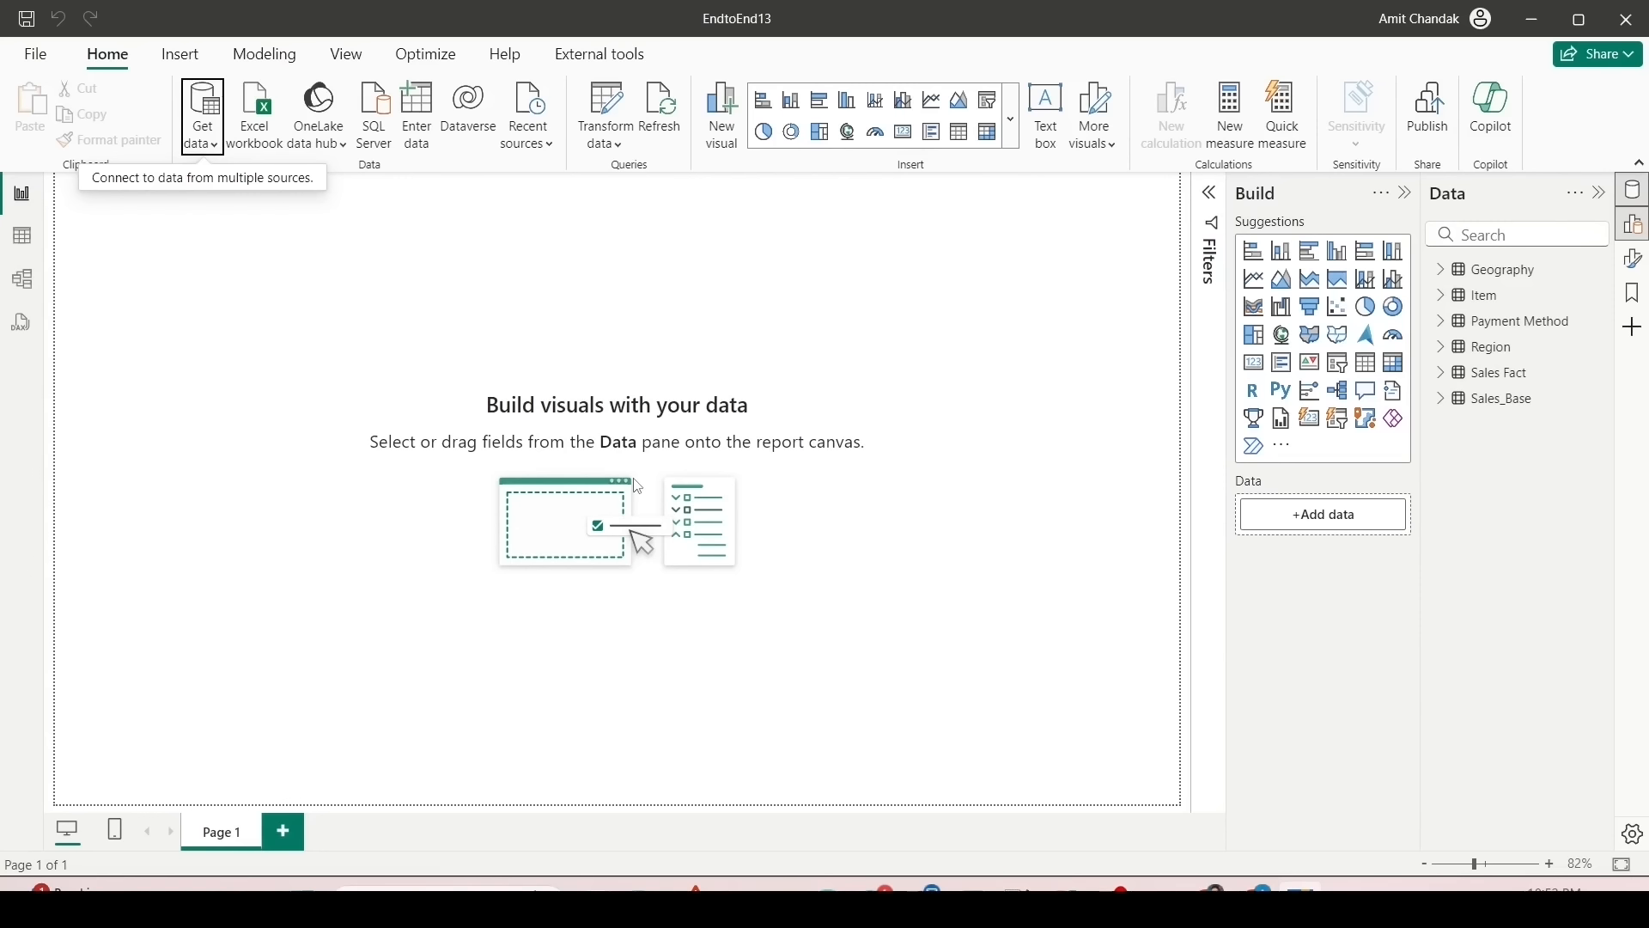
Step: Show the model diagram, align the Region card with the upper edge of Sales Fact and check the column their relationship uses
{"action": "left_click", "coordinate": [30, 292]}
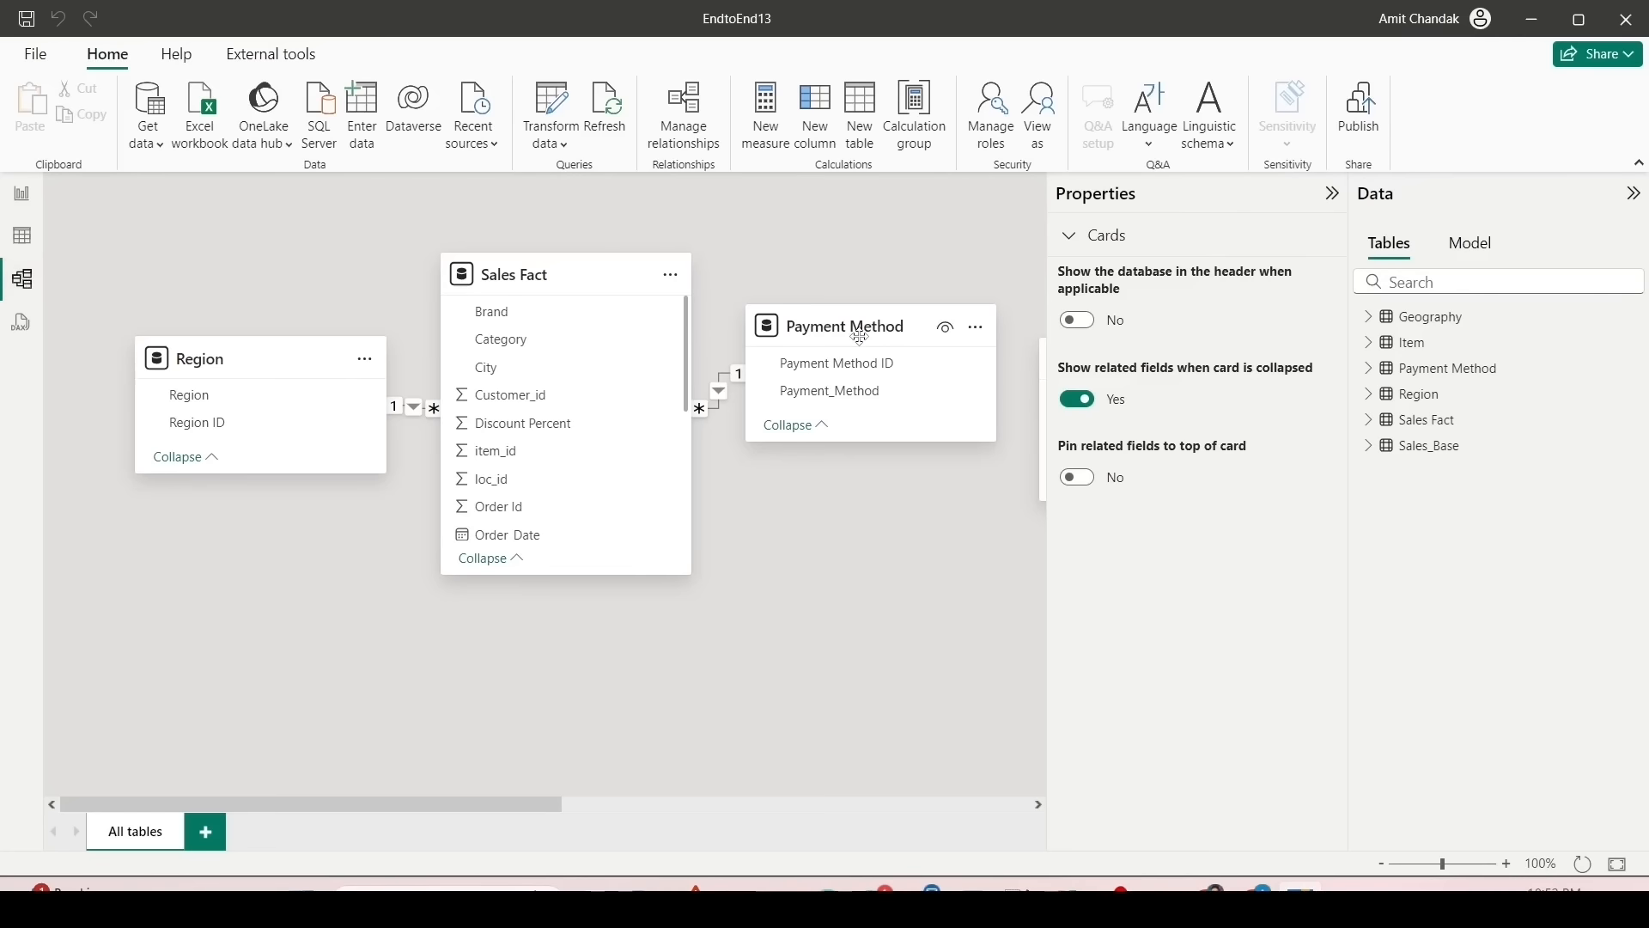
{"action": "left_click_drag", "start_coordinate": [223, 344], "coordinate": [211, 258]}
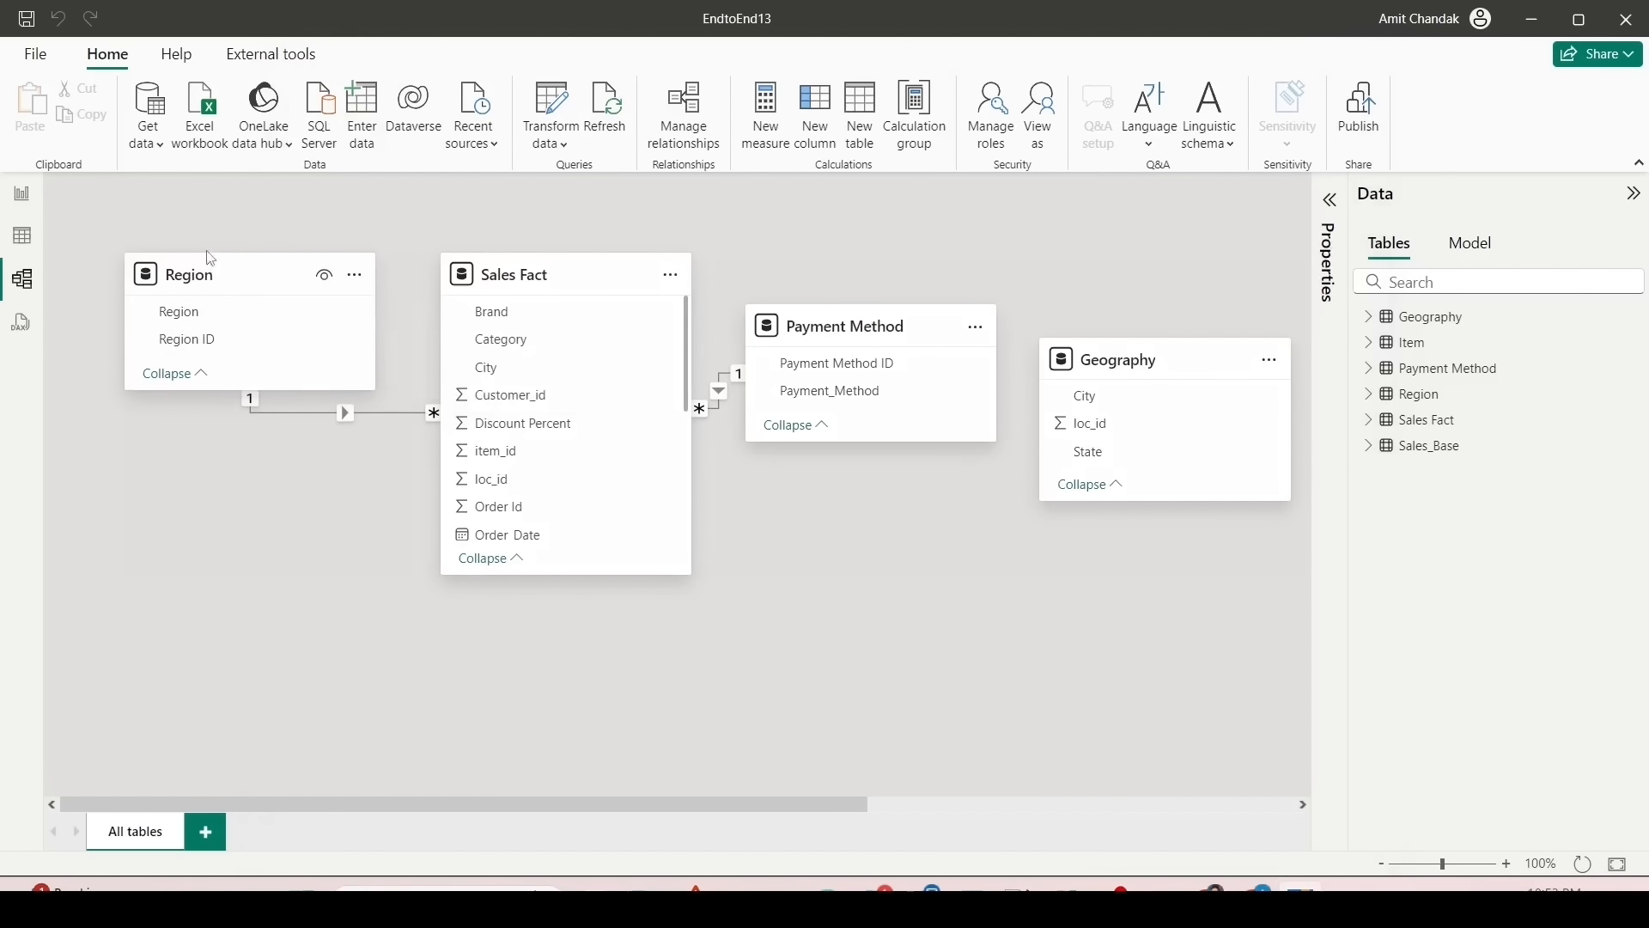
{"action": "left_click", "coordinate": [300, 413]}
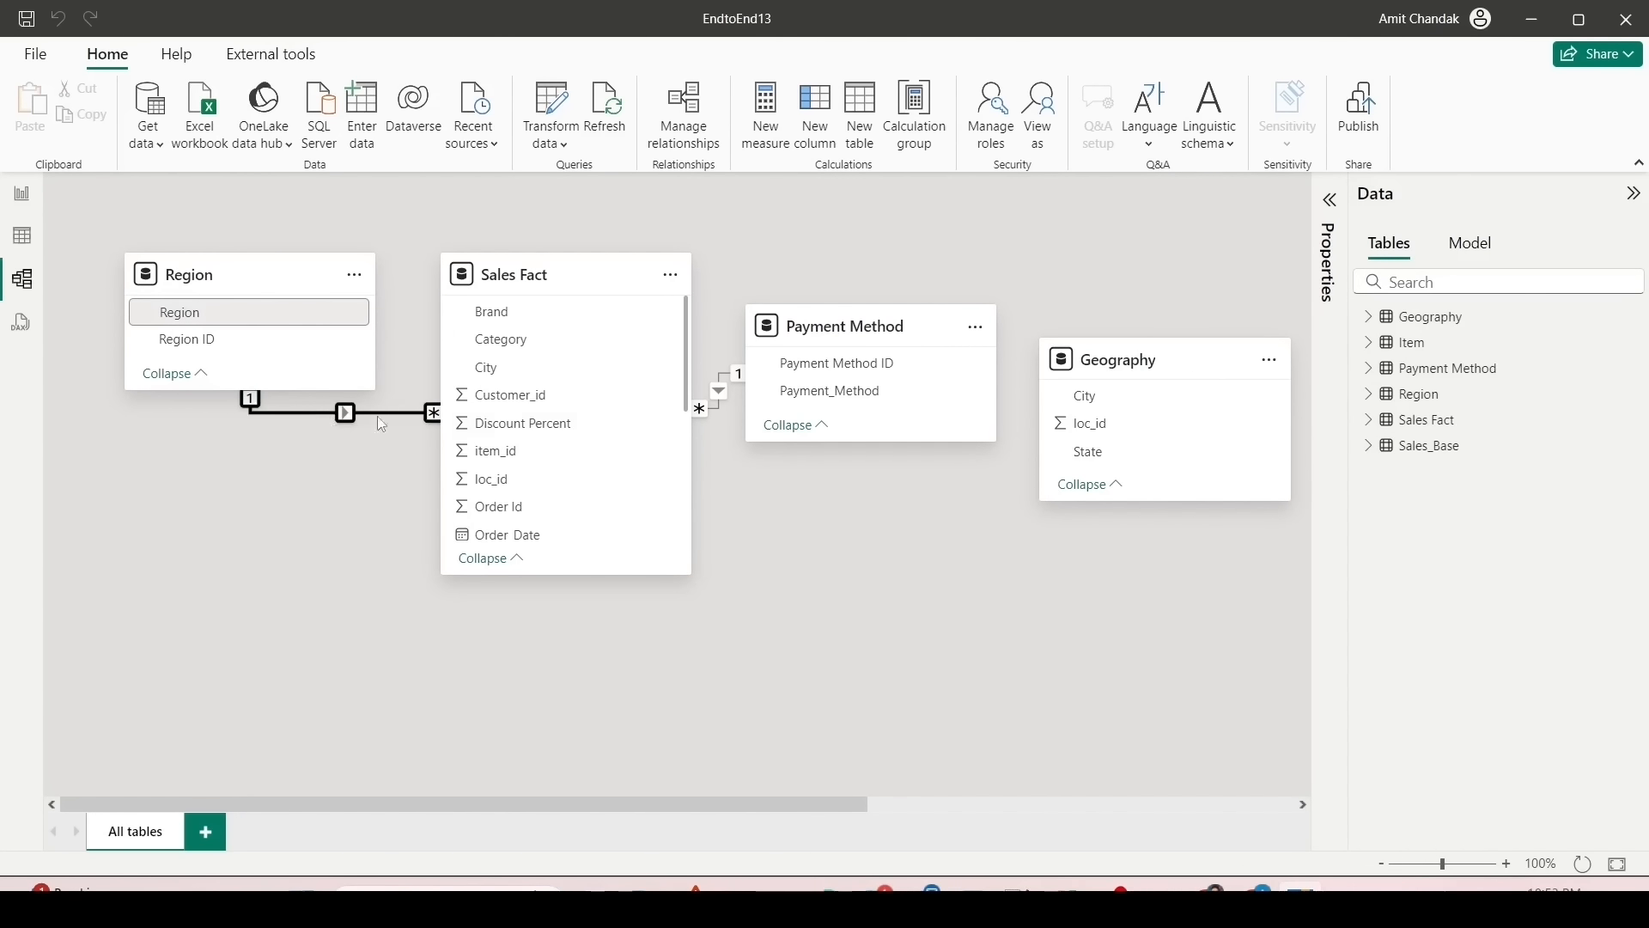
Step: Delete the relationships that link Payment Method and Region to Sales Fact
{"action": "left_click", "coordinate": [718, 407]}
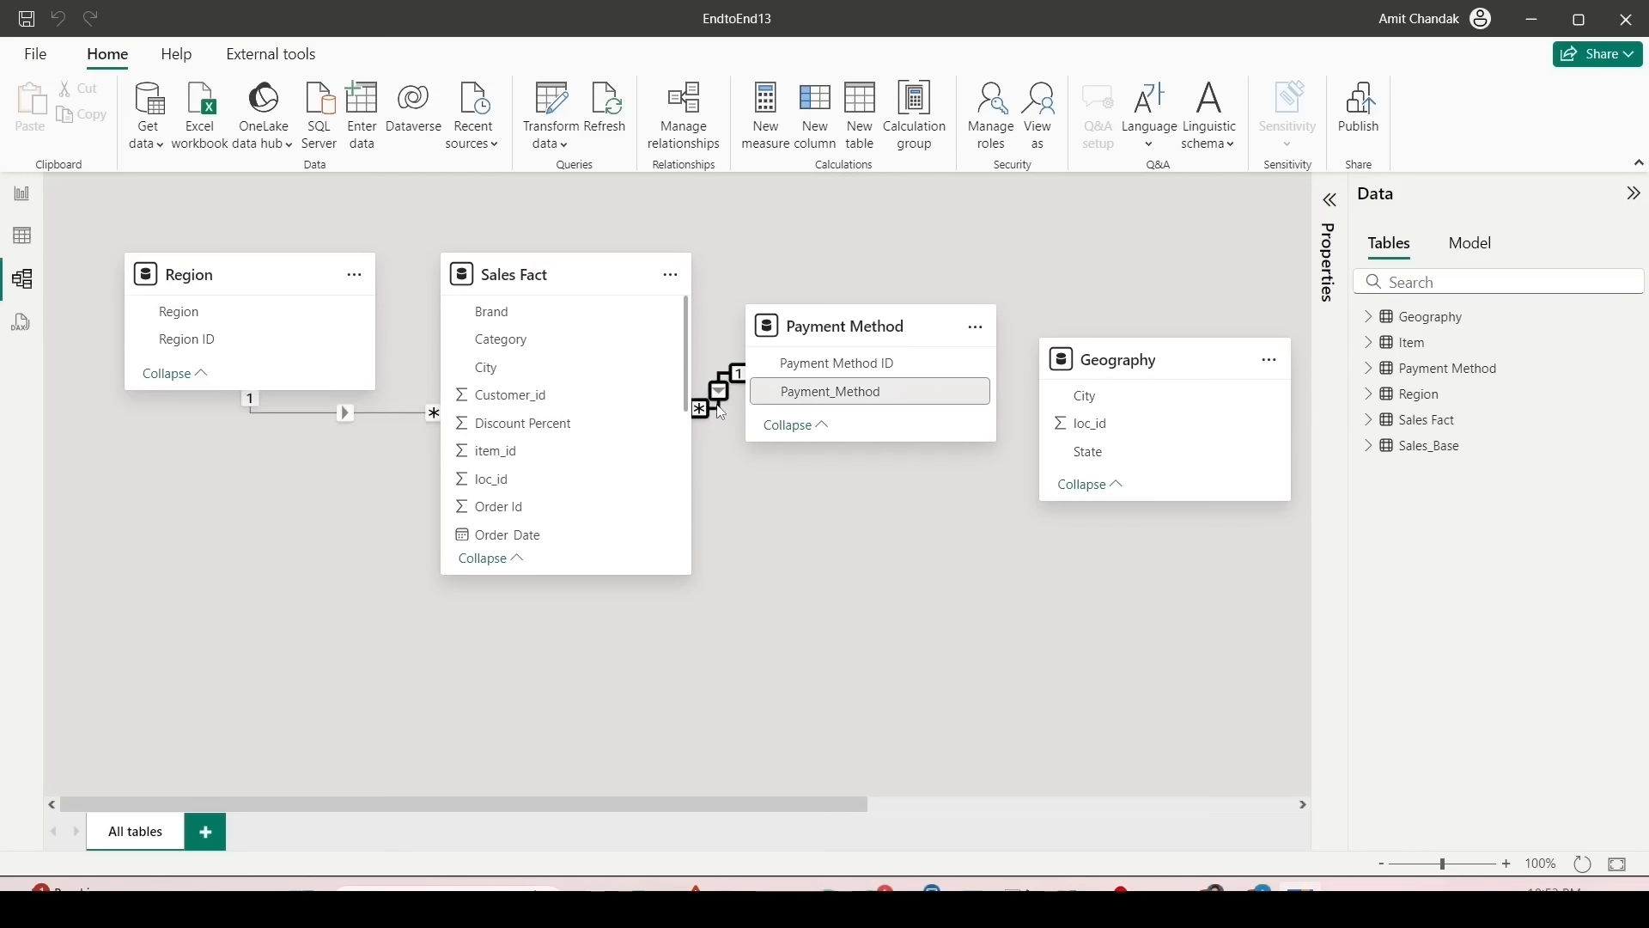
{"action": "key", "text": "Delete"}
{"action": "left_click", "coordinate": [918, 497]}
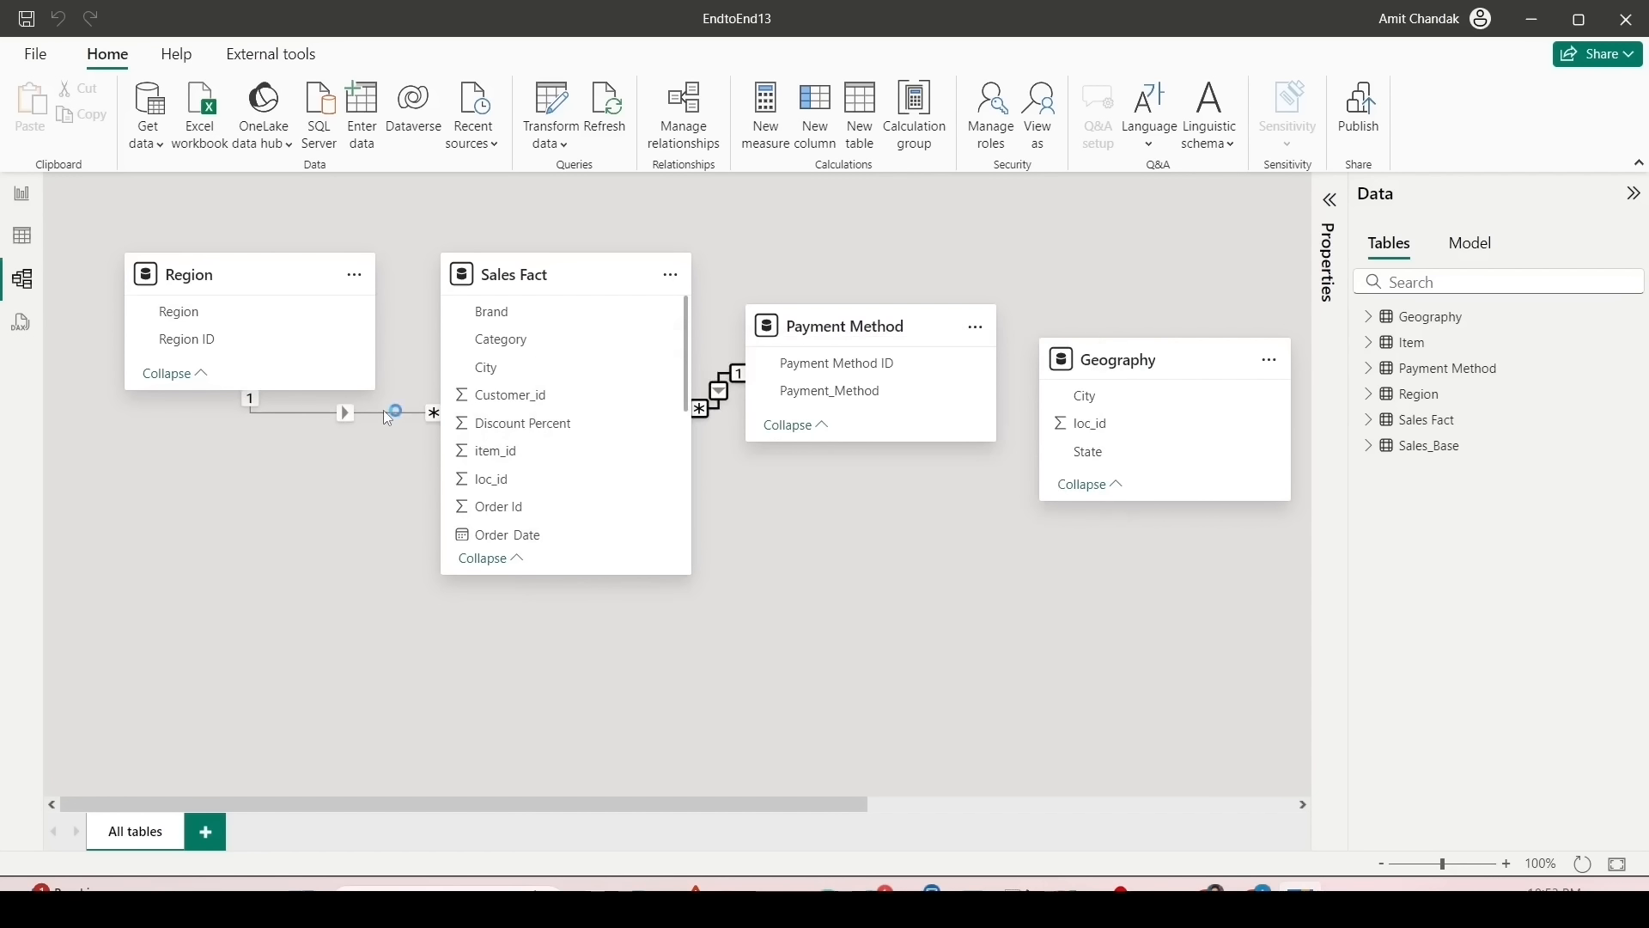
{"action": "left_click", "coordinate": [385, 413]}
{"action": "key", "text": "Delete"}
{"action": "left_click", "coordinate": [955, 493]}
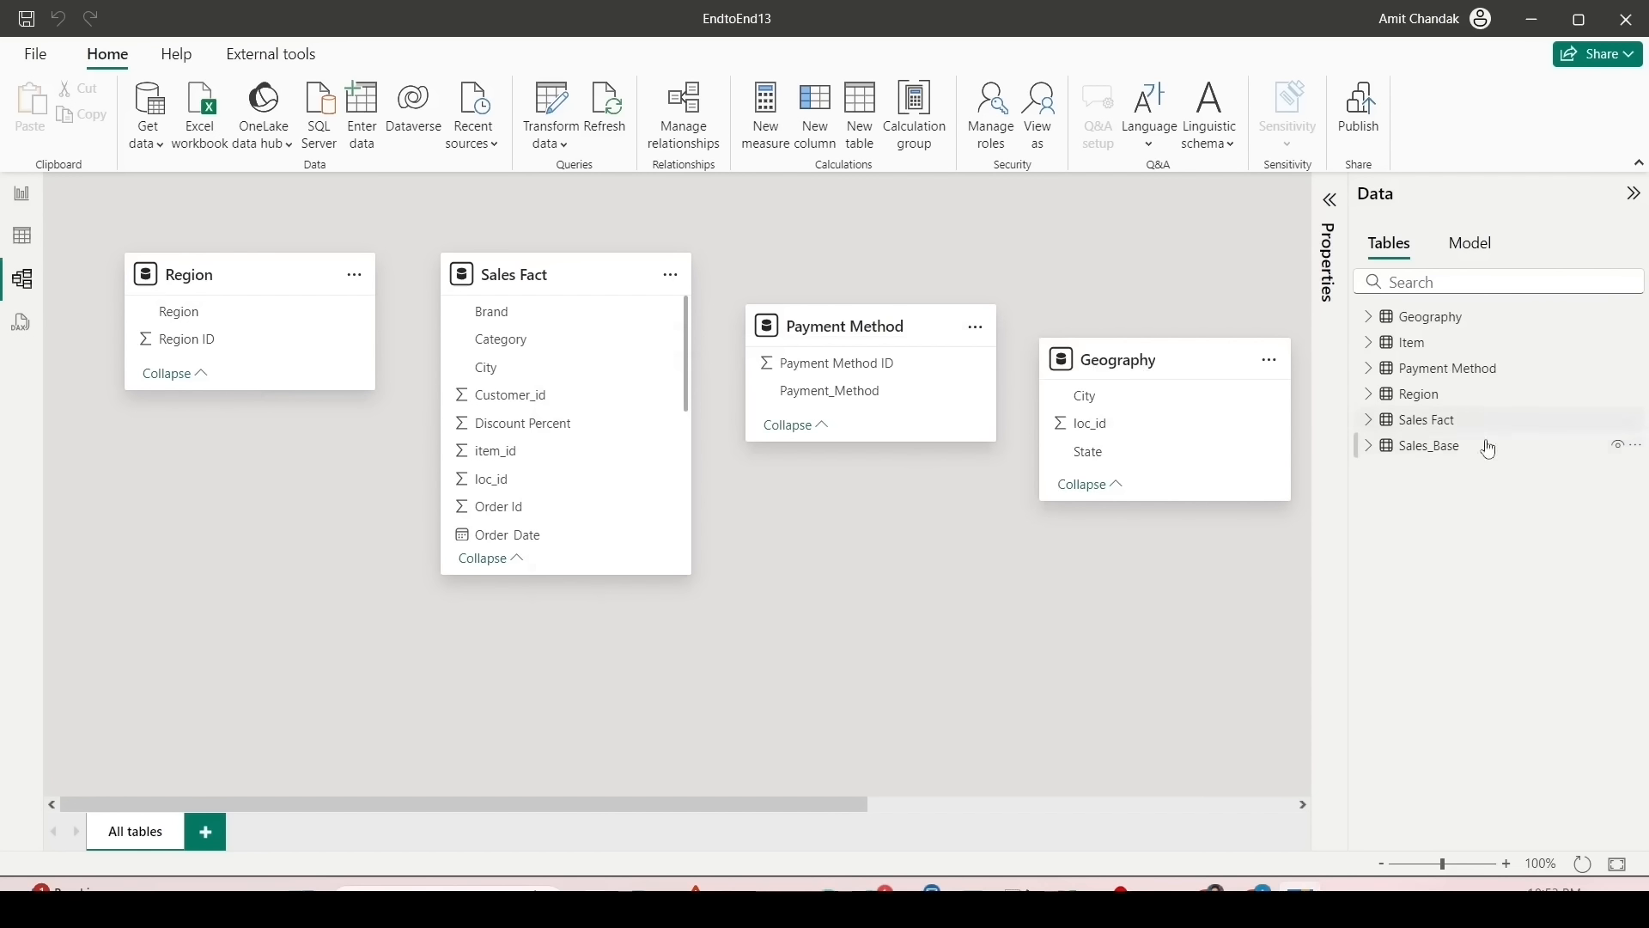
Step: Hide the Sales_Base table from report view and arrange the Geography card below Region and the Item card below Payment Method
{"action": "left_click", "coordinate": [1620, 448]}
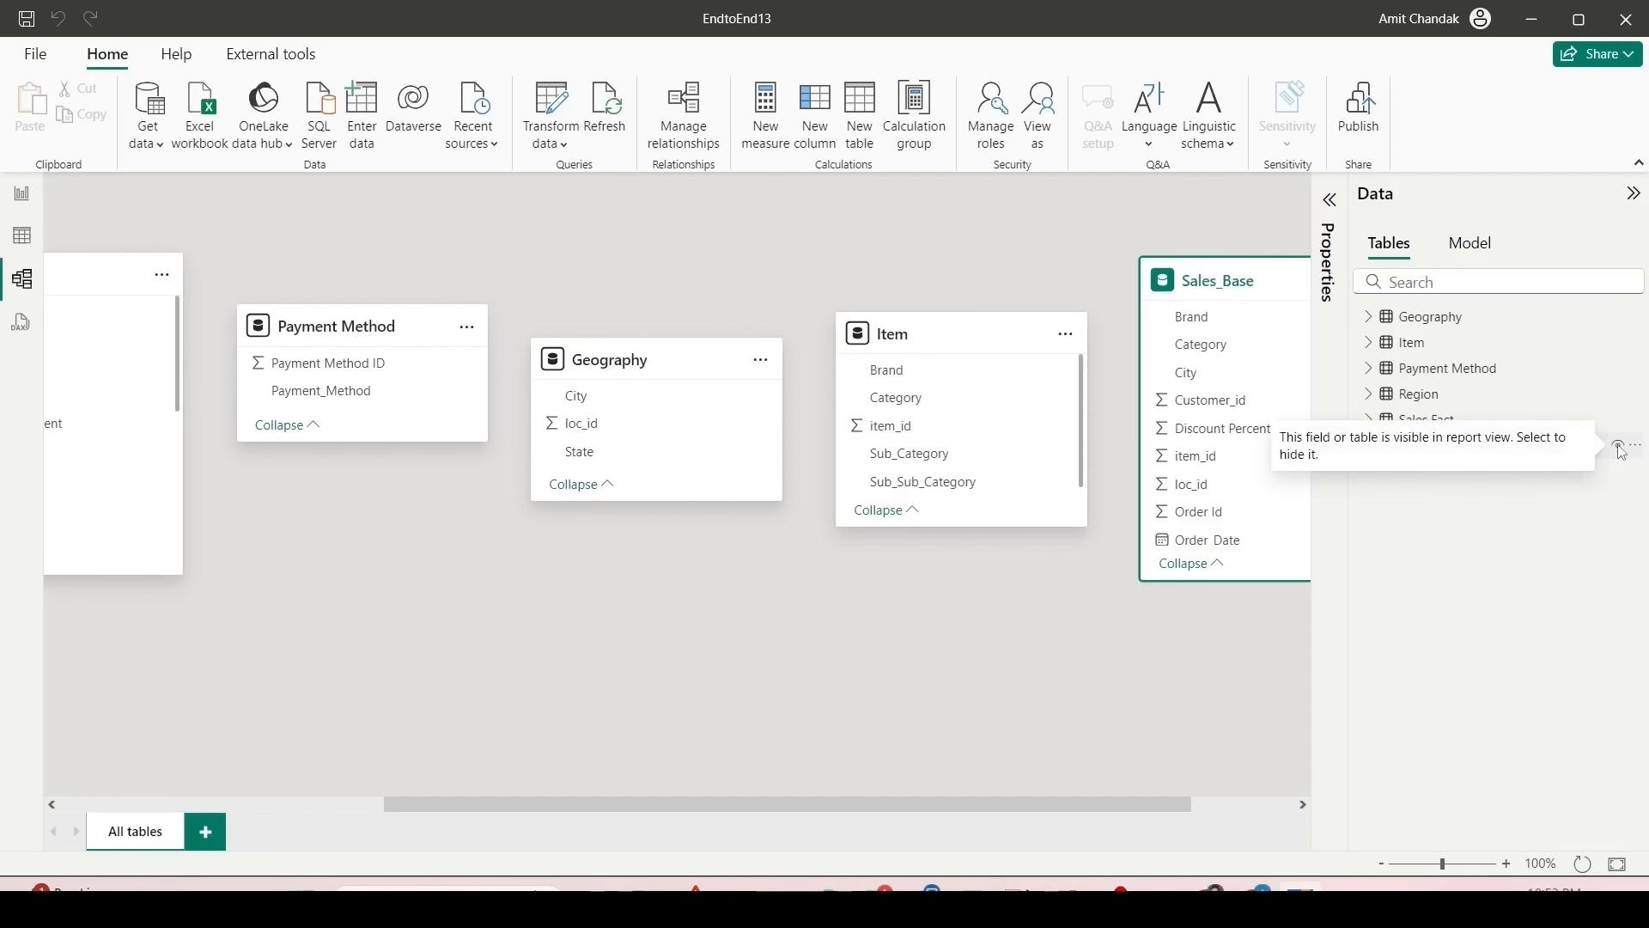
{"action": "left_click", "coordinate": [1620, 448]}
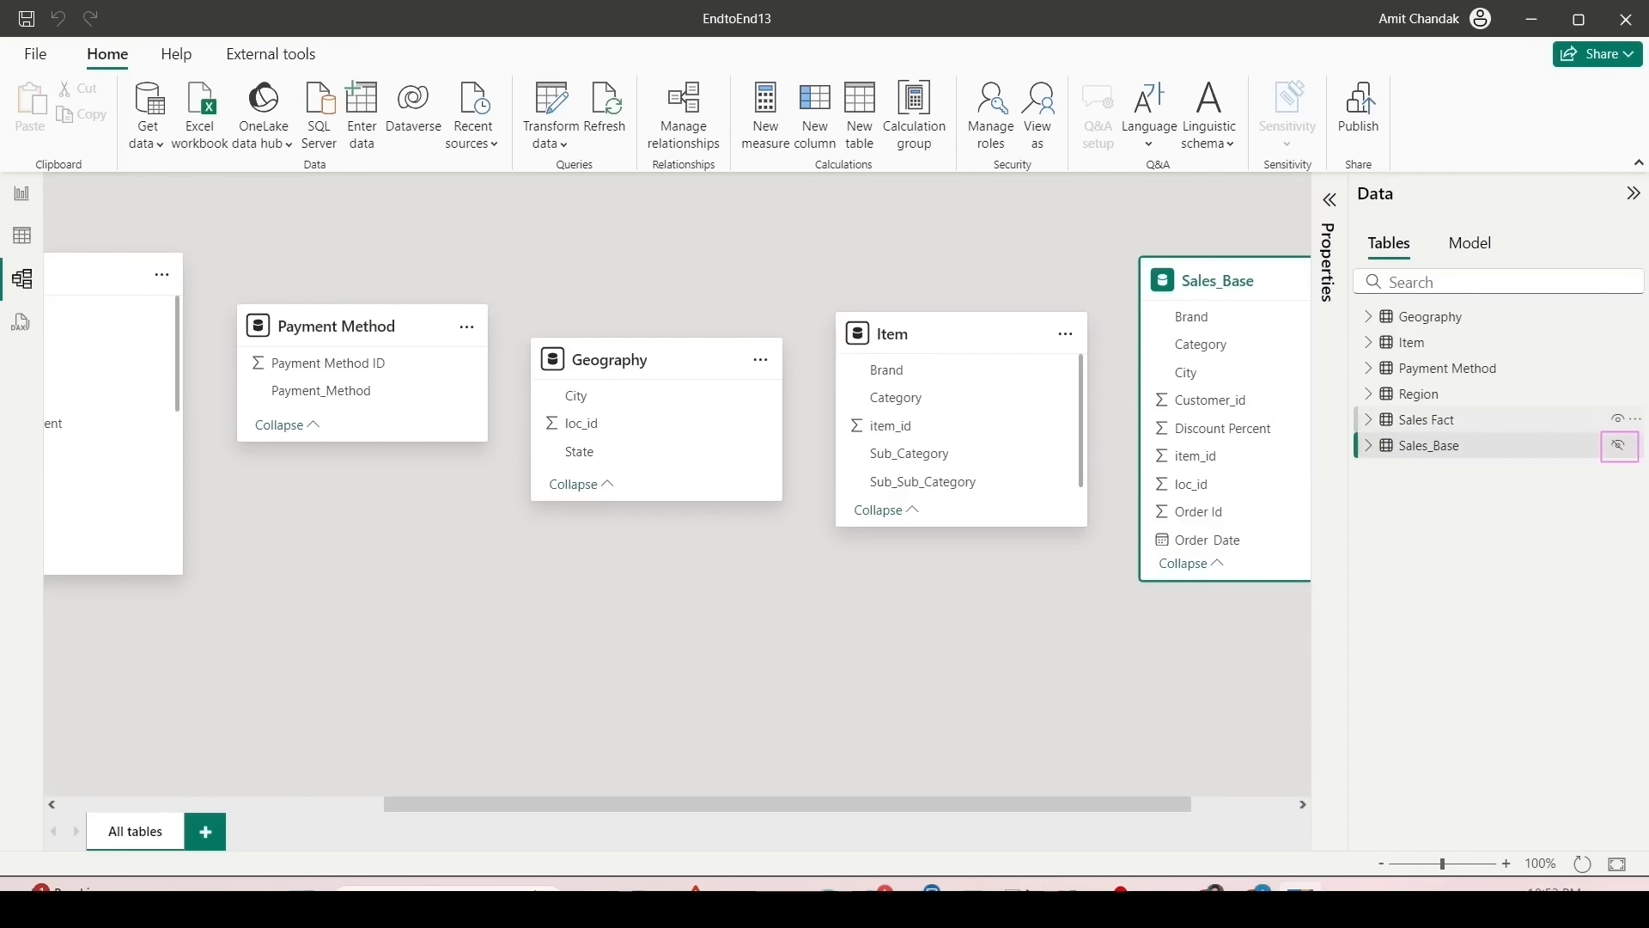
{"action": "left_click_drag", "start_coordinate": [549, 796], "coordinate": [342, 683]}
{"action": "left_click_drag", "start_coordinate": [985, 369], "coordinate": [93, 567]}
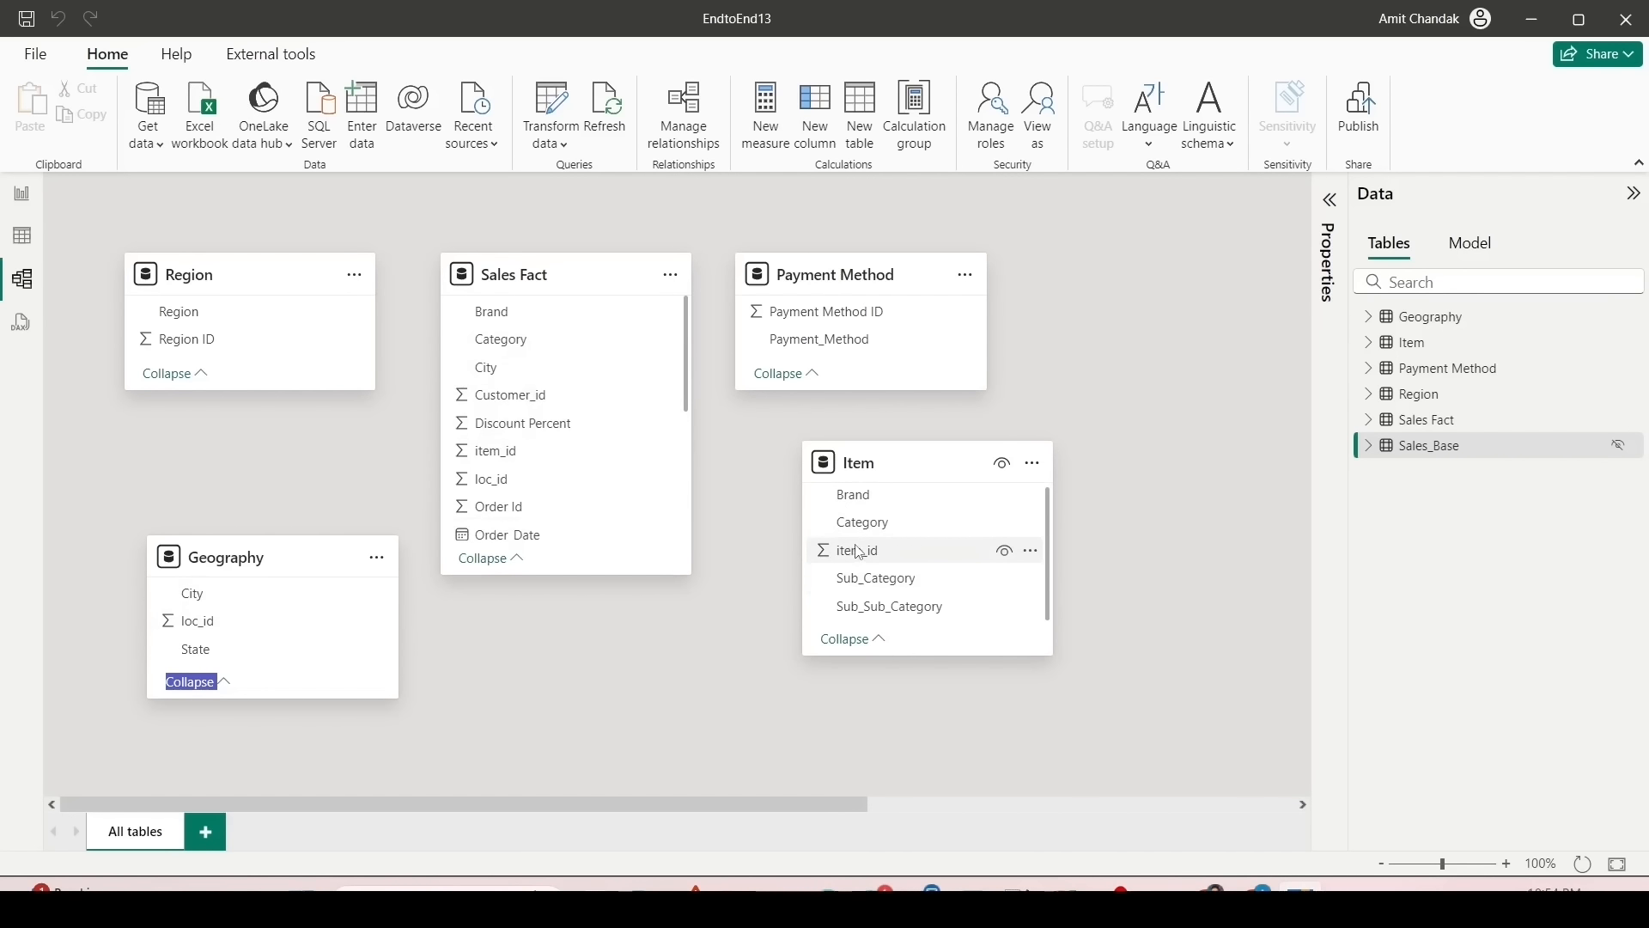
Step: Create an active many-to-one relationship from Sales Fact to Item on item_id with single cross-filter direction
{"action": "left_click", "coordinate": [855, 554]}
{"action": "left_click_drag", "start_coordinate": [514, 456], "coordinate": [831, 559]}
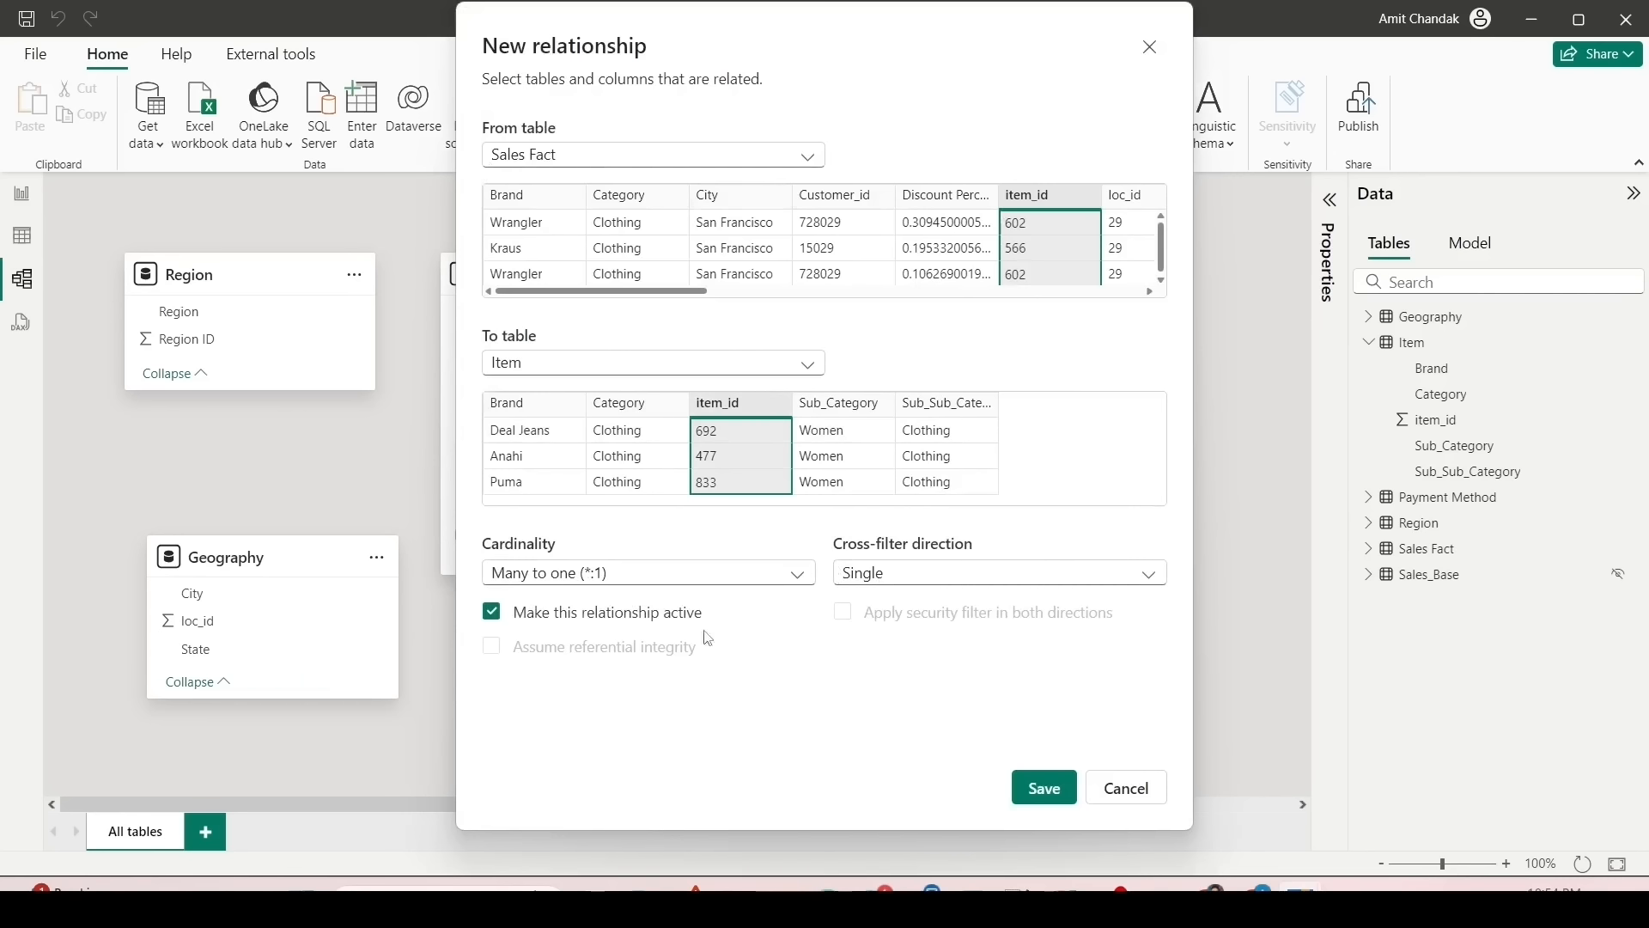
{"action": "left_click", "coordinate": [1044, 789]}
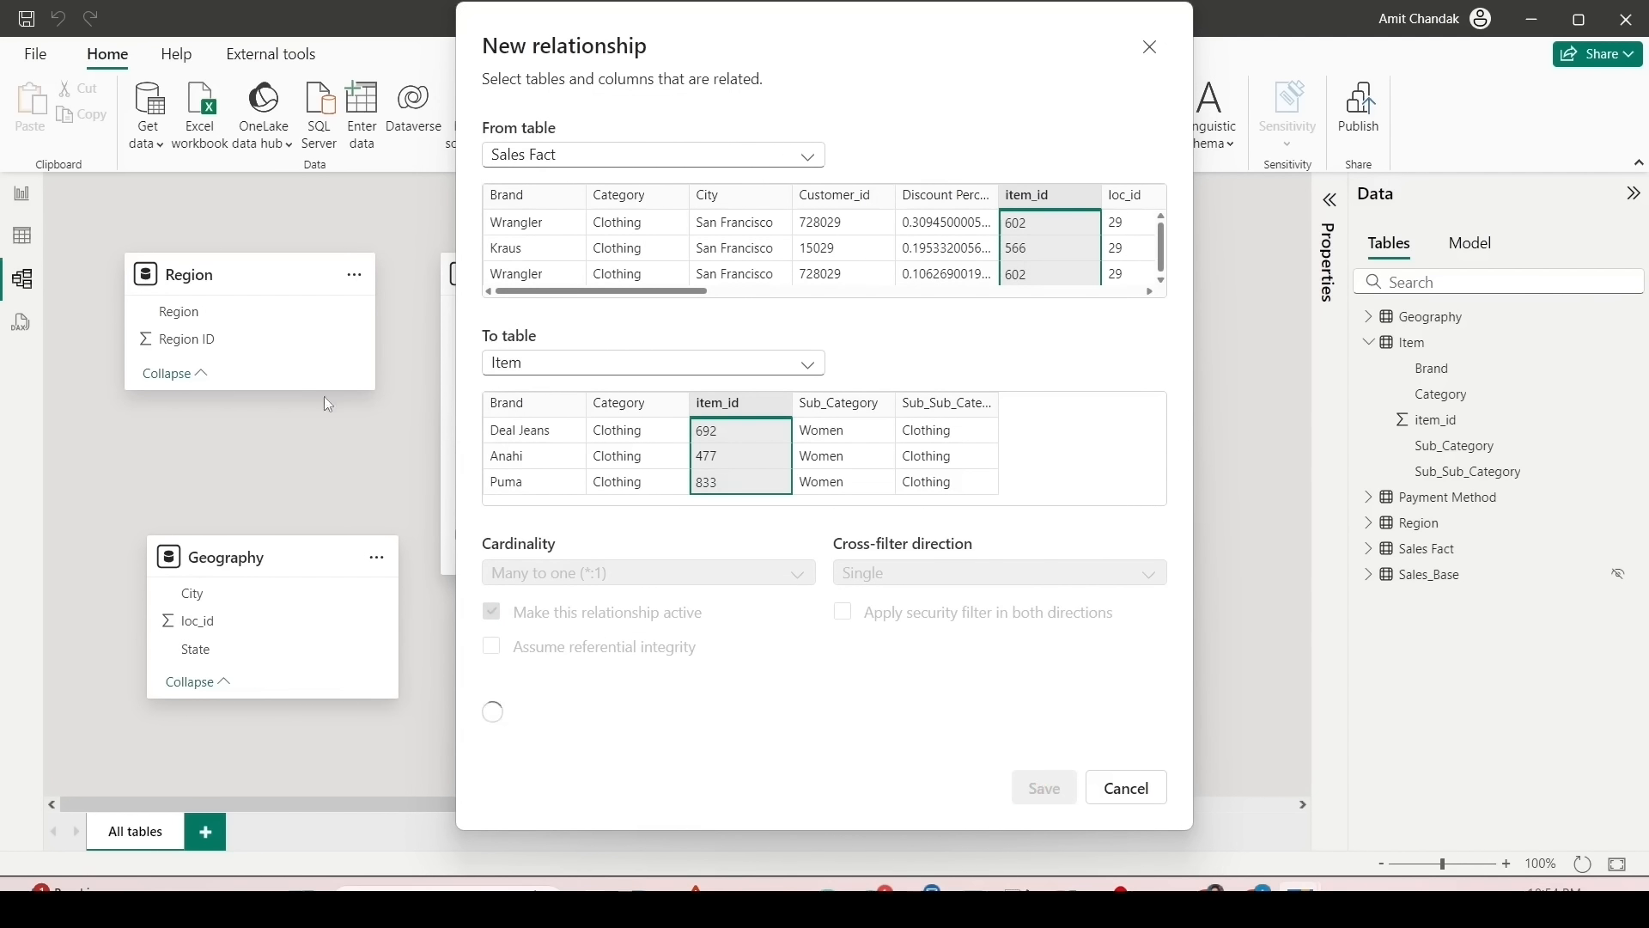
Step: Create single-direction relationships linking Sales Fact to Region on Region ID and to Payment Method on Payment Method ID
{"action": "scroll", "coordinate": [504, 356], "scroll_direction": "down", "scroll_amount": 3}
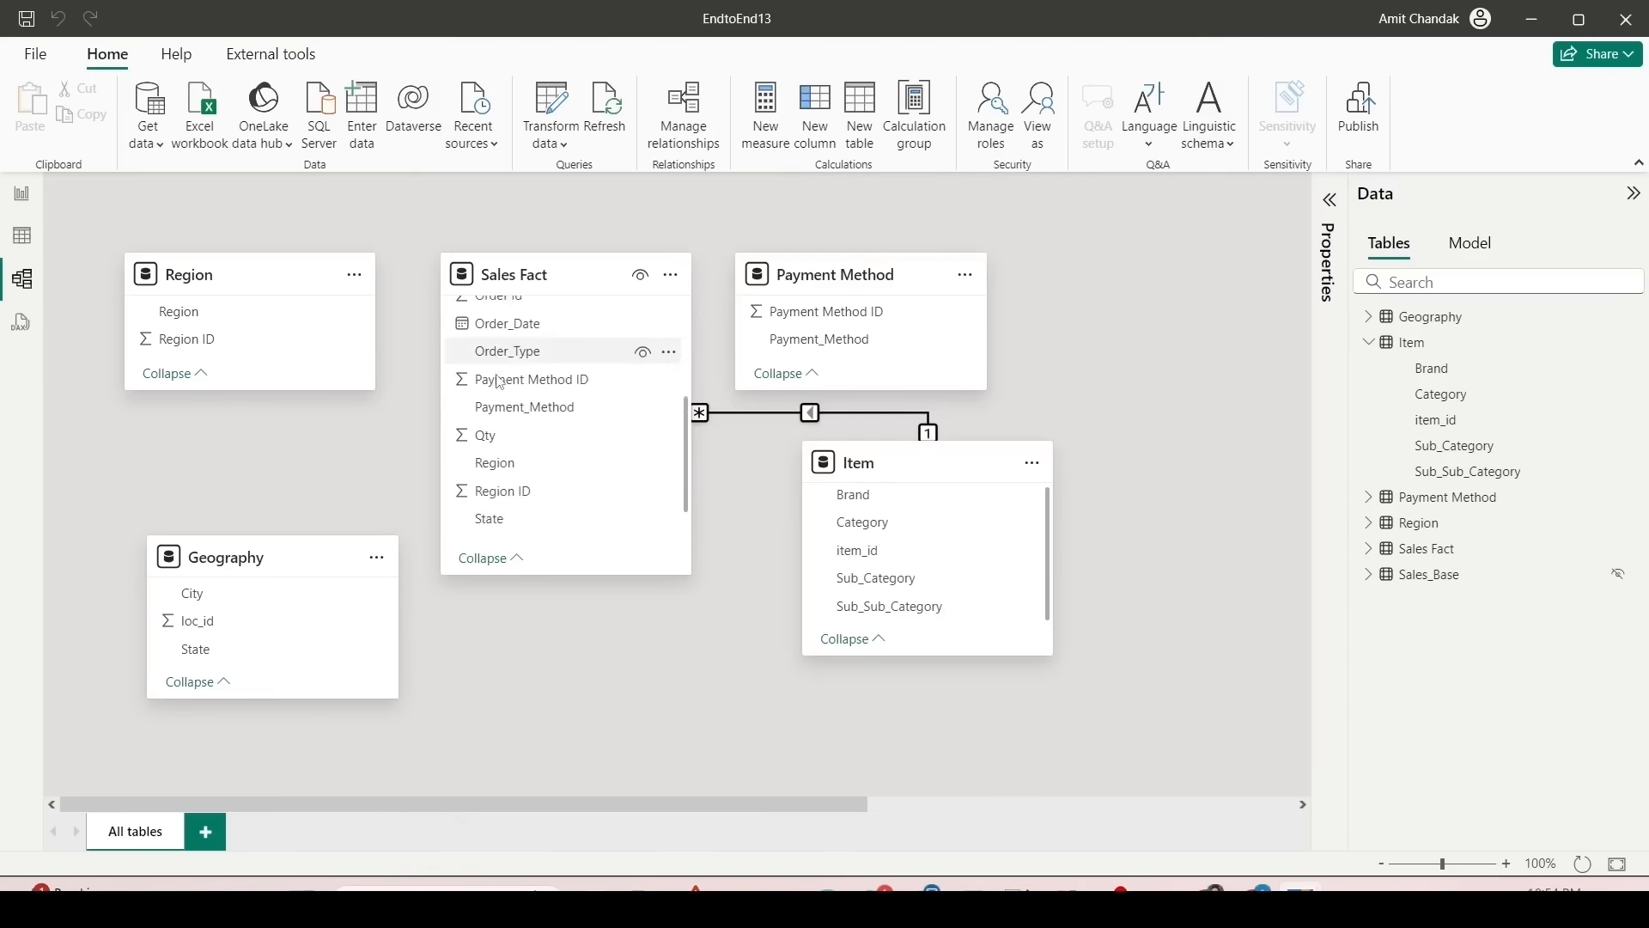
{"action": "left_click_drag", "start_coordinate": [502, 431], "coordinate": [228, 353]}
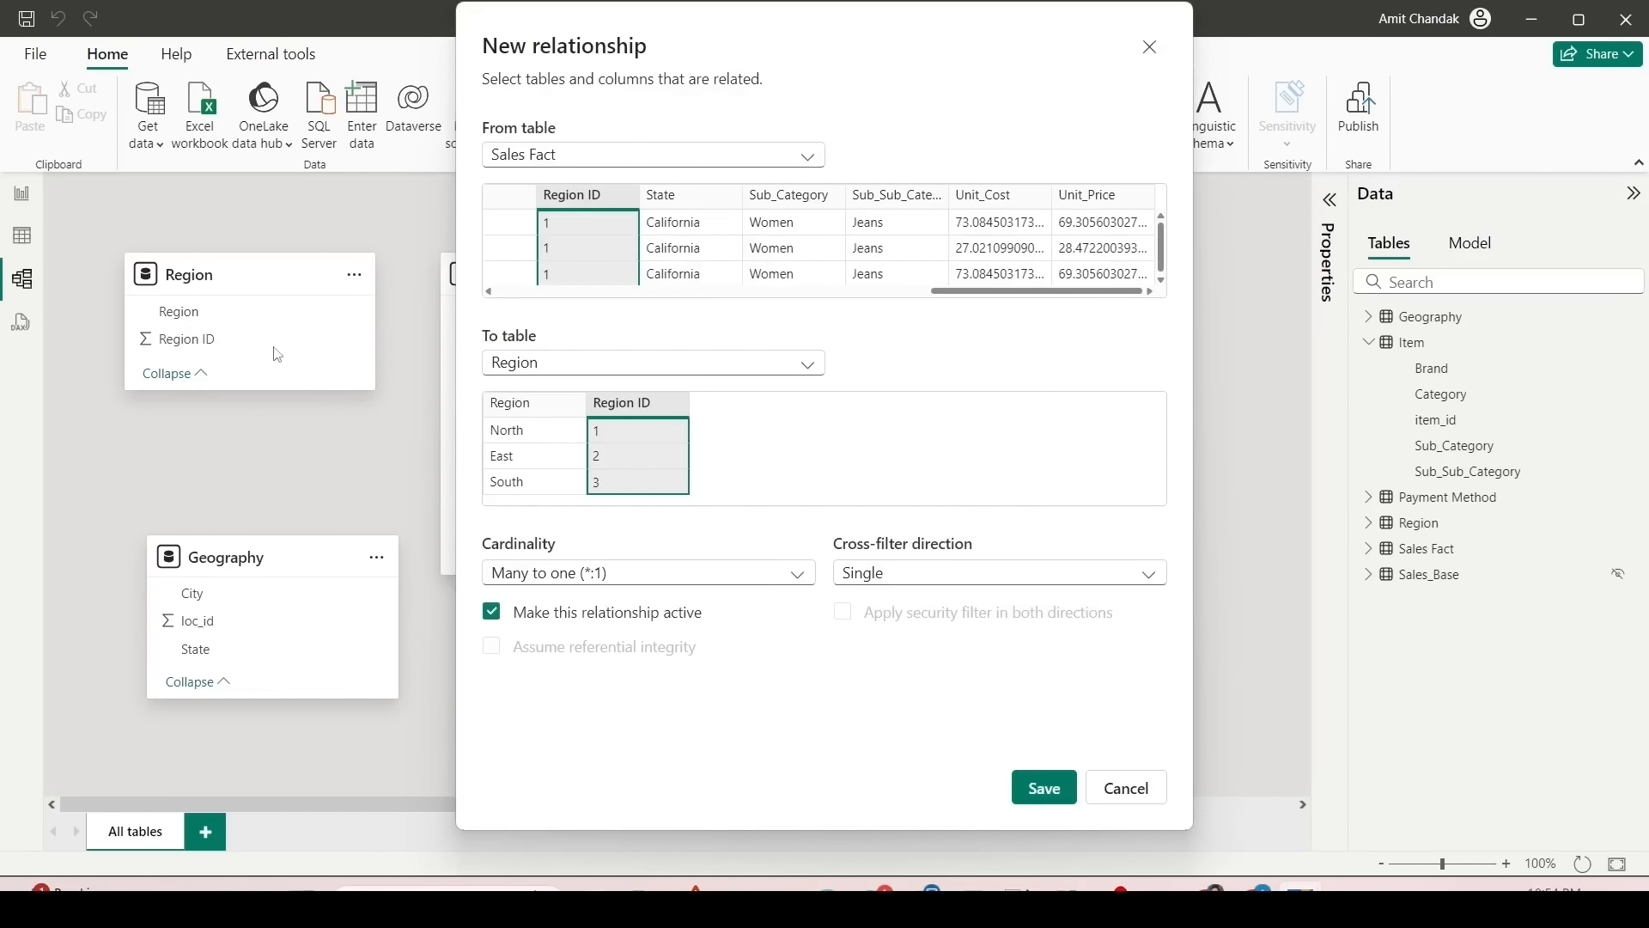
{"action": "left_click", "coordinate": [1042, 786]}
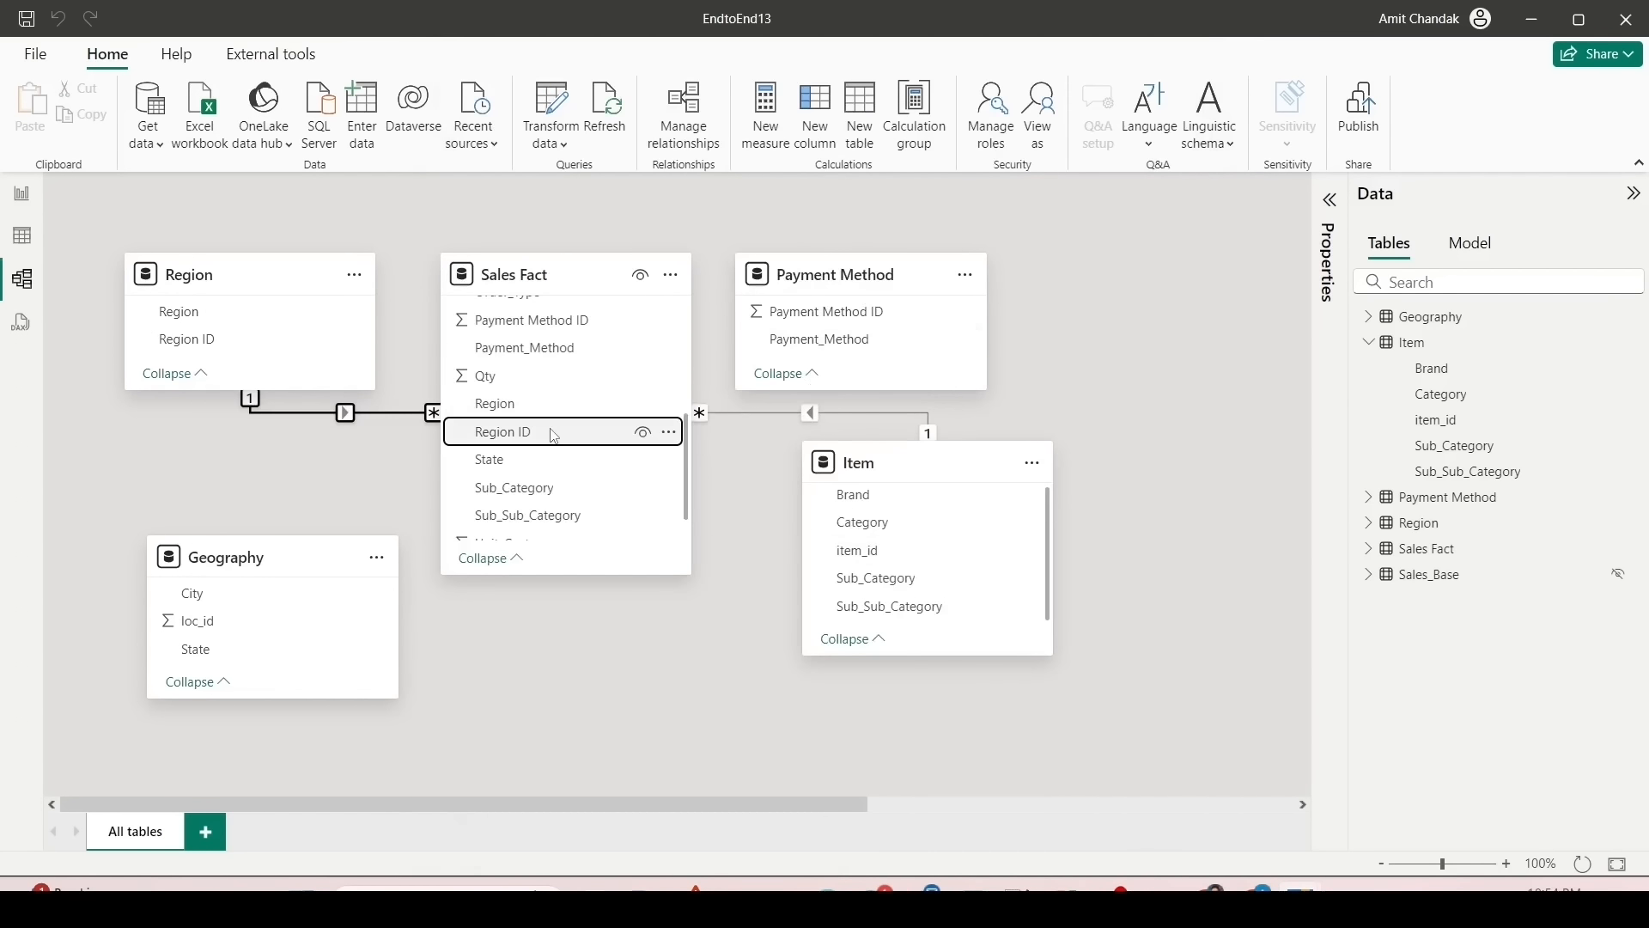
{"action": "left_click_drag", "start_coordinate": [792, 321], "coordinate": [525, 320]}
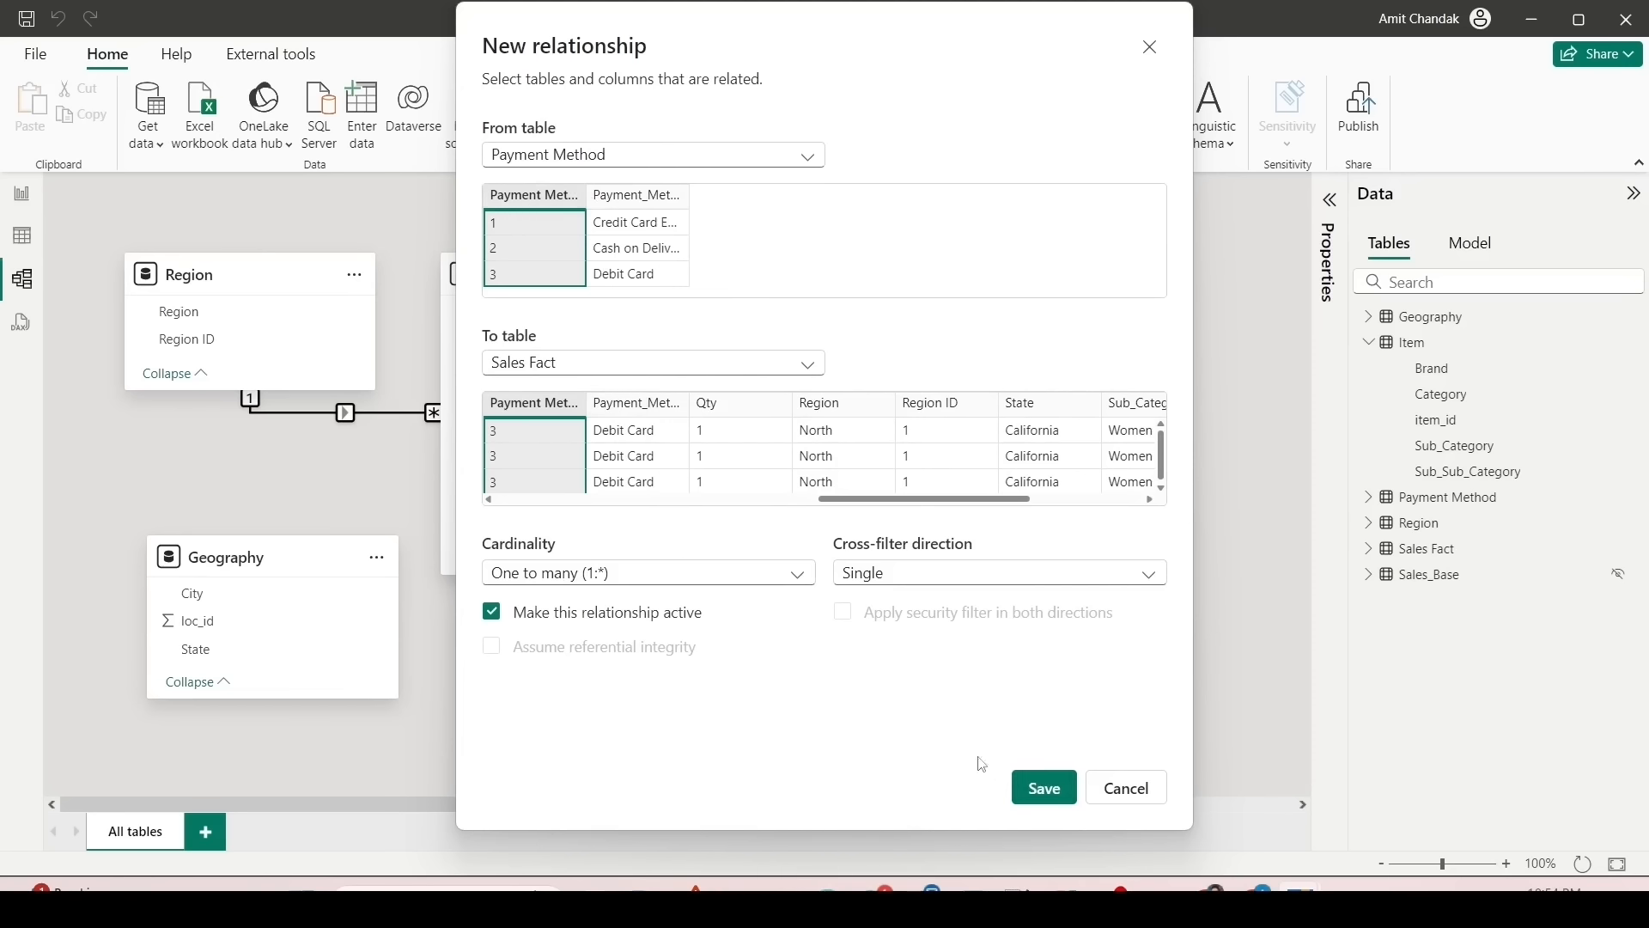
{"action": "left_click", "coordinate": [1042, 786]}
Step: Create an active one-to-many relationship from Geography to Sales Fact on loc_id with single cross-filter direction
{"action": "scroll", "coordinate": [507, 429], "scroll_direction": "down", "scroll_amount": 1}
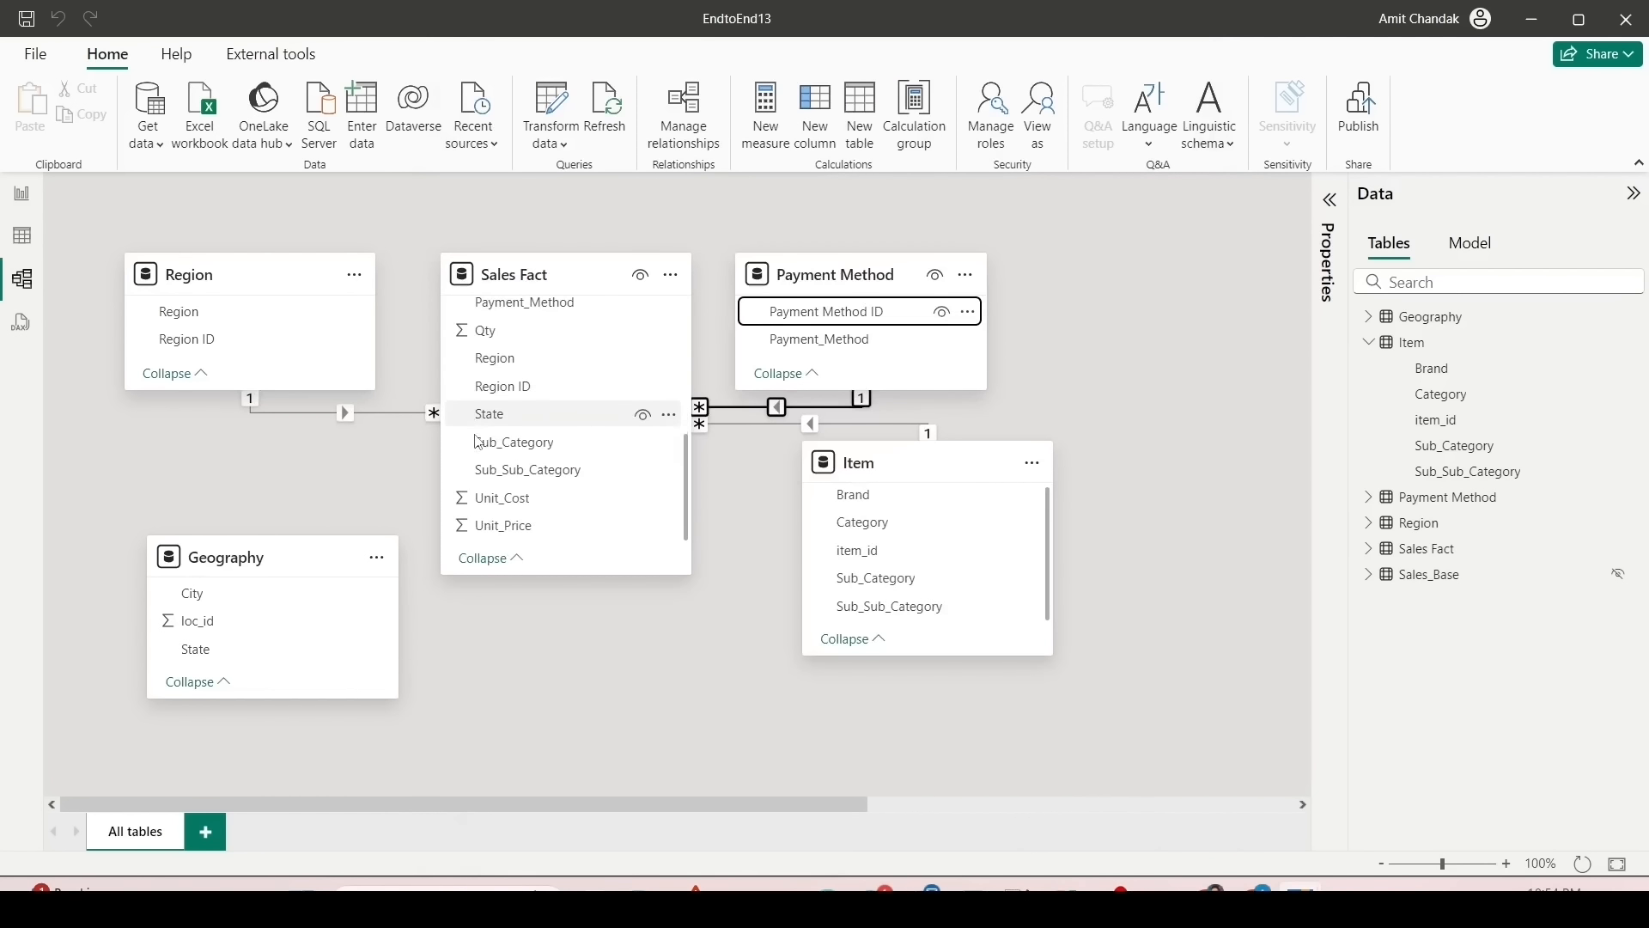
{"action": "scroll", "coordinate": [513, 483], "scroll_direction": "up", "scroll_amount": 5}
{"action": "scroll", "coordinate": [513, 483], "scroll_direction": "up", "scroll_amount": 2}
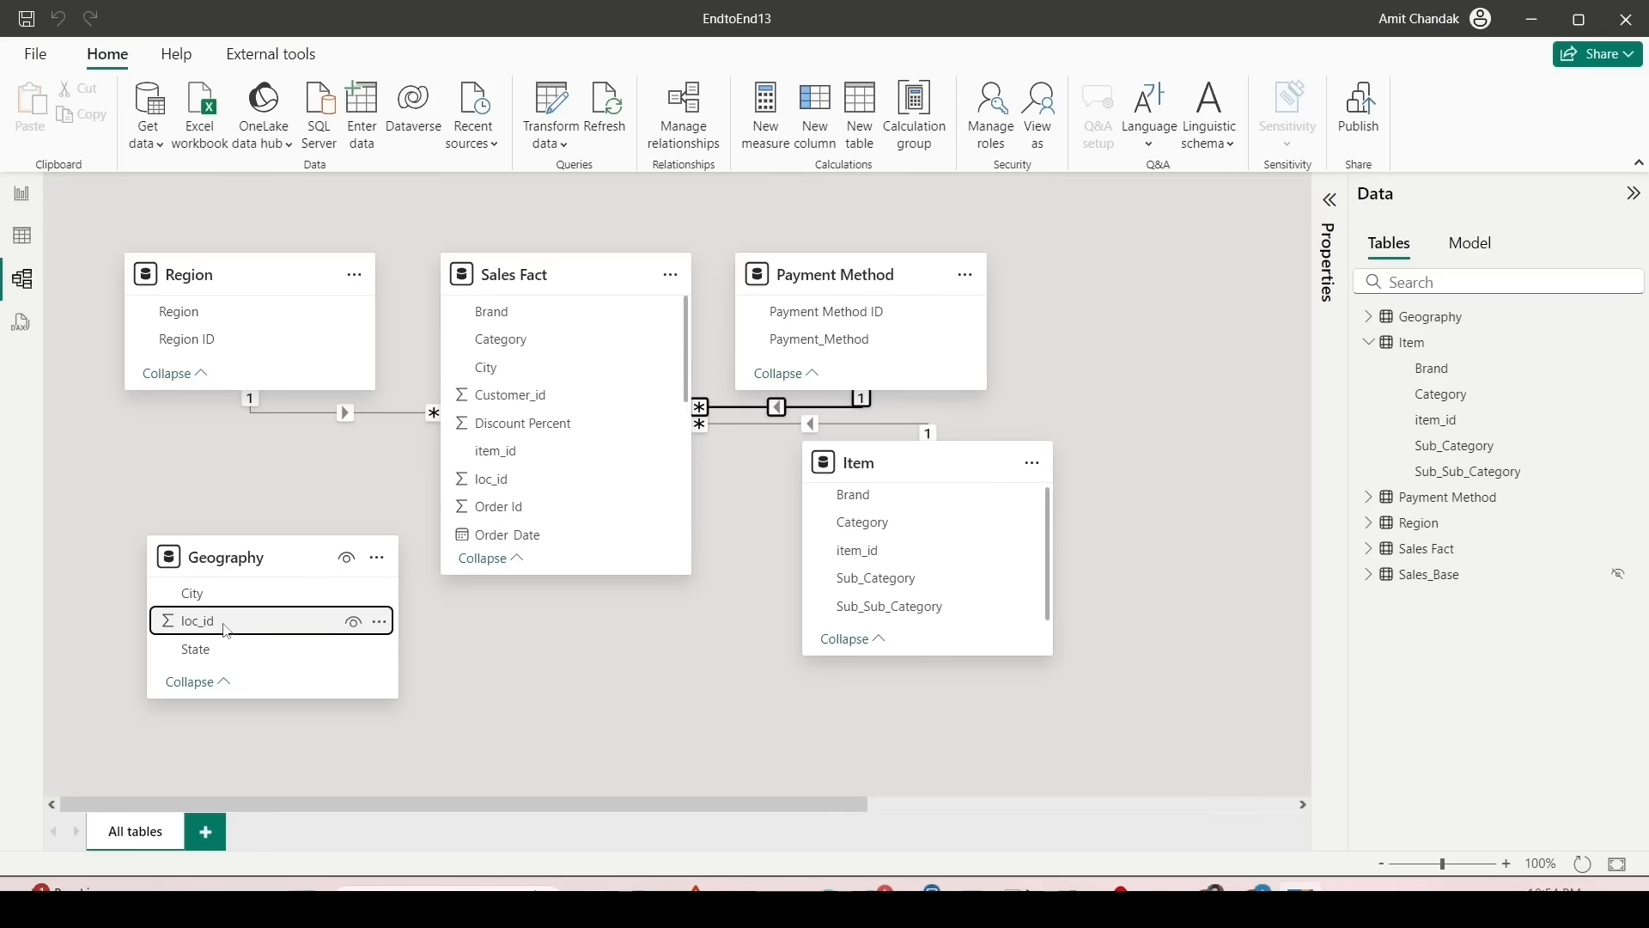
{"action": "left_click_drag", "start_coordinate": [225, 621], "coordinate": [504, 487]}
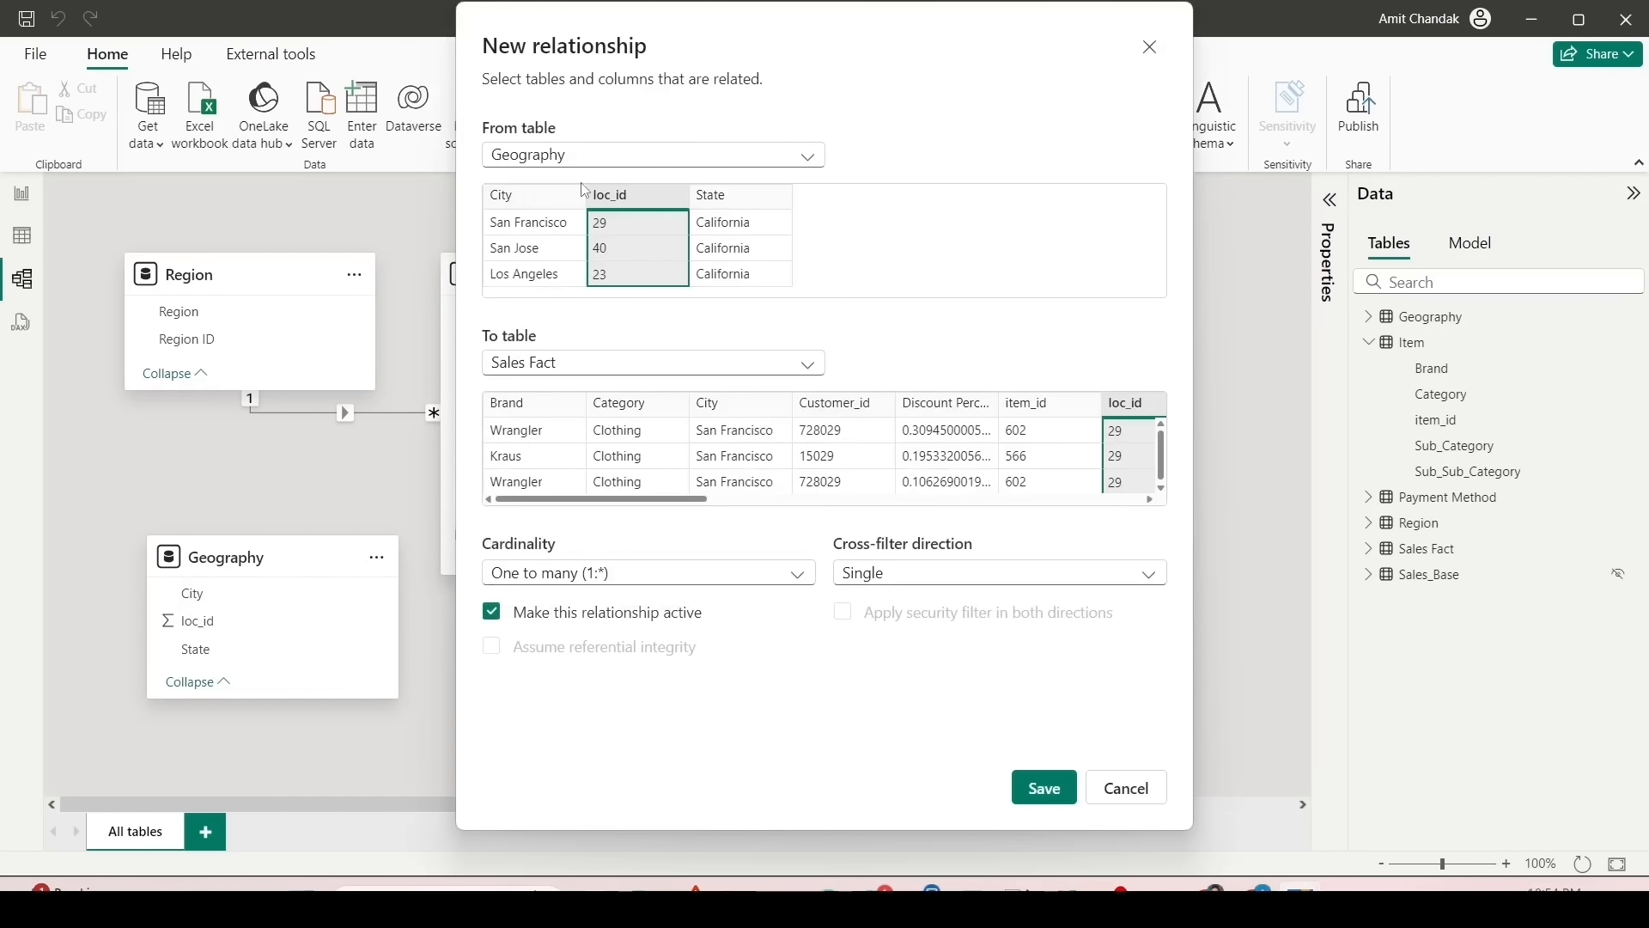
{"action": "left_click", "coordinate": [1036, 776]}
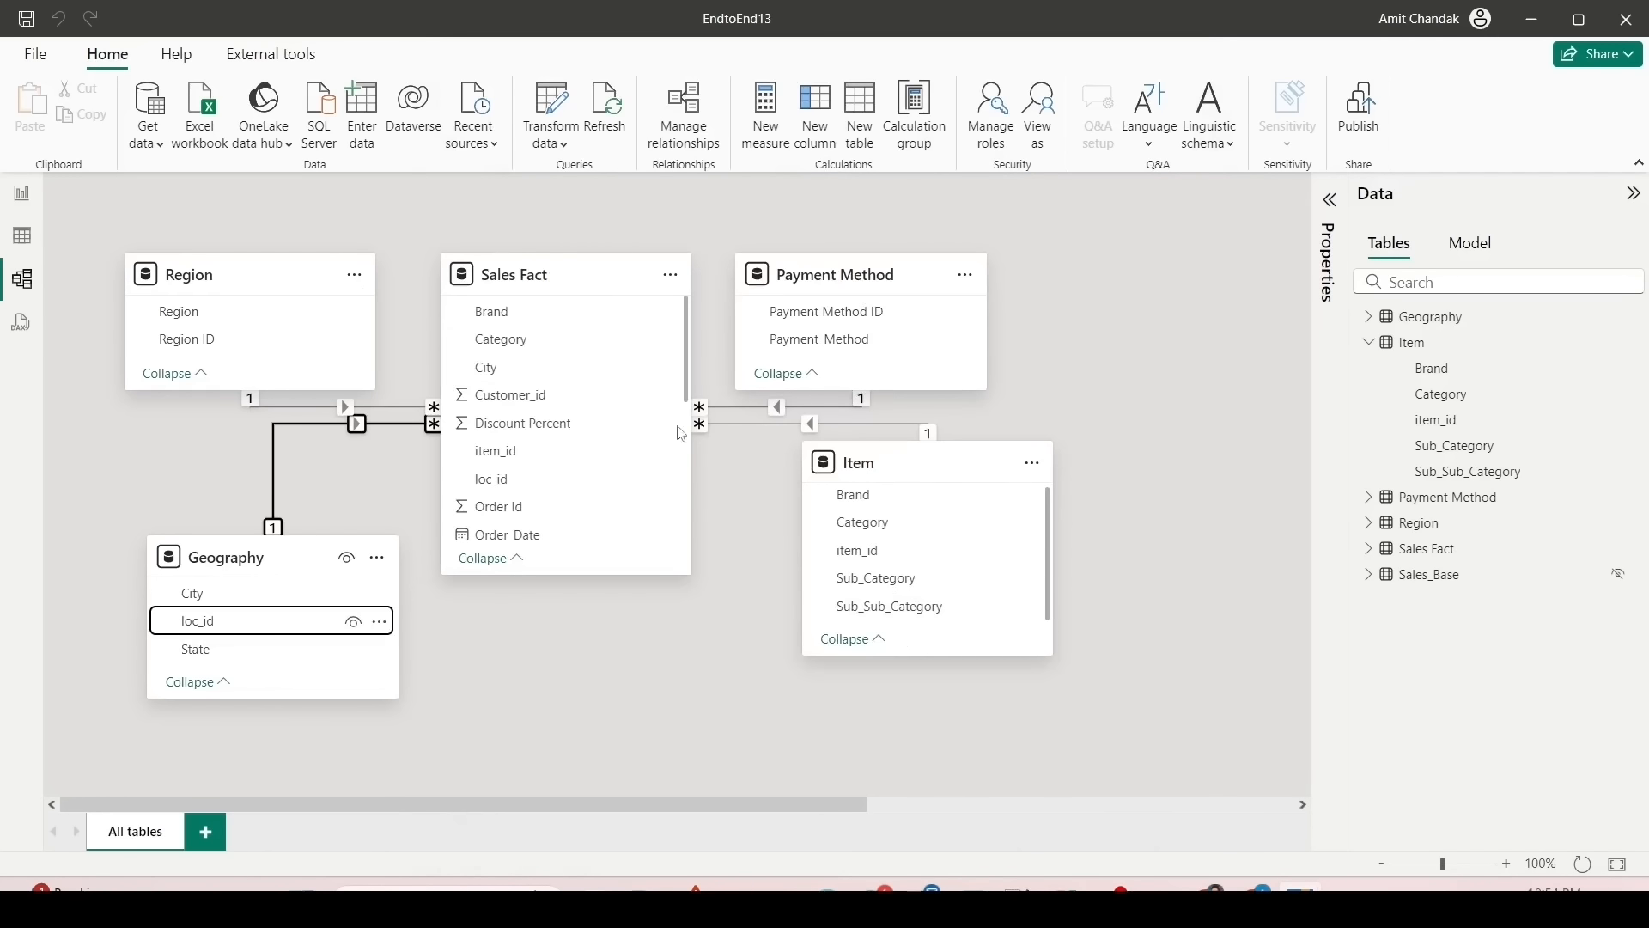
Step: Save the report file, then add a table visual showing Brand from Item to Page 1 and enlarge it
{"action": "left_click", "coordinate": [30, 26]}
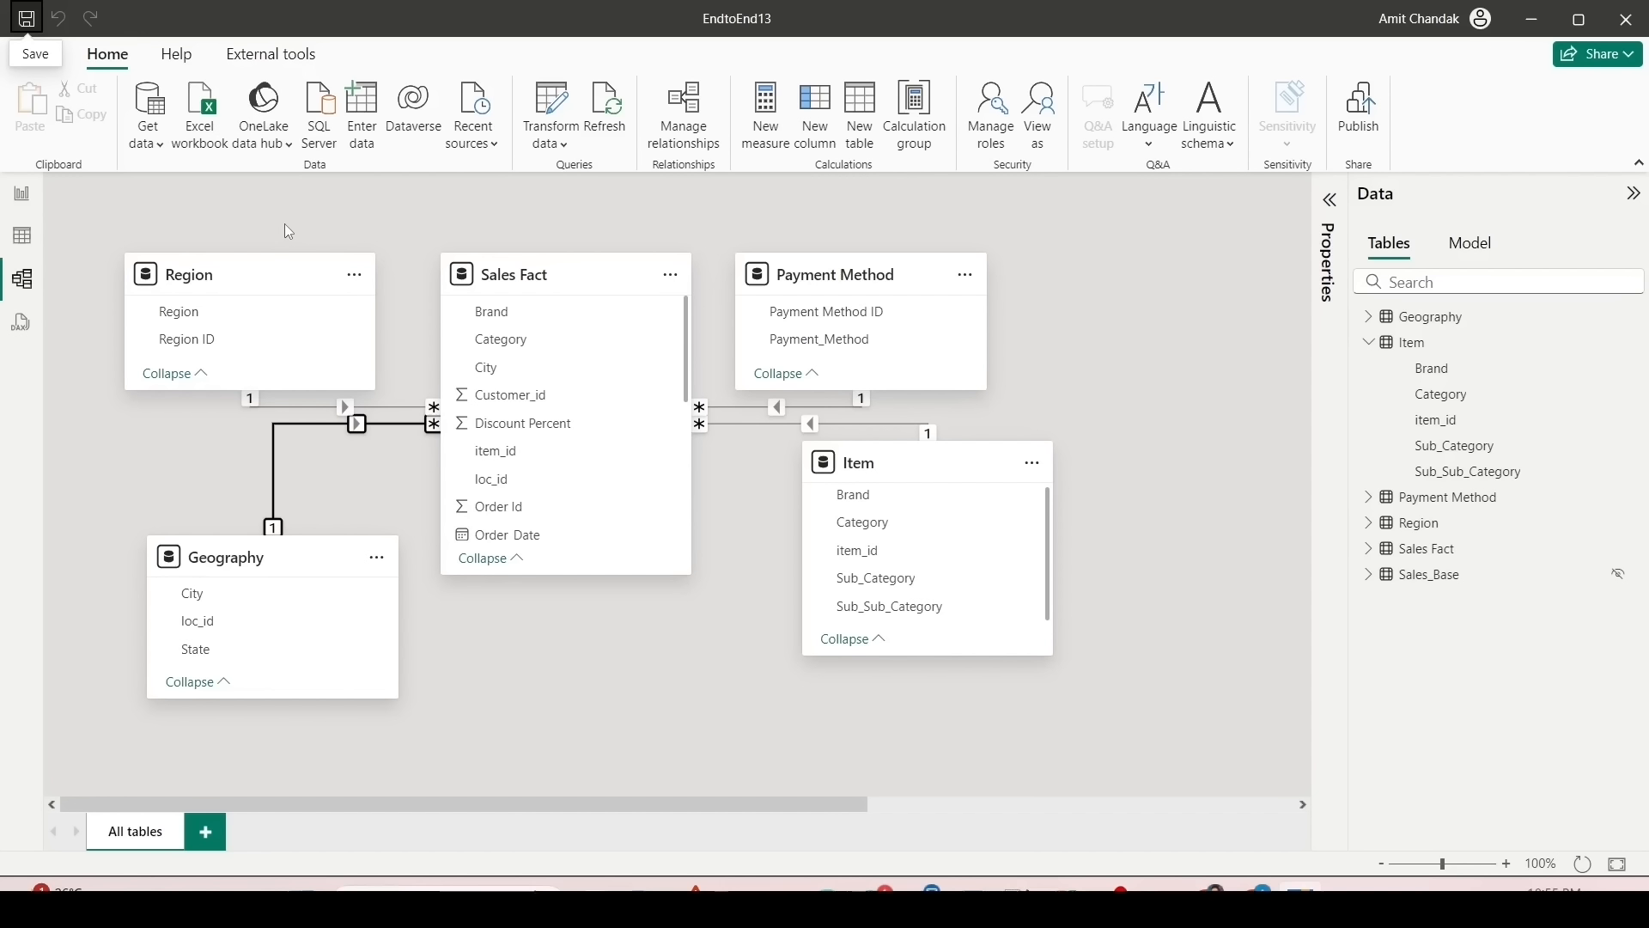
{"action": "left_click", "coordinate": [21, 193]}
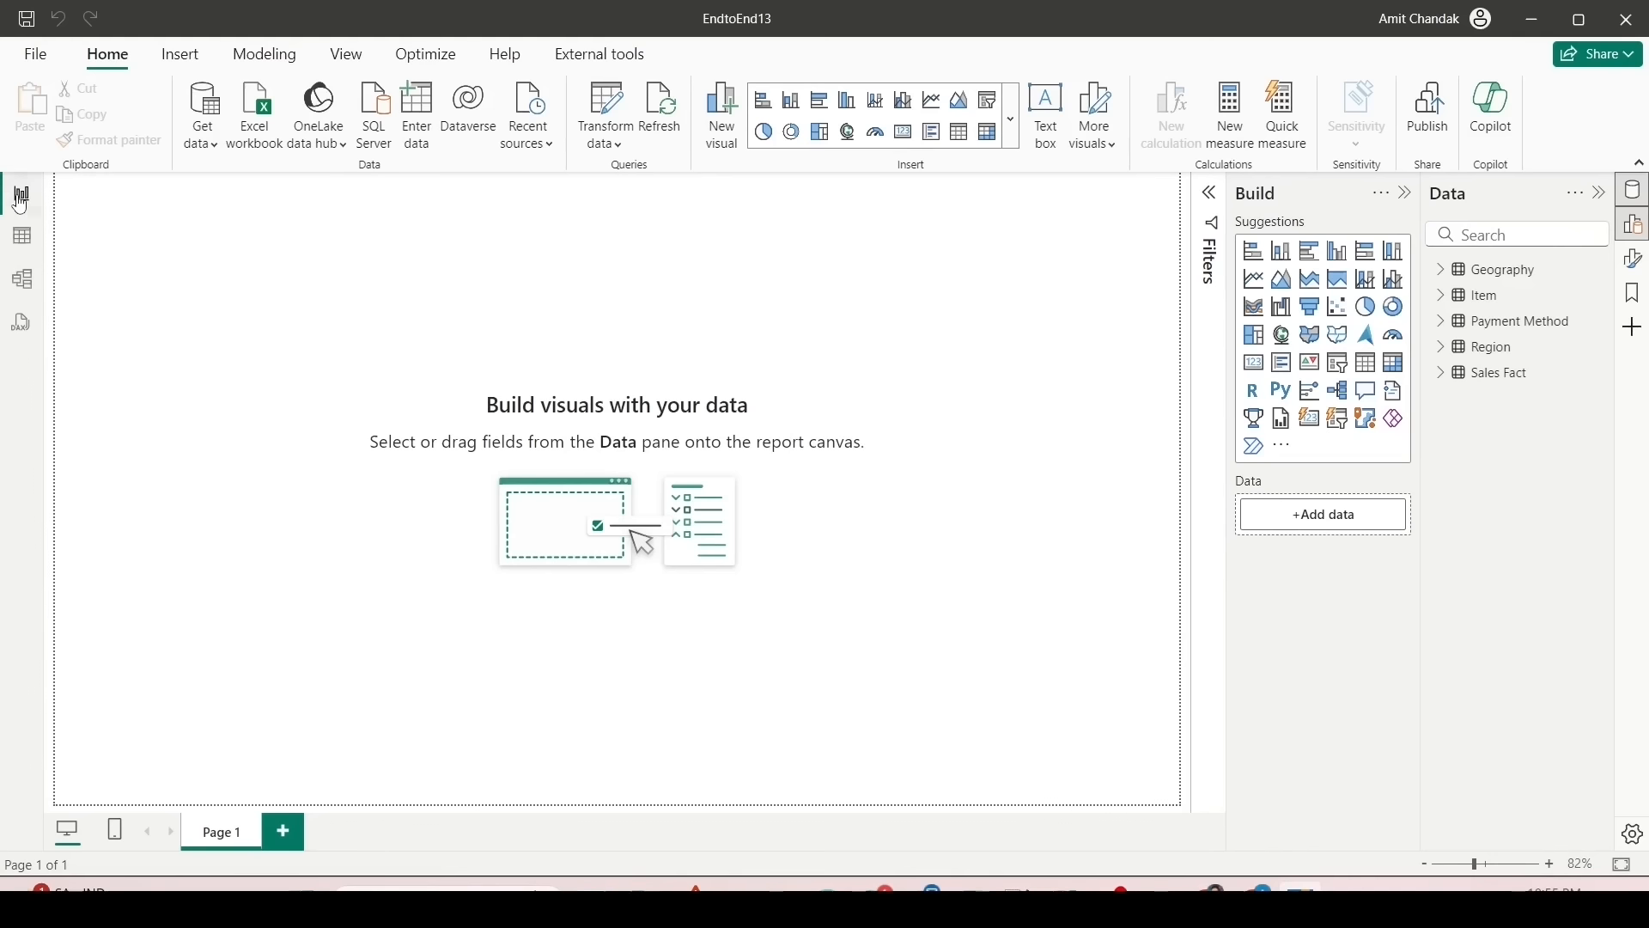
{"action": "left_click", "coordinate": [1448, 298]}
{"action": "left_click_drag", "start_coordinate": [1538, 335], "coordinate": [349, 317]}
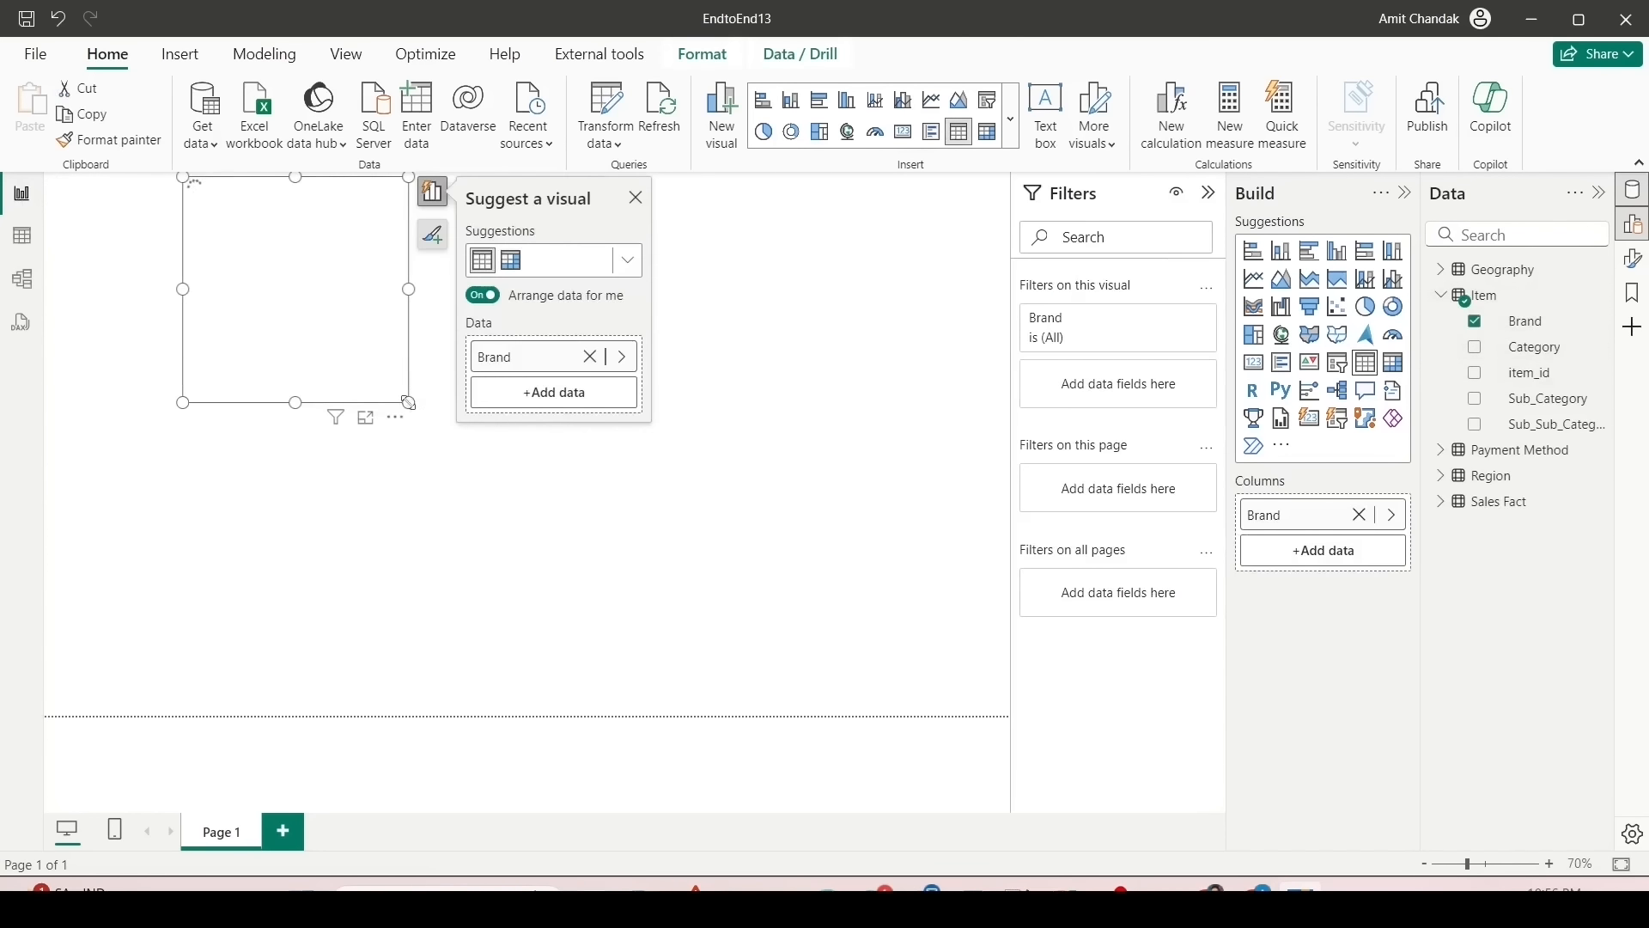
{"action": "left_click_drag", "start_coordinate": [408, 401], "coordinate": [618, 618]}
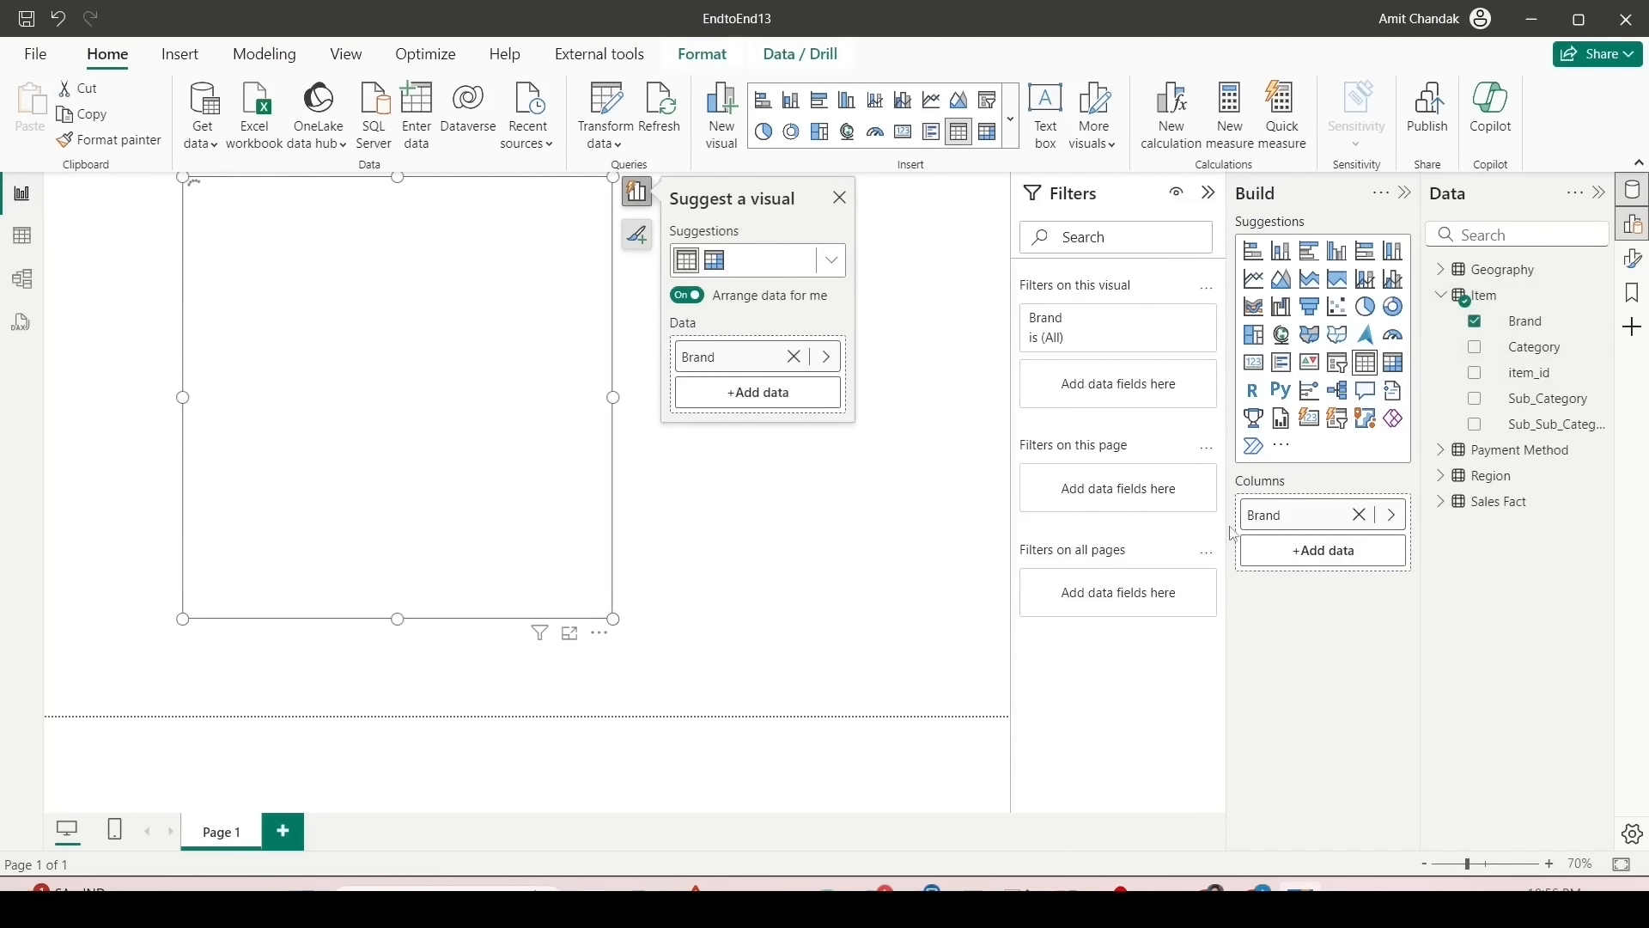
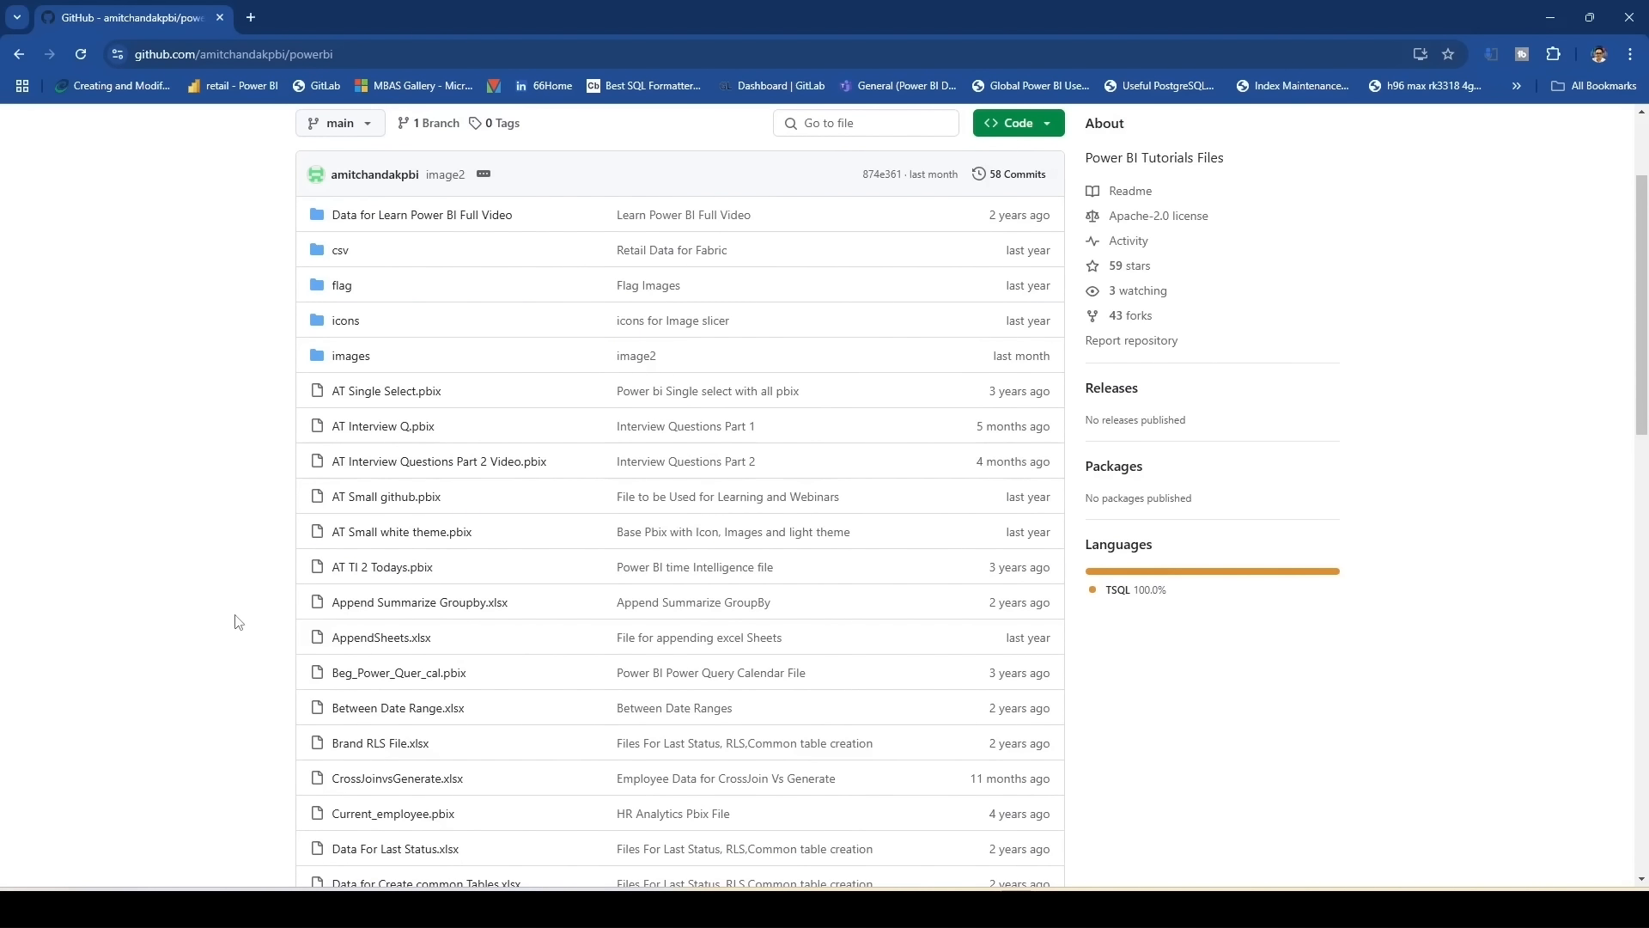
Step: Switch to the browser, open AppendSheets.xlsx in the GitHub powerbi repository and copy its raw file link address
{"action": "key", "text": "ctrl+2"}
{"action": "left_click_drag", "start_coordinate": [281, 620], "coordinate": [1061, 655]}
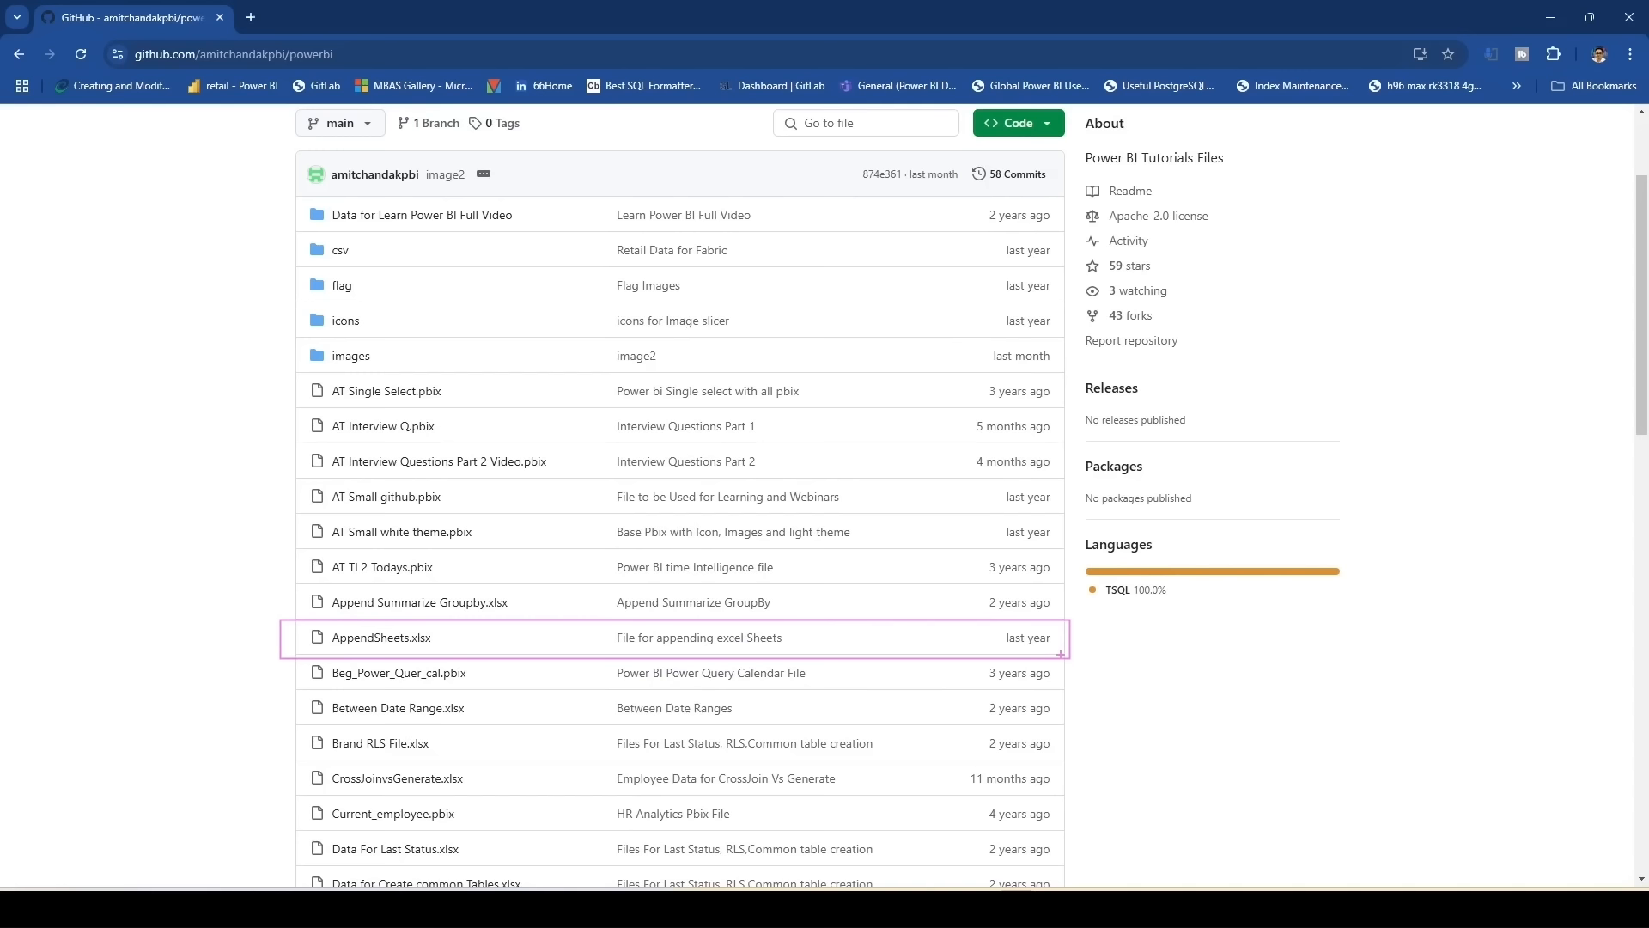
{"action": "key", "text": "Escape"}
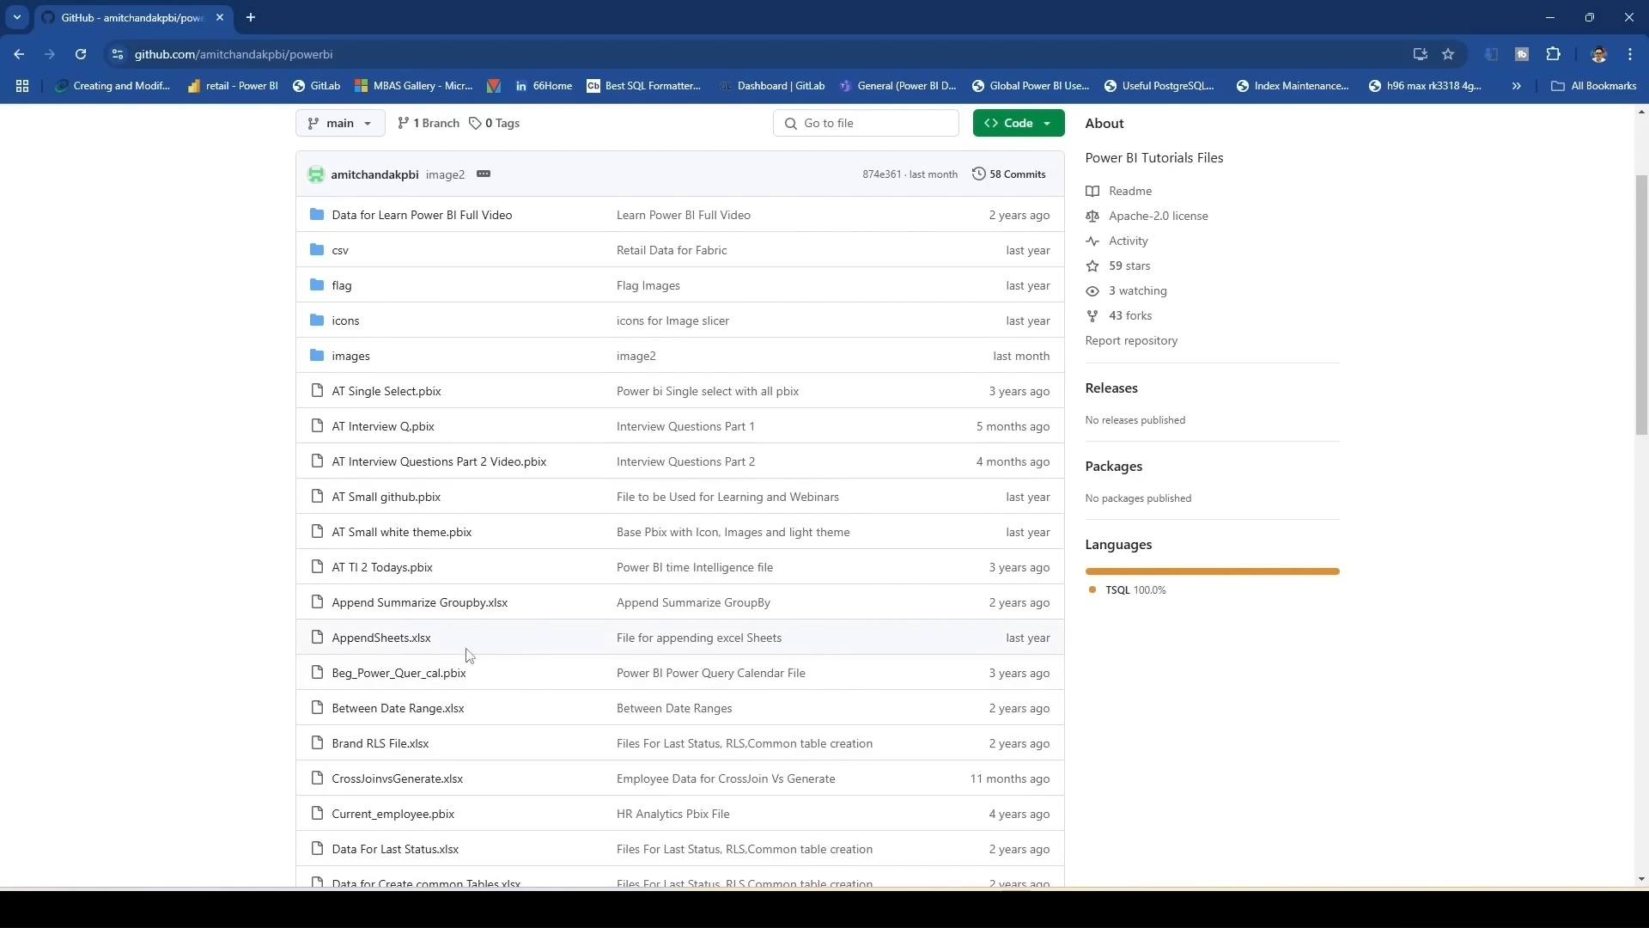
{"action": "left_click", "coordinate": [404, 644]}
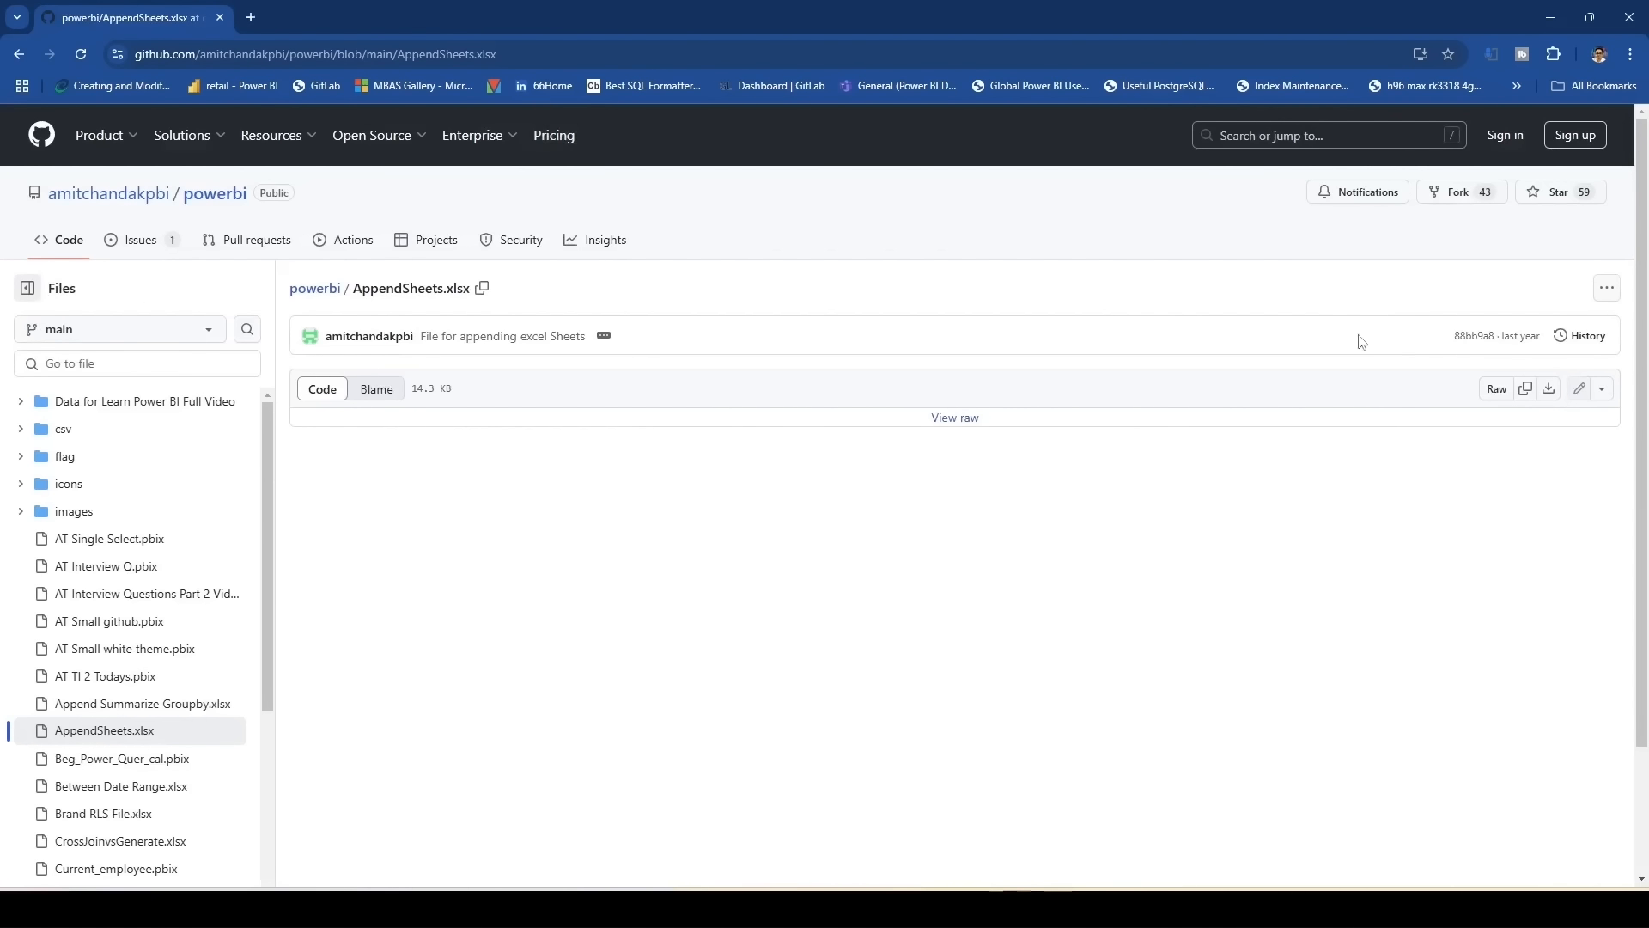
{"action": "right_click", "coordinate": [1492, 393]}
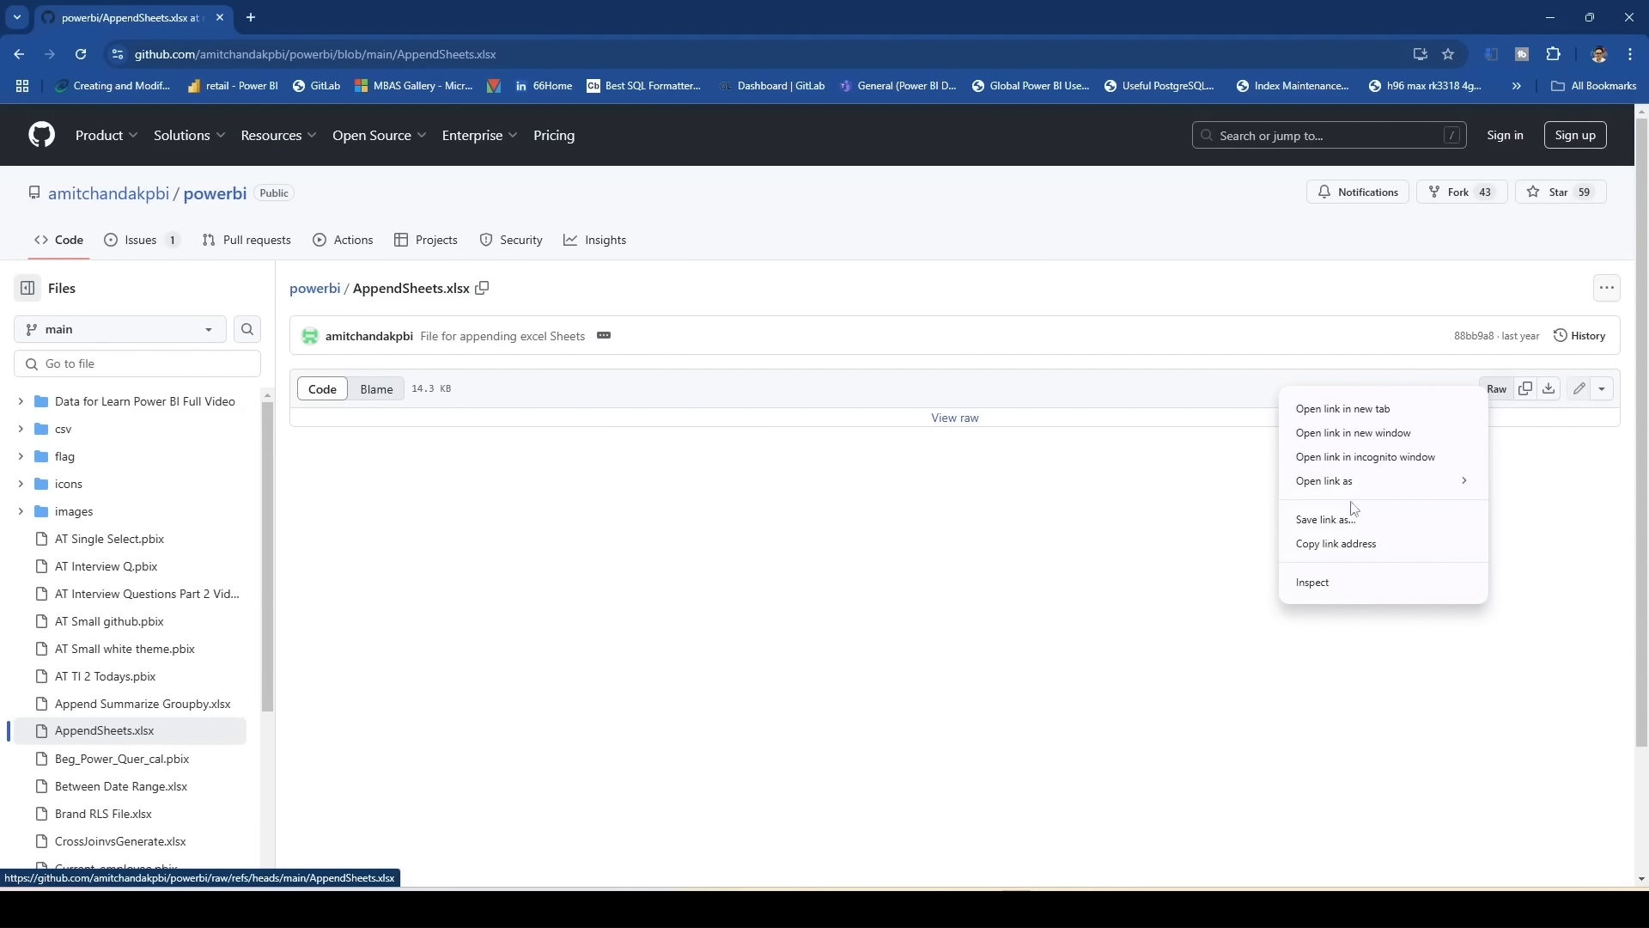
{"action": "left_click", "coordinate": [1335, 543]}
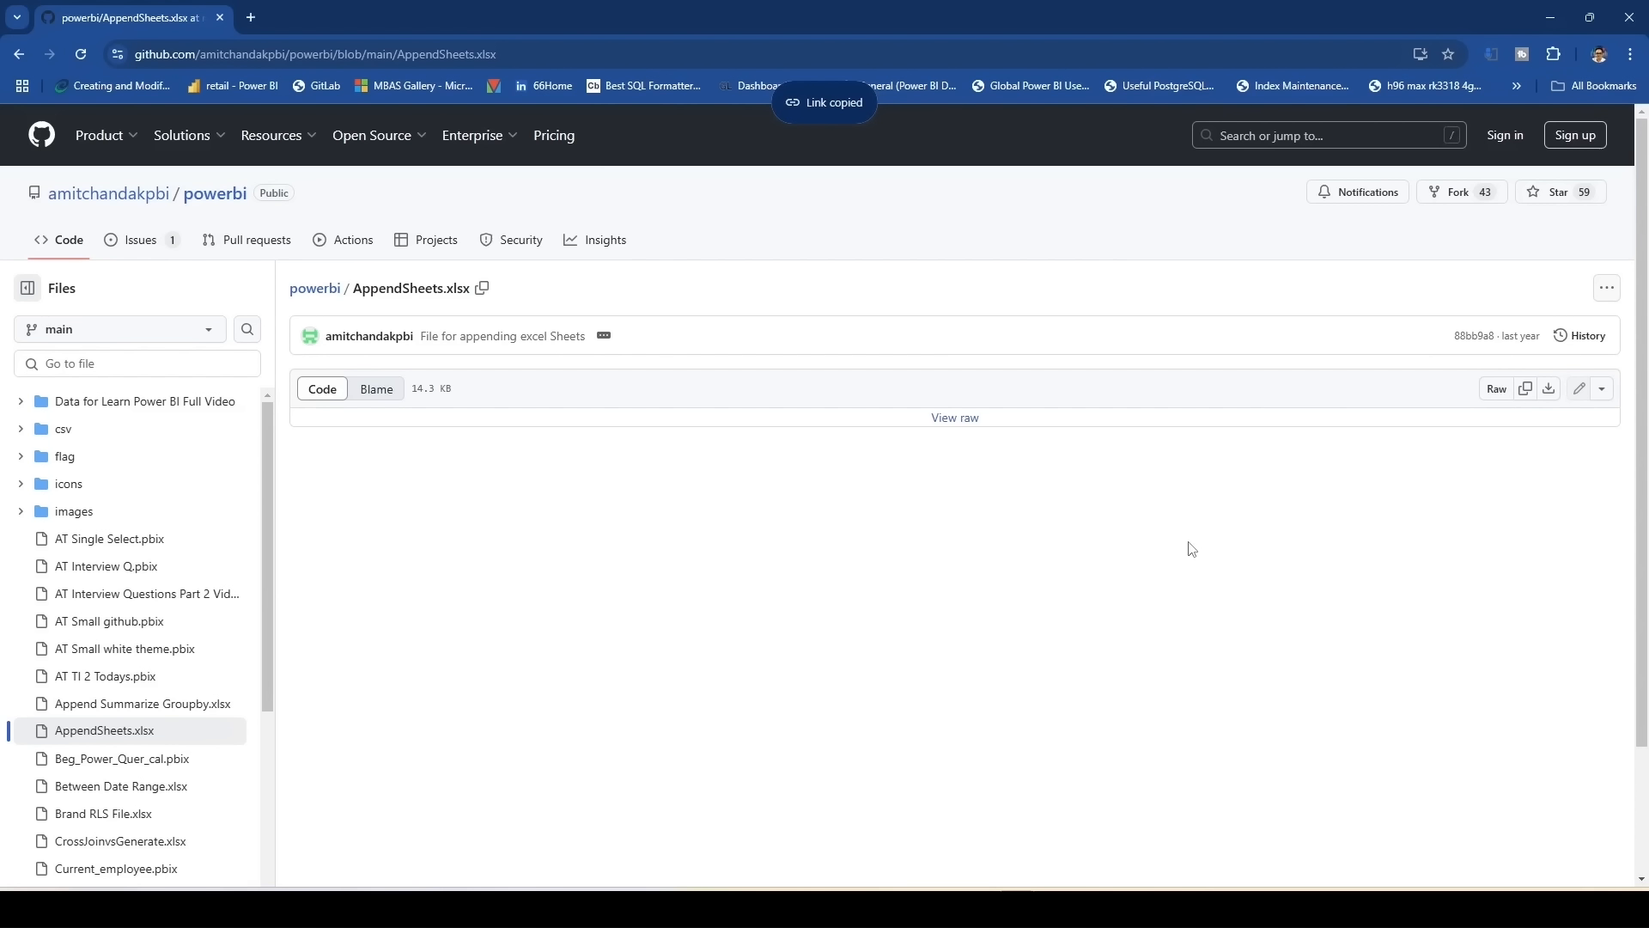
{"action": "right_click", "coordinate": [1496, 407]}
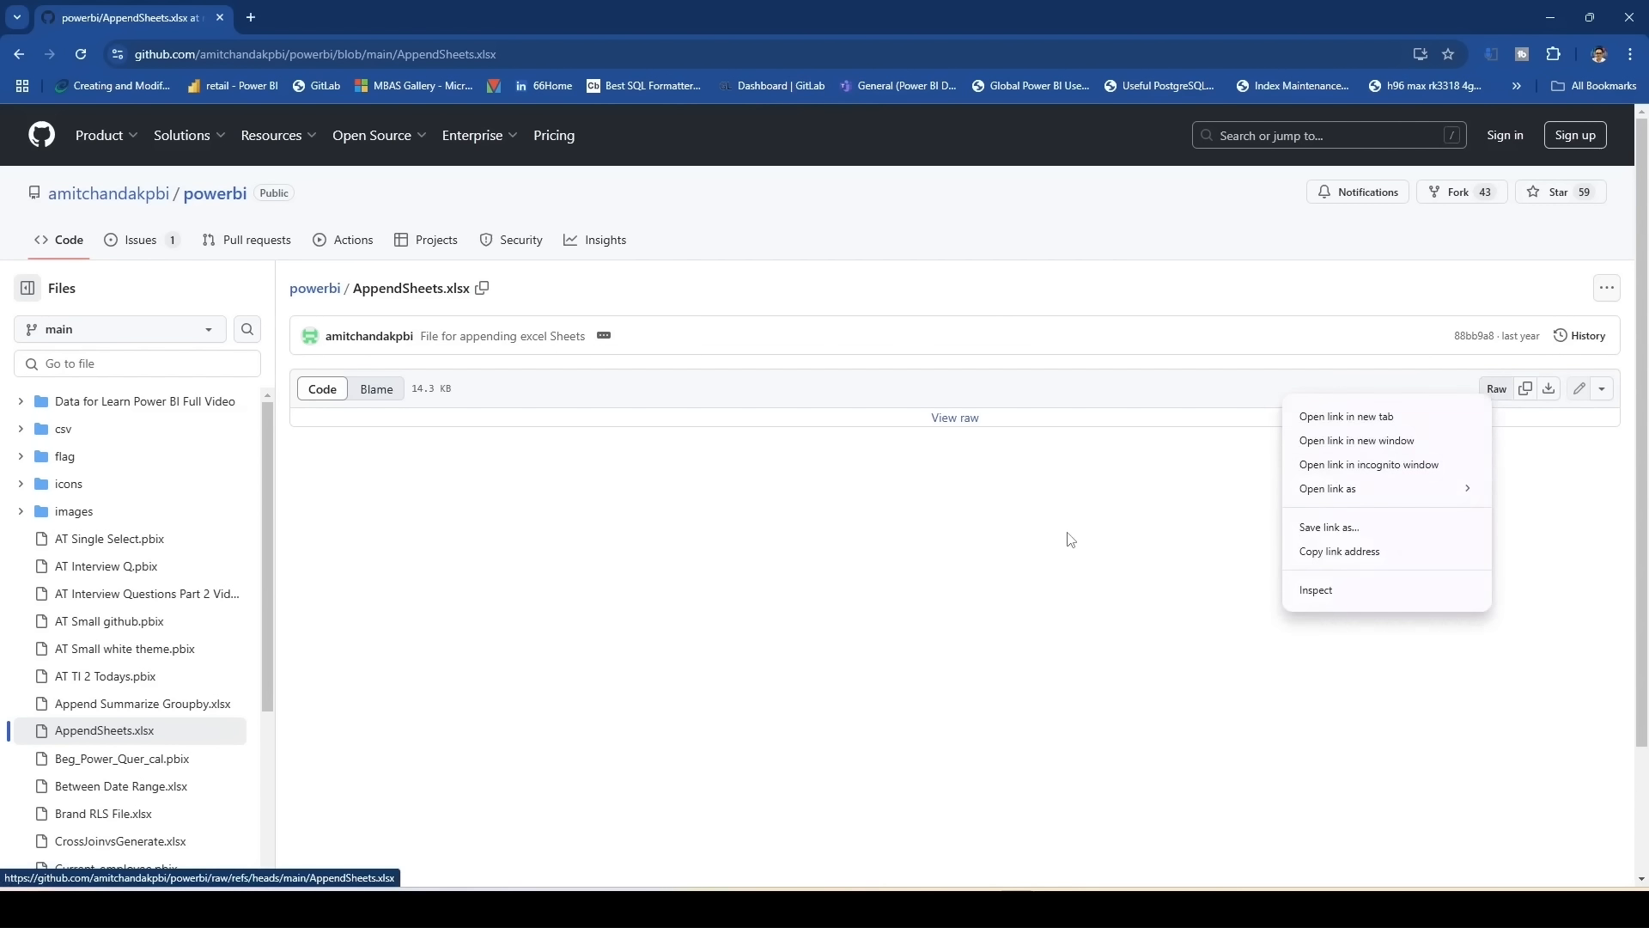
{"action": "left_click", "coordinate": [1070, 538]}
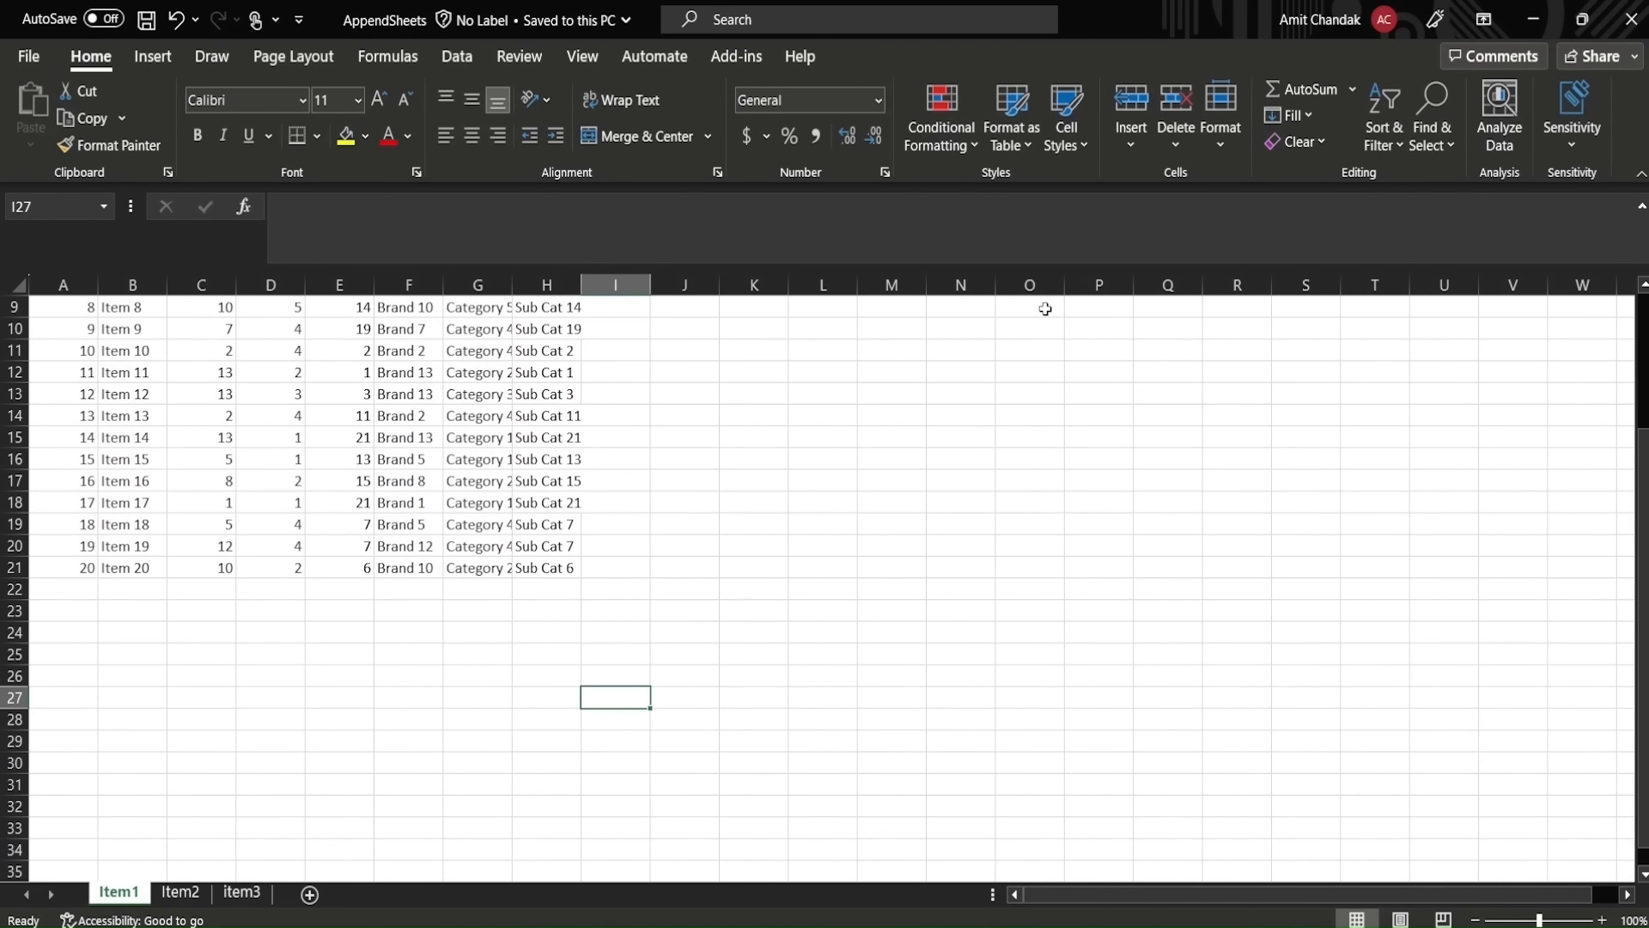
Step: Examine the rows and columns on the Item1, Item2 and item3 sheets of the AppendSheets workbook
{"action": "left_click", "coordinate": [180, 893]}
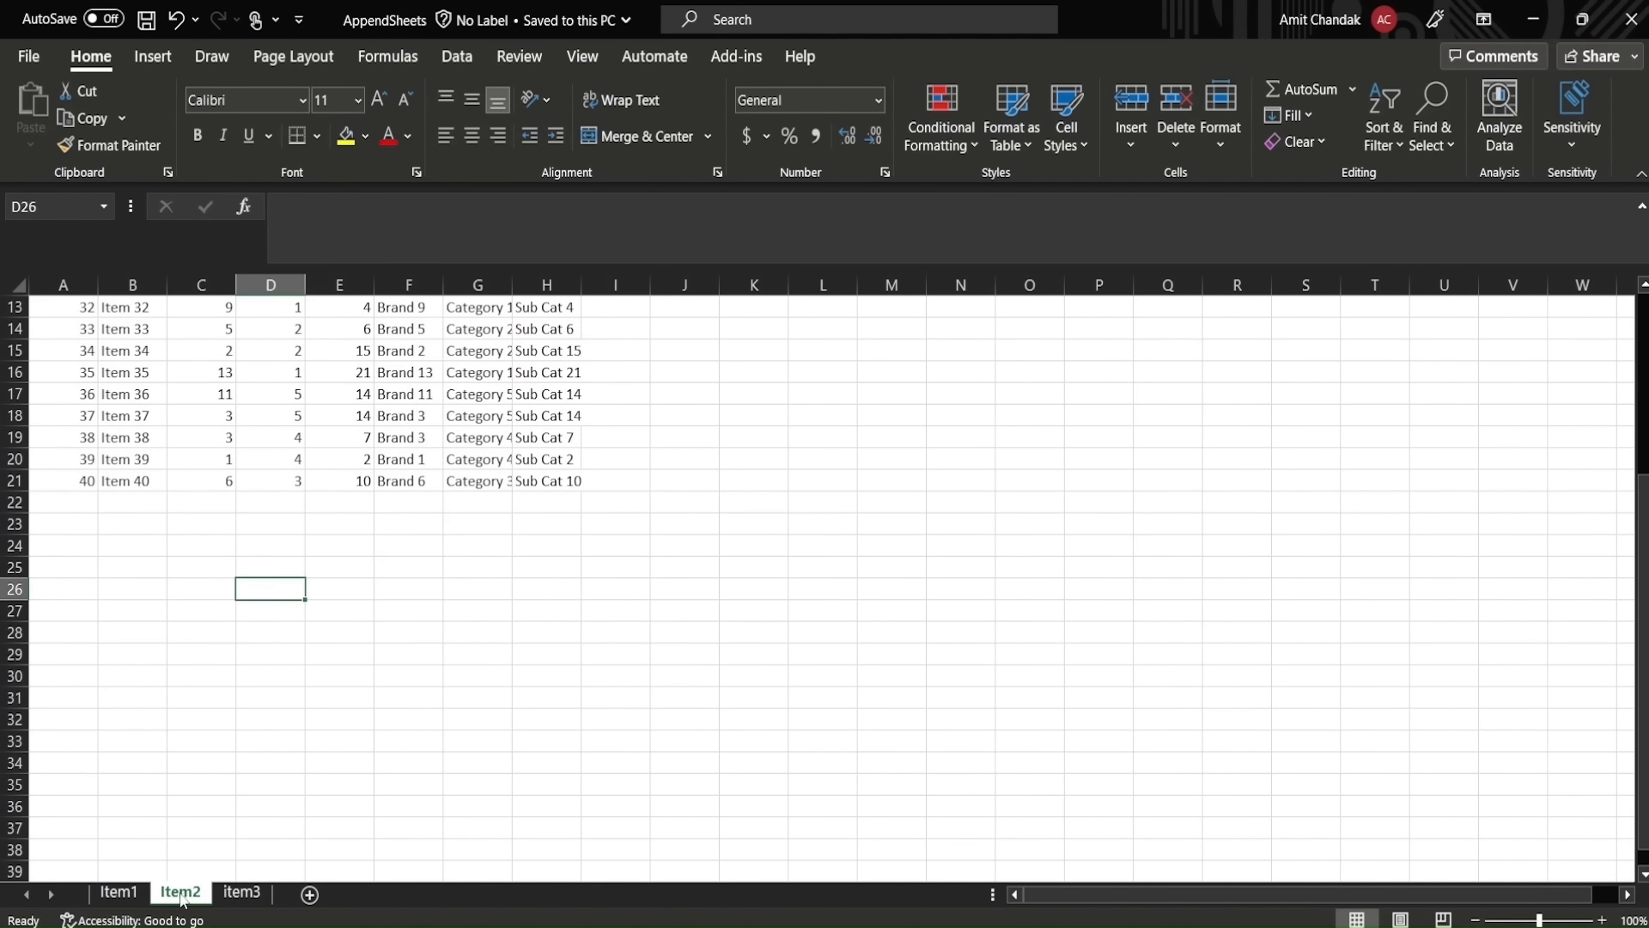
{"action": "left_click", "coordinate": [241, 893]}
{"action": "left_click", "coordinate": [189, 893]}
{"action": "left_click", "coordinate": [119, 893]}
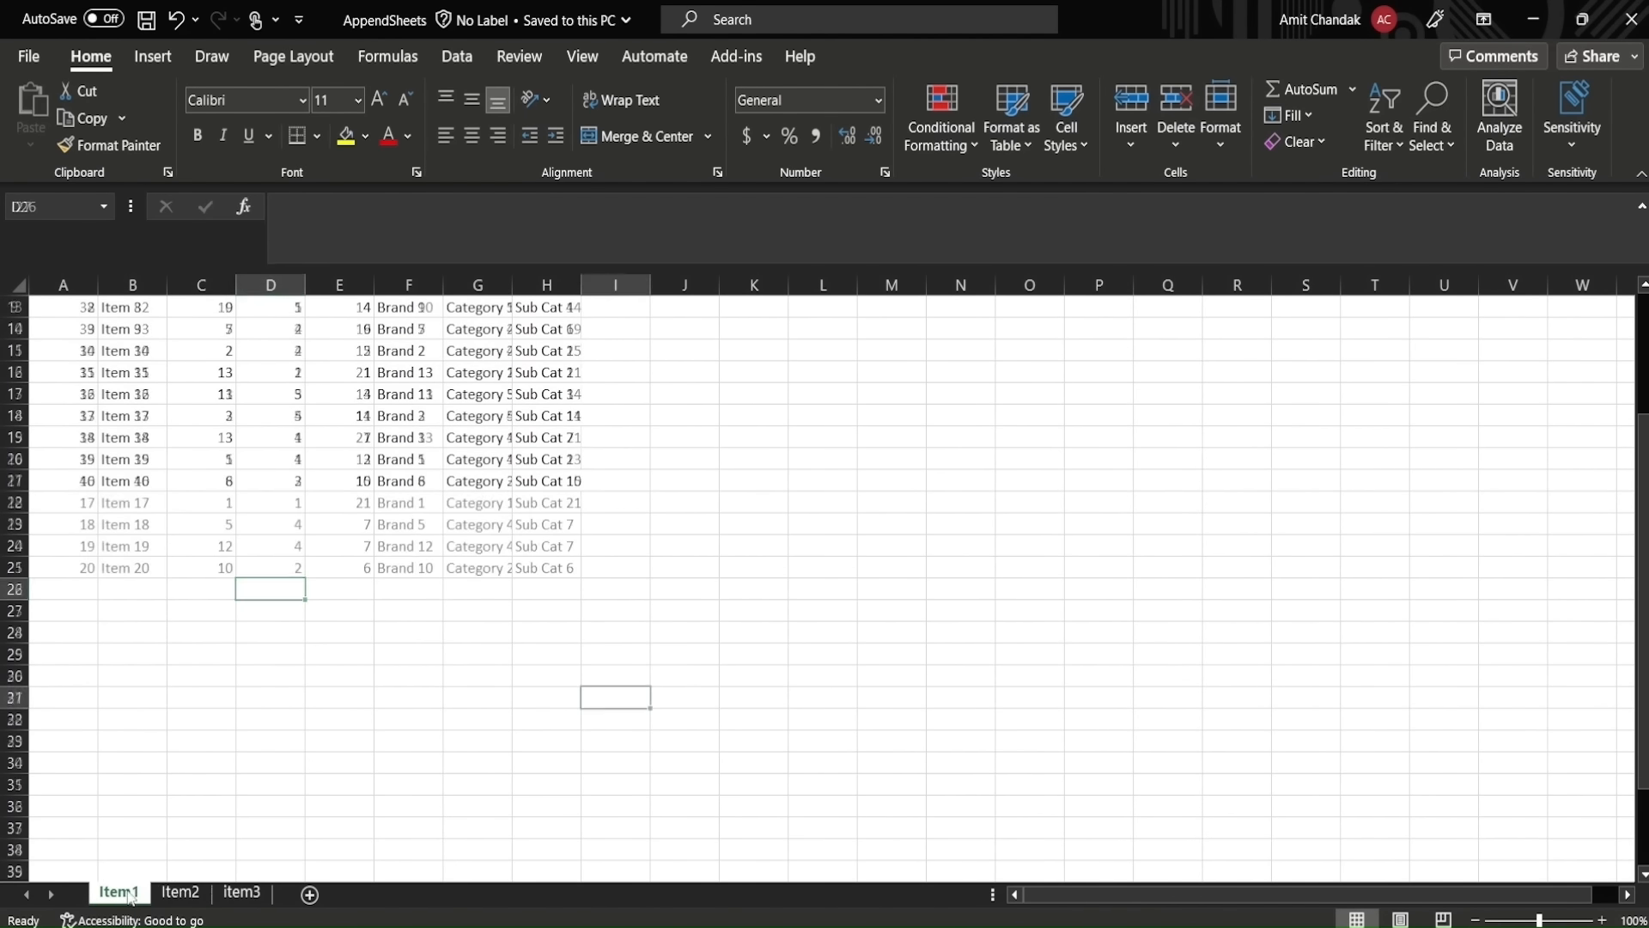
{"action": "left_click", "coordinate": [242, 894]}
{"action": "left_click", "coordinate": [251, 782]}
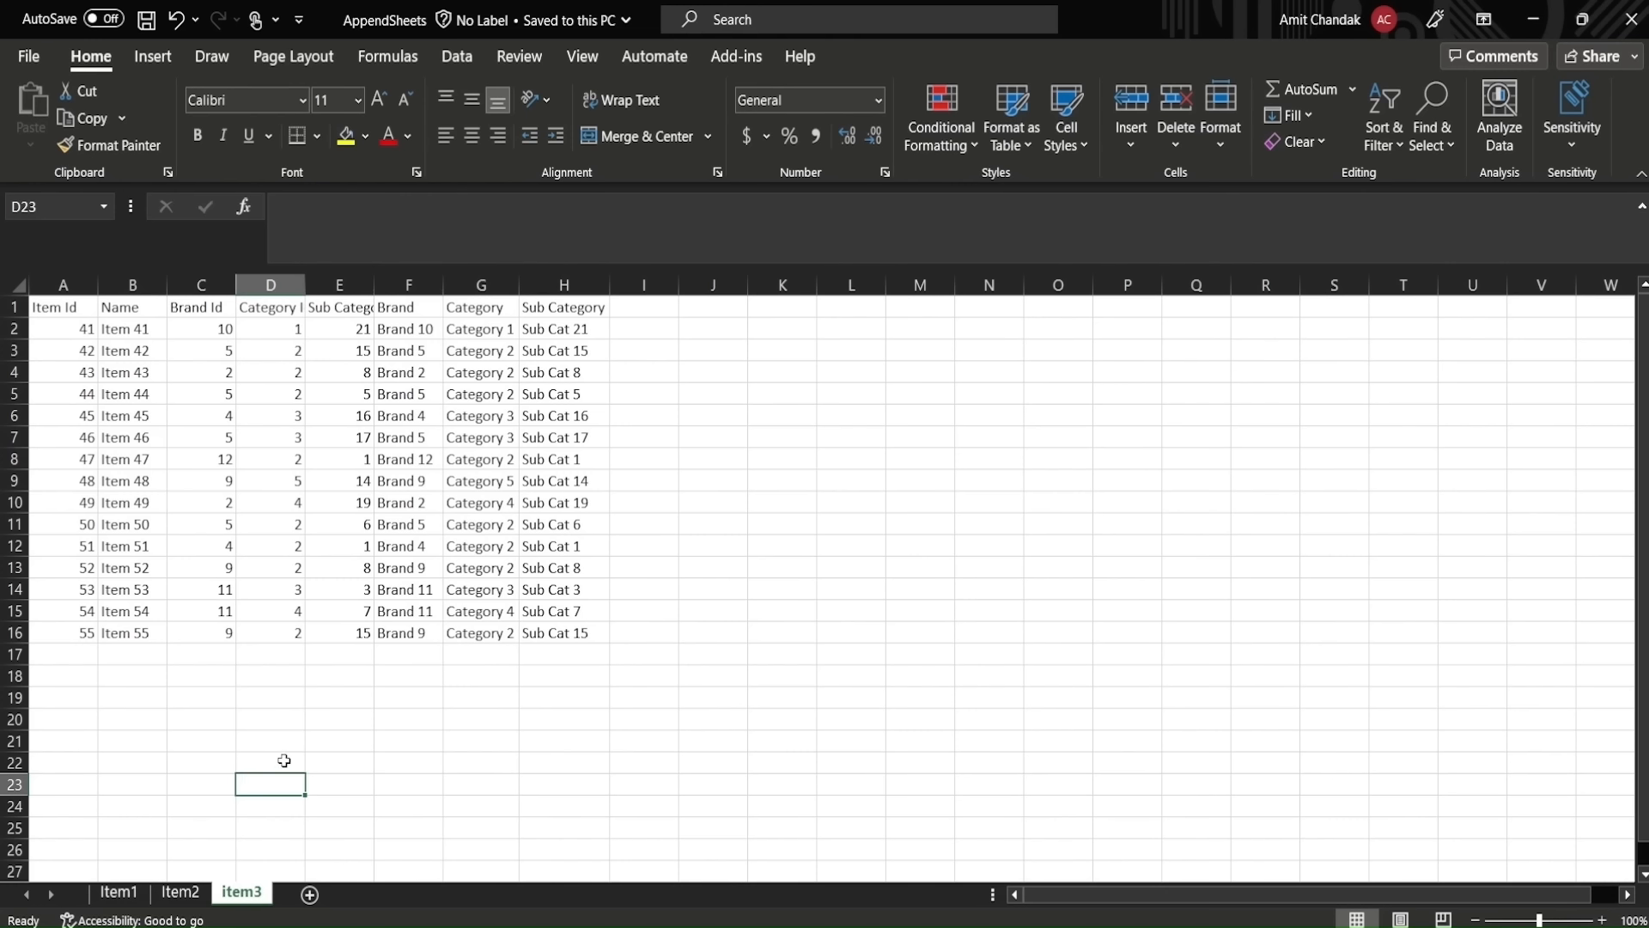
Step: Switch to the blank Power BI Desktop report, start an Excel data import and choose the AppendSheets workbook
{"action": "left_click", "coordinate": [888, 926]}
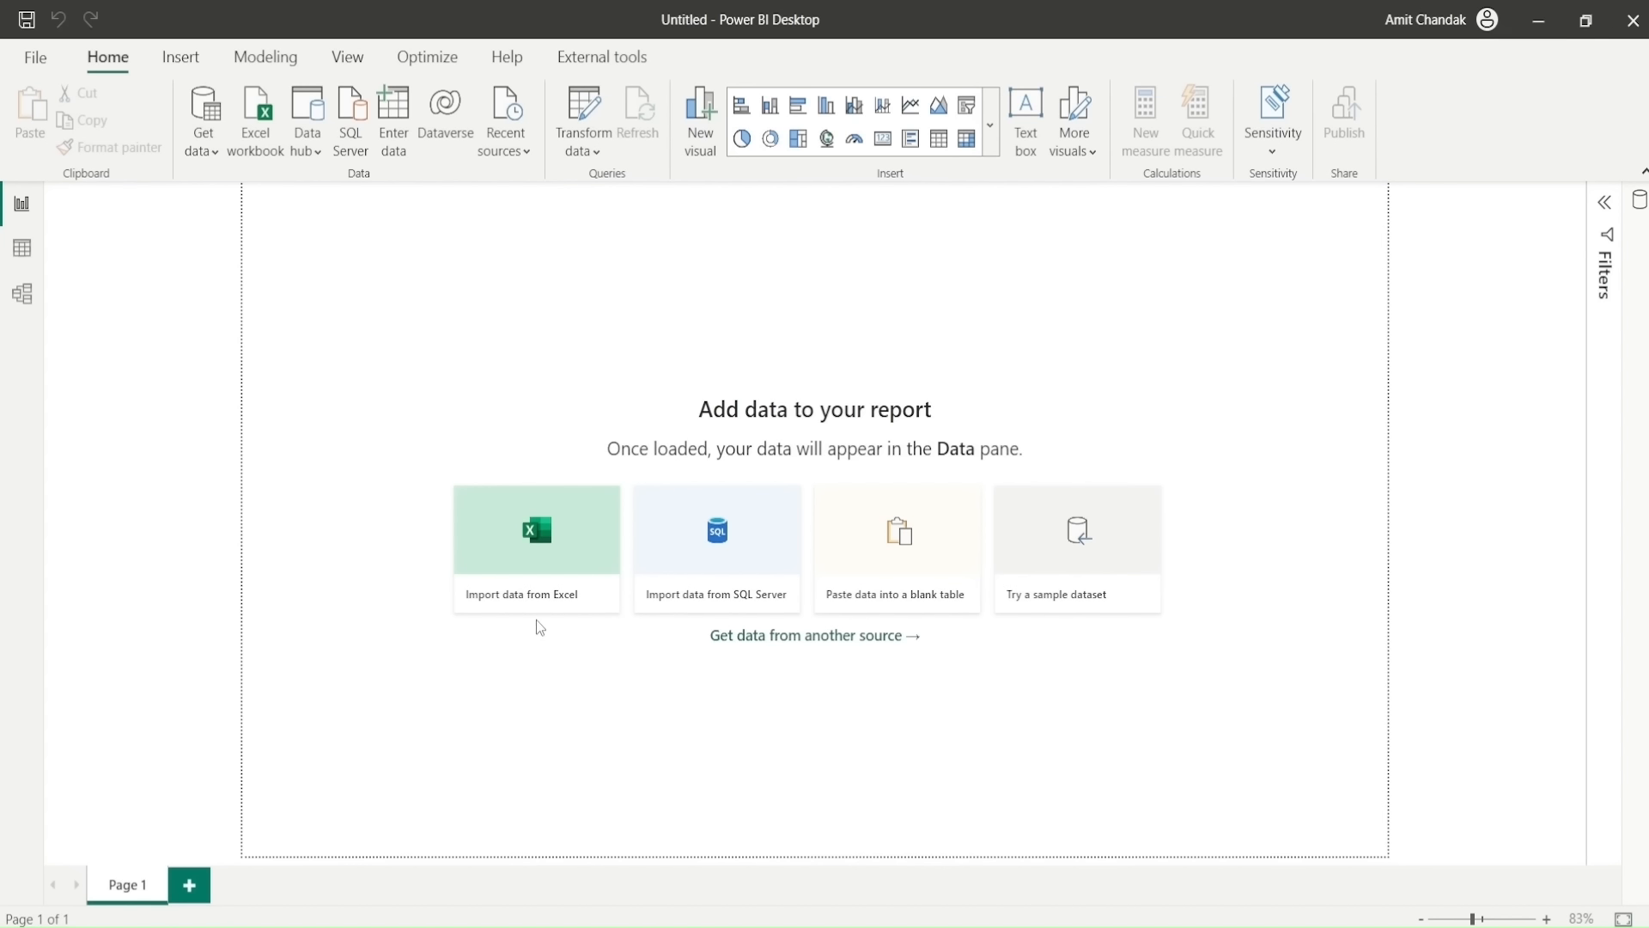
{"action": "left_click", "coordinate": [513, 552]}
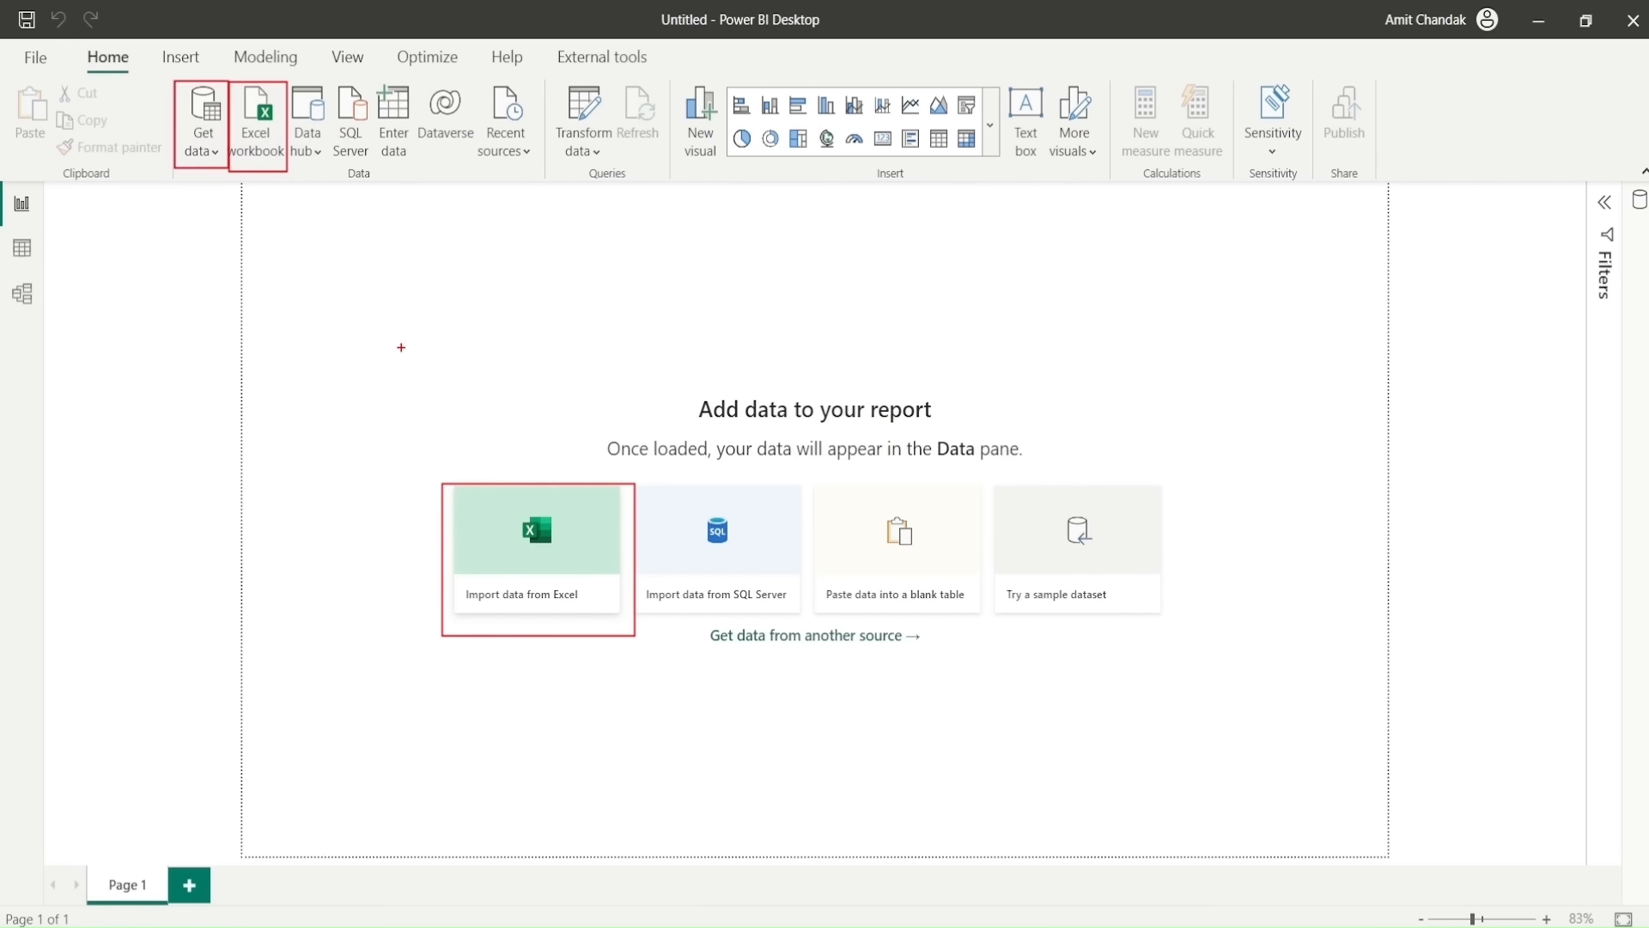
{"action": "left_click", "coordinate": [508, 554]}
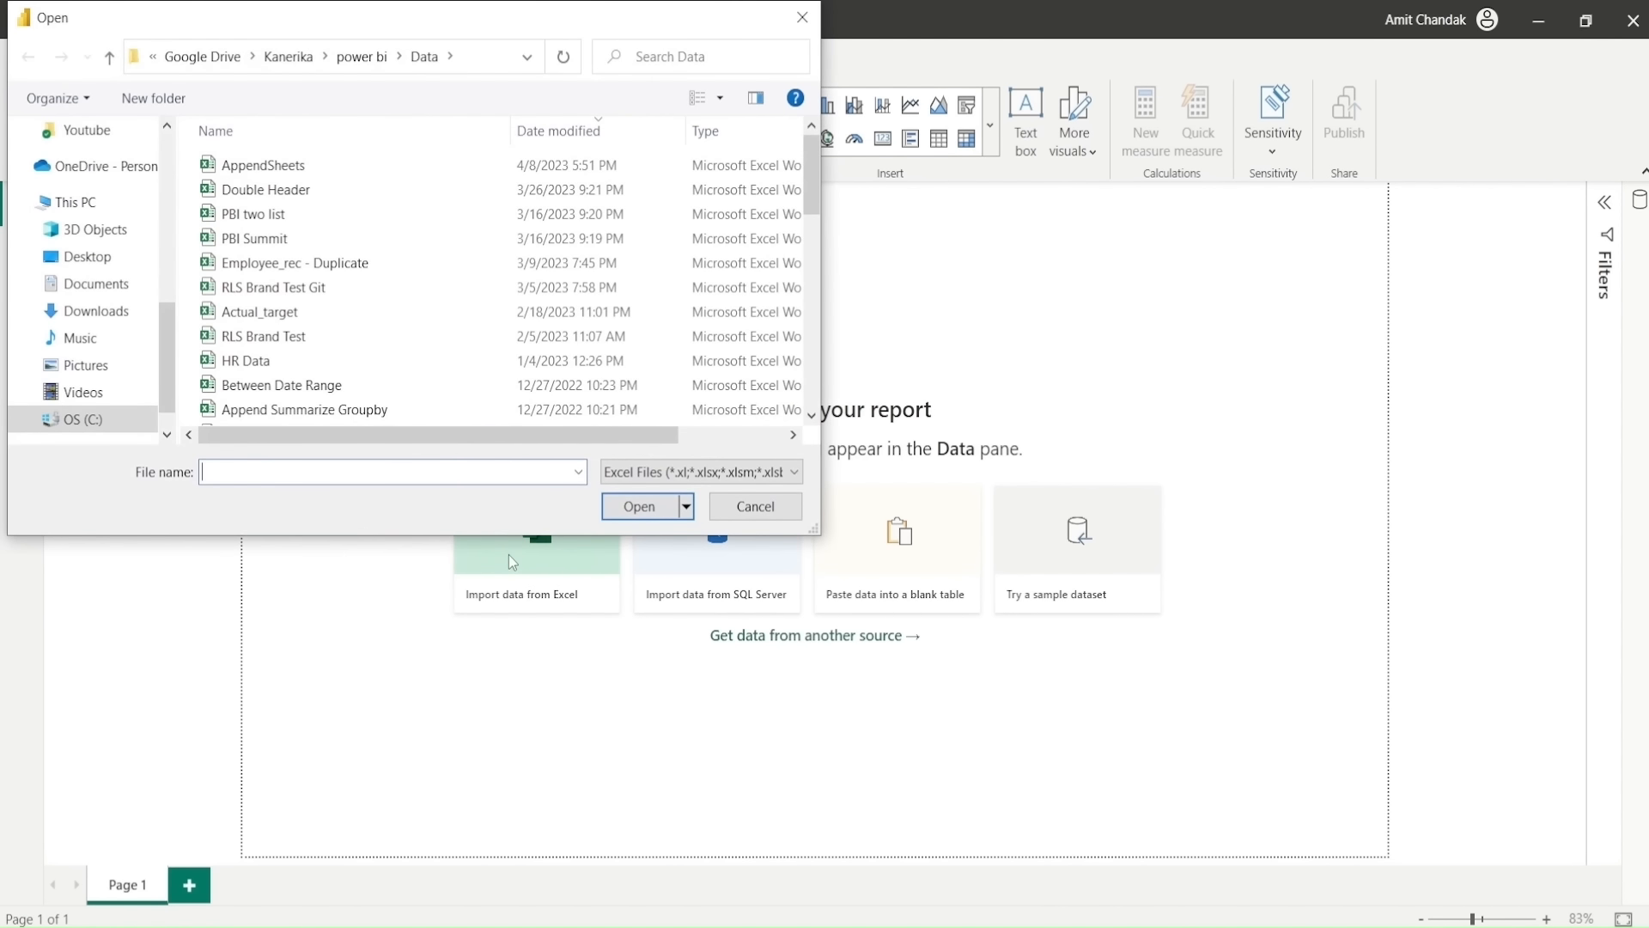
{"action": "left_click", "coordinate": [262, 165]}
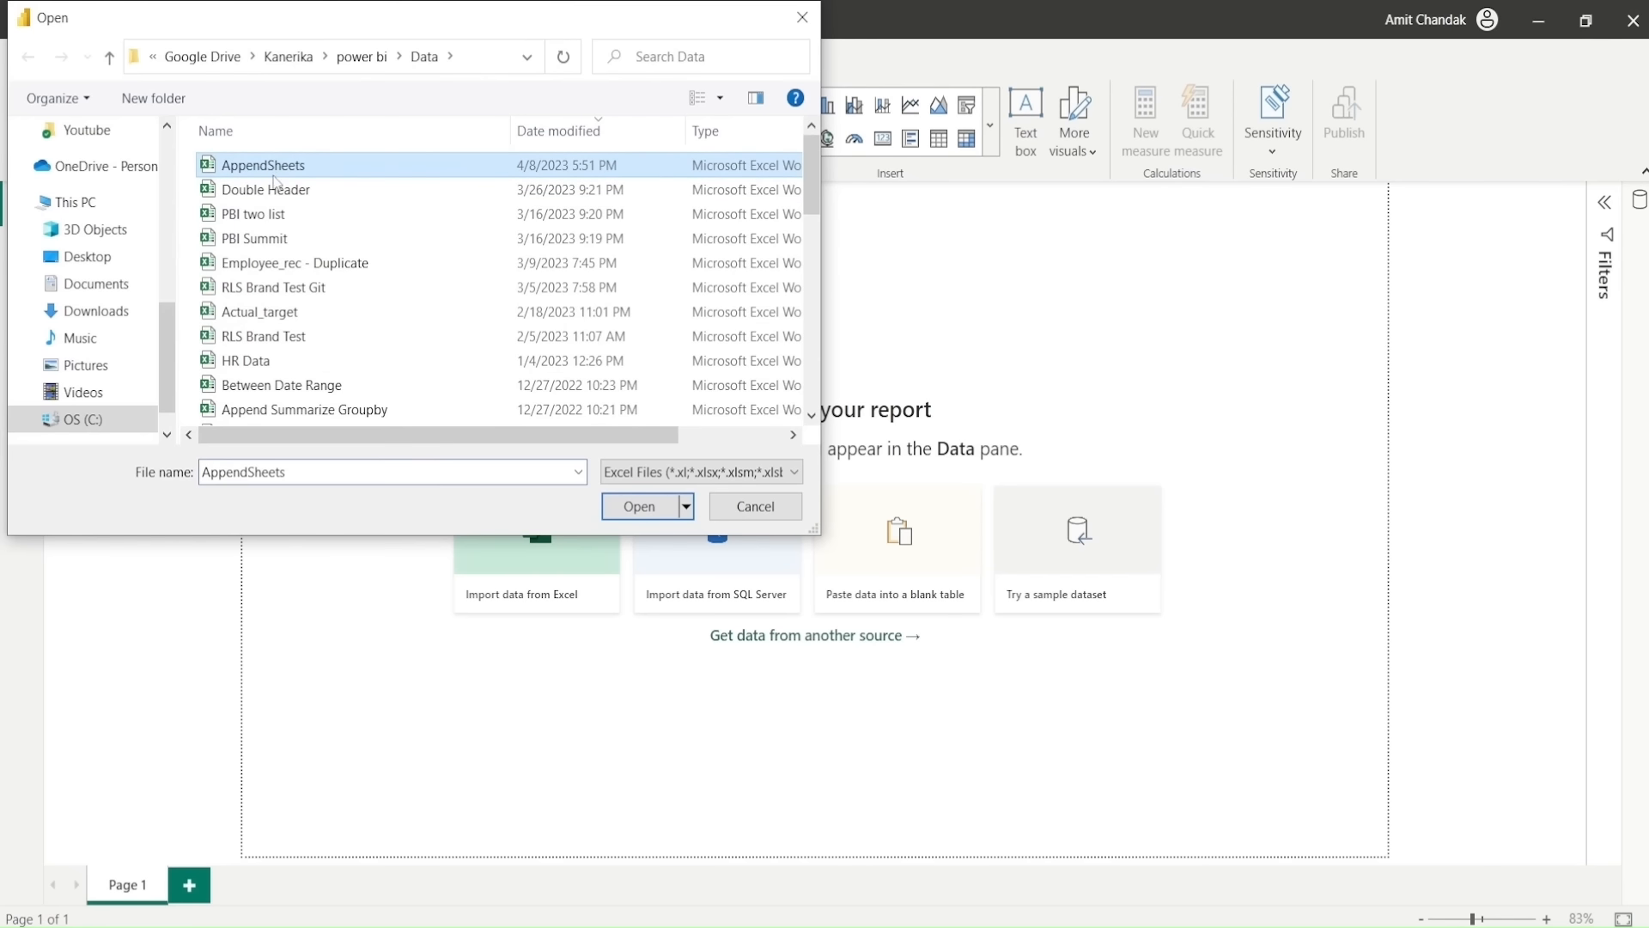
Step: Open the AppendSheets workbook and select its Item1, Item2 and item3 sheets for import
{"action": "left_click", "coordinate": [639, 507]}
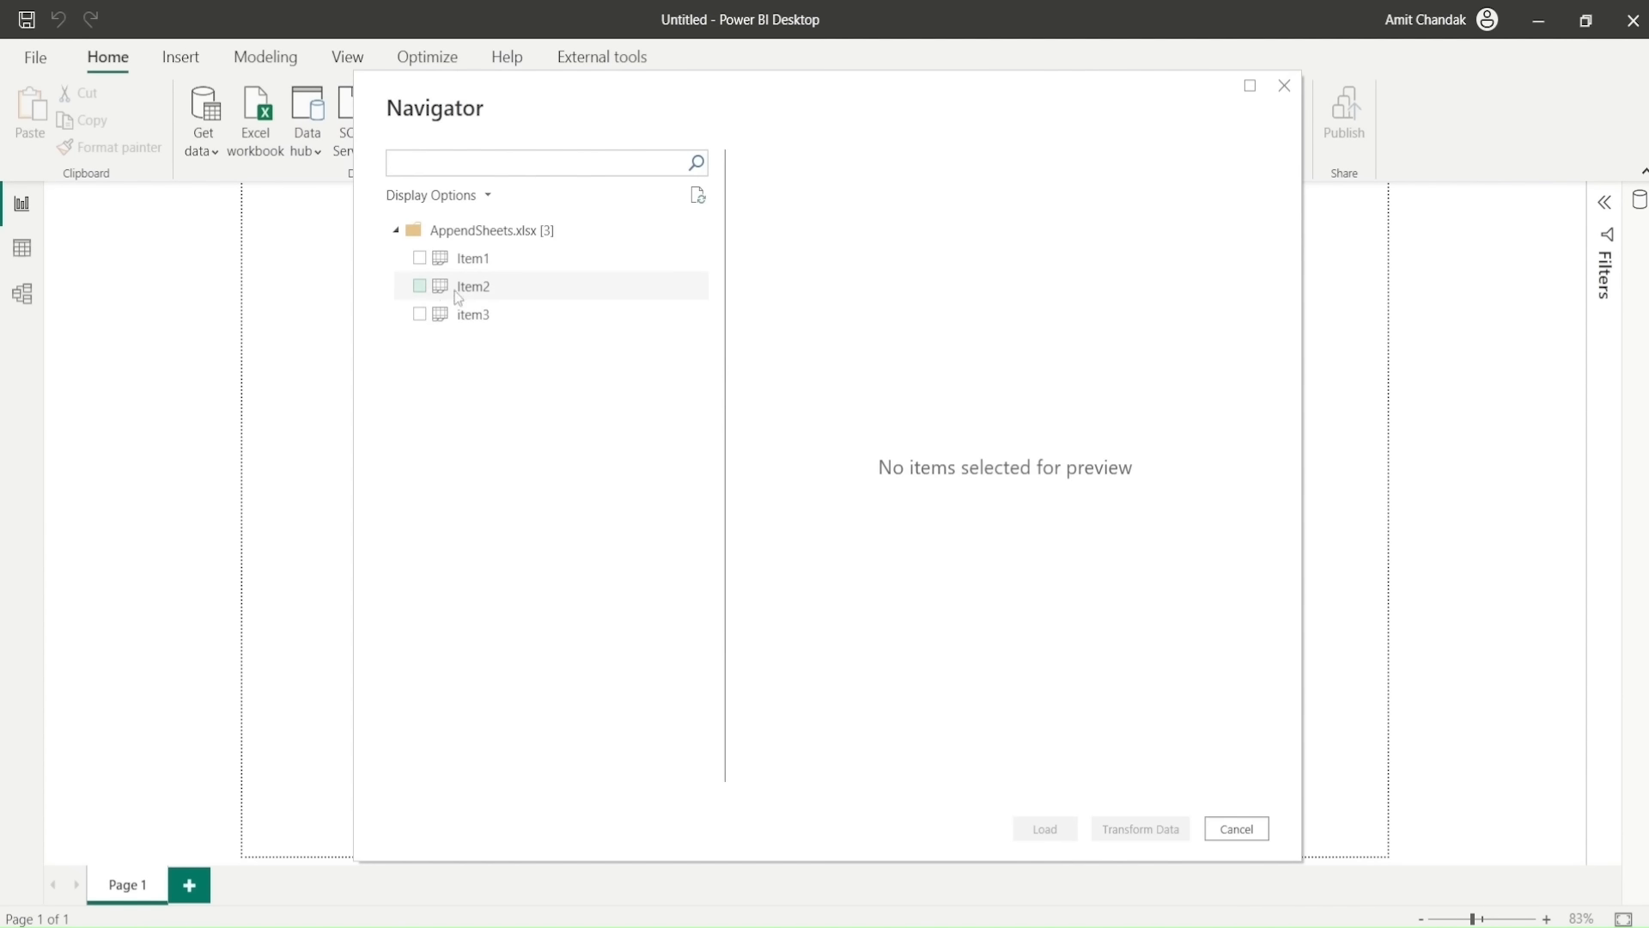
{"action": "left_click", "coordinate": [419, 257]}
{"action": "left_click", "coordinate": [424, 284]}
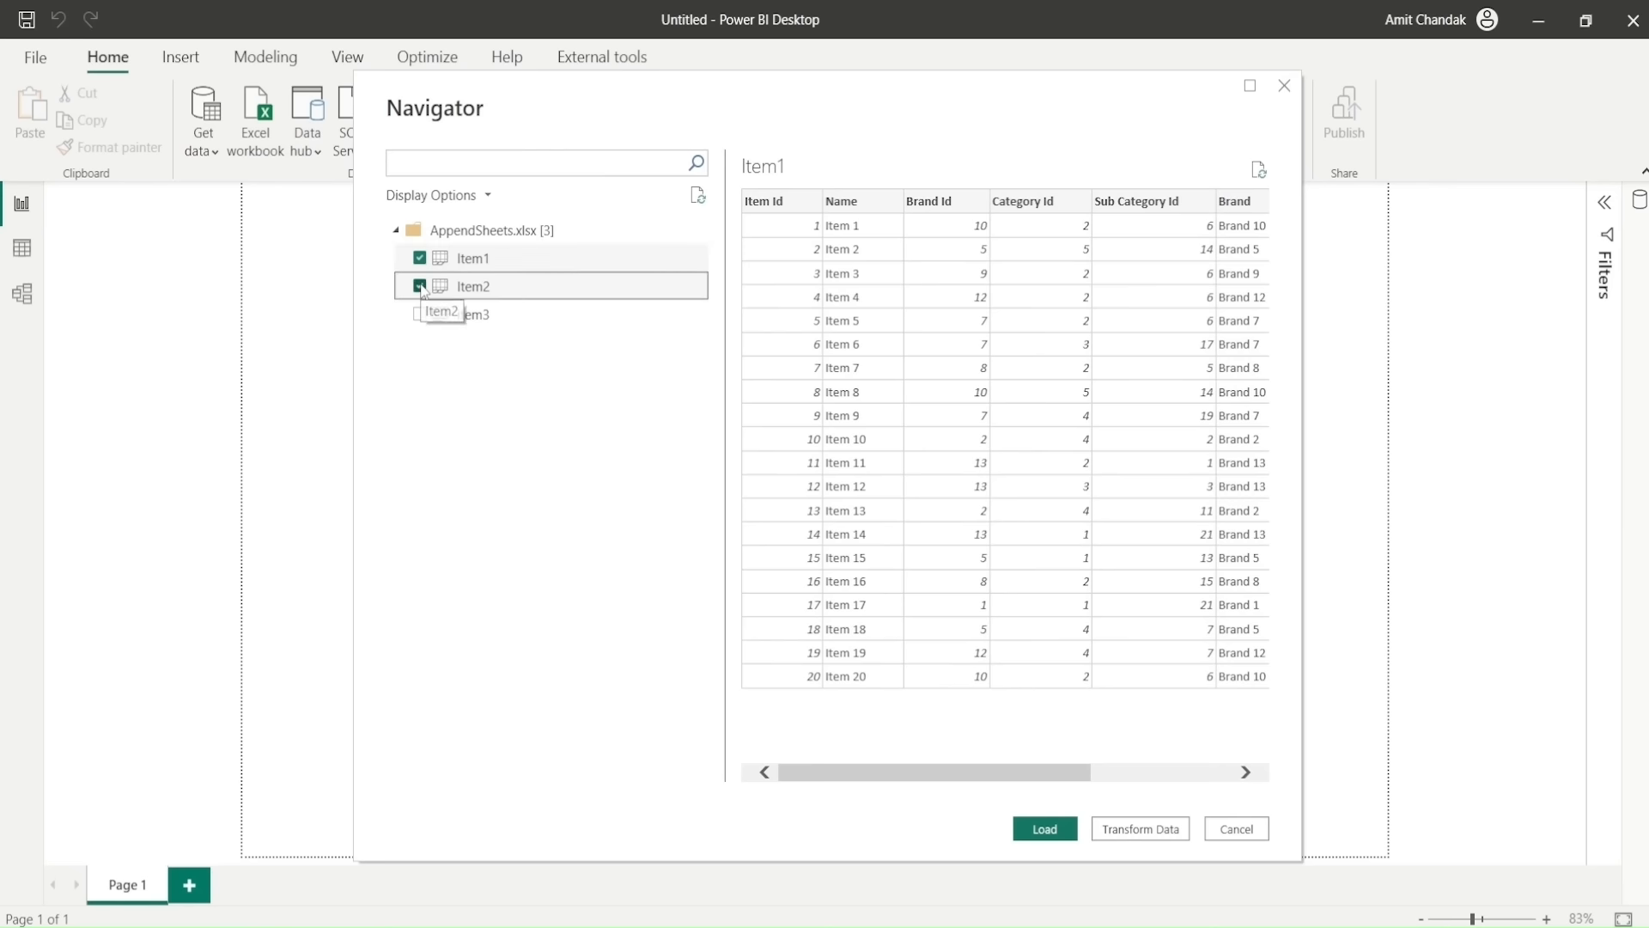
{"action": "left_click", "coordinate": [420, 314]}
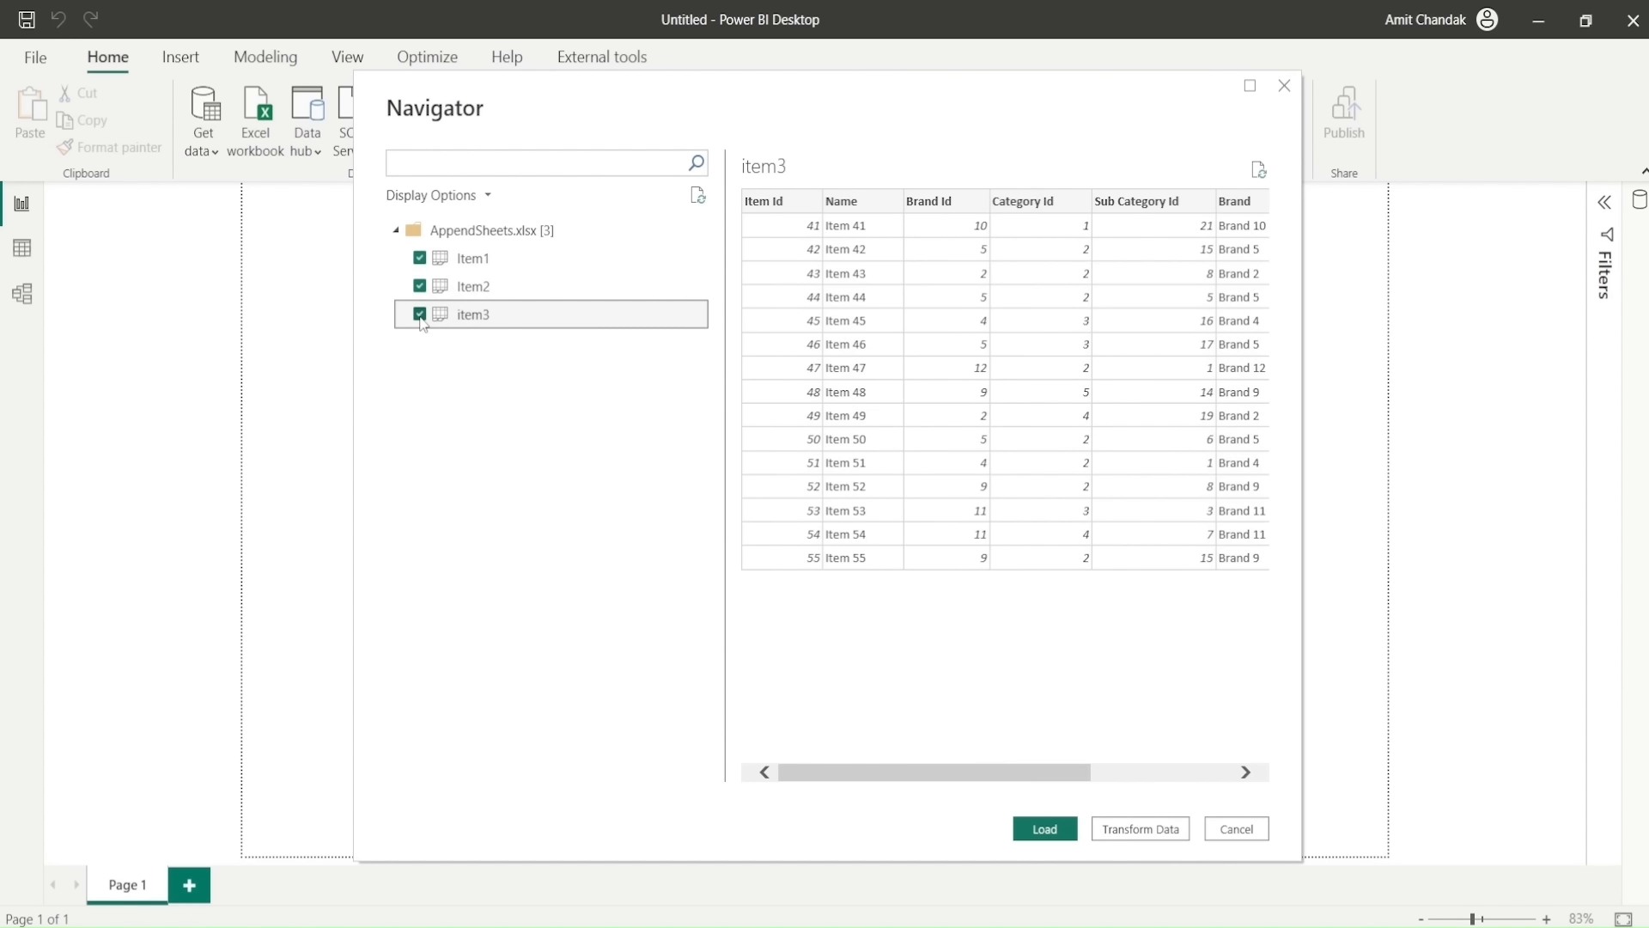
{"action": "key", "text": "ctrl+2"}
{"action": "left_click_drag", "start_coordinate": [398, 241], "coordinate": [434, 346]}
{"action": "key", "text": "Escape"}
{"action": "key", "text": "ctrl+2"}
{"action": "mouse_move", "coordinate": [999, 796]}
{"action": "left_mouse_down"}
{"action": "mouse_move", "coordinate": [1081, 850]}
{"action": "mouse_move", "coordinate": [1196, 845]}
{"action": "left_mouse_up"}
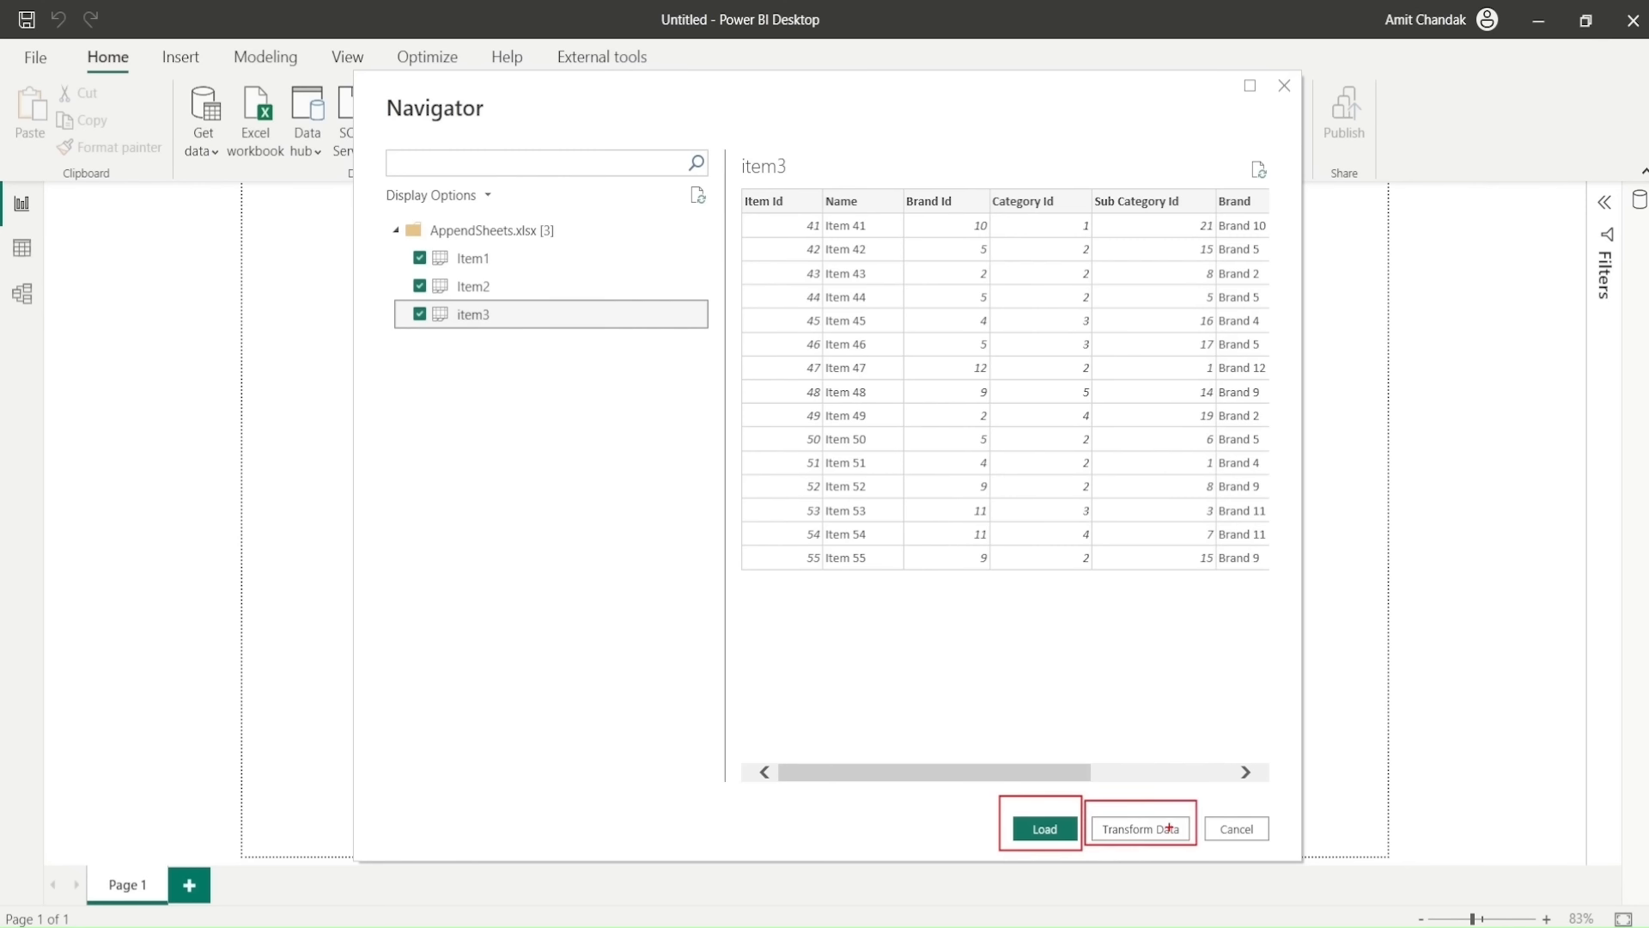
{"action": "key", "text": "Escape"}
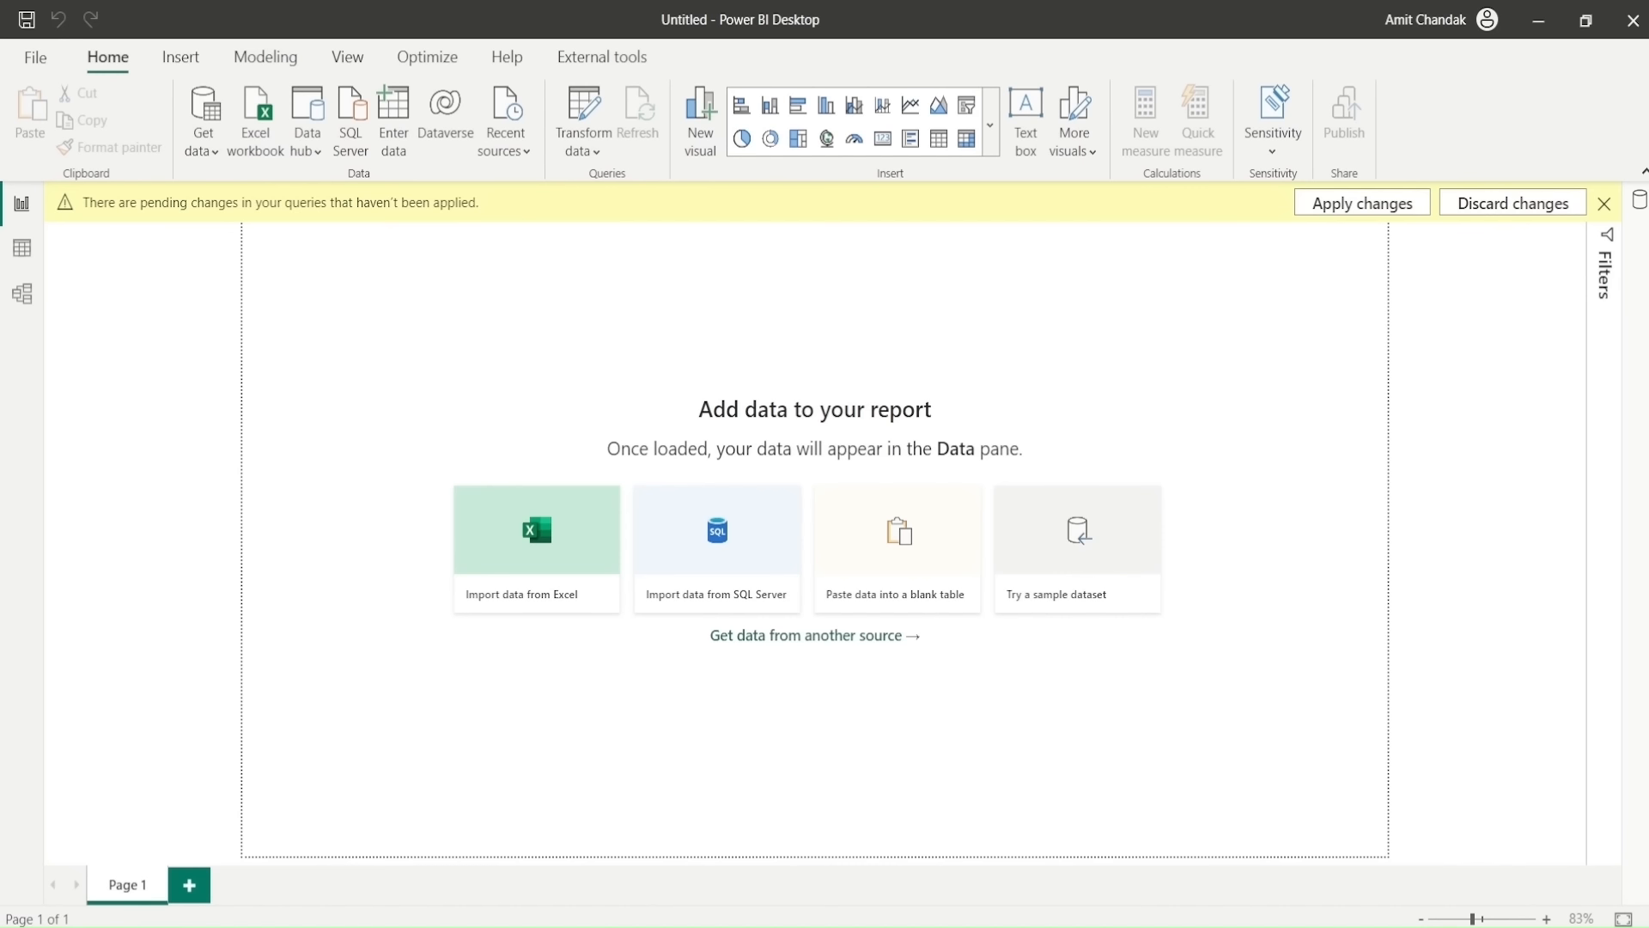
Step: Maximize the Power Query Editor window and review the Item1, Item2 and item3 queries
{"action": "left_click_drag", "start_coordinate": [1645, 90], "coordinate": [850, 55]}
{"action": "double_click", "coordinate": [850, 54]}
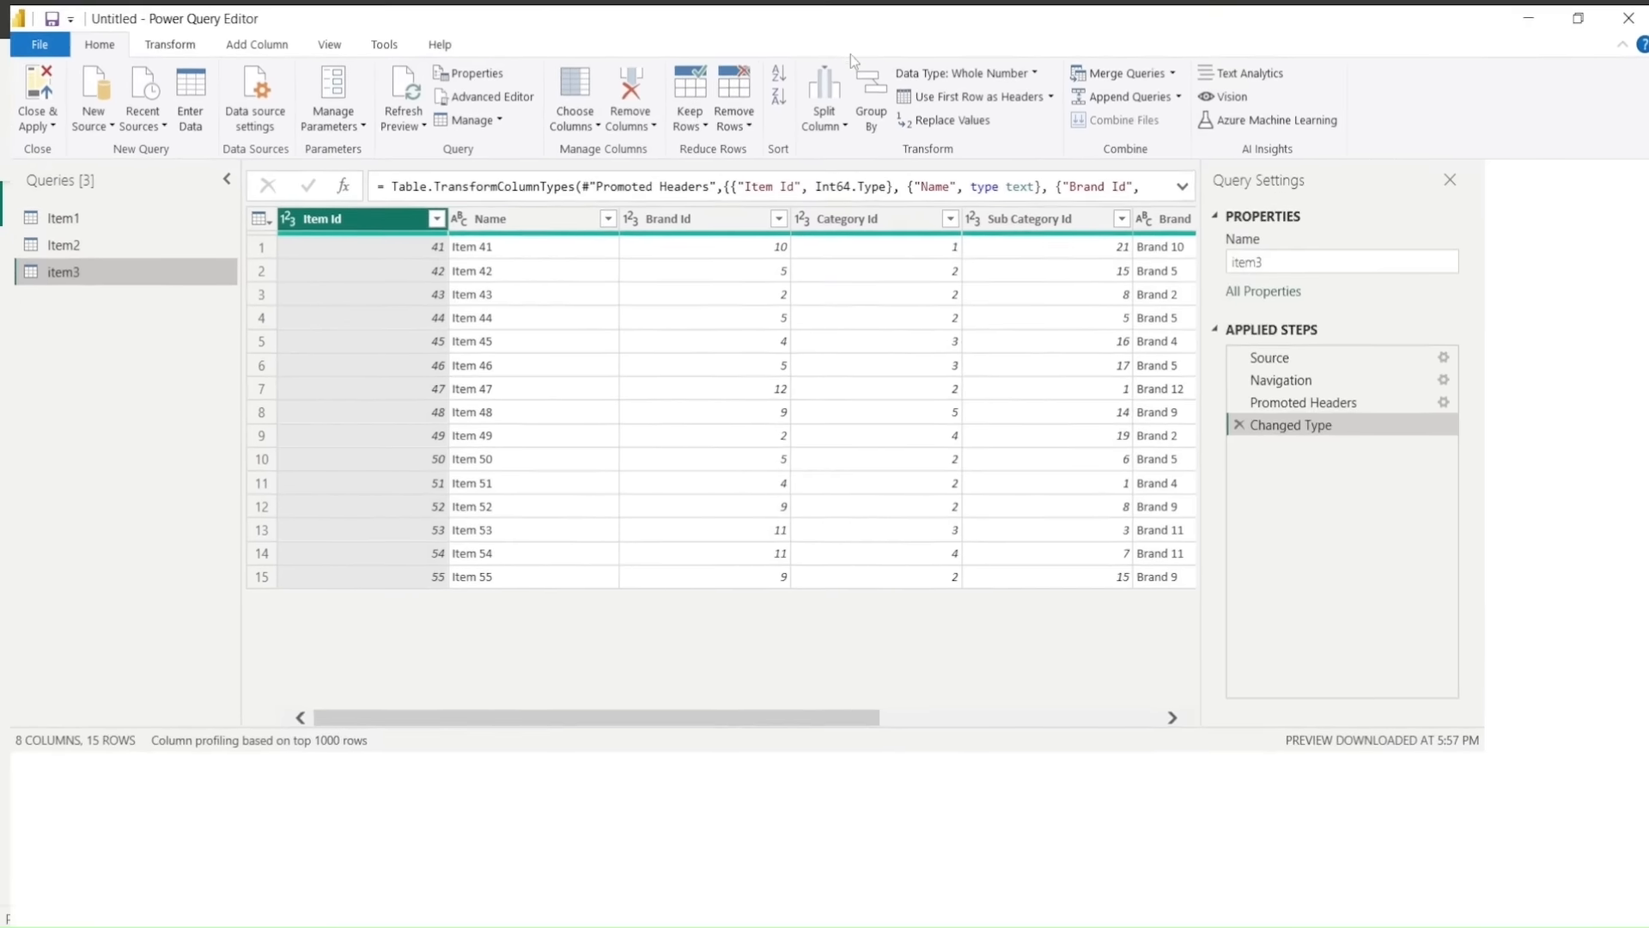
{"action": "left_click", "coordinate": [53, 213]}
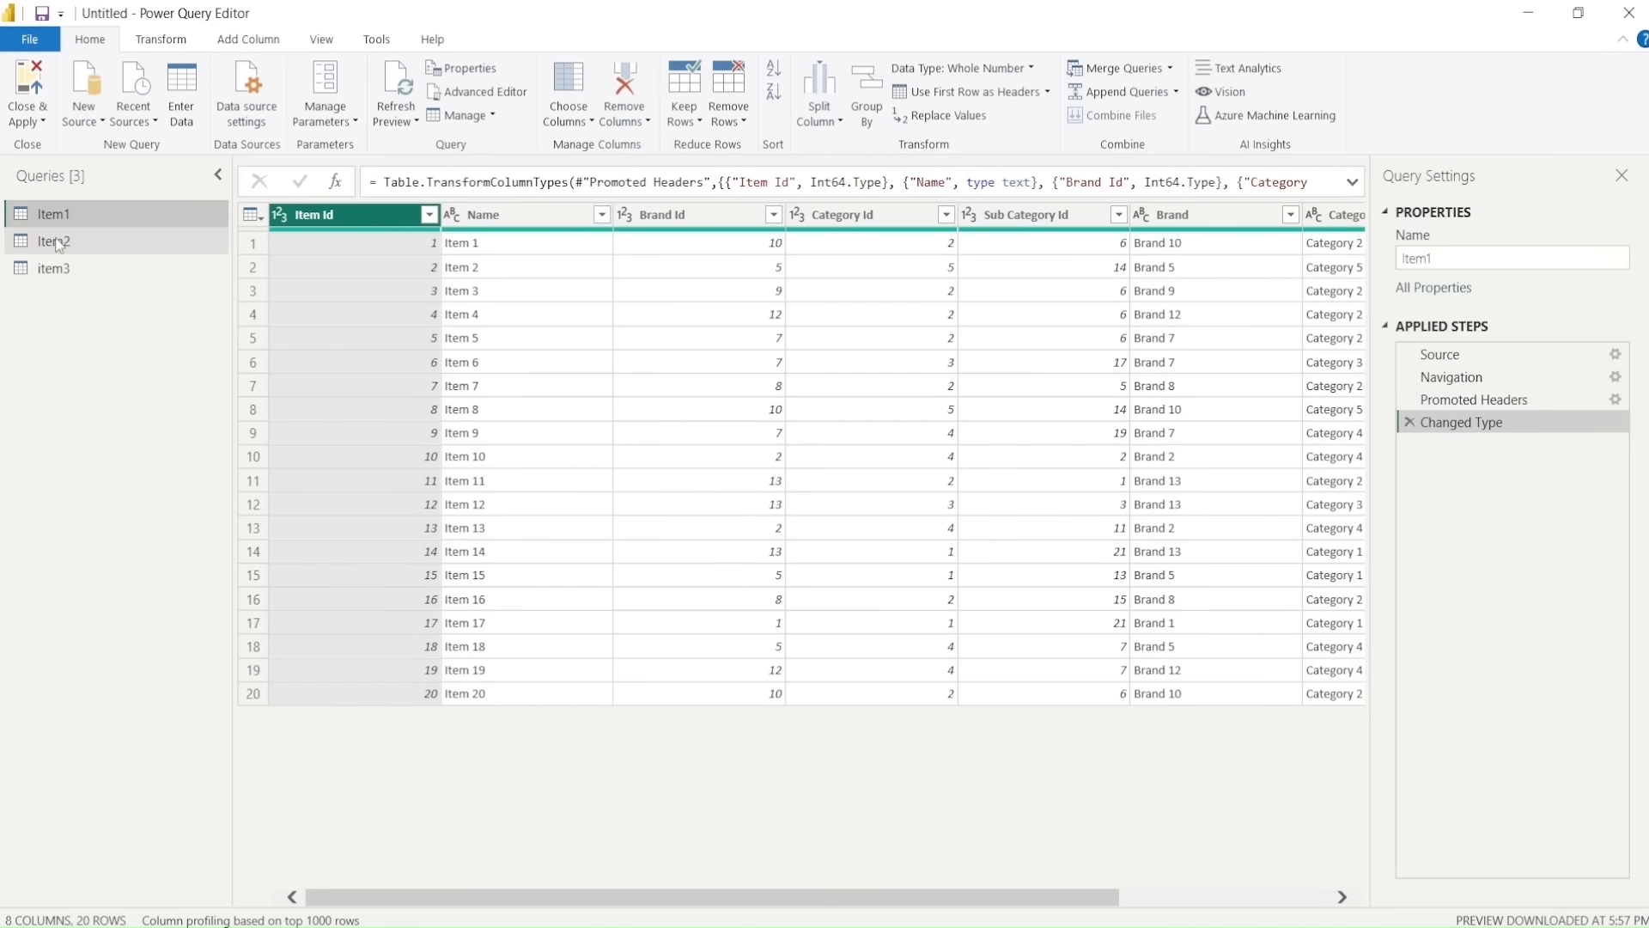
{"action": "left_click", "coordinate": [58, 245], "text": "ctrl"}
{"action": "left_click", "coordinate": [59, 270], "text": "ctrl"}
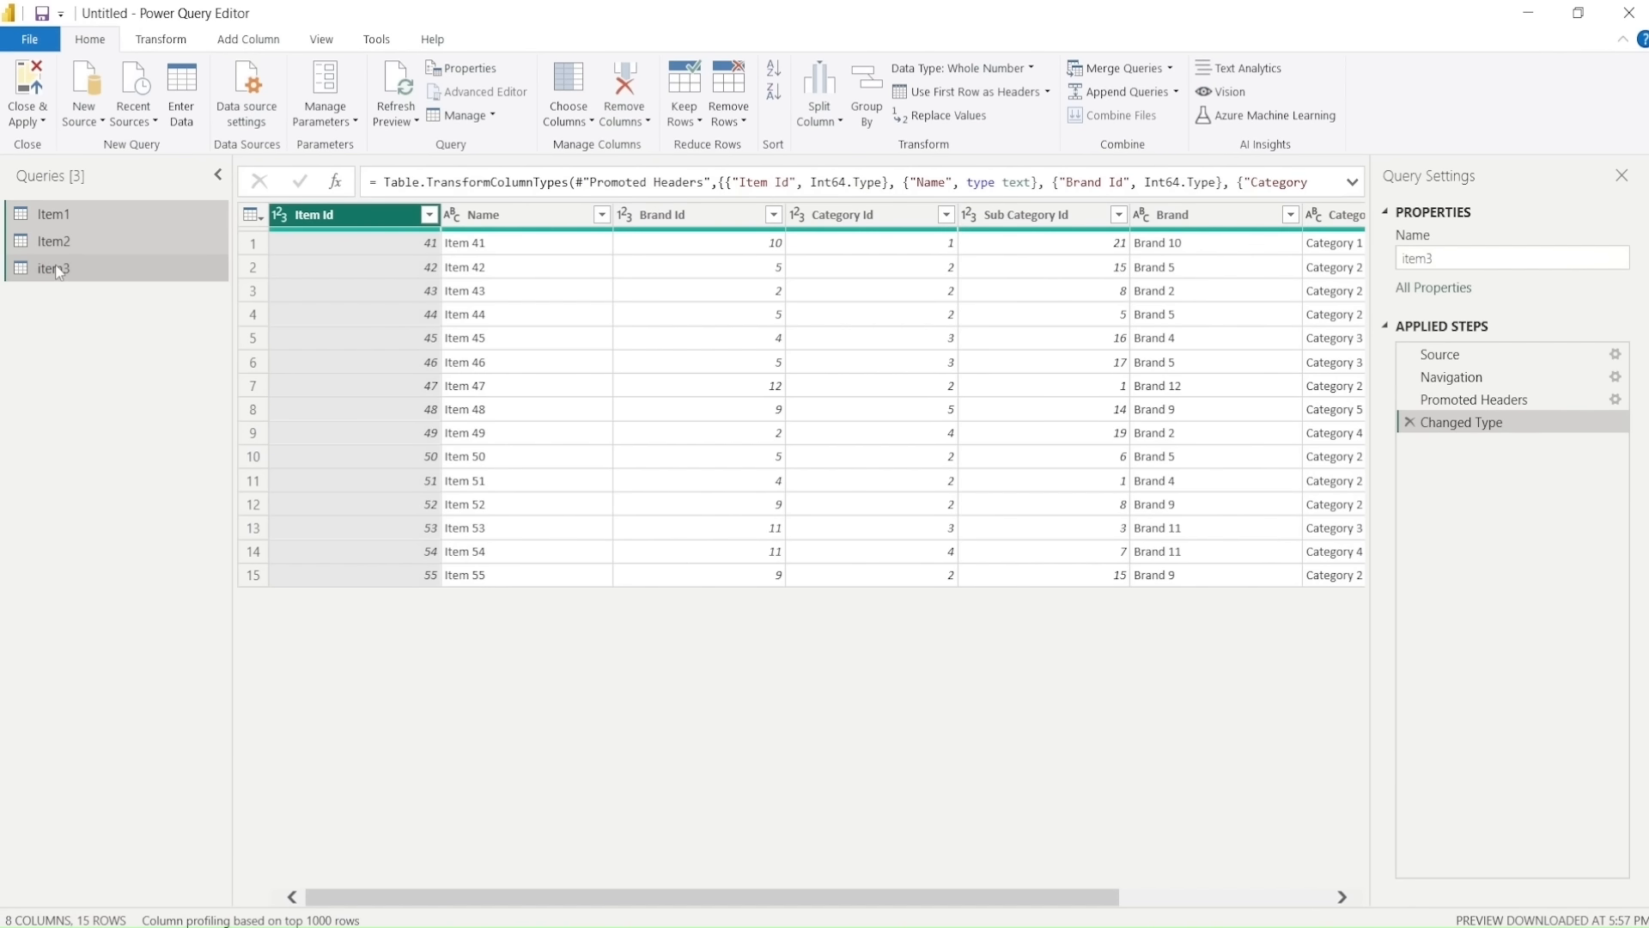
Step: Append the Item2 and item3 tables to the Item1 query using the three or more tables option, and check the combined rows
{"action": "left_click", "coordinate": [74, 221]}
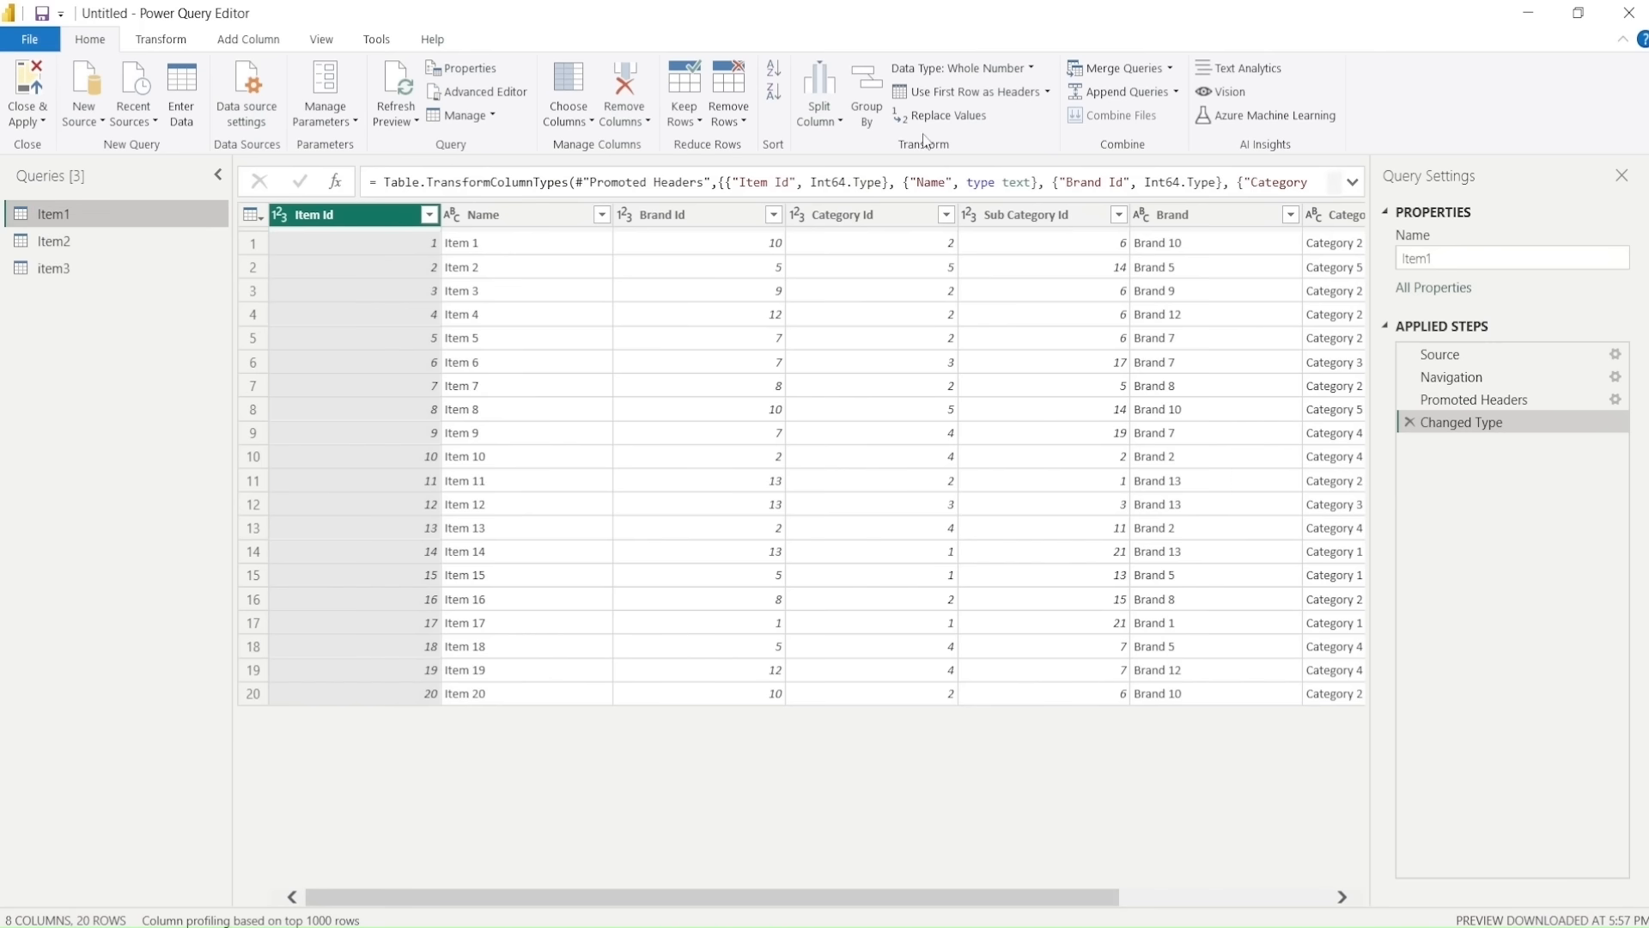
{"action": "left_click", "coordinate": [1174, 92]}
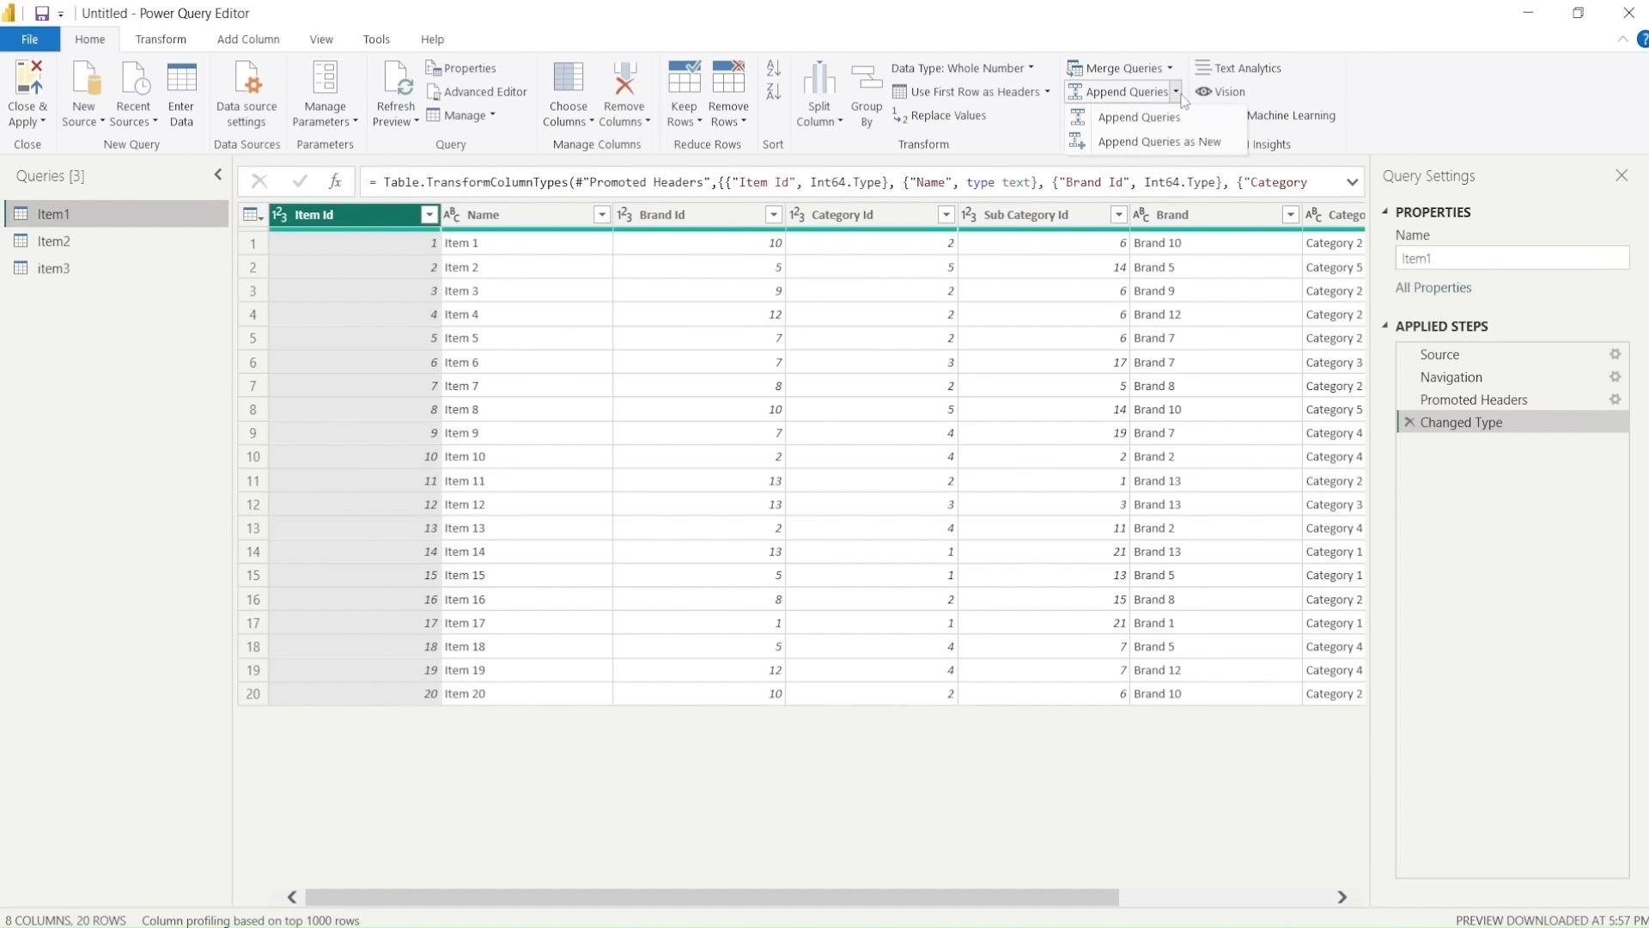
{"action": "left_click", "coordinate": [1186, 143]}
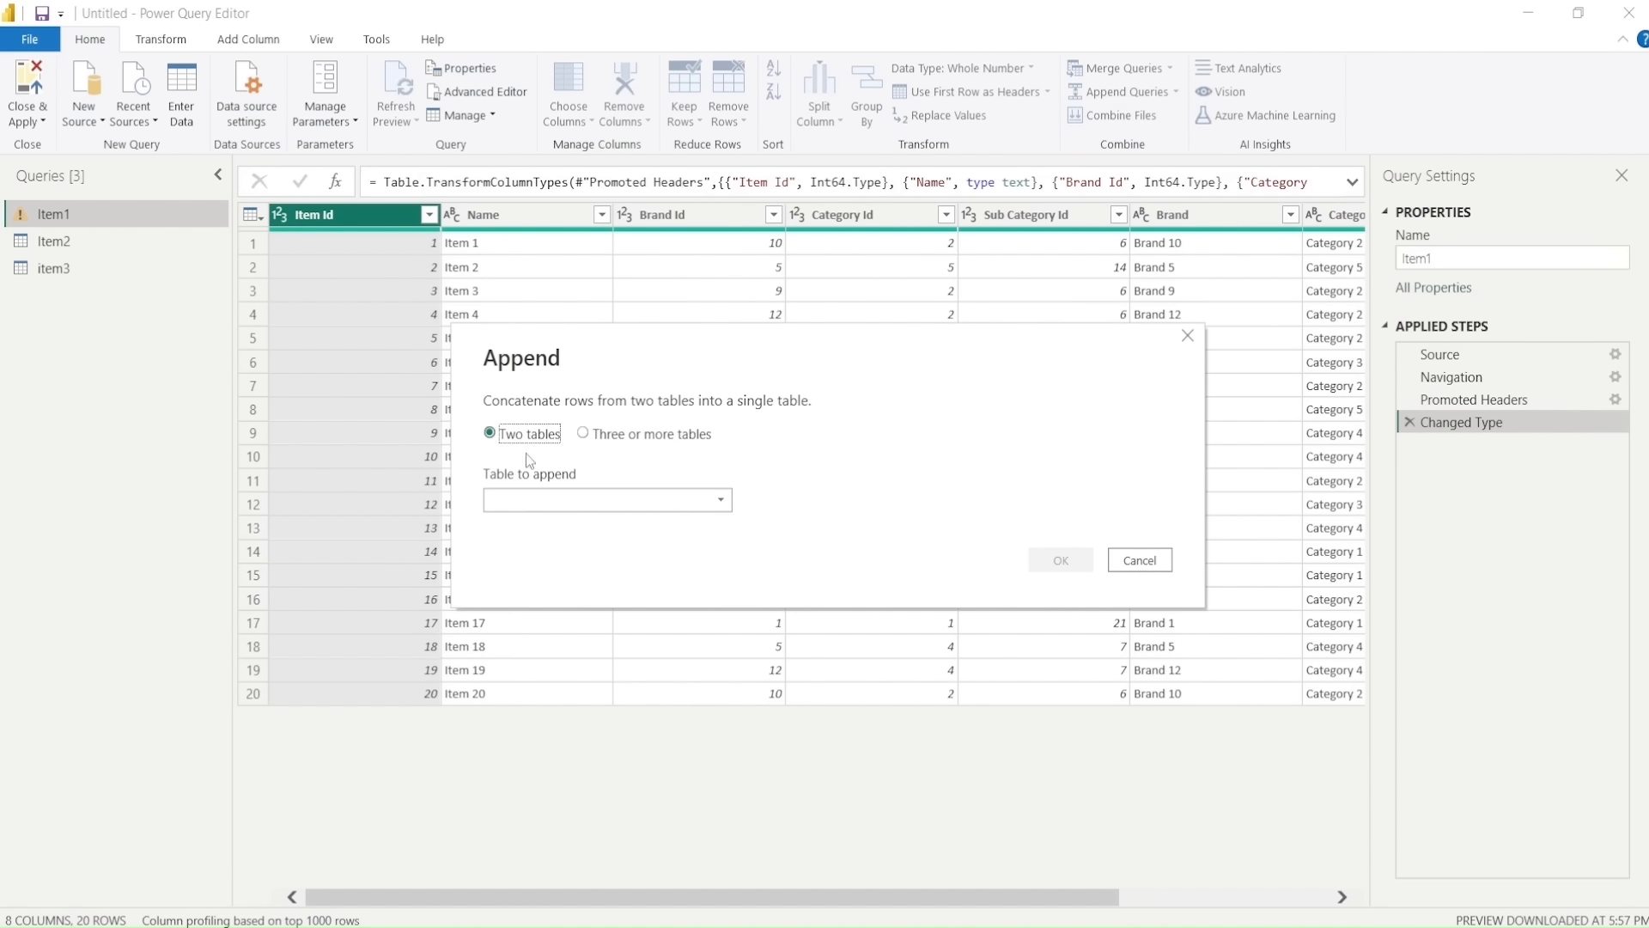
{"action": "left_click", "coordinate": [604, 436]}
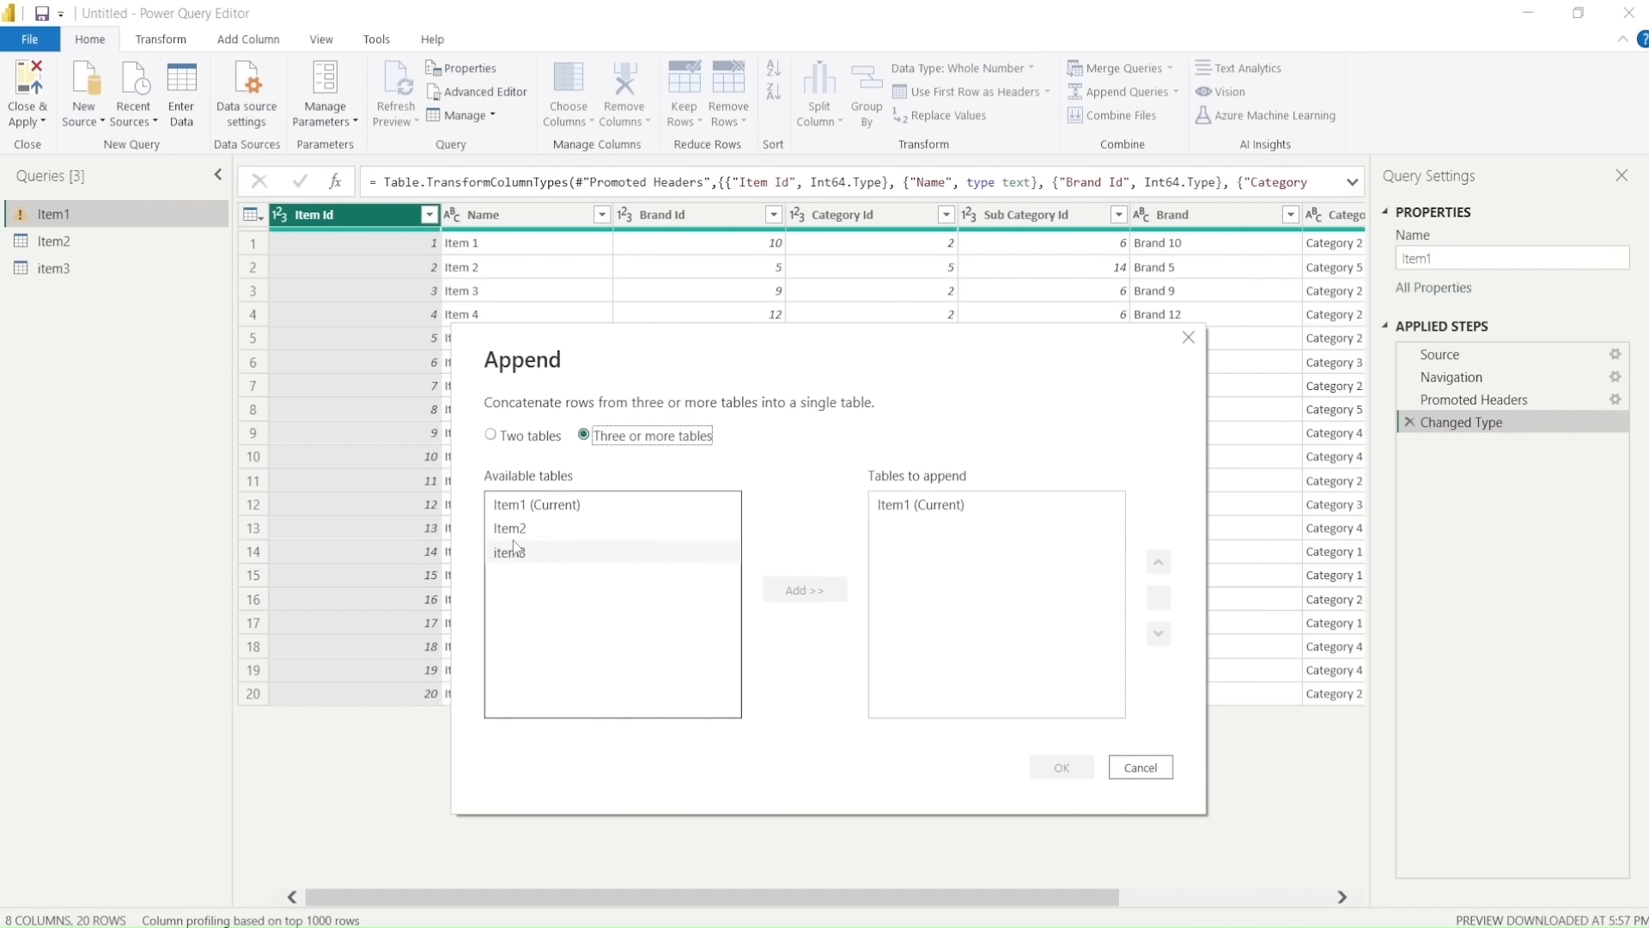
{"action": "left_click", "coordinate": [538, 527]}
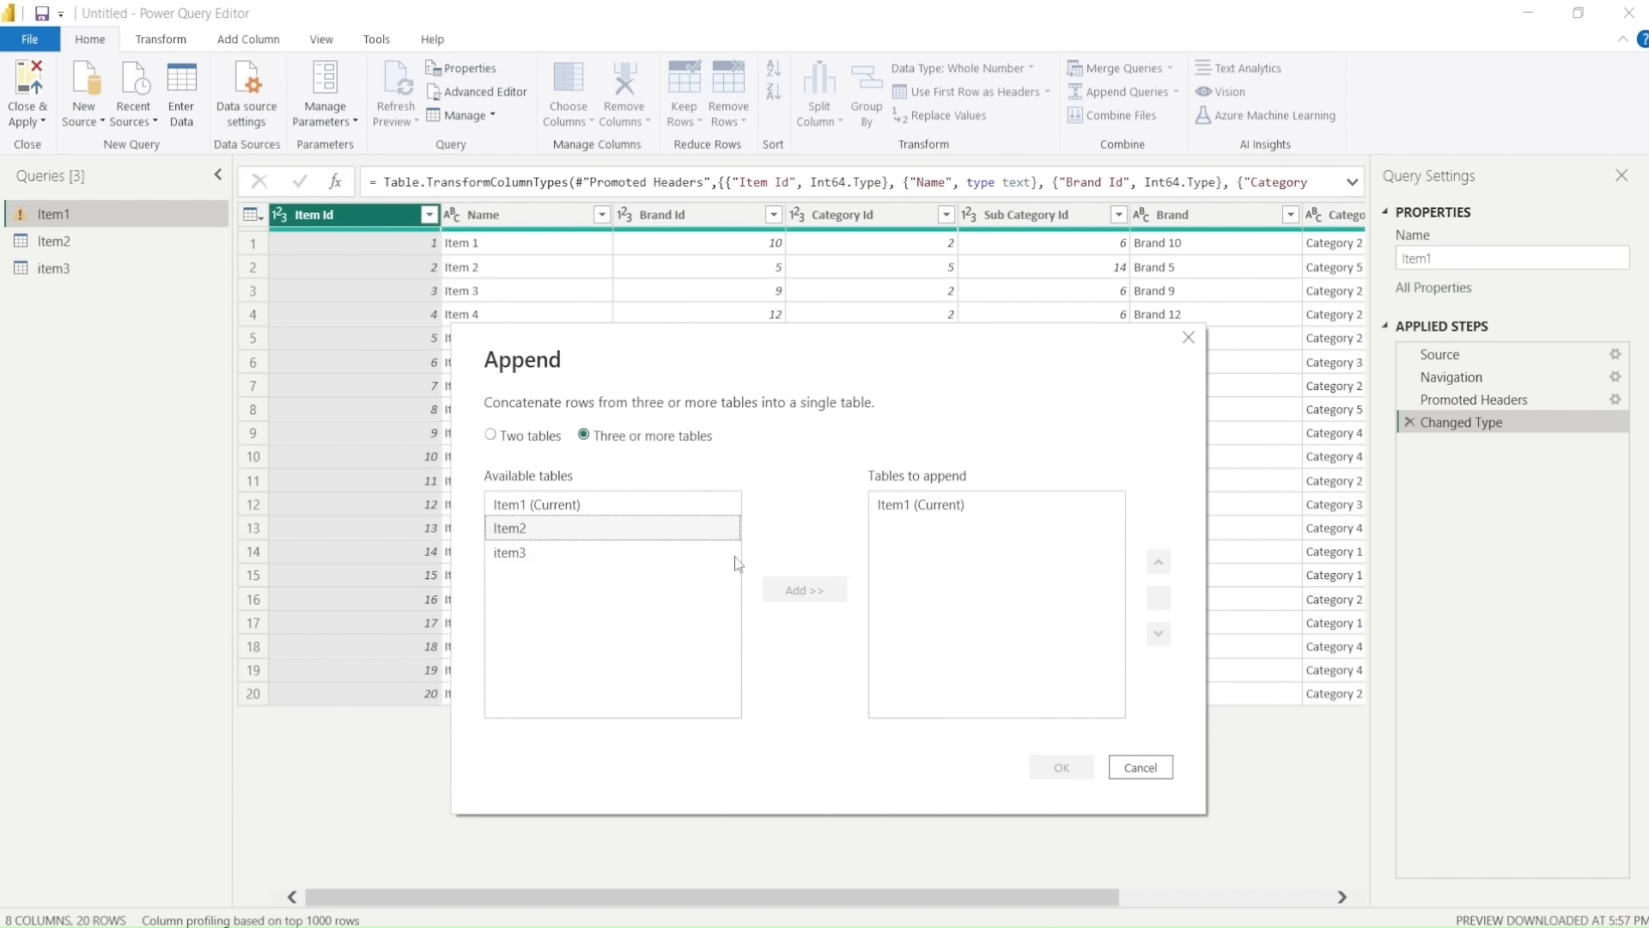
{"action": "left_click", "coordinate": [803, 590]}
{"action": "left_click", "coordinate": [802, 590]}
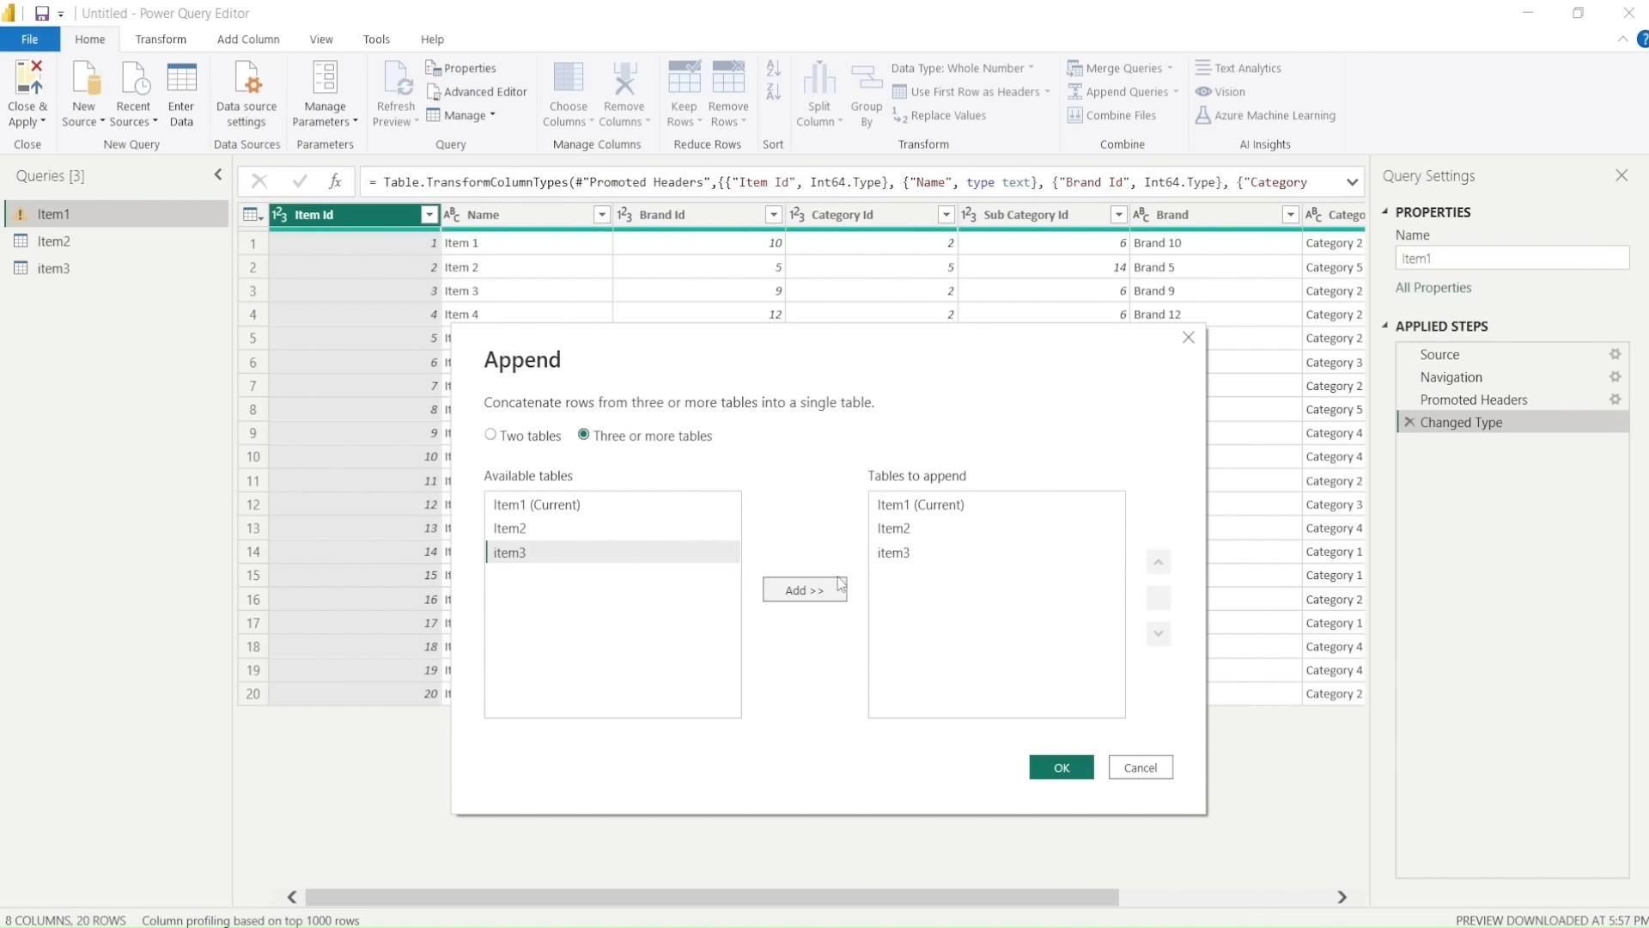
{"action": "left_click", "coordinate": [1059, 769]}
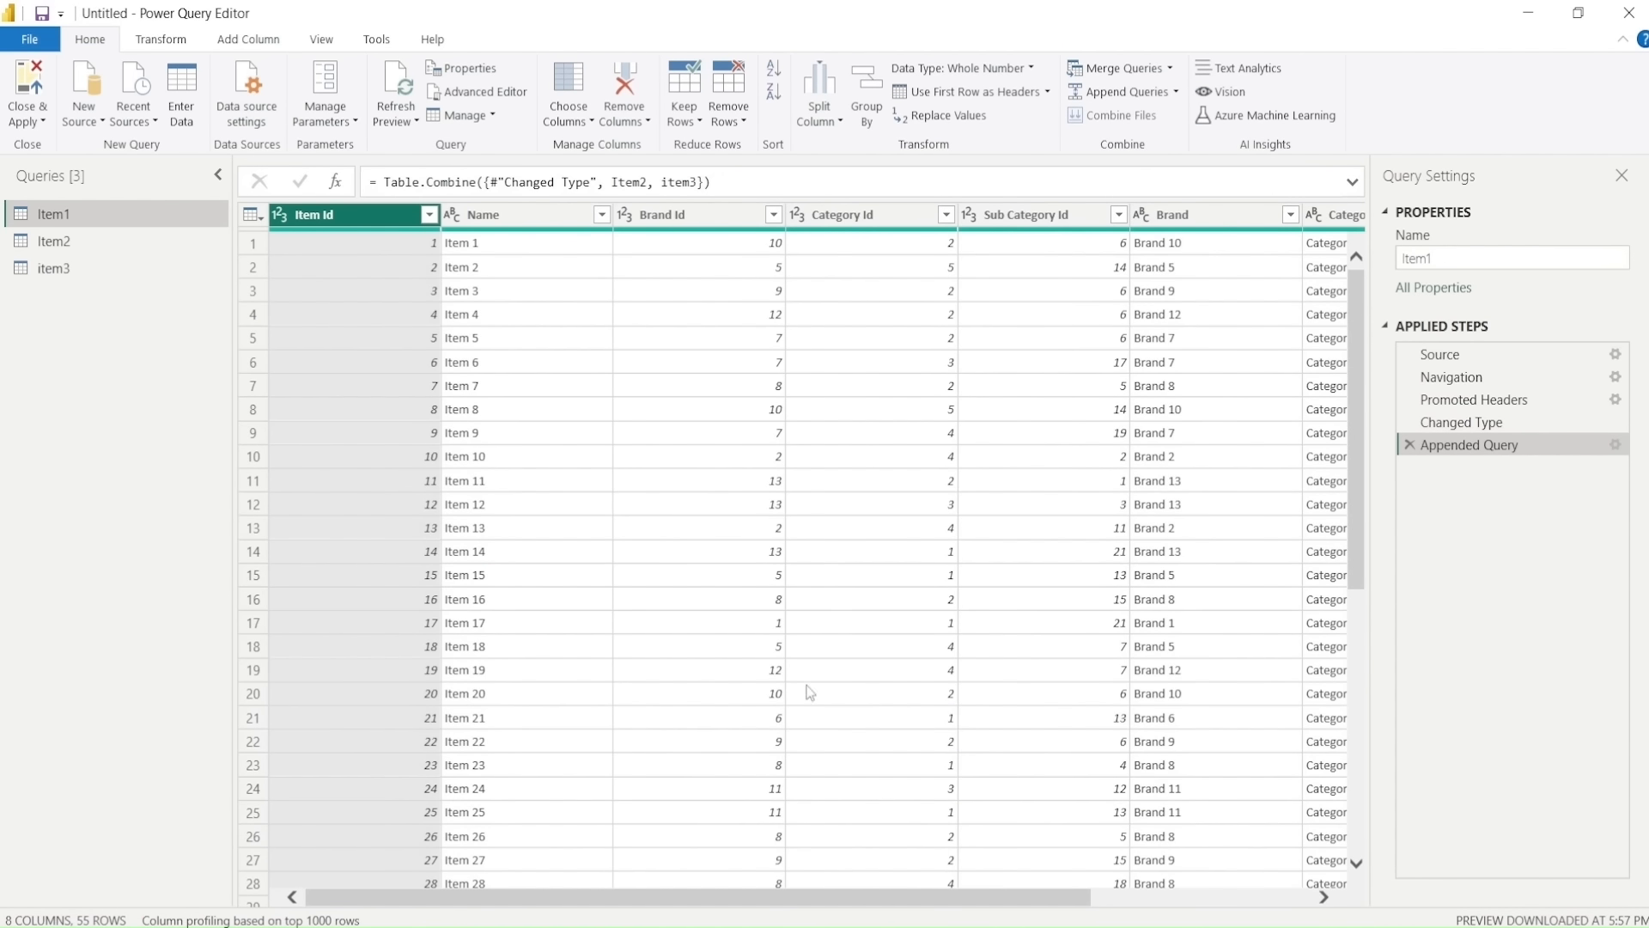
{"action": "scroll", "coordinate": [485, 584], "scroll_direction": "down", "scroll_amount": 4}
{"action": "scroll", "coordinate": [485, 584], "scroll_direction": "down", "scroll_amount": 5}
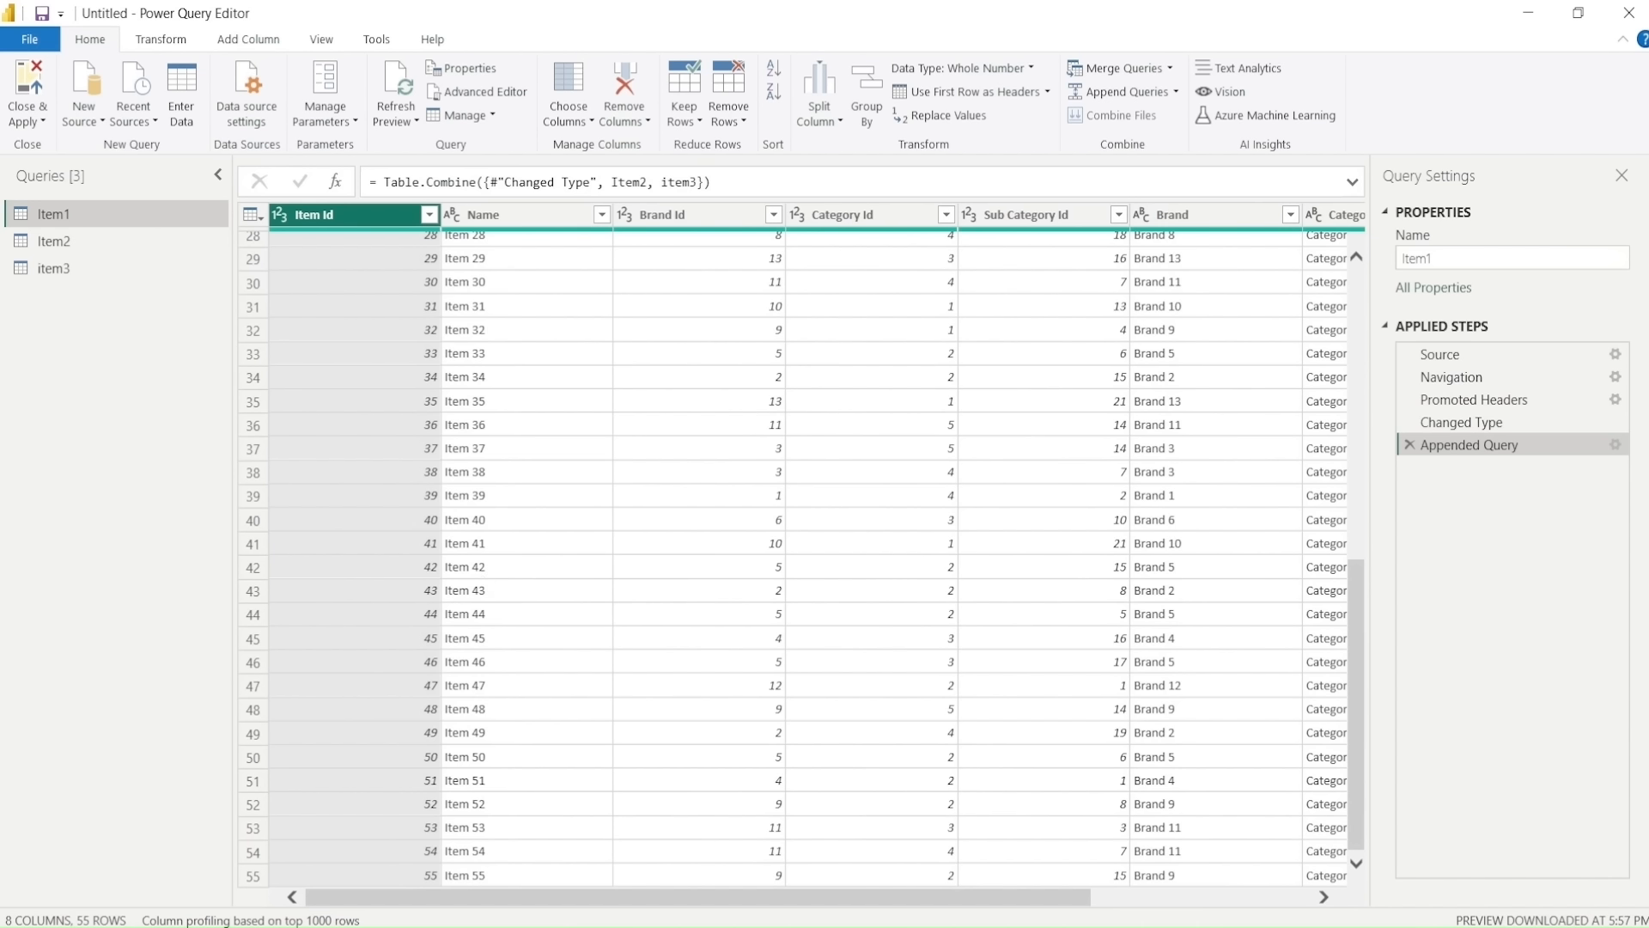
Step: Switch to the AppendSheets workbook in Excel, add a new sheet and paste the last two item3 rows into it
{"action": "key", "text": "alt+Tab"}
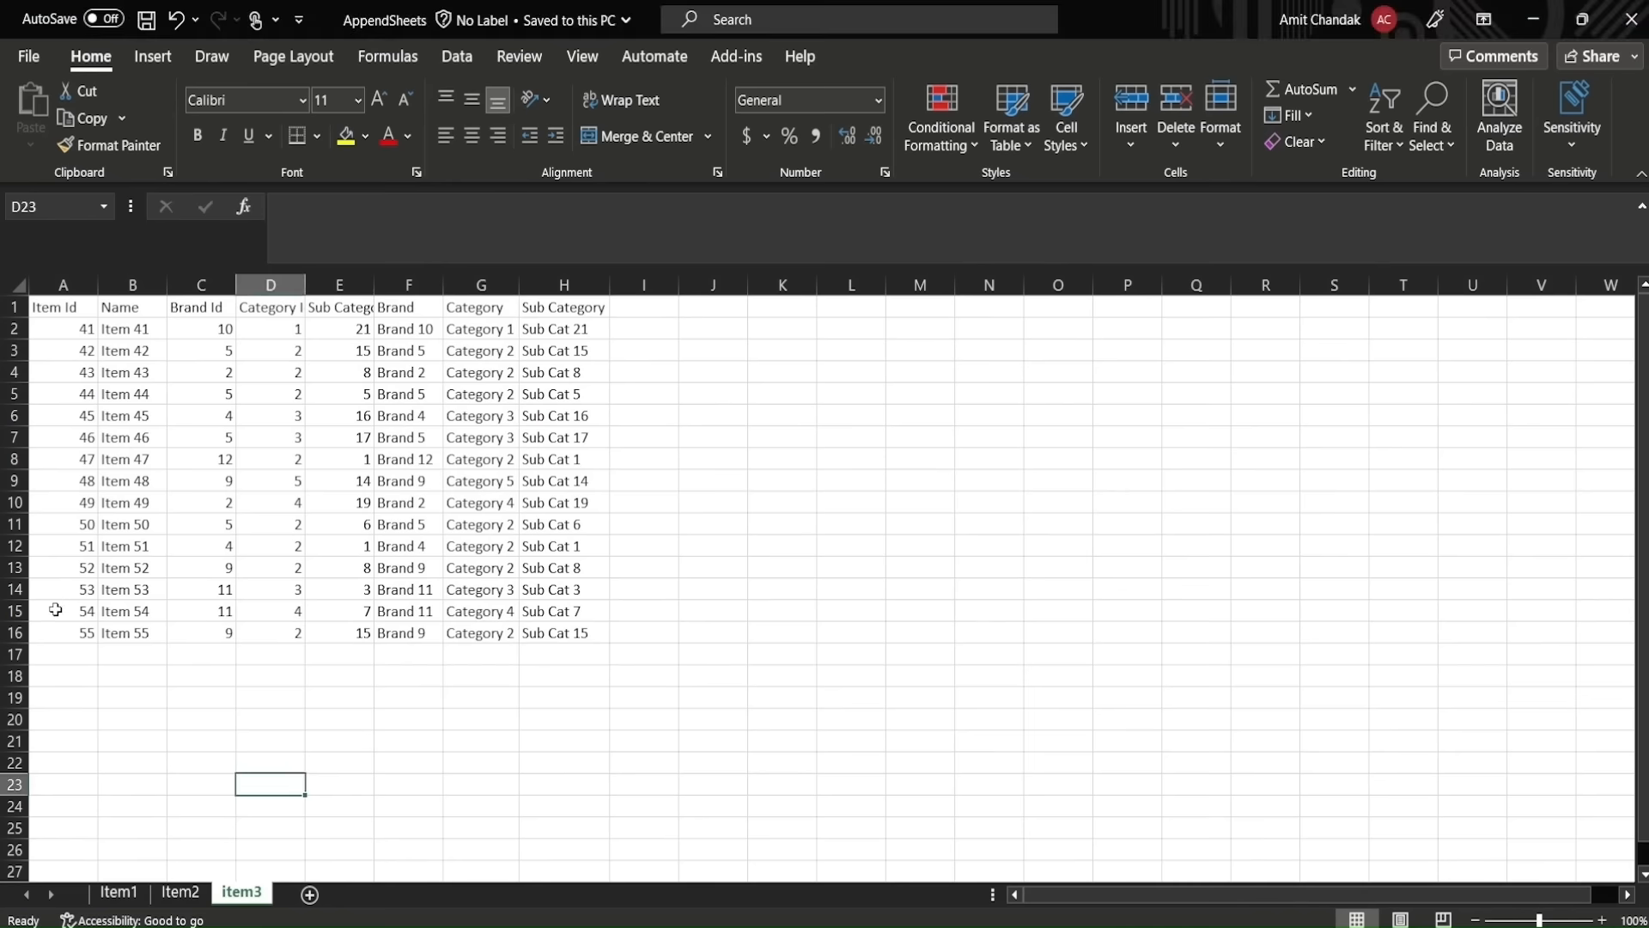
{"action": "left_click_drag", "start_coordinate": [57, 611], "coordinate": [423, 630]}
{"action": "key", "text": "ctrl+c"}
{"action": "left_click", "coordinate": [309, 894]}
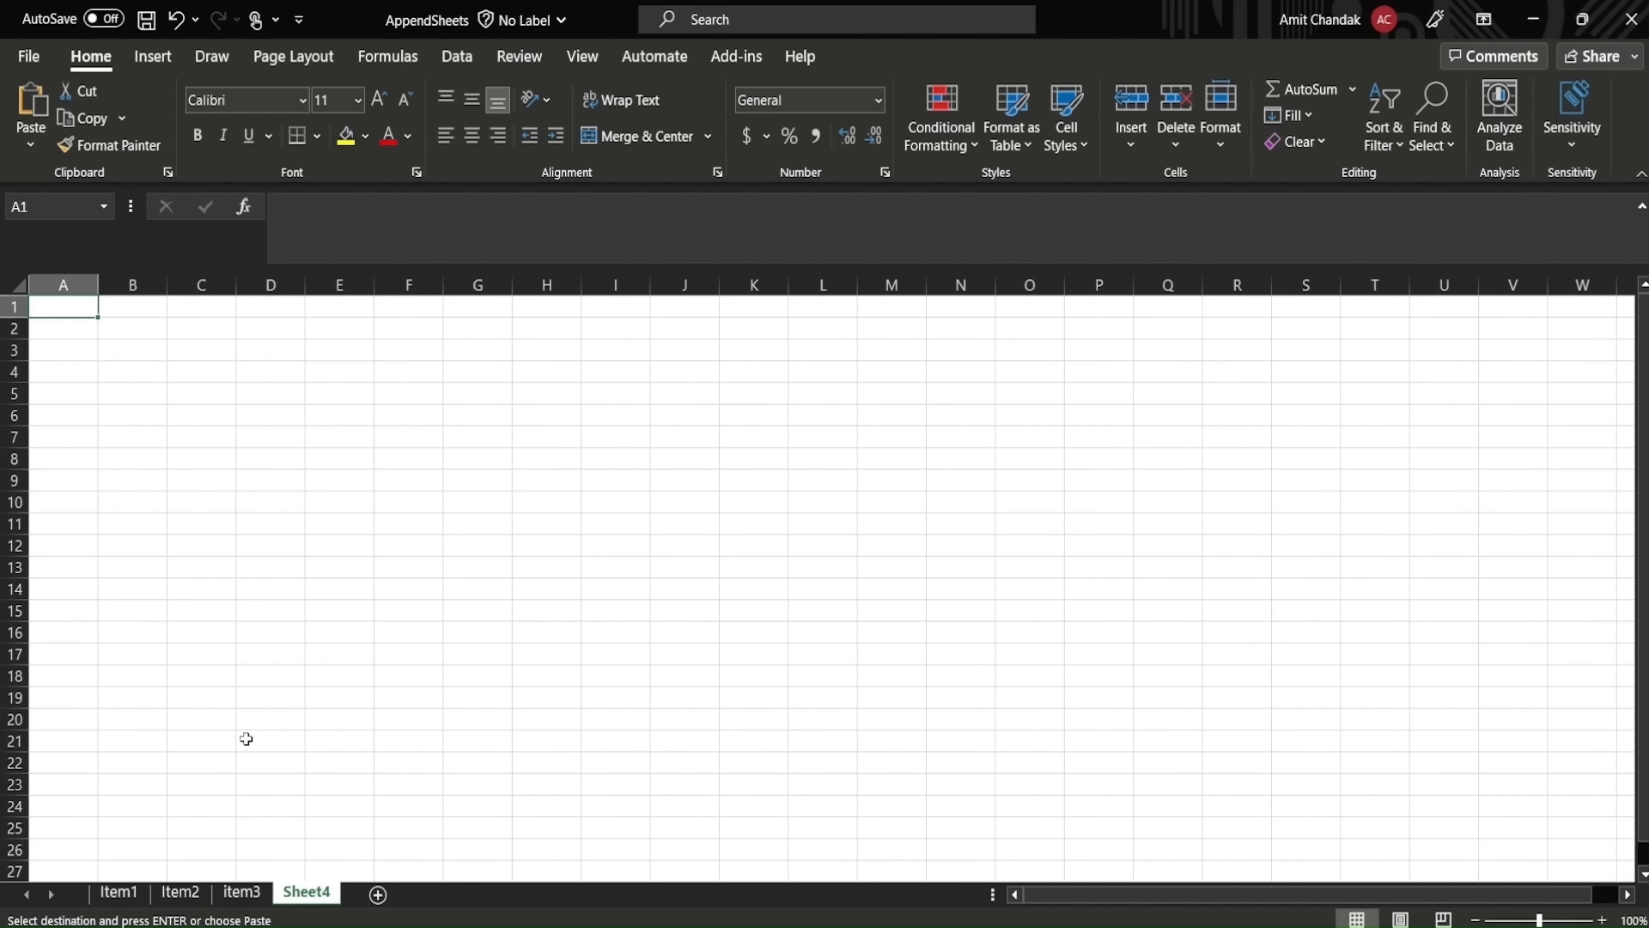
{"action": "key", "text": "ctrl+v"}
{"action": "key", "text": "Escape"}
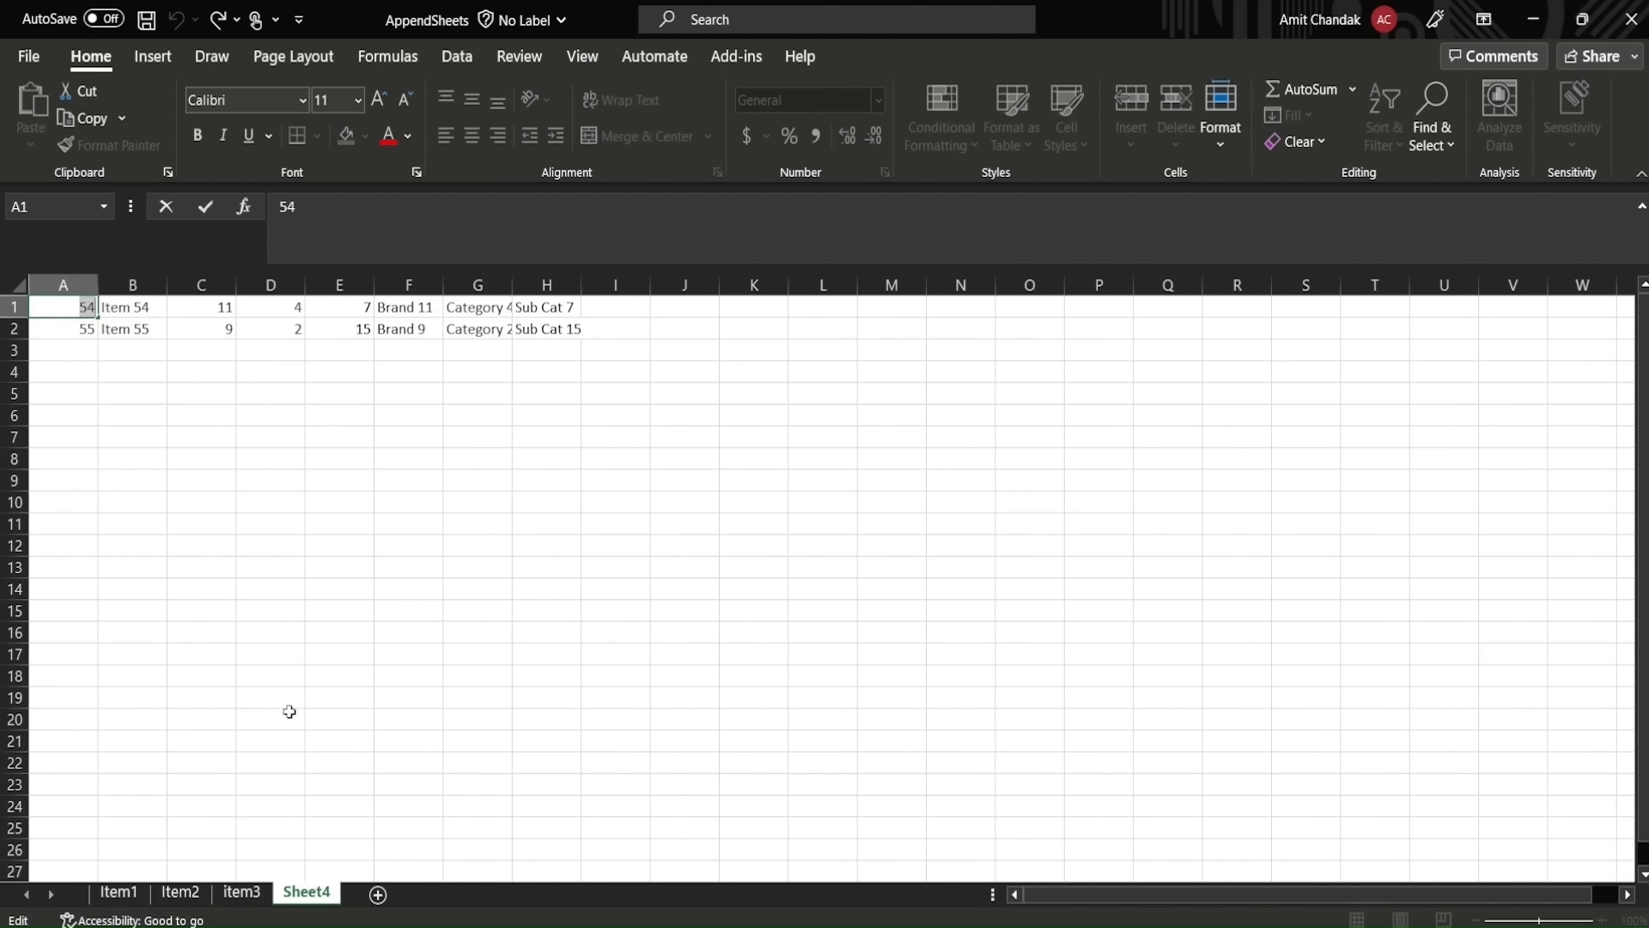
Step: Copy the header and first two data rows of item3 to the start of Sheet4, replacing the pasted rows
{"action": "left_click", "coordinate": [241, 892]}
{"action": "left_click_drag", "start_coordinate": [48, 309], "coordinate": [535, 347]}
{"action": "key", "text": "ctrl+c"}
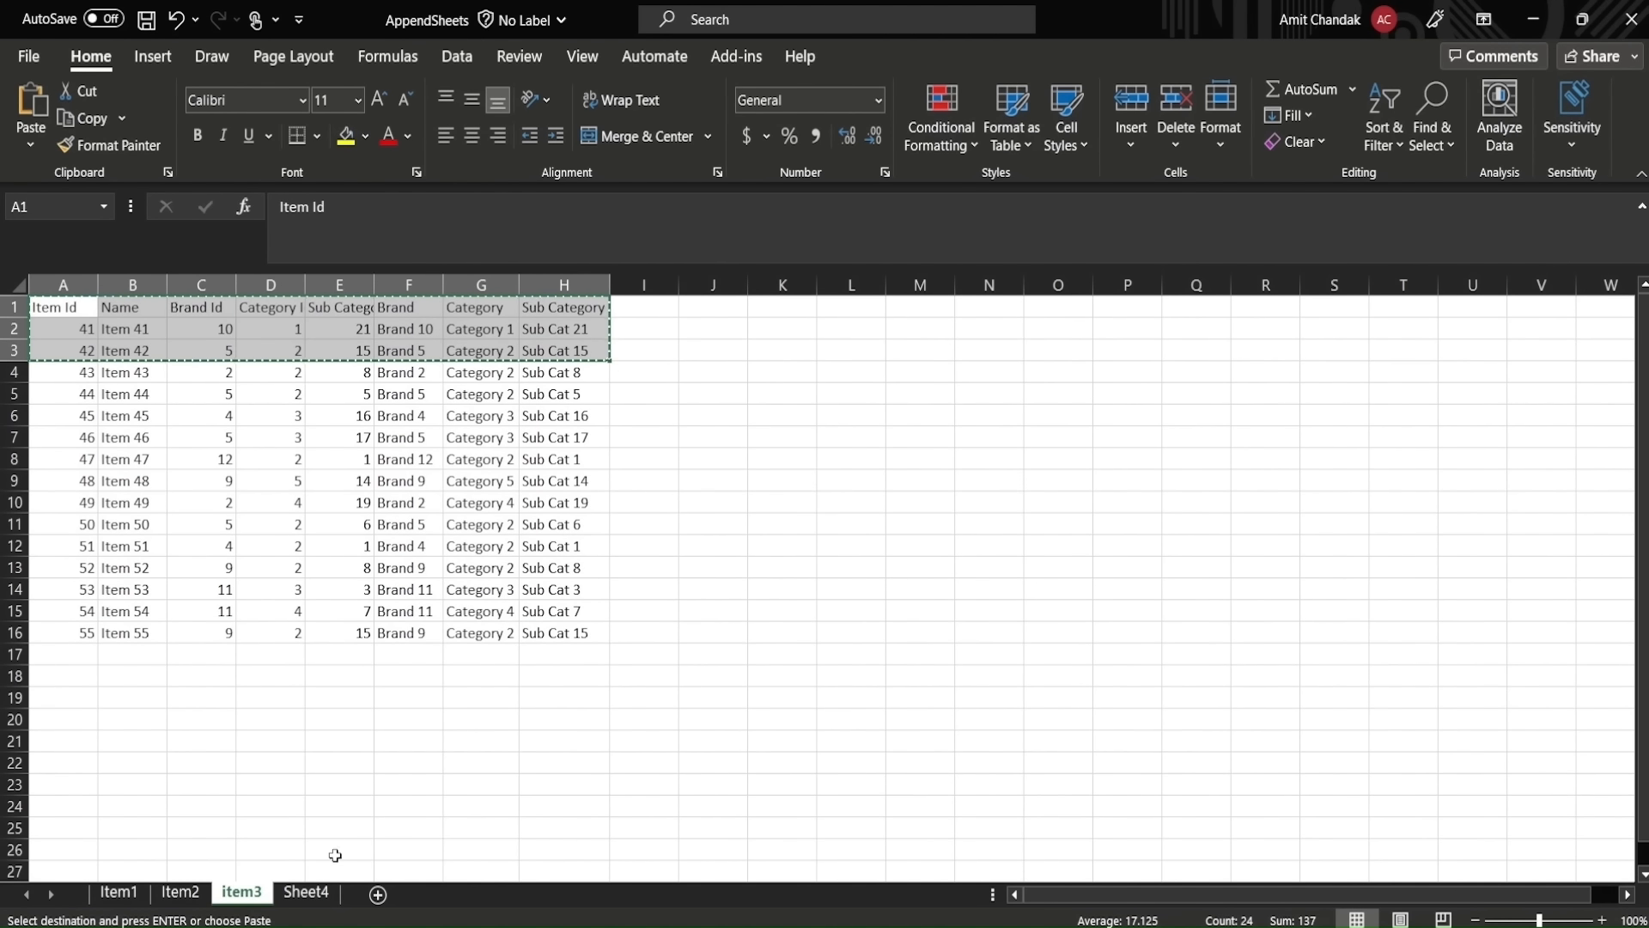
{"action": "left_click", "coordinate": [308, 891]}
{"action": "key", "text": "ctrl+v"}
Step: Change the two Sheet4 records to item IDs 56 and 57, named Item 56 and Item 57, and save the workbook
{"action": "double_click", "coordinate": [86, 329]}
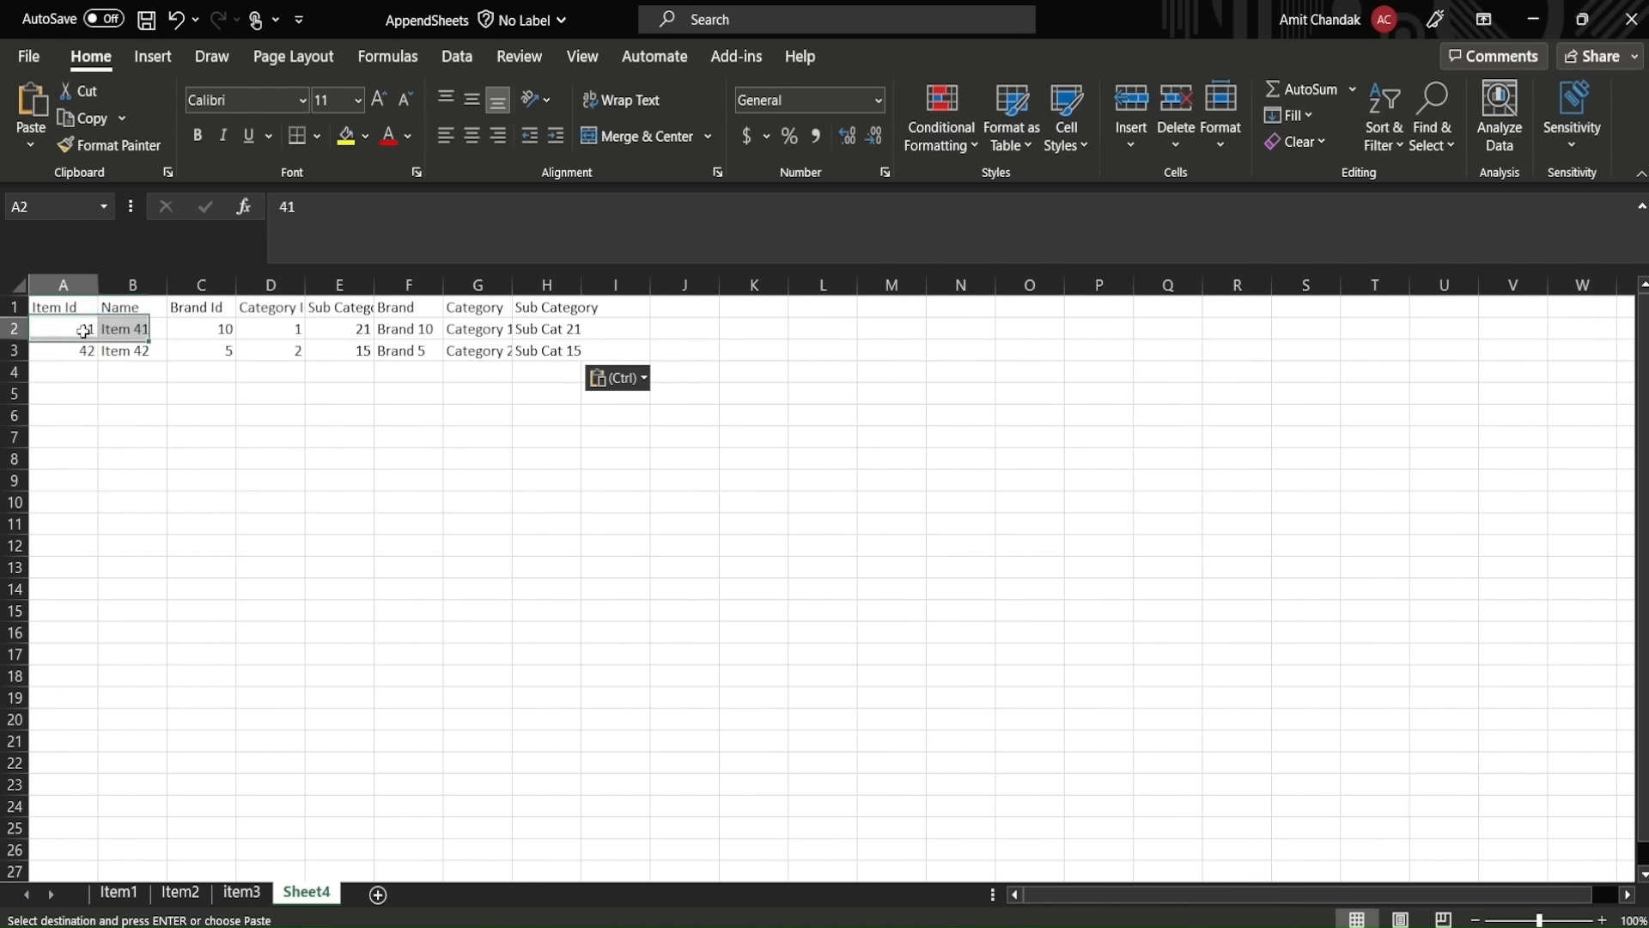
{"action": "double_click", "coordinate": [86, 328]}
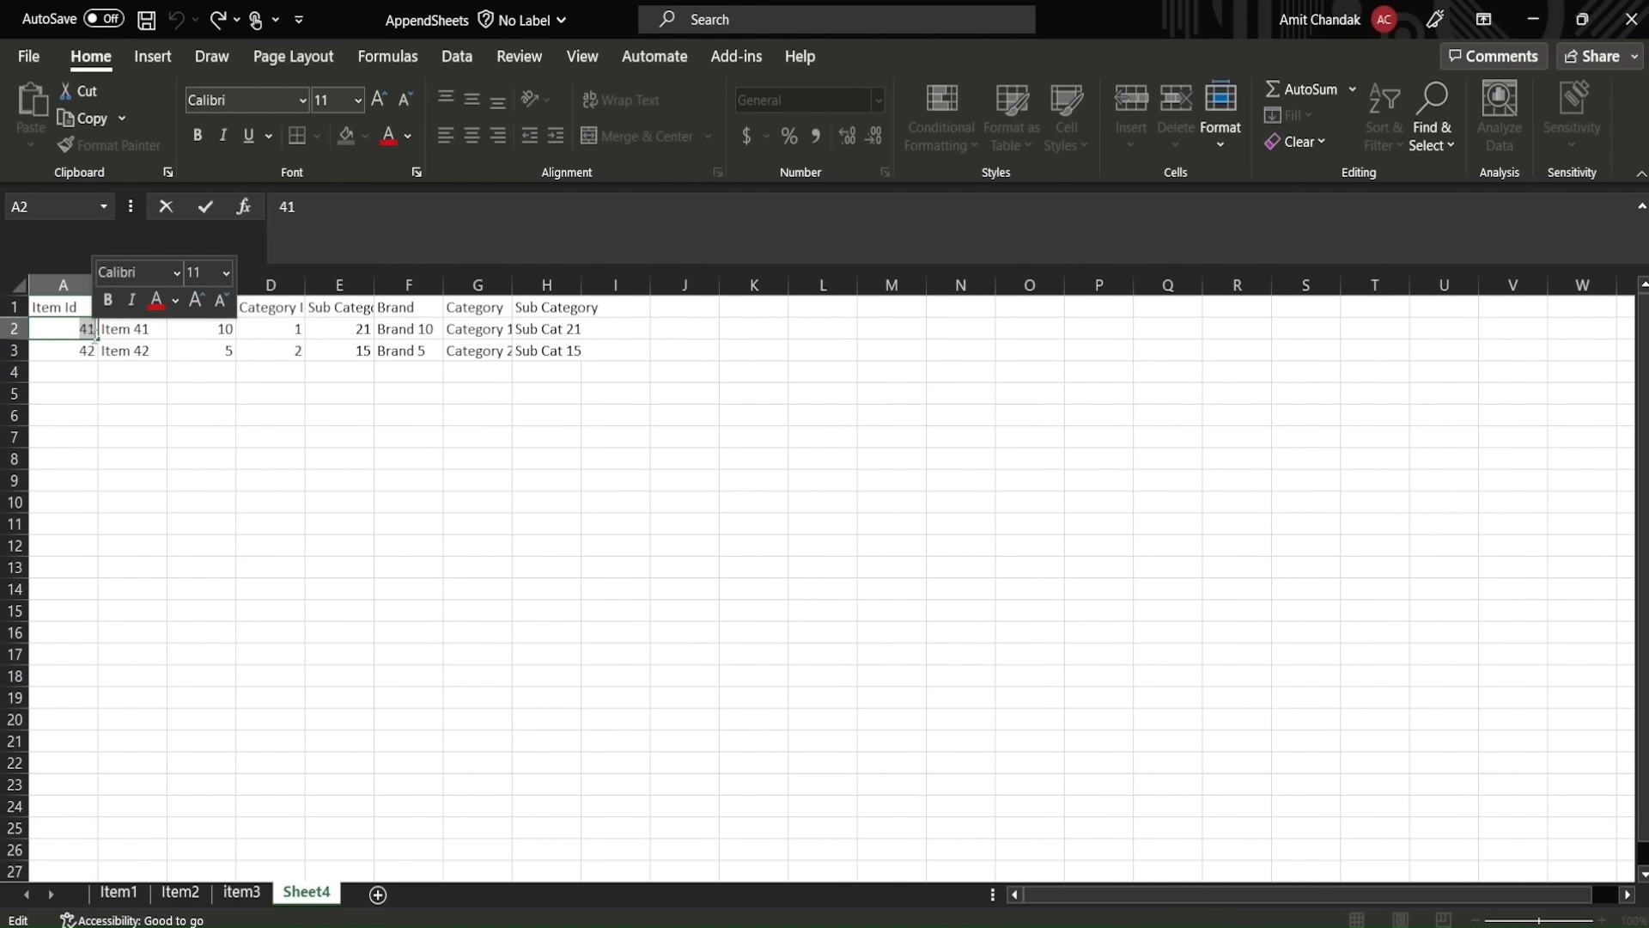
{"action": "type", "text": "56"}
{"action": "left_click", "coordinate": [80, 350]}
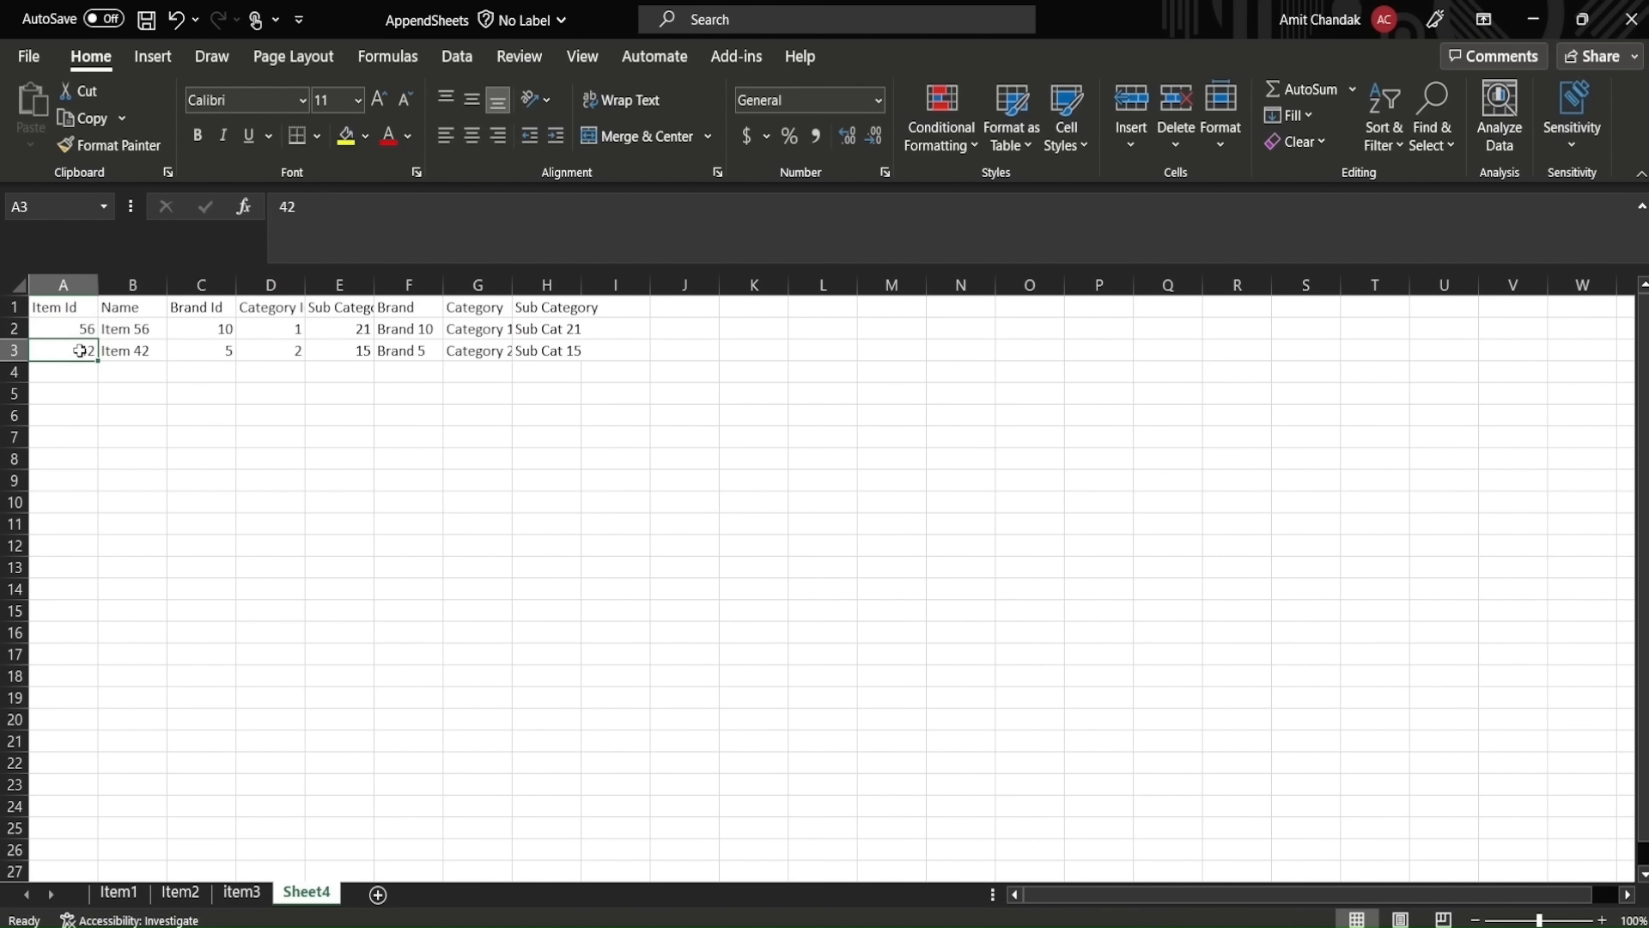
{"action": "type", "text": "56"}
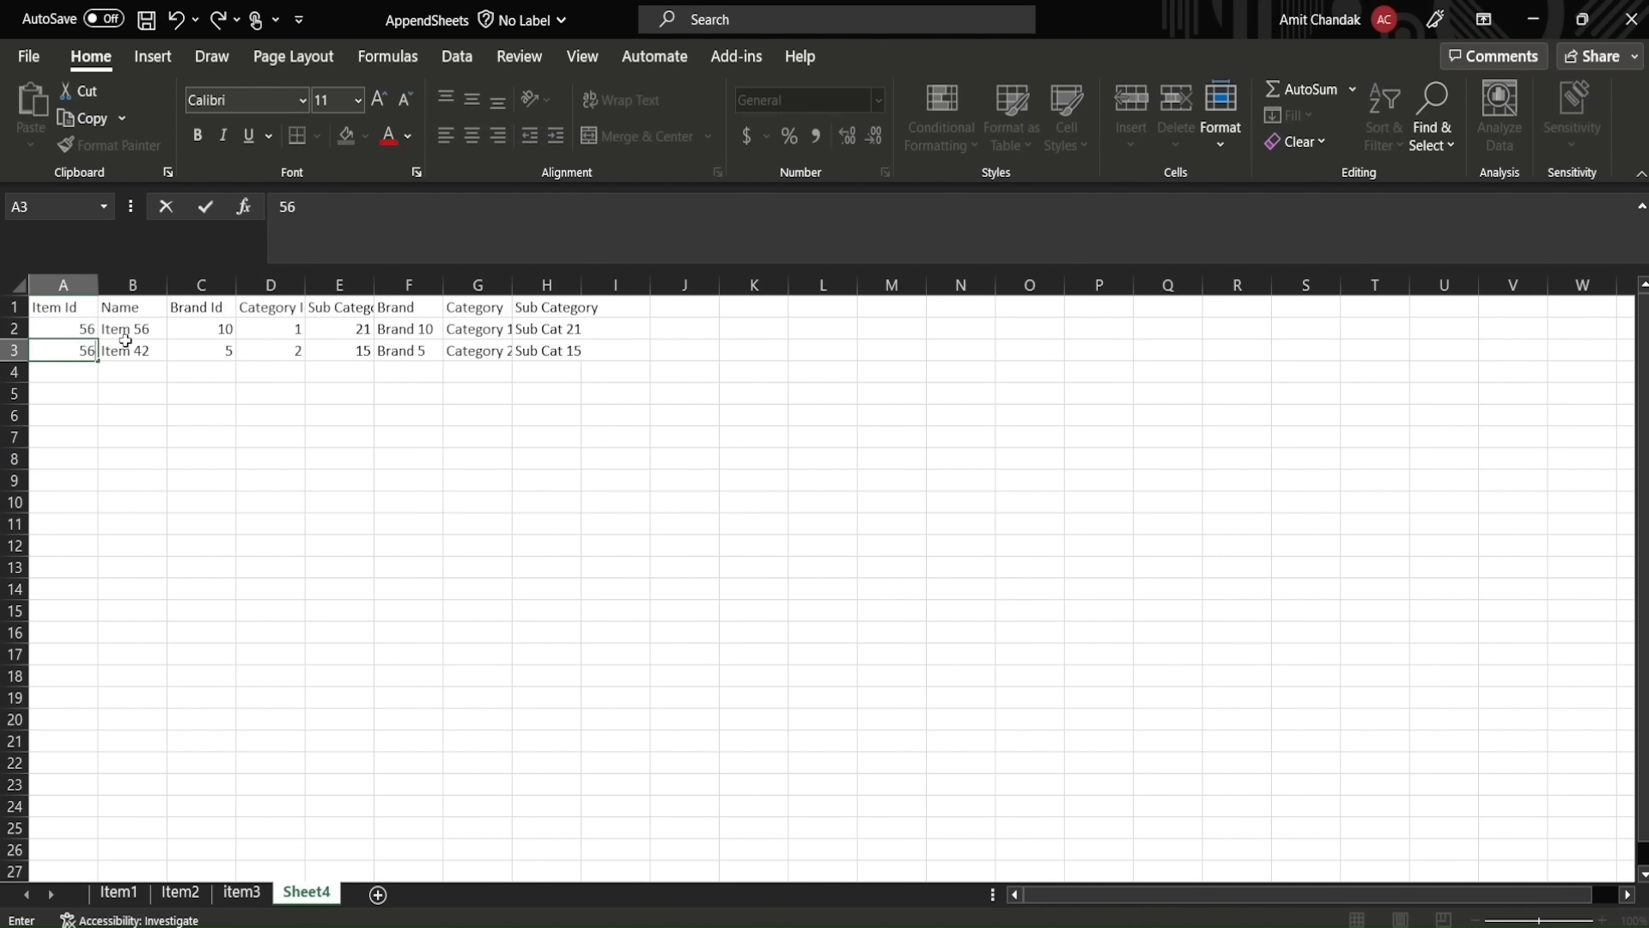
{"action": "key", "text": "BackSpace"}
{"action": "type", "text": "7"}
{"action": "left_click", "coordinate": [137, 372]}
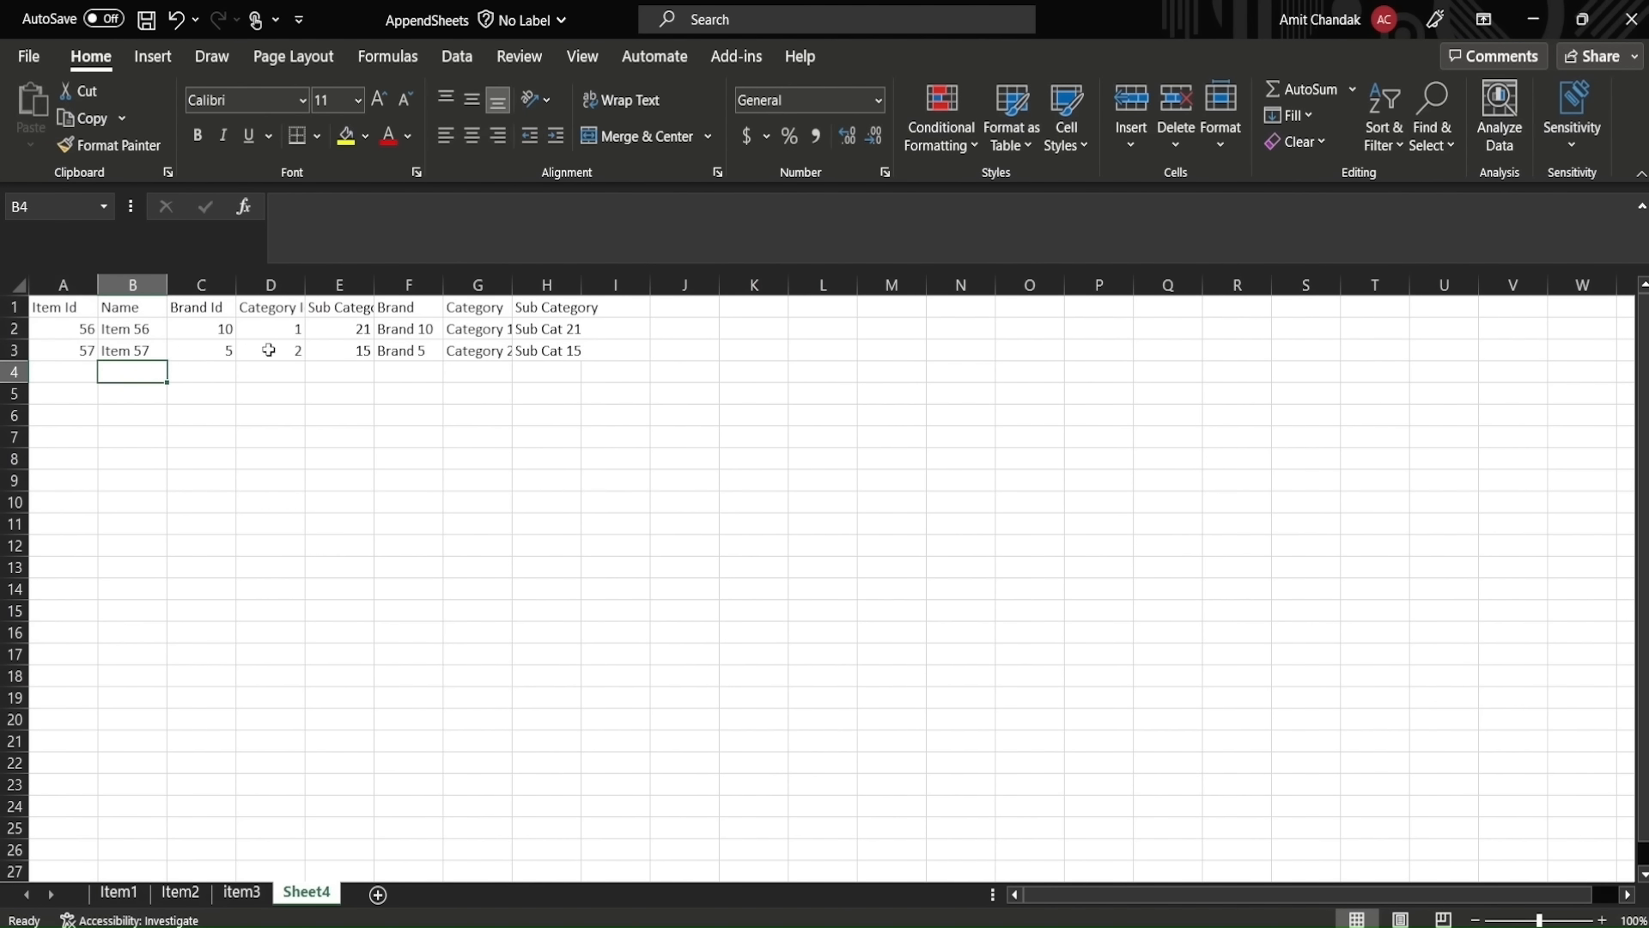
{"action": "key", "text": "ctrl+s"}
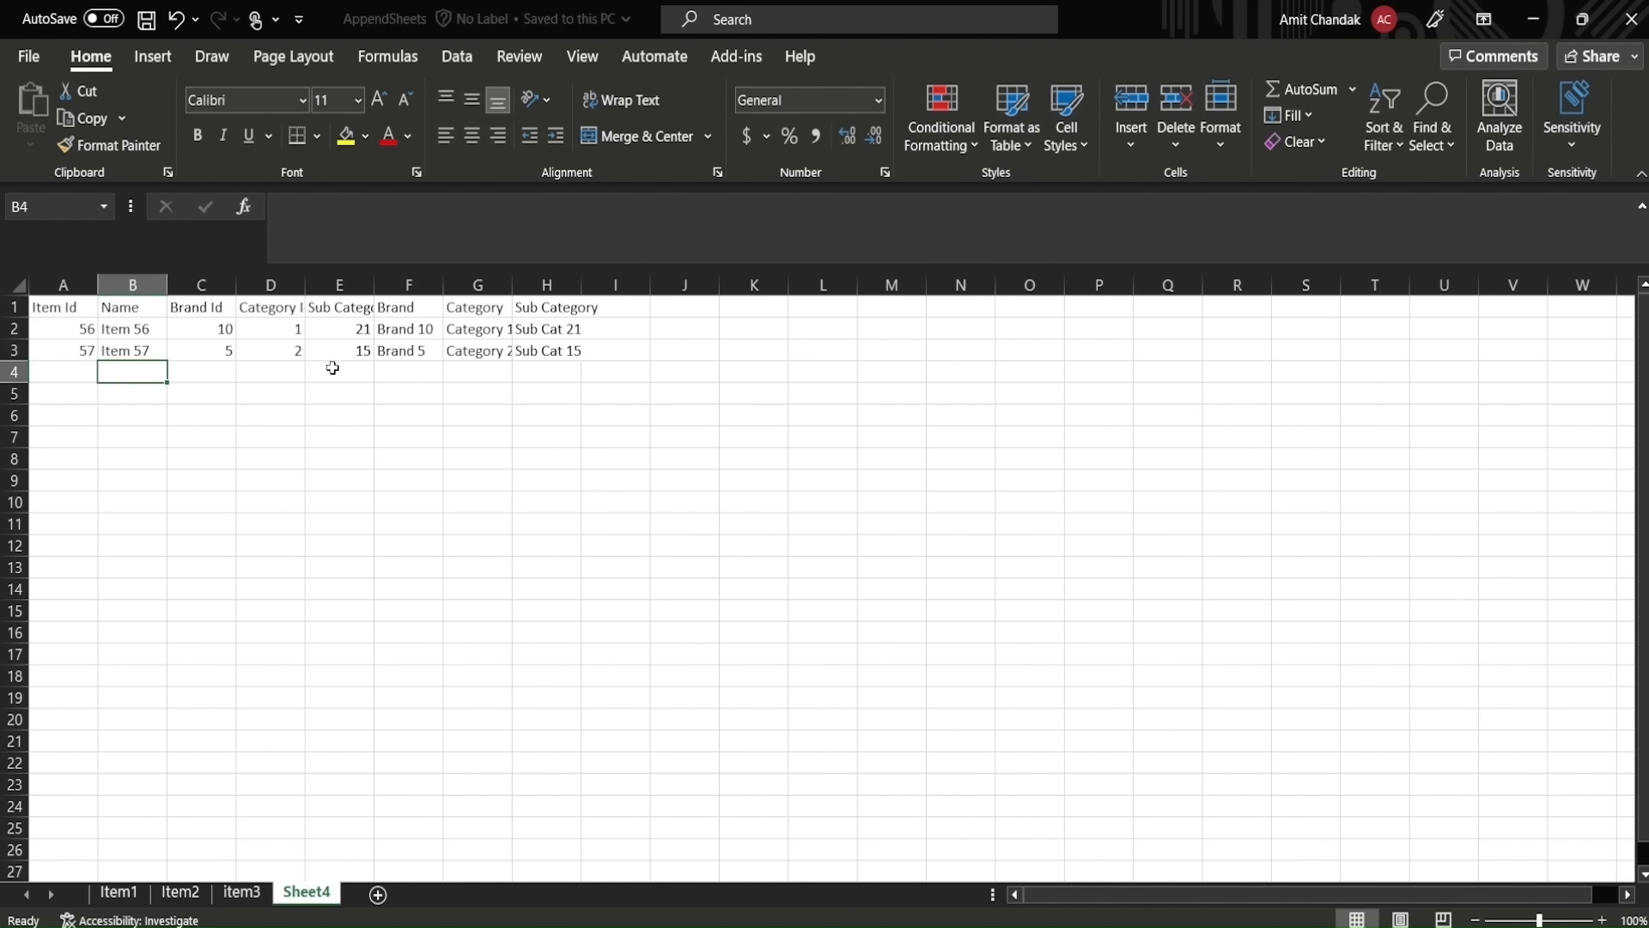
Step: Switch back to Power Query Editor, refresh the Item1 preview and check the item3 query for the new sheet's rows
{"action": "key", "text": "alt+Tab"}
{"action": "key", "text": "alt"}
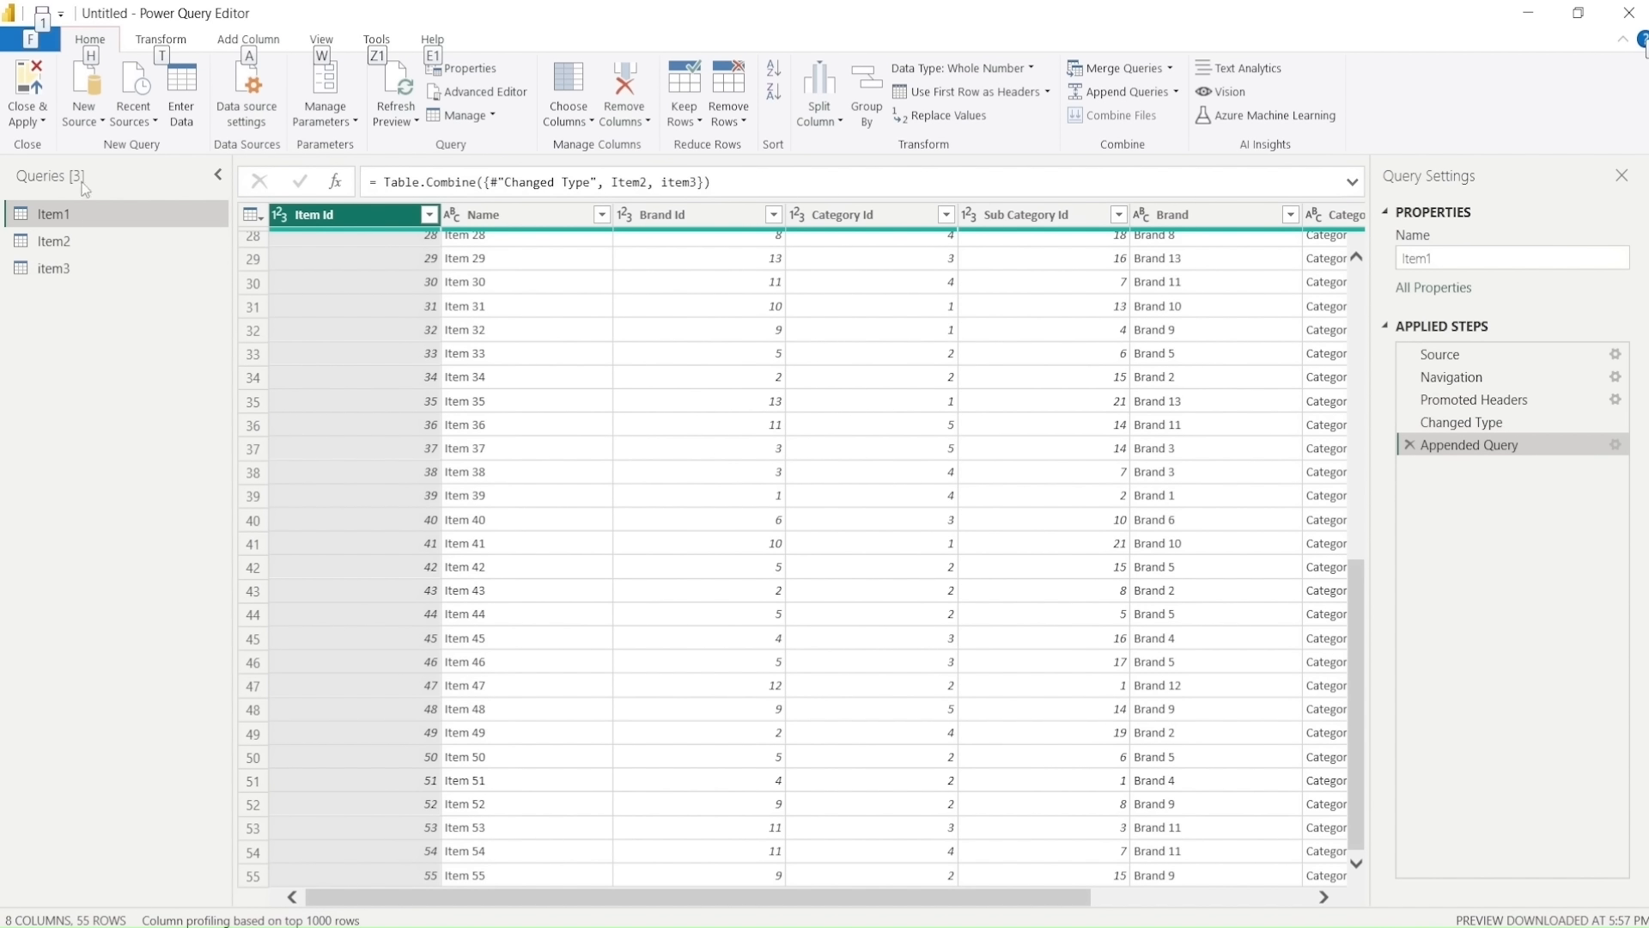
{"action": "left_click", "coordinate": [395, 115]}
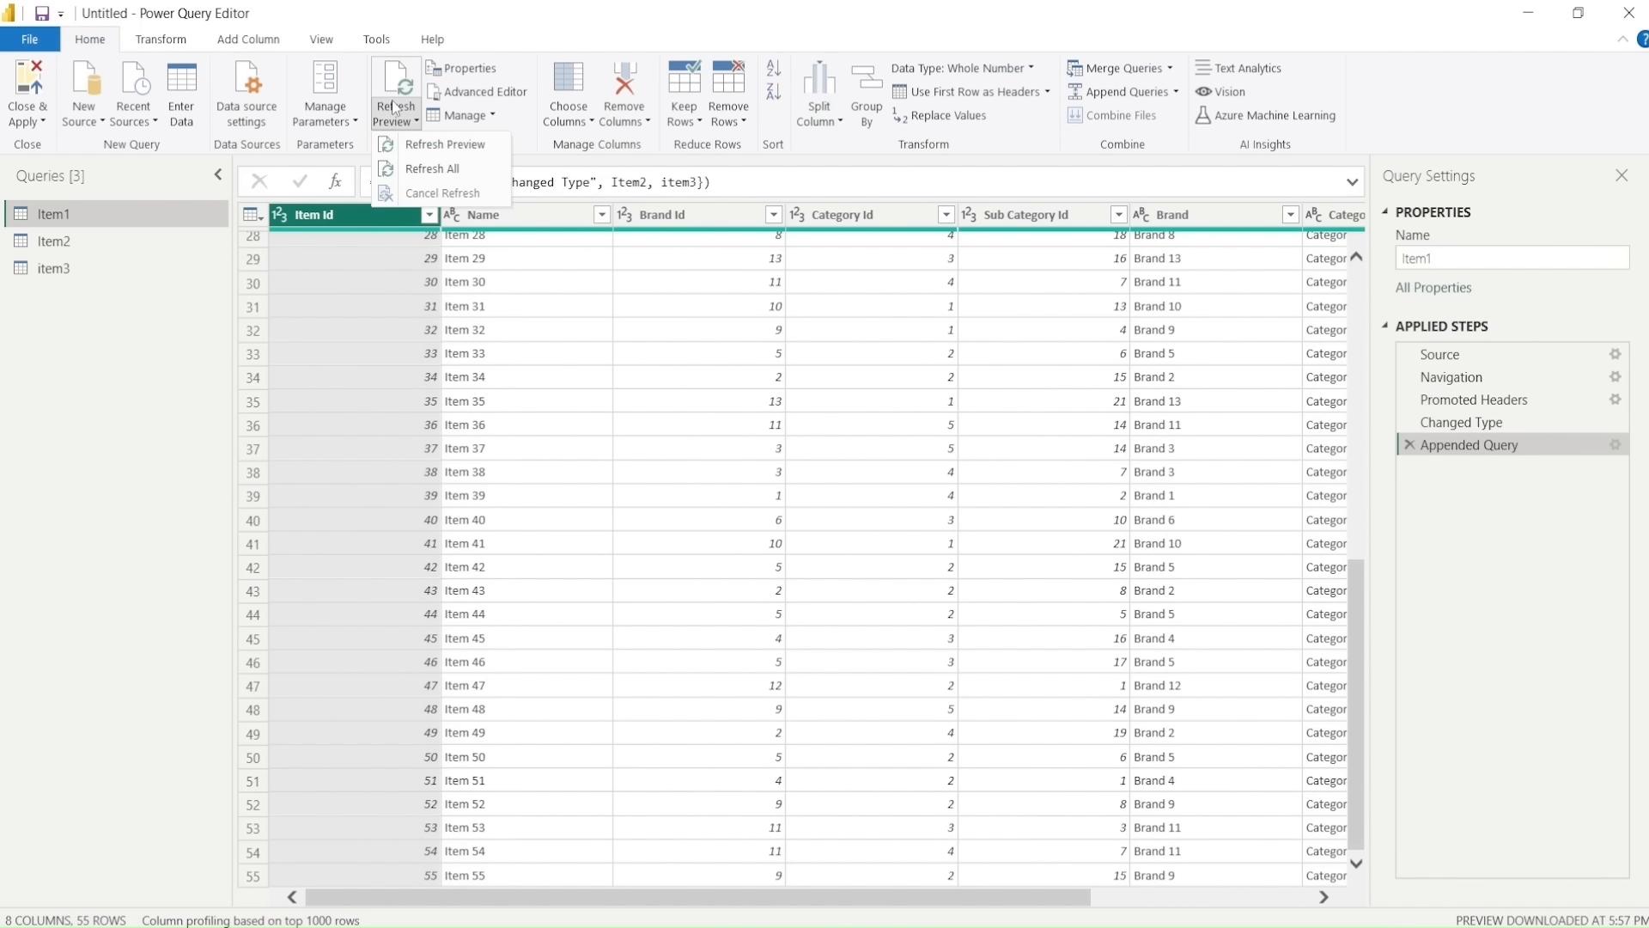
{"action": "left_click", "coordinate": [414, 146]}
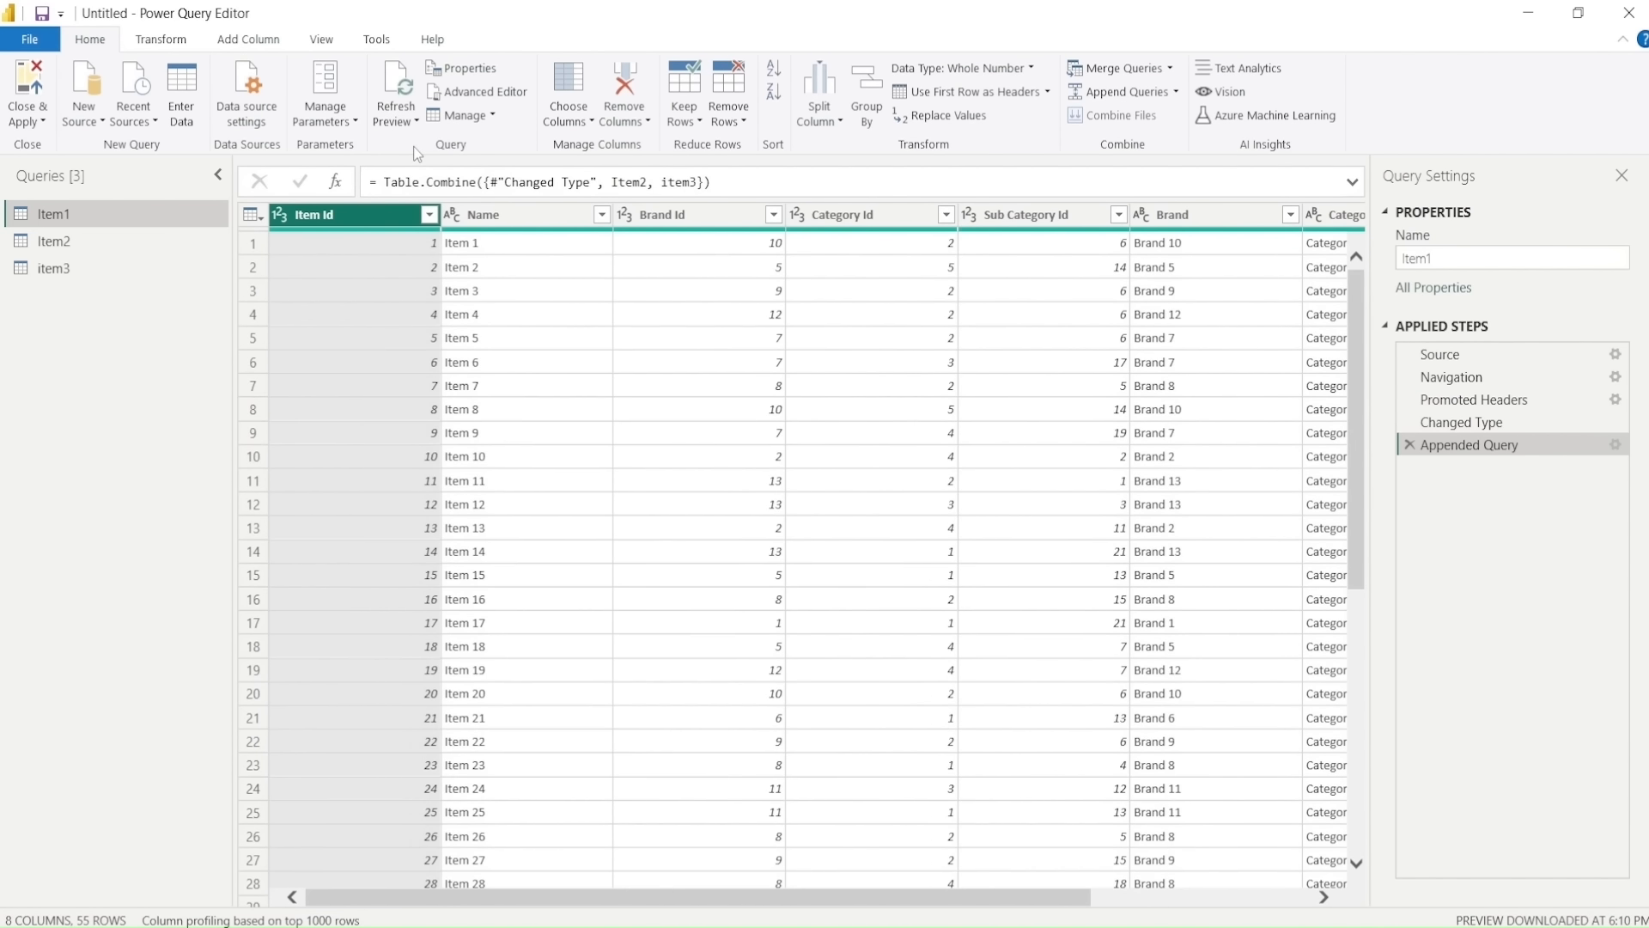
{"action": "left_click", "coordinate": [88, 269]}
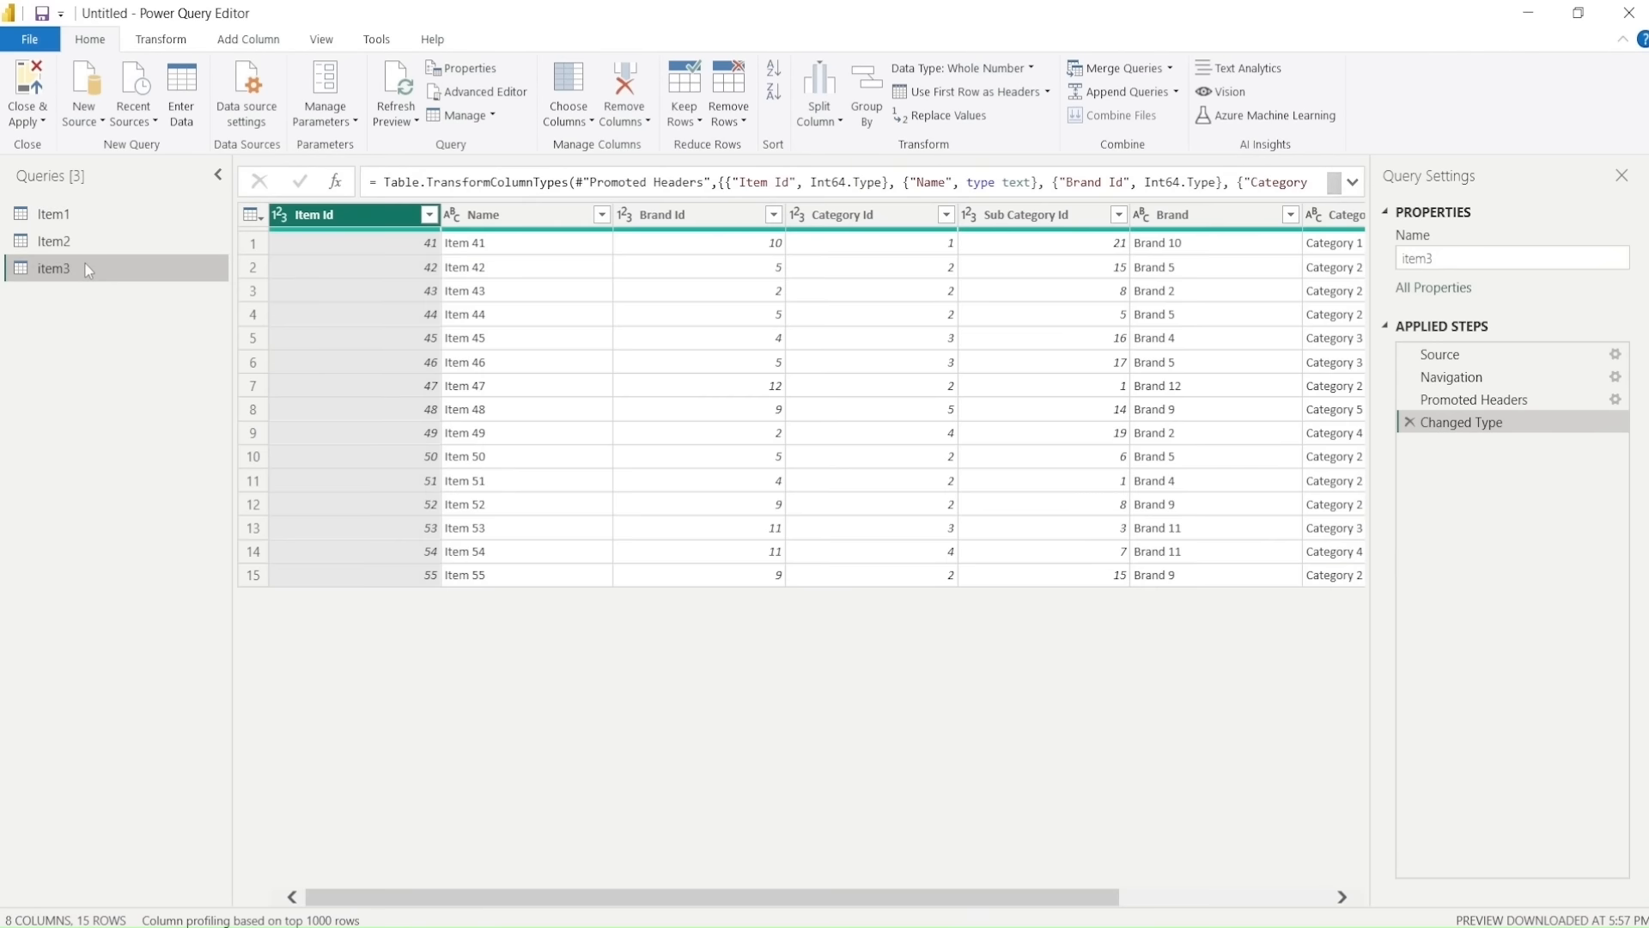
{"action": "right_click", "coordinate": [78, 269]}
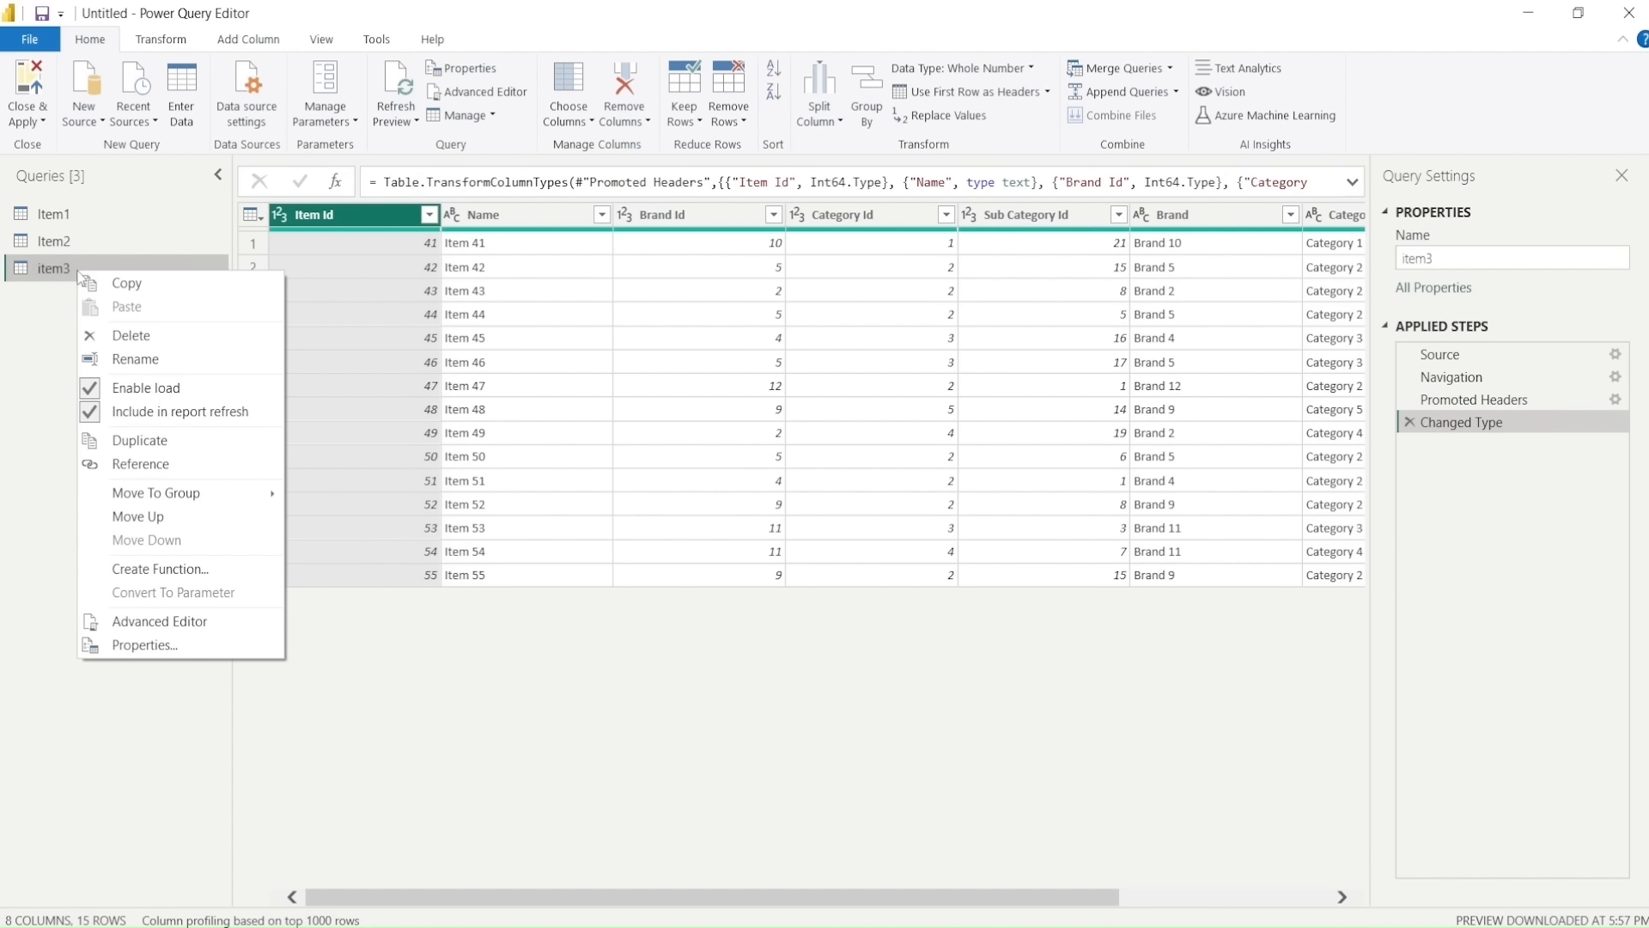
Step: Close the Power Query Editor without applying and discard the pending query changes in the report
{"action": "left_click", "coordinate": [29, 126]}
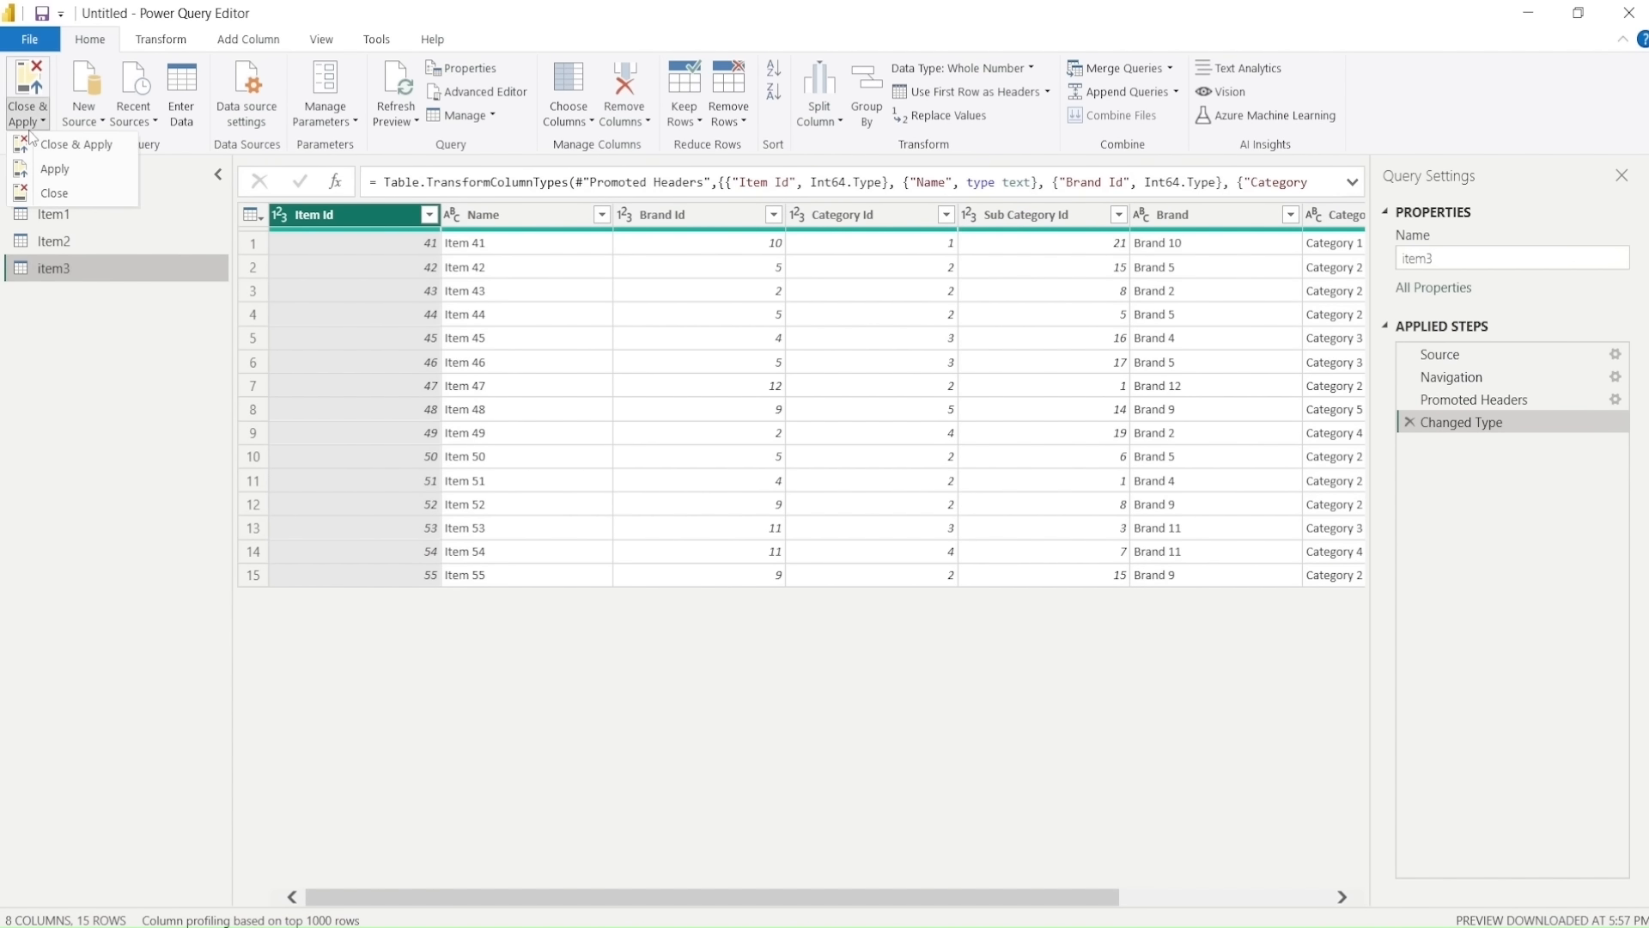
{"action": "left_click", "coordinate": [75, 220]}
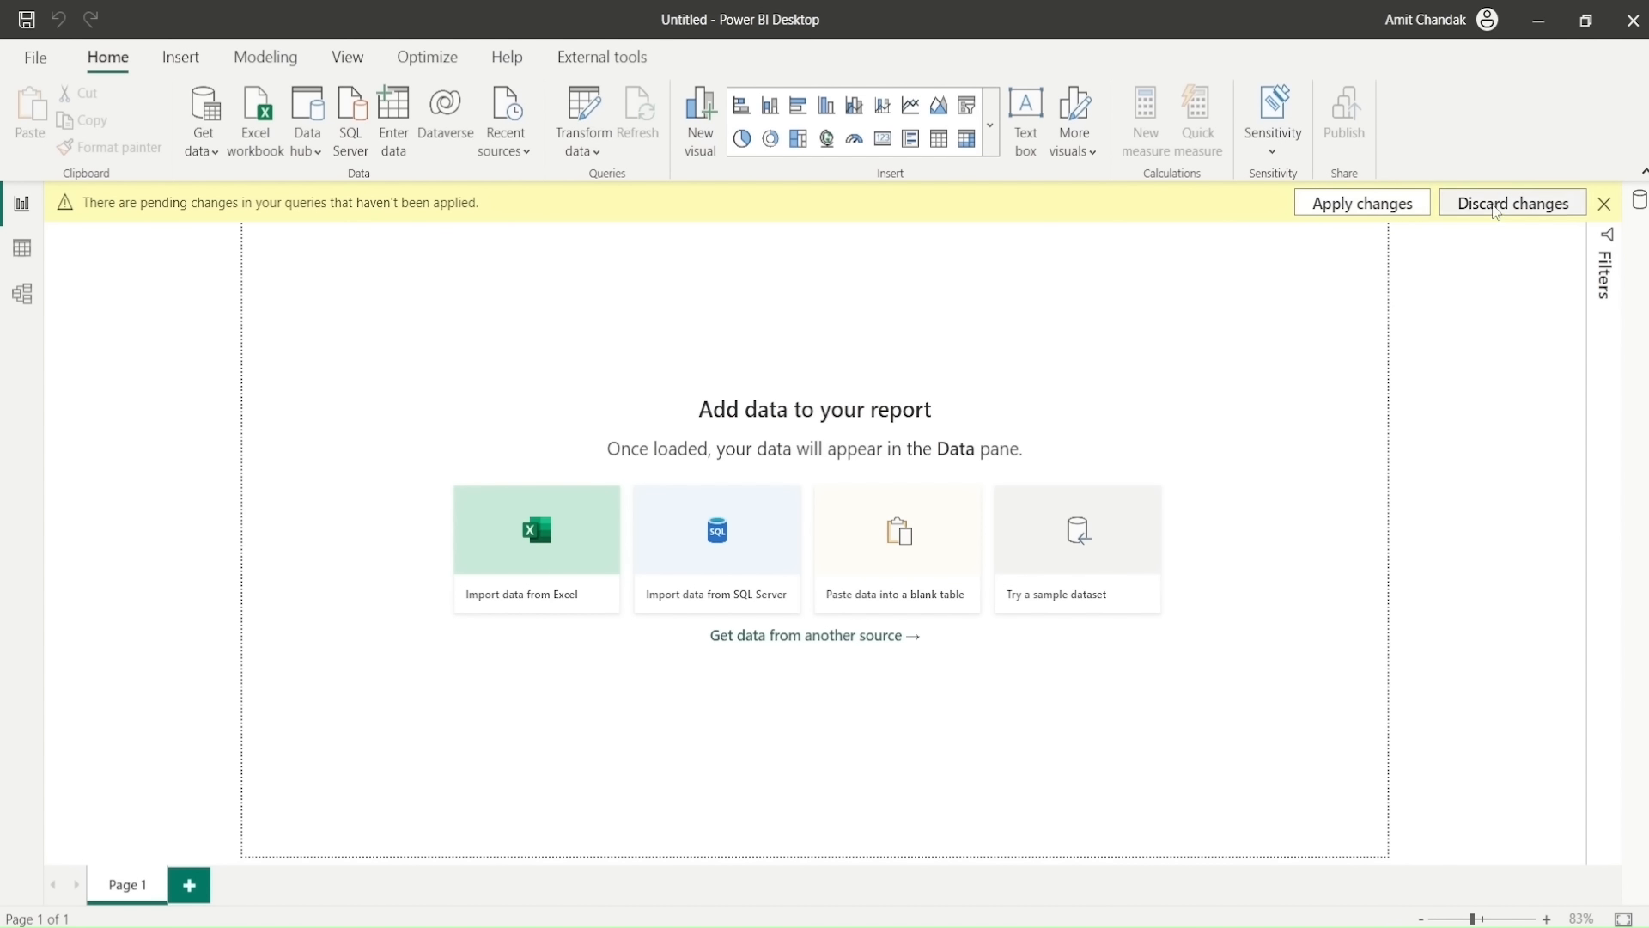
{"action": "left_click", "coordinate": [1495, 212]}
{"action": "left_click", "coordinate": [927, 553]}
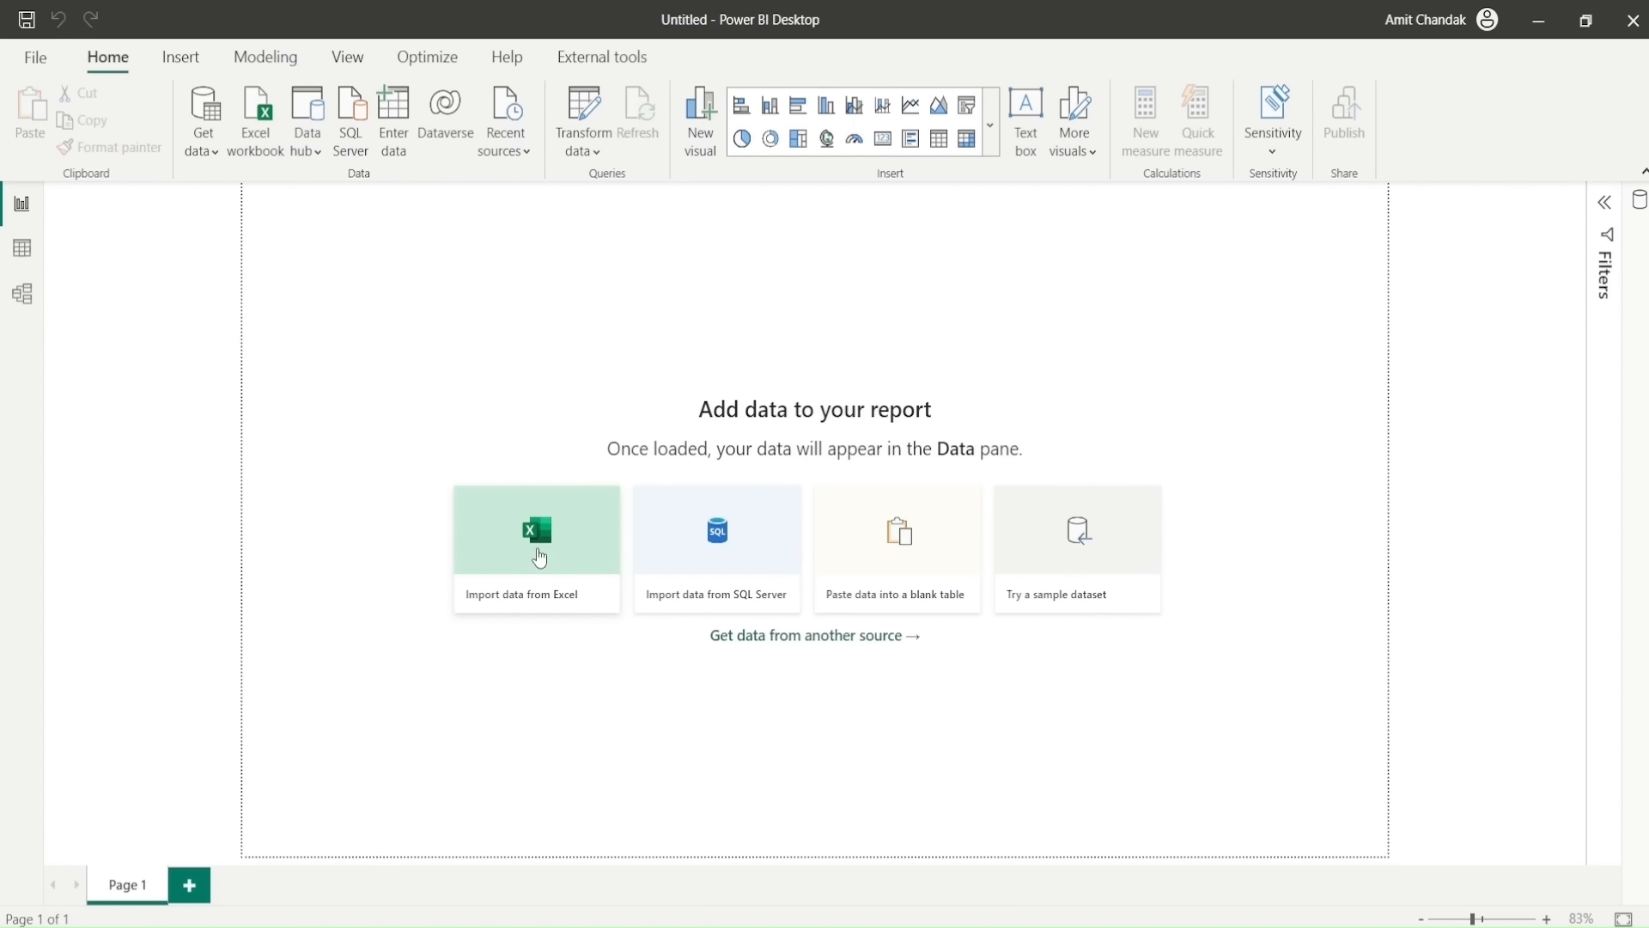
Step: Switch to the AppendSheets workbook in Excel, permanently delete Sheet4 and save the workbook
{"action": "left_click", "coordinate": [540, 559]}
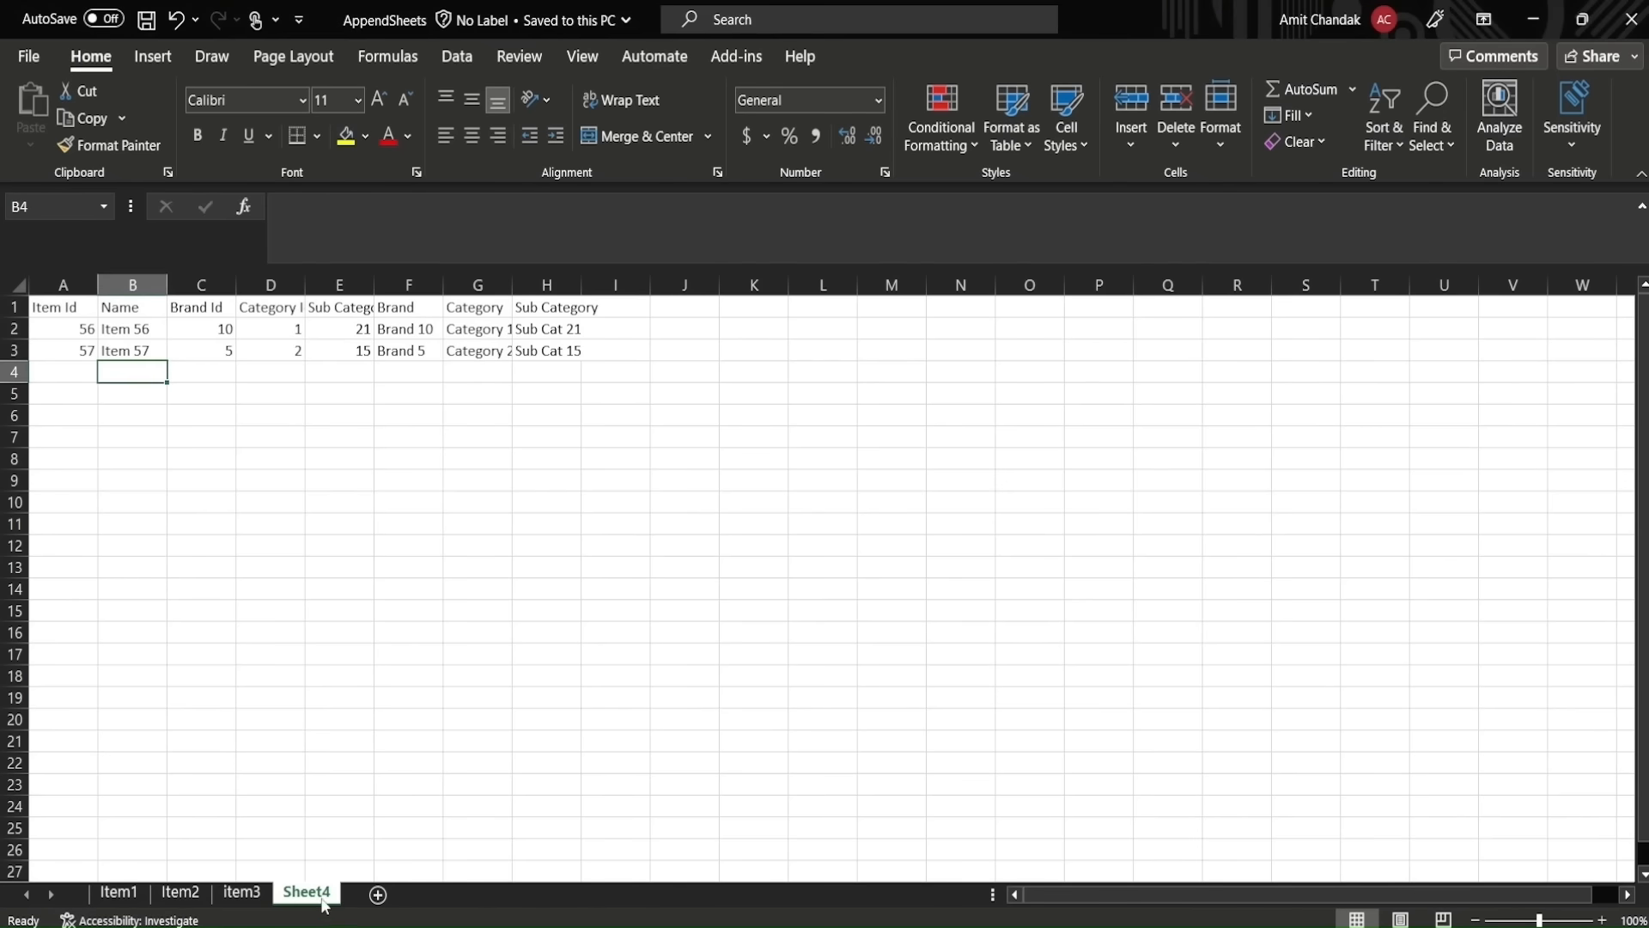
{"action": "right_click", "coordinate": [321, 893]}
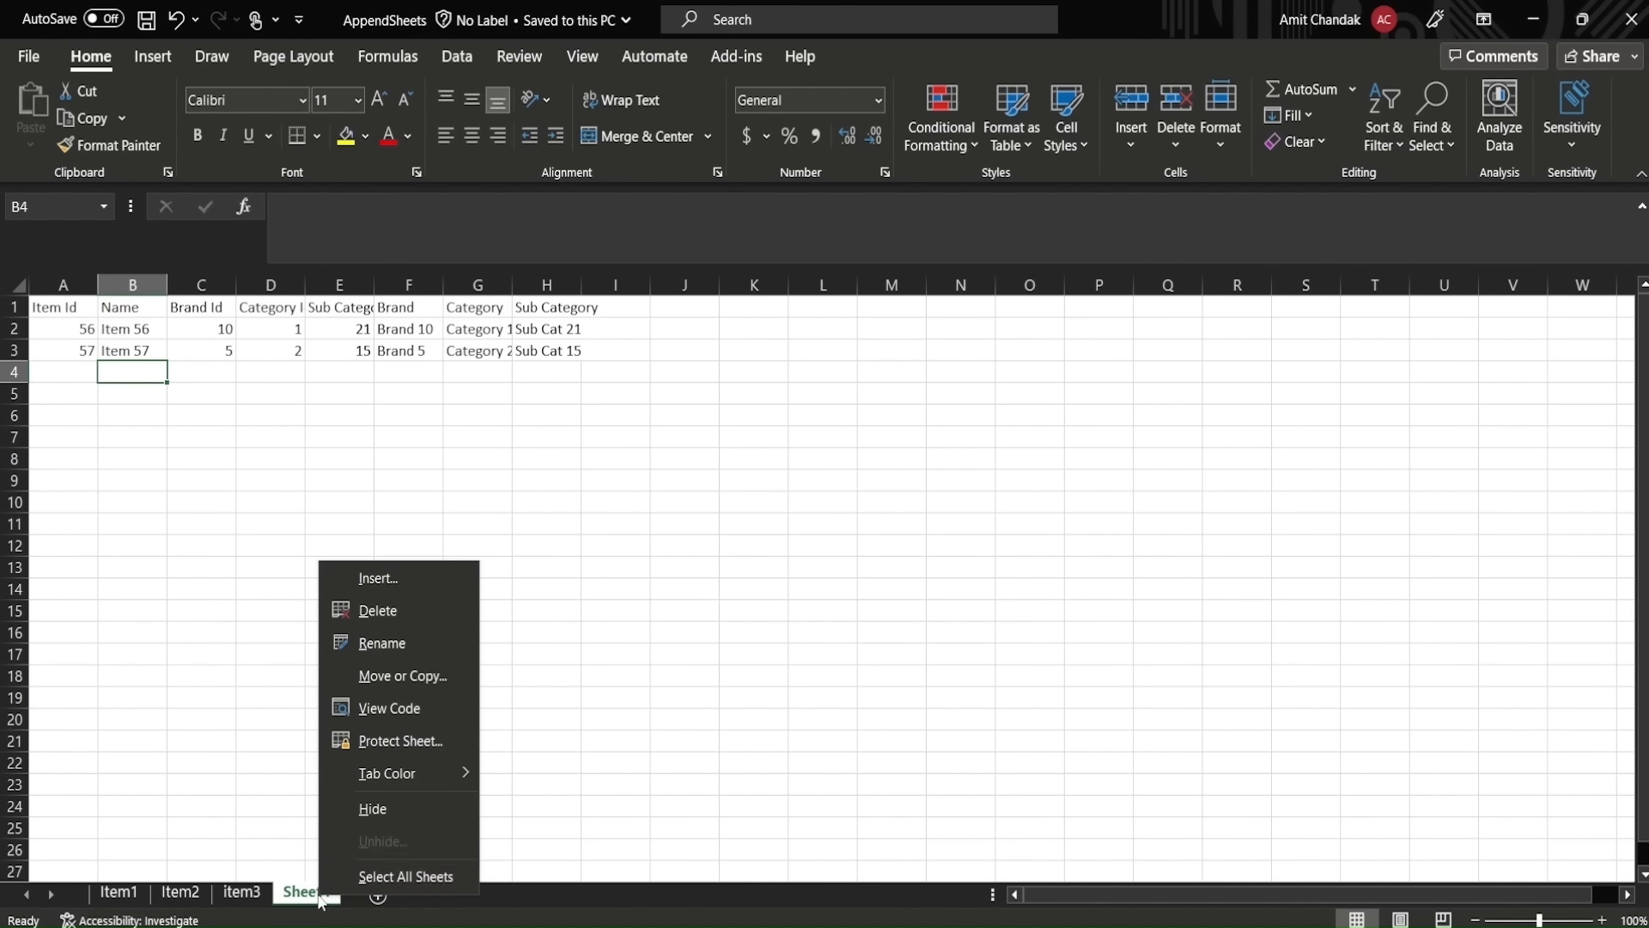
{"action": "left_click", "coordinate": [387, 609]}
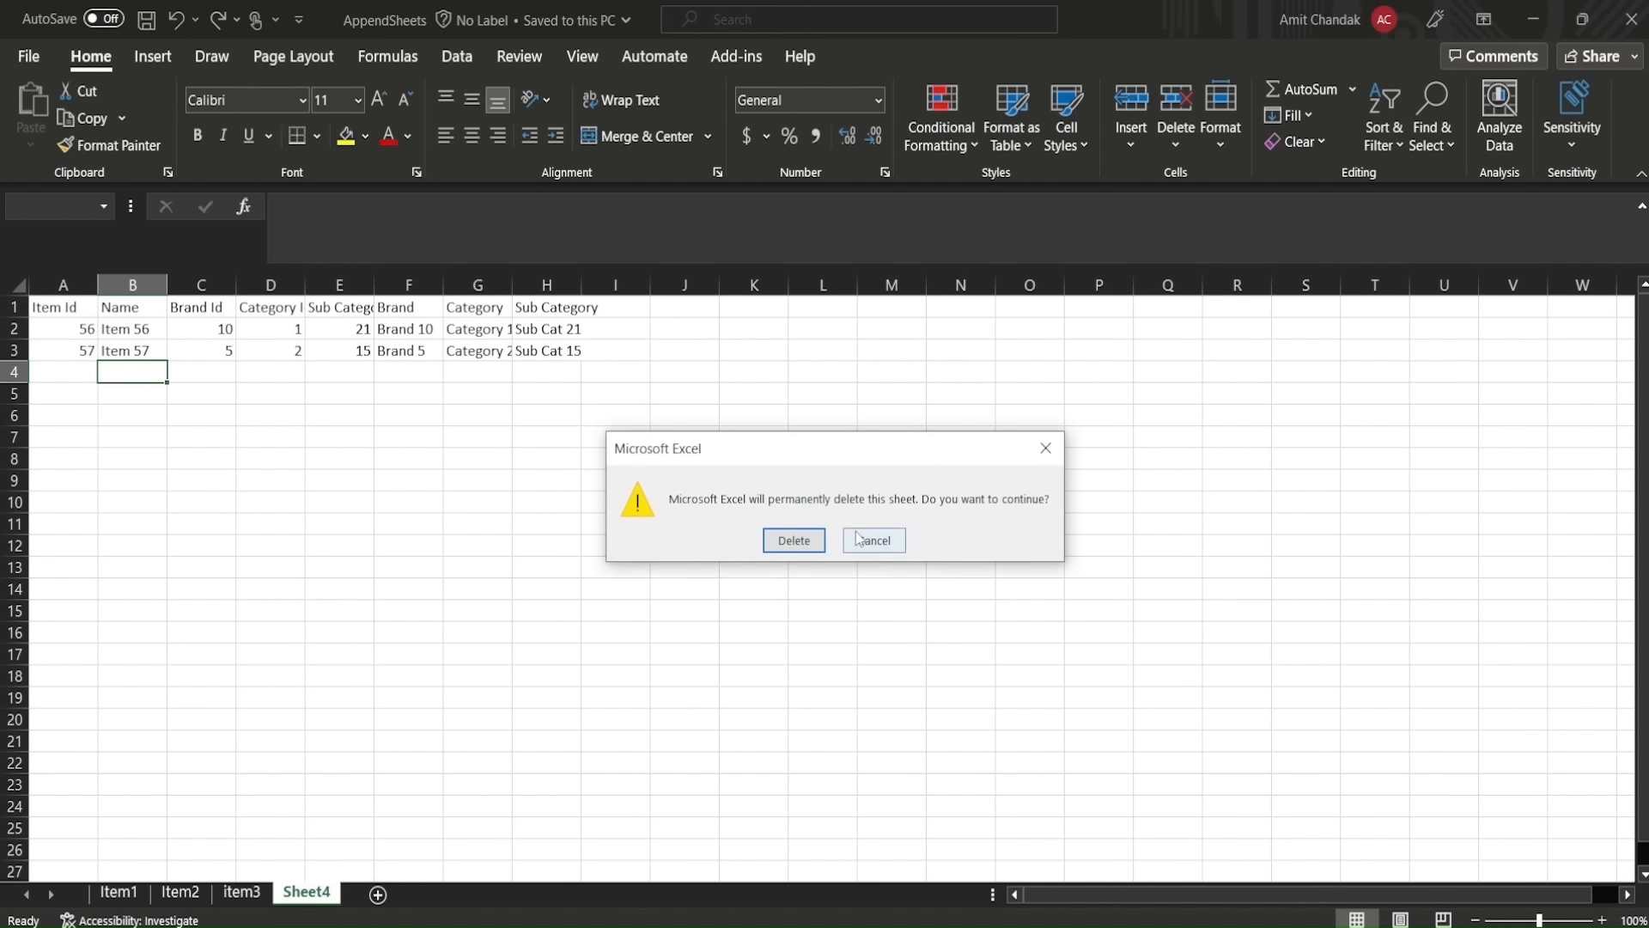
{"action": "left_click", "coordinate": [794, 541]}
{"action": "key", "text": "ctrl+s"}
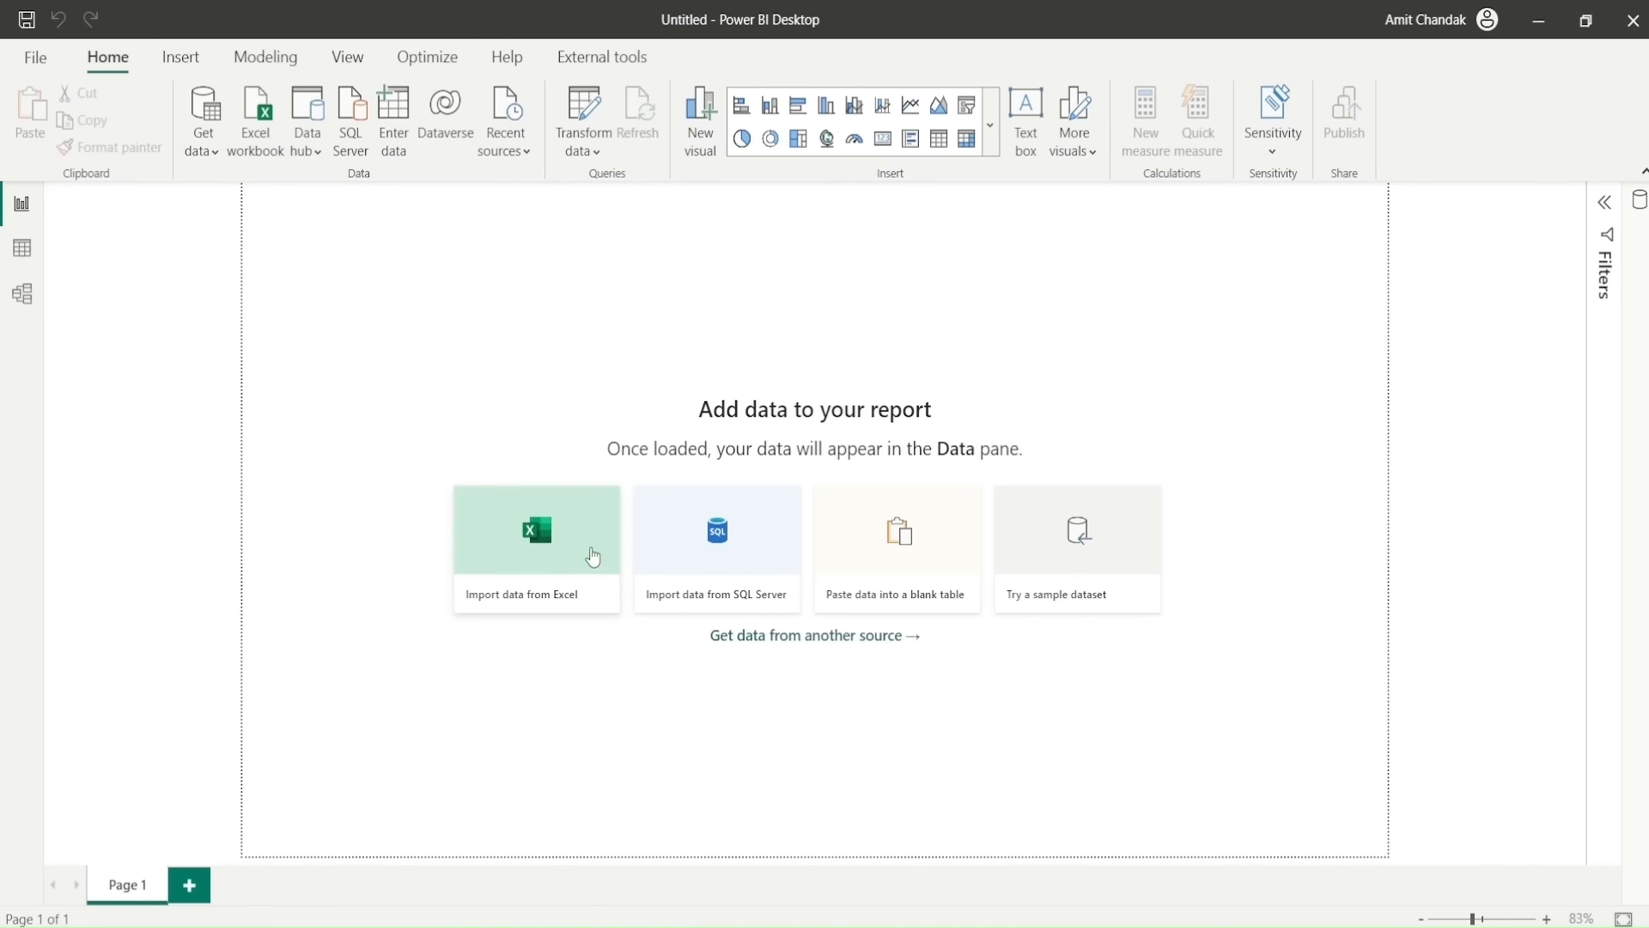
Step: Switch back to Power BI Desktop and import only the Item1 sheet of the AppendSheets workbook, opening it for transformation
{"action": "left_click", "coordinate": [535, 551]}
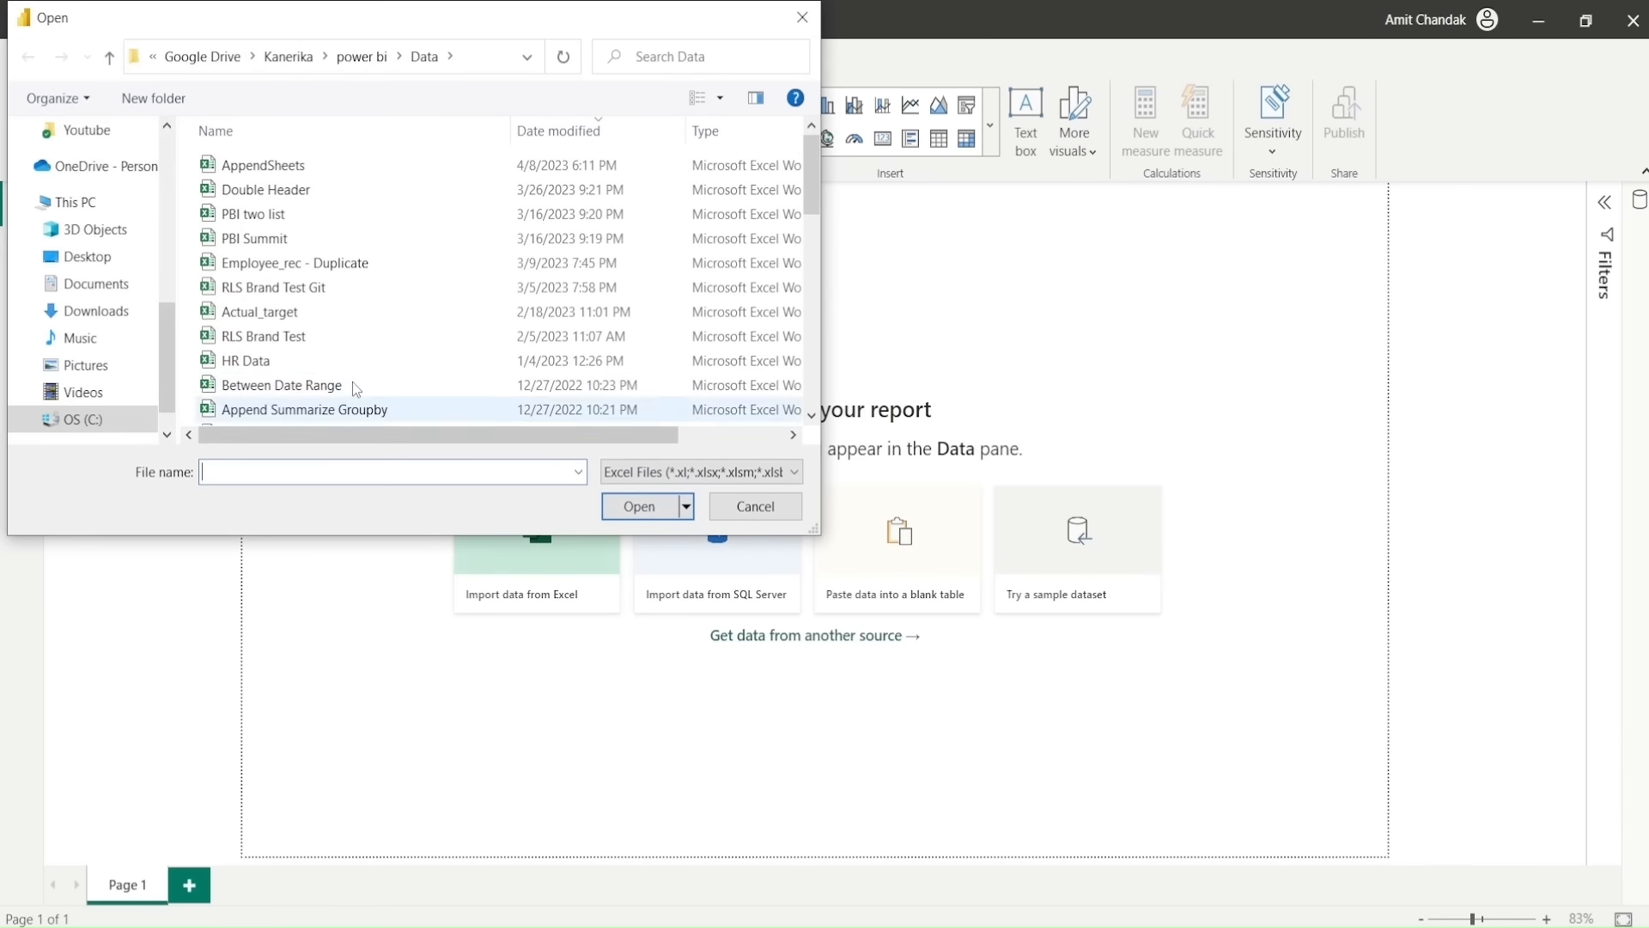
{"action": "left_click", "coordinate": [275, 164]}
{"action": "left_click", "coordinate": [654, 513]}
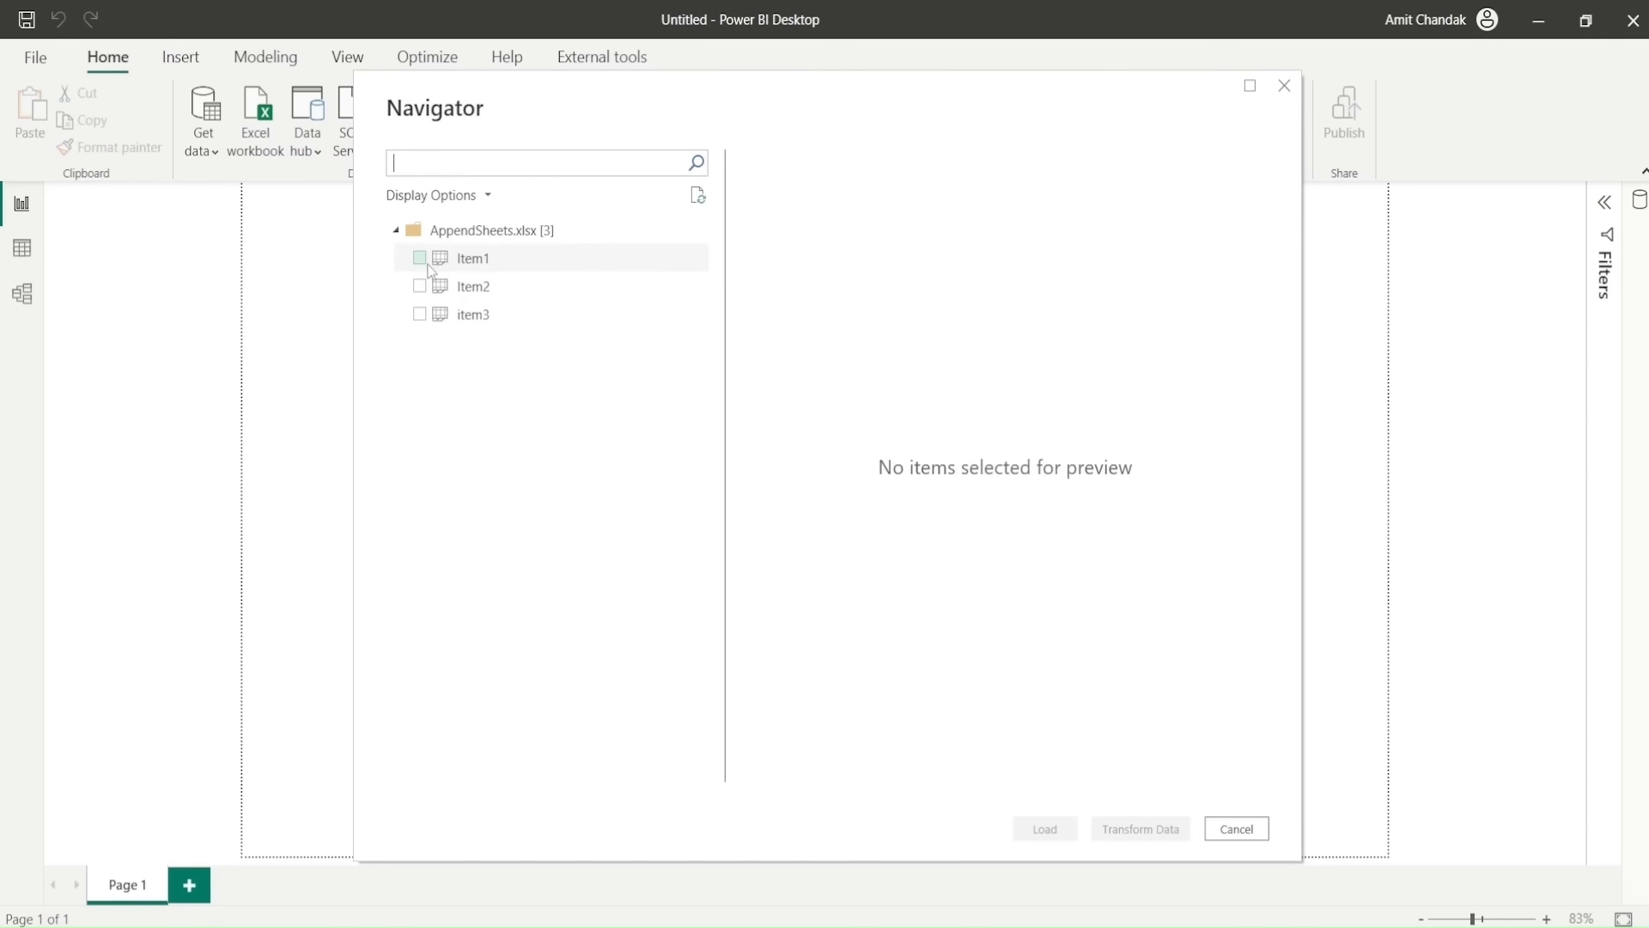
{"action": "left_click", "coordinate": [420, 259]}
{"action": "left_click", "coordinate": [419, 287]}
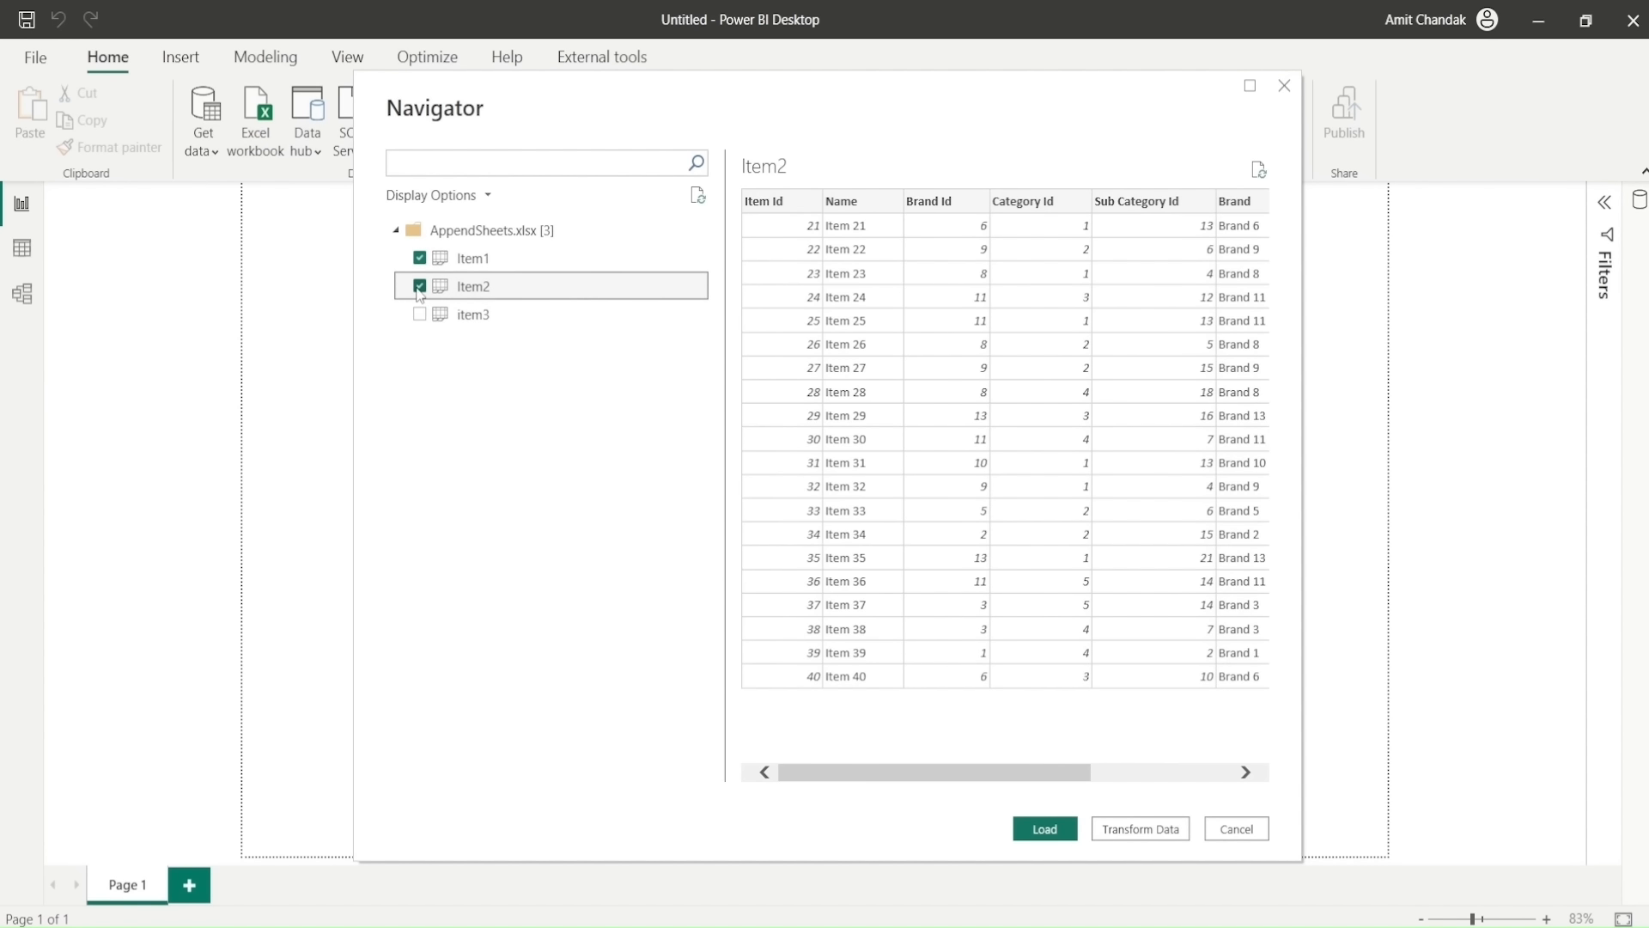
{"action": "left_click", "coordinate": [419, 288]}
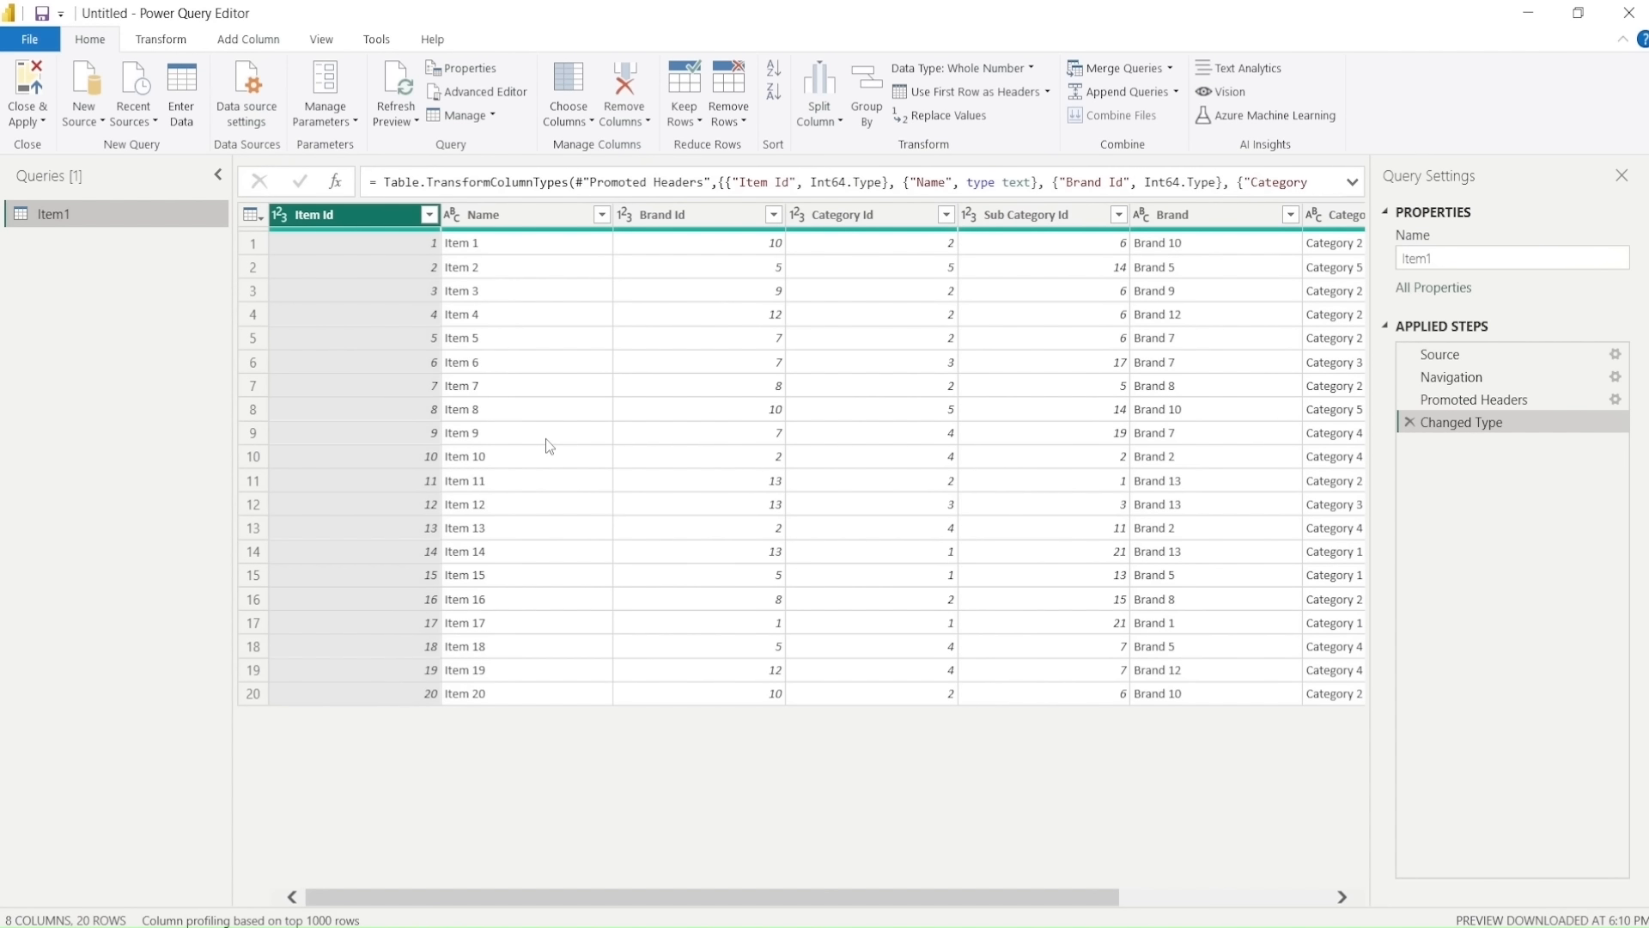
Step: Remove the Changed Type, Promoted Headers and Navigation steps from the Item1 query, keeping only Source
{"action": "left_click", "coordinate": [1409, 423]}
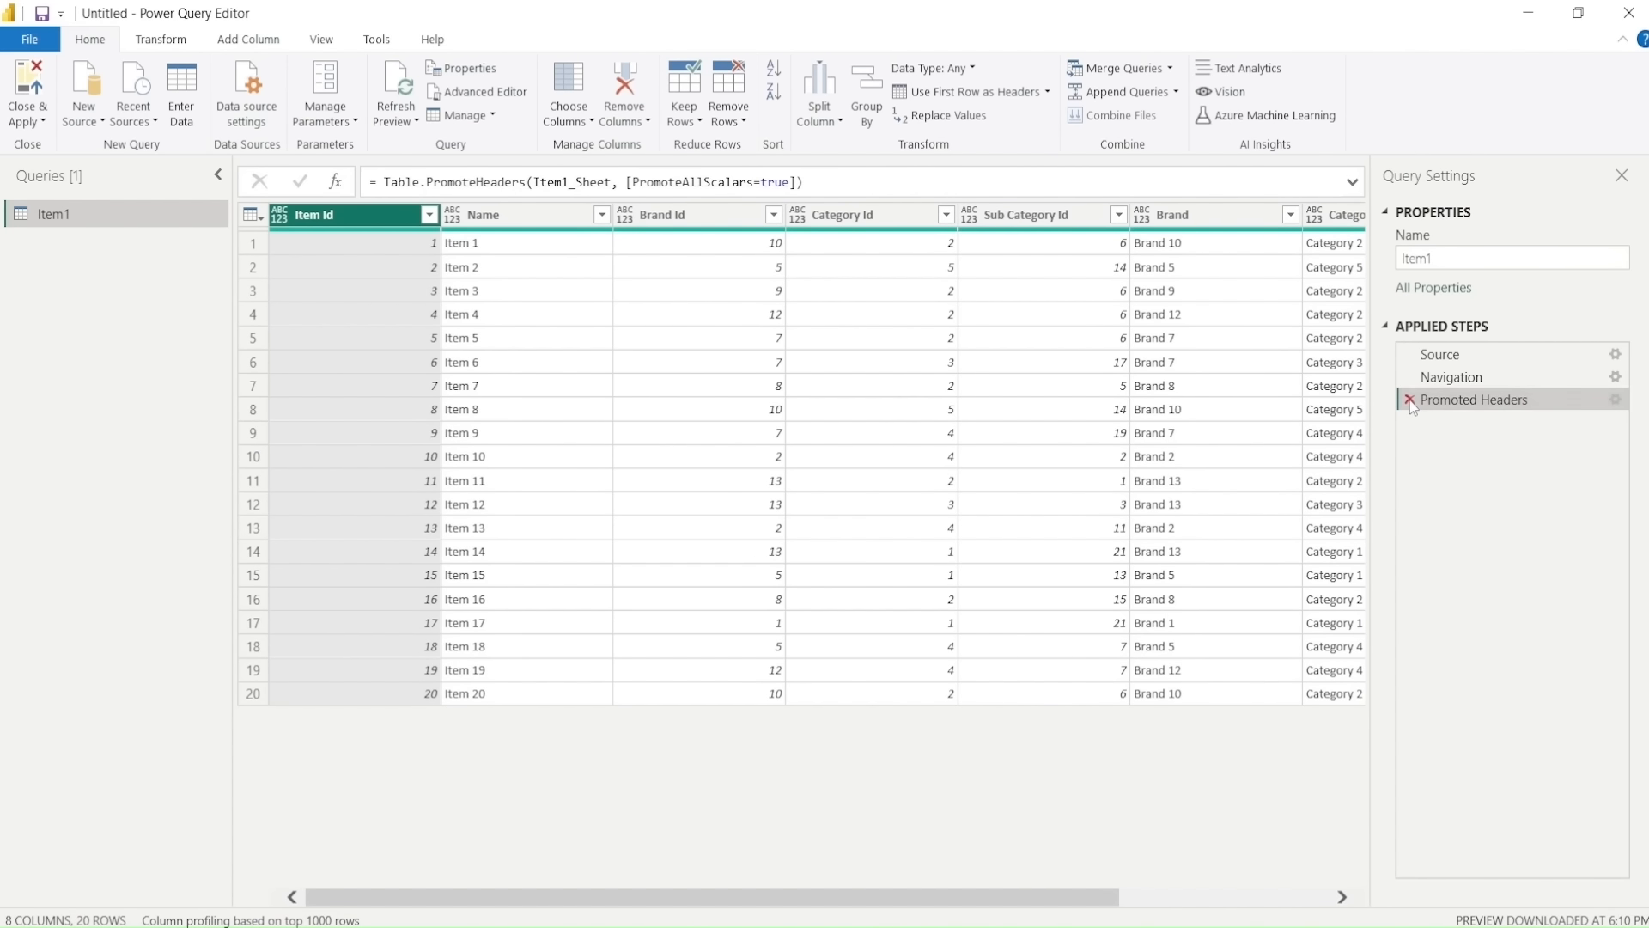
{"action": "left_click", "coordinate": [1409, 401]}
{"action": "left_click", "coordinate": [1409, 380]}
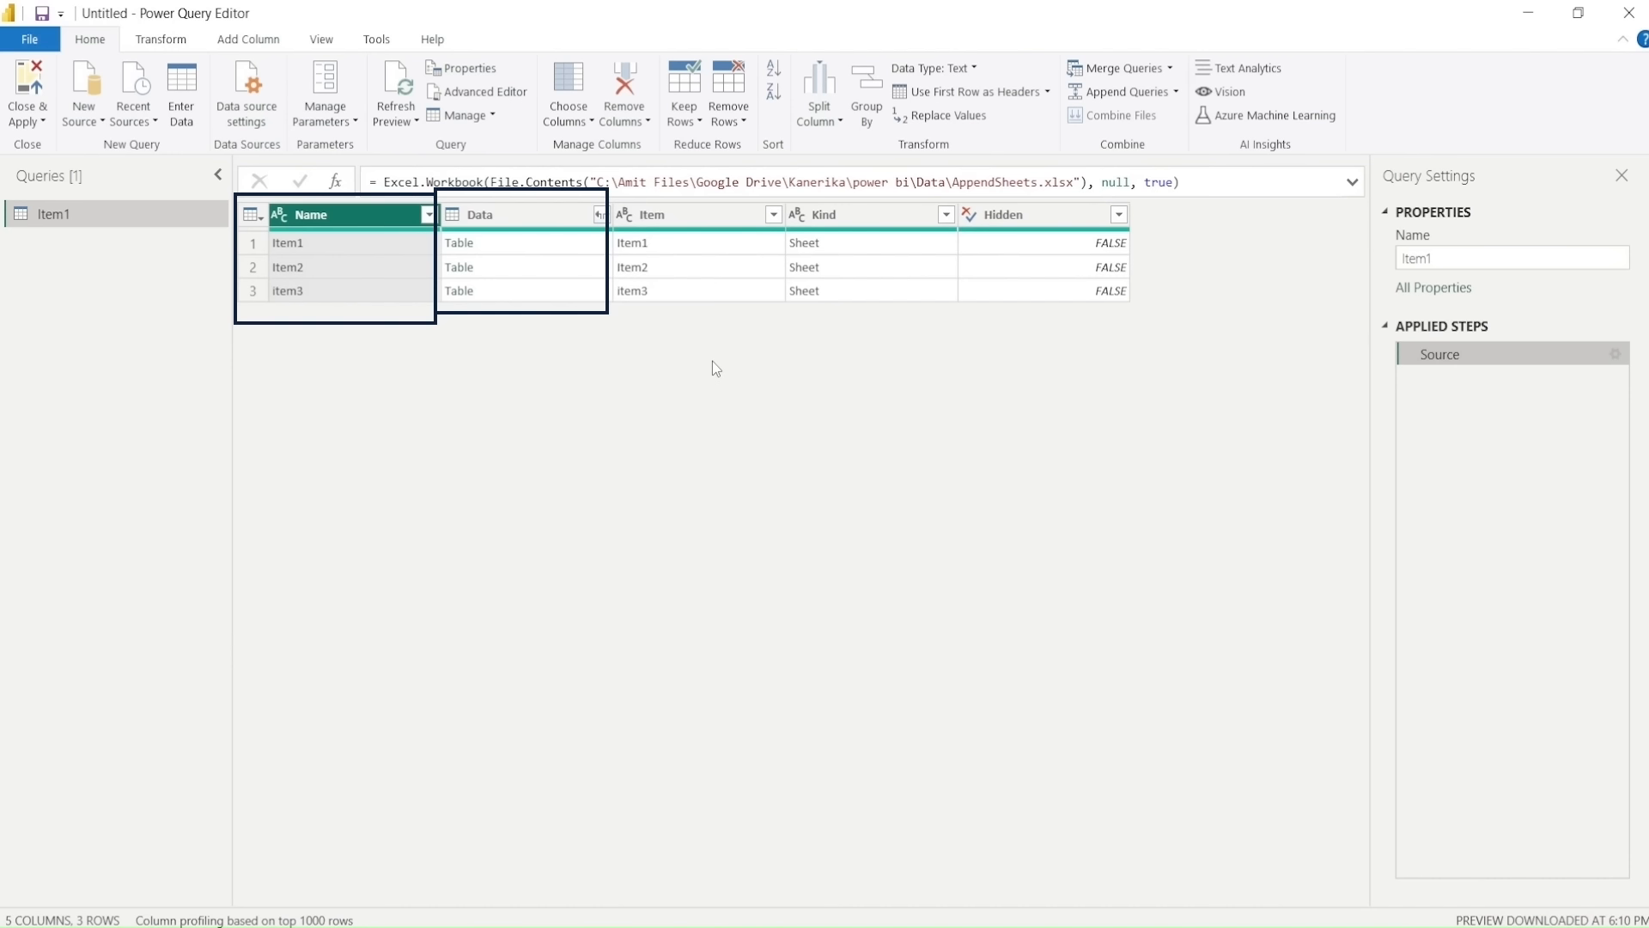
Step: Preview the nested table of each sheet in the Data column and check its column names and first rows
{"action": "left_click", "coordinate": [533, 242]}
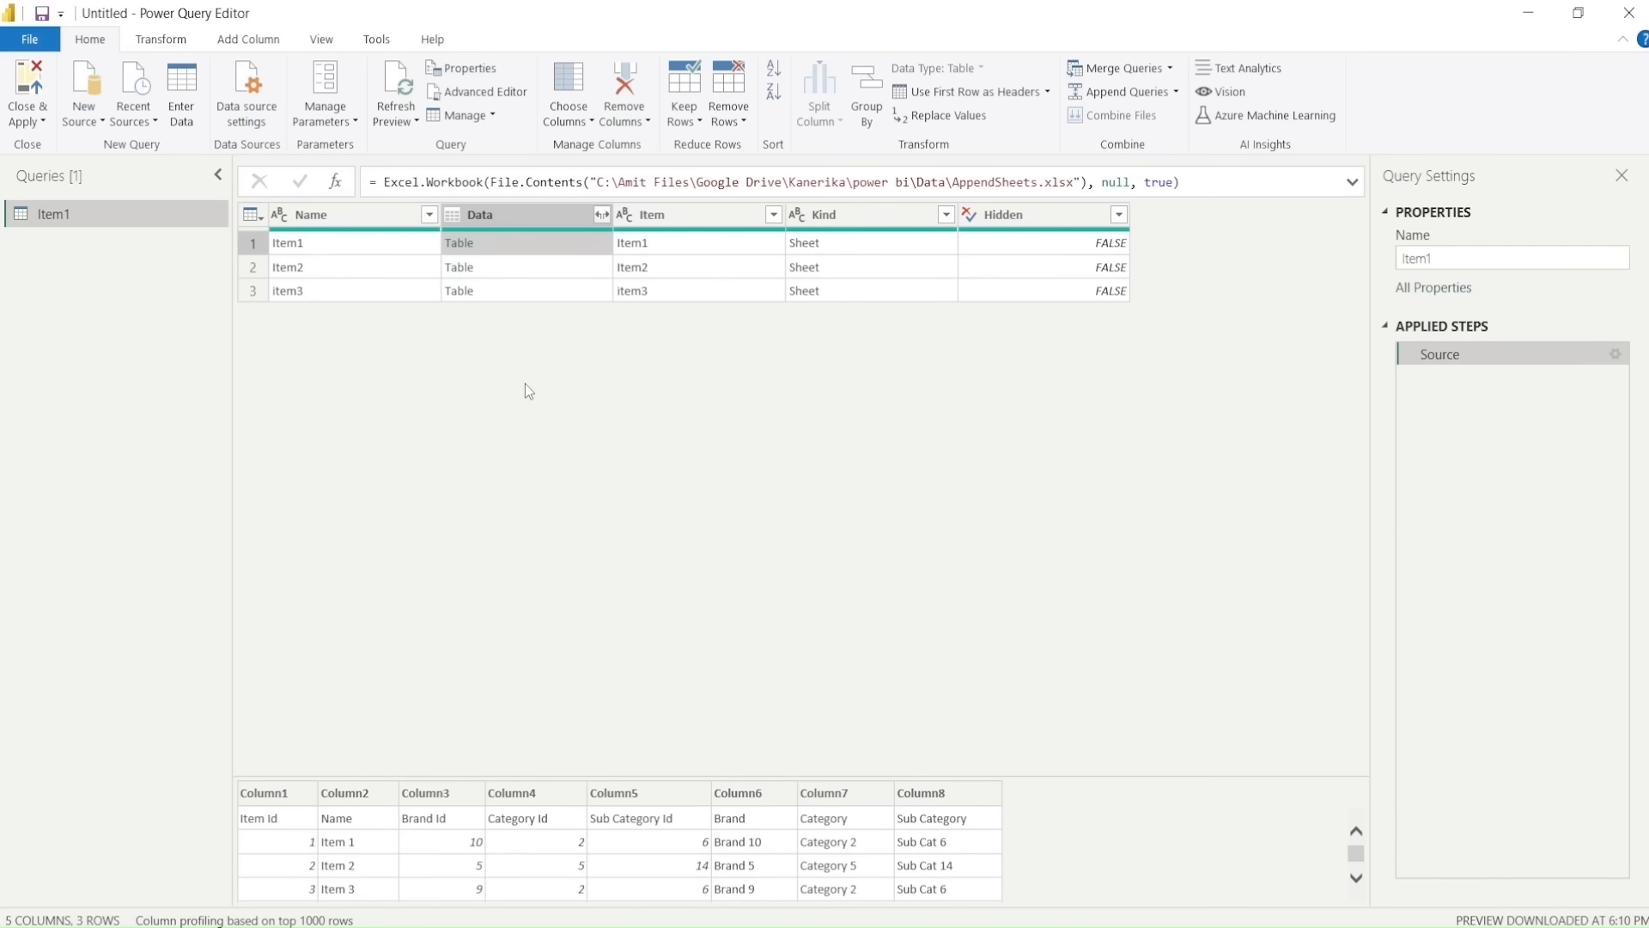
{"action": "left_click", "coordinate": [541, 267]}
{"action": "left_click", "coordinate": [539, 291]}
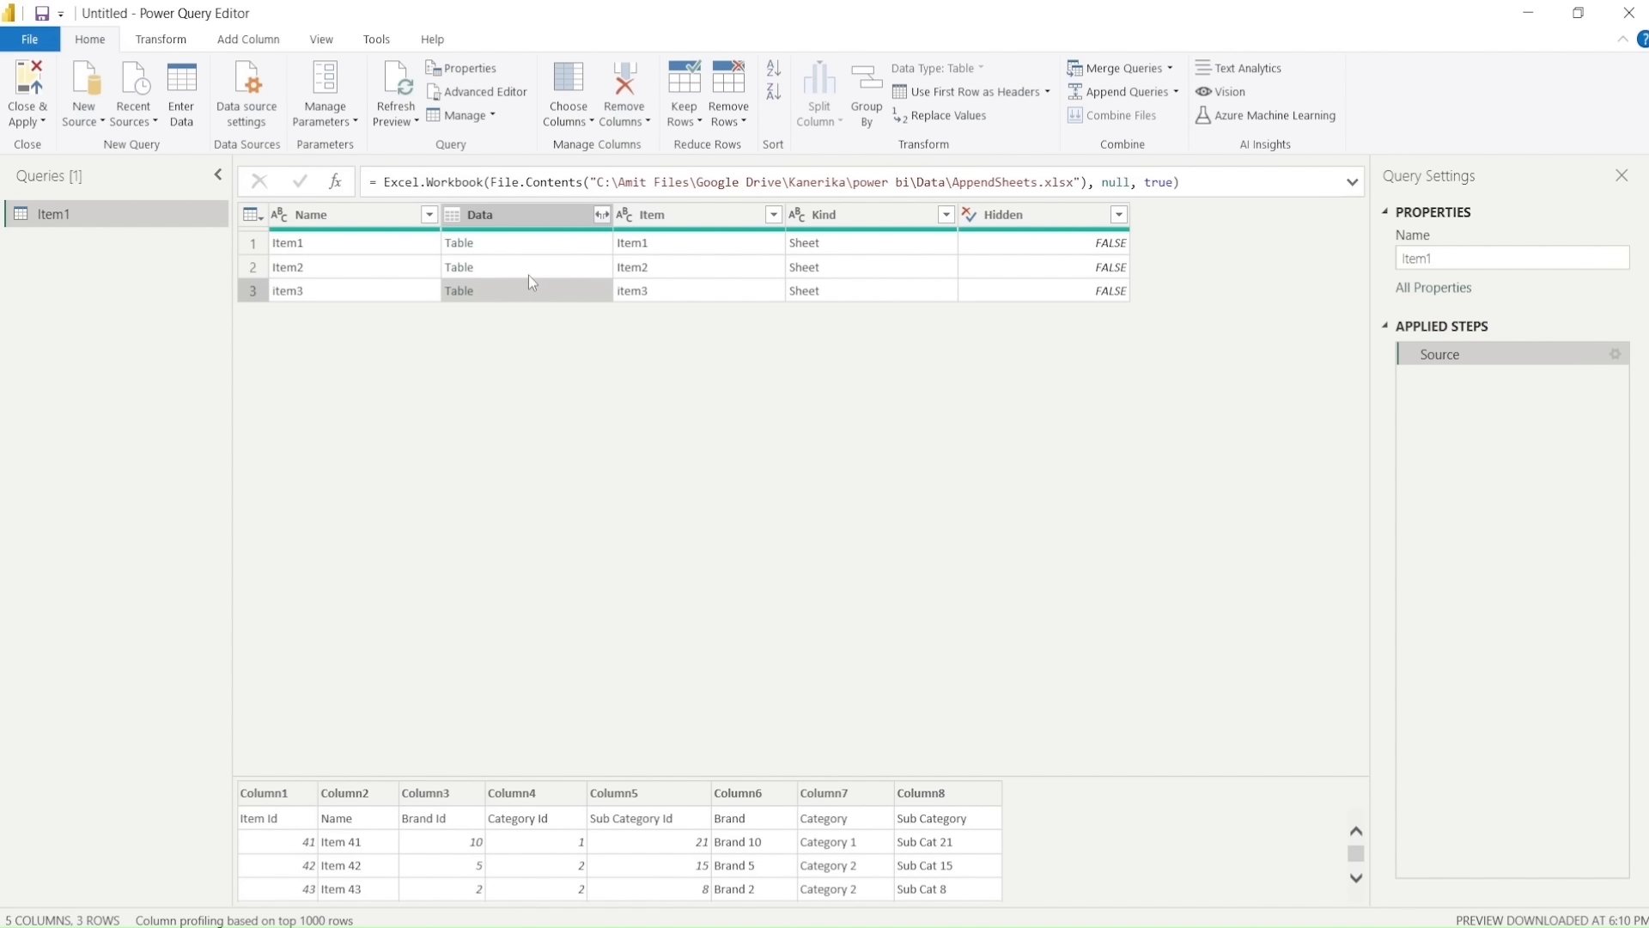
{"action": "left_click", "coordinate": [529, 275]}
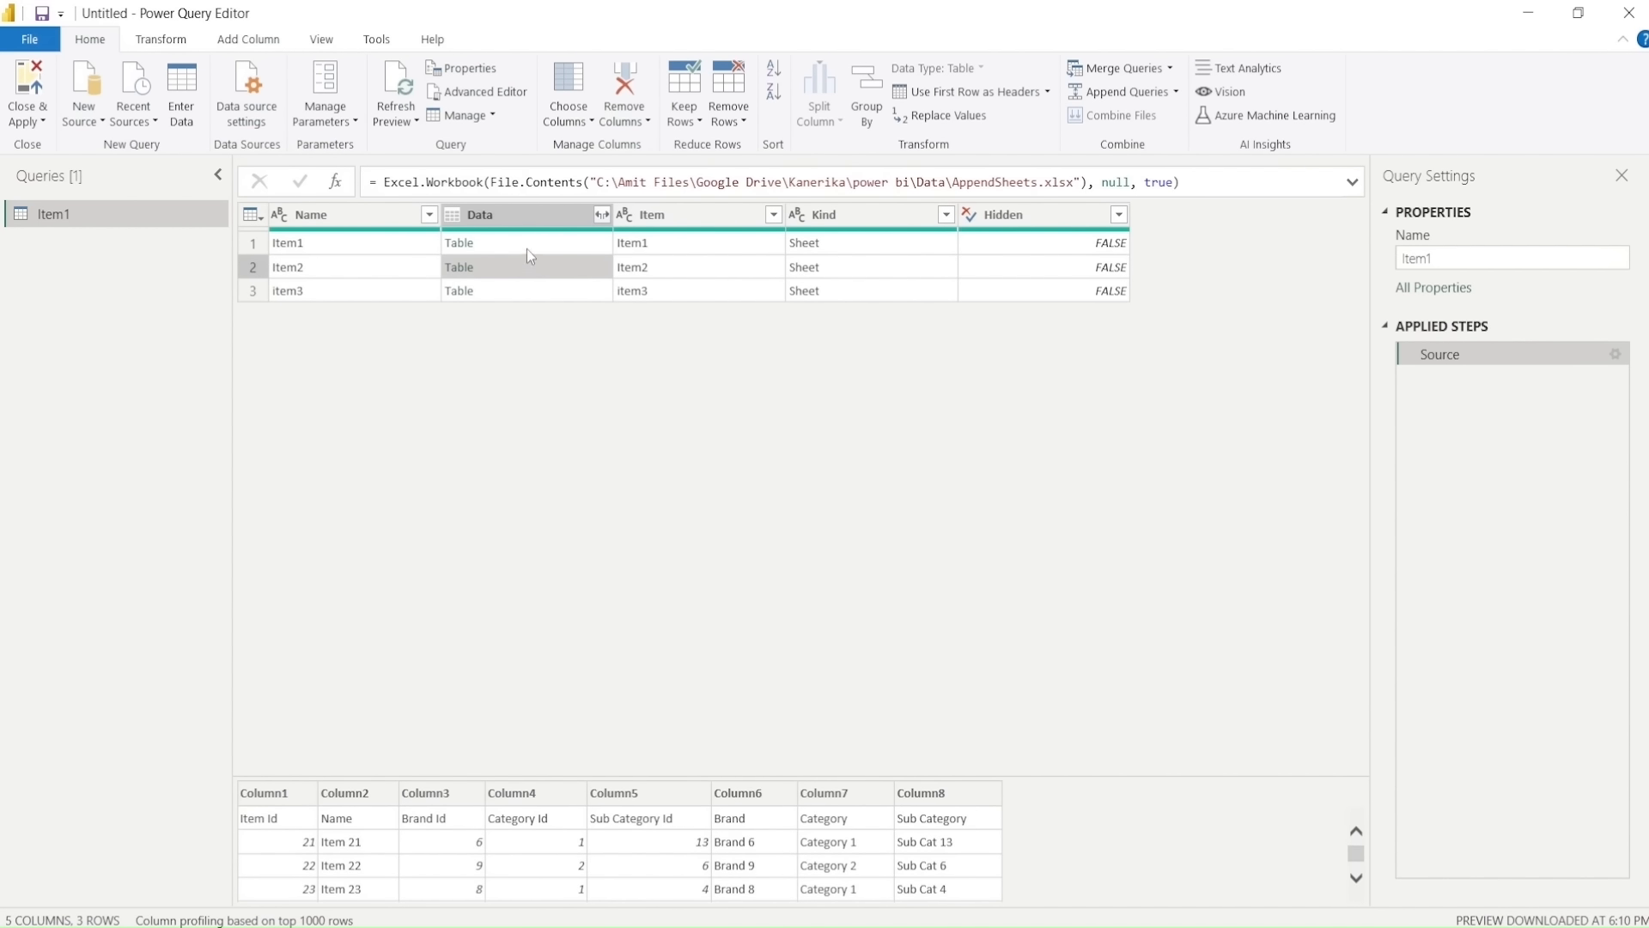
{"action": "left_click", "coordinate": [527, 249]}
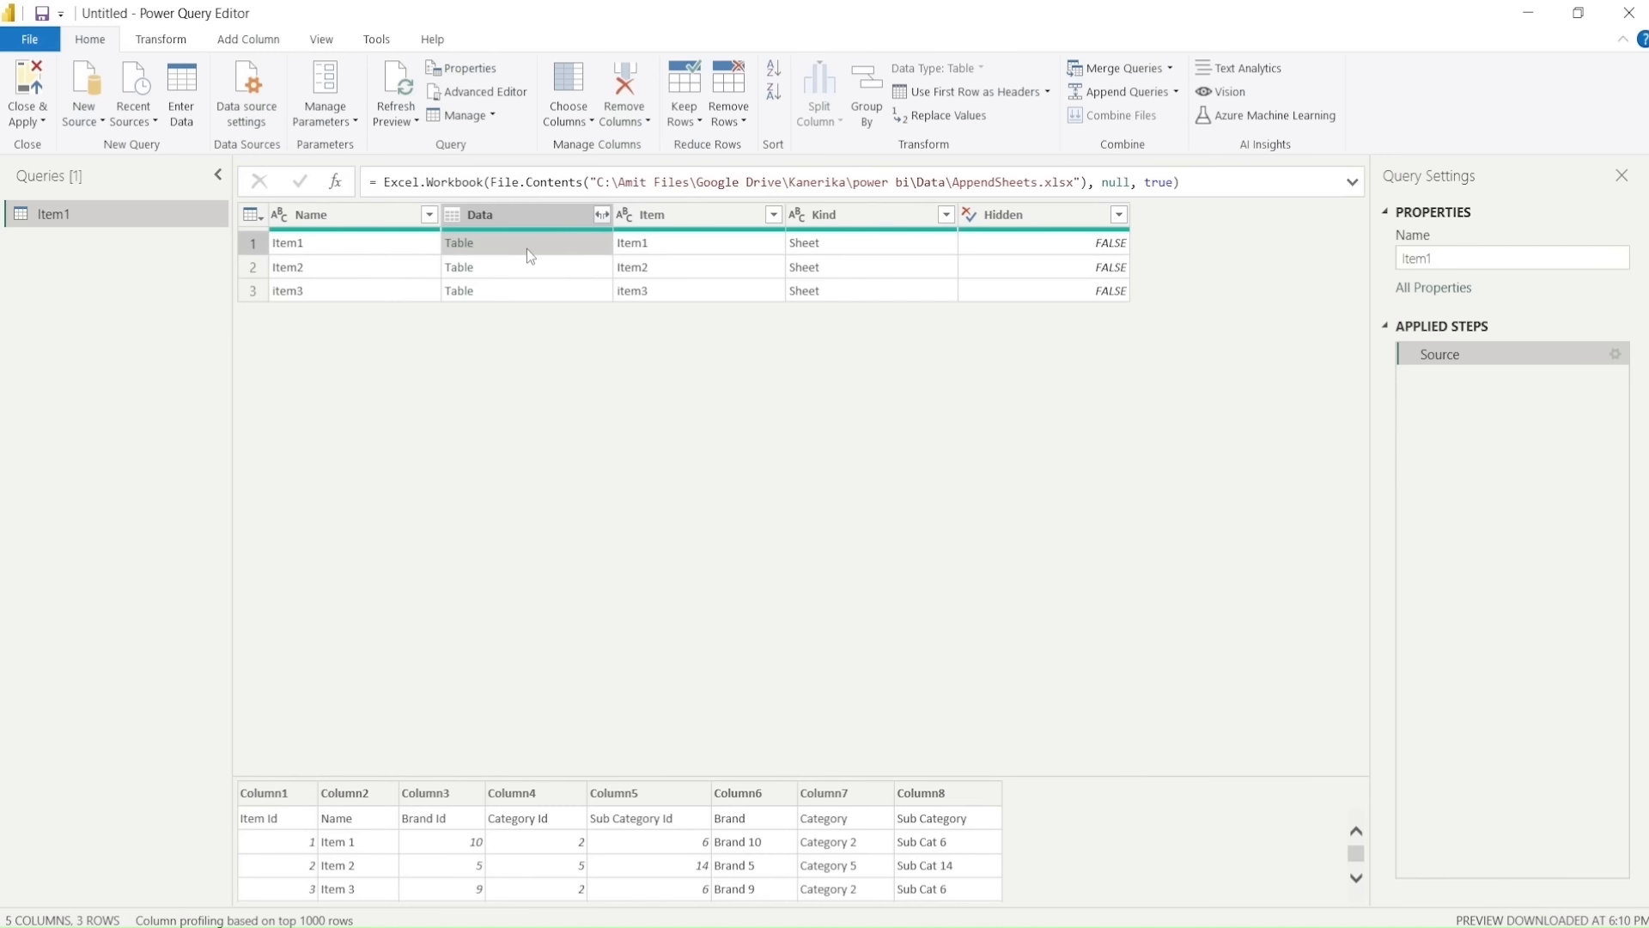
Step: Try expanding Column1 to Column8 of the Data column, examine the combined rows for repeated headers, and remove the expansion step
{"action": "left_click", "coordinate": [603, 215]}
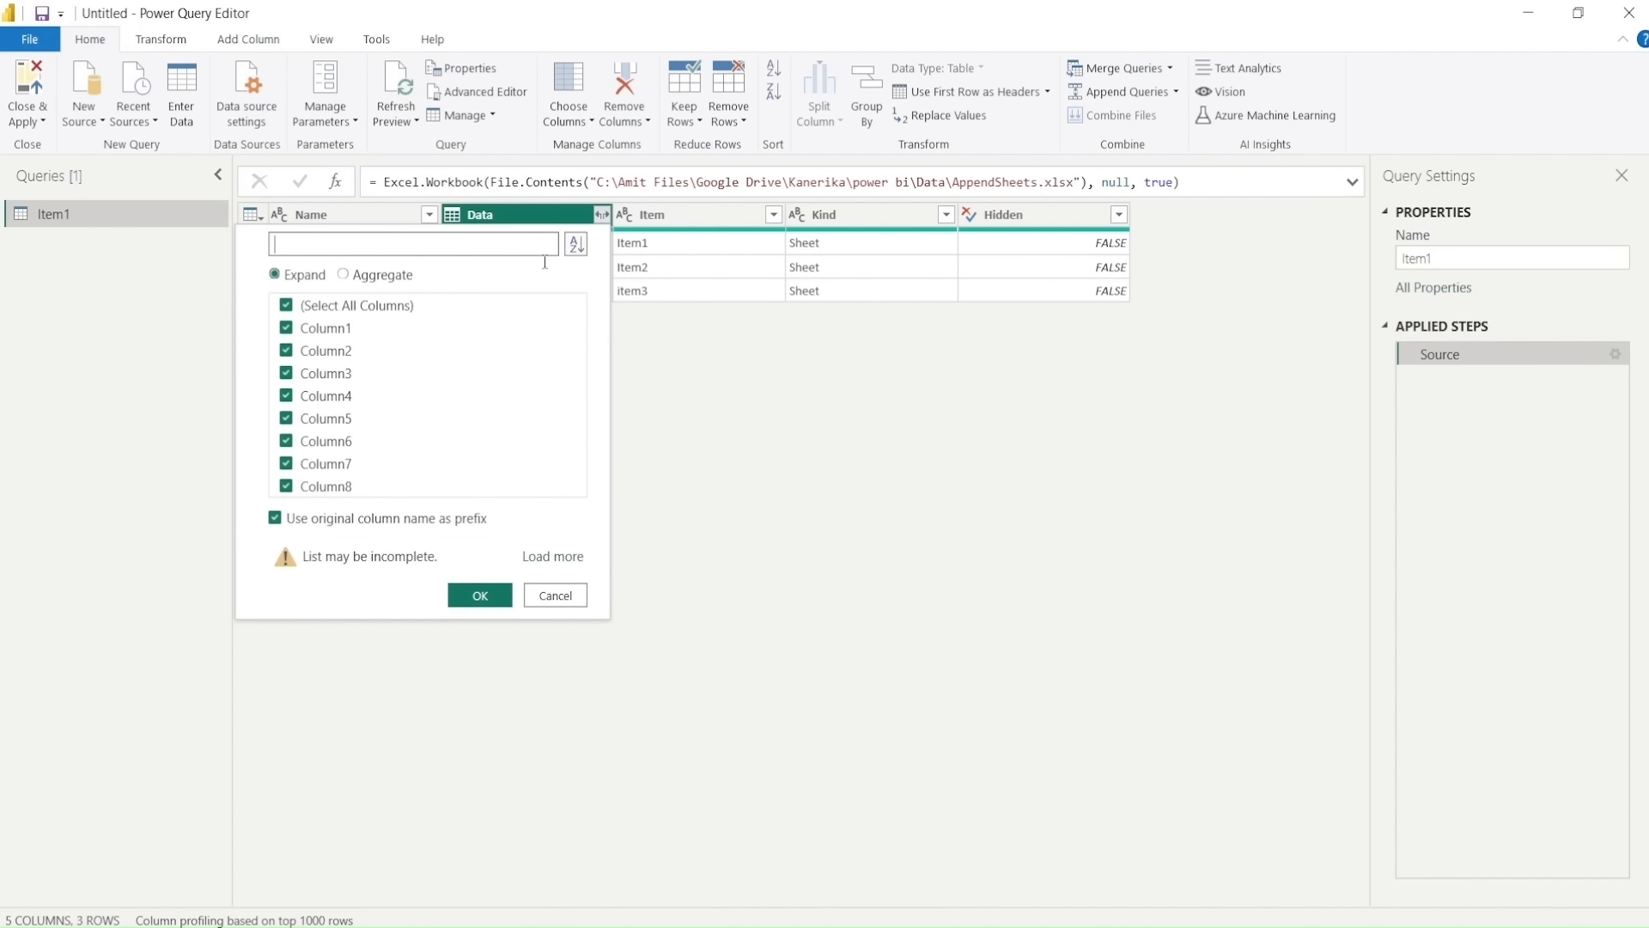
{"action": "left_click", "coordinate": [478, 595]}
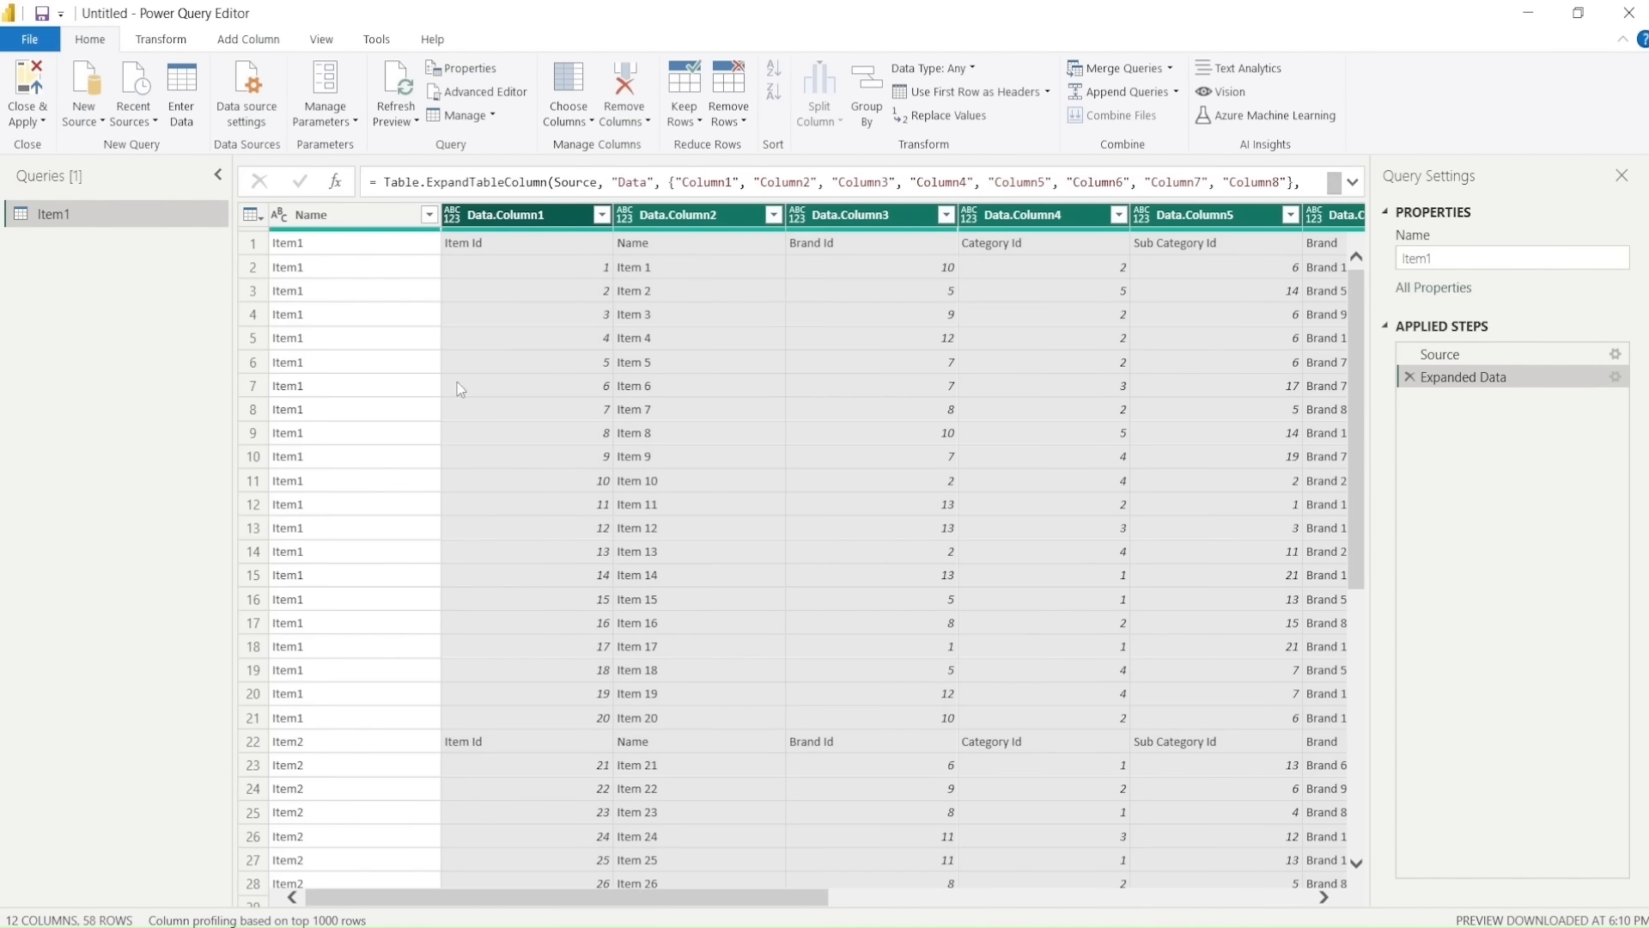
{"action": "scroll", "coordinate": [464, 404], "scroll_direction": "down", "scroll_amount": 4}
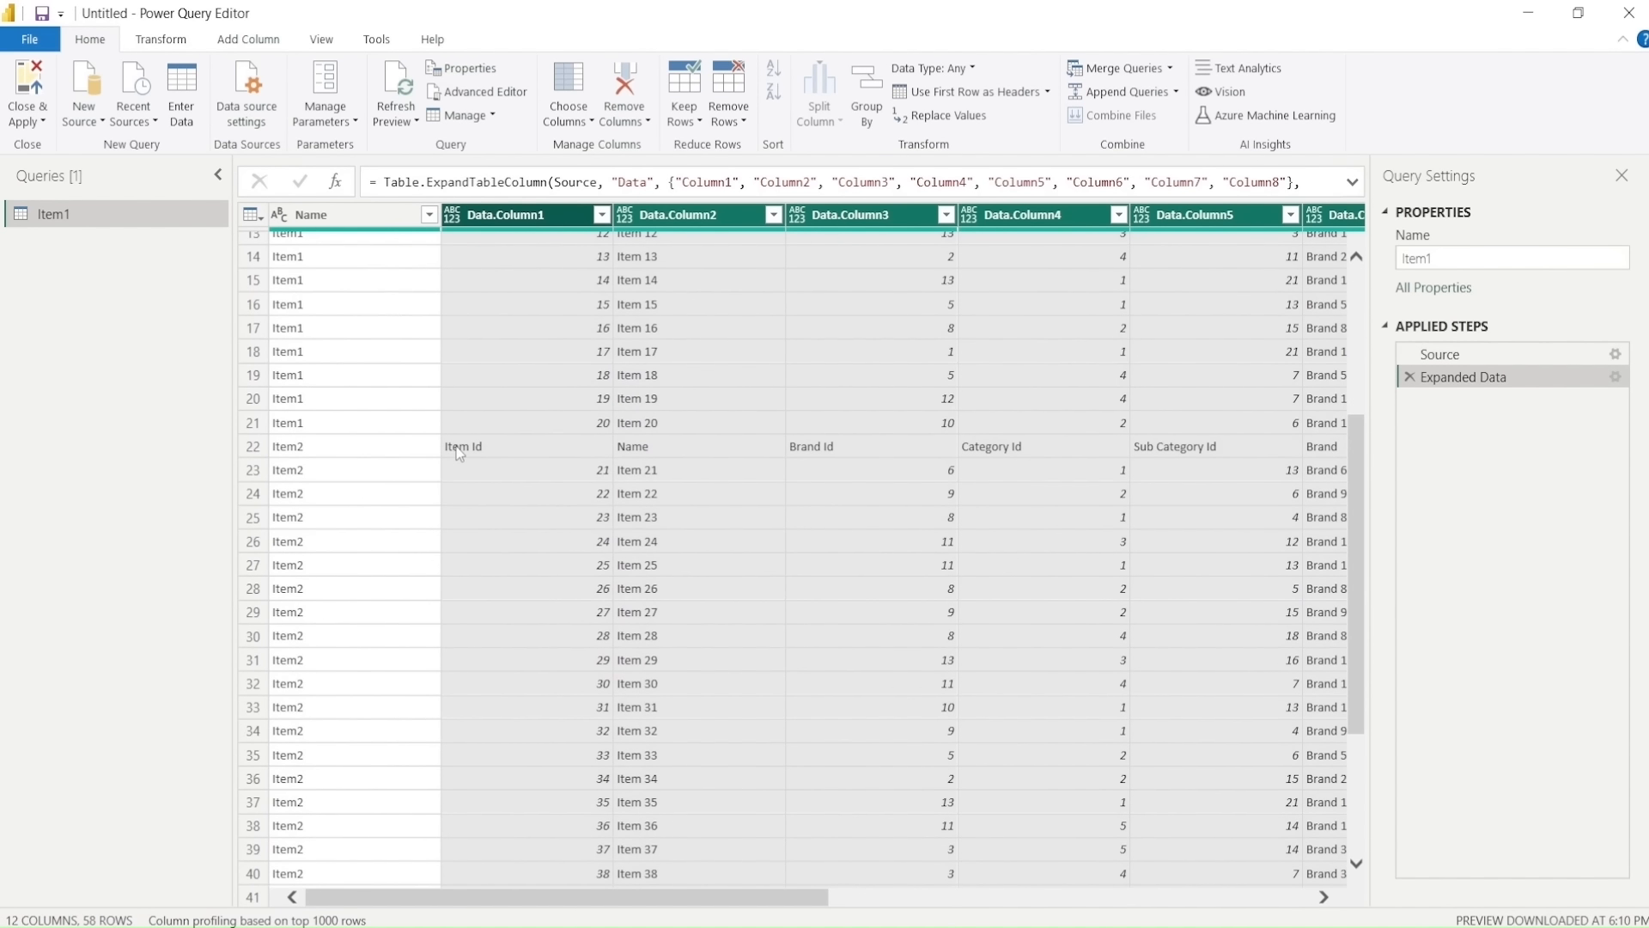
{"action": "scroll", "coordinate": [456, 446], "scroll_direction": "down", "scroll_amount": 6}
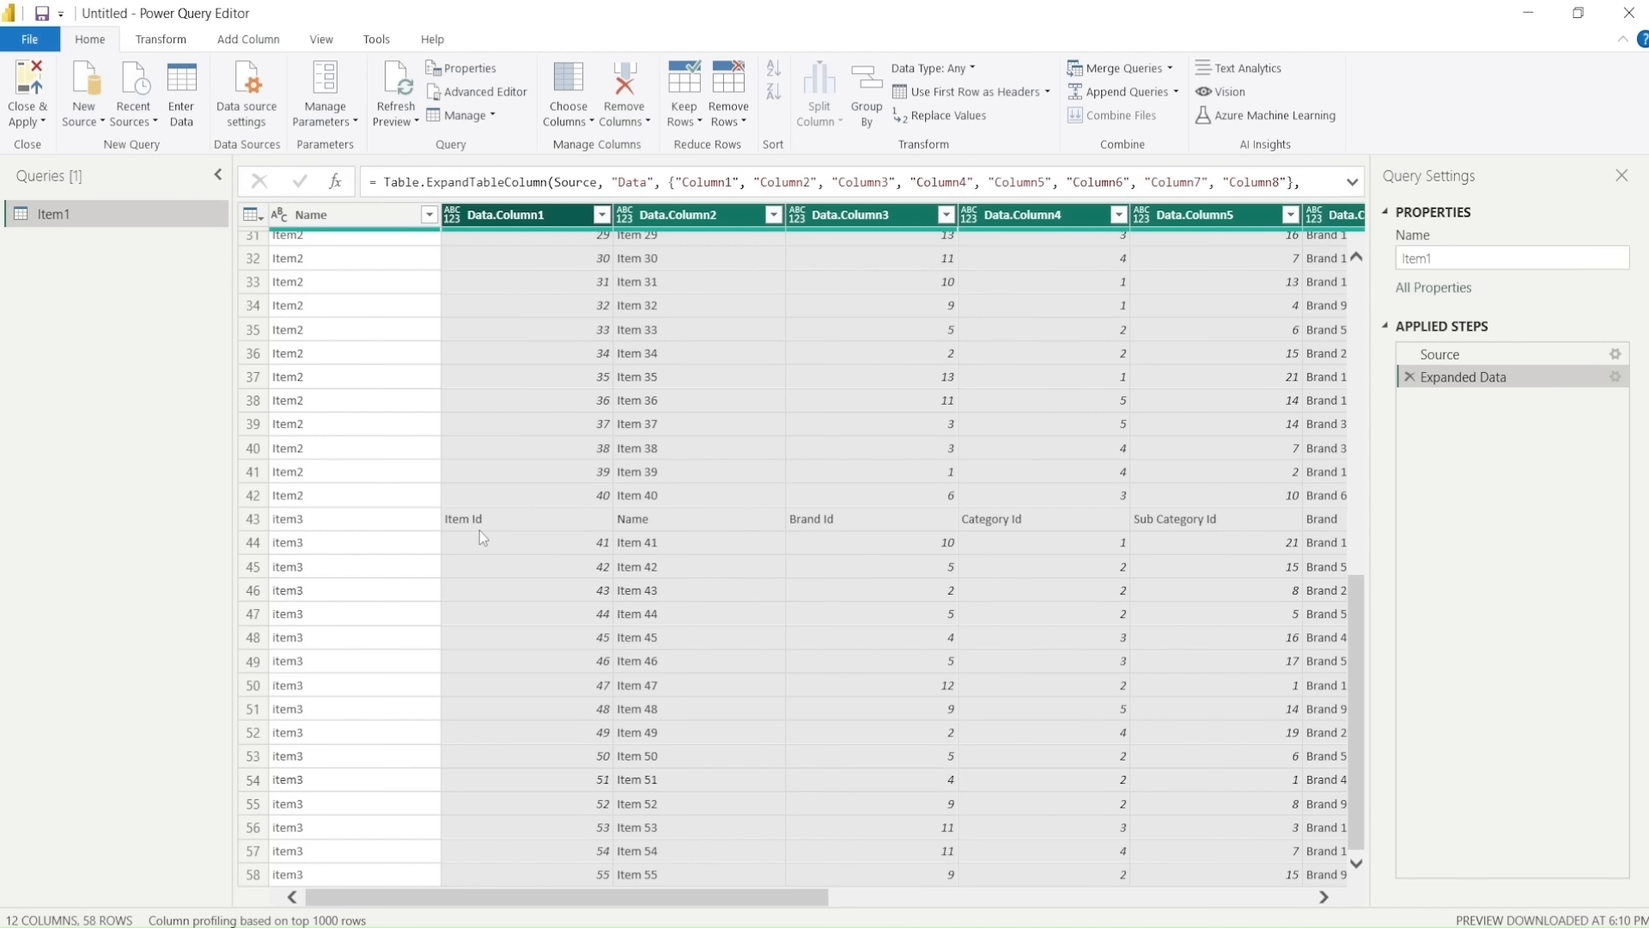
{"action": "left_click", "coordinate": [1409, 377]}
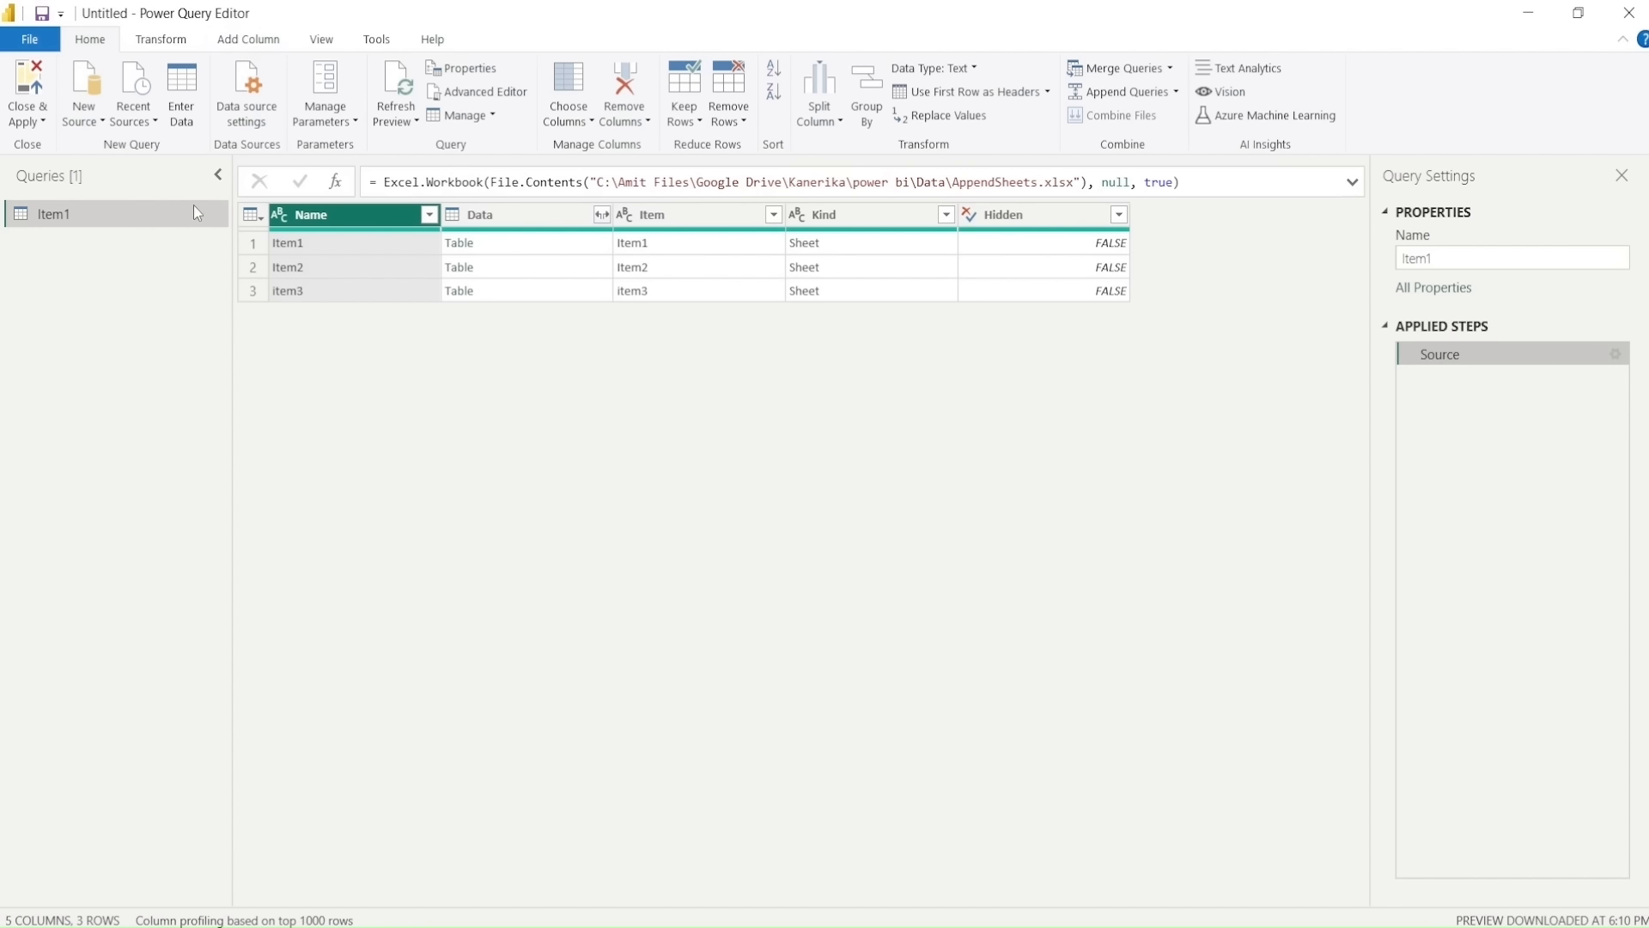
Step: Recheck where the header row sits in the nested Data tables of Item1, Item2 and item3
{"action": "left_click", "coordinate": [245, 41]}
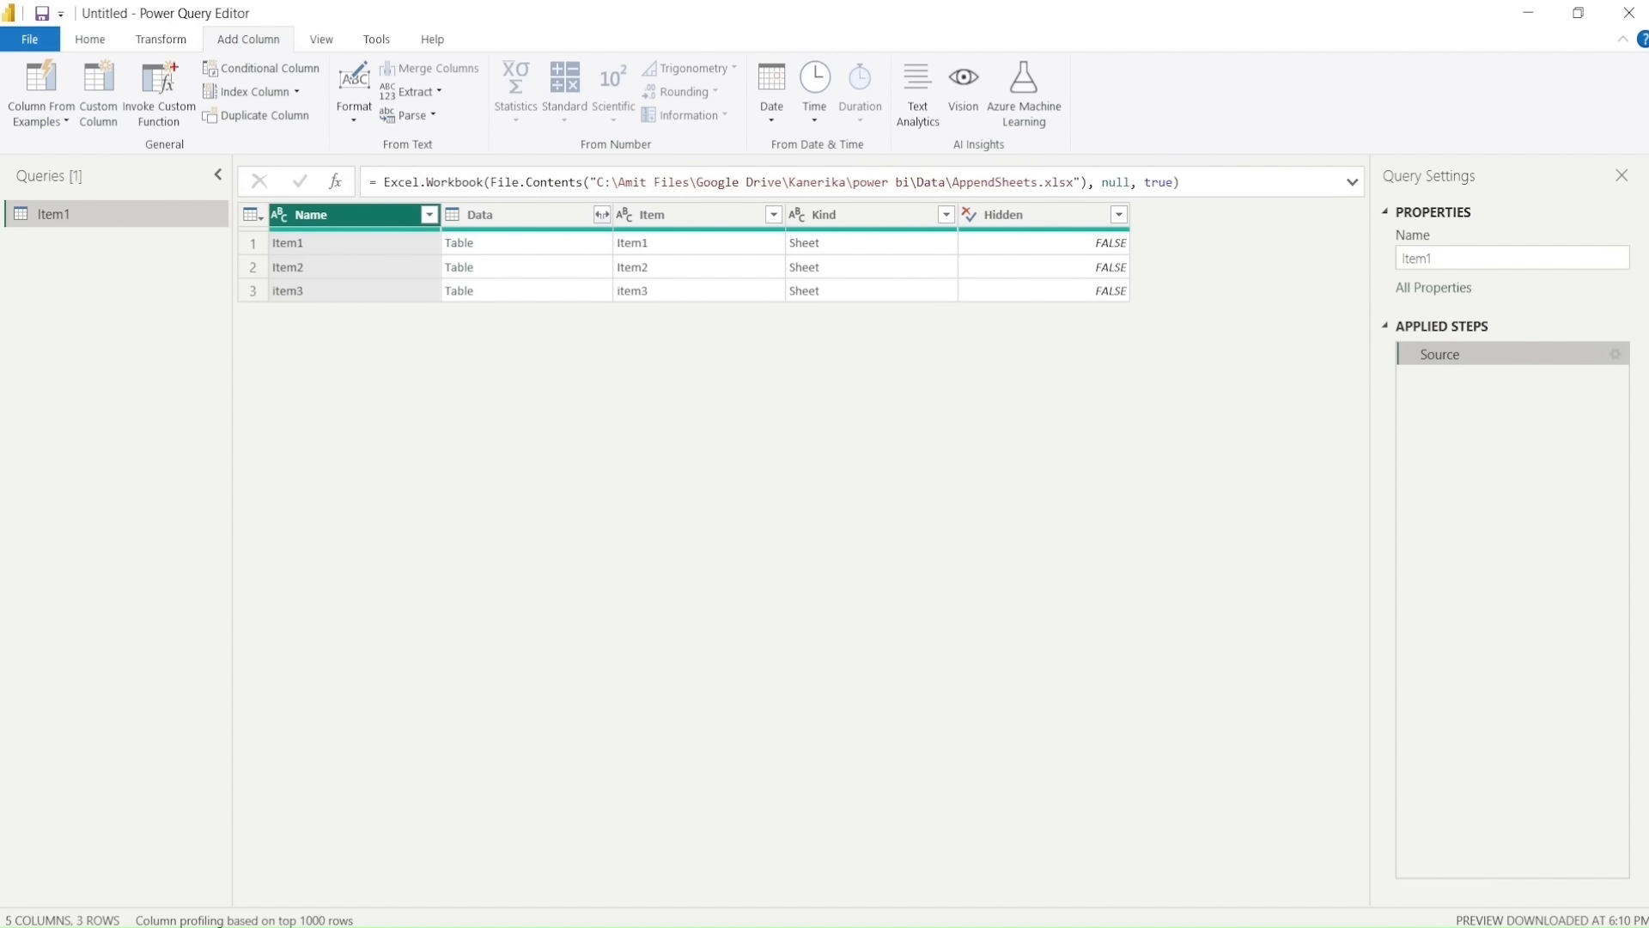
{"action": "left_click_drag", "start_coordinate": [73, 64], "coordinate": [137, 144]}
{"action": "mouse_move", "coordinate": [443, 223]}
{"action": "left_mouse_down"}
{"action": "mouse_move", "coordinate": [456, 245]}
{"action": "mouse_move", "coordinate": [586, 255]}
{"action": "left_mouse_up"}
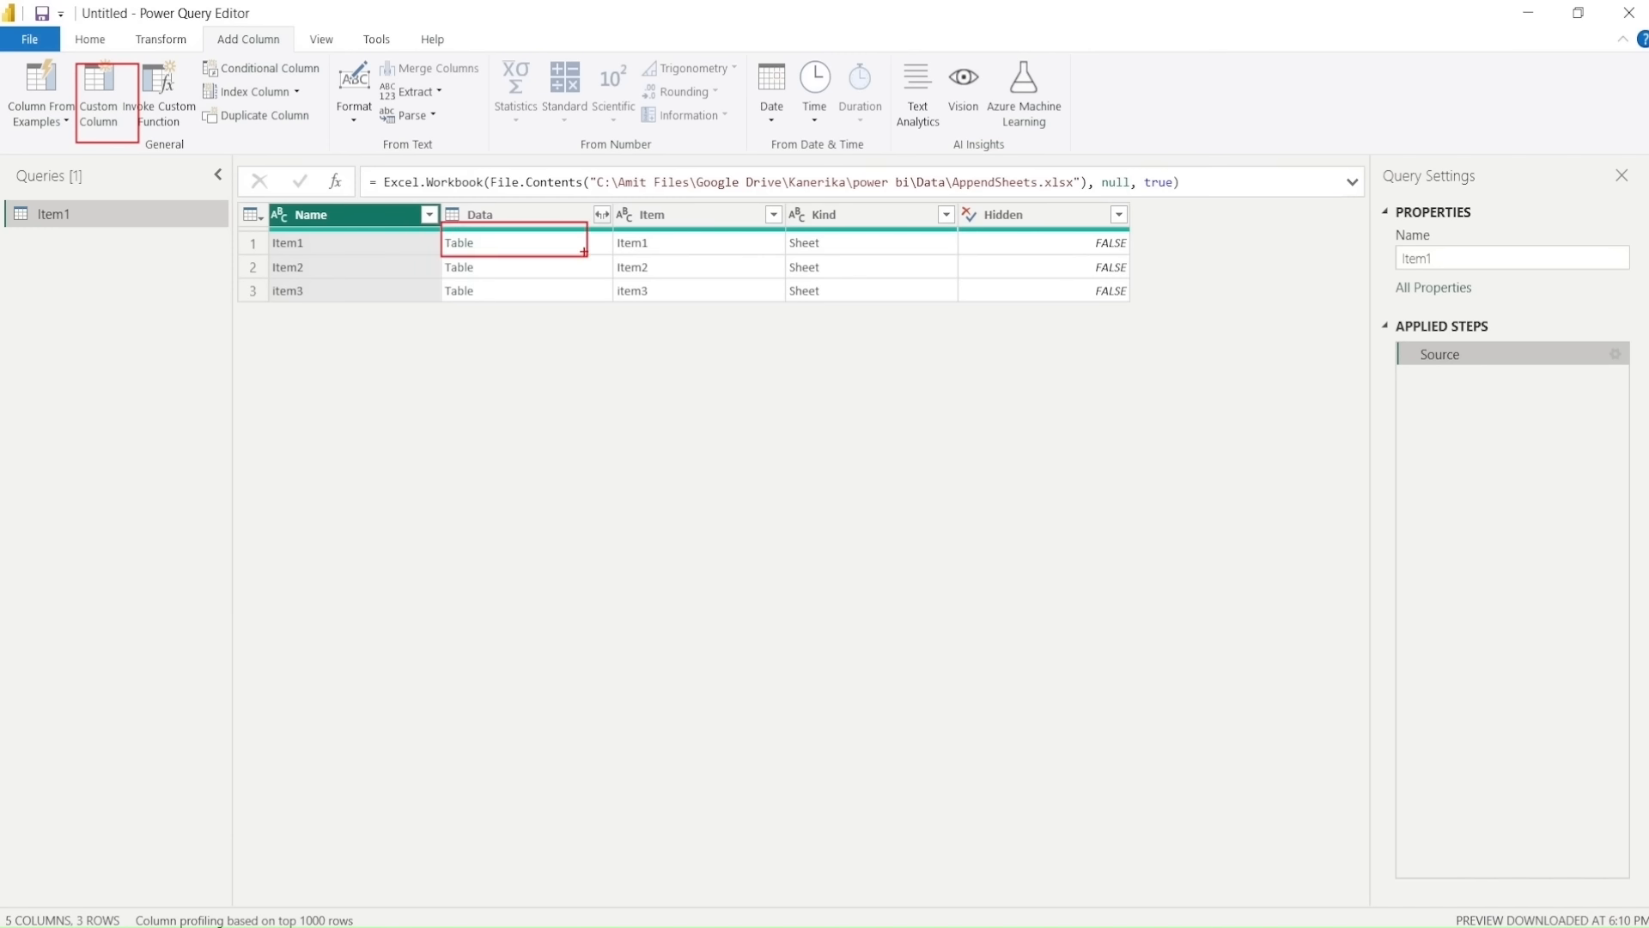
{"action": "key", "text": "Escape"}
{"action": "left_click", "coordinate": [529, 242]}
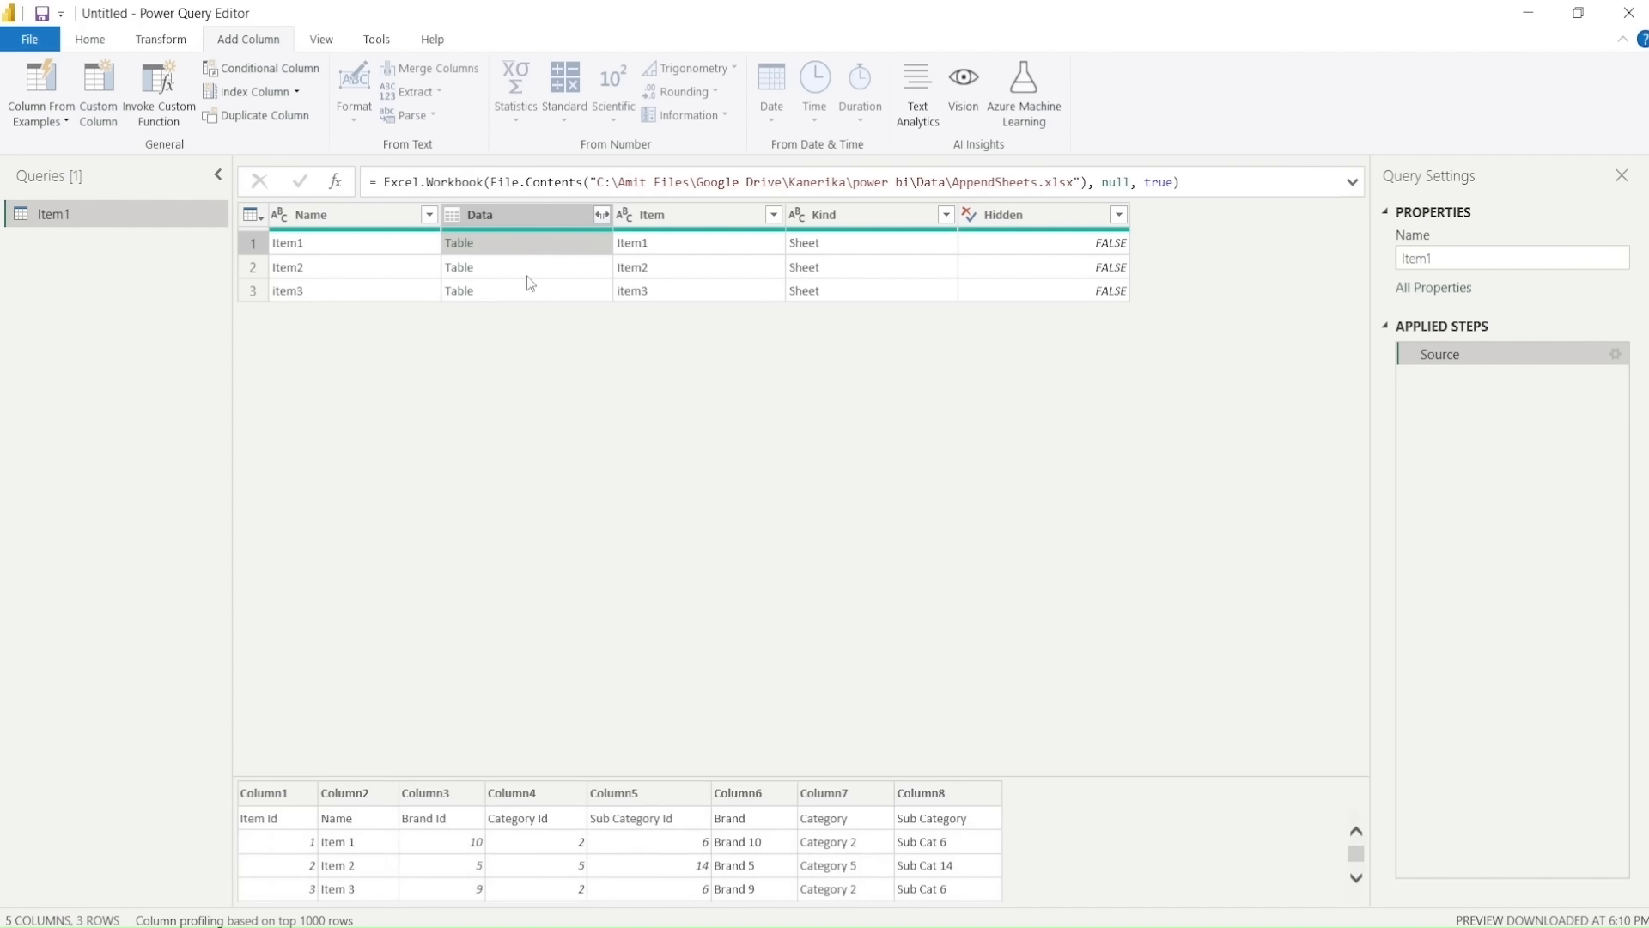
{"action": "left_click", "coordinate": [526, 272]}
{"action": "left_click", "coordinate": [522, 295]}
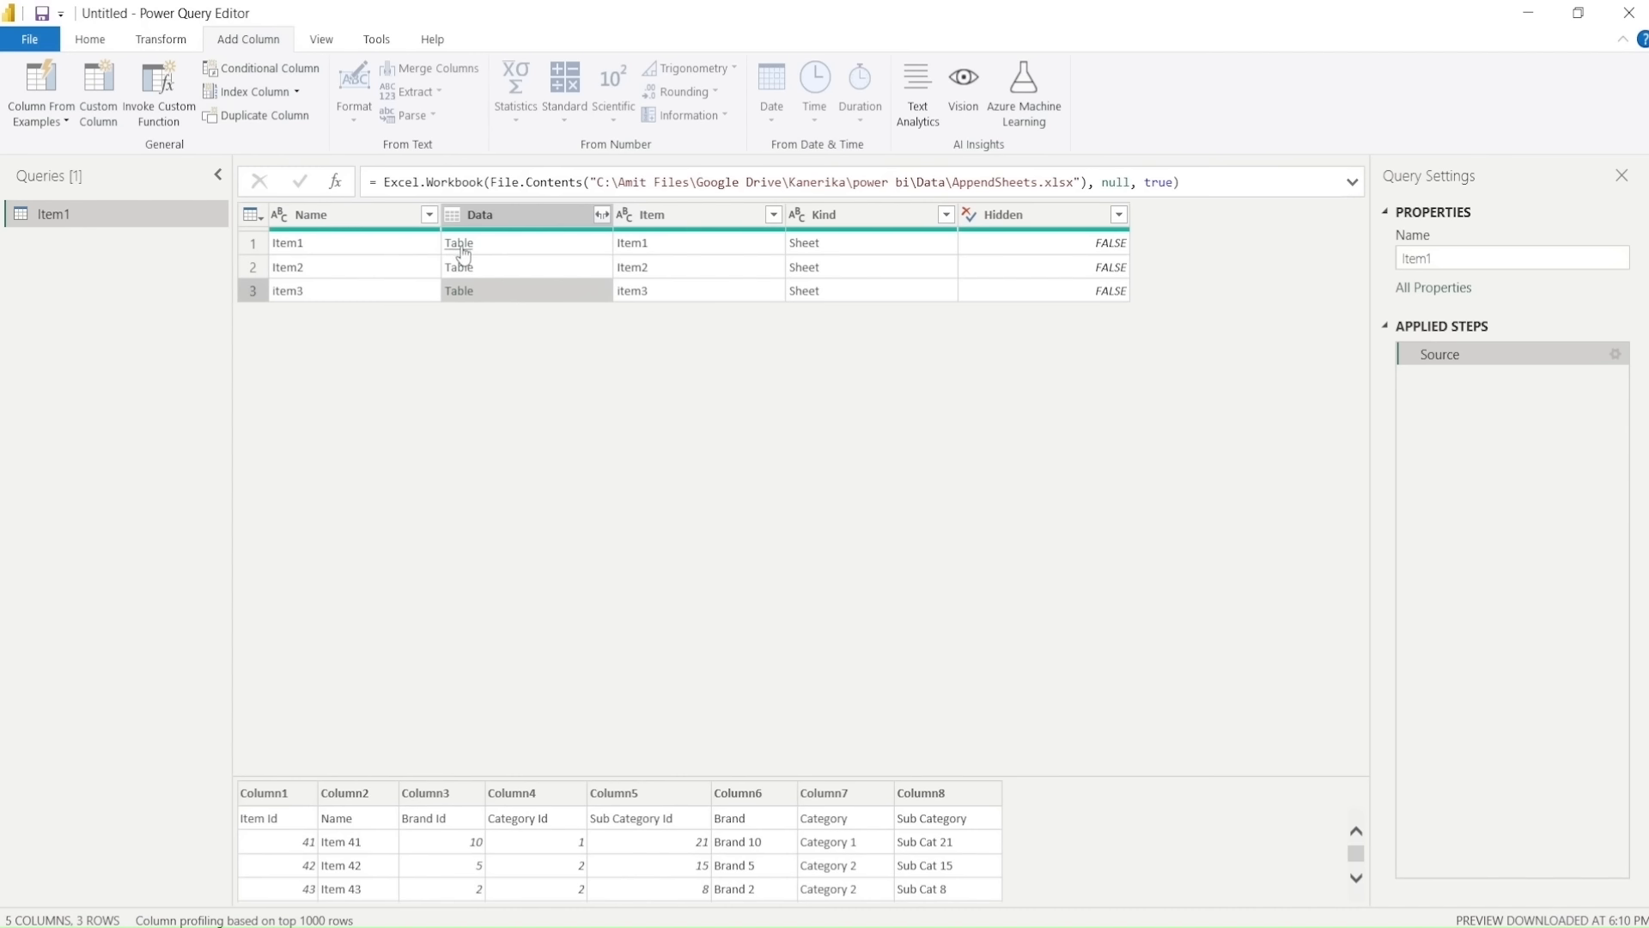
Step: Add a custom column named Data1 with the formula Table.PromoteHeaders([Data])
{"action": "left_click", "coordinate": [115, 121]}
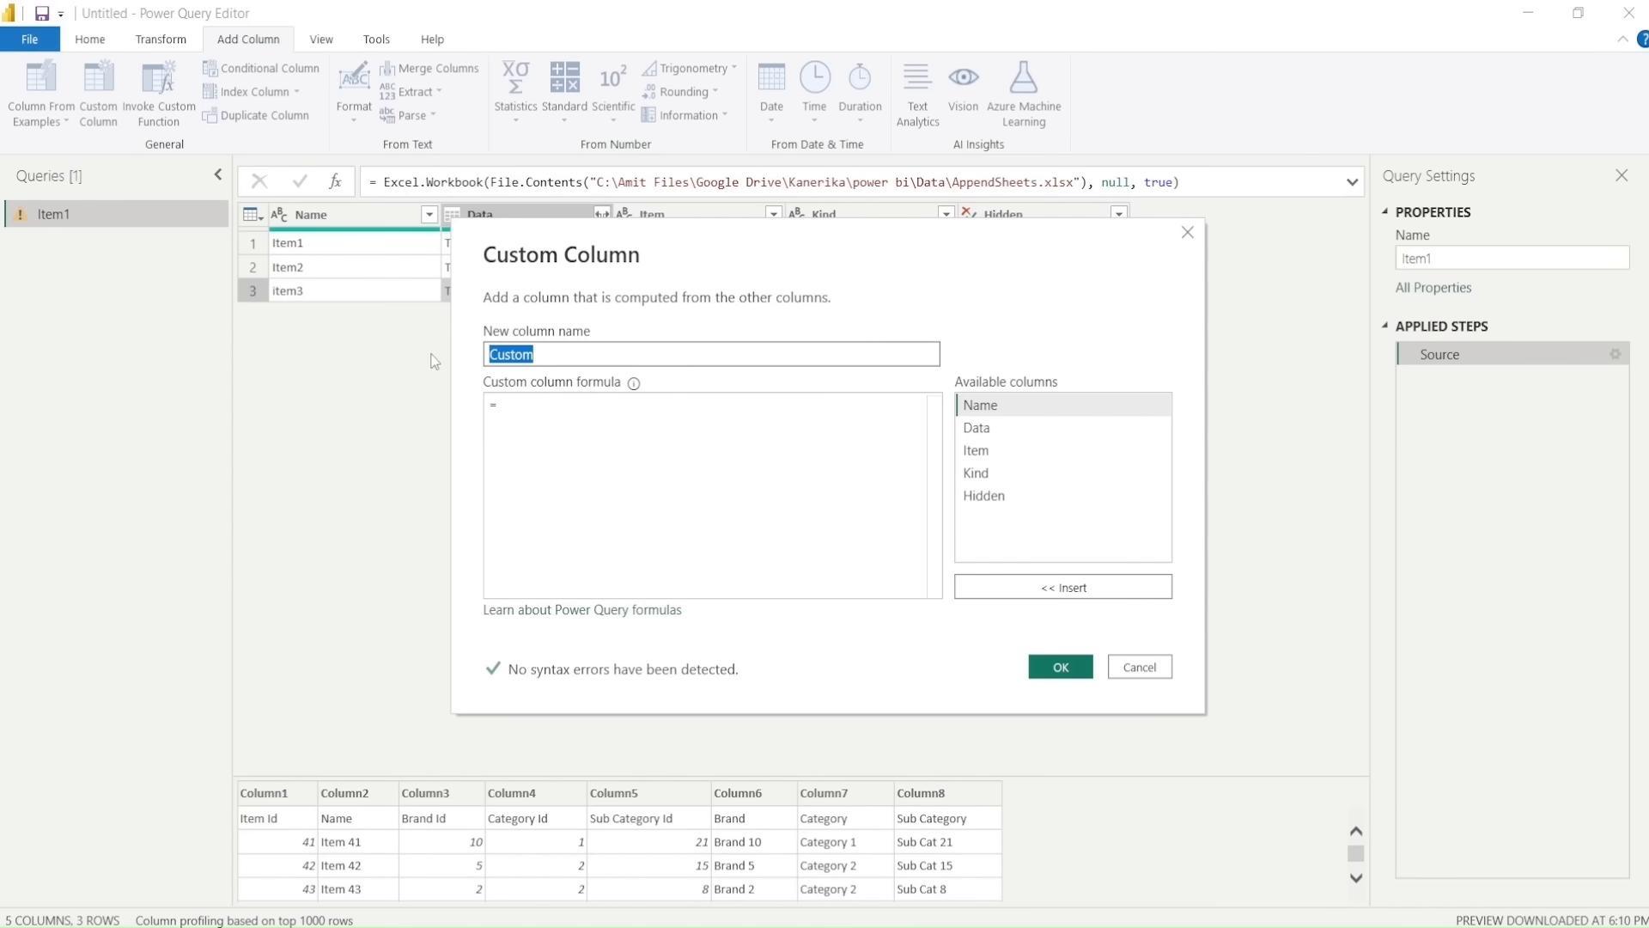
{"action": "type", "text": "Data1"}
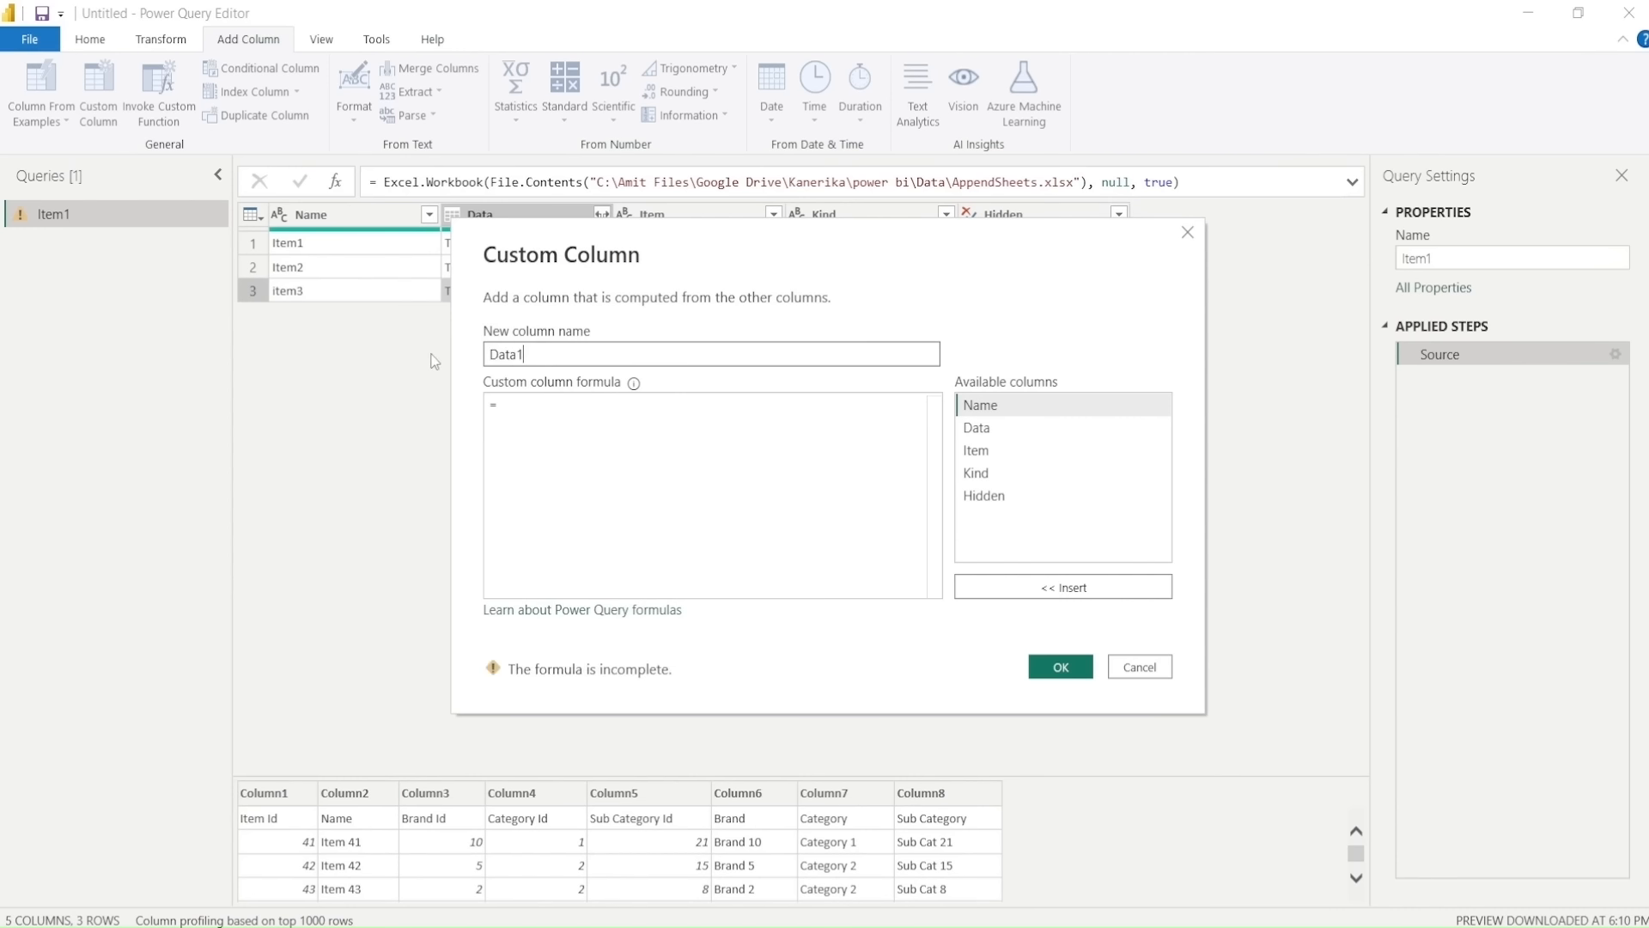
{"action": "left_click", "coordinate": [568, 424]}
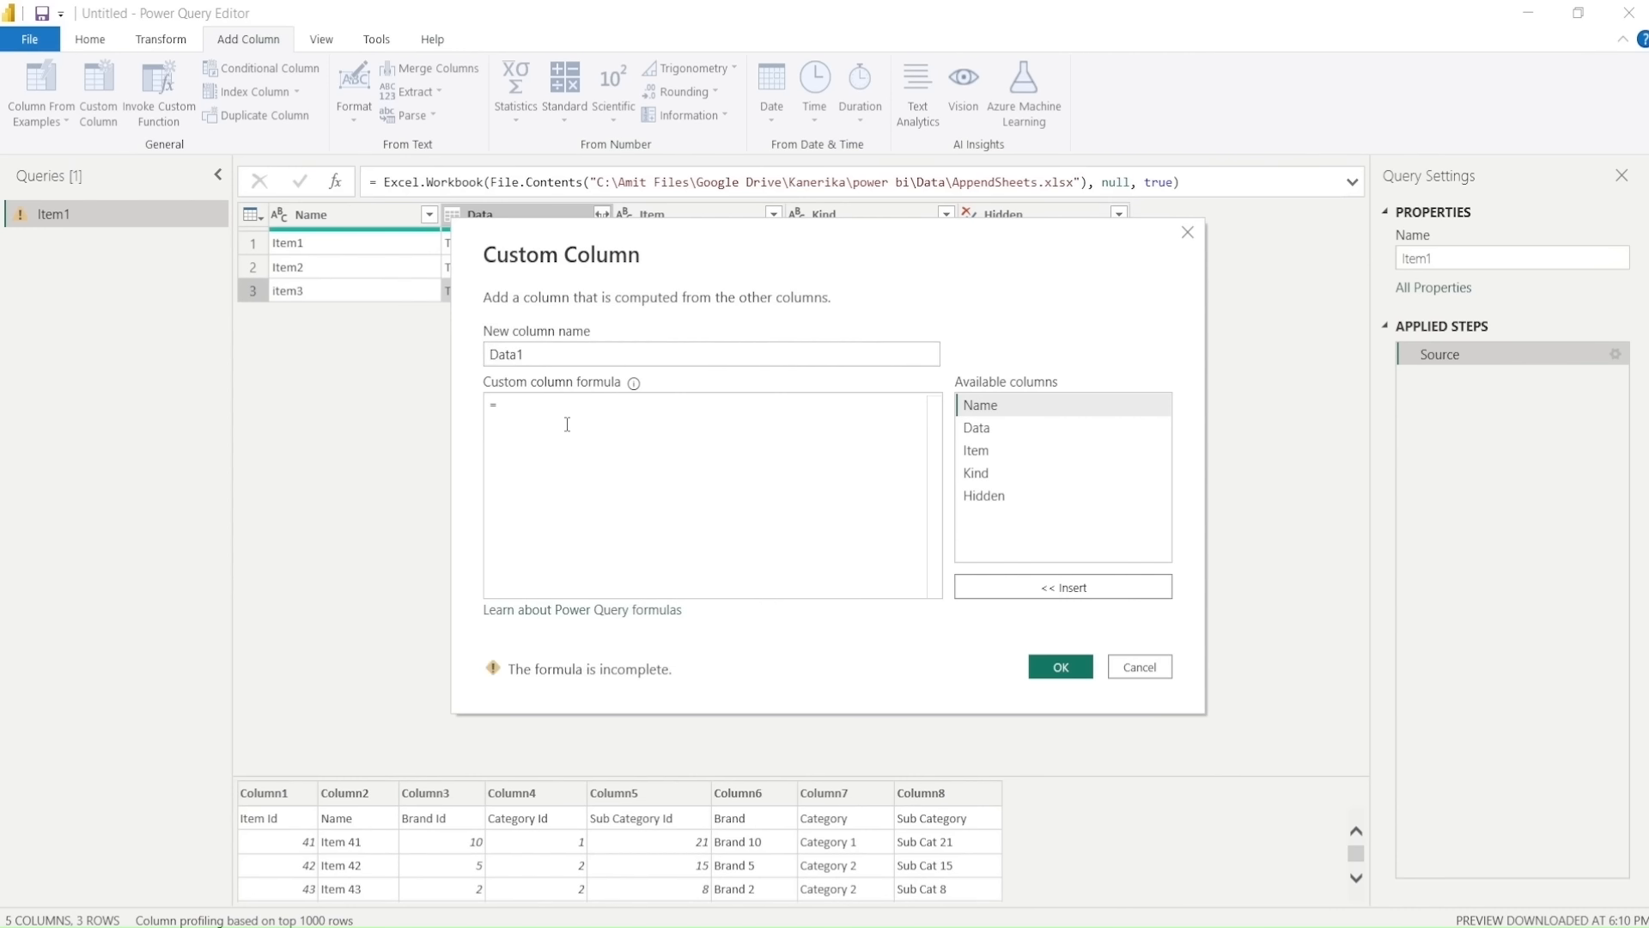
{"action": "type", "text": "Table."}
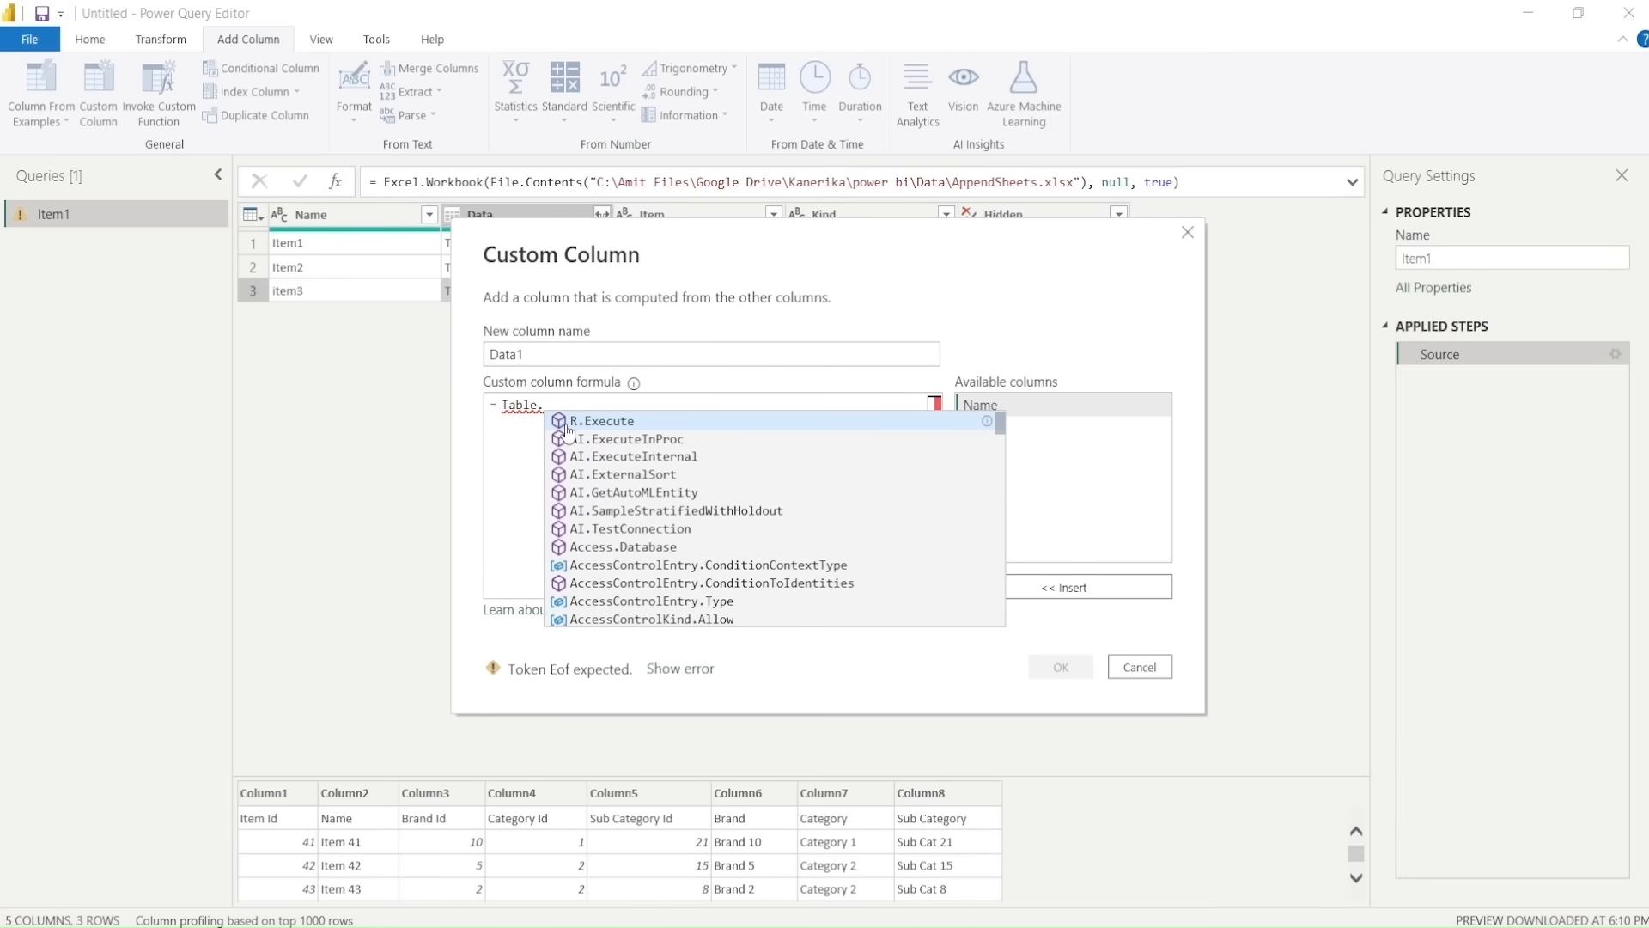
{"action": "type", "text": "Promor"}
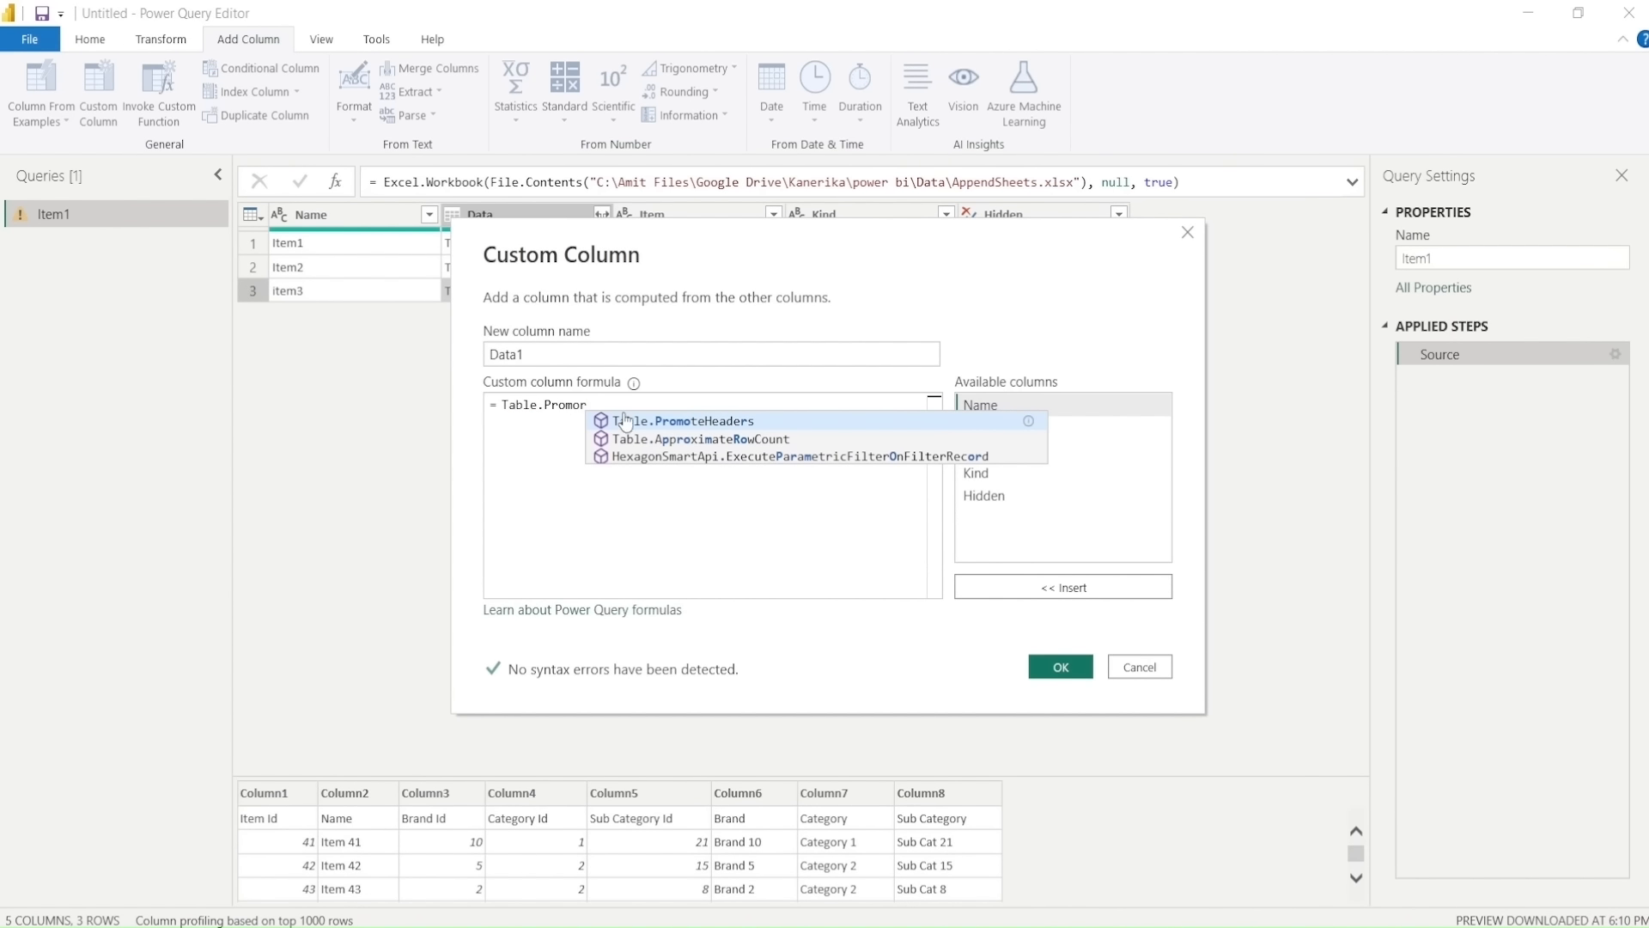
{"action": "key", "text": "Tab"}
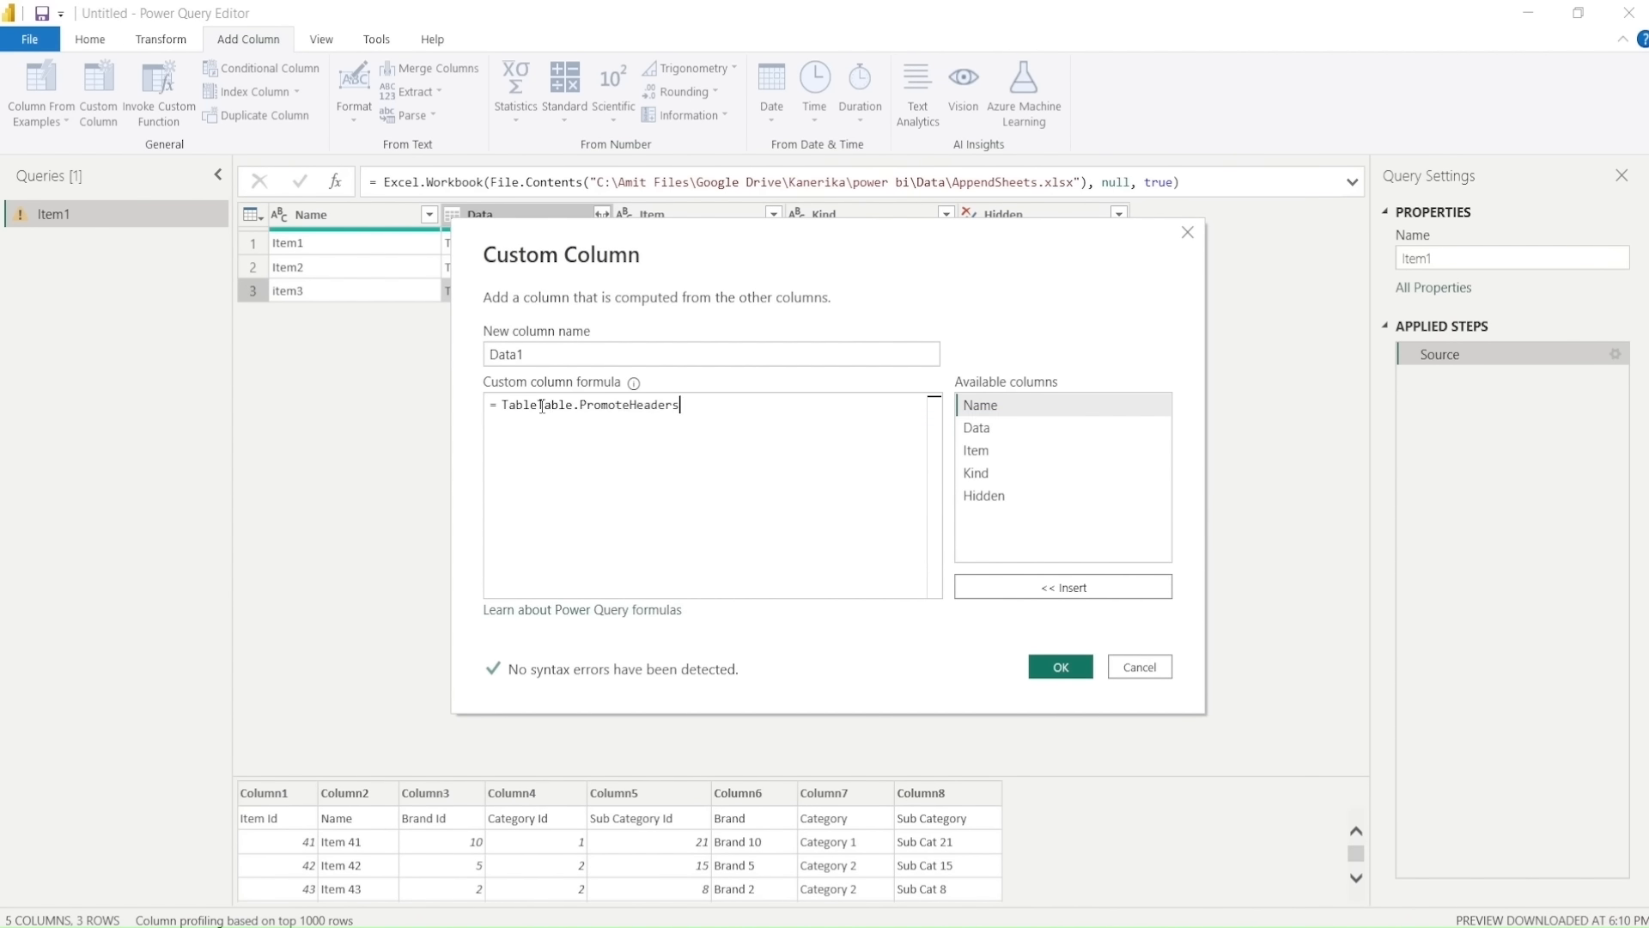
{"action": "left_click_drag", "start_coordinate": [538, 407], "coordinate": [501, 407]}
{"action": "key", "text": "BackSpace"}
{"action": "type", "text": "("}
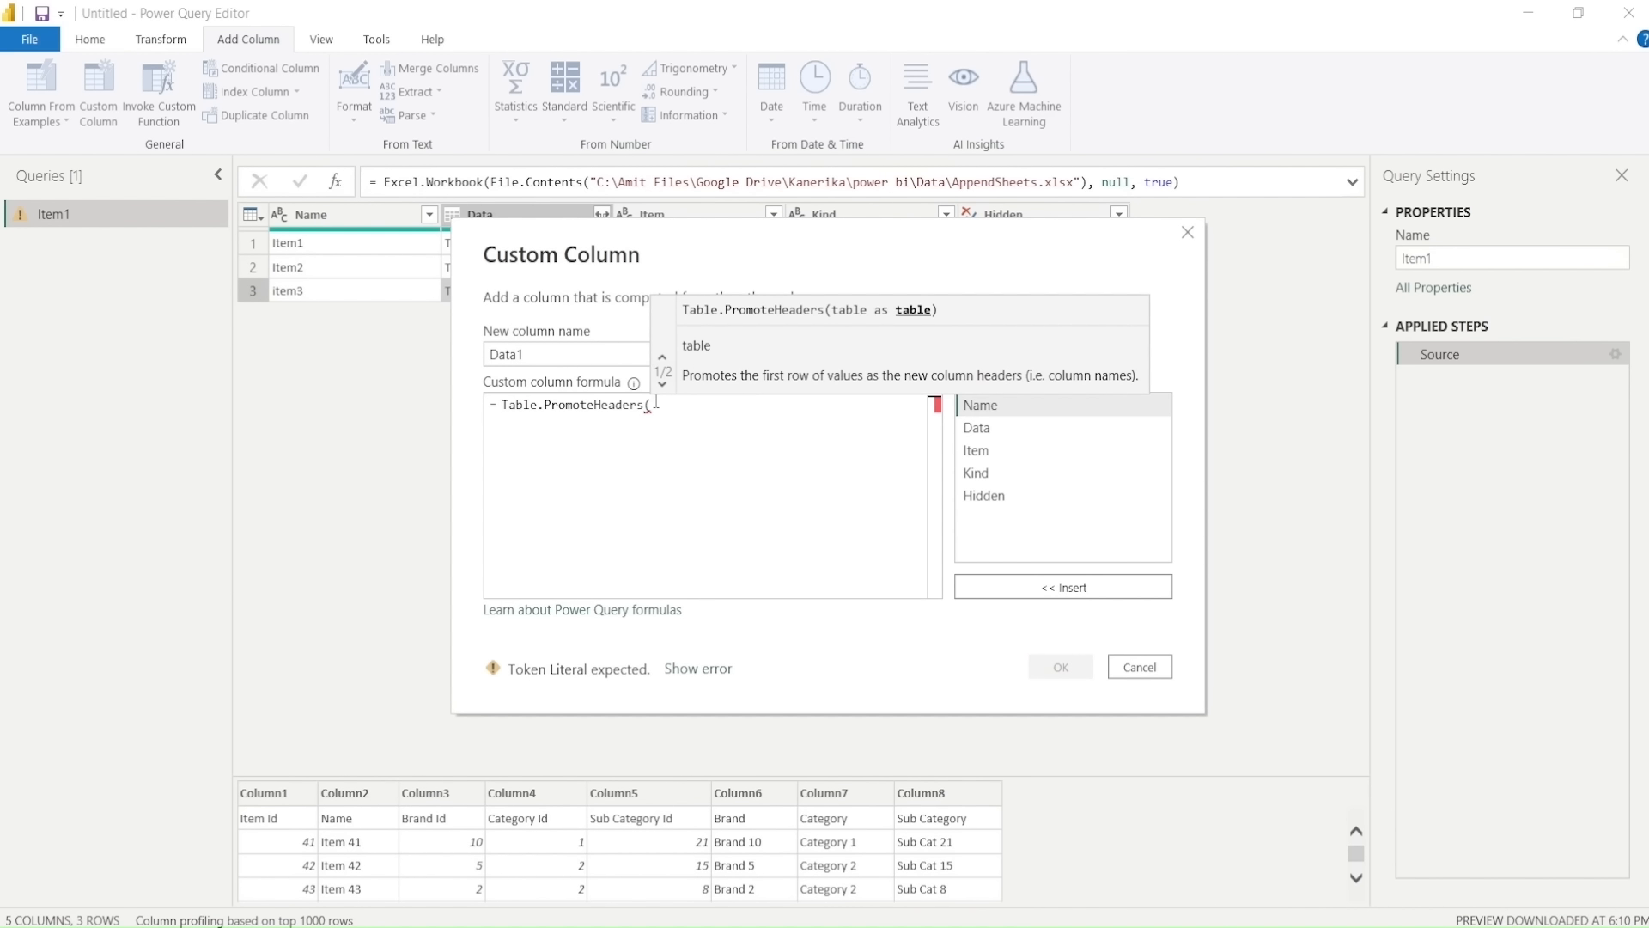
{"action": "double_click", "coordinate": [993, 437]}
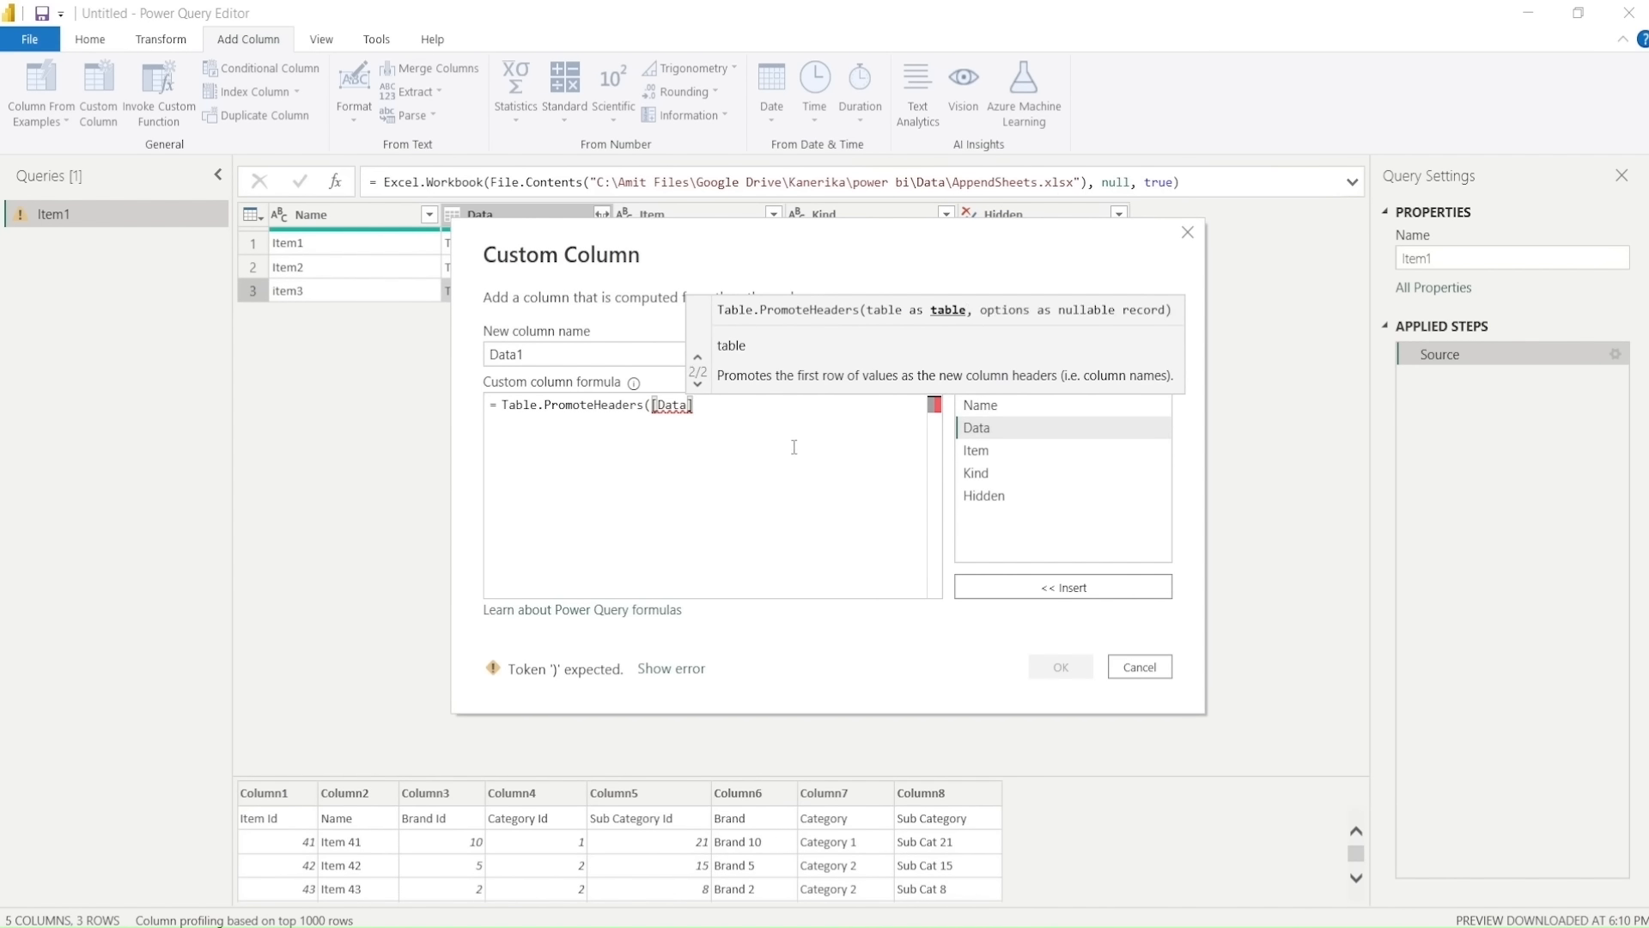
{"action": "type", "text": ")"}
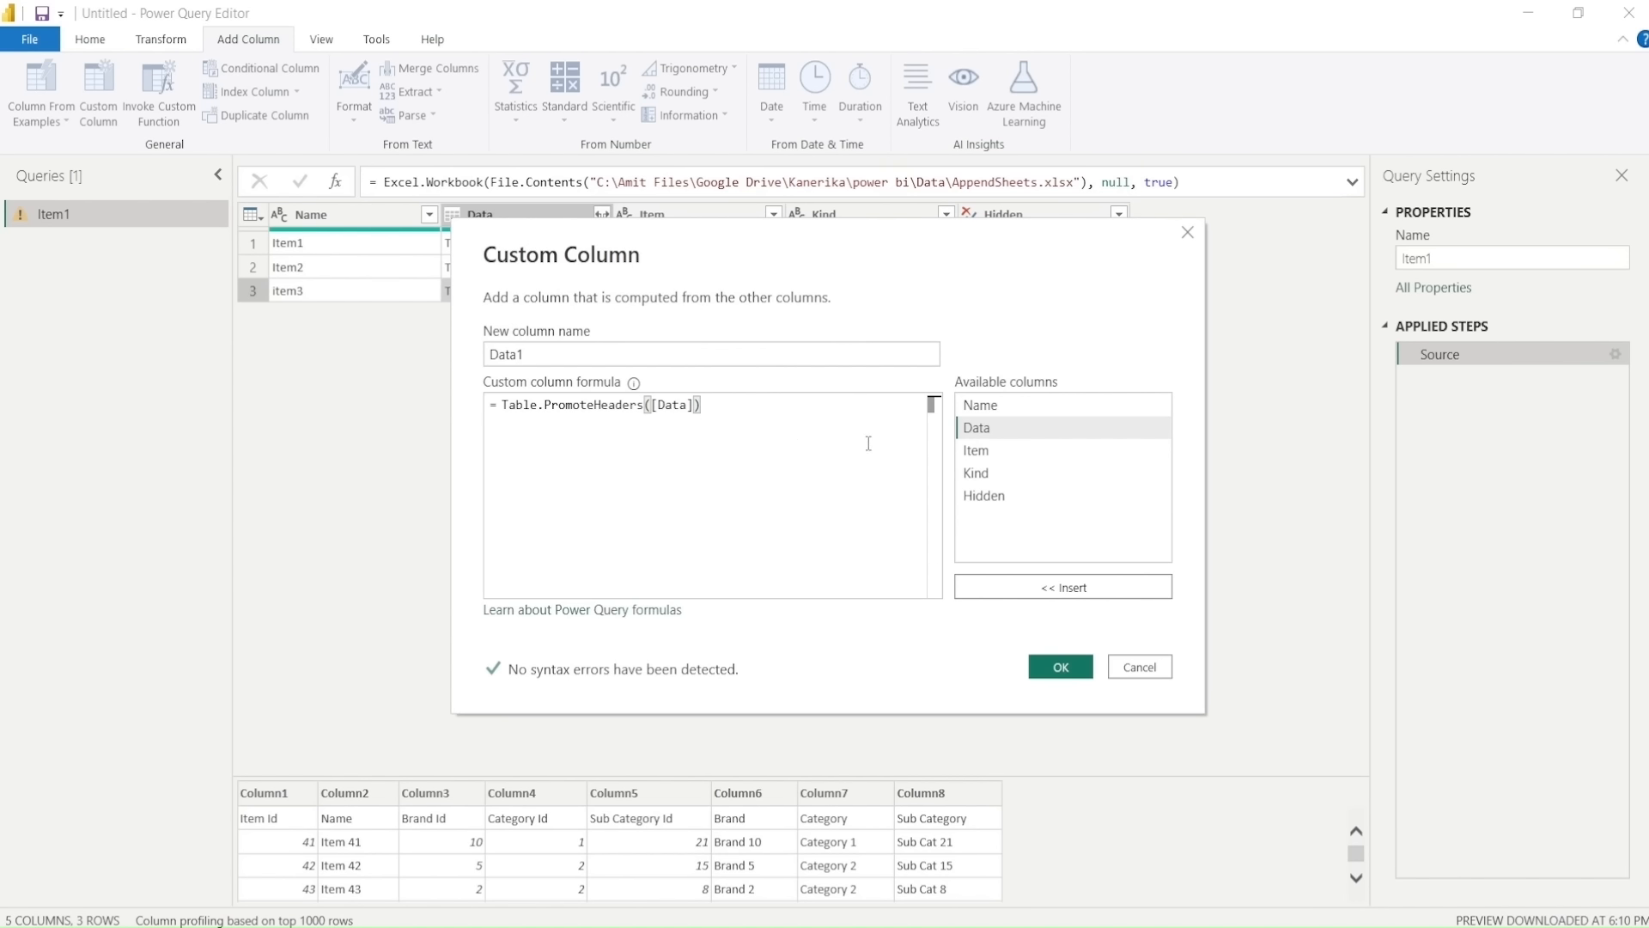
{"action": "left_click", "coordinate": [1049, 674]}
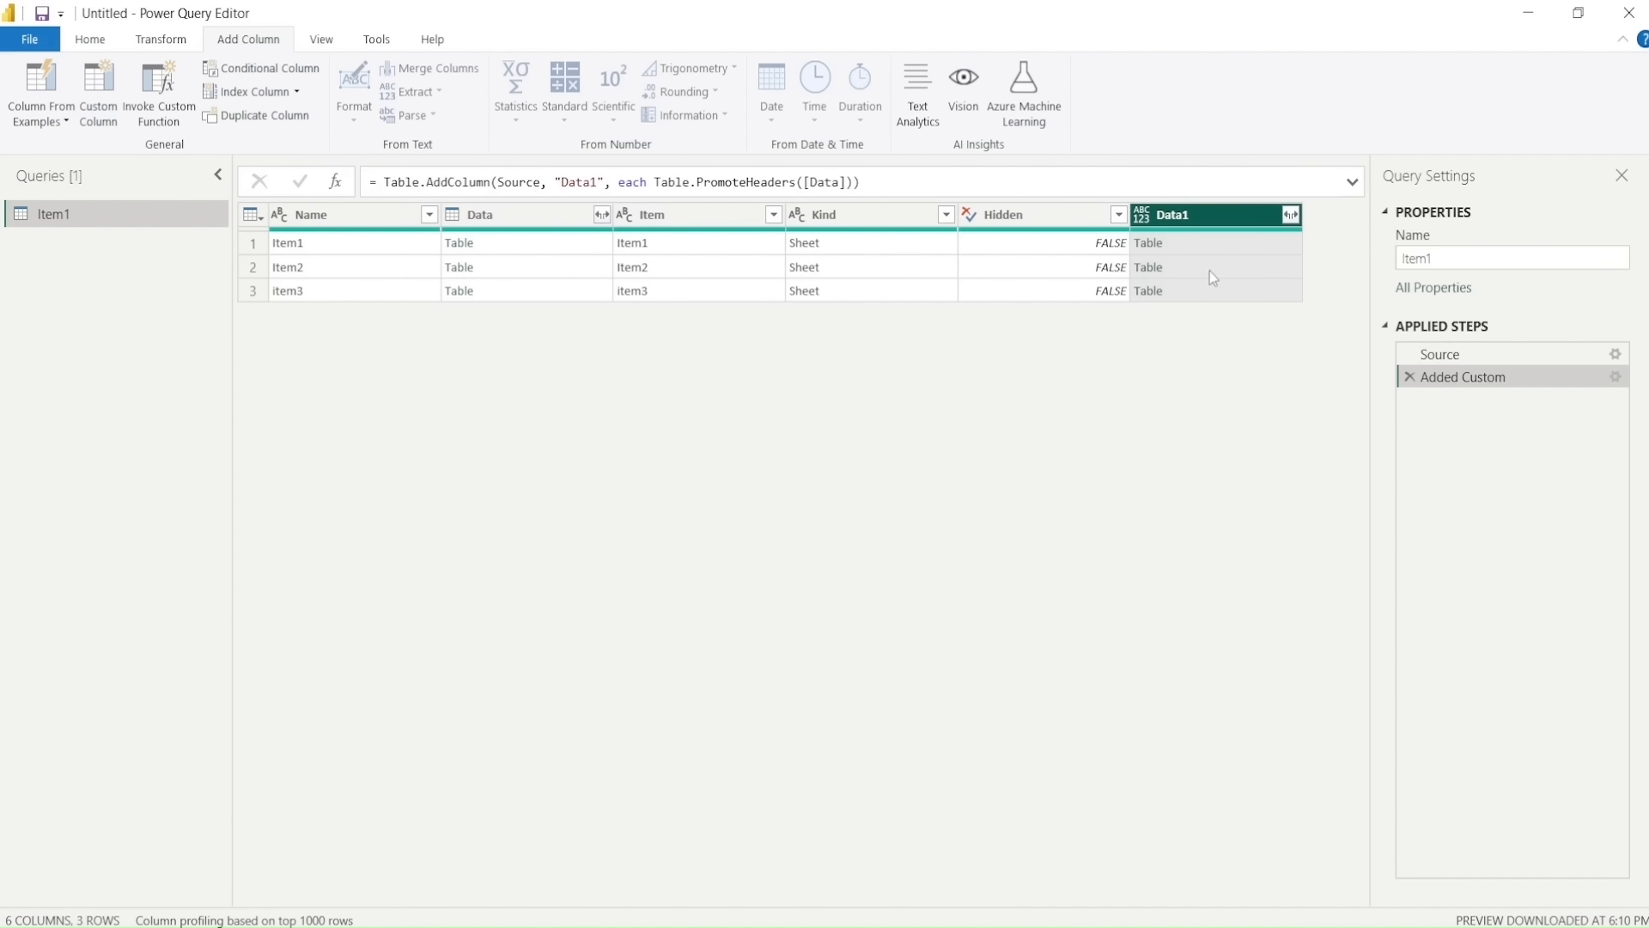
Step: Preview the nested Data1 table of each of the three sheets to check its column headers
{"action": "left_click", "coordinate": [1213, 245]}
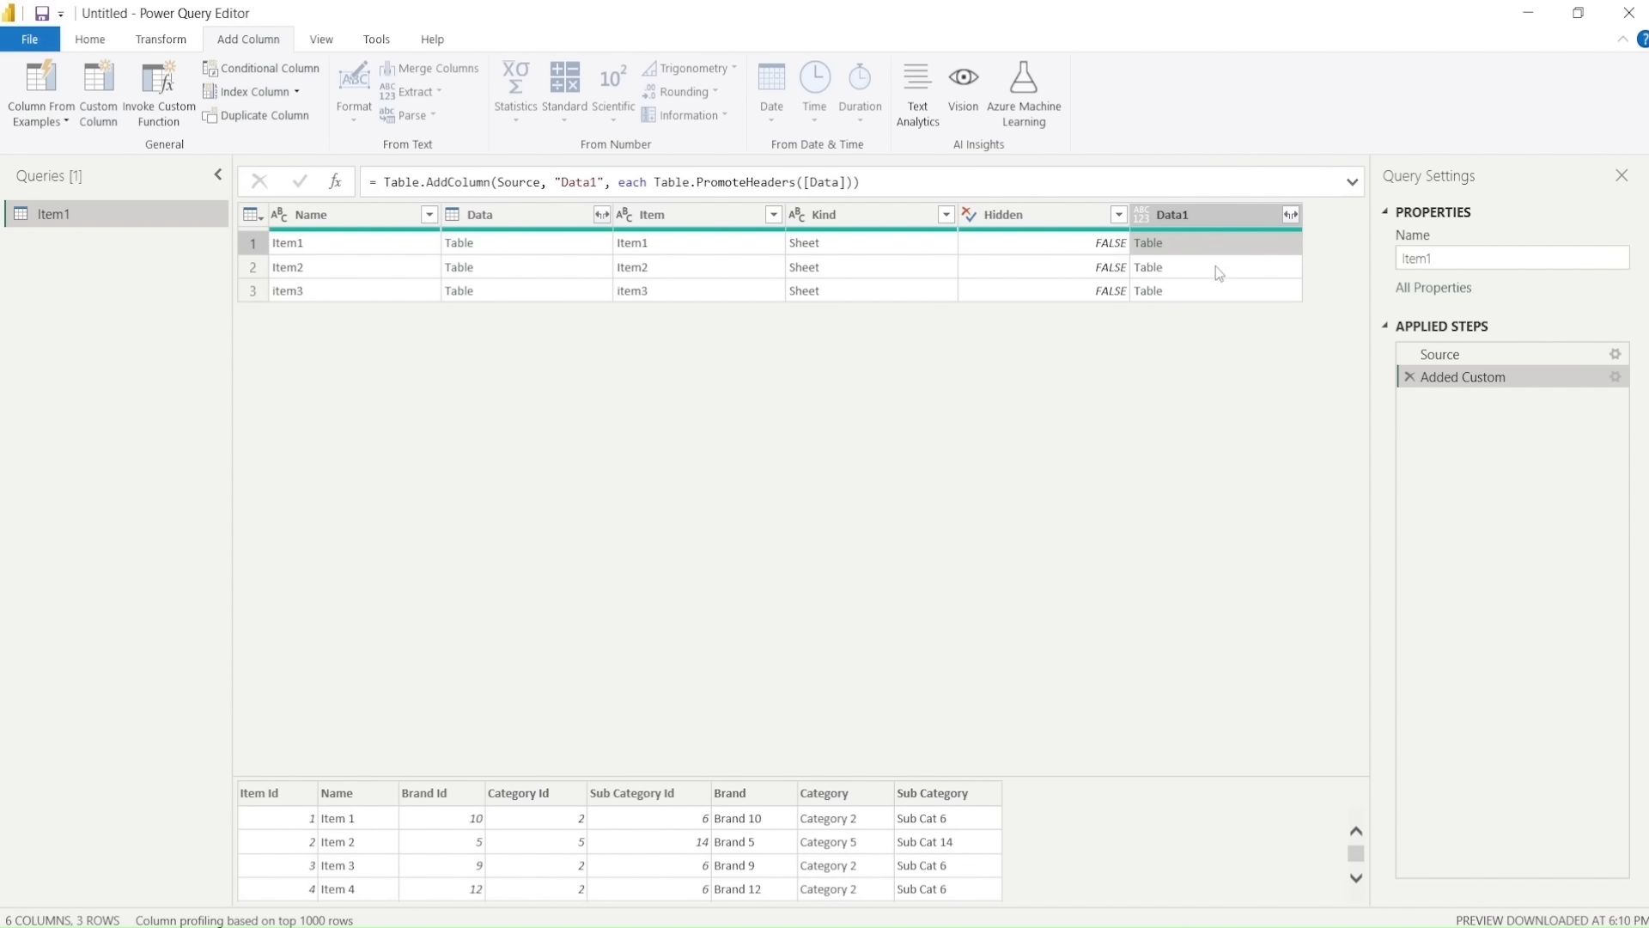
{"action": "left_click", "coordinate": [1219, 273]}
{"action": "left_click", "coordinate": [1213, 296]}
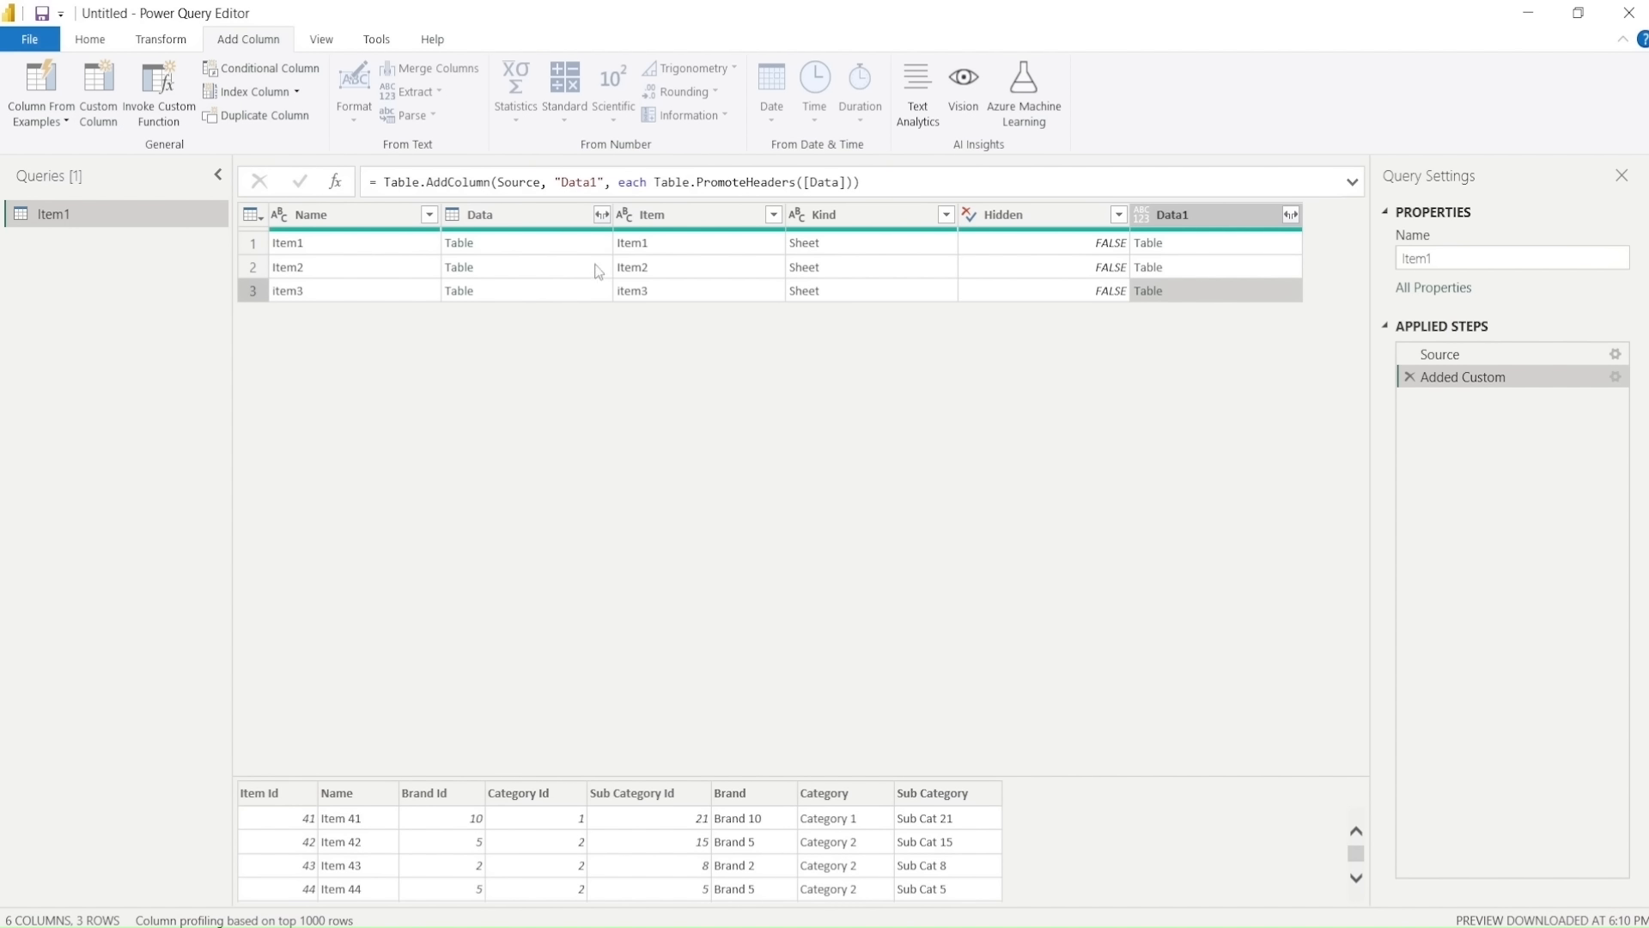
Step: Remove the Data, Item, Kind and Hidden columns, keeping only Name and Data1
{"action": "mouse_move", "coordinate": [672, 232]}
{"action": "left_click", "coordinate": [539, 216]}
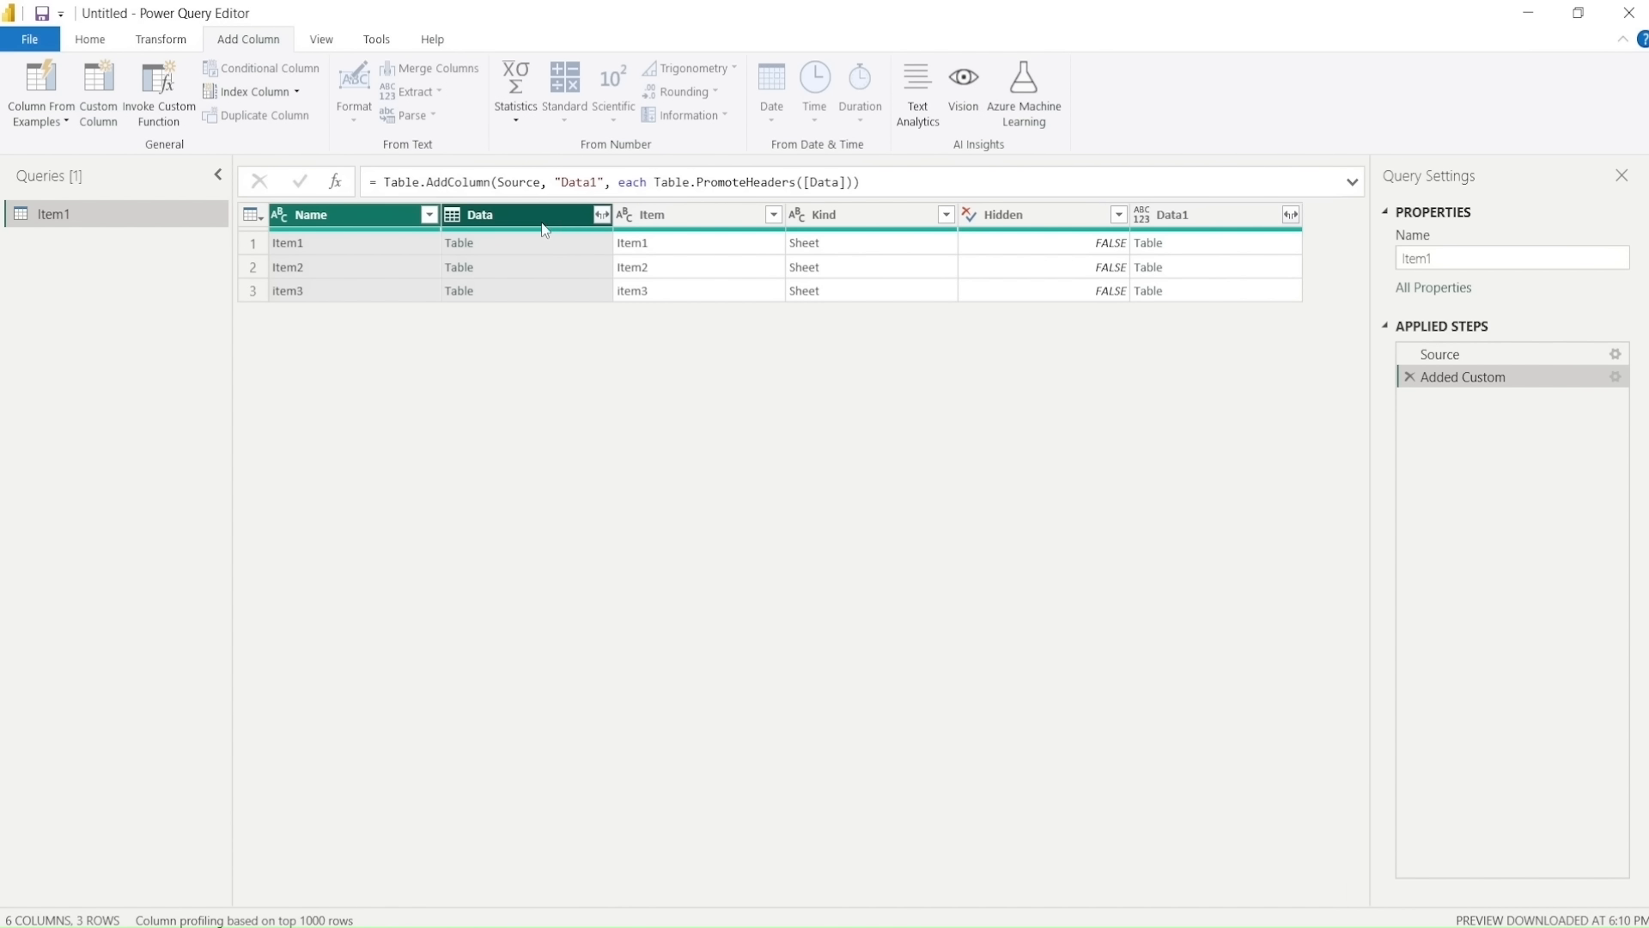
{"action": "left_click", "coordinate": [702, 218], "text": "ctrl"}
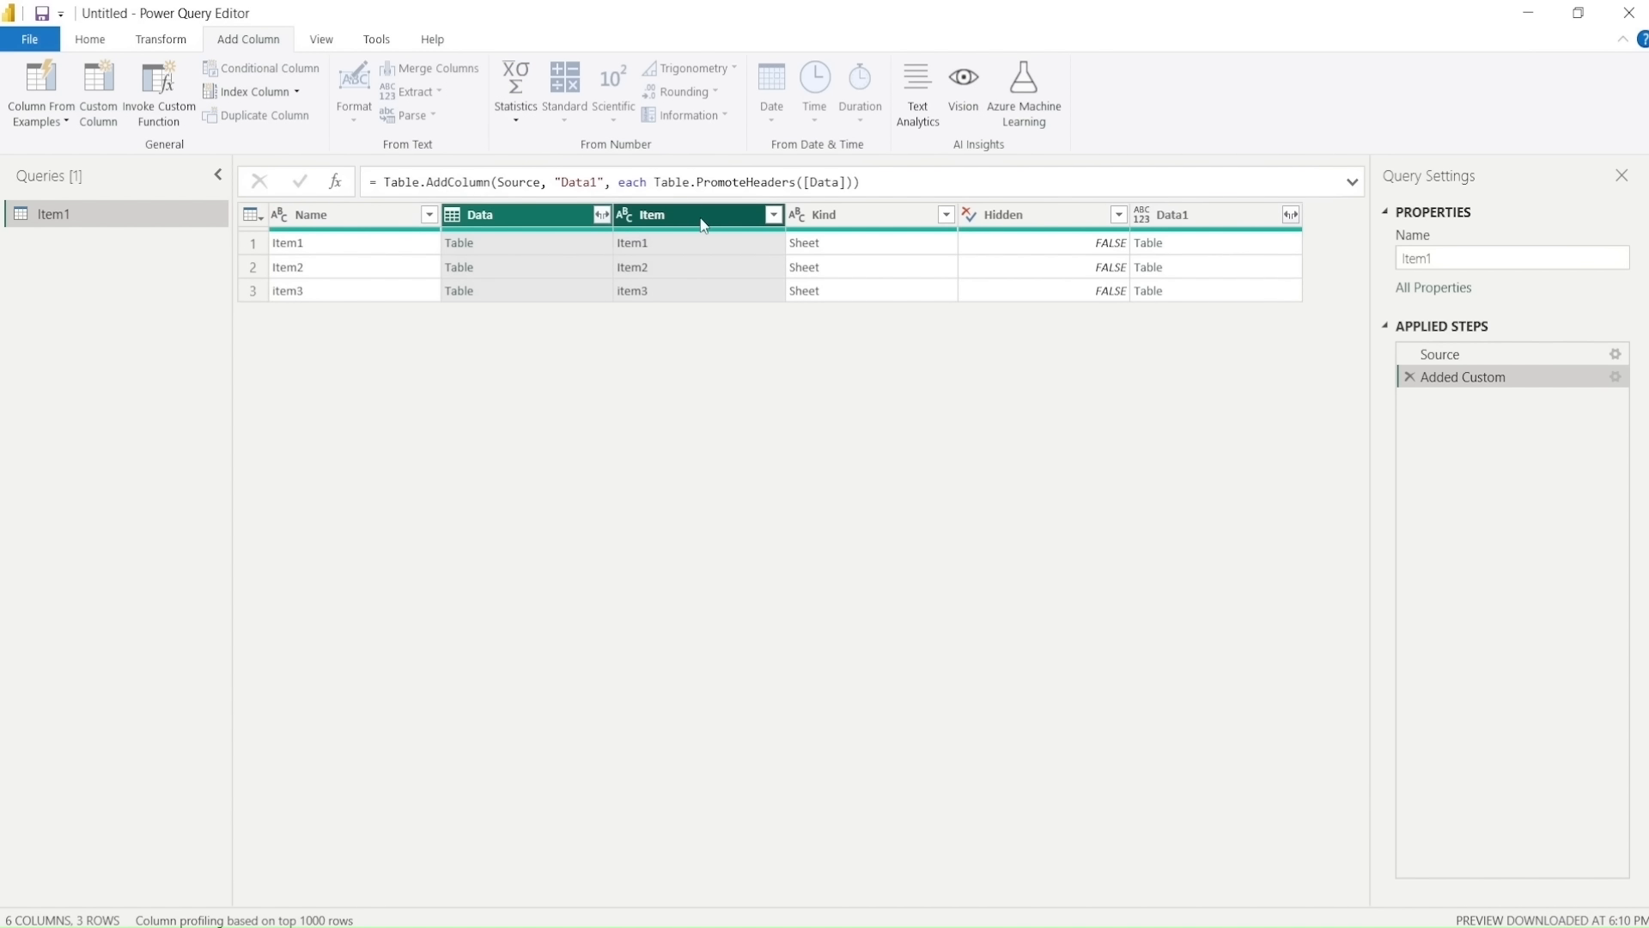
{"action": "left_click", "coordinate": [824, 220], "text": "ctrl"}
{"action": "left_click", "coordinate": [1010, 230], "text": "ctrl"}
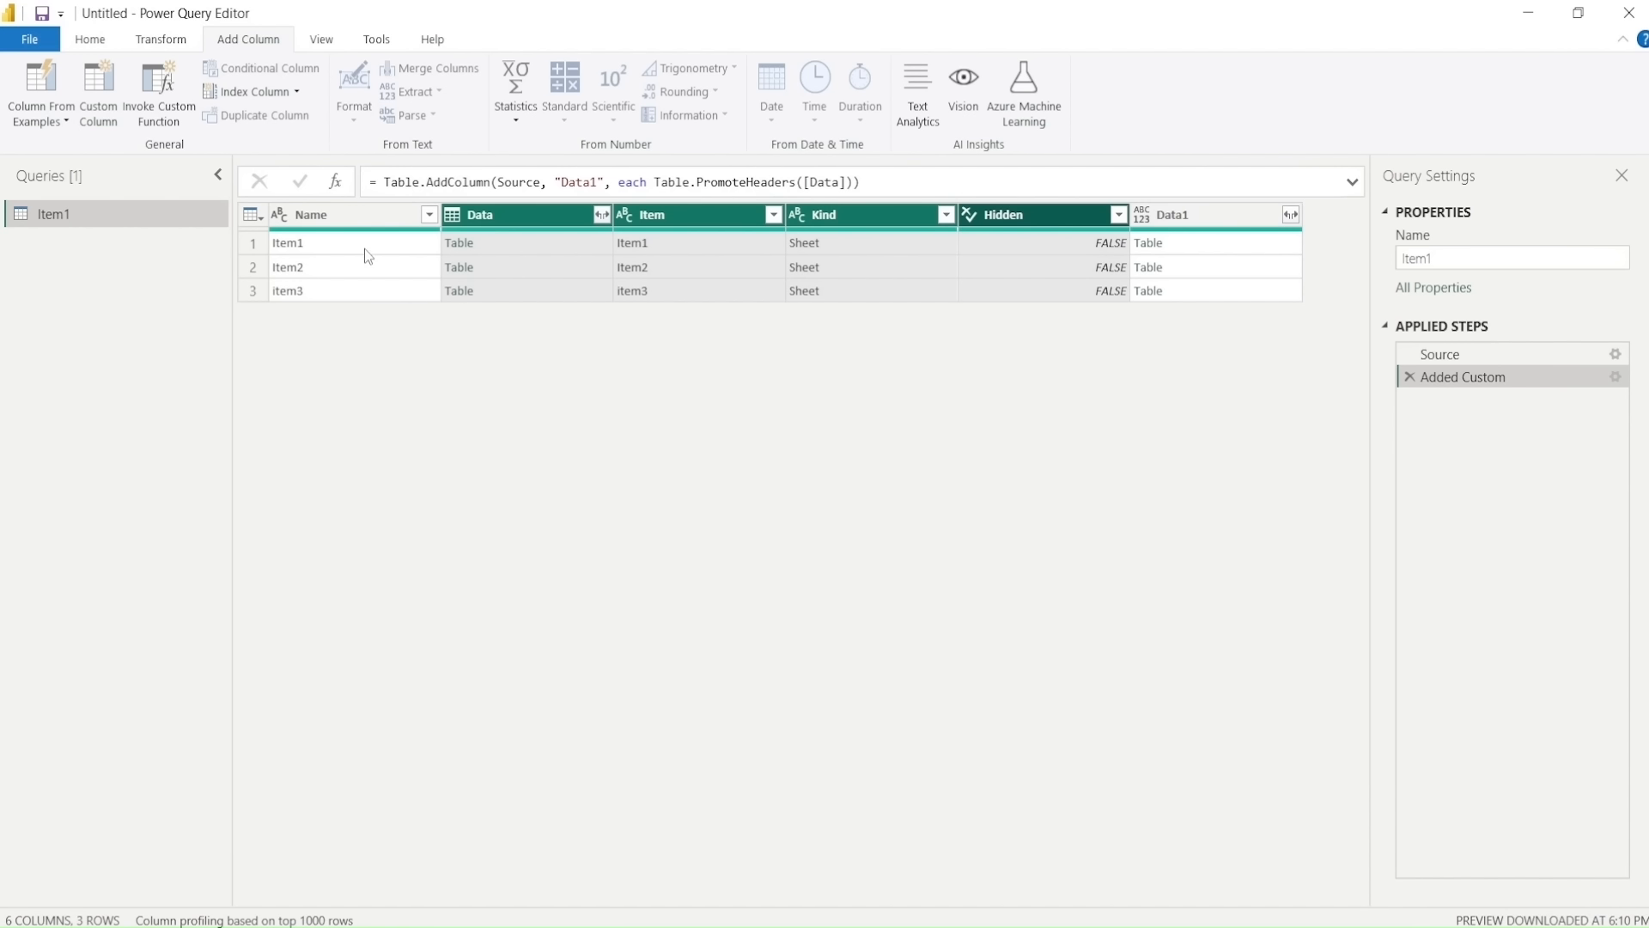
{"action": "right_click", "coordinate": [495, 224]}
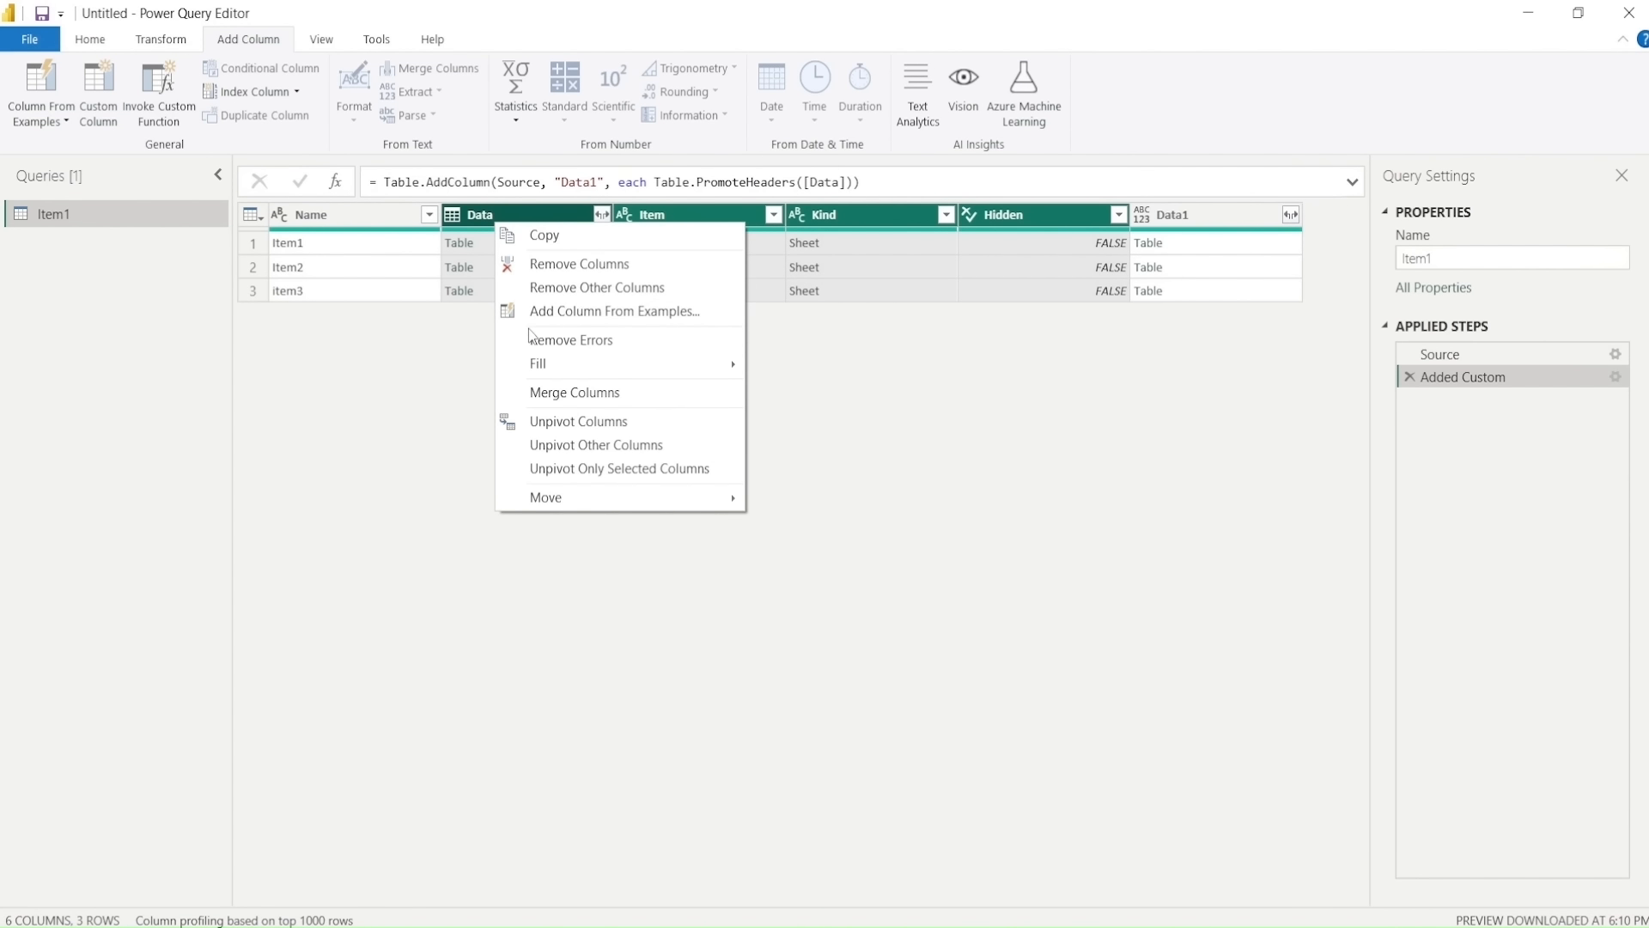
{"action": "left_click", "coordinate": [546, 273]}
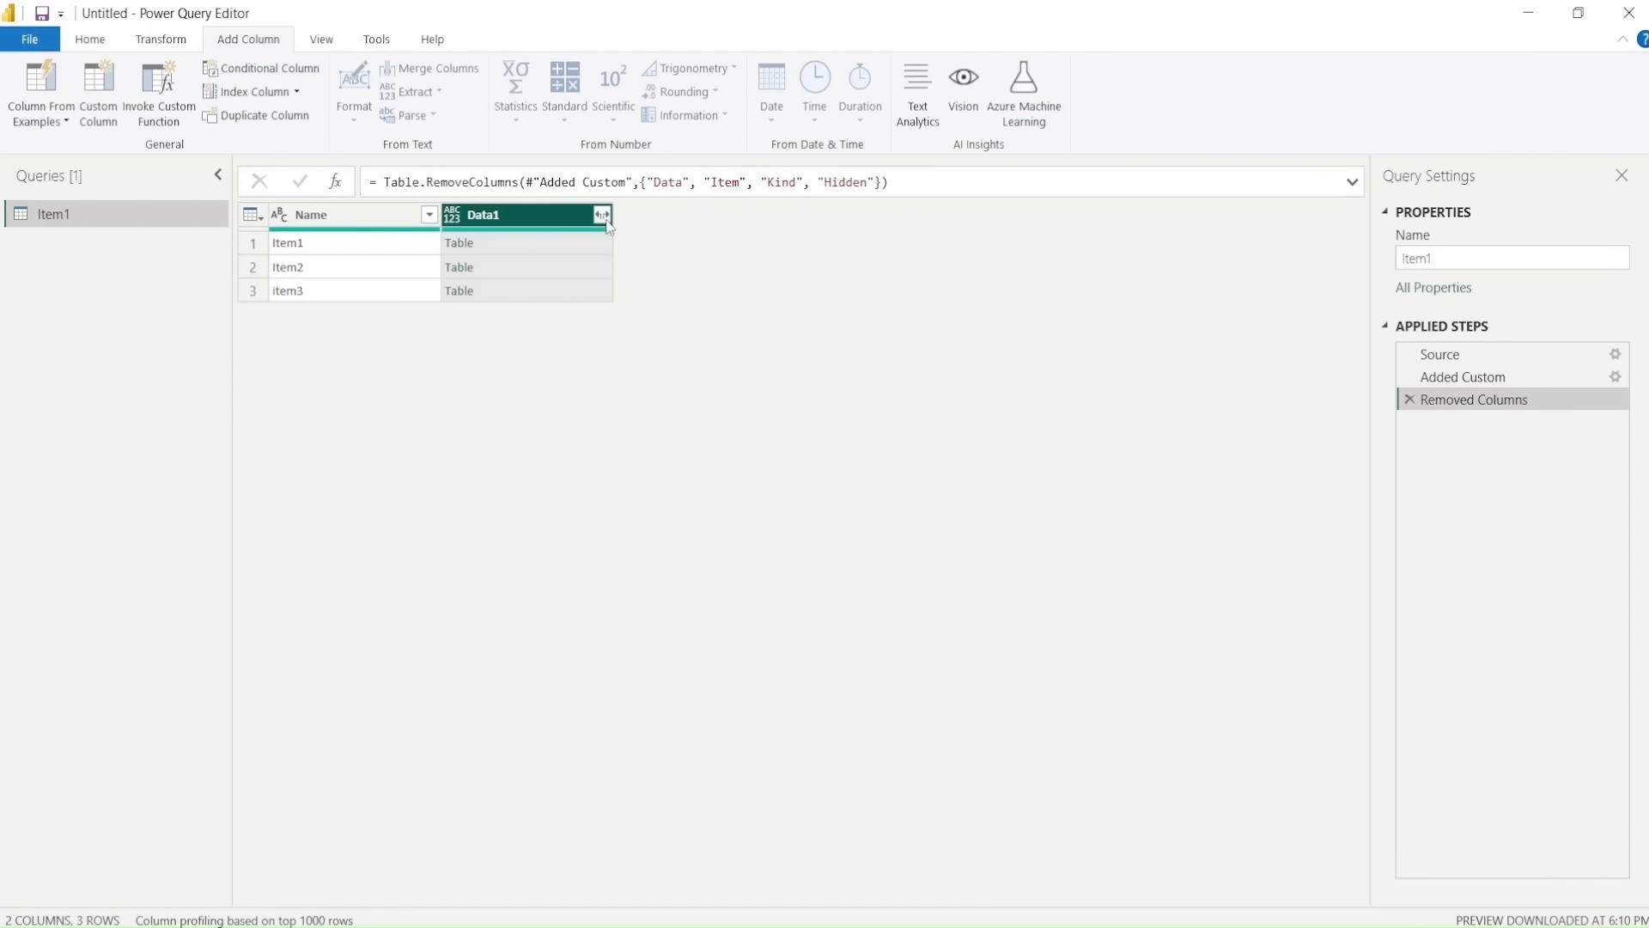
Step: Expand all columns of Data1 with the original column name as prefix, and review the combined rows down to the last sheet
{"action": "left_click", "coordinate": [604, 216]}
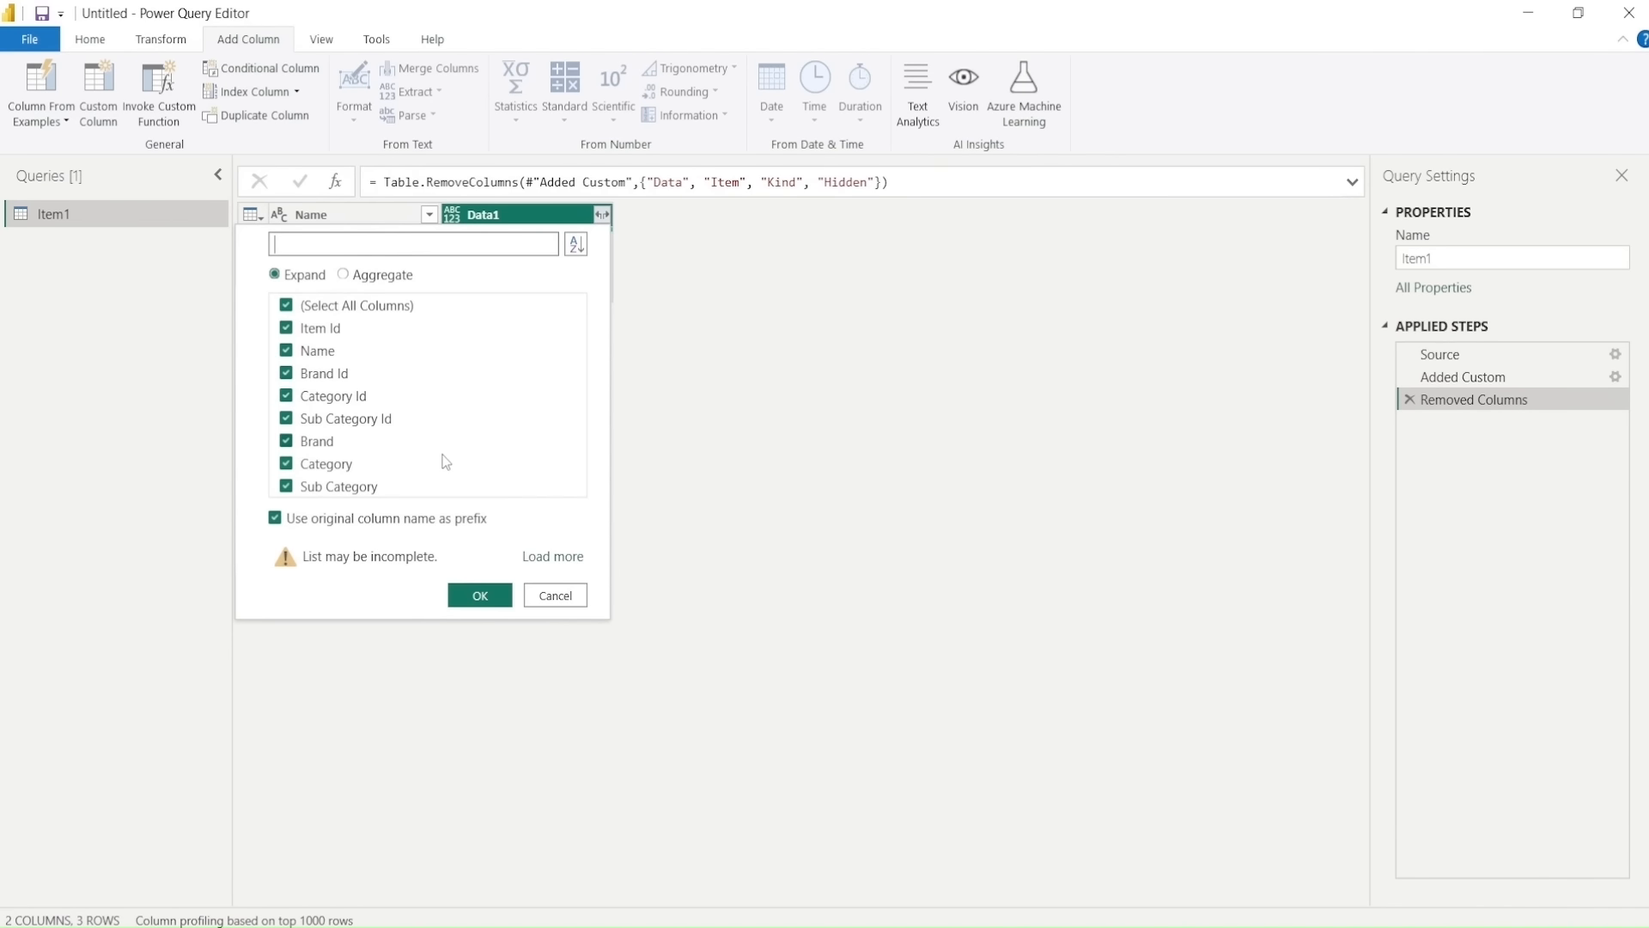
{"action": "left_click", "coordinate": [468, 595]}
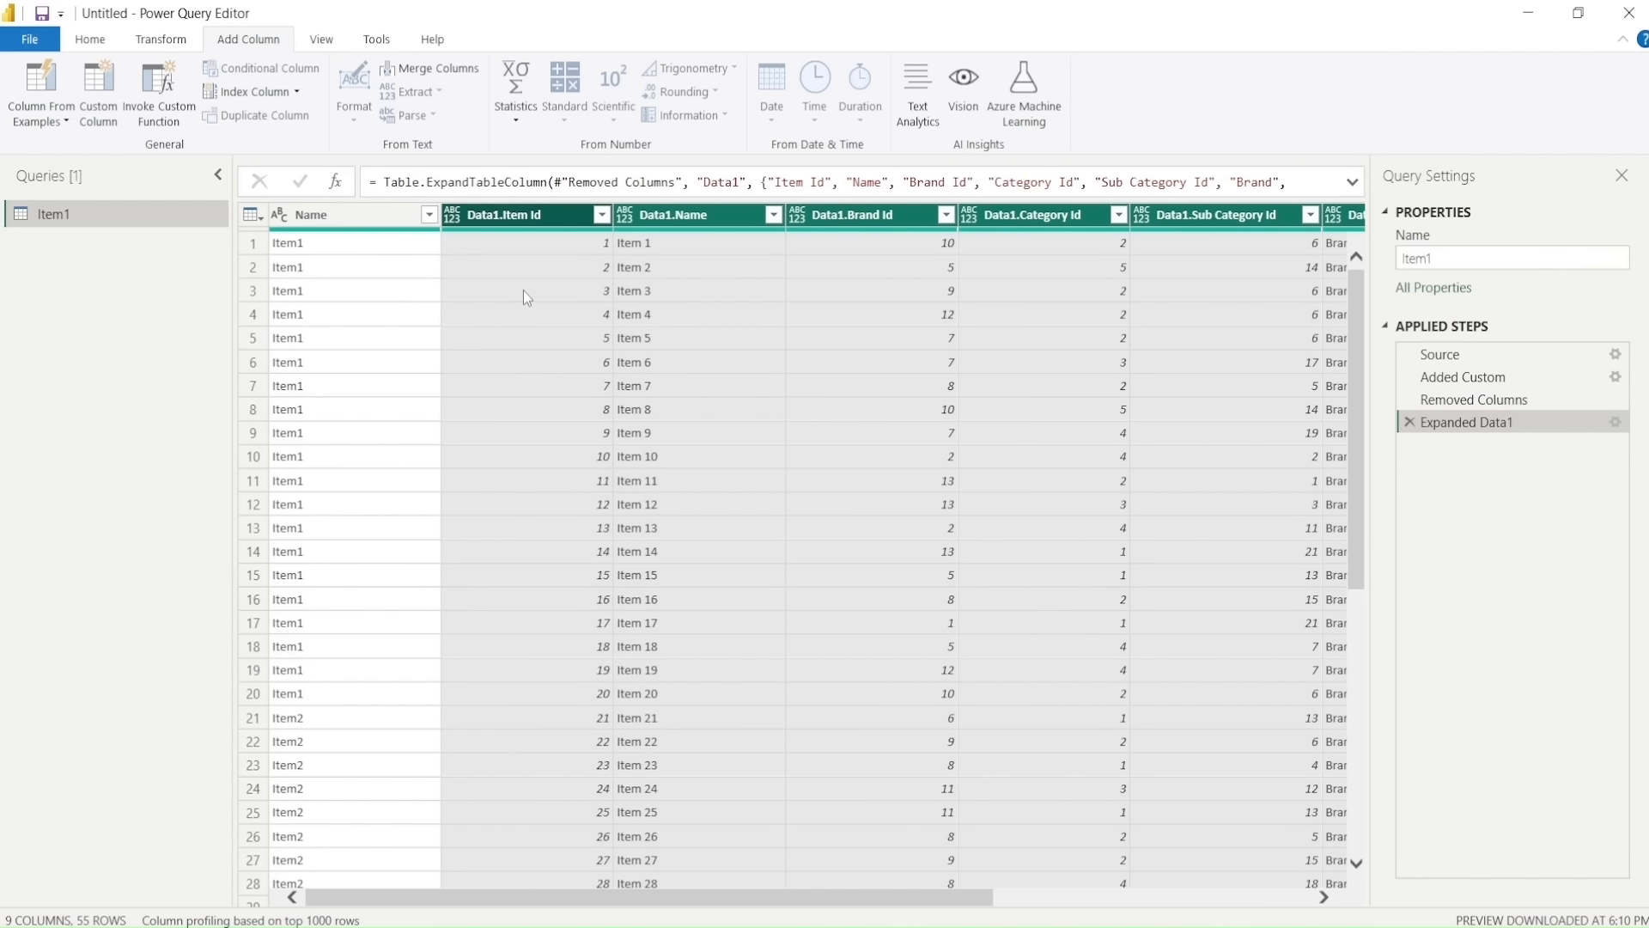
{"action": "left_click", "coordinate": [90, 39]}
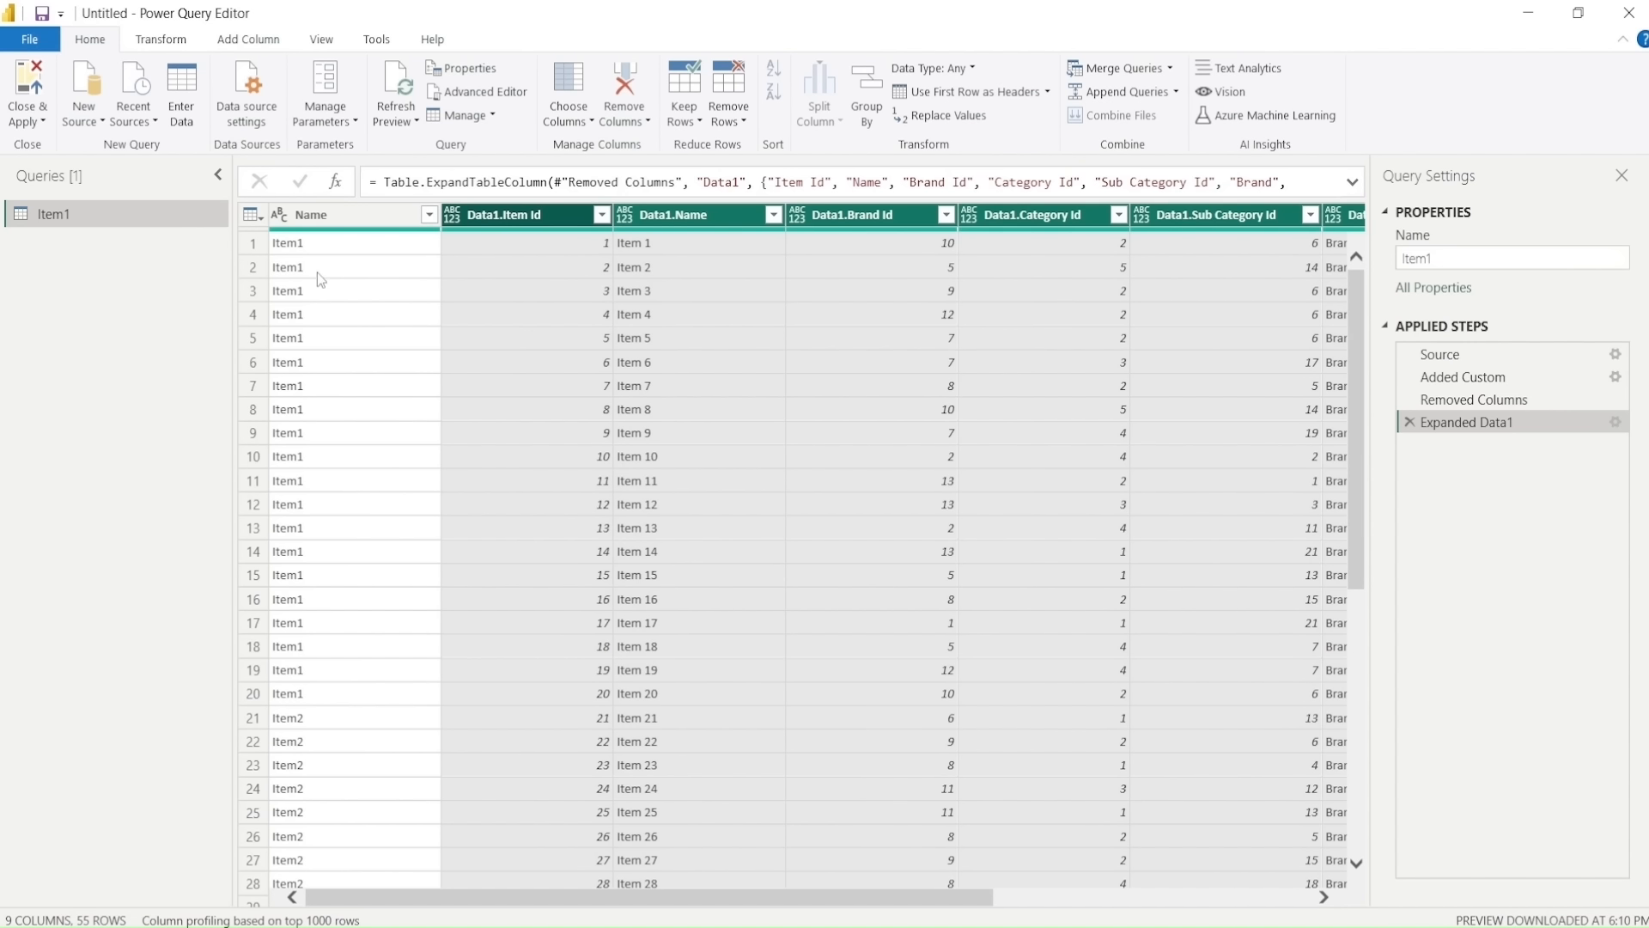
{"action": "left_click", "coordinate": [333, 214]}
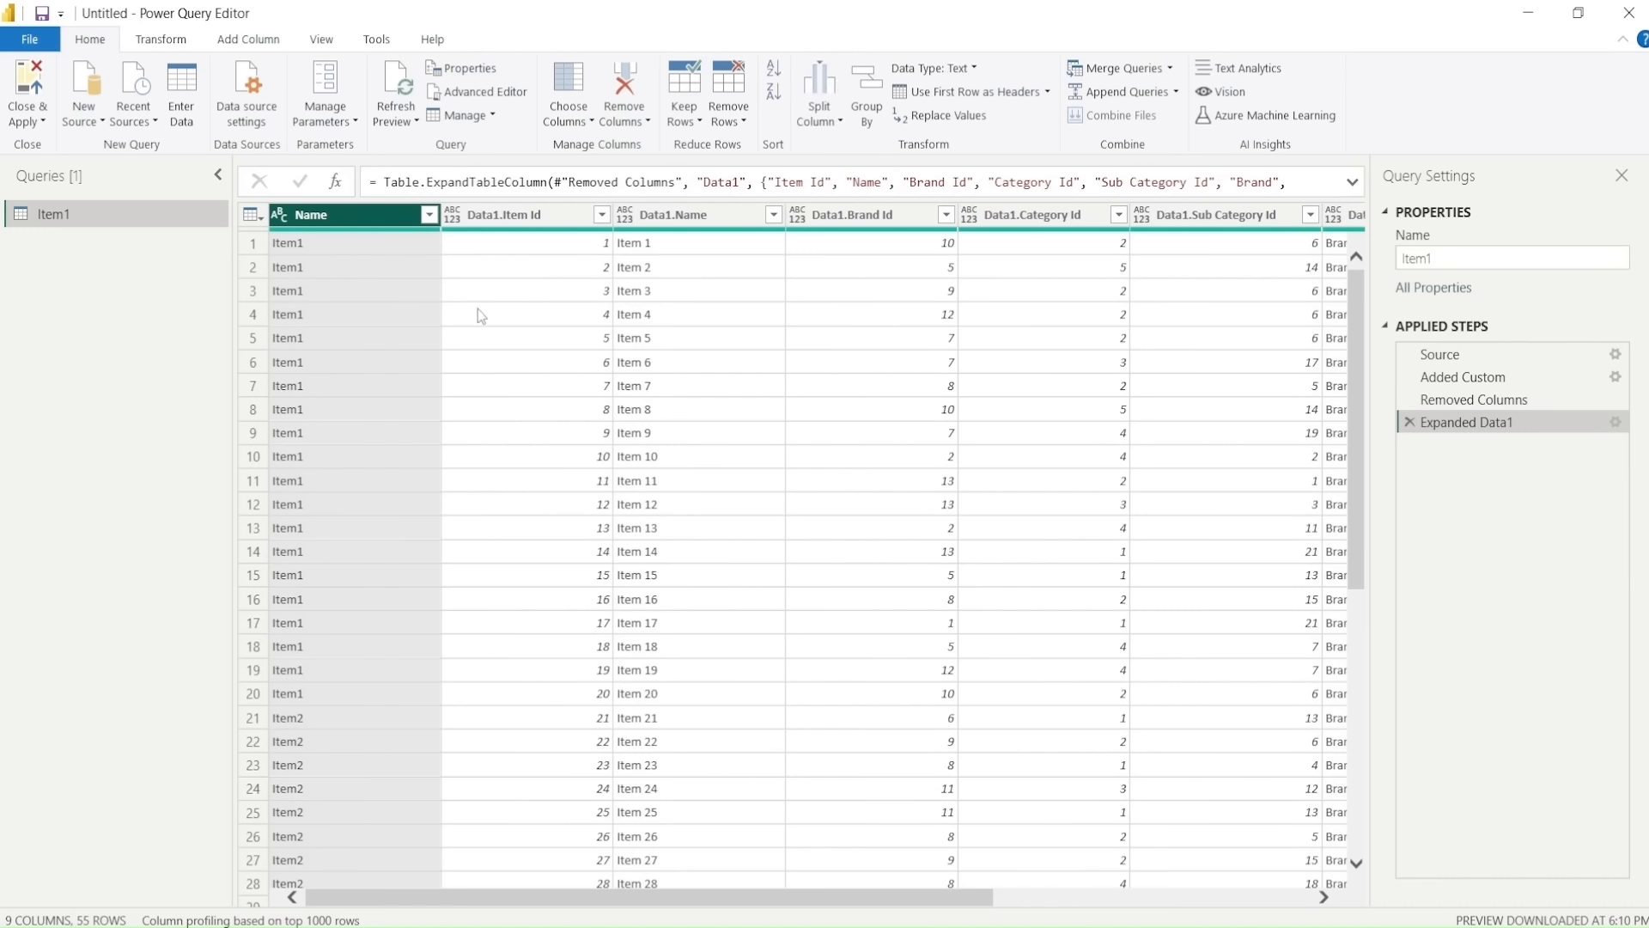
{"action": "scroll", "coordinate": [463, 473], "scroll_direction": "down", "scroll_amount": 9}
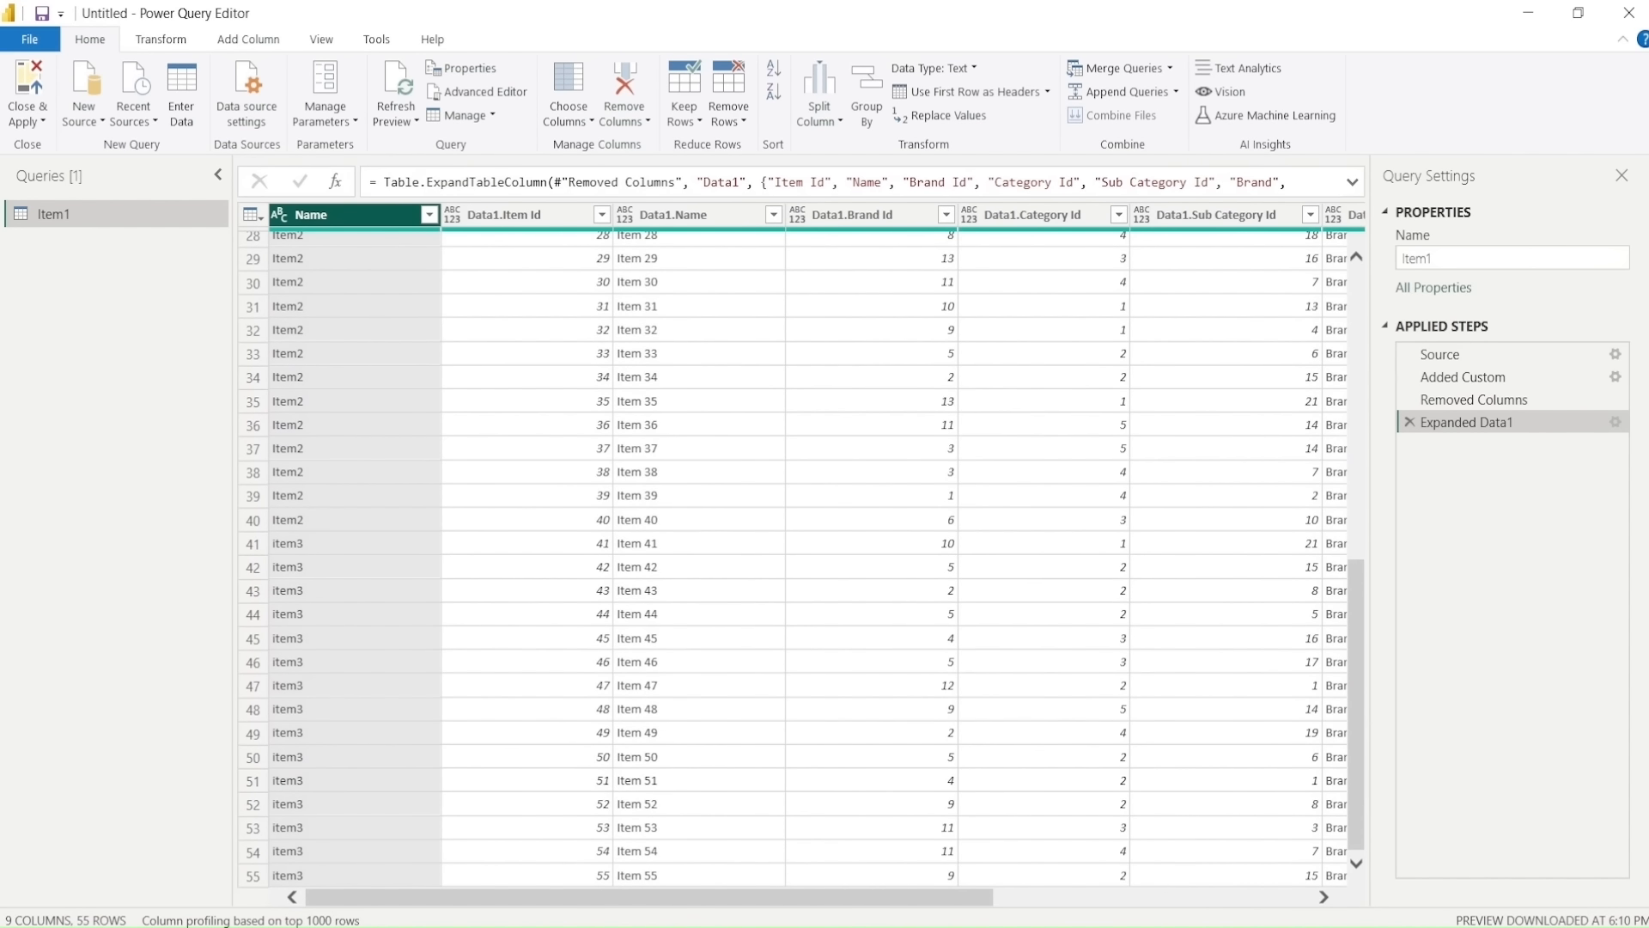
Step: Switch to the AppendSheets workbook in Excel and copy the header and first two data rows, A1:H3, of sheet item3
{"action": "key", "text": "alt+Tab"}
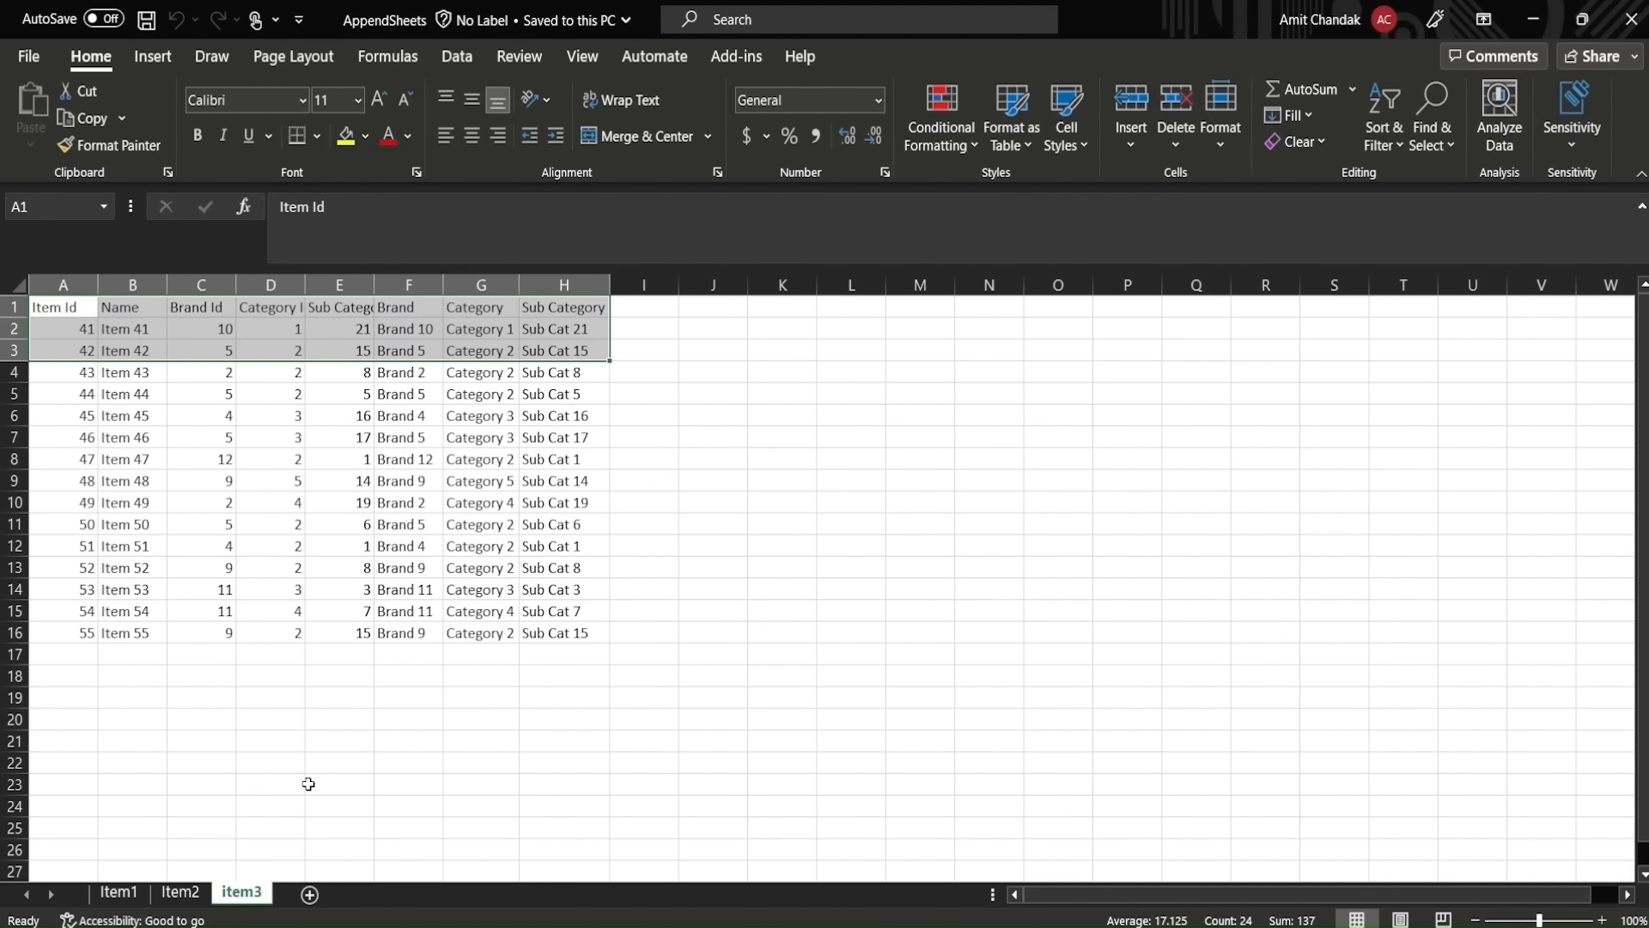
{"action": "left_click", "coordinate": [121, 503]}
{"action": "left_click", "coordinate": [76, 314]}
{"action": "left_click_drag", "start_coordinate": [78, 317], "coordinate": [589, 352]}
{"action": "key", "text": "ctrl+c"}
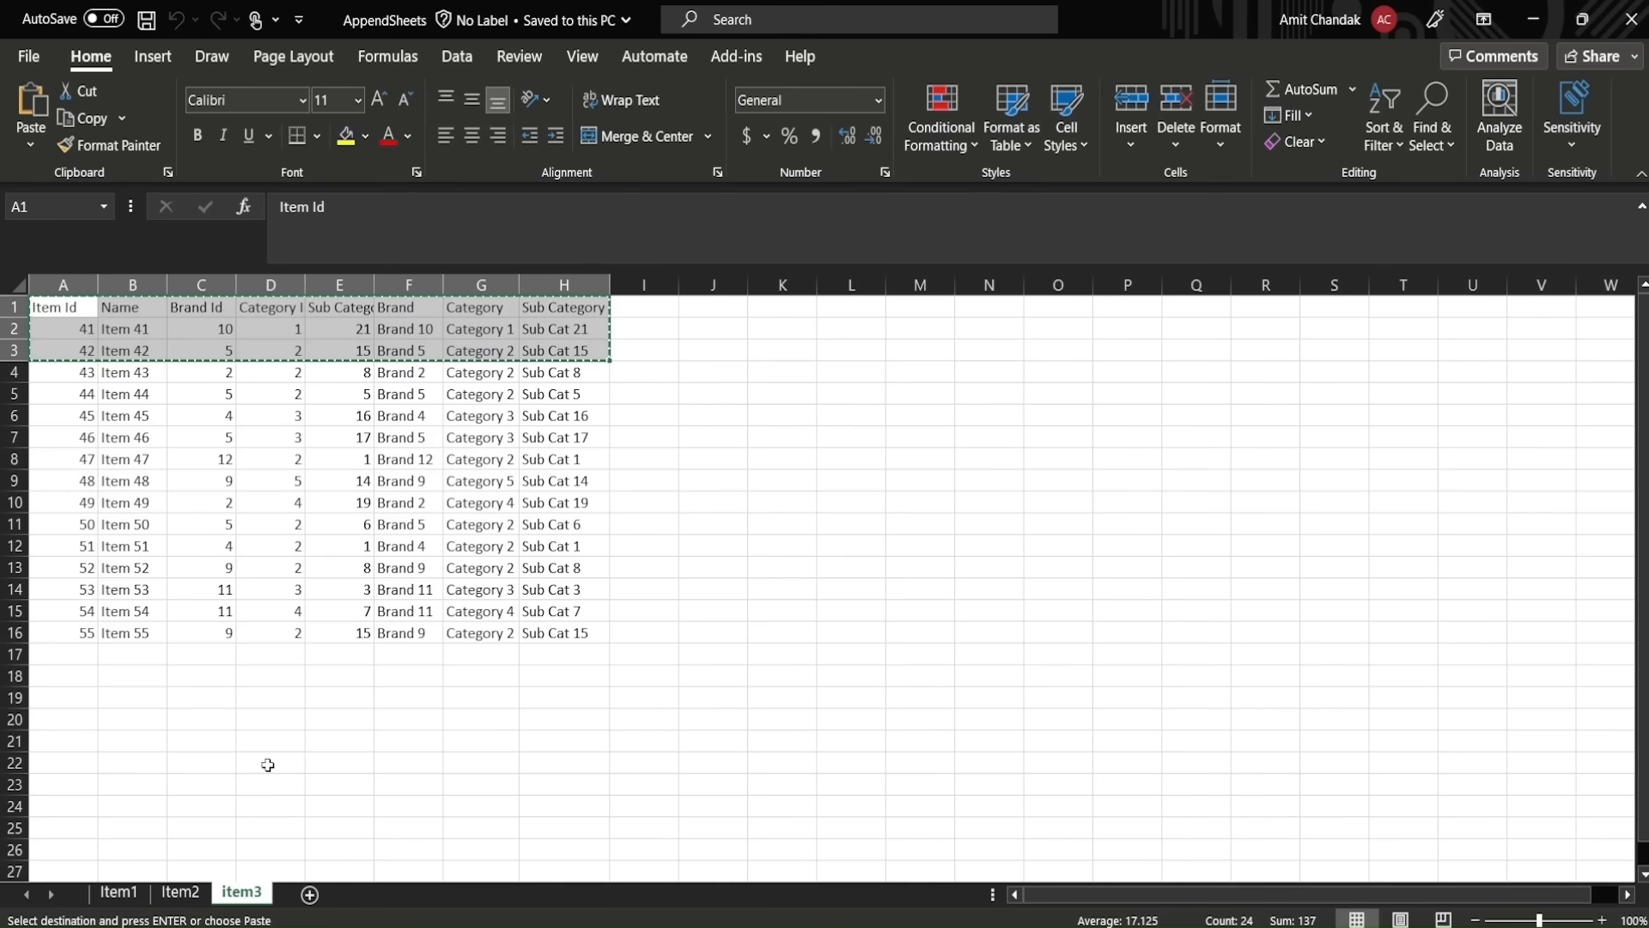
Step: Add a new sheet named item4 and paste the copied rows at cell A1
{"action": "left_click", "coordinate": [309, 894]}
{"action": "double_click", "coordinate": [301, 893]}
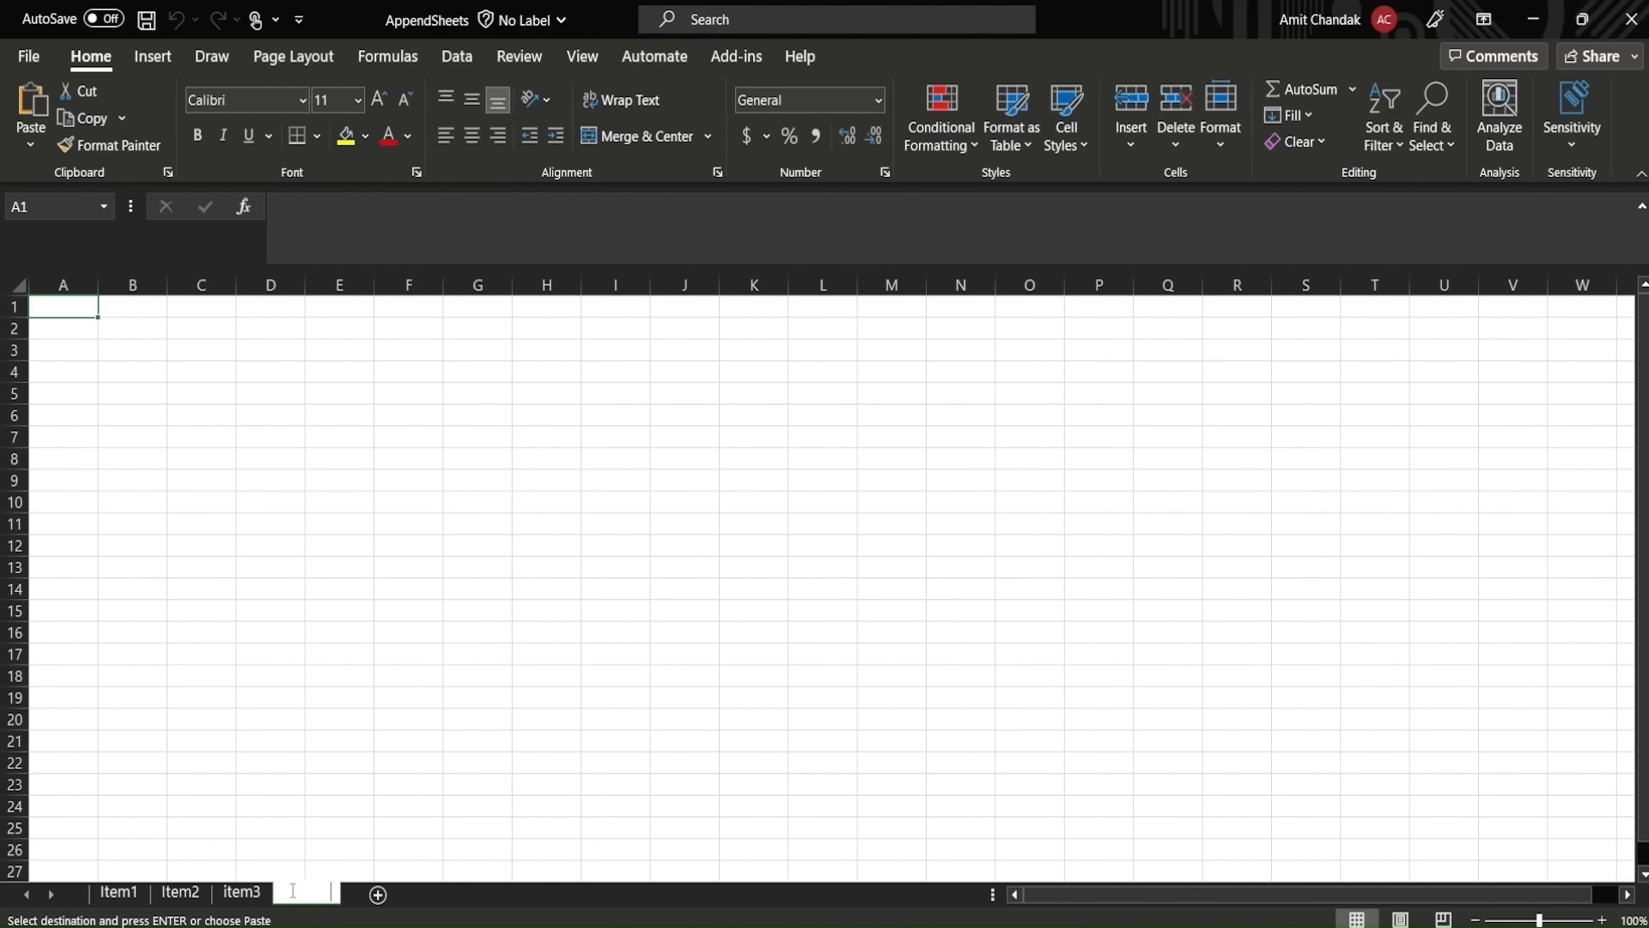
{"action": "type", "text": "item4"}
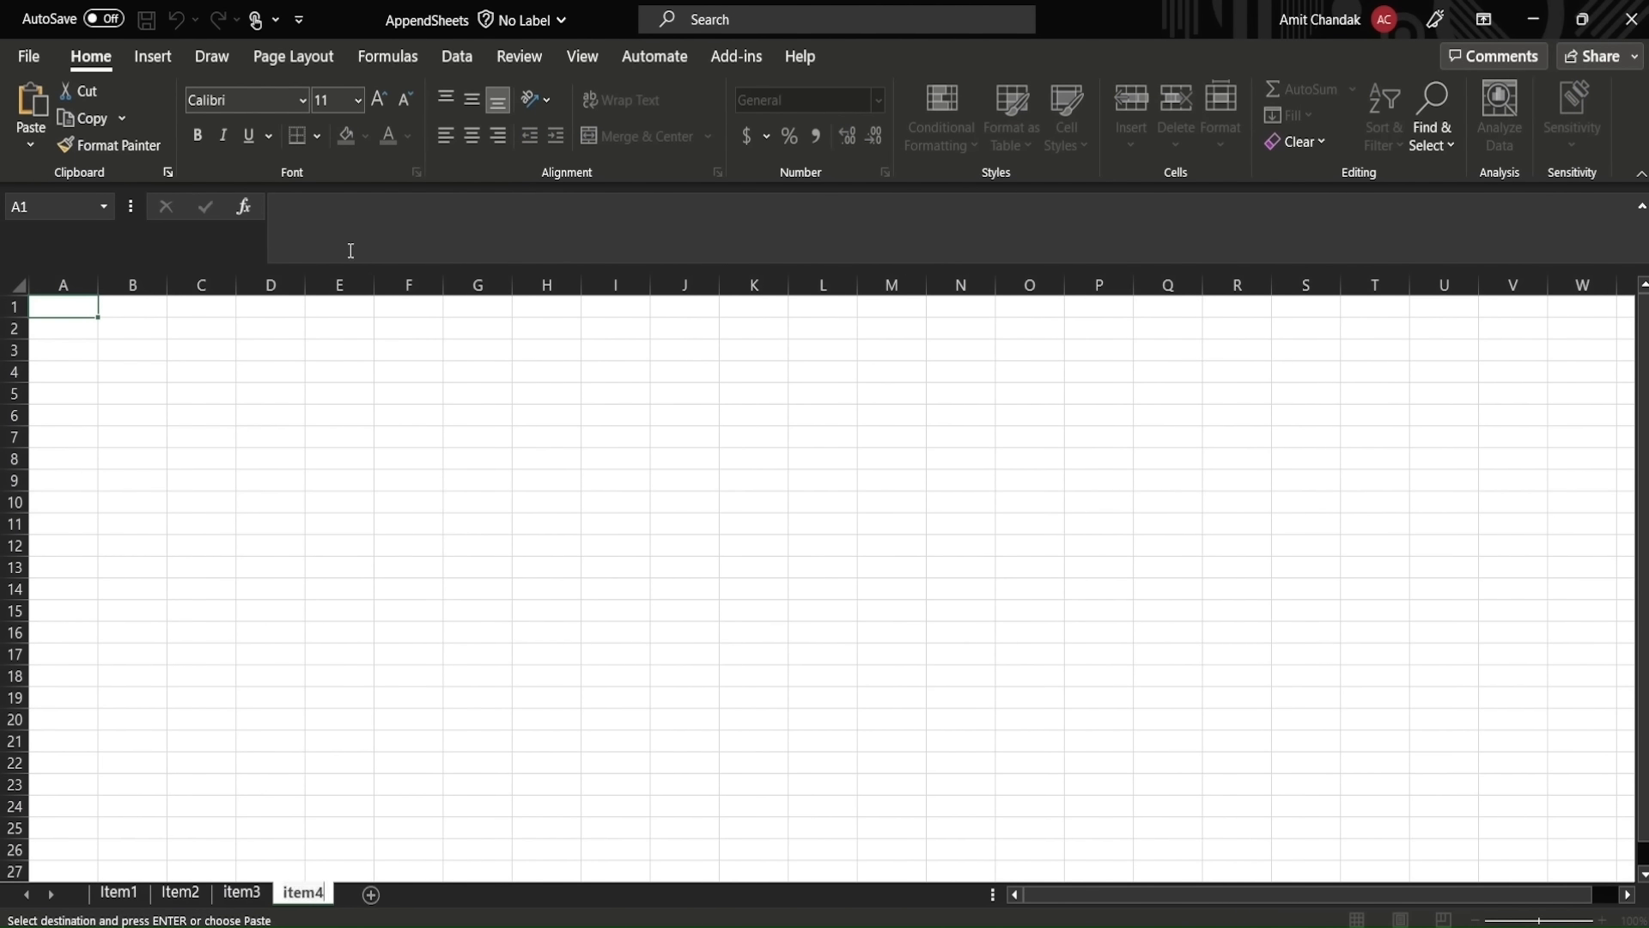
{"action": "left_click", "coordinate": [303, 354]}
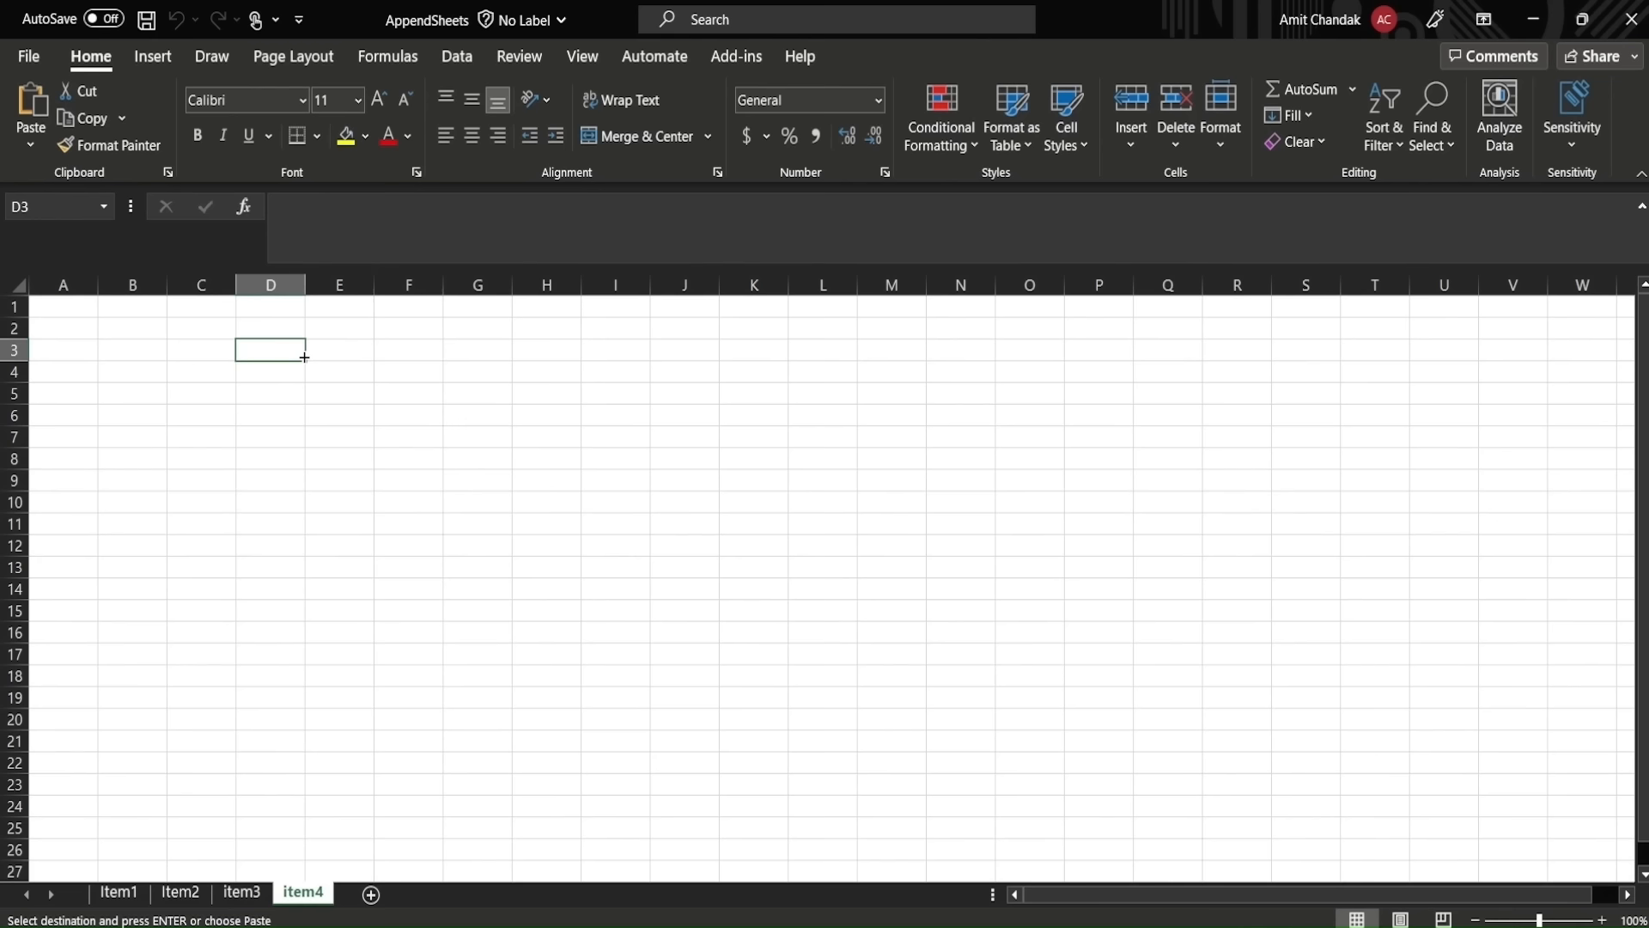
{"action": "left_click", "coordinate": [44, 311]}
{"action": "key", "text": "ctrl+v"}
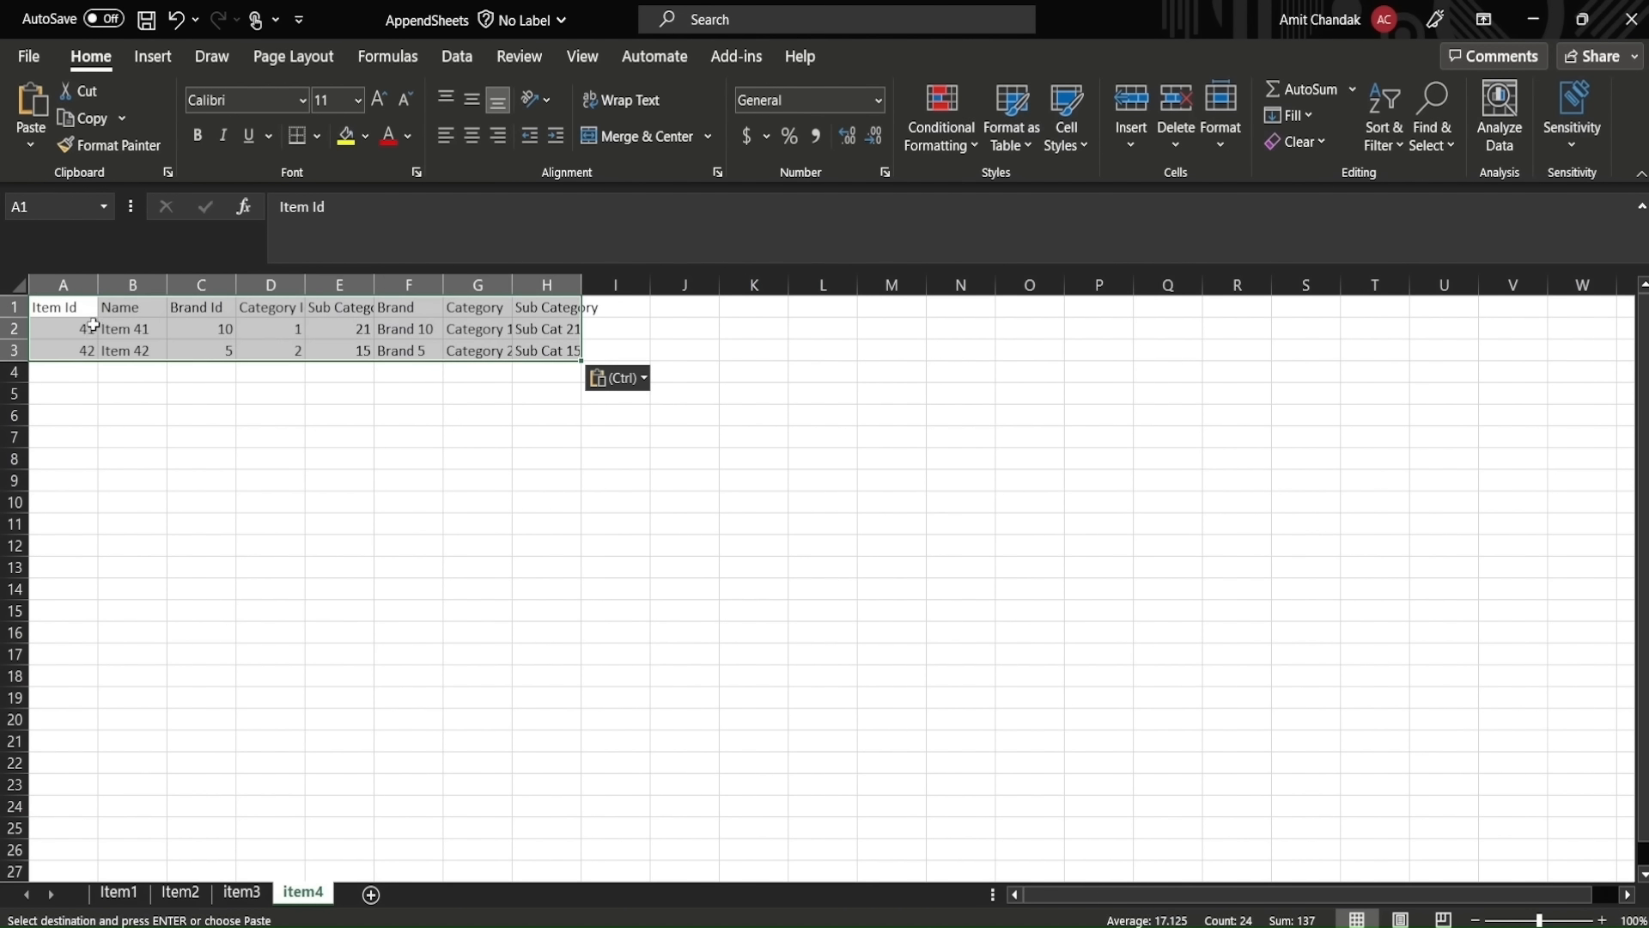
Step: Set the Item Id values in A2 and A3 of sheet item4 to 56 and 57, and save the workbook
{"action": "double_click", "coordinate": [90, 327]}
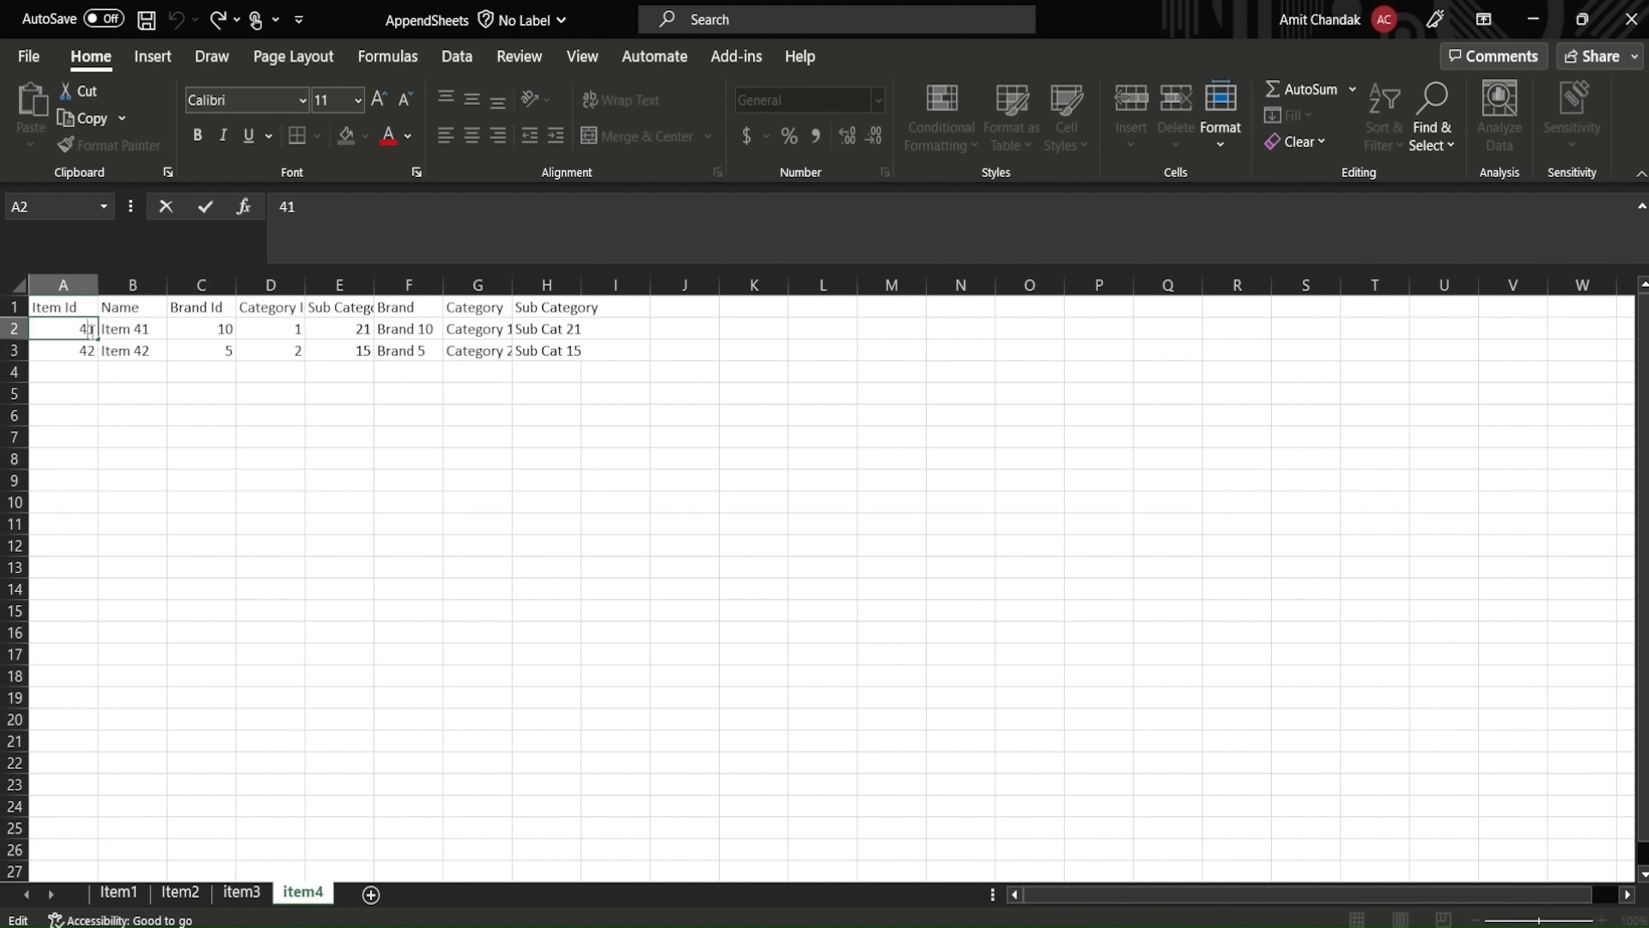
{"action": "left_click_drag", "start_coordinate": [78, 328], "coordinate": [103, 359]}
{"action": "type", "text": "56"}
{"action": "key", "text": "Return"}
{"action": "double_click", "coordinate": [89, 351]}
{"action": "type", "text": "57"}
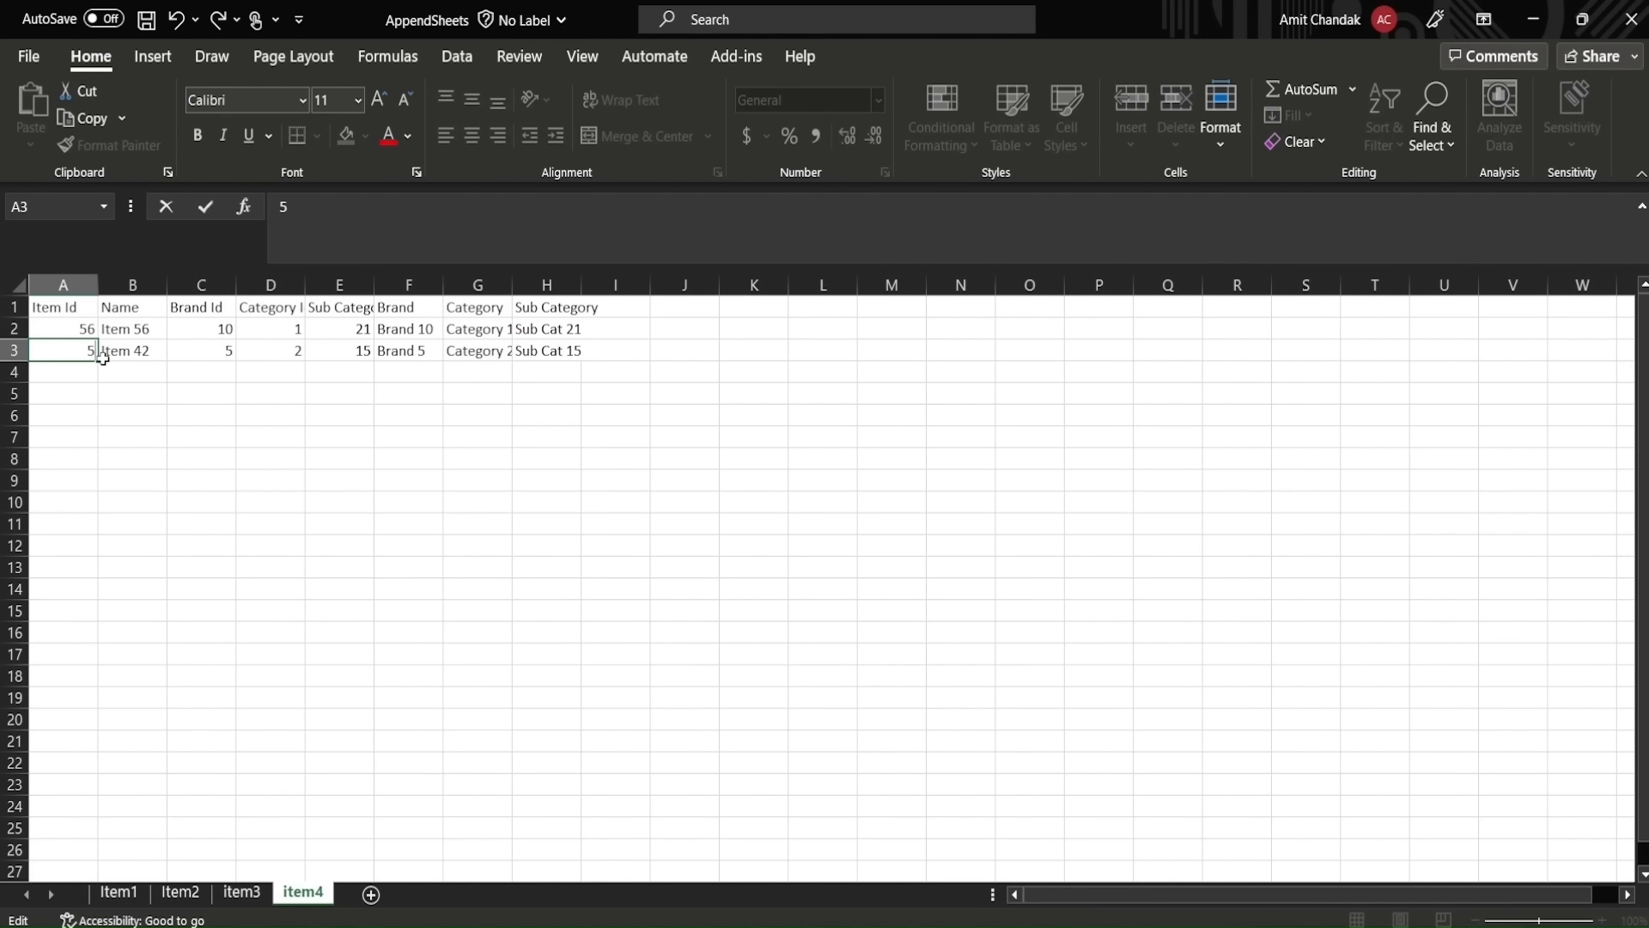
{"action": "left_click", "coordinate": [159, 390]}
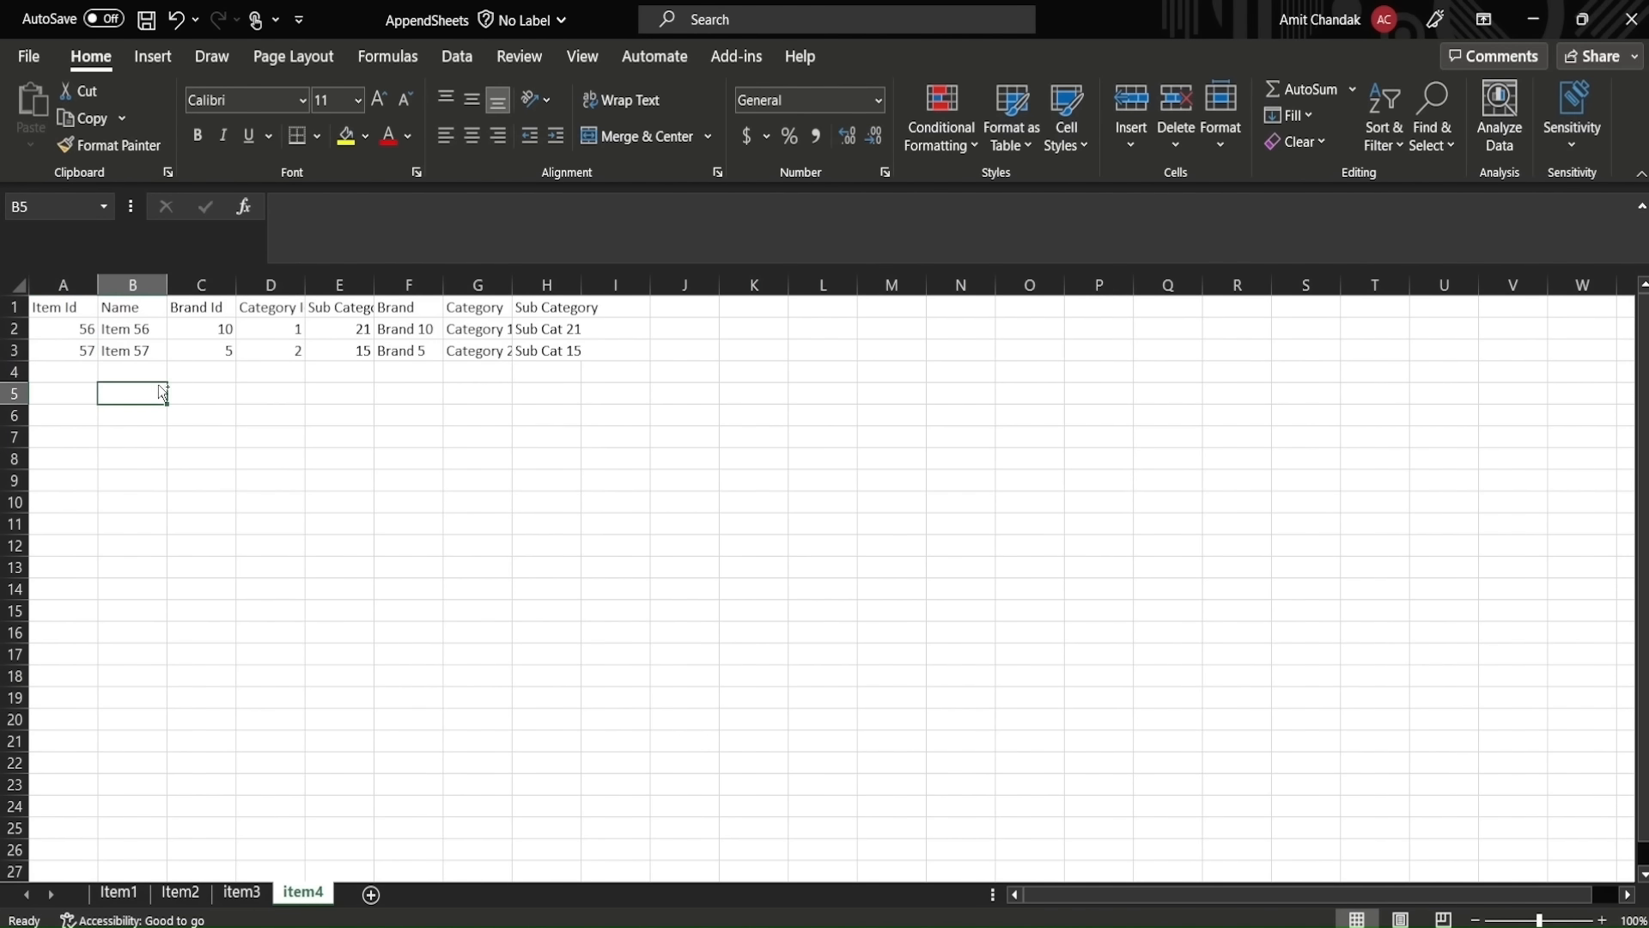
{"action": "key", "text": "ctrl+s"}
Step: Switch back to Power Query Editor, refresh the preview and check the end of the table for the item4 rows
{"action": "key", "text": "alt+Tab"}
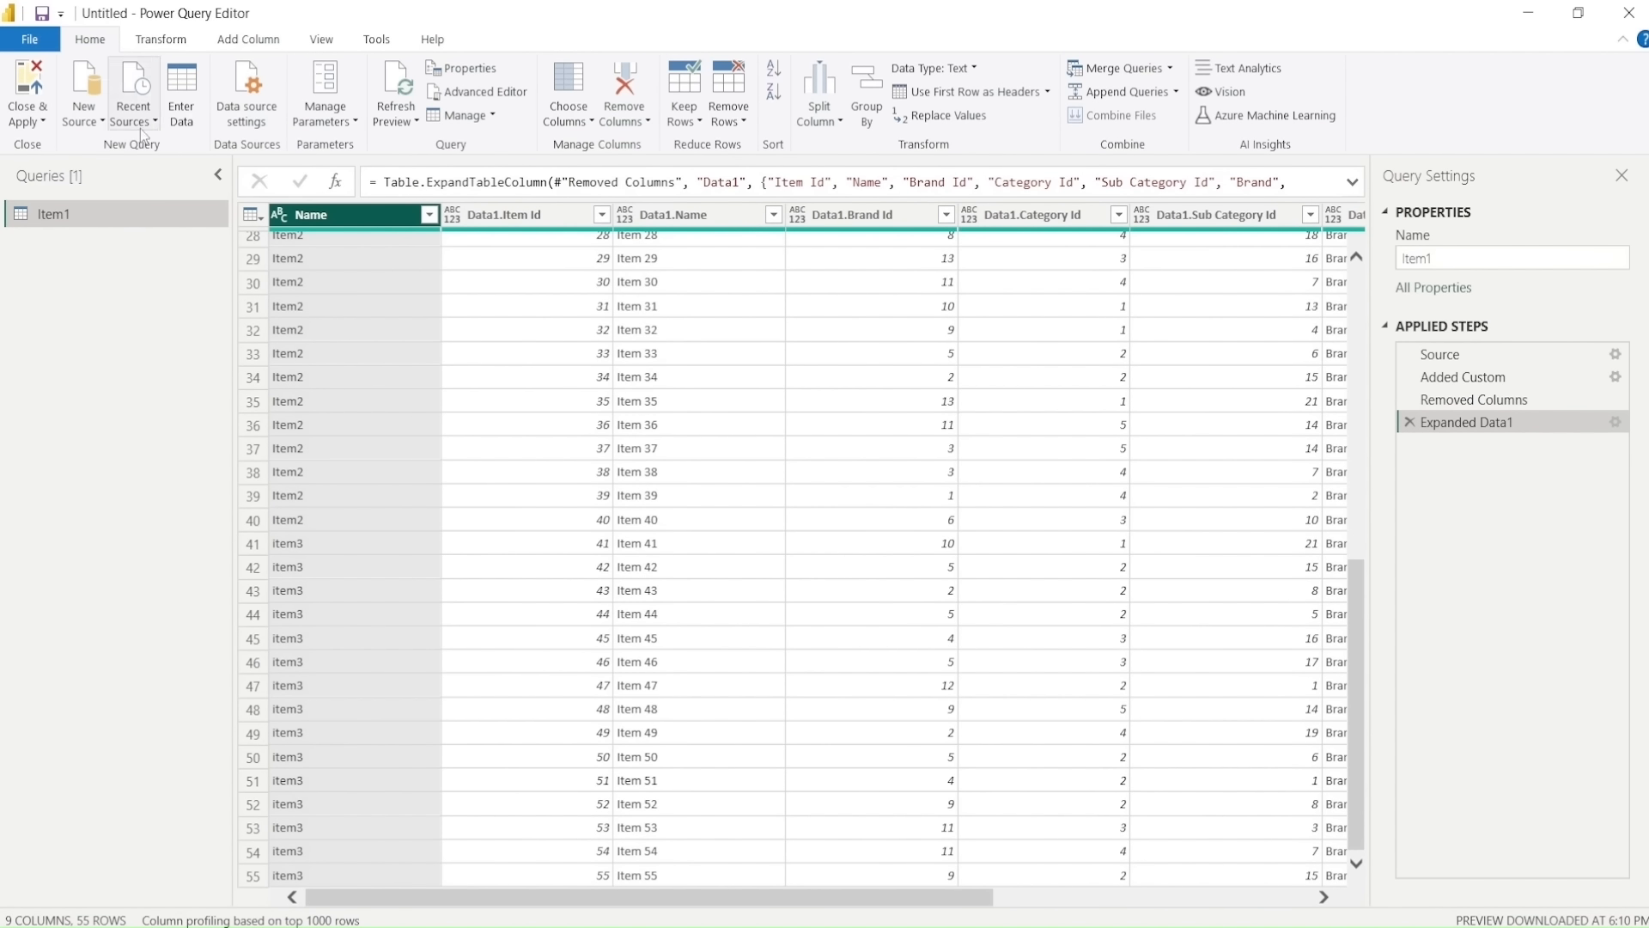
{"action": "left_click", "coordinate": [390, 80]}
{"action": "scroll", "coordinate": [420, 472], "scroll_direction": "down", "scroll_amount": 10}
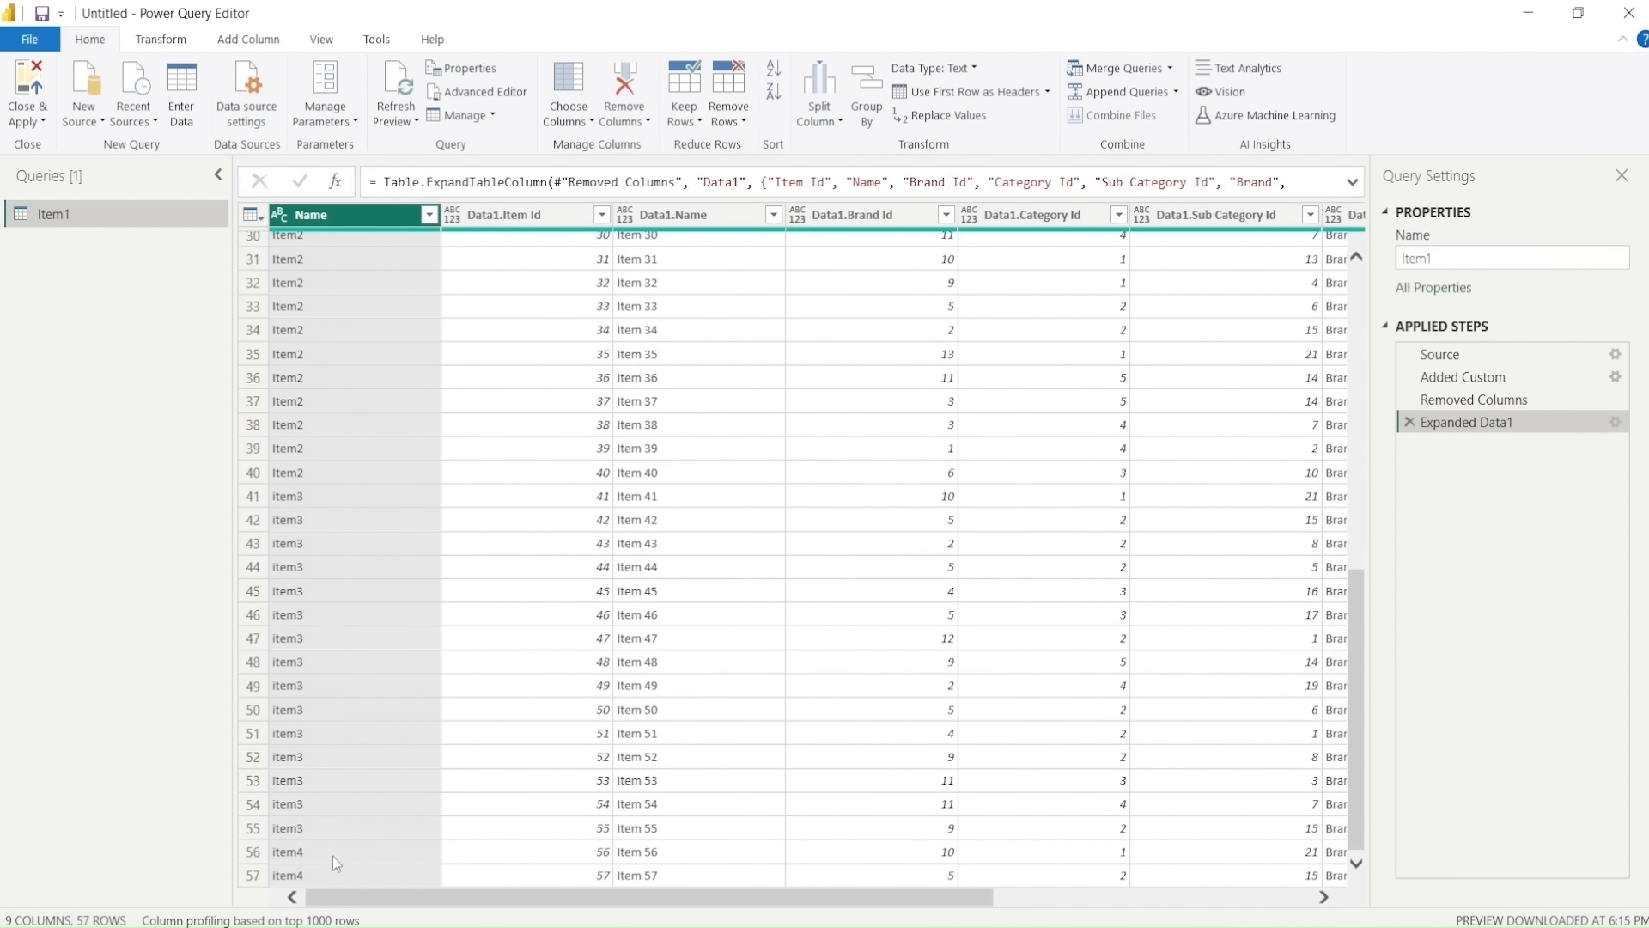
Step: Review the Source, Added Custom, Removed Columns and Expanded Data1 steps to check how the item4 sheet is carried through
{"action": "left_click", "coordinate": [1427, 356]}
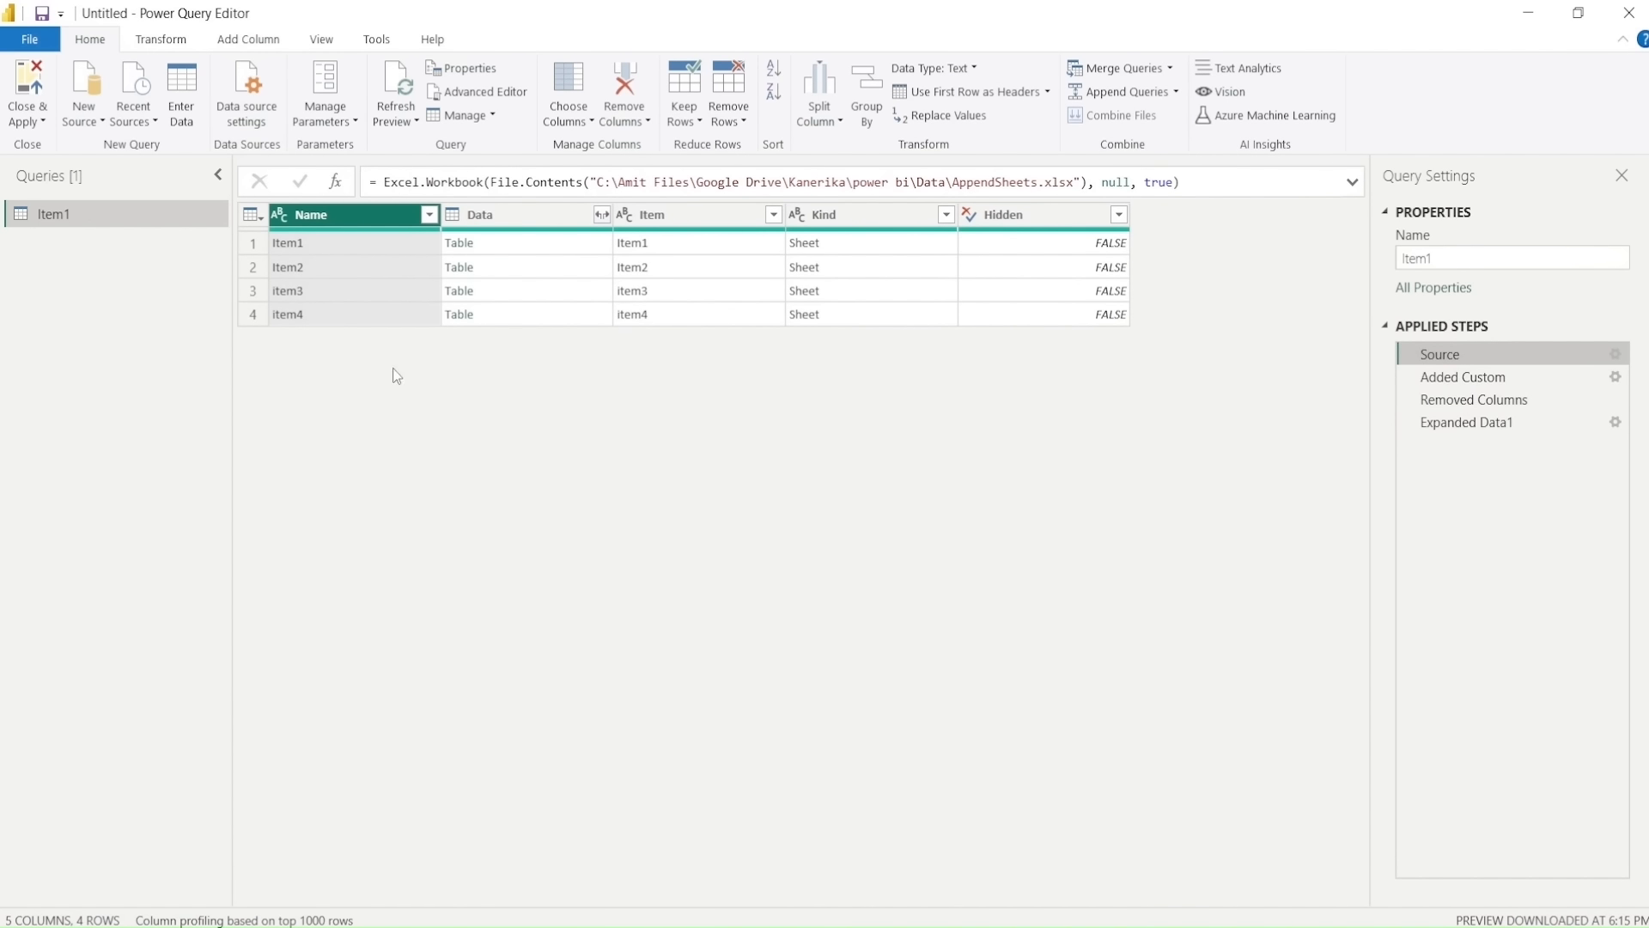
{"action": "left_click", "coordinate": [1453, 381]}
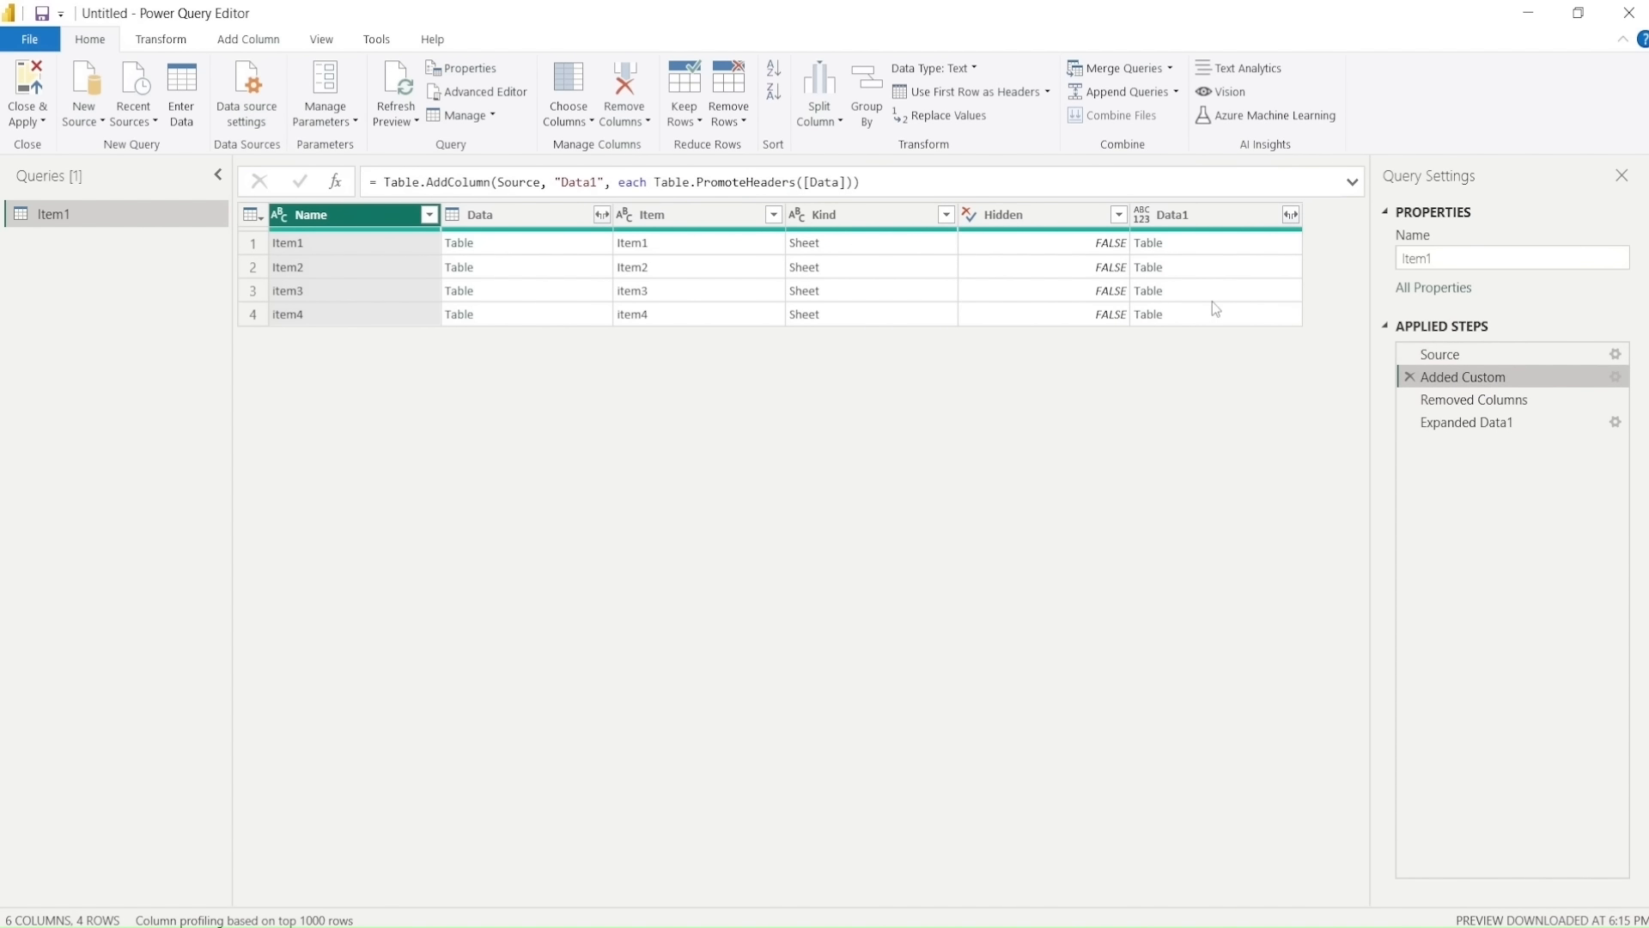
{"action": "left_click", "coordinate": [1452, 400]}
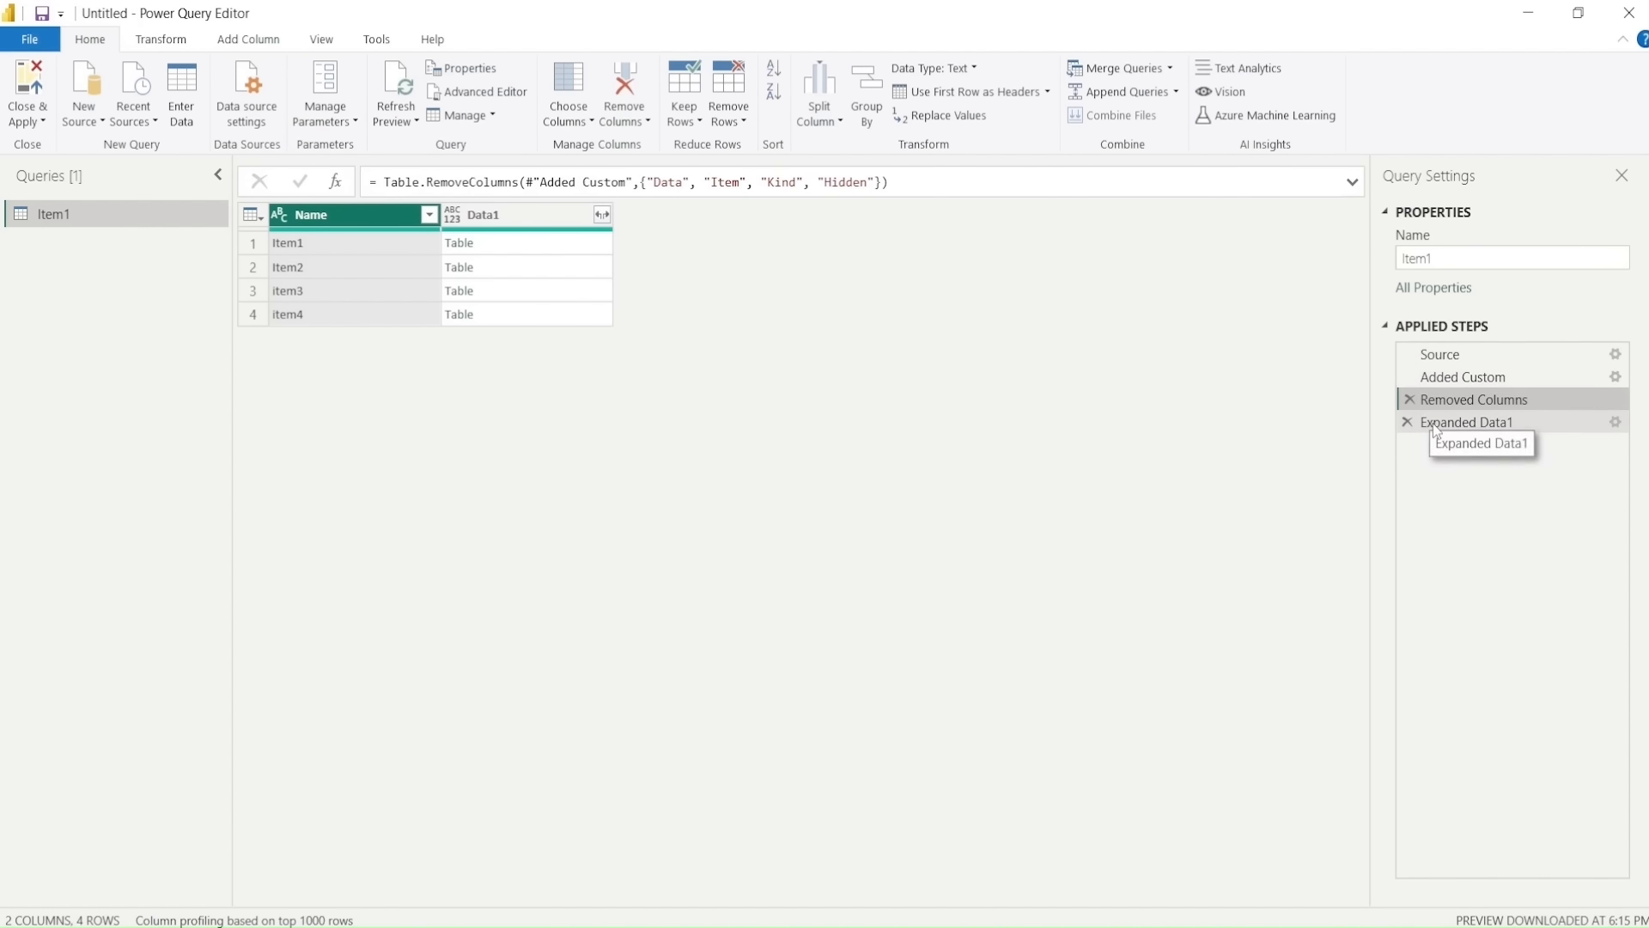
{"action": "left_click", "coordinate": [1437, 425]}
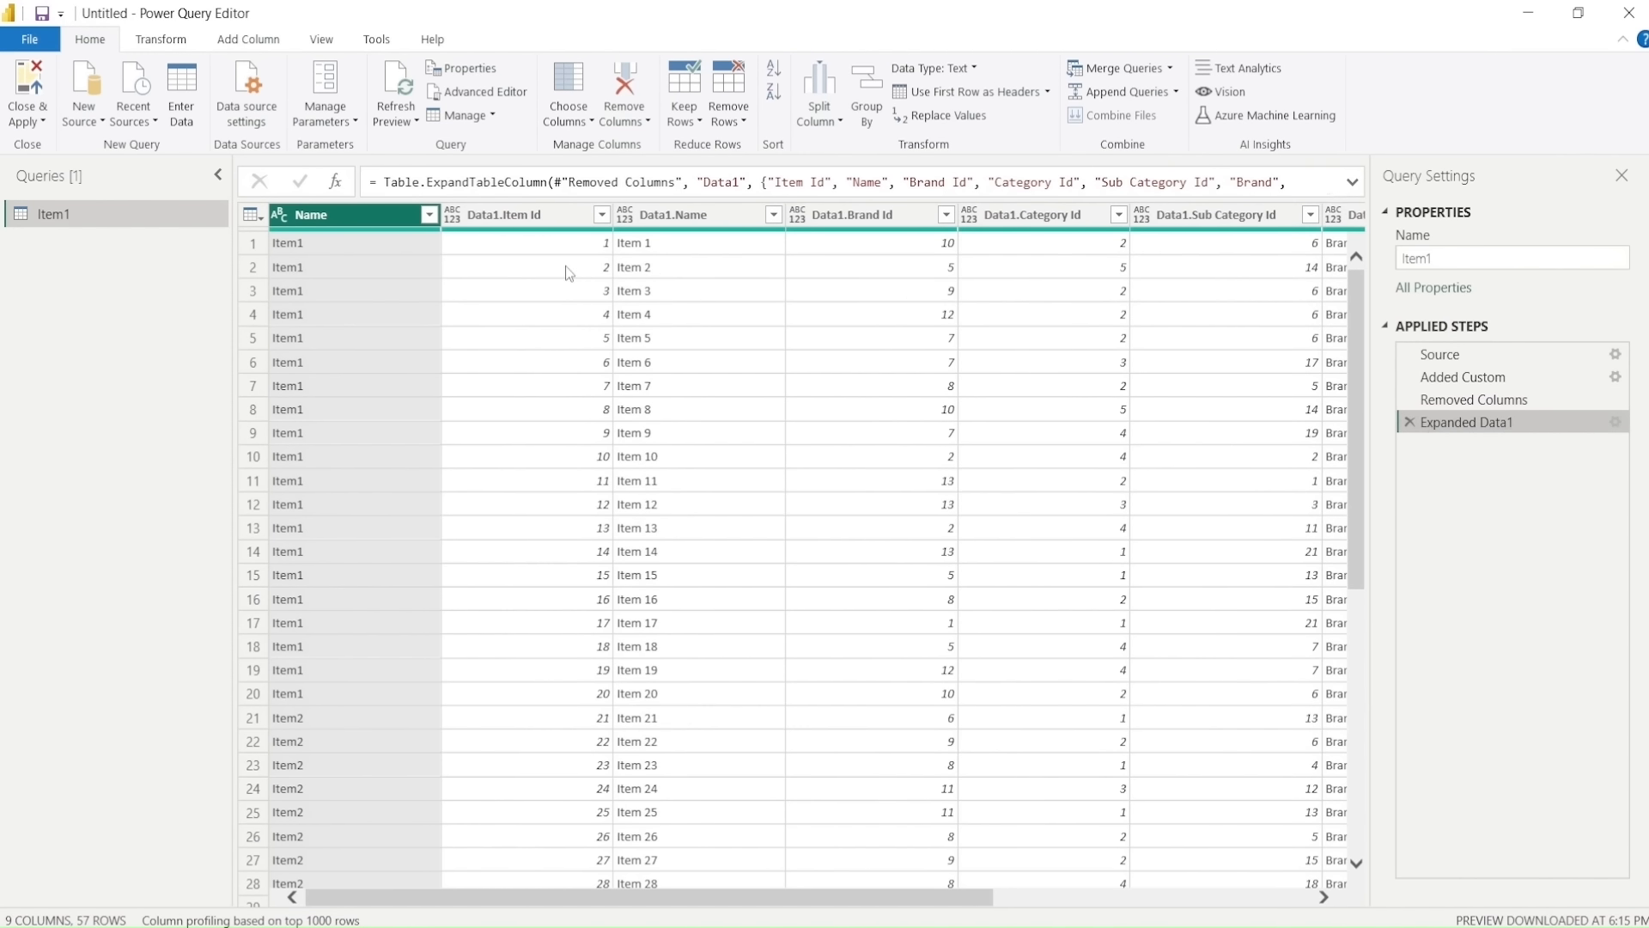
{"action": "left_click", "coordinate": [530, 225]}
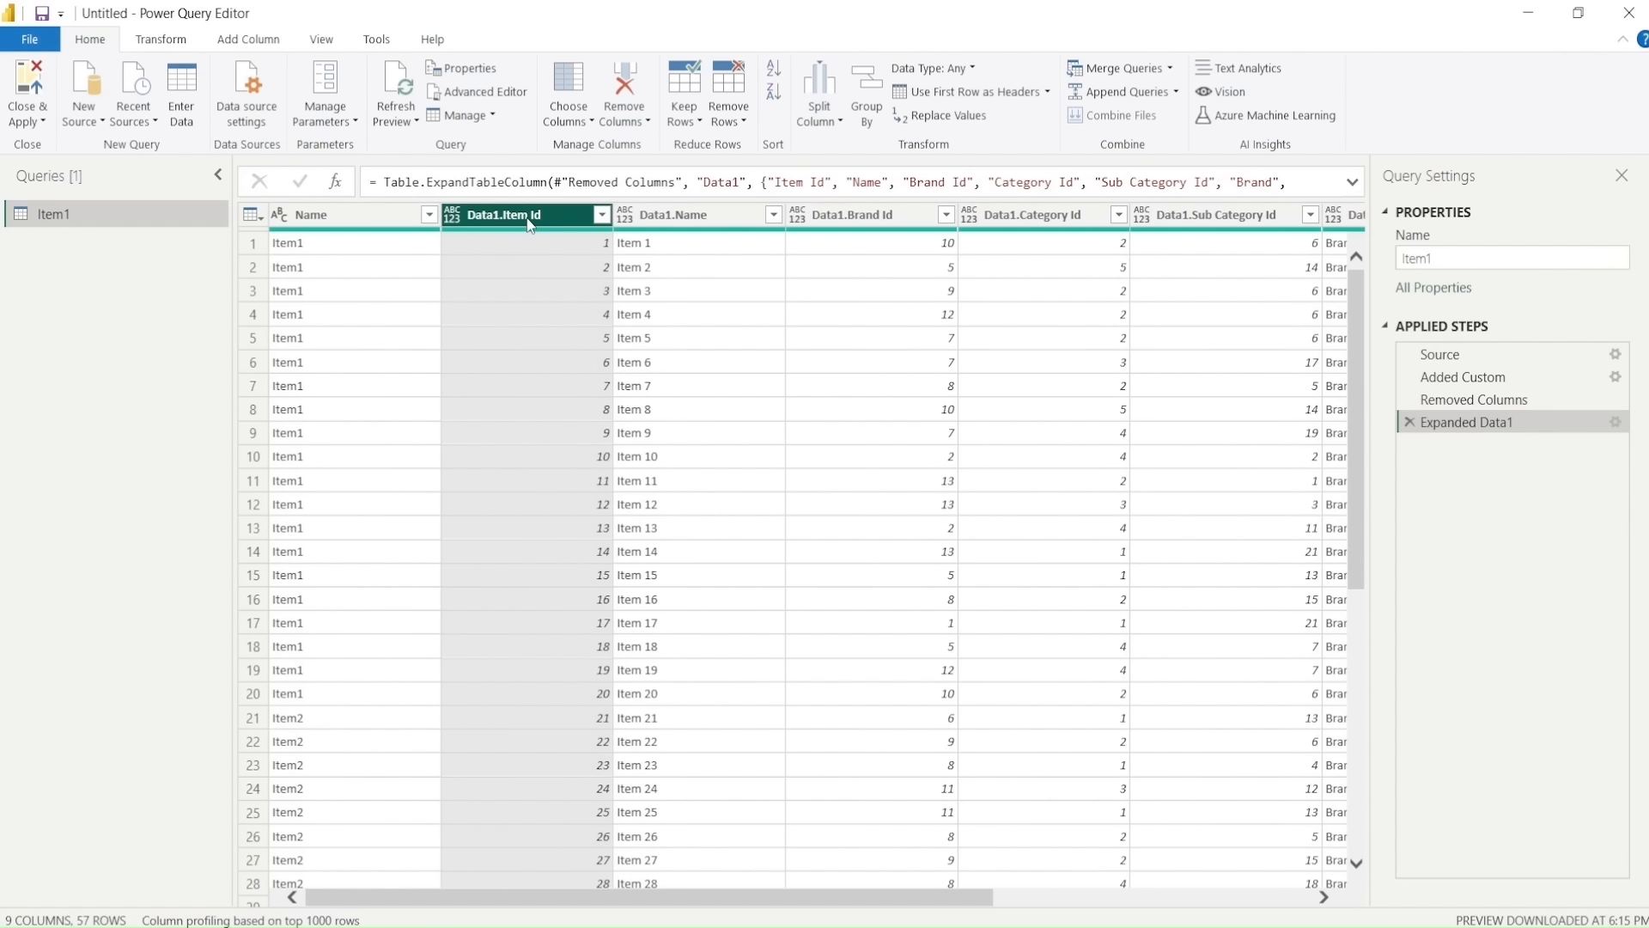
{"action": "right_click", "coordinate": [529, 225]}
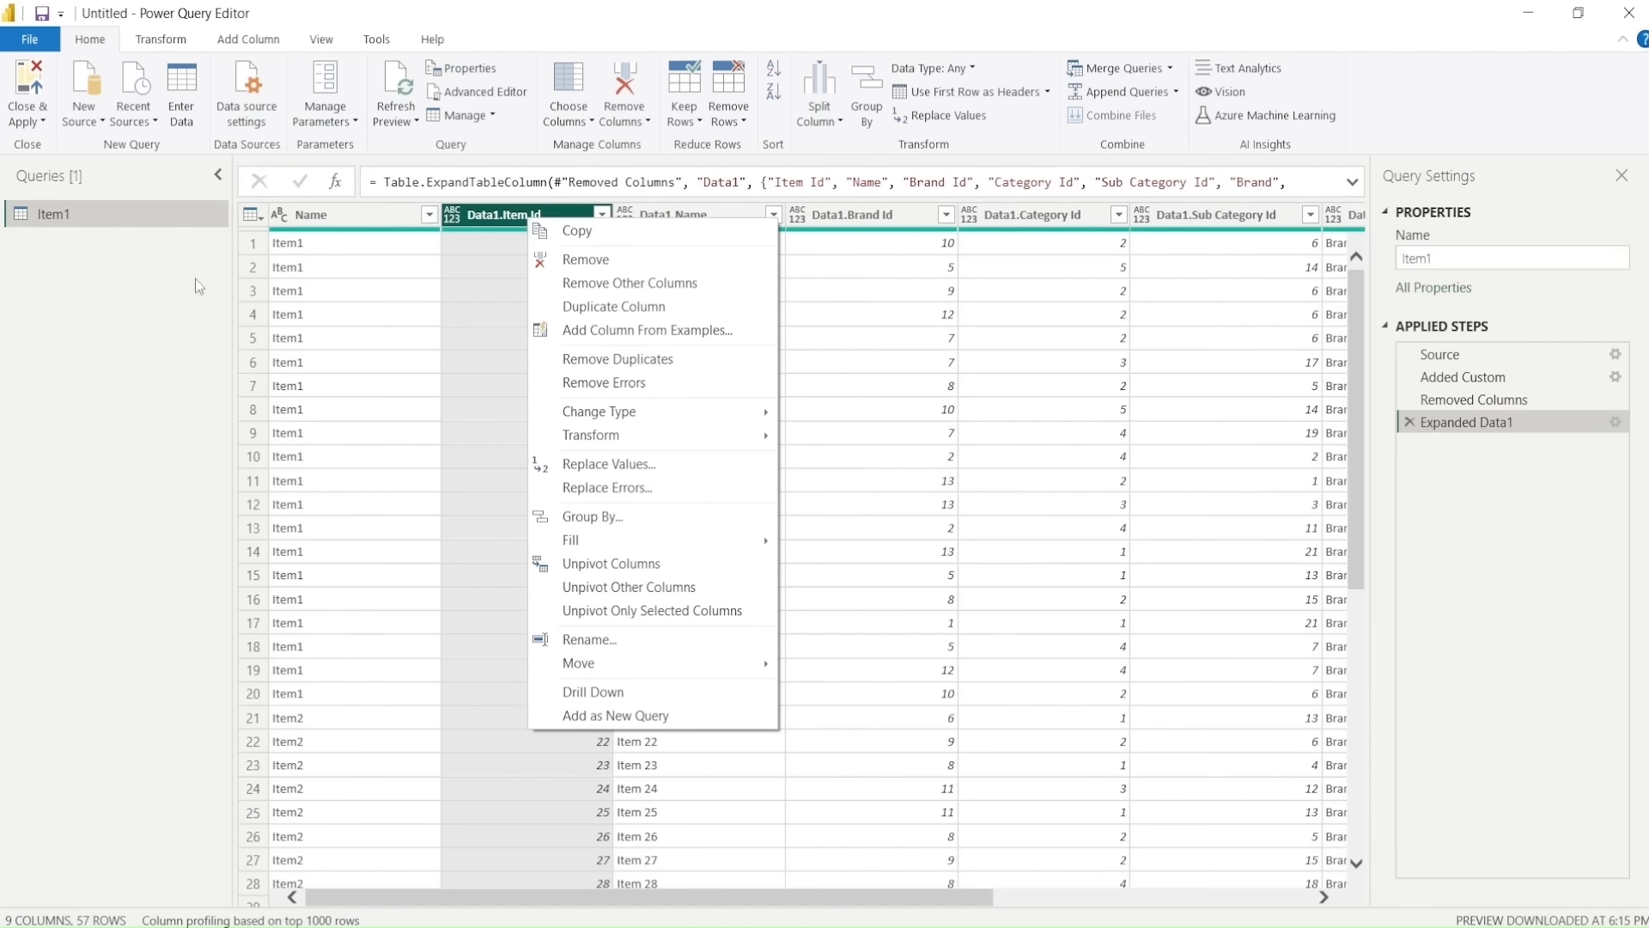
{"action": "left_click", "coordinate": [88, 290]}
Step: Apply the query changes and close Power Query Editor
{"action": "left_click", "coordinate": [24, 122]}
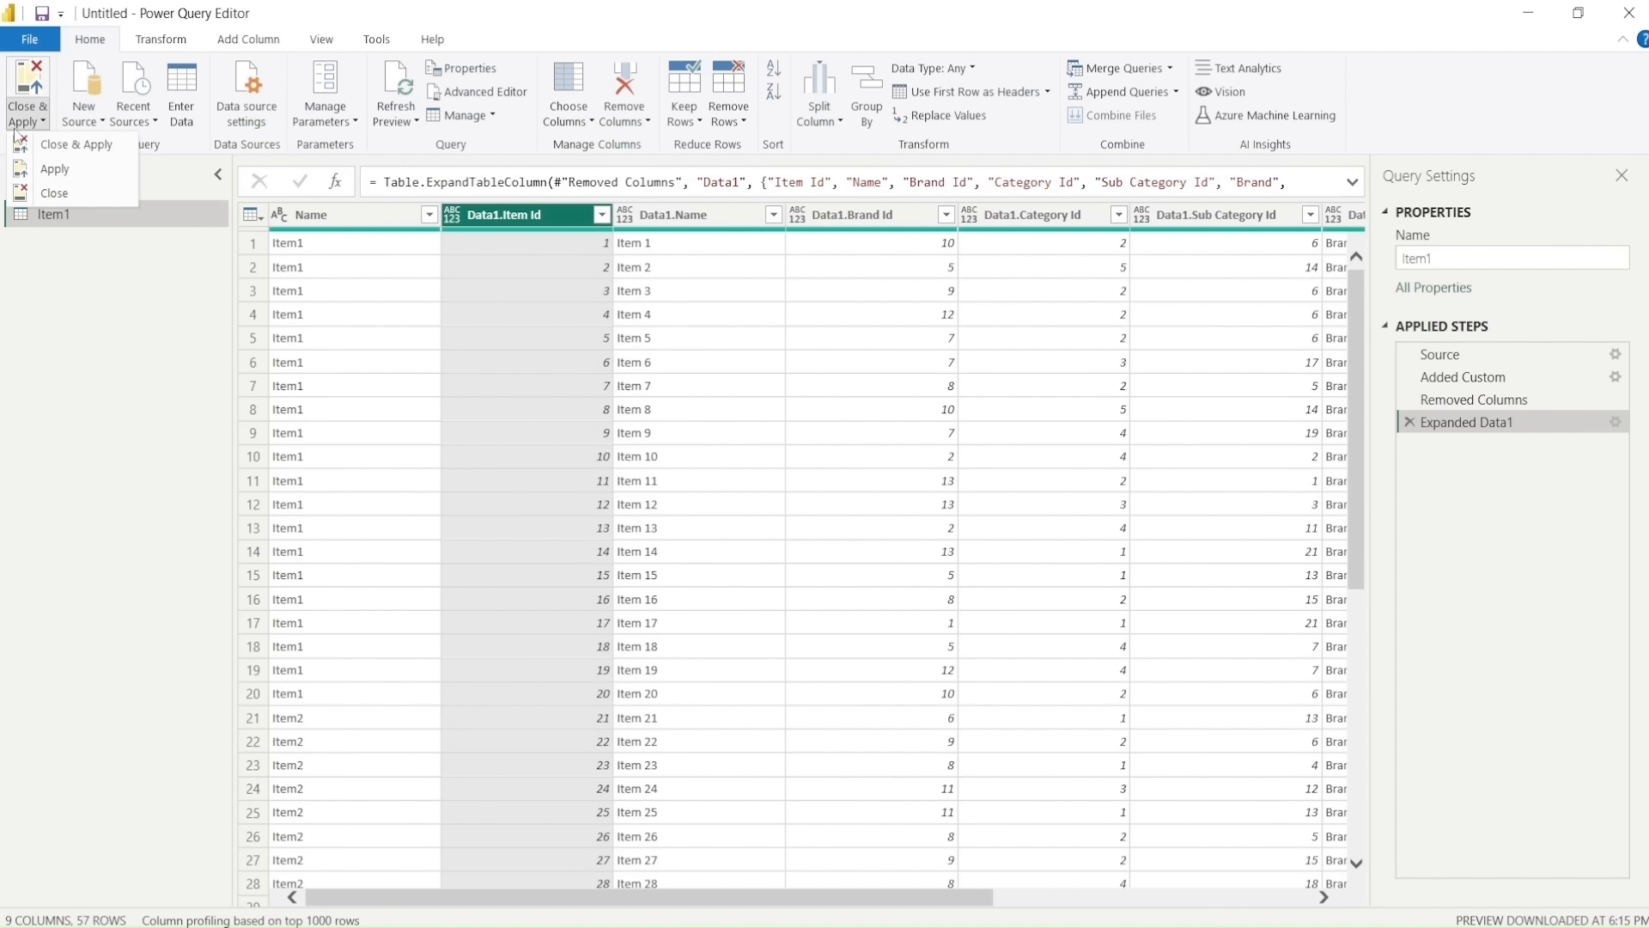
{"action": "left_click", "coordinate": [53, 153]}
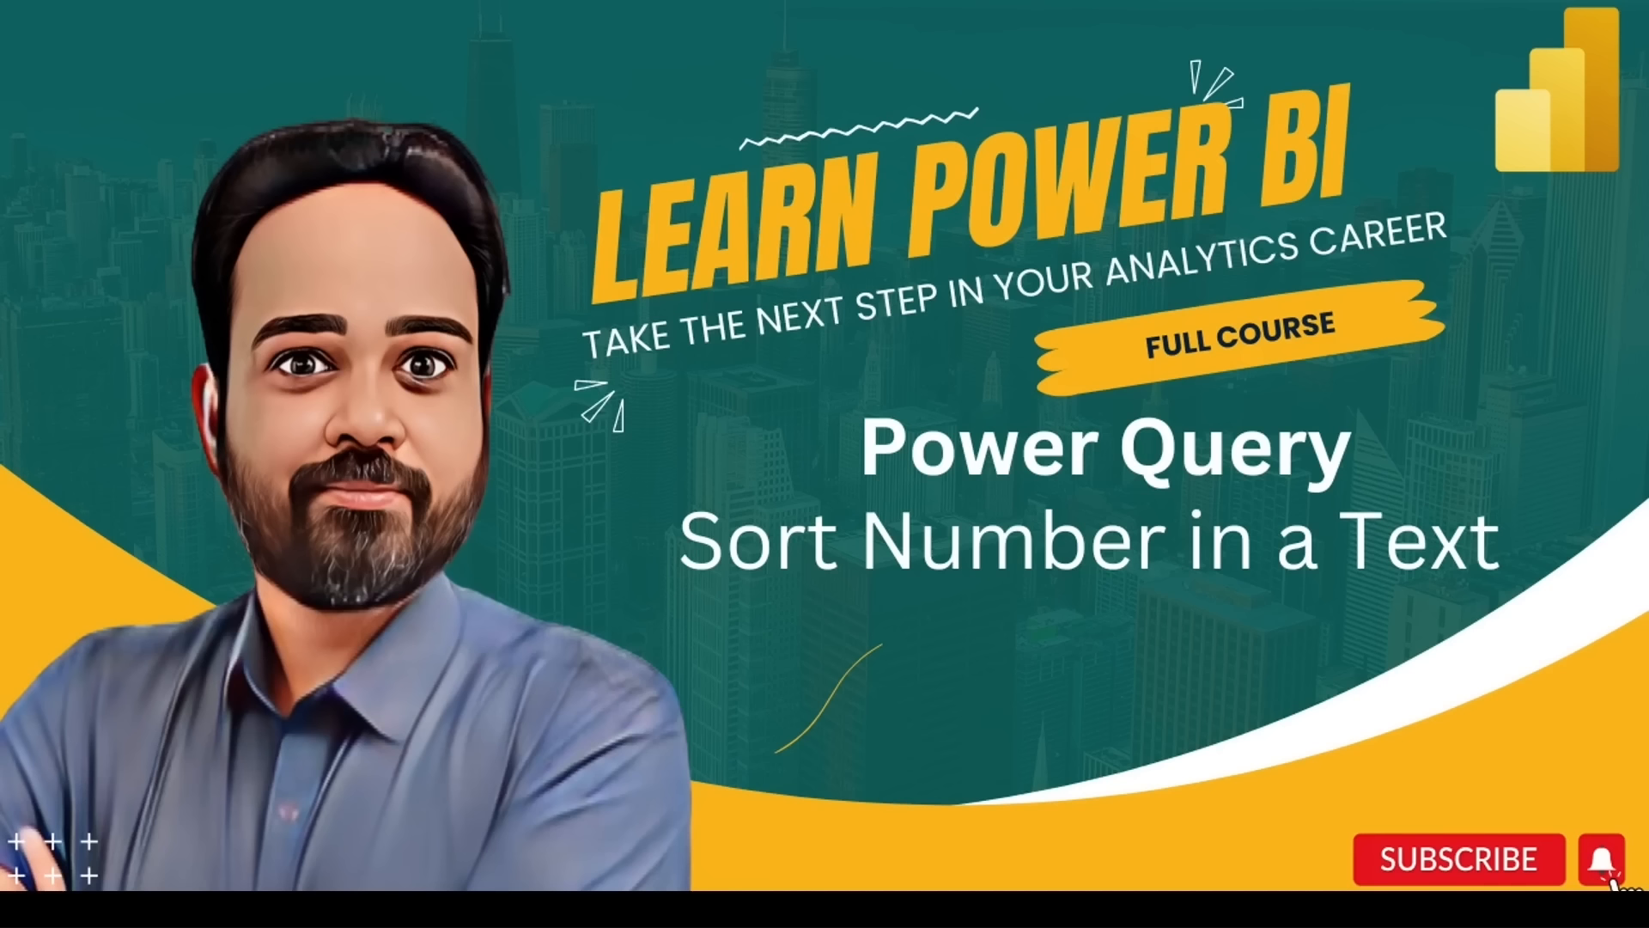
{"action": "left_click", "coordinate": [1006, 595]}
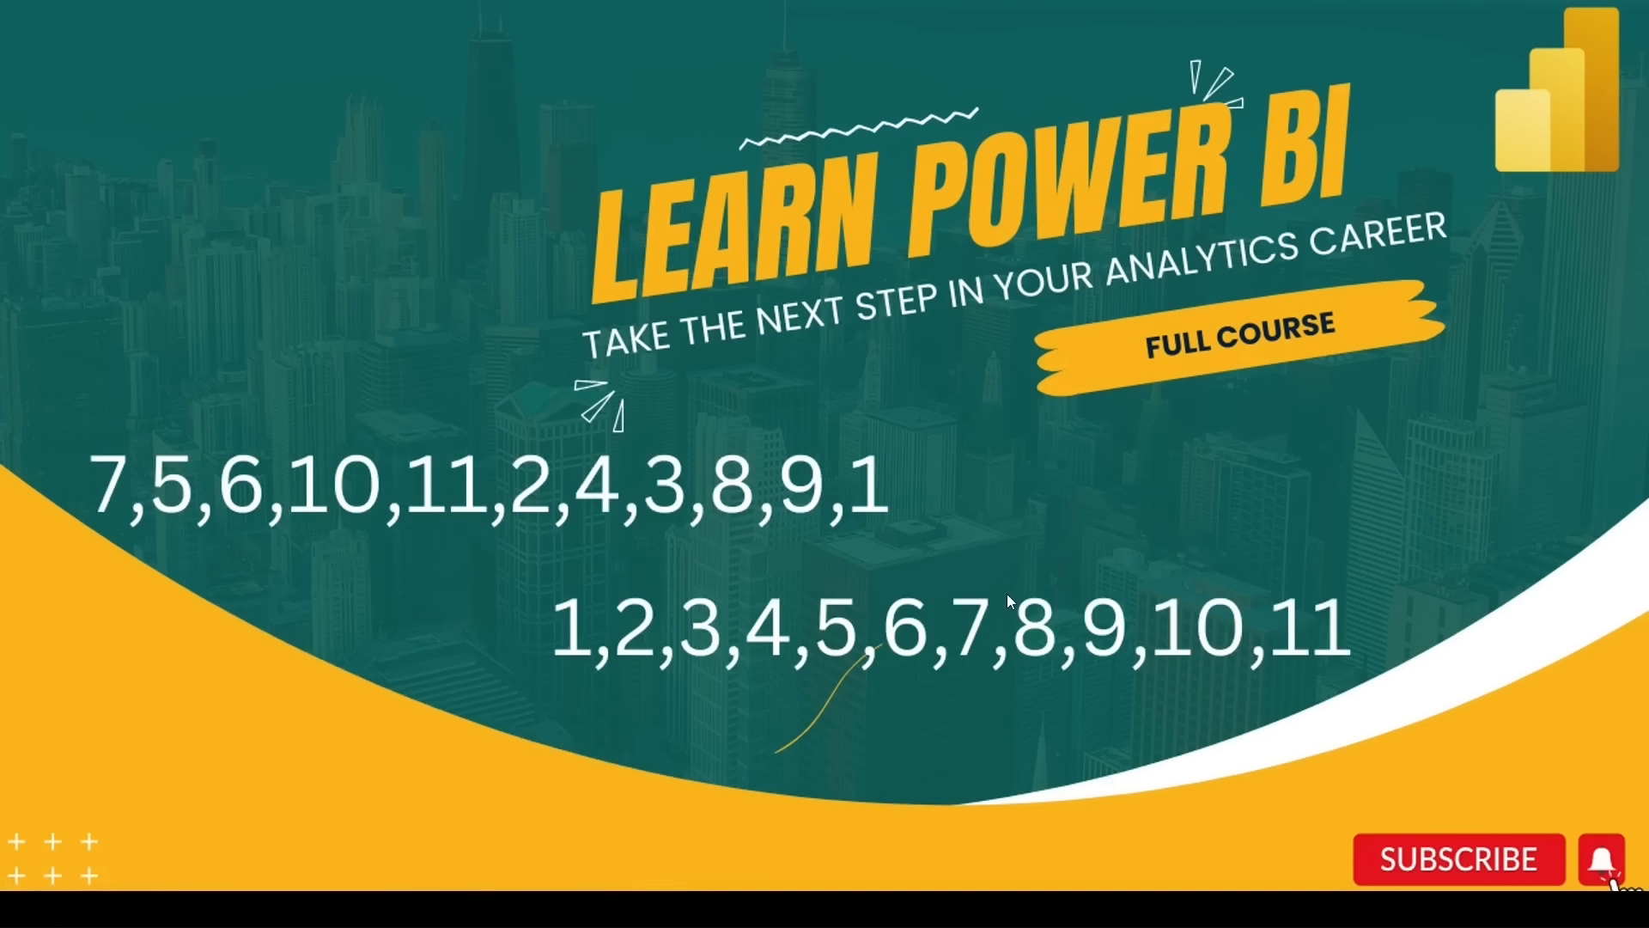
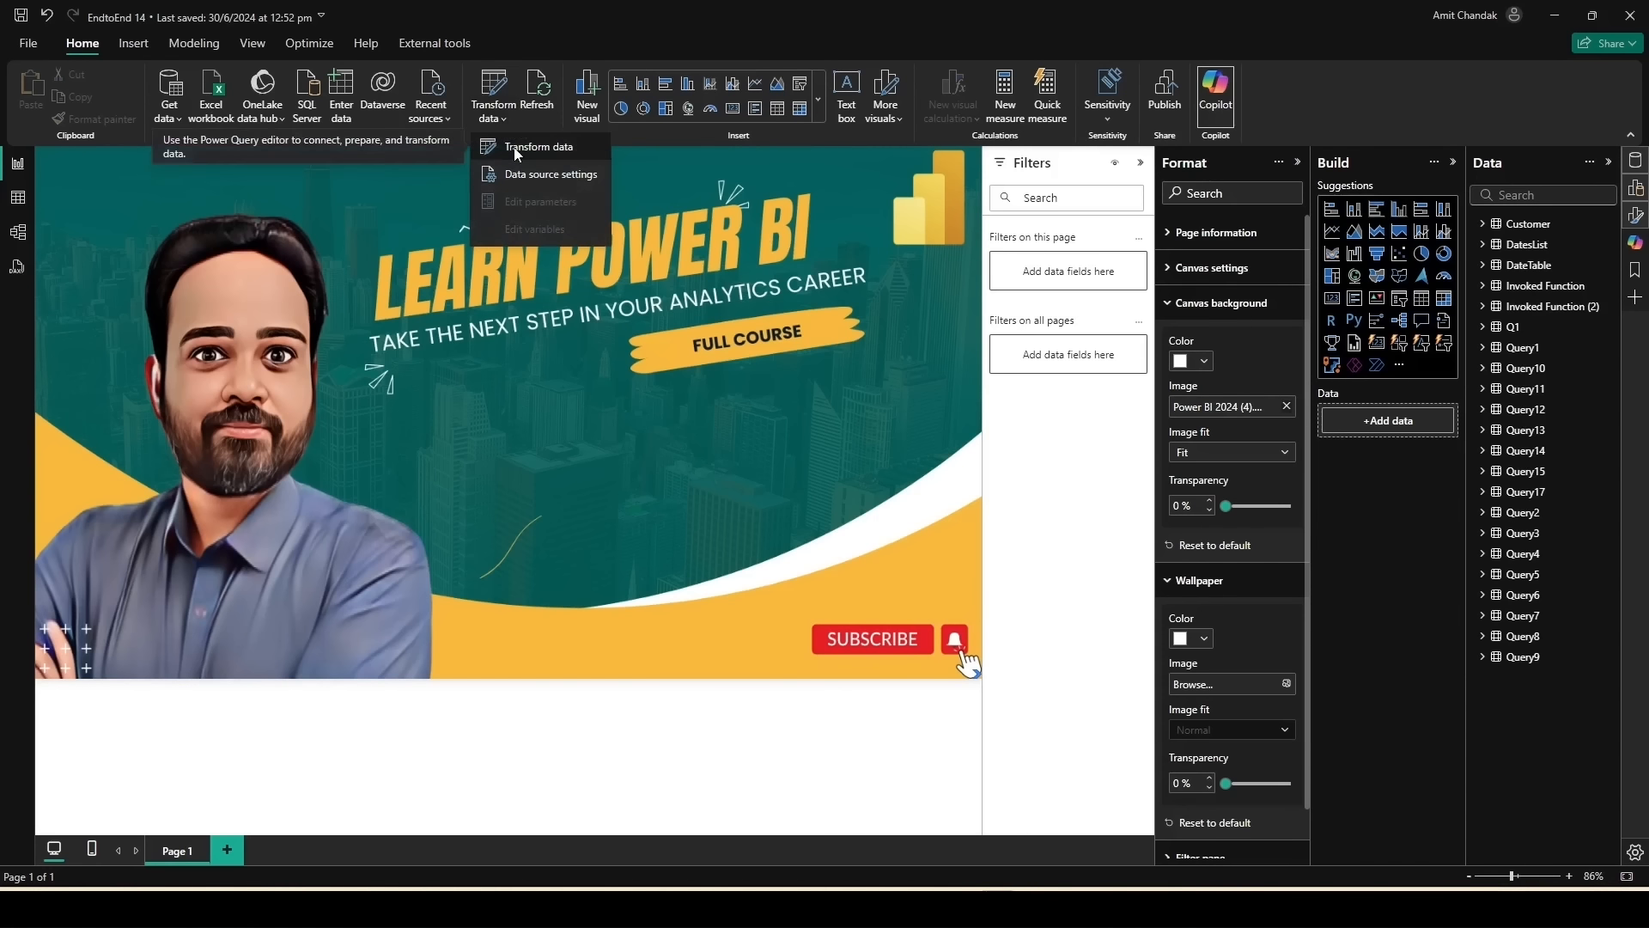
Step: Open Power Query Editor for EndtoEnd 14 and create a table named Sort Text with column Text1 containing 7,5,6,10,11,2,4,3,8,9,1
{"action": "left_click", "coordinate": [516, 148]}
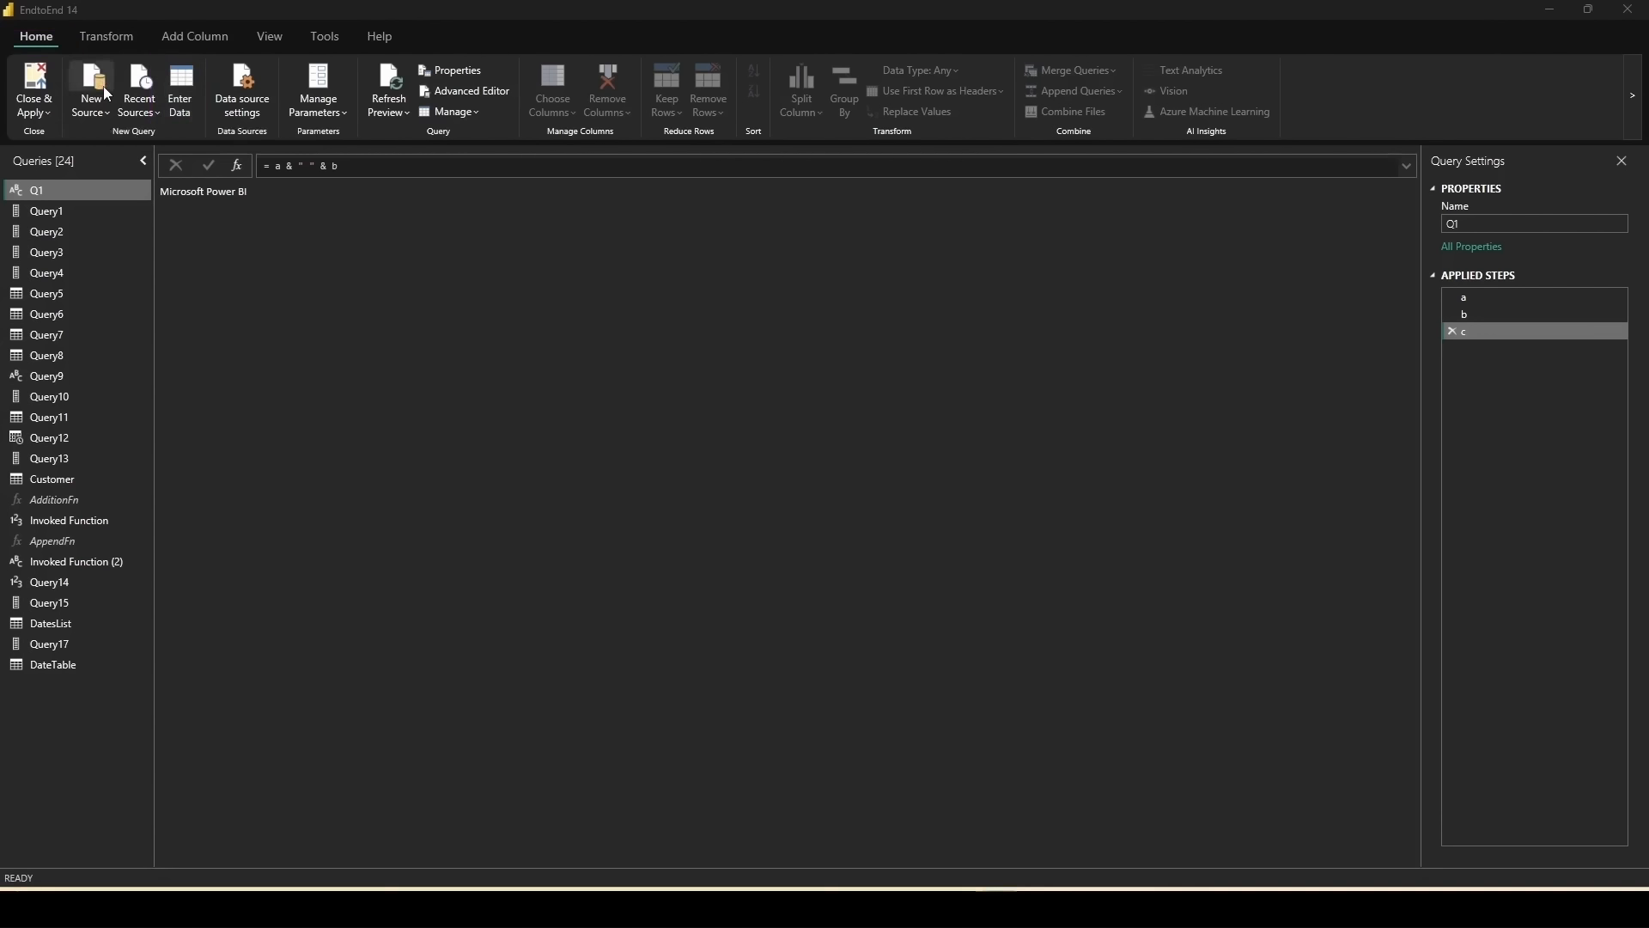
{"action": "left_click", "coordinate": [181, 90]}
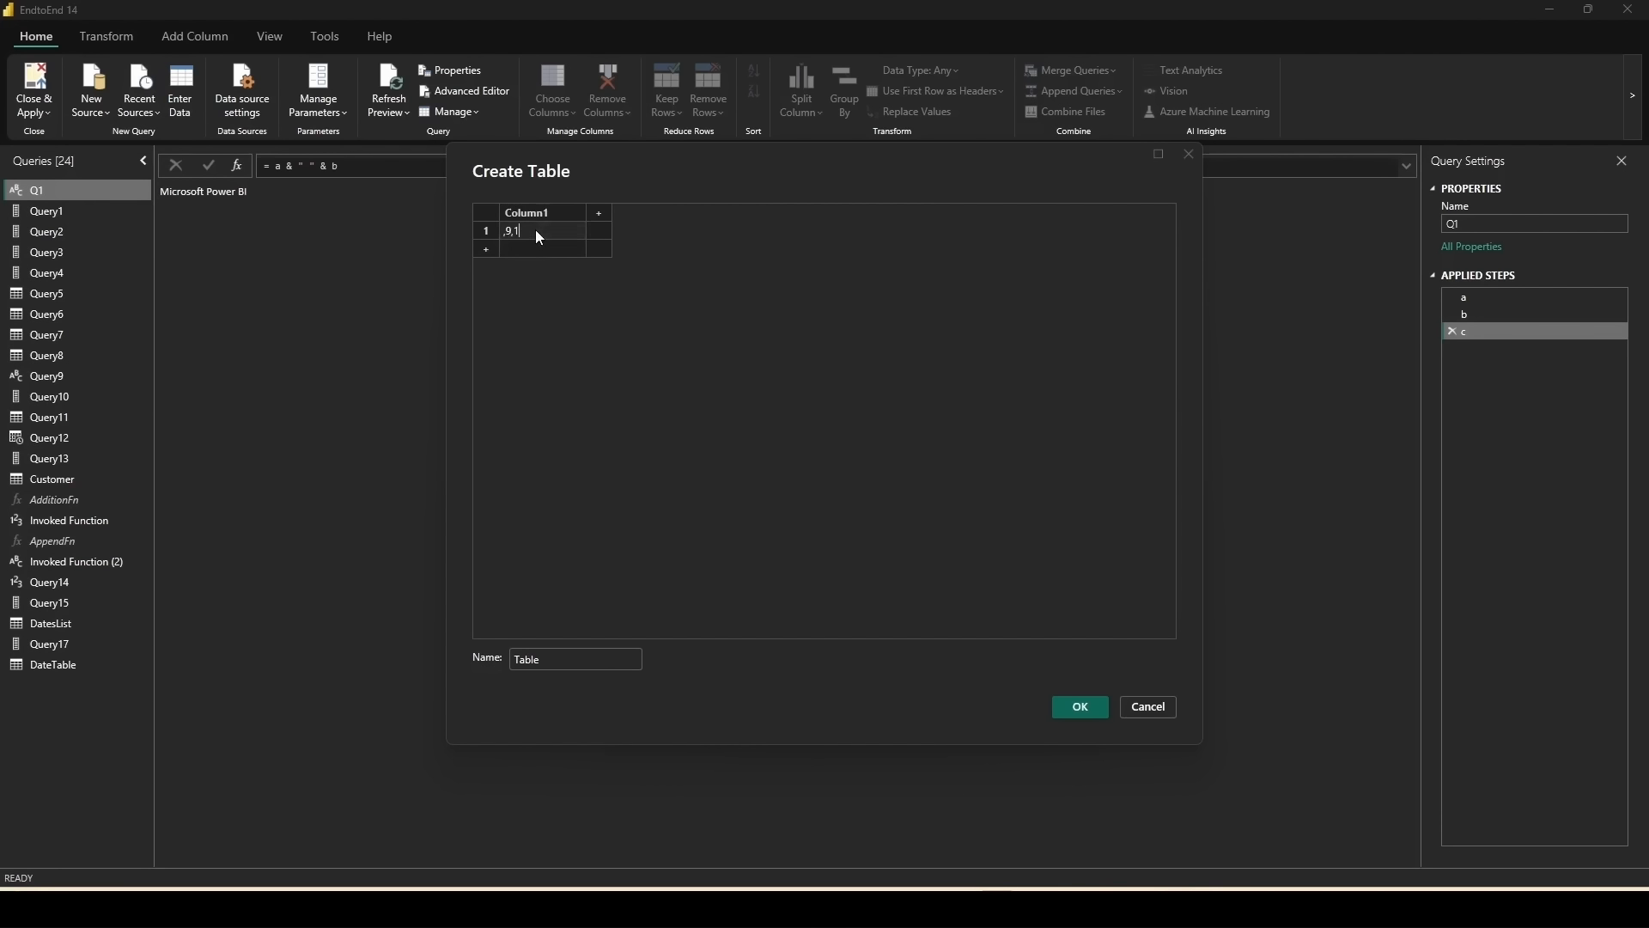
{"action": "double_click", "coordinate": [542, 215]}
{"action": "double_click", "coordinate": [549, 651]}
{"action": "type", "text": "Sort"}
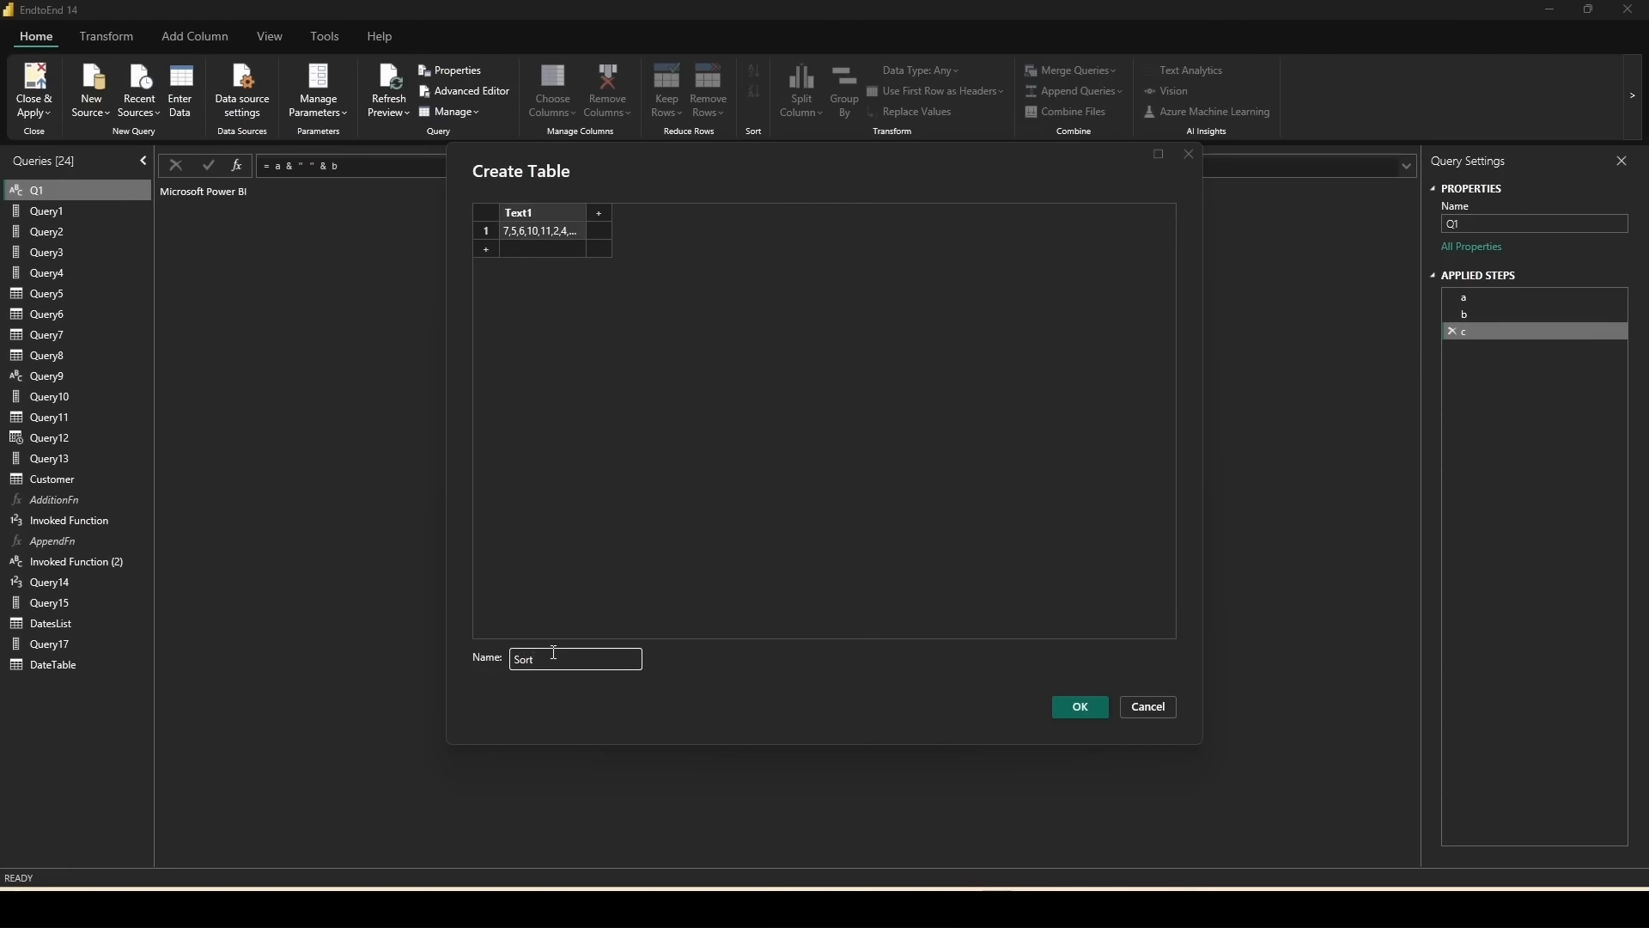
{"action": "type", "text": " Text"}
{"action": "left_click", "coordinate": [1064, 710]}
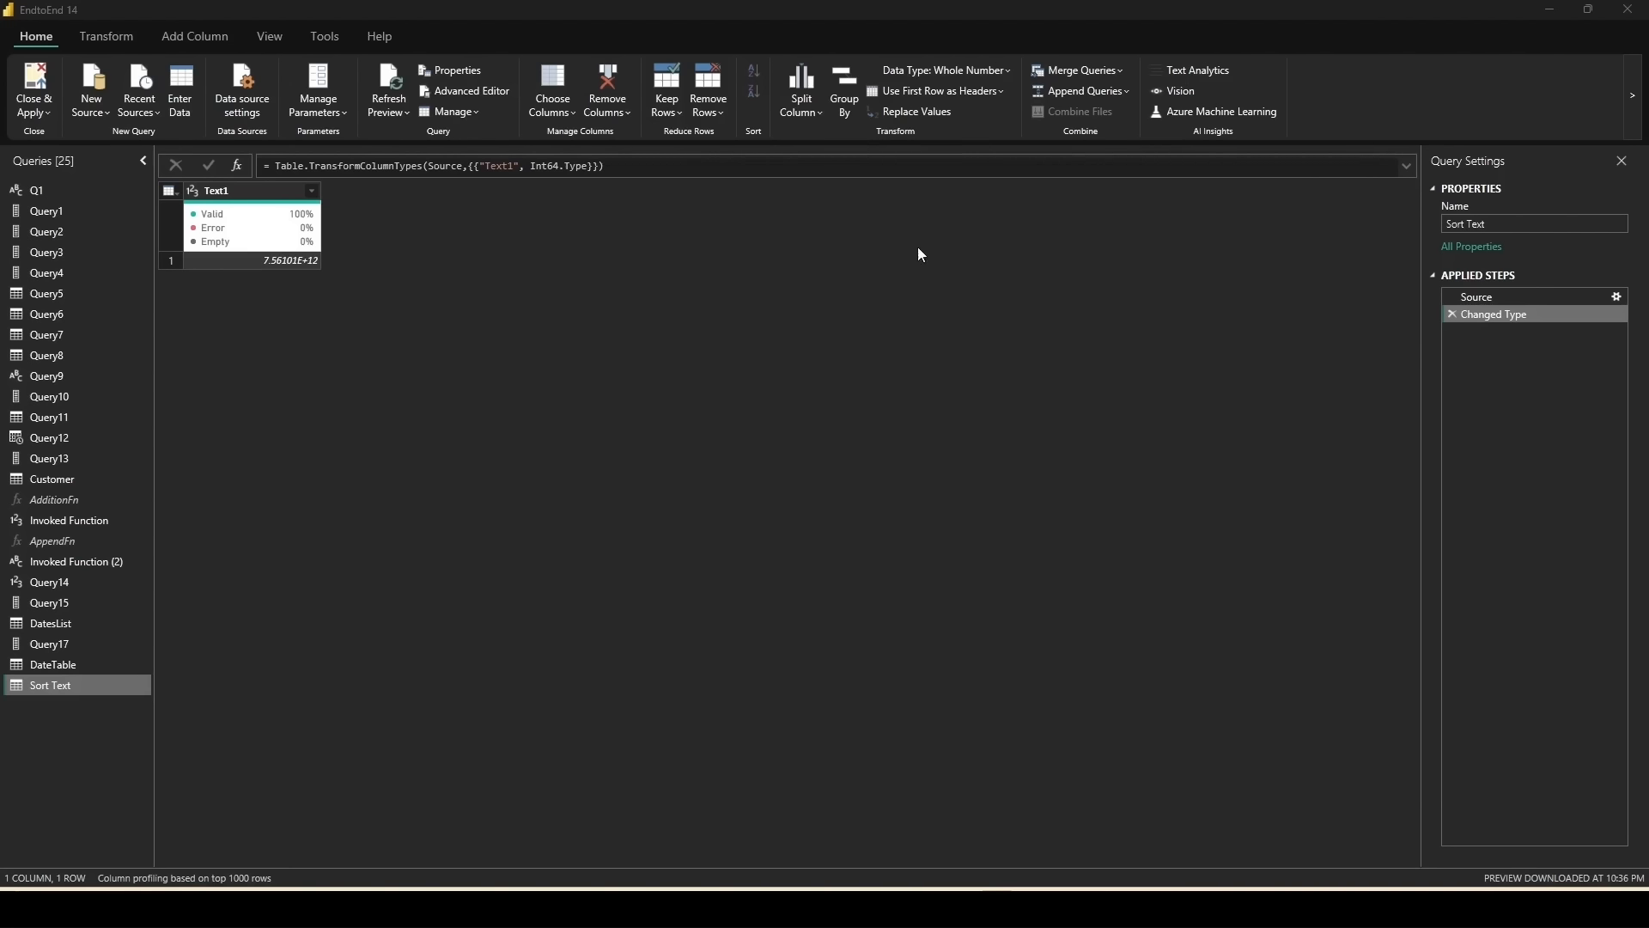
Step: Delete the Changed Type step from the Sort Text query so Text1 stays as text
{"action": "left_click_drag", "start_coordinate": [242, 150], "coordinate": [642, 187]}
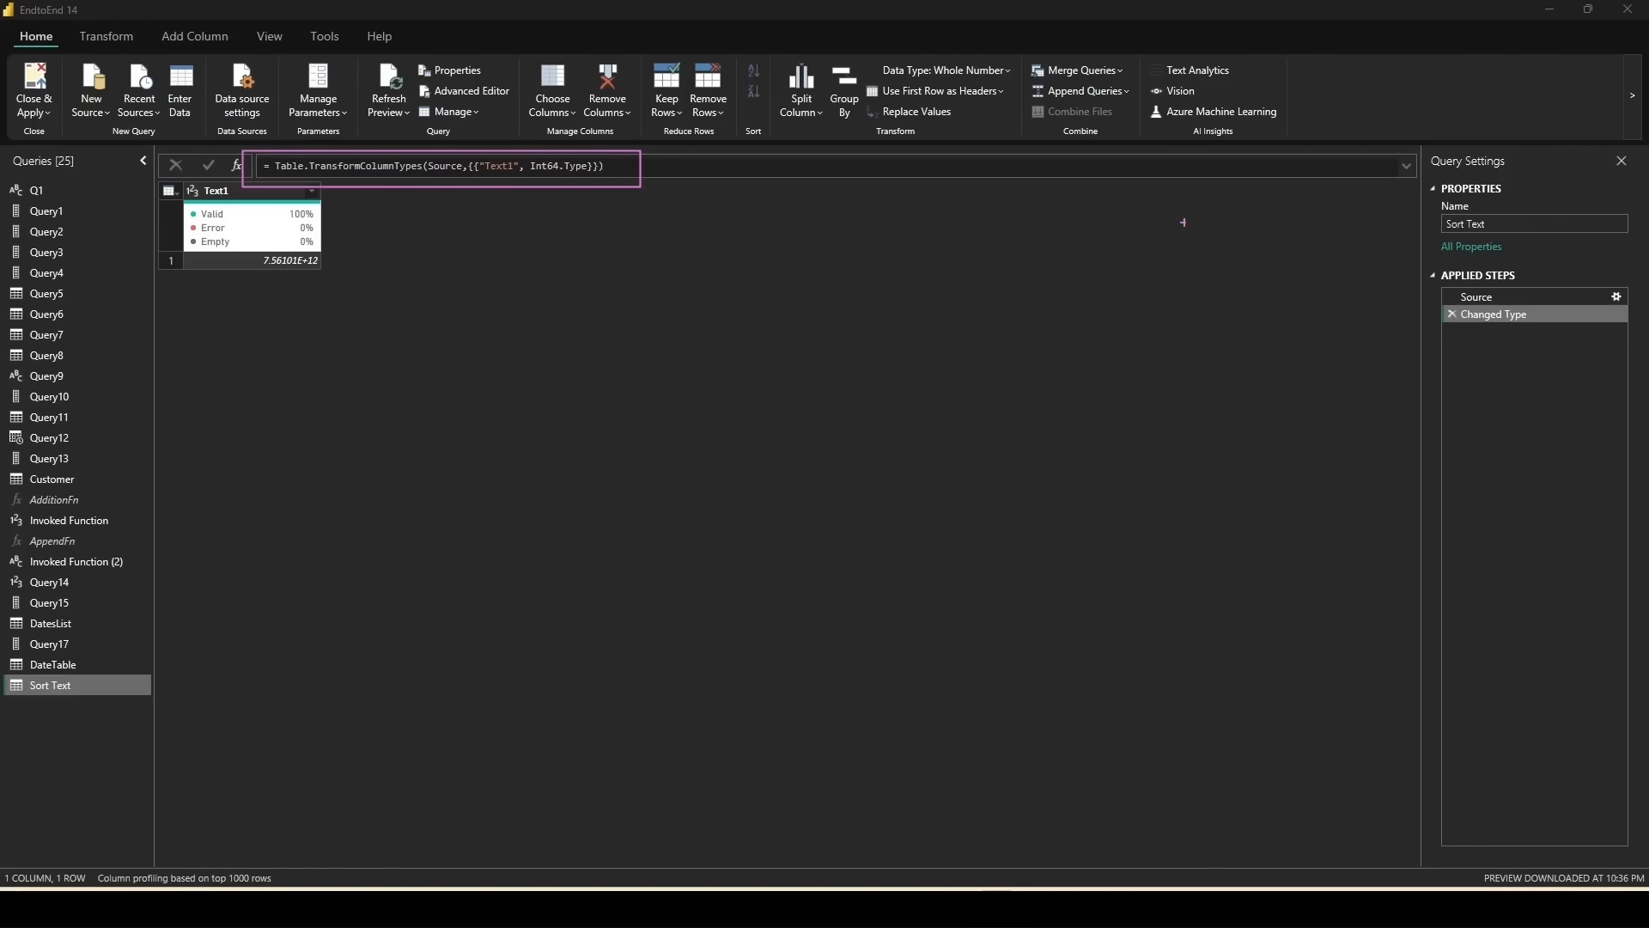
{"action": "left_click_drag", "start_coordinate": [1420, 288], "coordinate": [1643, 334]}
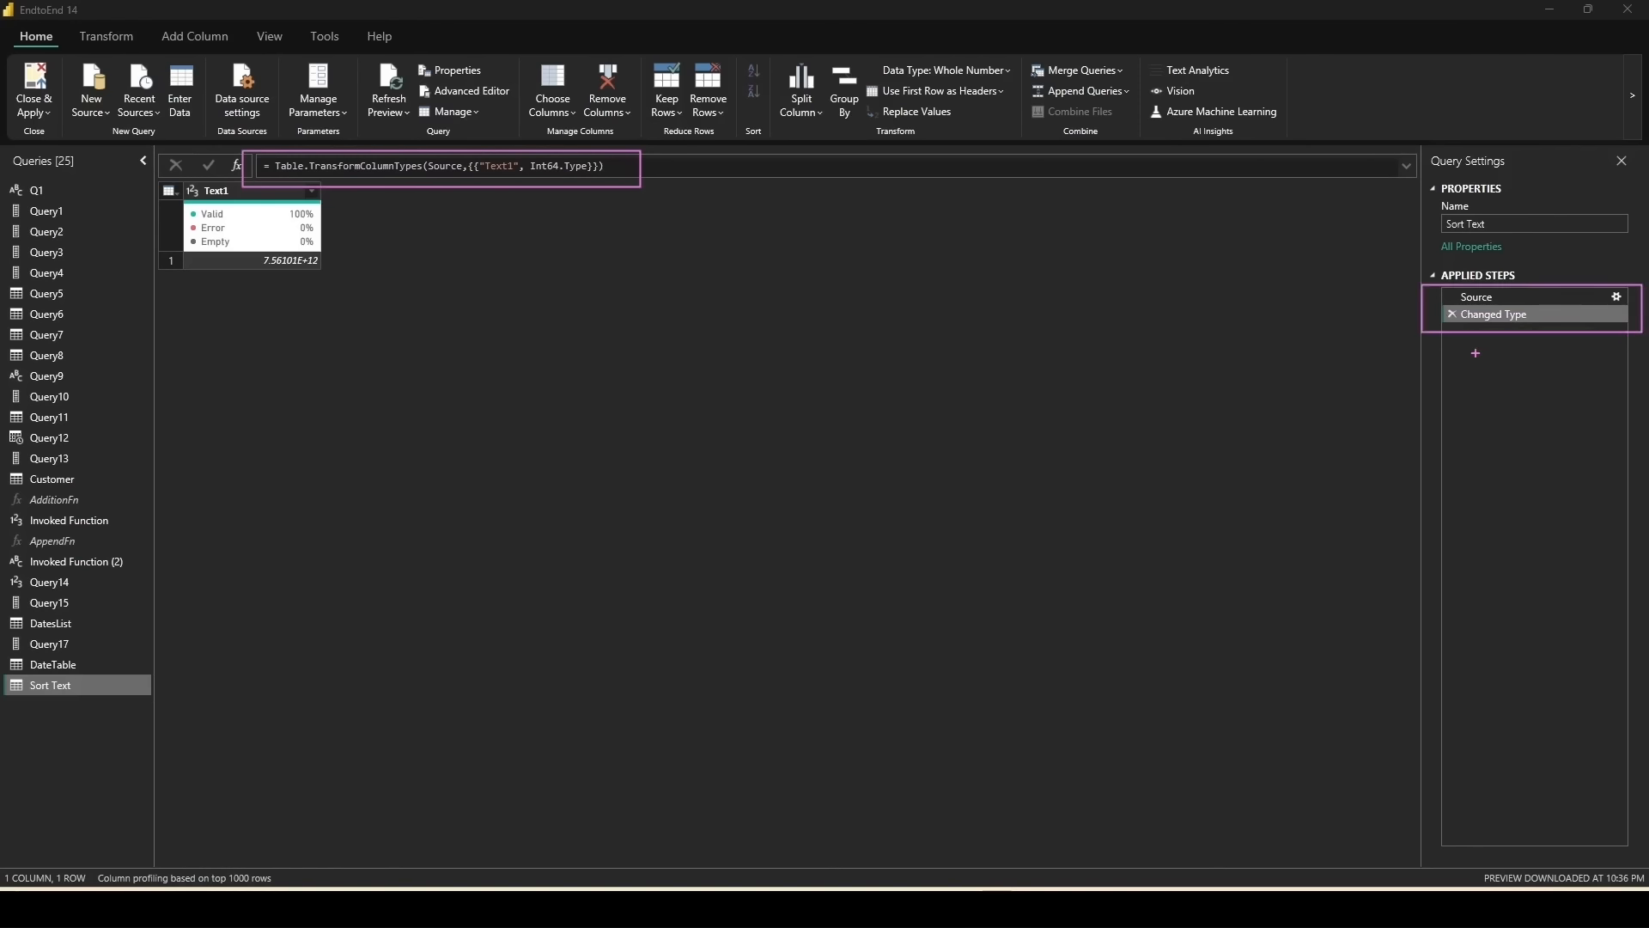
{"action": "left_click_drag", "start_coordinate": [1424, 303], "coordinate": [1627, 345]}
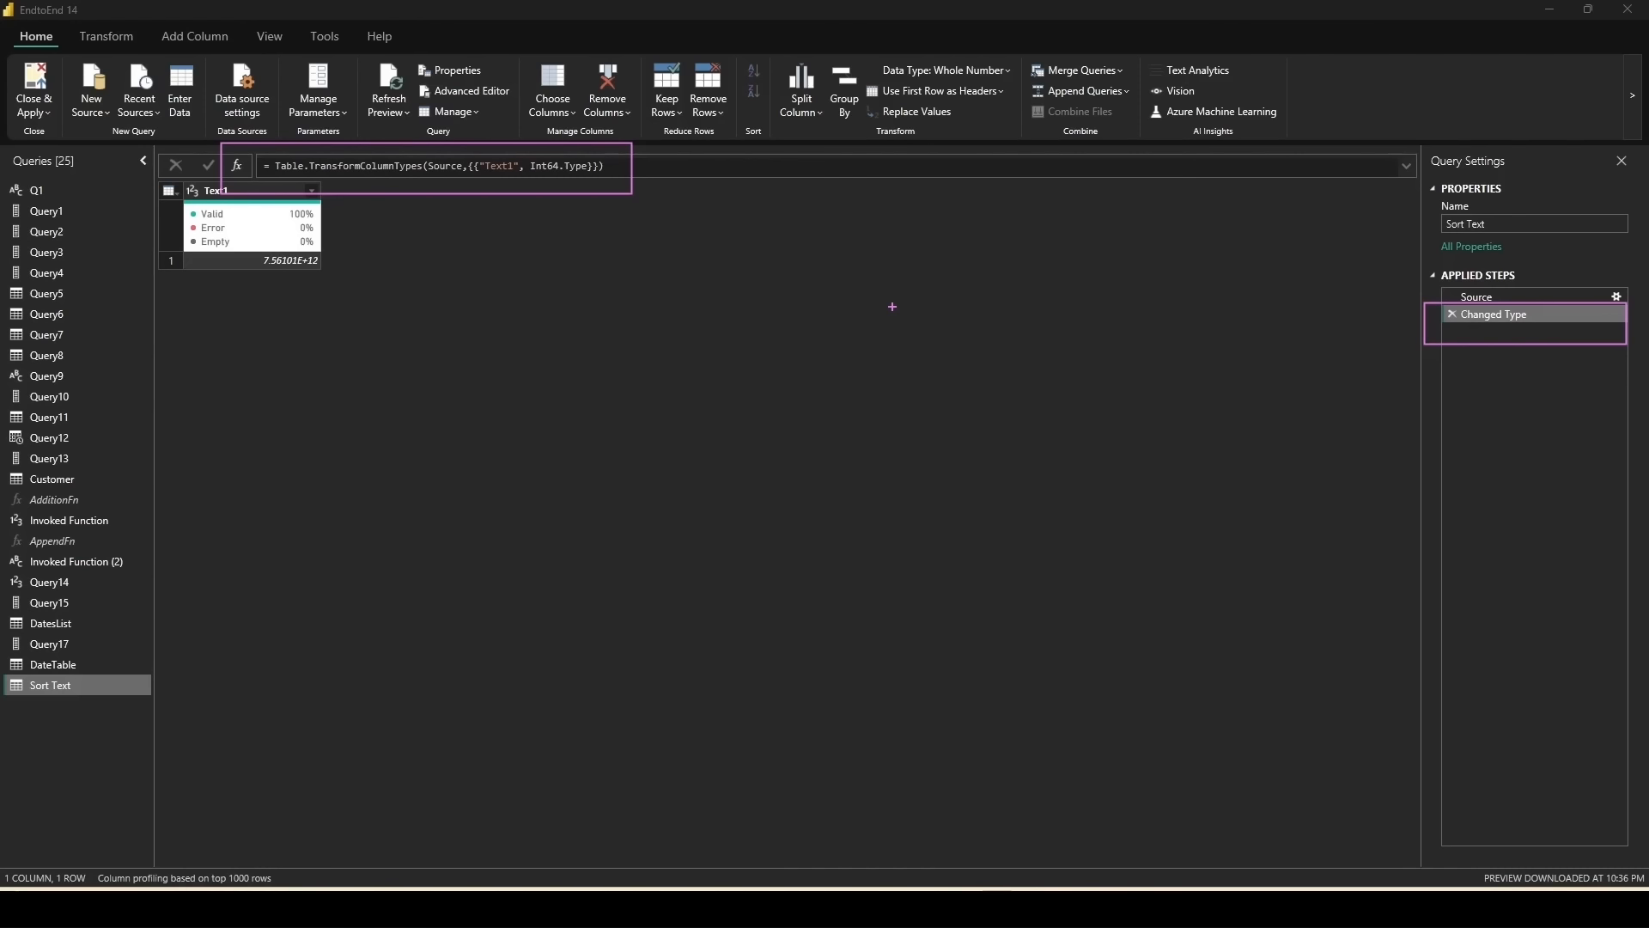
{"action": "key", "text": "Escape"}
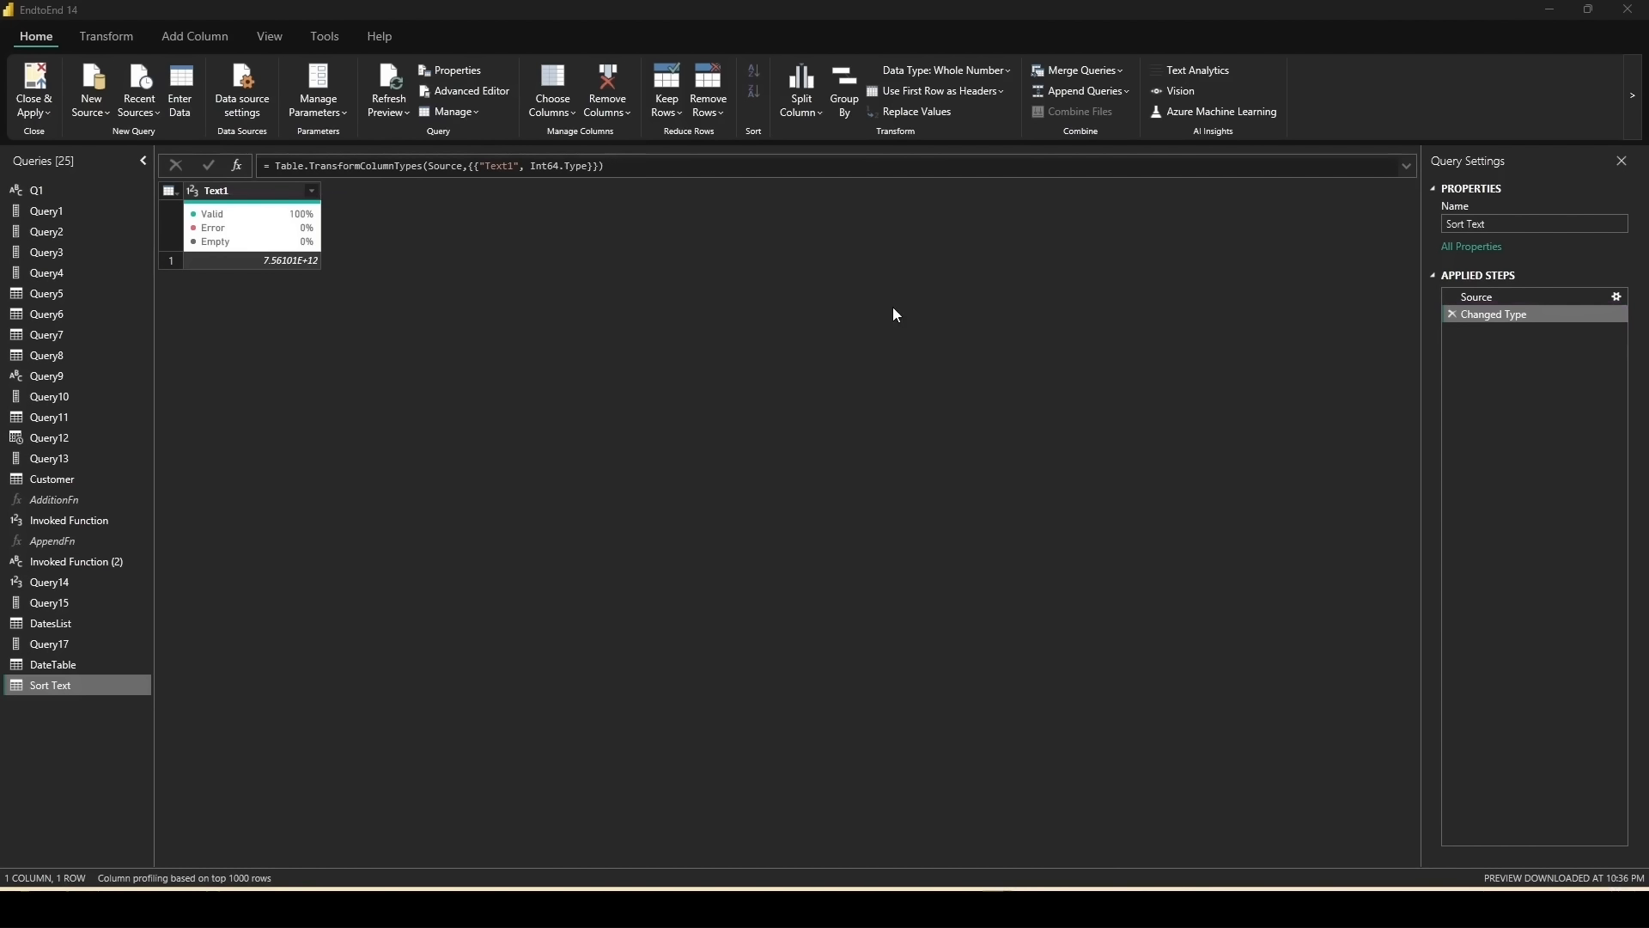
{"action": "left_click", "coordinate": [1452, 315]}
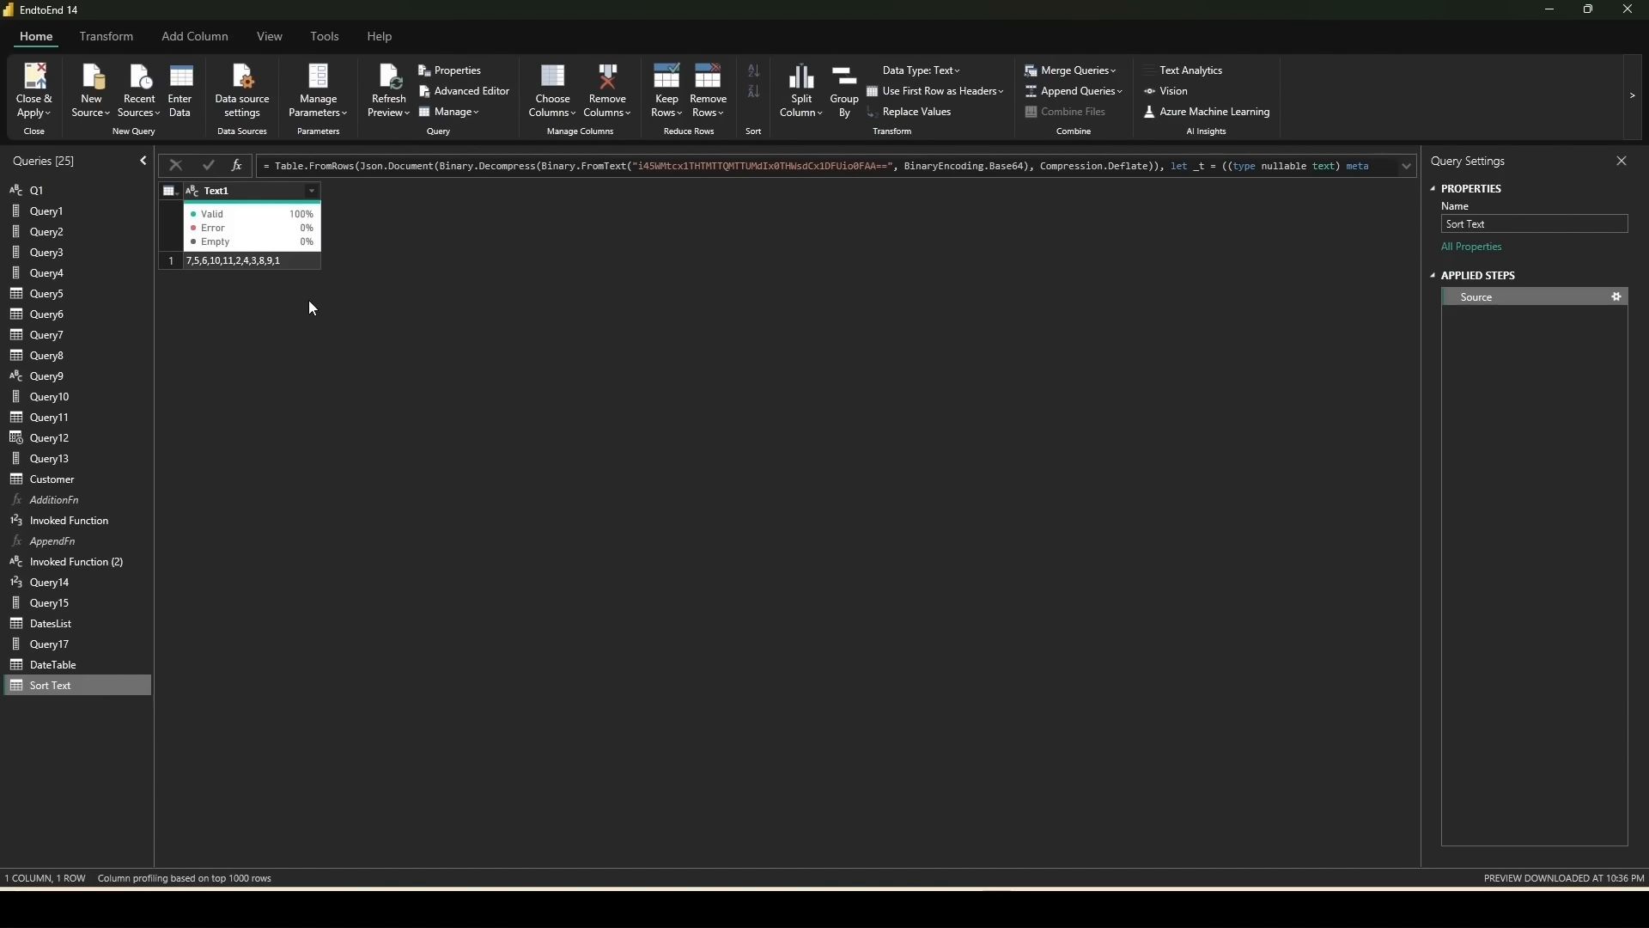
Step: Add a custom column named Sorted Text with the formula Text.Split([Text1],",")
{"action": "left_click", "coordinate": [178, 44]}
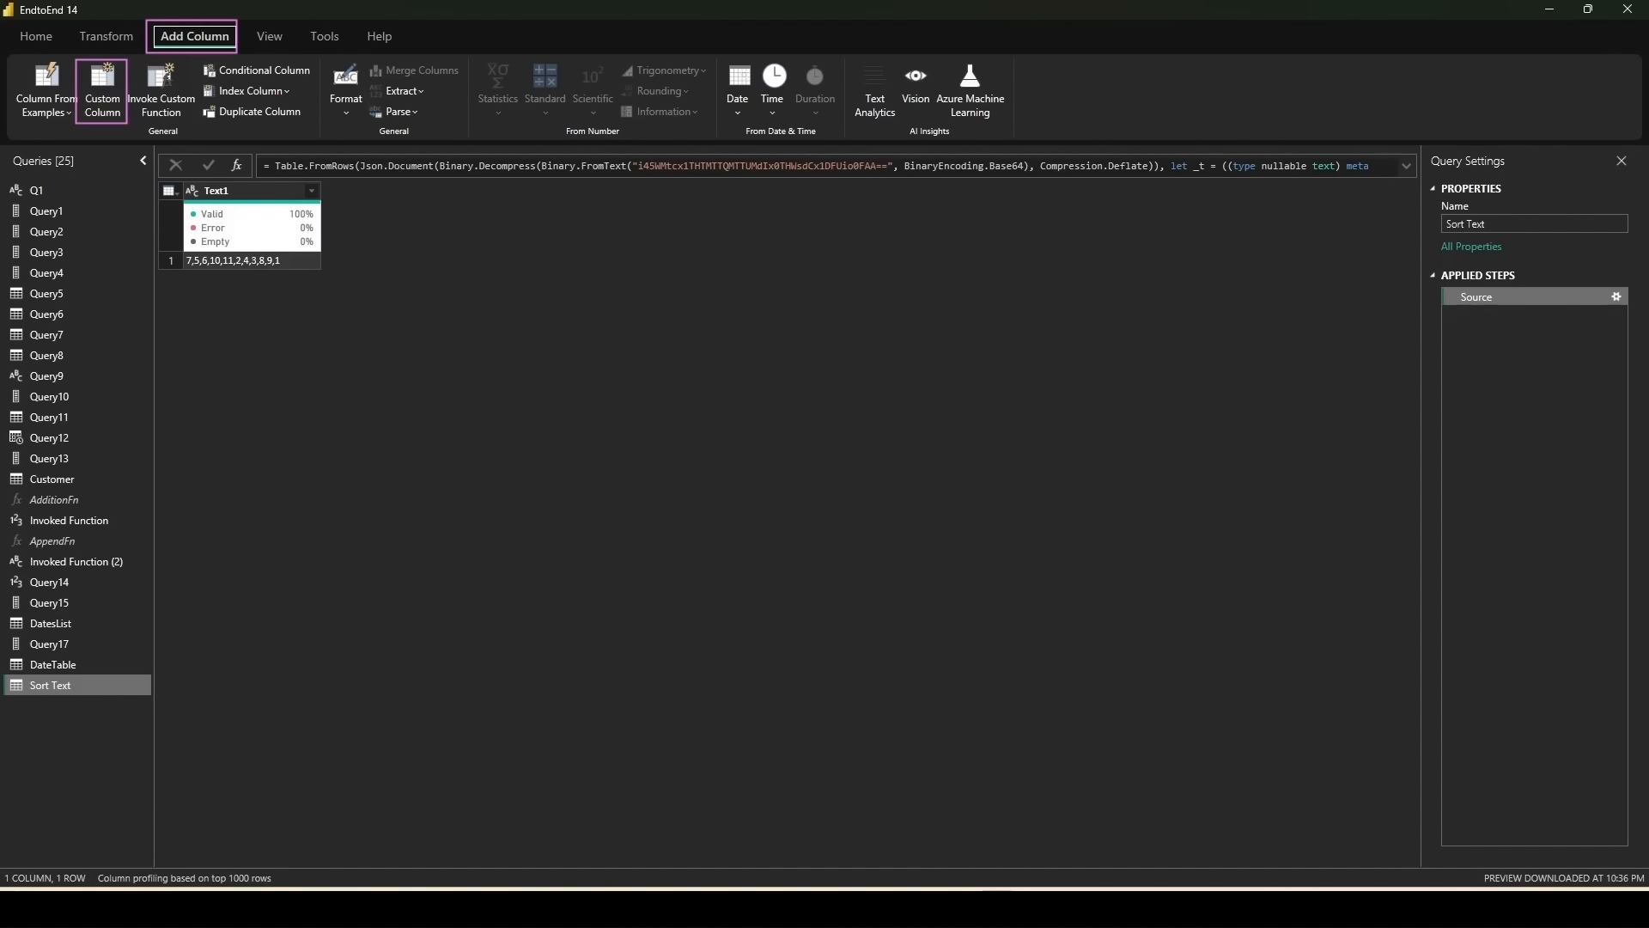
{"action": "left_click", "coordinate": [102, 90]}
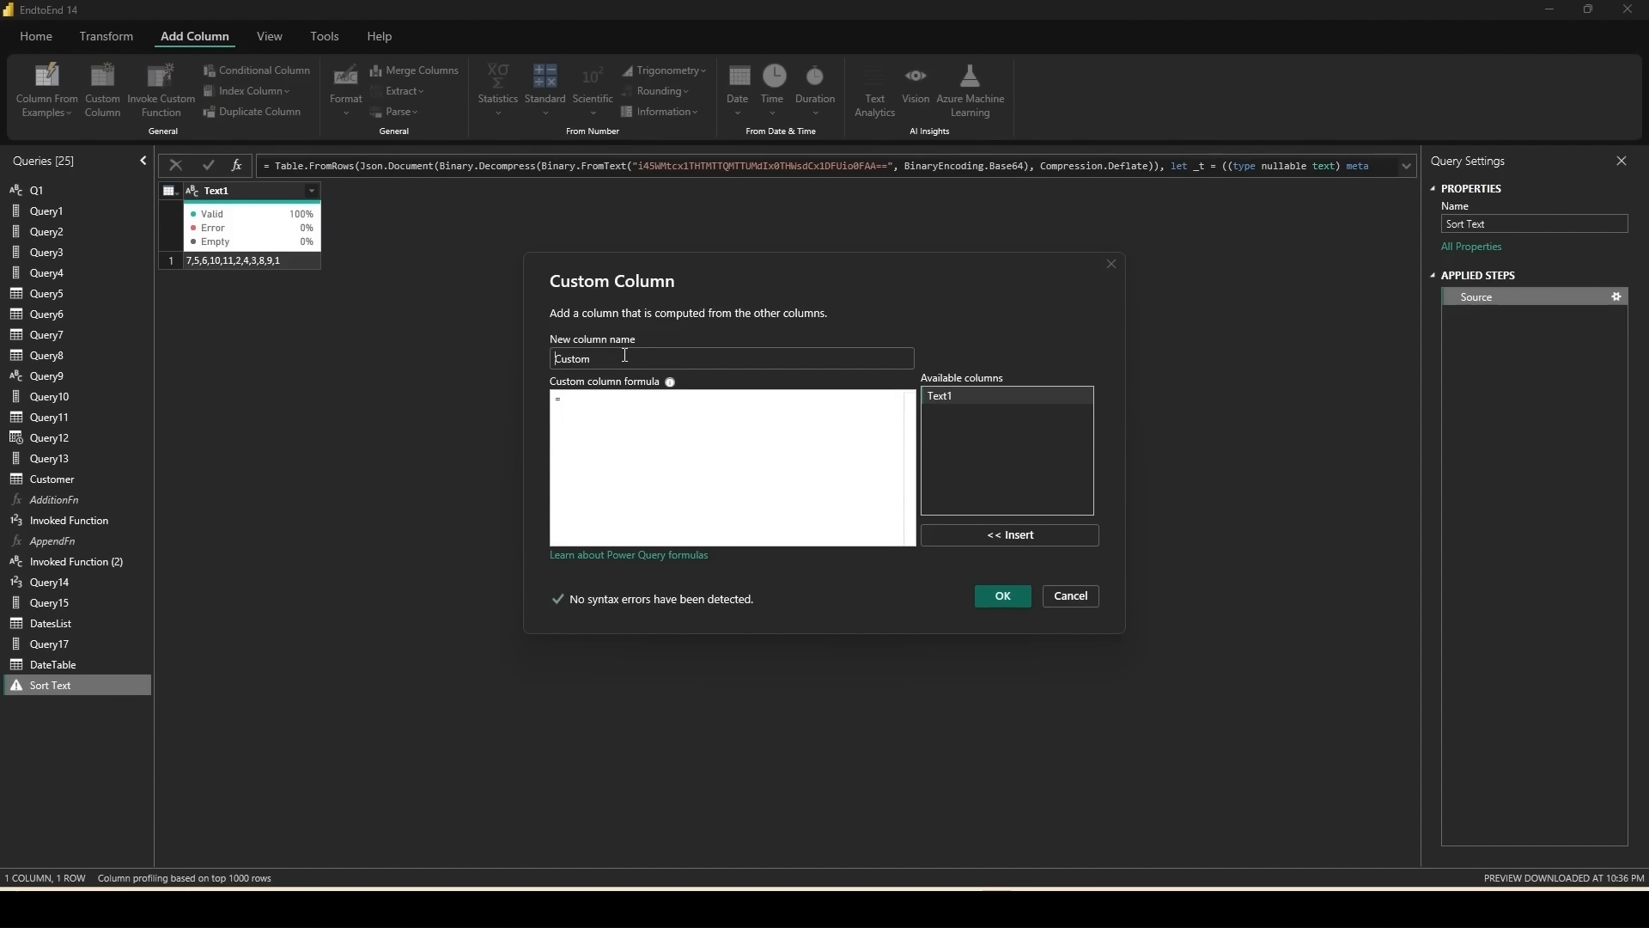
{"action": "double_click", "coordinate": [608, 354]}
{"action": "type", "text": "Sorted Text"}
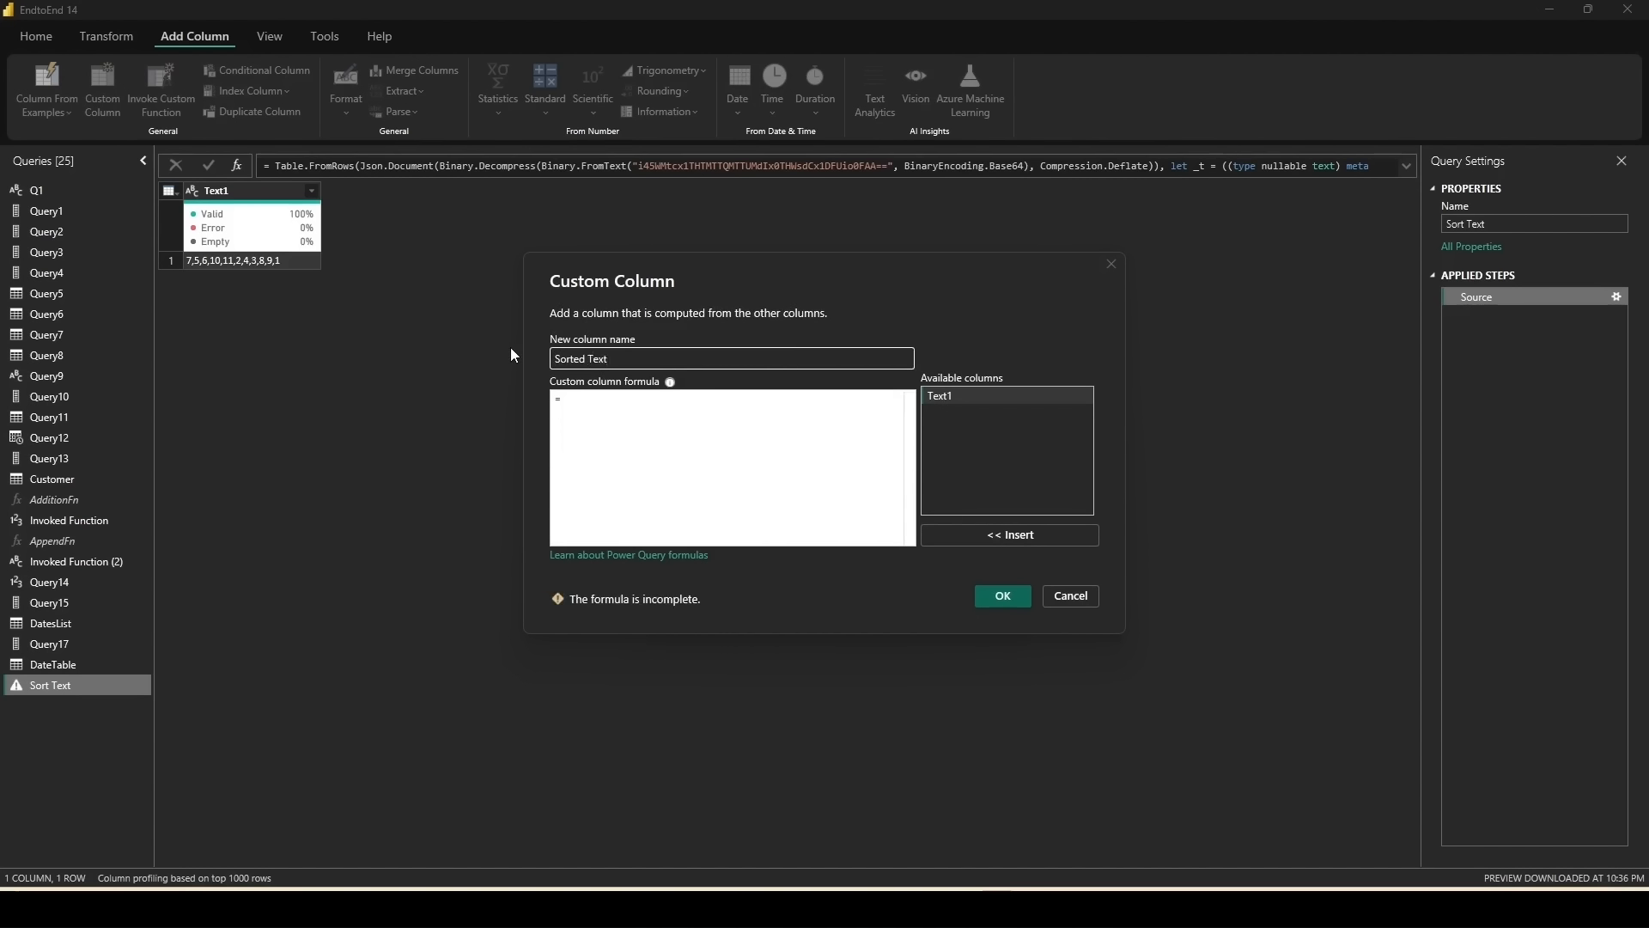
{"action": "left_click", "coordinate": [610, 407]}
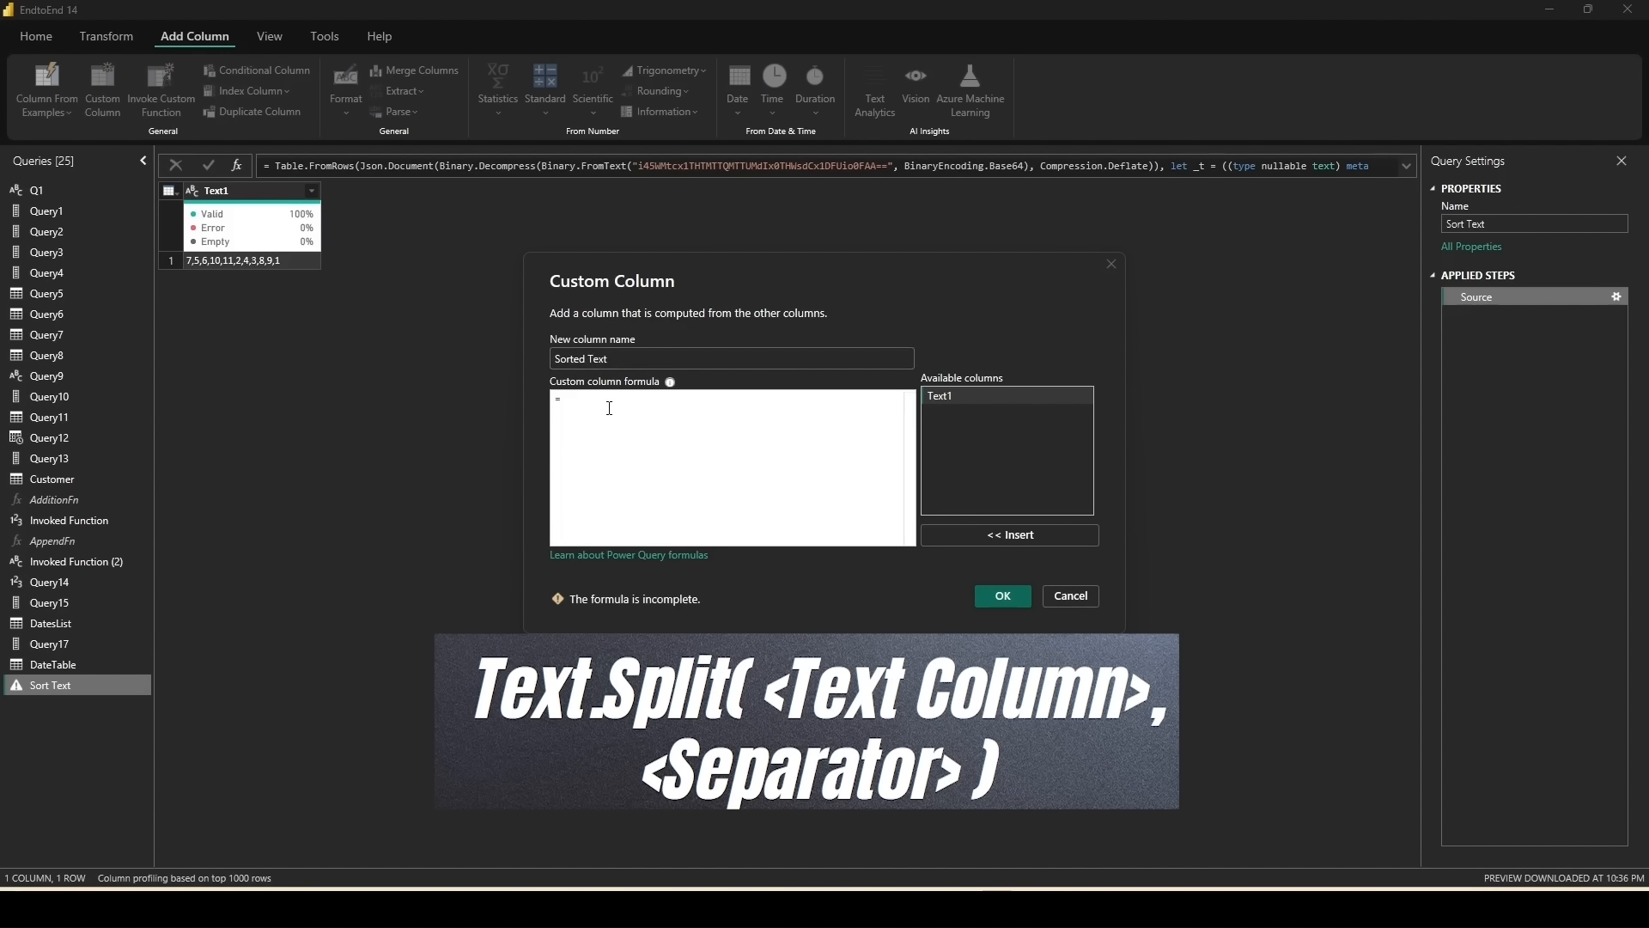
{"action": "type", "text": "Text.Split("}
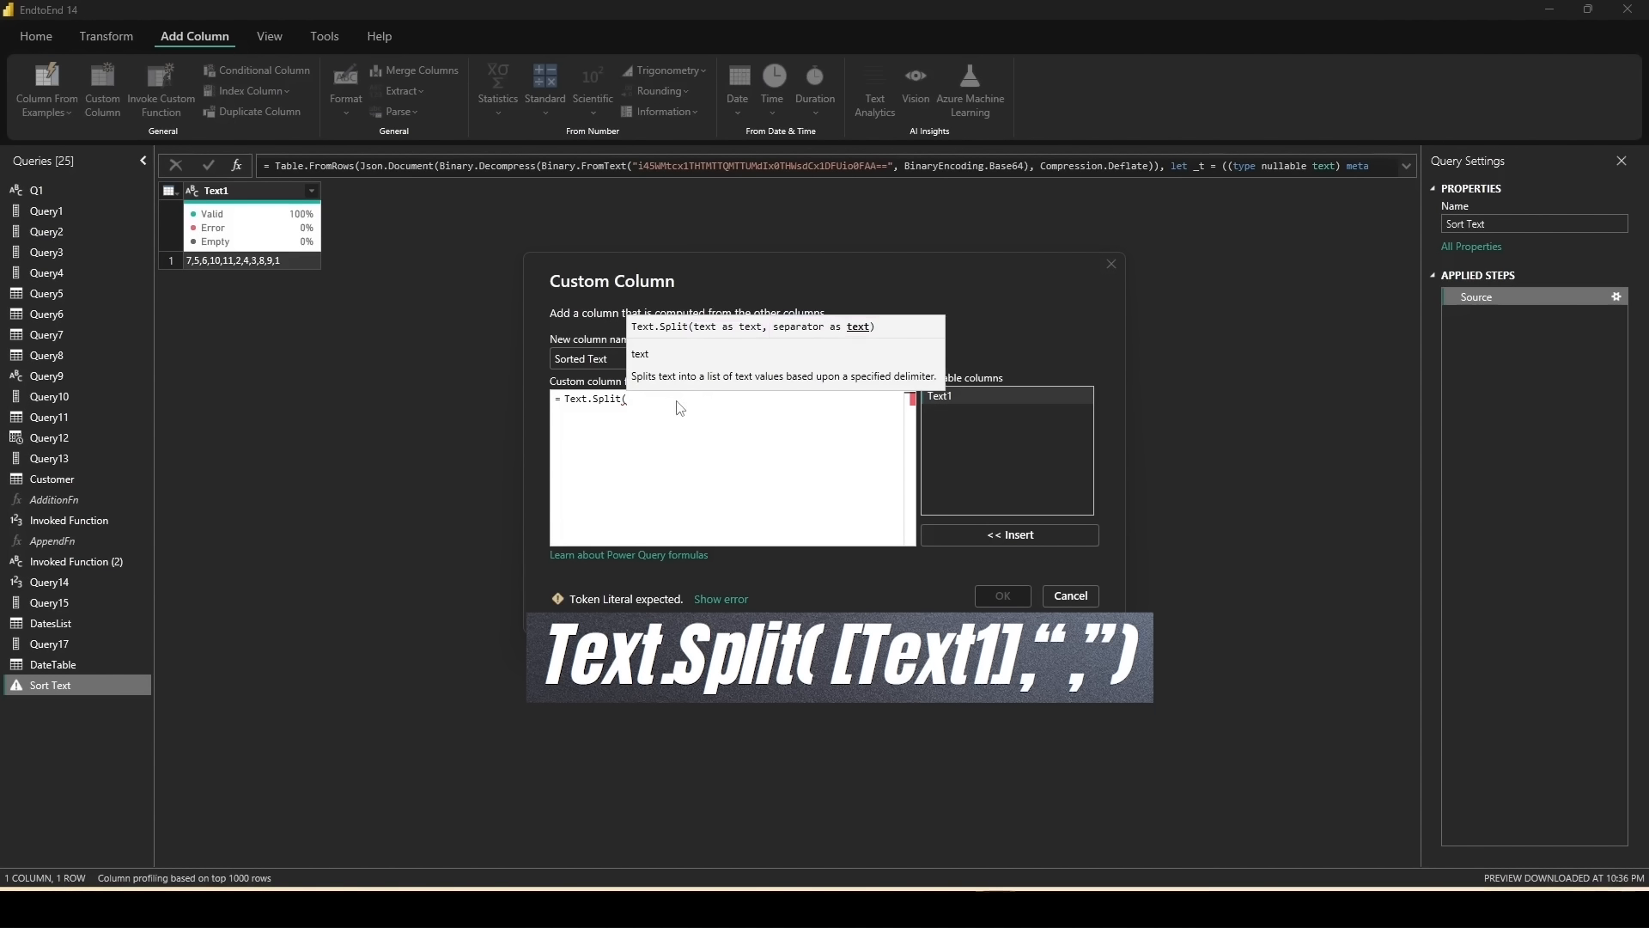
{"action": "double_click", "coordinate": [942, 398]}
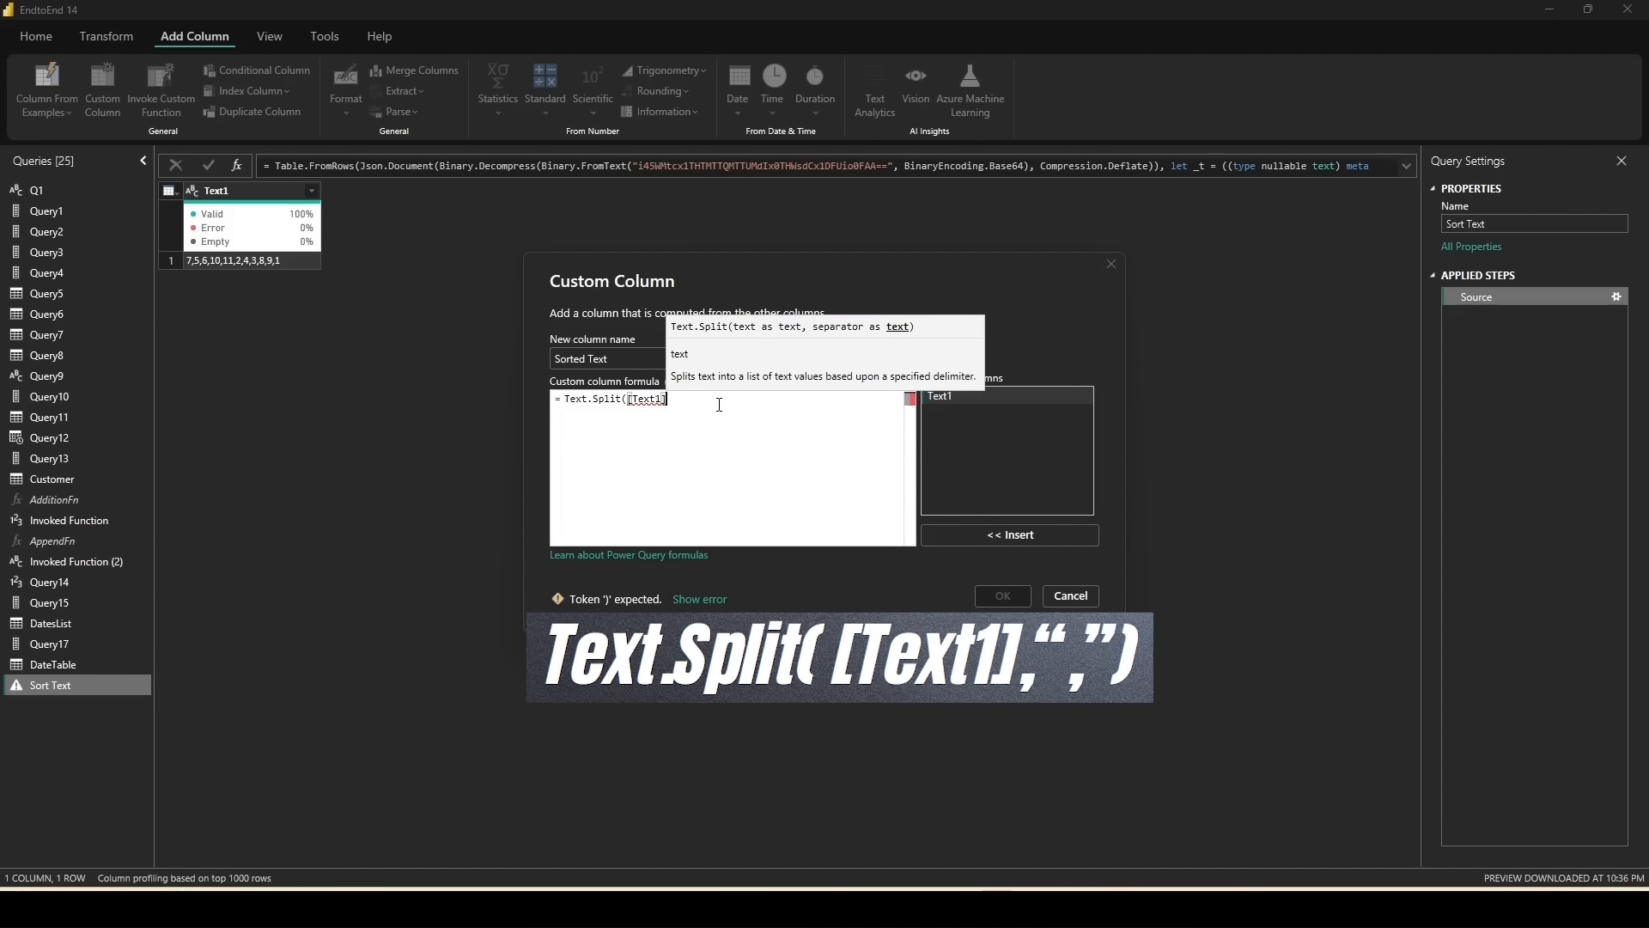
{"action": "type", "text": ",\","}
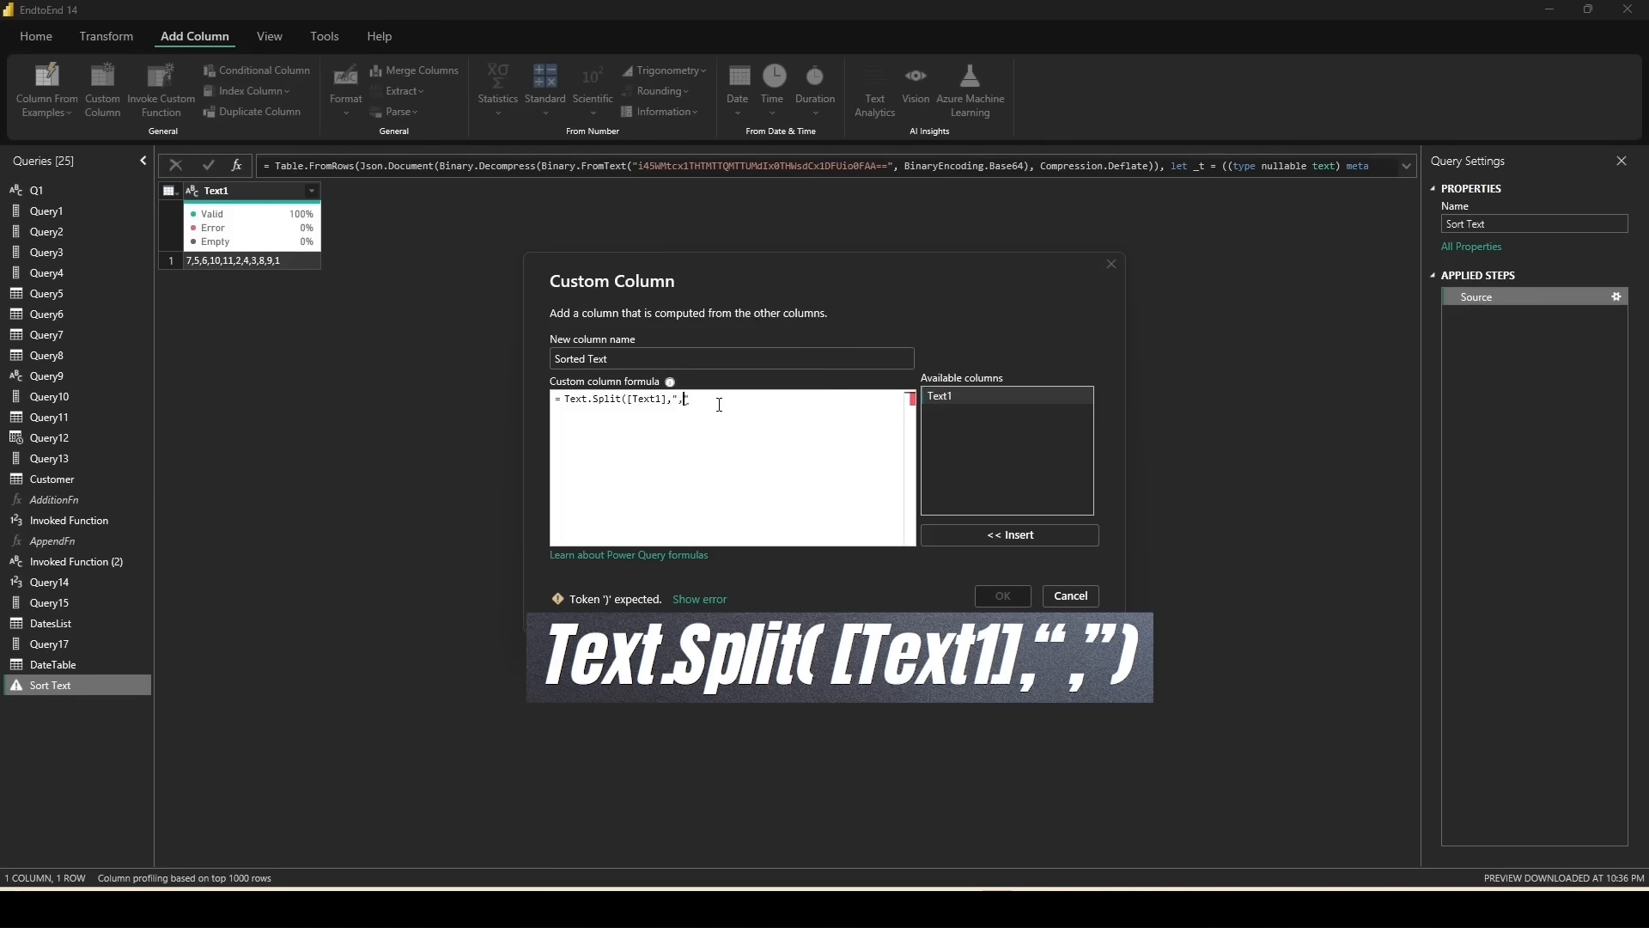
{"action": "type", "text": "\")"}
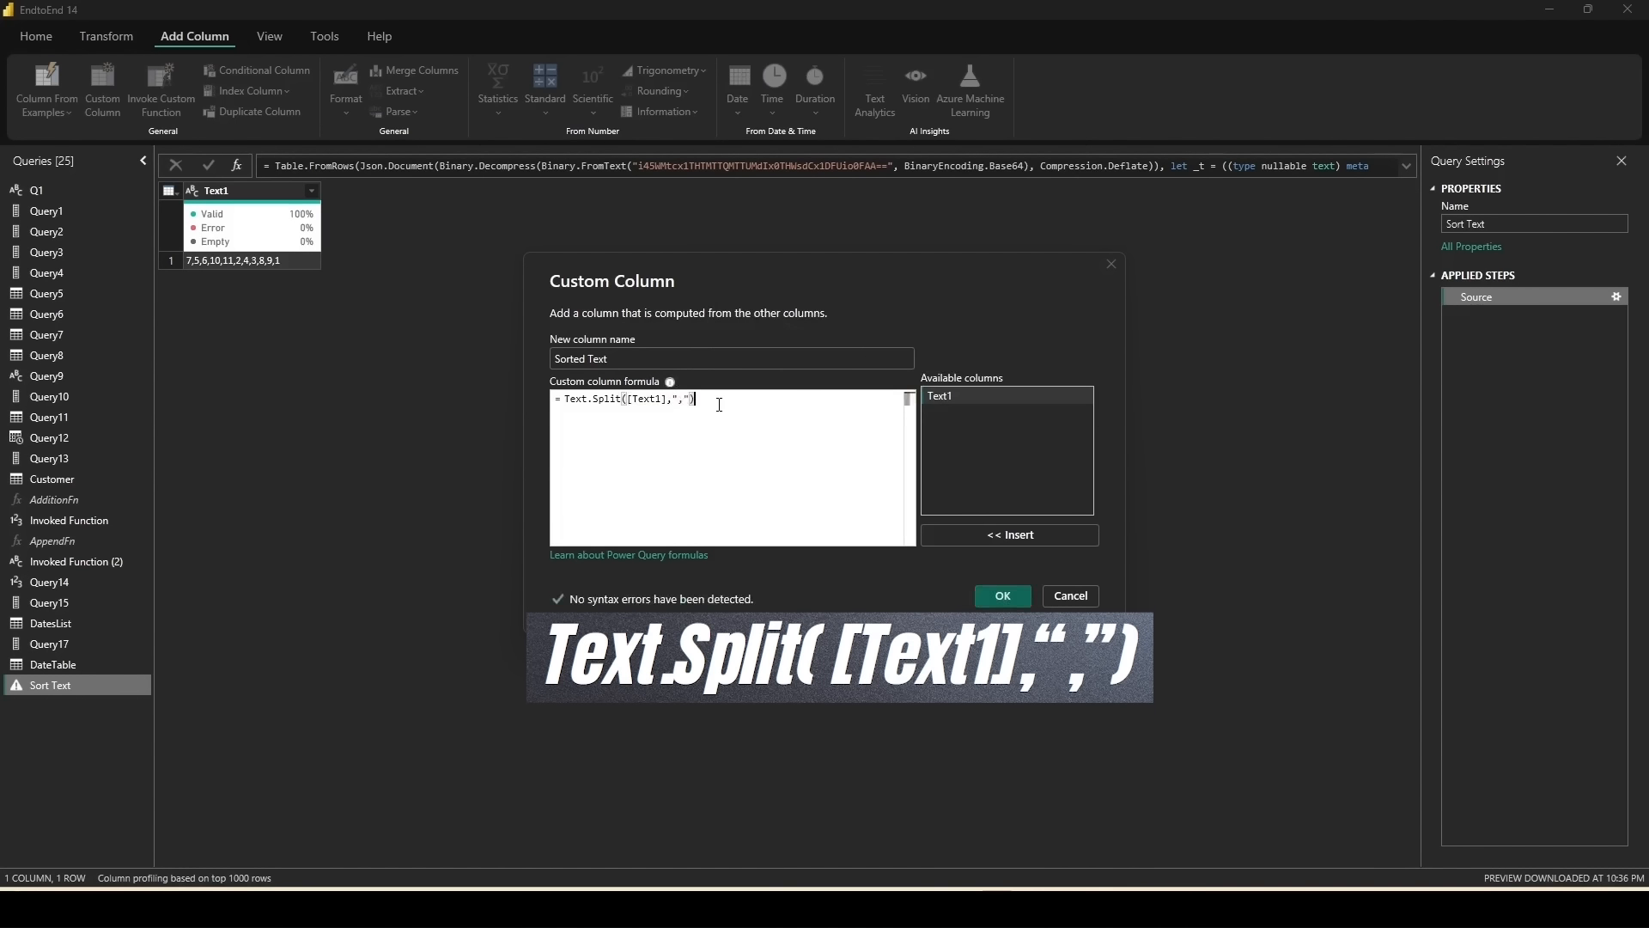
{"action": "left_click", "coordinate": [1003, 596]}
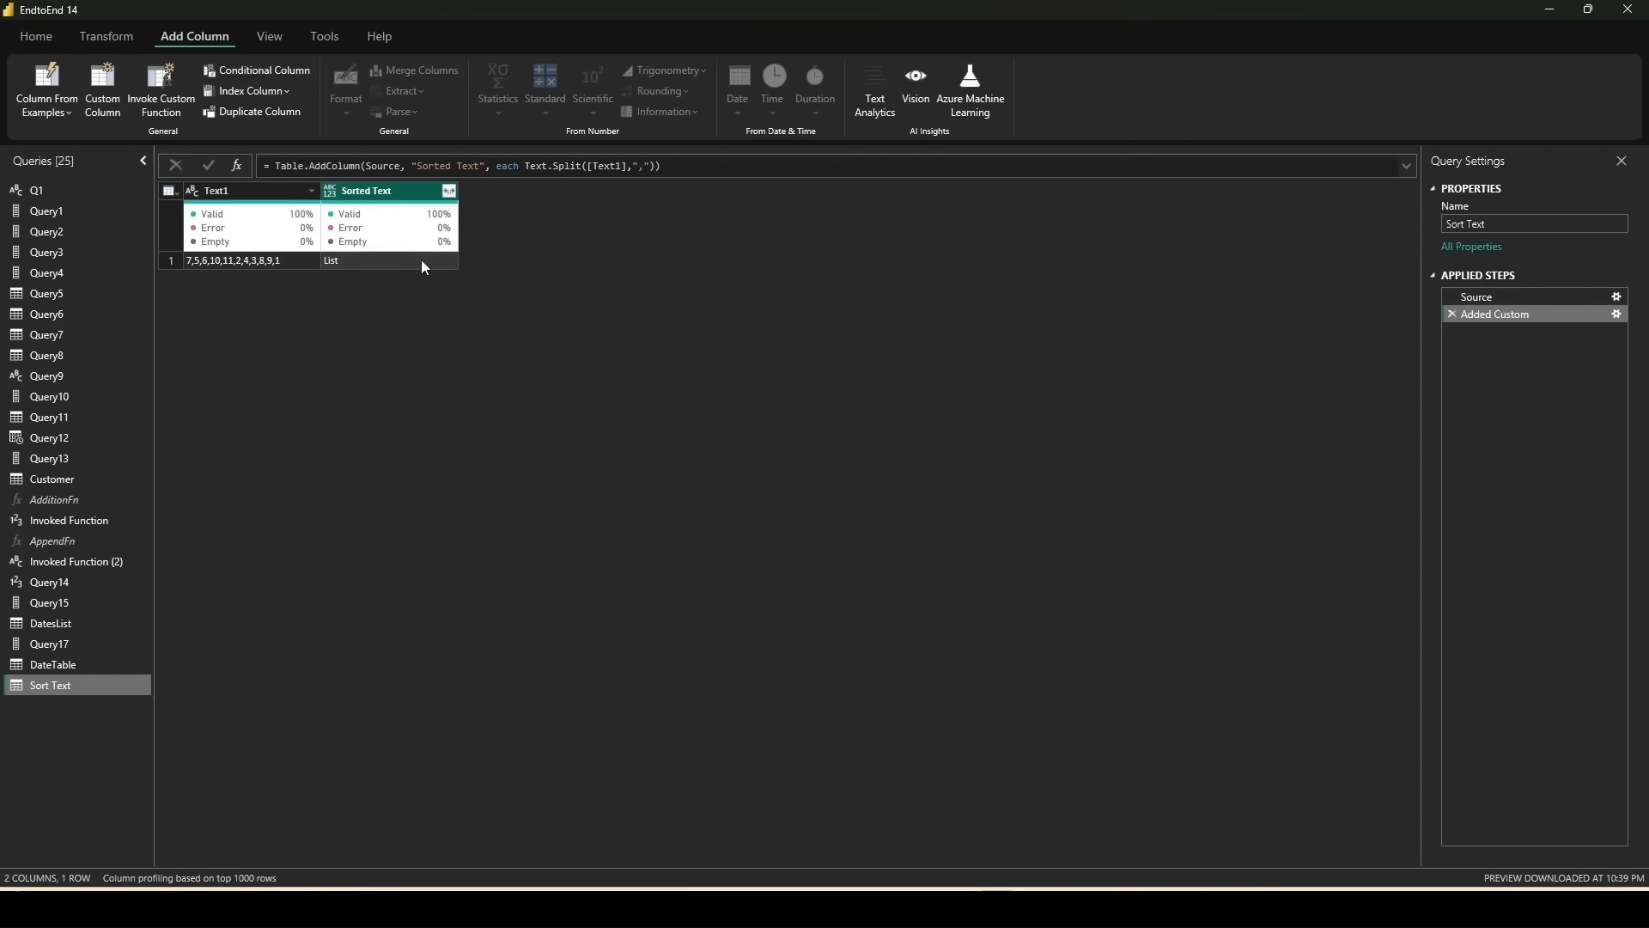
Step: Preview the list in the Sorted Text cell, drill into it, and remove the drill-down step again
{"action": "left_click", "coordinate": [425, 267]}
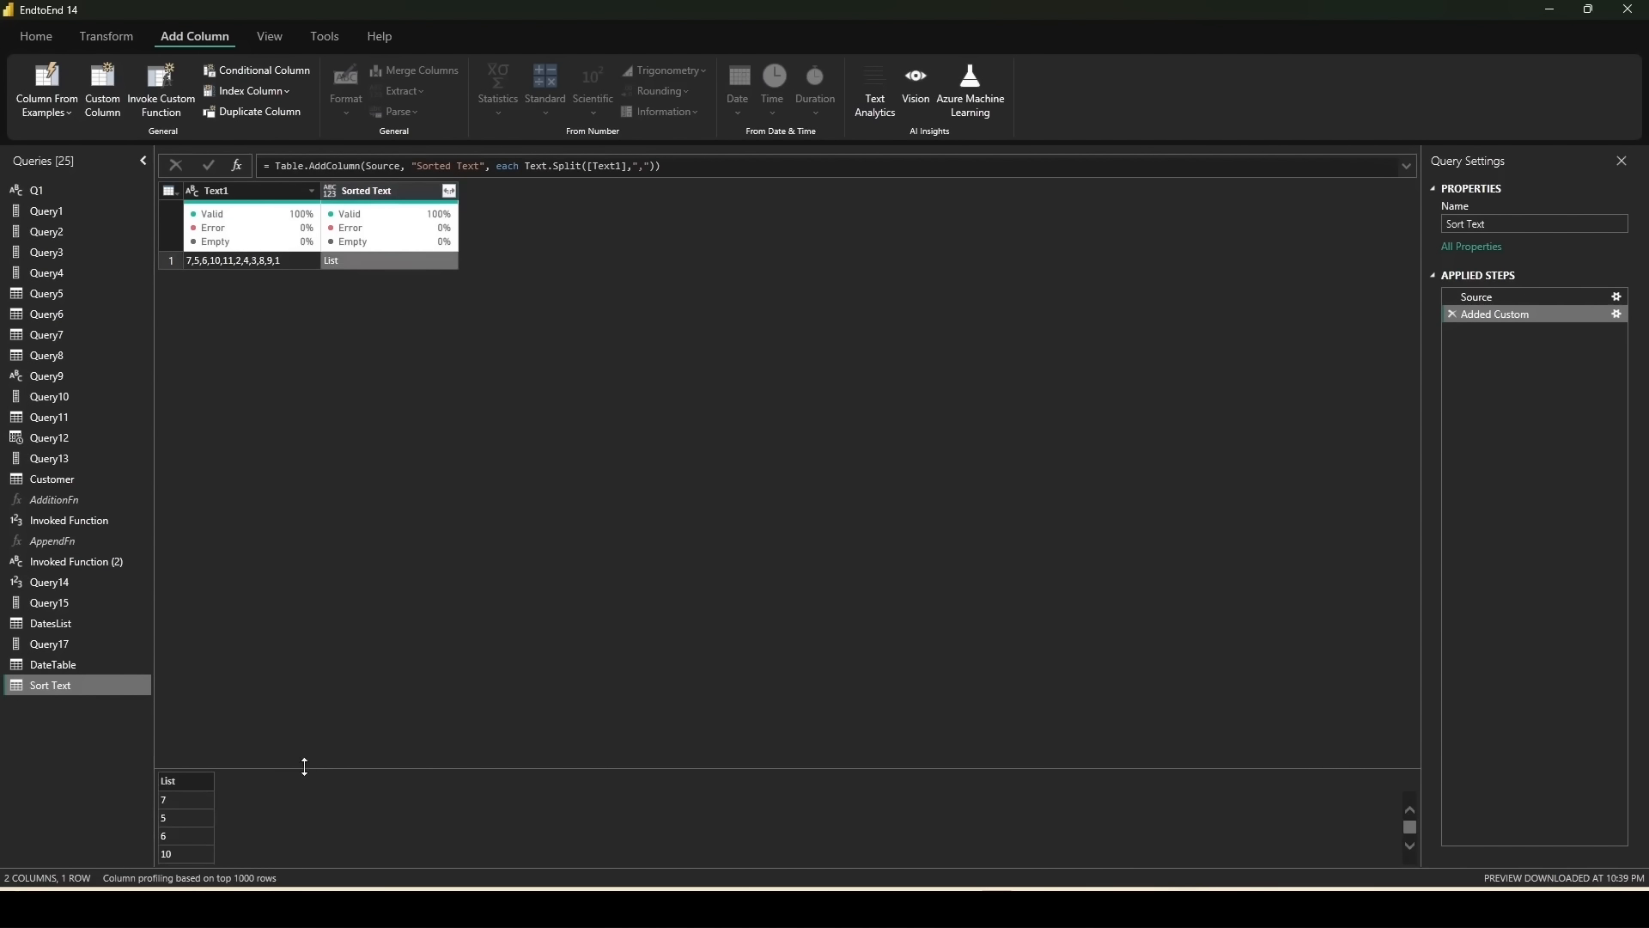
{"action": "left_click_drag", "start_coordinate": [309, 767], "coordinate": [314, 649]}
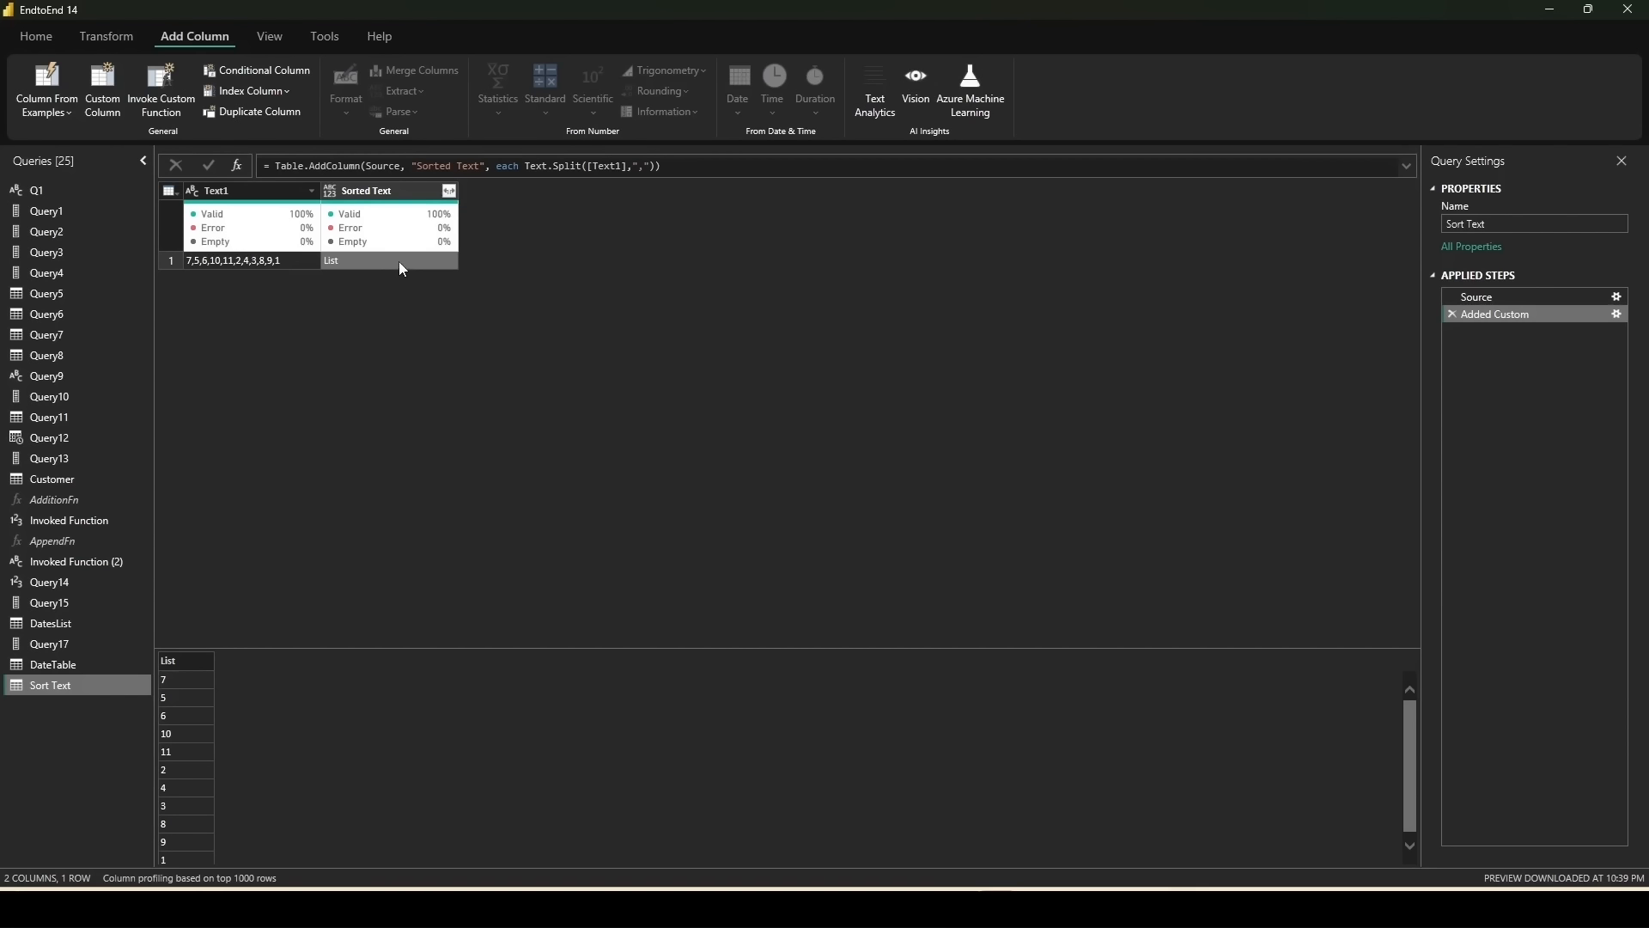
{"action": "left_click", "coordinate": [332, 261]}
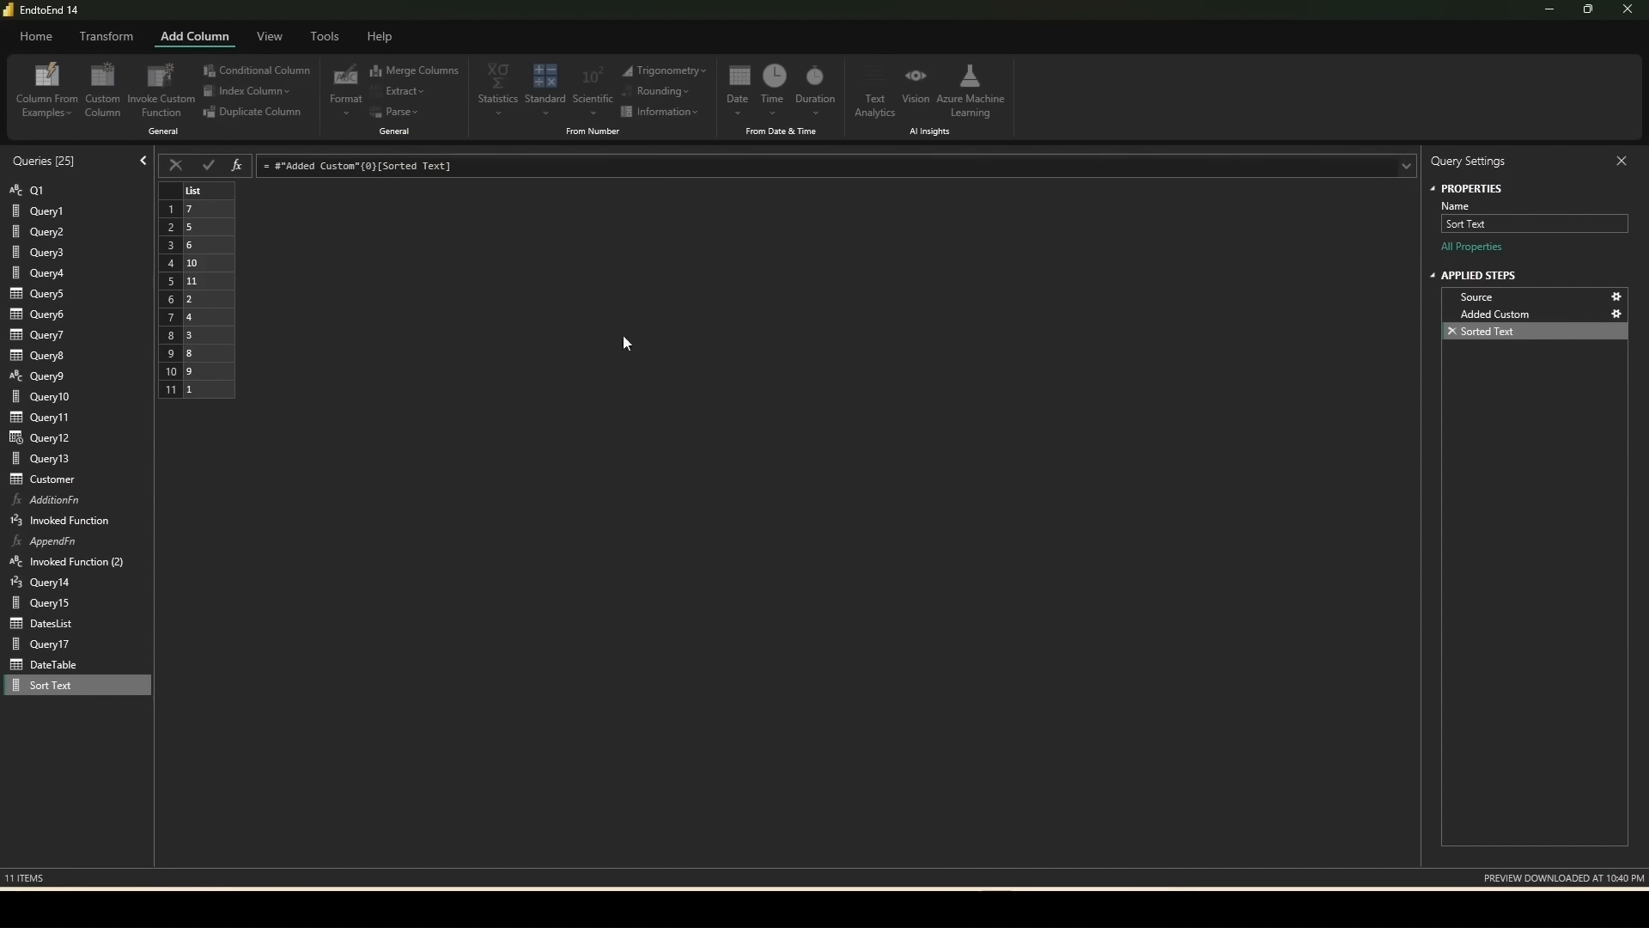
{"action": "left_click", "coordinate": [1451, 331]}
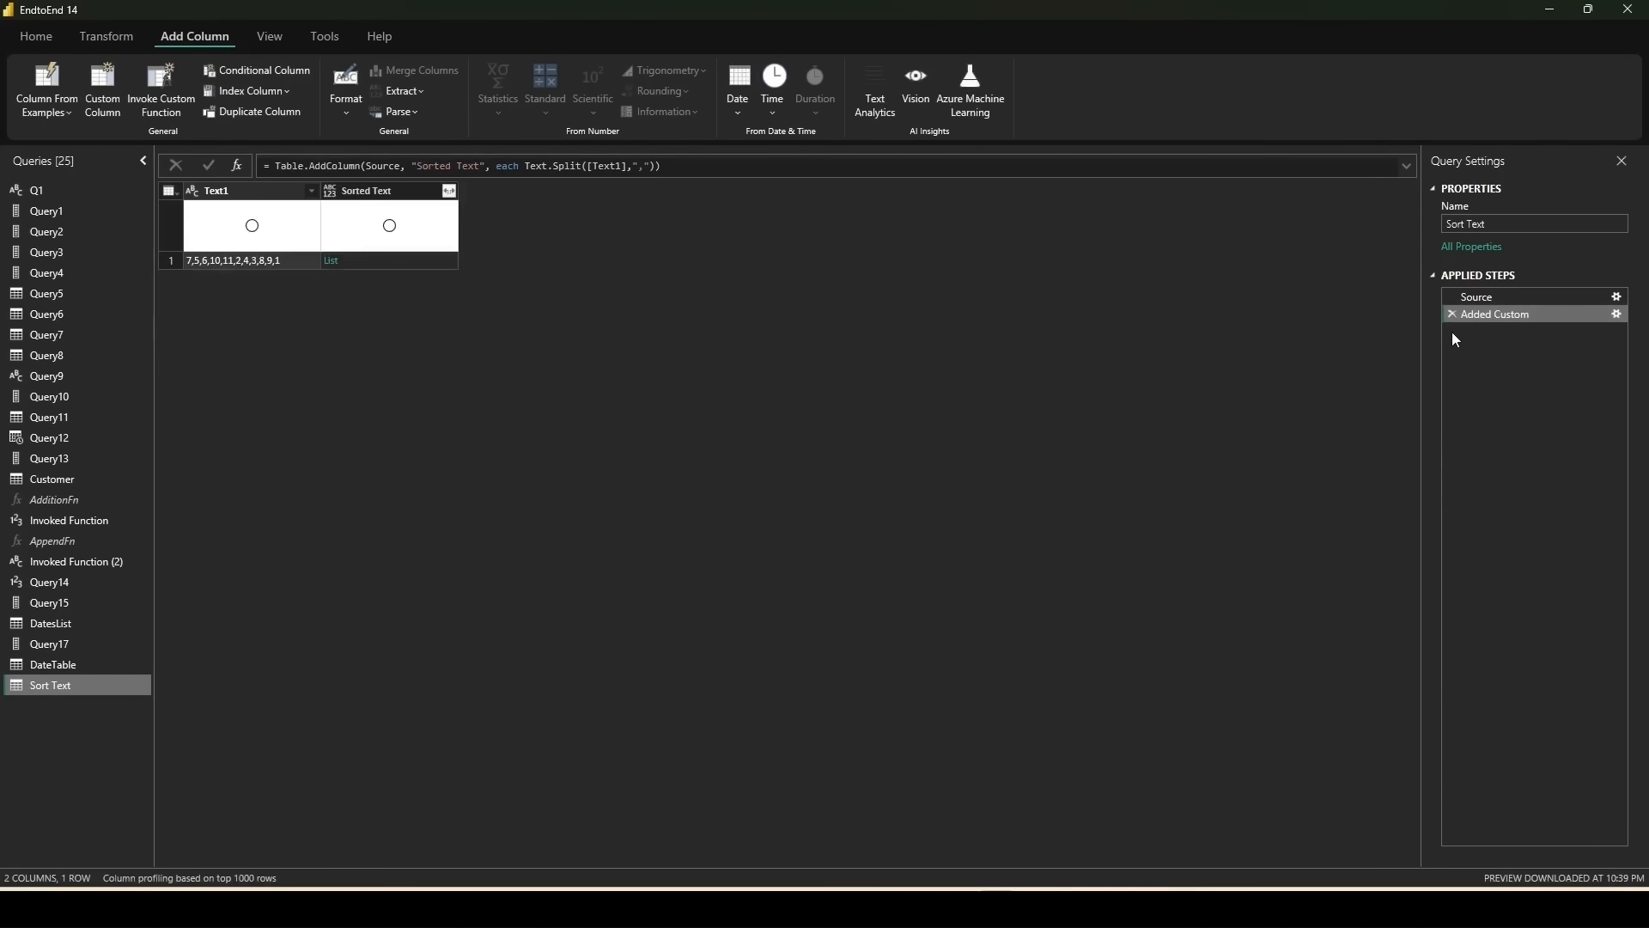
{"action": "left_click", "coordinate": [418, 263]}
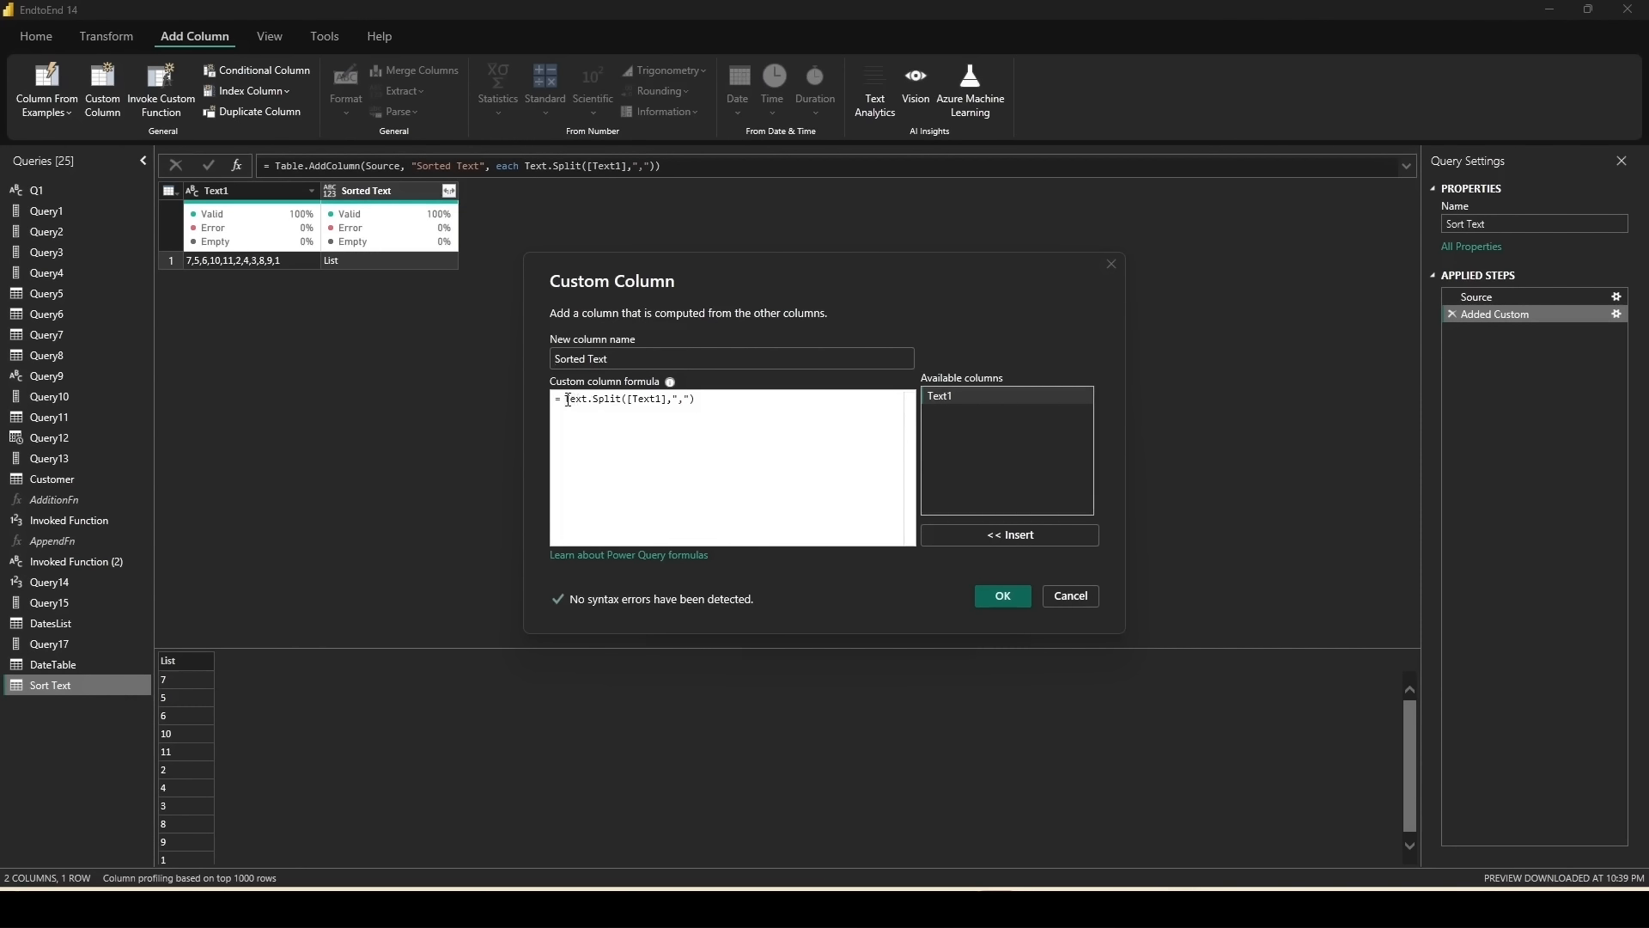
Step: Change the Sorted Text formula to List.Sort( Text.Split([Text1],",") ) and apply it
{"action": "left_click", "coordinate": [568, 399]}
{"action": "type", "text": "List.S ort"}
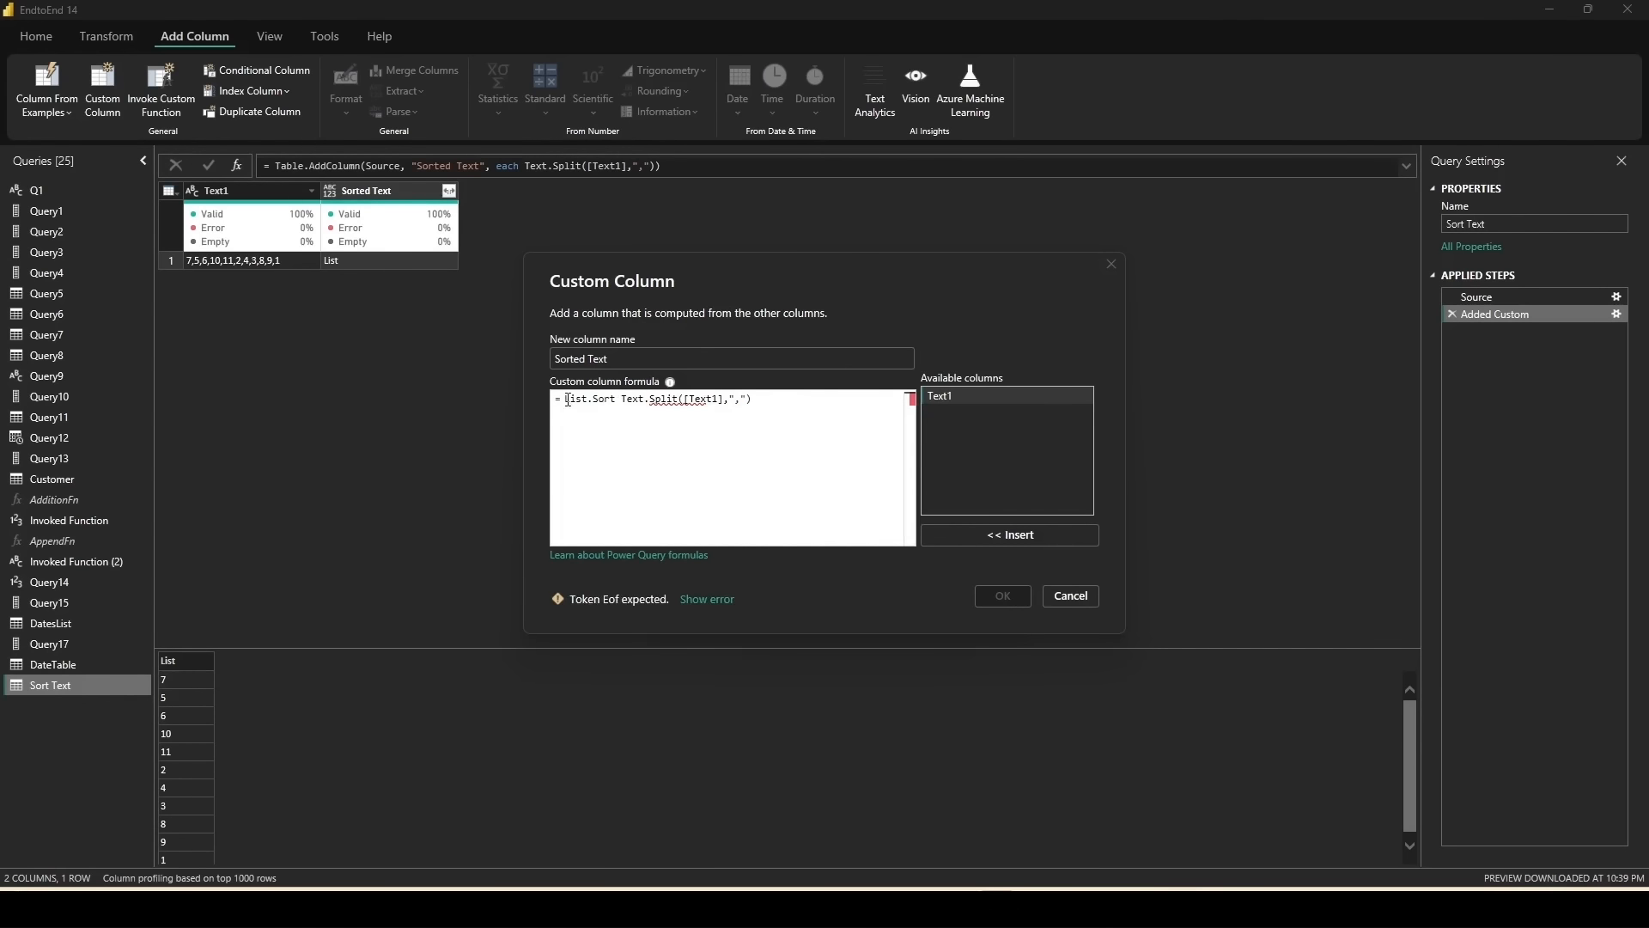
{"action": "type", "text": "("}
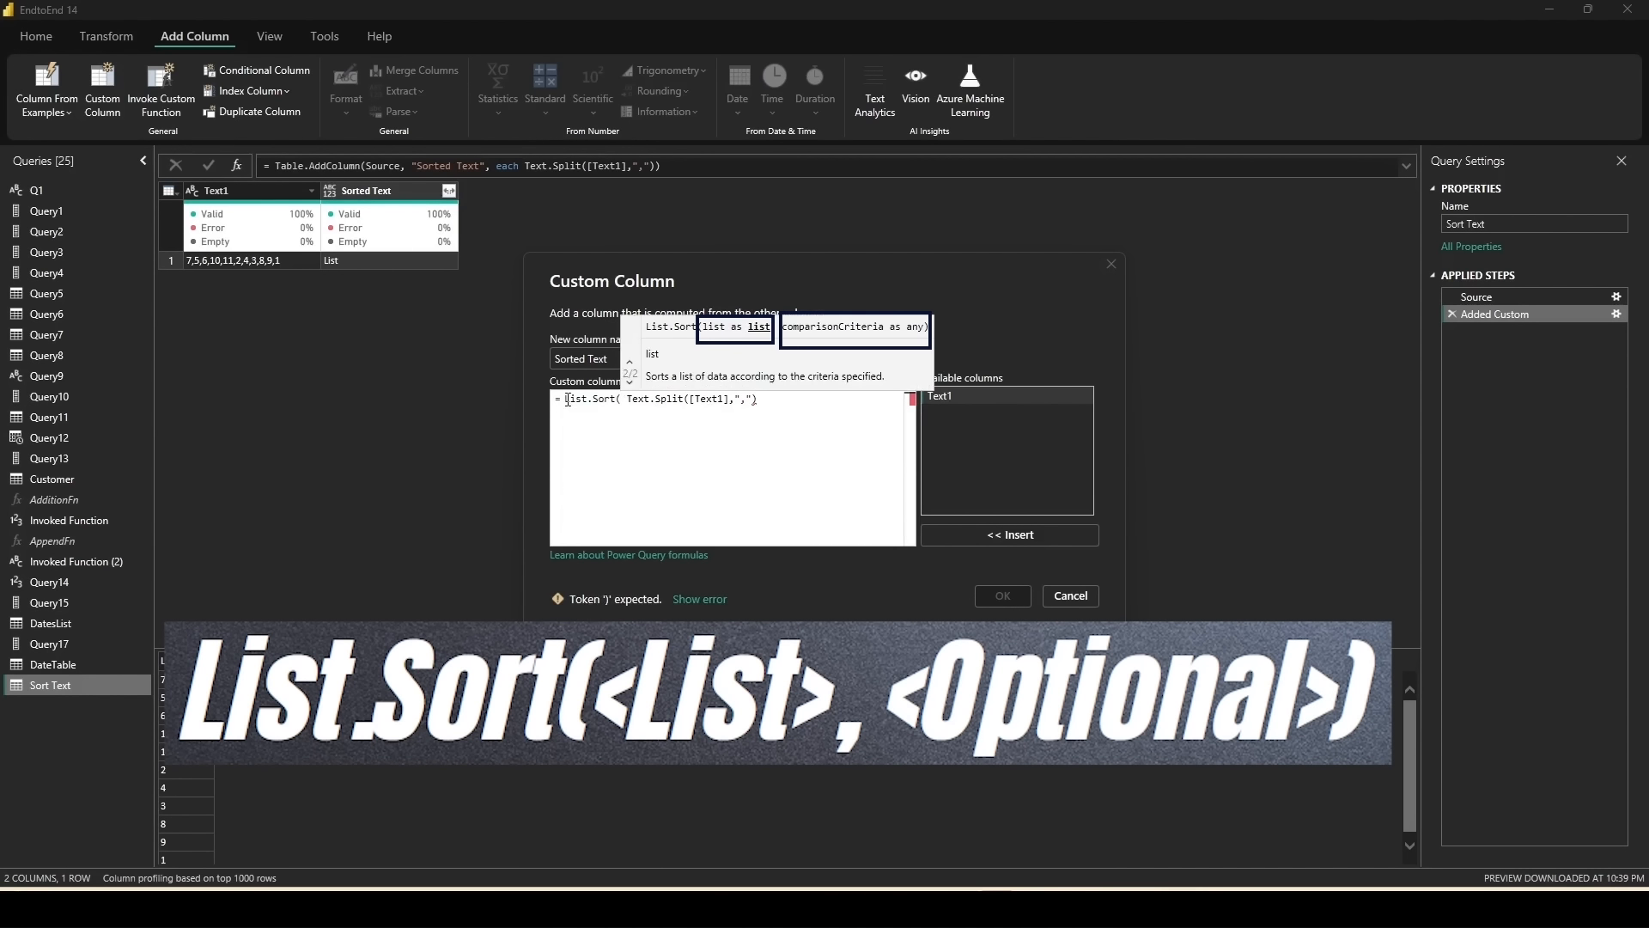
{"action": "key", "text": "Right"}
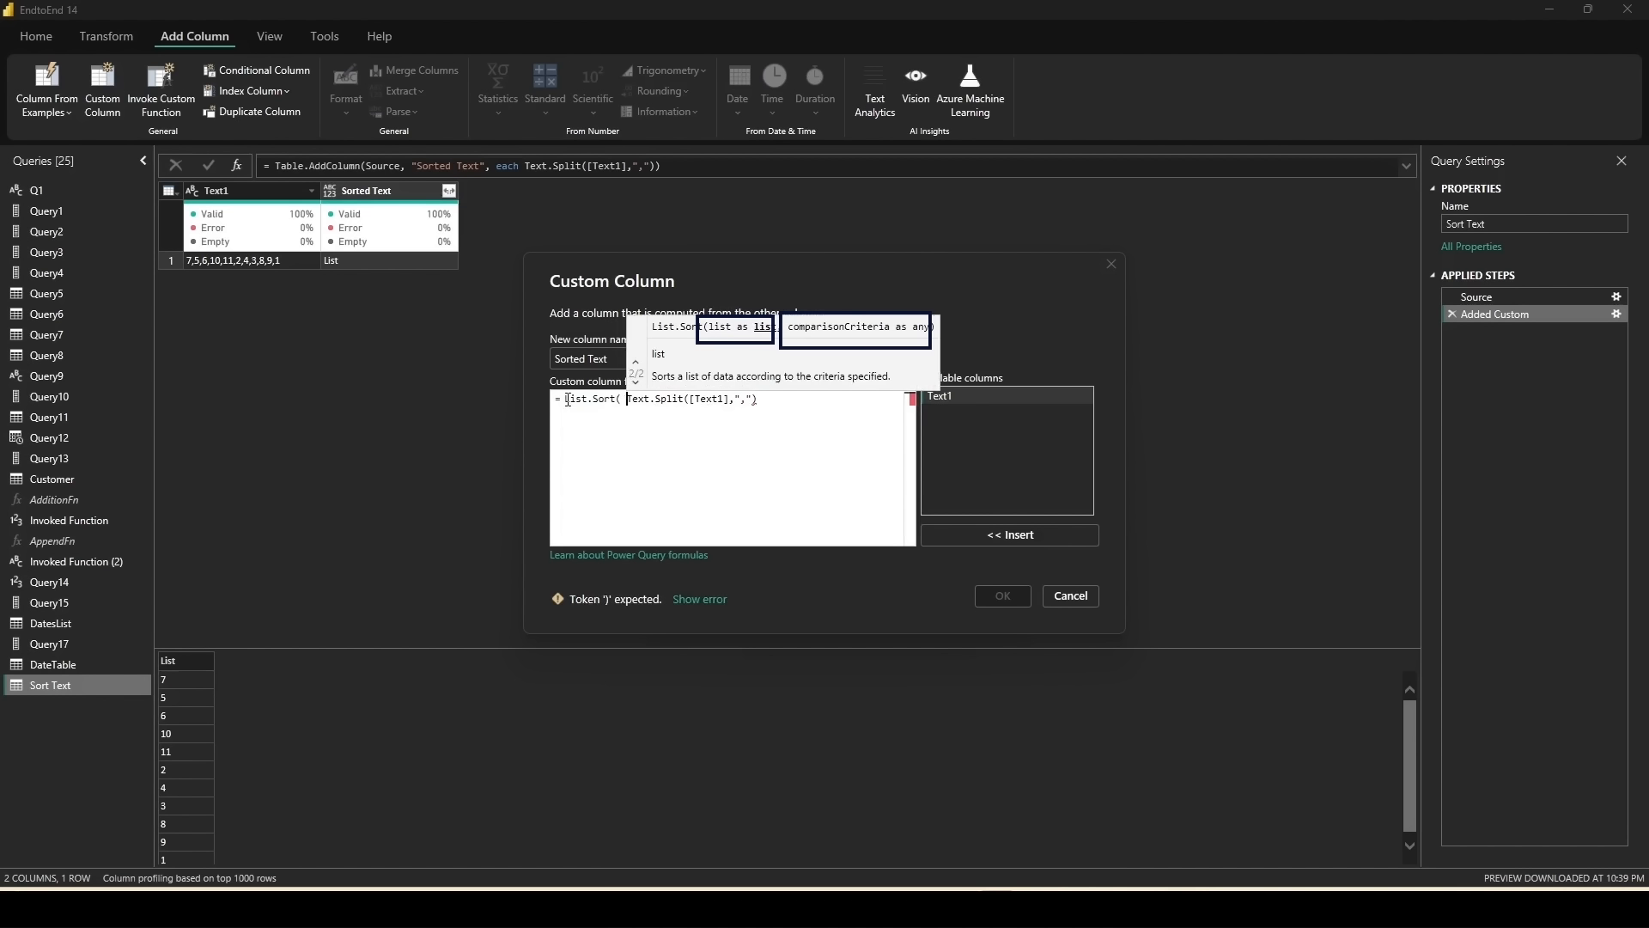
{"action": "key", "text": "Right"}
{"action": "key", "text": "Right"}
{"action": "key", "text": "Right"}
{"action": "key", "text": "Right"}
{"action": "key", "text": "Right"}
{"action": "key", "text": "Right"}
{"action": "key", "text": "Right"}
{"action": "key", "text": "Right"}
{"action": "key", "text": "Right"}
{"action": "key", "text": "Right"}
{"action": "key", "text": "Right"}
{"action": "key", "text": "Right"}
{"action": "key", "text": "Right"}
{"action": "key", "text": "Right"}
{"action": "key", "text": "Right"}
{"action": "key", "text": "Right"}
{"action": "key", "text": "Right"}
{"action": "key", "text": "Right"}
{"action": "key", "text": "Right"}
{"action": "key", "text": "Right"}
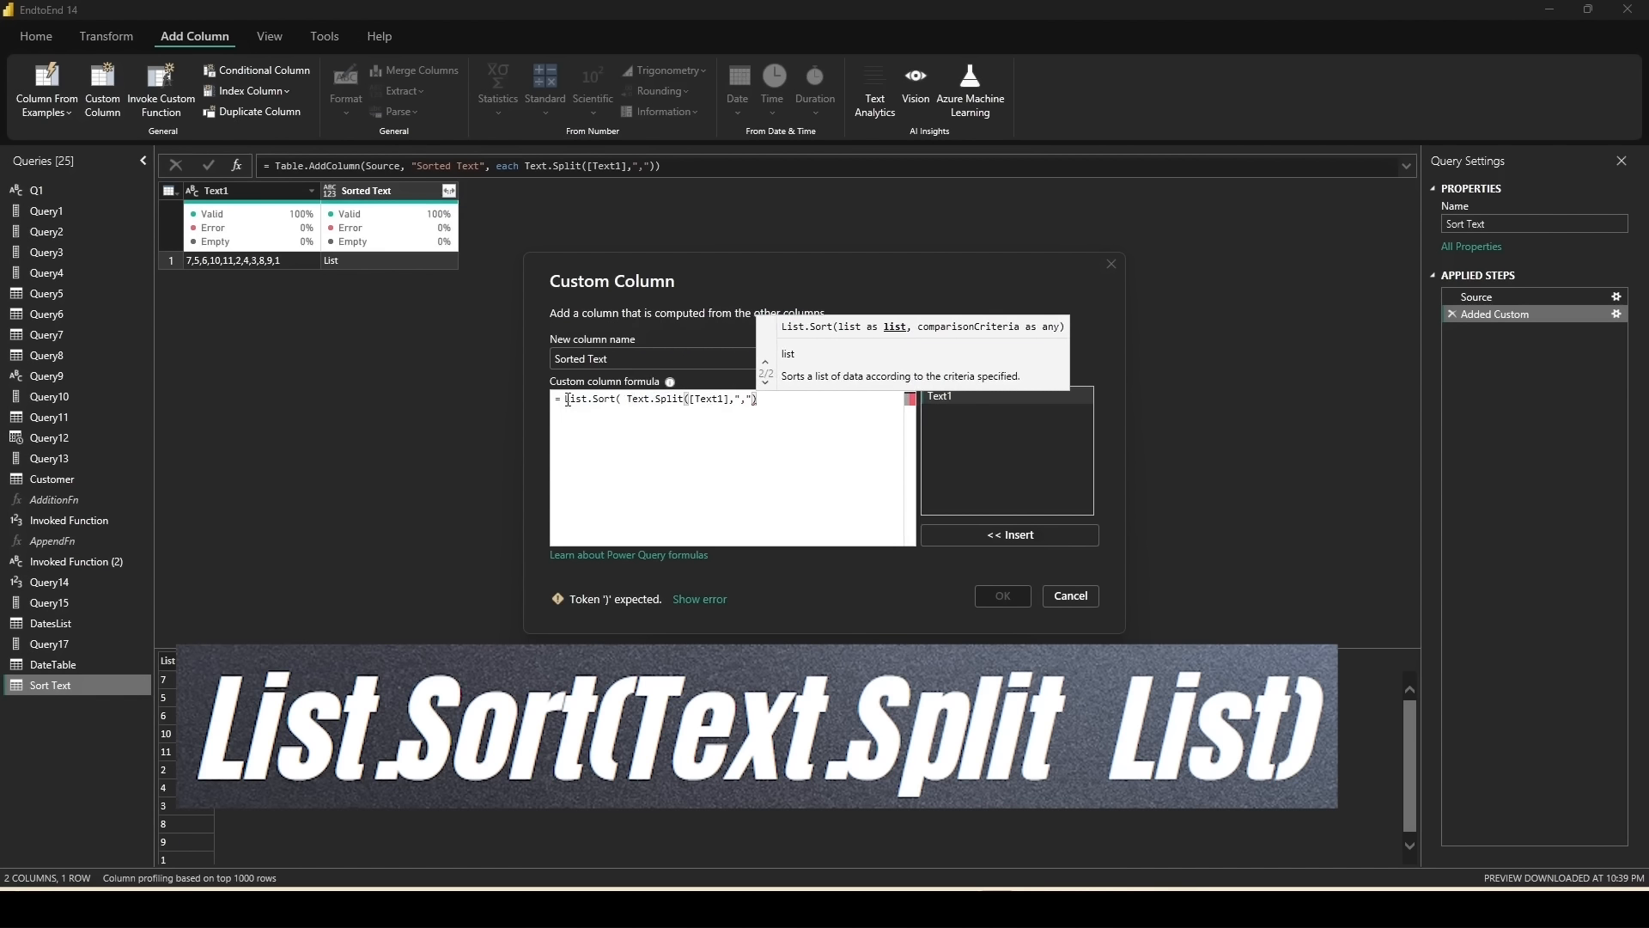
{"action": "type", "text": ","}
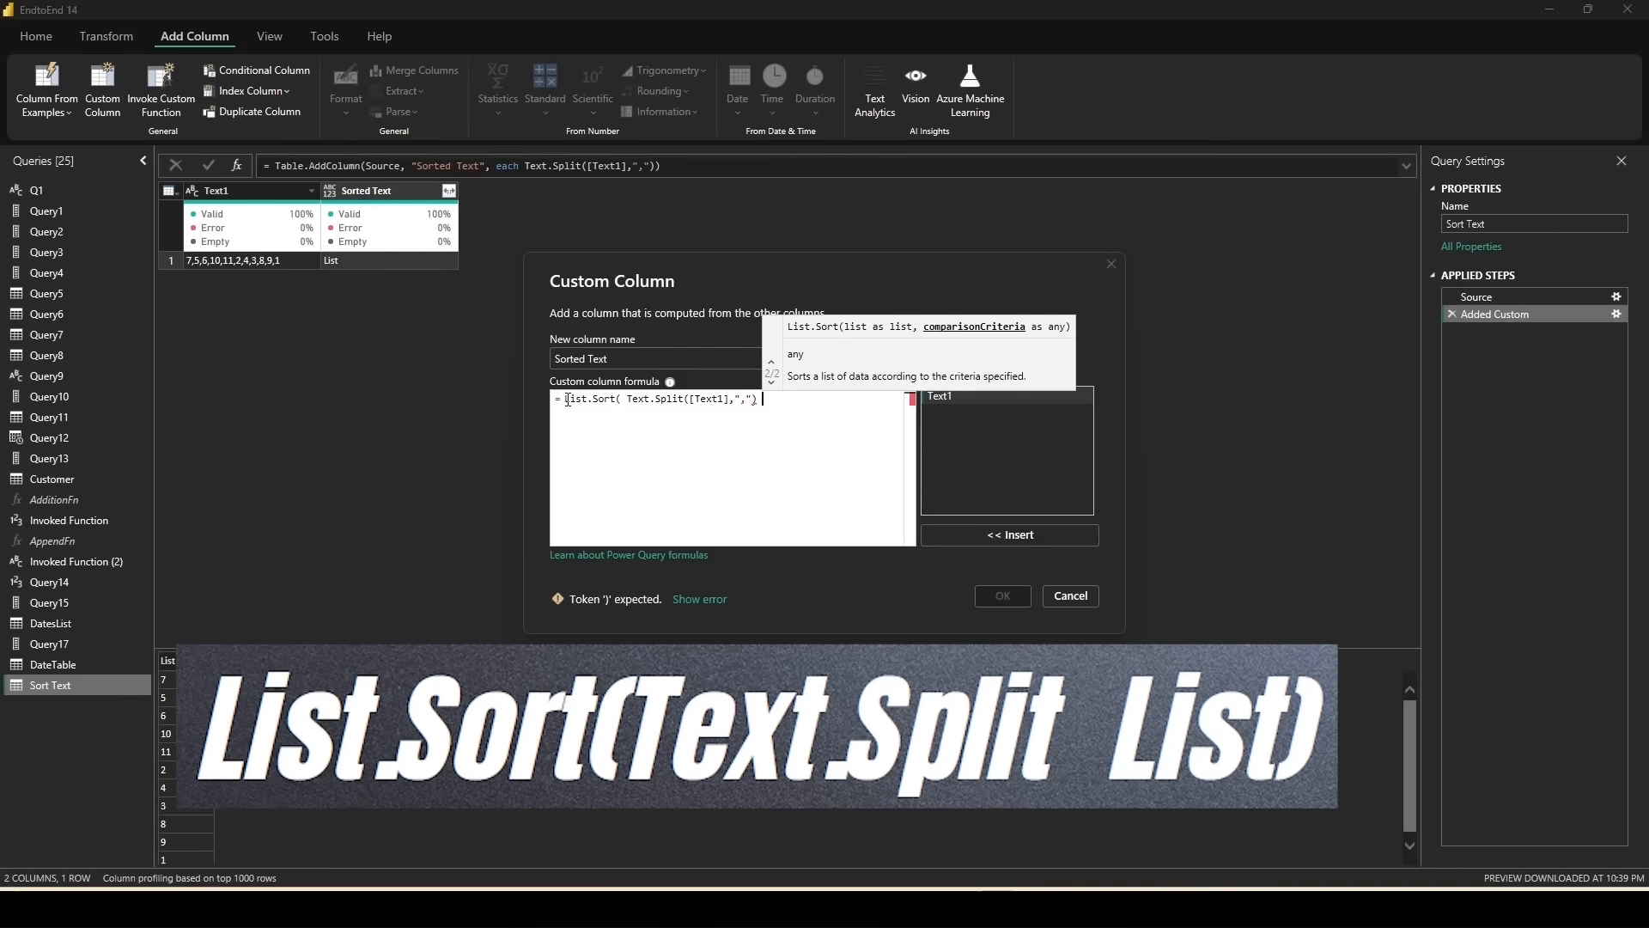
{"action": "key", "text": "BackSpace"}
{"action": "type", "text": ")"}
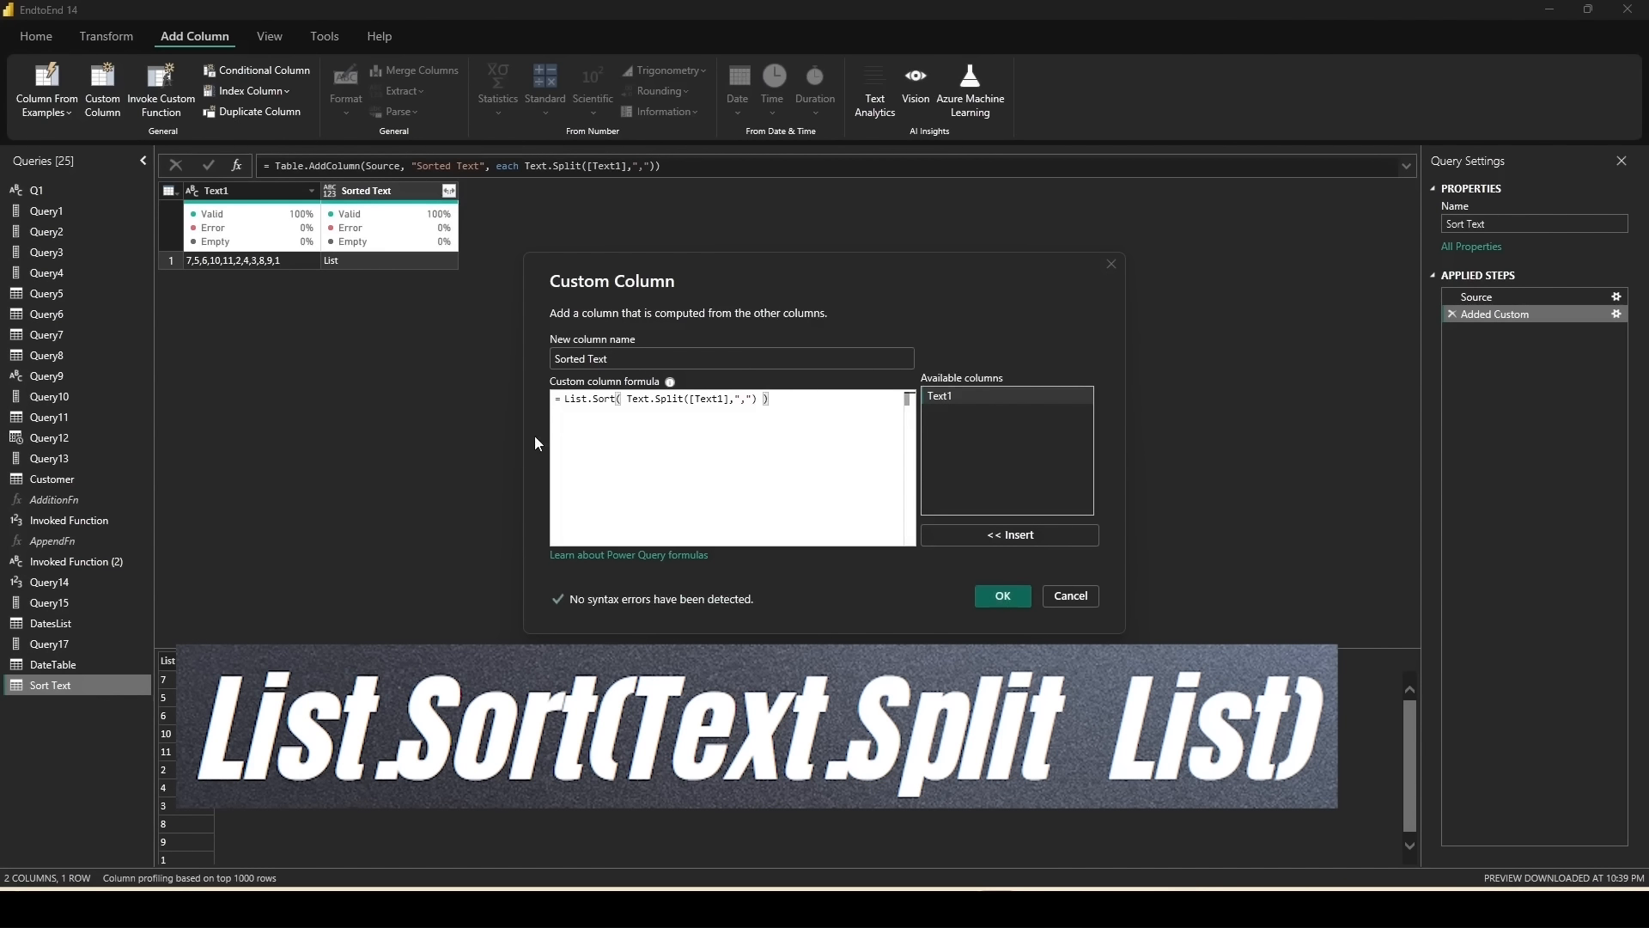
{"action": "left_click", "coordinate": [1001, 596]}
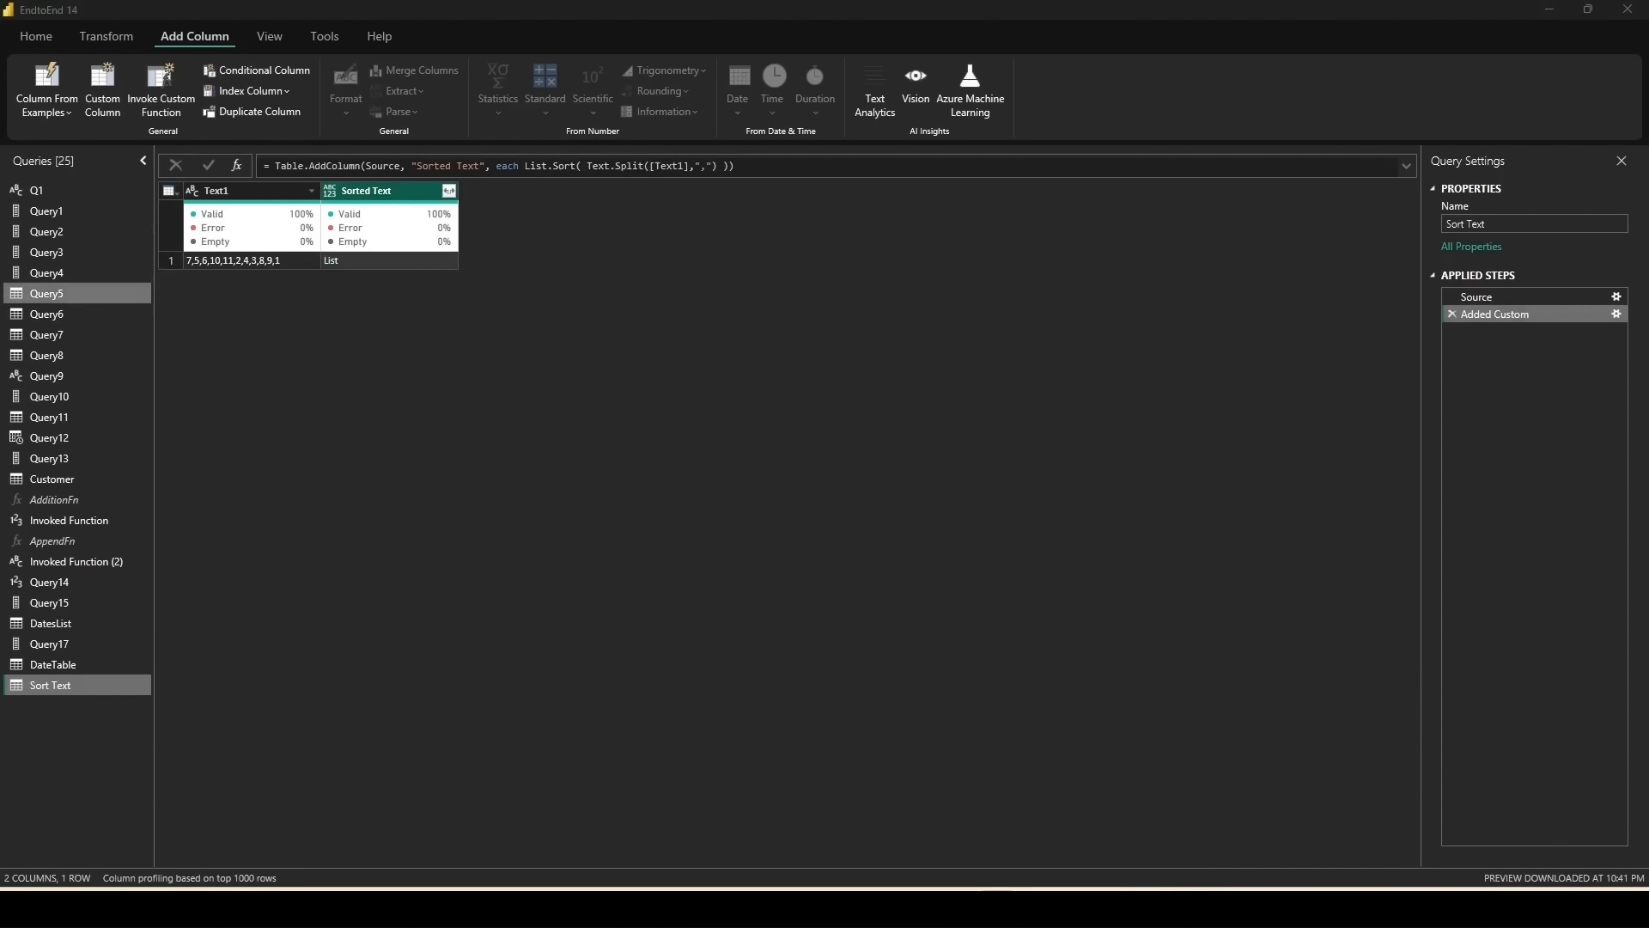
Step: Preview the list in the Sorted Text cell to check the order produced by List.Sort
{"action": "left_click", "coordinate": [409, 266]}
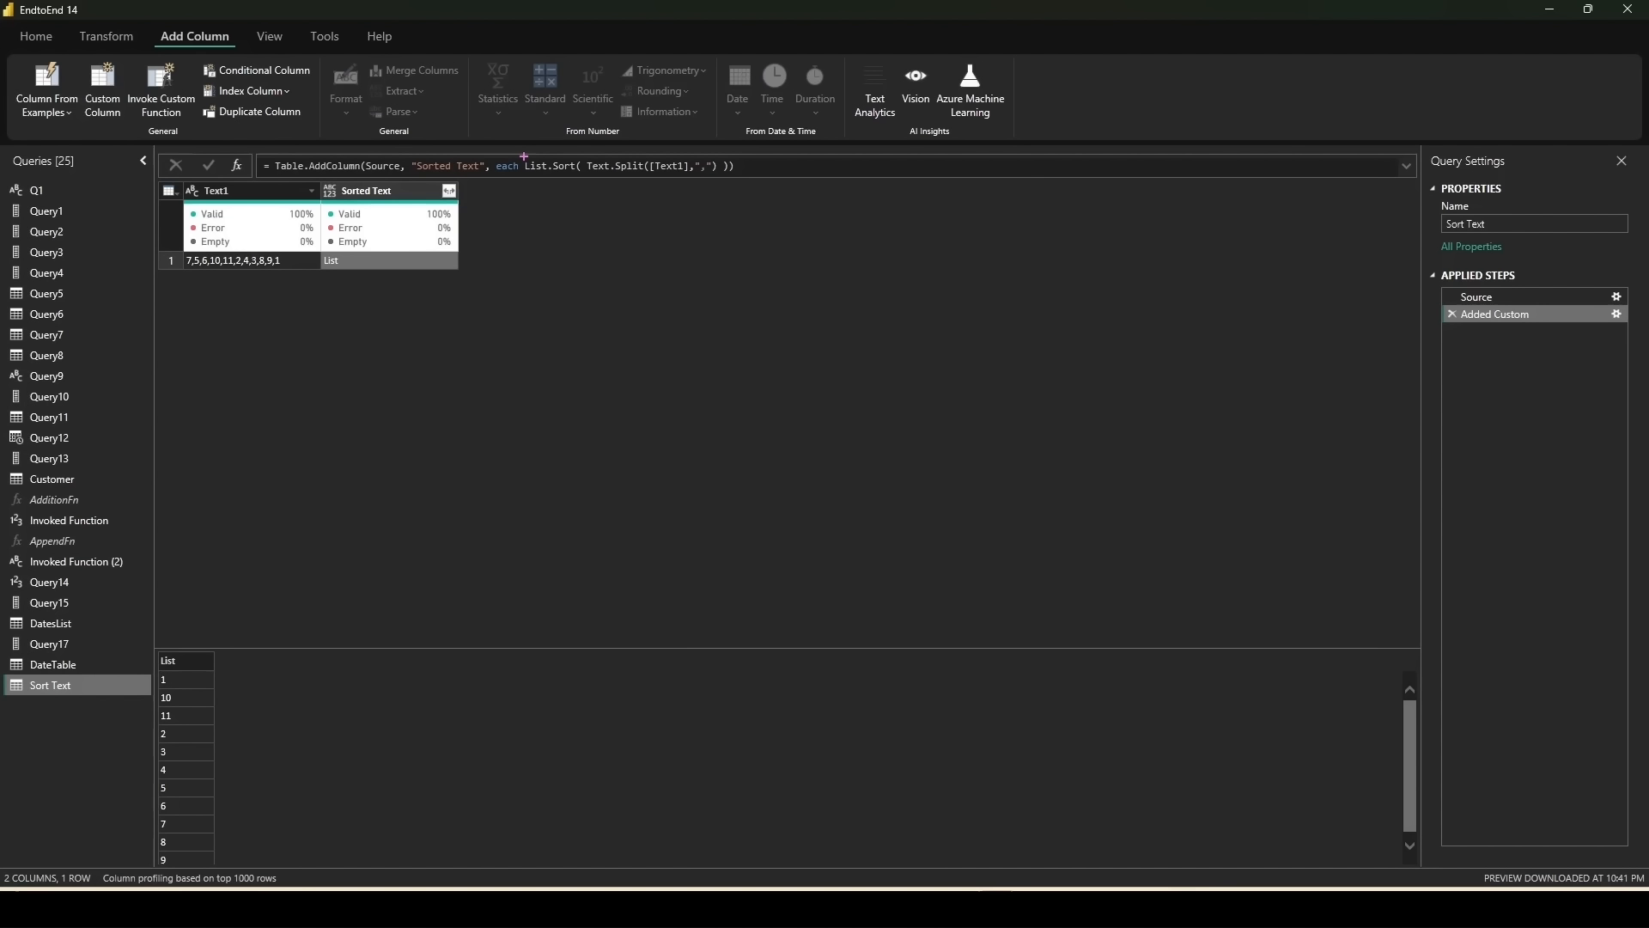
{"action": "left_click_drag", "start_coordinate": [523, 158], "coordinate": [584, 176]}
{"action": "mouse_move", "coordinate": [154, 639]}
{"action": "left_mouse_down"}
{"action": "mouse_move", "coordinate": [217, 733]}
{"action": "mouse_move", "coordinate": [220, 847]}
{"action": "left_mouse_up"}
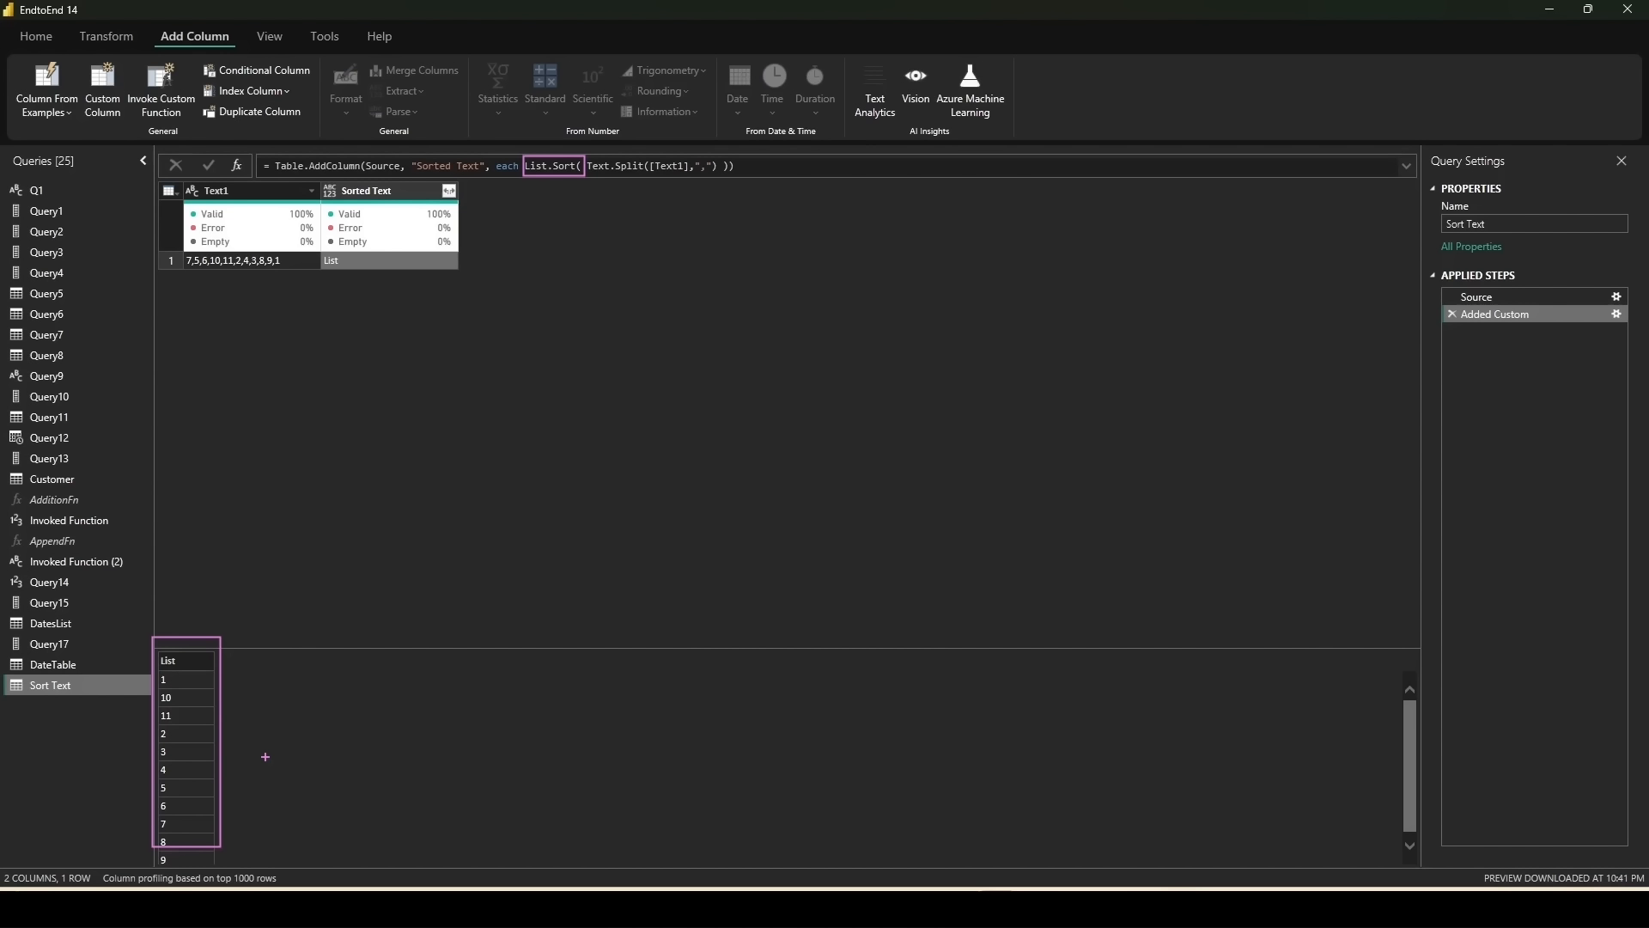
{"action": "key", "text": "Escape"}
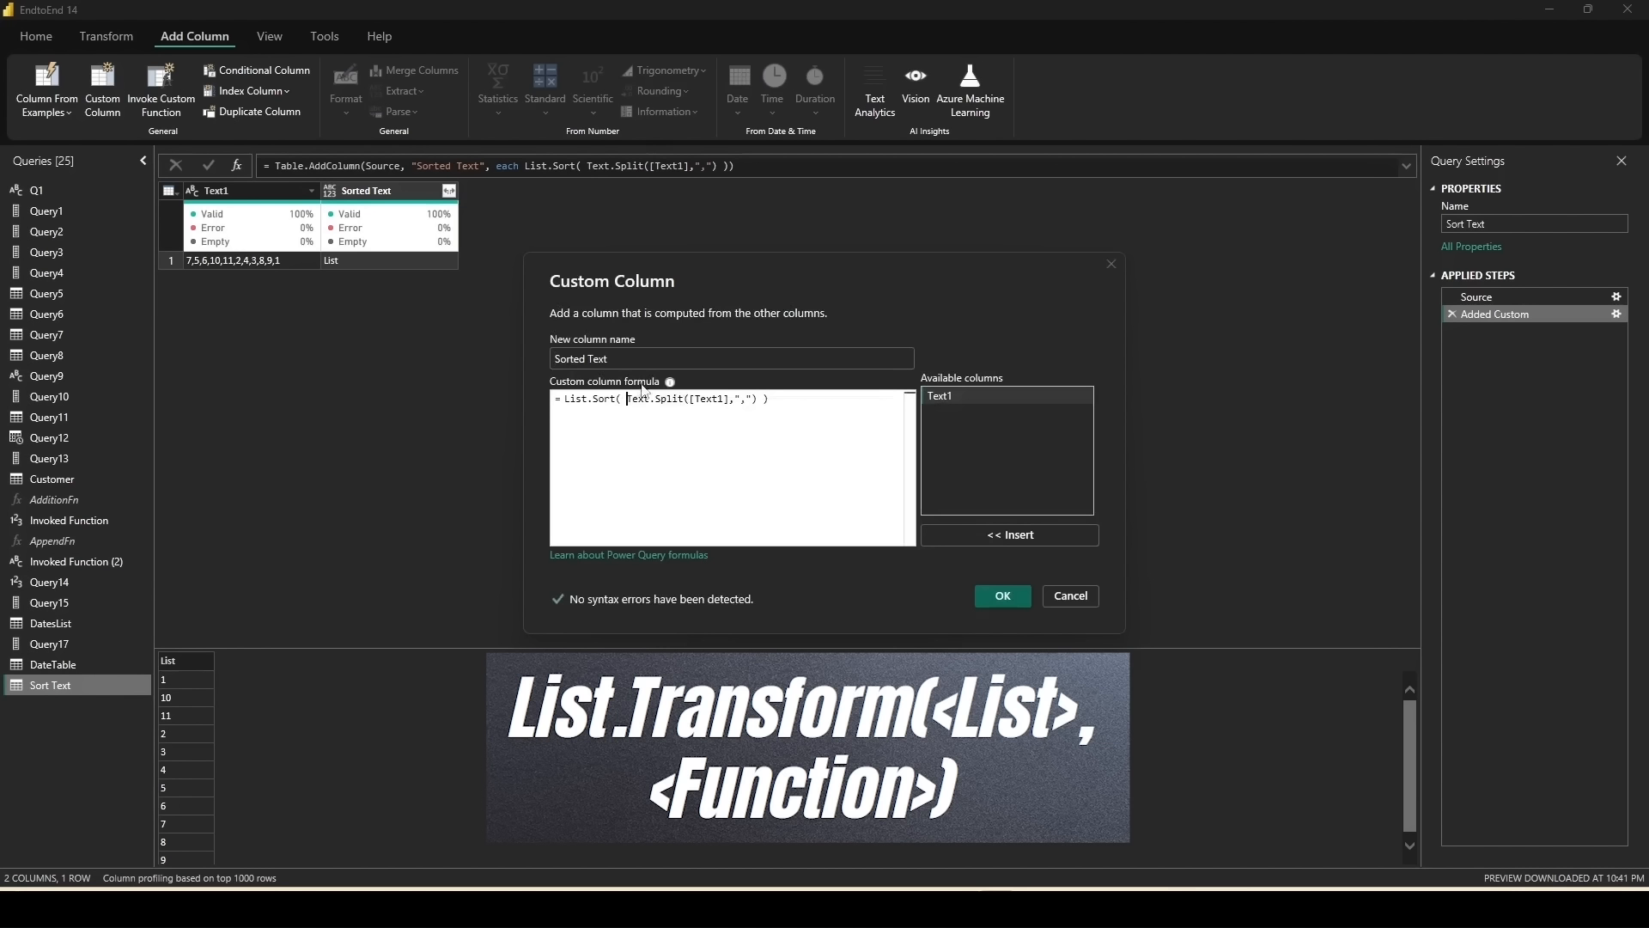
Step: Reopen the Sorted Text formula and insert List.Transform( before Text.Split([Text1],",") inside List.Sort
{"action": "key", "text": "Left"}
{"action": "type", "text": "Ye"}
{"action": "key", "text": "BackSpace"}
{"action": "key", "text": "BackSpace"}
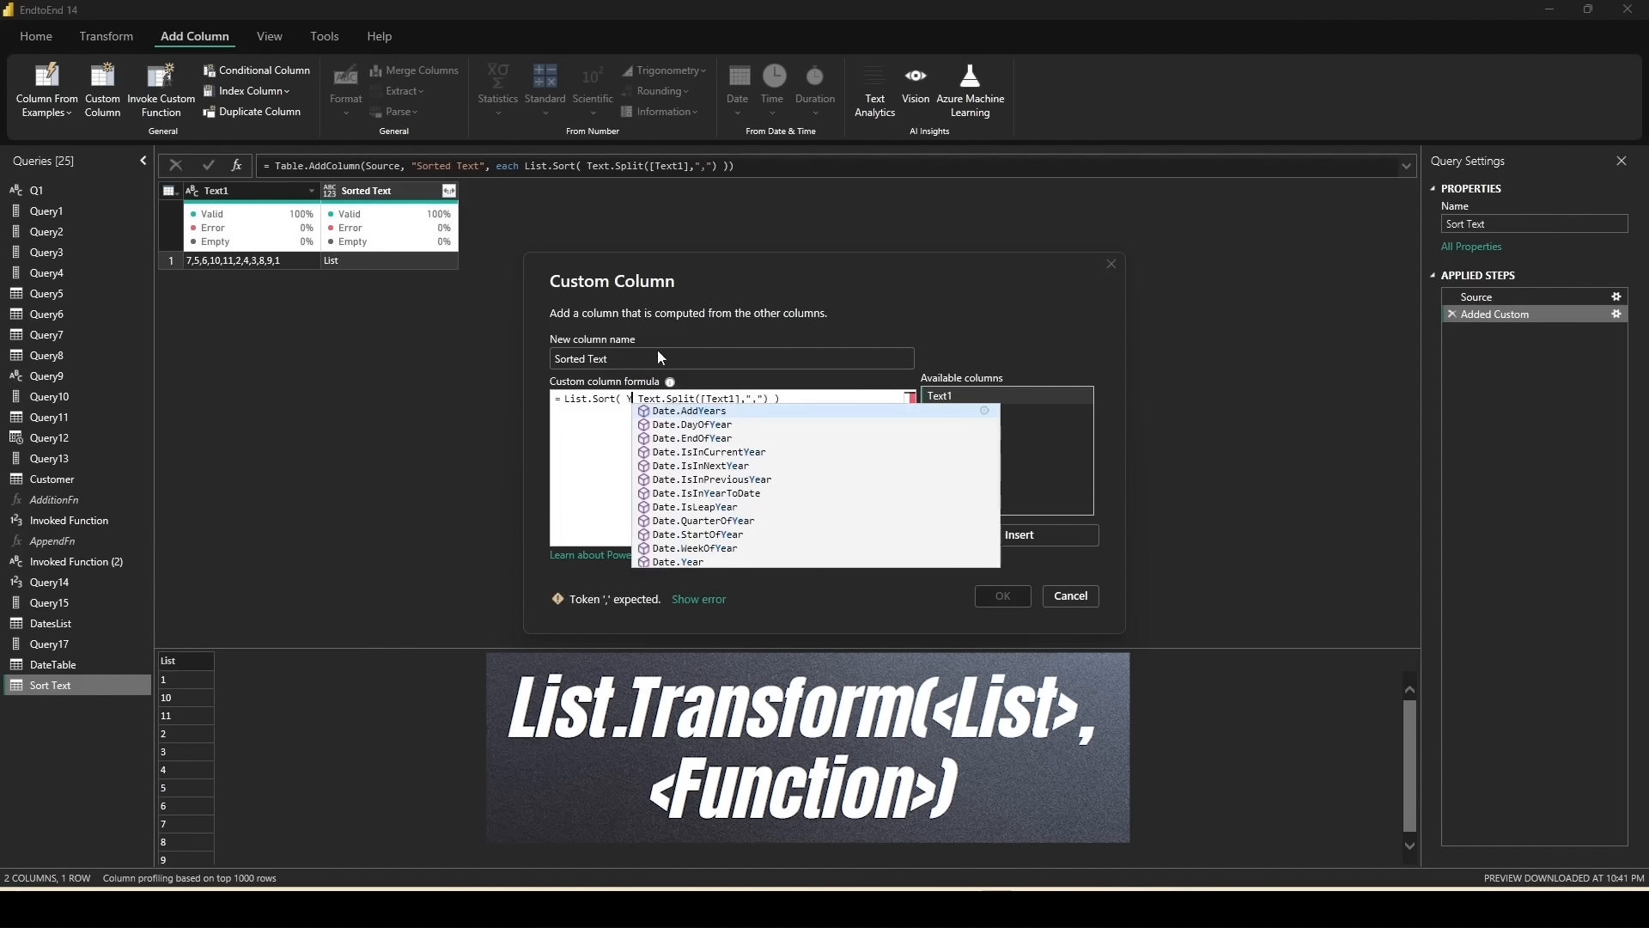
{"action": "type", "text": "List.Tra"}
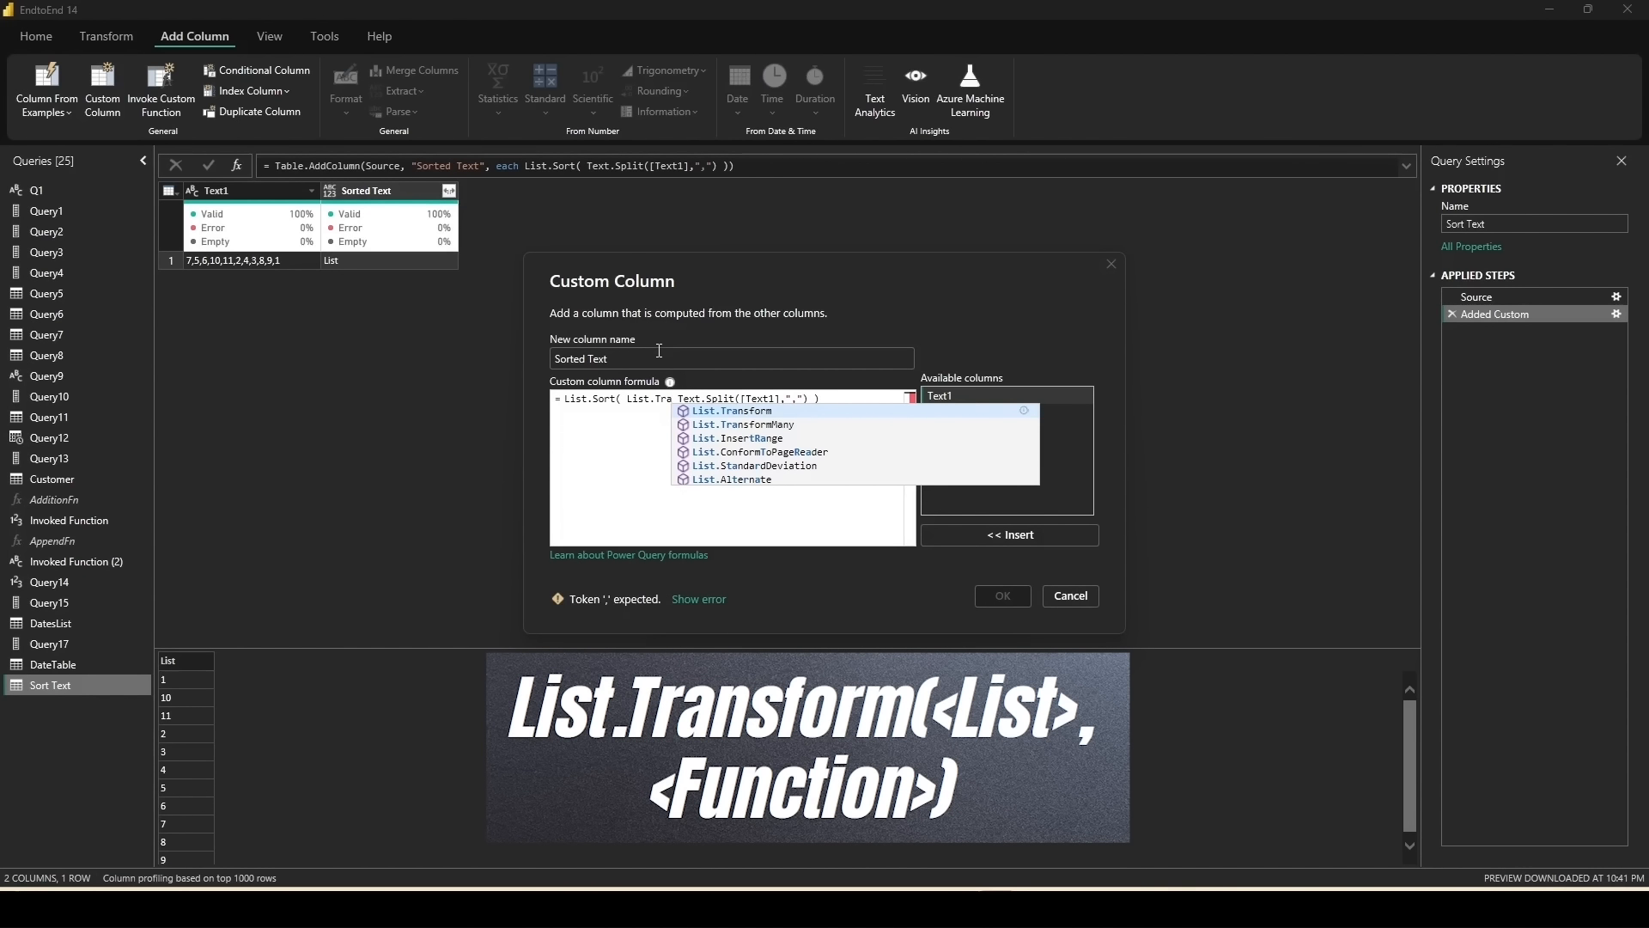
{"action": "key", "text": "Tab"}
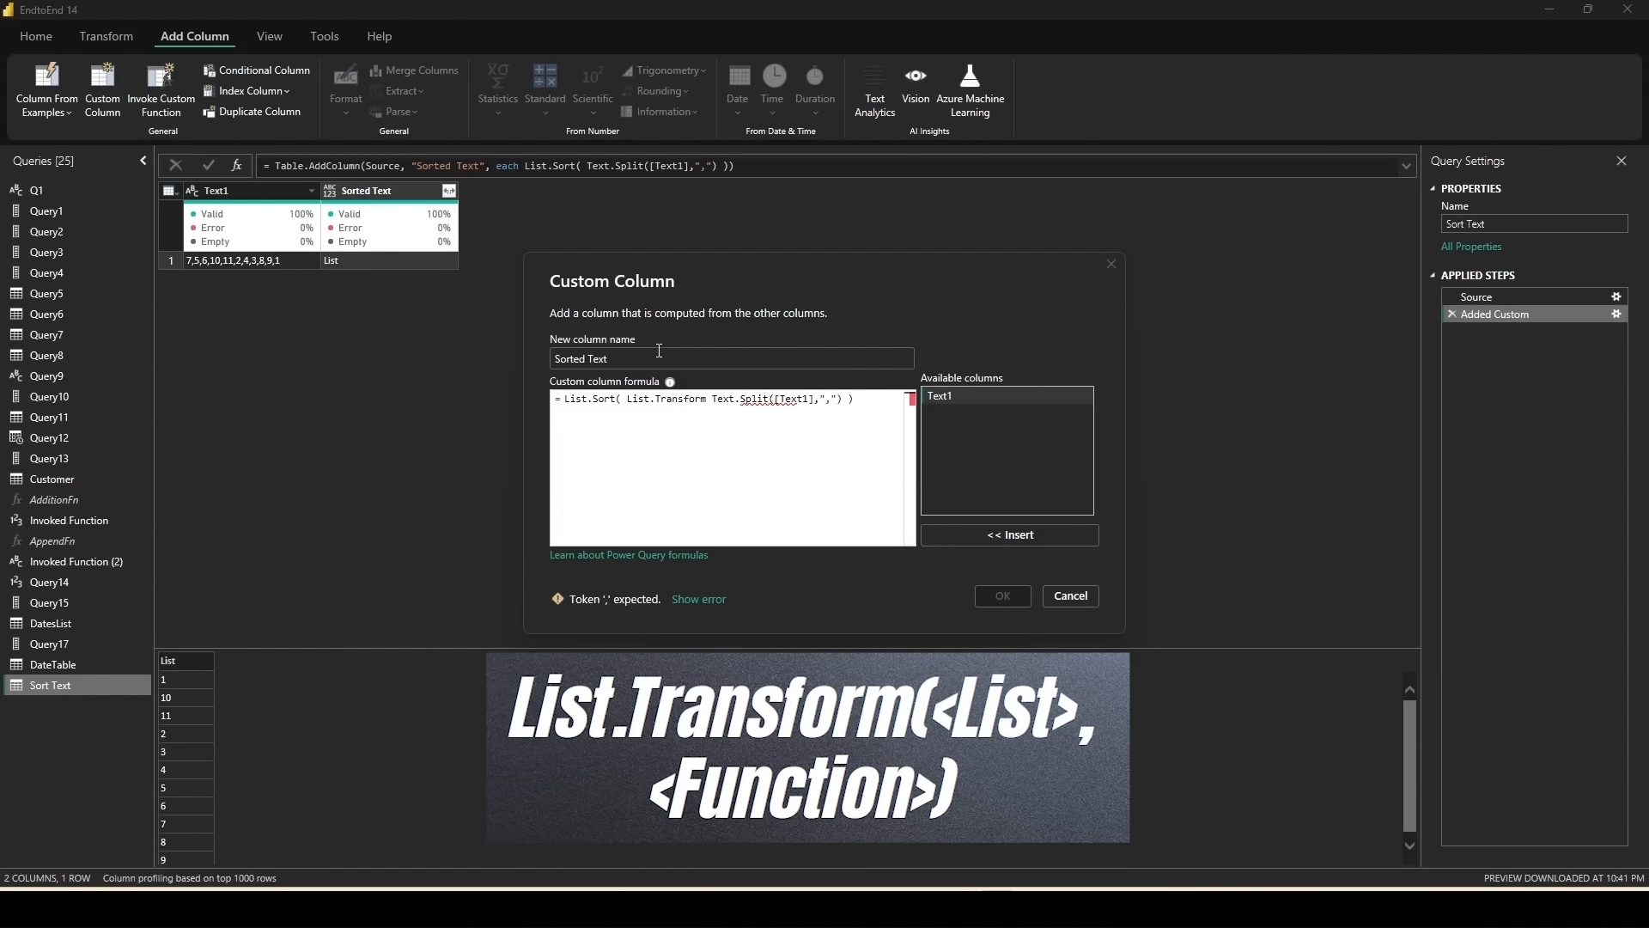
{"action": "type", "text": "("}
{"action": "key", "text": "Right"}
{"action": "key", "text": "Right"}
{"action": "key", "text": "Right"}
{"action": "key", "text": "Right"}
{"action": "key", "text": "Right"}
{"action": "key", "text": "Right"}
{"action": "key", "text": "Right"}
{"action": "key", "text": "Right"}
{"action": "key", "text": "Right"}
{"action": "key", "text": "Right"}
{"action": "key", "text": "Right"}
{"action": "key", "text": "Right"}
{"action": "key", "text": "Right"}
{"action": "key", "text": "Right"}
{"action": "key", "text": "Right"}
{"action": "key", "text": "Right"}
{"action": "key", "text": "Right"}
{"action": "key", "text": "Right"}
{"action": "key", "text": "Right"}
{"action": "key", "text": "Right"}
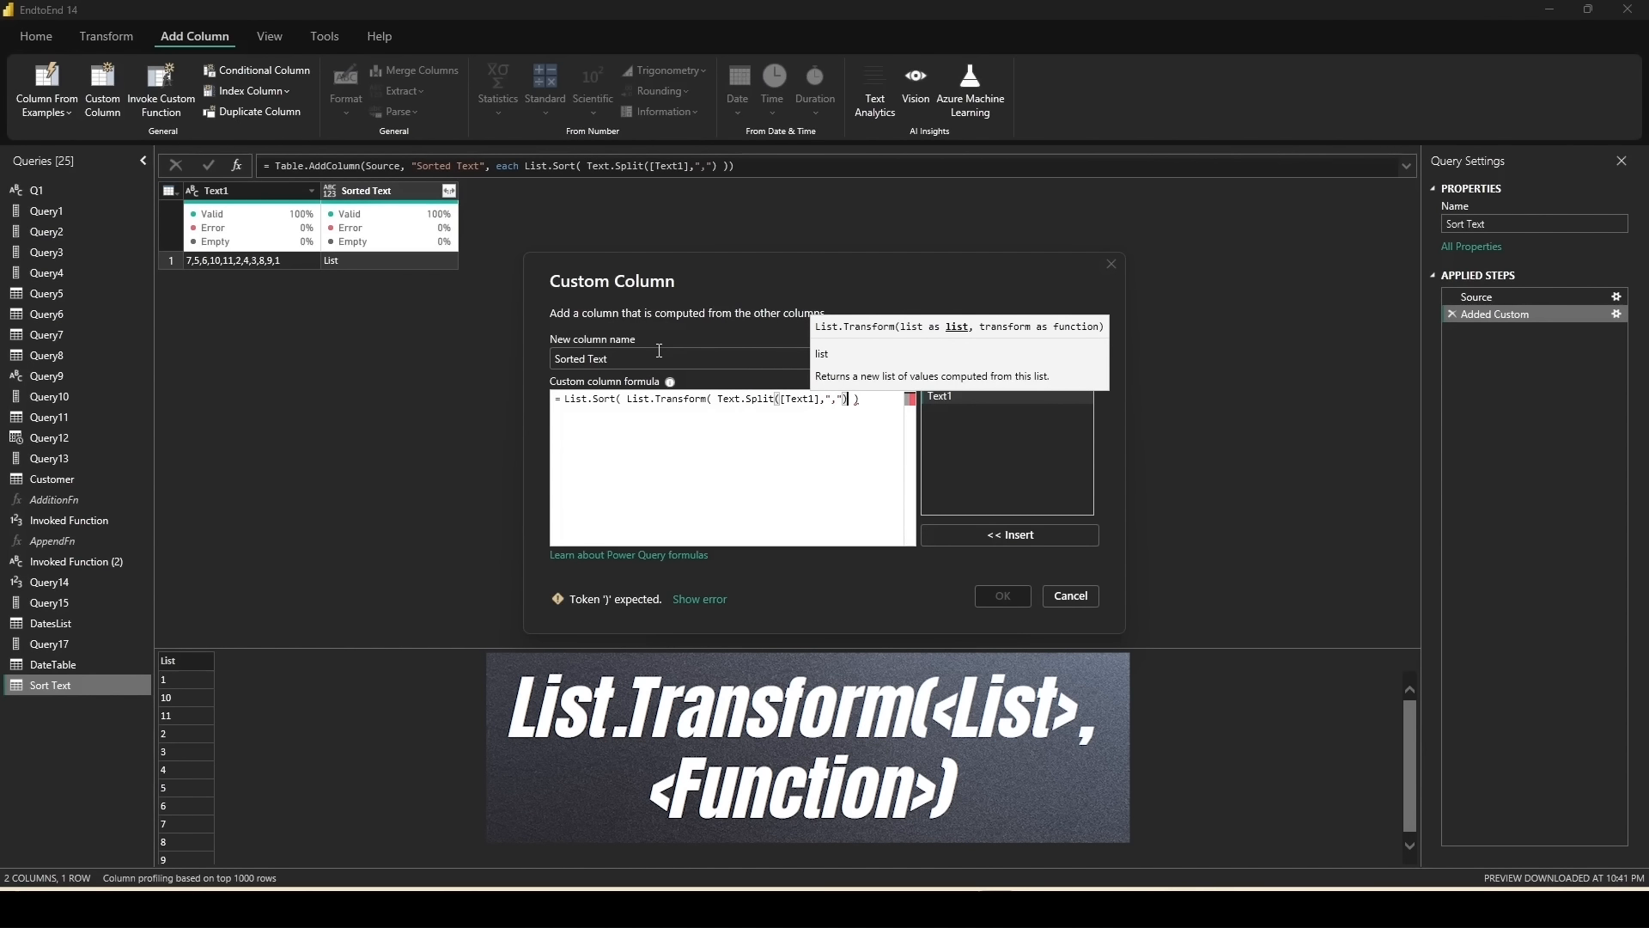
Step: Complete the List.Transform call in the Sorted Text formula with each Number.FromText(_) as its transform function
{"action": "type", "text": ","}
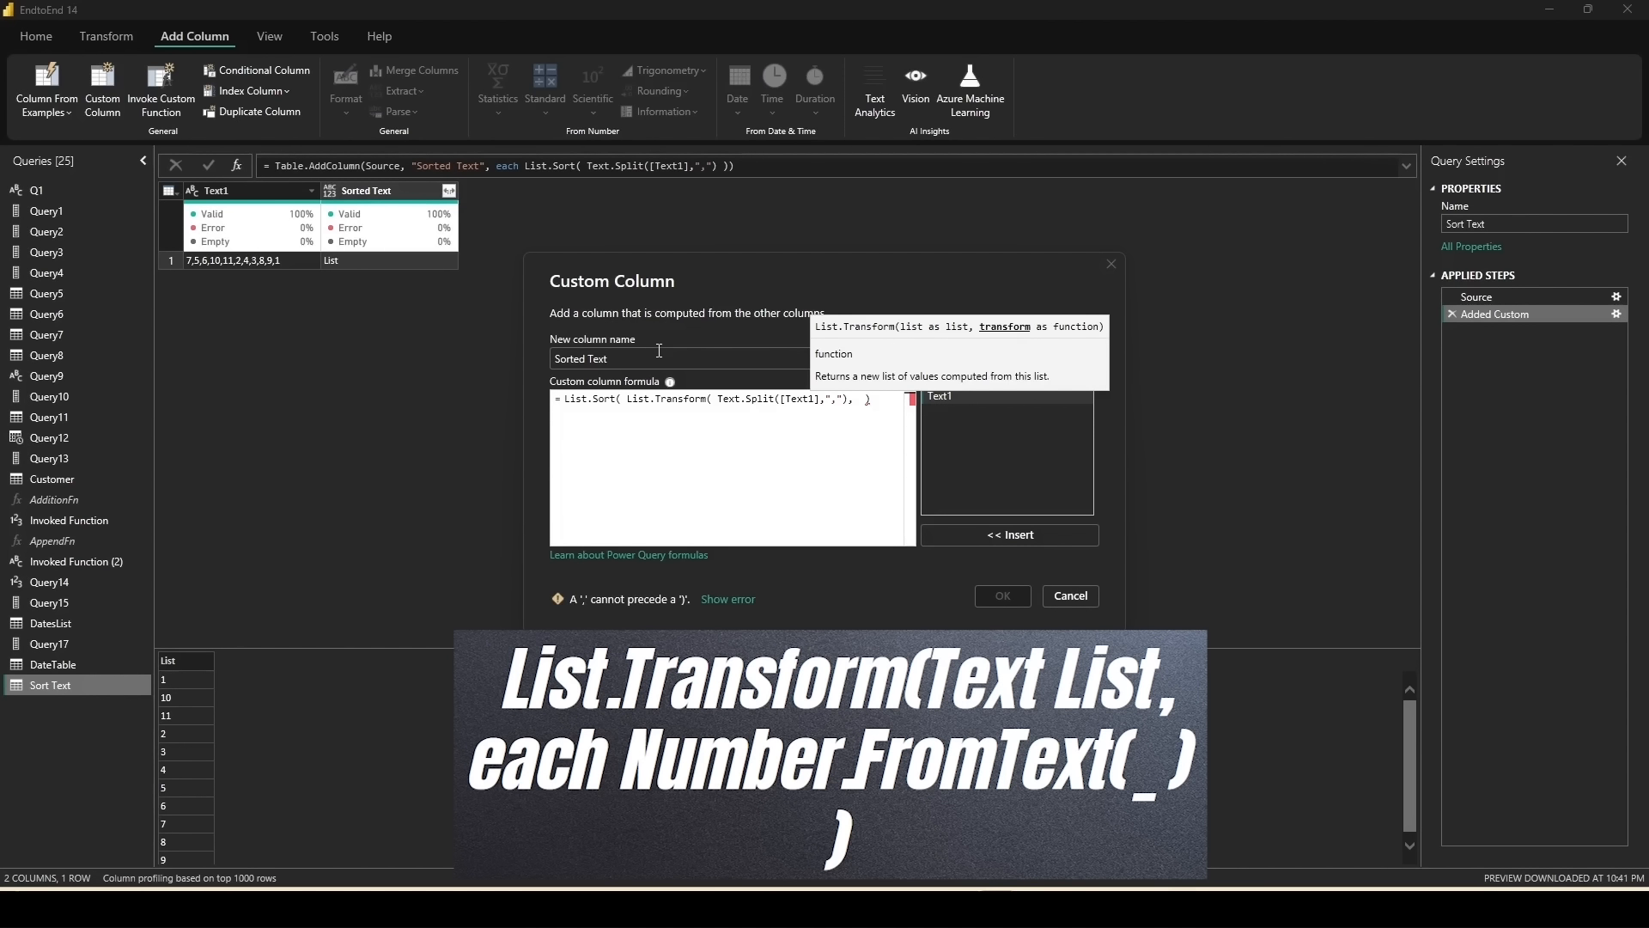
{"action": "type", "text": "ea"}
{"action": "type", "text": "ch"}
{"action": "type", "text": "Number.From"}
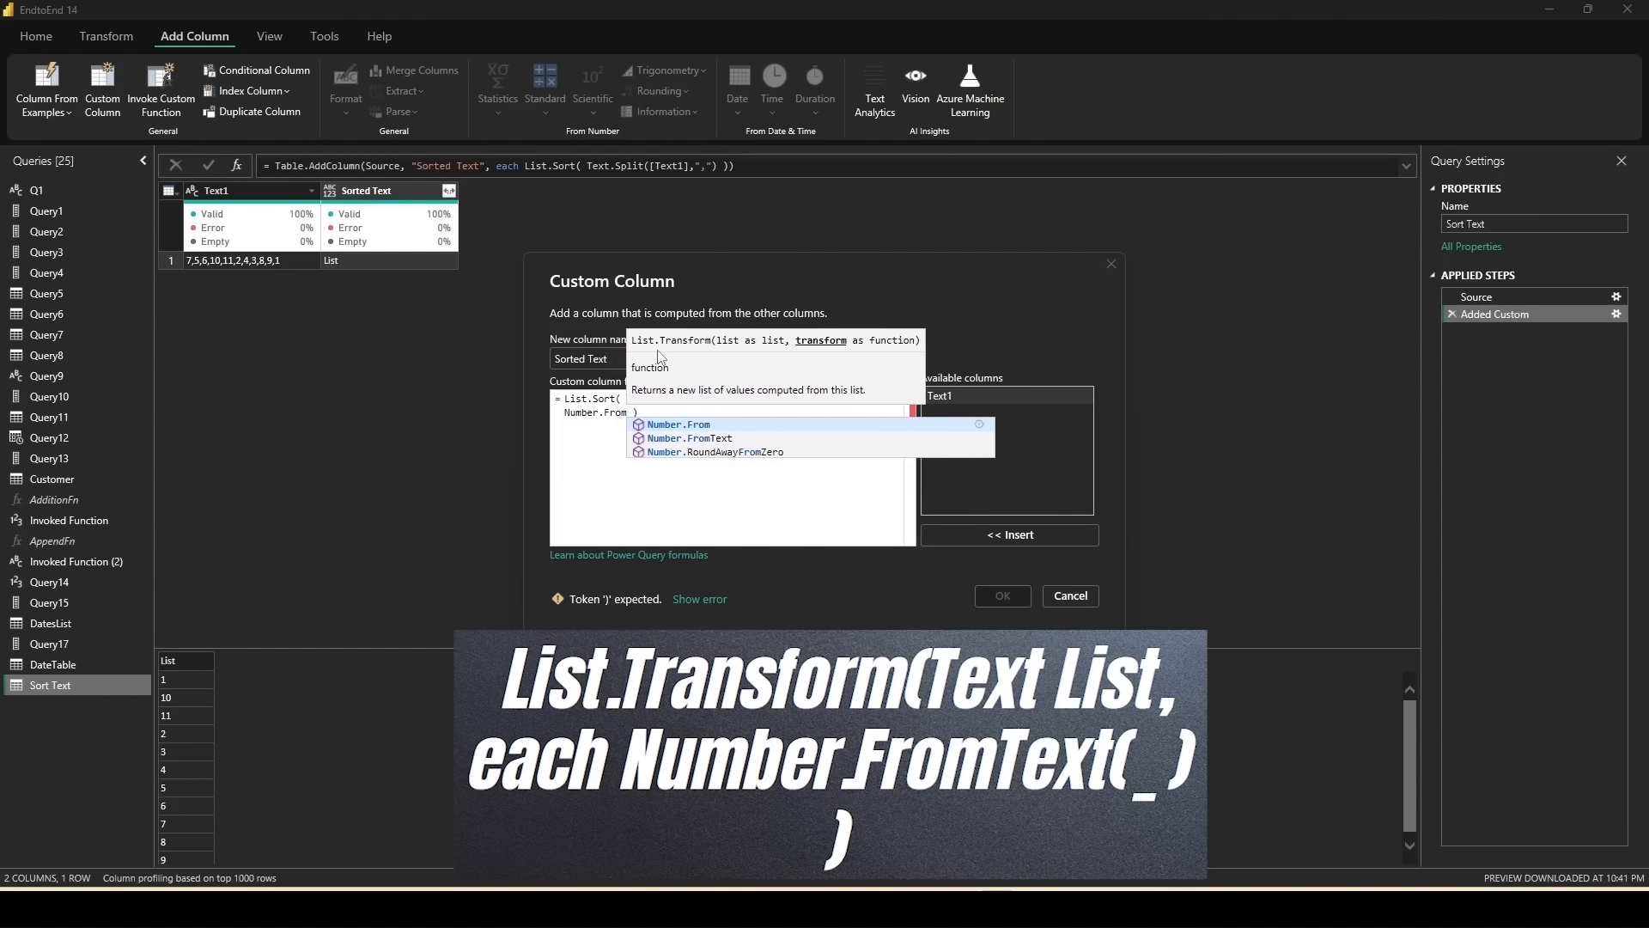
{"action": "key", "text": "Down"}
{"action": "key", "text": "Tab"}
{"action": "type", "text": "("}
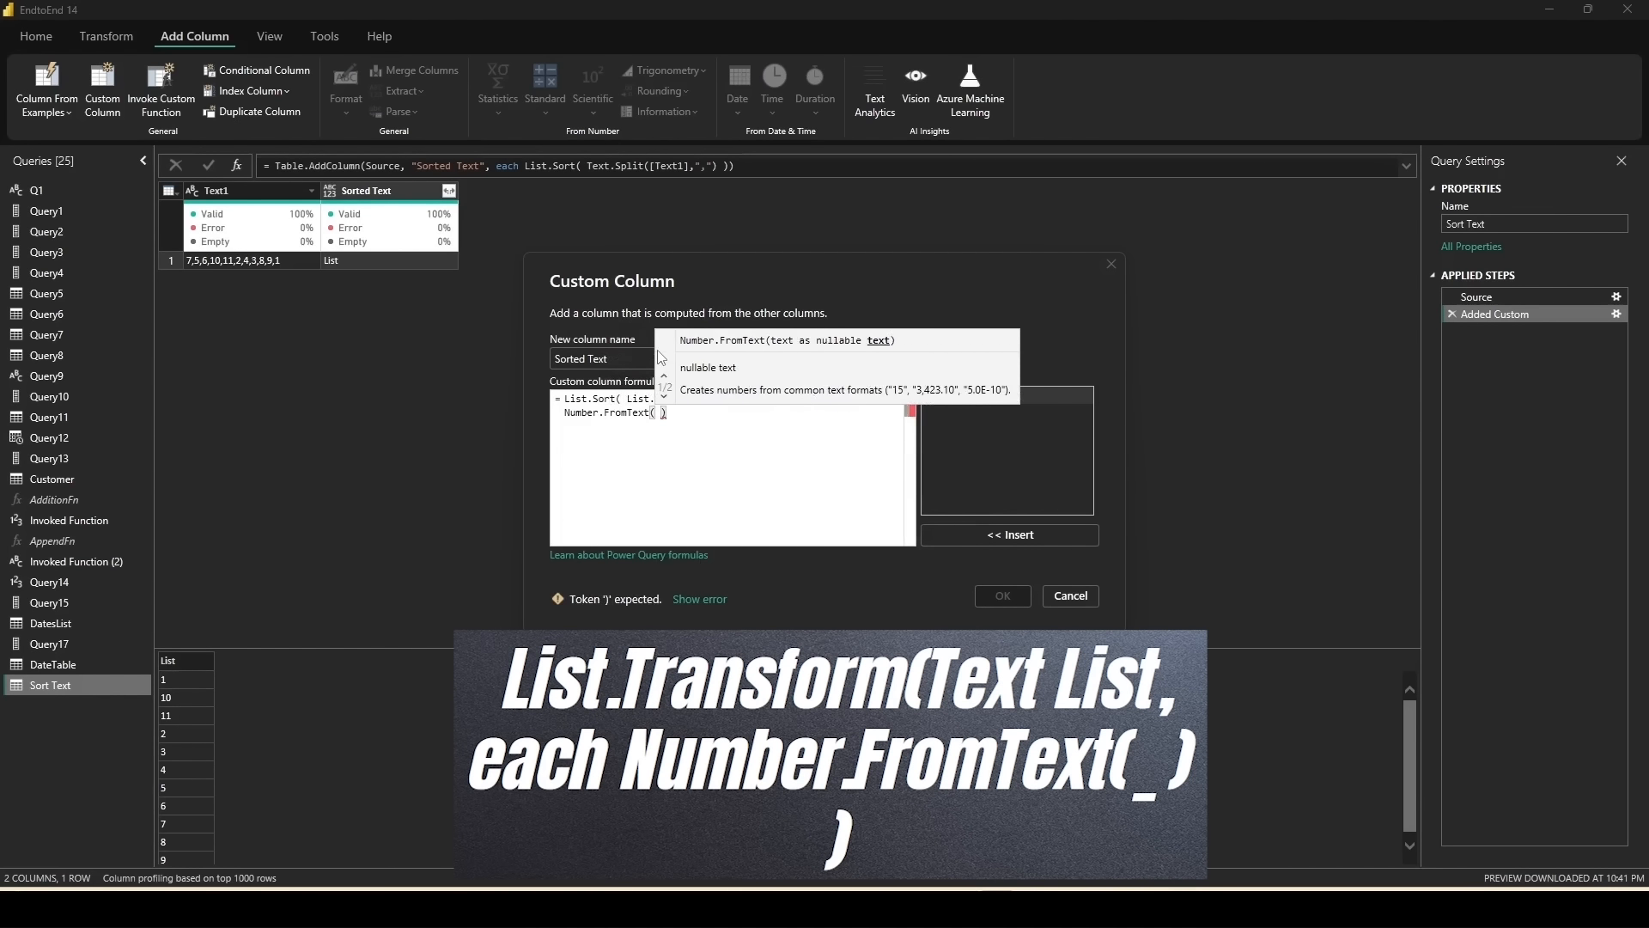
{"action": "type", "text": "_"}
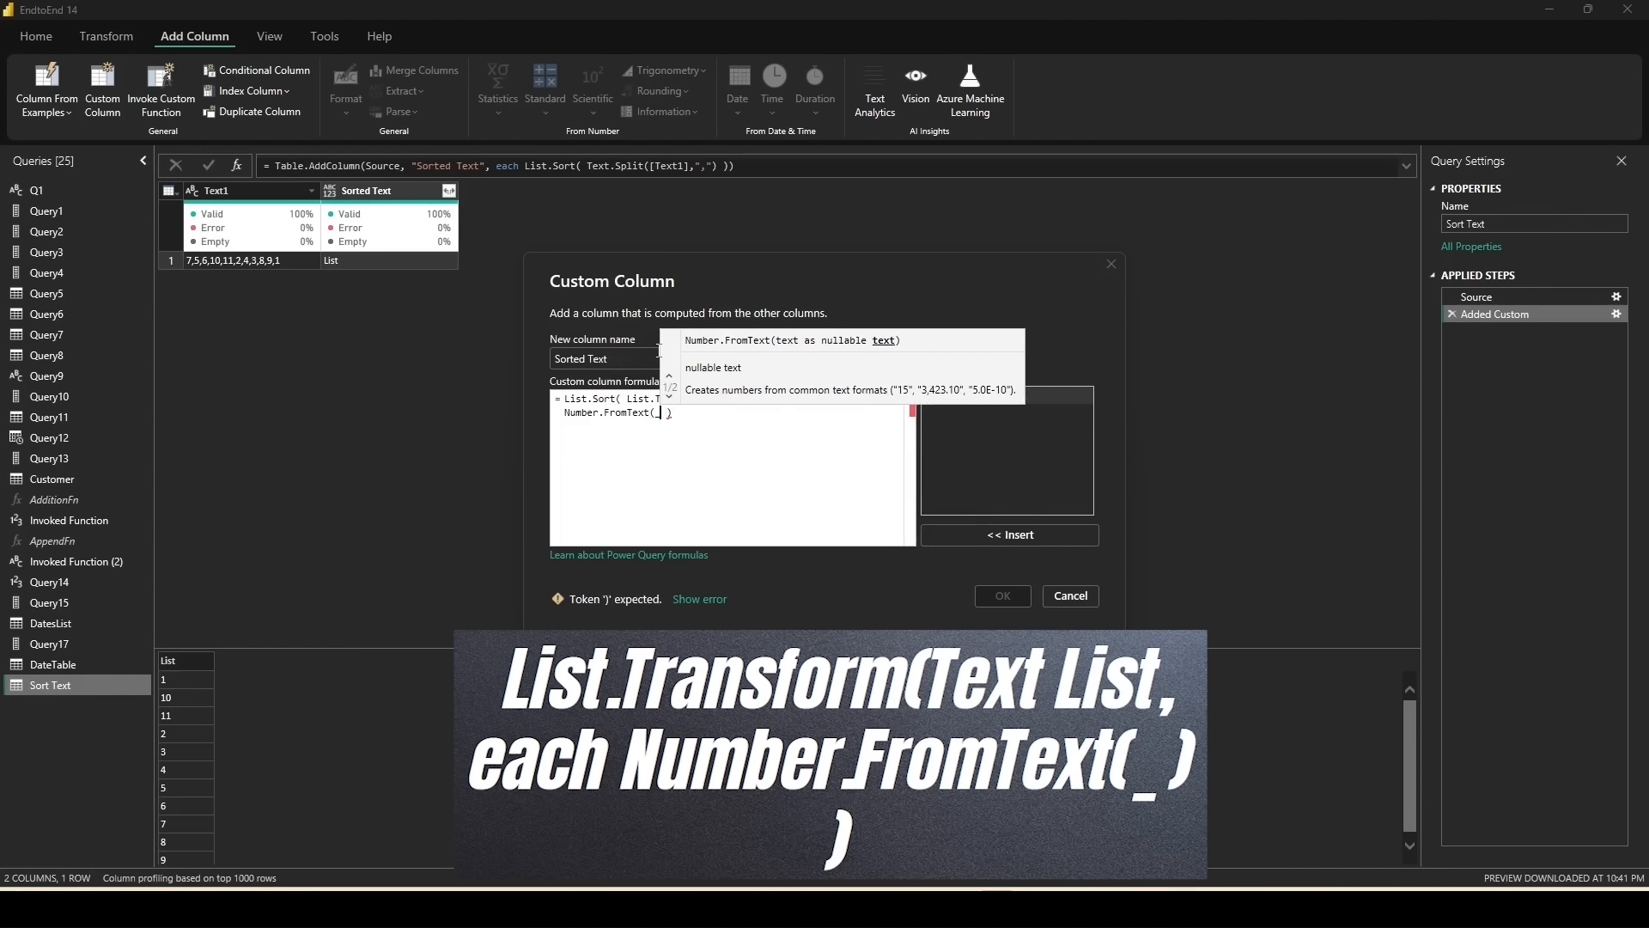
{"action": "type", "text": ") )"}
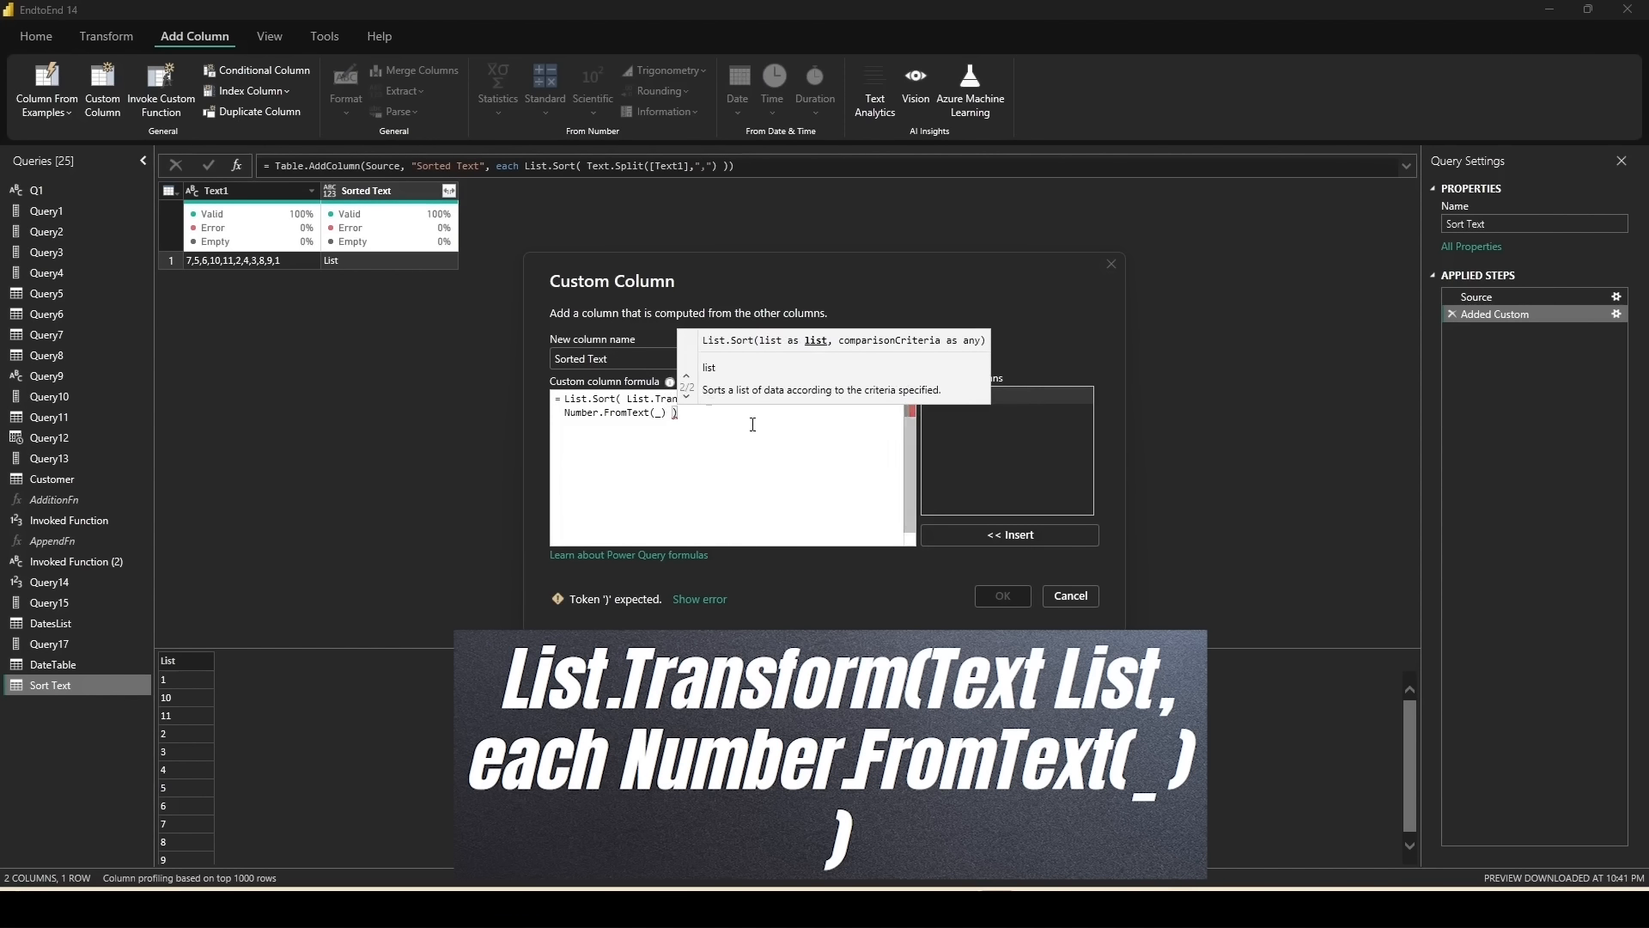
Step: Close the List.Sort call with a final parenthesis, apply the formula, and preview the list in the Sorted Text cell
{"action": "left_click", "coordinate": [962, 424]}
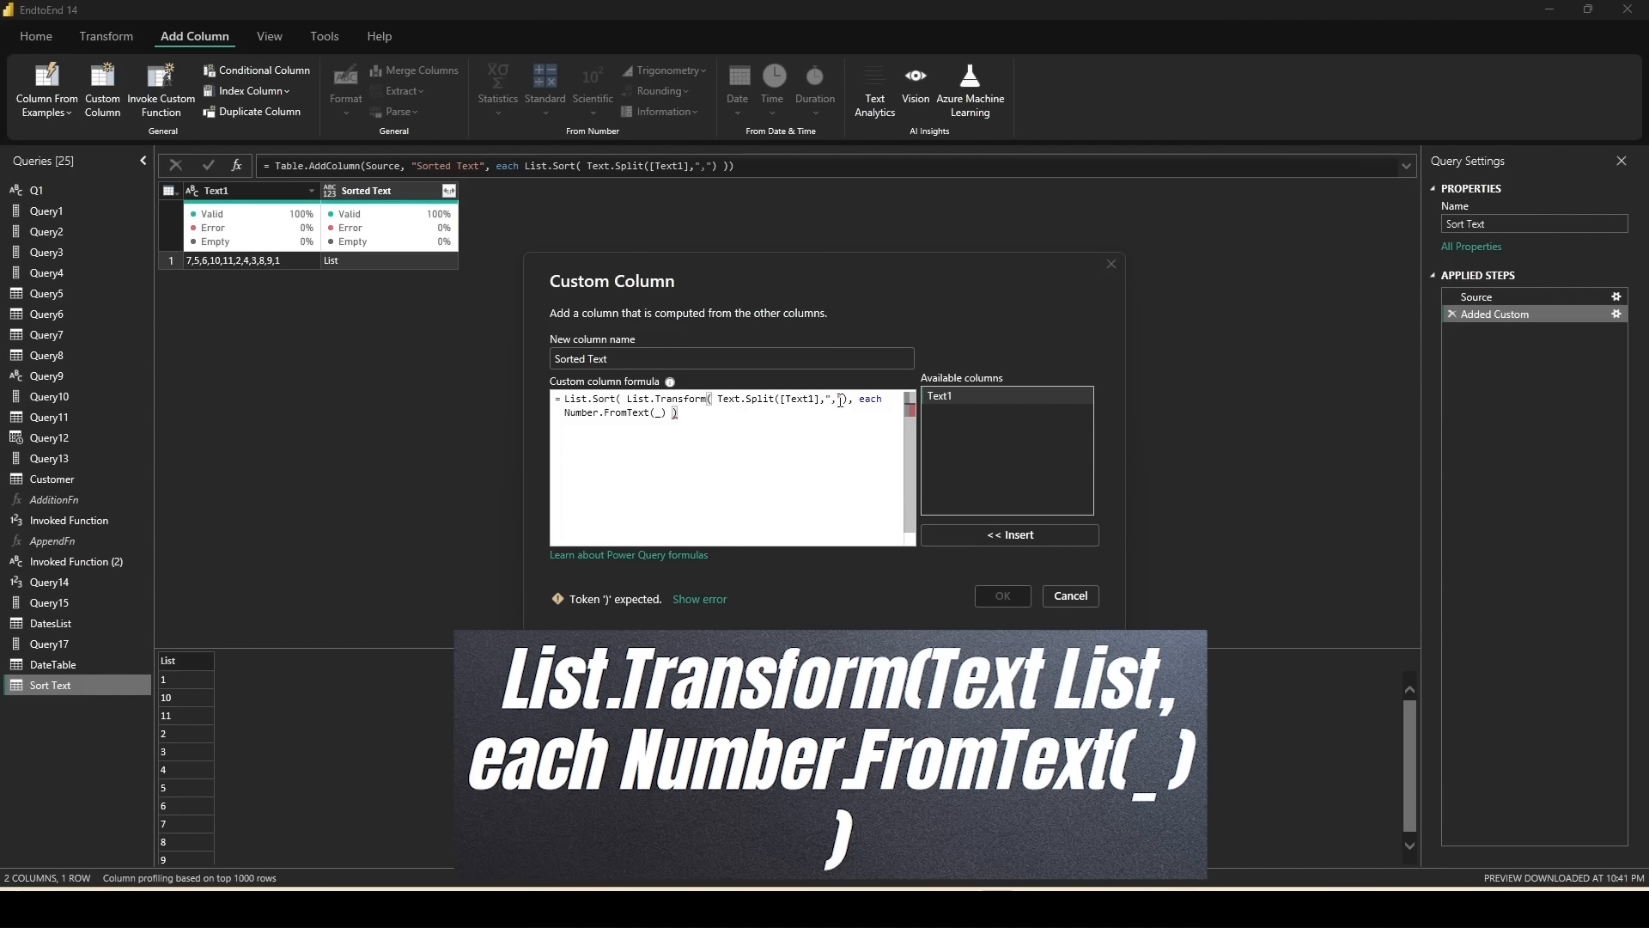
{"action": "left_click_drag", "start_coordinate": [847, 400], "coordinate": [719, 402]}
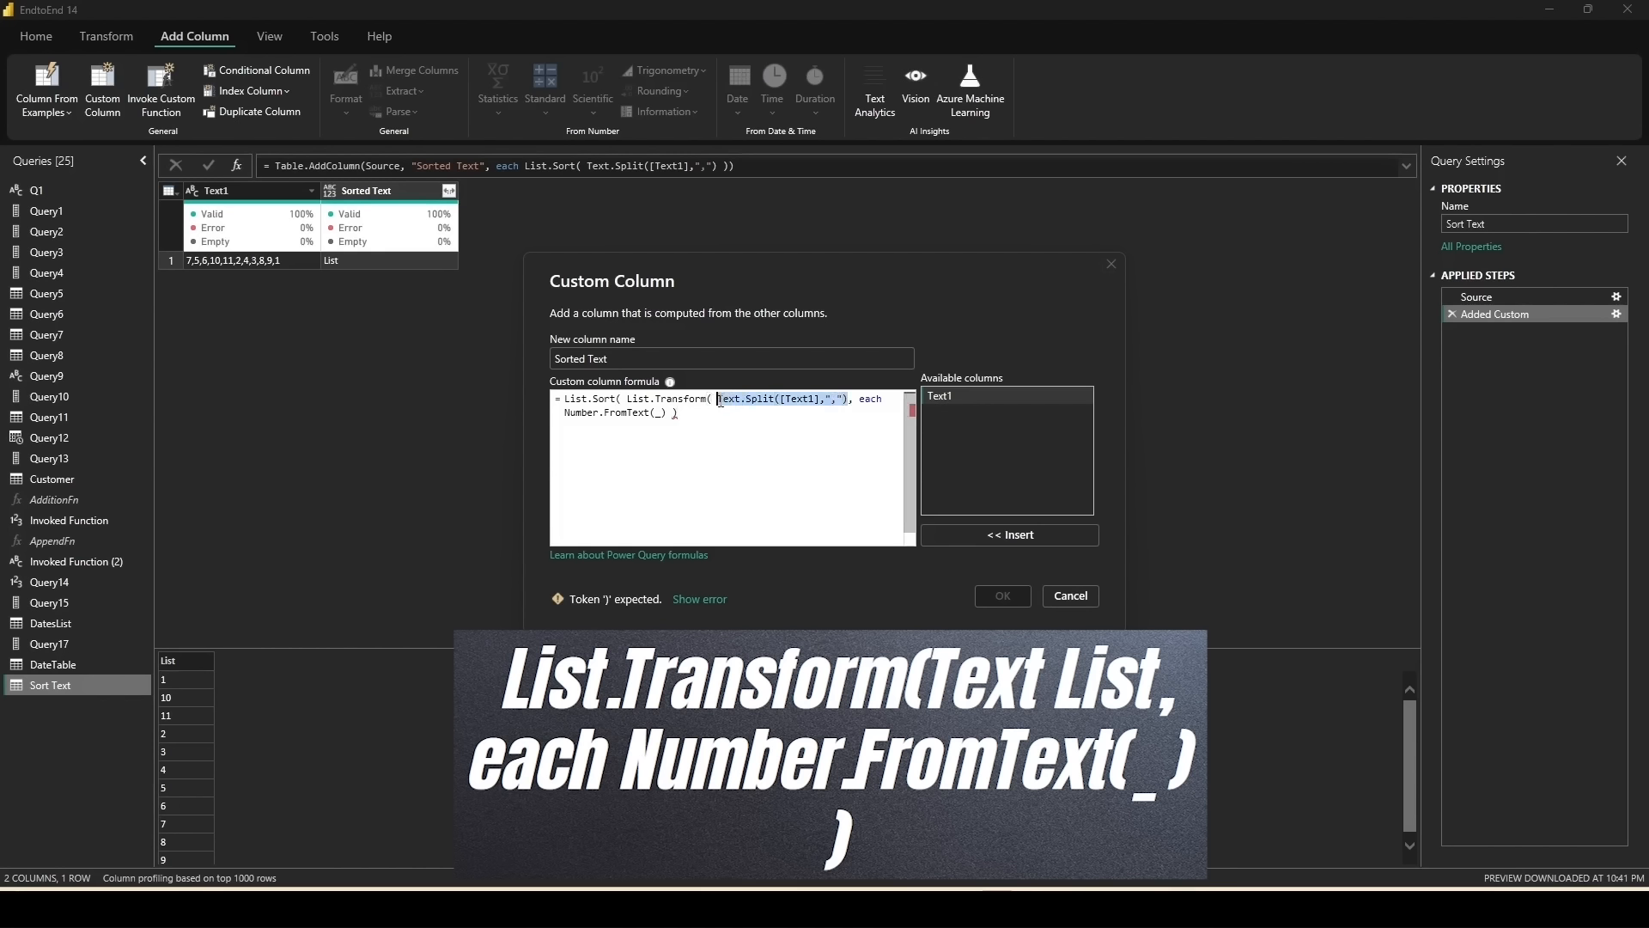
{"action": "left_click", "coordinate": [679, 414]}
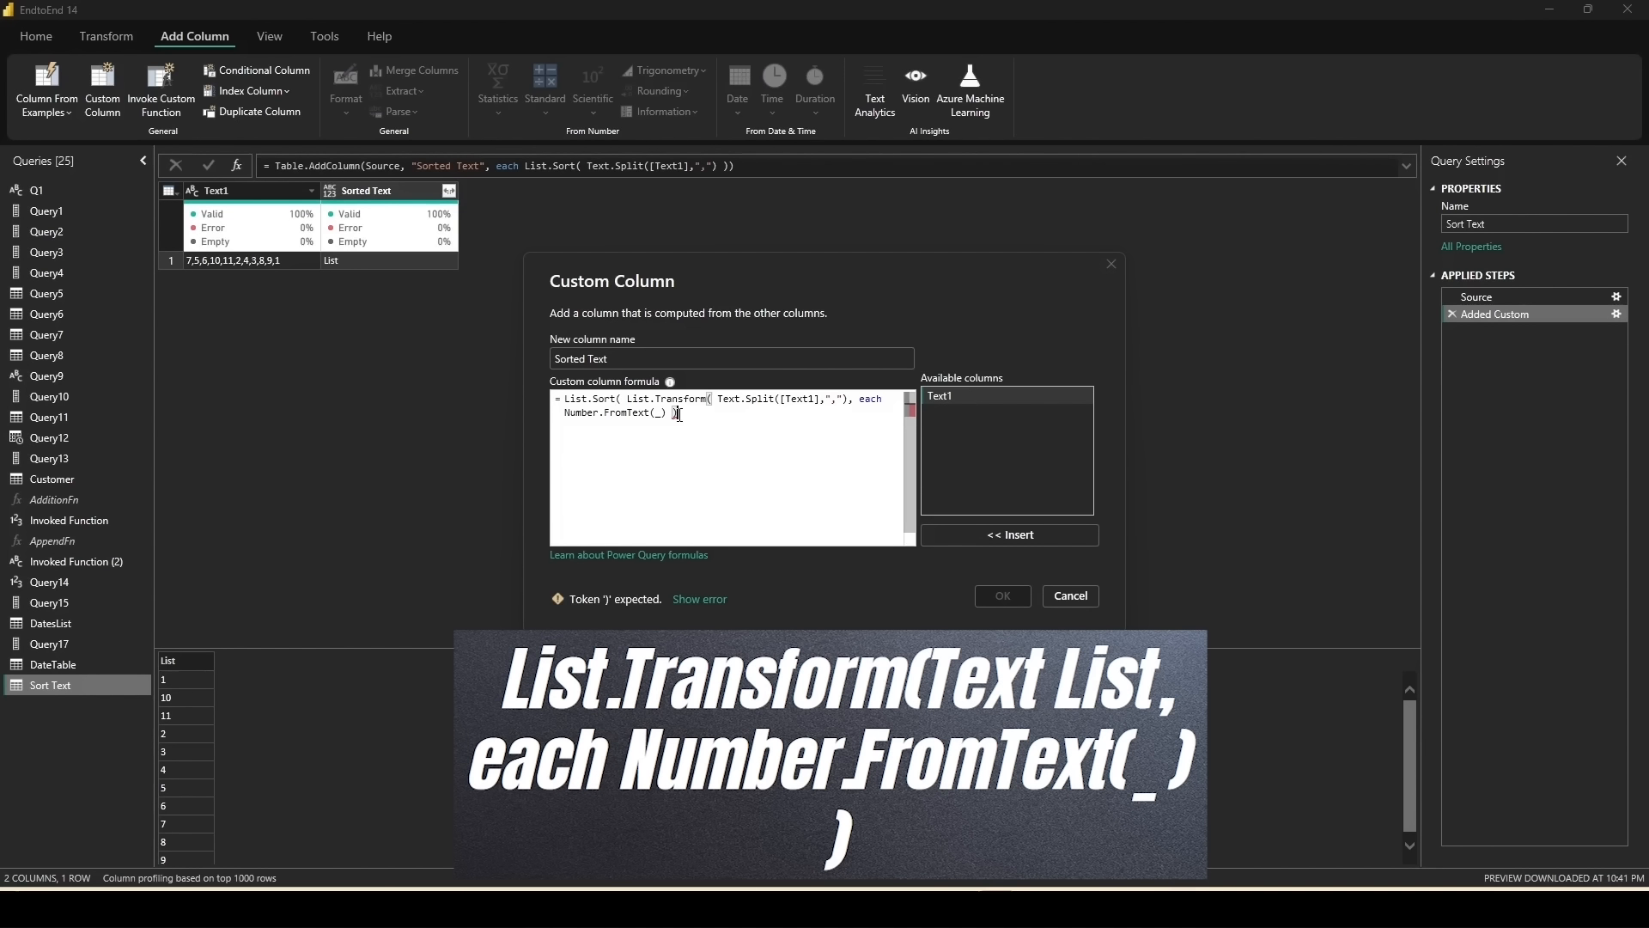
{"action": "type", "text": ")"}
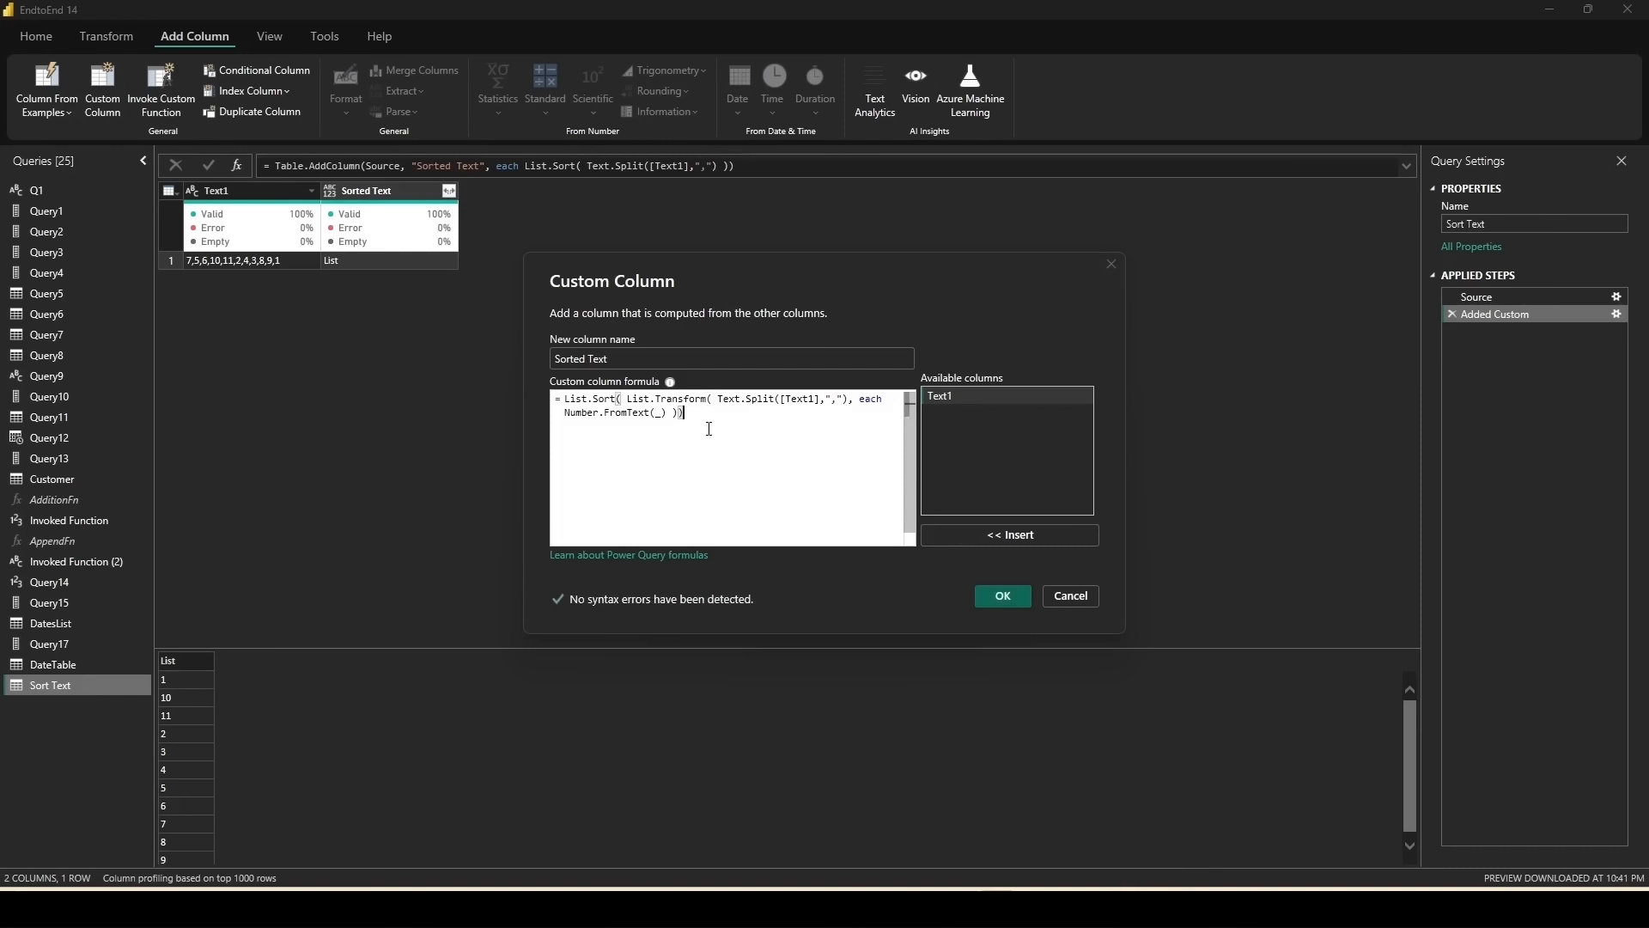
{"action": "left_click", "coordinate": [999, 596]}
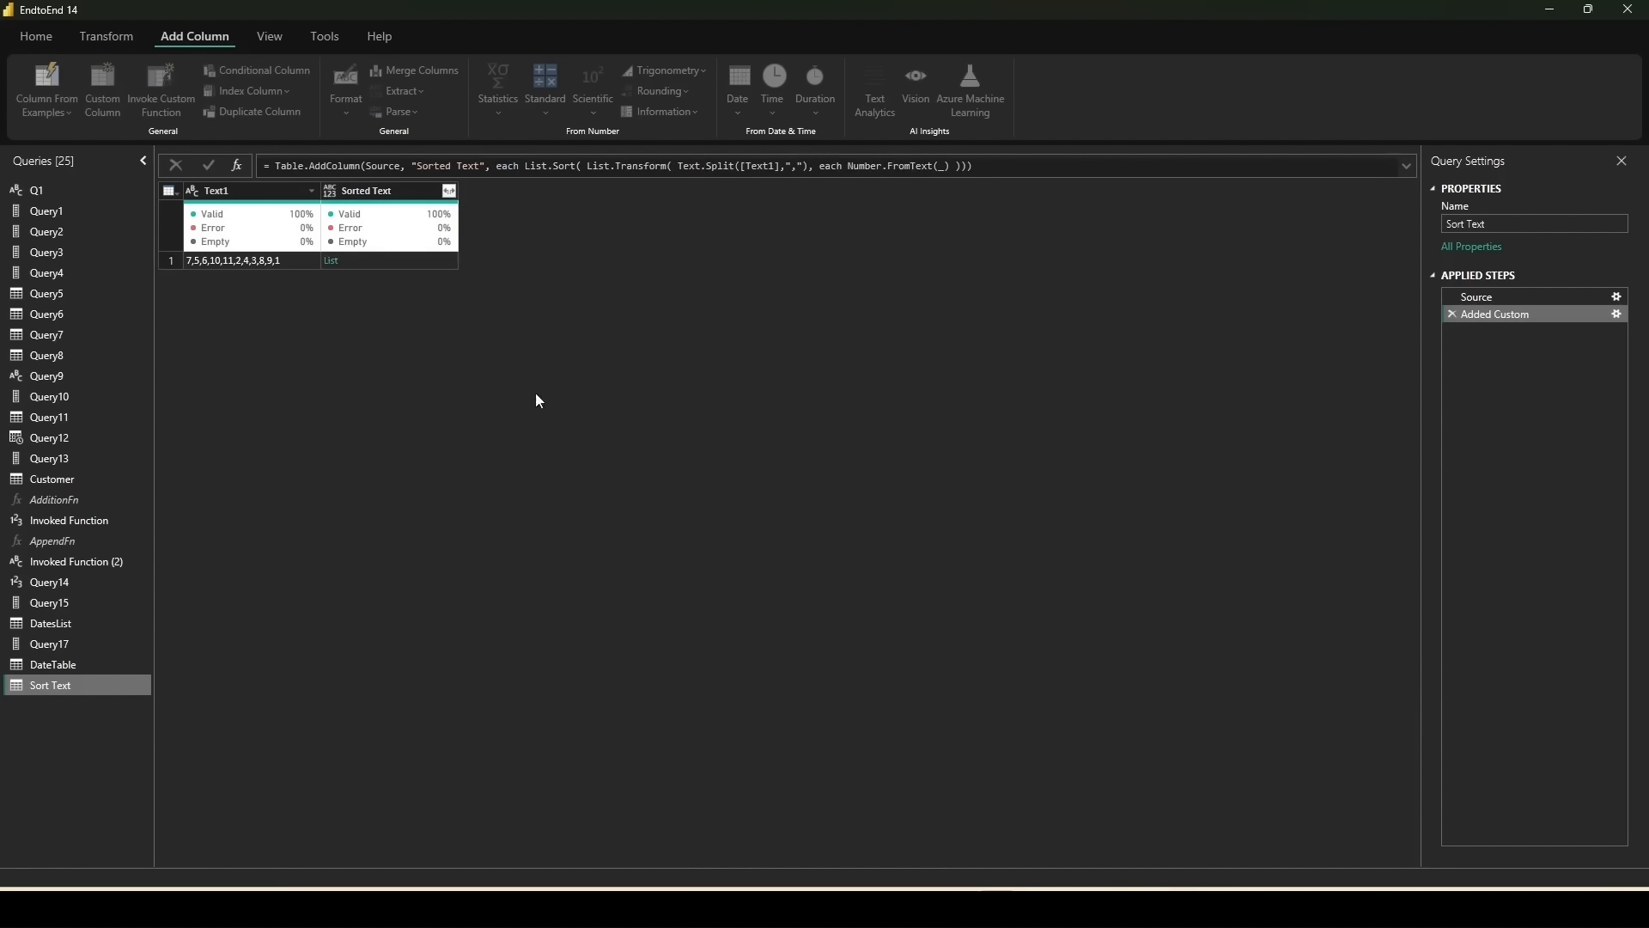
{"action": "left_click", "coordinate": [404, 261]}
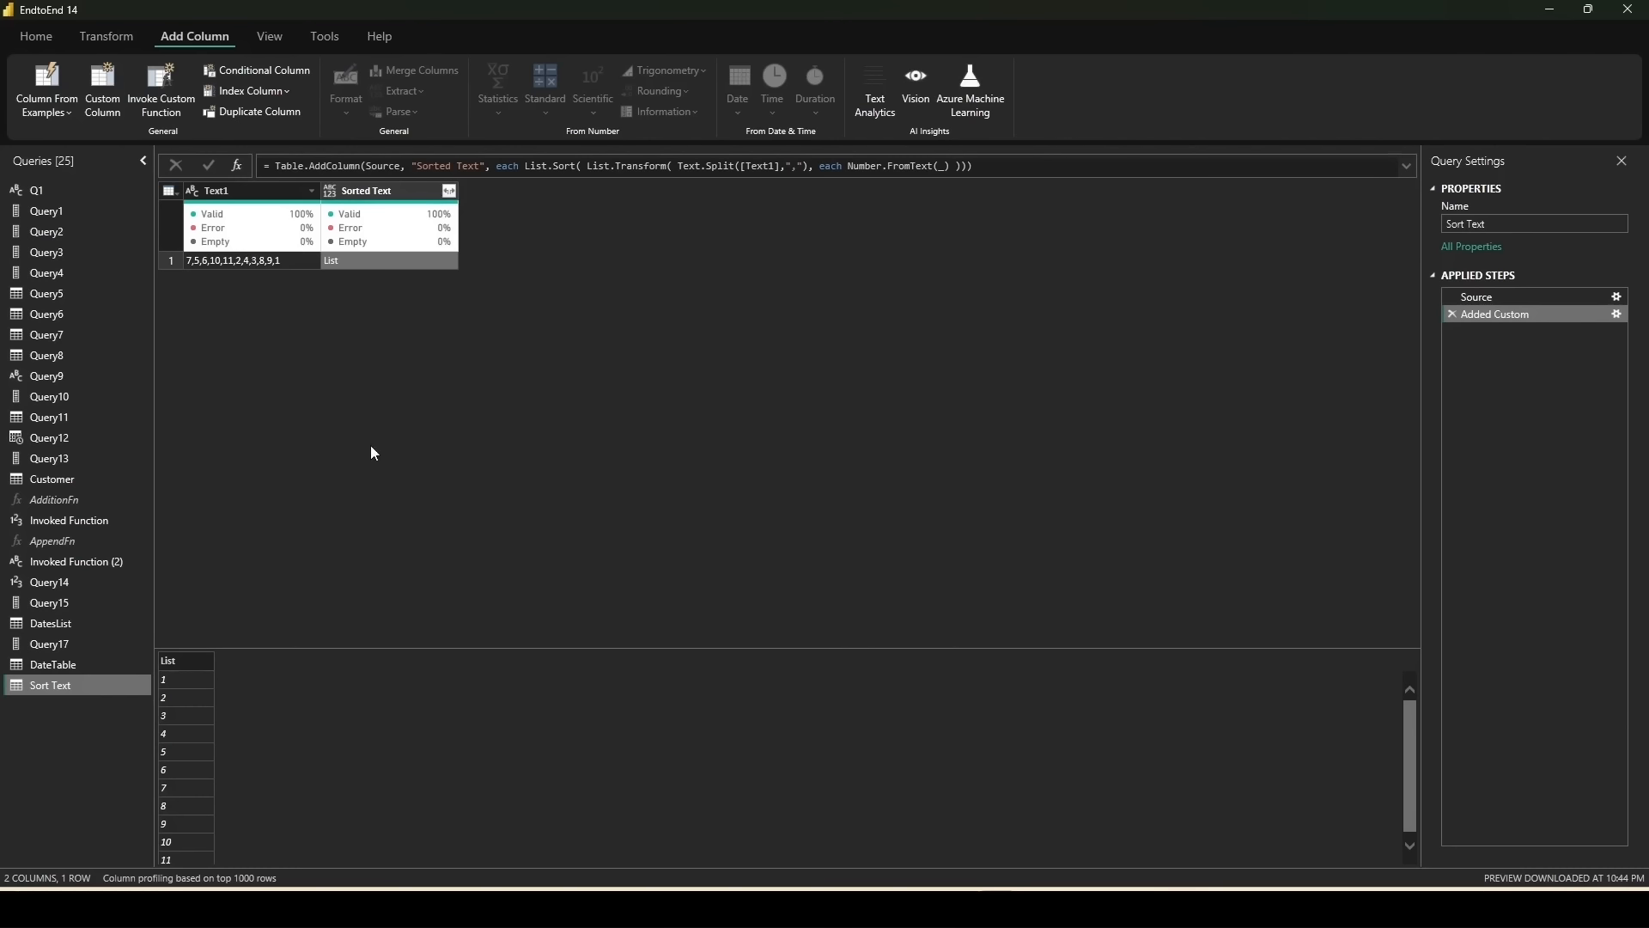
Step: Reopen the Sorted Text formula and insert Text.Combine( in front of List.Sort
{"action": "left_click", "coordinate": [1616, 315]}
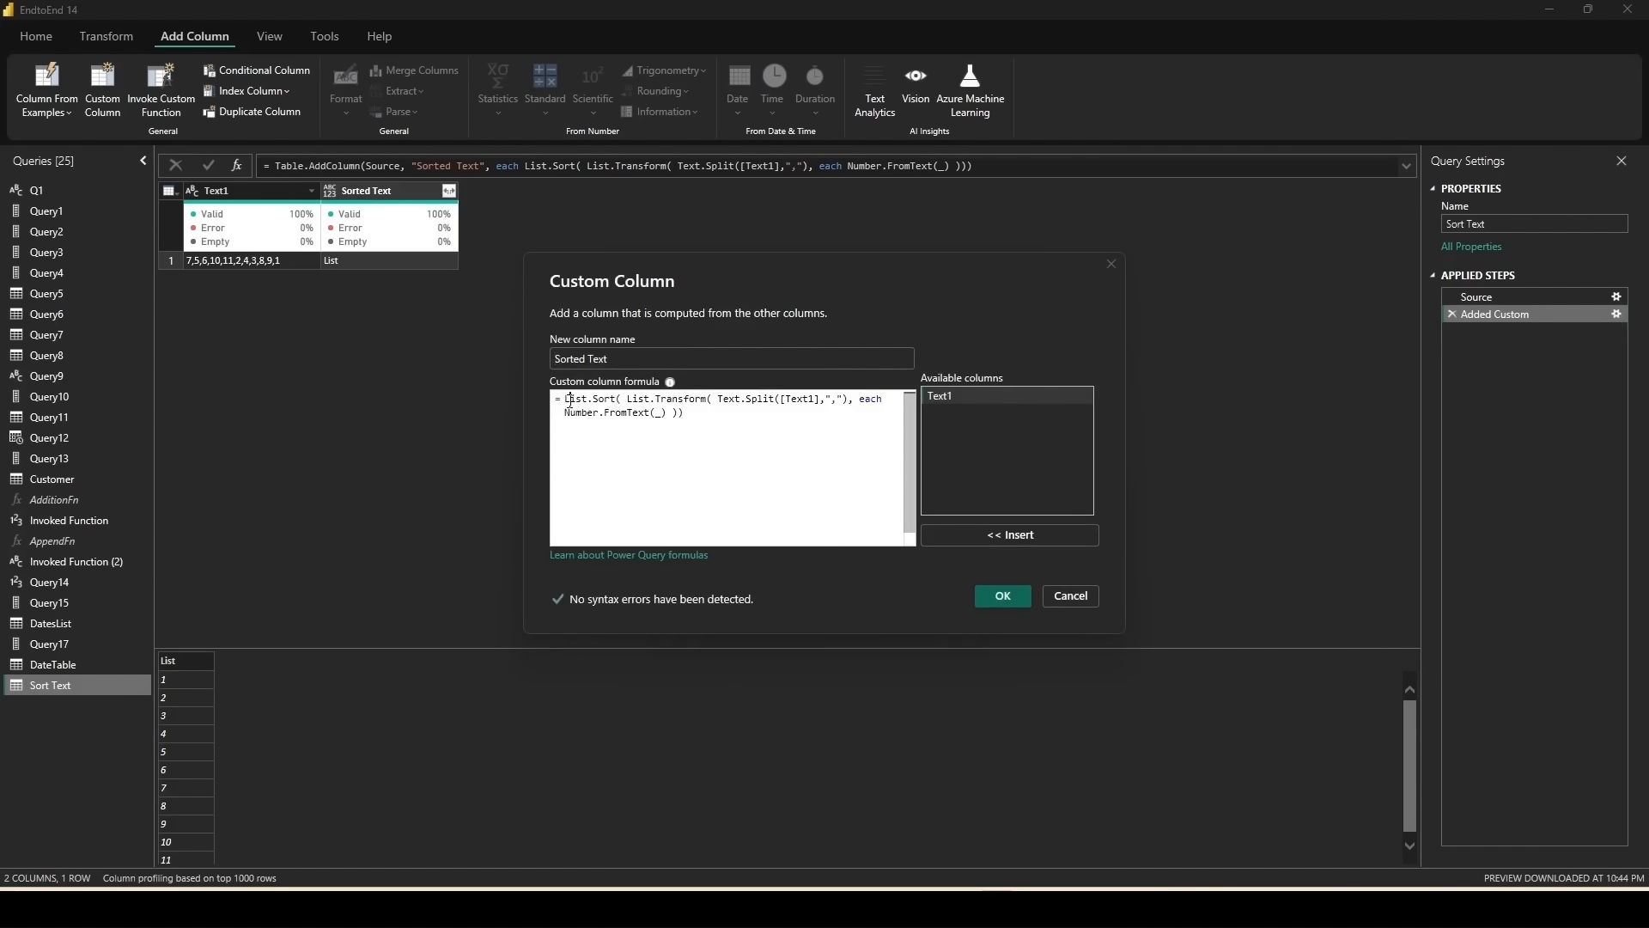
{"action": "left_click", "coordinate": [566, 401]}
{"action": "key", "text": "Left"}
{"action": "type", "text": "T"}
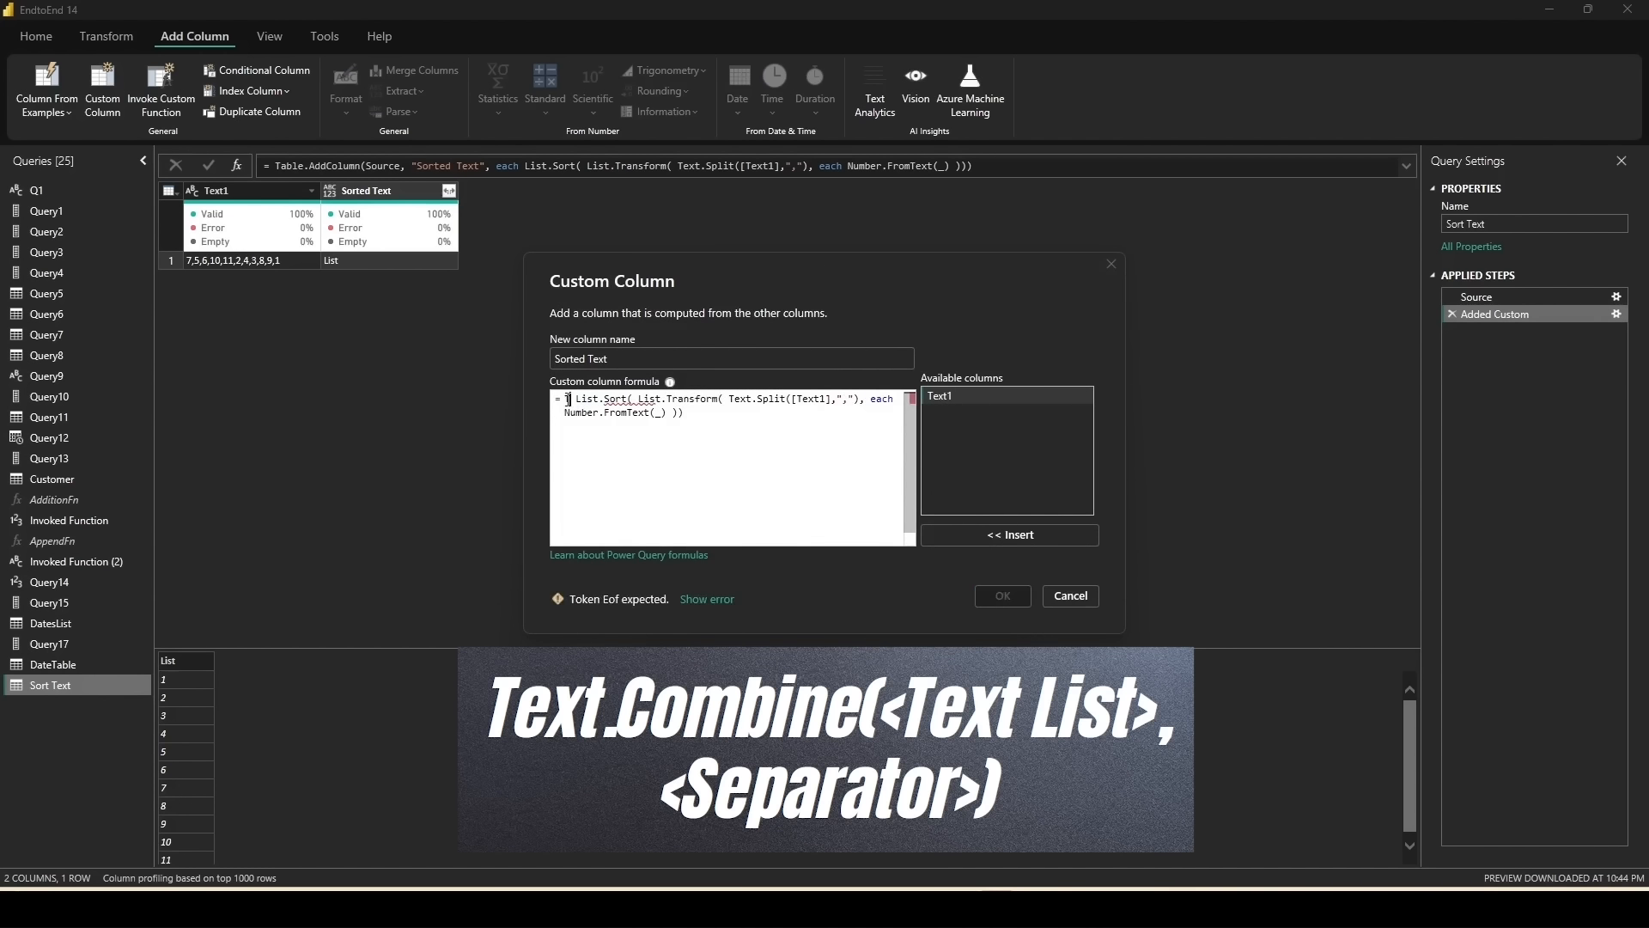
{"action": "type", "text": "ext.Com"}
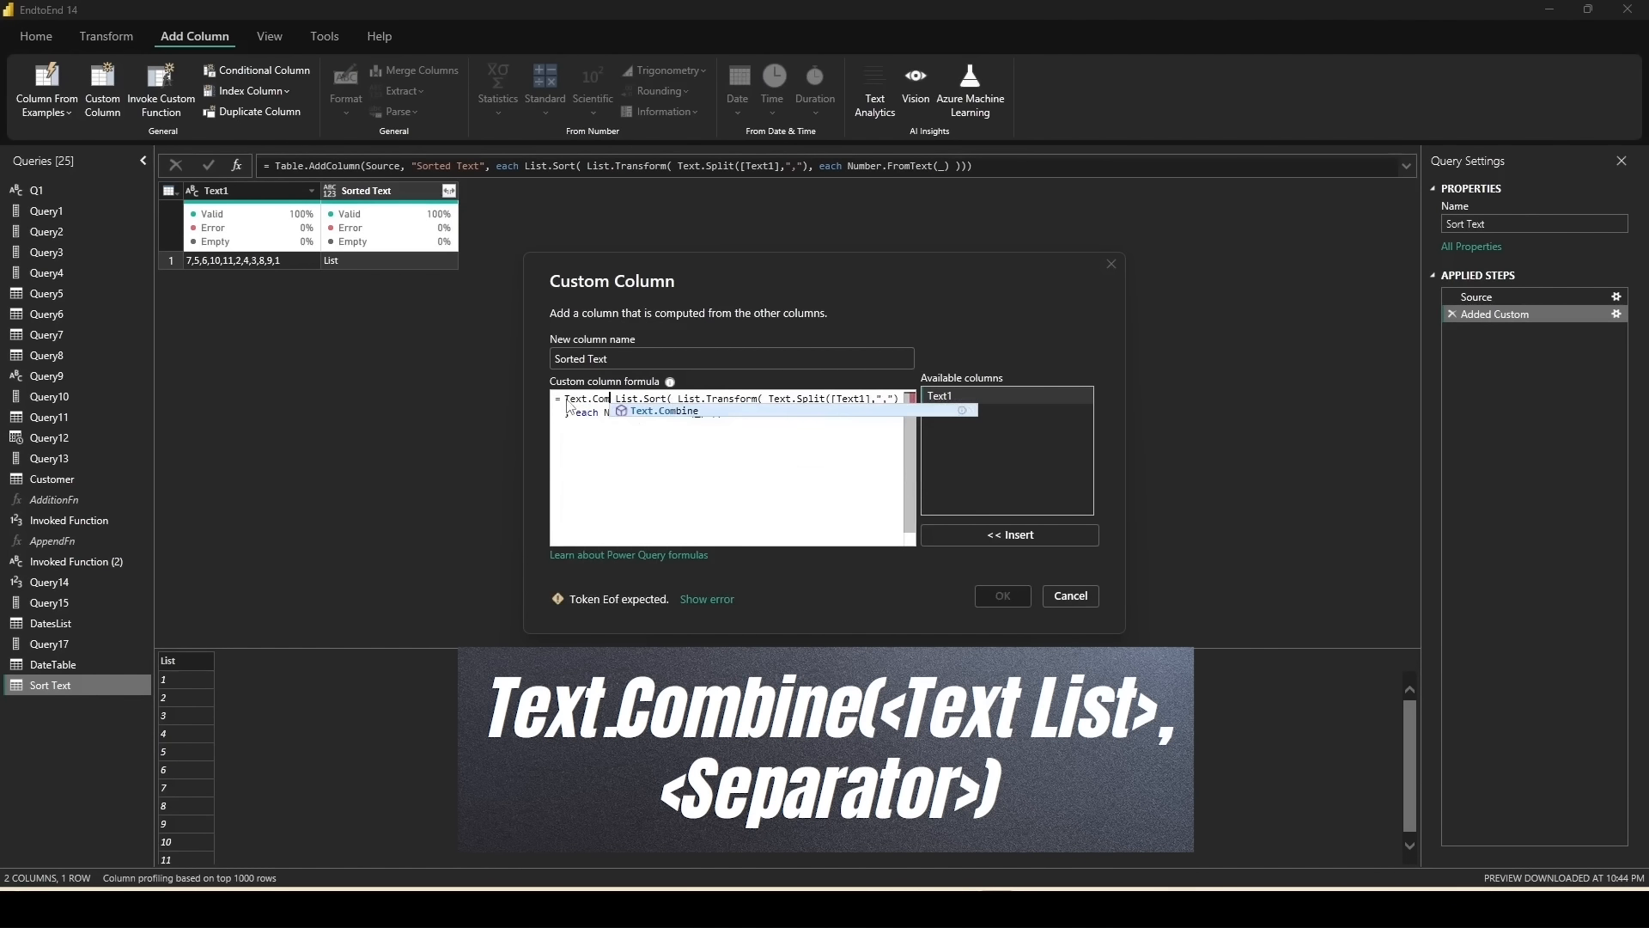
{"action": "key", "text": "Tab"}
{"action": "type", "text": "("}
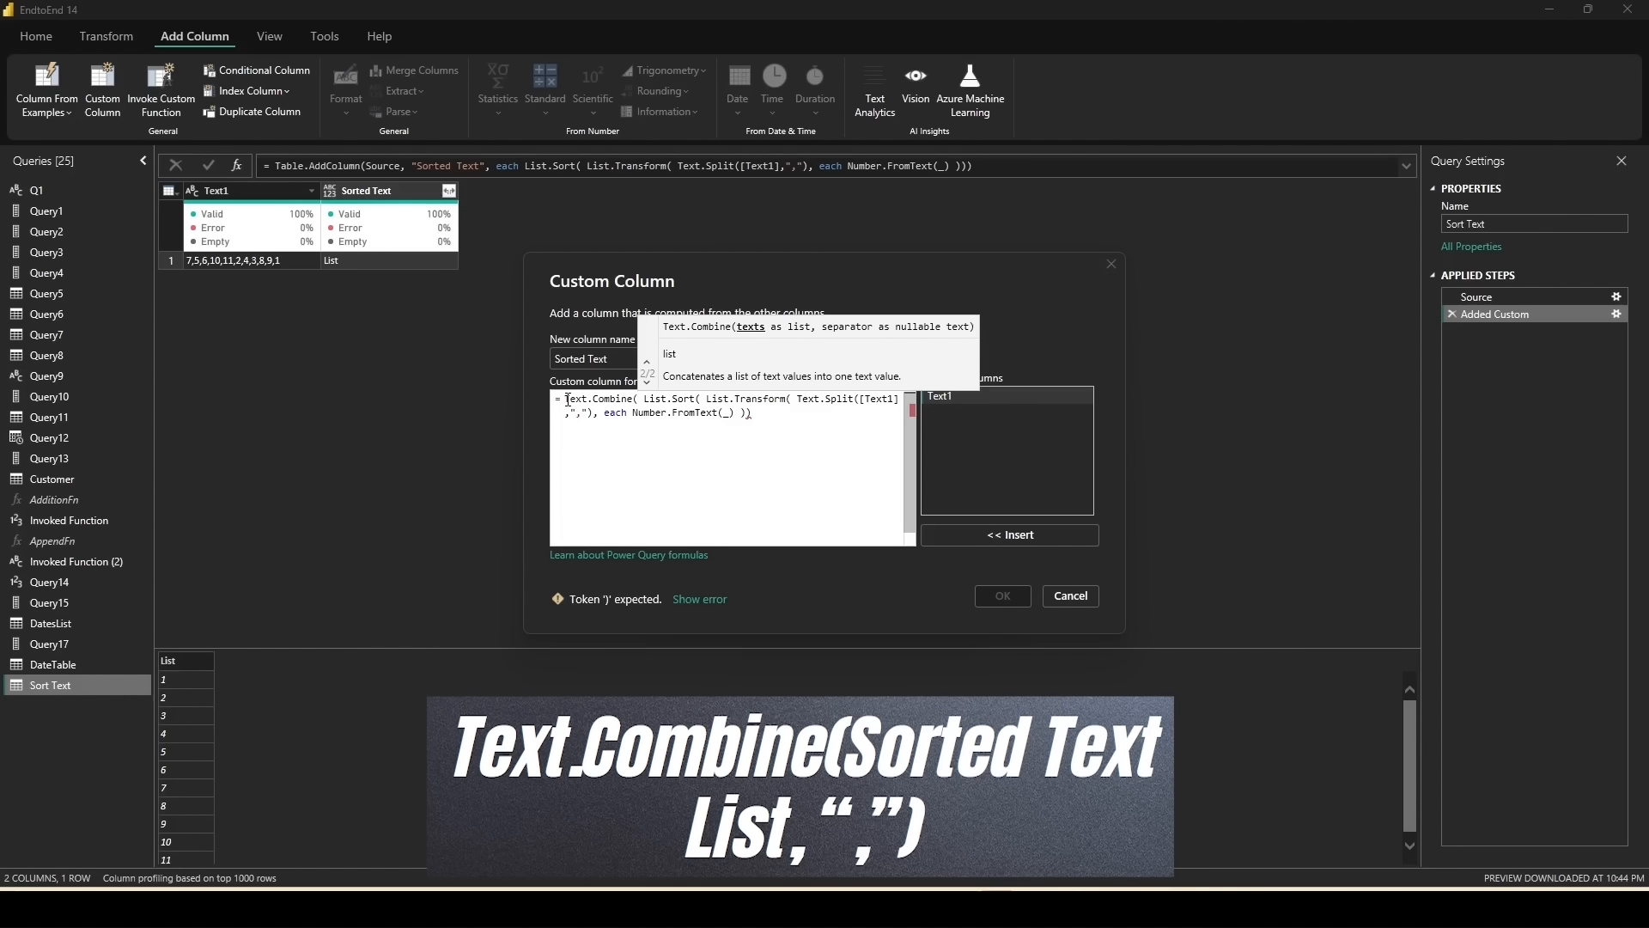
Step: Finish Text.Combine with the "," separator and closing parenthesis, apply the formula, and inspect the Sorted Text cell
{"action": "left_click", "coordinate": [797, 412]}
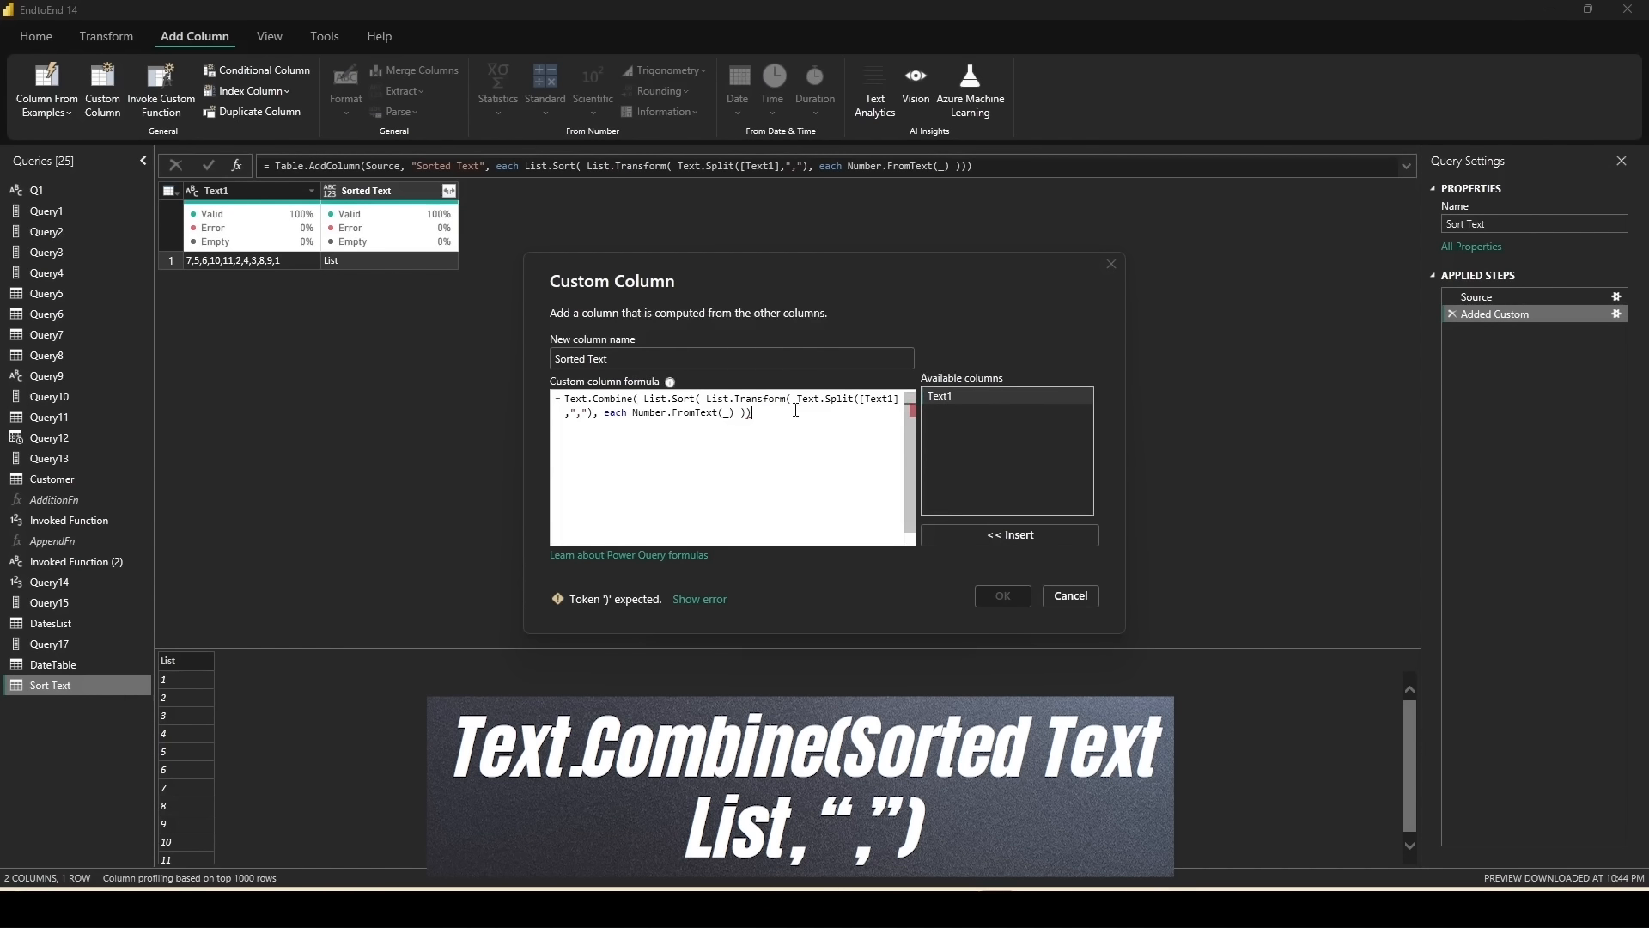
{"action": "type", "text": ", \",\")"}
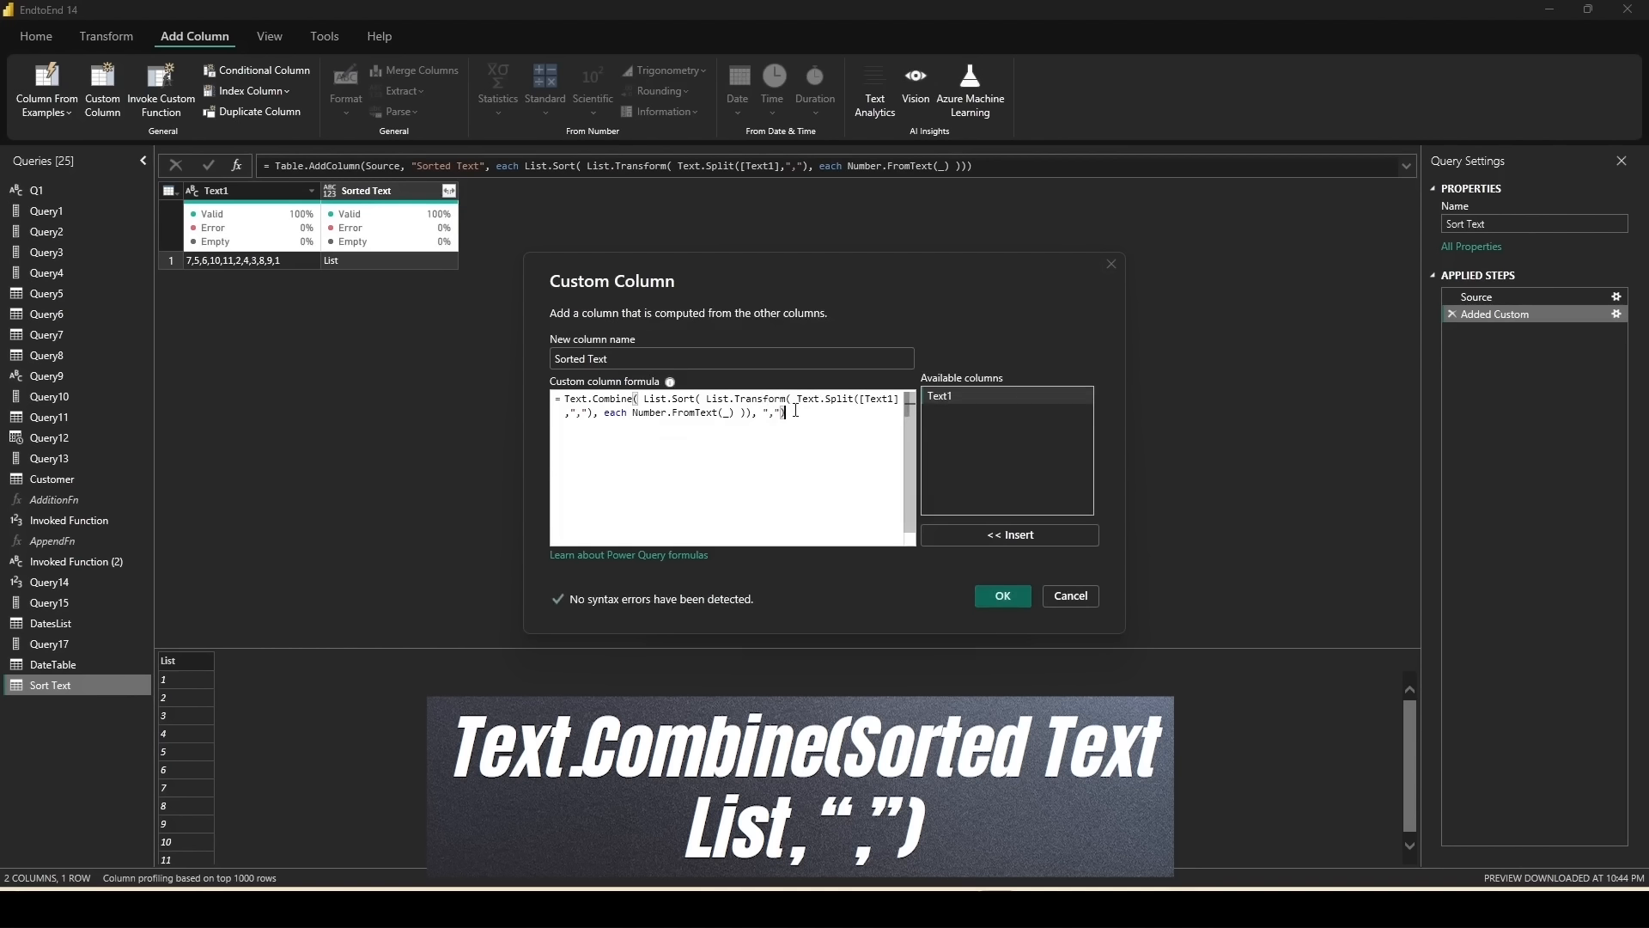
{"action": "left_click_drag", "start_coordinate": [642, 392], "coordinate": [778, 419]}
{"action": "key", "text": "Escape"}
{"action": "left_click", "coordinate": [985, 597]}
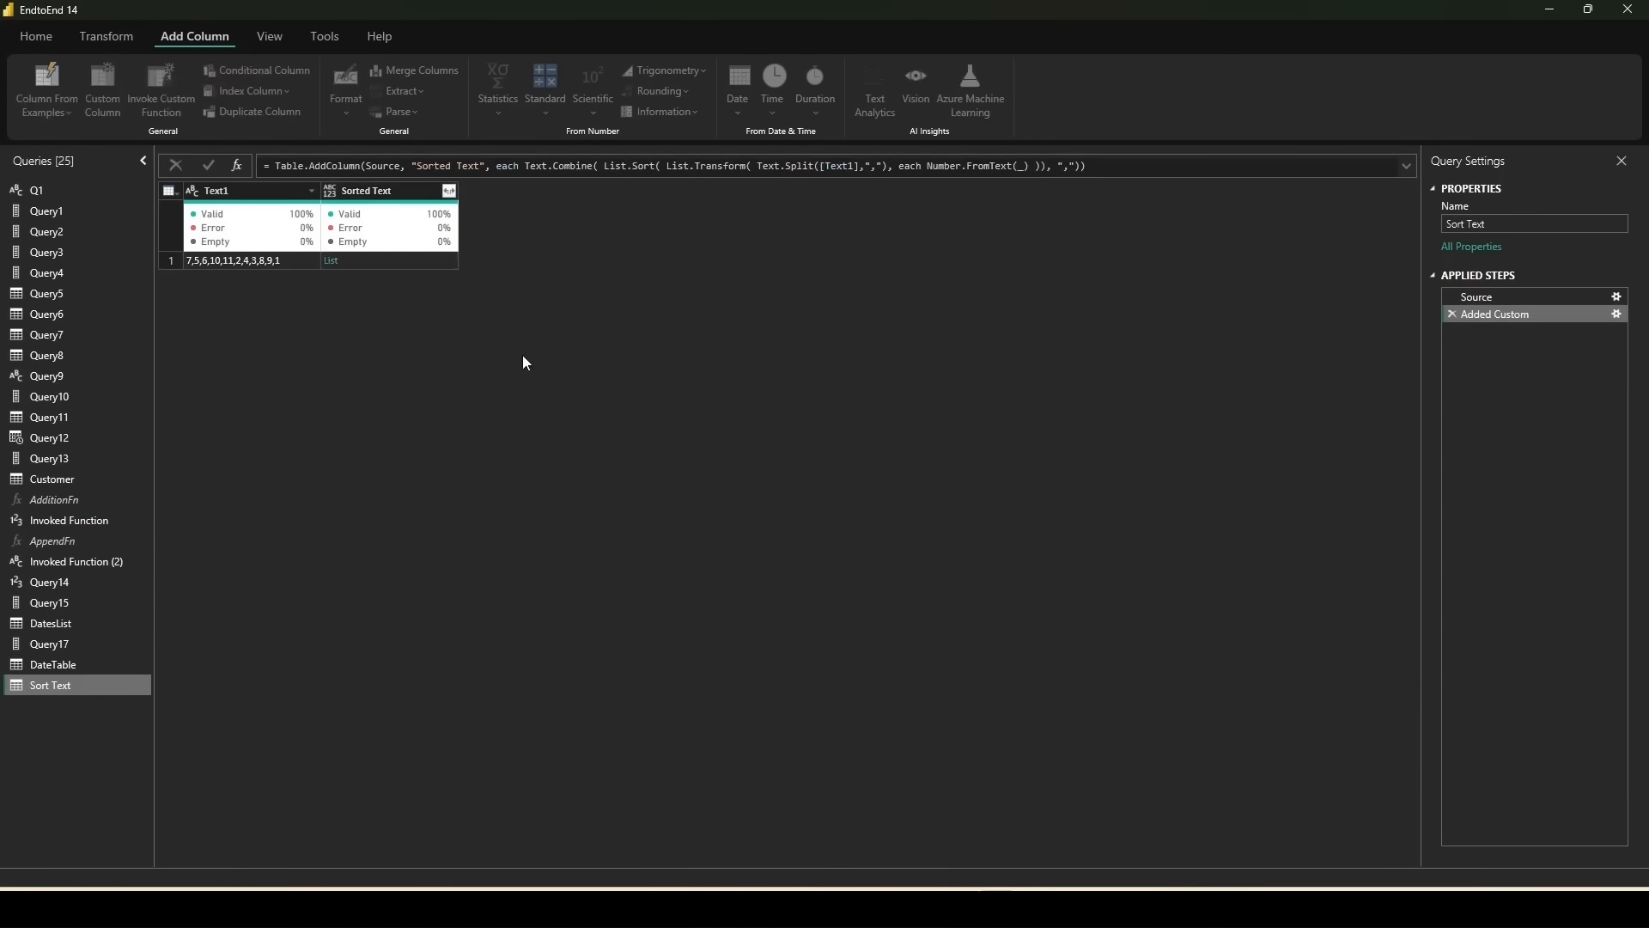
{"action": "left_click", "coordinate": [400, 267]}
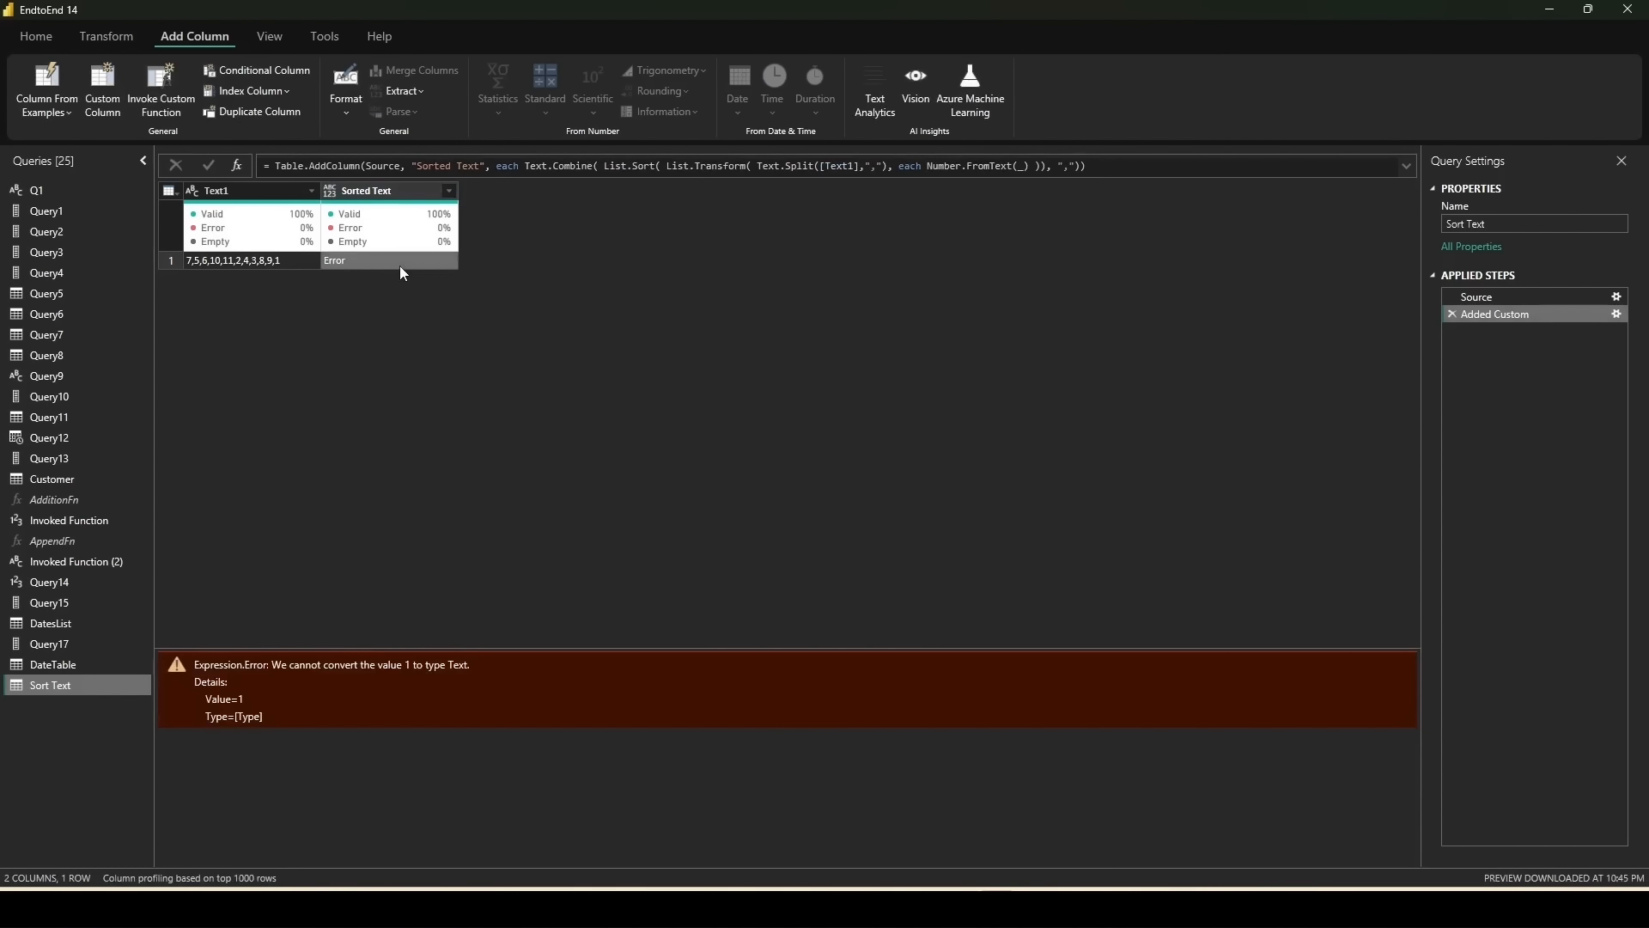
Step: Reopen the Sorted Text formula and break it so the List.Sort expression and the "," separator start on separate lines
{"action": "left_click", "coordinate": [1615, 316]}
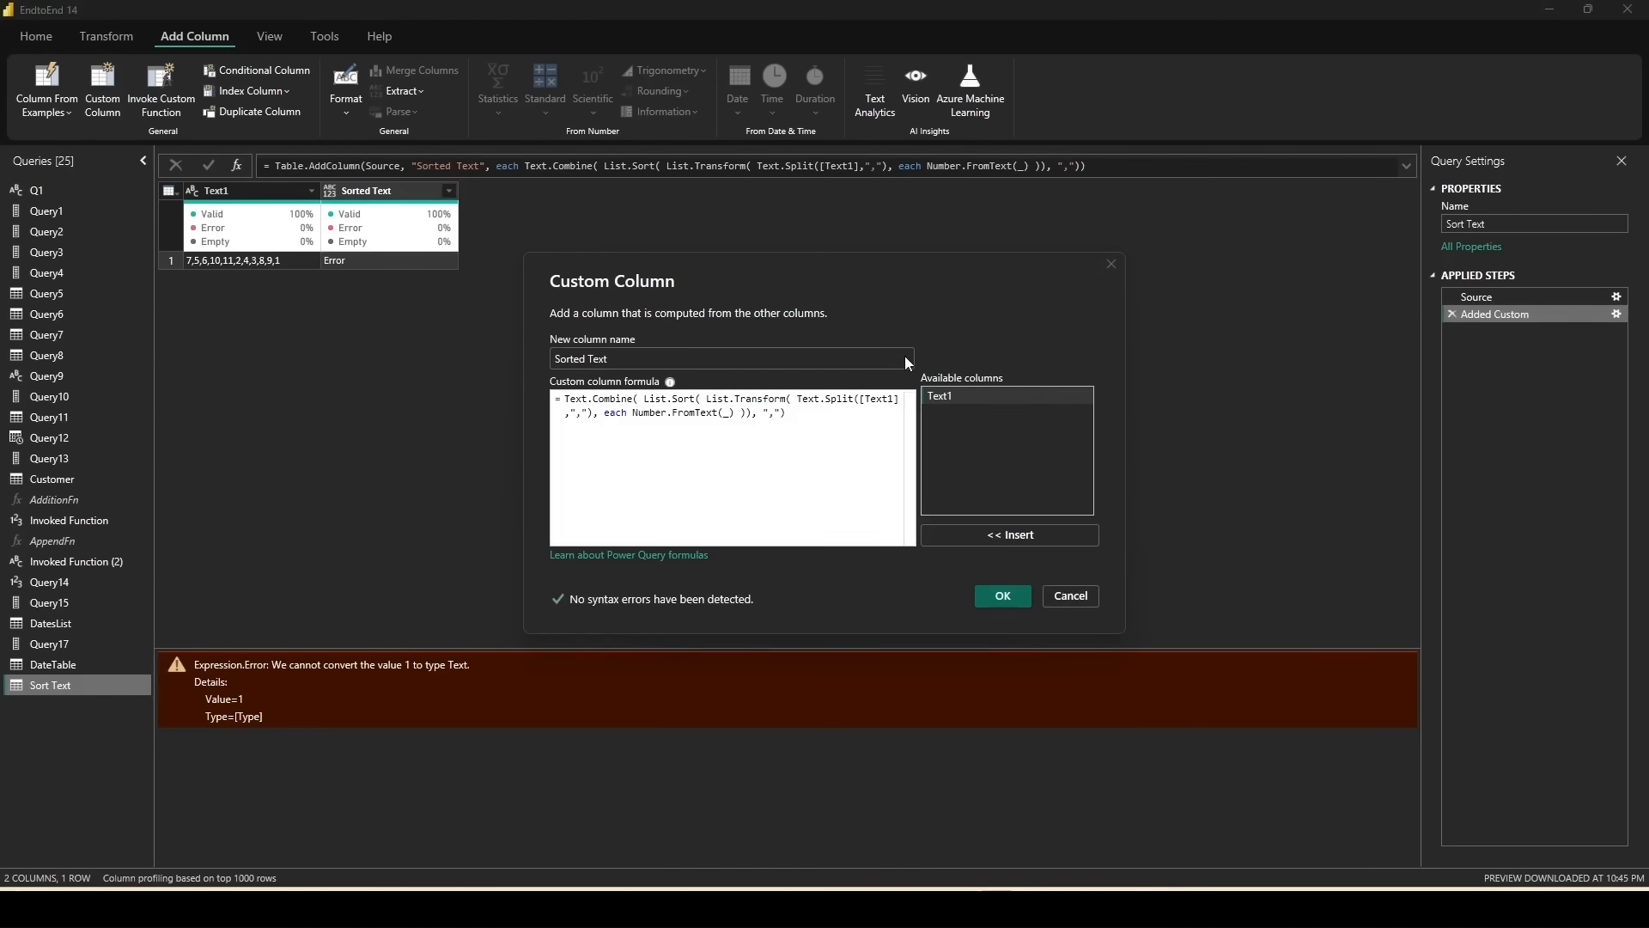
{"action": "left_click", "coordinate": [760, 413]}
{"action": "key", "text": "Return"}
{"action": "key", "text": "Return"}
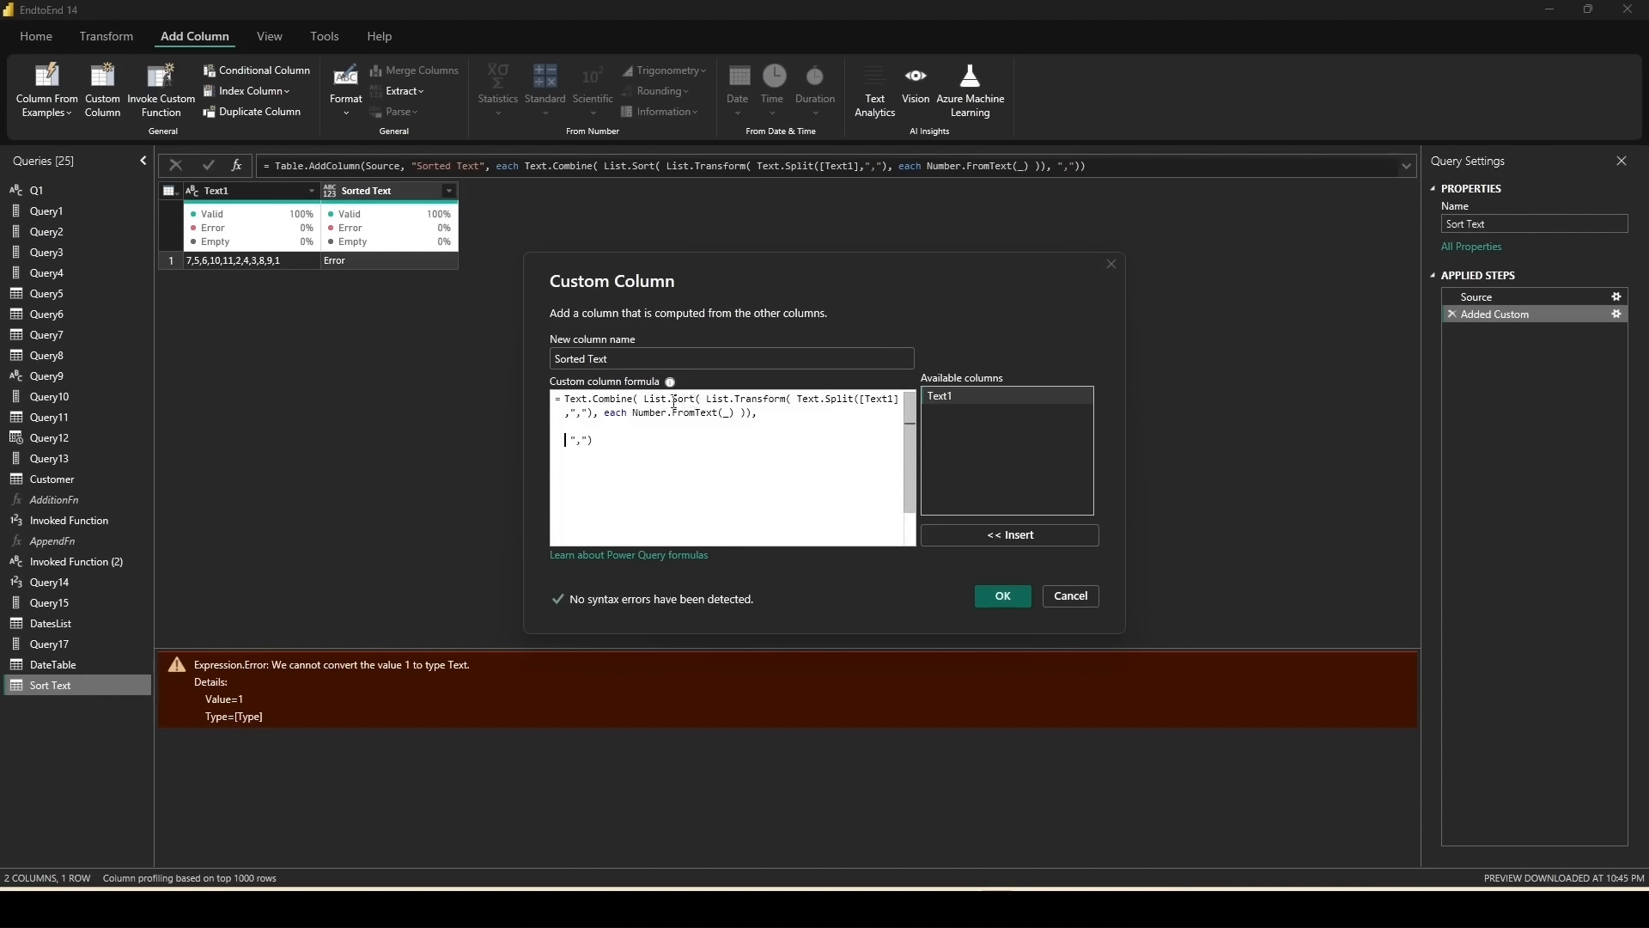
{"action": "left_click", "coordinate": [644, 399]}
{"action": "key", "text": "Return"}
{"action": "key", "text": "Return"}
{"action": "key", "text": "Tab"}
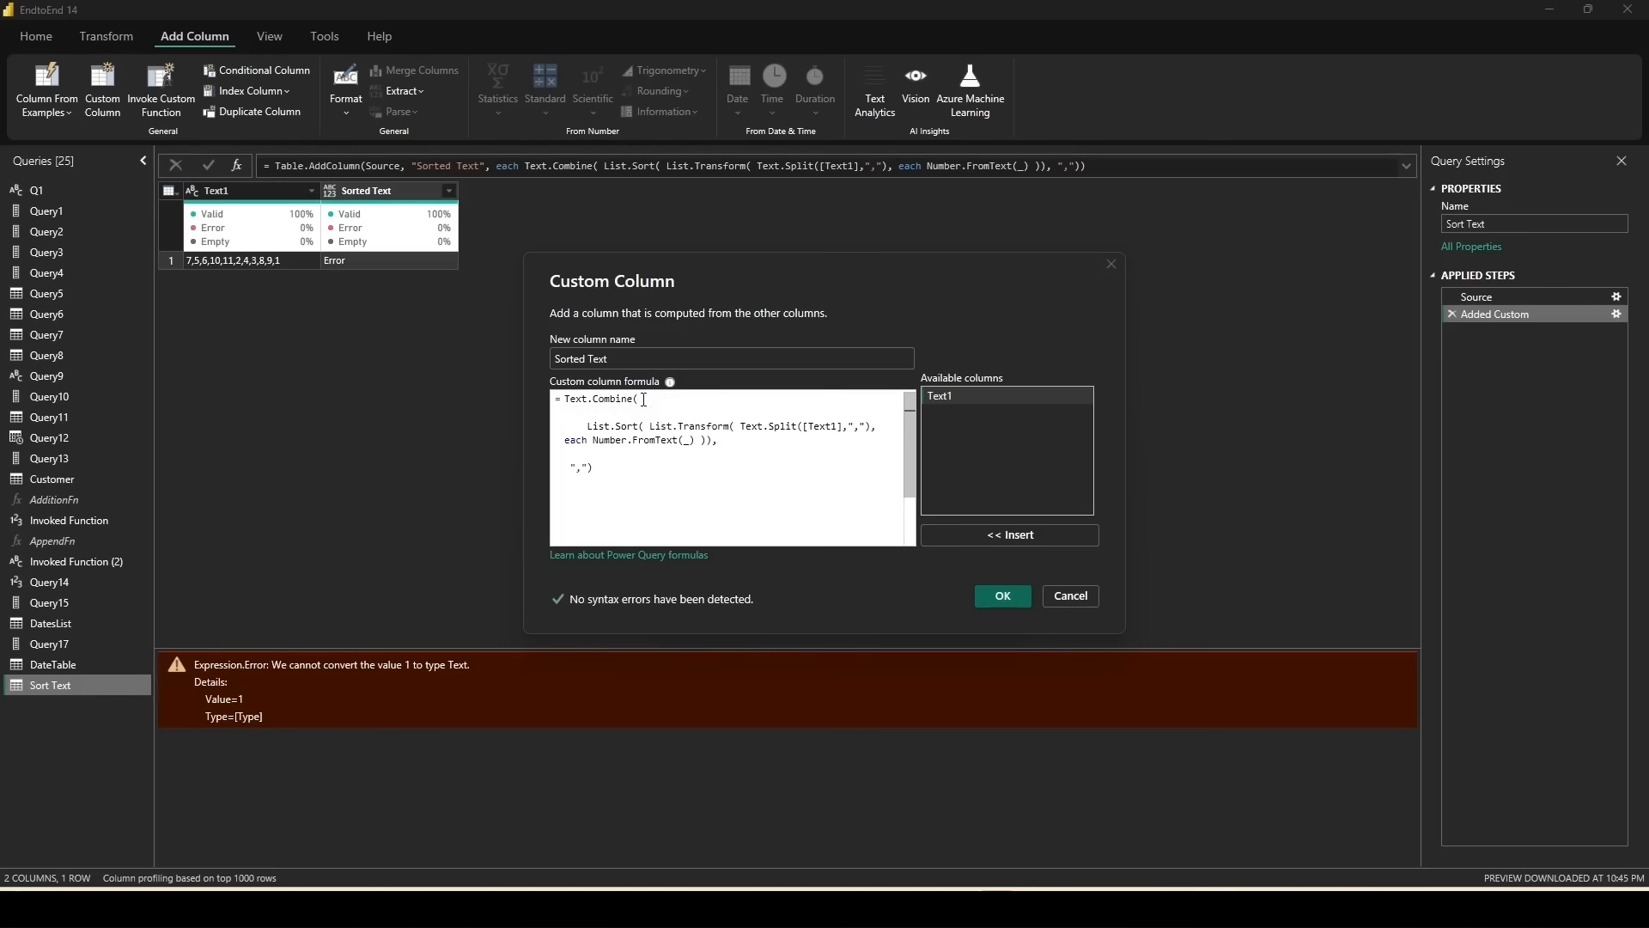
Step: Copy List.Transform( onto the empty line between Text.Combine( and List.Sort(
{"action": "left_click_drag", "start_coordinate": [736, 426], "coordinate": [655, 426]}
{"action": "key", "text": "ctrl+c"}
{"action": "left_click", "coordinate": [597, 414]}
{"action": "key", "text": "ctrl+v"}
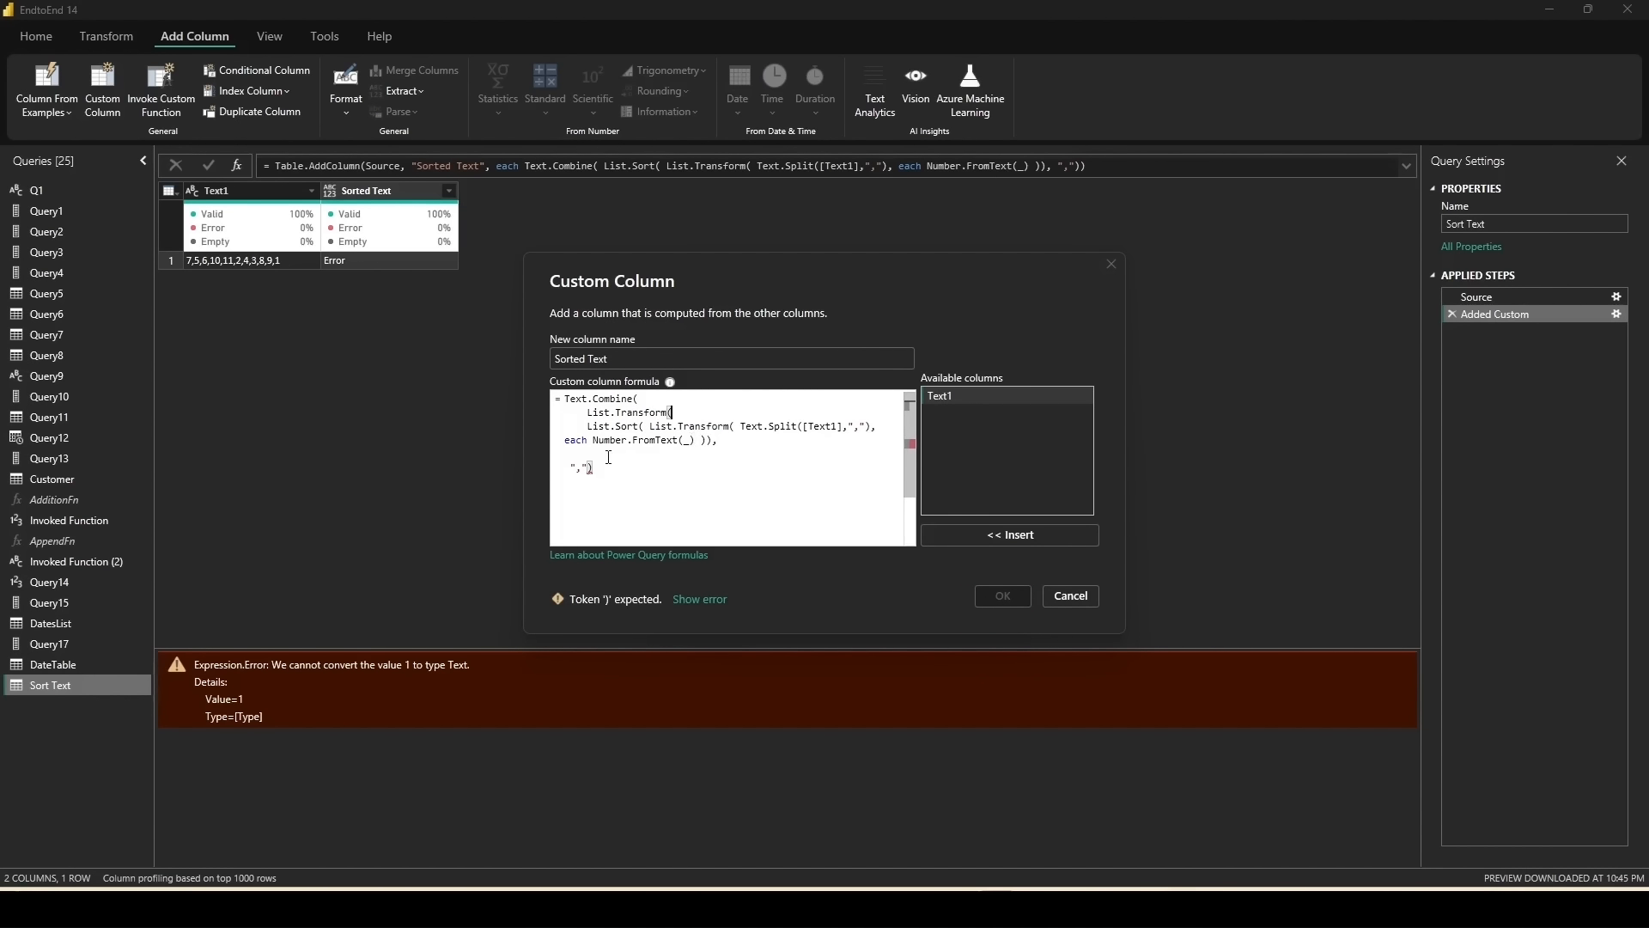
Step: Copy each Number.FromText(_) onto the empty line above the "," separator in the formula
{"action": "left_click", "coordinate": [608, 451]}
{"action": "left_click_drag", "start_coordinate": [564, 439], "coordinate": [611, 440]}
{"action": "left_click", "coordinate": [650, 455]}
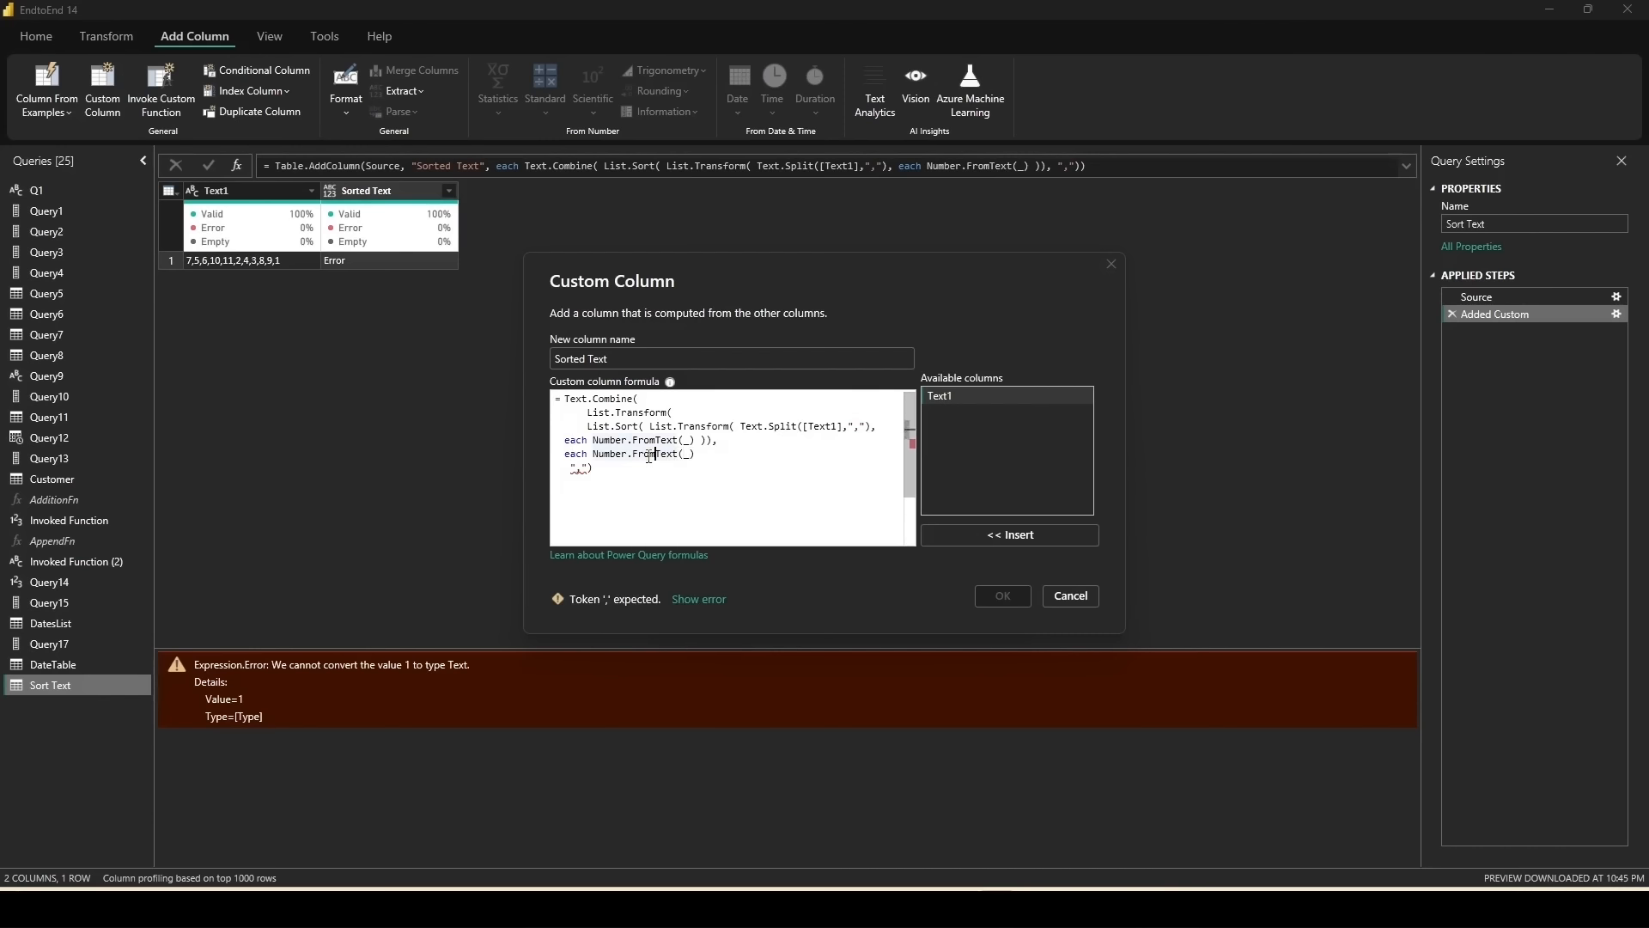
Step: Change the copied function to Number.ToText(_) and close the outer List.Transform call with ) and a comma
{"action": "key", "text": "BackSpace"}
{"action": "key", "text": "BackSpace"}
{"action": "key", "text": "BackSpace"}
{"action": "key", "text": "Delete"}
{"action": "type", "text": "To"}
{"action": "key", "text": "Right"}
{"action": "key", "text": "Right"}
{"action": "key", "text": "Right"}
{"action": "key", "text": "Right"}
{"action": "key", "text": "Right"}
{"action": "type", "text": ")"}
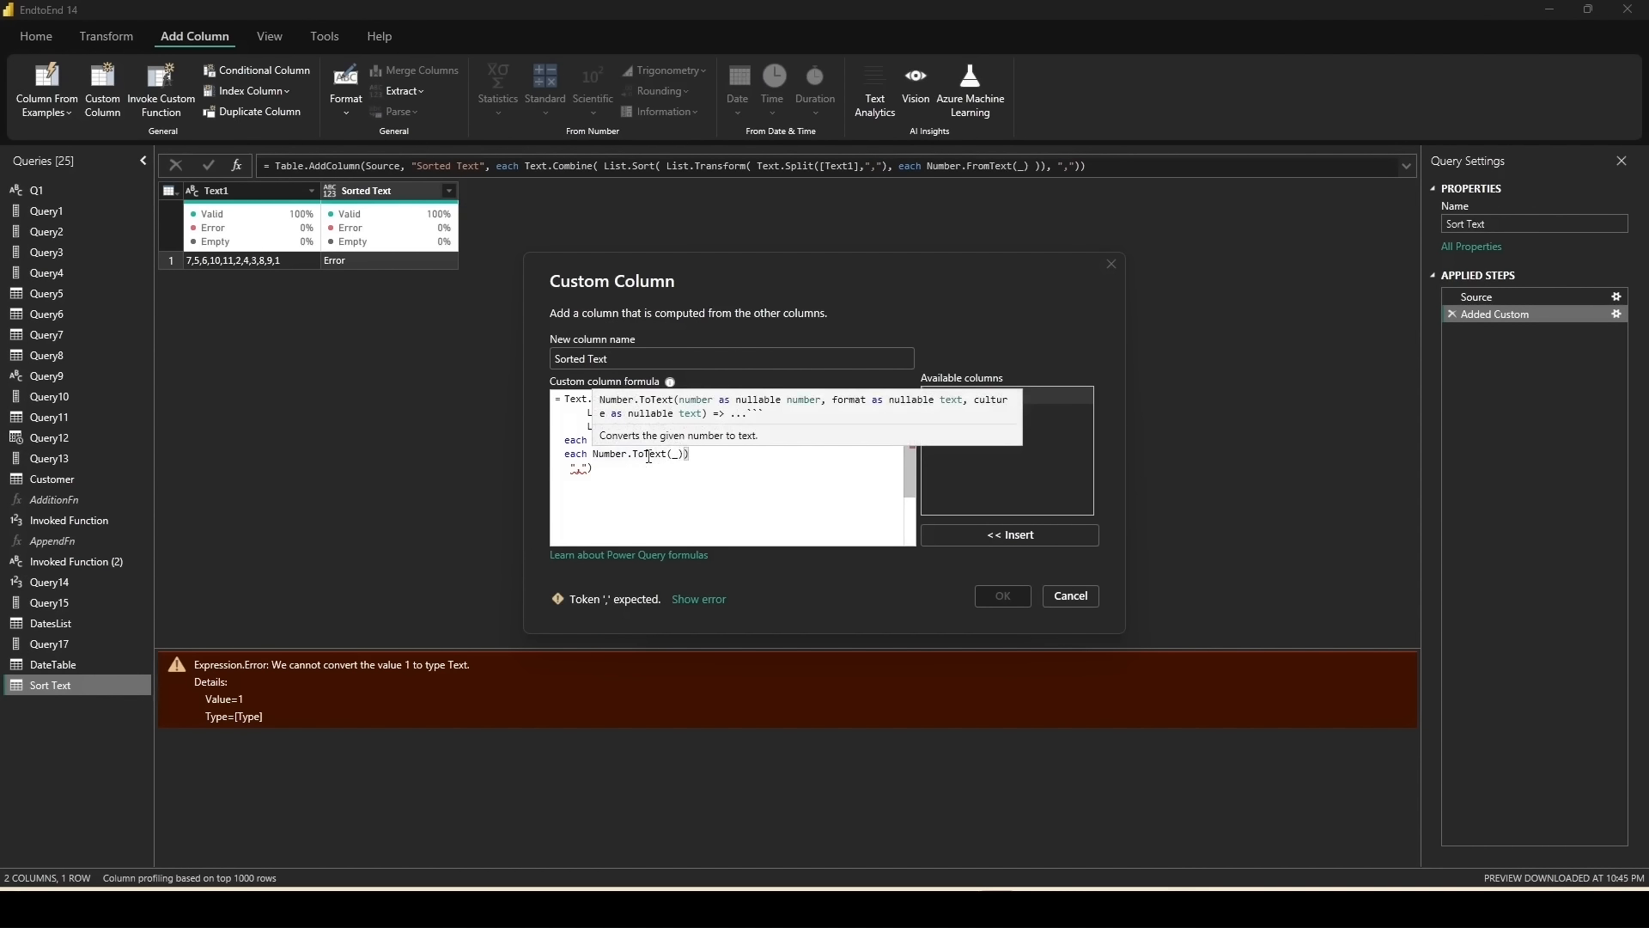
{"action": "type", "text": ","}
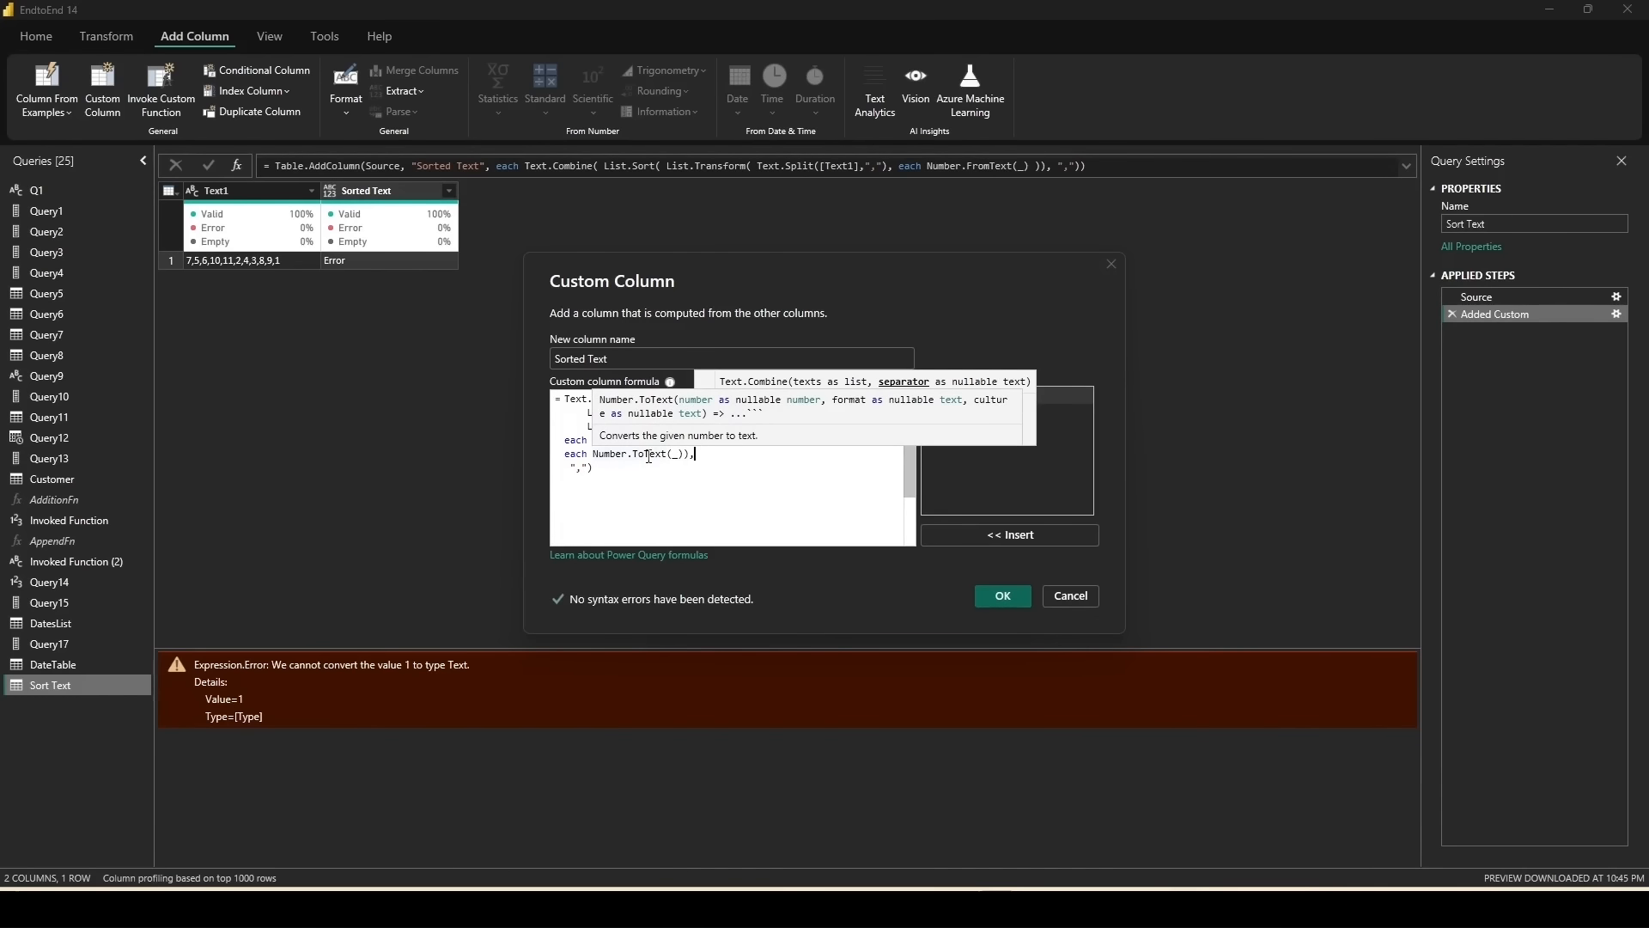
Step: Apply the revised Sorted Text formula that converts the sorted numbers back to text before combining them
{"action": "left_click", "coordinate": [723, 483]}
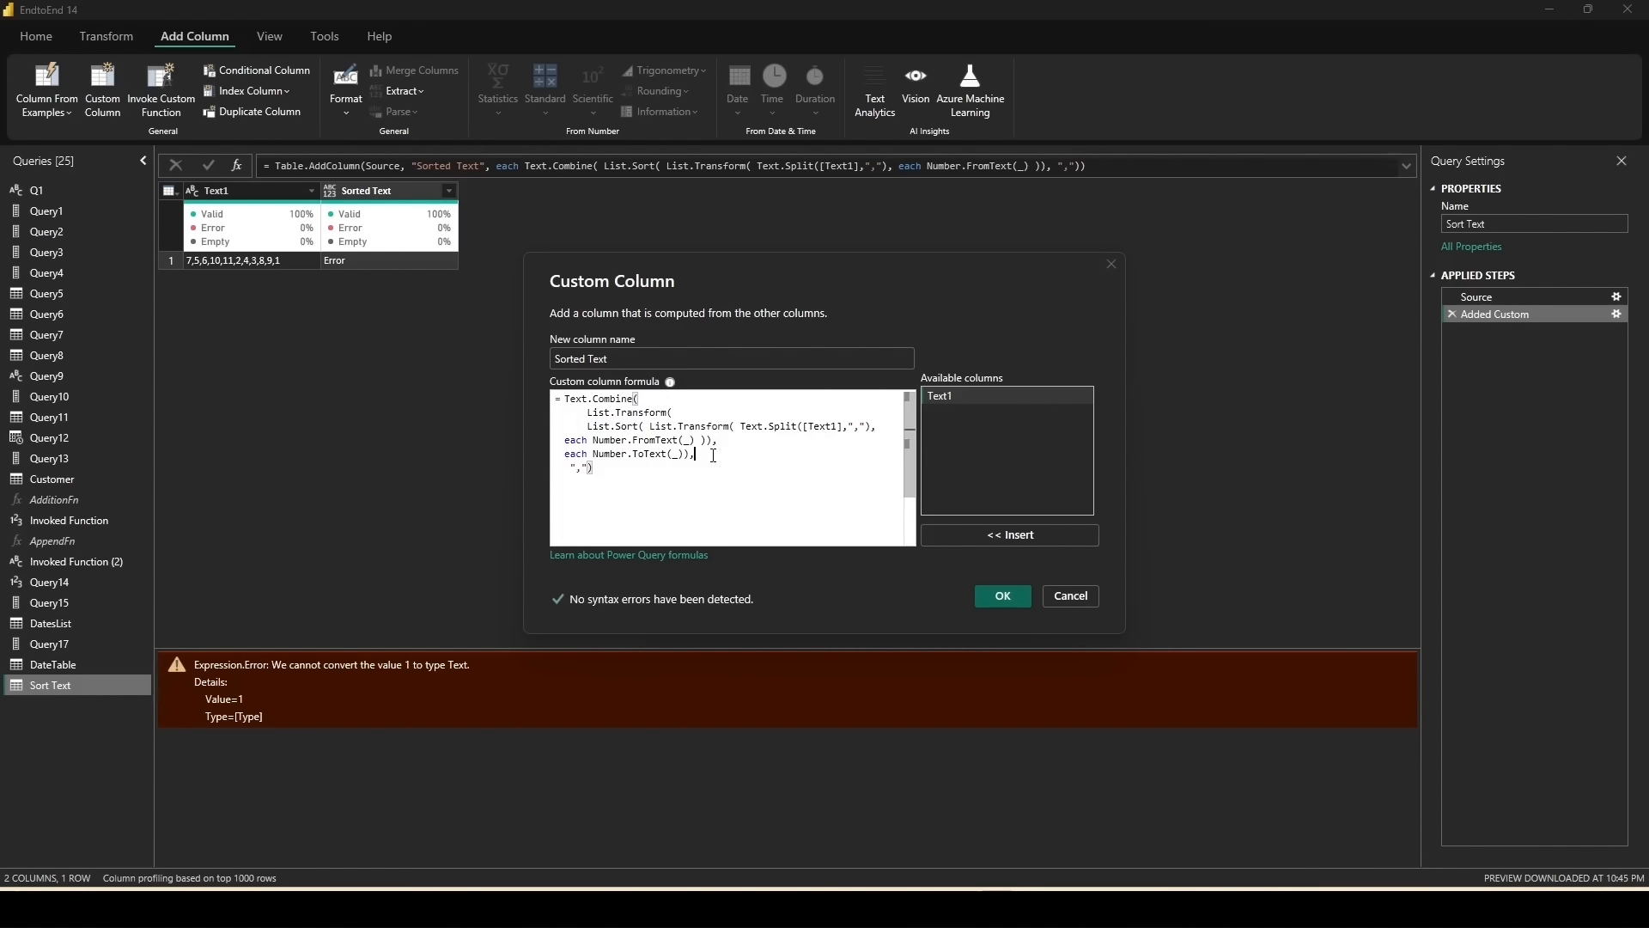
{"action": "mouse_move", "coordinate": [624, 430]}
{"action": "left_click", "coordinate": [616, 477]}
{"action": "left_click", "coordinate": [1004, 599]}
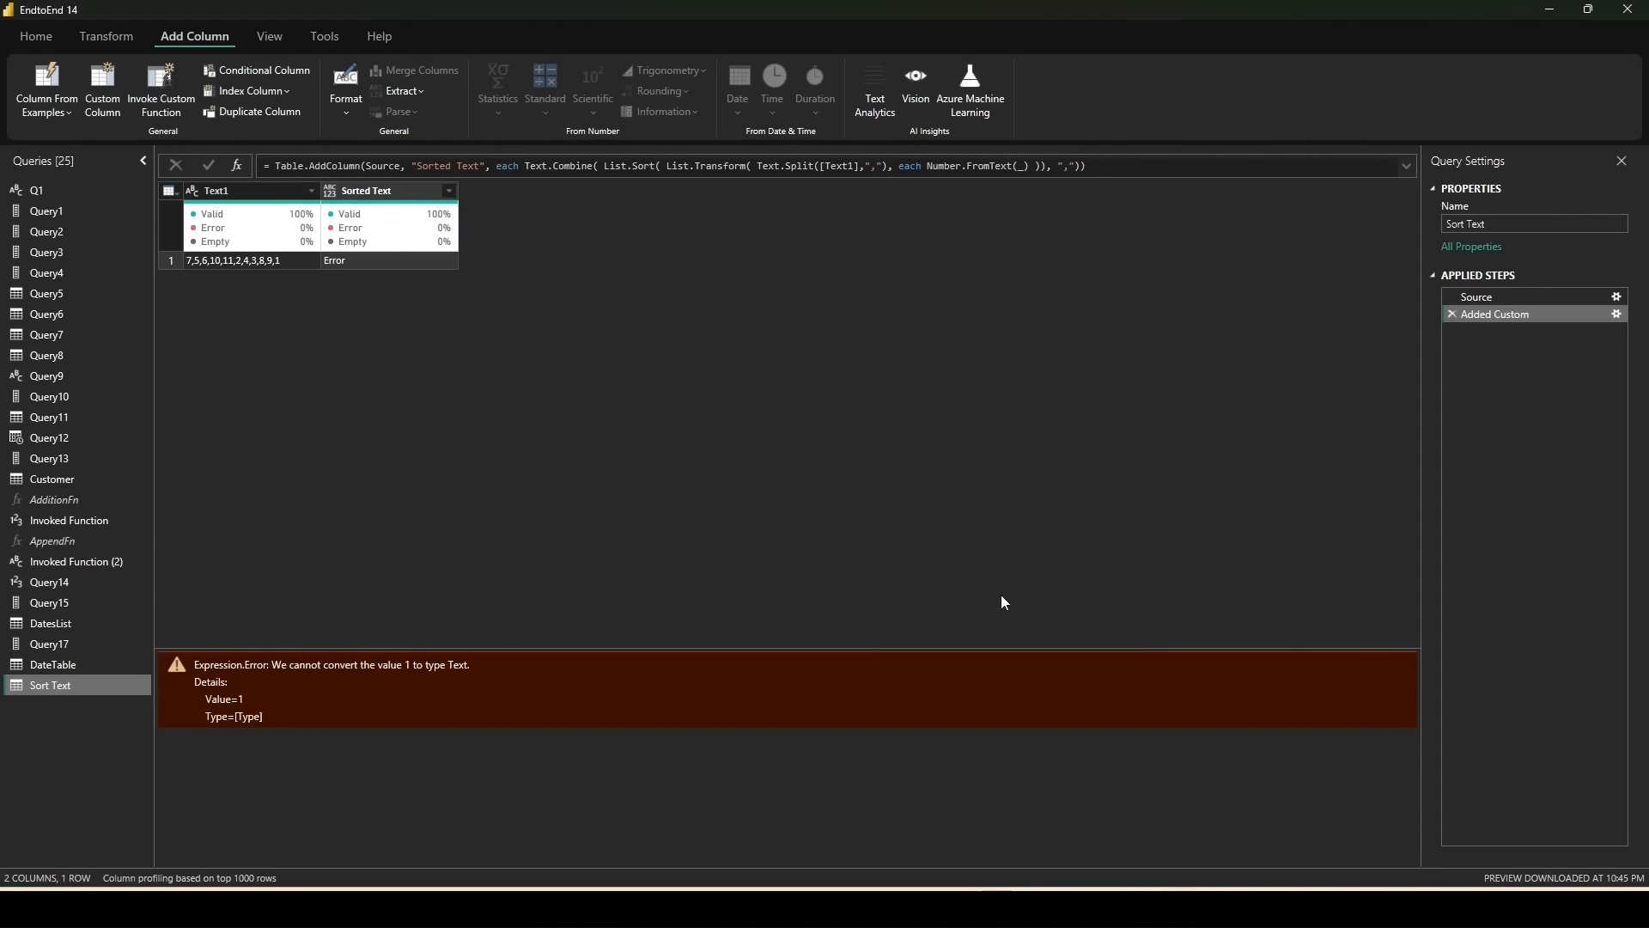
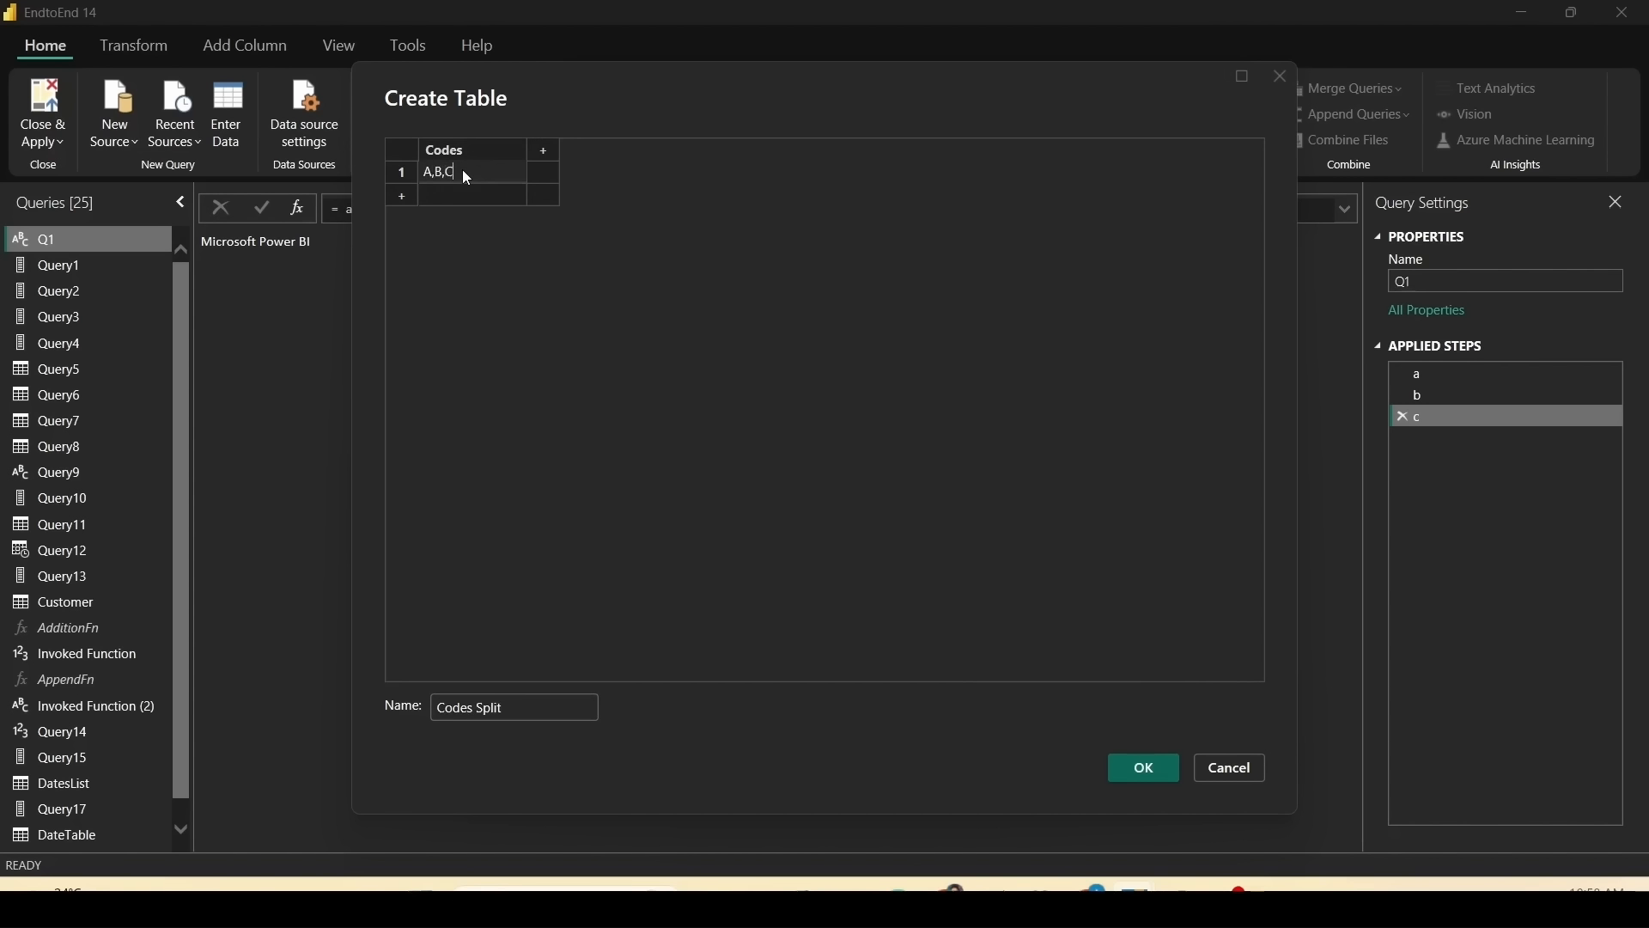
Step: Fill Codes rows 2 to 4 with A,B,C,D, C,D,F and E,F, and create the Codes Split table
{"action": "left_click", "coordinate": [453, 198]}
{"action": "type", "text": "A,B,C,D"}
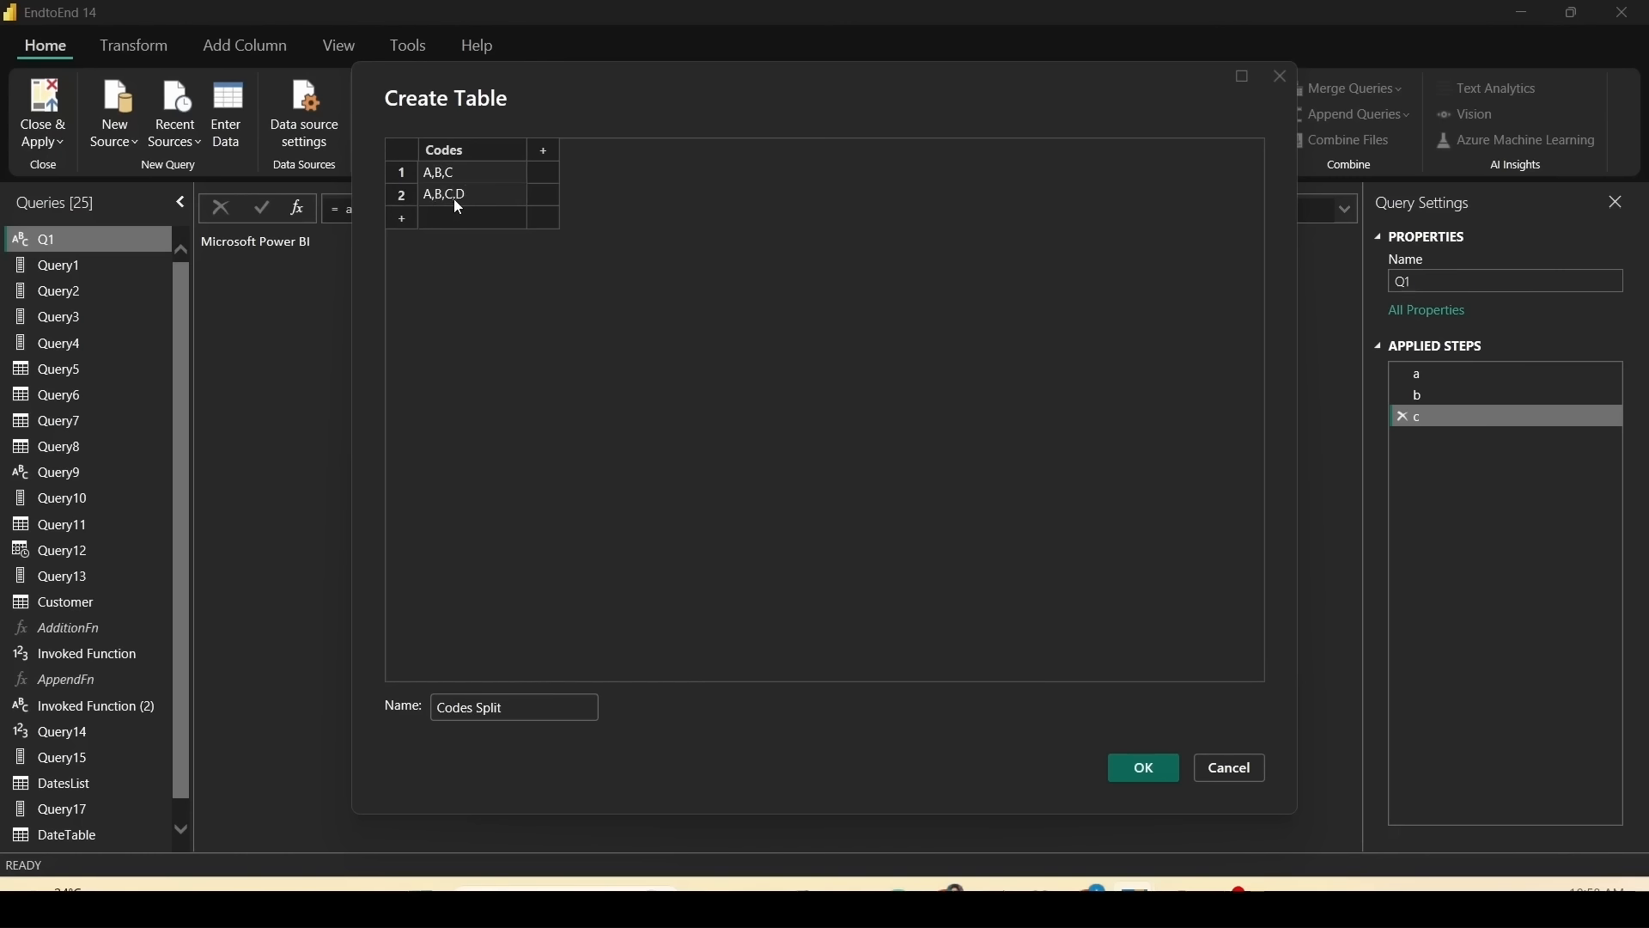
{"action": "left_click", "coordinate": [443, 209]}
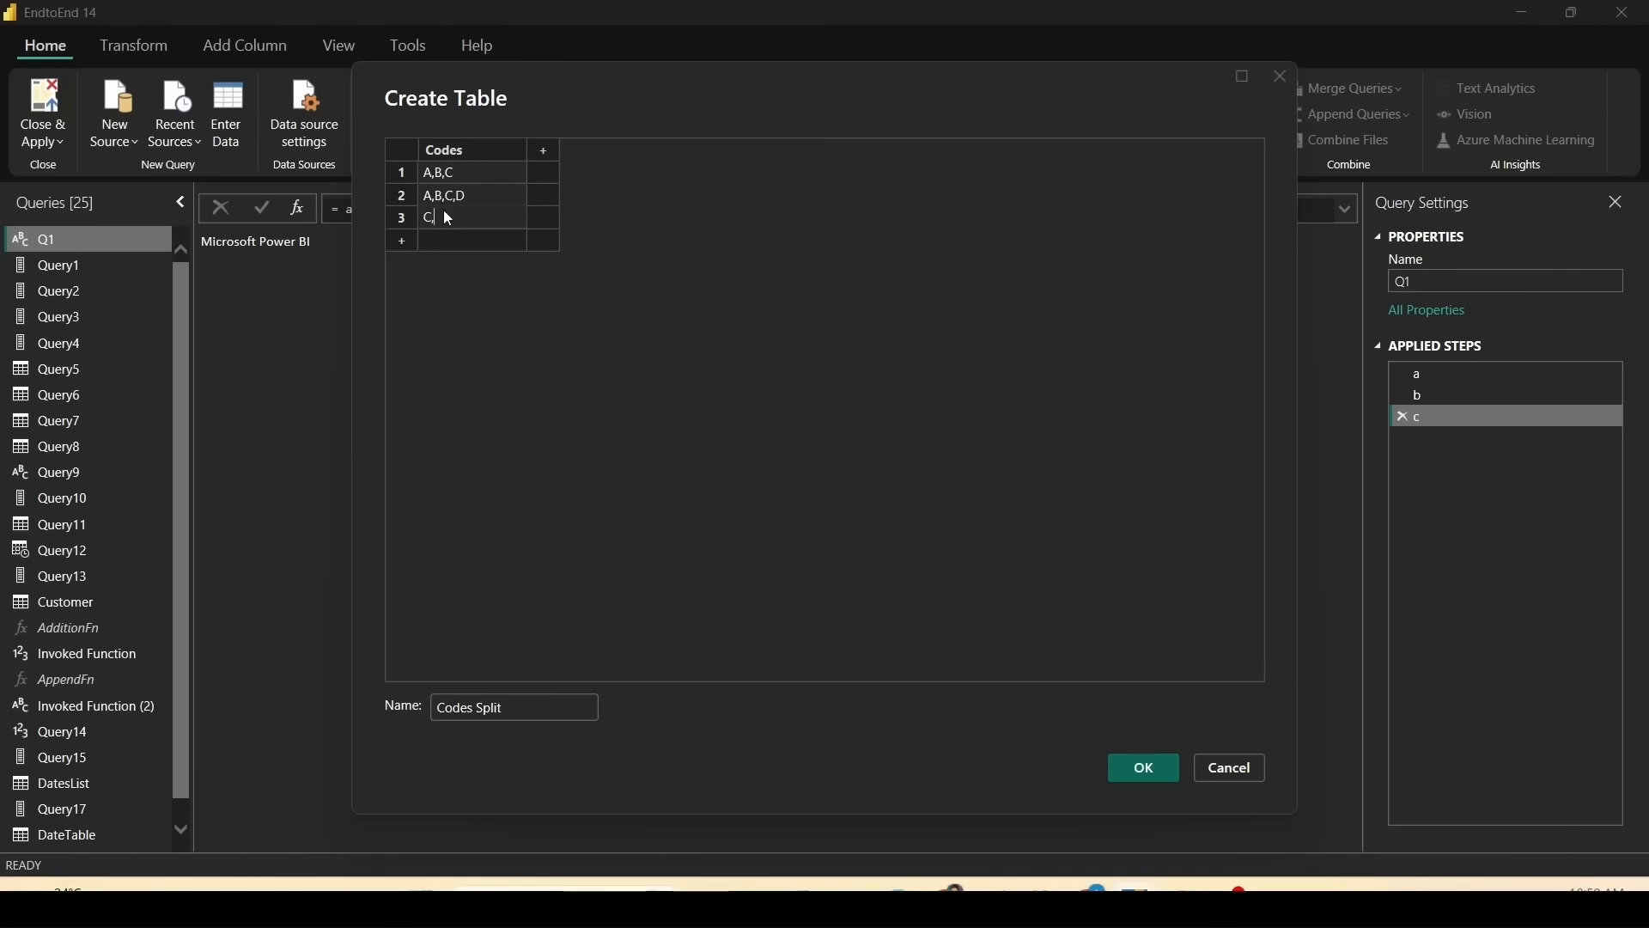
{"action": "type", "text": "C,D,F"}
{"action": "left_click", "coordinate": [478, 244]}
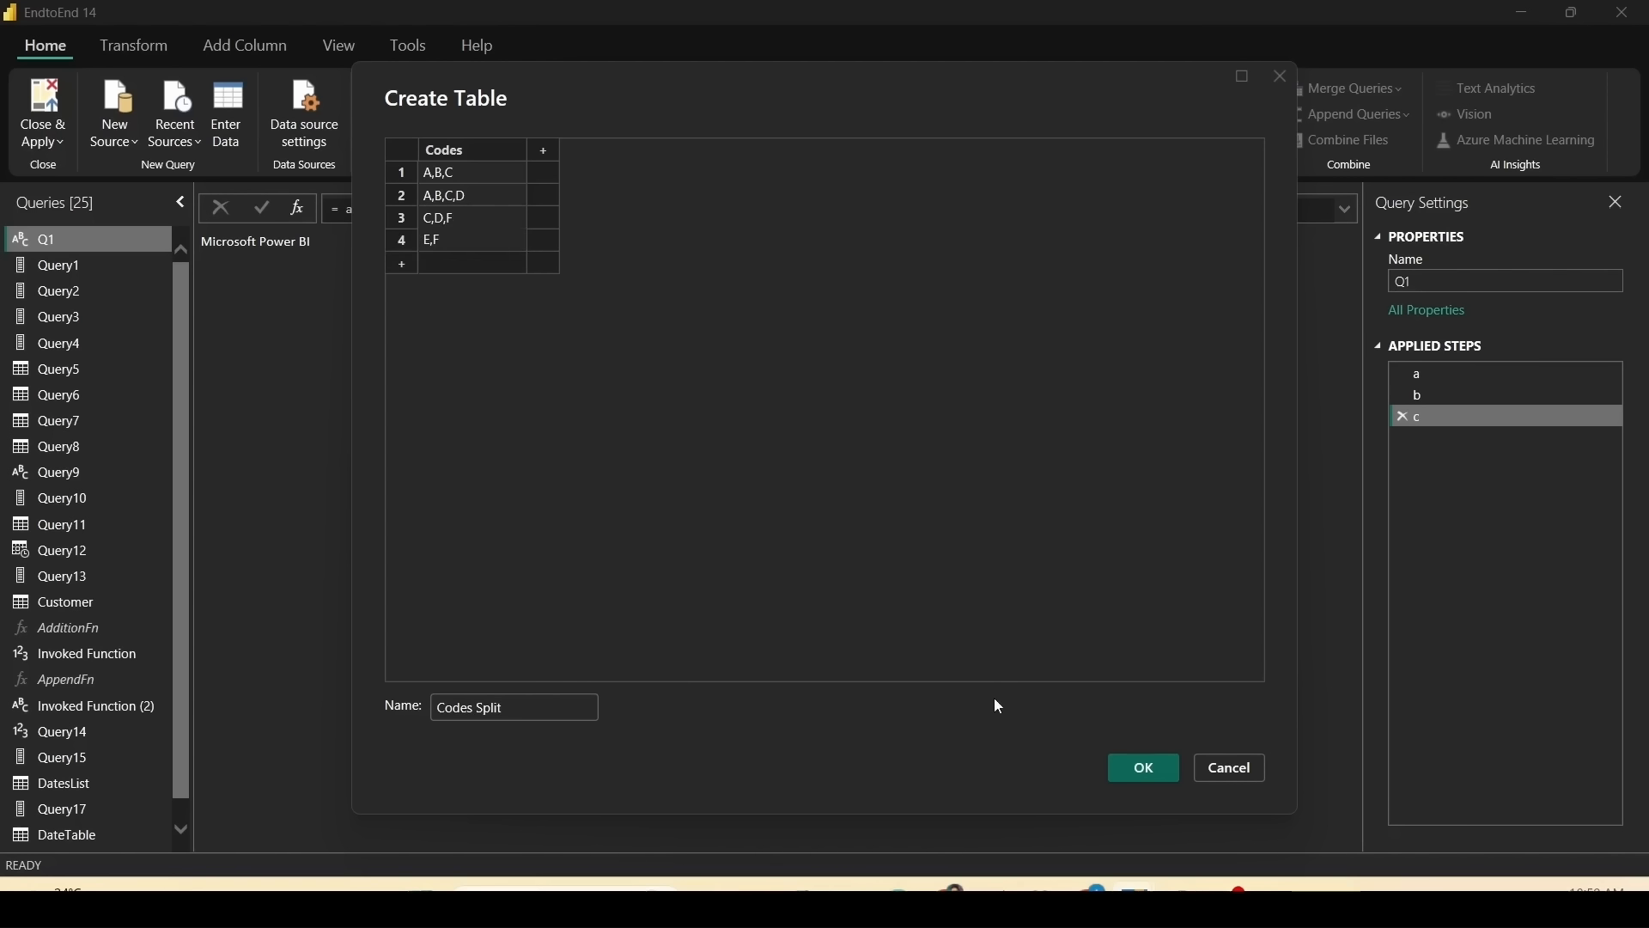
{"action": "left_click", "coordinate": [1150, 773]}
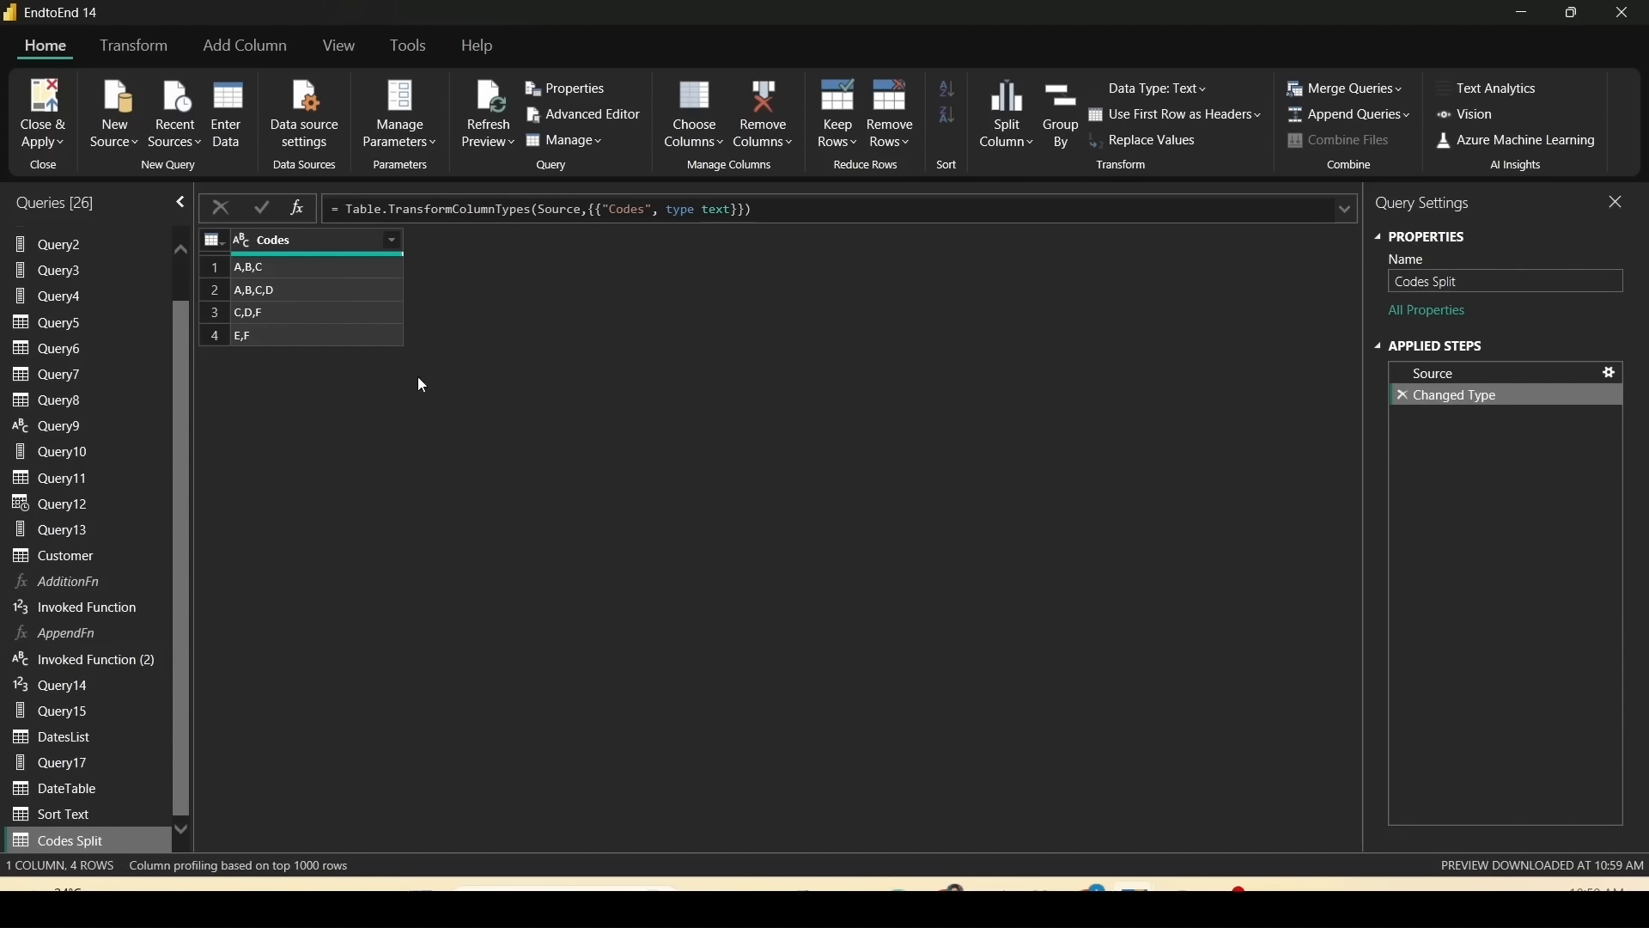
Step: Split the Codes column into rows at each comma, and remove the duplicate codes
{"action": "left_click", "coordinate": [318, 251]}
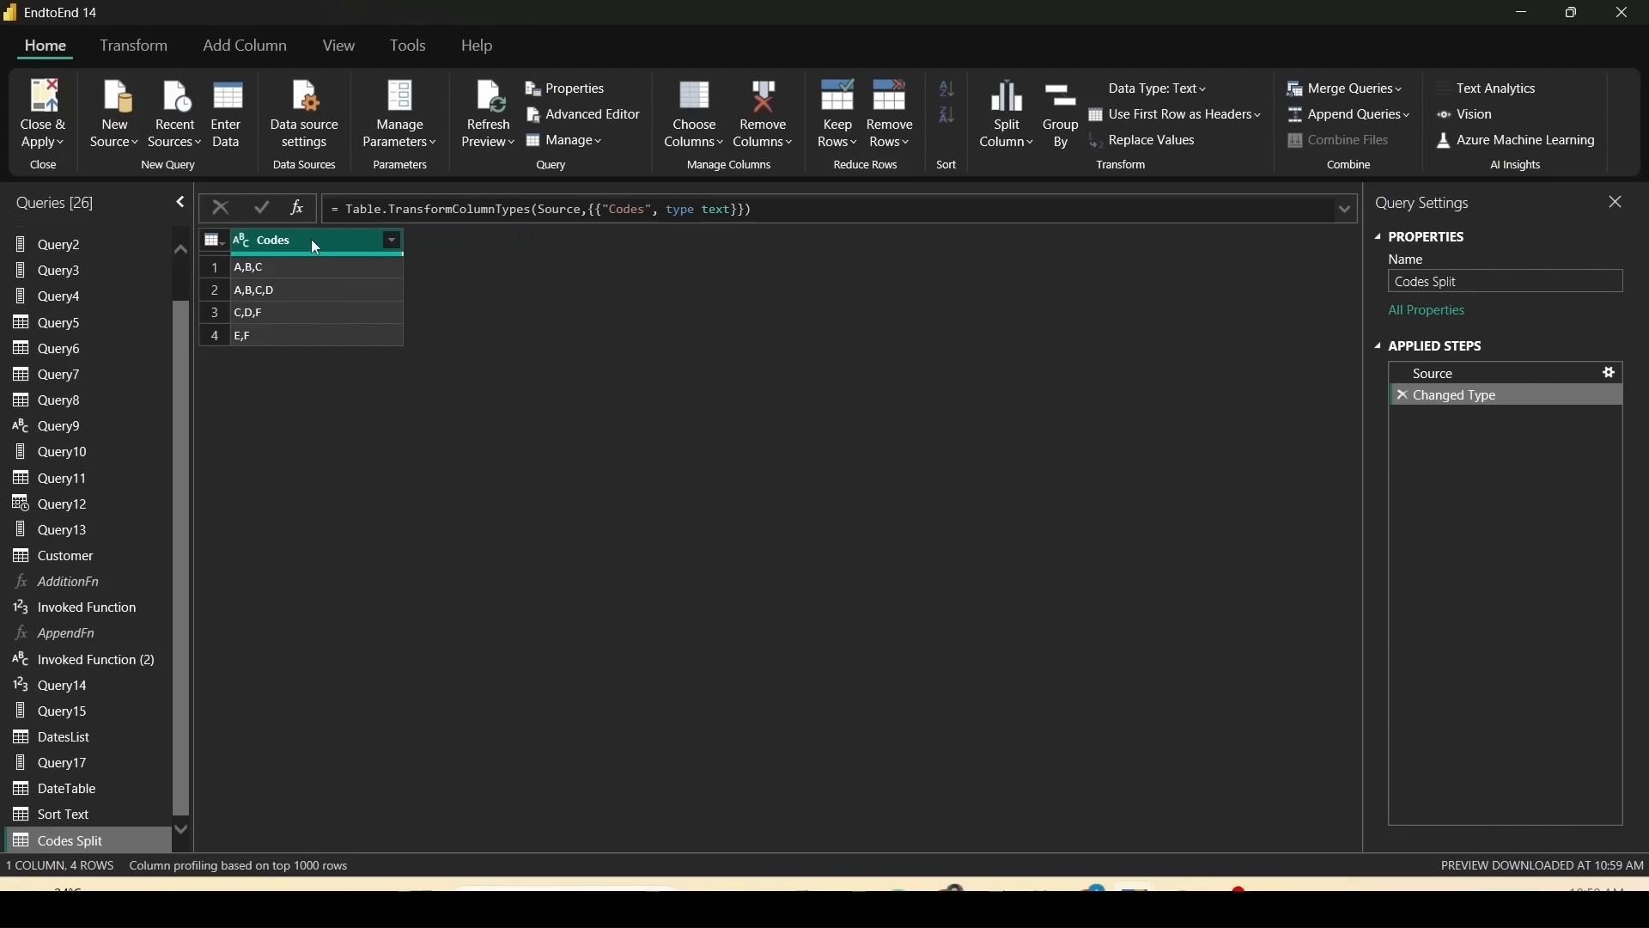
{"action": "left_click", "coordinate": [137, 50]}
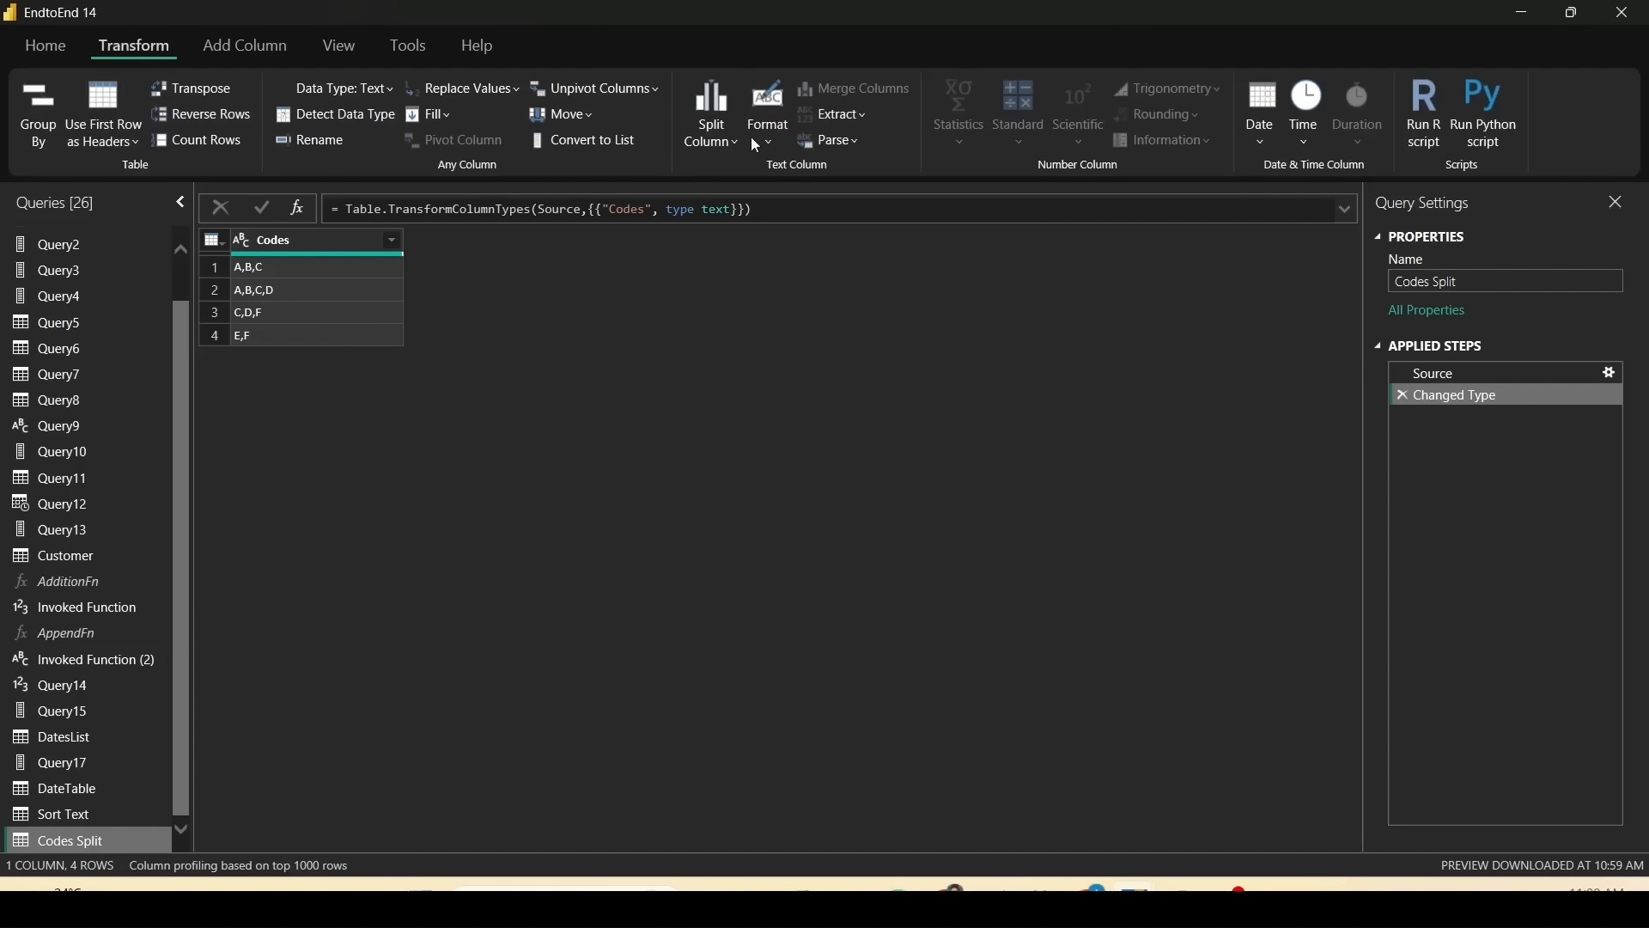
{"action": "left_click", "coordinate": [719, 146]}
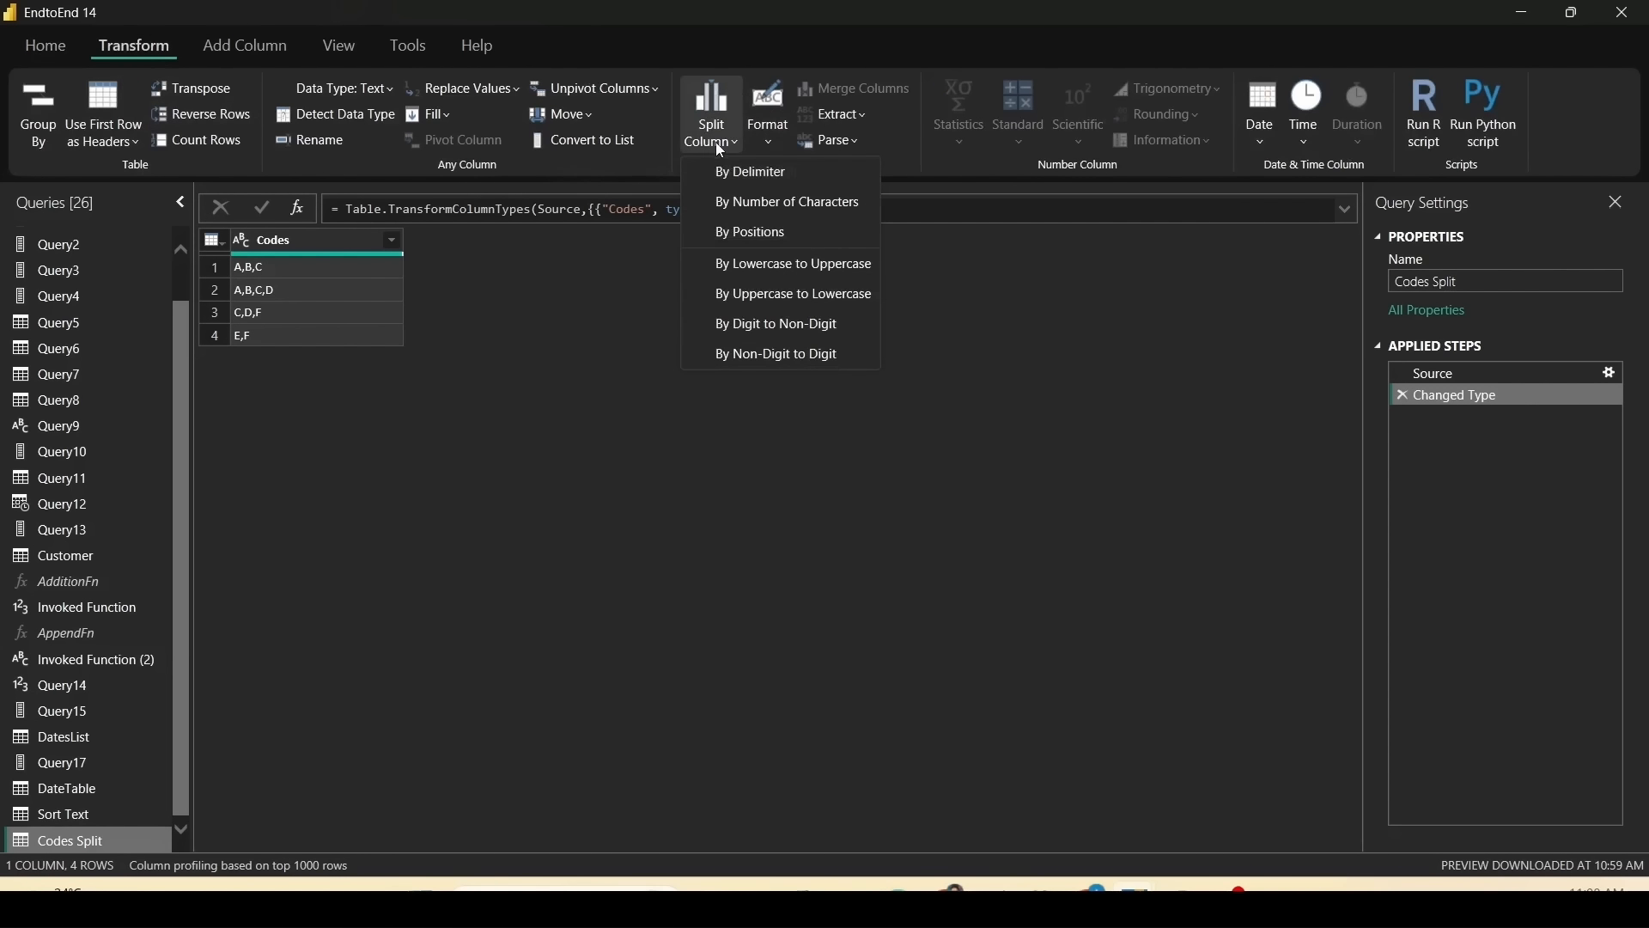
{"action": "left_click", "coordinate": [473, 287]}
{"action": "right_click", "coordinate": [287, 242]}
{"action": "mouse_move", "coordinate": [403, 521]}
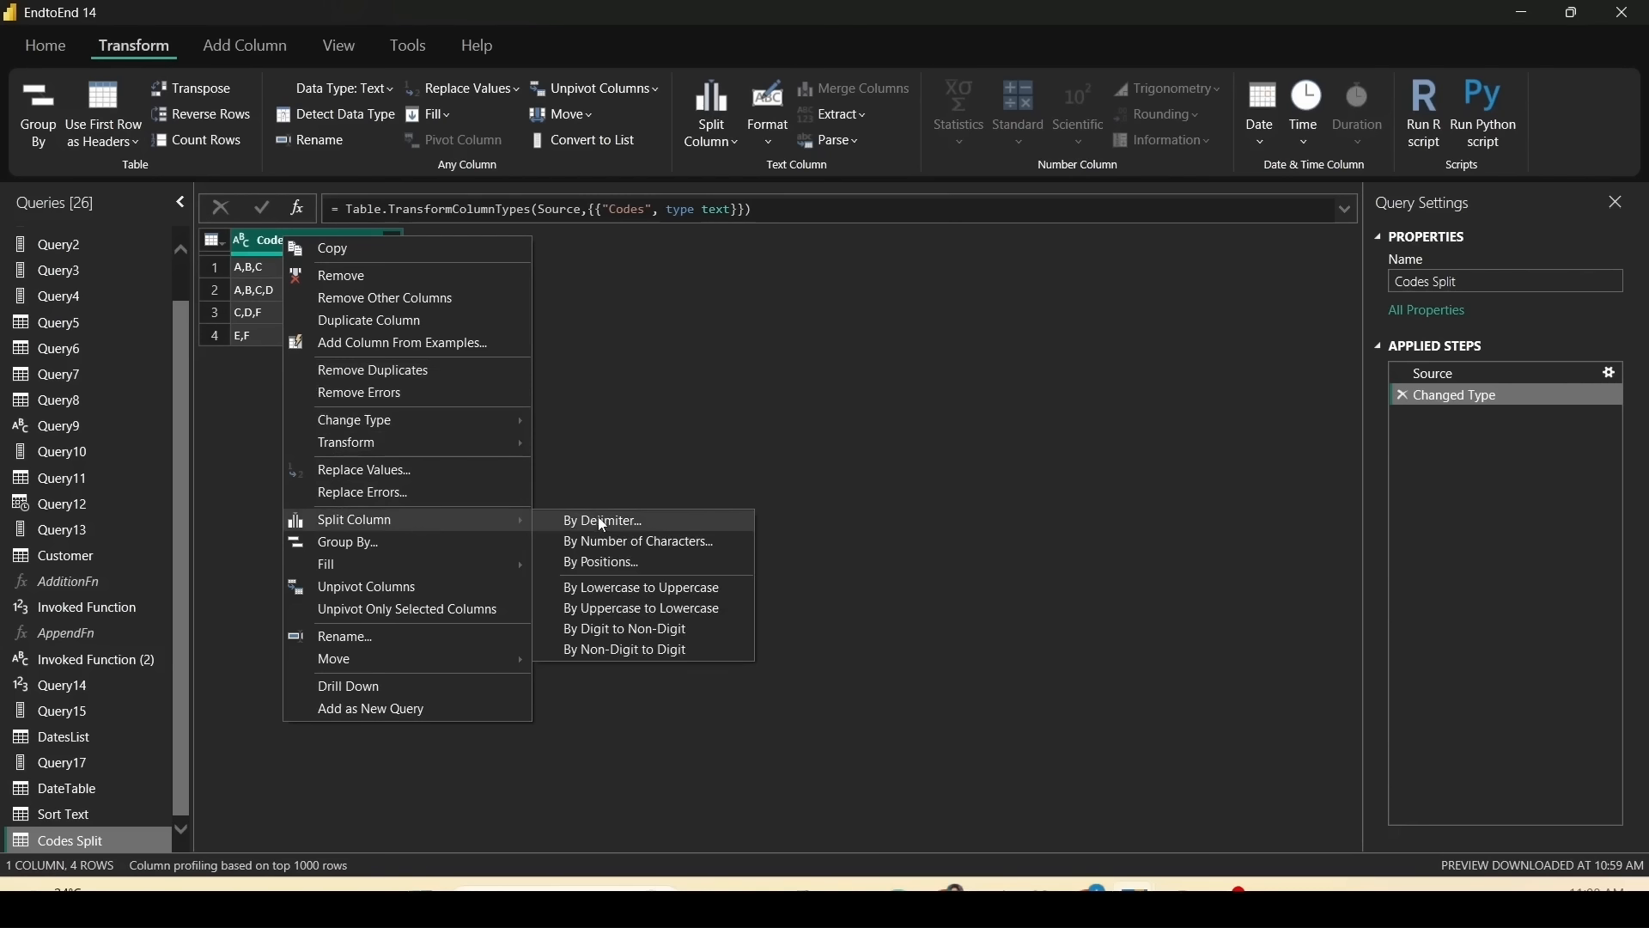
{"action": "left_click", "coordinate": [604, 522]}
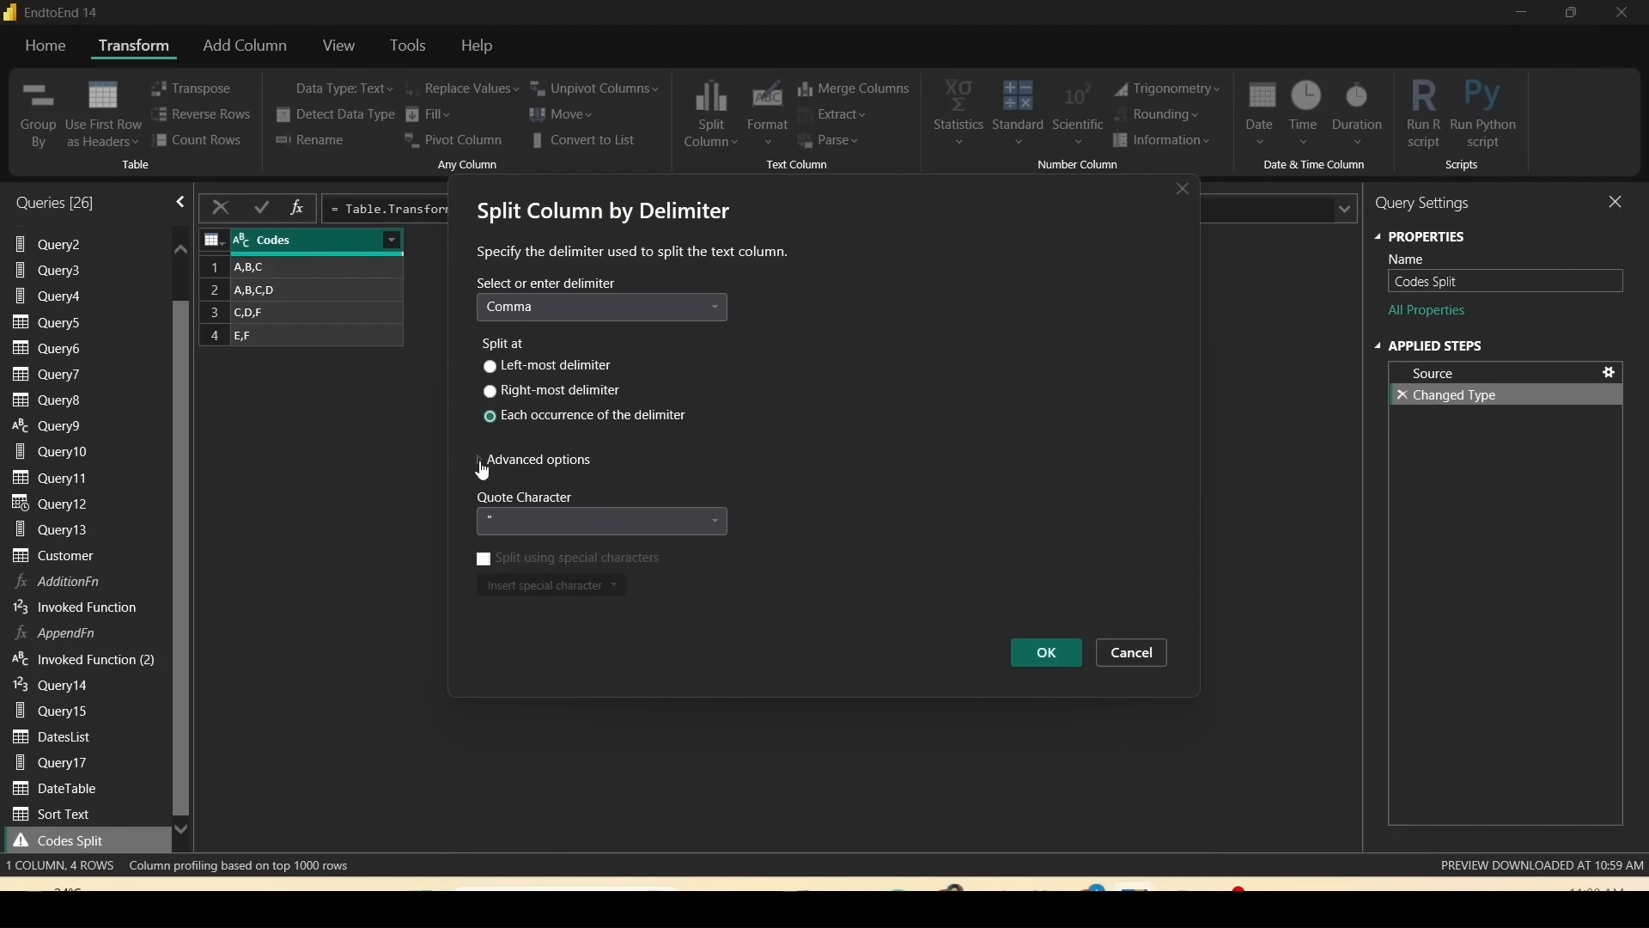
{"action": "left_click", "coordinate": [484, 464]}
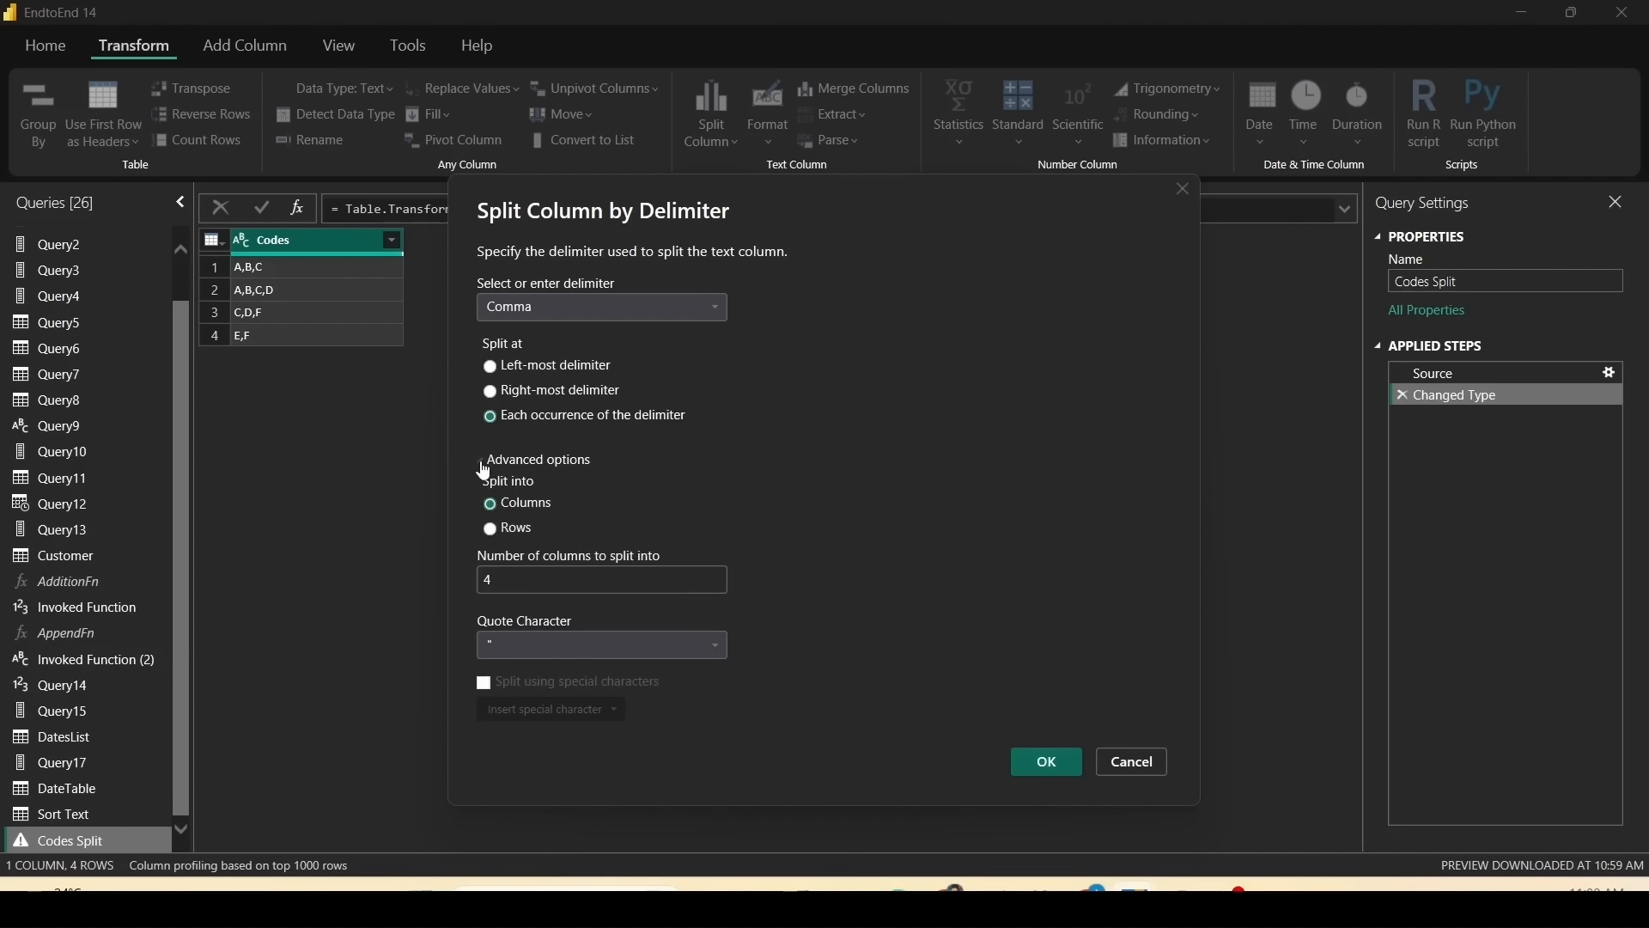
{"action": "left_click", "coordinate": [519, 532]}
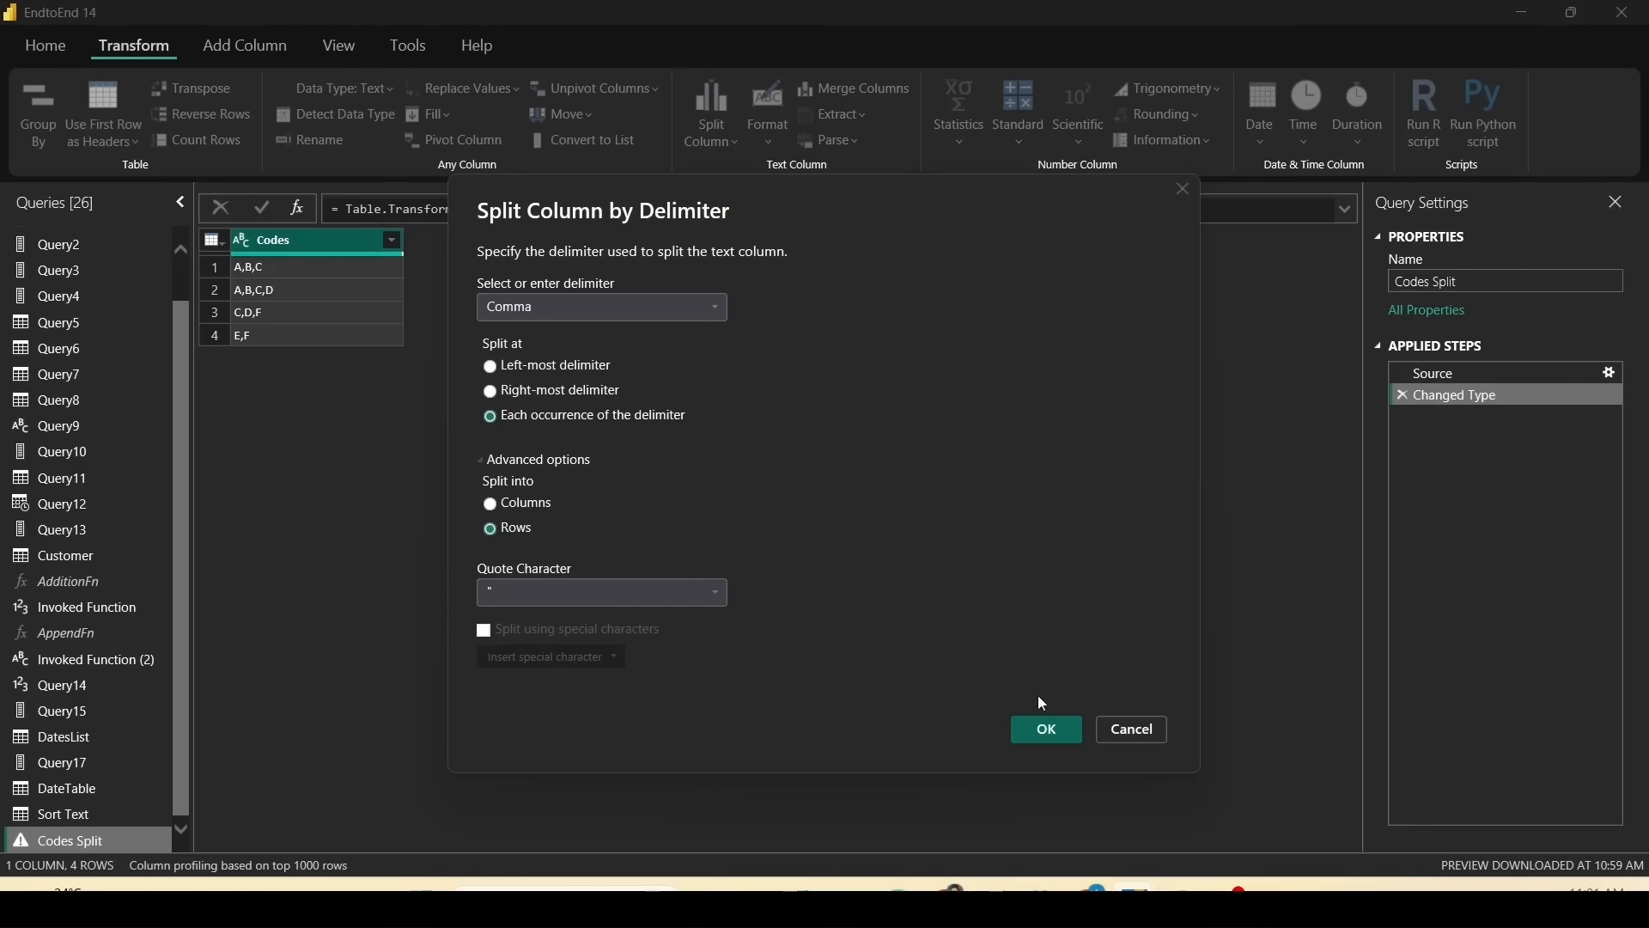
{"action": "left_click", "coordinate": [1050, 732]}
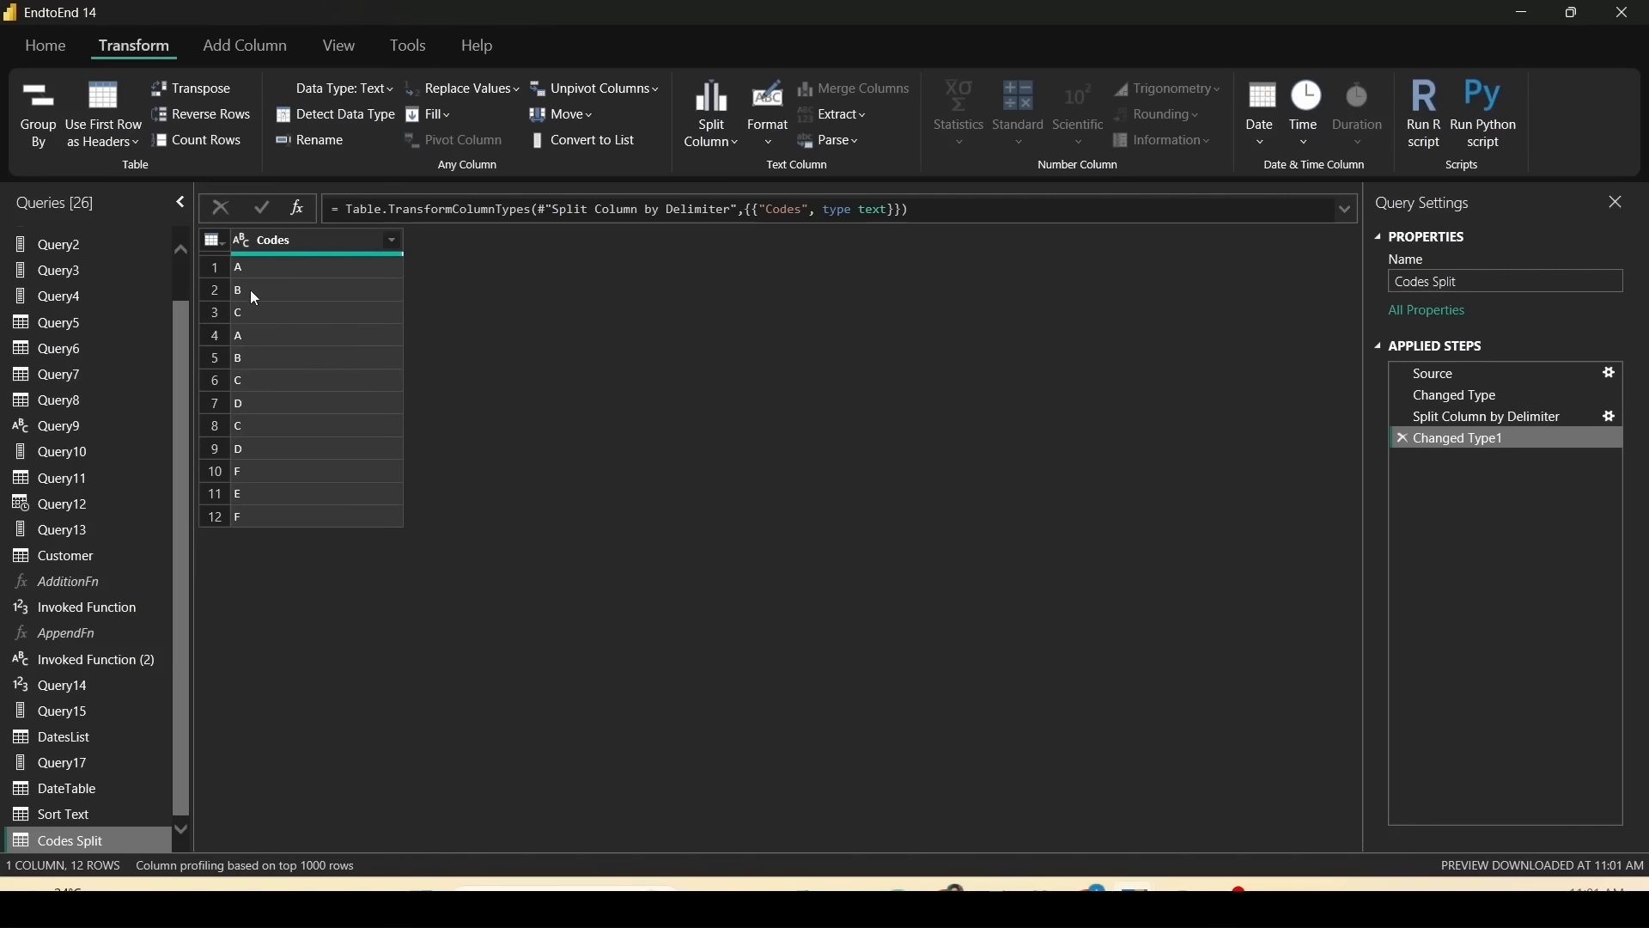
{"action": "right_click", "coordinate": [280, 240]}
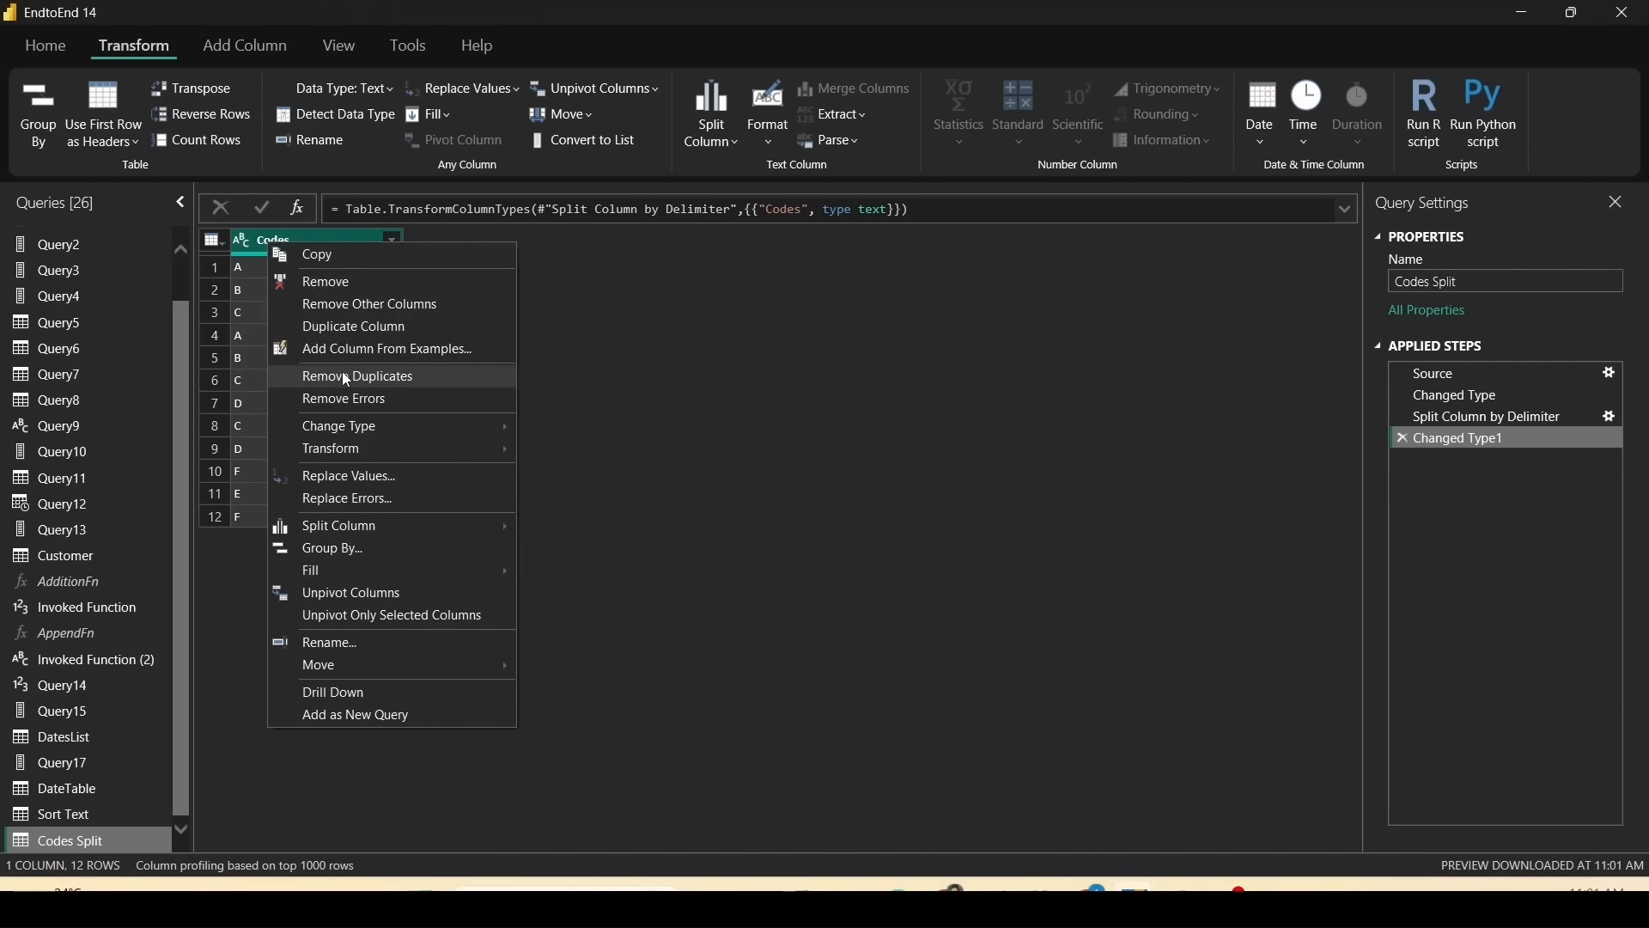
{"action": "left_click", "coordinate": [347, 377]}
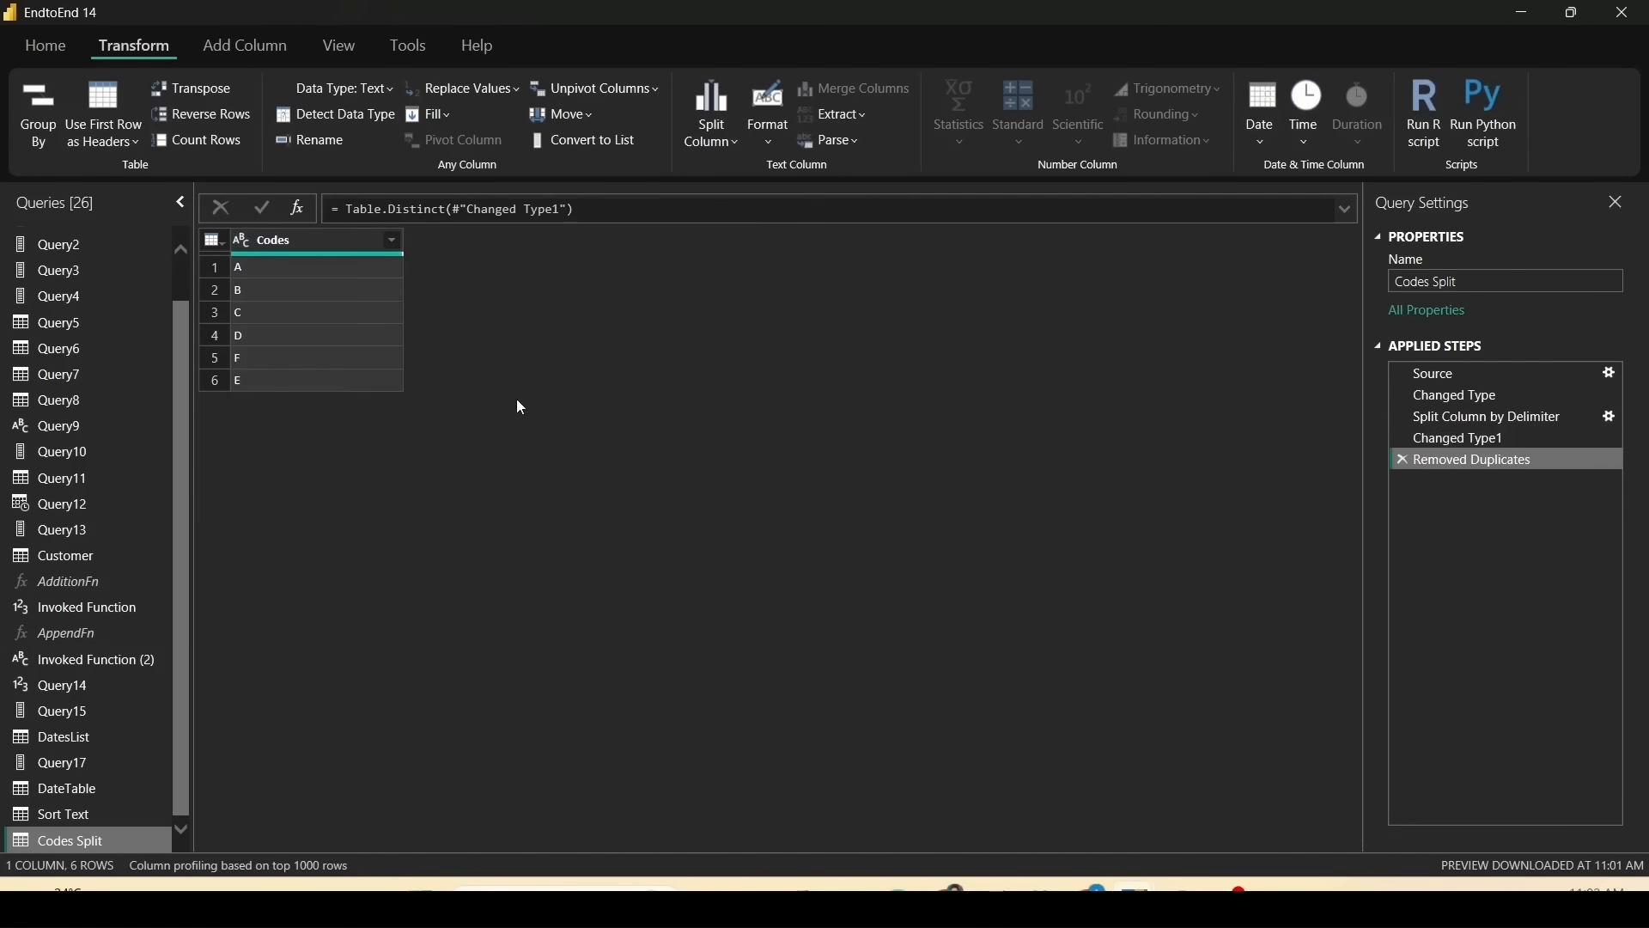
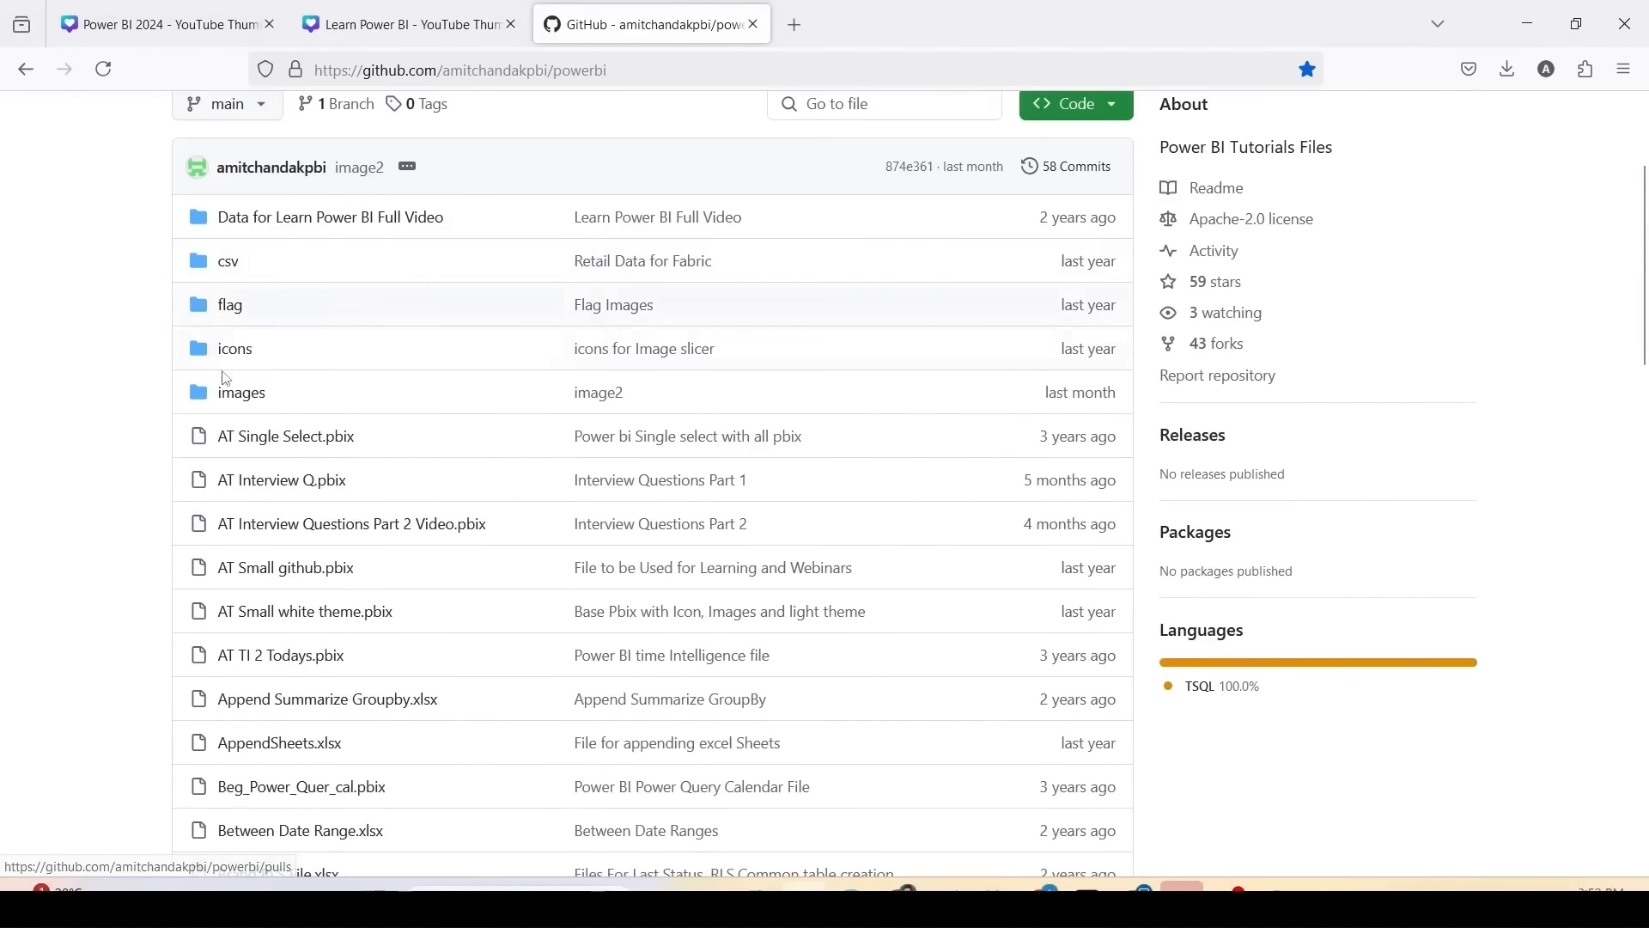
Step: In the powerbi GitHub repository, open PivotData.xlsx and bring up the options for its raw file link
{"action": "scroll", "coordinate": [206, 464], "scroll_direction": "down", "scroll_amount": 2}
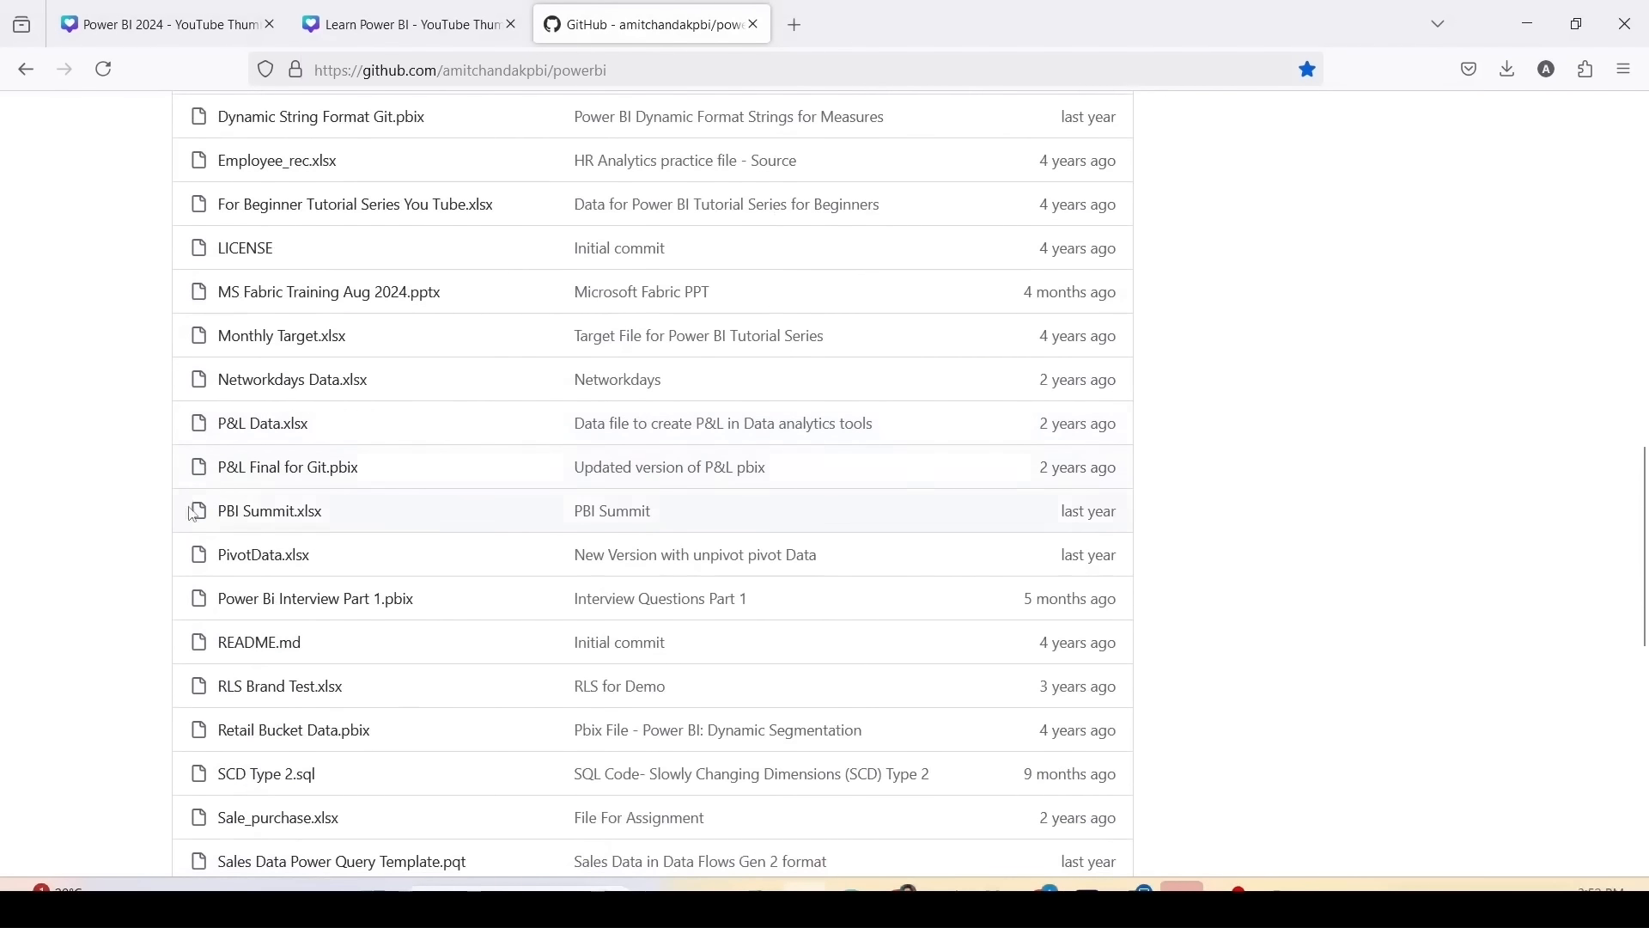
{"action": "left_click", "coordinate": [273, 560]}
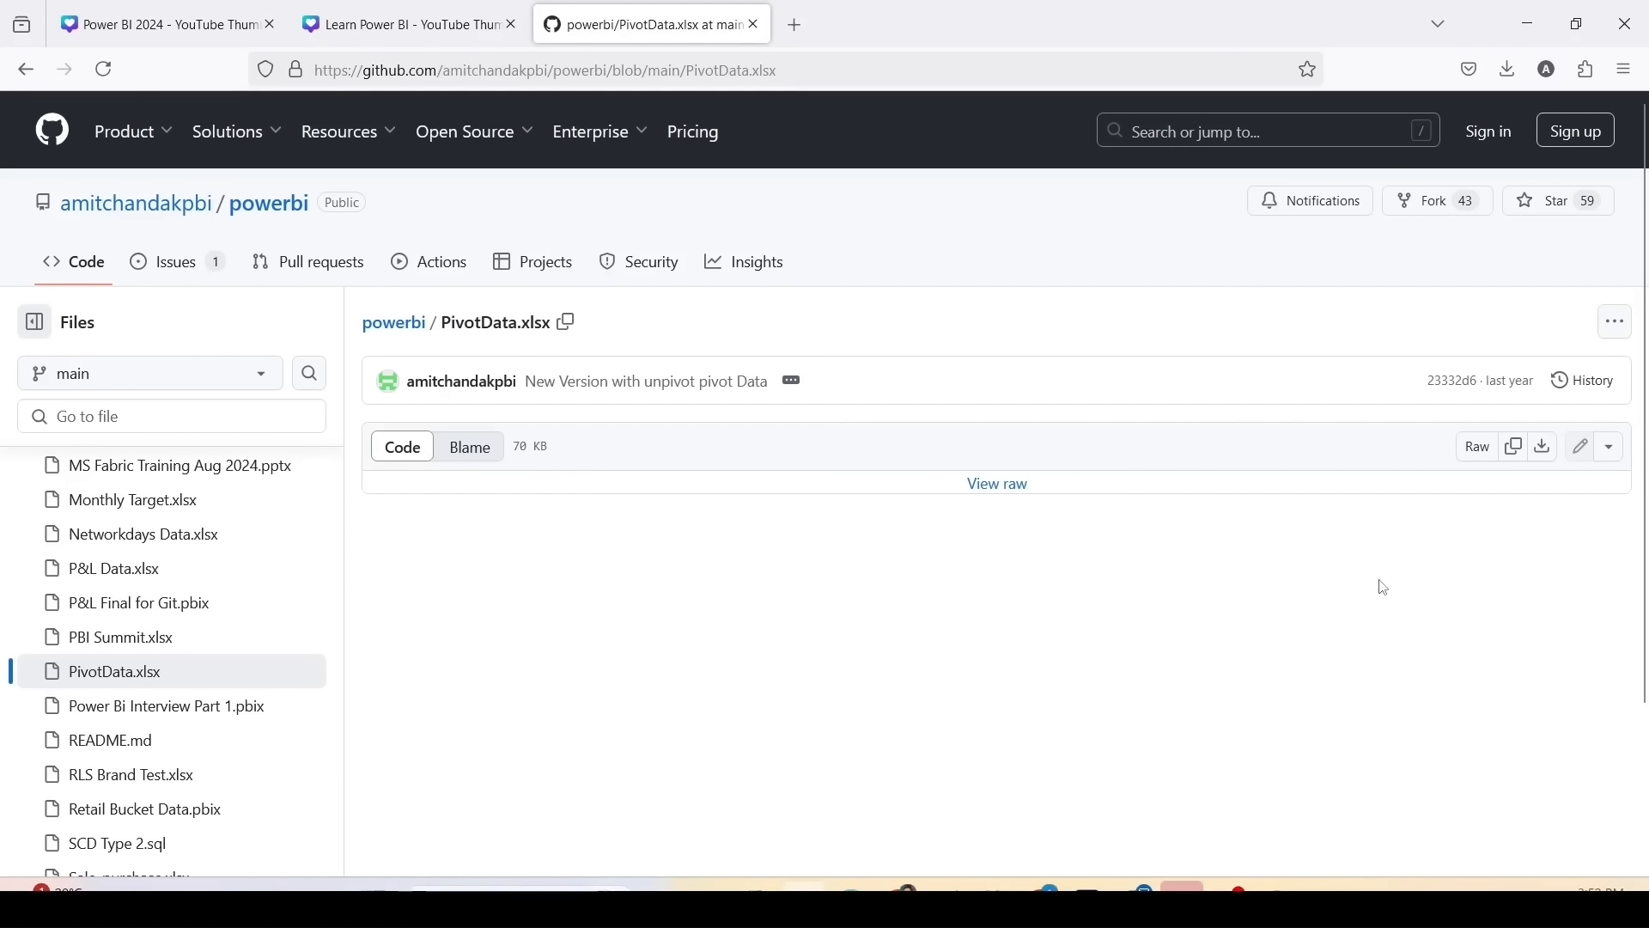
{"action": "right_click", "coordinate": [1478, 457]}
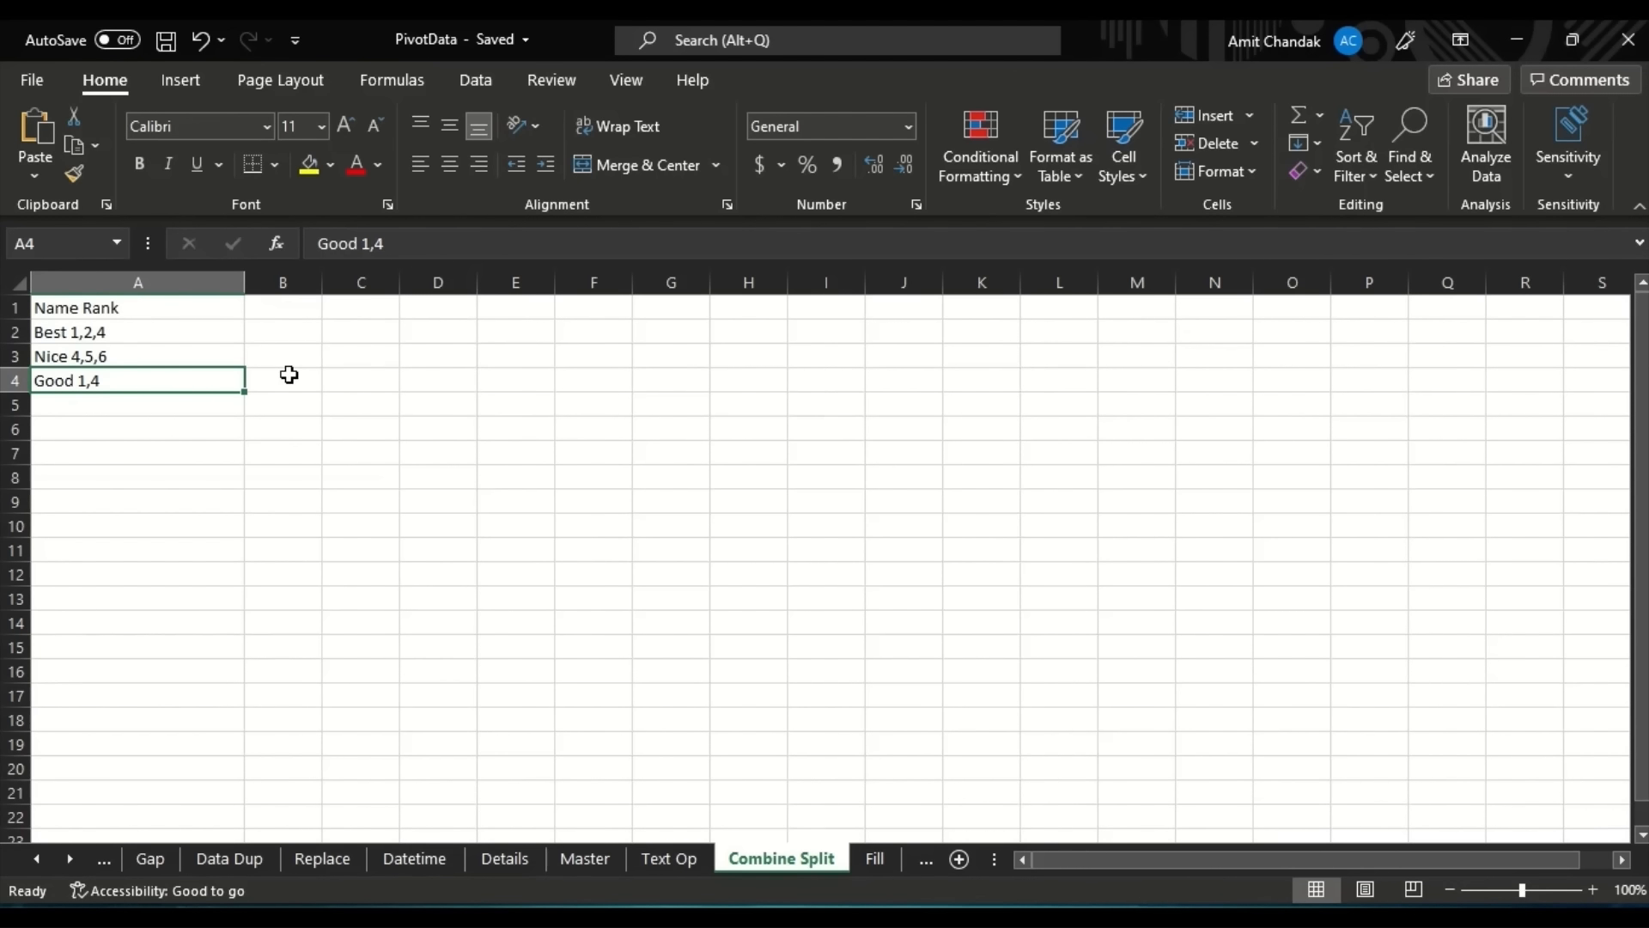
Step: Enter the example value Best 1 in cell D2 of the Combine Split sheet
{"action": "left_click", "coordinate": [440, 331]}
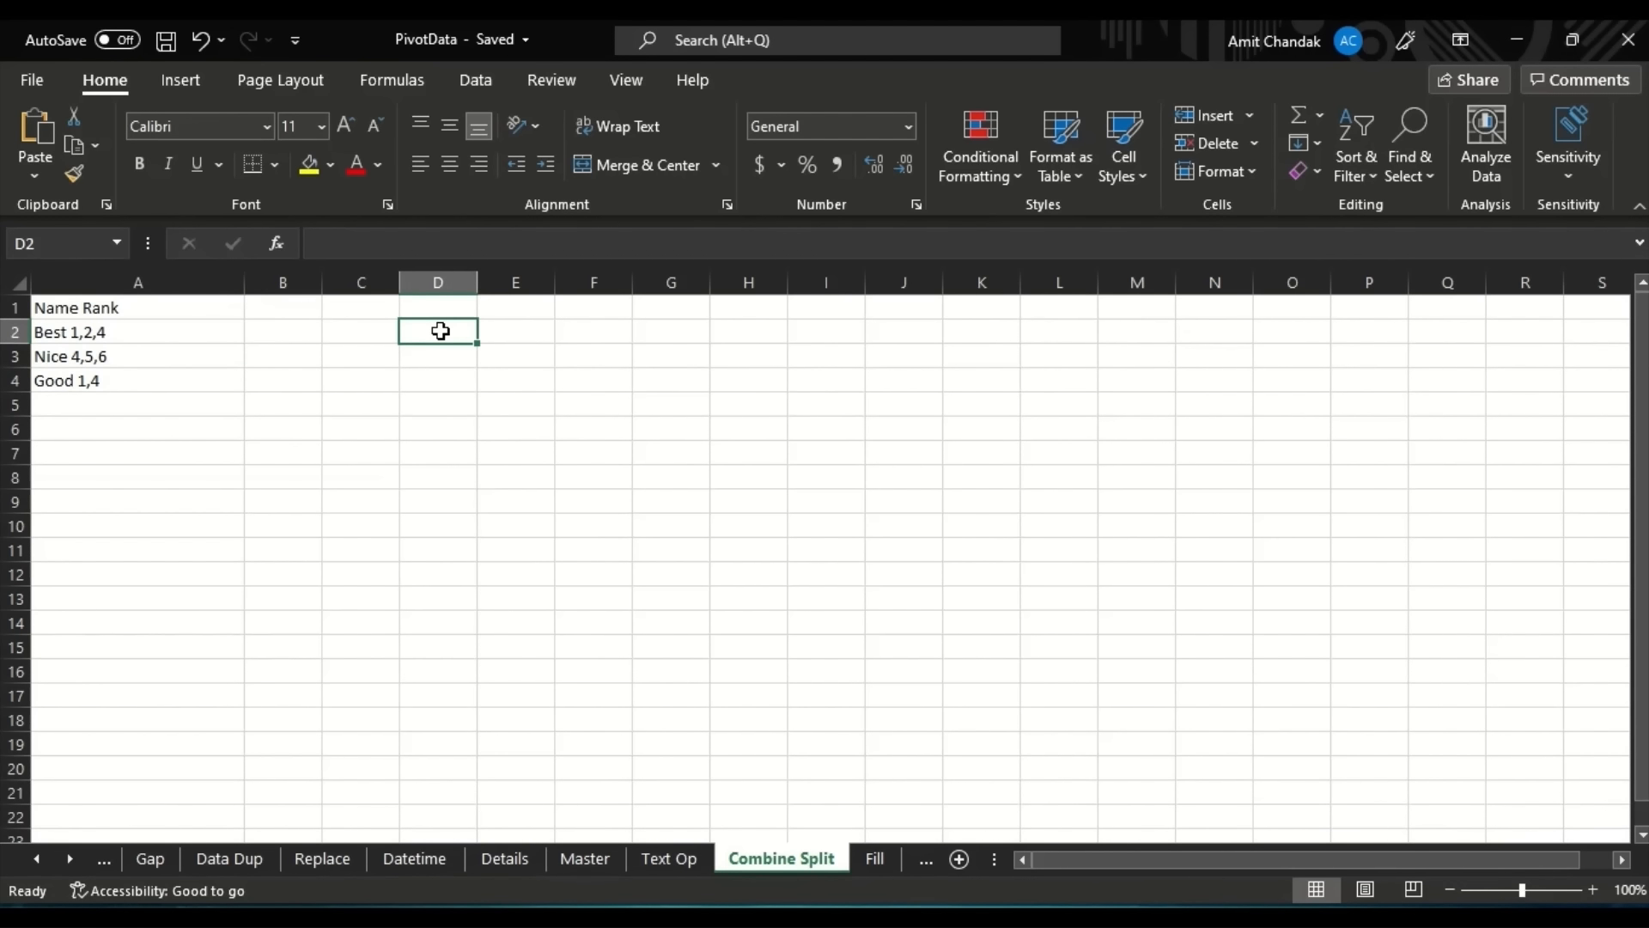
{"action": "type", "text": "Ba"}
{"action": "key", "text": "BackSpace"}
{"action": "type", "text": "es"}
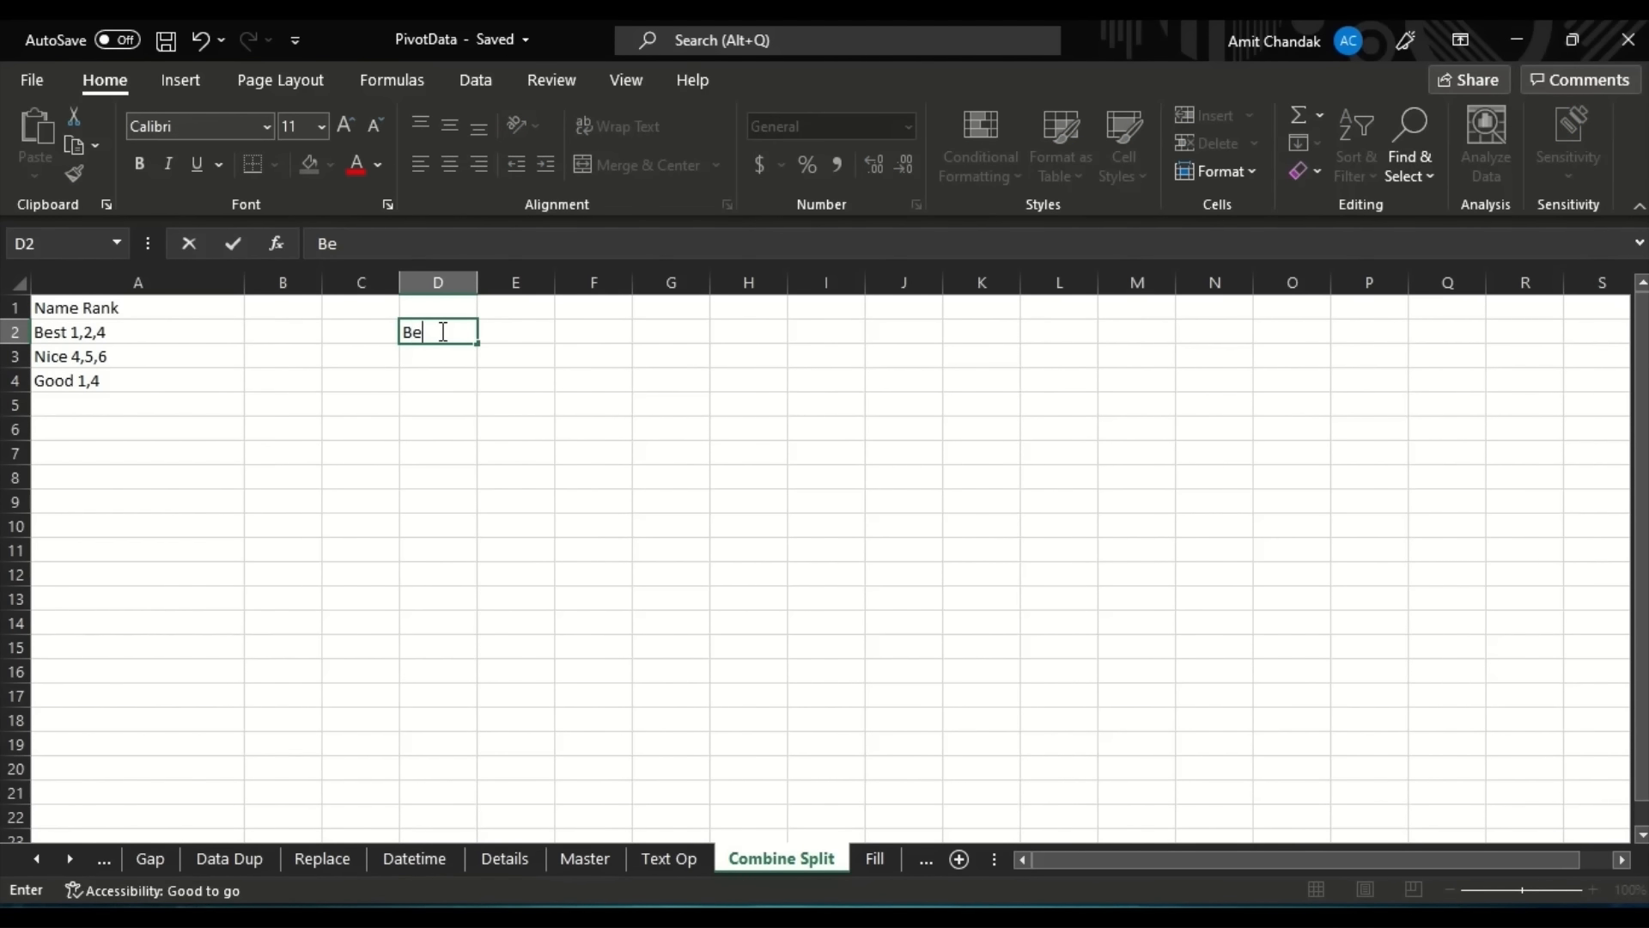
{"action": "key", "text": "BackSpace"}
{"action": "type", "text": "st 1"}
Step: Add the example value Best 2 directly below Best 1, in cell D3
{"action": "left_click", "coordinate": [440, 373]}
{"action": "type", "text": "Best 2"}
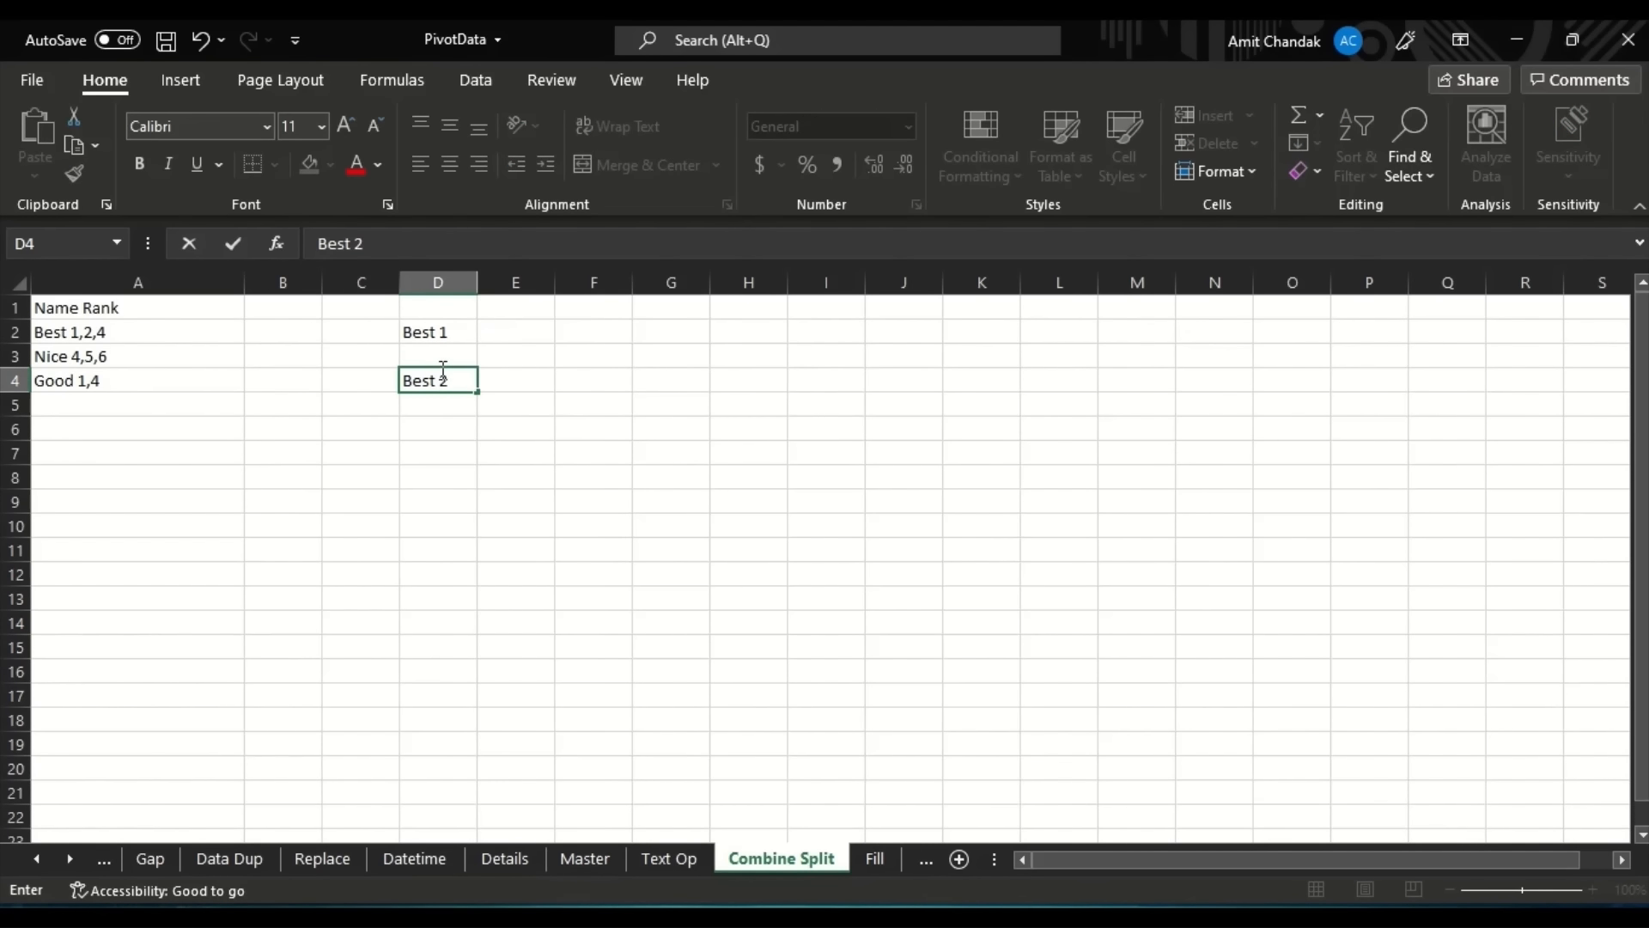
{"action": "left_click", "coordinate": [459, 404]}
{"action": "left_click", "coordinate": [444, 379]}
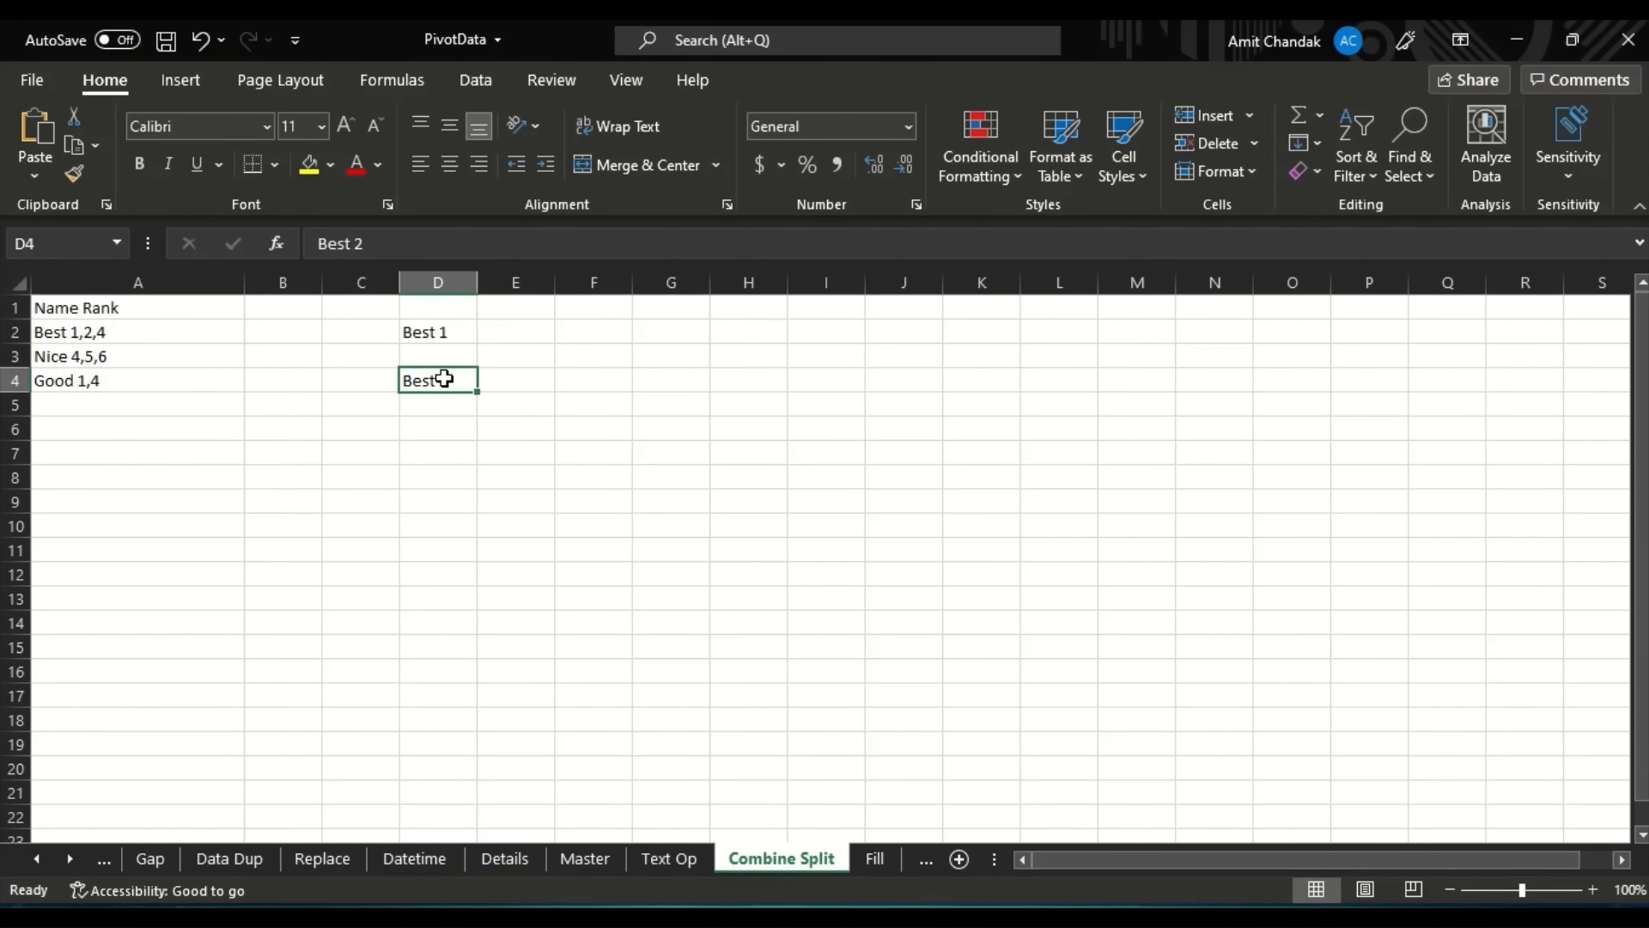
{"action": "key", "text": "ctrl+x"}
{"action": "left_click", "coordinate": [441, 353]}
{"action": "key", "text": "ctrl+v"}
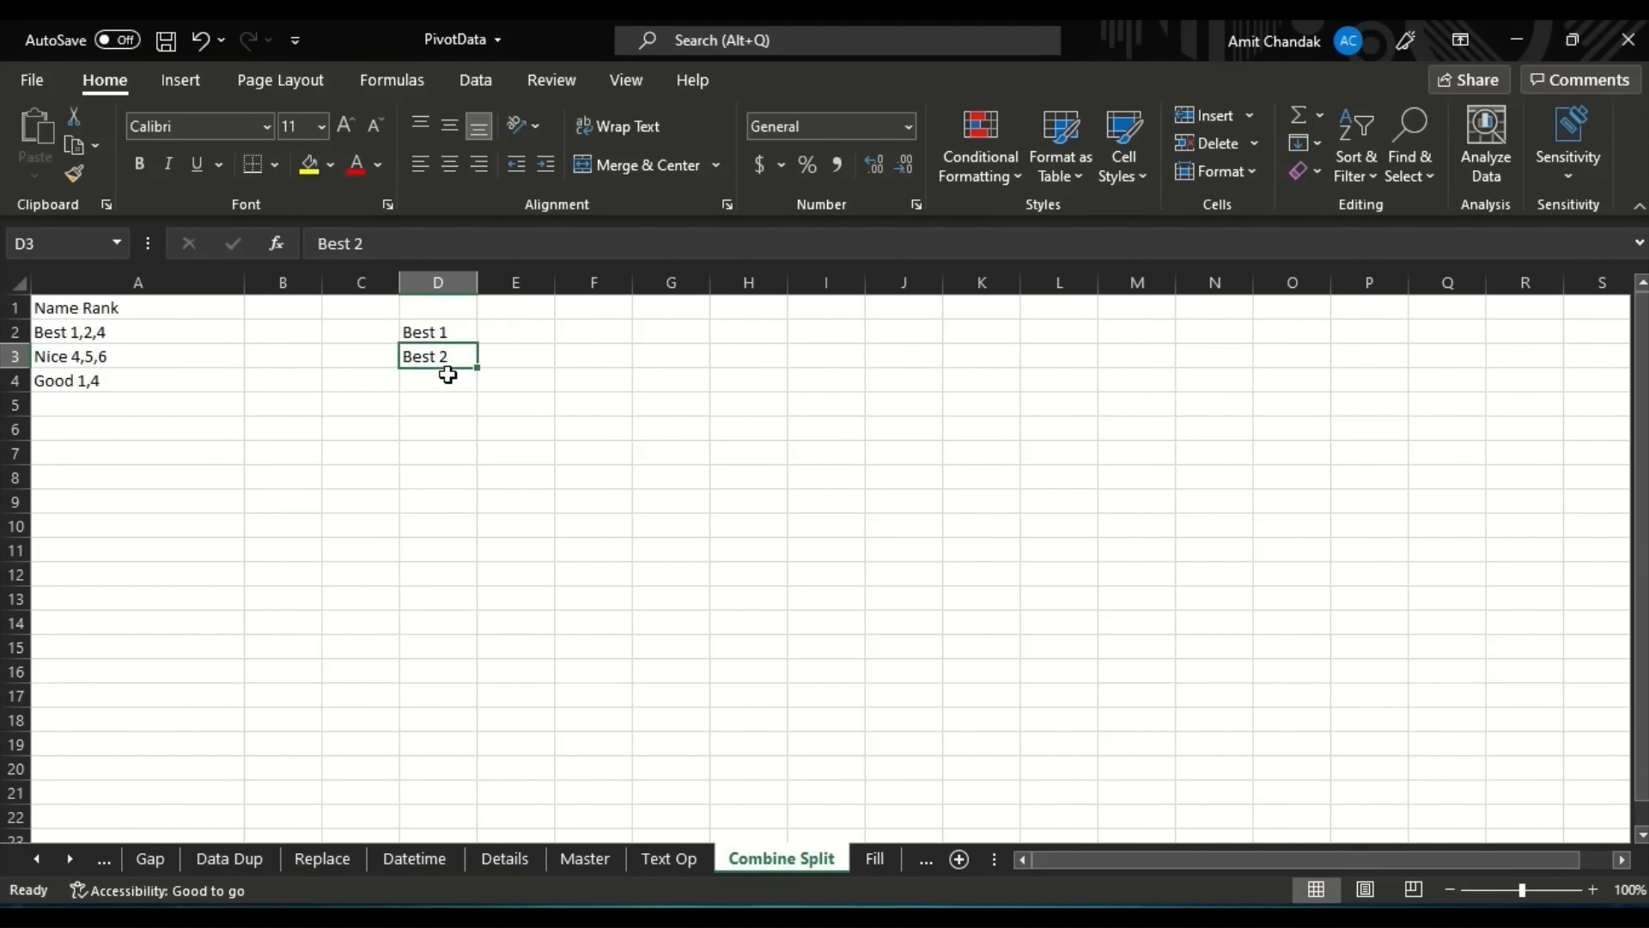
Step: Enter the example value Best 4 in cell D4
{"action": "left_click", "coordinate": [448, 375]}
{"action": "type", "text": "Best "}
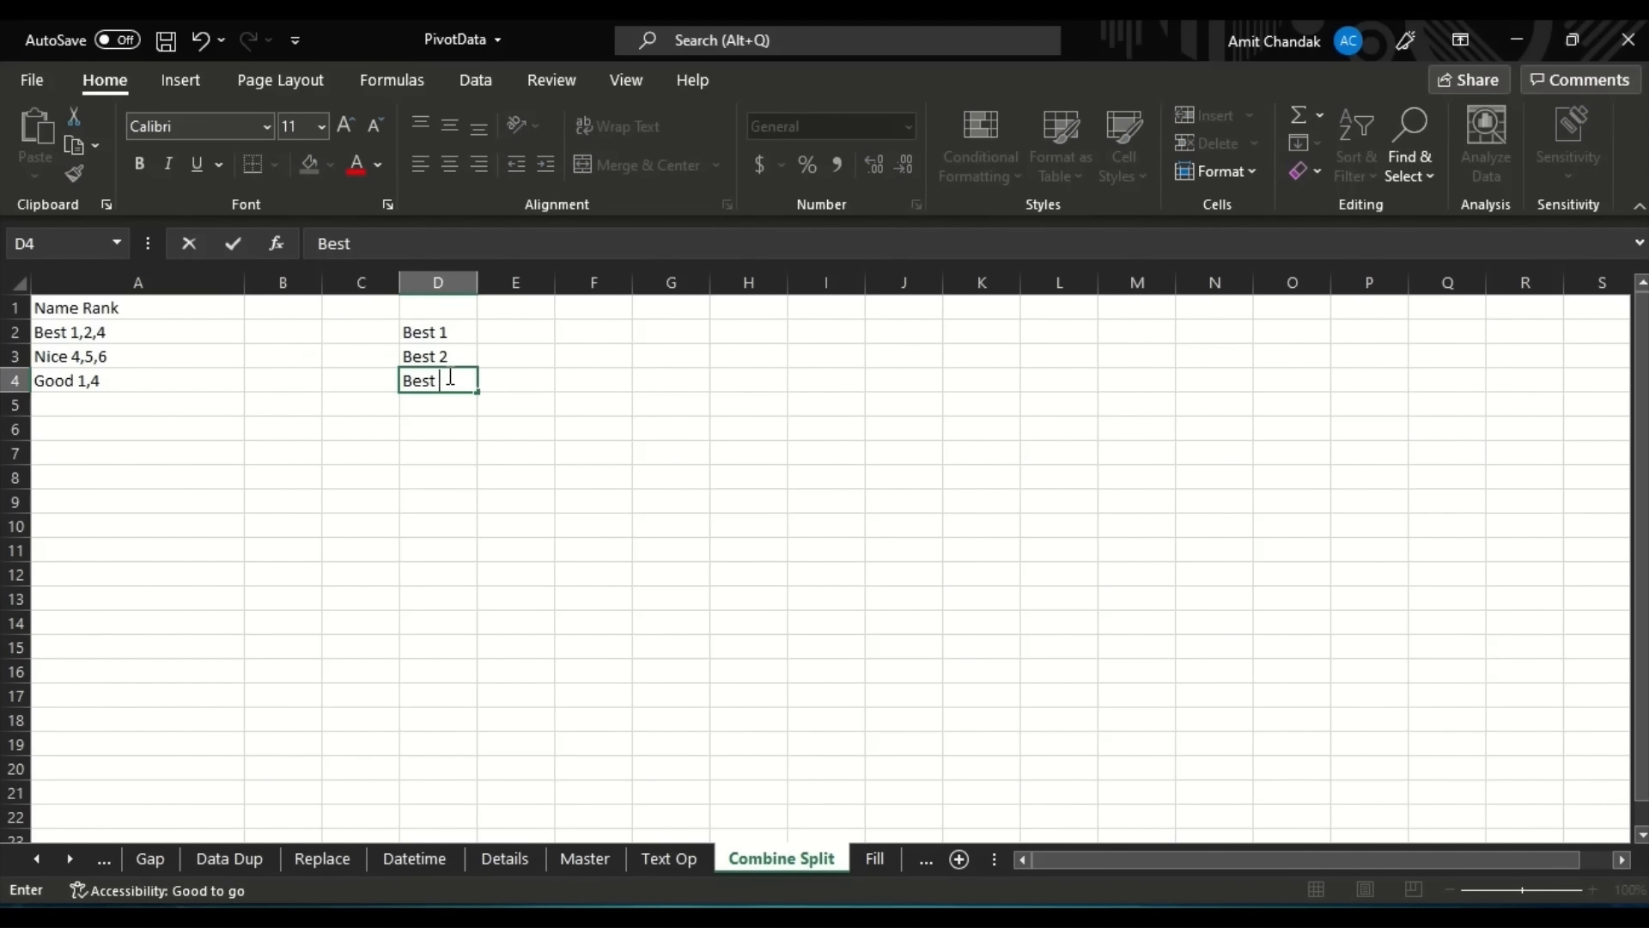
{"action": "type", "text": "4"}
{"action": "left_click", "coordinate": [541, 415]}
Step: Clear the example values in D1:D6 and delete columns B through I from the Combine Split sheet
{"action": "left_click_drag", "start_coordinate": [416, 305], "coordinate": [453, 434]}
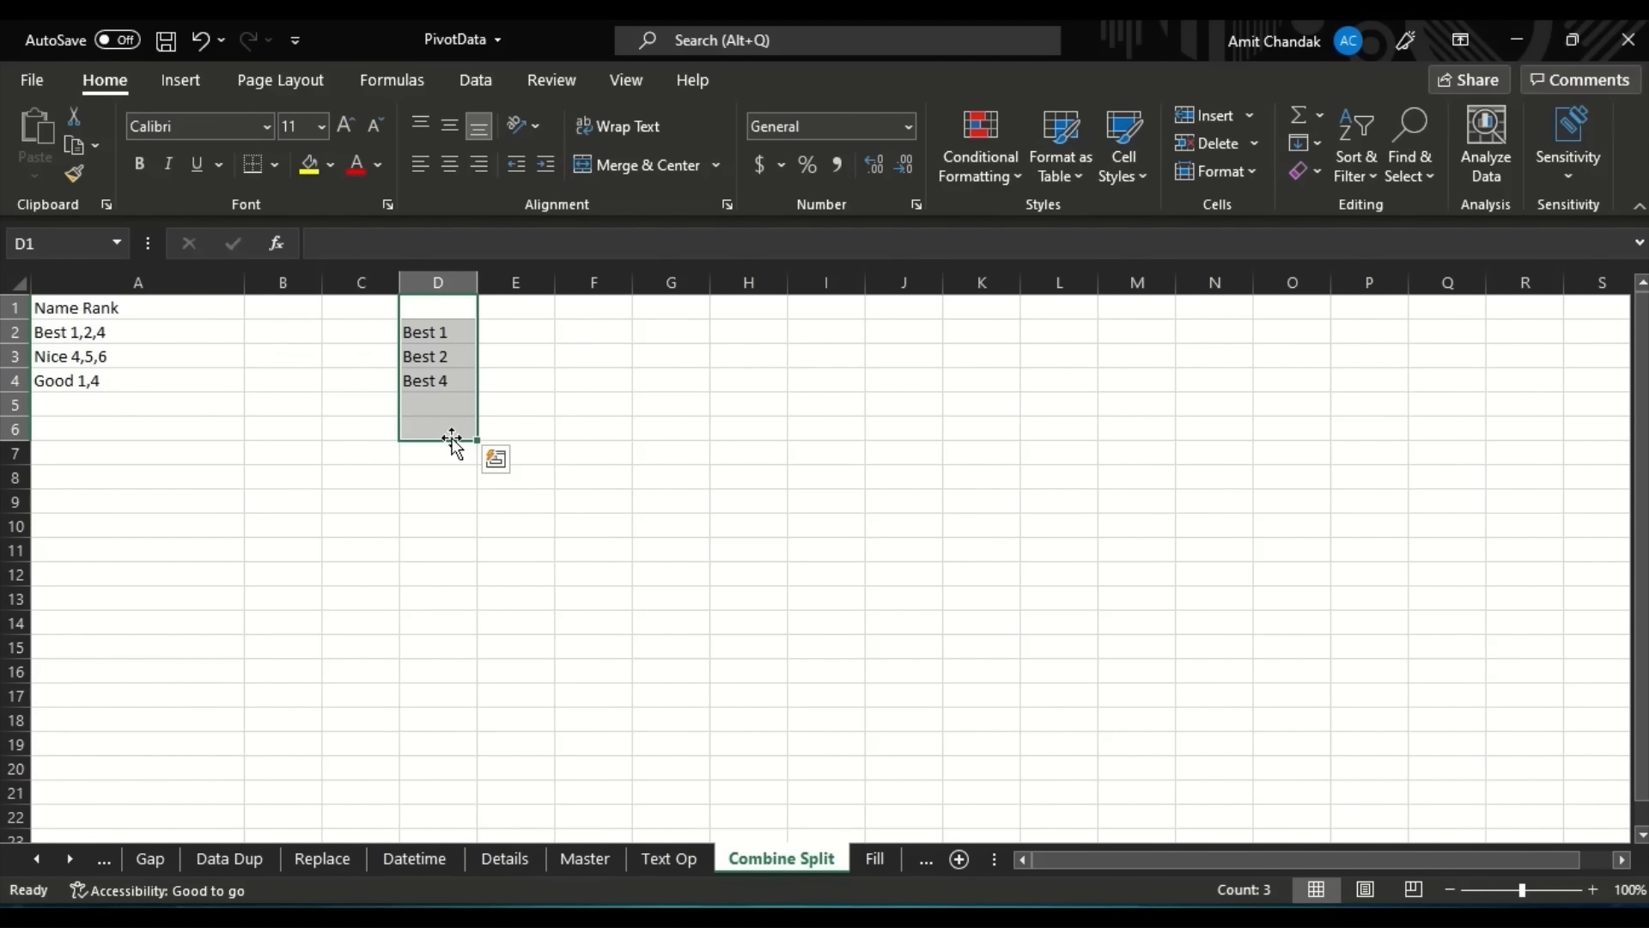
{"action": "key", "text": "Delete"}
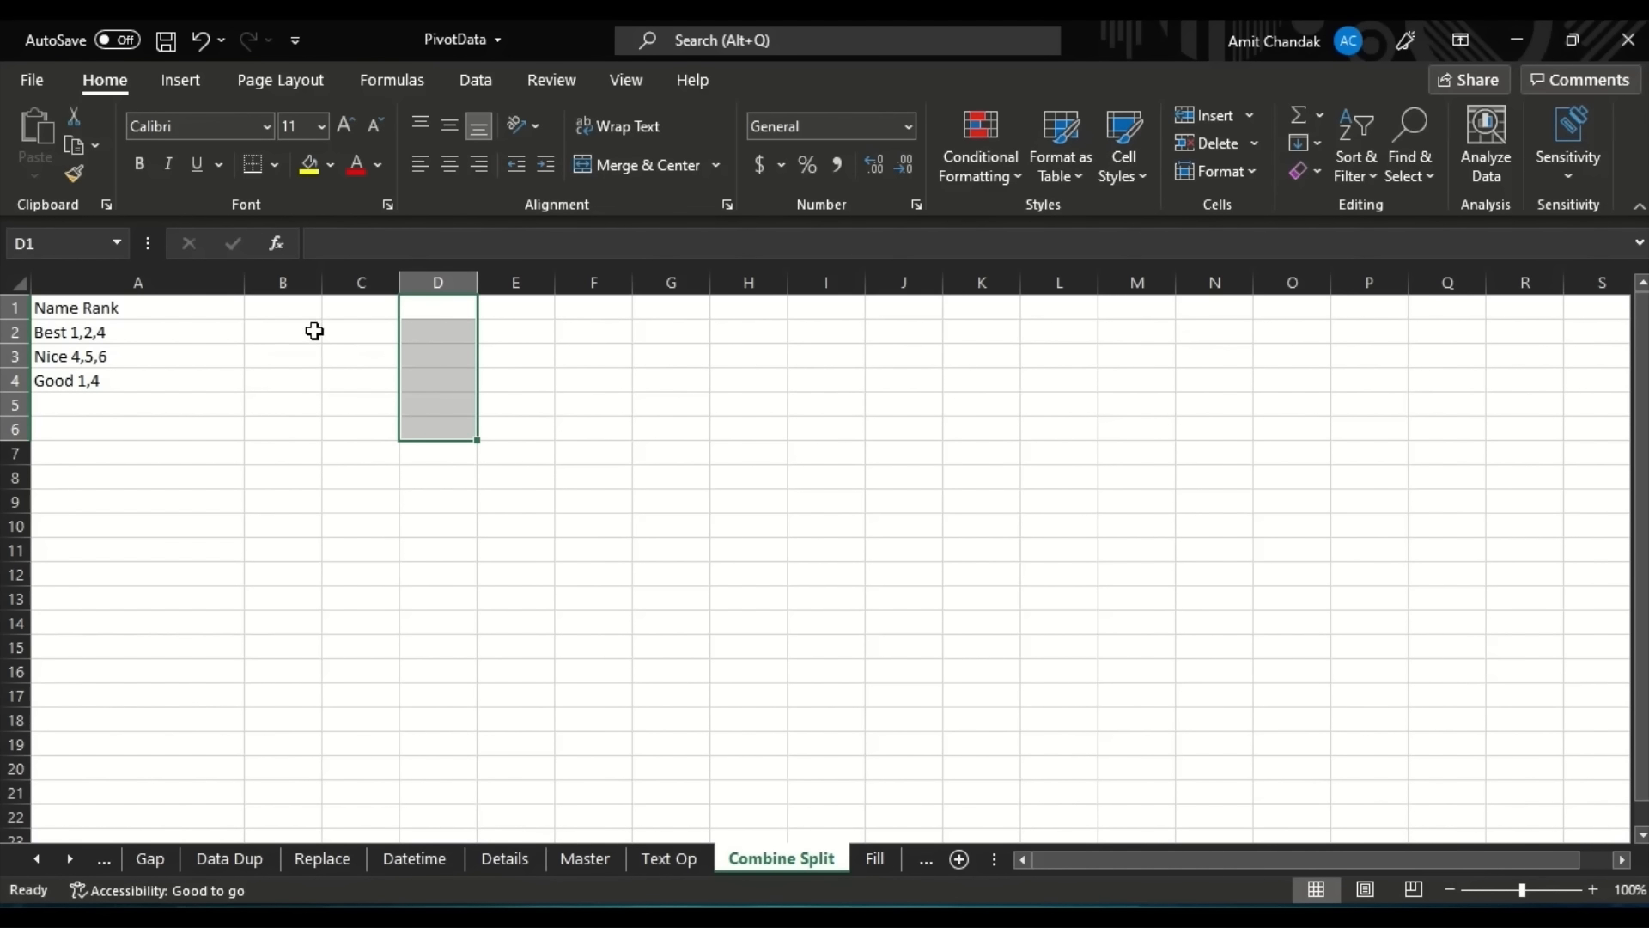
{"action": "left_click_drag", "start_coordinate": [279, 282], "coordinate": [824, 377]}
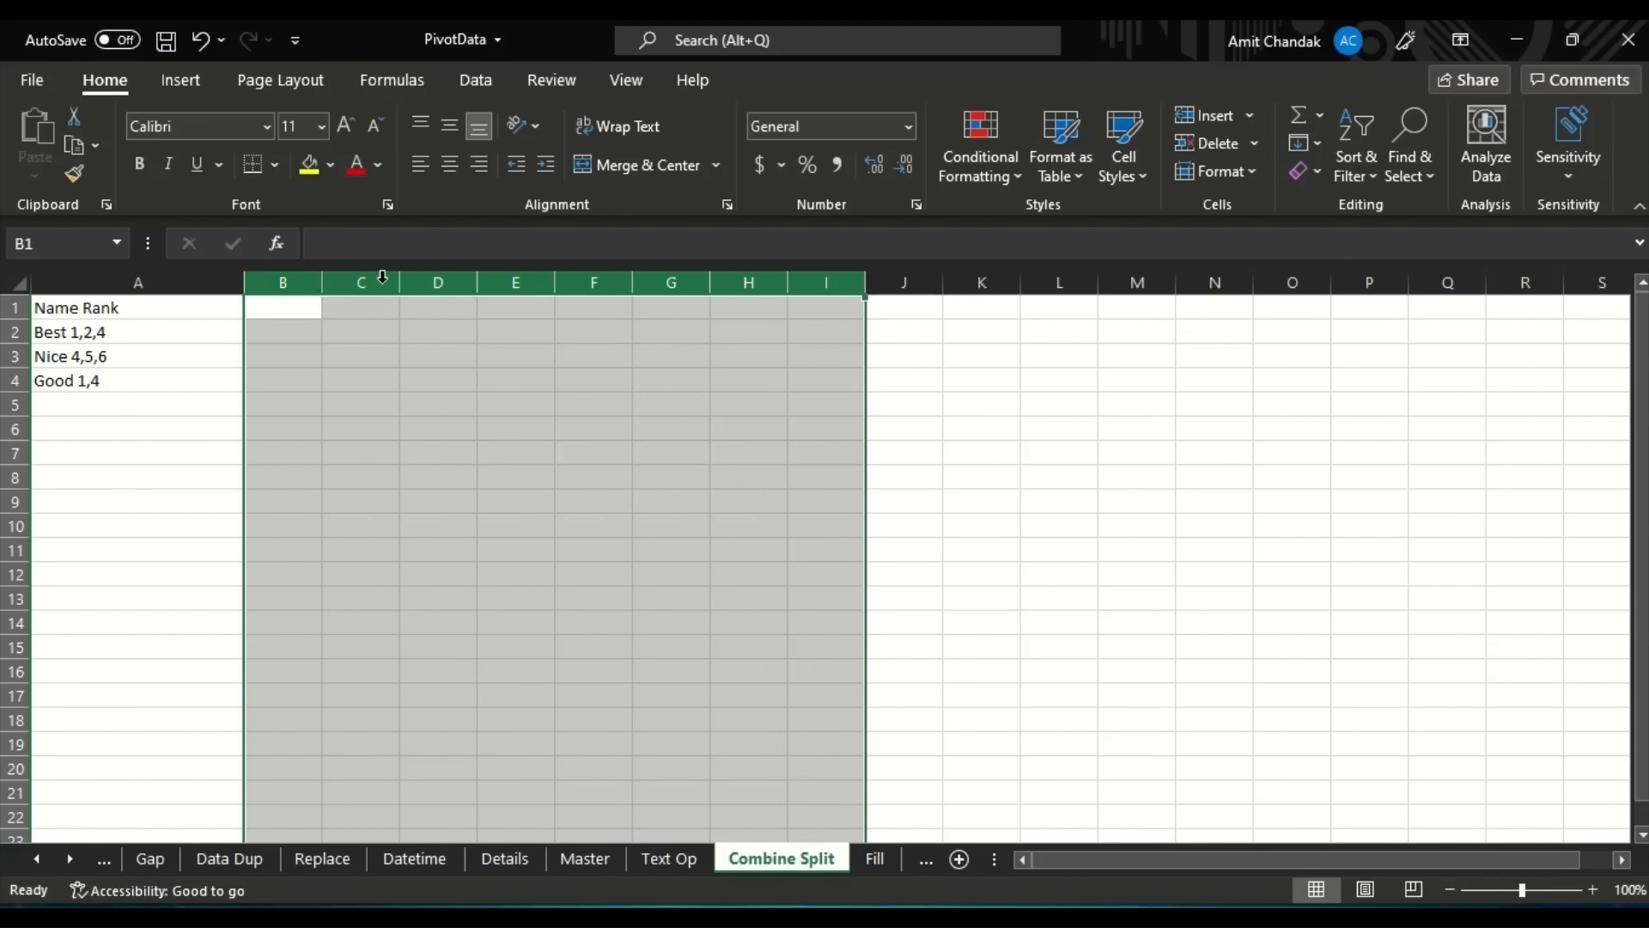
{"action": "right_click", "coordinate": [438, 300]}
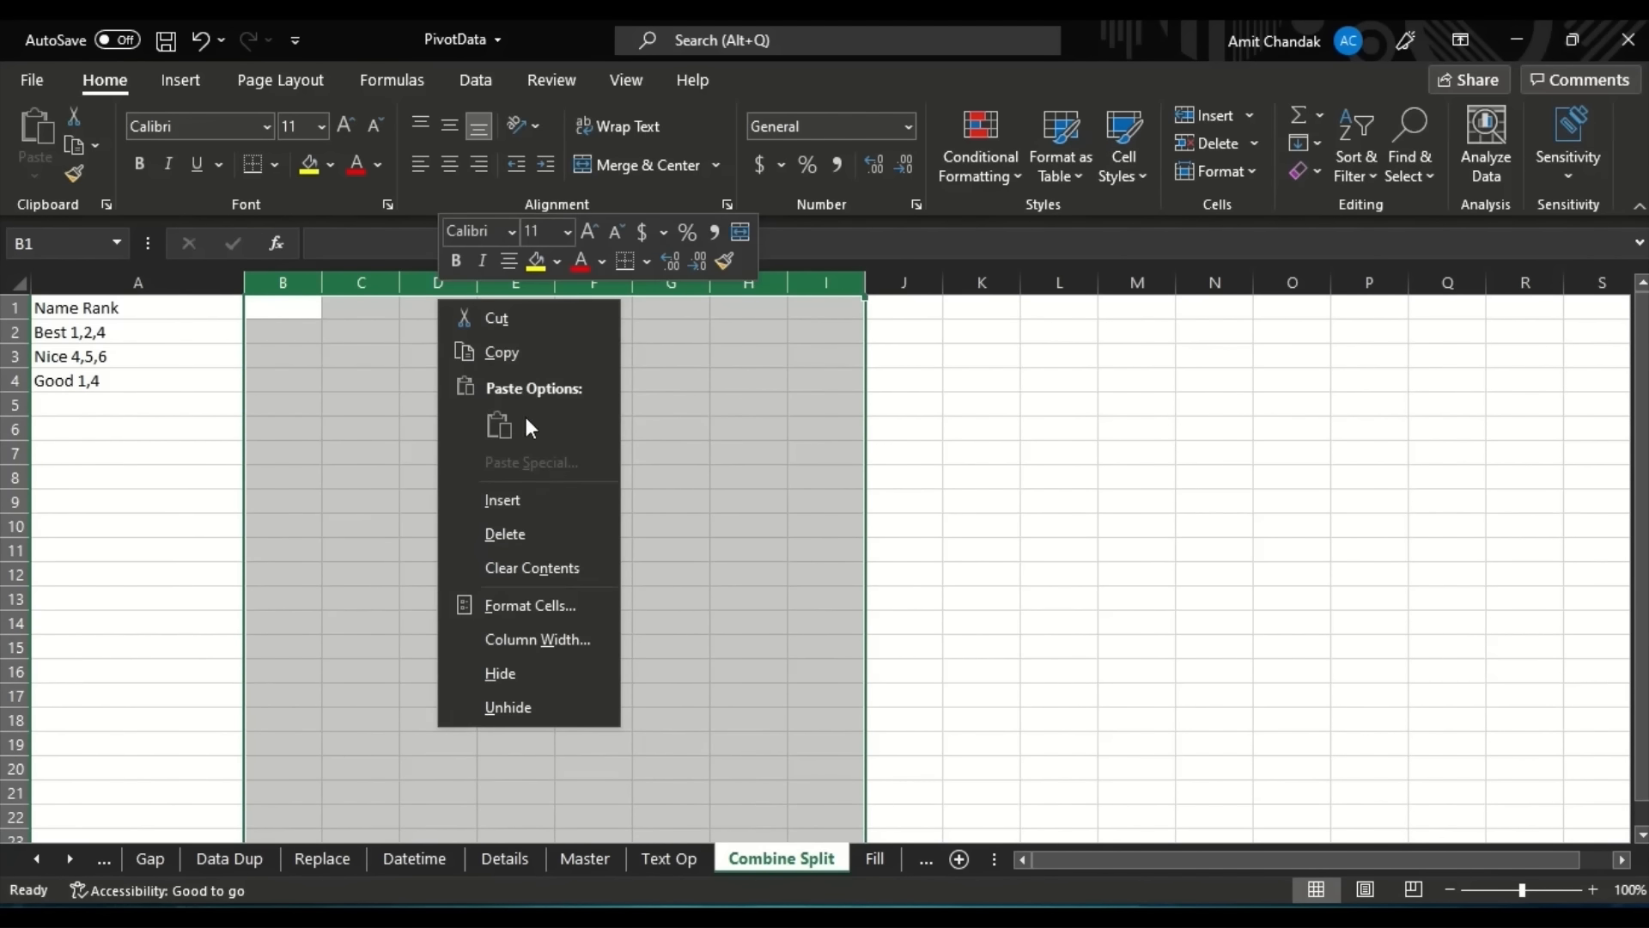
{"action": "left_click", "coordinate": [536, 531]}
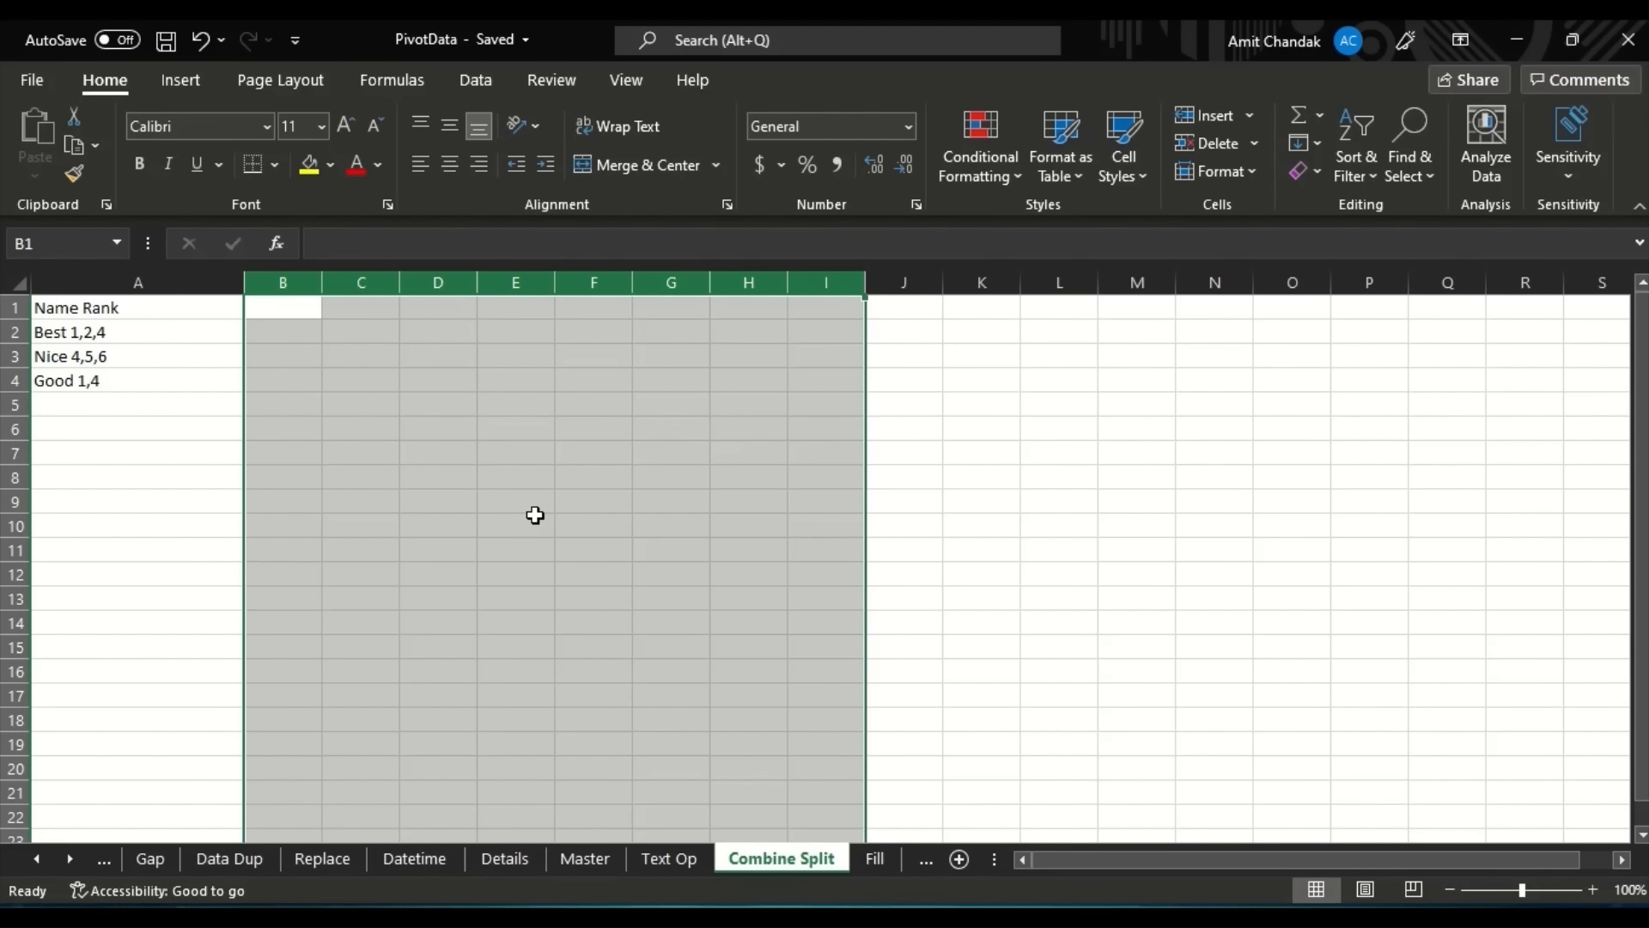
Step: Switch to Power BI Desktop, connect to the recent PivotData.xlsx source and select its Combine Split sheet
{"action": "key", "text": "alt+Tab"}
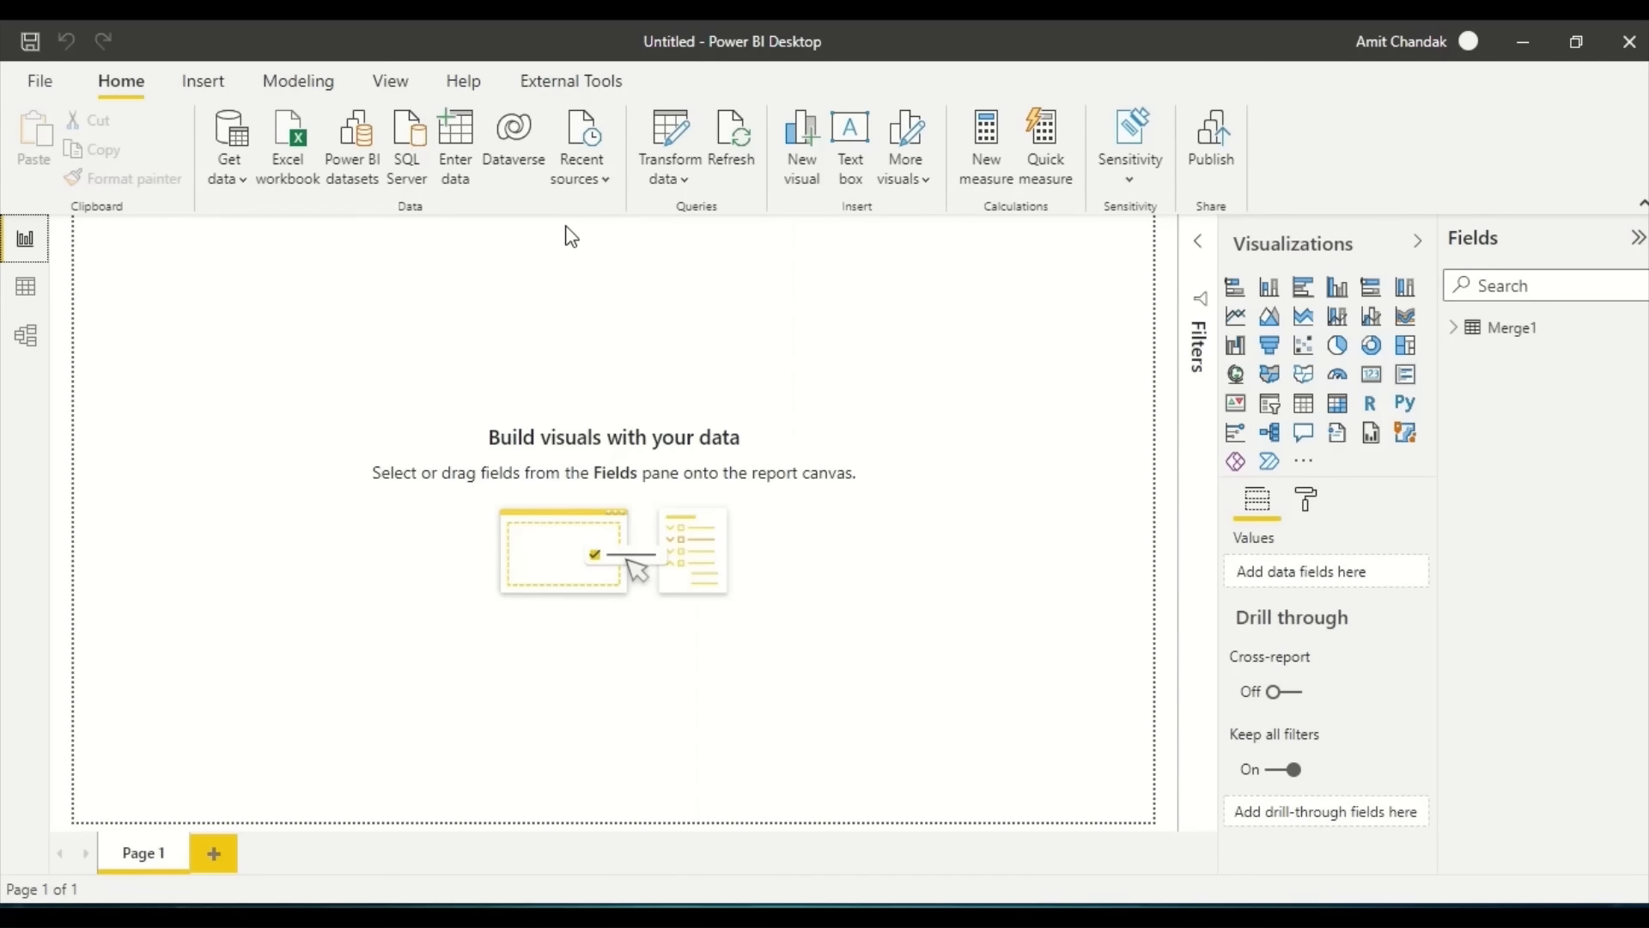
{"action": "left_click", "coordinate": [579, 177]}
{"action": "left_click", "coordinate": [605, 266]}
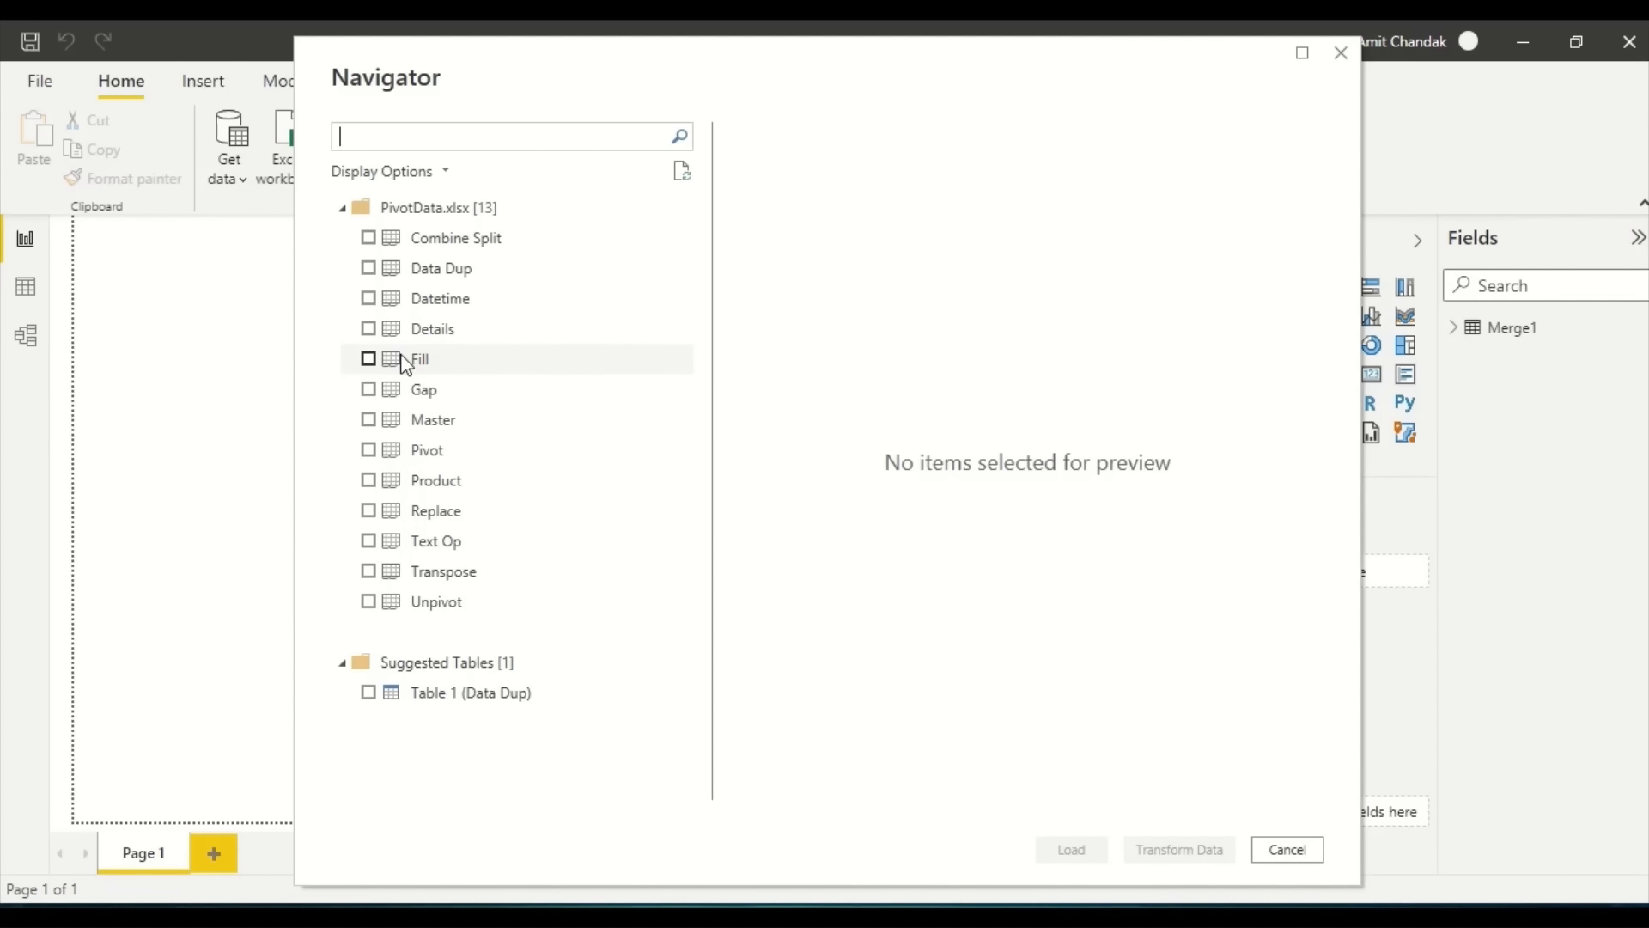
{"action": "left_click", "coordinate": [369, 239]}
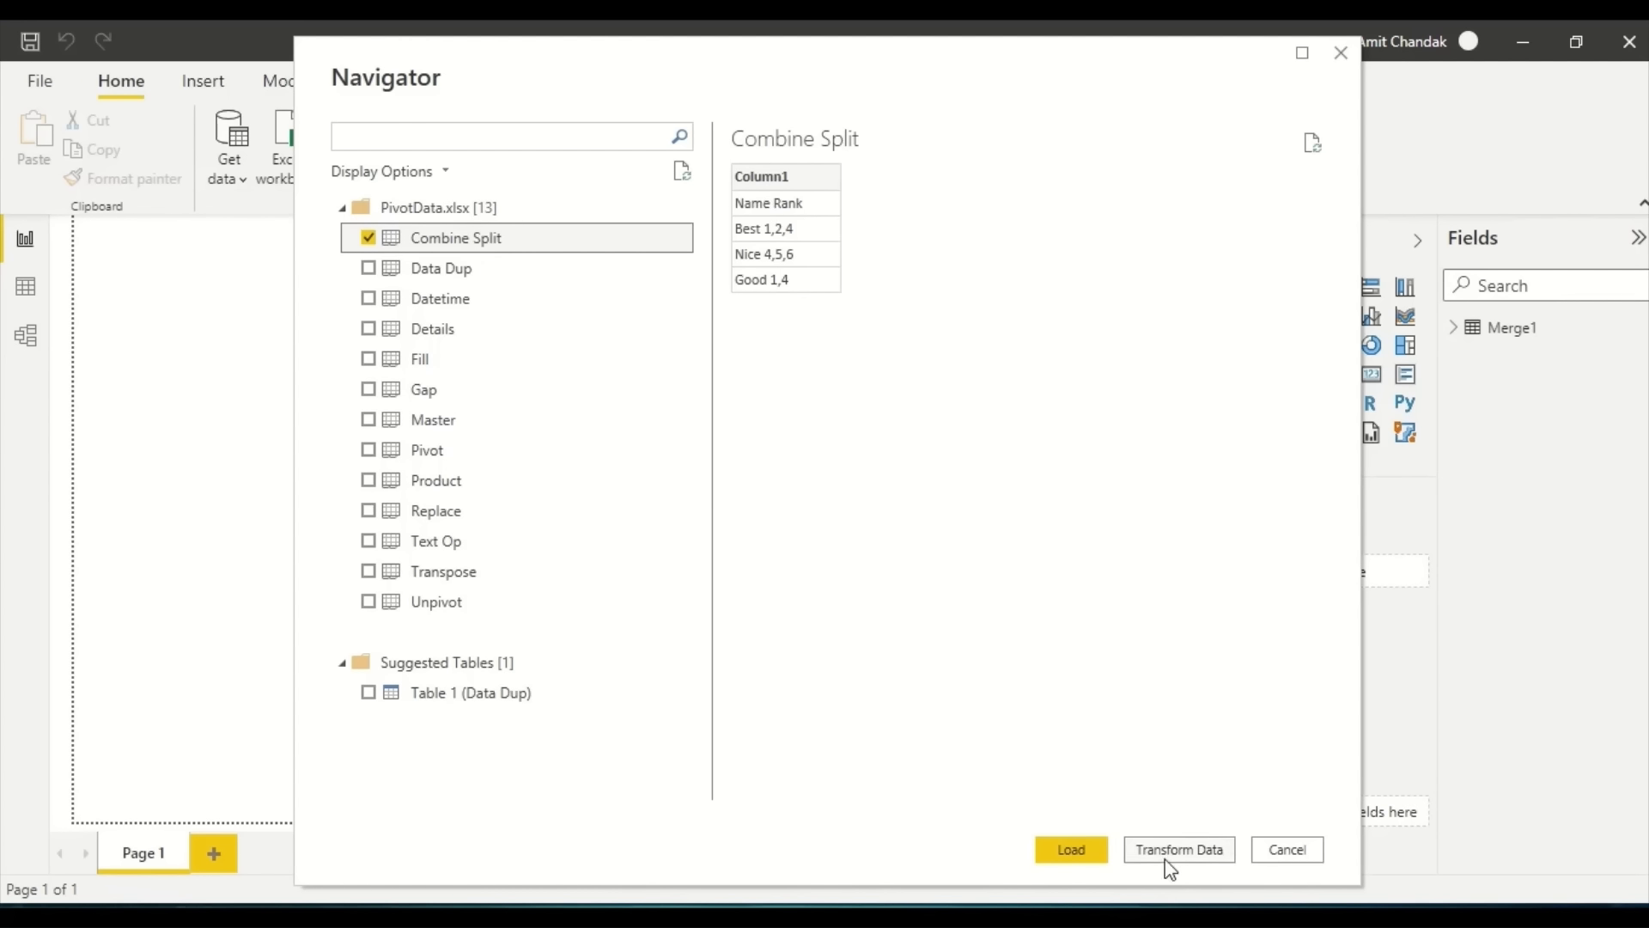
Step: Bring Combine Split into the Power Query Editor and use its first row as headers
{"action": "key", "text": "alt+Tab"}
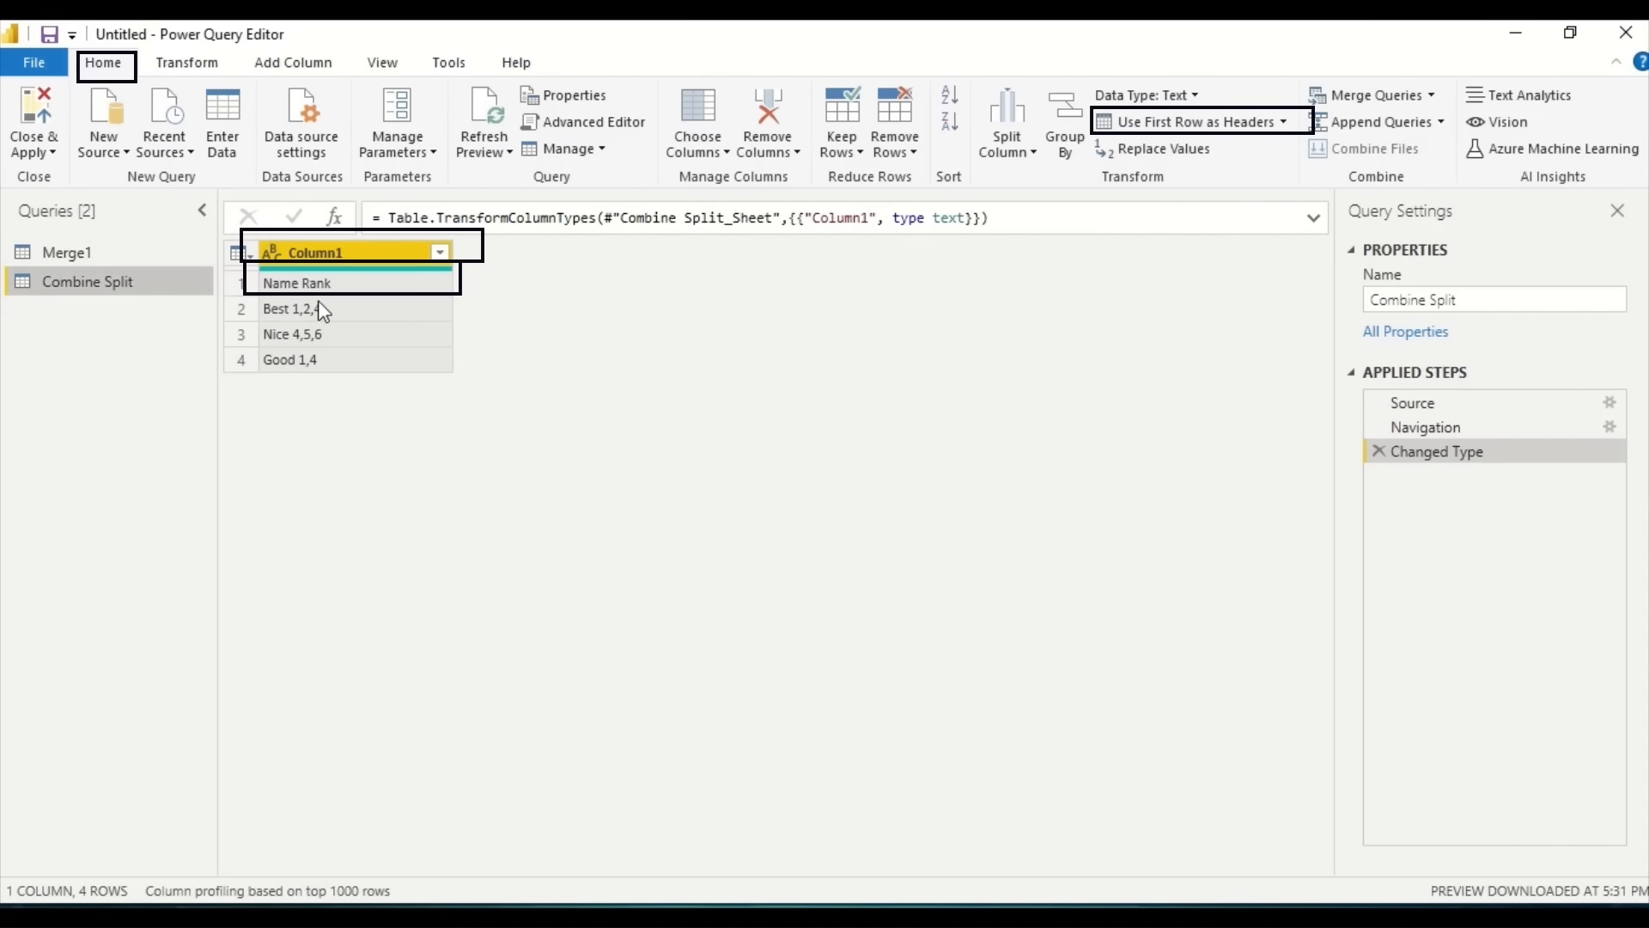
{"action": "left_click", "coordinate": [332, 286]}
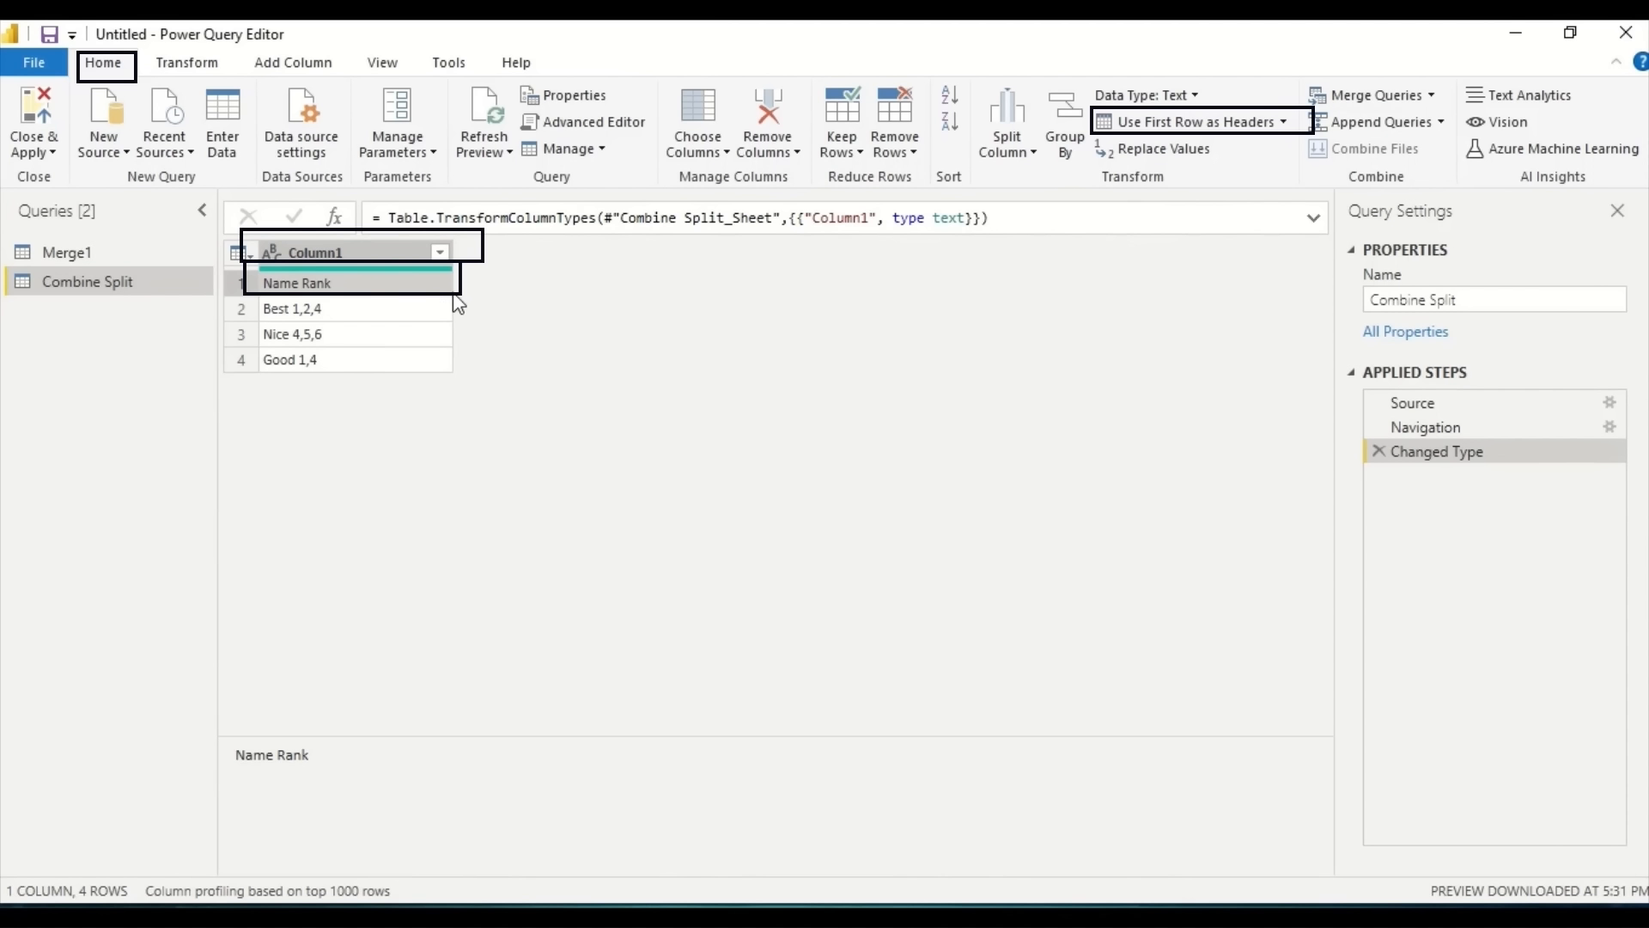
{"action": "left_click", "coordinate": [1162, 125]}
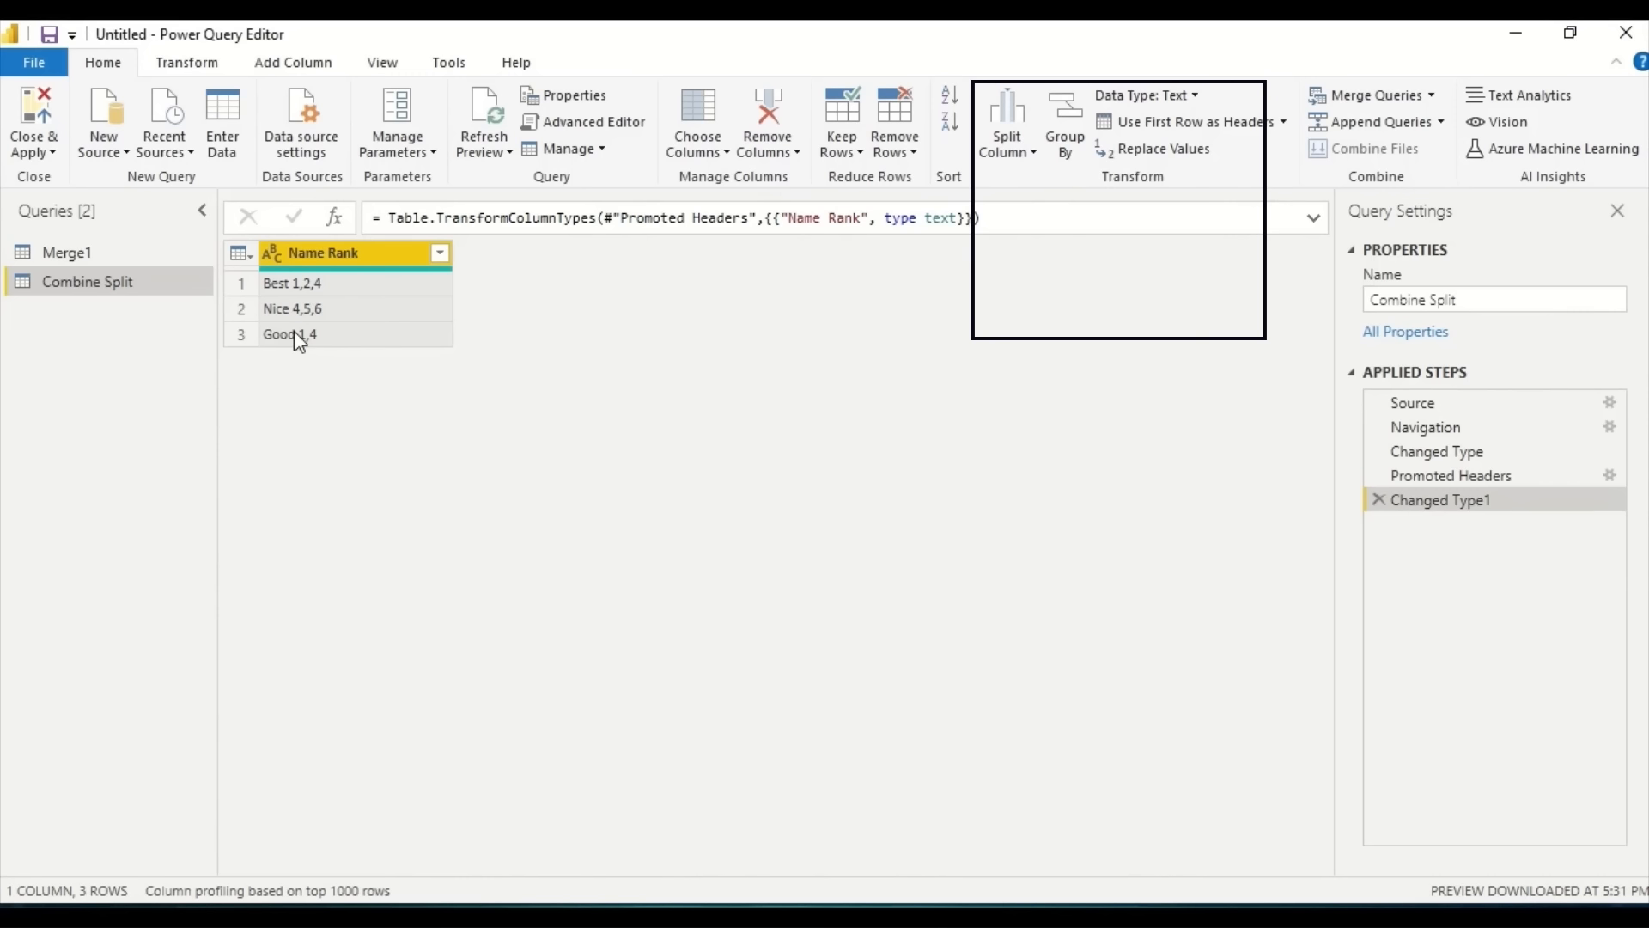
Step: Split the Name Rank column by space at each occurrence of the delimiter into 2 columns
{"action": "left_click", "coordinate": [1034, 155]}
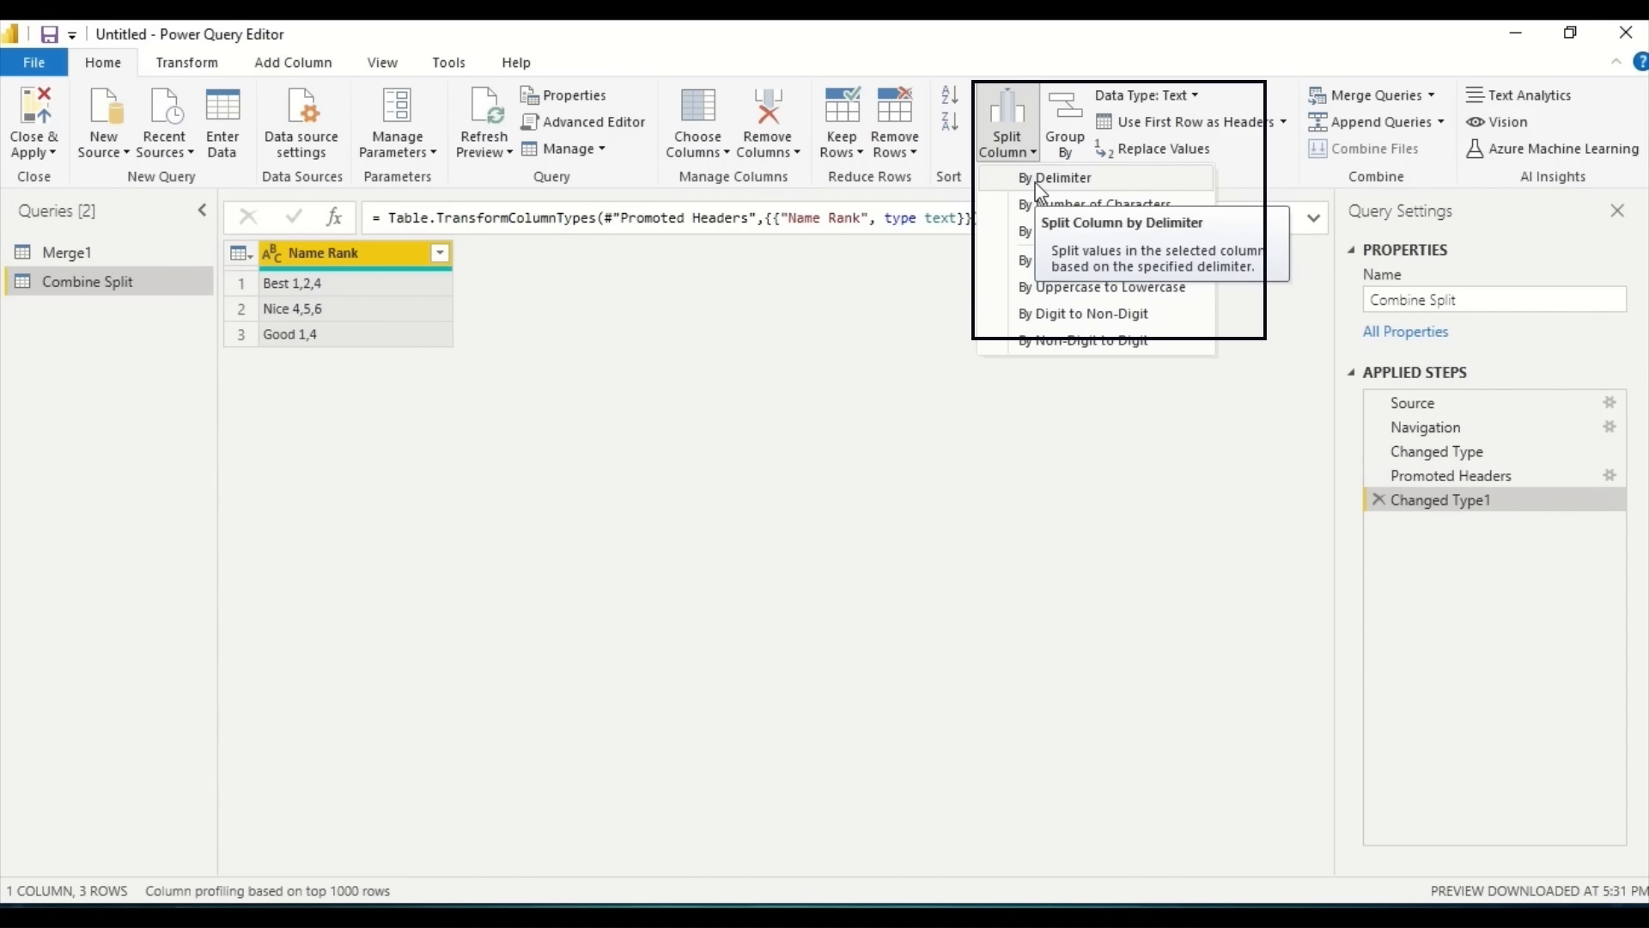
{"action": "left_click", "coordinate": [1040, 188]}
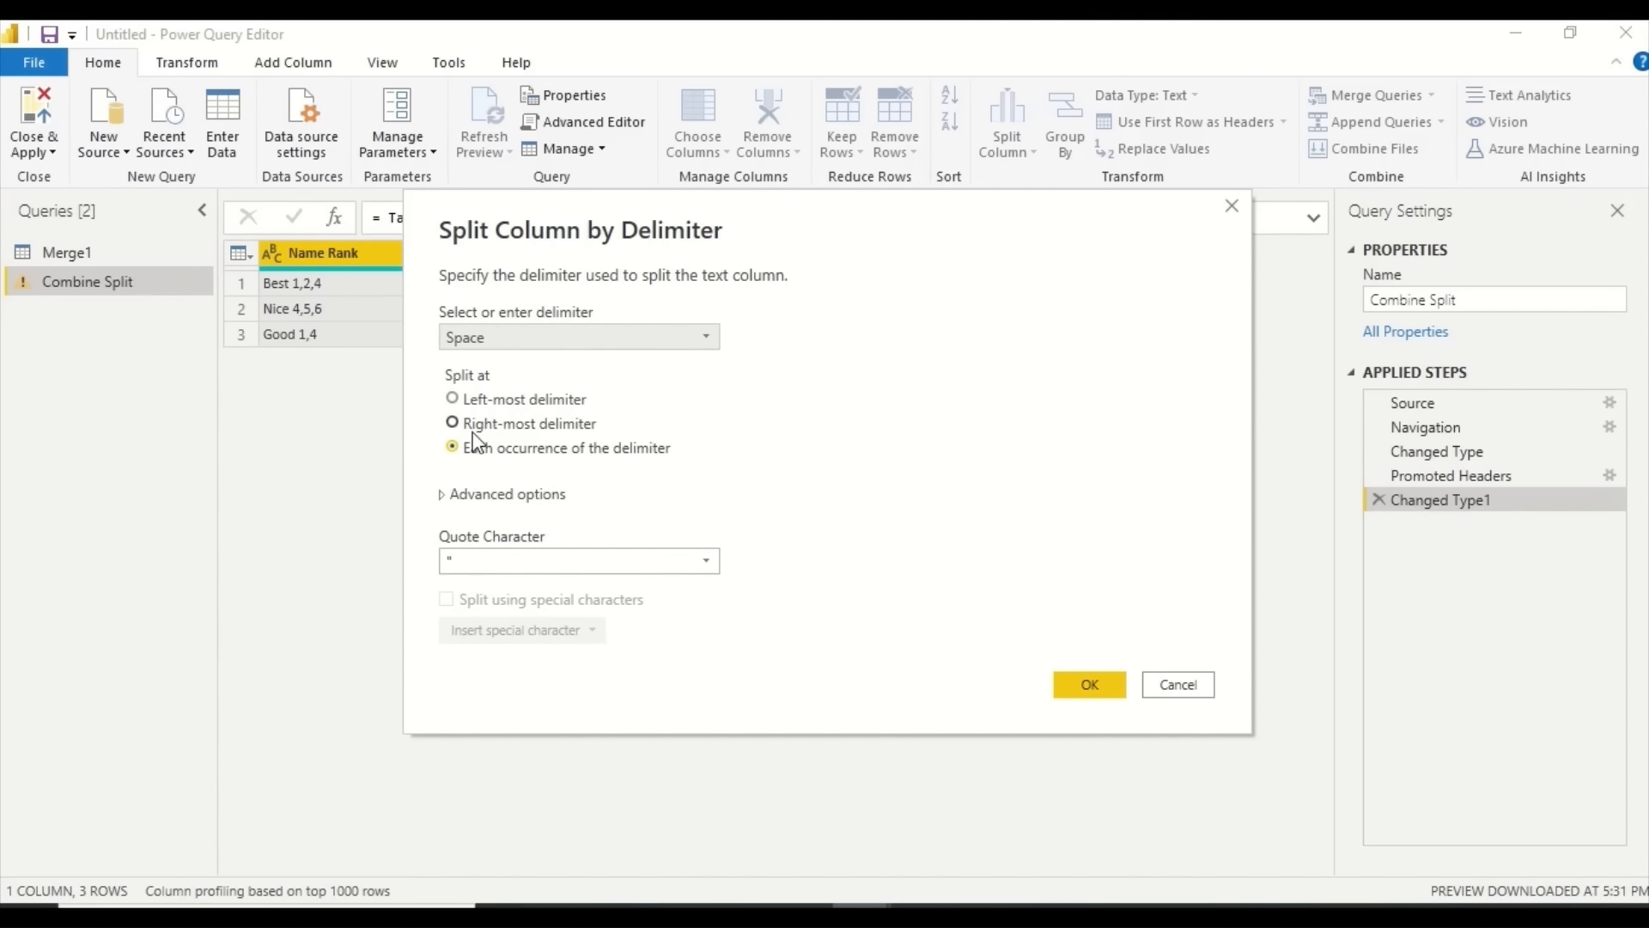
{"action": "left_click", "coordinate": [446, 496]}
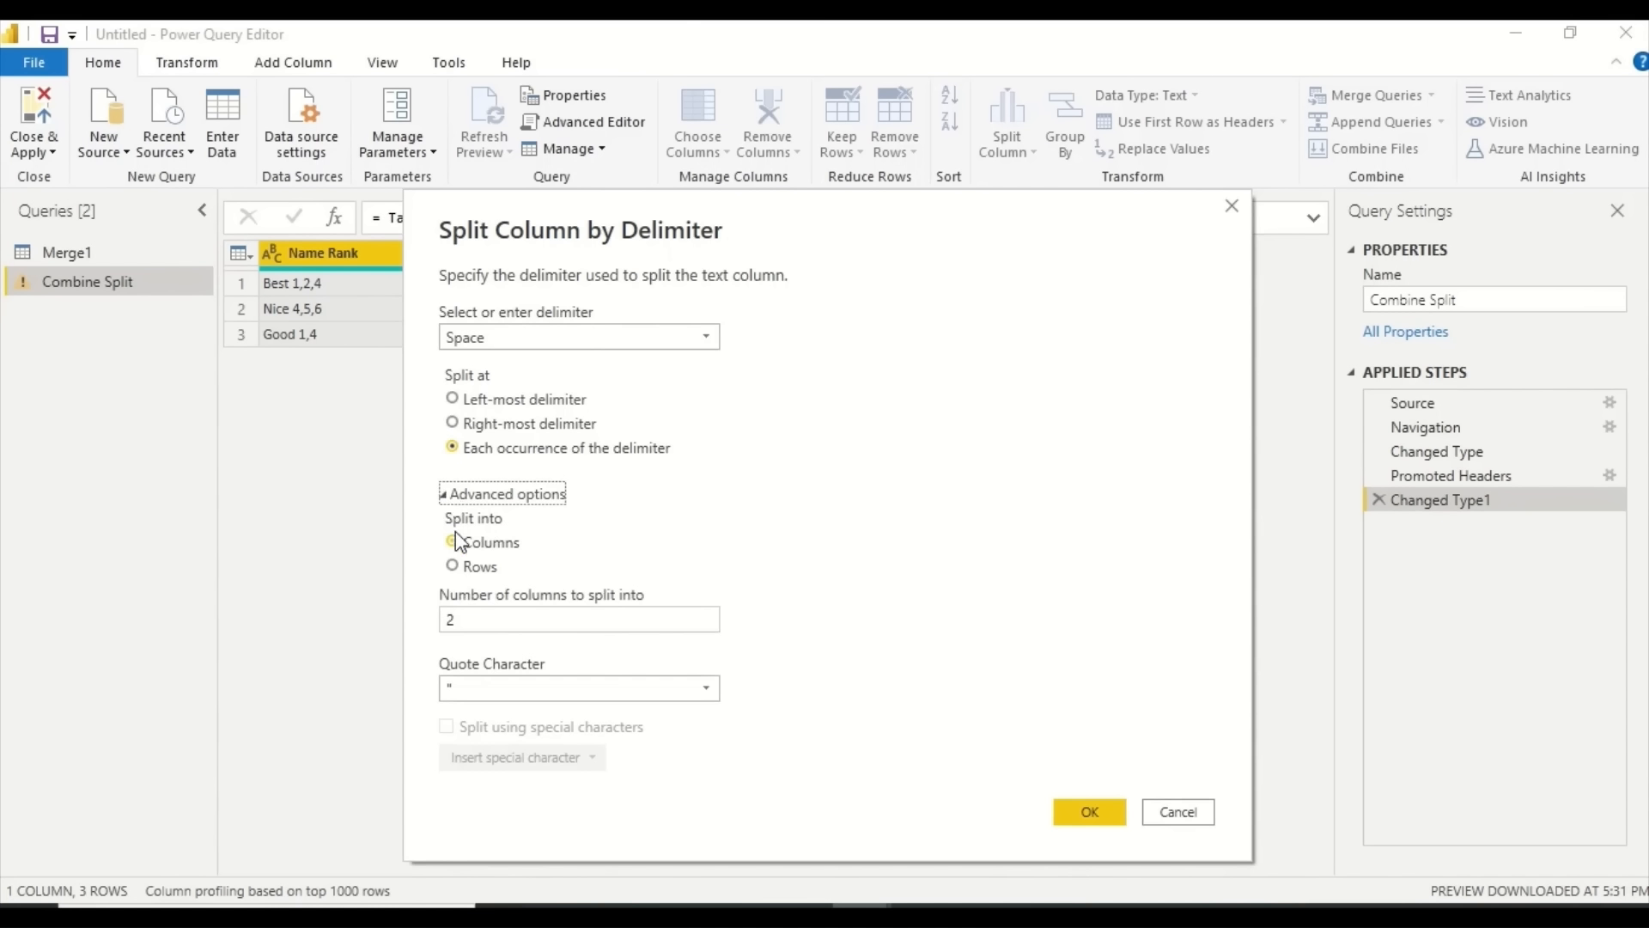
{"action": "left_click", "coordinate": [449, 615]}
{"action": "left_click", "coordinate": [1083, 816]}
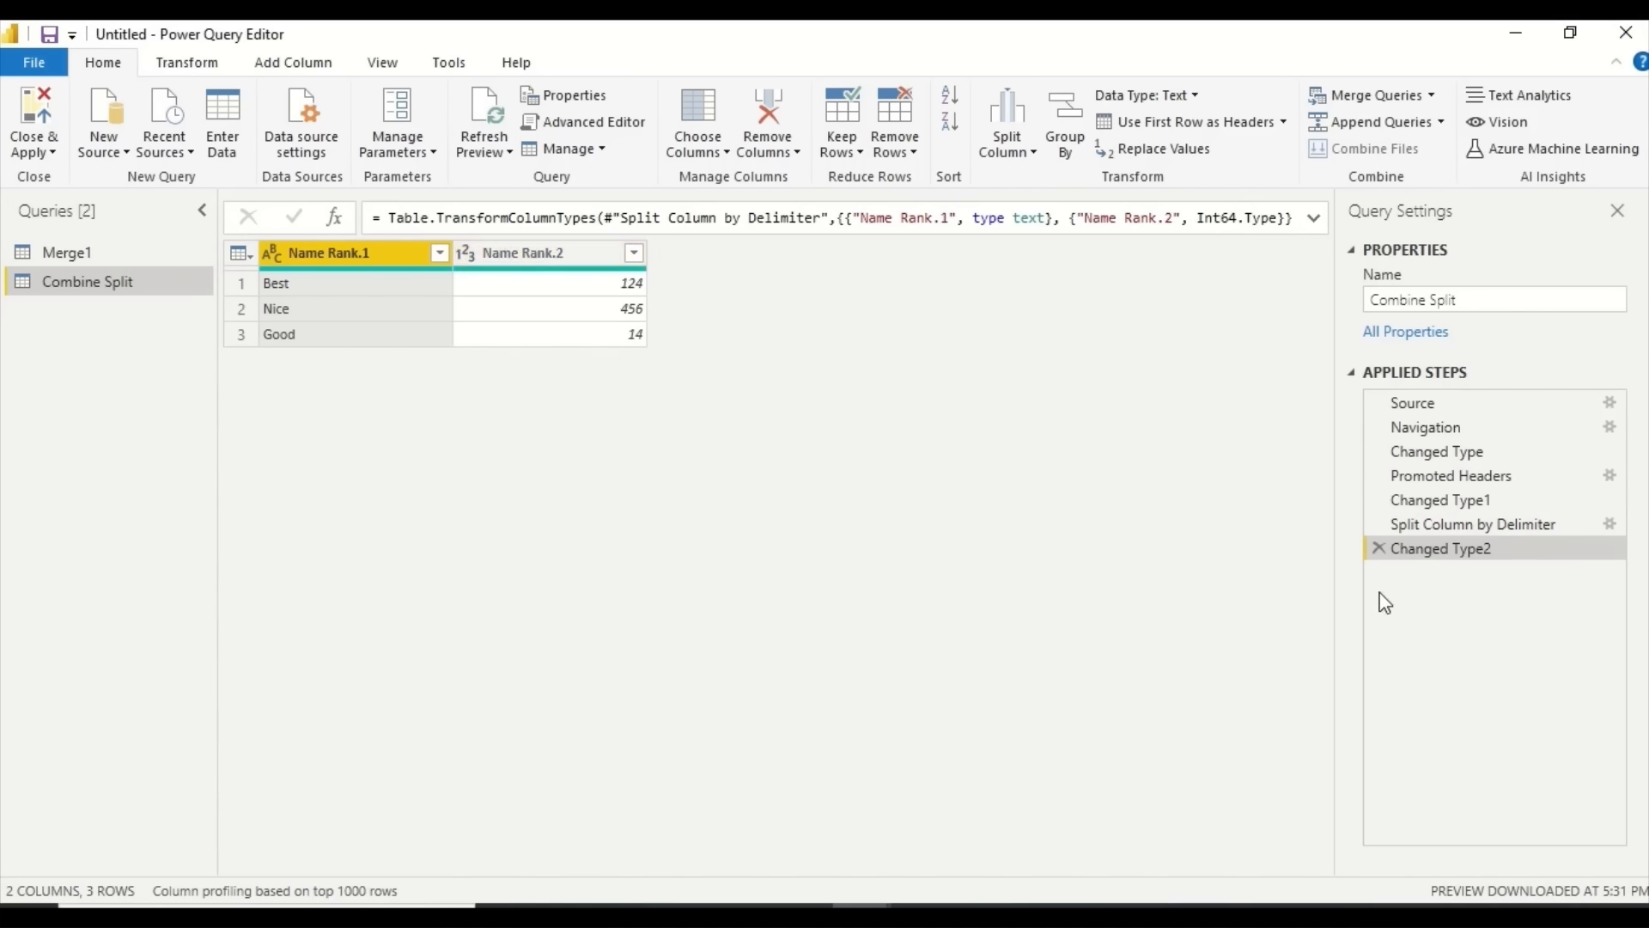
Step: Compare the Combine Split table before and after the automatic type conversion, and delete the Changed Type2 step
{"action": "left_click", "coordinate": [1426, 526]}
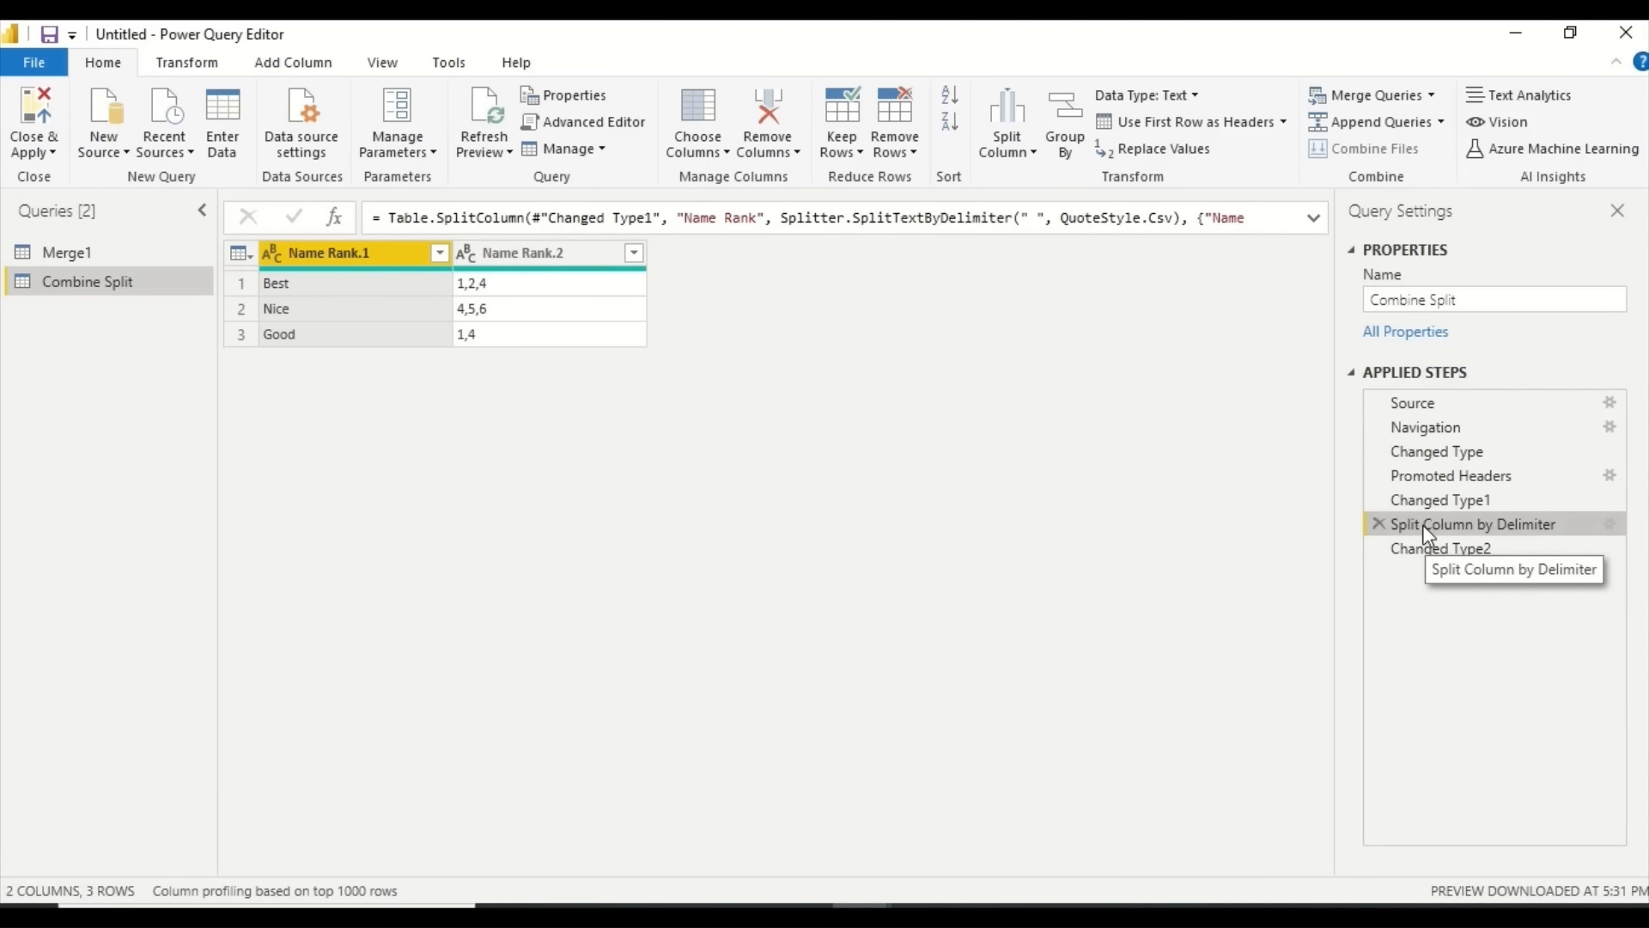
{"action": "left_click", "coordinate": [1408, 554]}
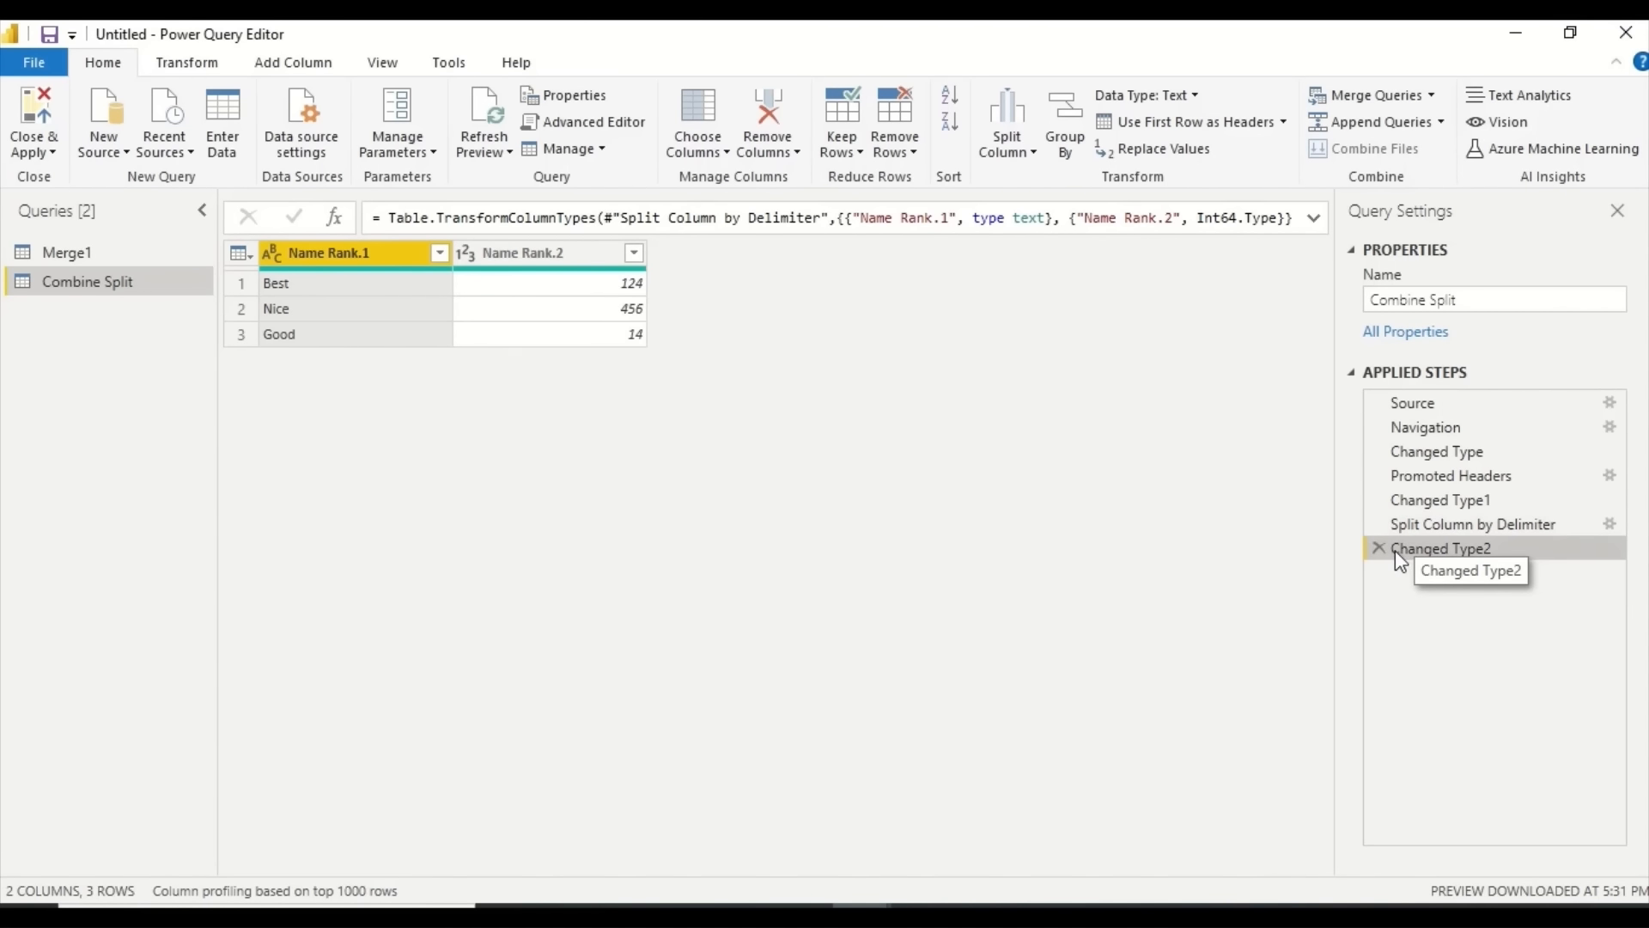
{"action": "left_click", "coordinate": [1378, 548]}
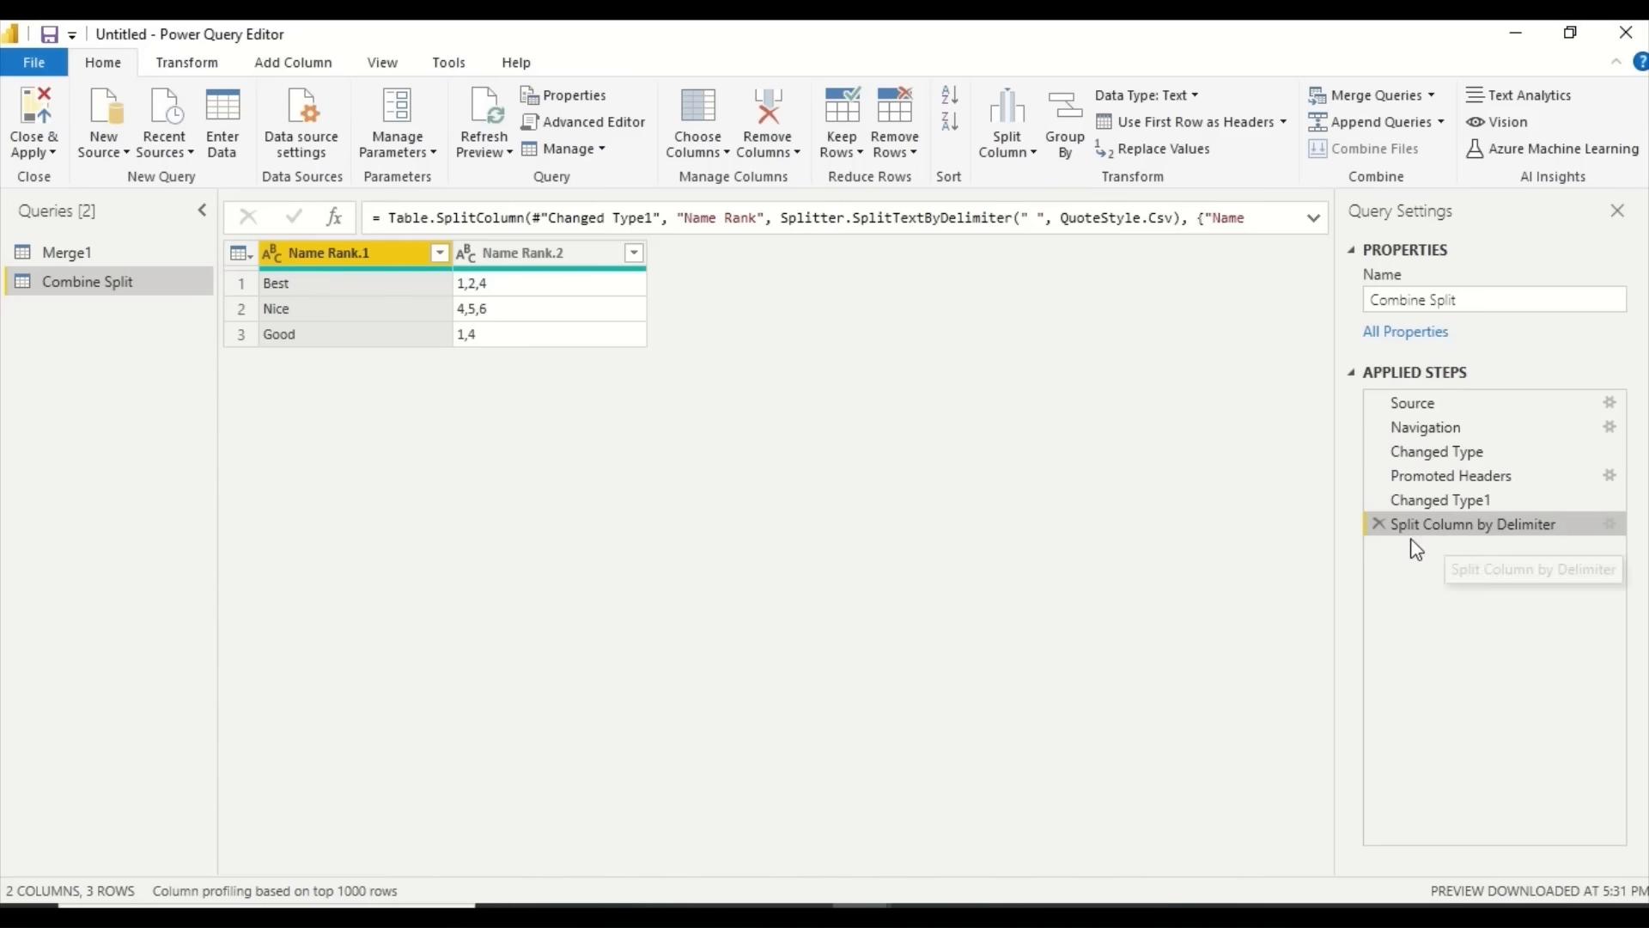
Step: Split the Name Rank.2 column by comma at each occurrence of the delimiter into rows
{"action": "left_click", "coordinate": [555, 263]}
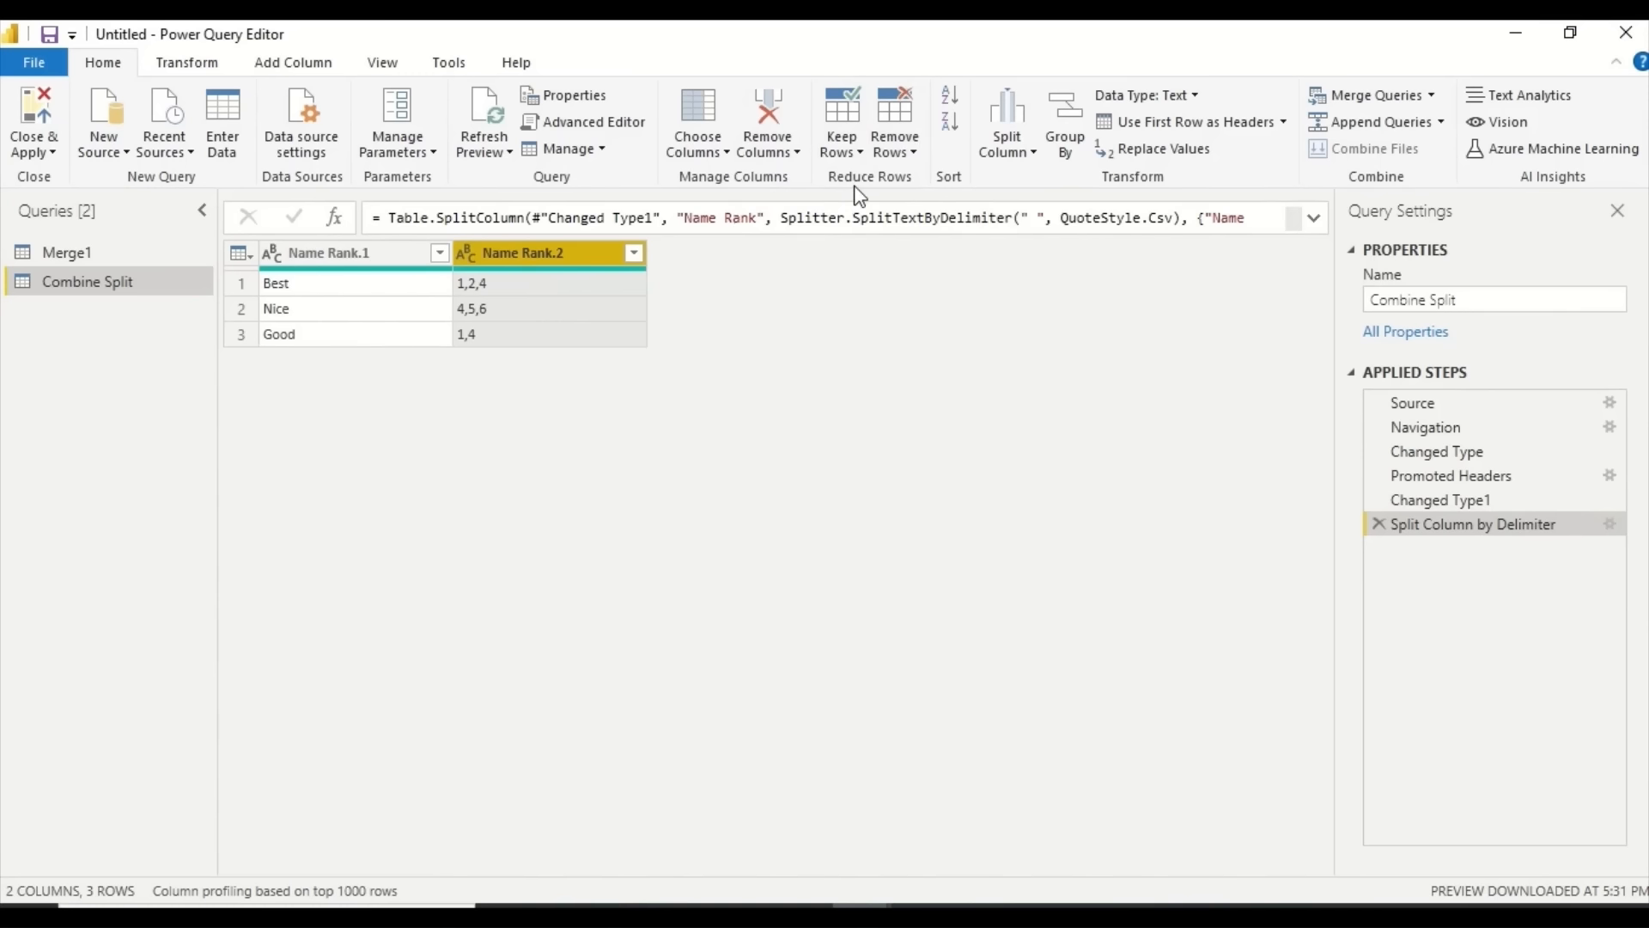
{"action": "left_click", "coordinate": [1022, 138]}
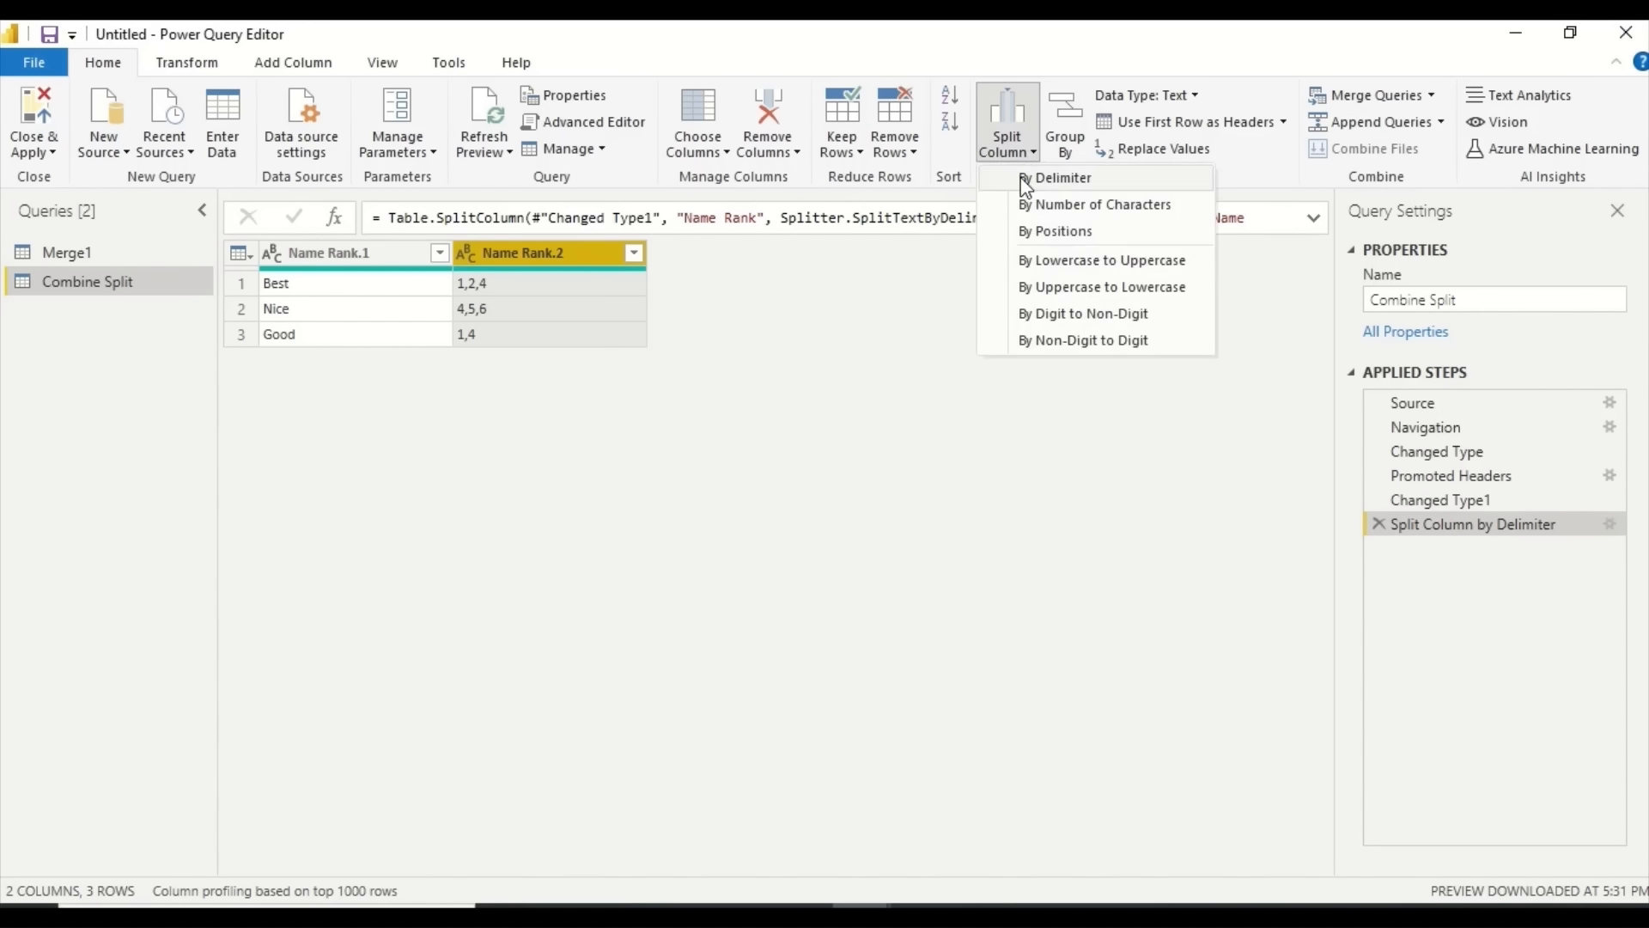
{"action": "left_click", "coordinate": [1026, 178]}
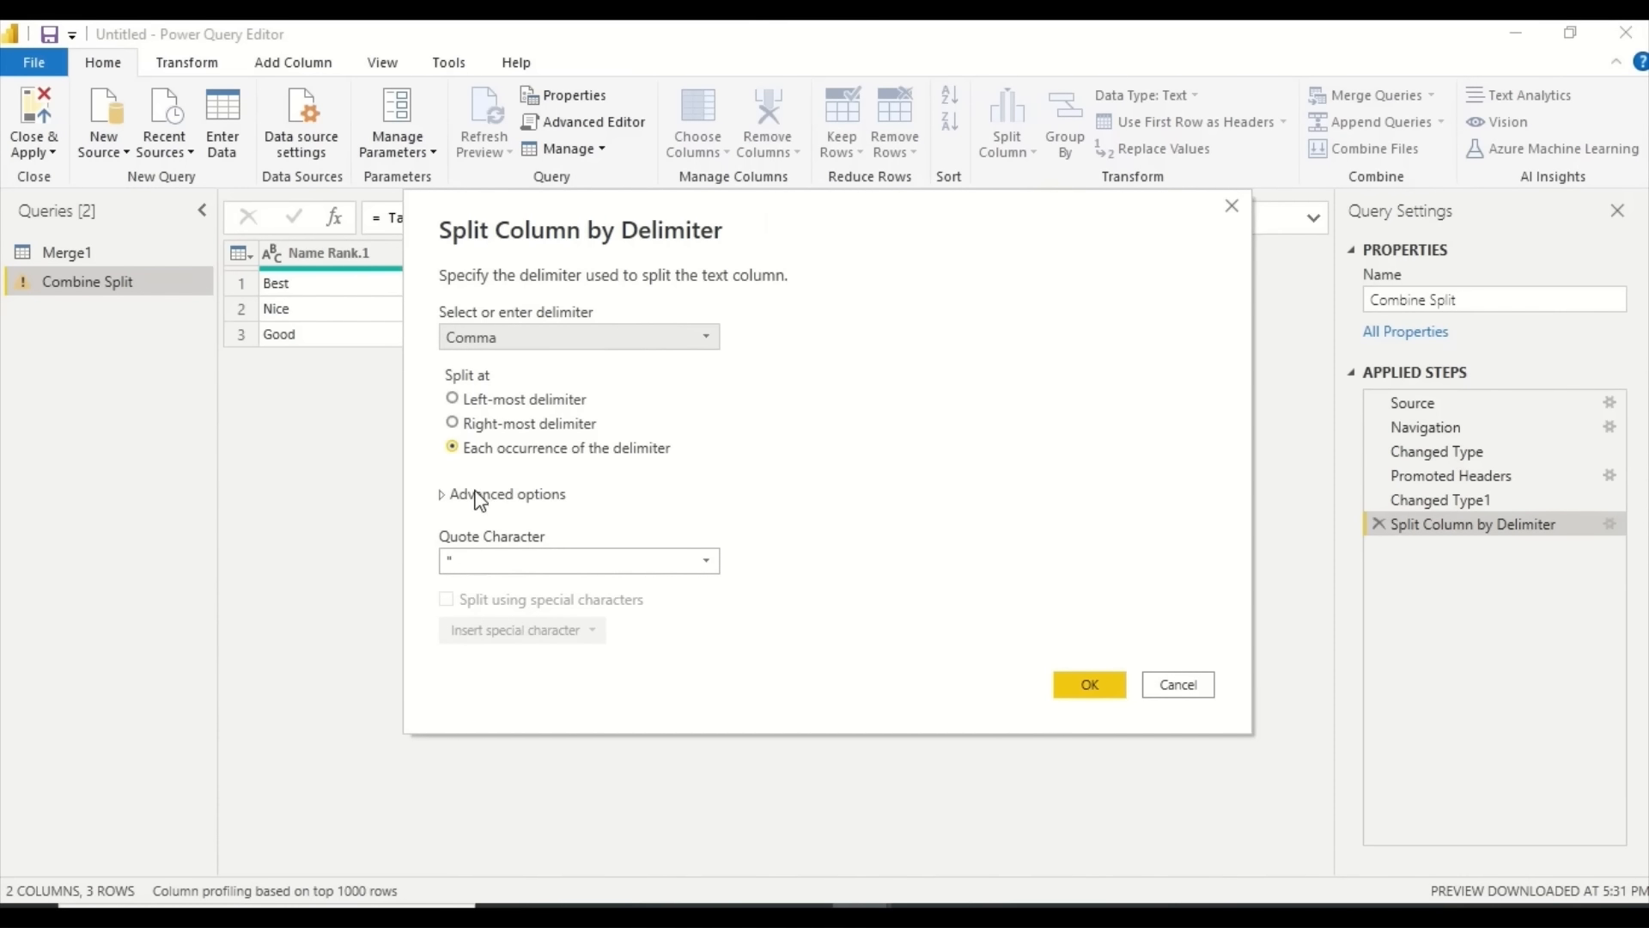
{"action": "left_click", "coordinate": [444, 498]}
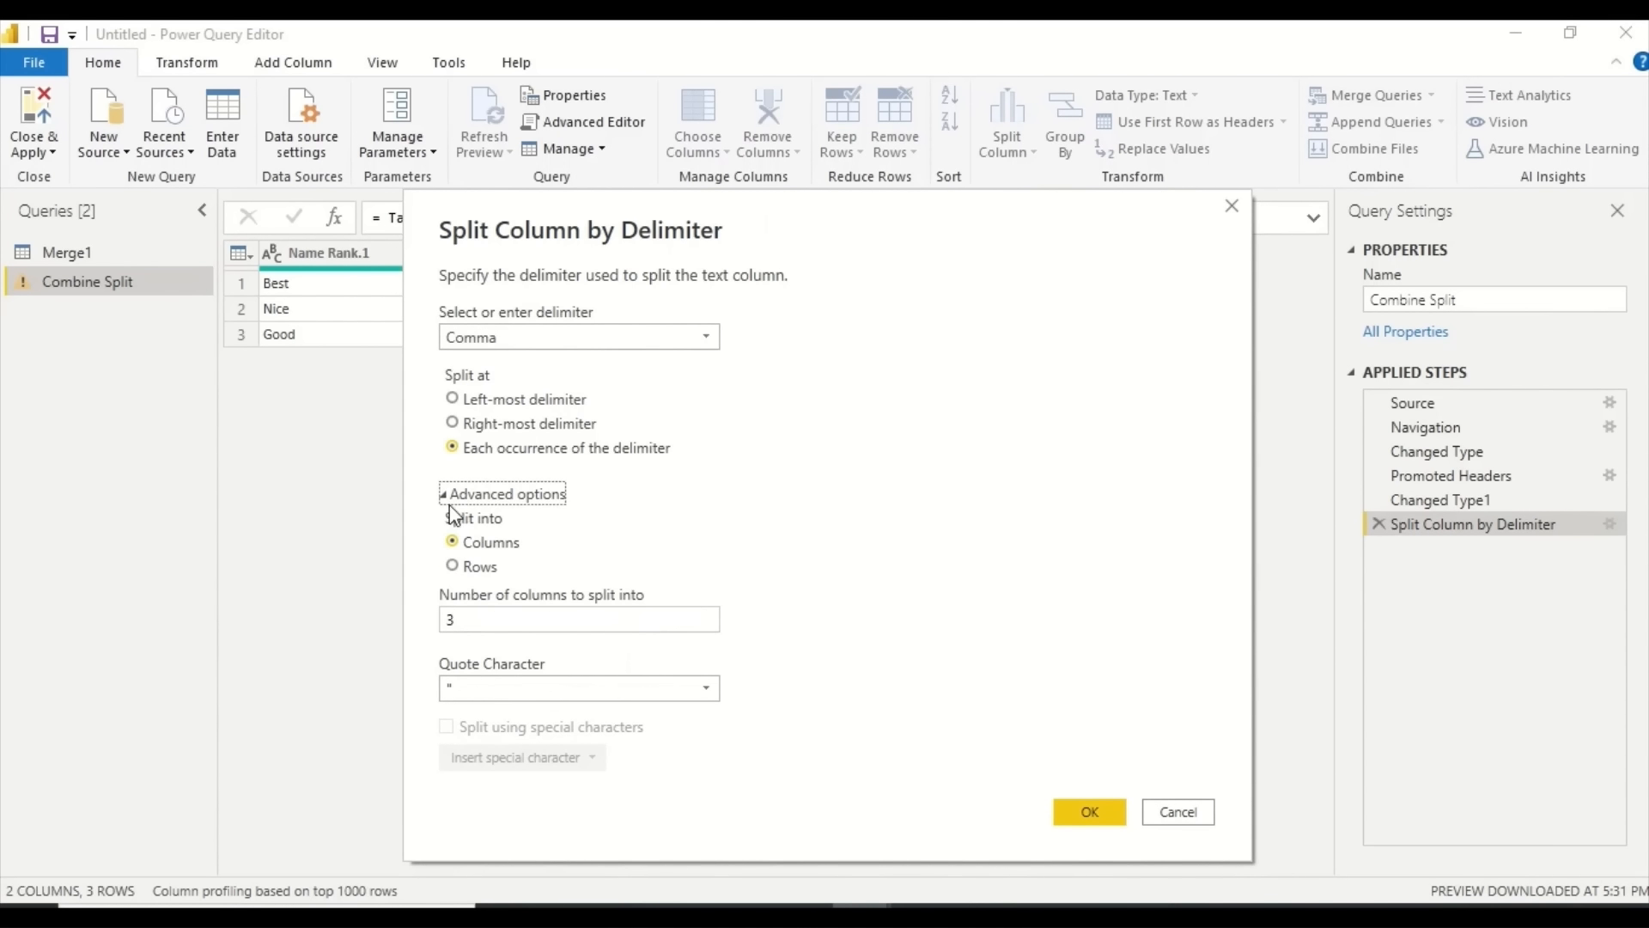
{"action": "left_click", "coordinate": [468, 568]}
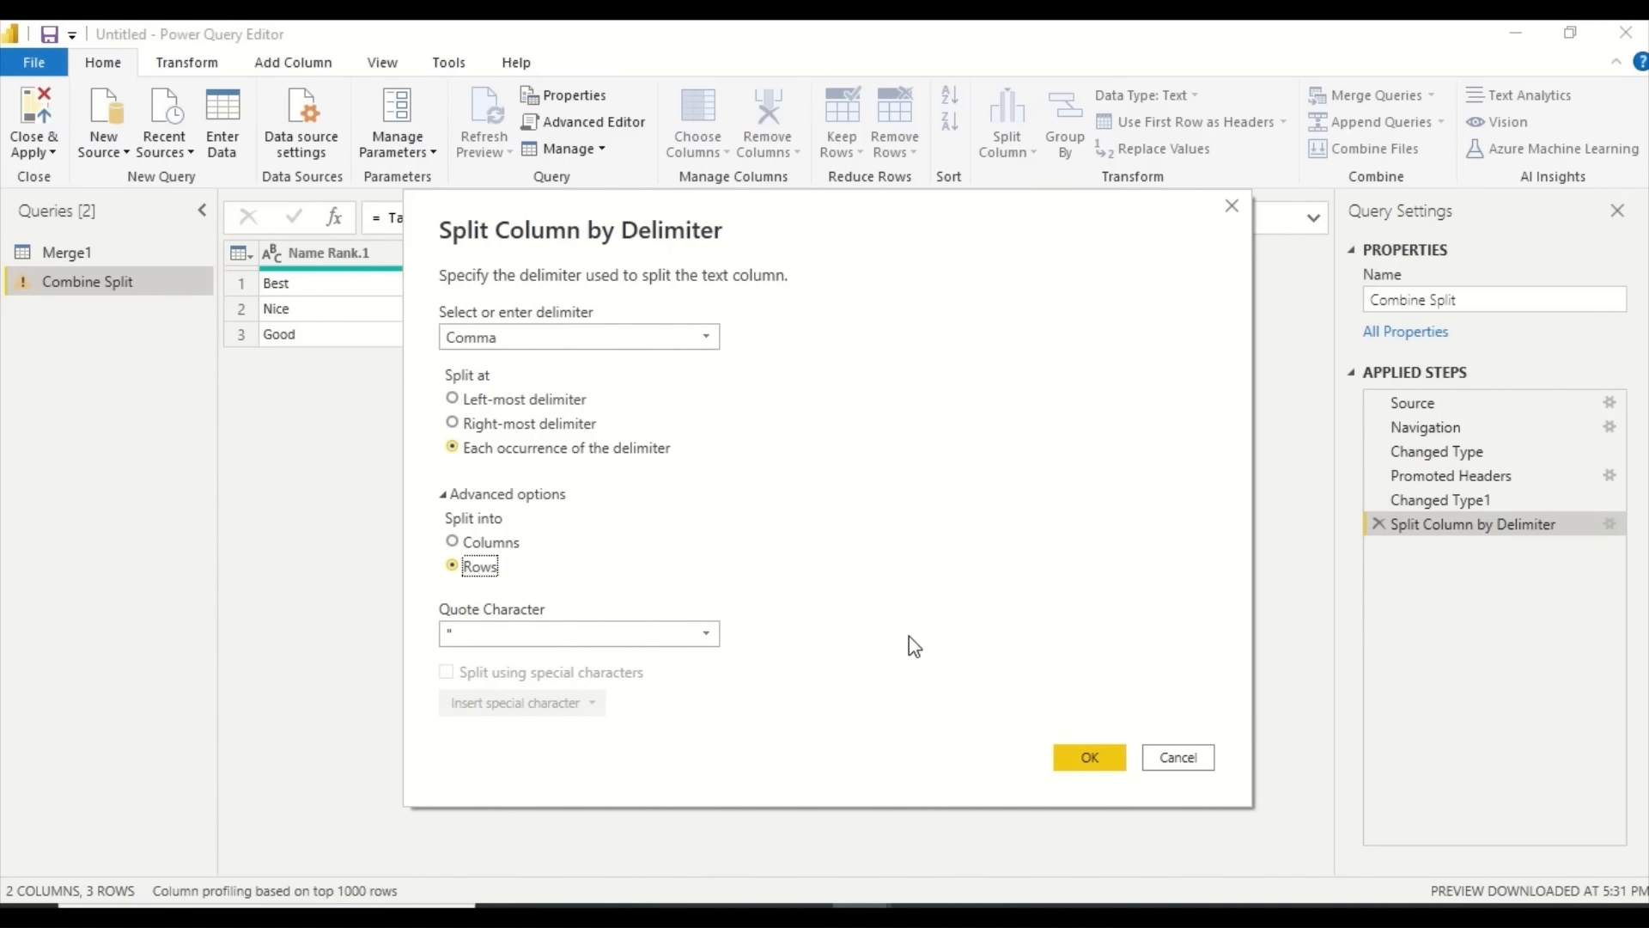
{"action": "left_click", "coordinate": [1086, 755]}
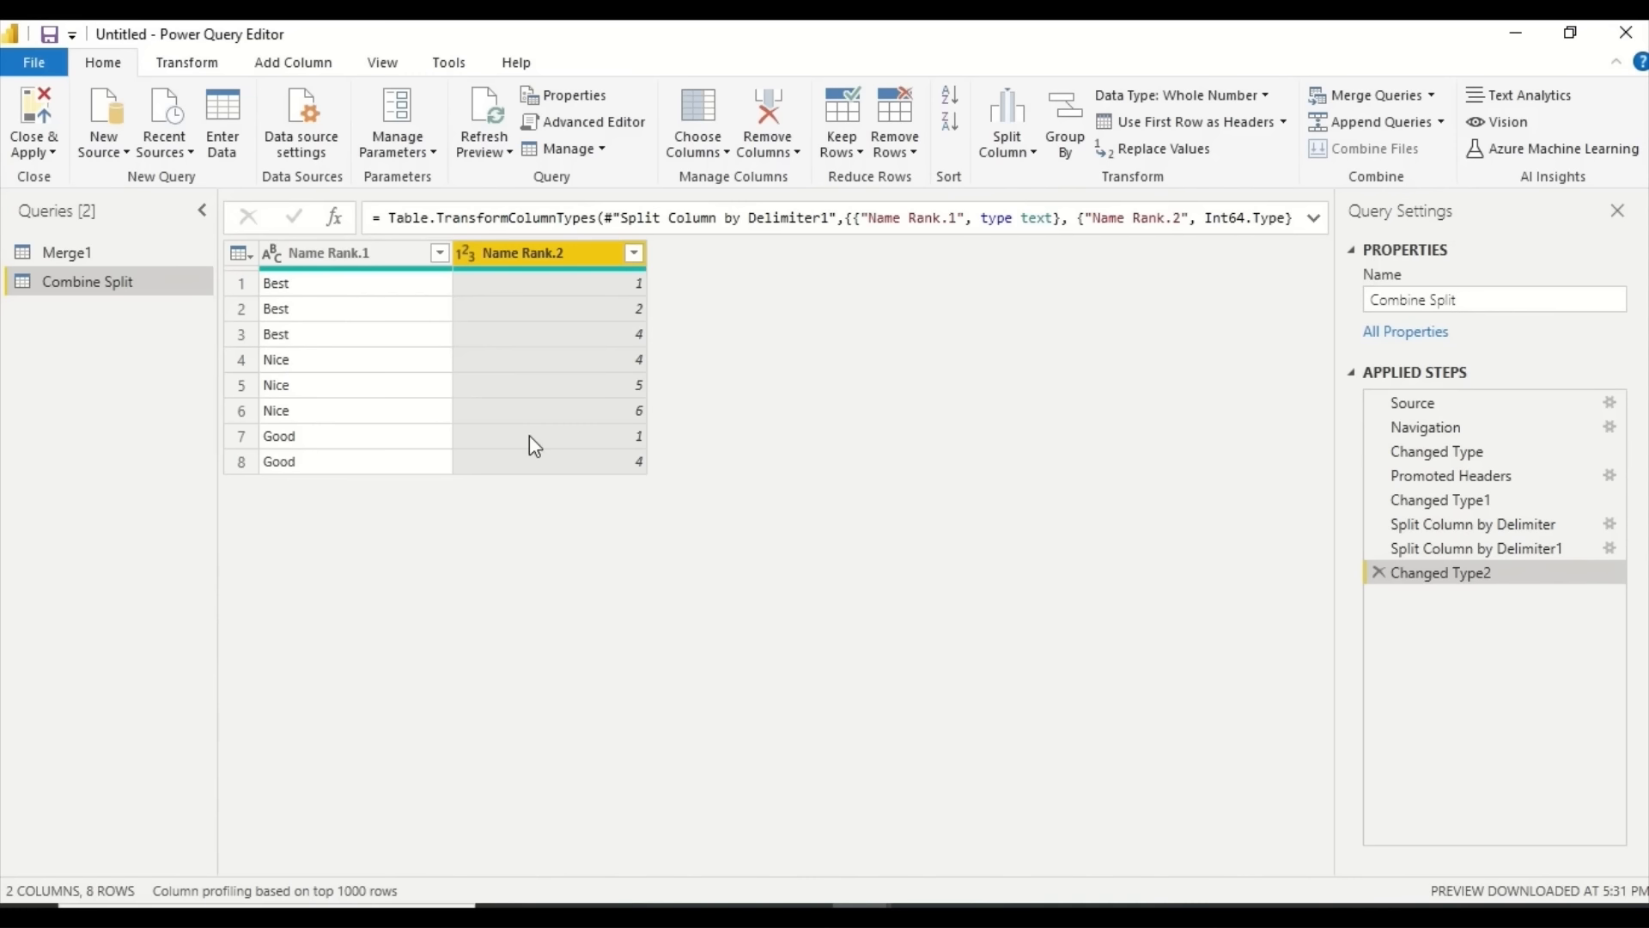
Step: Merge the Name Rank.1 and Name Rank.2 columns with a space separator into a column named Name Rank
{"action": "left_click", "coordinate": [167, 68]}
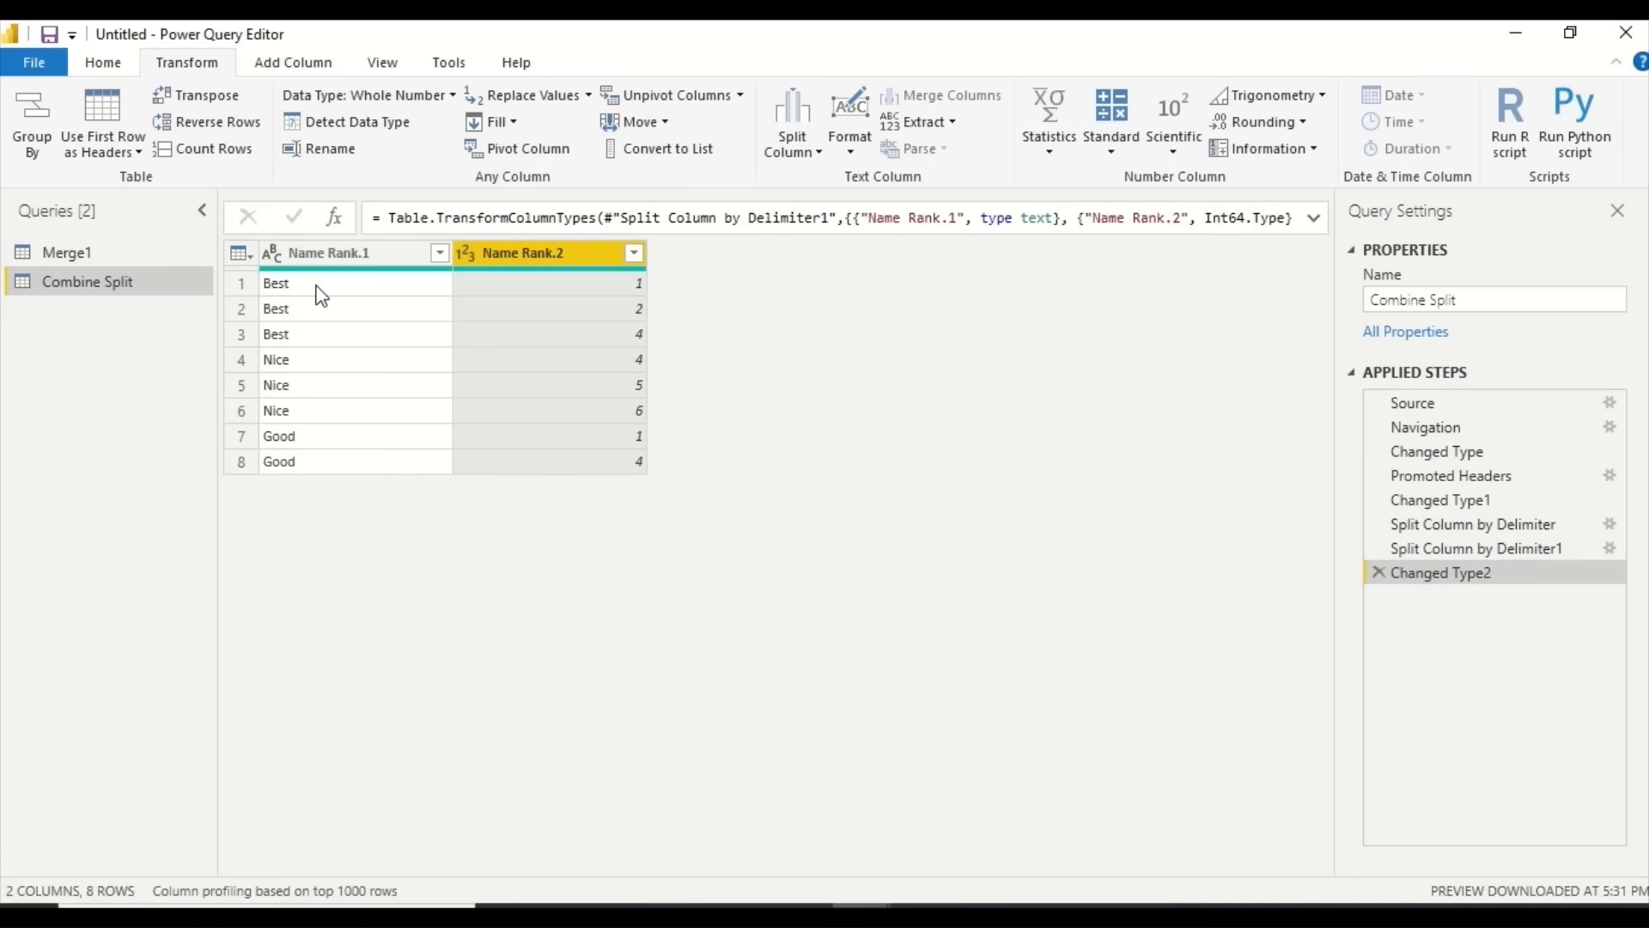
{"action": "left_click", "coordinate": [104, 61]}
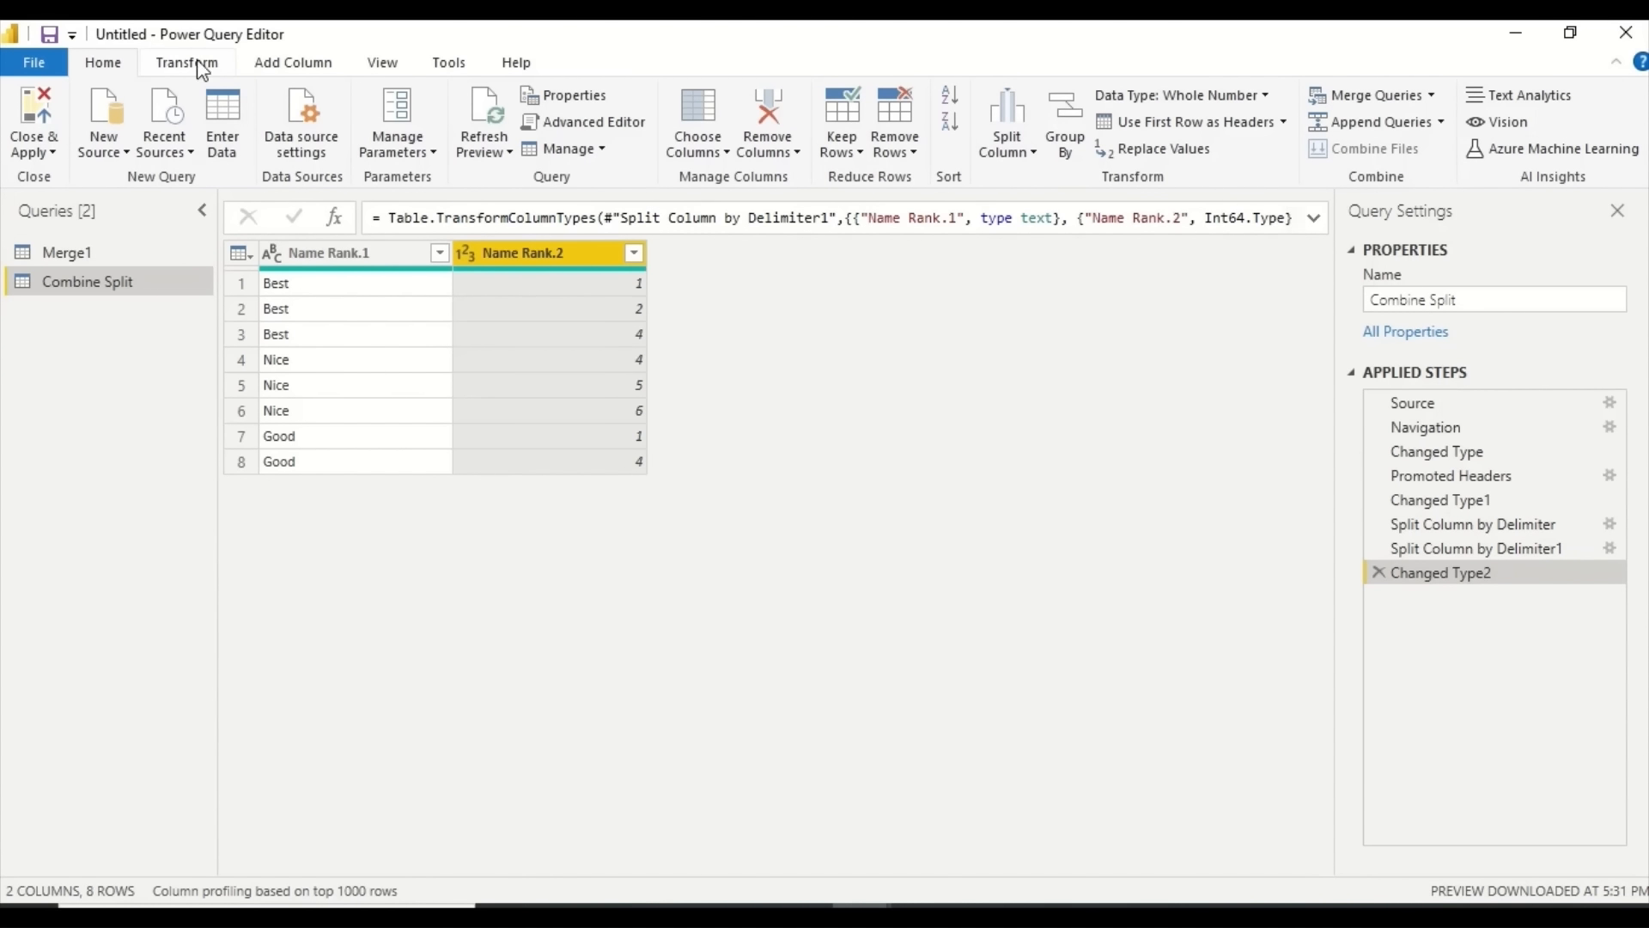
{"action": "left_click", "coordinate": [186, 63]}
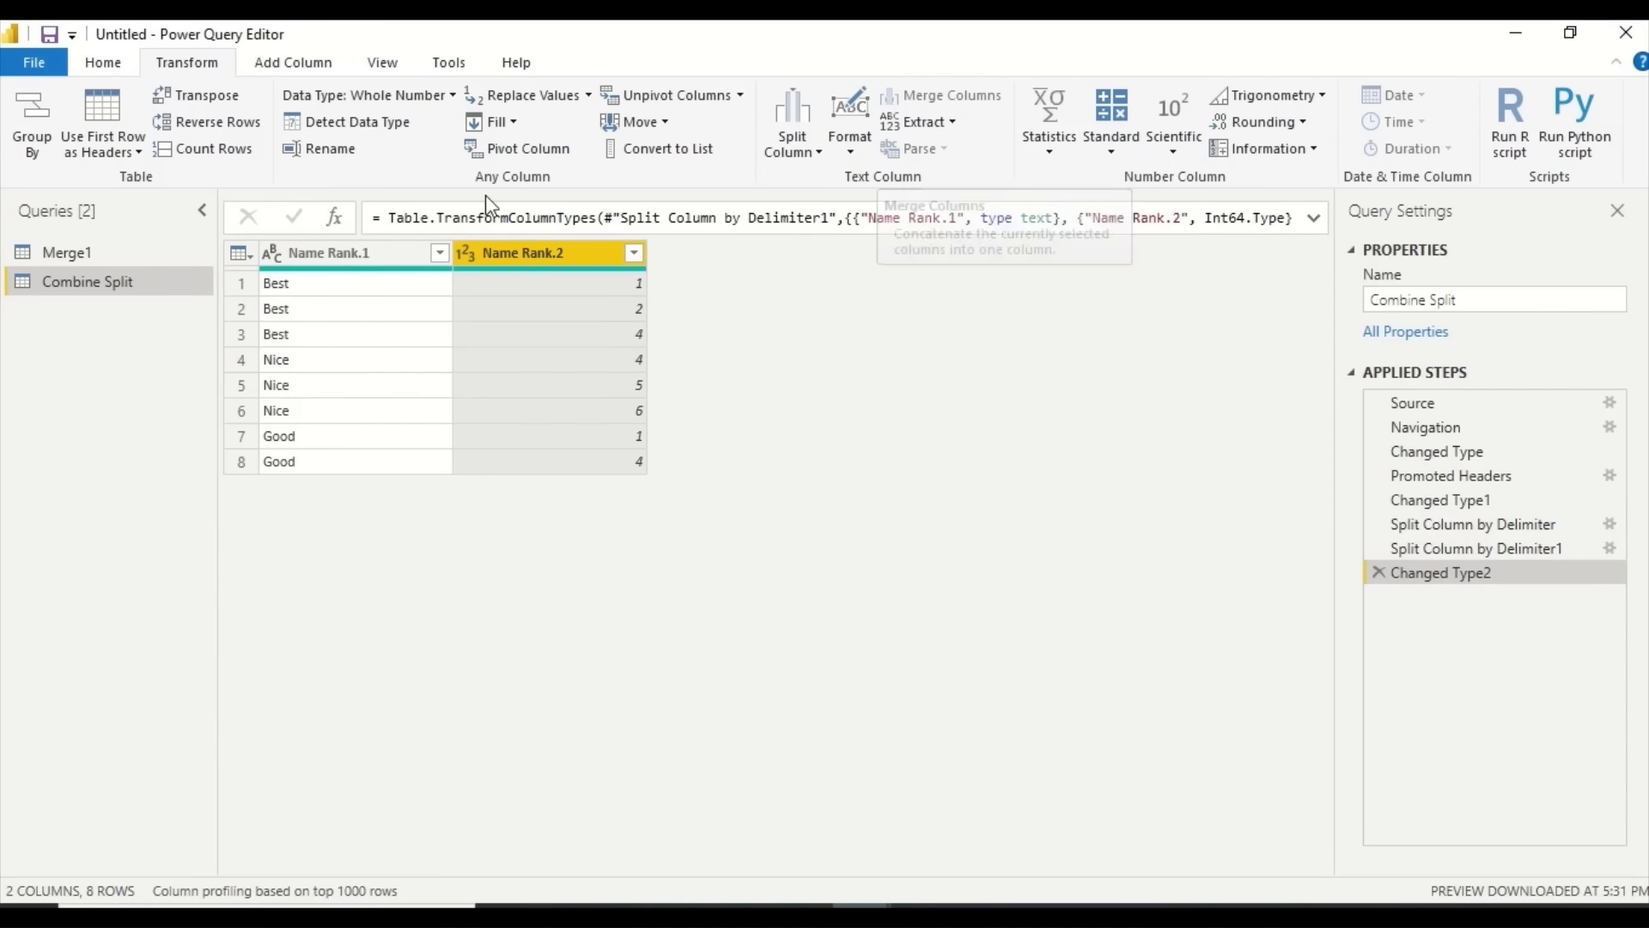
{"action": "left_click", "coordinate": [347, 250], "text": "ctrl"}
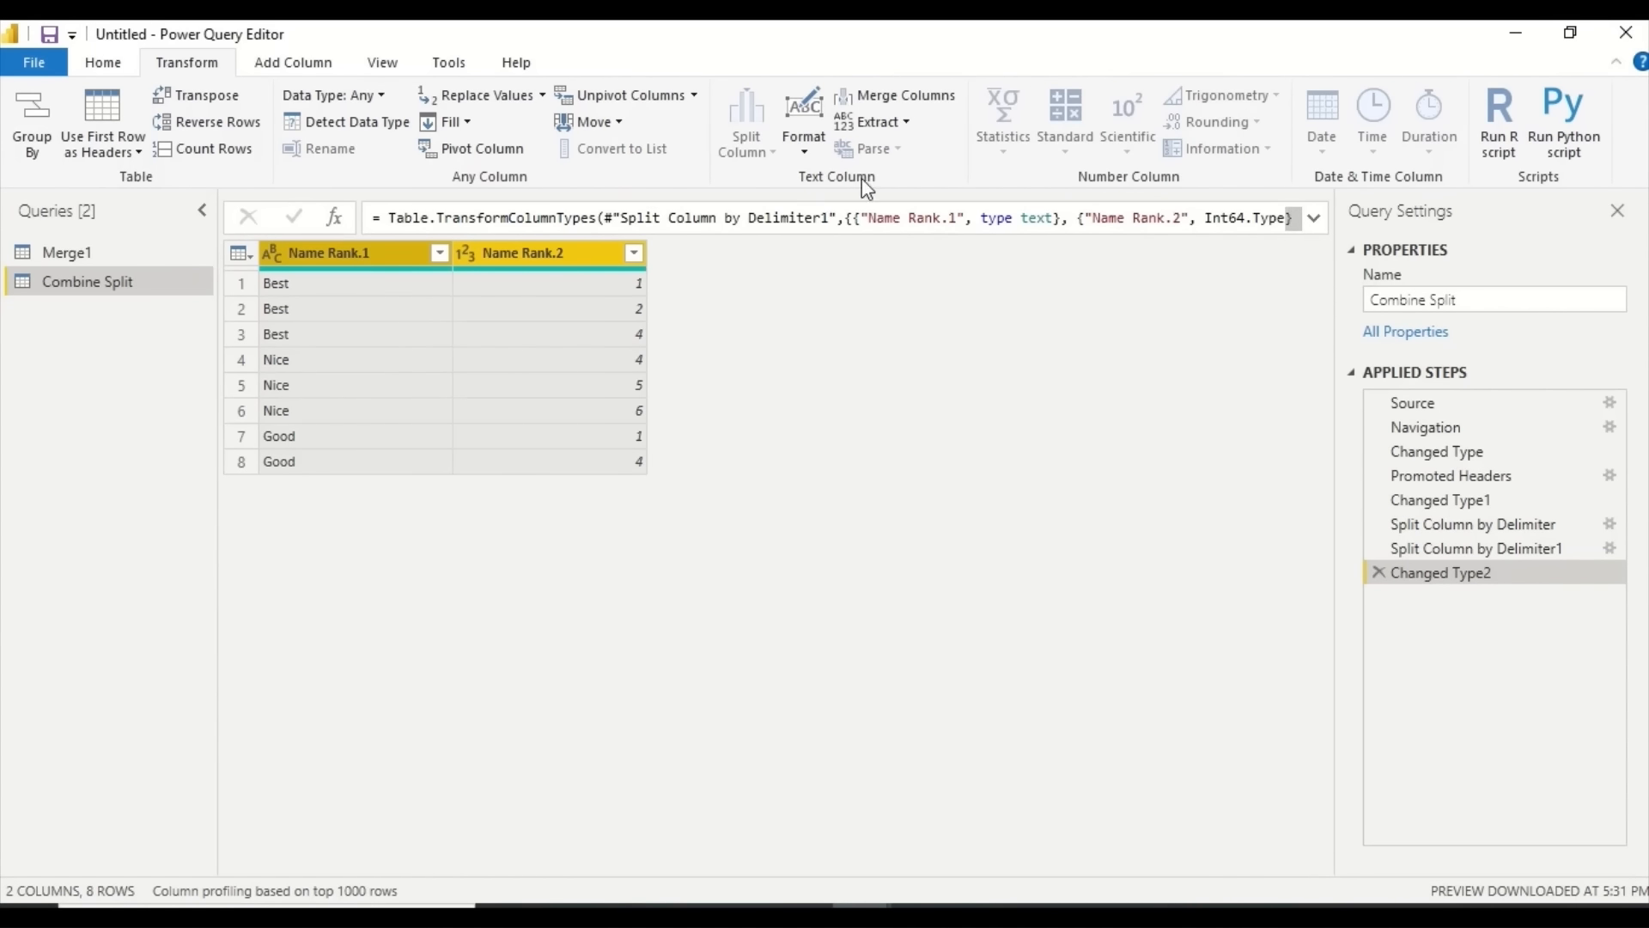
{"action": "left_click", "coordinate": [357, 254]}
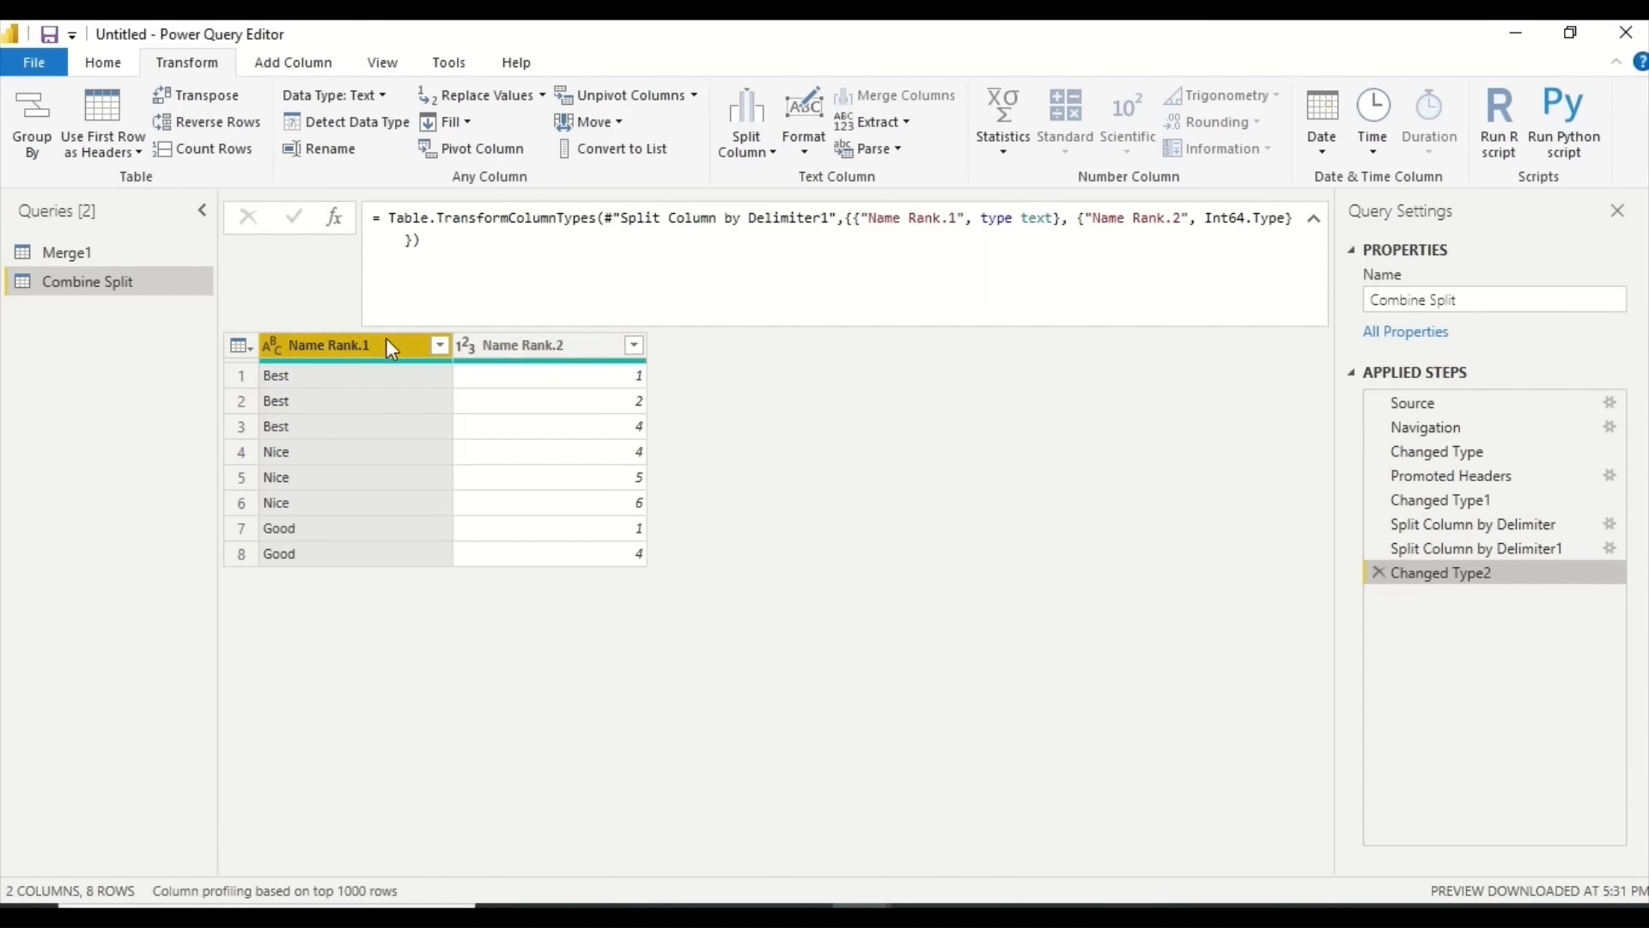
{"action": "left_click", "coordinate": [512, 344], "text": "ctrl"}
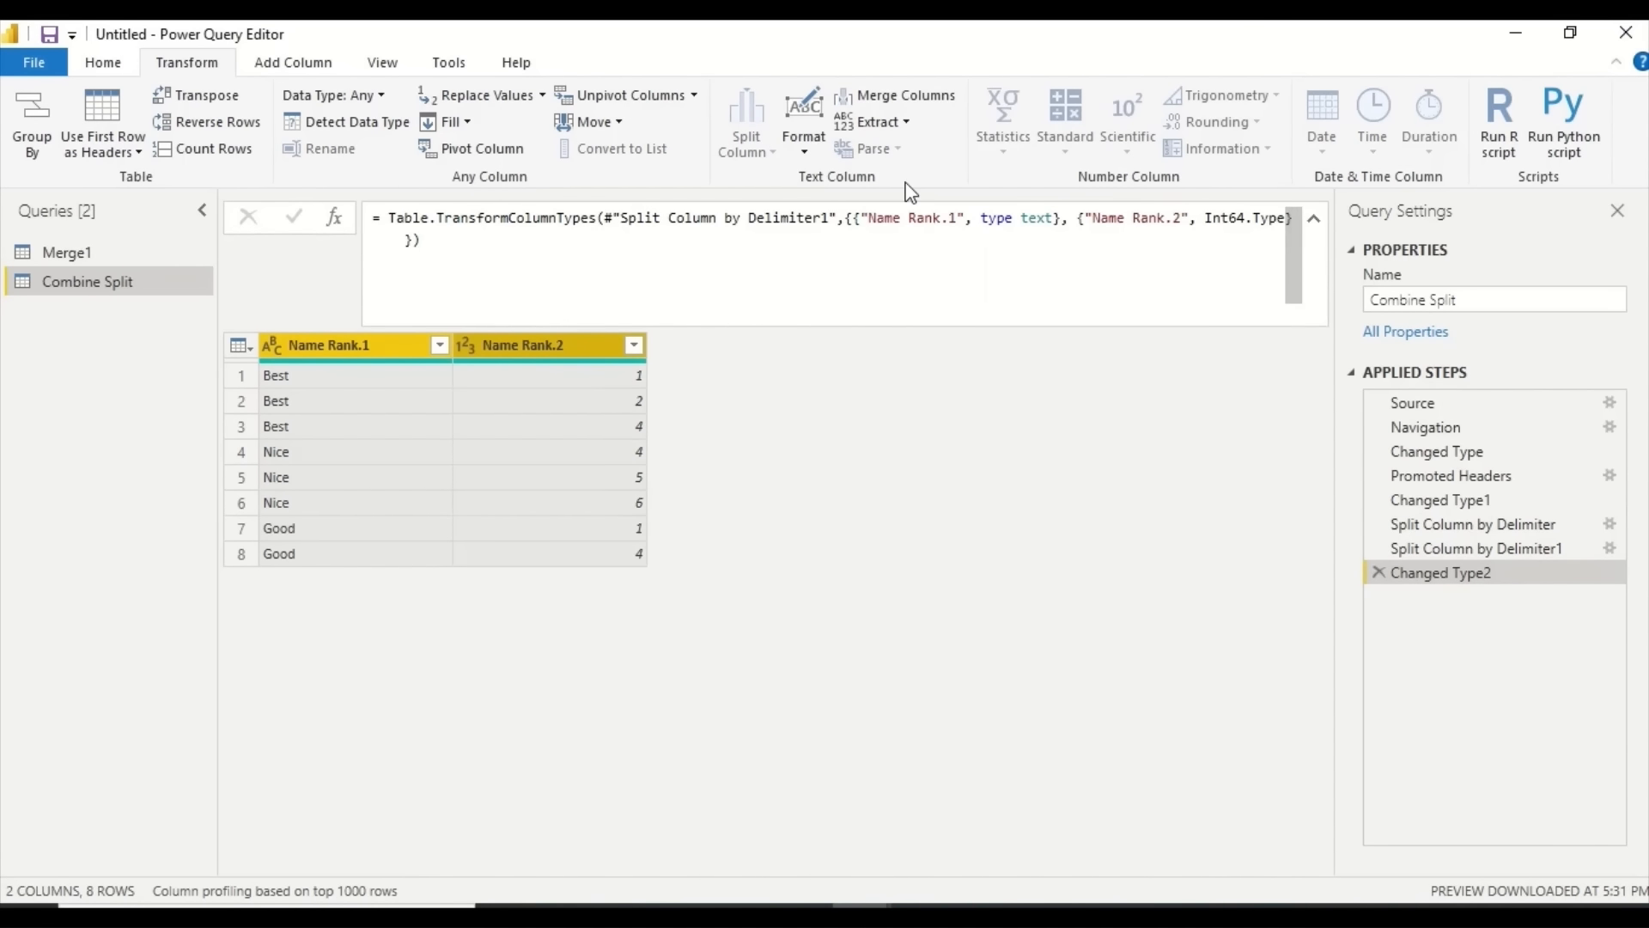
{"action": "left_click", "coordinate": [916, 107]}
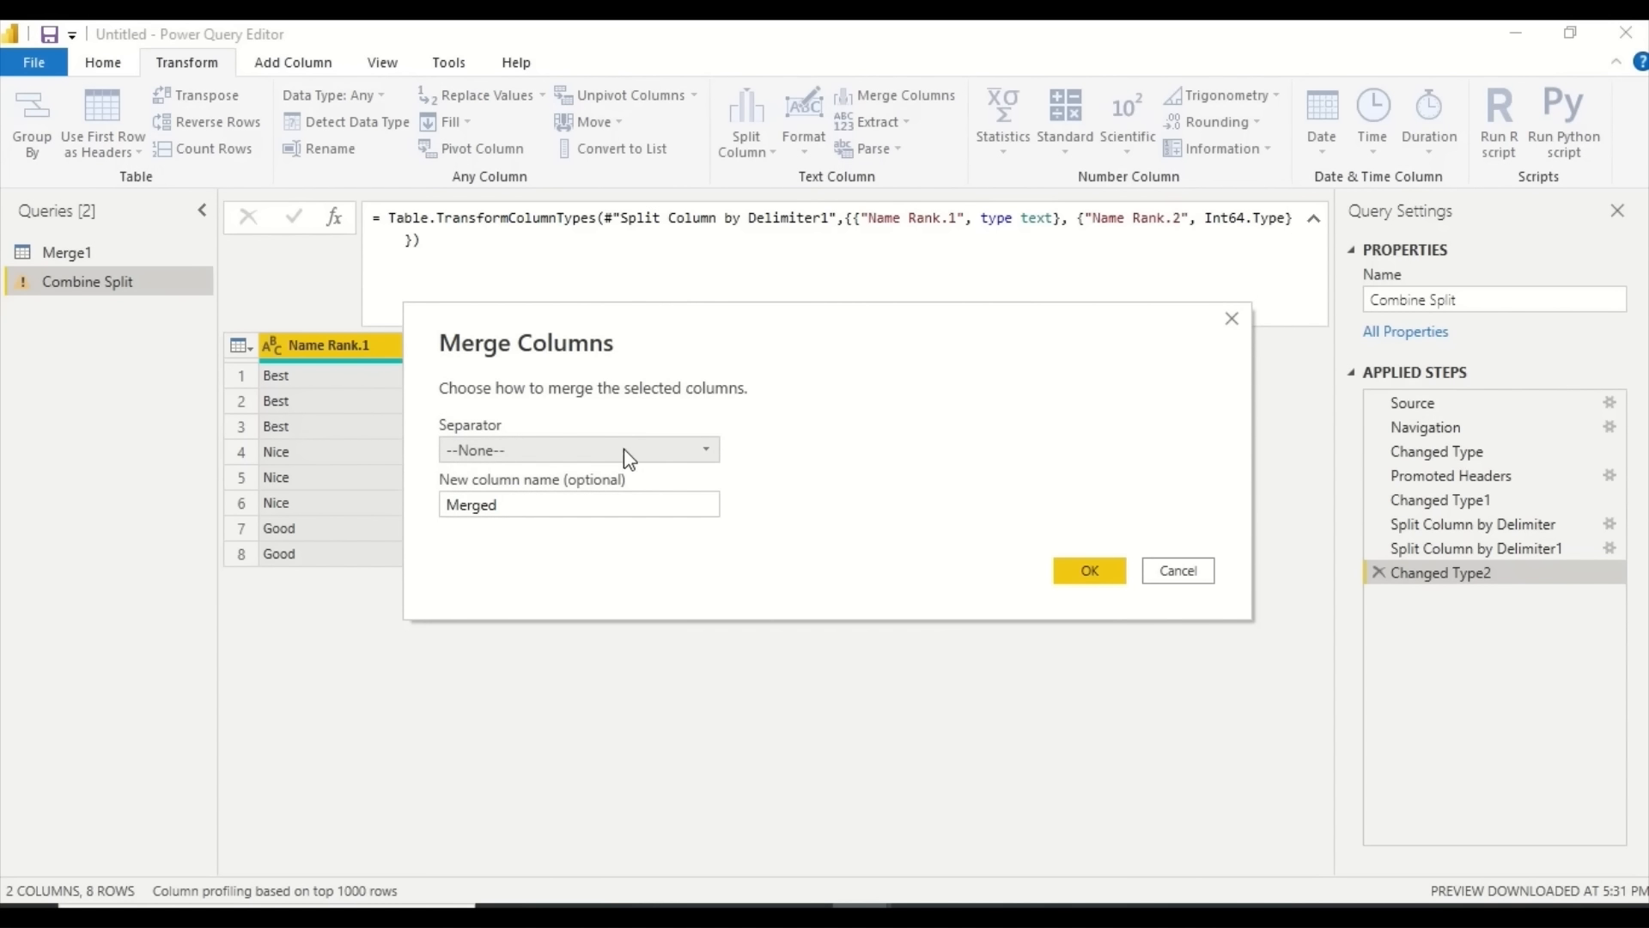
{"action": "left_click", "coordinate": [625, 450]}
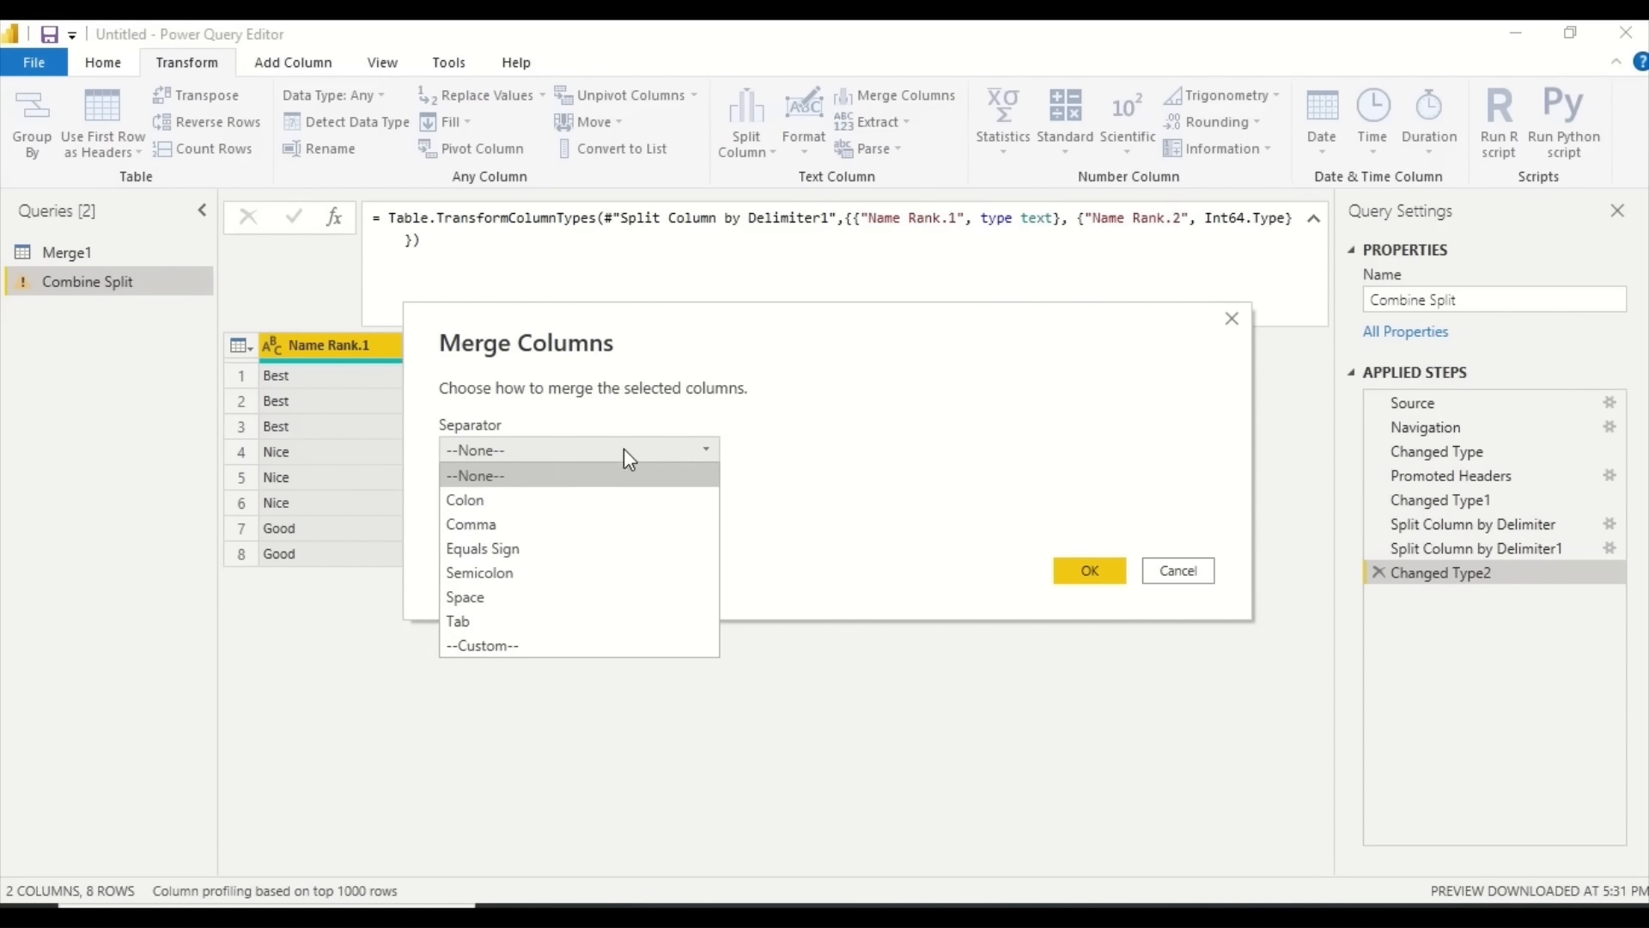
{"action": "left_click", "coordinate": [508, 601]}
{"action": "double_click", "coordinate": [506, 503]}
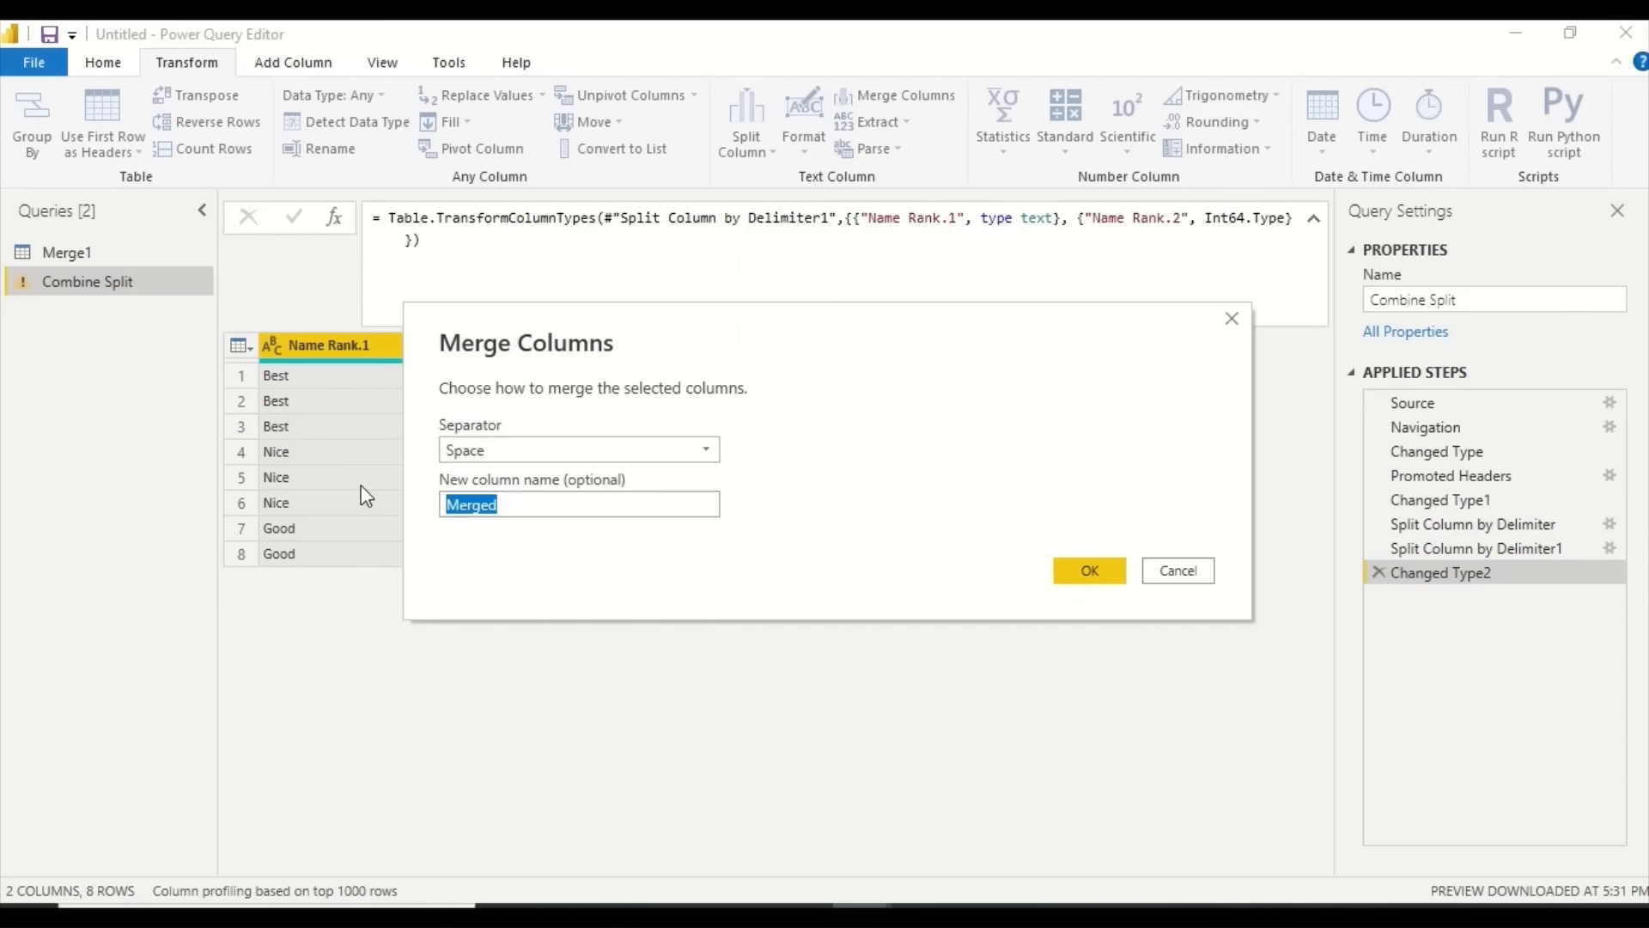
{"action": "type", "text": "Name Rank"}
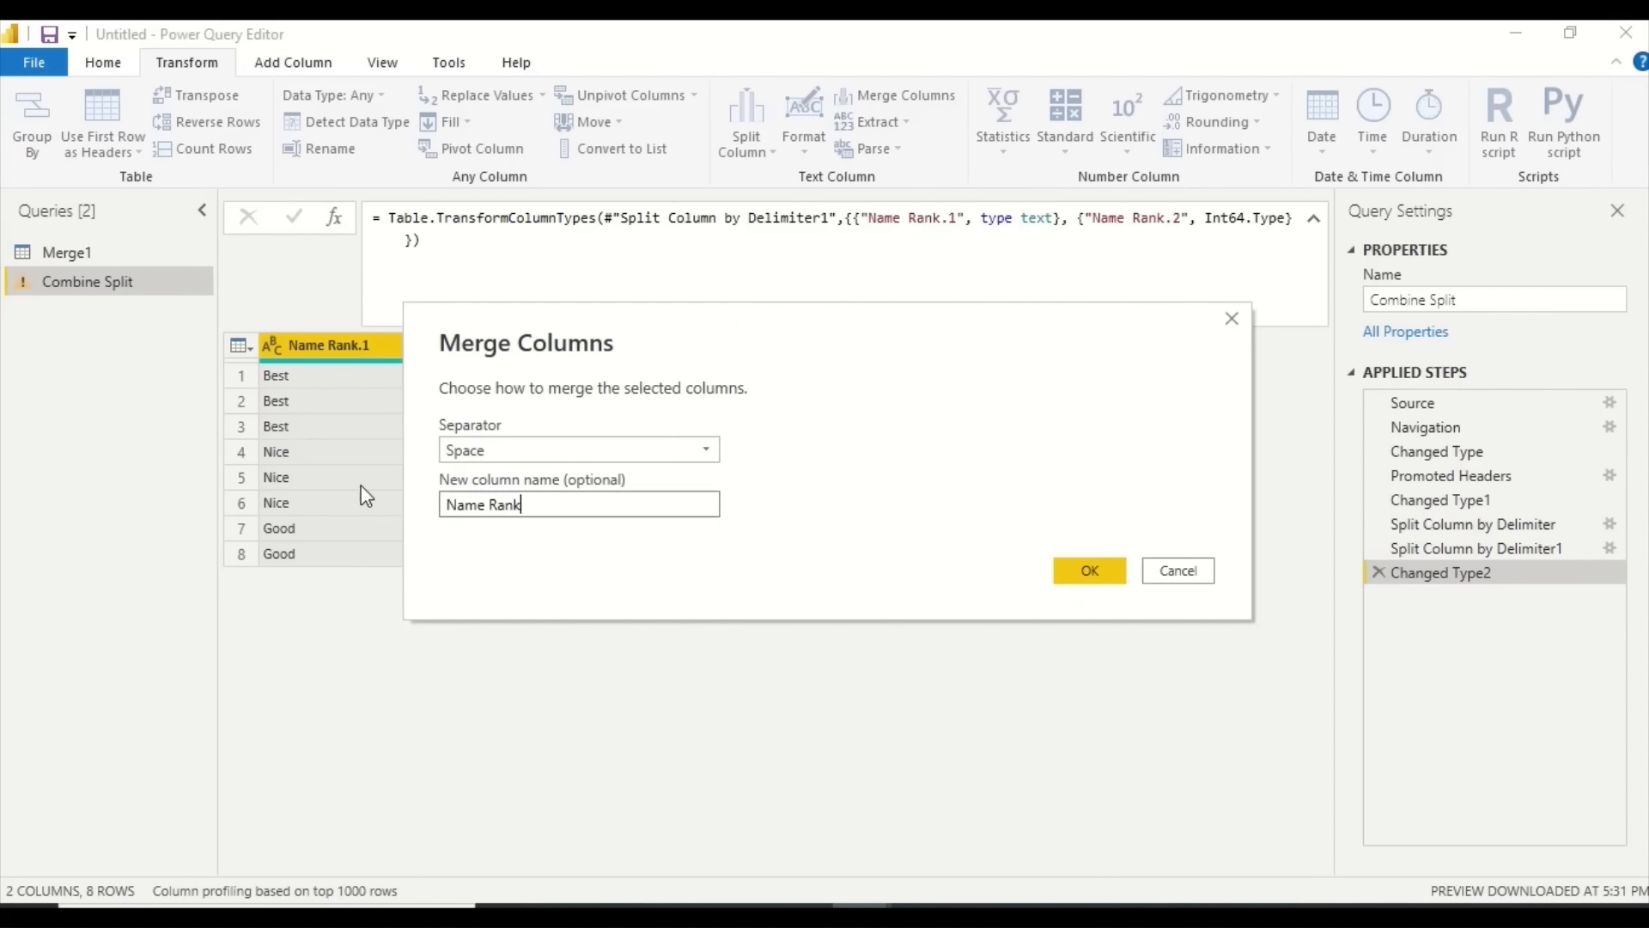
{"action": "left_click", "coordinate": [1073, 572]}
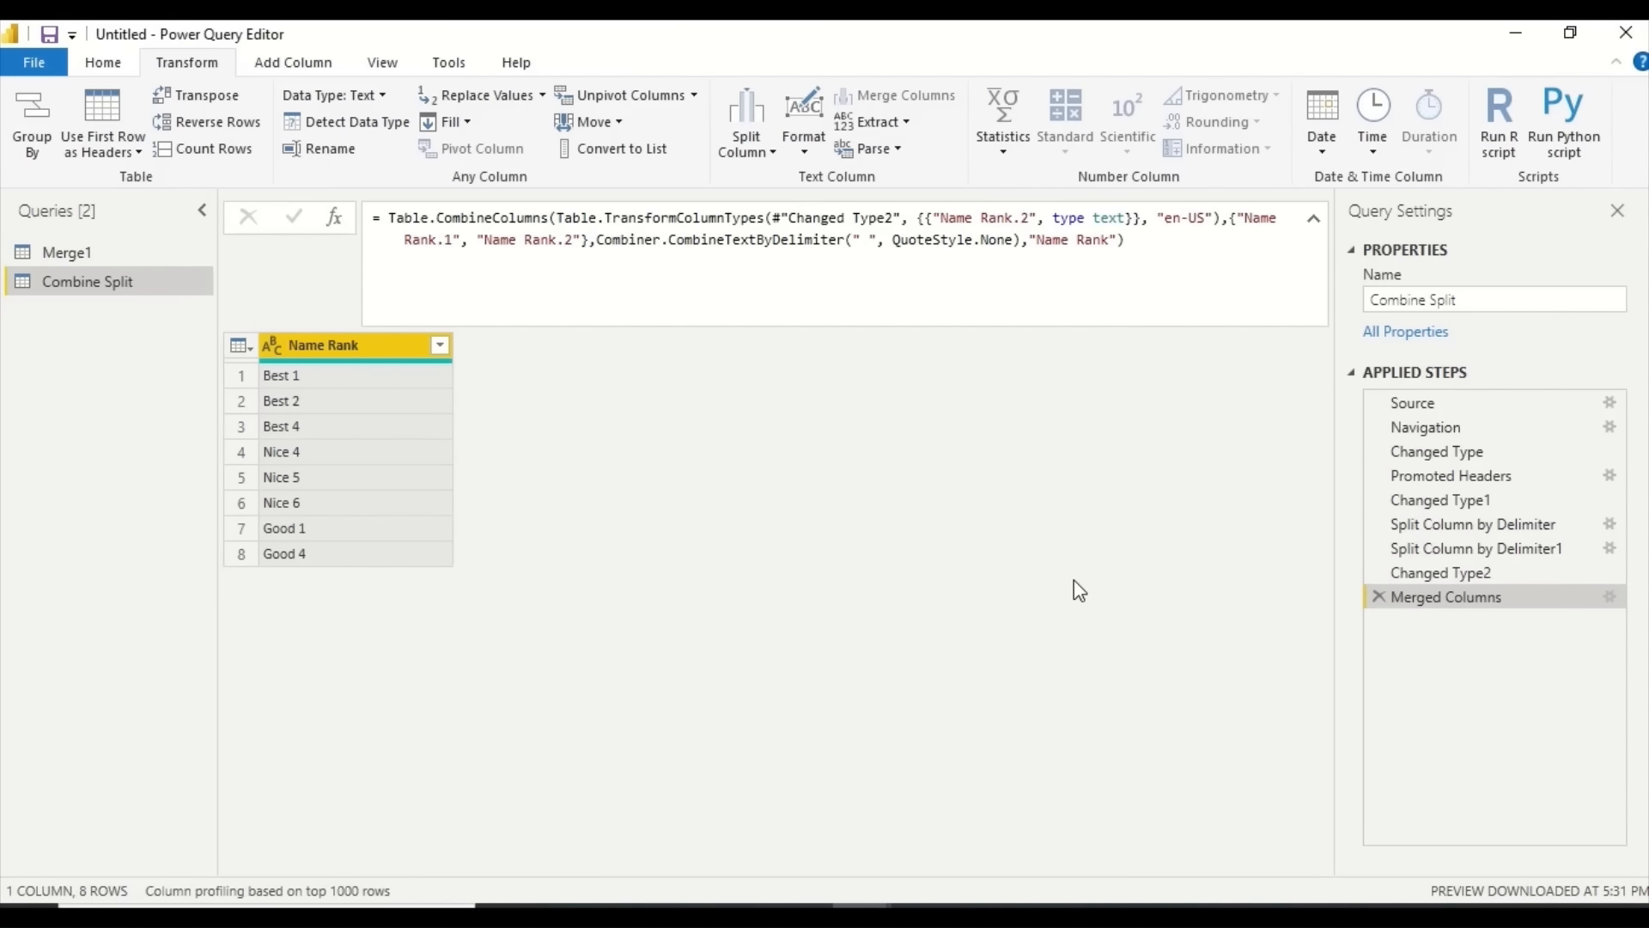
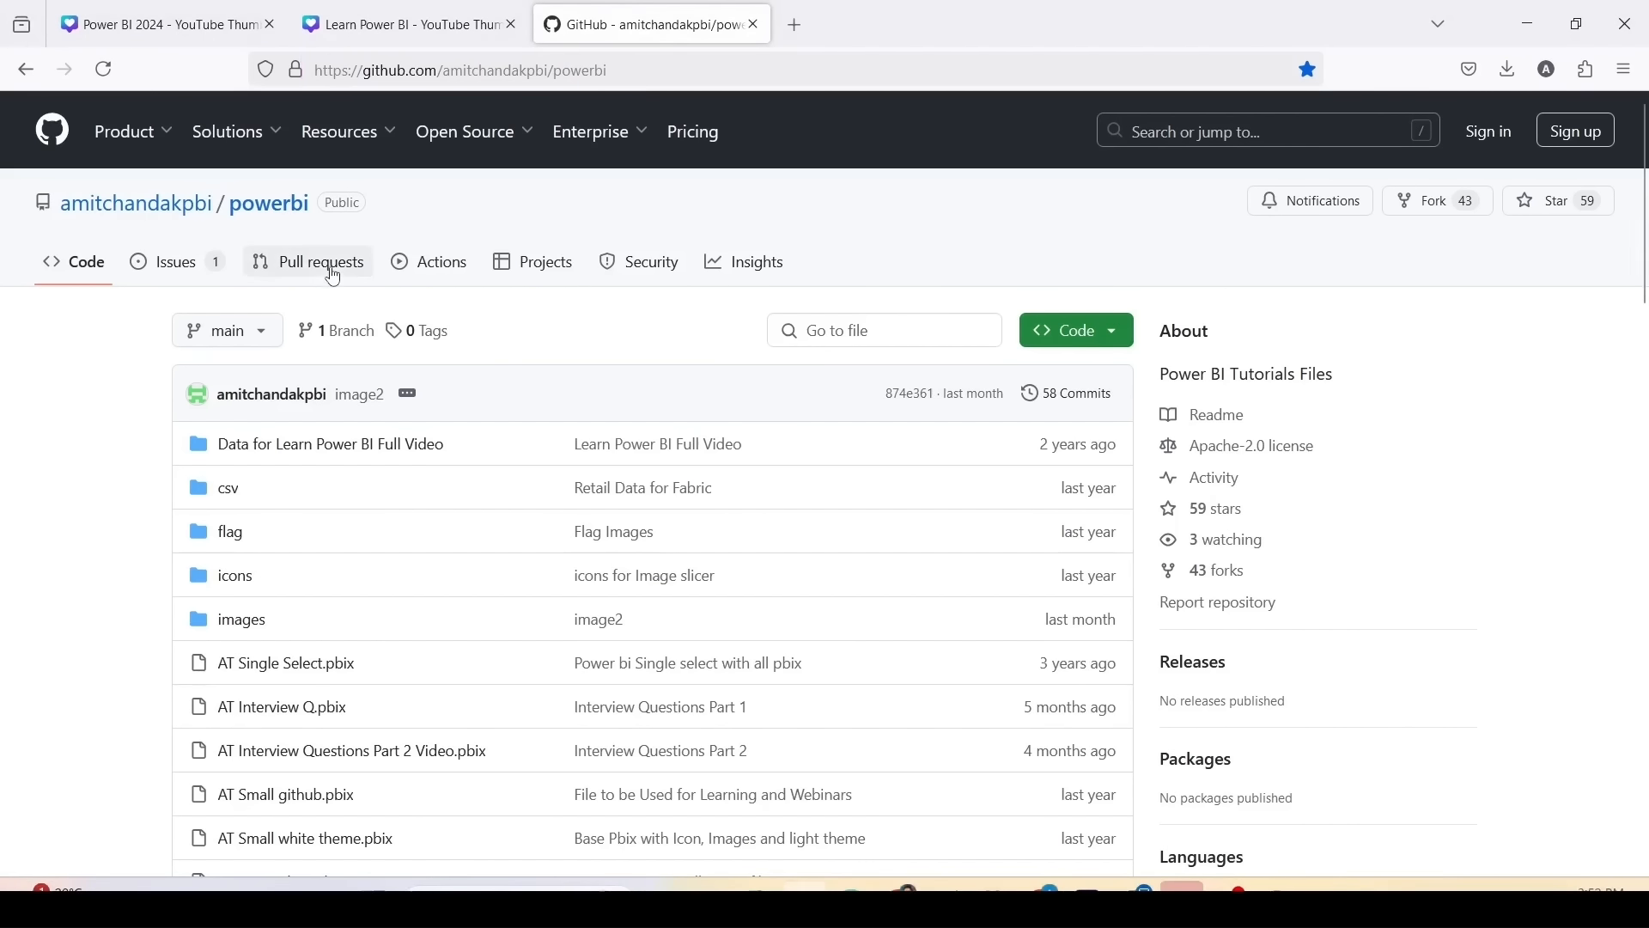
Step: Switch to the browser and open the PivotData.xlsx file page in the powerbi GitHub repository, bringing up the options for its raw file
{"action": "scroll", "coordinate": [195, 332], "scroll_direction": "down", "scroll_amount": 9}
{"action": "scroll", "coordinate": [213, 413], "scroll_direction": "down", "scroll_amount": 5}
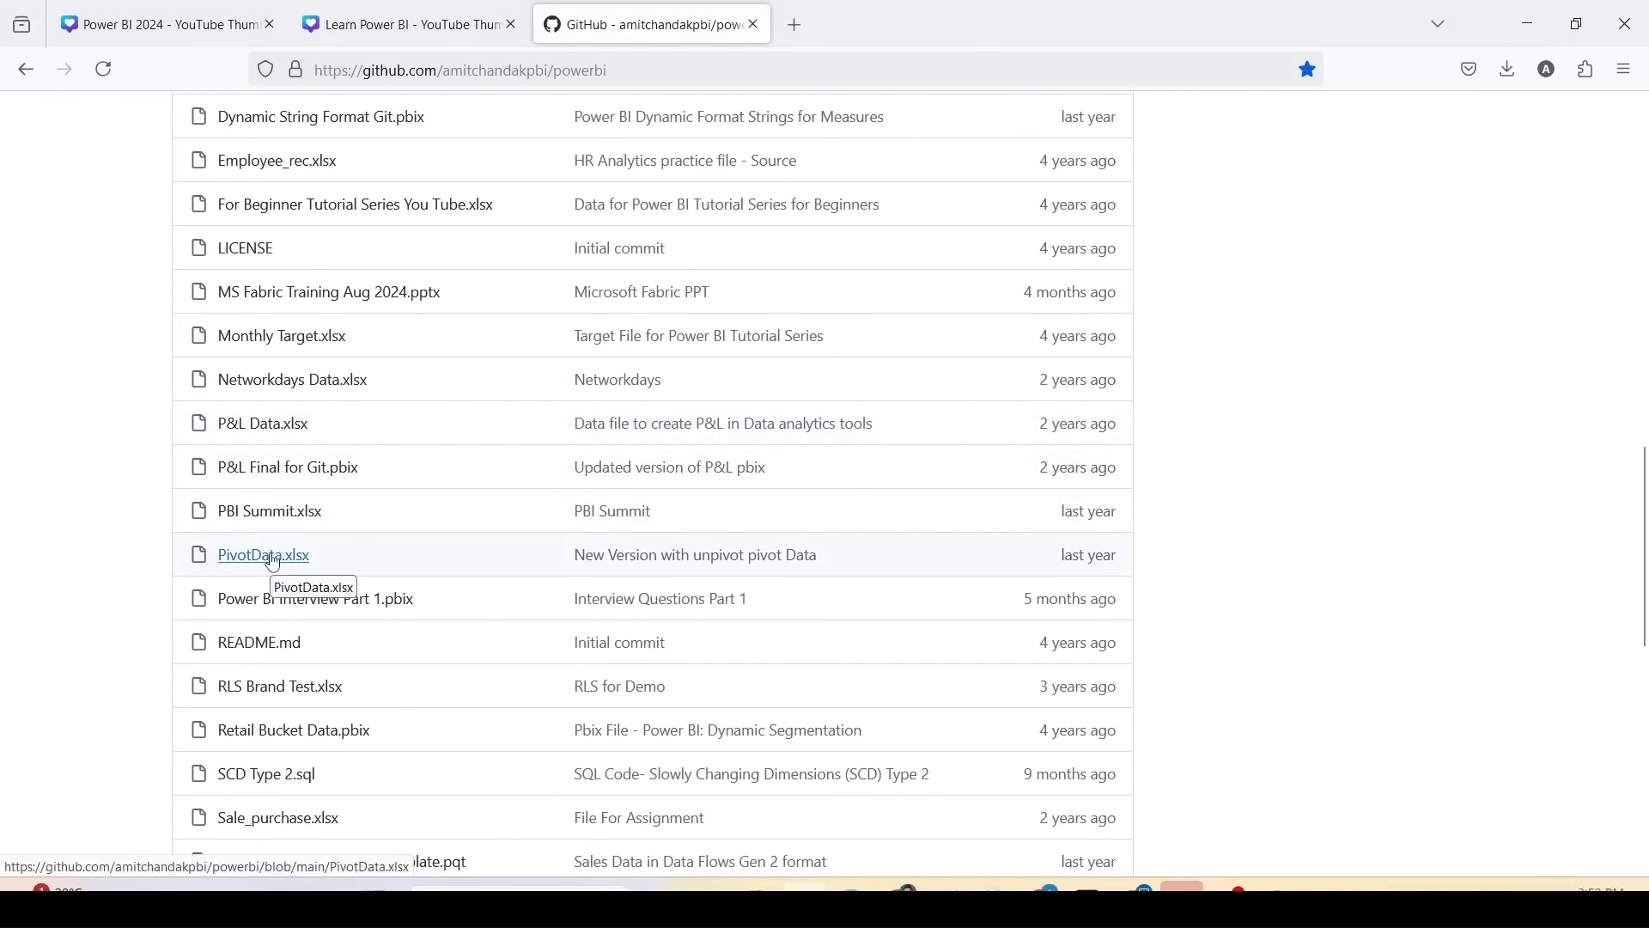
{"action": "left_click", "coordinate": [273, 563]}
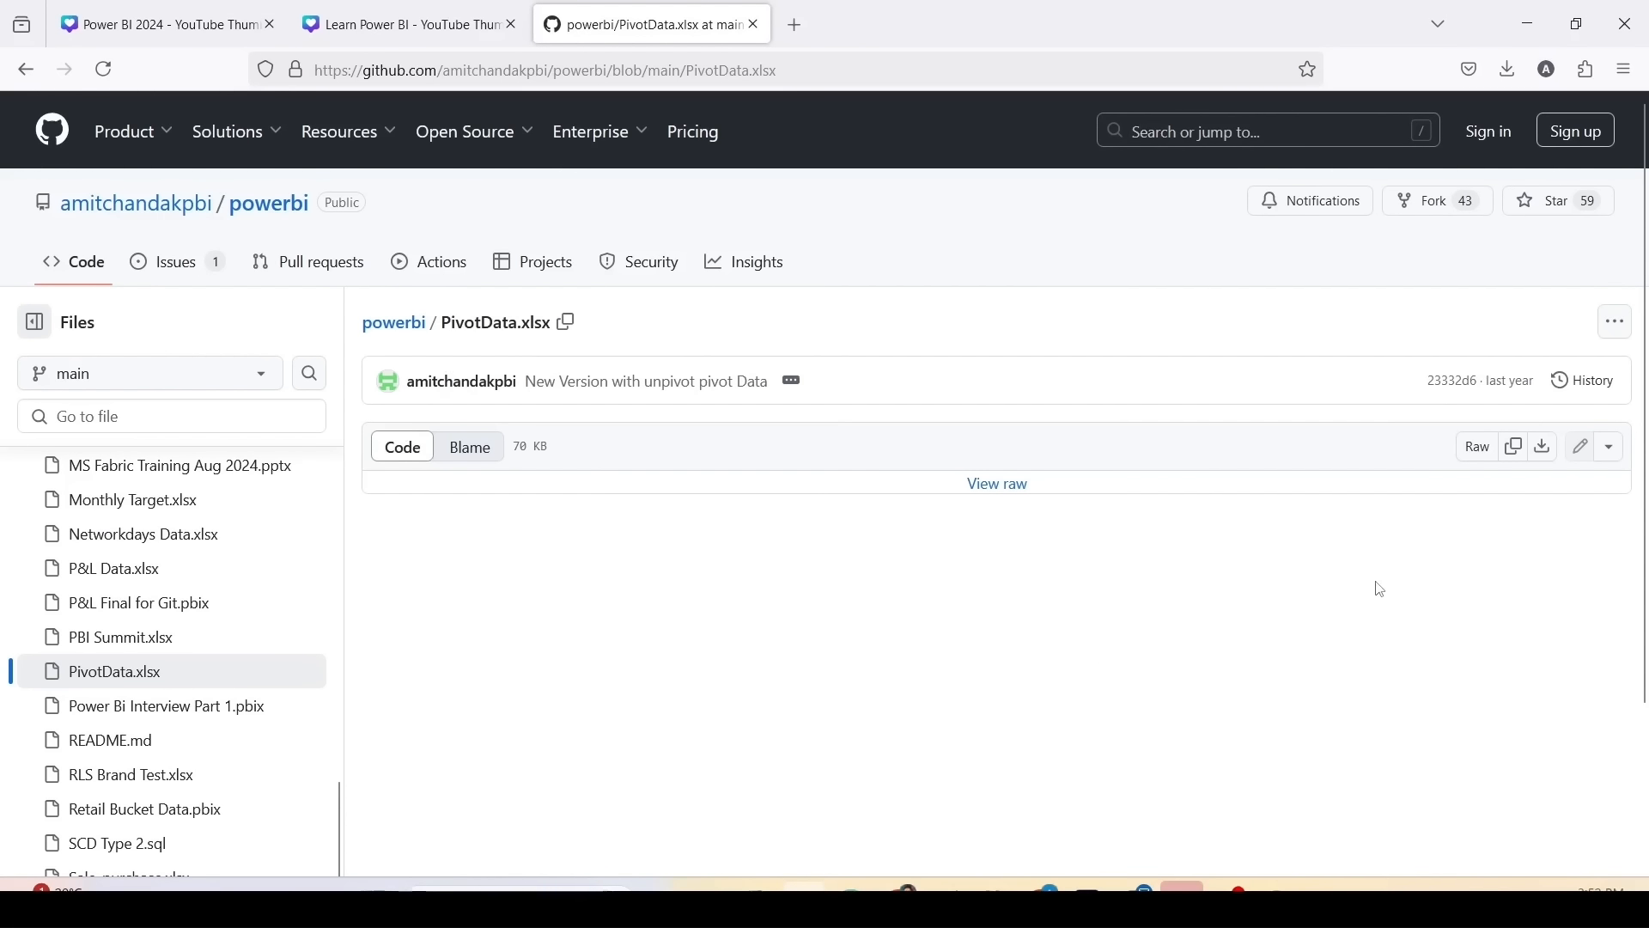
{"action": "right_click", "coordinate": [1475, 459]}
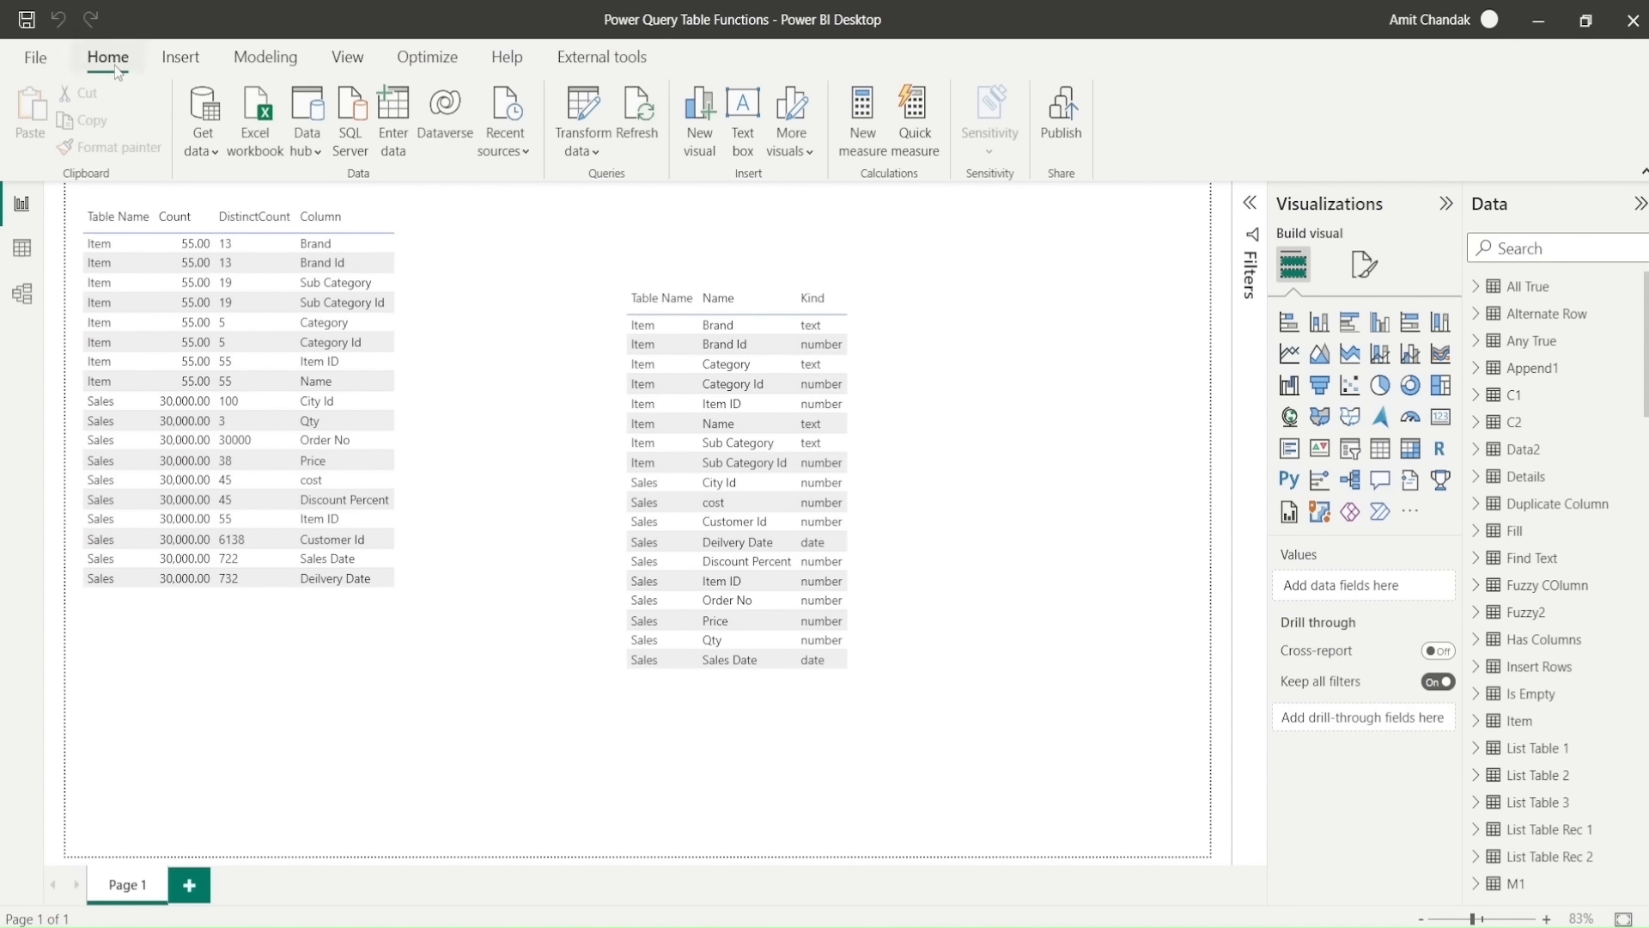
Step: Switch to the Power Query Table Functions report in Power BI Desktop, open its Power Query Editor and select the Pivot query
{"action": "left_click", "coordinate": [586, 153]}
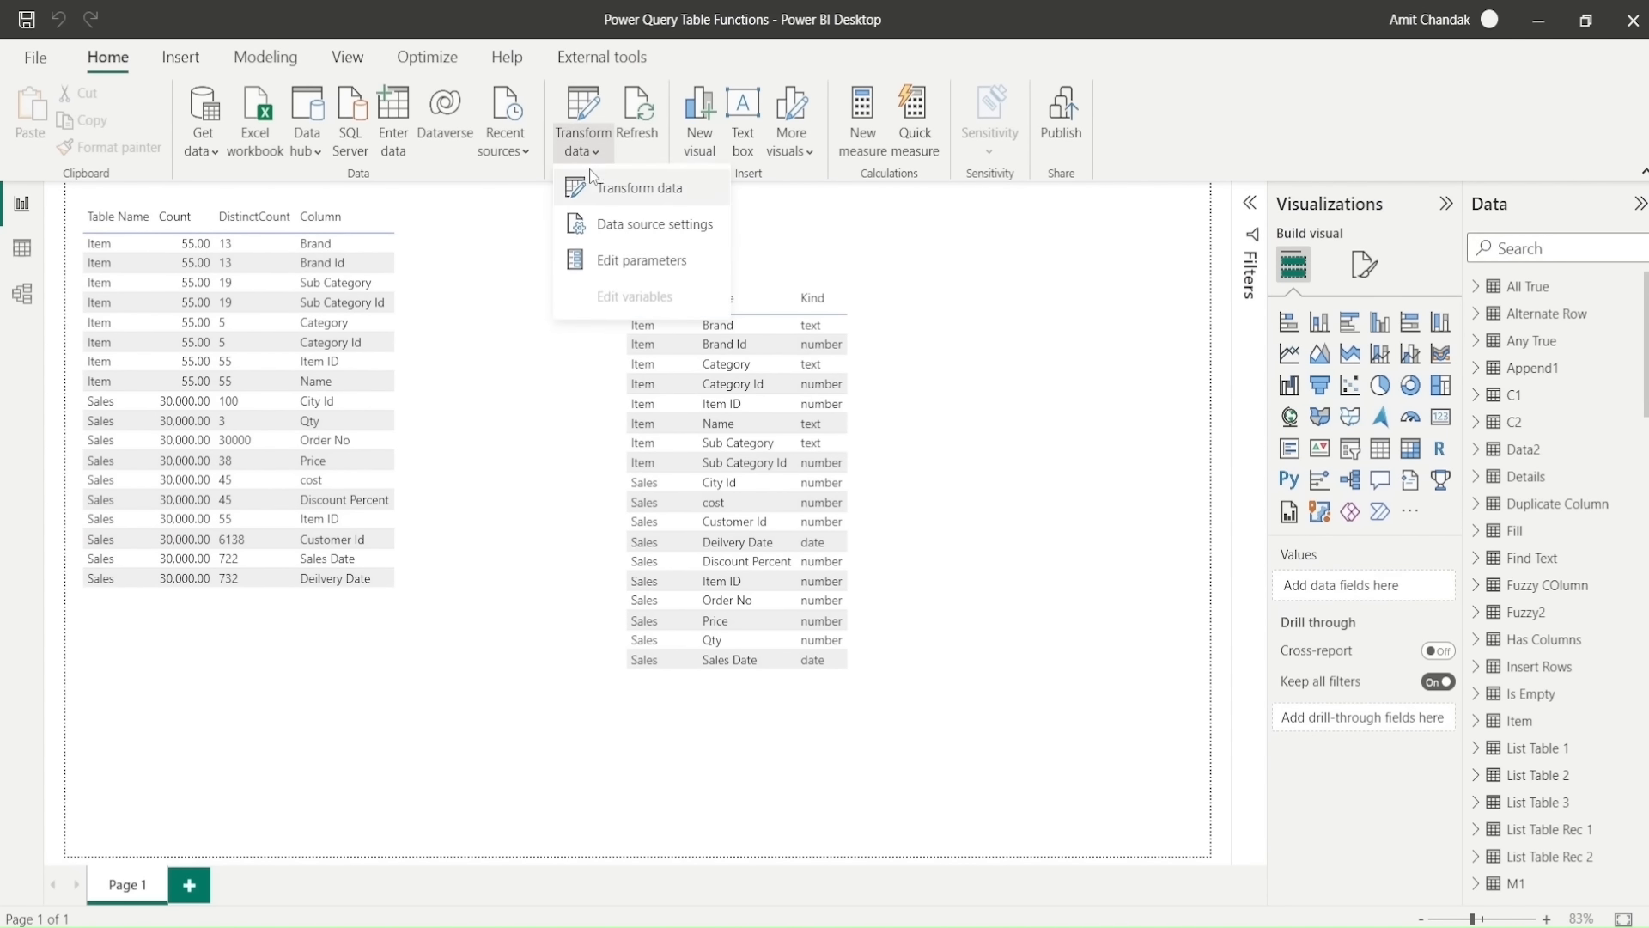
{"action": "left_click", "coordinate": [594, 186]}
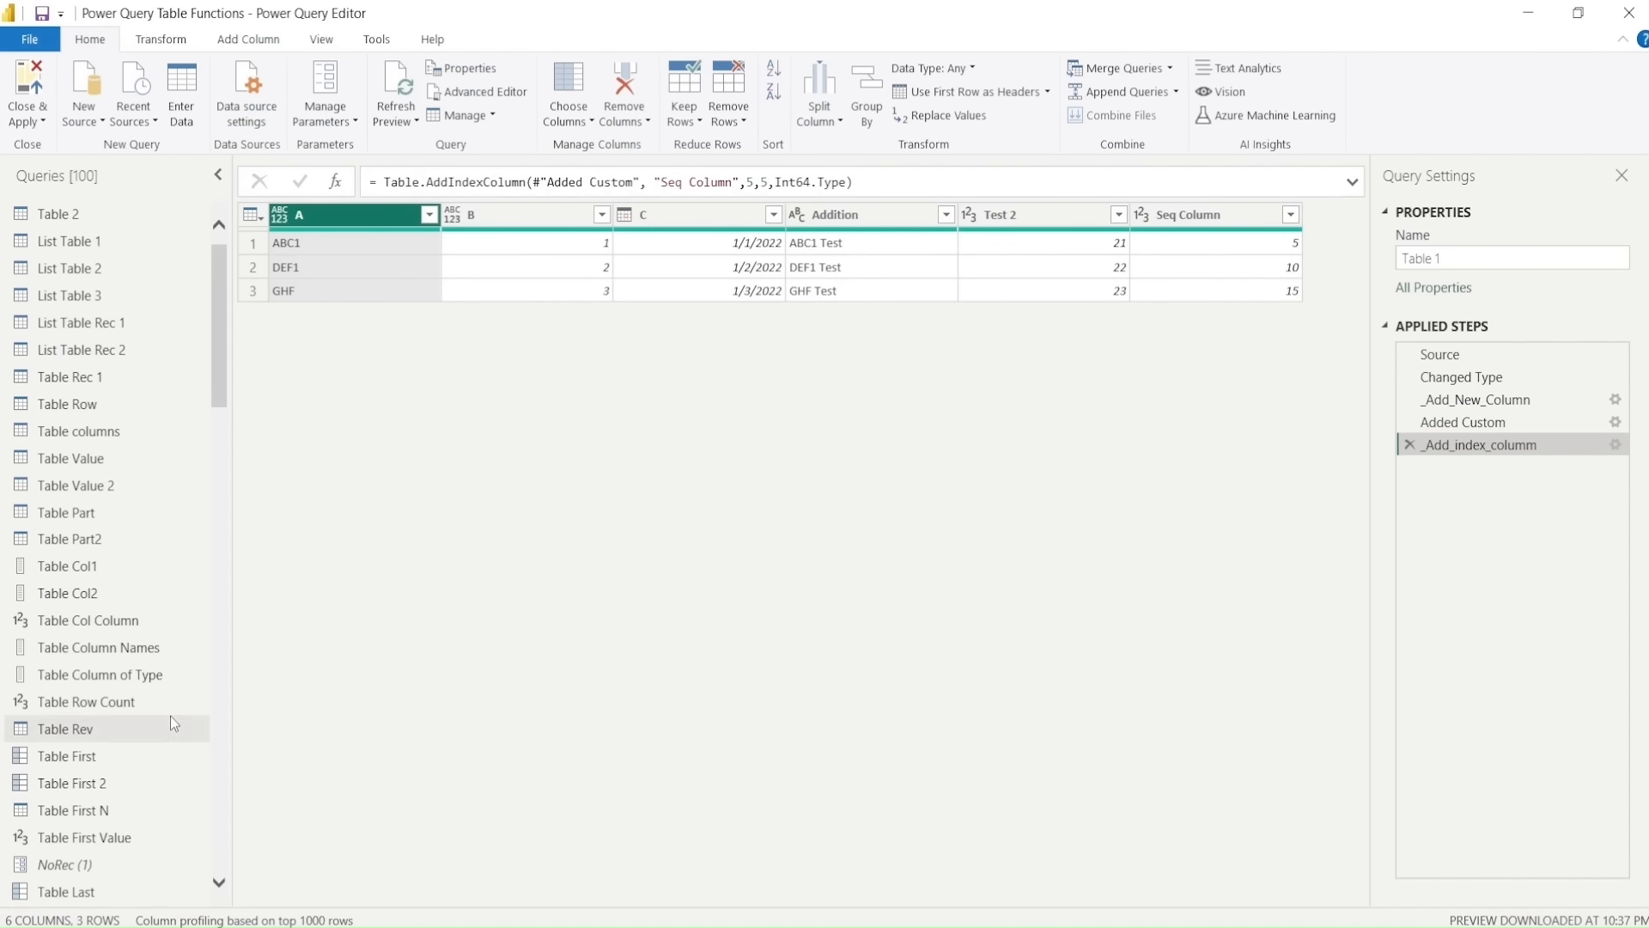
{"action": "scroll", "coordinate": [170, 714], "scroll_direction": "down", "scroll_amount": 20}
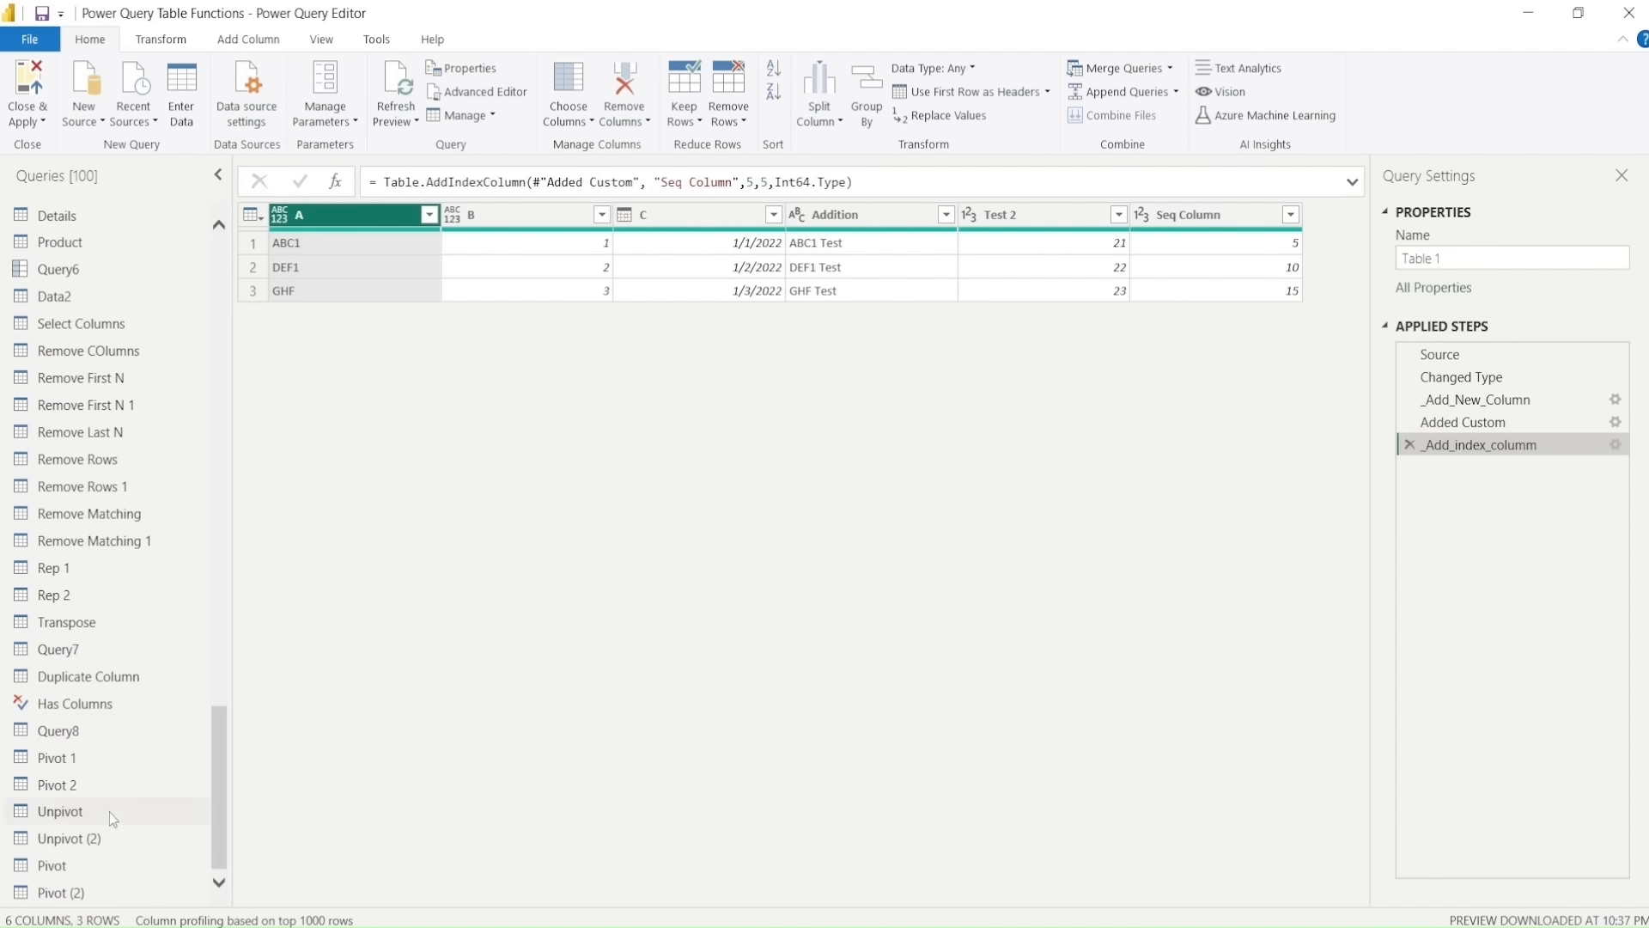
{"action": "left_click", "coordinate": [80, 864]}
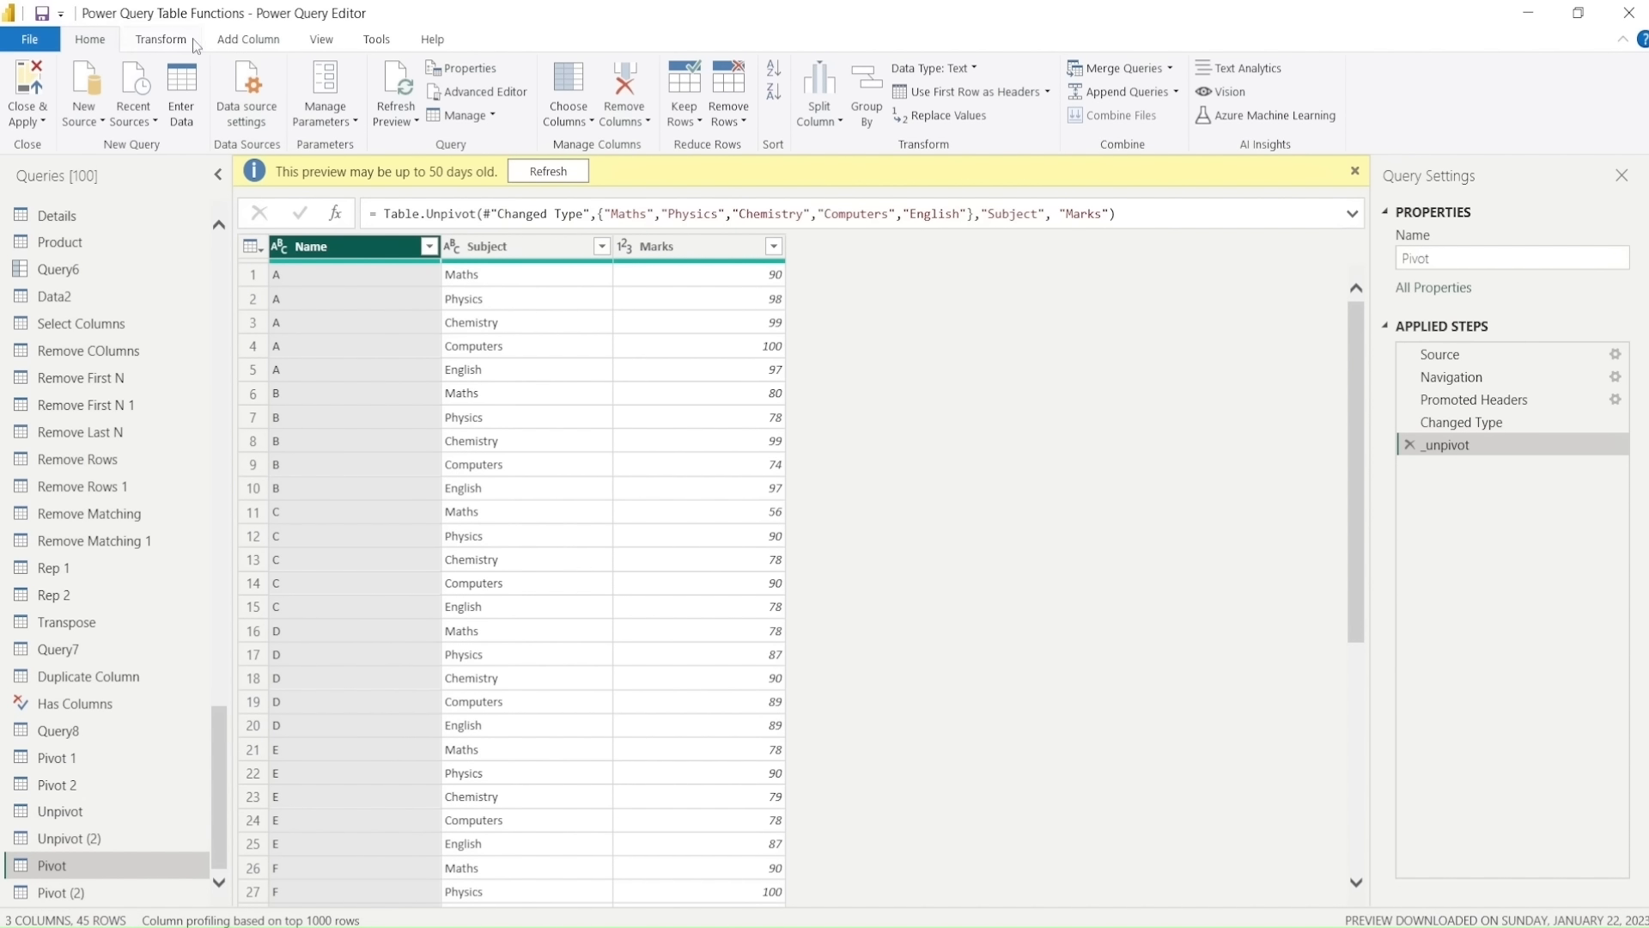
Step: Group the Pivot query by Name with the All Rows operation into a Count column, and preview the nested table for name A
{"action": "left_click", "coordinate": [159, 40]}
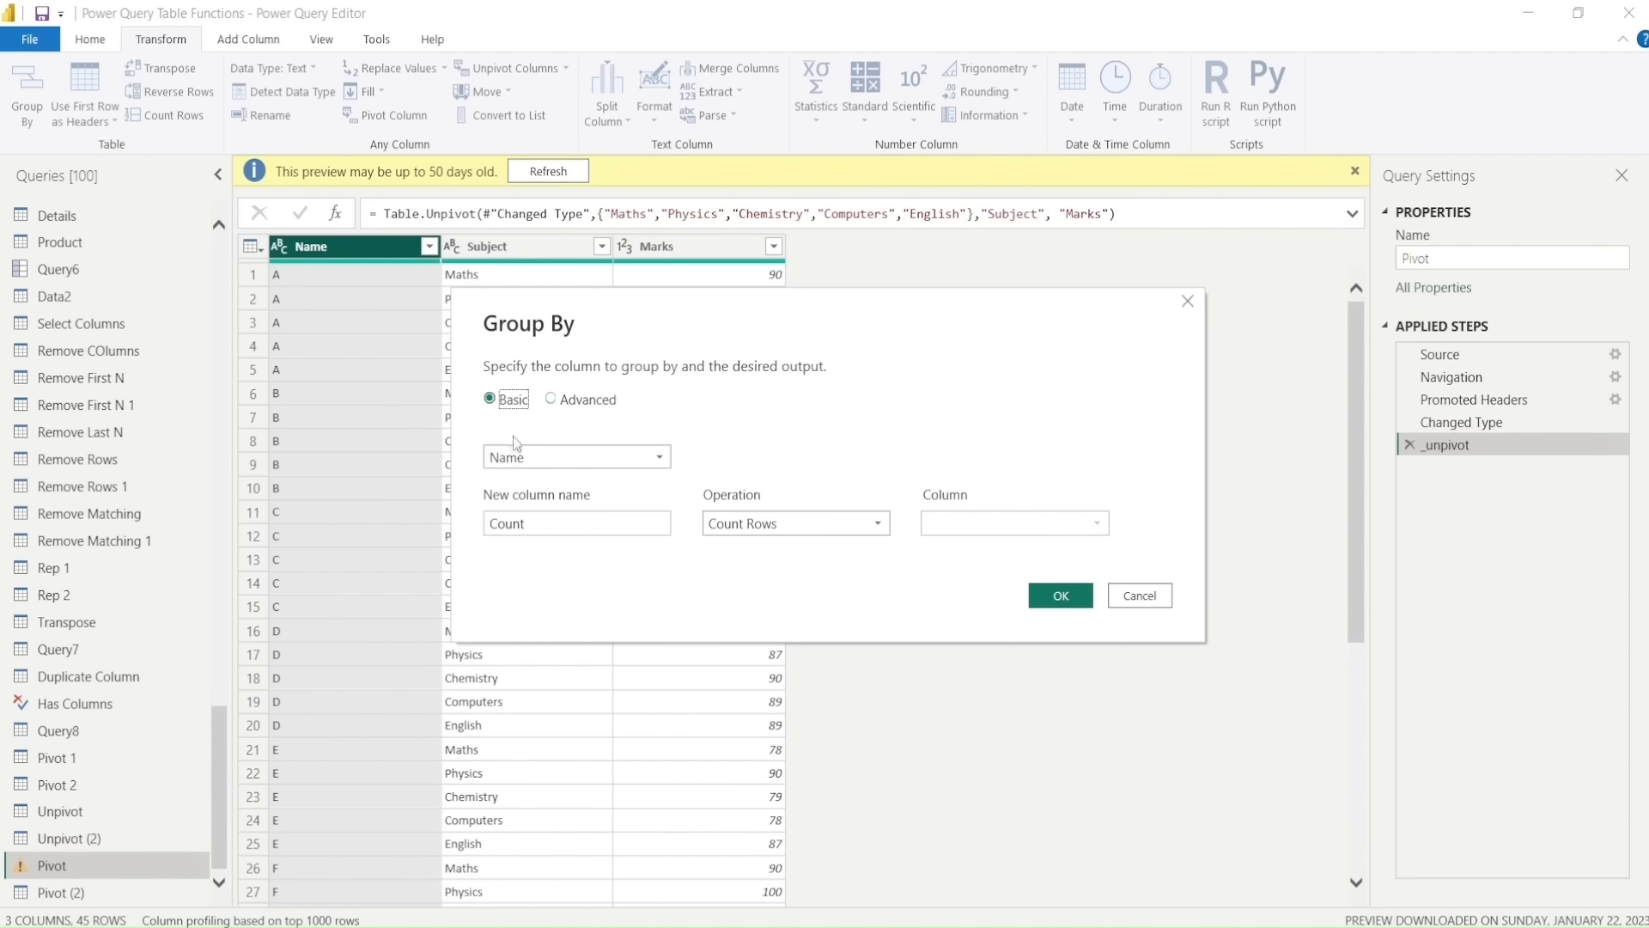
{"action": "left_click", "coordinate": [549, 524]}
{"action": "left_click", "coordinate": [740, 526]}
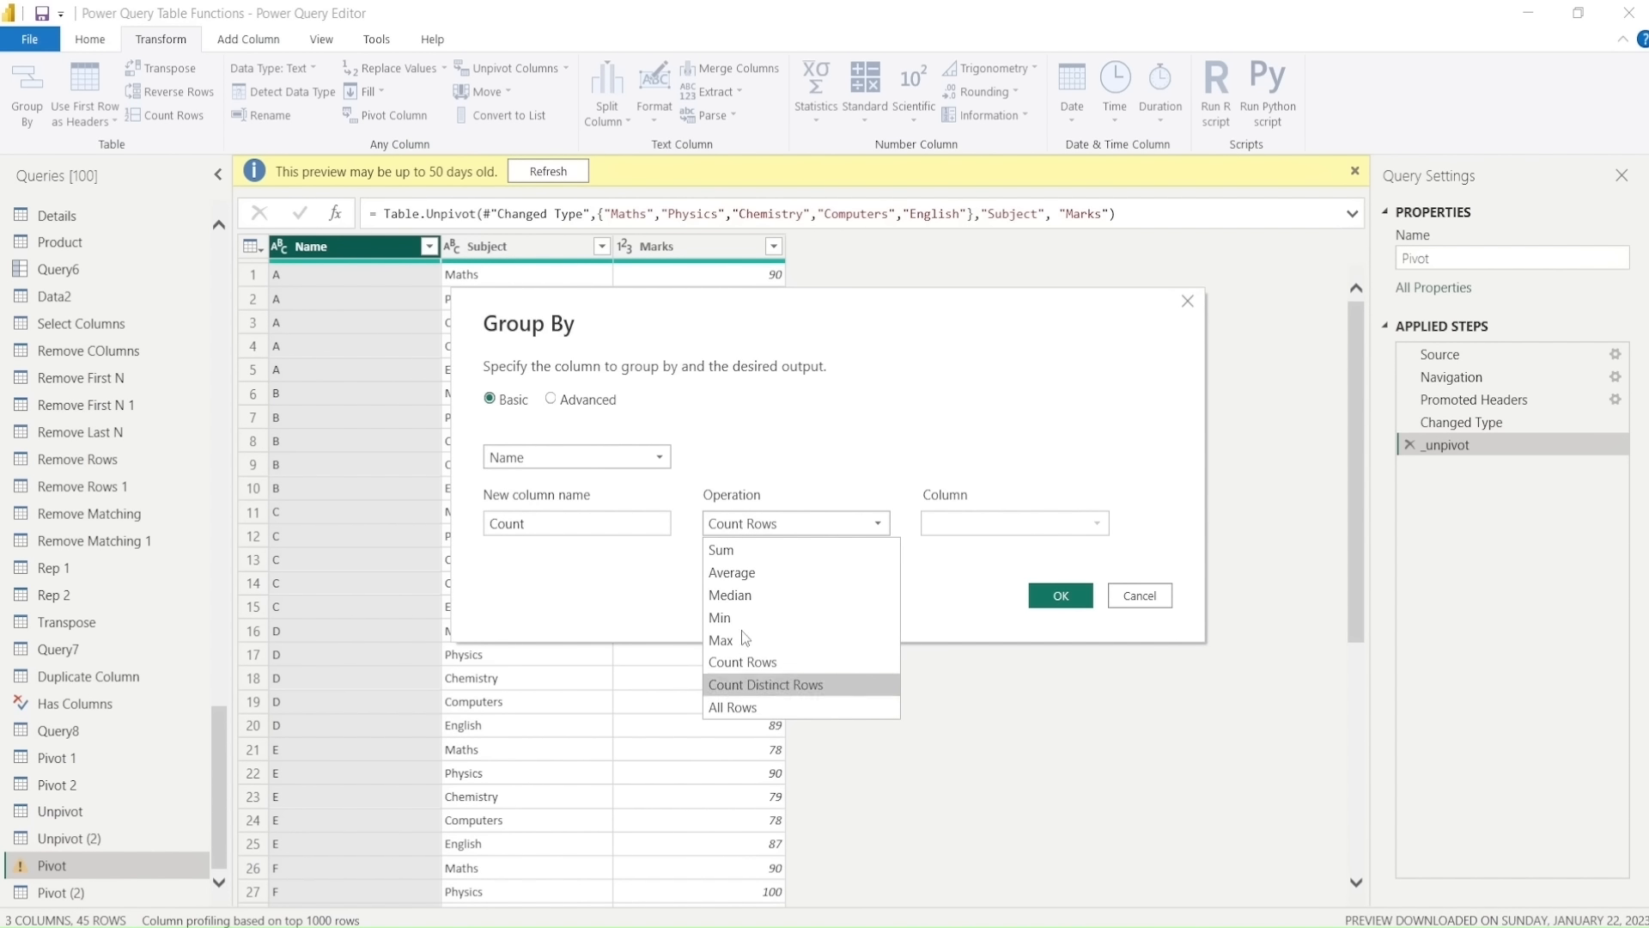
{"action": "left_click", "coordinate": [742, 708]}
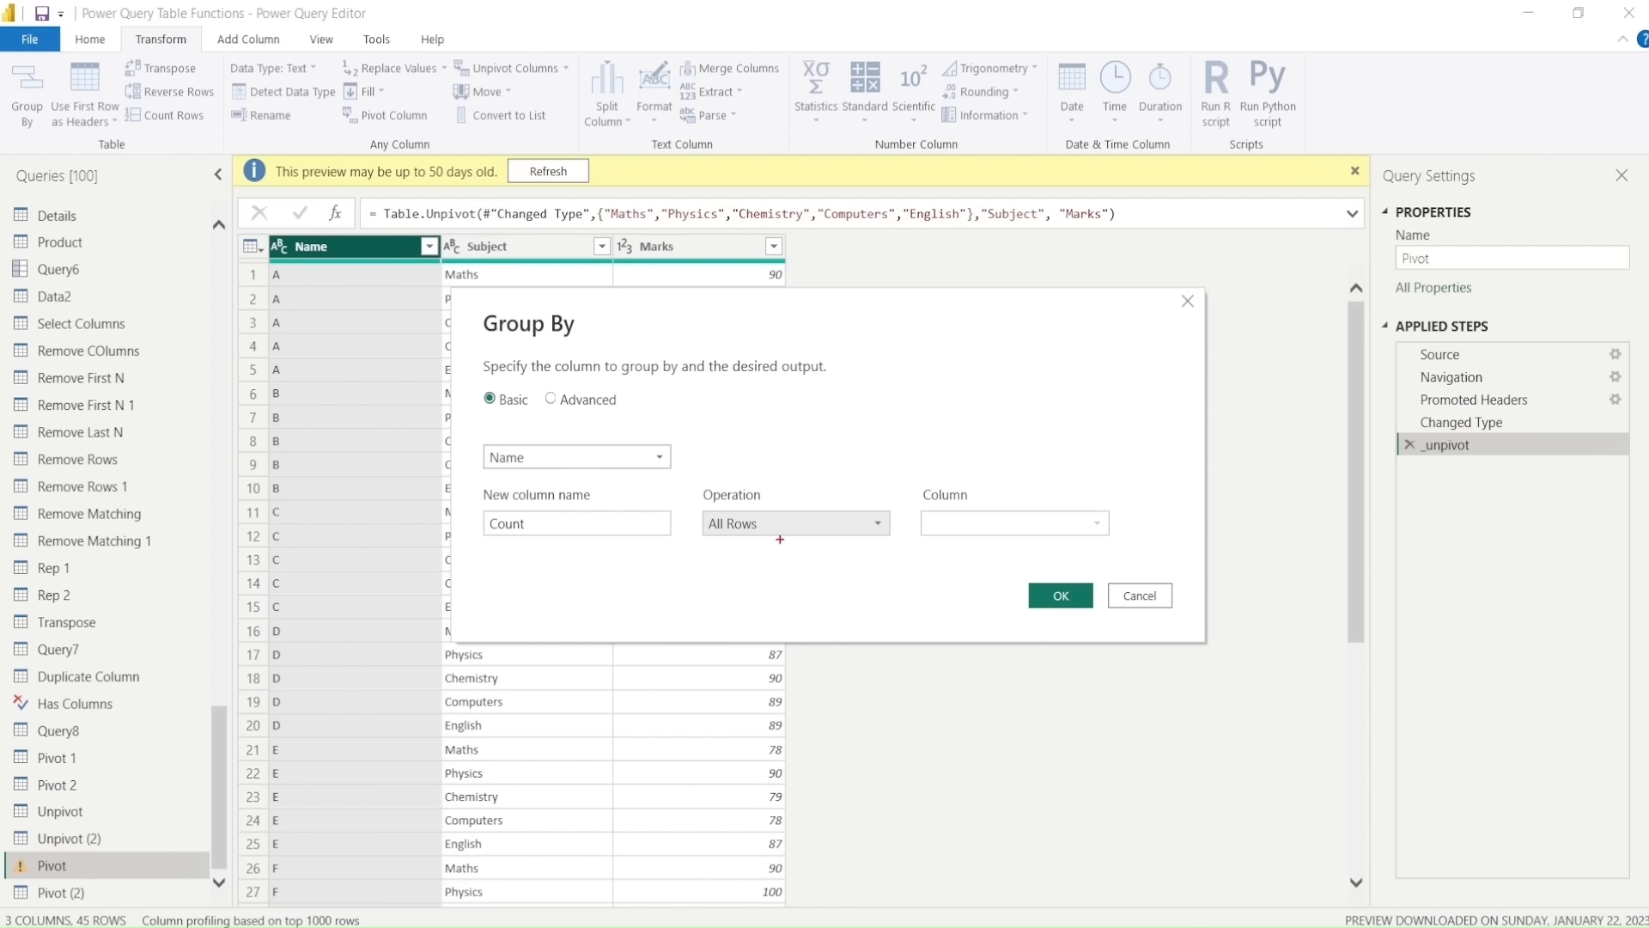
{"action": "mouse_move", "coordinate": [681, 483]}
{"action": "left_mouse_down"}
{"action": "mouse_move", "coordinate": [792, 549]}
{"action": "mouse_move", "coordinate": [874, 563]}
{"action": "left_mouse_up"}
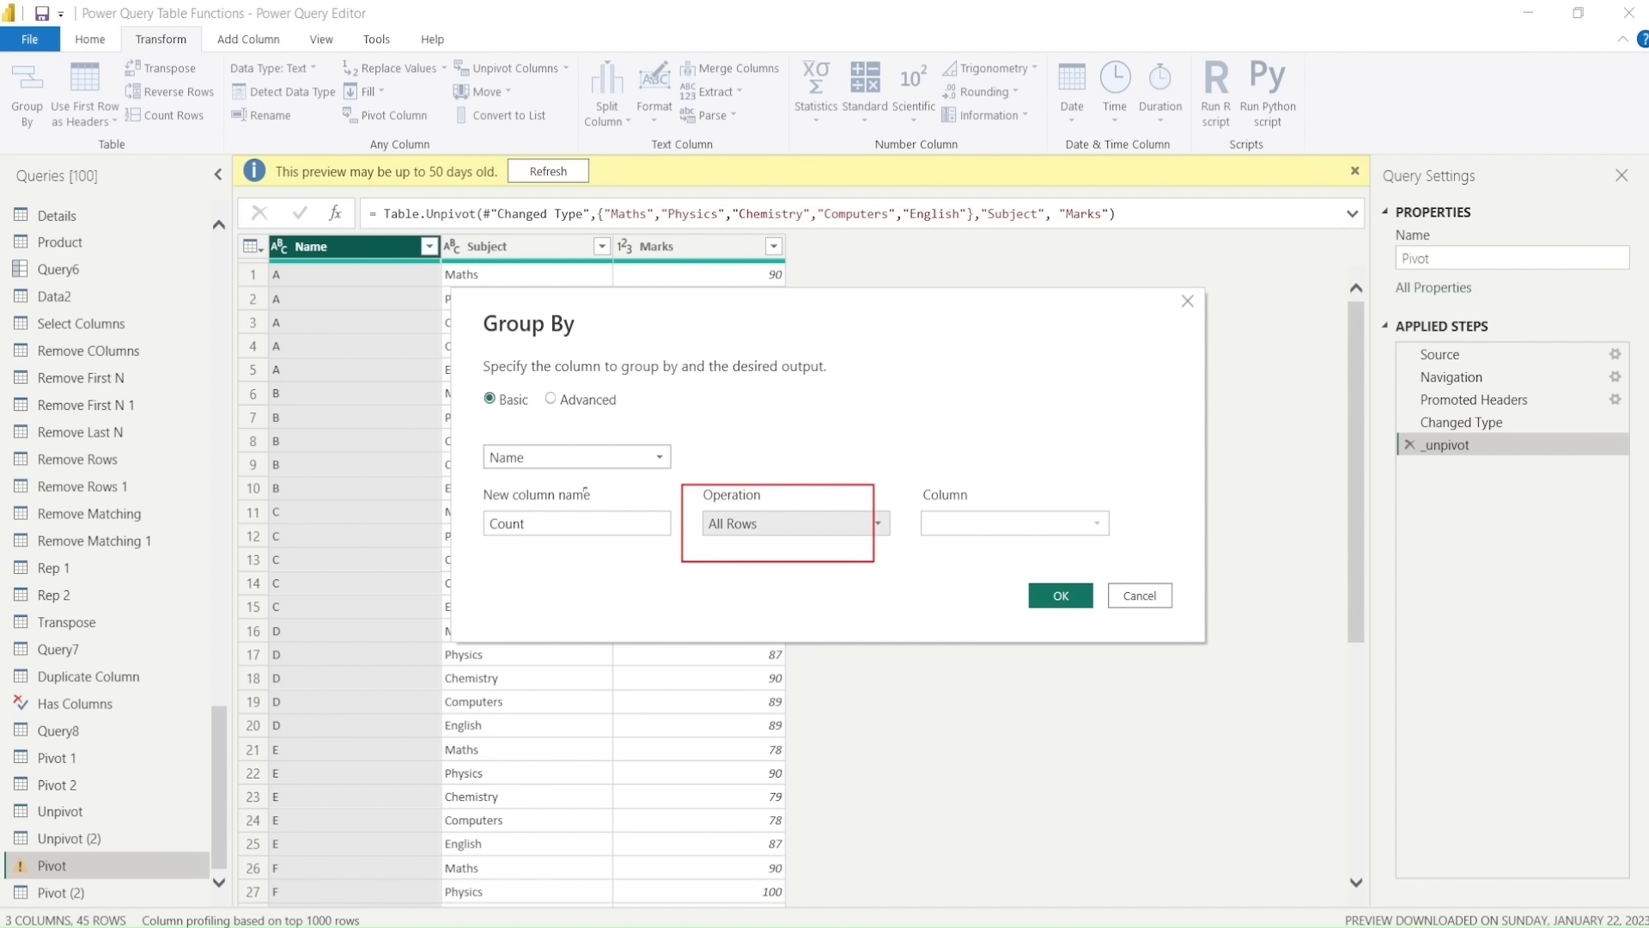
{"action": "mouse_move", "coordinate": [463, 425]}
{"action": "left_mouse_down"}
{"action": "mouse_move", "coordinate": [629, 485]}
{"action": "mouse_move", "coordinate": [704, 487]}
{"action": "left_mouse_up"}
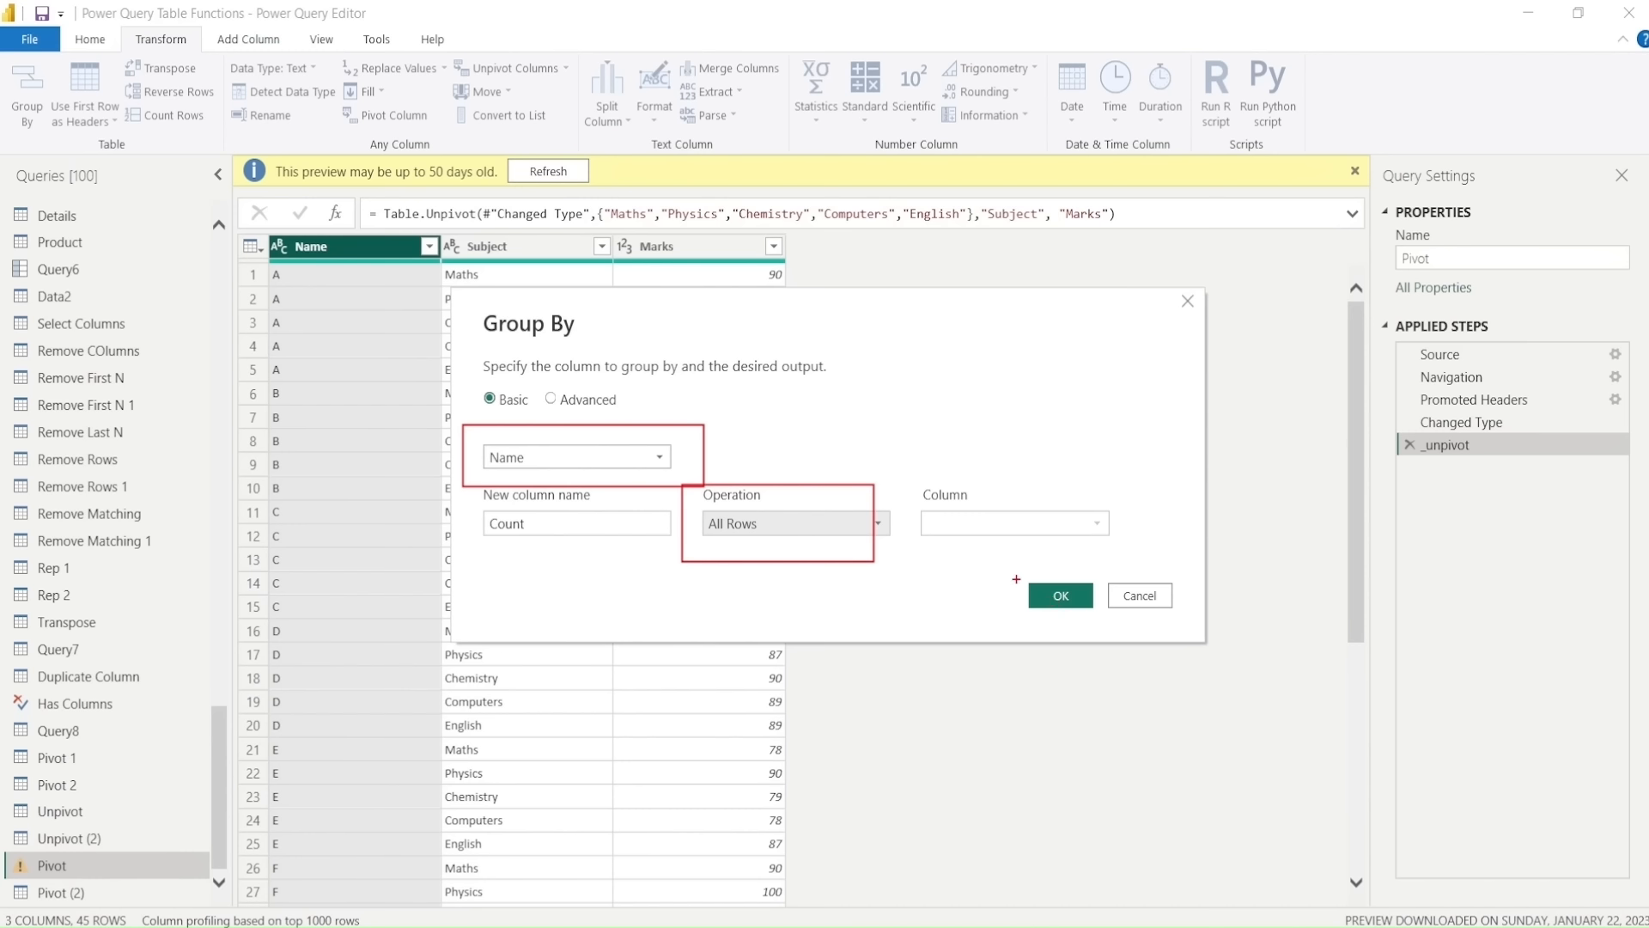
{"action": "left_click_drag", "start_coordinate": [1014, 571], "coordinate": [1095, 621]}
{"action": "key", "text": "Escape"}
{"action": "left_click", "coordinate": [1069, 600]}
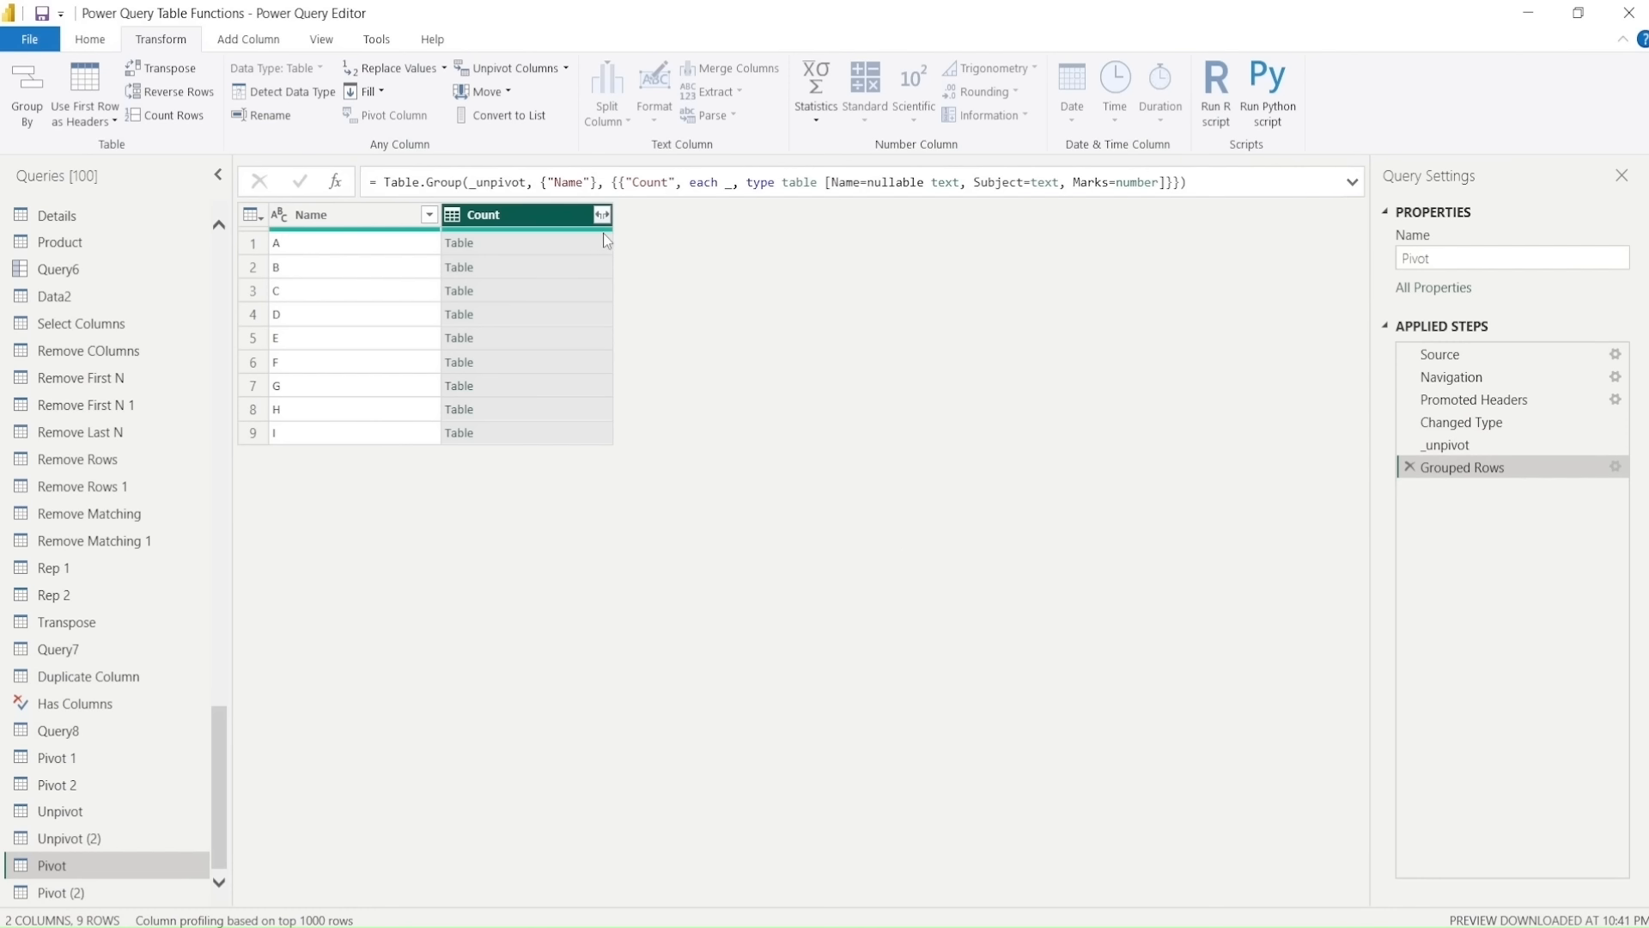
{"action": "left_click", "coordinate": [525, 243]}
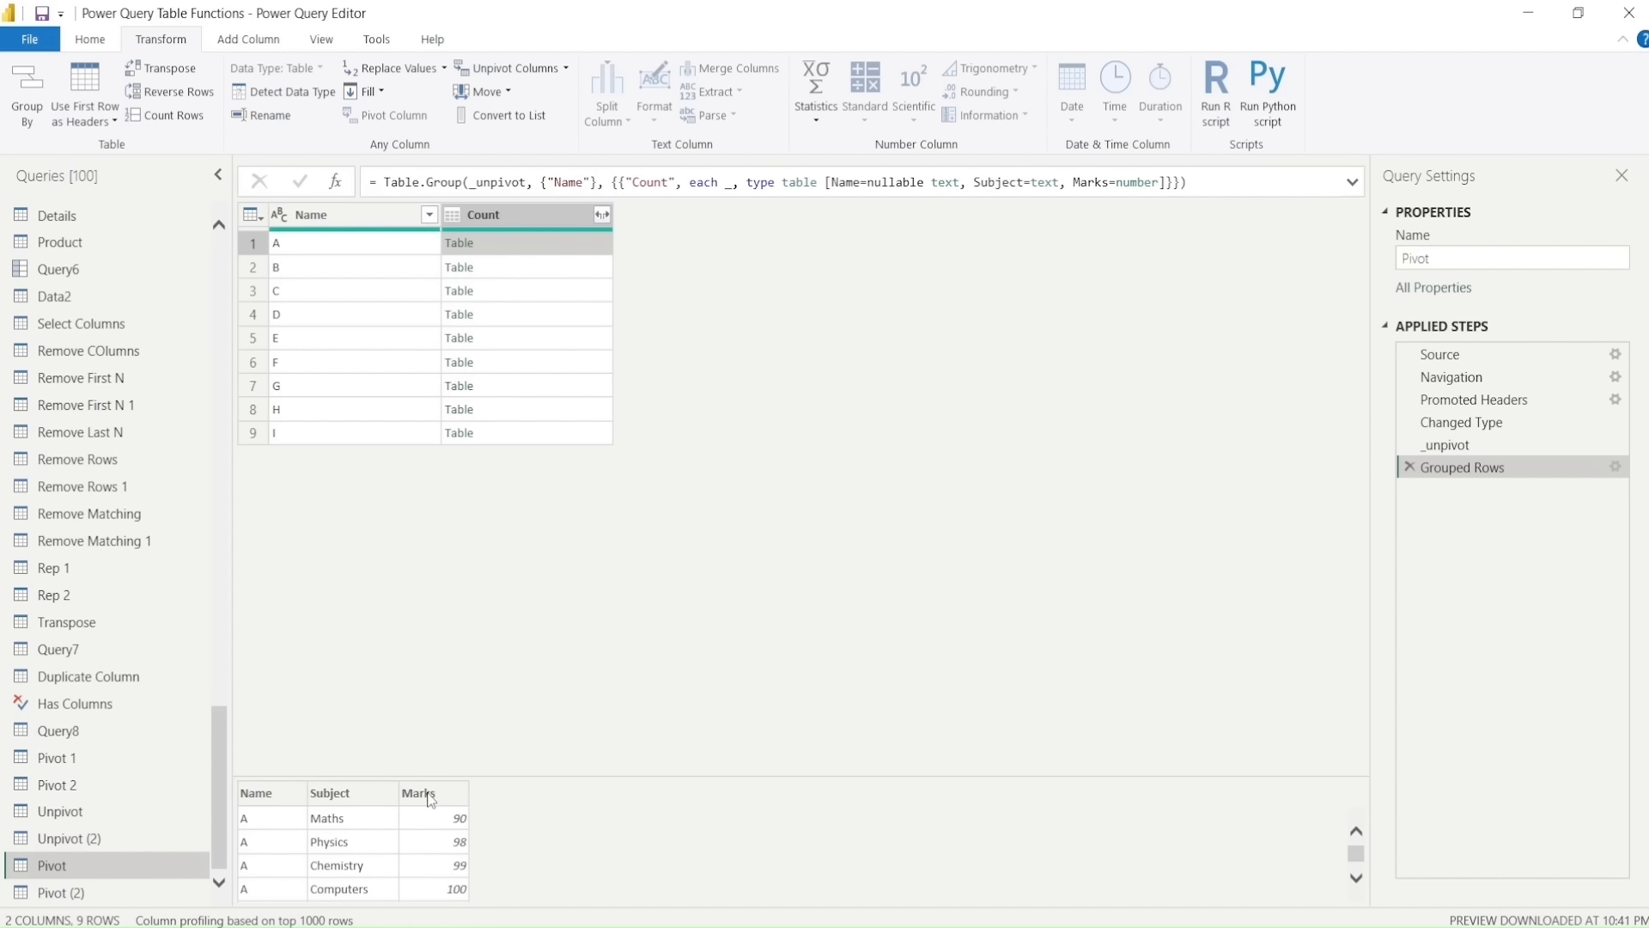
Step: Start a custom column named Index with a formula that calls Table.AddIndexColumn on the Count column
{"action": "left_click", "coordinate": [242, 42]}
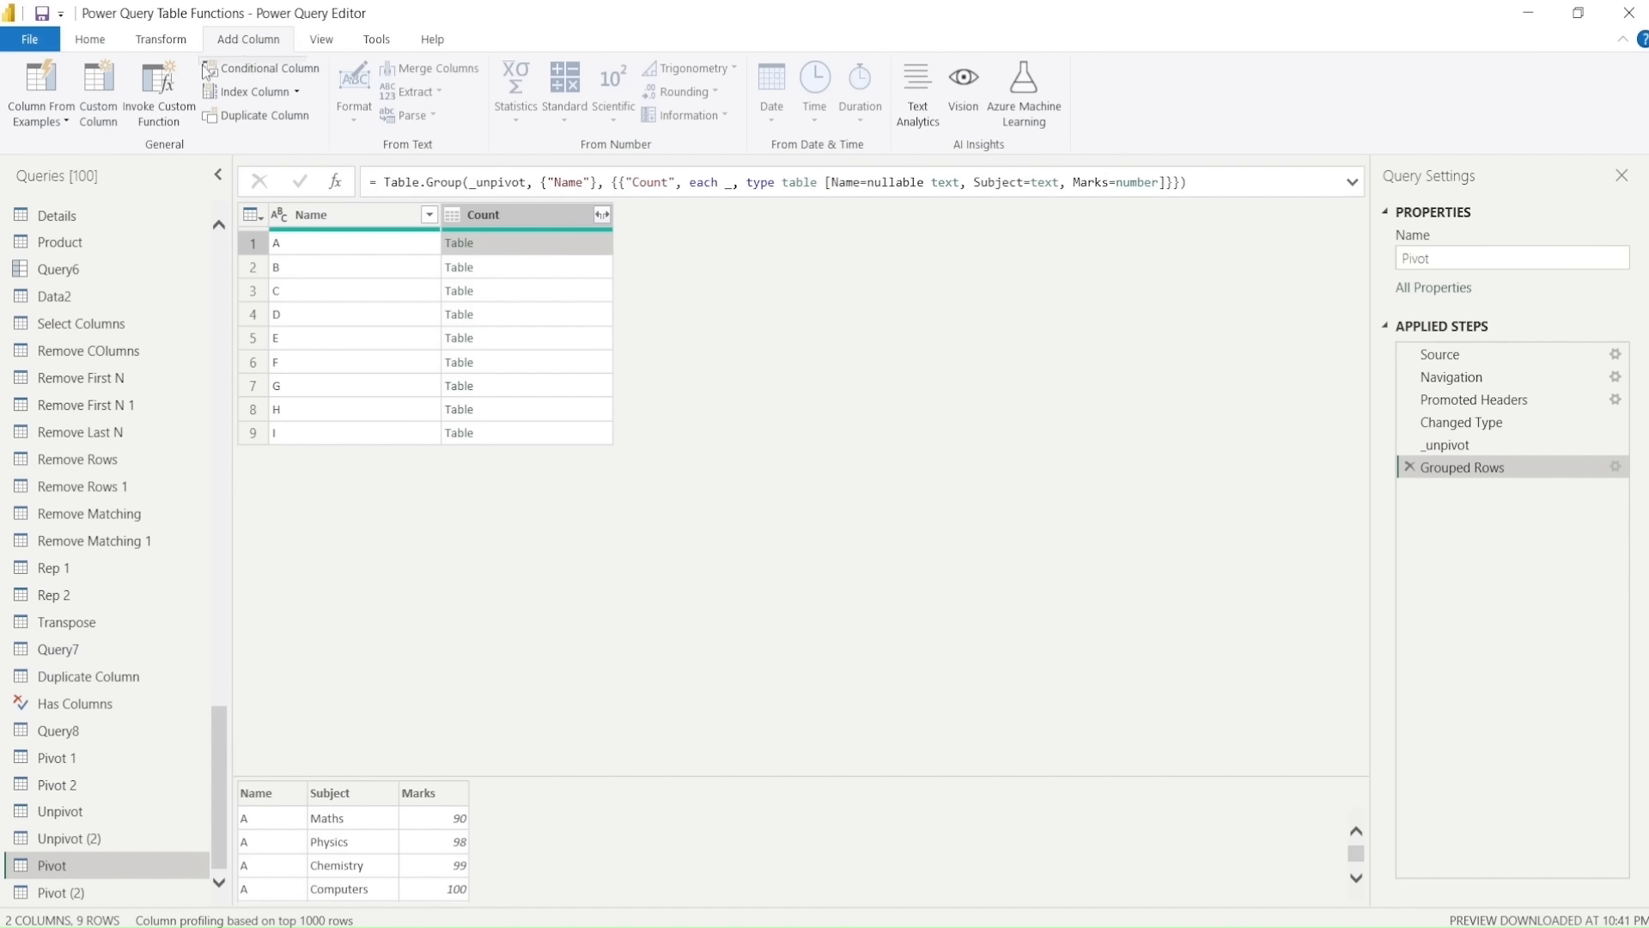
{"action": "left_click", "coordinate": [106, 117]}
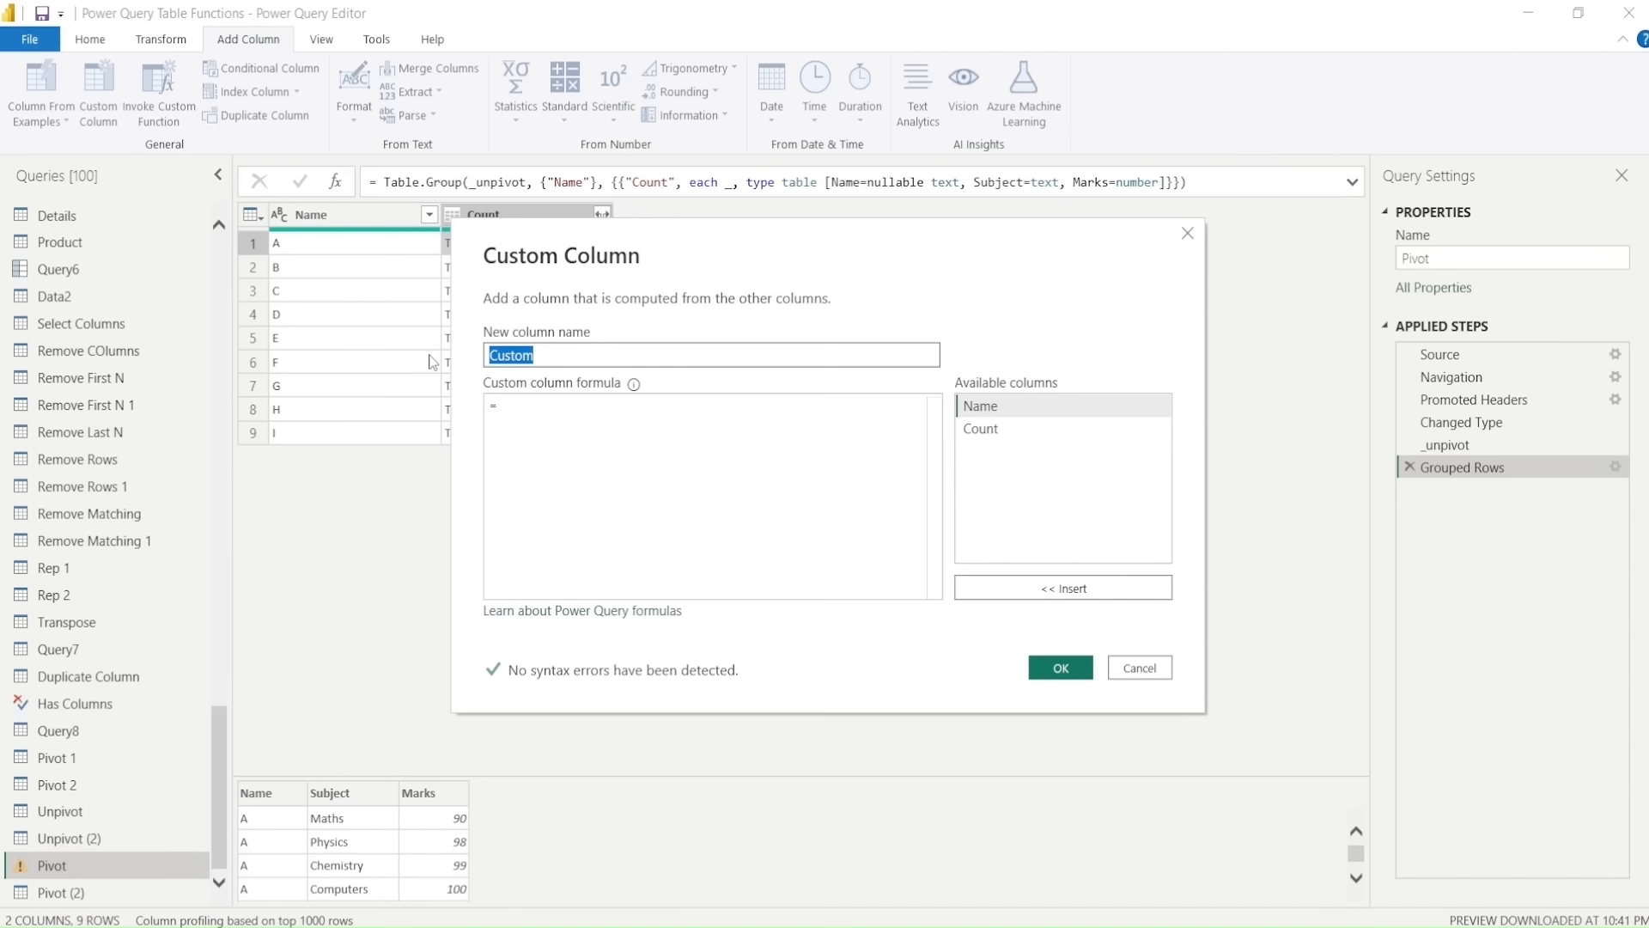
{"action": "type", "text": "Index"}
{"action": "left_click", "coordinate": [566, 410]}
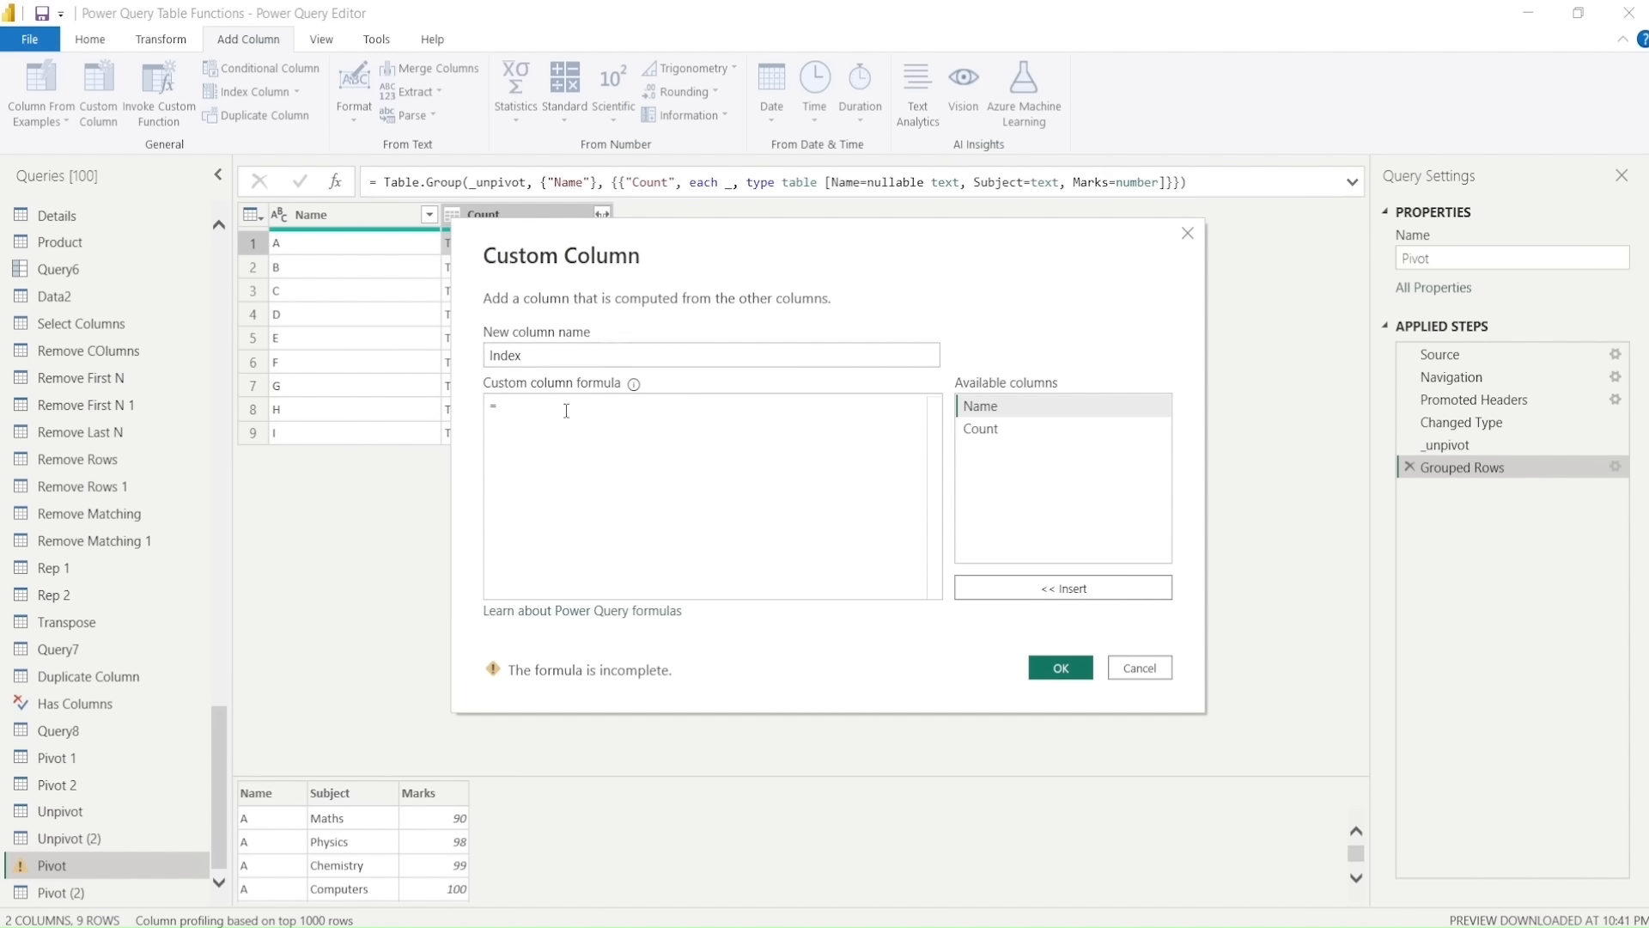
{"action": "type", "text": "Table.A"}
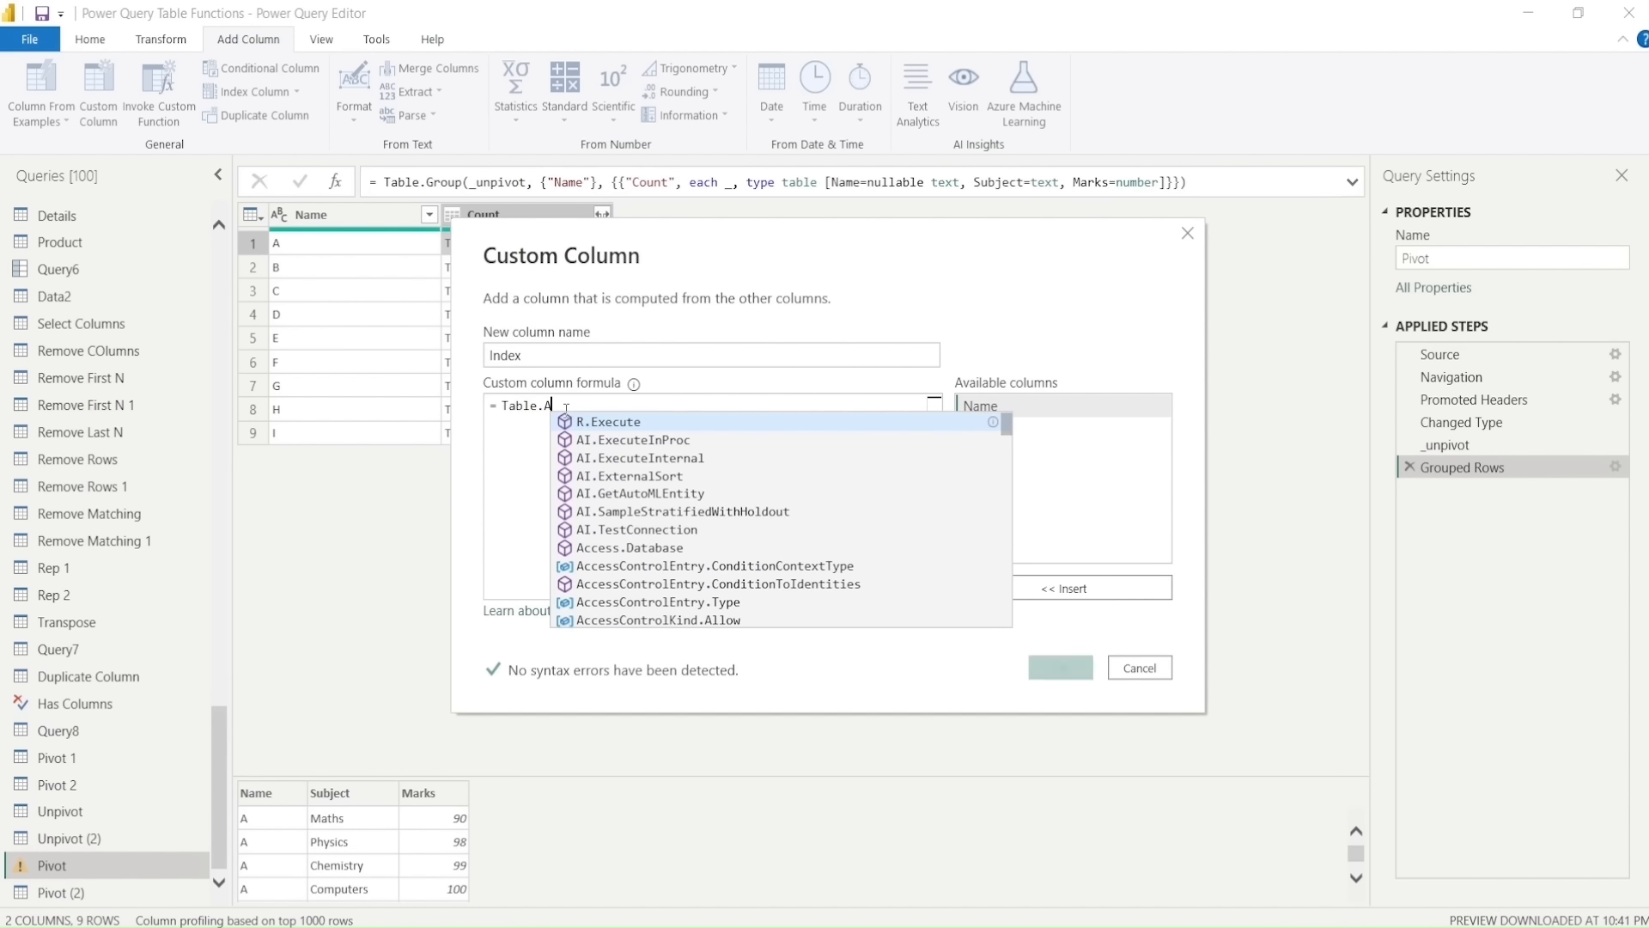
{"action": "key", "text": "BackSpace"}
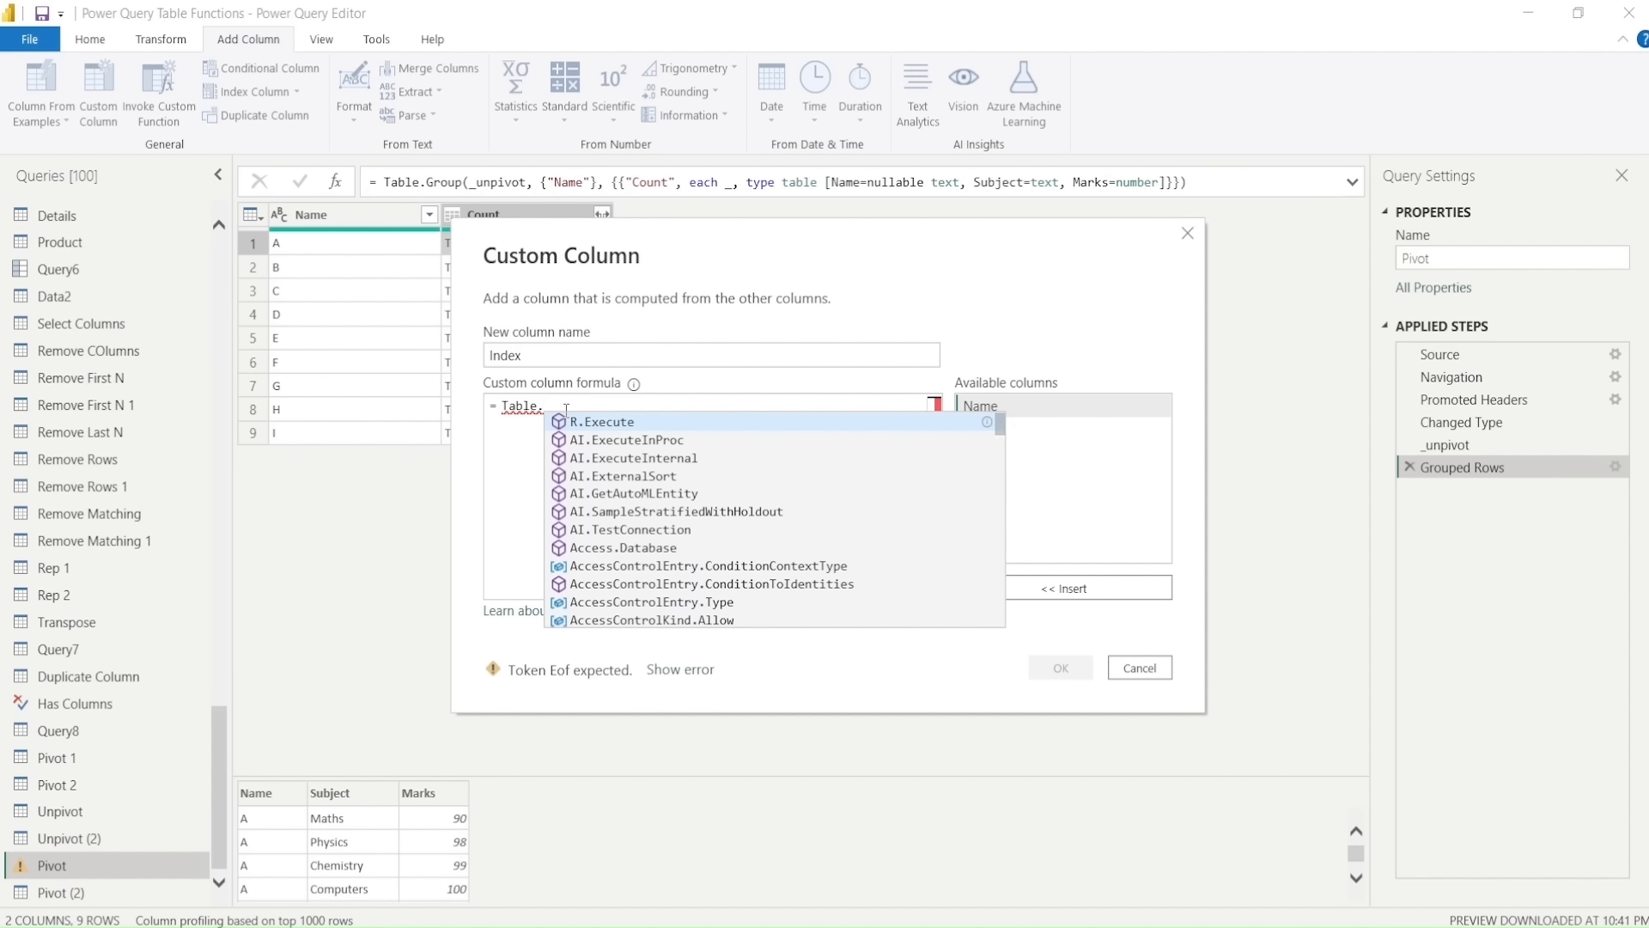
{"action": "type", "text": "Add"}
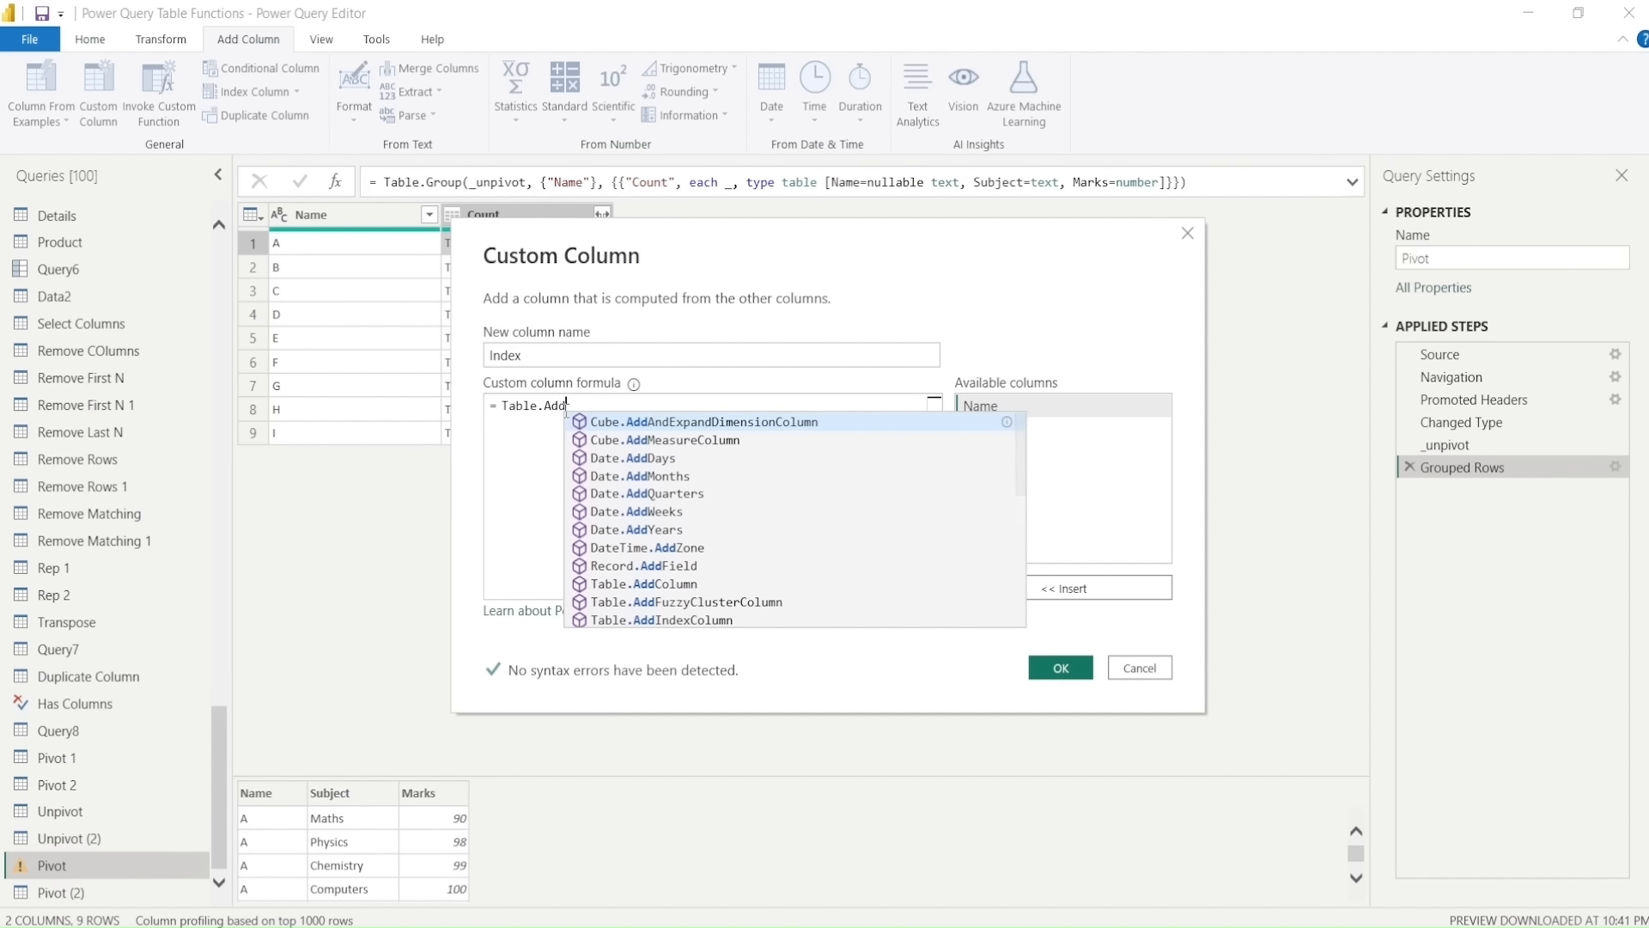
{"action": "type", "text": "In"}
{"action": "key", "text": "Tab"}
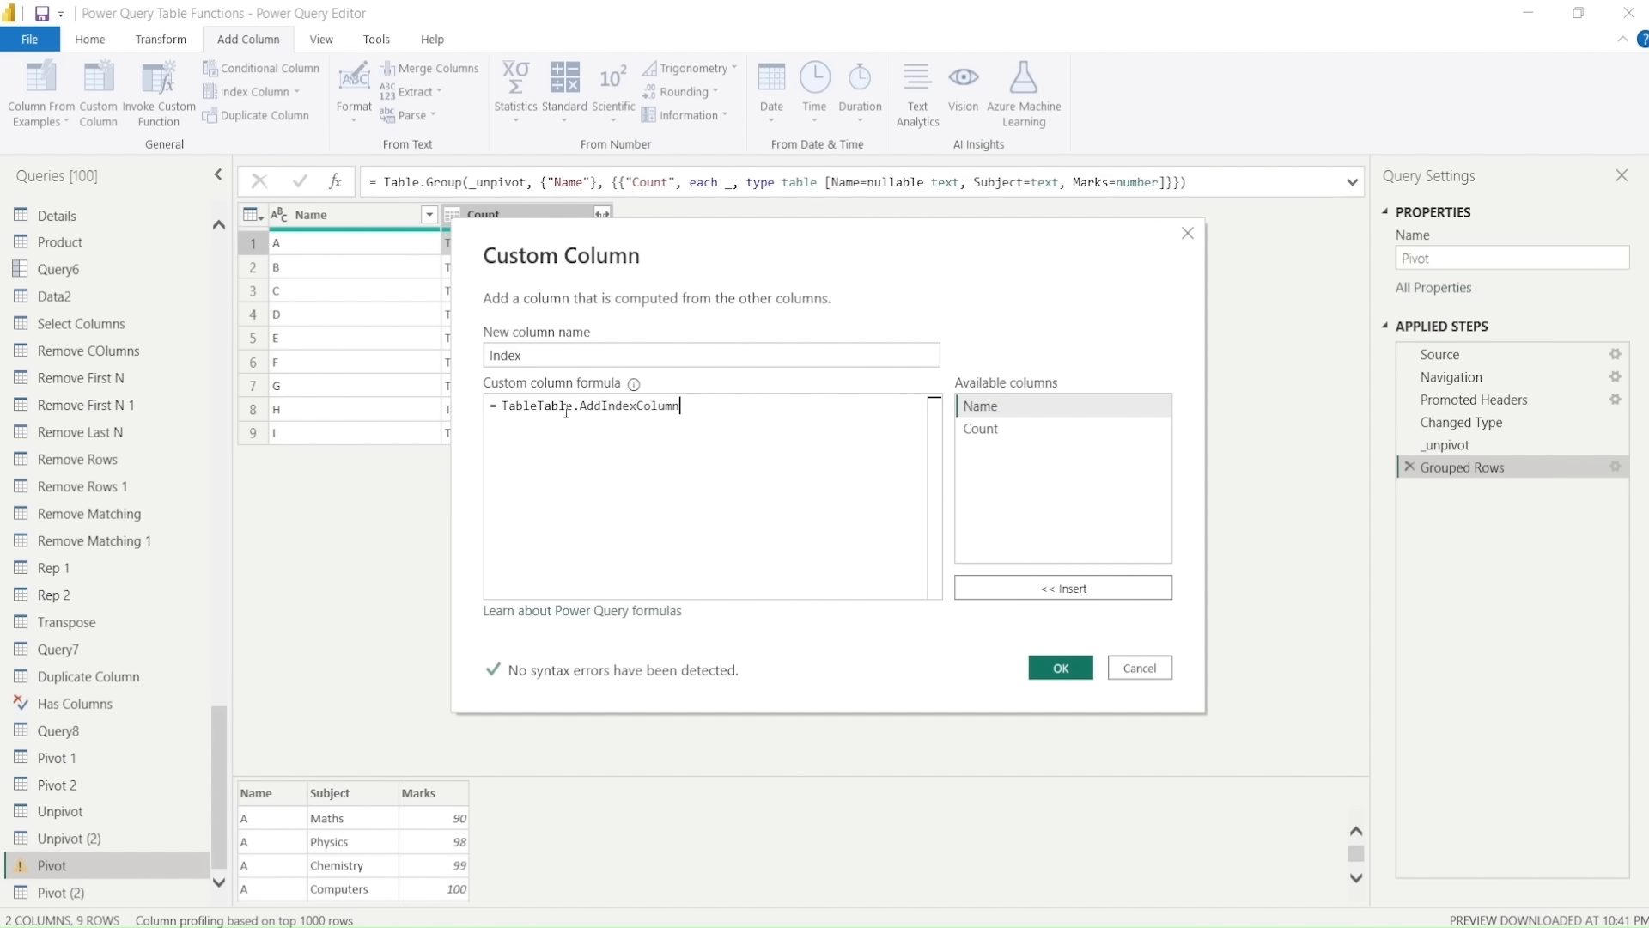
{"action": "type", "text": "("}
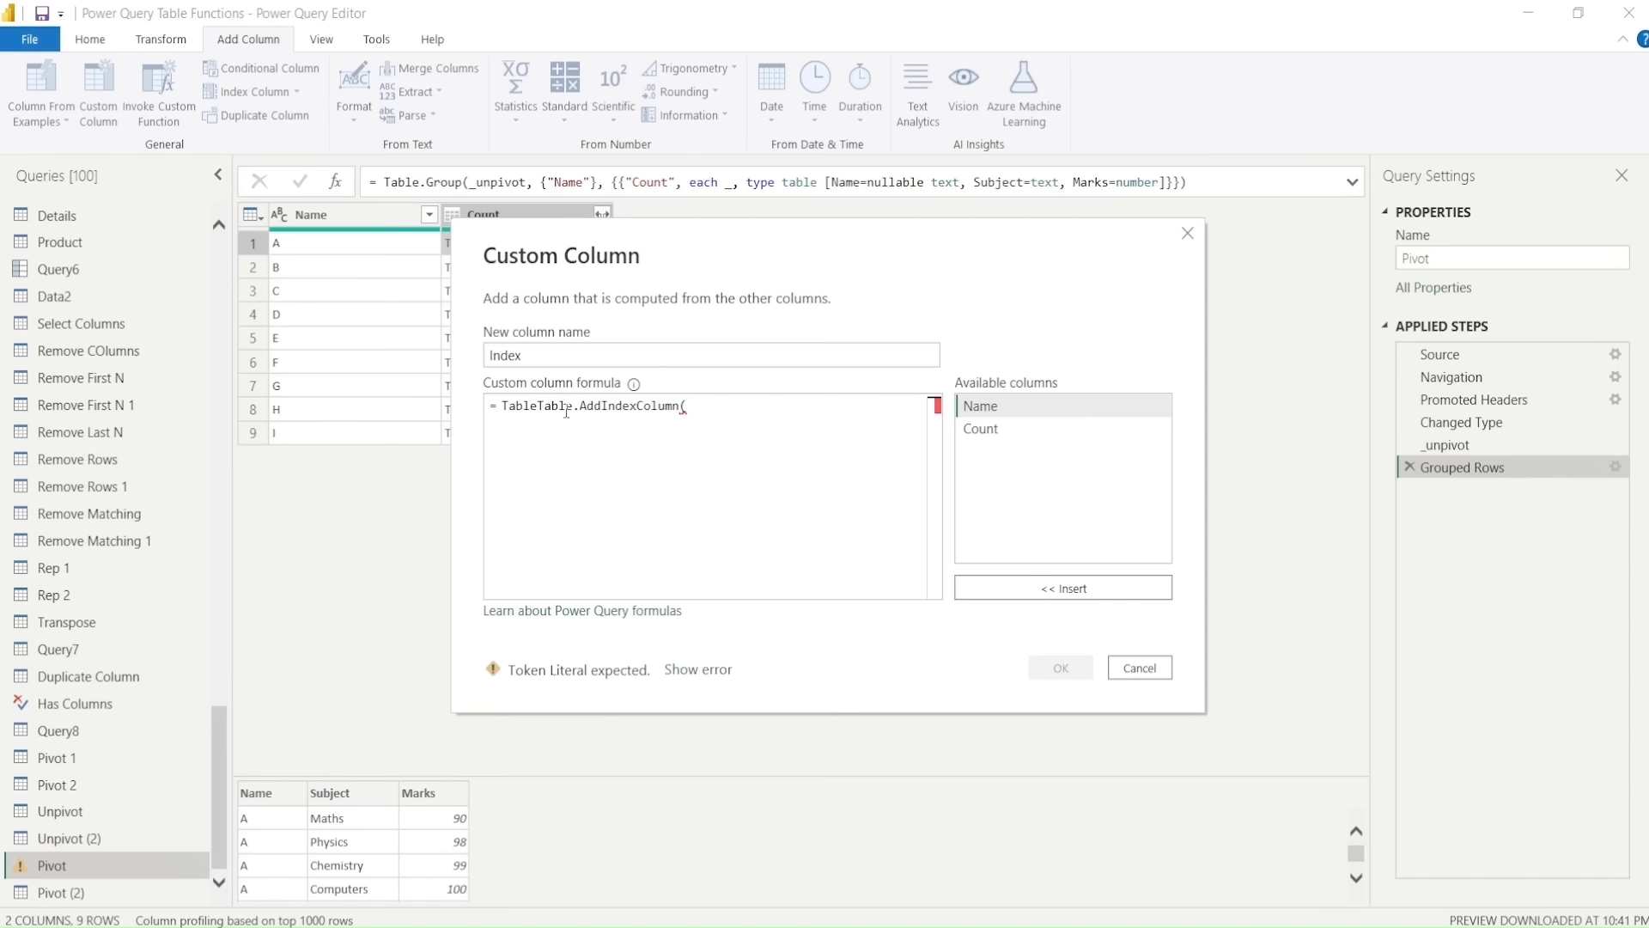
{"action": "double_click", "coordinate": [981, 430]}
{"action": "type", "text": ", "}
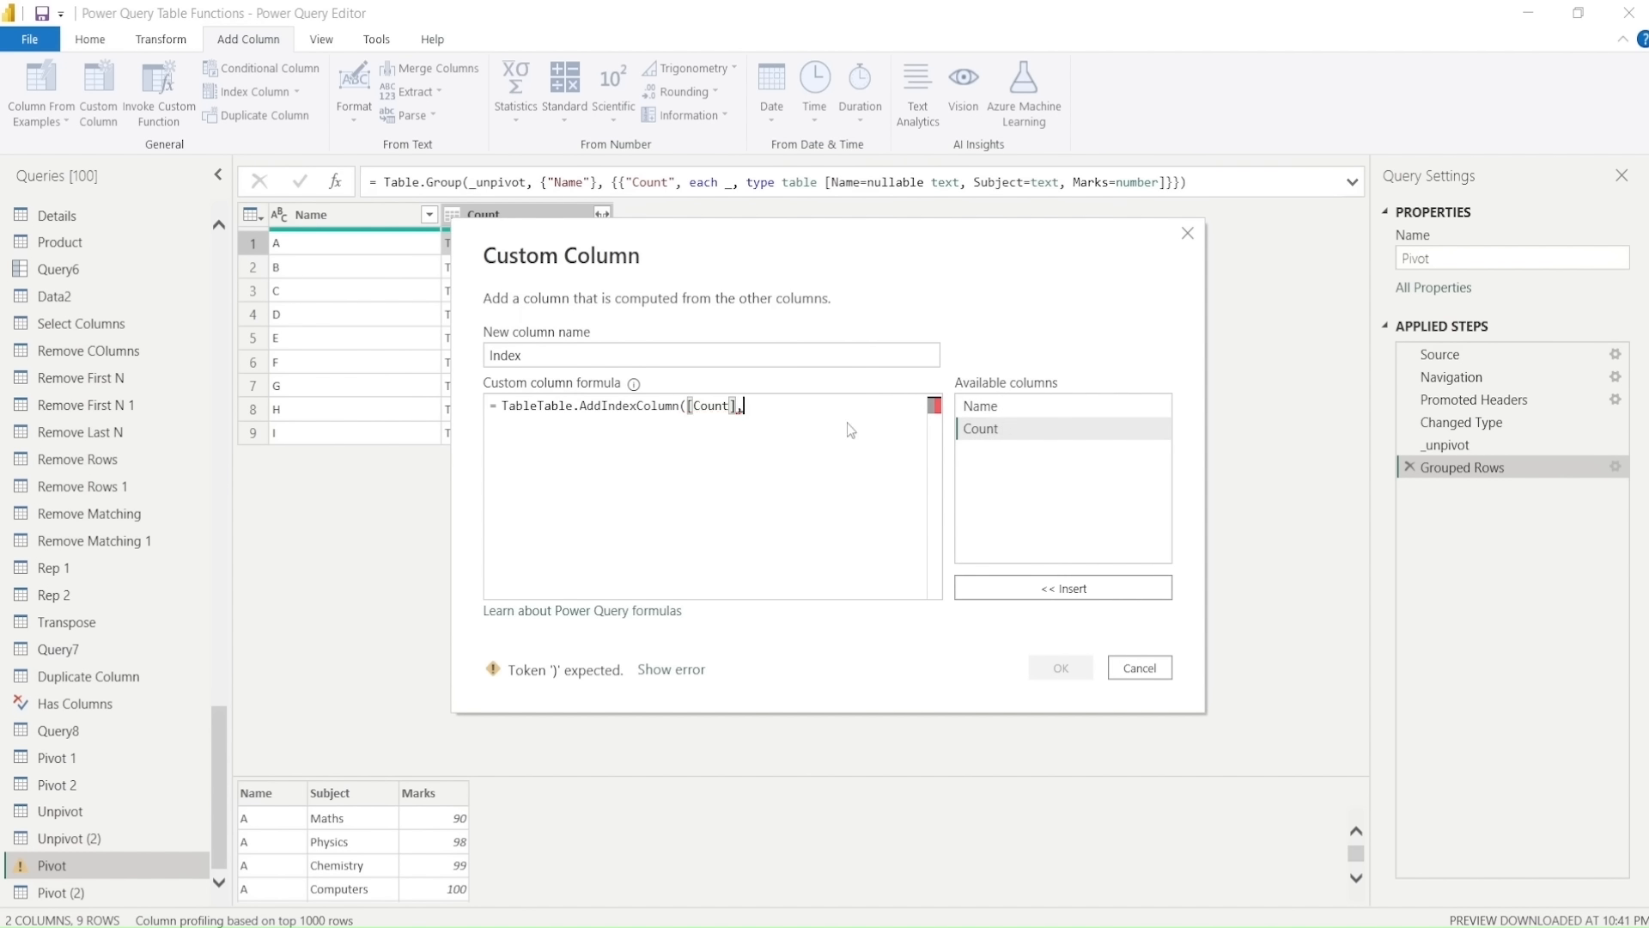
Step: Complete the formula as Table.AddIndexColumn([Count], "Sub Index",1,1,Int64.Type), add the column and look through the nested table preview for name A
{"action": "type", "text": "\"Sub Index\","}
{"action": "left_click_drag", "start_coordinate": [536, 416], "coordinate": [504, 415]}
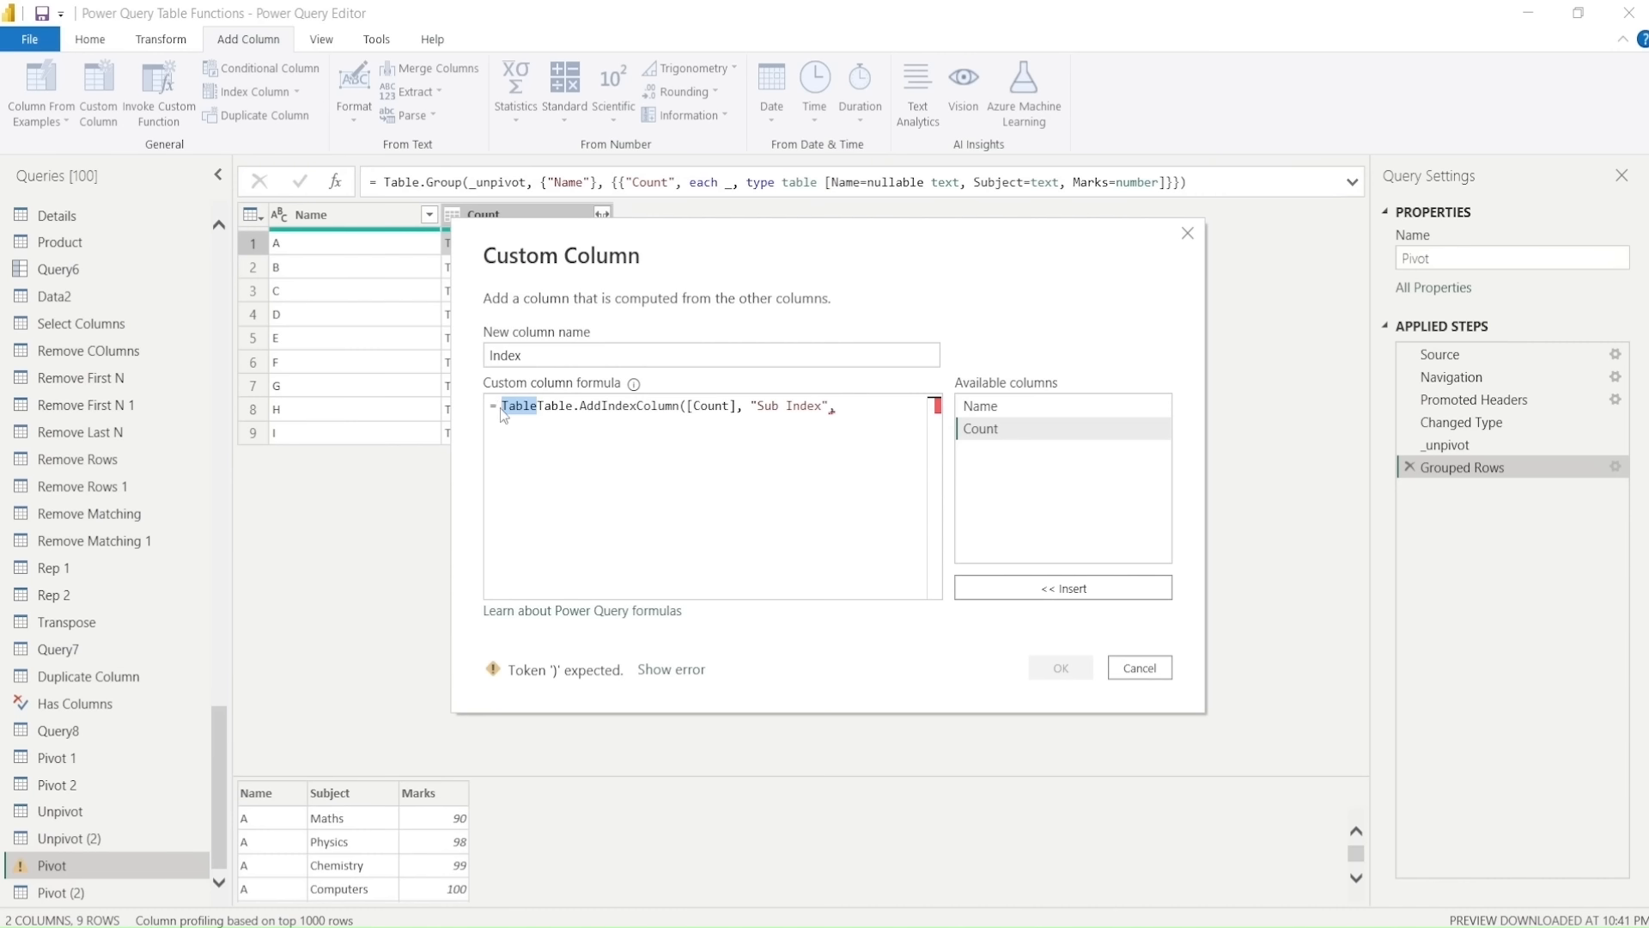
{"action": "key", "text": "BackSpace"}
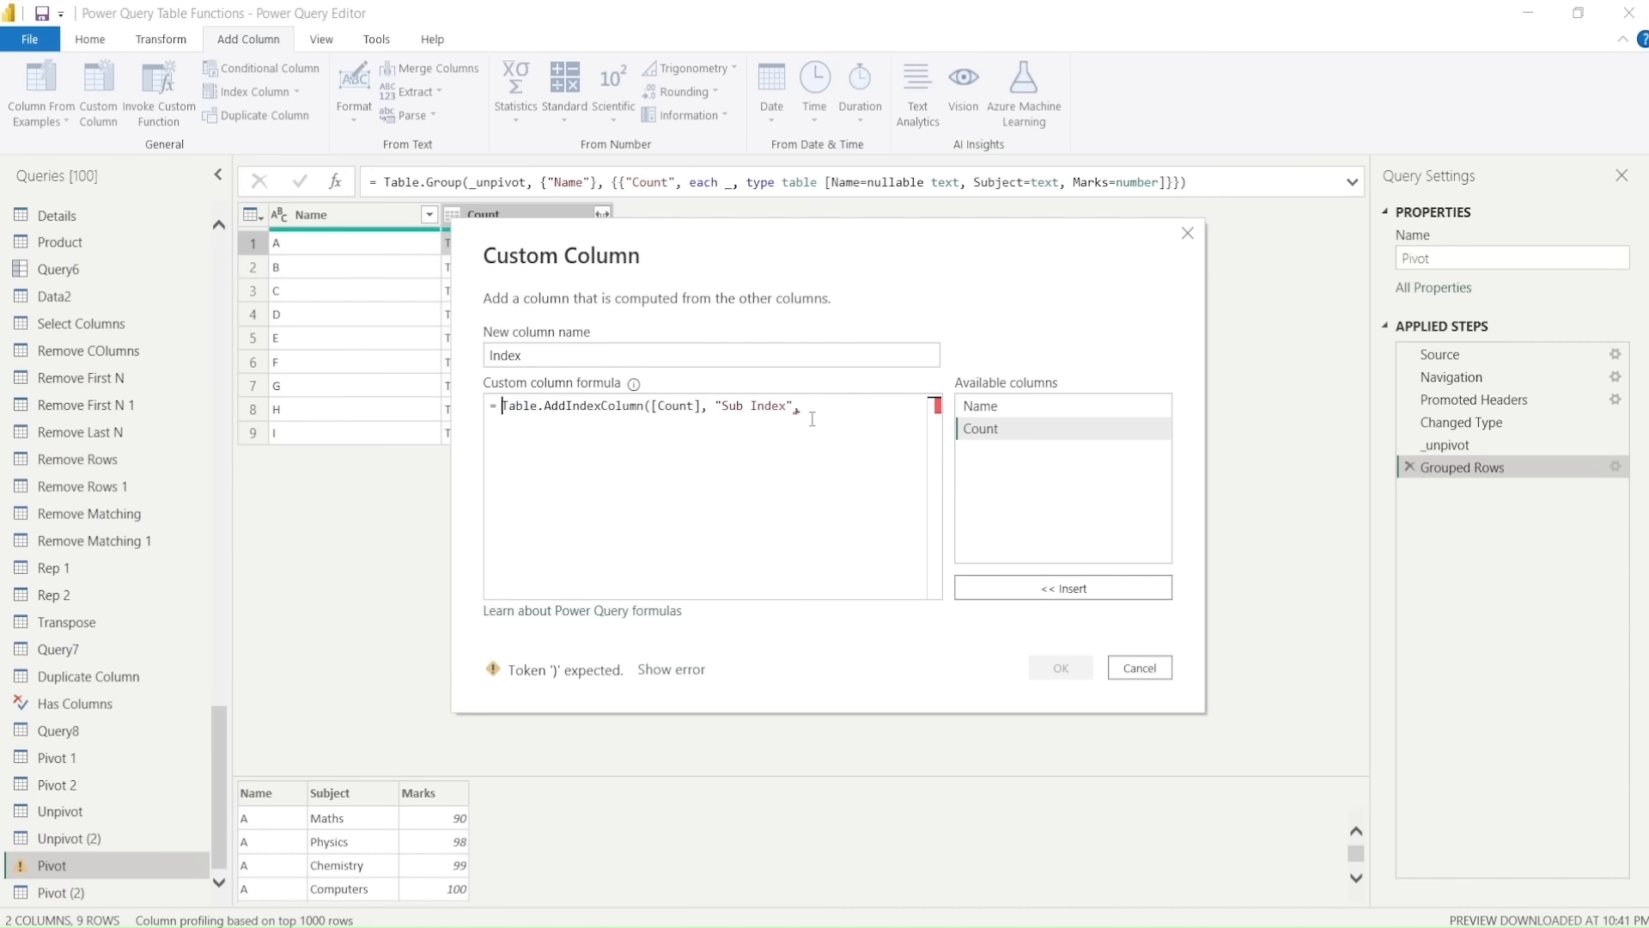
{"action": "key", "text": "BackSpace"}
{"action": "type", "text": ","}
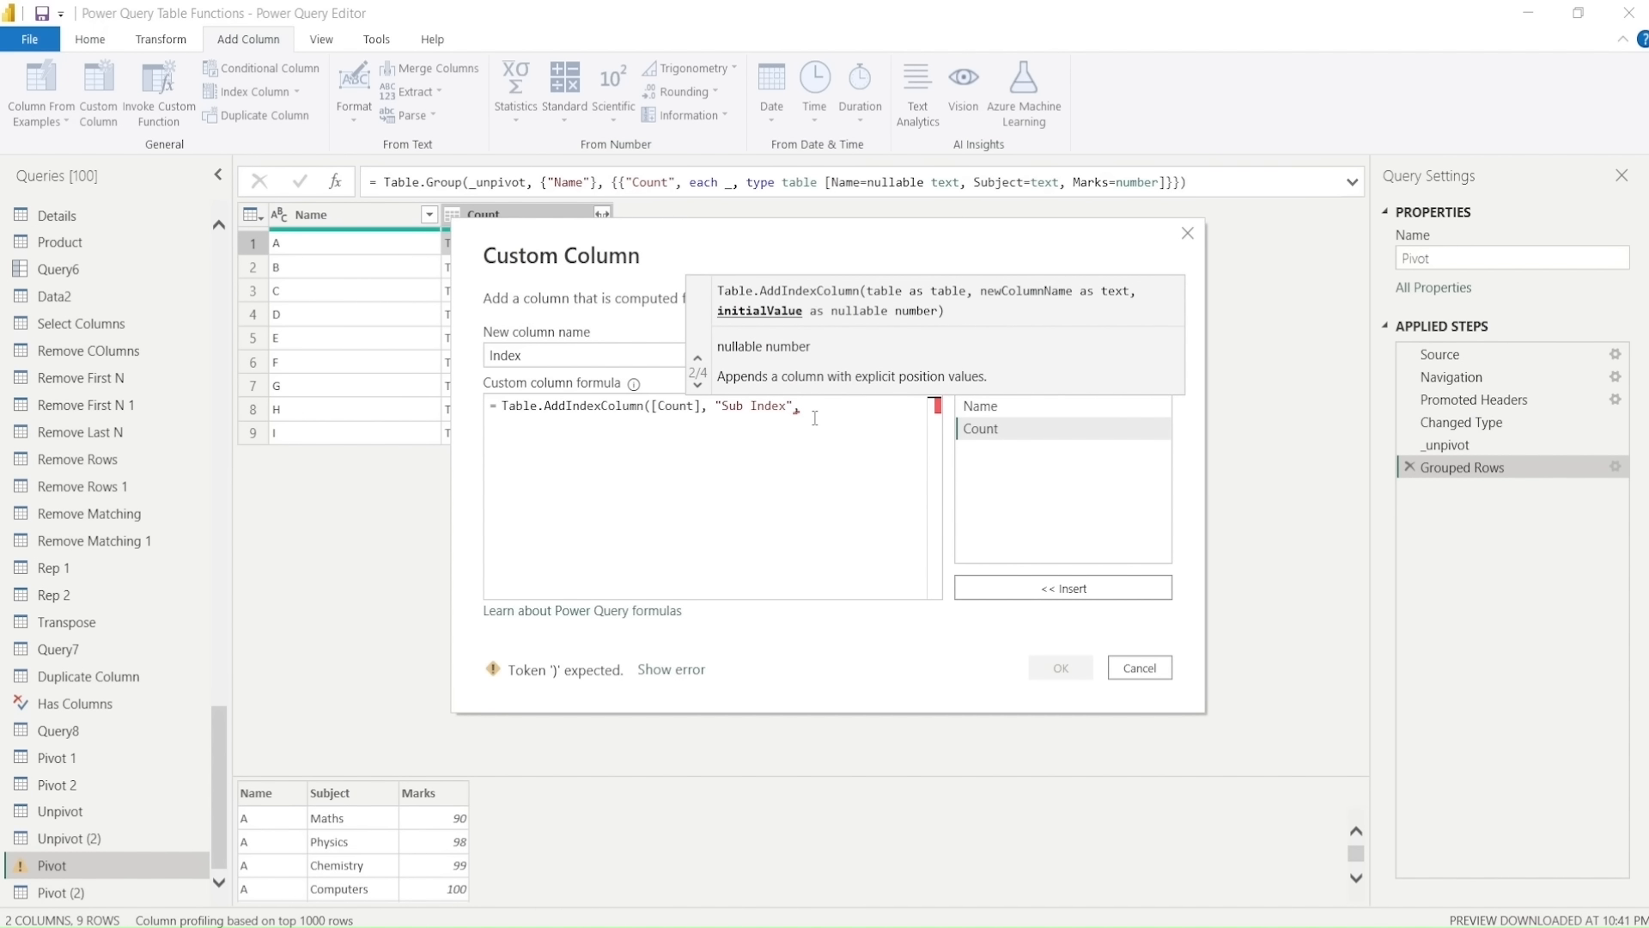
{"action": "type", "text": "1,1"}
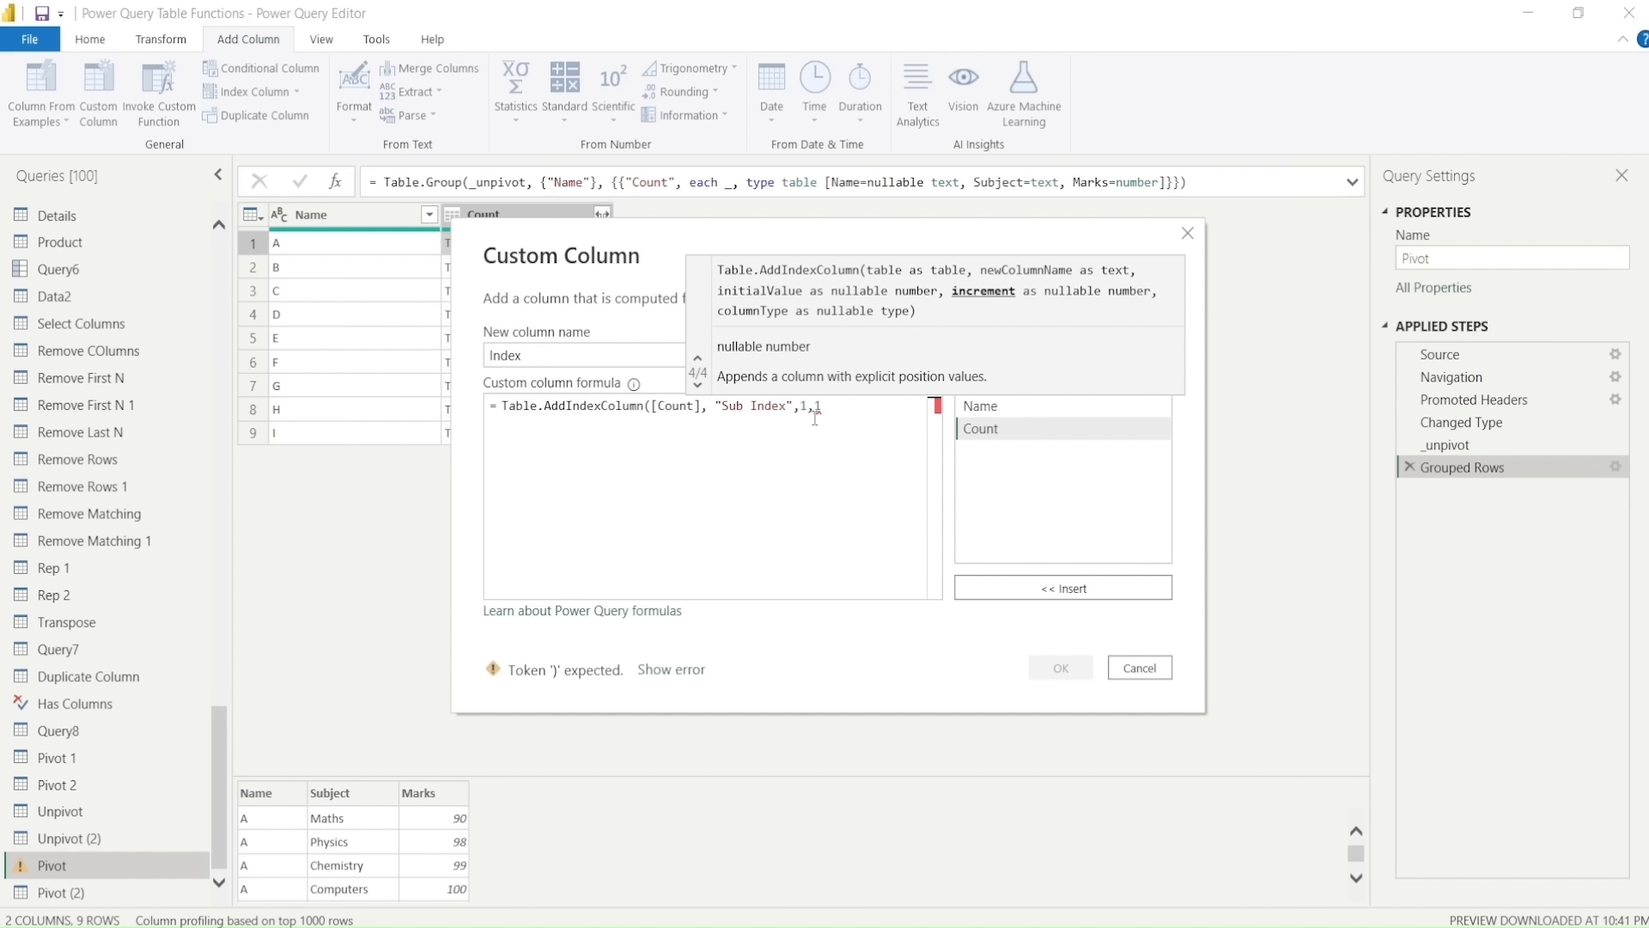
{"action": "type", "text": ","}
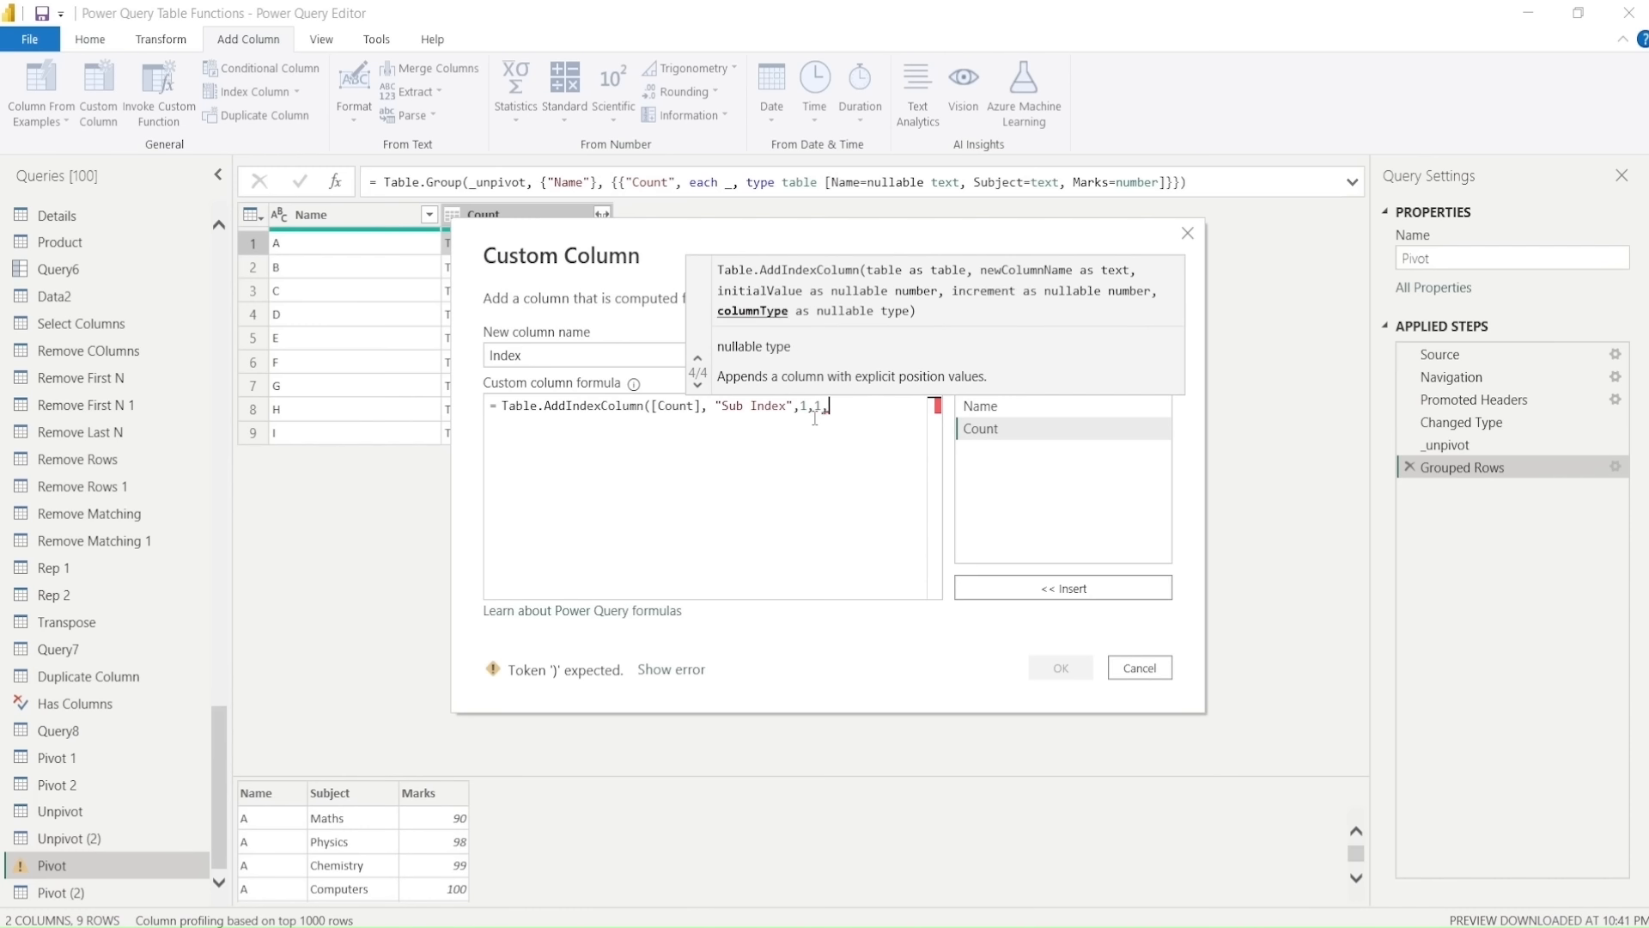
{"action": "type", "text": "int"}
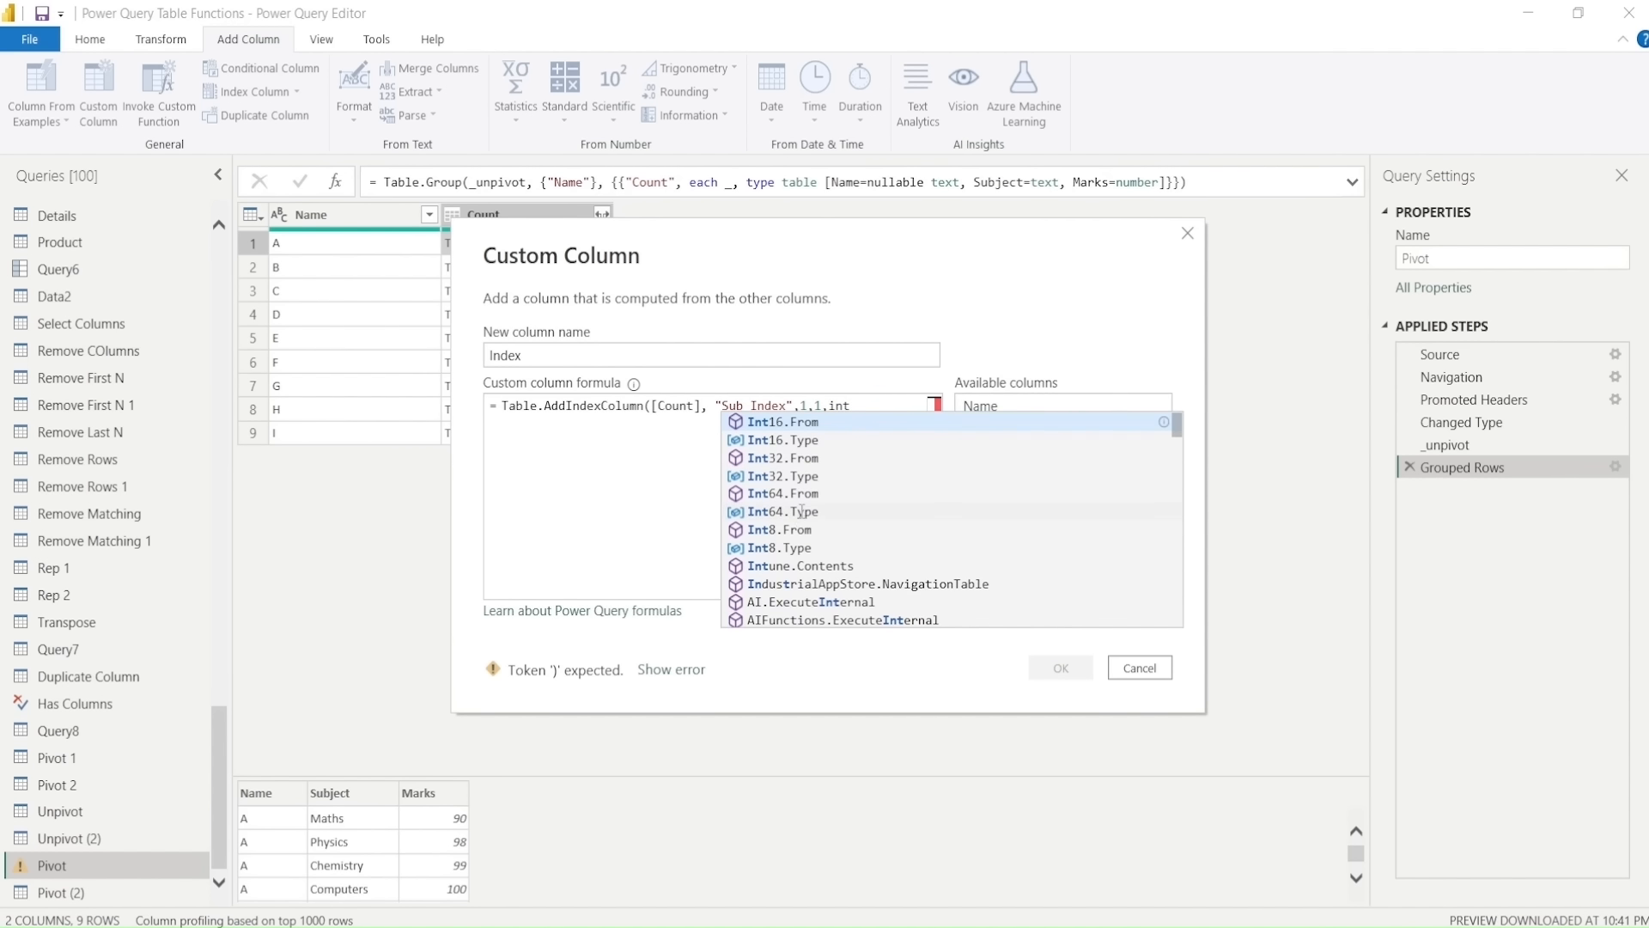
{"action": "left_click", "coordinate": [801, 511]}
{"action": "type", "text": ")"}
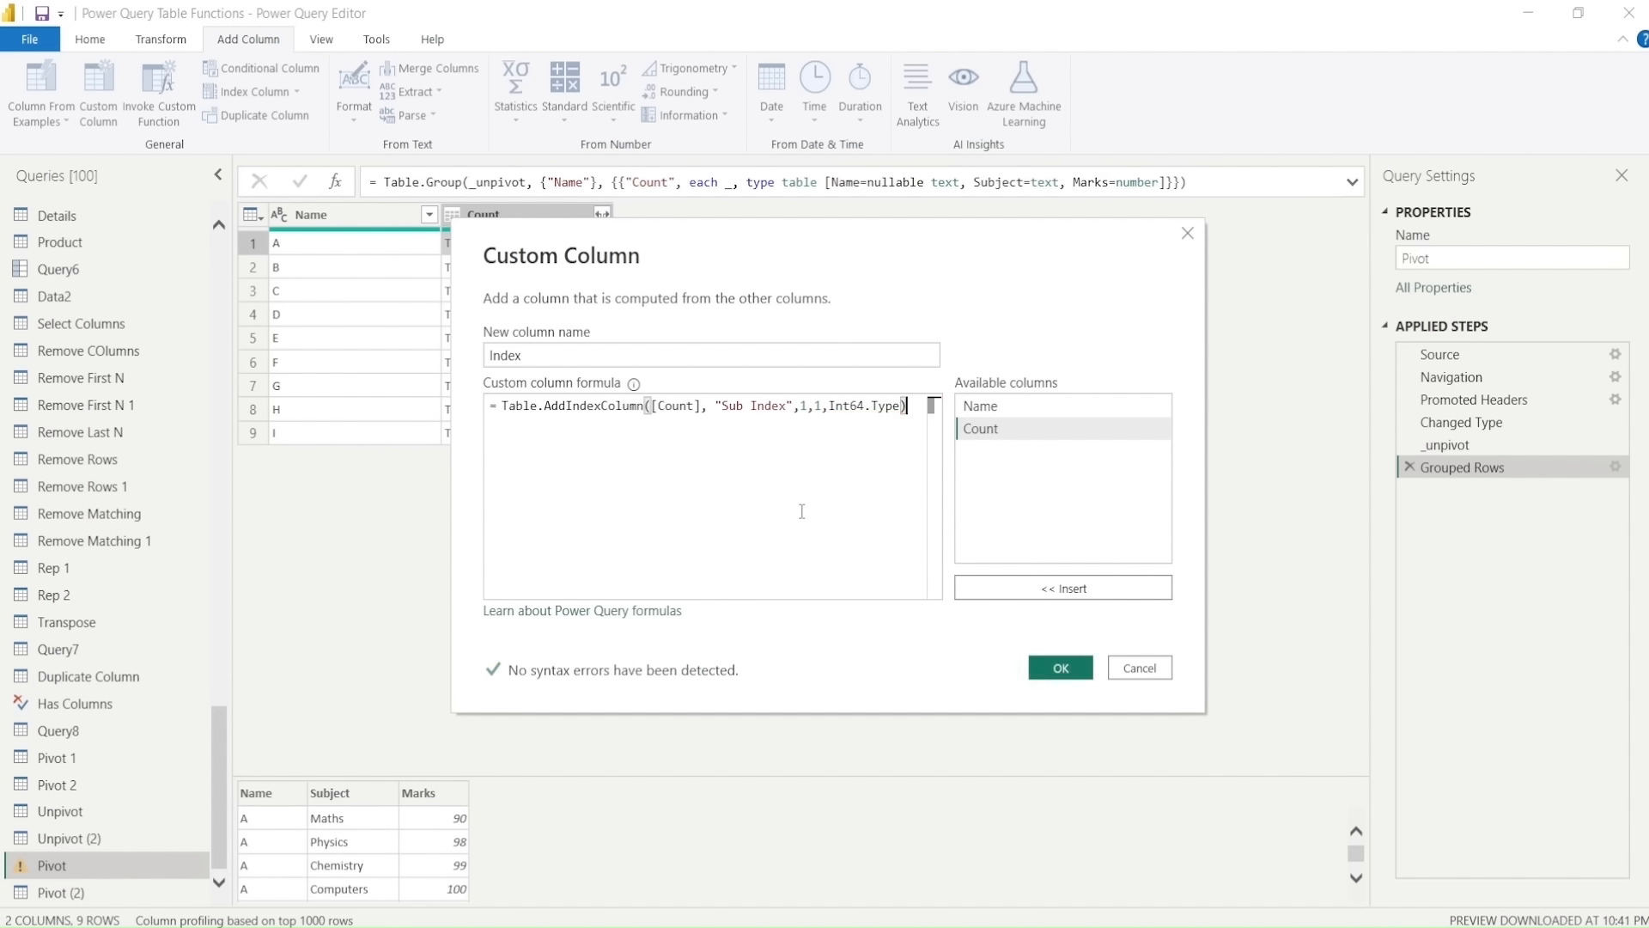
{"action": "left_click", "coordinate": [1061, 668]}
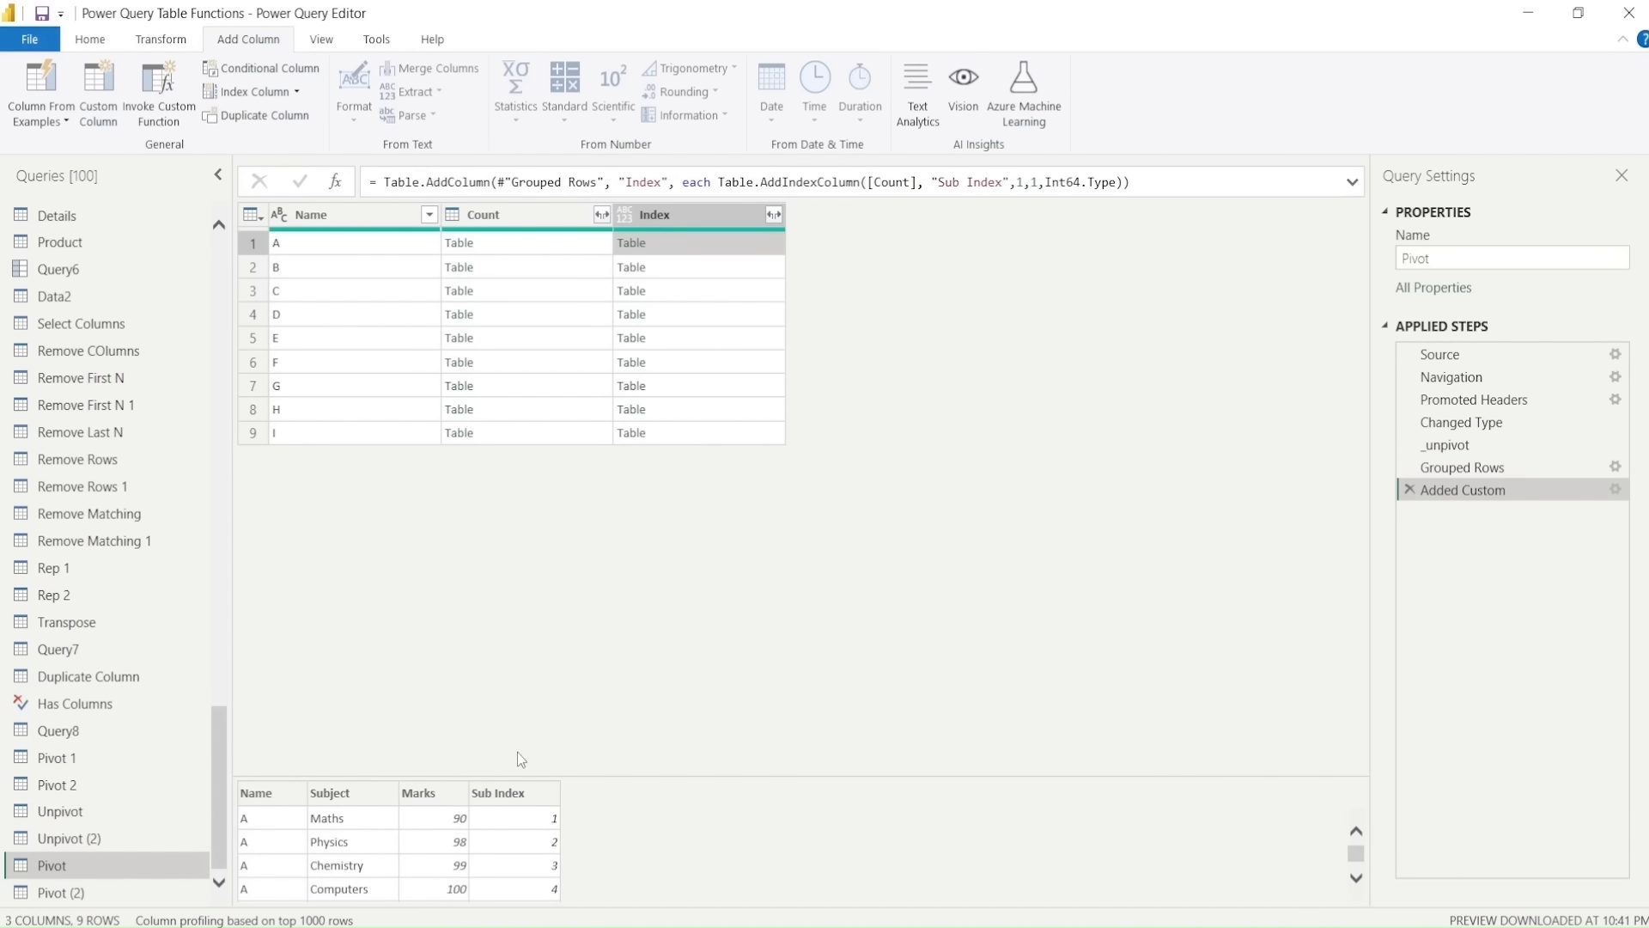
{"action": "scroll", "coordinate": [516, 840], "scroll_direction": "down", "scroll_amount": 1}
{"action": "scroll", "coordinate": [515, 841], "scroll_direction": "up", "scroll_amount": 1}
{"action": "scroll", "coordinate": [515, 842], "scroll_direction": "down", "scroll_amount": 1}
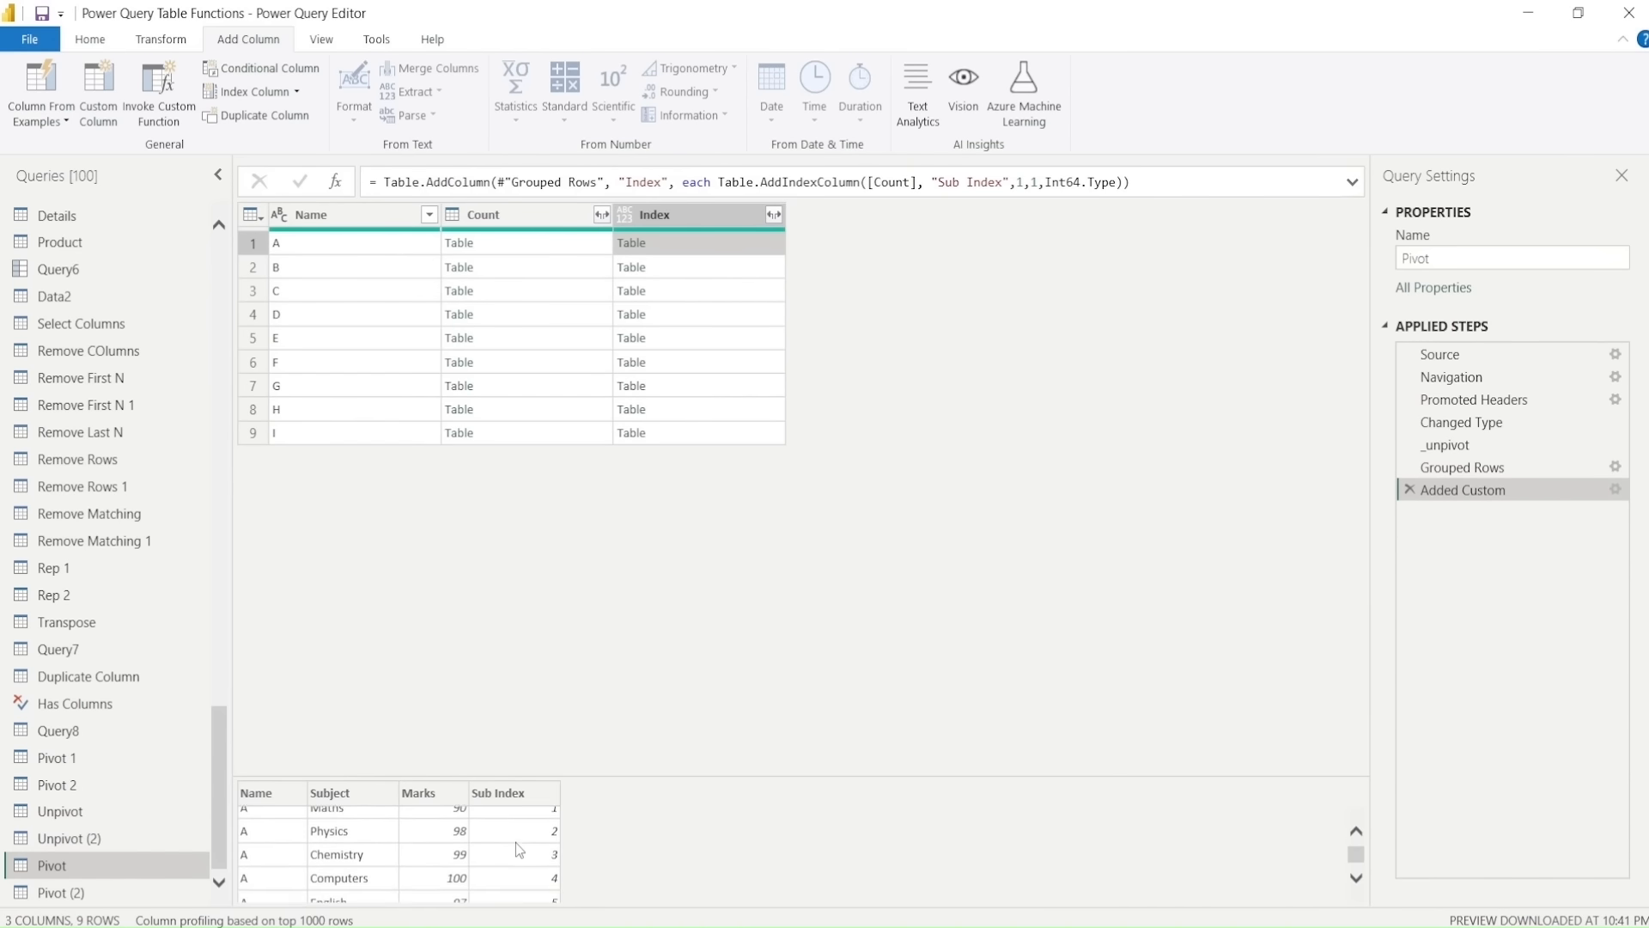
{"action": "scroll", "coordinate": [519, 849], "scroll_direction": "up", "scroll_amount": 1}
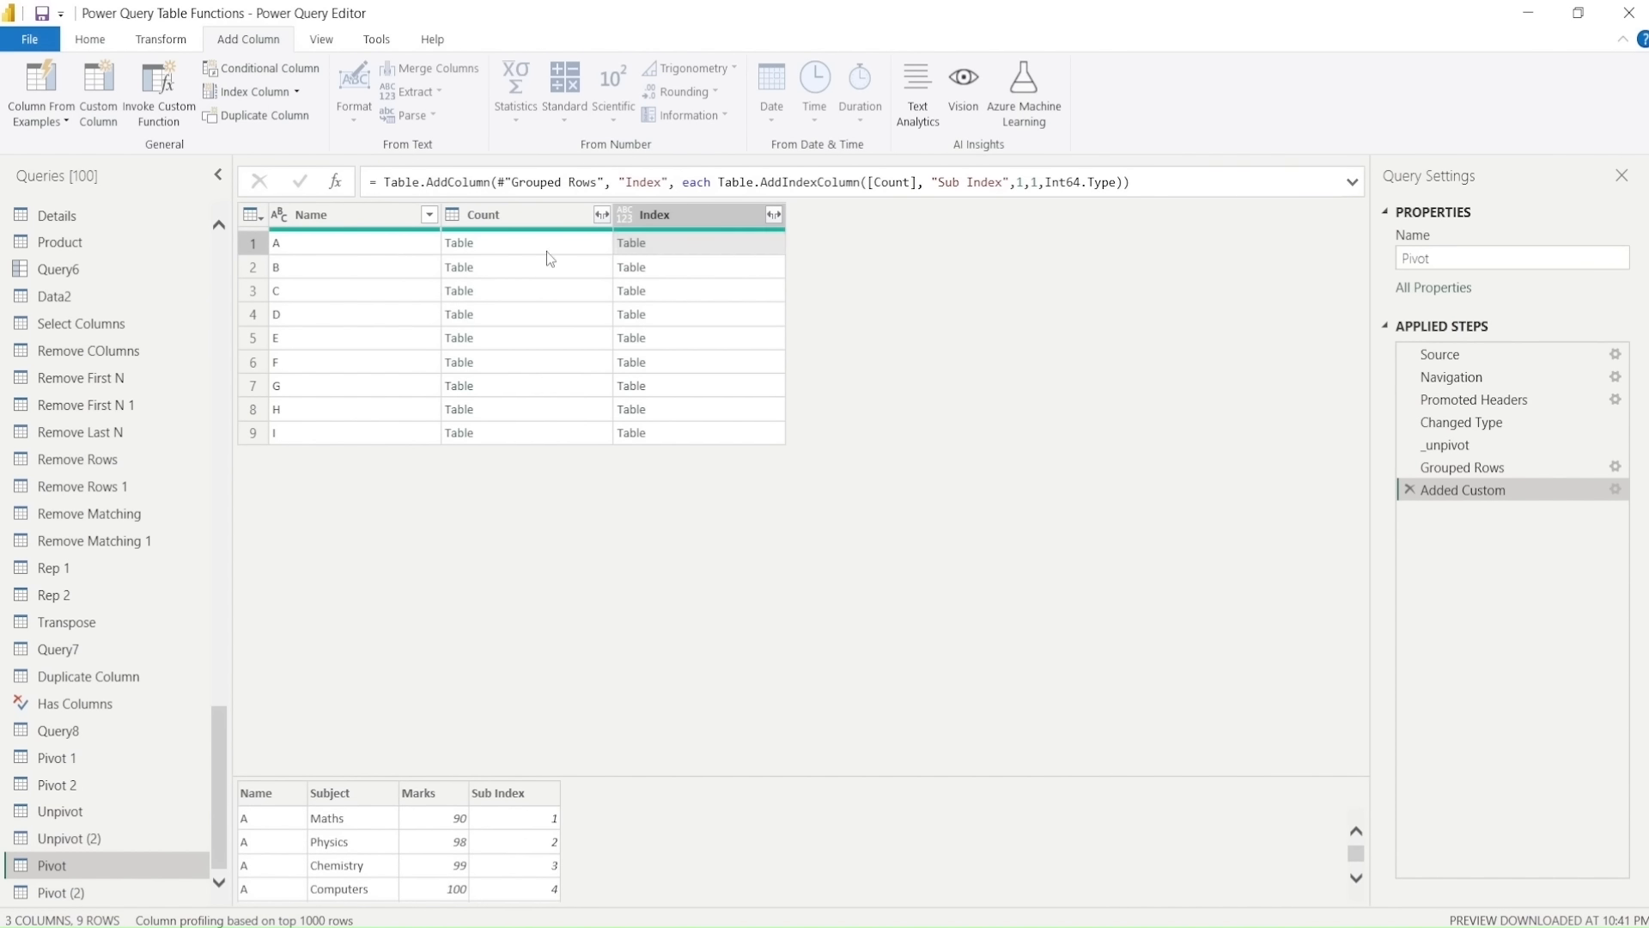
Step: Remove the Count column and expand Index into Subject, Marks and Sub Index without the original column name prefix
{"action": "right_click", "coordinate": [517, 219]}
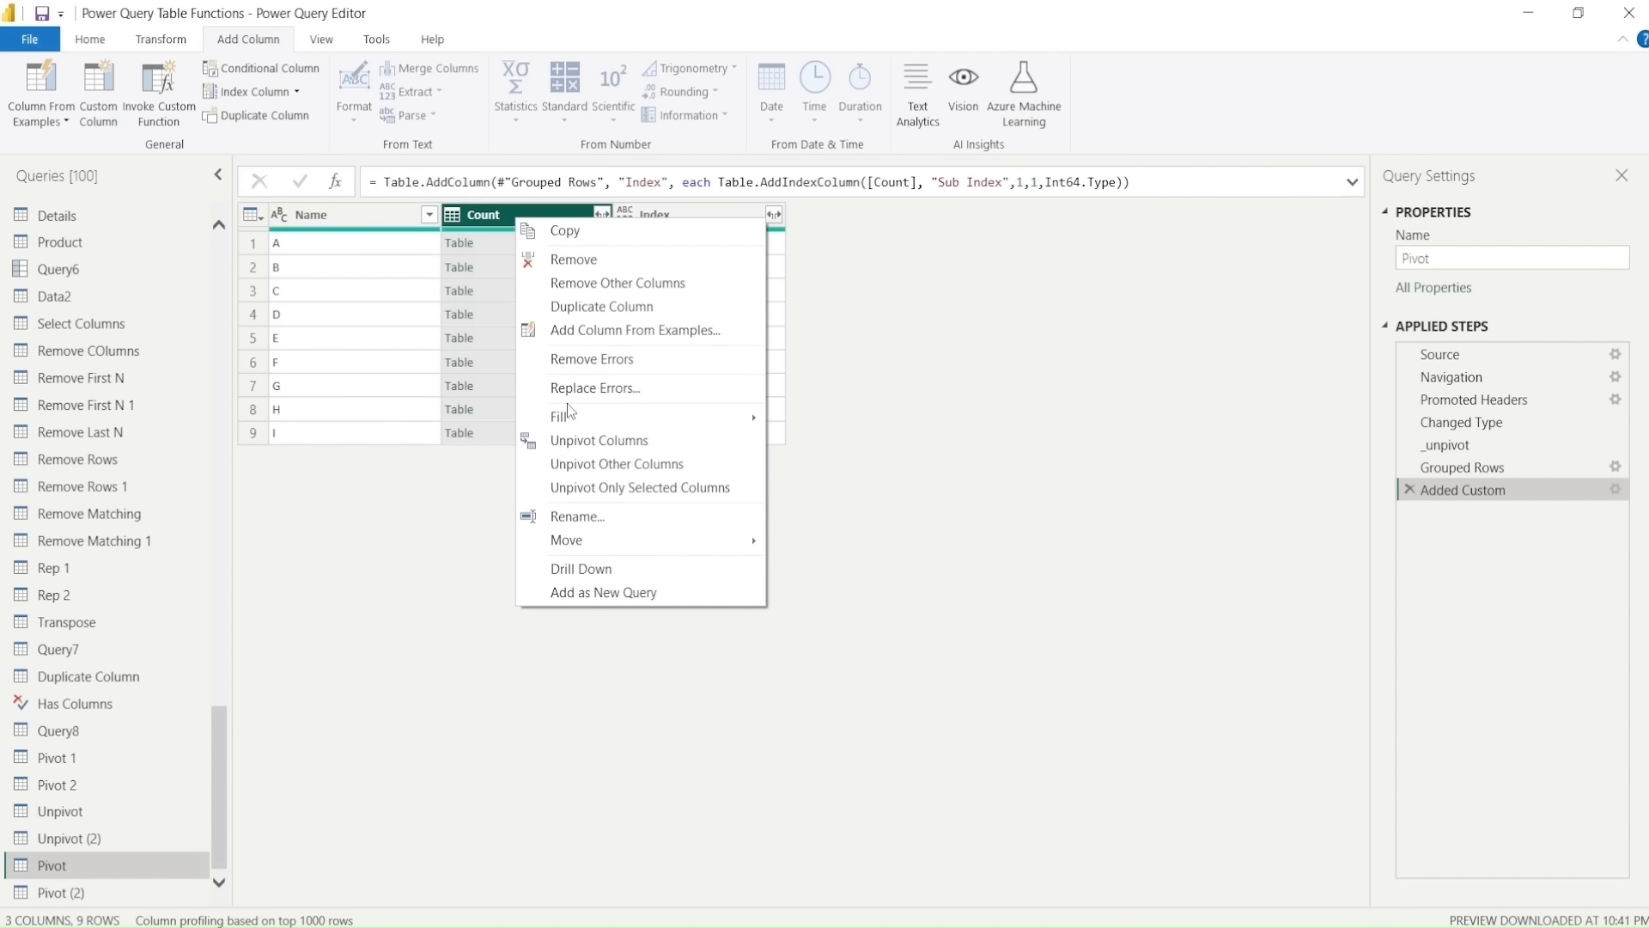
{"action": "left_click", "coordinate": [574, 262]}
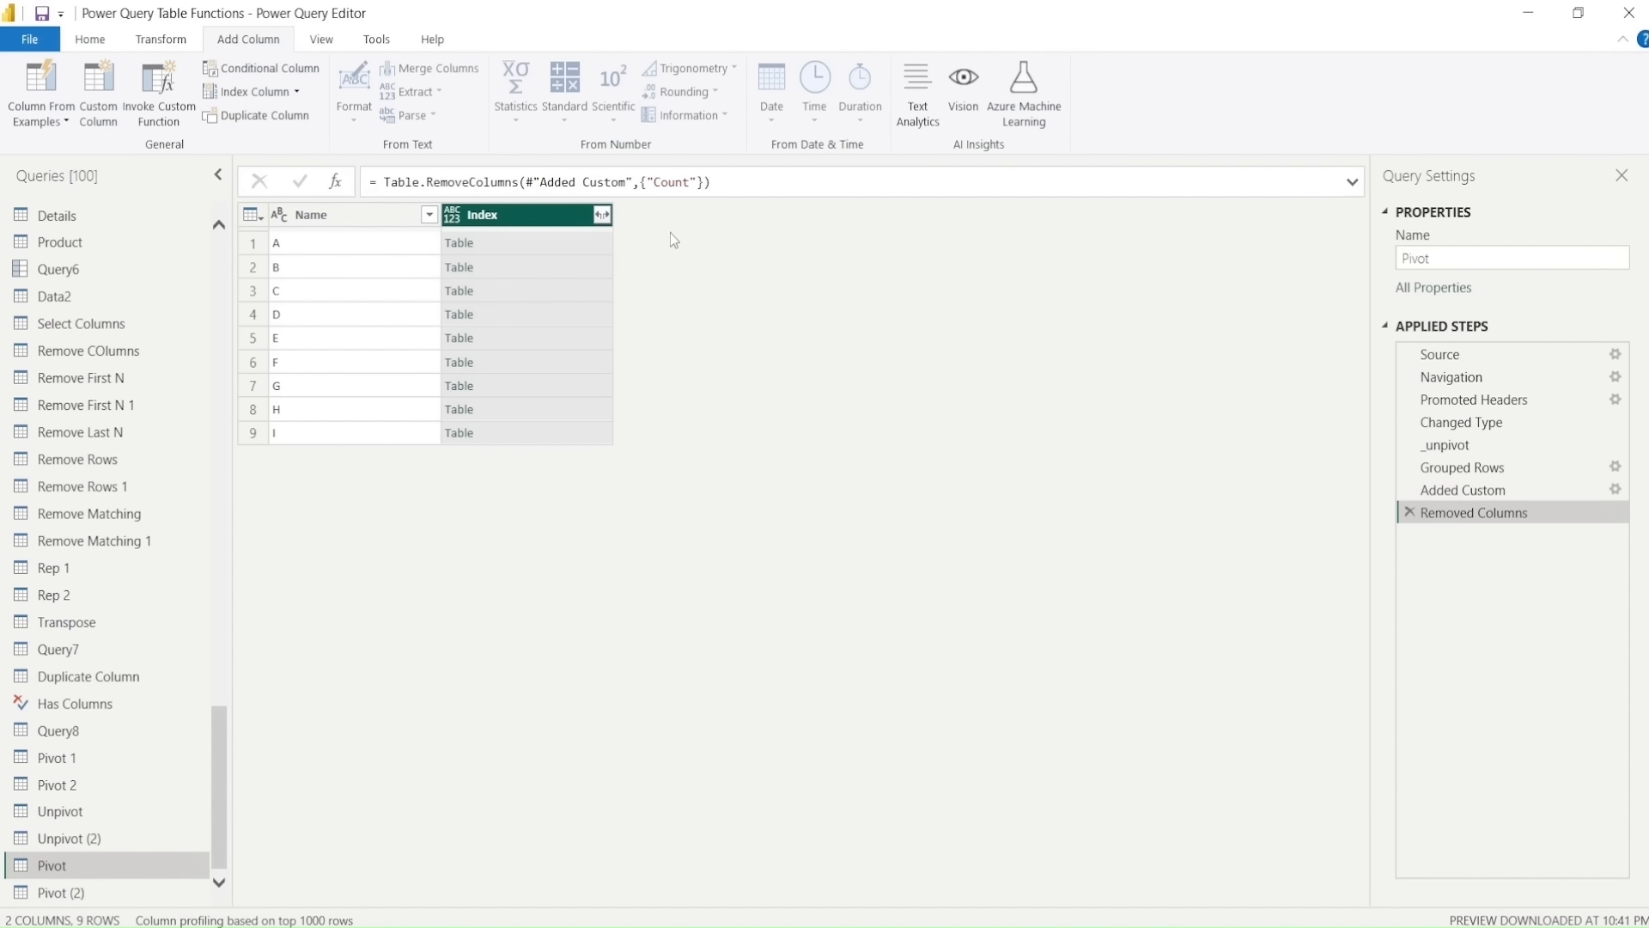
{"action": "left_click", "coordinate": [602, 216]}
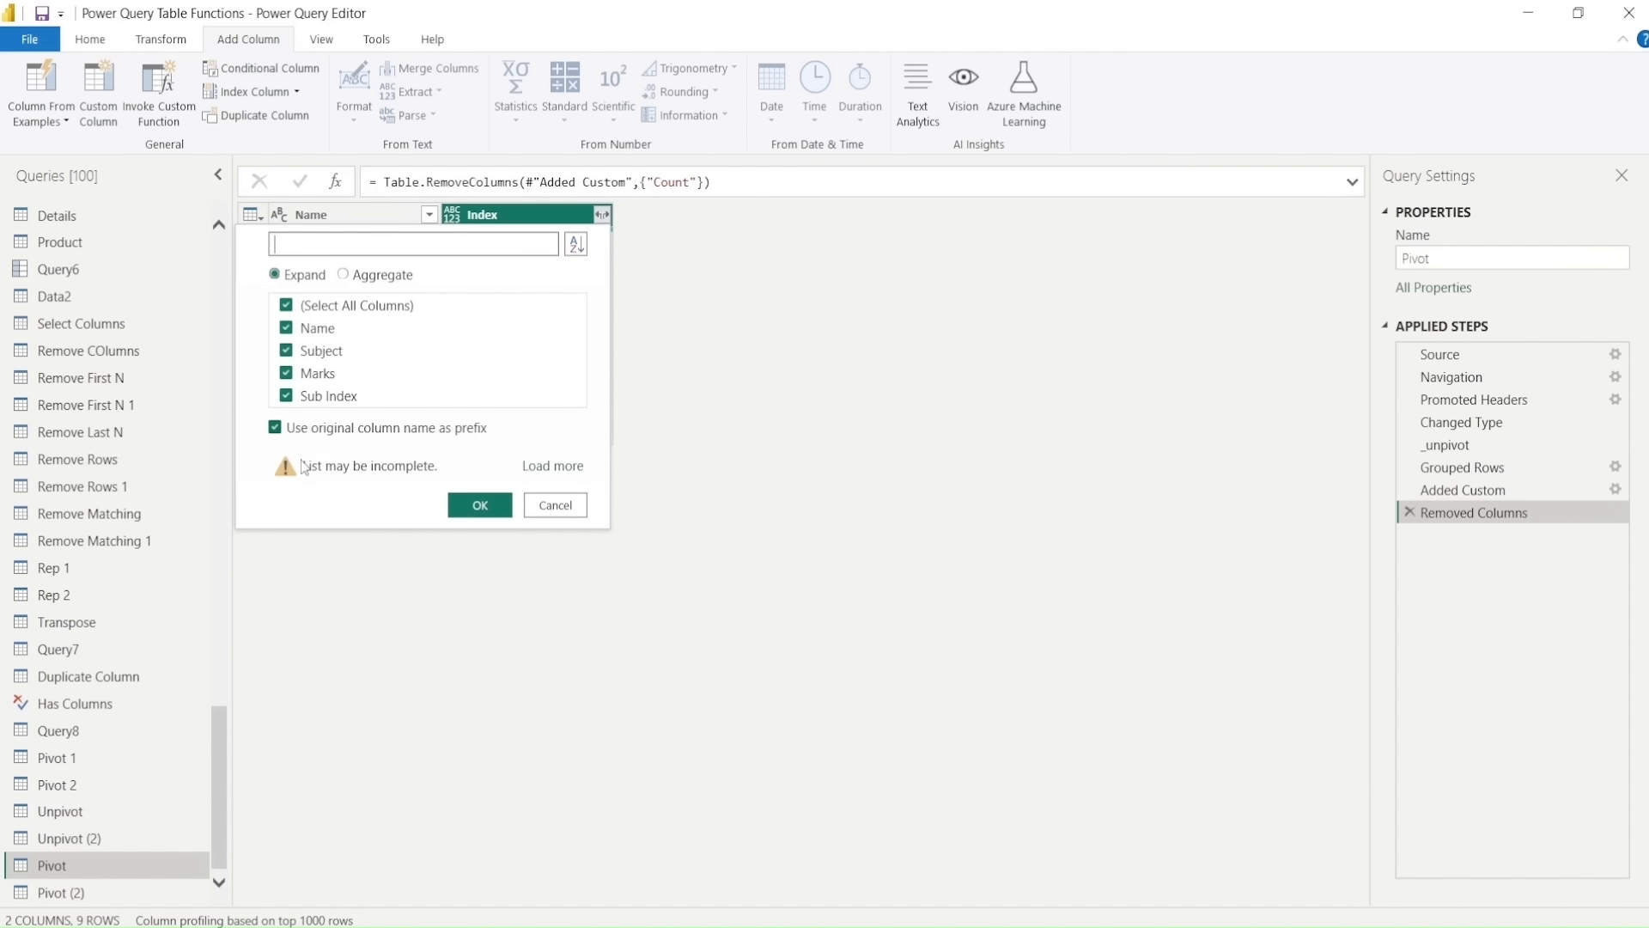
{"action": "left_click", "coordinate": [287, 428]}
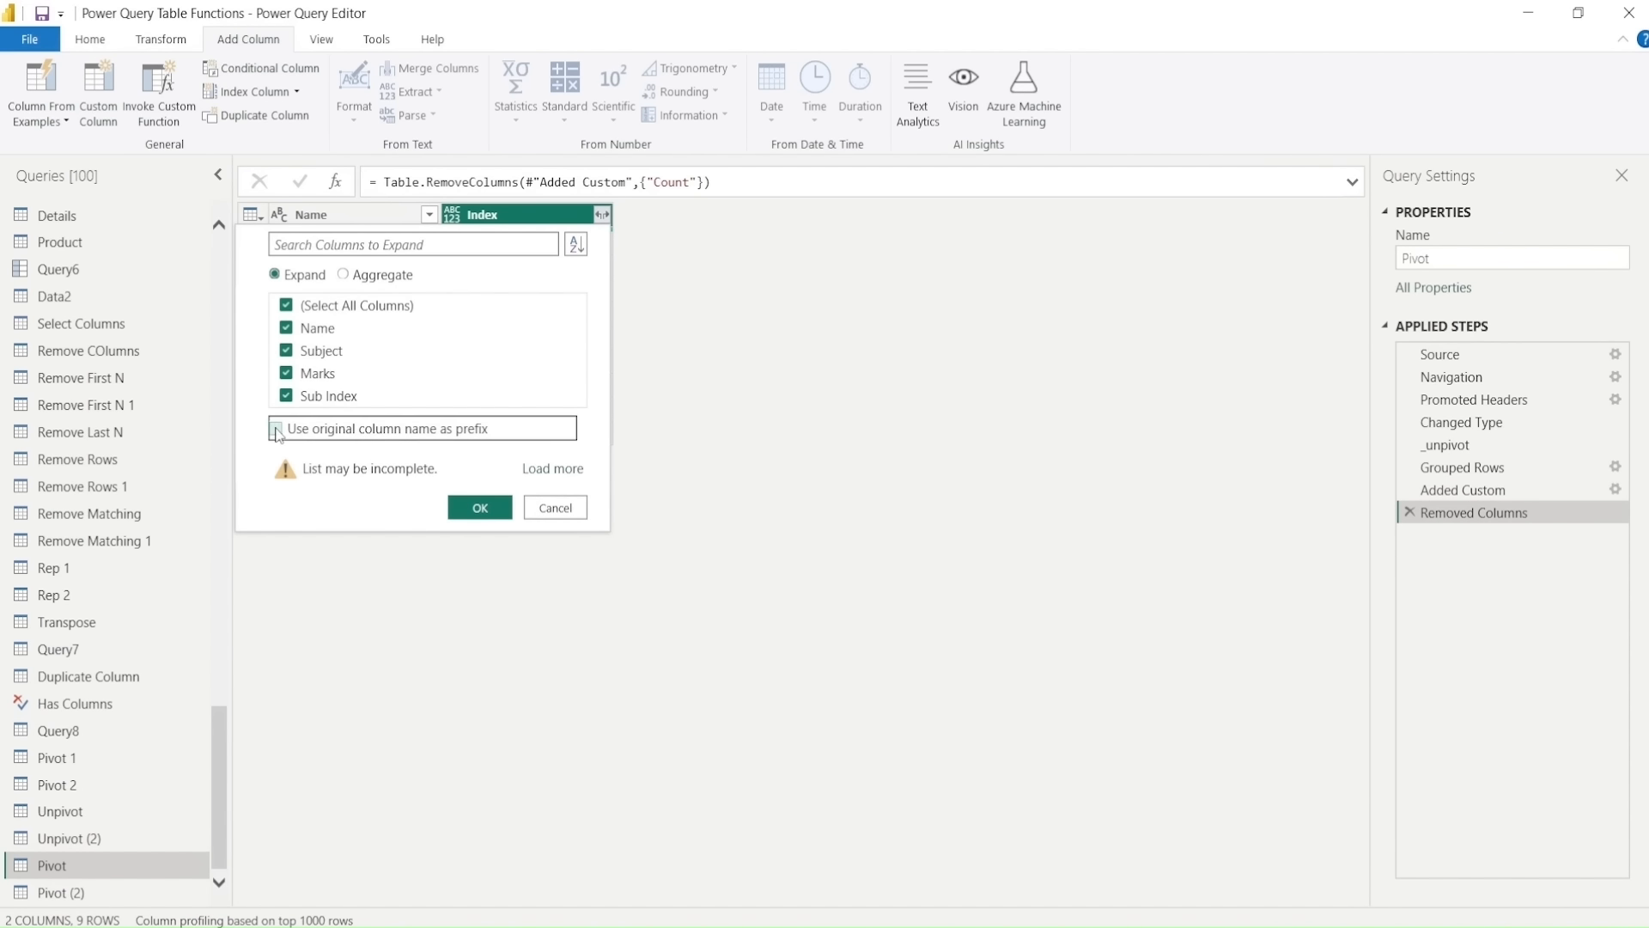
{"action": "left_click", "coordinate": [287, 329]}
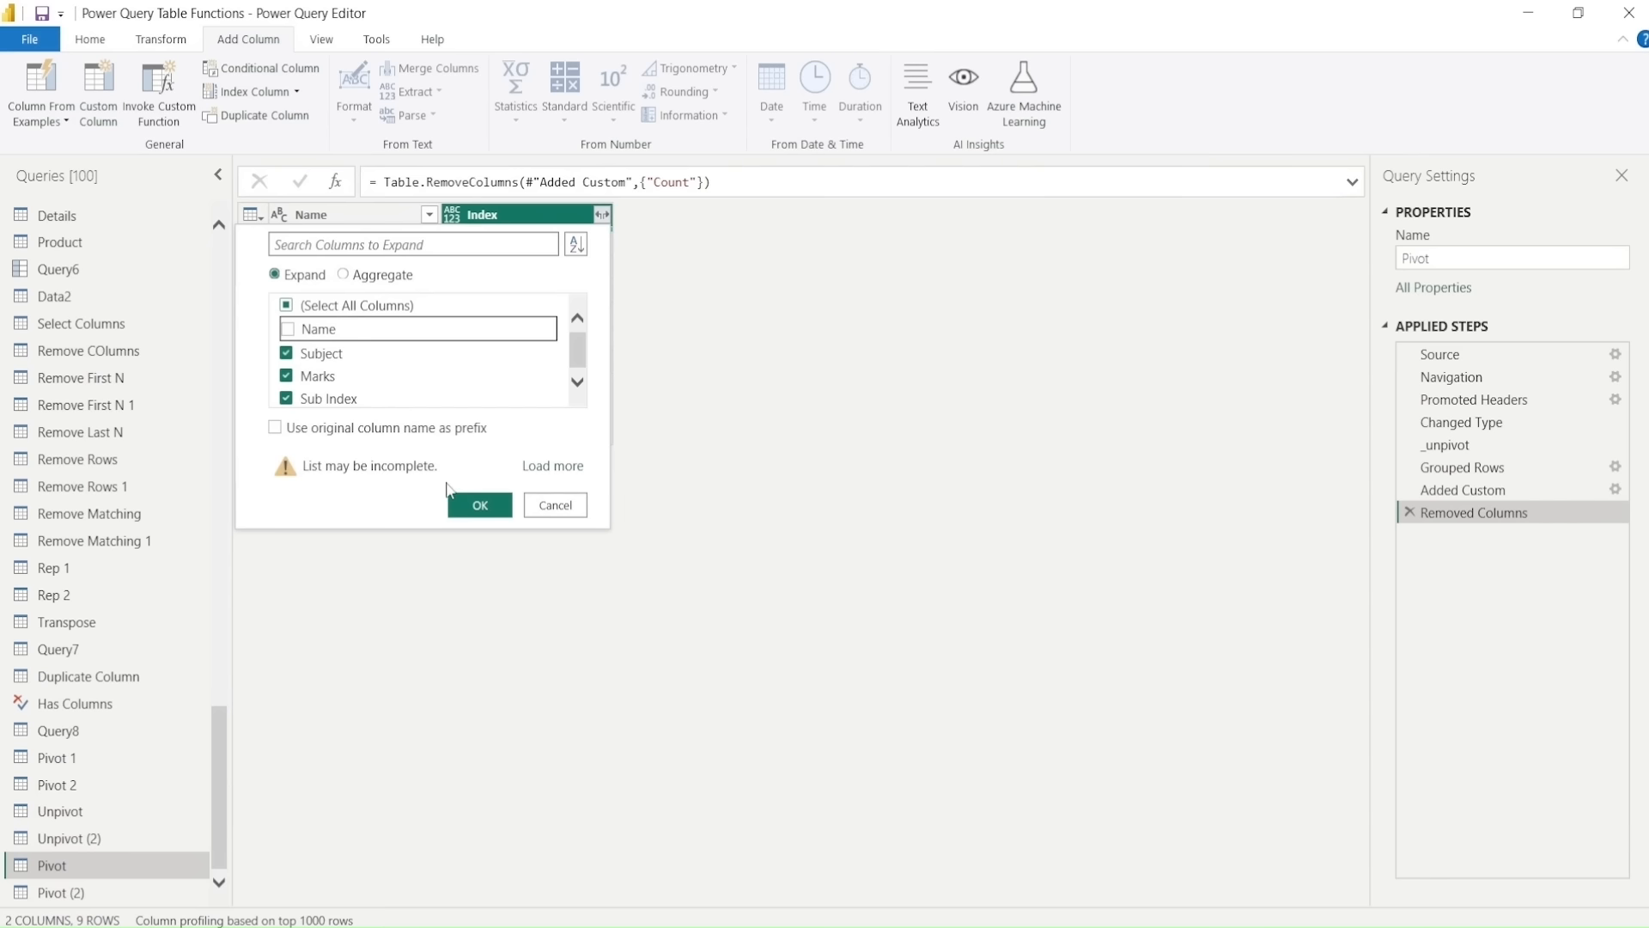
{"action": "left_click", "coordinate": [465, 507]}
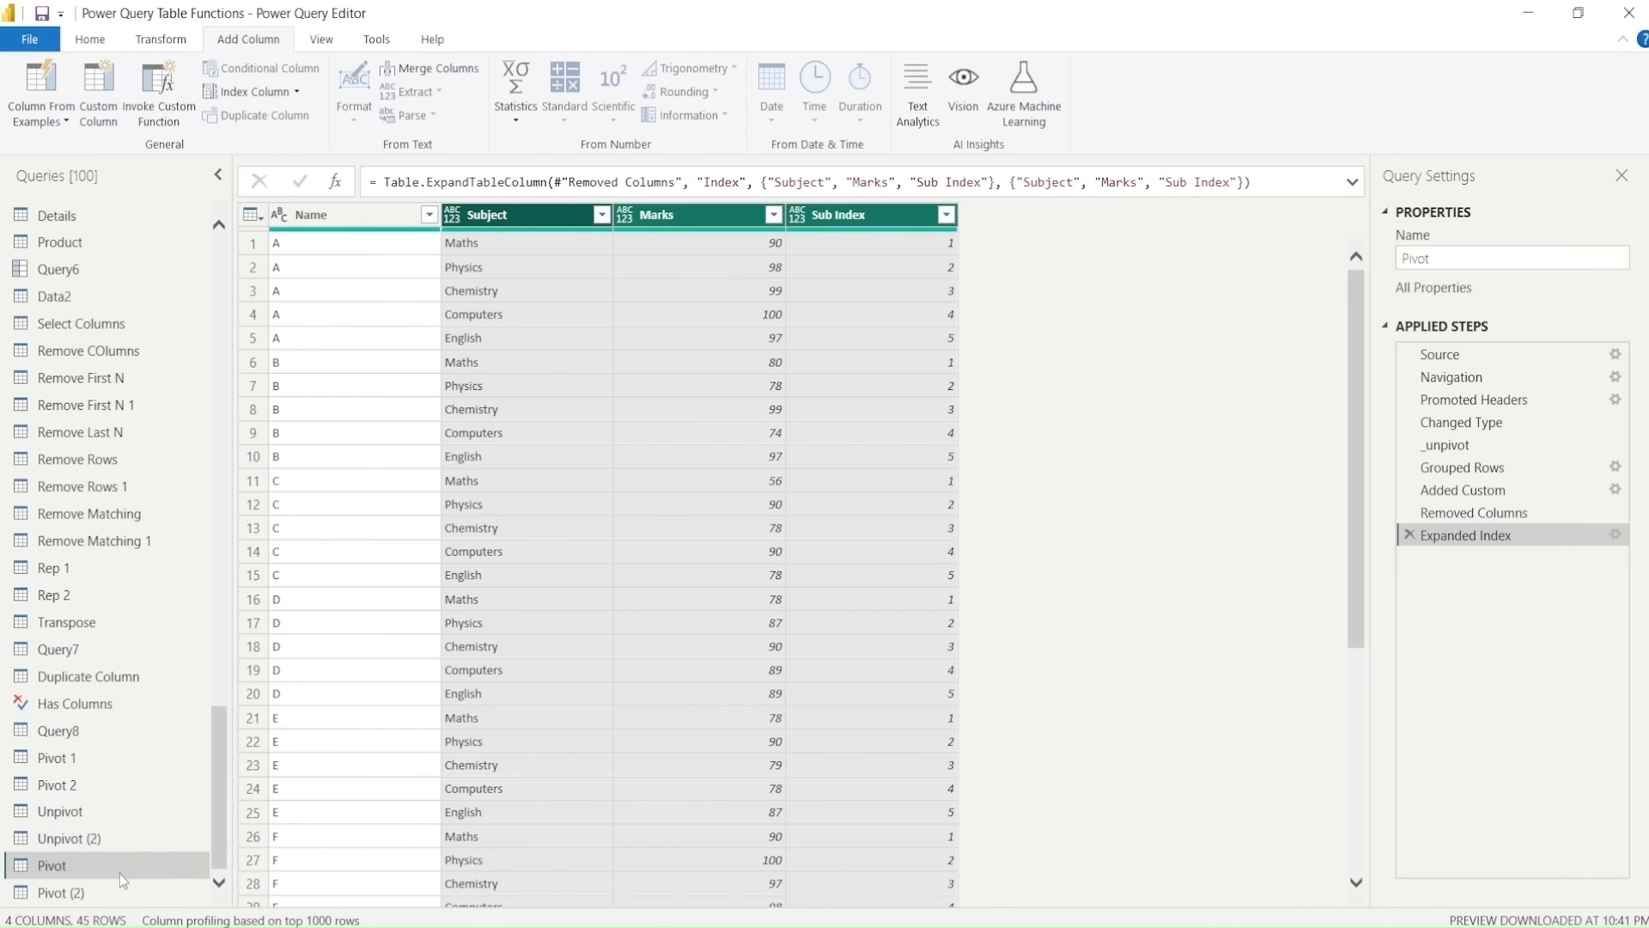
Step: Compare the result with the Pivot (2) query, and delete the Expanded Index and Removed Columns steps from the Pivot query
{"action": "left_click", "coordinate": [90, 894]}
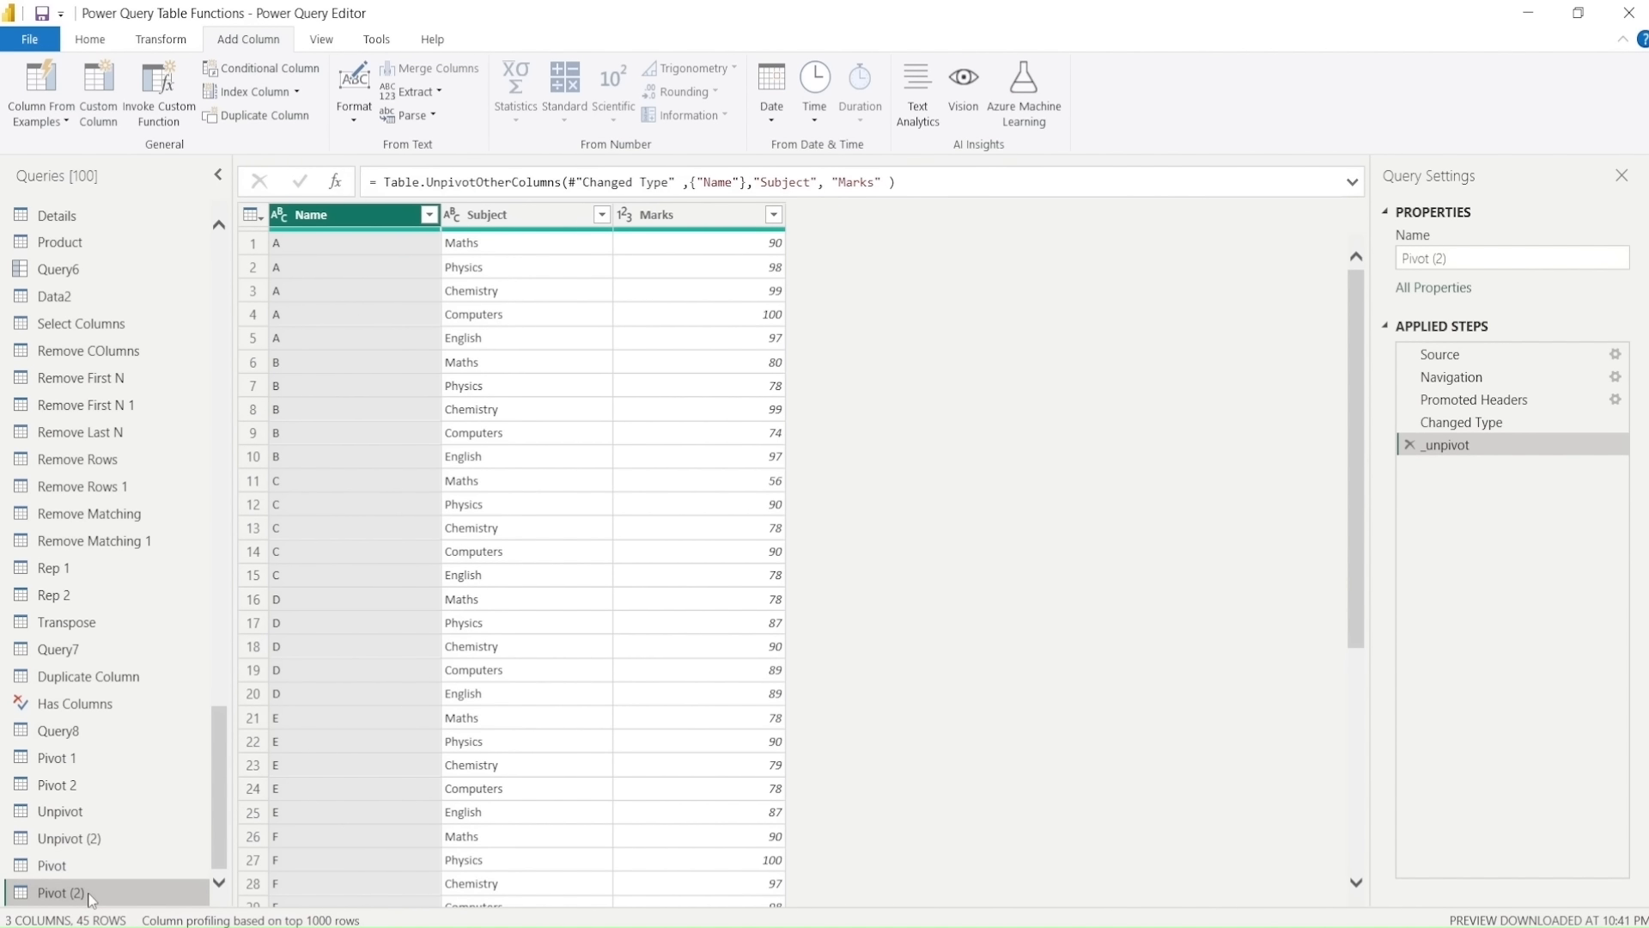
{"action": "left_click", "coordinate": [73, 869]}
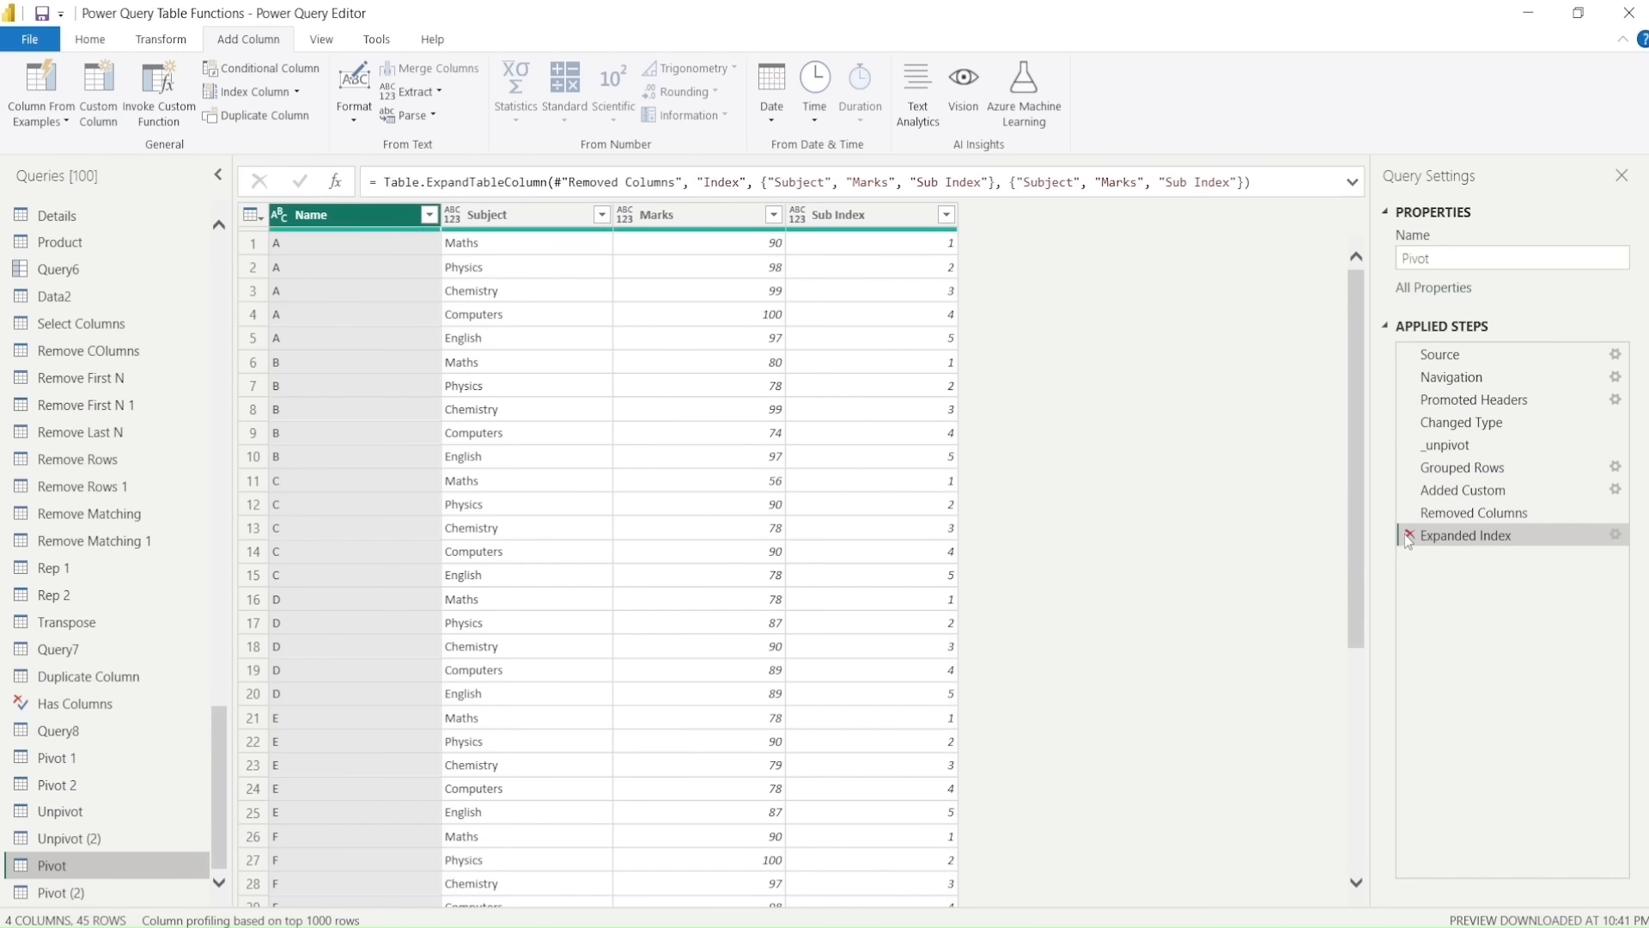
{"action": "left_click", "coordinate": [1409, 534]}
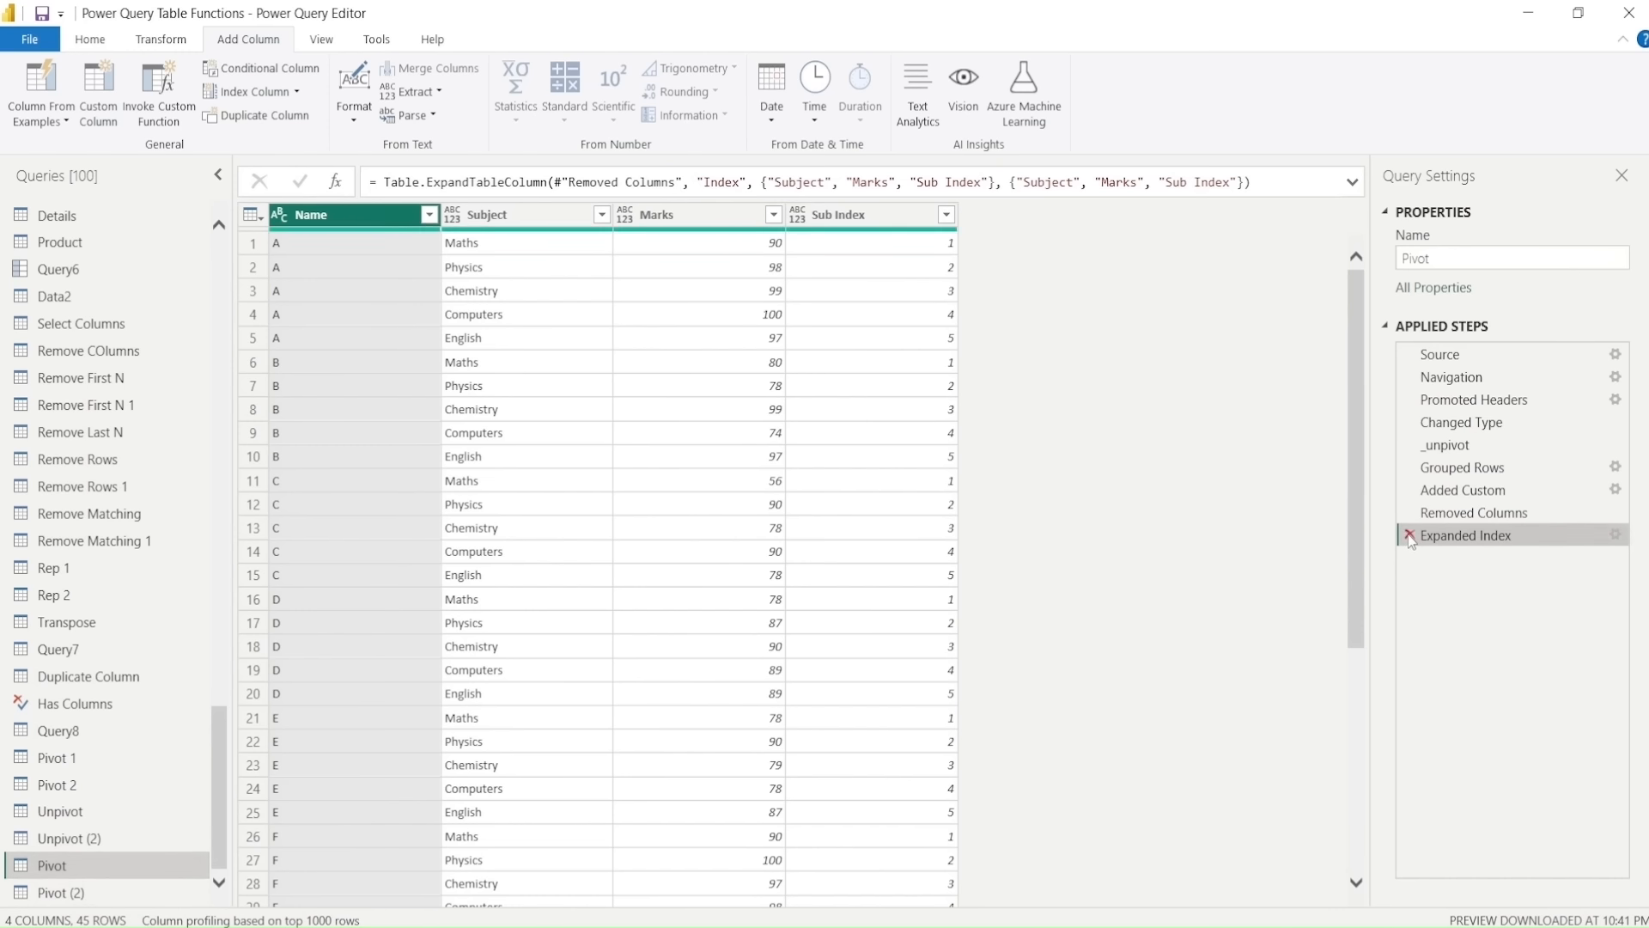
{"action": "left_click", "coordinate": [1409, 535]}
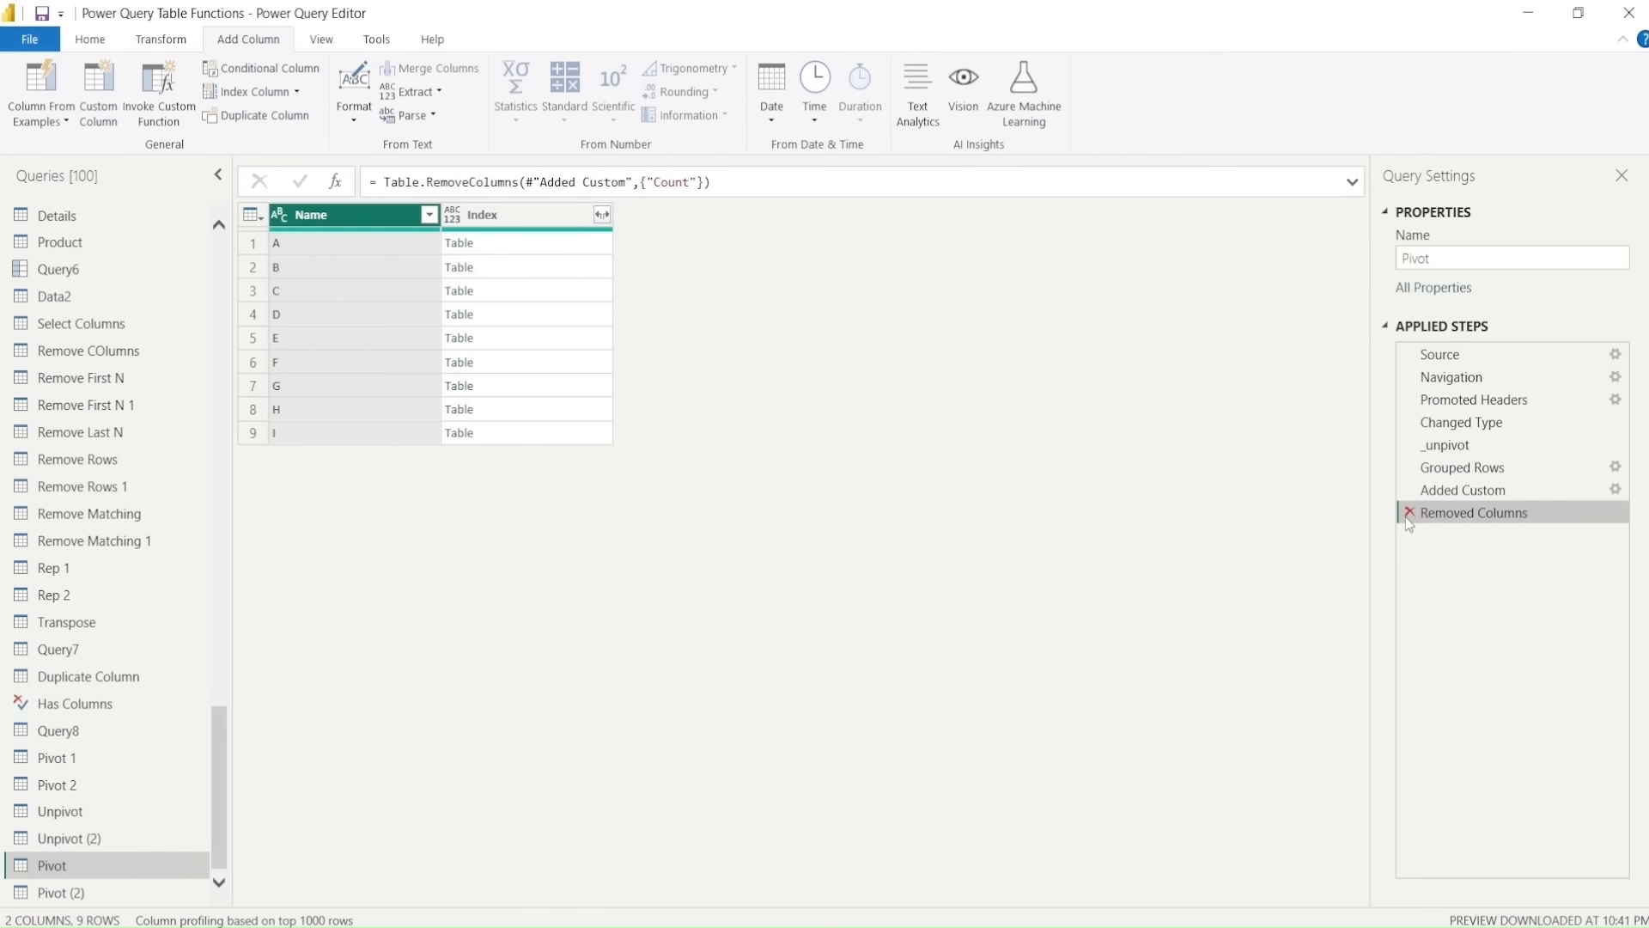
{"action": "left_click", "coordinate": [1409, 516]}
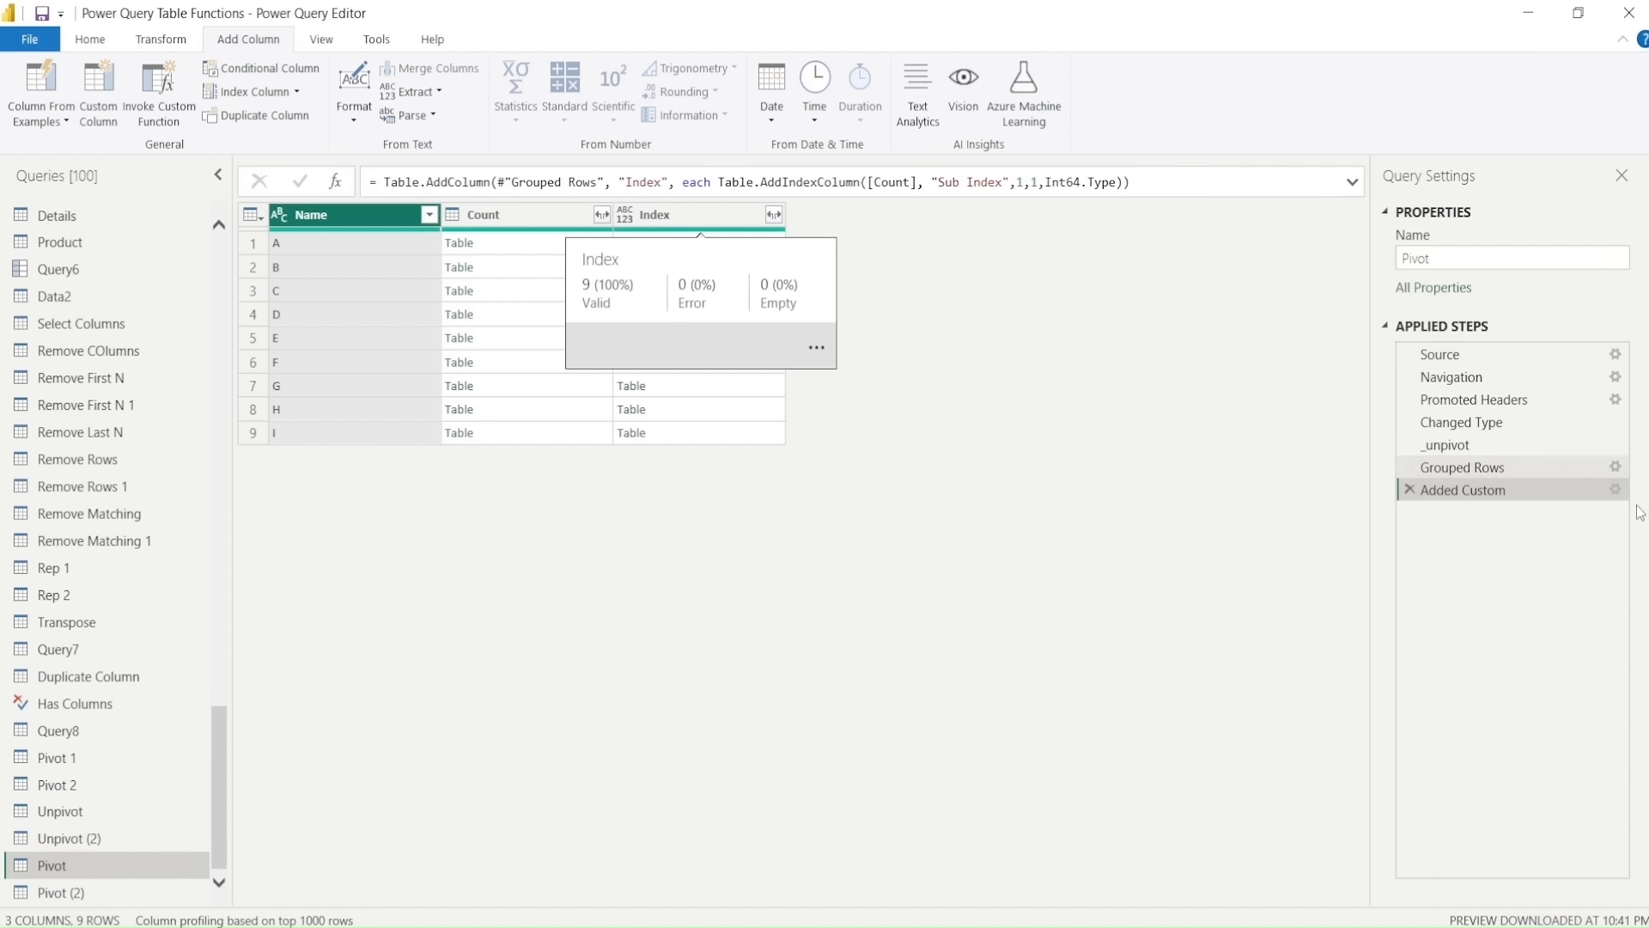
Step: Edit the Added Custom step's formula, opening it with let and assigning the existing Table.AddIndexColumn expression to a variable named _tab1, followed by a comma
{"action": "left_click", "coordinate": [1614, 490]}
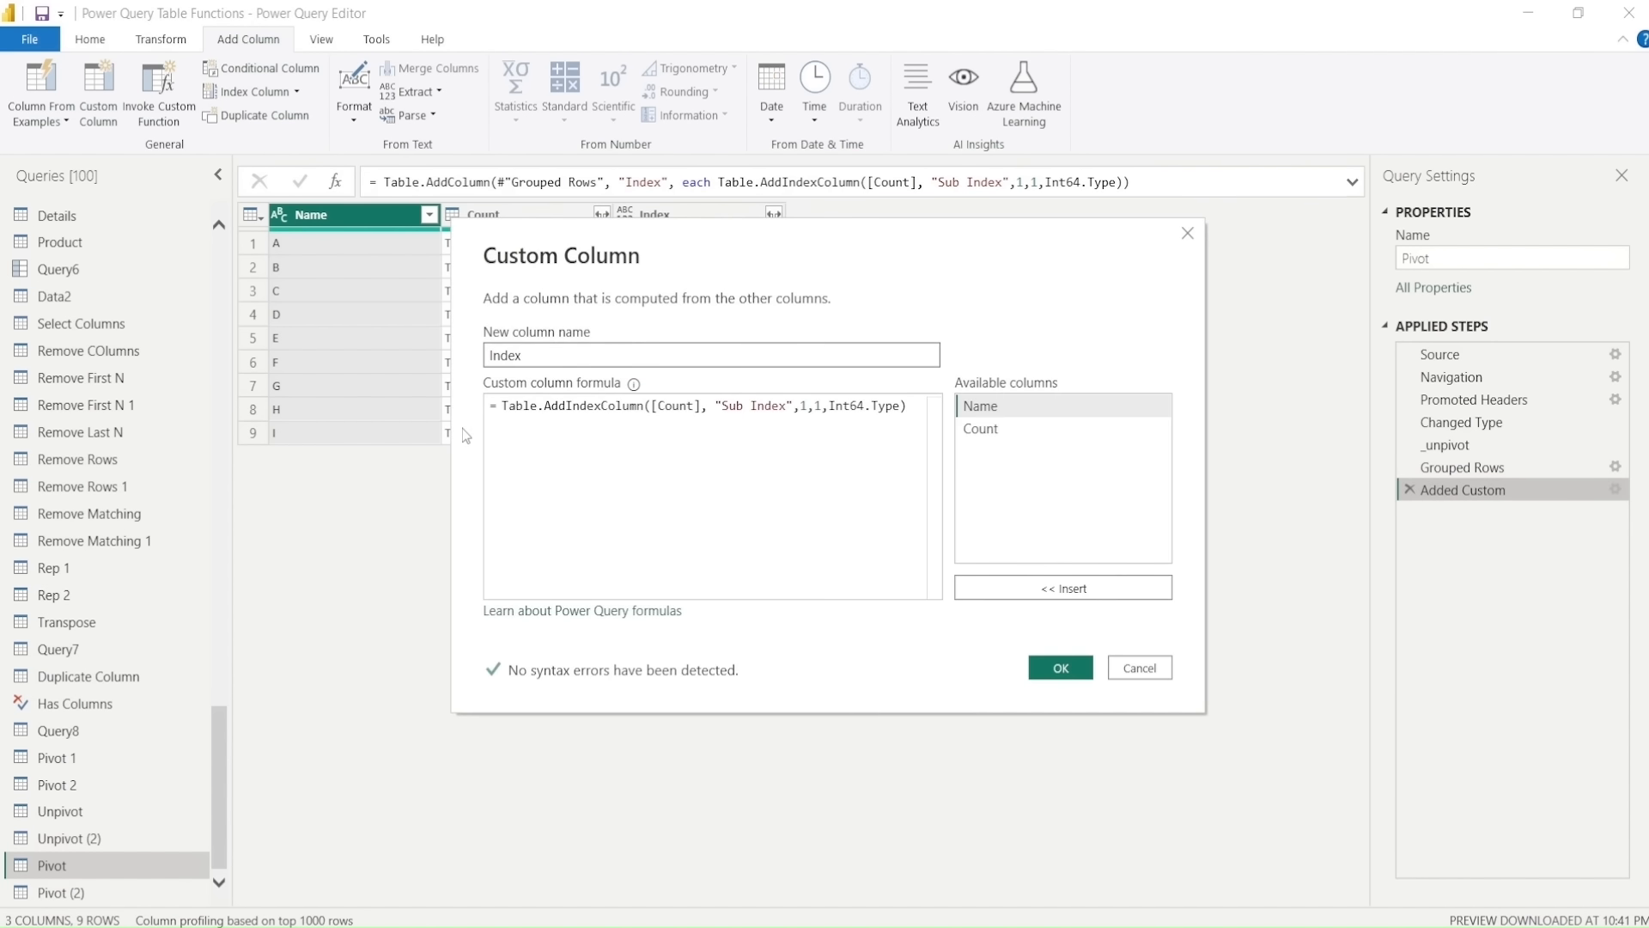
{"action": "left_click", "coordinate": [504, 414]}
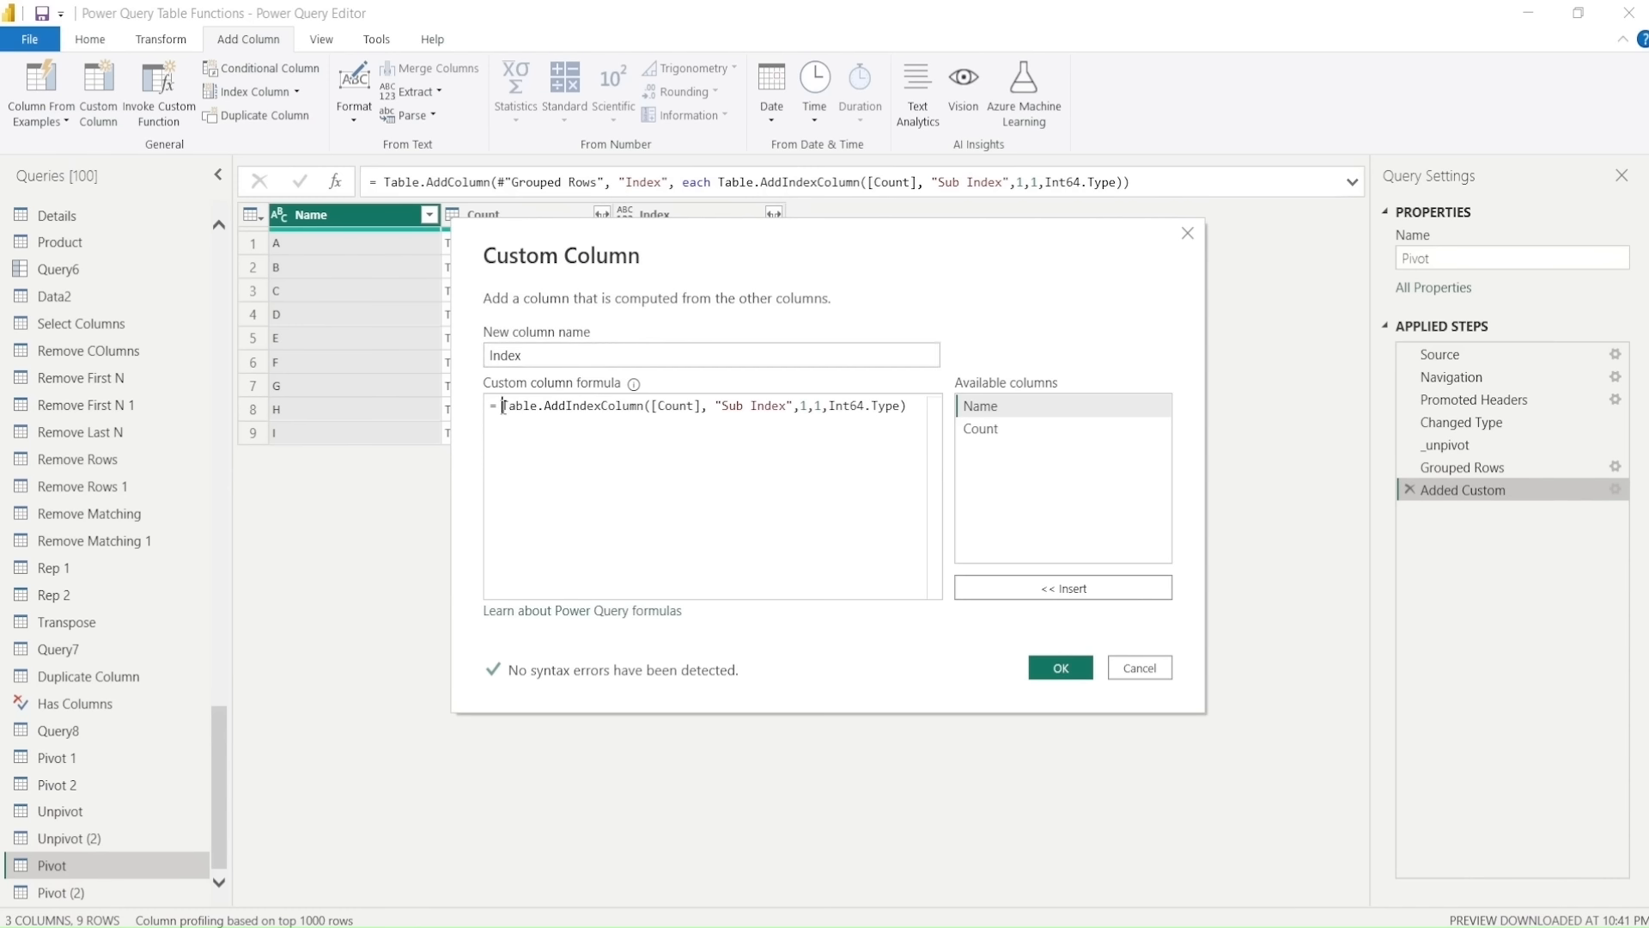
{"action": "key", "text": "Return"}
{"action": "key", "text": "Return"}
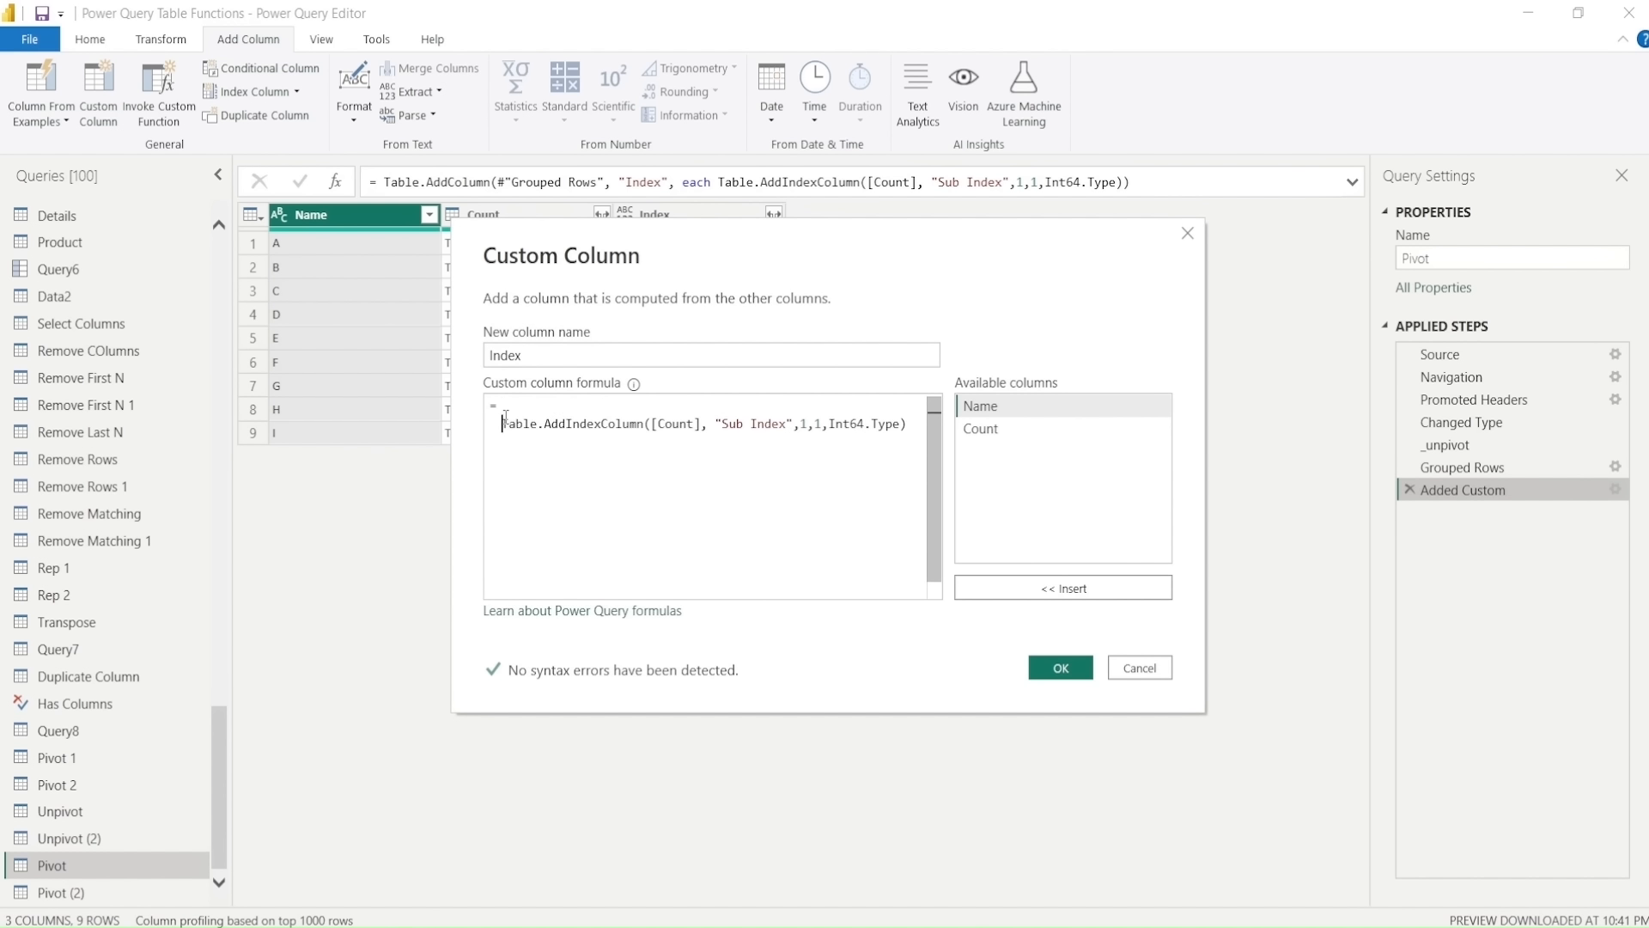
{"action": "left_click", "coordinate": [510, 410]}
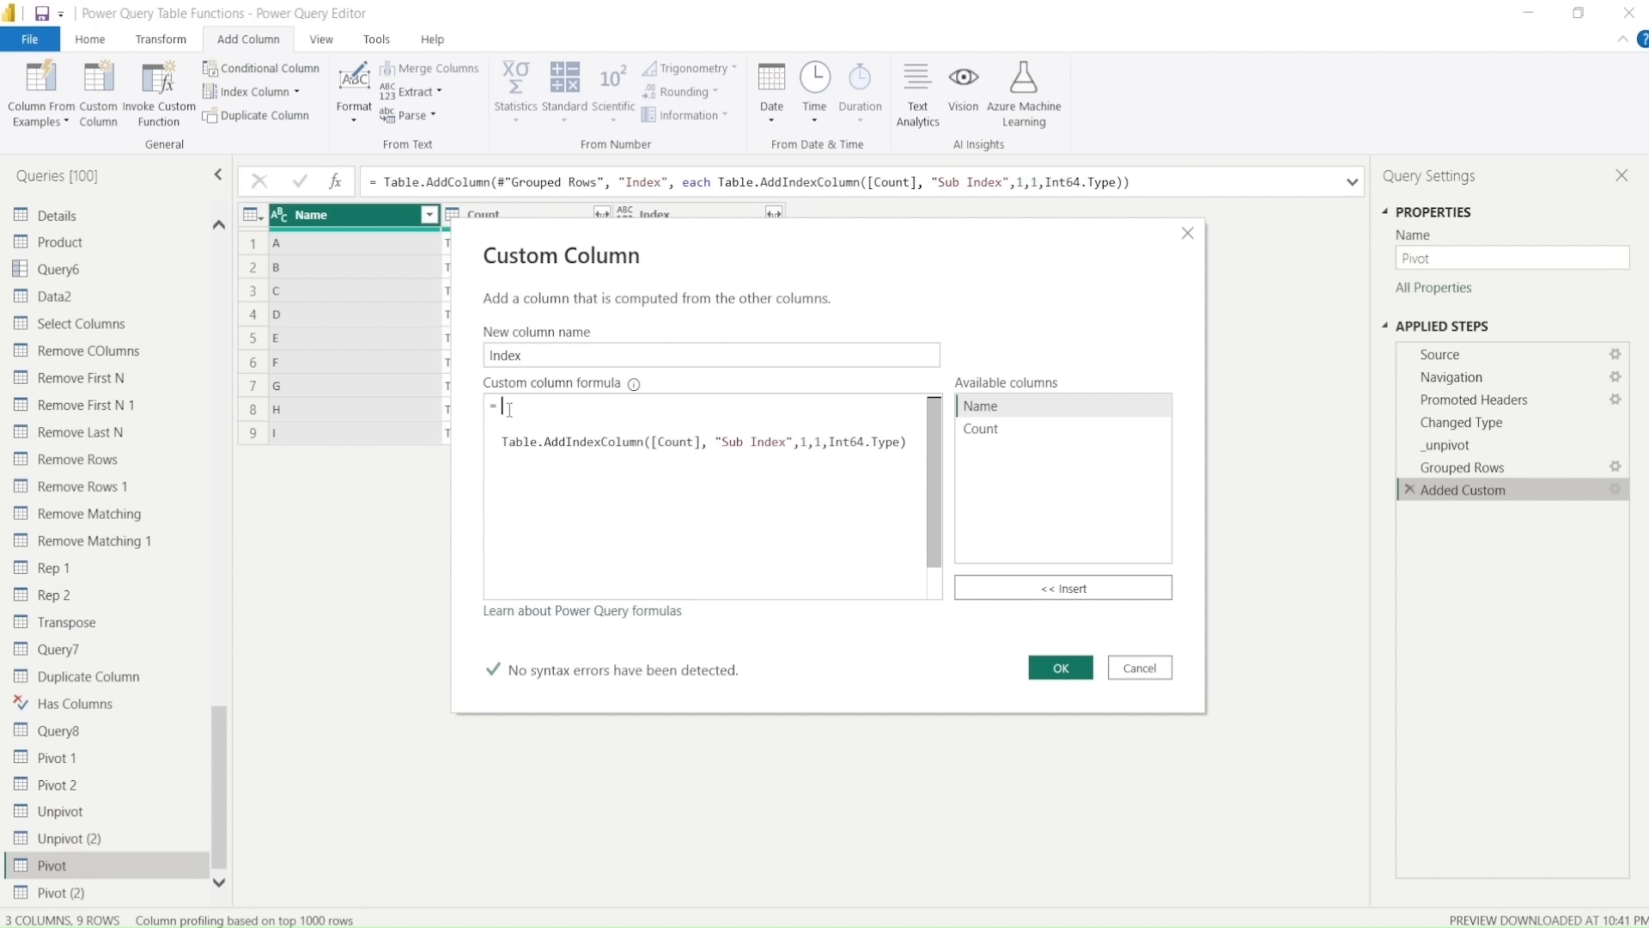
{"action": "type", "text": "let"}
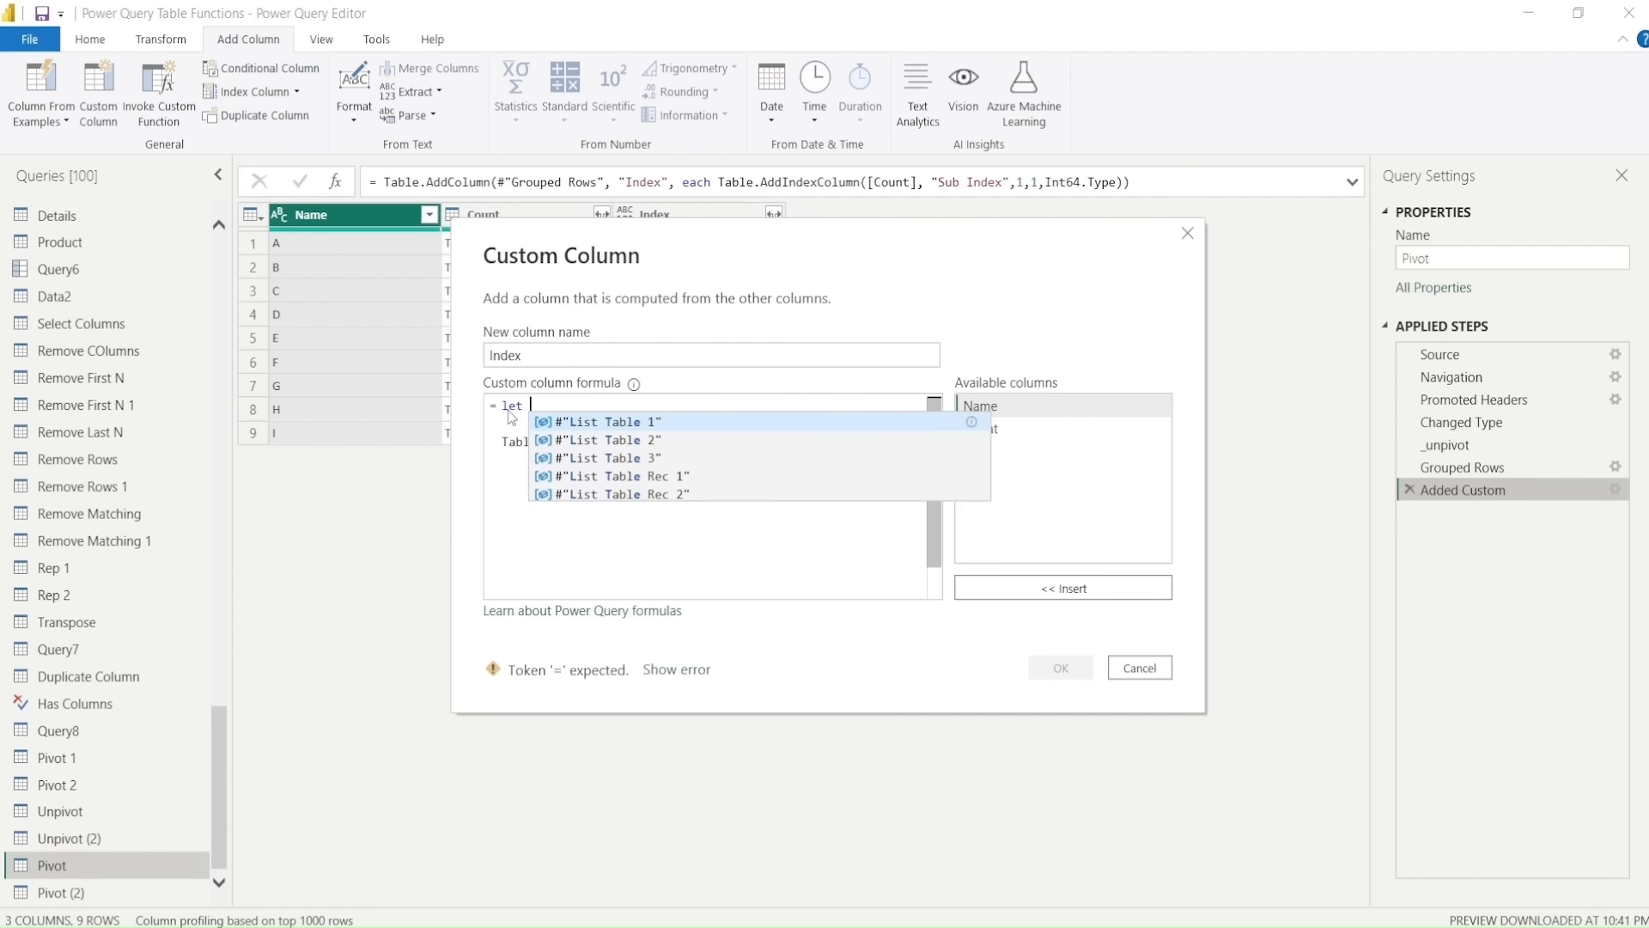
{"action": "left_click", "coordinate": [508, 432]}
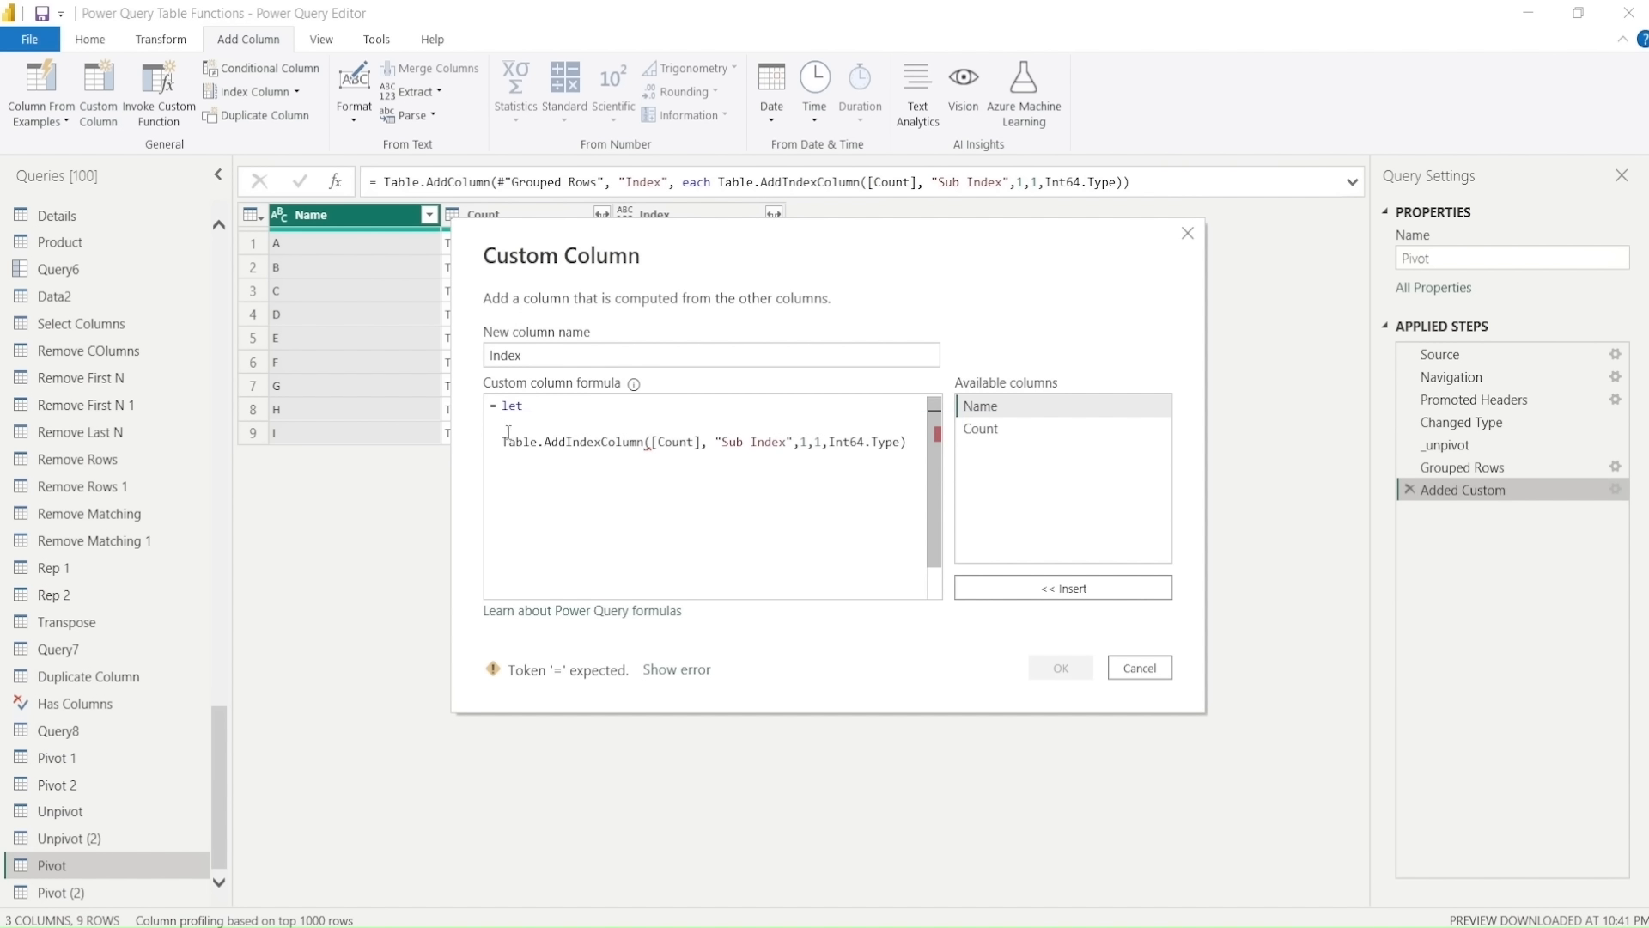
{"action": "type", "text": "tab1="}
{"action": "left_click", "coordinate": [917, 445]}
{"action": "type", "text": ","}
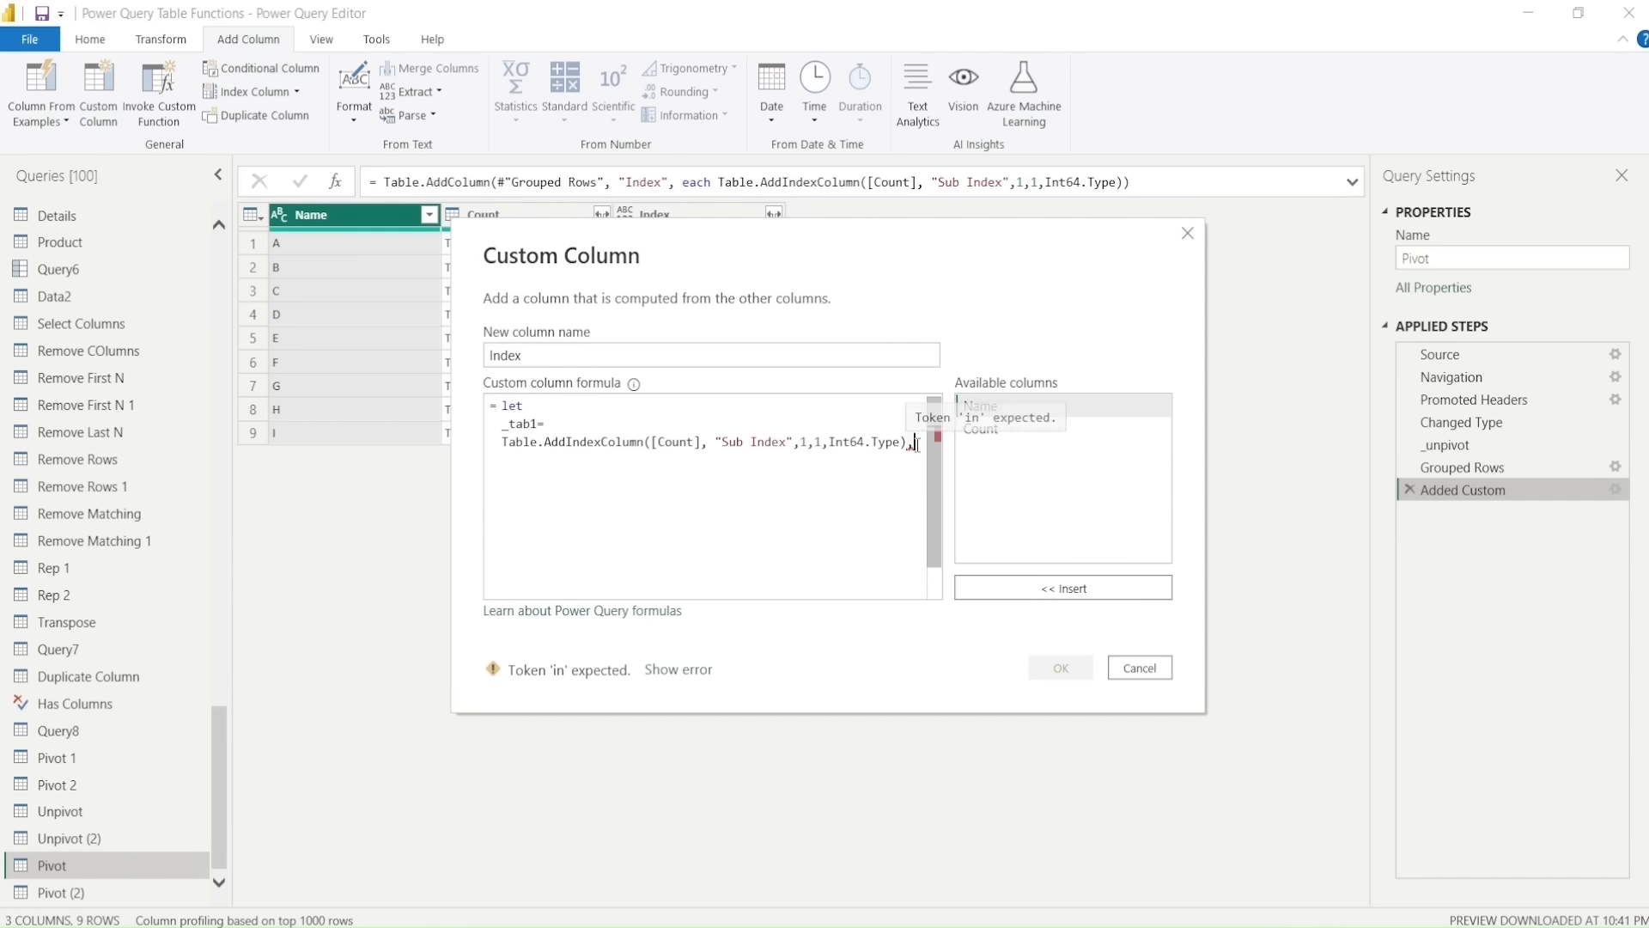
Step: Begin a second variable named _tab2 on a new line, assigned to the Table.AddRankColumn function
{"action": "key", "text": "Return"}
{"action": "type", "text": "_ta"}
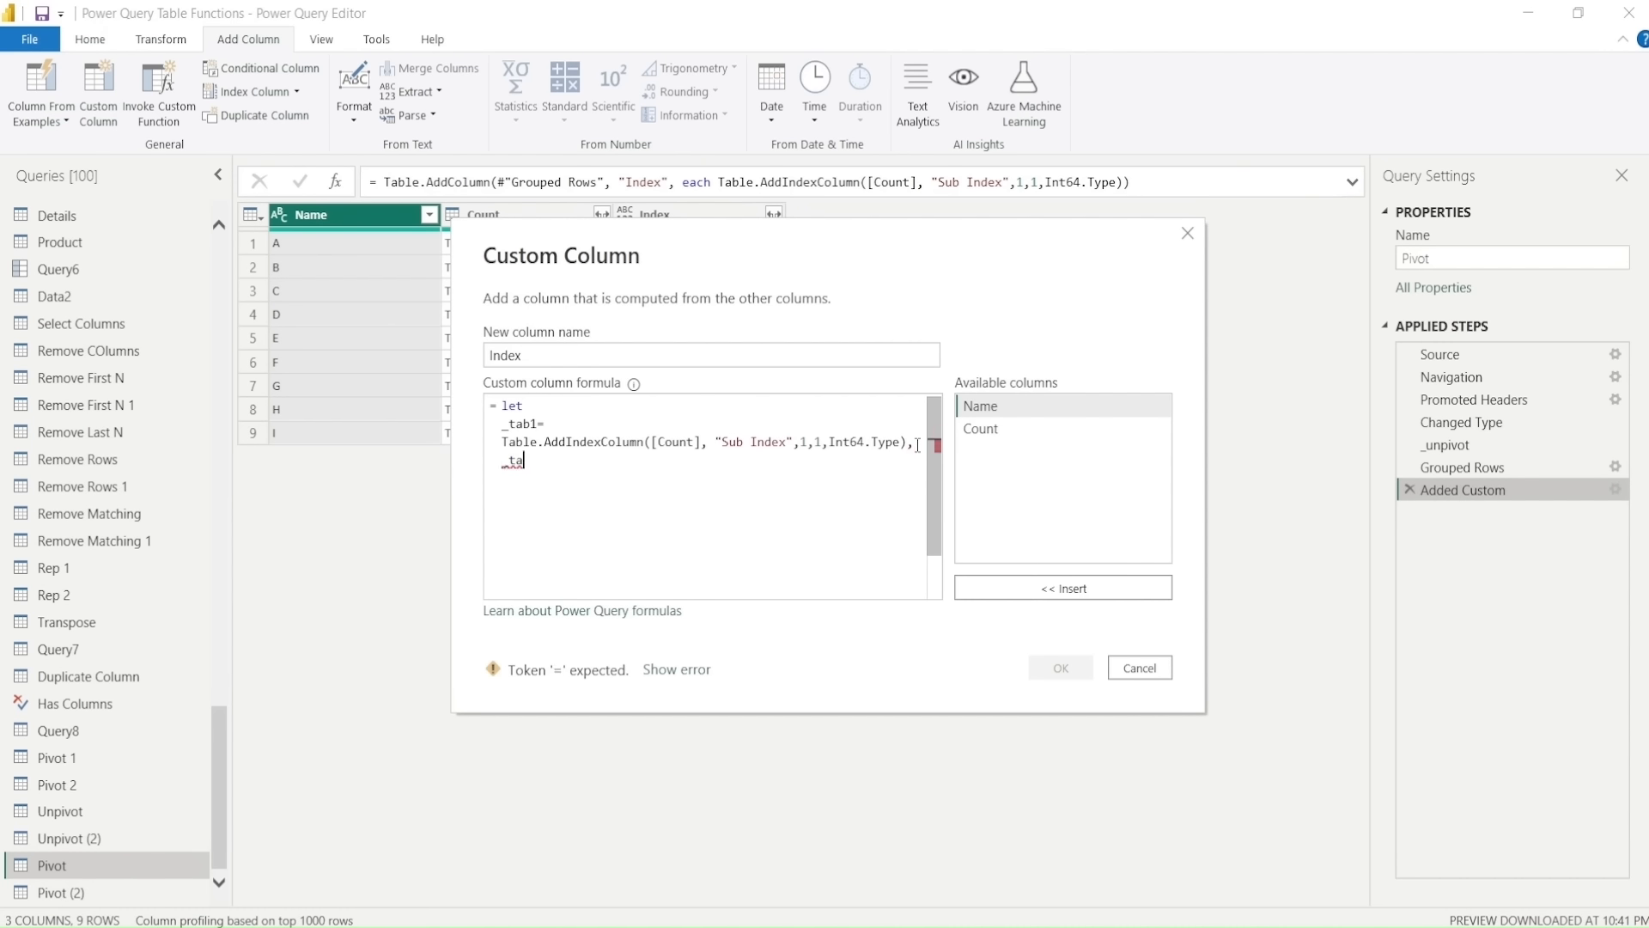
{"action": "type", "text": "b2 = "}
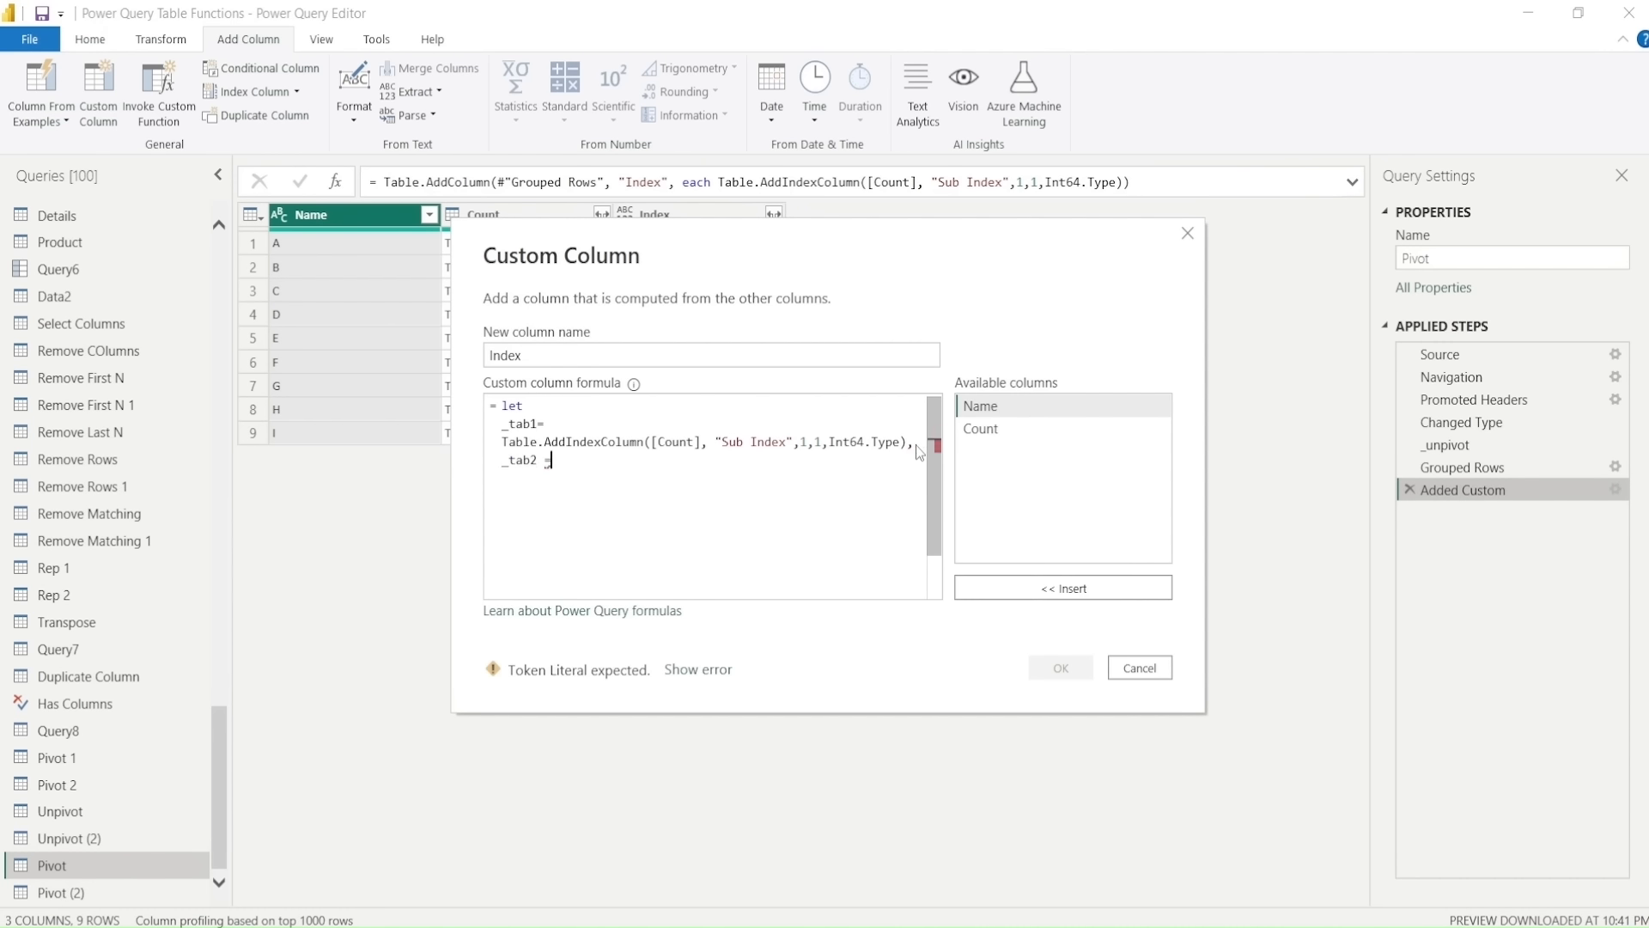
{"action": "type", "text": "Ta"}
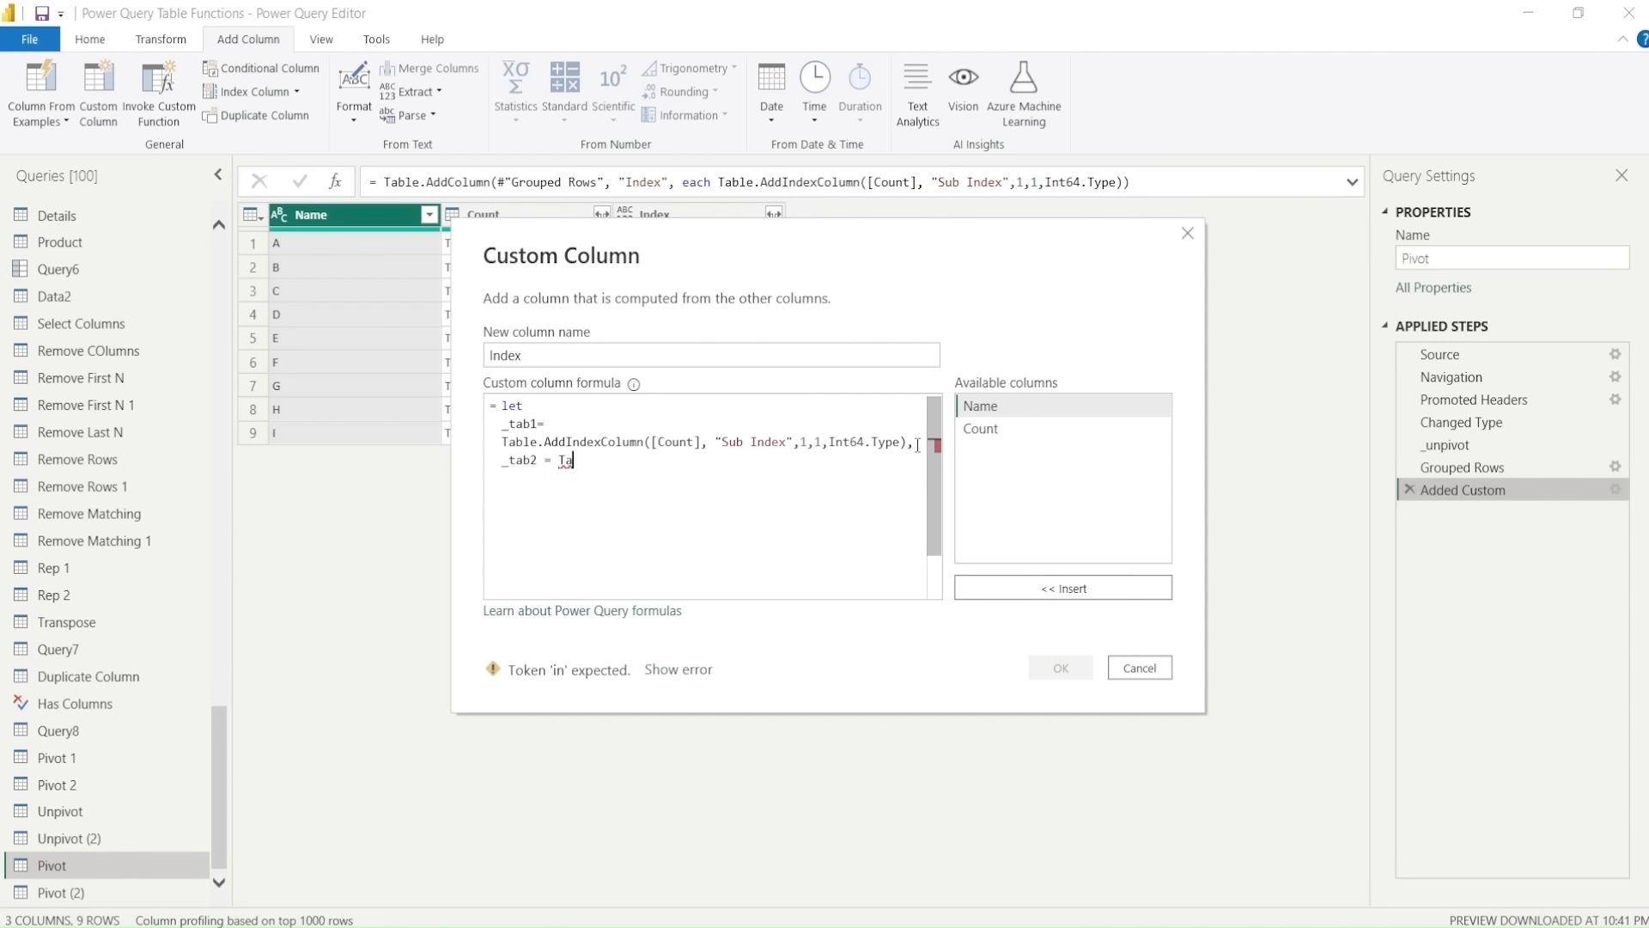
{"action": "type", "text": "ble.add"}
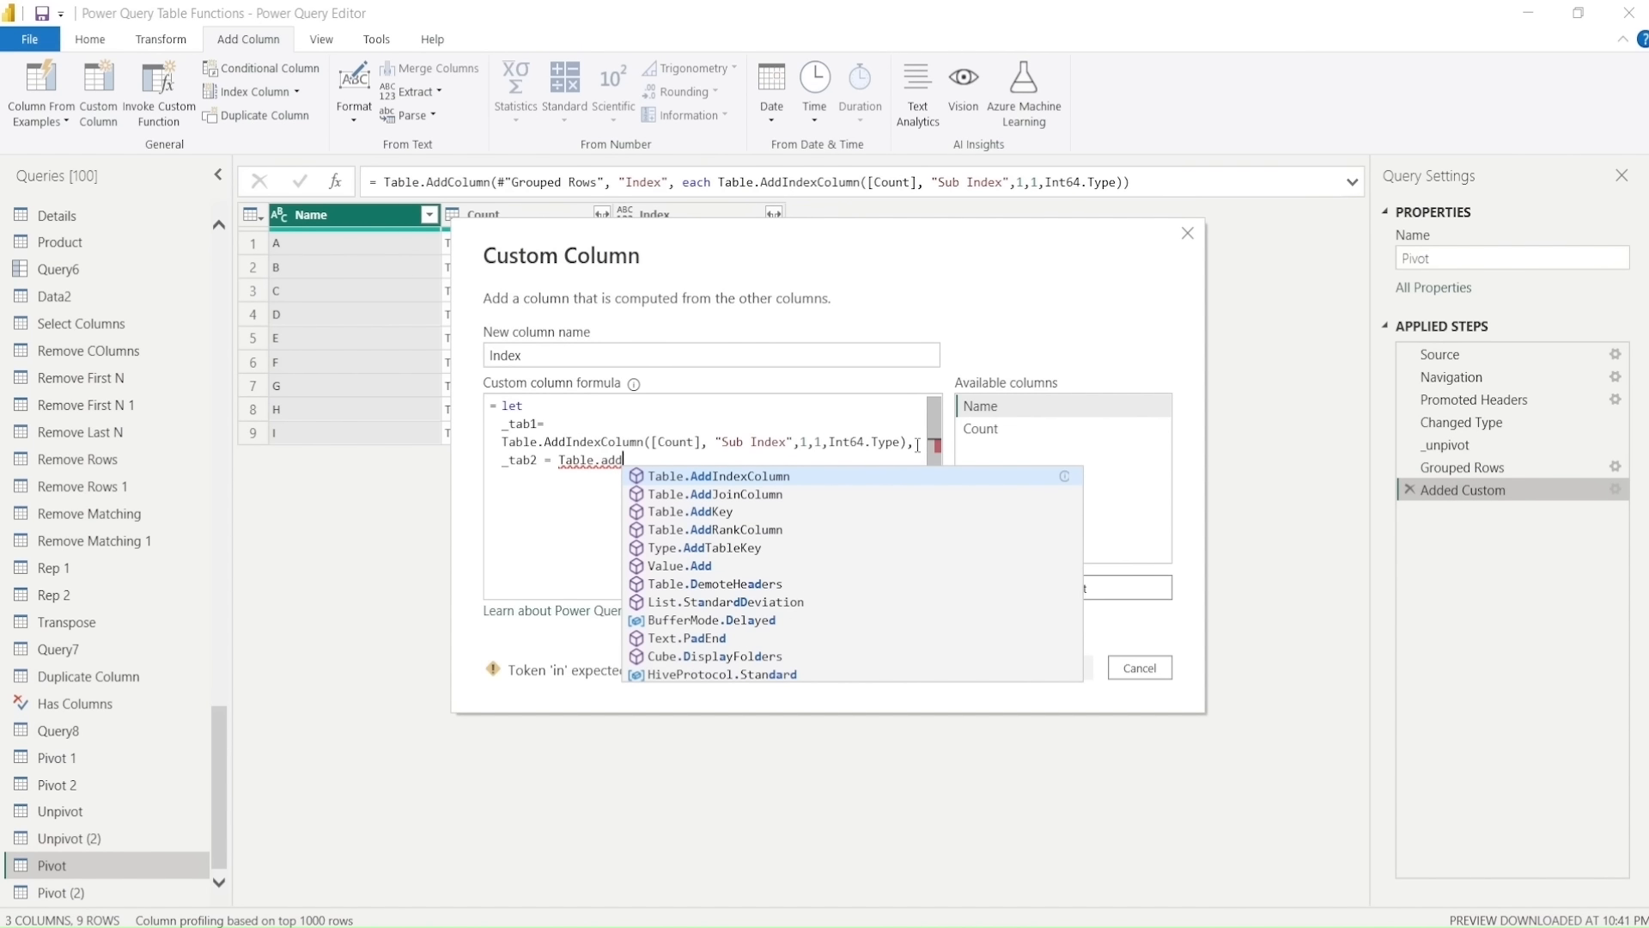
{"action": "key", "text": "BackSpace"}
{"action": "key", "text": "BackSpace"}
{"action": "key", "text": "BackSpace"}
{"action": "type", "text": "A"}
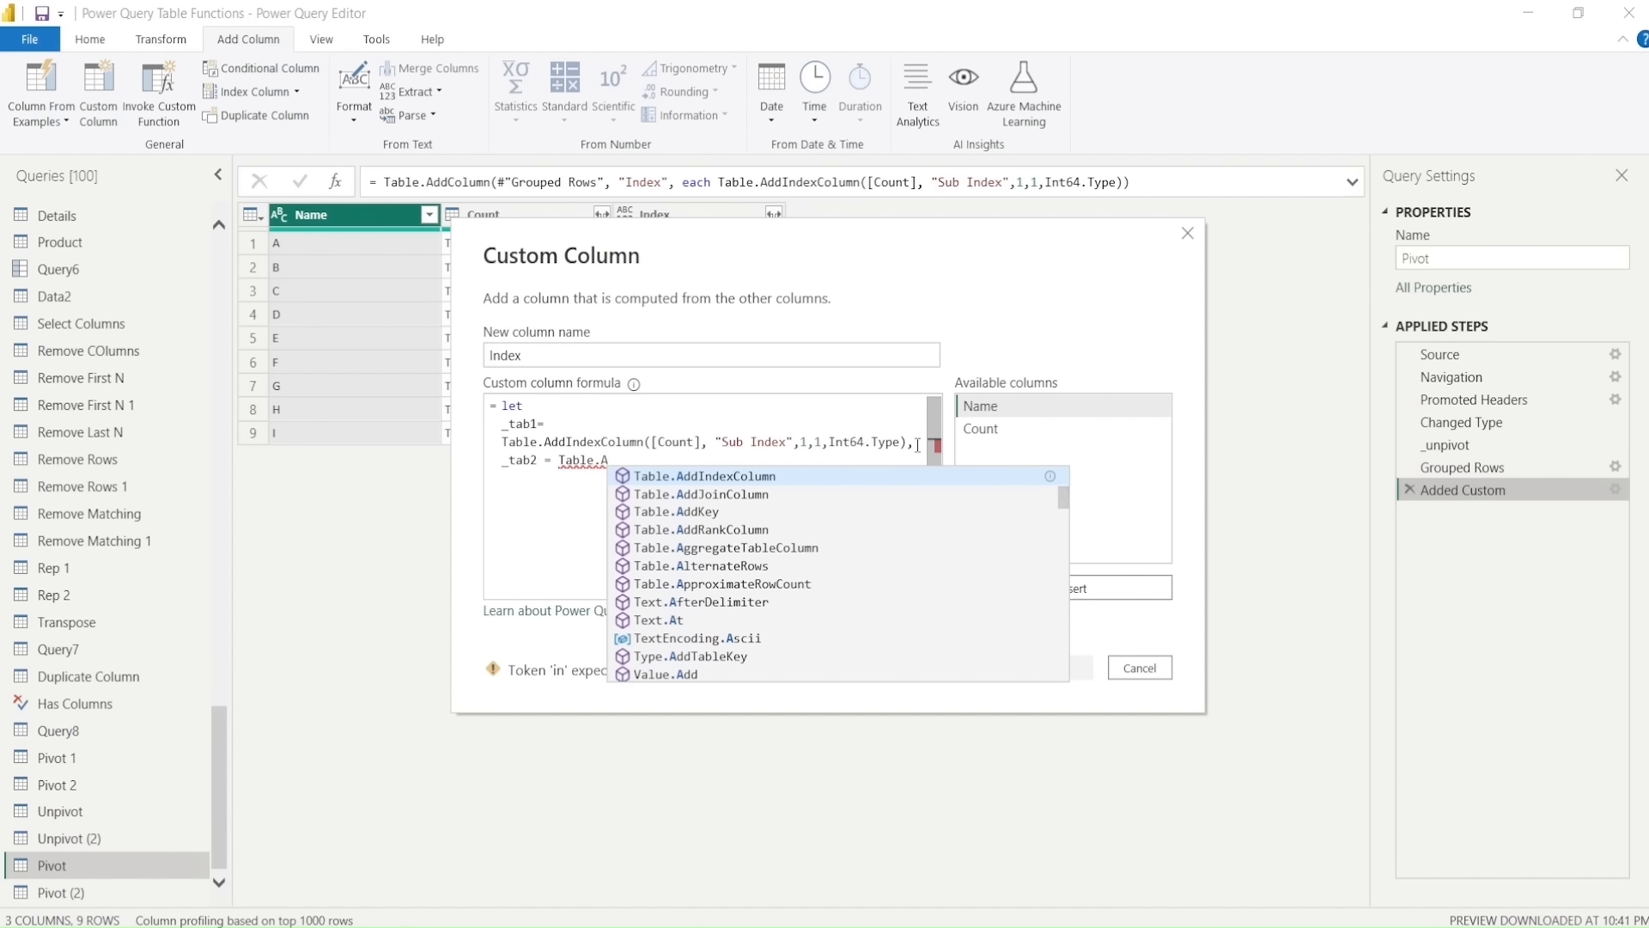
{"action": "type", "text": "dd"}
{"action": "key", "text": "Down"}
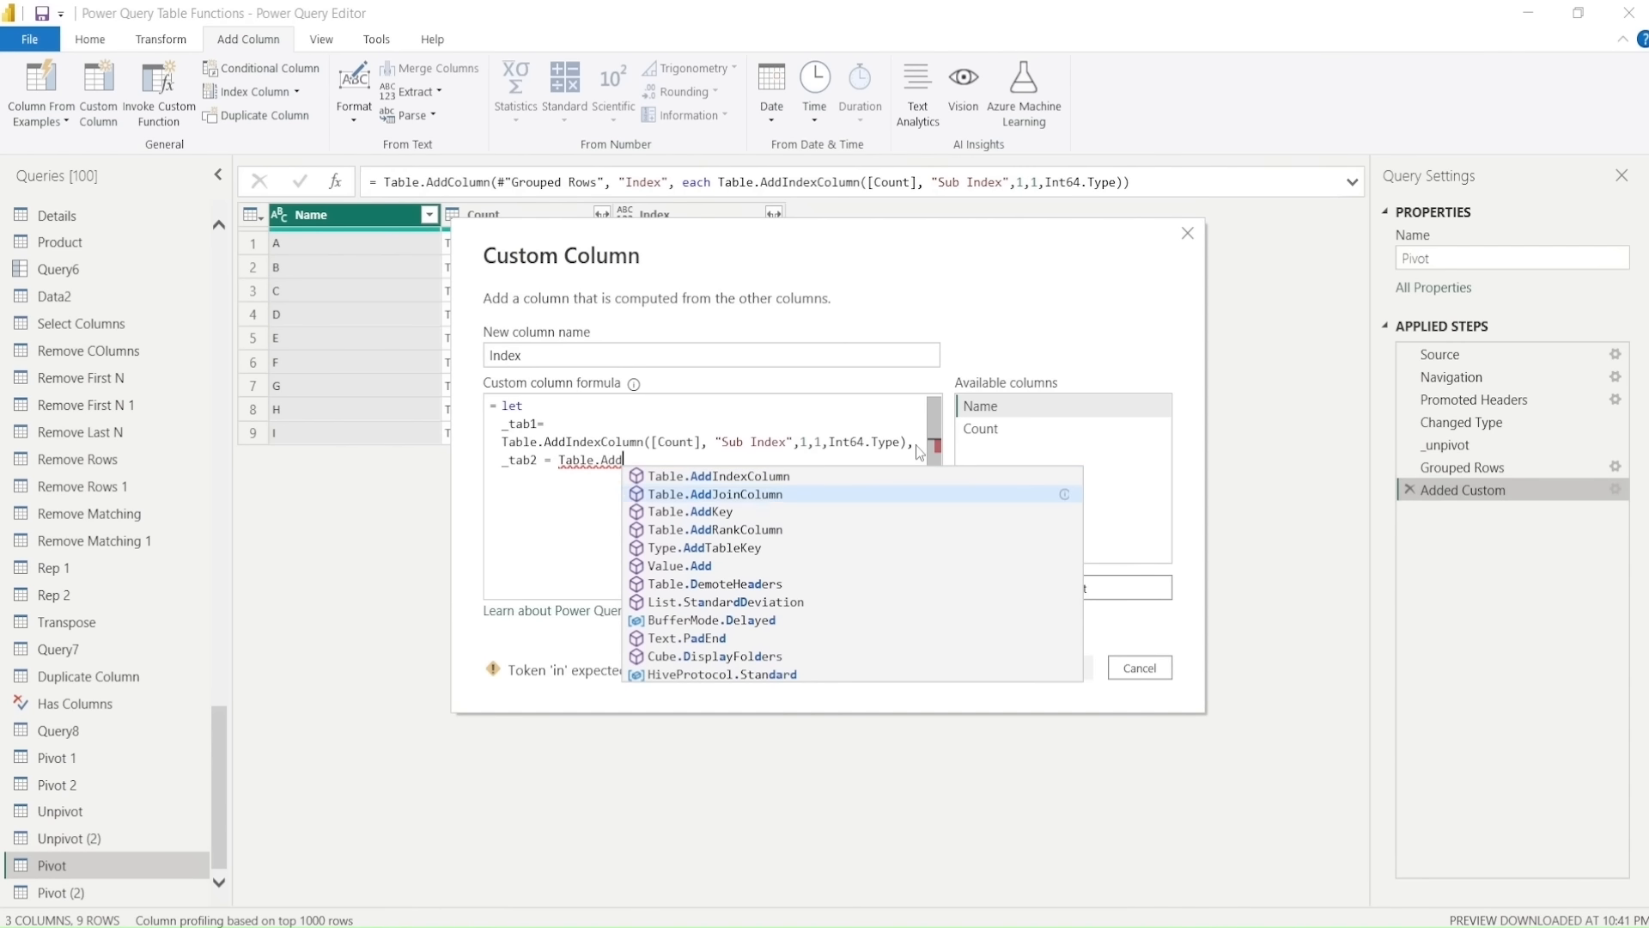
{"action": "key", "text": "Down"}
{"action": "key", "text": "Down"}
{"action": "key", "text": "Return"}
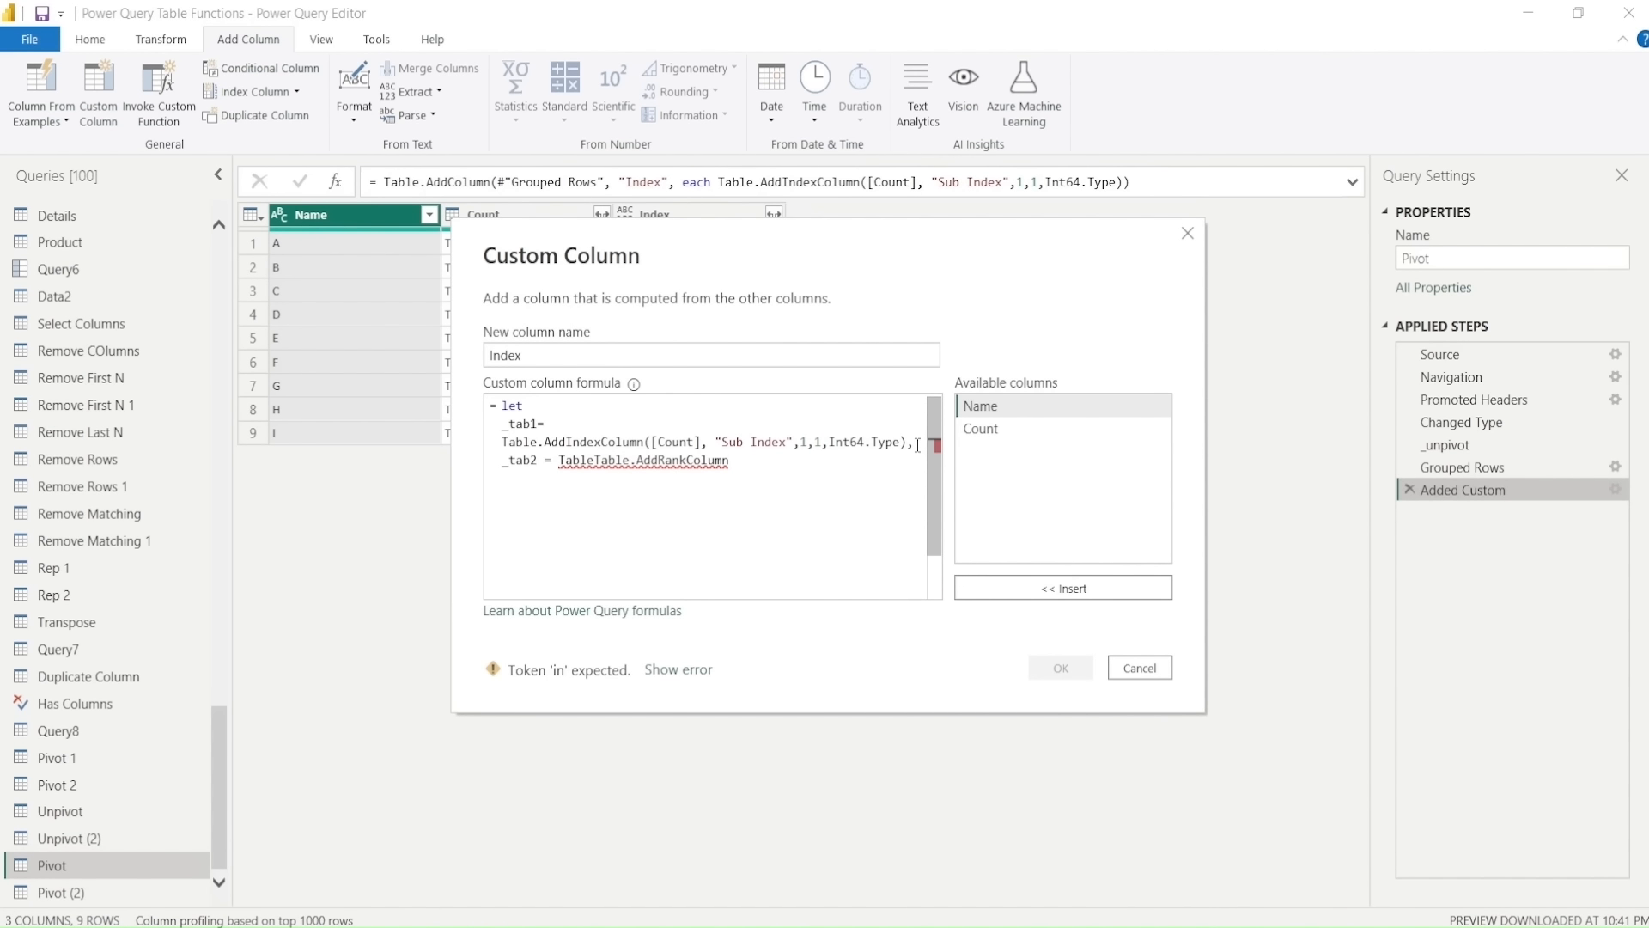
{"action": "left_click_drag", "start_coordinate": [593, 460], "coordinate": [560, 460]}
{"action": "key", "text": "BackSpace"}
{"action": "double_click", "coordinate": [522, 423]}
{"action": "left_click", "coordinate": [704, 463]}
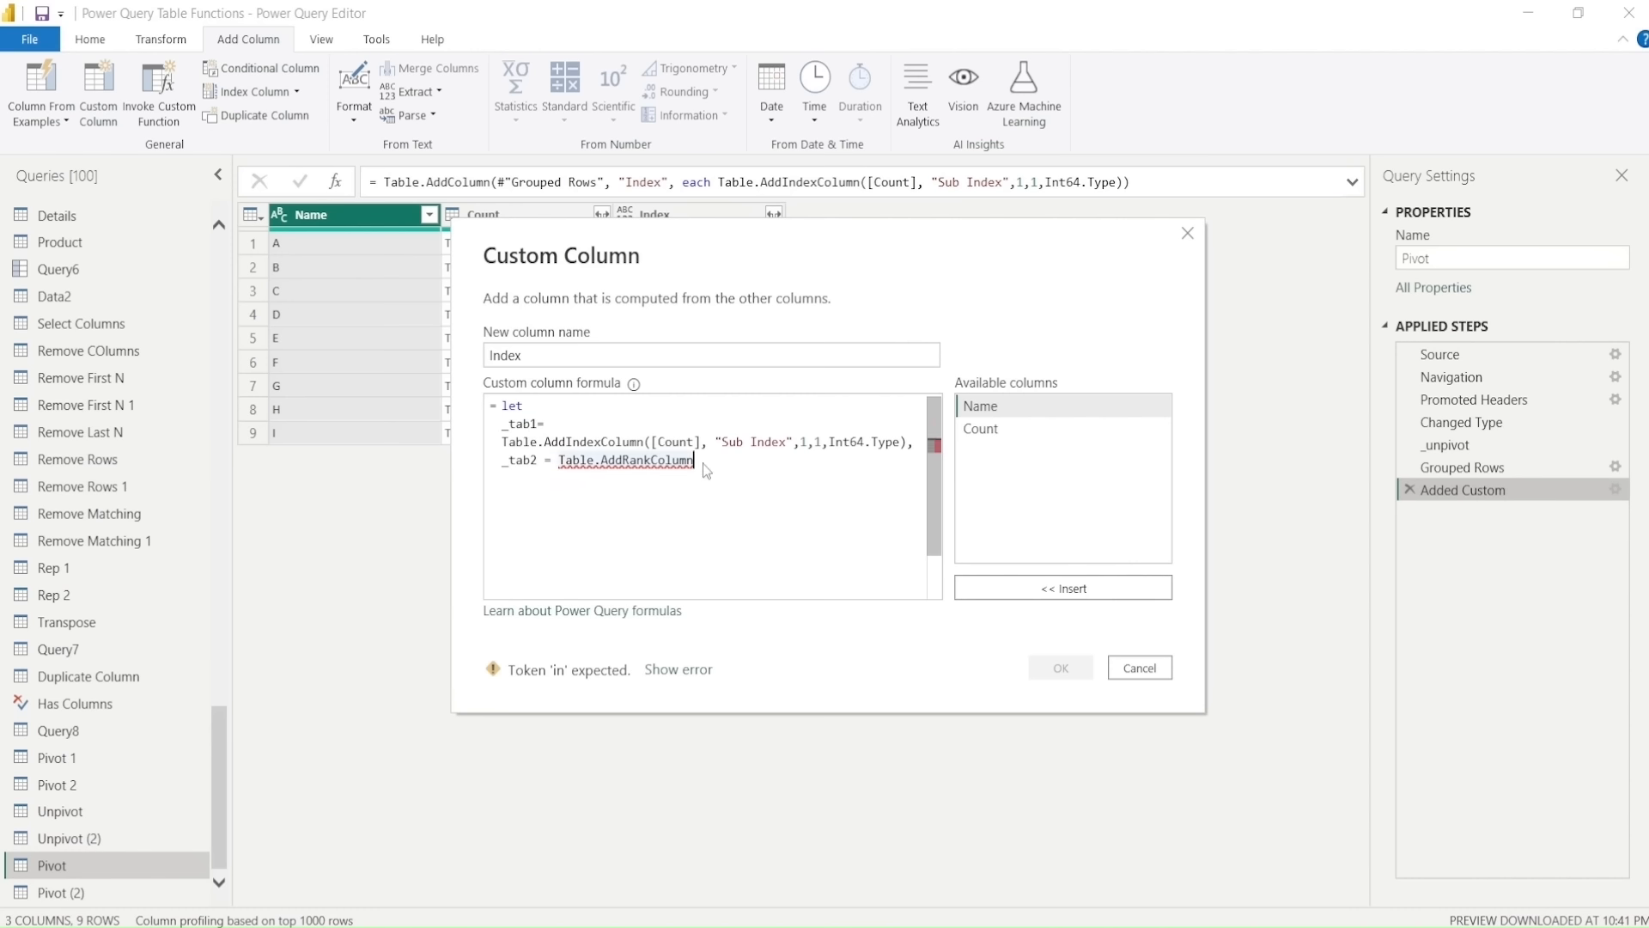
Step: Give Table.AddRankColumn the table _tab1 and the new column name "Rank" as its first two arguments
{"action": "type", "text": "(_tab1"}
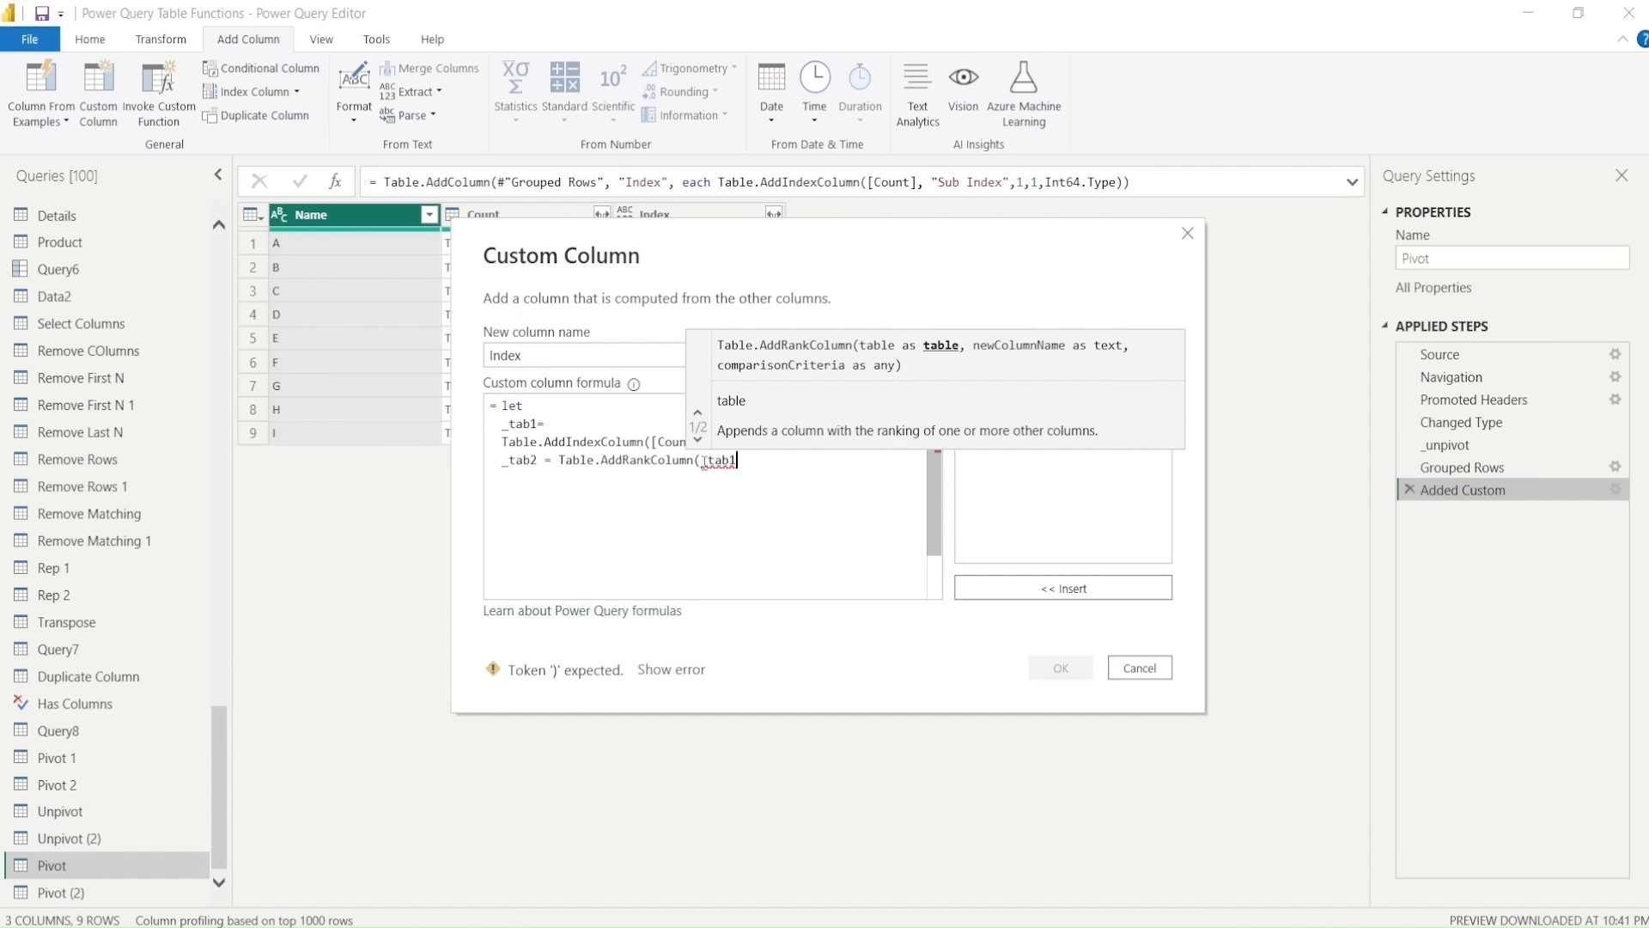
{"action": "type", "text": ","}
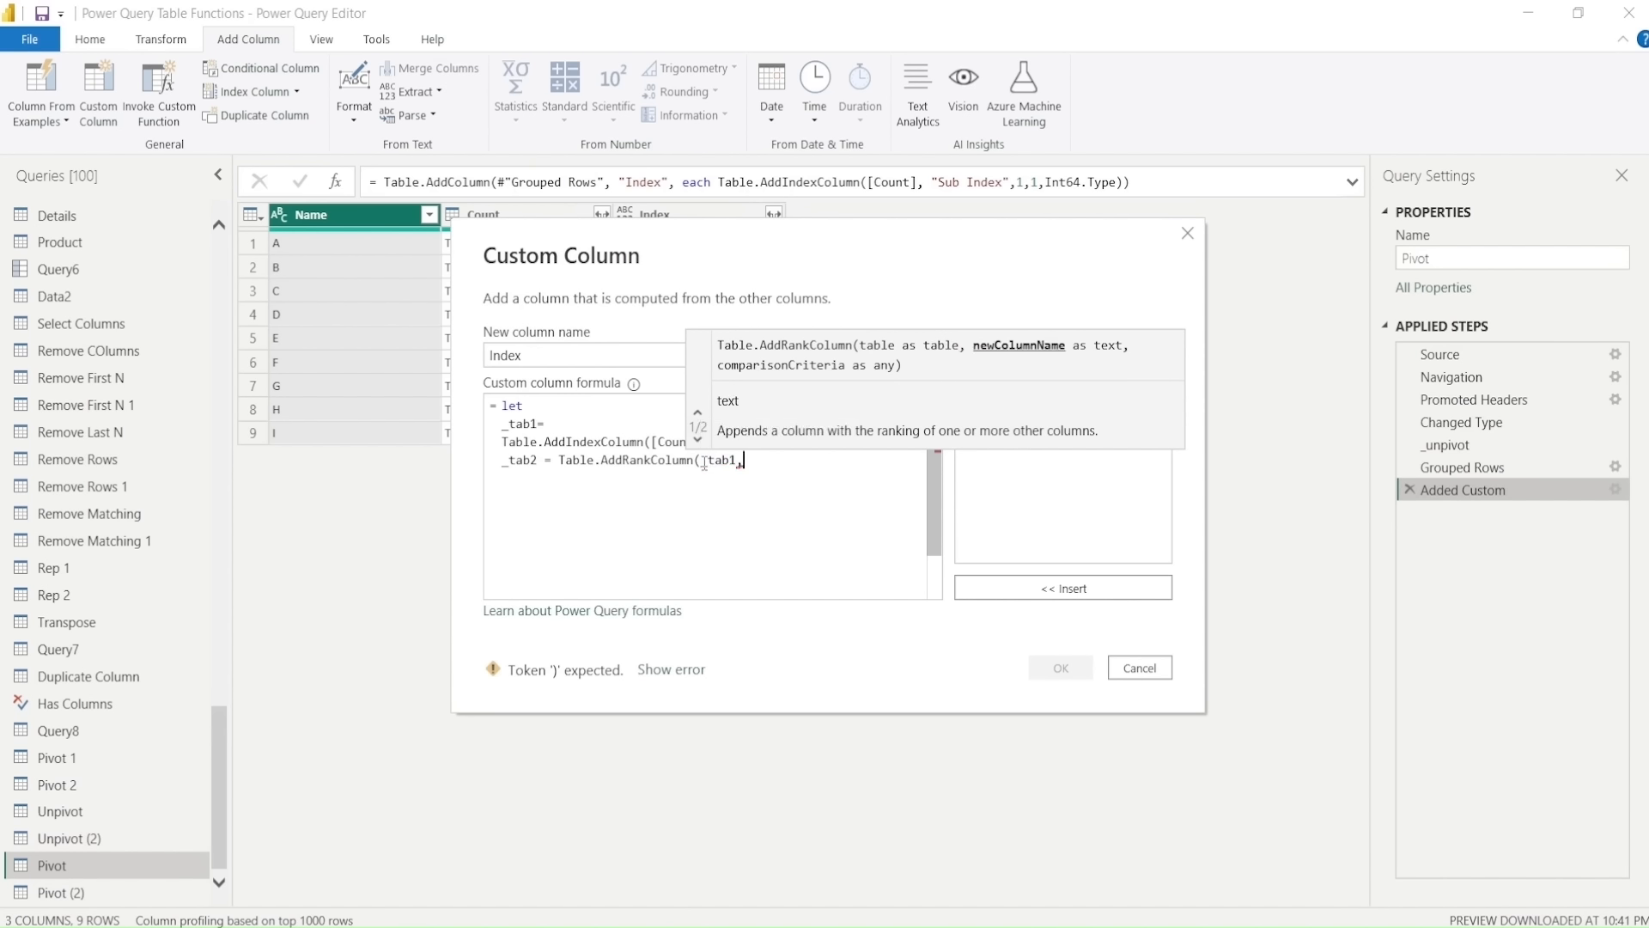
{"action": "type", "text": "\"Rank\","}
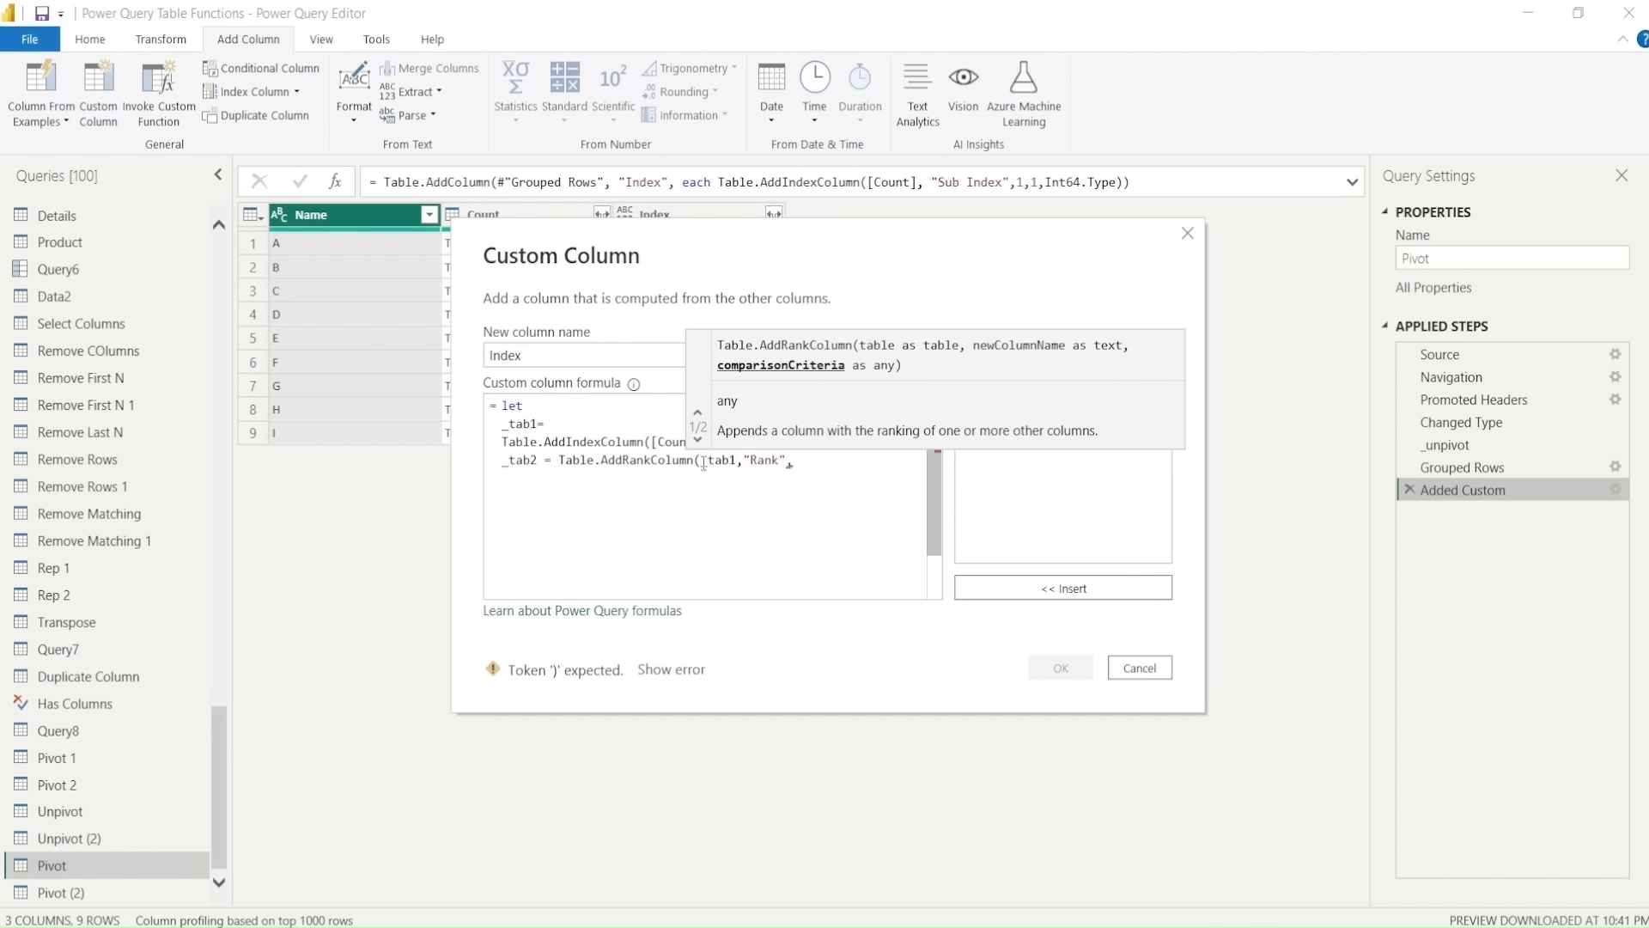
Step: Copy {"Revenue", Order.Descending}, [RankKind = RankKind.Competition] from the browser's Table.AddRankColumn documentation example into the _tab2 expression in Power Query and close the parenthesis
{"action": "key", "text": "alt+Tab"}
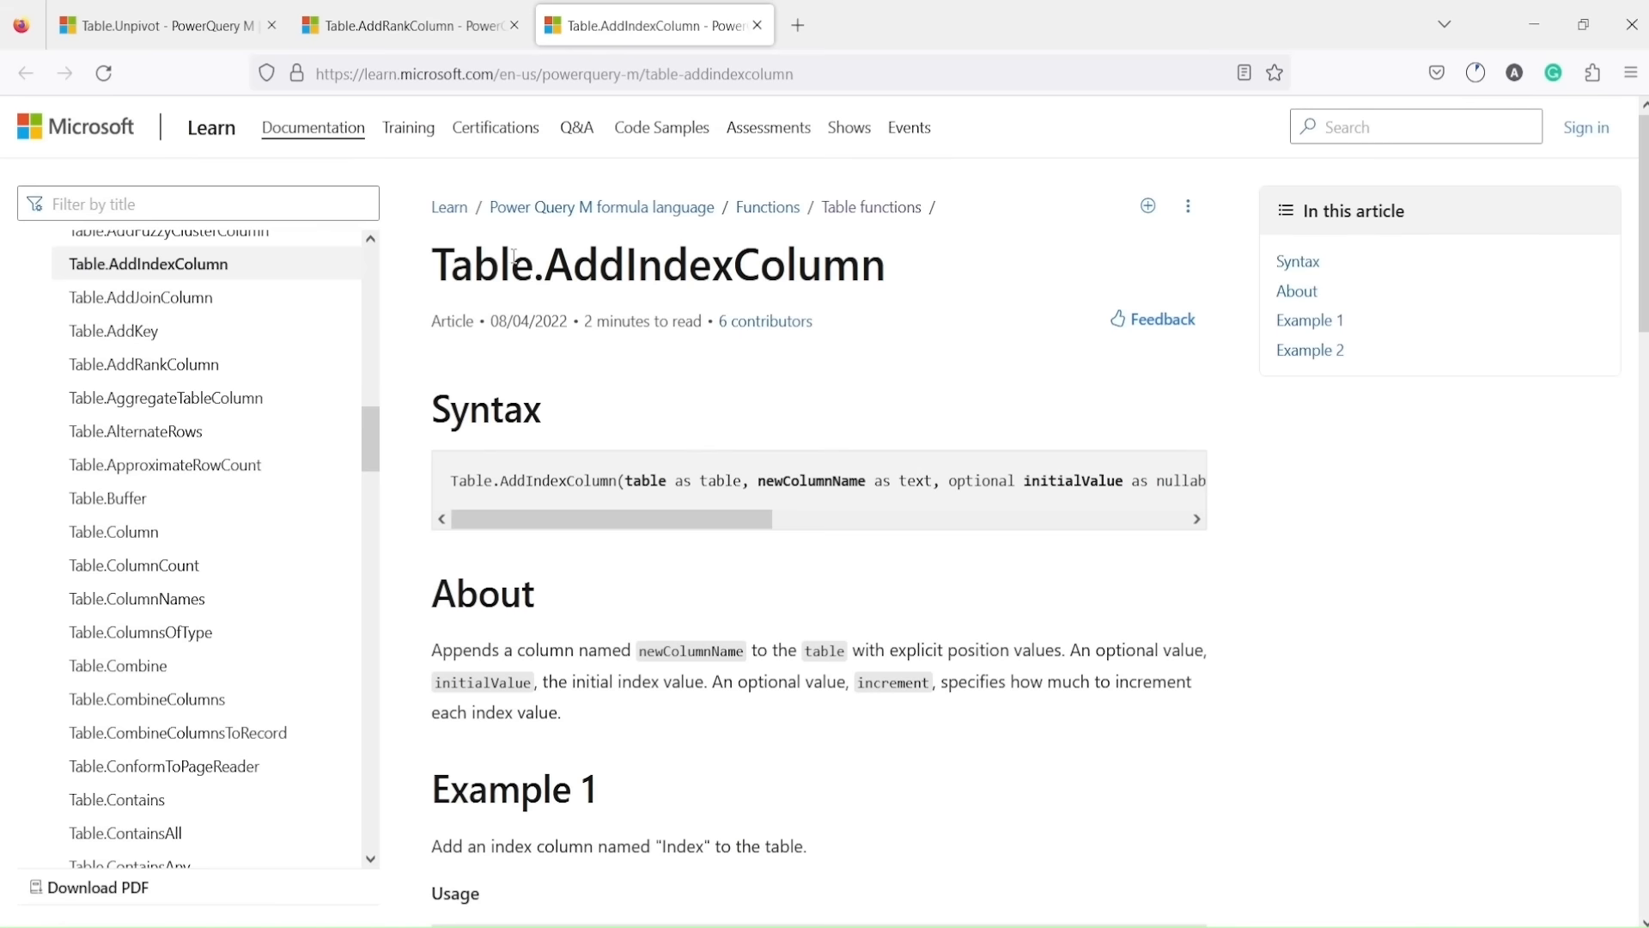
{"action": "left_click", "coordinate": [450, 15]}
{"action": "scroll", "coordinate": [601, 430], "scroll_direction": "down", "scroll_amount": 8}
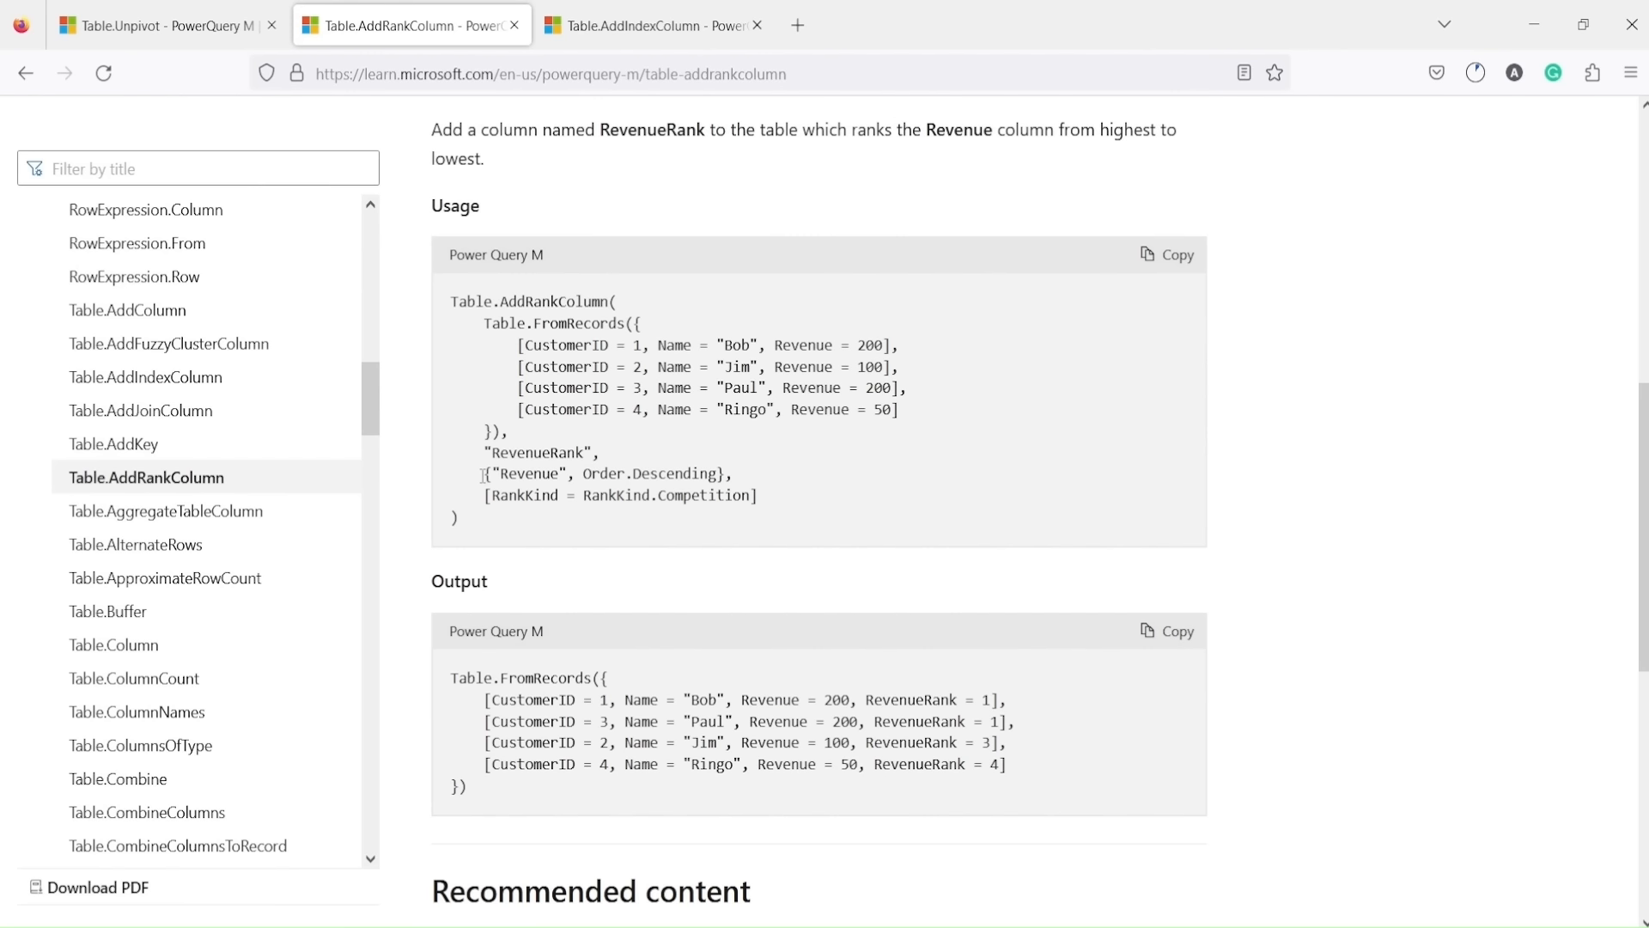
{"action": "left_click_drag", "start_coordinate": [484, 475], "coordinate": [769, 505]}
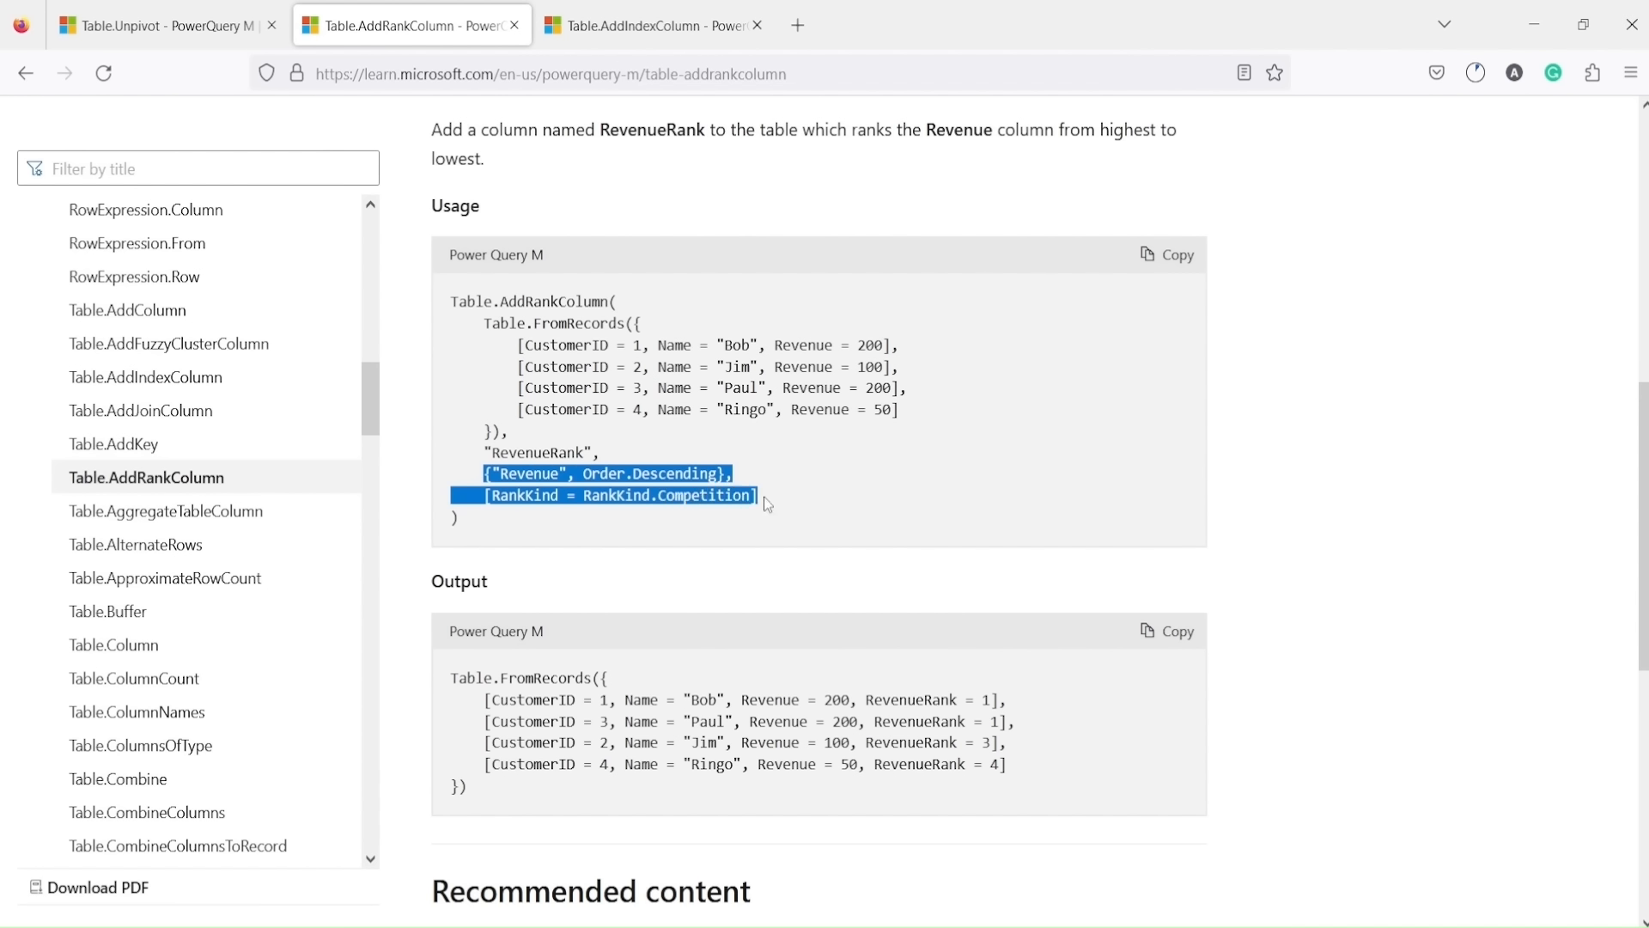
{"action": "scroll", "coordinate": [766, 499], "scroll_direction": "down", "scroll_amount": 3}
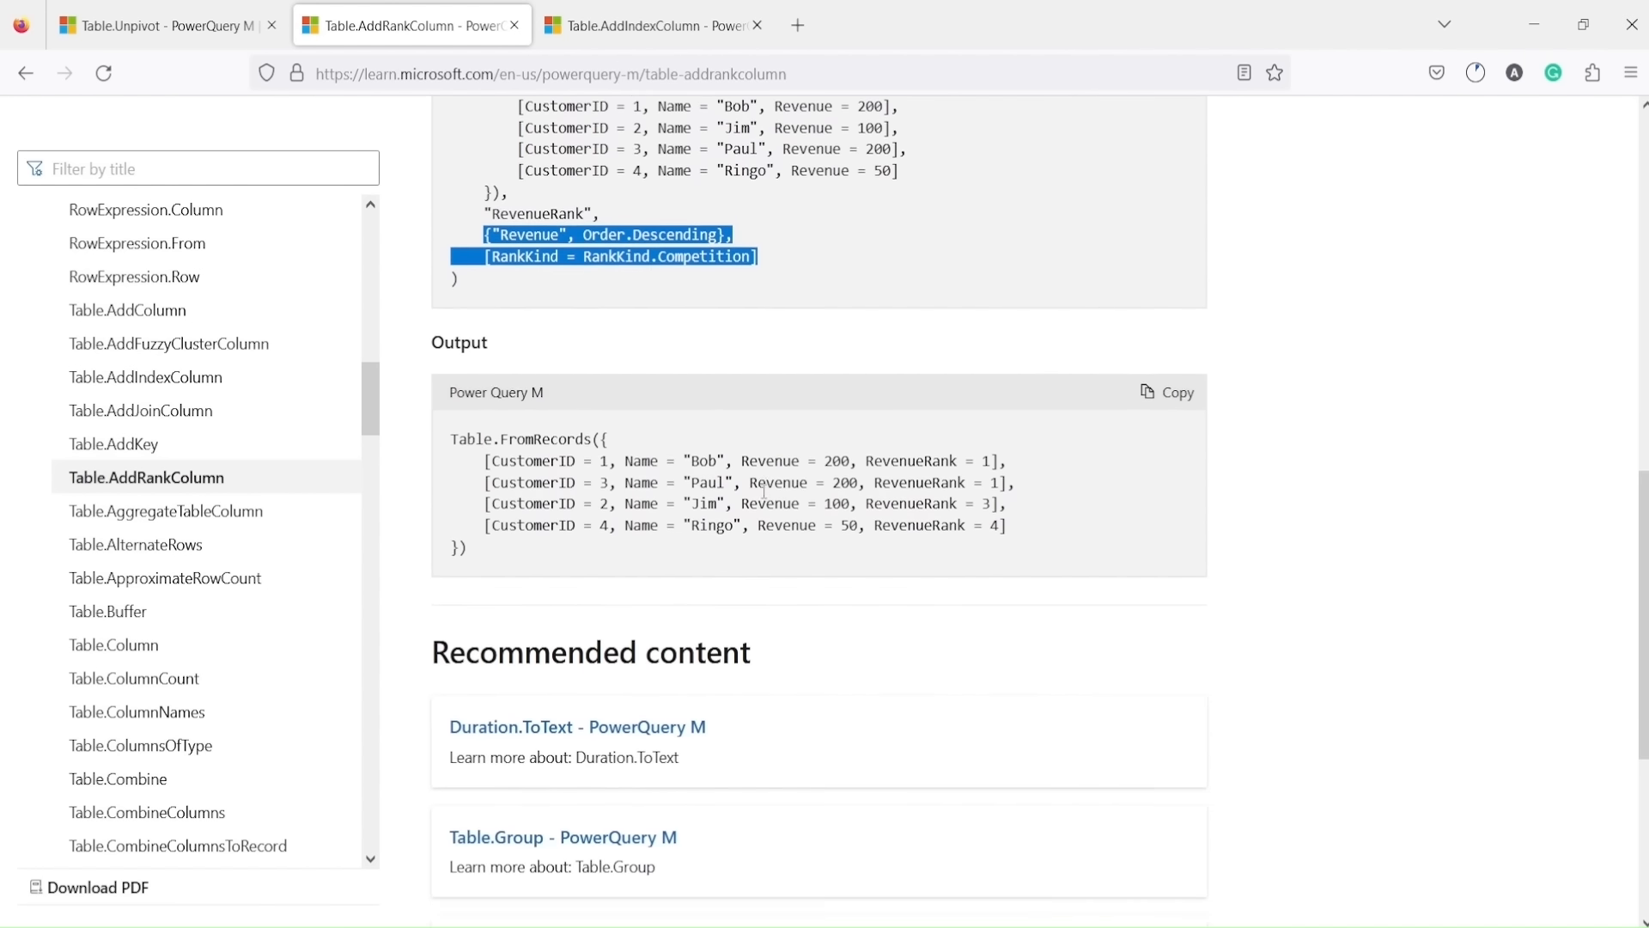
{"action": "scroll", "coordinate": [706, 493], "scroll_direction": "up", "scroll_amount": 3}
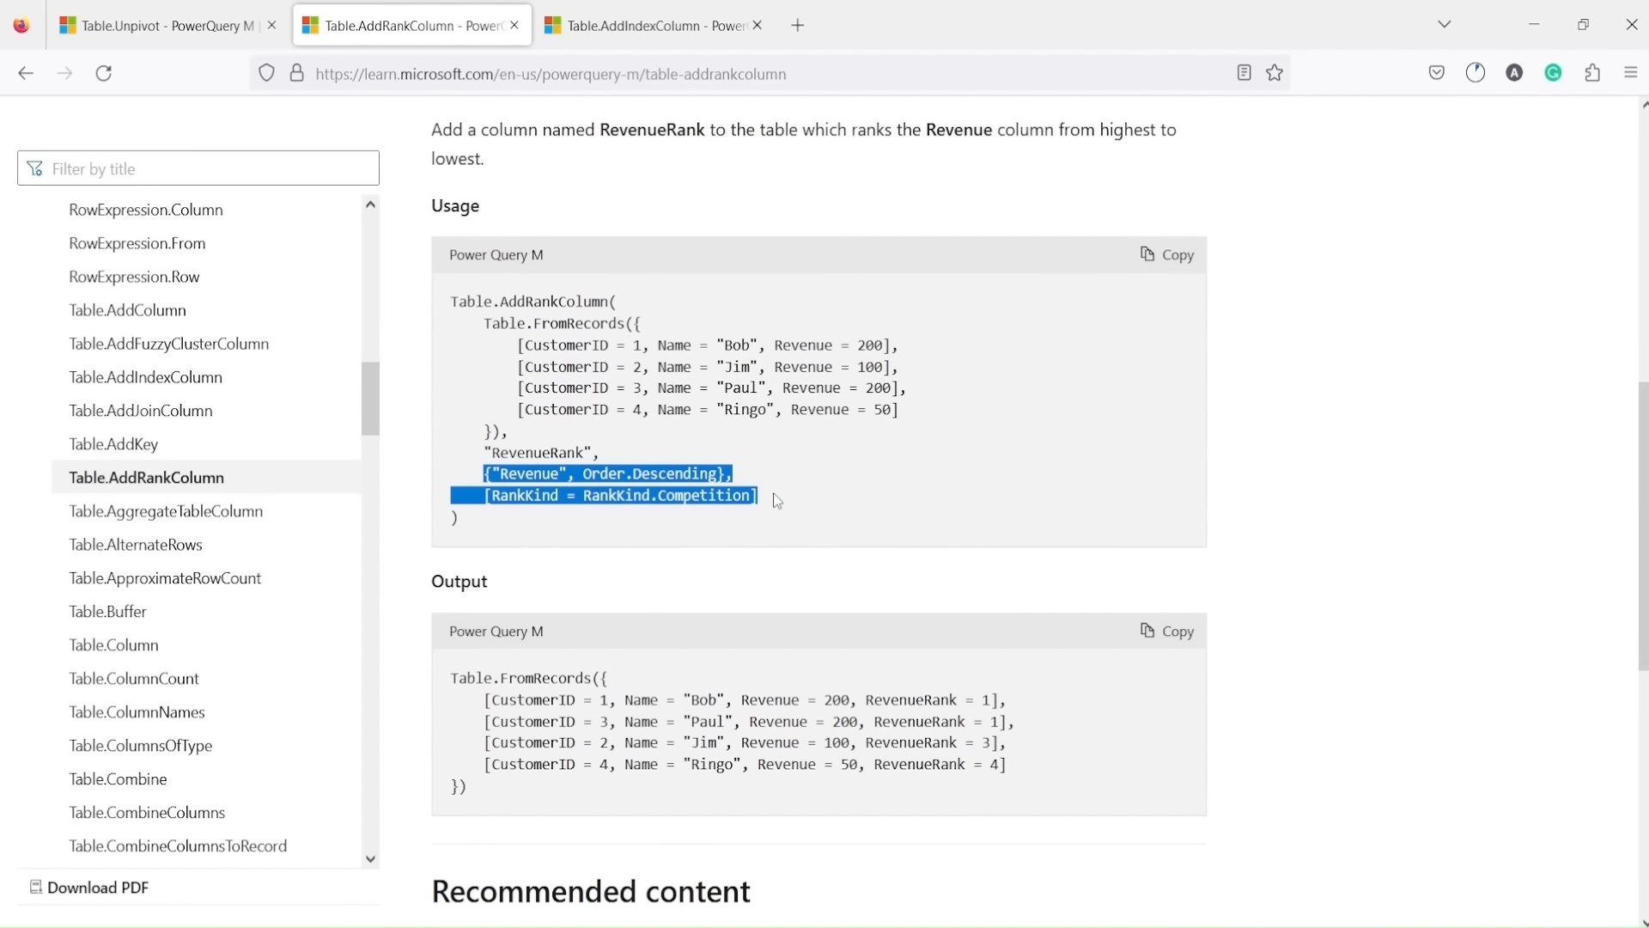
{"action": "key", "text": "alt+Tab"}
{"action": "type", "text": "{\"Revenue\", Order.Descending},     [RankKind = RankKind.Competition])"}
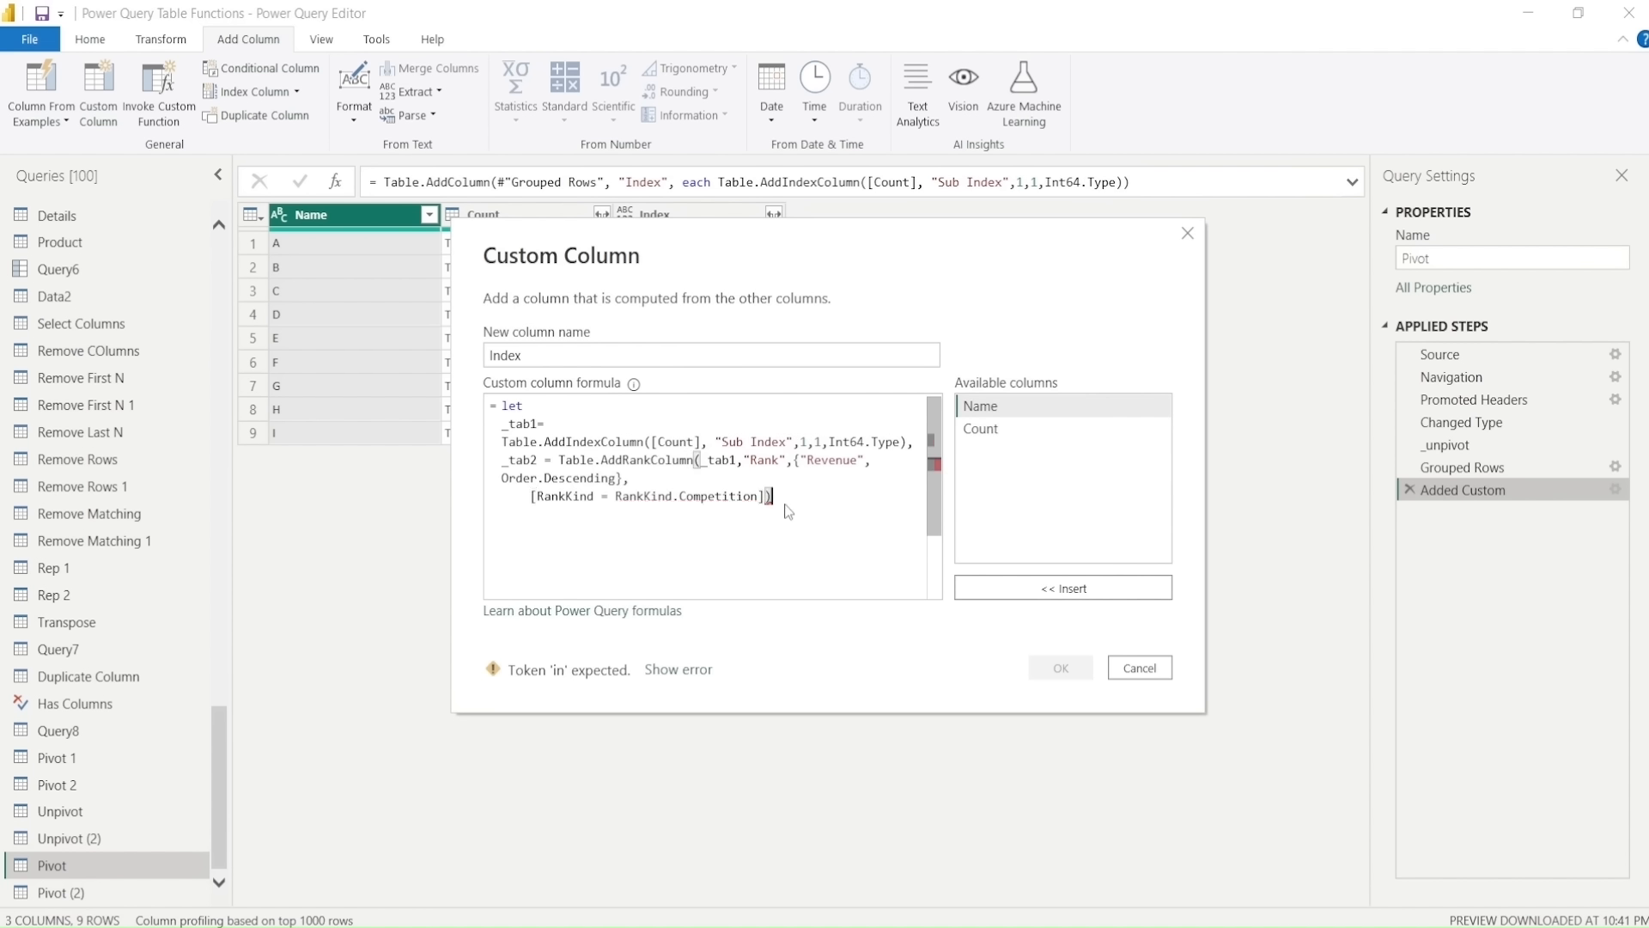
Step: Replace Revenue with Marks as the column to rank by, and start a new line after the closing parenthesis
{"action": "left_click", "coordinate": [842, 464]}
{"action": "double_click", "coordinate": [842, 464]}
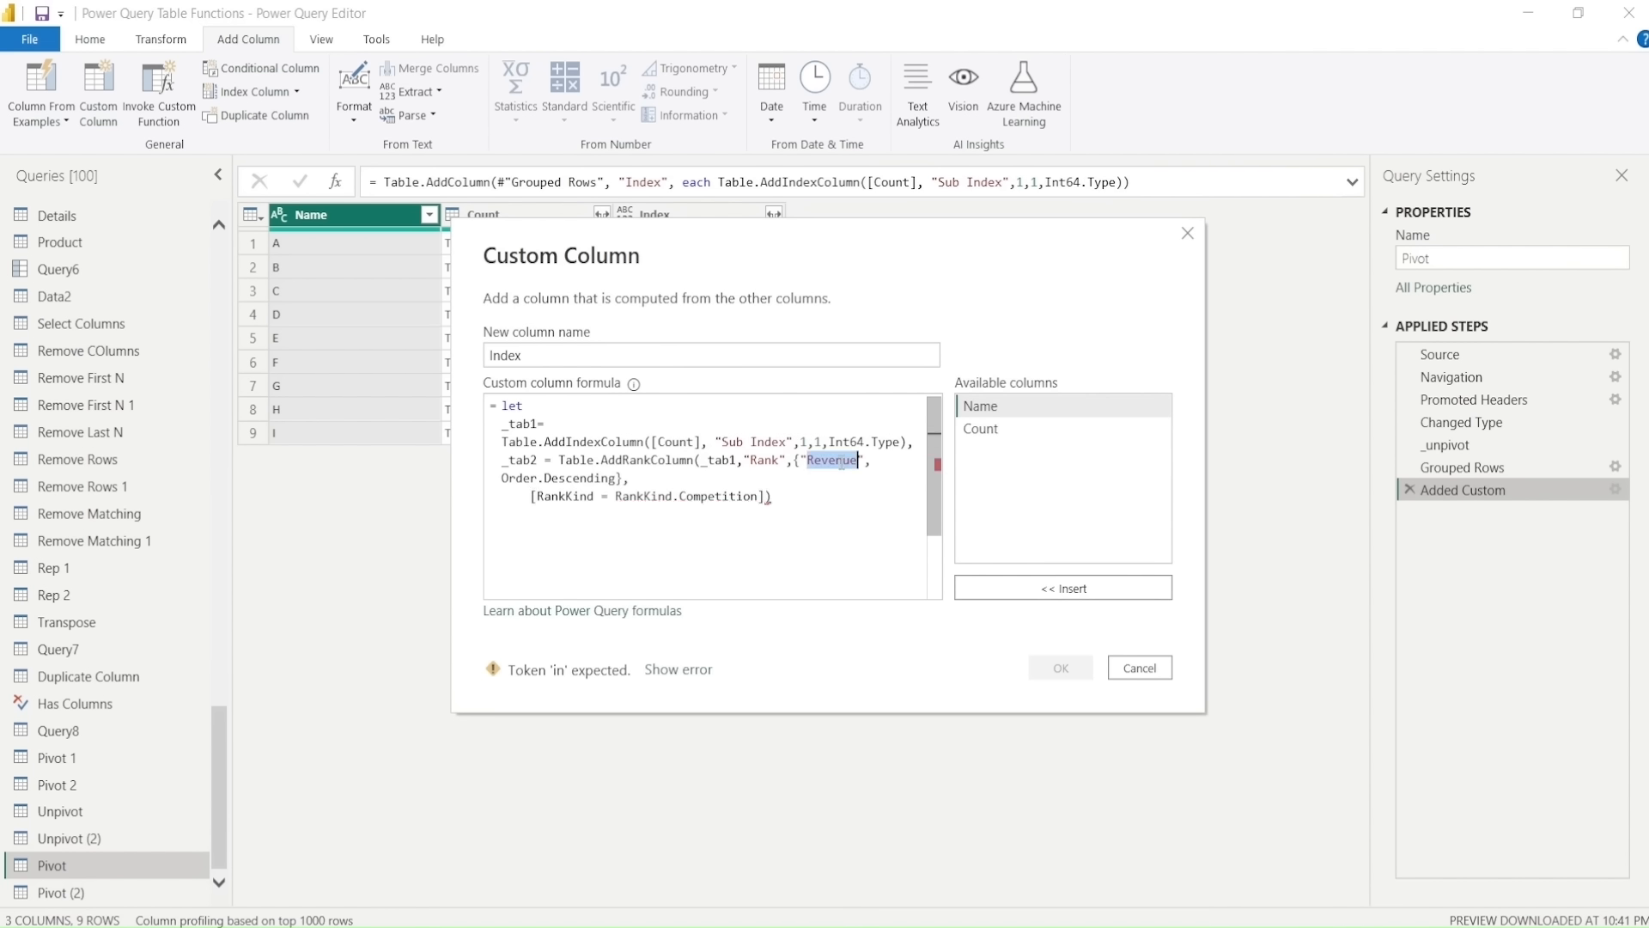
{"action": "left_click_drag", "start_coordinate": [728, 262], "coordinate": [715, 351]}
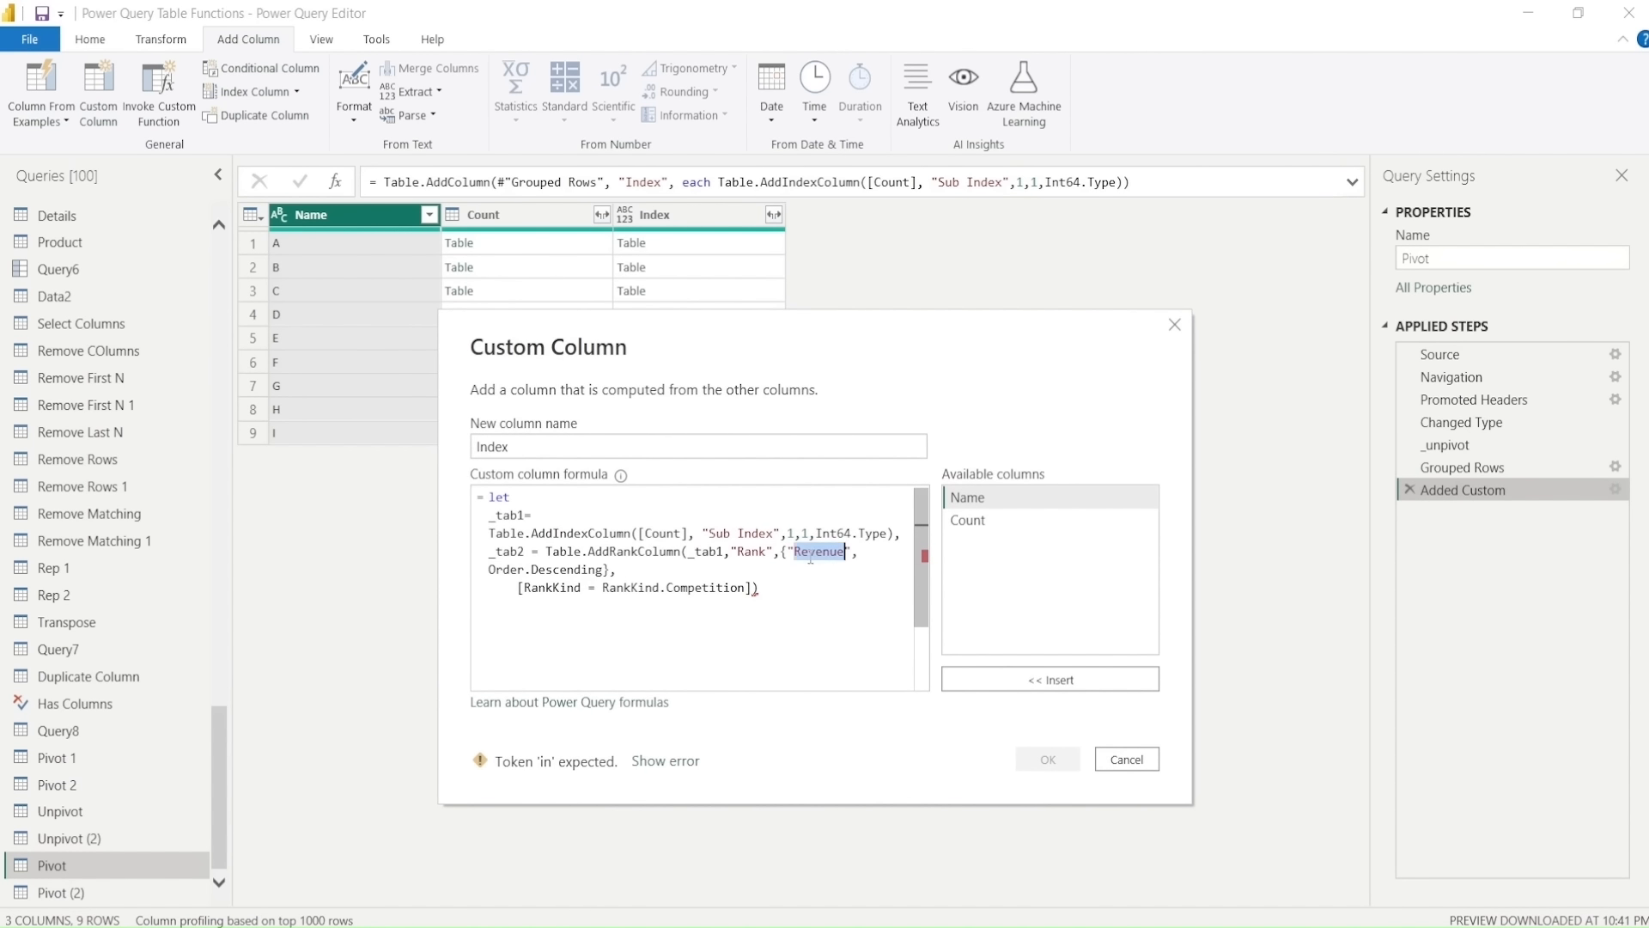
{"action": "key", "text": "BackSpace"}
{"action": "type", "text": "Marks"}
{"action": "left_click", "coordinate": [768, 587]}
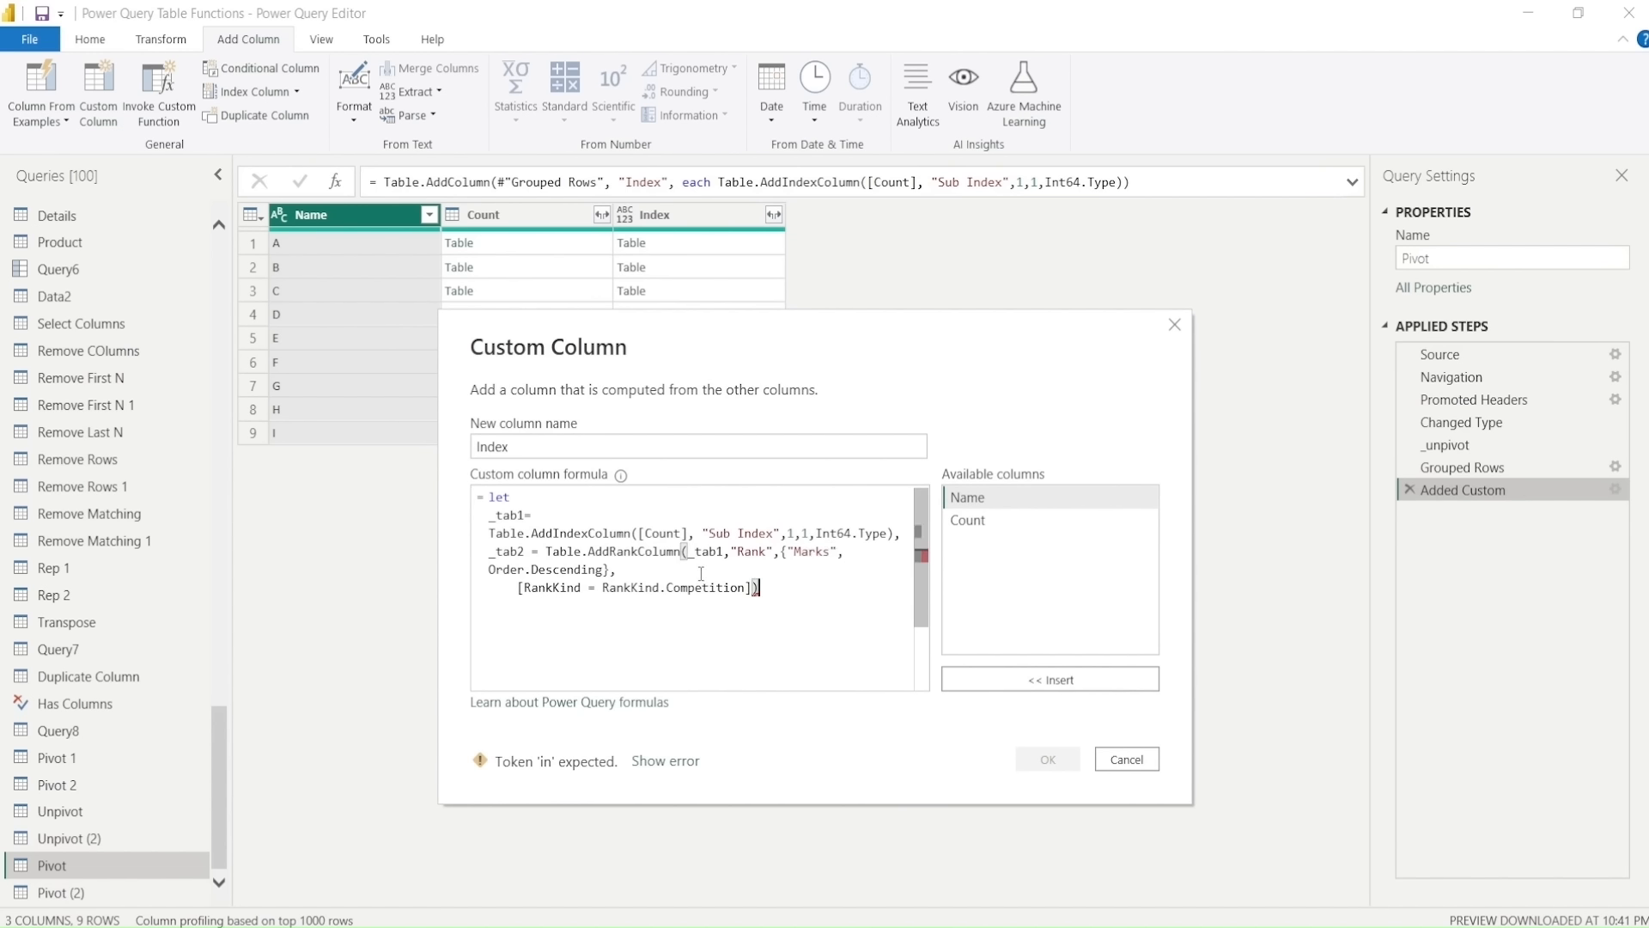
{"action": "left_click", "coordinate": [785, 552]}
{"action": "mouse_move", "coordinate": [756, 588]}
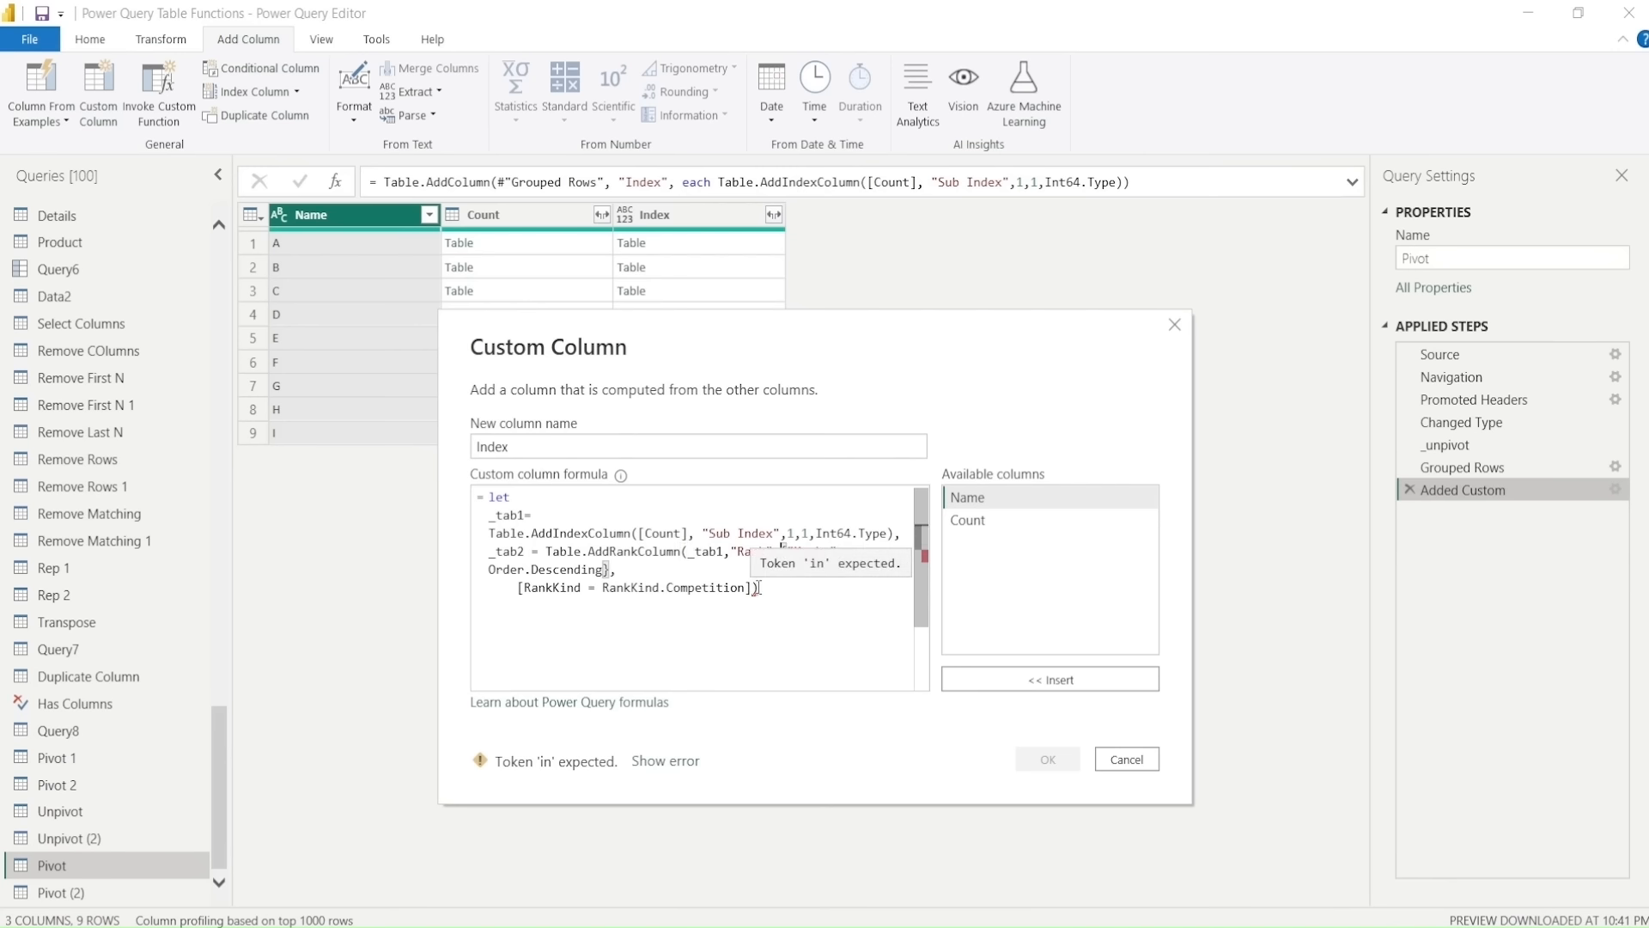
{"action": "left_click", "coordinate": [763, 587]}
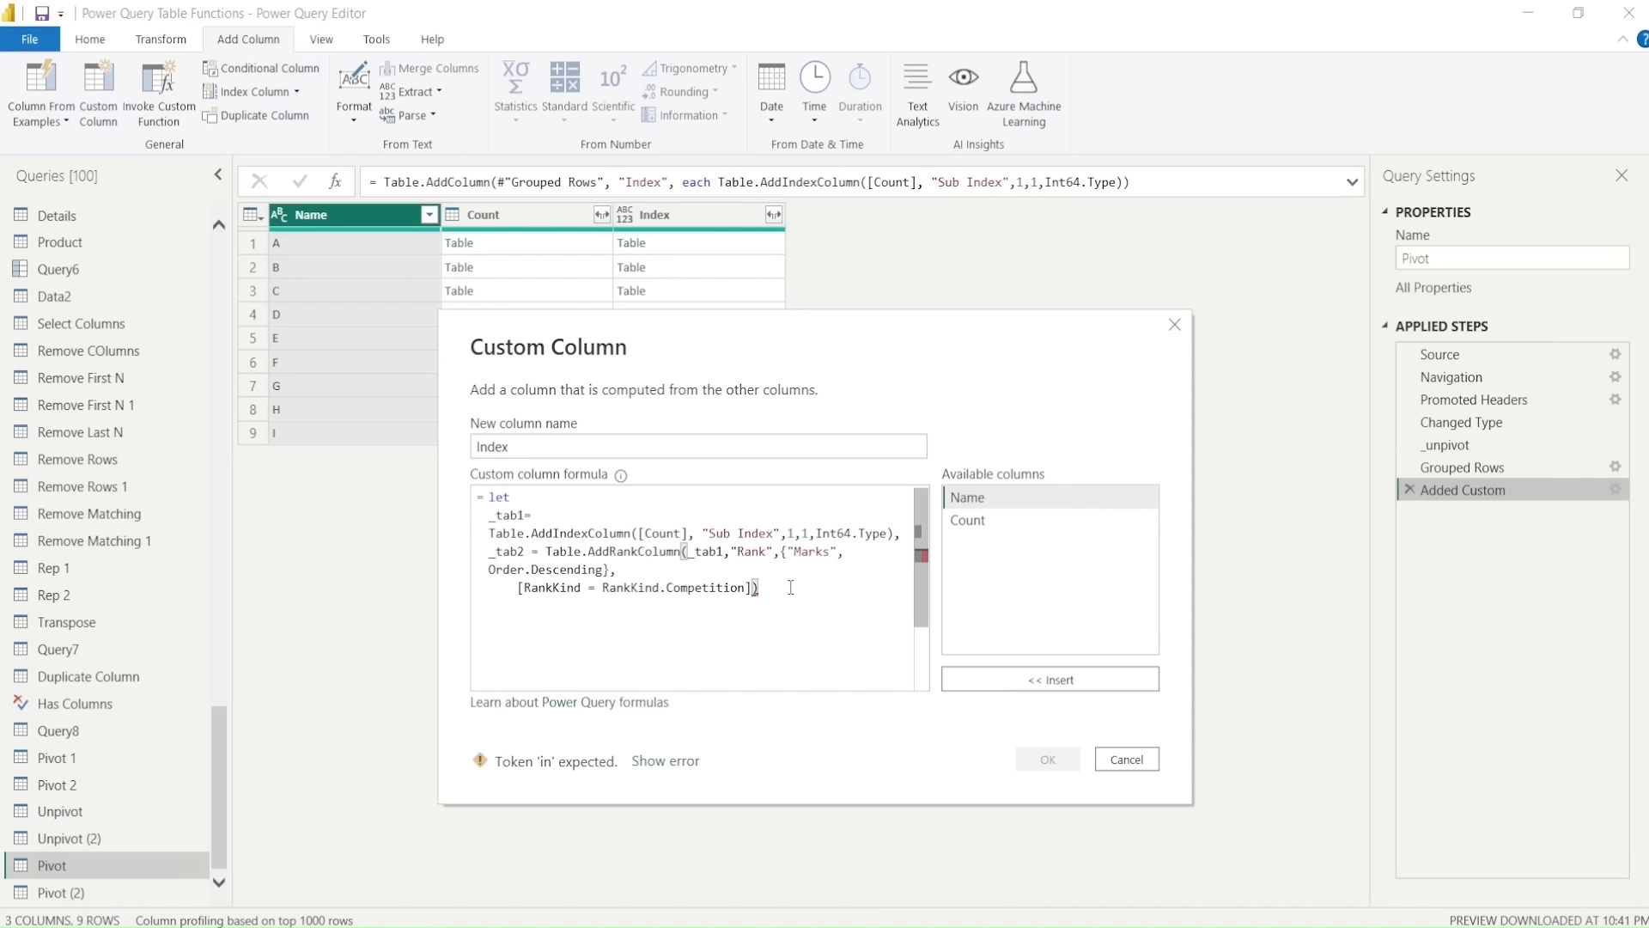
{"action": "key", "text": "Return"}
{"action": "type", "text": "in"}
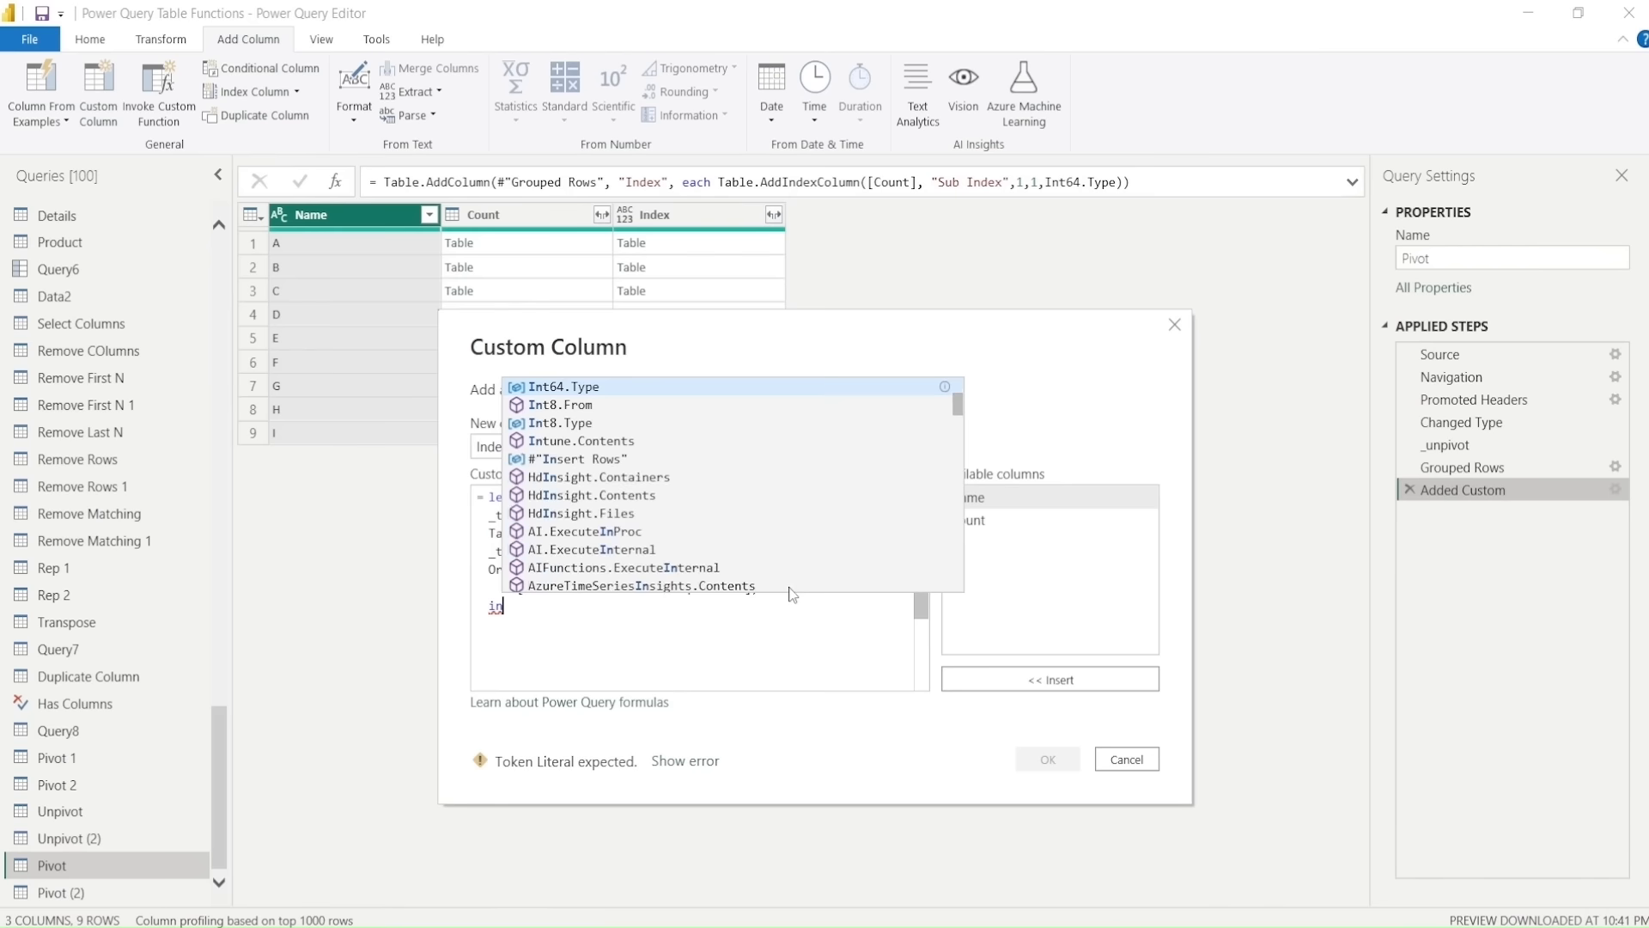
{"action": "key", "text": "BackSpace"}
{"action": "key", "text": "Return"}
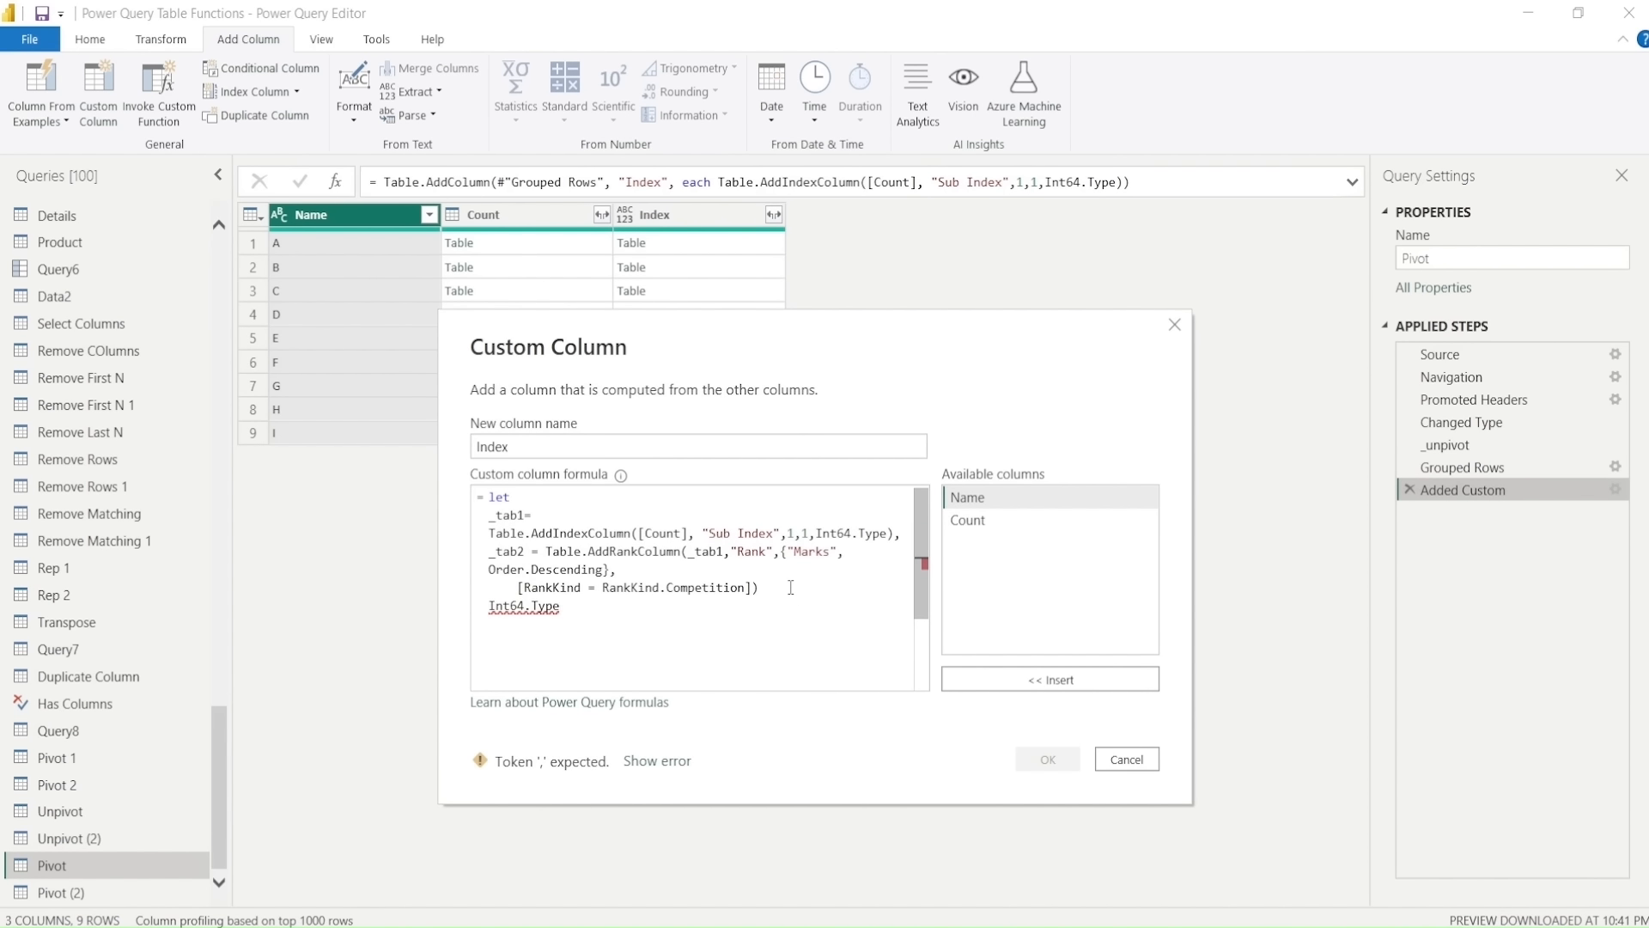
{"action": "key", "text": "BackSpace"}
{"action": "key", "text": "BackSpace"}
{"action": "key", "text": "BackSpace"}
{"action": "key", "text": "BackSpace"}
{"action": "key", "text": "BackSpace"}
{"action": "key", "text": "BackSpace"}
{"action": "key", "text": "BackSpace"}
{"action": "key", "text": "BackSpace"}
{"action": "key", "text": "BackSpace"}
{"action": "key", "text": "BackSpace"}
{"action": "type", "text": "in"}
{"action": "key", "text": "Return"}
{"action": "key", "text": "BackSpace"}
{"action": "key", "text": "BackSpace"}
{"action": "key", "text": "BackSpace"}
{"action": "key", "text": "BackSpace"}
{"action": "key", "text": "BackSpace"}
{"action": "key", "text": "BackSpace"}
{"action": "key", "text": "BackSpace"}
{"action": "key", "text": "BackSpace"}
{"action": "key", "text": "BackSpace"}
{"action": "key", "text": "BackSpace"}
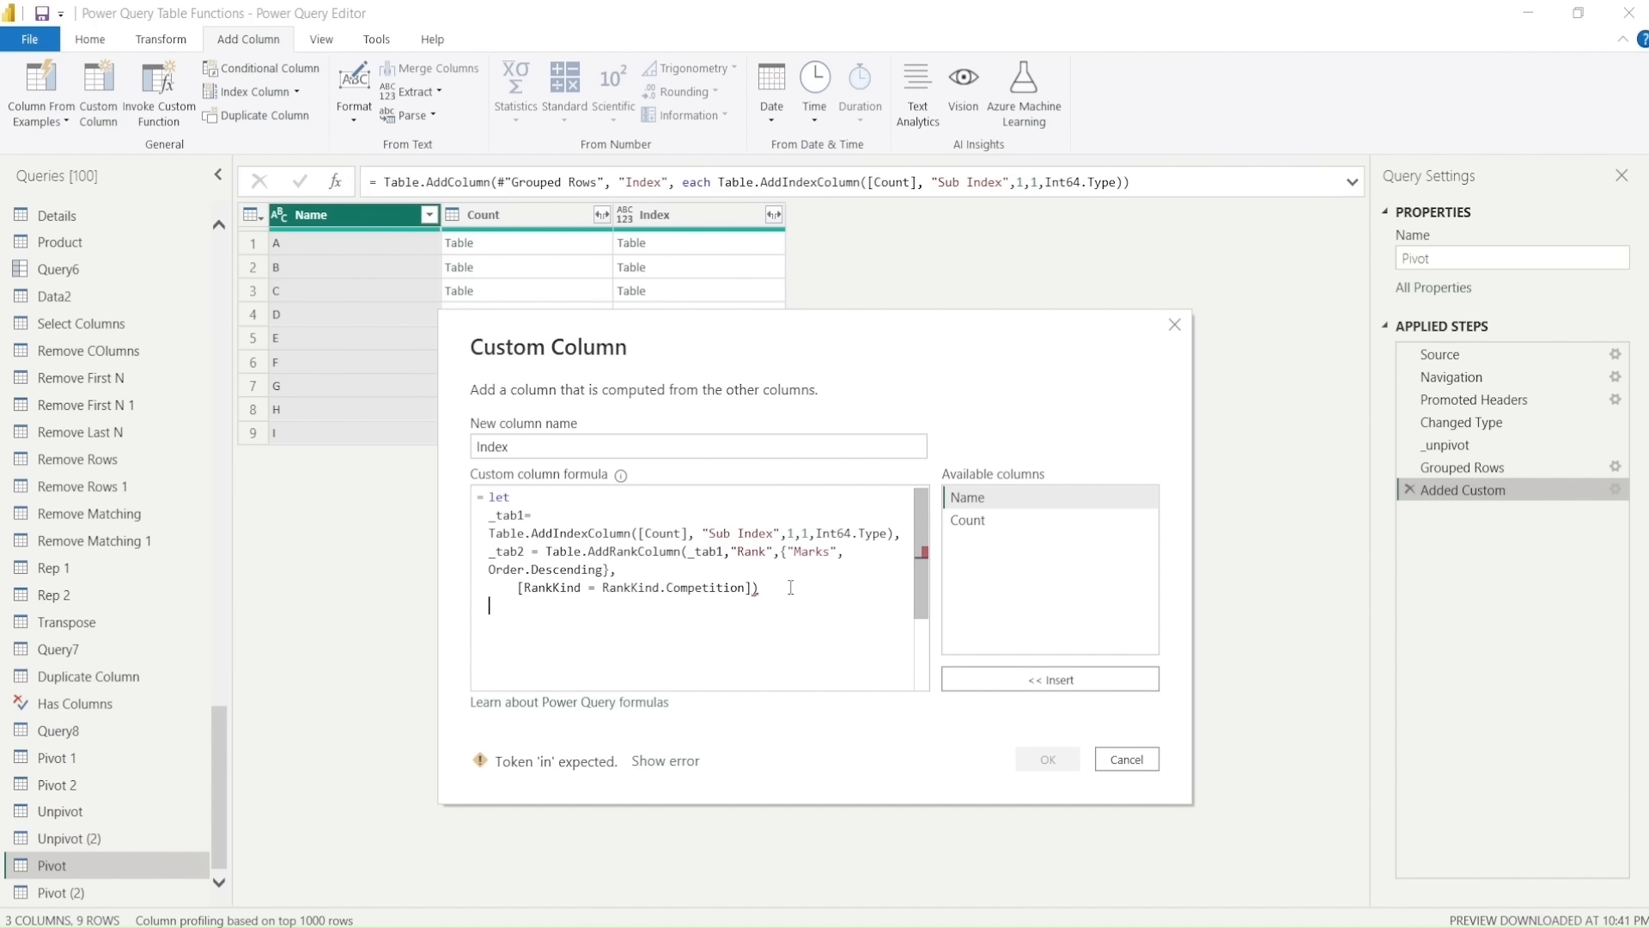
Step: Finish the formula with in _tab2, apply it and preview the nested Index table for name A
{"action": "type", "text": "in"}
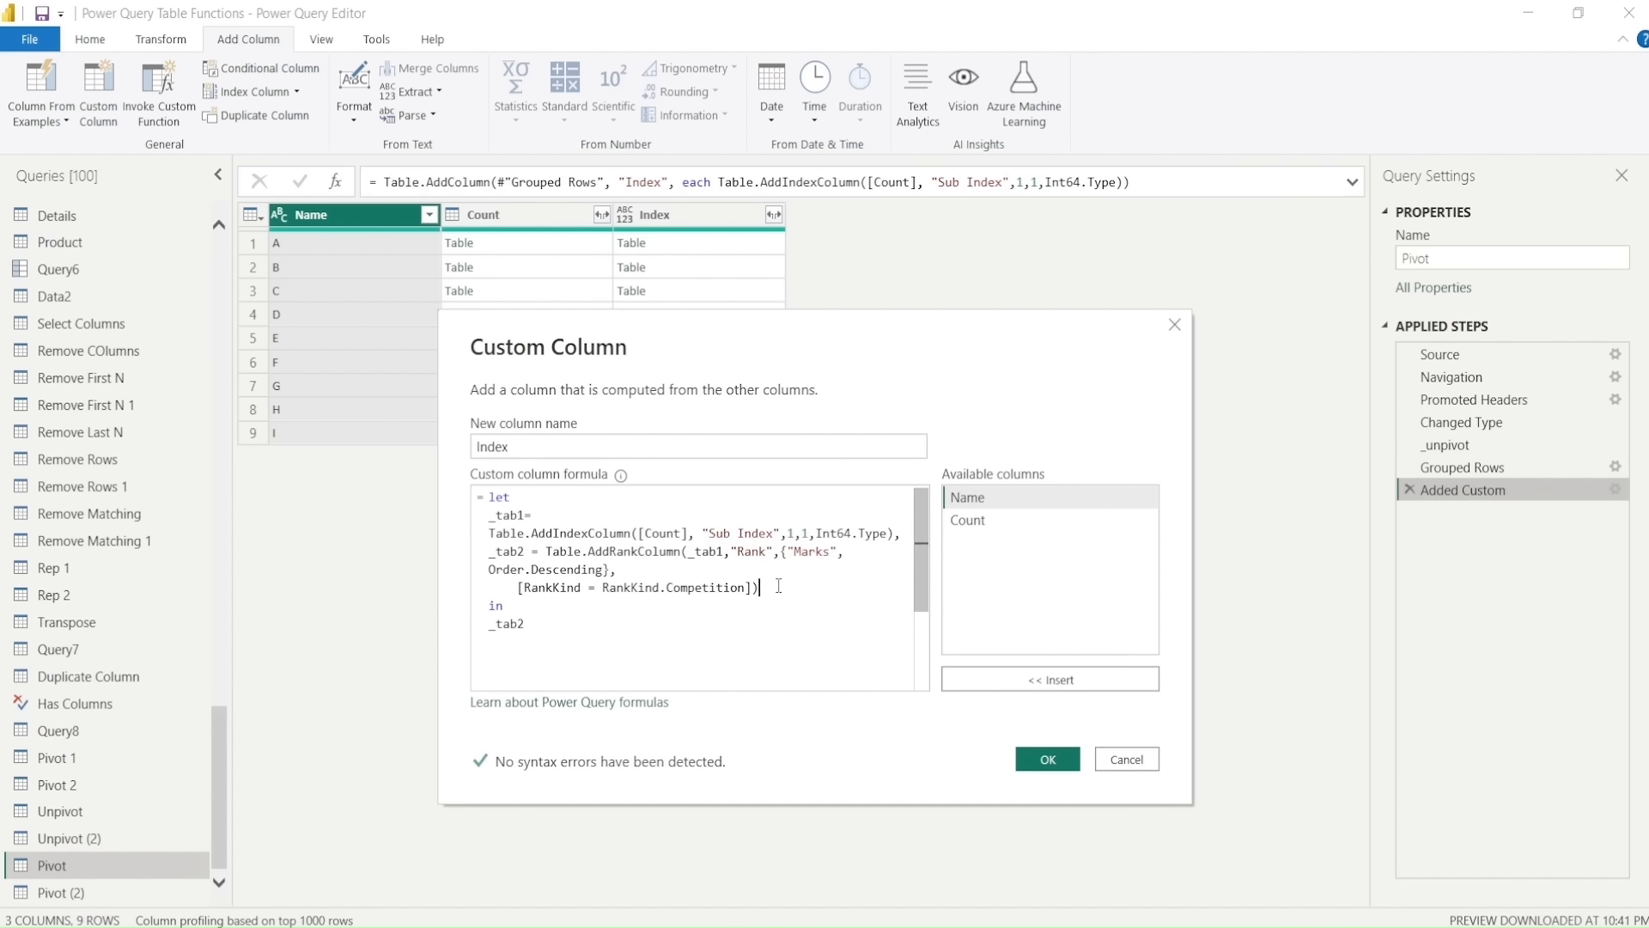
{"action": "left_click", "coordinate": [779, 587]}
{"action": "left_click", "coordinate": [1045, 759]}
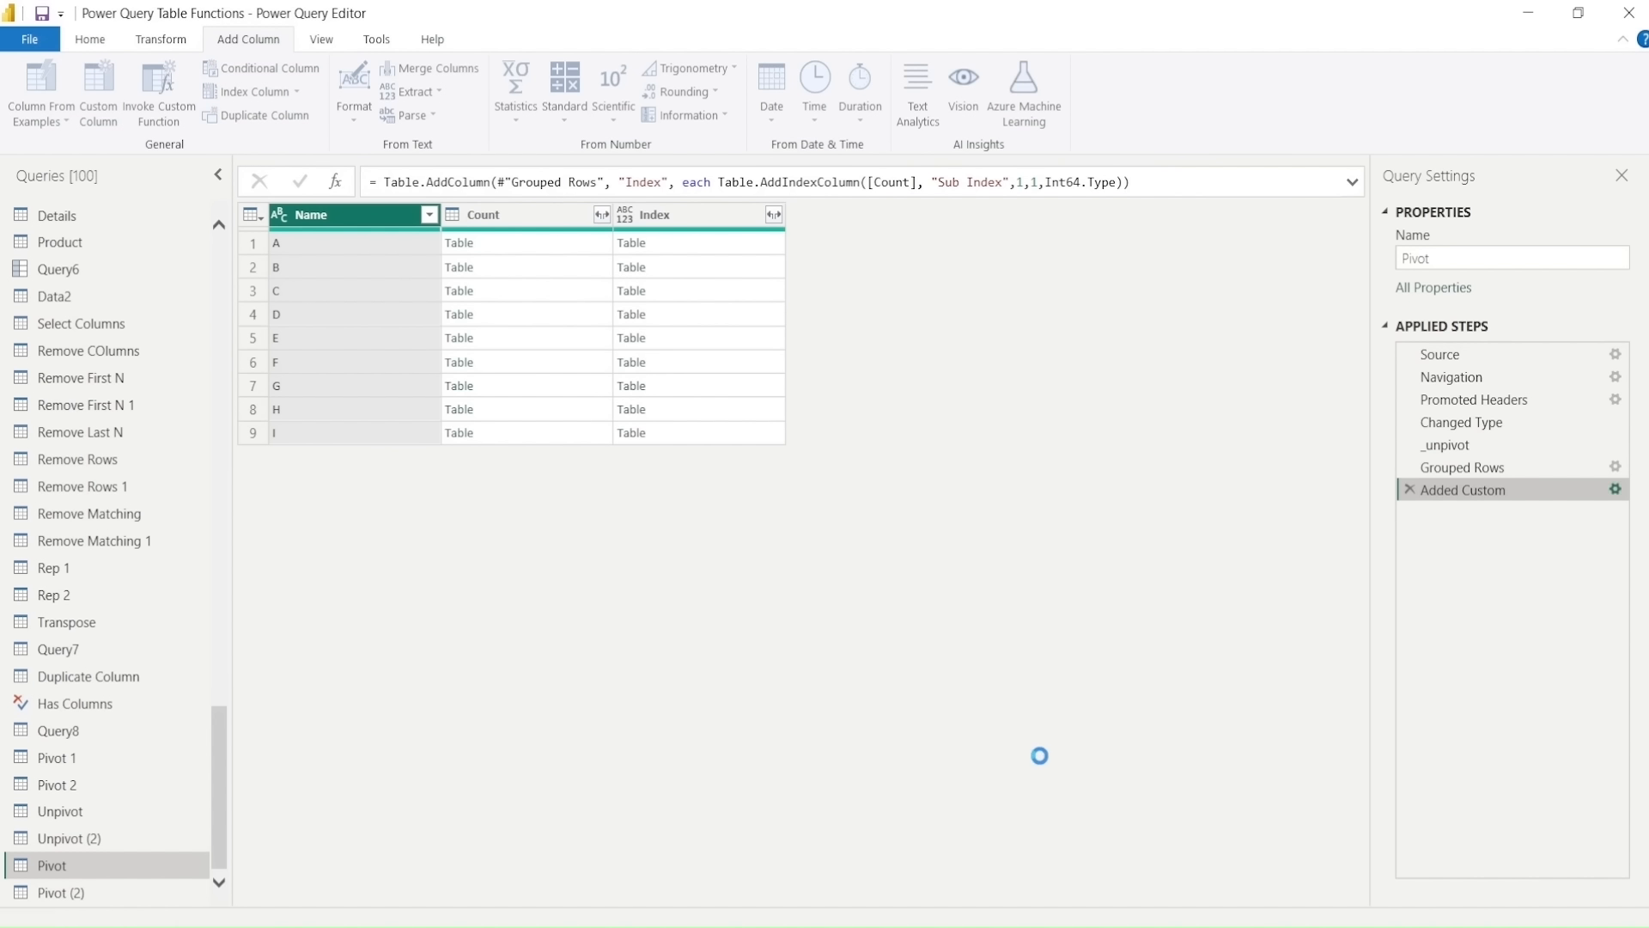
{"action": "left_click", "coordinate": [747, 249]}
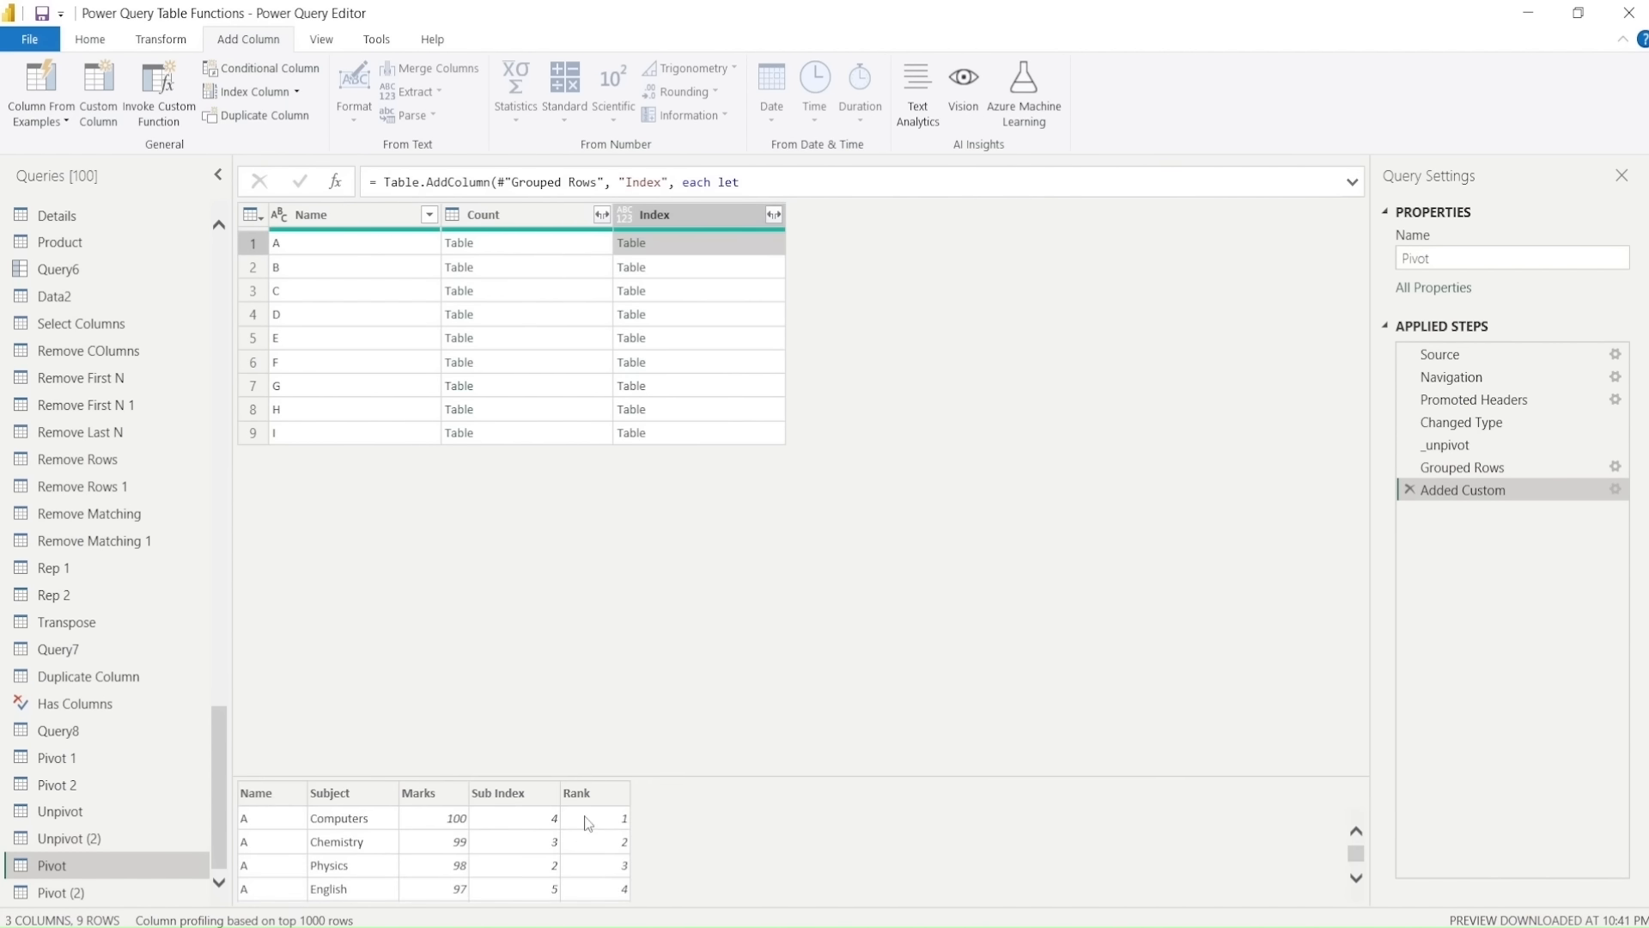
Step: Examine the Marks and Rank values in the nested Index tables for names A and D
{"action": "scroll", "coordinate": [589, 848], "scroll_direction": "down", "scroll_amount": 1}
{"action": "scroll", "coordinate": [589, 849], "scroll_direction": "up", "scroll_amount": 1}
{"action": "scroll", "coordinate": [463, 850], "scroll_direction": "down", "scroll_amount": 2}
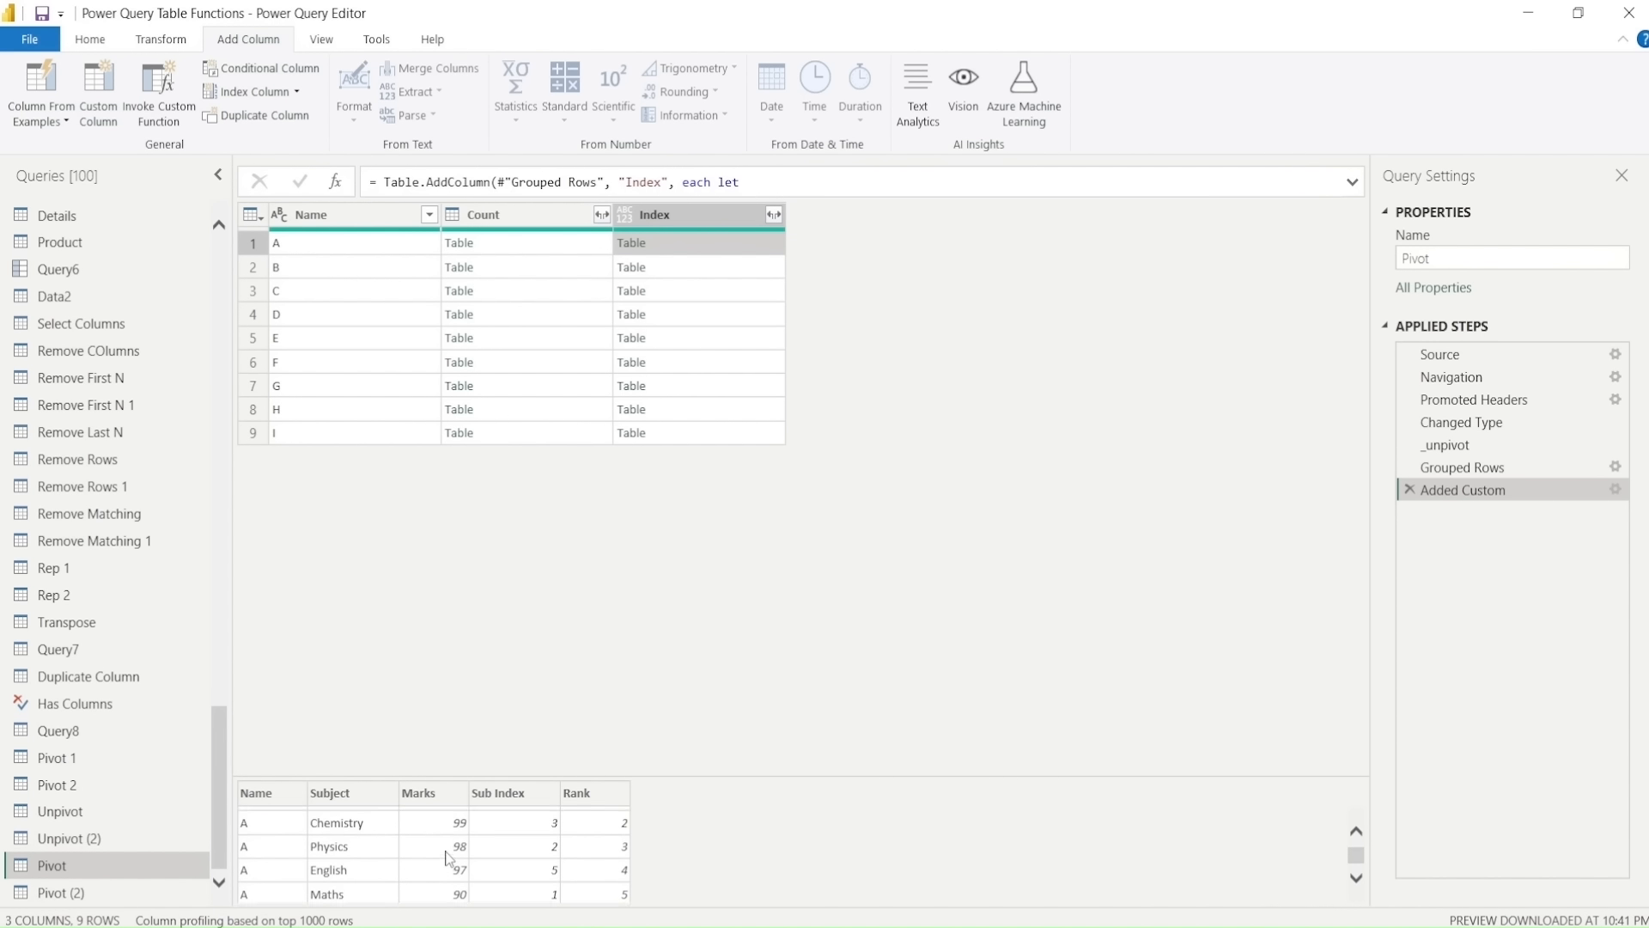
{"action": "scroll", "coordinate": [447, 846], "scroll_direction": "up", "scroll_amount": 2}
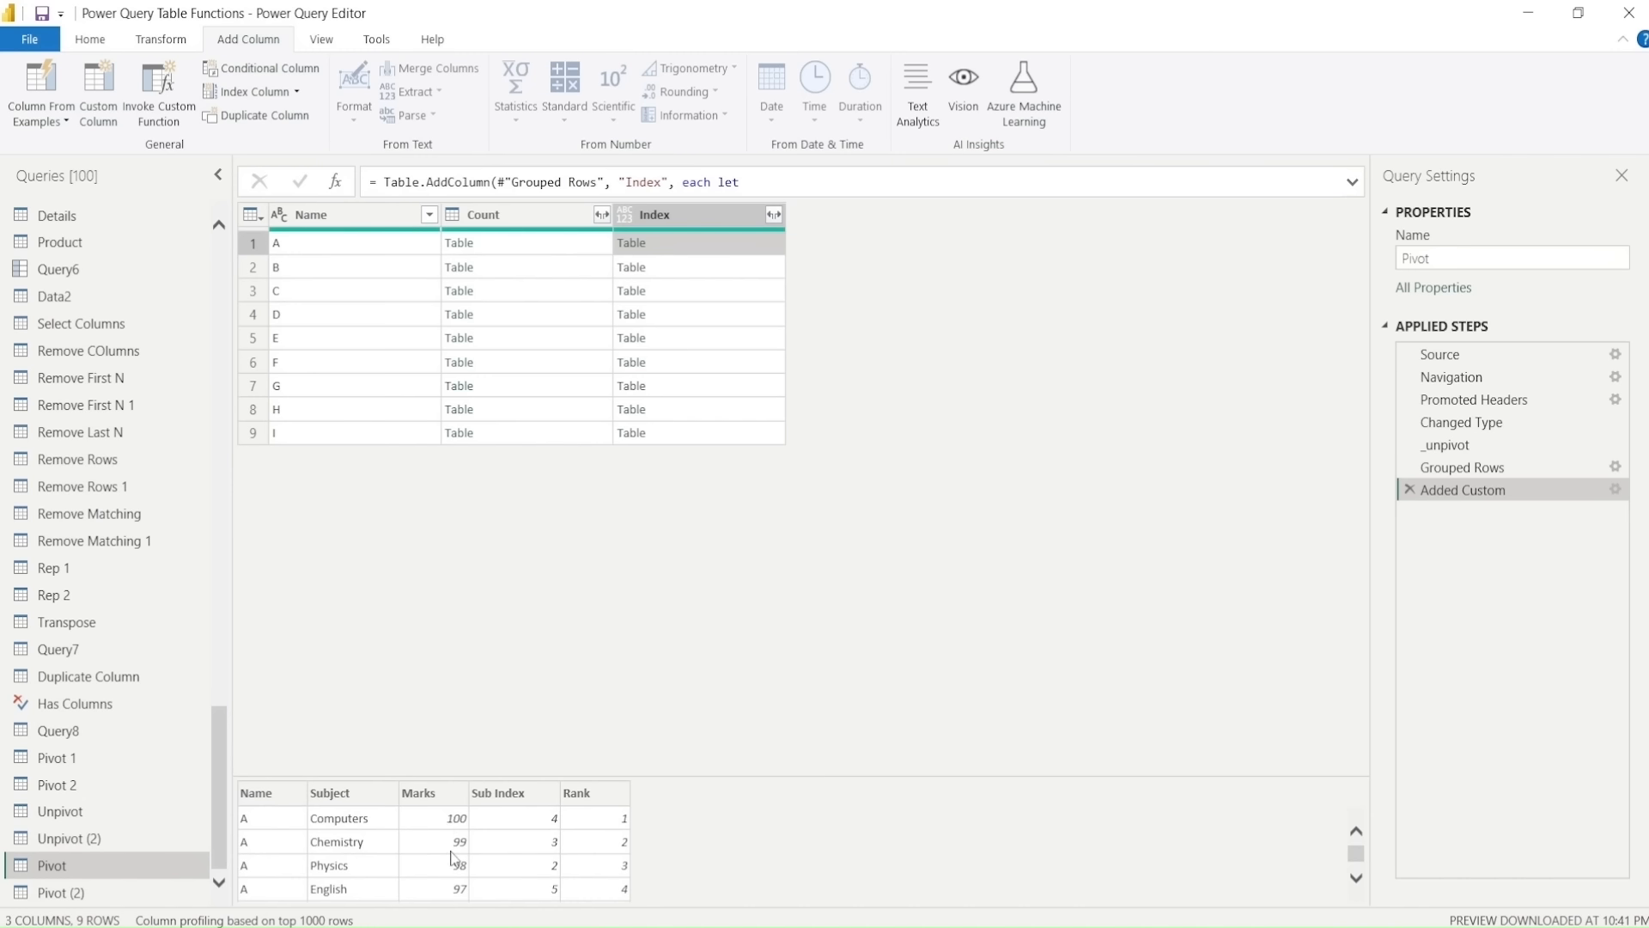
{"action": "scroll", "coordinate": [453, 858], "scroll_direction": "down", "scroll_amount": 1}
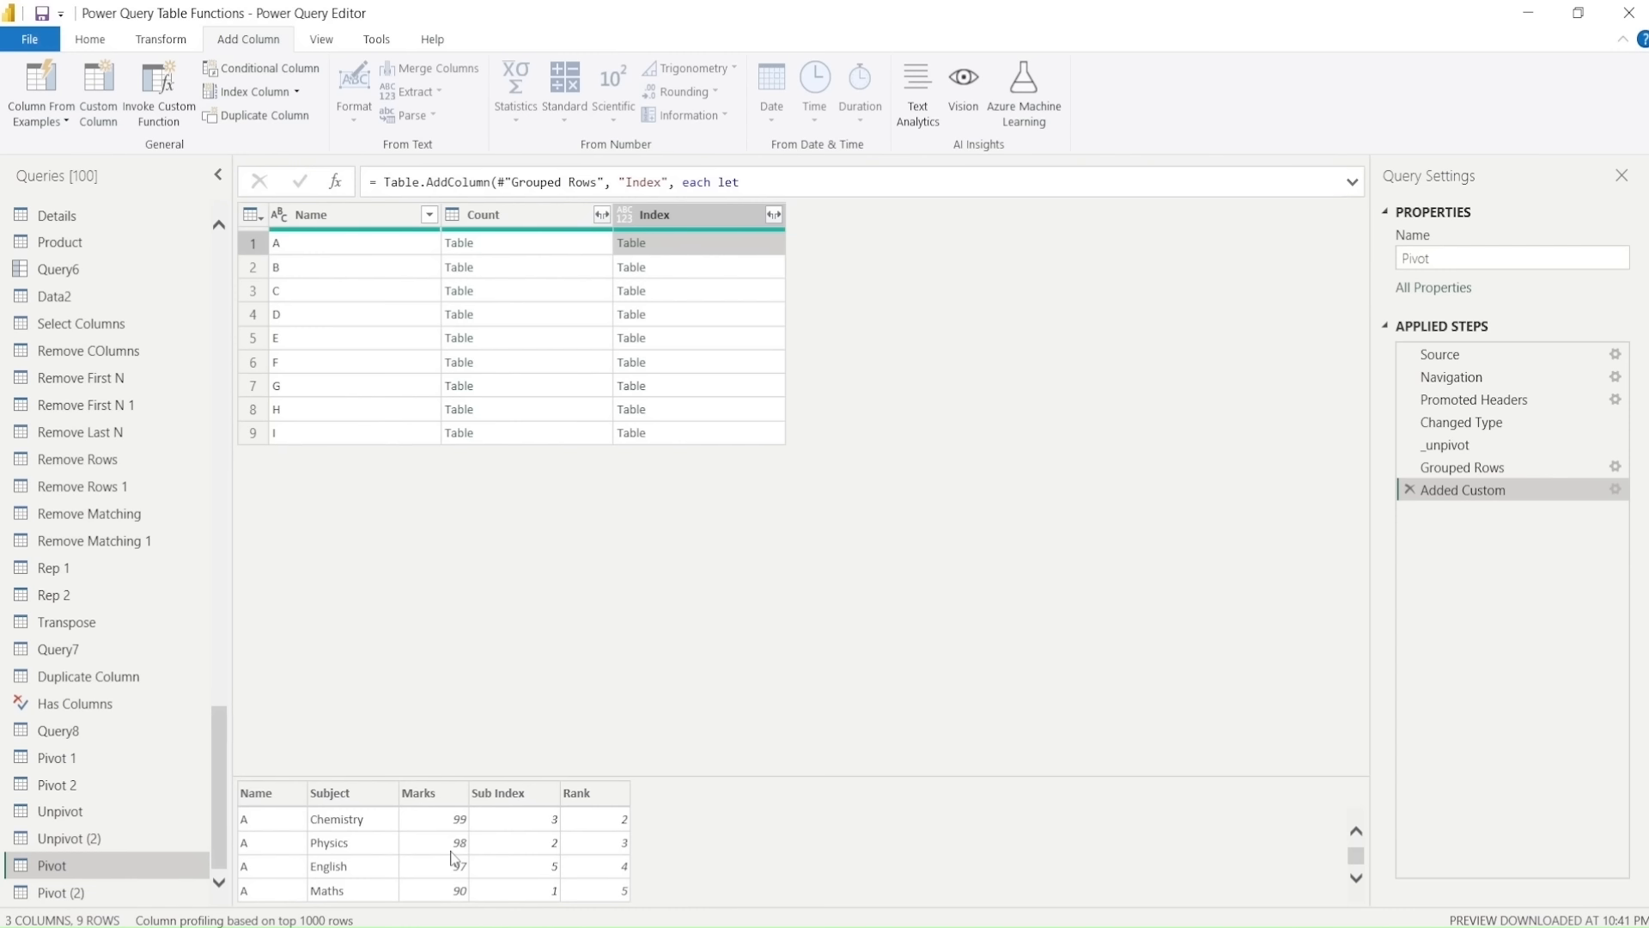
{"action": "scroll", "coordinate": [451, 851], "scroll_direction": "up", "scroll_amount": 1}
{"action": "left_click", "coordinate": [675, 315]}
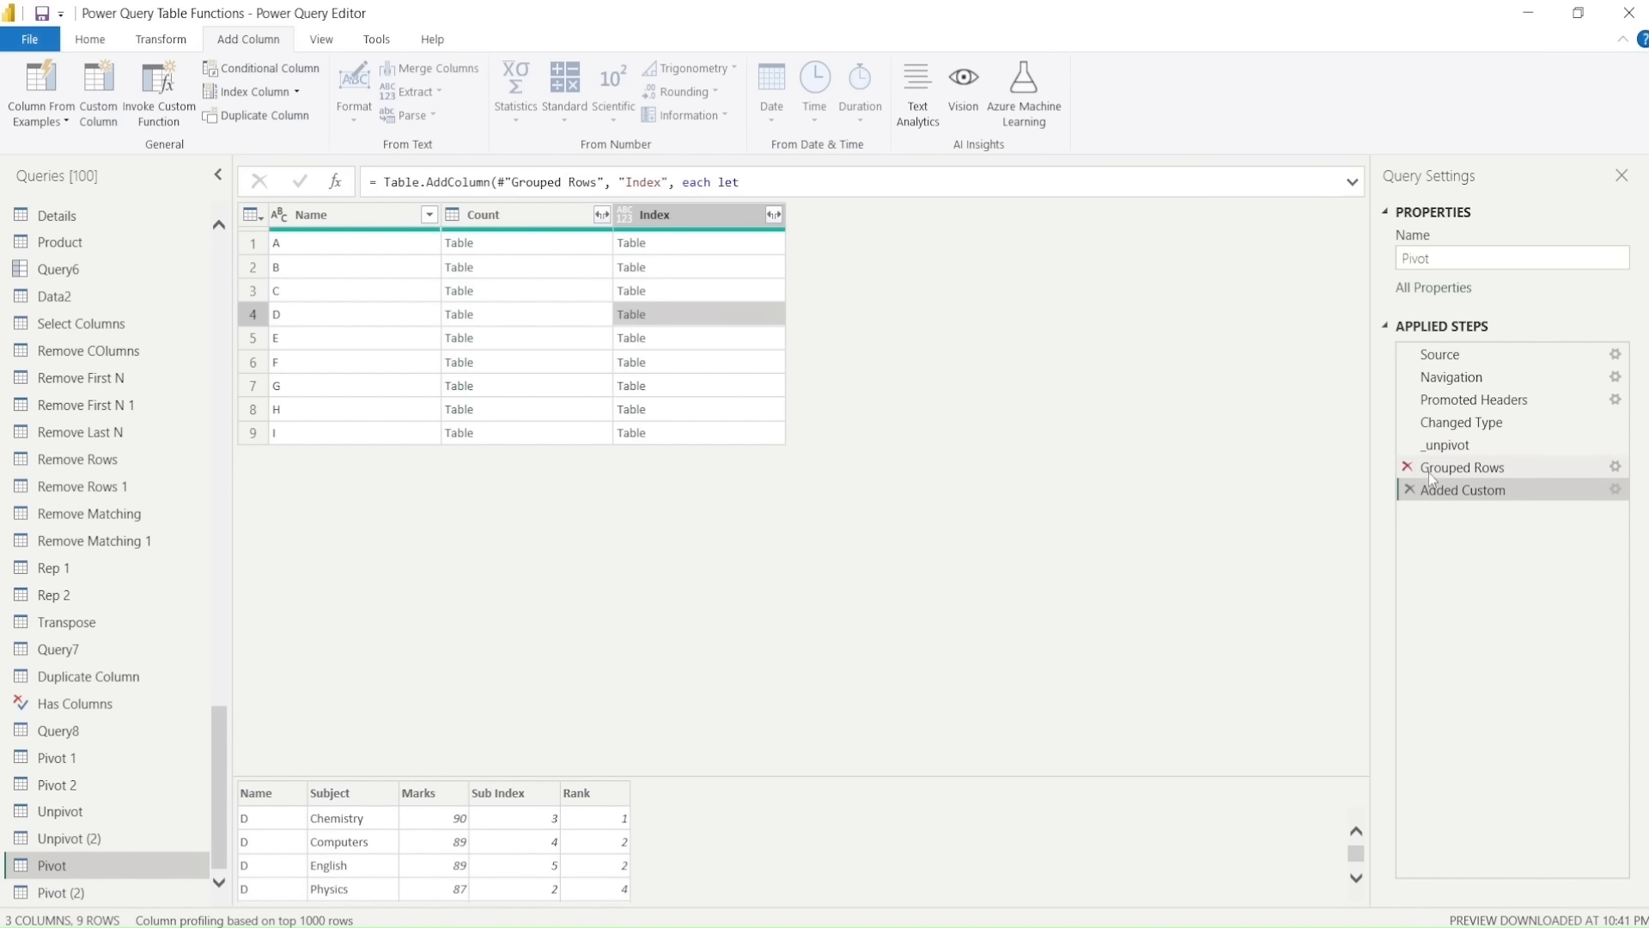
Step: Edit the Added Custom step's formula to use RankKind.Dense instead of RankKind.Competition and apply it
{"action": "left_click", "coordinate": [1616, 494]}
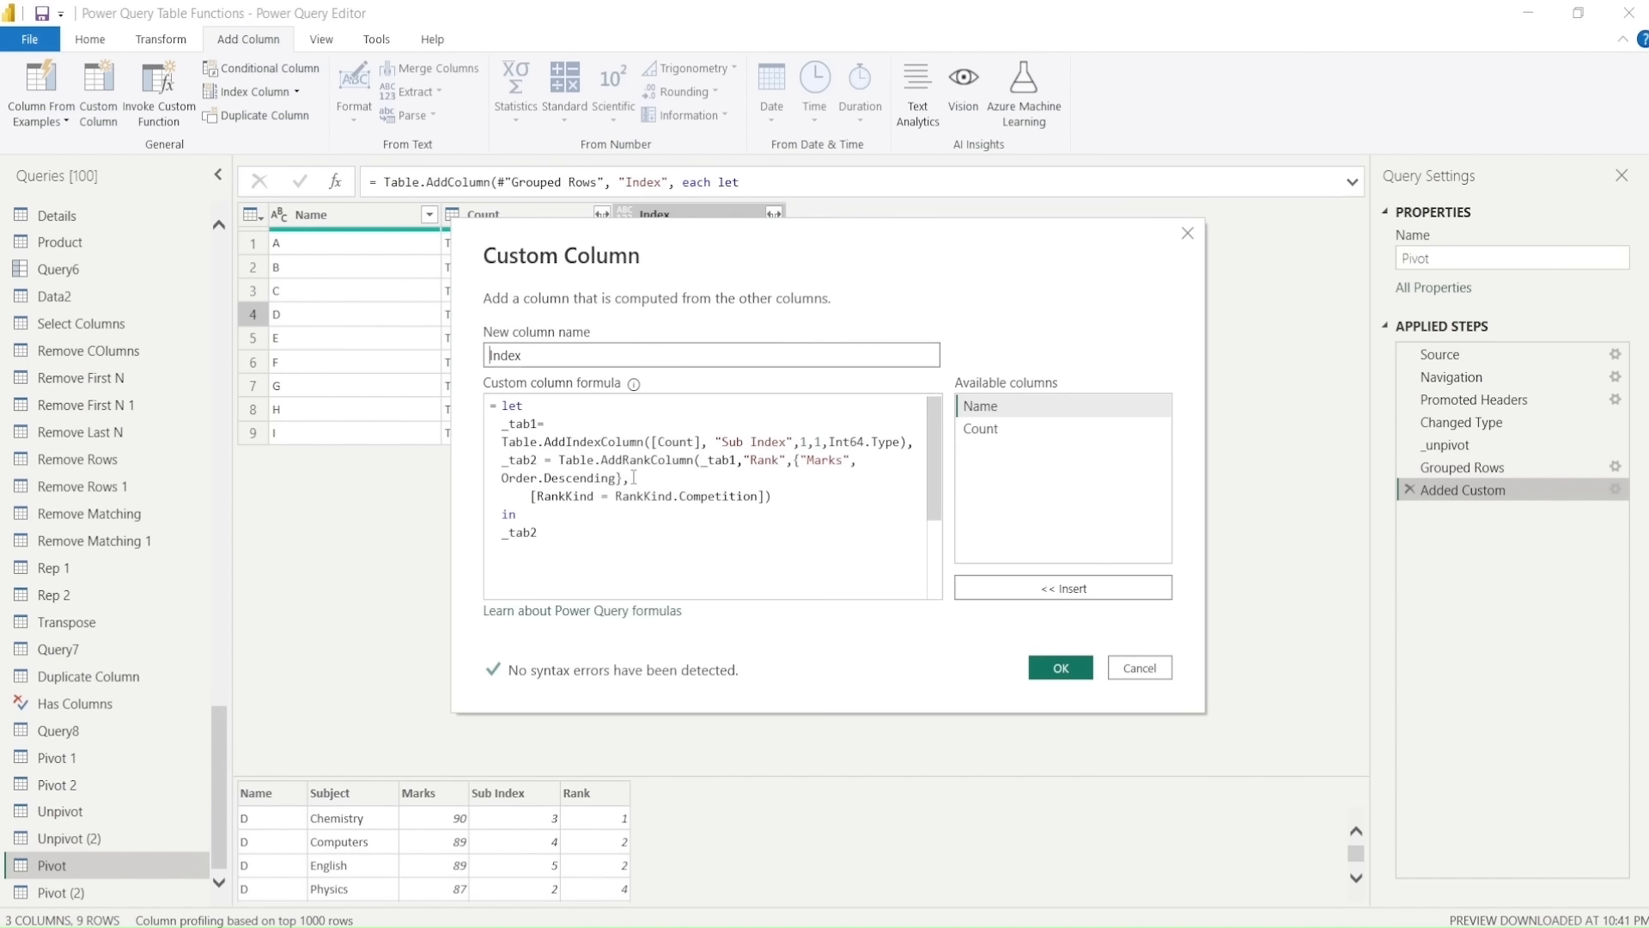
{"action": "double_click", "coordinate": [731, 496]}
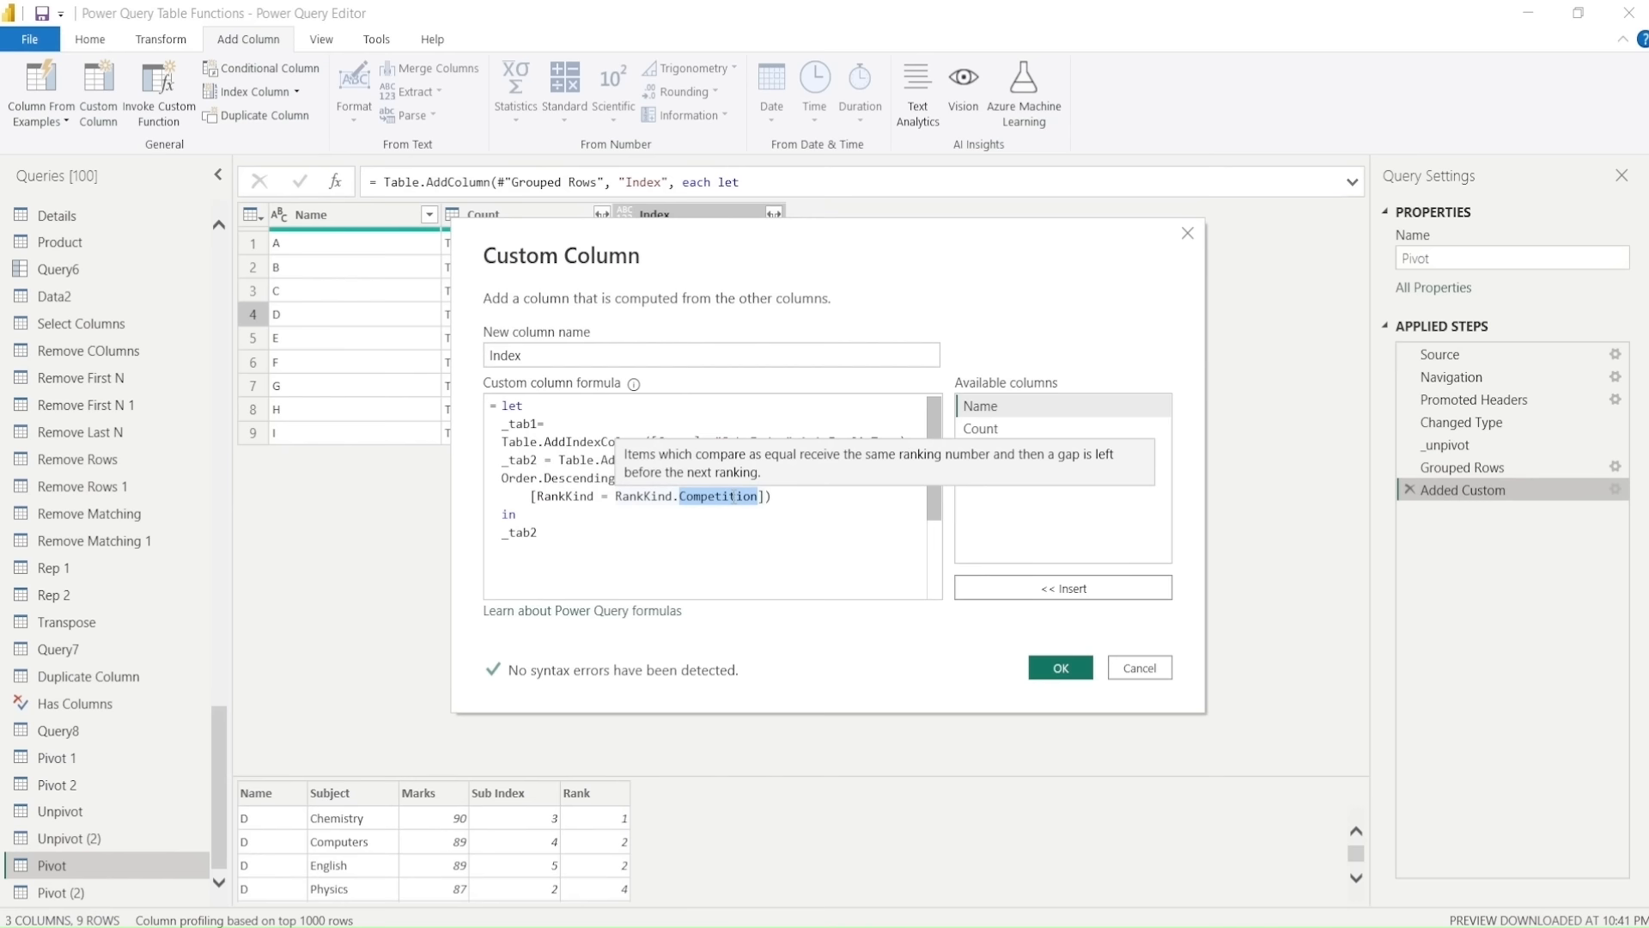
{"action": "key", "text": "BackSpace"}
{"action": "key", "text": "BackSpace"}
{"action": "type", "text": "."}
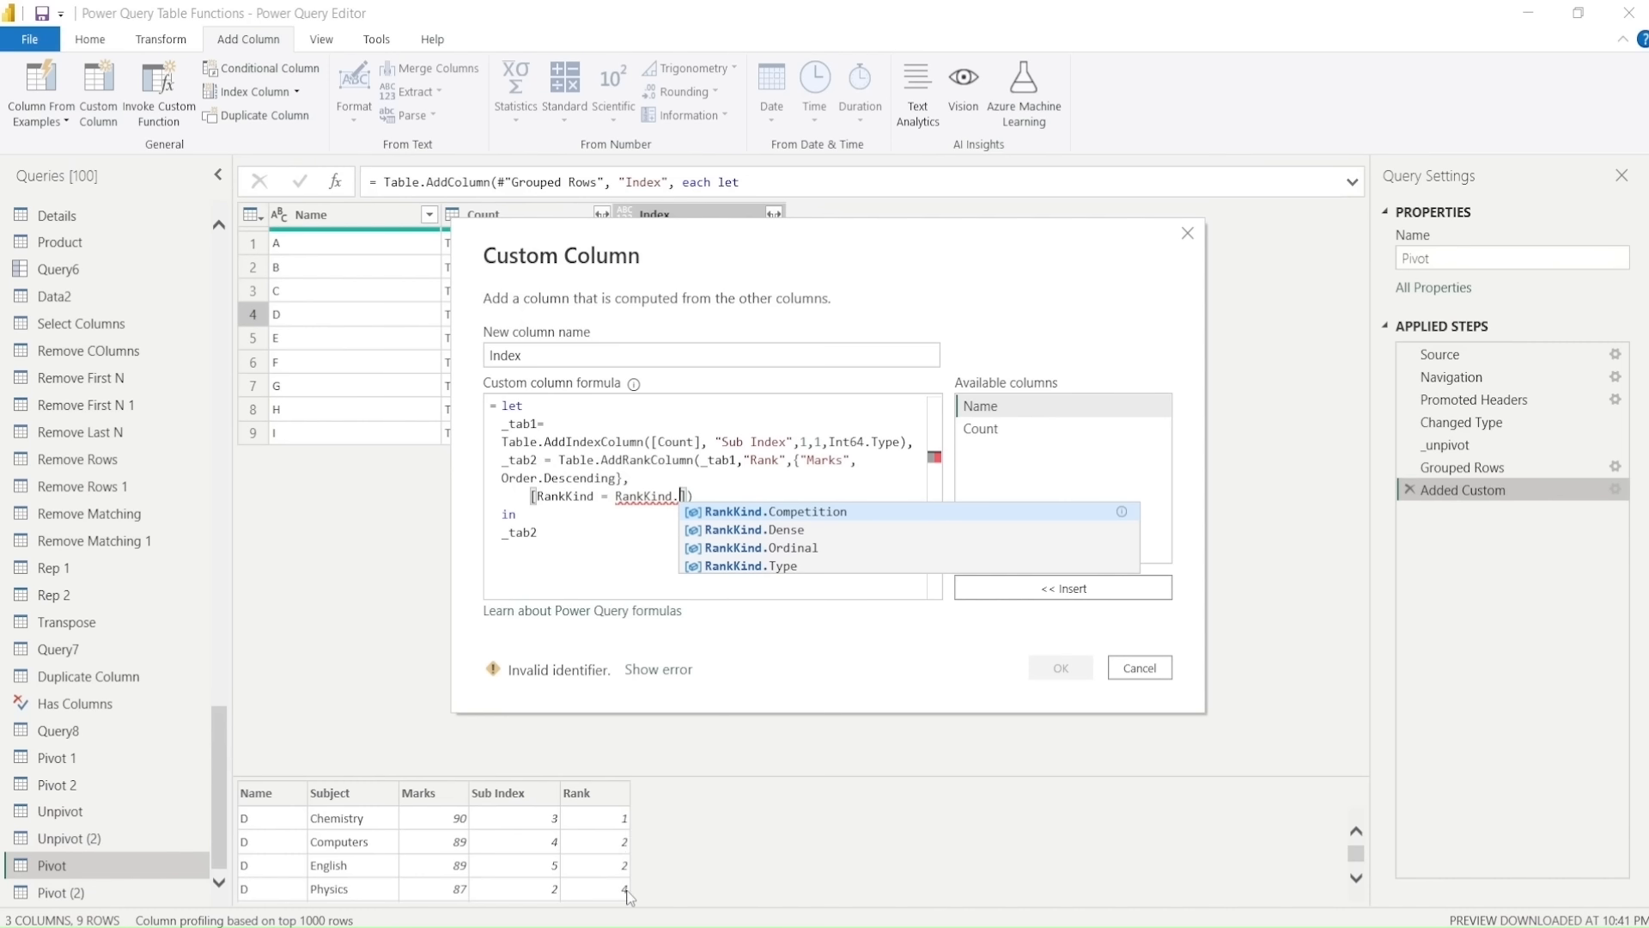
{"action": "left_click", "coordinate": [773, 530]}
{"action": "left_click", "coordinate": [779, 535]}
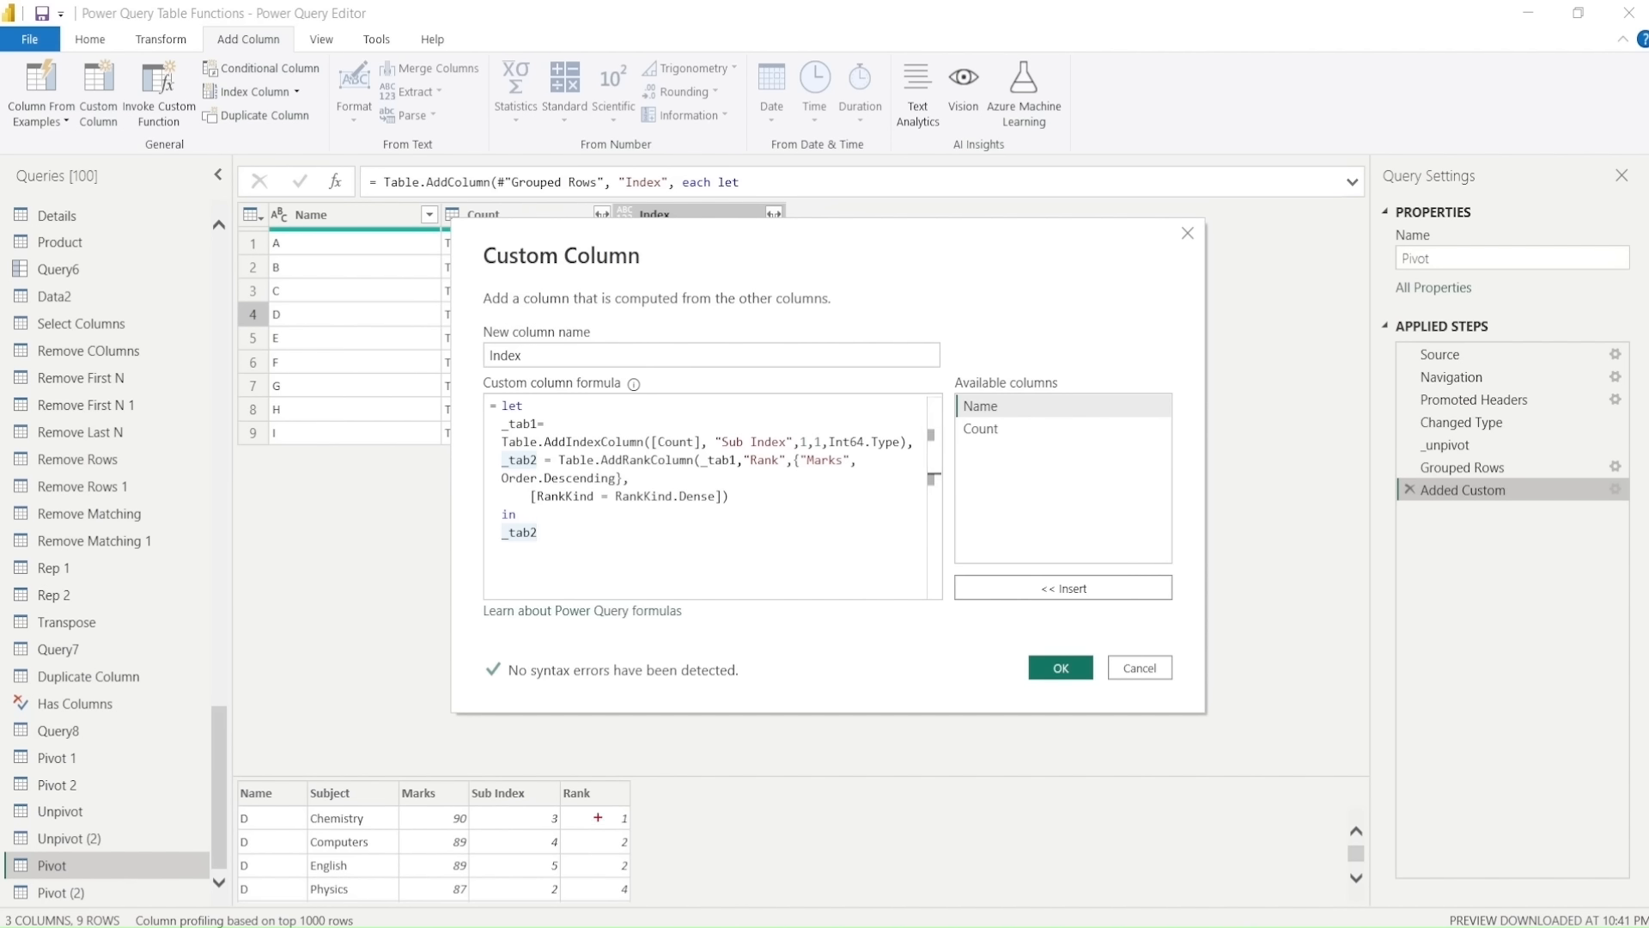
{"action": "mouse_move", "coordinate": [597, 810]}
{"action": "left_mouse_down"}
{"action": "mouse_move", "coordinate": [641, 830]}
{"action": "mouse_move", "coordinate": [620, 851]}
{"action": "mouse_move", "coordinate": [640, 876]}
{"action": "mouse_move", "coordinate": [620, 890]}
{"action": "mouse_move", "coordinate": [639, 898]}
{"action": "left_mouse_up"}
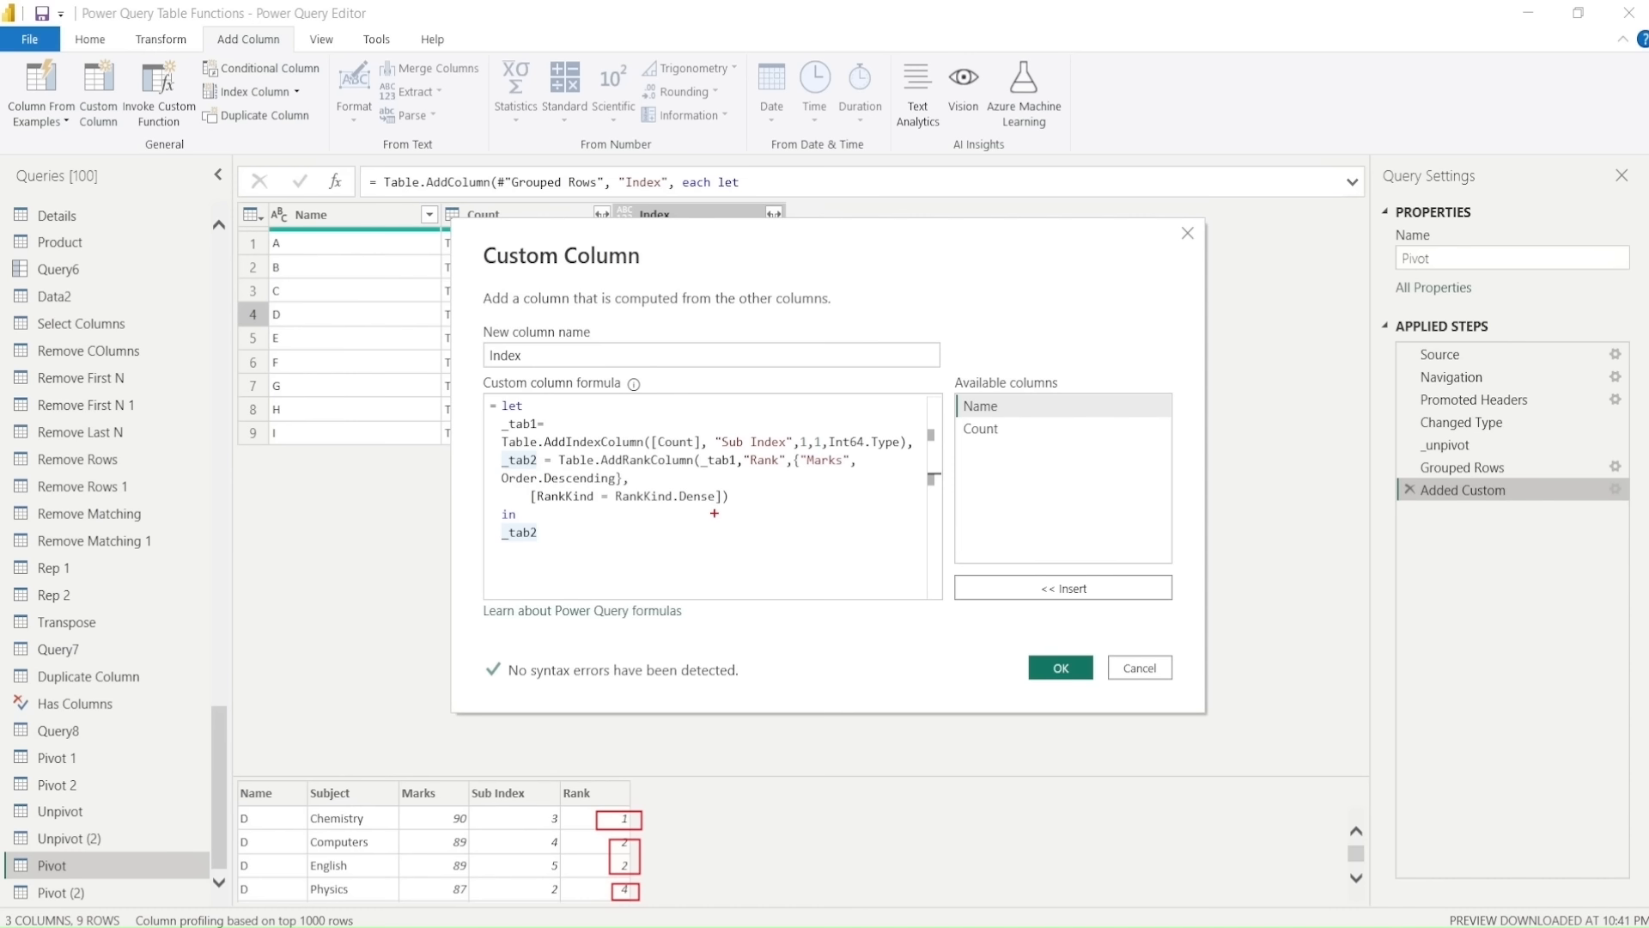
{"action": "key", "text": "Escape"}
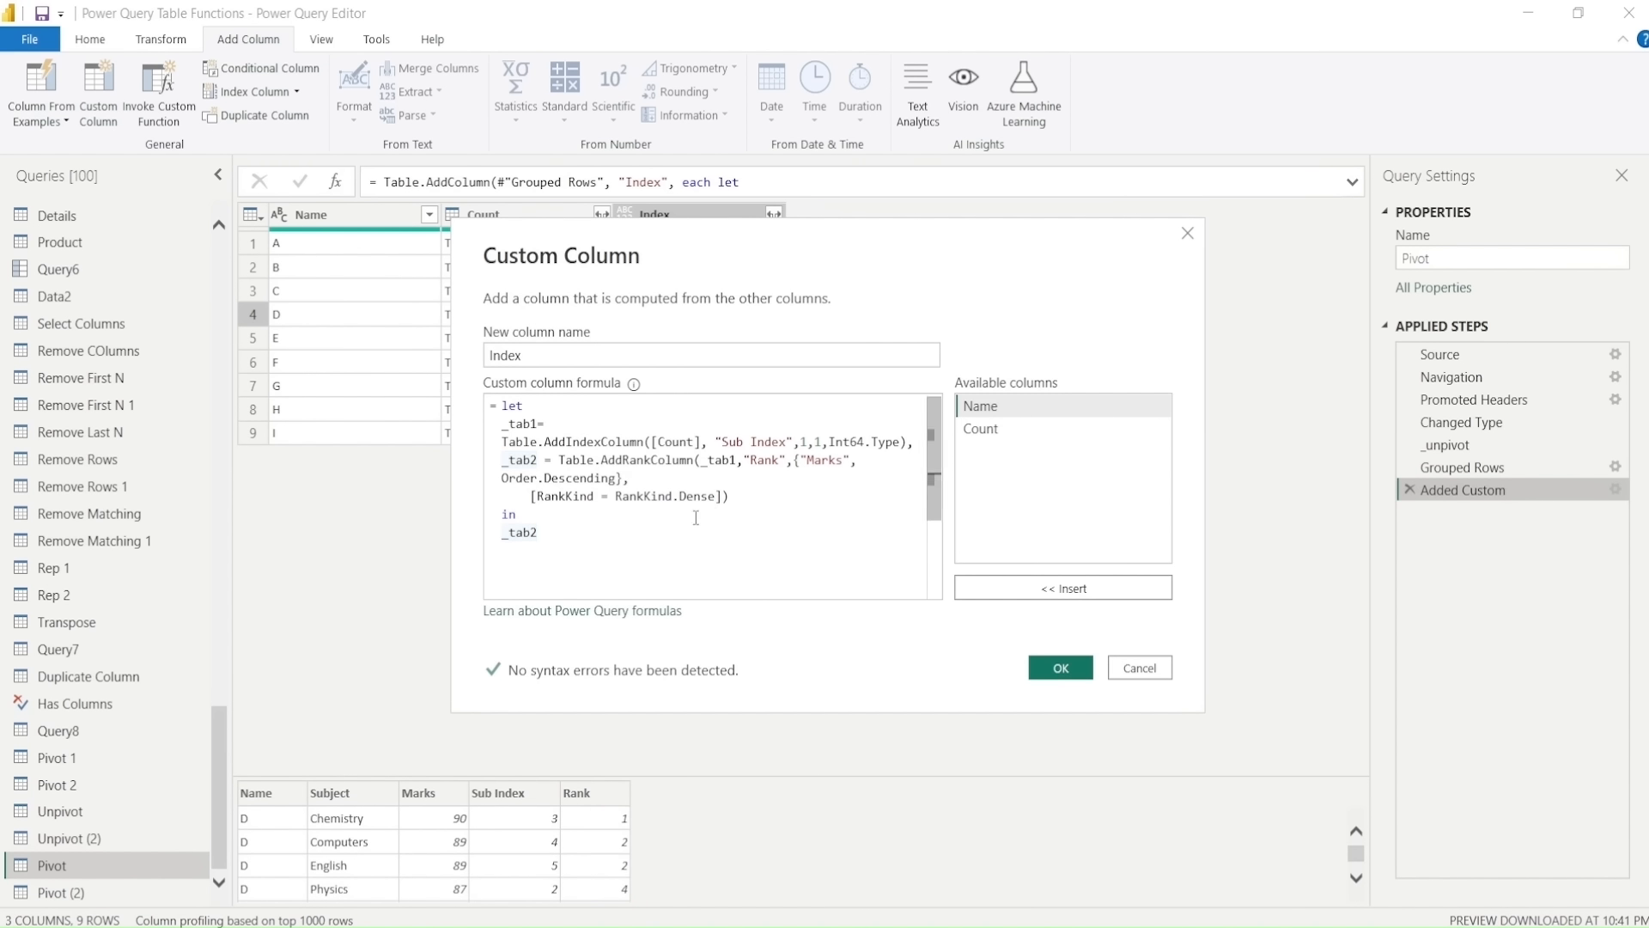
{"action": "left_click", "coordinate": [1060, 668]}
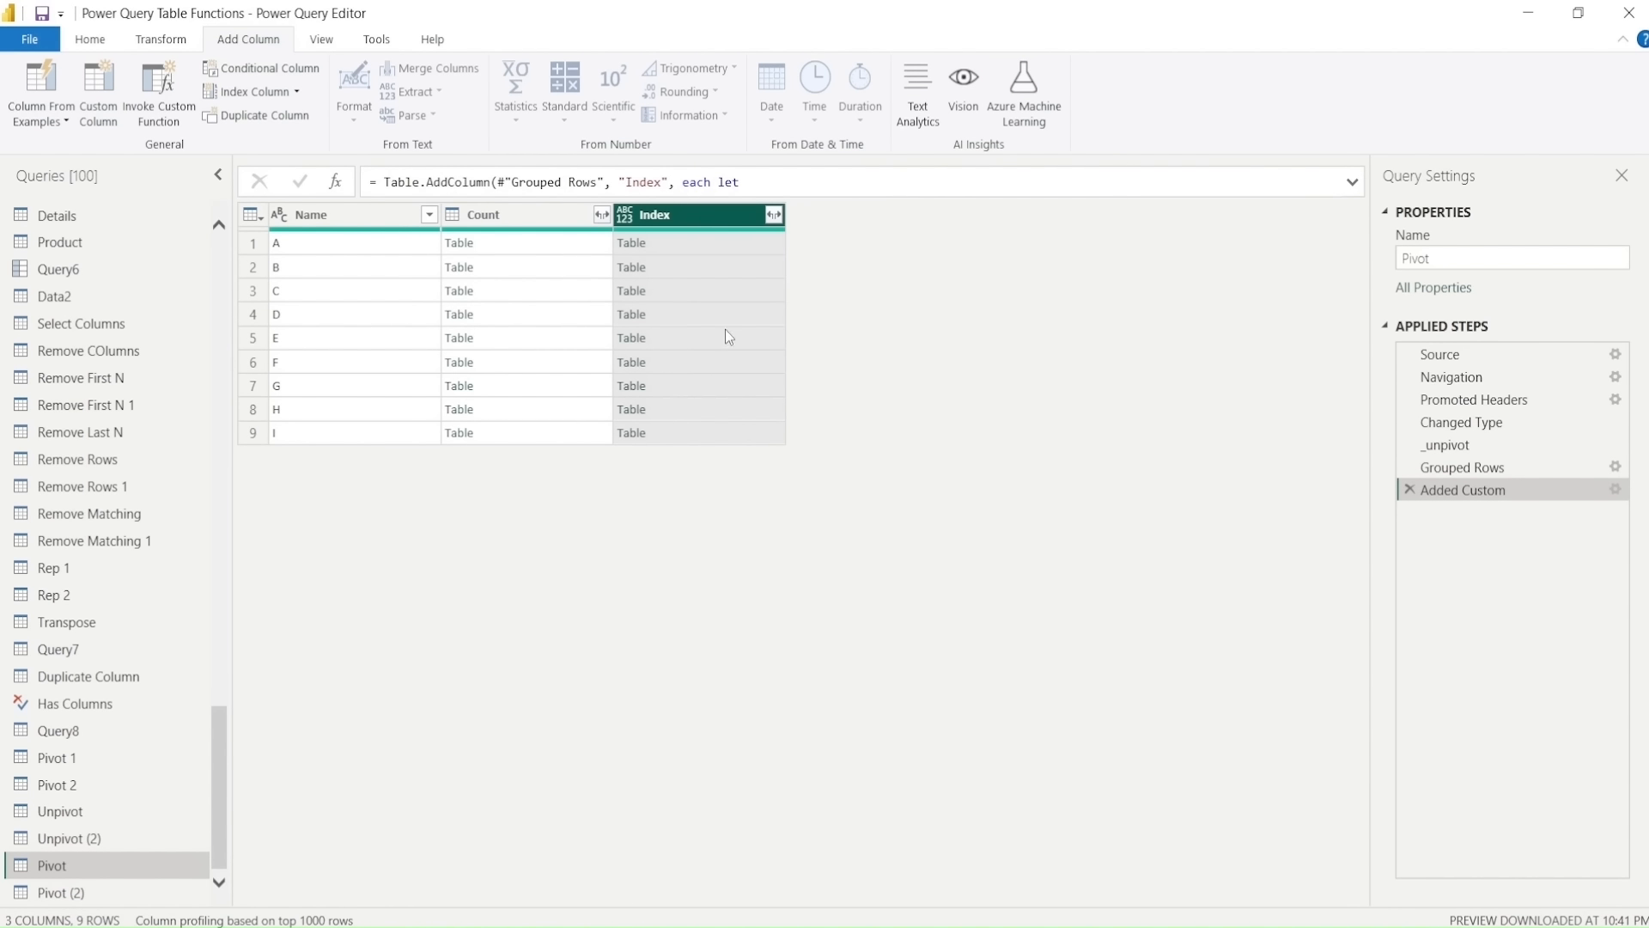
Step: Preview the nested Index tables for names A to D and check how tied Marks are ranked
{"action": "left_click", "coordinate": [737, 251]}
{"action": "left_click", "coordinate": [736, 271]}
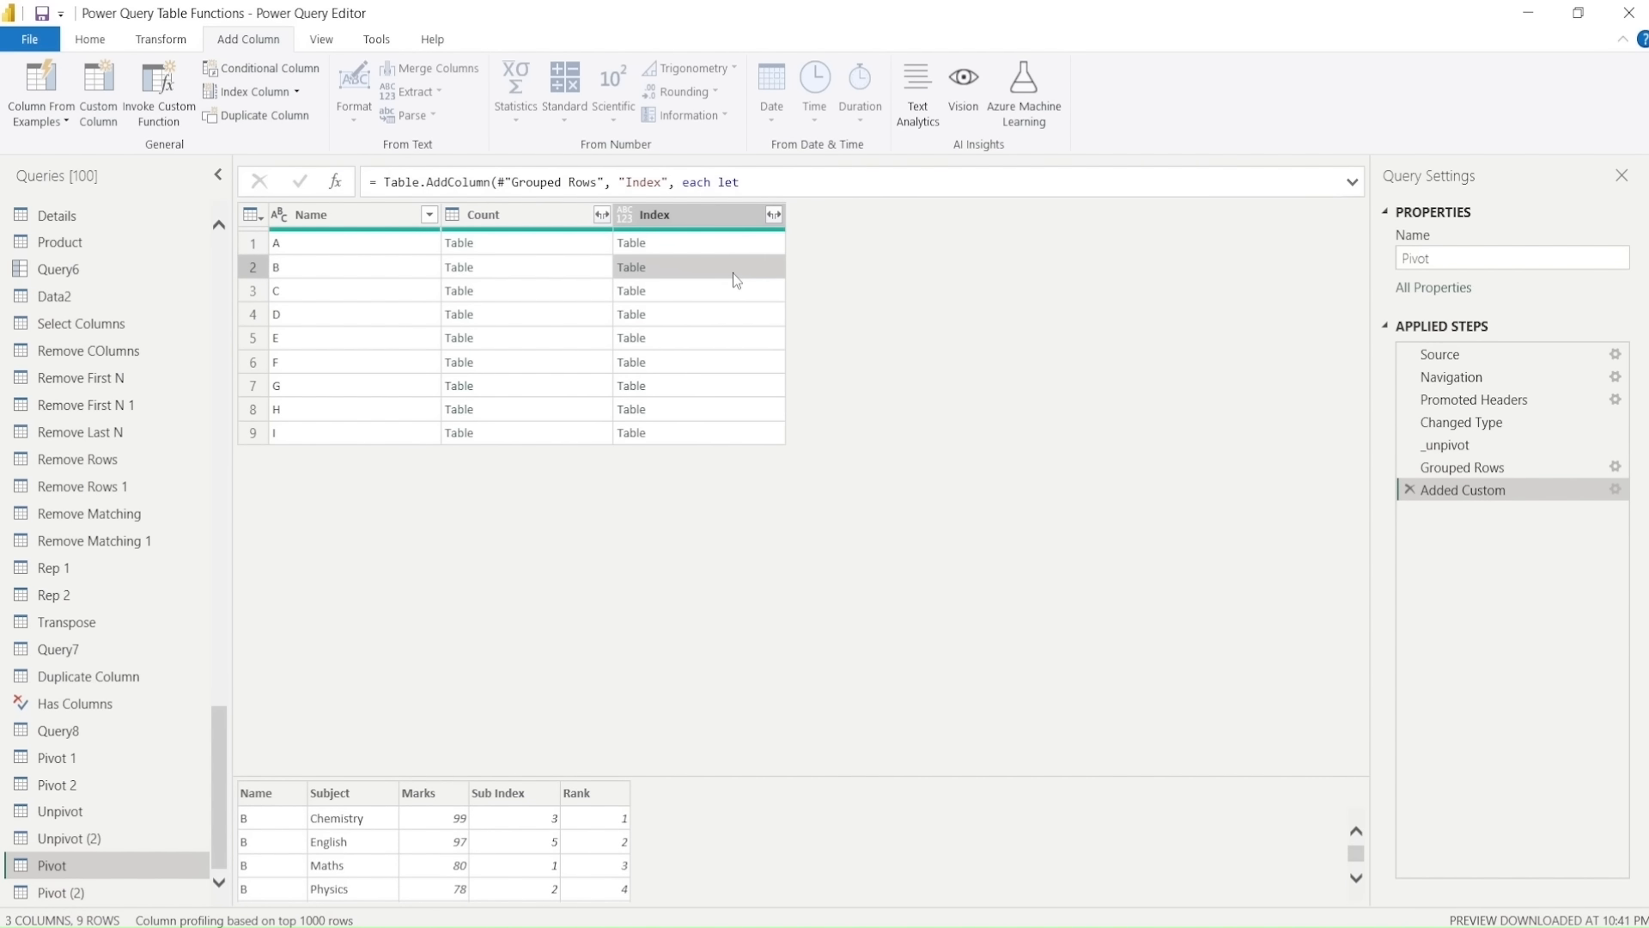
{"action": "left_click", "coordinate": [711, 298]}
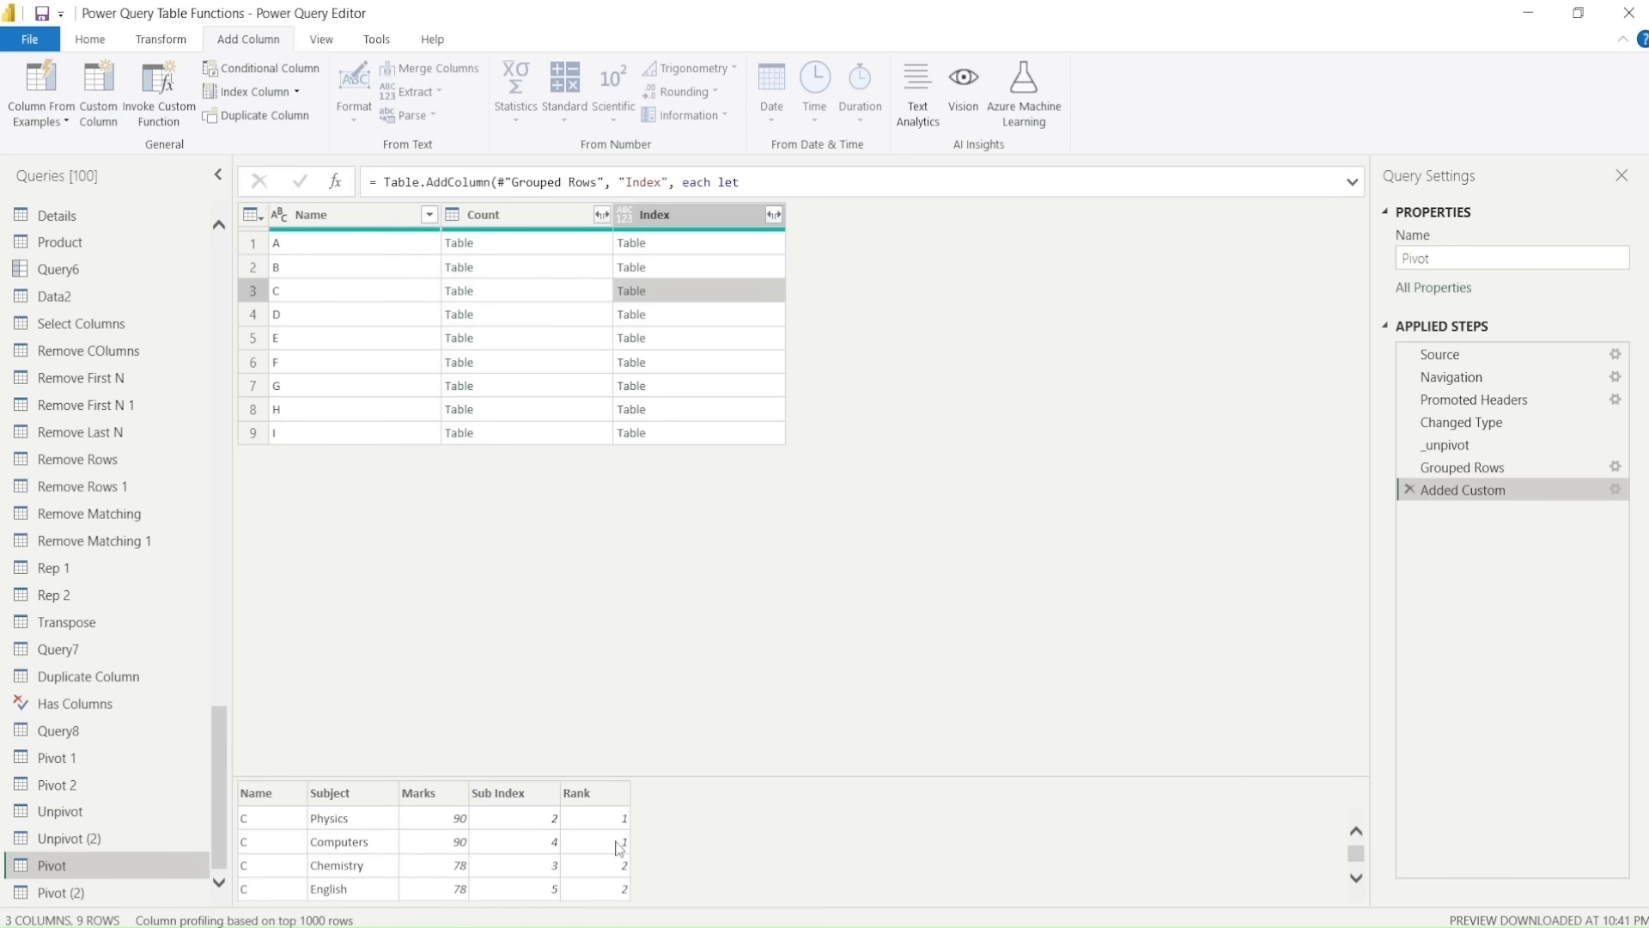
{"action": "scroll", "coordinate": [615, 846], "scroll_direction": "down", "scroll_amount": 1}
{"action": "scroll", "coordinate": [615, 847], "scroll_direction": "up", "scroll_amount": 1}
{"action": "scroll", "coordinate": [616, 850], "scroll_direction": "down", "scroll_amount": 1}
{"action": "scroll", "coordinate": [615, 847], "scroll_direction": "up", "scroll_amount": 1}
{"action": "scroll", "coordinate": [611, 843], "scroll_direction": "down", "scroll_amount": 1}
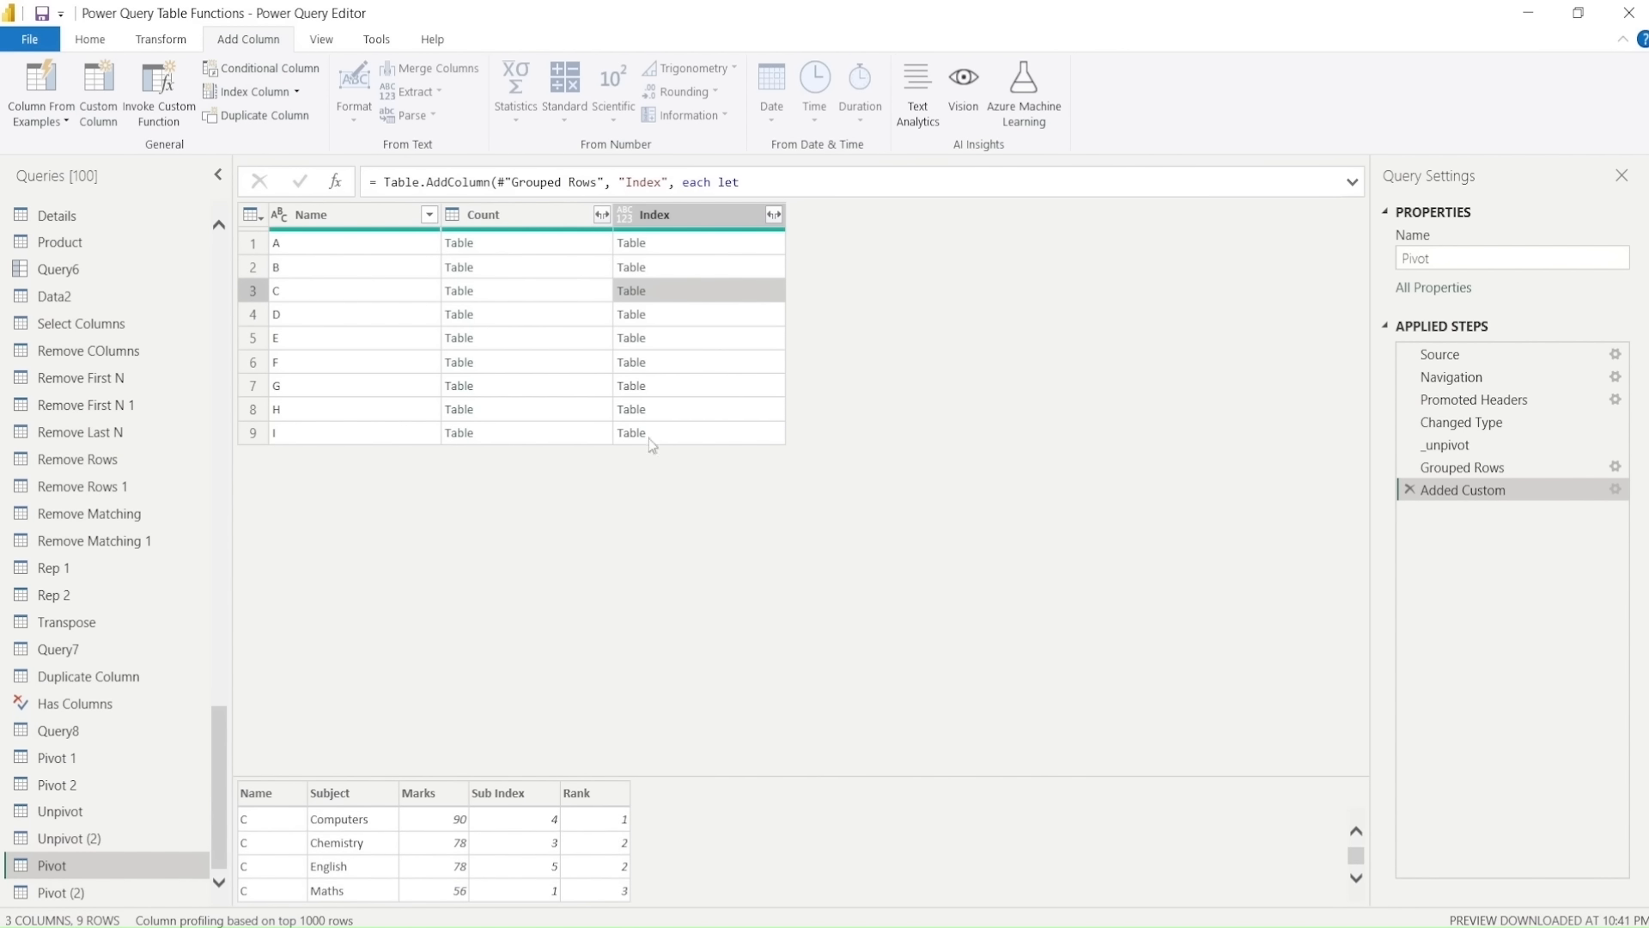
{"action": "left_click", "coordinate": [664, 321]}
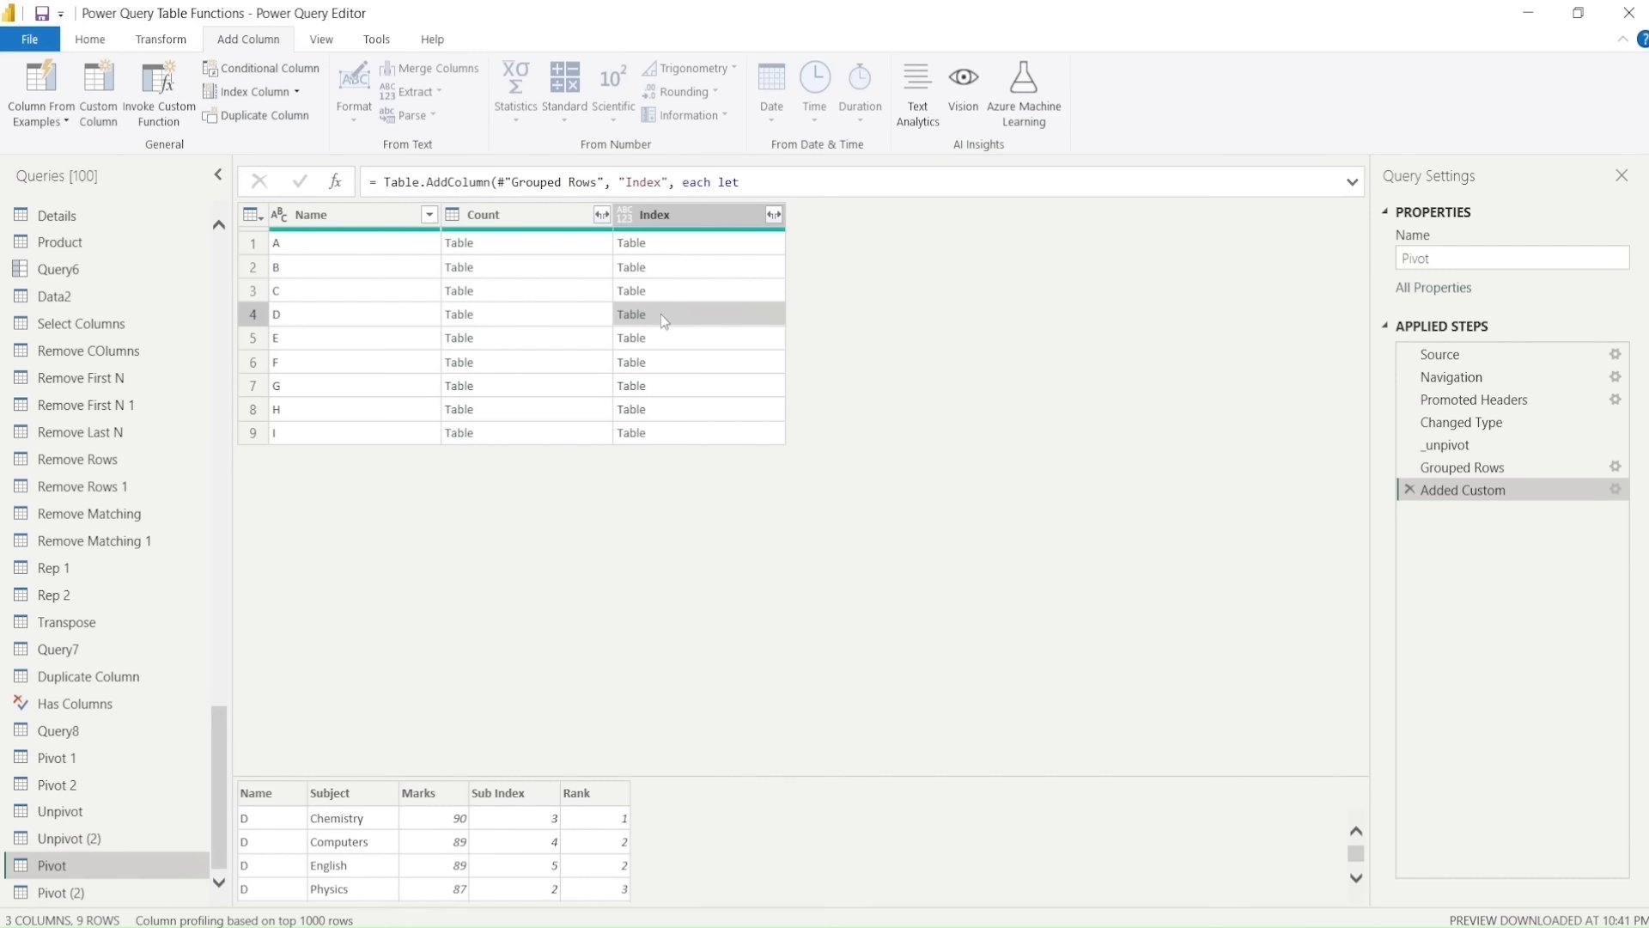
{"action": "scroll", "coordinate": [616, 876], "scroll_direction": "down", "scroll_amount": 1}
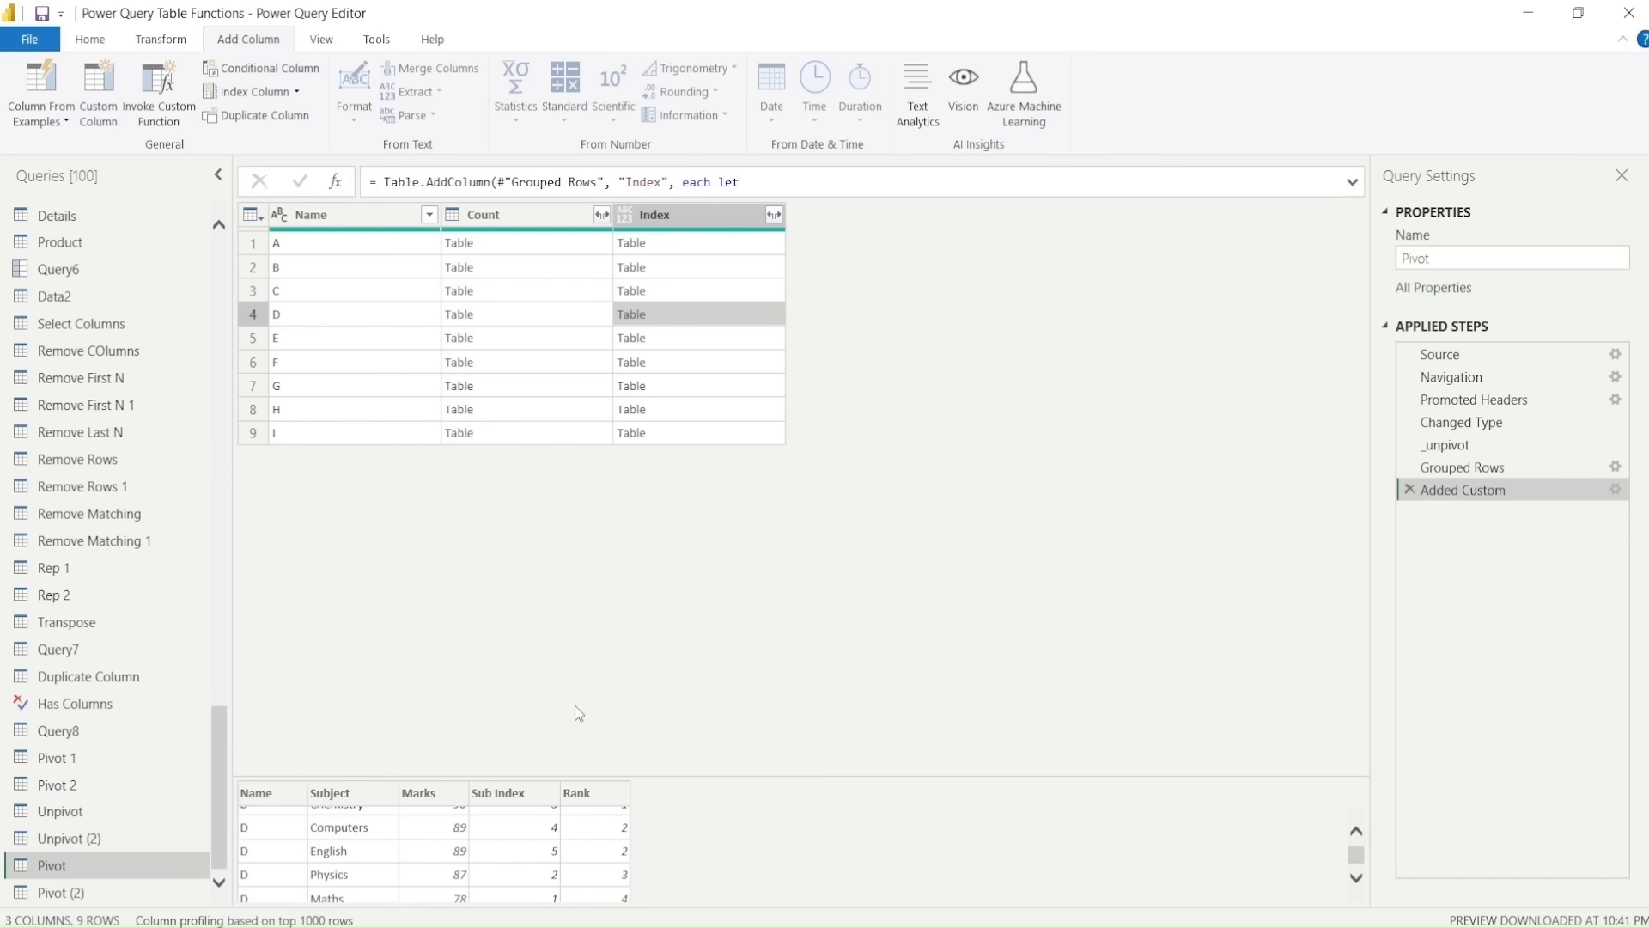
Step: Remove the Count column from the Pivot query
{"action": "left_click", "coordinate": [519, 210]}
{"action": "right_click", "coordinate": [516, 212]}
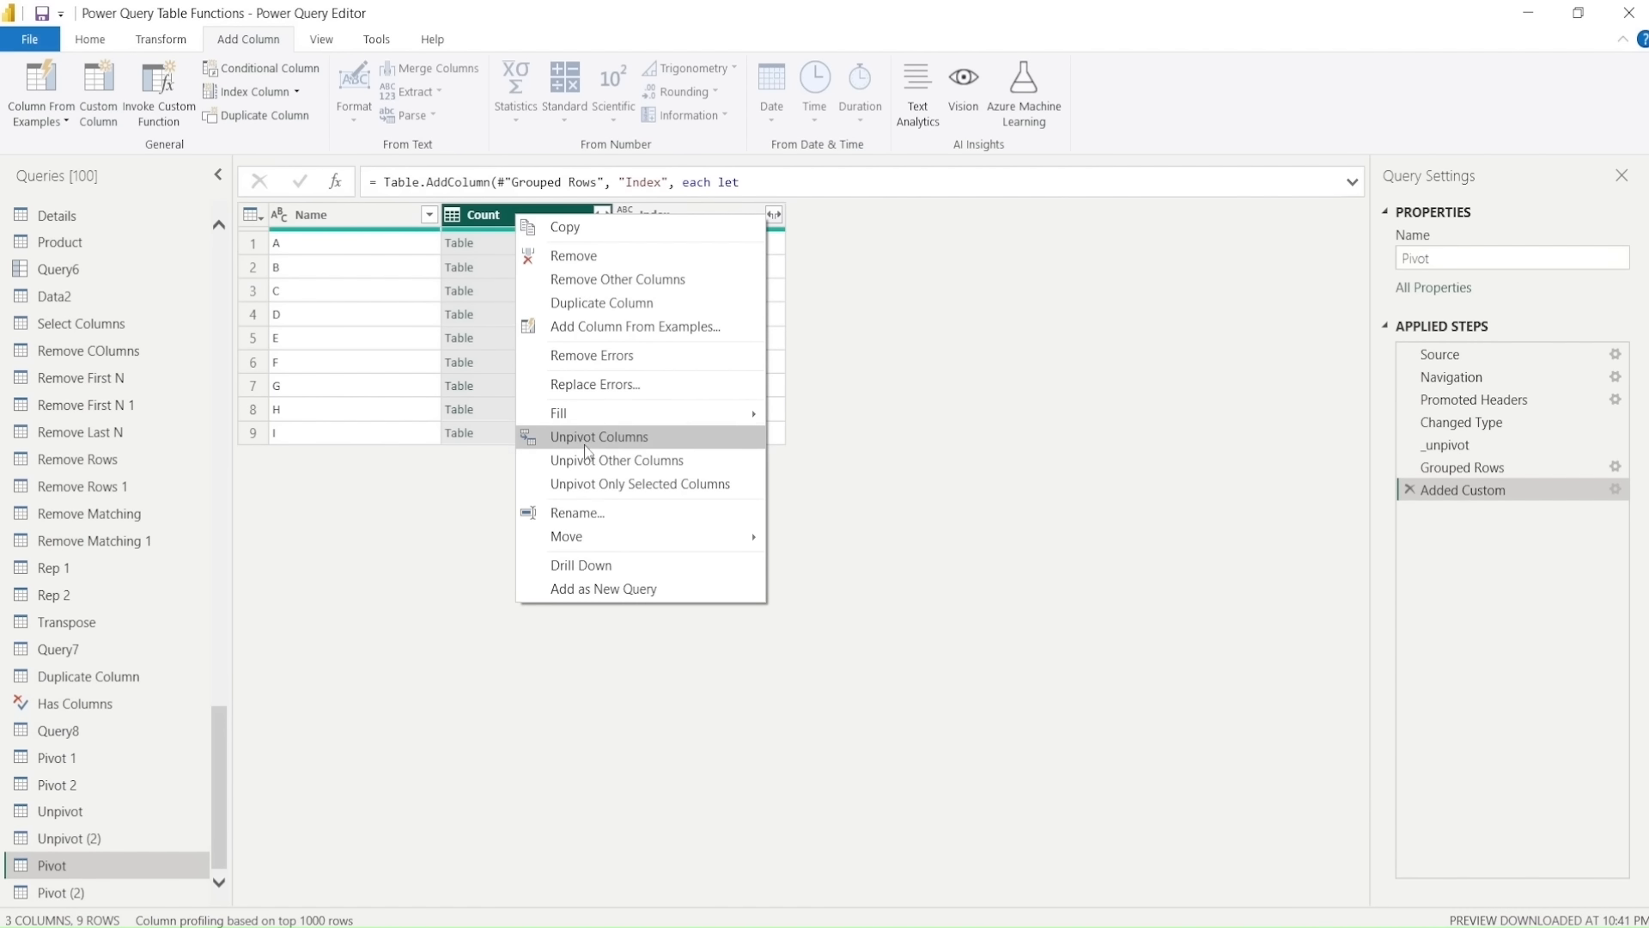
{"action": "left_click", "coordinate": [589, 258]}
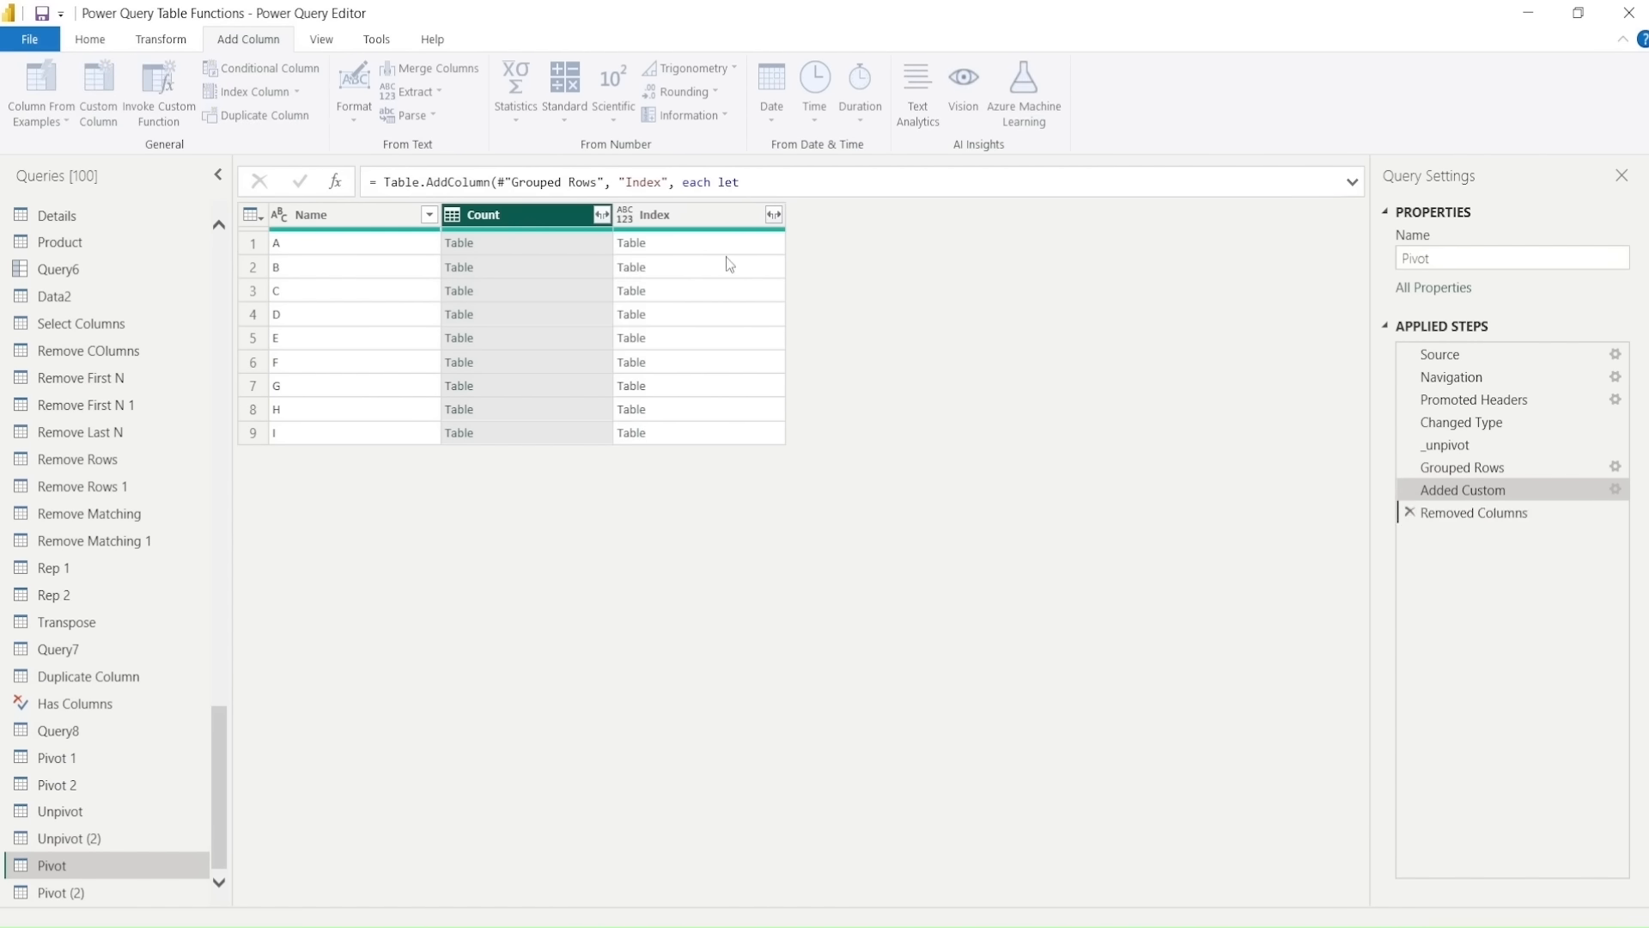
Step: Expand the Index column into Subject, Marks, Sub Index and Rank, leaving out Name
{"action": "left_click", "coordinate": [602, 215]}
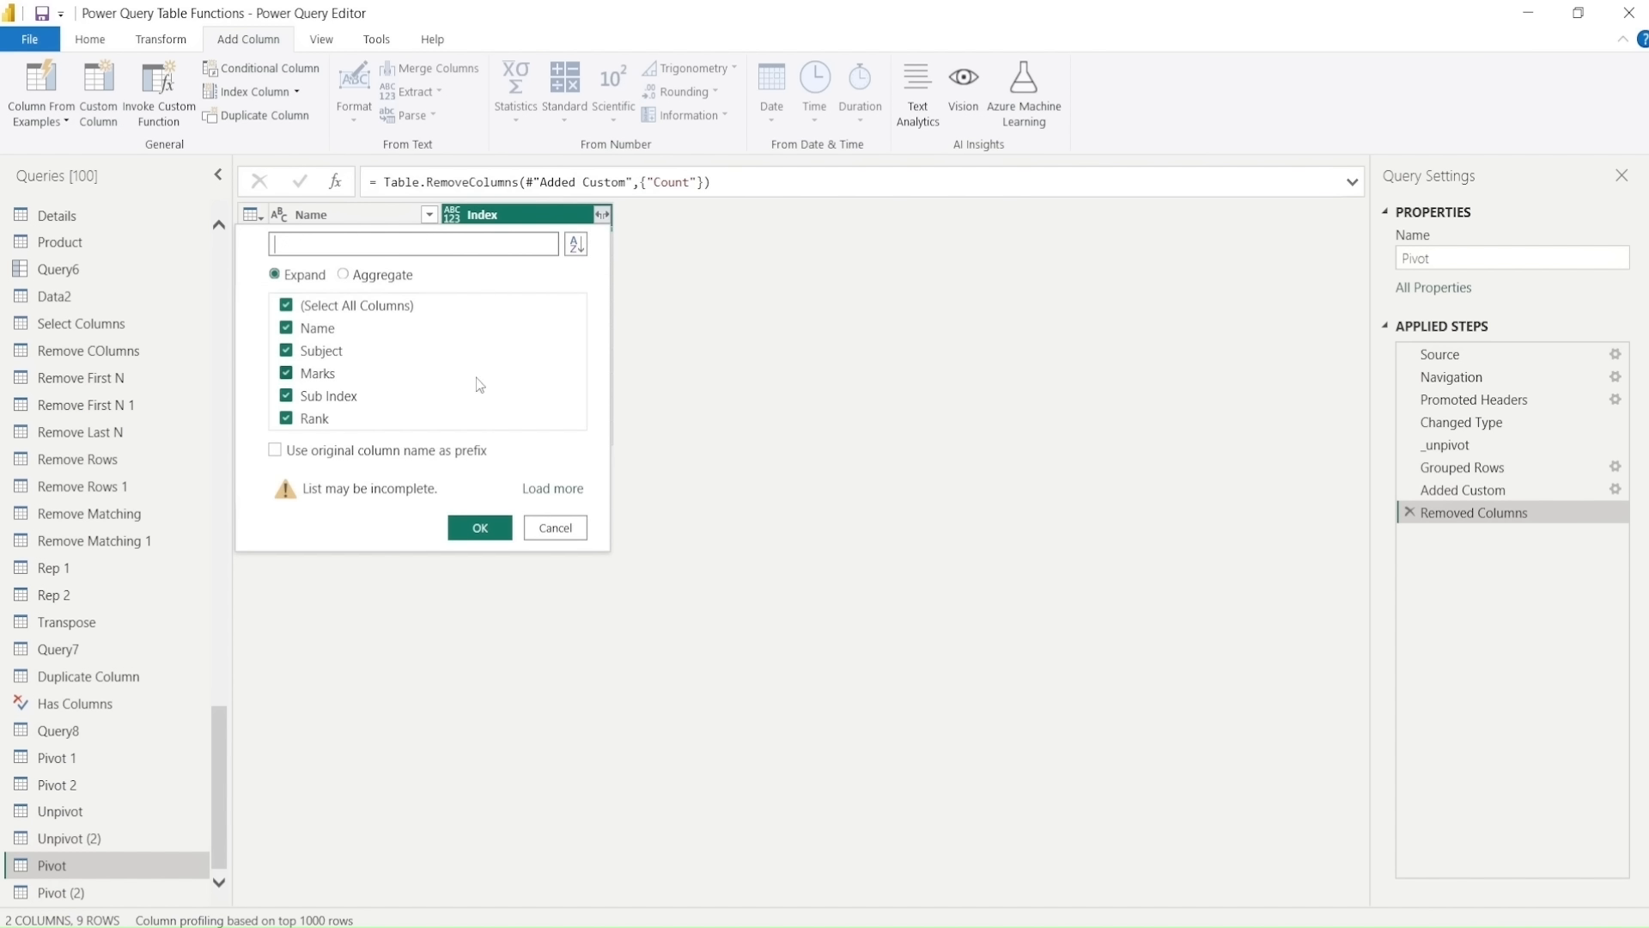
{"action": "left_click", "coordinate": [286, 328]}
{"action": "left_click", "coordinate": [455, 530]}
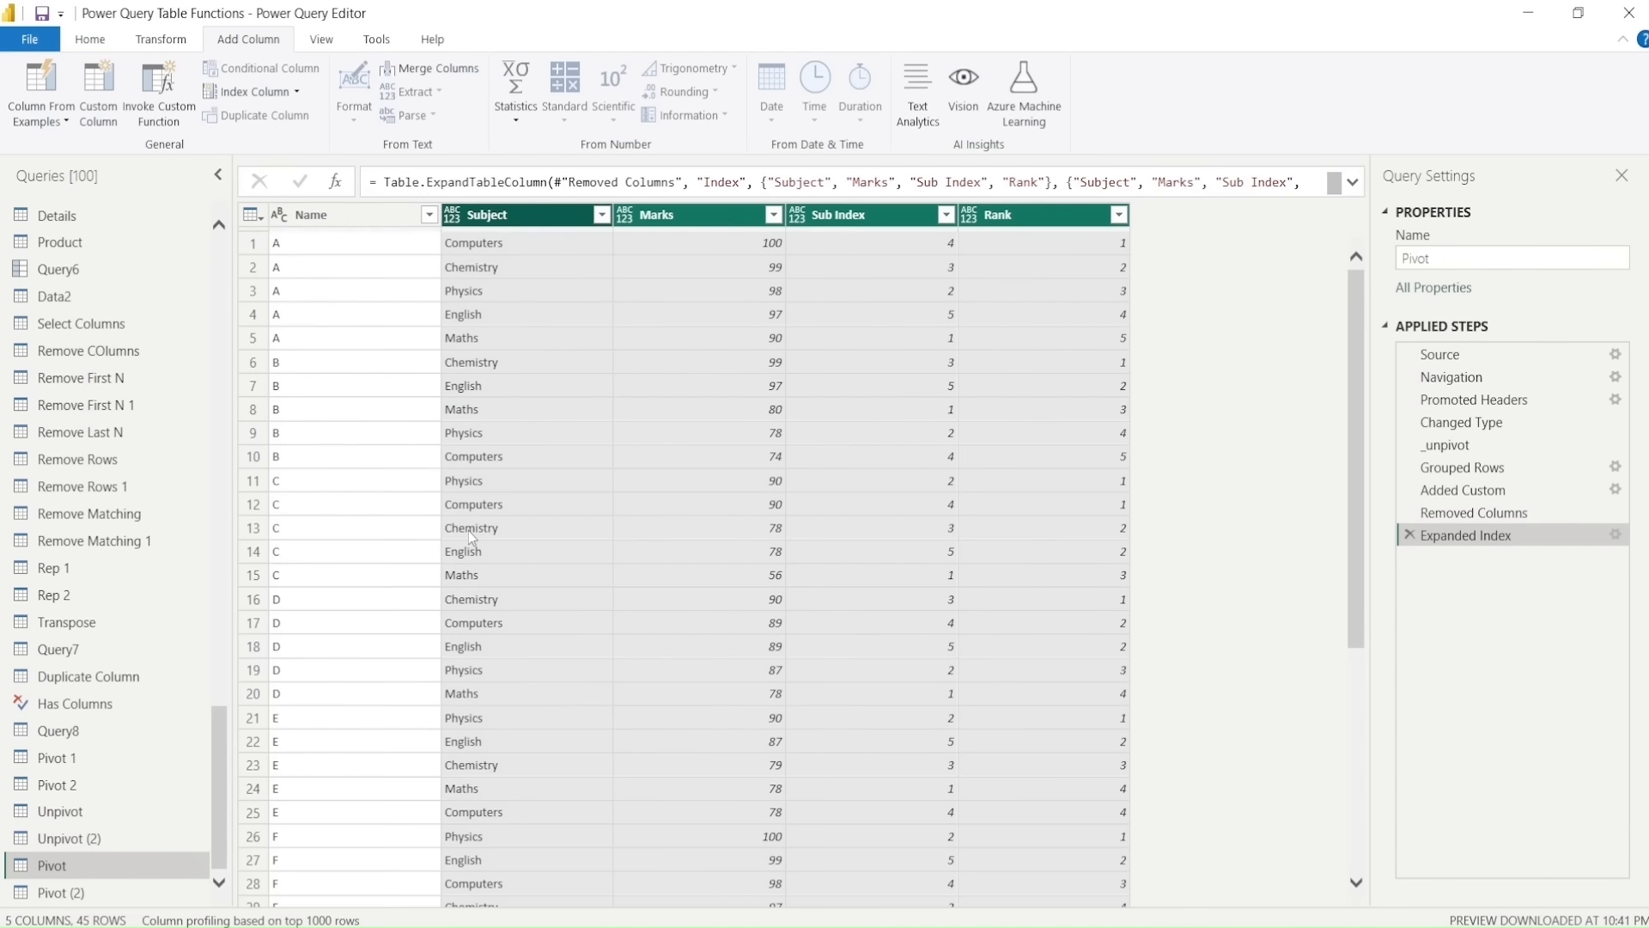